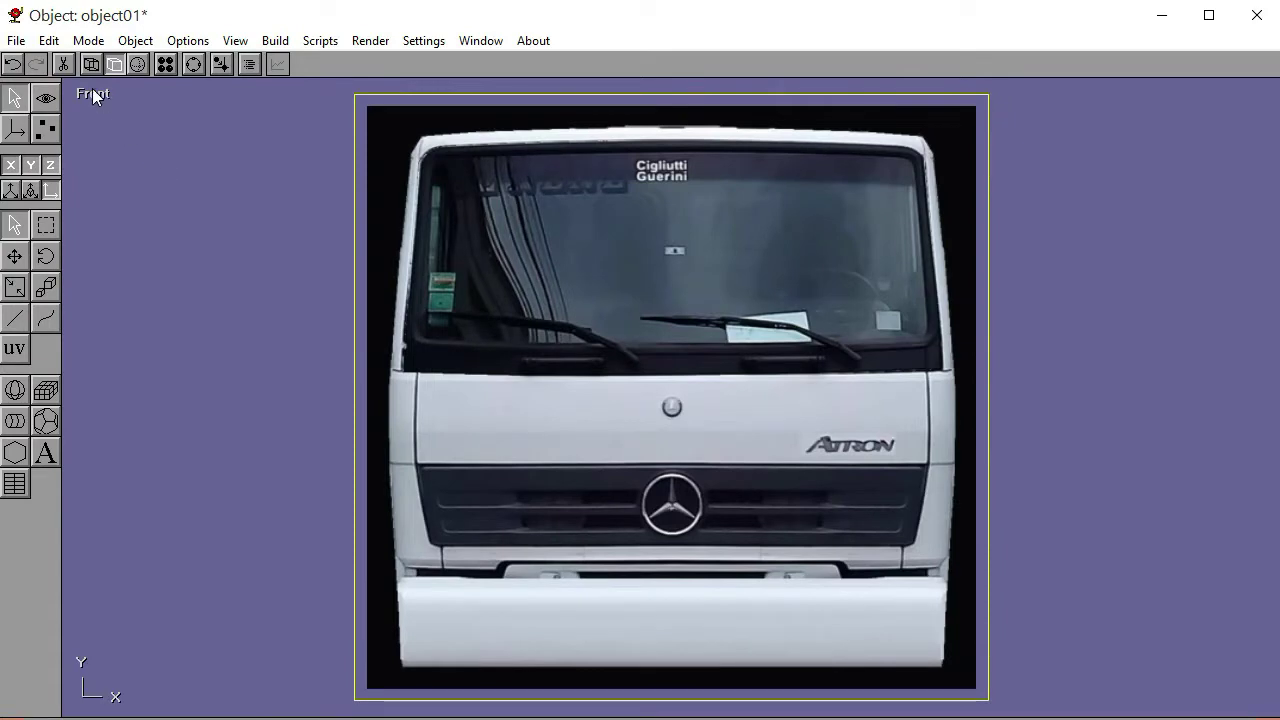
Move the front reference image far back along the depth axis in the Left view, restore the Front view and deselect the image
left_click(100, 174)
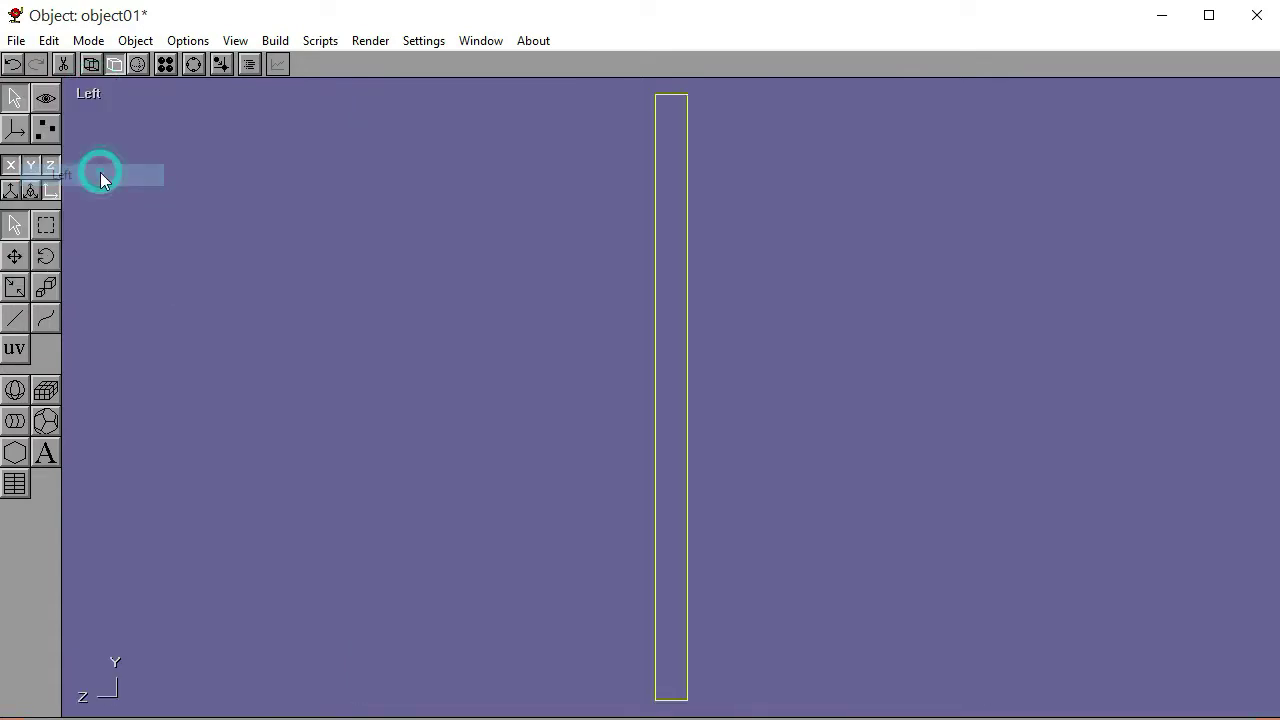
left_click(29, 167)
left_click(45, 166)
left_click(14, 256)
left_click_drag(199, 463, 853, 451)
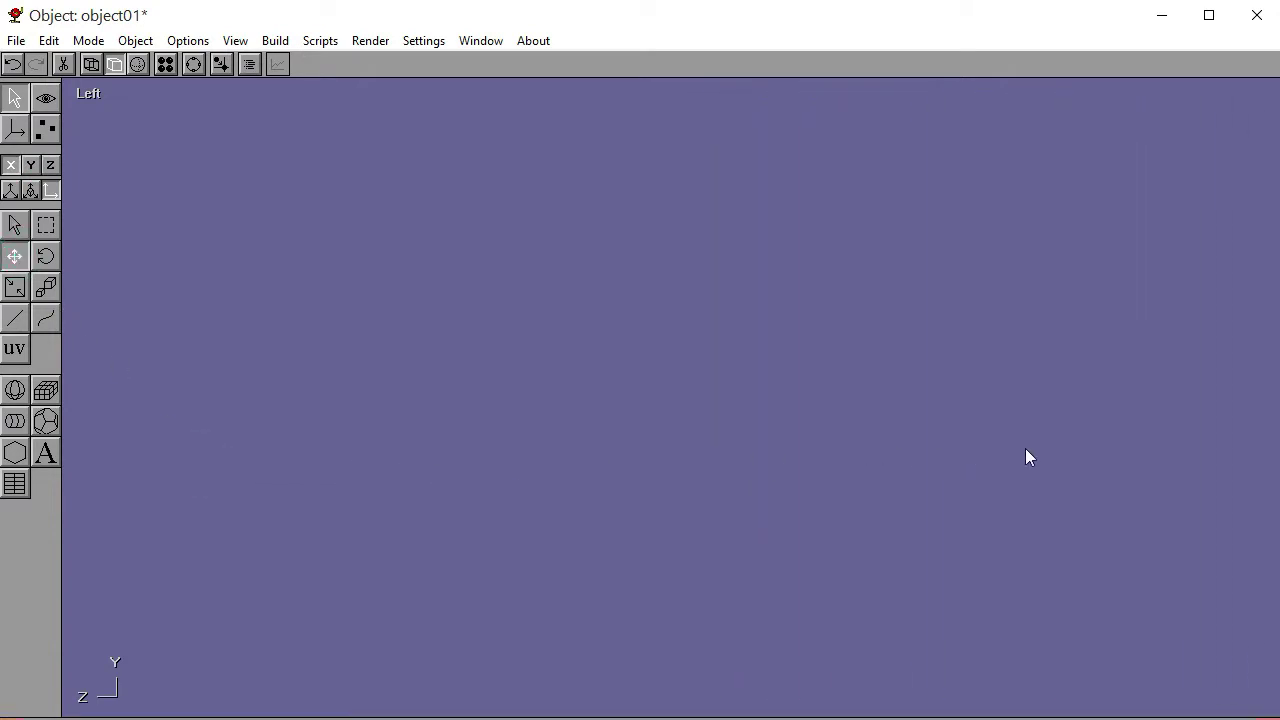
left_click(89, 94)
left_click(86, 130)
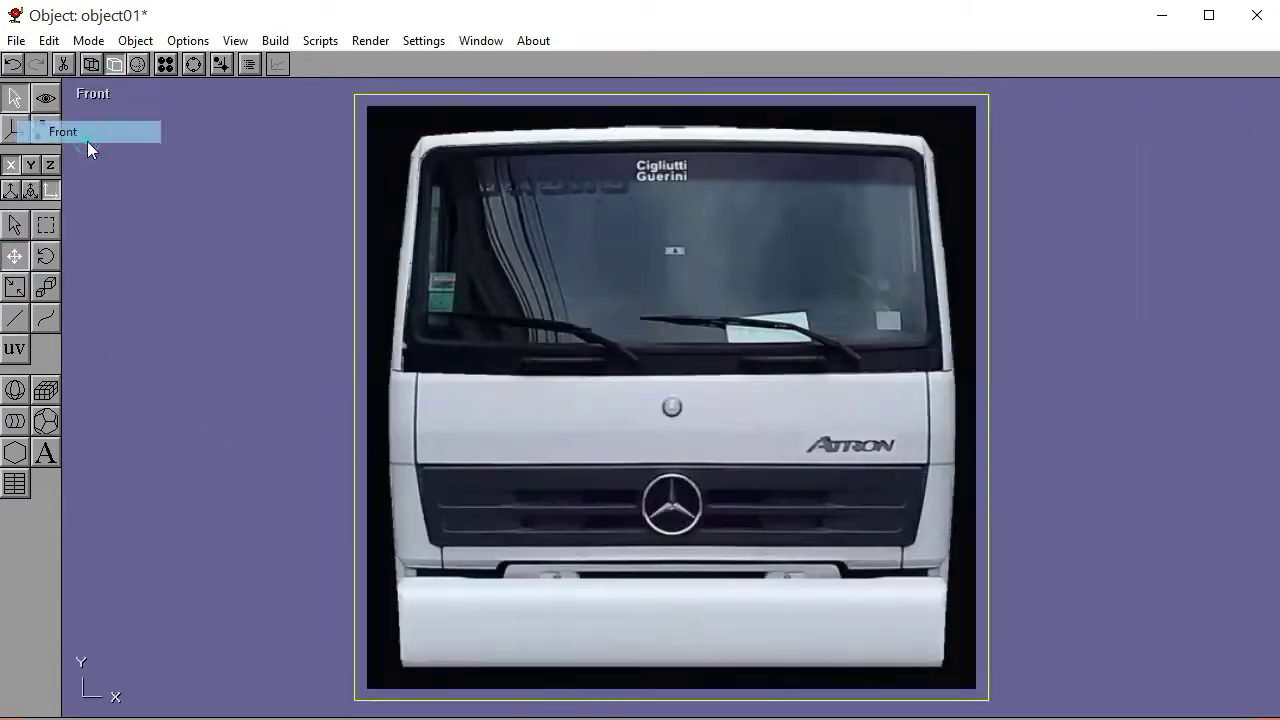
left_click(22, 230)
left_click(123, 248)
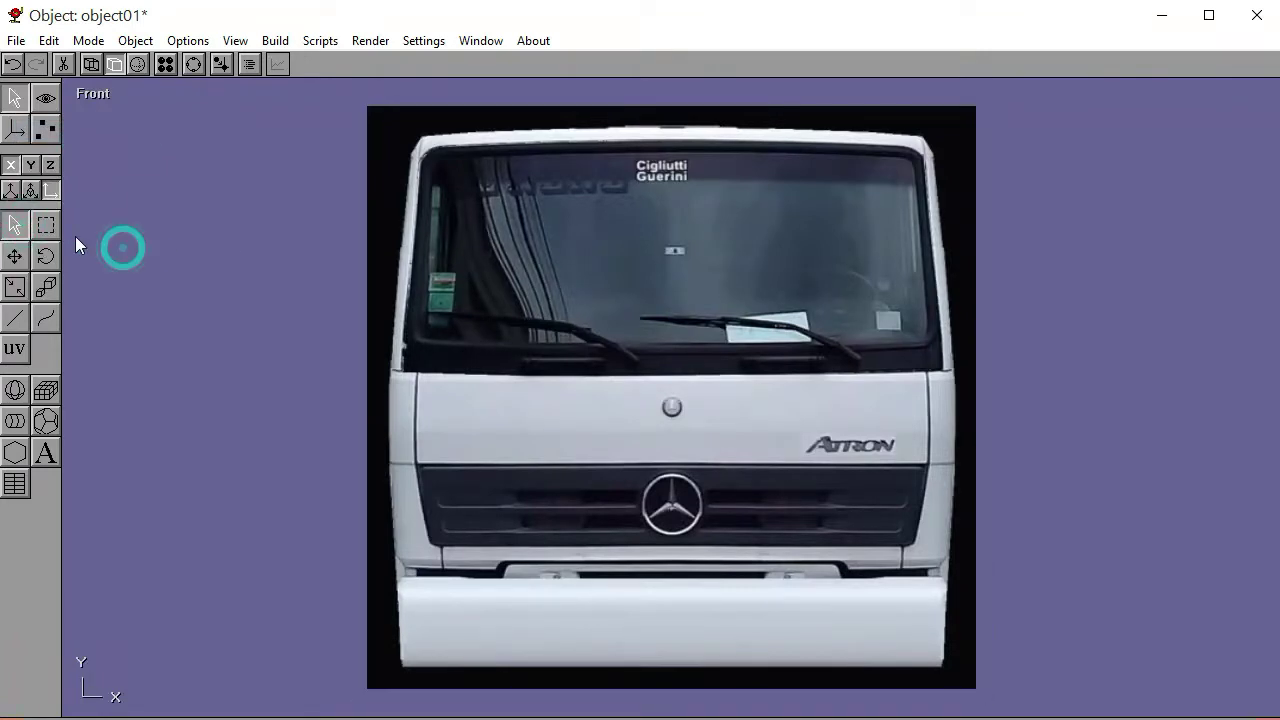
Draw a cube about 93.5 by 96.1 outward from the centre of the reference image so that it covers the truck cab
left_click(51, 166)
left_click(45, 391)
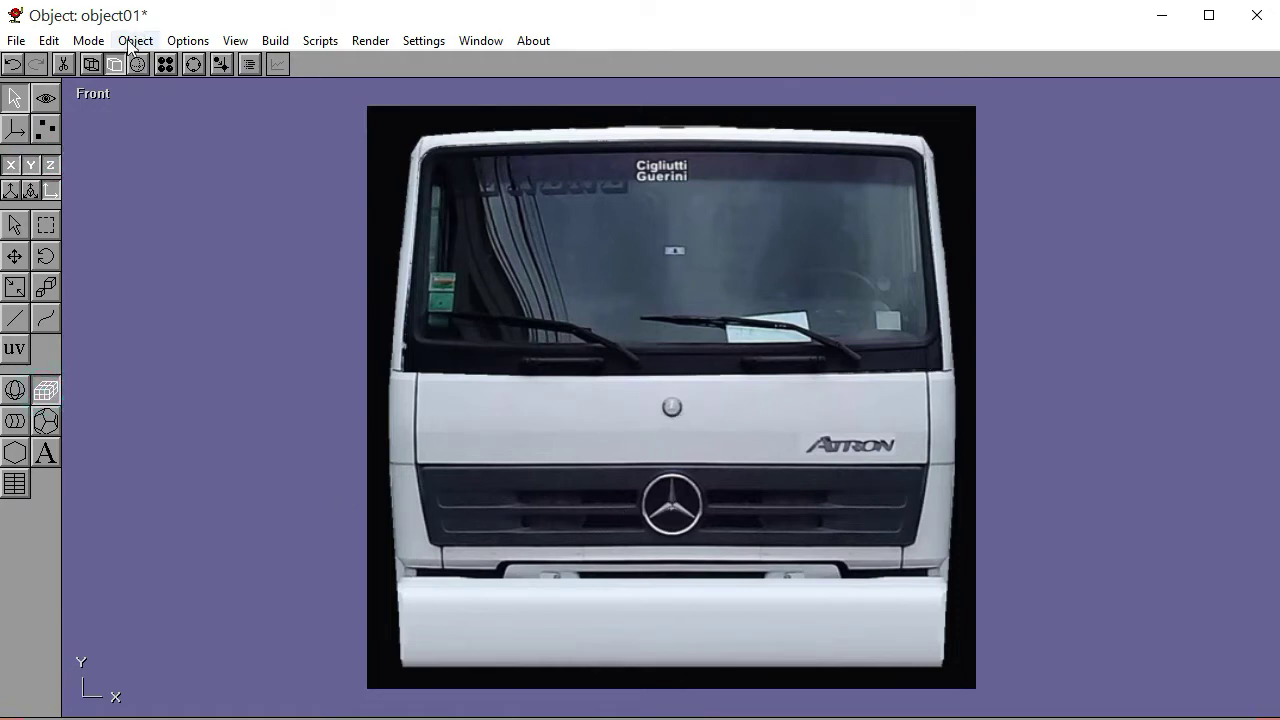
left_click(94, 64)
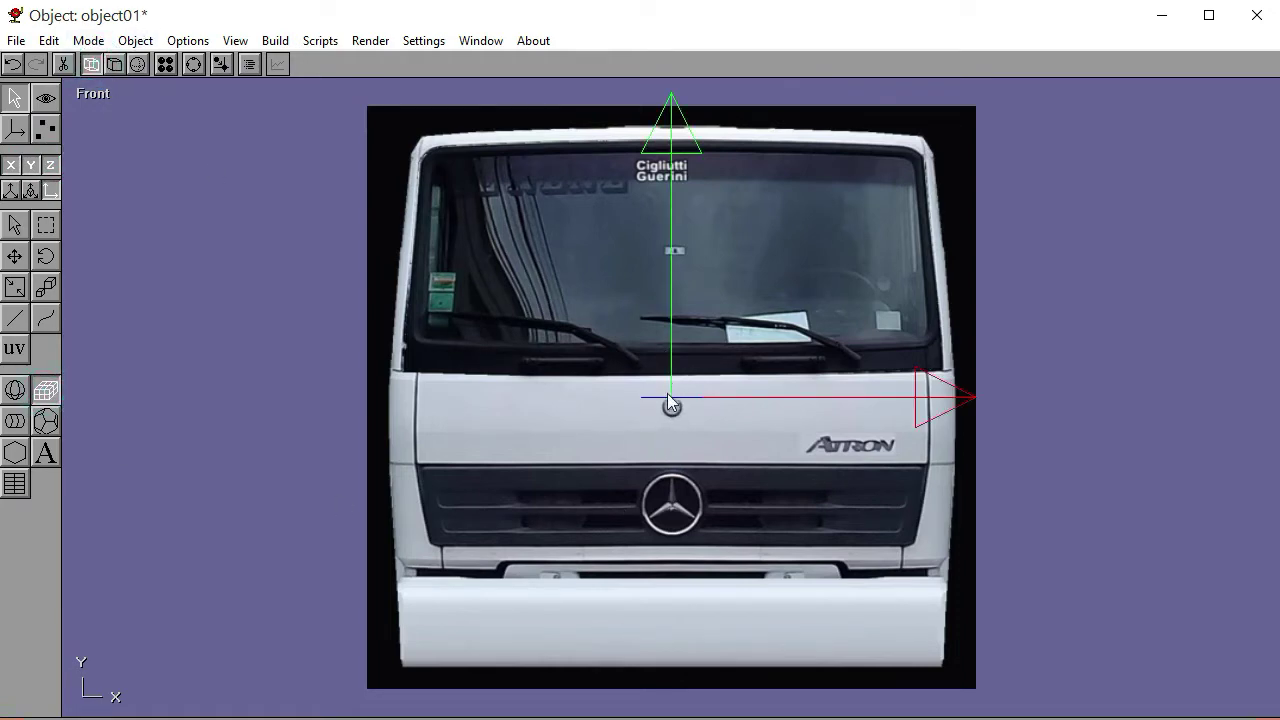
left_click(115, 64)
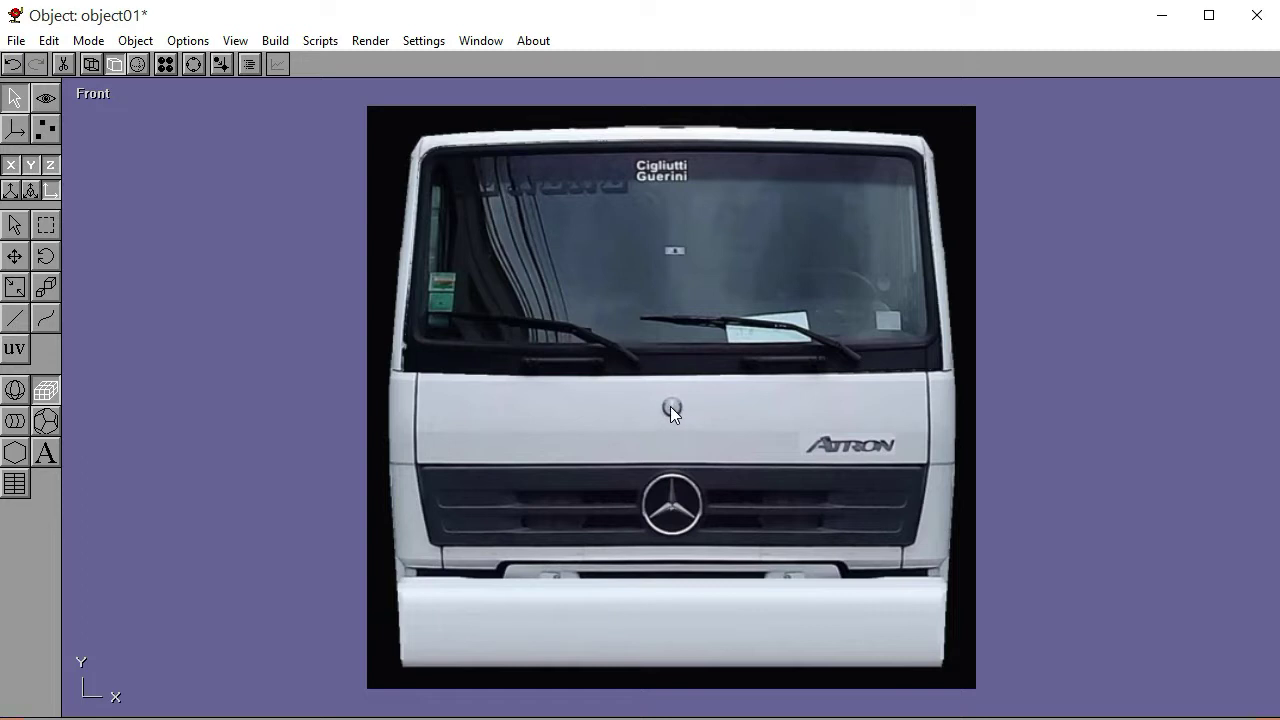
left_click_drag(672, 406, 389, 116)
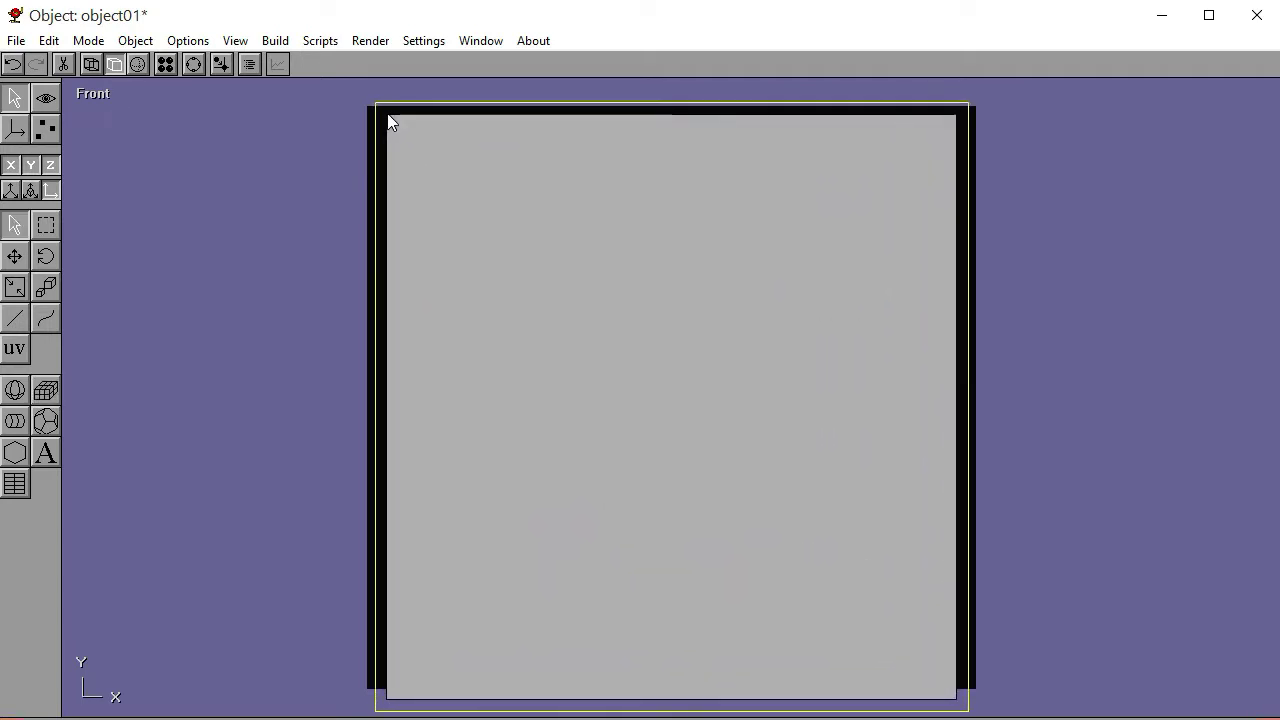
left_click(90, 65)
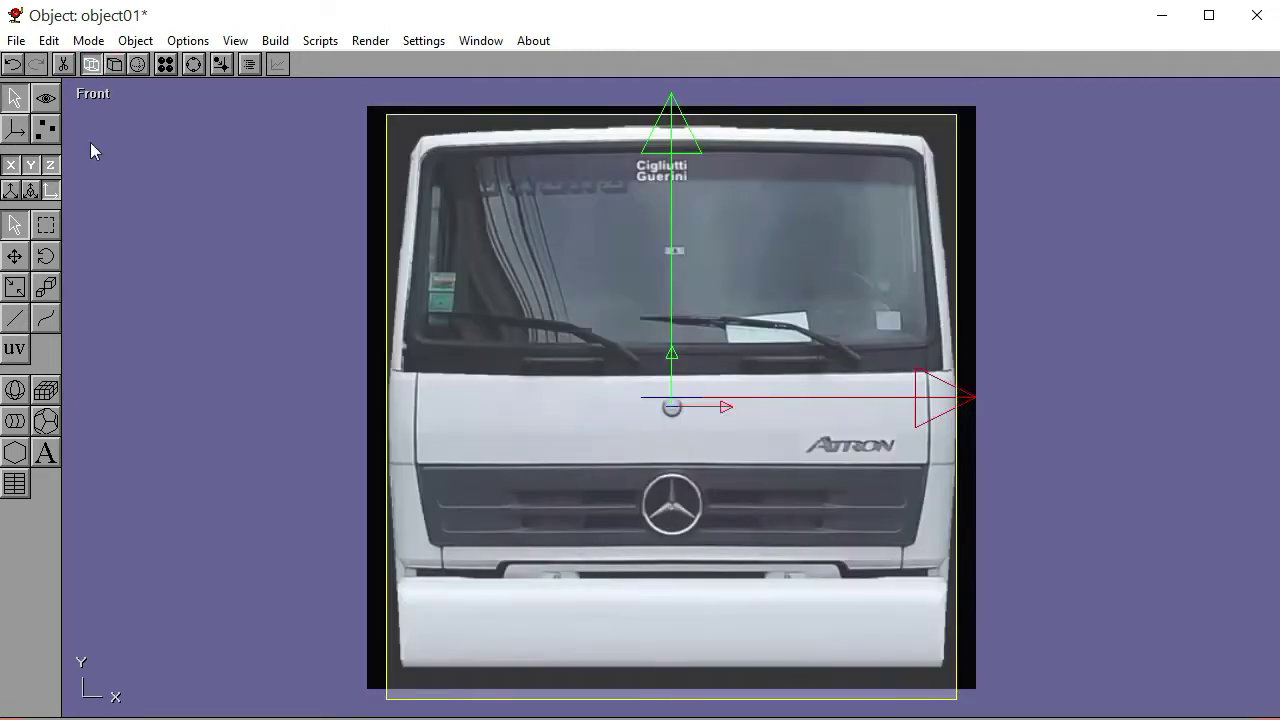
left_click(116, 64)
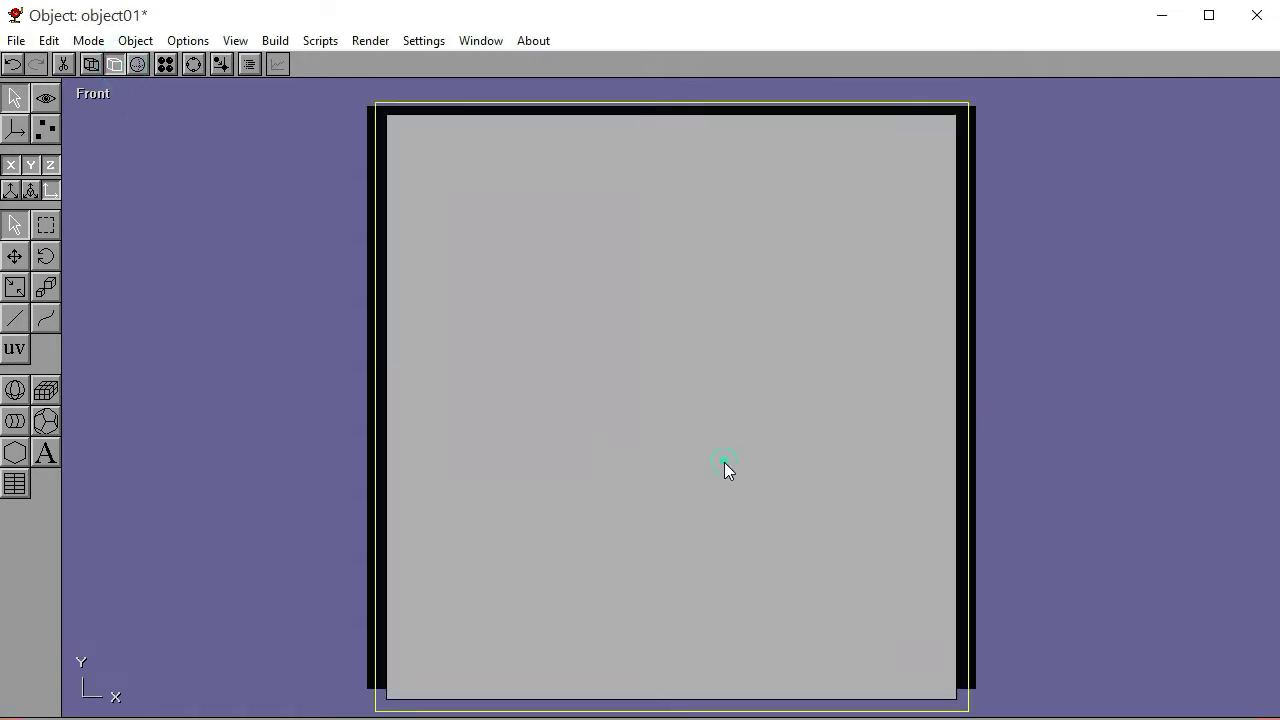
Set the cube's divisions to 5 along X and 3 along Y and show it as wireframe
double_click(725, 464)
double_click(83, 255)
type("5")
double_click(86, 286)
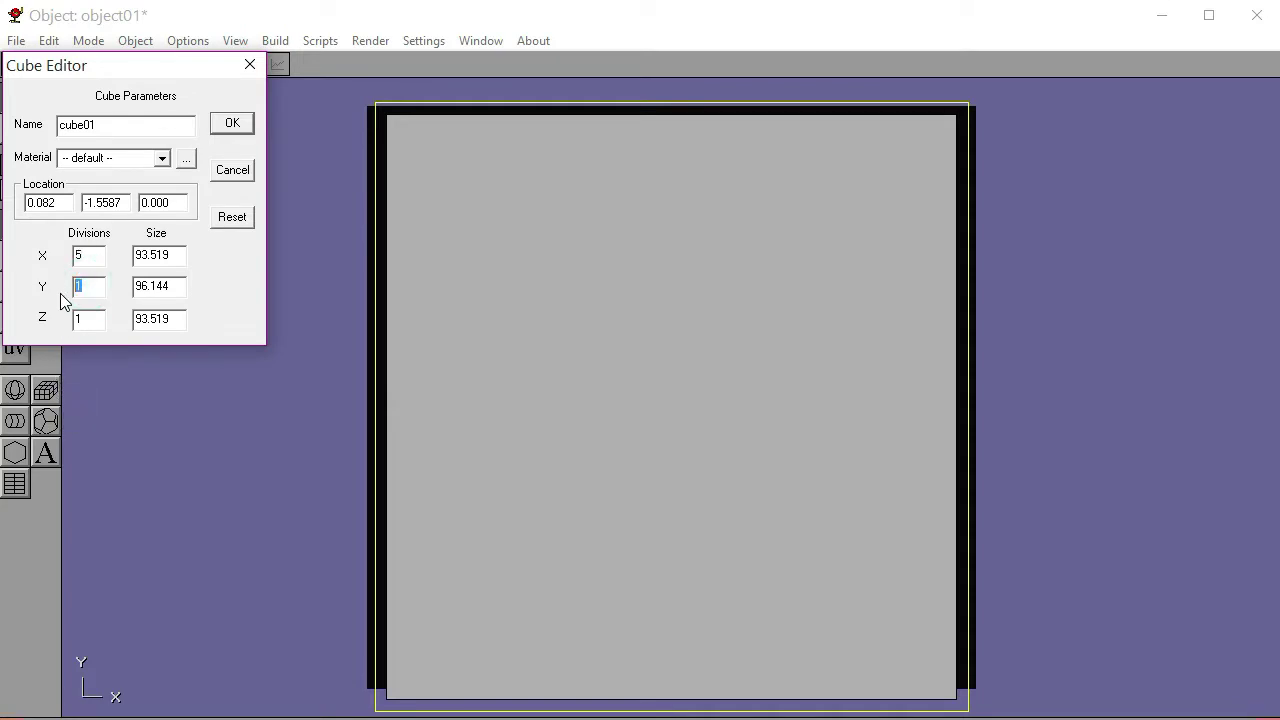
left_click(229, 127)
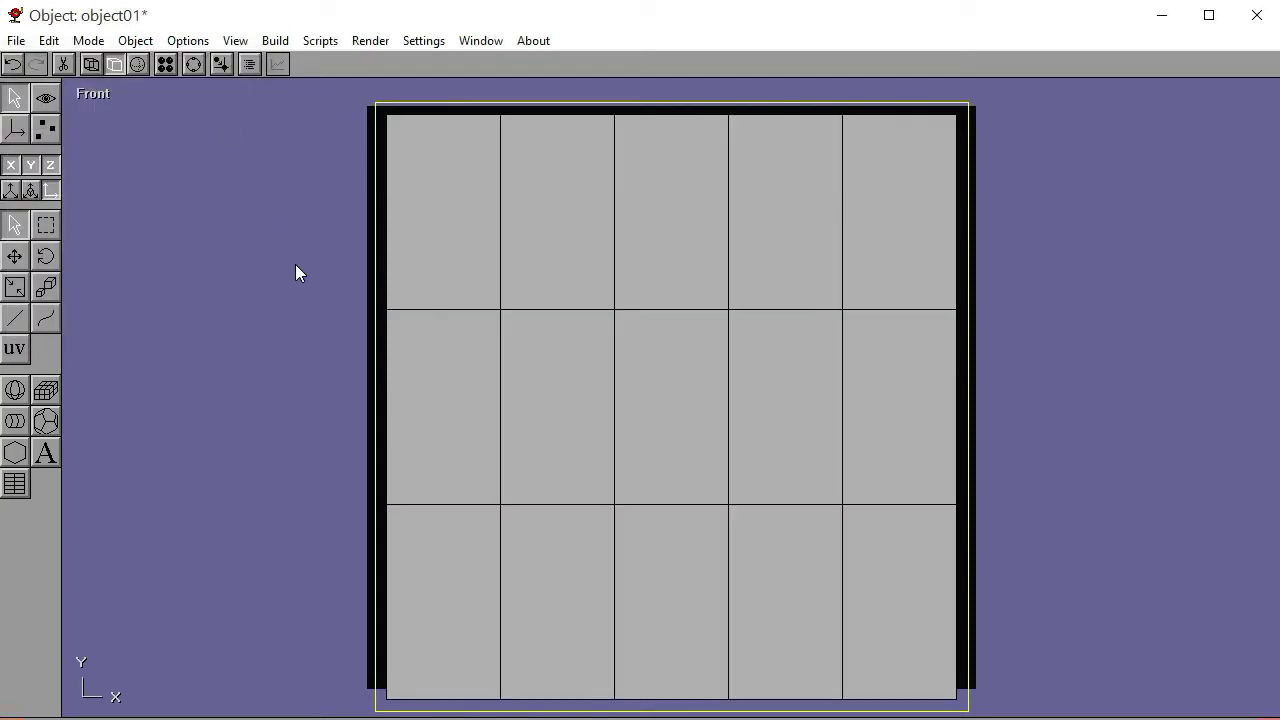
left_click(91, 64)
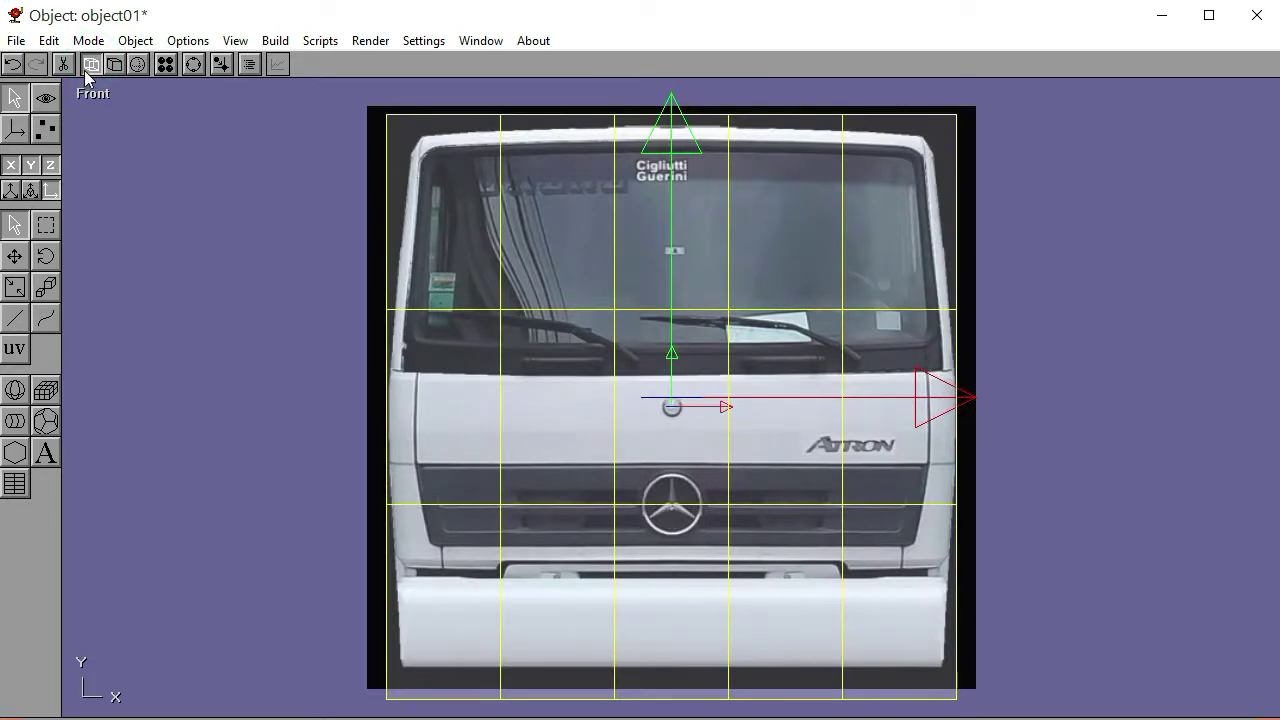
Convert the divided cube to an editable mesh and display it as wireframe over the truck image
left_click(115, 64)
left_click(274, 42)
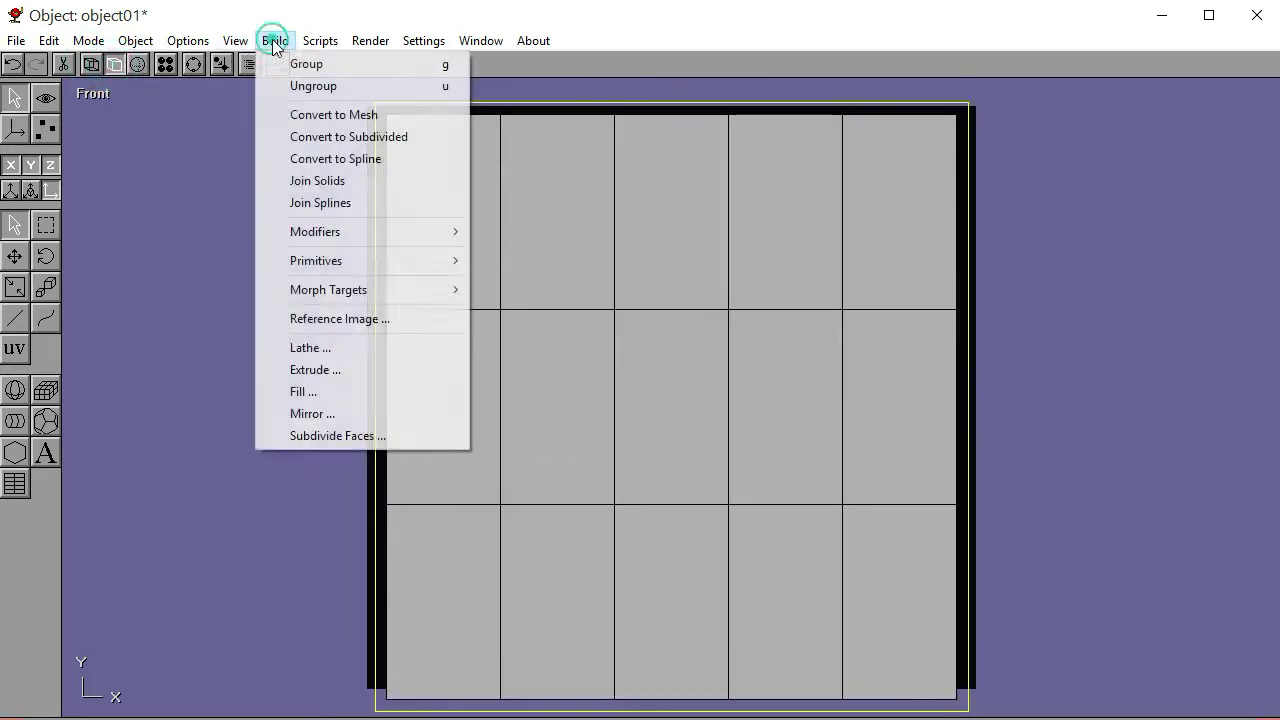
left_click(300, 114)
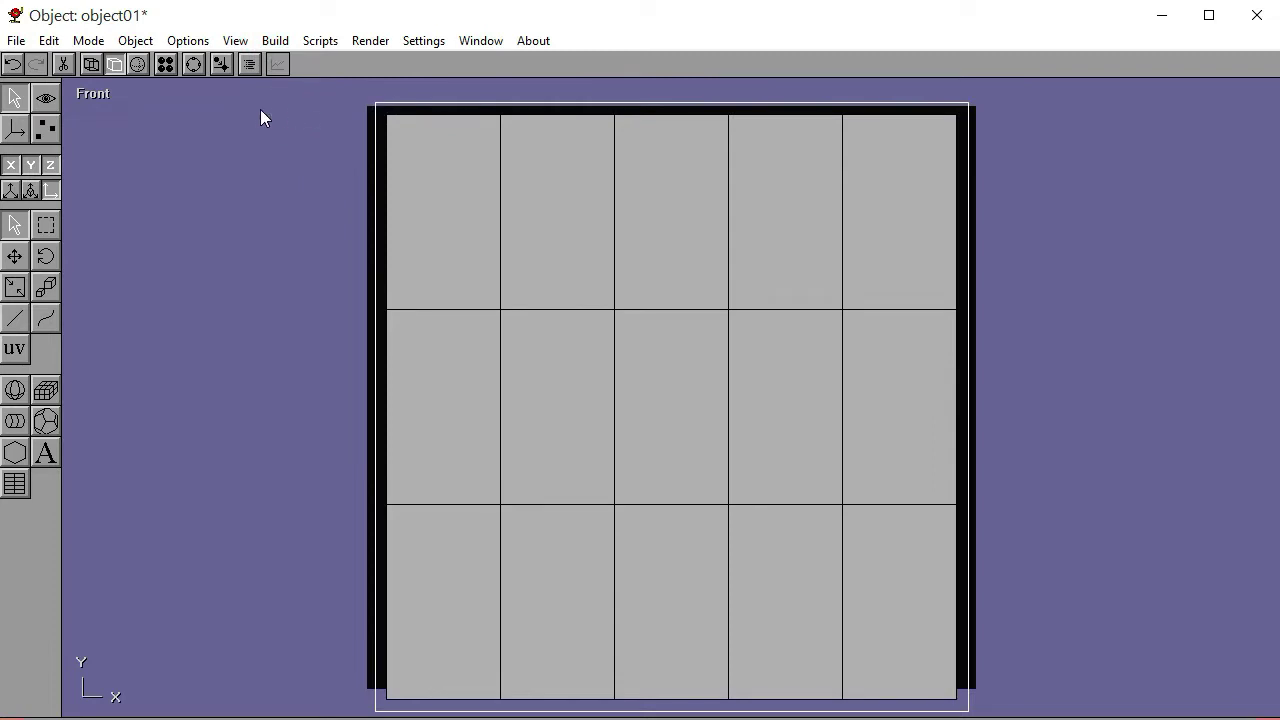
left_click(91, 64)
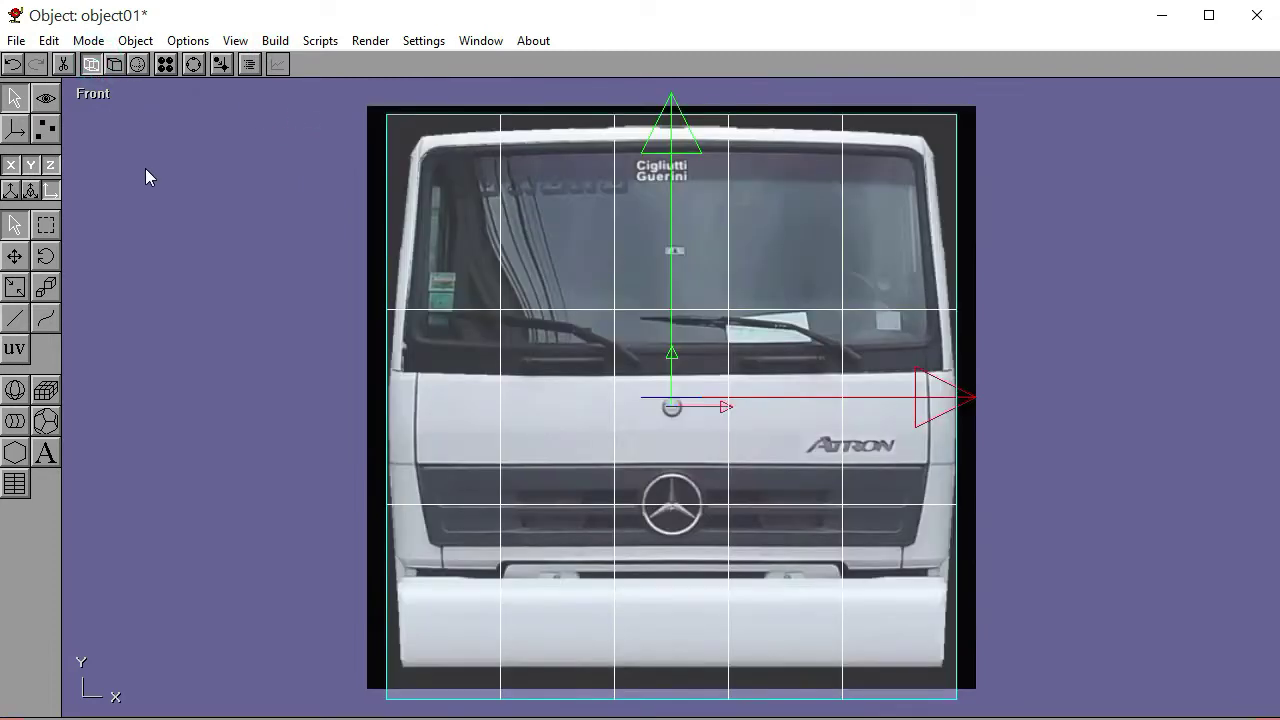
Lower the mesh's top row of points to the upper edge of the cab roof in point editing mode
left_click(46, 128)
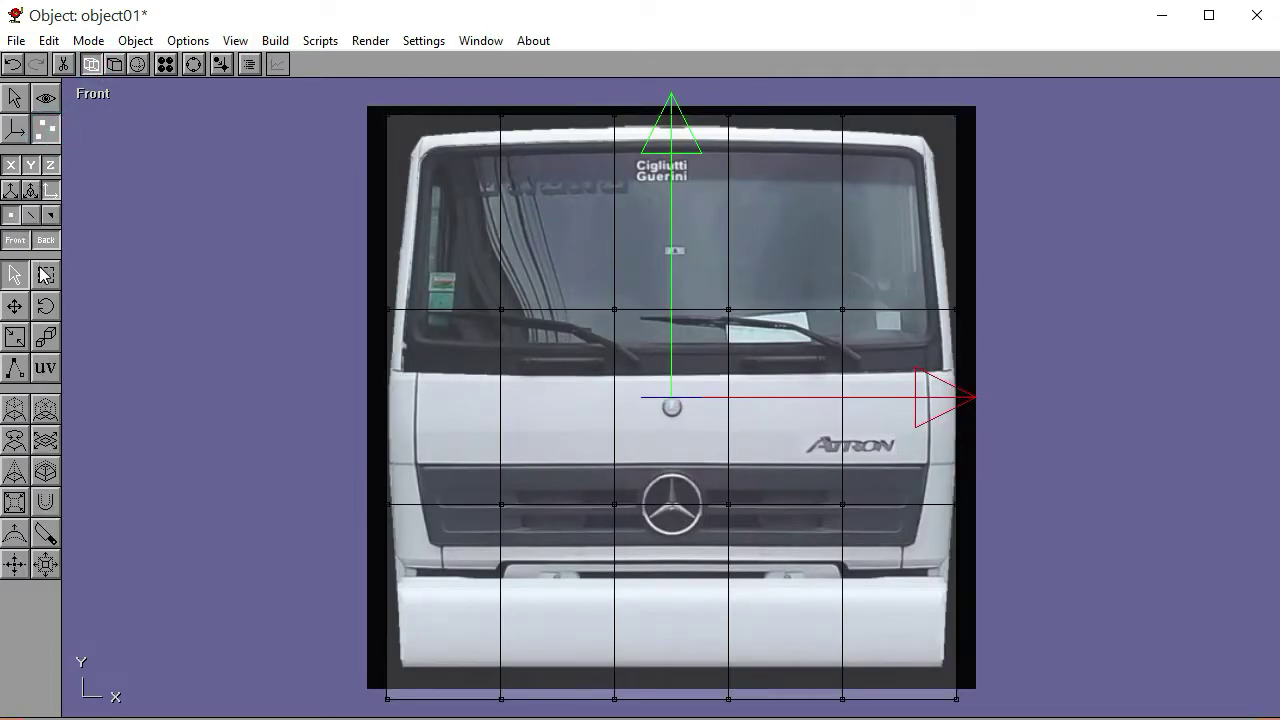
left_click(45, 275)
left_click_drag(322, 95, 1105, 155)
key("Down")
key("Down")
key("Down")
key("Down")
key("Down")
key("Down")
key("Down")
key("Down")
key("Down")
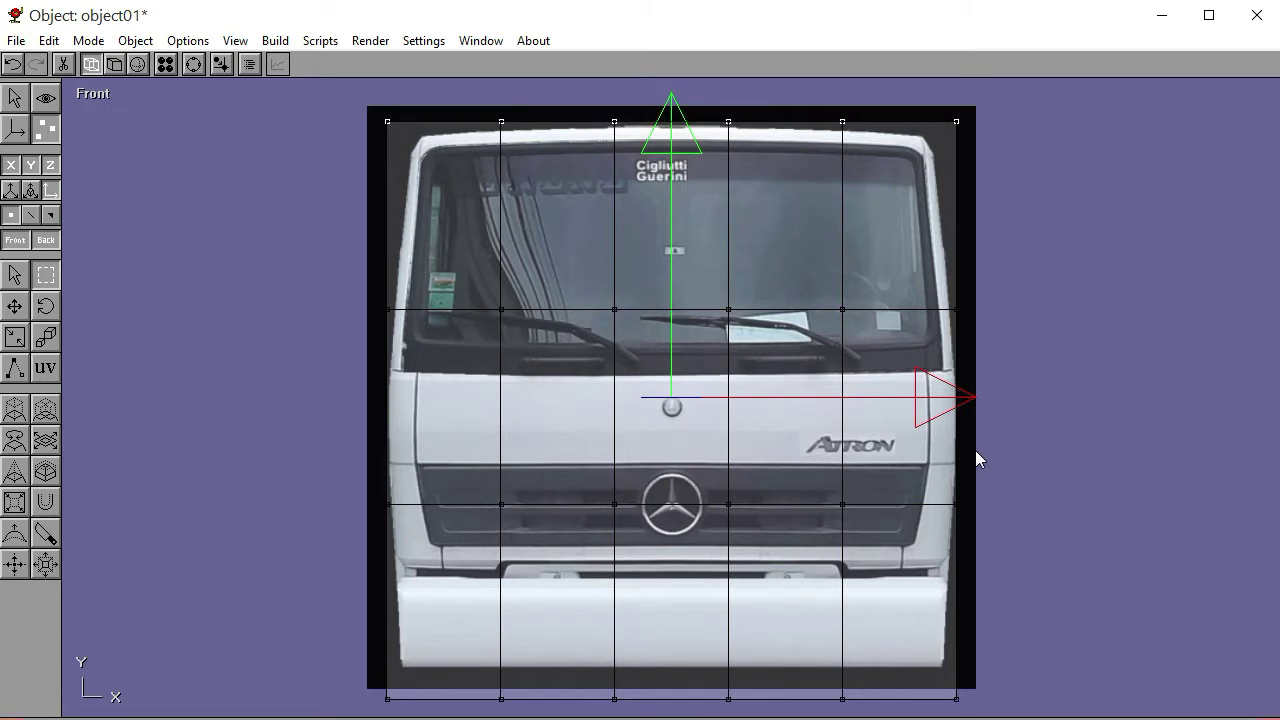
left_click(975, 450)
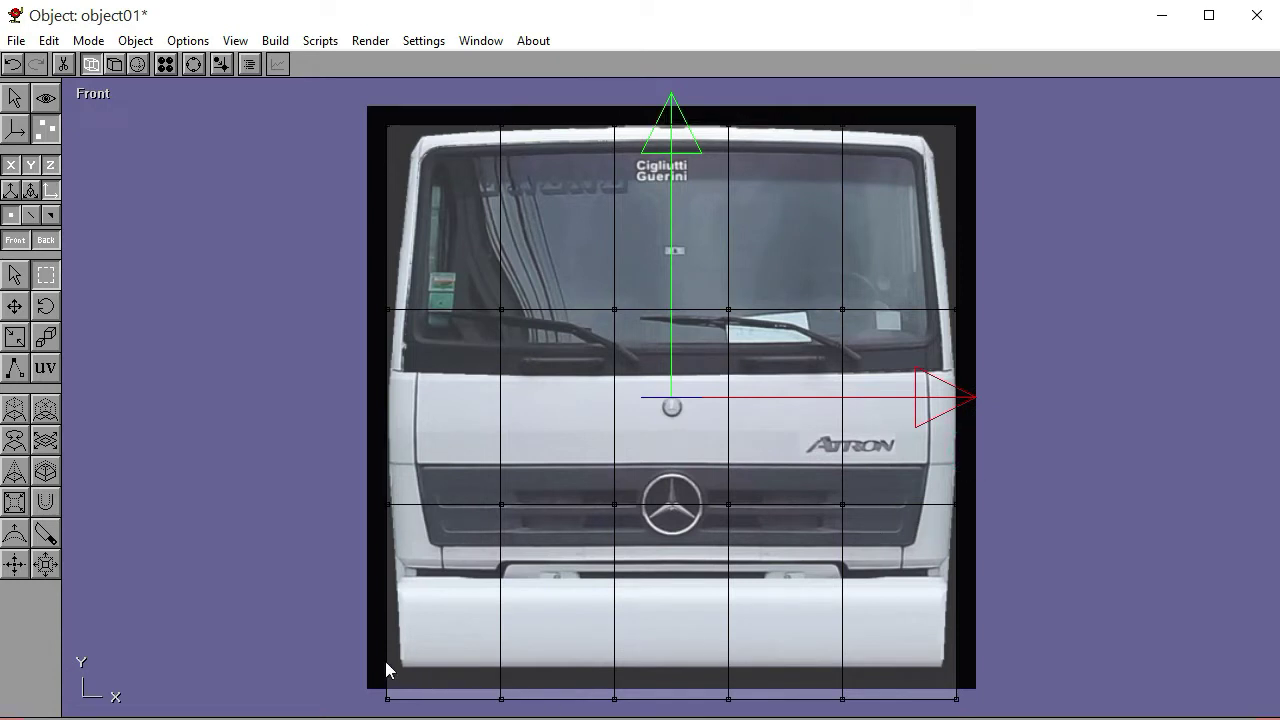
Raise the mesh's bottom row of points to the lower edge of the bumper
left_click_drag(369, 663, 1024, 715)
key("Up")
key("Up")
key("Up")
key("Up")
key("Up")
key("Up")
key("Up")
key("Up")
key("Up")
key("Up")
key("Up")
key("Up")
key("Up")
key("Up")
key("Up")
key("Up")
key("Up")
key("Up")
key("Up")
key("Up")
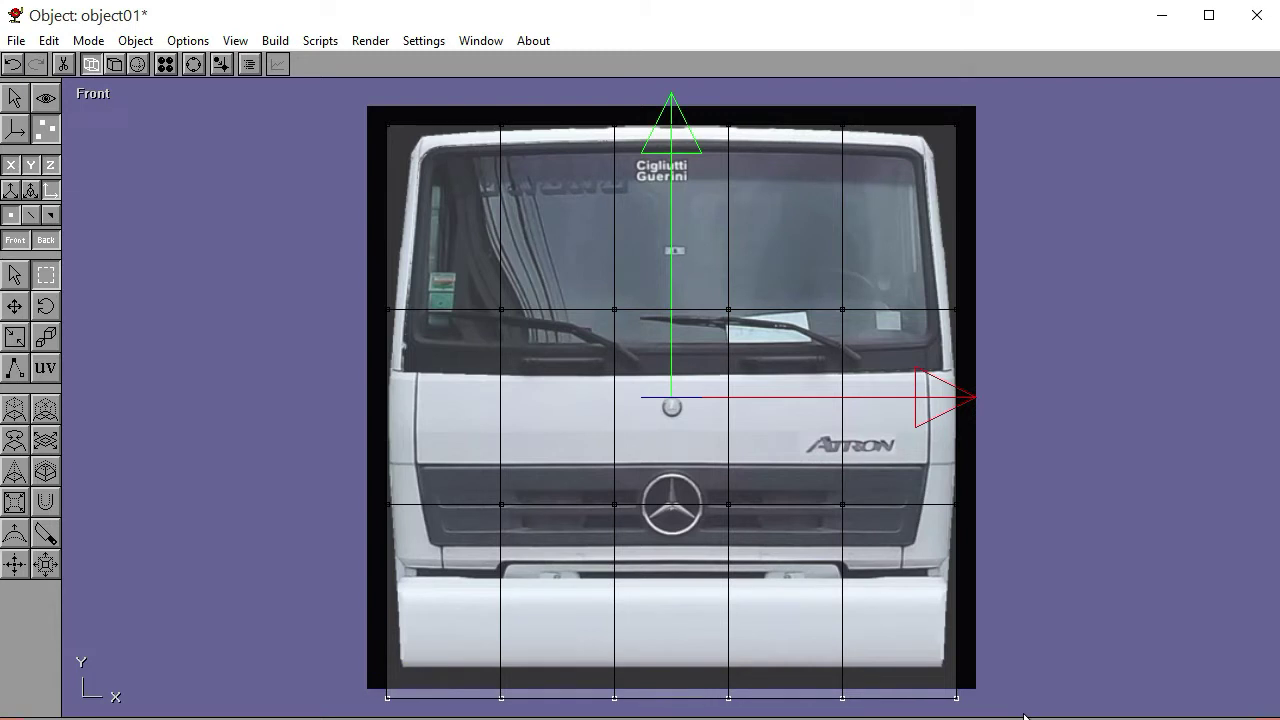
key("Up")
key("Up")
key("Up")
key("Up")
key("Up")
key("Up")
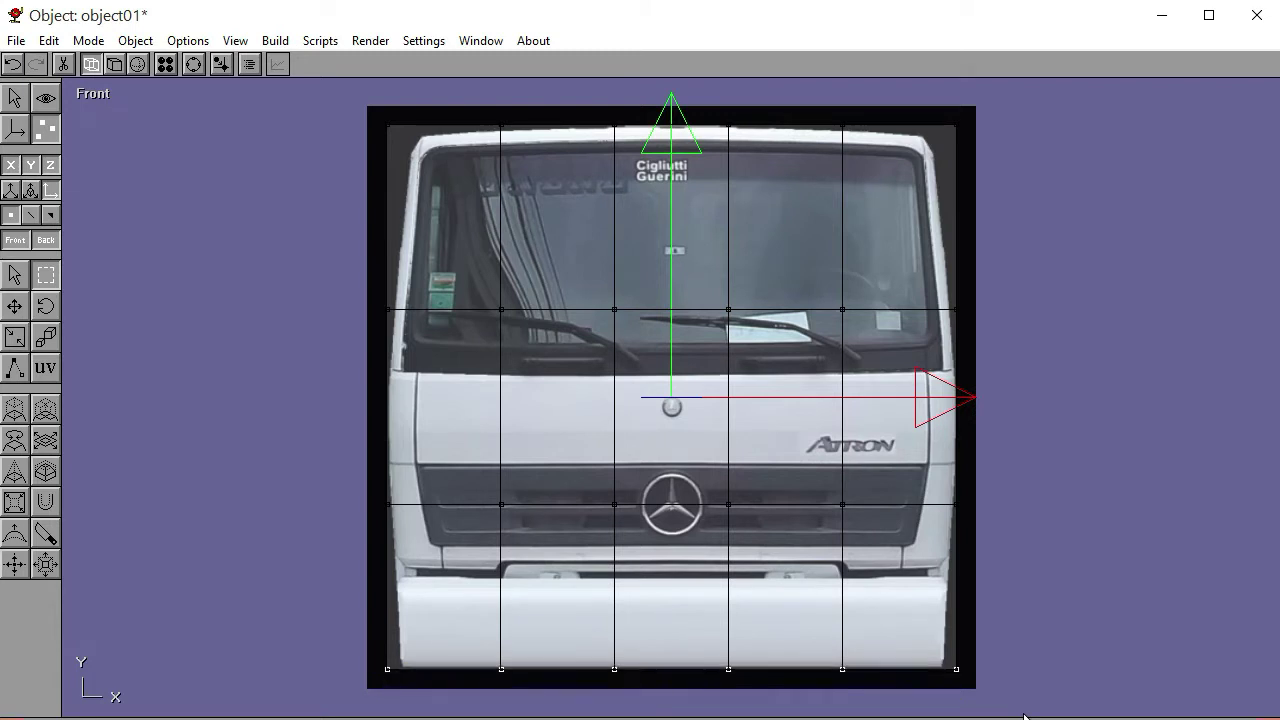
left_click(1024, 715)
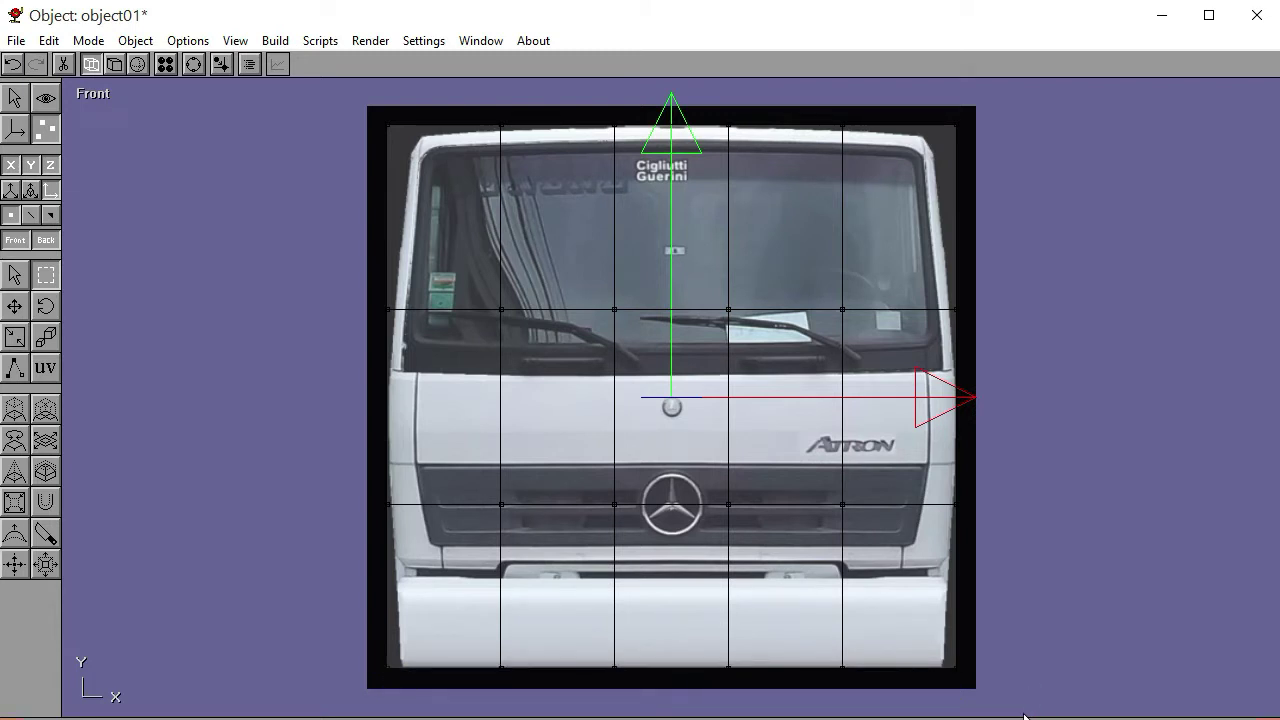
Lower the upper inner row of points to the seam just below the windshield
left_click_drag(339, 285, 1017, 336)
key("Down")
key("Down")
key("Down")
key("Down")
key("Down")
key("Down")
key("Down")
key("Down")
key("Down")
key("Down")
key("Down")
key("Down")
key("Down")
key("Down")
key("Down")
key("Down")
key("Down")
key("Down")
key("Down")
key("Down")
key("Down")
key("Down")
key("Down")
key("Down")
key("Down")
key("Down")
key("Down")
key("Down")
key("Down")
key("Down")
key("Down")
key("Down")
key("Down")
key("Down")
key("Down")
key("Down")
key("Down")
key("Down")
key("Down")
key("Down")
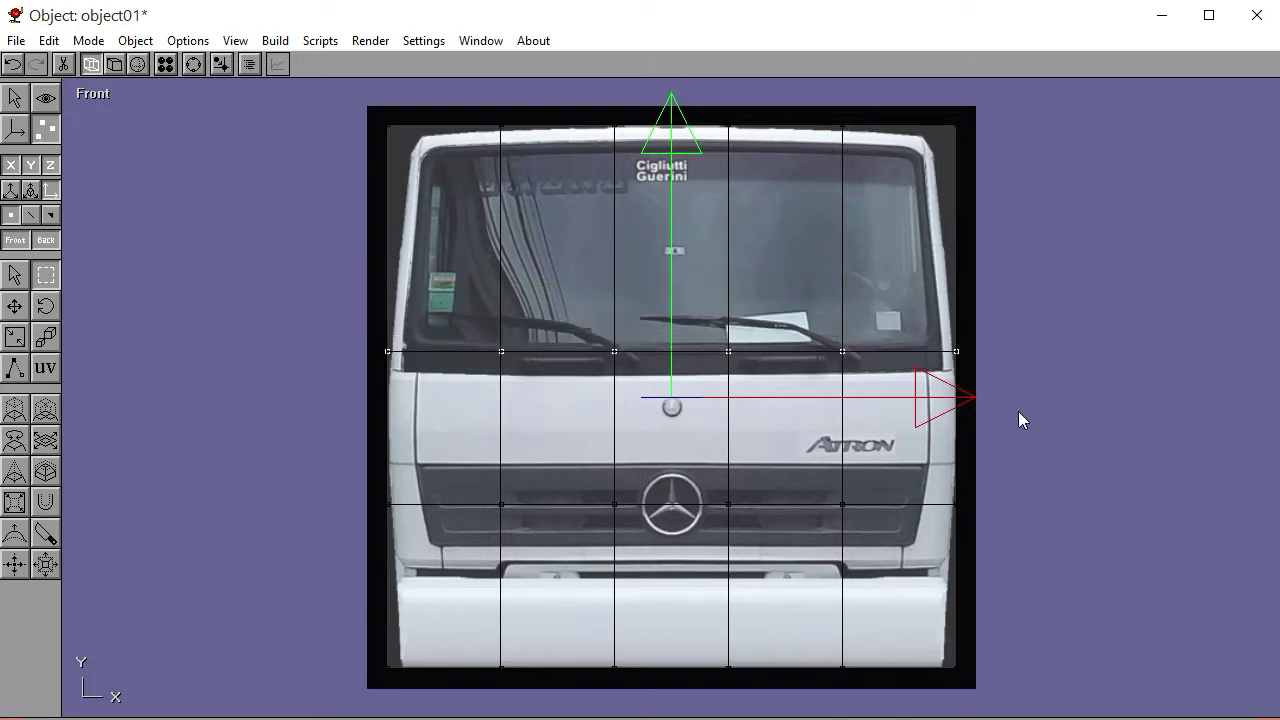
left_click(1018, 411)
Raise the lower inner row of points to the top edge of the dark grille
left_click_drag(356, 482, 1042, 532)
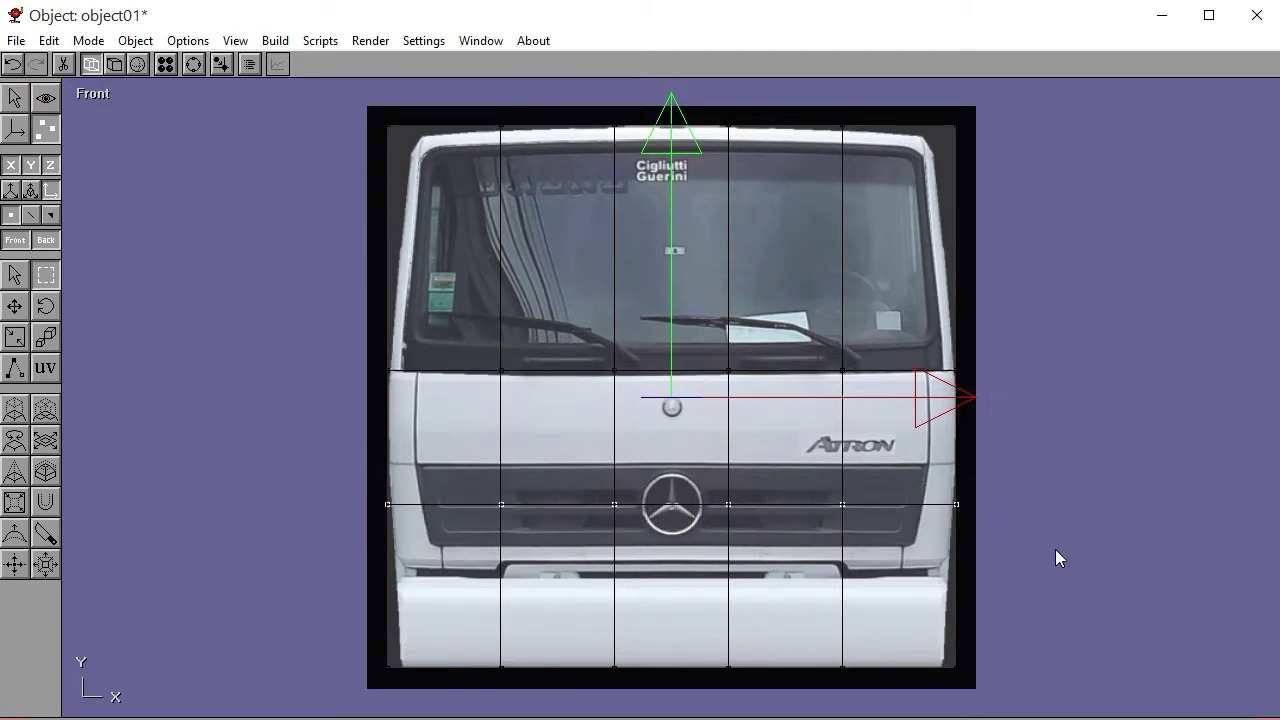
key("Up")
key("Up")
key("Up")
key("Up")
key("Up")
key("Up")
key("Up")
key("Up")
key("Up")
key("Up")
key("Up")
key("Up")
key("Up")
key("Up")
key("Up")
key("Up")
key("Up")
key("Up")
key("Up")
key("Up")
key("Up")
key("Up")
key("Up")
key("Up")
key("Up")
key("Up")
key("Up")
key("Up")
key("Up")
key("Up")
key("Up")
key("Up")
key("Up")
key("Up")
key("Up")
key("Up")
left_click(1056, 550)
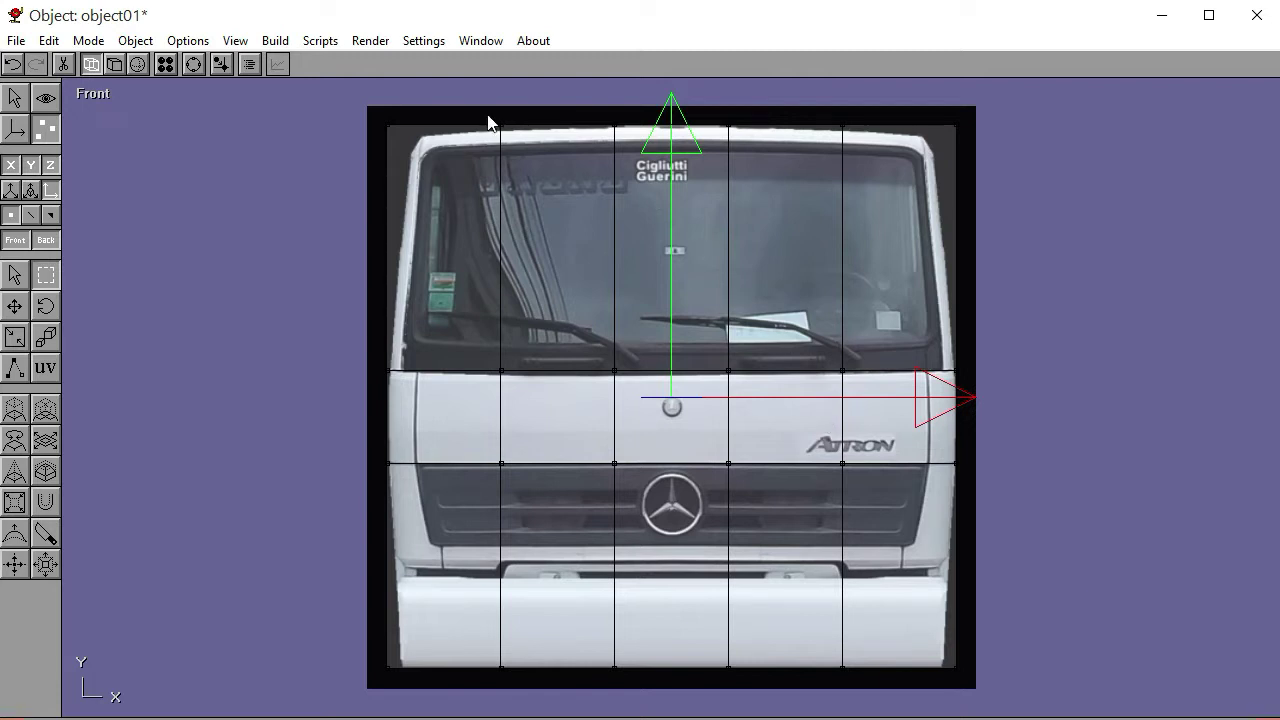
Scale the second and fifth point columns apart horizontally to the side edges of the windshield and deselect them
left_click_drag(475, 111, 530, 698)
left_click_drag(821, 95, 881, 711, "shift")
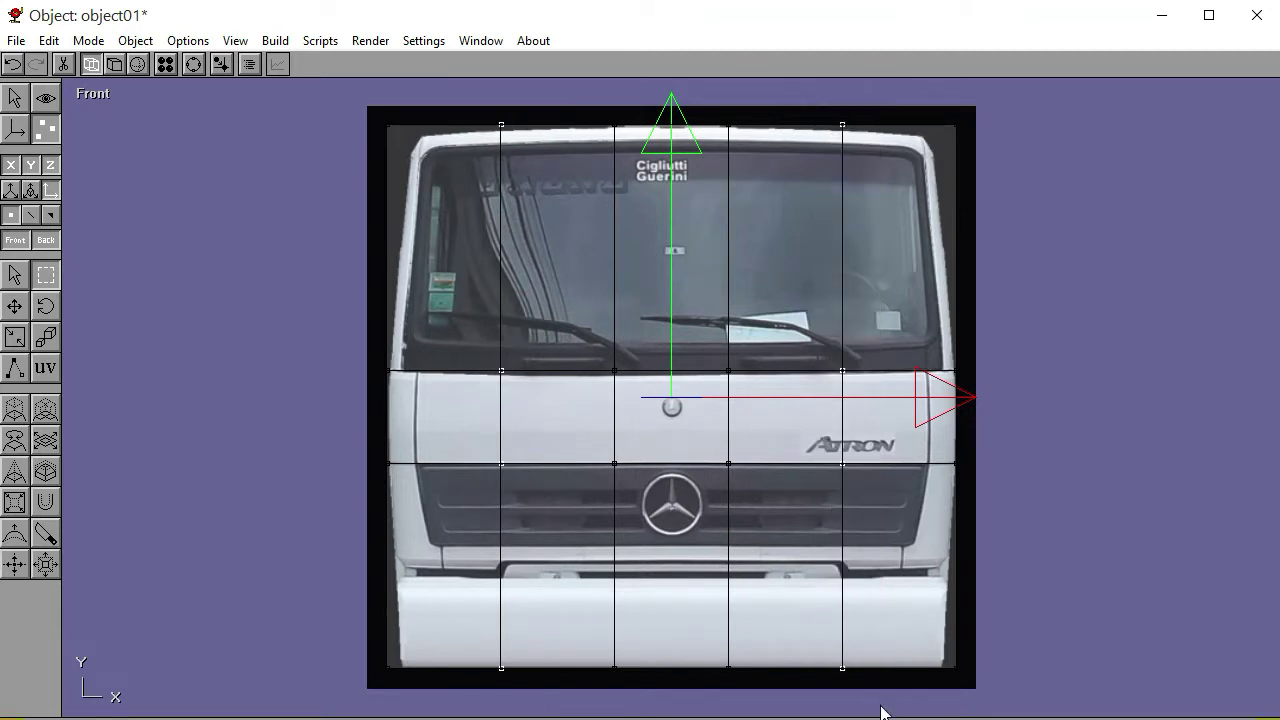
left_click(15, 337)
key("Left")
key("Left")
key("Left")
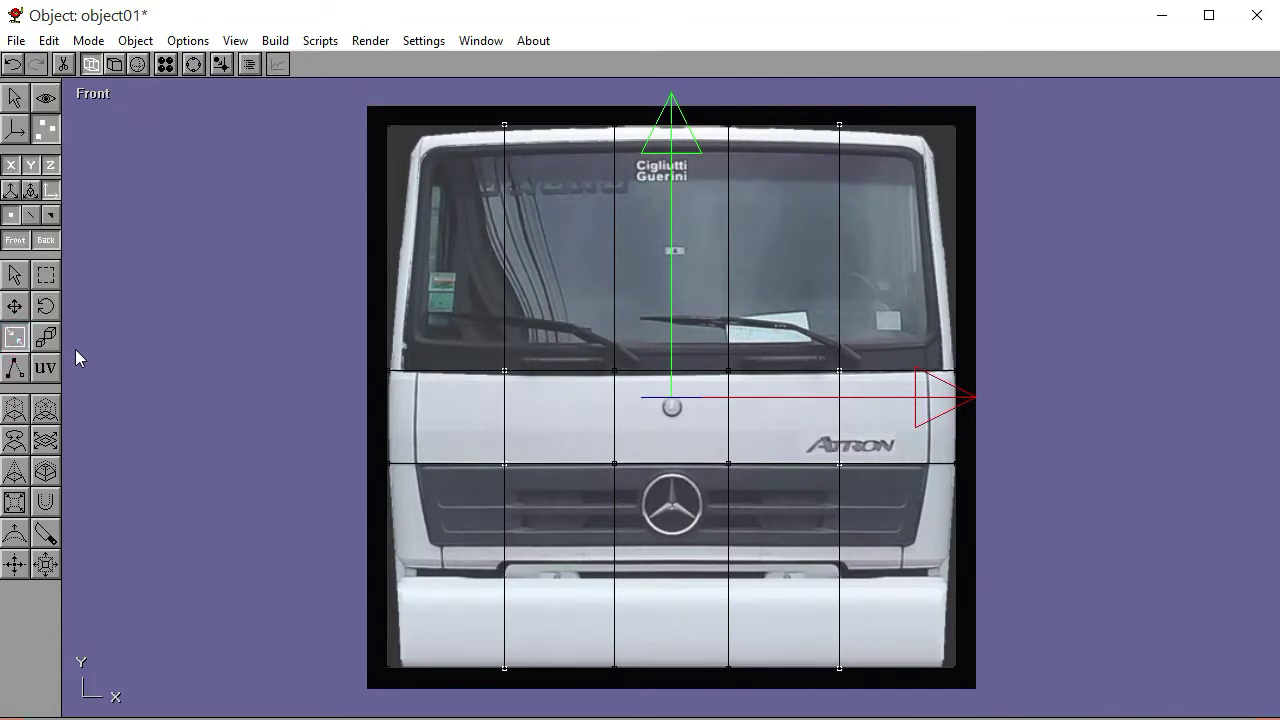
left_click_drag(75, 349, 76, 351)
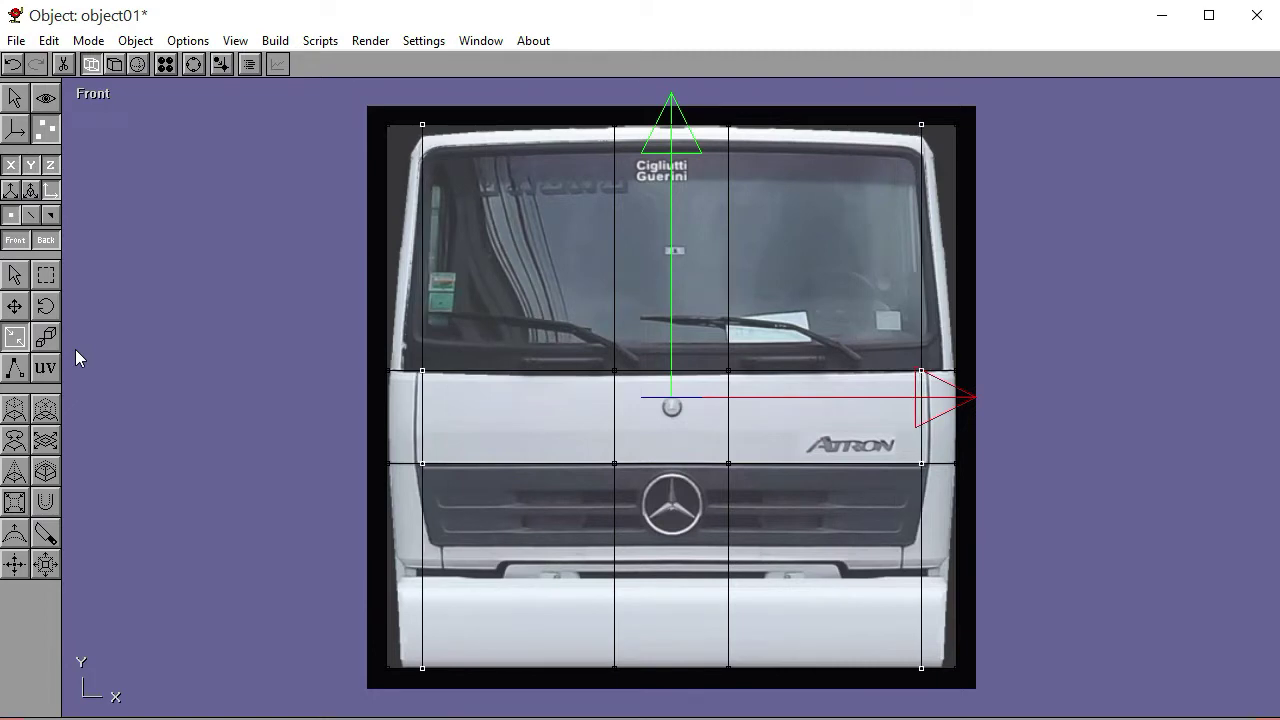
left_click(17, 274)
left_click(136, 276)
Cut the mesh horizontally along the top edge of the windshield and undo the cut
left_click(45, 536)
left_click_drag(373, 153, 1002, 155)
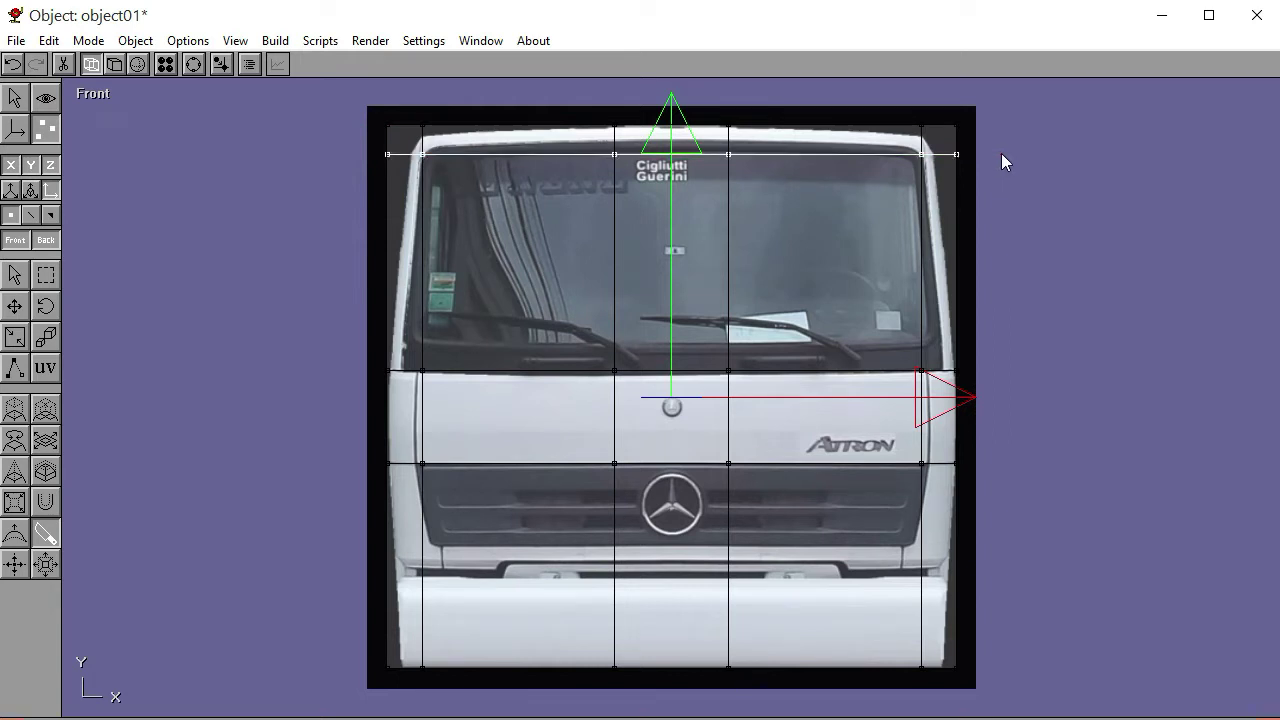
left_click(46, 275)
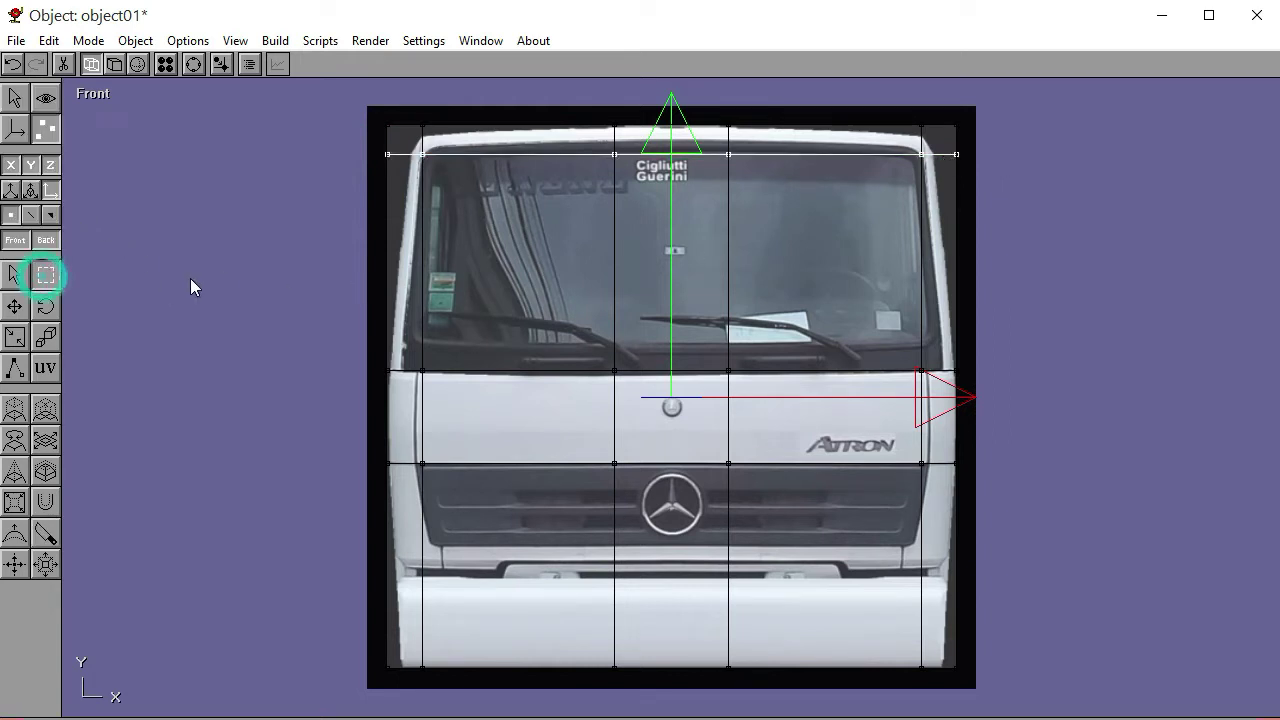
left_click(376, 155)
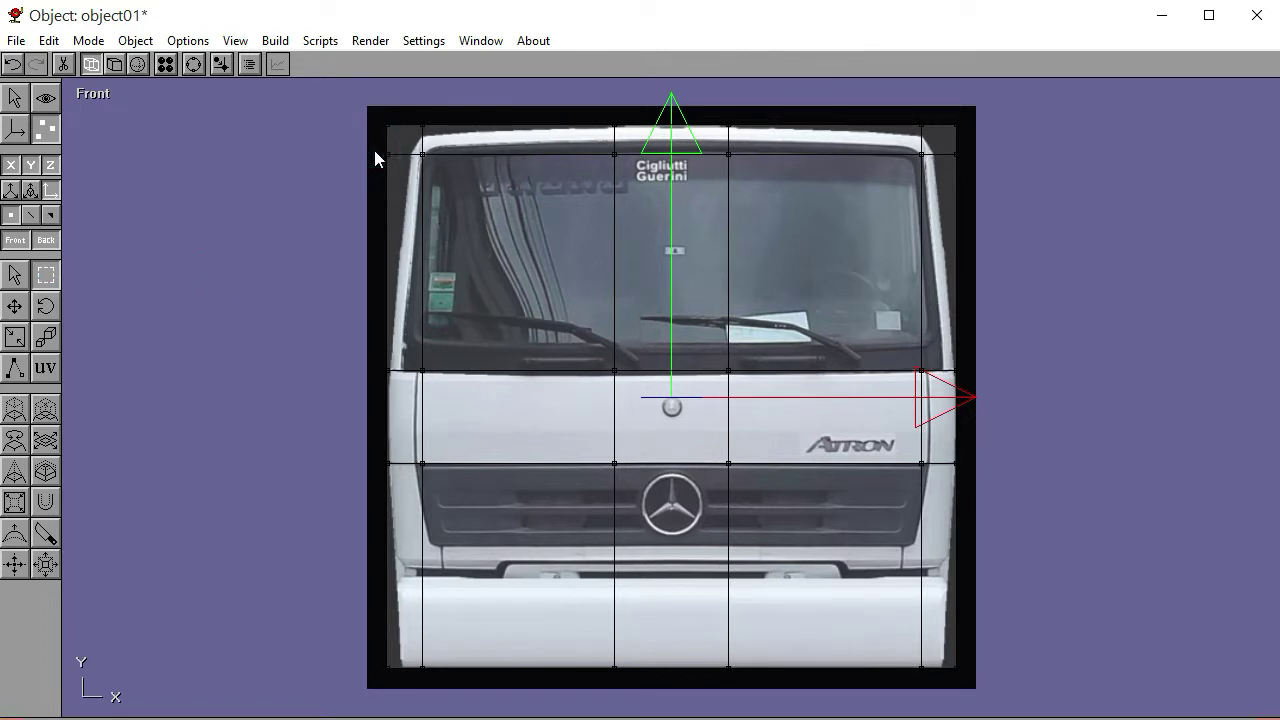
left_click(12, 64)
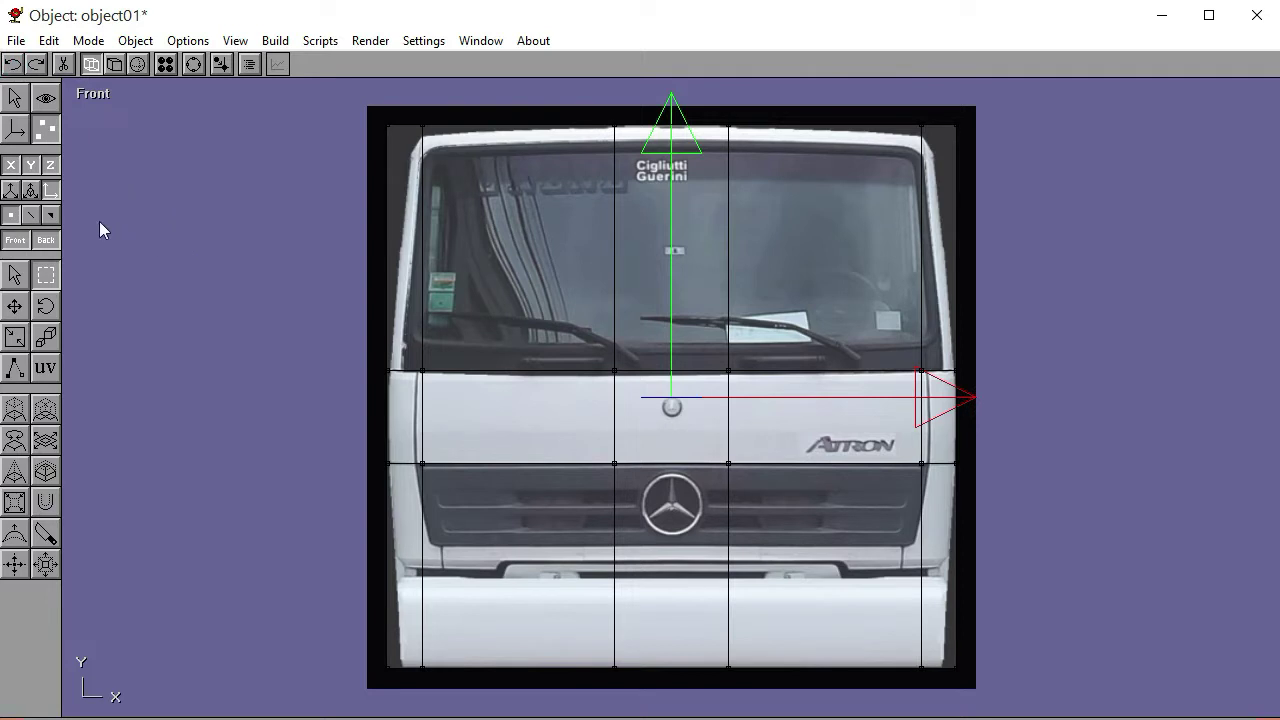
Lower the two outer points at each end of the top row to follow the cab roof's slope
left_click_drag(369, 114, 441, 138)
left_click(412, 238)
left_click_drag(980, 151, 981, 152)
key("Down")
key("Down")
key("Down")
key("Down")
key("Down")
key("Down")
key("Down")
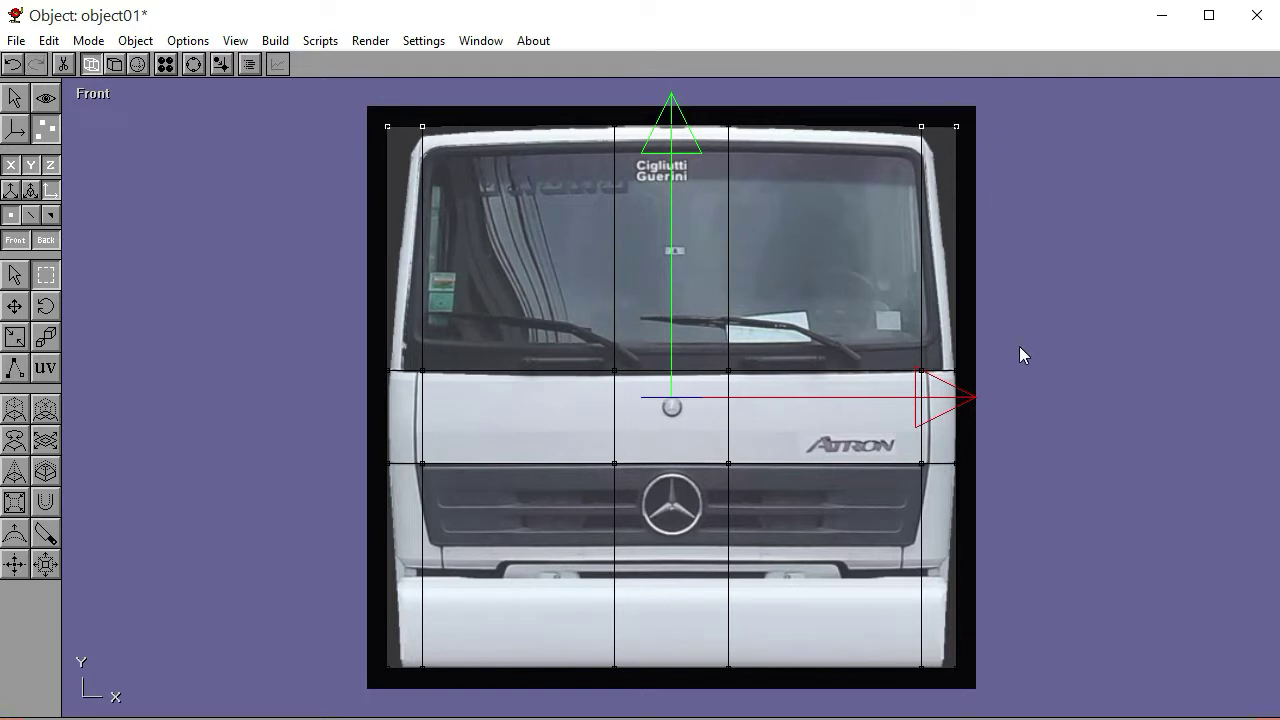
left_click(1019, 346)
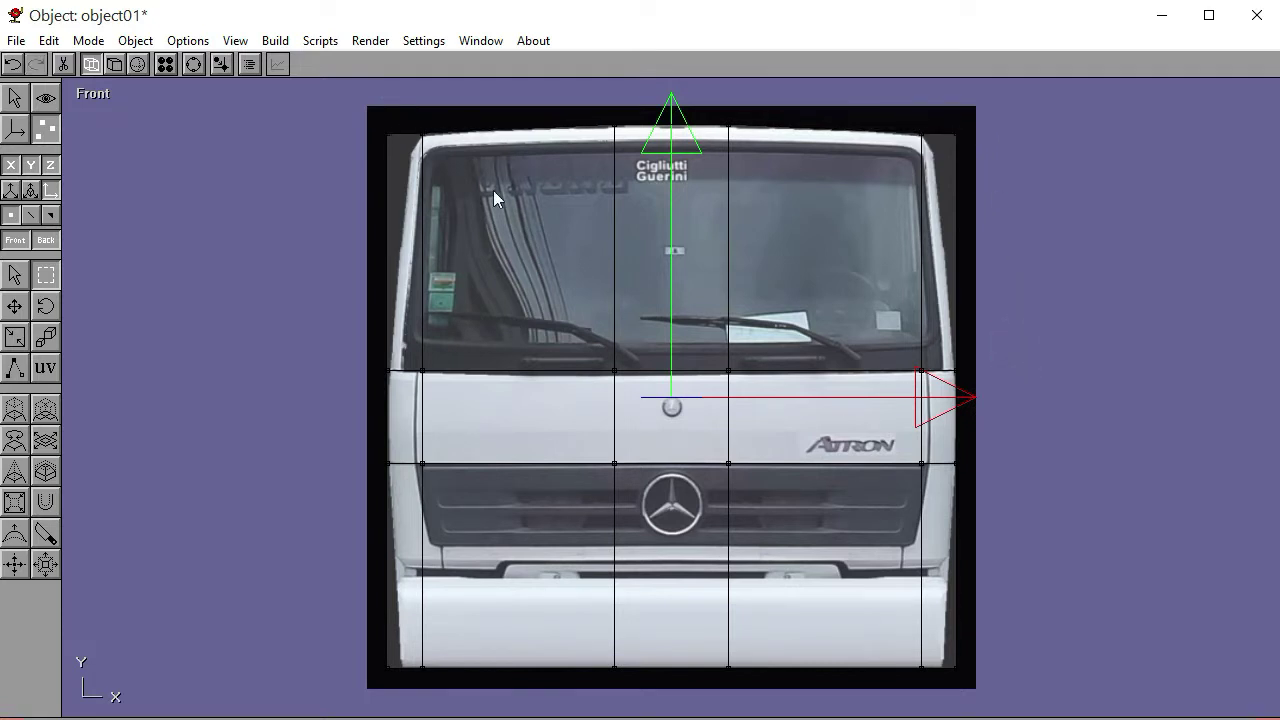
Bring the outermost top corner points inward and down to match the cab's upper corners, and show the mesh shaded
left_click_drag(374, 118, 403, 150)
left_click(15, 337)
left_click_drag(170, 309, 154, 321)
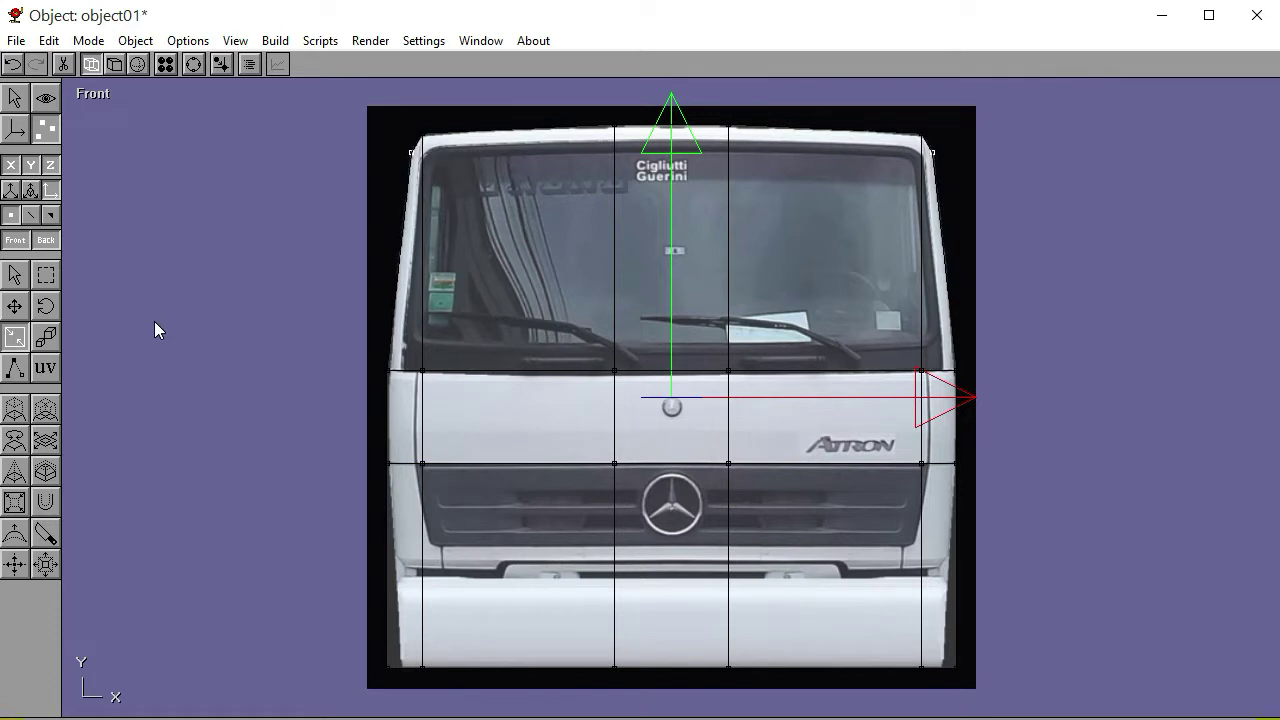
left_click(111, 66)
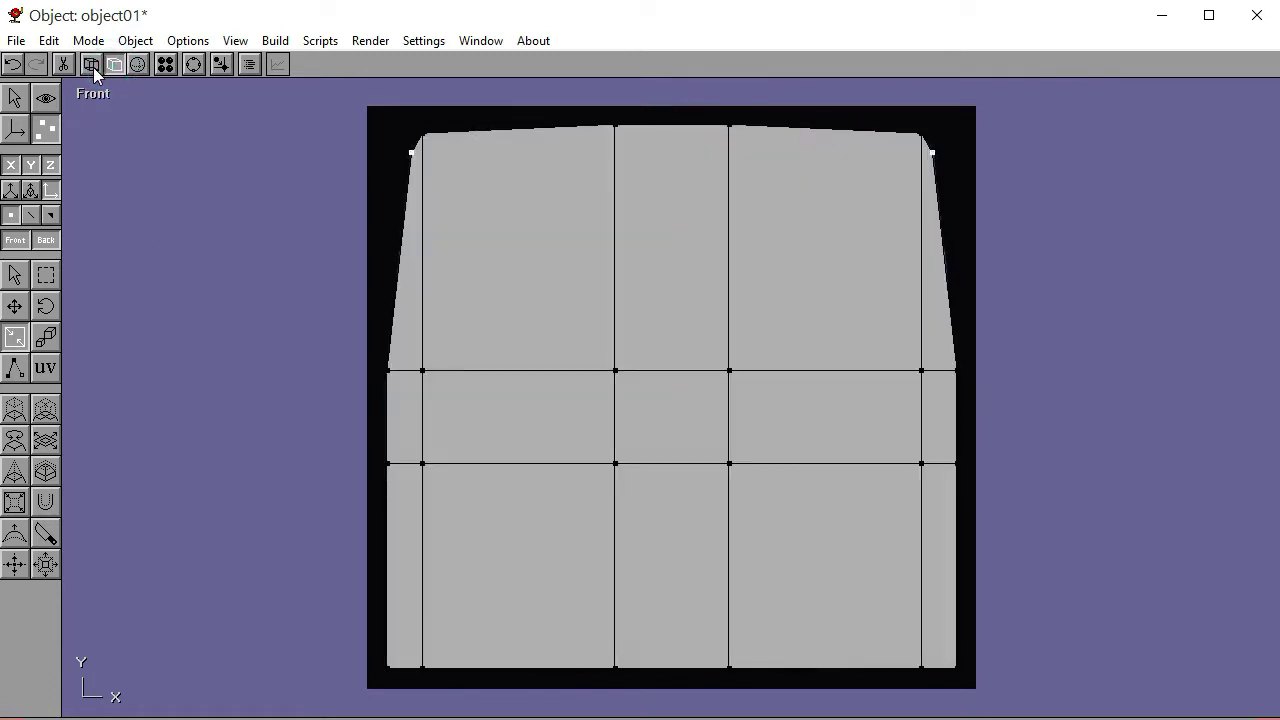
Scale the bottom row of mesh points inward horizontally to match the cab's lower corners, then deselect them
left_click(91, 65)
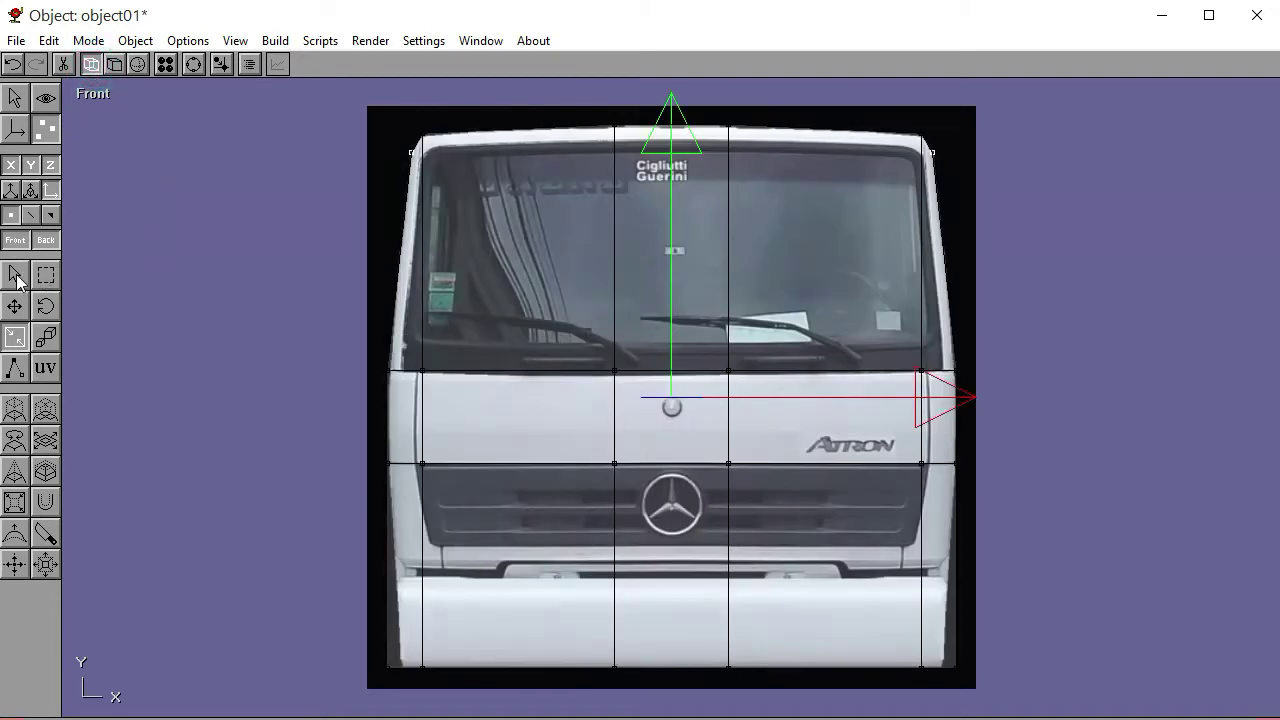
left_click(15, 276)
left_click(46, 275)
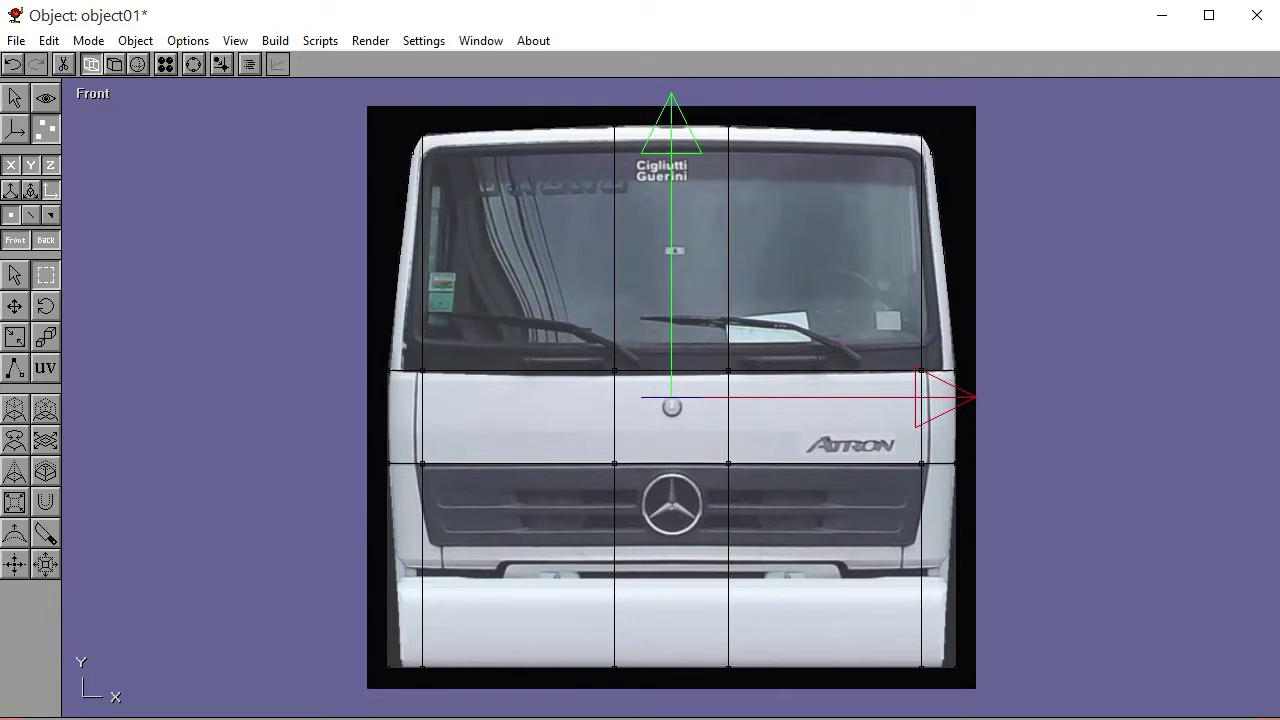
left_click_drag(371, 655, 1004, 699)
left_click(15, 340)
key("Left")
key("Left")
key("Left")
key("Left")
key("Left")
left_click(46, 276)
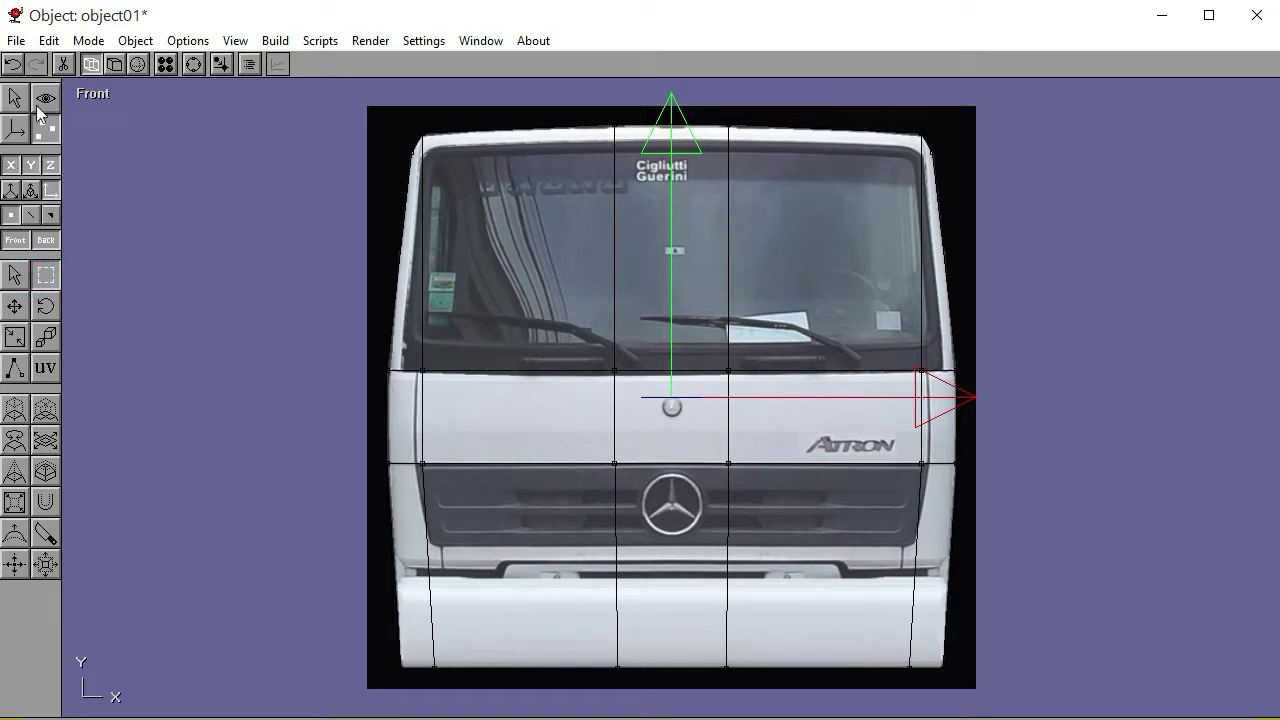
Examine the shaded cab mesh from its side in the perspective view
left_click(117, 65)
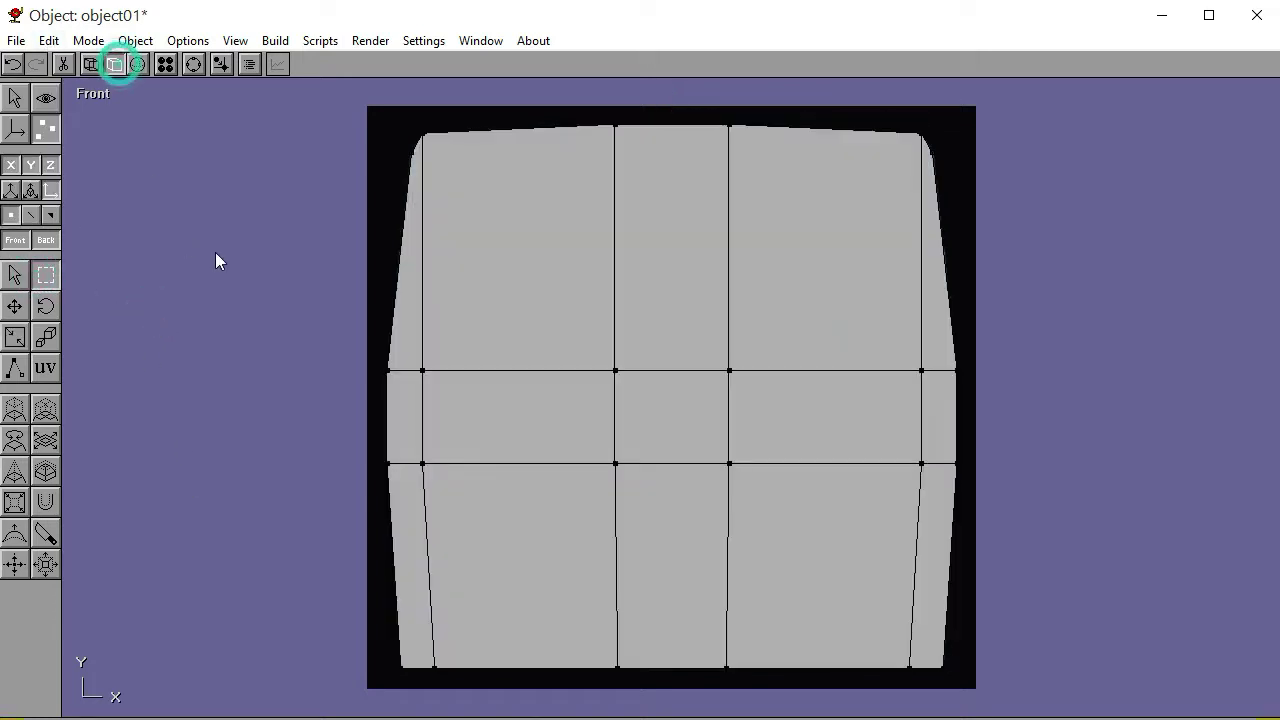
left_click(88, 92)
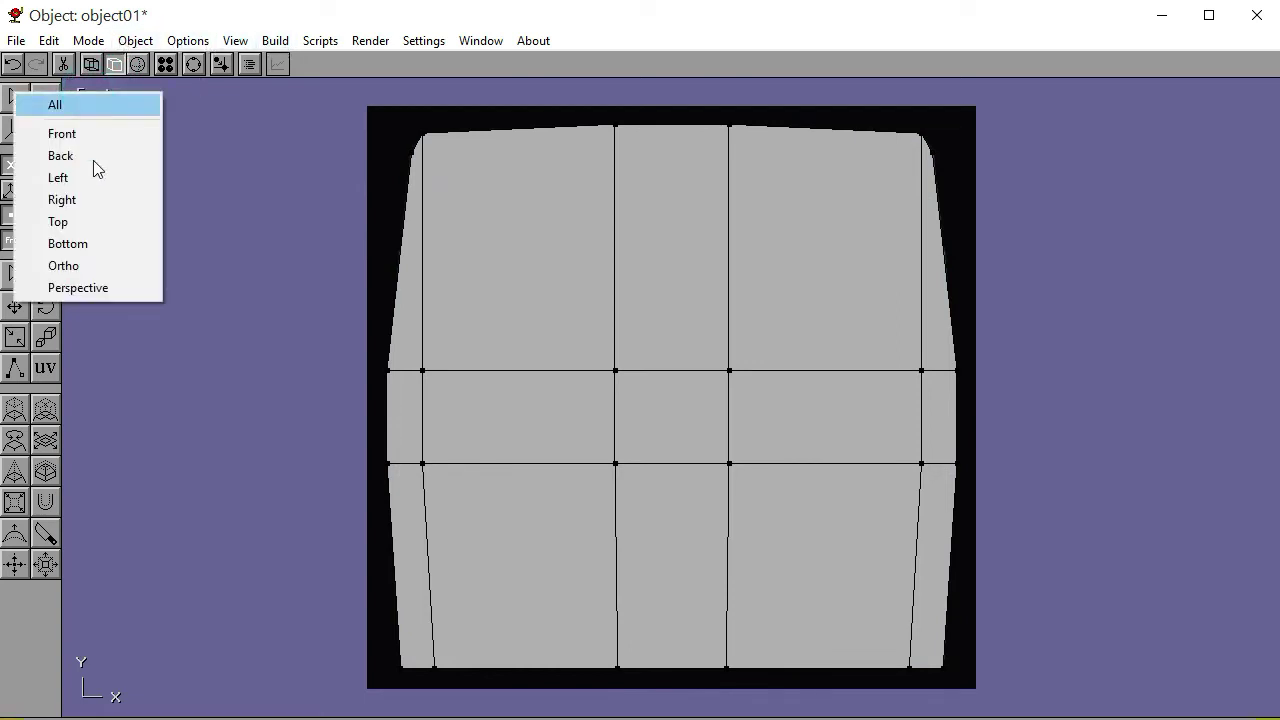
left_click(90, 287)
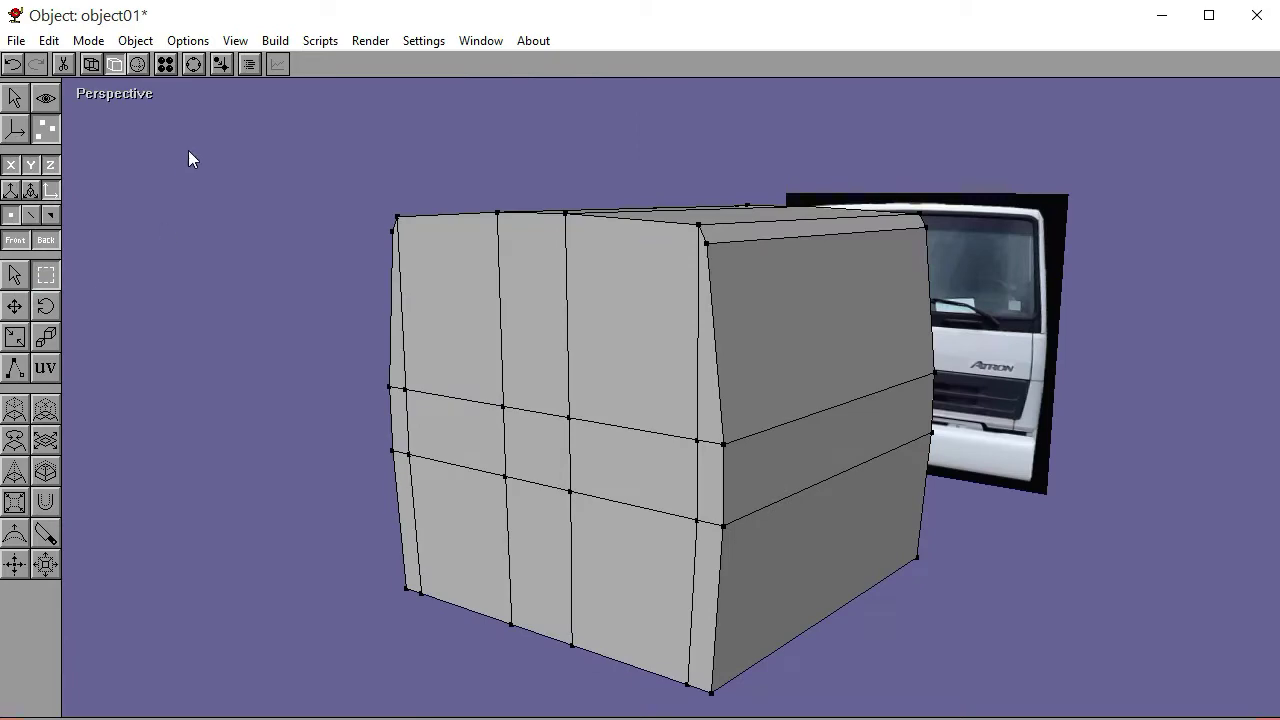
left_click(193, 64)
left_click_drag(707, 477, 635, 468)
middle_click_drag(635, 468, 619, 474)
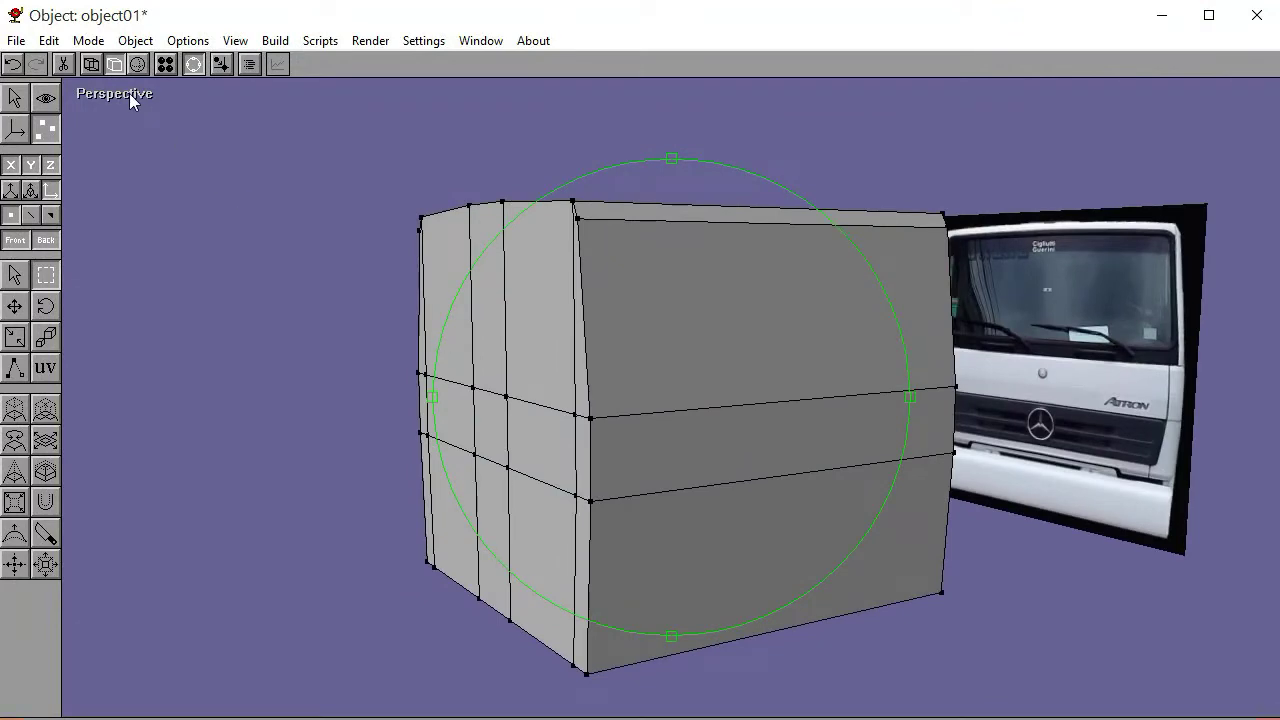
Save the project as ATRON 00 in the Mercedes Benz Atron folder
left_click(16, 40)
left_click(82, 159)
left_click_drag(190, 0, 378, 77)
left_click(301, 404)
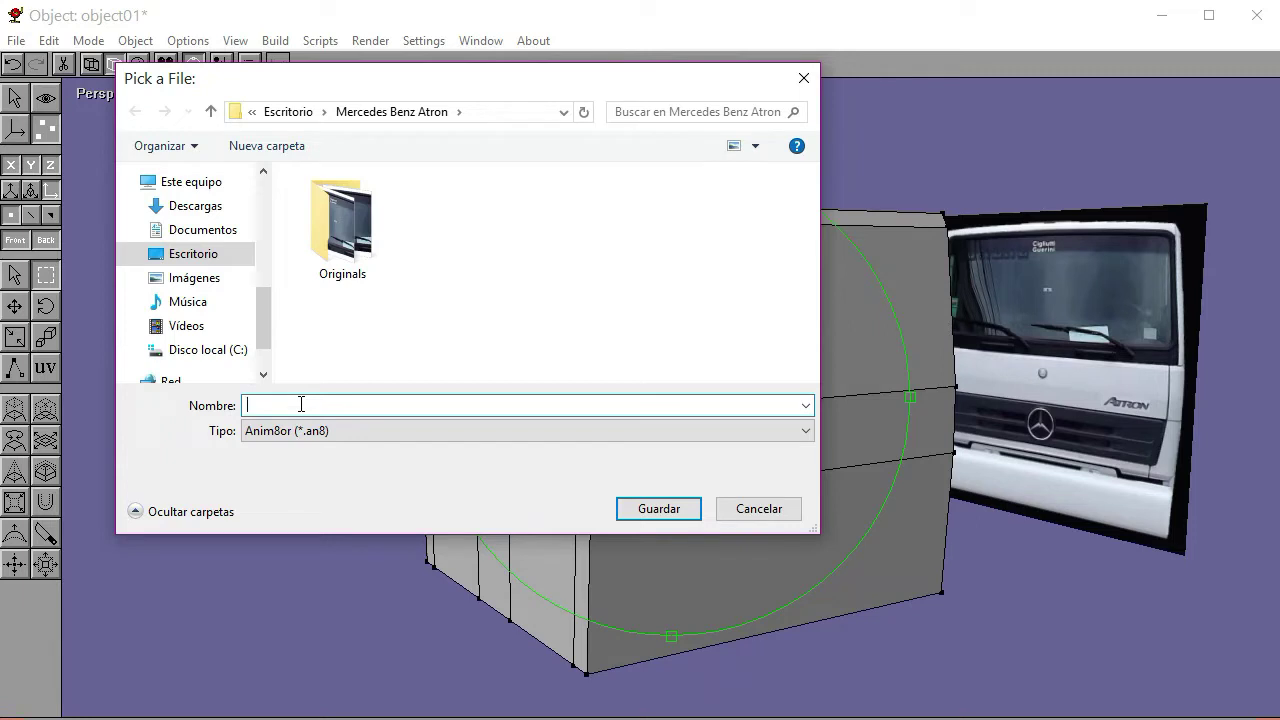
left_click(800, 718)
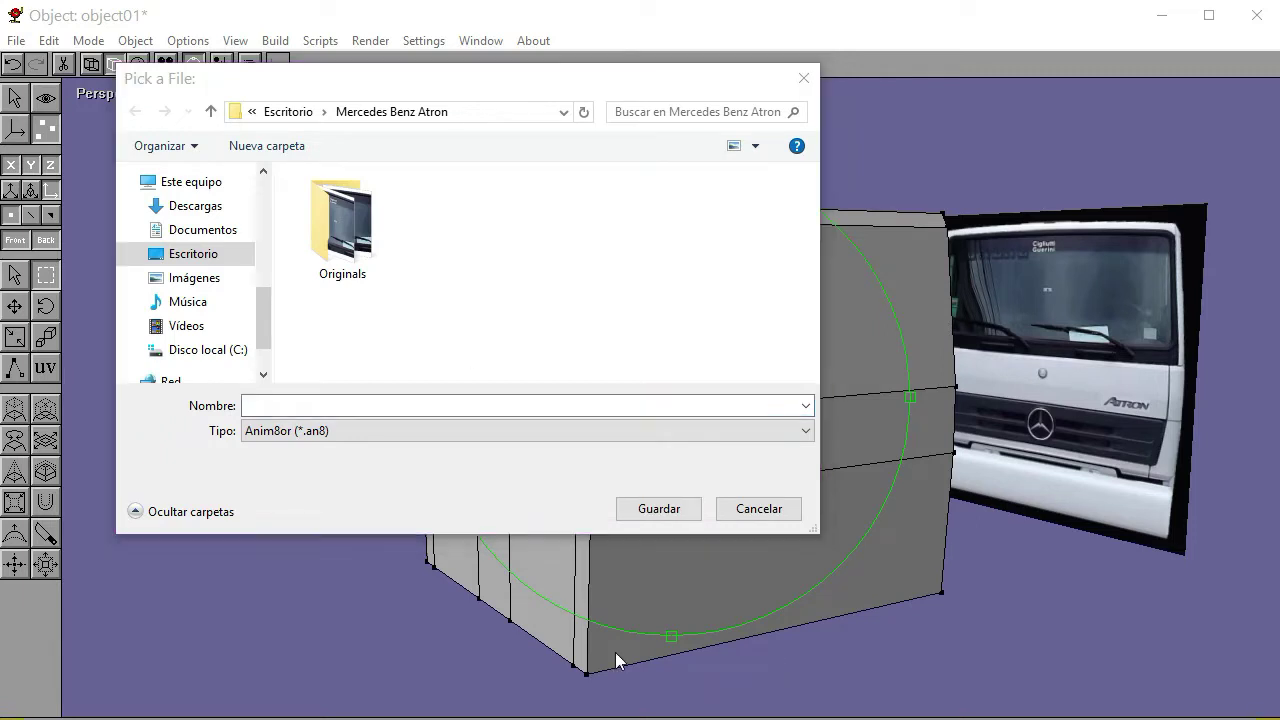
left_click(339, 404)
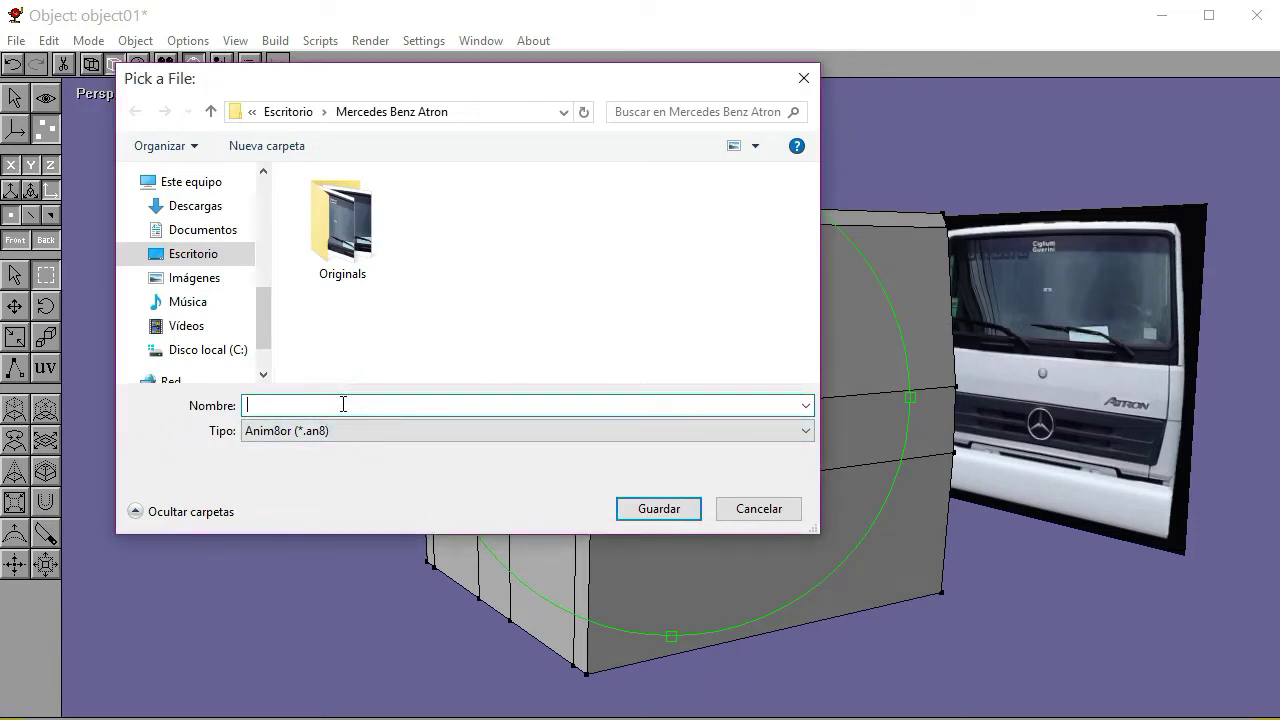
type("ATRON 00")
left_click(630, 509)
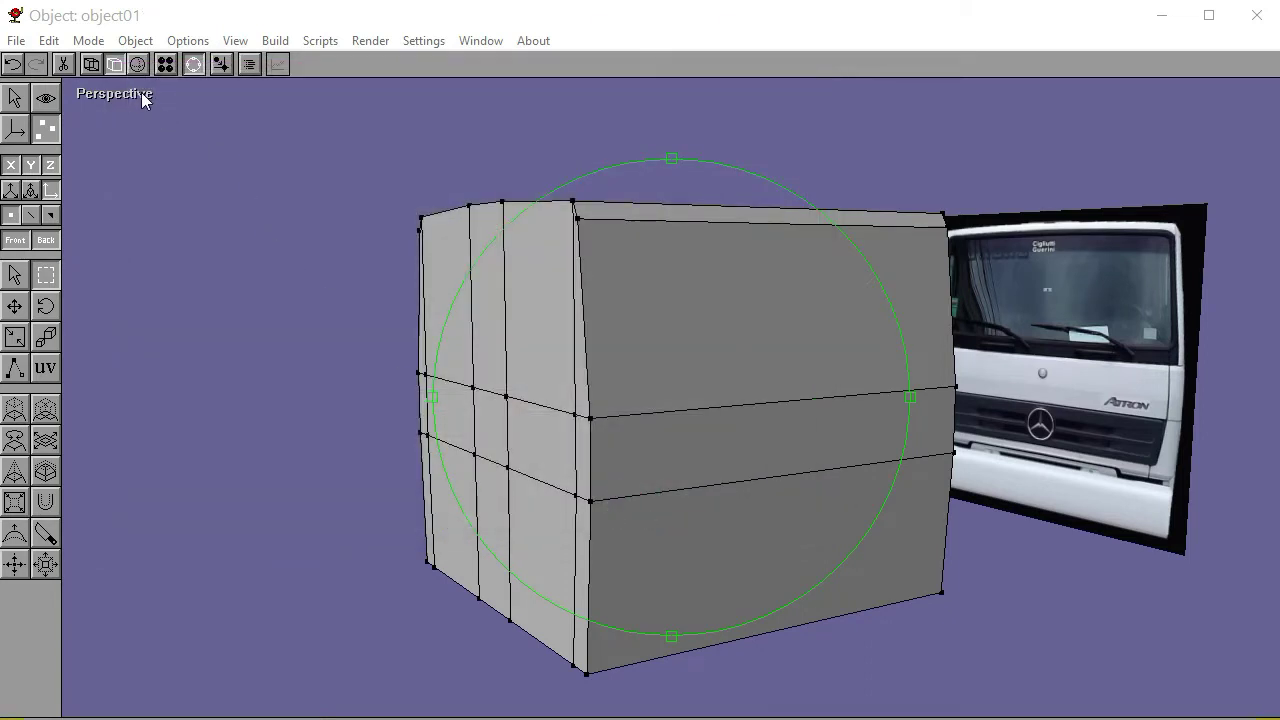
Add the LEFT CABINE picture as a reference image in the left view
left_click(141, 92)
left_click(138, 178)
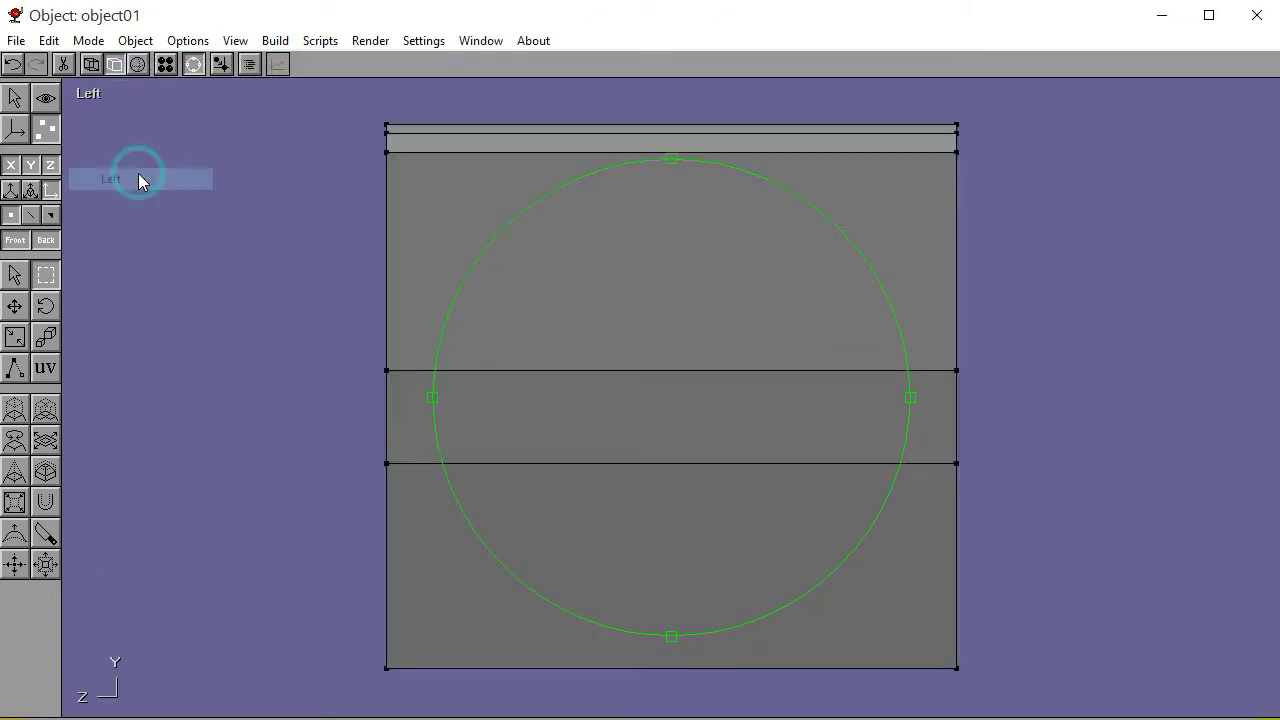
right_click_drag(659, 393, 405, 424, "ctrl")
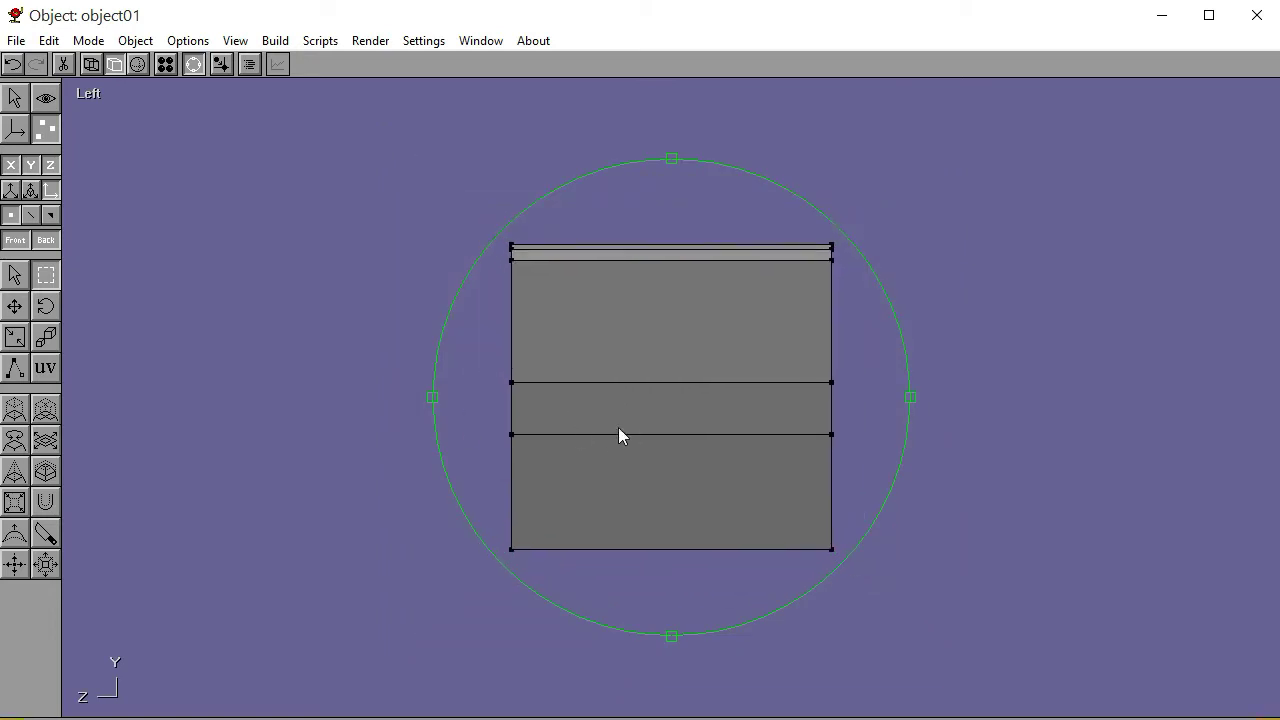
left_click_drag(584, 432, 669, 402)
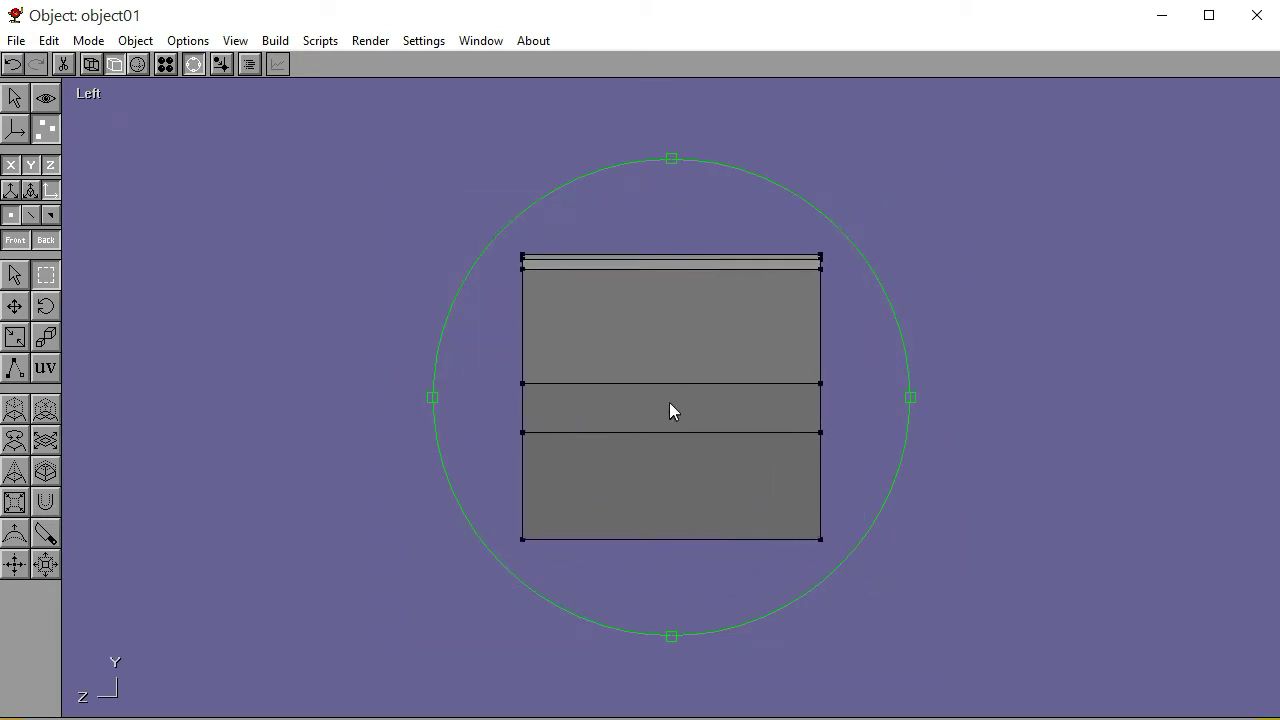
left_click(189, 65)
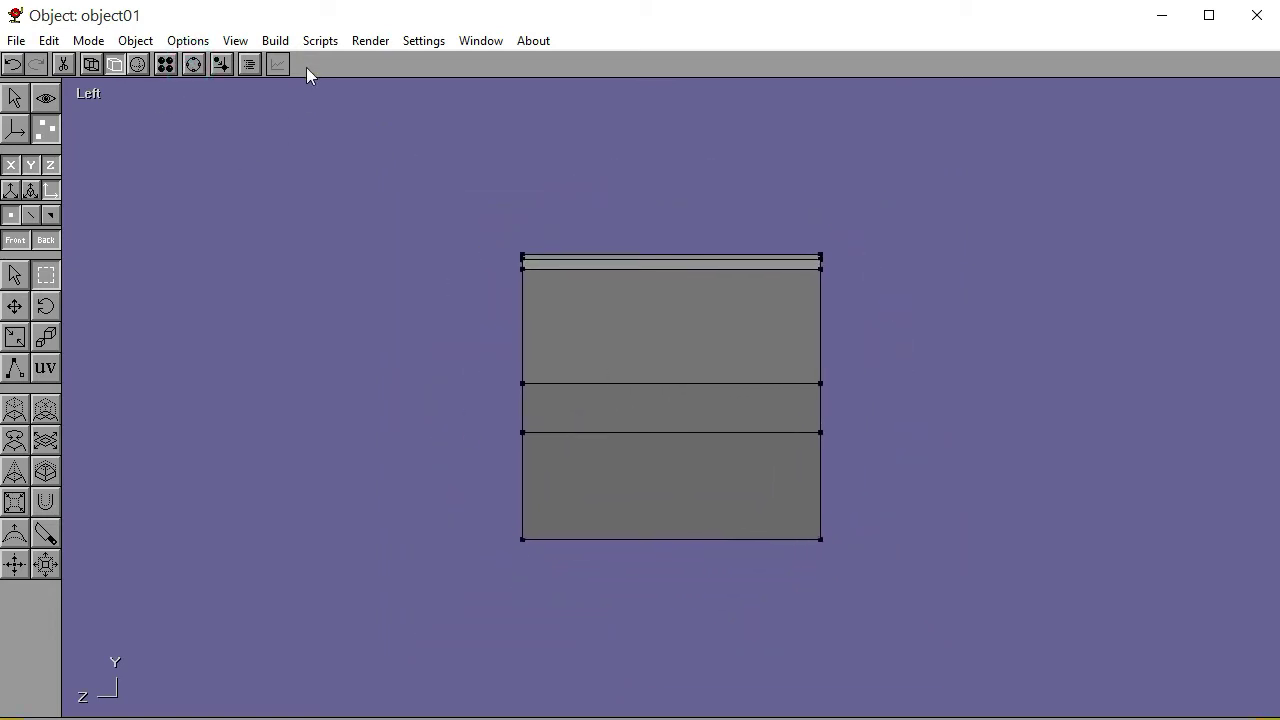
left_click(270, 42)
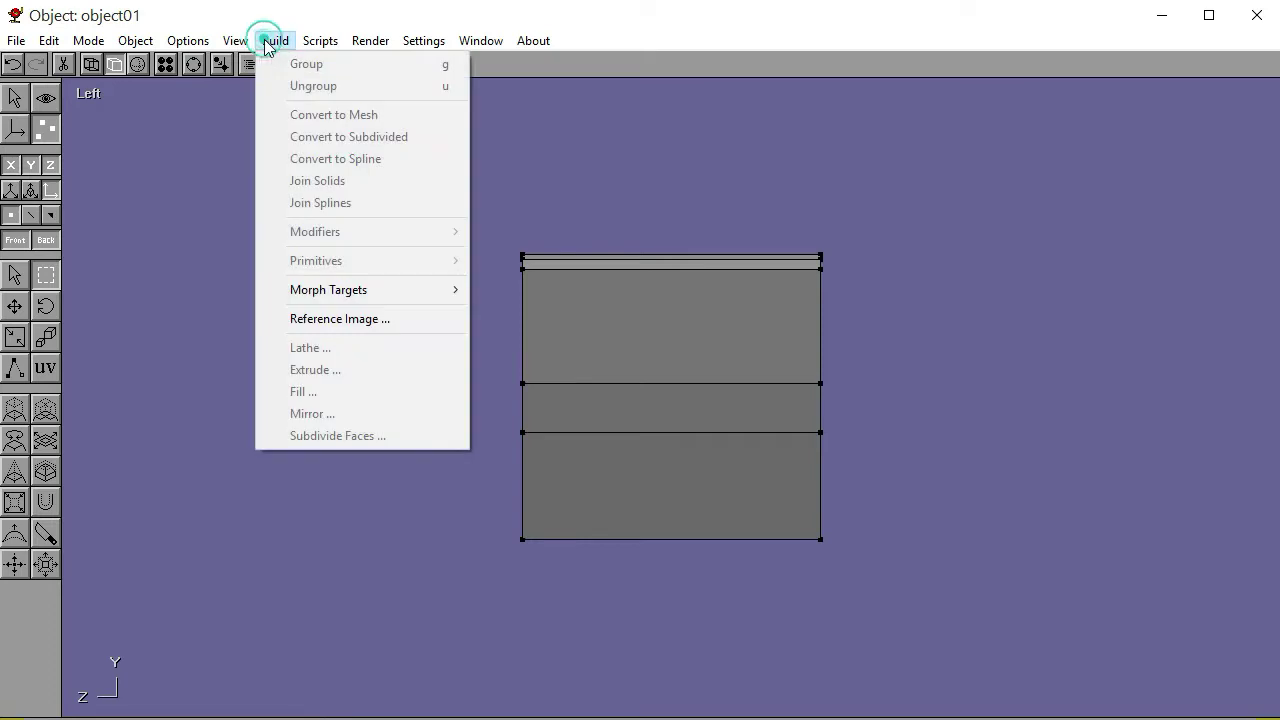
left_click(337, 319)
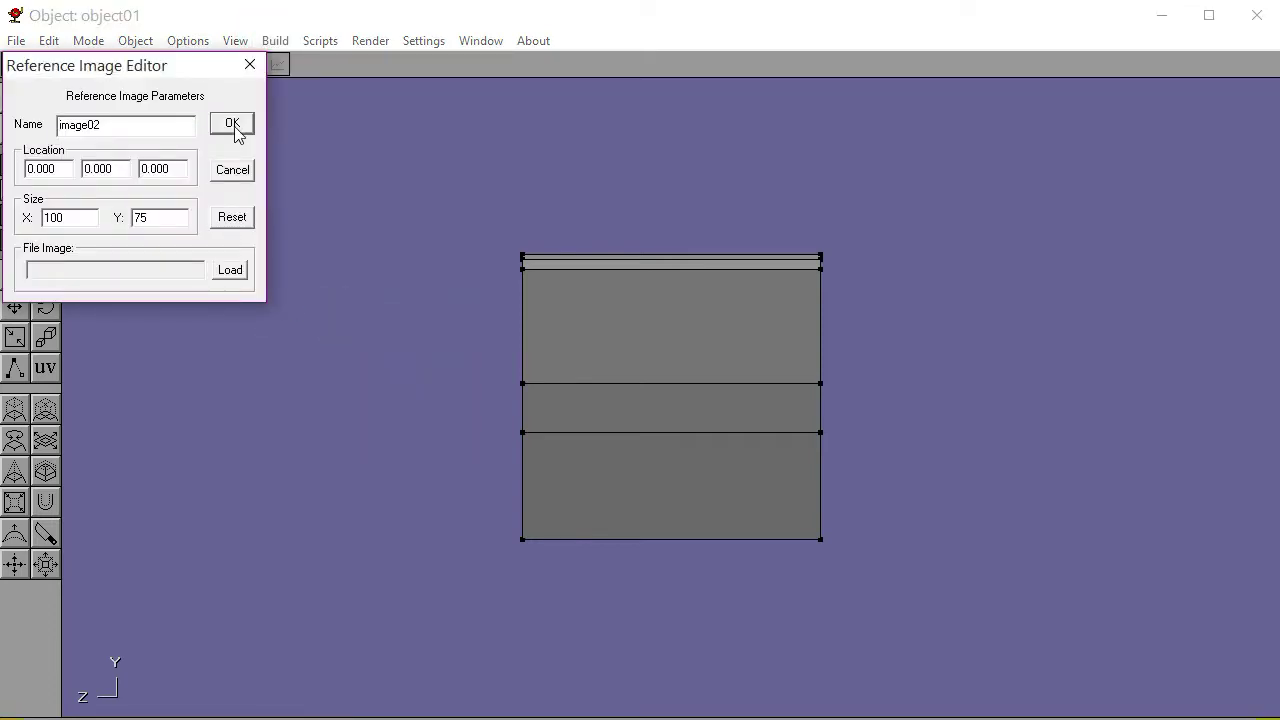
left_click(226, 266)
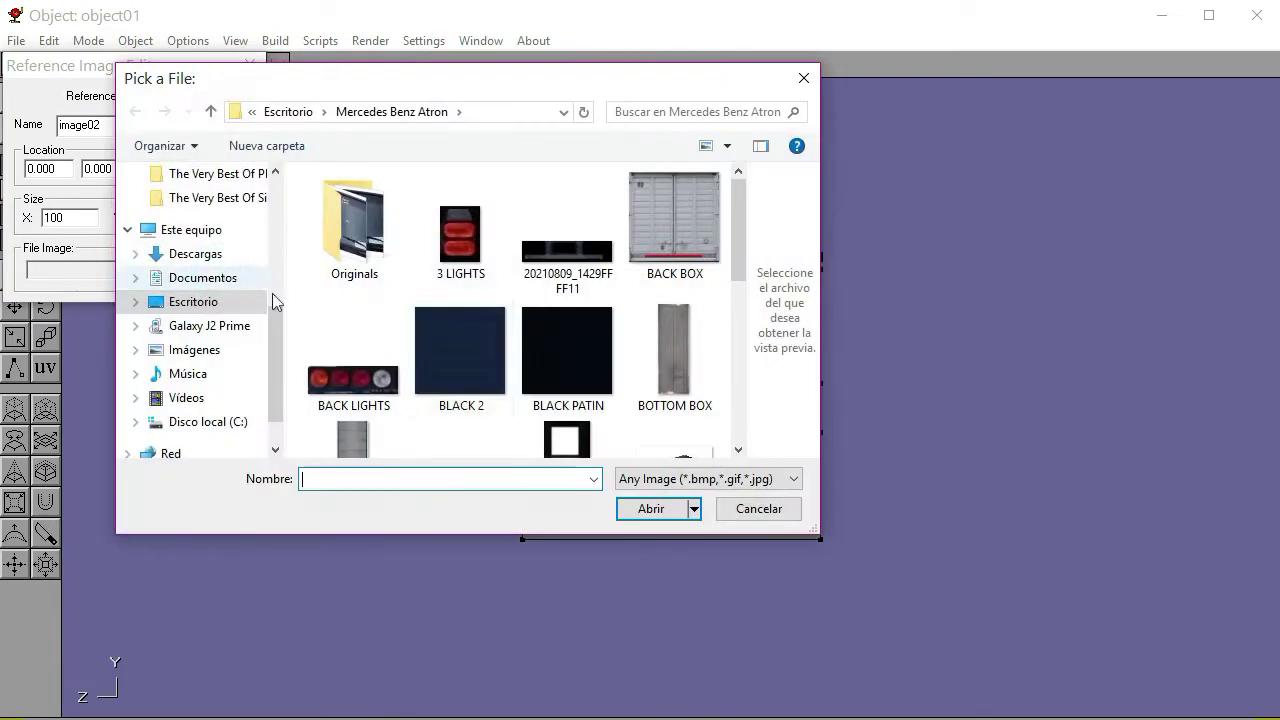
scroll(525, 320, "down", 2)
left_click(680, 400)
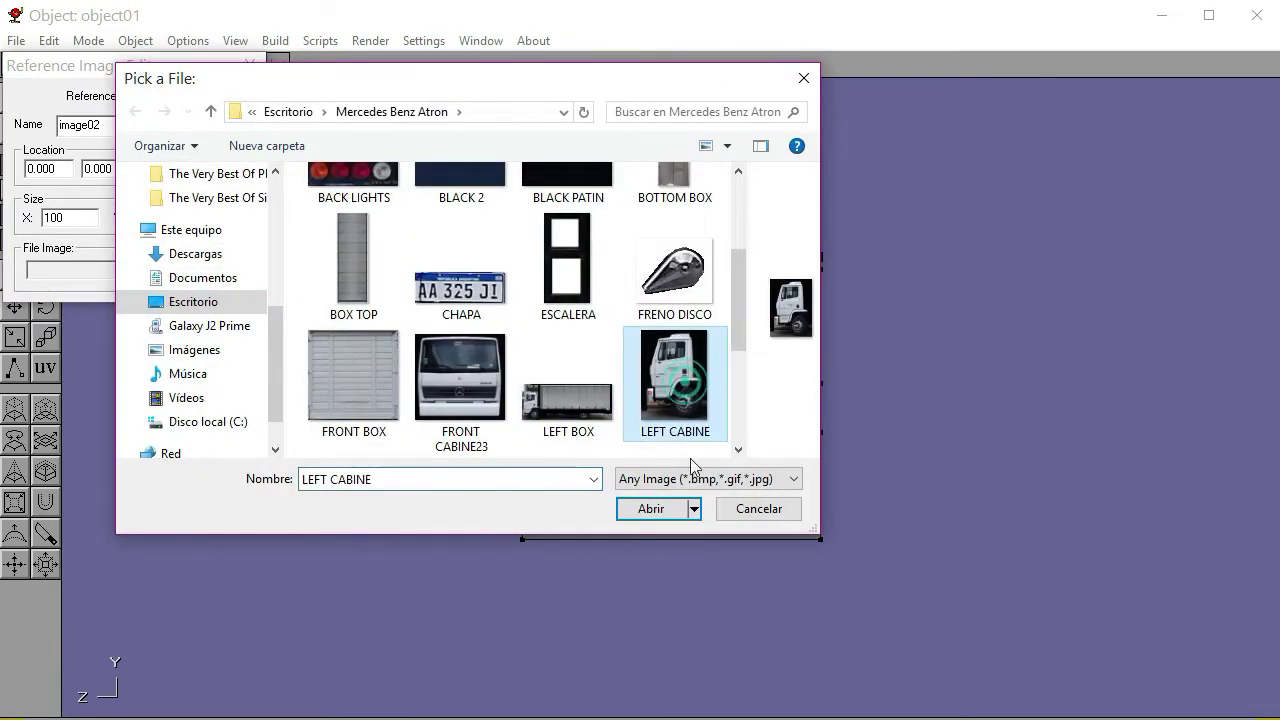
left_click(640, 508)
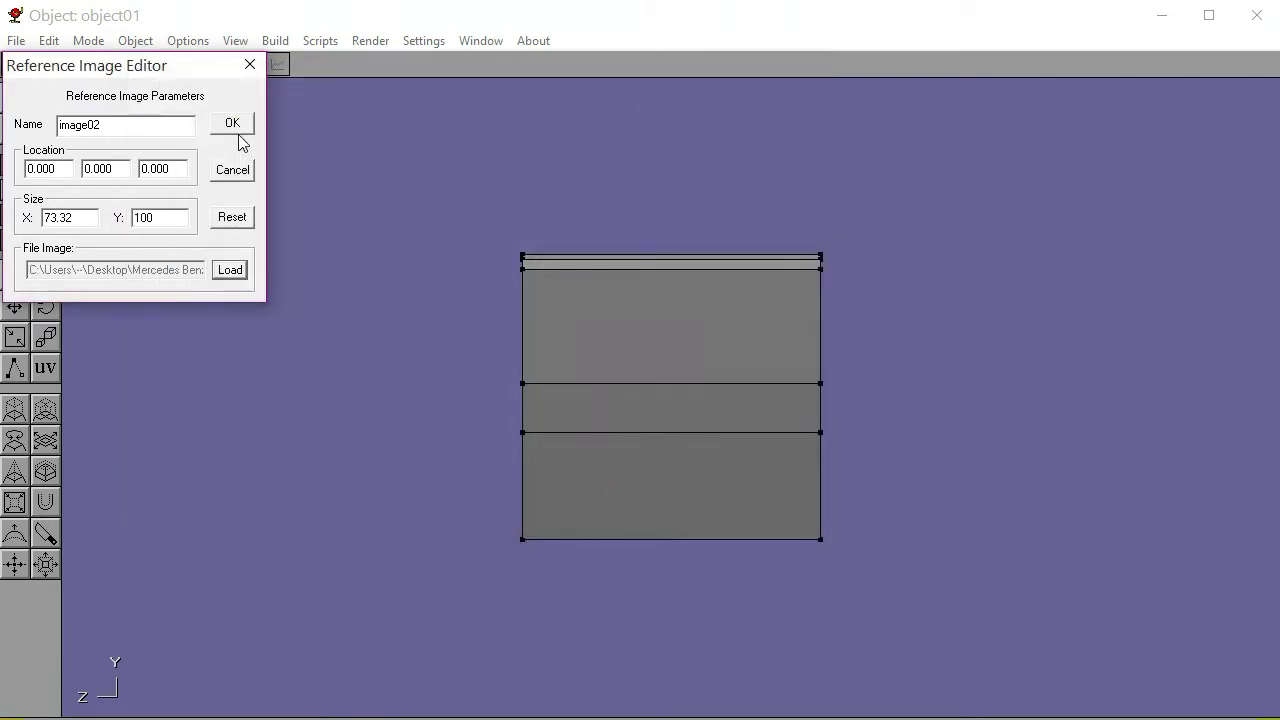
left_click(238, 125)
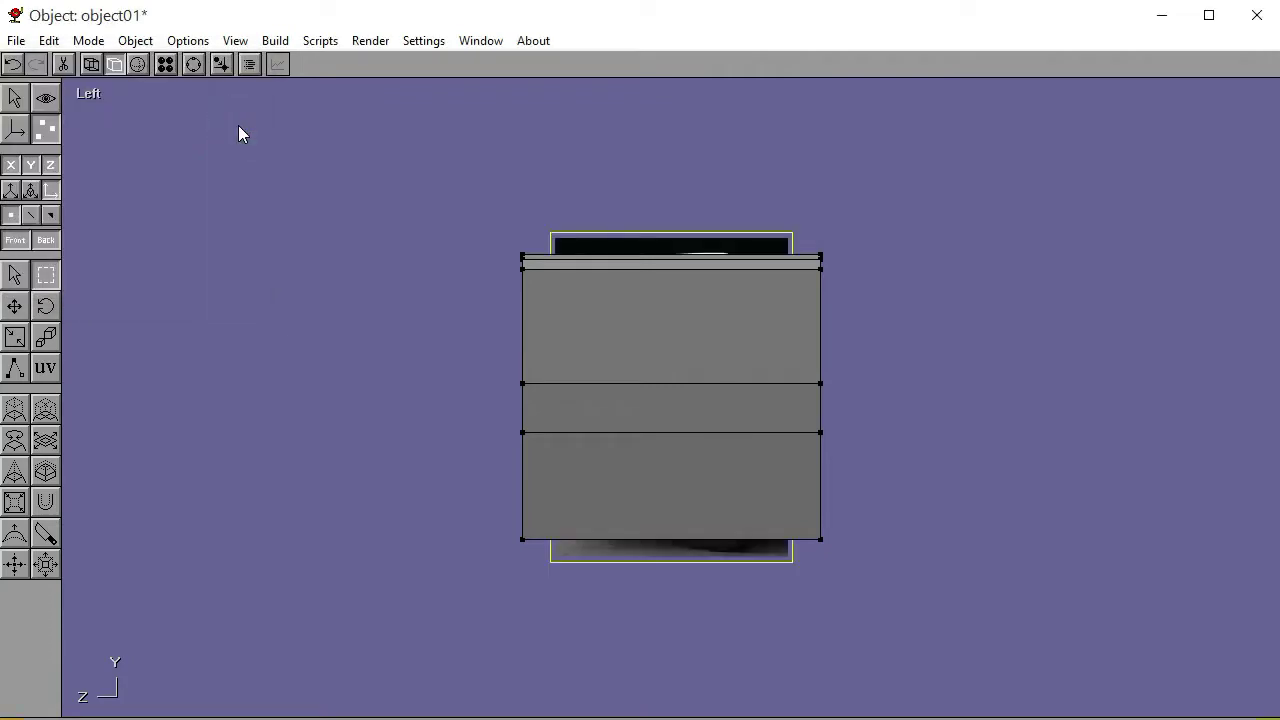
Show the mesh as wireframe and enlarge the side reference image uniformly so the cab approaches the mesh's size
left_click(112, 65)
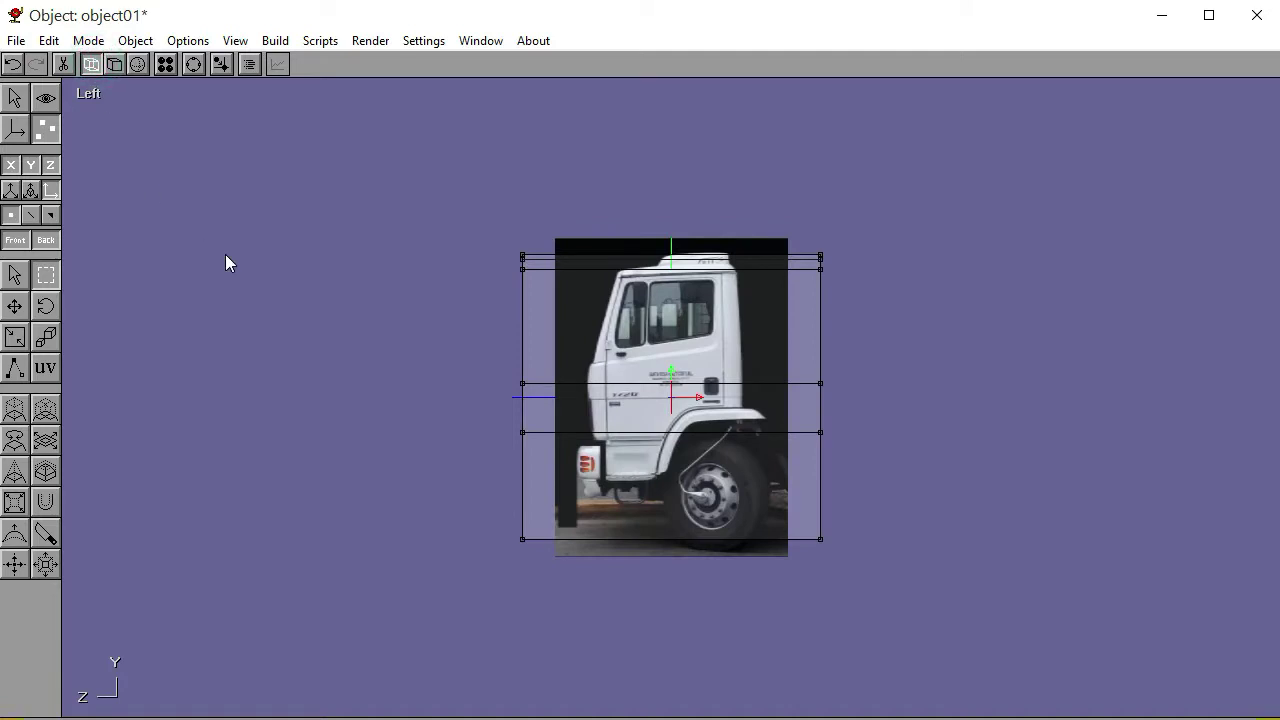
left_click(16, 99)
left_click(563, 240)
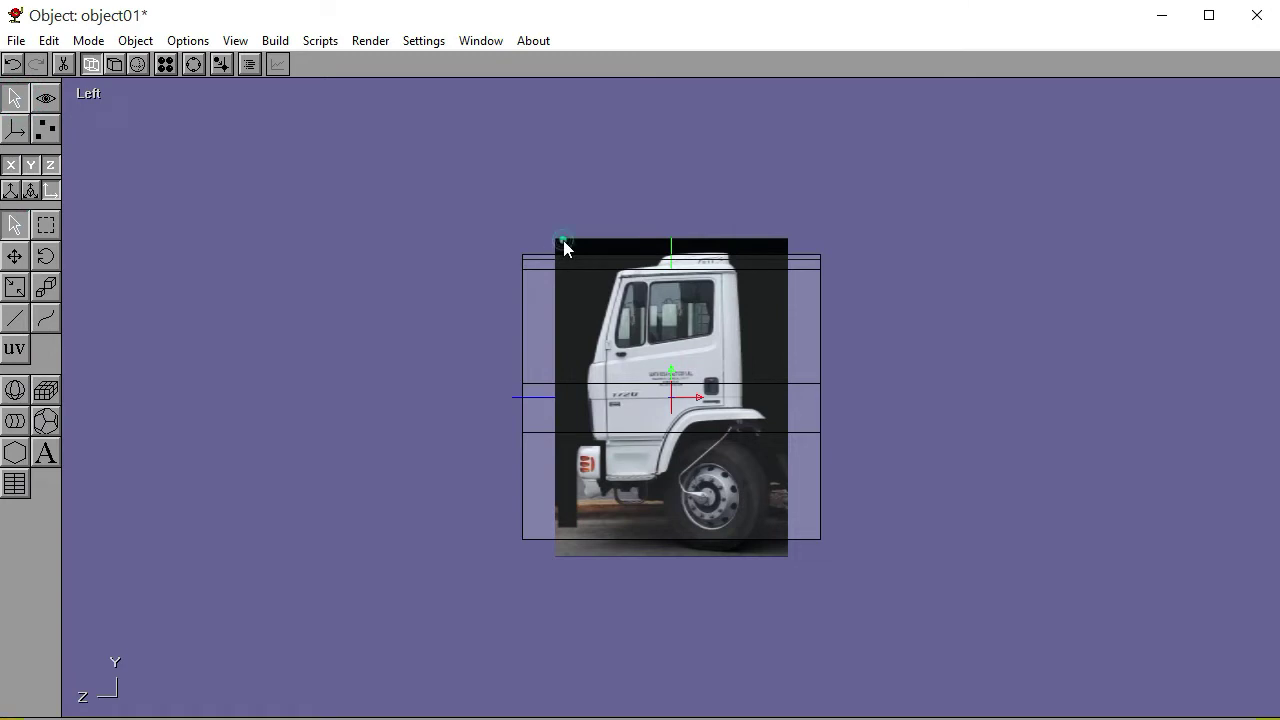
left_click(50, 282)
left_click_drag(108, 289, 133, 287)
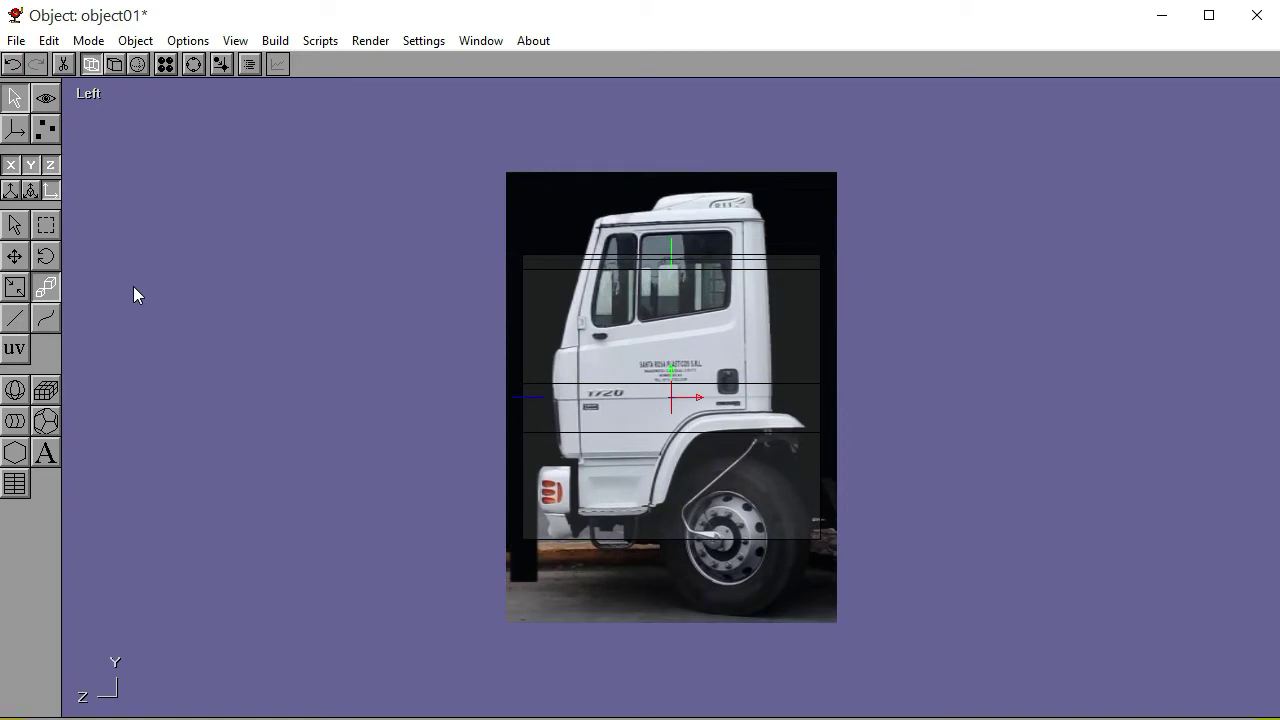
Move the side reference image down until the cab's roof line meets the mesh's top edge
left_click(14, 256)
key("Down")
key("Down")
key("Down")
key("Down")
key("Down")
key("Down")
key("Down")
key("Down")
key("Down")
key("Down")
key("Down")
key("Down")
key("Down")
key("Down")
key("Down")
key("Down")
key("Down")
key("Down")
key("Down")
key("Down")
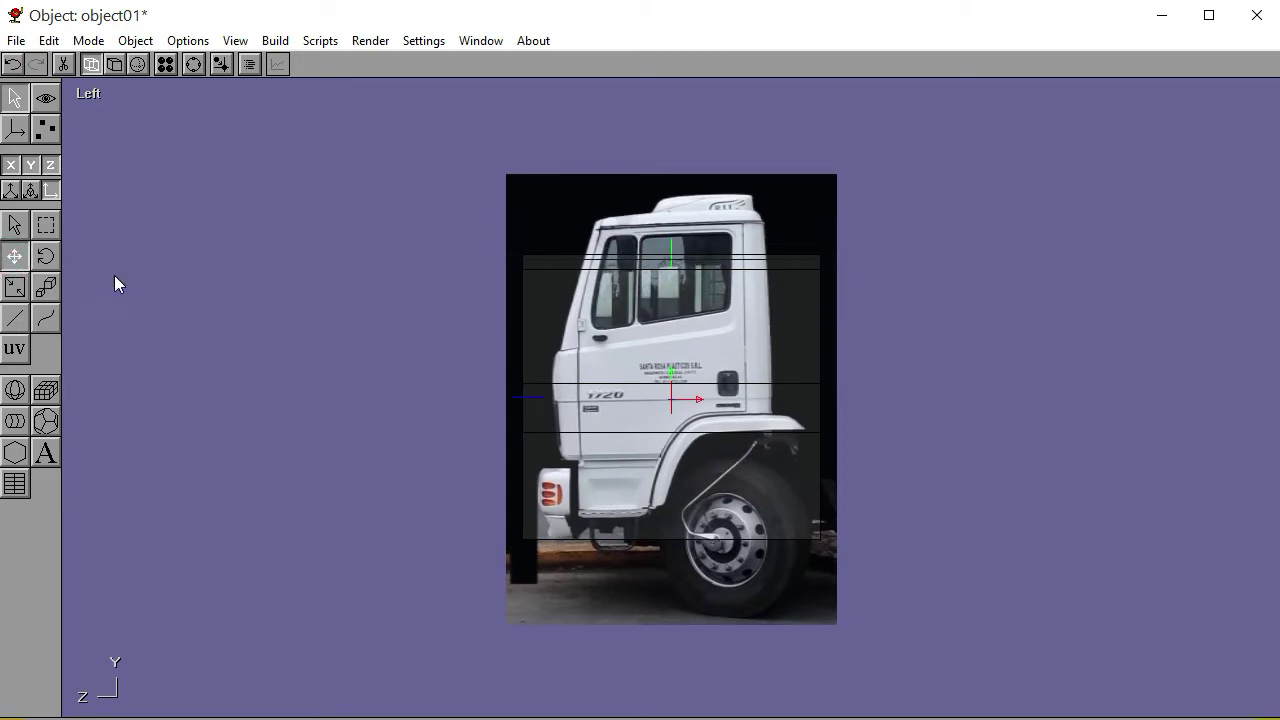
key("Down")
key("Down")
key("Down")
key("Down")
key("Down")
key("Down")
key("Down")
key("Down")
key("Down")
key("Down")
key("Down")
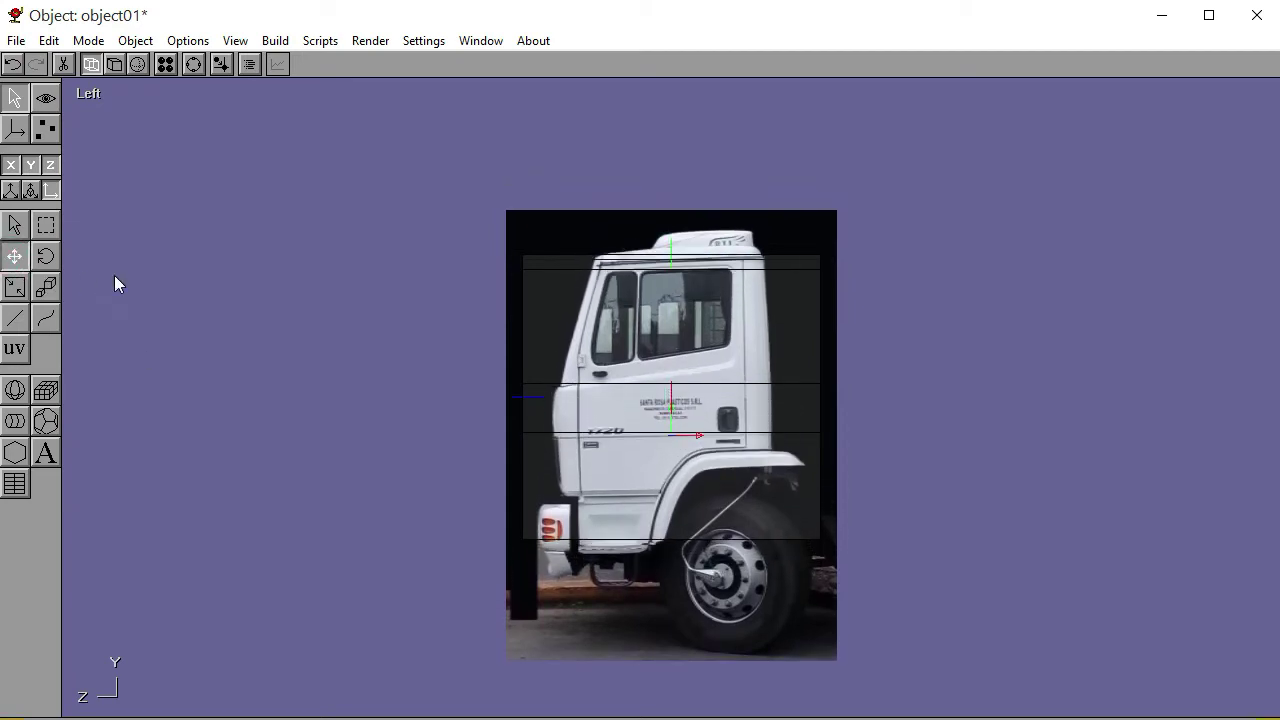
key("Up")
key("Up")
key("Up")
key("Up")
key("Up")
key("Up")
key("Up")
key("Up")
key("Up")
key("Up")
key("Down")
key("Down")
key("Down")
key("Down")
key("Down")
key("Down")
key("Down")
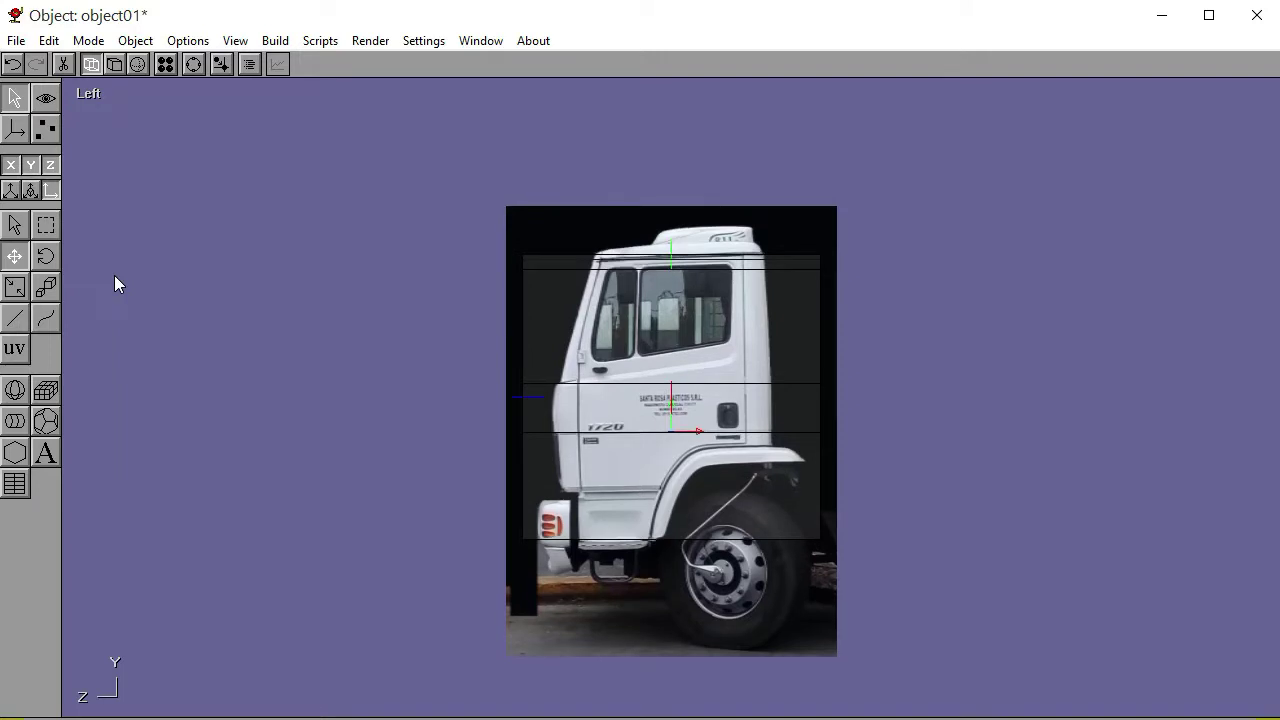
Shrink the side reference image uniformly by a small amount to fit the cab's height to the mesh
left_click(14, 226)
left_click(516, 218)
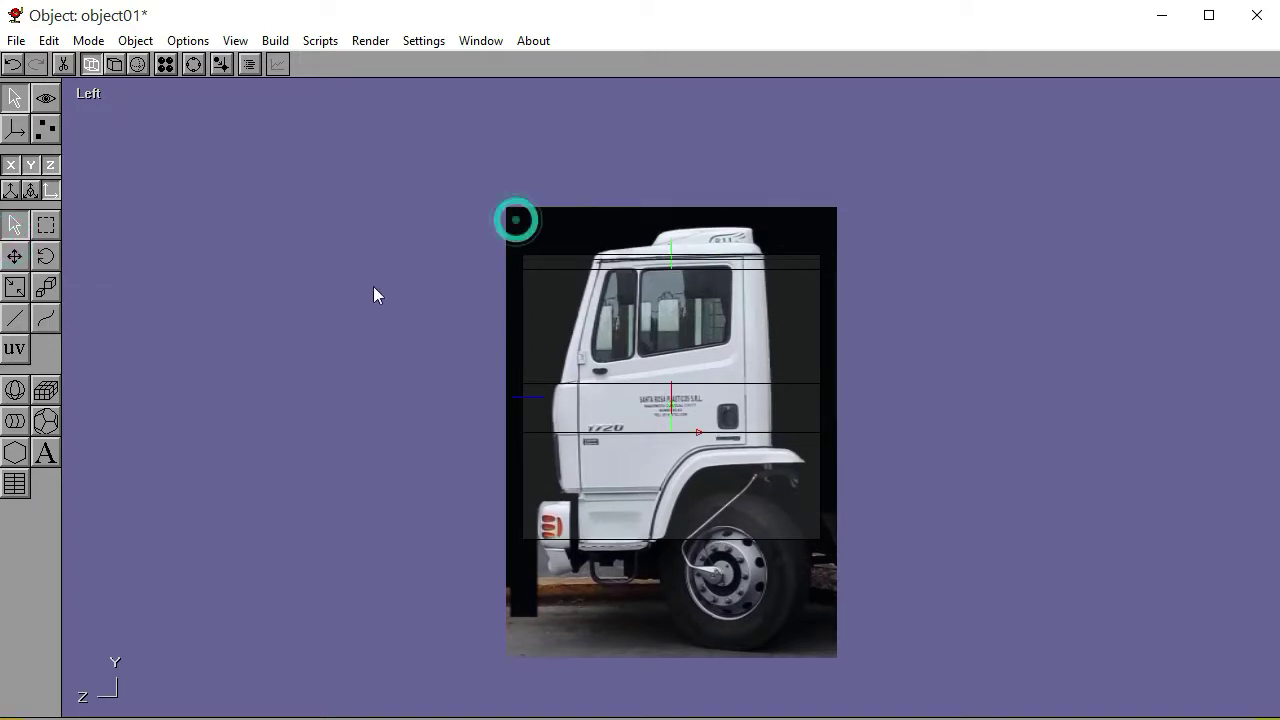
left_click(49, 286)
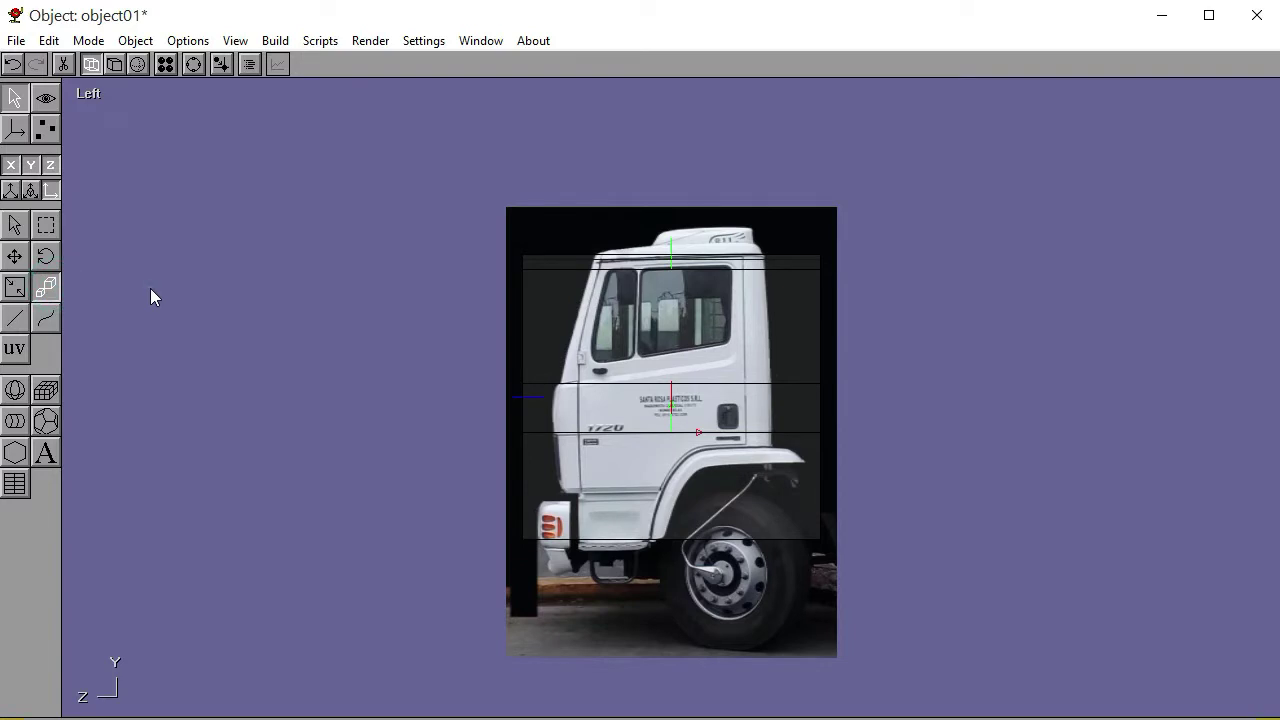
left_click_drag(150, 288, 148, 288)
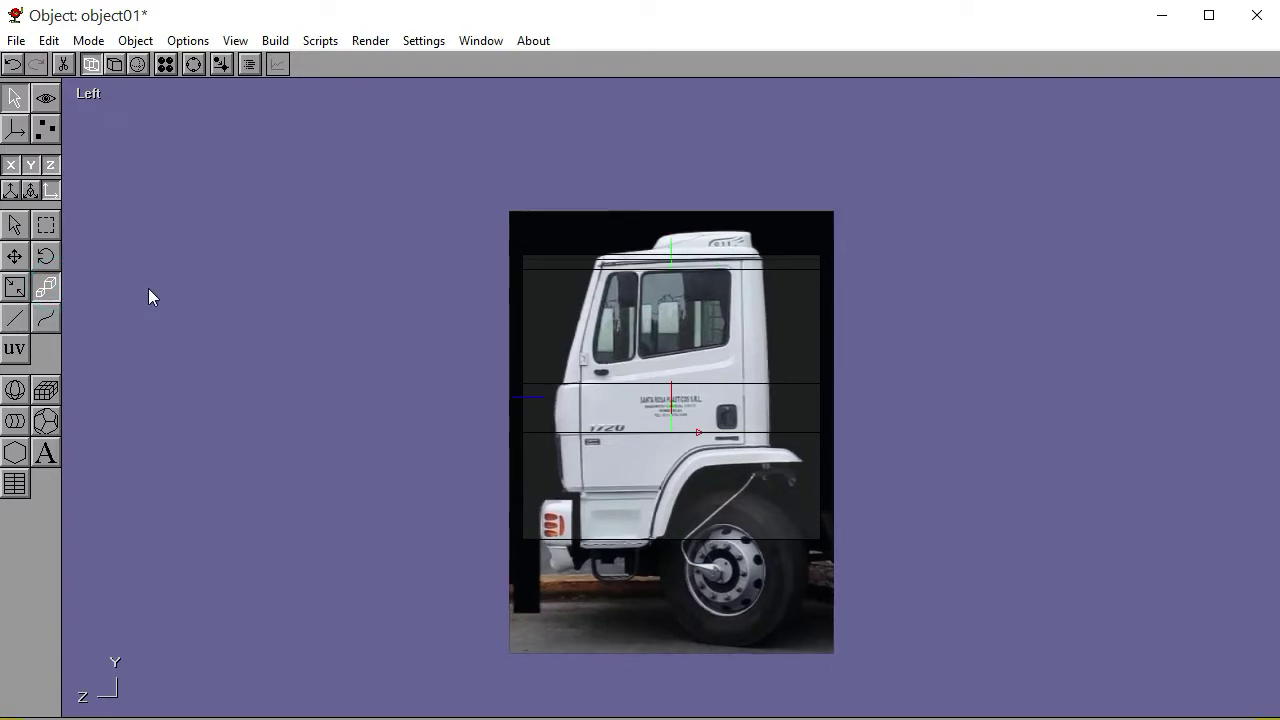
left_click_drag(148, 289, 148, 294)
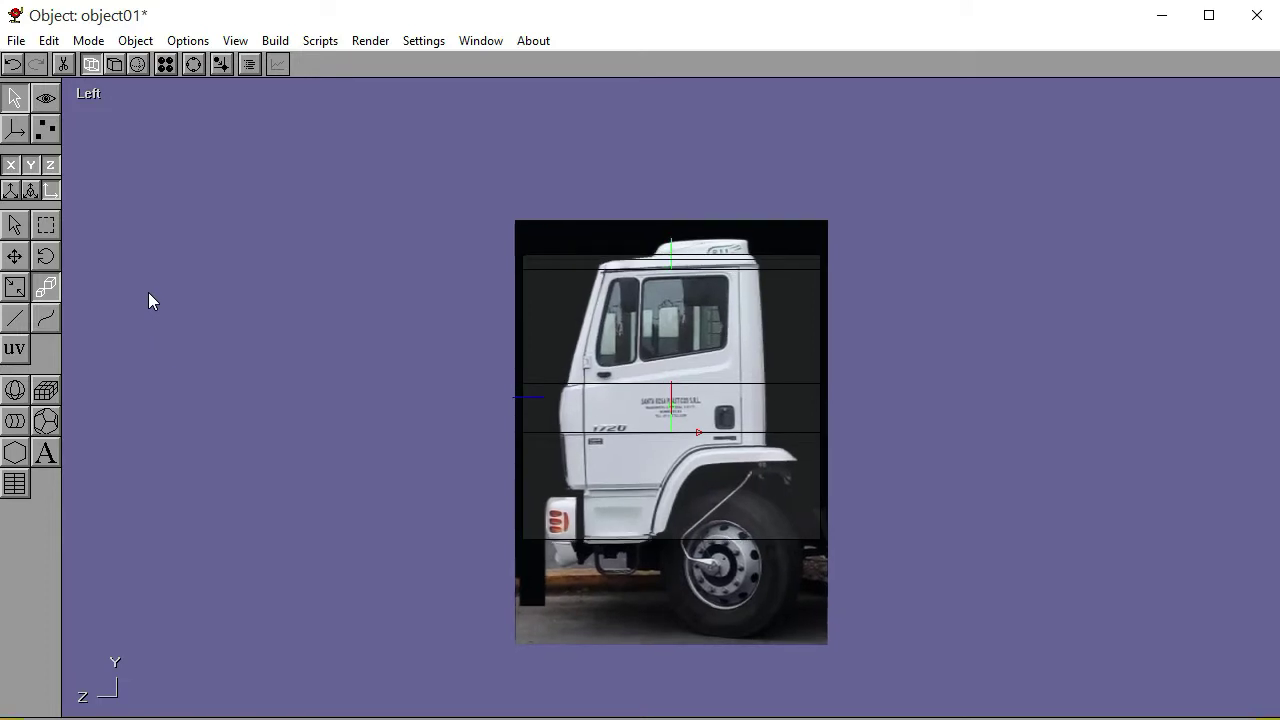
Nudge the side reference image upward to realign the cab's roof and body lines with the mesh's horizontal edges
left_click(14, 224)
left_click(187, 264)
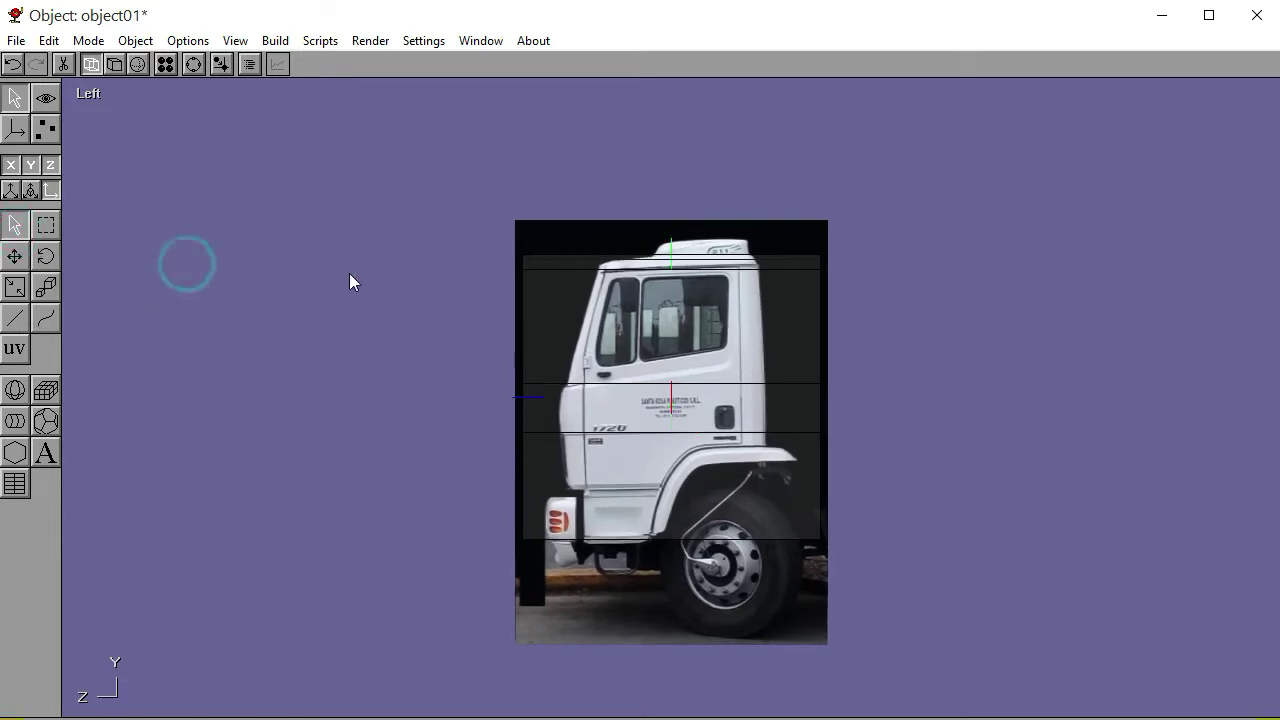
left_click(546, 240)
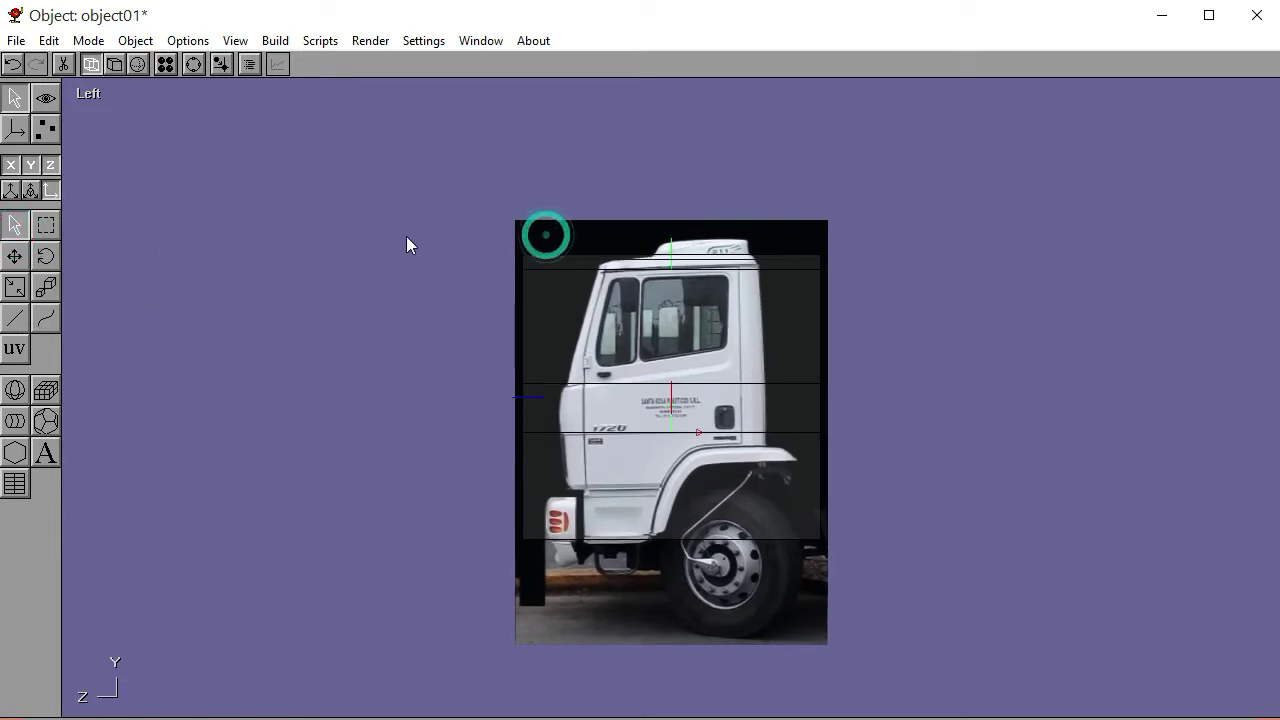
left_click(14, 256)
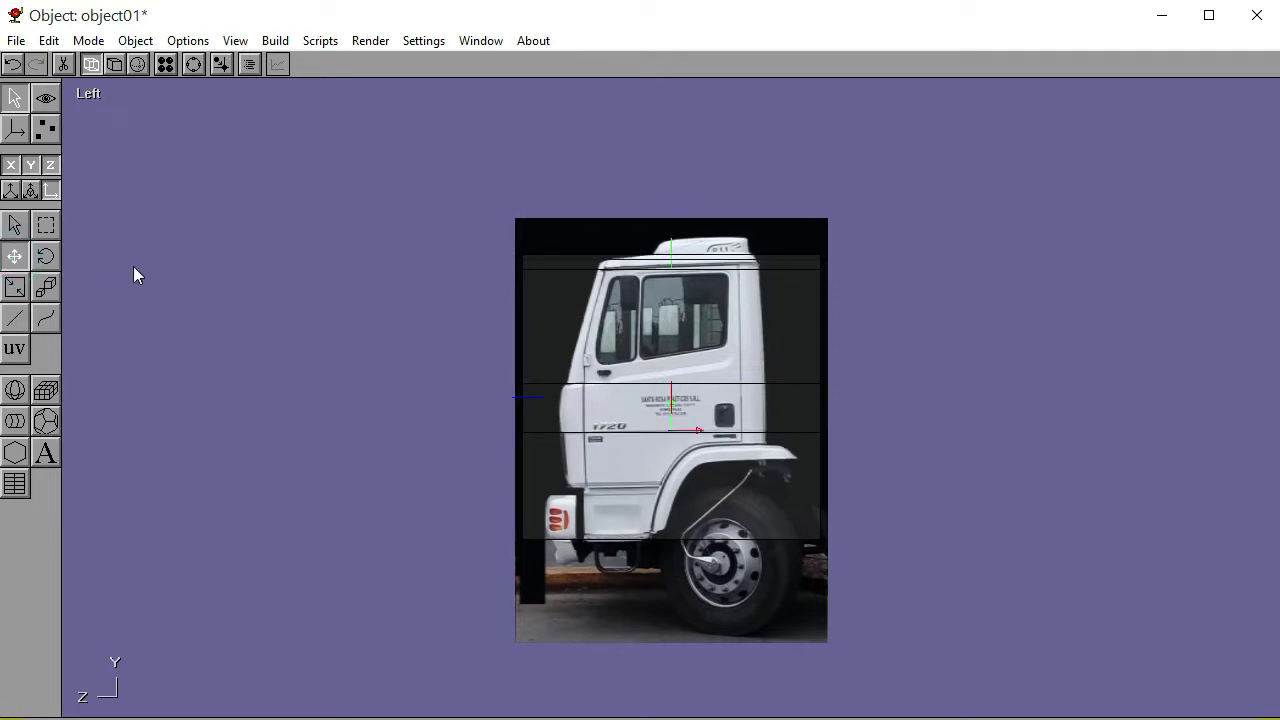
key("Up")
key("Up")
key("Up")
key("Up")
key("Up")
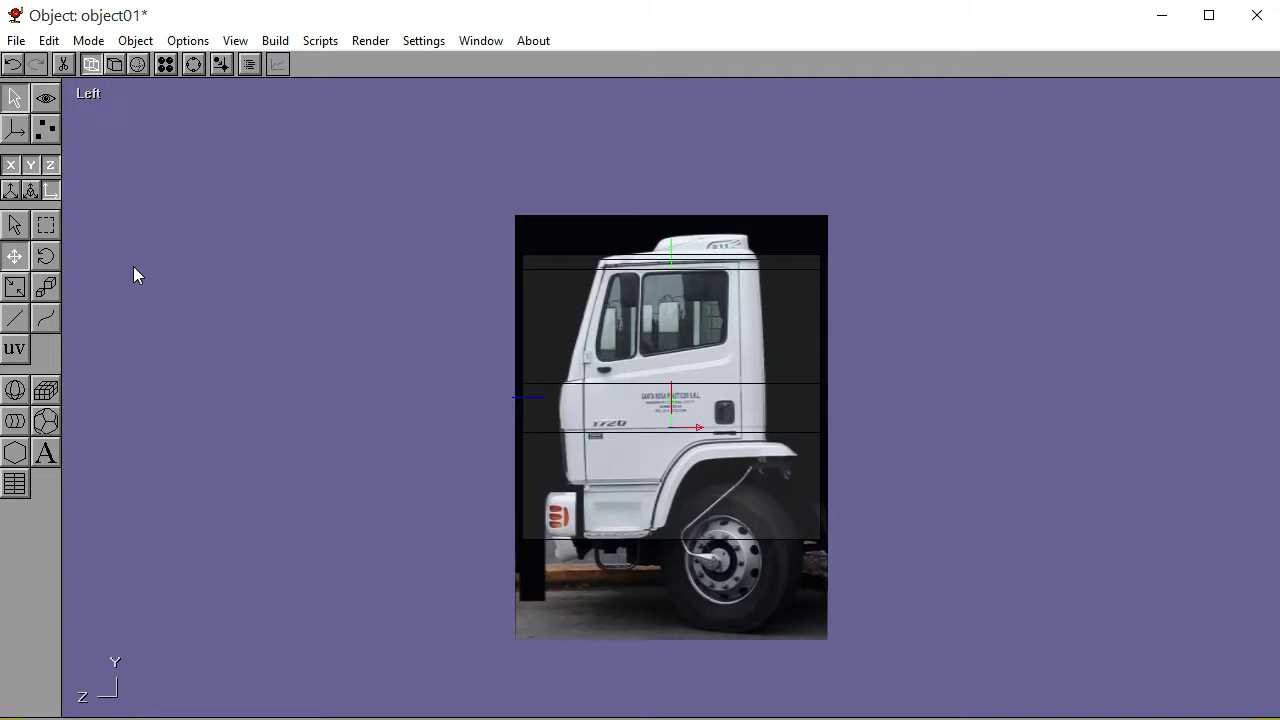
Raise the mesh's upper rear points so its roof lines follow the slope of the reference cab's roof
left_click(189, 66)
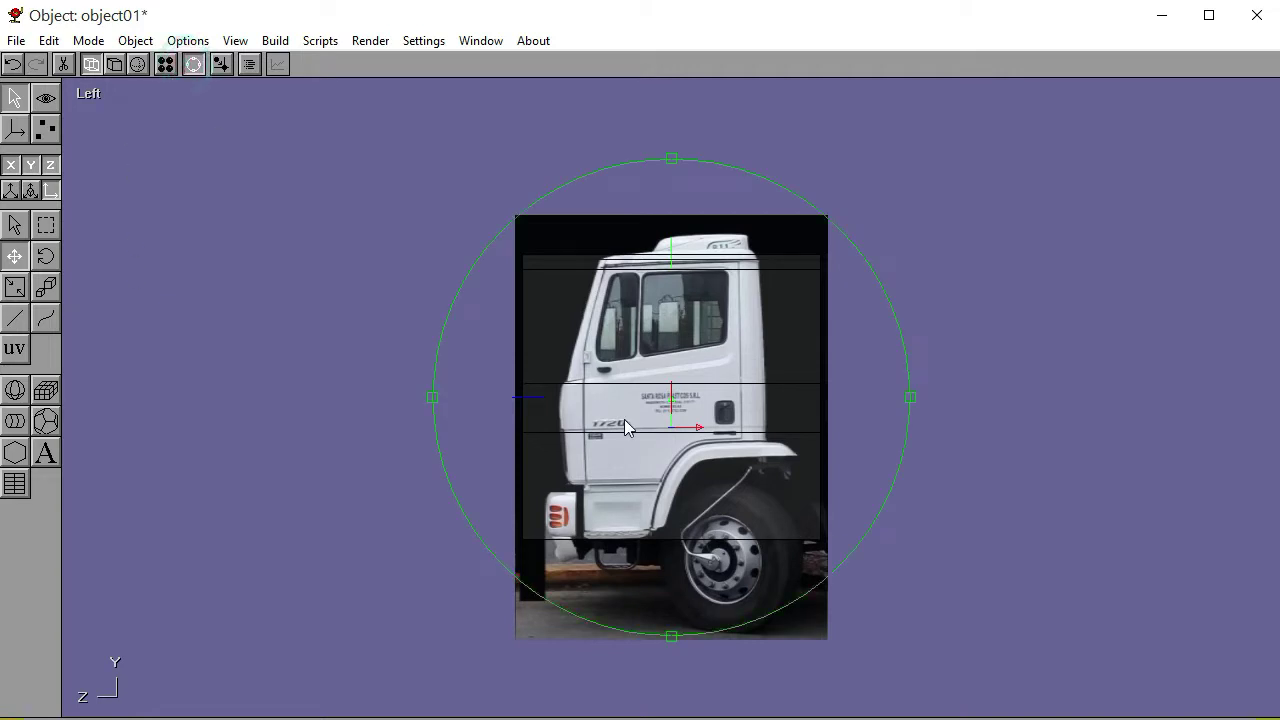
right_click_drag(624, 419, 843, 427)
middle_click_drag(844, 427, 757, 447)
right_click_drag(758, 449, 746, 473)
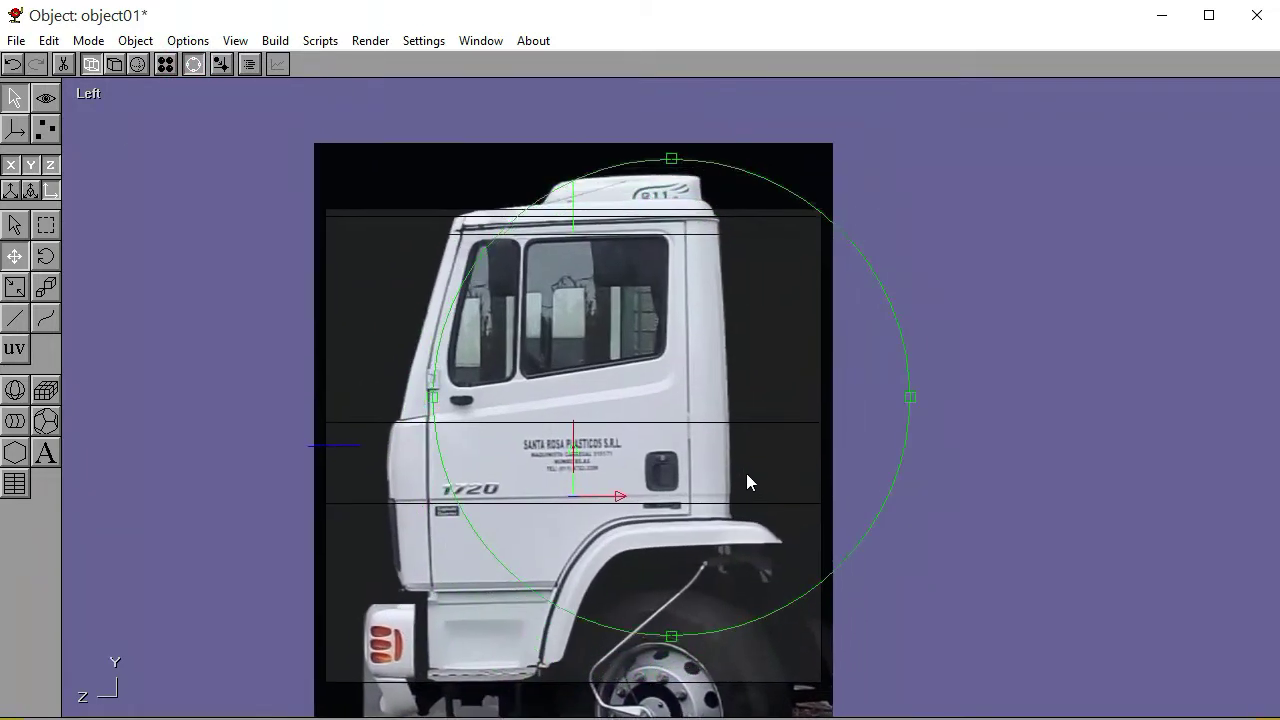
left_click(194, 65)
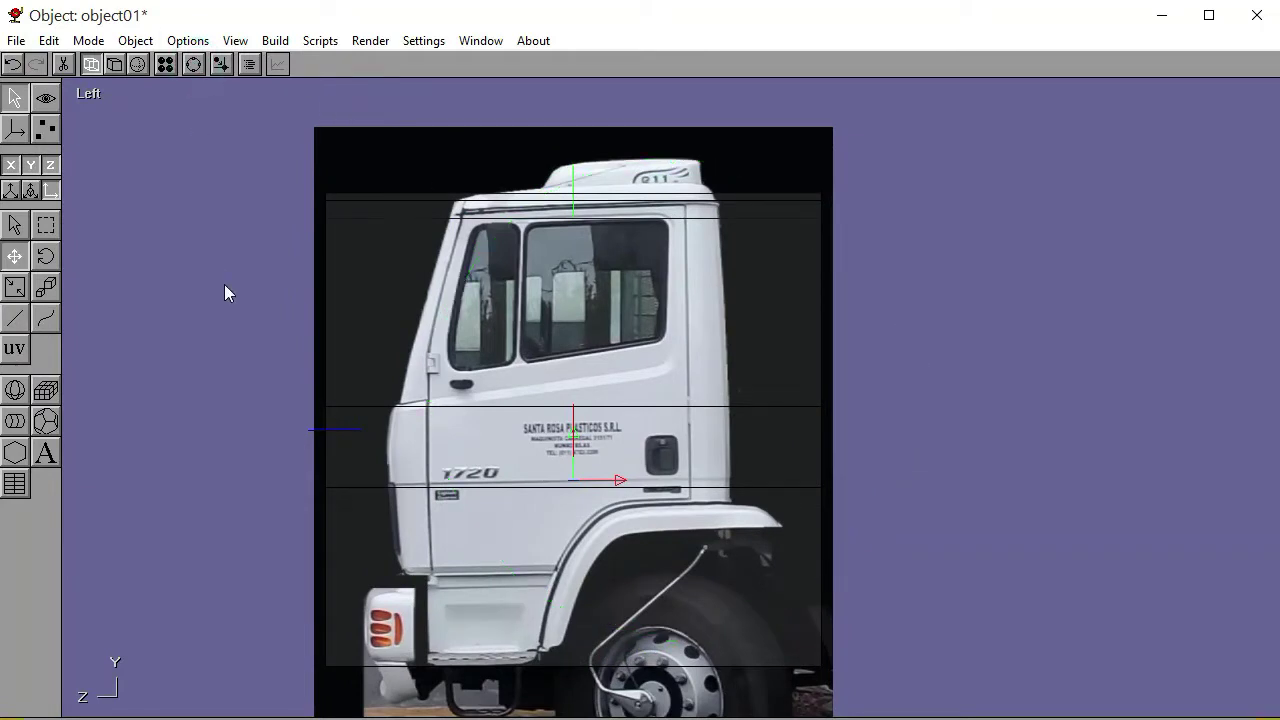
left_click(45, 128)
left_click(149, 296)
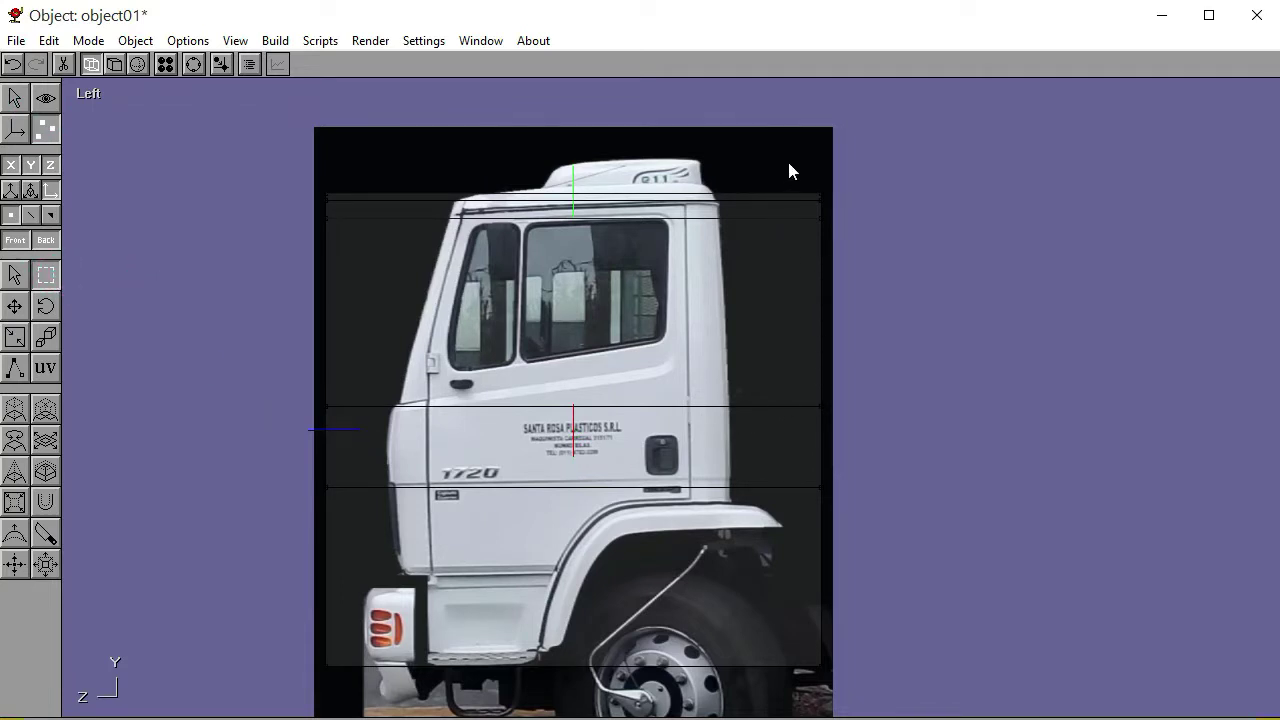
left_click_drag(787, 158, 845, 250)
key("Up")
key("Up")
key("Up")
key("Up")
key("Up")
key("Up")
key("Up")
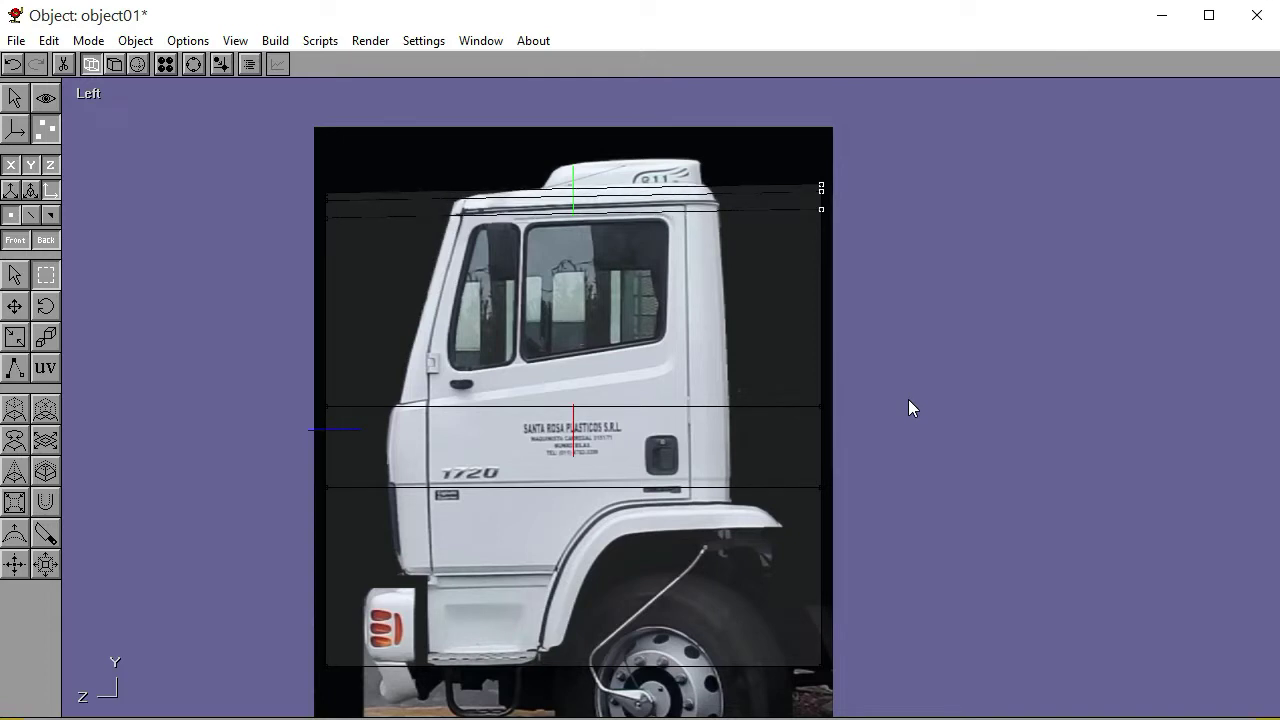
left_click(908, 399)
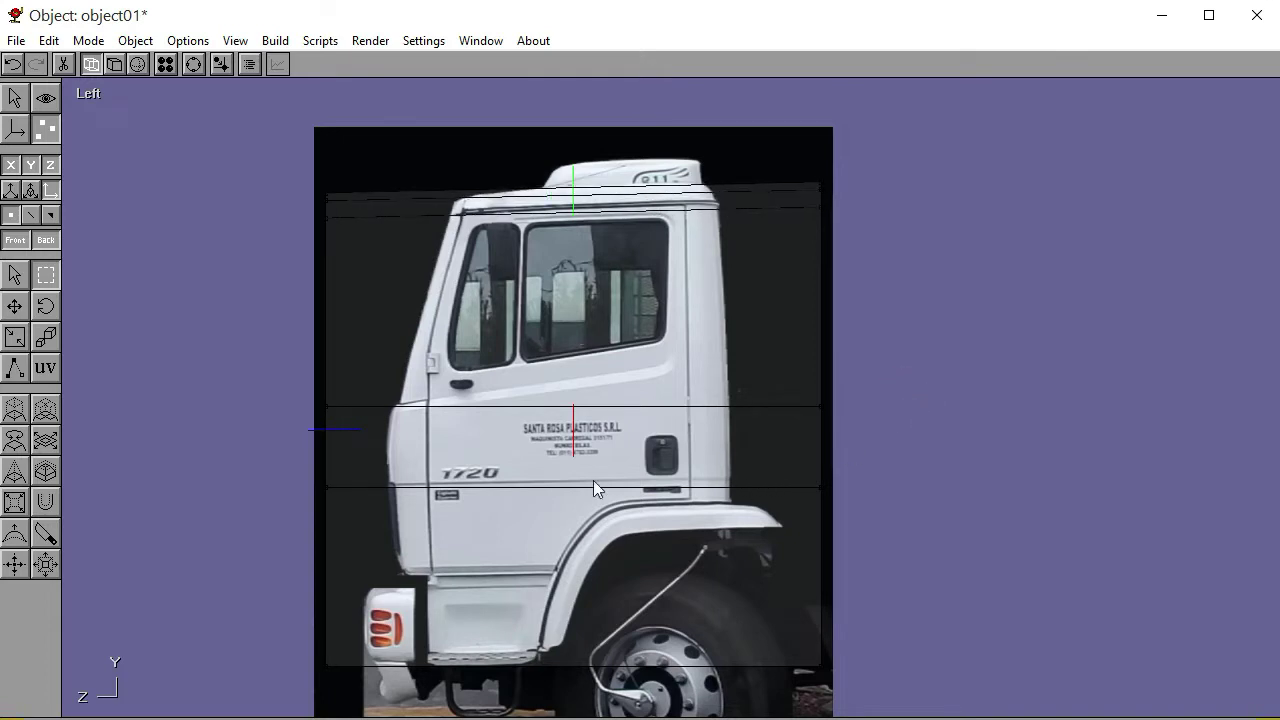
Move all front points above the bottom row back to the foremost edge of the cab's front panel
left_click_drag(229, 120, 374, 538)
key("Right")
key("Right")
key("Right")
key("Right")
key("Right")
key("Right")
key("Right")
key("Right")
key("Right")
key("Right")
key("Right")
key("Right")
key("Right")
key("Right")
key("Right")
key("Right")
key("Right")
key("Right")
key("Right")
key("Right")
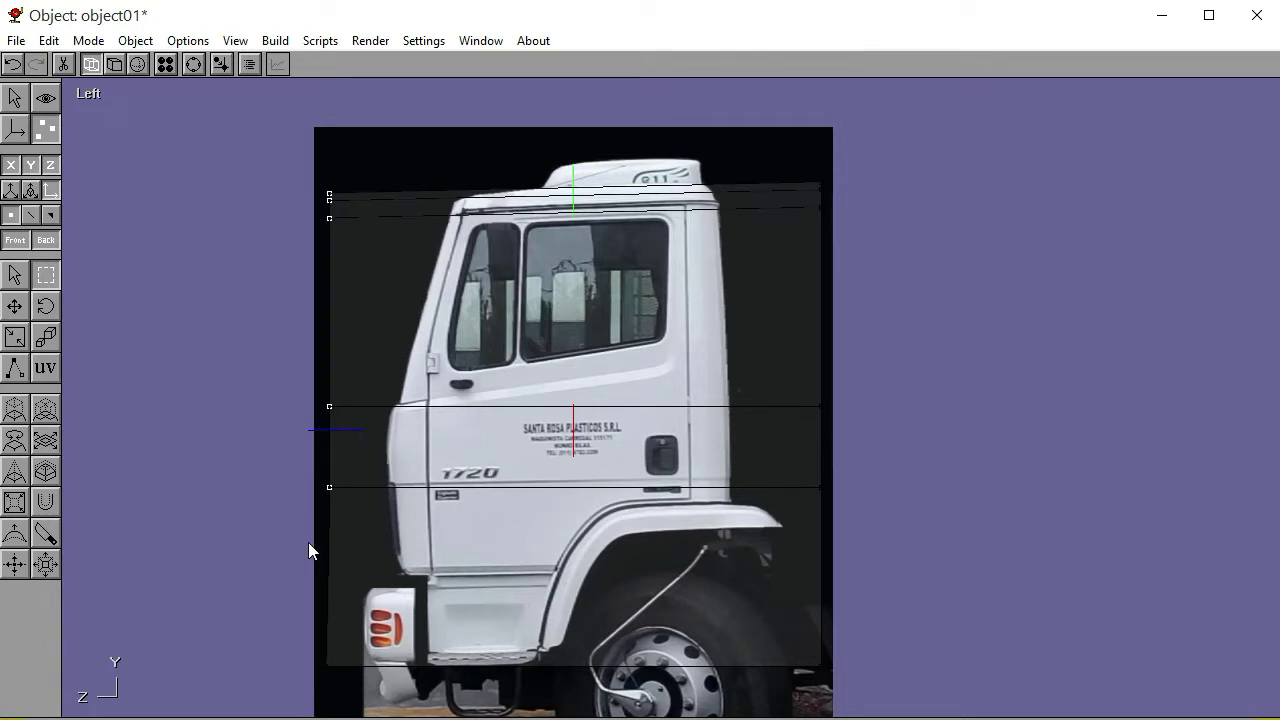
key("Right")
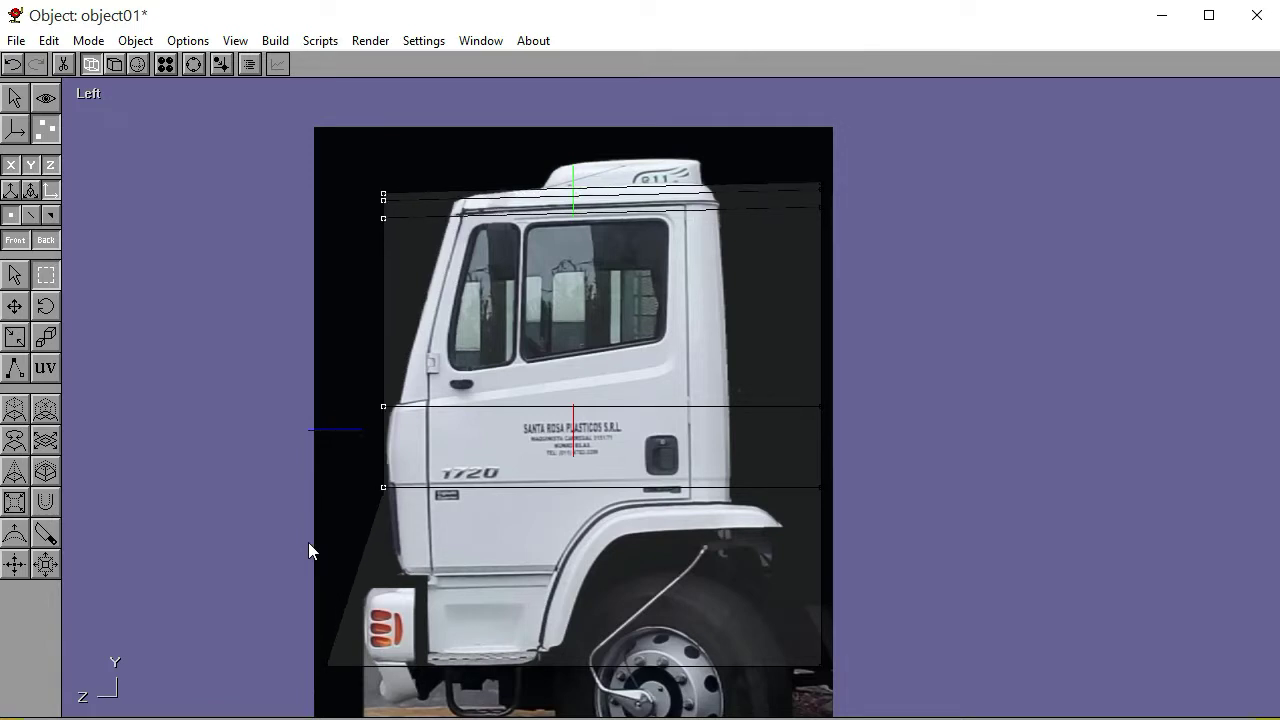
left_click(309, 544)
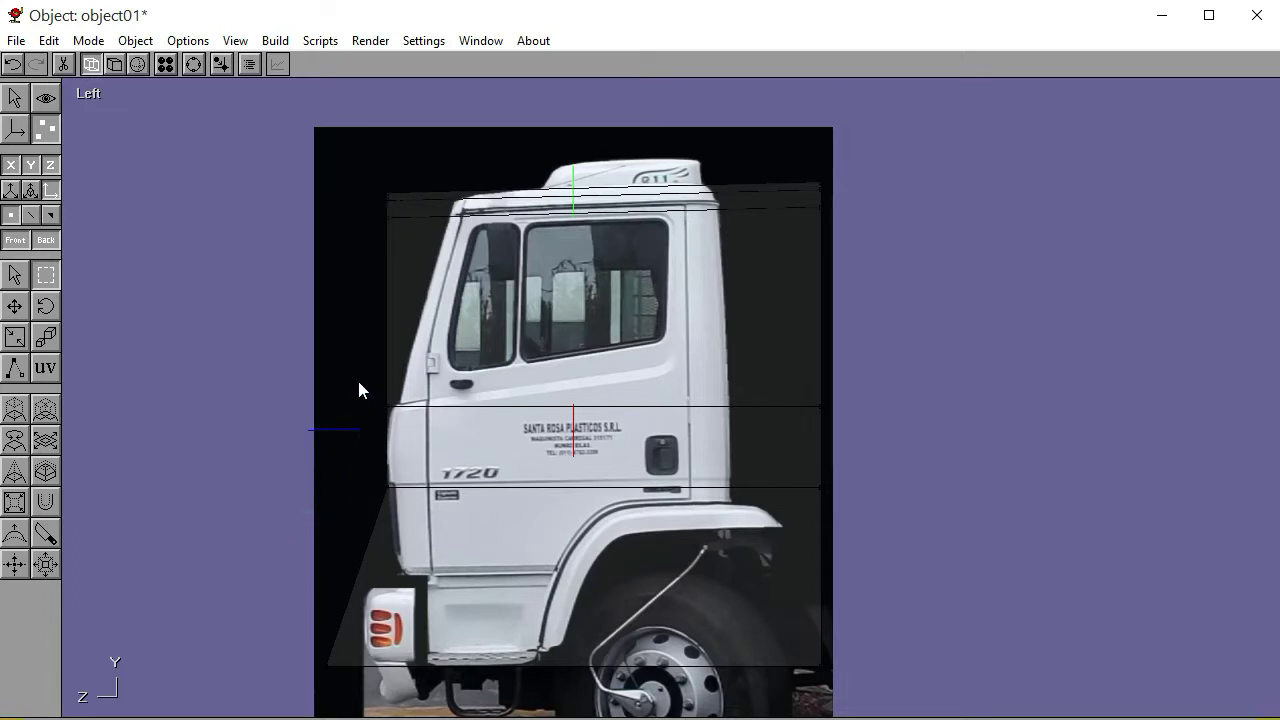
Nudge the front points at the windshield base slightly back to meet the cab outline
left_click_drag(396, 407, 397, 409)
key("Right")
key("Right")
key("Right")
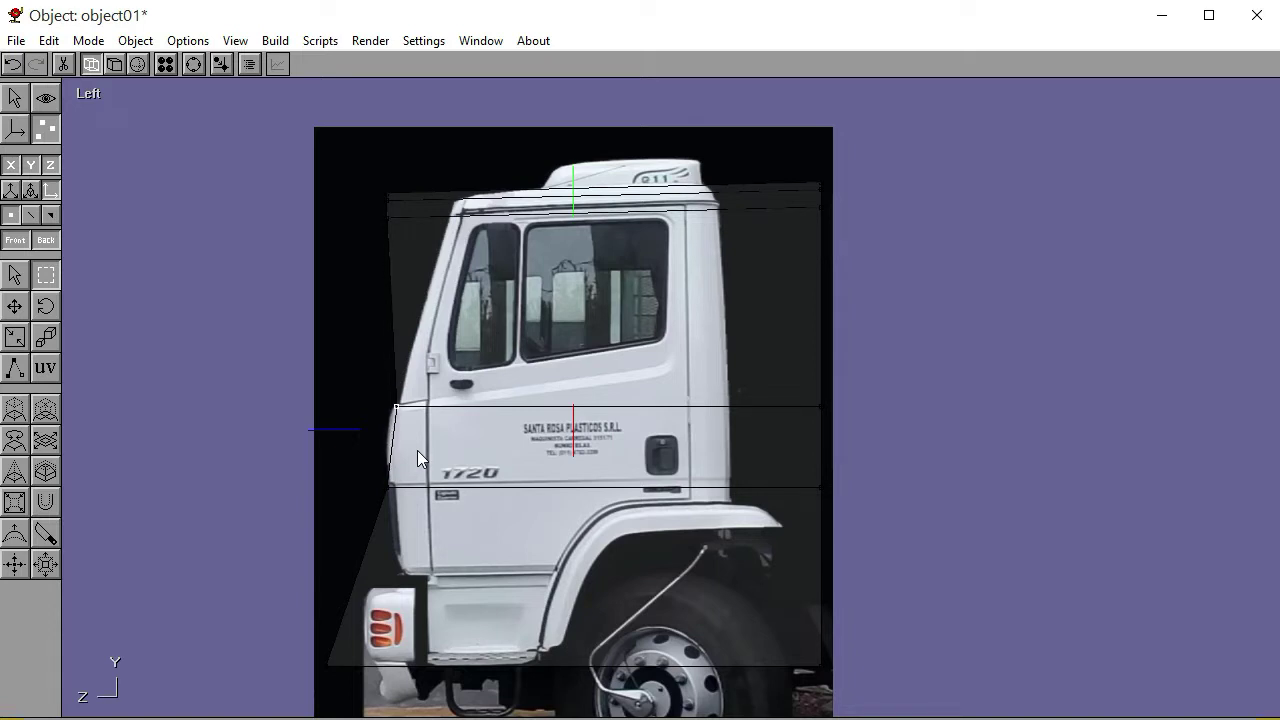
left_click(417, 450)
Move the three upper rows of front points back so the mesh's front follows the windshield's slant
left_click_drag(350, 126, 421, 256)
key("Right")
key("Right")
key("Right")
key("Right")
key("Right")
key("Right")
key("Right")
key("Right")
key("Right")
key("Right")
Nudge the two uppermost rows of front roof points slightly back toward the cab's roof corner
key("Right")
key("Right")
key("Right")
key("Right")
key("Right")
key("Right")
key("Right")
key("Right")
key("Right")
key("Right")
key("Right")
key("Right")
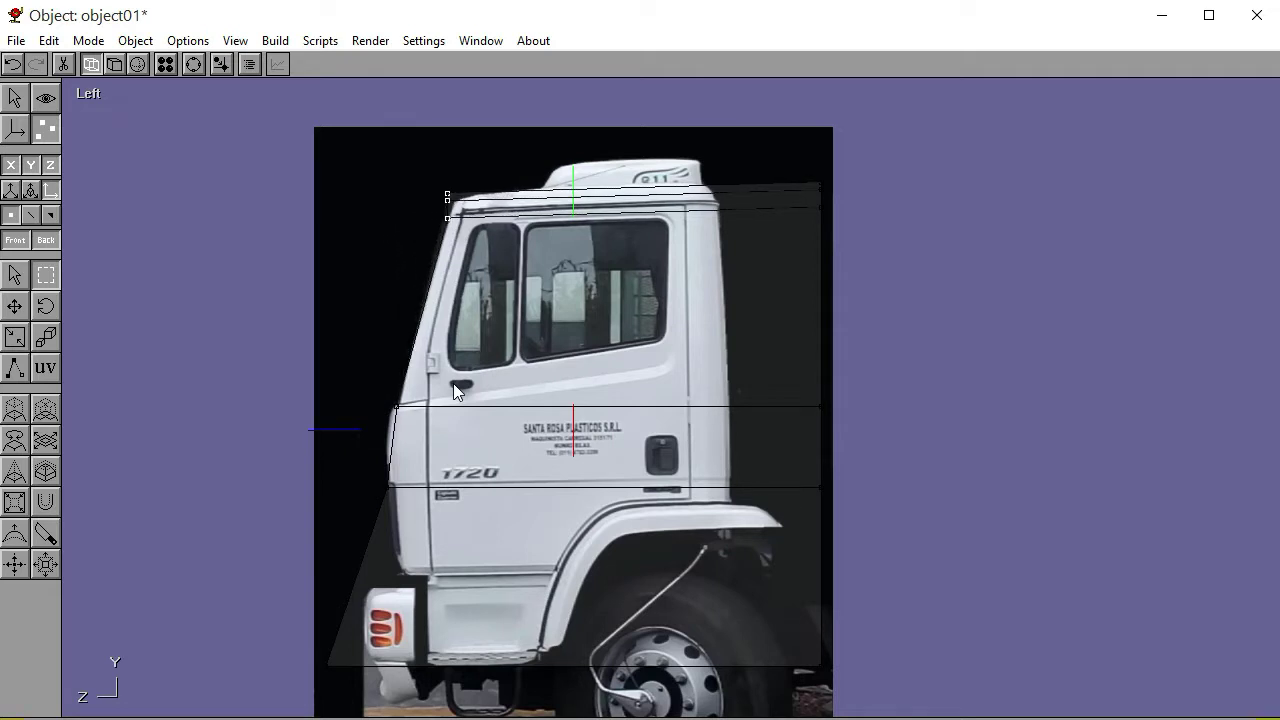
left_click(453, 383)
left_click_drag(437, 166, 464, 210)
Move the topmost front roof points further back to bevel the roof's front edge, and check the shape in shaded display
key("Right")
left_click(550, 288)
left_click_drag(448, 179, 466, 208)
left_click(518, 239)
key("Right")
key("Right")
key("Right")
key("Right")
key("Right")
key("Right")
key("Right")
key("Right")
key("Right")
key("Right")
key("Right")
key("Right")
key("Right")
key("Right")
key("Right")
key("Right")
key("Right")
key("Right")
key("Right")
key("Right")
key("Right")
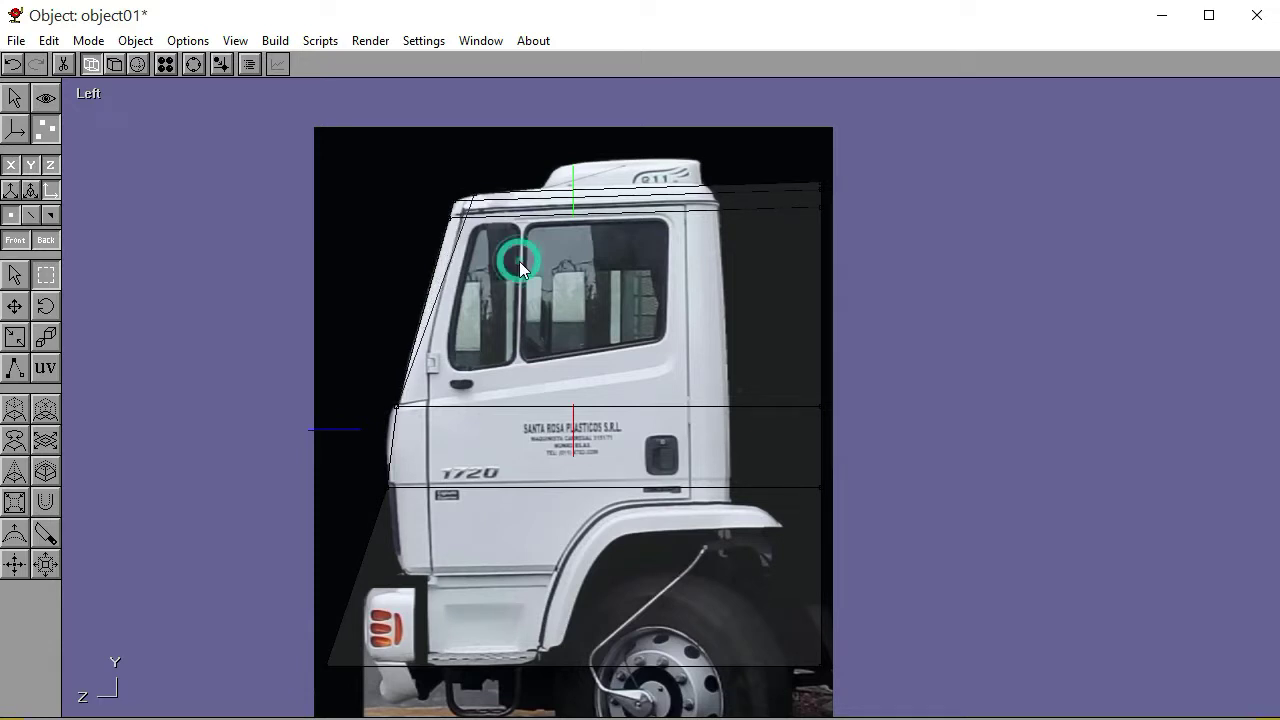
left_click(114, 64)
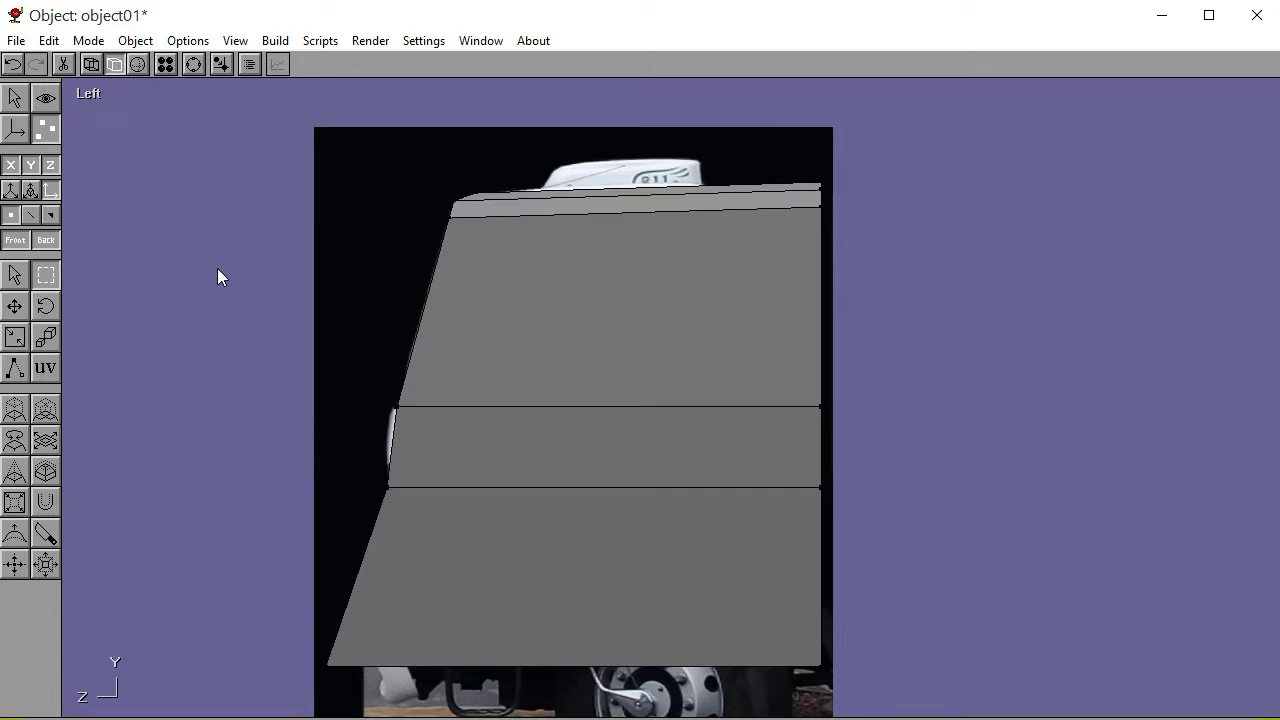
left_click(90, 64)
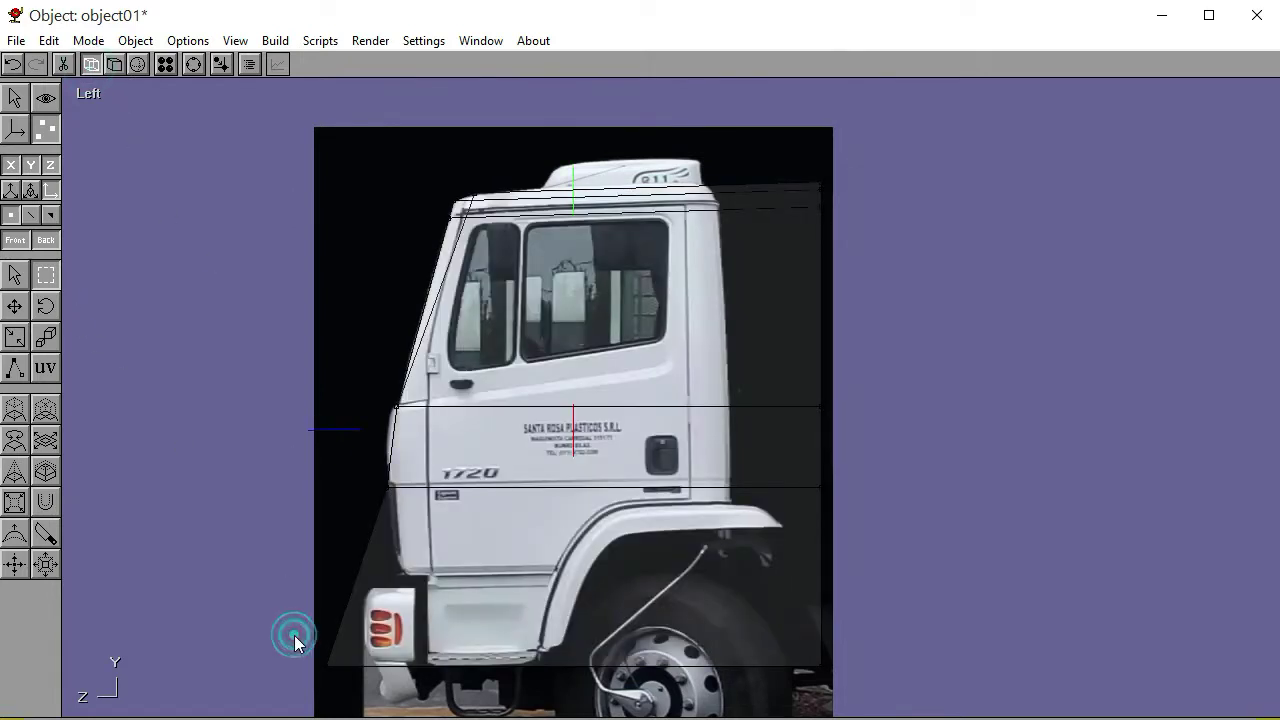
Move the bottom front points back until they meet the front end of the cab's entry step
left_click_drag(309, 659, 337, 689)
key("Right")
key("Right")
key("Right")
key("Right")
key("Right")
key("Right")
key("Right")
key("Right")
key("Right")
key("Right")
key("Right")
key("Right")
key("Right")
key("Right")
key("Right")
key("Right")
key("Right")
key("Right")
key("Right")
key("Right")
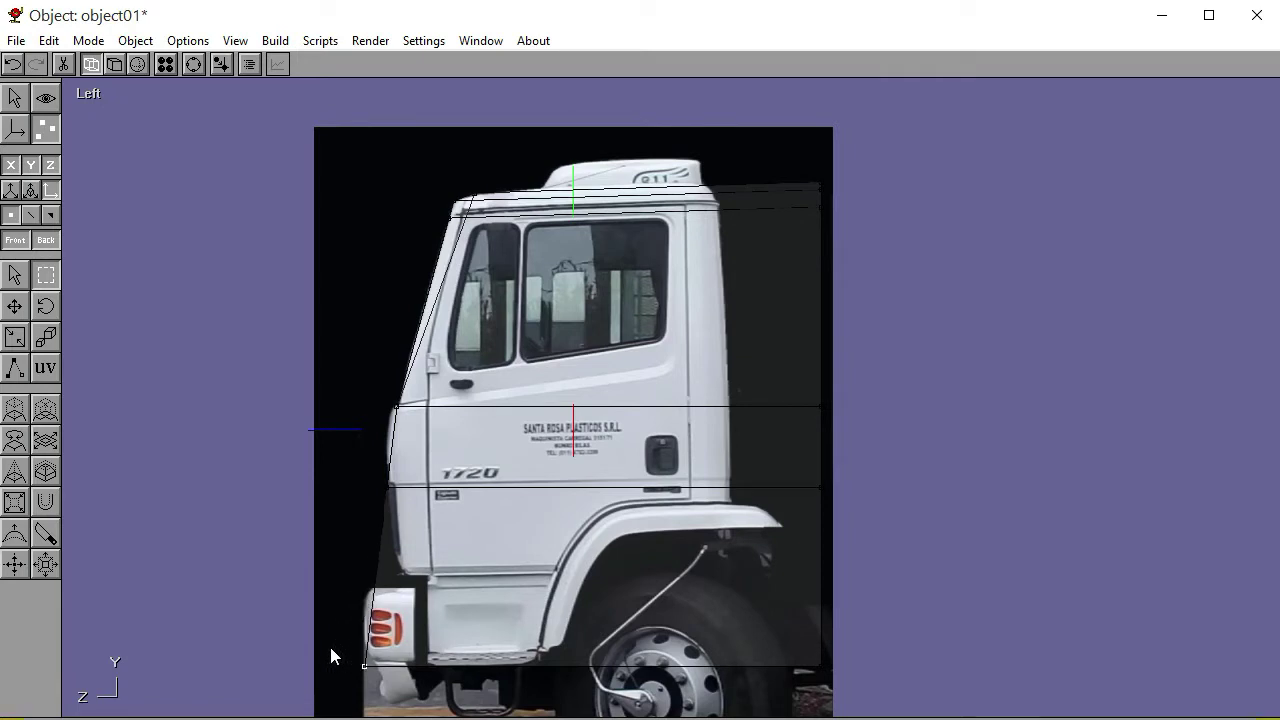
key("Right")
key("Right")
key("Right")
key("Right")
key("Right")
key("Right")
key("Right")
key("Right")
key("Right")
key("Right")
key("Right")
key("Right")
key("Right")
key("Right")
key("Right")
key("Right")
key("Right")
key("Right")
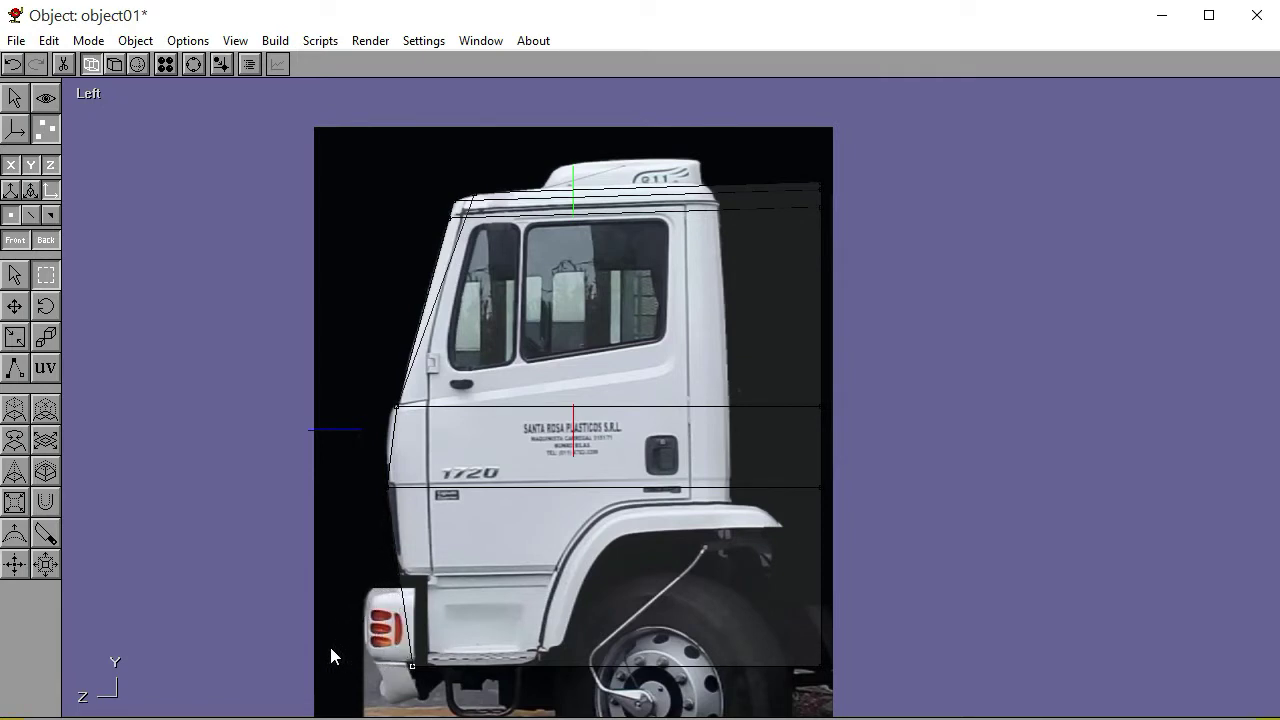
key("Right")
key("Right")
key("Right")
key("Right")
key("Right")
key("Right")
key("Right")
key("Right")
key("Right")
key("Right")
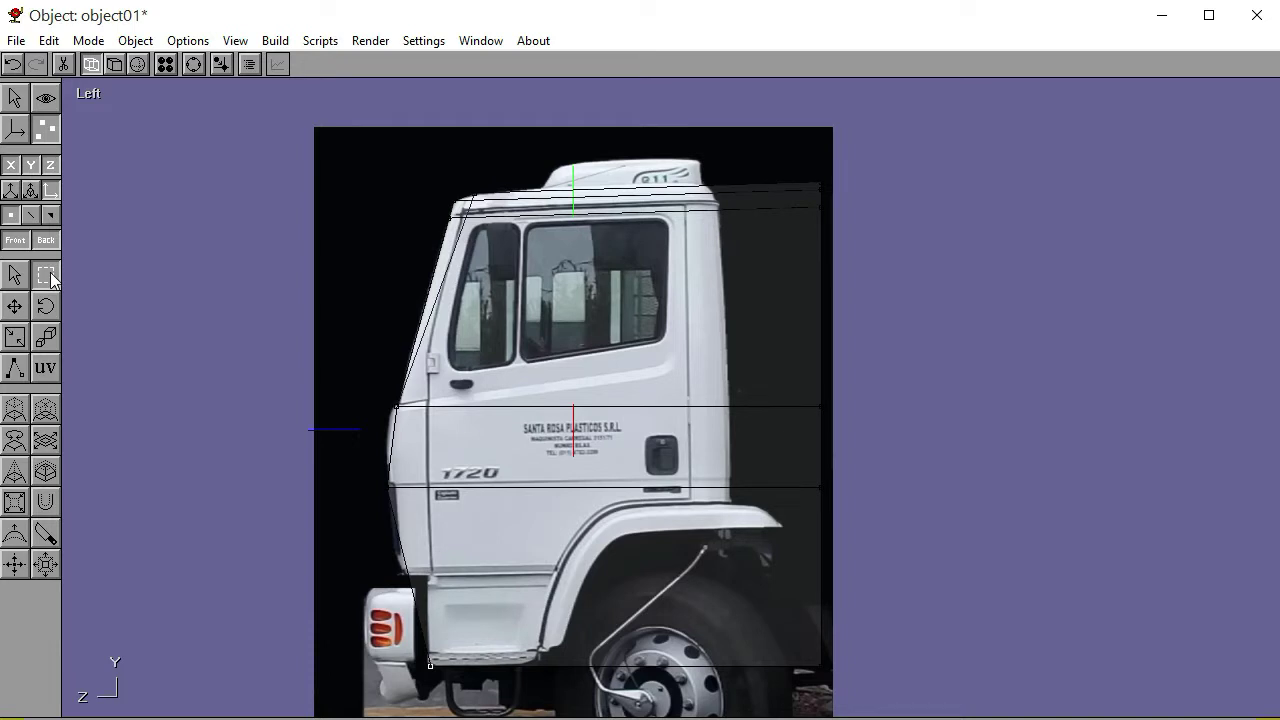
Cut the lower side of the mesh horizontally with the knife along the door's bottom line
left_click(47, 534)
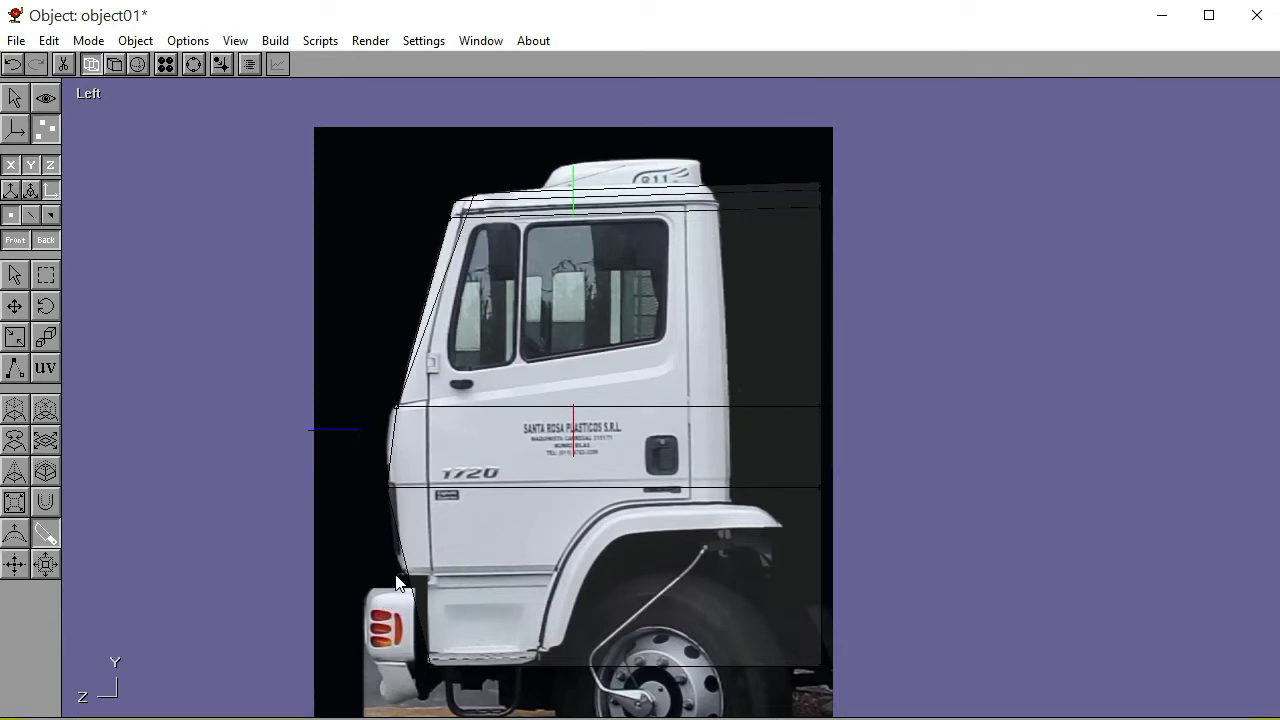
left_click_drag(400, 573, 867, 575)
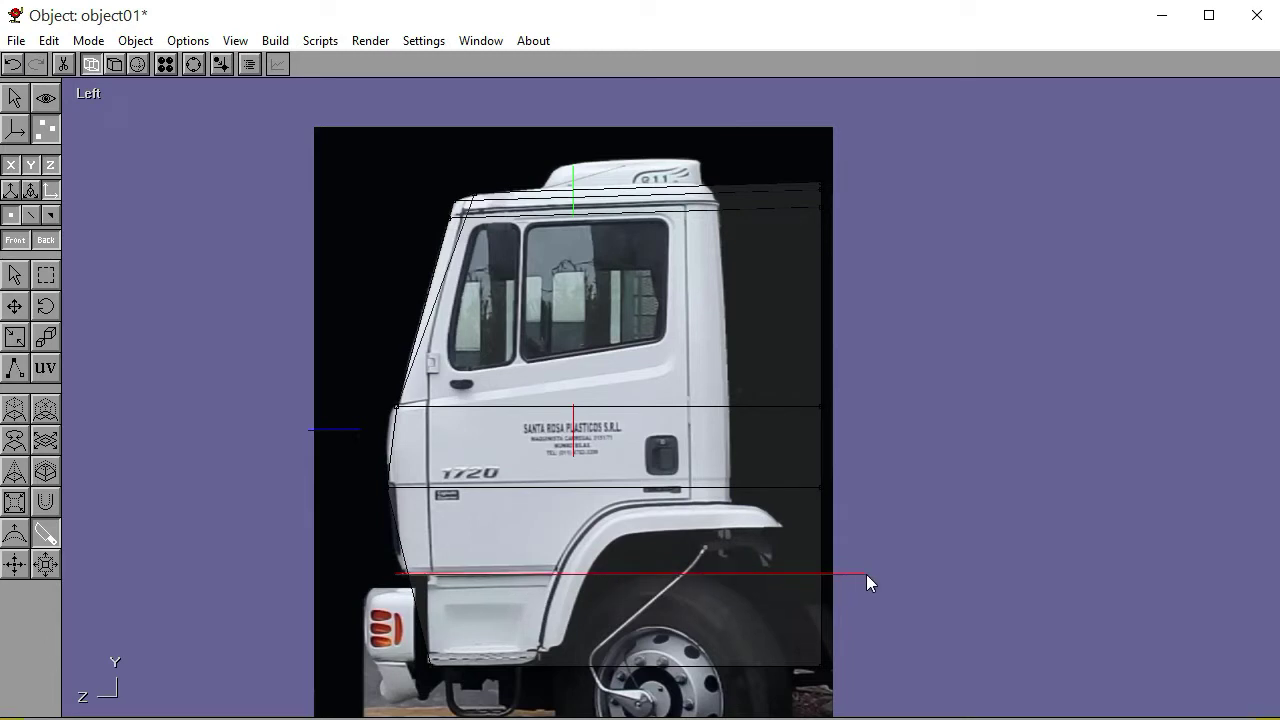
left_click_drag(866, 574, 866, 574)
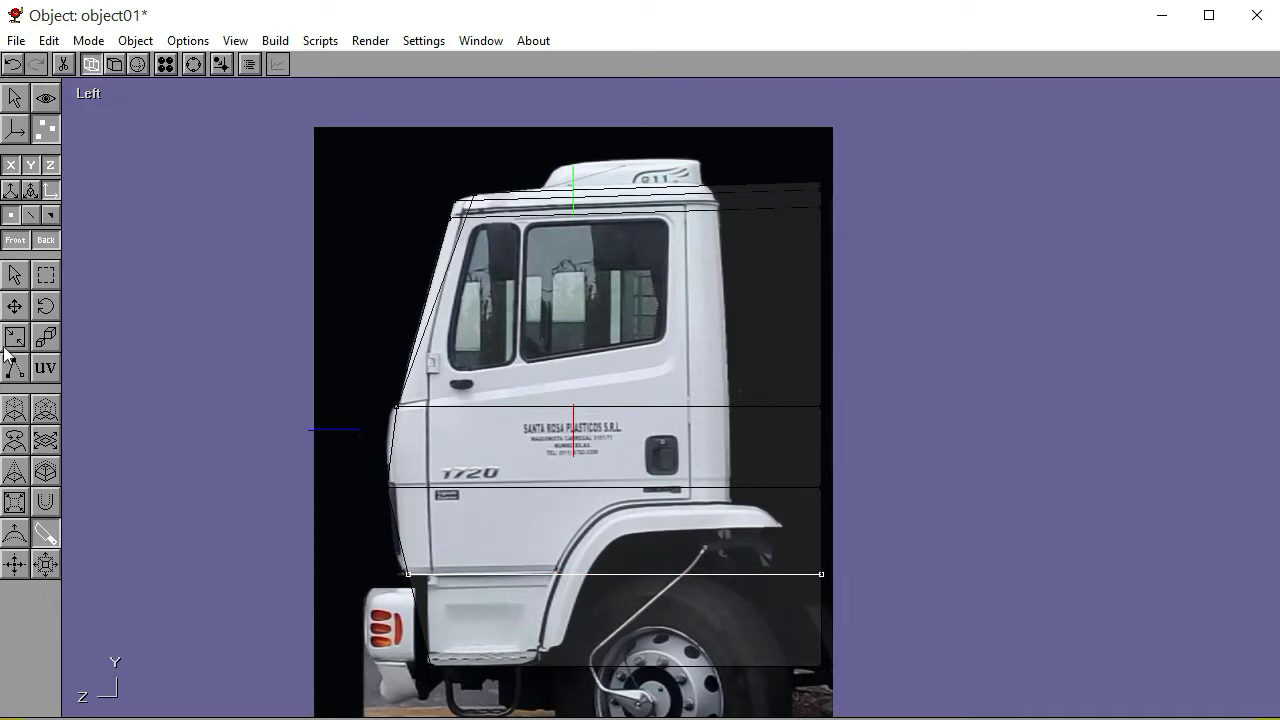
Move the front points of the door-bottom cut forward to the cab's front outline
left_click(46, 275)
left_click_drag(389, 533, 422, 597)
key("Left")
key("Left")
key("Left")
key("Left")
key("Left")
key("Left")
key("Left")
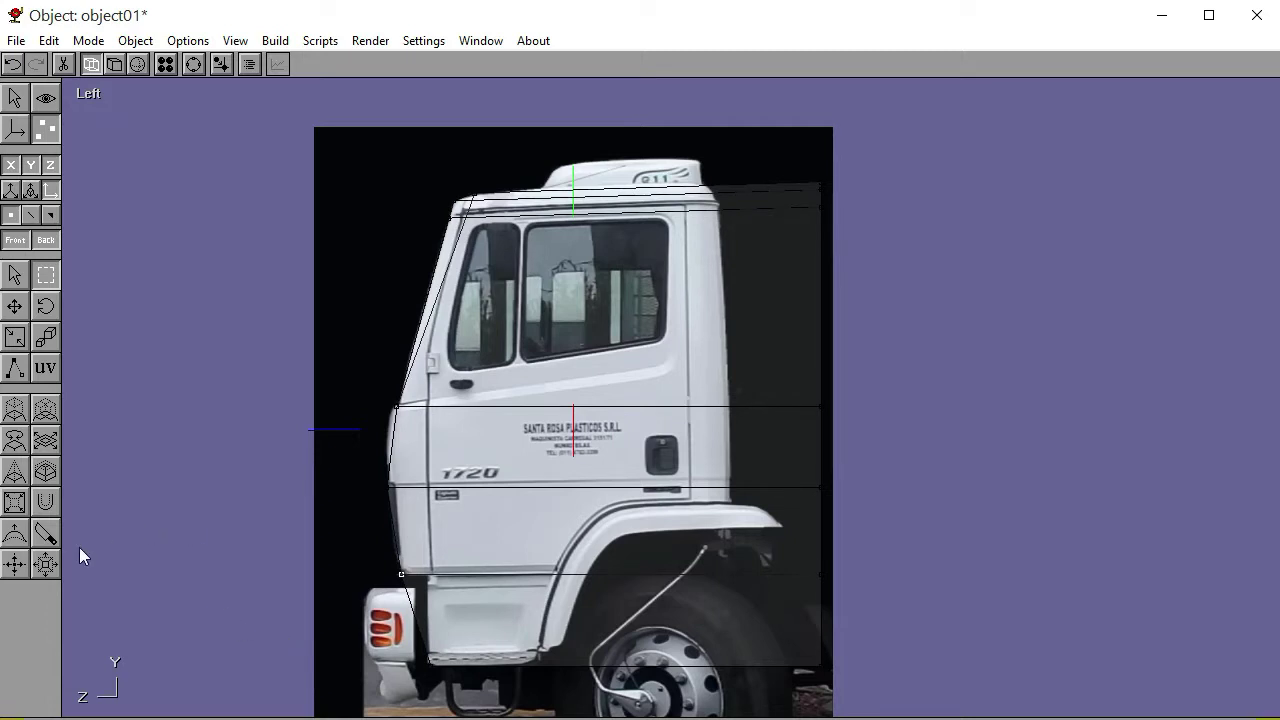
Make a short diagonal knife cut across the front corner just below the door's bottom line
left_click(46, 535)
left_click(178, 564)
left_click_drag(396, 608, 445, 558)
Move the diagonal cut's front point up and back to the door's lower corner, forming a notch behind the bumper
left_click(193, 63)
scroll(727, 400, "up", 3)
middle_click_drag(504, 634, 733, 351)
scroll(631, 460, "up", 3)
mouse_move(660, 446)
middle_mouse_down()
mouse_move(689, 411)
mouse_move(680, 458)
middle_mouse_up()
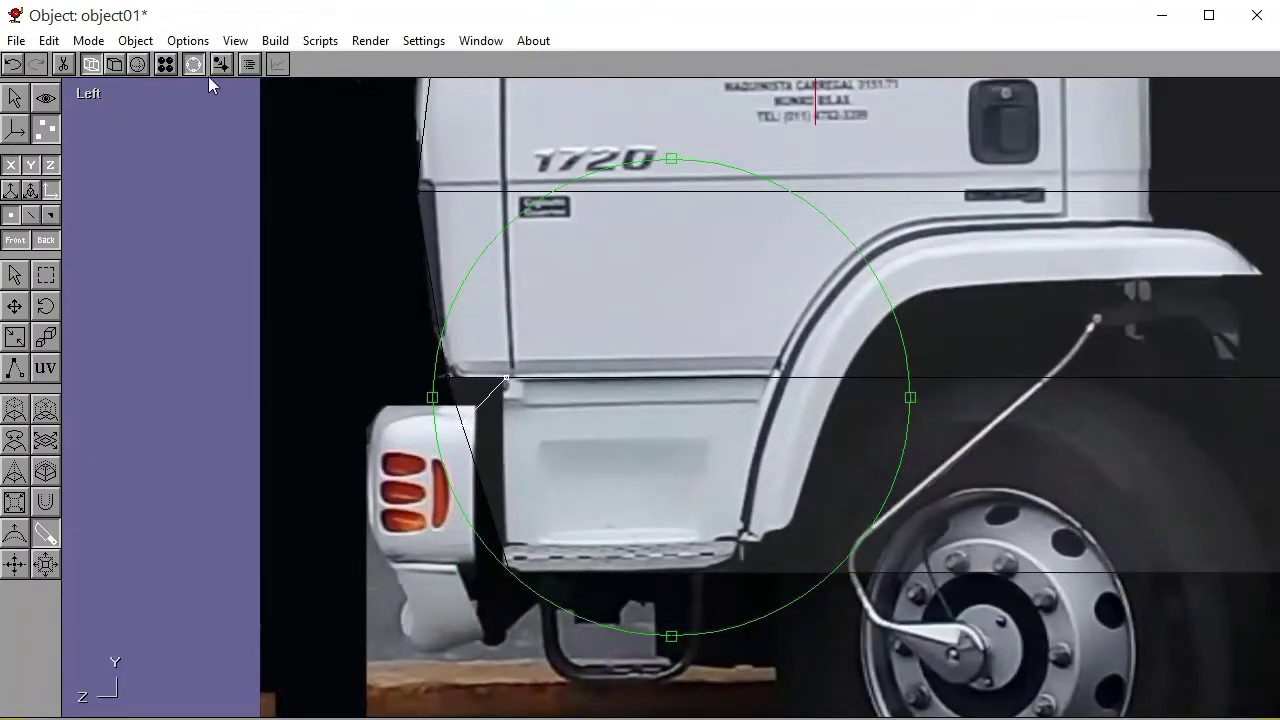
left_click(193, 63)
left_click(46, 277)
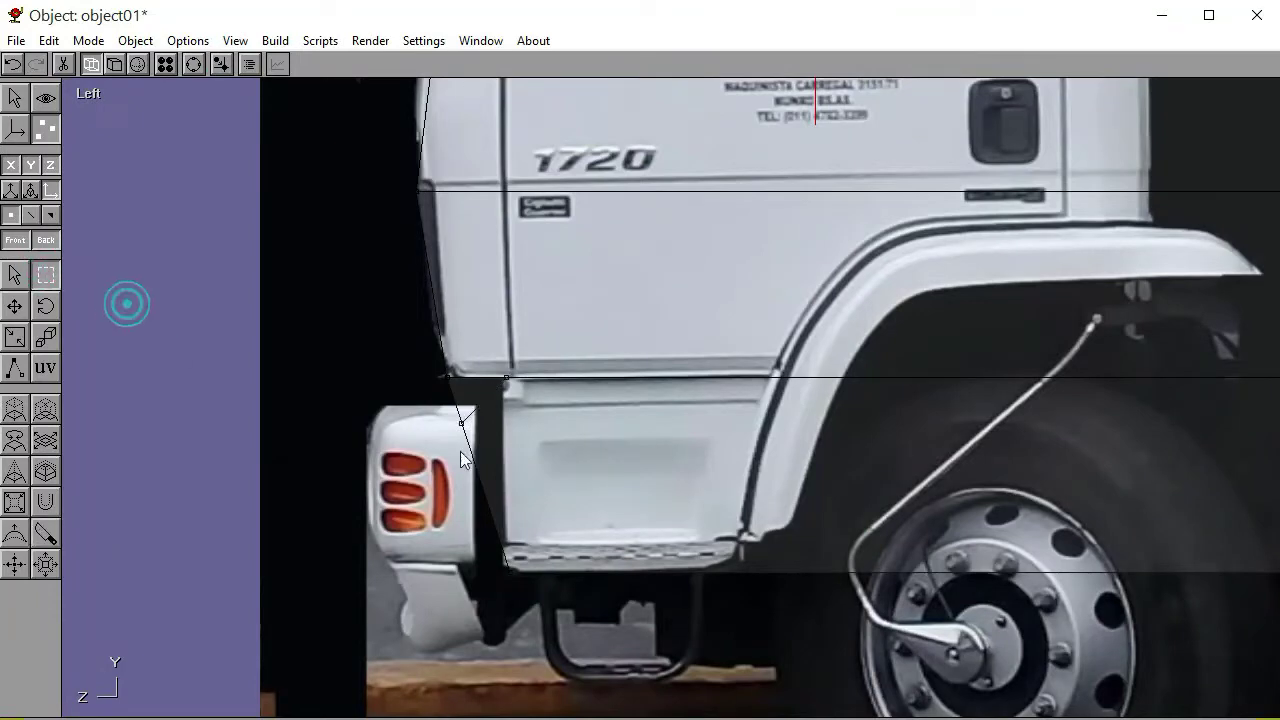
left_click_drag(450, 411, 478, 440)
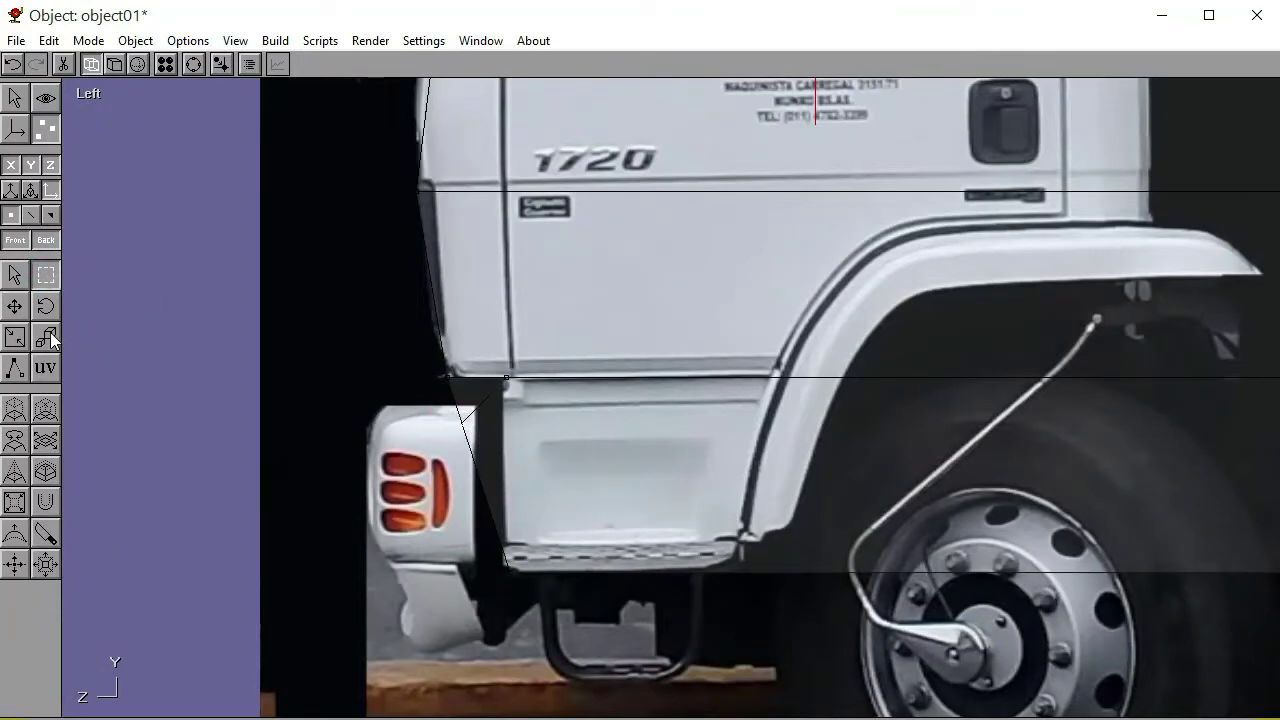
left_click(15, 306)
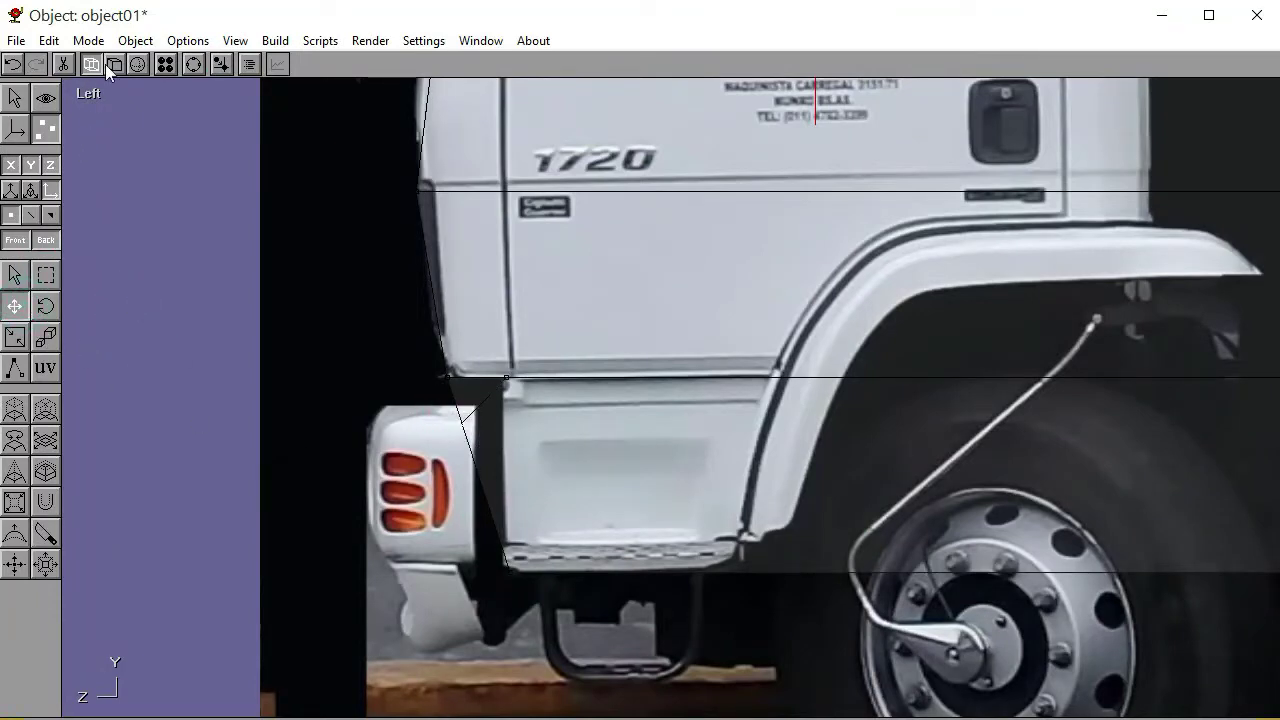
left_click(114, 64)
left_click(91, 64)
left_click_drag(187, 338, 222, 294)
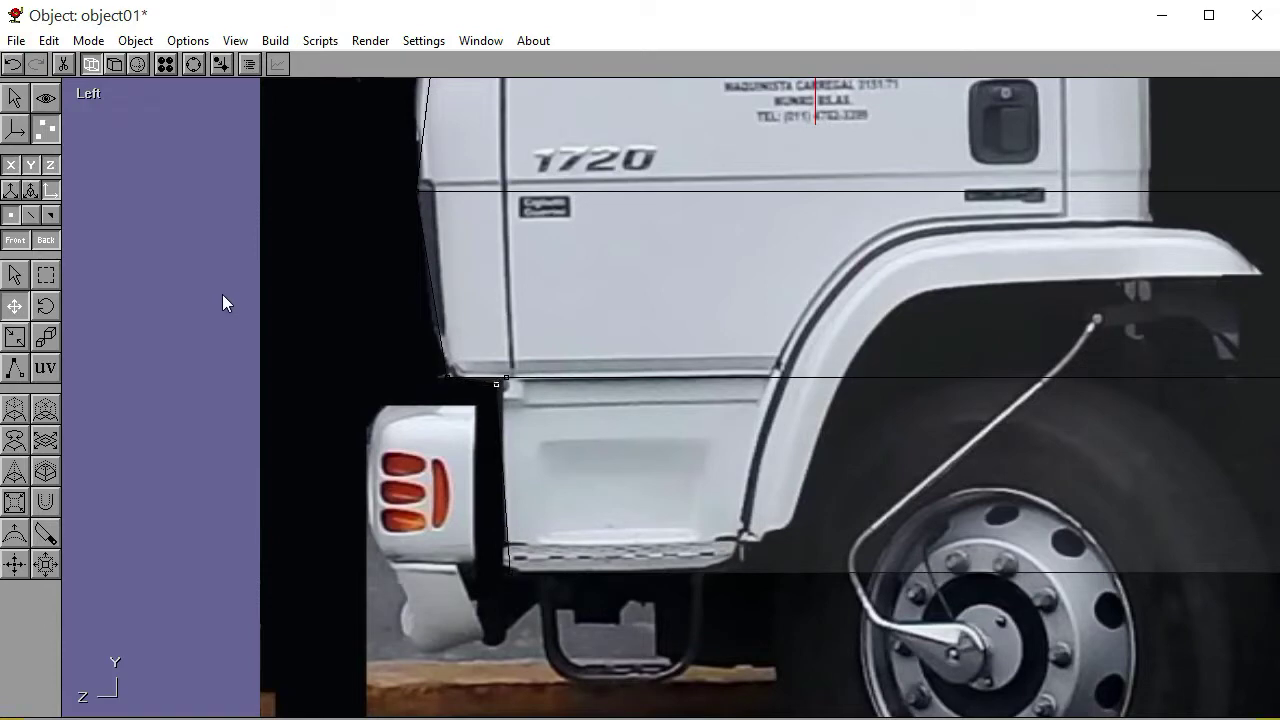
left_click(46, 275)
left_click(143, 277)
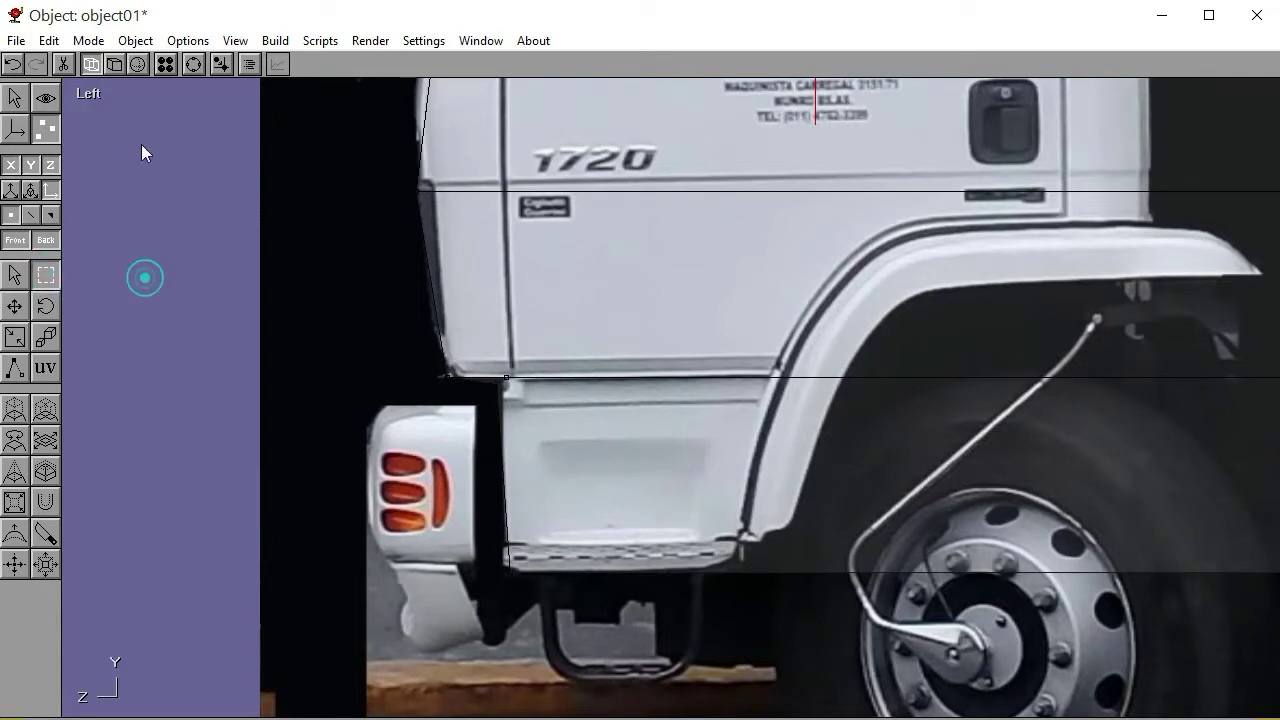
left_click(116, 68)
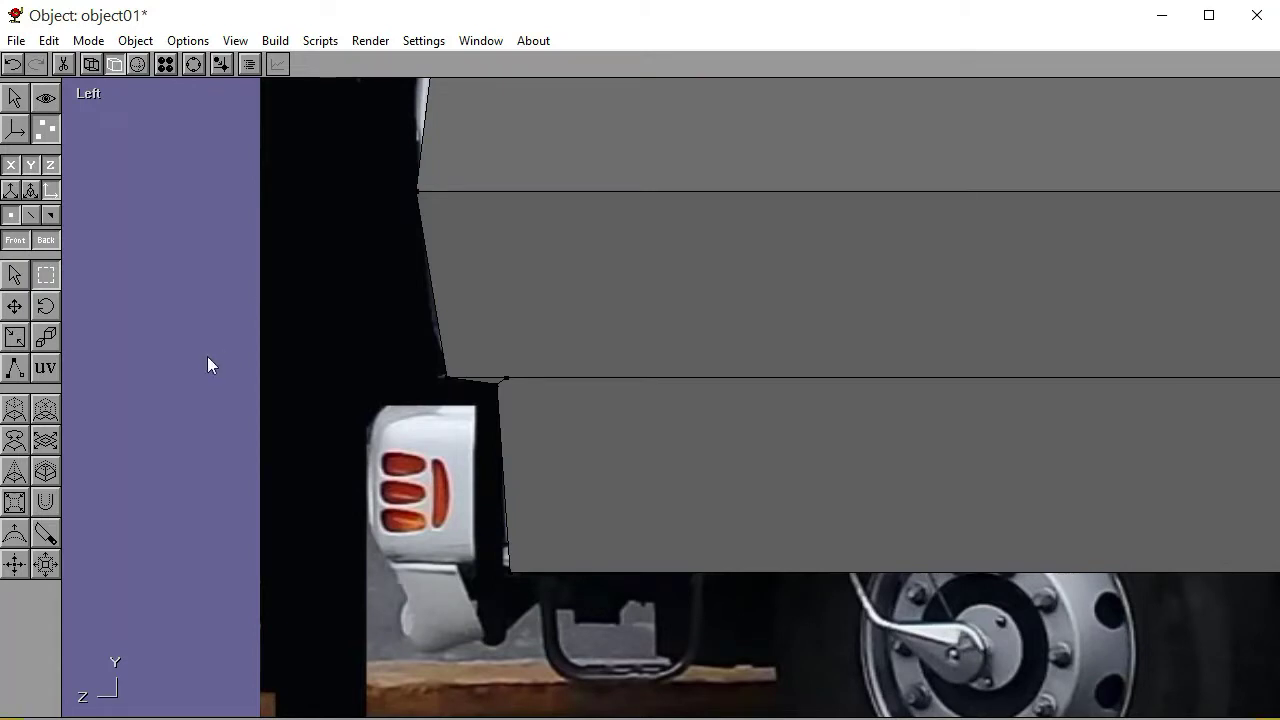
left_click_drag(492, 540, 526, 578)
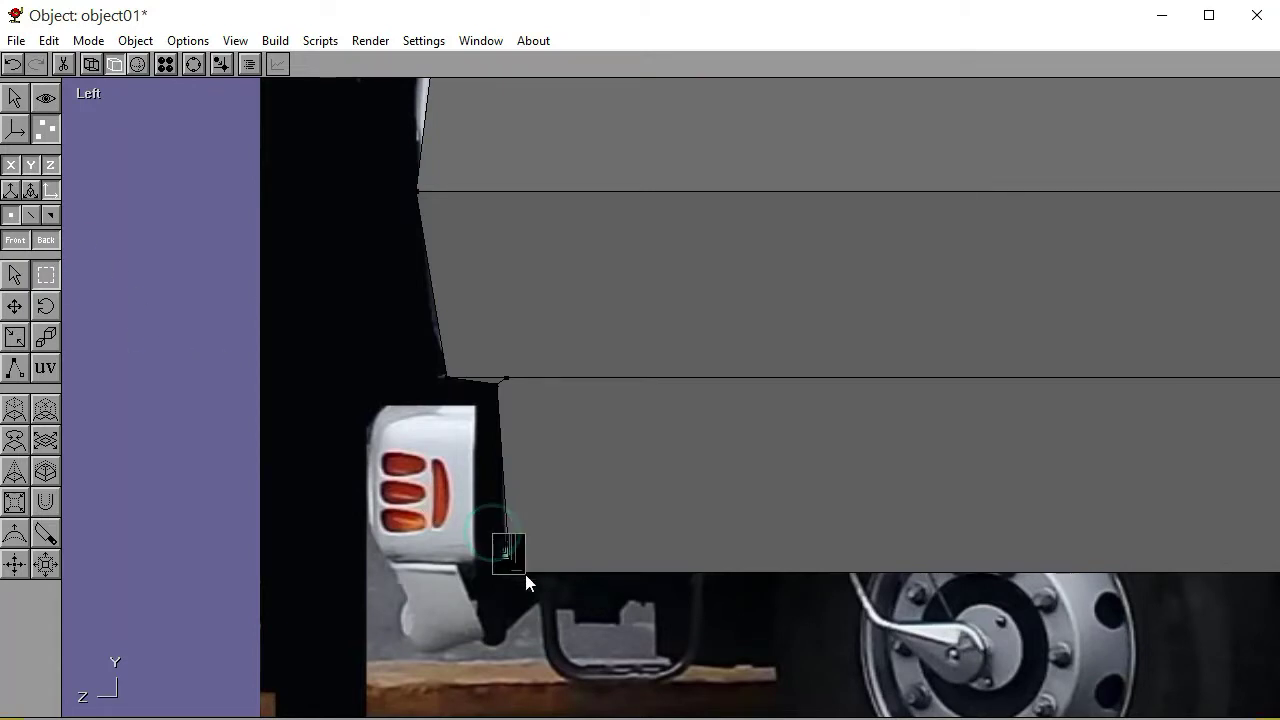
left_click(593, 655)
In wireframe, move the upper rear points of the mesh forward to the rear edge of the cab roof in the left-view reference
left_click(194, 64)
scroll(724, 543, "up", 5)
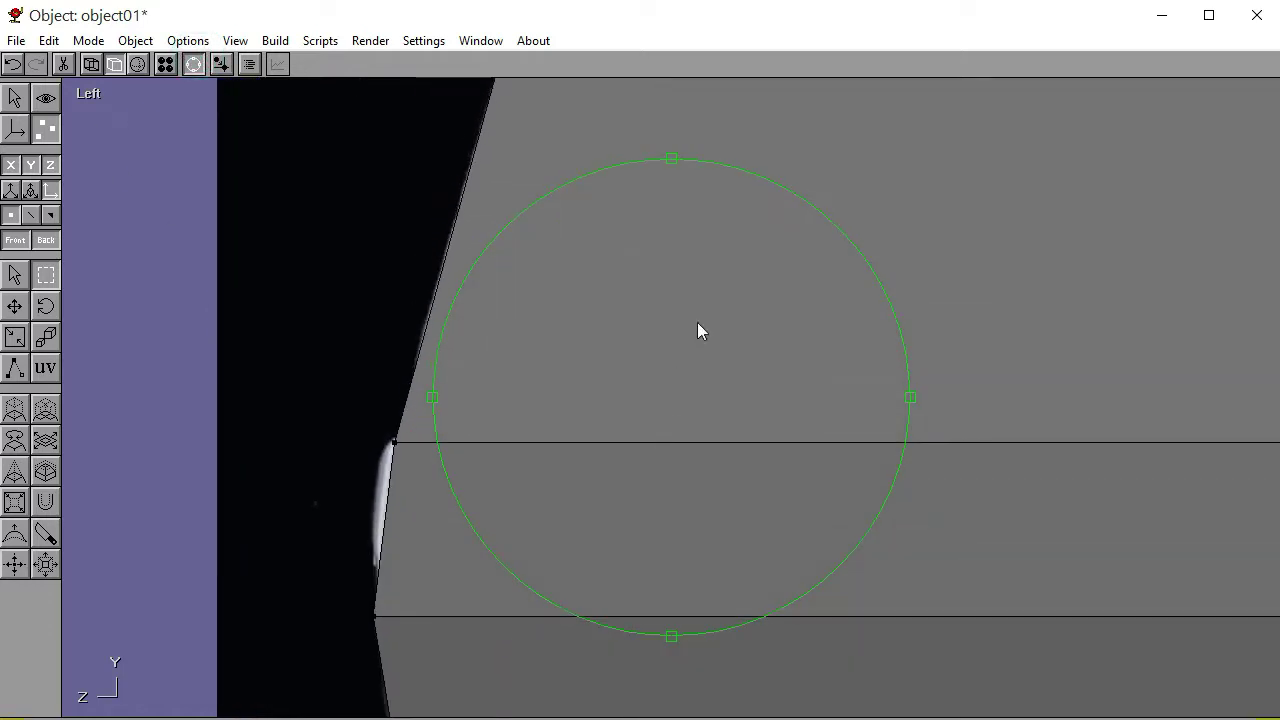
scroll(666, 440, "down", 4)
scroll(611, 470, "down", 1)
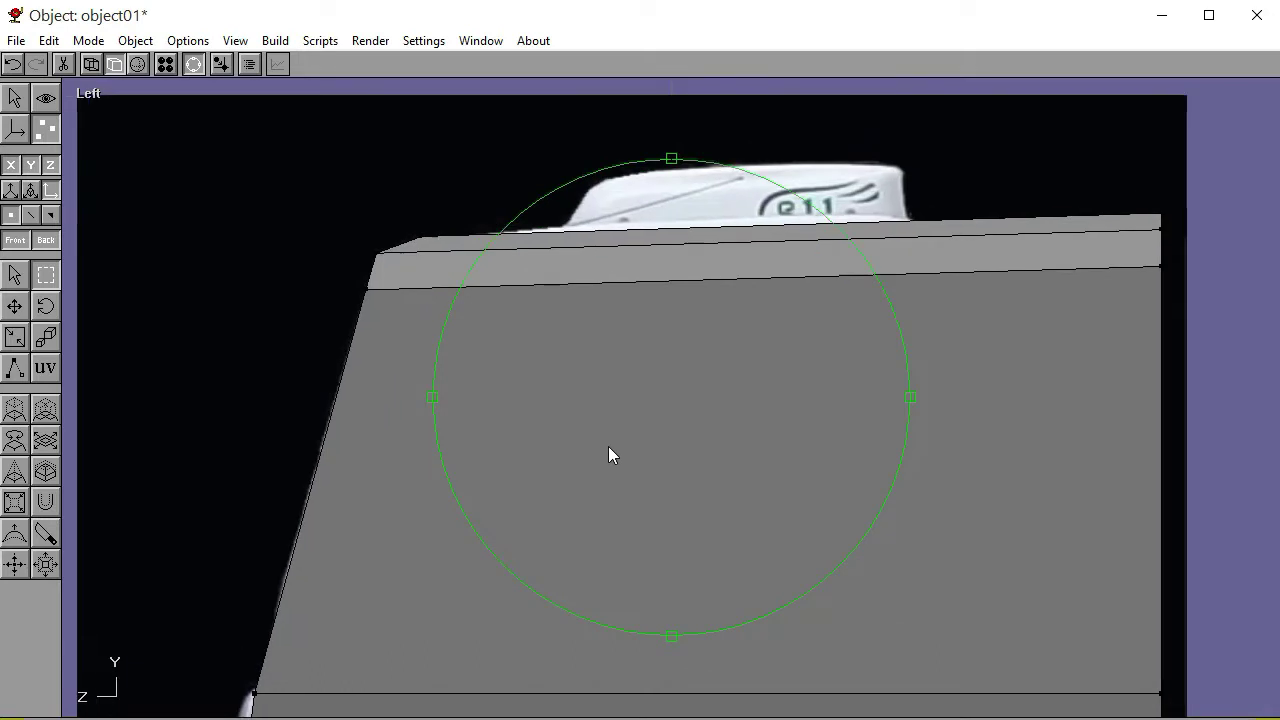
middle_click_drag(721, 507, 507, 494)
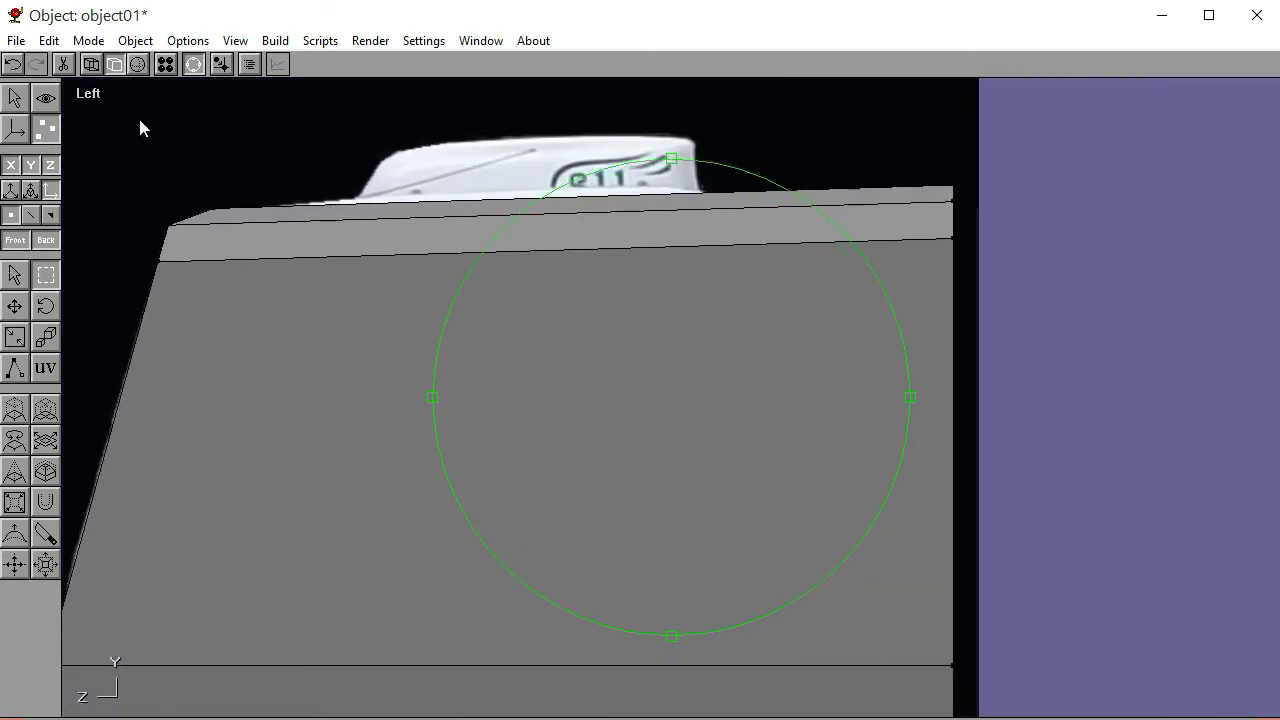
left_click(99, 64)
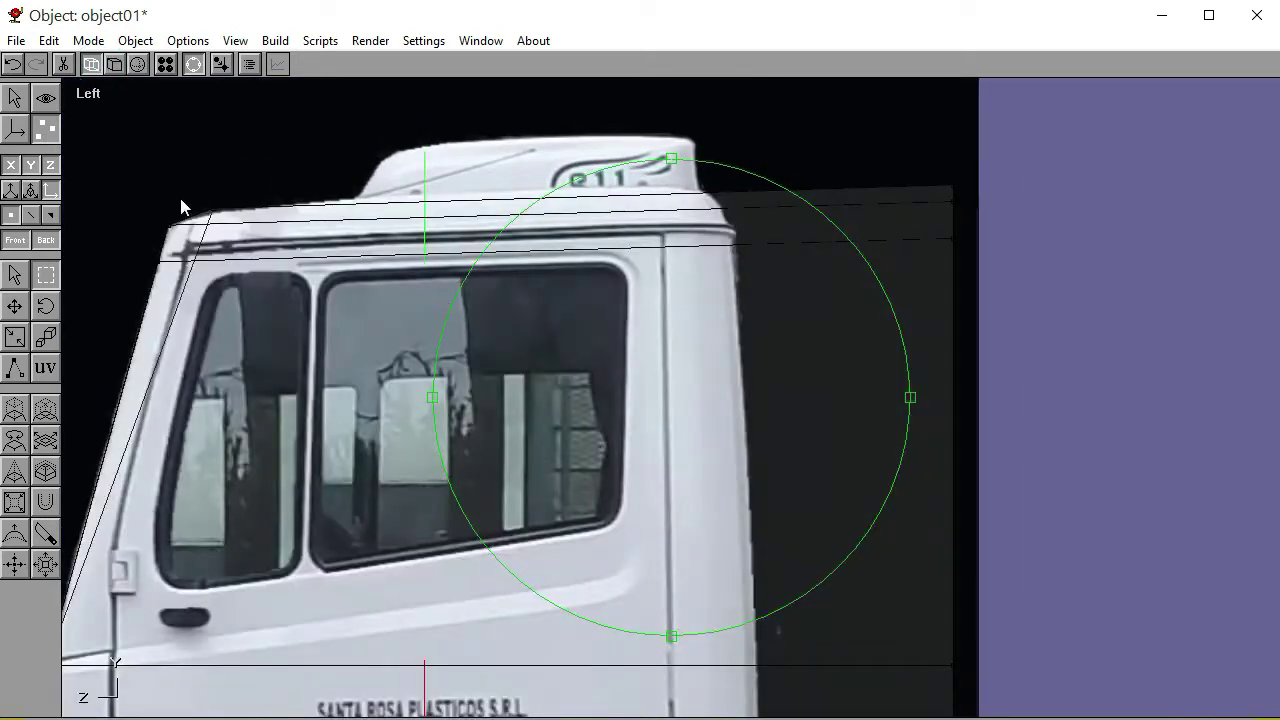
left_click(191, 66)
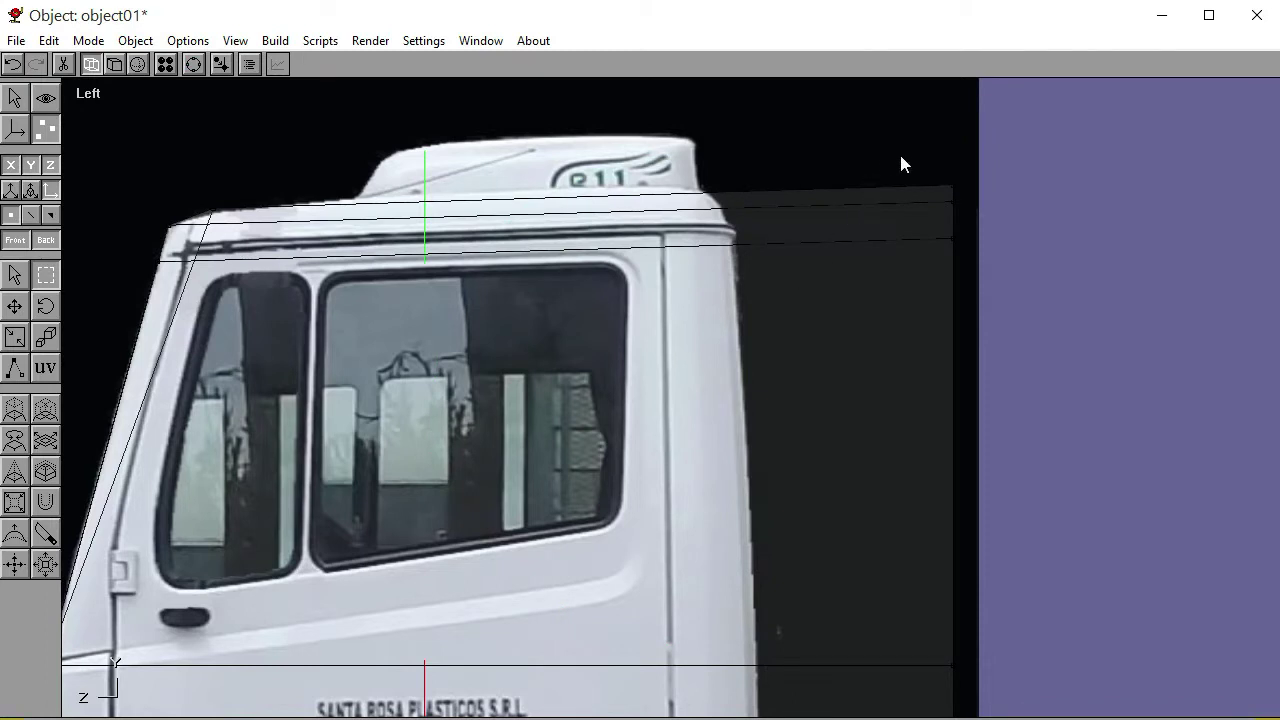
left_click_drag(914, 157, 986, 284)
key("Left")
key("Left")
key("Left")
key("Left")
key("Left")
key("Left")
key("Left")
key("Left")
key("Left")
key("Left")
key("Left")
key("Left")
key("Left")
key("Left")
key("Left")
key("Left")
key("Left")
key("Left")
key("Left")
key("Left")
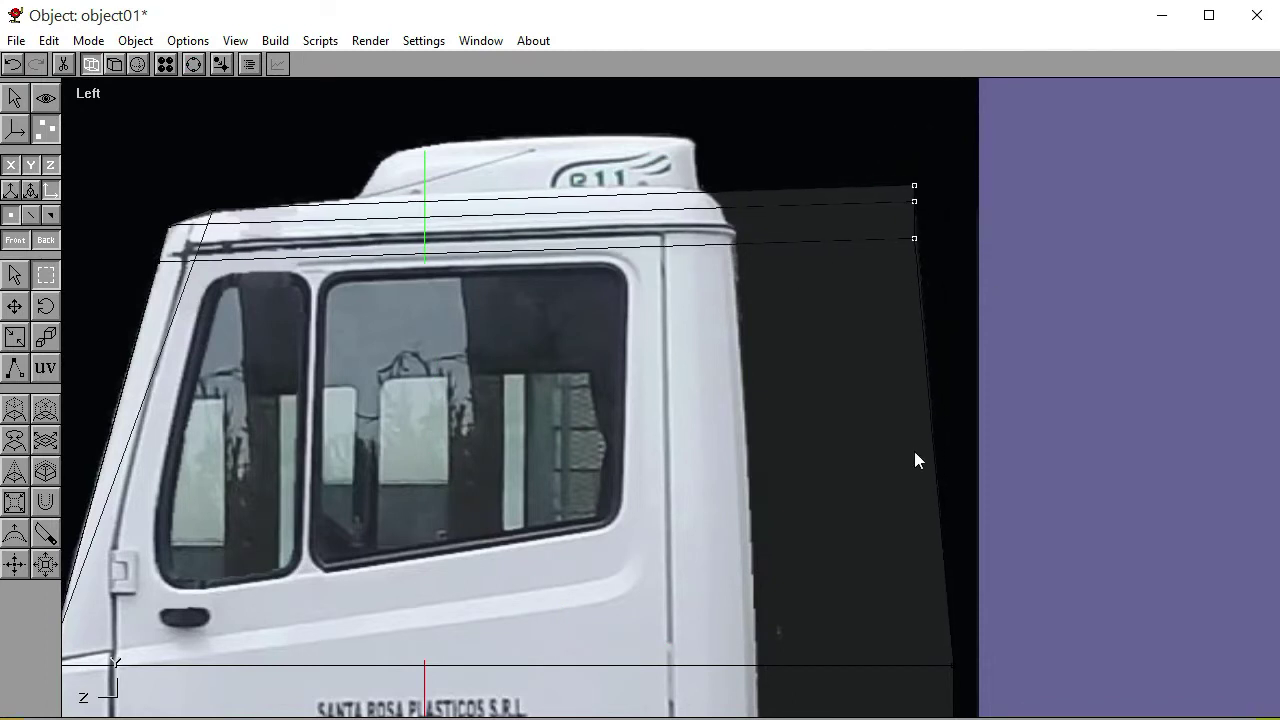
key("Left")
key("Left")
key("Left")
key("Left")
key("Left")
key("Left")
key("Left")
key("Left")
key("Left")
key("Left")
key("Left")
key("Left")
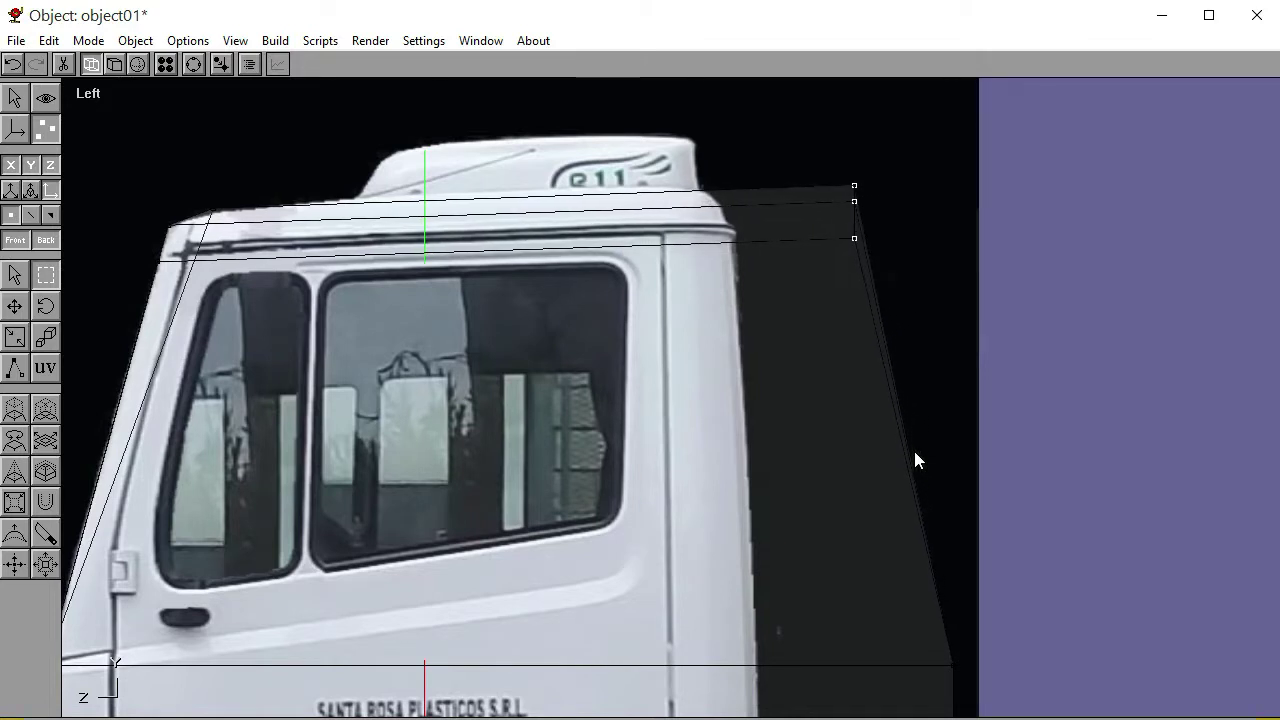
key("Left")
key("Left")
key("Left")
key("Left")
key("Left")
key("Left")
key("Left")
key("Left")
key("Left")
key("Left")
key("Left")
key("Left")
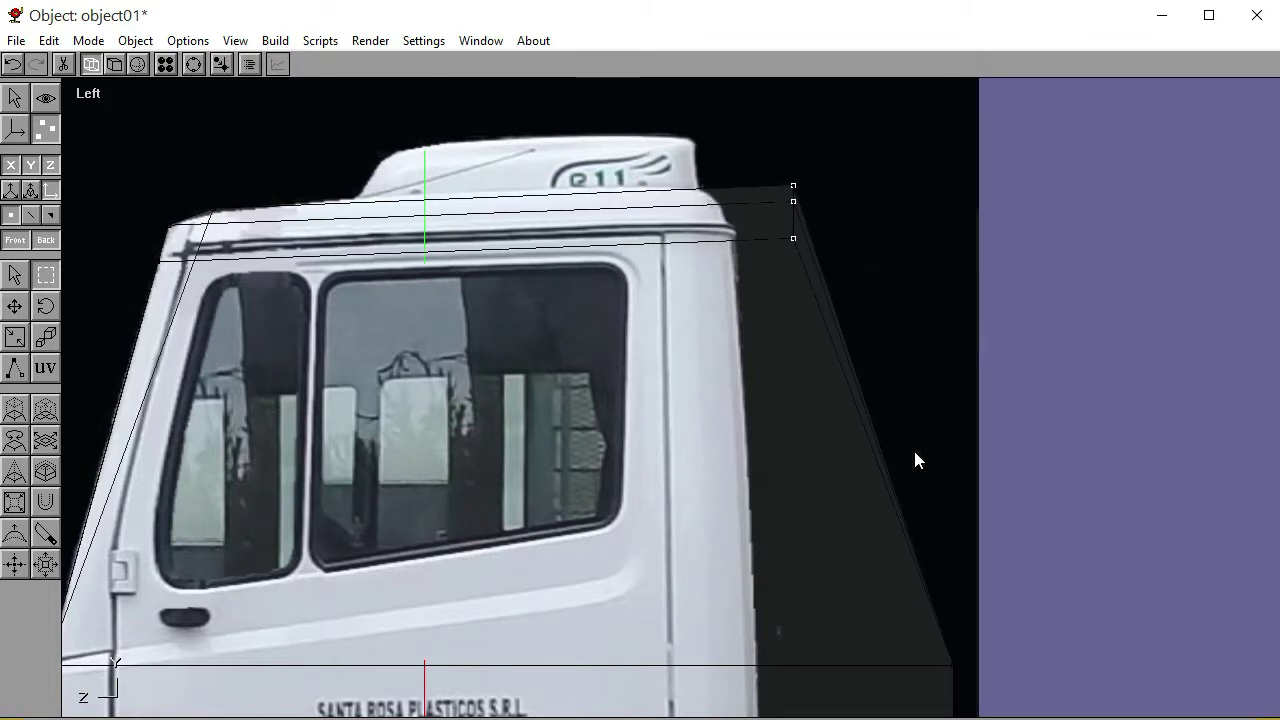
key("Left")
key("Left")
key("Left")
key("Left")
key("Left")
key("Left")
key("Left")
key("Left")
key("Left")
key("Left")
key("Left")
key("Left")
left_click(878, 300)
Move the two topmost rear roof points forward, the uppermost one further, to follow the rounded rear edge of the roof
left_click_drag(720, 166, 823, 216)
key("Left")
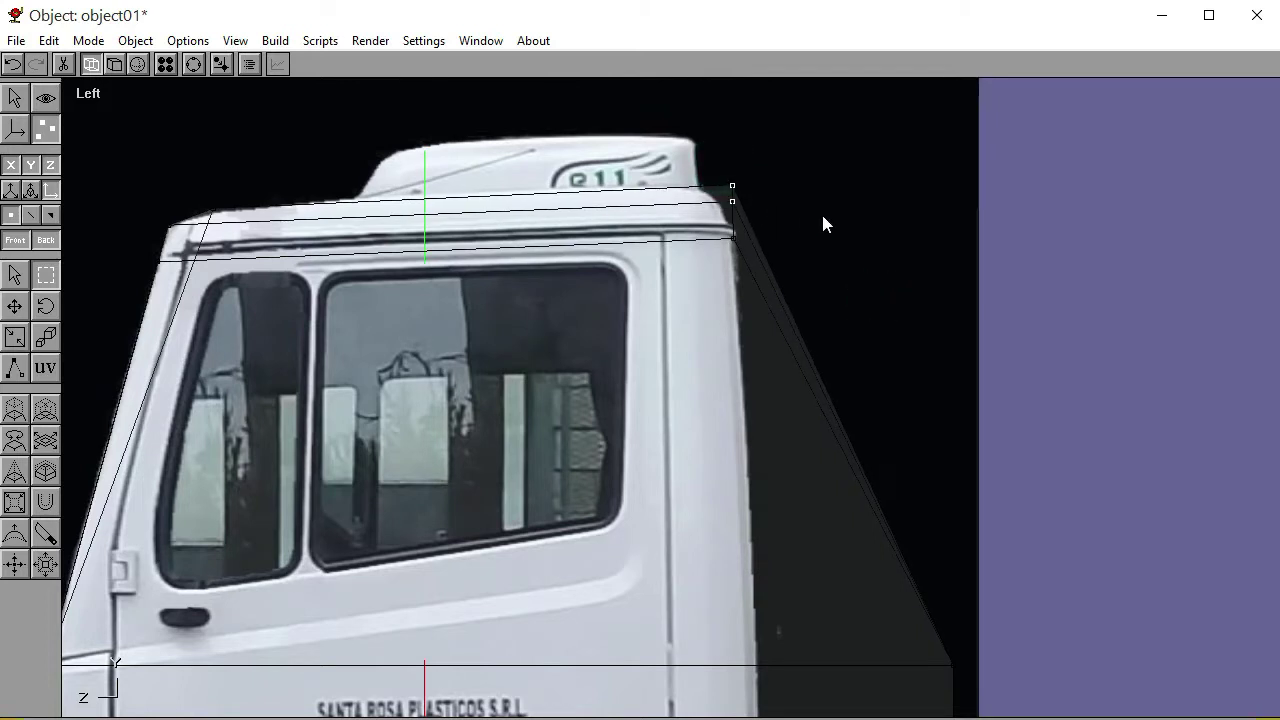
key("Left")
key("Left")
key("Left")
left_click_drag(737, 189, 796, 194)
key("Left")
key("Left")
key("Left")
key("Left")
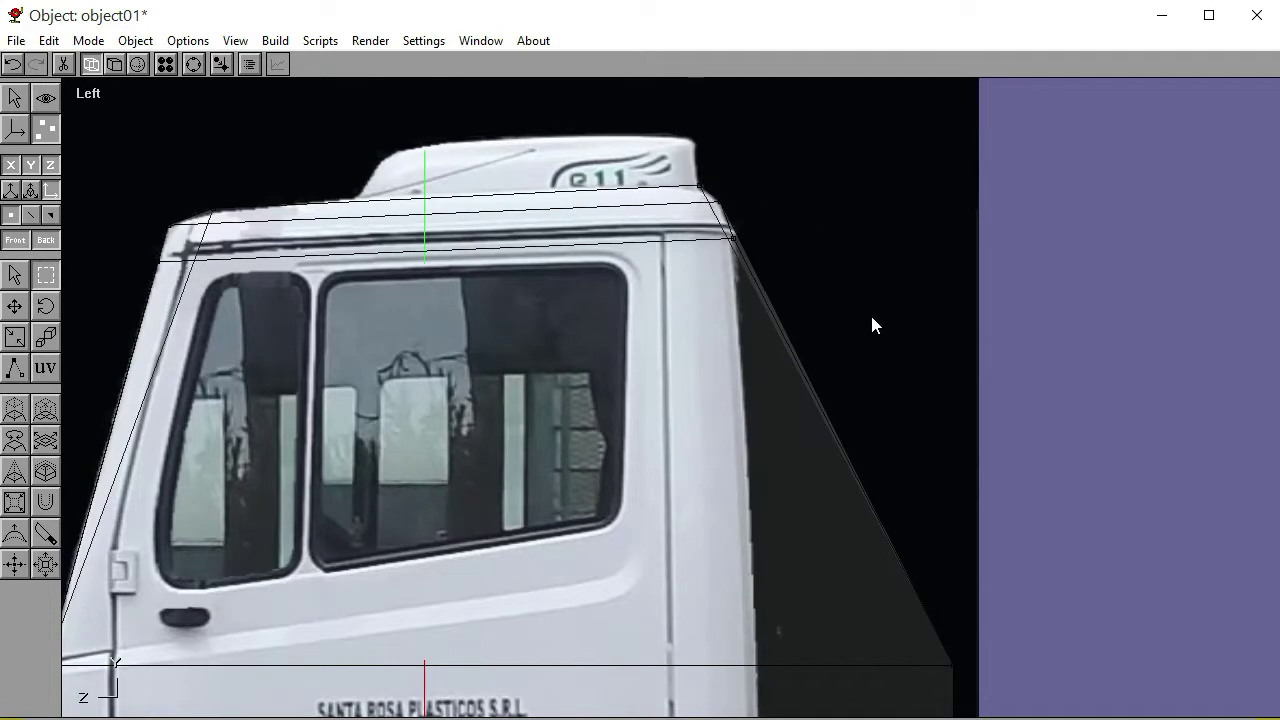
Move the two rear points at the beltline and the lower door moulding forward to the cab's rear edge
left_click(195, 66)
middle_click_drag(740, 498, 707, 294)
mouse_move(710, 424)
middle_mouse_down()
mouse_move(748, 345)
mouse_move(736, 271)
middle_mouse_up()
middle_click_drag(757, 383, 748, 348)
left_click(191, 65)
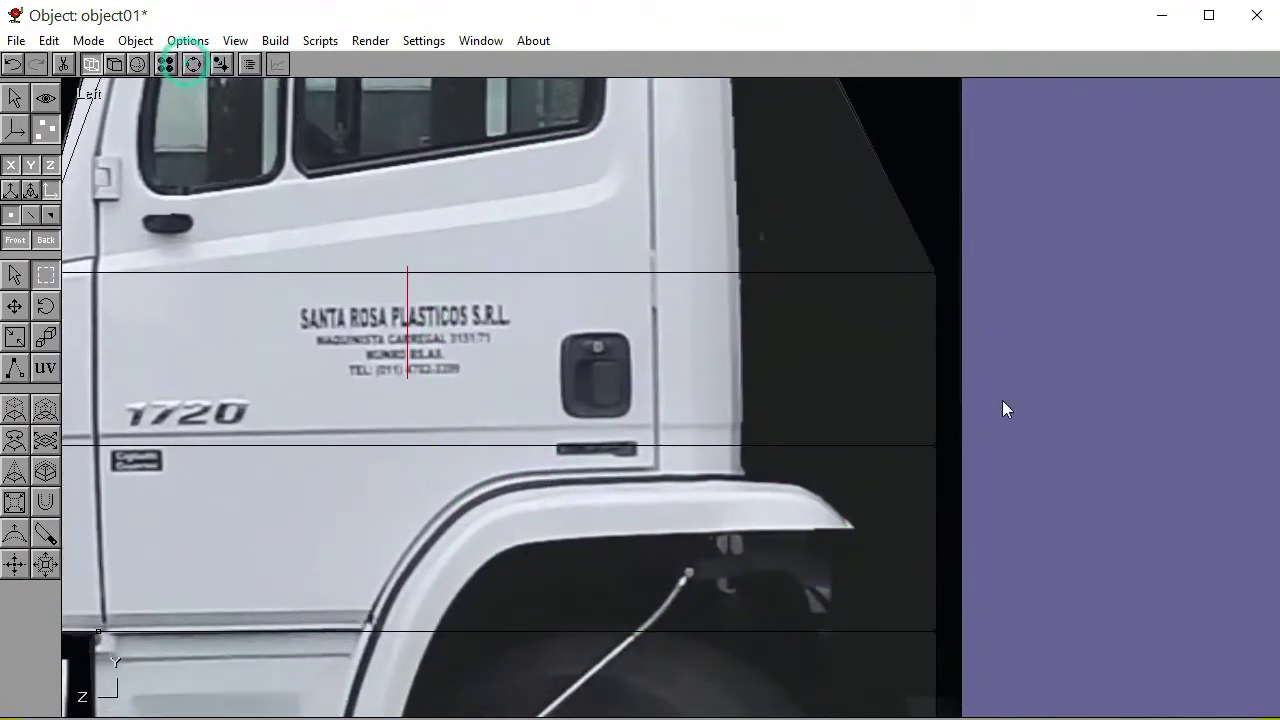
left_click_drag(915, 251, 1025, 497)
key("Left")
key("Left")
key("Left")
key("Left")
key("Left")
key("Left")
key("Left")
key("Left")
key("Left")
key("Left")
key("Left")
key("Left")
key("Left")
key("Left")
key("Left")
key("Left")
key("Left")
key("Left")
key("Left")
key("Left")
key("Left")
key("Left")
key("Left")
key("Left")
key("Left")
key("Left")
key("Left")
key("Left")
key("Left")
key("Left")
key("Left")
key("Left")
key("Left")
key("Left")
key("Left")
key("Left")
key("Left")
key("Left")
key("Left")
key("Left")
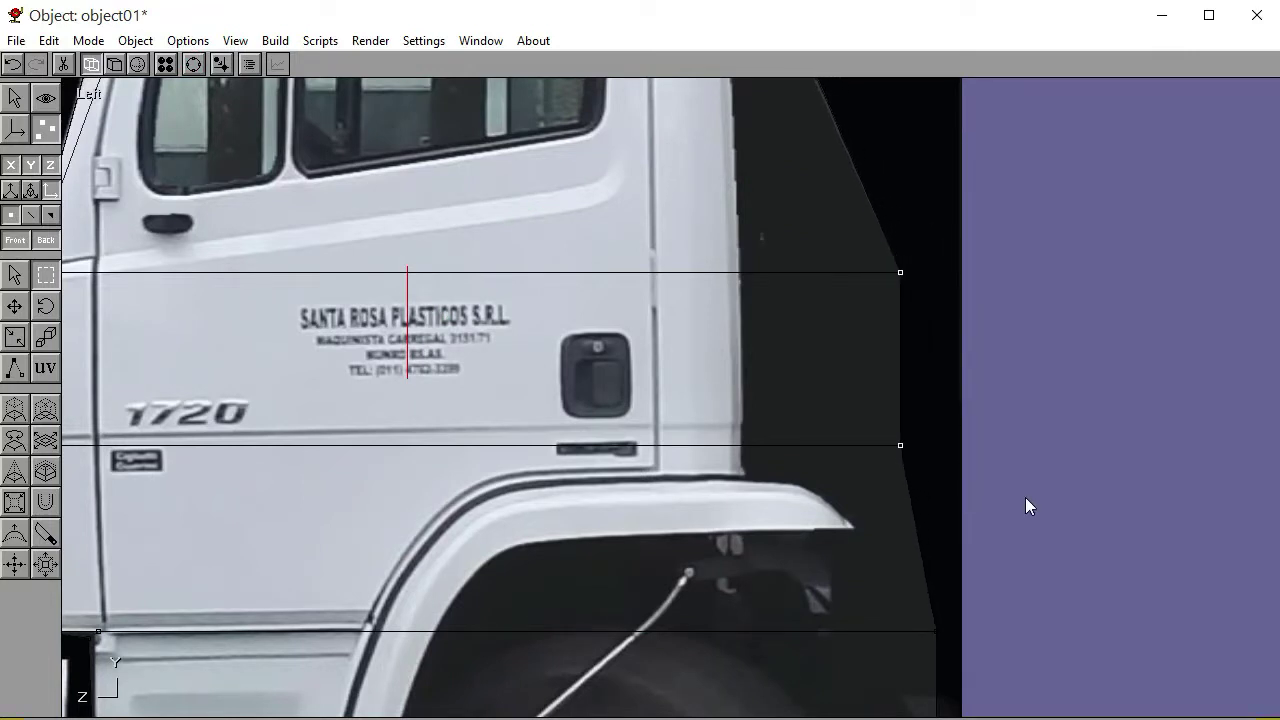
key("Left")
key("Left")
key("Left")
key("Left")
key("Left")
key("Left")
key("Left")
key("Left")
key("Left")
key("Left")
key("Left")
key("Left")
key("Left")
key("Left")
key("Left")
key("Left")
key("Left")
key("Left")
key("Left")
key("Left")
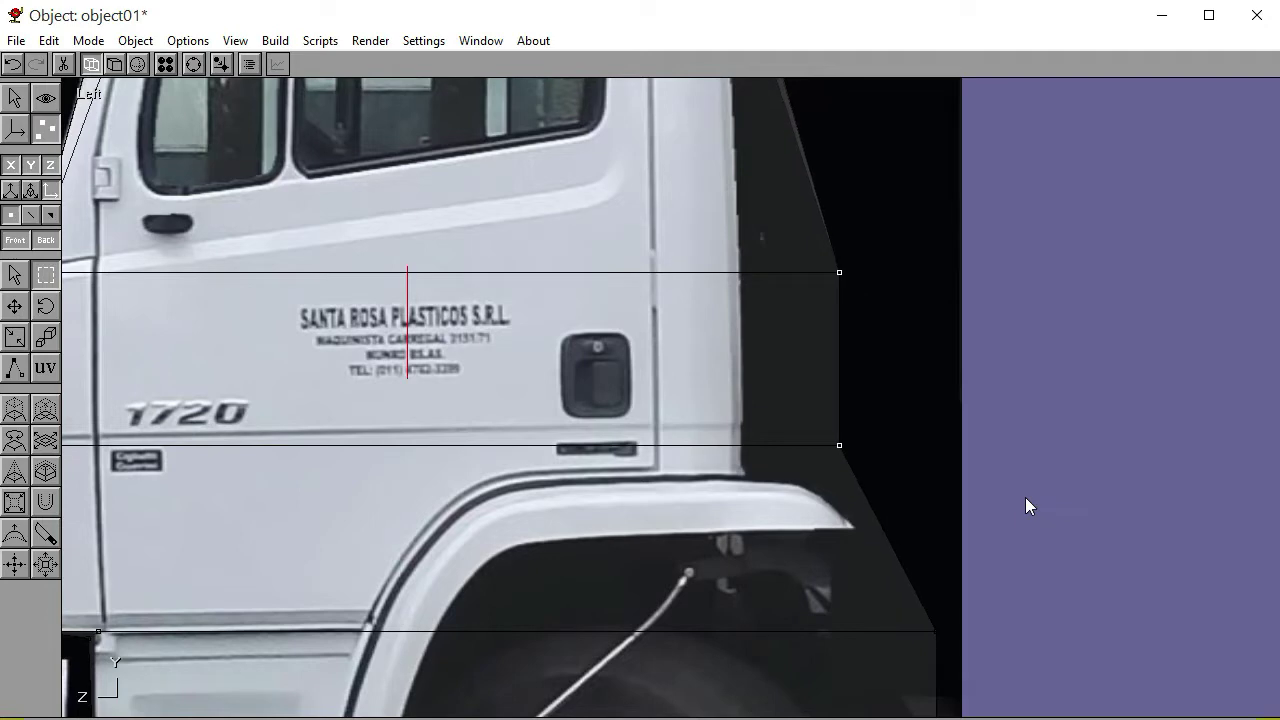
key("Left")
key("Left")
key("Left")
key("Left")
key("Left")
key("Left")
key("Left")
key("Left")
key("Left")
key("Left")
key("Left")
key("Left")
key("Left")
key("Left")
key("Left")
key("Left")
key("Left")
key("Left")
key("Left")
key("Left")
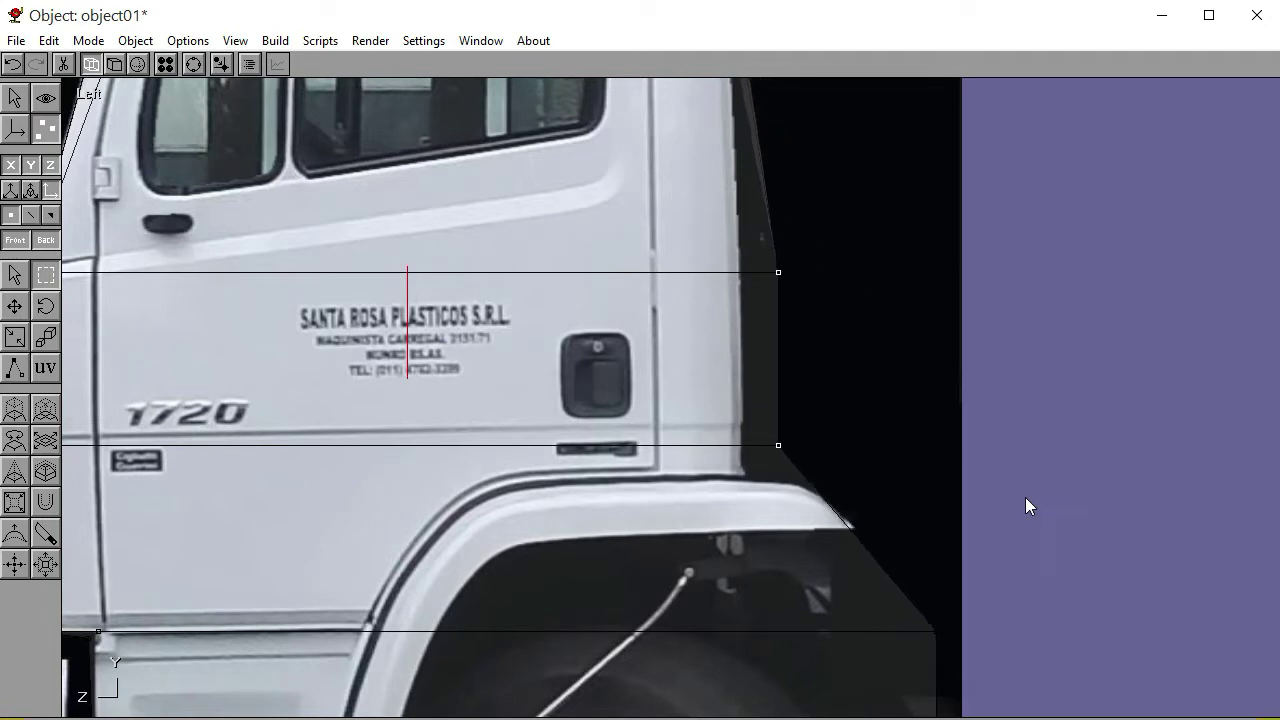
key("Left")
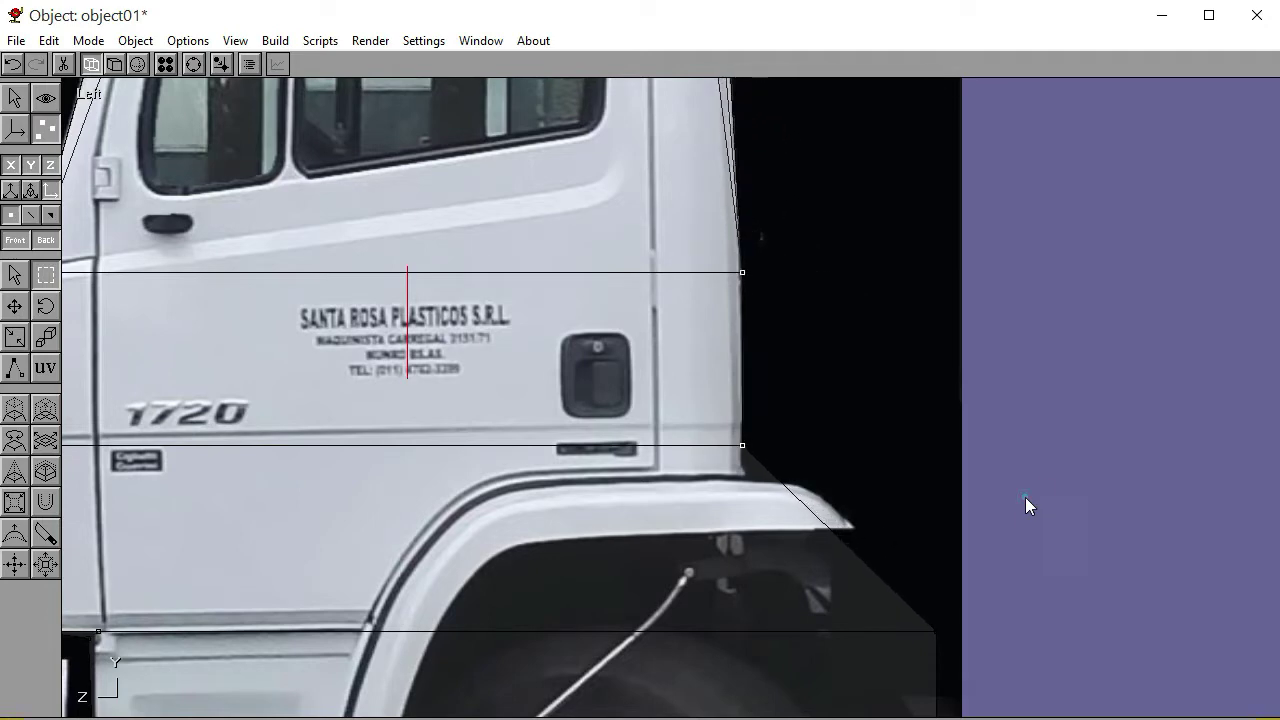
Examine the reshaped cab in solid shading from the left side and from an angled view
left_click(193, 63)
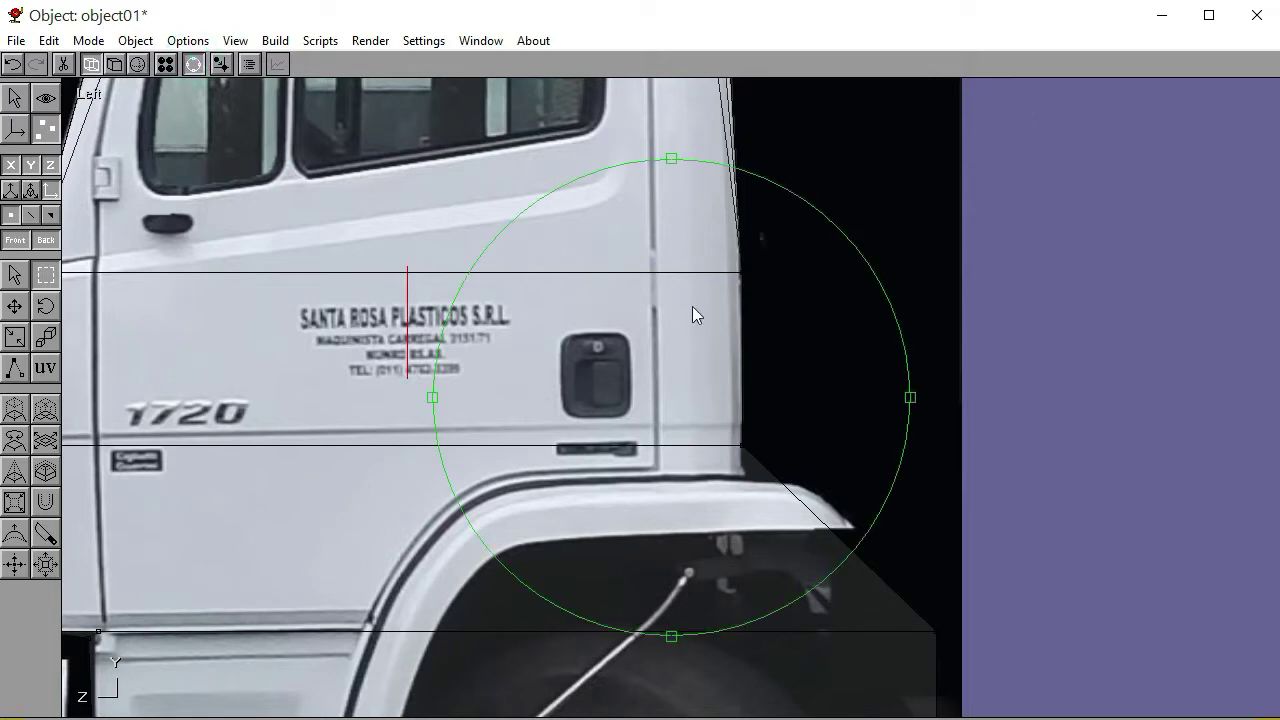
scroll(686, 340, "down", 2)
middle_click_drag(686, 333, 715, 386)
right_click_drag(715, 386, 724, 376)
left_click(193, 63)
left_click(114, 64)
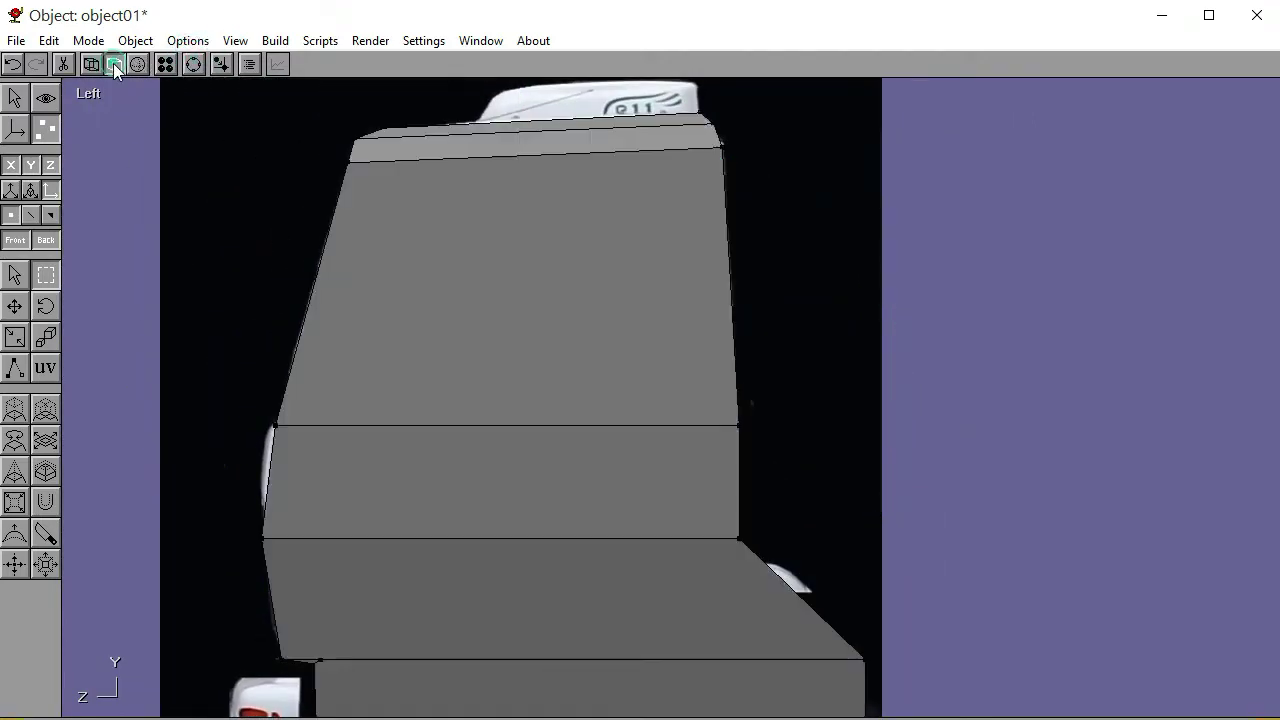
left_click(193, 63)
left_click_drag(780, 403, 654, 407)
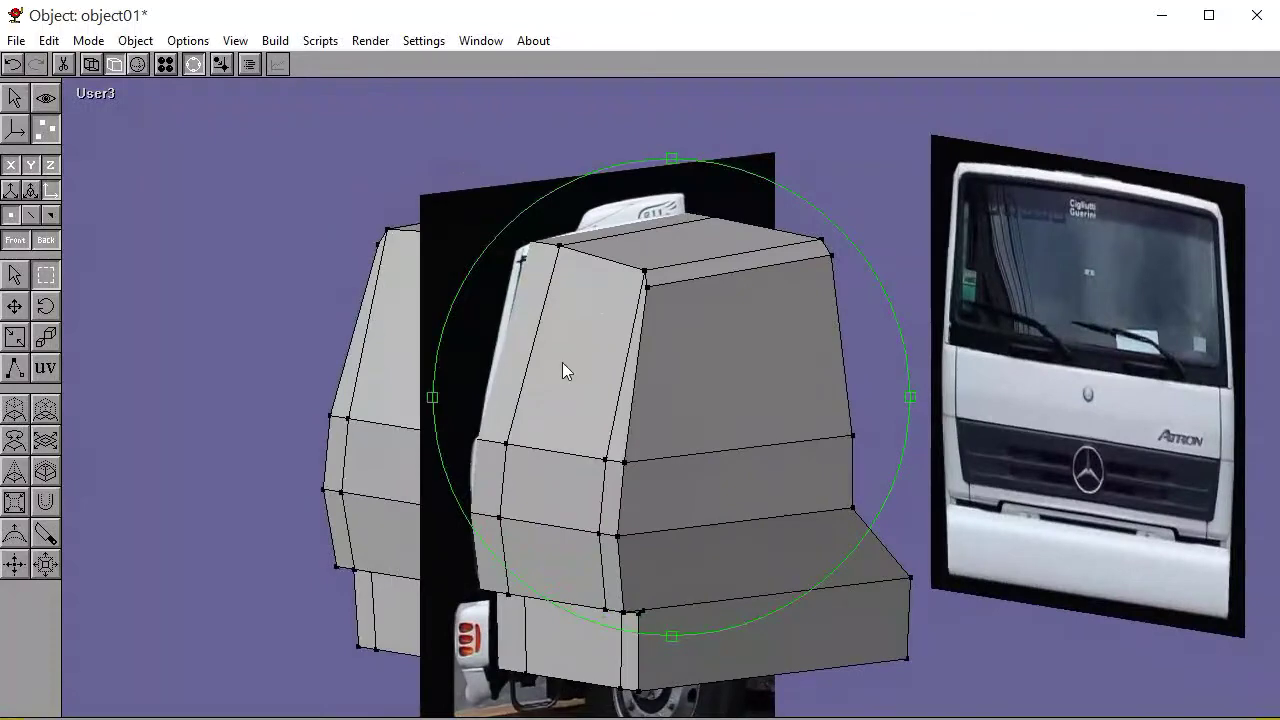
Move the left-view reference image along the X axis only, out of the cab mesh to one side in the front view
left_click(193, 63)
left_click(47, 131)
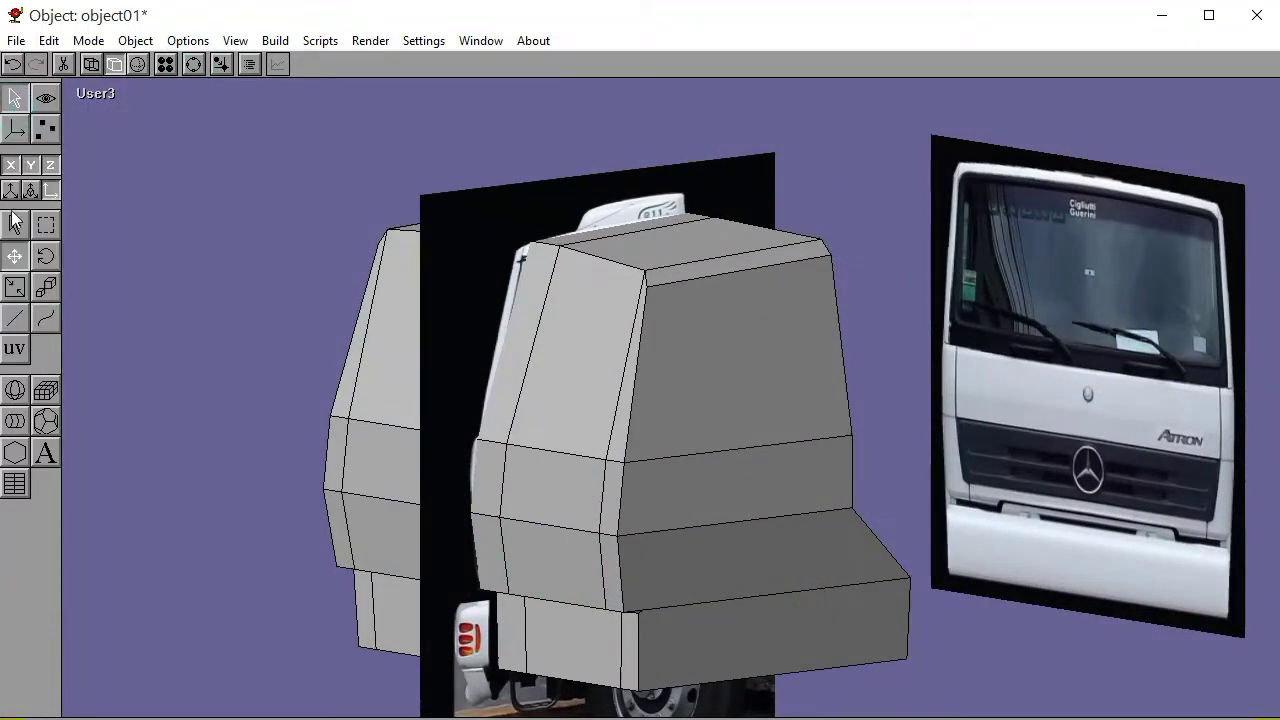
left_click(468, 253)
left_click(108, 92)
left_click(108, 137)
left_click(16, 256)
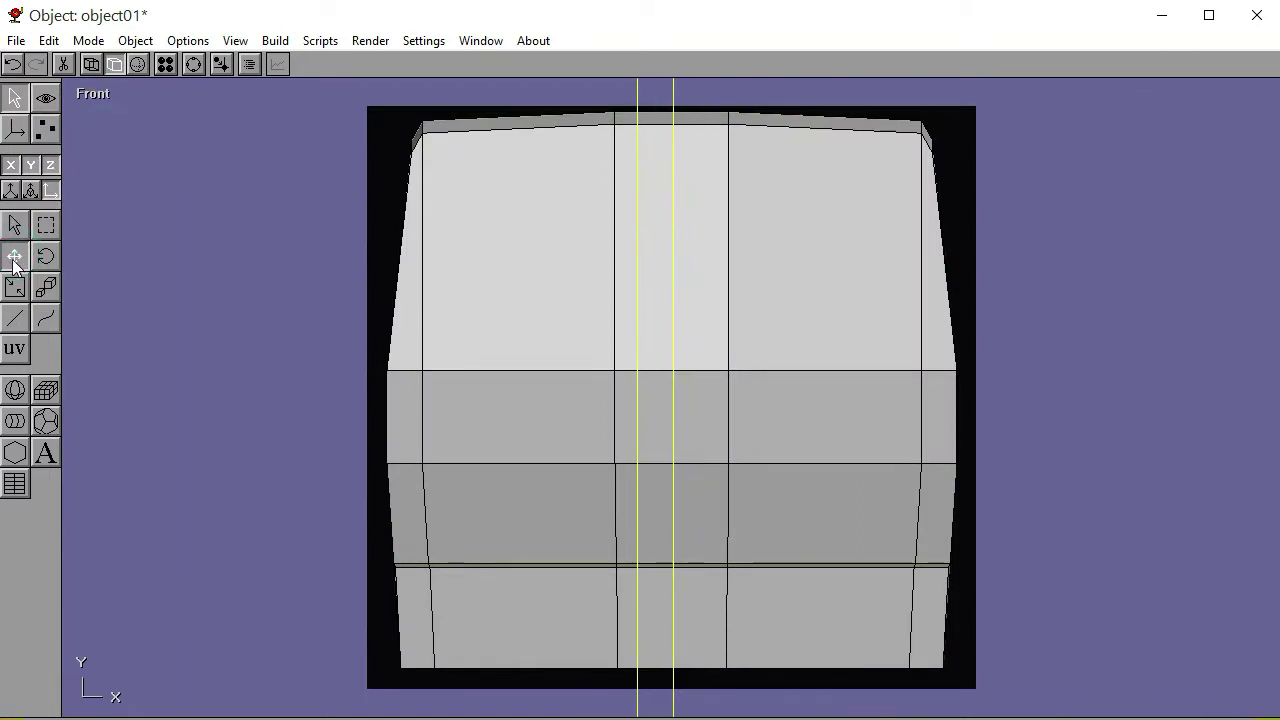
left_click(36, 166)
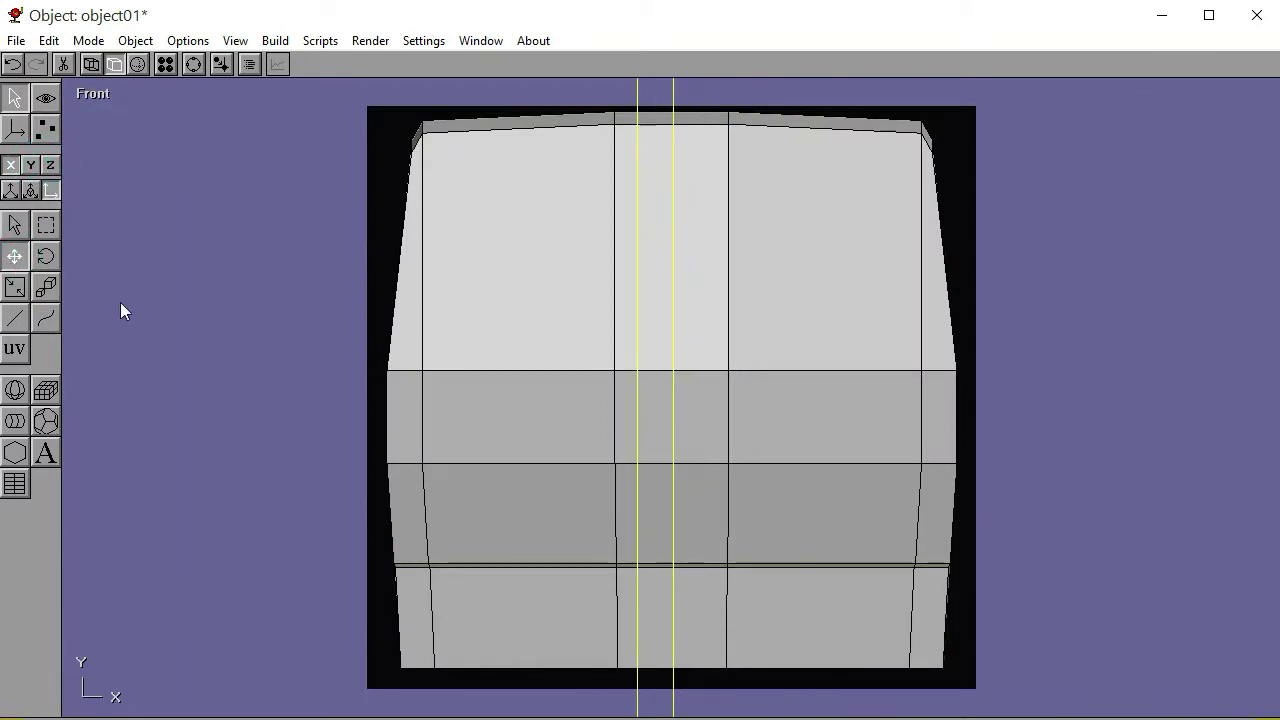
left_click_drag(971, 415, 250, 417)
left_click(30, 165)
In the left wireframe view, move the two lower rear points forward until they line up vertically with the cab's rear wall
left_click(91, 103)
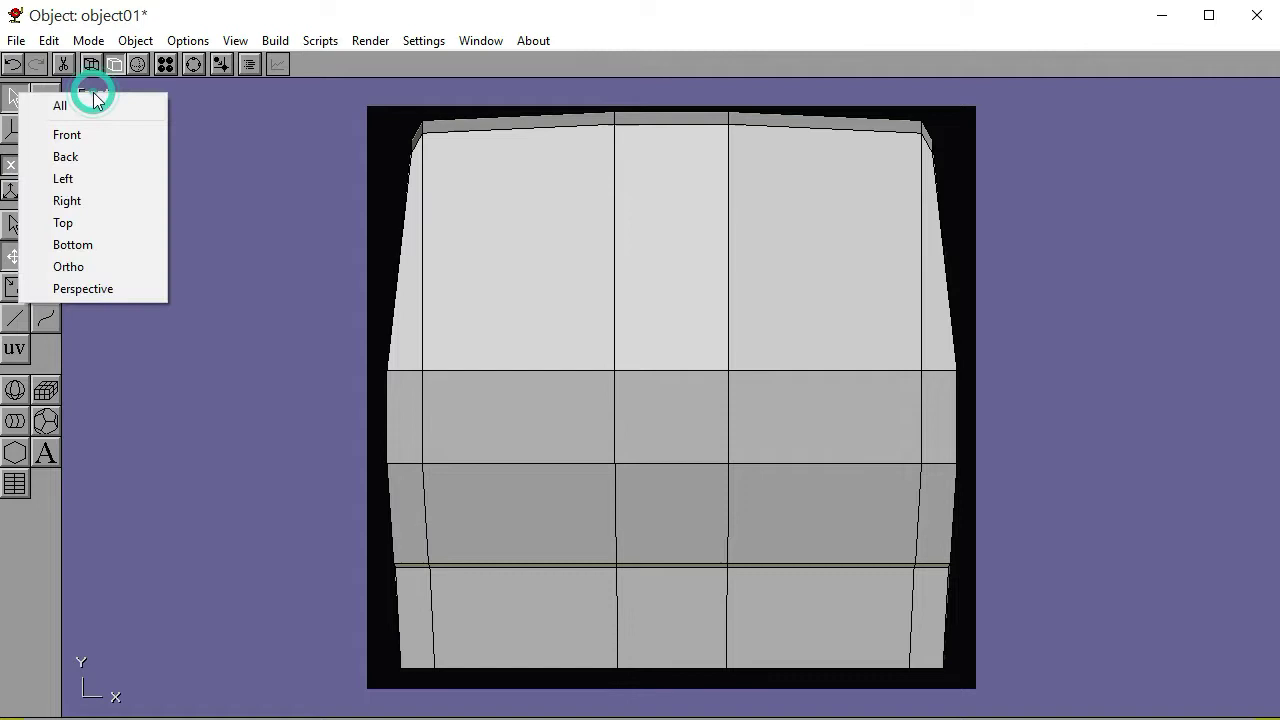
left_click(91, 178)
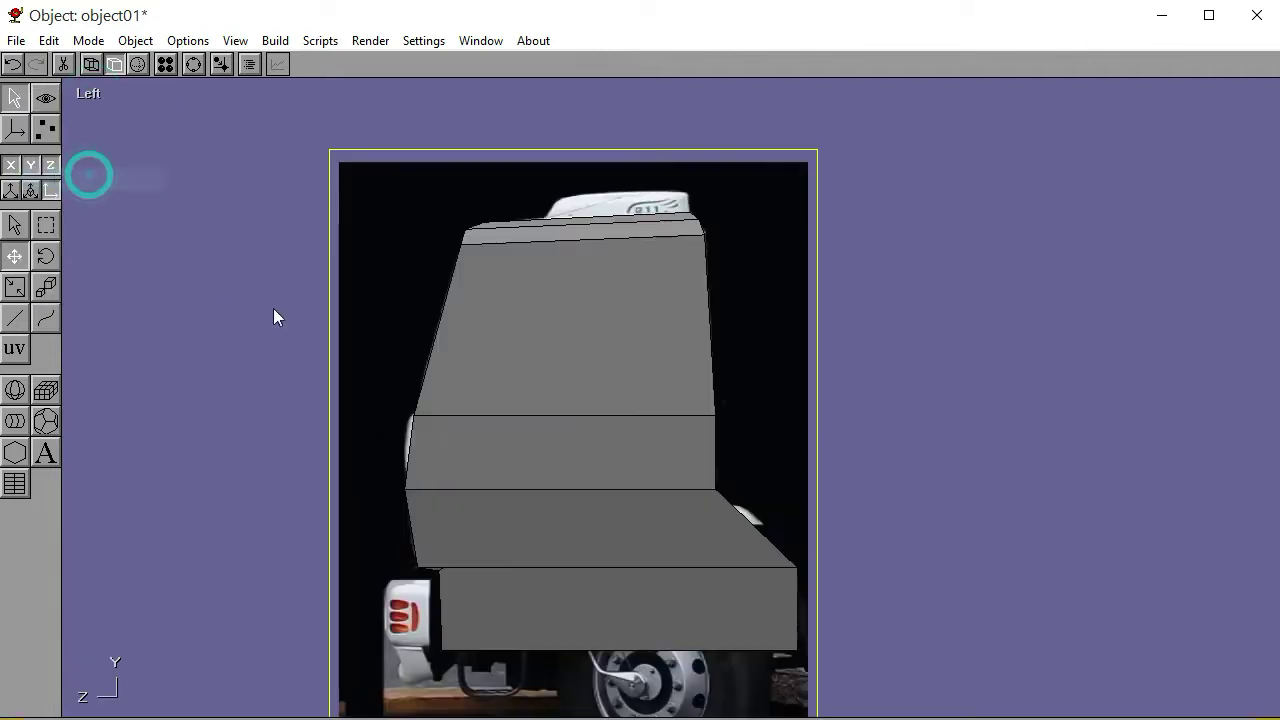
left_click(193, 64)
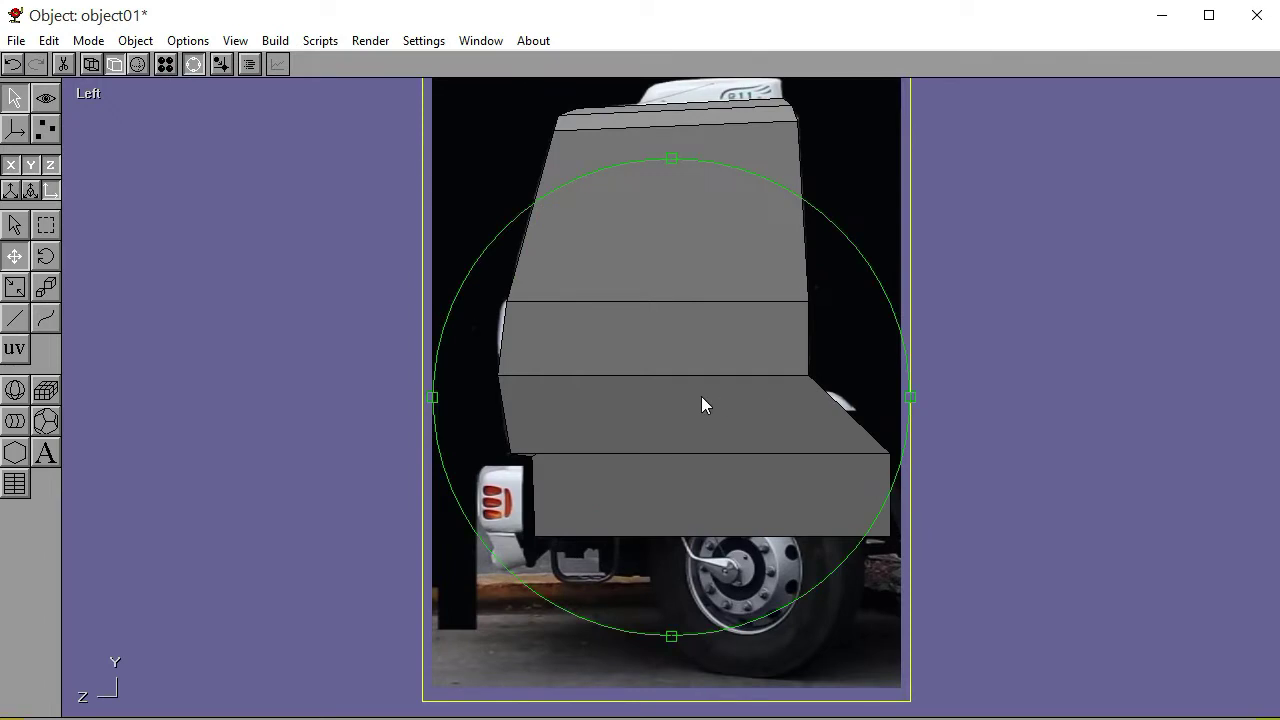
middle_click_drag(701, 396, 632, 348)
right_click_drag(709, 382, 751, 400)
middle_click_drag(751, 400, 660, 412)
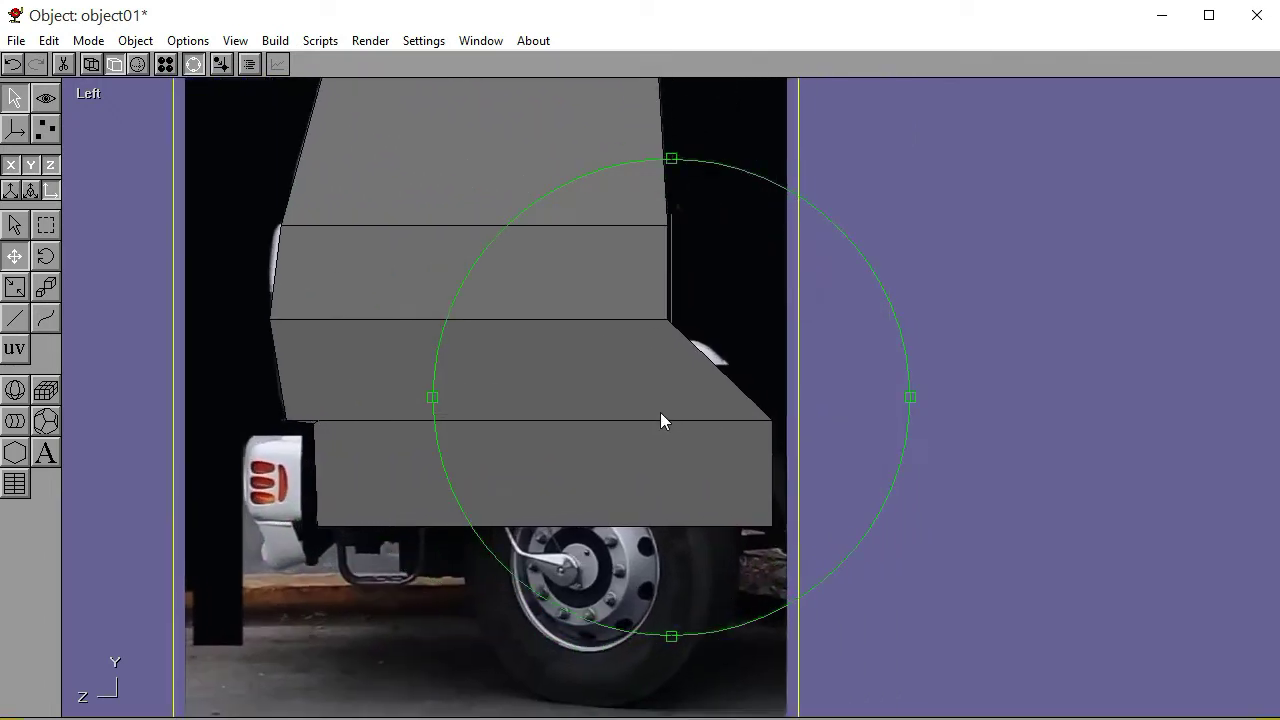
scroll(675, 412, "up", 1)
left_click(193, 64)
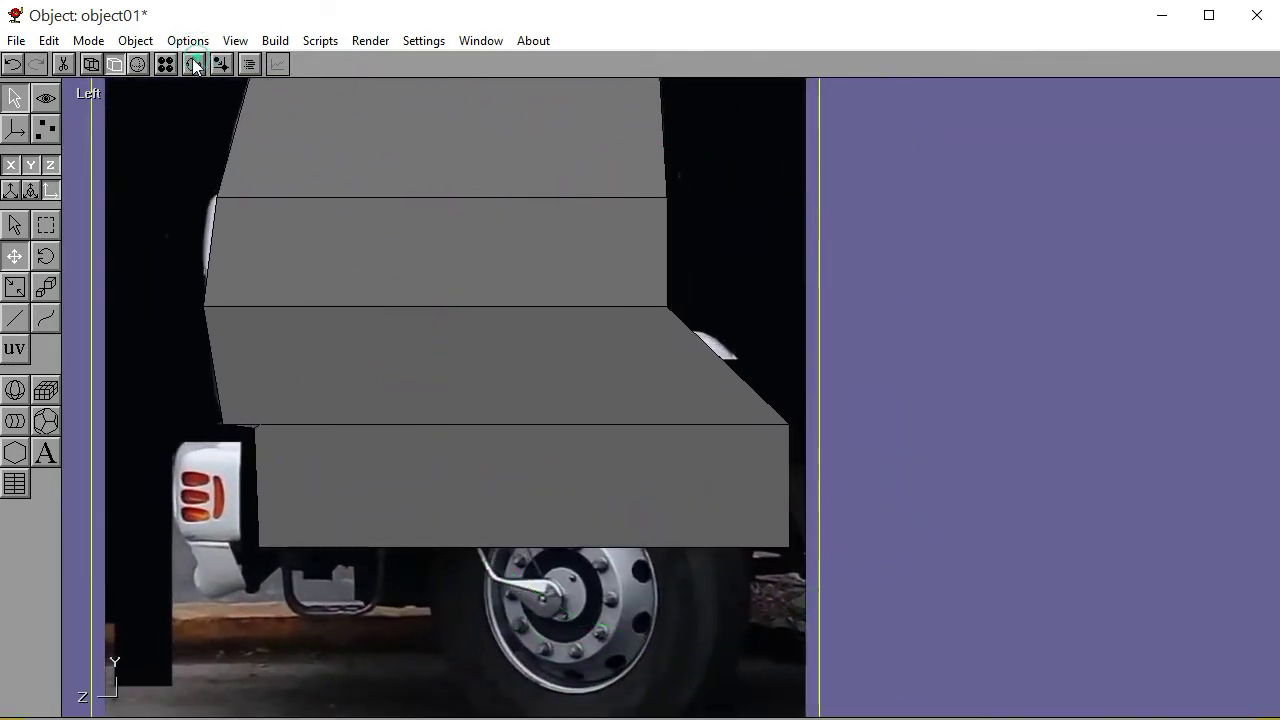
left_click(91, 64)
left_click(48, 281)
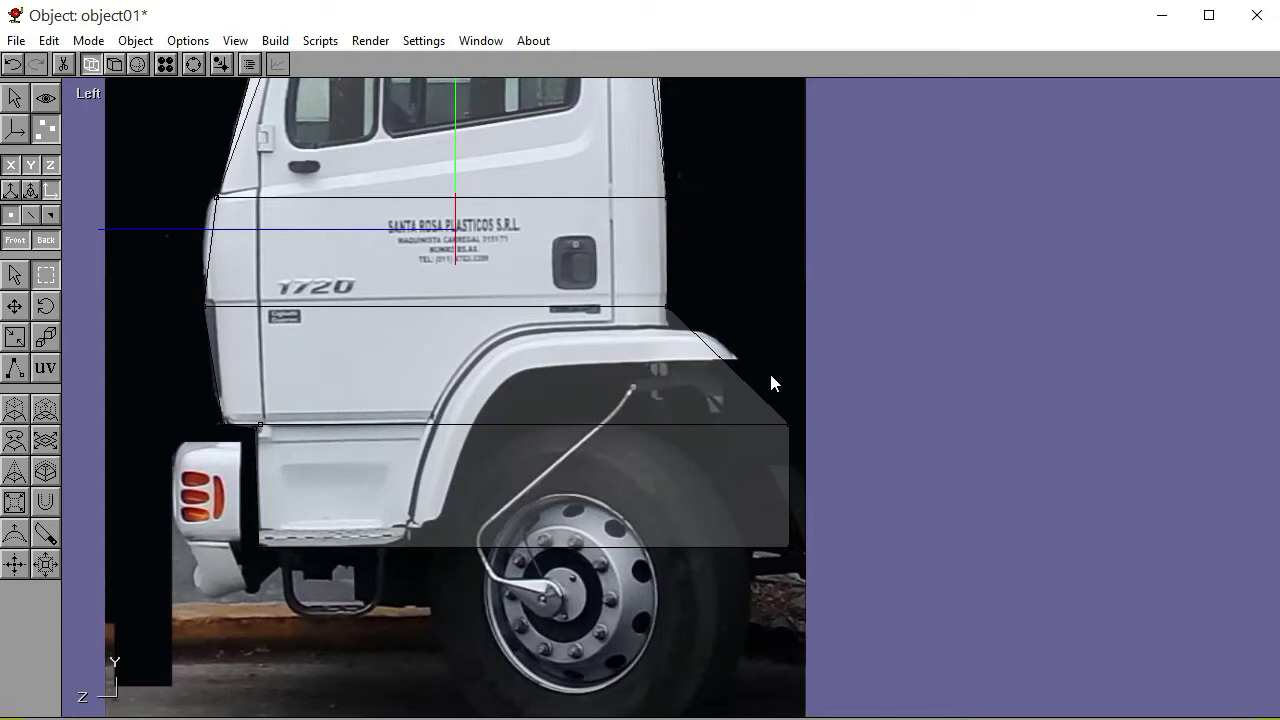
left_click_drag(766, 378, 844, 577)
key("Left")
key("Left")
key("Left")
key("Left")
key("Left")
key("Left")
key("Left")
key("Left")
key("Left")
key("Left")
key("Left")
key("Left")
key("Left")
key("Left")
key("Left")
key("Left")
key("Left")
key("Left")
key("Left")
key("Left")
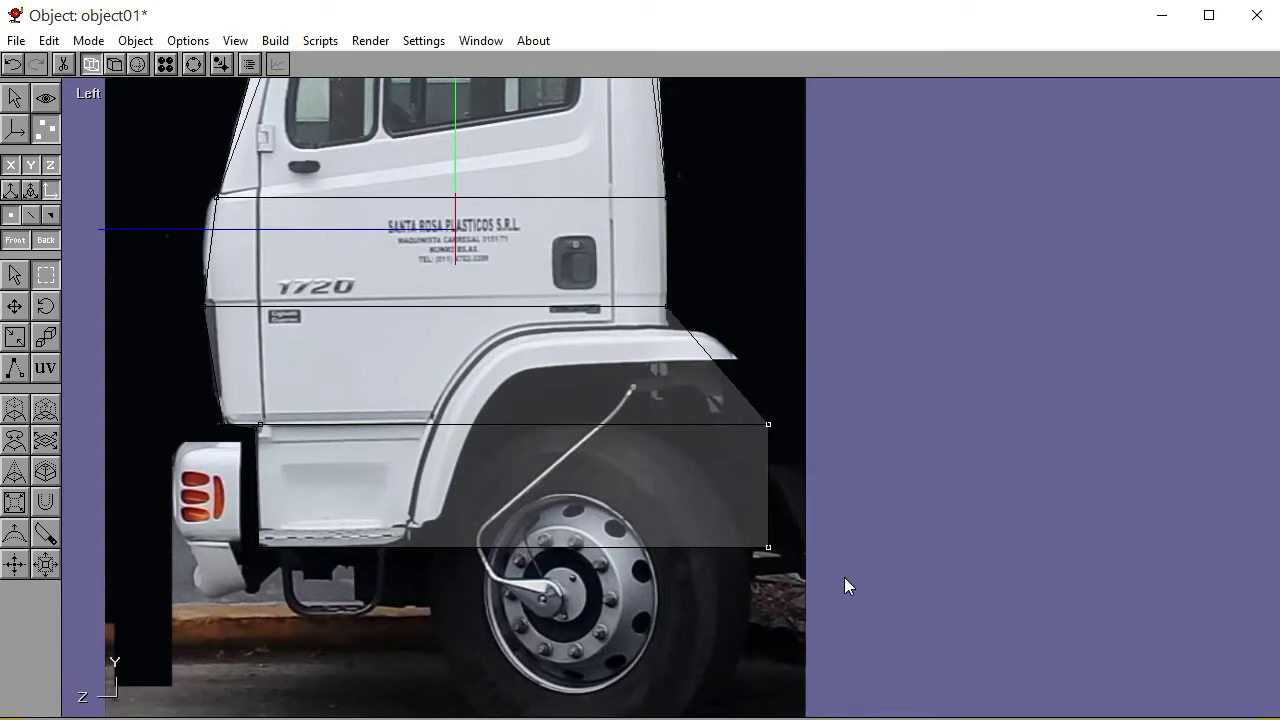
key("Left")
key("Left")
key("Left")
key("Left")
key("Left")
key("Left")
key("Left")
key("Left")
key("Left")
key("Left")
key("Left")
key("Left")
key("Left")
key("Left")
key("Left")
key("Left")
key("Left")
key("Left")
key("Left")
key("Left")
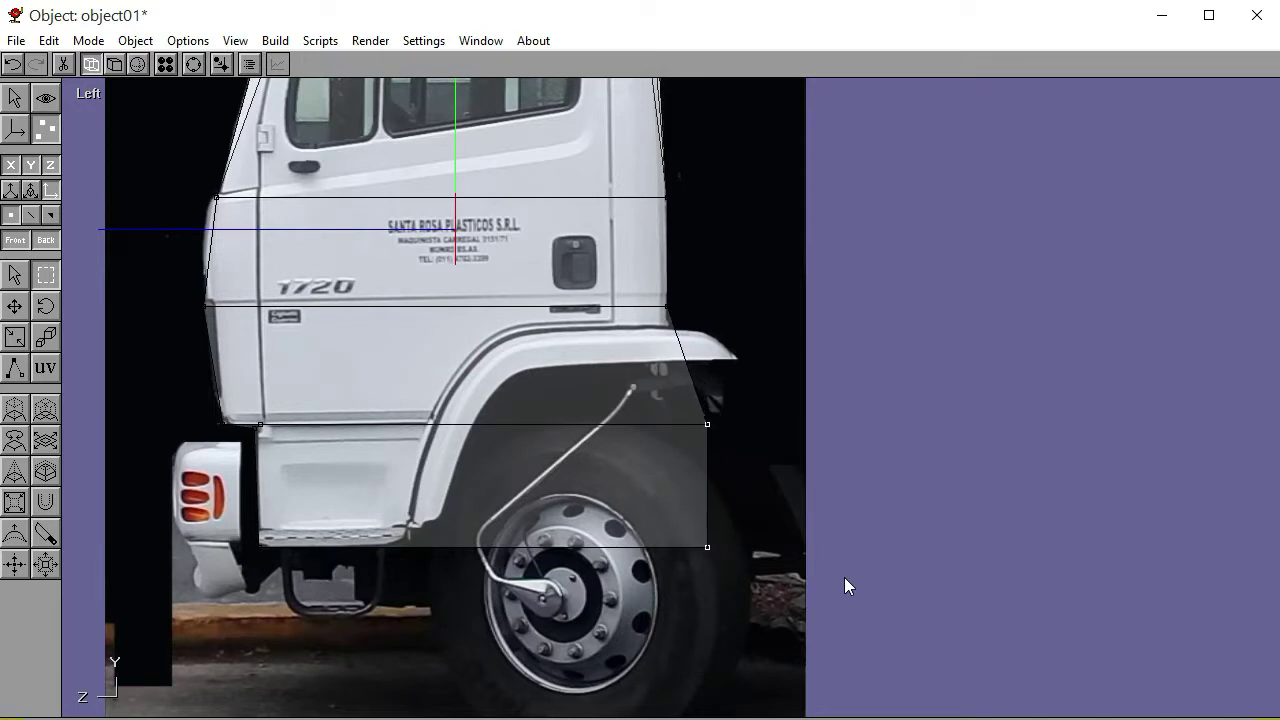
key("Left")
key("Left")
key("Left")
key("Left")
key("Left")
key("Left")
key("Left")
key("Left")
key("Left")
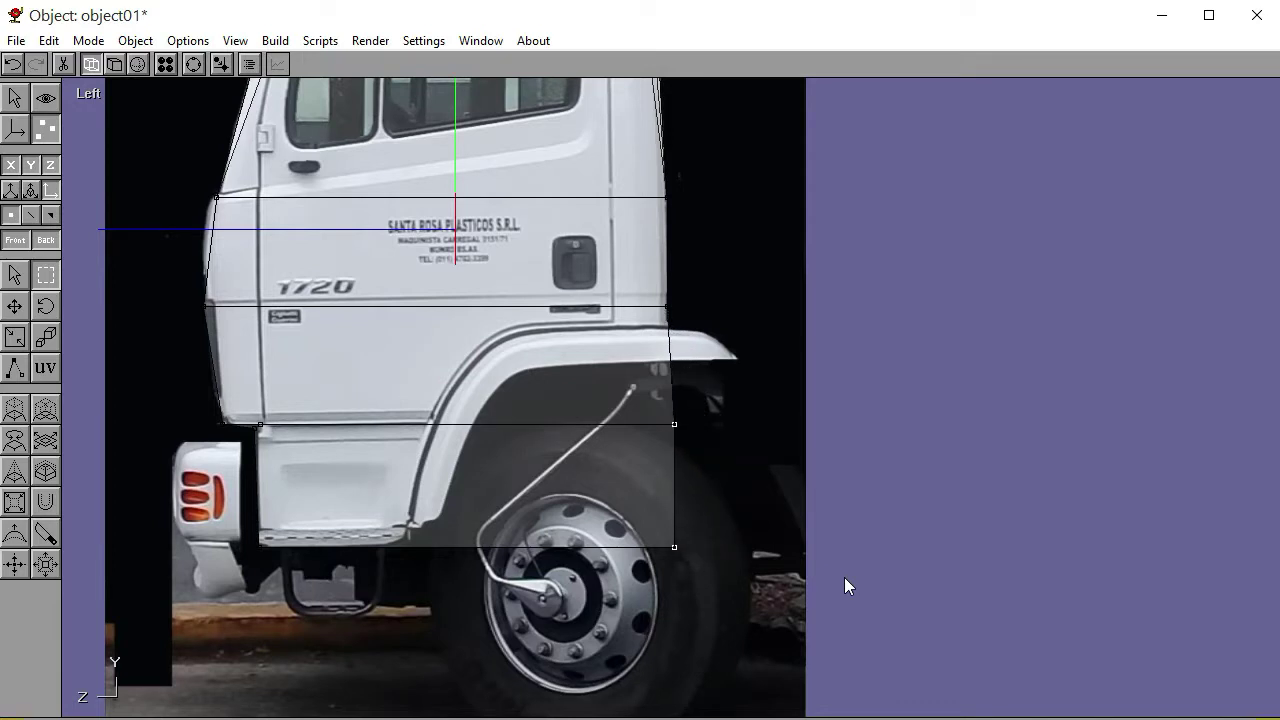
key("Left")
key("Left")
key("Left")
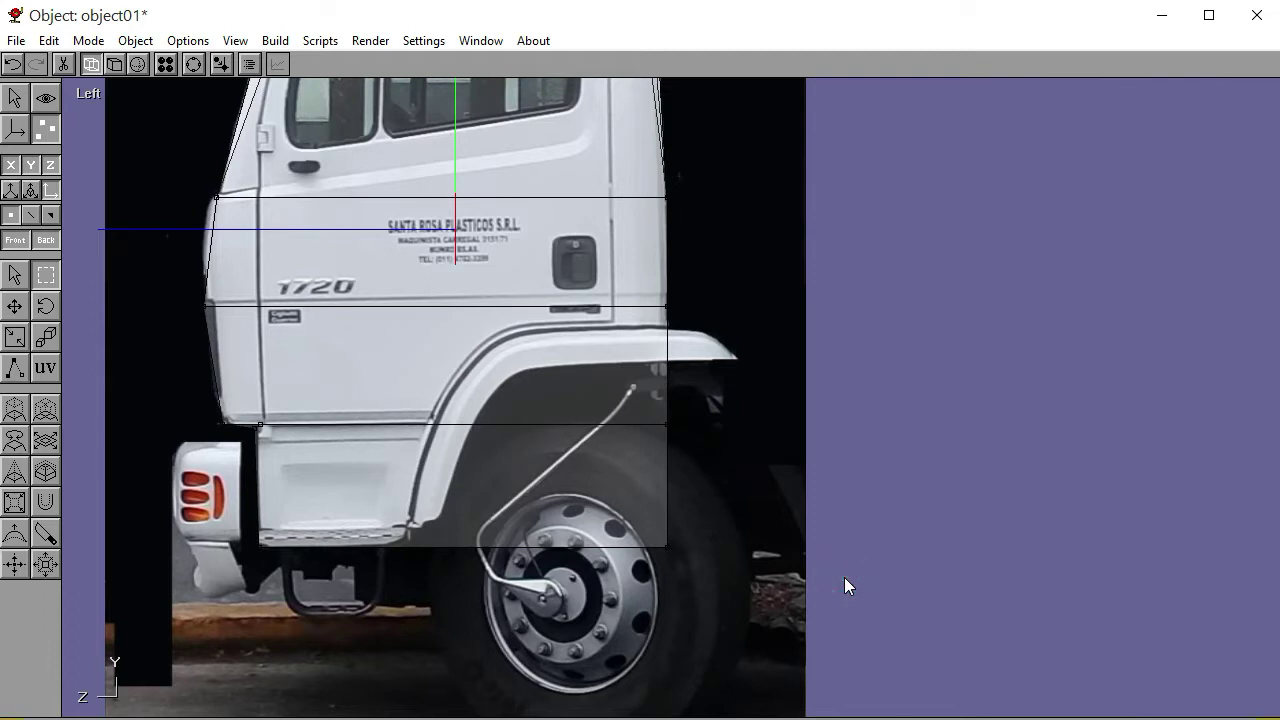
Move the two lower rear points further forward to where the door's bottom line meets the front of the wheel arch
key("Left")
key("Left")
key("Left")
key("Left")
key("Left")
key("Left")
key("Left")
key("Left")
key("Left")
key("Left")
key("Left")
key("Left")
key("Left")
key("Left")
key("Left")
key("Left")
key("Left")
key("Left")
key("Left")
key("Left")
key("Left")
key("Left")
key("Left")
key("Left")
key("Left")
key("Left")
key("Left")
key("Left")
key("Left")
key("Left")
key("Left")
key("Left")
key("Left")
key("Left")
key("Left")
key("Left")
key("Left")
key("Left")
key("Left")
key("Left")
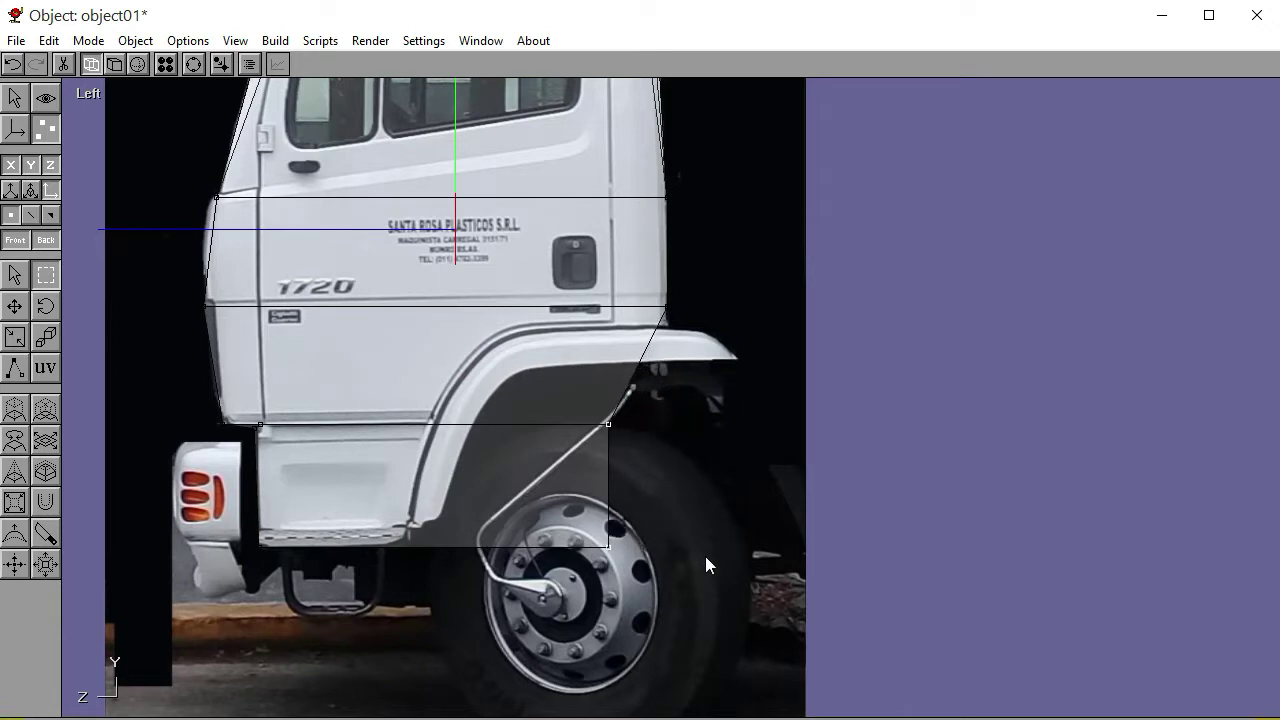
key("Left")
key("Left")
key("Left")
key("Left")
key("Left")
key("Left")
key("Left")
key("Left")
key("Left")
key("Left")
key("Left")
key("Left")
key("Left")
key("Left")
key("Left")
key("Left")
key("Left")
key("Left")
key("Left")
key("Left")
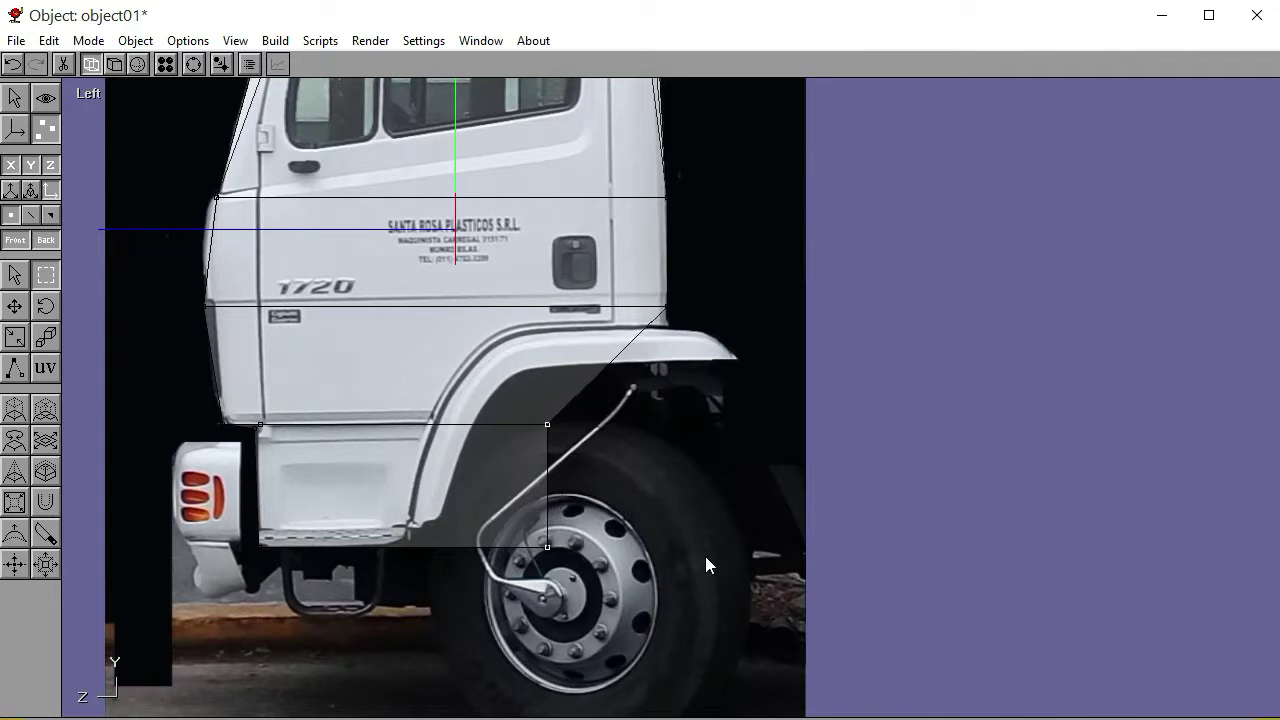
key("Left")
key("Left")
key("Left")
key("Left")
key("Left")
key("Left")
key("Left")
key("Left")
key("Left")
key("Left")
key("Left")
key("Left")
key("Left")
key("Left")
key("Left")
key("Left")
key("Left")
key("Left")
key("Left")
key("Left")
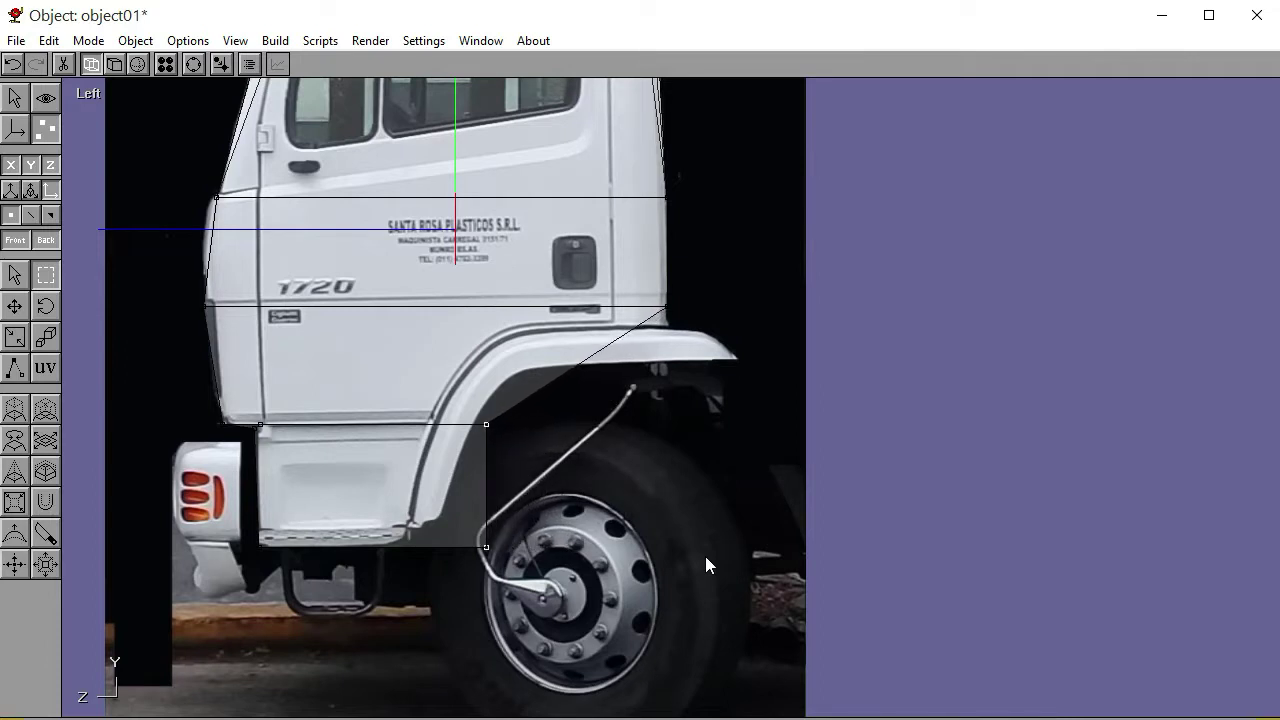
In the left wireframe view, move the lowest rear points forward to the rear edge of the cab's entry step
key("Left")
key("Left")
key("Left")
key("Left")
key("Left")
key("Left")
key("Left")
key("Left")
key("Left")
key("Left")
key("Left")
key("Left")
key("Left")
key("Left")
key("Left")
key("Left")
key("Left")
key("Left")
key("Left")
key("Left")
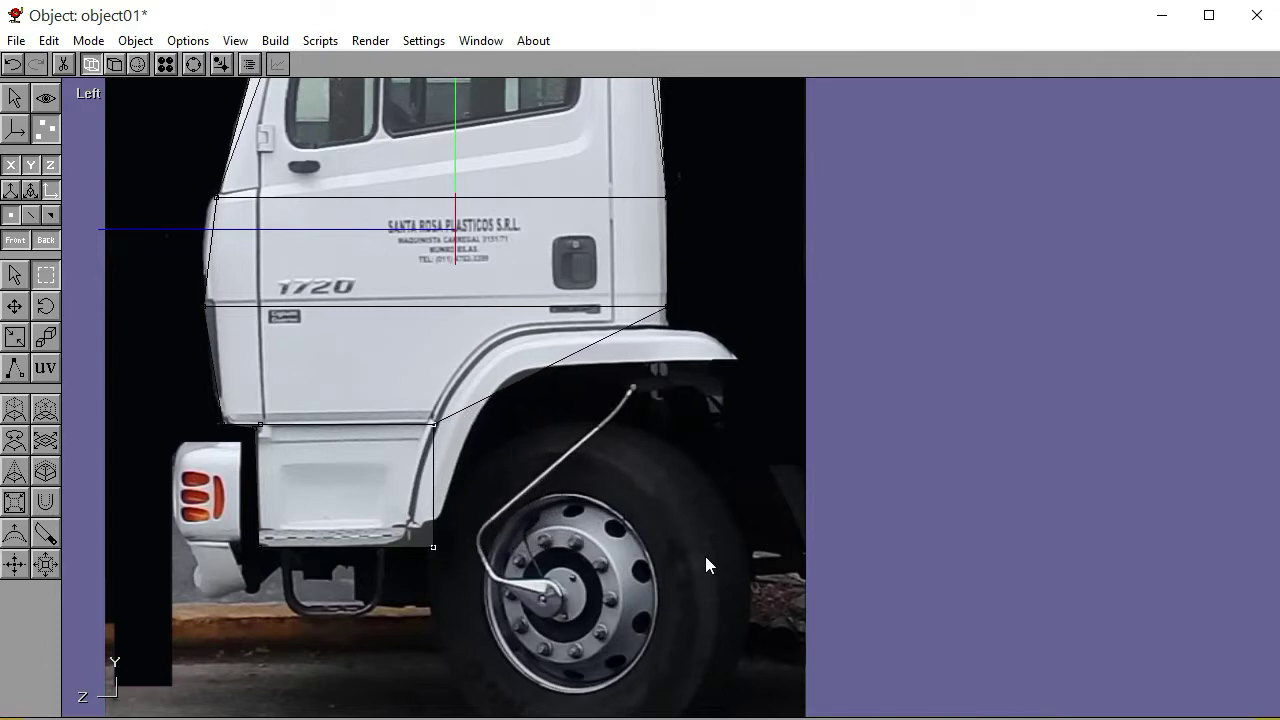
left_click(705, 556)
left_click_drag(411, 530, 495, 562)
key("Left")
key("Left")
key("Left")
key("Left")
key("Left")
key("Left")
key("Left")
key("Left")
key("Left")
key("Left")
key("Left")
key("Left")
key("Left")
key("Left")
key("Left")
key("Left")
key("Left")
key("Left")
key("Left")
key("Left")
key("Left")
key("Left")
key("Left")
key("Left")
key("Left")
key("Left")
key("Left")
key("Left")
key("Left")
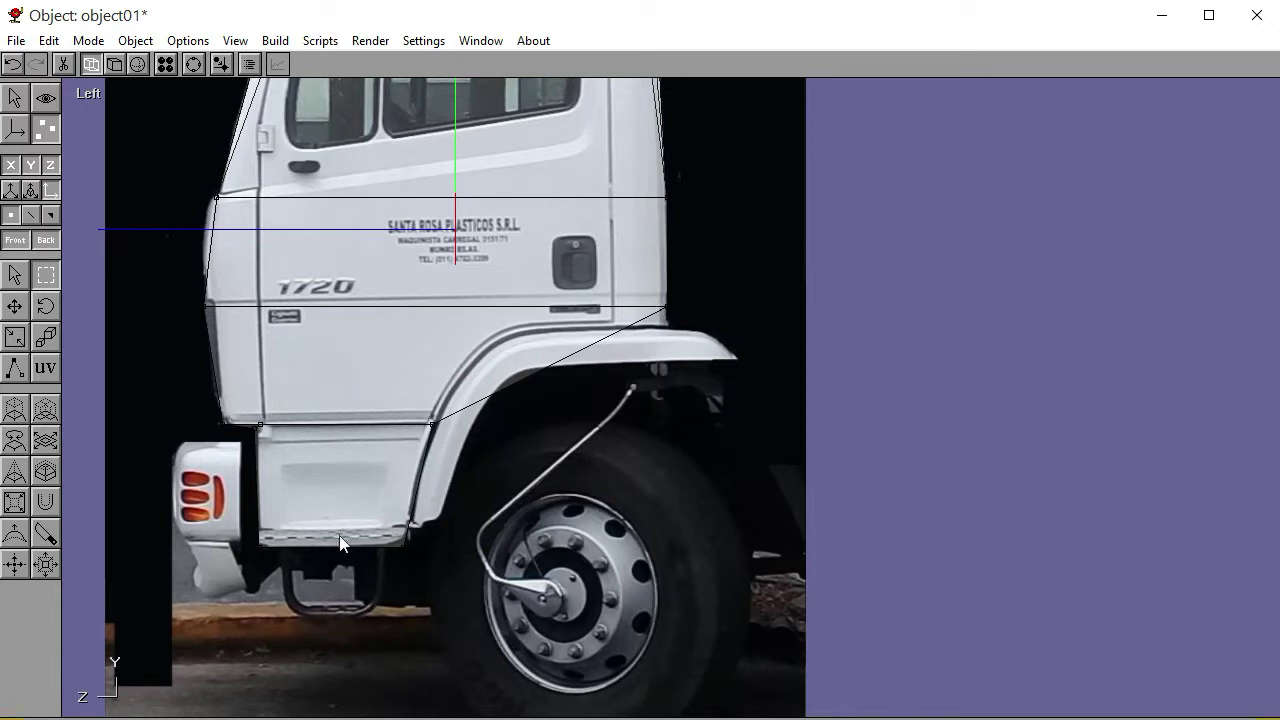
Knife a horizontal cut across the cab at the top of the wheel arch and move its rear points back to the rear wall
left_click(45, 533)
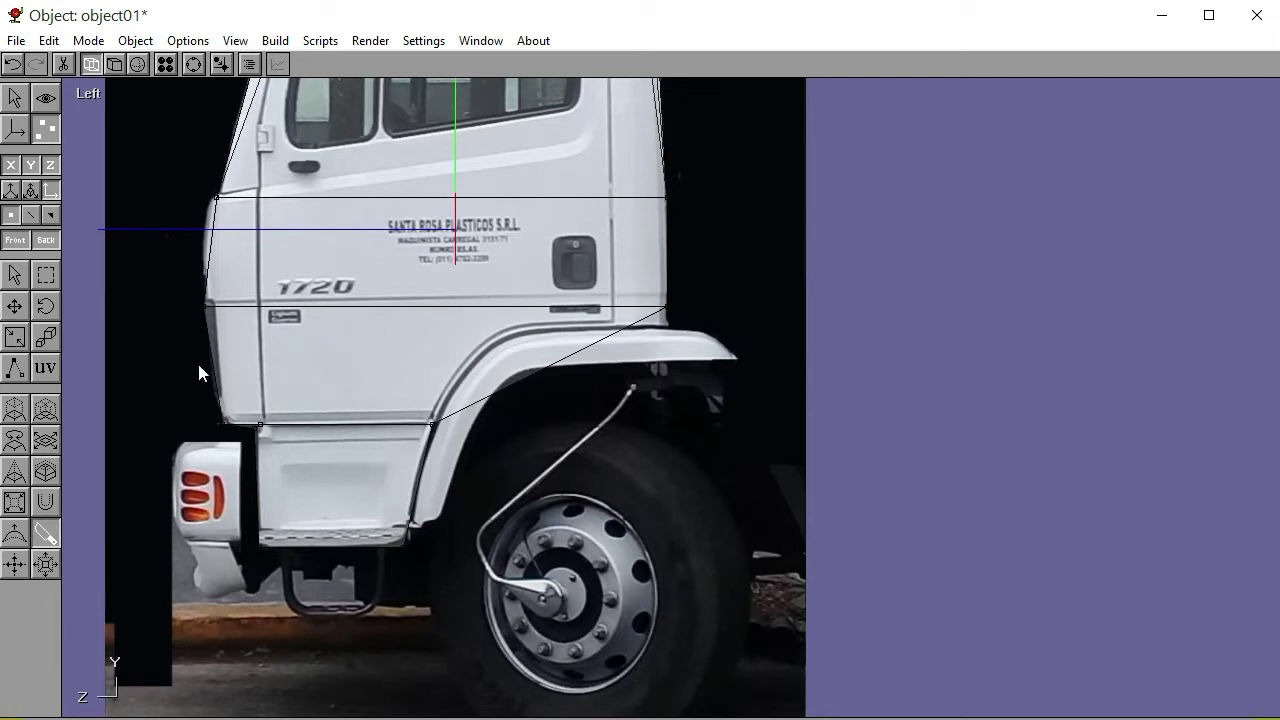
left_click_drag(191, 328, 724, 337)
left_click(46, 276)
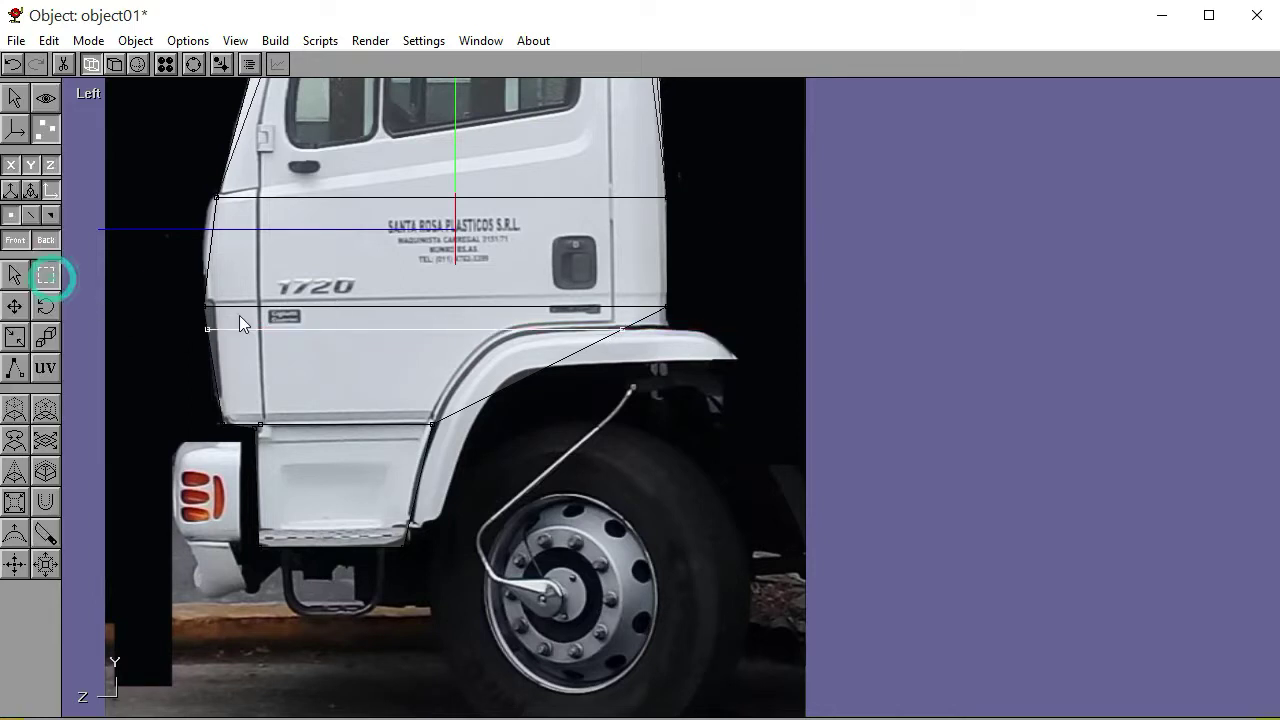
left_click_drag(608, 318, 638, 340)
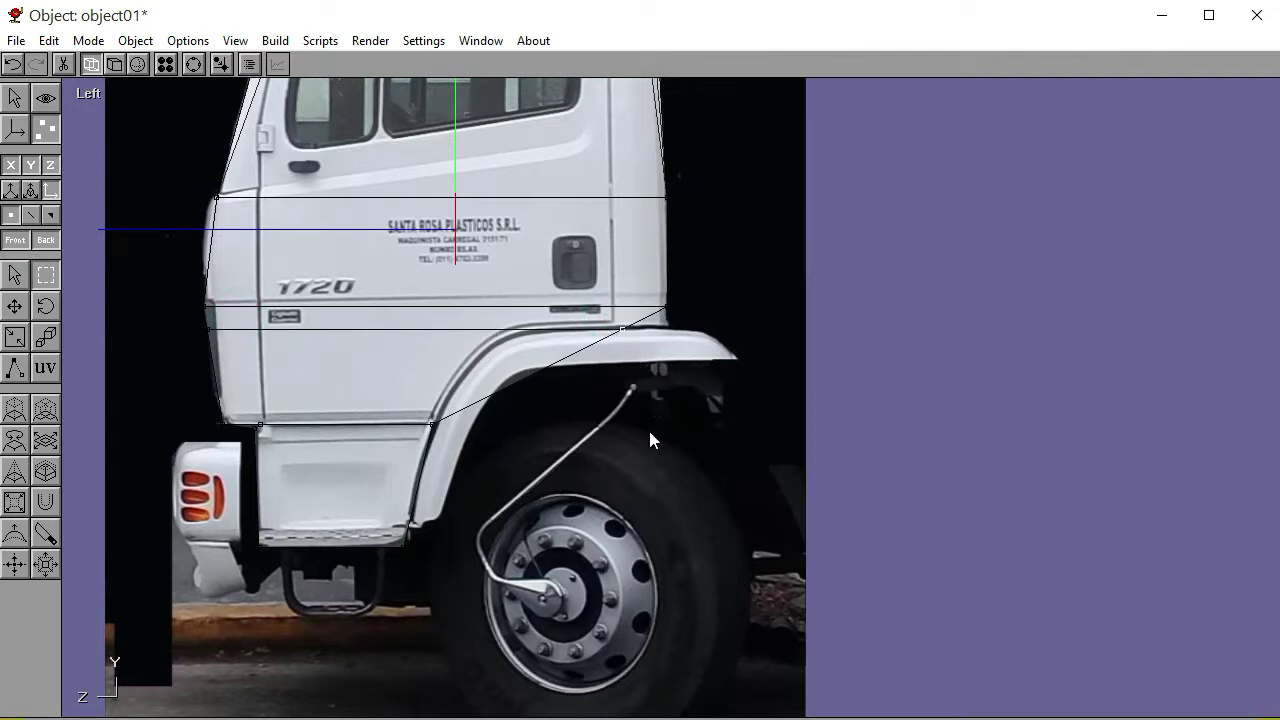
key("Right")
key("Right")
key("Right")
key("Right")
key("Right")
key("Right")
key("Right")
key("Right")
key("Right")
key("Right")
key("Right")
key("Right")
key("Right")
key("Right")
key("Right")
key("Right")
key("Right")
key("Right")
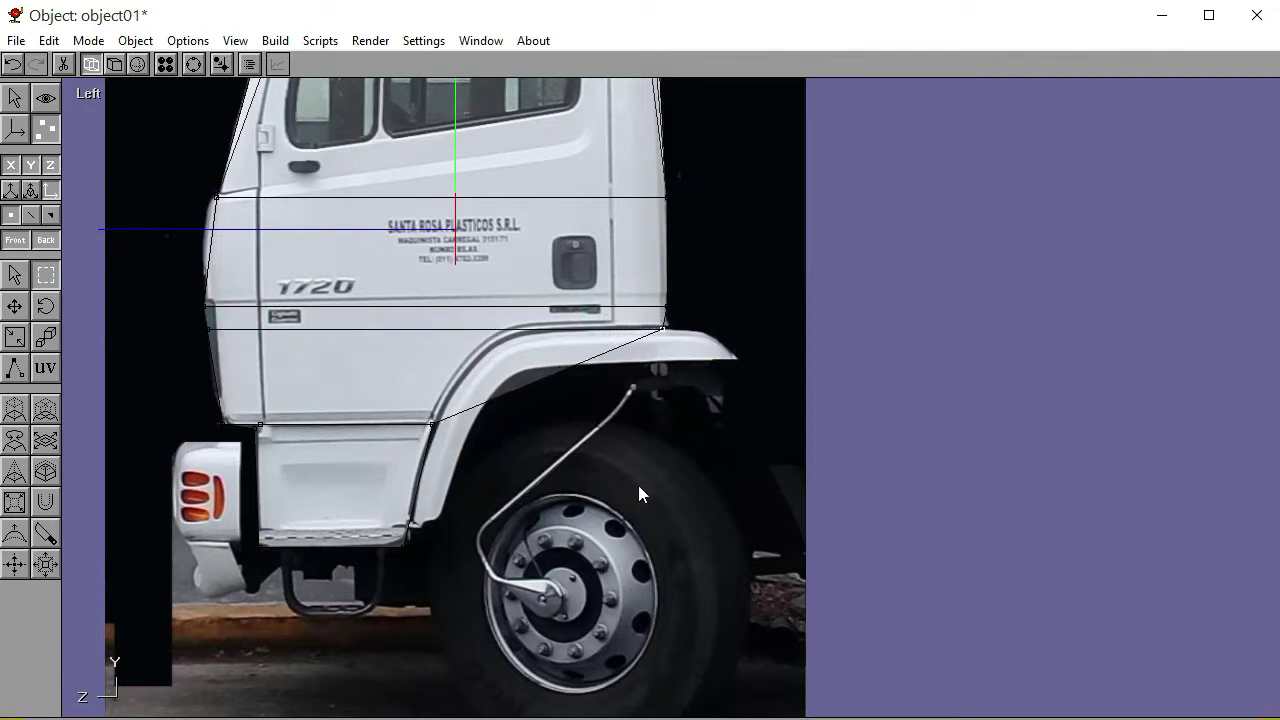
left_click(640, 490)
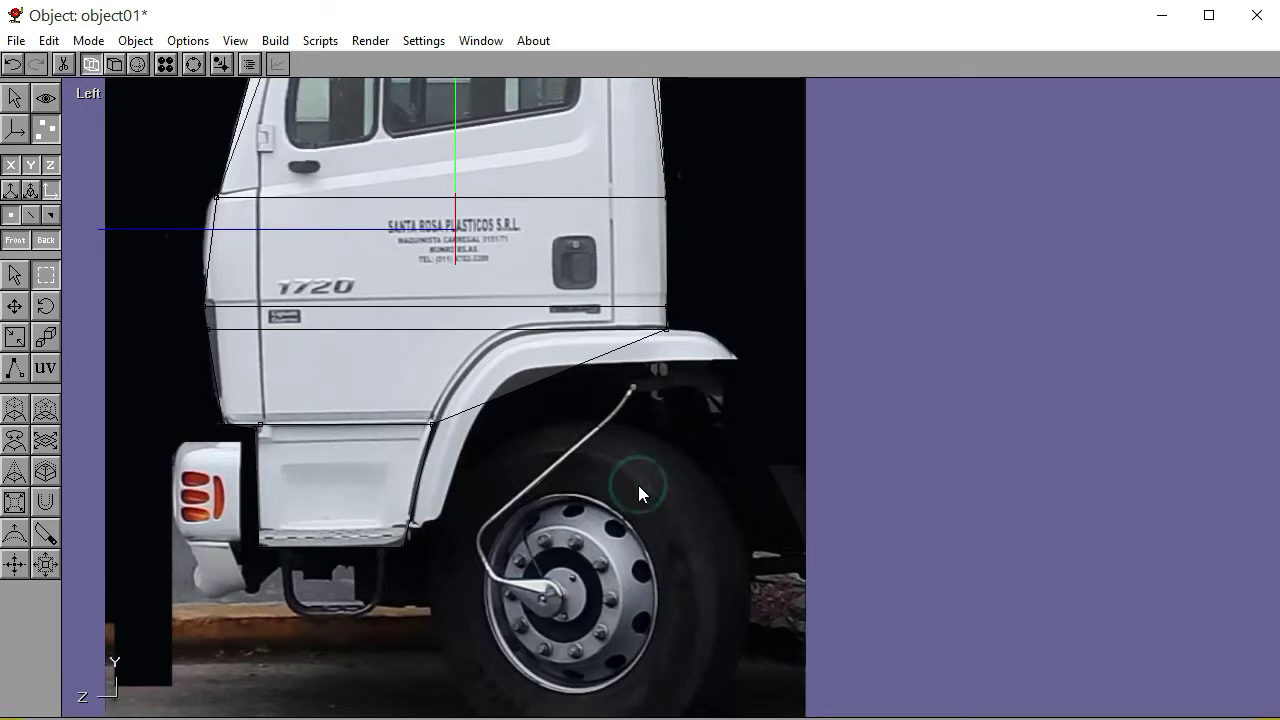
Knife a horizontal cut across the lower door and move its rear points forward onto the front curve of the wheel arch
left_click(48, 530)
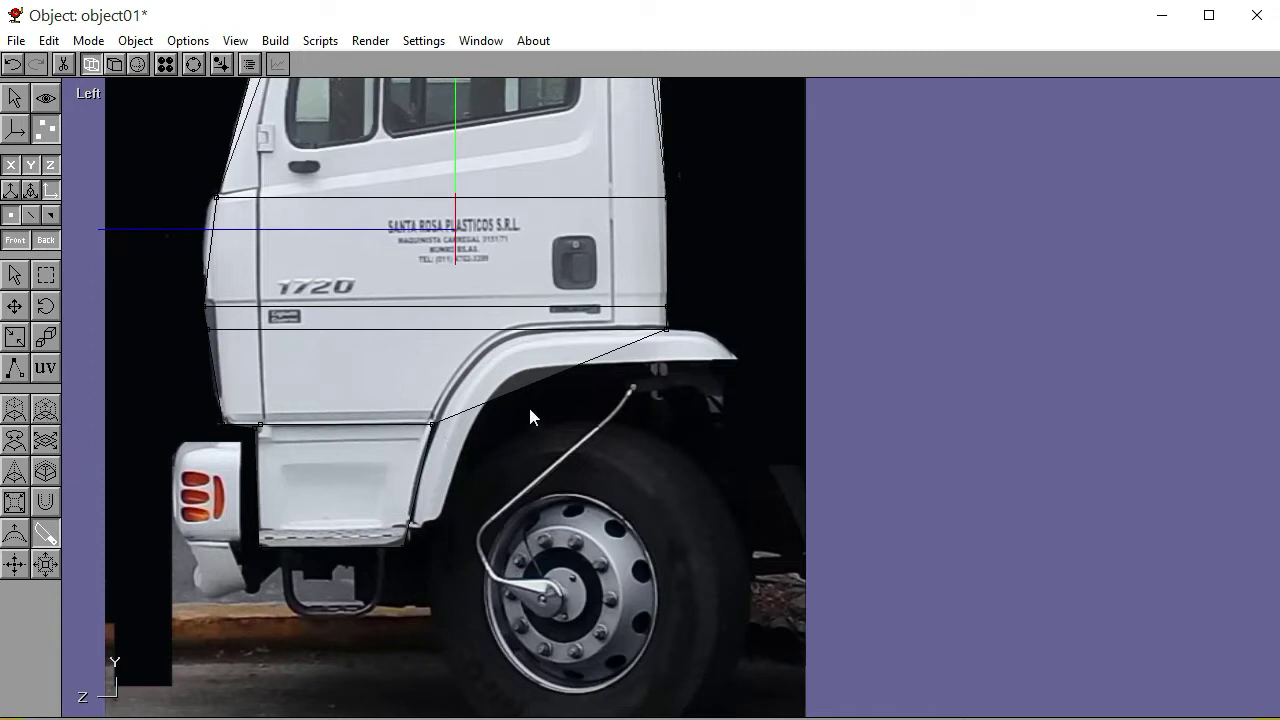
left_click_drag(195, 372, 646, 373)
left_click(46, 274)
left_click(180, 328)
left_click(543, 355)
key("Left")
key("Left")
key("Left")
key("Left")
key("Left")
key("Left")
key("Left")
key("Left")
key("Left")
key("Left")
key("Left")
key("Left")
key("Left")
key("Left")
key("Left")
key("Left")
key("Left")
key("Left")
key("Left")
key("Left")
key("Left")
key("Left")
key("Left")
key("Left")
key("Left")
key("Left")
key("Left")
key("Left")
key("Left")
key("Left")
key("Left")
key("Left")
key("Left")
key("Left")
key("Left")
key("Left")
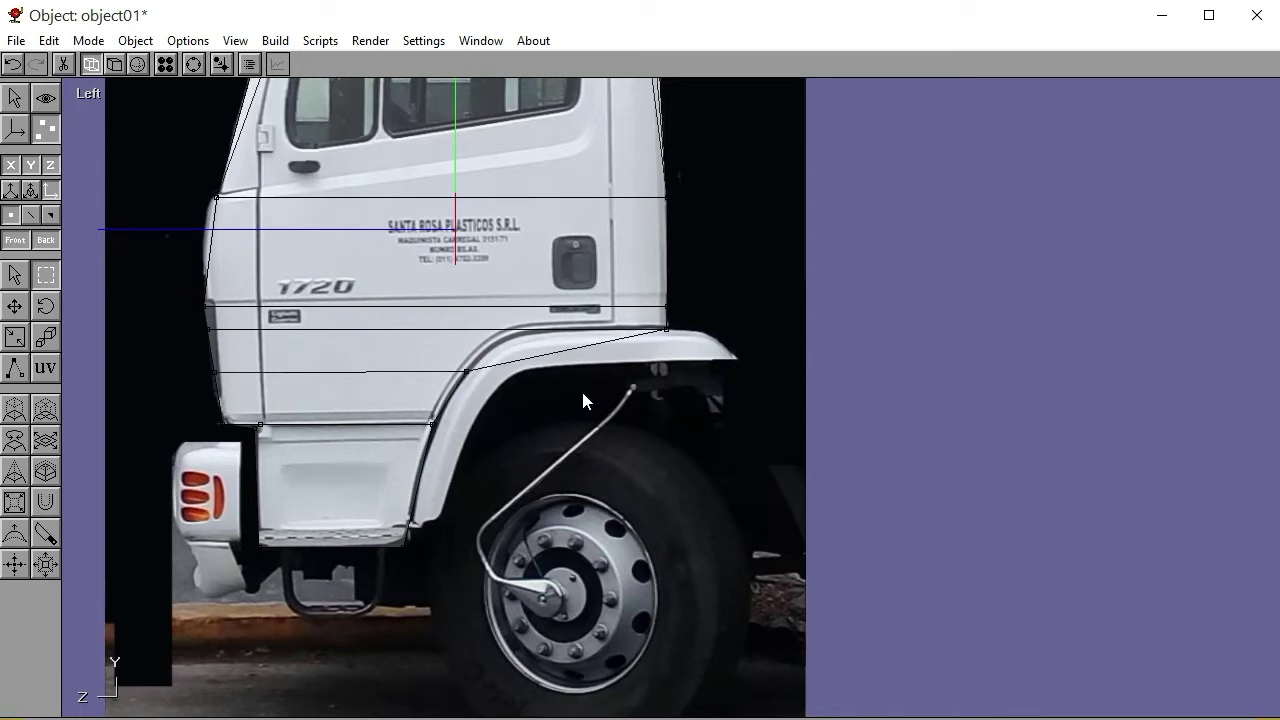
Knife another horizontal cut midway between the last two and move its rear points forward onto the wheel arch curve
left_click(54, 530)
left_click_drag(200, 349, 472, 343)
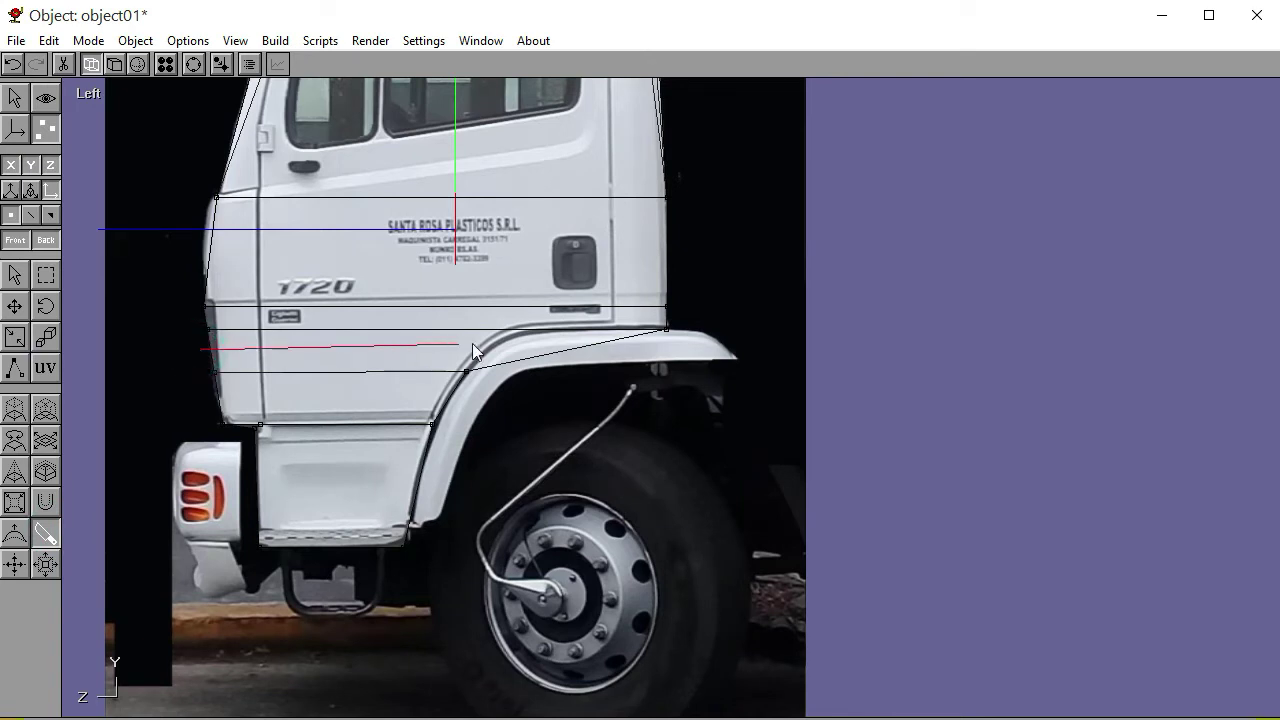
left_click(617, 348)
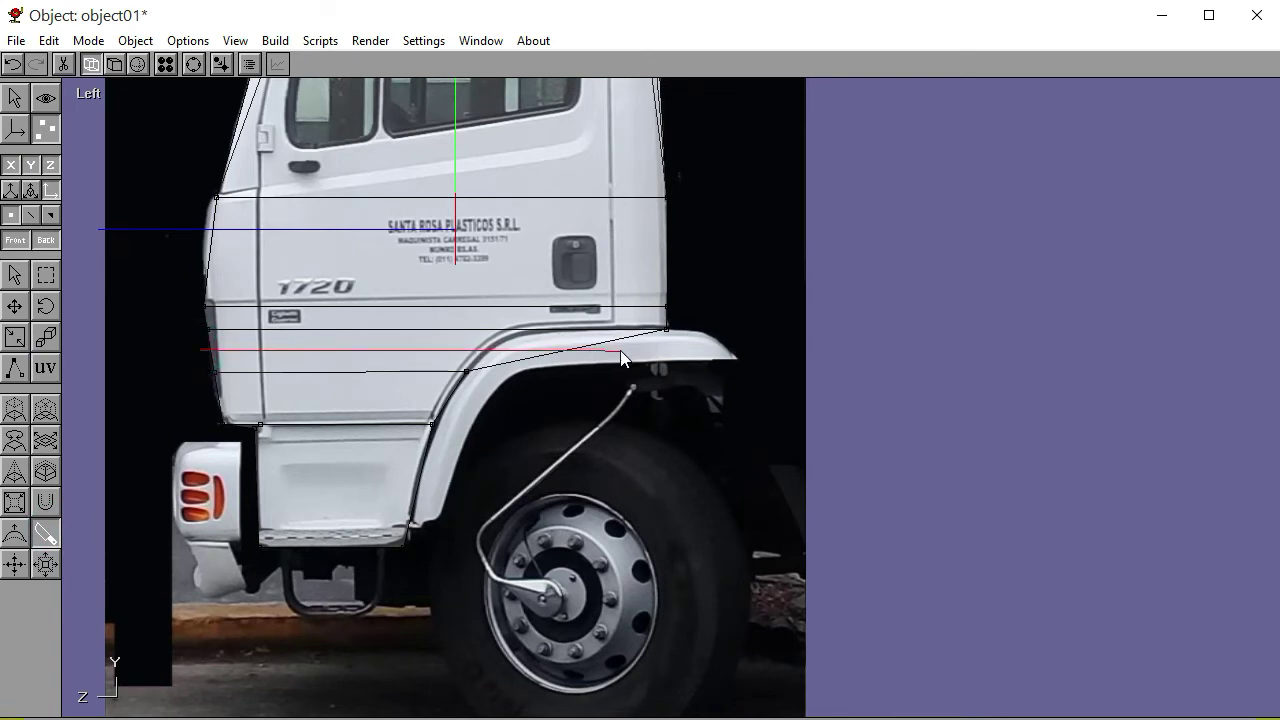
left_click(44, 285)
left_click(203, 331)
left_click_drag(554, 343, 594, 371)
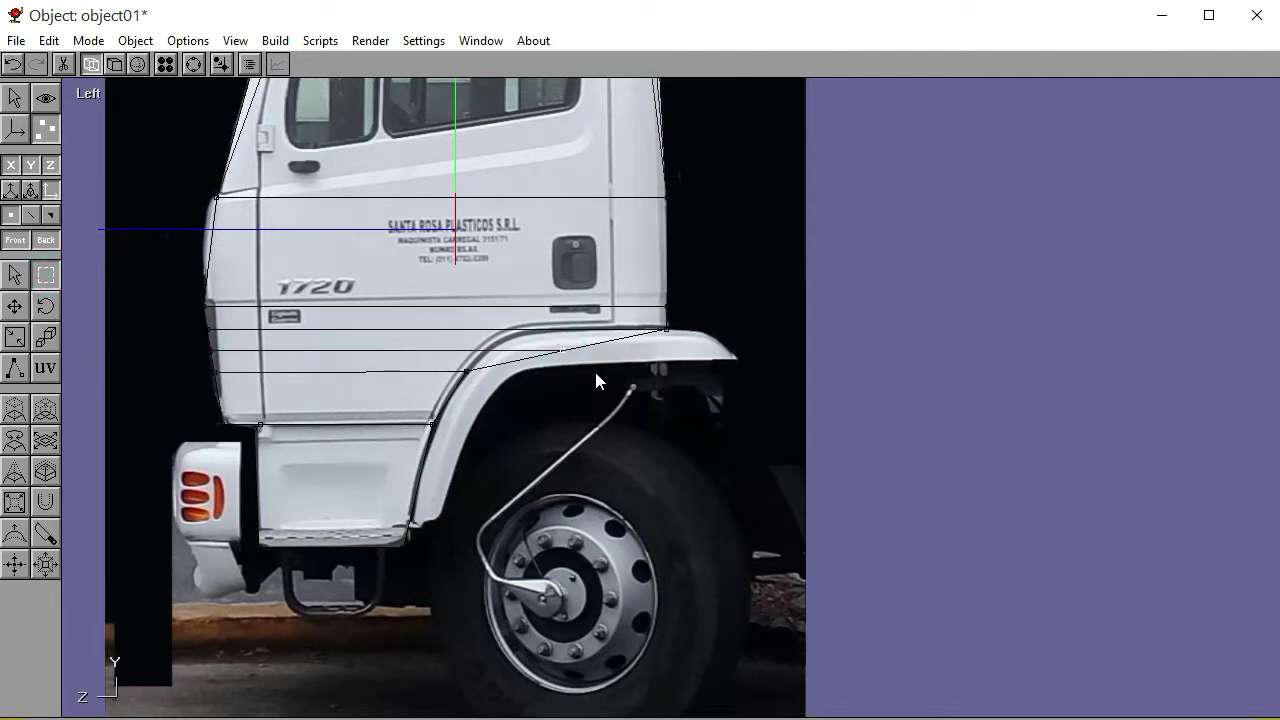
key("Left")
key("Left")
key("Left")
key("Left")
key("Left")
key("Left")
key("Left")
key("Left")
key("Left")
key("Left")
key("Left")
key("Left")
key("Left")
key("Left")
key("Left")
key("Left")
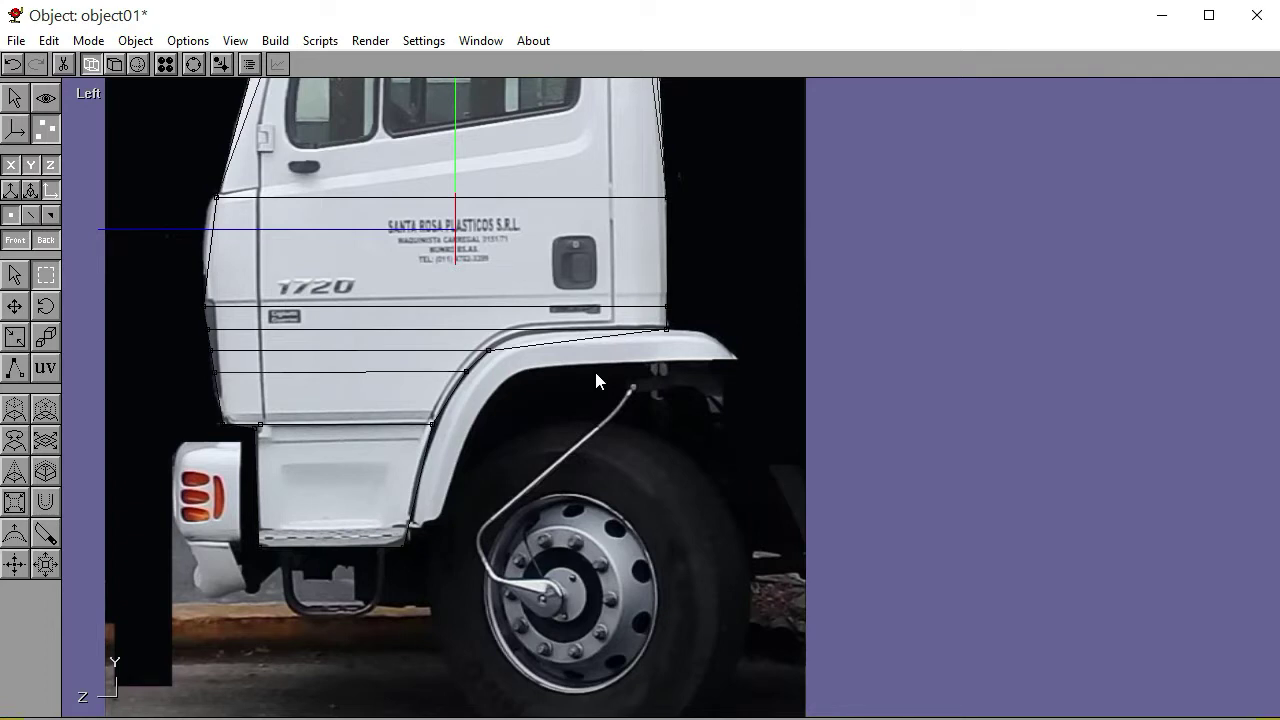
Knife a short diagonal cut near the top of the wheel arch and move the new points up onto the arch line
left_click(45, 533)
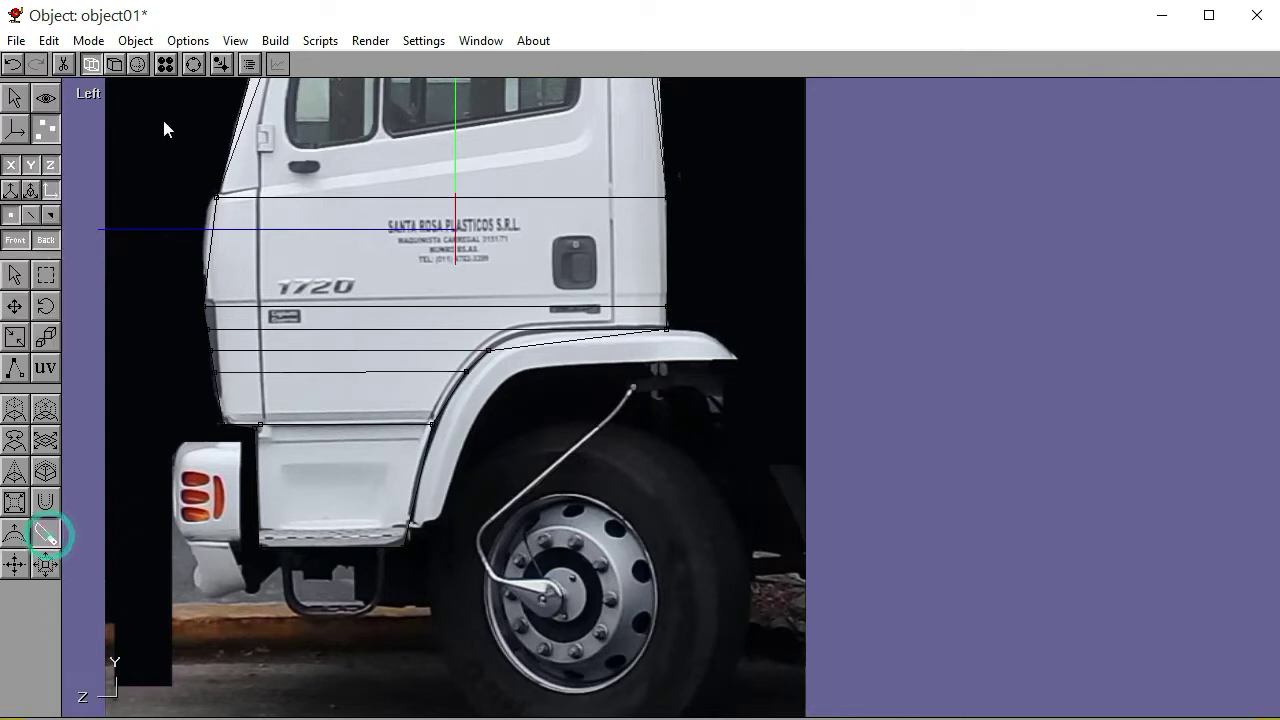
left_click(95, 65)
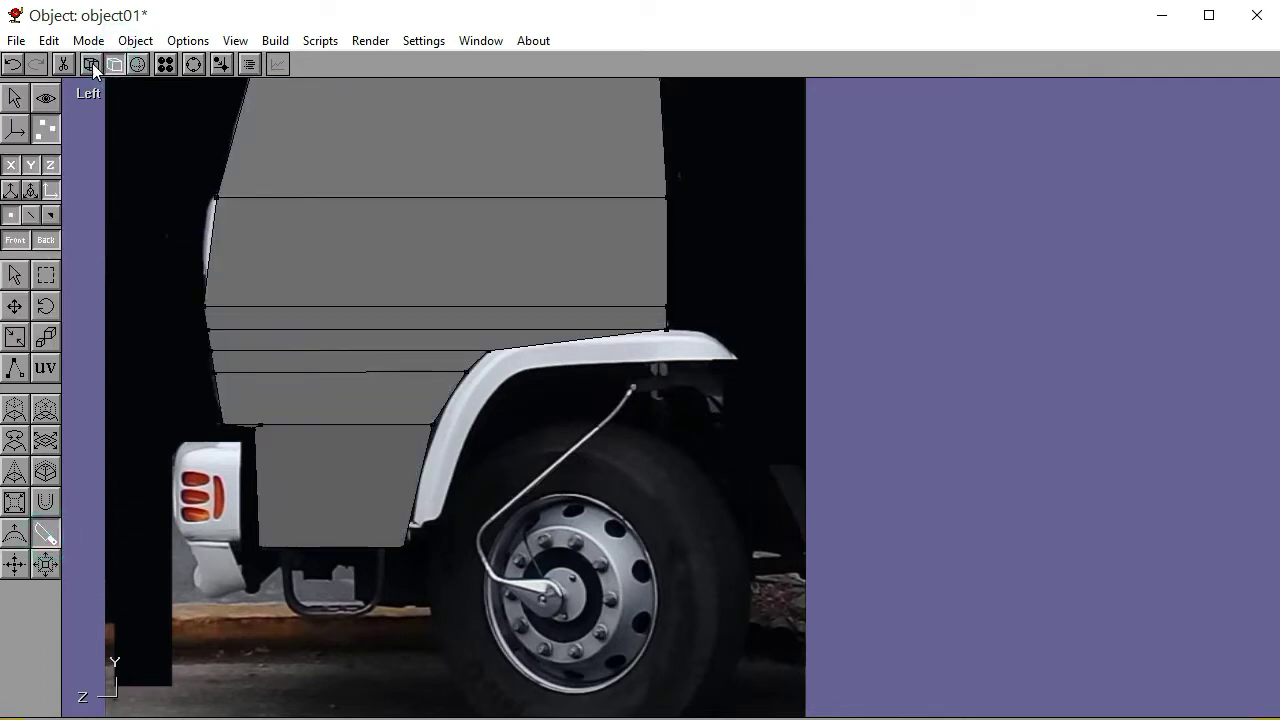
left_click(91, 65)
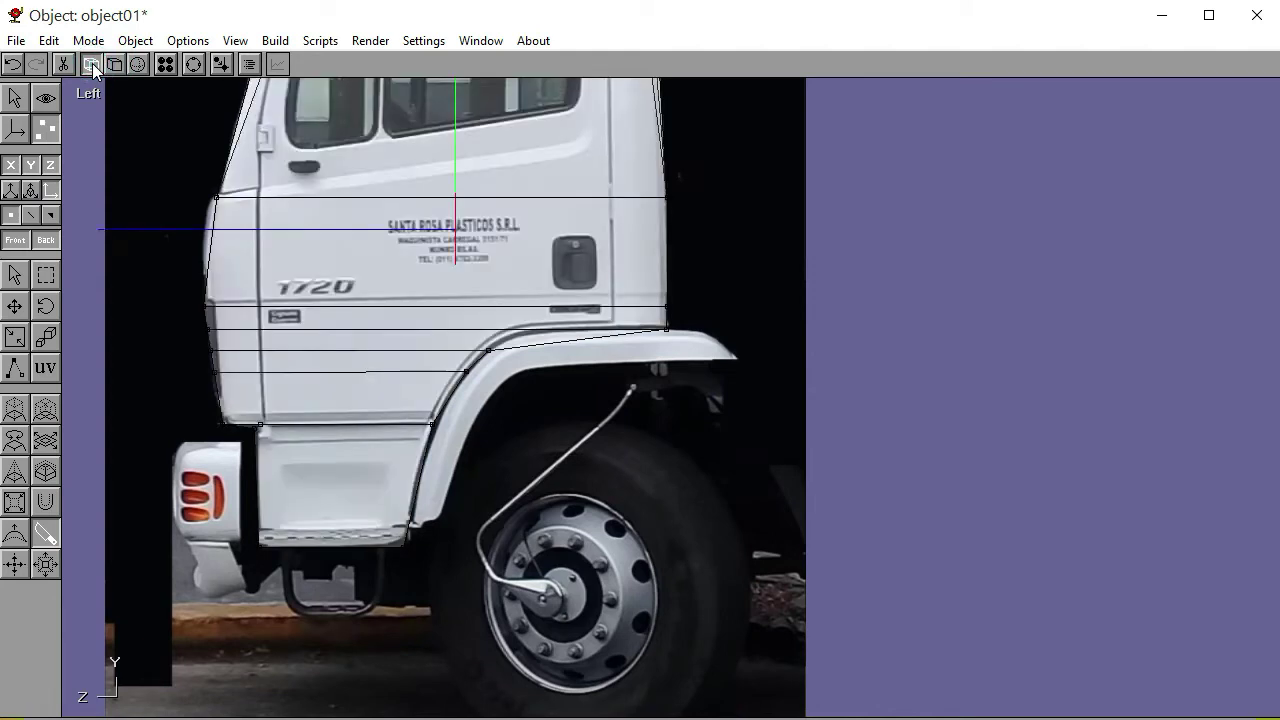
left_click_drag(554, 350, 510, 325)
left_click(46, 275)
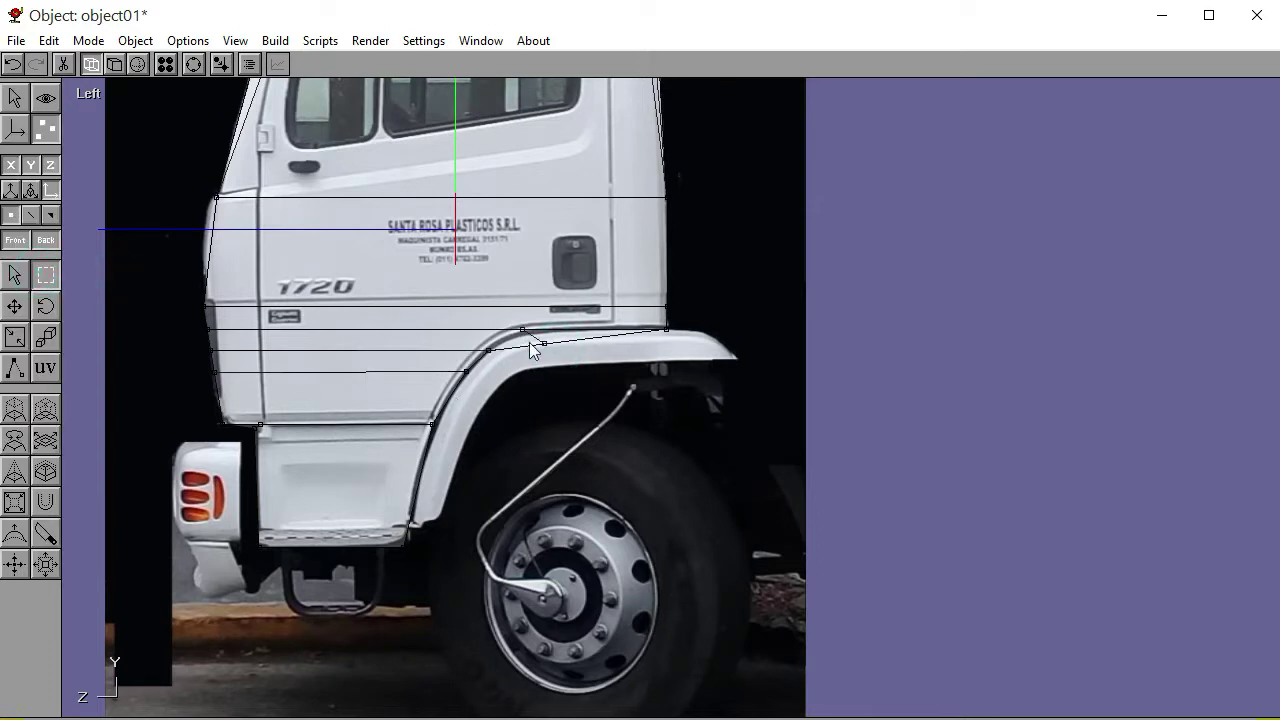
left_click(18, 306)
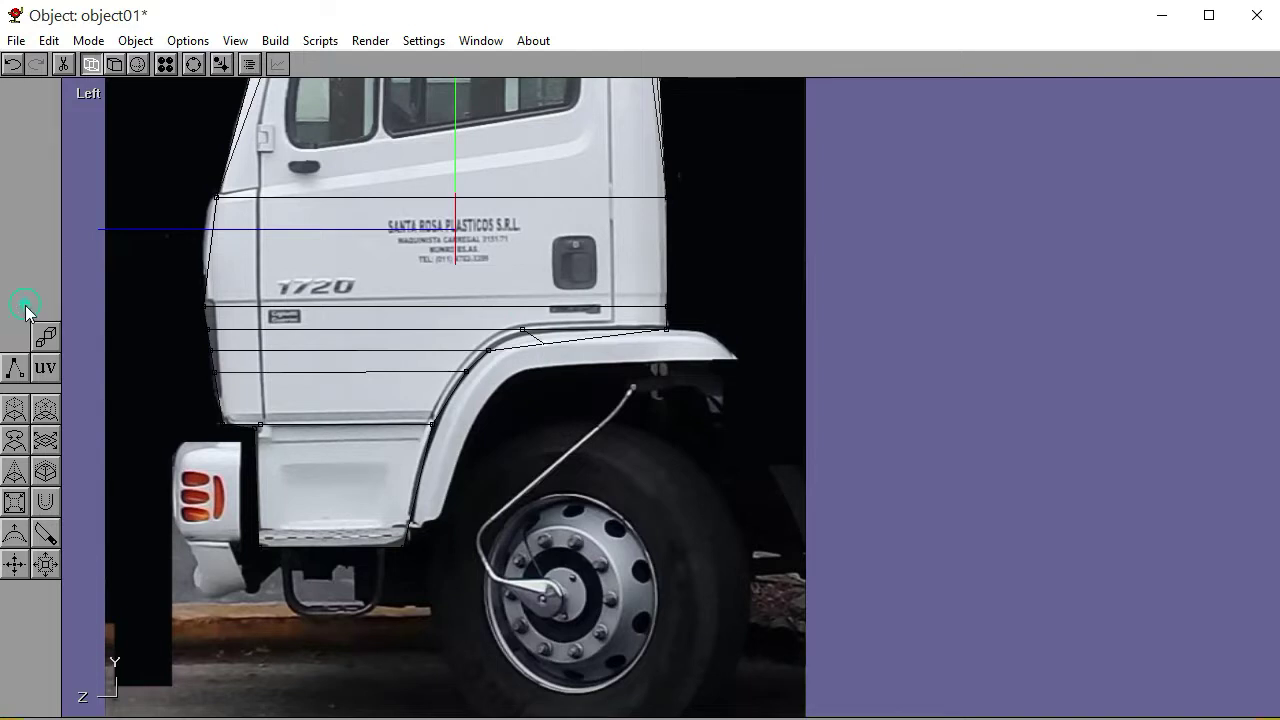
left_click_drag(518, 410, 495, 404)
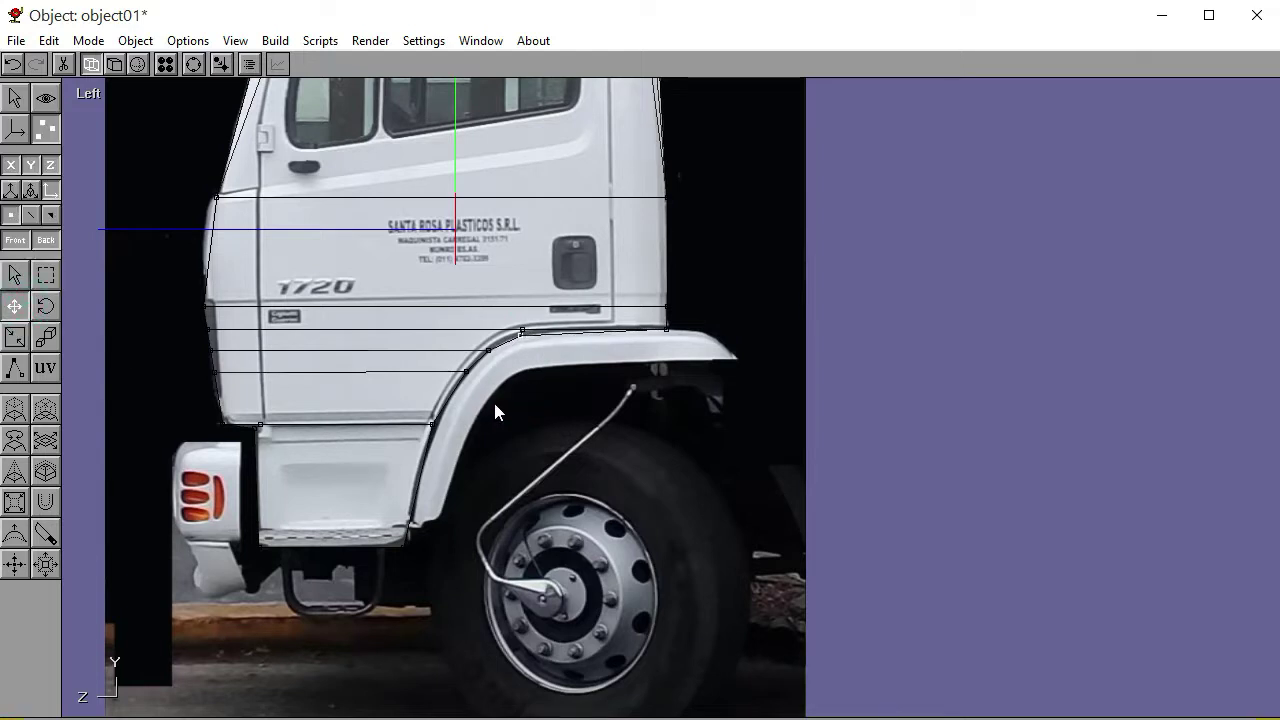
left_click(45, 275)
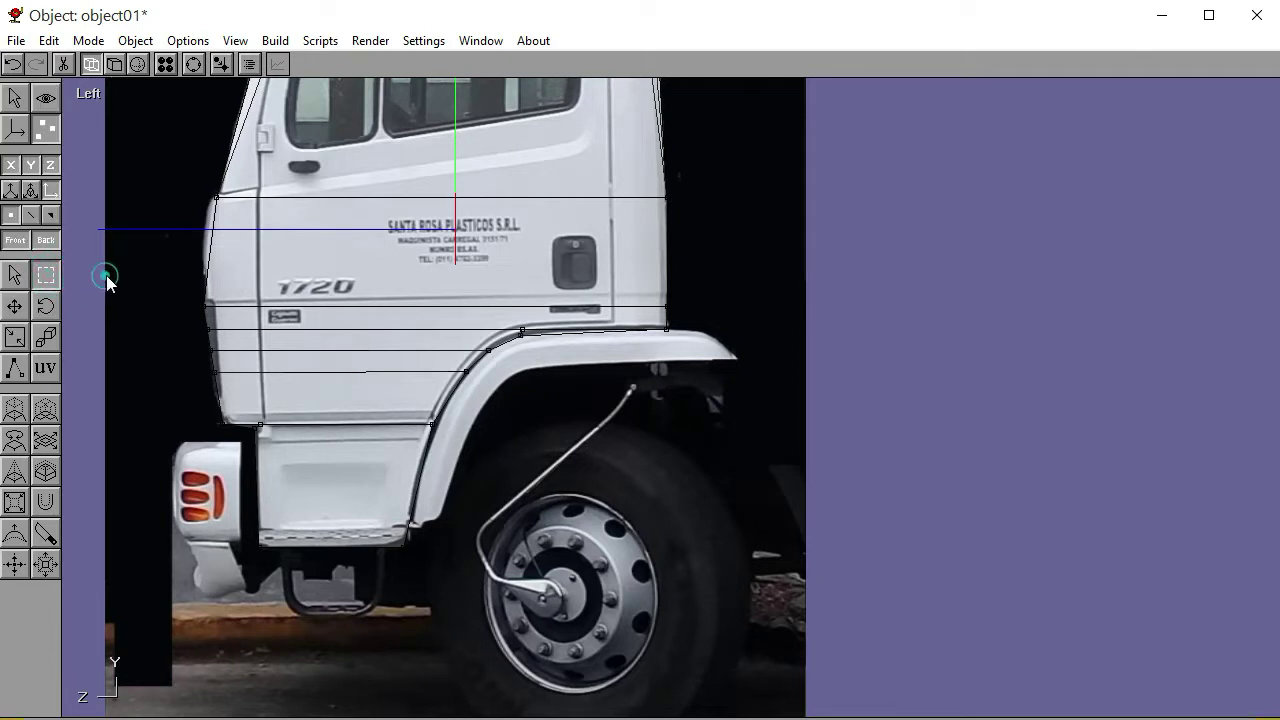
Examine the cab with its wheel arch cutout in solid shading, orbiting in the perspective view
left_click(114, 64)
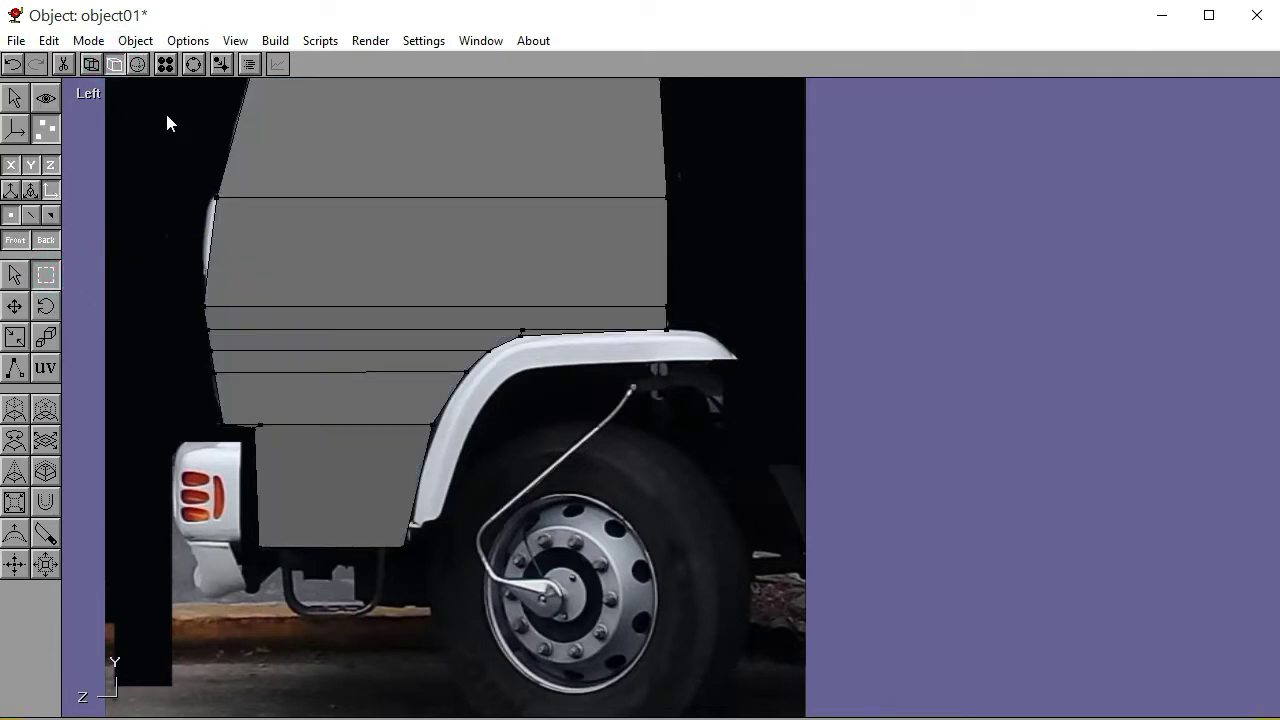
left_click(90, 94)
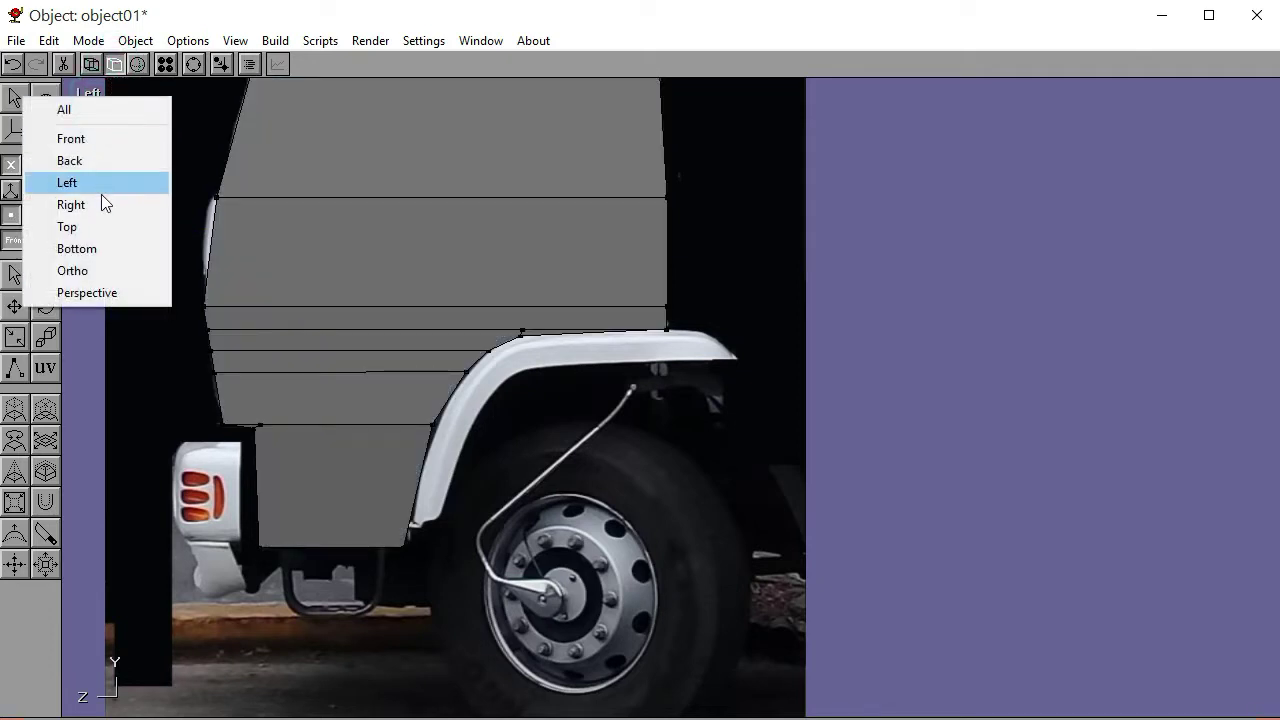
left_click(107, 292)
left_click(193, 64)
mouse_move(732, 423)
left_mouse_down()
mouse_move(671, 409)
mouse_move(791, 423)
mouse_move(734, 423)
left_mouse_up()
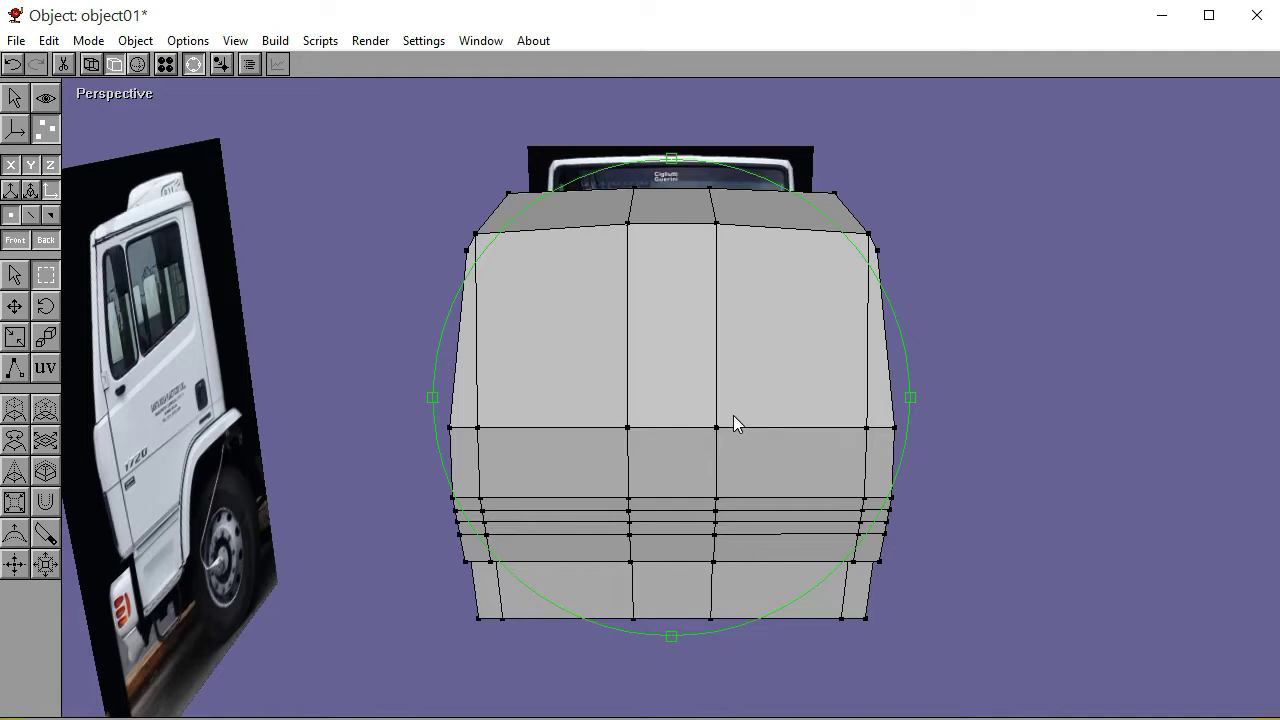
mouse_move(810, 322)
right_mouse_down()
mouse_move(740, 314)
mouse_move(697, 366)
right_mouse_up()
mouse_move(659, 404)
right_mouse_down()
mouse_move(729, 411)
mouse_move(714, 417)
mouse_move(825, 526)
mouse_move(708, 477)
mouse_move(640, 480)
right_mouse_up()
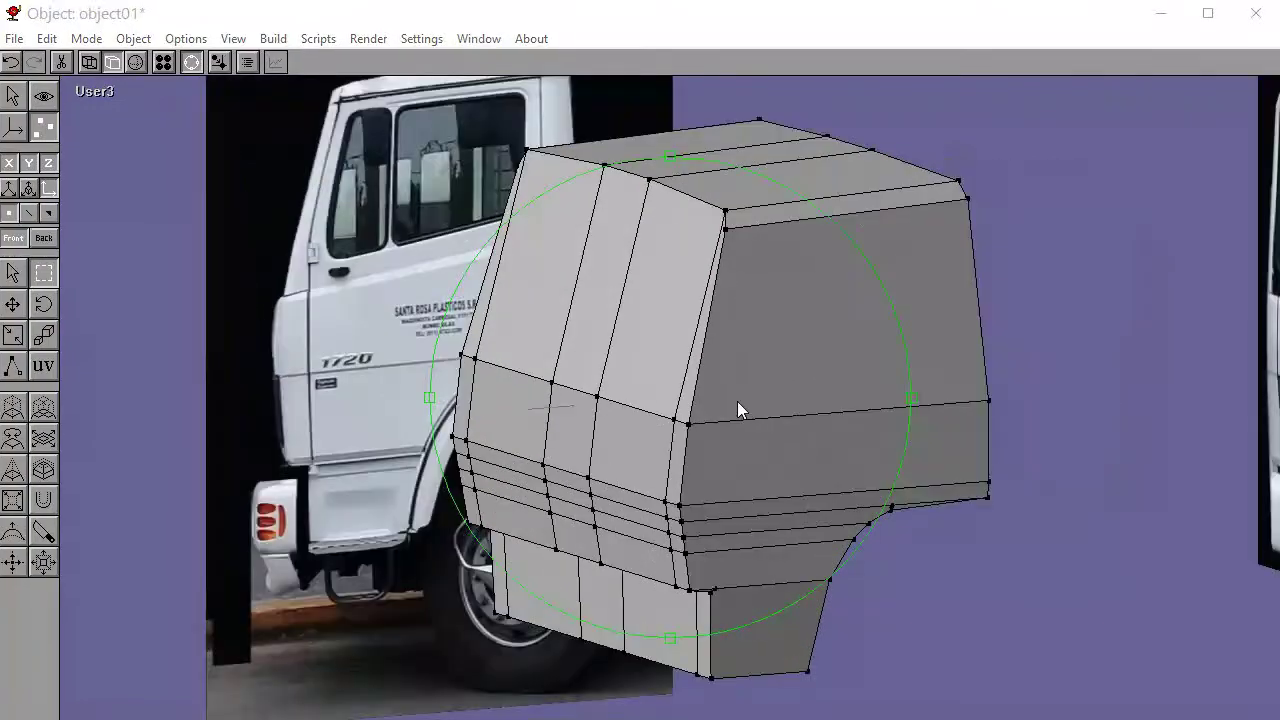
right_click_drag(737, 411, 765, 420)
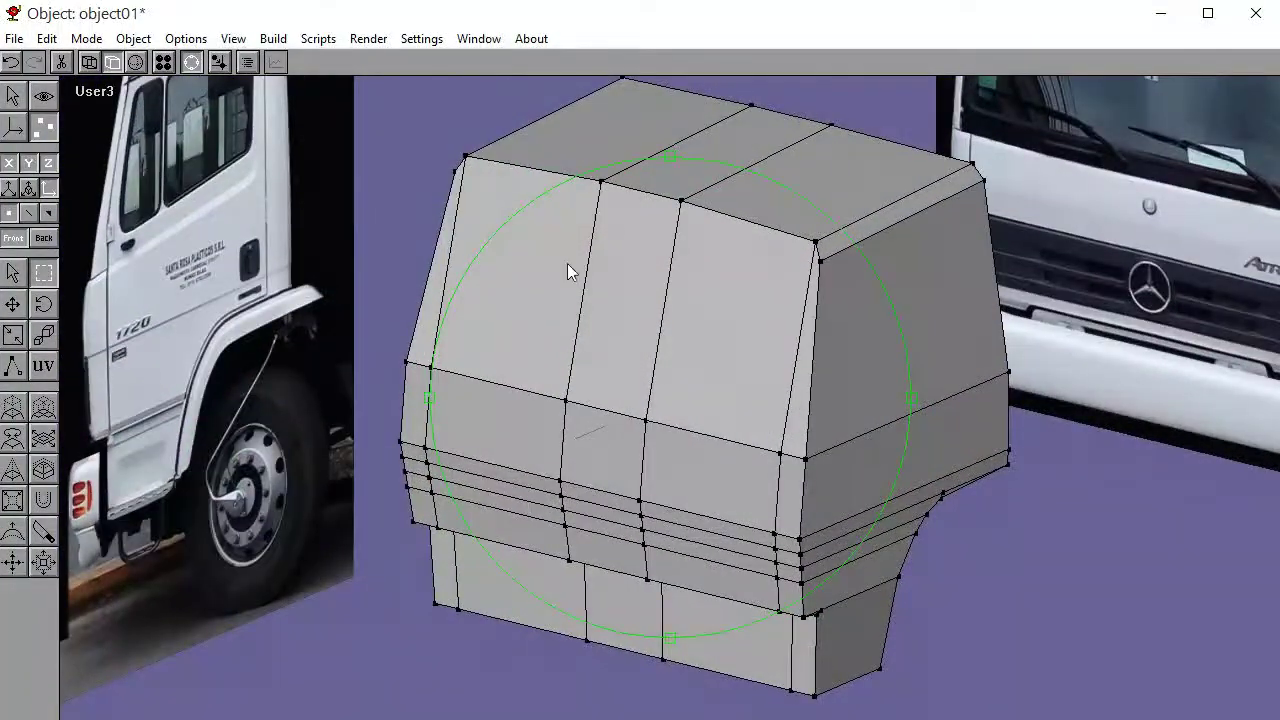
From an angled view, select the windshield faces and the row of front faces directly below, including the narrow corner strips
left_click(97, 89)
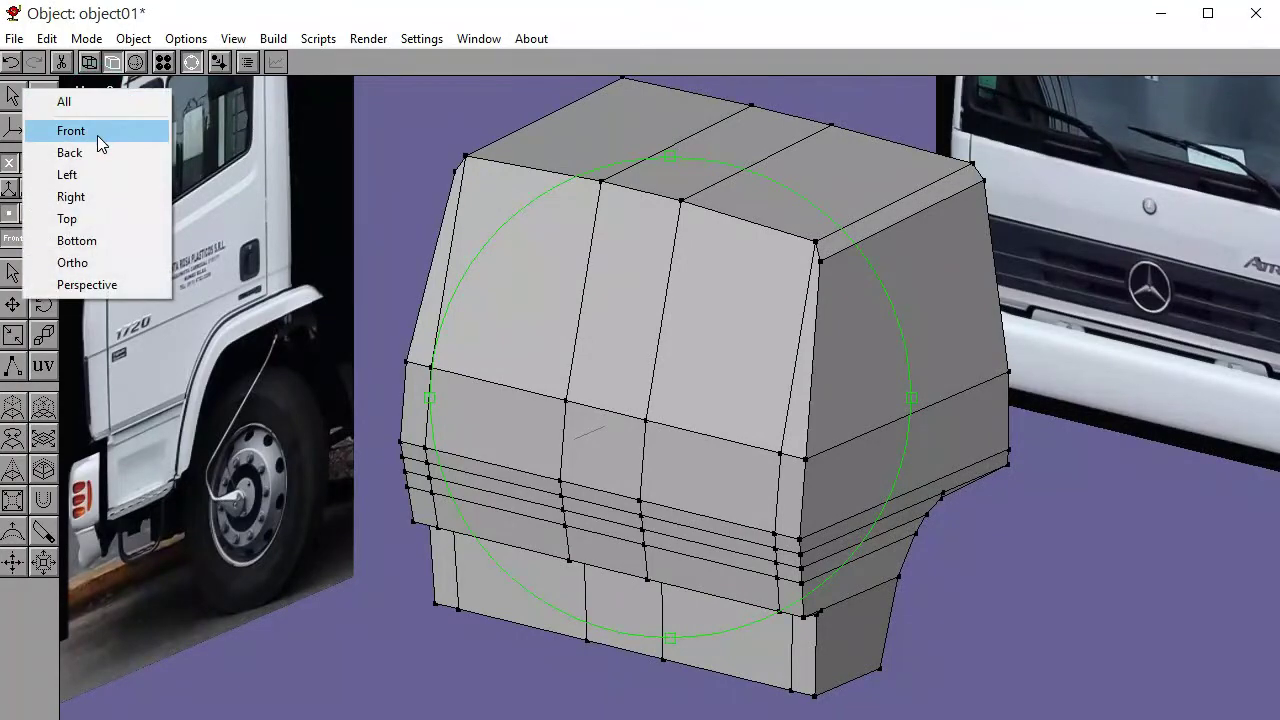
left_click(97, 133)
right_click_drag(702, 365, 620, 396)
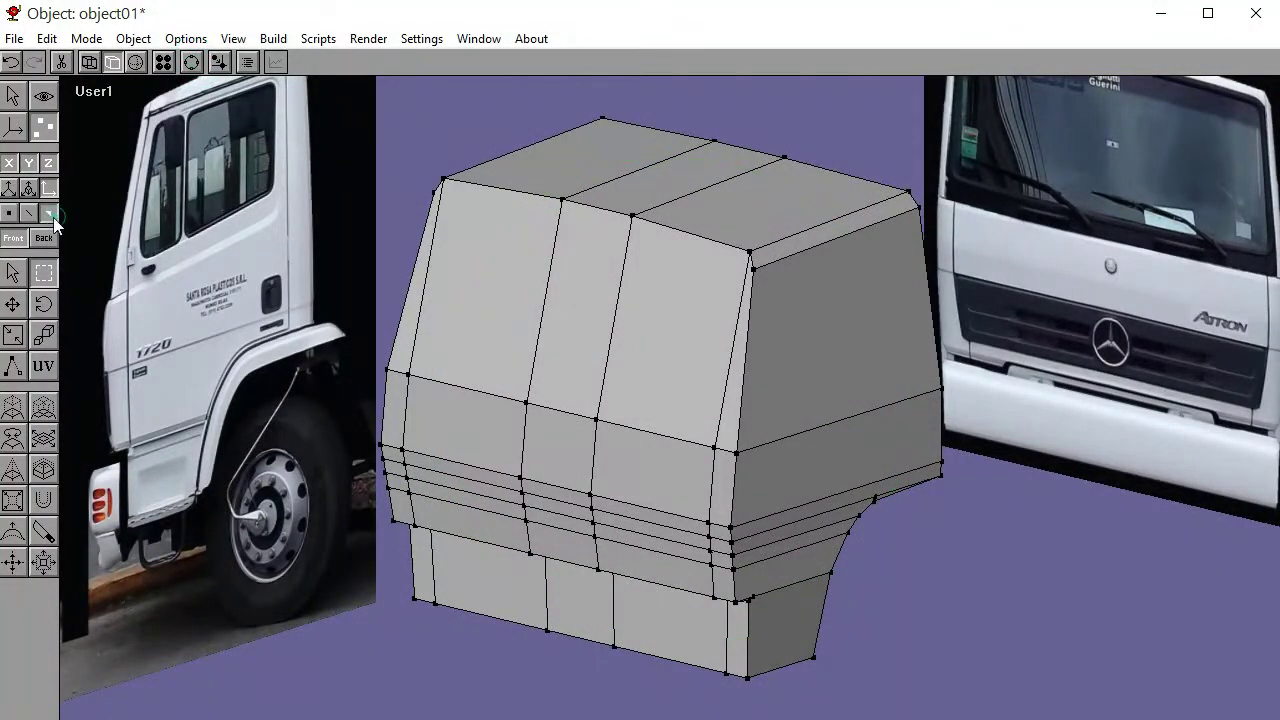
left_click(12, 272)
left_click(496, 310)
left_click(563, 316, "shift")
left_click(650, 316, "shift")
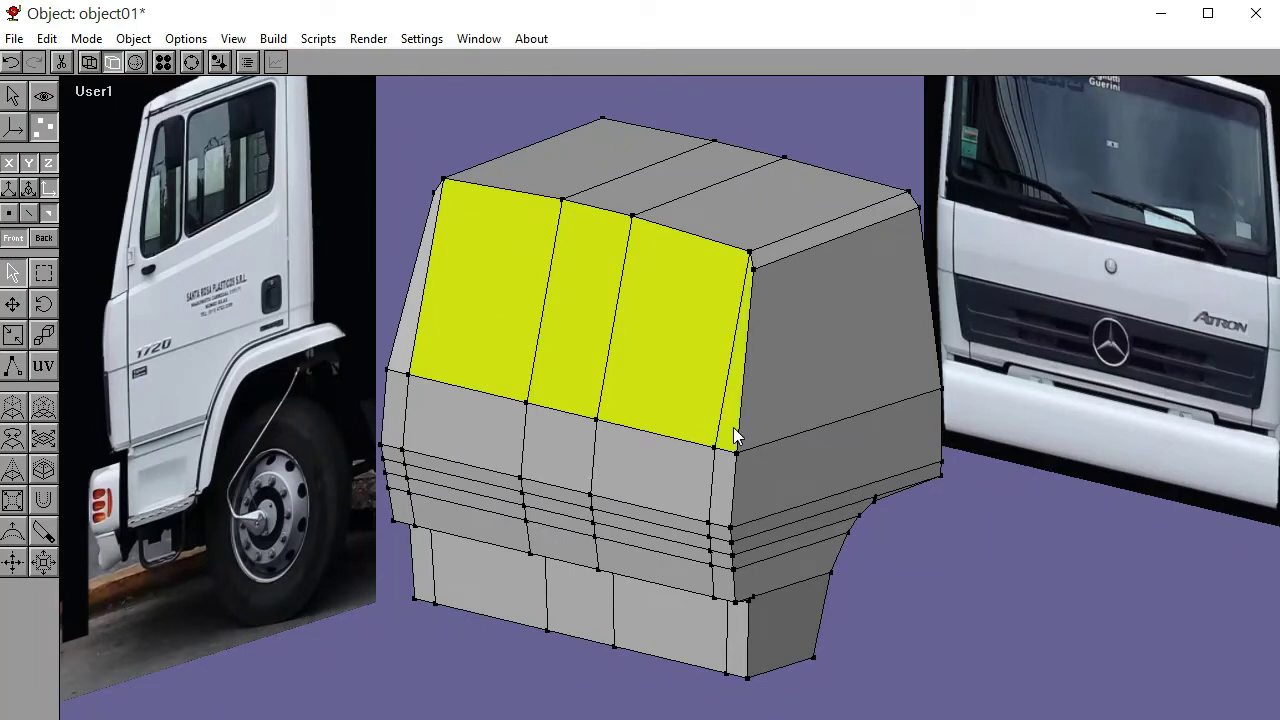
left_click(643, 473, "shift")
left_click(472, 436, "shift")
left_click(393, 405, "shift")
left_click(409, 366, "shift")
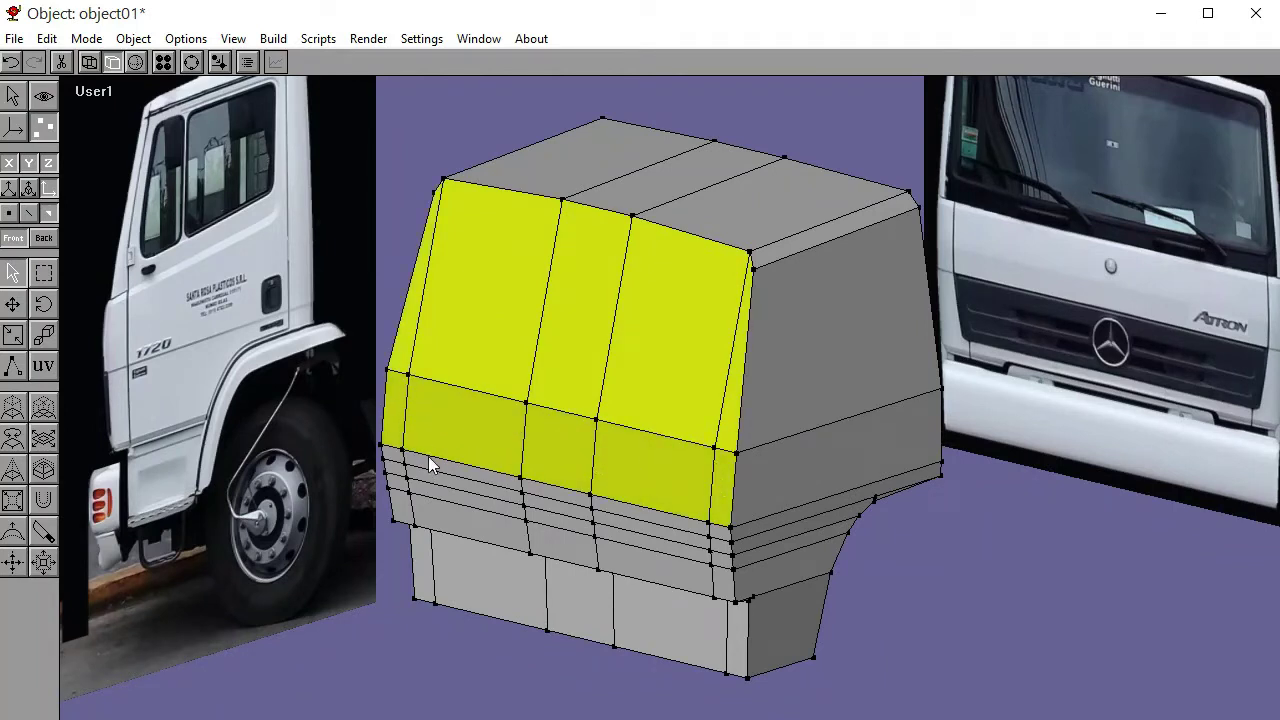
Add all front faces of the four horizontal bands above the lower overhang to the selection, including the corner strips
right_click(398, 471)
right_click(398, 483)
right_click(401, 504)
right_click(429, 515)
left_click(443, 506, "shift")
left_click(445, 487, "shift")
left_click(445, 471, "shift")
left_click(521, 486, "shift")
right_click(550, 505)
right_click(562, 494)
left_click(571, 540, "shift")
left_click(568, 521, "shift")
left_click(627, 540, "shift")
left_click(633, 535, "shift")
right_click(643, 517)
right_click(665, 564)
right_click(726, 589)
right_click(725, 559)
right_click(723, 546)
right_click(722, 534)
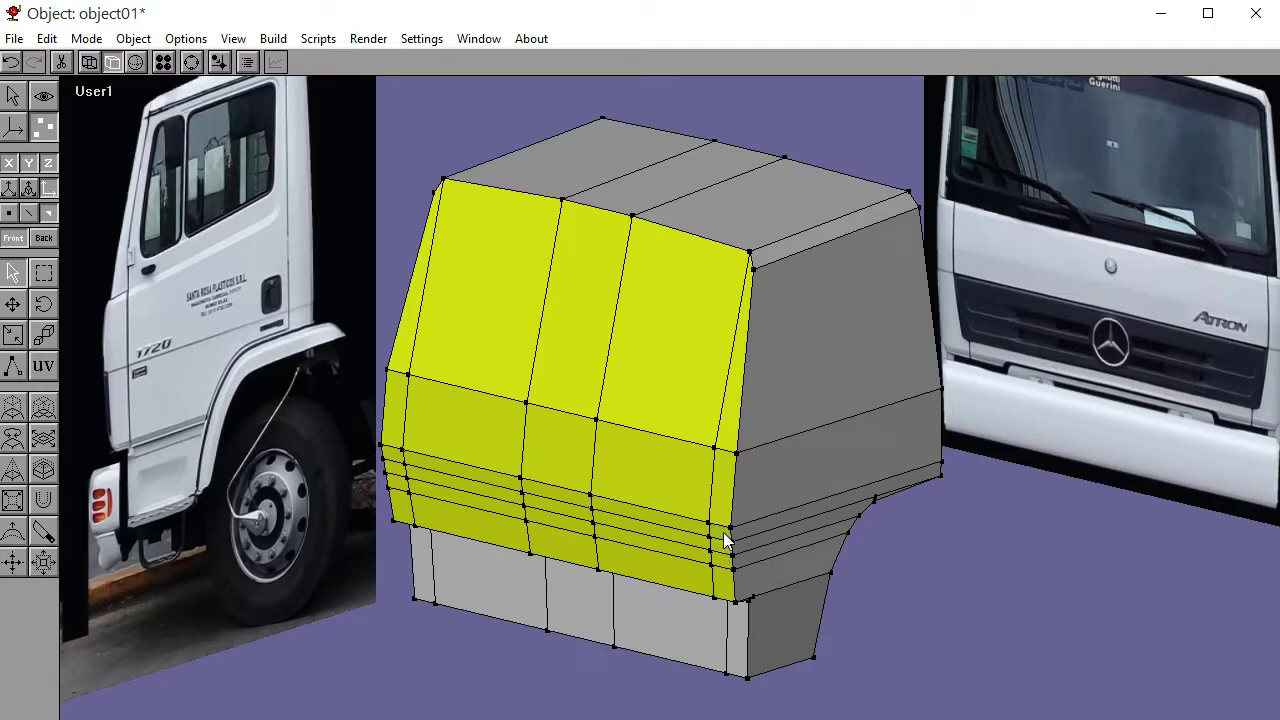
Orbit to a view from below and add the lowest row of front faces, beneath the overhang, to the selection
left_click(191, 62)
left_click_drag(630, 400, 656, 351)
left_click(191, 62)
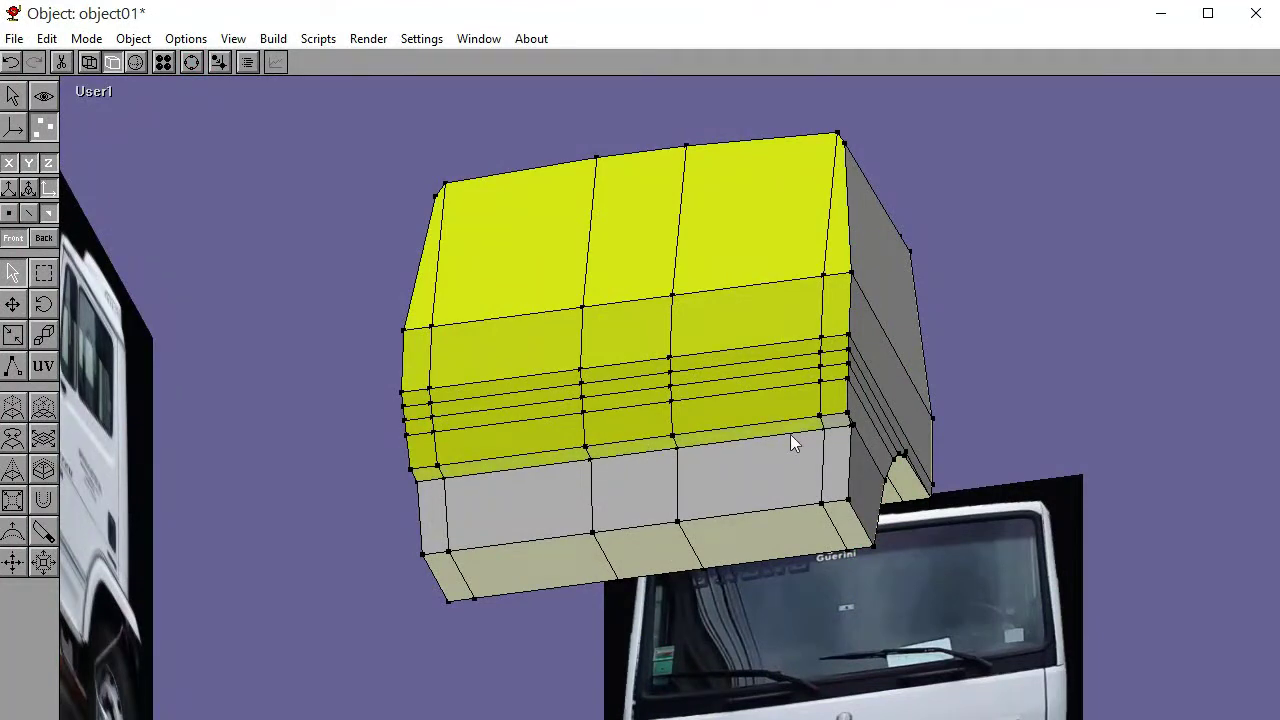
left_click(773, 460, "shift")
left_click(653, 465, "shift")
left_click(436, 488, "shift")
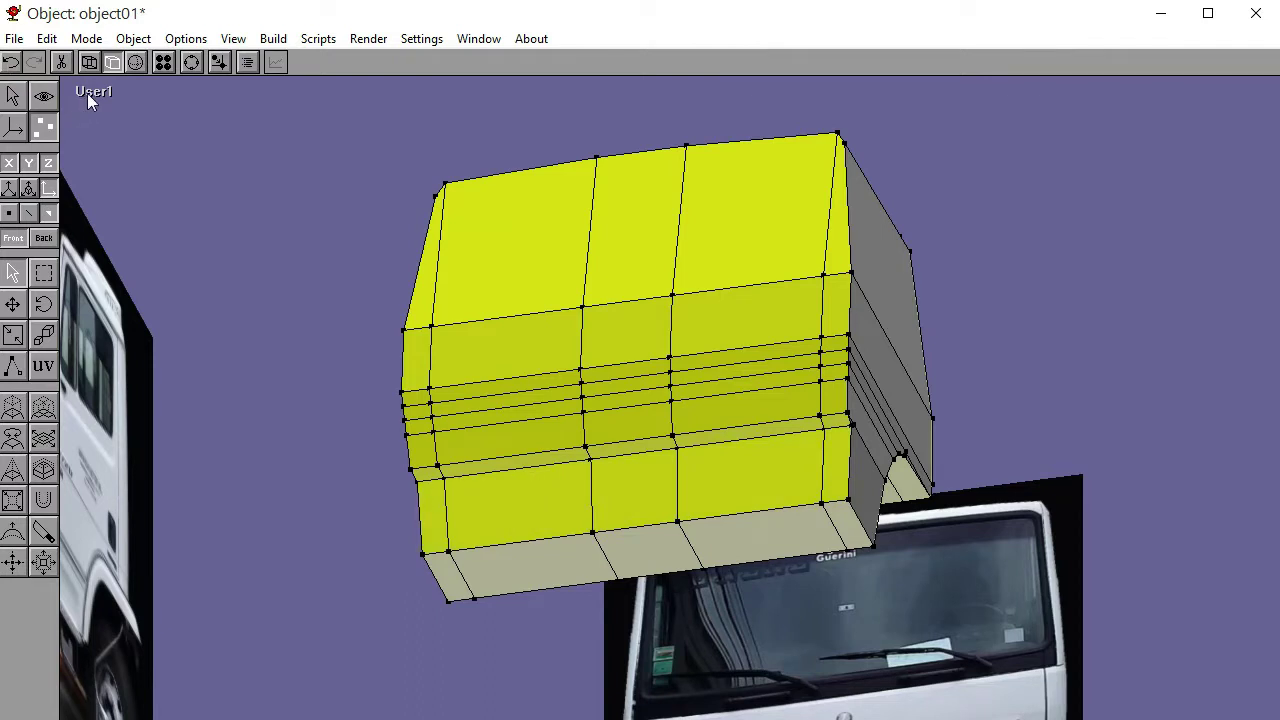
In the front view, display the material palette and start UV mapping on the selected front faces
left_click(92, 93)
left_click(95, 137)
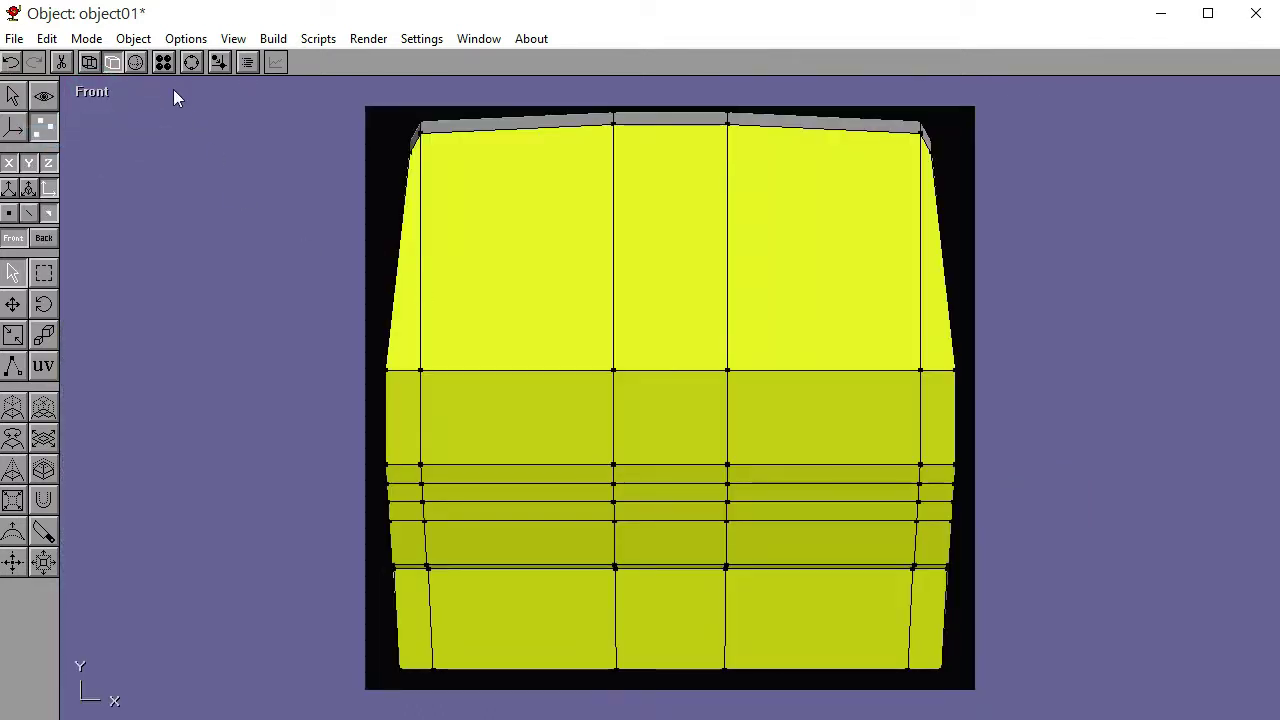
left_click(191, 62)
scroll(760, 409, "down", 3)
scroll(630, 432, "down", 1)
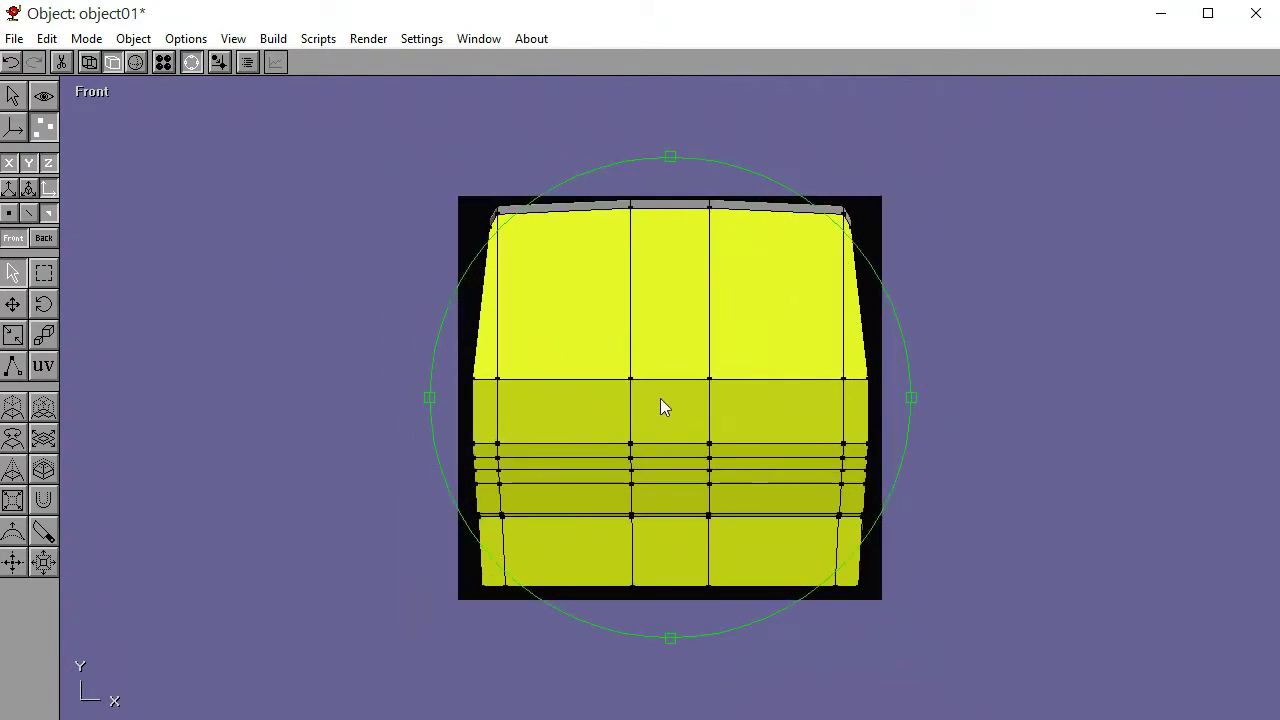
scroll(657, 404, "down", 1)
left_click(194, 63)
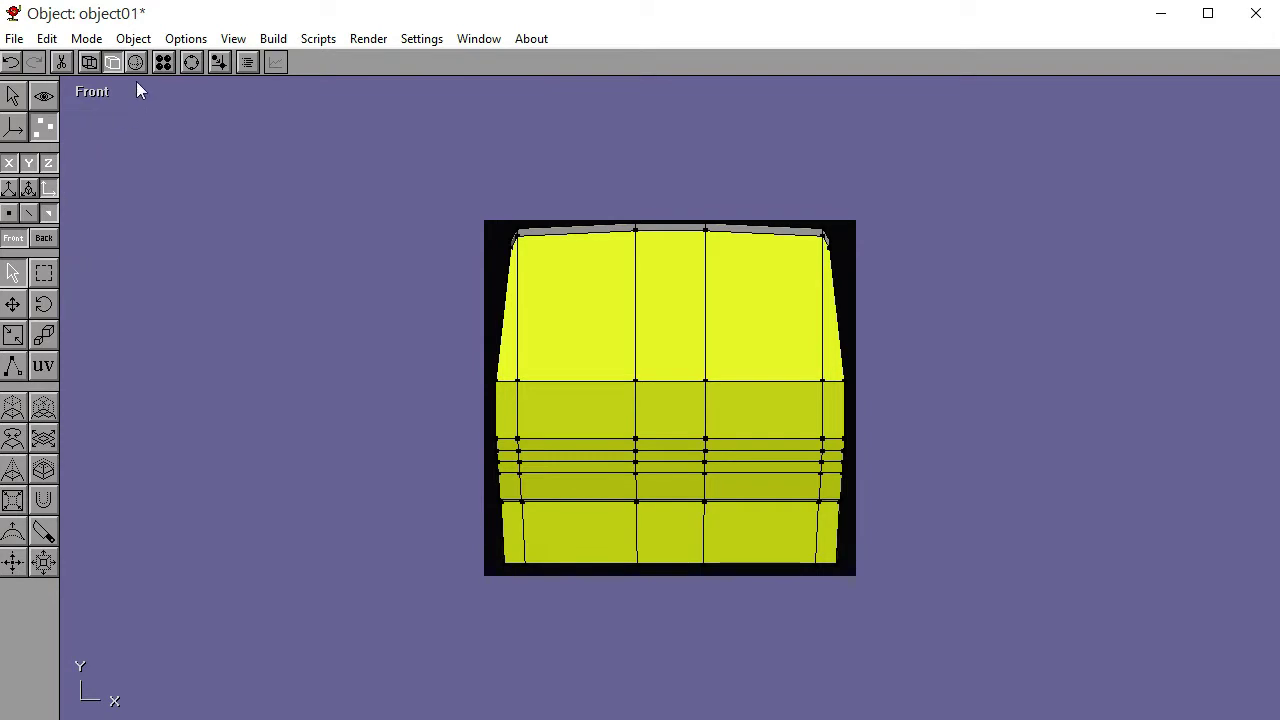
left_click(164, 62)
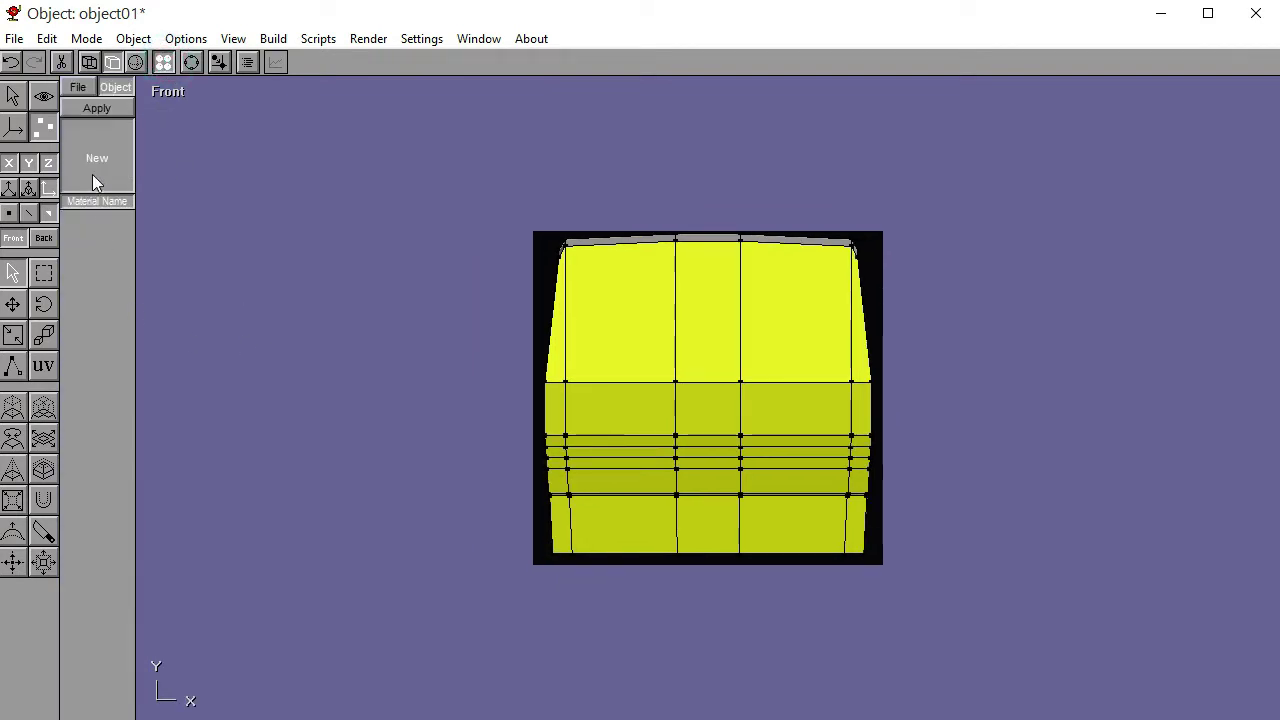
left_click(44, 370)
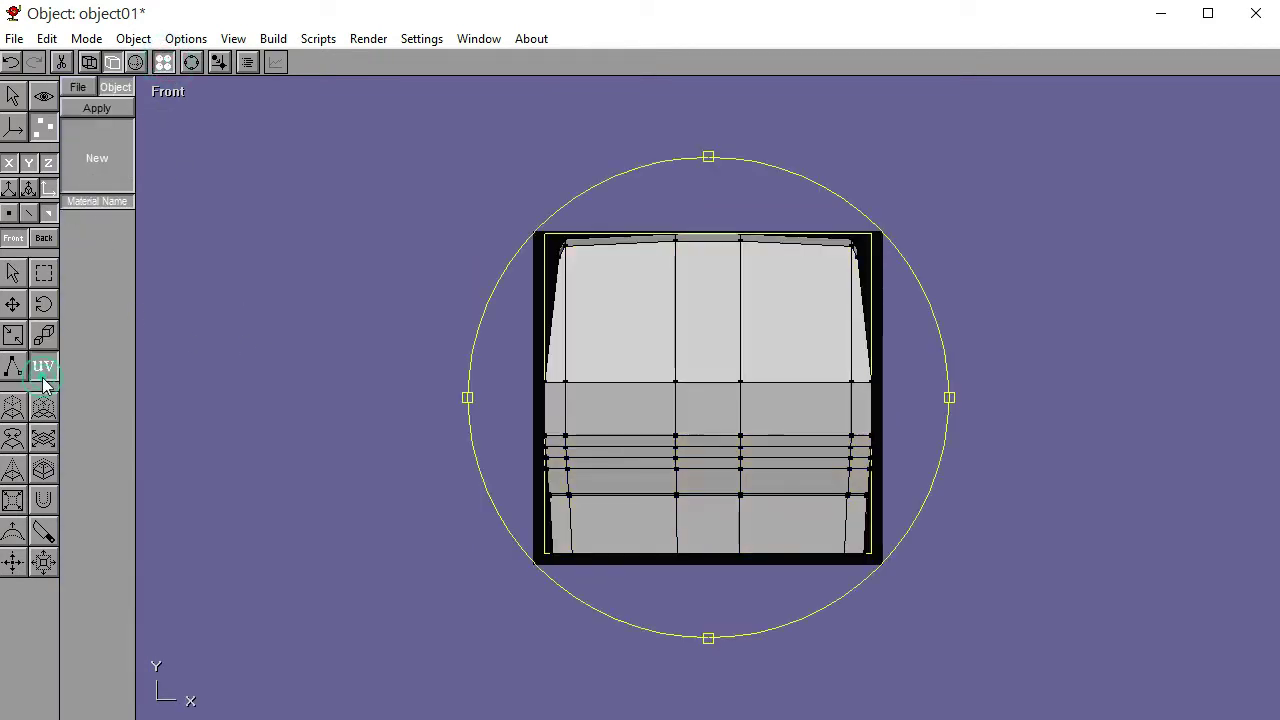
Create a new material and load the FRONT CABINE23 image as its diffuse texture
left_click(93, 160)
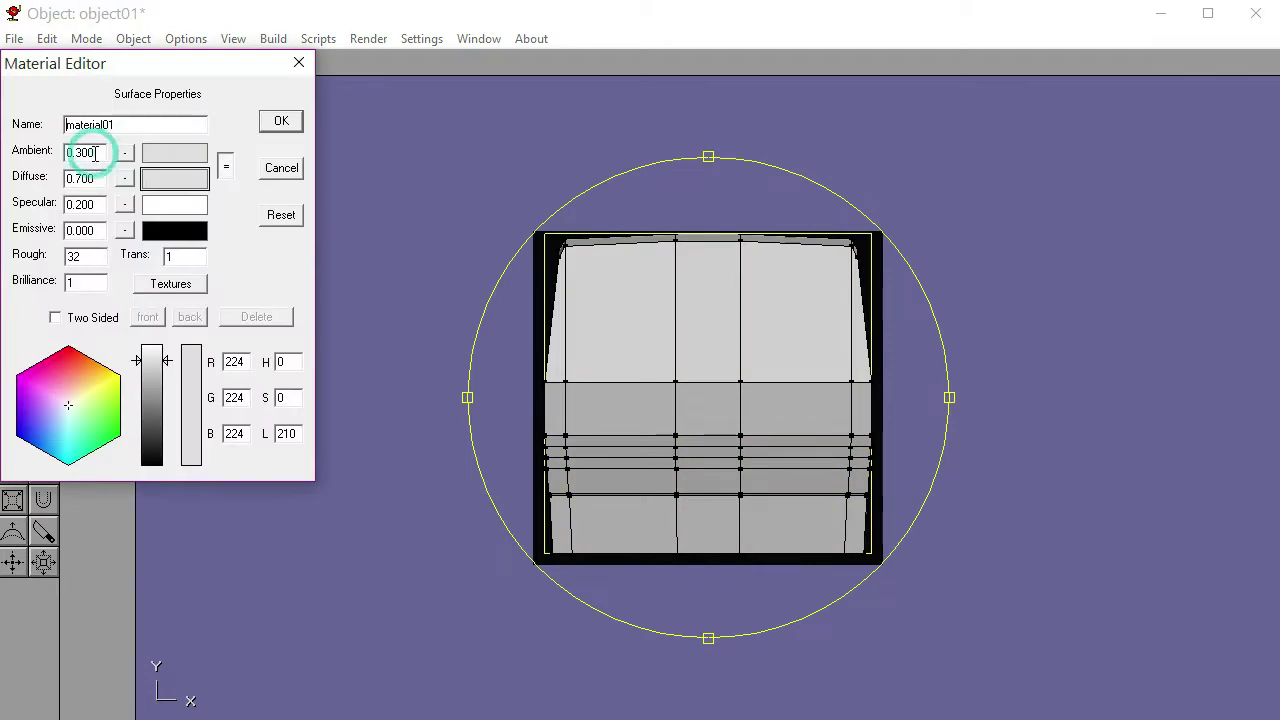
left_click(127, 180)
left_click(84, 234)
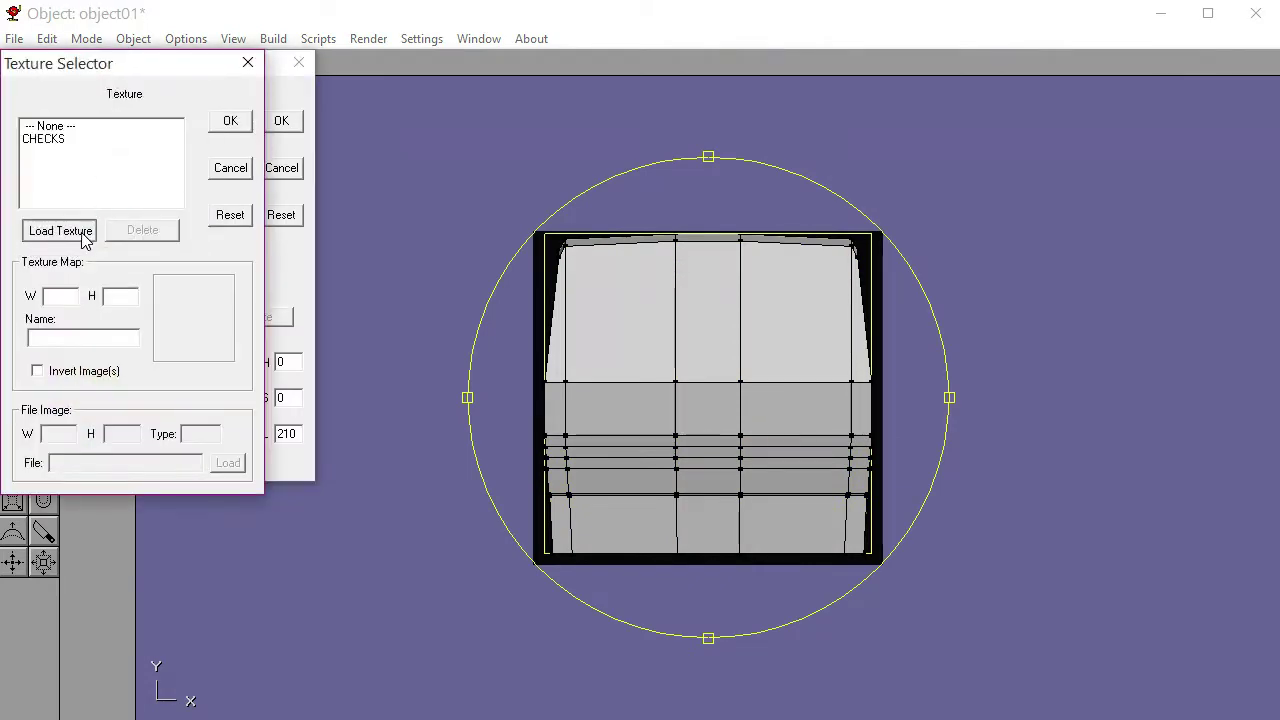
scroll(480, 350, "down", 3)
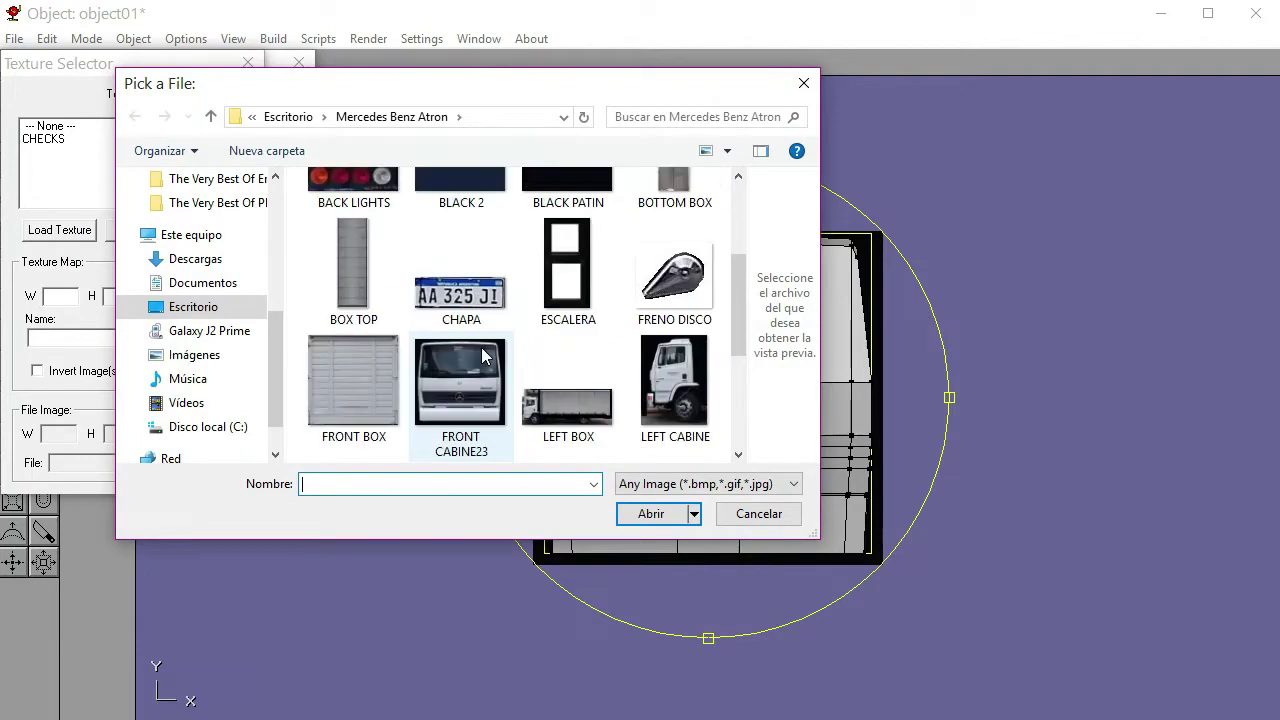
left_click(479, 381)
left_click(638, 515)
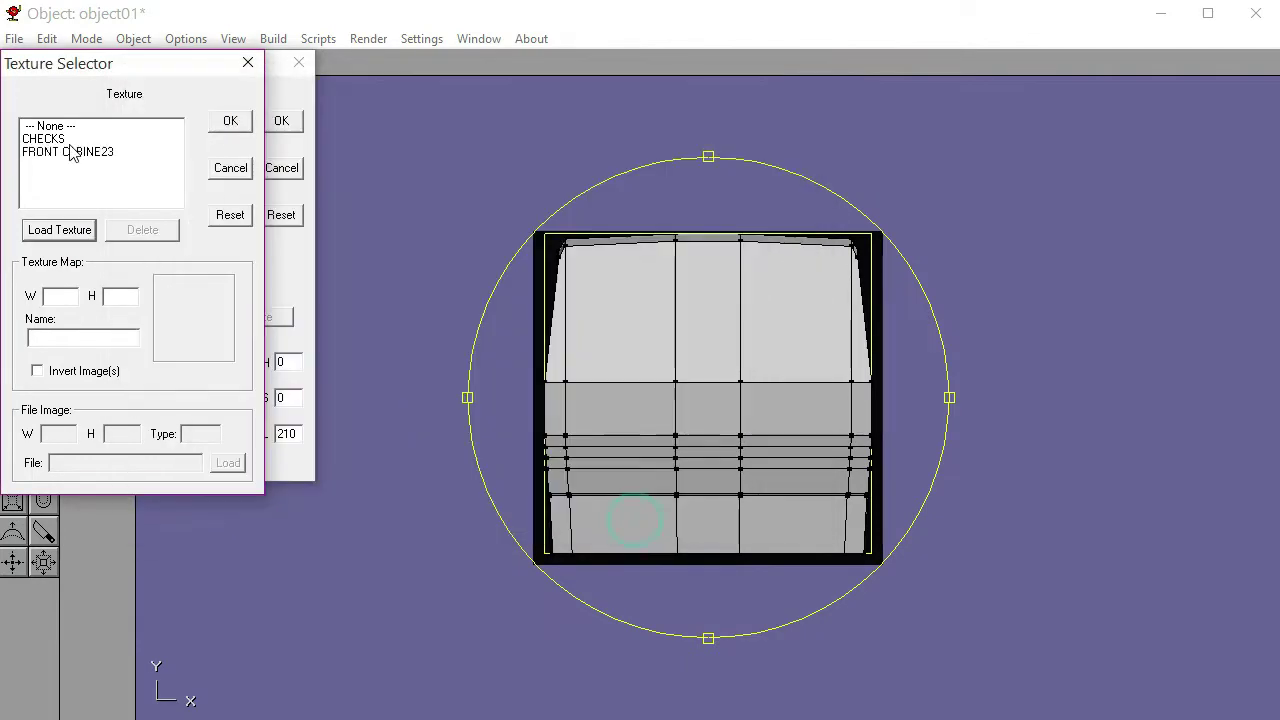
left_click(76, 153)
left_click(230, 121)
Name the new material CABINA FRENTE and apply it to the cab's front faces
double_click(177, 124)
type("C")
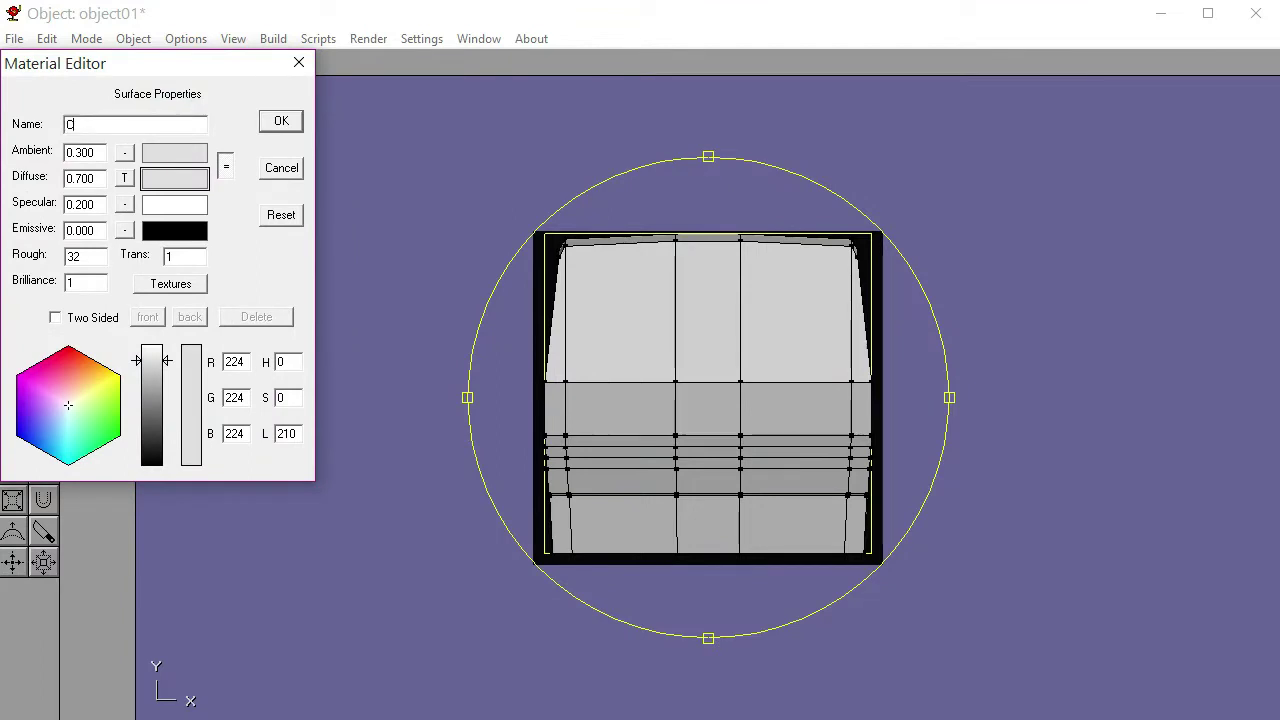
type("ABINA FRENTE")
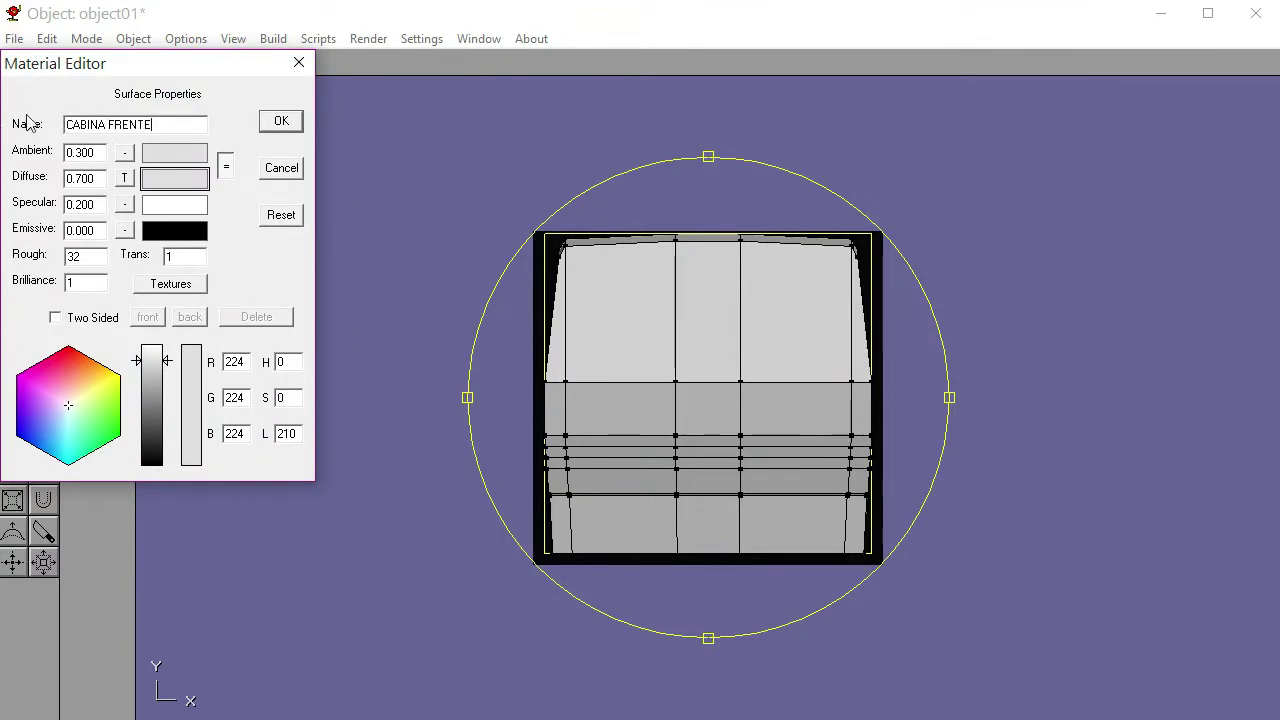
left_click(279, 120)
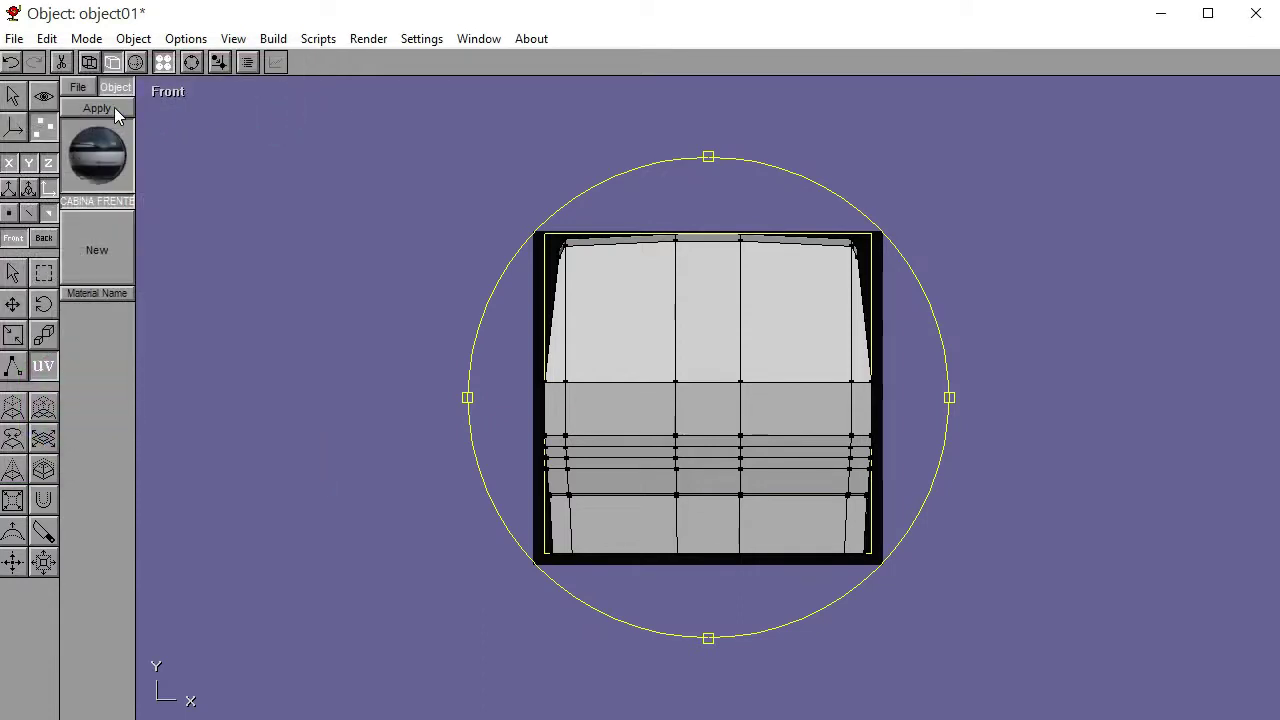
left_click(114, 107)
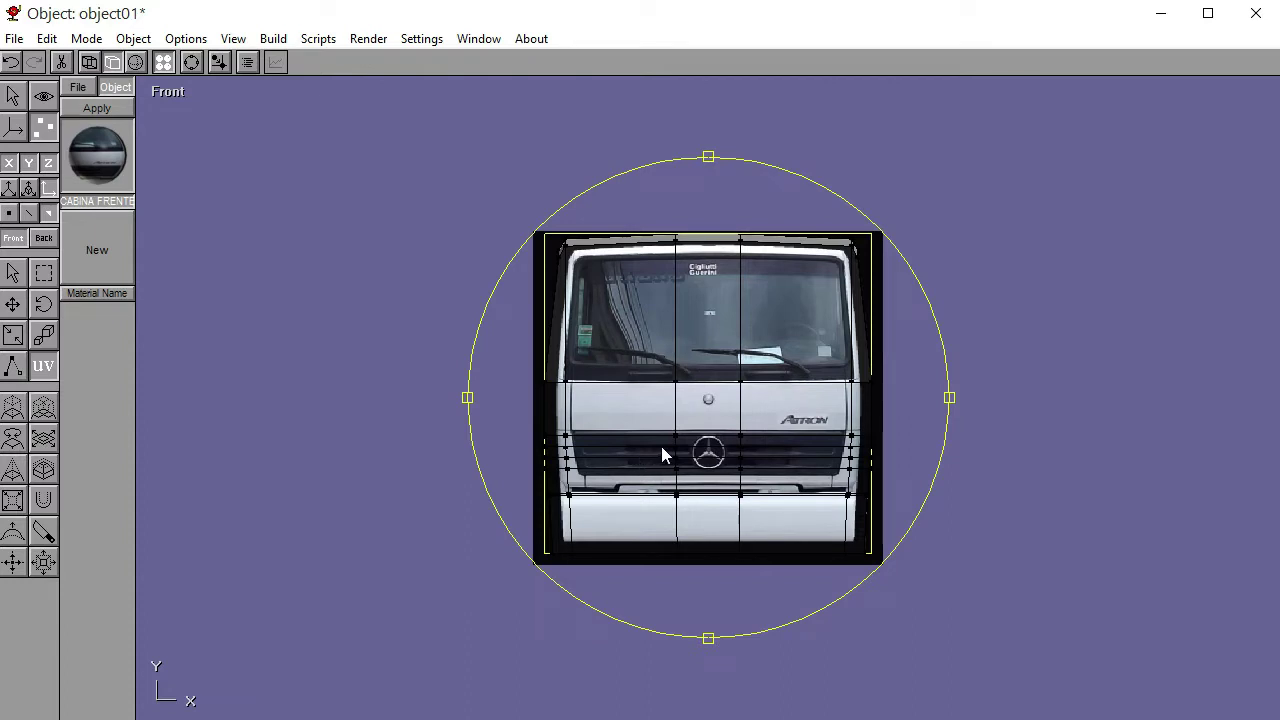
From an angled view, select the front reference image plane behind the cab and delete it
left_click(191, 62)
mouse_move(777, 371)
left_mouse_down()
mouse_move(721, 396)
mouse_move(757, 371)
mouse_move(789, 374)
mouse_move(760, 389)
left_mouse_up()
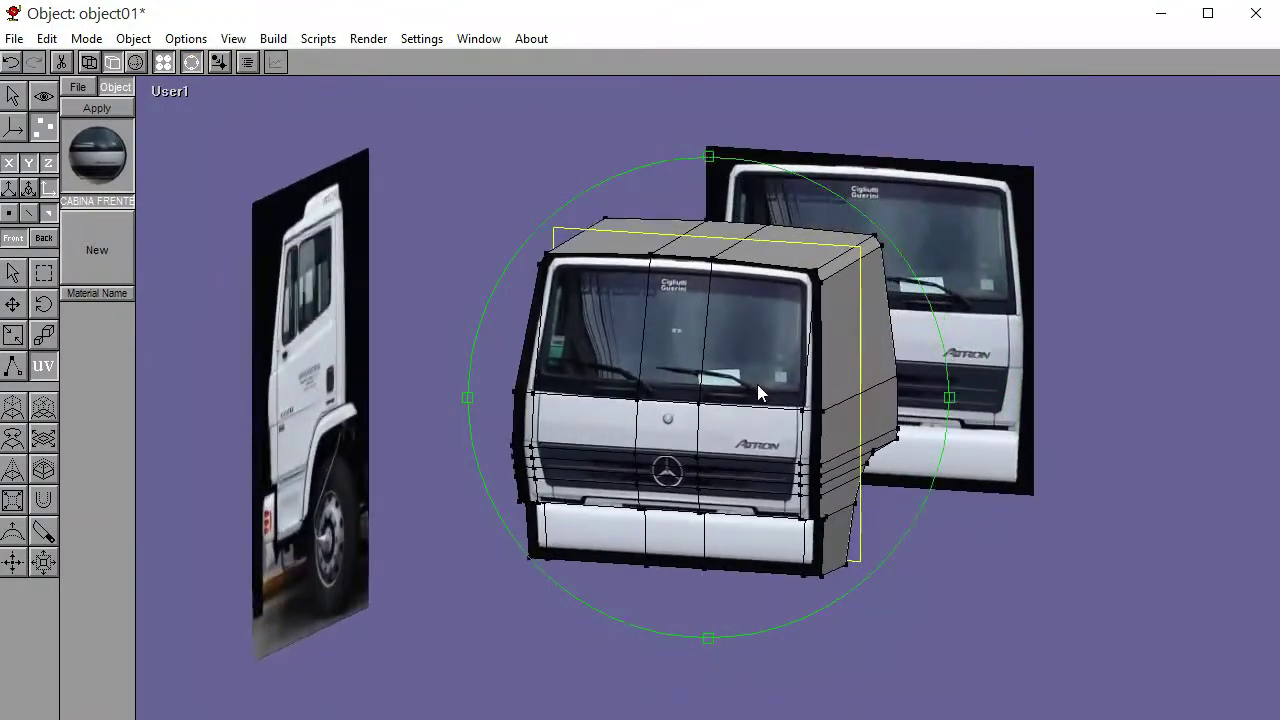
left_click(195, 65)
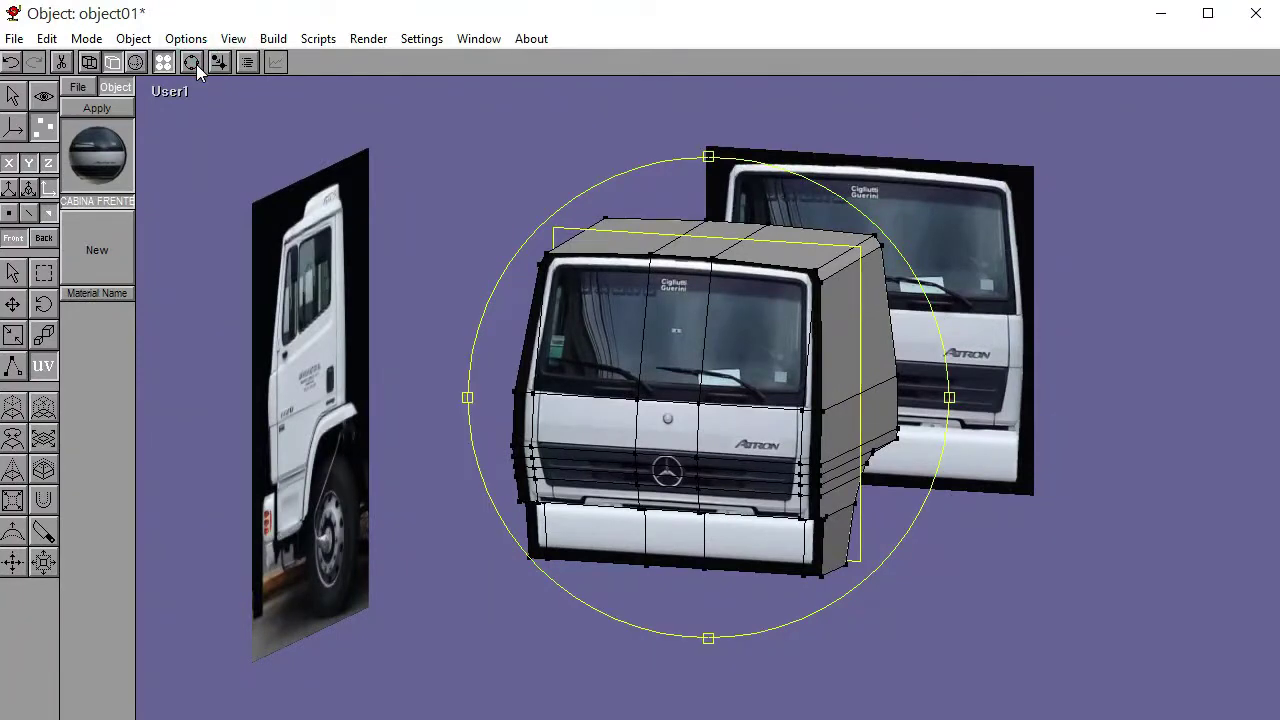
left_click(14, 95)
left_click(866, 214)
key("Delete")
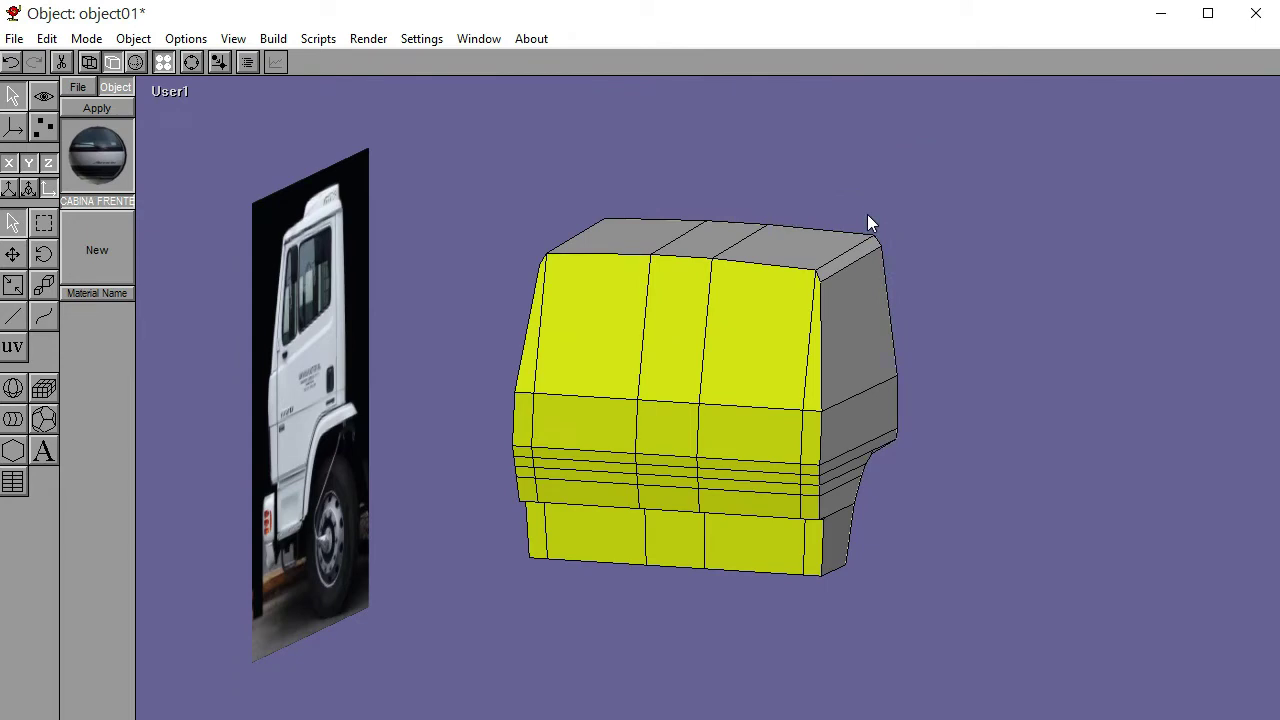
In the front view, enlarge the UV mapping until the cab photo fills the mesh's front outline, and deselect the faces
left_click(172, 93)
left_click(166, 131)
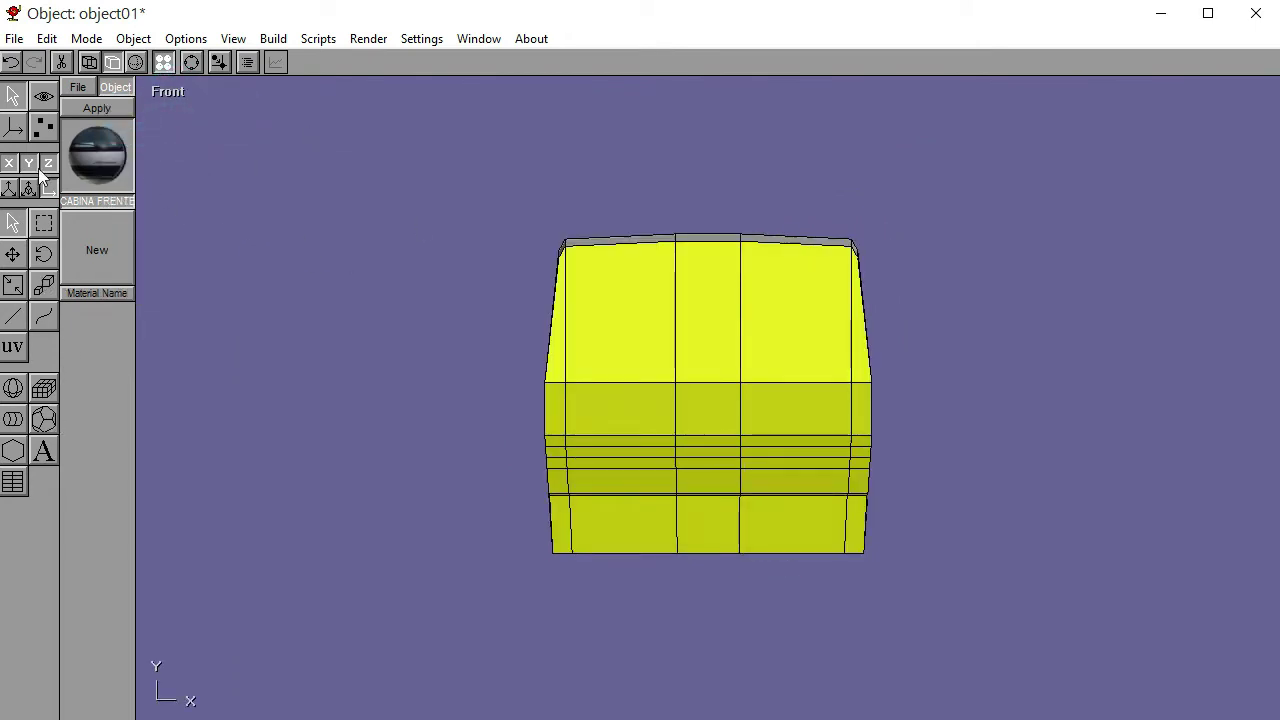
left_click(43, 127)
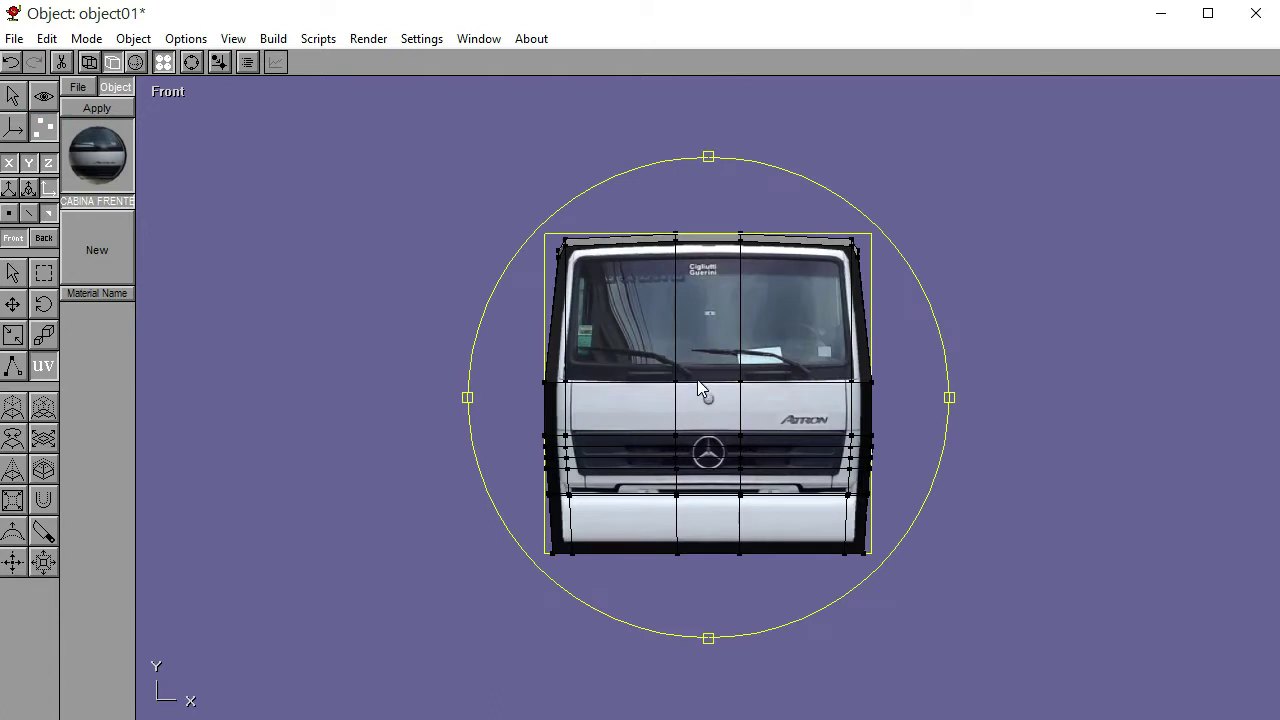
right_click_drag(698, 381, 701, 376)
left_click_drag(705, 380, 714, 381)
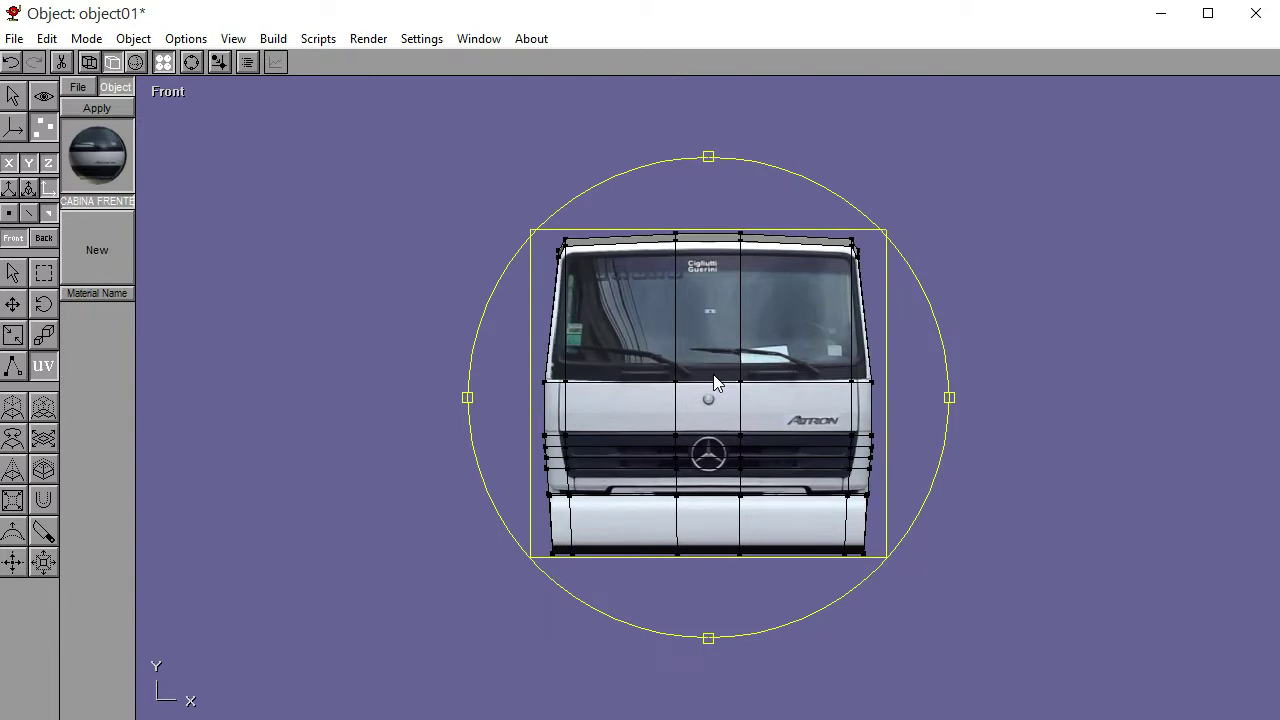
left_click_drag(714, 377, 714, 365)
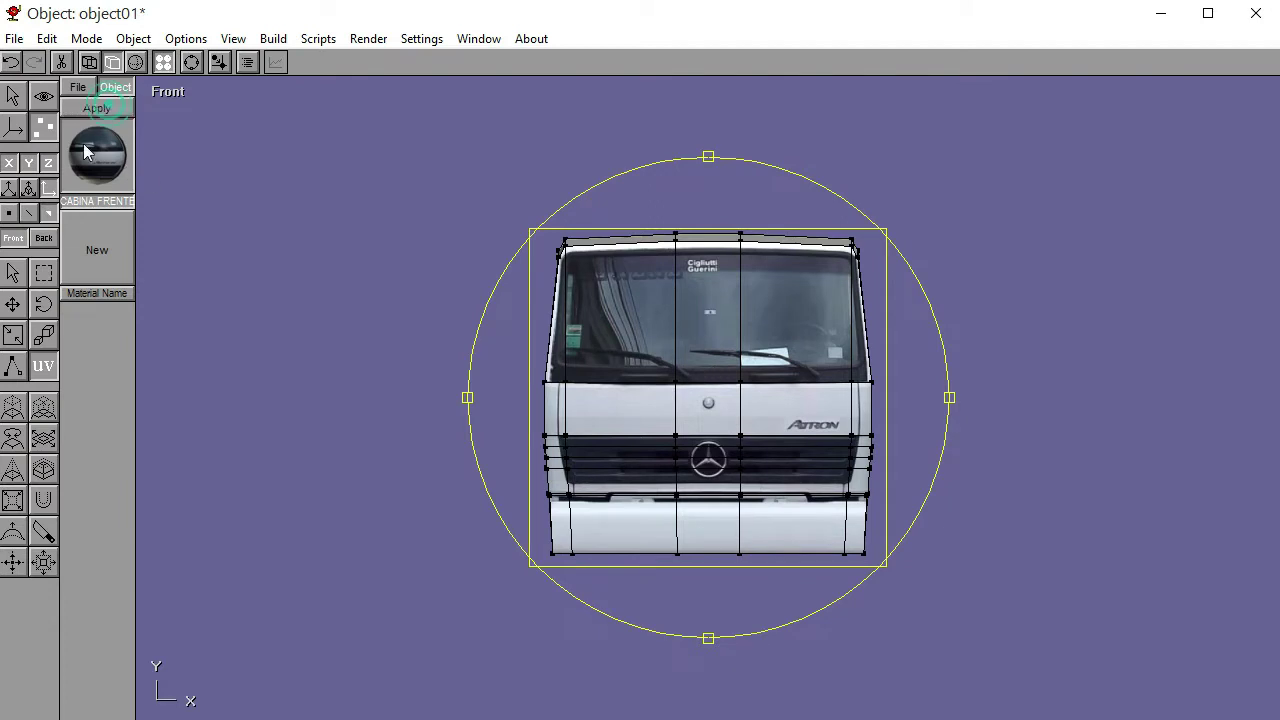
left_click(13, 272)
left_click(277, 286)
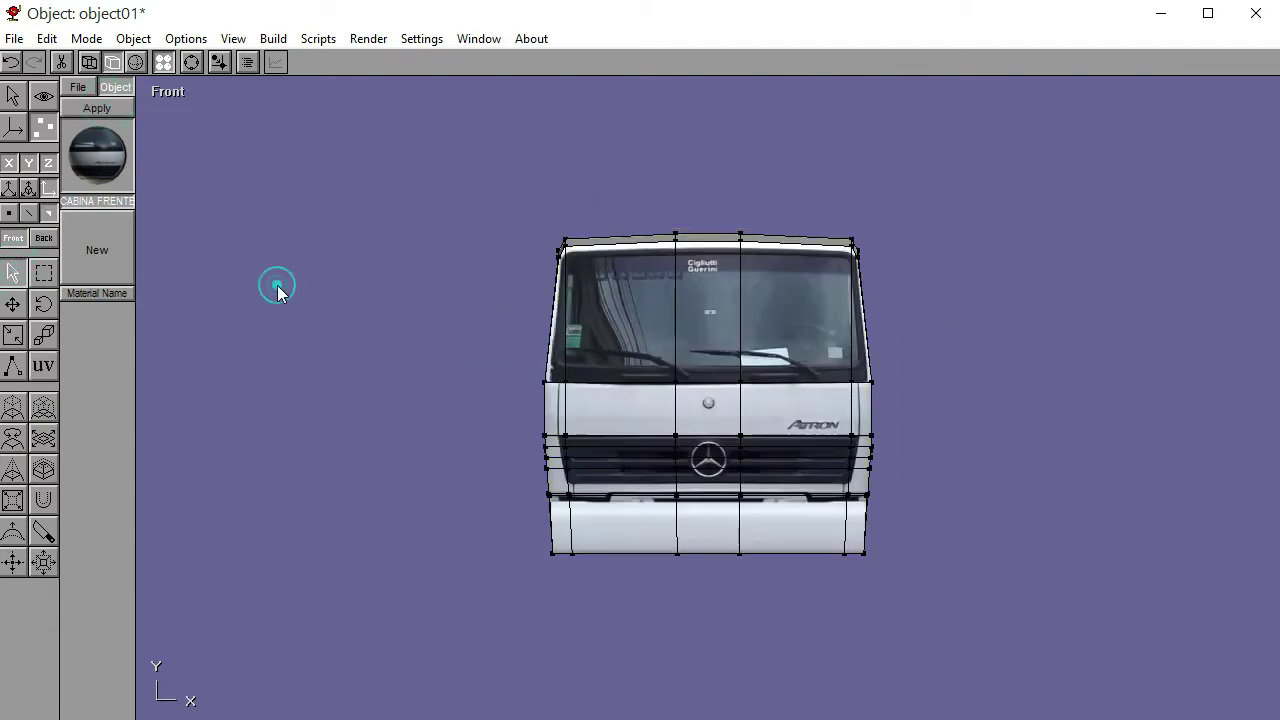
From the top view, select the three large roof faces of the cab
left_click(167, 97)
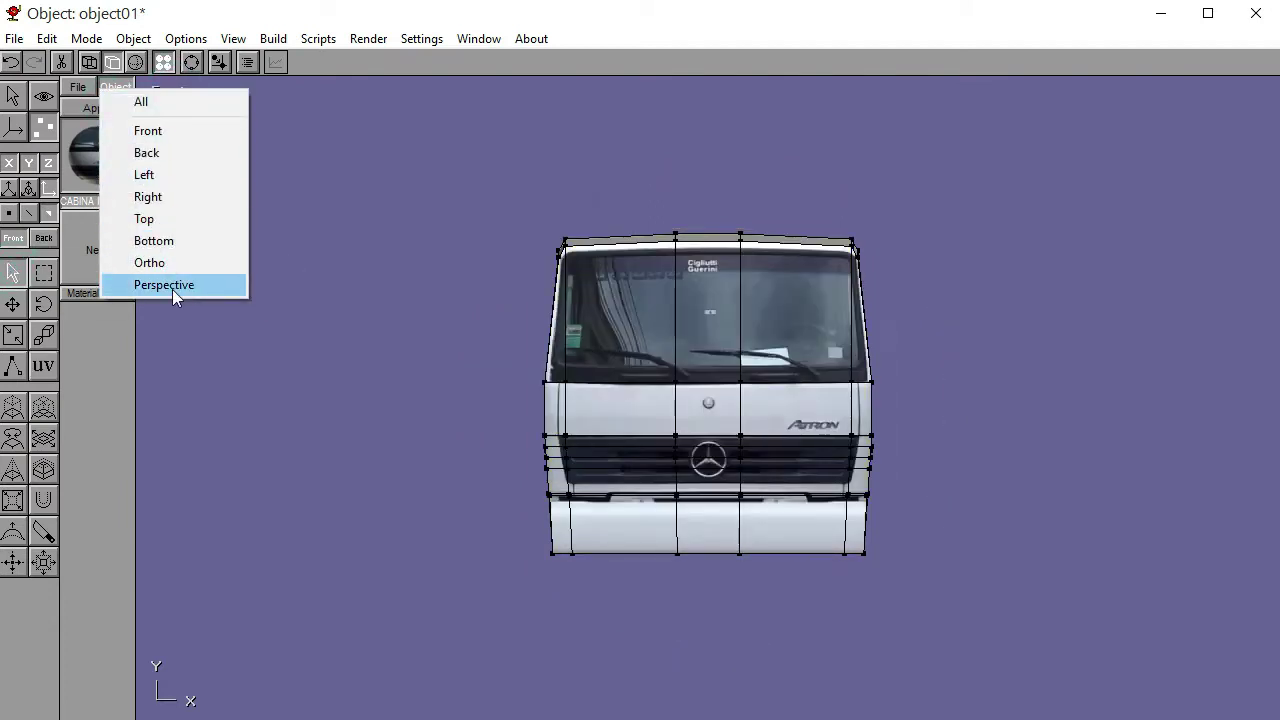
left_click(172, 287)
left_click(192, 62)
left_click_drag(537, 335, 795, 497)
left_click(200, 93)
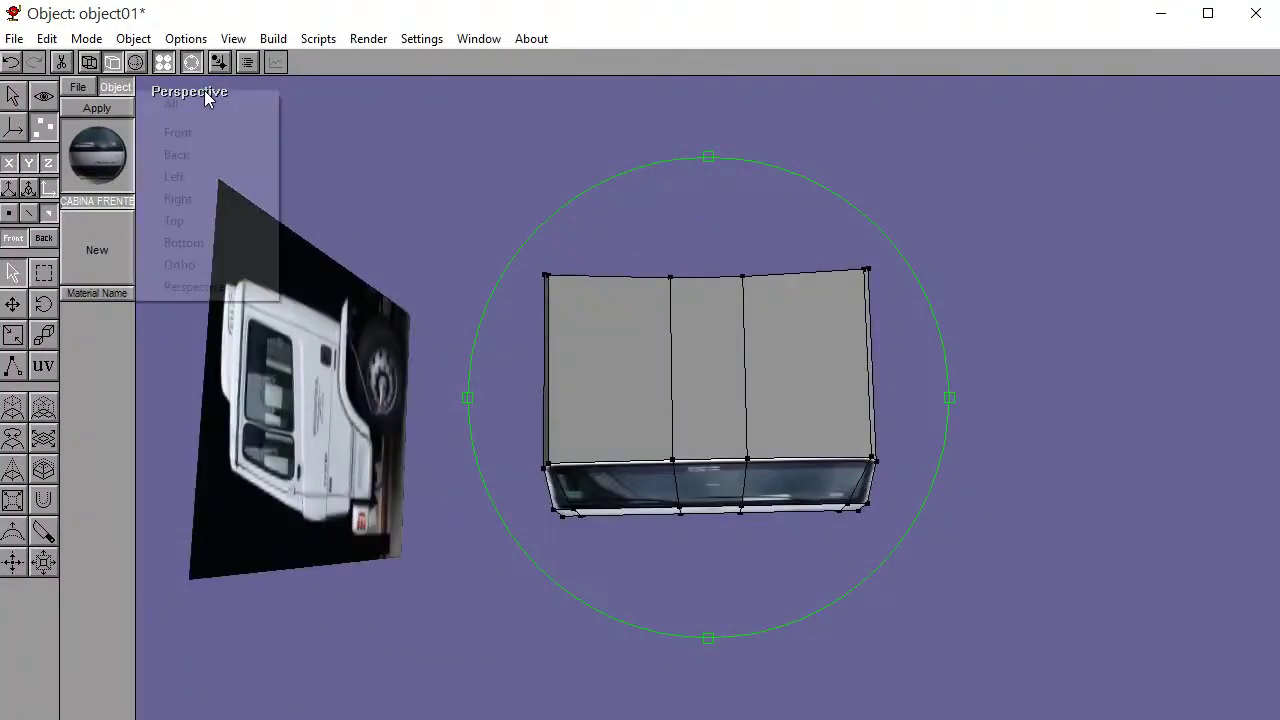
left_click(181, 222)
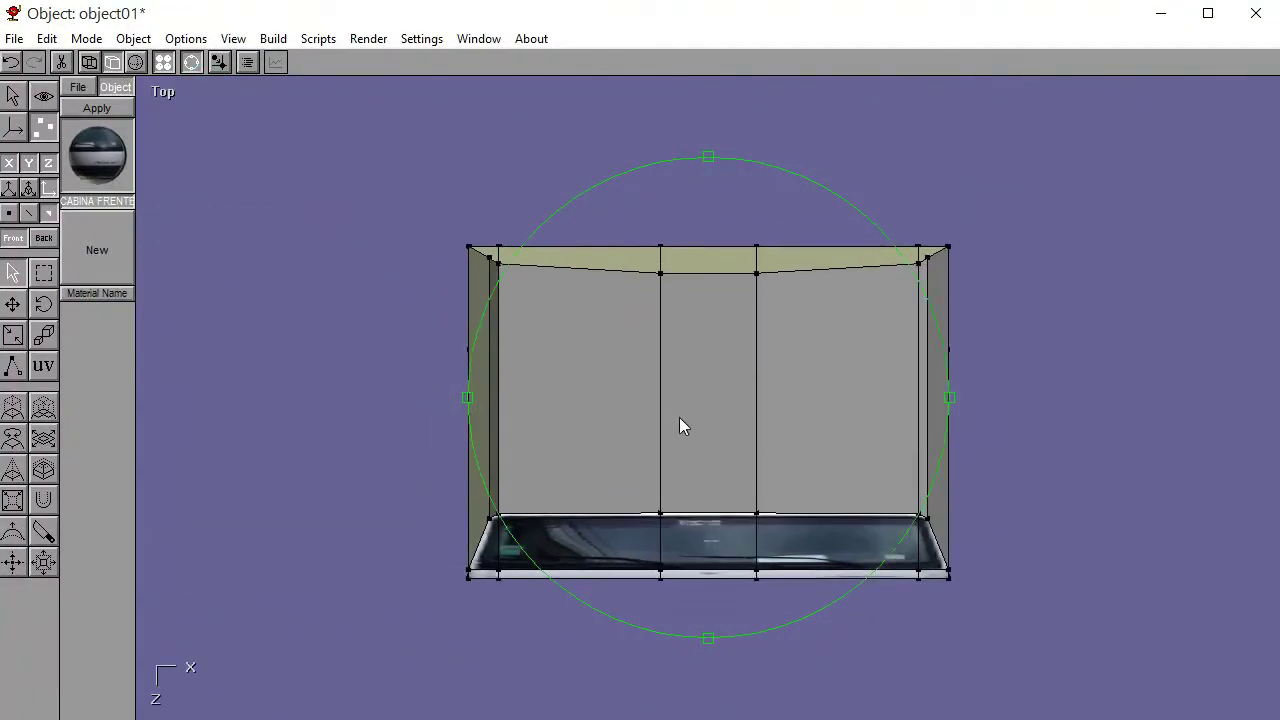
left_click(192, 62)
left_click(581, 369)
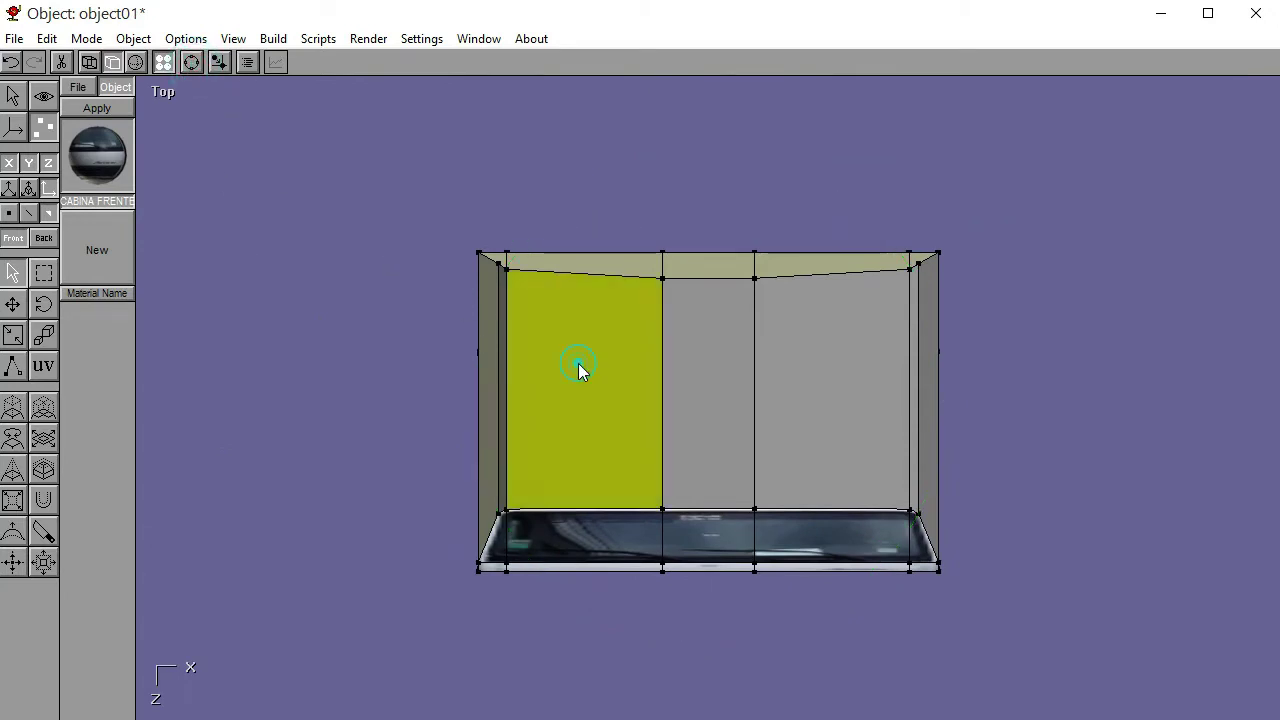
left_click(706, 368, "shift")
left_click(837, 389, "shift")
left_click(175, 96)
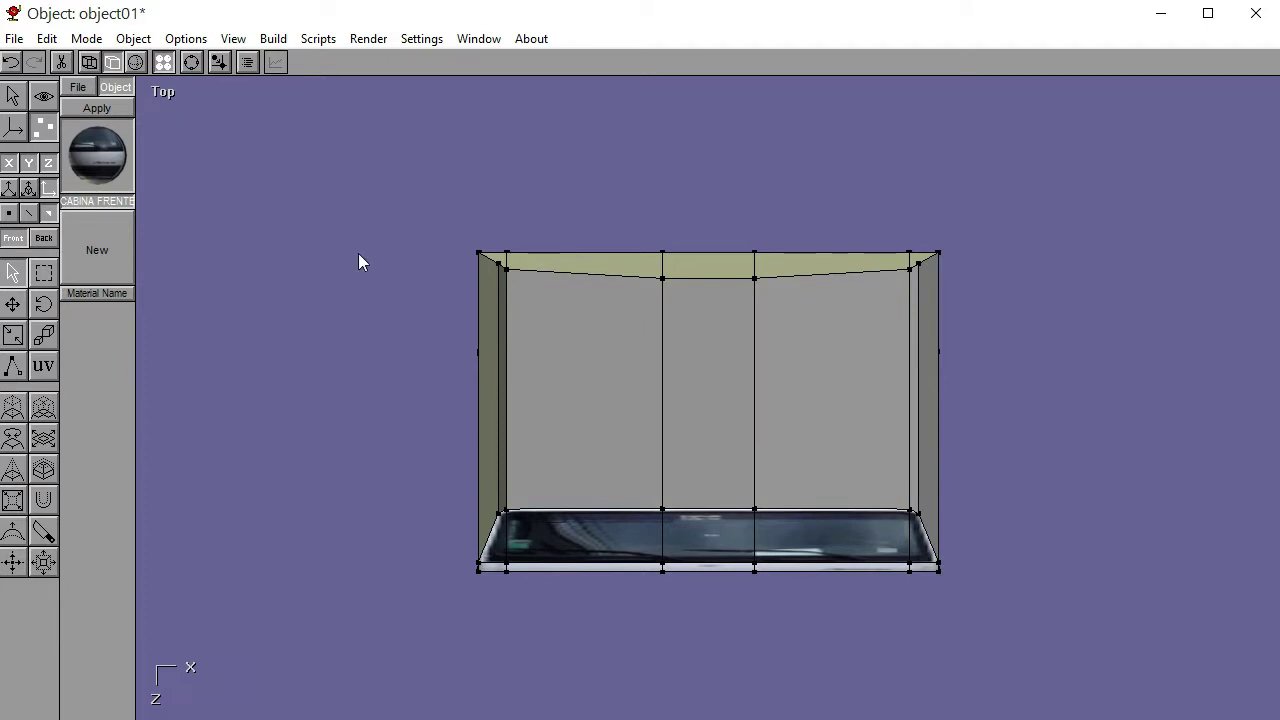
left_click(840, 398, "shift")
Check the roof selection from the left and at an angle, and start UV mapping on it in the top view
left_click(161, 93)
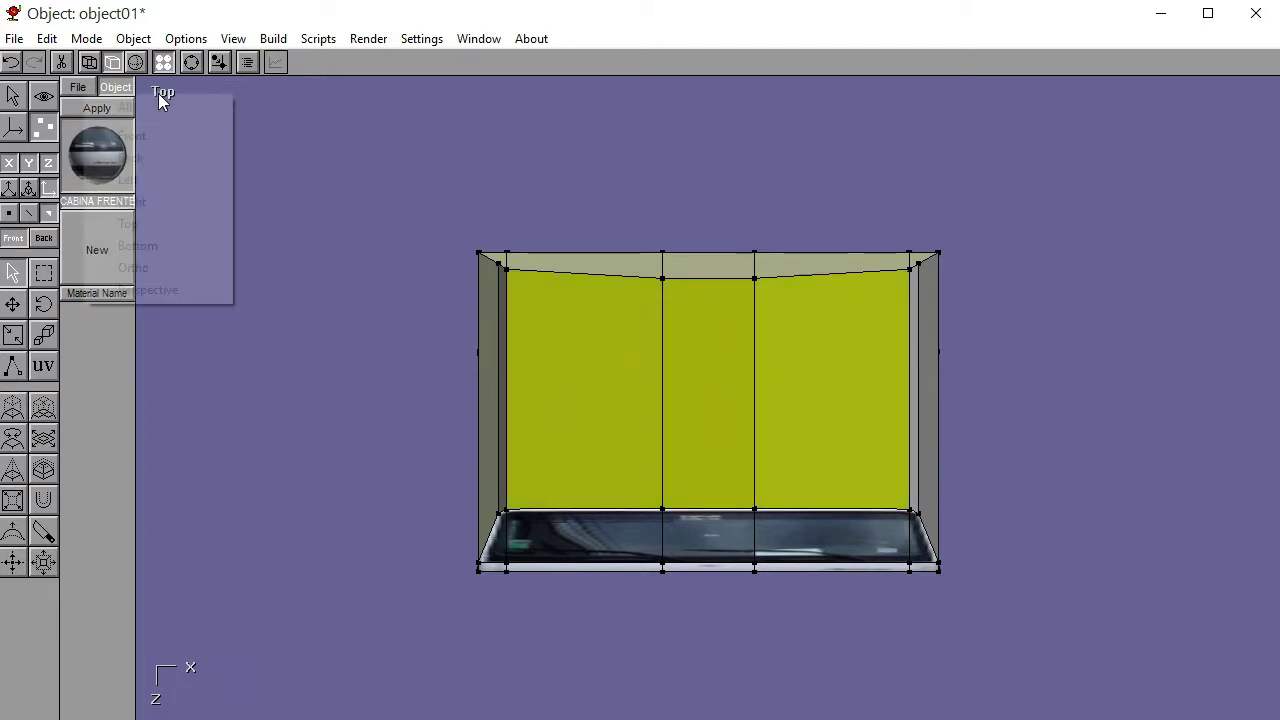
left_click(152, 183)
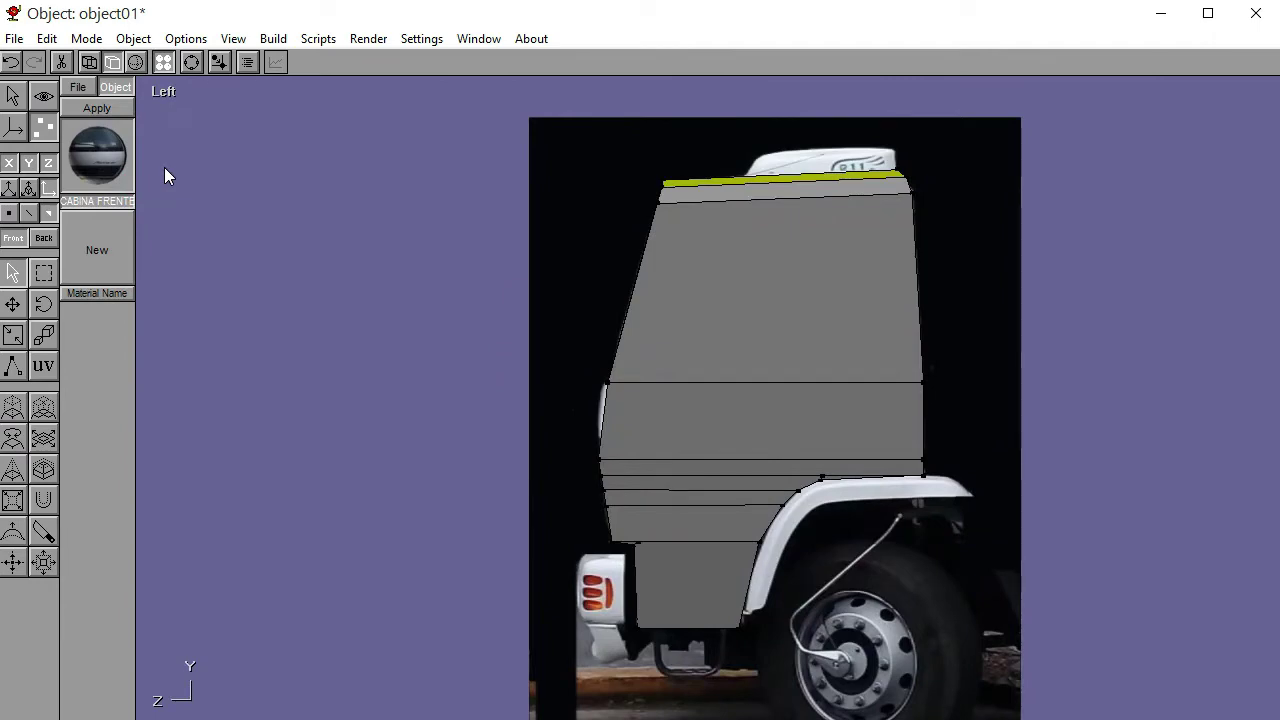
left_click(192, 64)
left_click_drag(706, 386, 757, 392)
left_click(166, 93)
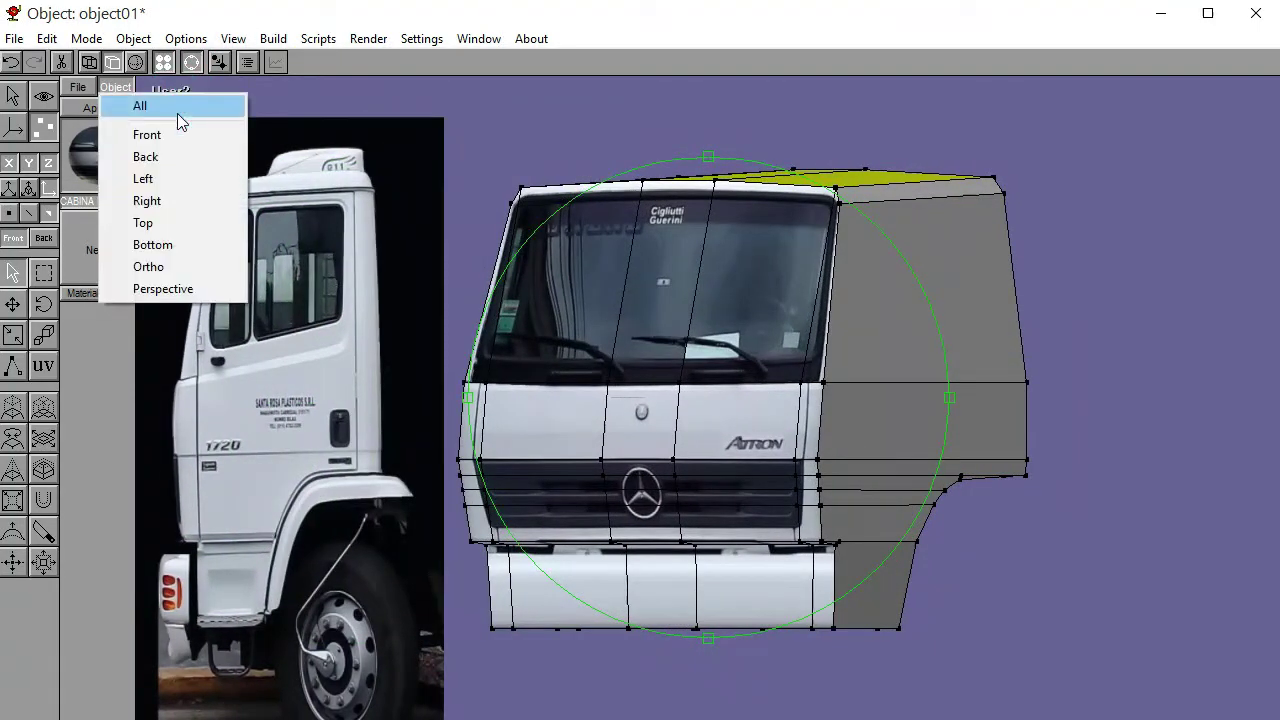
left_click(176, 222)
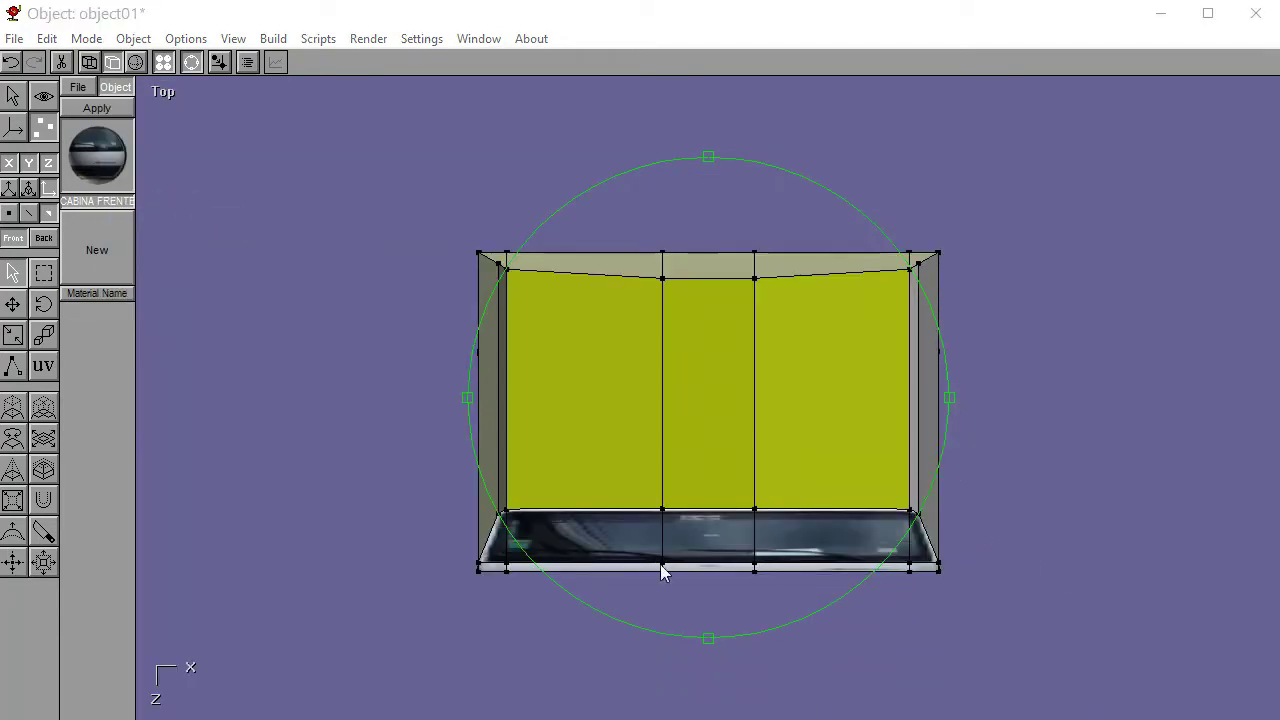
left_click(47, 367)
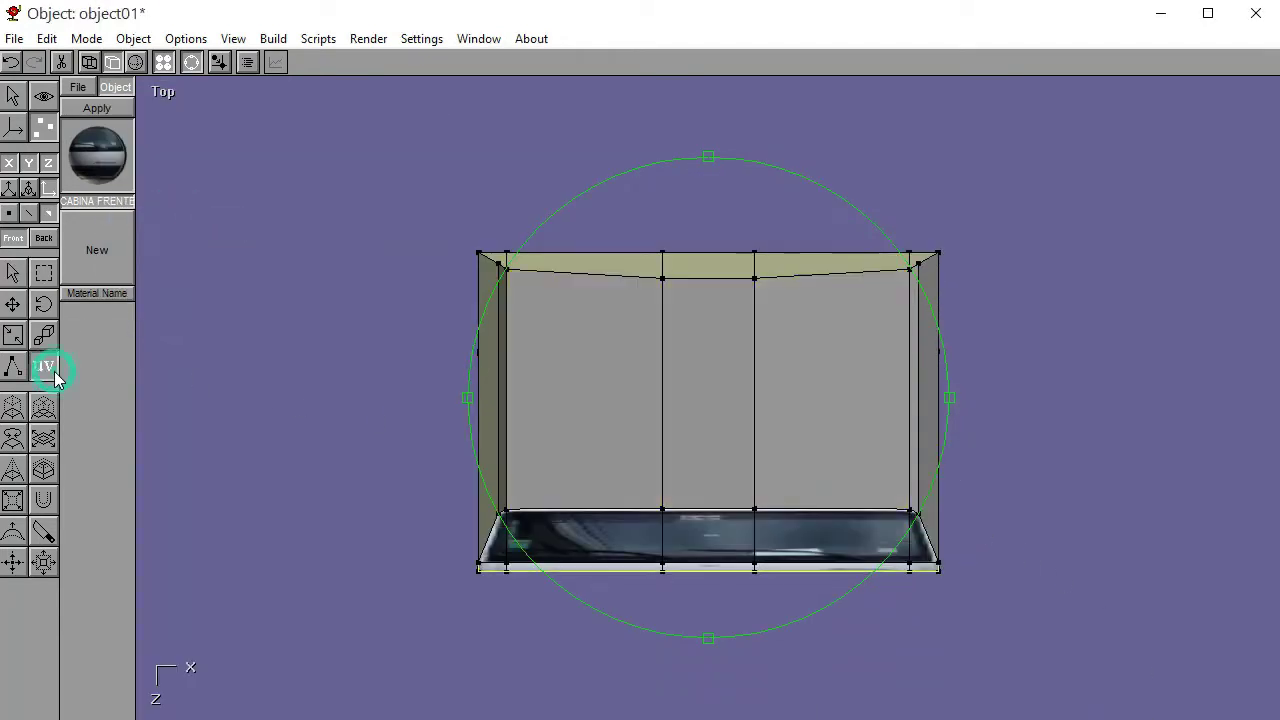
Create a new material and load the ROOF CABINE image as its diffuse texture
left_click(111, 246)
left_click(125, 180)
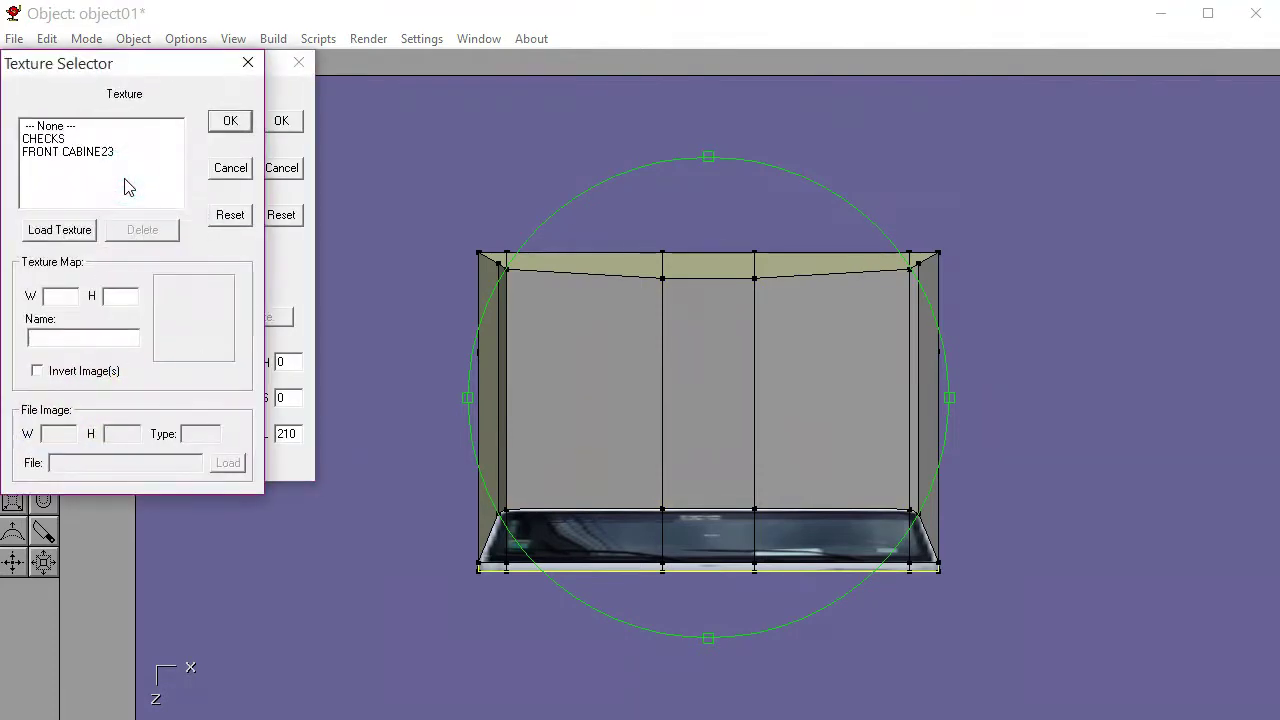
left_click(60, 229)
scroll(540, 340, "down", 6)
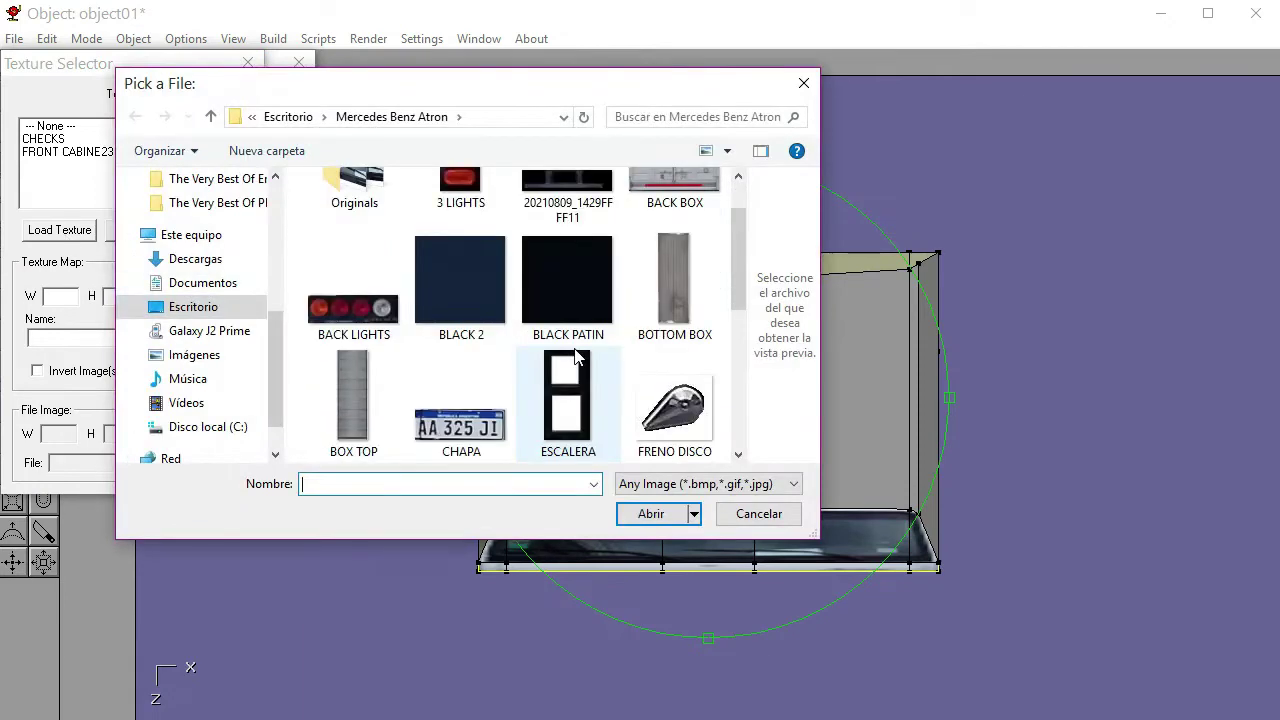
left_click(458, 372)
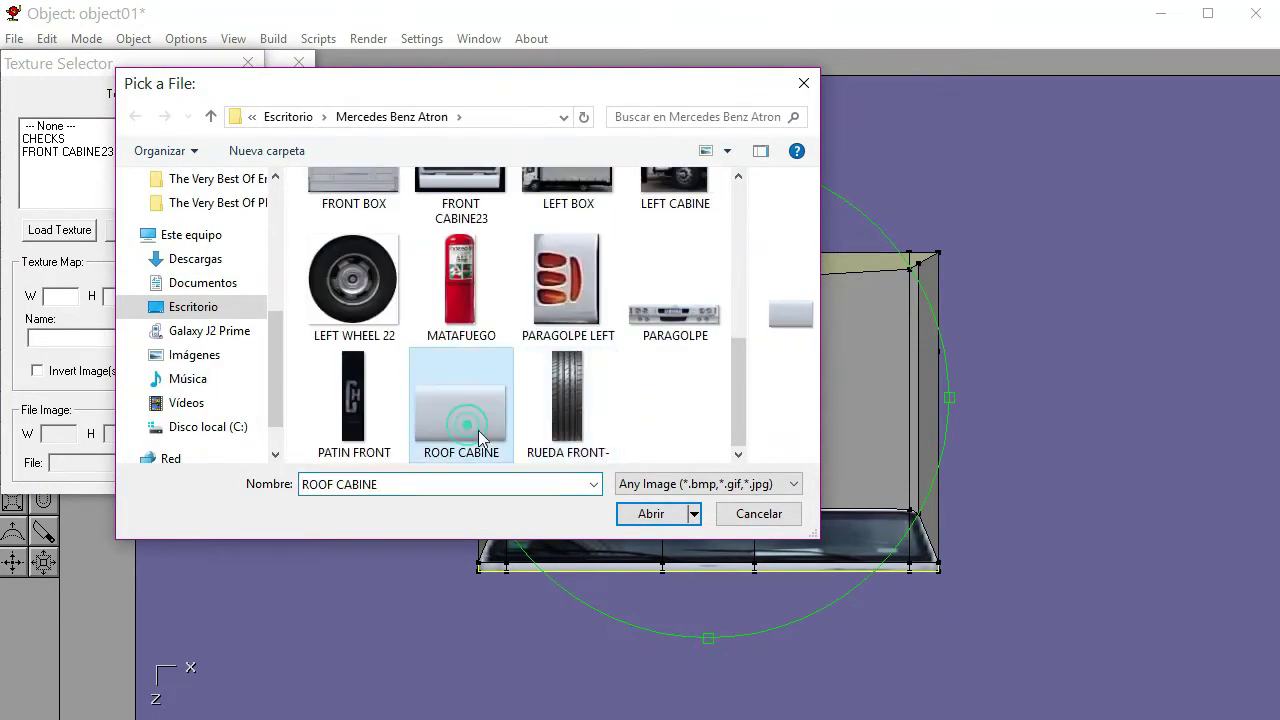
left_click(651, 513)
left_click(75, 165)
left_click(232, 120)
Name the material TECHO CABINA and apply it to the selected roof faces
double_click(160, 122)
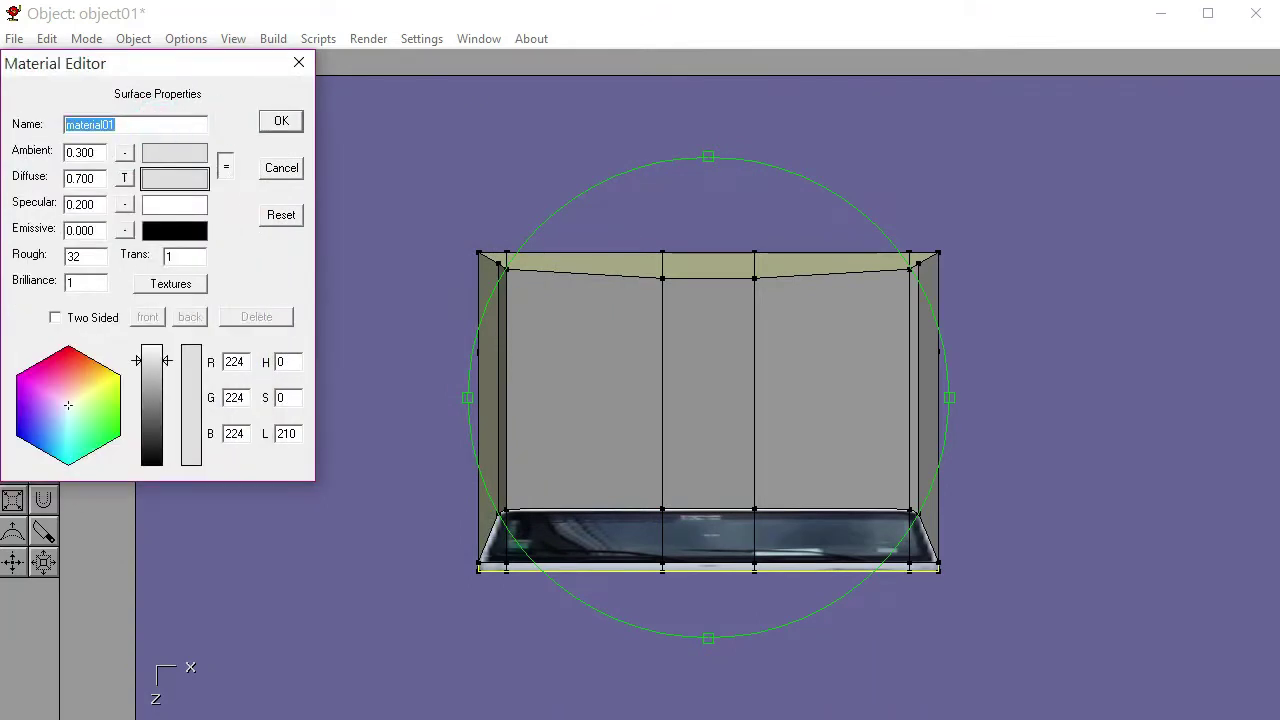
type("TECHO CABINA")
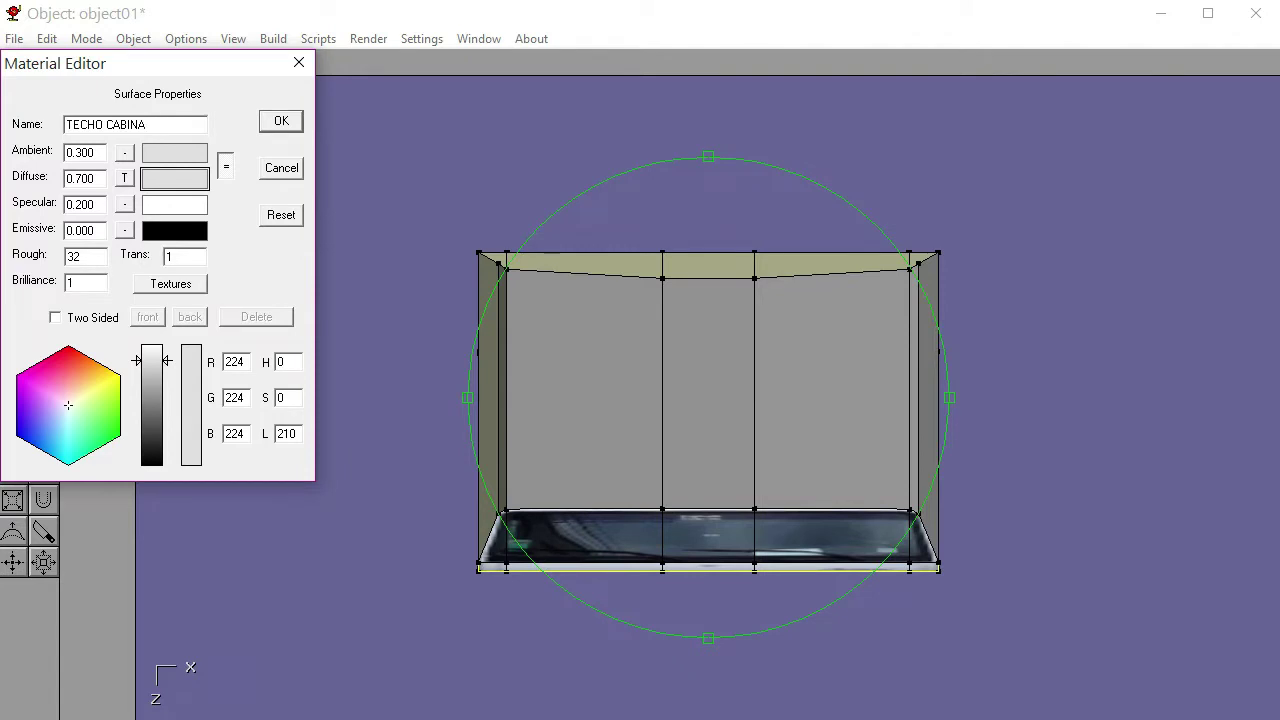
left_click(281, 121)
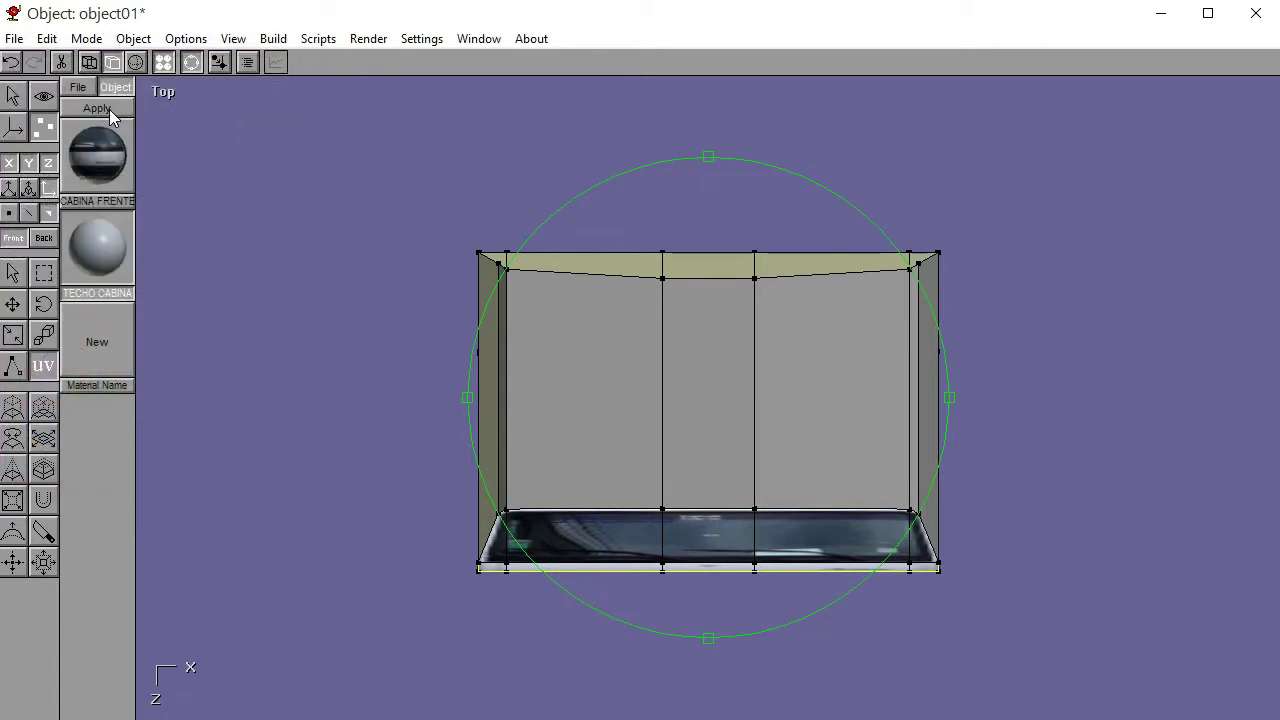
left_click(110, 110)
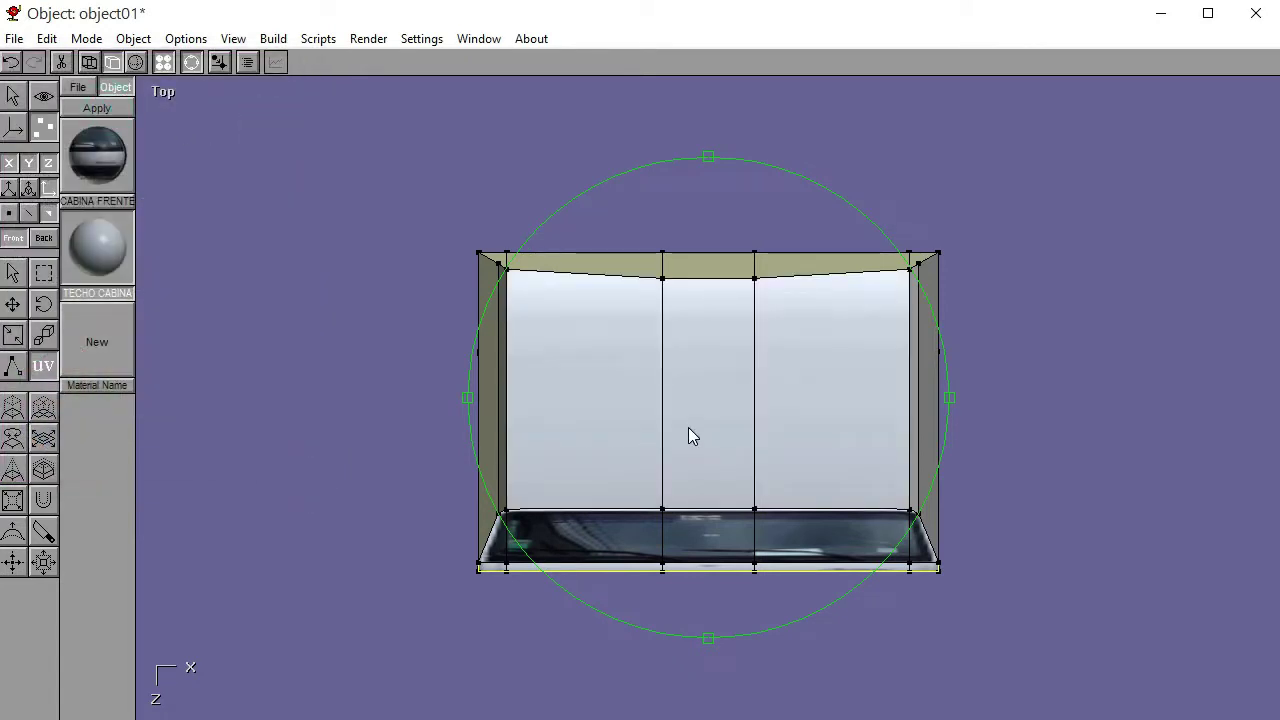
Adjust the UV mapping of the roof texture in the top view, and deselect the roof faces
mouse_move(709, 423)
left_mouse_down()
mouse_move(644, 437)
mouse_move(702, 425)
left_mouse_up()
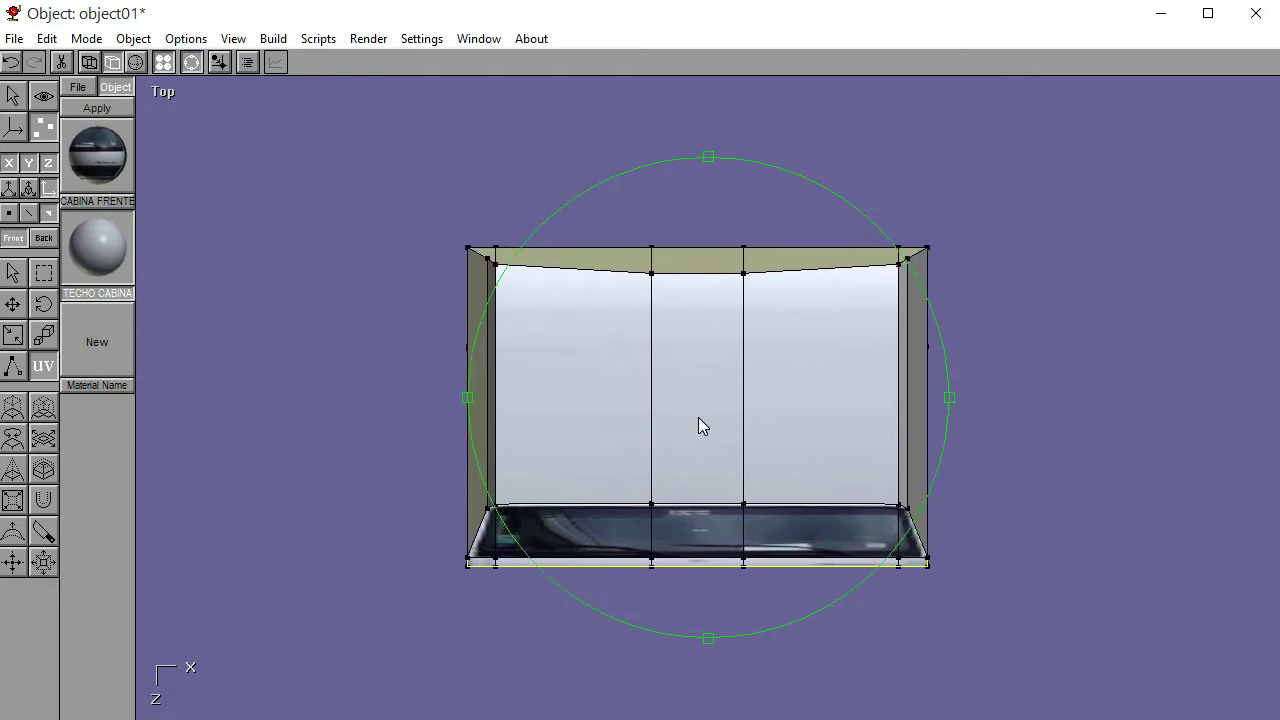
left_click(191, 62)
left_click_drag(714, 375, 706, 403)
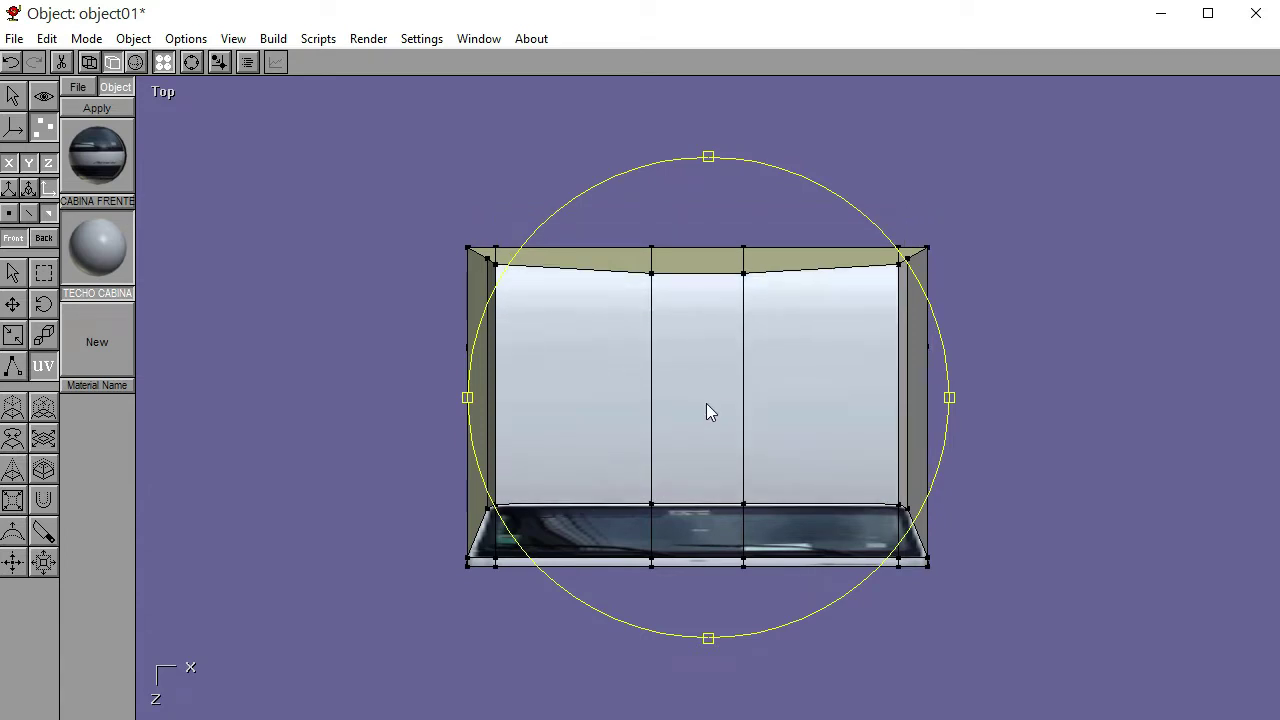
left_click(12, 272)
left_click(287, 301)
Examine the textured cab from different angles in perspective view
left_click(162, 92)
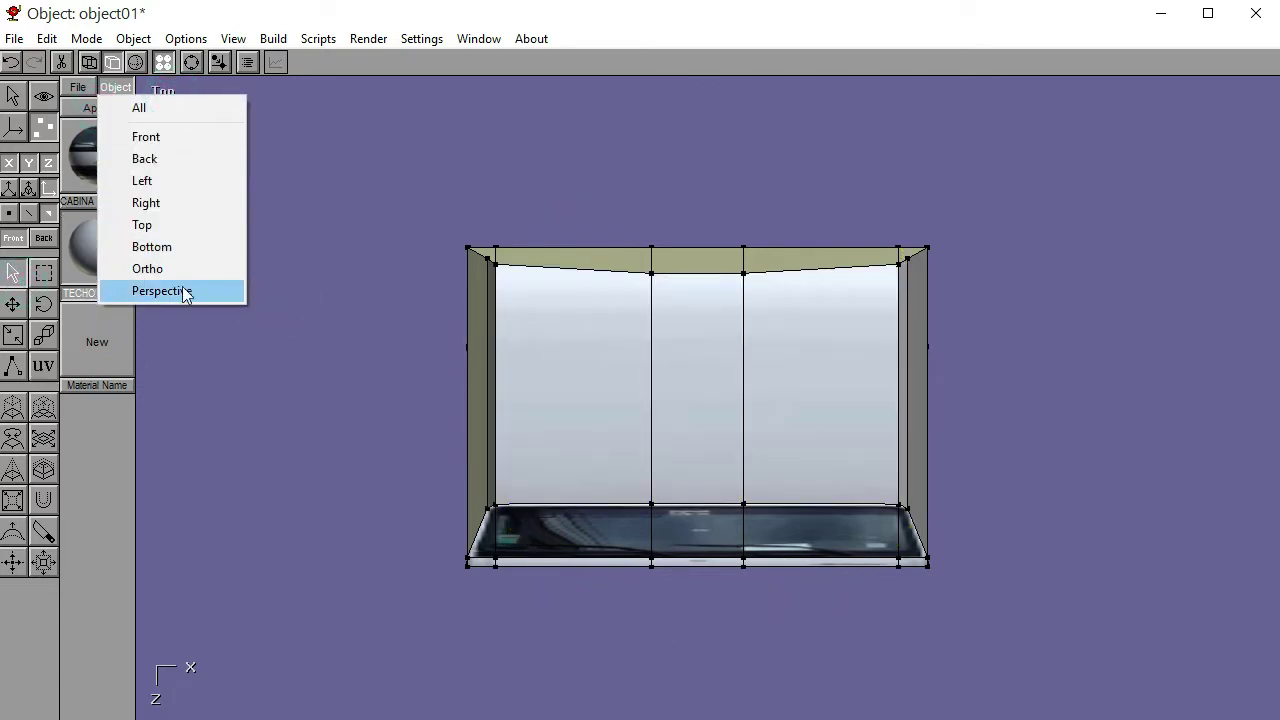
left_click(181, 290)
left_click(191, 62)
left_click_drag(726, 428, 695, 381)
left_click(190, 93)
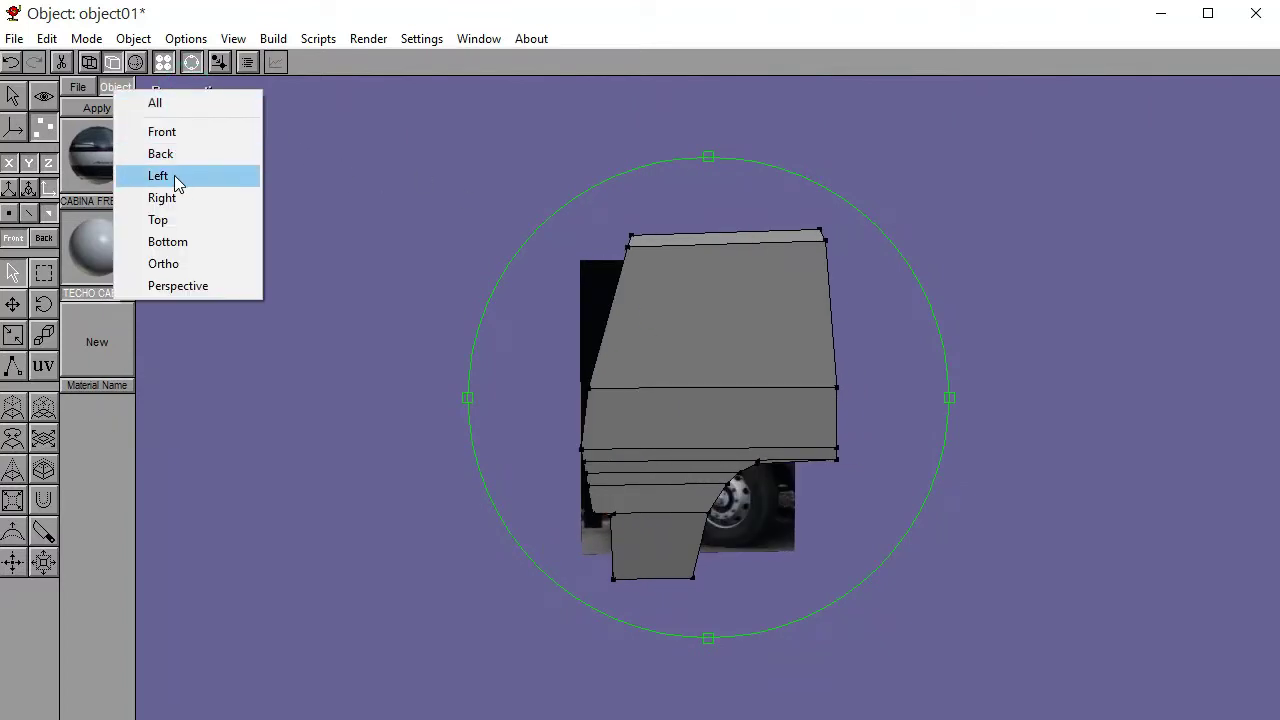
From the left view, select the cab's side faces from the roof edge strip down to the lowest panel
left_click(160, 176)
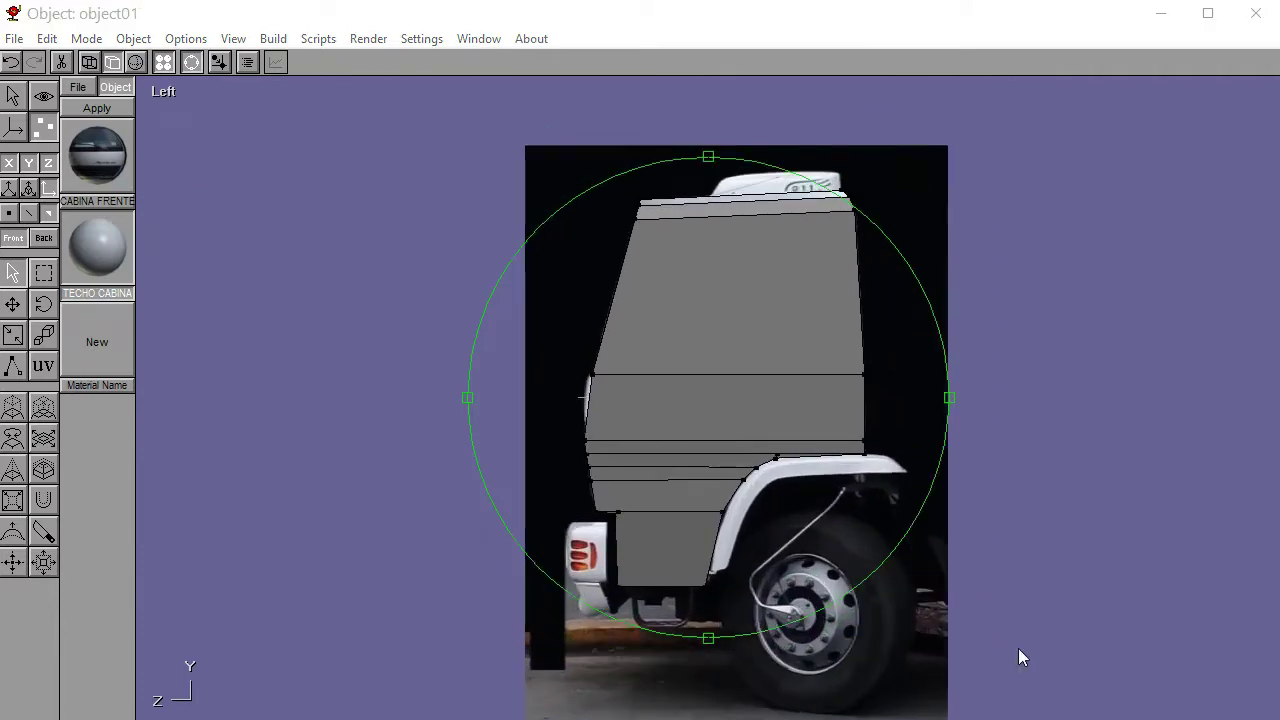
left_click(191, 62)
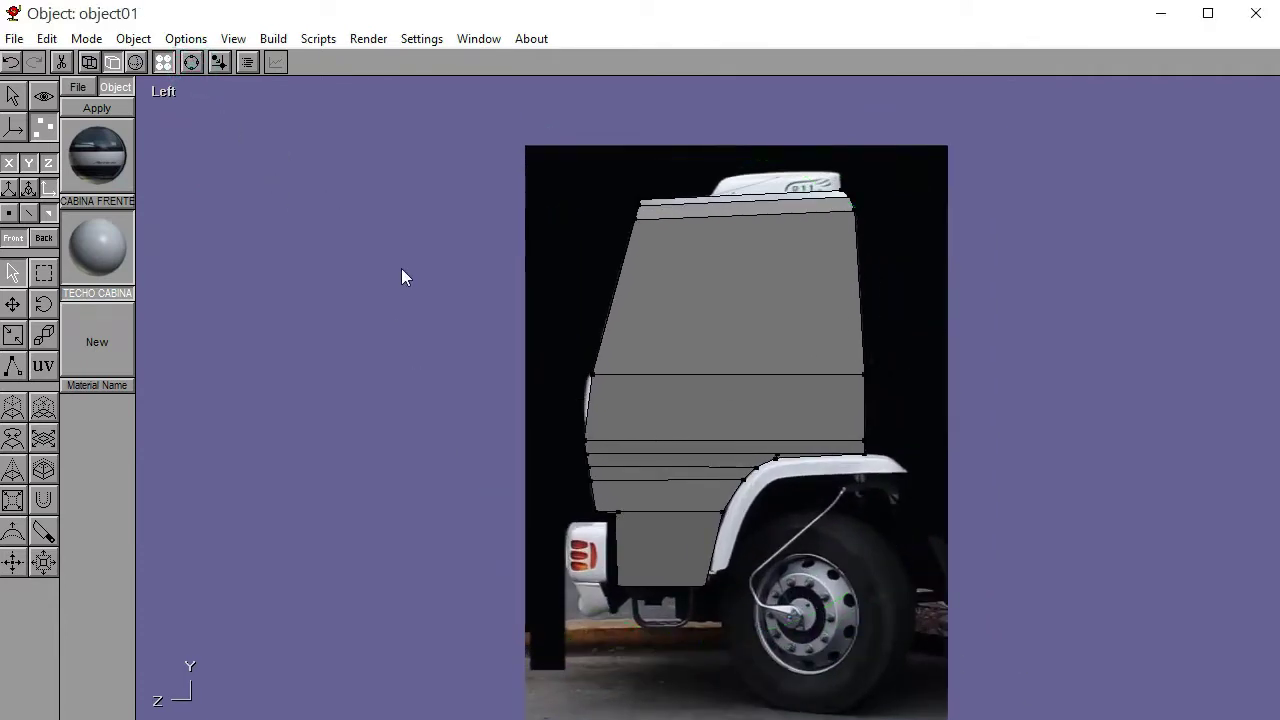
left_click(697, 210, "shift")
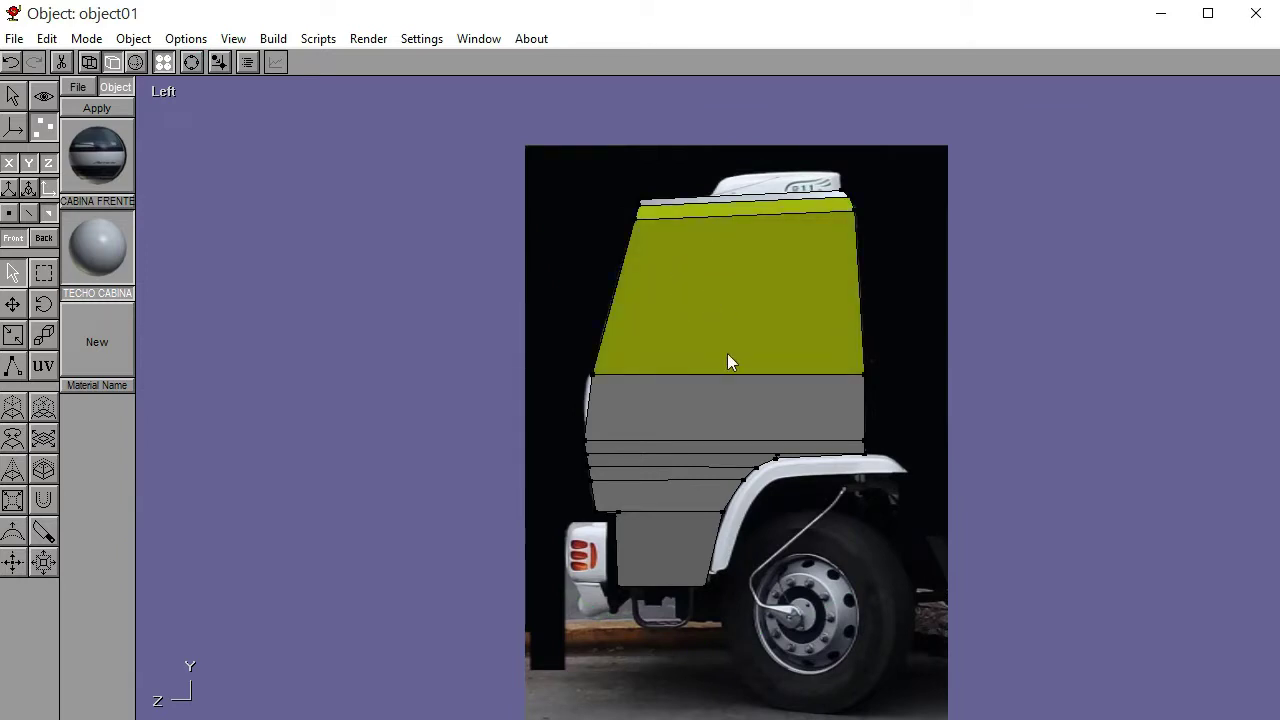
left_click(698, 460, "shift")
left_click(697, 473, "shift")
left_click(694, 499, "shift")
left_click(683, 551, "shift")
Add the thin unselected face just above the wheel arch to the side selection, and bring the whole cab side into view
left_click(191, 60)
right_click_drag(583, 385, 881, 405)
middle_click_drag(766, 460, 637, 325)
right_click_drag(640, 328, 895, 404)
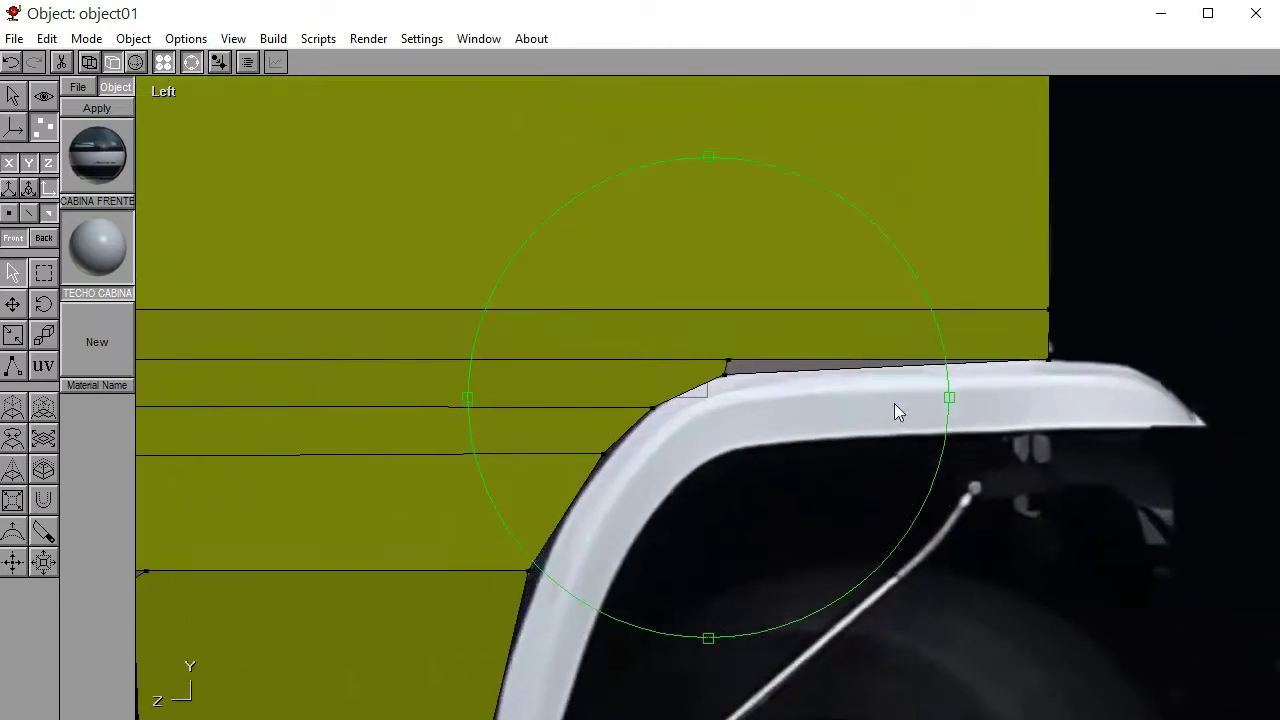
left_click(192, 63)
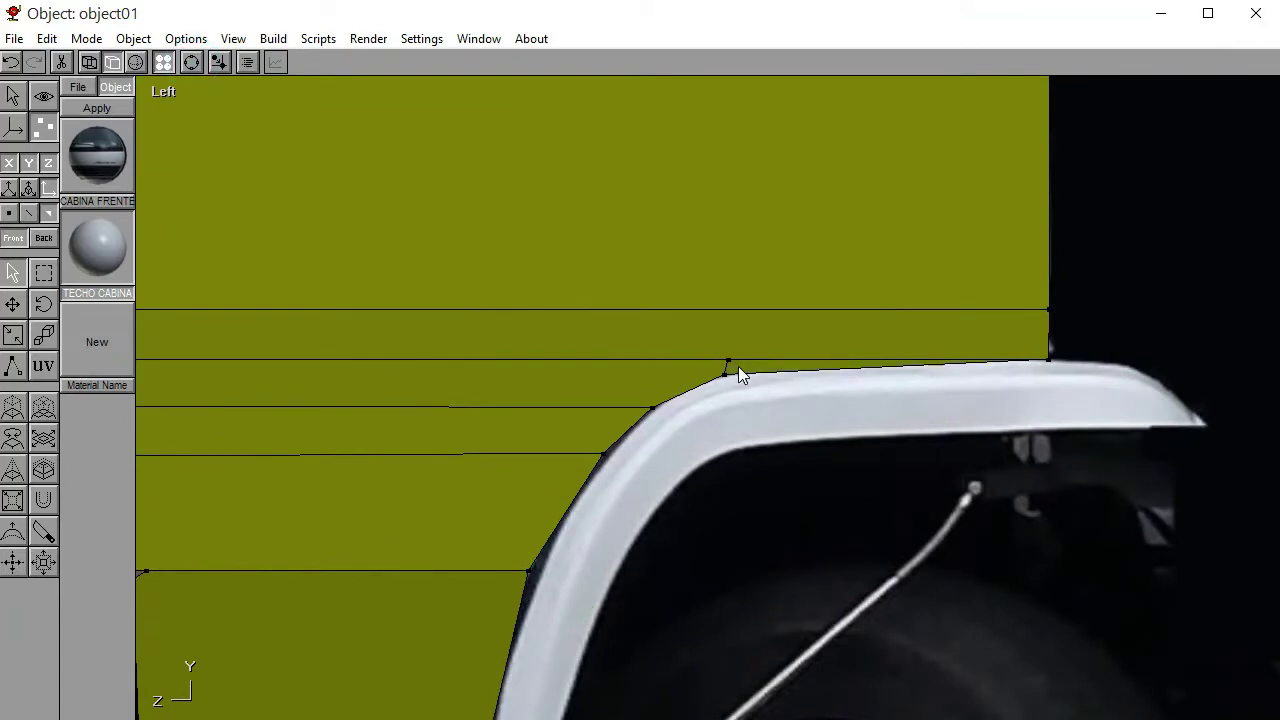
left_click(192, 63)
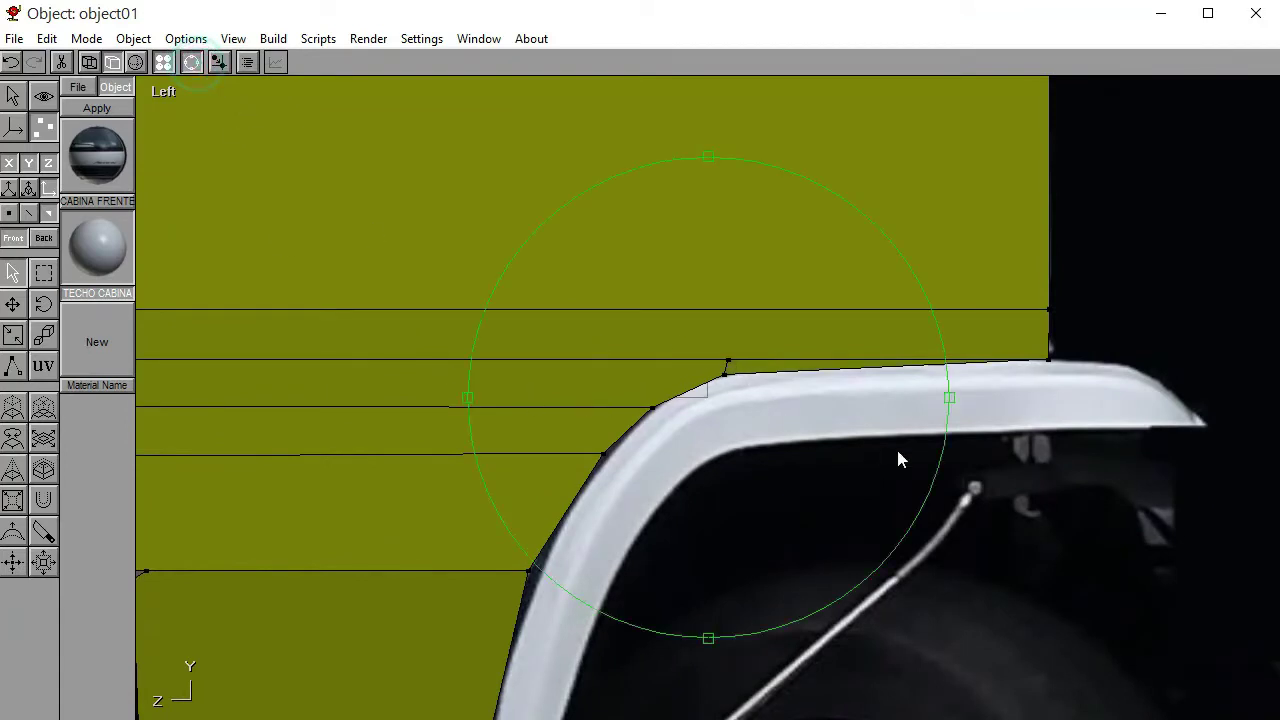
scroll(896, 446, "down", 5)
middle_click_drag(648, 377, 651, 437)
right_click_drag(683, 405, 664, 406)
middle_click_drag(664, 406, 644, 423)
left_click(192, 64)
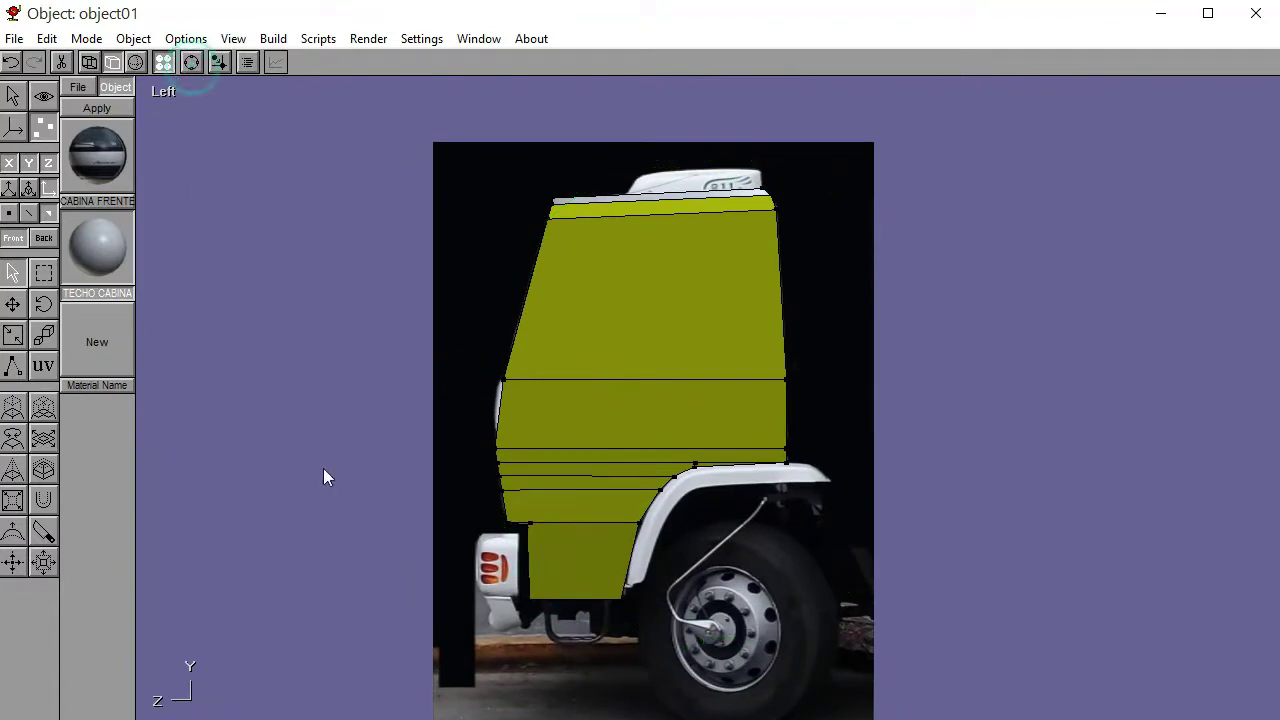
Start UV mapping on the selected side faces and load the LEFT CABINE image for a new material's diffuse texture
left_click(43, 365)
left_click(98, 342)
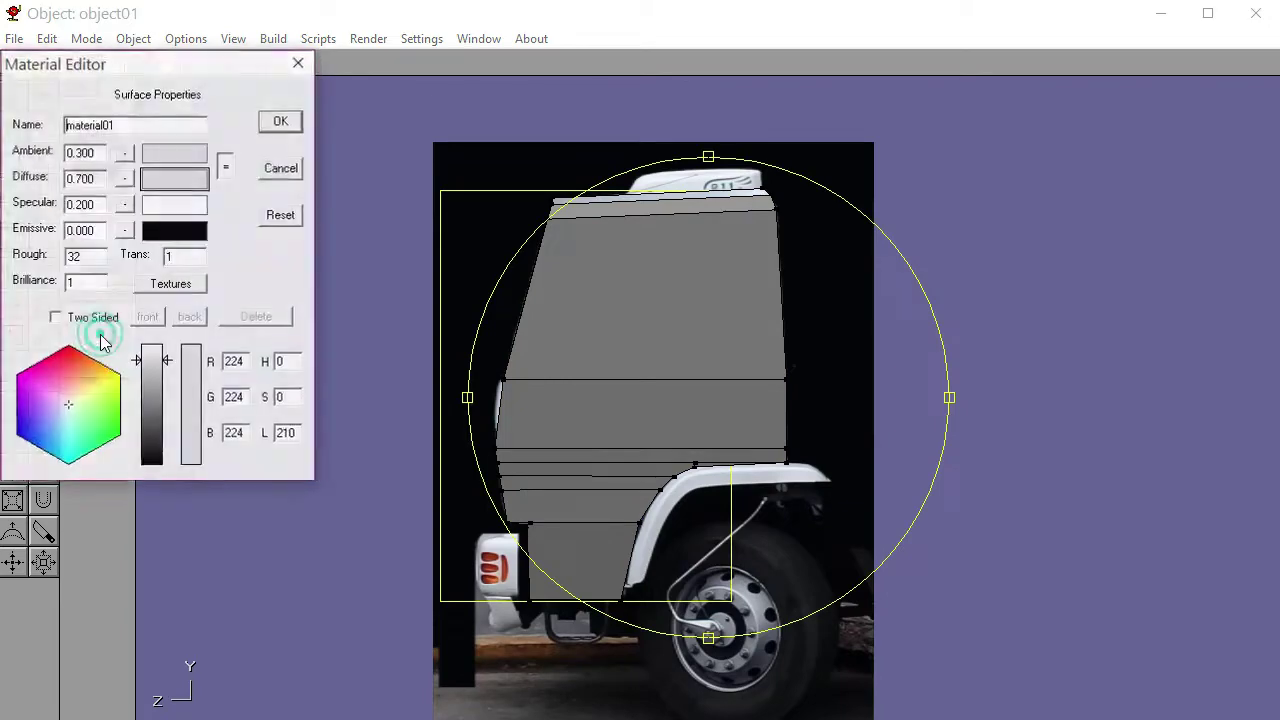
left_click(127, 178)
left_click(85, 233)
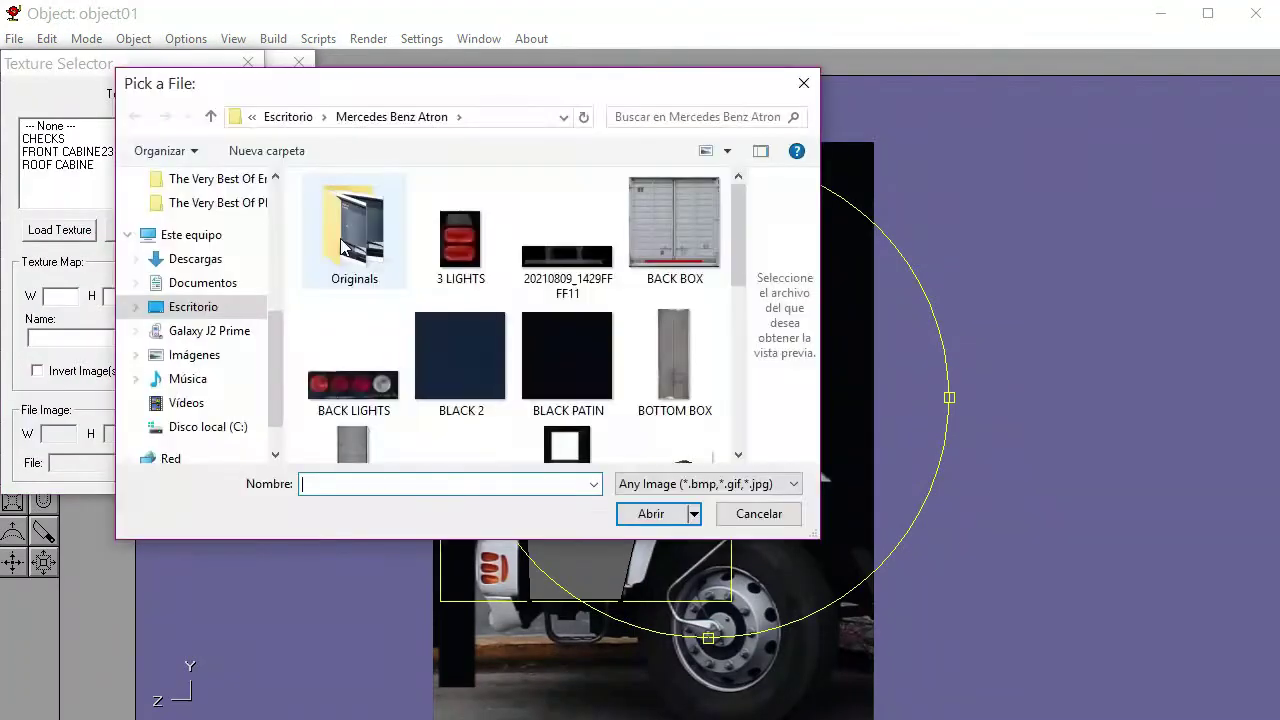
scroll(620, 390, "down", 5)
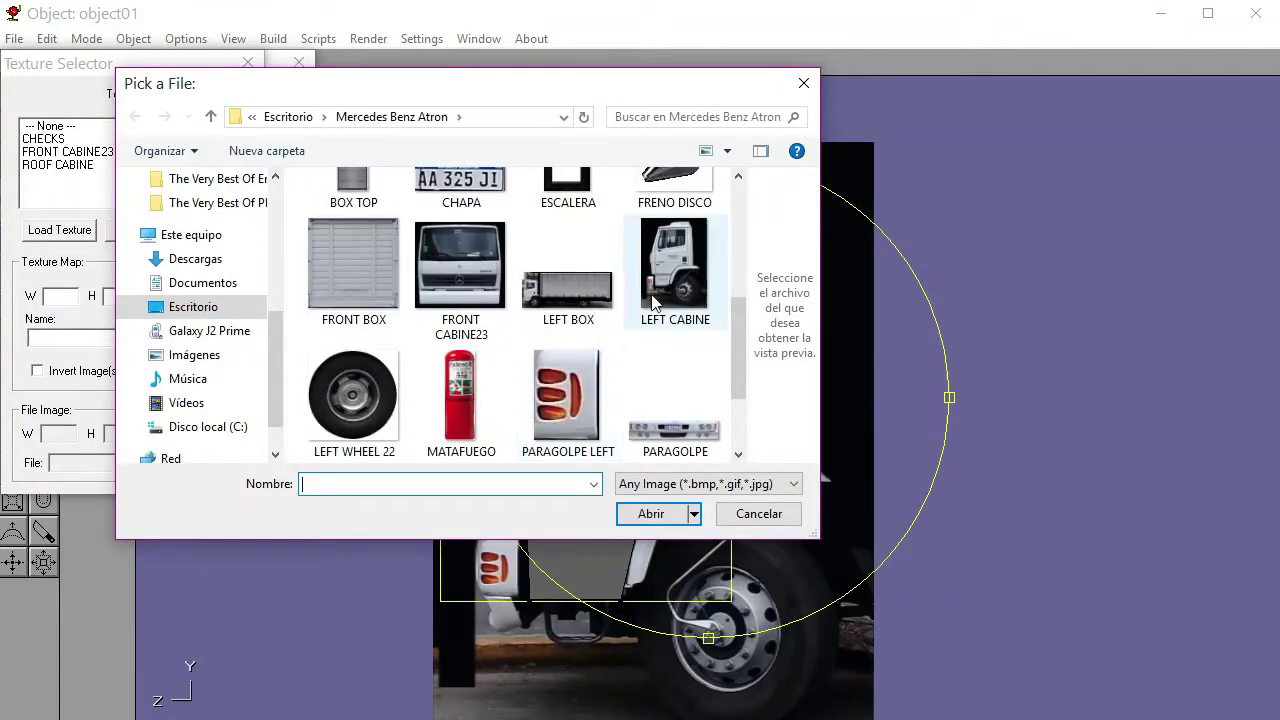
left_click(672, 268)
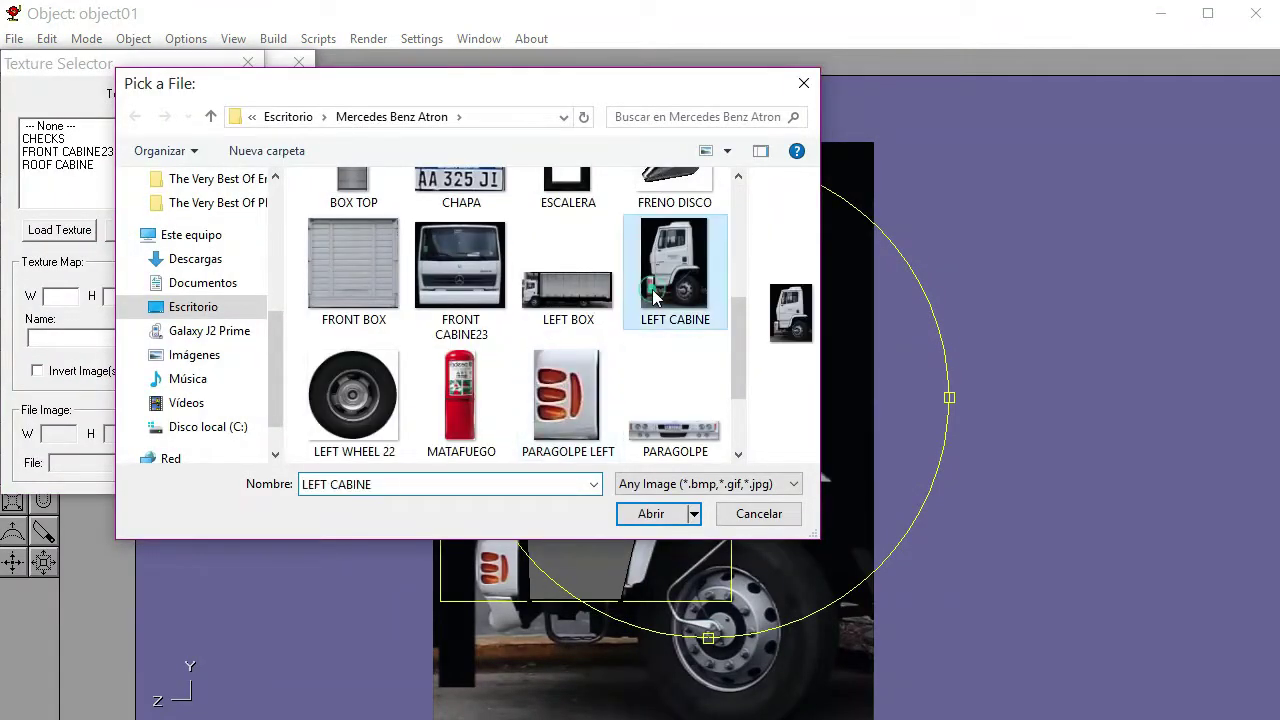
left_click(663, 513)
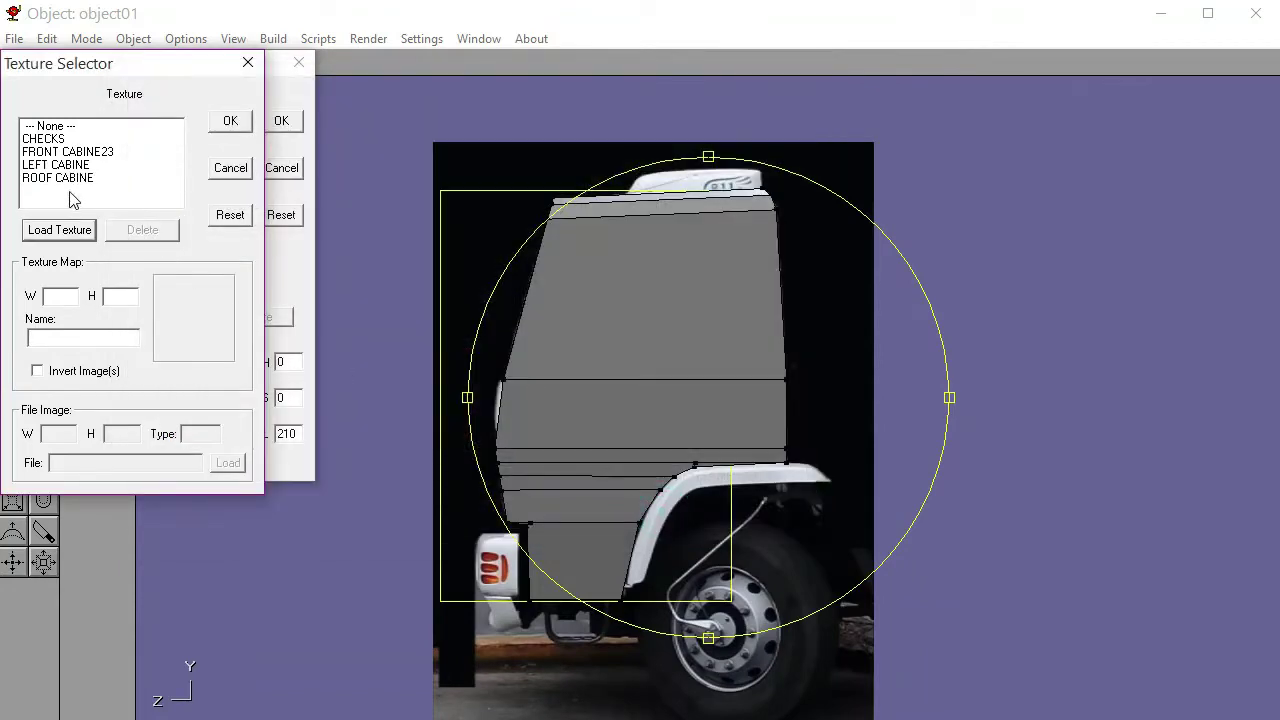
Assign LEFT CABINE as the material's diffuse texture and enter a material name beginning with CABIN
left_click(62, 166)
left_click(230, 120)
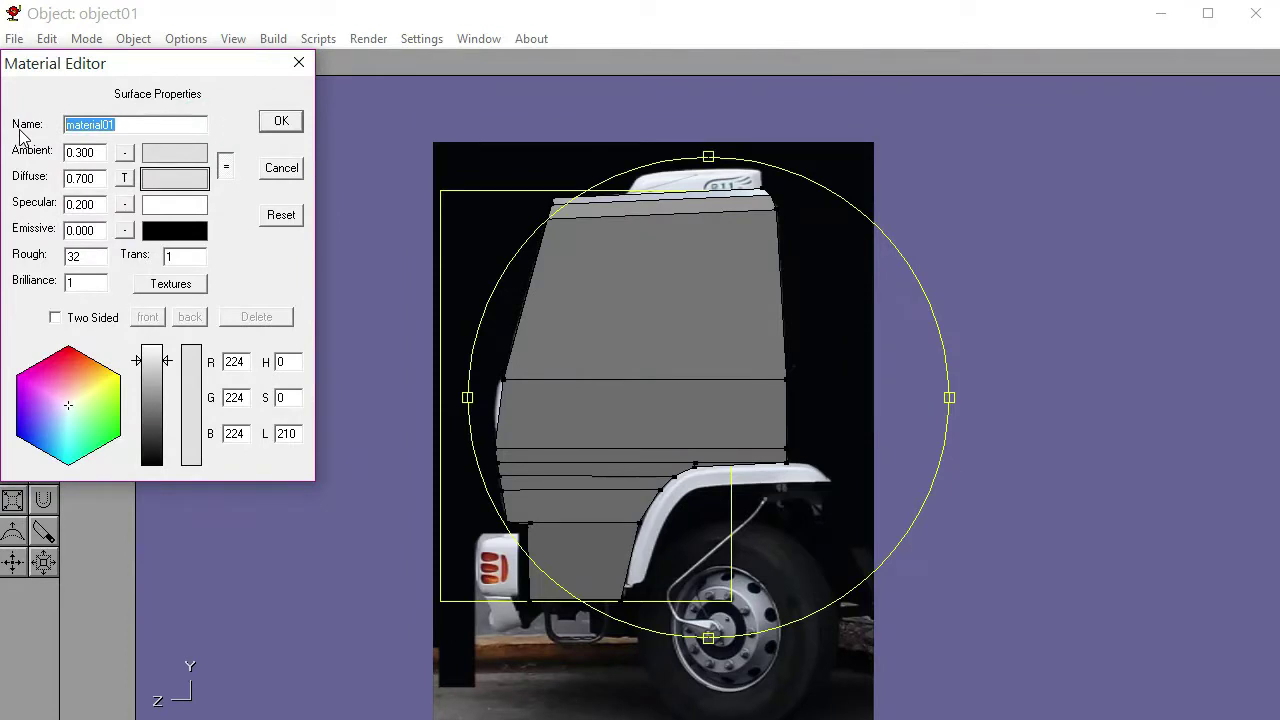
type("CABINA IZQUIERDA")
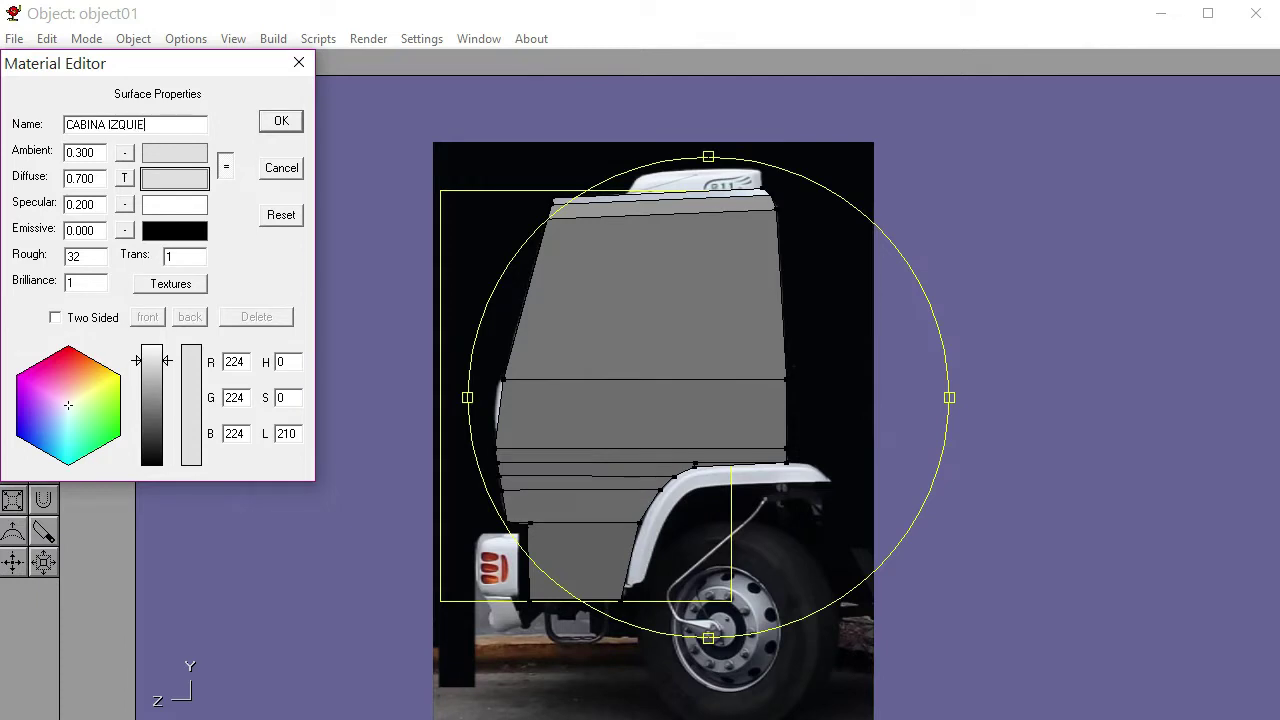
Finish creating the CABINA IZQUIERDA material and shift its texture mapping toward the middle of the cab's left side faces
left_click(293, 125)
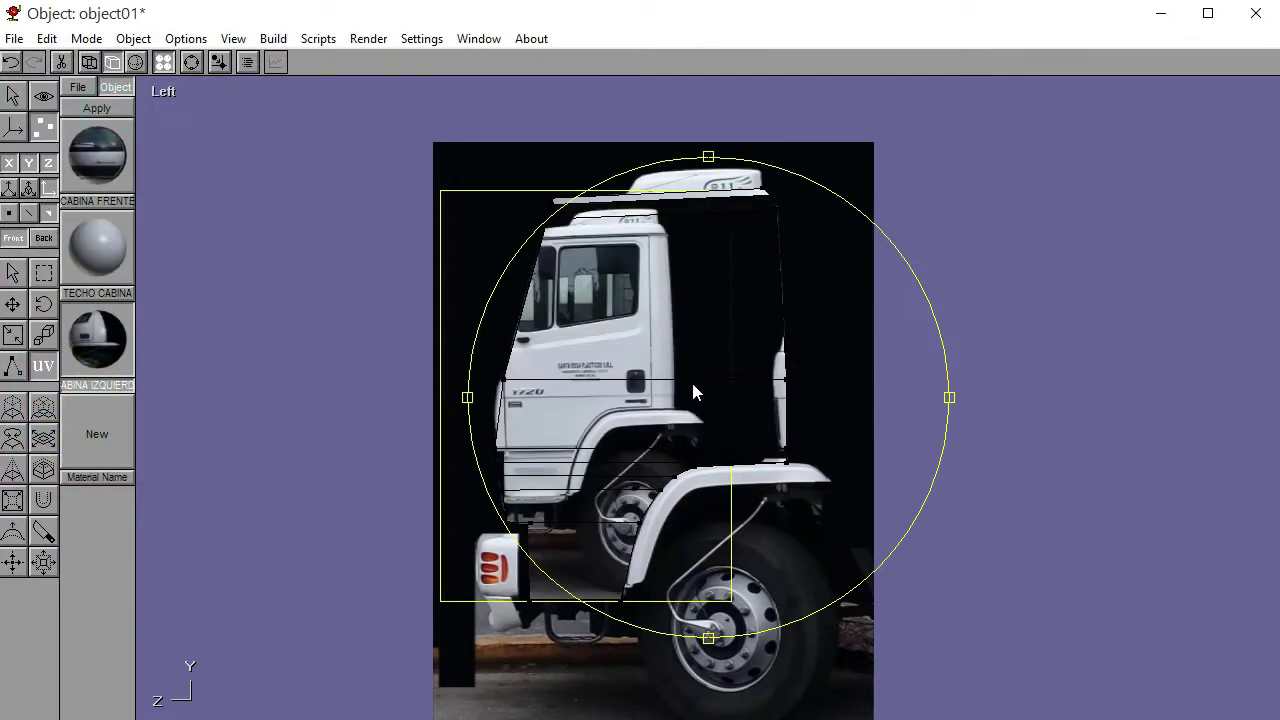
left_click_drag(671, 392, 703, 395)
left_click(191, 62)
left_click_drag(543, 318, 309, 143)
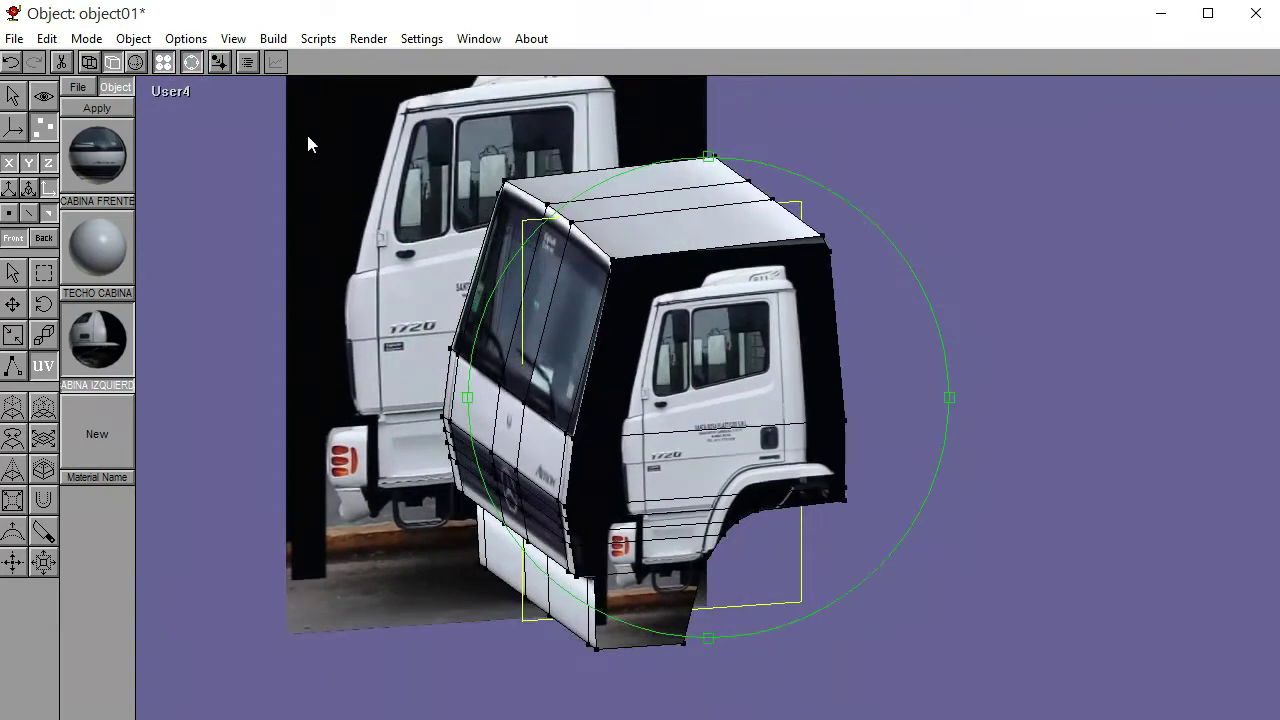
left_click(191, 62)
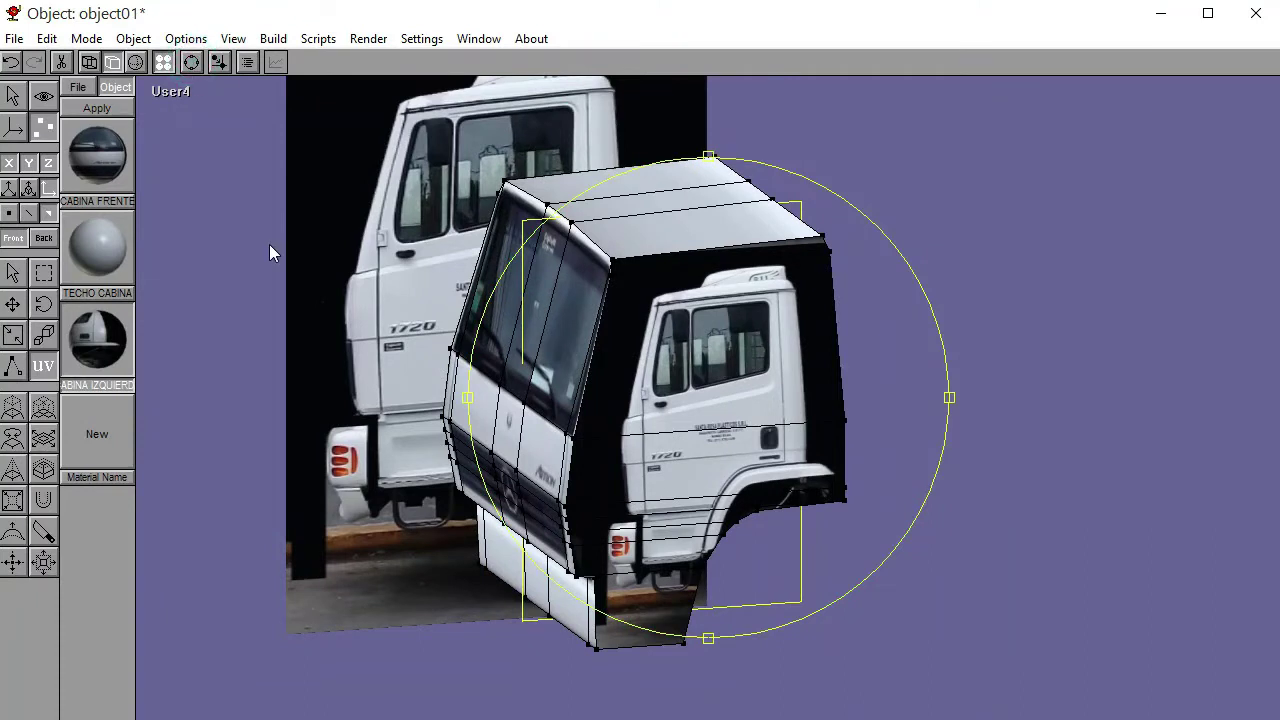
left_click(183, 96)
left_click(168, 180)
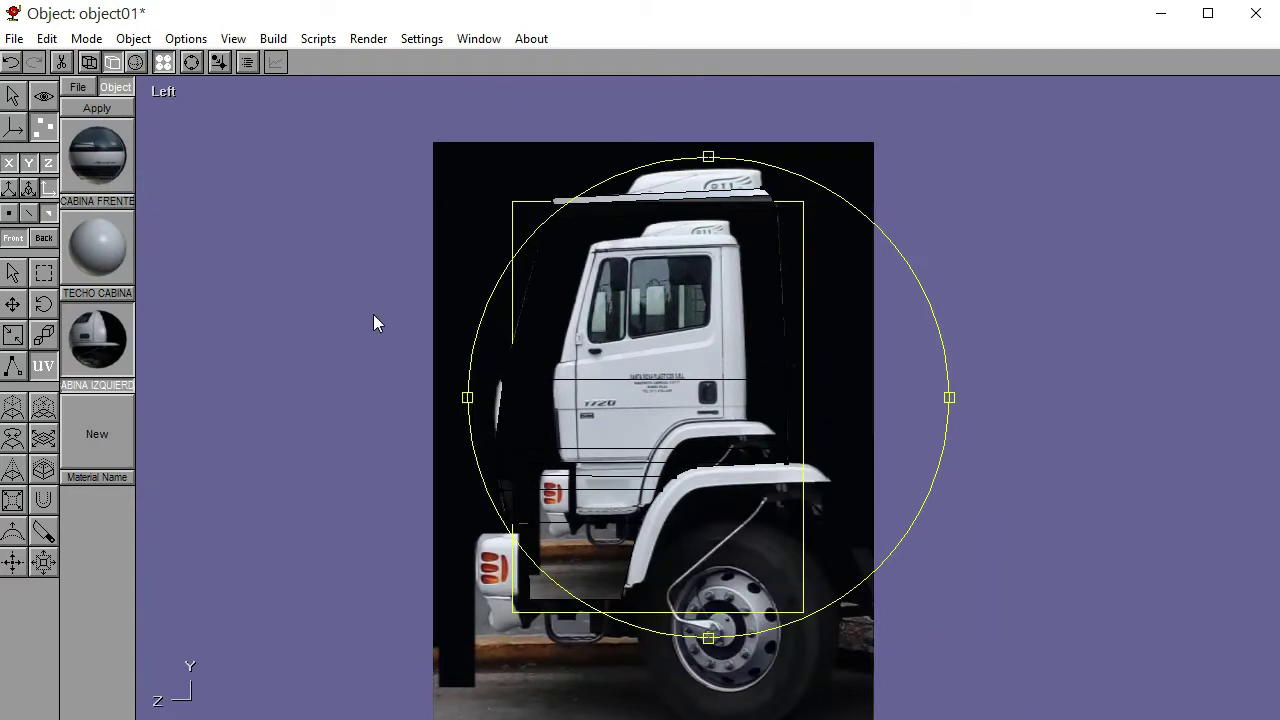
Switch to object editing, select the side-view reference image behind the cab, and nudge it upward twice
left_click(194, 61)
middle_click_drag(607, 328, 612, 484)
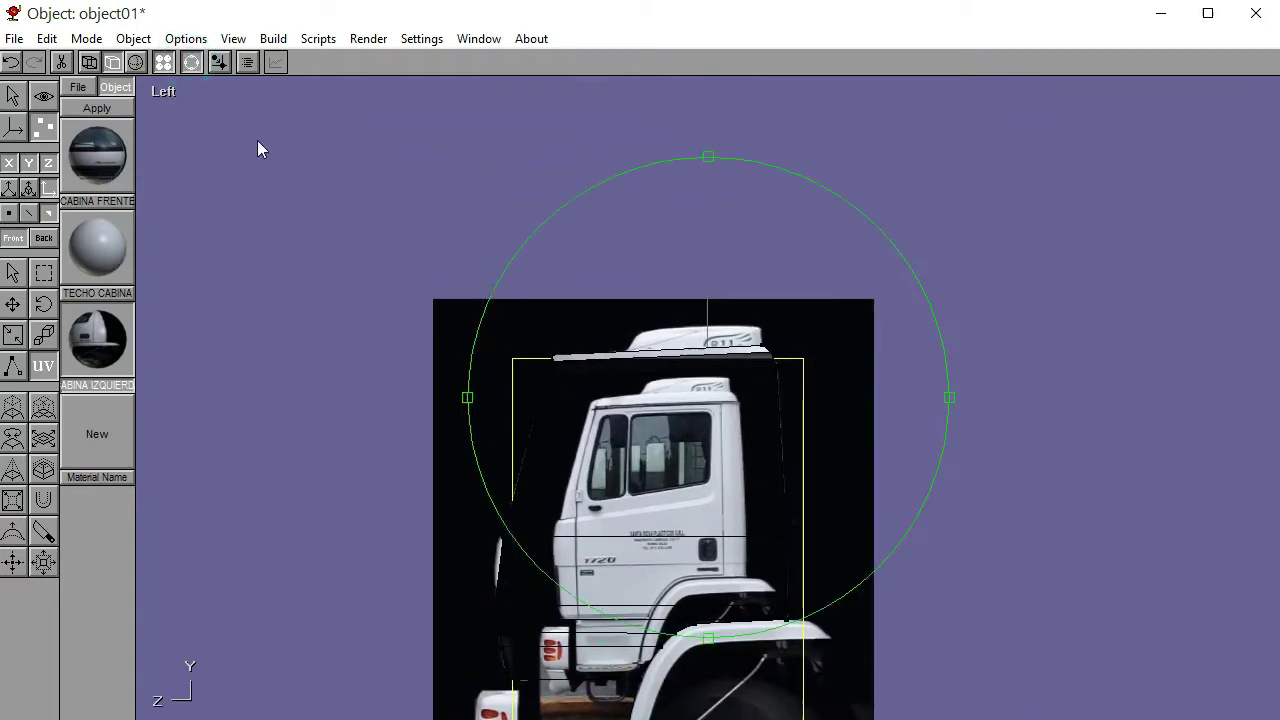
left_click(16, 98)
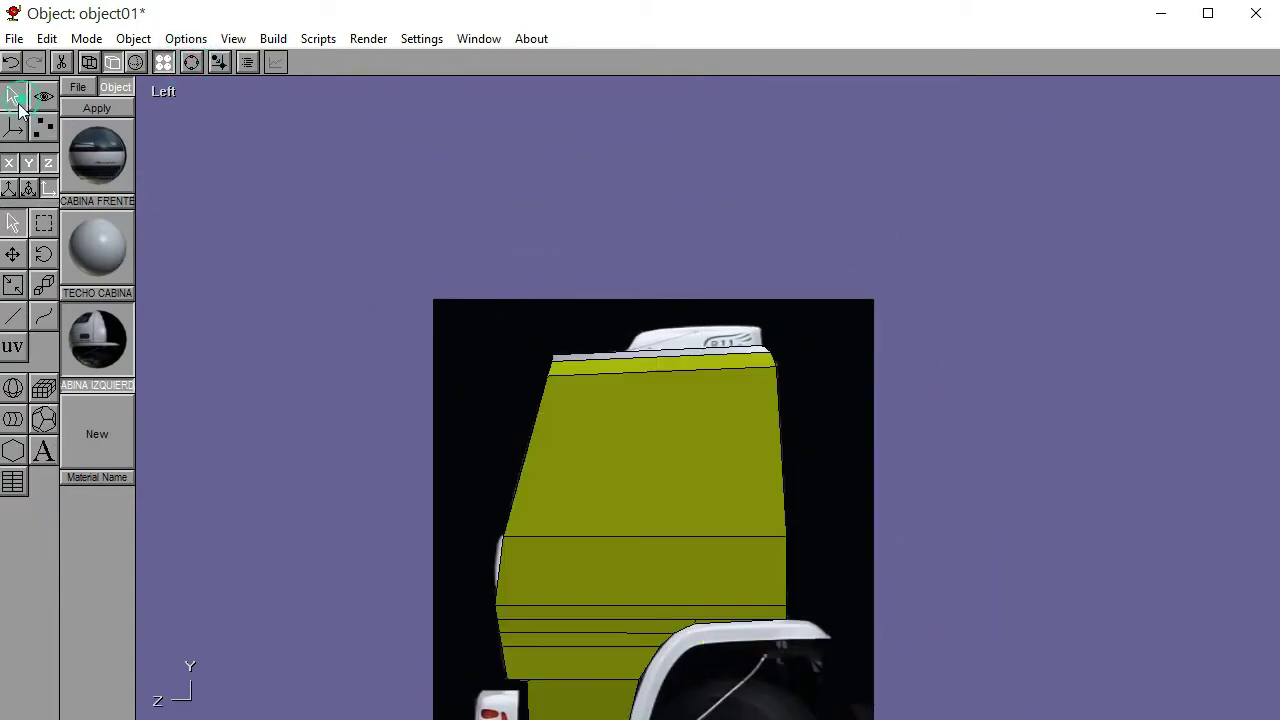
left_click(470, 328)
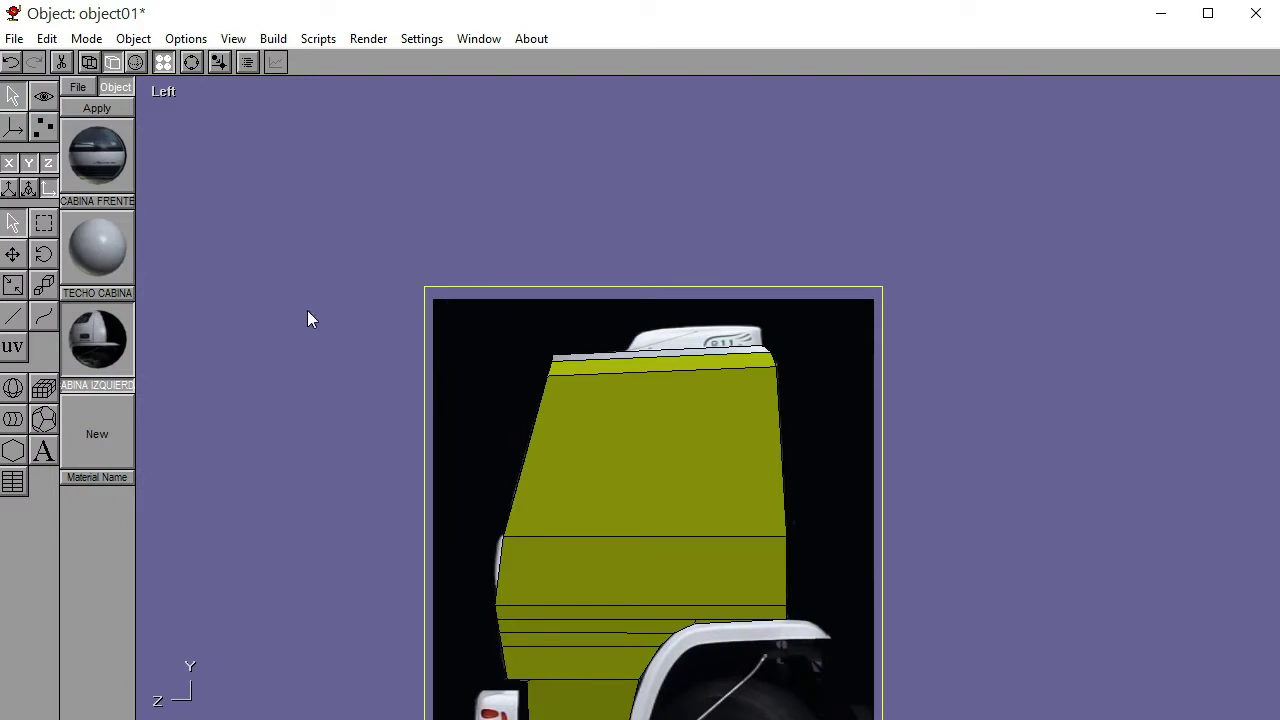
key("Up")
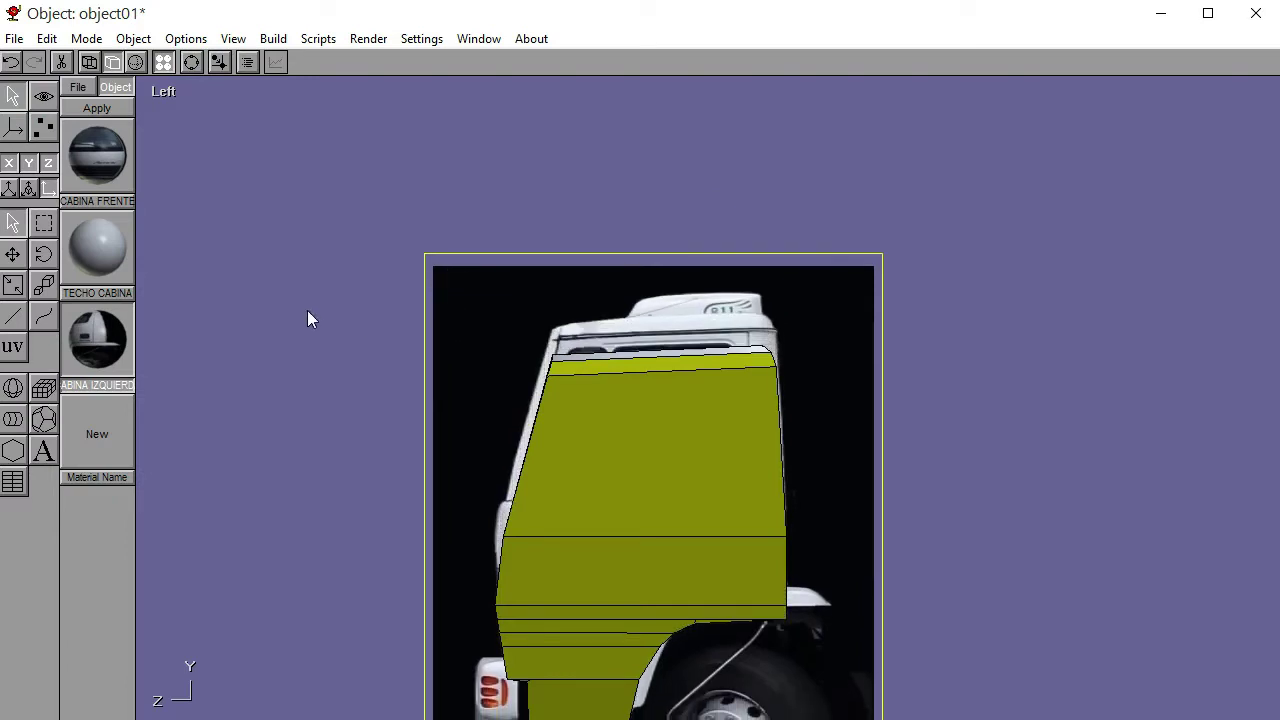
key("Up")
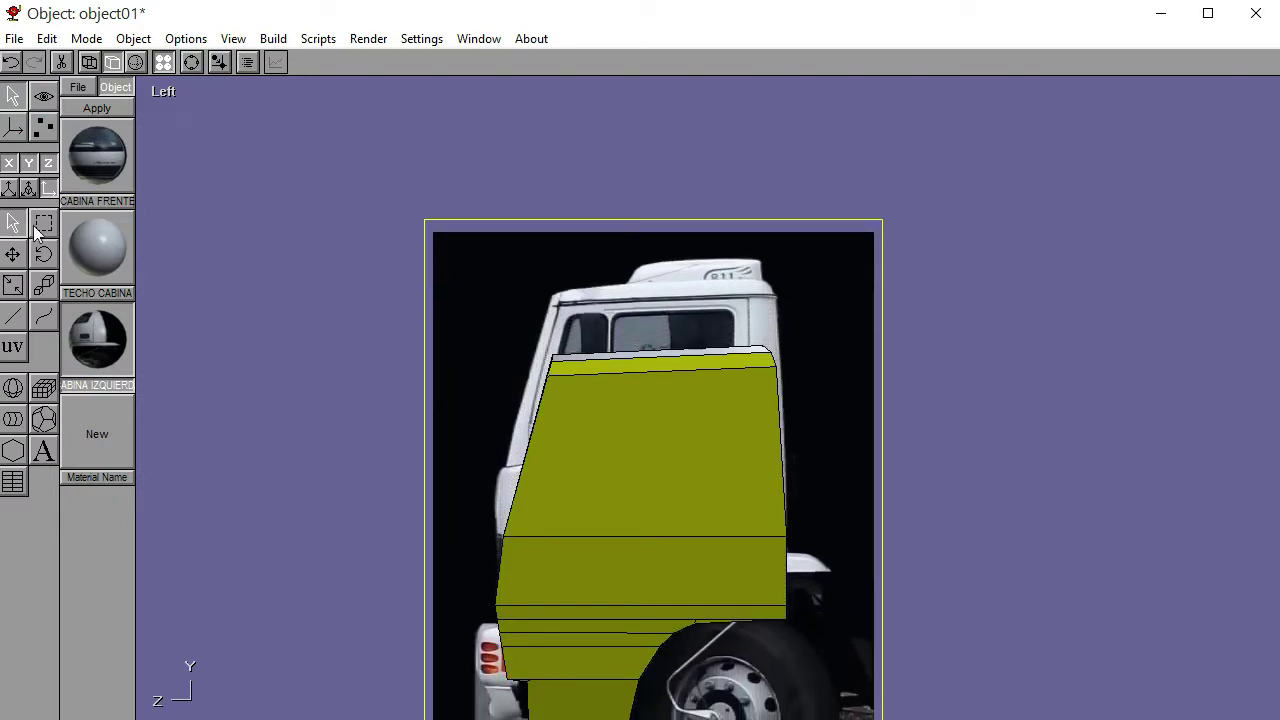
Restrict movement to the Y axis, move the side reference image up until it clears the cab, and re-enable the locked axes
left_click(46, 163)
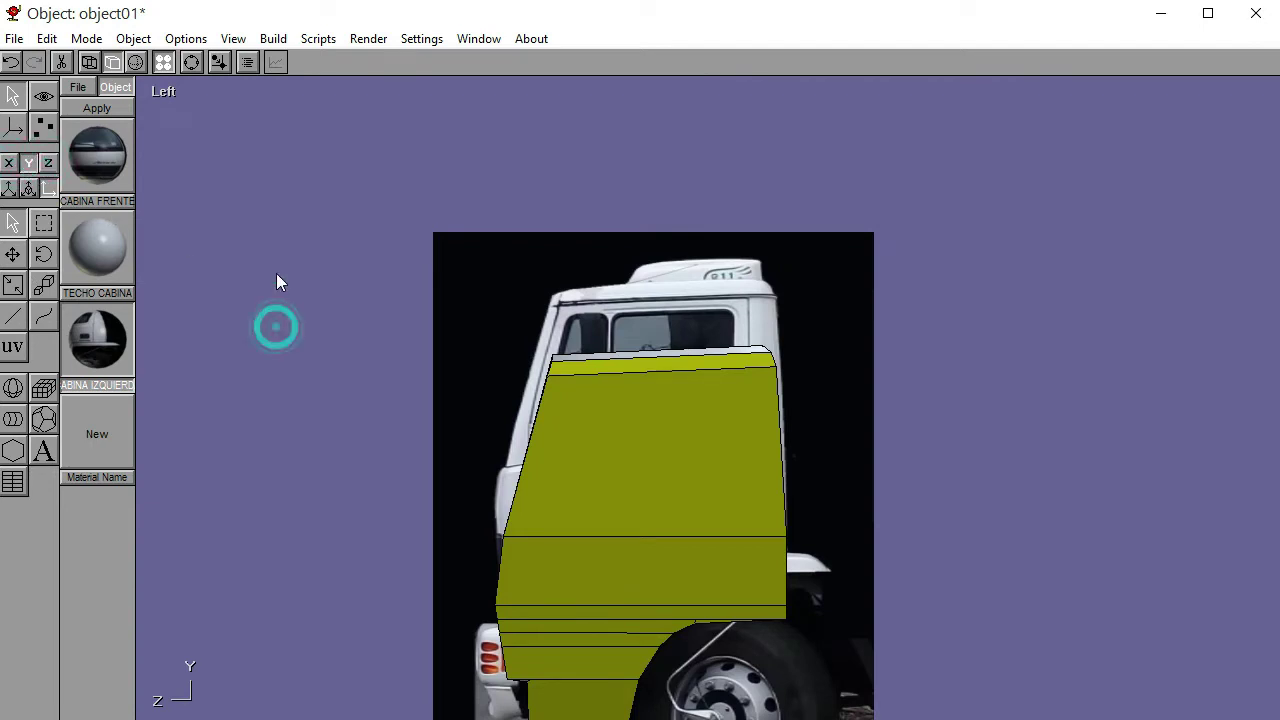
left_click(12, 254)
left_click(286, 426)
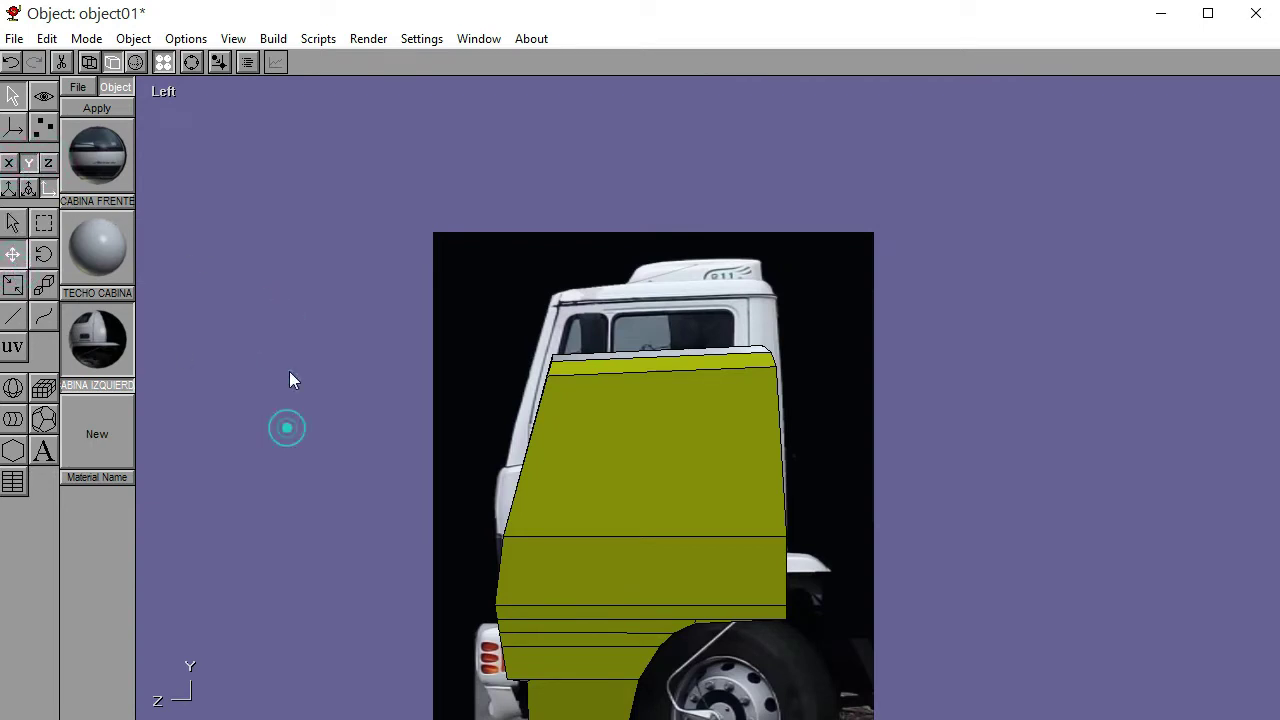
left_click(13, 223)
left_click(444, 286)
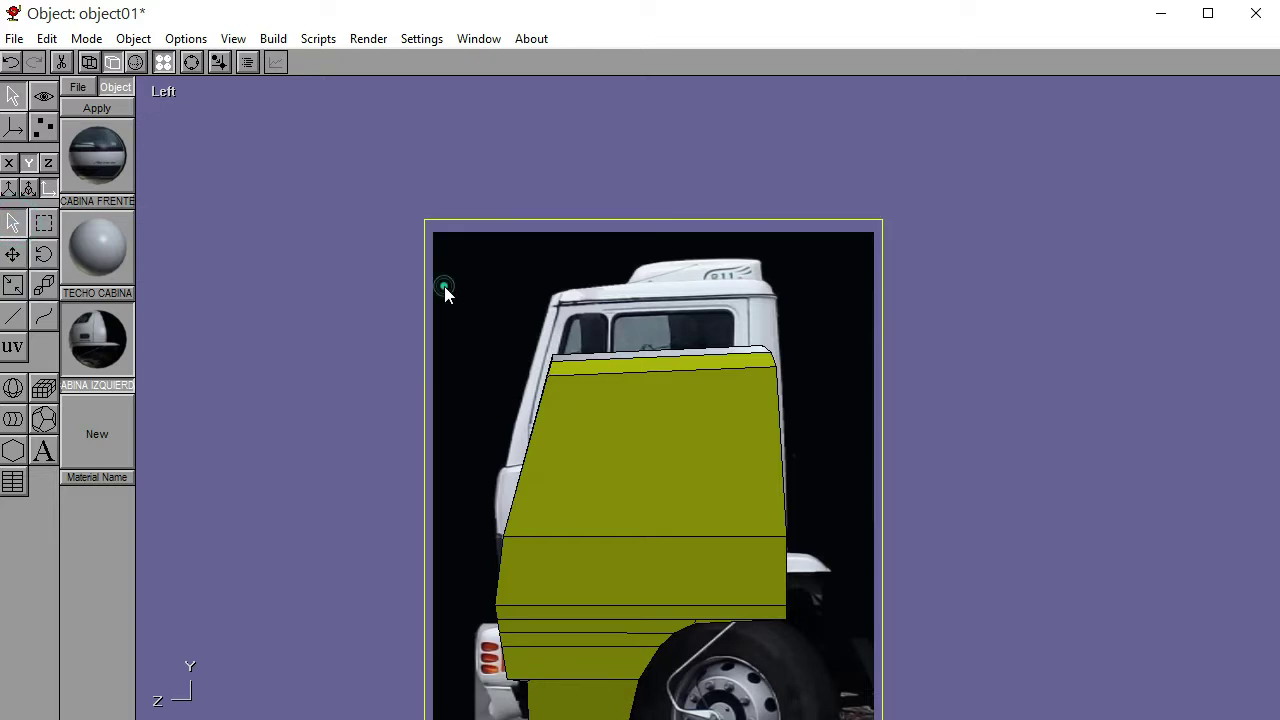
left_click(12, 254)
mouse_move(261, 434)
left_mouse_down()
mouse_move(263, 334)
mouse_move(271, 523)
mouse_move(287, 541)
mouse_move(285, 424)
left_mouse_up()
left_click_drag(280, 566, 284, 456)
left_click_drag(277, 546, 278, 486)
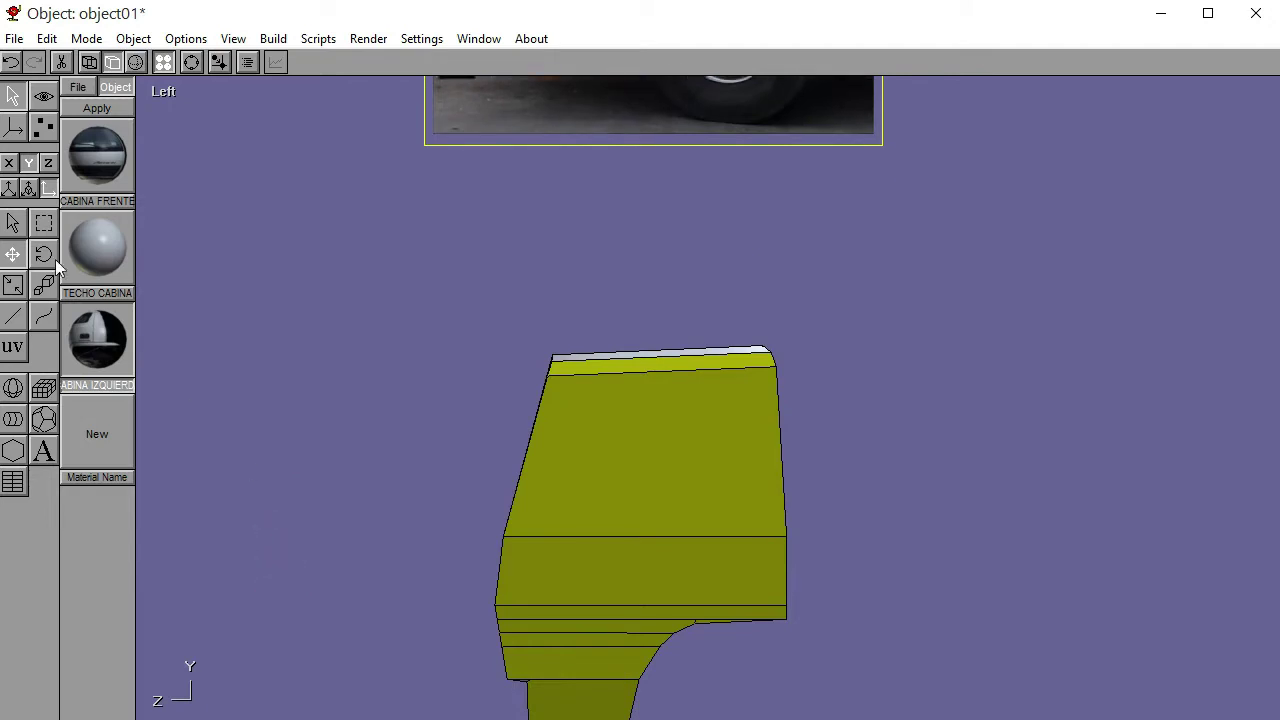
left_click(10, 164)
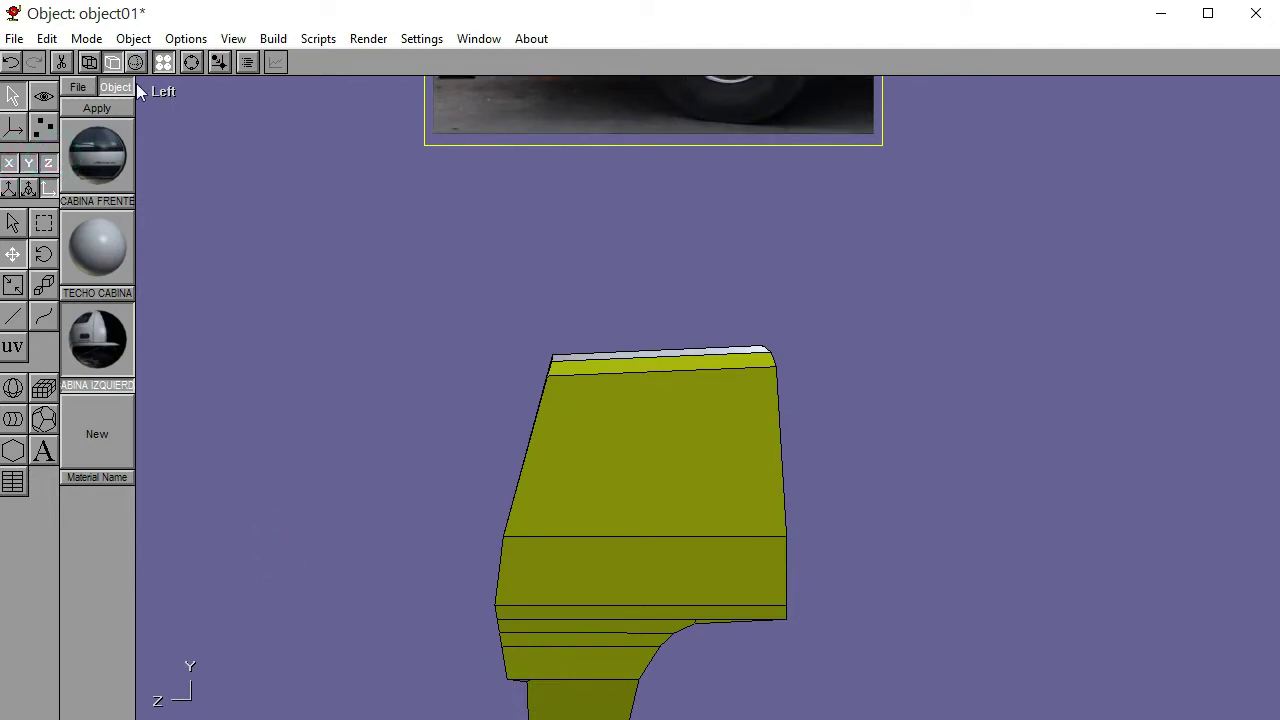
Scale and reposition the LEFT CABINE texture mapping so the door, windows and roof edge fit the cab's left side outline
left_click(191, 62)
left_click_drag(627, 428, 754, 336)
left_click(191, 62)
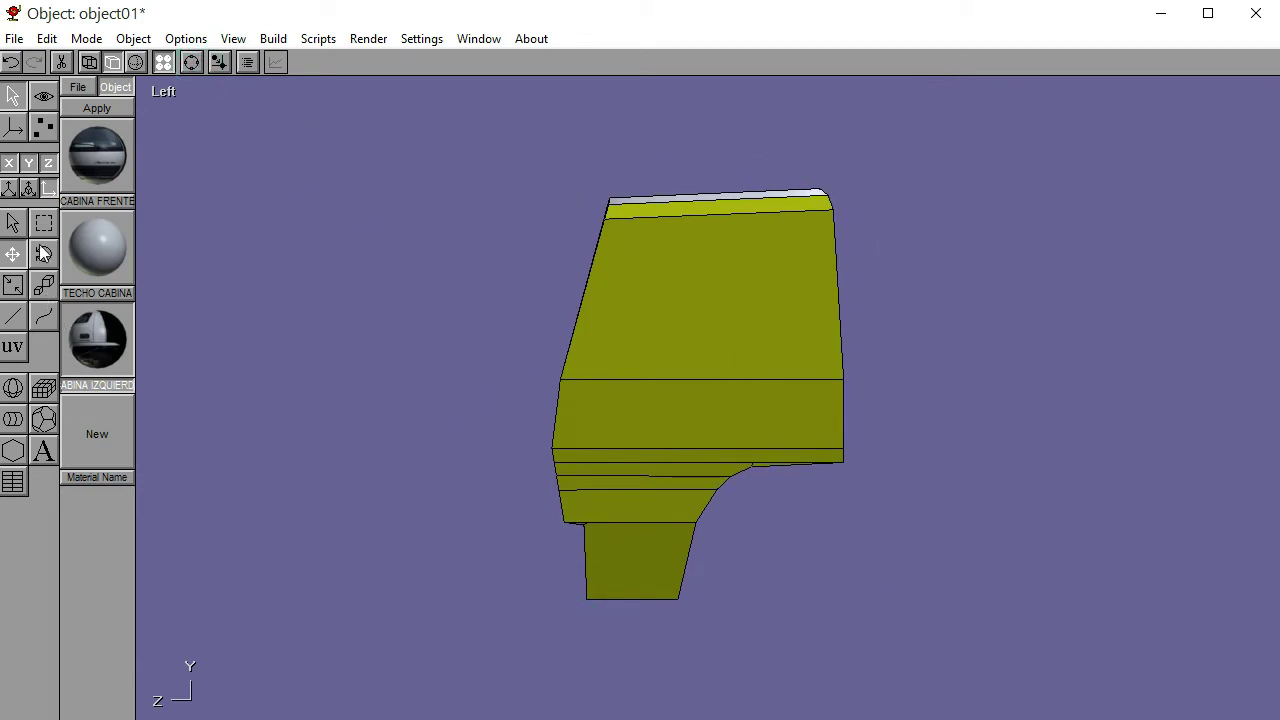
left_click(43, 127)
left_click_drag(677, 420, 697, 419)
left_click_drag(715, 410, 746, 377)
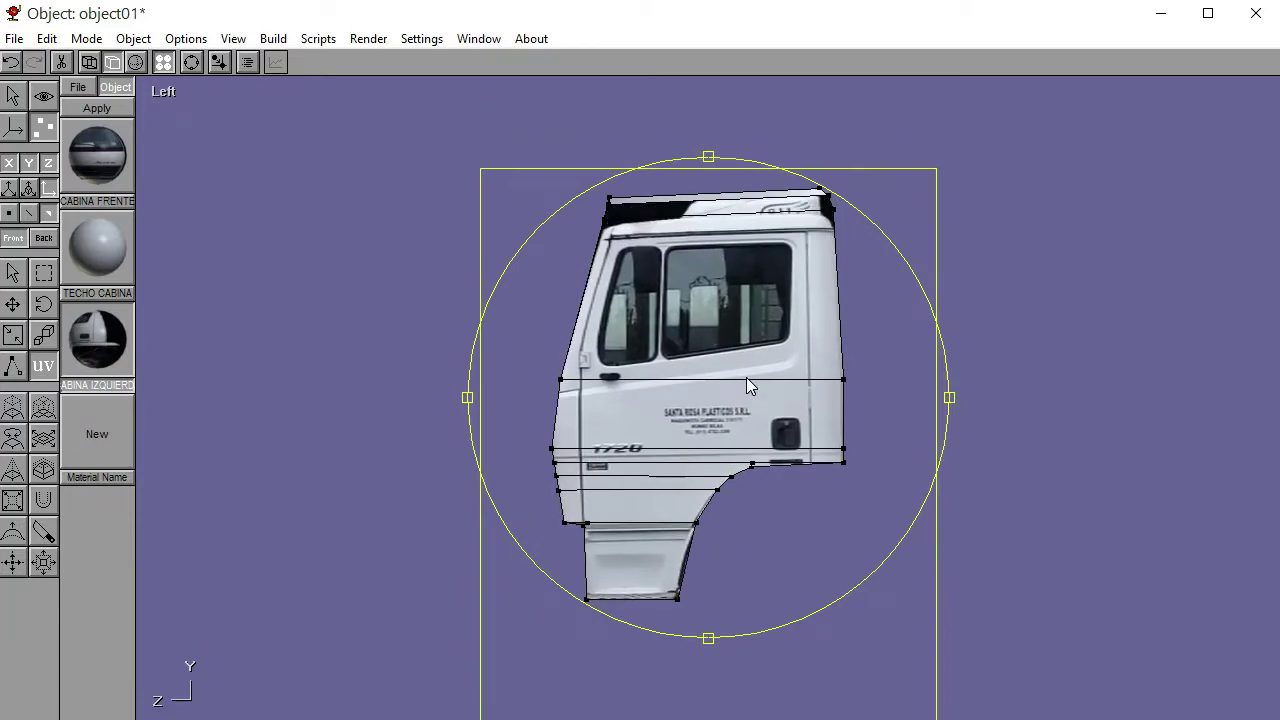
left_click_drag(746, 377, 748, 360)
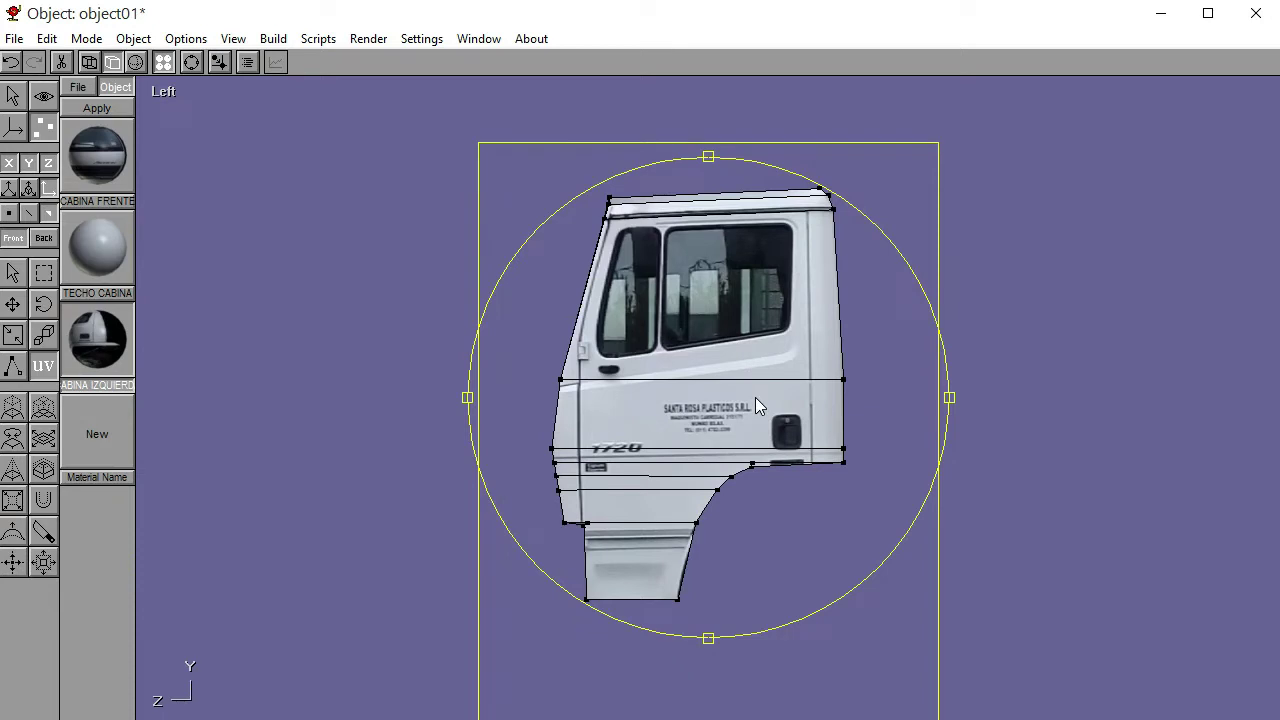
left_click_drag(755, 397, 755, 395)
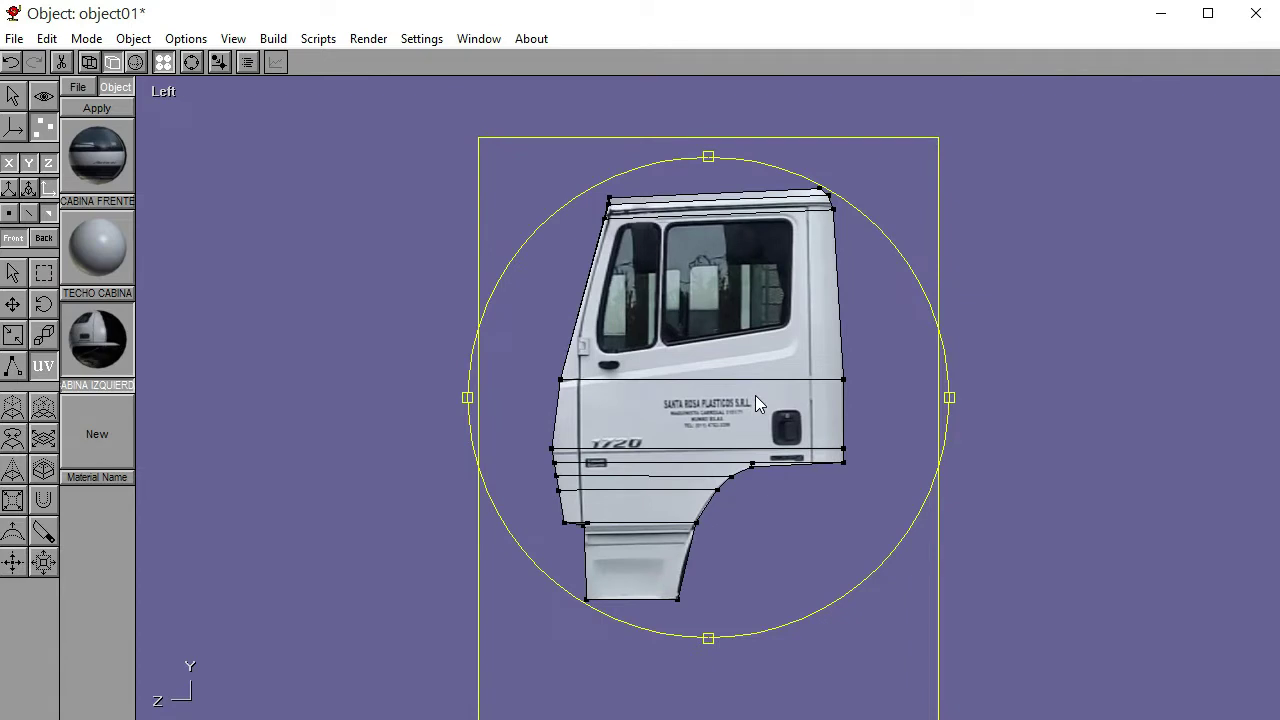
left_click_drag(755, 395, 755, 397)
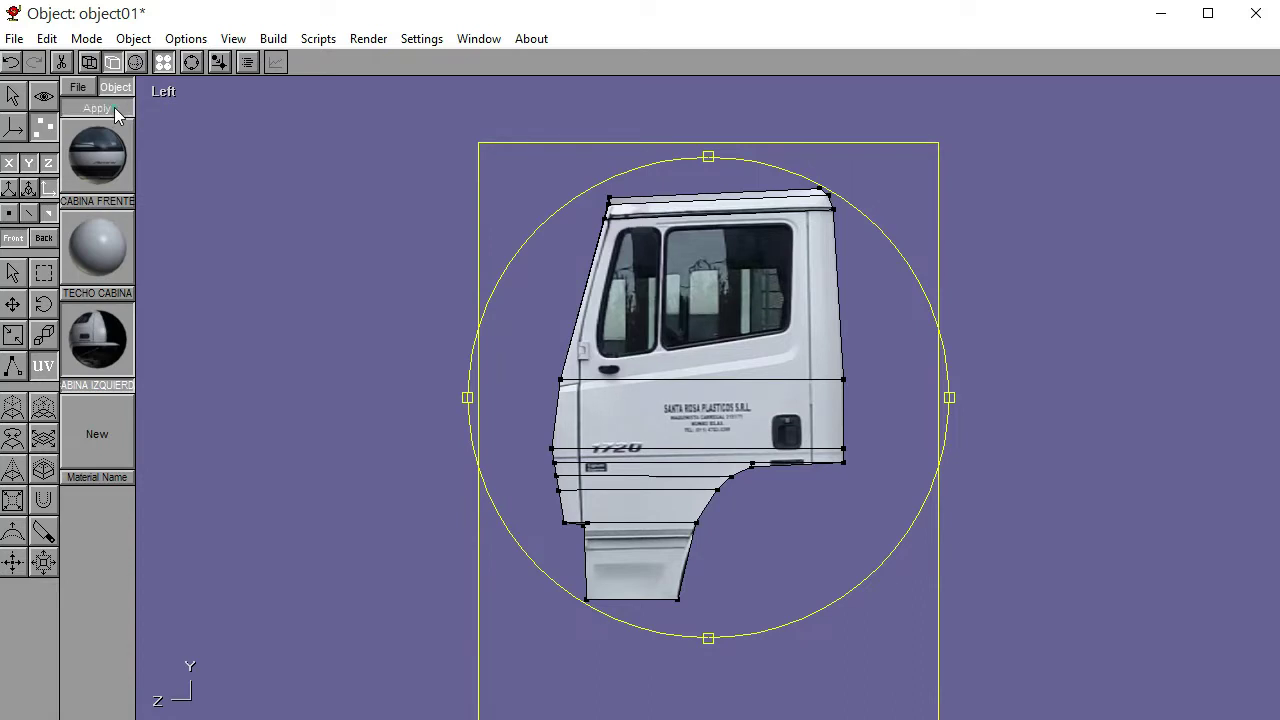
End the UV mapping and examine the textured front and left side of the cab in perspective, with and without mesh edges
left_click(13, 272)
left_click(211, 285)
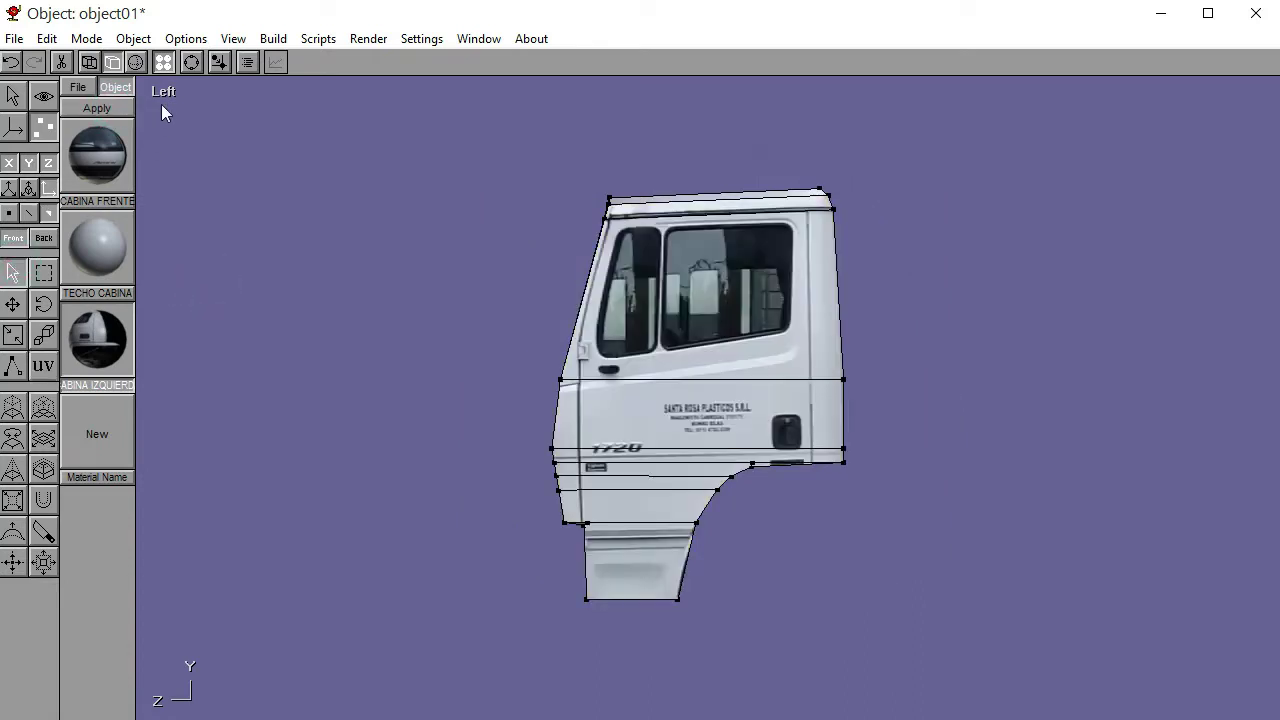
left_click(163, 92)
left_click(172, 287)
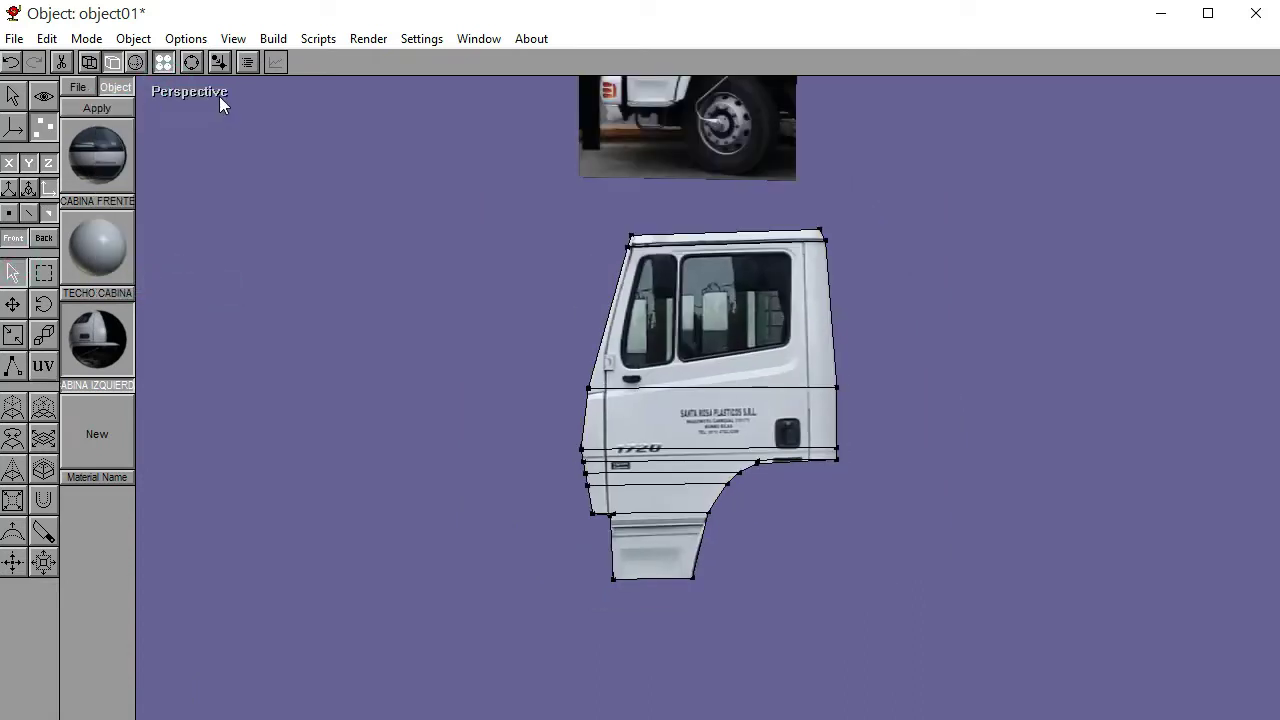
left_click(191, 62)
left_click_drag(571, 332, 663, 386)
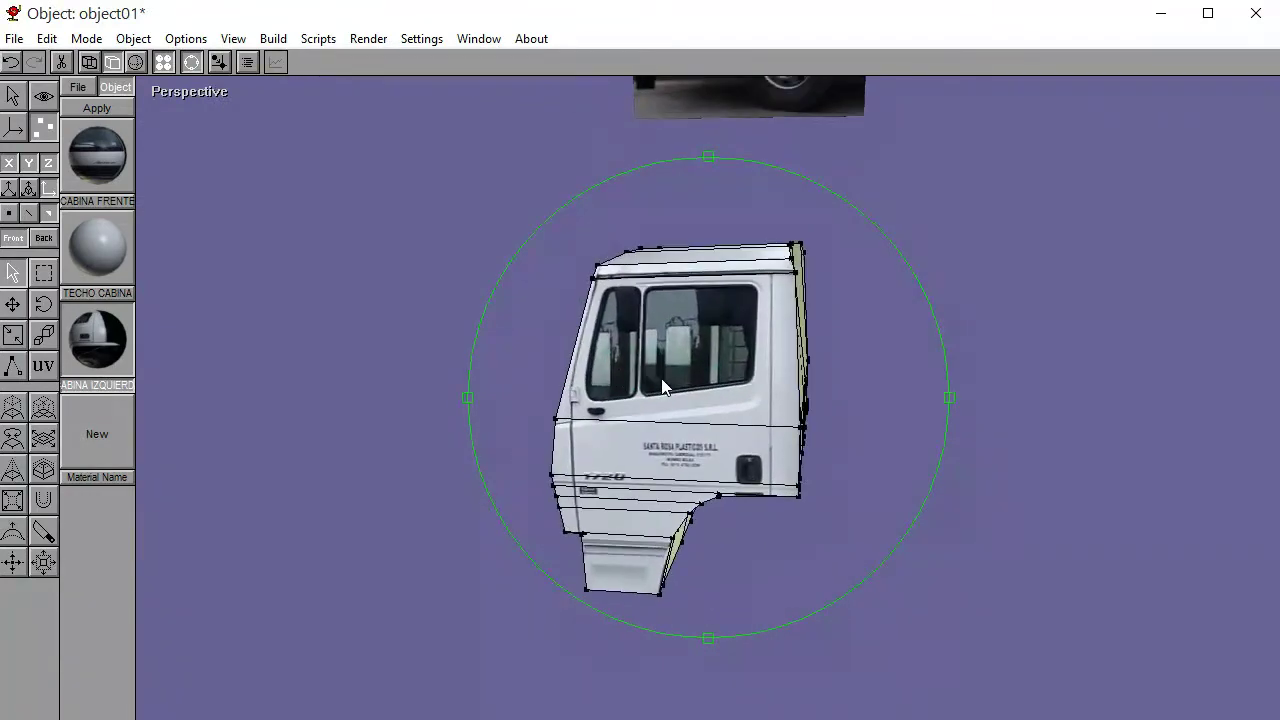
left_click_drag(591, 329, 640, 330)
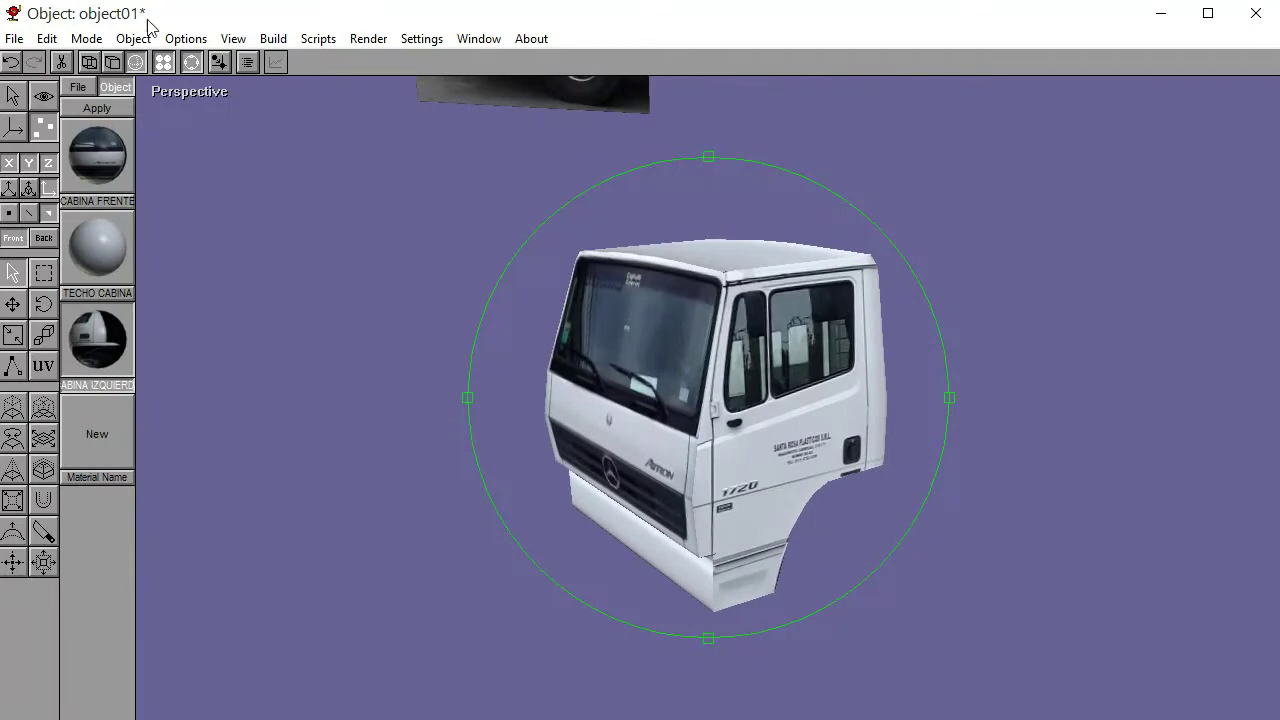
left_click(113, 63)
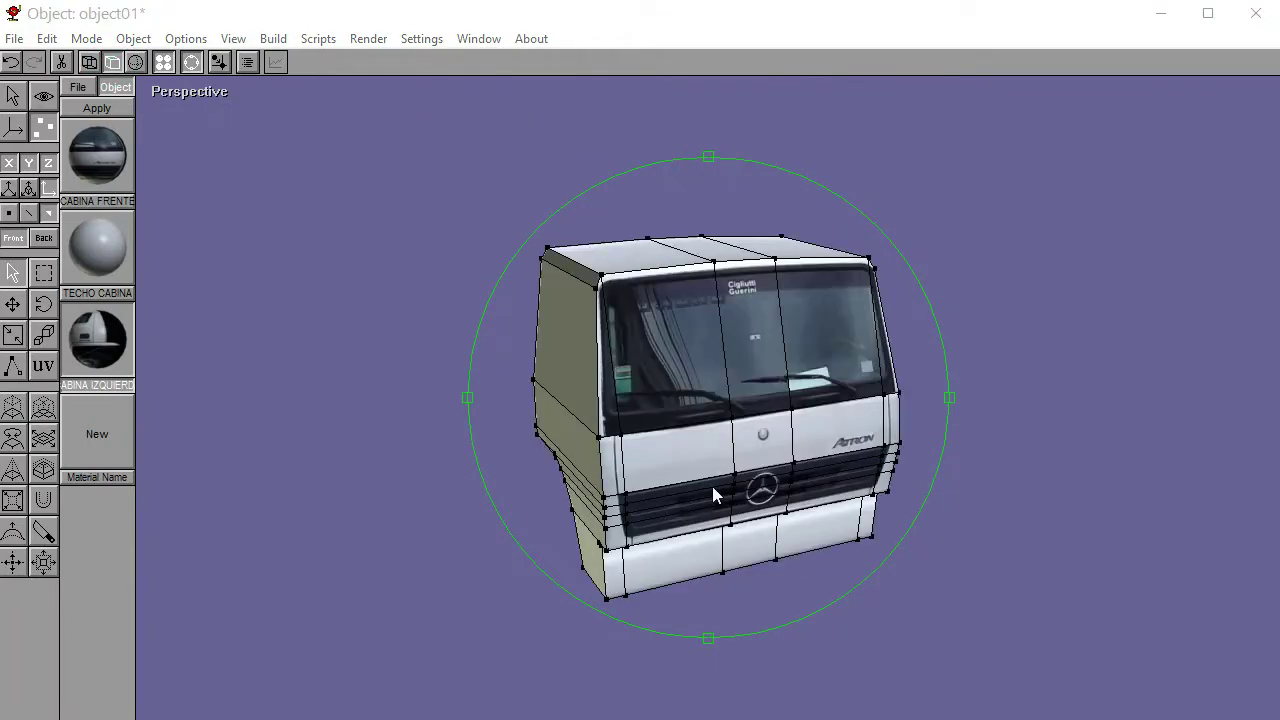
From the right view, select all the cab's side faces from the roof edge strip down to the lowest panel
left_click_drag(713, 494, 793, 489)
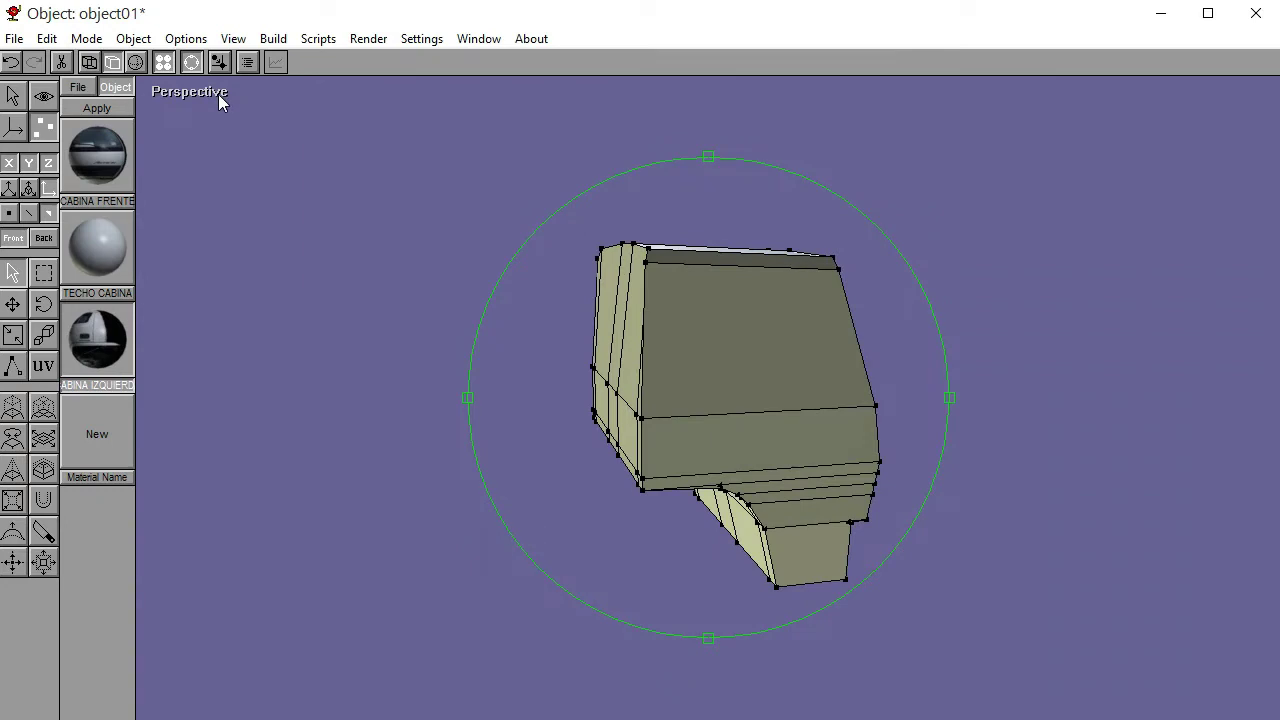
left_click(219, 97)
left_click(213, 202)
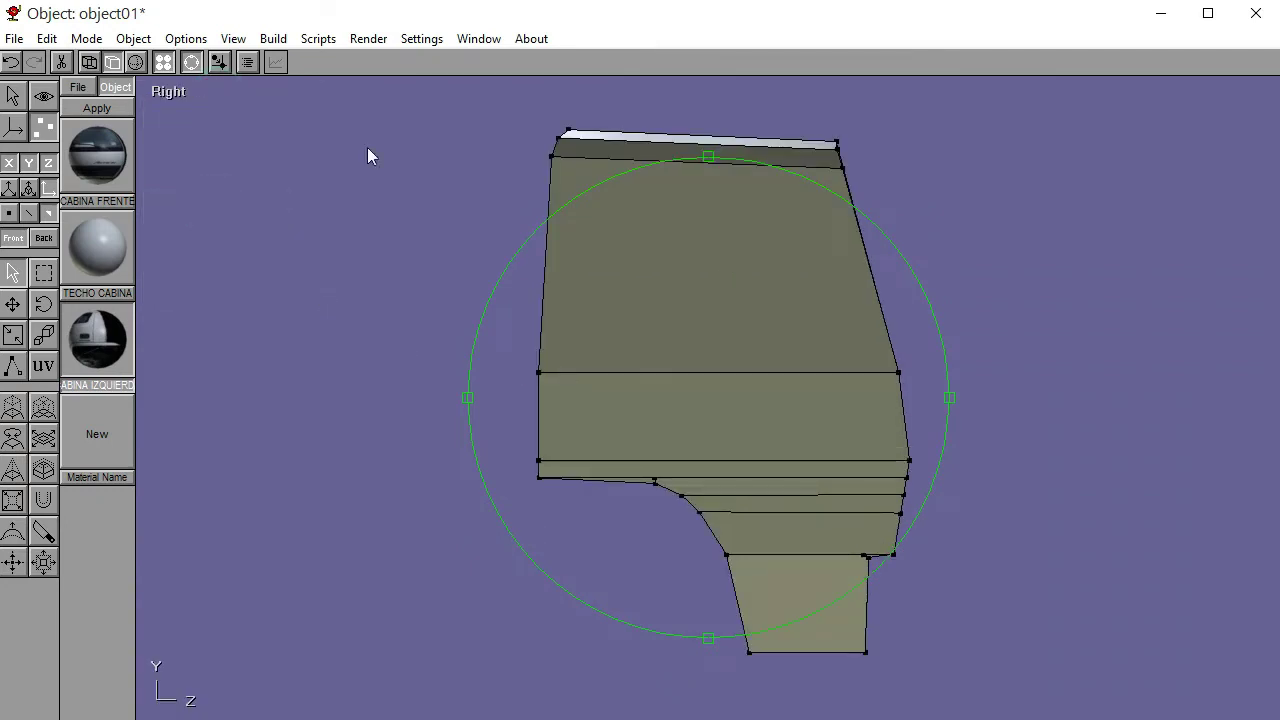
left_click(187, 62)
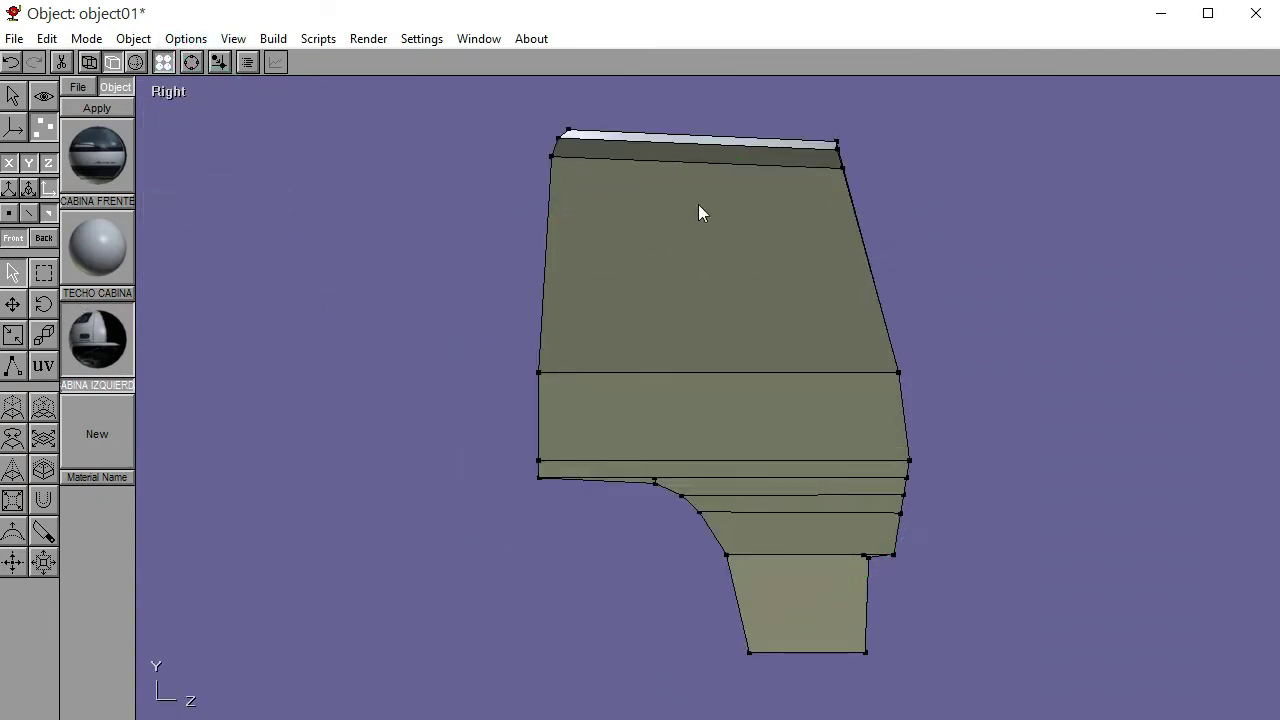
mouse_move(687, 150)
left_mouse_down()
mouse_move(805, 411)
mouse_move(808, 460)
mouse_move(787, 470)
mouse_move(798, 597)
left_mouse_up()
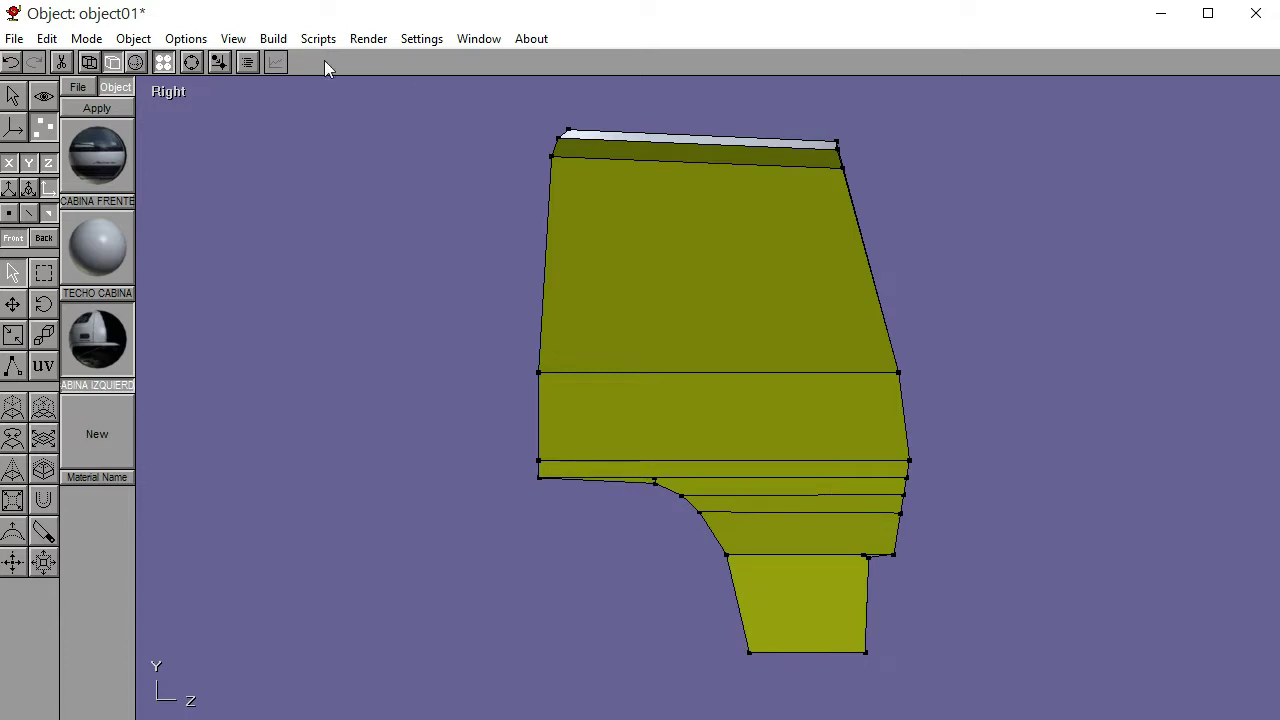
Start UV mapping on the selected right side faces and load the RIGHT CABINE image for a new material's diffuse texture
left_click(191, 63)
left_click_drag(703, 391, 631, 402)
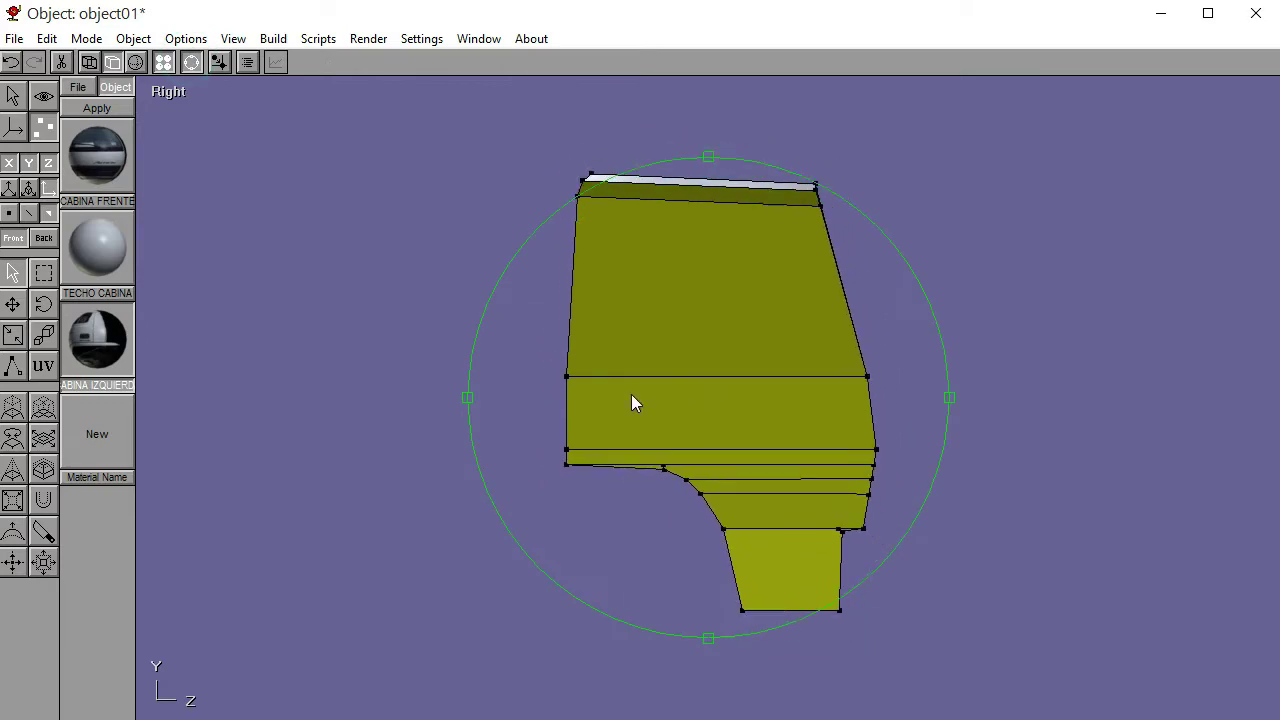
left_click(192, 62)
left_click(43, 366)
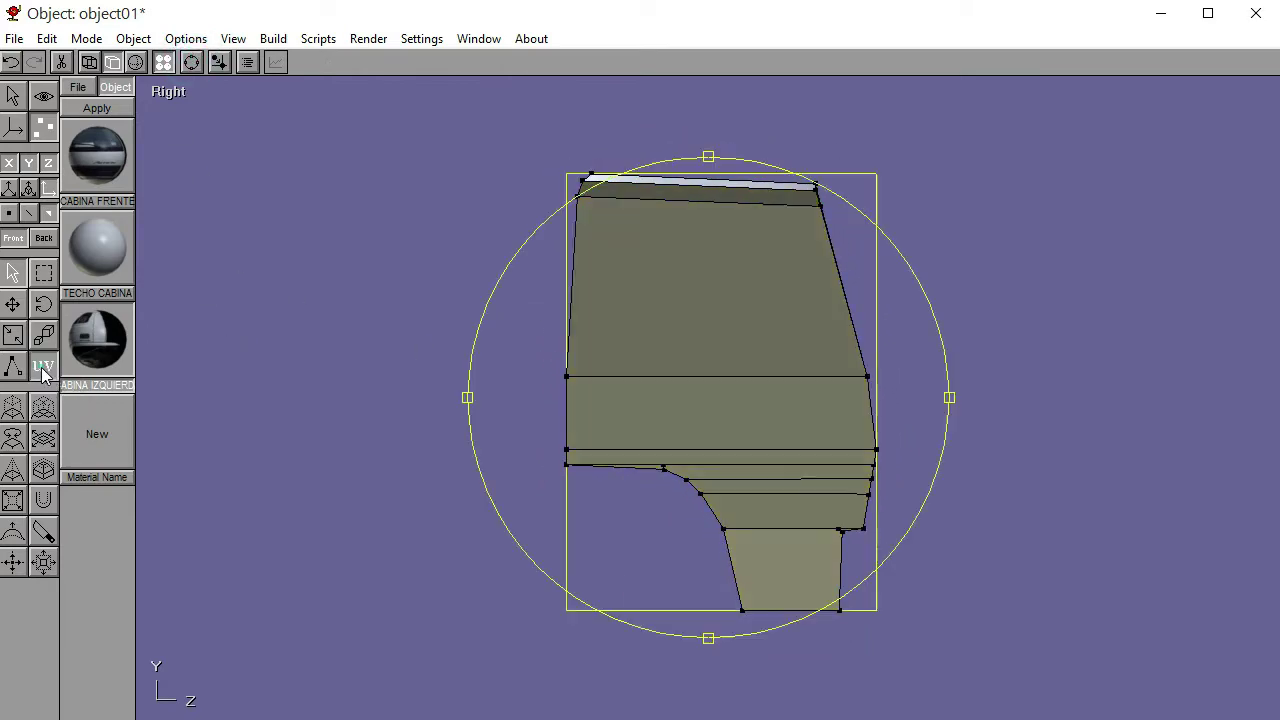
left_click(96, 430)
left_click(169, 280)
left_click(82, 232)
scroll(512, 354, "down", 6)
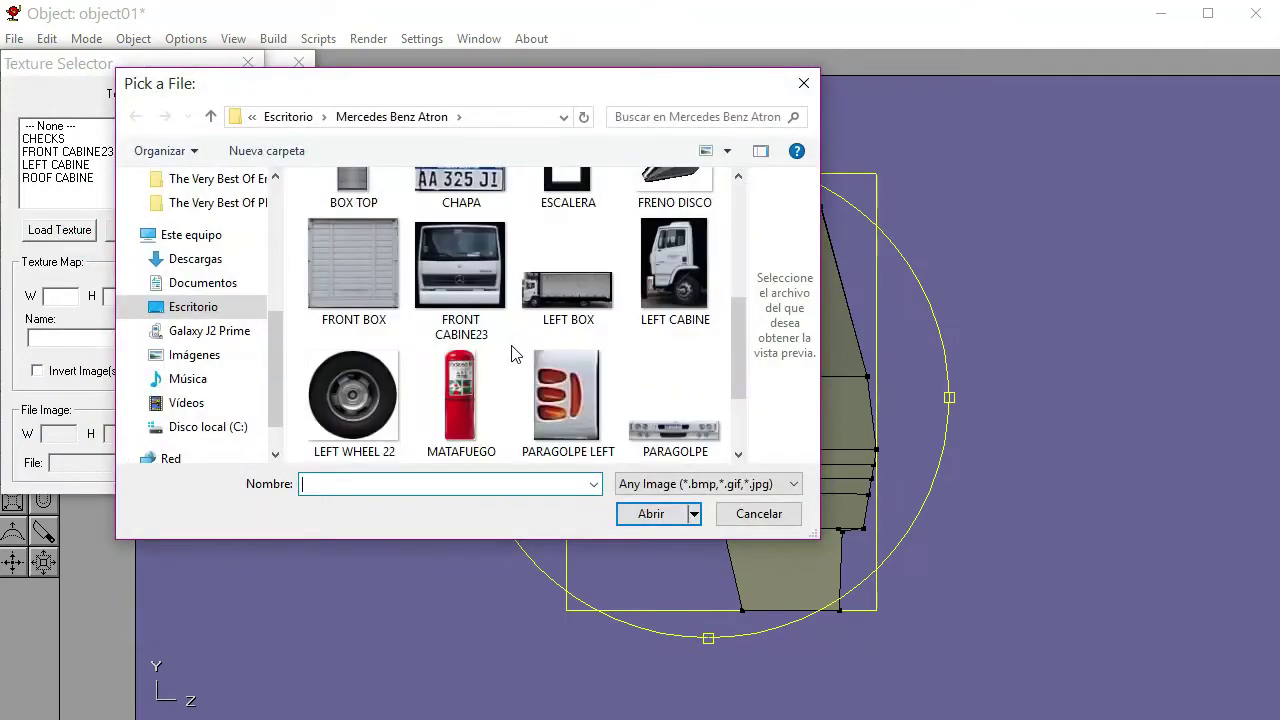
left_click(460, 398)
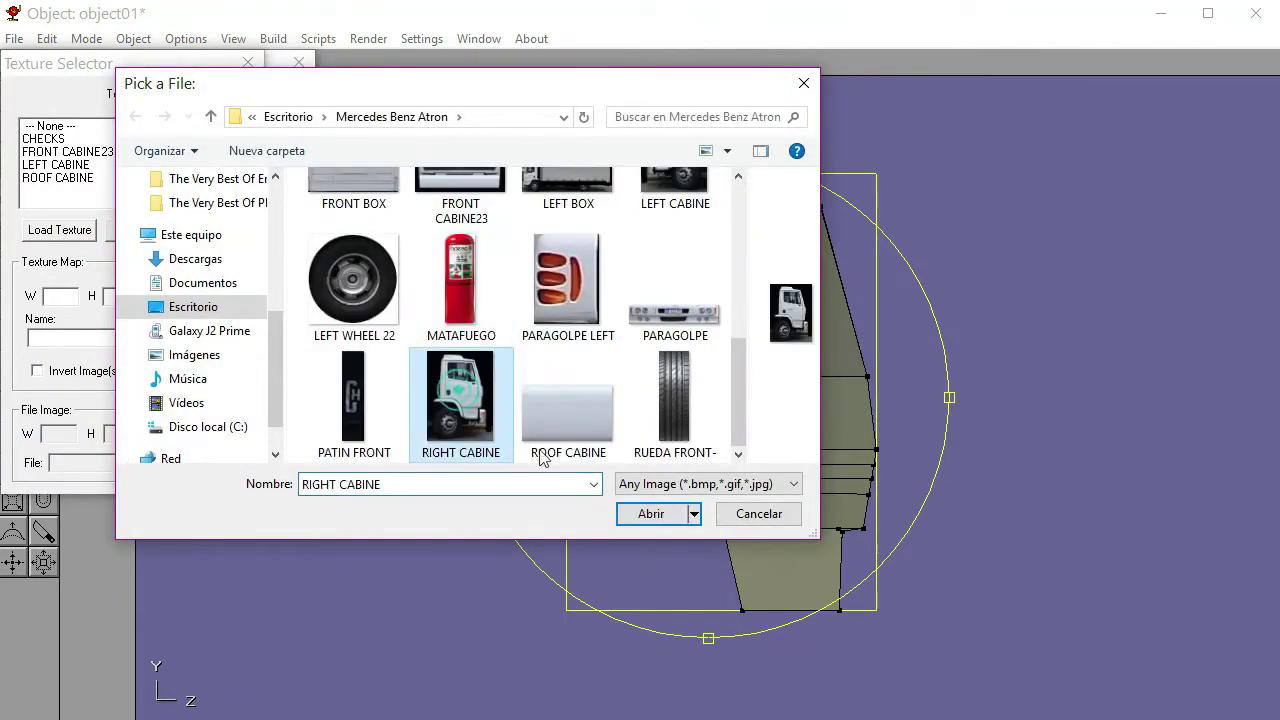
left_click(651, 513)
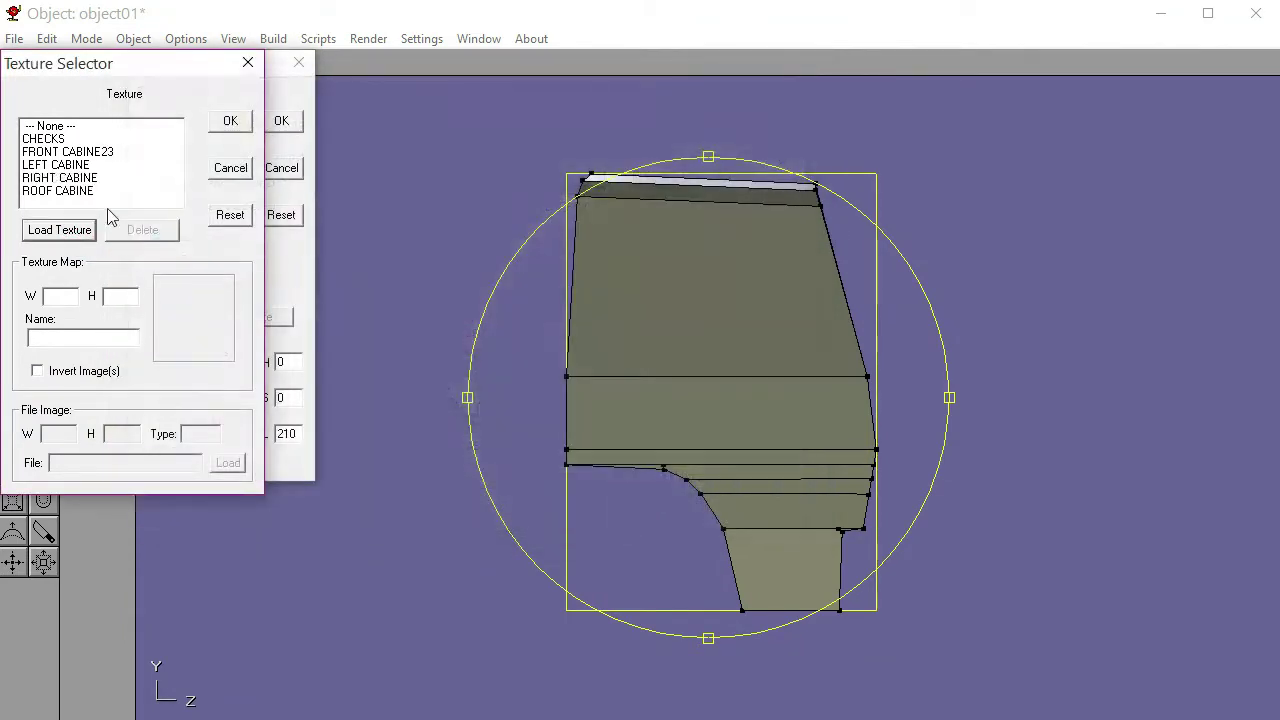
Assign RIGHT CABINE as the diffuse texture and create the material under the name CABINA DERECHA
left_click(60, 178)
left_click(230, 122)
double_click(190, 124)
type("CABINA DERE")
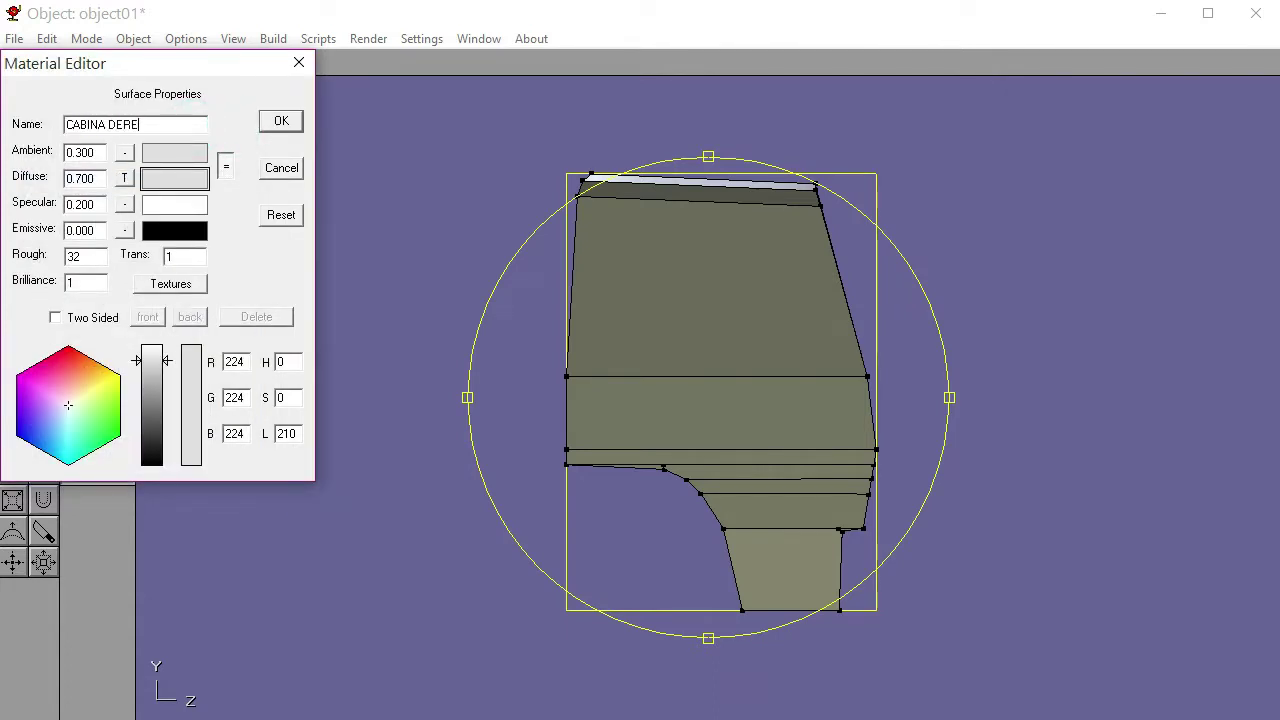
type("CHA")
left_click(282, 121)
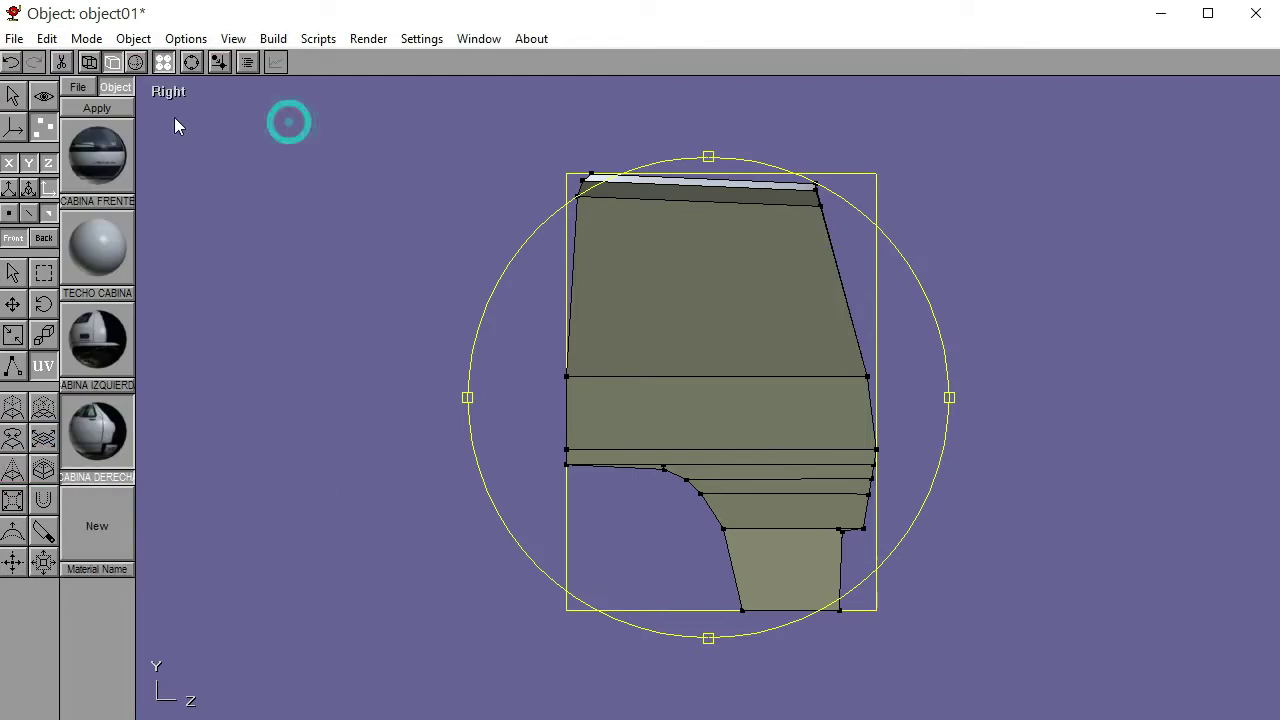
Apply the CABINA DERECHA material to the selected right side faces, fit its projection to the door outline and end the UV mapping
left_click(119, 107)
left_click_drag(719, 352, 756, 374)
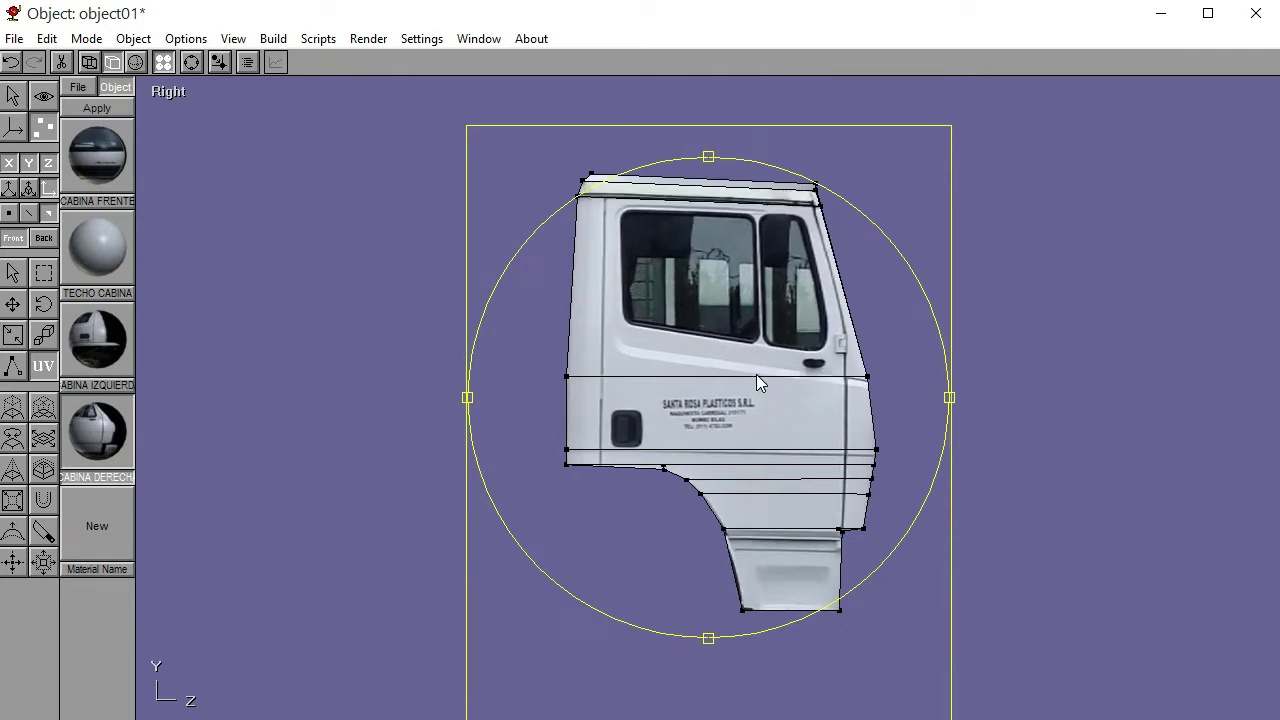
left_click(12, 272)
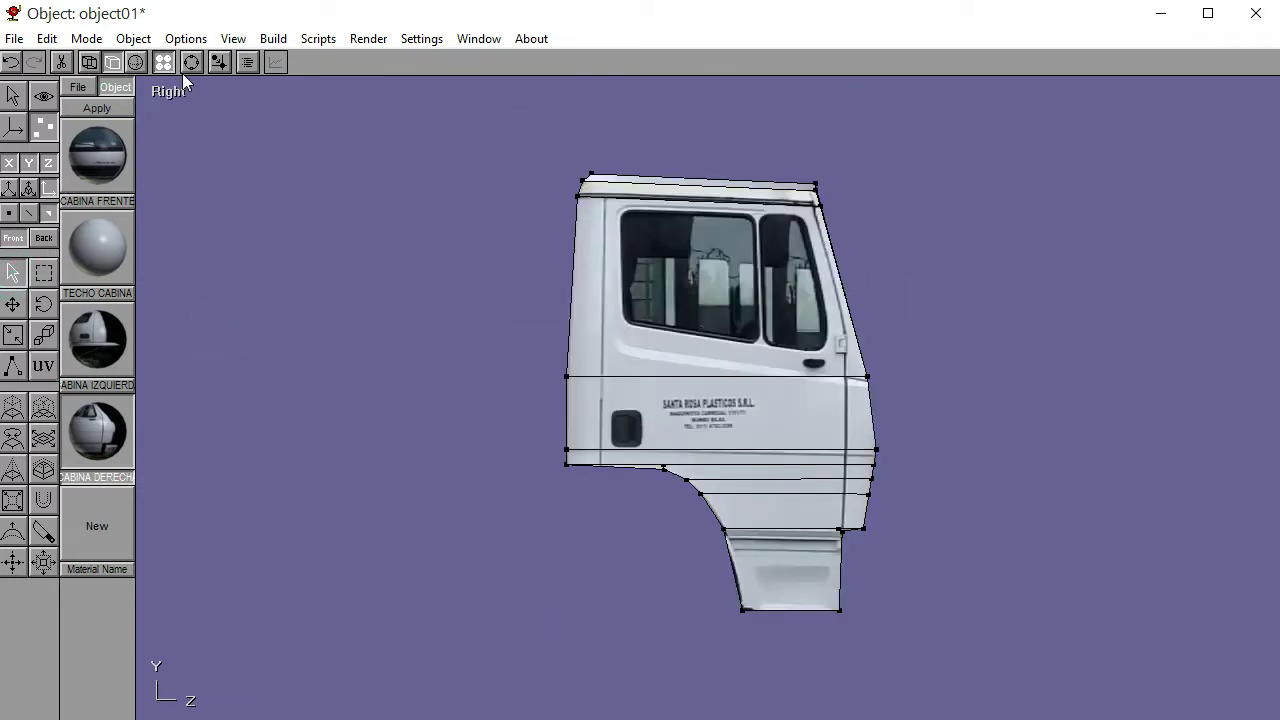
Examine the textured right side in perspective, orbit to the untextured rear and show the cab from the back
left_click(172, 92)
left_click(180, 288)
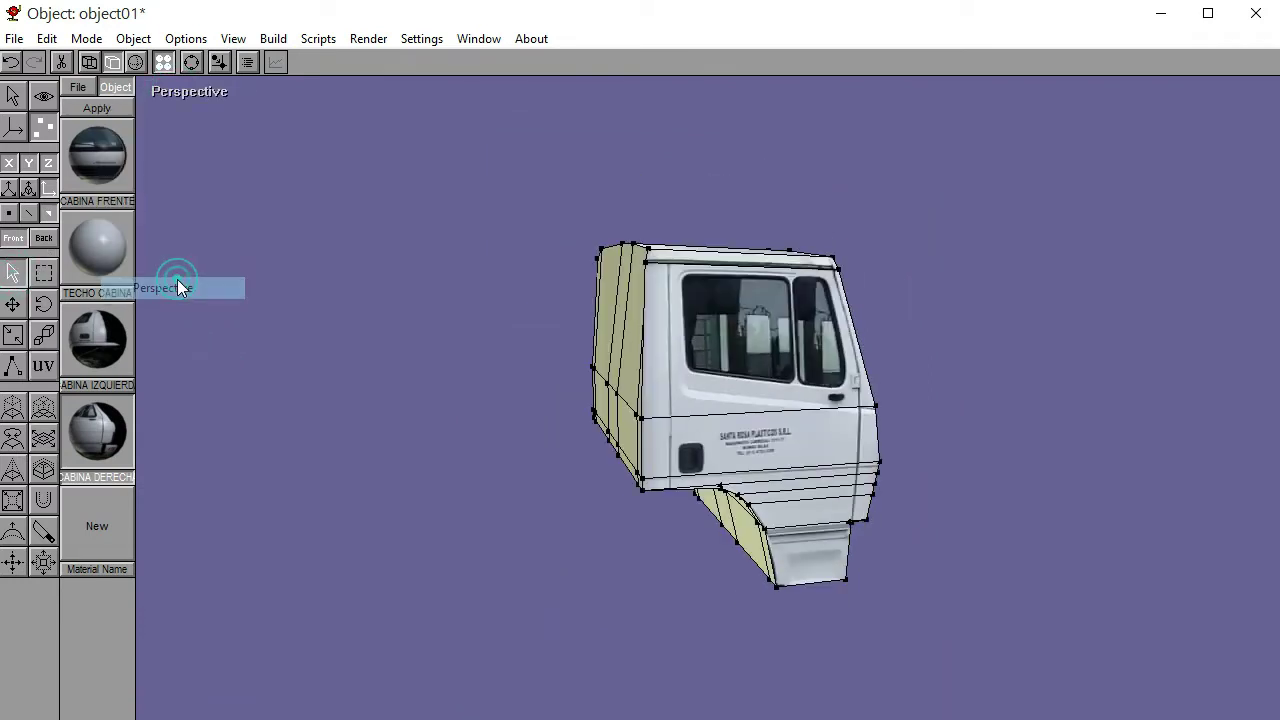
left_click(191, 62)
left_click_drag(640, 384, 683, 405)
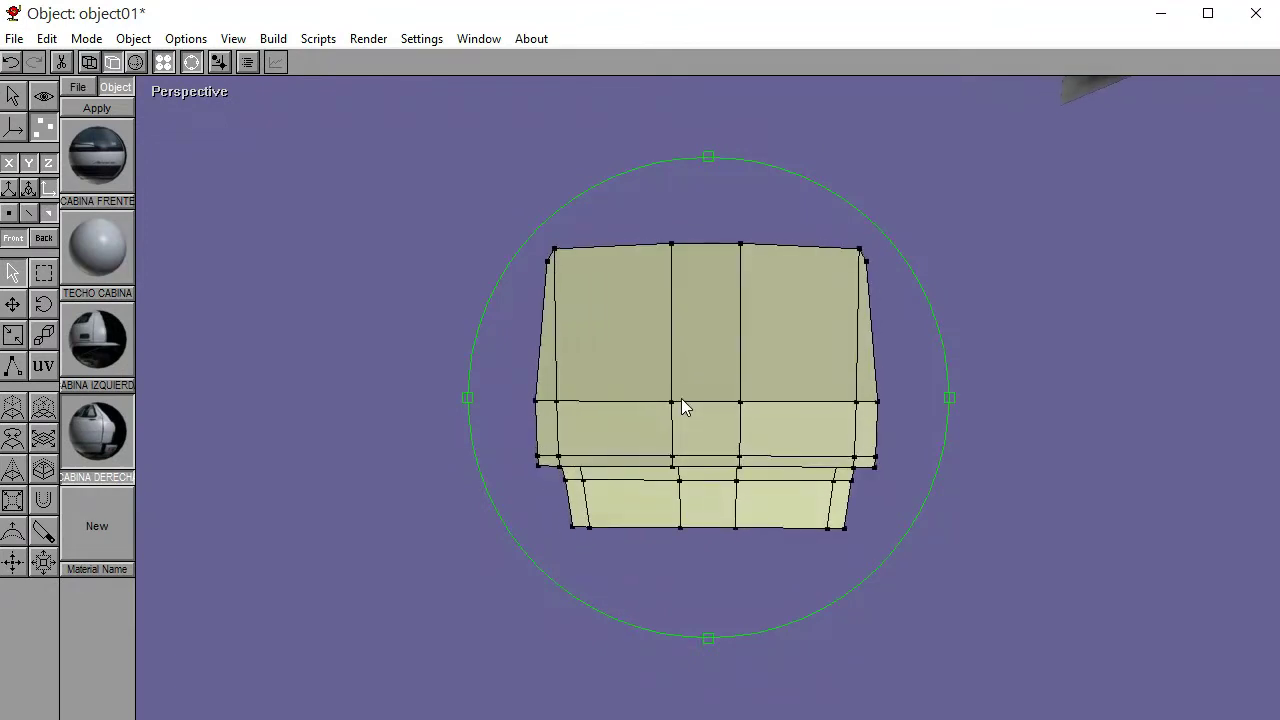
left_click(187, 94)
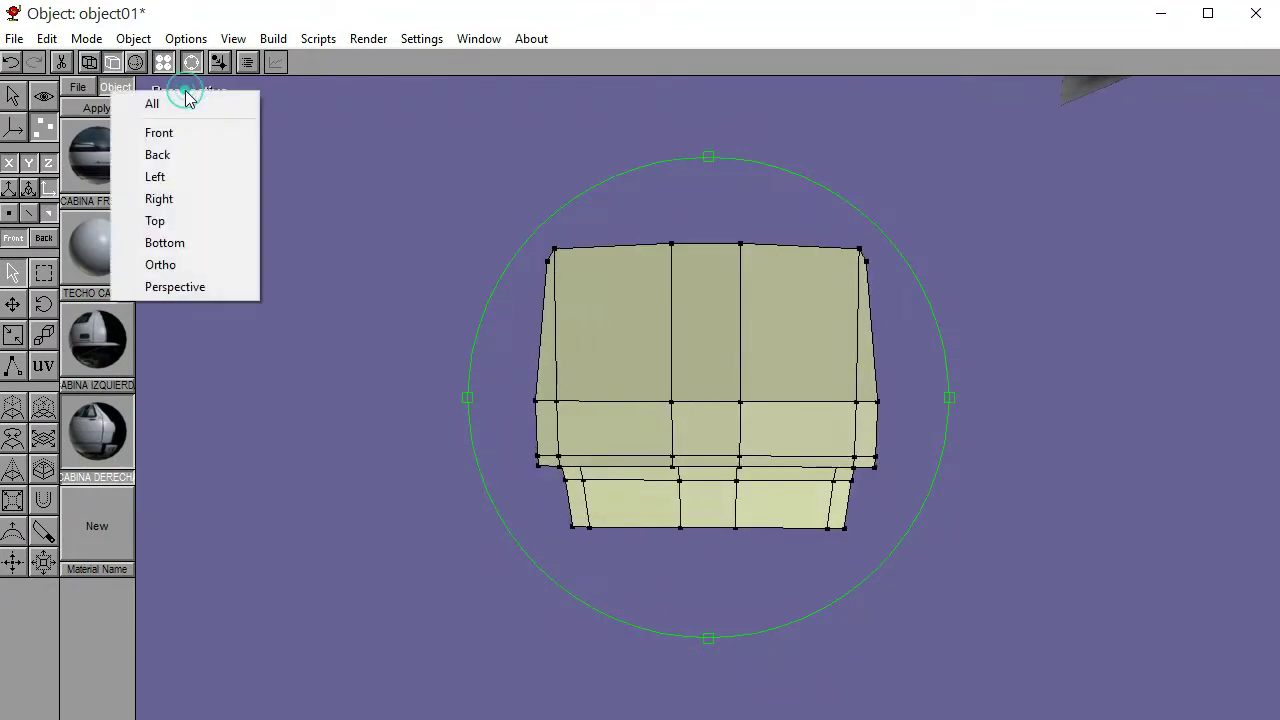
left_click(195, 158)
right_click_drag(807, 424, 657, 430)
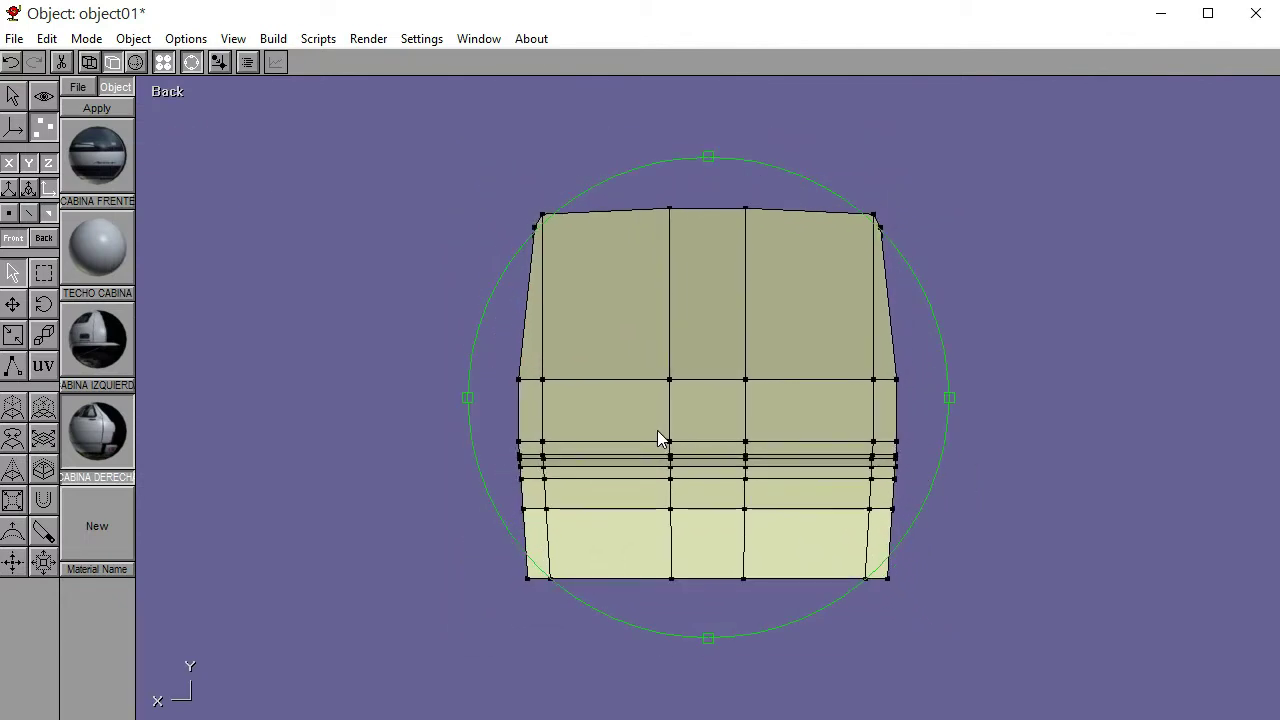
left_click(192, 63)
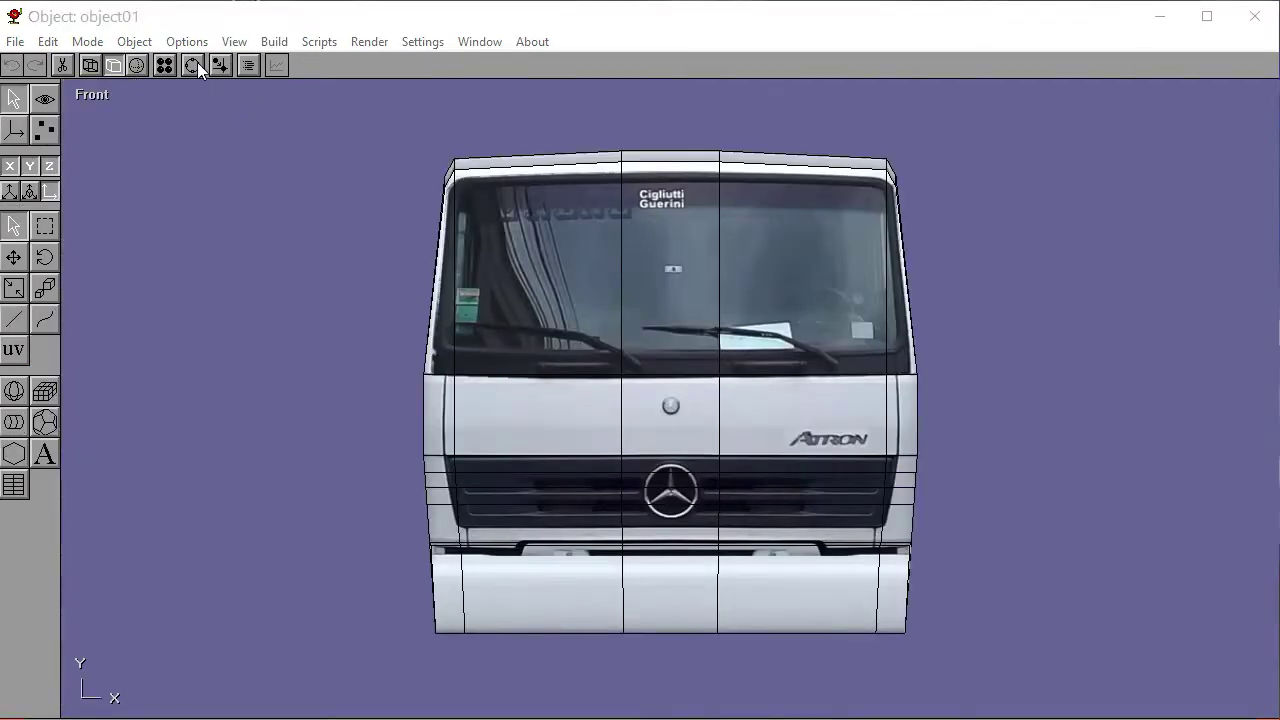
left_click(192, 63)
left_click_drag(764, 370, 369, 233)
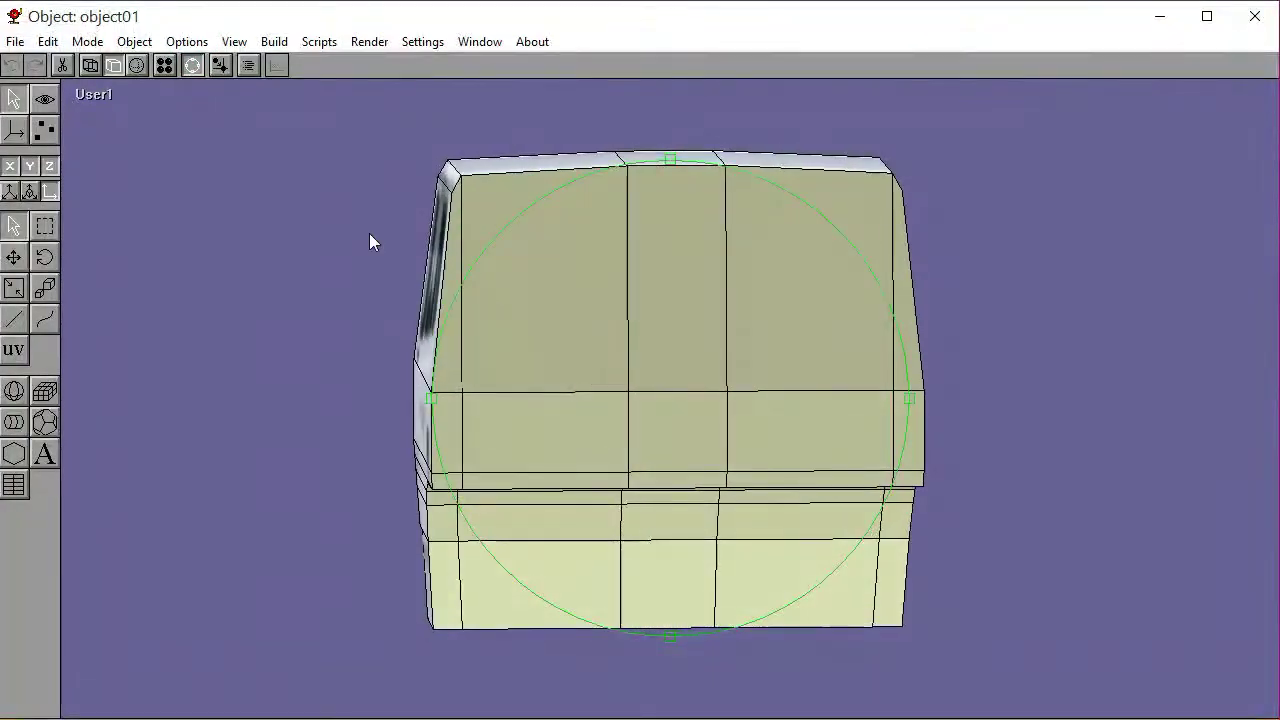
left_click(85, 94)
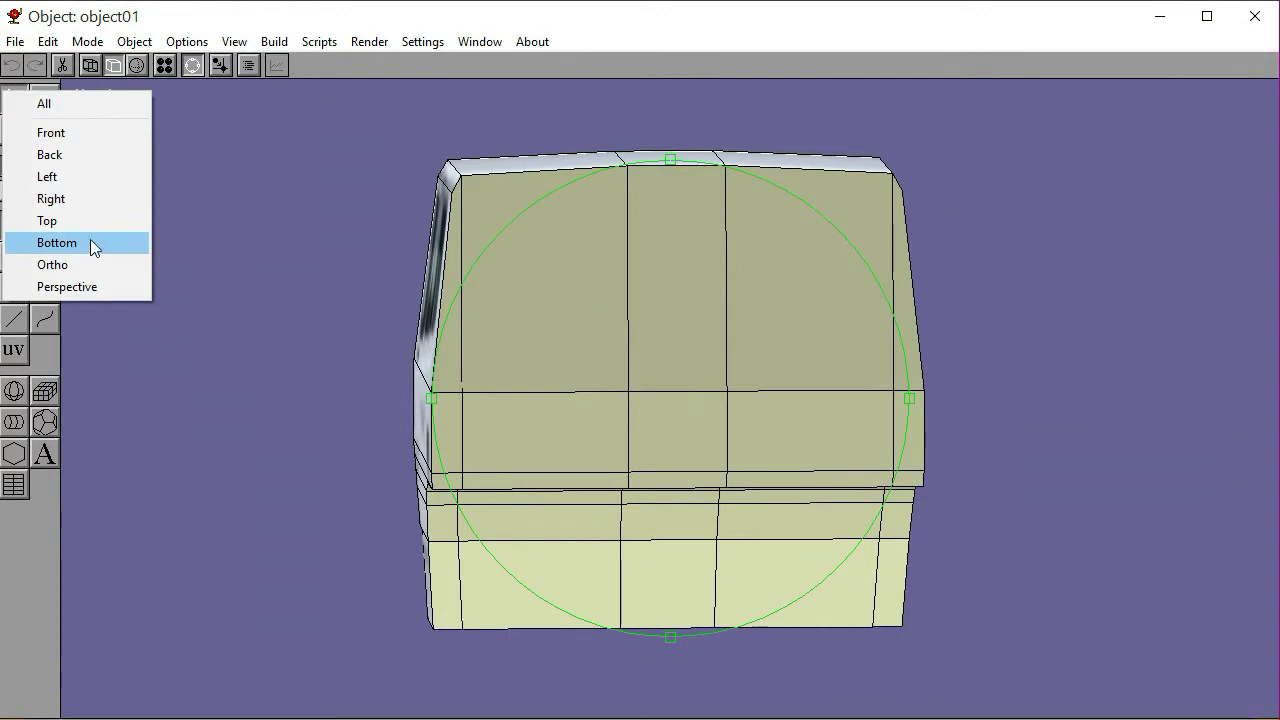
left_click(94, 157)
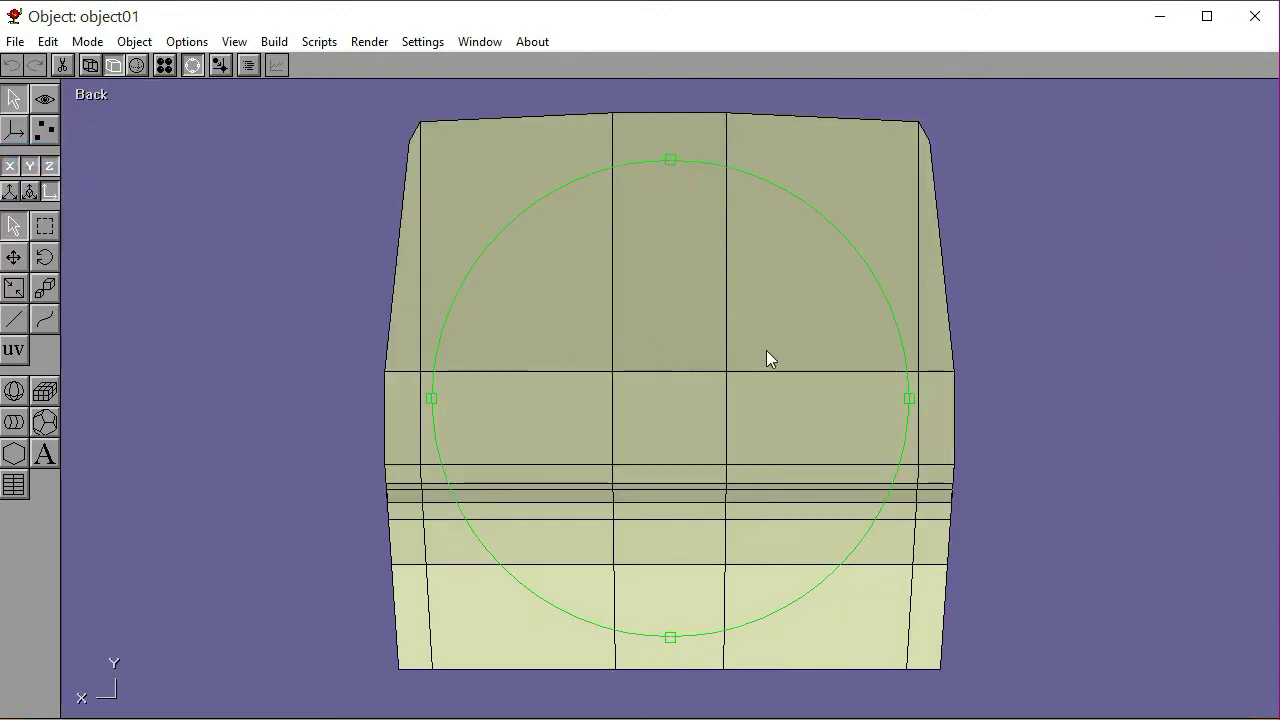
scroll(766, 357, "down", 2)
left_click(192, 65)
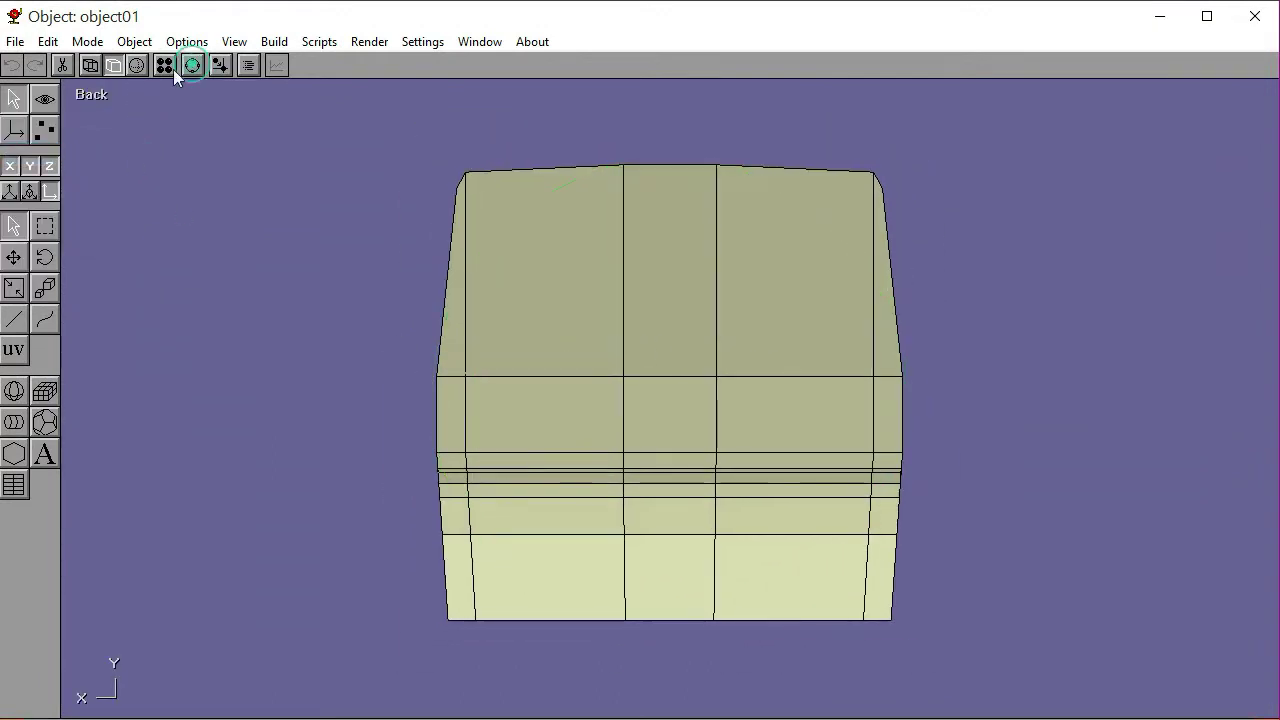
In face editing mode, select all the cab's rear faces visible from the back, from the upper panels down to the lowest row
left_click(44, 130)
left_click(47, 215)
left_click(11, 275)
mouse_move(459, 340)
left_mouse_down()
mouse_move(500, 343)
mouse_move(634, 271)
mouse_move(844, 295)
left_mouse_up()
mouse_move(893, 347)
left_mouse_down()
mouse_move(866, 420)
mouse_move(446, 420)
mouse_move(457, 443)
mouse_move(646, 463)
mouse_move(888, 463)
mouse_move(871, 606)
mouse_move(688, 569)
mouse_move(474, 574)
mouse_move(468, 560)
mouse_move(492, 518)
mouse_move(744, 520)
left_mouse_up()
mouse_move(892, 512)
left_mouse_down()
mouse_move(883, 489)
mouse_move(460, 491)
mouse_move(454, 477)
mouse_move(660, 485)
left_mouse_up()
mouse_move(744, 488)
left_mouse_down()
mouse_move(700, 486)
mouse_move(884, 472)
left_mouse_up()
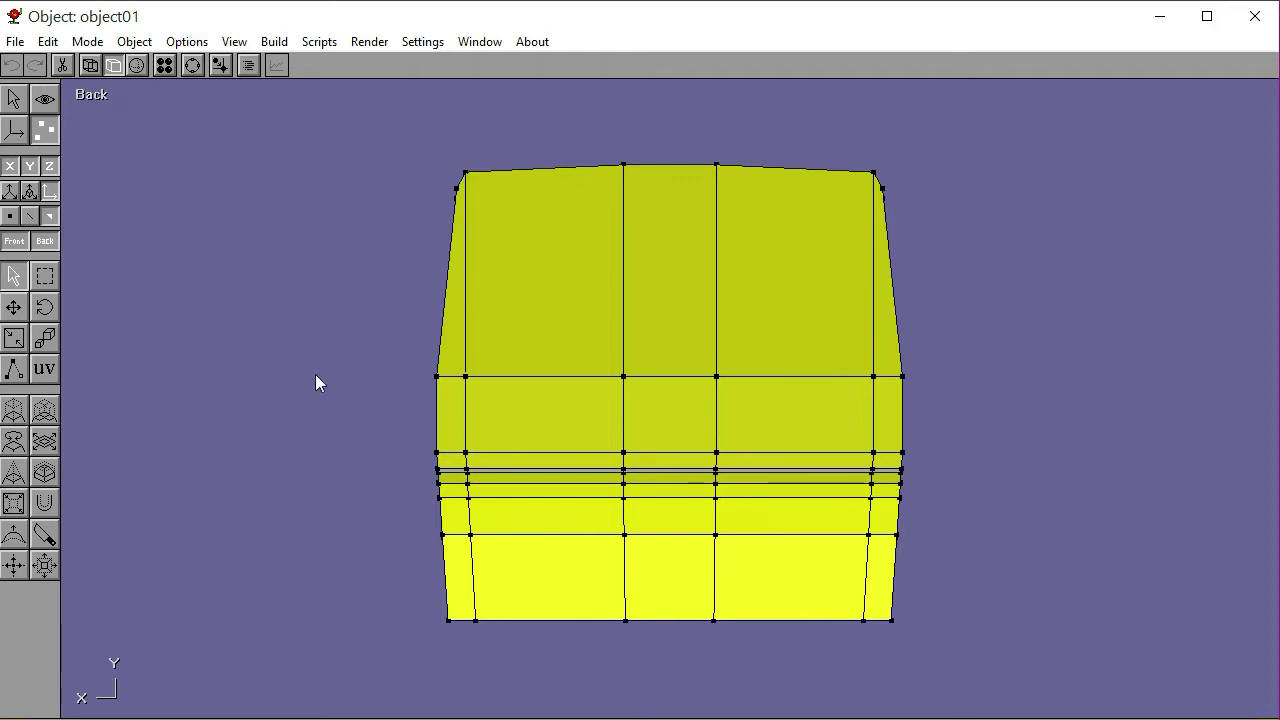
From a lower angle, add the rear faces hidden under the overhang to the selection, check it and restore the back view
left_click(193, 65)
left_click_drag(702, 372, 695, 310)
left_click(193, 65)
left_click_drag(465, 384, 877, 383)
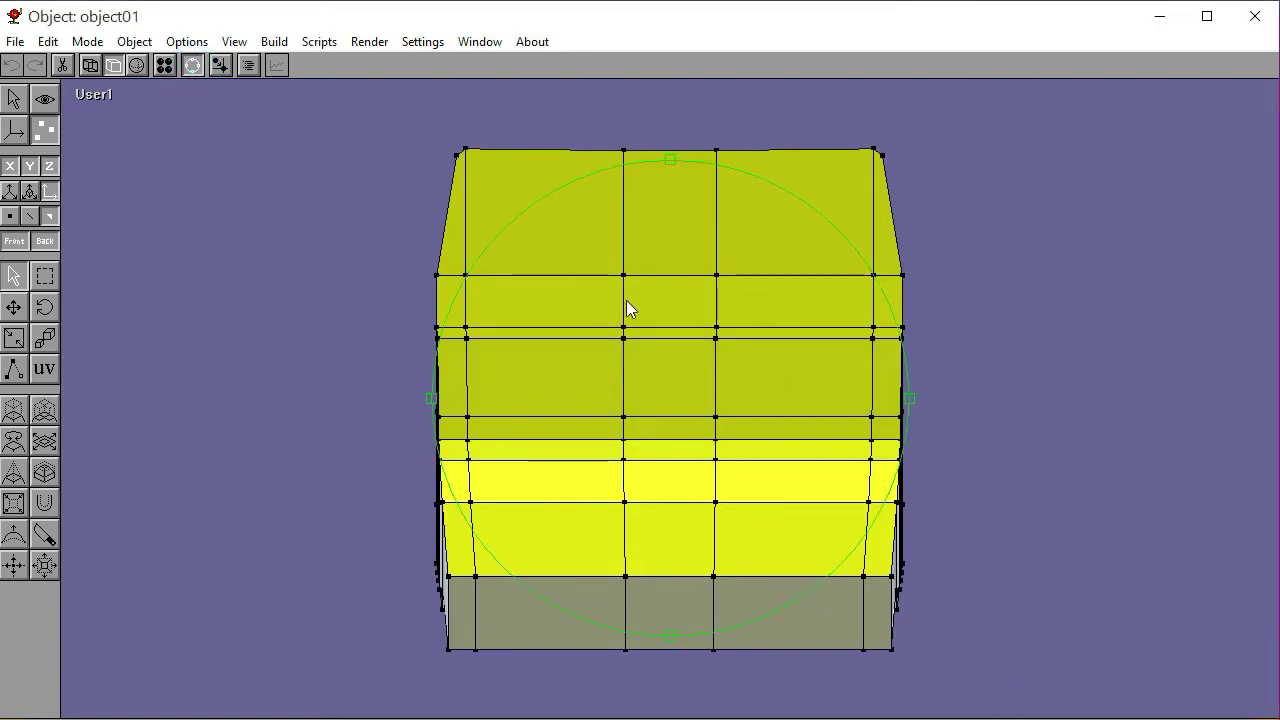
left_click_drag(627, 300, 684, 336)
right_click_drag(686, 344, 560, 310)
left_click(90, 97)
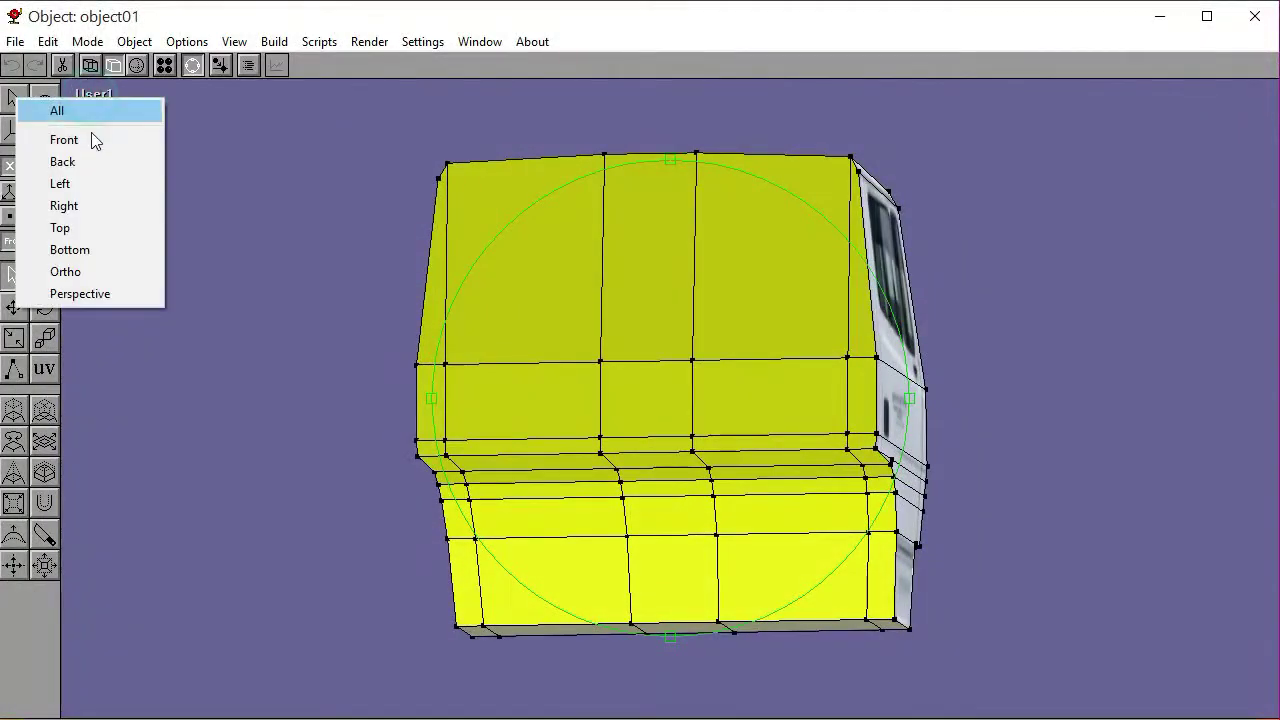
left_click(91, 167)
scroll(640, 405, "down", 2)
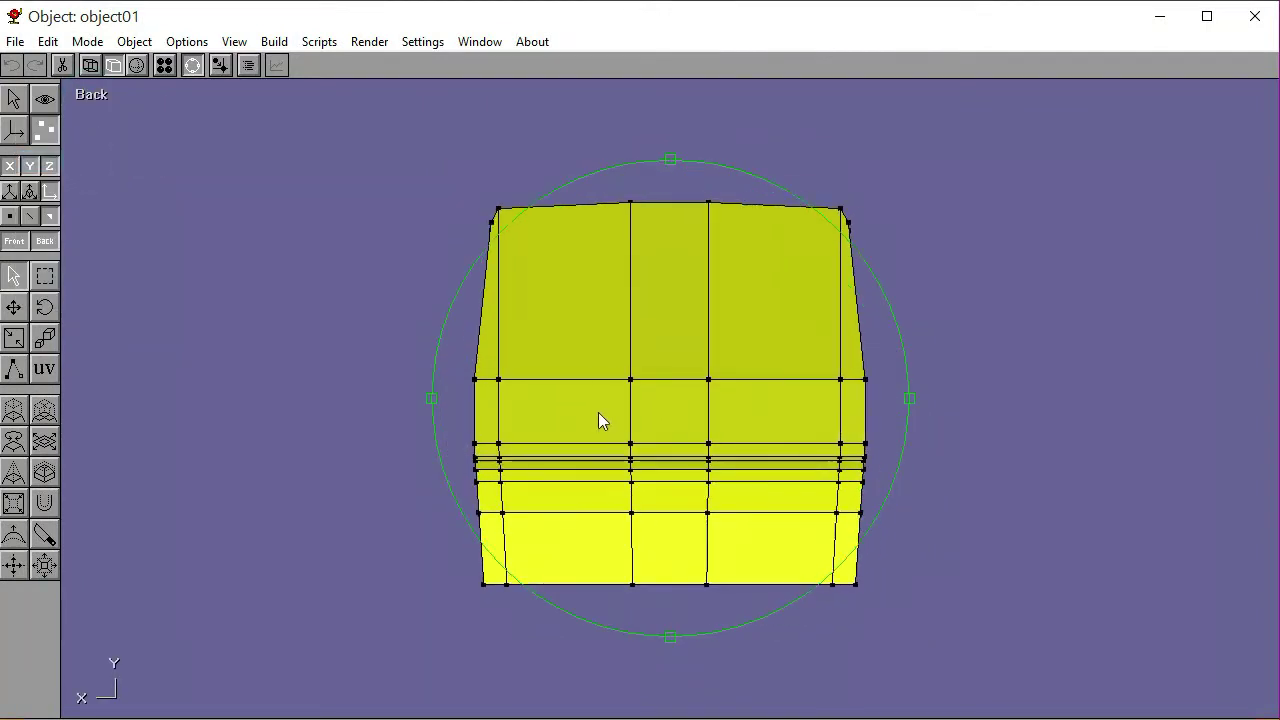
left_click(192, 65)
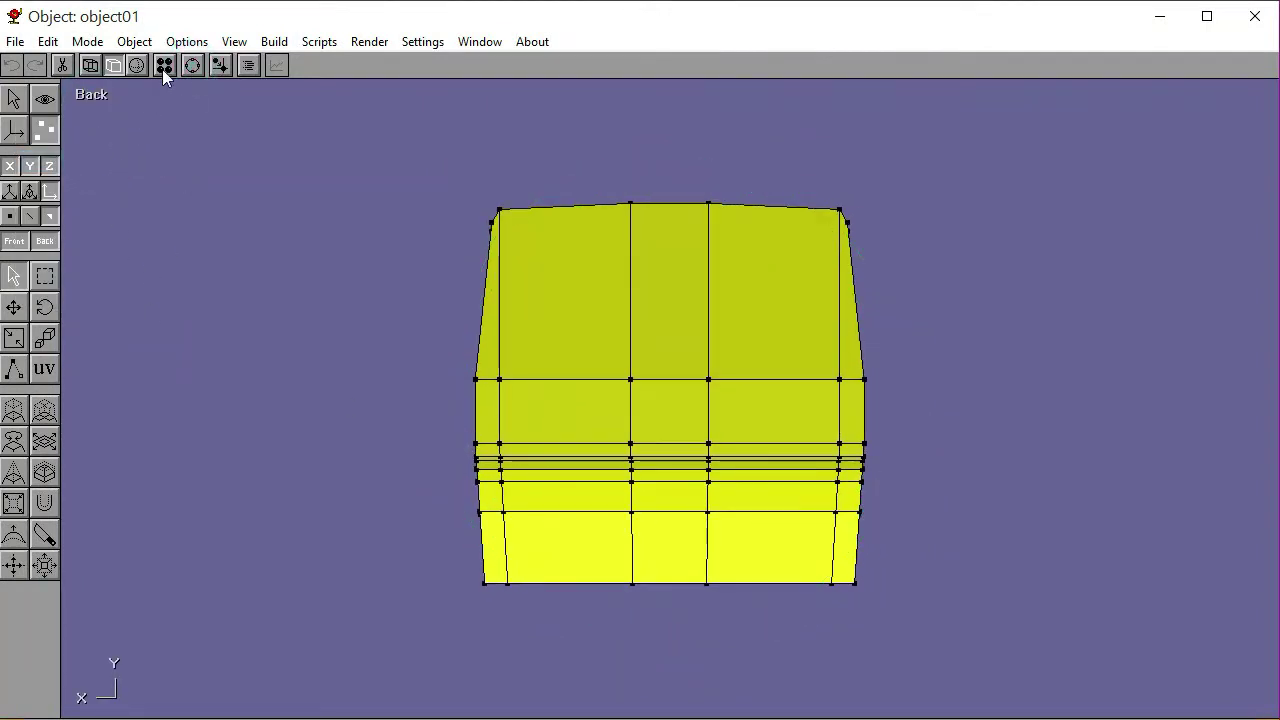
Start UV mapping on the selected rear faces and load the CABINE BACK image for a new material's diffuse texture
left_click(165, 64)
left_click_drag(95, 461, 93, 313)
left_click(39, 367)
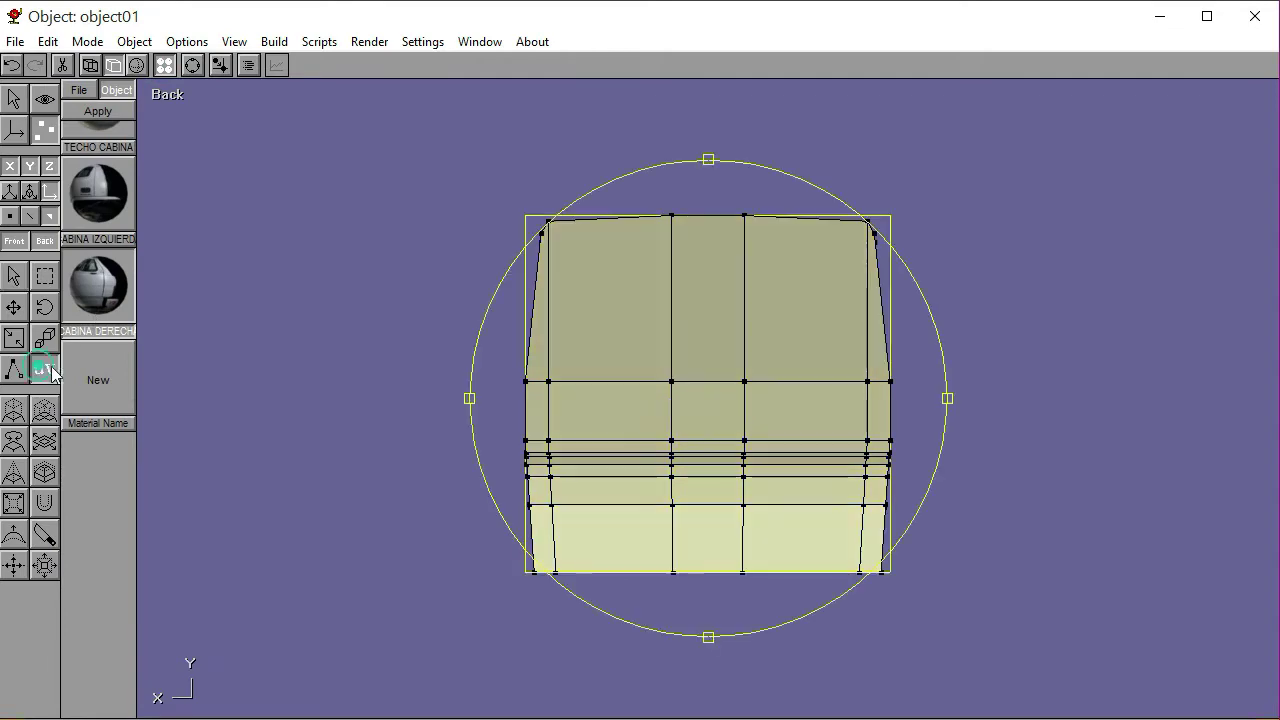
left_click(95, 370)
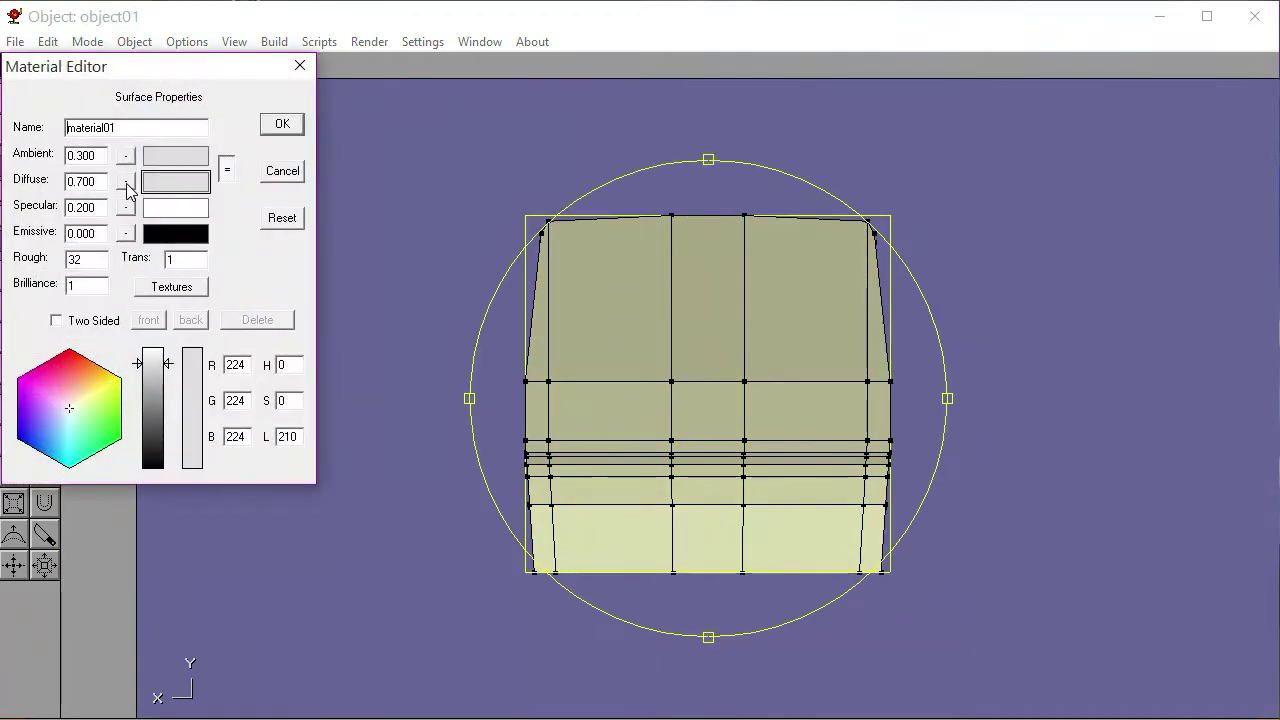
left_click(172, 286)
left_click(80, 232)
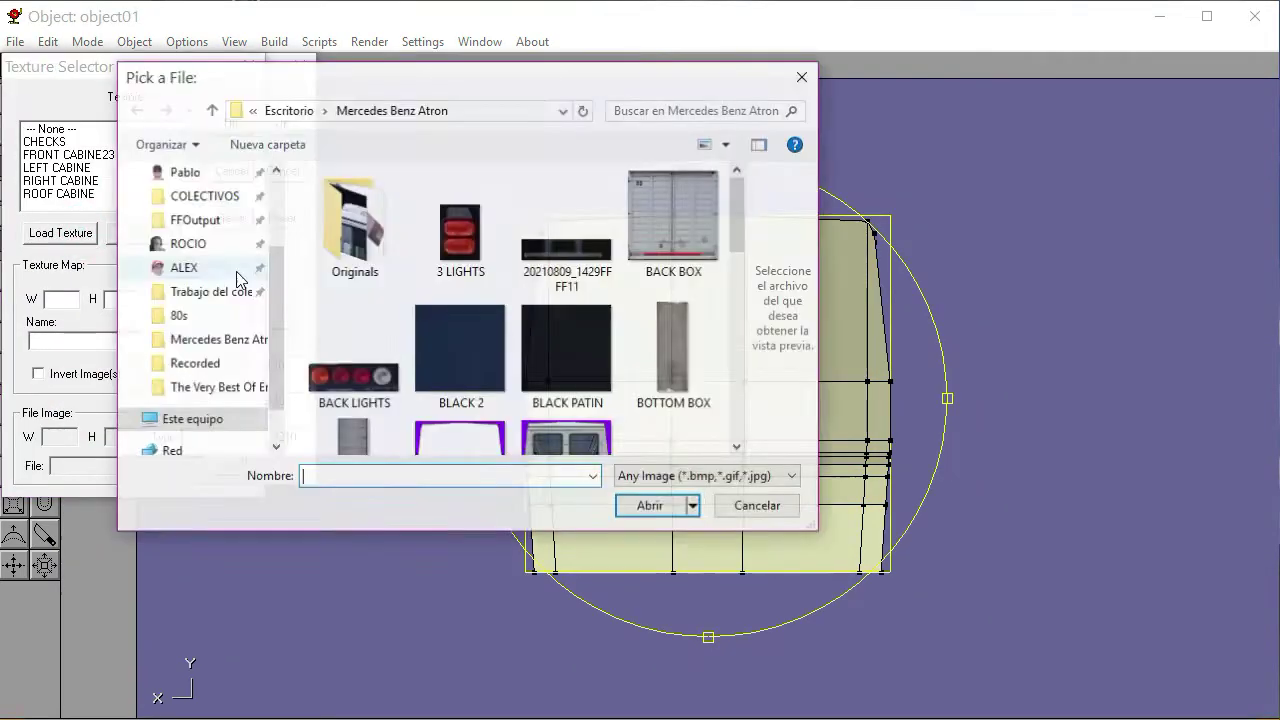
scroll(480, 300, "down", 1)
left_click(545, 365)
left_click(650, 506)
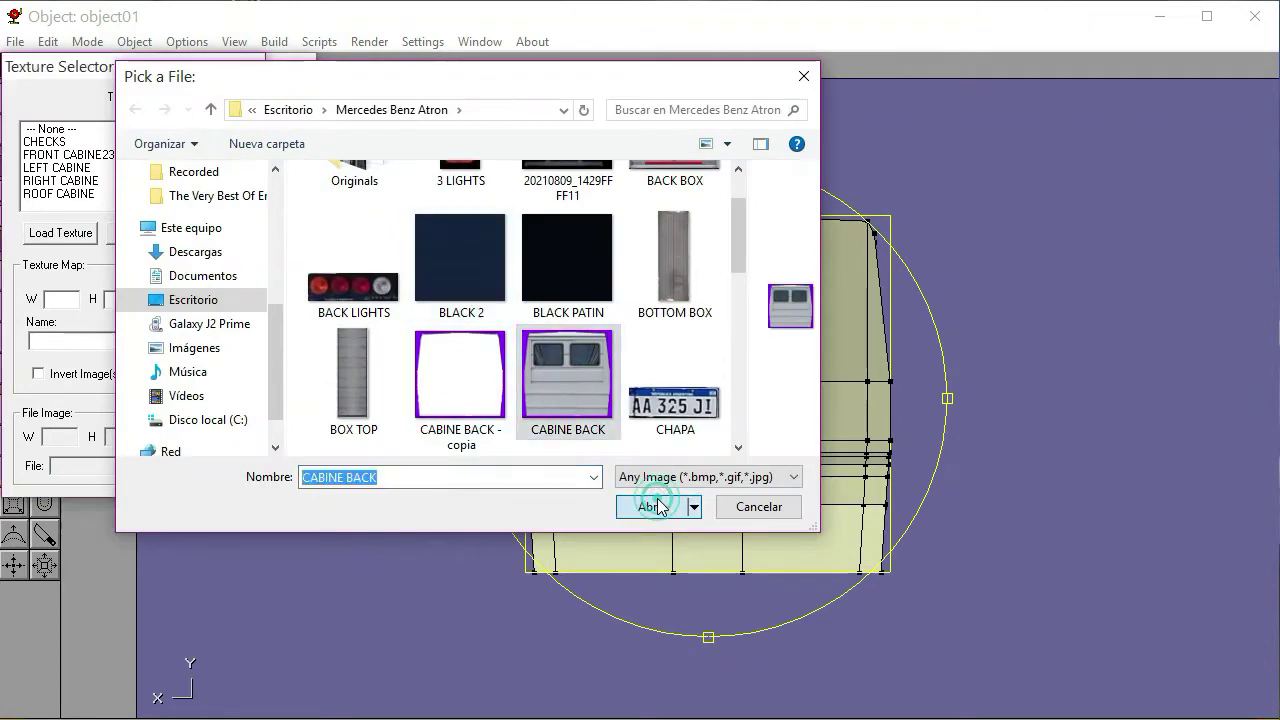
Assign CABINE BACK as the diffuse texture and create the material under the name CABINA ATRAS
left_click(222, 128)
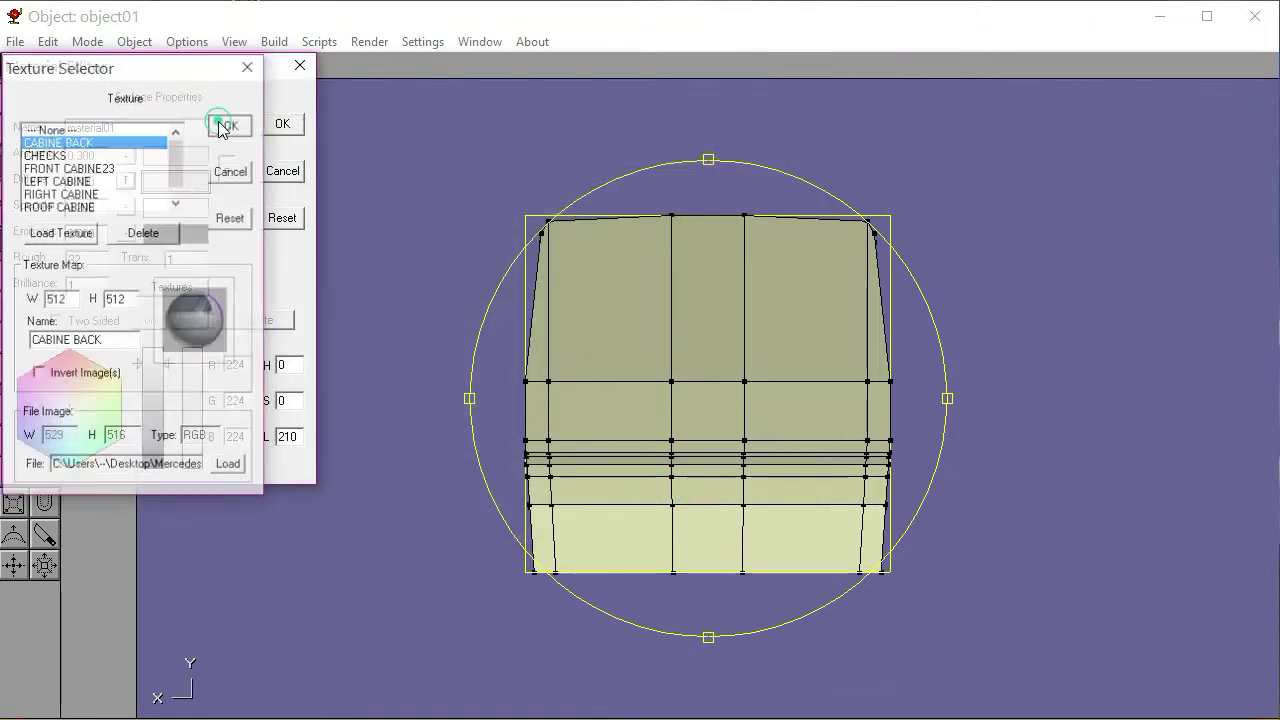
type("CABINA ATRAS")
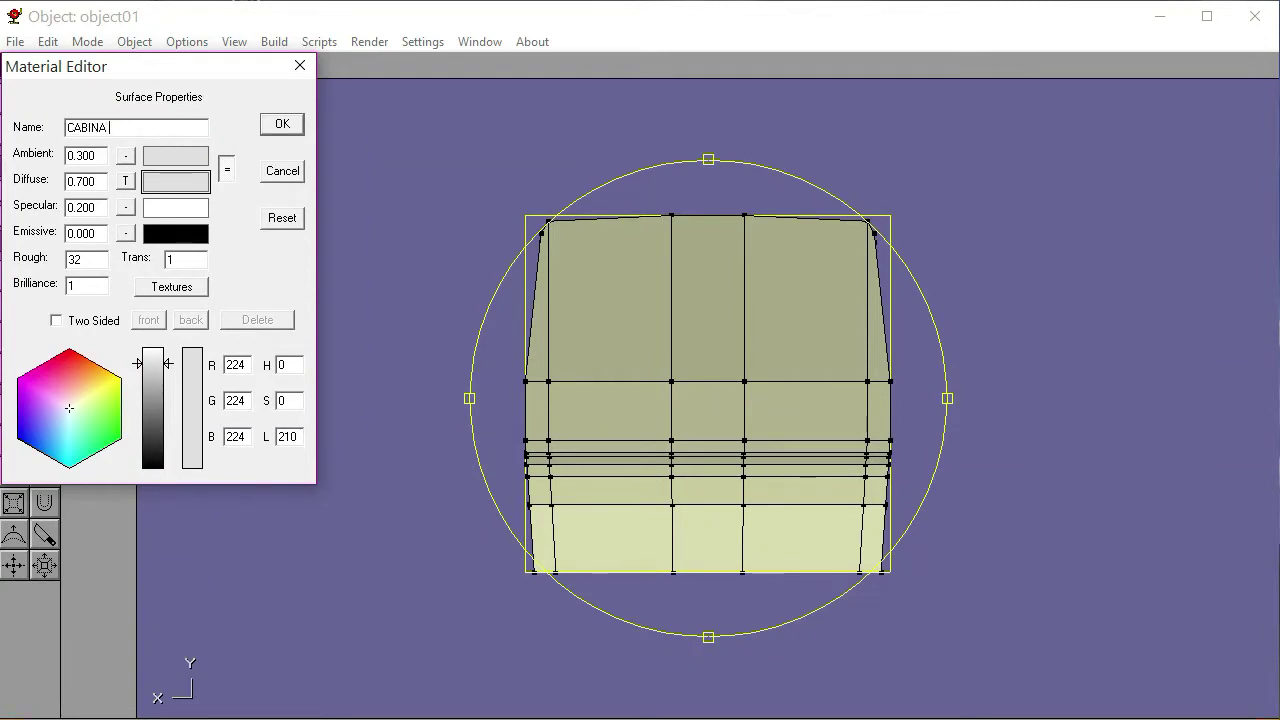
left_click(283, 126)
Apply CABINA ATRAS to the rear faces, enlarge its projection until the purple border lies outside the cab, and end the UV mapping
left_click(104, 110)
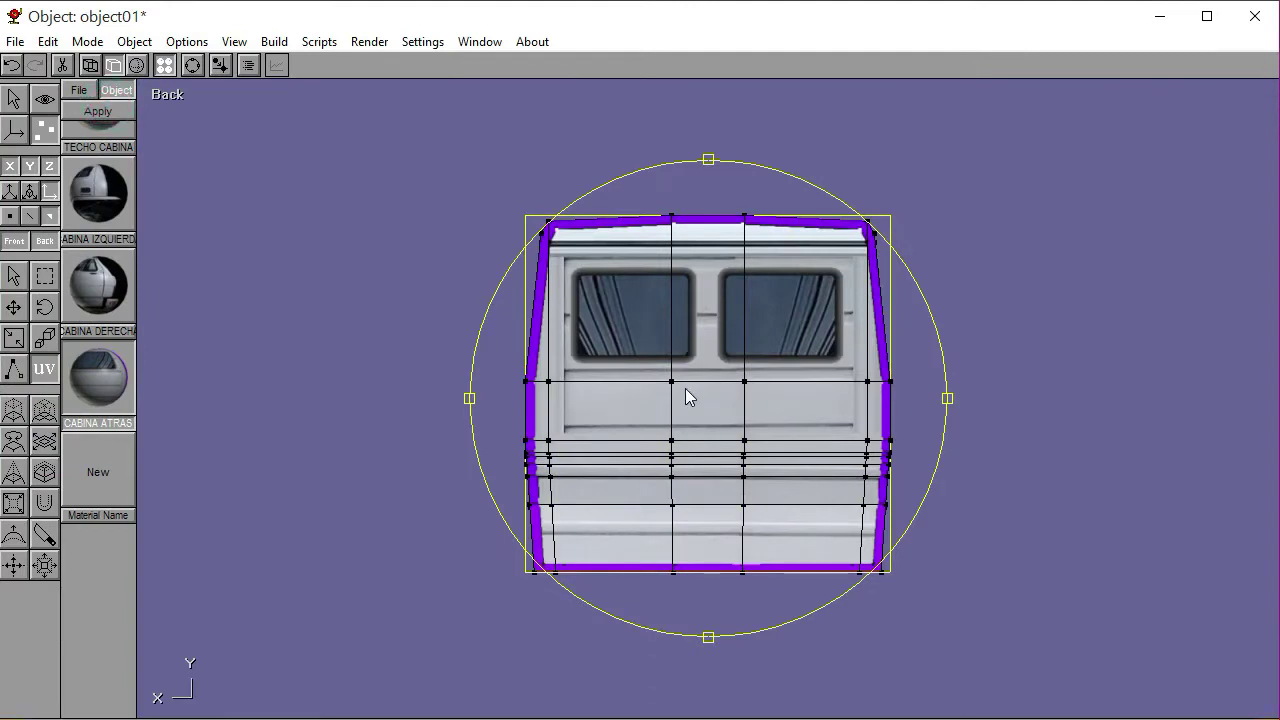
left_click_drag(691, 385, 702, 385)
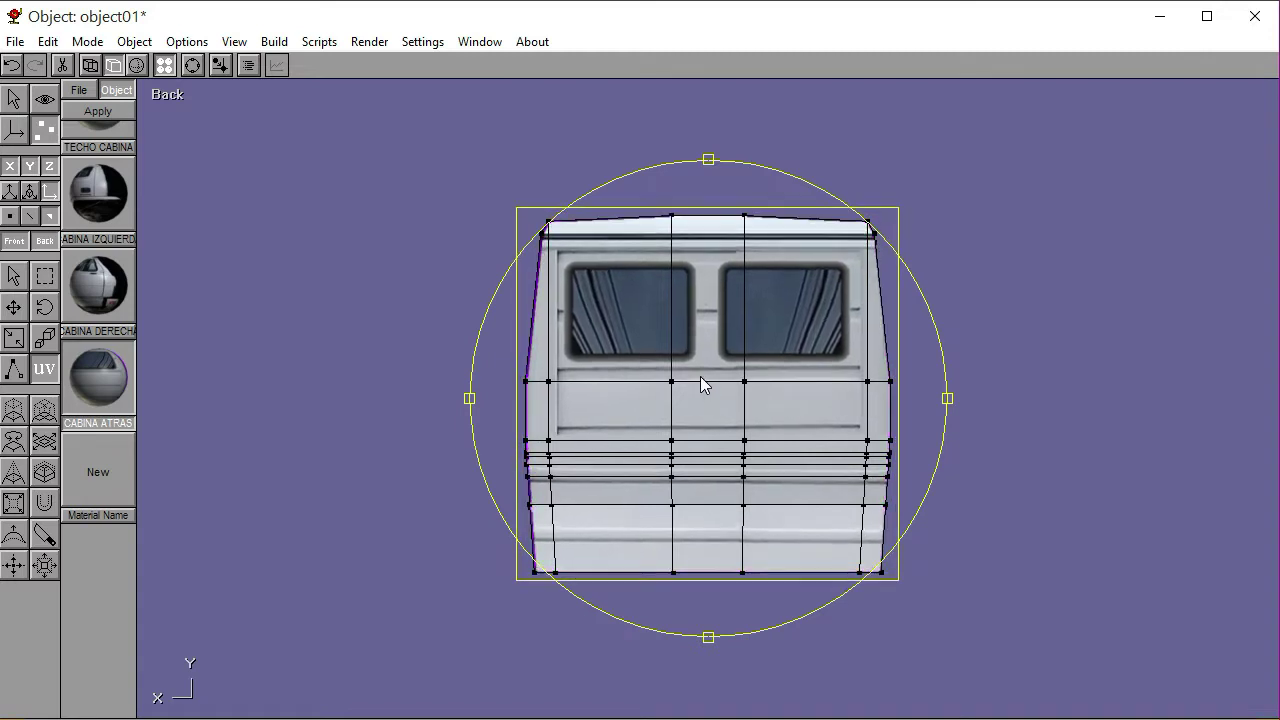
left_click_drag(701, 385, 704, 385)
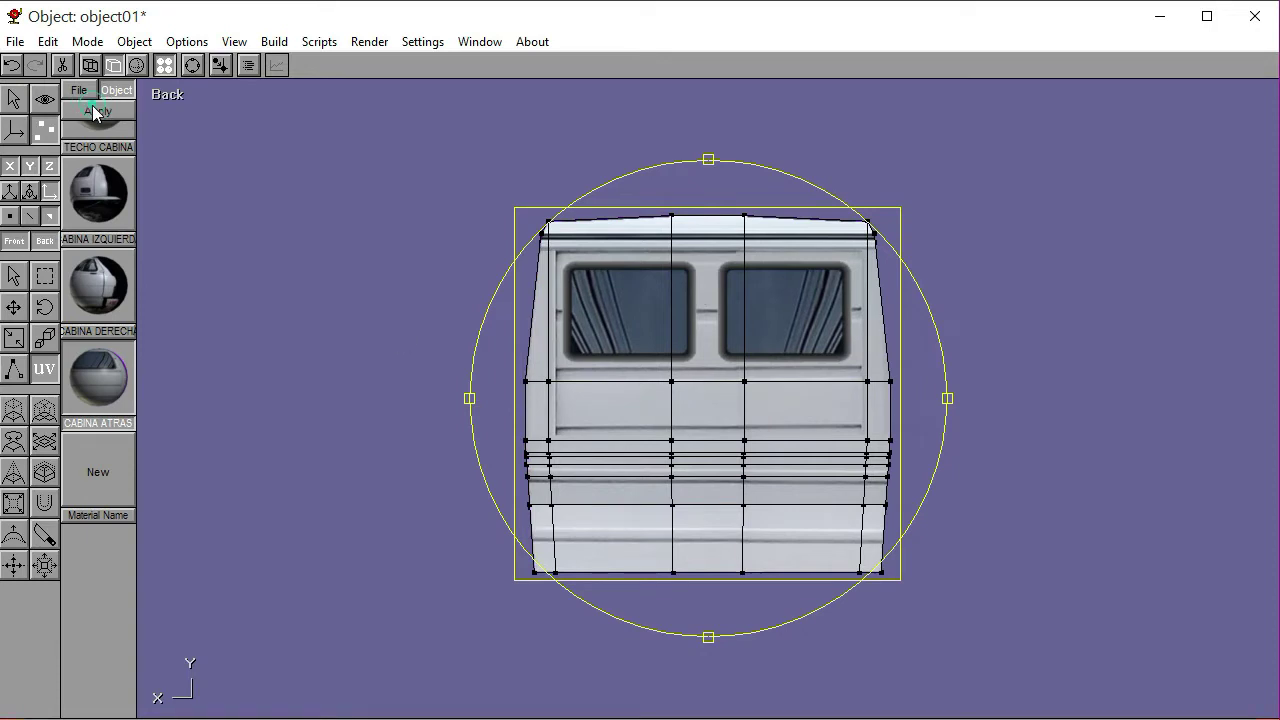
left_click(14, 277)
left_click(214, 294)
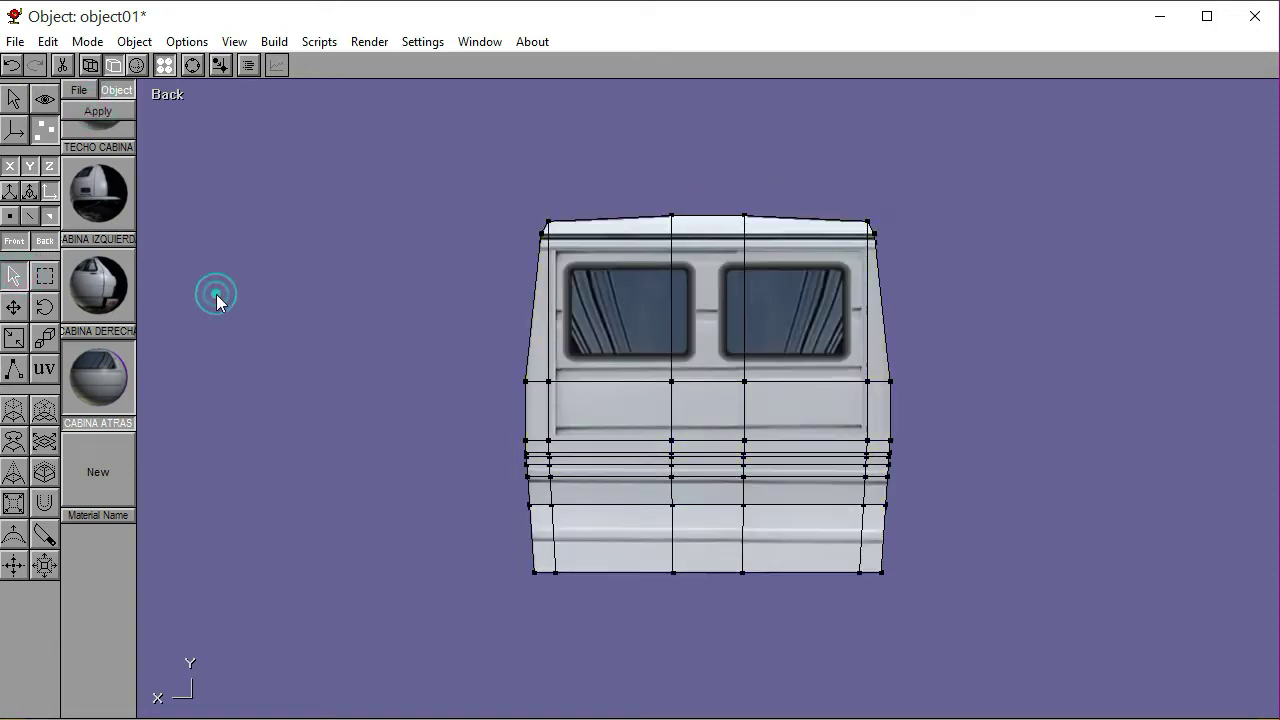
Inspect the textured rear and, from the bottom view, select the row of untextured underside faces
left_click(137, 65)
left_click(192, 65)
left_click_drag(600, 302, 452, 263)
left_click(112, 64)
mouse_move(580, 374)
left_mouse_down()
mouse_move(644, 312)
mouse_move(589, 323)
mouse_move(582, 287)
left_mouse_up()
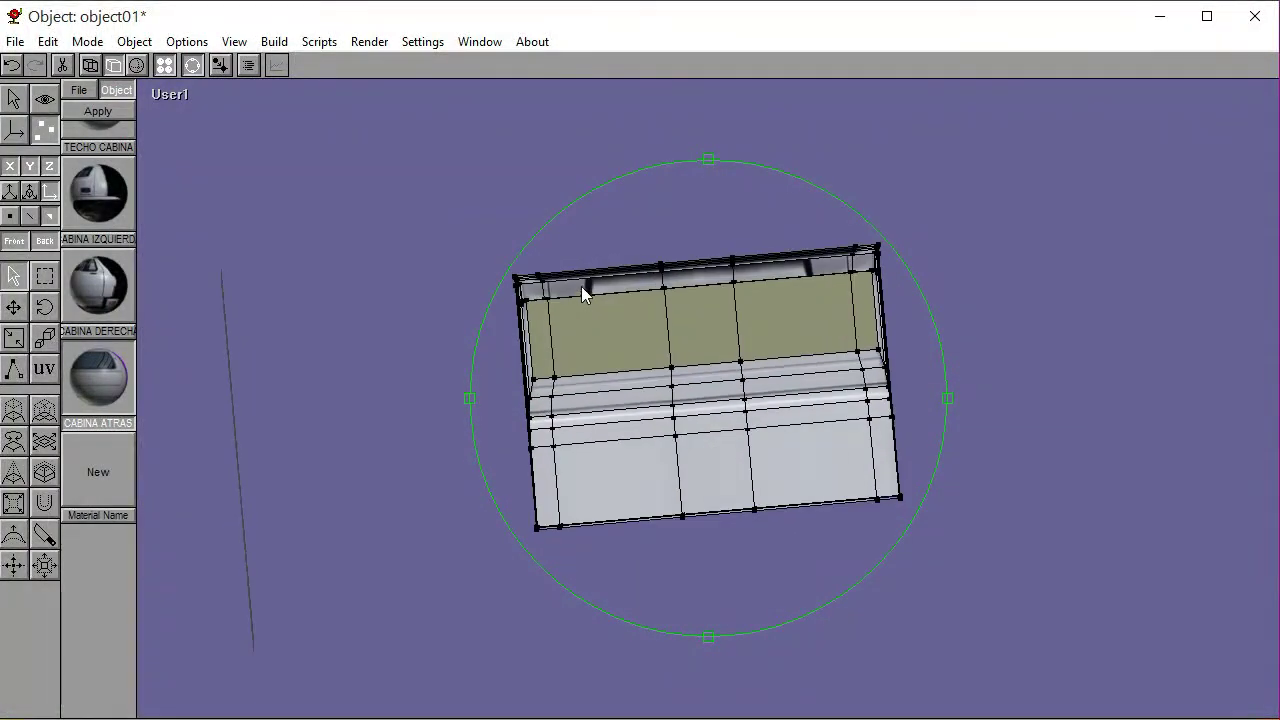
left_click(170, 96)
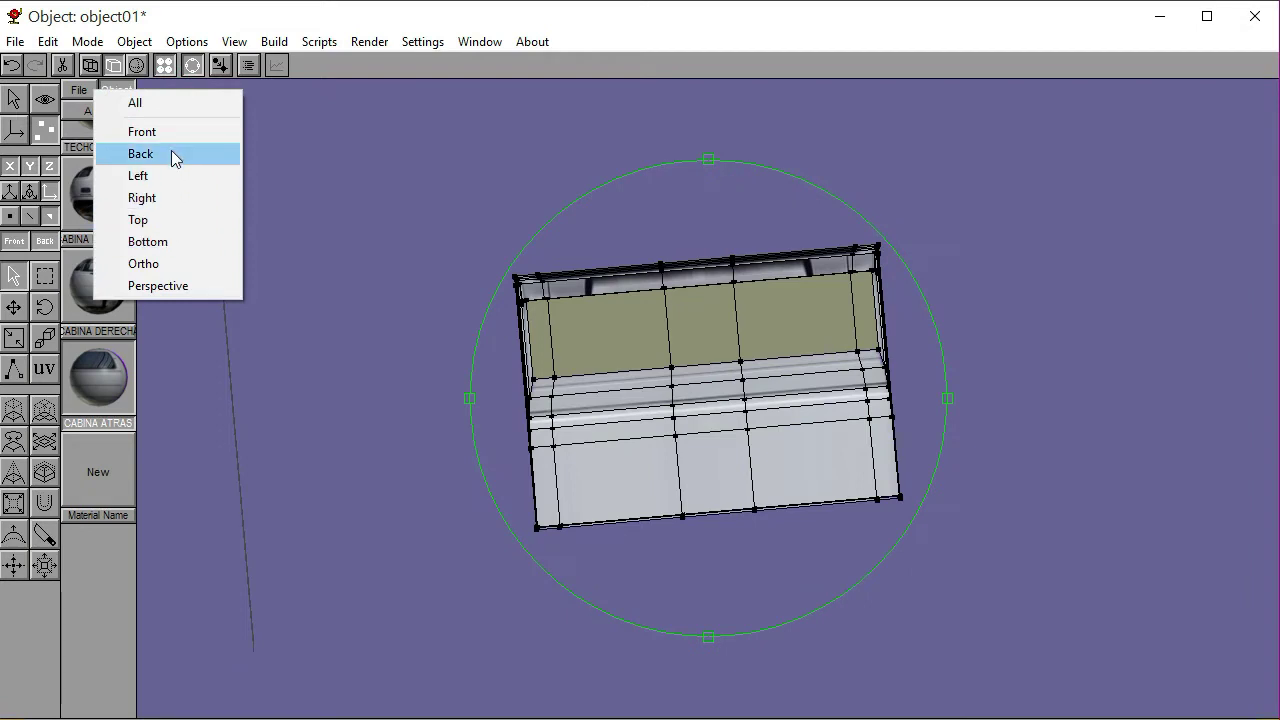
left_click(170, 241)
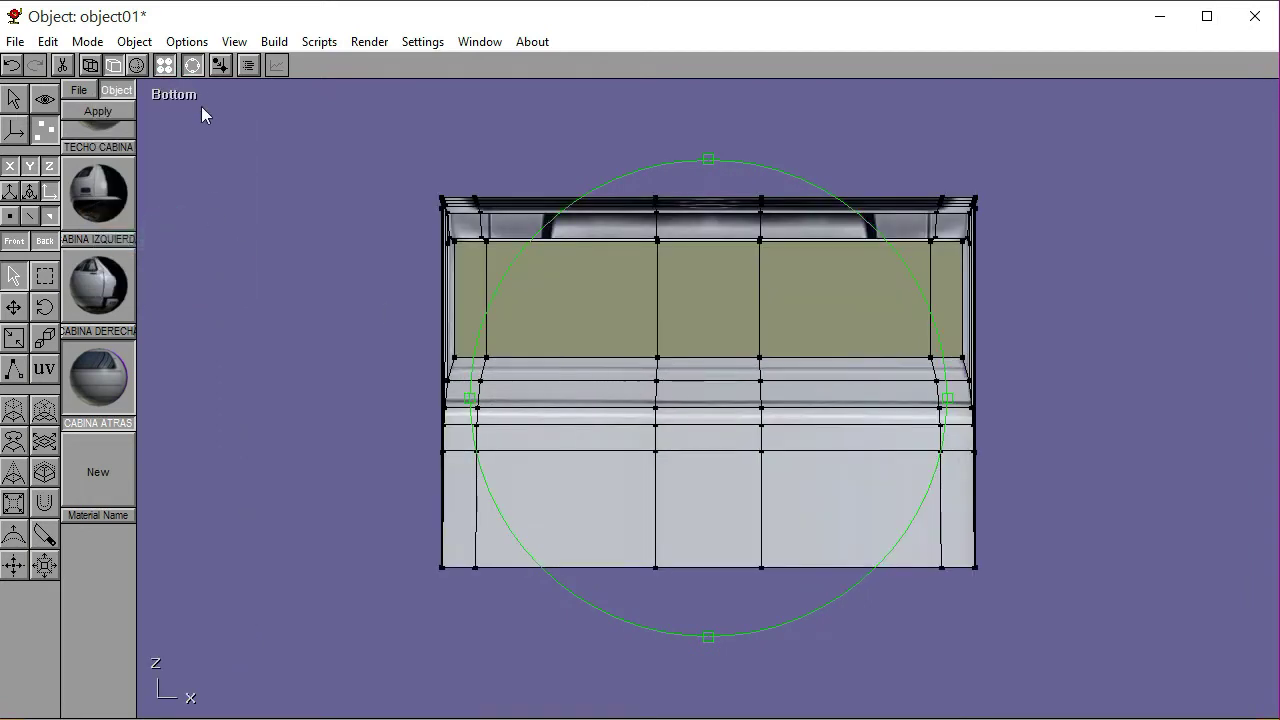
left_click(193, 65)
left_click_drag(470, 307, 953, 292)
Apply the TECHO CABINA material to the underside faces with UV mapping, adjust its projection to cover them and end the mapping
scroll(95, 290, "up", 2)
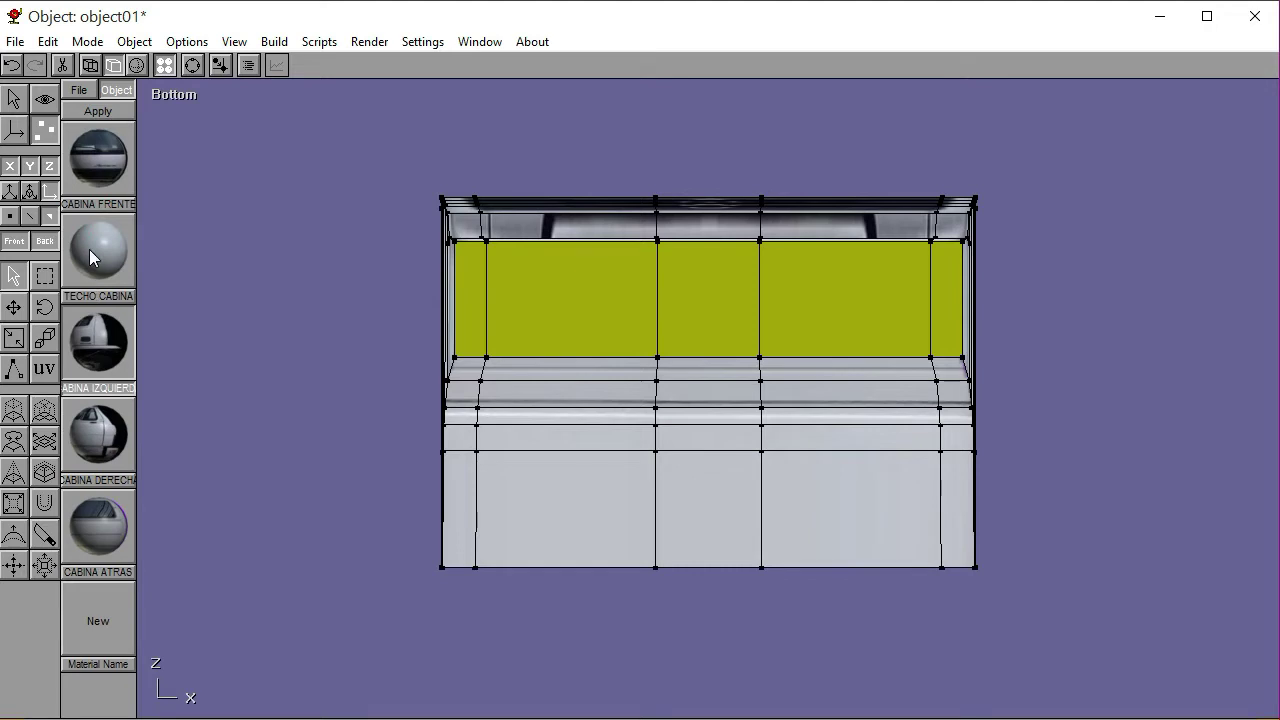
left_click(44, 368)
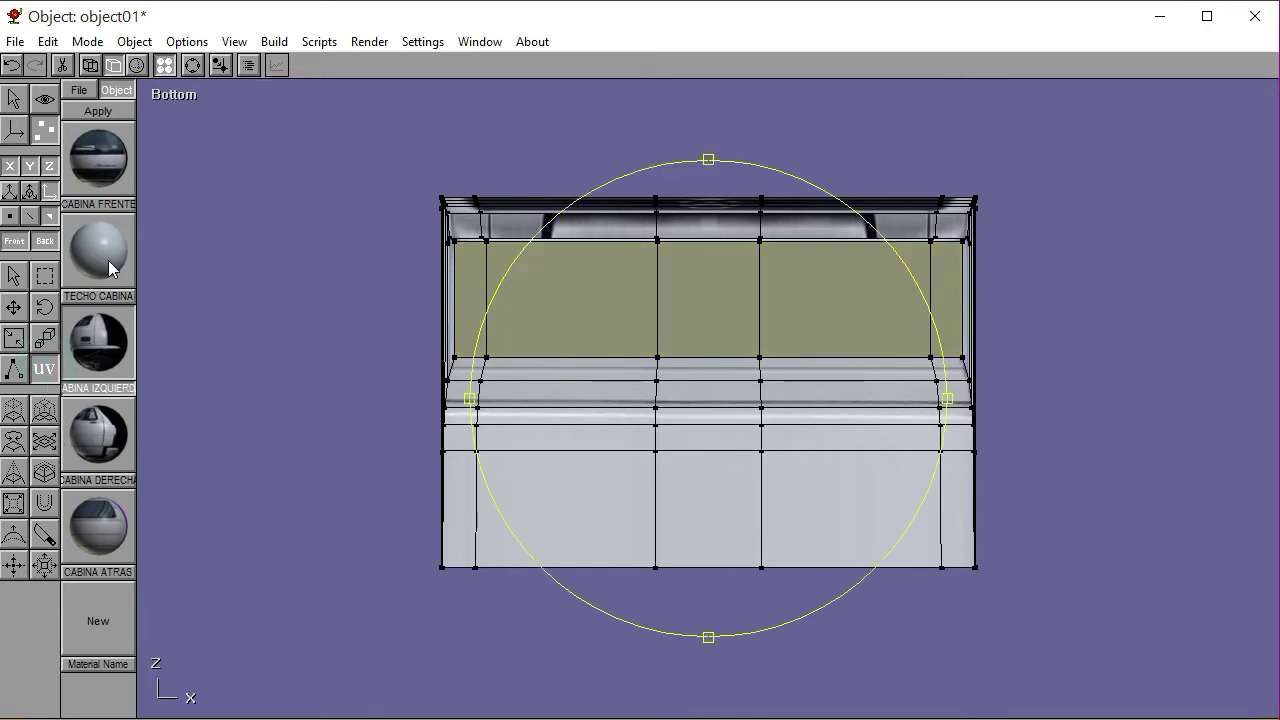
left_click(108, 112)
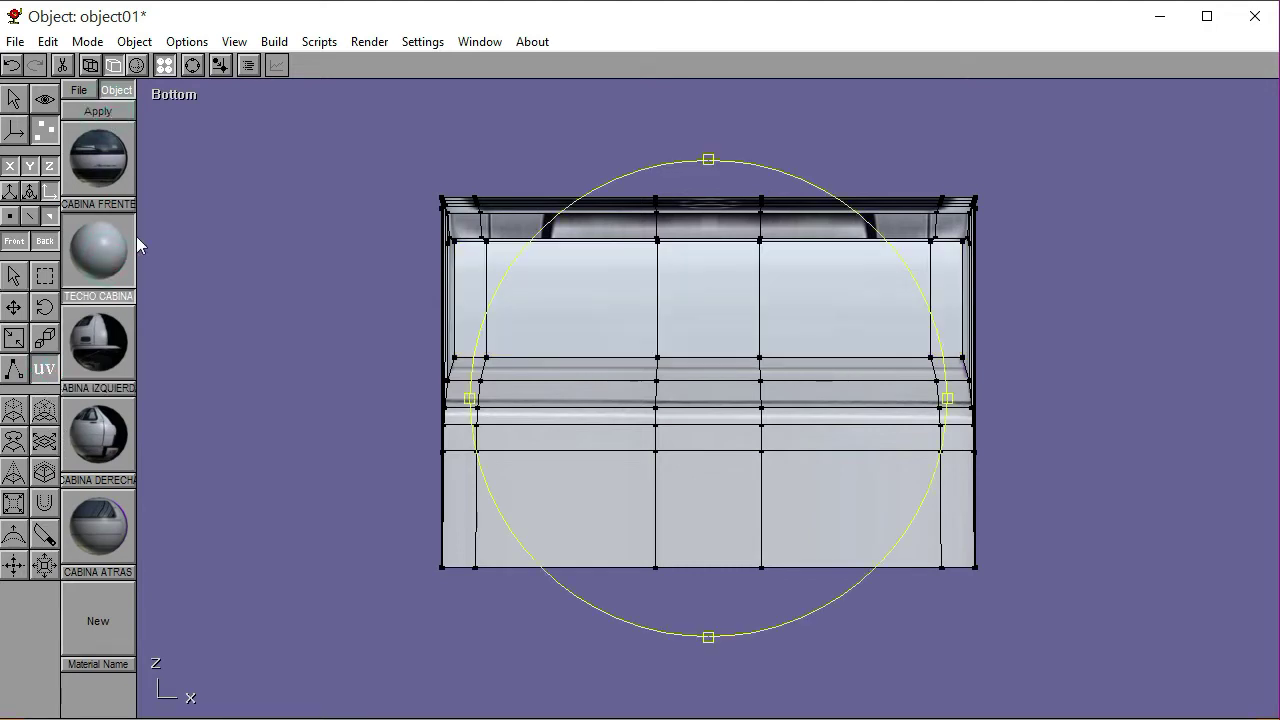
left_click_drag(691, 364, 654, 352)
right_click_drag(687, 352, 687, 342)
mouse_move(687, 348)
left_mouse_down()
mouse_move(660, 340)
mouse_move(663, 437)
mouse_move(660, 350)
mouse_move(695, 354)
left_mouse_up()
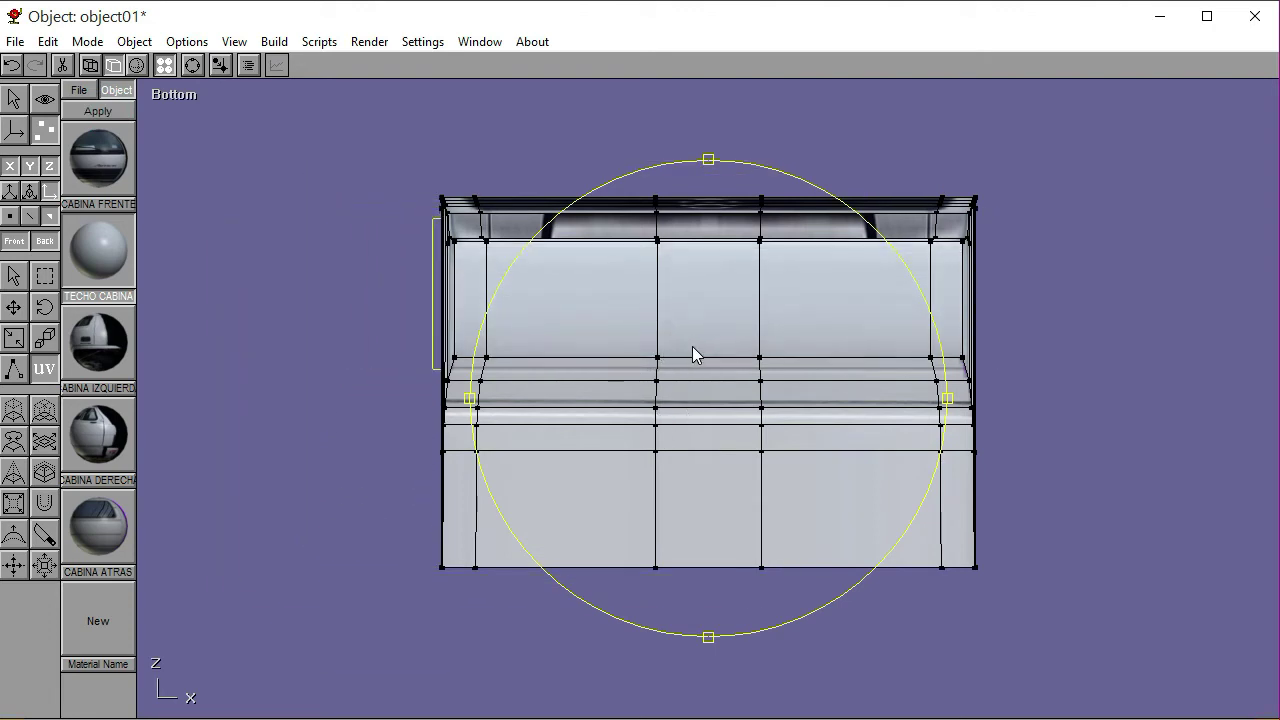
left_click(114, 110)
Examine the textured cab's front and side in perspective
left_click(179, 100)
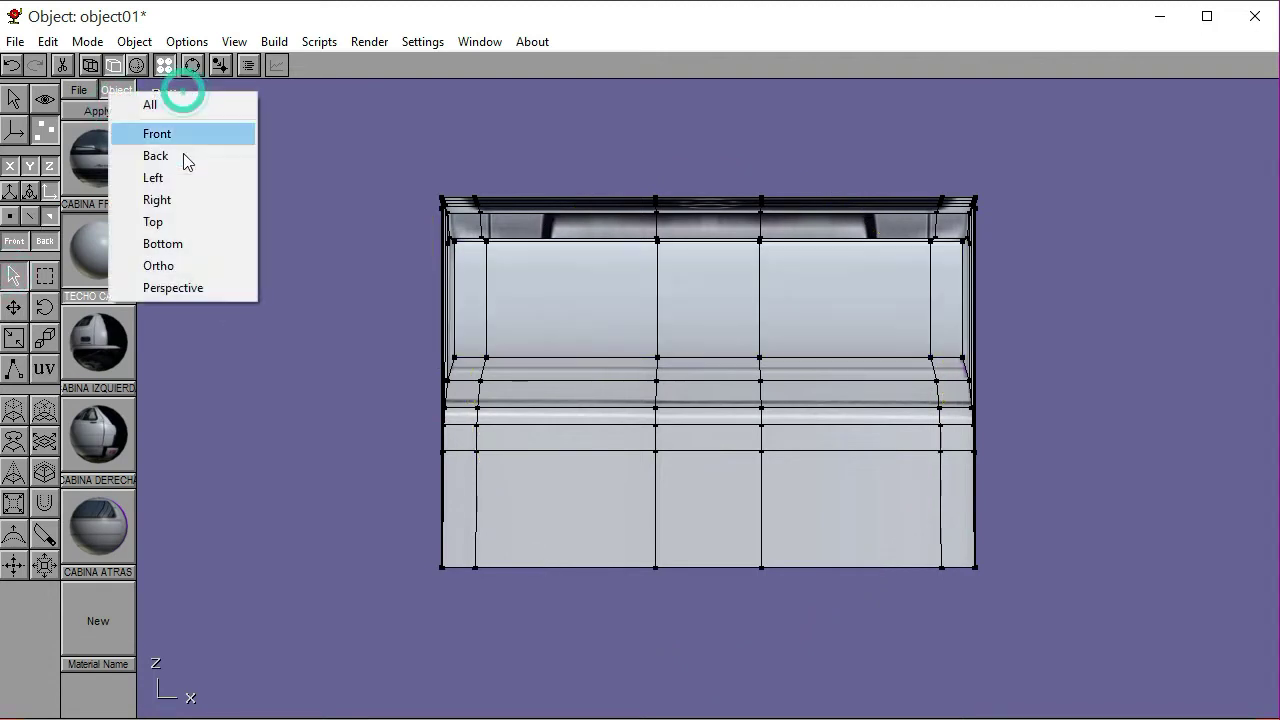
left_click(182, 289)
left_click(193, 65)
left_click_drag(608, 364, 634, 382)
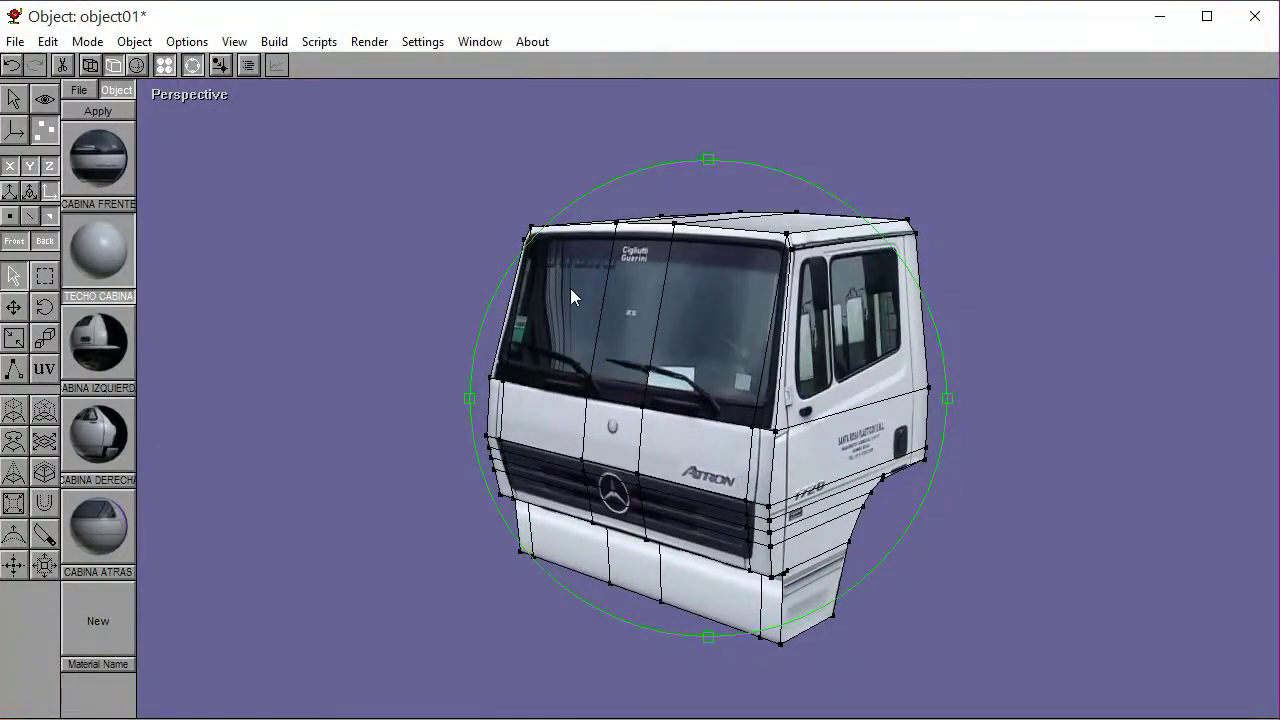
Inspect the textured cab from below, at an angle from above and head-on
left_click_drag(570, 288, 578, 257)
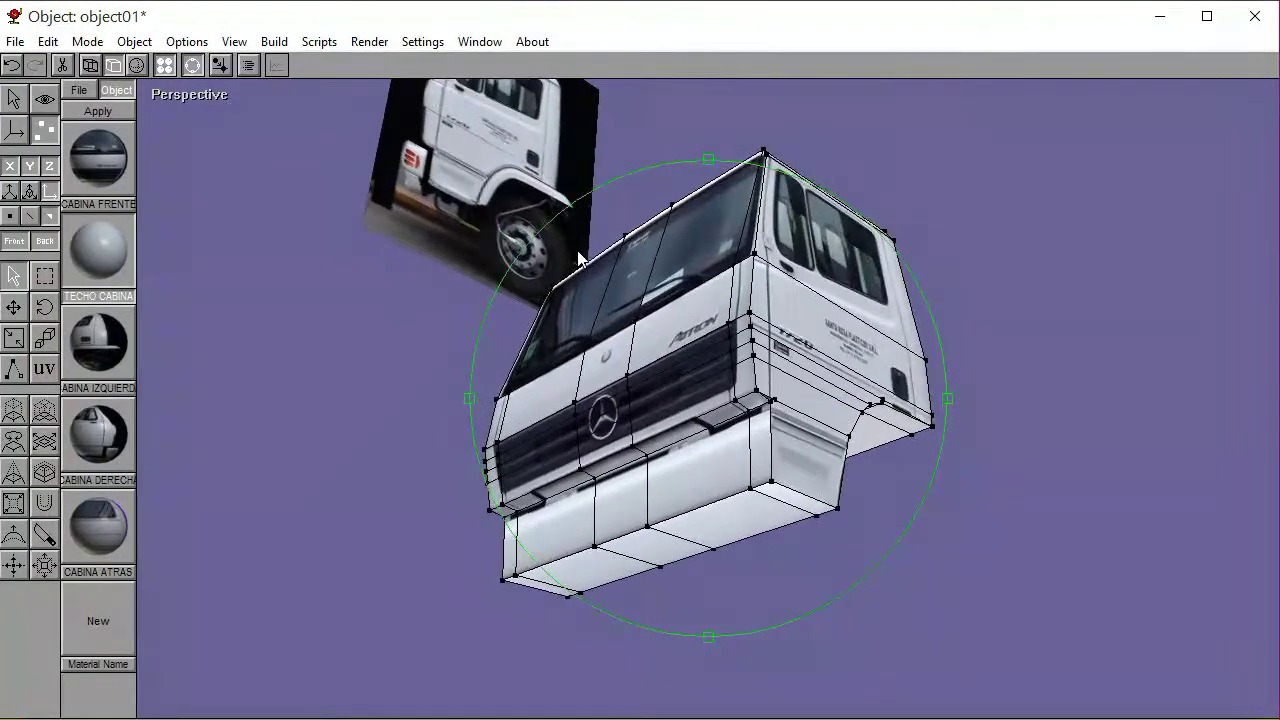
left_click(191, 98)
left_click(175, 134)
left_click_drag(752, 483, 716, 487)
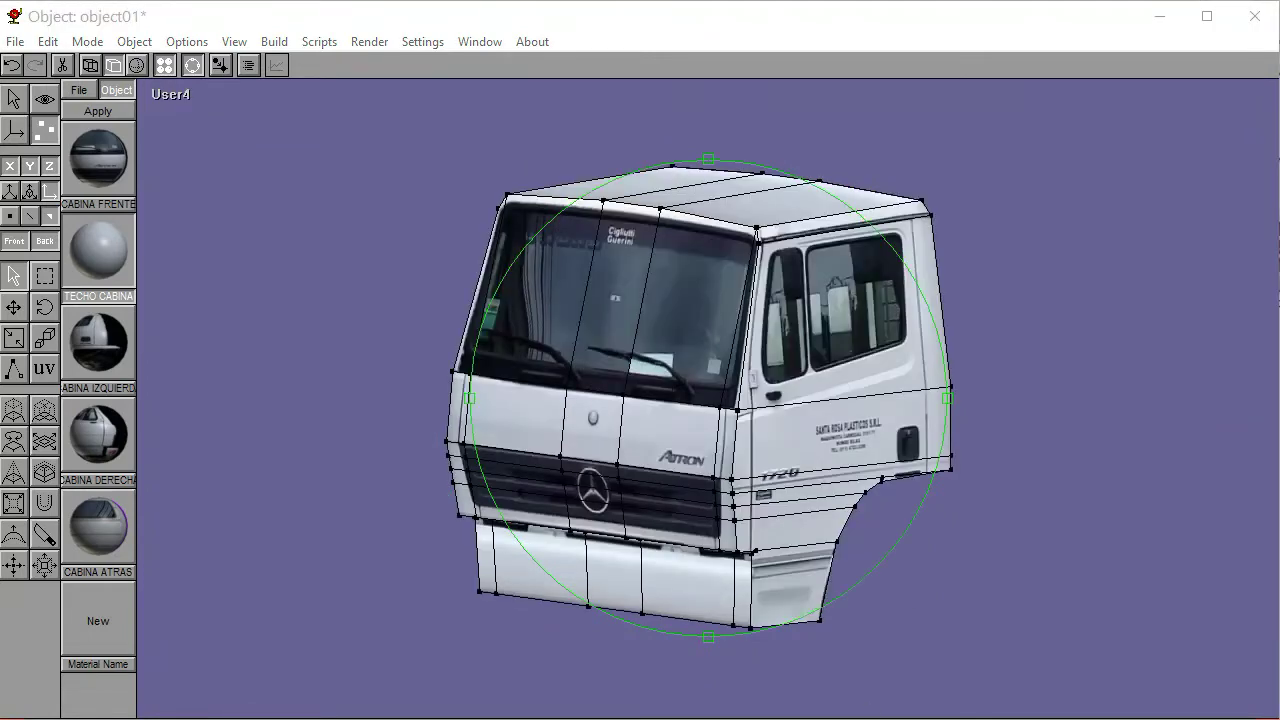
left_click_drag(689, 516, 720, 503)
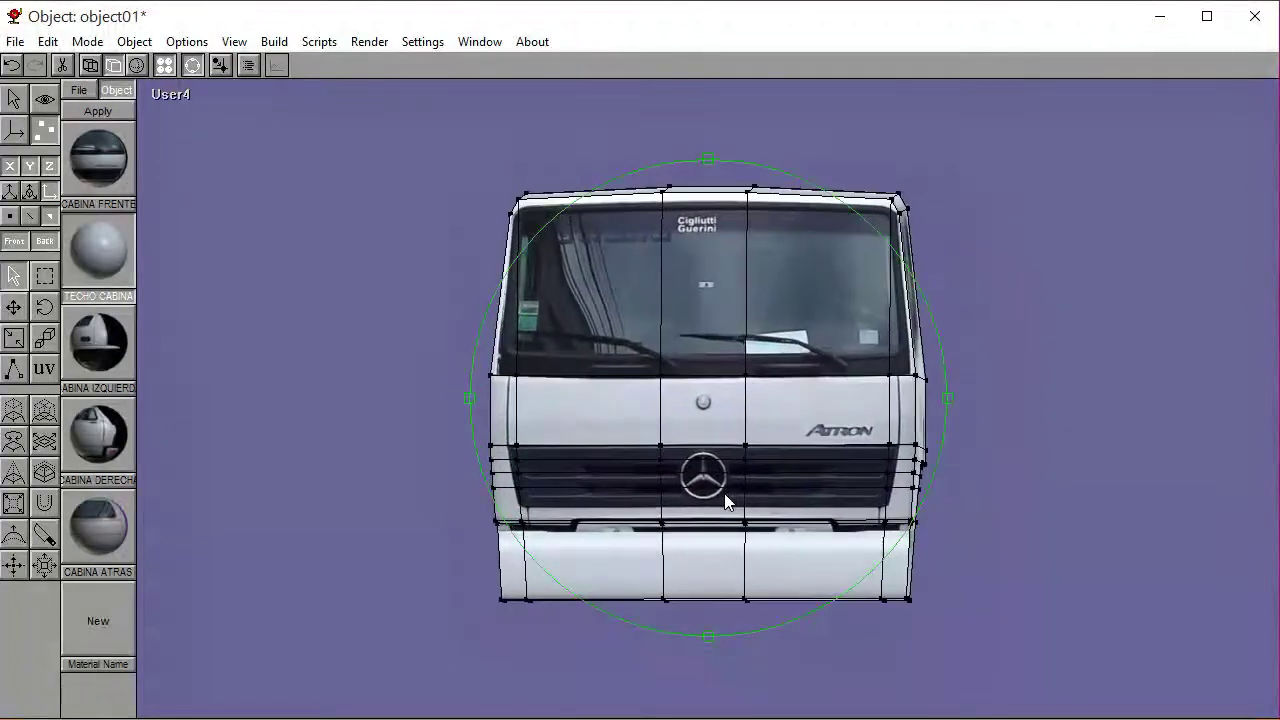
Switch to the front view and save the project with the textured cab
left_click(180, 94)
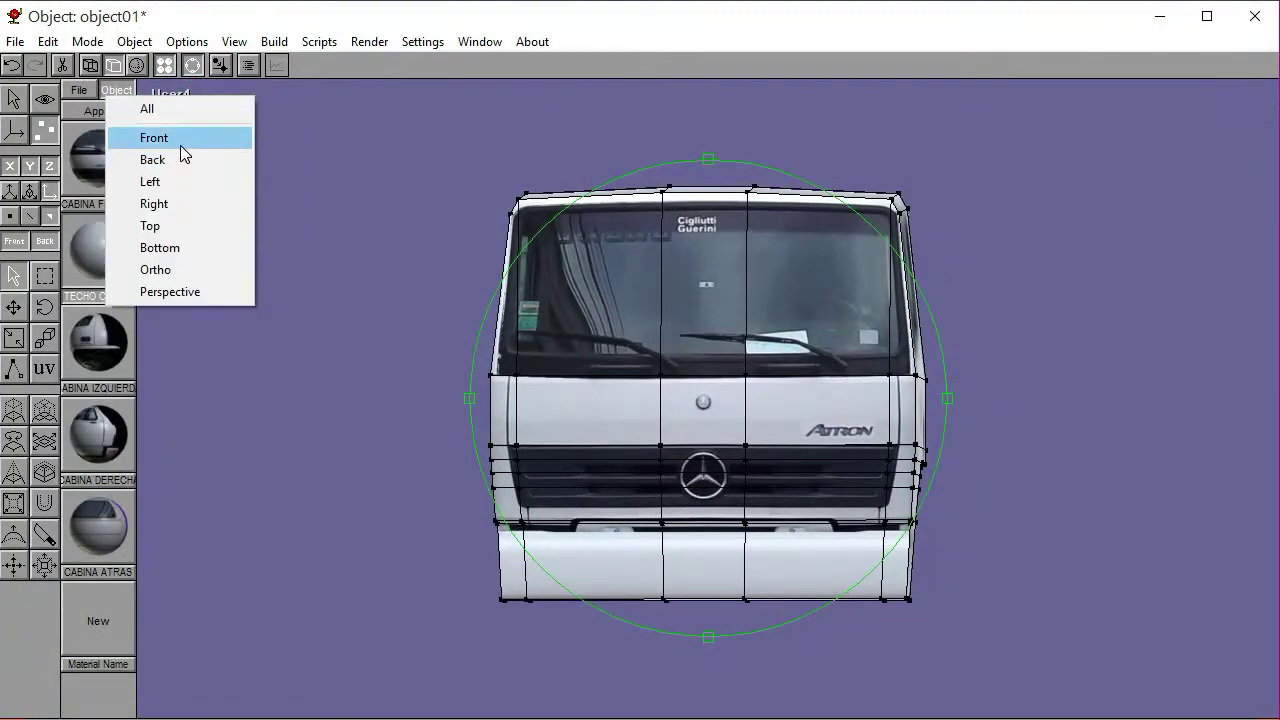
left_click(180, 140)
scroll(729, 406, "down", 4)
middle_click_drag(736, 411, 455, 421)
left_click(15, 41)
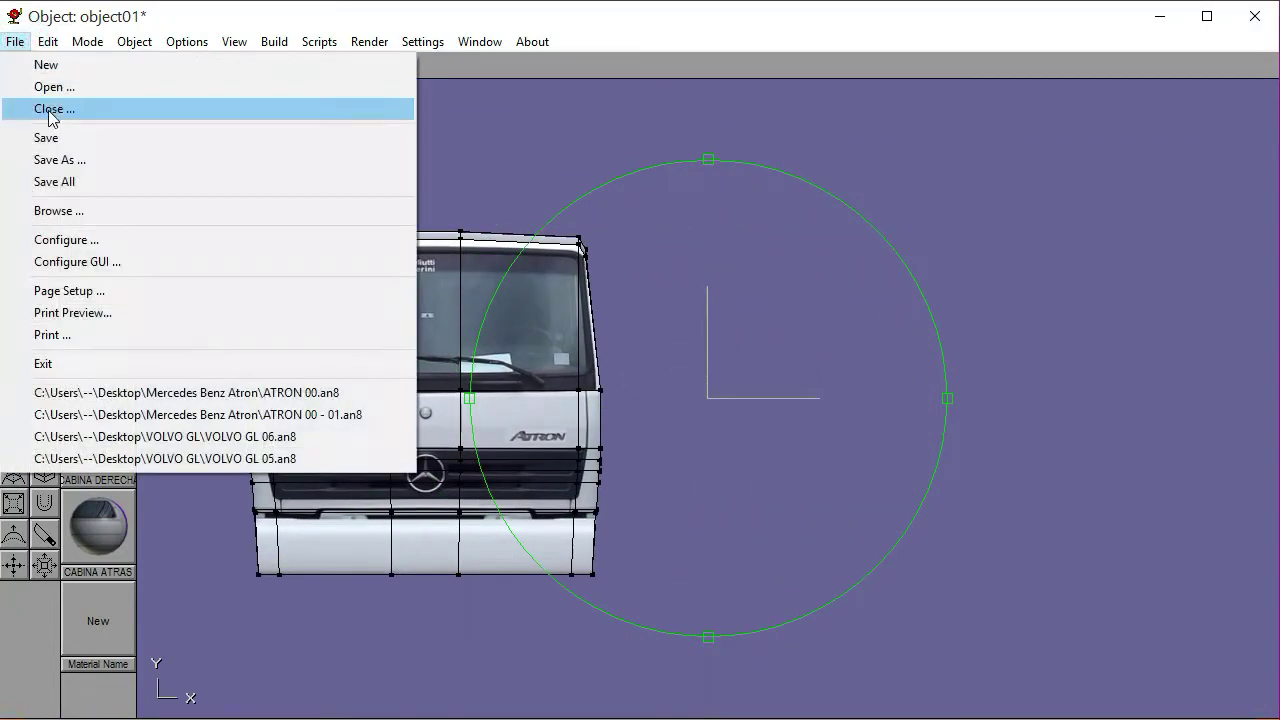
left_click(57, 136)
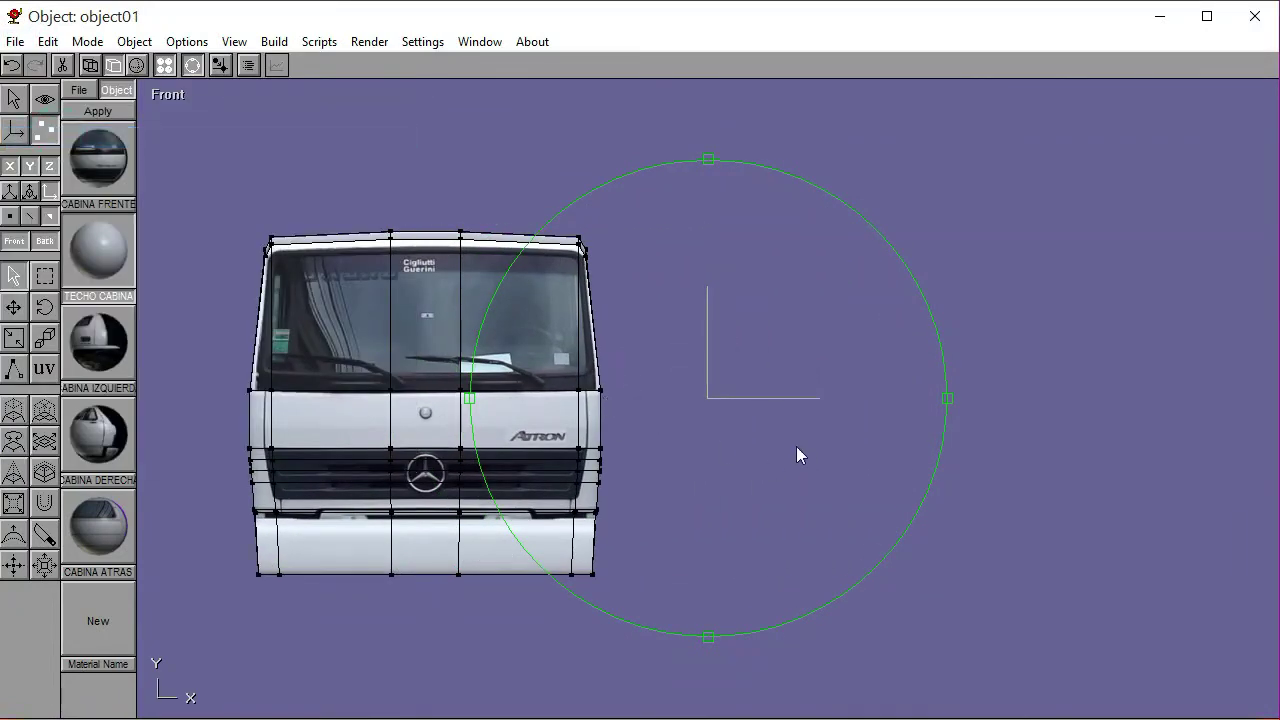
Return to object editing, draw a wide flat cube in the empty area beside the cab and convert it to a mesh
left_click_drag(746, 434, 720, 405)
left_click(193, 67)
left_click(14, 130)
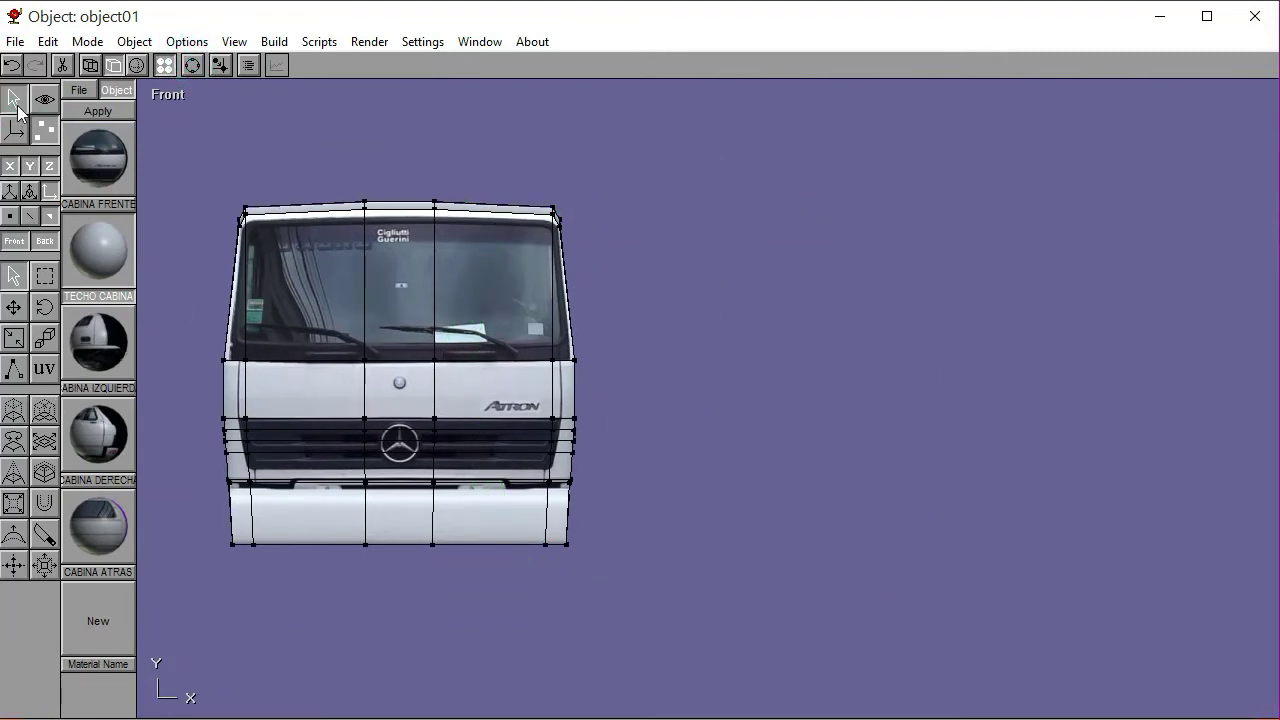
left_click(44, 392)
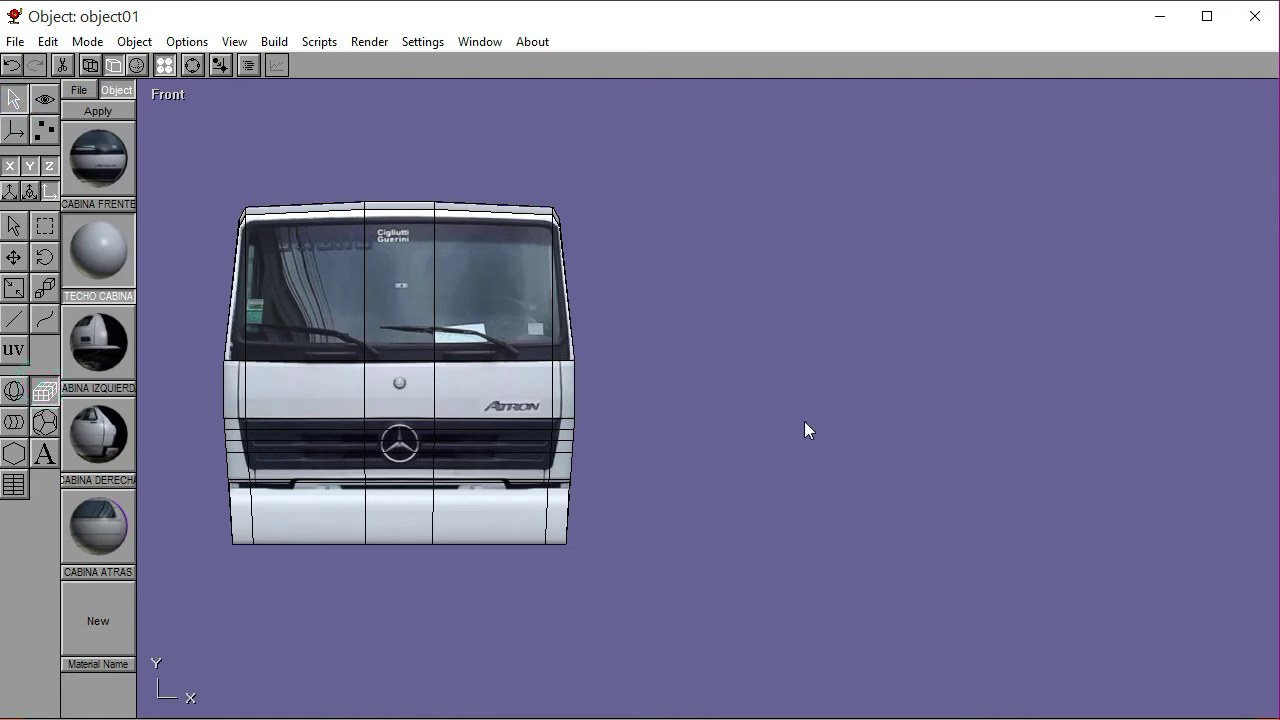
left_click_drag(869, 411, 803, 396)
left_click(192, 68)
middle_click_drag(803, 422, 780, 405)
left_click_drag(781, 410, 515, 342)
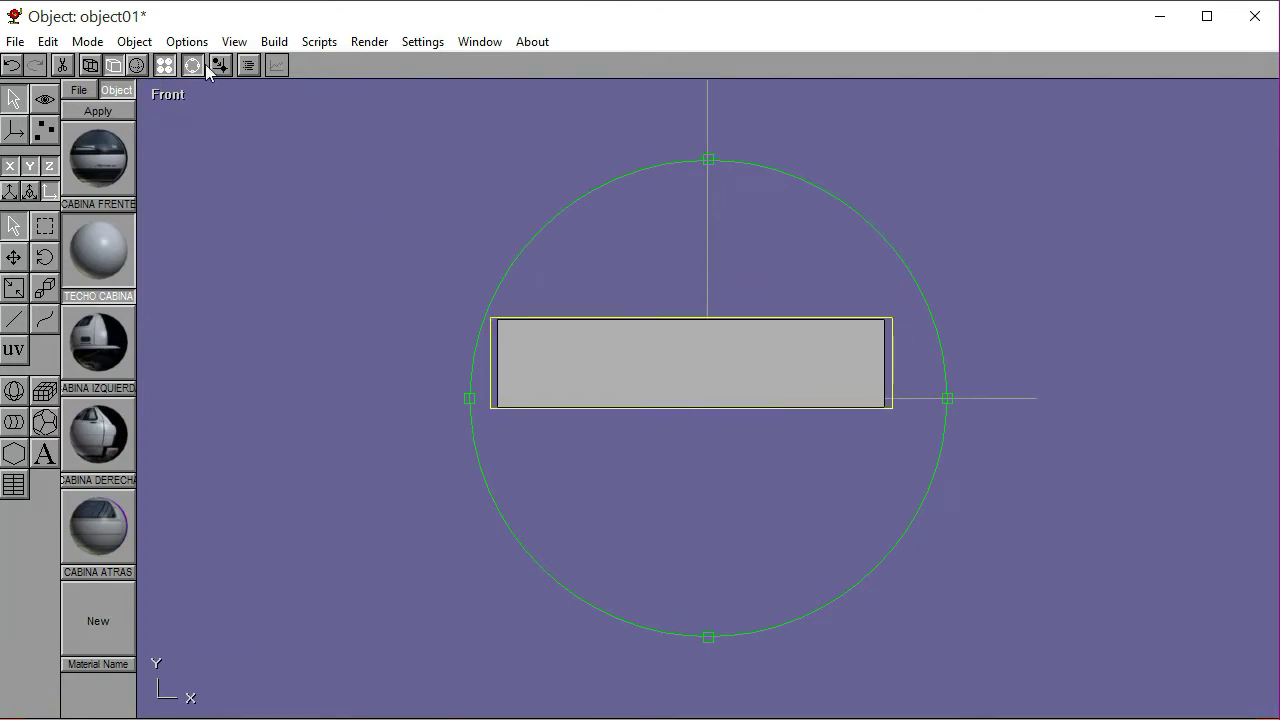
left_click(275, 42)
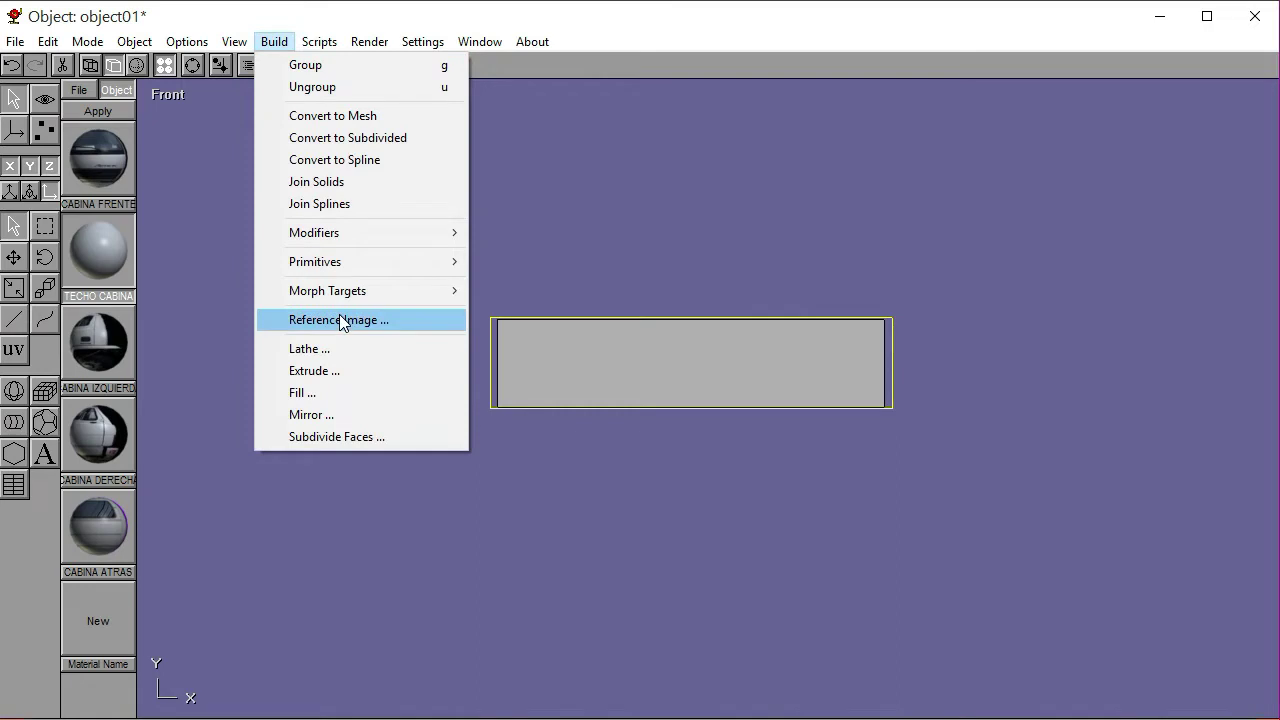
left_click(350, 116)
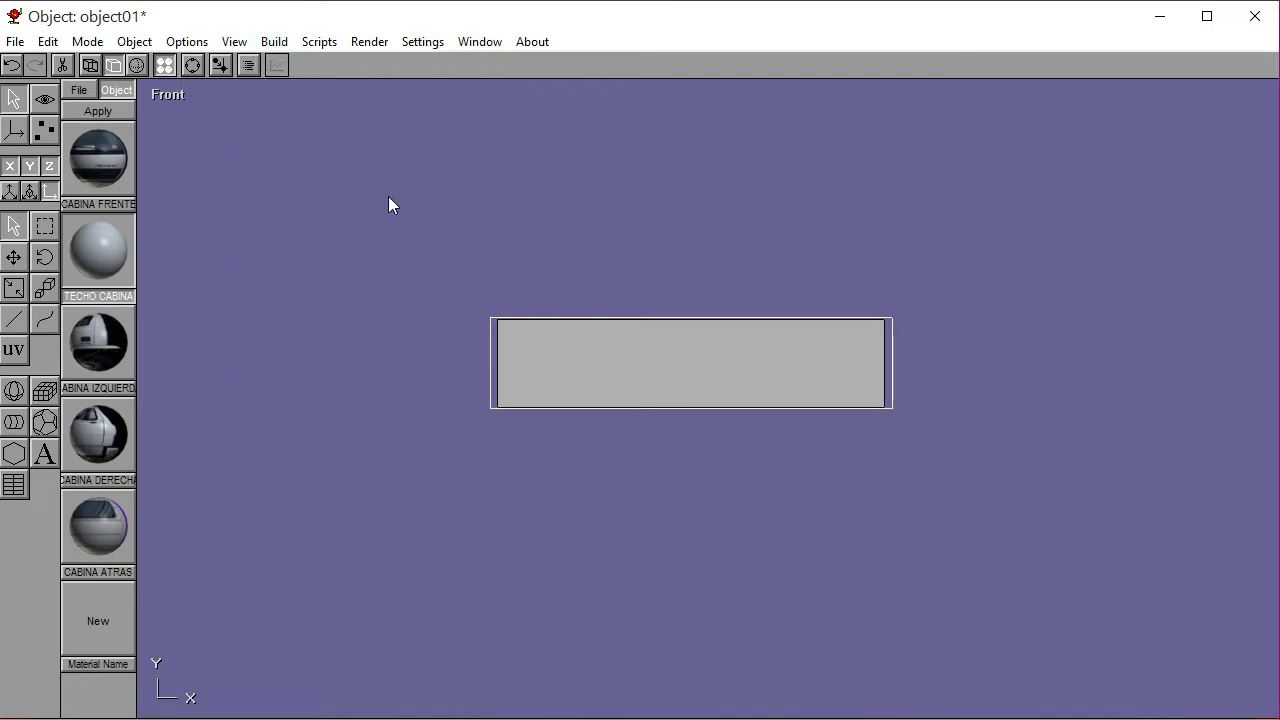
Delete the undivided box mesh beside the cab
left_click(547, 717)
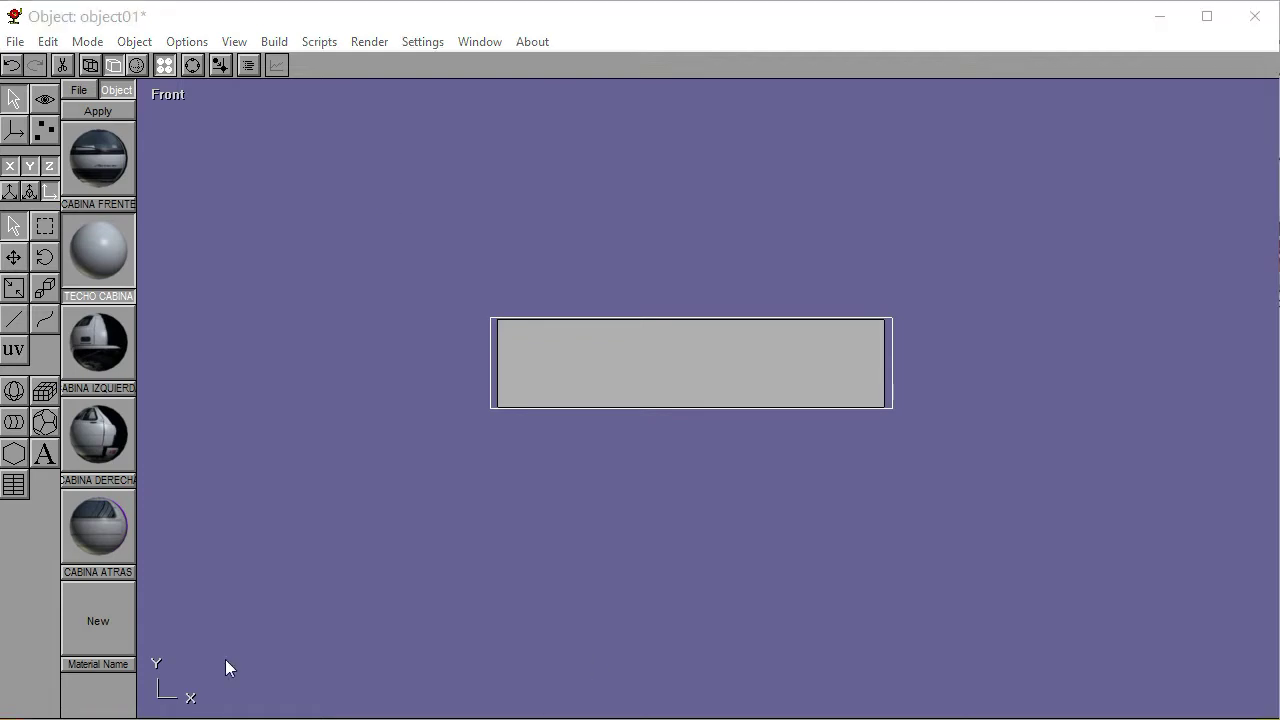
left_click(50, 133)
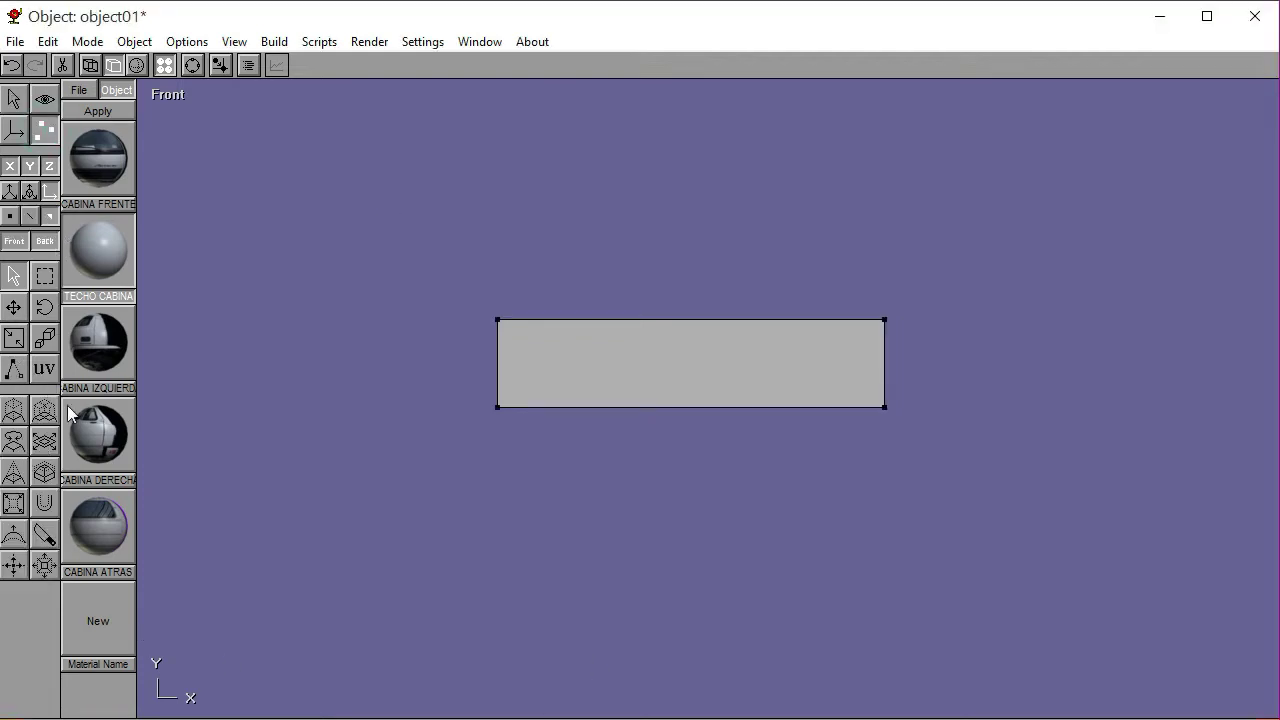
left_click(14, 120)
left_click(557, 380)
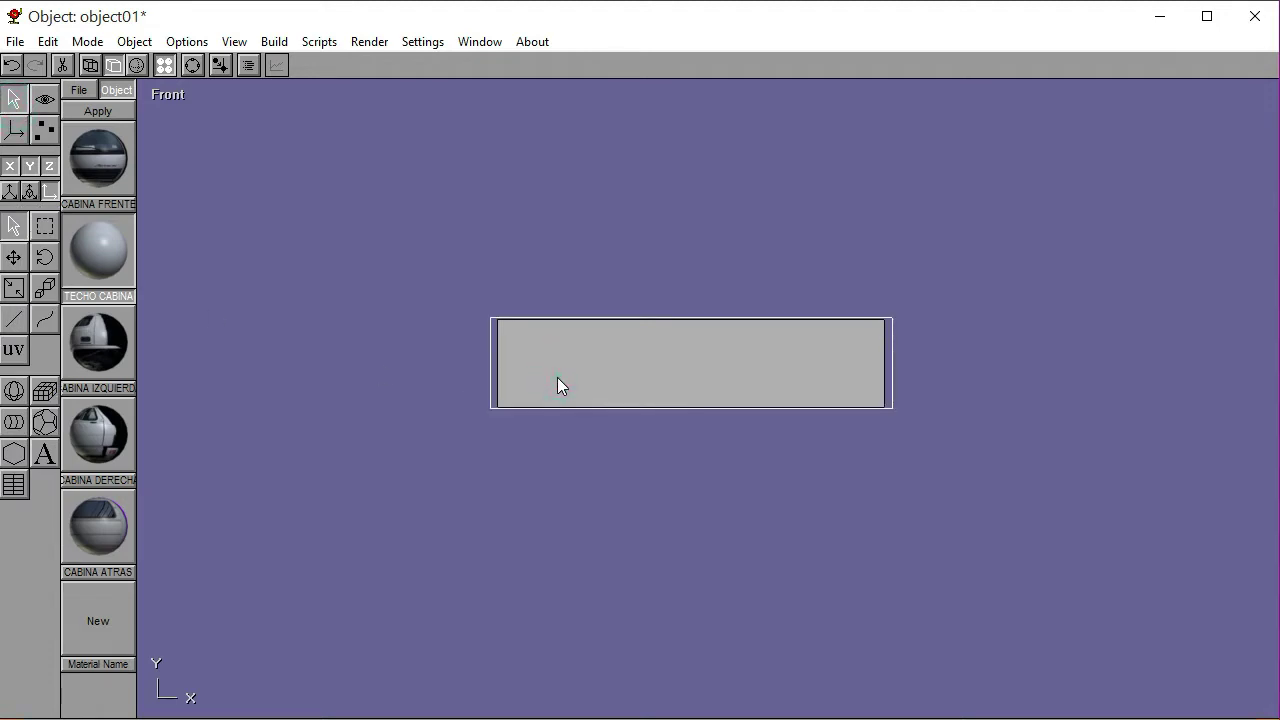
key("Delete")
Draw a wide flat cube about 38 by 9.7 by 38 beside the cab and set its Y divisions to 2
left_click(44, 390)
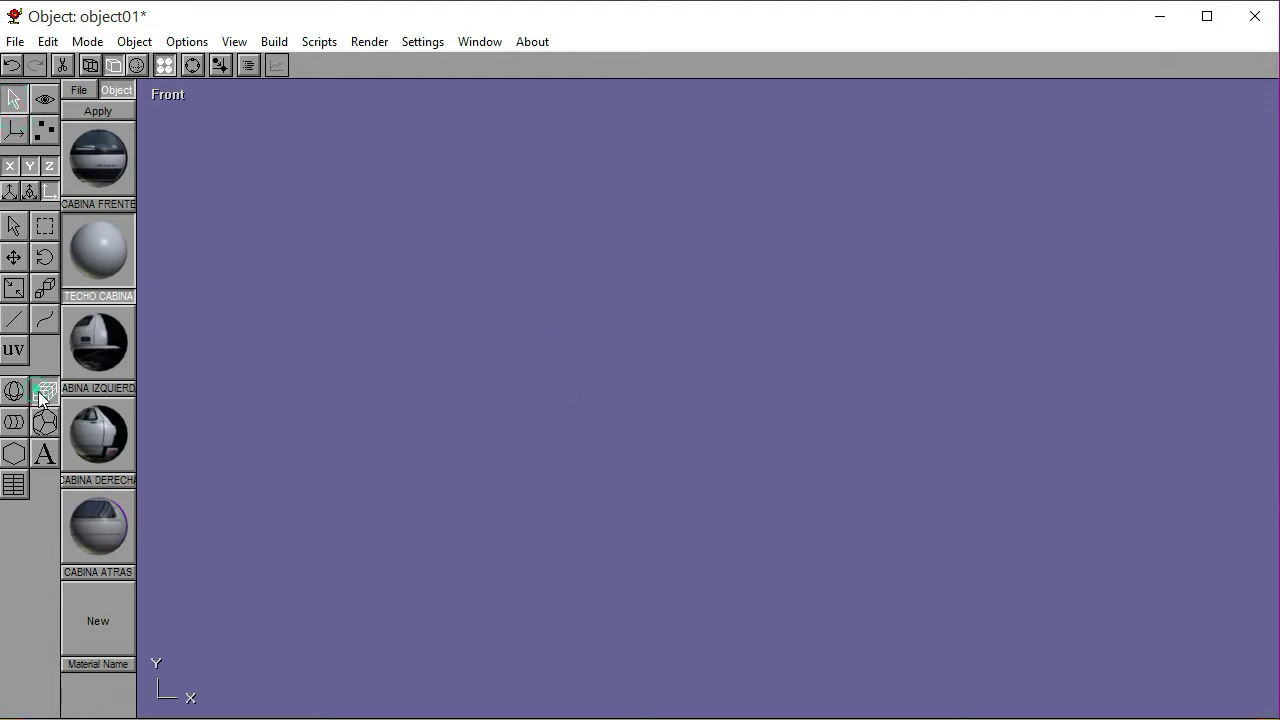
left_click_drag(701, 414, 493, 369)
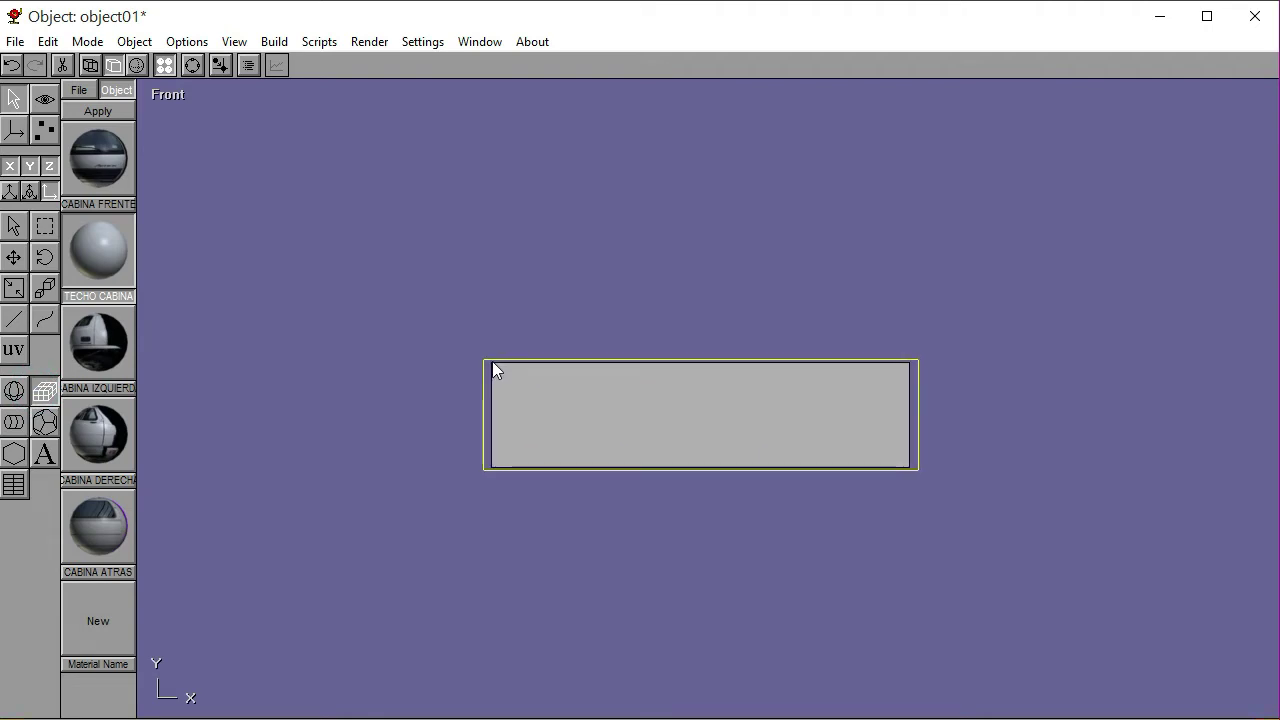
double_click(657, 388)
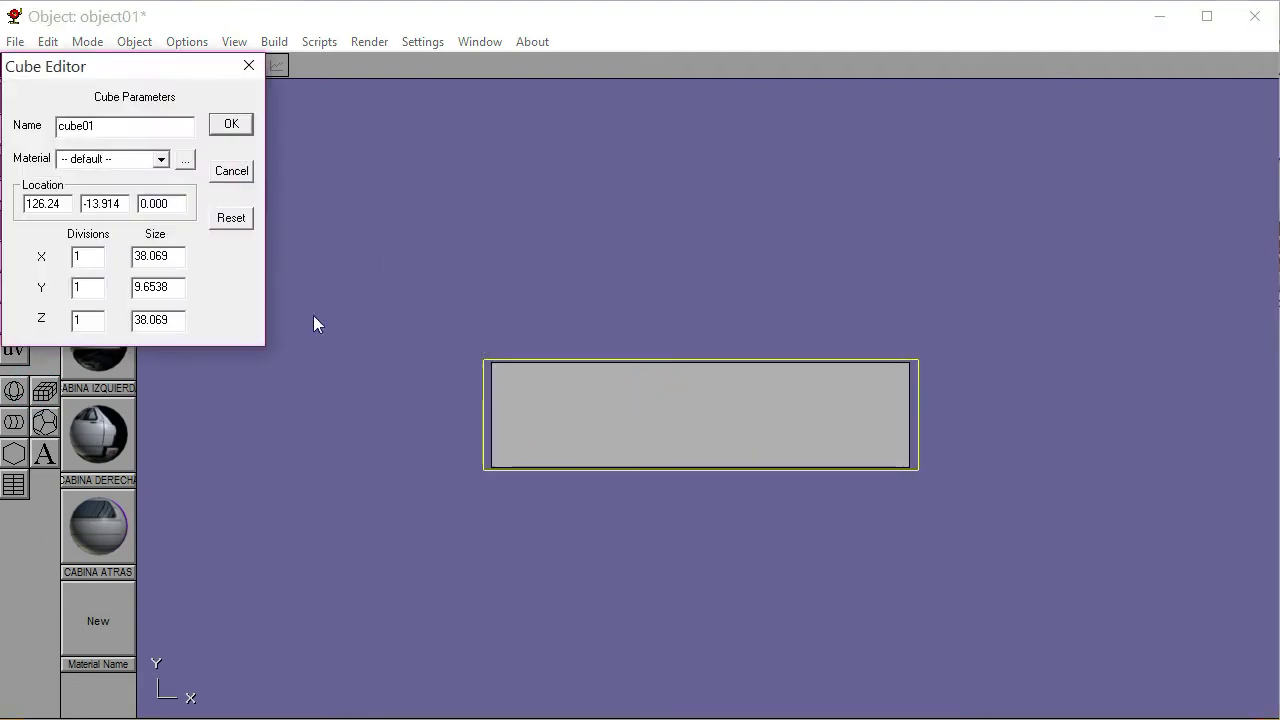
double_click(90, 287)
left_click(233, 125)
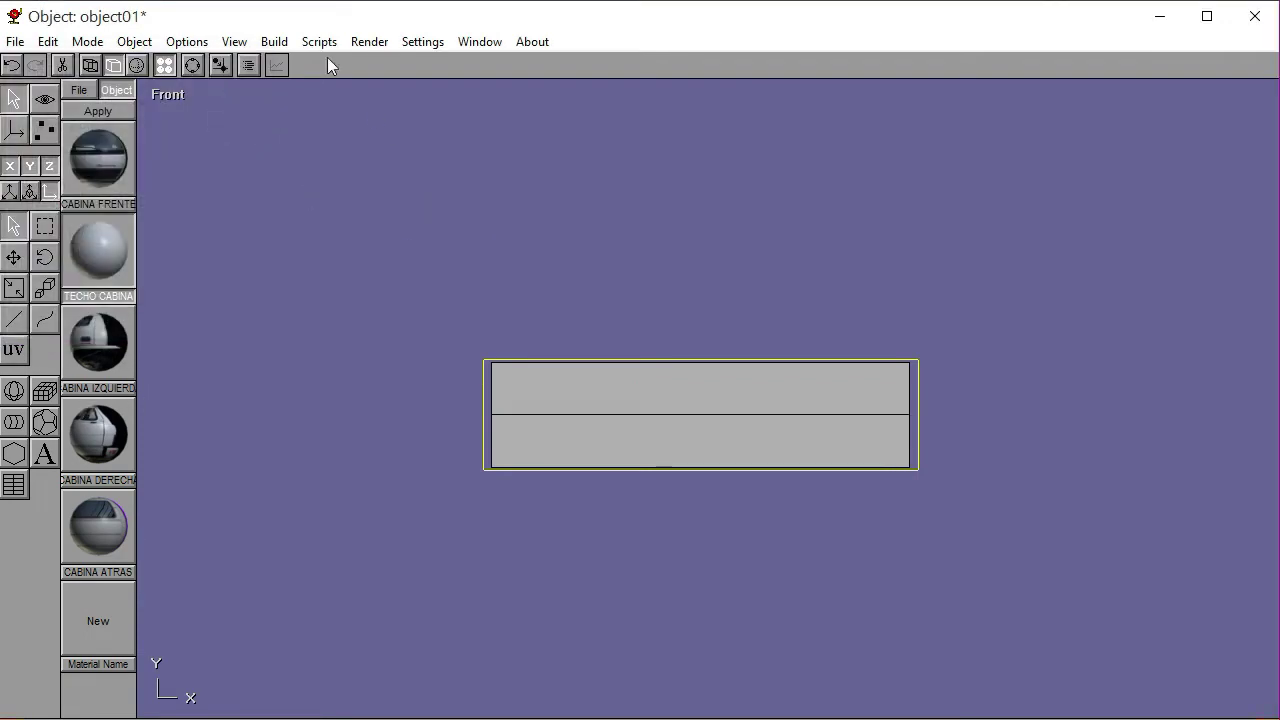
Convert the divided cube to a mesh and restrict point editing to vertices
left_click(275, 42)
left_click(322, 114)
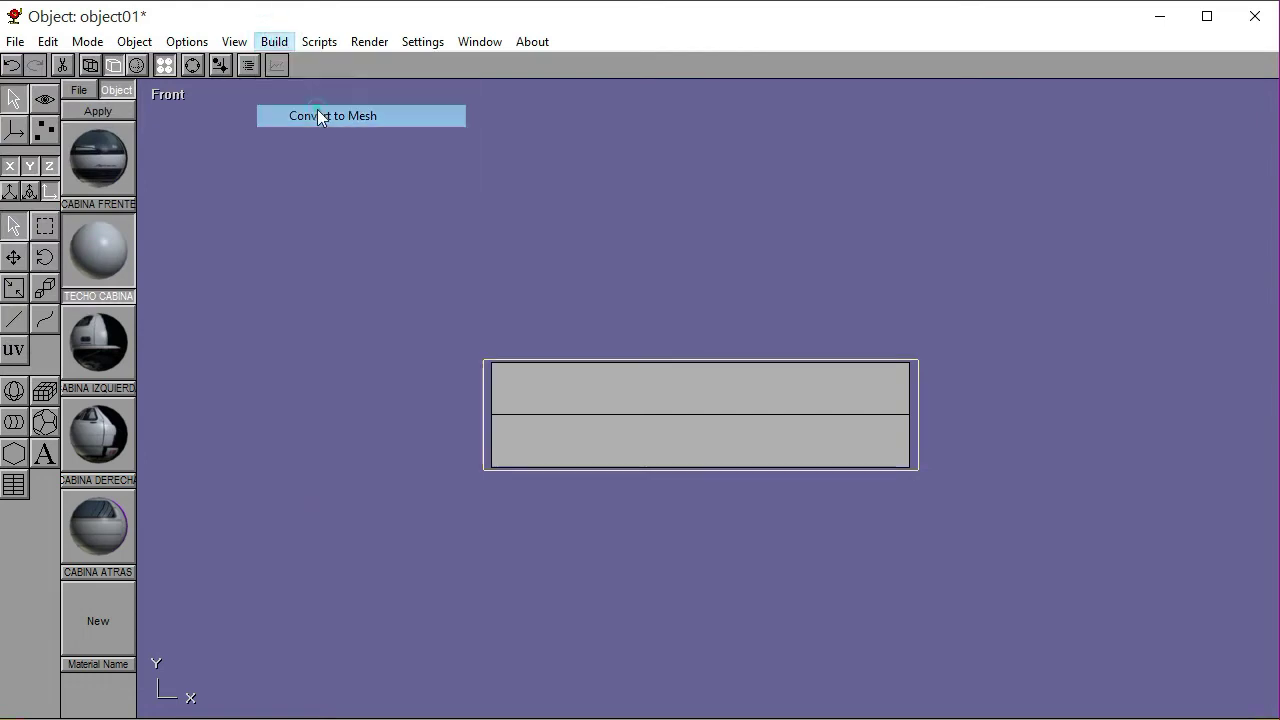
left_click(50, 130)
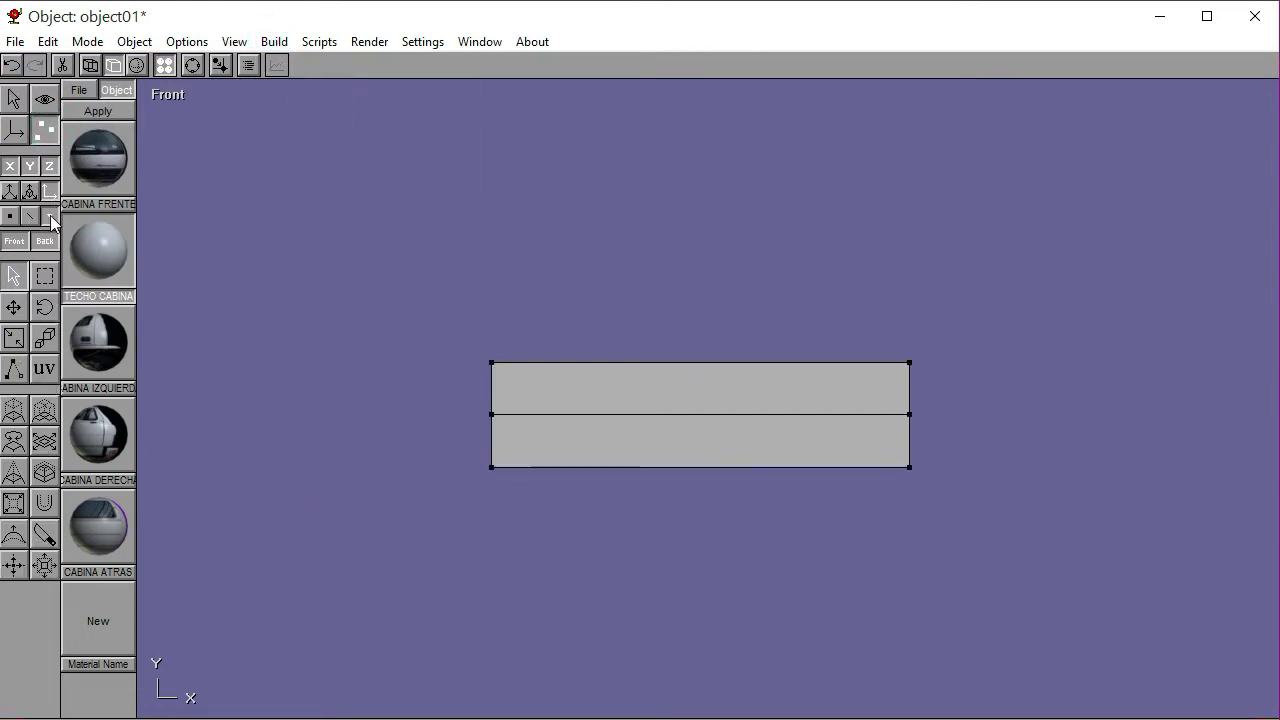
left_click(15, 236)
Scale the box's upper vertices inward so its upper half tapers on both sides, and deselect them
left_click(44, 276)
left_click_drag(245, 354, 522, 460)
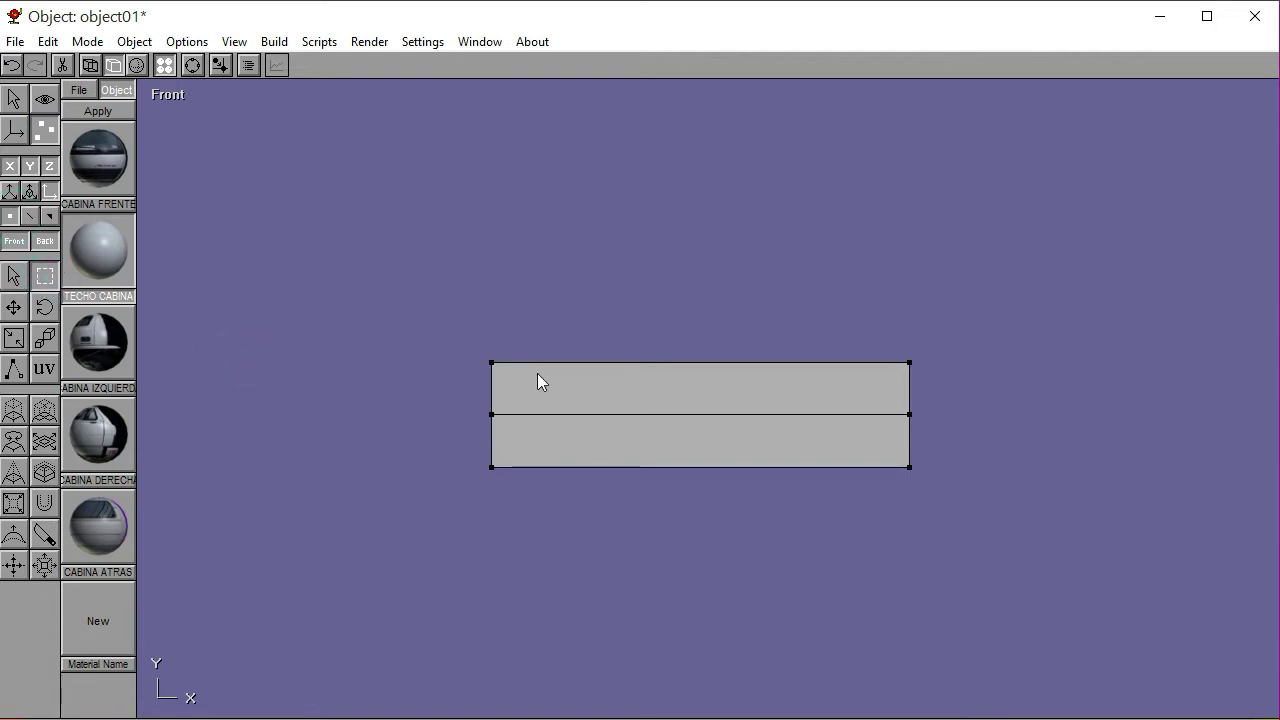
left_click_drag(478, 342, 589, 397)
left_click_drag(898, 355, 913, 378)
left_click(15, 340)
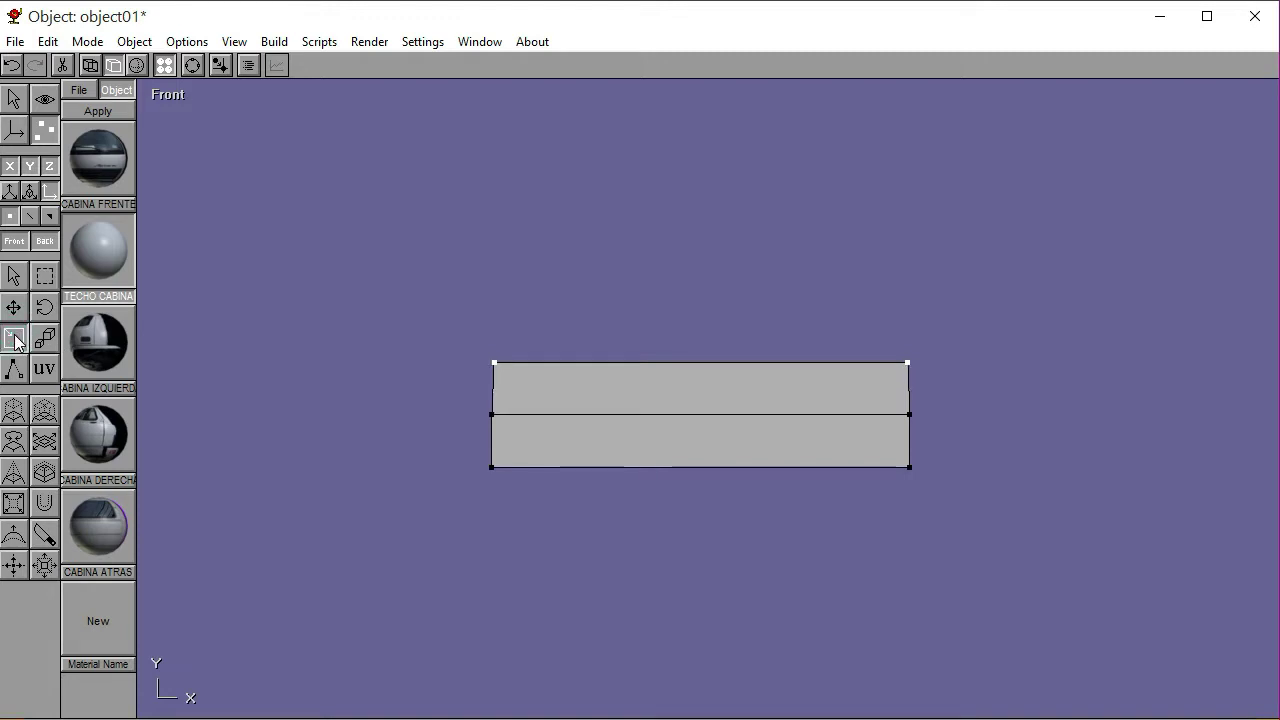
key("Left")
key("Left")
key("Left")
key("Left")
key("Left")
key("Left")
key("Left")
key("Left")
key("Left")
key("Left")
key("Left")
key("Left")
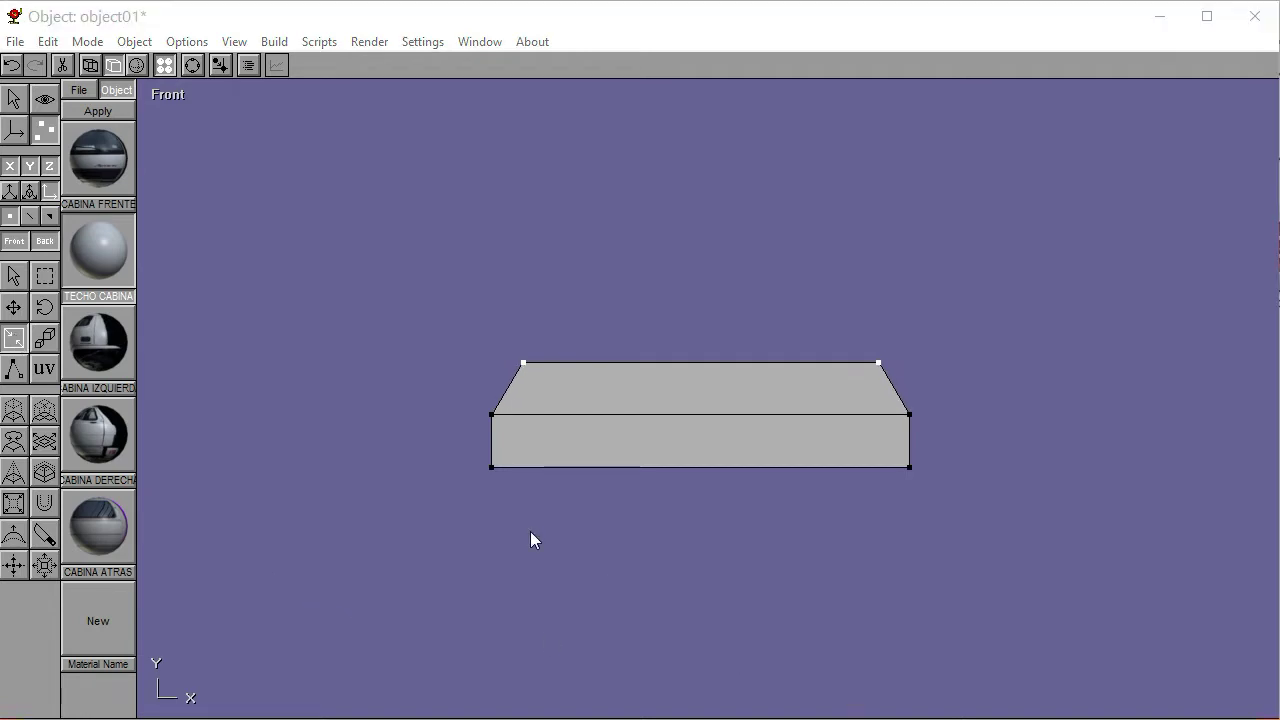
left_click(44, 275)
left_click(217, 305)
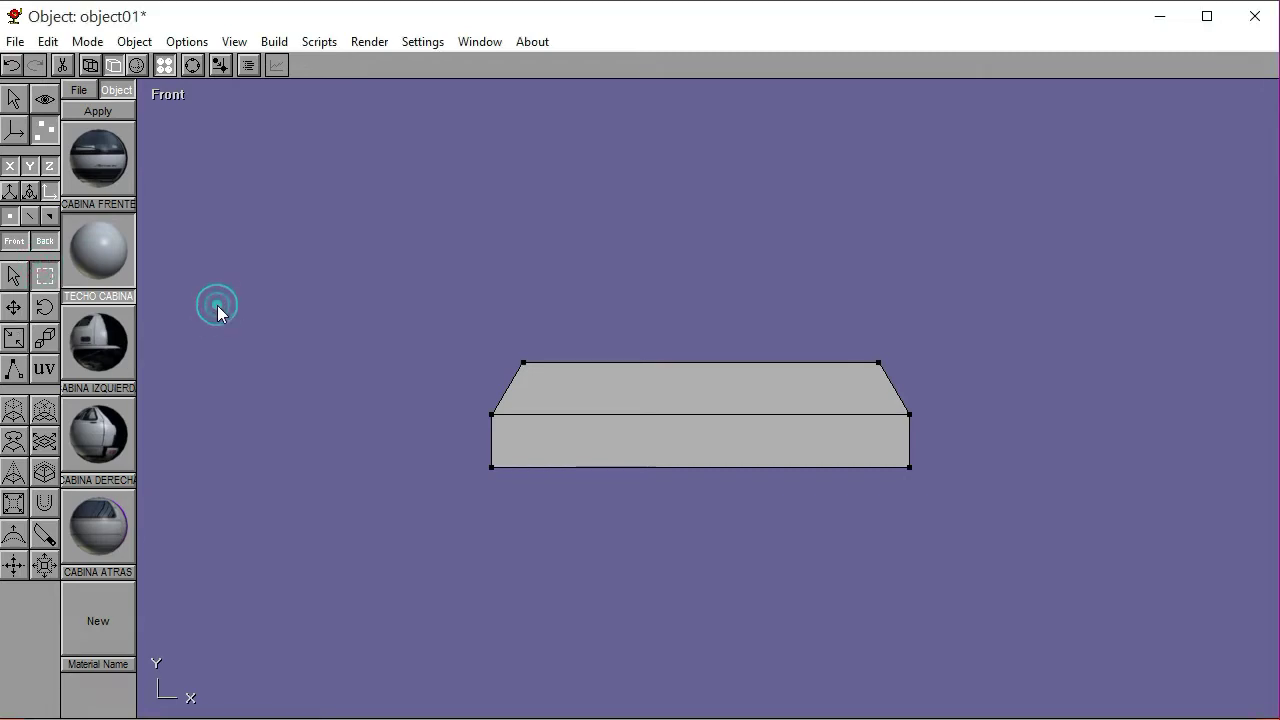
Add a reference image using the FRONT AIR picture from the Mercedes Benz Atron folder
left_click(274, 41)
left_click(343, 319)
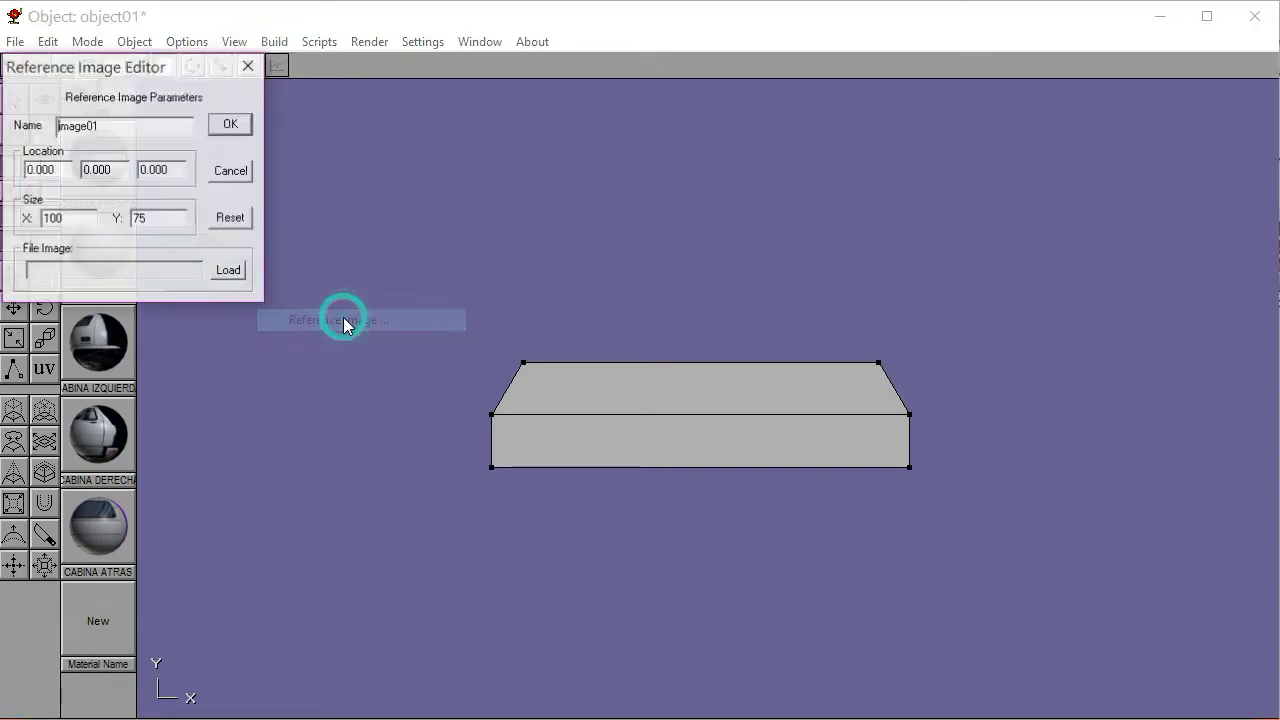
left_click(233, 271)
scroll(597, 377, "down", 5)
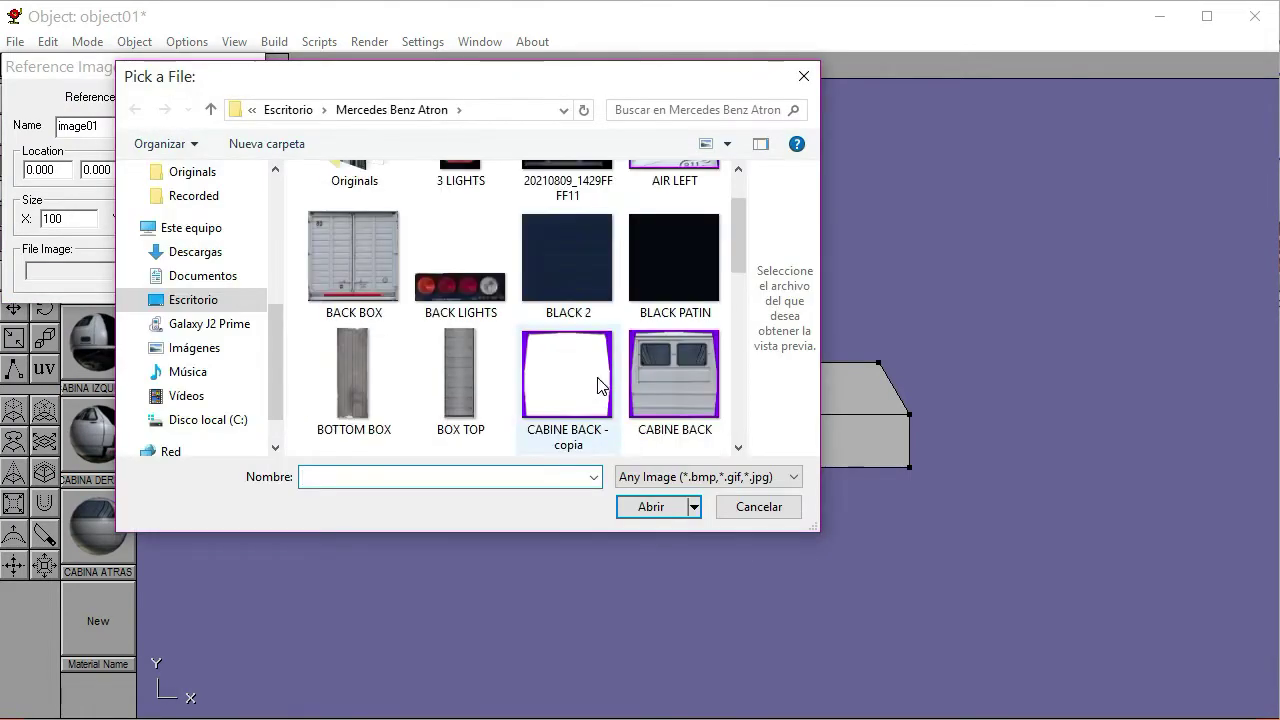
scroll(597, 377, "down", 2)
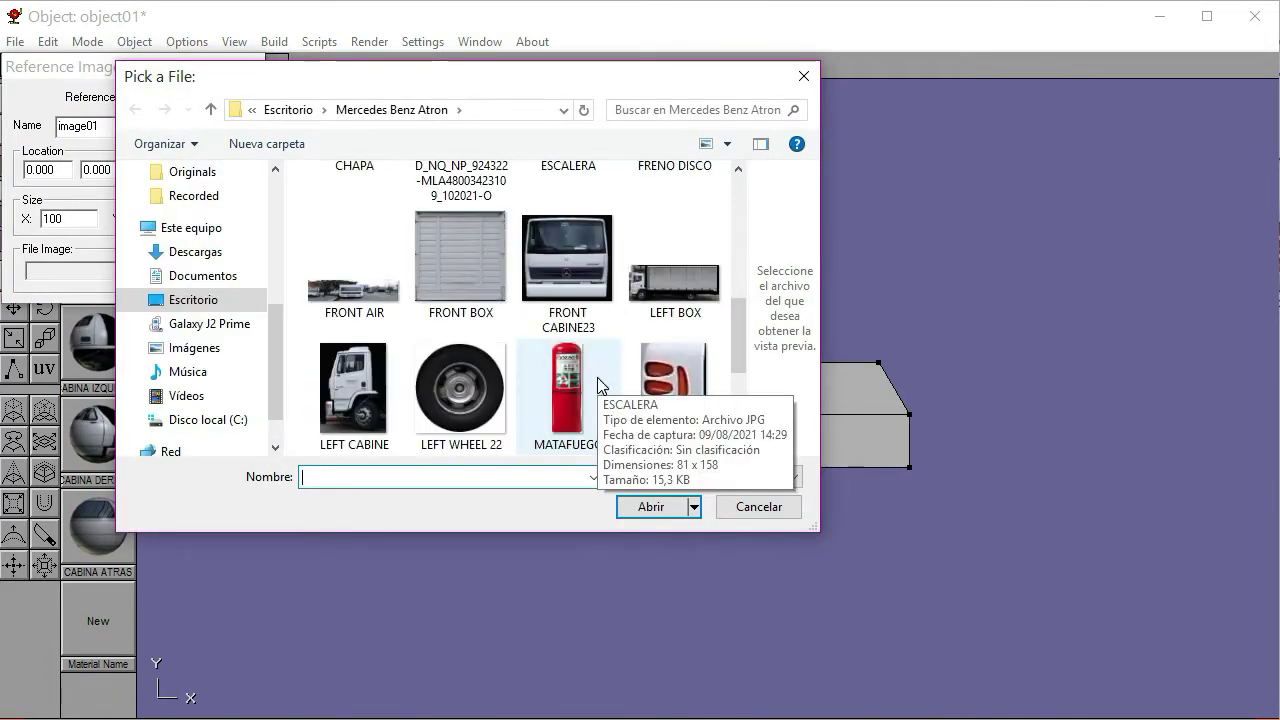
left_click(357, 297)
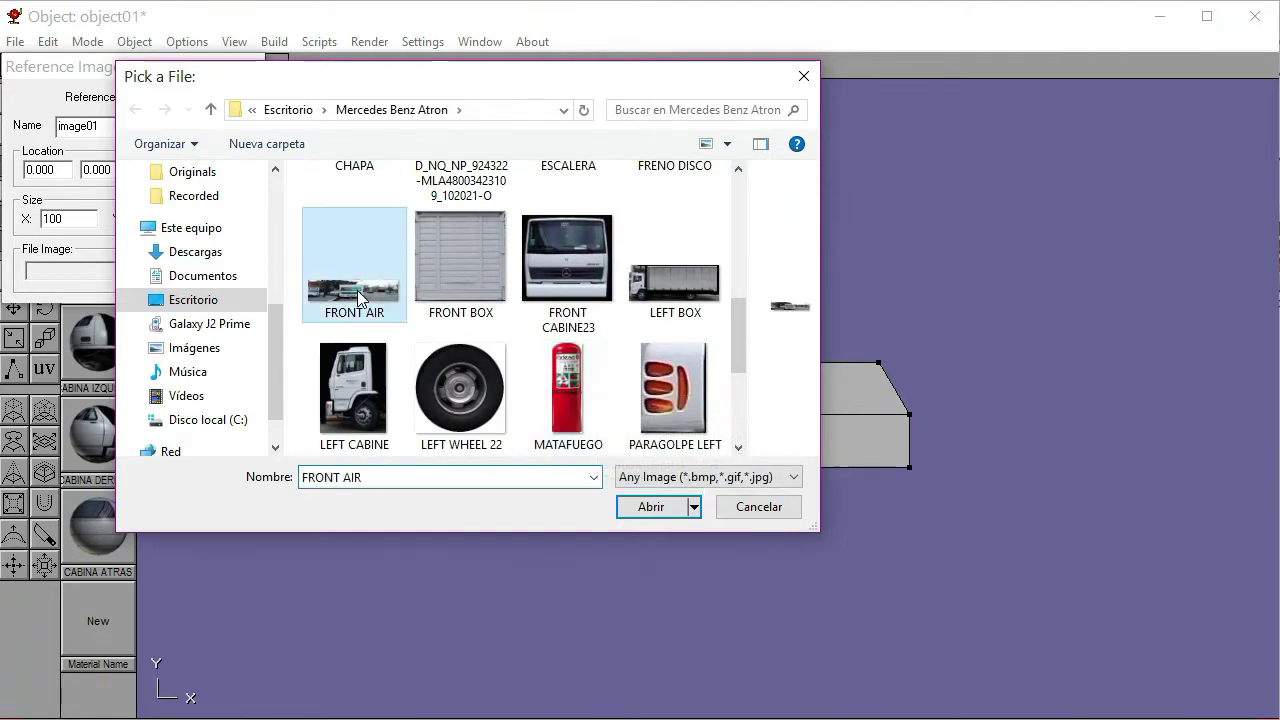
left_click(650, 506)
left_click(232, 125)
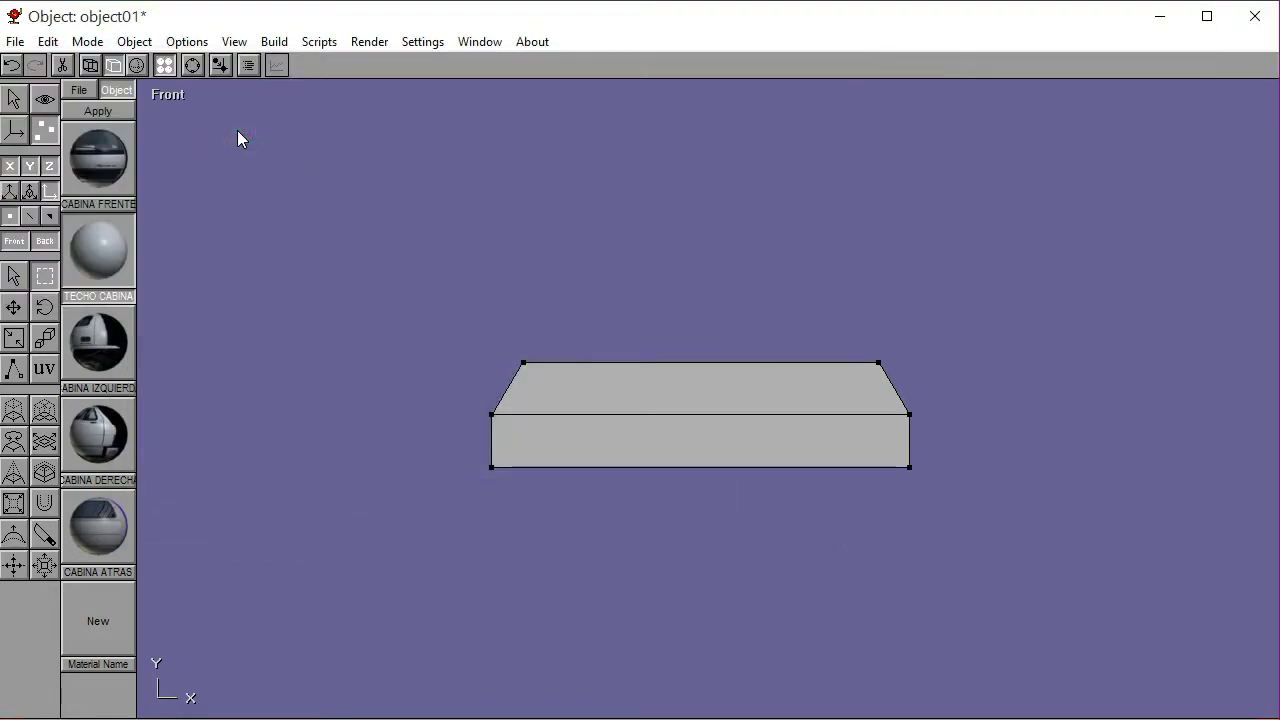
Move the FRONT AIR reference image out from behind the cab to just above the tapered box
left_click(193, 65)
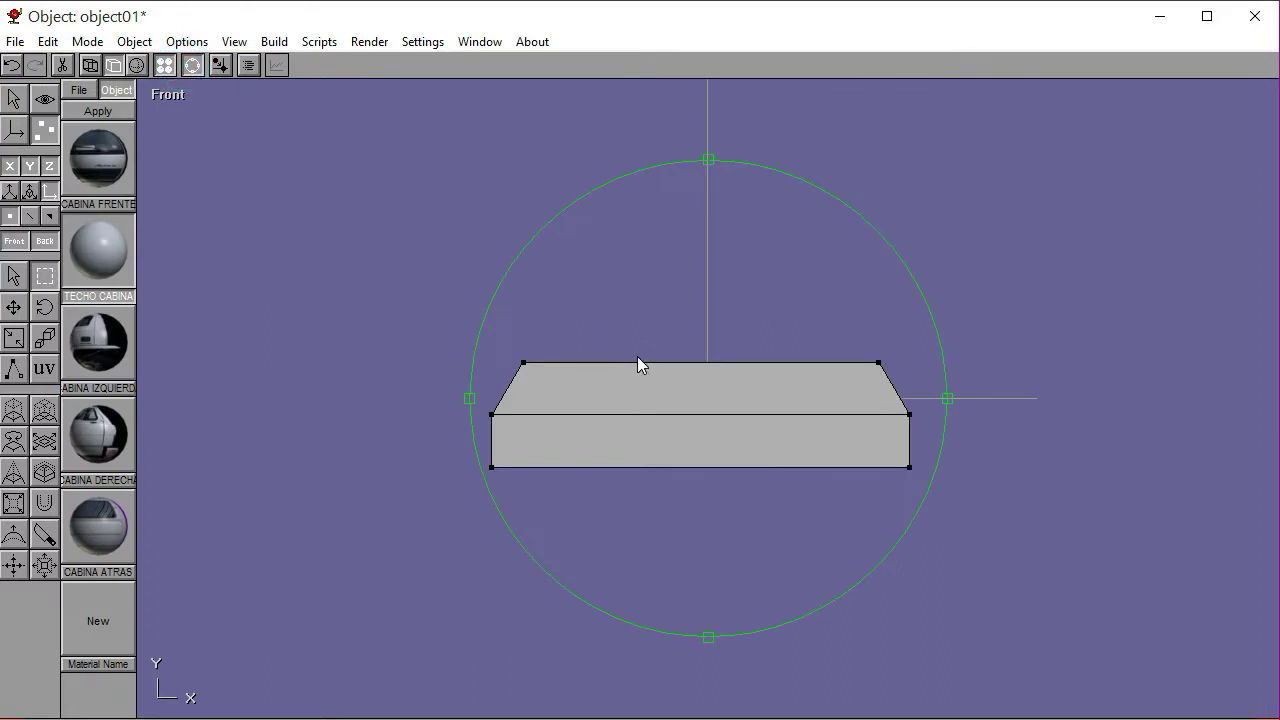
scroll(636, 356, "down", 3)
scroll(638, 406, "down", 2)
middle_click_drag(596, 415, 753, 446)
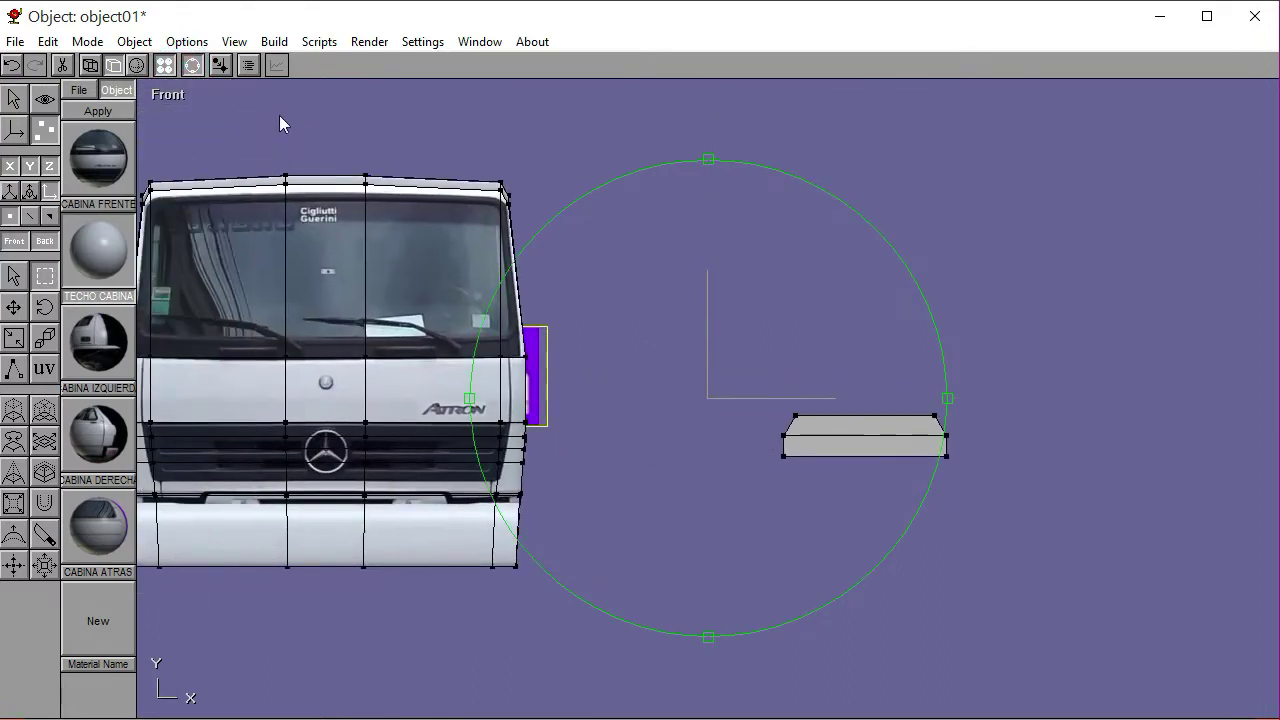
left_click(193, 66)
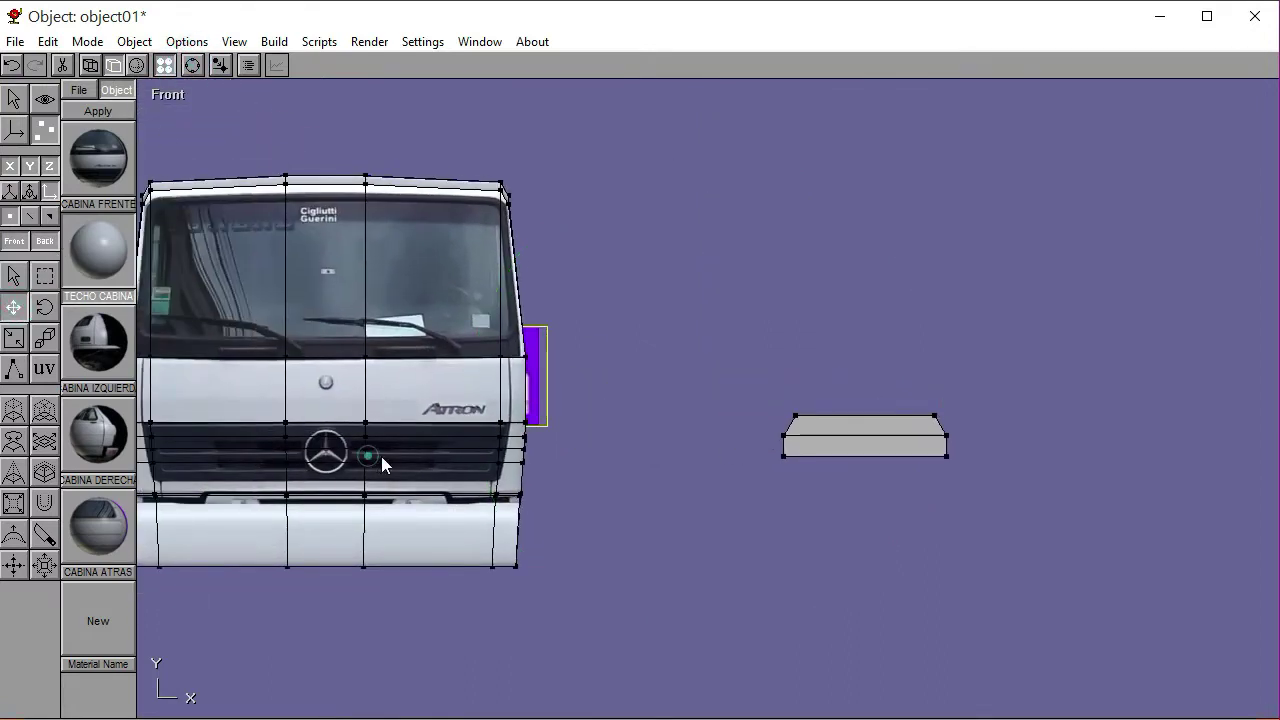
left_click(14, 130)
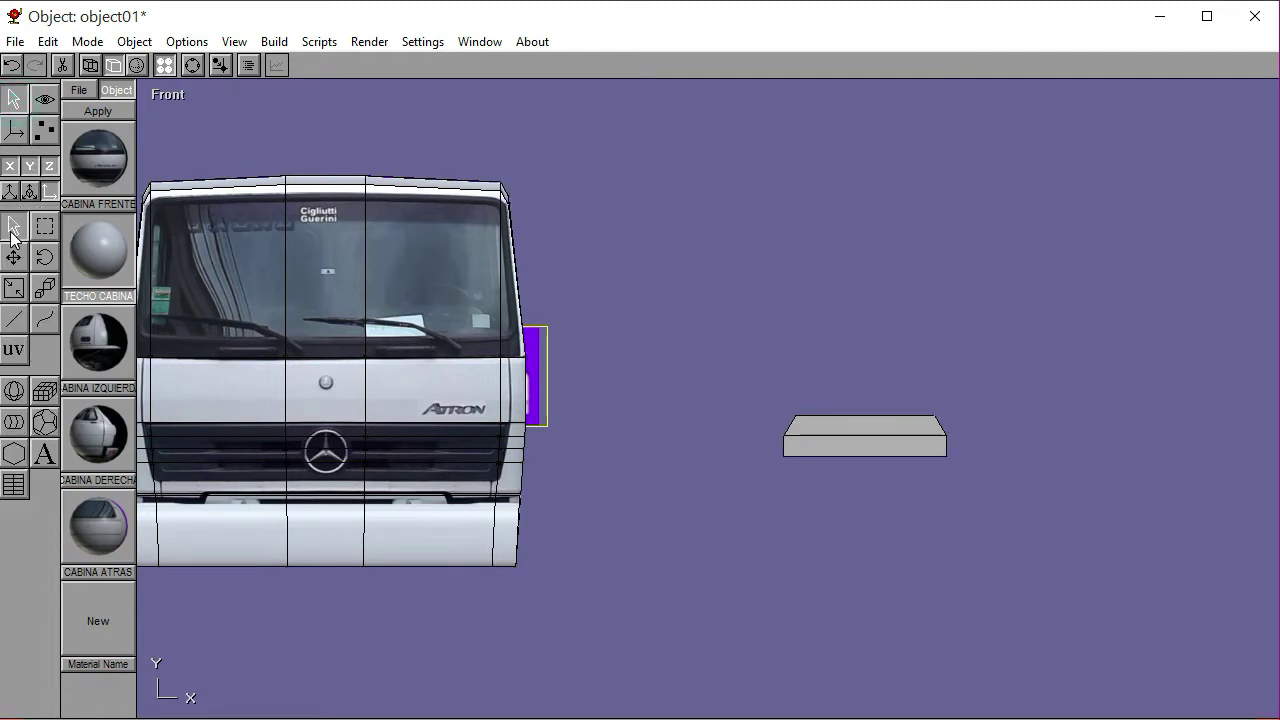
left_click(14, 257)
left_click_drag(610, 567, 1063, 552)
left_click_drag(863, 537, 958, 537)
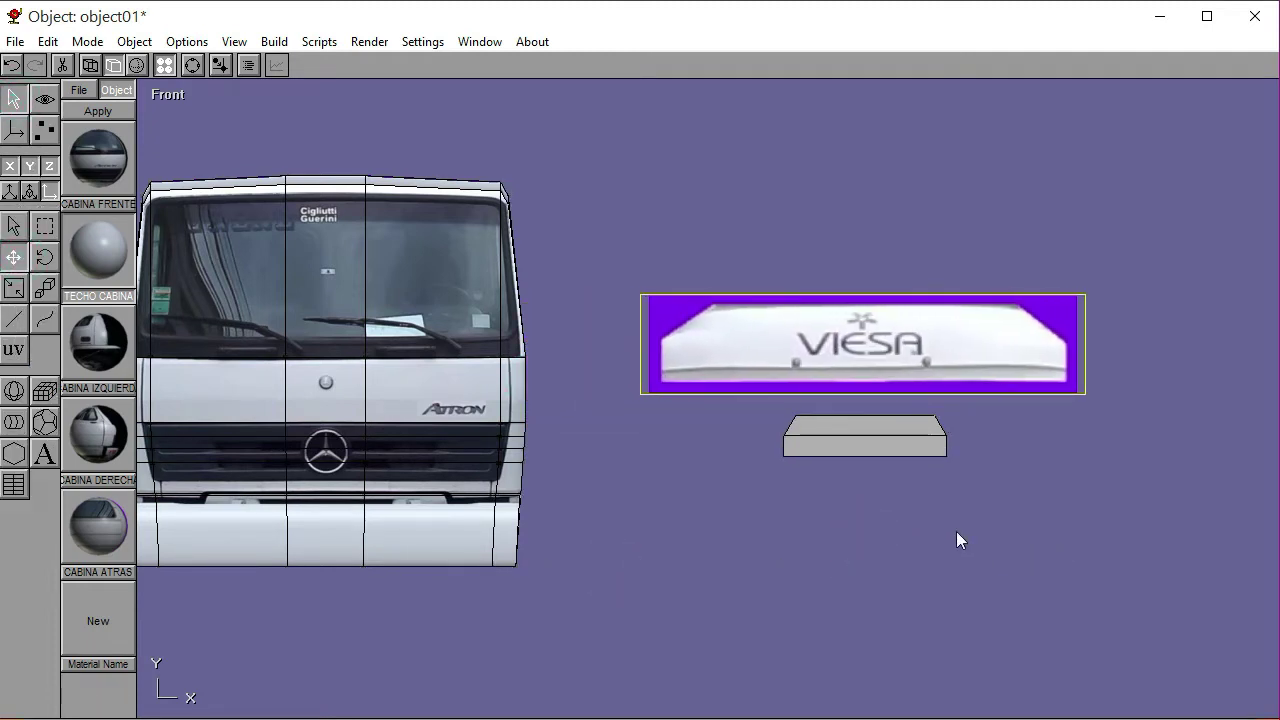
Shrink the FRONT AIR reference image to about the height of the tapered box and switch to the left view
left_click(38, 291)
left_click_drag(763, 561, 700, 592)
left_click(171, 92)
left_click(160, 176)
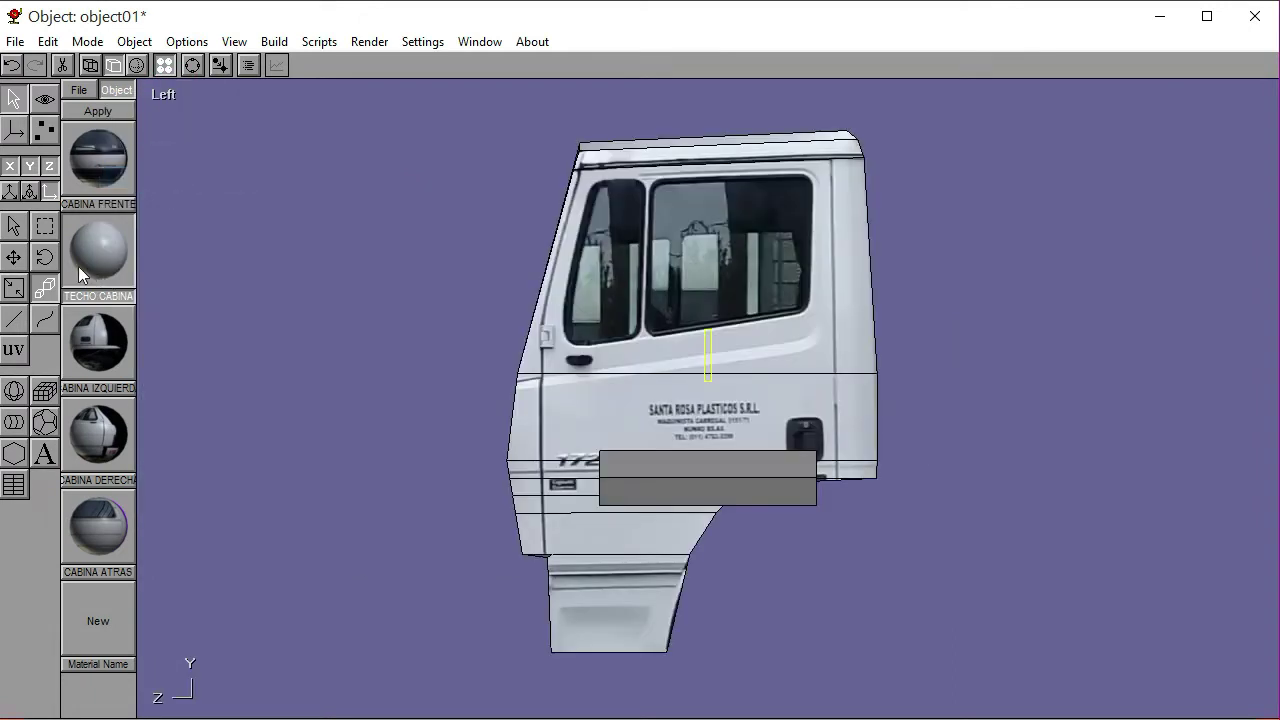
Move the FRONT AIR reference image in depth to well behind the cab and return to the front view
left_click(13, 257)
left_click_drag(201, 360, 690, 369)
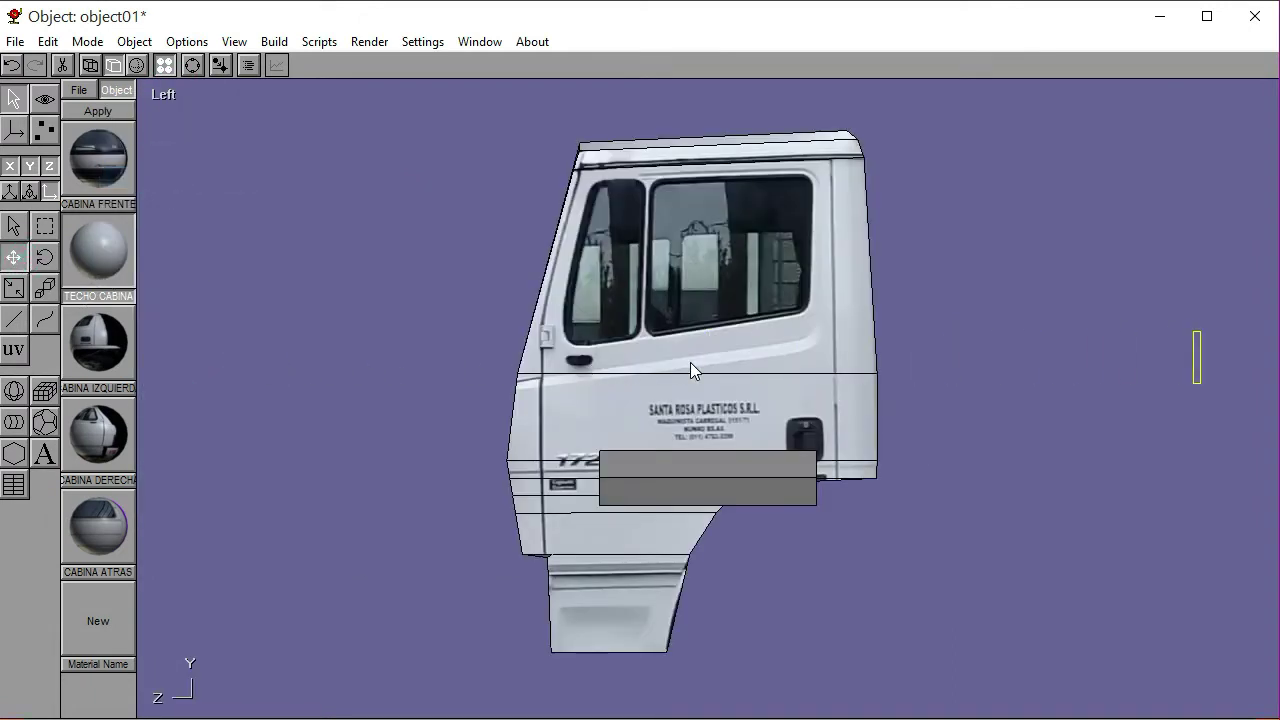
left_click(168, 94)
left_click(172, 137)
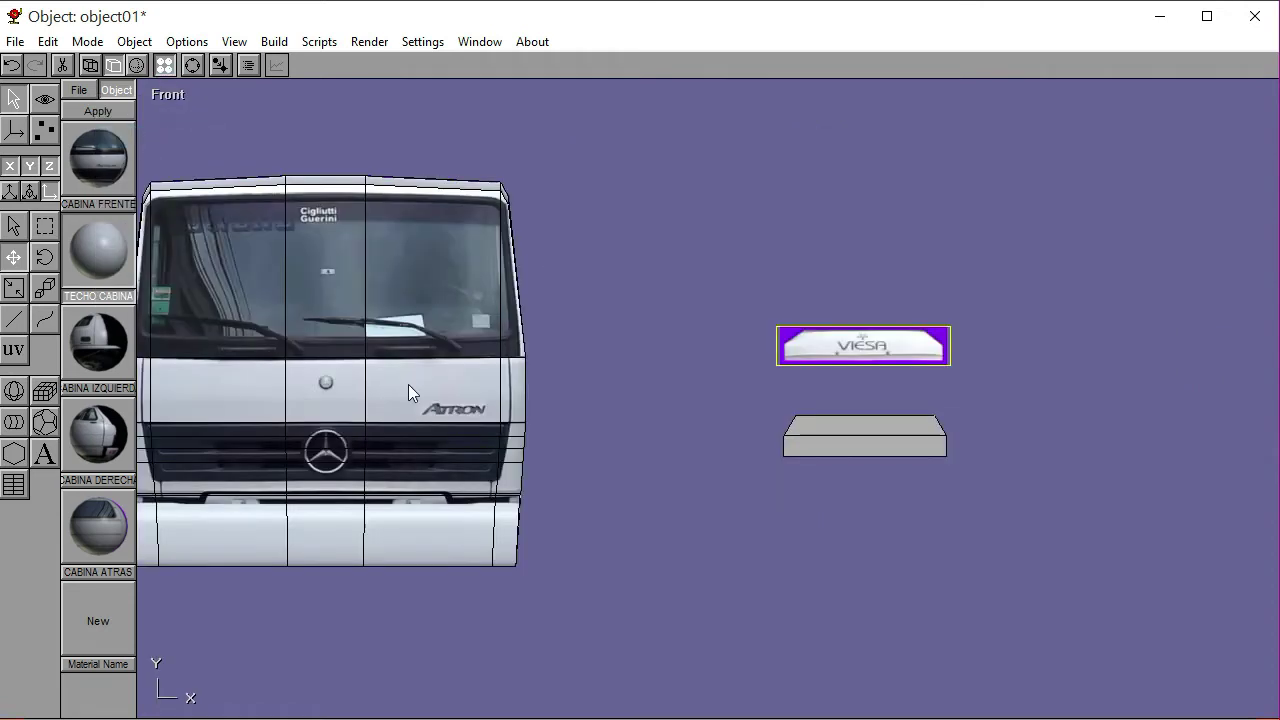
Lower the FRONT AIR reference image to just above the tapered box, roughly centred over it
left_click(199, 67)
right_click_drag(702, 372, 1036, 446)
middle_click_drag(1036, 446, 752, 457)
scroll(752, 465, "up", 3)
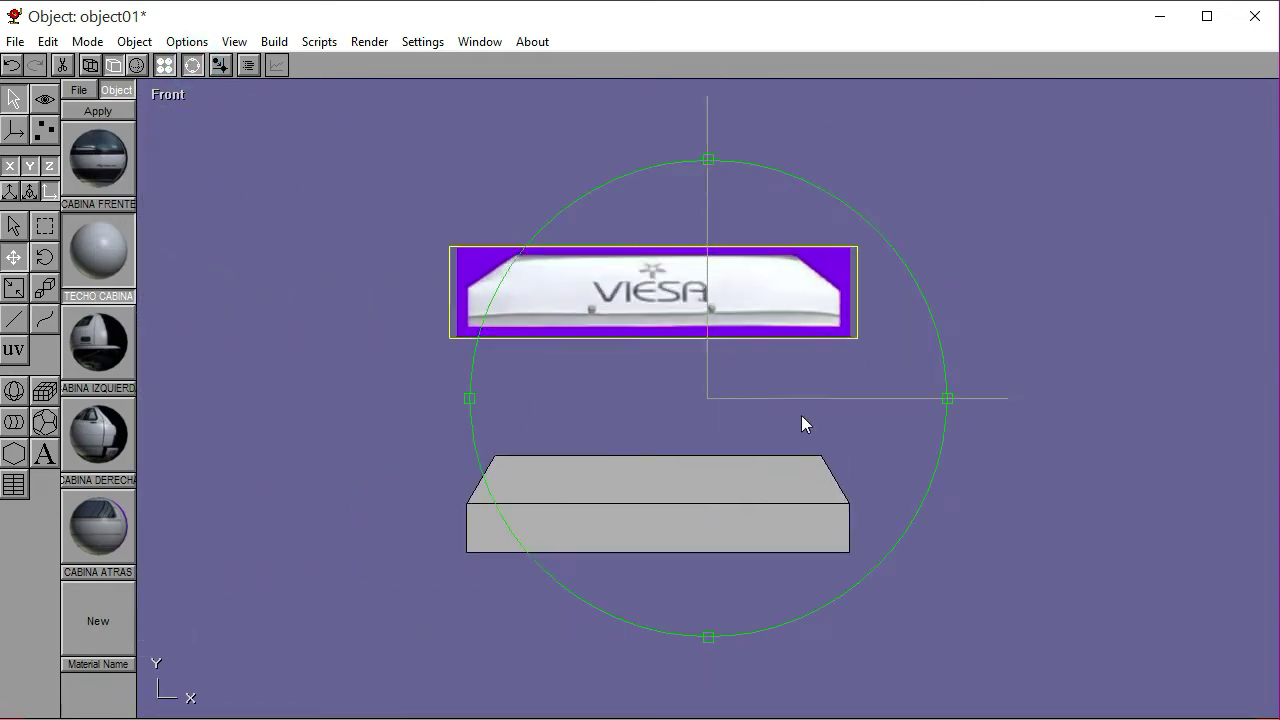
left_click(192, 66)
left_click_drag(314, 257, 322, 361)
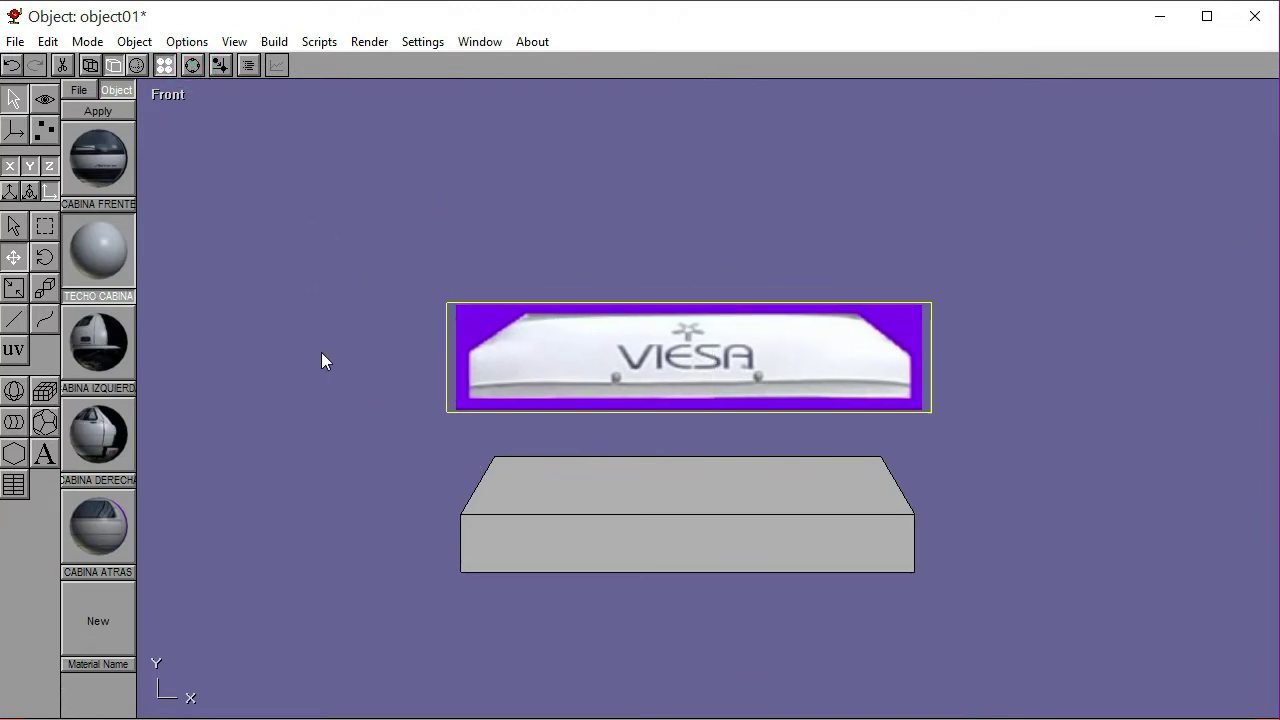
Show the model transparent and raise the tapered box until its base lines up with the lower edge of the pictured air unit
left_click(14, 226)
left_click(593, 504)
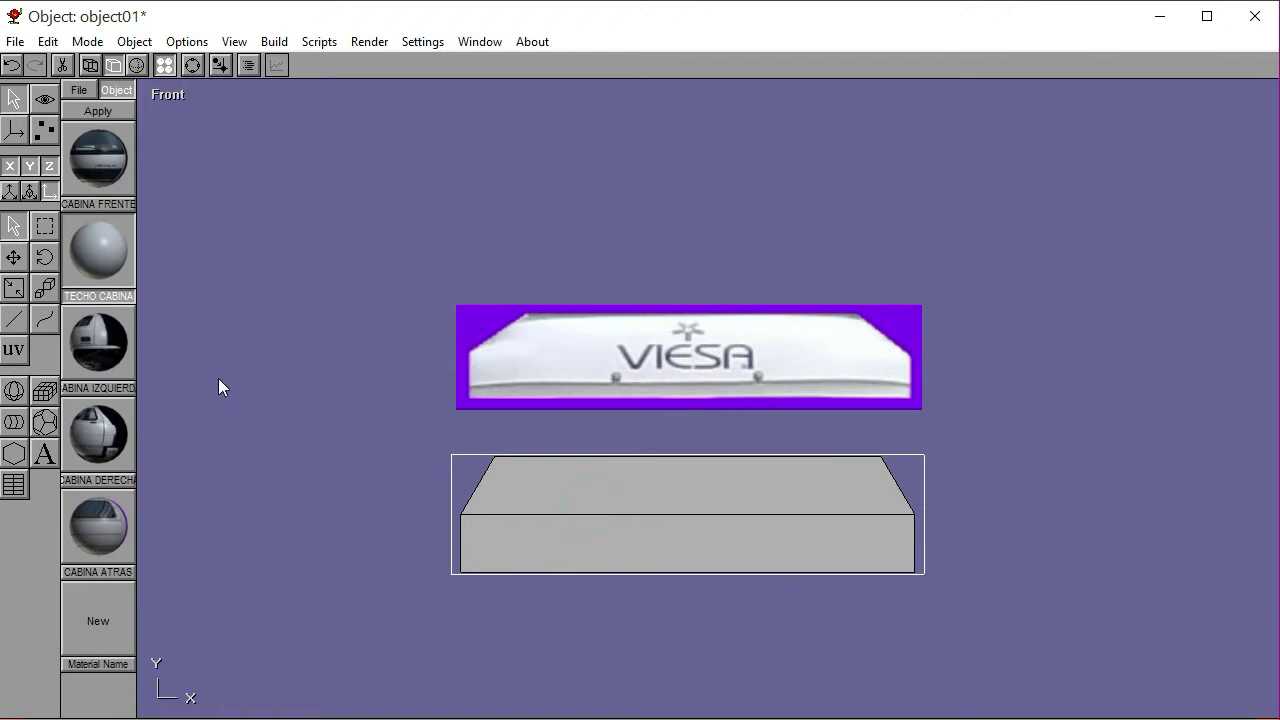
key("Up")
key("Up")
key("Up")
key("Up")
key("Up")
key("Up")
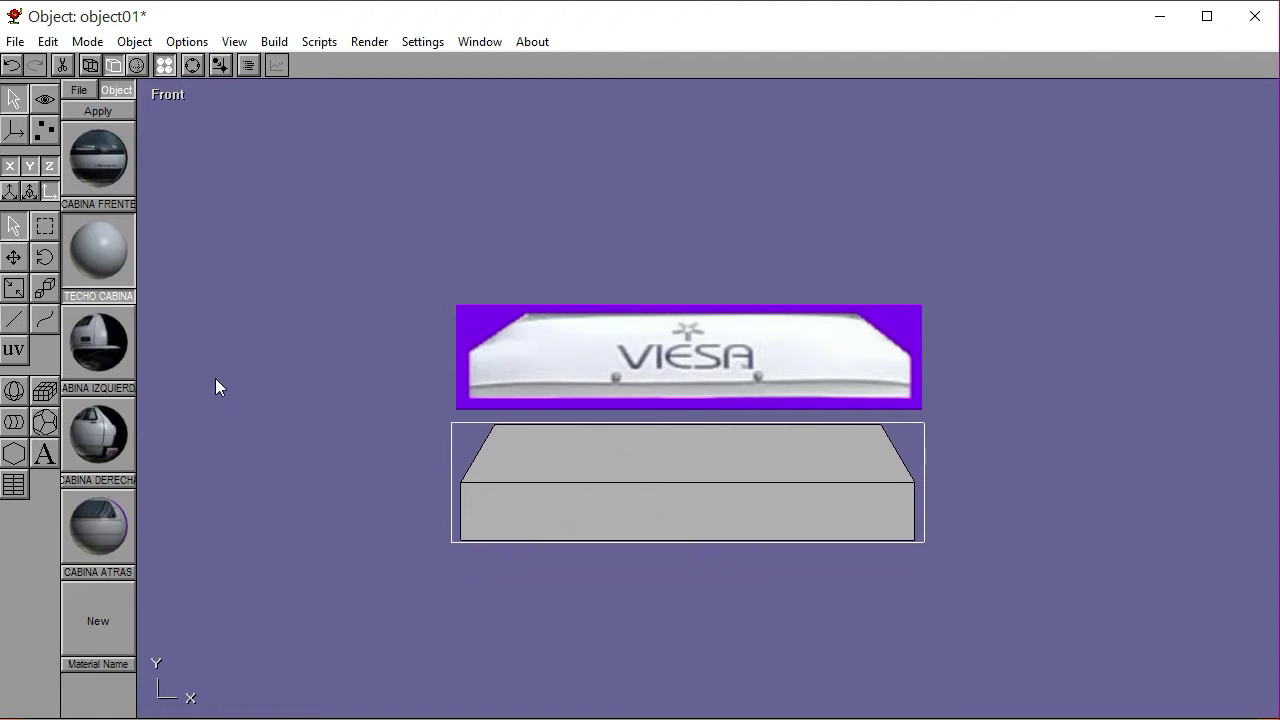
key("Up")
key("Up")
key("Up")
key("Up")
left_click(89, 64)
key("Up")
key("Up")
key("Up")
key("Up")
key("Up")
key("Up")
key("Up")
key("Up")
key("Up")
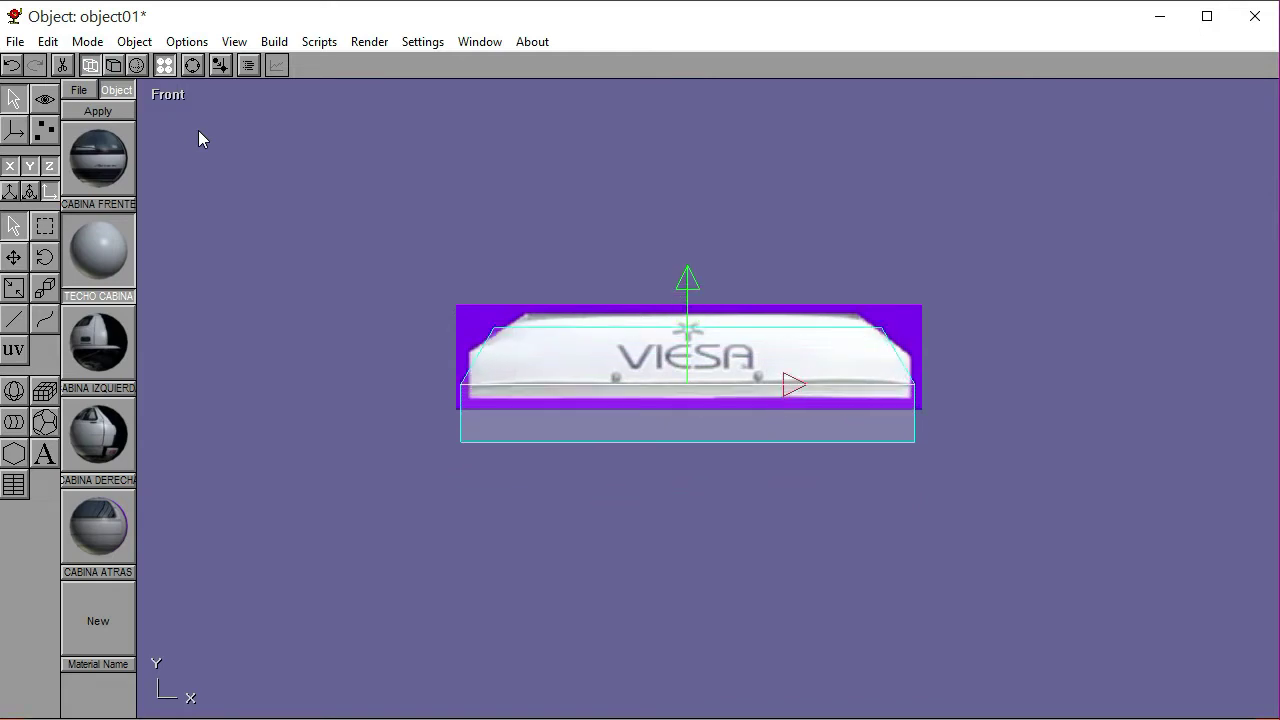
key("Up")
key("Up")
key("Up")
key("Up")
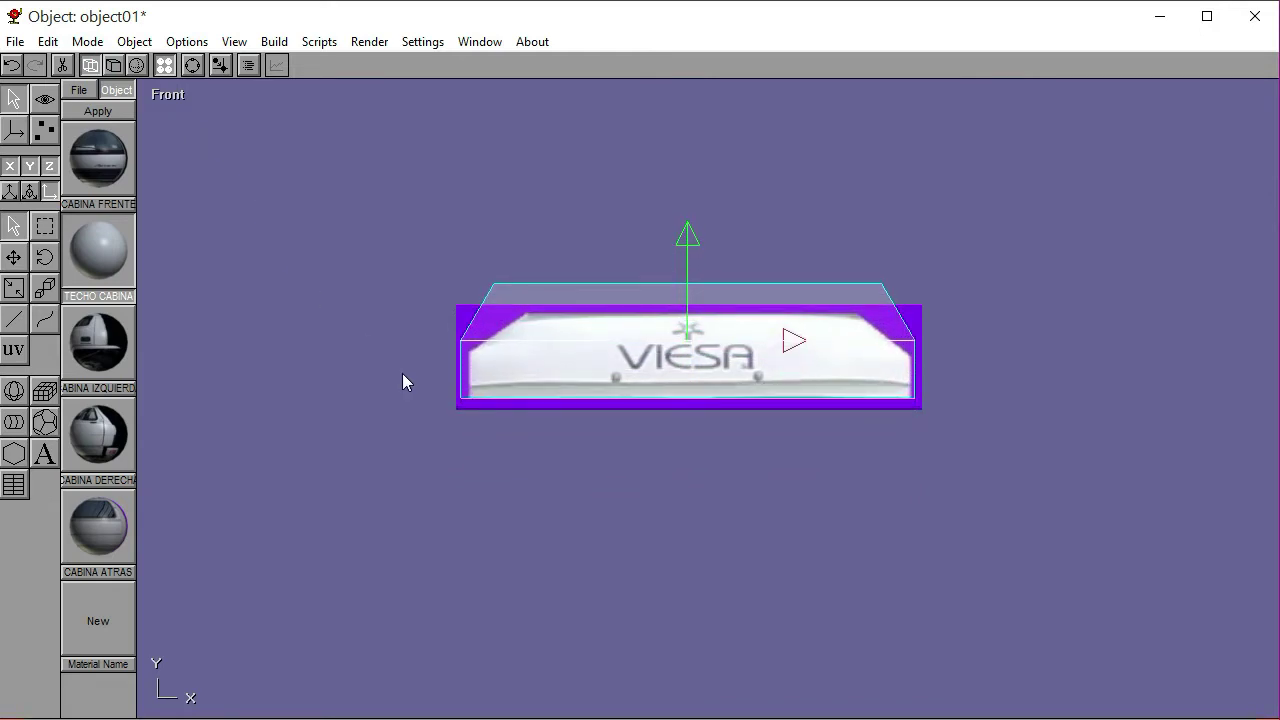
Nudge the vertices on both ends of the box inward to match the side edges of the pictured air unit
left_click(44, 130)
left_click(44, 275)
left_click(194, 314)
left_click_drag(446, 262, 554, 468)
key("Right")
key("Right")
key("Right")
key("Right")
key("Right")
key("Right")
key("Right")
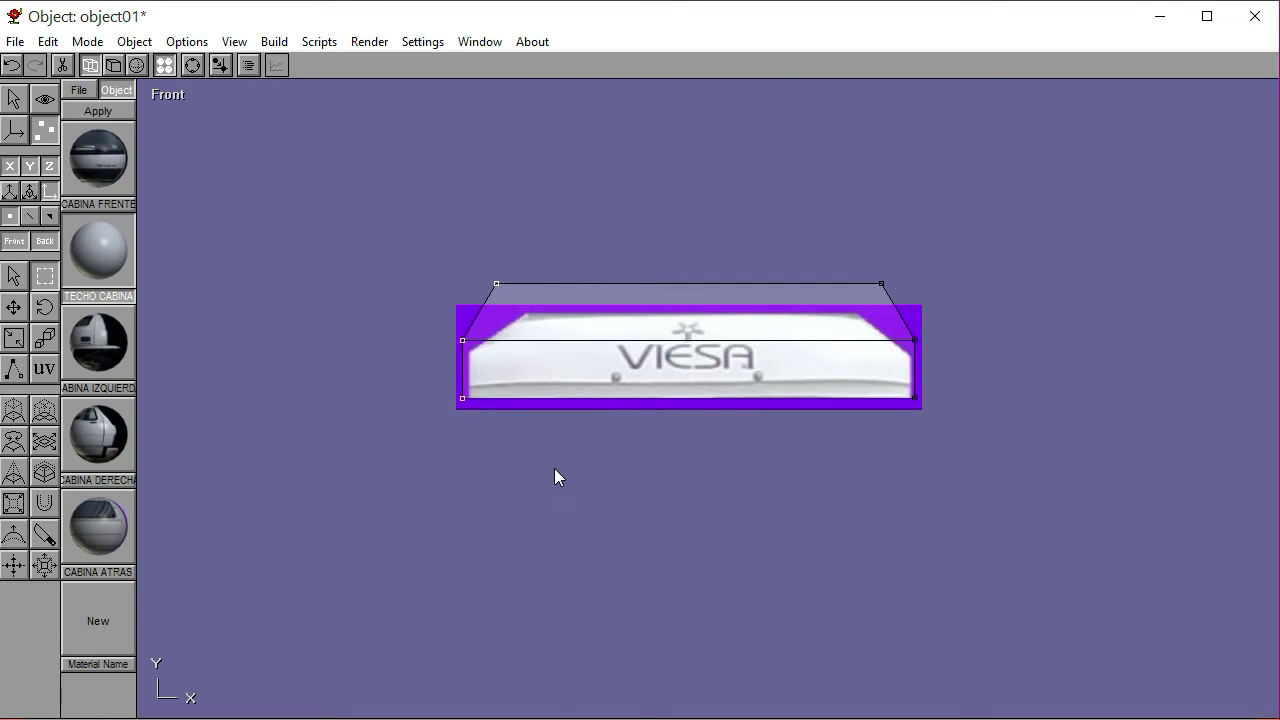
left_click(554, 468)
left_click_drag(875, 245, 969, 438)
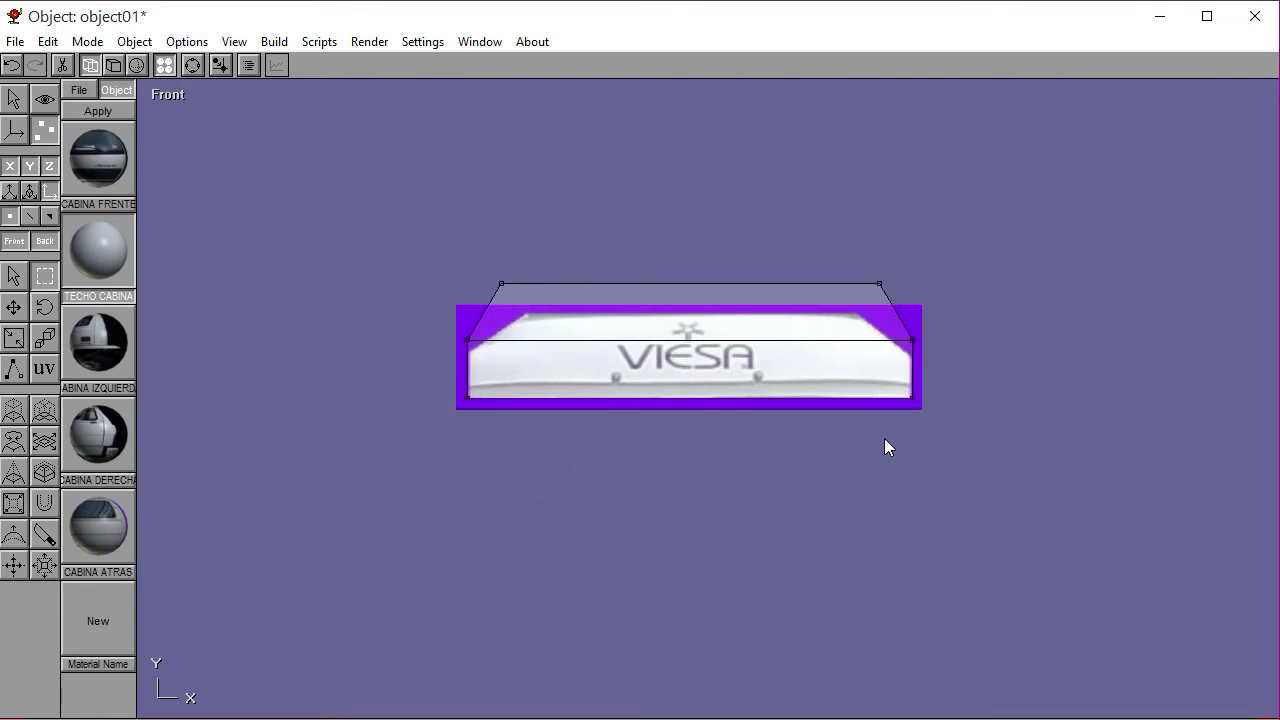
Lower the box's middle row of vertices to the shoulder corners of the pictured air unit
left_click_drag(449, 334, 938, 363)
key("Down")
key("Down")
key("Down")
key("Down")
key("Down")
key("Down")
key("Down")
key("Down")
key("Down")
key("Down")
key("Down")
key("Down")
key("Down")
key("Down")
key("Down")
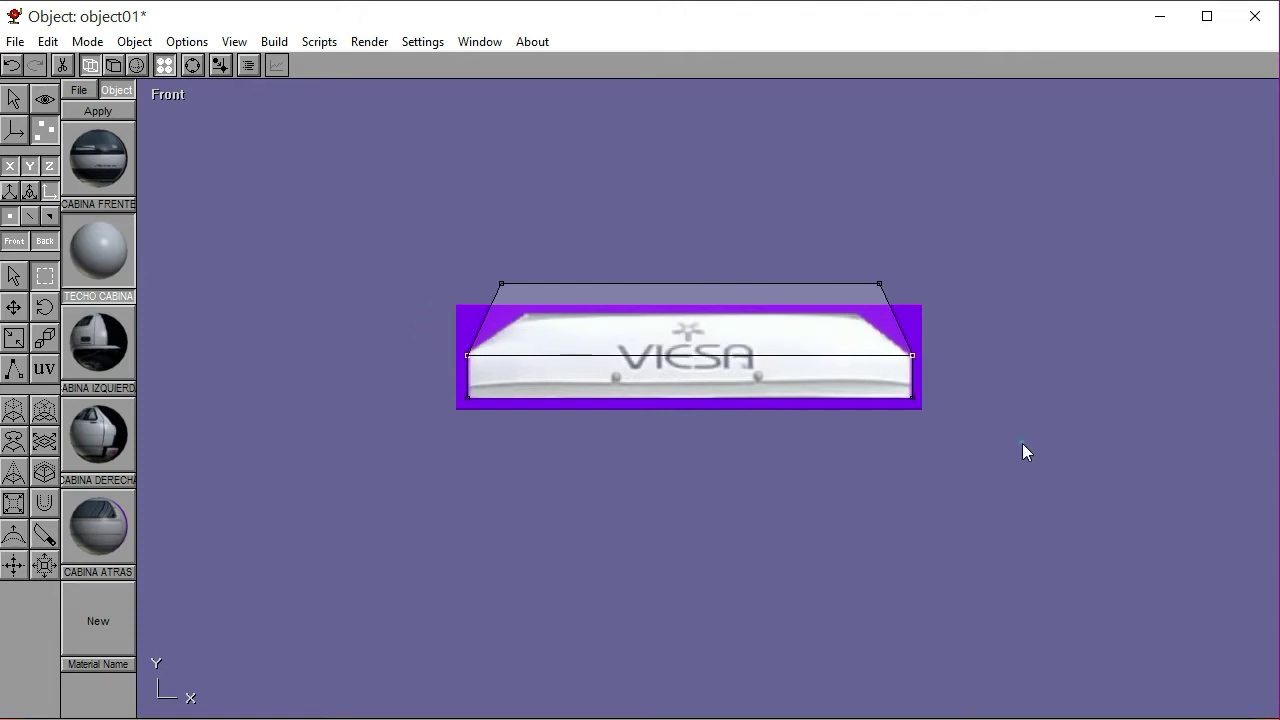
Scale the box's top vertices inward and lower them onto the upper edge of the pictured air unit, then deselect them
left_click_drag(471, 268, 905, 325)
left_click(14, 338)
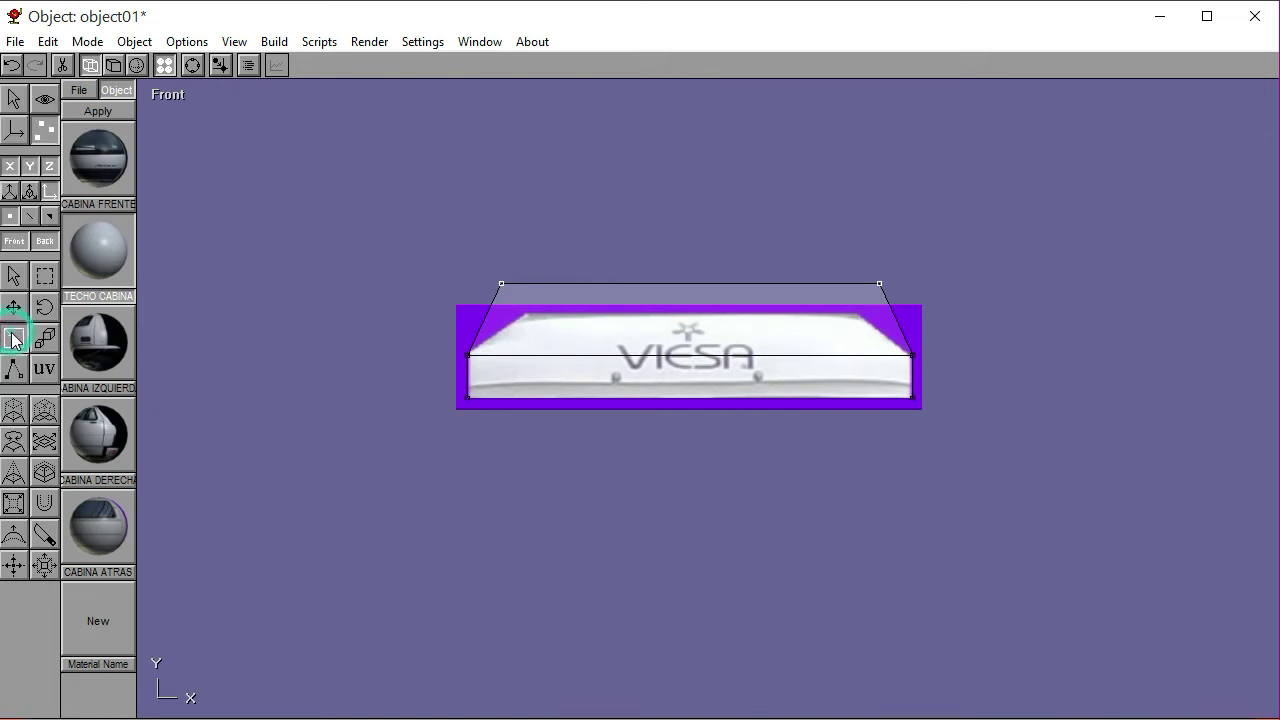
left_click_drag(301, 348, 271, 442)
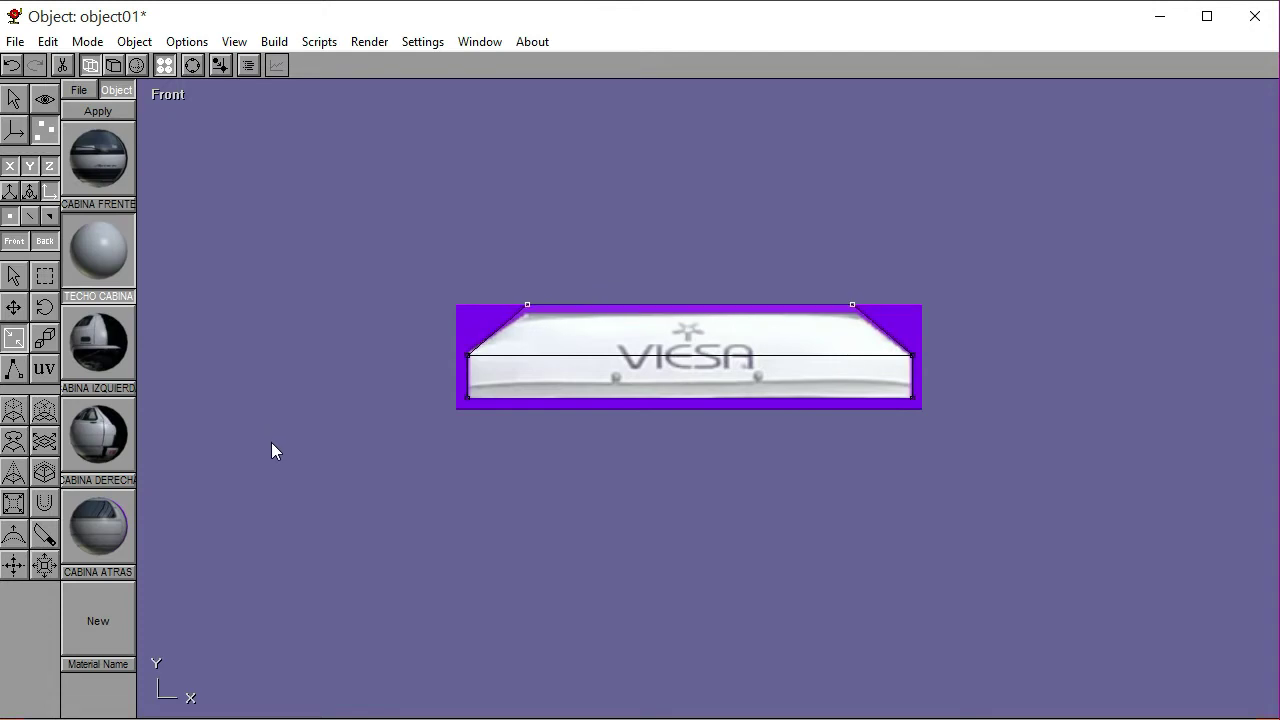
left_click(44, 276)
left_click(237, 292)
left_click_drag(451, 273, 882, 342)
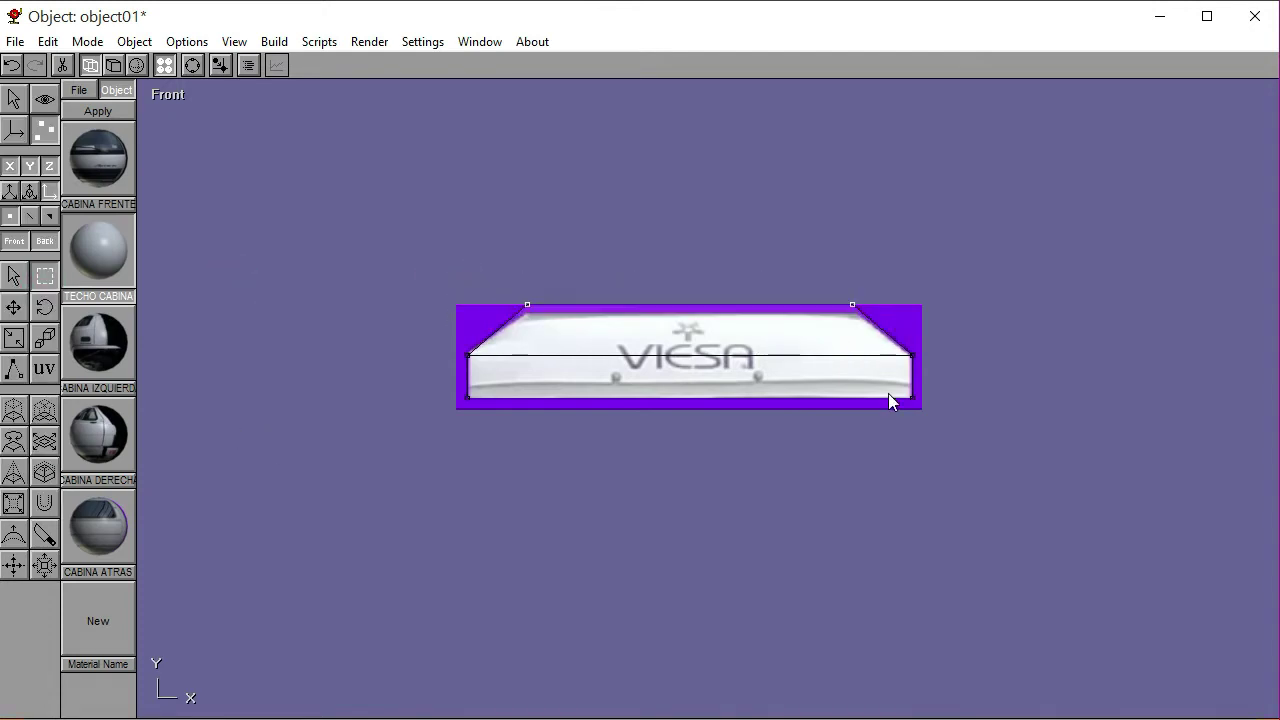
key("Down")
key("Down")
key("Down")
key("Down")
key("Down")
key("Down")
key("Down")
key("Down")
key("Down")
key("Down")
left_click(906, 435)
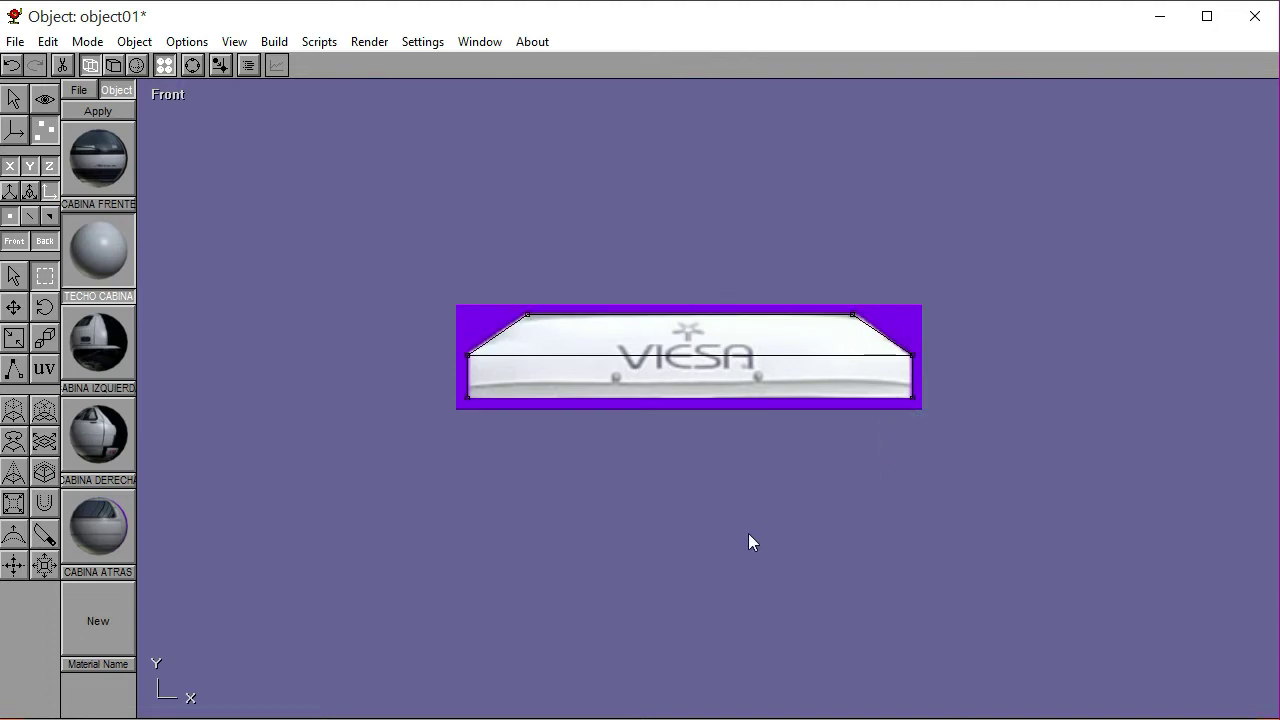
Delete the FRONT AIR reference image and return the model to solid display
left_click(17, 92)
left_click(15, 231)
left_click(482, 315)
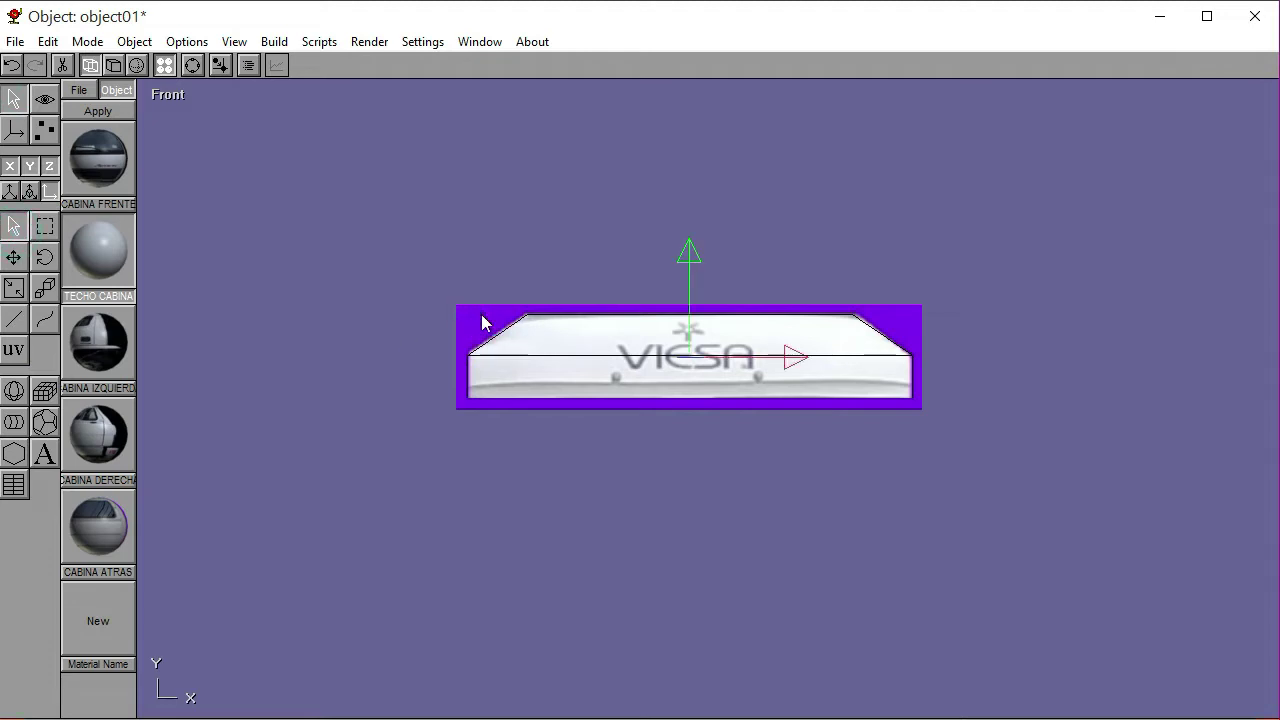
left_click(481, 322)
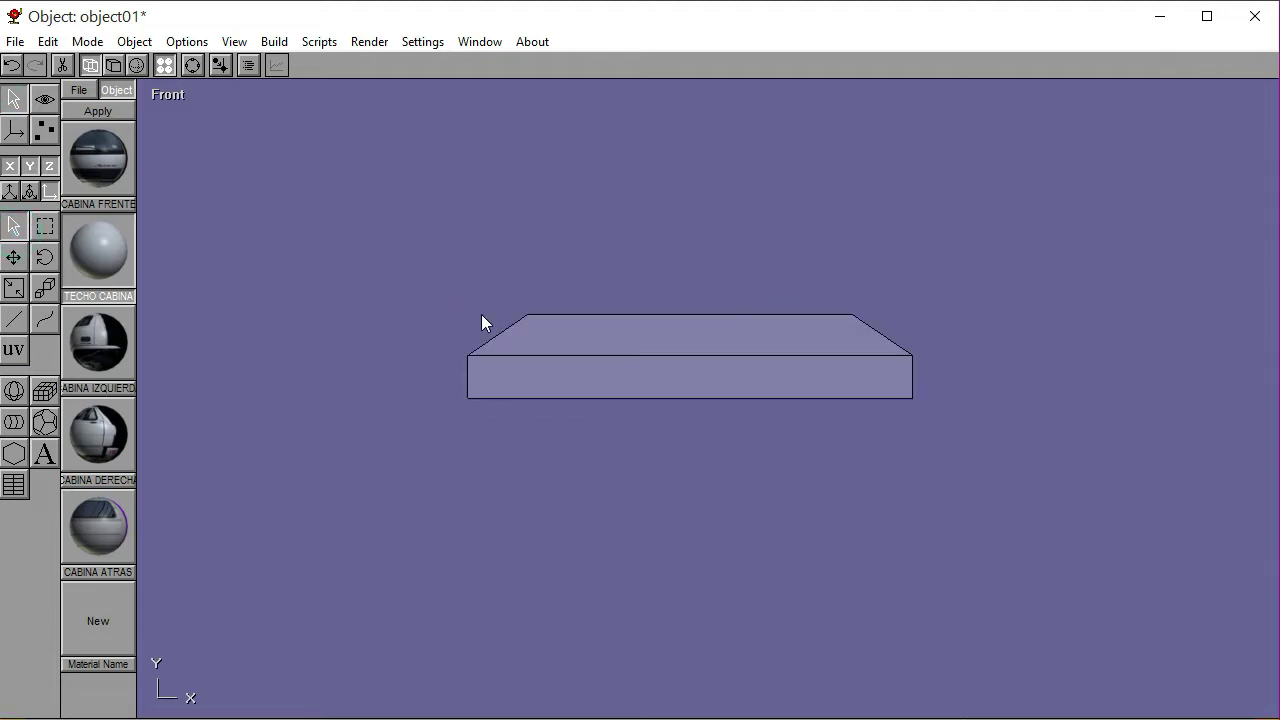
left_click(120, 66)
In the left view, move the tapered box forward until it stands clear in front of the cab
left_click(170, 95)
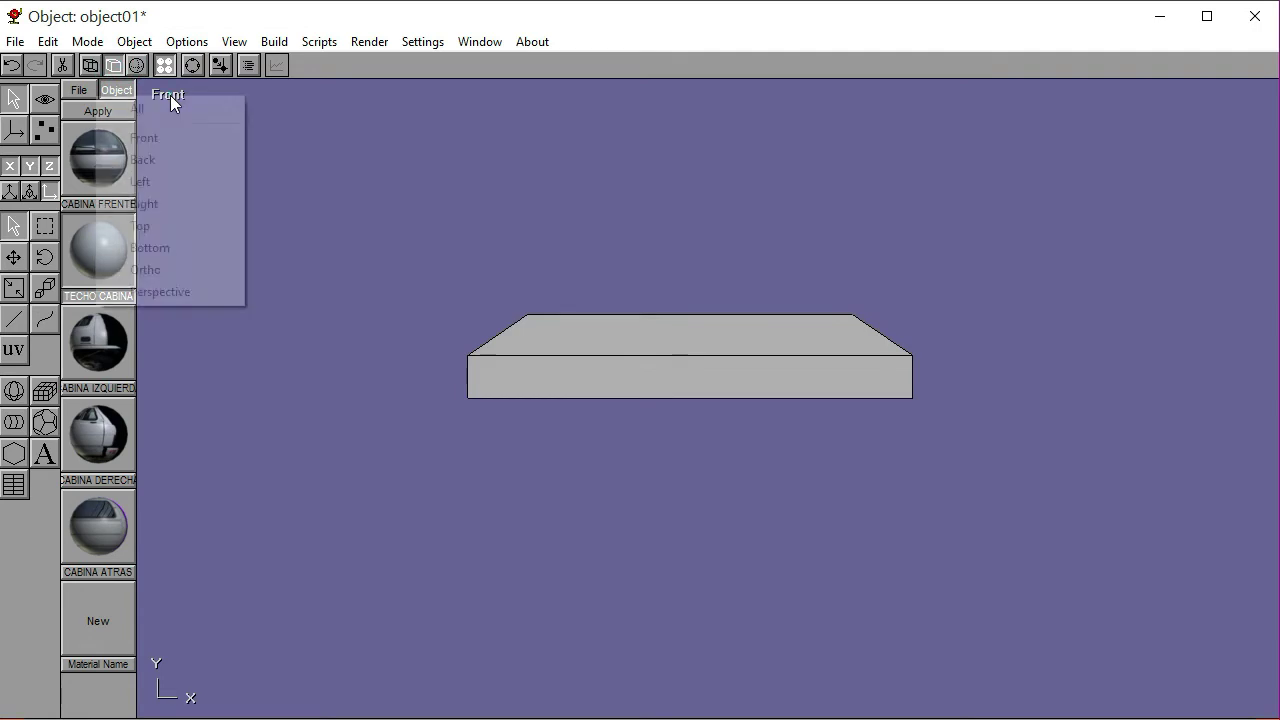
left_click(166, 185)
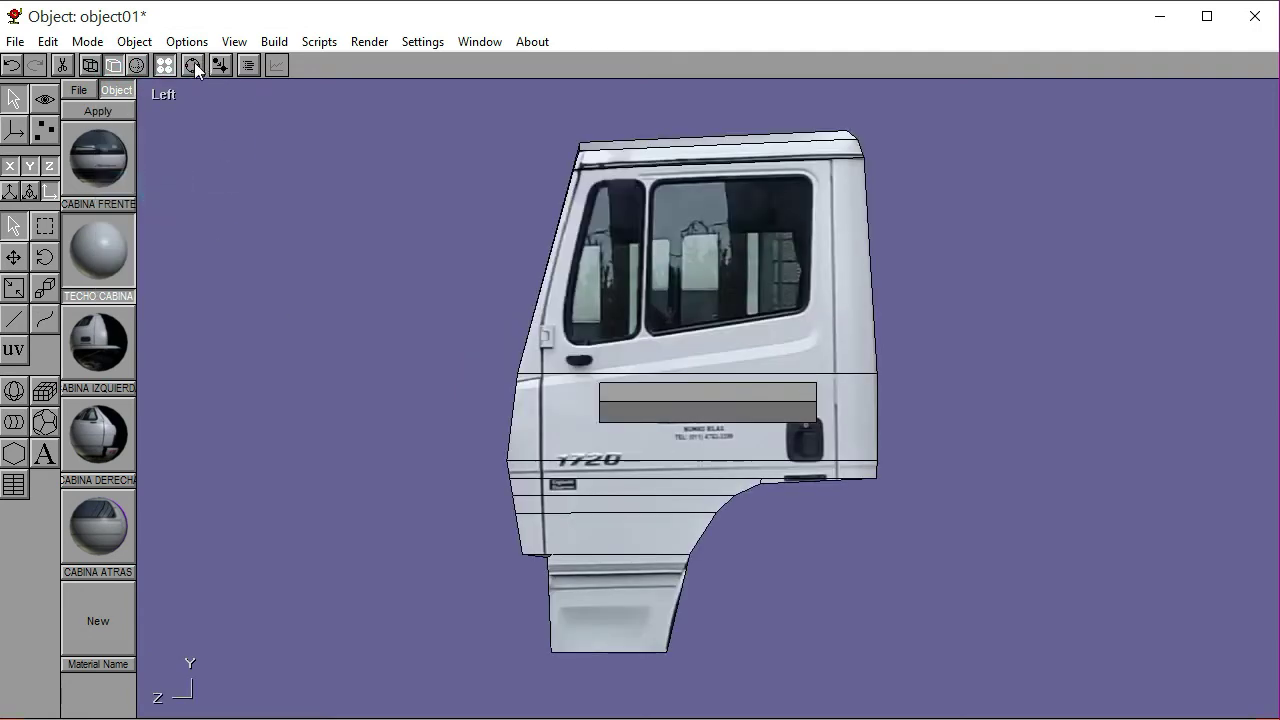
left_click(661, 405)
key("m")
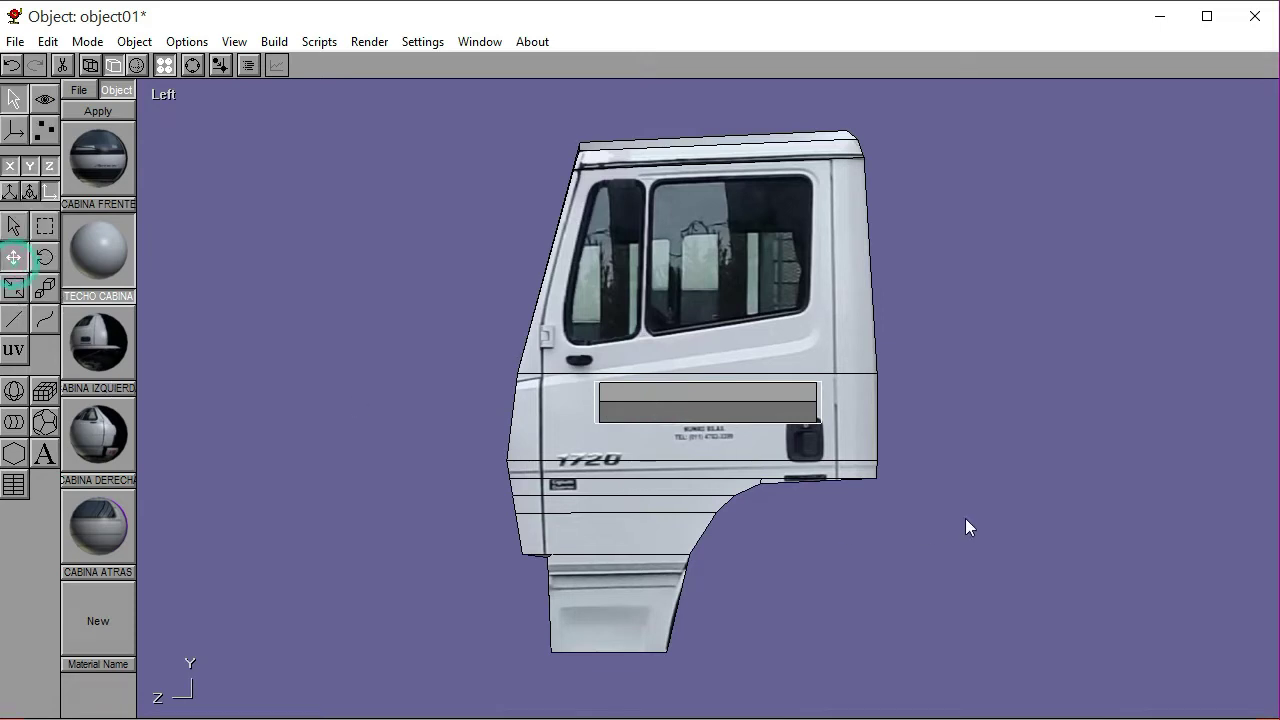
left_click_drag(1017, 497, 679, 462)
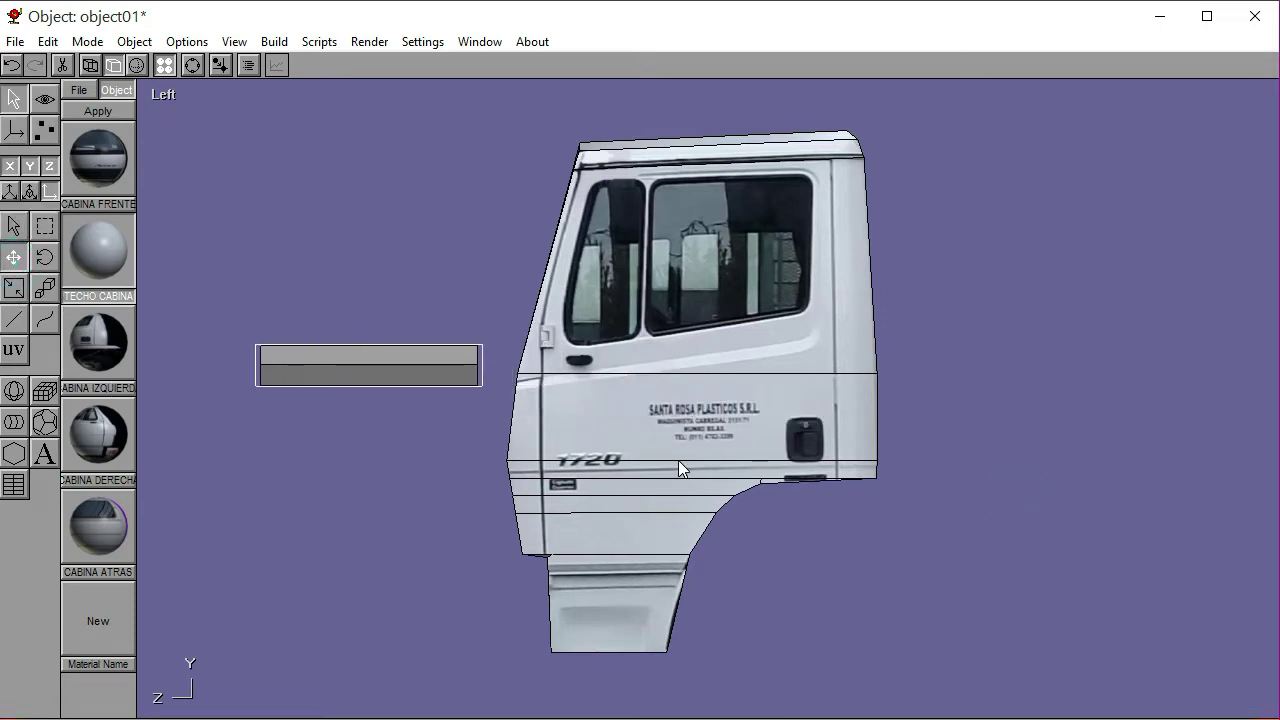
Add a reference image using the AIR LEFT picture from the Mercedes Benz Atron folder
left_click(195, 60)
right_click_drag(536, 327, 878, 353)
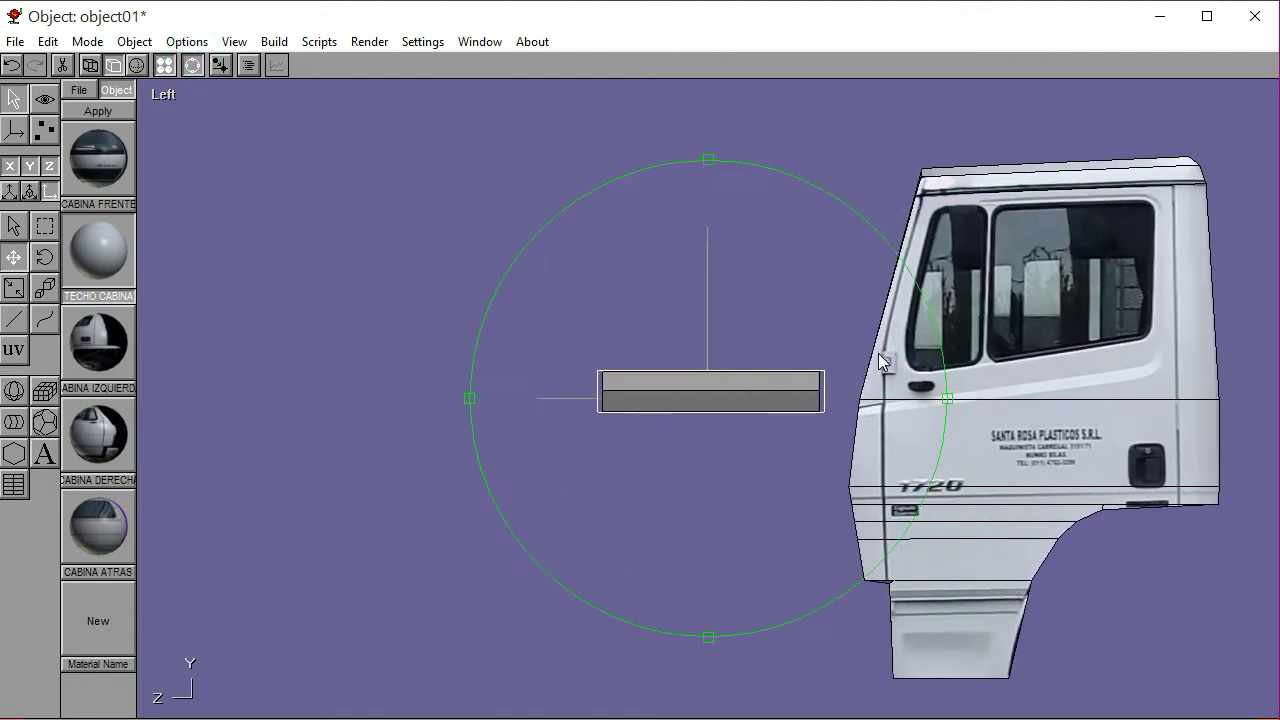
left_click_drag(683, 377, 771, 386)
left_click(192, 65)
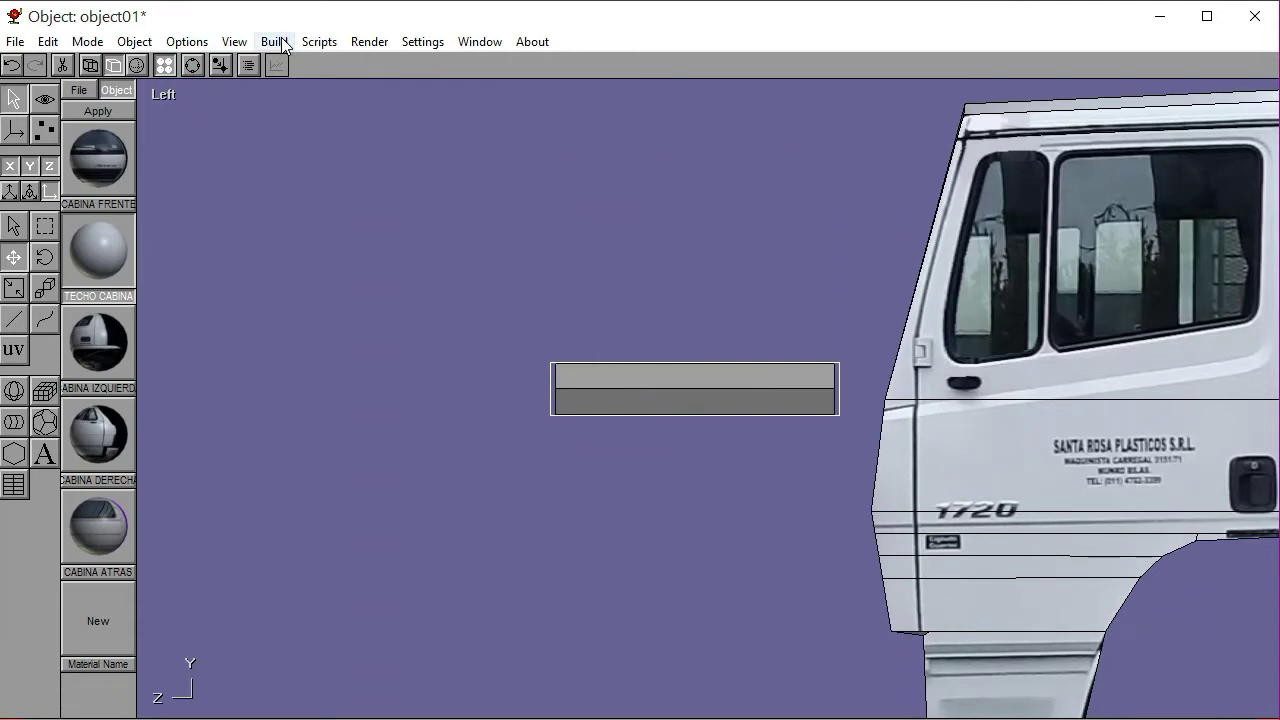
left_click(280, 43)
left_click(347, 320)
left_click(234, 276)
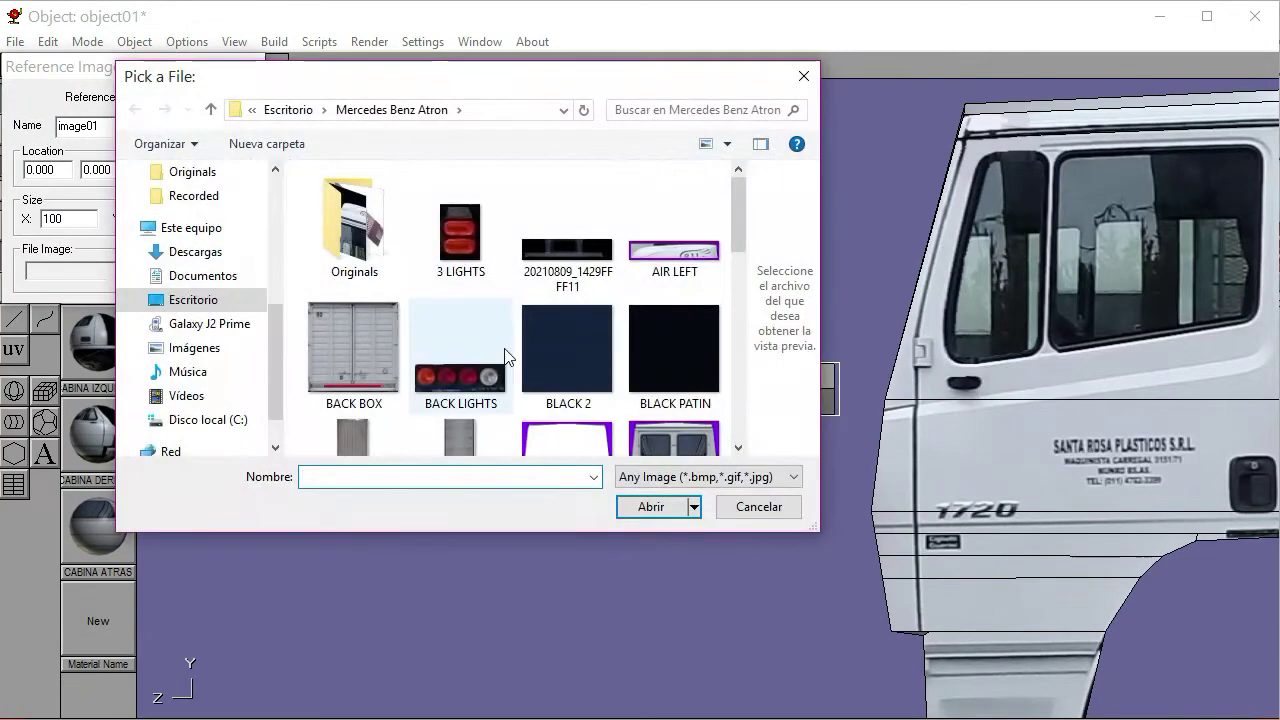
left_click(660, 262)
left_click(651, 507)
left_click(230, 126)
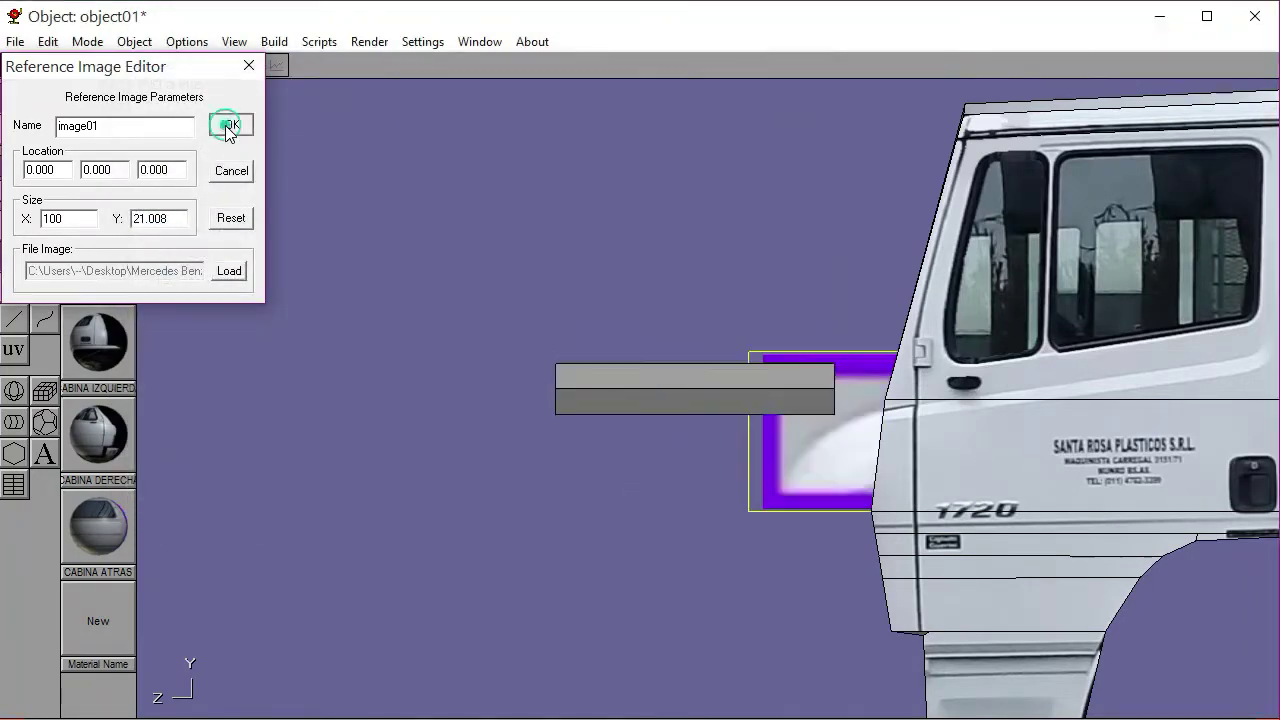
Shrink the AIR LEFT reference image to about the length of the tapered box and place it over the box
left_click_drag(653, 554, 361, 451)
left_click_drag(594, 531, 392, 461)
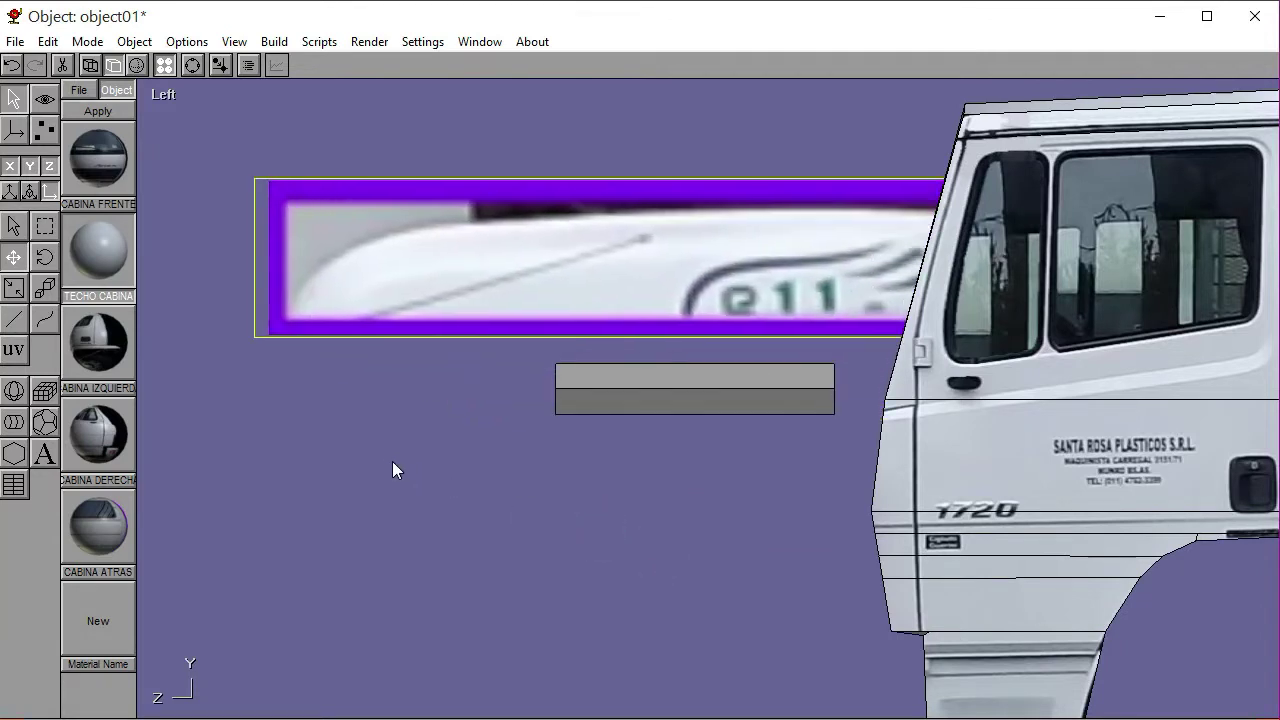
left_click(44, 288)
left_click_drag(543, 508, 458, 518)
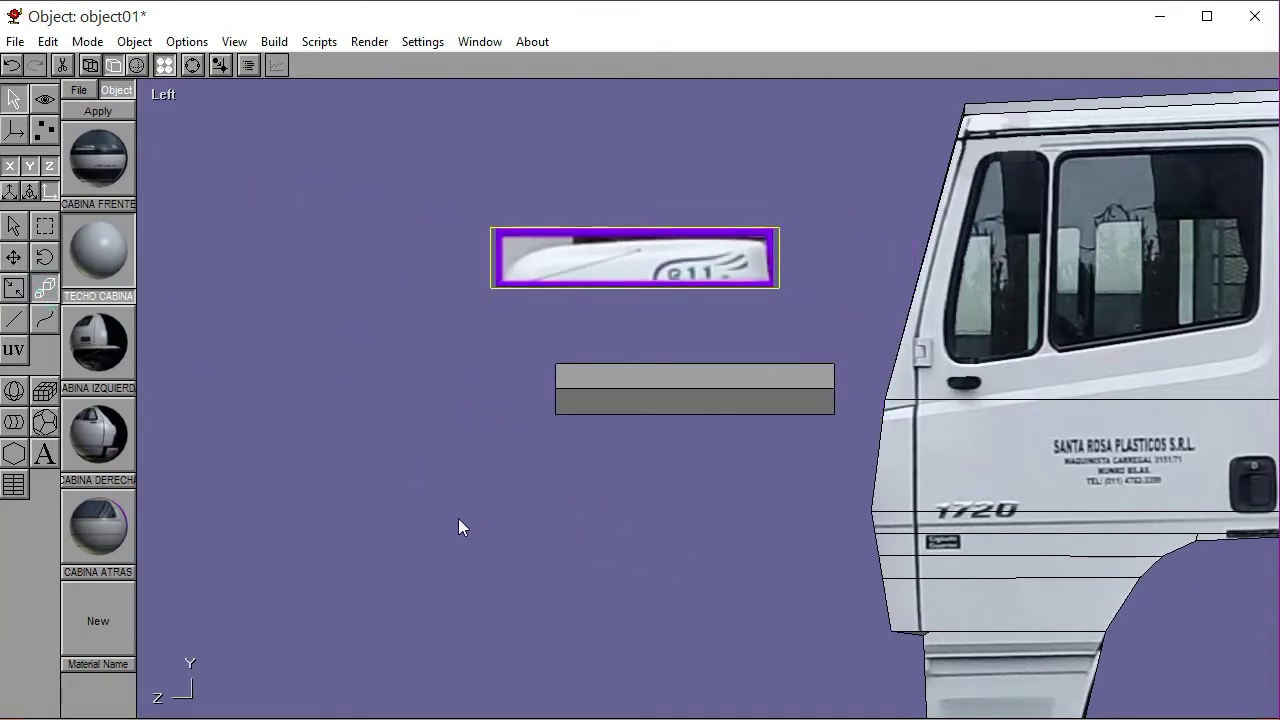
left_click(14, 257)
left_click_drag(224, 300, 292, 428)
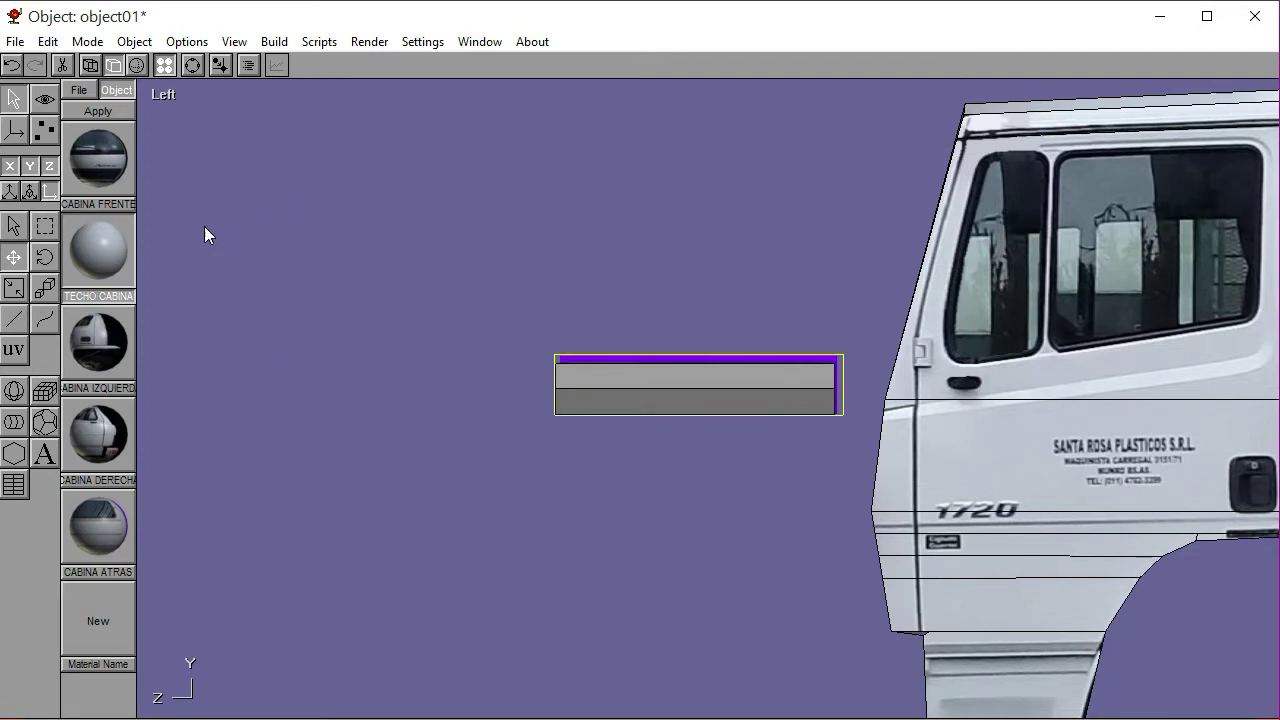
In the front view, move the AIR LEFT reference image sideways past the cab to the side opposite the box
left_click(160, 92)
left_click(160, 134)
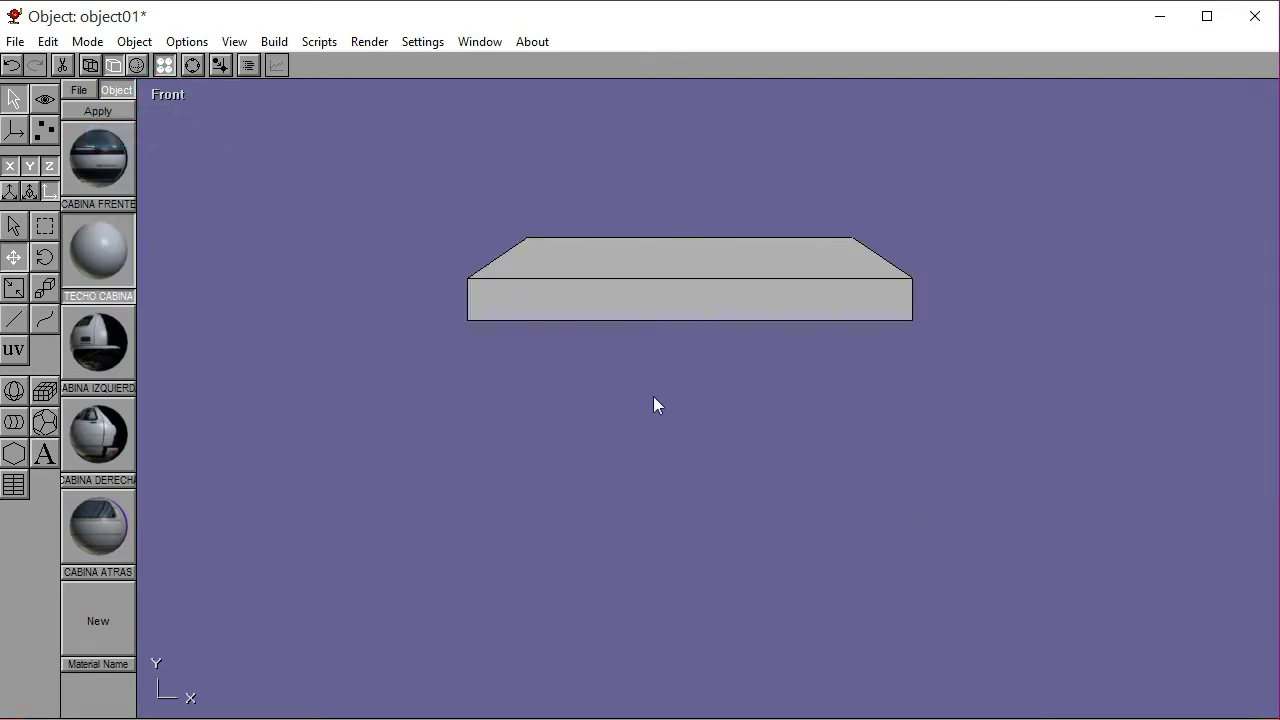
left_click(194, 64)
scroll(489, 466, "down", 5)
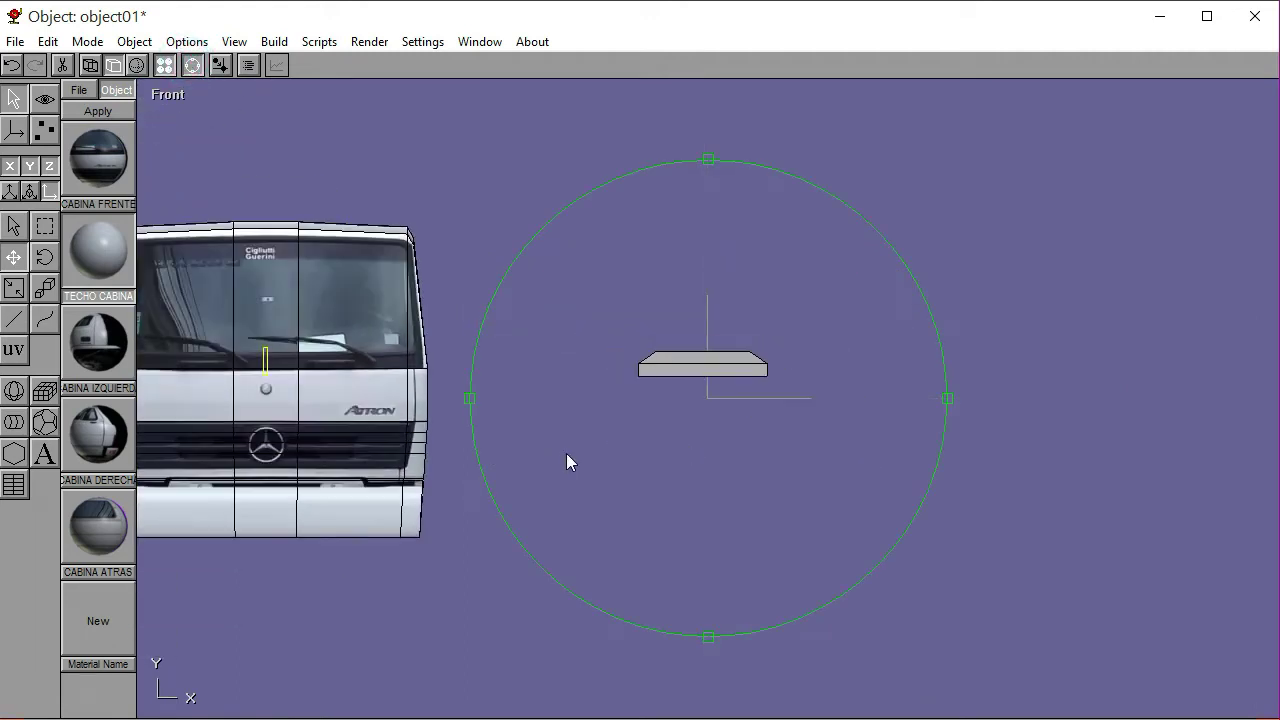
middle_click_drag(566, 460, 824, 530)
left_click(194, 64)
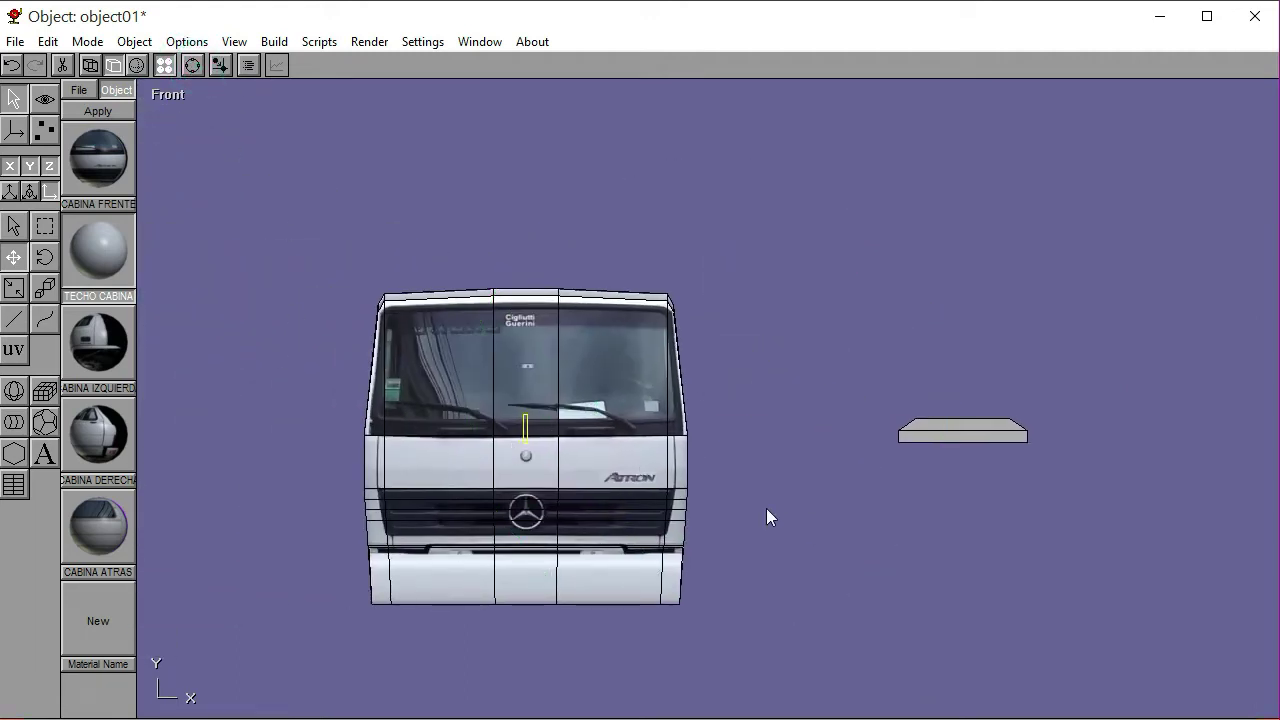
left_click(972, 538)
left_click(172, 94)
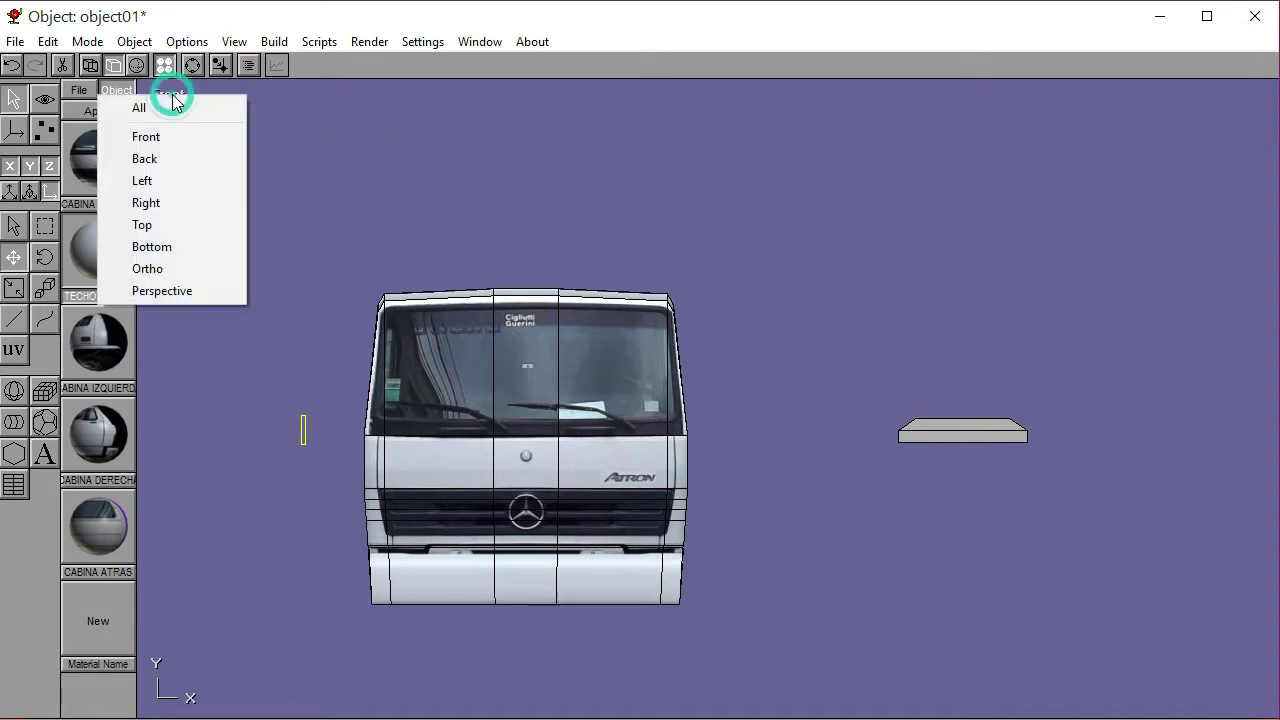
Show the left view in wireframe so the AIR LEFT reference is visible through the box, and start point editing
left_click(155, 183)
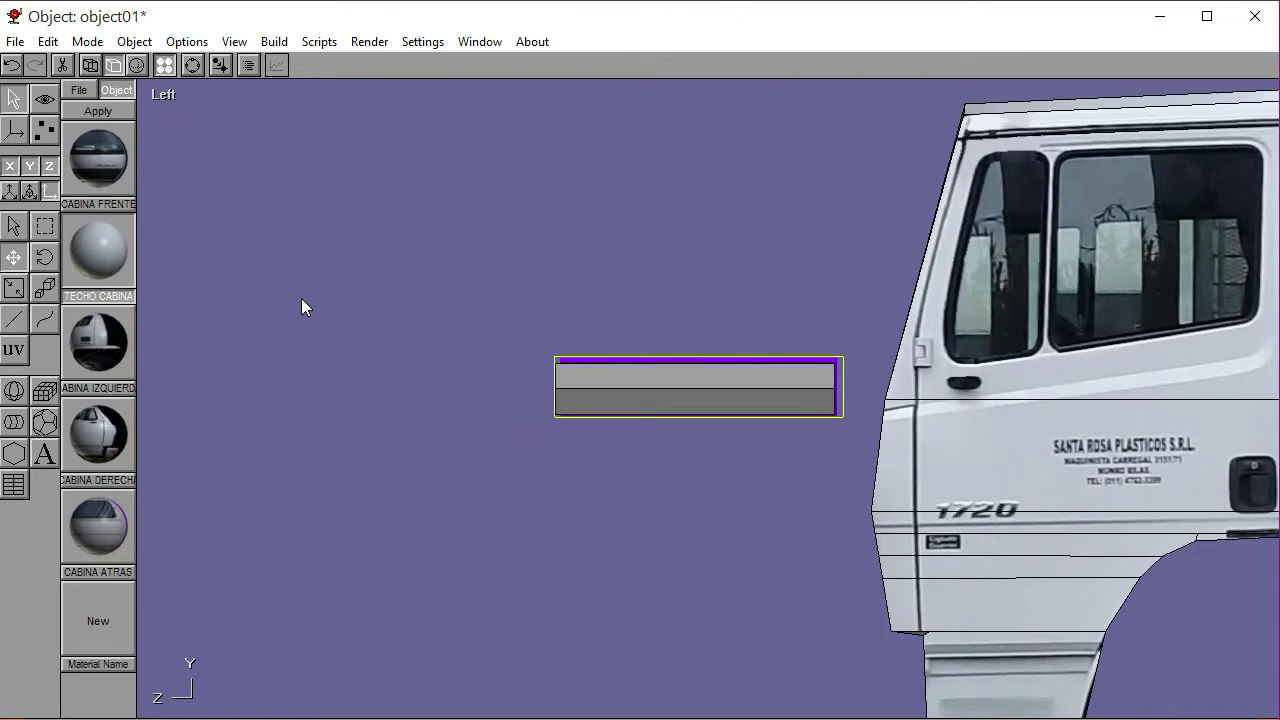
left_click(90, 65)
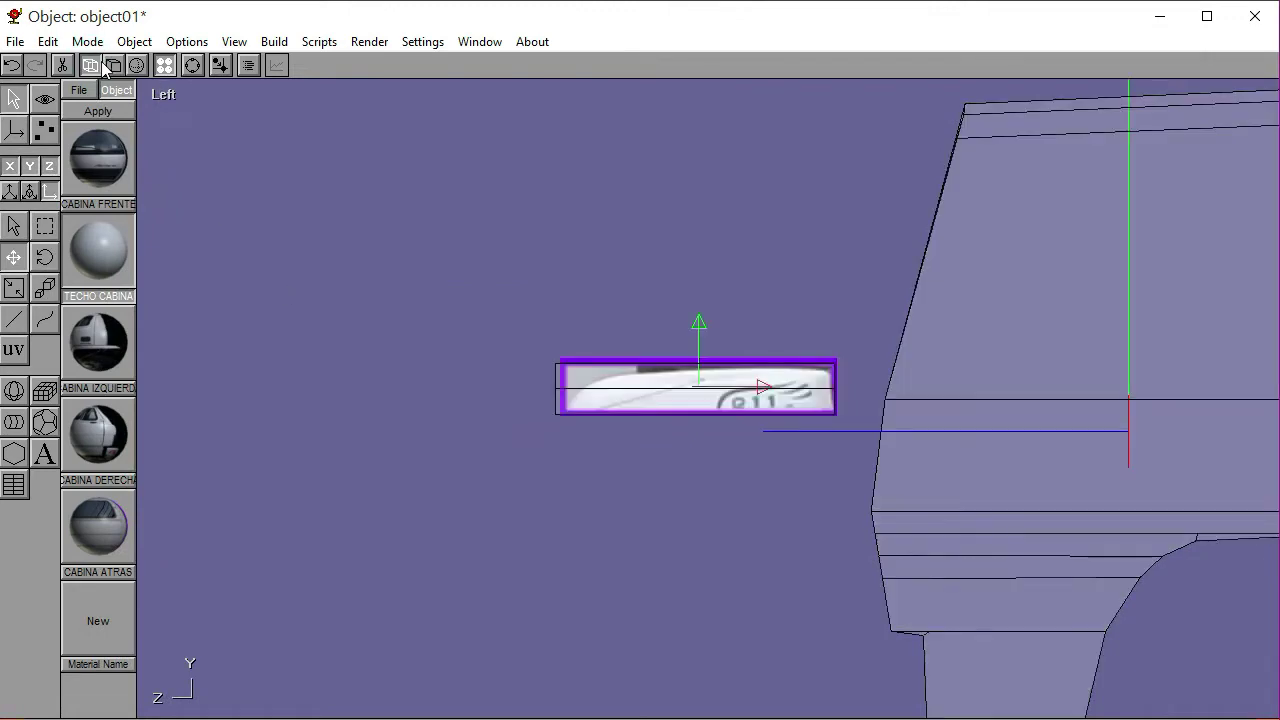
left_click(113, 65)
left_click(193, 65)
scroll(972, 443, "up", 5)
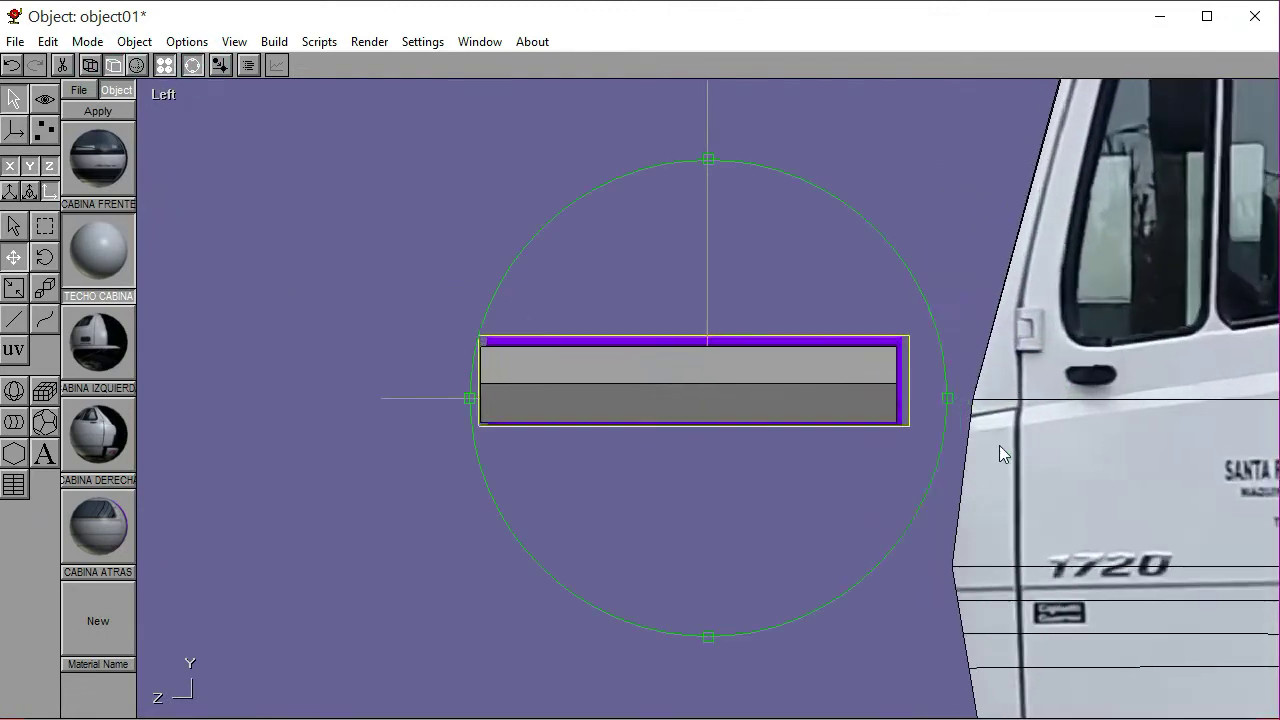
left_click(193, 65)
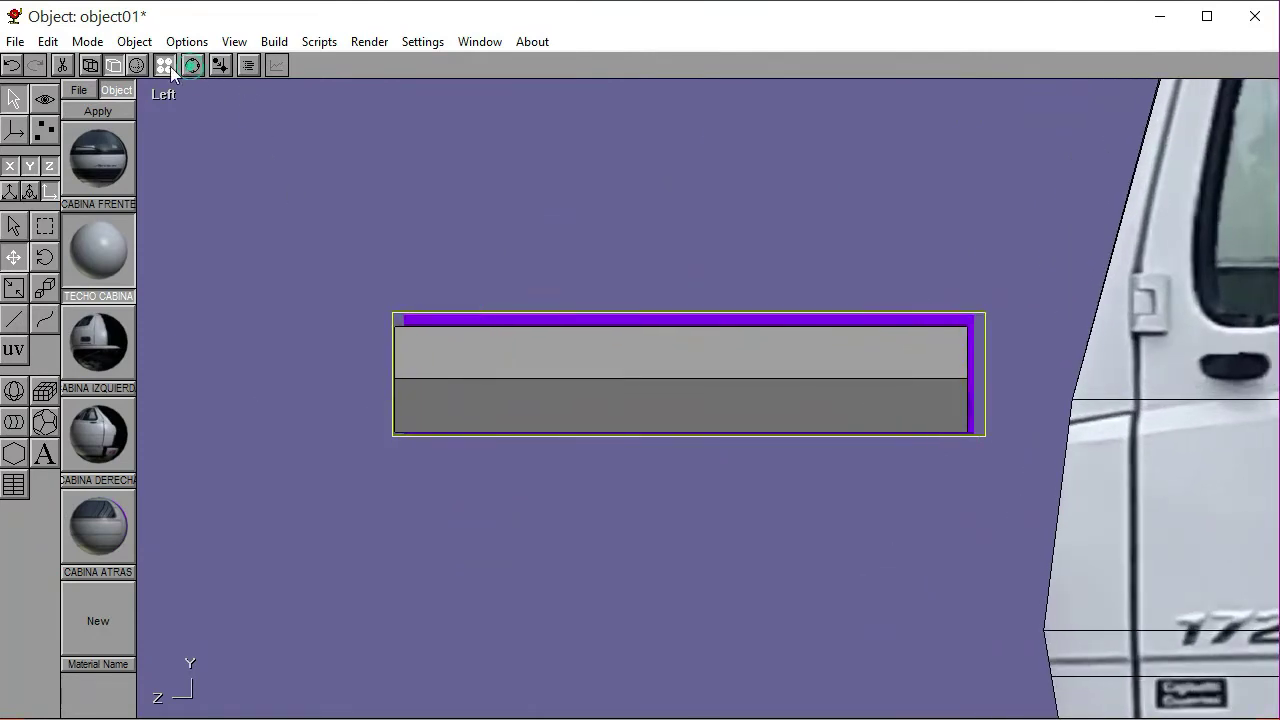
left_click(90, 65)
left_click(44, 130)
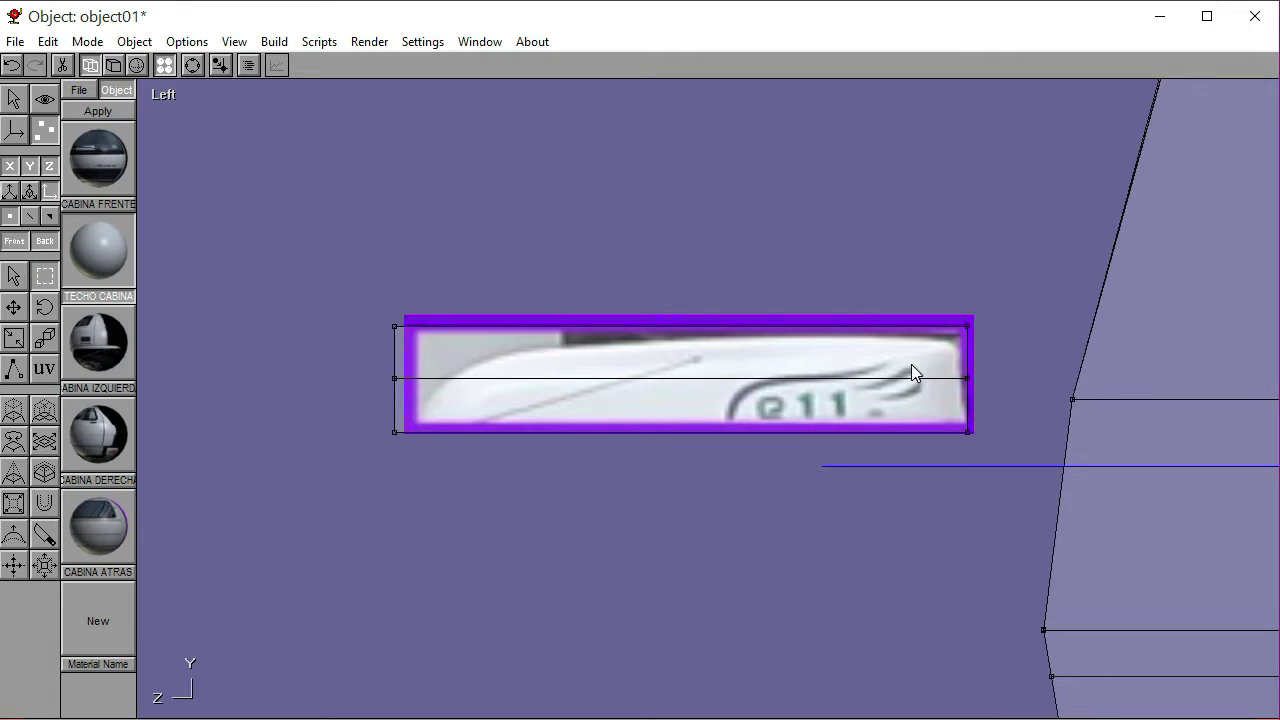
Shift the box's upper and middle rear points forward so its rear edge slants like the AIR LEFT reference
left_click_drag(377, 311, 1008, 350)
left_click_drag(934, 301, 988, 406)
key("Left")
key("Left")
key("Left")
key("Left")
left_click(988, 406)
left_click_drag(934, 314, 983, 348)
key("Left")
key("Left")
Lower the box's top points to the upper edge of the picture inside the reference's purple border
left_click_drag(367, 313, 967, 355)
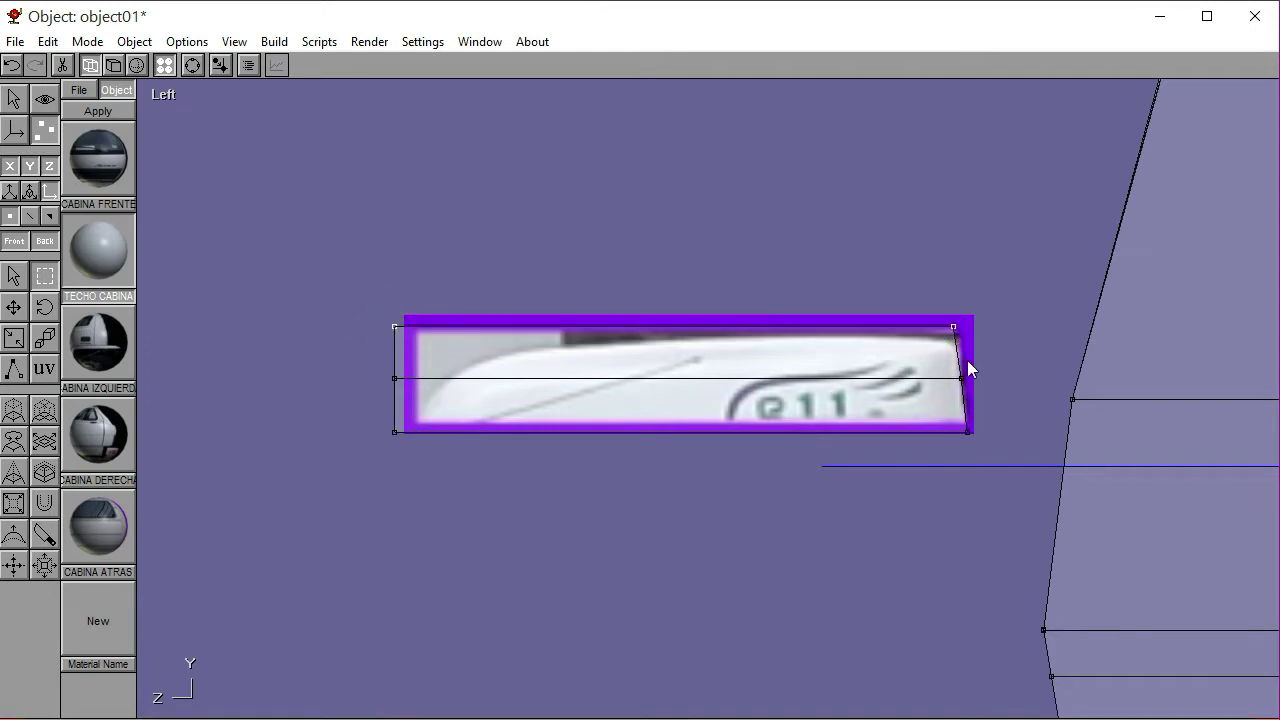
key("Down")
key("Down")
key("Down")
key("Down")
key("Down")
key("Down")
key("Down")
left_click(971, 367)
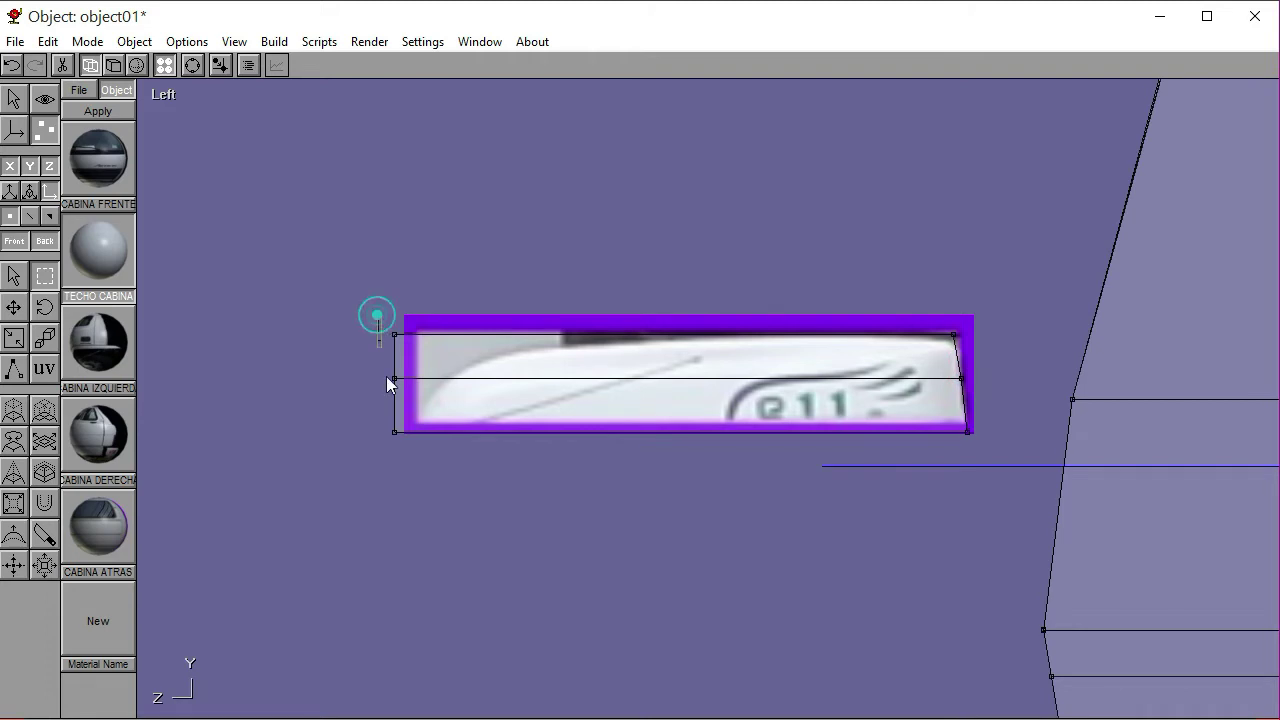
Raise the box's bottom points to the lower edge of the air unit in the reference
left_click_drag(380, 415, 983, 471)
key("Up")
key("Up")
key("Up")
key("Up")
key("Up")
key("Up")
key("Up")
key("Up")
left_click(960, 487)
Pull the box's front points back to the reference's front edge, with the middle and upper ones set further back
left_click_drag(375, 310, 502, 468)
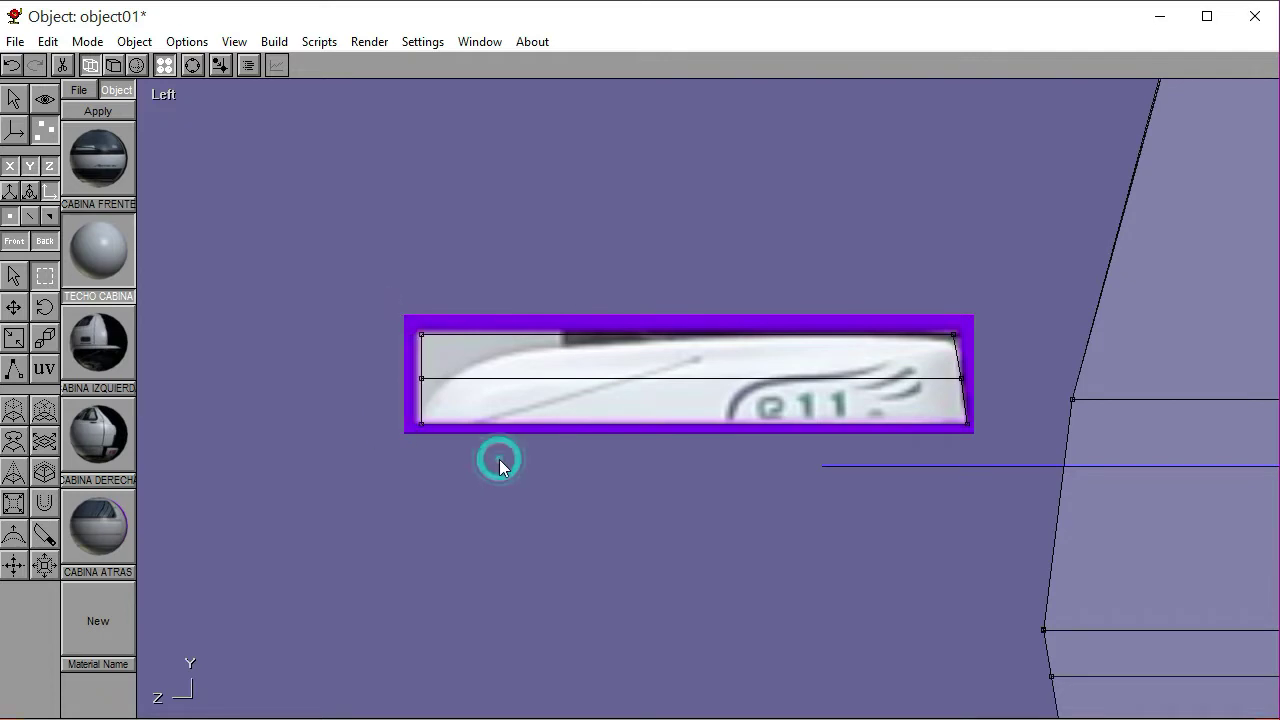
left_click_drag(410, 321, 441, 390)
key("Right")
key("Right")
key("Right")
key("Right")
key("Right")
key("Right")
key("Right")
key("Right")
key("Right")
key("Right")
key("Right")
key("Right")
key("Right")
key("Right")
key("Right")
key("Right")
key("Right")
key("Right")
key("Right")
key("Right")
key("Right")
left_click(579, 491)
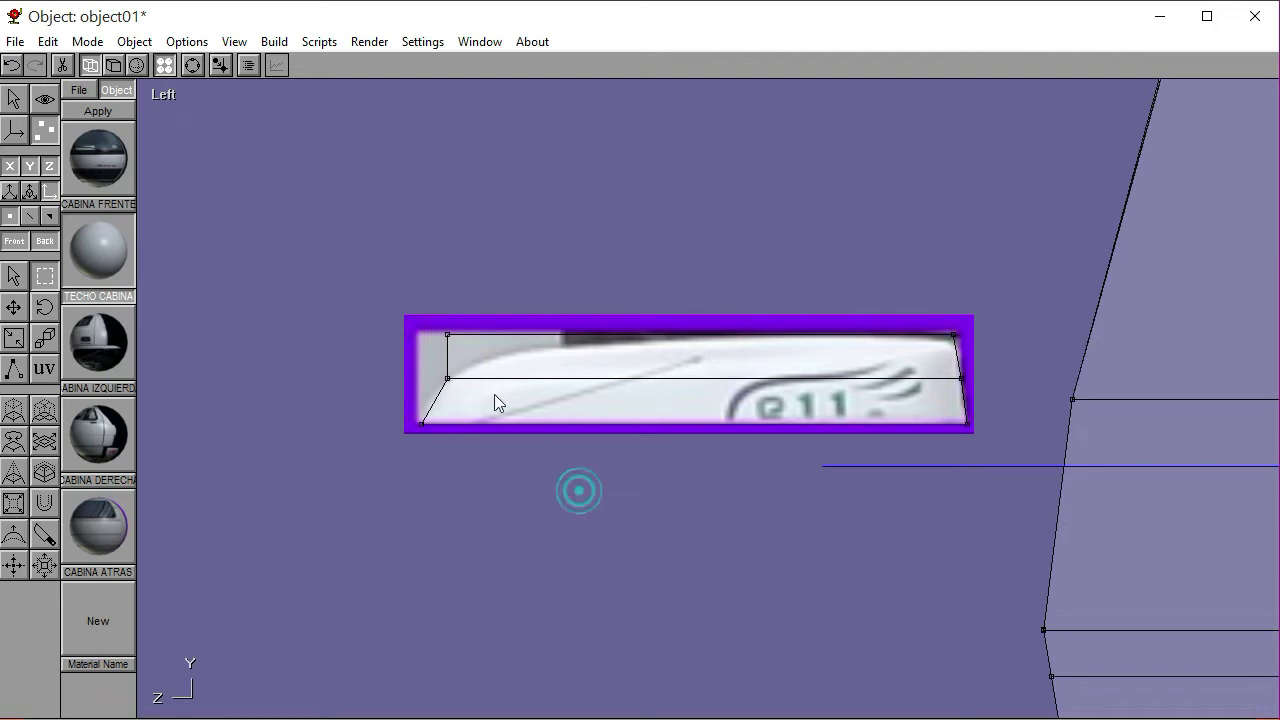
Move the box's top front points back to the start of the dark strip, forming a sloped nose
left_click_drag(611, 482, 612, 483)
key("Right")
key("Right")
key("Right")
key("Right")
key("Right")
key("Right")
key("Right")
key("Right")
key("Right")
key("Right")
key("Right")
key("Right")
key("Right")
key("Right")
key("Right")
key("Right")
key("Right")
key("Right")
key("Right")
key("Right")
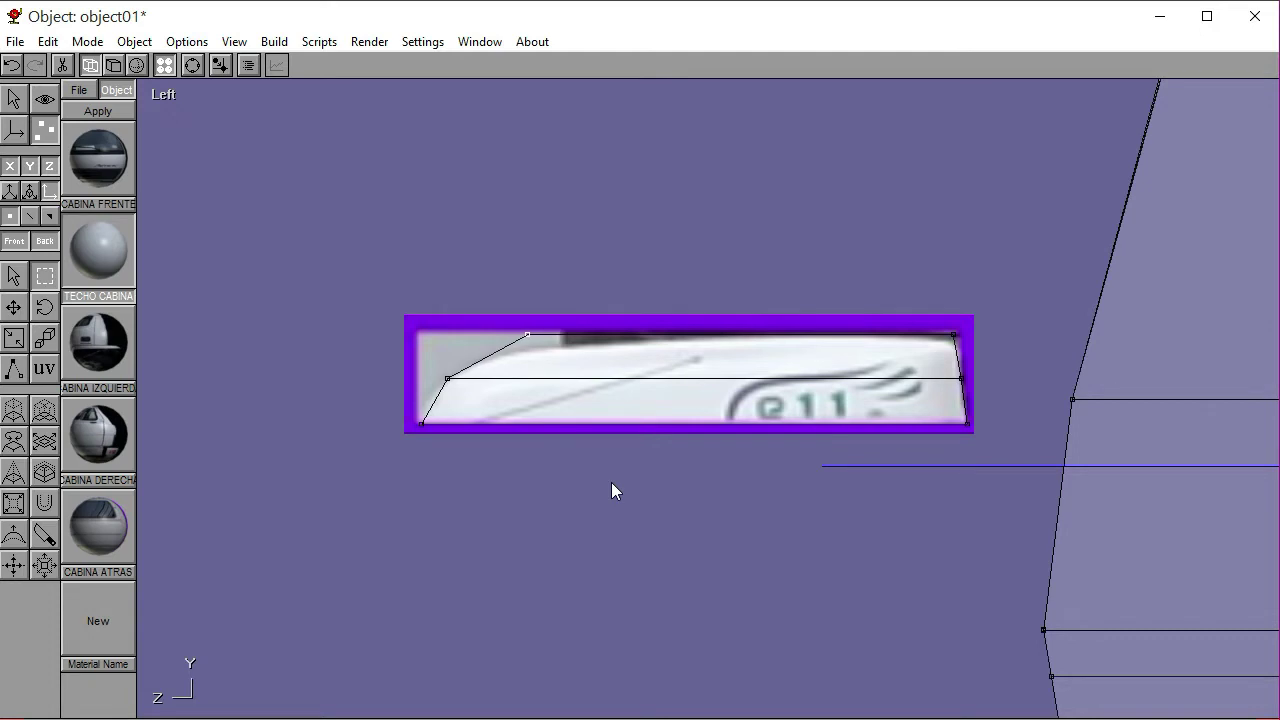
left_click_drag(612, 483, 612, 483)
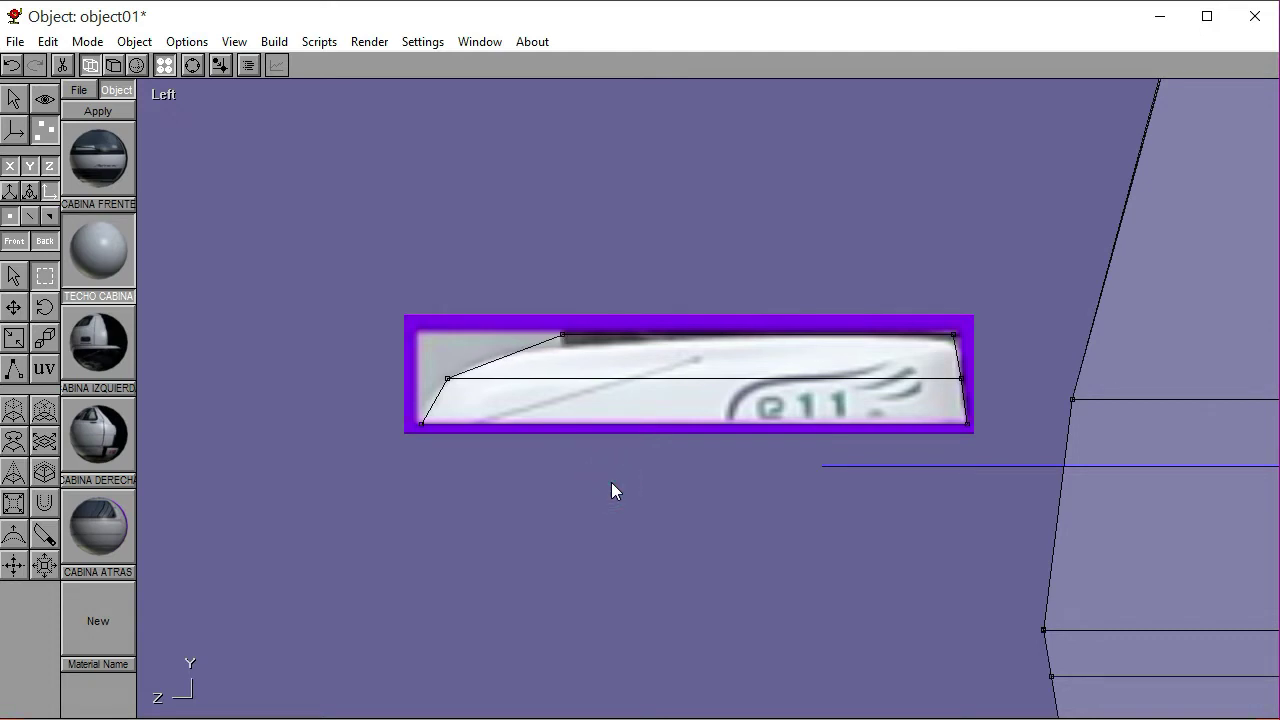
Delete the AIR LEFT reference image and return the view to shaded display
left_click(18, 106)
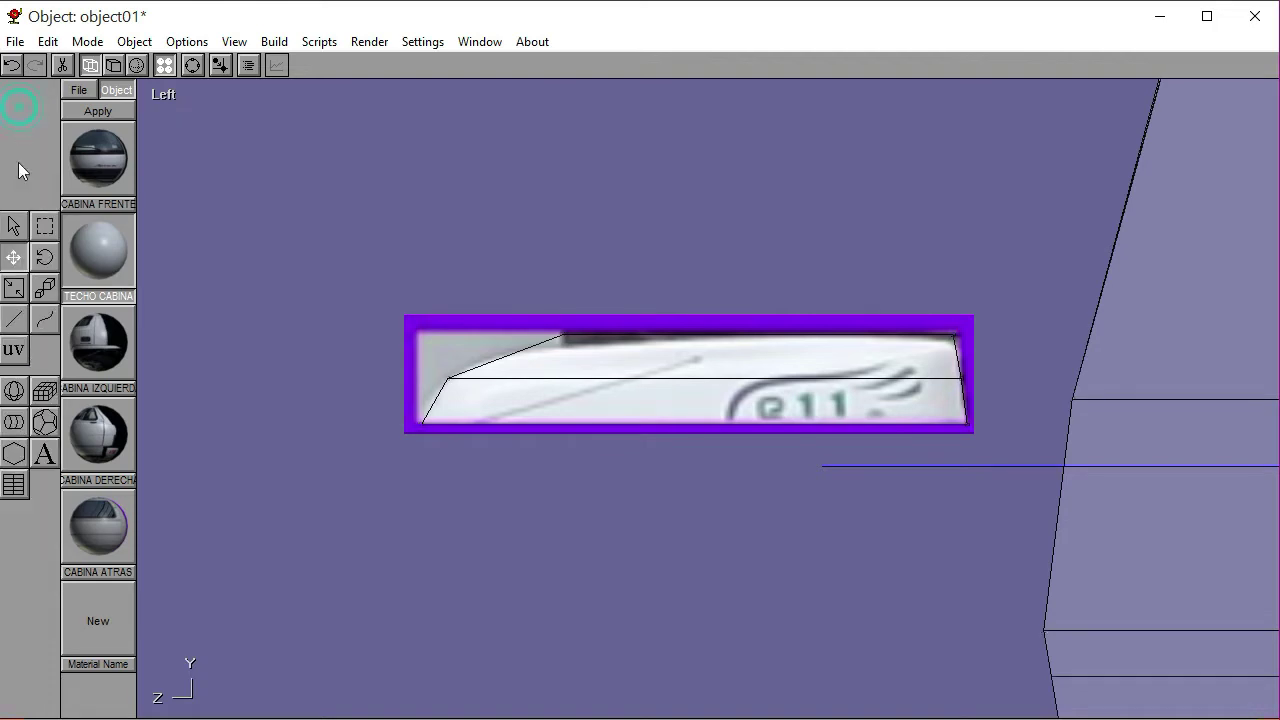
left_click(16, 226)
left_click(465, 338)
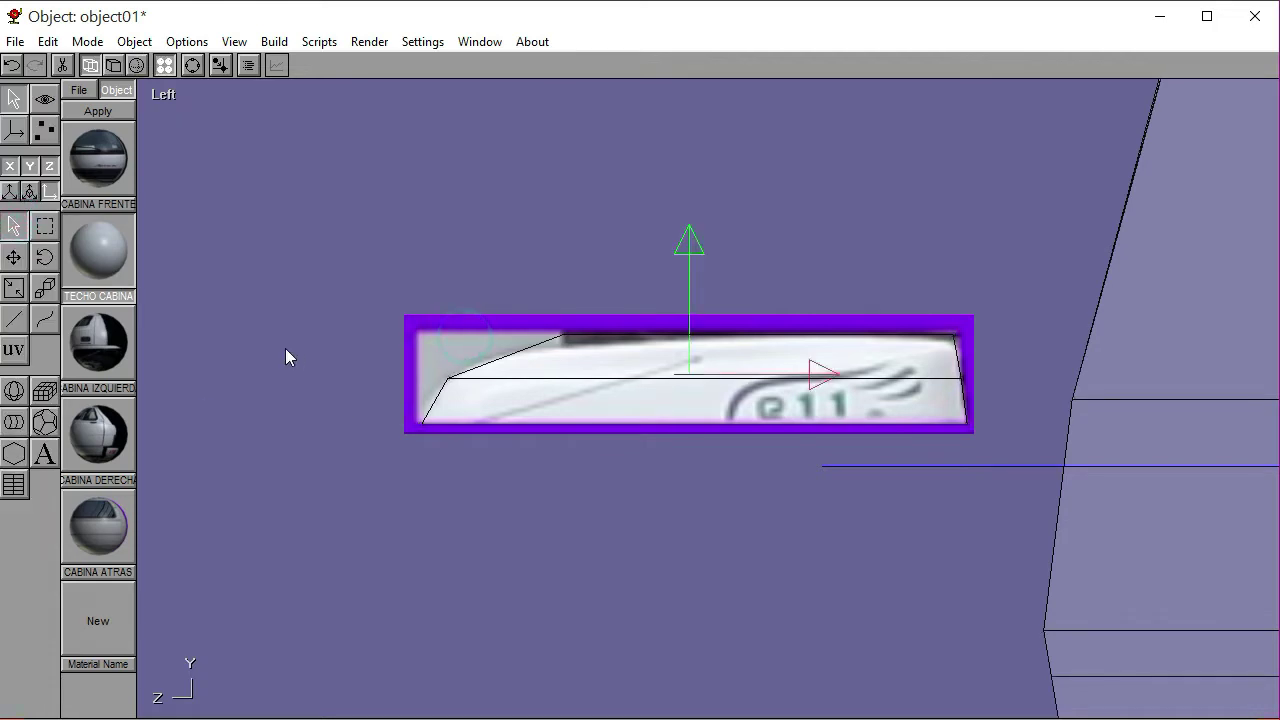
left_click(286, 350)
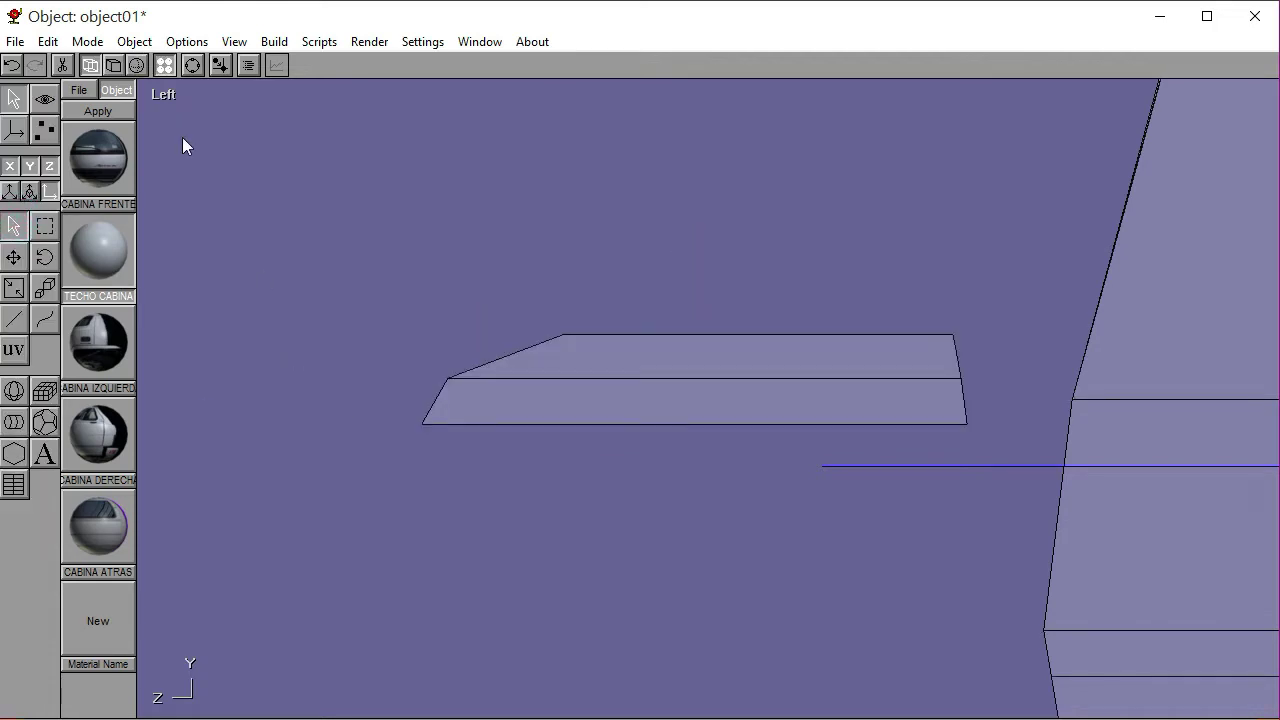
left_click(116, 68)
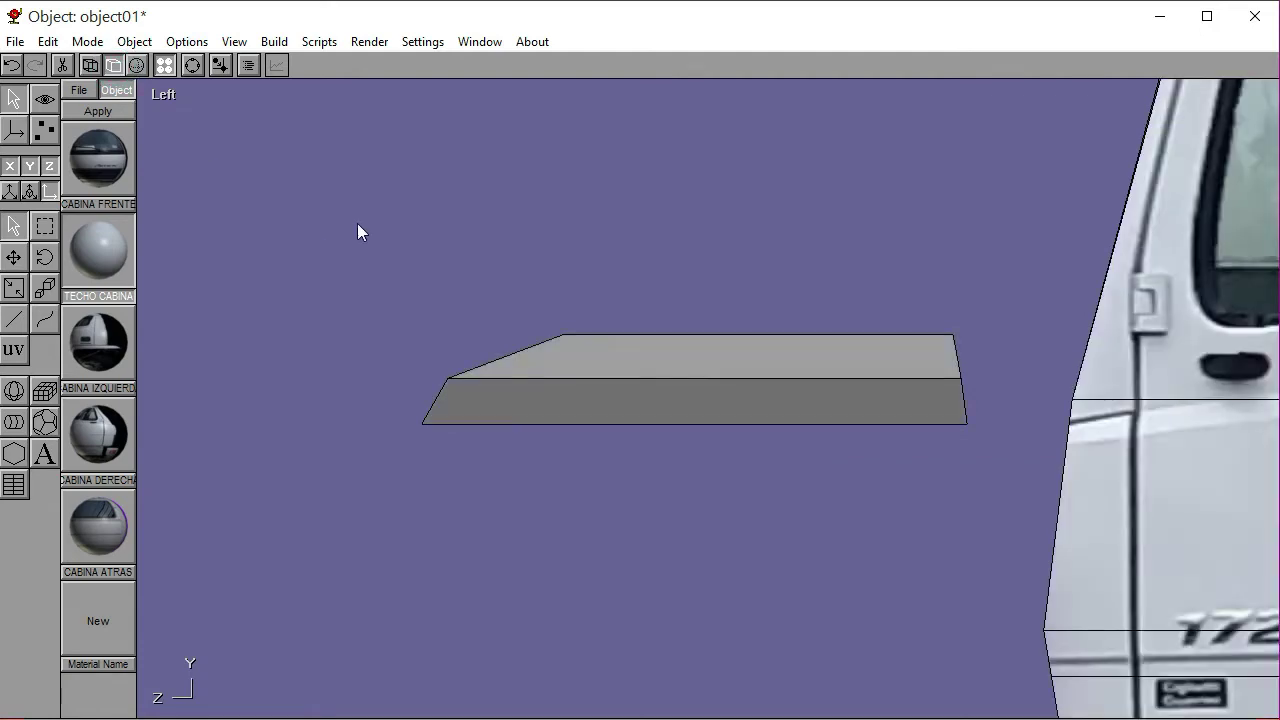
Select the upper and lower faces on the left side of the reshaped box
left_click(192, 66)
right_click_drag(801, 444, 643, 463)
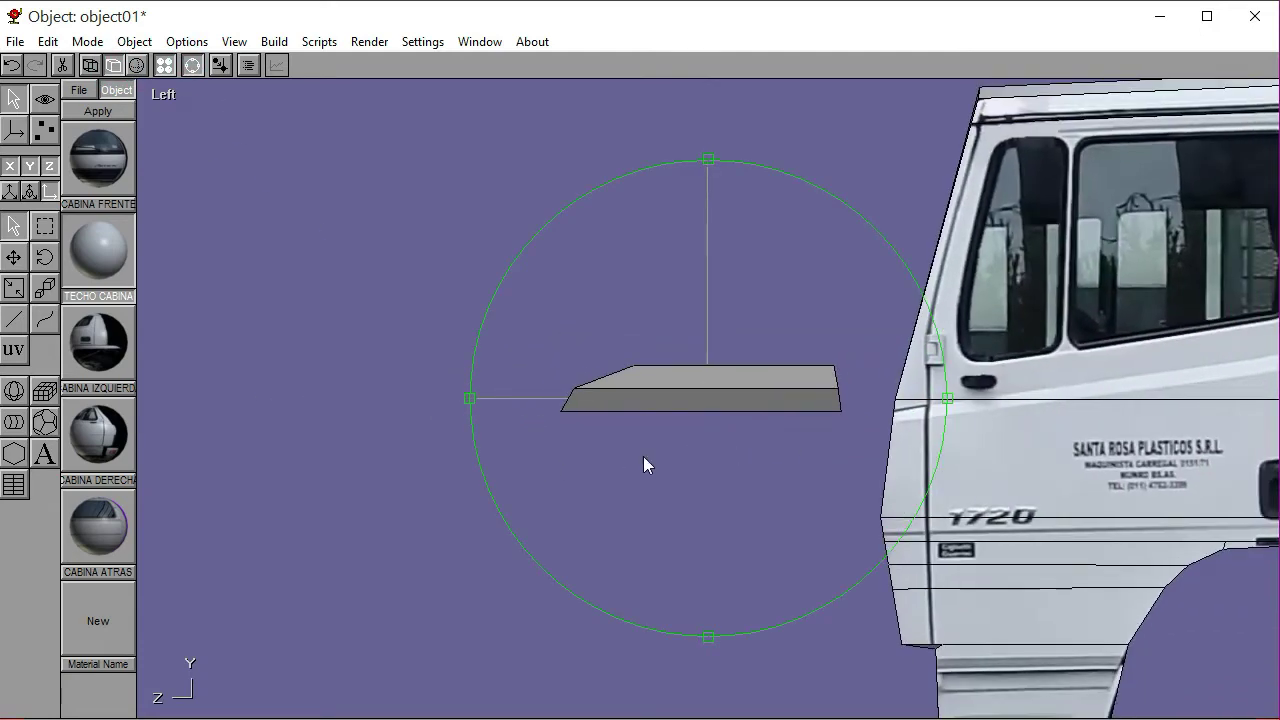
middle_click_drag(712, 460, 628, 438)
left_click(194, 65)
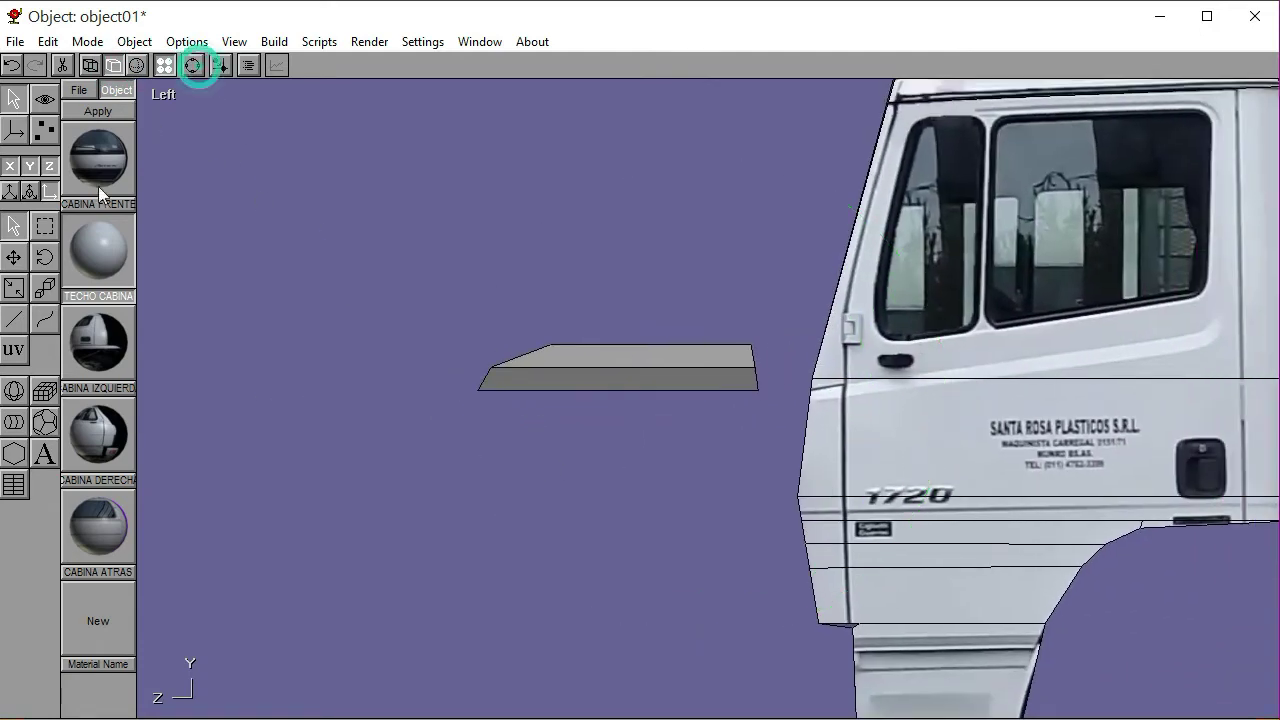
left_click(44, 128)
left_click(13, 276)
left_click(530, 382)
left_click(576, 355, "shift")
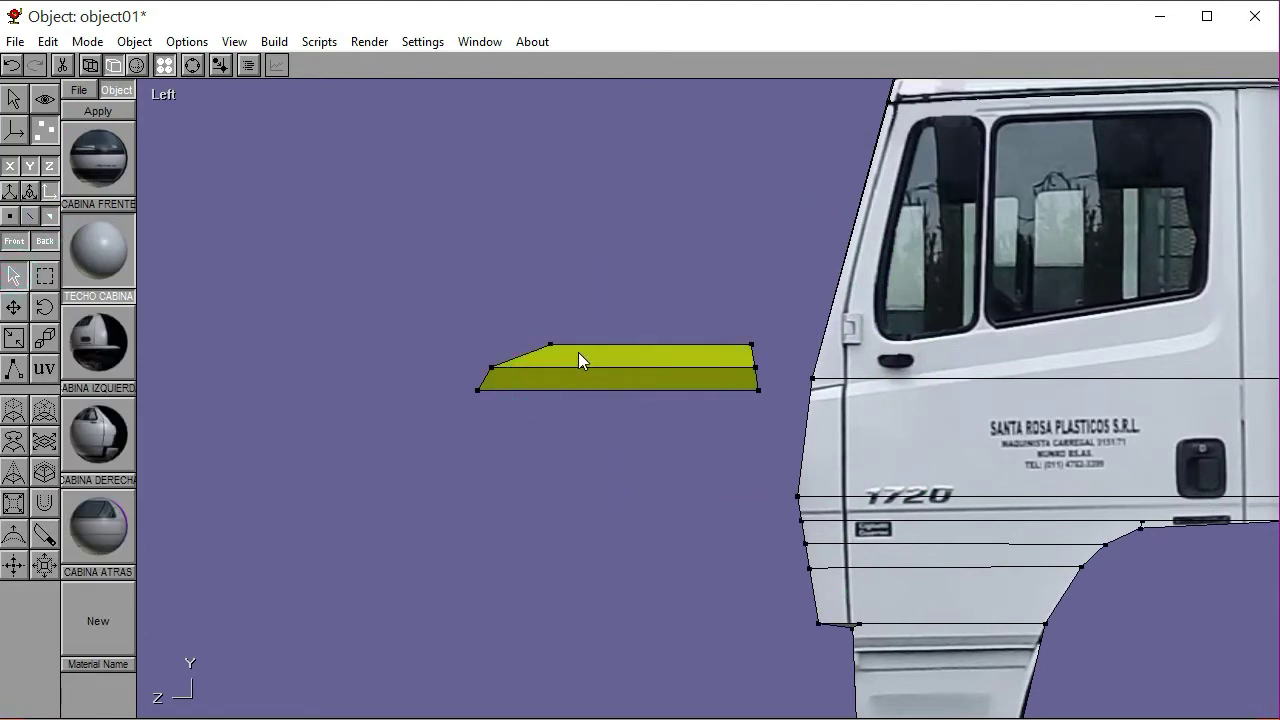
Add the faces on the box's right side to the selection and return to the left view
left_click(170, 89)
left_click(171, 203)
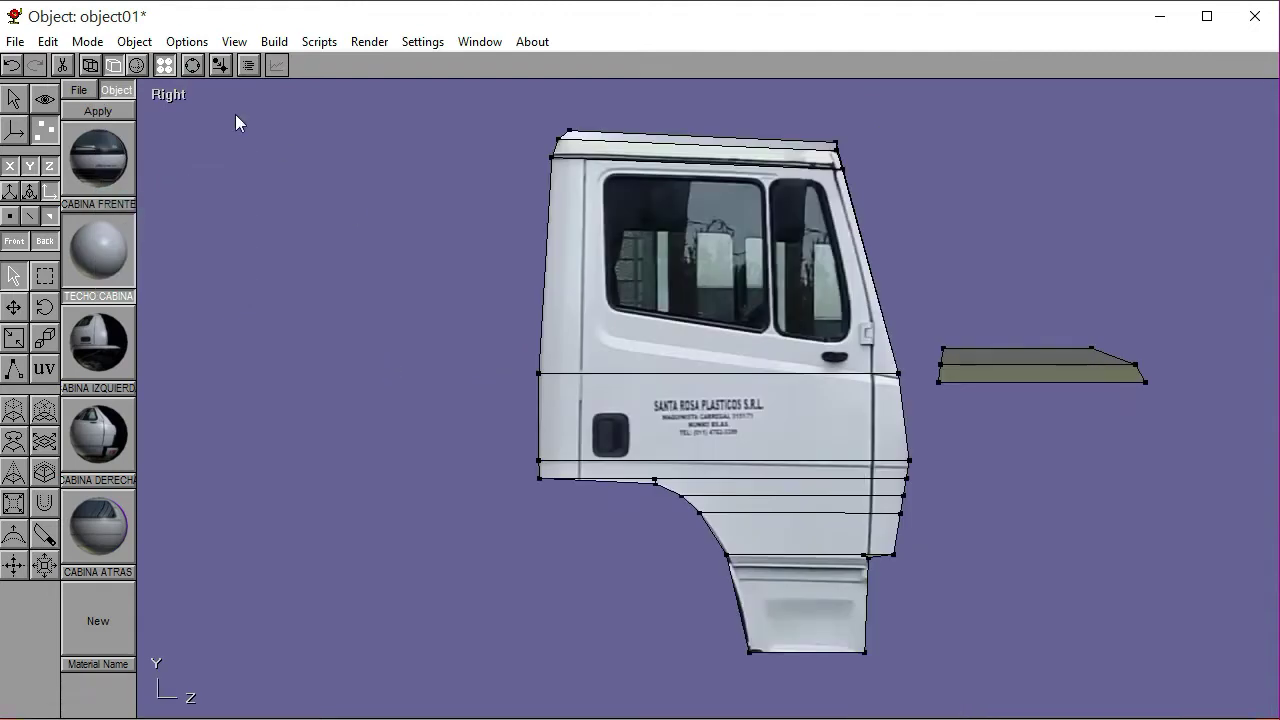
left_click(964, 370)
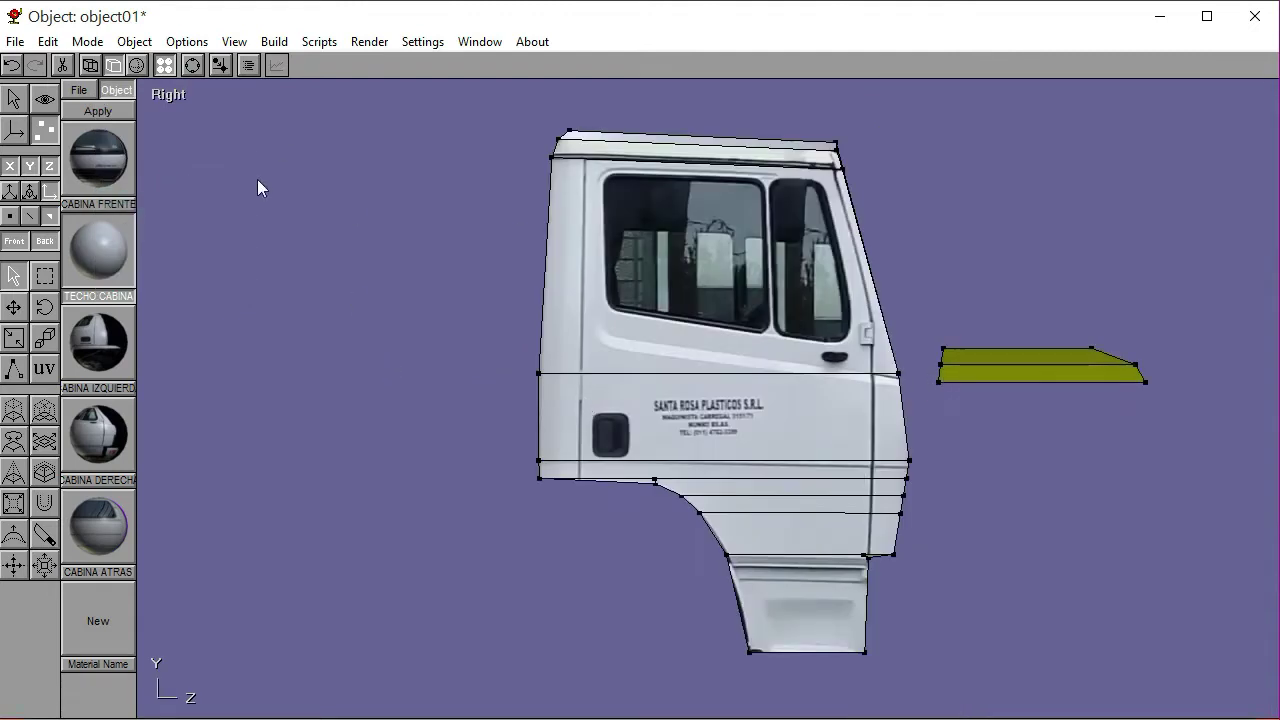
left_click(172, 92)
left_click(184, 179)
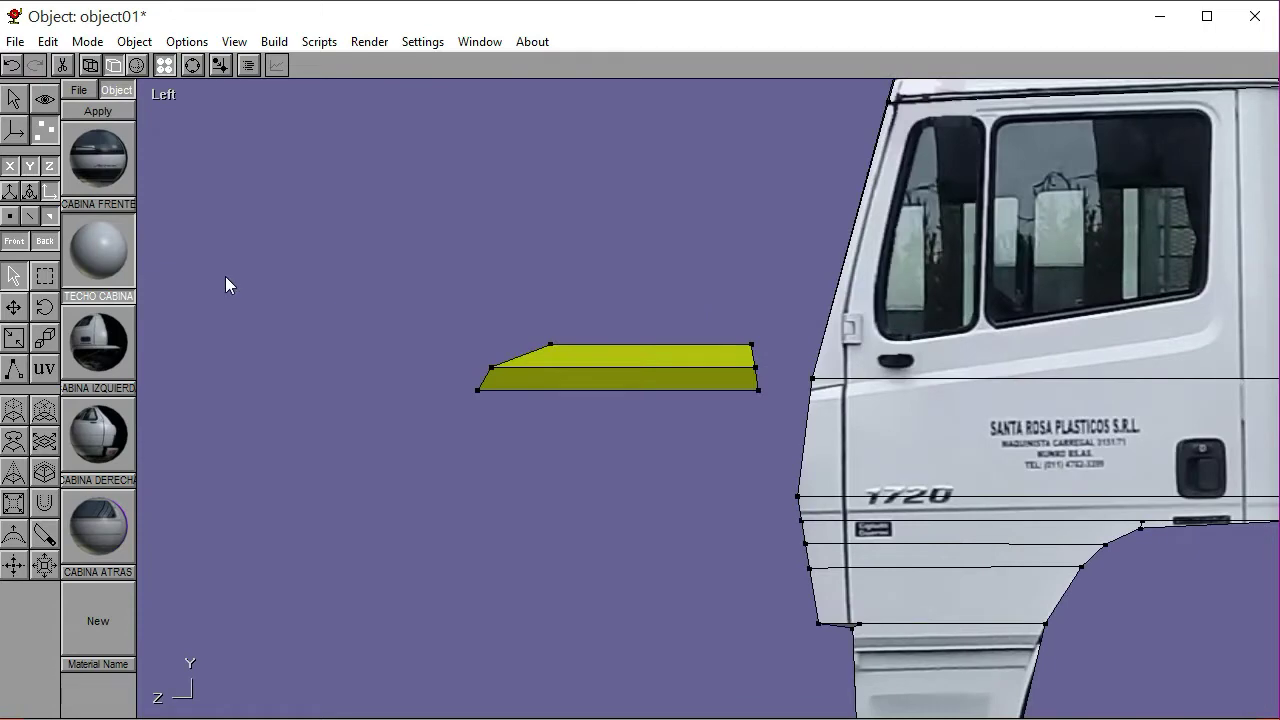
Create a material named AIRE IZQUIERDA that uses the AIR LEFT picture from the Mercedes Benz Atron folder as its texture
left_click(44, 368)
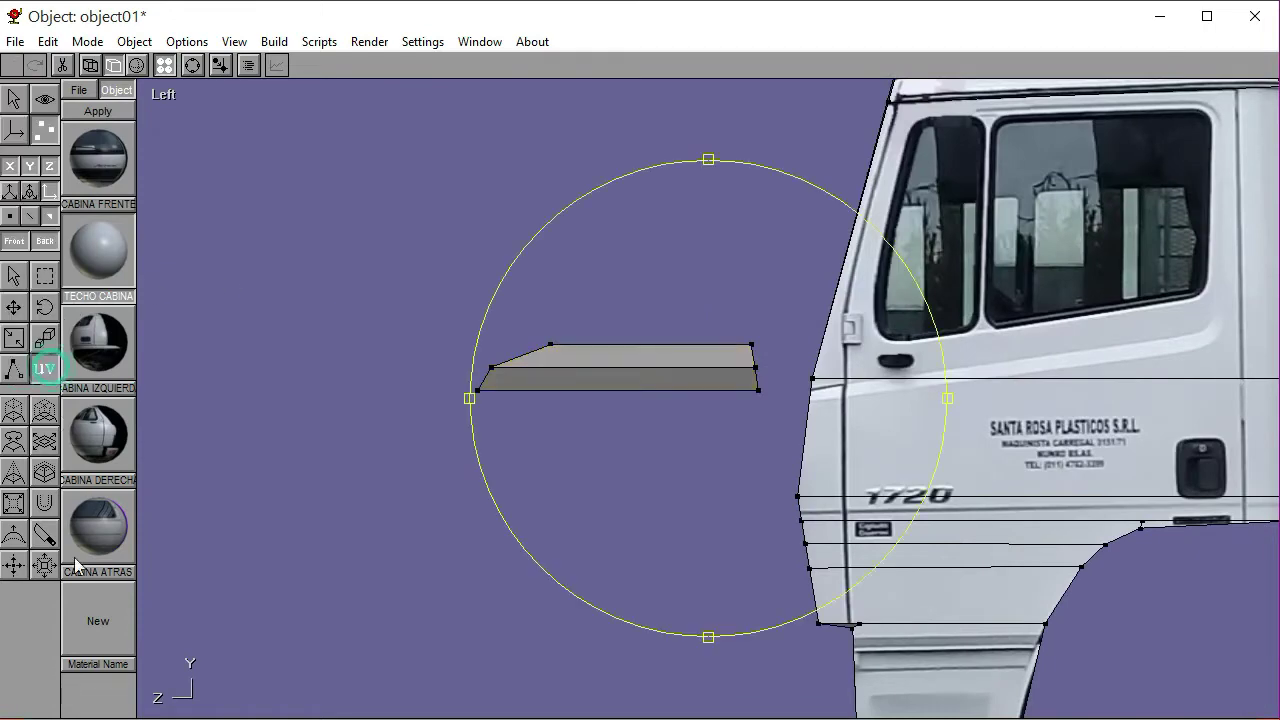
left_click(86, 624)
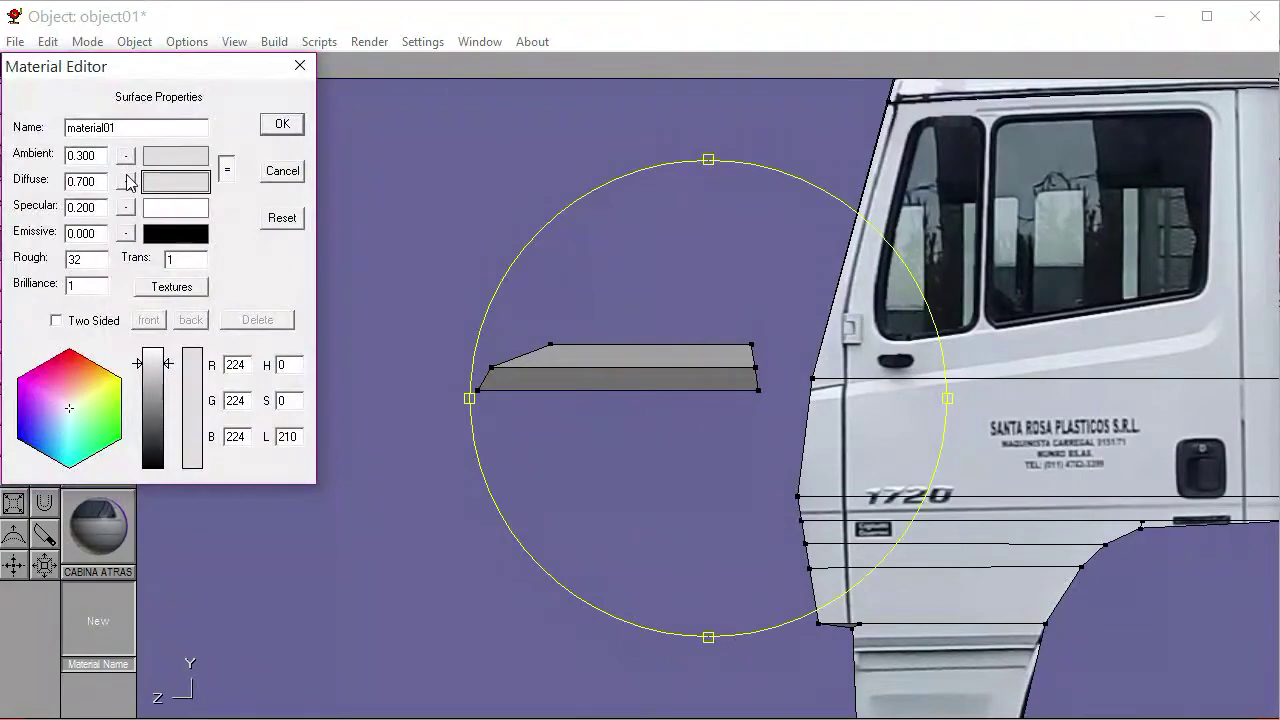
left_click(171, 286)
left_click(75, 232)
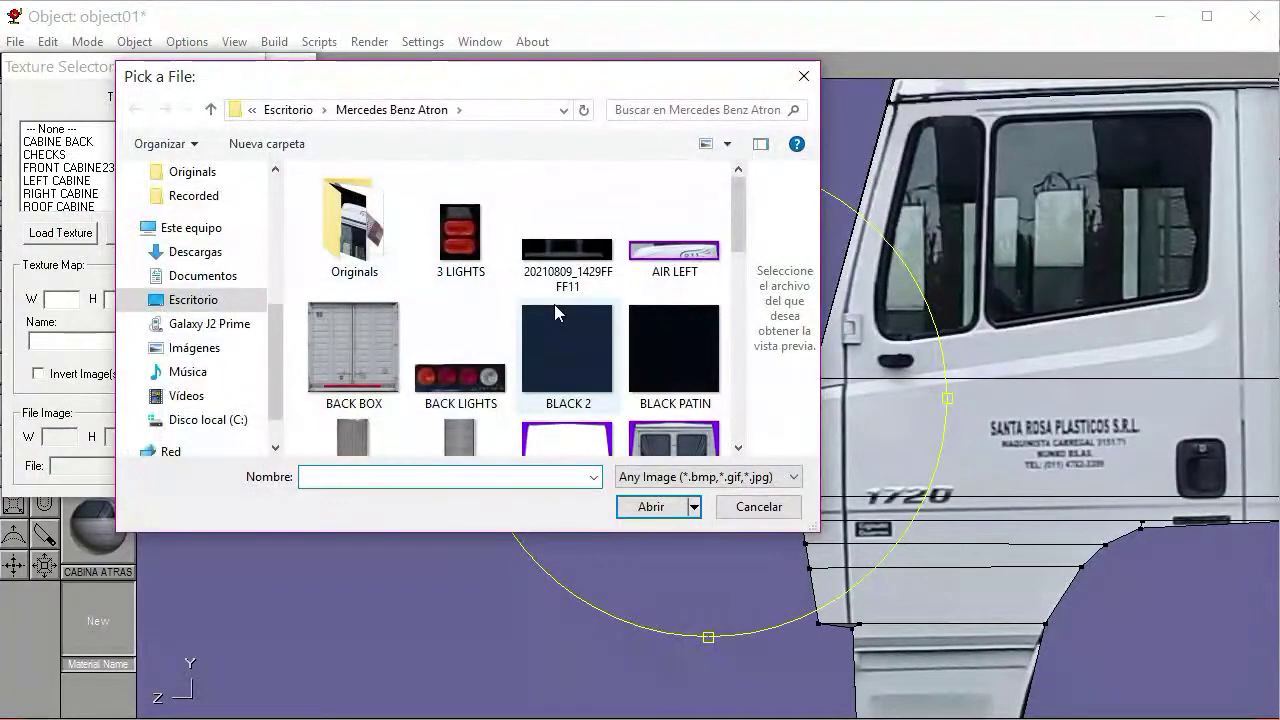
left_click(674, 262)
left_click(660, 505)
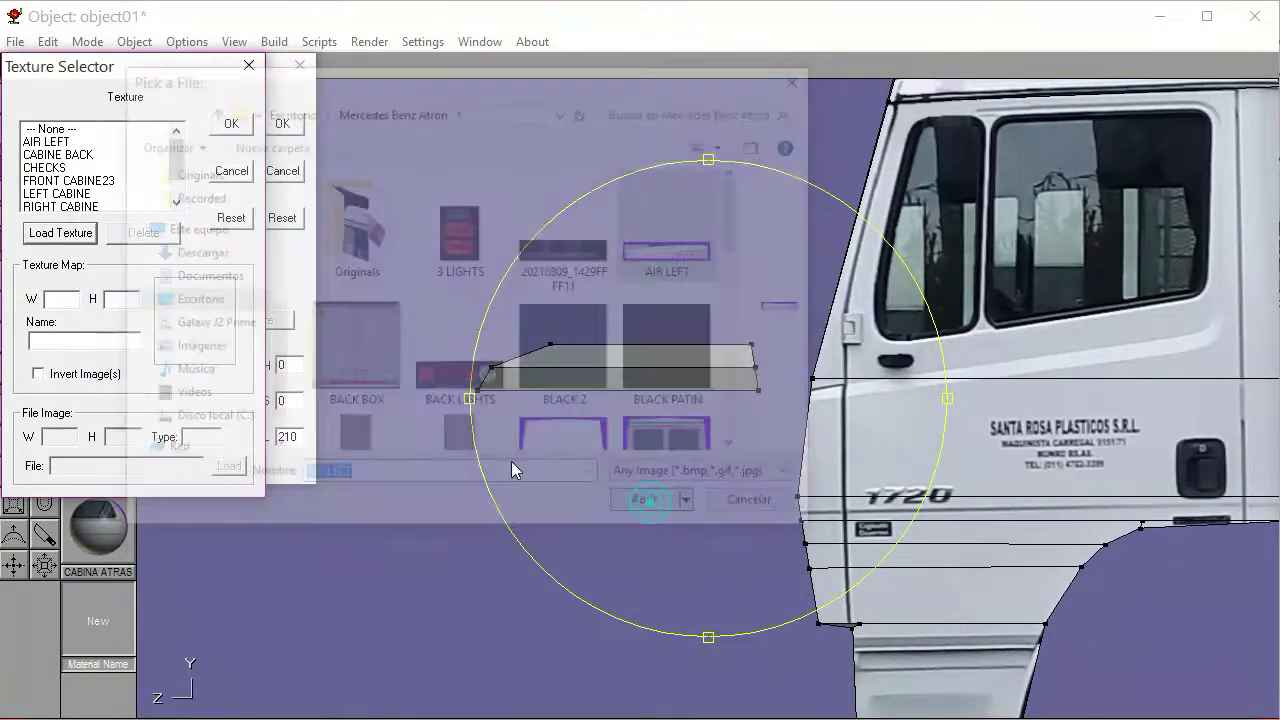
left_click(50, 142)
left_click(226, 124)
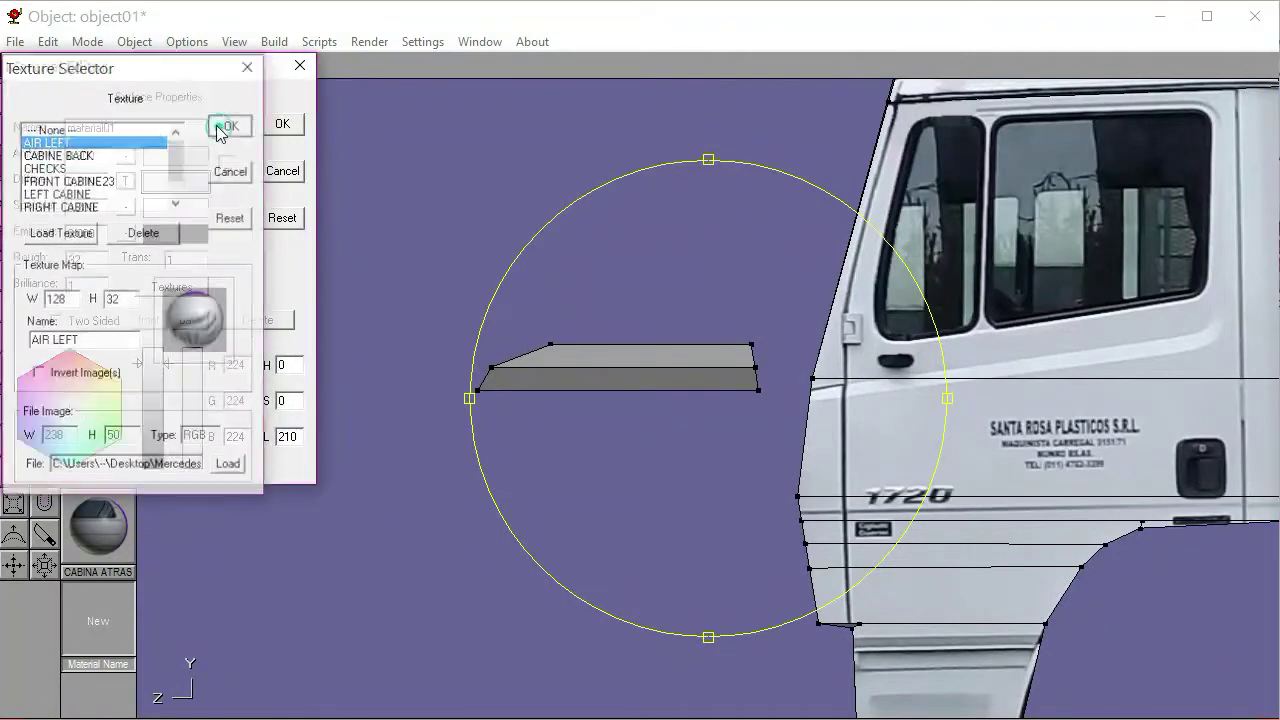
left_click_drag(177, 127, 20, 130)
type("Al")
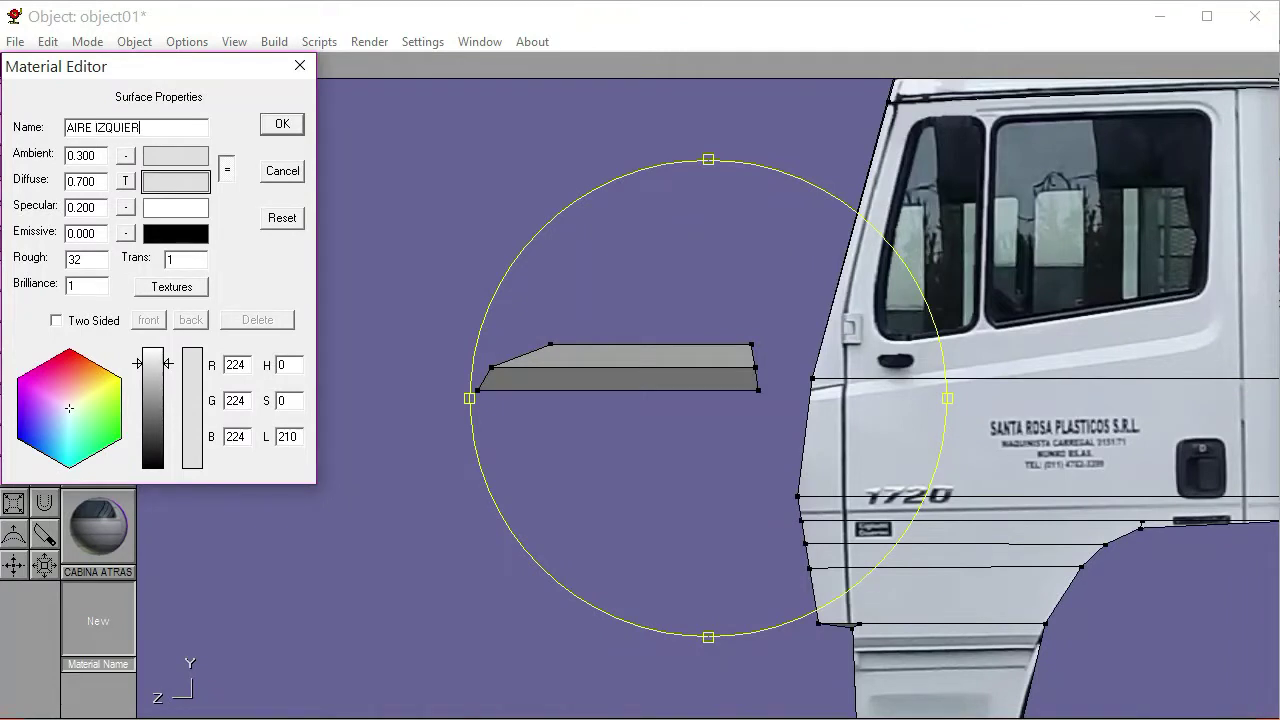
left_click(281, 124)
Apply AIRE IZQUIERDA to the box's selected side faces and fit the picture's UV mapping to their outline
left_click(98, 111)
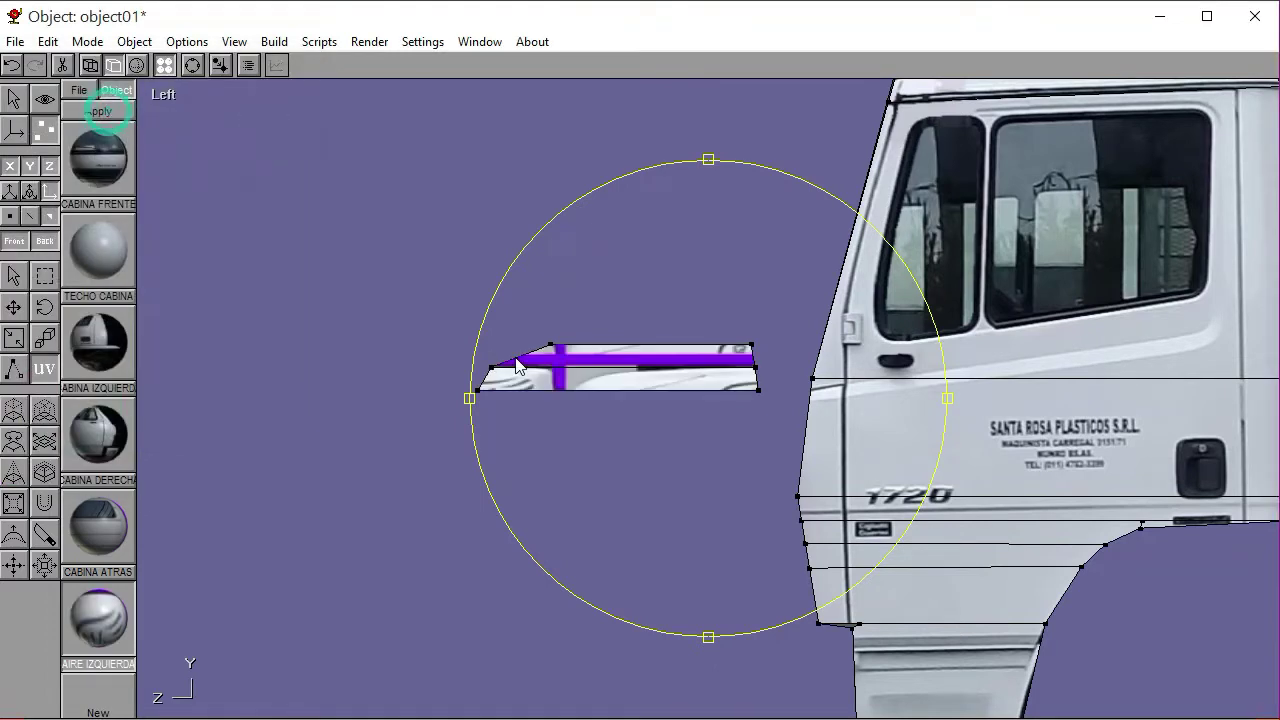
left_click_drag(657, 380, 612, 348)
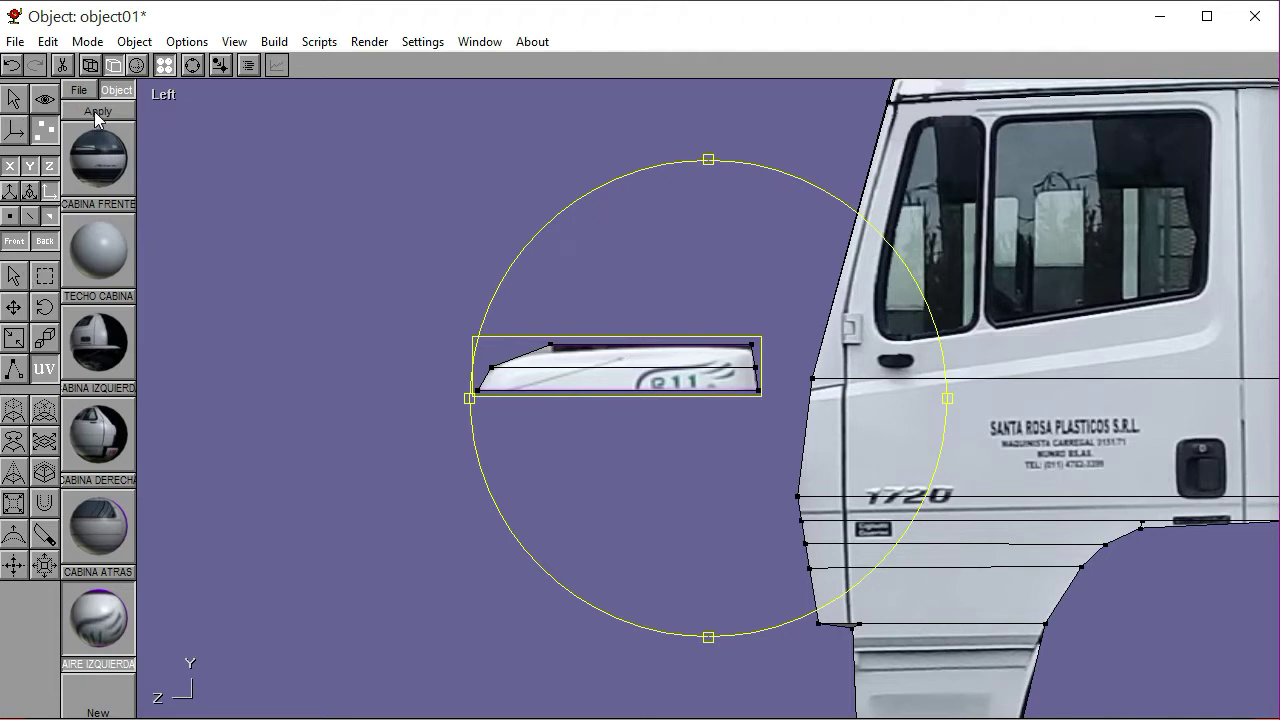
left_click(14, 98)
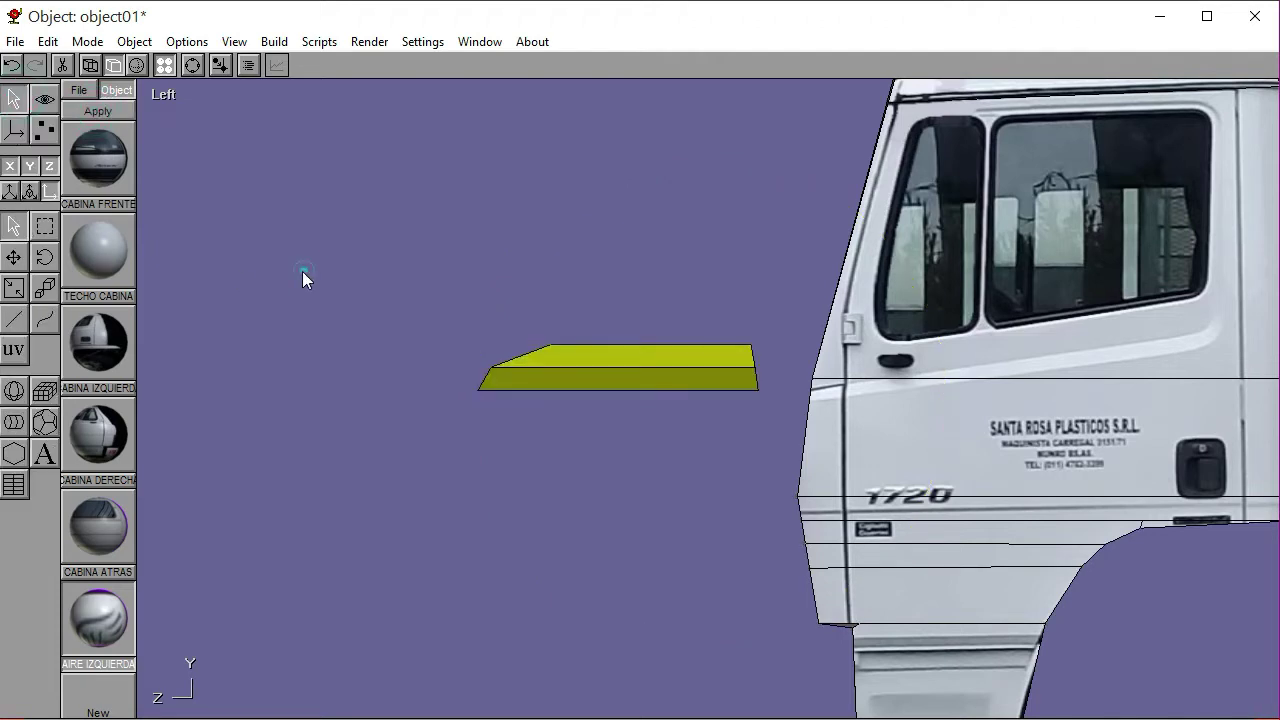
left_click(44, 226)
left_click(237, 284)
left_click(44, 128)
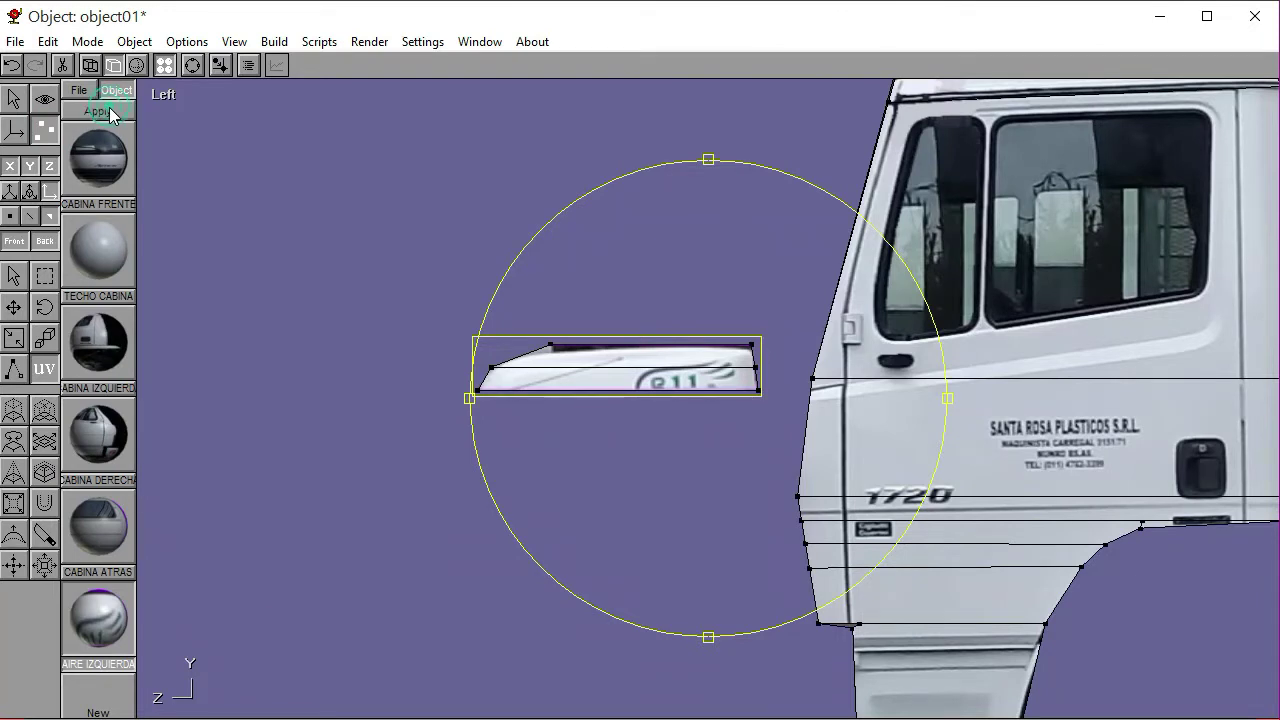
left_click(226, 287)
left_click(14, 128)
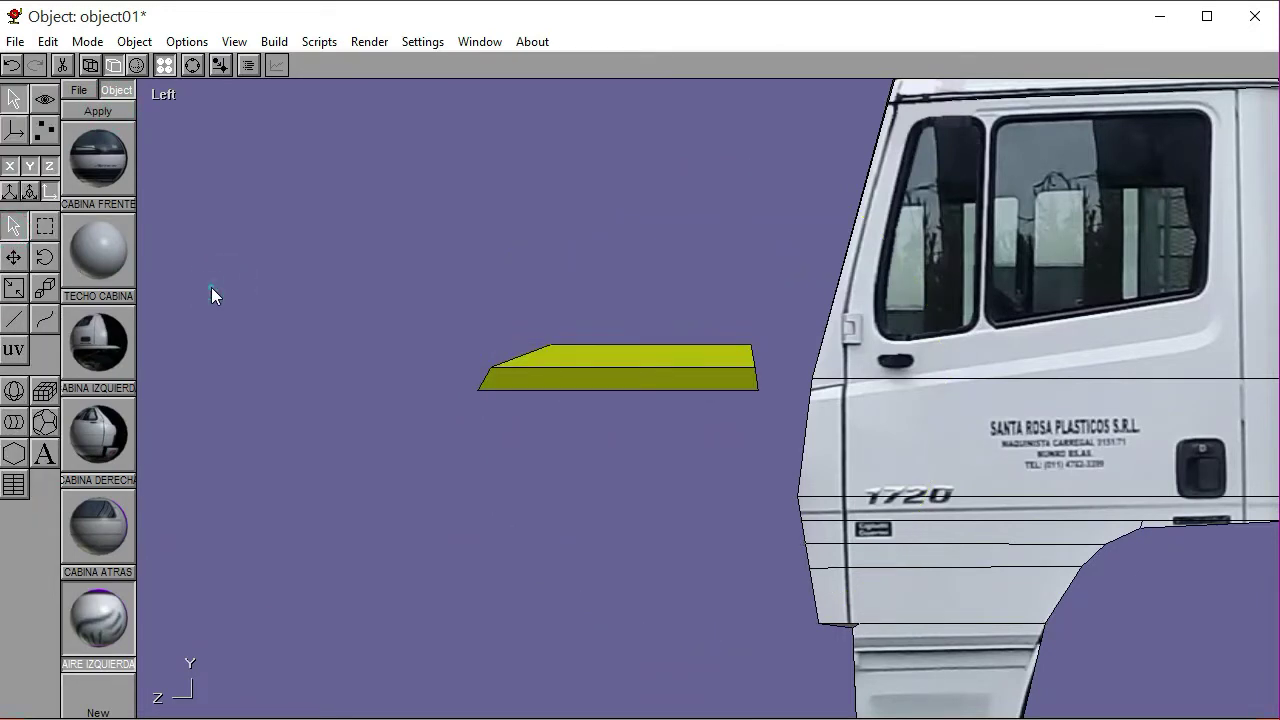
Examine the box and the cab from an angled three-dimensional view
left_click(170, 91)
left_click(163, 131)
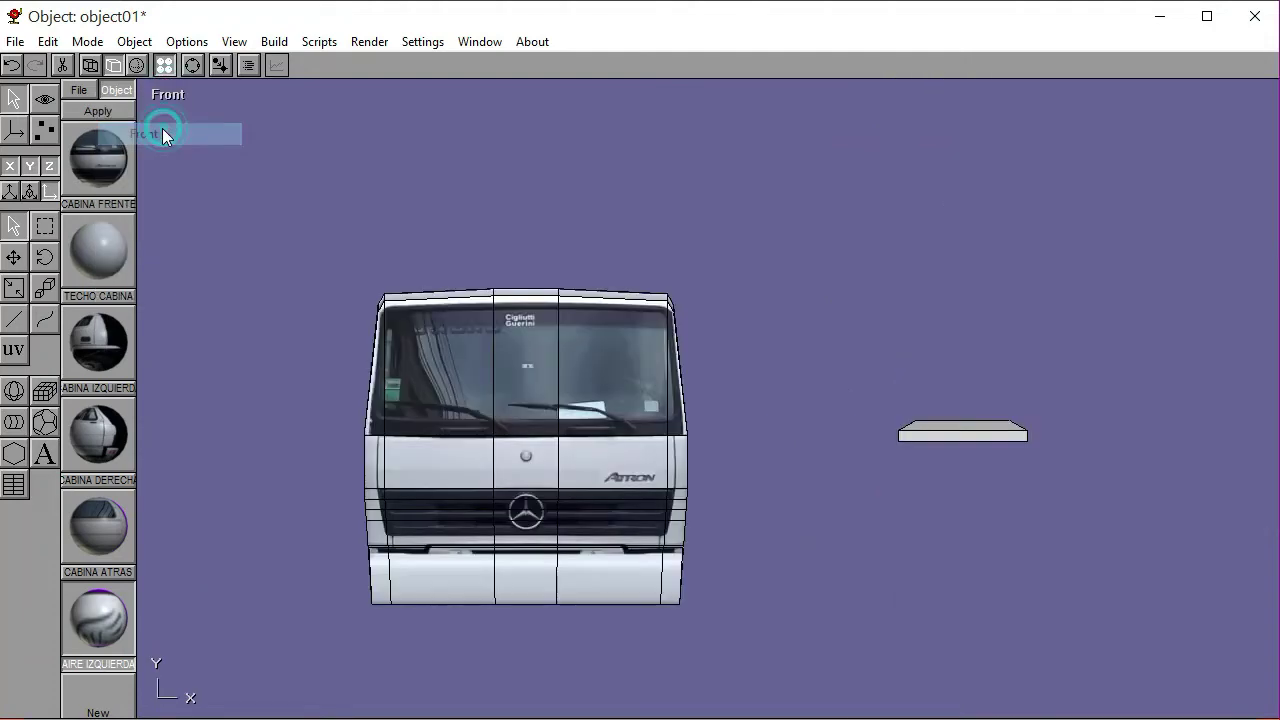
left_click(191, 66)
left_click_drag(642, 307, 664, 310)
right_click_drag(666, 312, 586, 312)
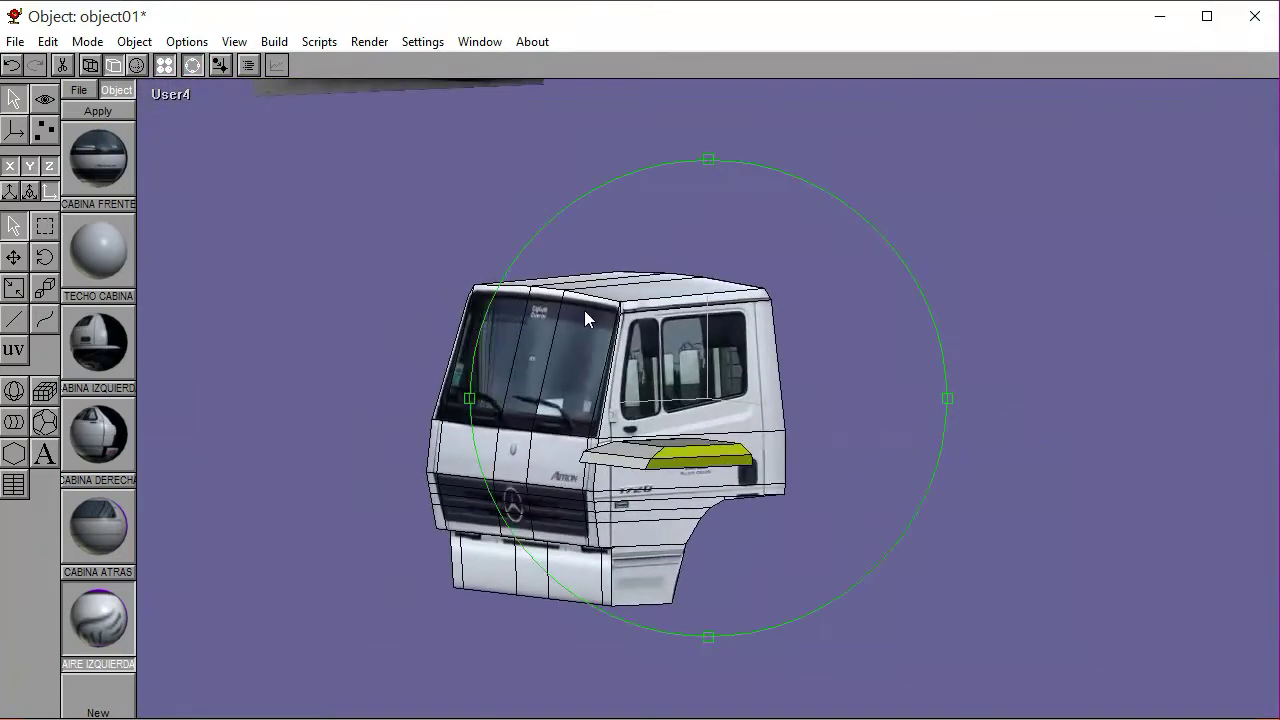
left_click(194, 67)
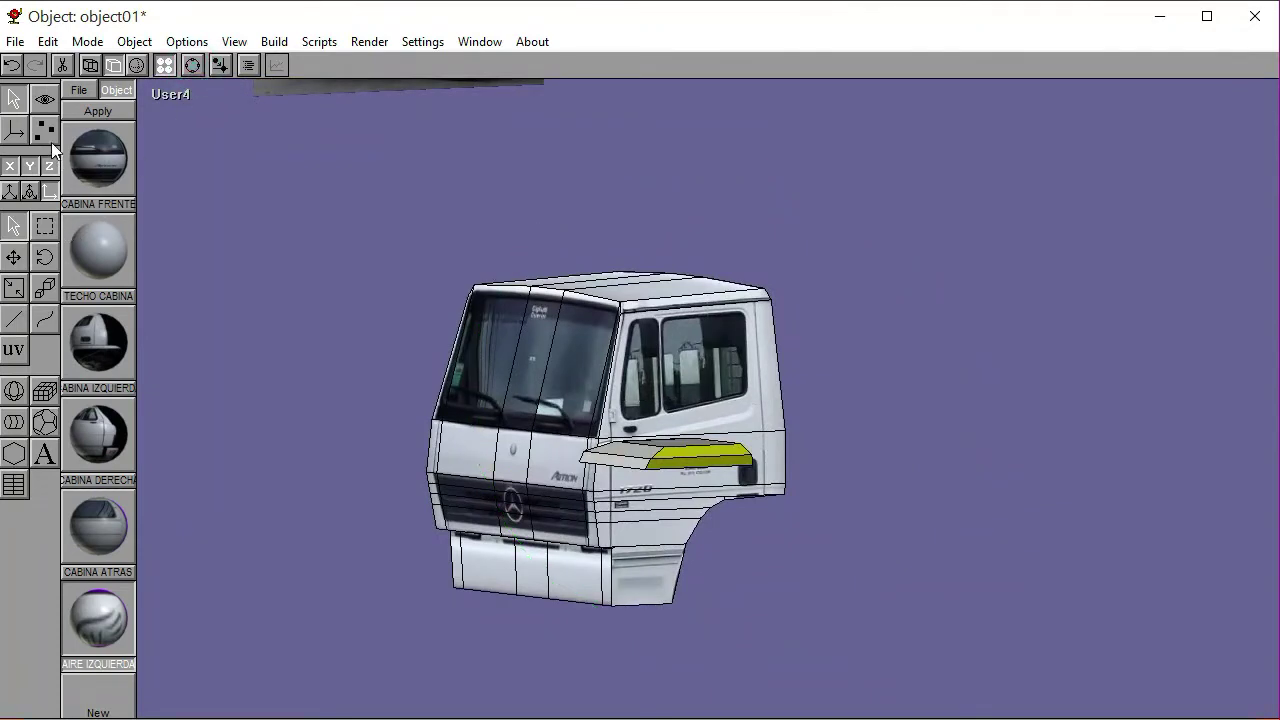
left_click(45, 228)
left_click(259, 318)
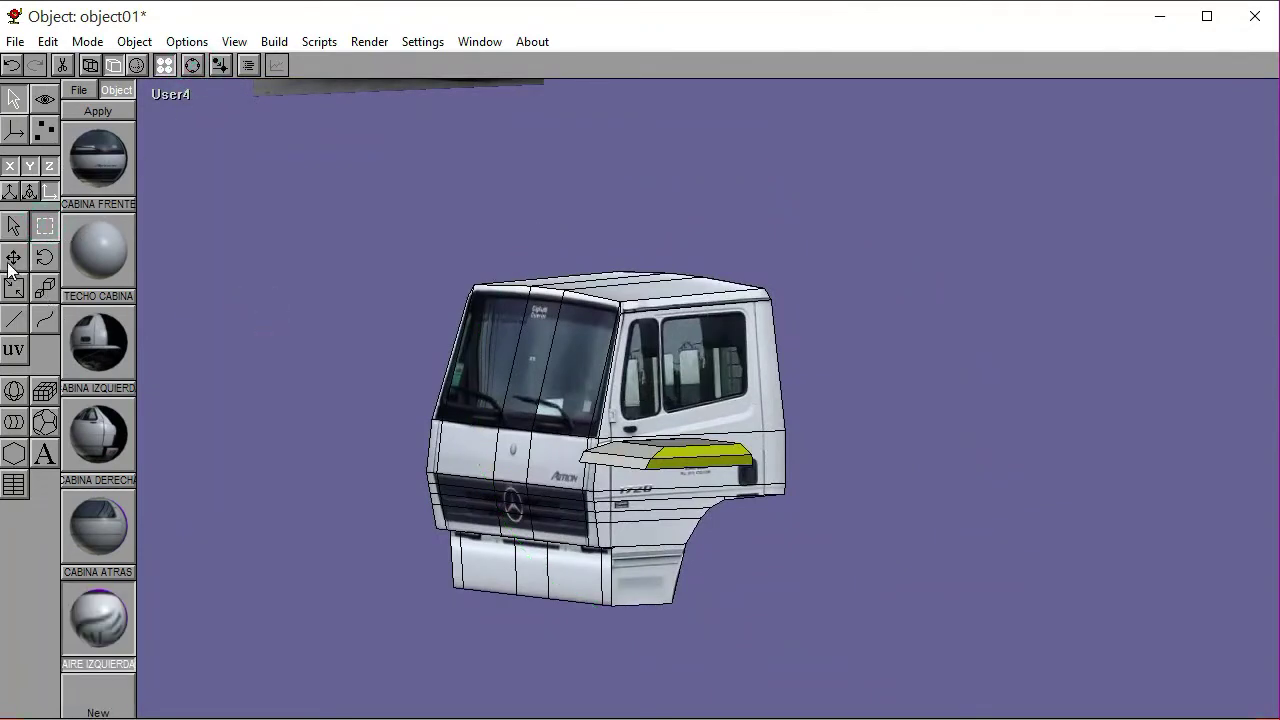
left_click(12, 260)
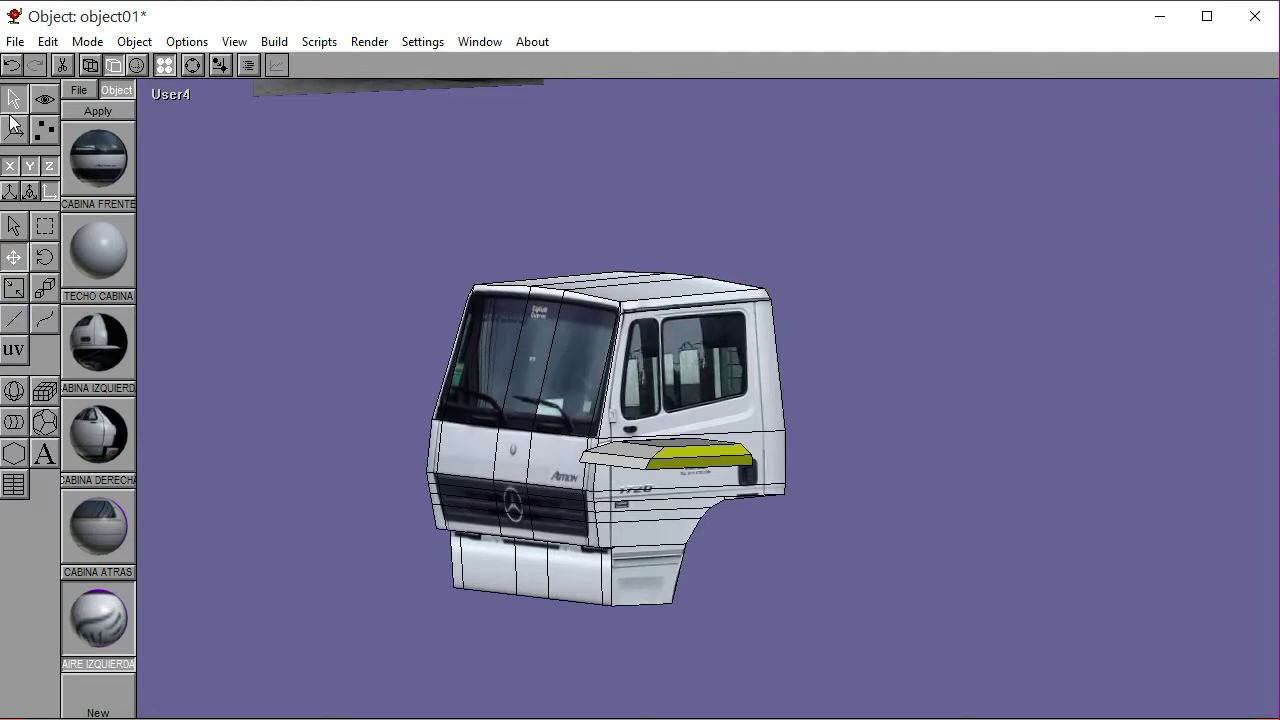
left_click(250, 278)
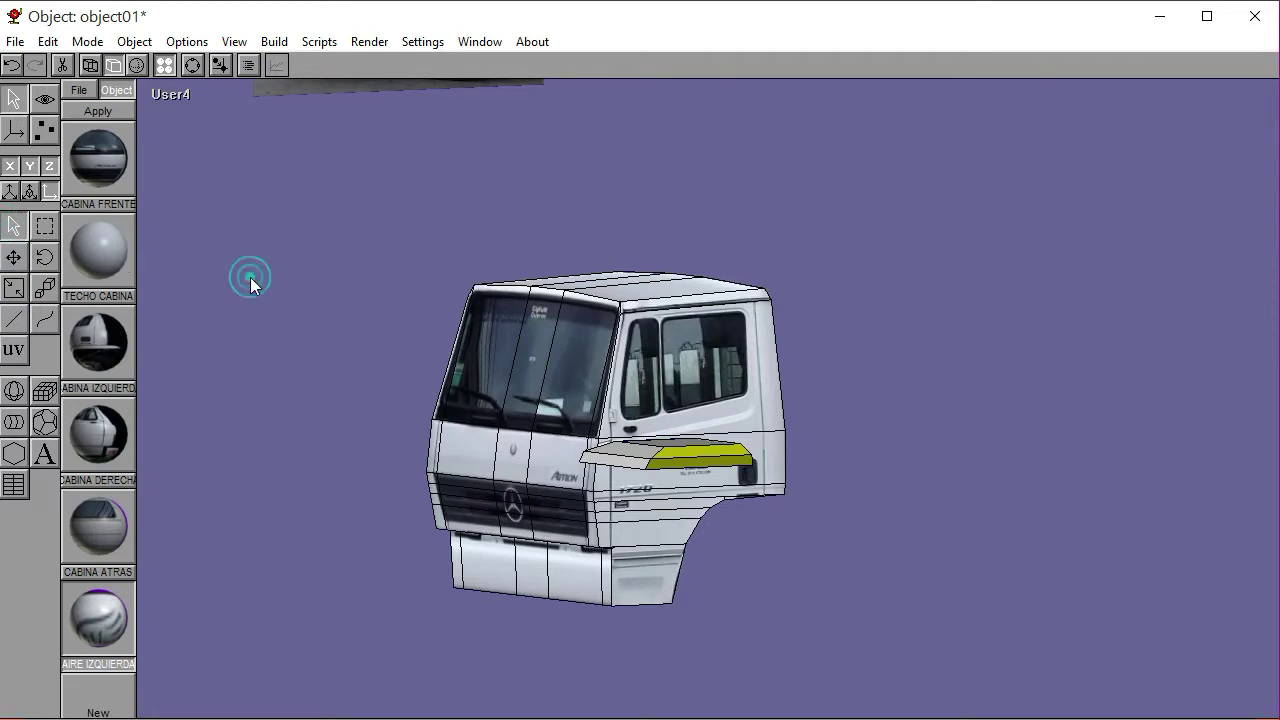
Inspect the box and the cab in the left view and from an angled three-dimensional view
left_click(176, 97)
left_click(176, 182)
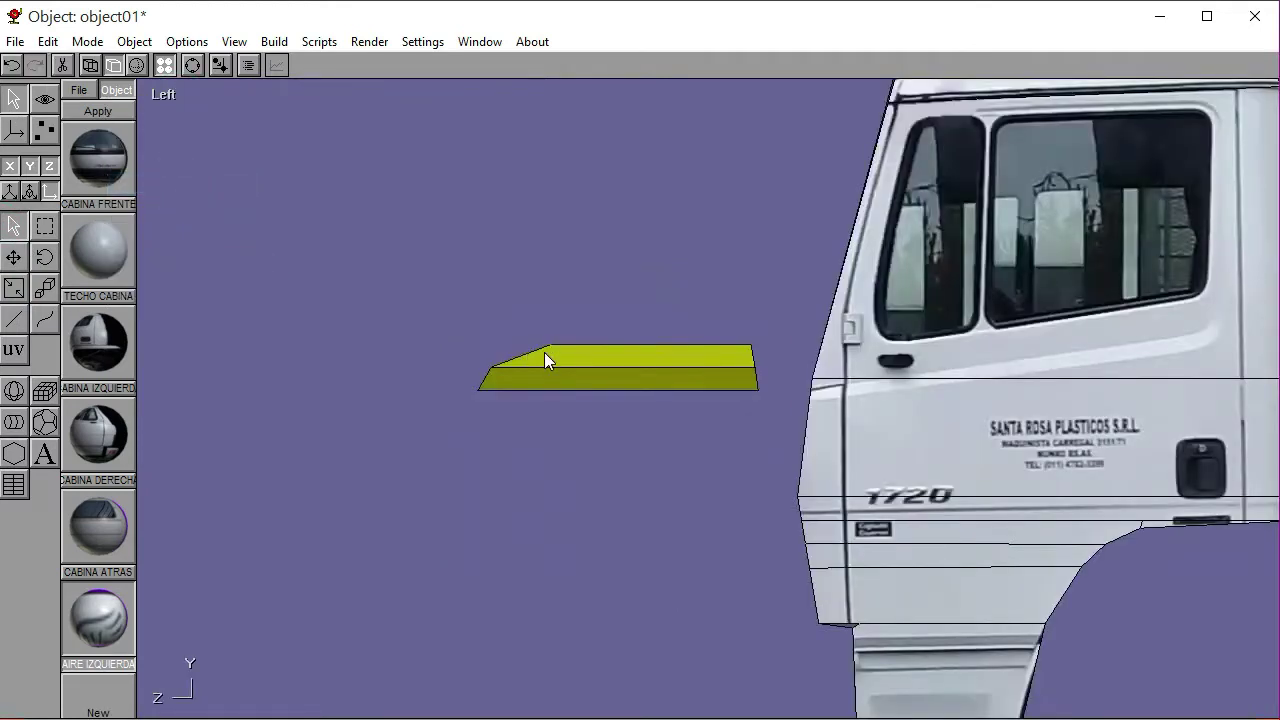
left_click(199, 69)
scroll(754, 382, "down", 5)
left_click_drag(513, 420, 675, 452)
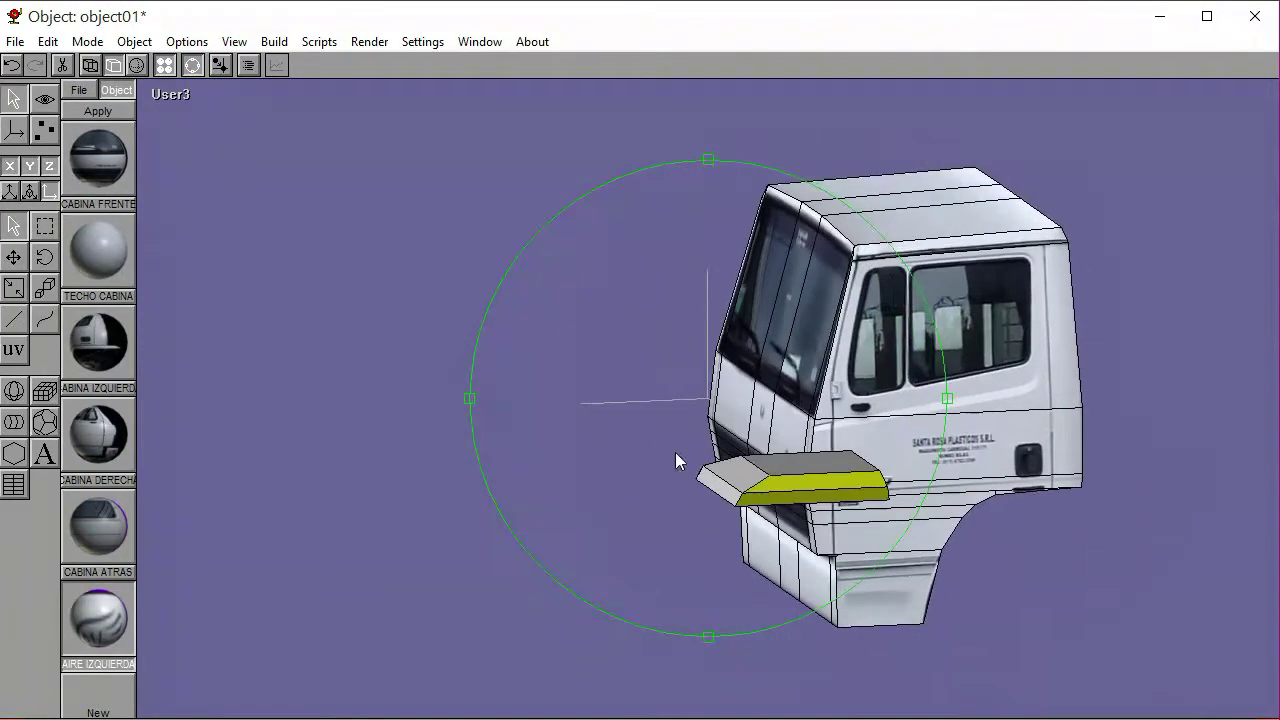
left_click(176, 97)
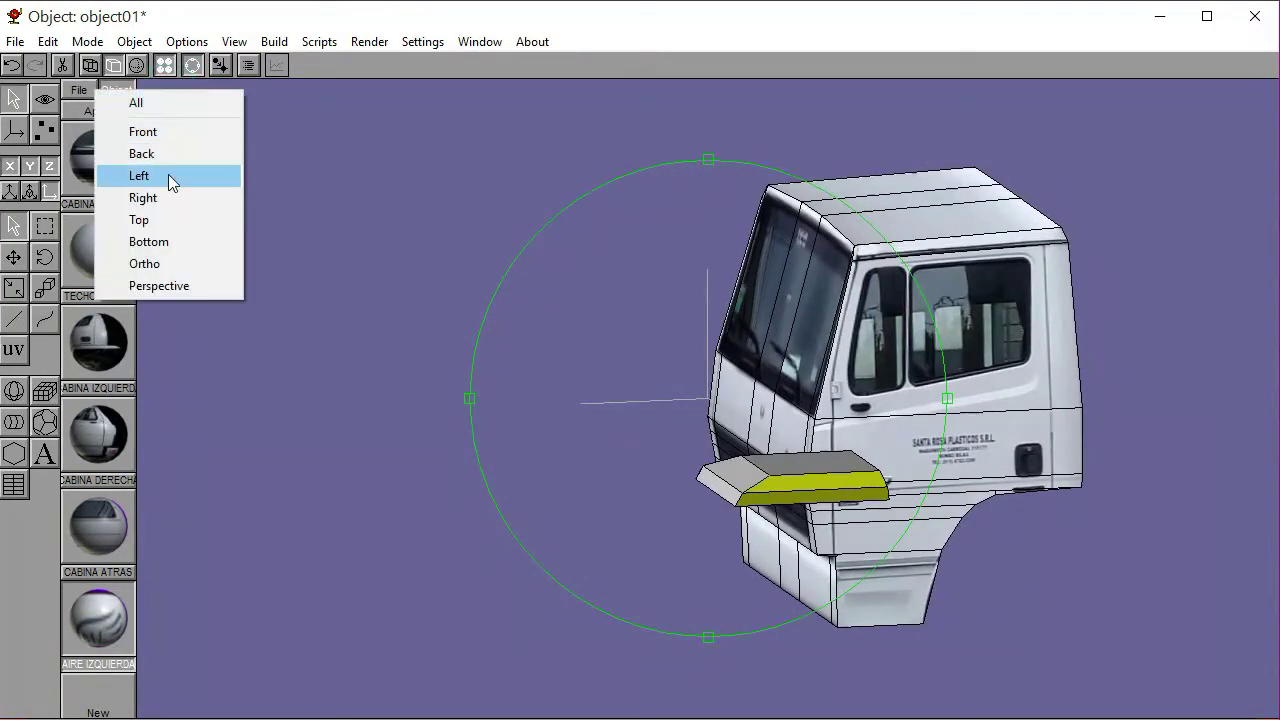
left_click(171, 177)
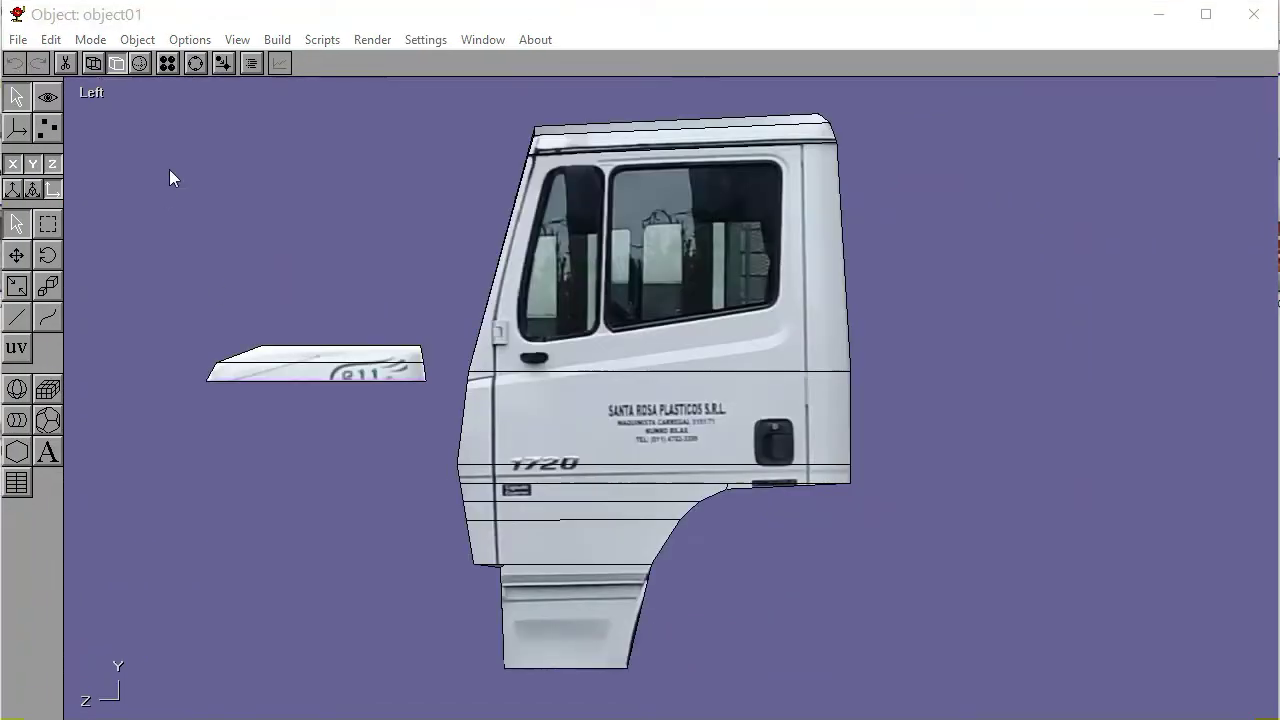
In the front view, select the sloped and vertical faces on the box's front
left_click(193, 64)
left_click_drag(651, 393, 720, 400)
left_click(99, 92)
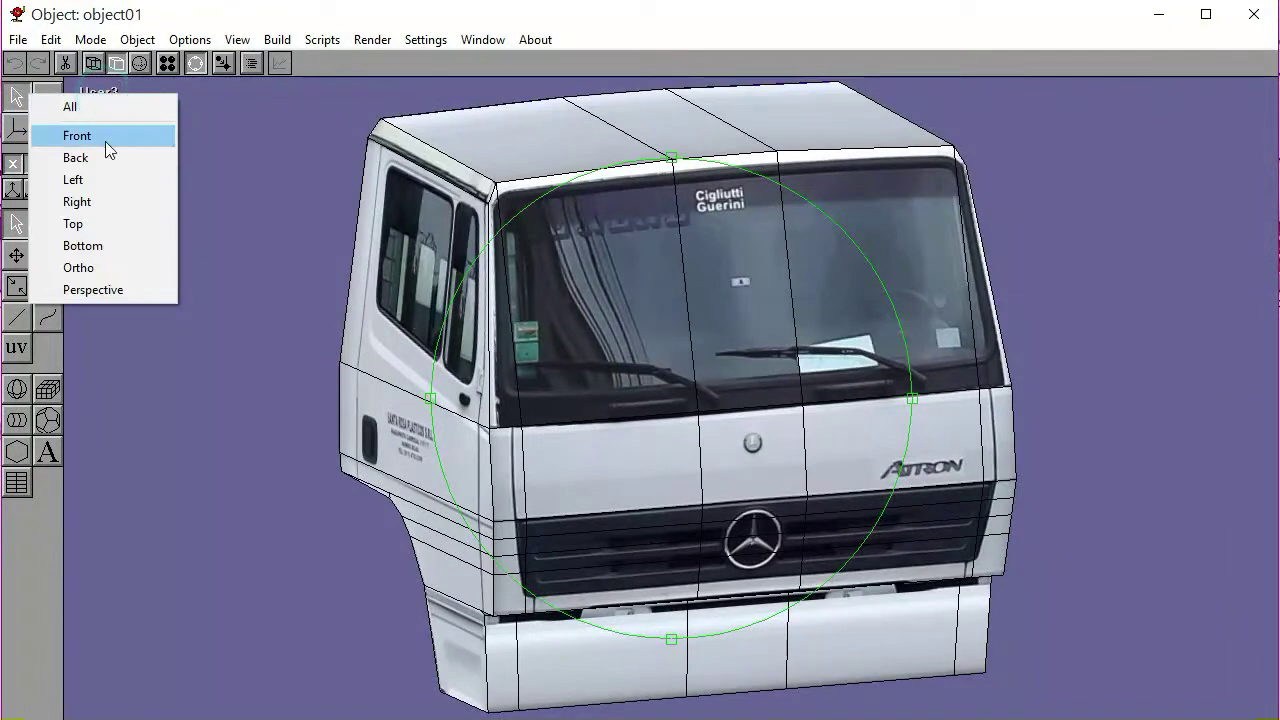
left_click(106, 140)
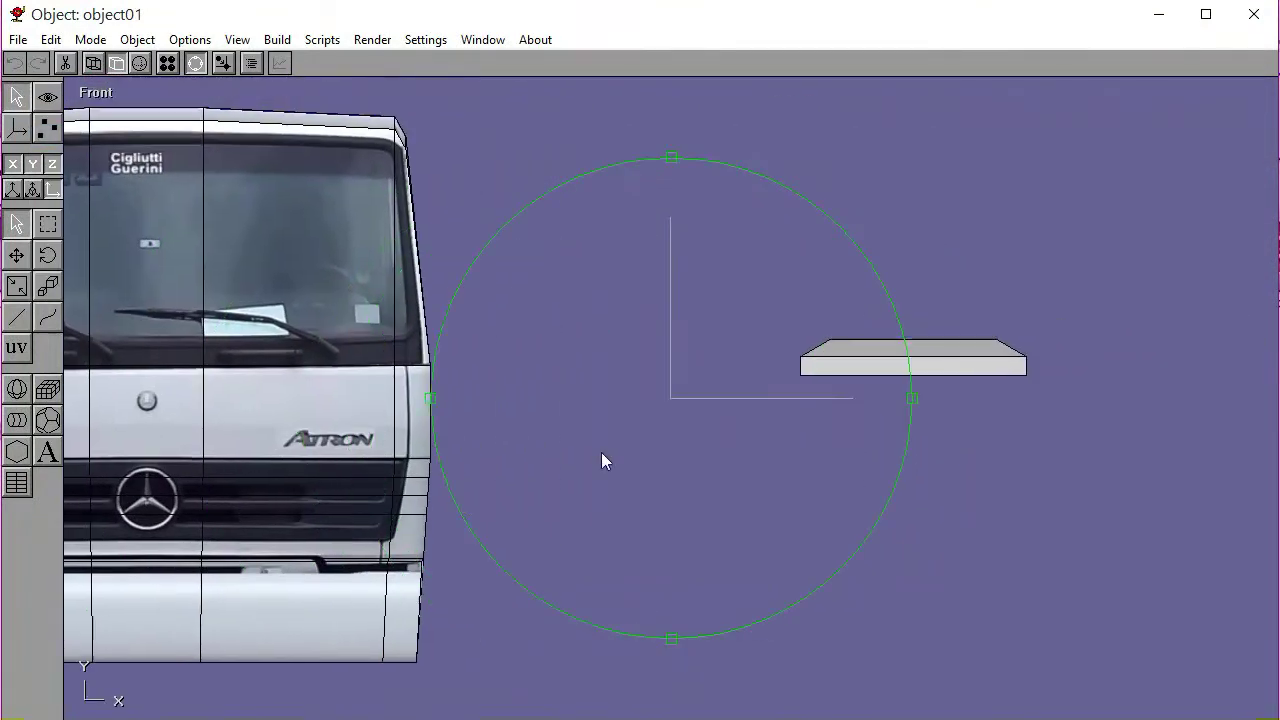
scroll(649, 432, "up", 2)
middle_click_drag(716, 439, 595, 392)
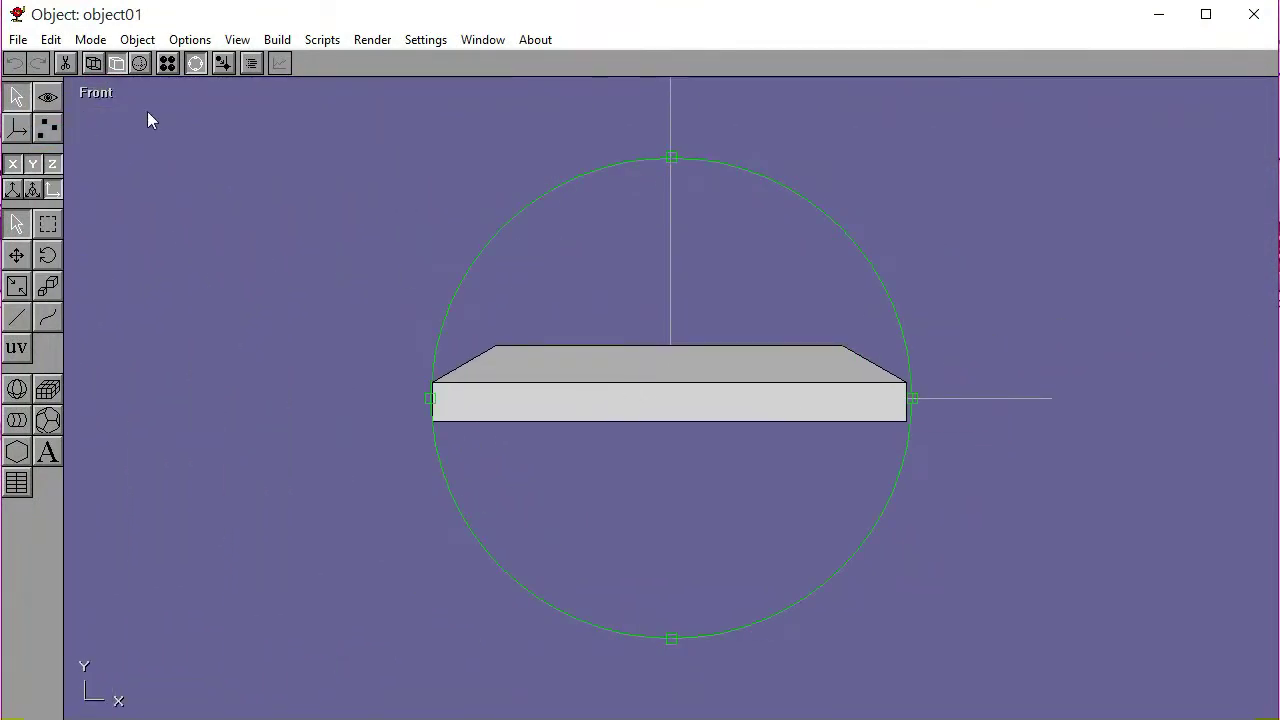
scroll(610, 399, "down", 3)
left_click(199, 66)
left_click(46, 130)
left_click(53, 211)
left_click(17, 270)
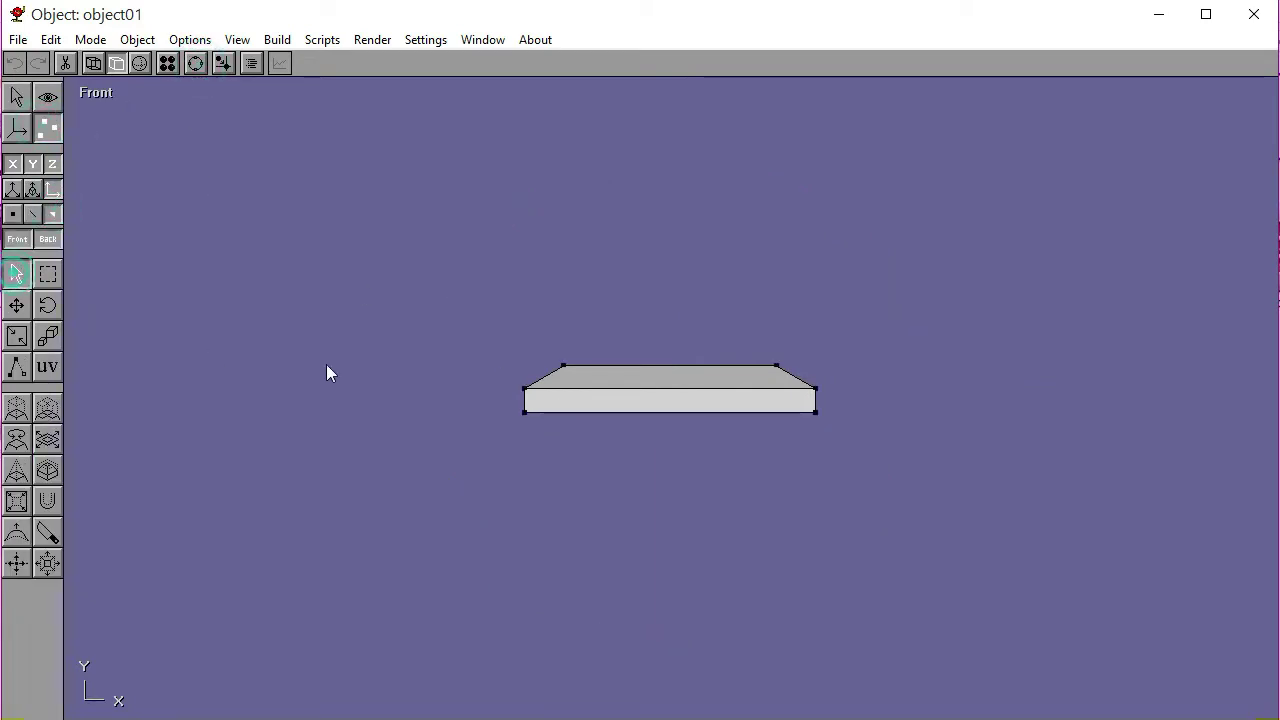
left_click(585, 374)
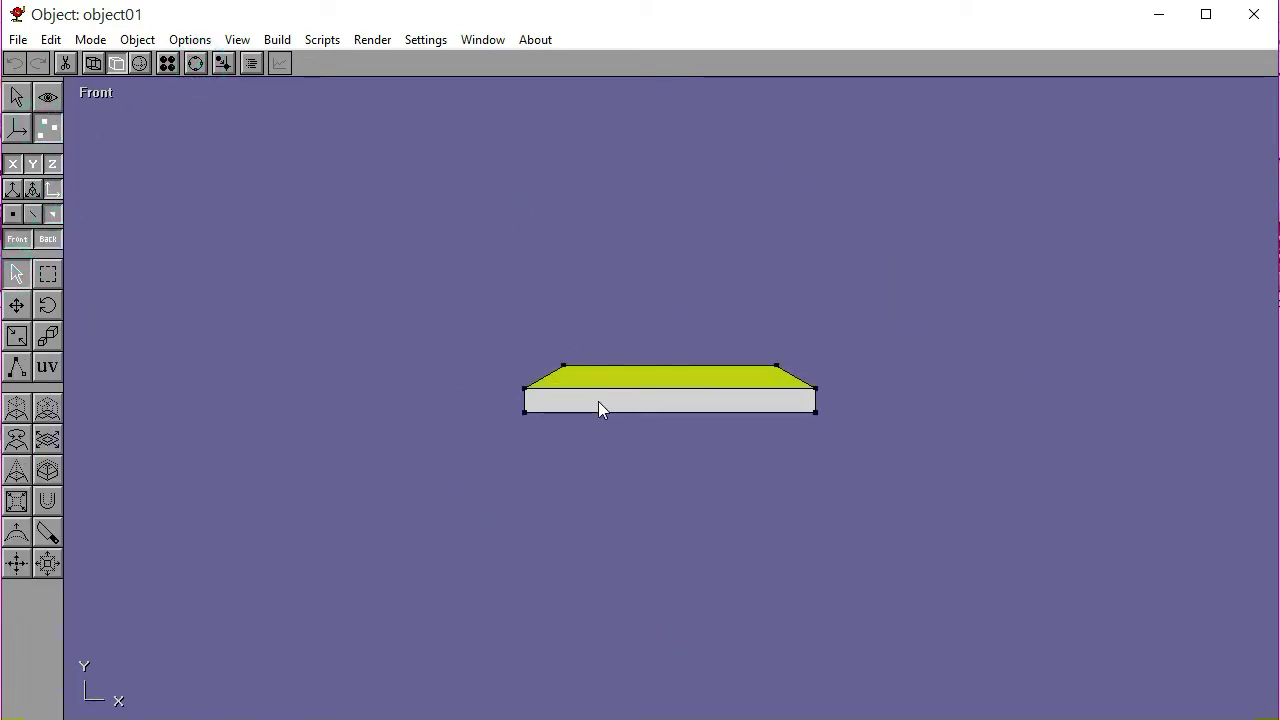
left_click(598, 401, "shift")
Add the faces on the box's back to the selection and return to the front view
left_click(100, 92)
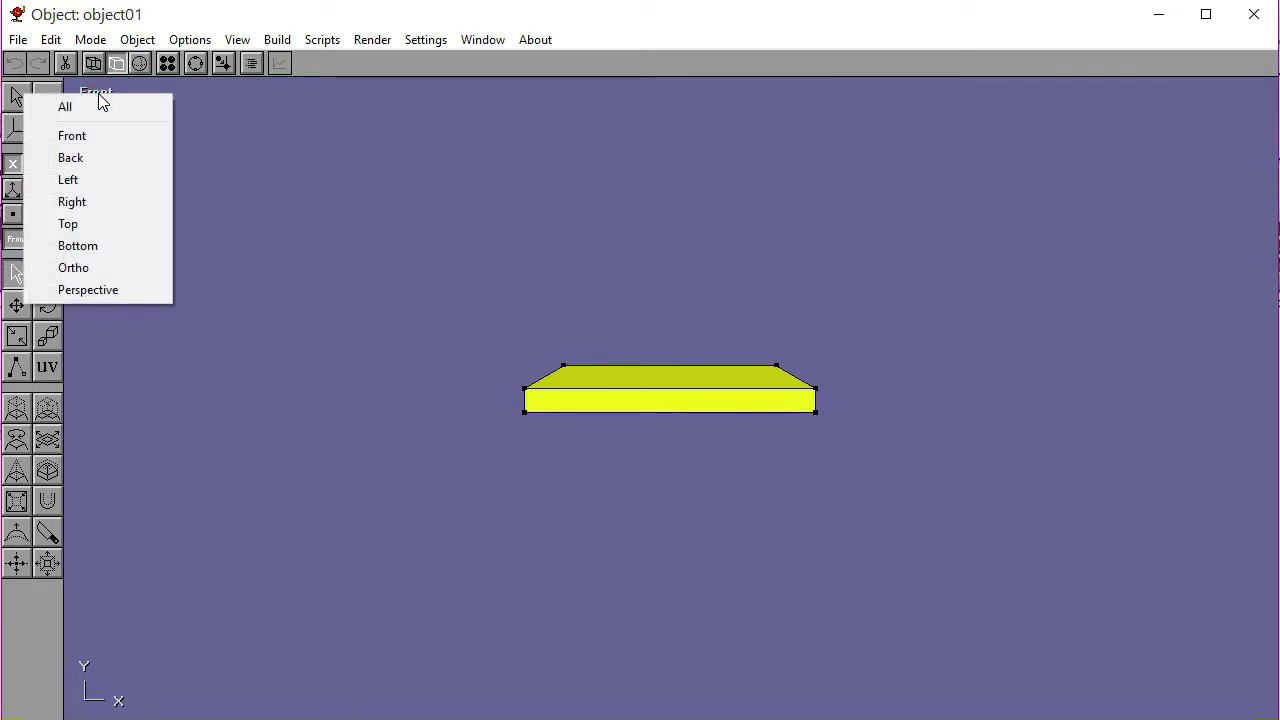
left_click(97, 157)
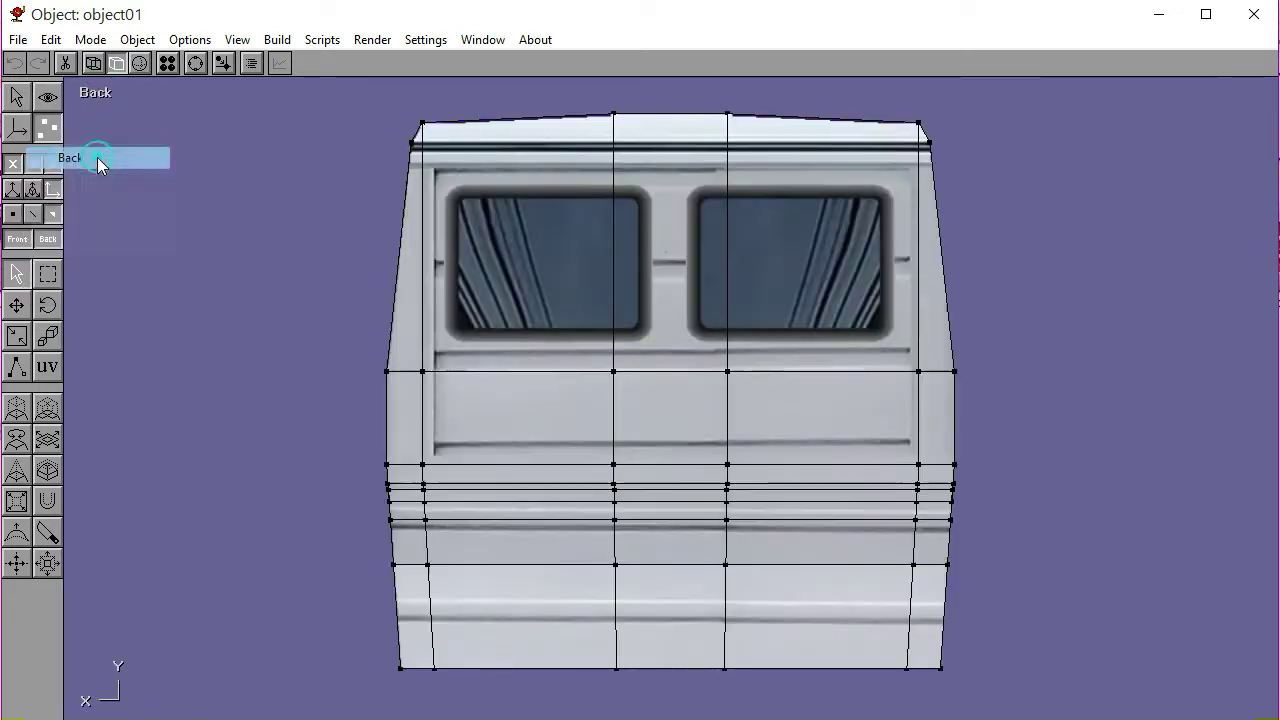
left_click(195, 66)
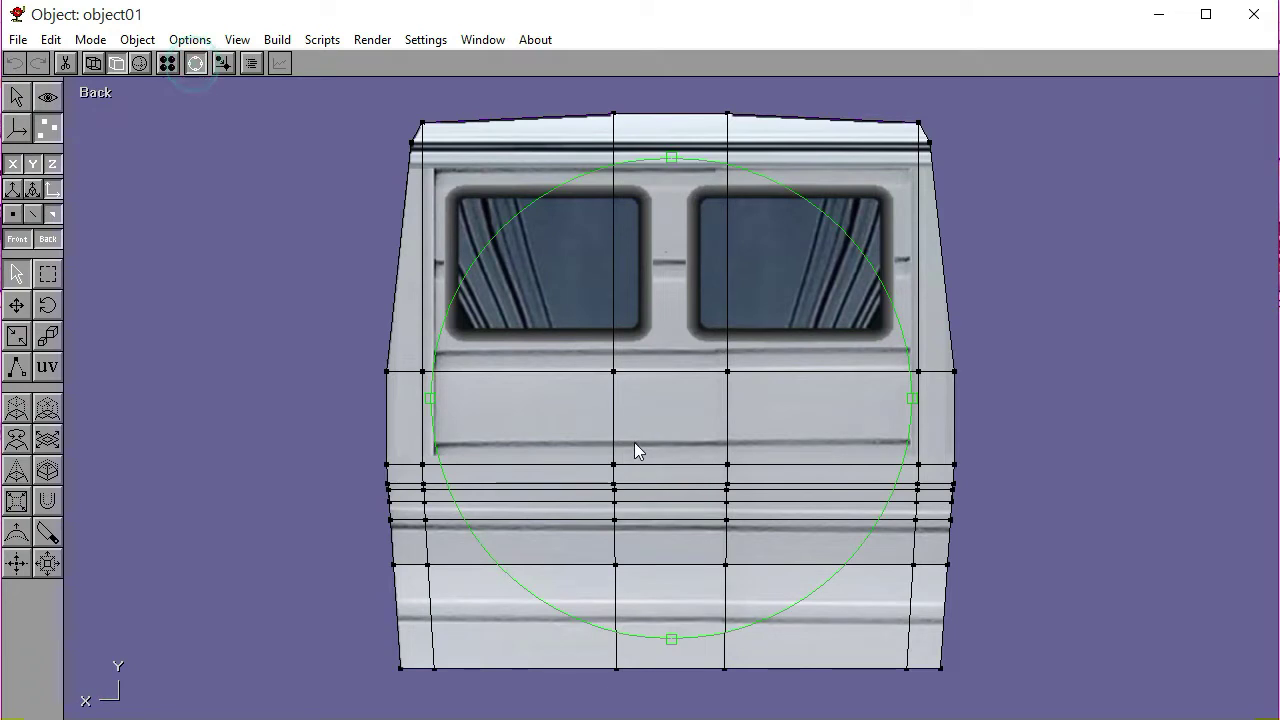
middle_click_drag(634, 442, 1013, 418)
middle_click_drag(668, 463, 874, 463)
middle_click_drag(610, 448, 796, 496)
left_click_drag(604, 397, 760, 418)
left_click(195, 63)
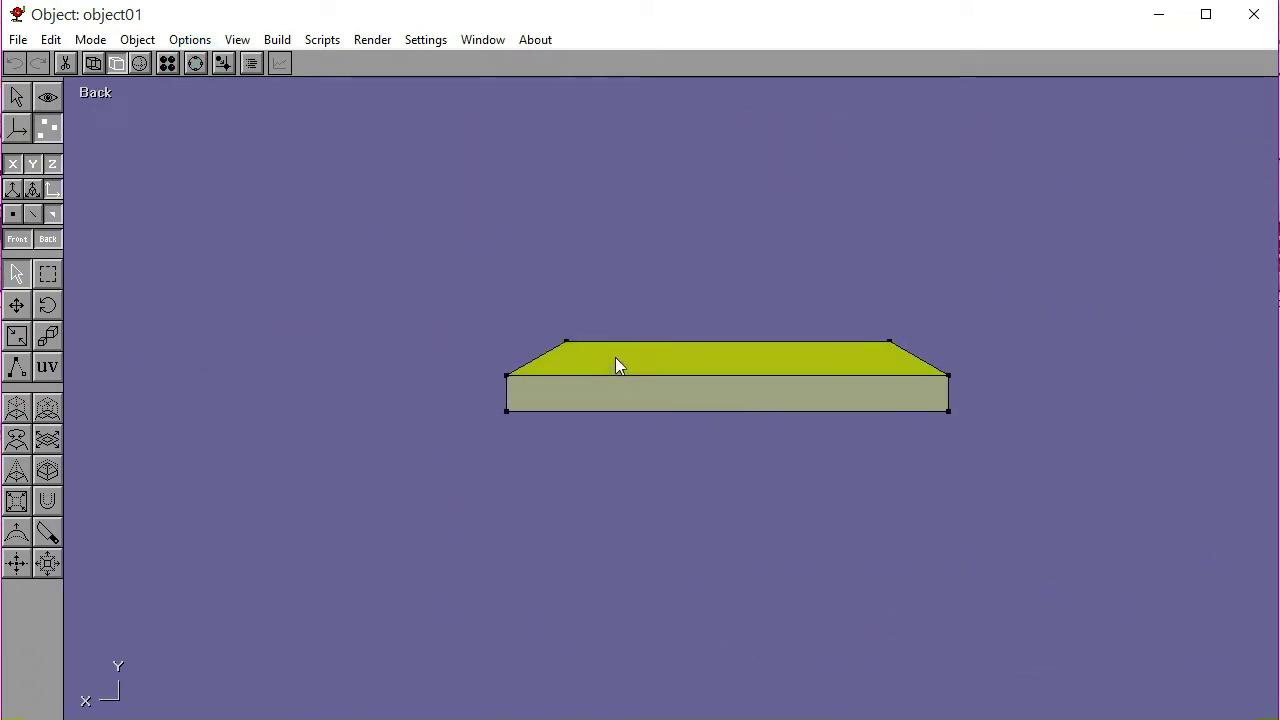
left_click(594, 404)
left_click(104, 96)
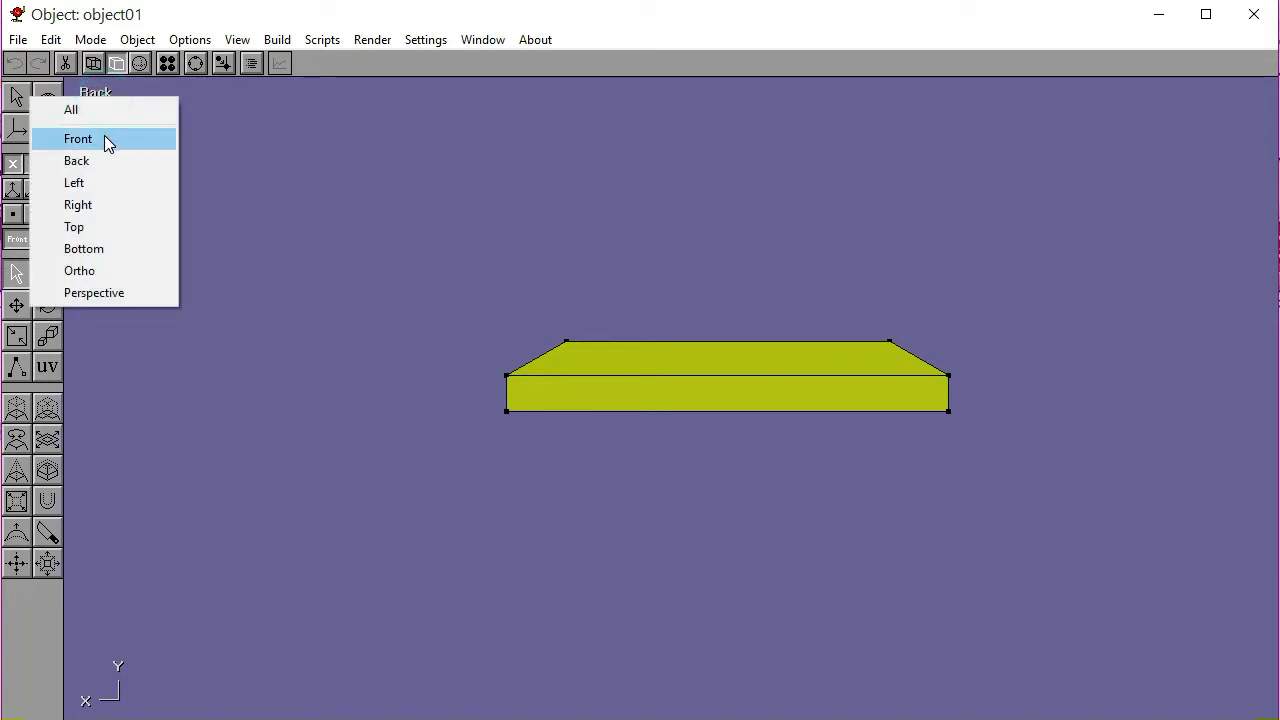
left_click(104, 137)
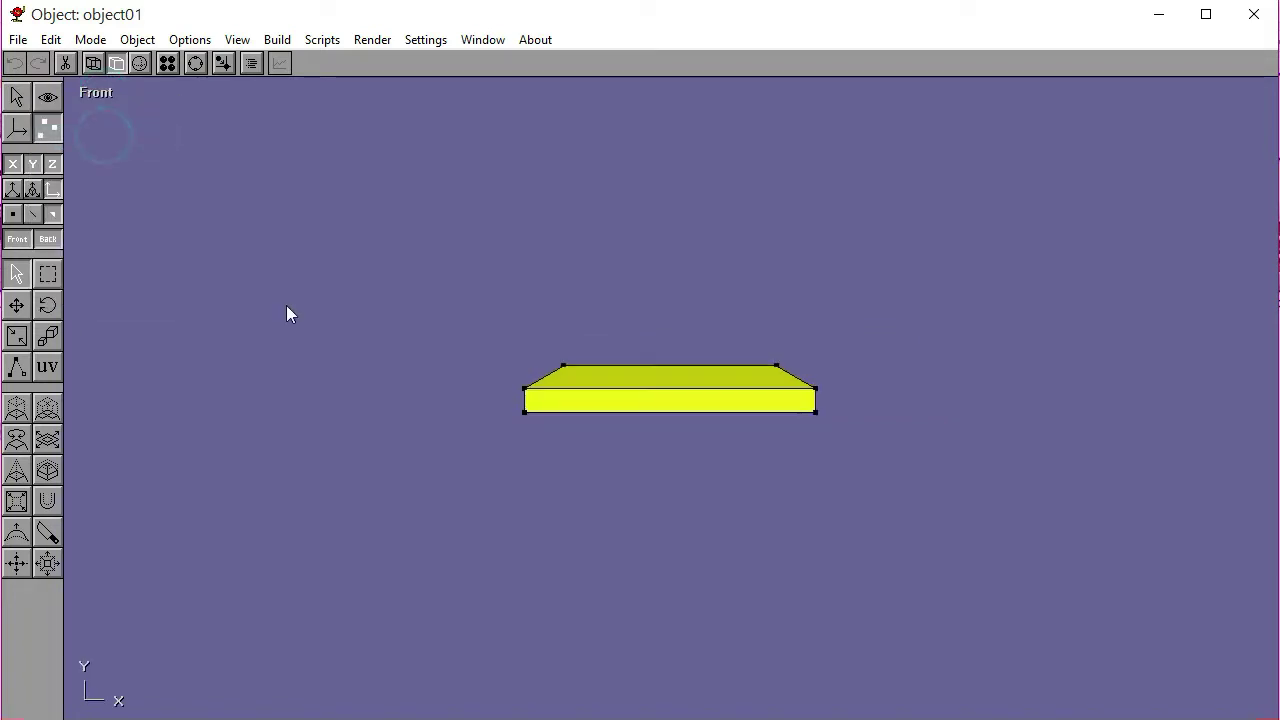
Start a new material and load the FRONT AIR picture from the Mercedes Benz Atron folder as a texture
left_click(167, 63)
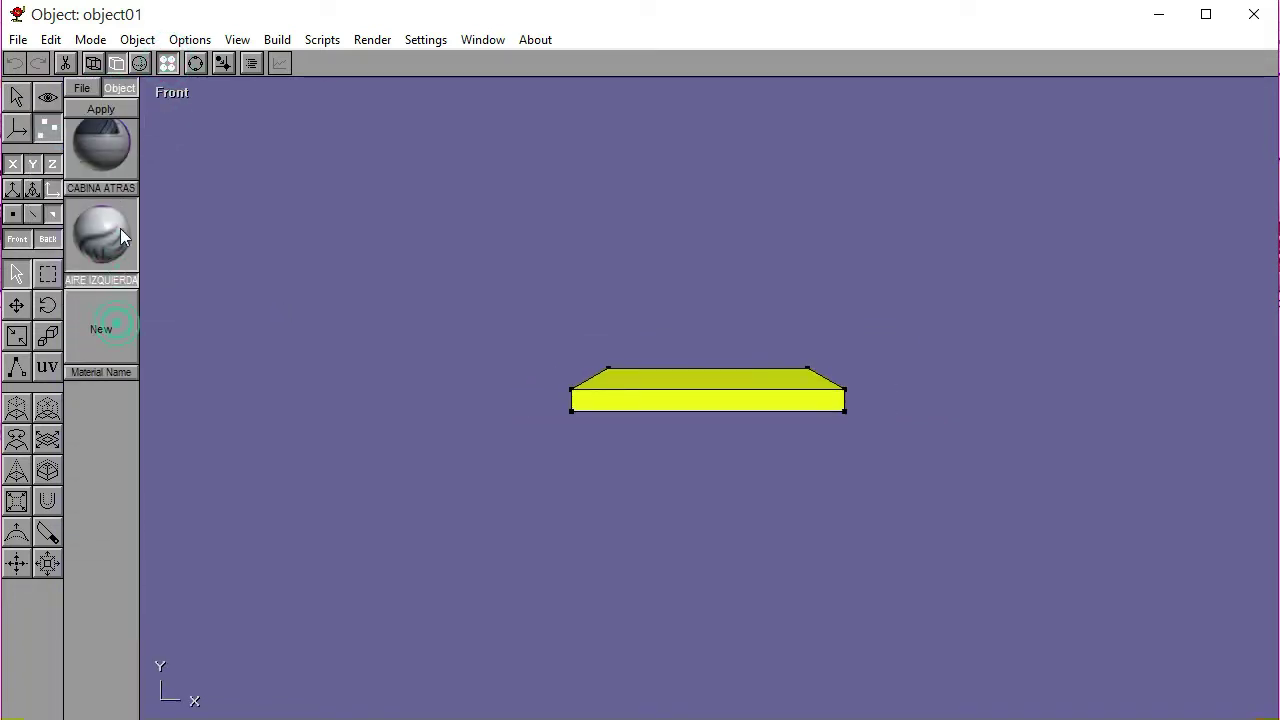
left_click(45, 368)
left_click(85, 325)
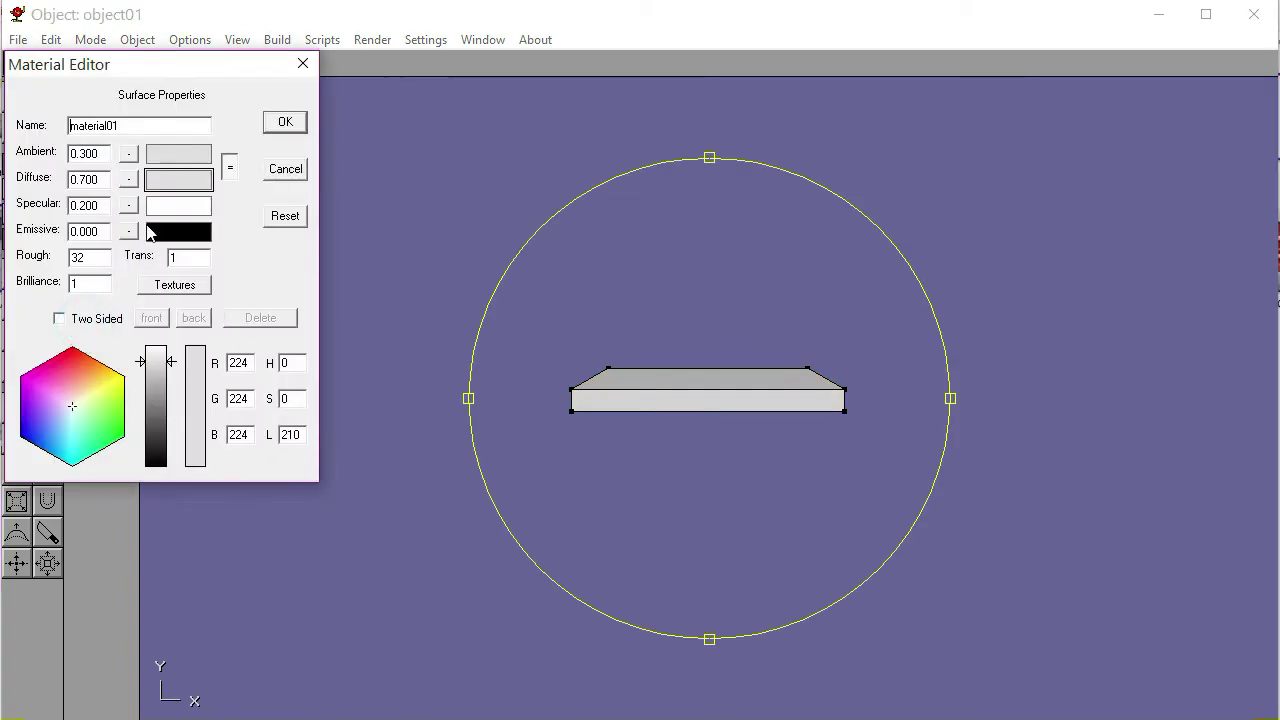
left_click(175, 285)
left_click(63, 230)
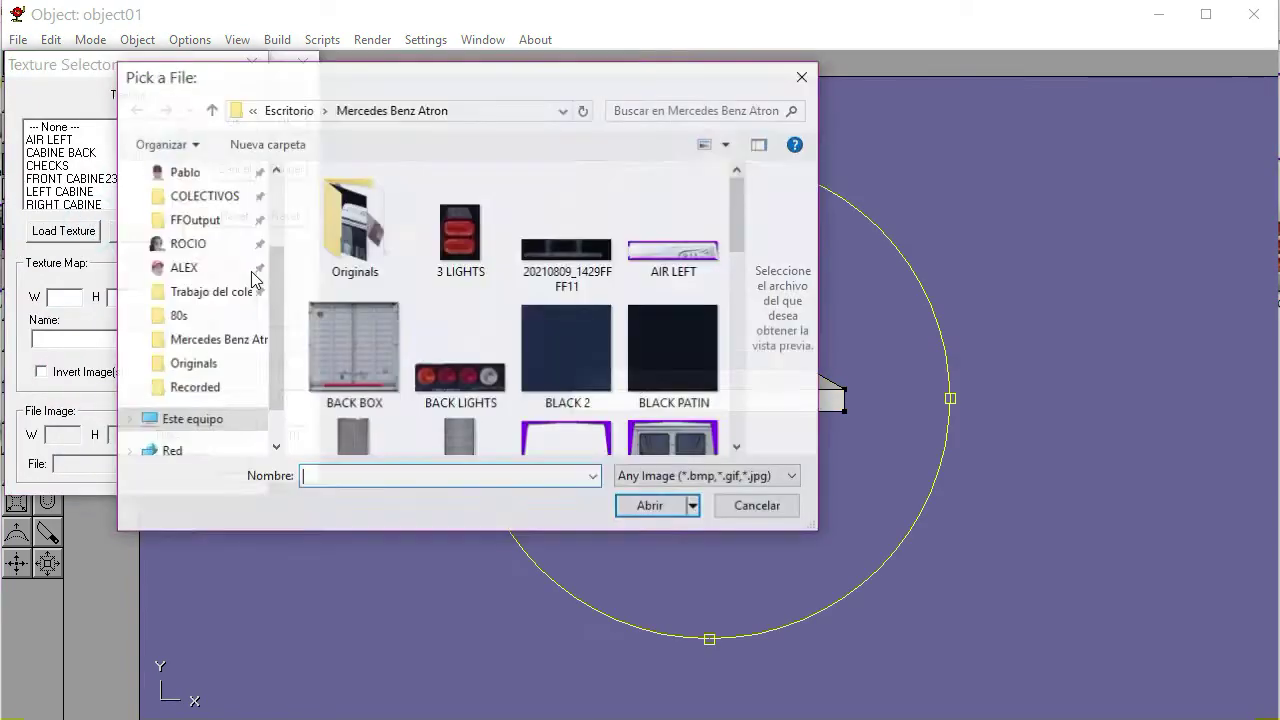
scroll(527, 319, "down", 1)
scroll(528, 326, "up", 1)
scroll(528, 326, "down", 2)
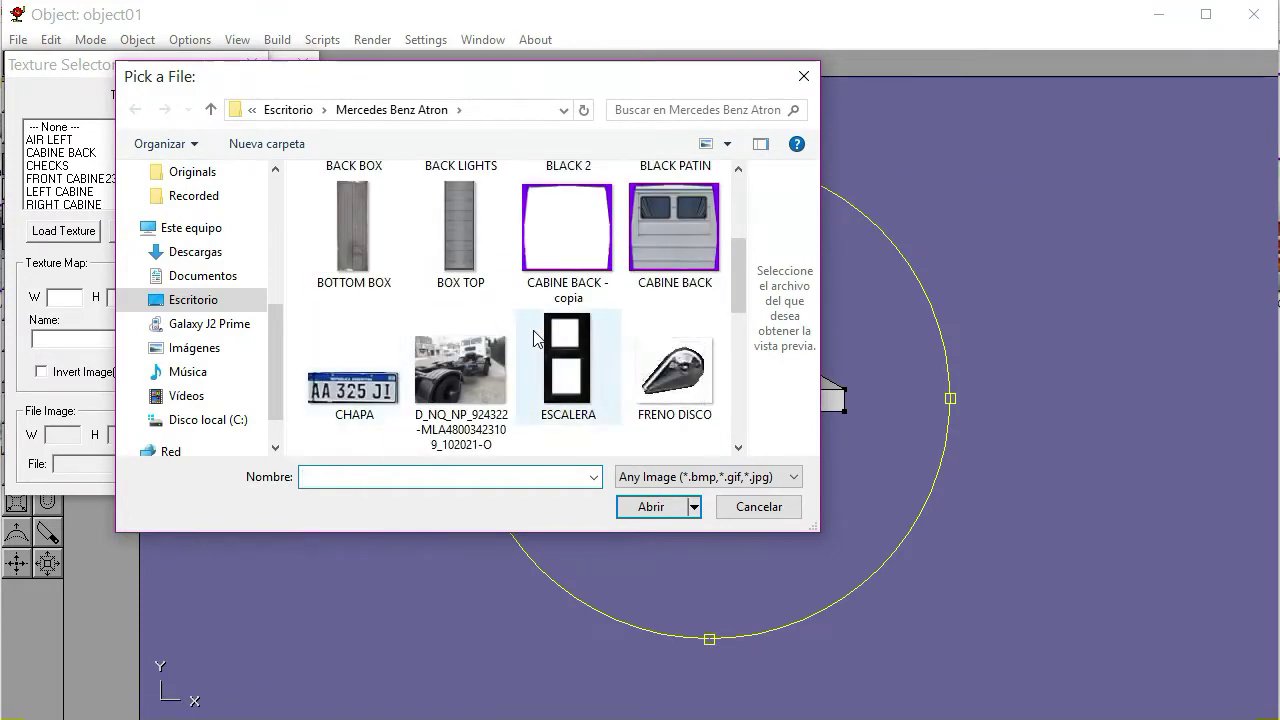
scroll(535, 338, "down", 2)
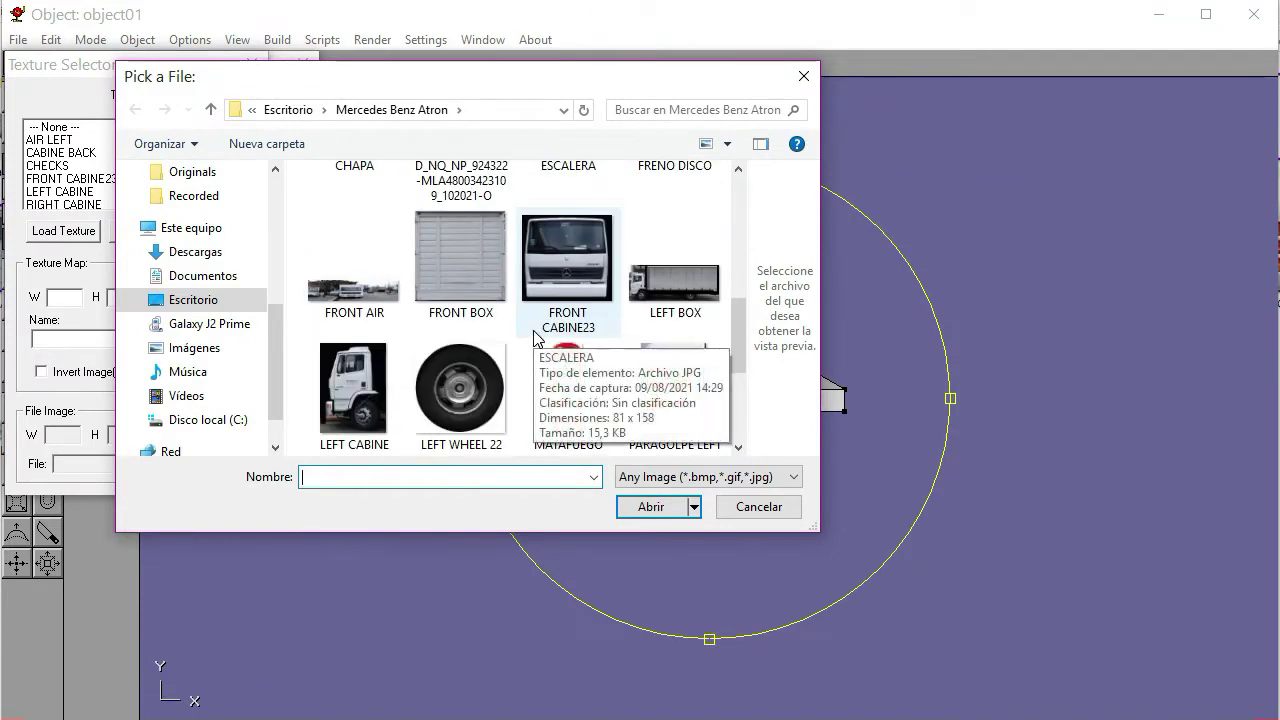
left_click(340, 305)
left_click(648, 510)
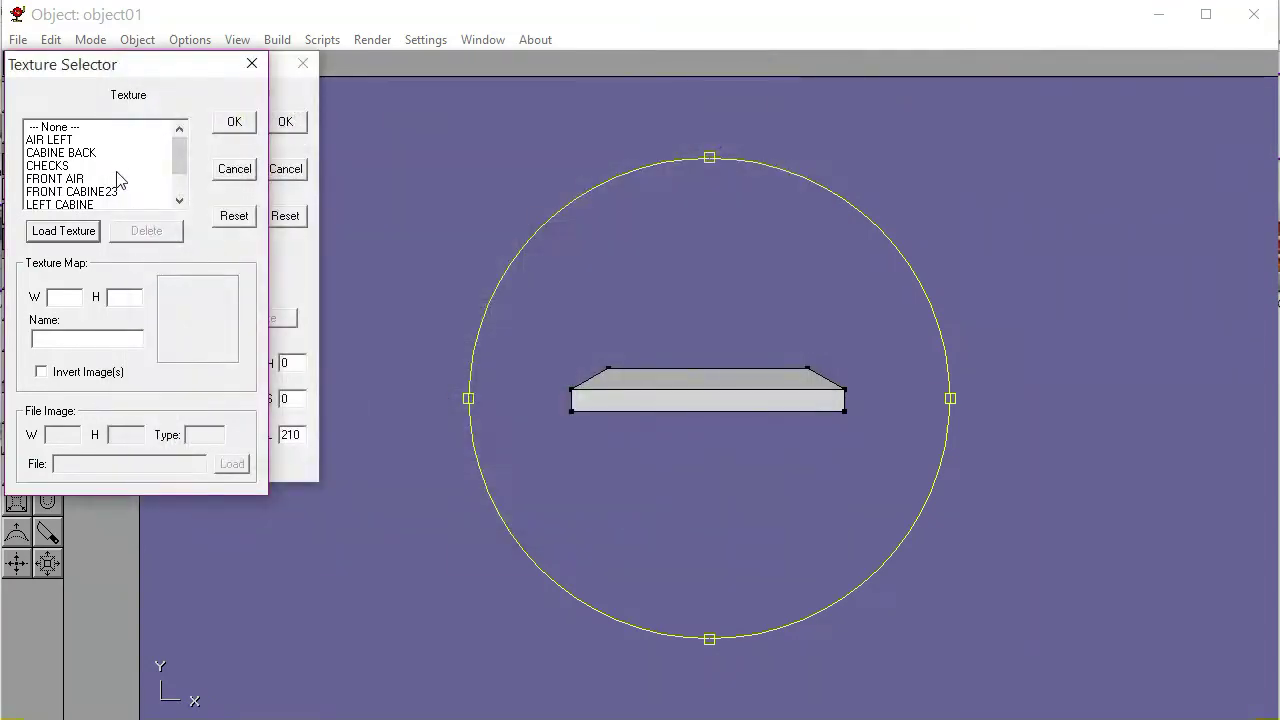
Assign the FRONT AIR texture to the new material and name the material AIRE ADELANTE
left_click(88, 180)
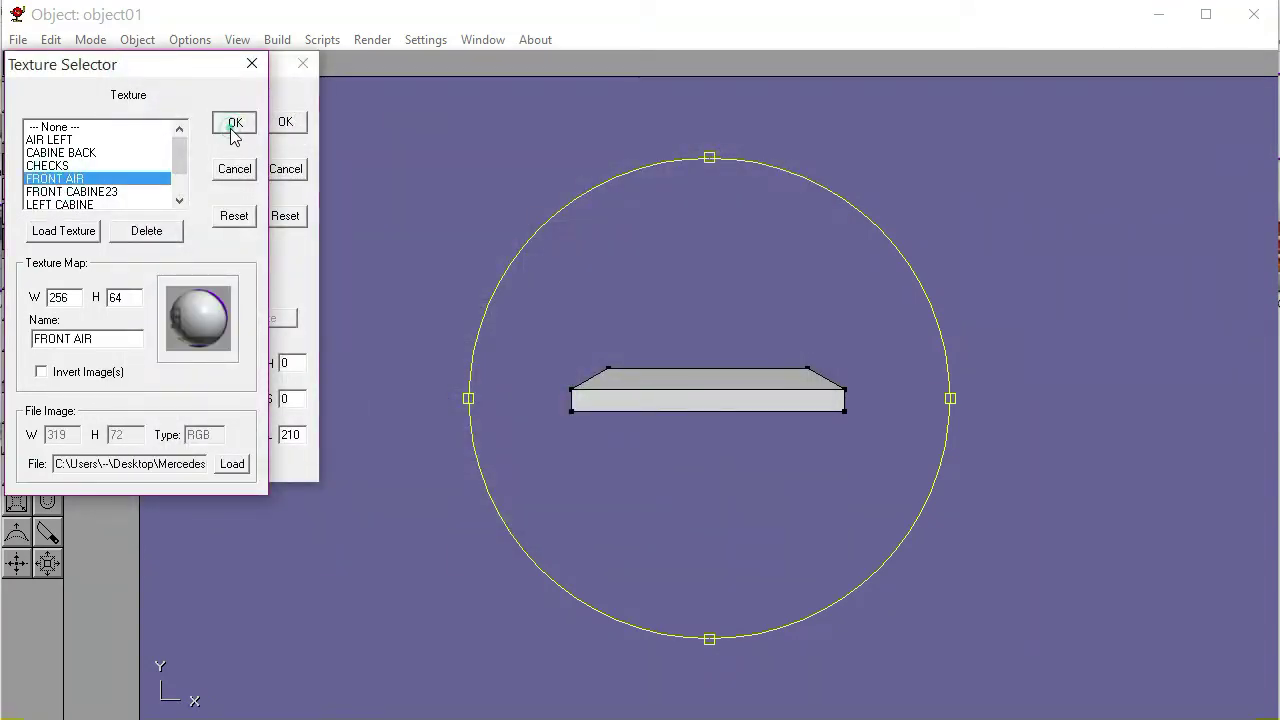
left_click(233, 122)
double_click(164, 132)
type("AIRE ADELANTE")
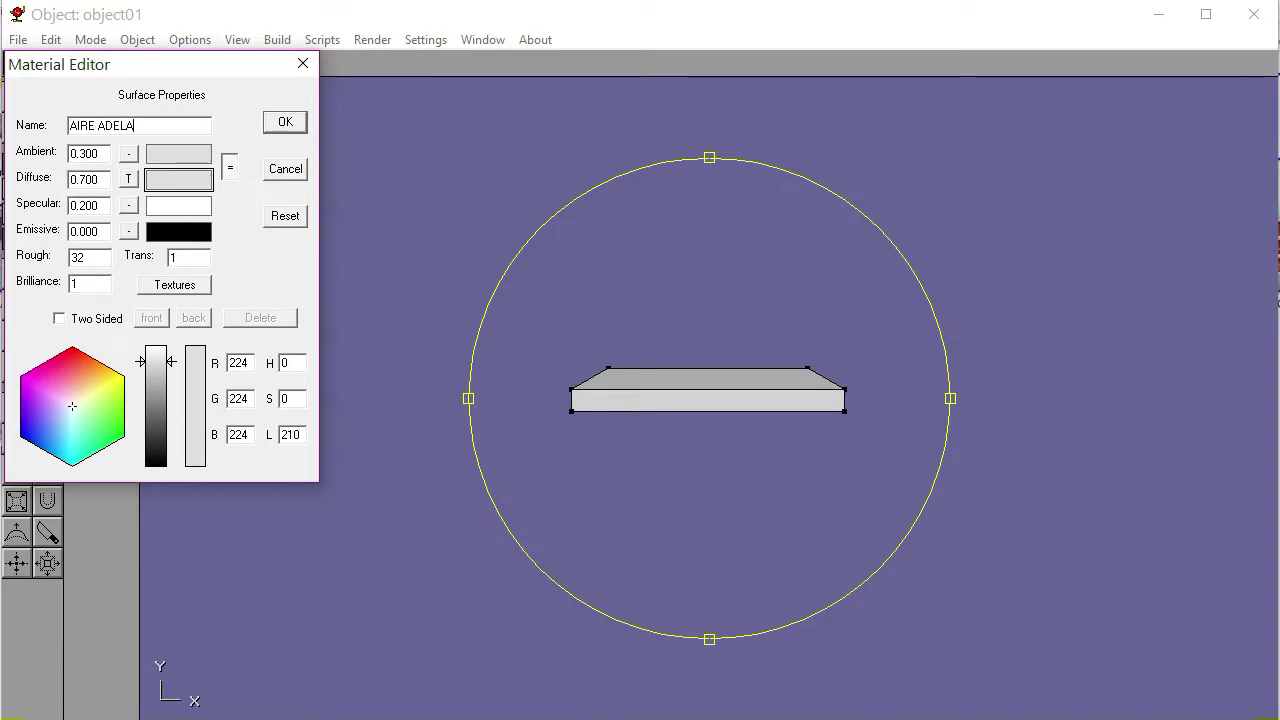
left_click(283, 124)
Apply AIRE ADELANTE to the box's selected front and back faces and fit the picture's UV mapping to their outline
left_click(124, 106)
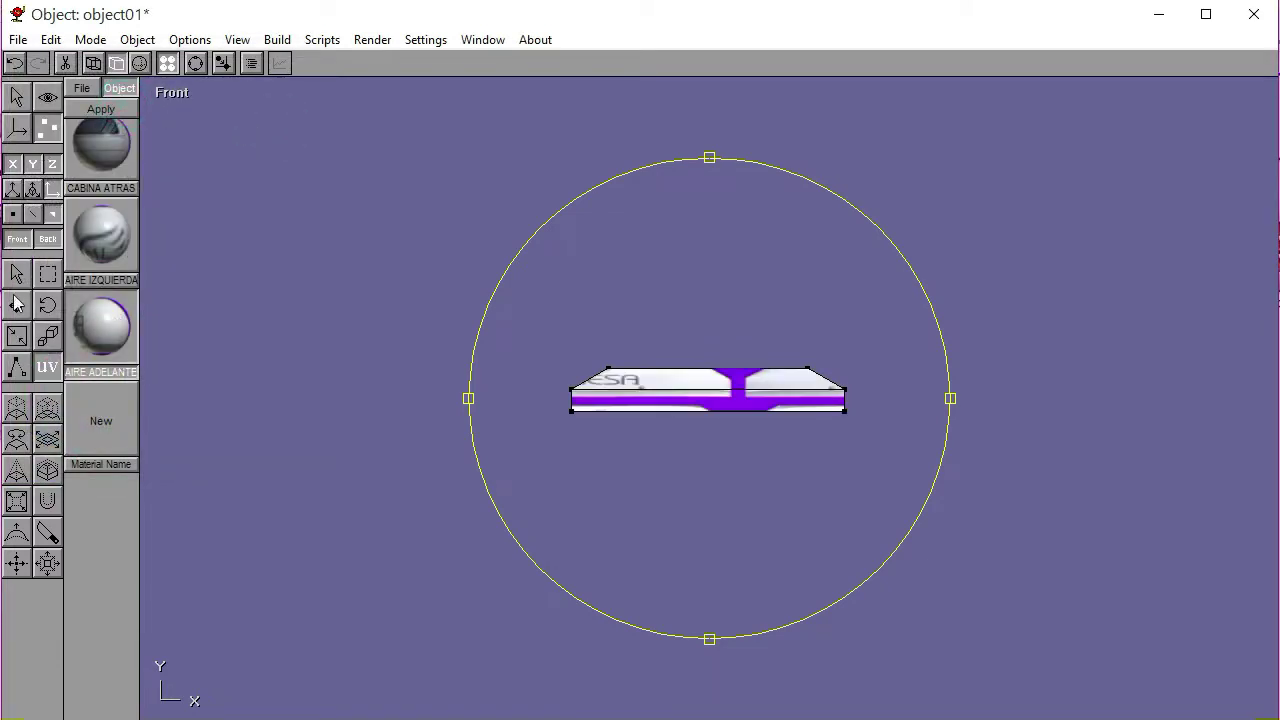
left_click_drag(567, 411, 821, 410)
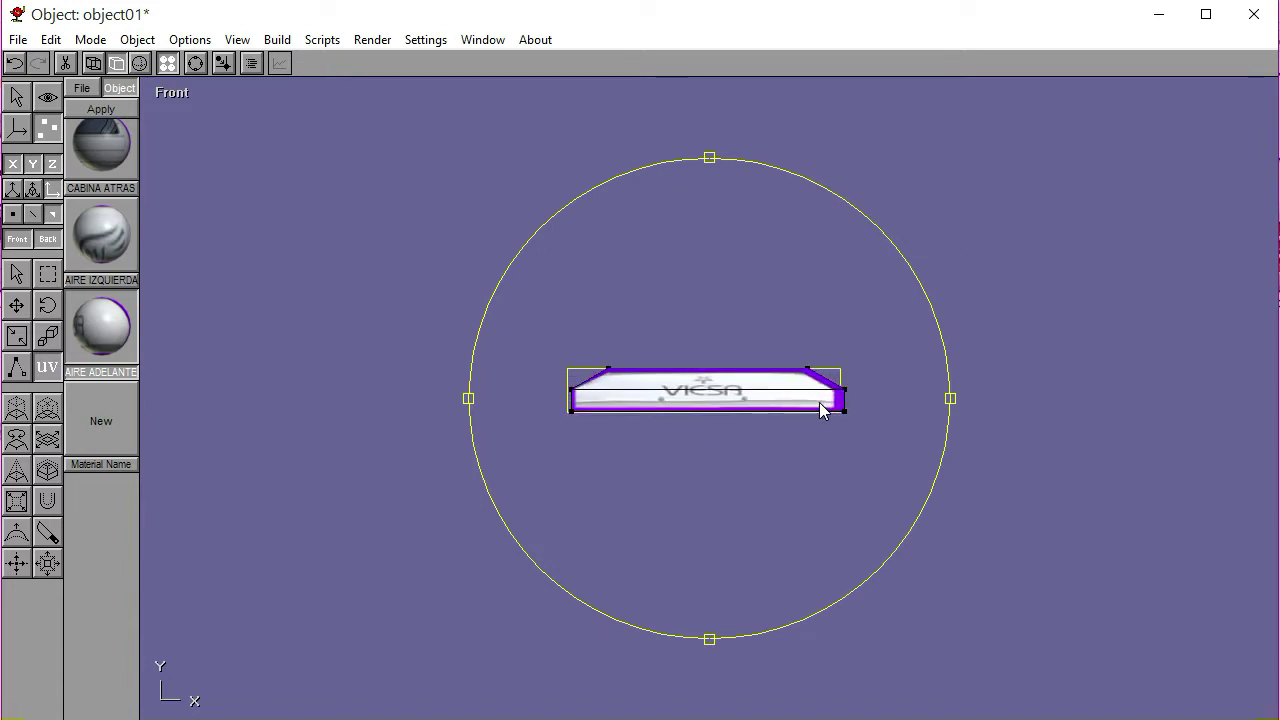
left_click_drag(821, 410, 822, 411)
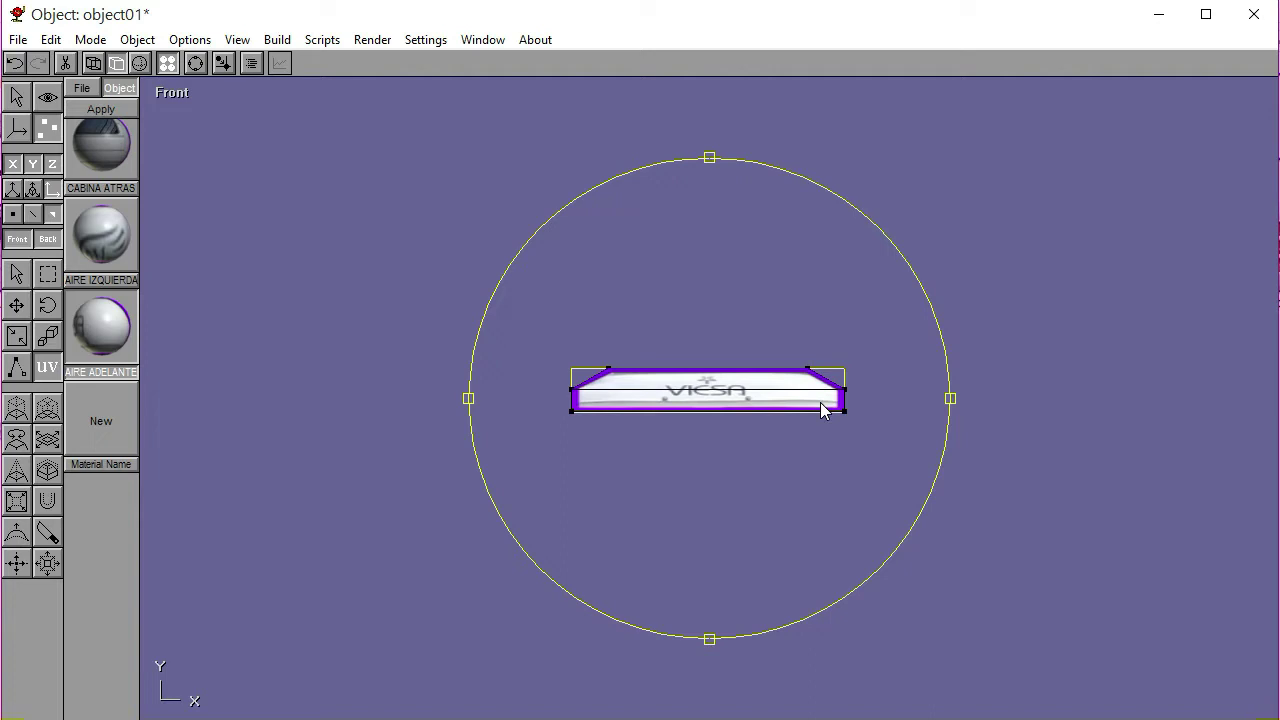
left_click_drag(762, 402, 779, 368)
left_click(131, 110)
left_click(281, 318)
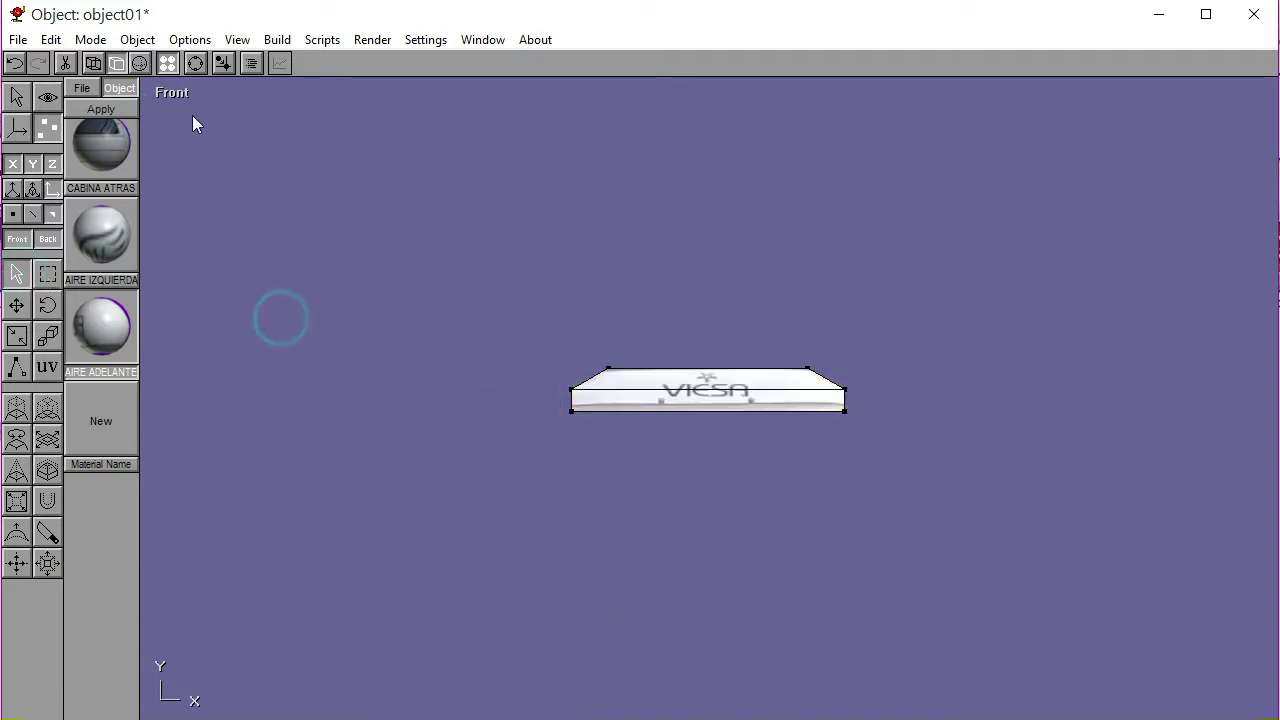
Examine the textured box beside the cab in perspective, with and without mesh edges, and from a closer angled view
left_click(182, 95)
left_click(186, 291)
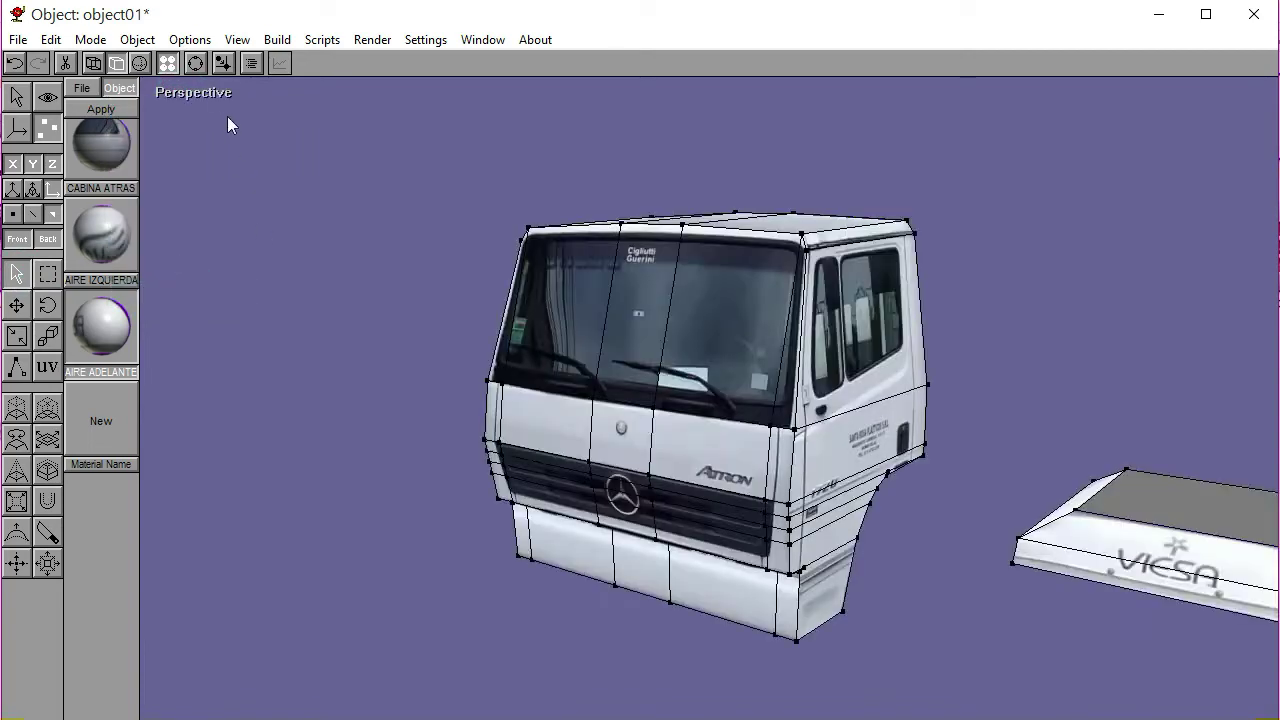
left_click(196, 67)
right_click_drag(690, 385, 554, 384)
left_click_drag(716, 406, 680, 366)
left_click(139, 63)
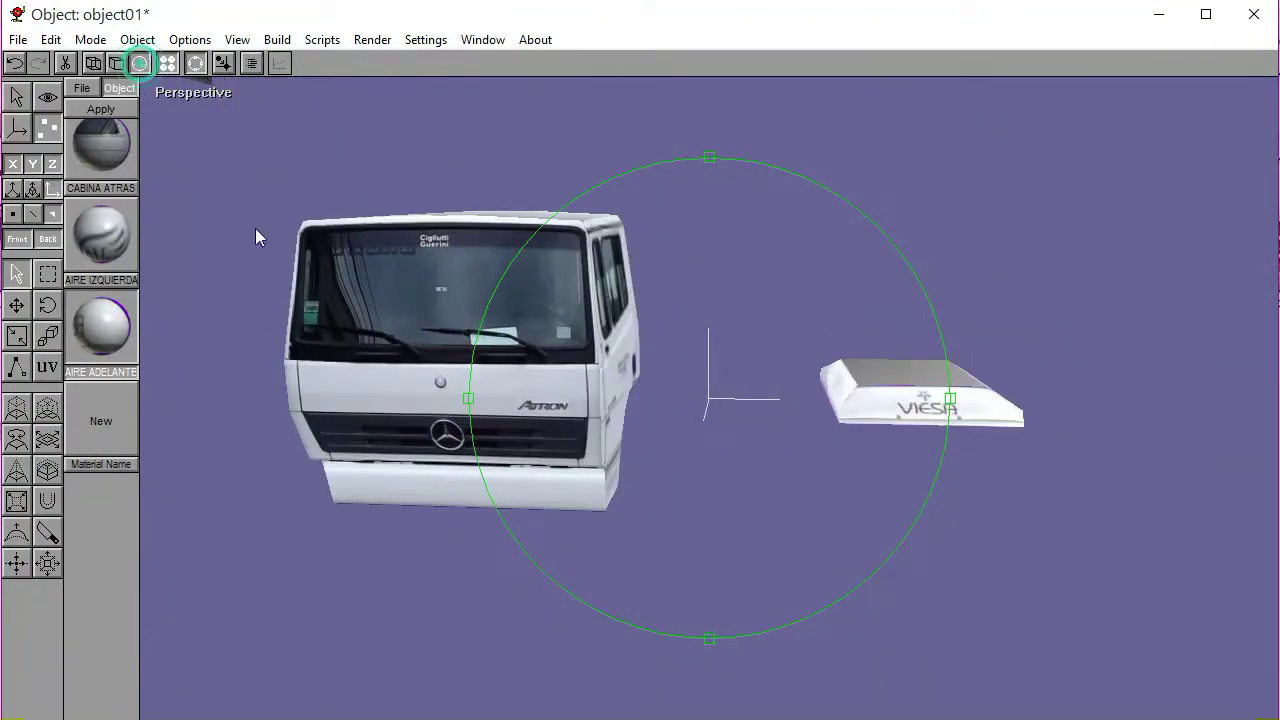
mouse_move(653, 321)
left_mouse_down()
mouse_move(615, 326)
mouse_move(571, 285)
mouse_move(551, 322)
mouse_move(631, 334)
left_mouse_up()
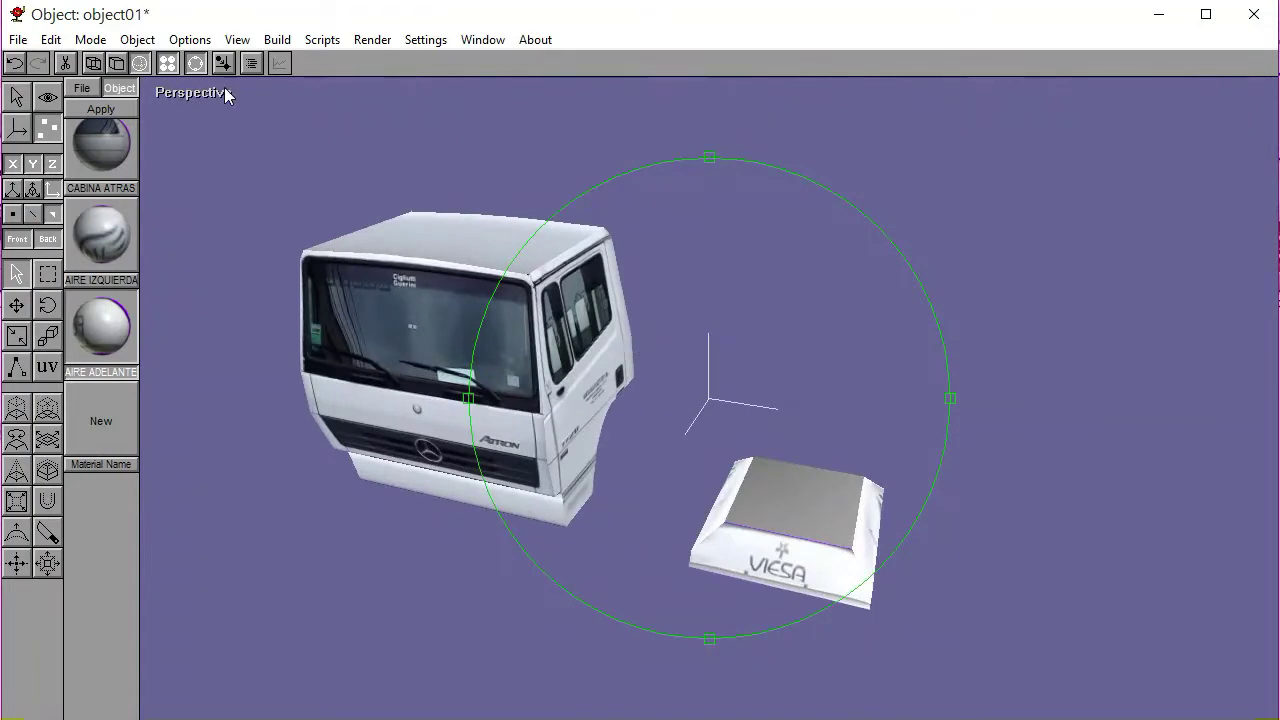
left_click(117, 63)
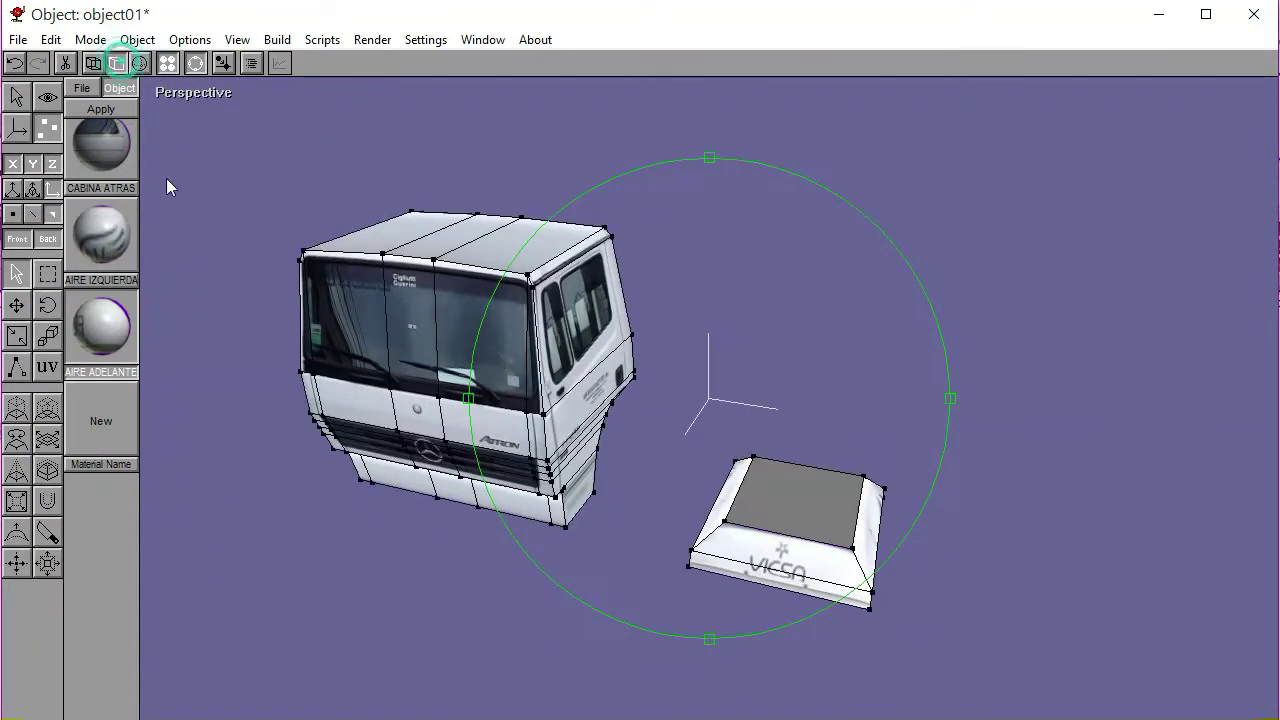
left_click(197, 96)
left_click(192, 134)
left_click_drag(714, 381, 780, 300)
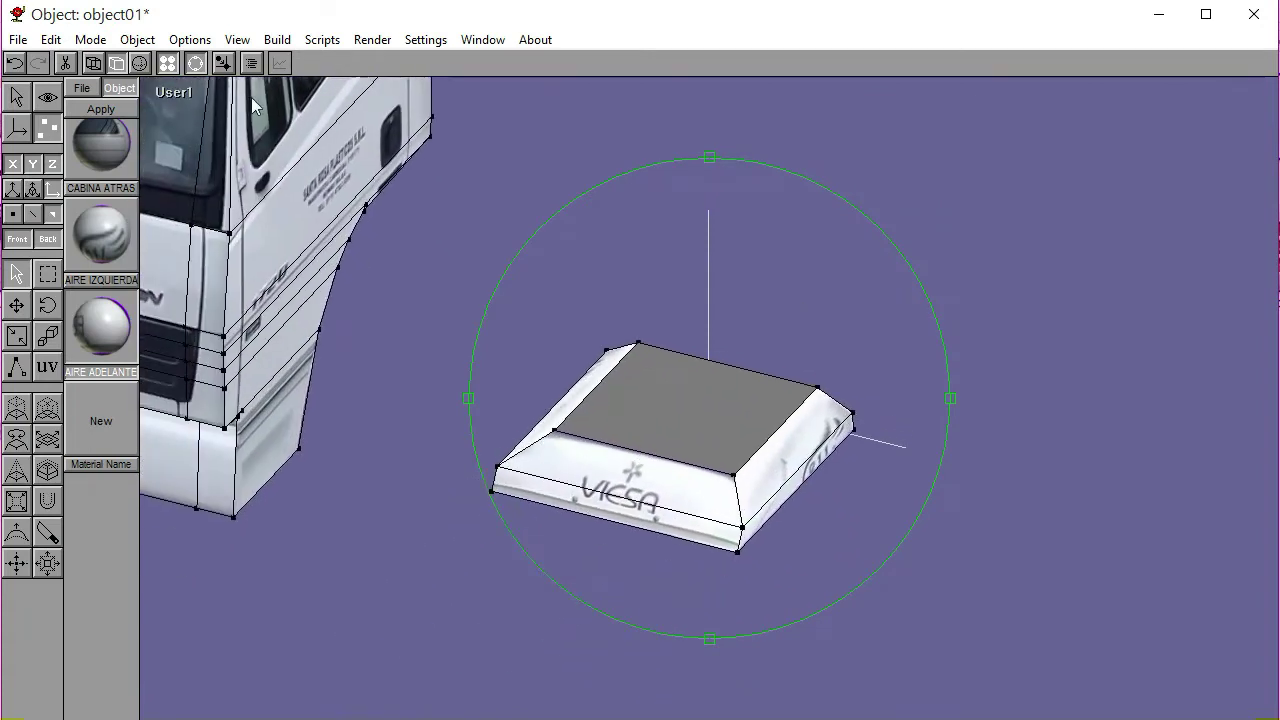
Select the air unit's untextured top face in the top view for UV mapping
left_click(193, 64)
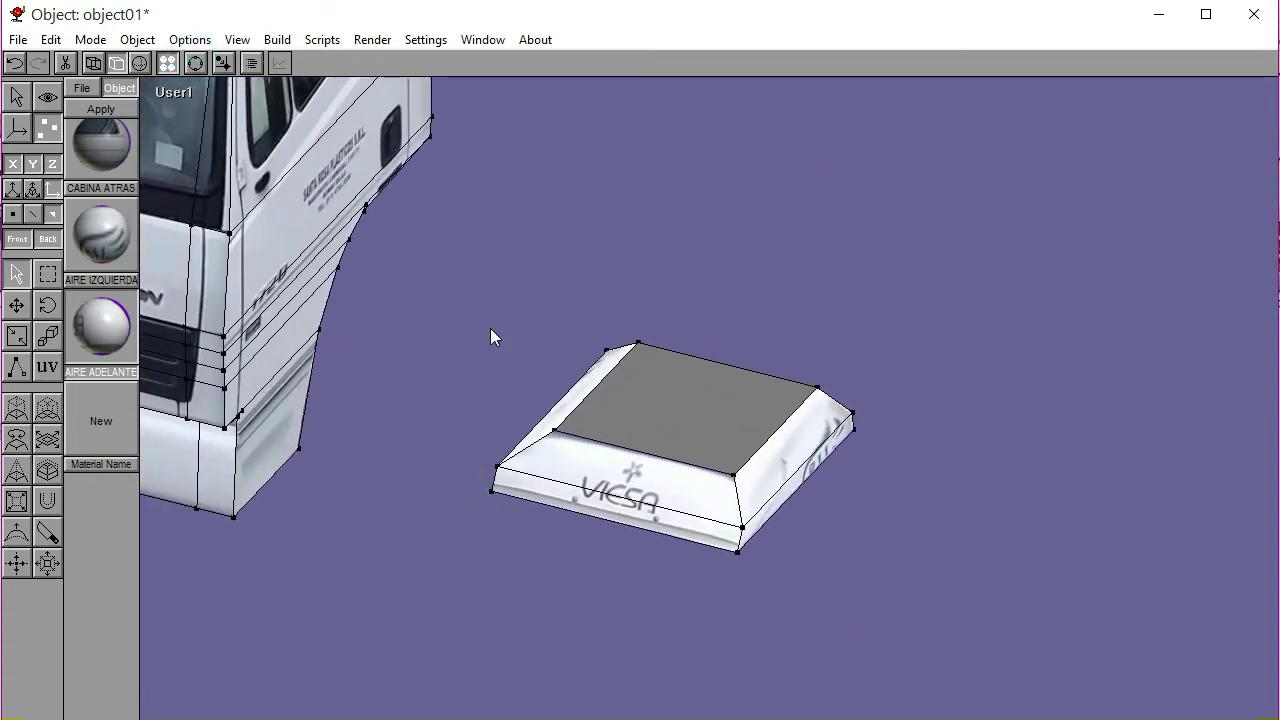
left_click(553, 436)
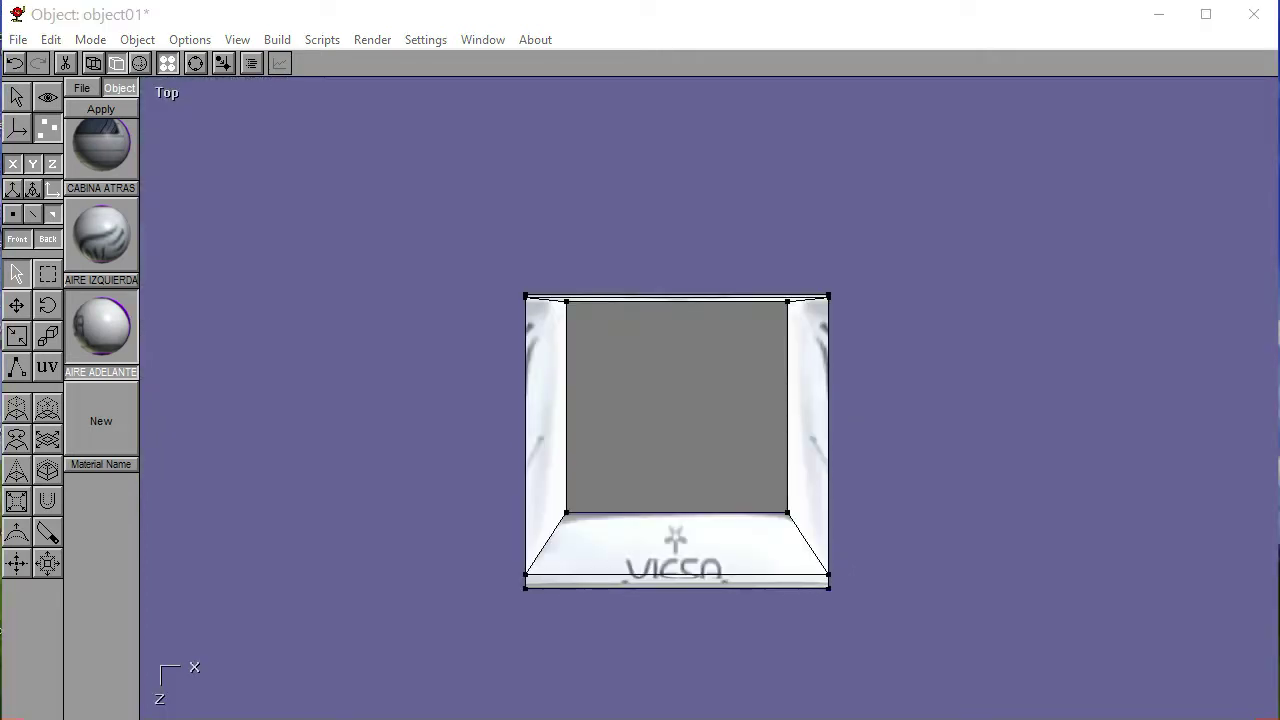
left_click(659, 377)
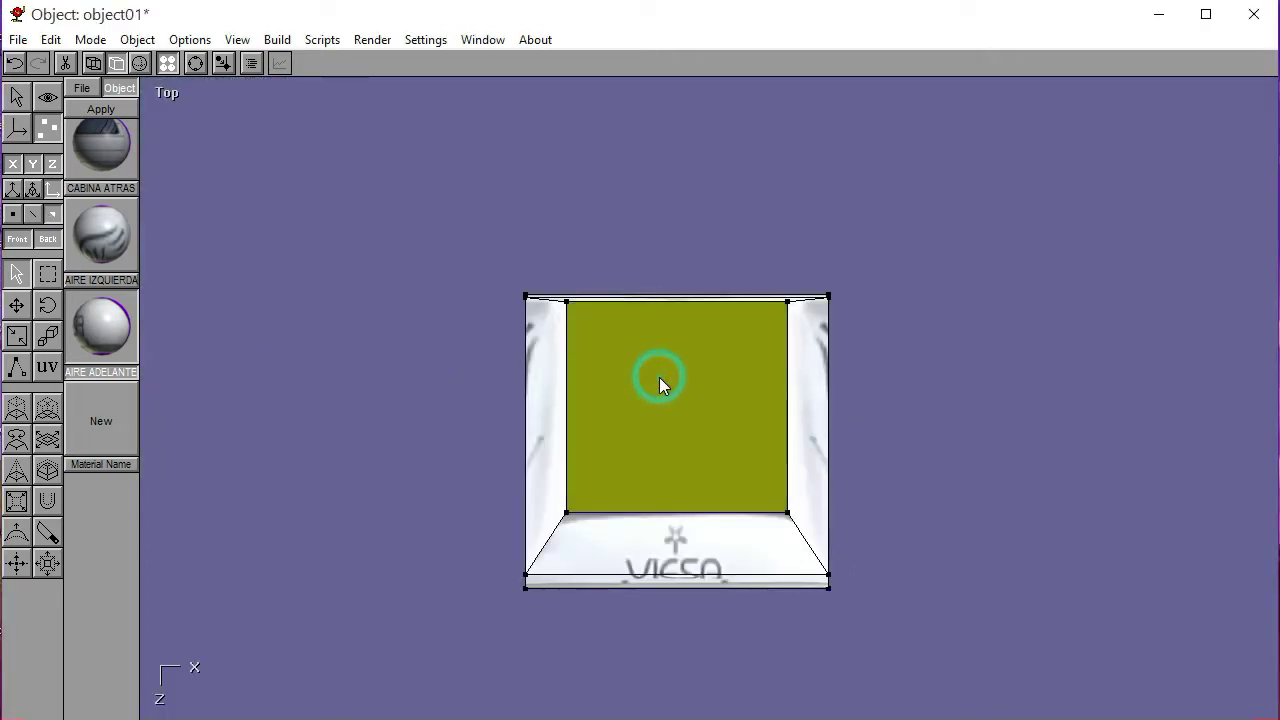
left_click(53, 365)
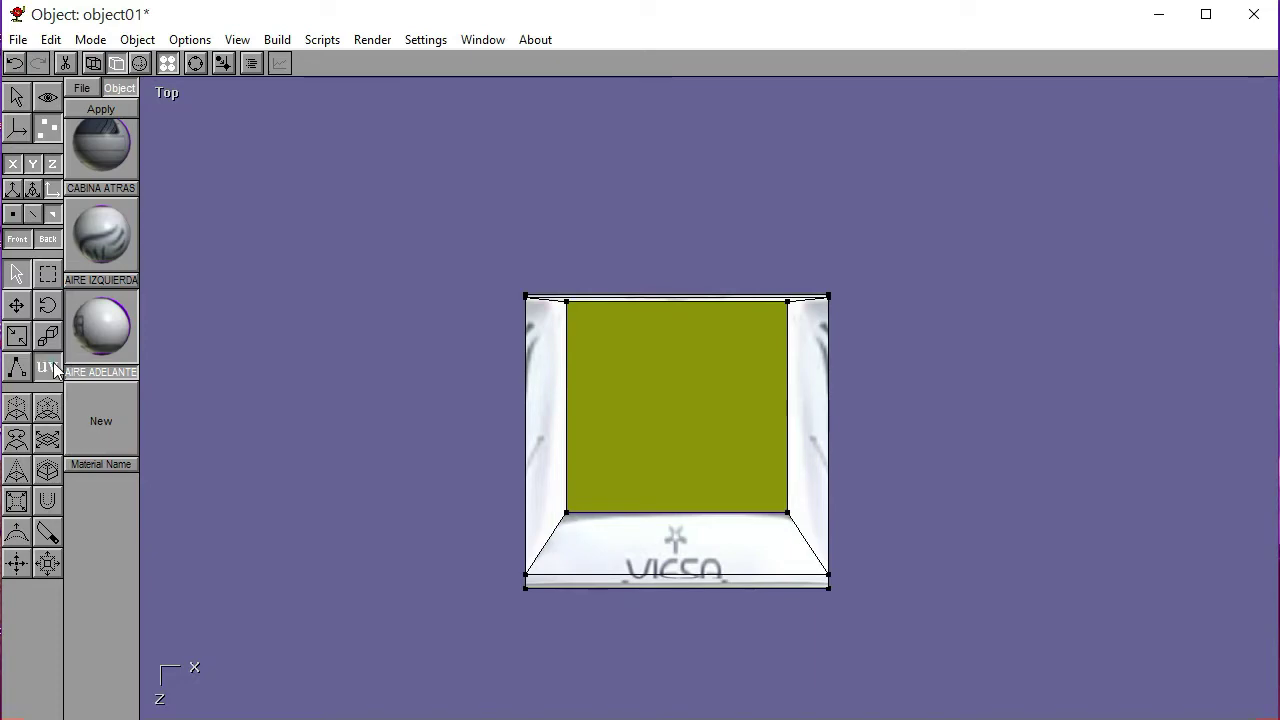
Start a new material and load the TOP AIR picture from the Mercedes Benz Atron folder as a texture
left_click(104, 425)
left_click(127, 178)
left_click(63, 230)
scroll(537, 361, "down", 5)
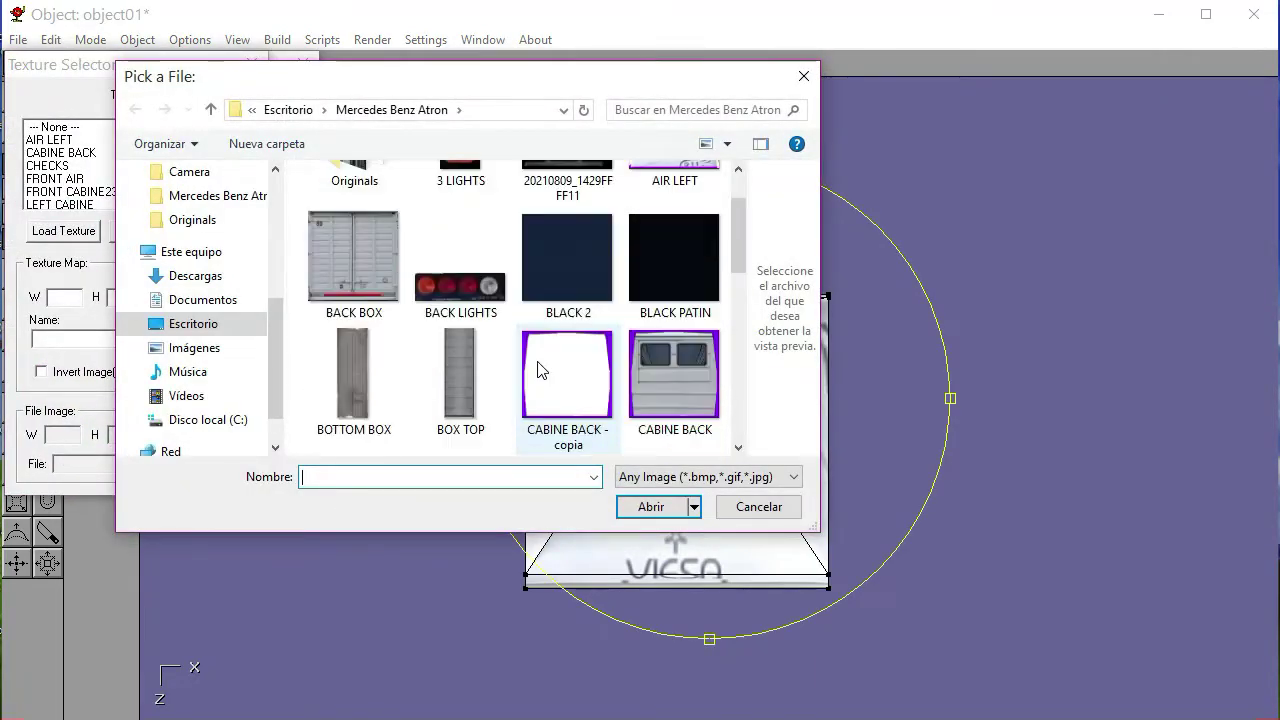
scroll(537, 370, "down", 2)
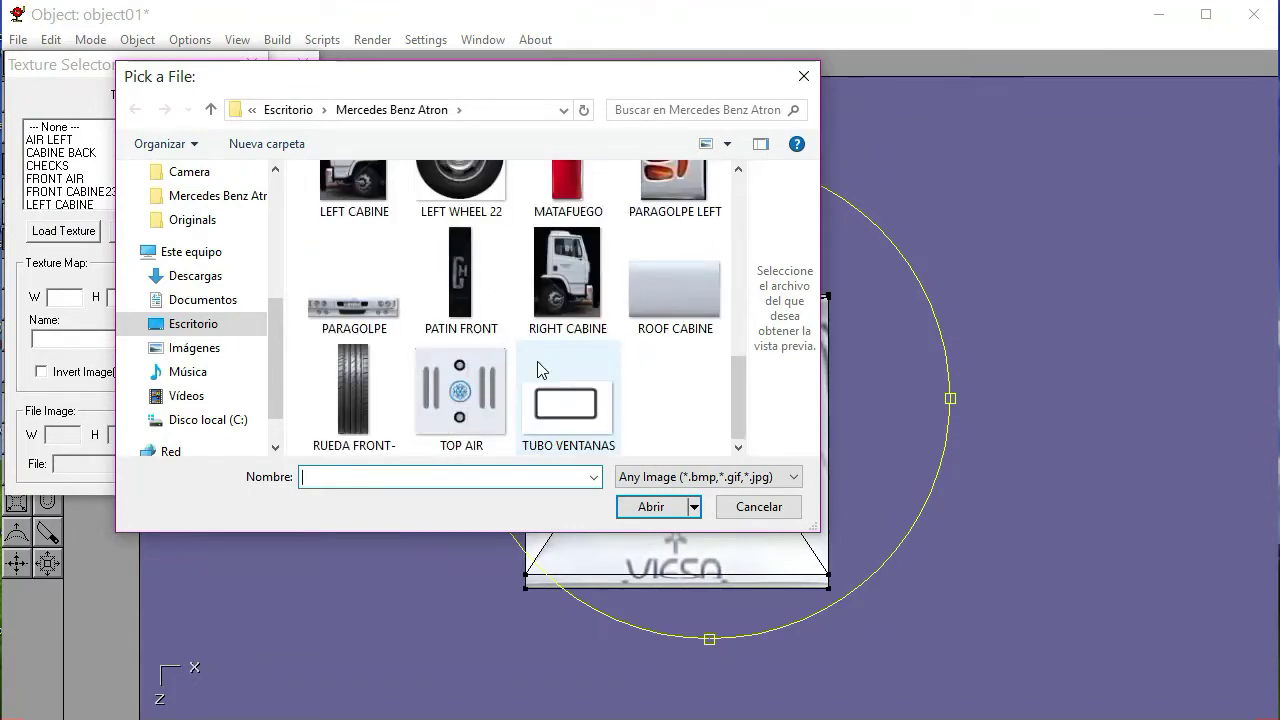
left_click(461, 392)
left_click(651, 507)
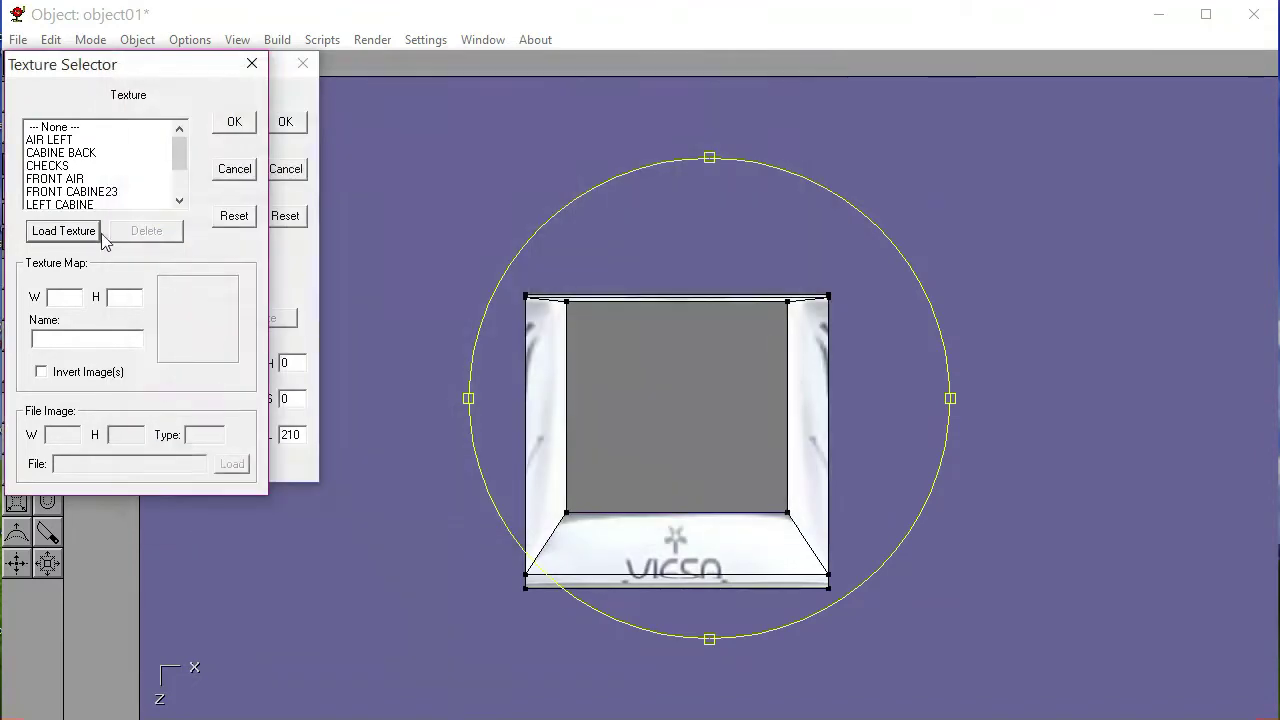
Assign the TOP AIR texture to the new material and name the material AIRE ARRIBA
scroll(115, 188, "down", 2)
left_click(57, 192)
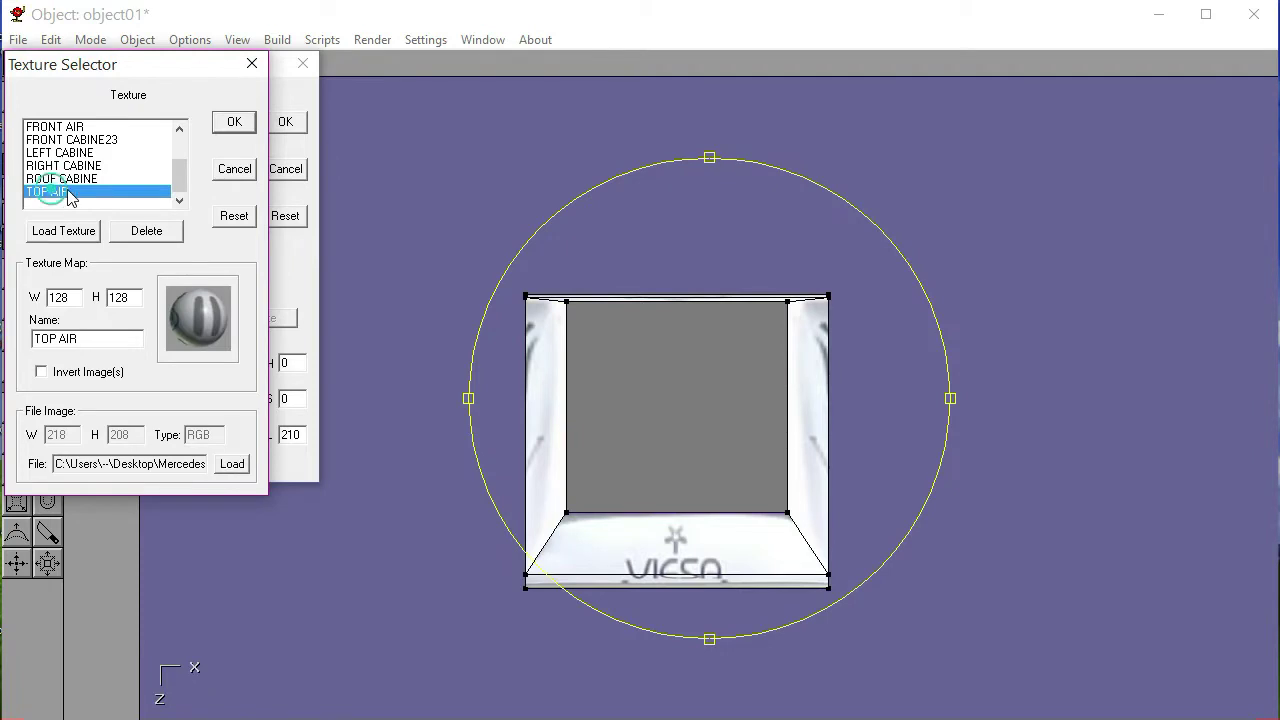
left_click(218, 124)
type("AIRE ARRIBA")
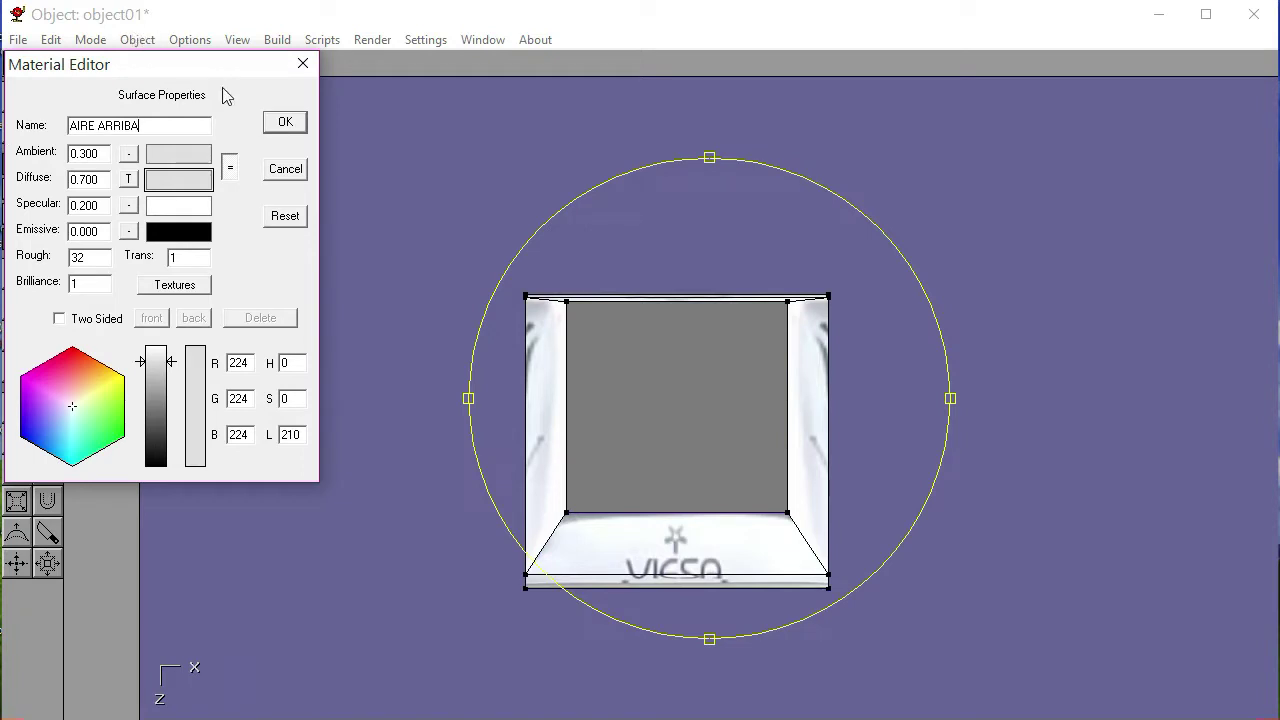
left_click(284, 121)
Apply AIRE ARRIBA to the air unit's top face and fit the picture's UV mapping to its outline
left_click(122, 108)
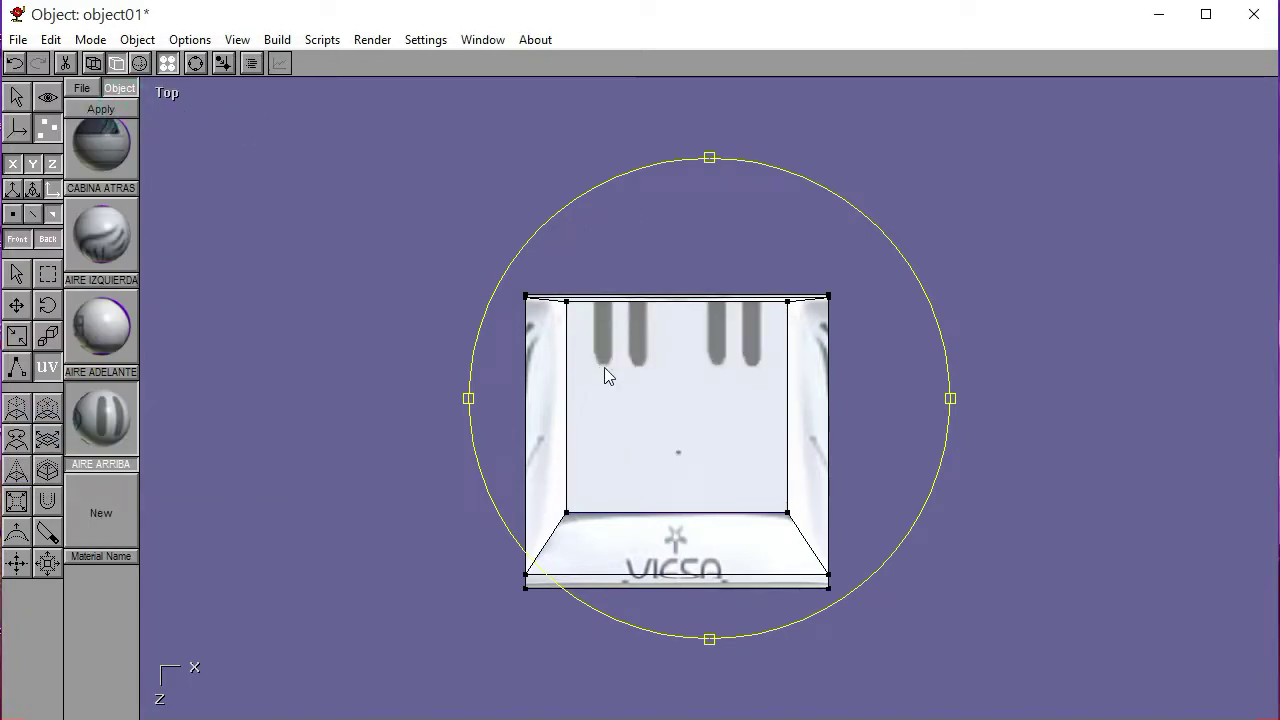
left_click_drag(628, 377, 888, 482)
left_click_drag(742, 433, 678, 462)
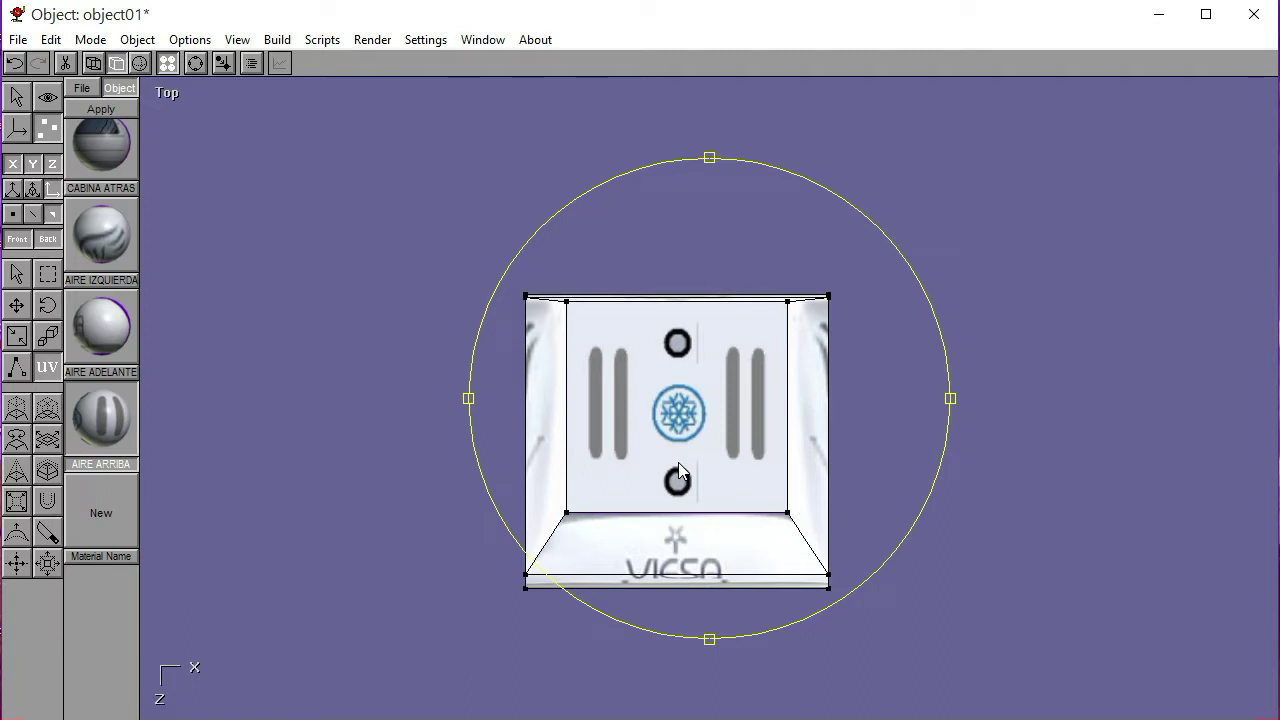
left_click(205, 309)
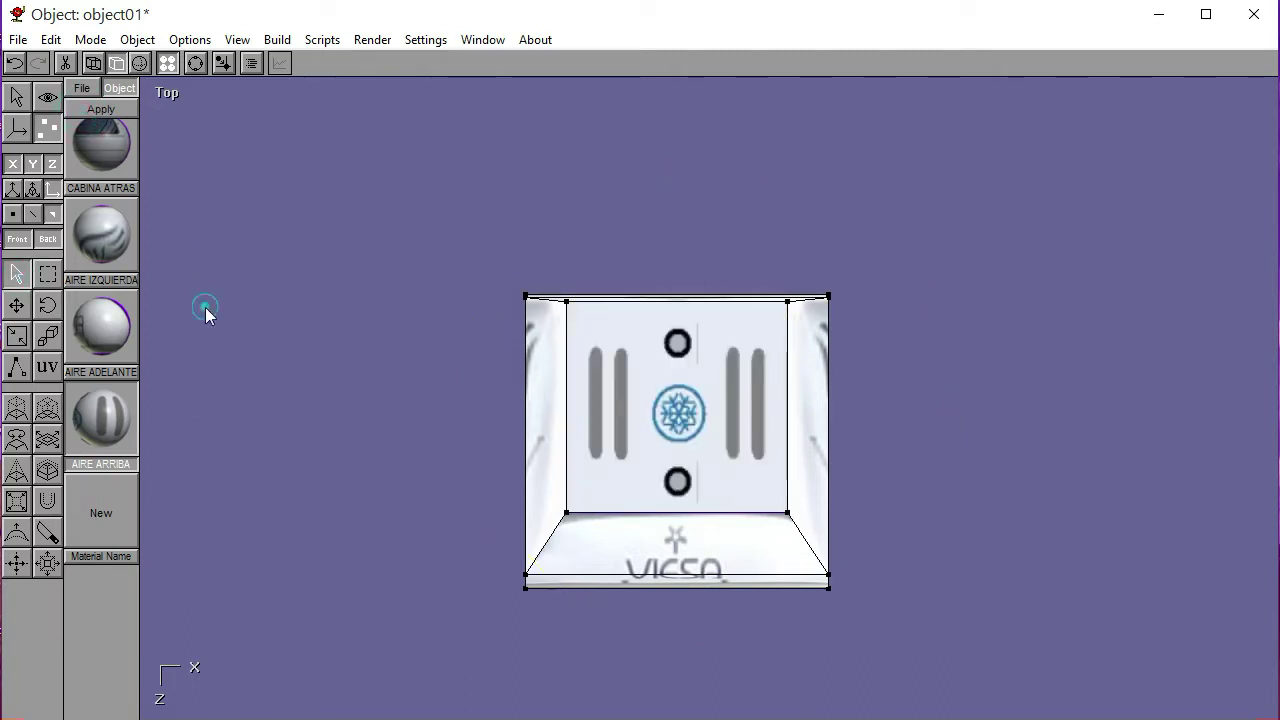
Select the air unit's untextured underside face in the bottom view
left_click(195, 63)
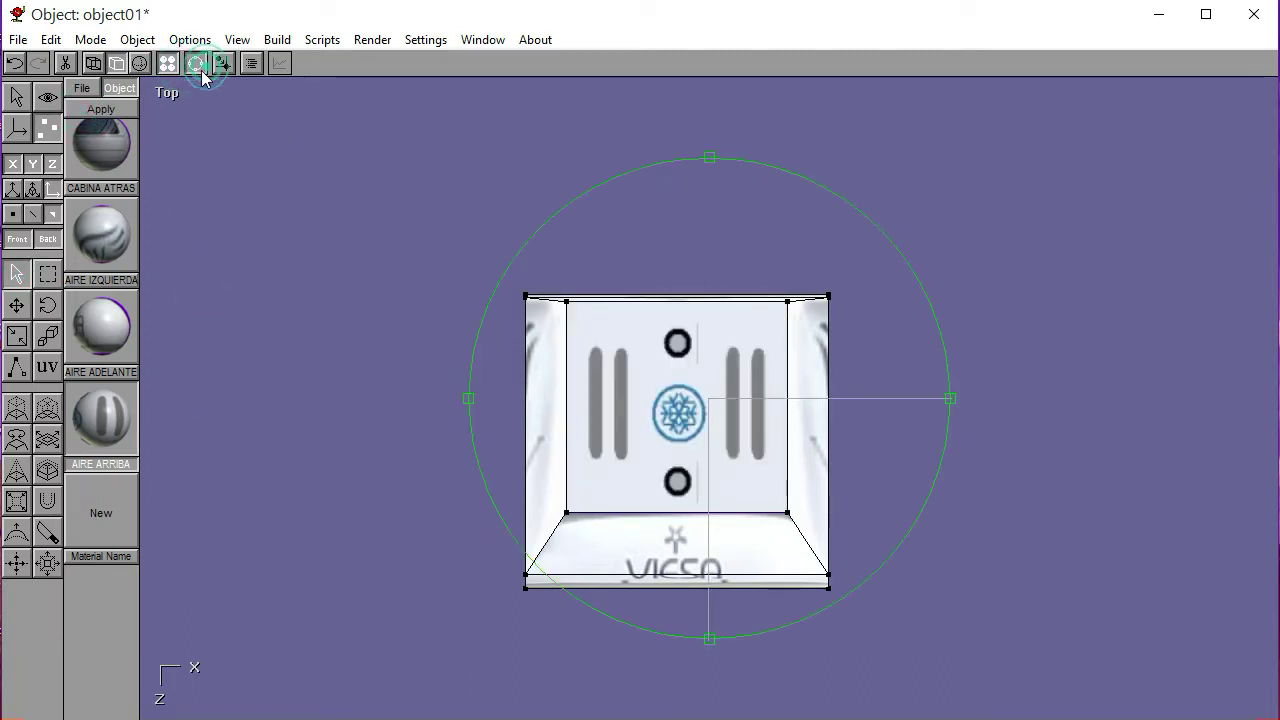
left_click_drag(650, 425, 490, 300)
left_click(167, 94)
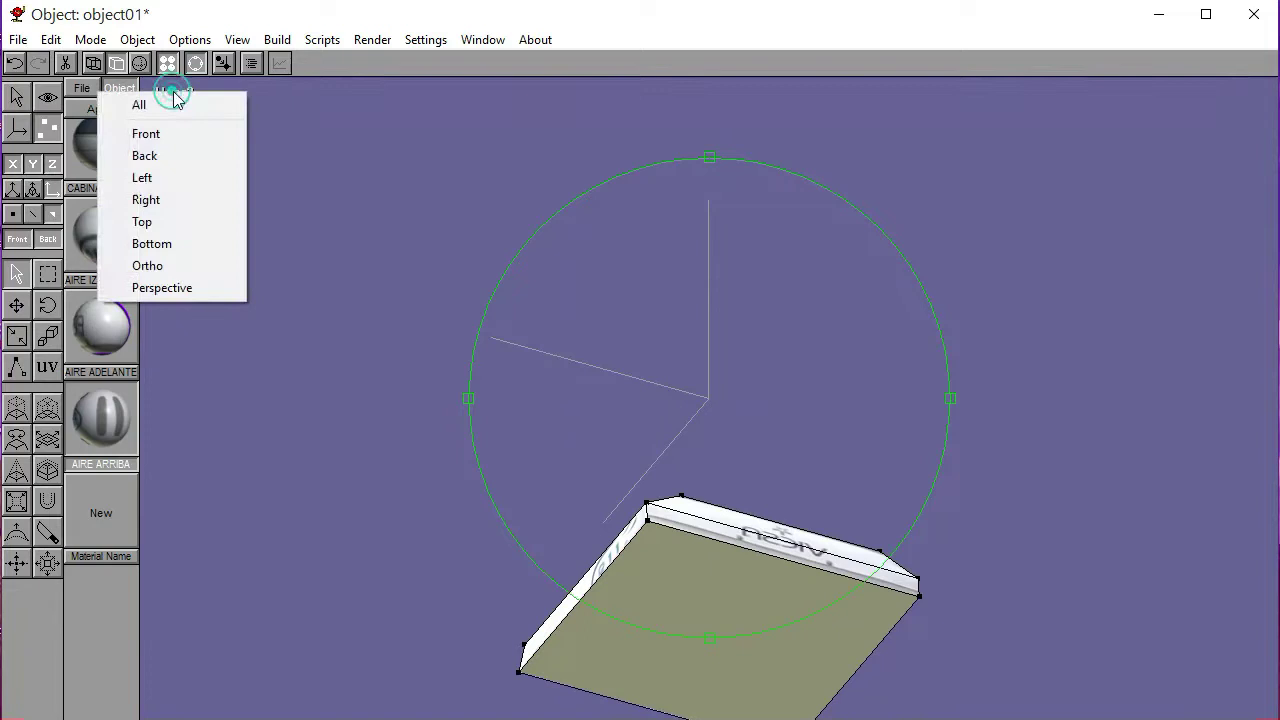
left_click(186, 245)
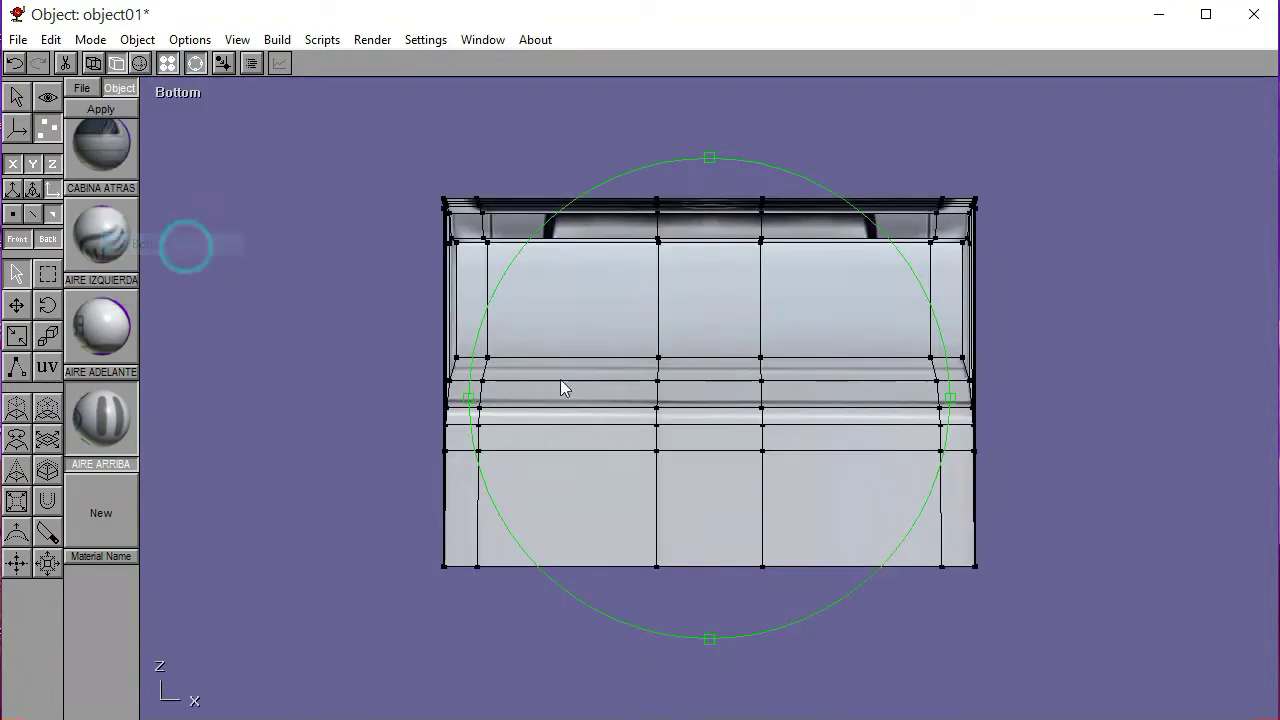
middle_click_drag(751, 397, 481, 499)
mouse_move(706, 396)
middle_mouse_down()
mouse_move(558, 508)
mouse_move(580, 397)
middle_mouse_up()
left_click(204, 60)
left_click(682, 368)
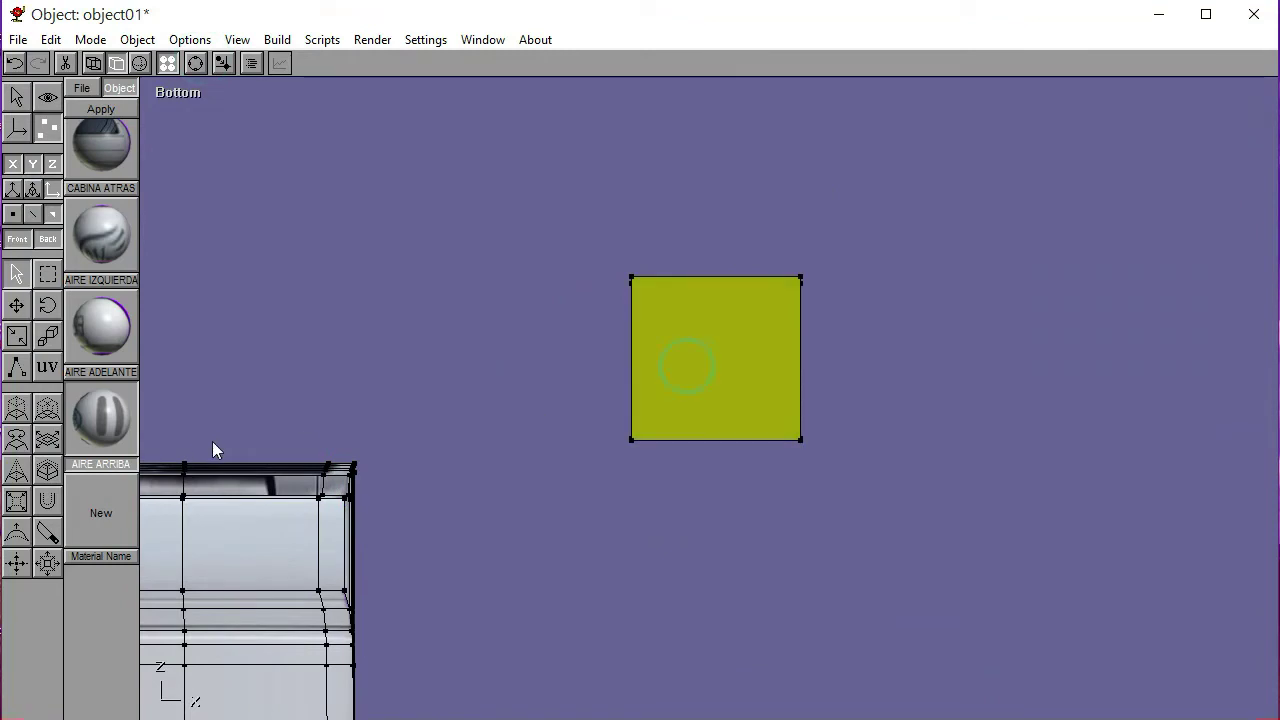
Apply the existing TECHO CABINA material to the air unit's selected bottom face with UV mapping
scroll(109, 484, "up", 3)
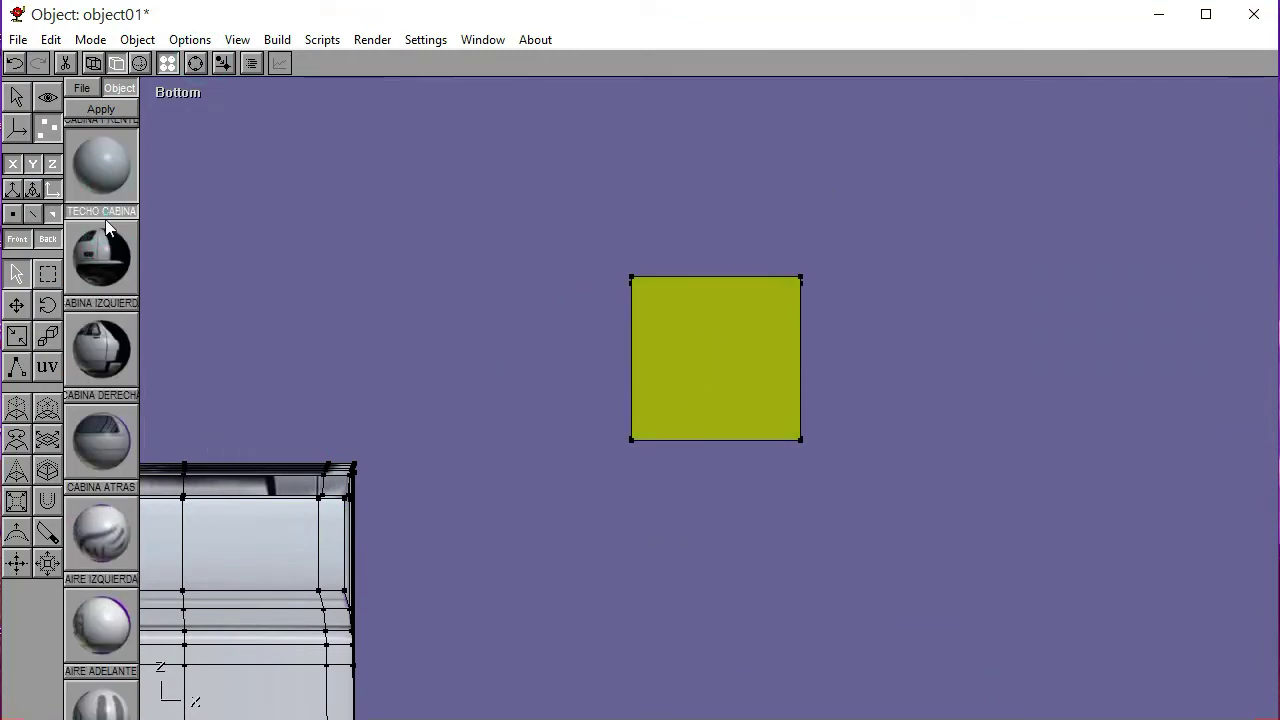
scroll(108, 222, "up", 1)
left_click(47, 368)
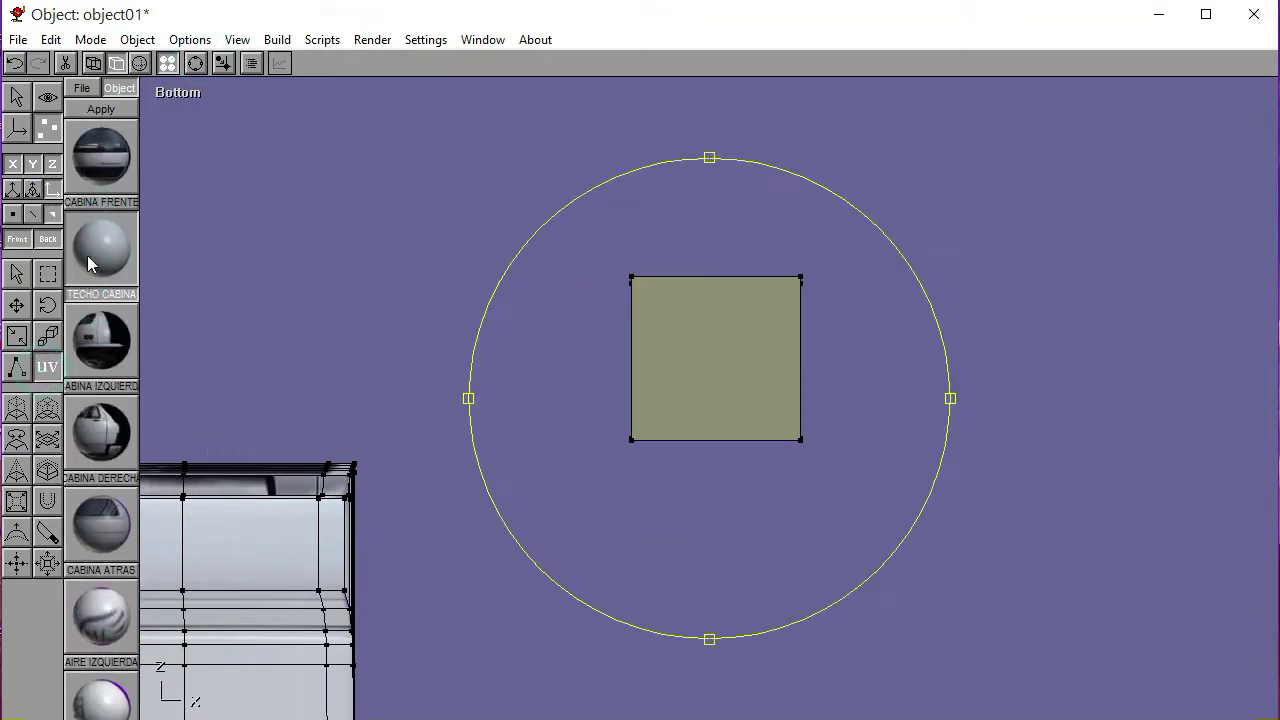
left_click(98, 110)
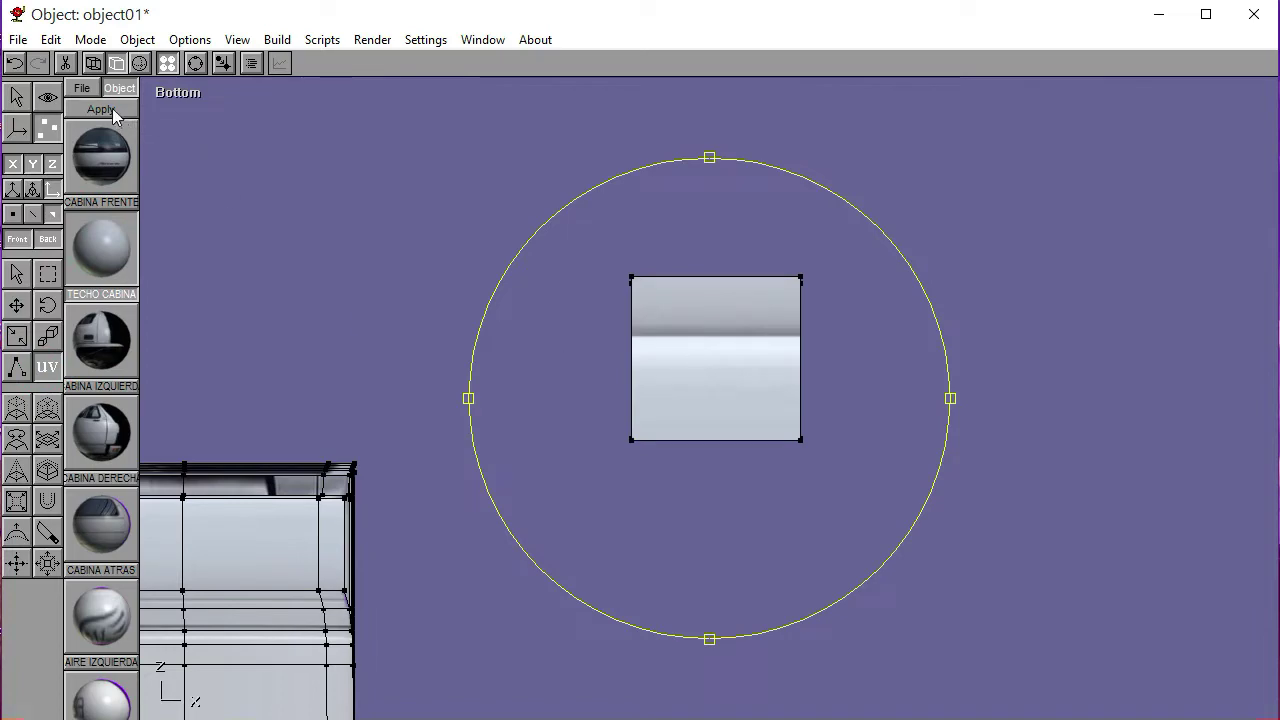
left_click(16, 276)
left_click(239, 281)
Select the whole air unit as an object and move it to just above the cab's roof in the left view
left_click(196, 64)
left_click_drag(614, 277, 536, 390)
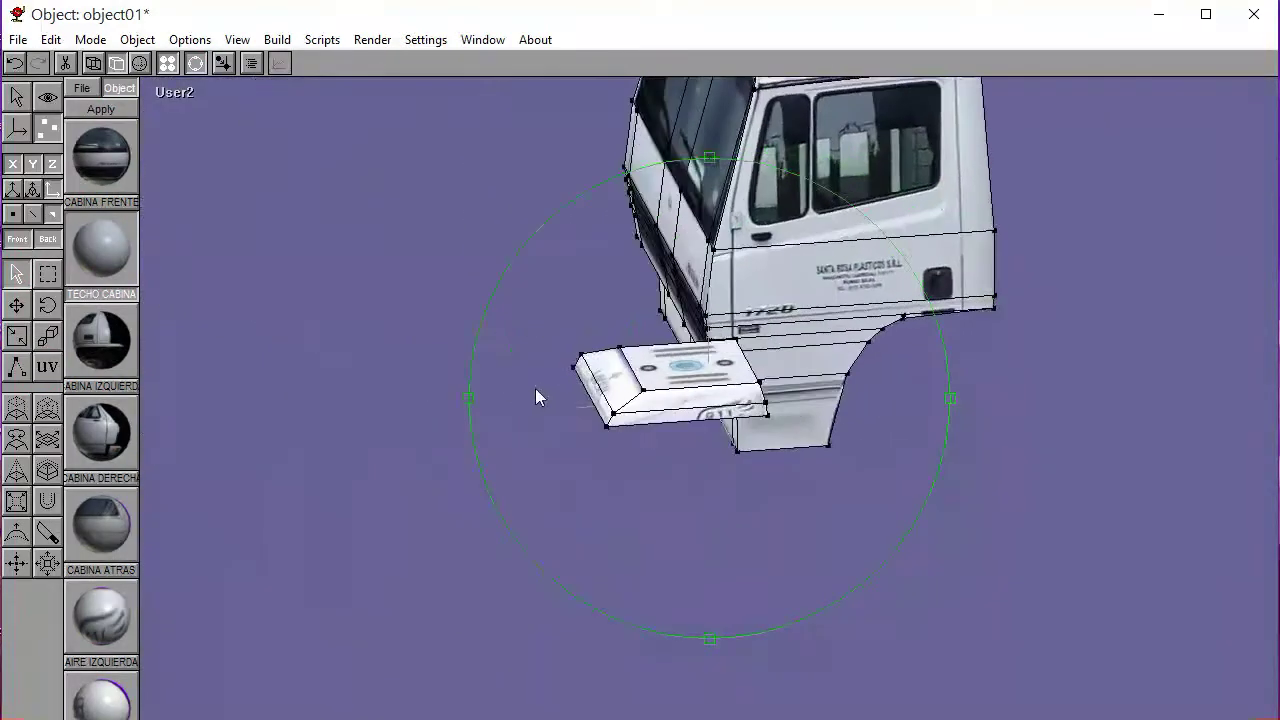
right_click_drag(536, 397, 609, 391)
left_click(190, 97)
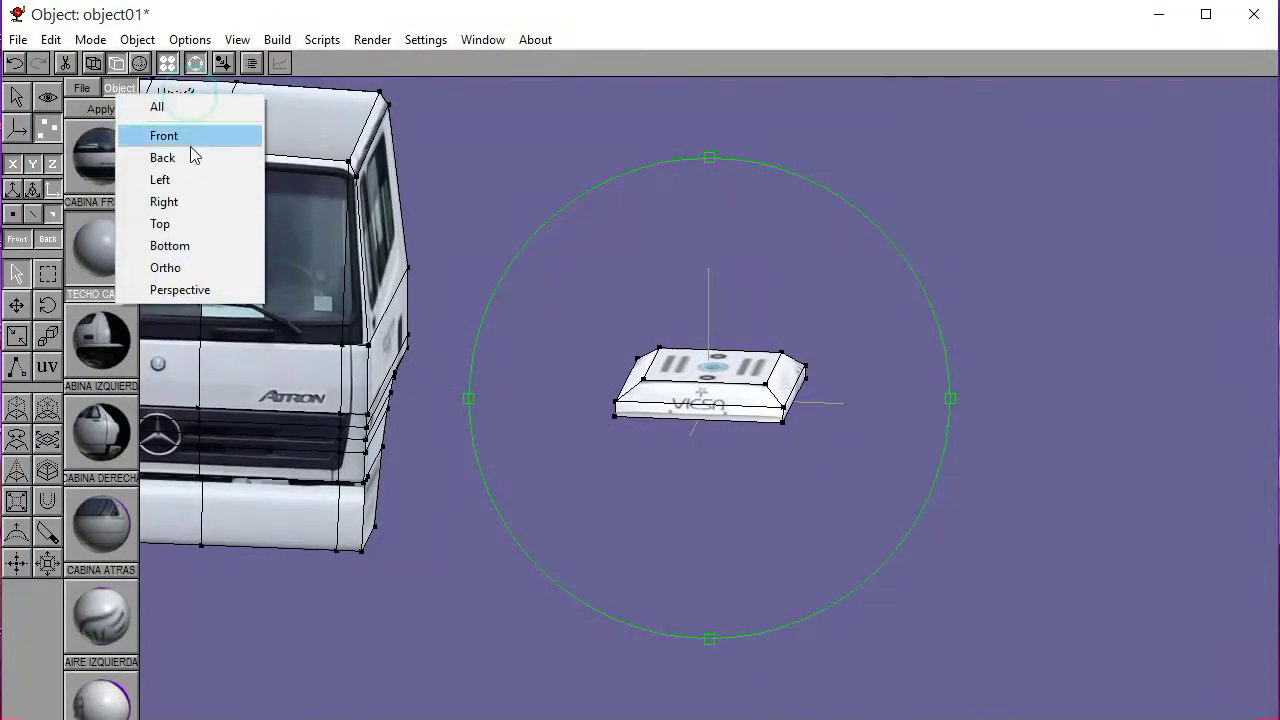
left_click(190, 180)
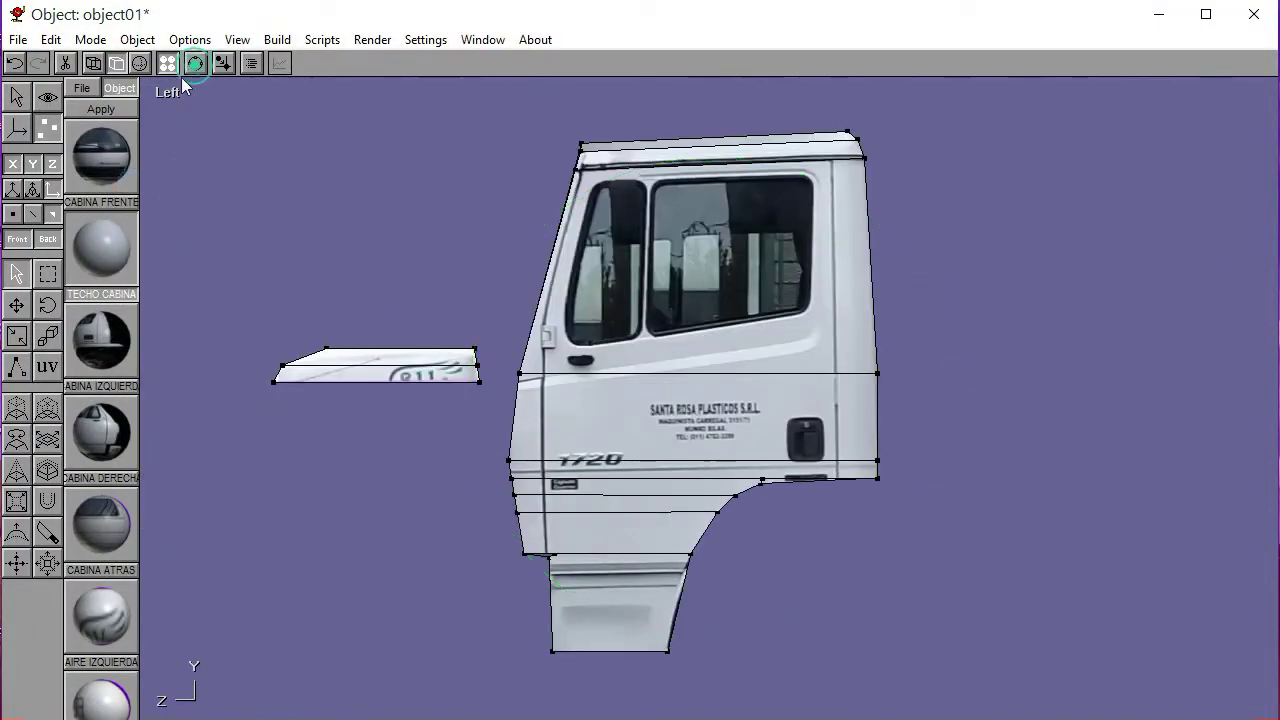
left_click(16, 95)
left_click(344, 360)
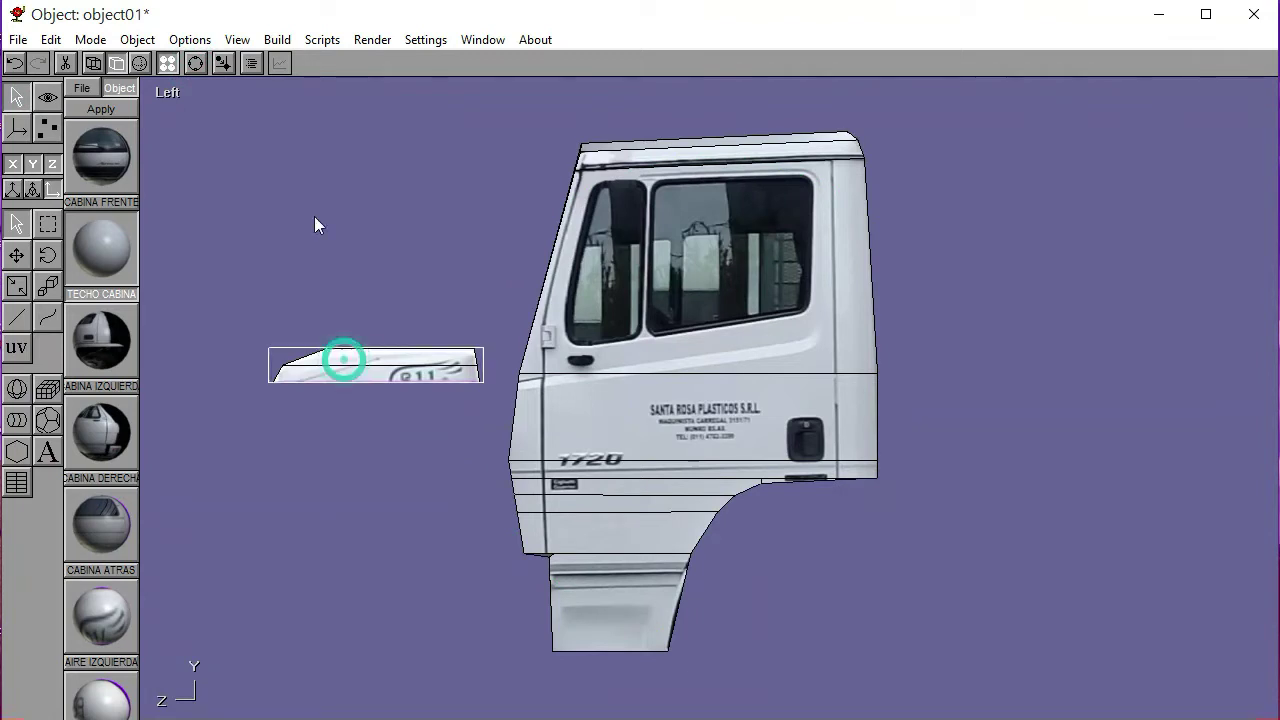
left_click(202, 60)
right_click_drag(600, 235, 642, 333)
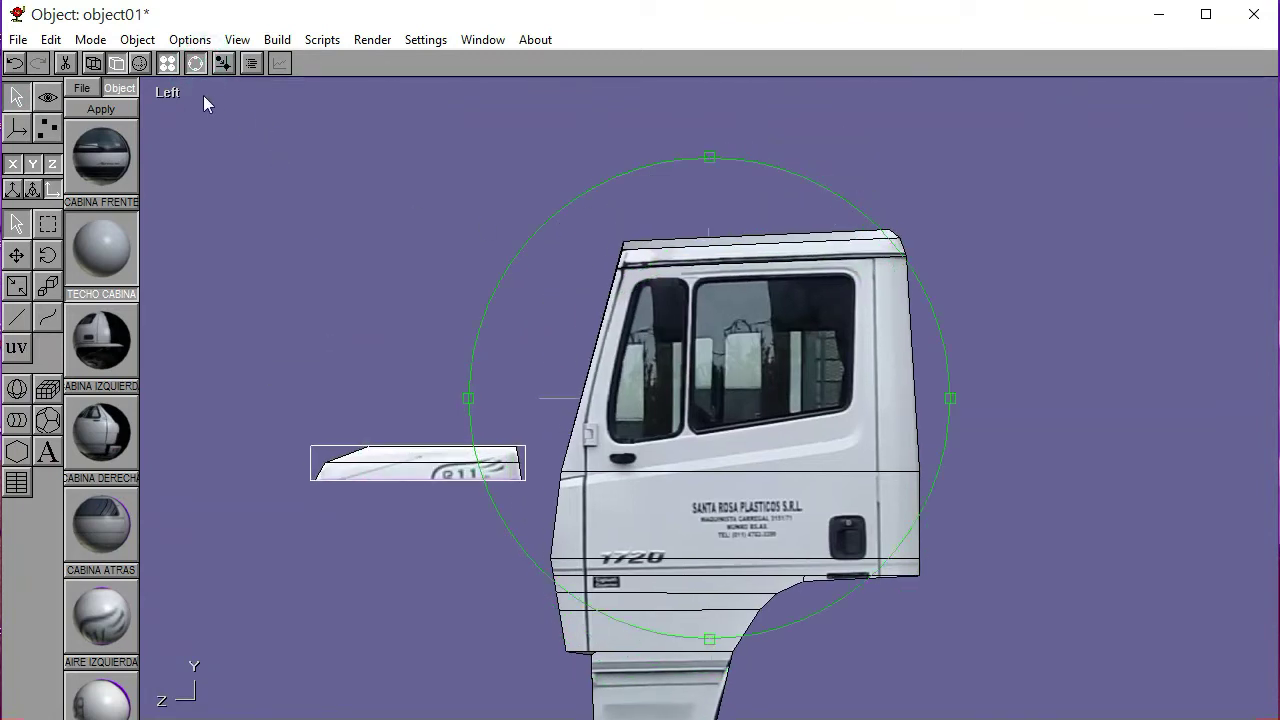
left_click(16, 255)
left_click_drag(246, 365, 481, 122)
left_click_drag(379, 242, 473, 240)
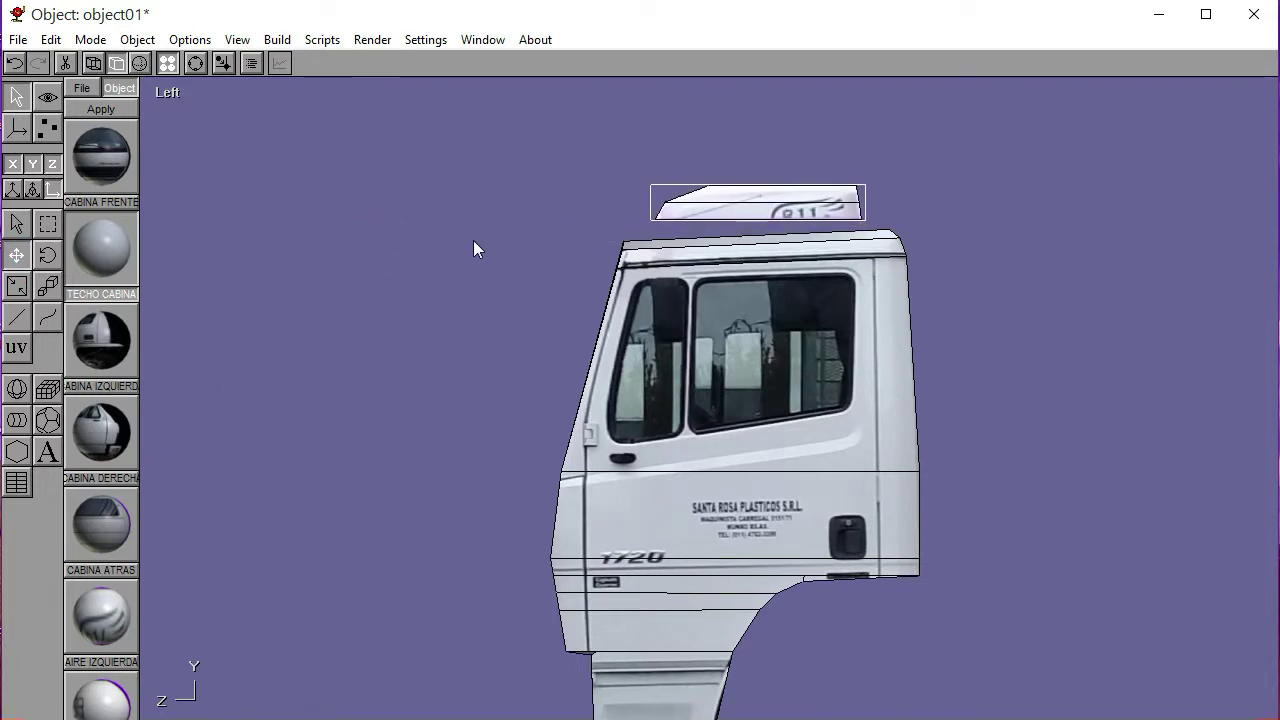
Switch to the front view of the model to position the air unit across the cab's width
left_click(167, 92)
left_click(170, 132)
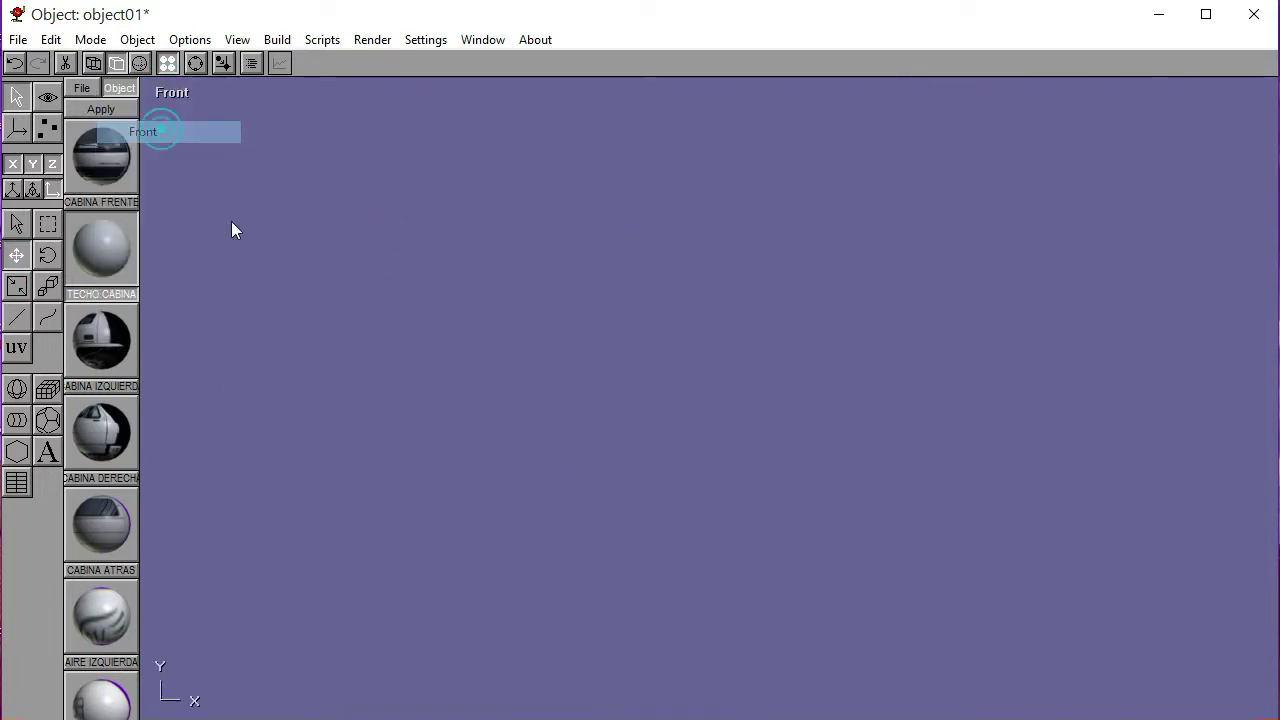
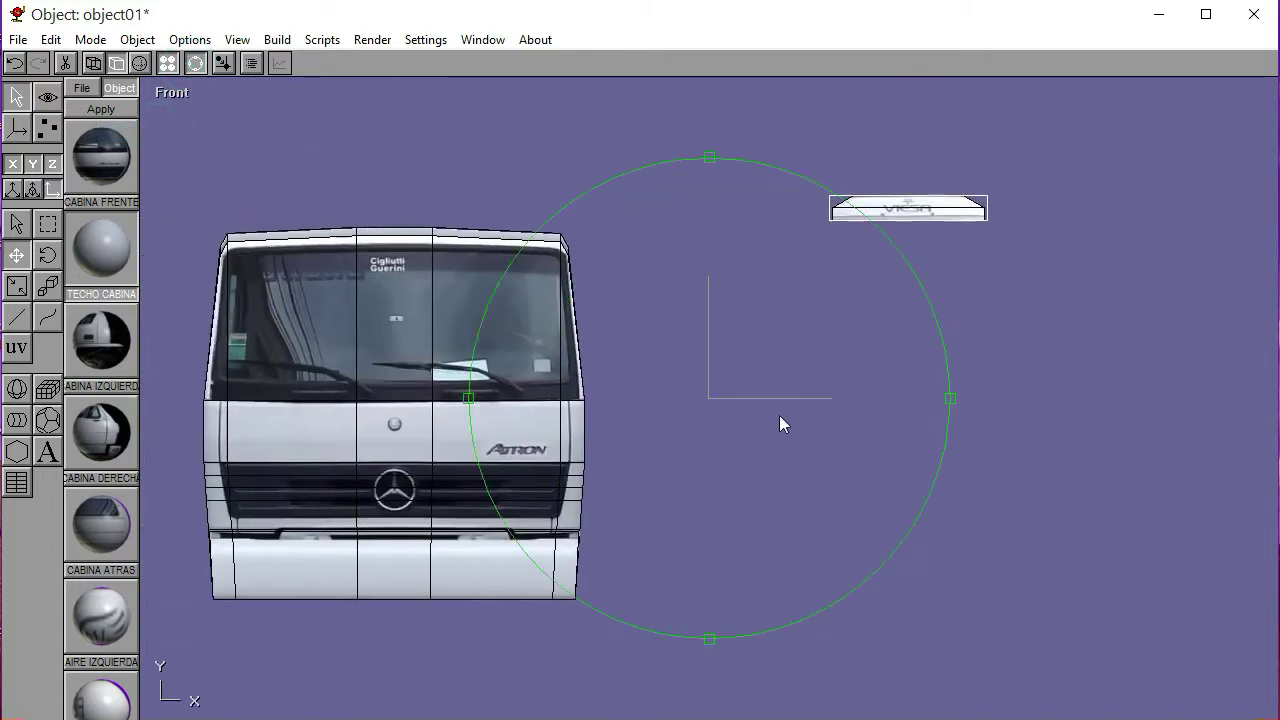
Move the air unit sideways in the front view until it sits above the middle of the cab's roof
left_click(197, 66)
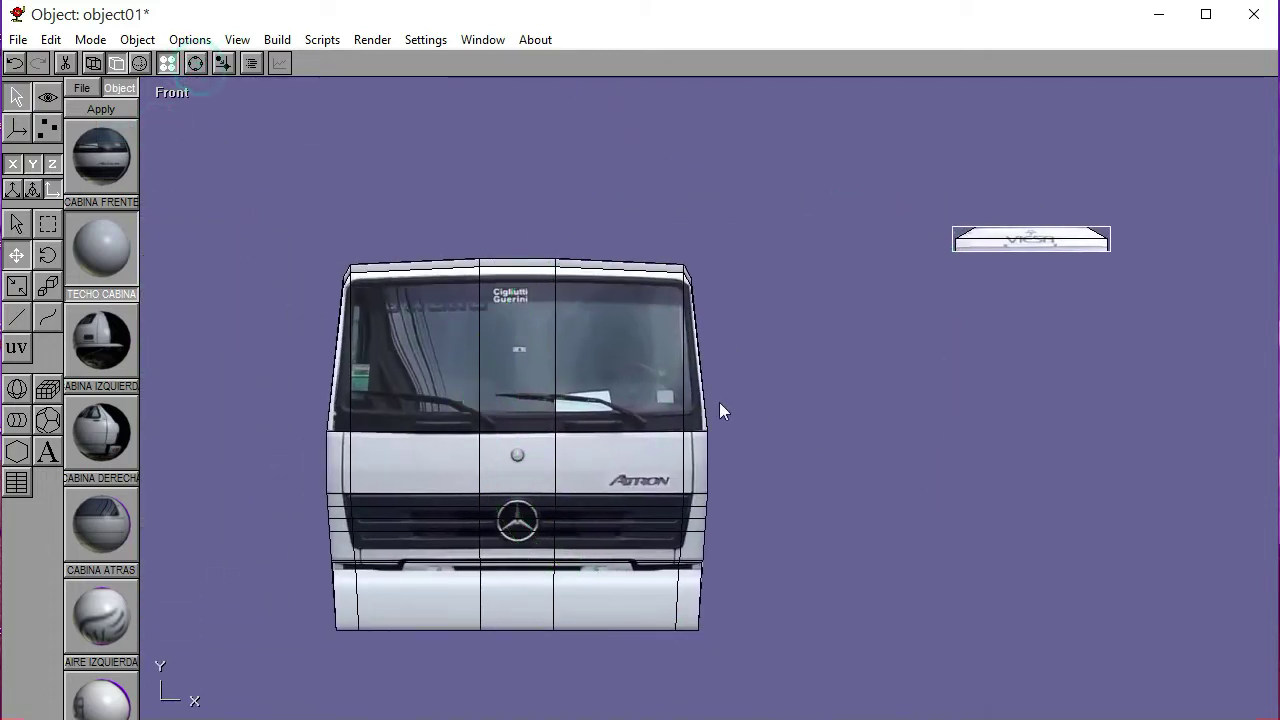
left_click_drag(969, 404, 457, 406)
left_click(199, 70)
scroll(640, 345, "up", 3)
middle_click_drag(694, 366, 1040, 440)
scroll(818, 411, "up", 2)
scroll(845, 380, "up", 6)
middle_click_drag(777, 374, 566, 590)
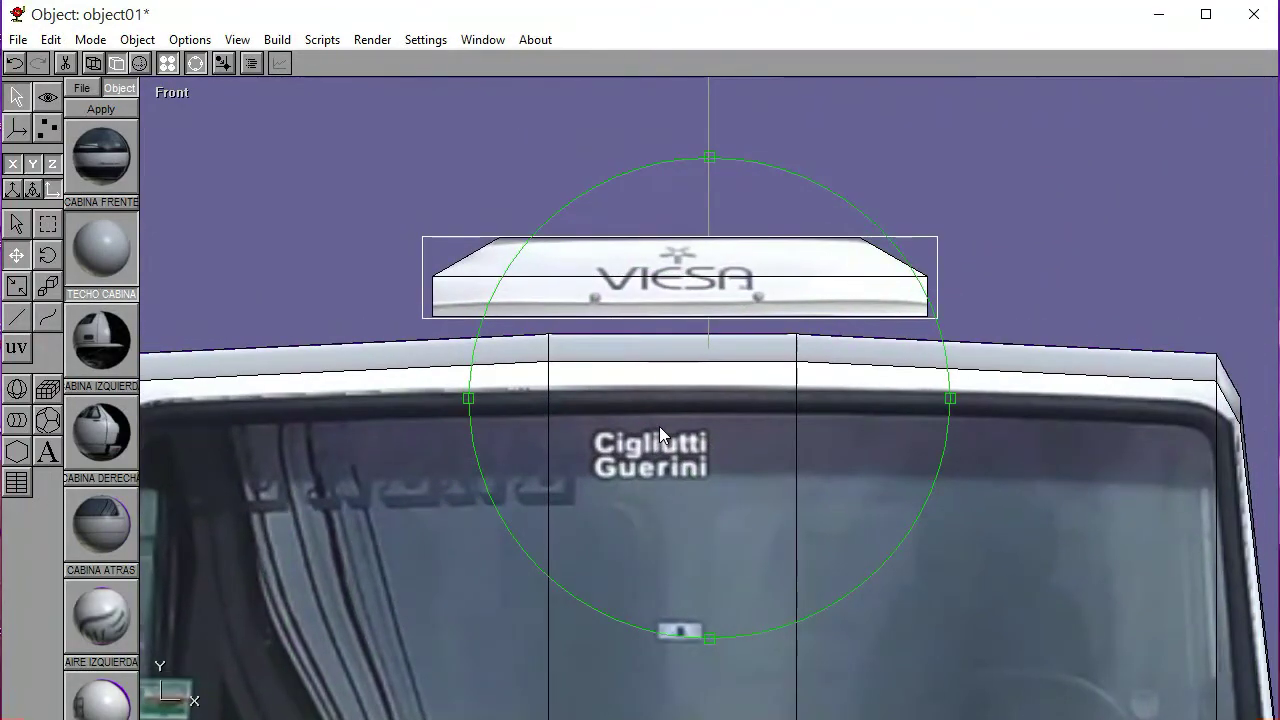
left_click(196, 64)
mouse_move(338, 169)
left_mouse_down()
mouse_move(339, 185)
mouse_move(339, 171)
left_mouse_up()
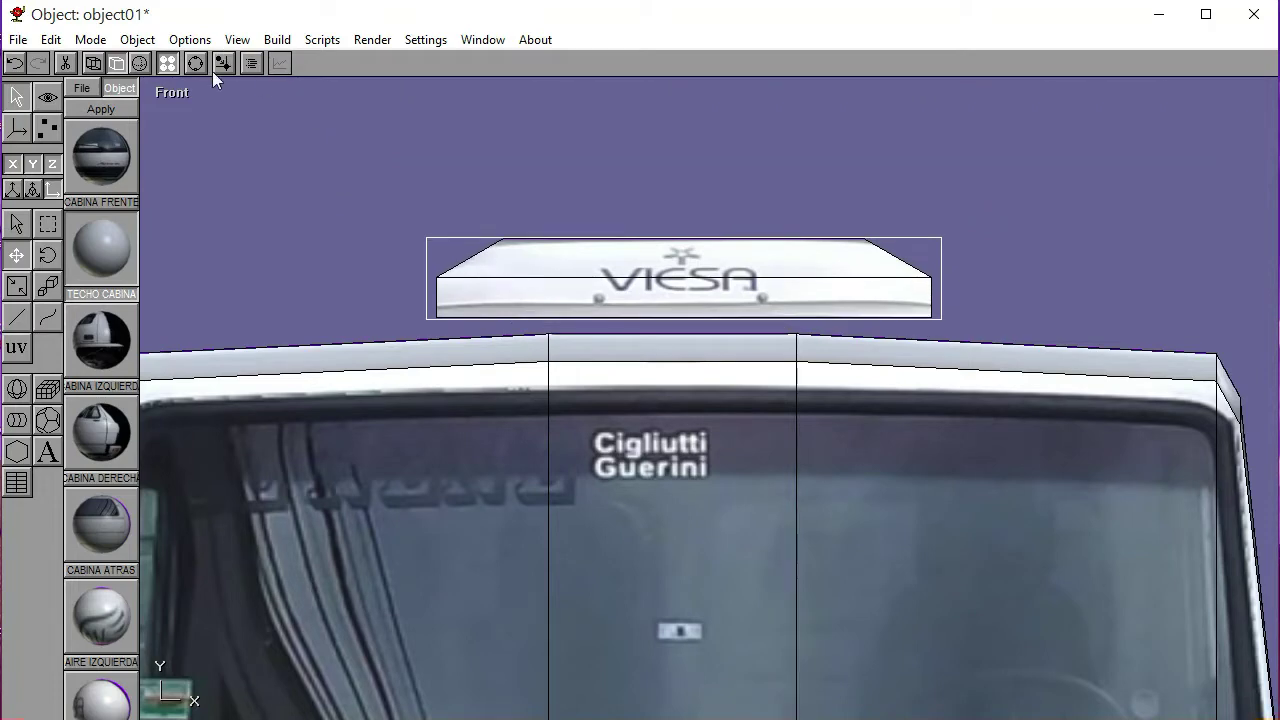
Nudge the whole air unit sideways in small increments, aligning its centre with the cab's centreline using the wireframe display
left_click(47, 128)
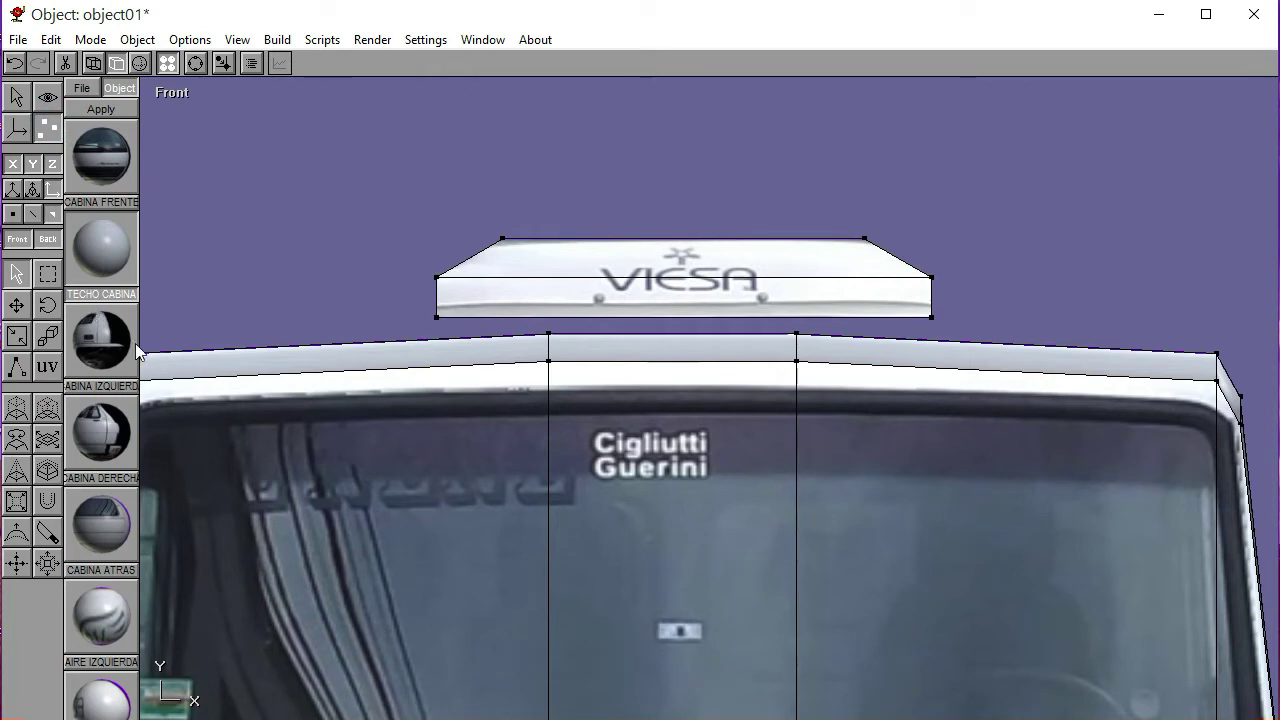
left_click(16, 127)
left_click(463, 286)
key("Left")
key("Left")
key("Left")
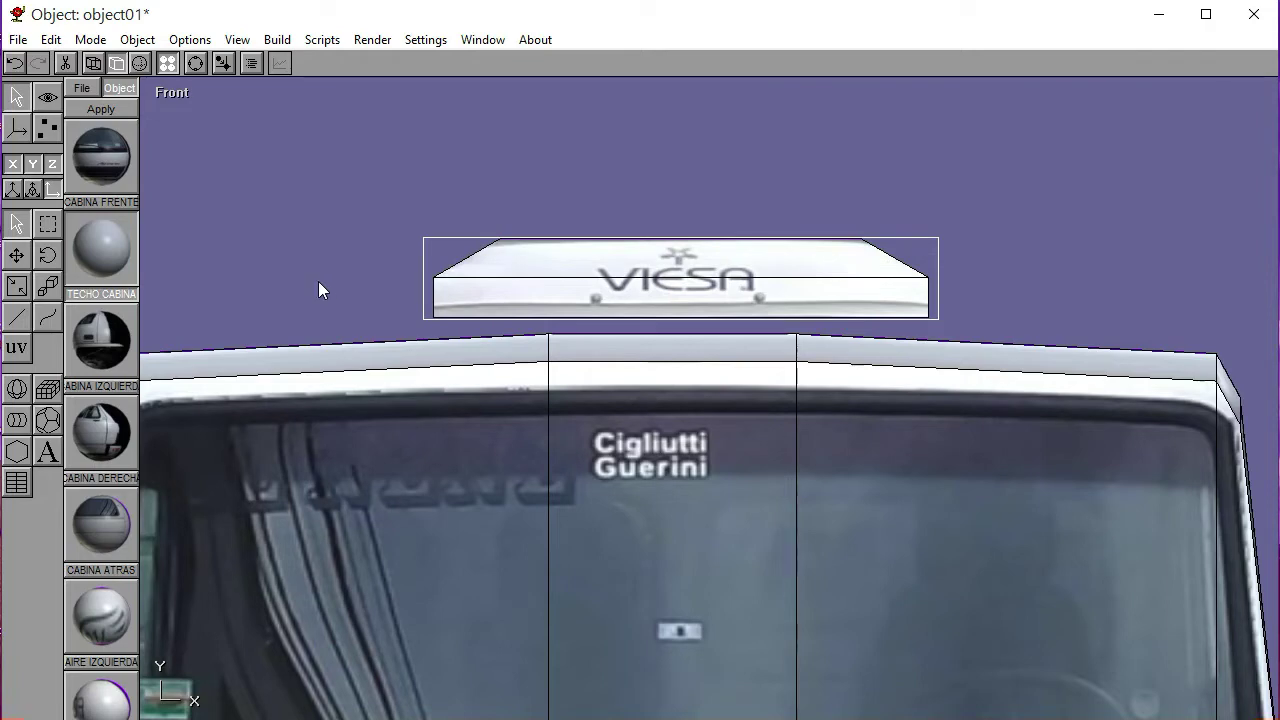
left_click(93, 63)
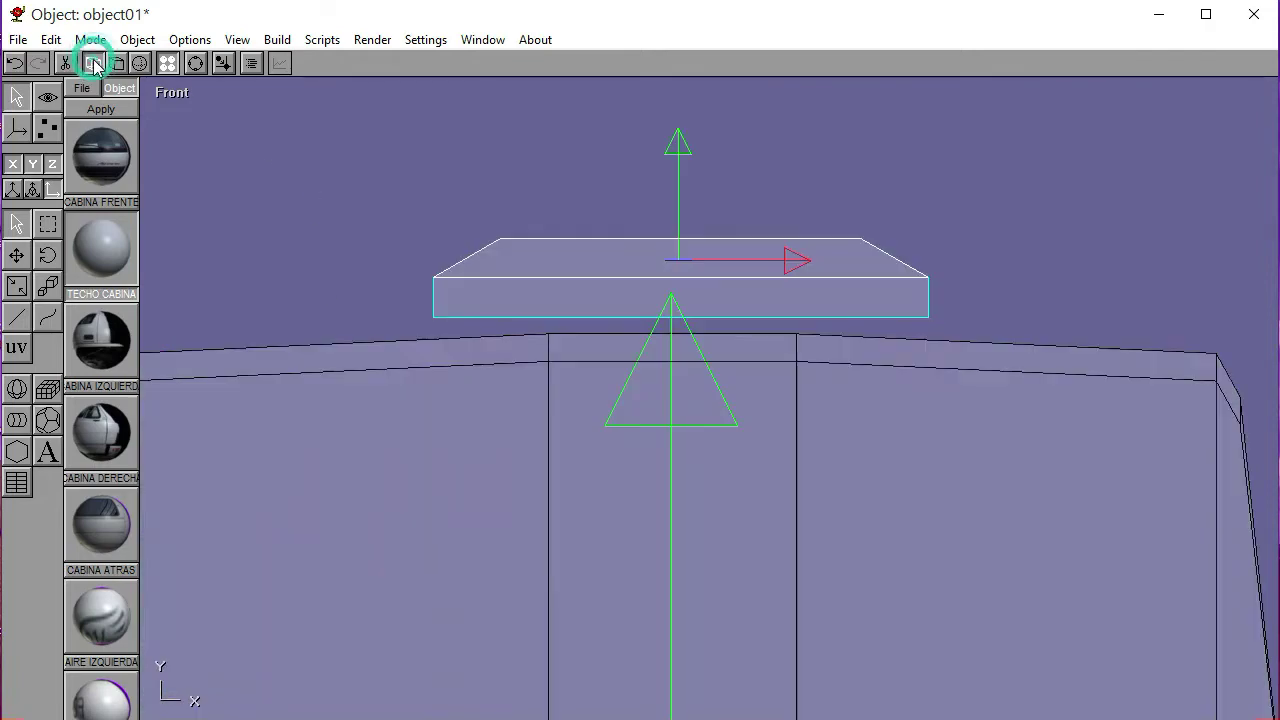
key("Left")
key("Left")
key("Left")
key("Left")
key("Left")
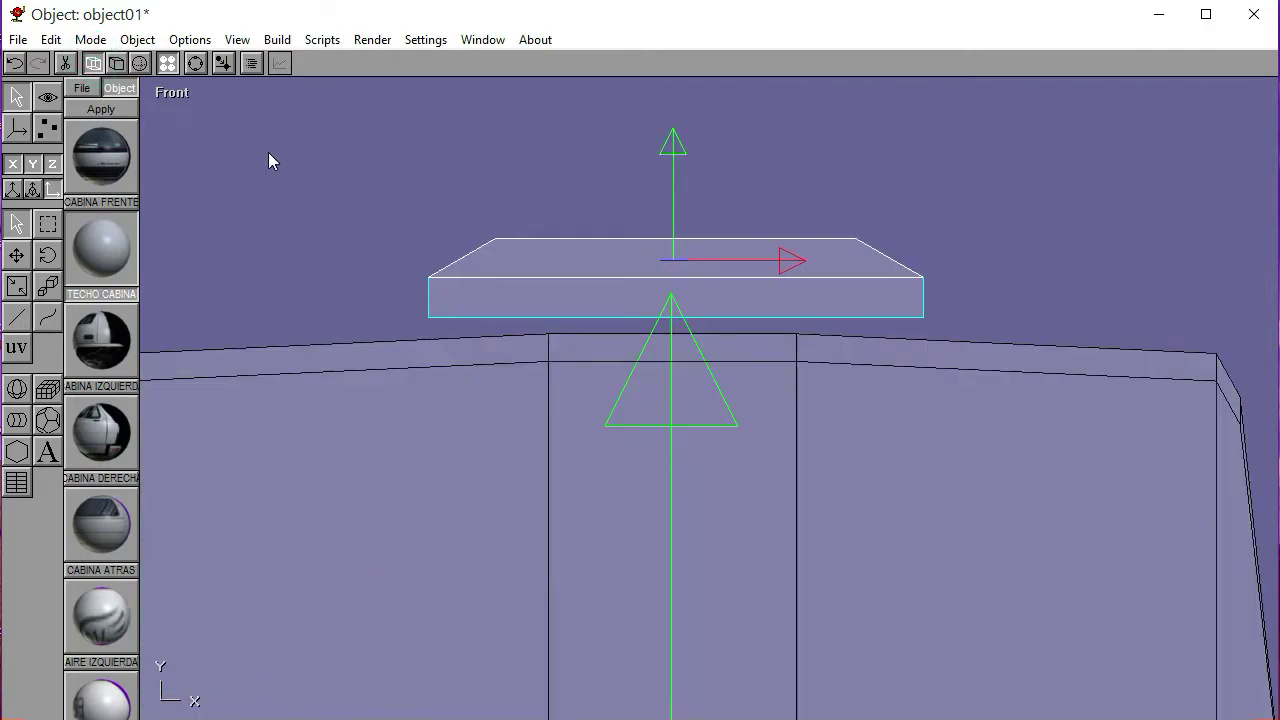
Restore the textured display and cut the air unit's mesh vertically in line with the roof's two central edges
left_click(117, 63)
left_click(48, 130)
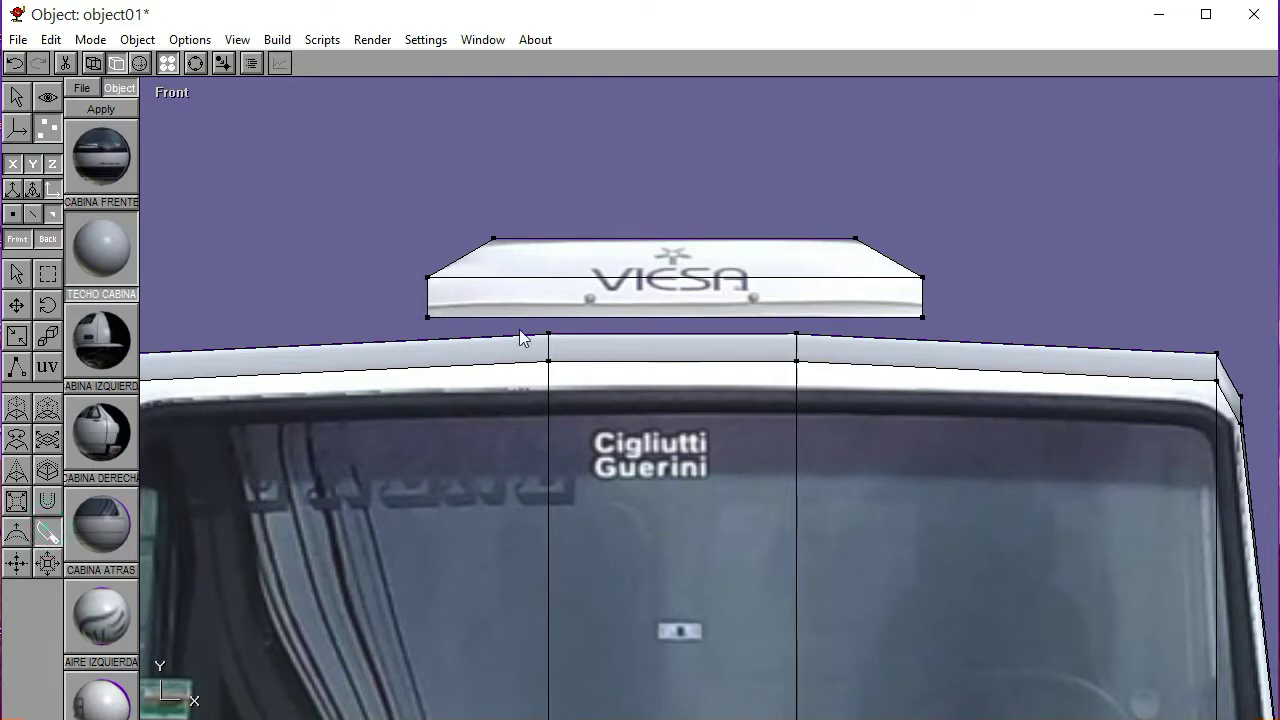
left_click_drag(548, 324, 550, 236)
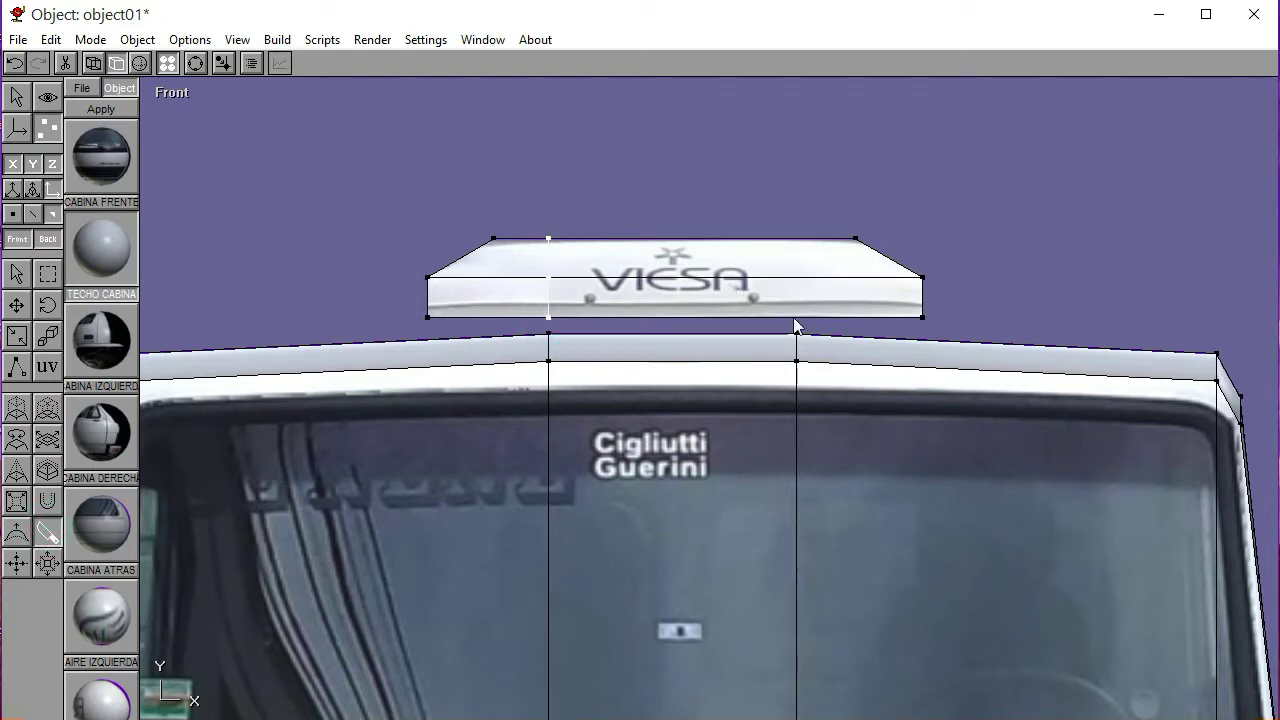
left_click_drag(796, 322, 796, 228)
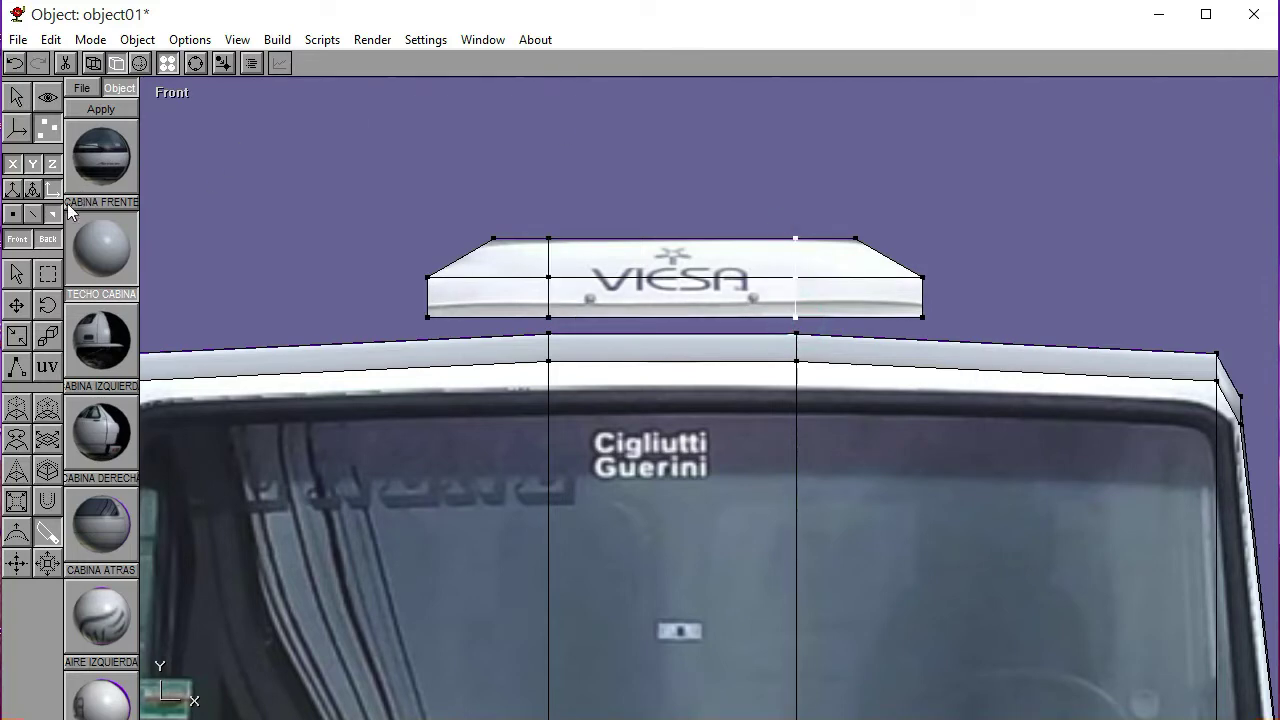
left_click(155, 272)
Lower the whole air unit in small increments until its underside meets the flat middle section of the roof
left_click(16, 96)
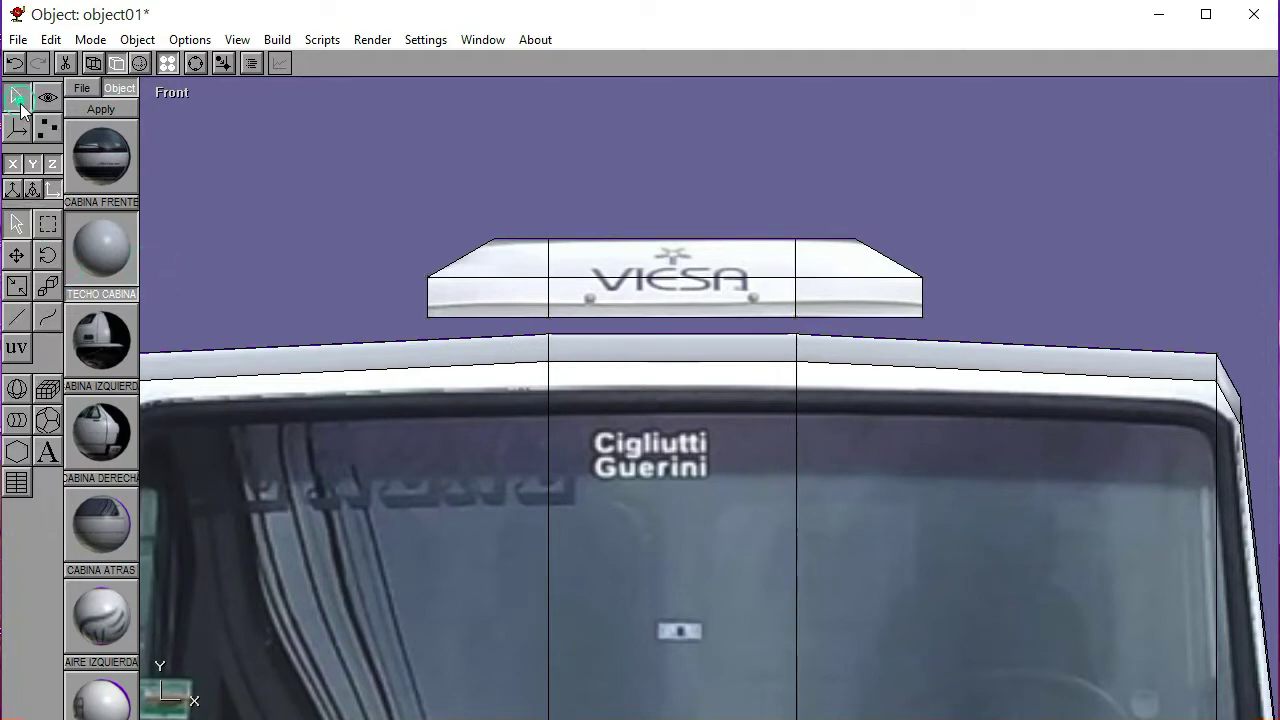
left_click(563, 282)
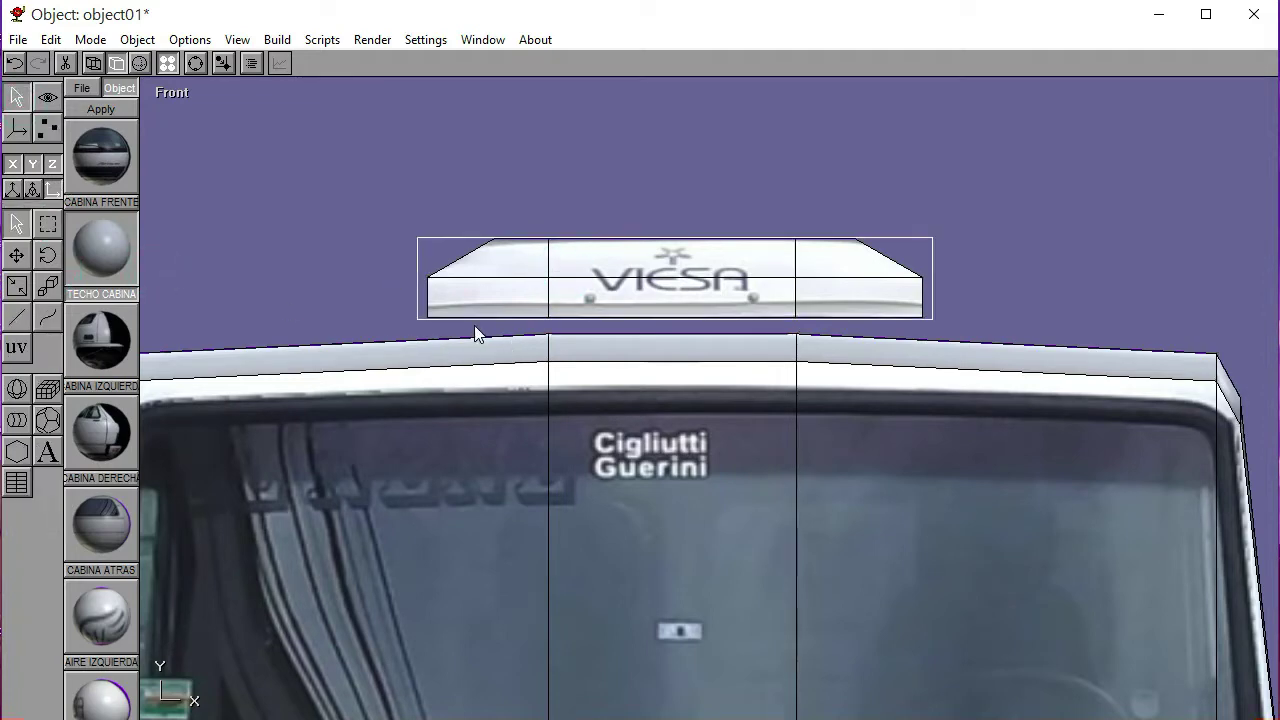
key("Down")
key("Down")
key("Down")
key("Down")
key("Down")
key("Down")
key("Down")
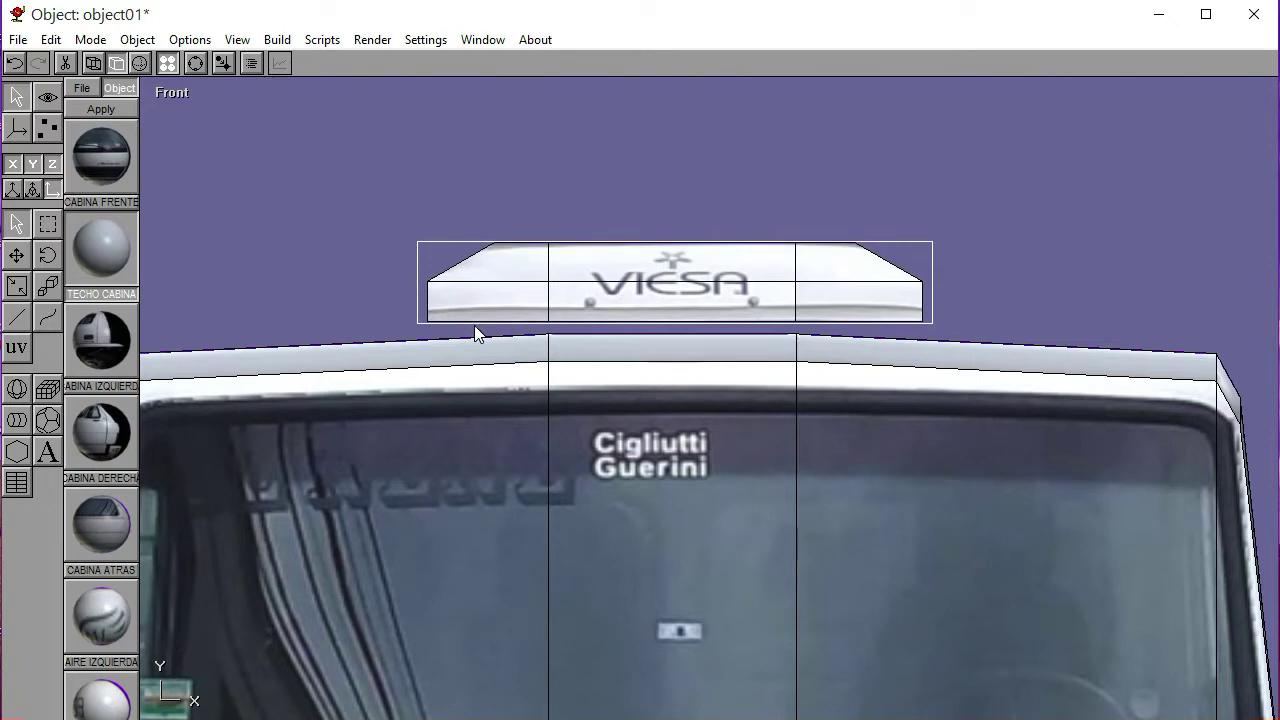
key("Down")
key("Down")
key("Down")
key("Down")
key("Down")
key("Down")
left_click(386, 258)
left_click(667, 285)
key("Down")
left_click(299, 229)
Lower the air unit's outer bottom corner points in the front view to follow the roof's side slopes
left_click(47, 128)
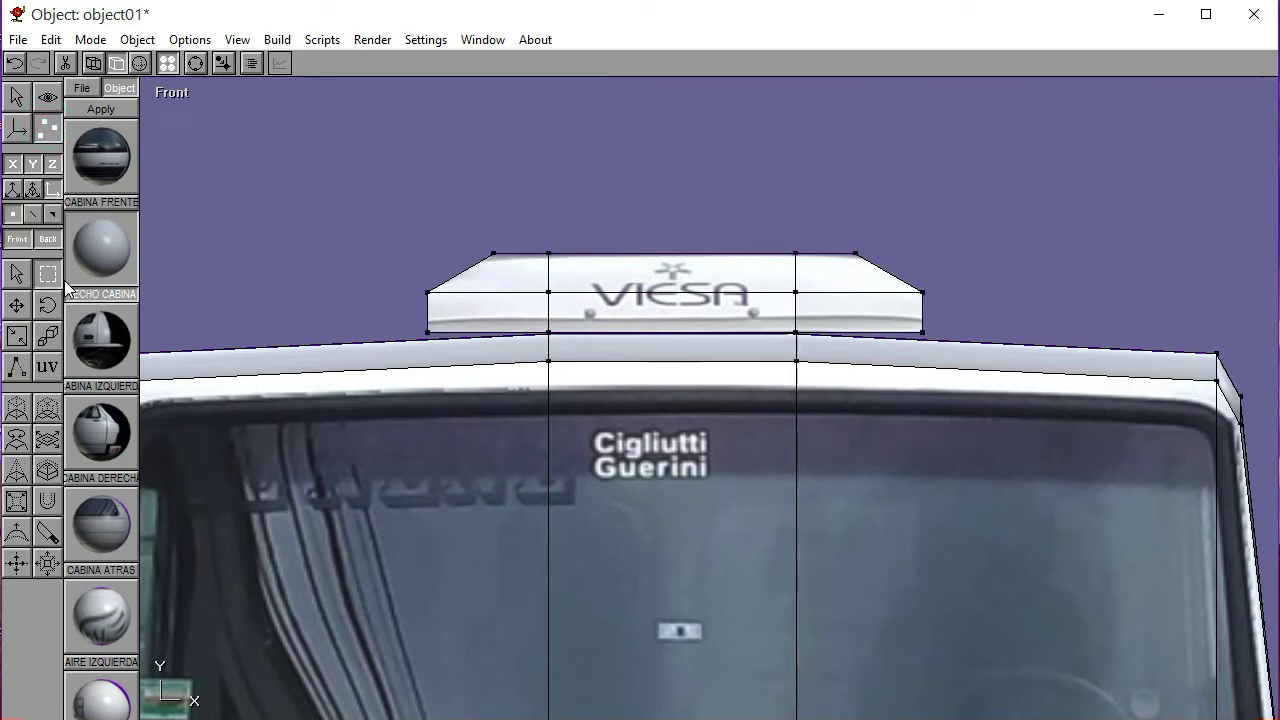
left_click(915, 332)
left_click(1003, 319)
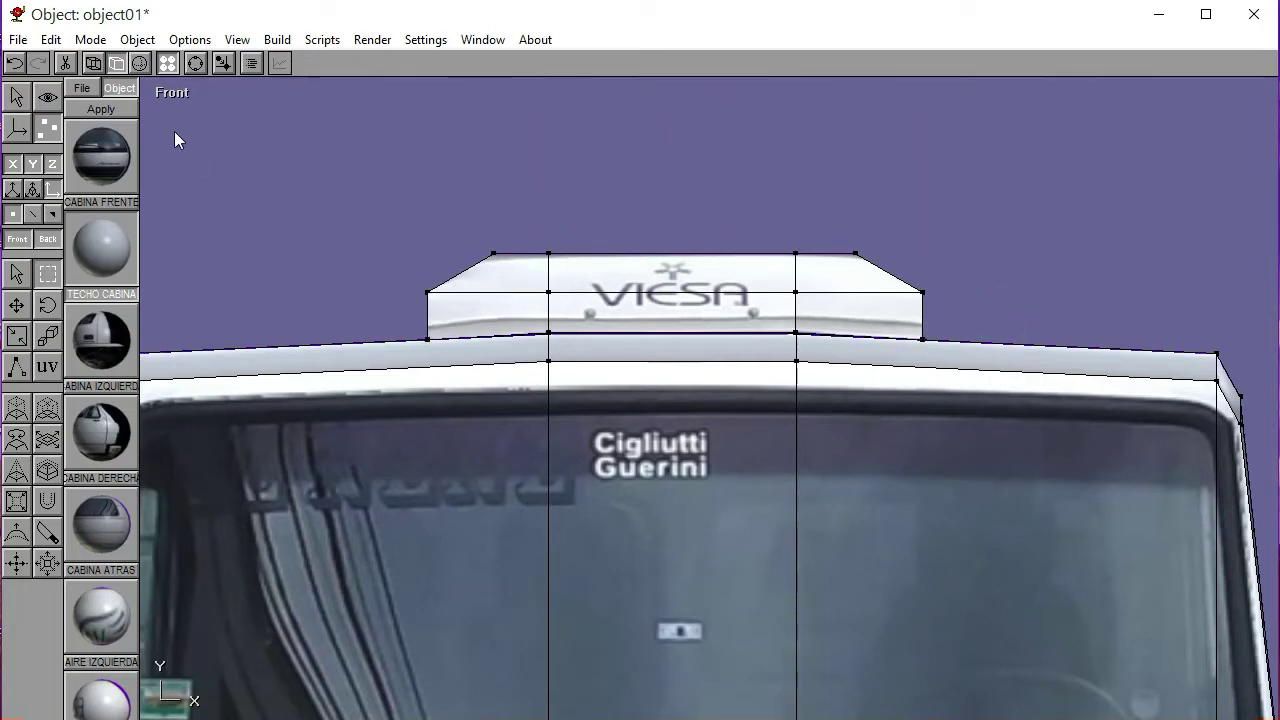
Select the whole air unit in the left view and raise it slightly clear of the roof
left_click(195, 63)
scroll(784, 345, "down", 5)
left_click_drag(700, 388, 582, 435)
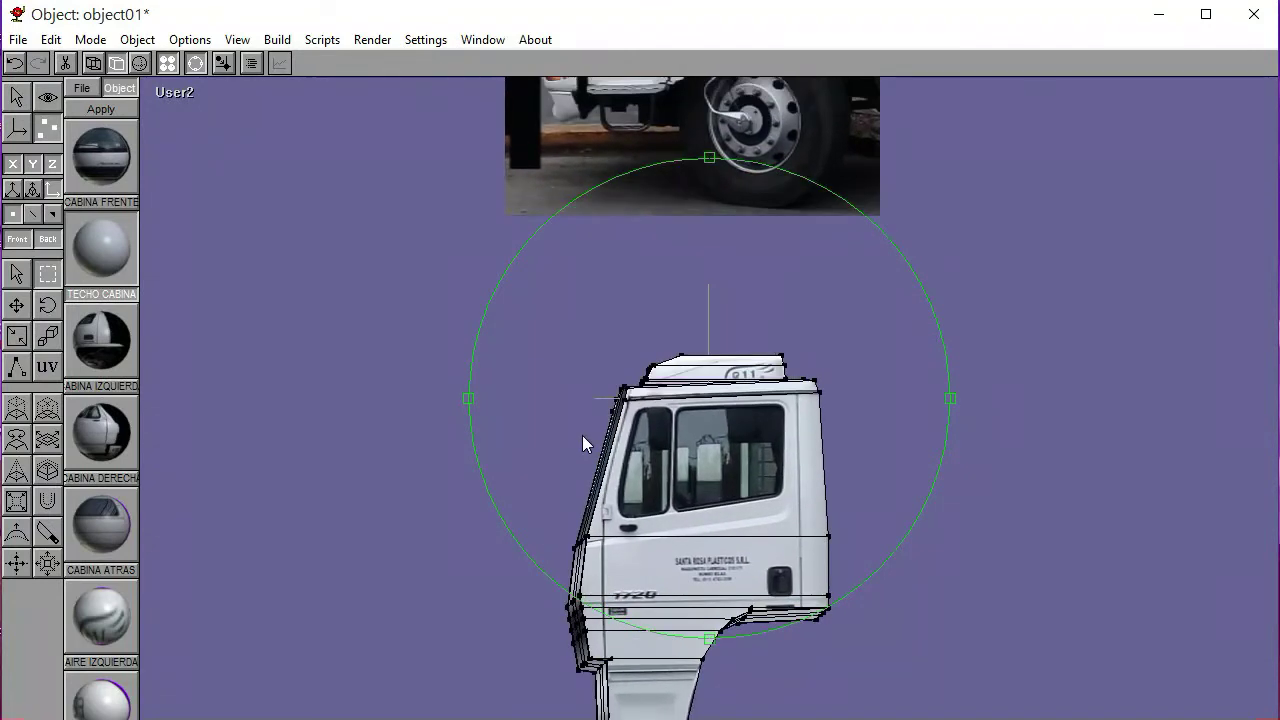
left_click(165, 93)
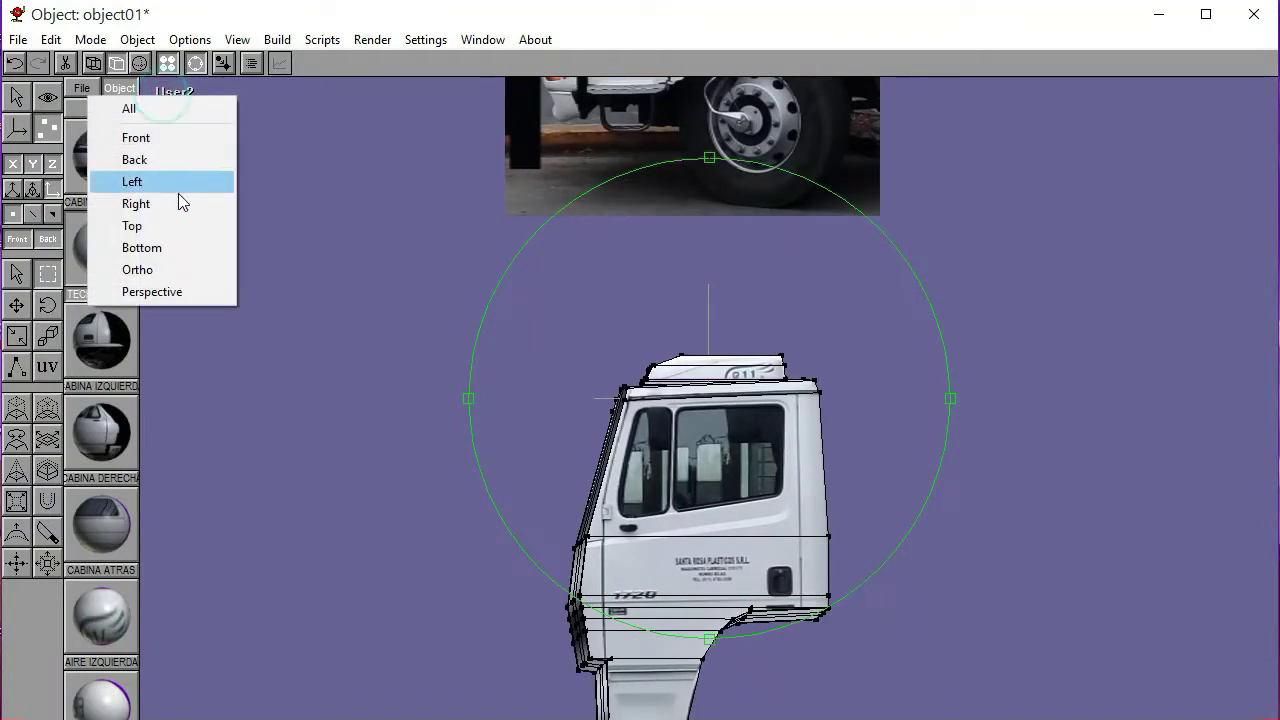
left_click(171, 181)
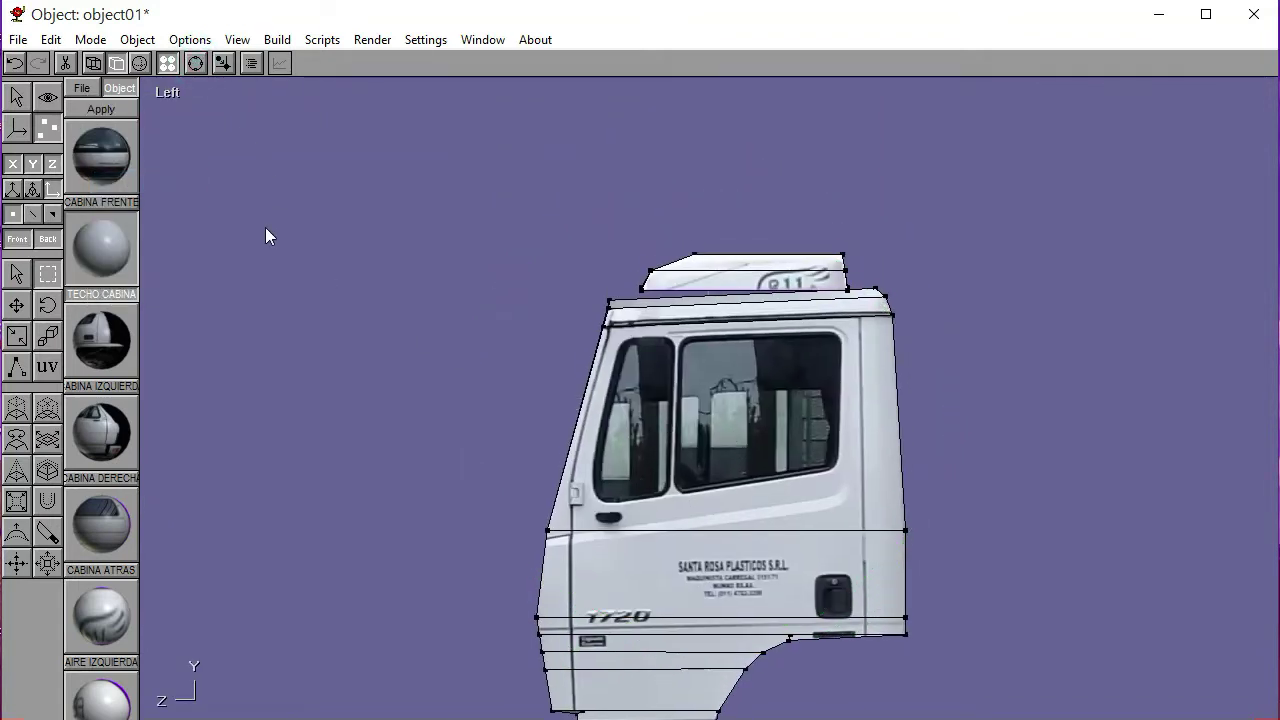
left_click(15, 132)
left_click(727, 270)
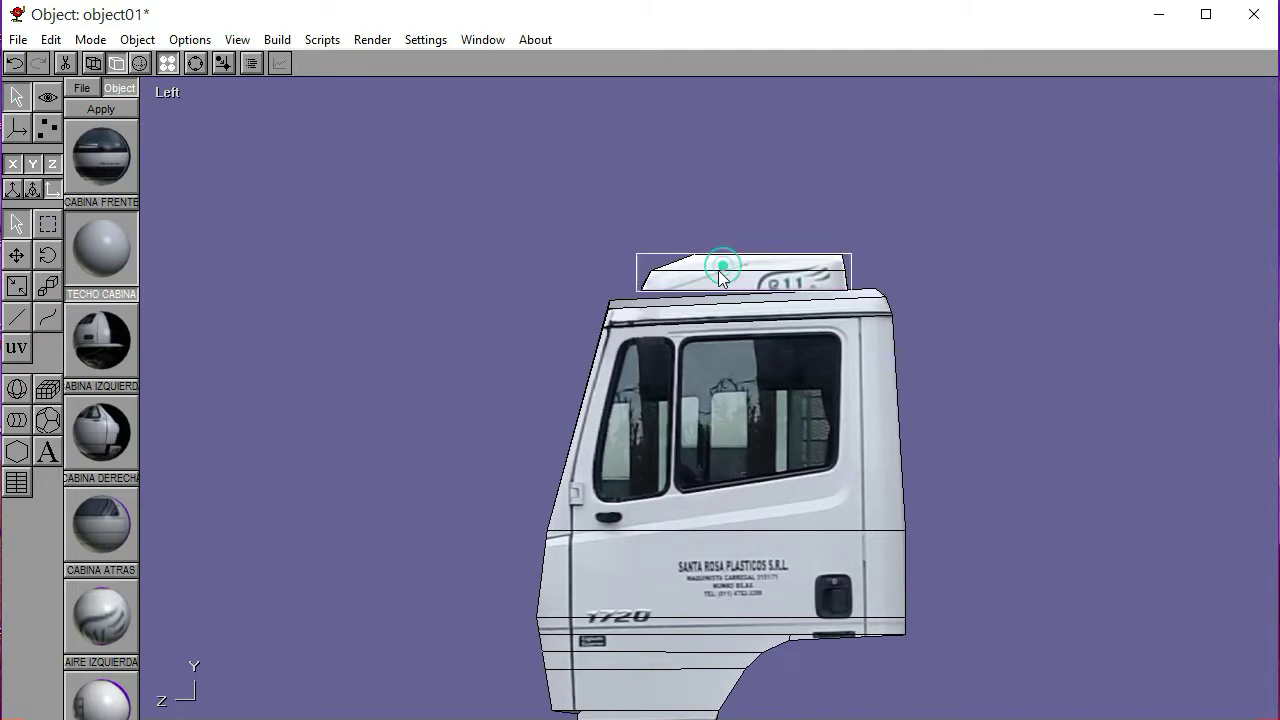
key("Up")
key("Up")
key("Up")
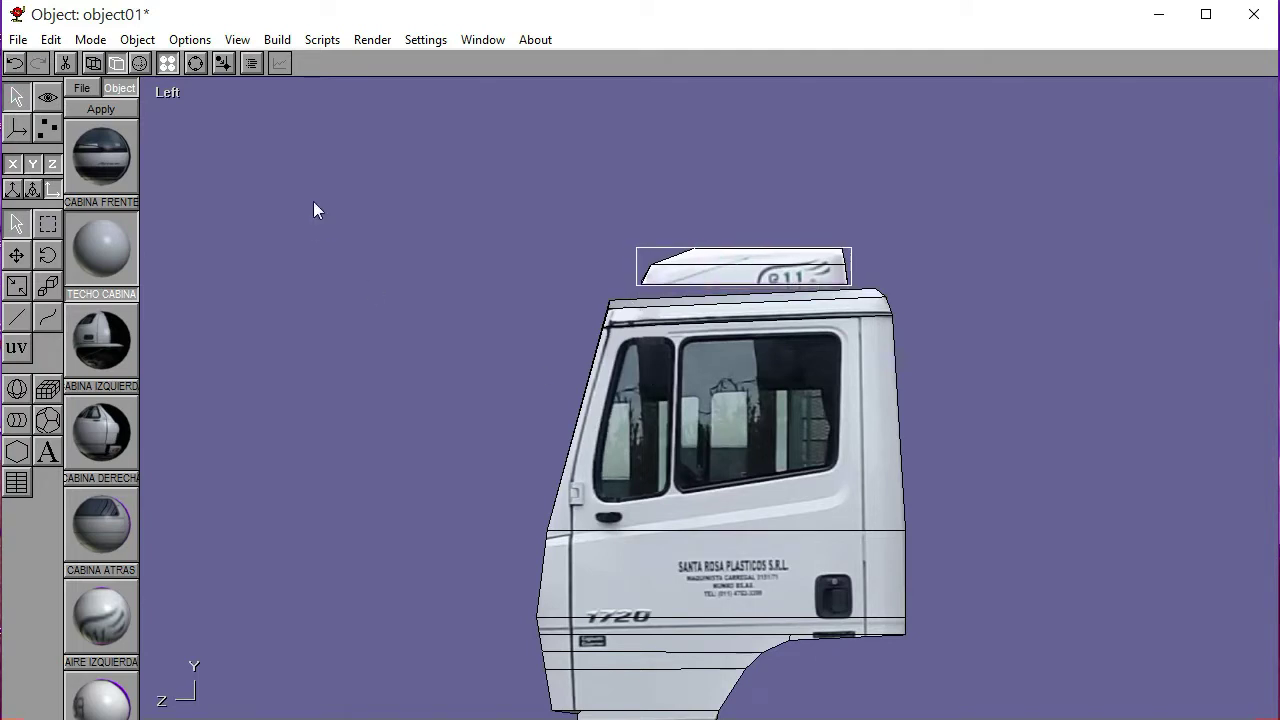
Tilt the air unit towards its front end from the front view and compare it with the roof slope in the left view
left_click(173, 93)
left_click(172, 132)
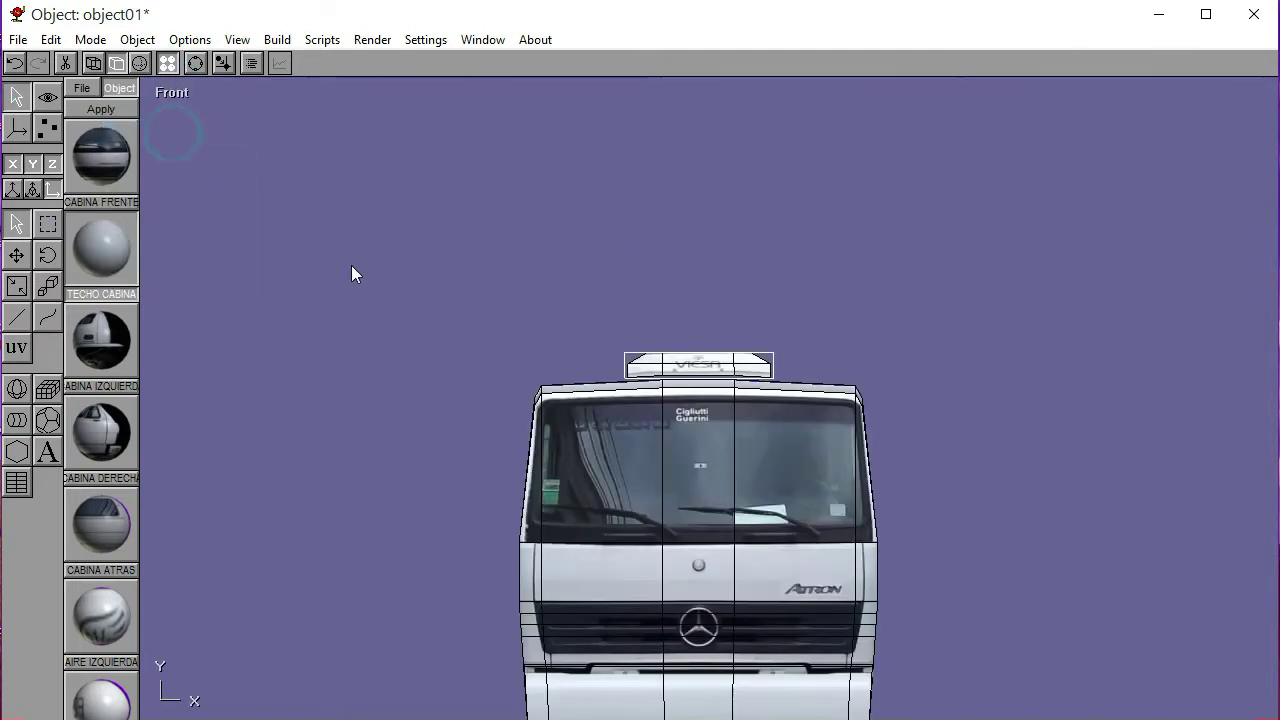
left_click(197, 64)
middle_click_drag(707, 391, 710, 250)
right_click_drag(699, 308, 794, 394)
middle_click_drag(706, 350, 698, 524)
left_click(192, 66)
left_click(48, 259)
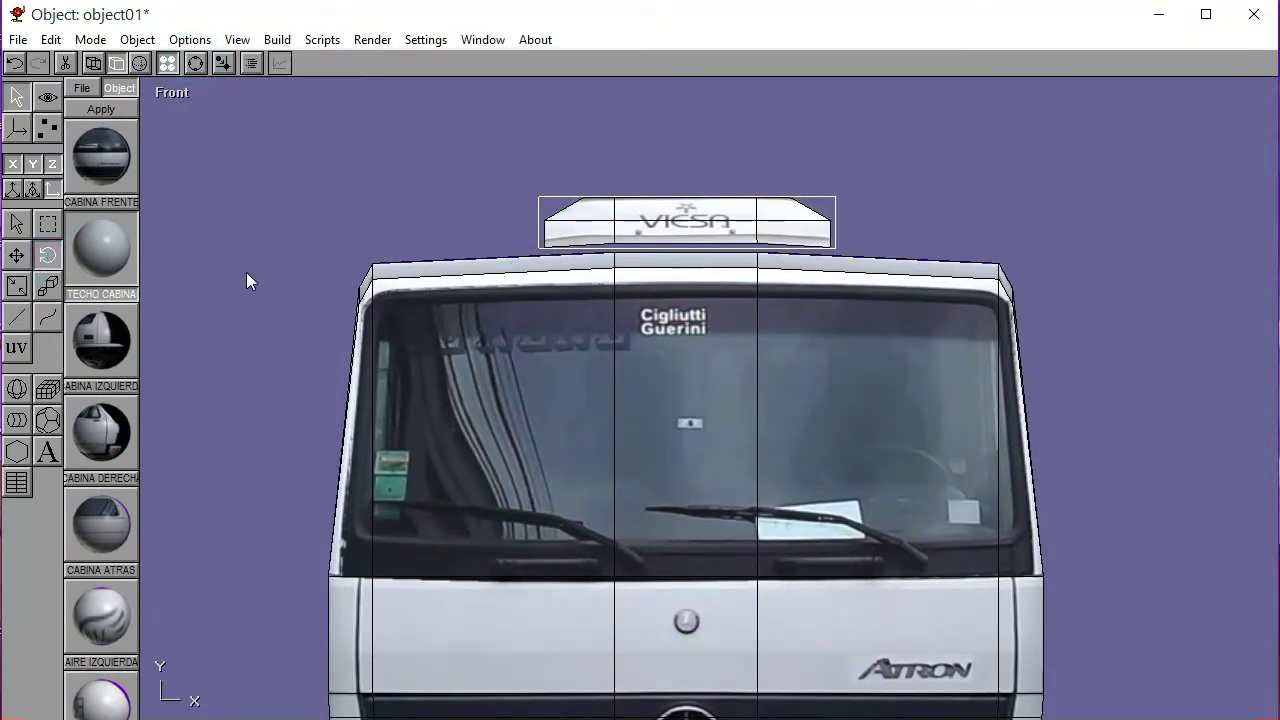
left_click(170, 90)
left_click(170, 176)
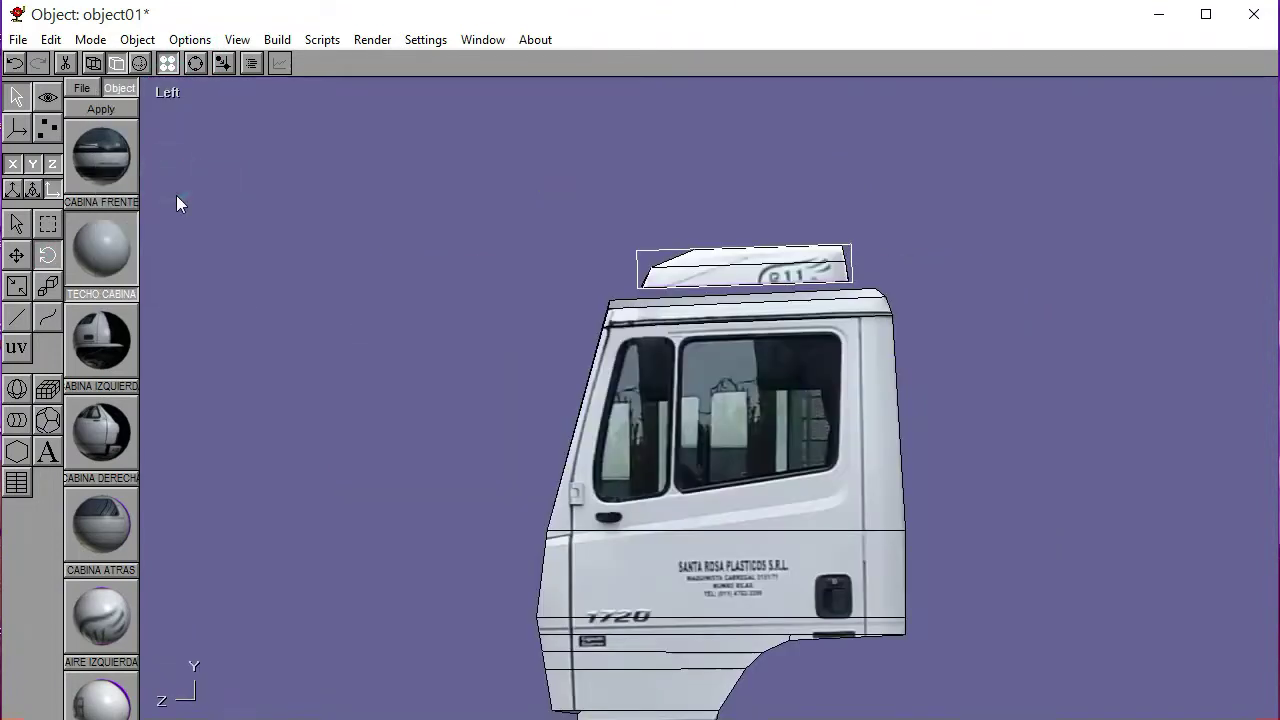
Refine the air unit's forward tilt until its underside runs parallel to the sloping roof in the left view
left_click(170, 93)
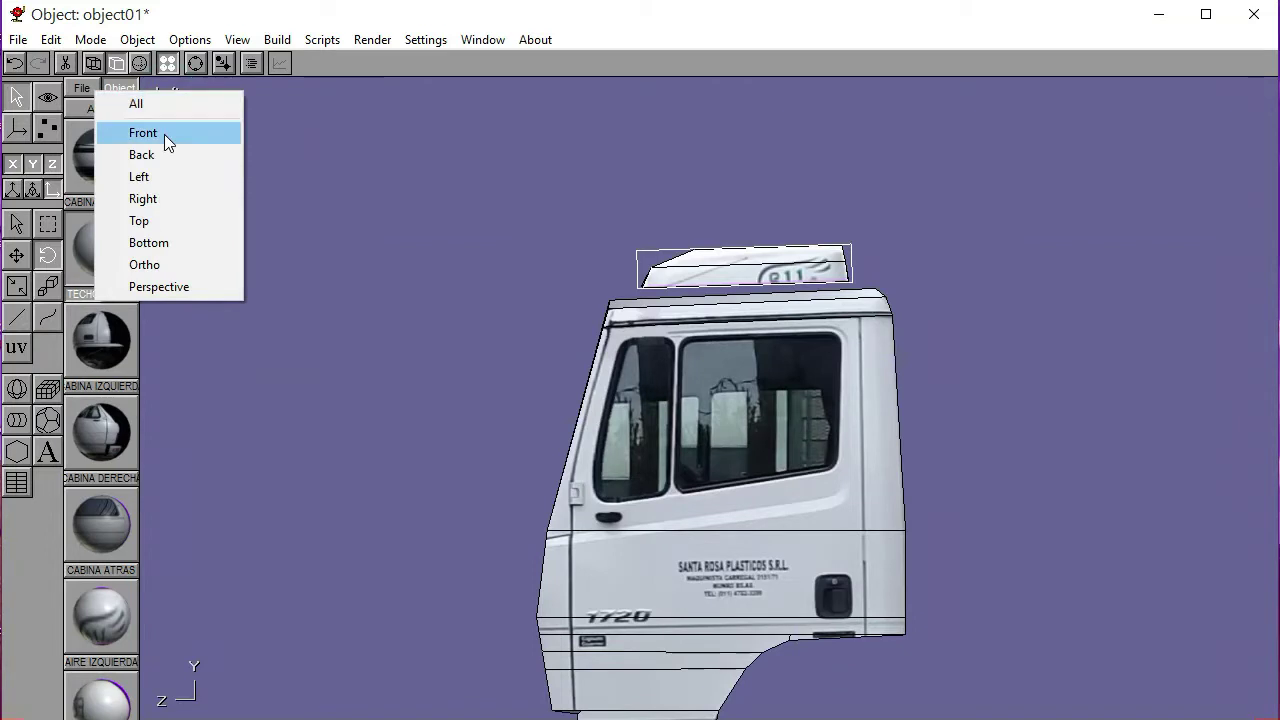
left_click(164, 133)
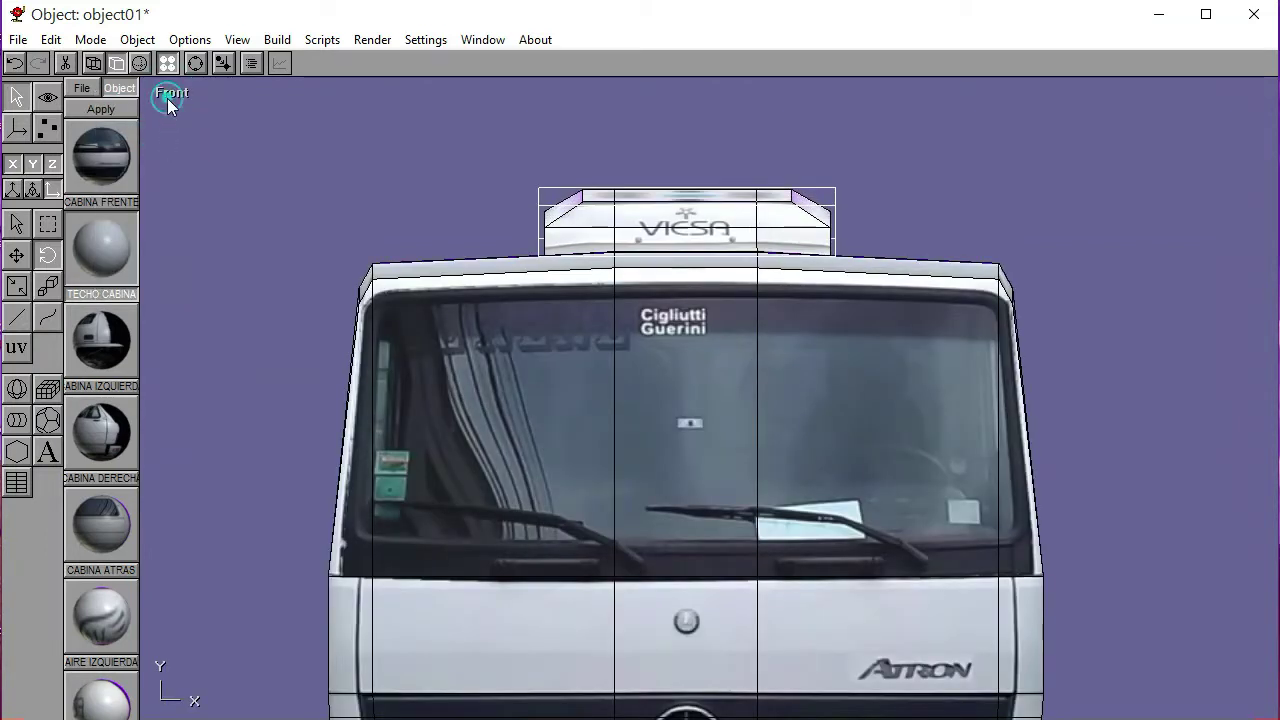
left_click(170, 93)
left_click(155, 179)
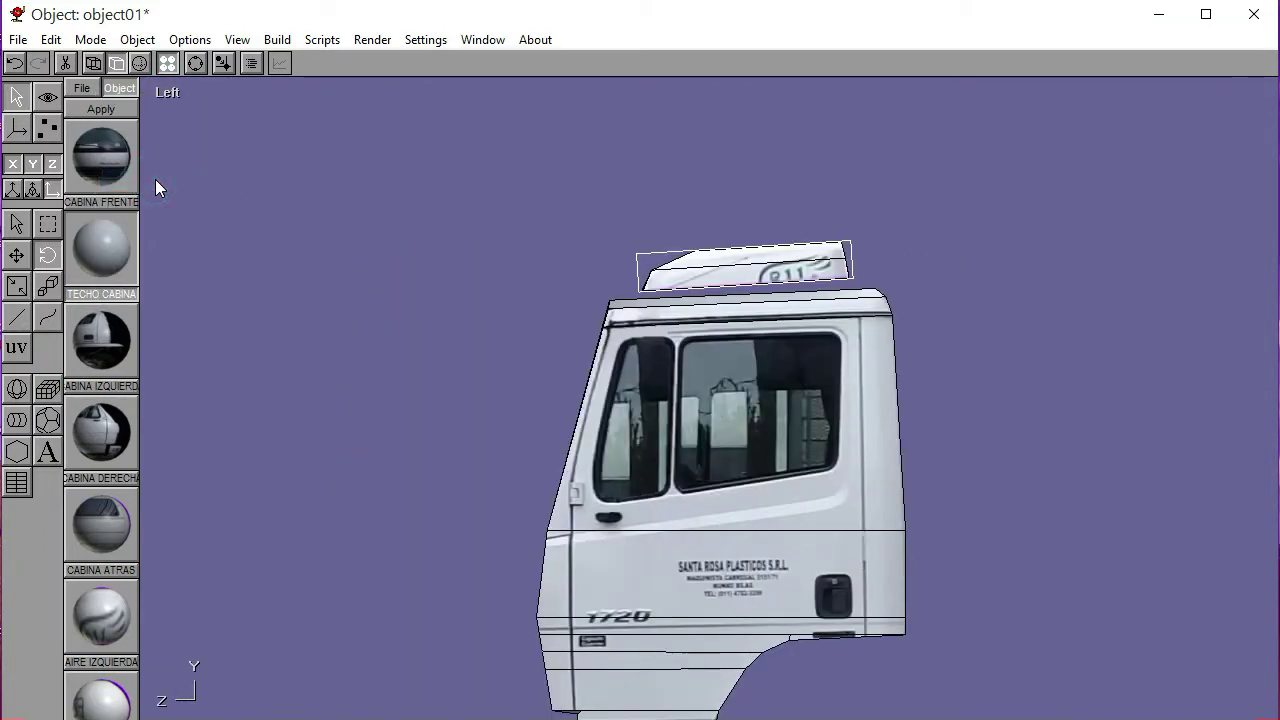
left_click(167, 91)
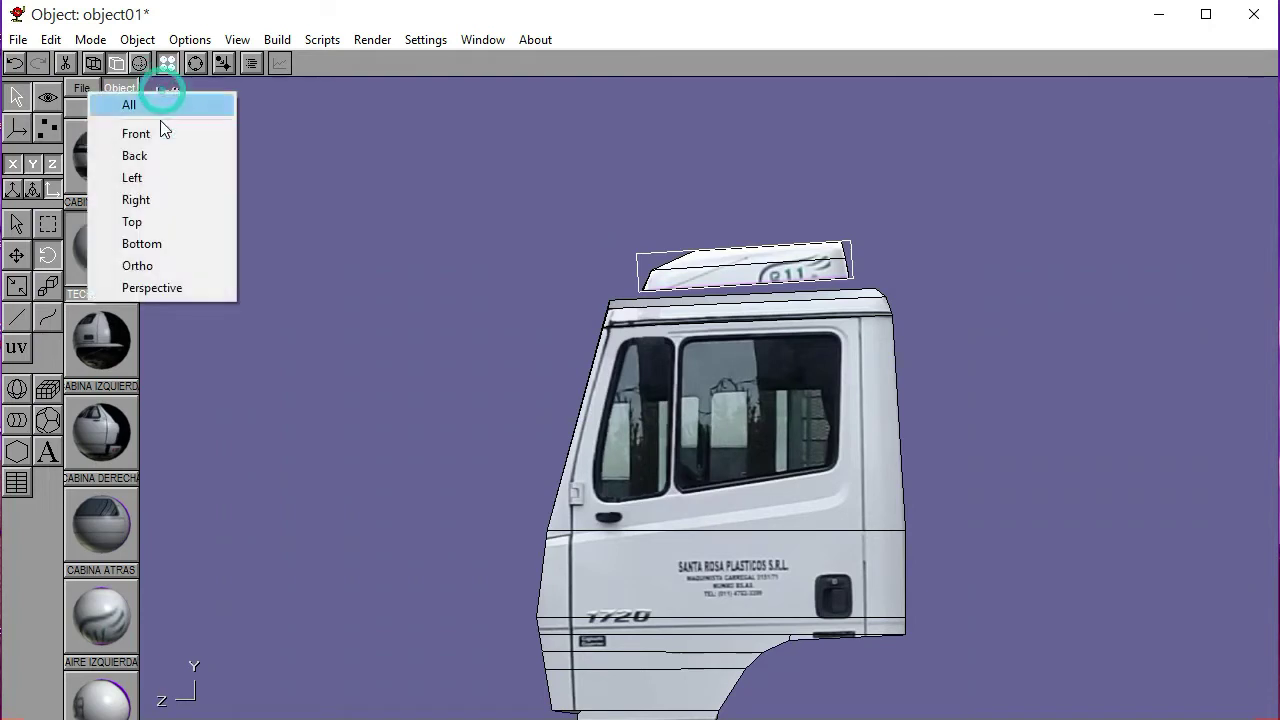
left_click(160, 133)
left_click(166, 93)
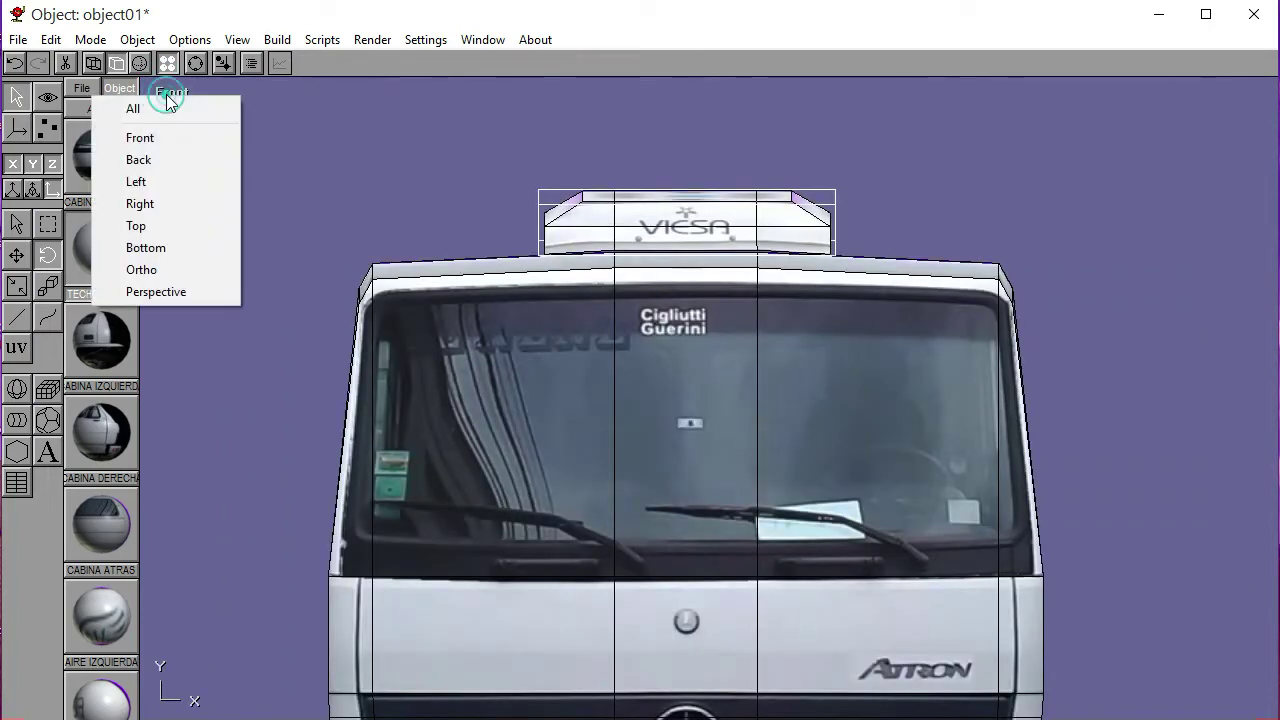
left_click(160, 181)
Lower the tilted air unit in the left view until it rests just above the cab's roof
left_click(194, 63)
mouse_move(632, 340)
middle_mouse_down()
mouse_move(630, 496)
mouse_move(642, 351)
middle_mouse_up()
scroll(794, 420, "up", 8)
scroll(680, 356, "up", 2)
left_click(199, 64)
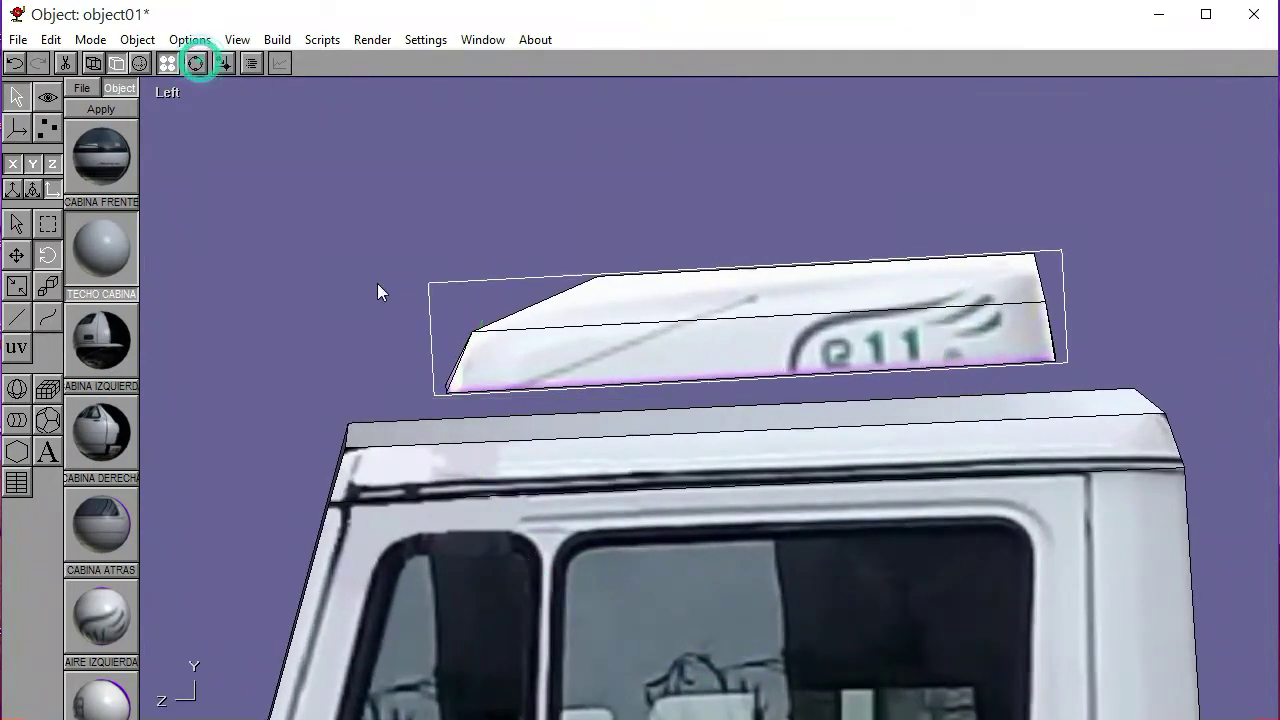
left_click(16, 255)
left_click_drag(279, 274, 281, 300)
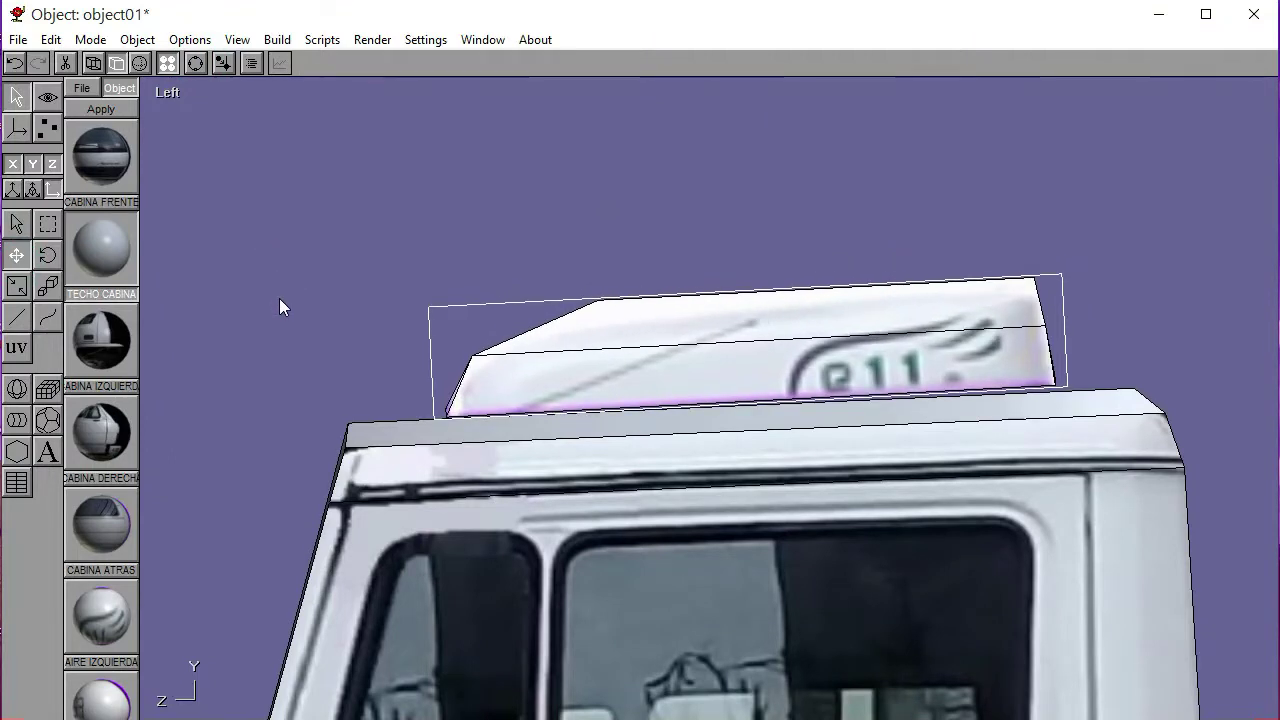
left_click_drag(279, 297, 279, 294)
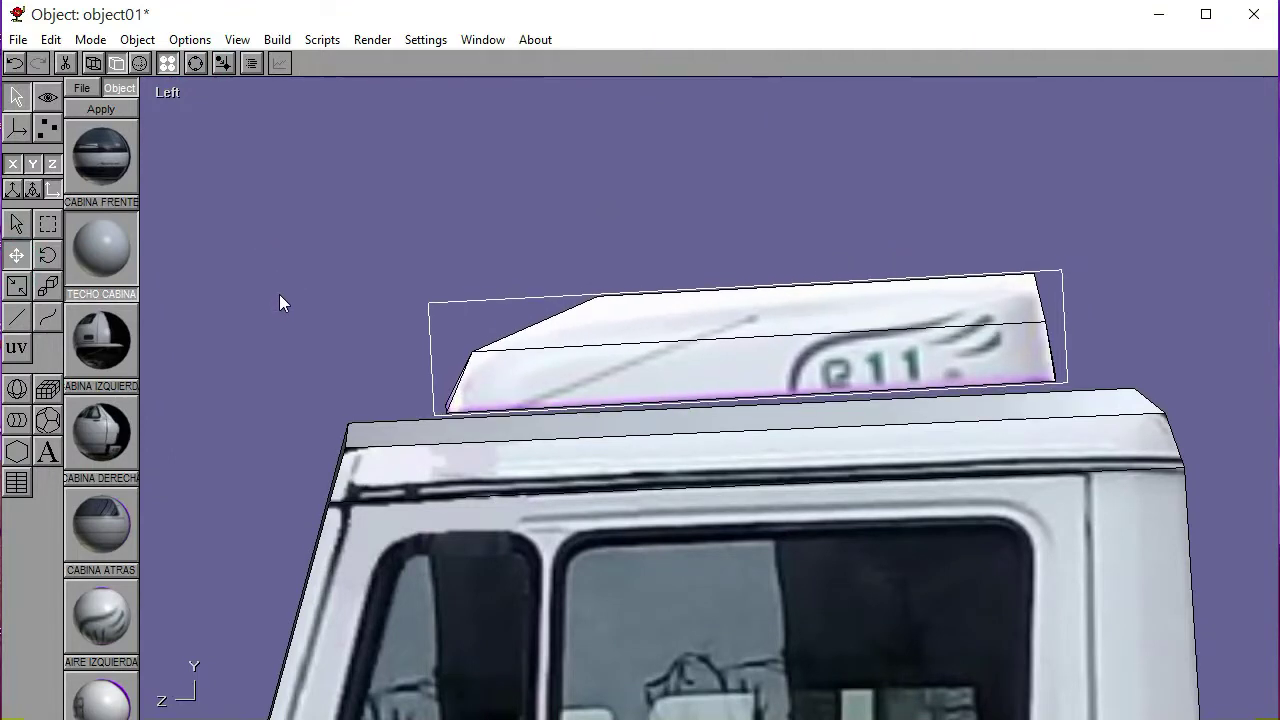
Reduce the air unit's forward tilt slightly from the front view and check its fit against the roof in the left view
left_click(171, 97)
left_click(171, 132)
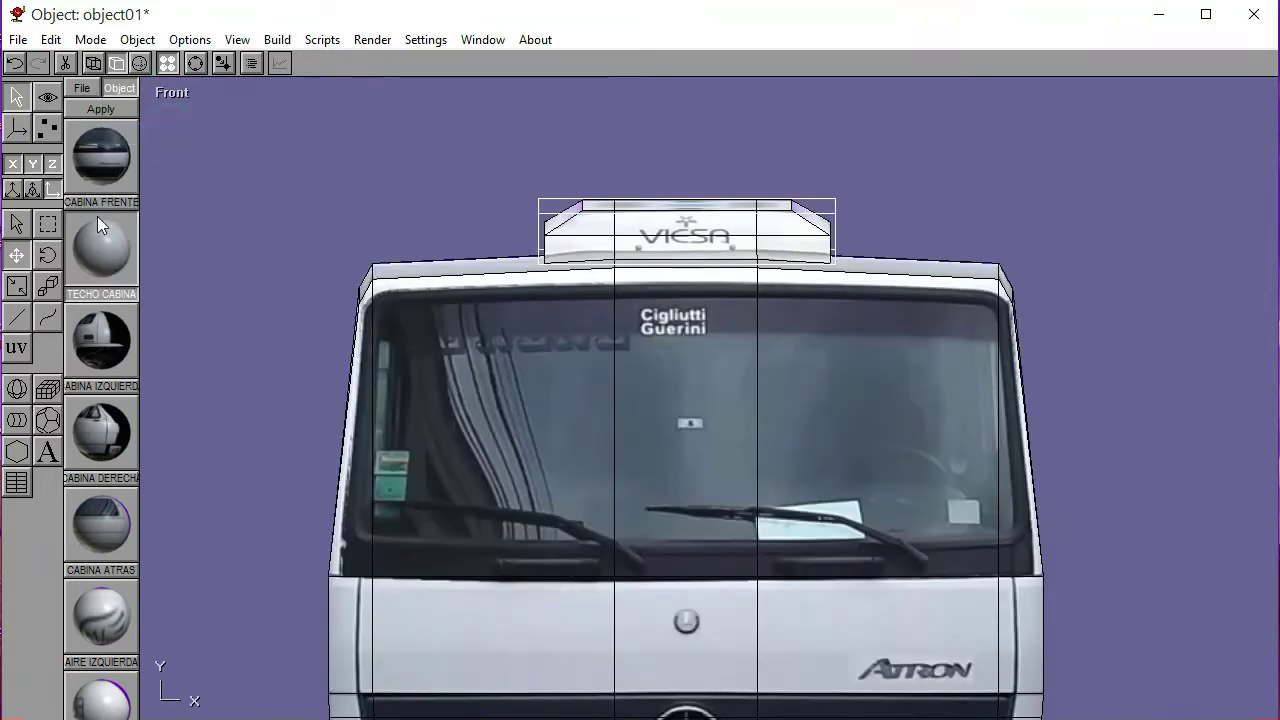
left_click(47, 254)
key("Up")
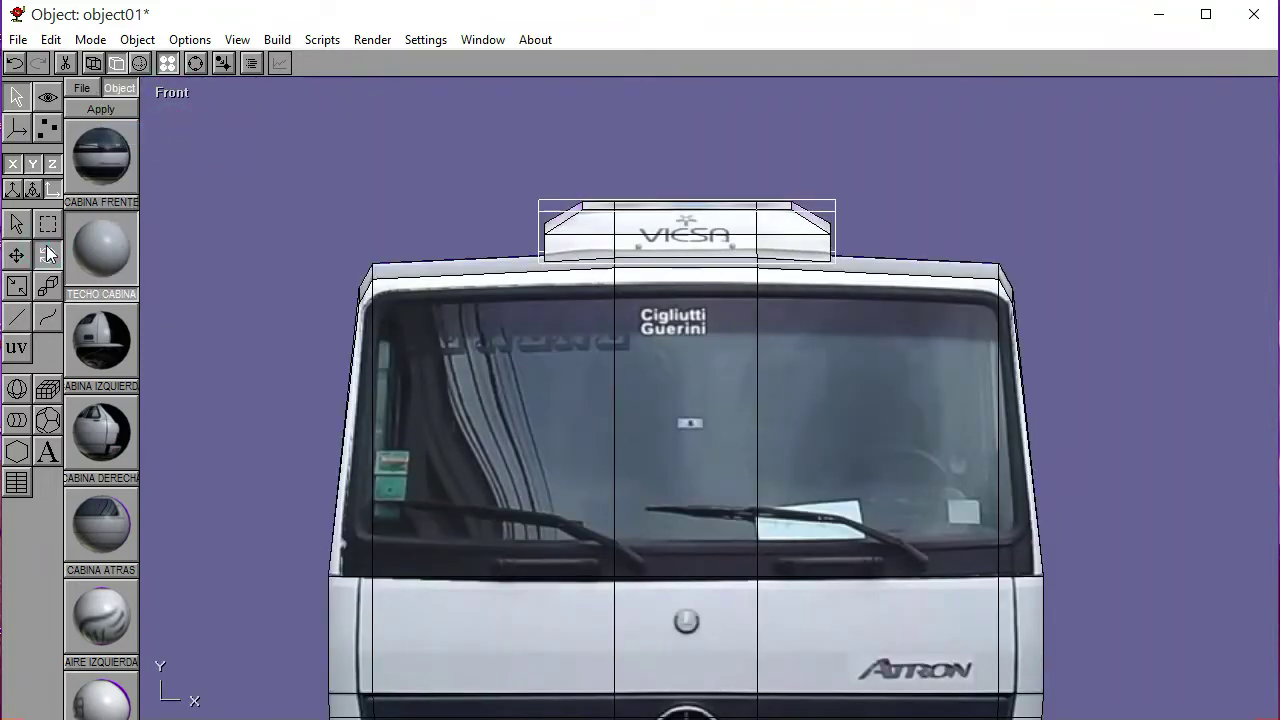
left_click(176, 93)
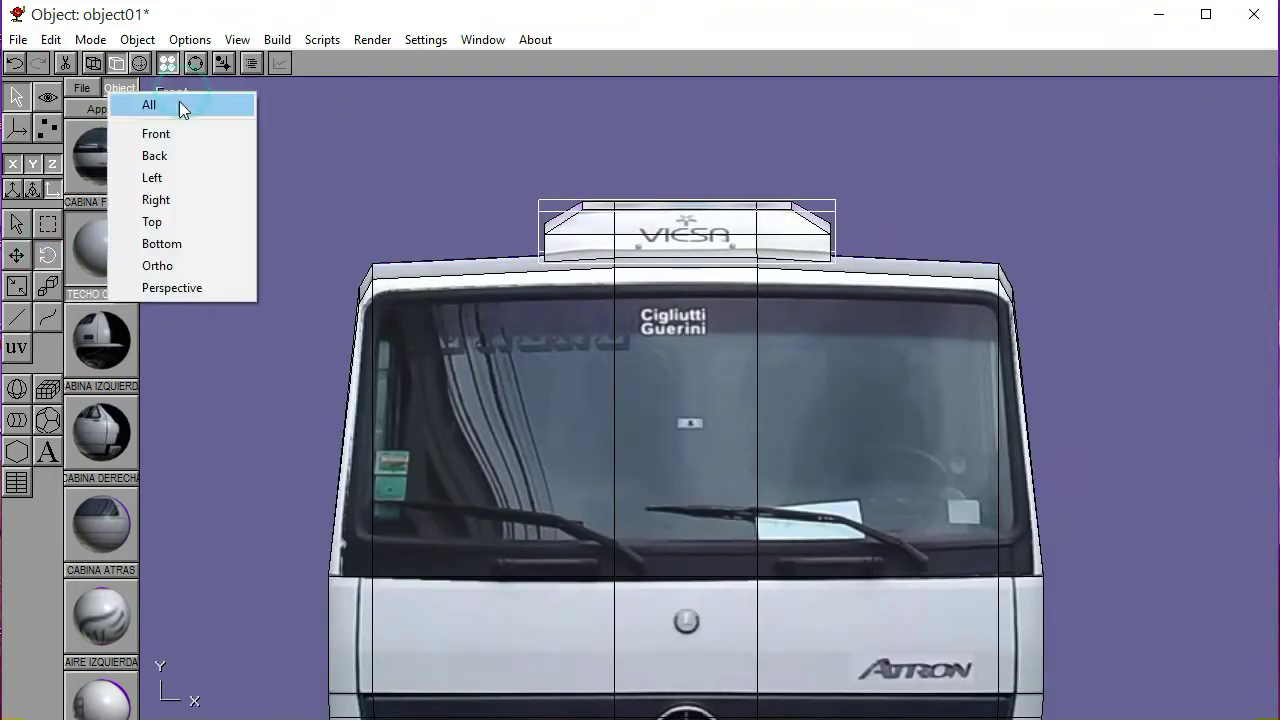
left_click(172, 176)
left_click(18, 258)
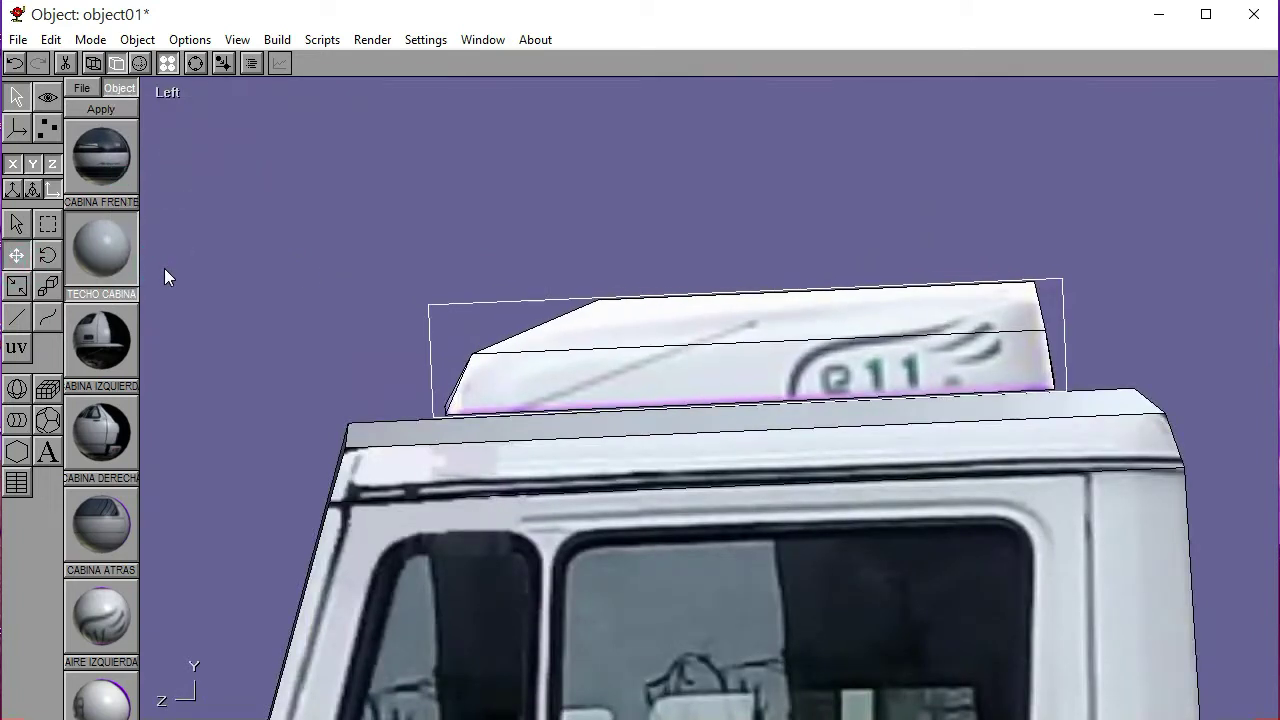
Nudge the roof air unit slightly down onto the sloping cab roof in the left view, leaving it deselected
left_click(20, 227)
left_click(185, 240)
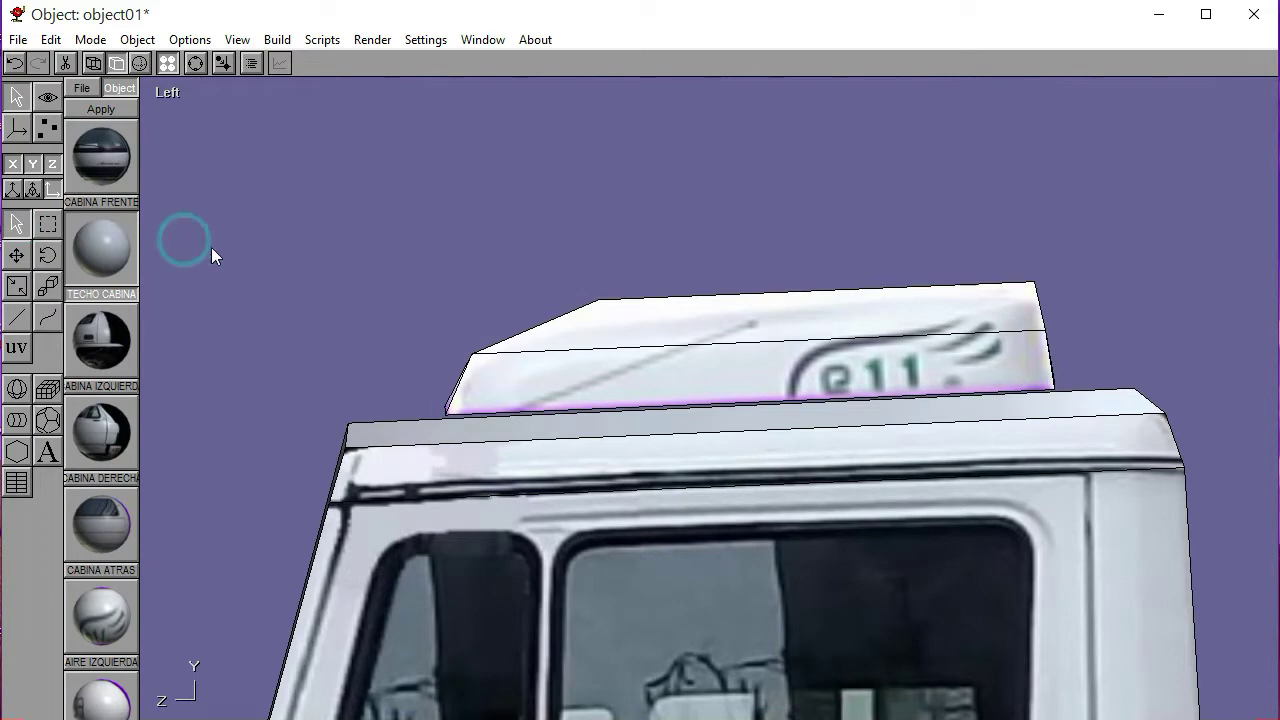
left_click(655, 340)
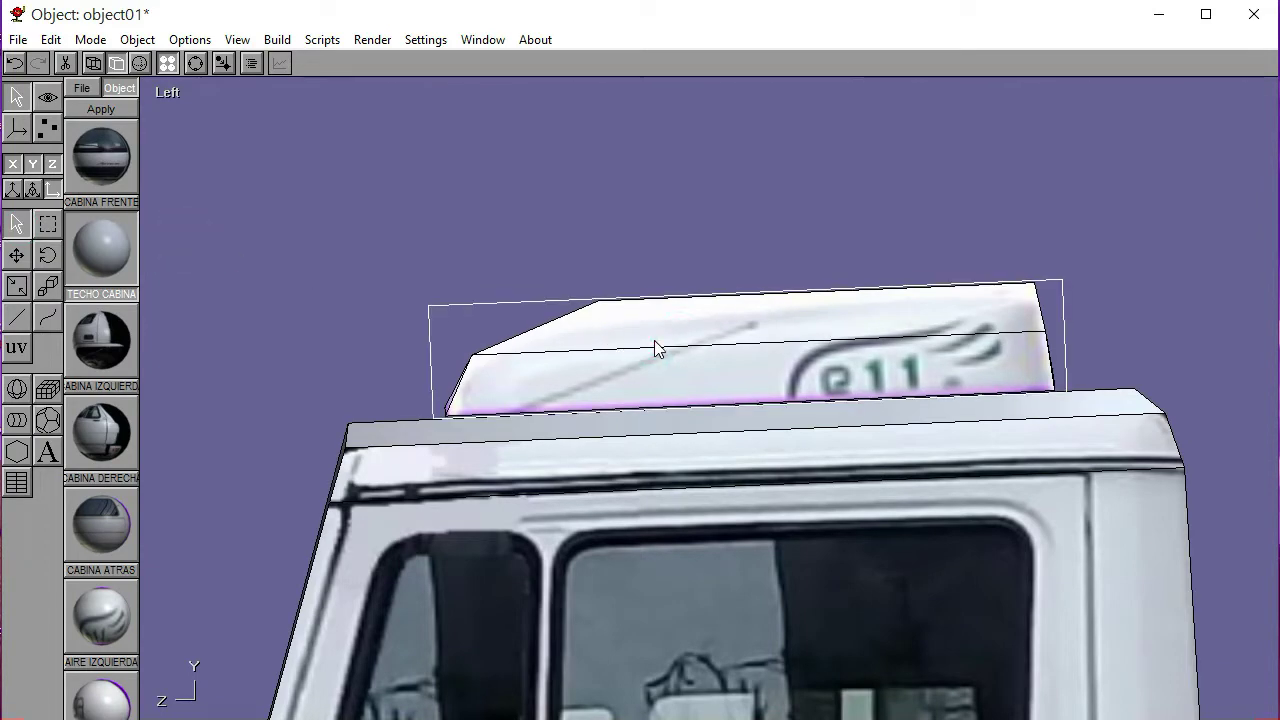
left_click(642, 180)
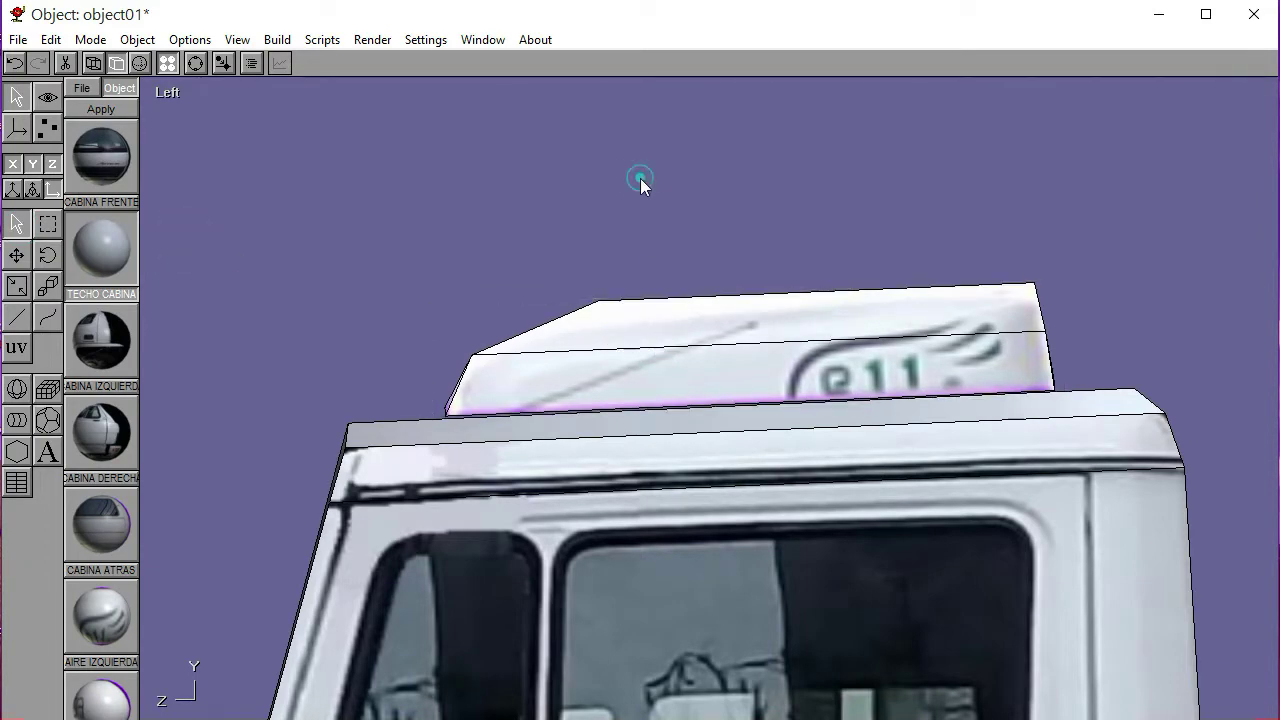
Save the project as a new version named ATRON 00 - 02
left_click(18, 40)
left_click(79, 164)
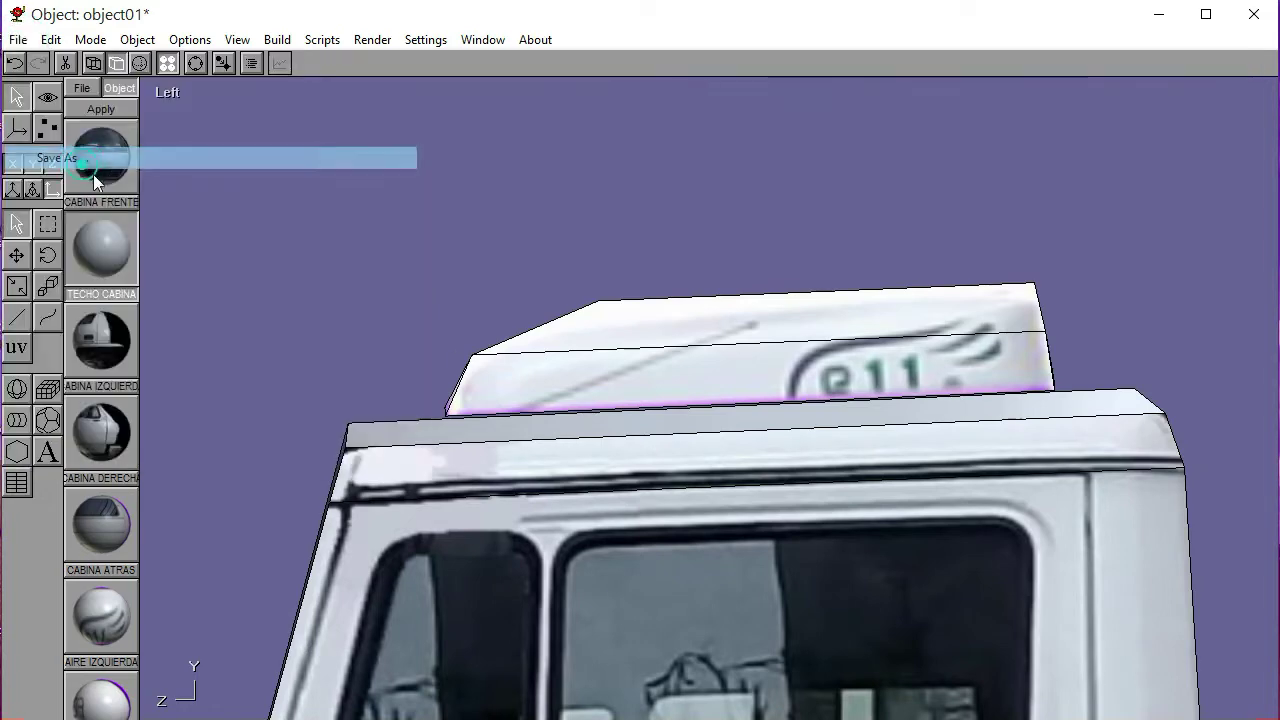
left_click(455, 262)
left_click(330, 402)
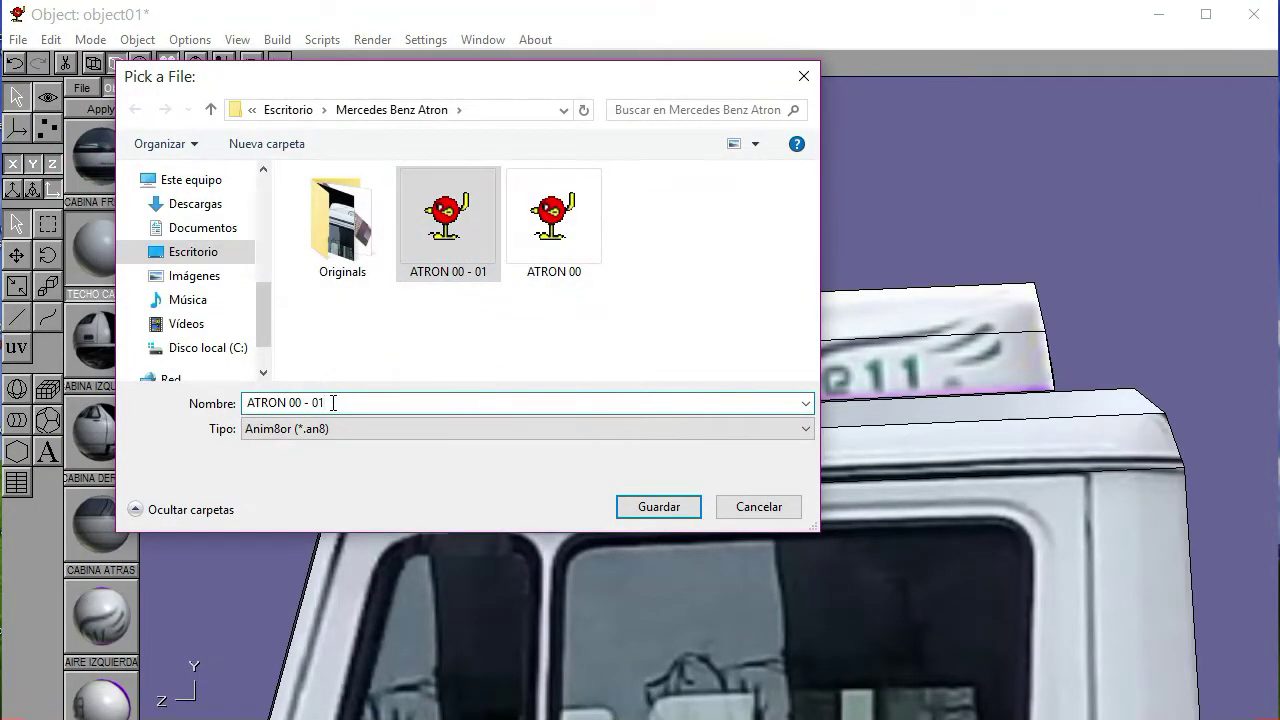
key("BackSpace")
type("2")
left_click(656, 505)
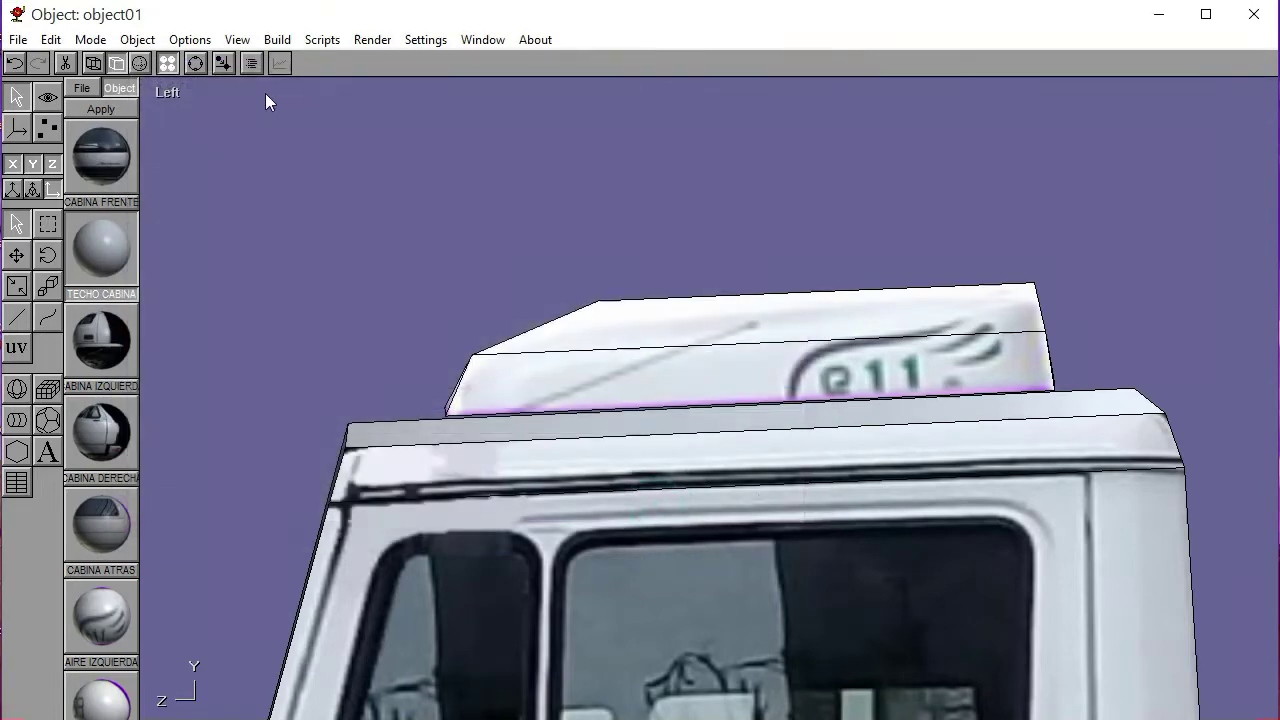
Examine the cab and its fitted roof air unit from several angles in the perspective view
left_click(170, 91)
left_click(185, 283)
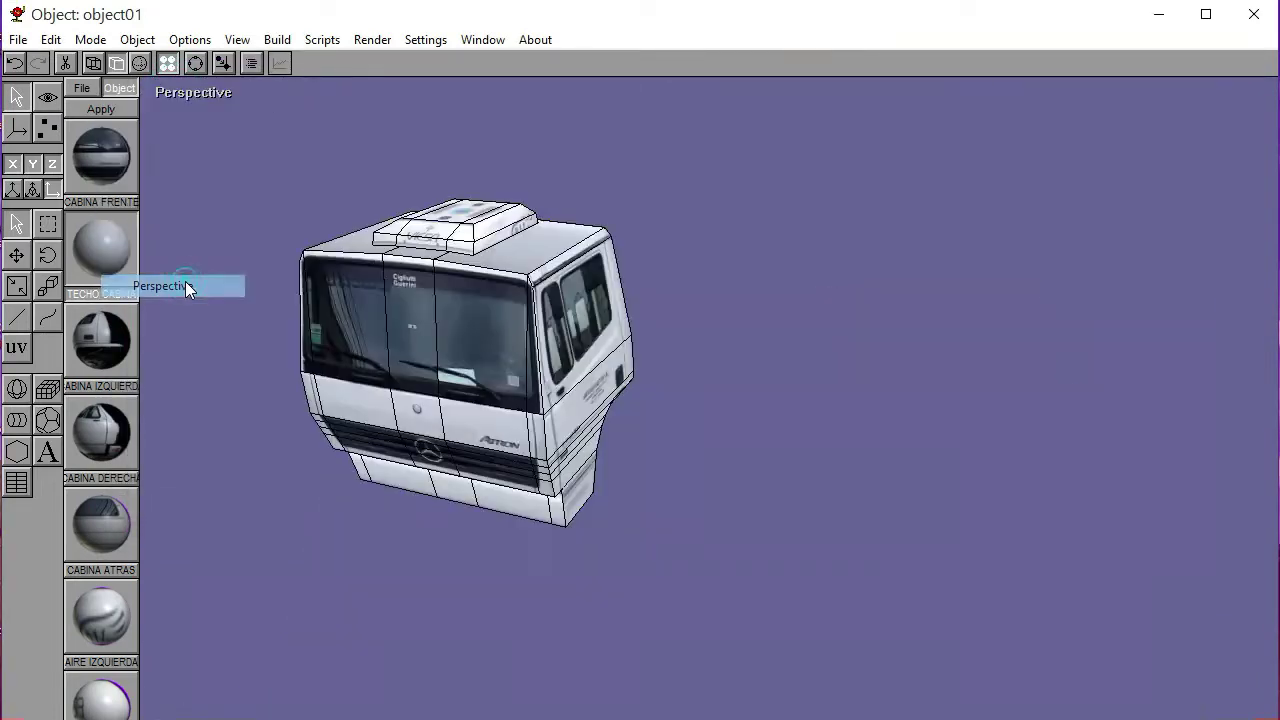
left_click(196, 63)
left_click_drag(660, 346, 720, 436)
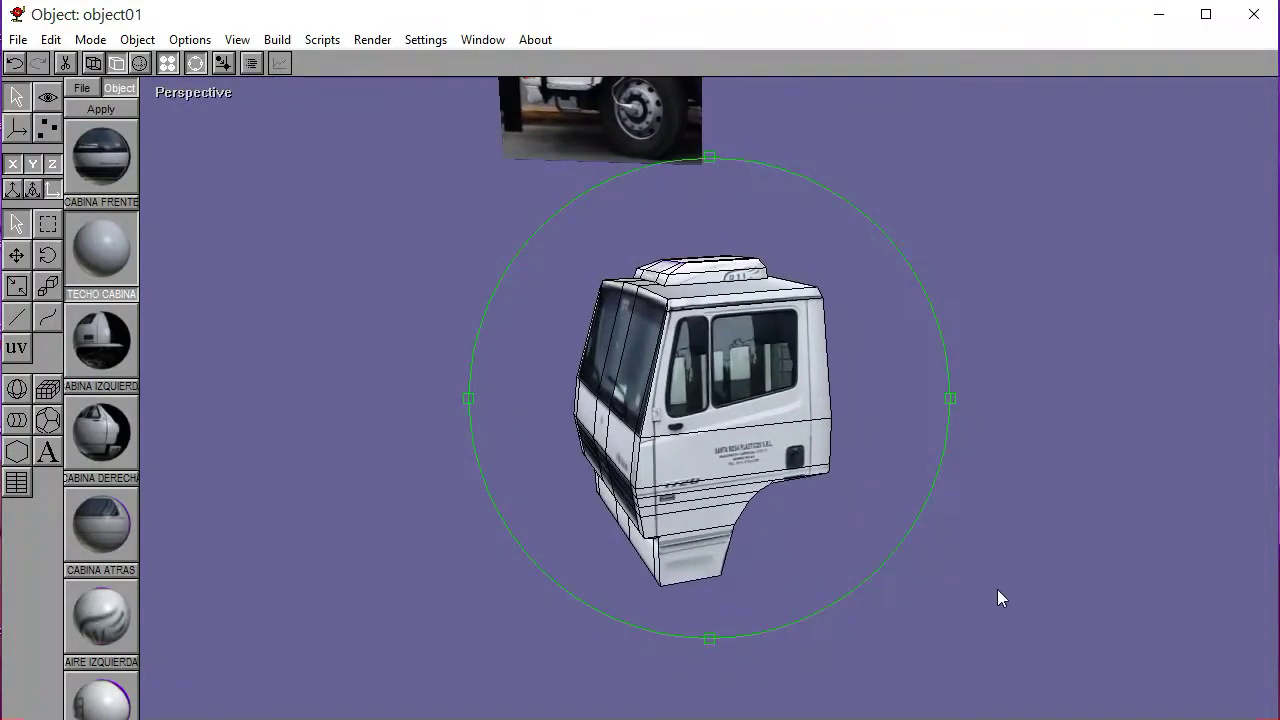
Add the REARVIEW picture as a reference image in the front view
key("f")
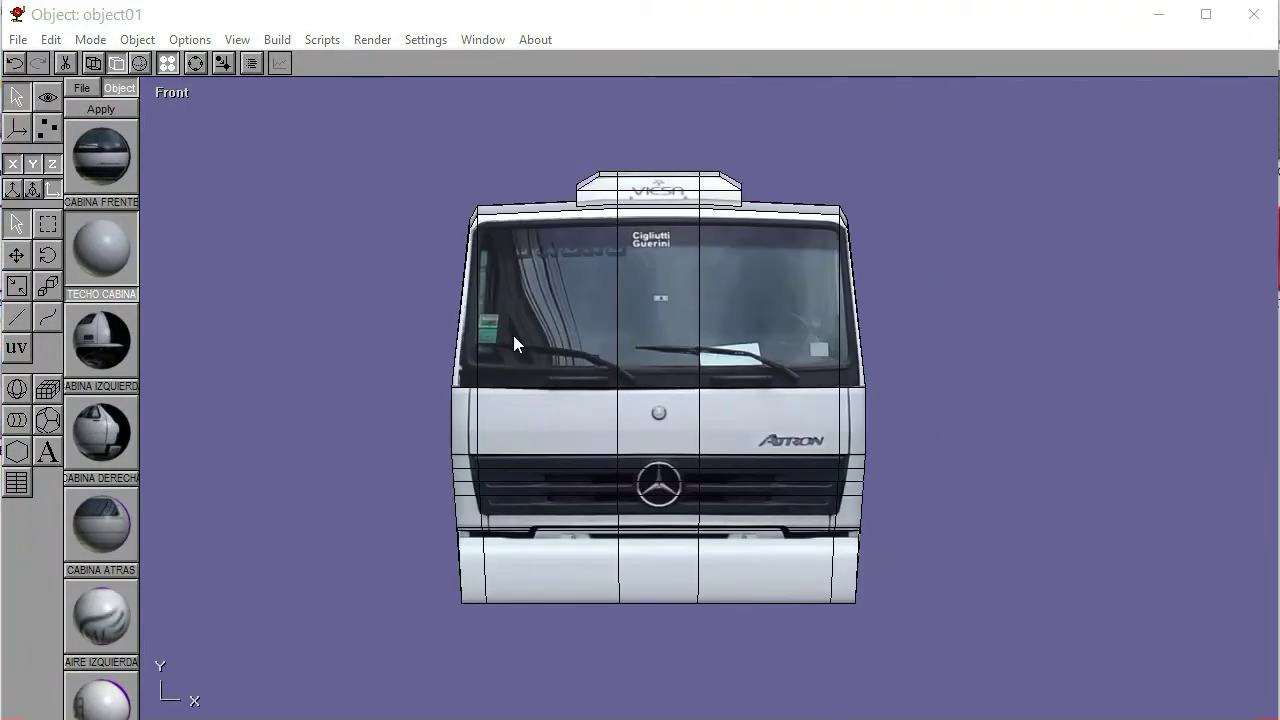
left_click(268, 41)
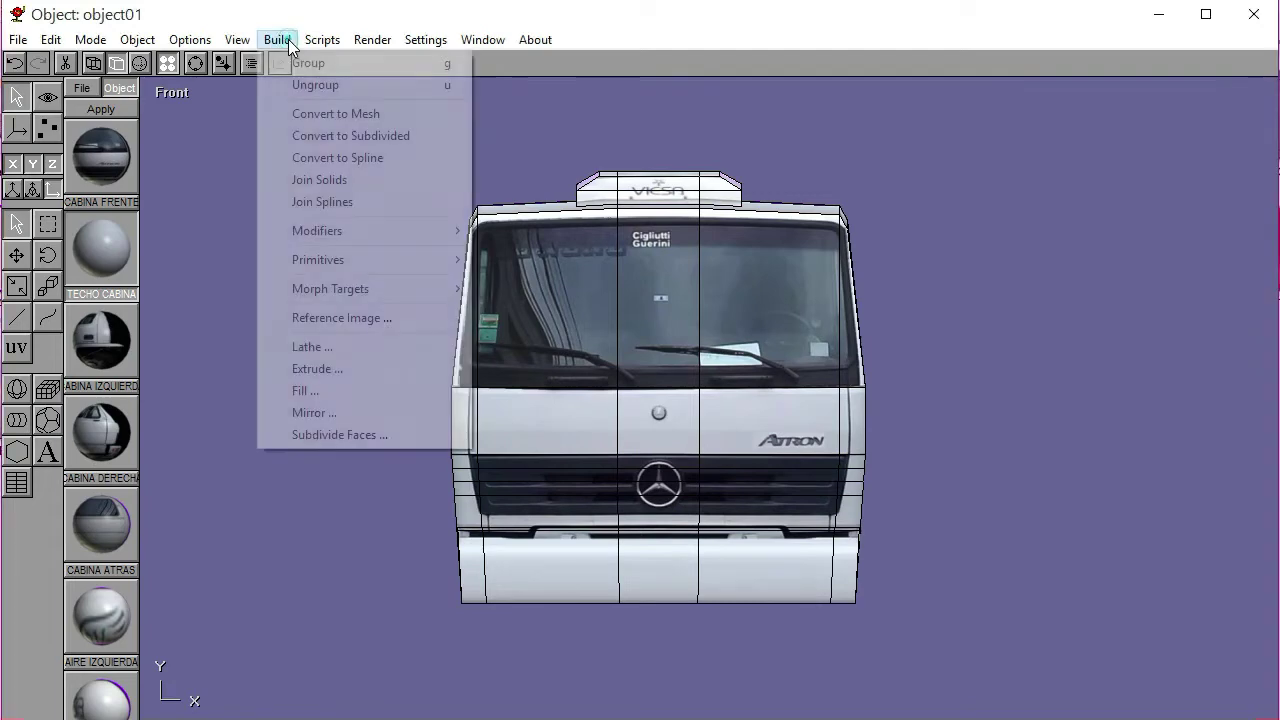
left_click(355, 318)
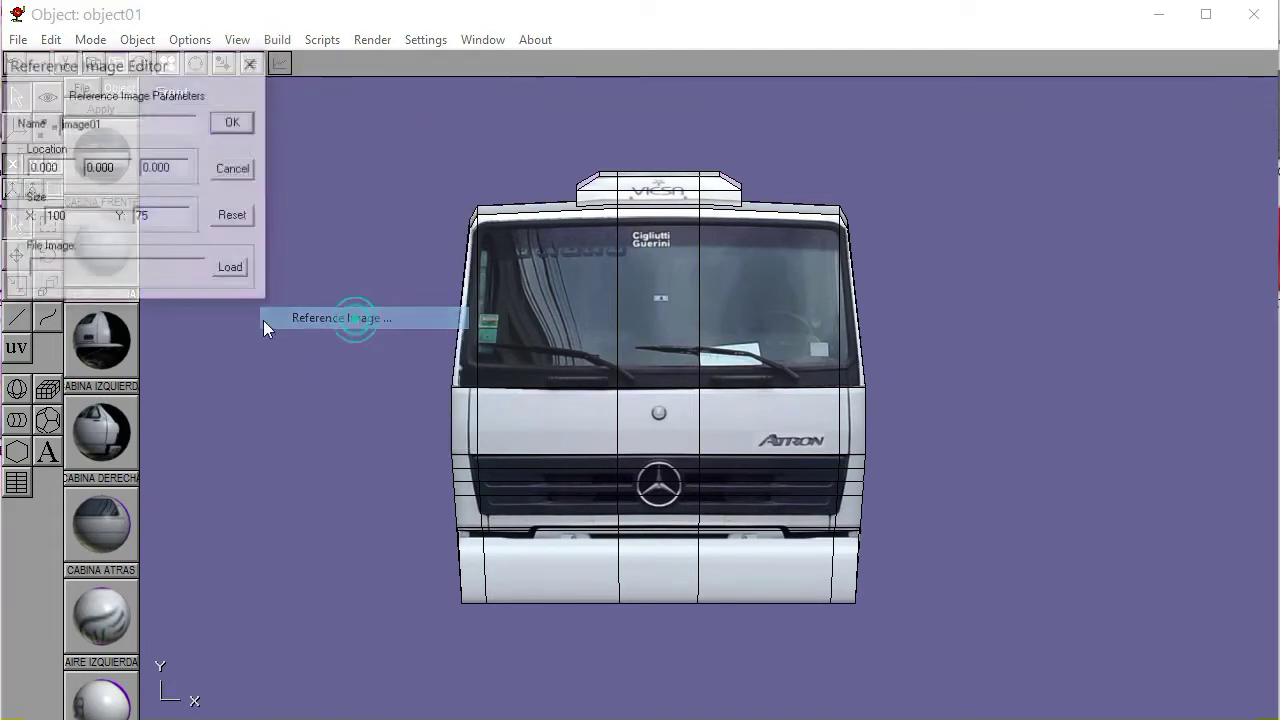
left_click(231, 268)
scroll(571, 370, "down", 2)
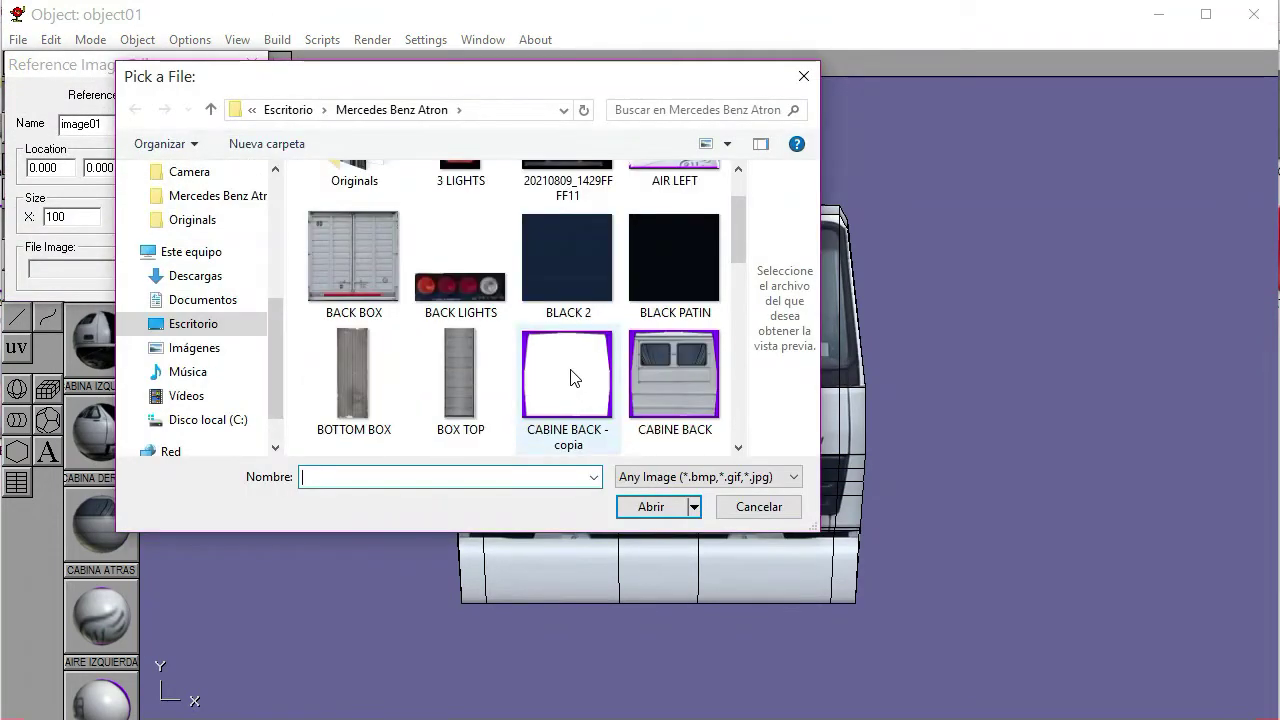
scroll(571, 376, "down", 2)
scroll(571, 376, "up", 4)
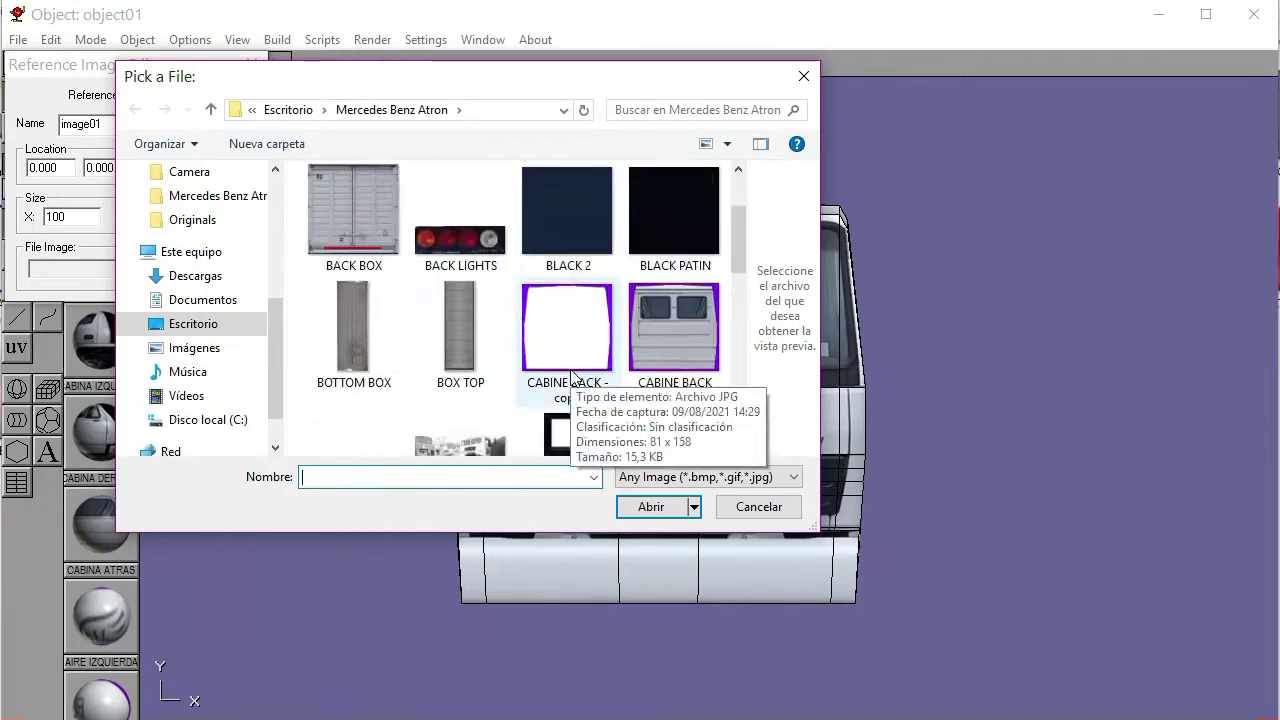
scroll(574, 377, "down", 1)
scroll(571, 376, "down", 4)
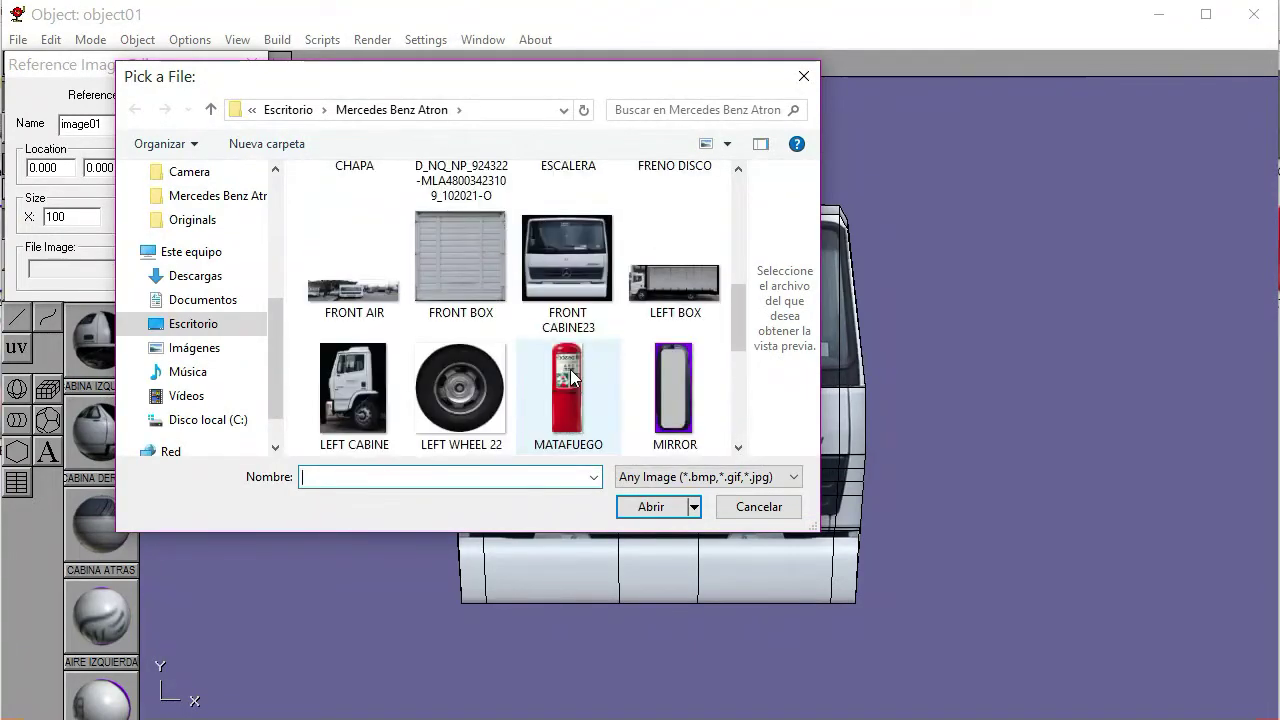
scroll(574, 378, "down", 1)
scroll(571, 372, "down", 1)
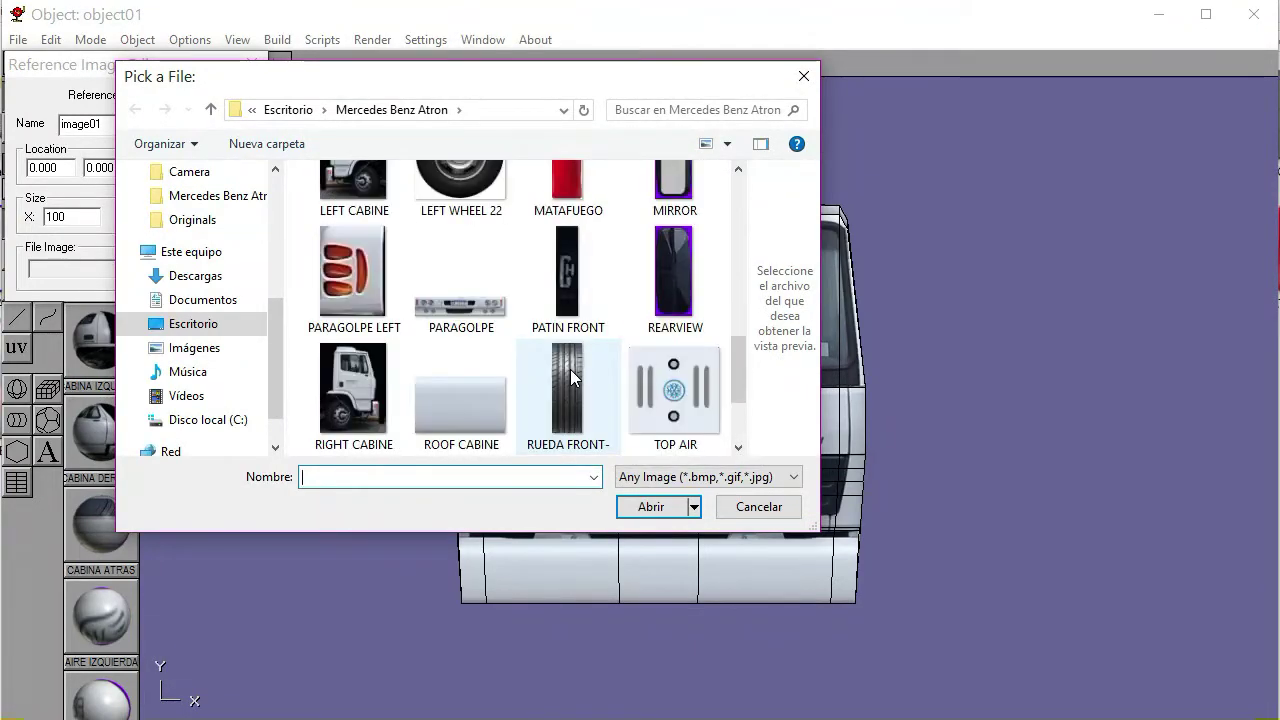
left_click(665, 268)
left_click(652, 507)
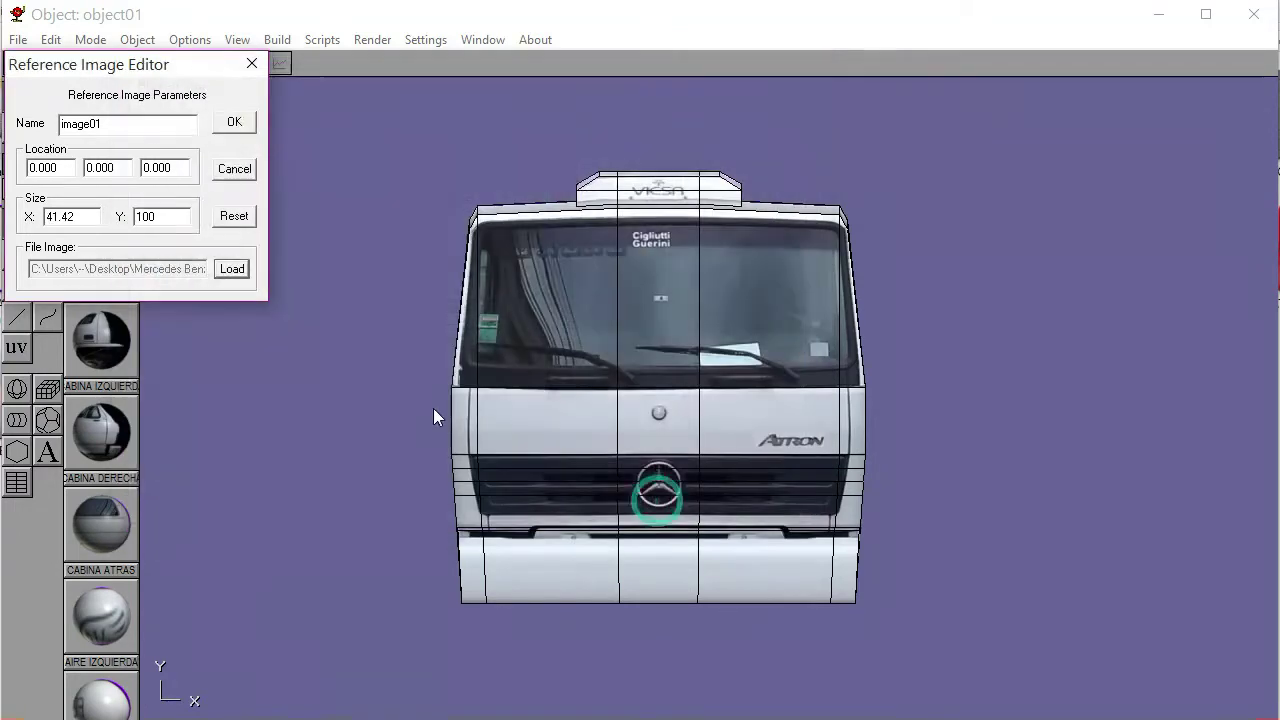
left_click(222, 125)
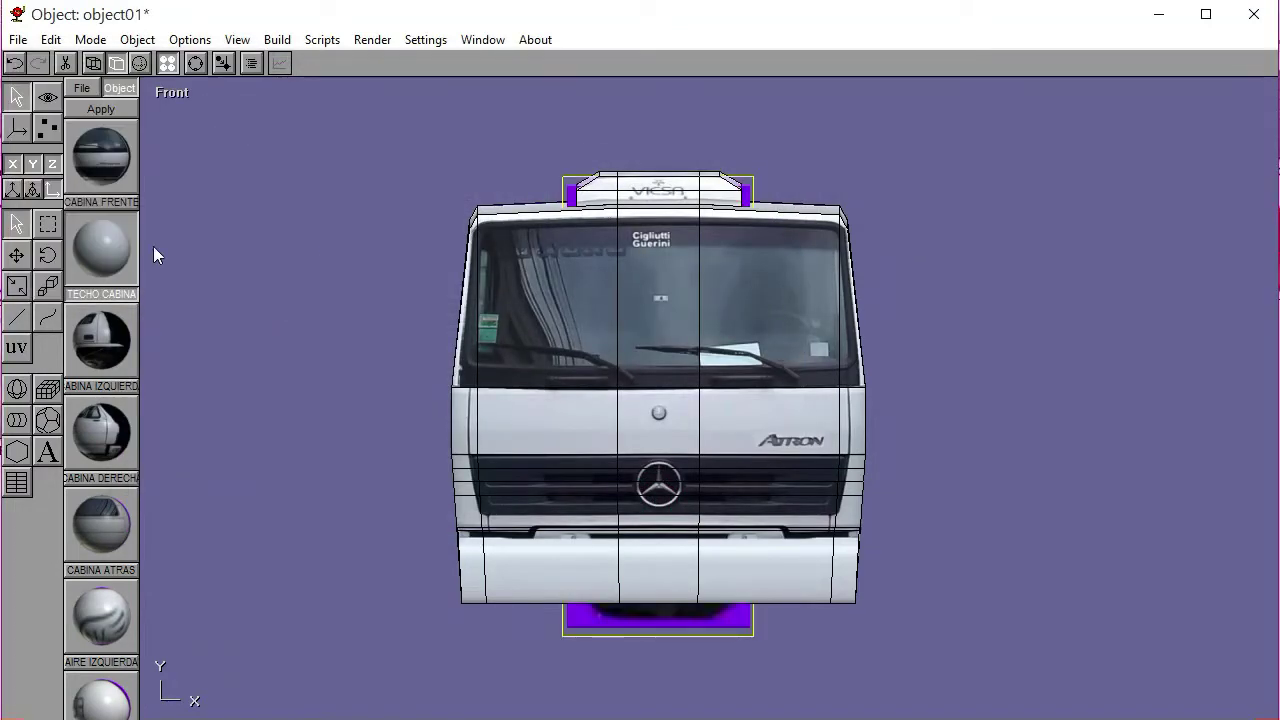
Move the rearview mirror reference image clear of the cab's side and shrink it proportionally to mirror size
left_click(16, 255)
left_click_drag(189, 314, 337, 315)
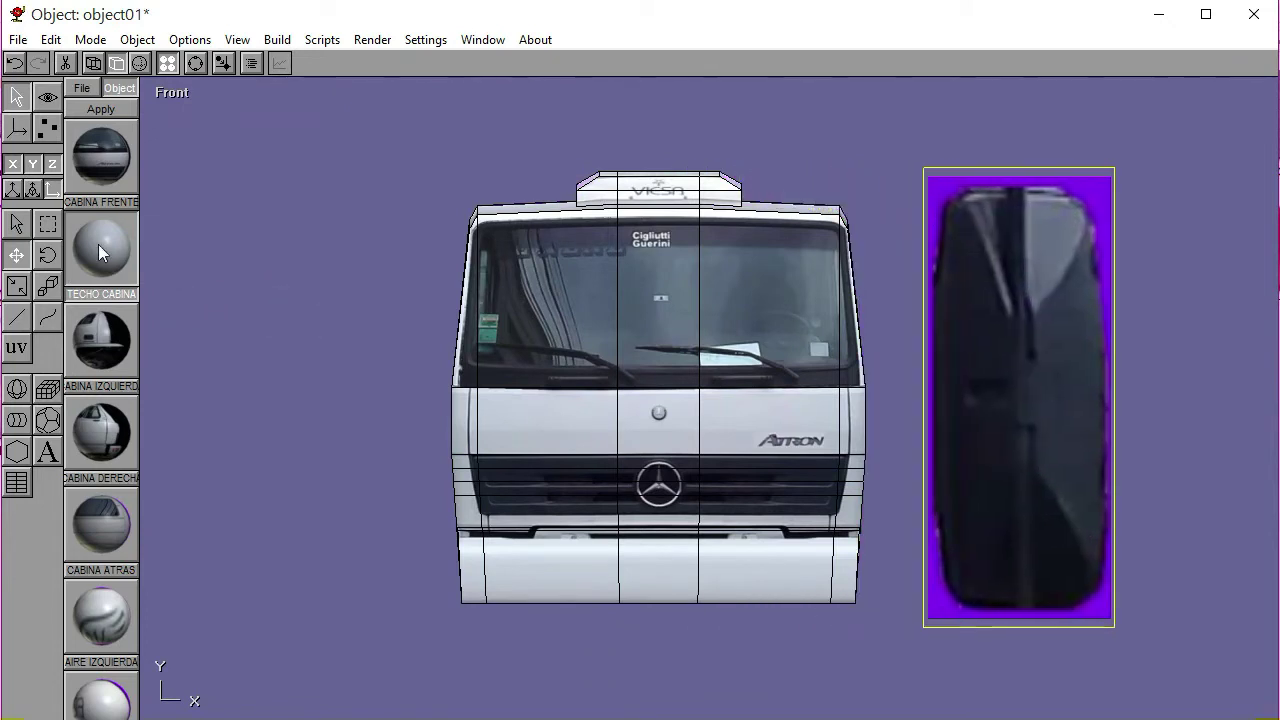
left_click(54, 291)
left_click_drag(354, 271, 279, 331)
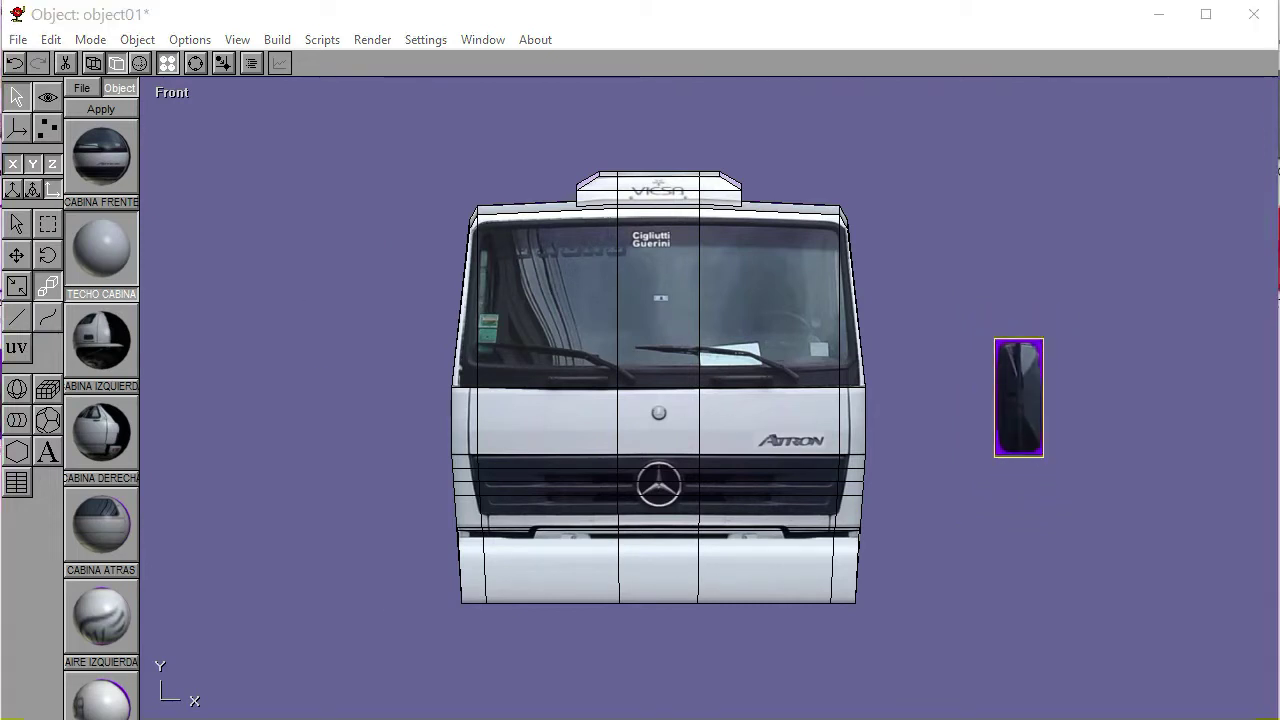
left_click_drag(289, 322, 273, 333)
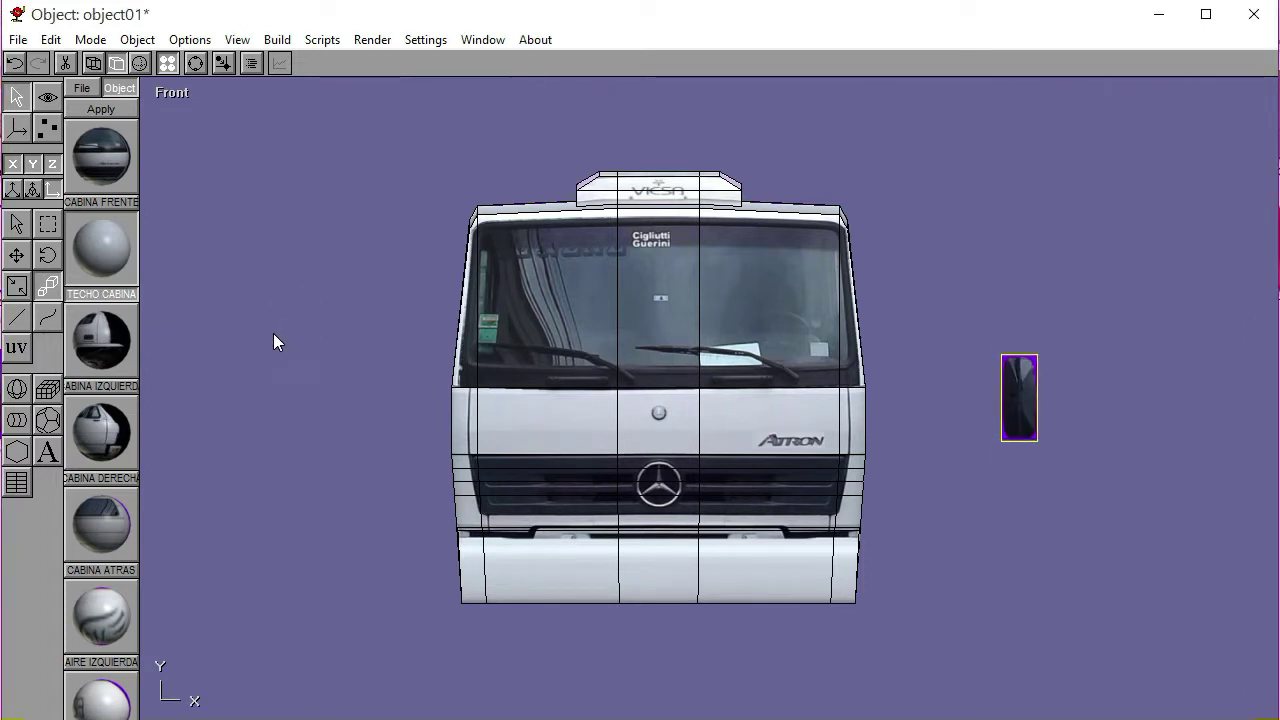
Place the mirror reference image beside the upper windshield in the front view and check its depth in the left view
left_click(16, 256)
left_click_drag(974, 571, 901, 459)
left_click(166, 94)
left_click(142, 174)
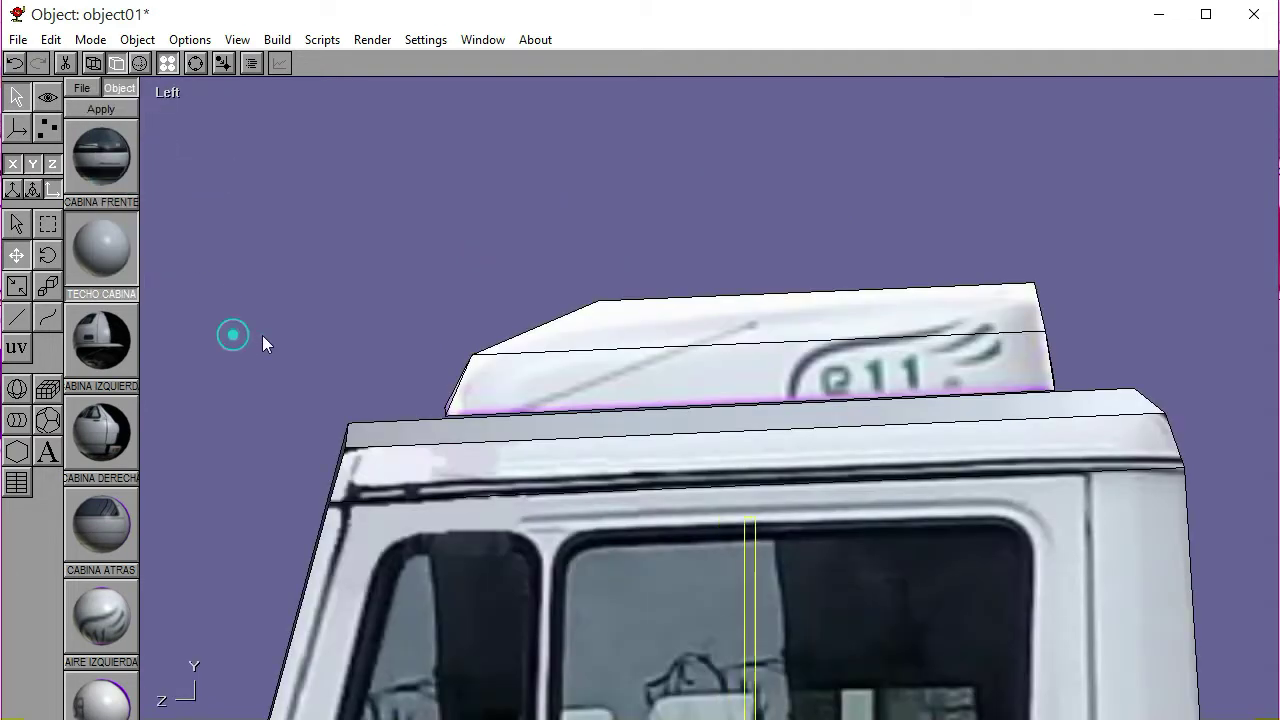
left_click(172, 94)
left_click(173, 135)
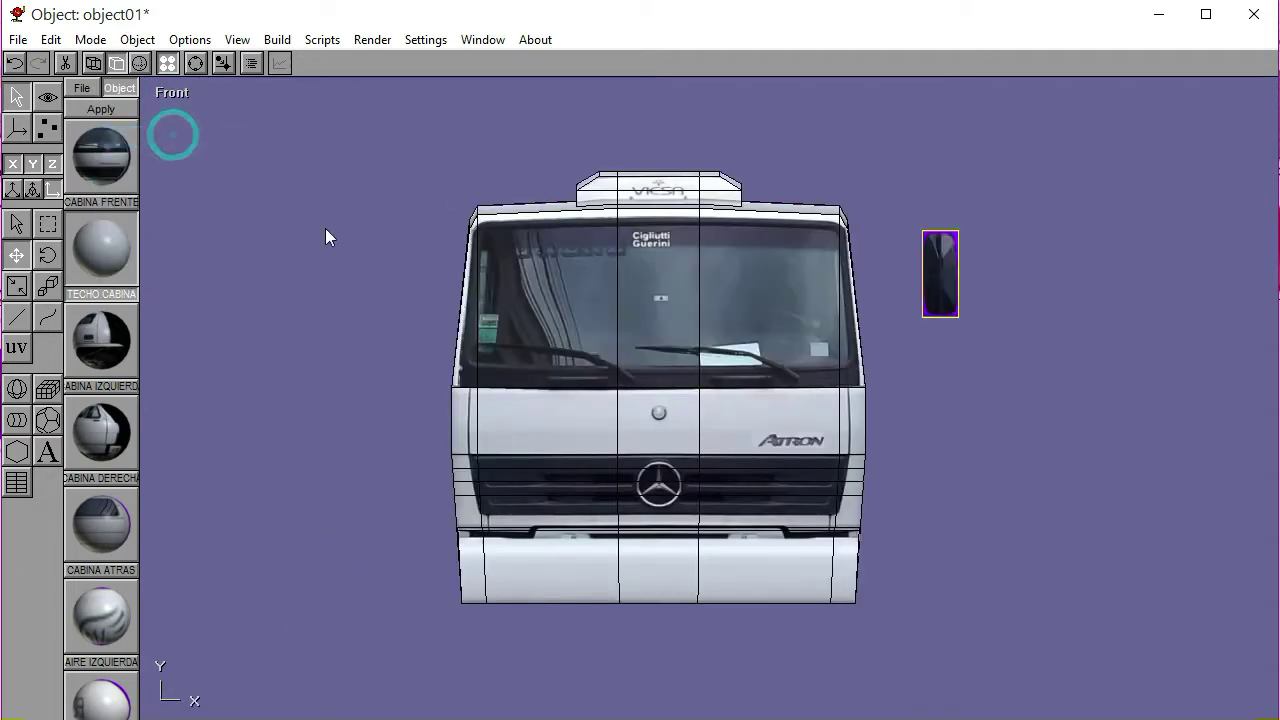
Draw a cube primitive in the front view that covers the whole rearview mirror reference image
left_click(19, 229)
left_click(167, 244)
left_click(192, 62)
middle_click_drag(655, 295, 323, 361)
scroll(902, 423, "up", 10)
middle_click_drag(510, 336, 697, 397)
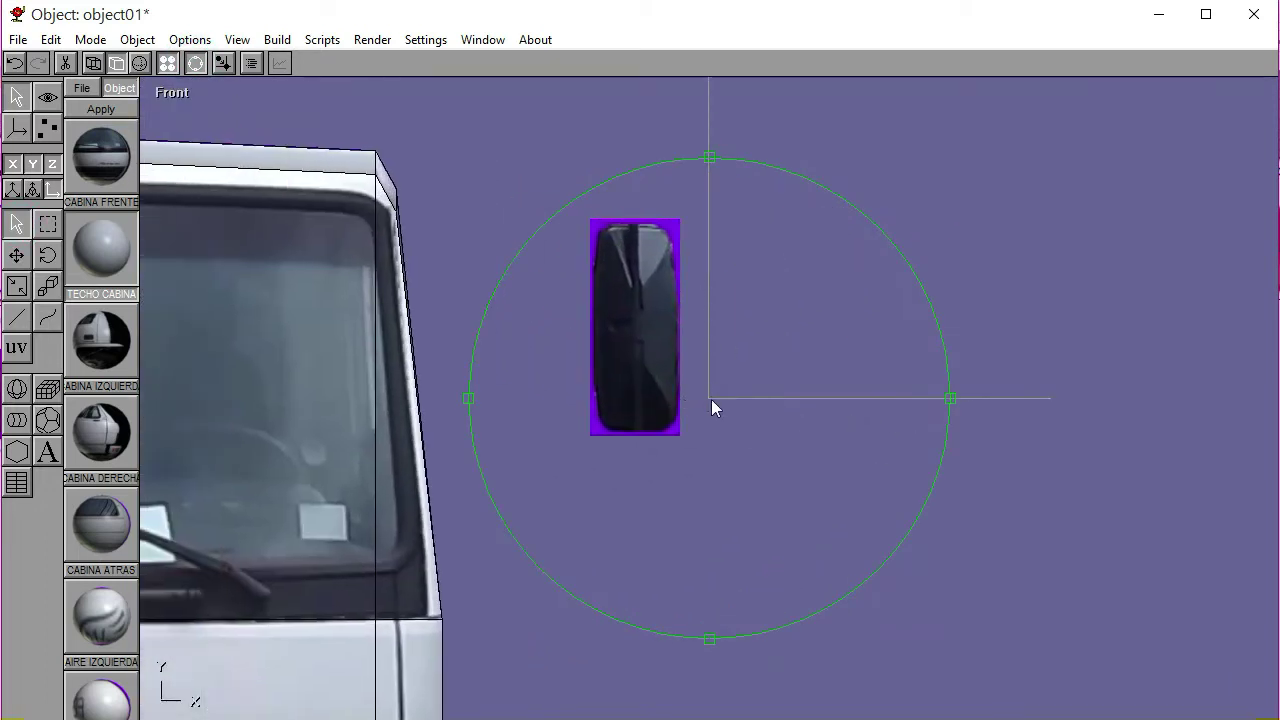
left_click(196, 64)
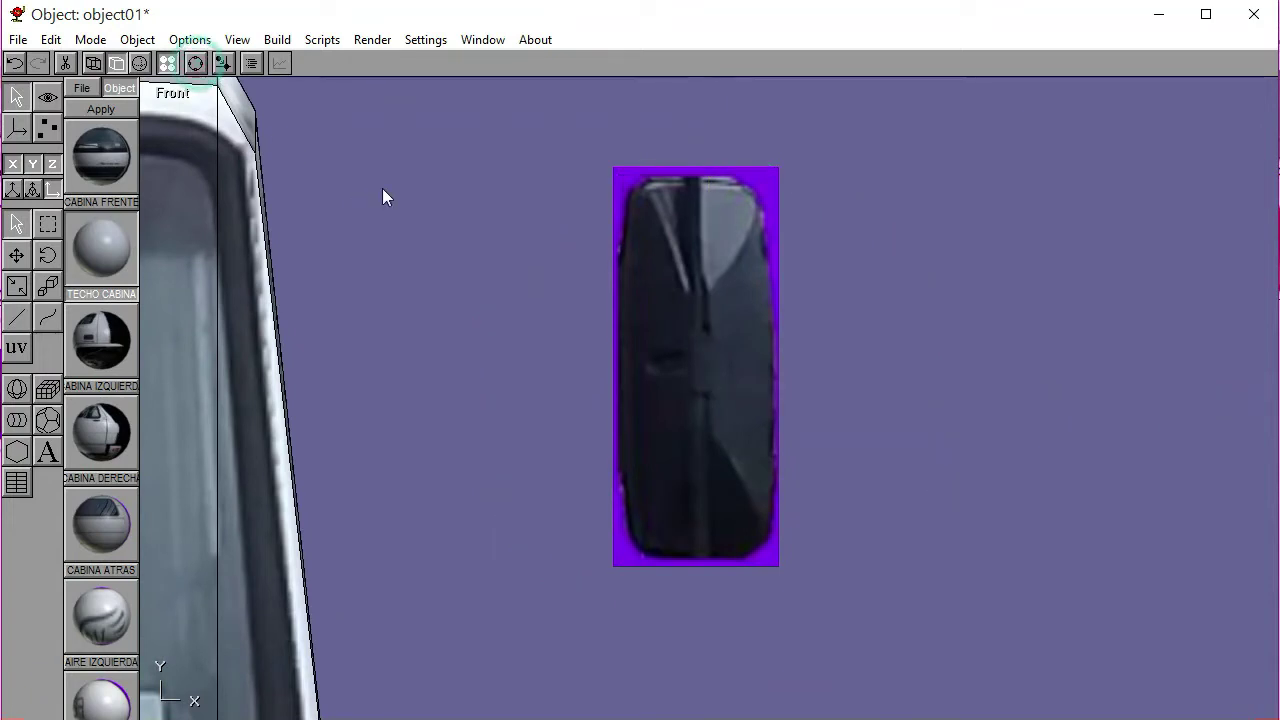
left_click(49, 392)
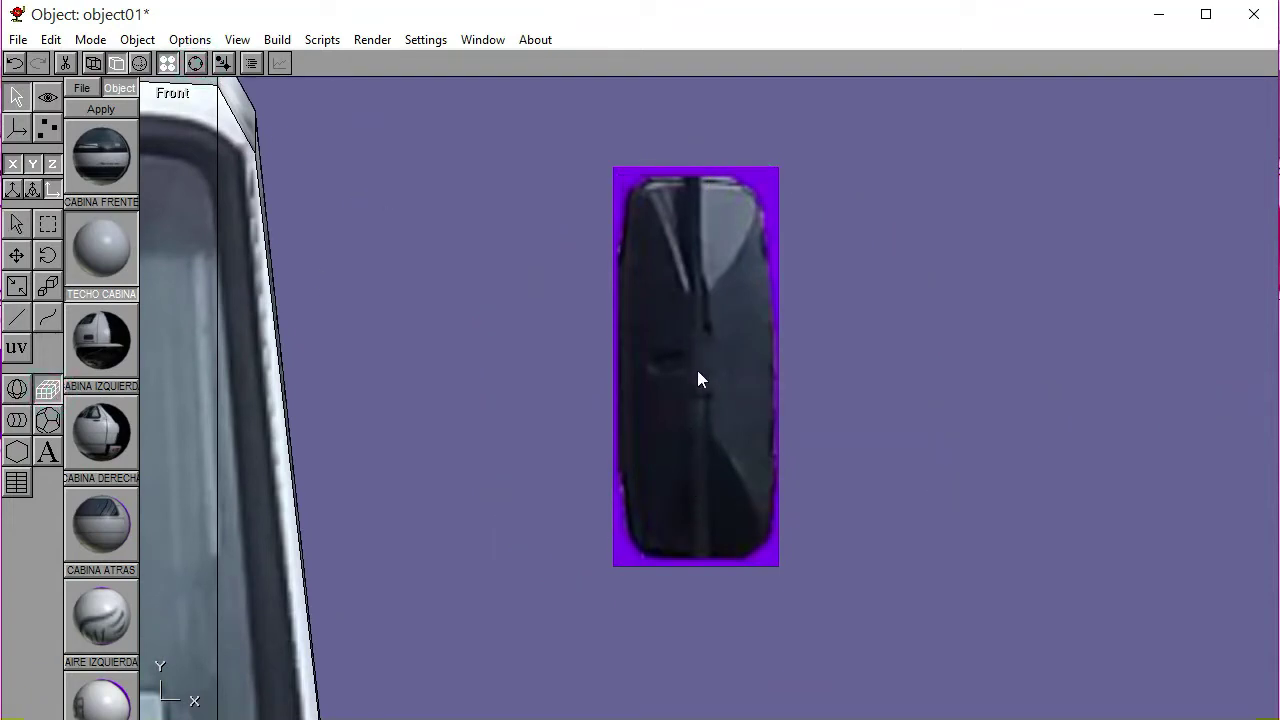
left_click_drag(696, 367, 612, 165)
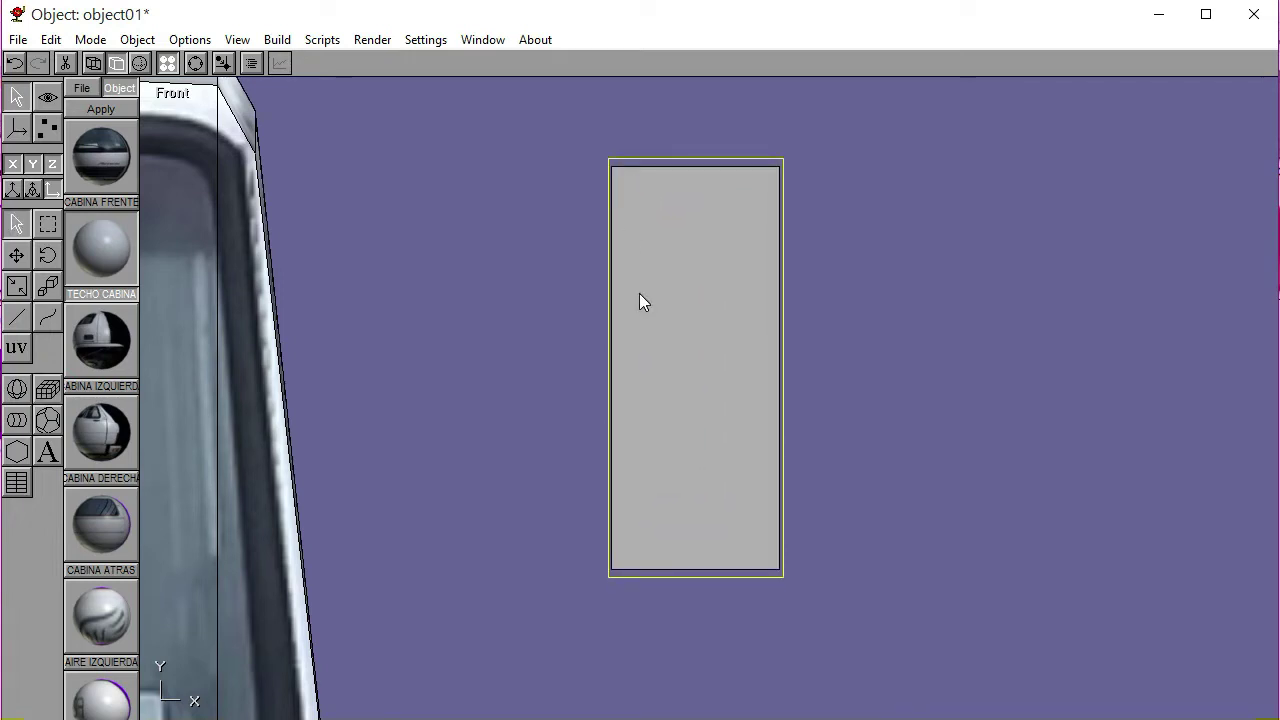
Convert the mirror box to a mesh and show its points in wireframe over the reference image
left_click(277, 39)
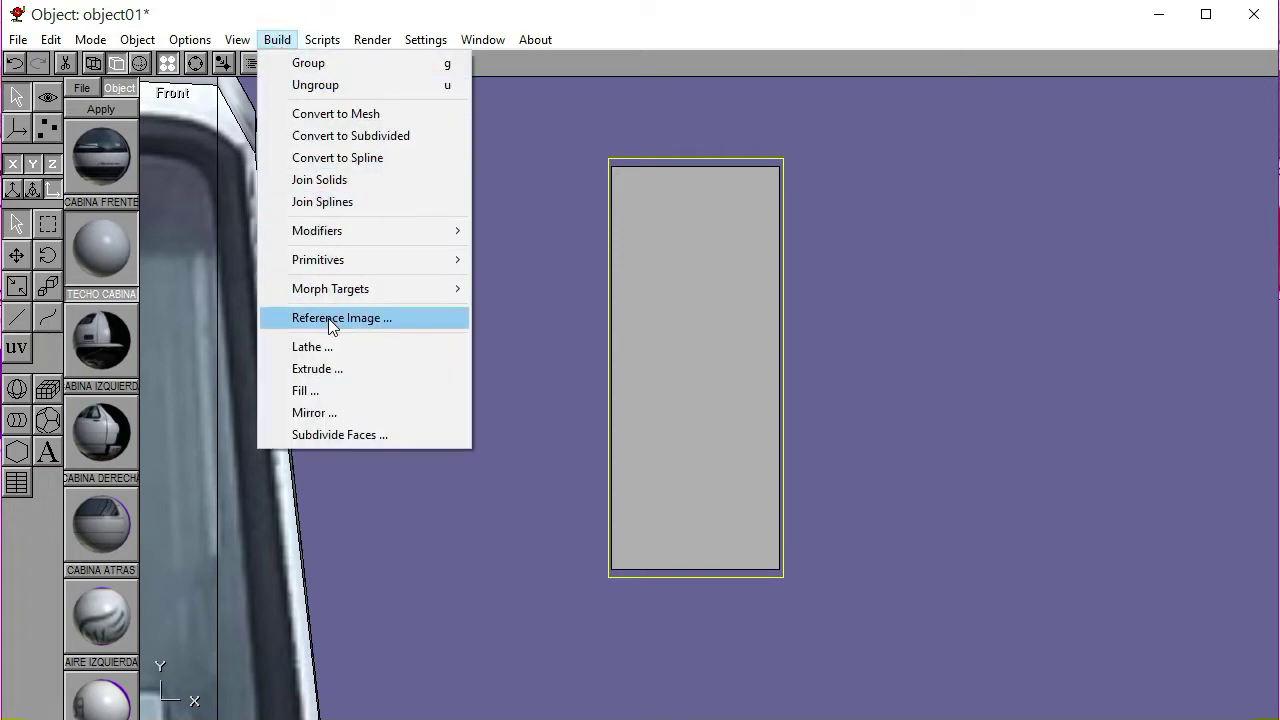
left_click(341, 114)
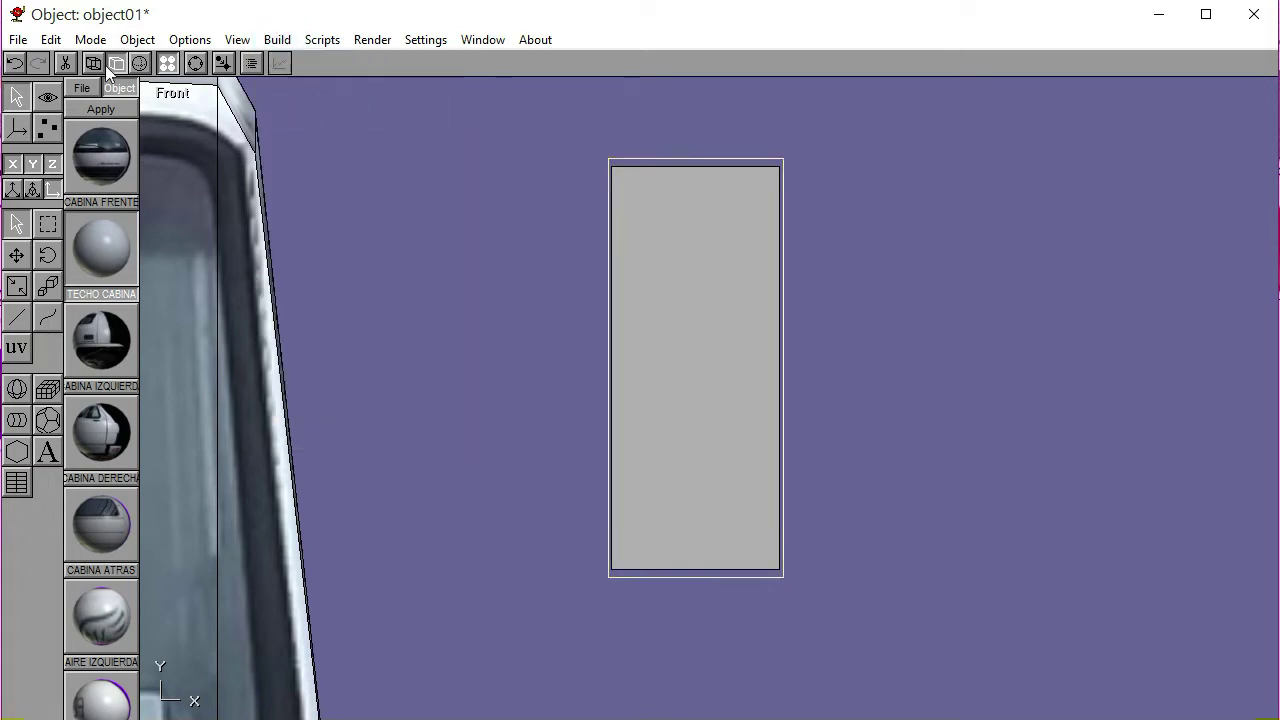
left_click(93, 63)
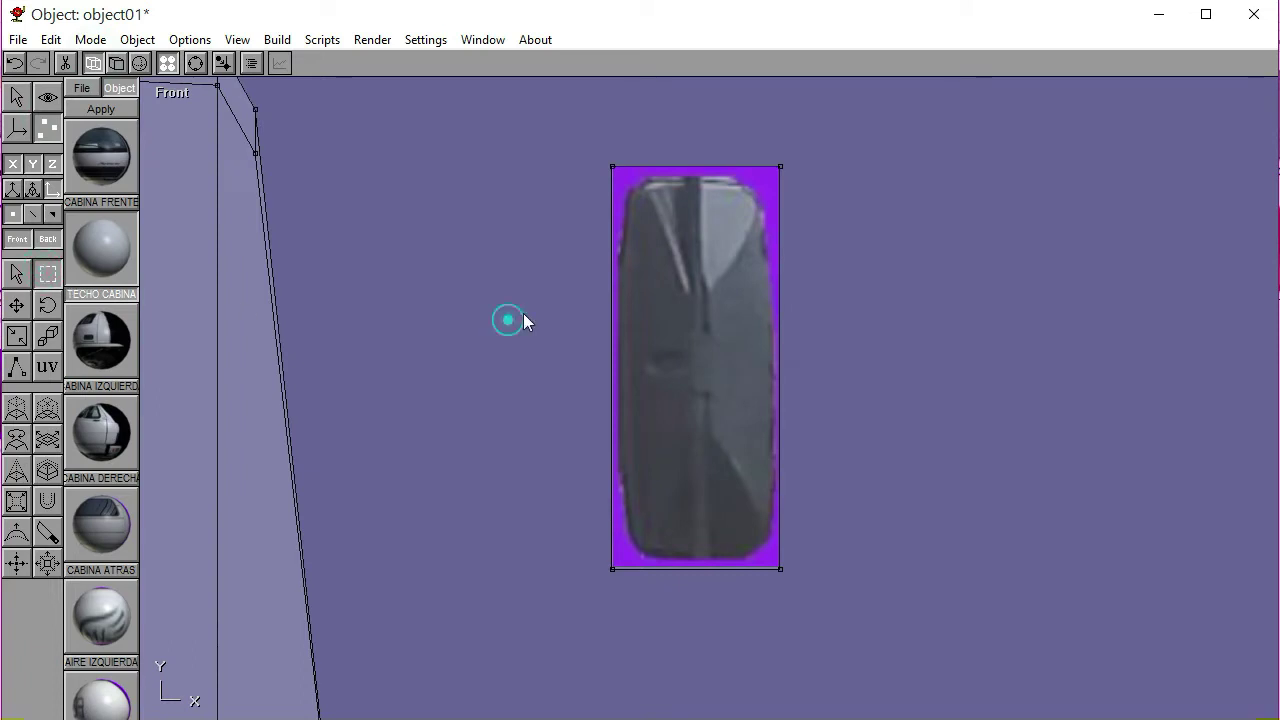
Move the mirror box's upper and lower points inward to match the top and bottom of the pictured mirror
left_click_drag(588, 152, 806, 178)
key("Down")
key("Down")
key("Down")
key("Down")
key("Down")
key("Down")
key("Down")
key("Down")
key("Down")
key("Down")
key("Down")
left_click_drag(612, 566, 860, 585)
key("Up")
key("Up")
key("Up")
key("Up")
key("Up")
key("Up")
left_click(862, 562)
Move the points on both sides of the mirror box inward to match the pictured mirror's width
left_click_drag(766, 164, 876, 598)
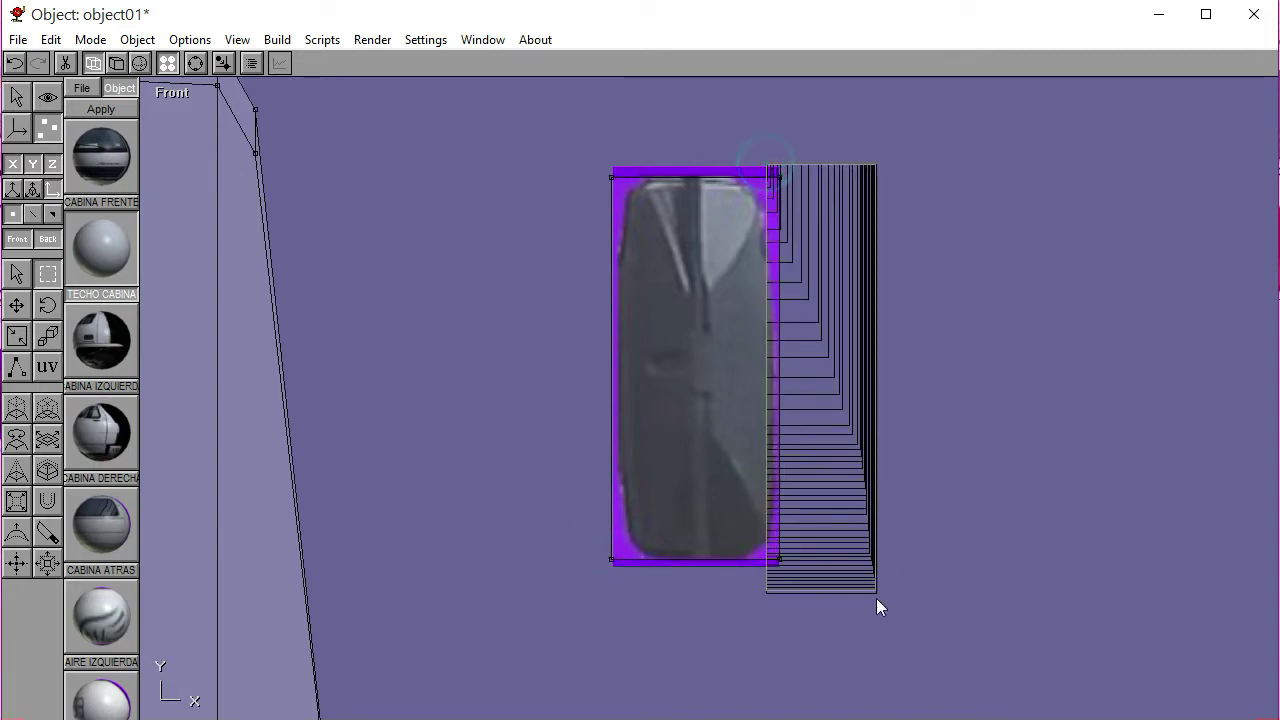
key("Left")
key("Left")
key("Left")
key("Left")
left_click(937, 585)
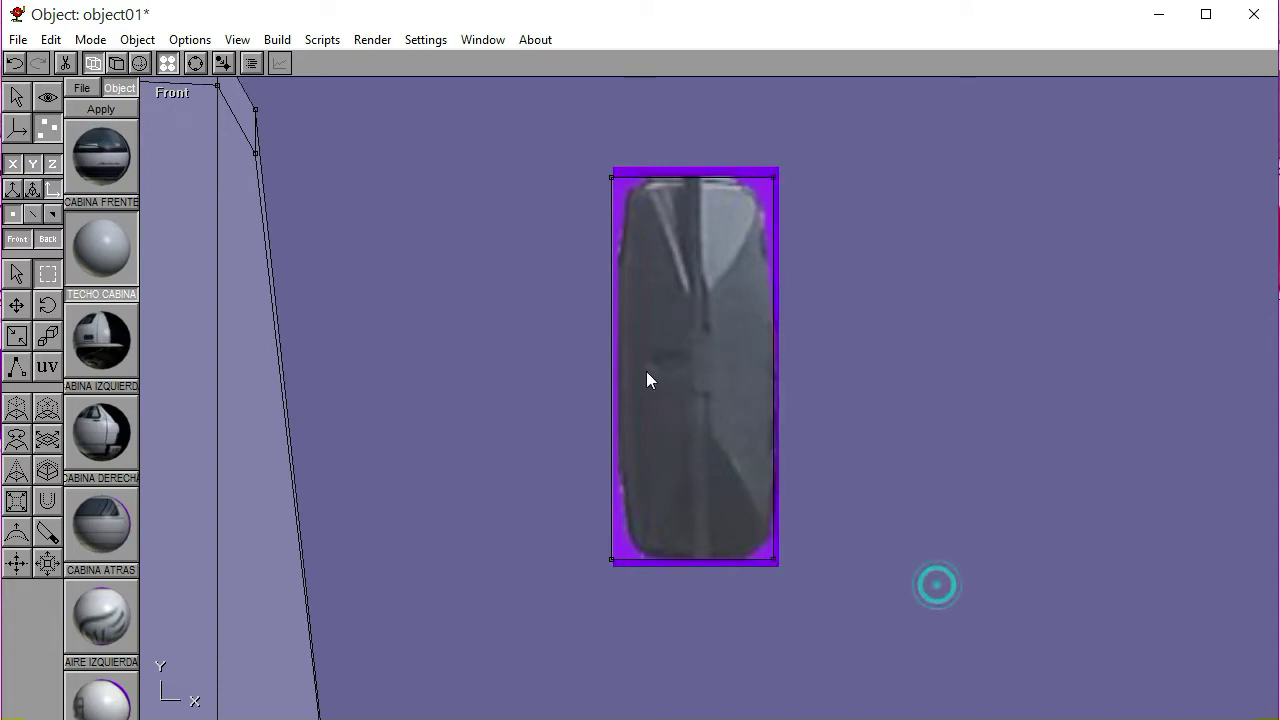
left_click_drag(594, 163, 623, 576)
key("Right")
key("Right")
key("Right")
key("Right")
left_click(943, 406)
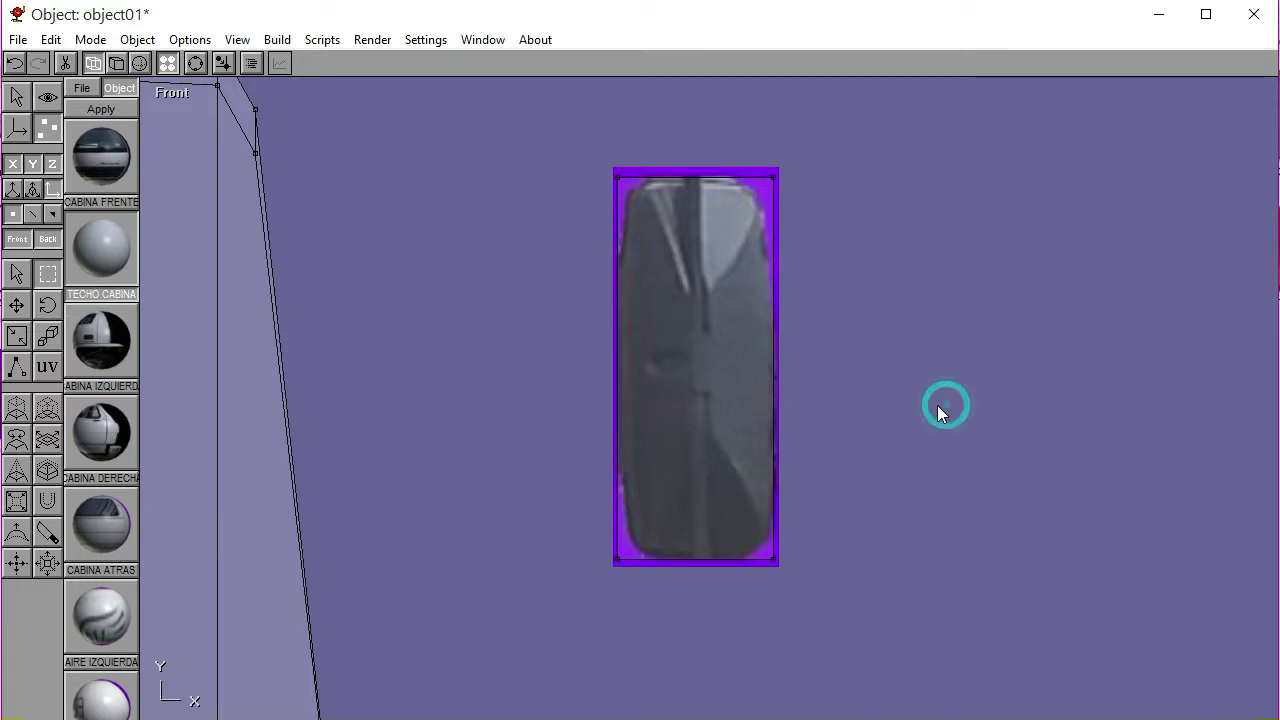
Cut a diagonal edge across each of the four corners of the mirror box's front face with the Cut Faces knife
left_click(47, 532)
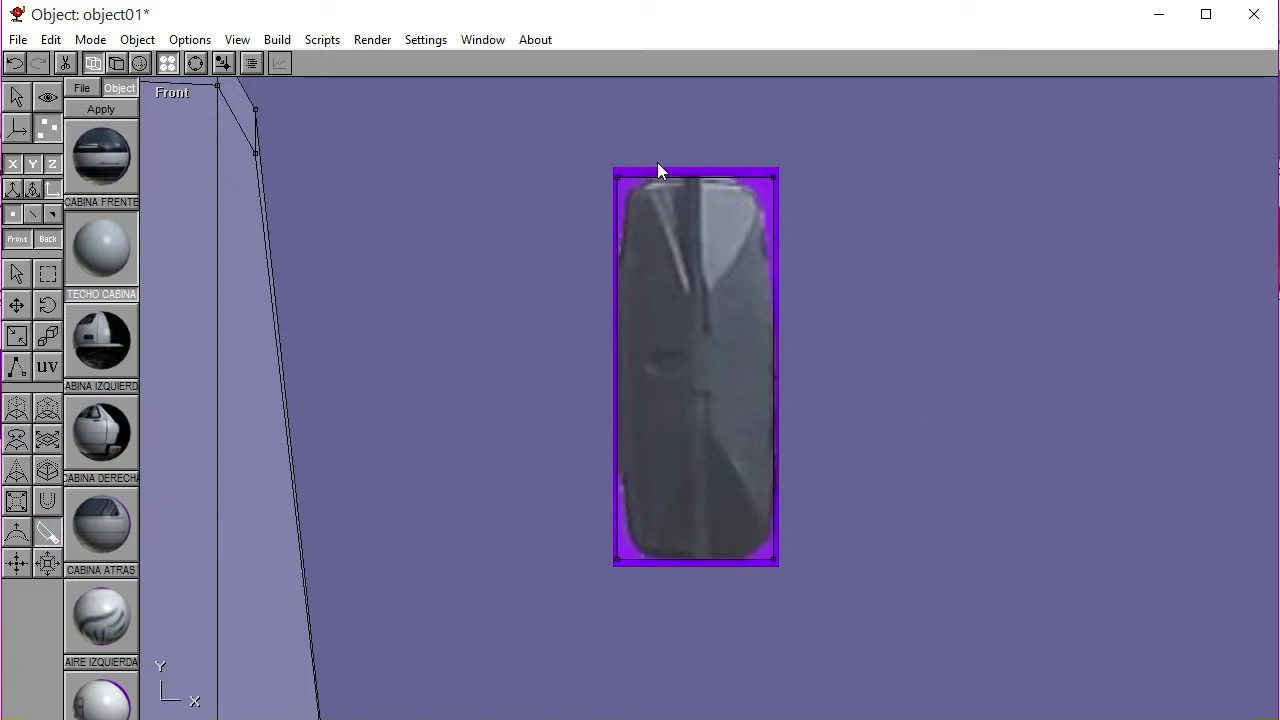
left_click_drag(658, 166, 611, 318)
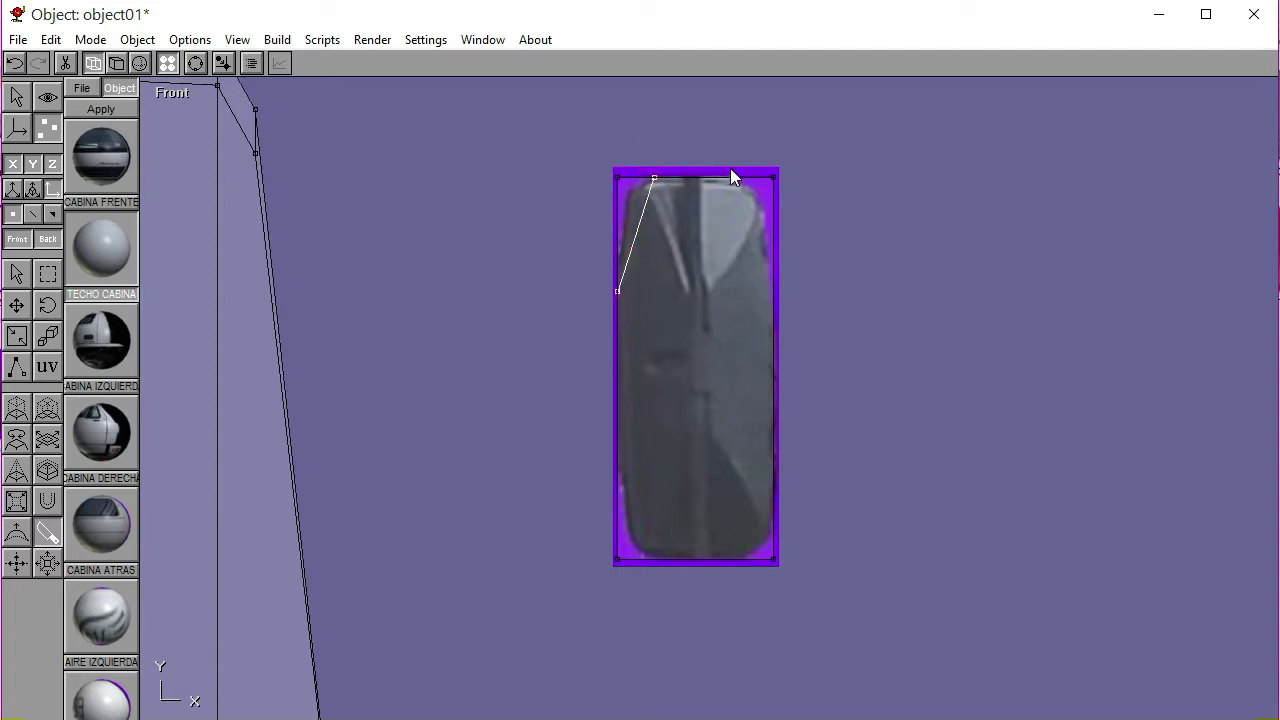
left_click_drag(729, 174, 771, 312)
left_click_drag(780, 335, 777, 305)
left_click_drag(614, 428, 652, 572)
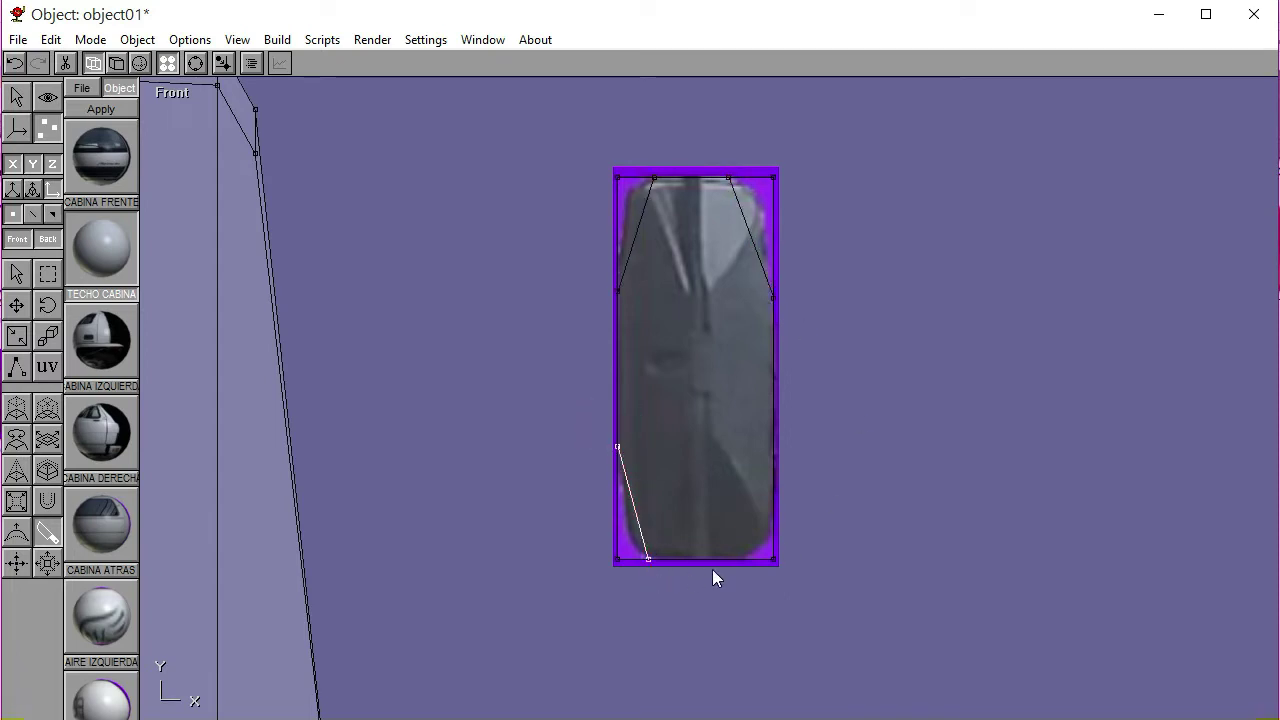
left_click_drag(733, 564, 786, 467)
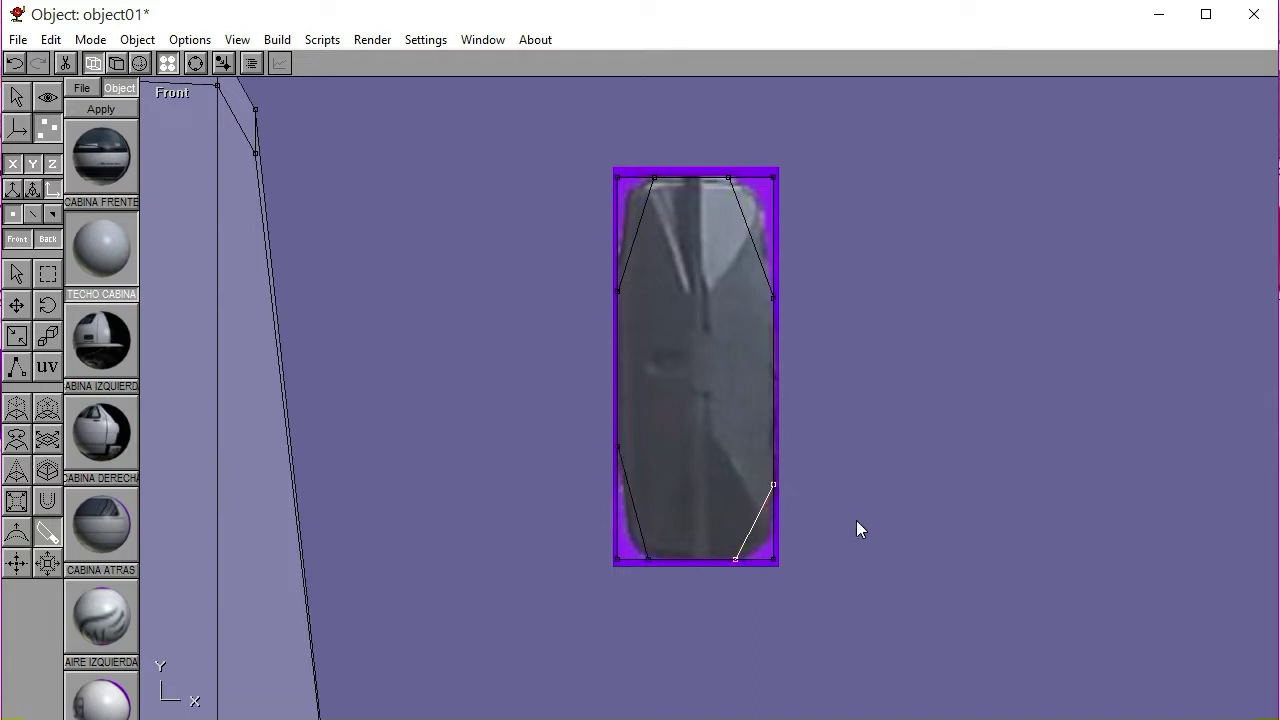
Move the mirror mesh's two upper corner points diagonally inward to follow the pictured mirror's rounded top corners
left_click(40, 276)
left_click(346, 417)
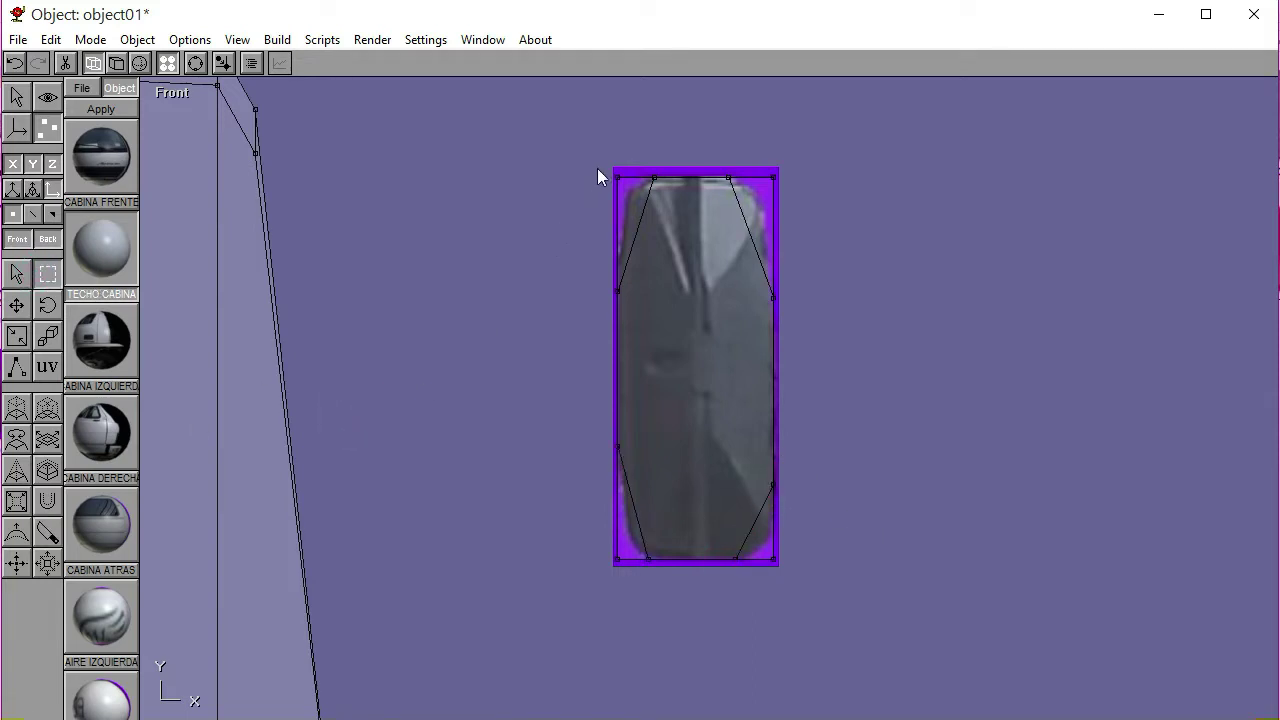
left_click(17, 306)
left_click_drag(343, 272, 352, 283)
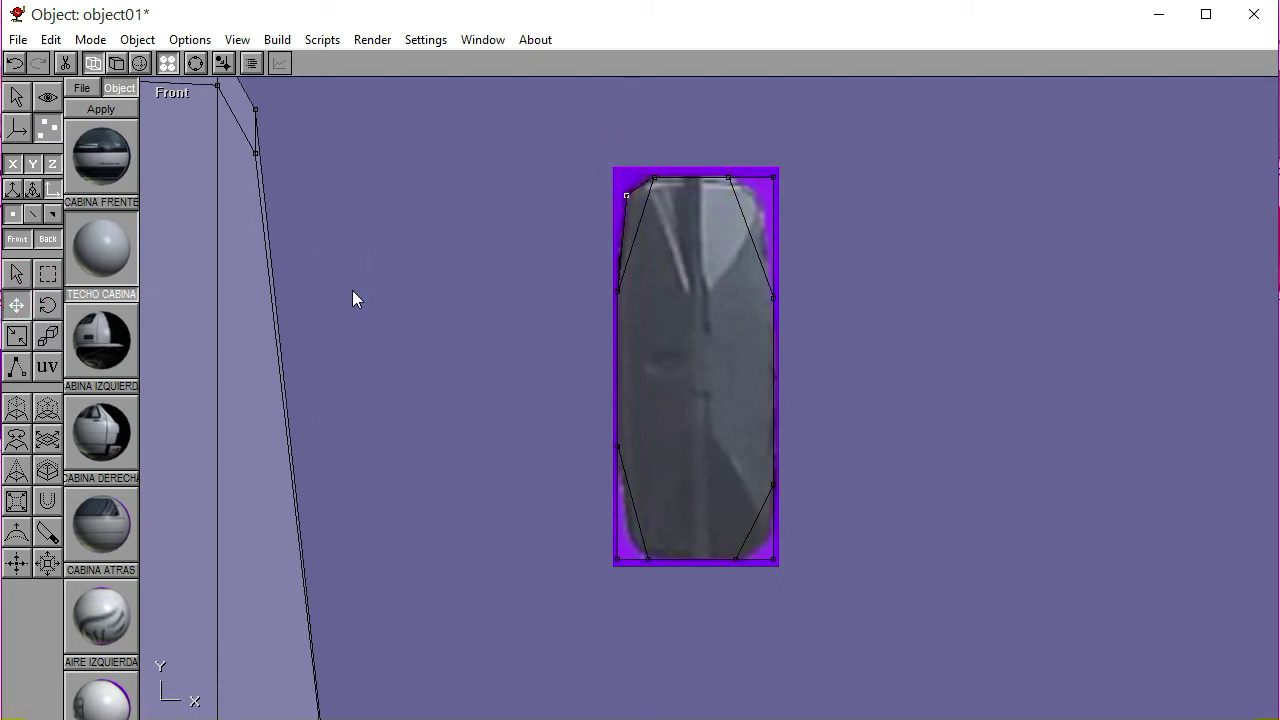
left_click(48, 273)
left_click(350, 288)
left_click(762, 169)
left_click_drag(765, 173, 782, 186)
left_click(17, 306)
left_click_drag(377, 263, 367, 272)
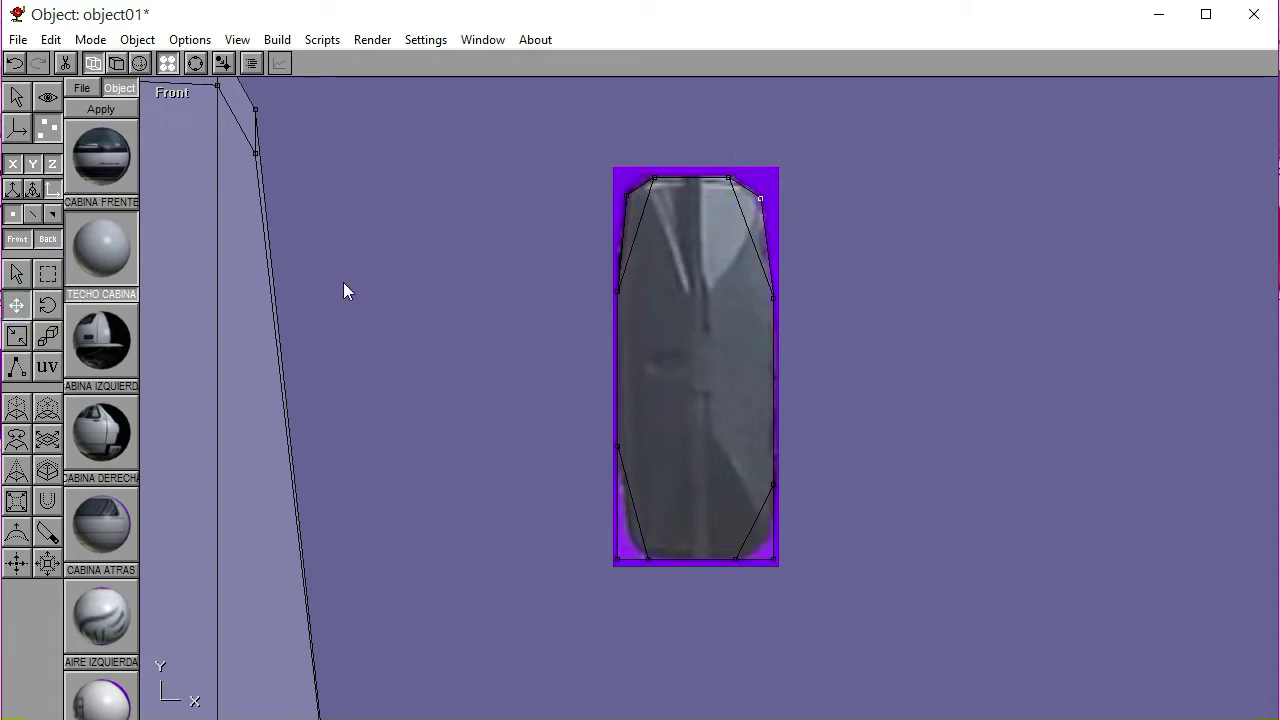
Move the mirror mesh's two lower corner points diagonally inward to match the pictured mirror's rounded bottom corners
left_click(48, 272)
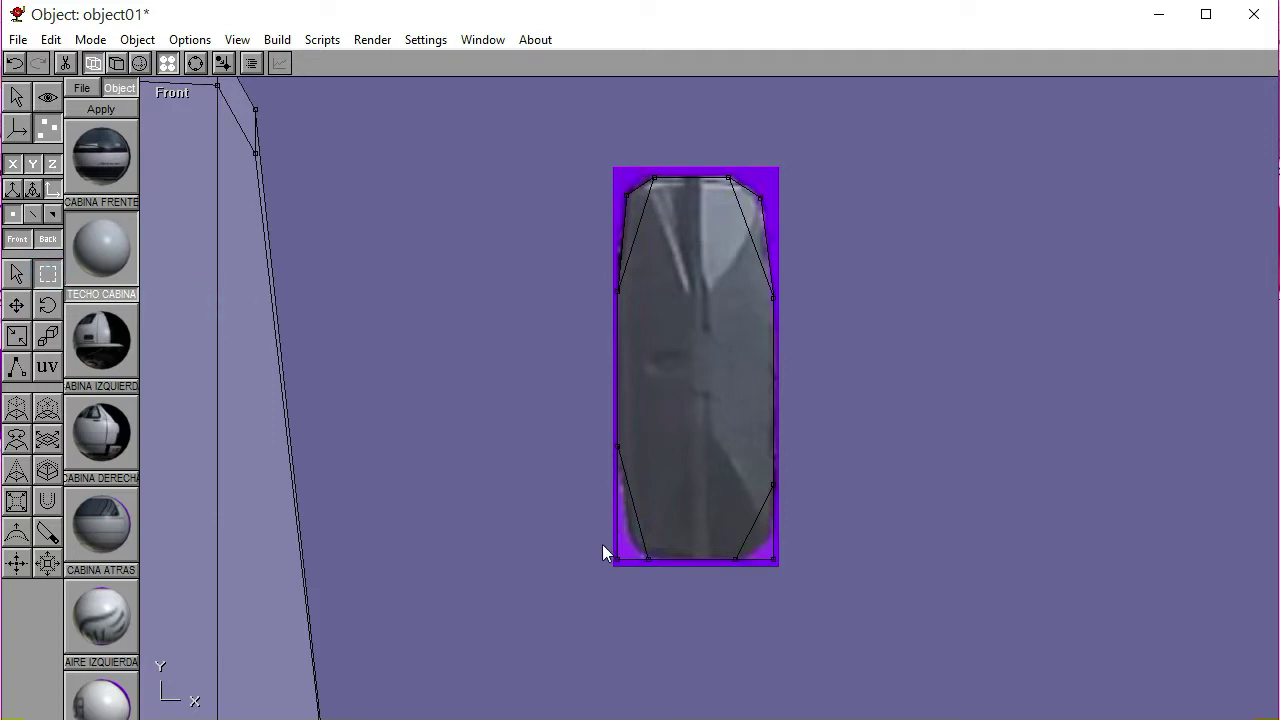
left_click_drag(600, 545, 629, 582)
left_click(16, 310)
left_click_drag(371, 434, 380, 410)
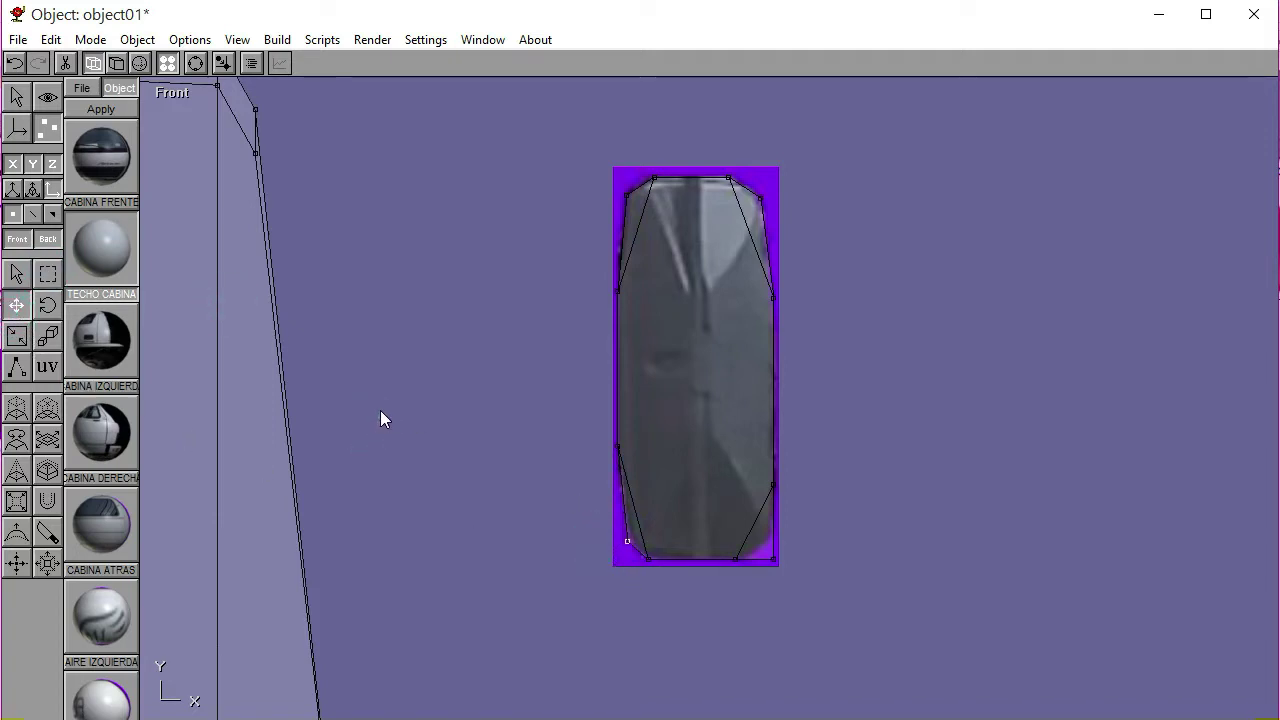
left_click(50, 273)
left_click(400, 364)
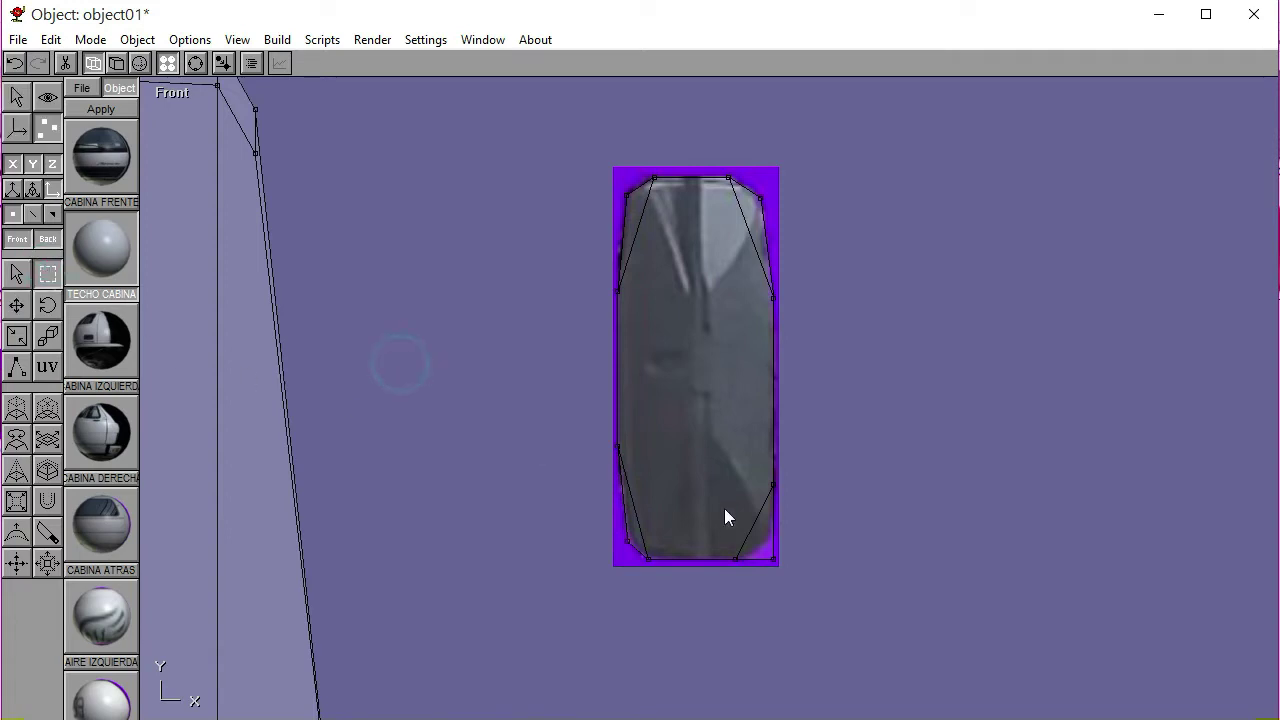
left_click_drag(760, 543, 780, 570)
left_click(16, 308)
left_click_drag(405, 430, 397, 414)
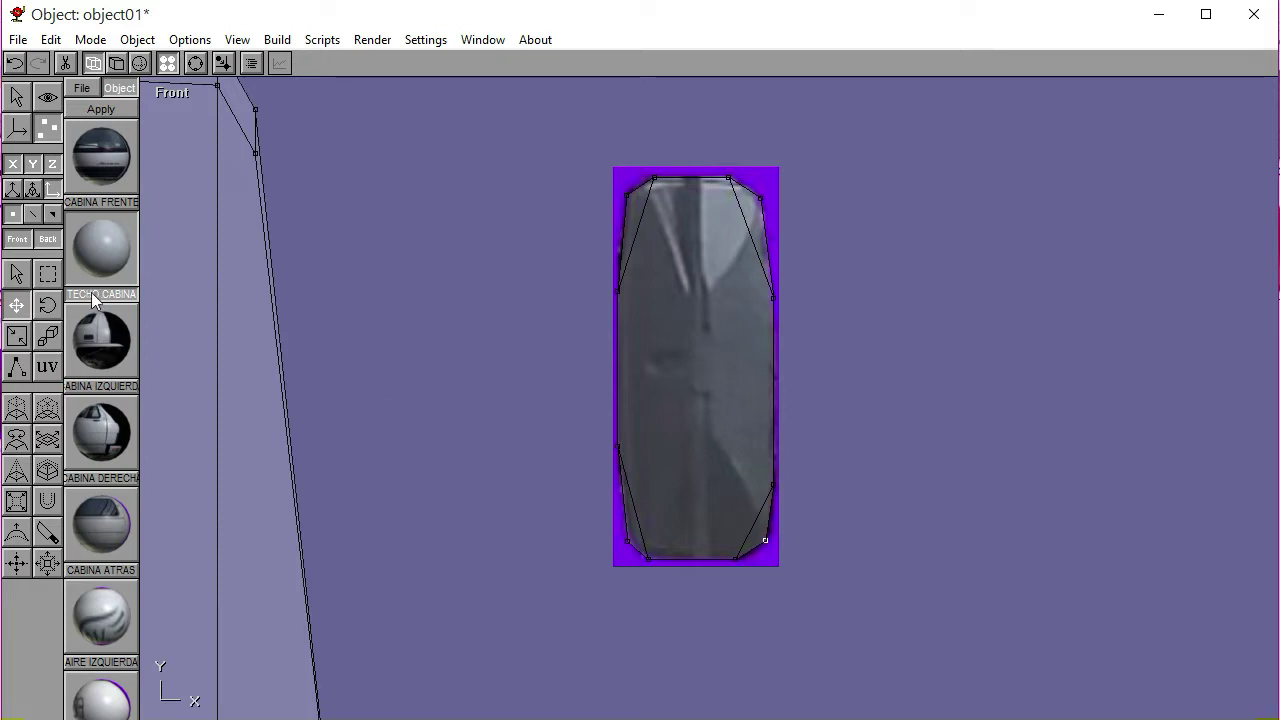
Return to object editing, remove the mirror reference image from the view, and display the model in solid shading
left_click(47, 274)
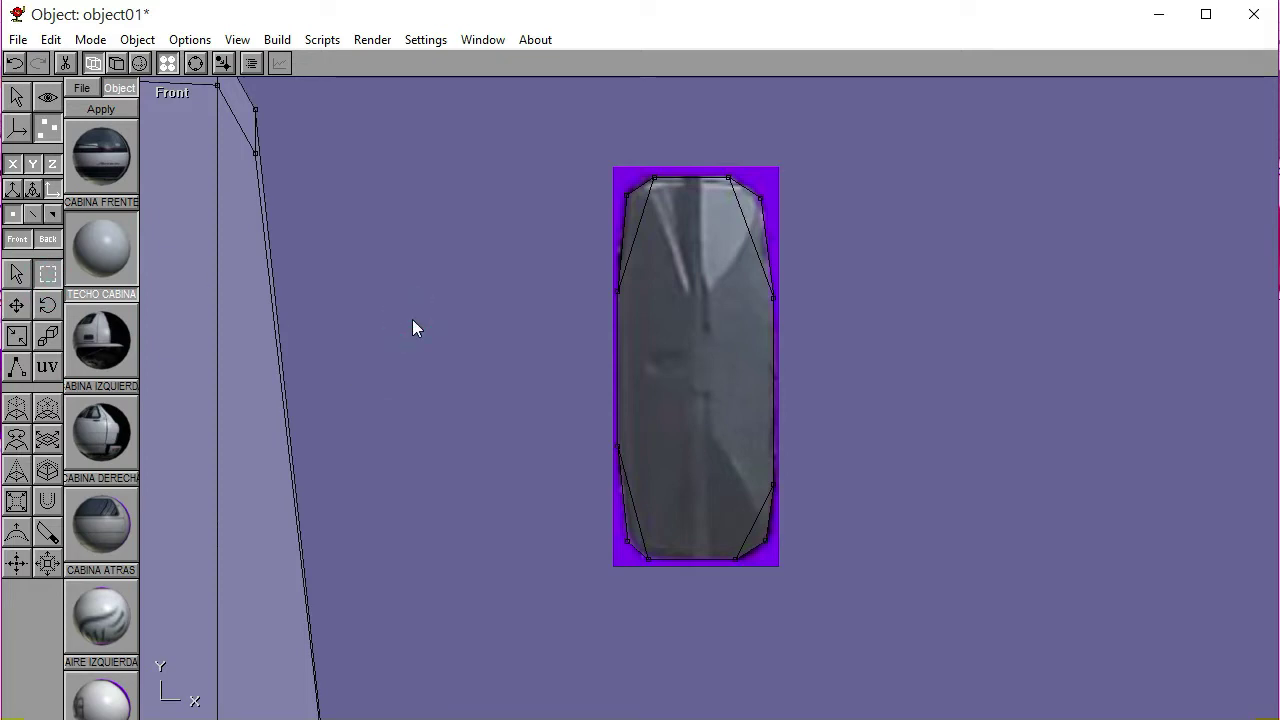
left_click(15, 98)
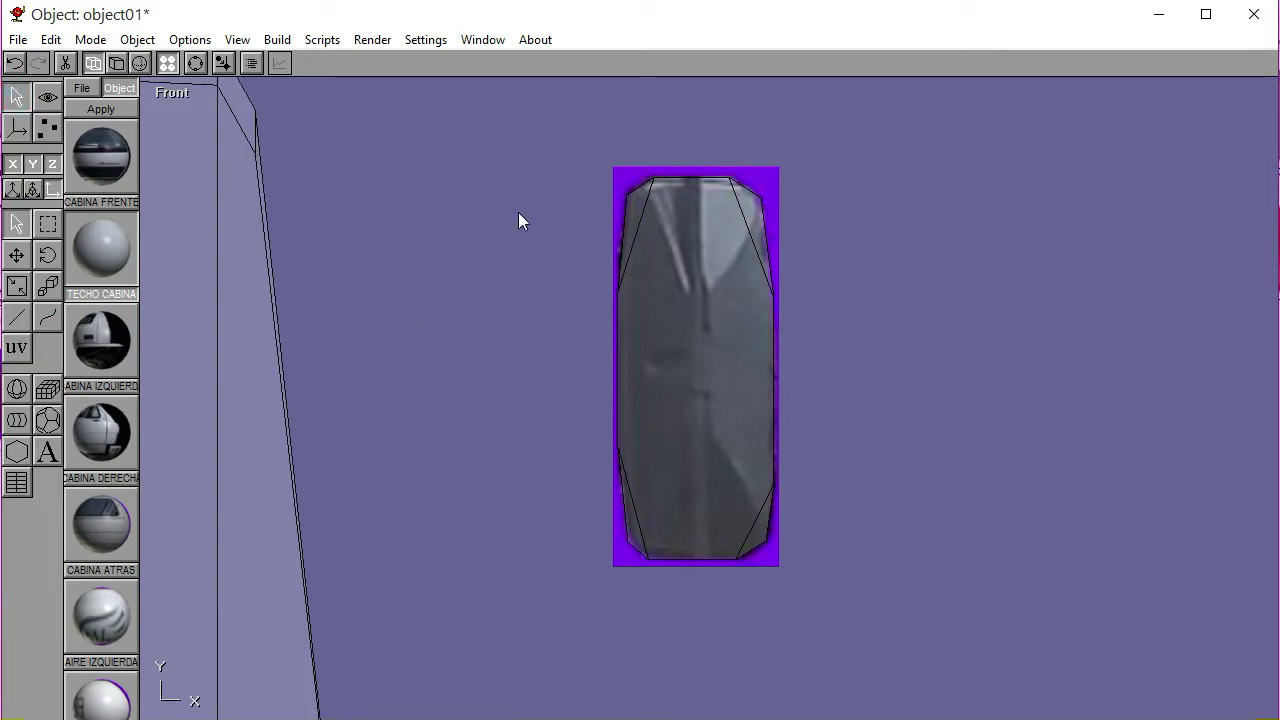
left_click(484, 203)
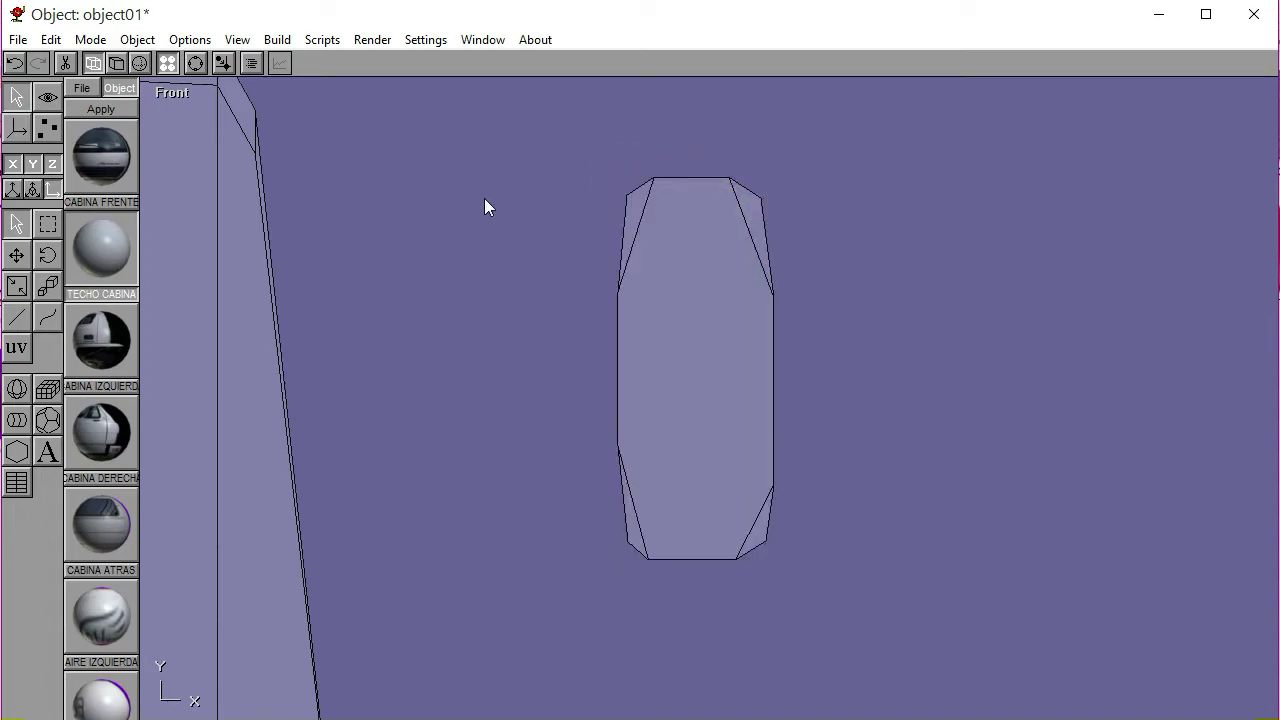
left_click(117, 63)
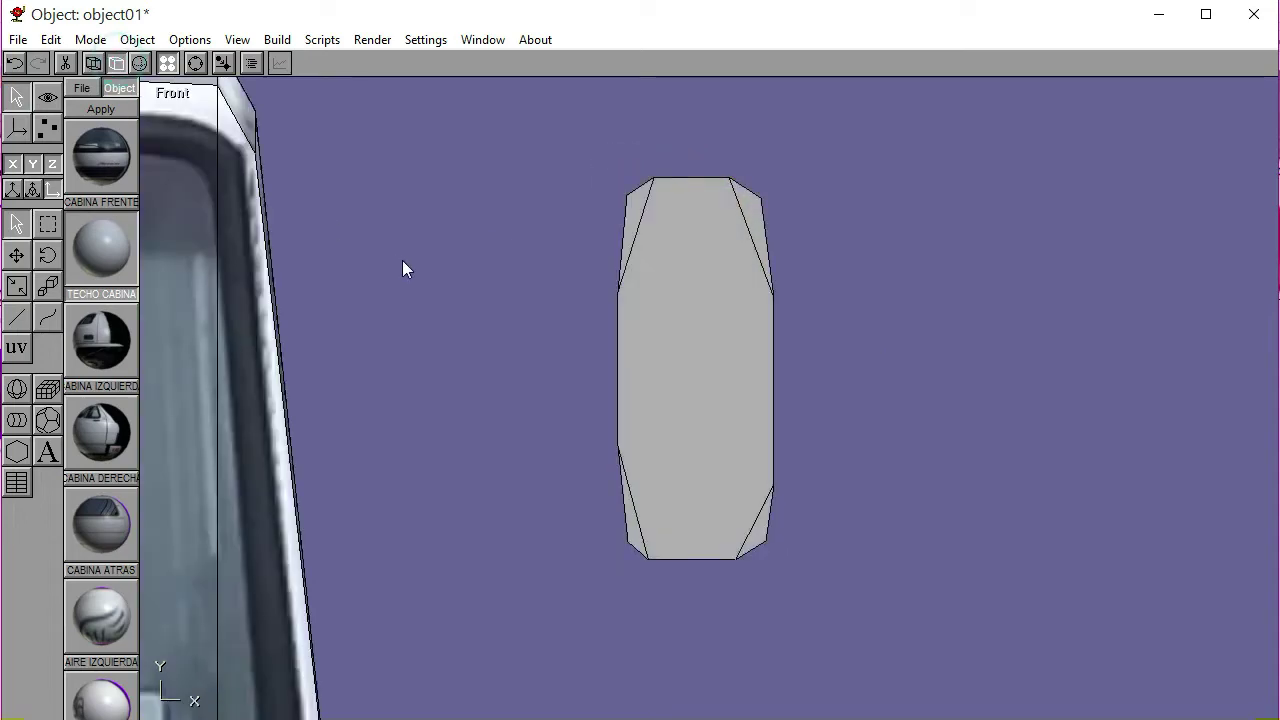
left_click(196, 66)
left_click_drag(680, 300, 627, 317)
In the Left view, move the mirror object forward until it sits ahead of the cab's windshield
left_click(176, 93)
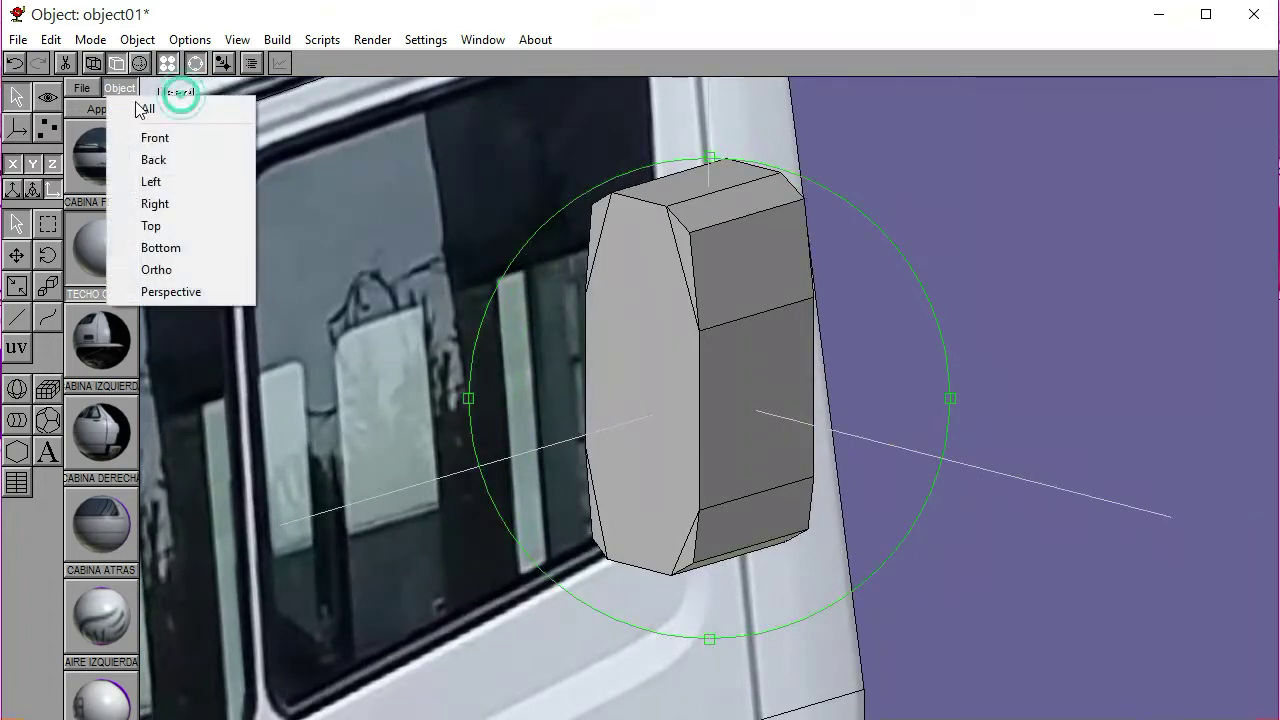
left_click(152, 181)
left_click_drag(663, 466, 834, 287)
left_click(196, 63)
left_click(943, 394)
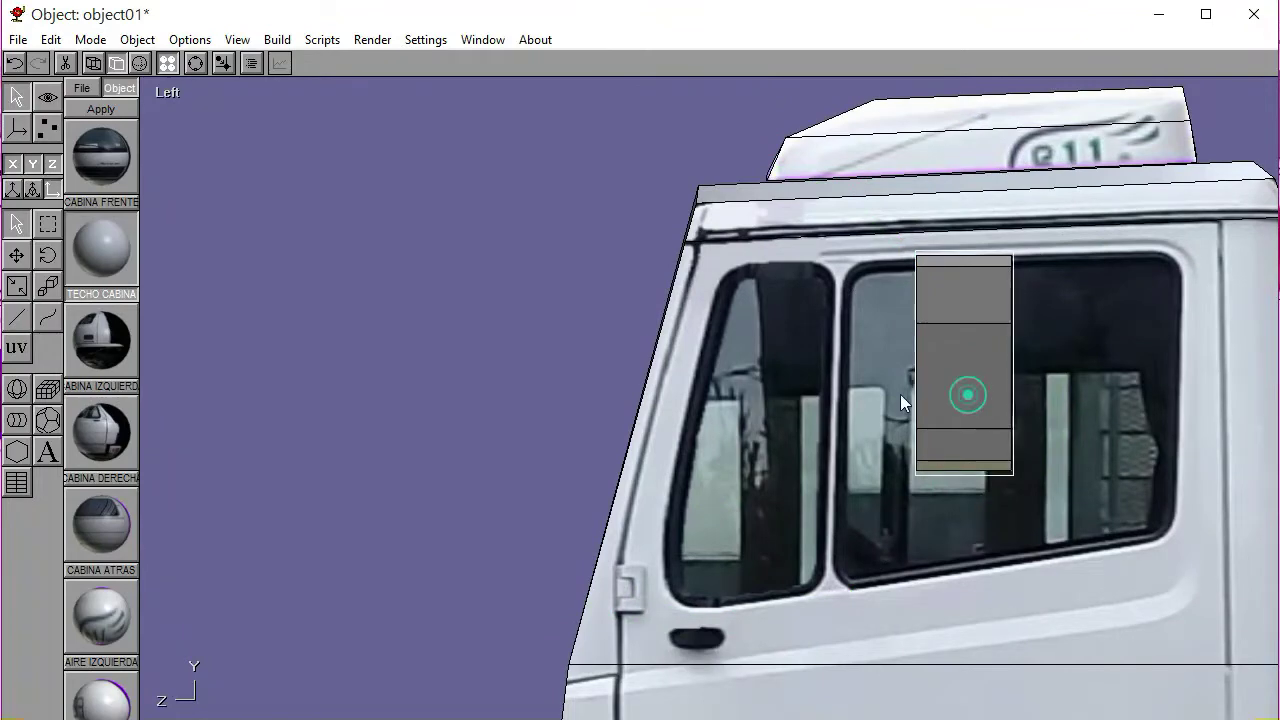
left_click(16, 255)
left_click_drag(994, 466, 615, 465)
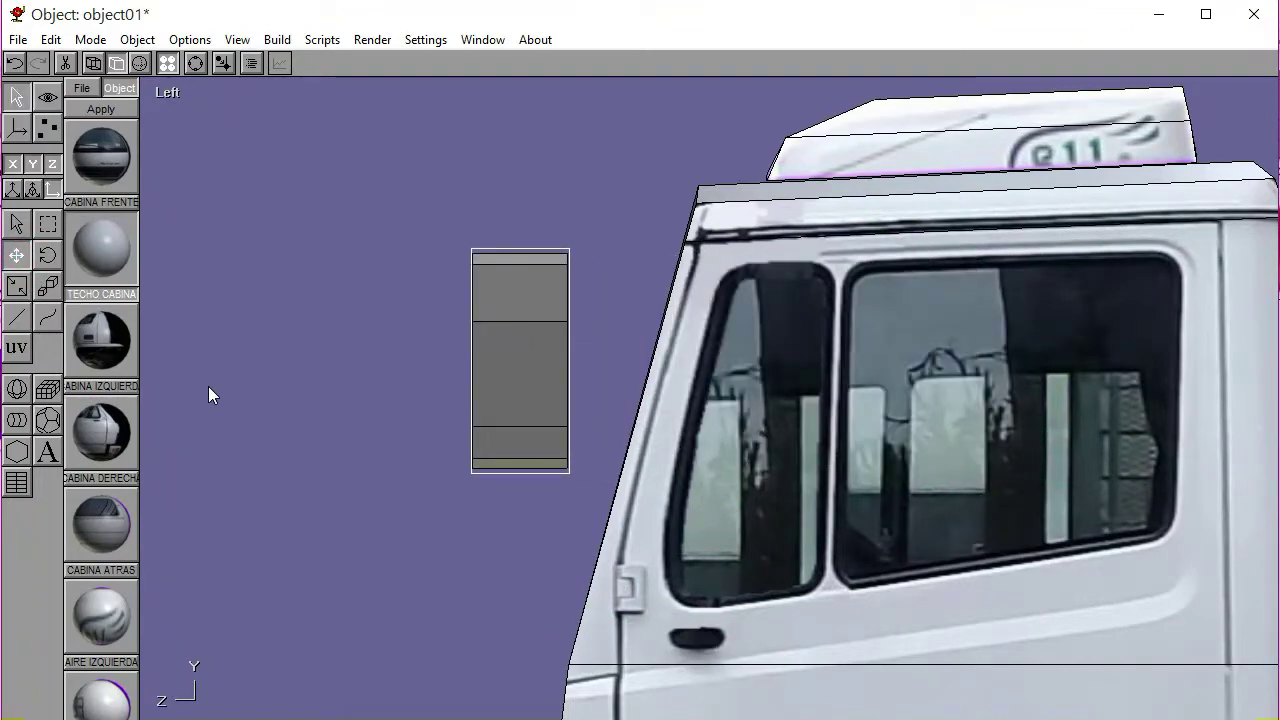
Scale the mirror's depth down in the Left view until it is a thin slab at its full height
left_click(16, 288)
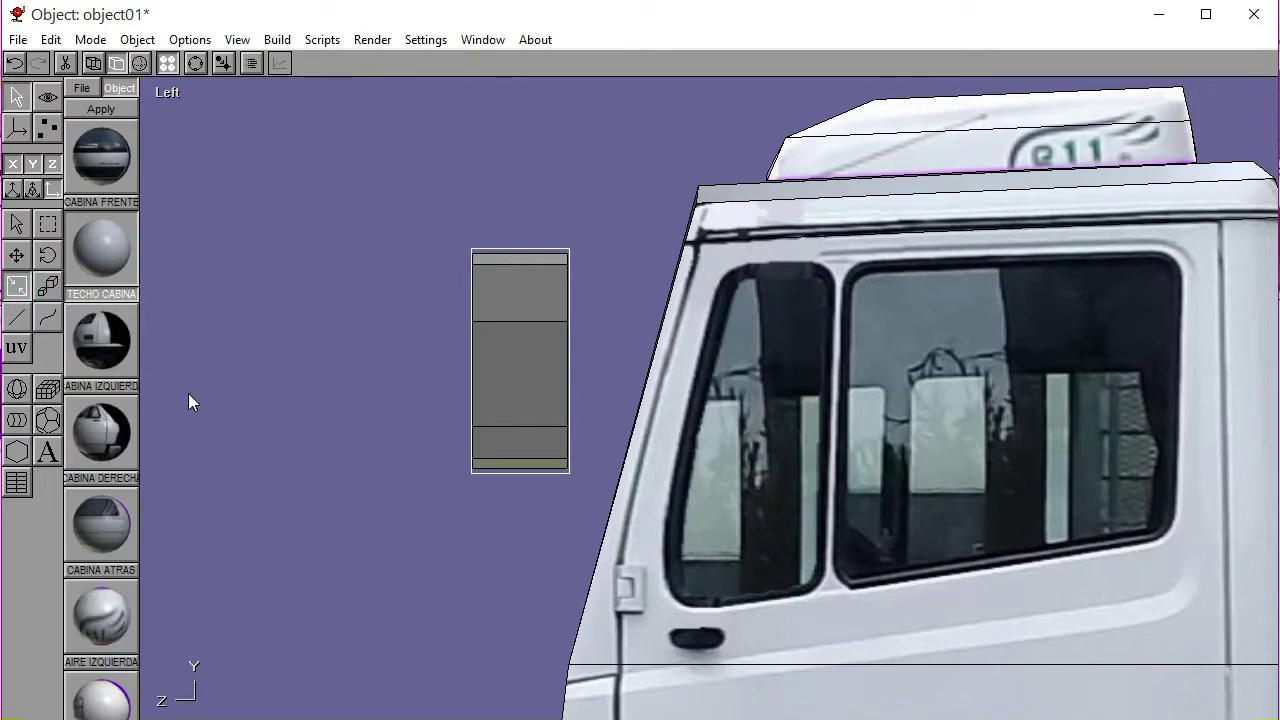
key("Right")
key("Right")
key("Right")
key("Right")
key("Right")
key("Right")
key("Right")
key("Right")
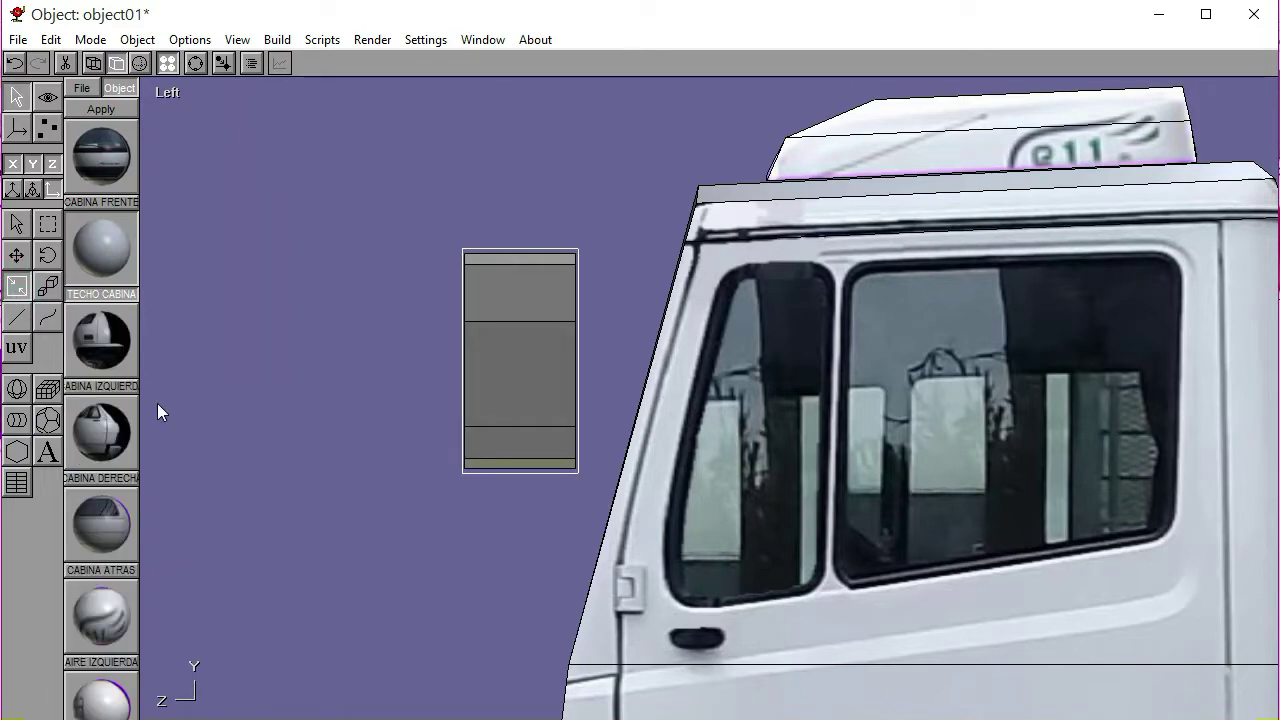
left_click_drag(157, 403, 349, 431)
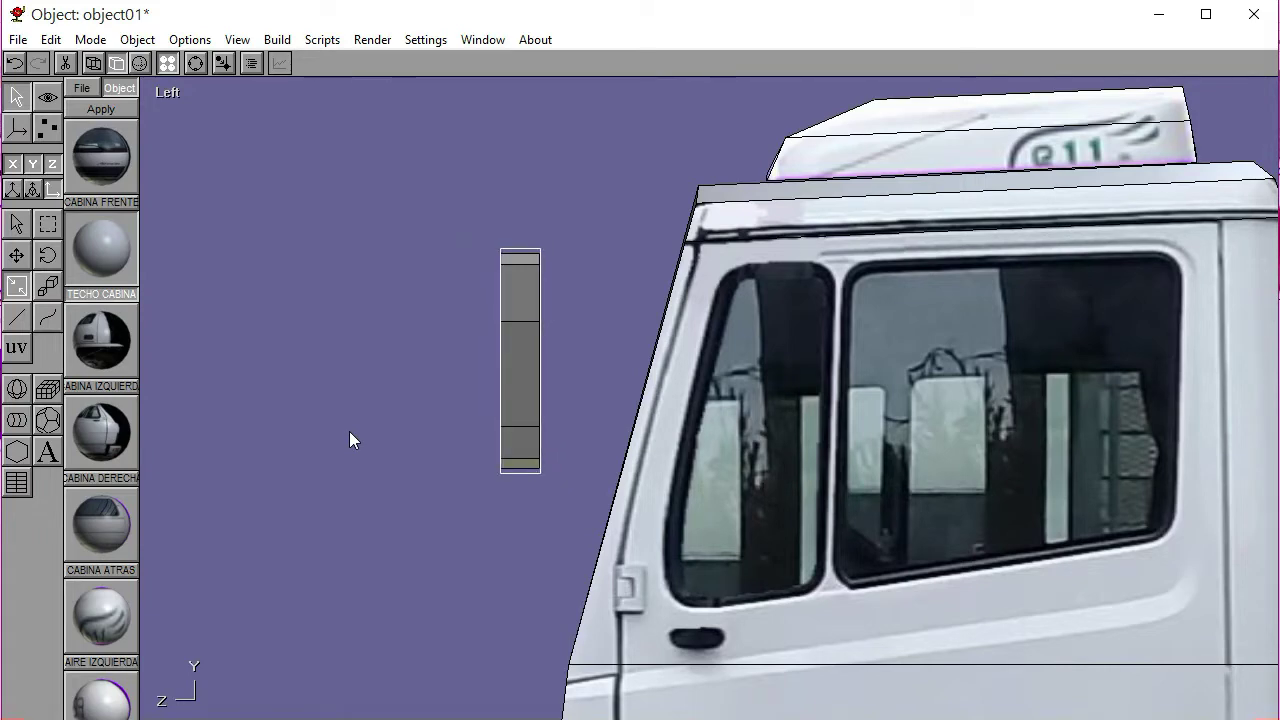
Select all points on the mirror's front side and scale them uniformly smaller to taper the housing toward the front
left_click(47, 128)
left_click_drag(459, 223, 507, 500)
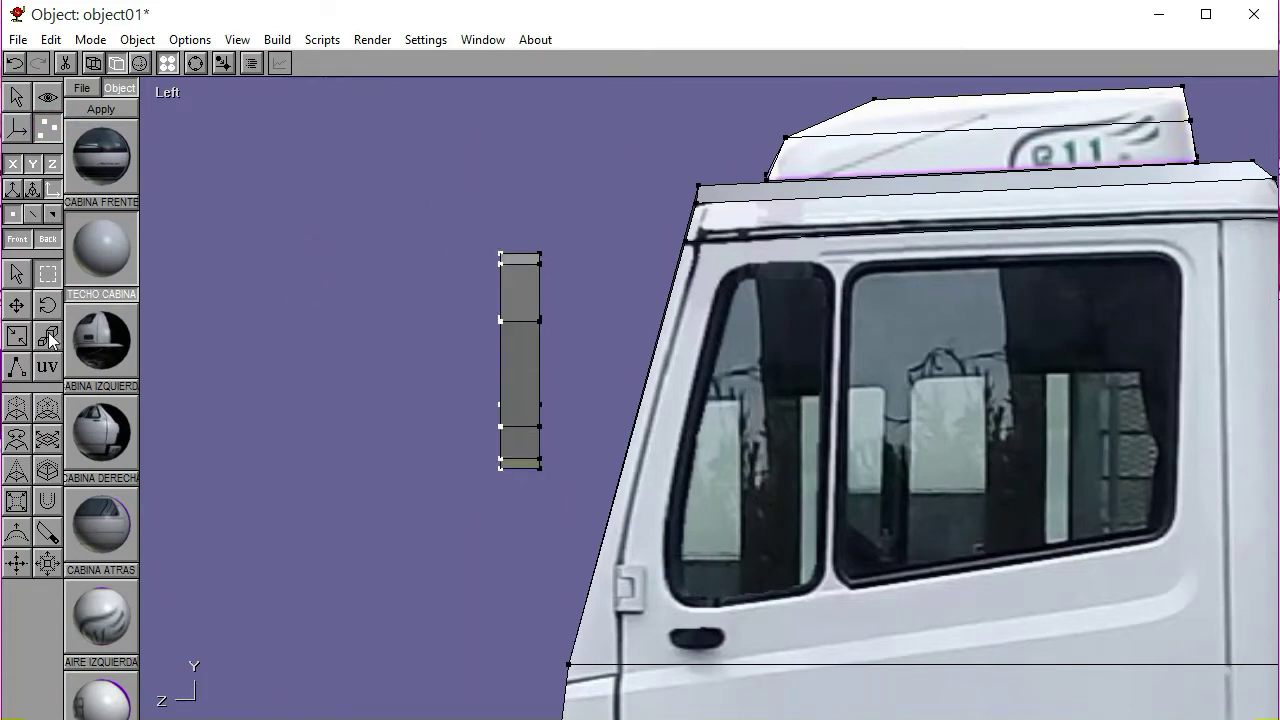
left_click(337, 368)
left_click(48, 339)
left_click(47, 274)
left_click_drag(450, 220, 502, 489)
left_click(47, 337)
left_click_drag(286, 337, 263, 345)
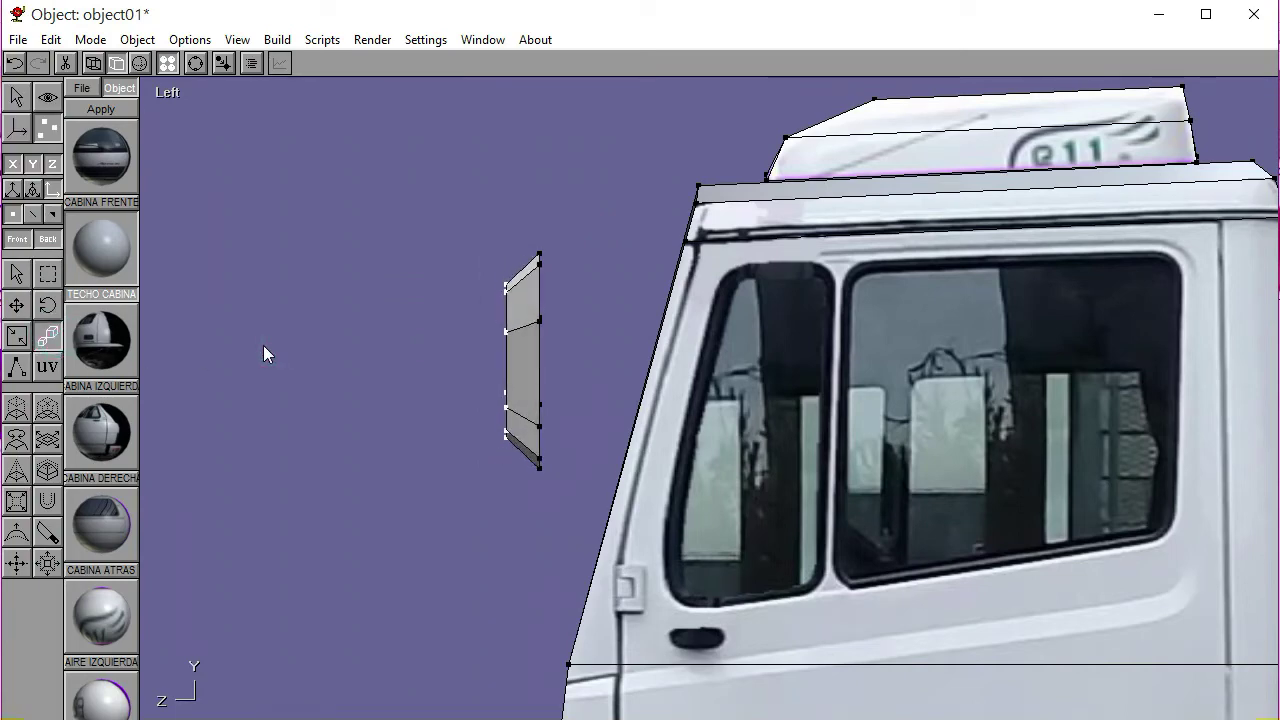
In the Front view, select all faces of the tapered mirror and start UV mapping on them
left_click(45, 275)
left_click(196, 63)
left_click_drag(614, 286, 705, 294)
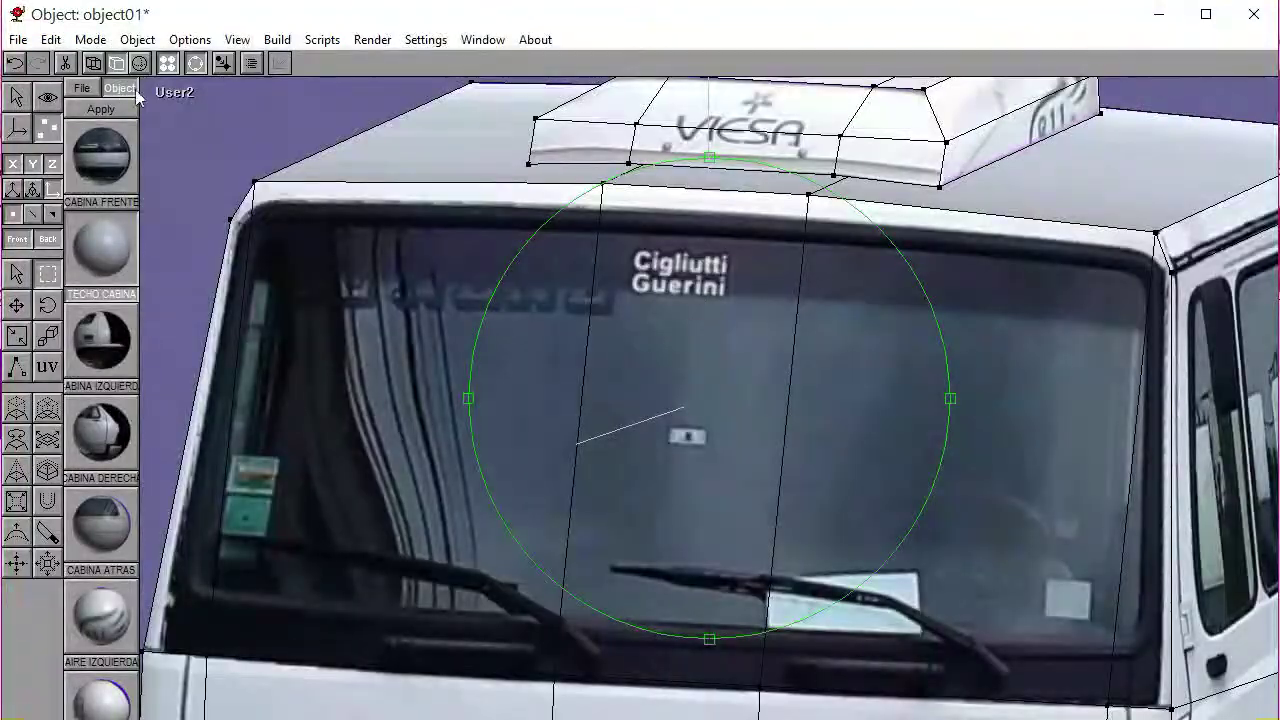
left_click(176, 95)
left_click(176, 133)
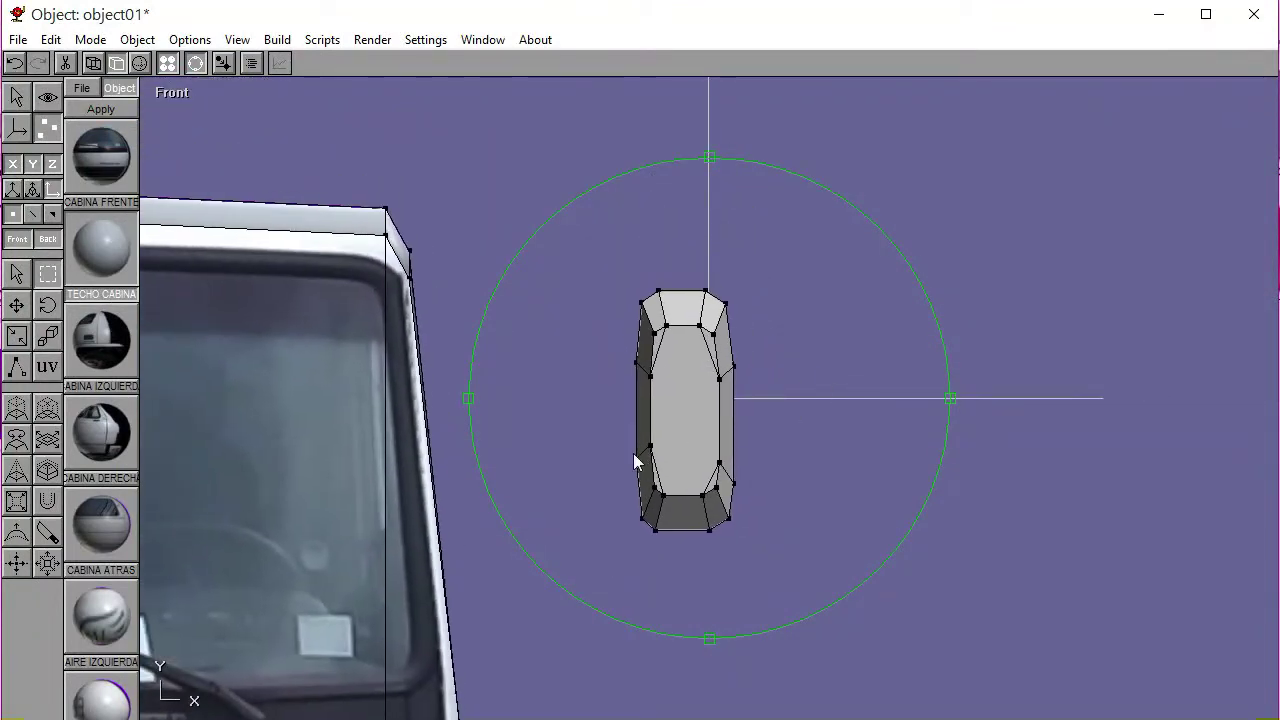
left_click(196, 63)
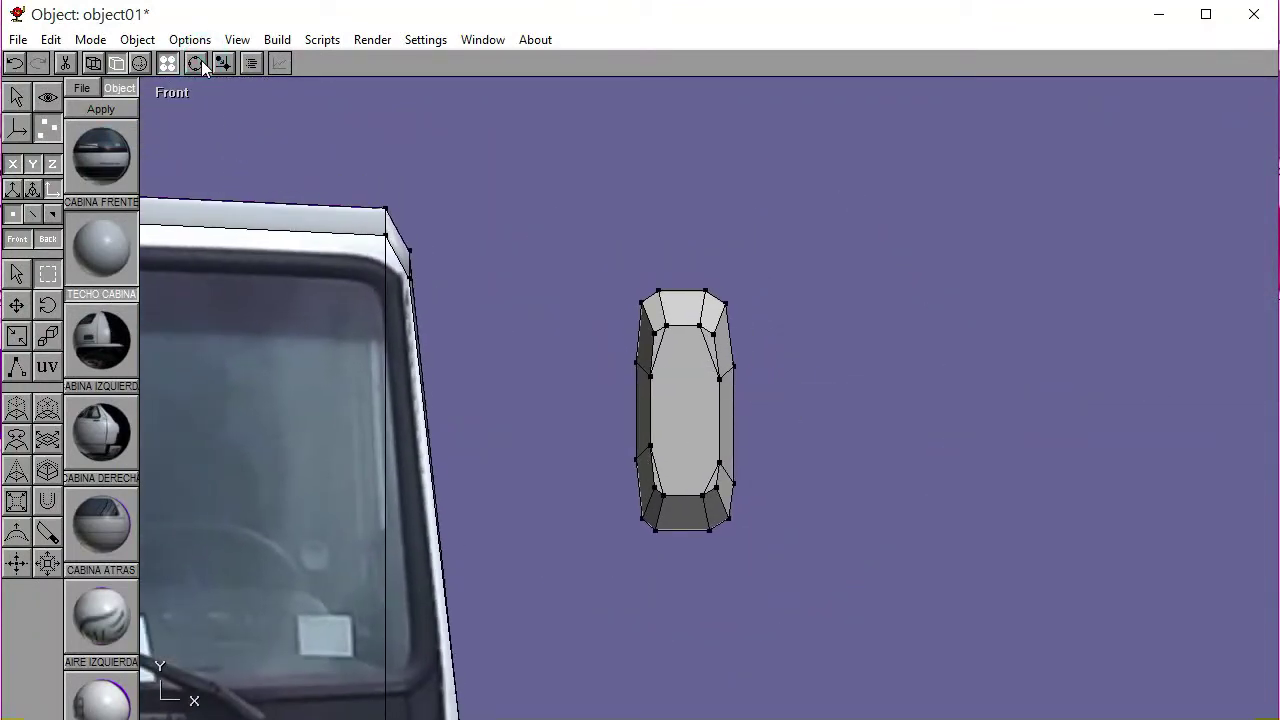
left_click(47, 274)
left_click_drag(606, 269, 752, 555)
scroll(119, 503, "down", 5)
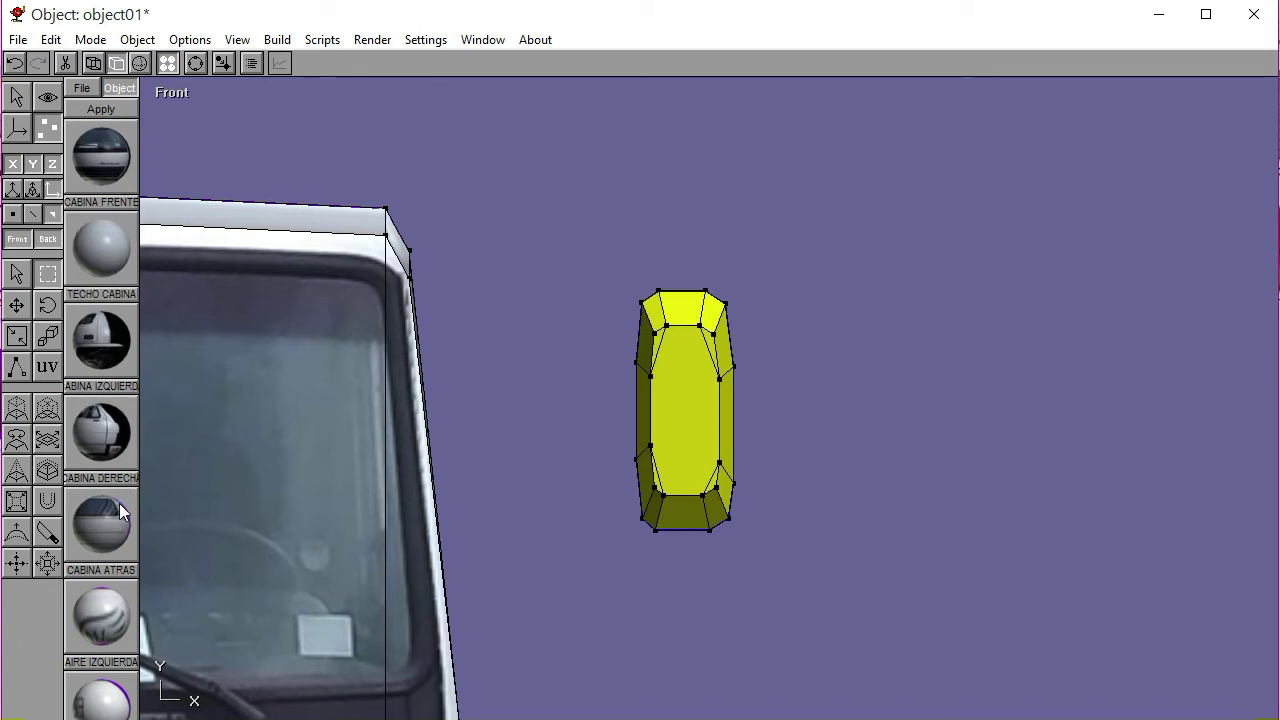
left_click(47, 368)
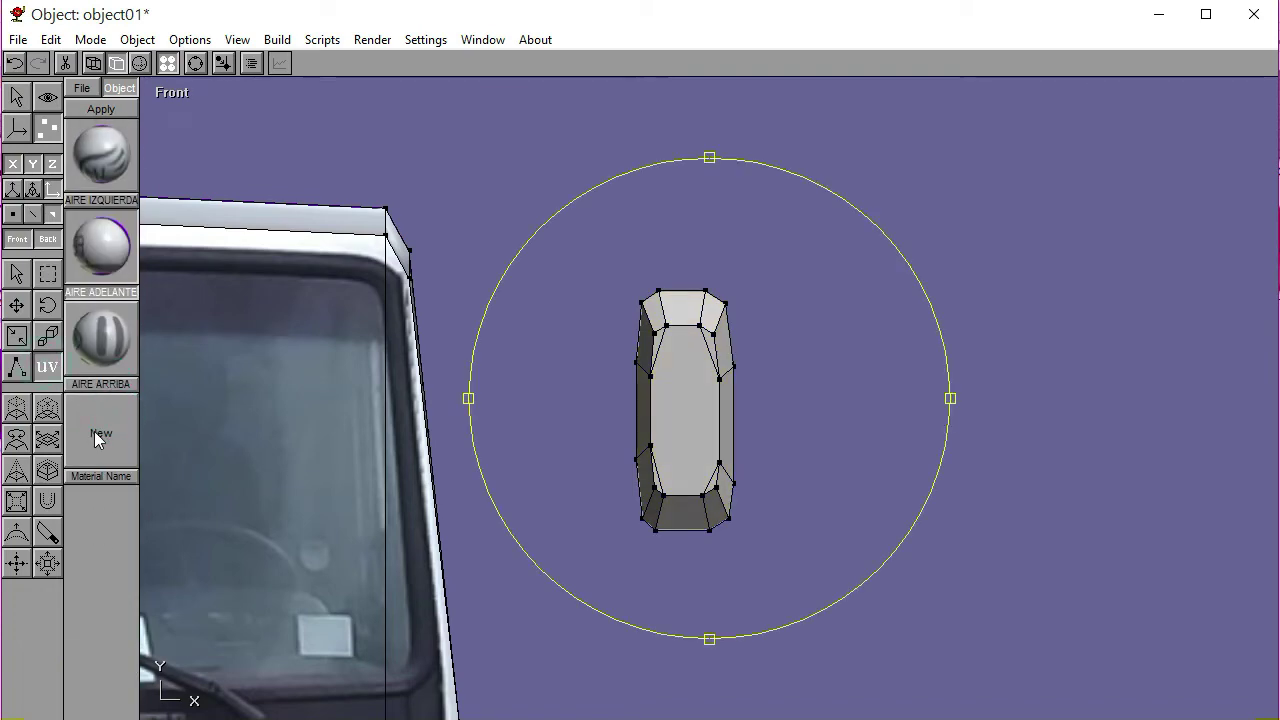
Create a new material and load the REARVIEW image from the Mercedes Benz Atron folder as its texture
left_click(97, 433)
left_click(171, 283)
left_click(63, 231)
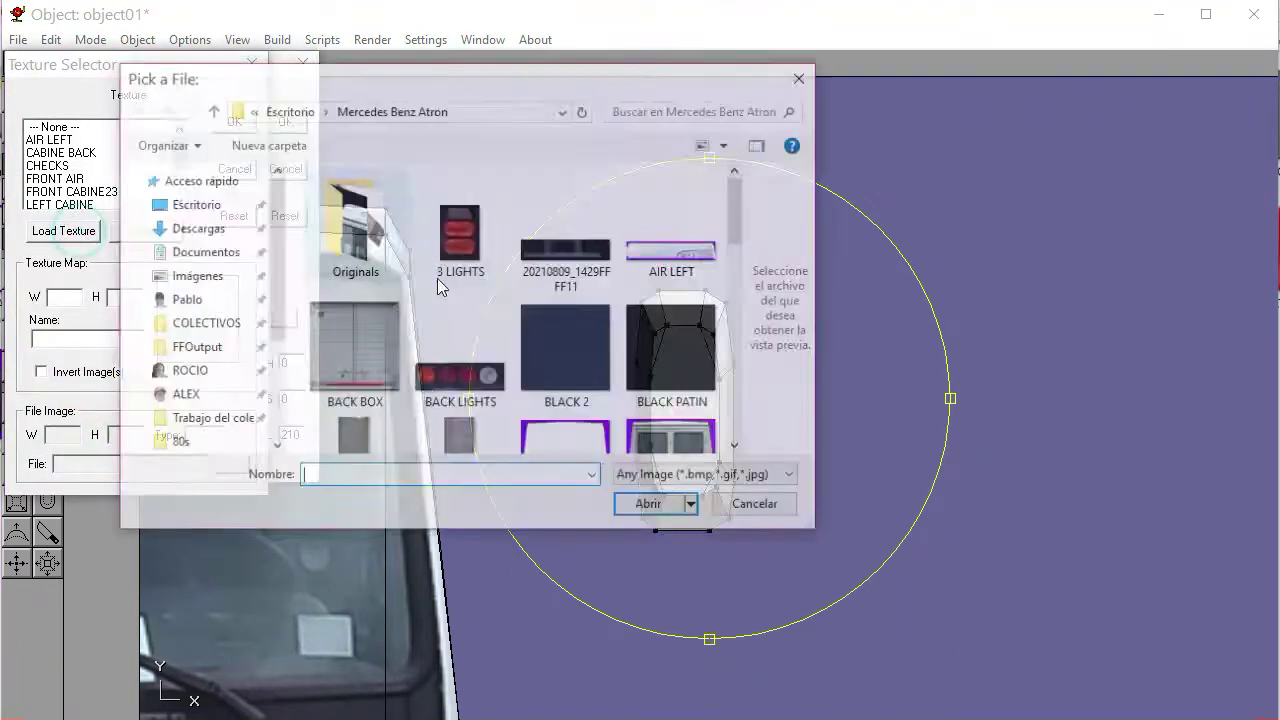
scroll(533, 314, "down", 5)
scroll(533, 314, "down", 4)
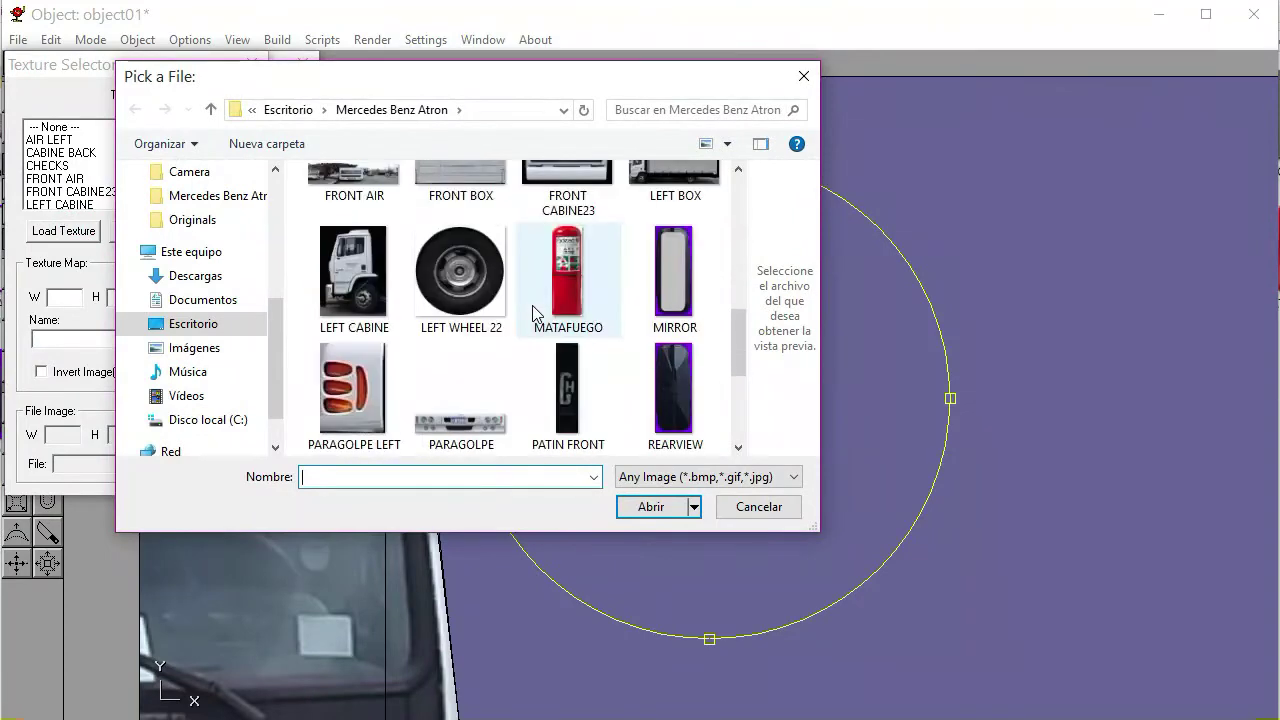
left_click(669, 290)
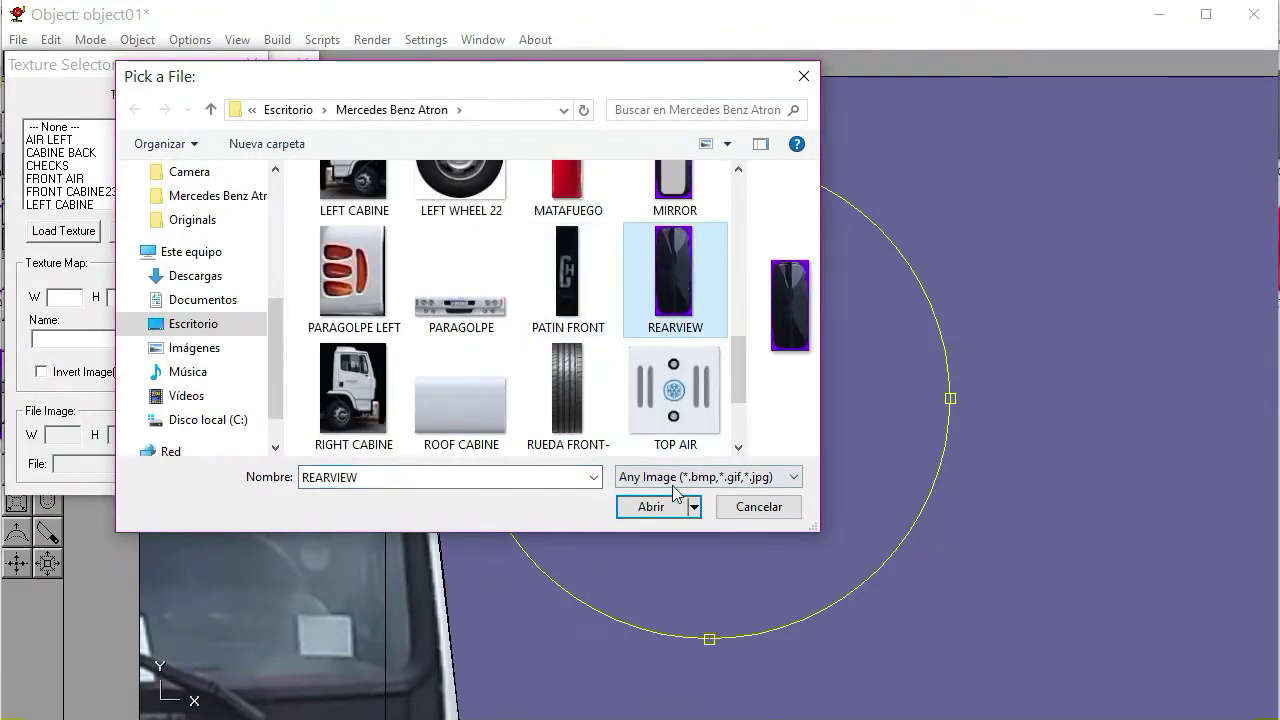
left_click(645, 505)
scroll(130, 155, "down", 1)
scroll(140, 162, "down", 1)
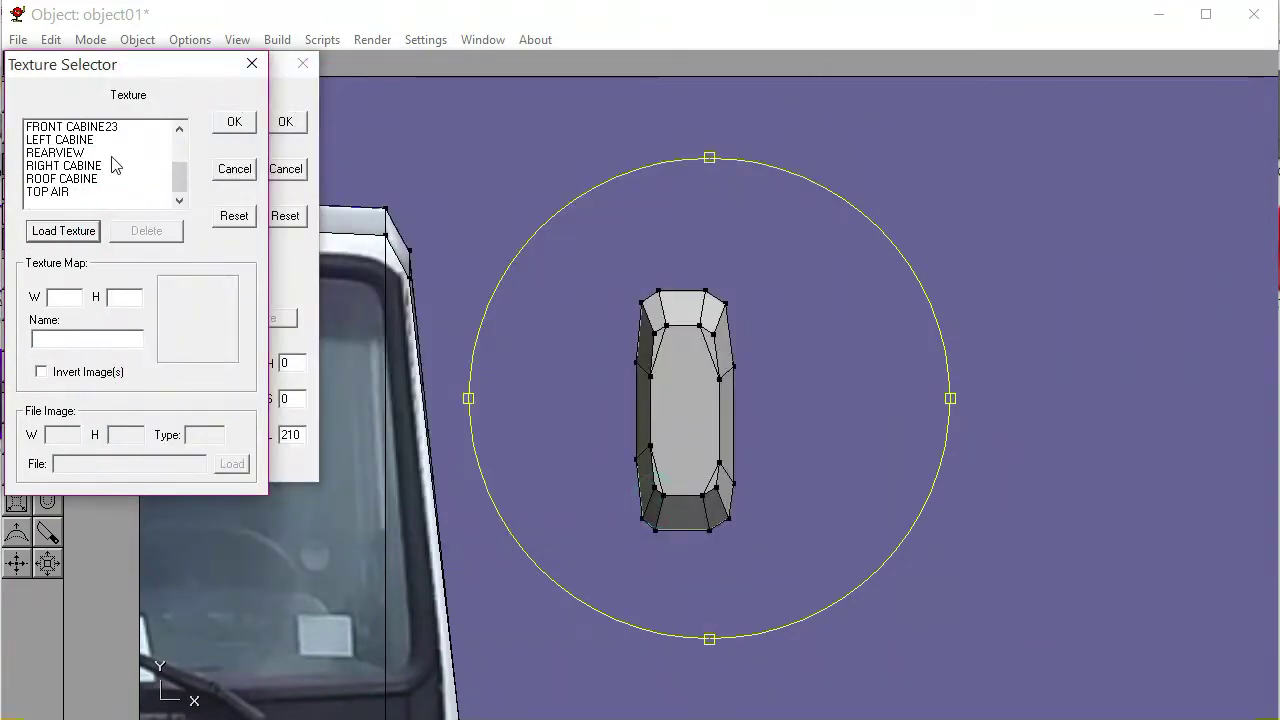
left_click(70, 152)
left_click(235, 128)
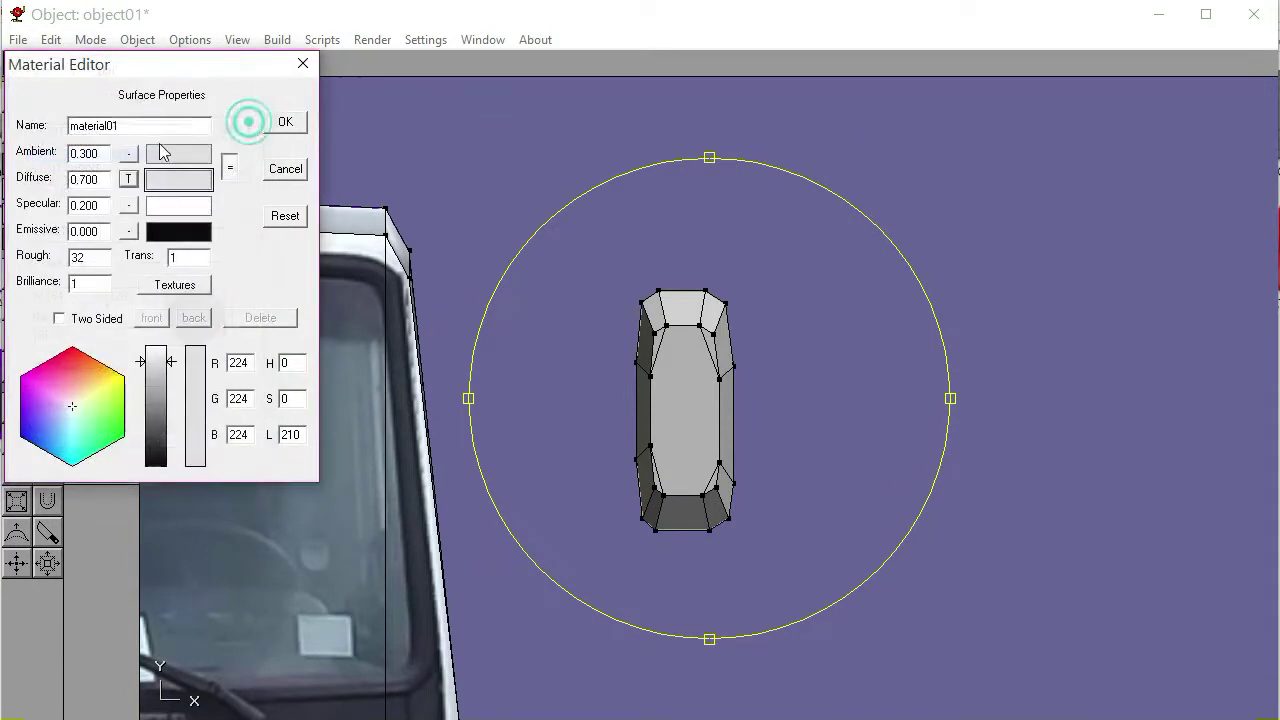
Name the new material RETROVISOR and save it
left_click_drag(149, 126, 16, 124)
type("RE")
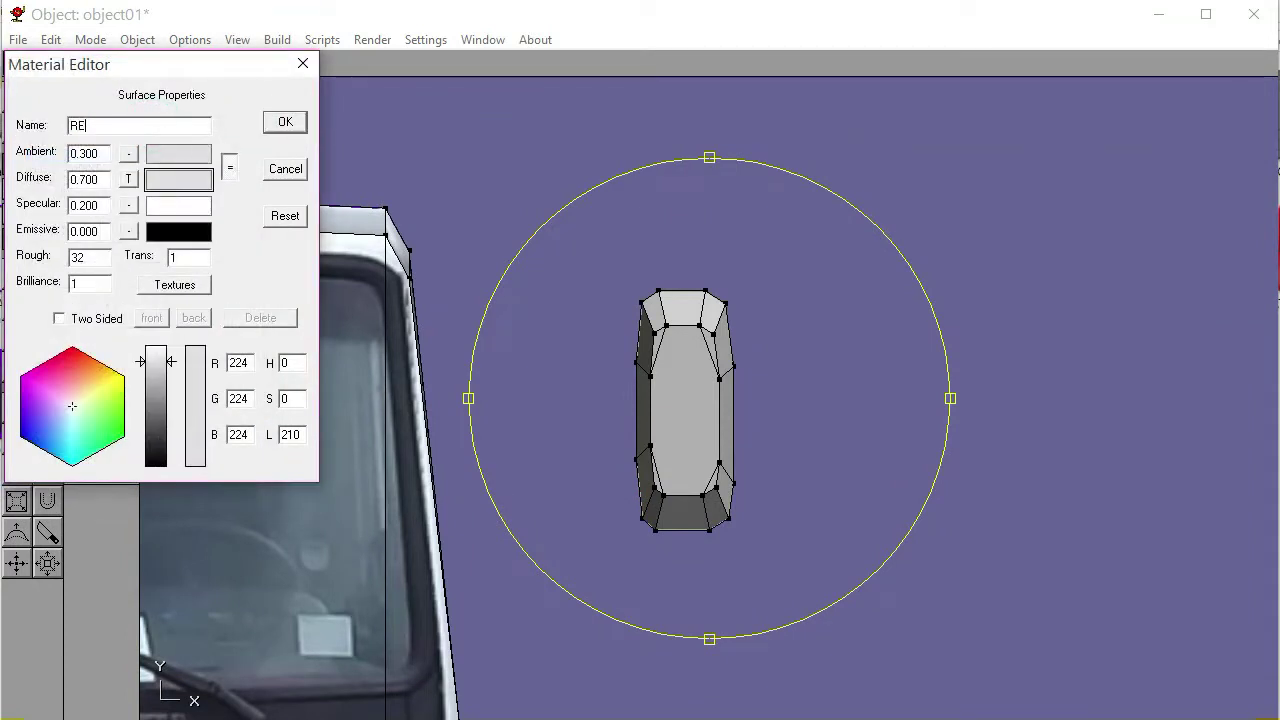
type("TROVISOR")
left_click(284, 122)
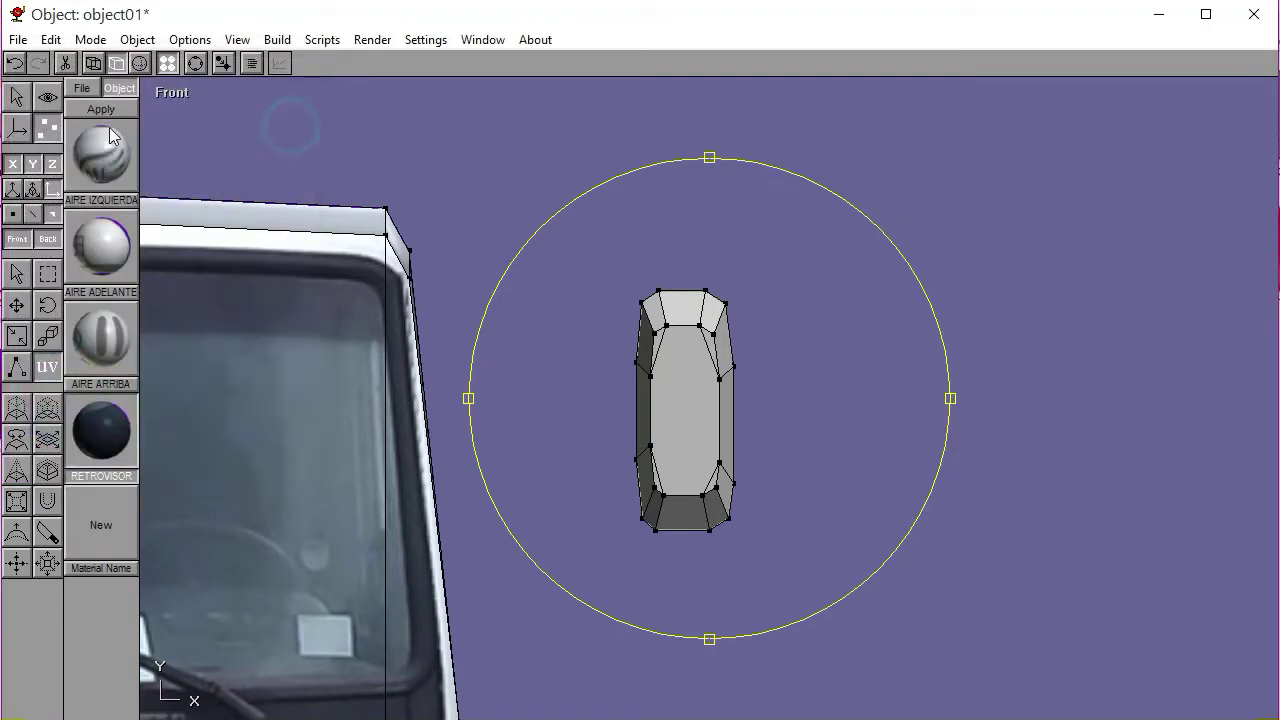
Apply RETROVISOR to the mirror and enlarge its projection slightly beyond the outline to push the purple border off the faces
left_click(101, 109)
left_click_drag(686, 344, 733, 294)
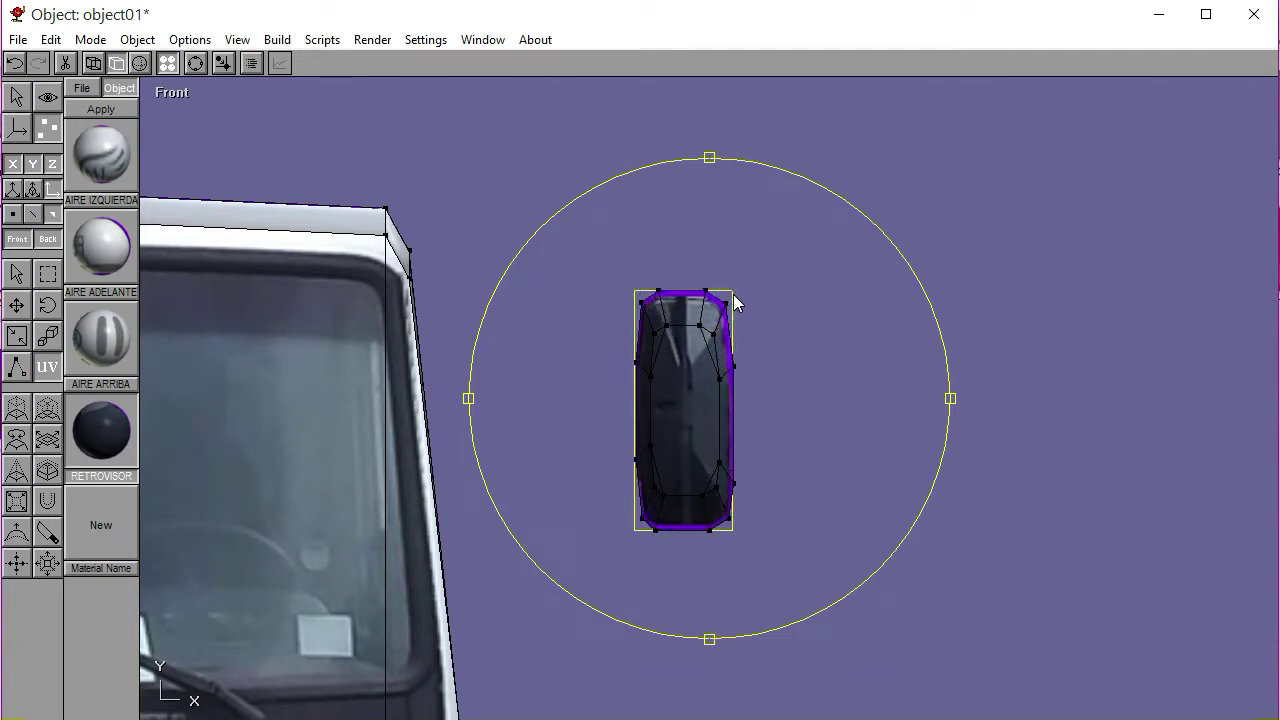
left_click_drag(688, 332, 700, 316)
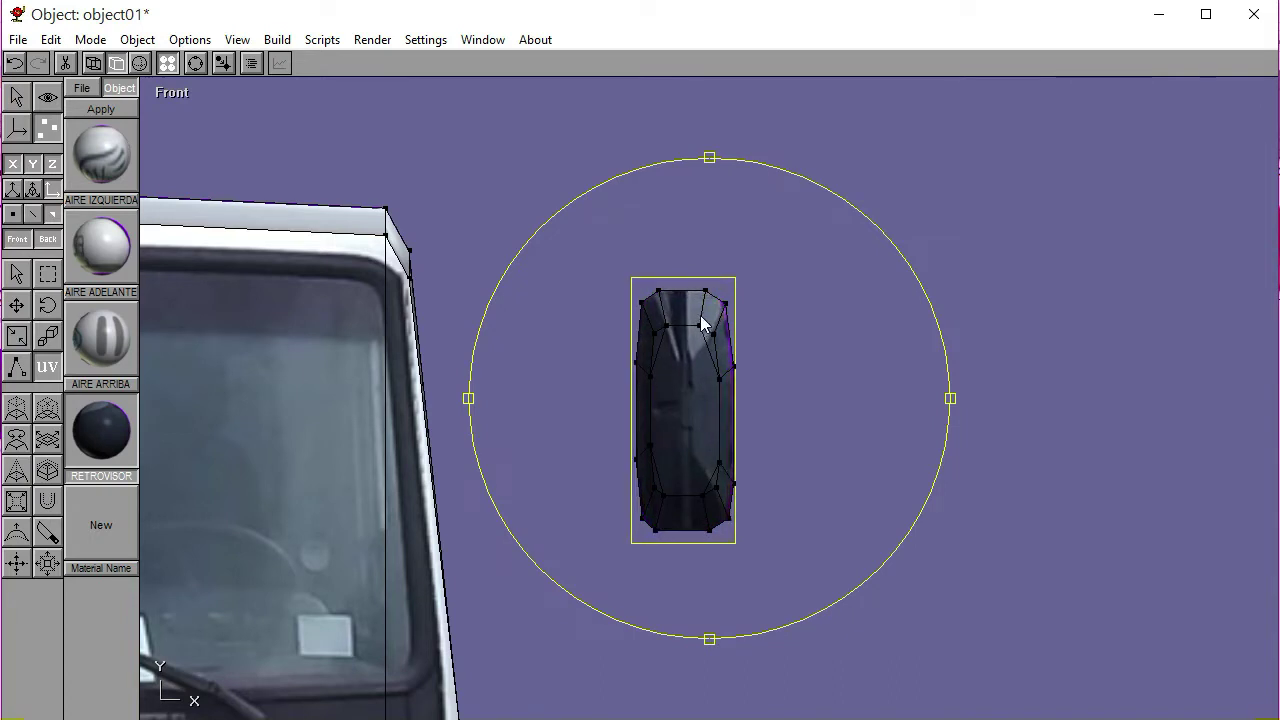
left_click(83, 110)
left_click(12, 269)
left_click(351, 167)
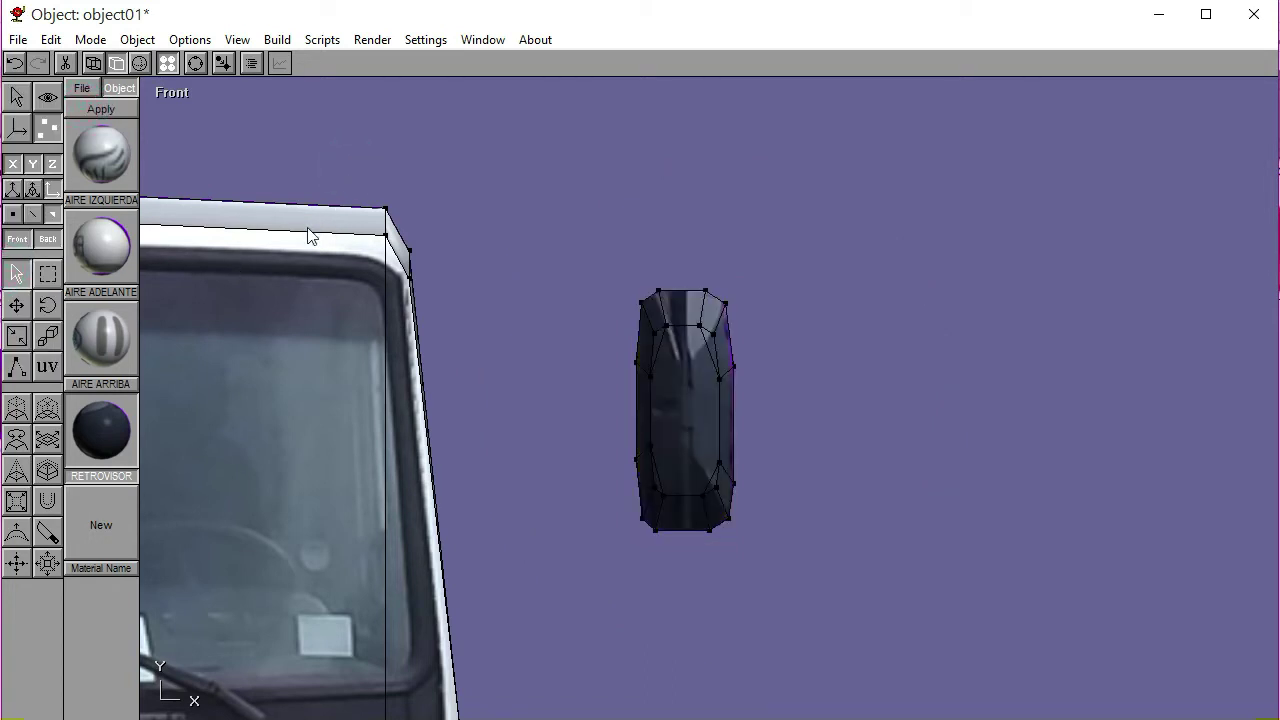
Display the model in smooth textured shading and orbit to inspect the mirror beside the cab
left_click(140, 63)
left_click(203, 63)
left_click_drag(531, 266, 424, 292)
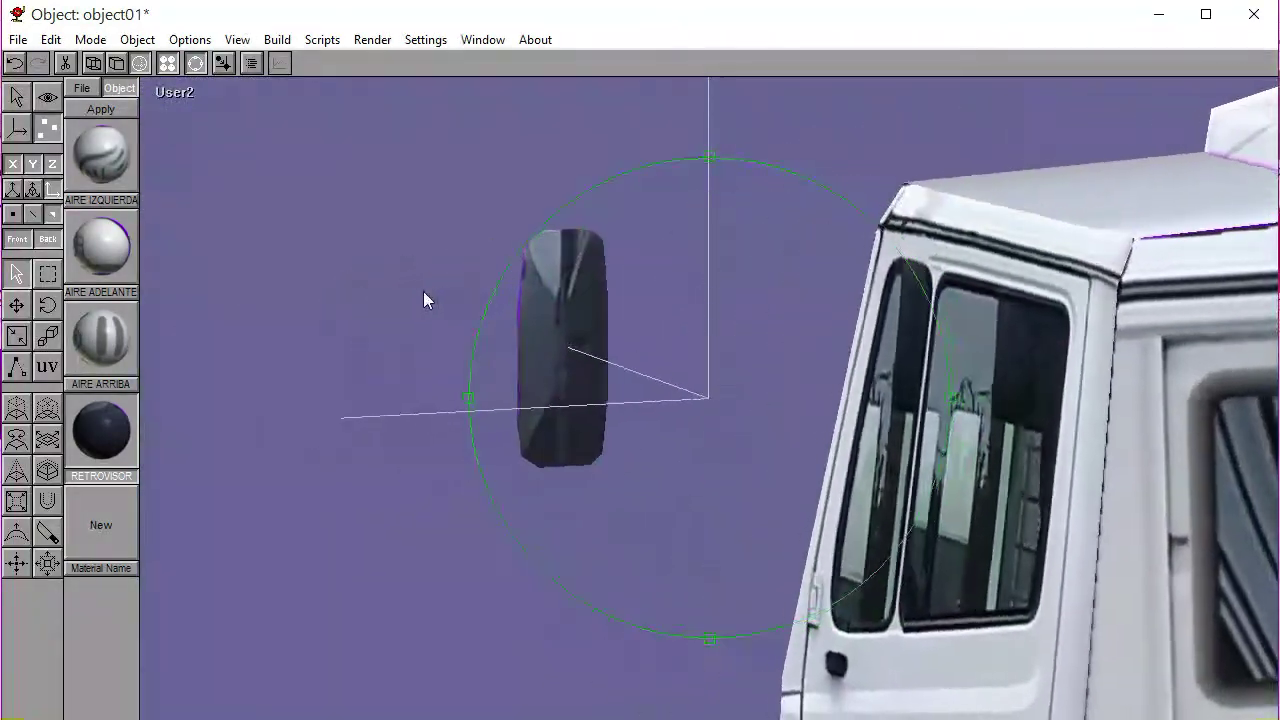
Select all rear-facing faces of the rearview mirror housing in the back view
left_click(121, 64)
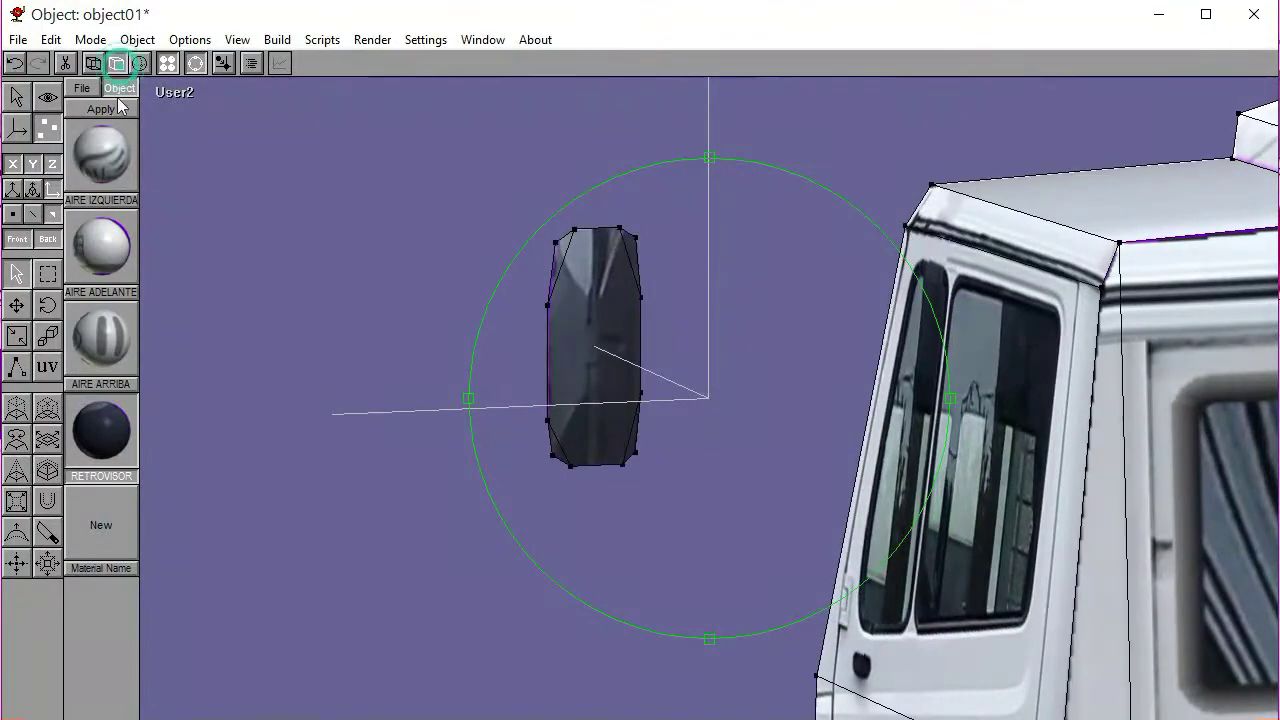
left_click(178, 95)
left_click(168, 160)
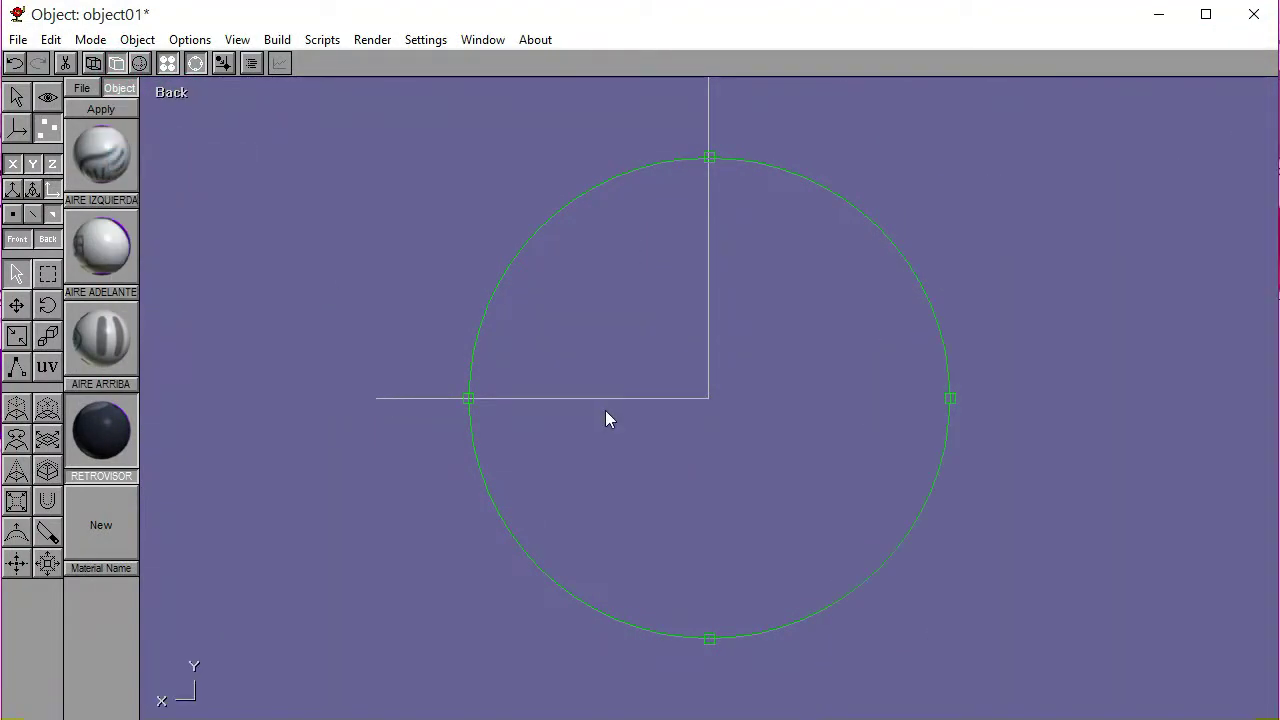
middle_click_drag(990, 352, 626, 450)
right_click_drag(684, 404, 819, 378)
middle_click_drag(680, 307, 603, 374)
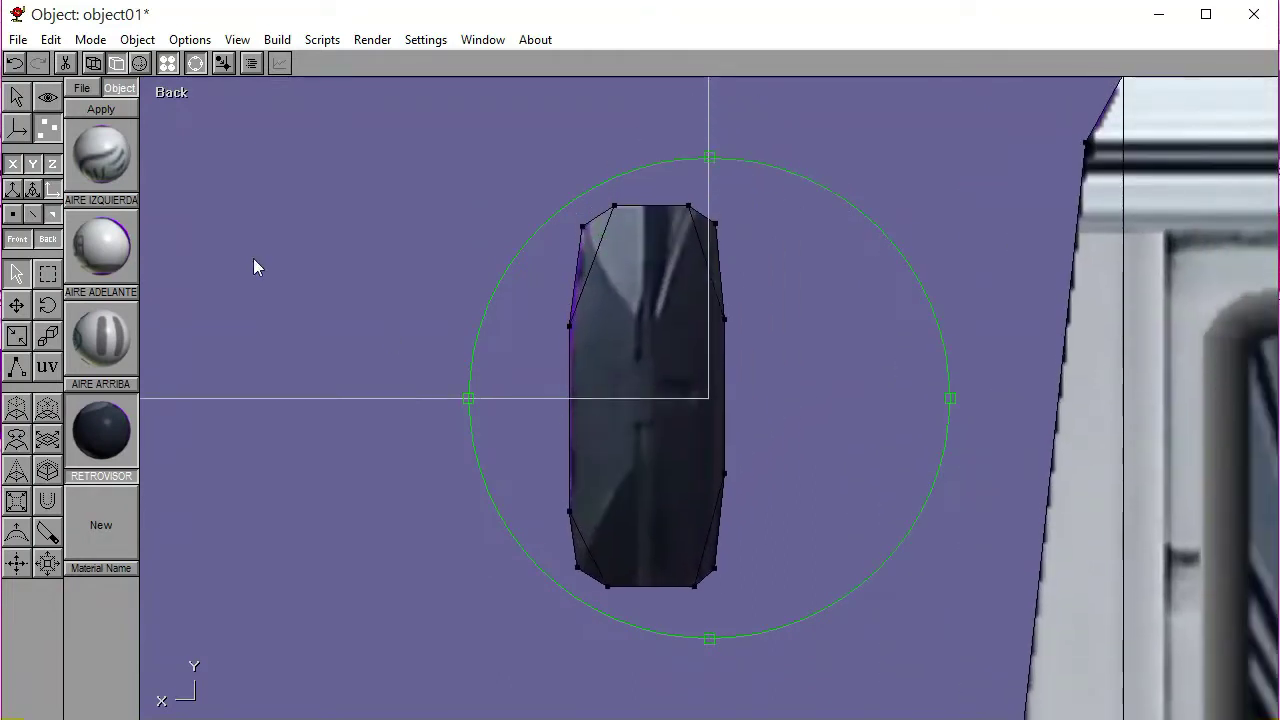
left_click(196, 63)
mouse_move(586, 242)
left_mouse_down()
mouse_move(683, 266)
mouse_move(705, 285)
mouse_move(703, 563)
left_mouse_up()
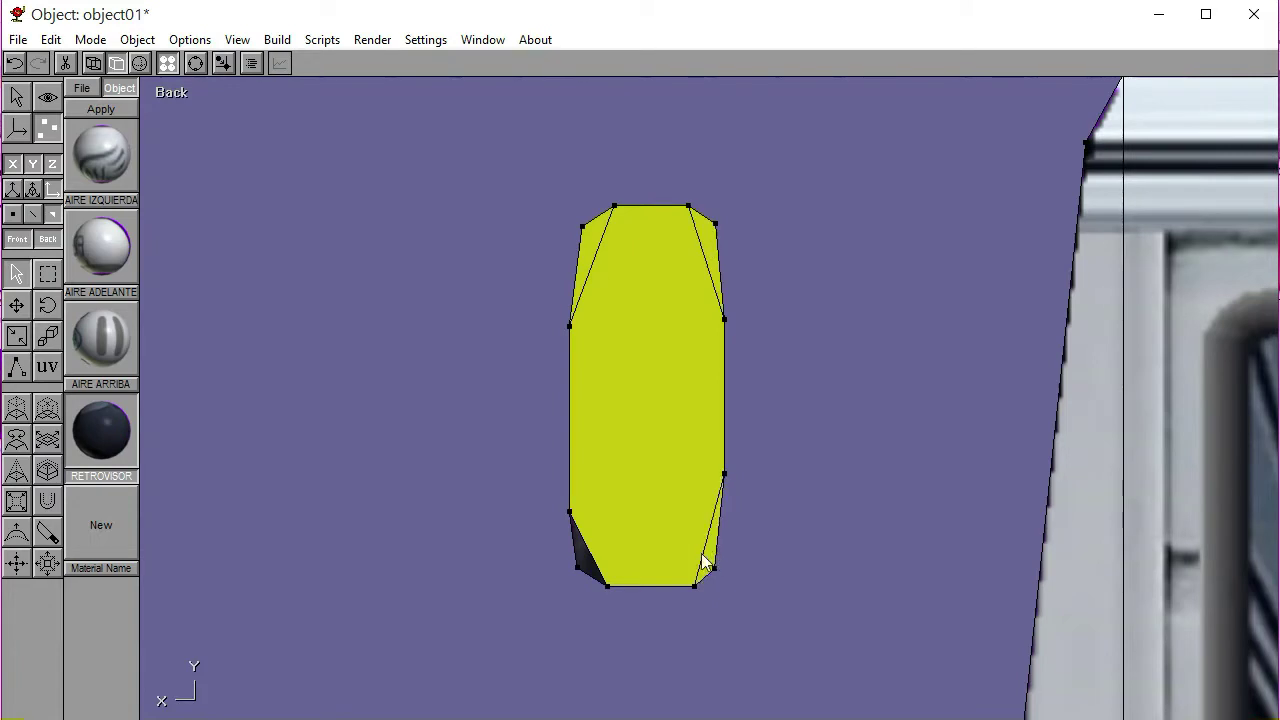
left_click_drag(586, 566, 364, 462)
left_click(196, 63)
mouse_move(425, 291)
left_mouse_down()
mouse_move(804, 493)
mouse_move(543, 423)
left_mouse_up()
left_click(196, 63)
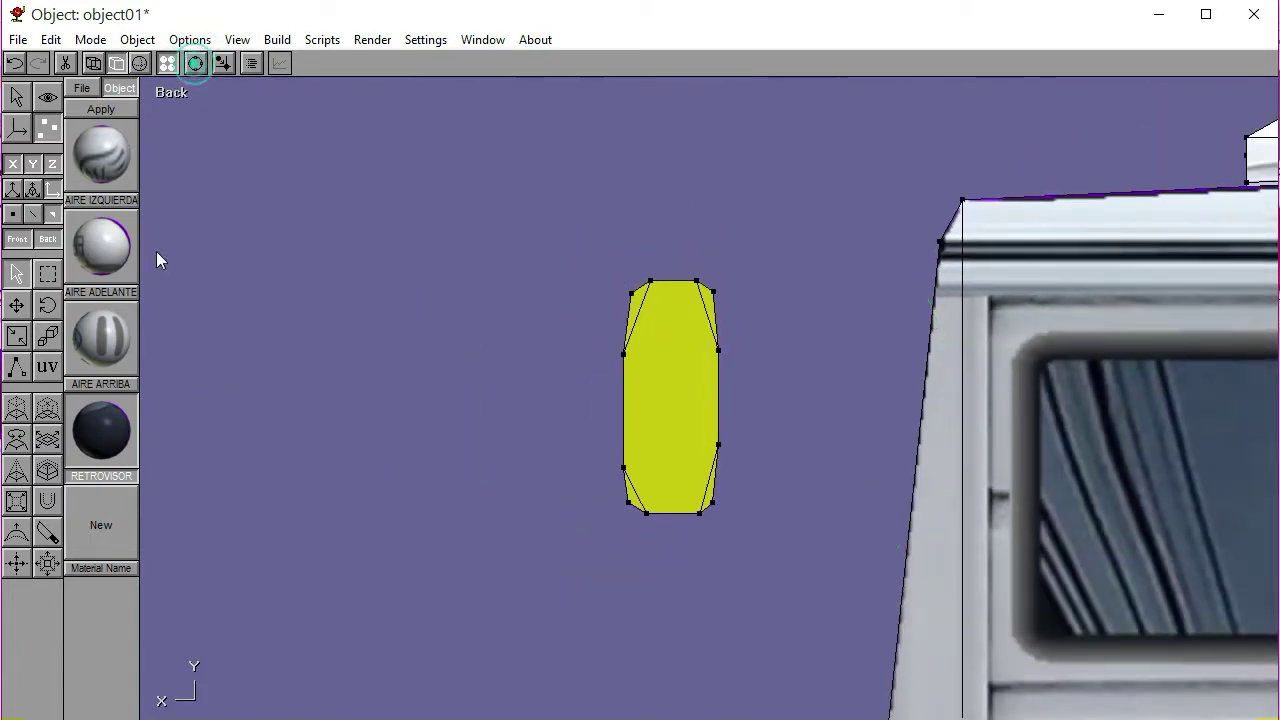
Create a new material and load the MIRROR image from the Mercedes Benz Atron folder as its texture
left_click(57, 364)
left_click(95, 515)
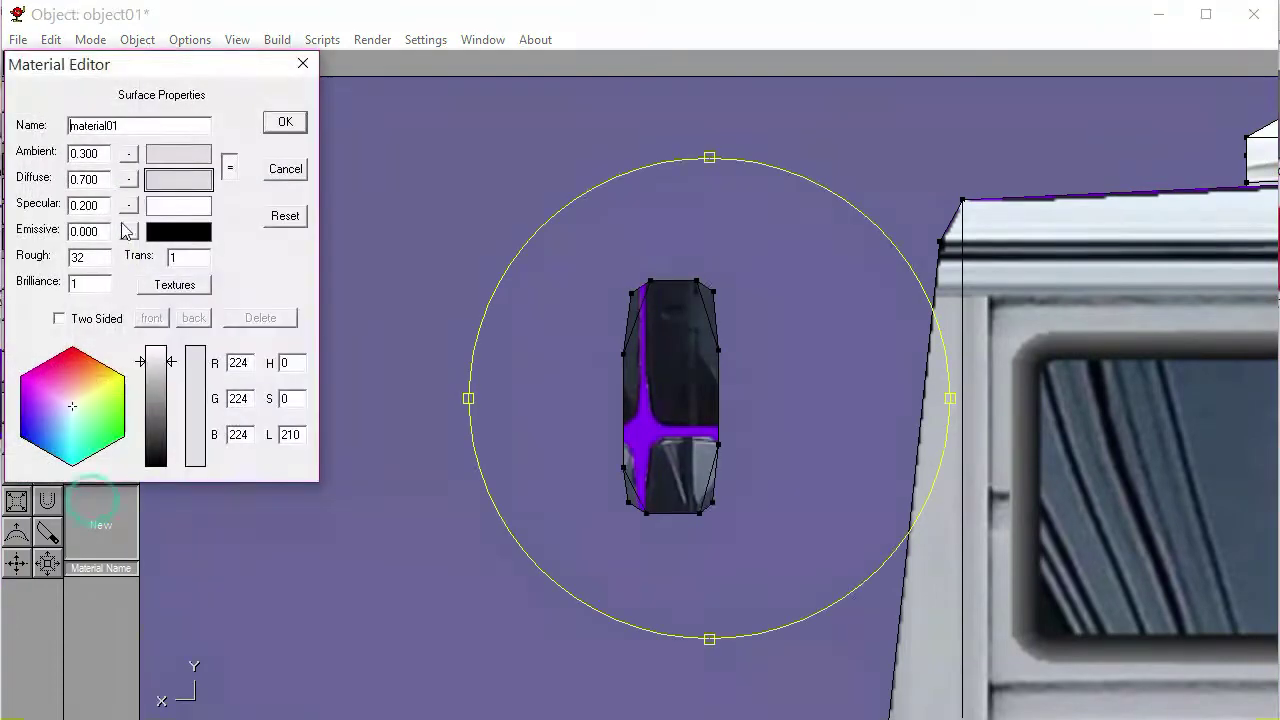
left_click(175, 284)
left_click(63, 230)
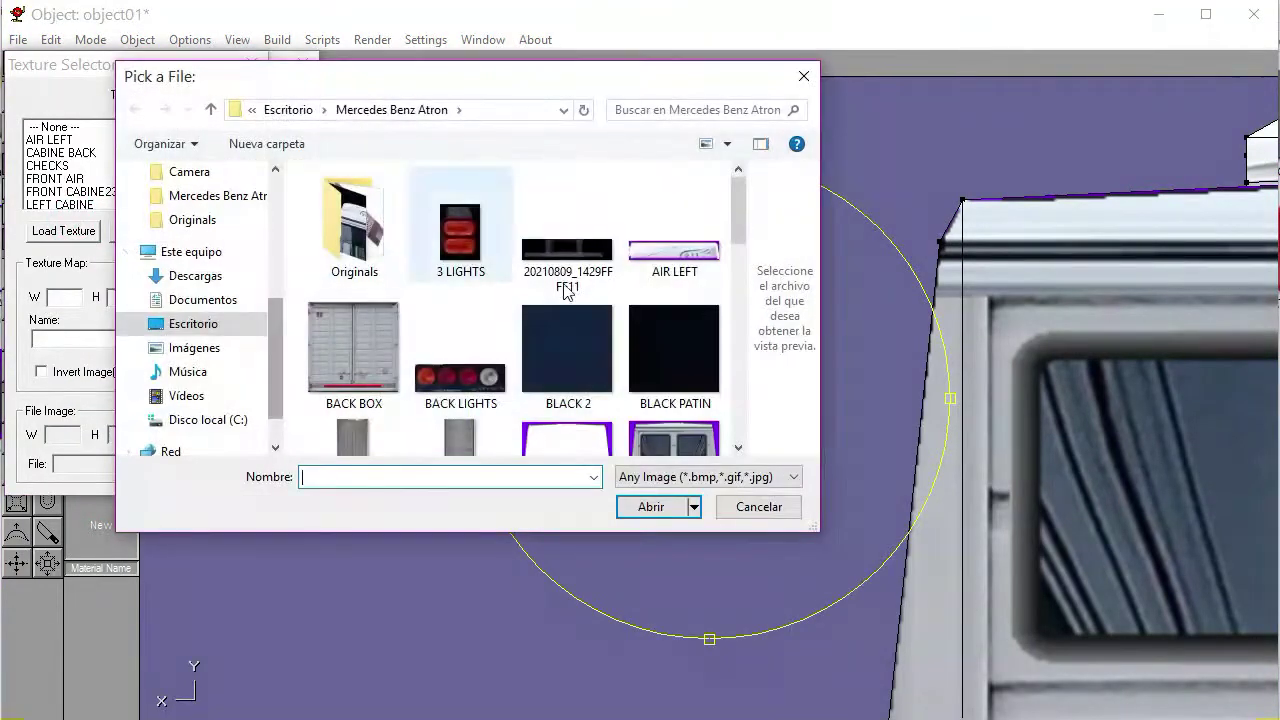
scroll(606, 320, "down", 3)
left_click(679, 392)
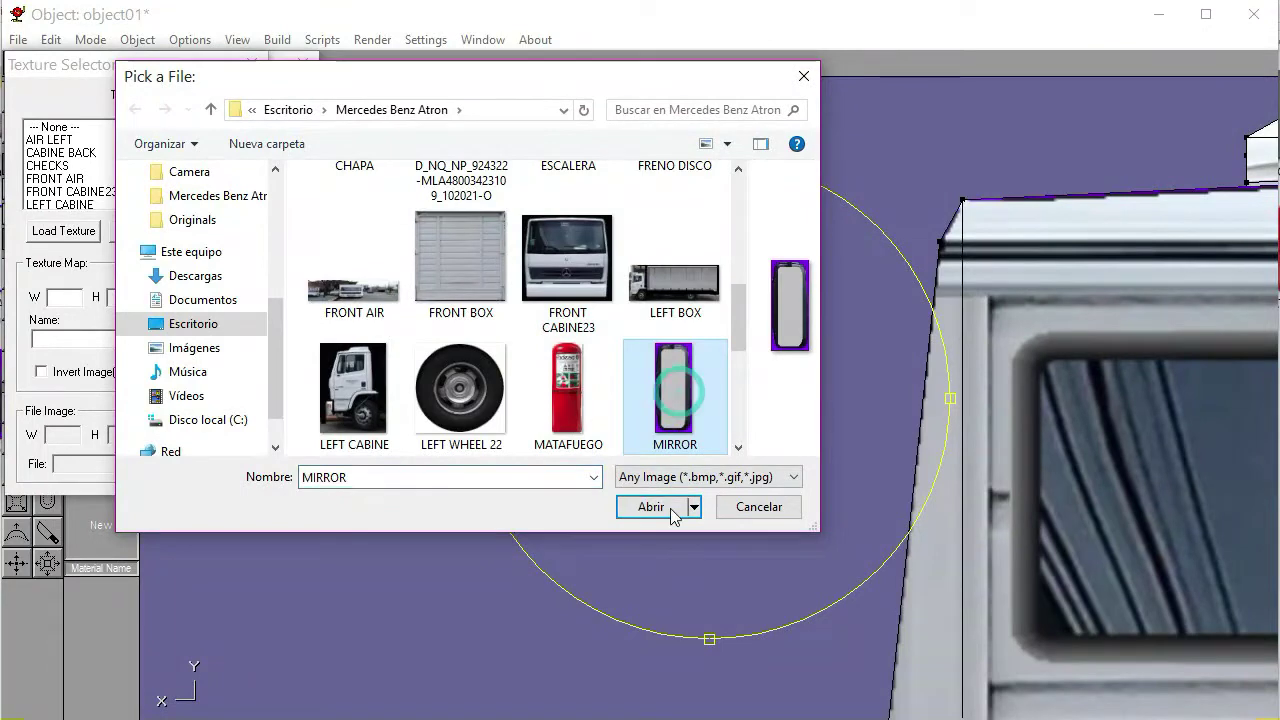
left_click(672, 507)
scroll(106, 186, "down", 1)
left_click(66, 180)
left_click(234, 121)
Name the new material ESPEJO and save it
left_click_drag(177, 123, 40, 126)
type("ESPEJO")
left_click(287, 124)
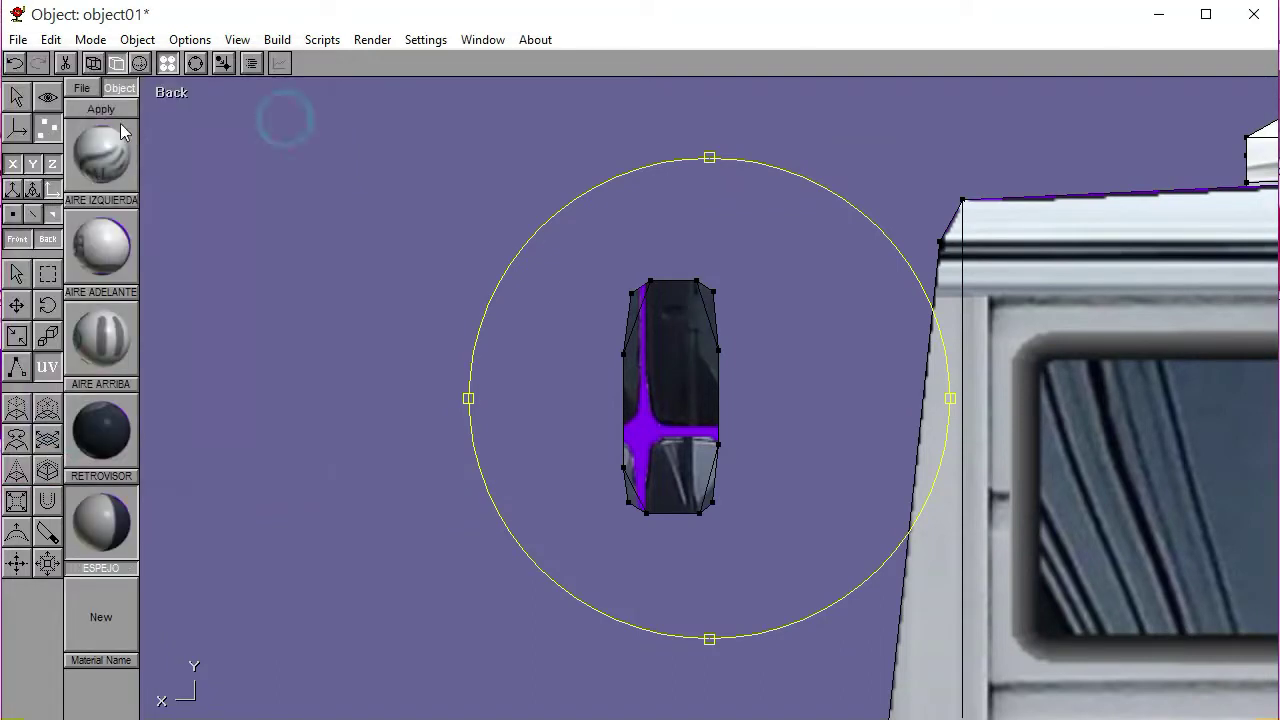
Apply ESPEJO to the selected rear faces and fit the texture projection over the mirror's outline
left_click(95, 110)
left_click_drag(660, 374, 519, 335)
mouse_move(663, 361)
left_mouse_down()
mouse_move(662, 343)
mouse_move(687, 344)
mouse_move(646, 346)
mouse_move(673, 357)
left_mouse_up()
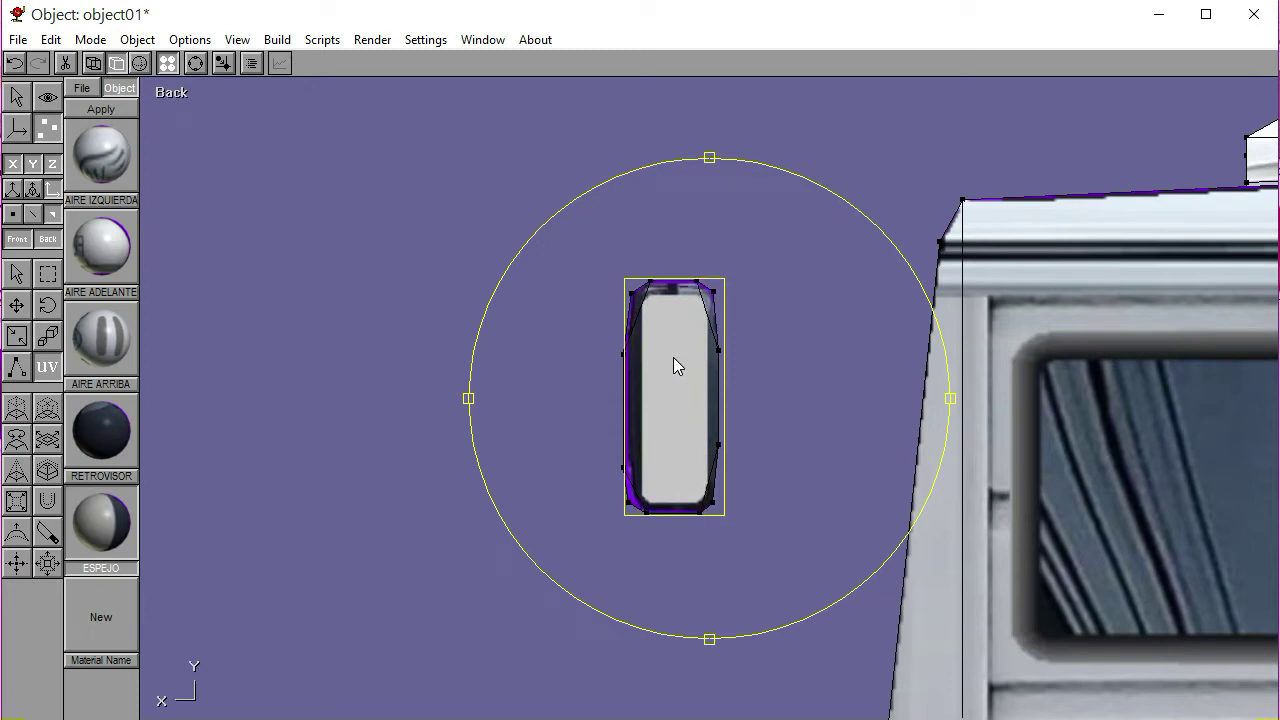
left_click(100, 112)
left_click(19, 275)
left_click(204, 298)
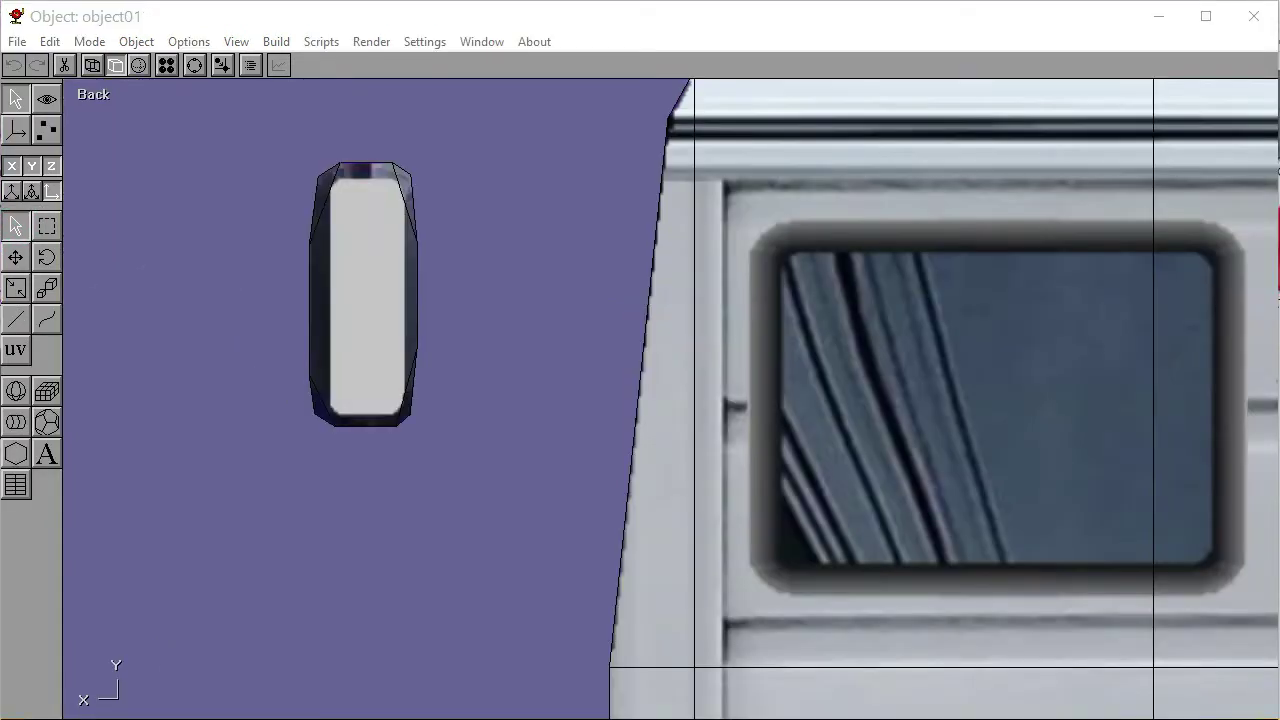
Move the rearview mirror sideways in the front view, slightly closer to the cab
left_click(187, 67)
right_click_drag(749, 389, 375, 402)
left_click_drag(591, 394, 682, 393)
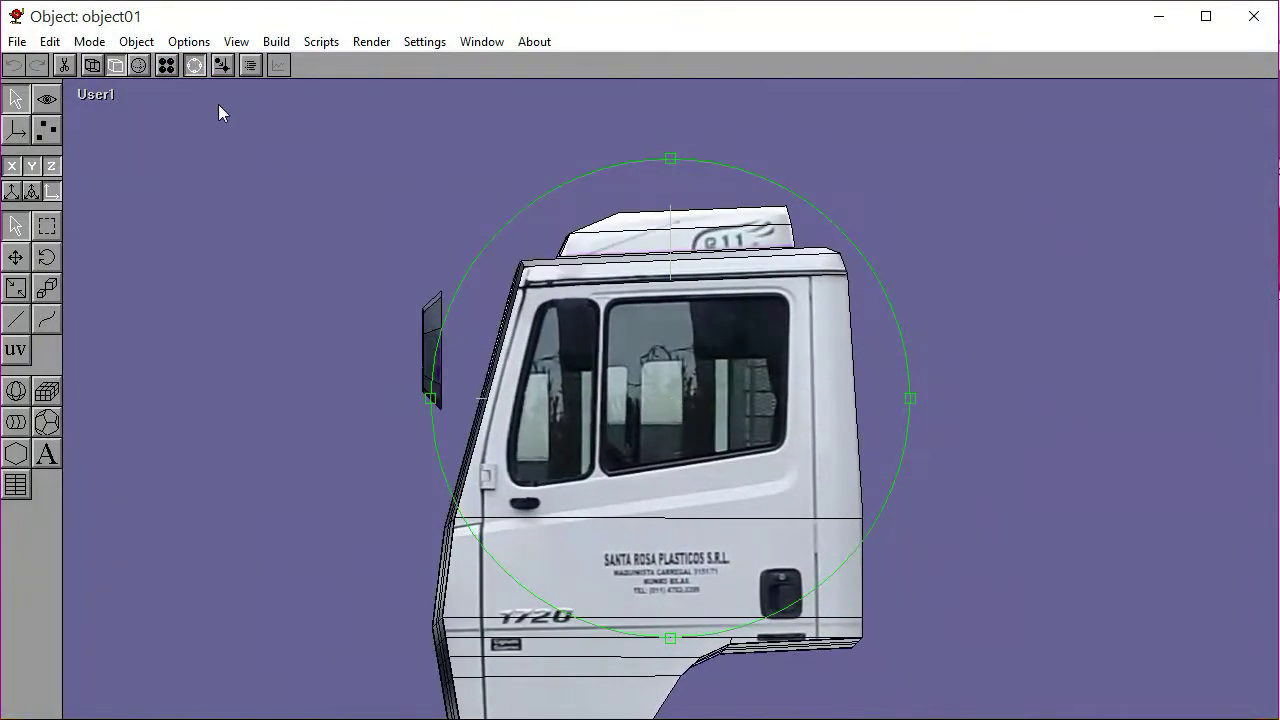
left_click(107, 92)
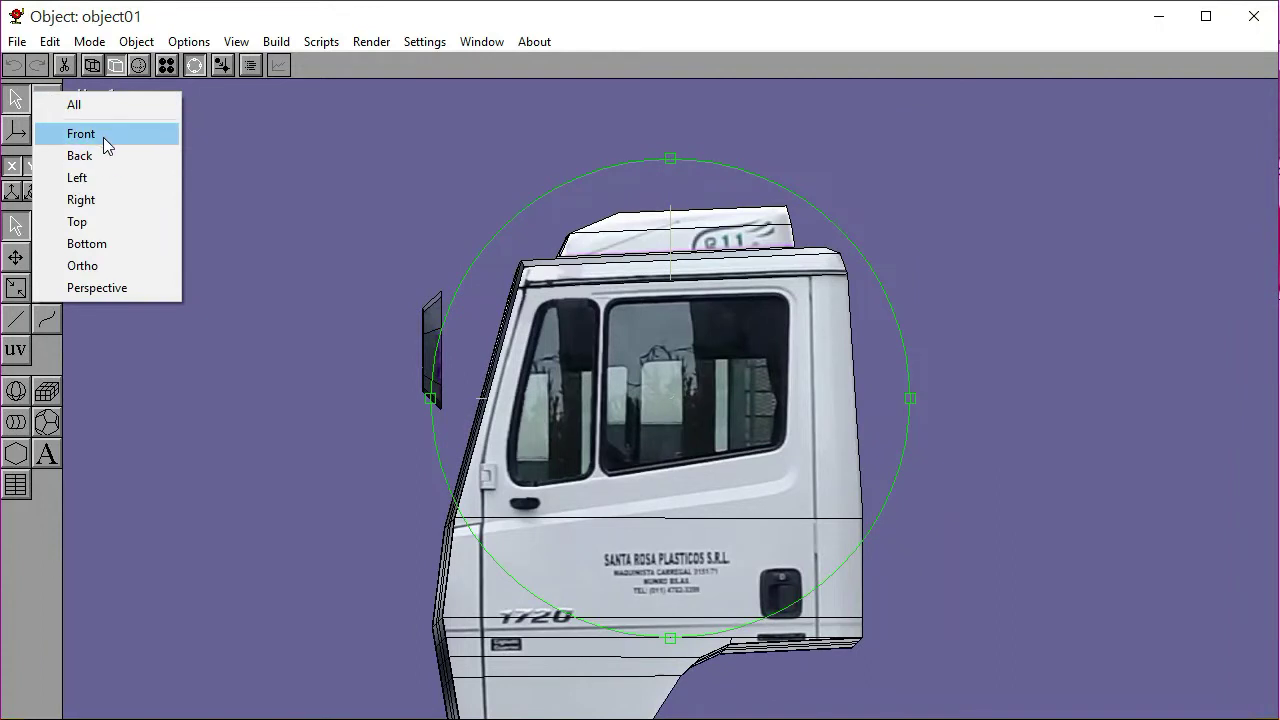
left_click(103, 137)
left_click(194, 66)
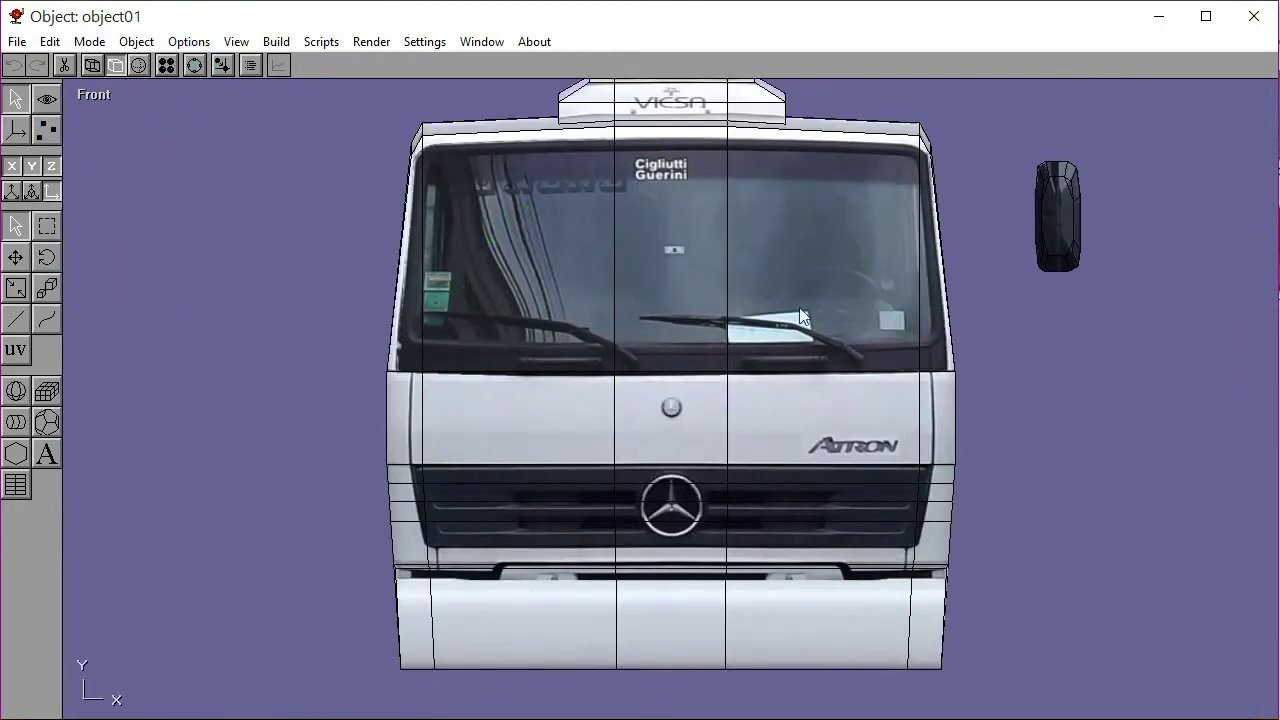
left_click(1035, 240)
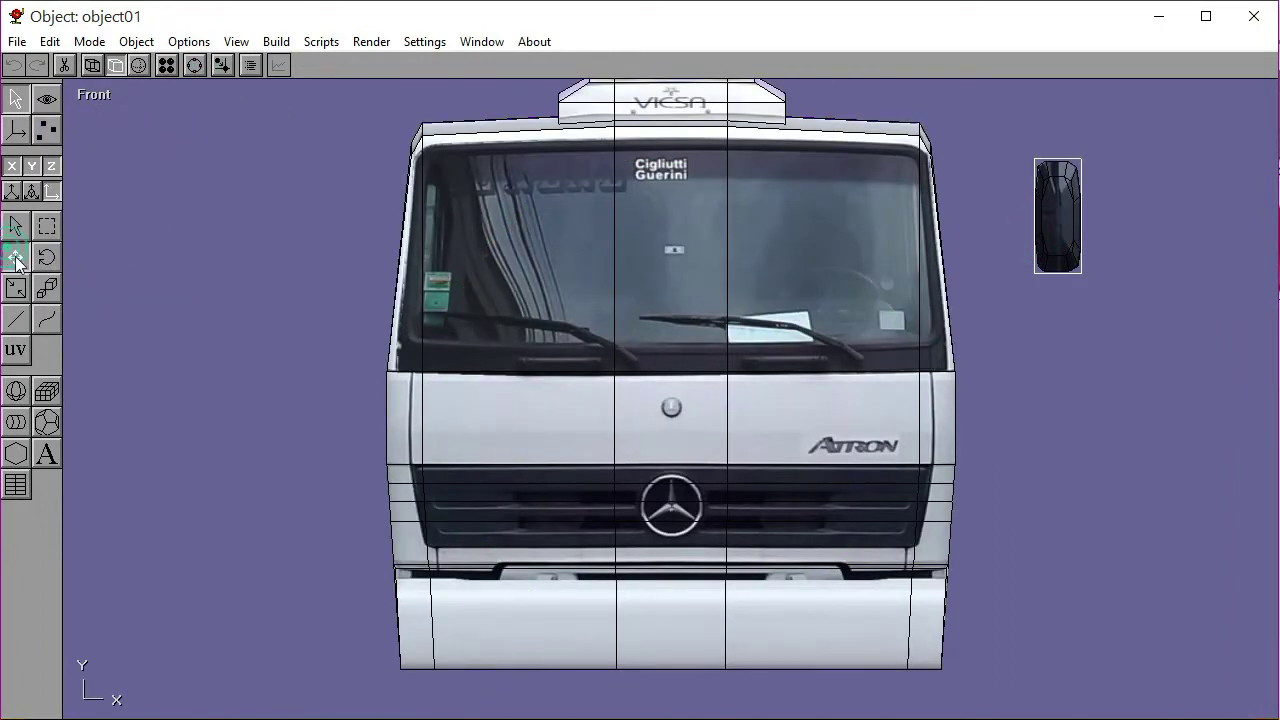
left_click_drag(1056, 373, 1009, 371)
Shift the rearview mirror backward in the left view until it overlaps the front edge of the door window
left_click(98, 95)
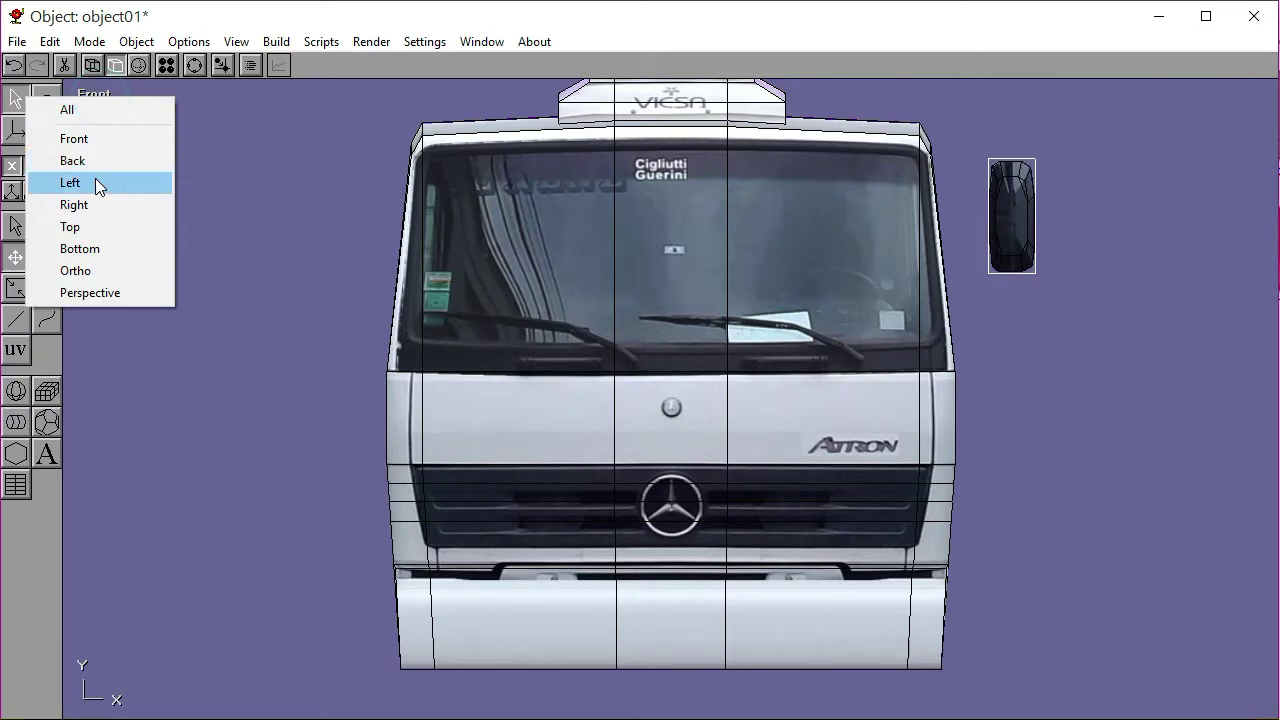
left_click(95, 178)
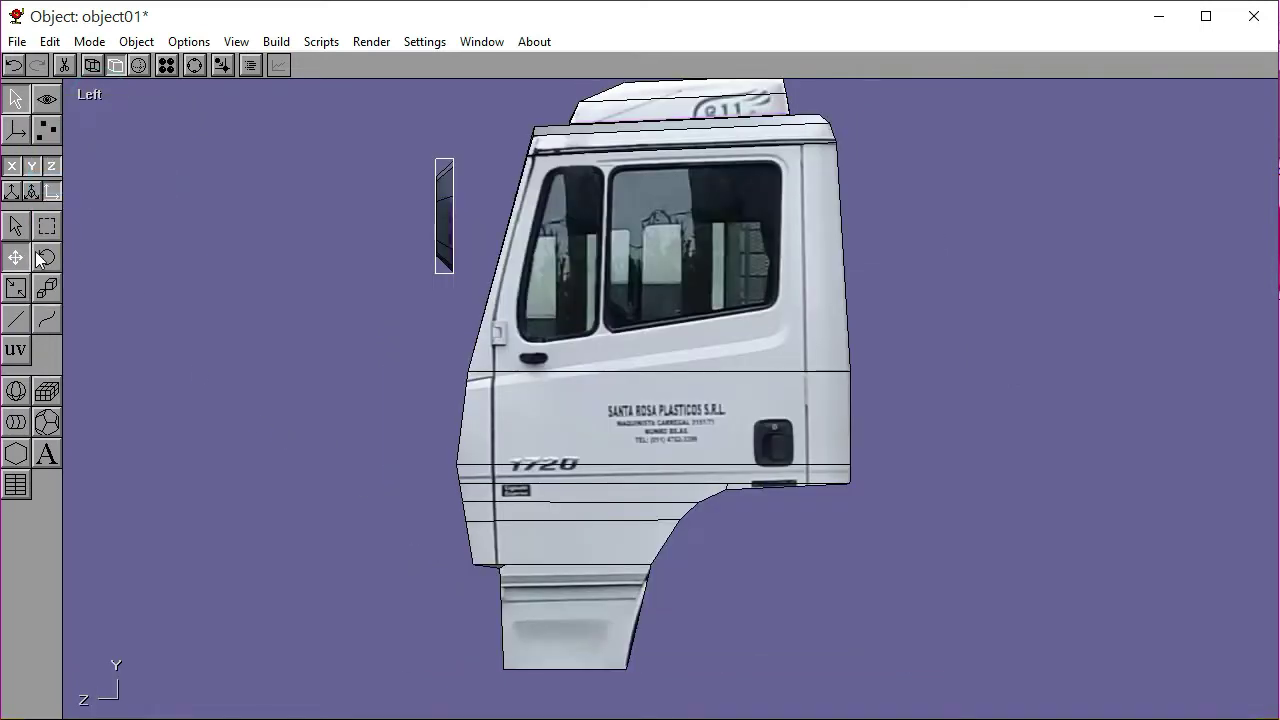
key("Right")
key("Right")
key("Right")
key("Right")
key("Right")
key("Right")
key("Right")
key("Right")
key("Right")
key("Right")
key("Right")
key("Right")
key("Right")
key("Right")
key("Right")
key("Right")
key("Right")
key("Right")
key("Right")
key("Right")
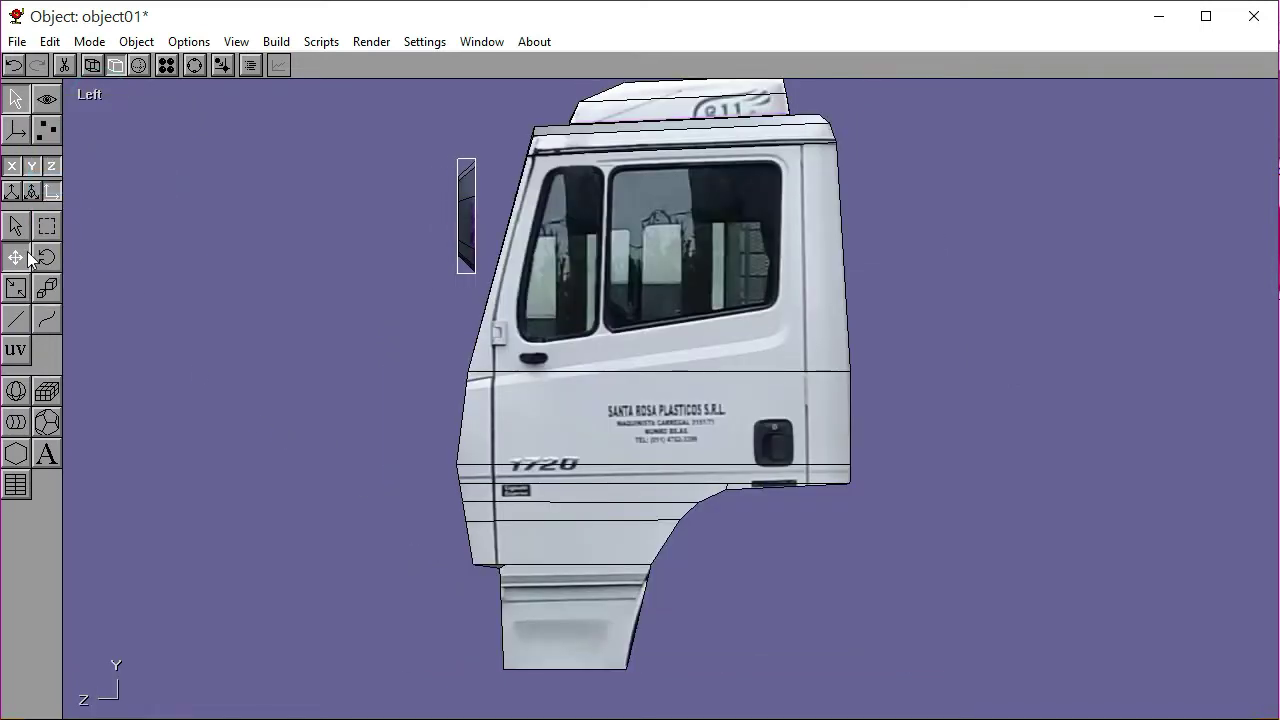
key("Right")
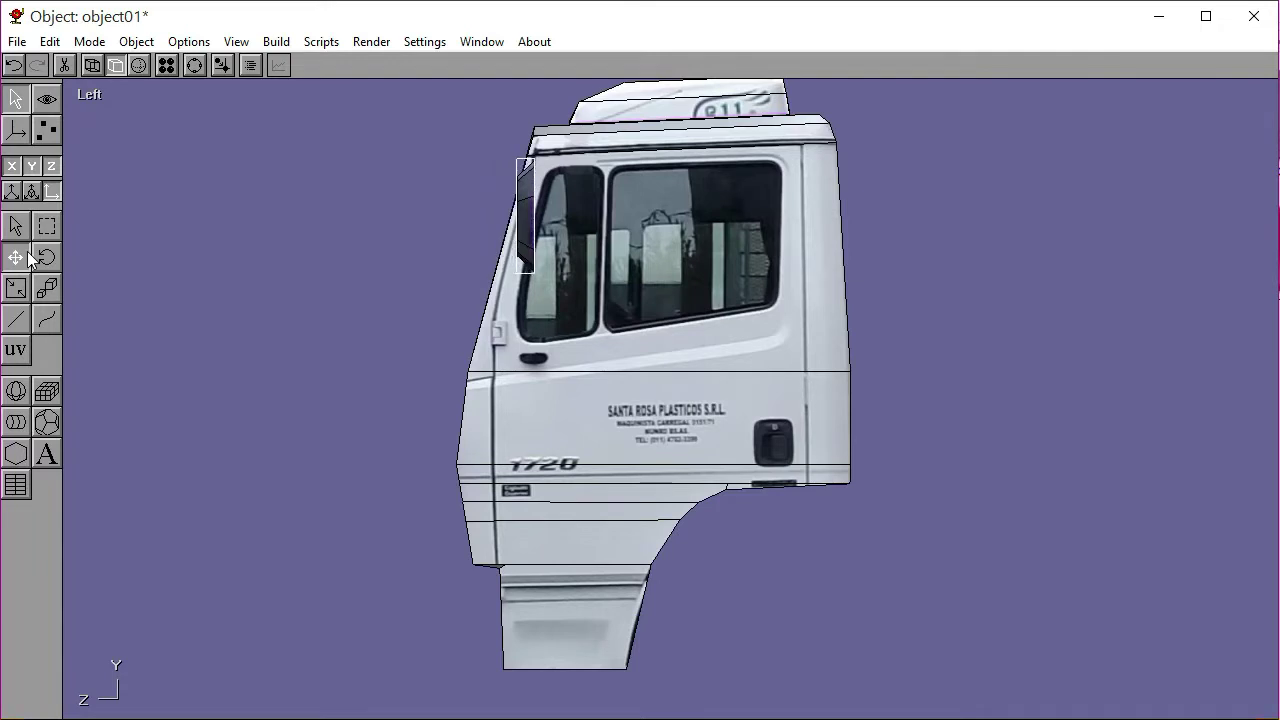
key("Right")
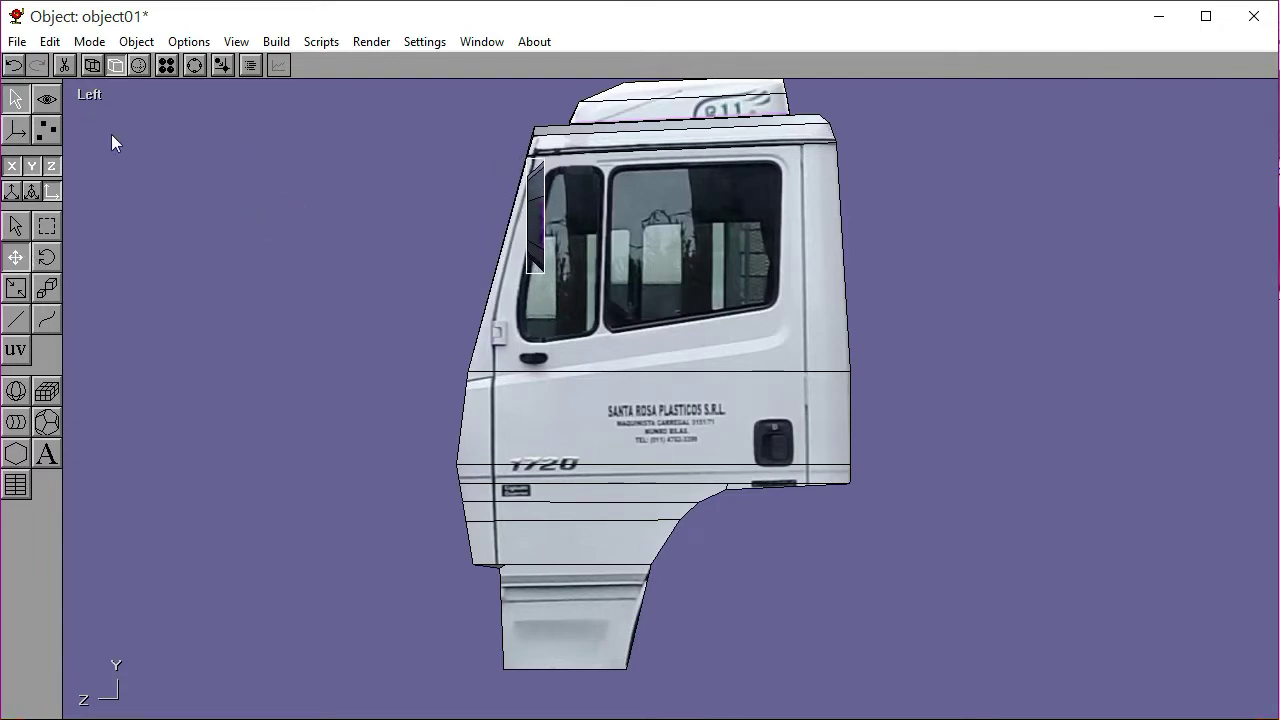
Mirror the rearview mirror across the X axis to the other side of the cab and check both in perspective
left_click(88, 95)
left_click(90, 134)
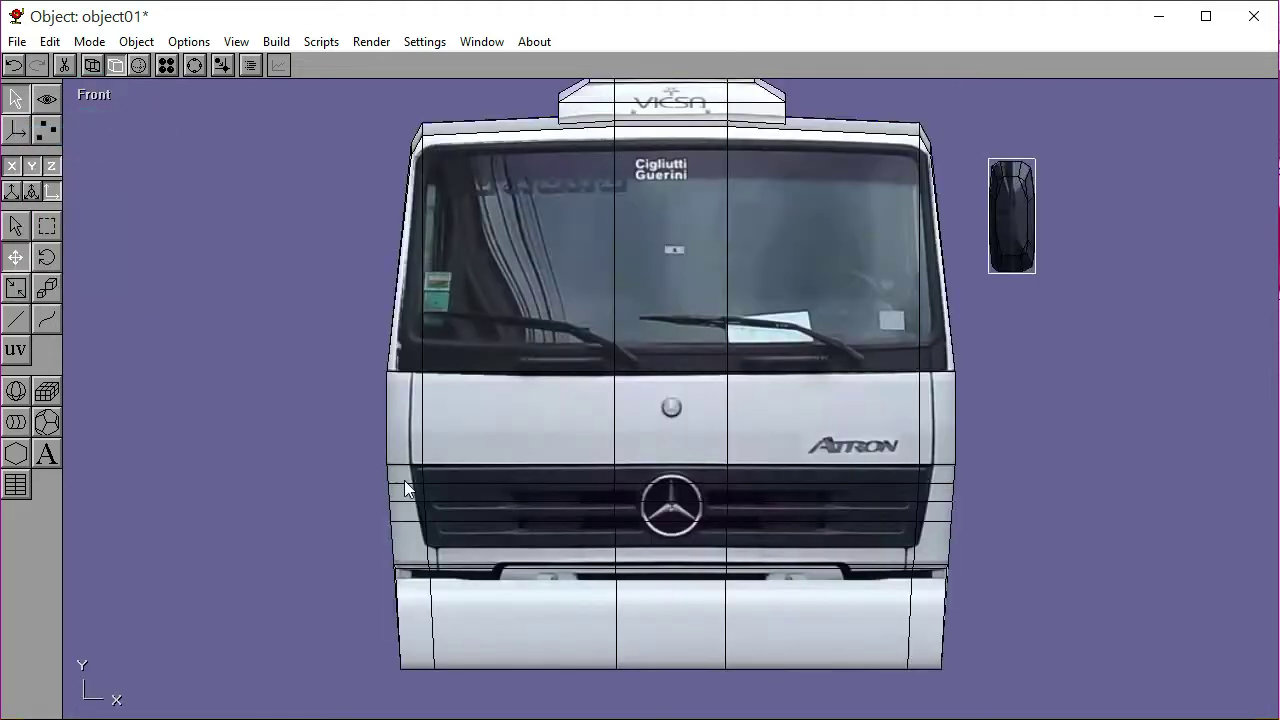
left_click(237, 264)
left_click(1148, 367)
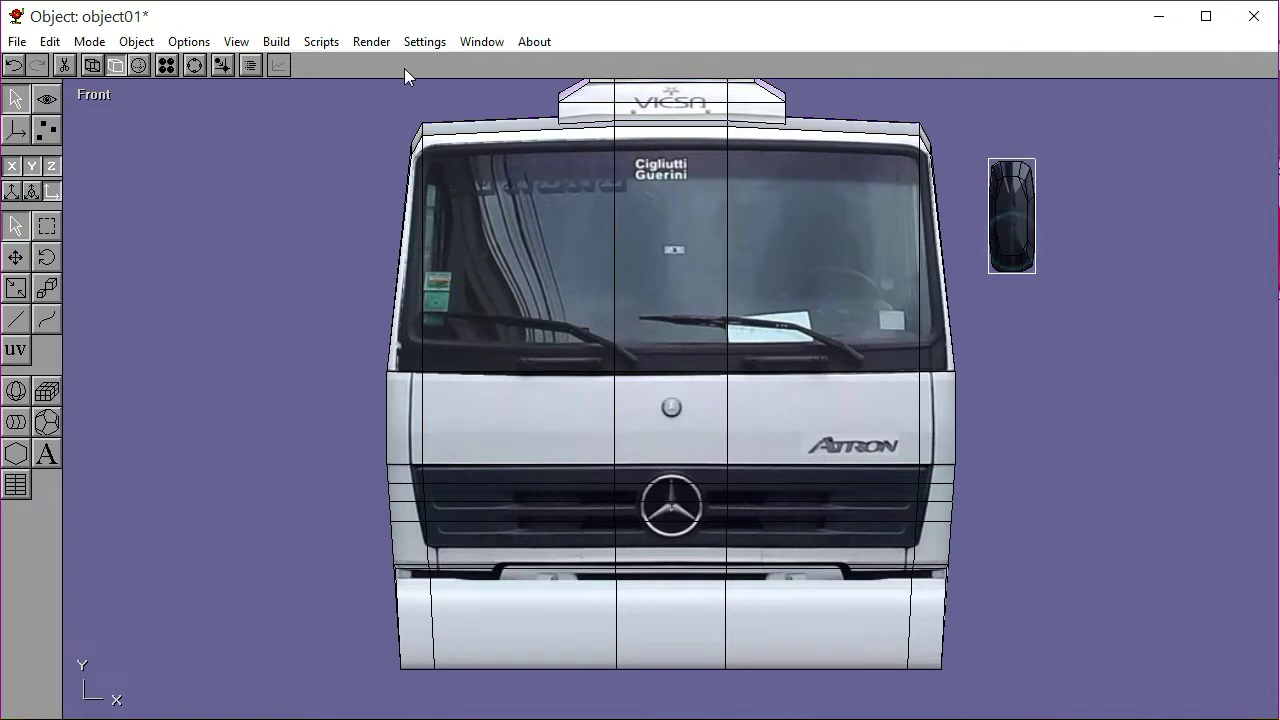
left_click(277, 44)
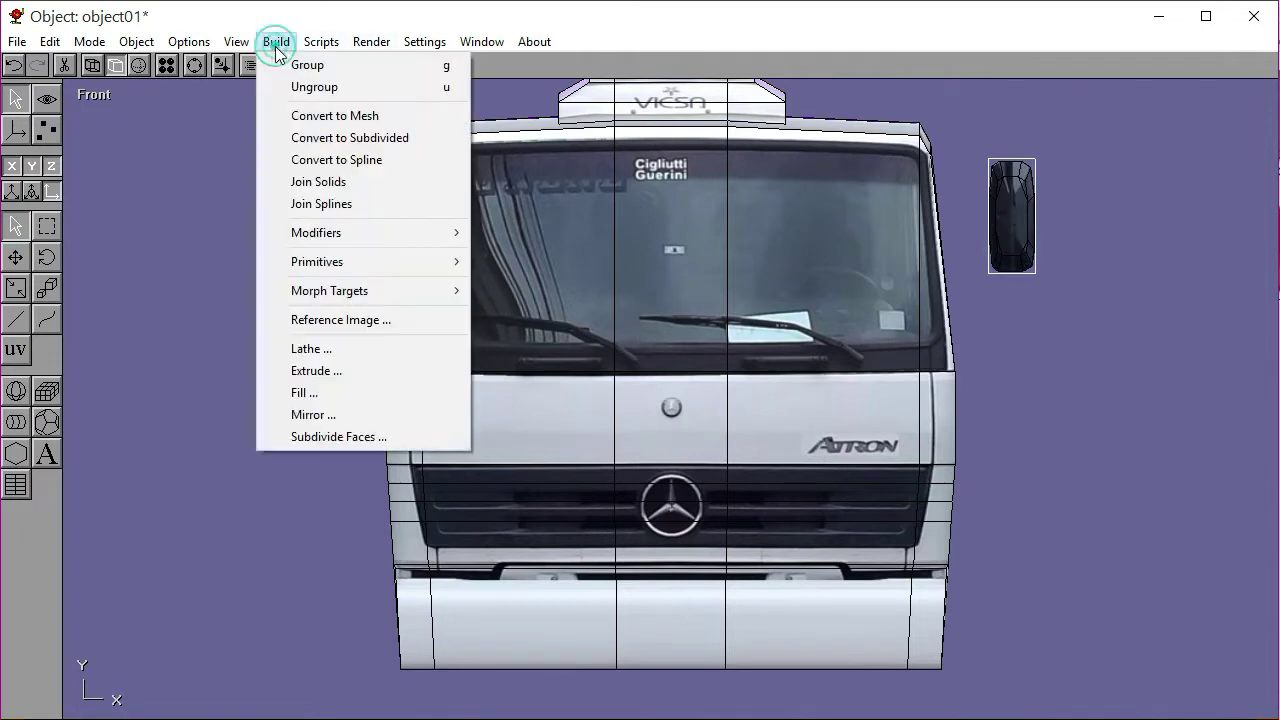
left_click(314, 414)
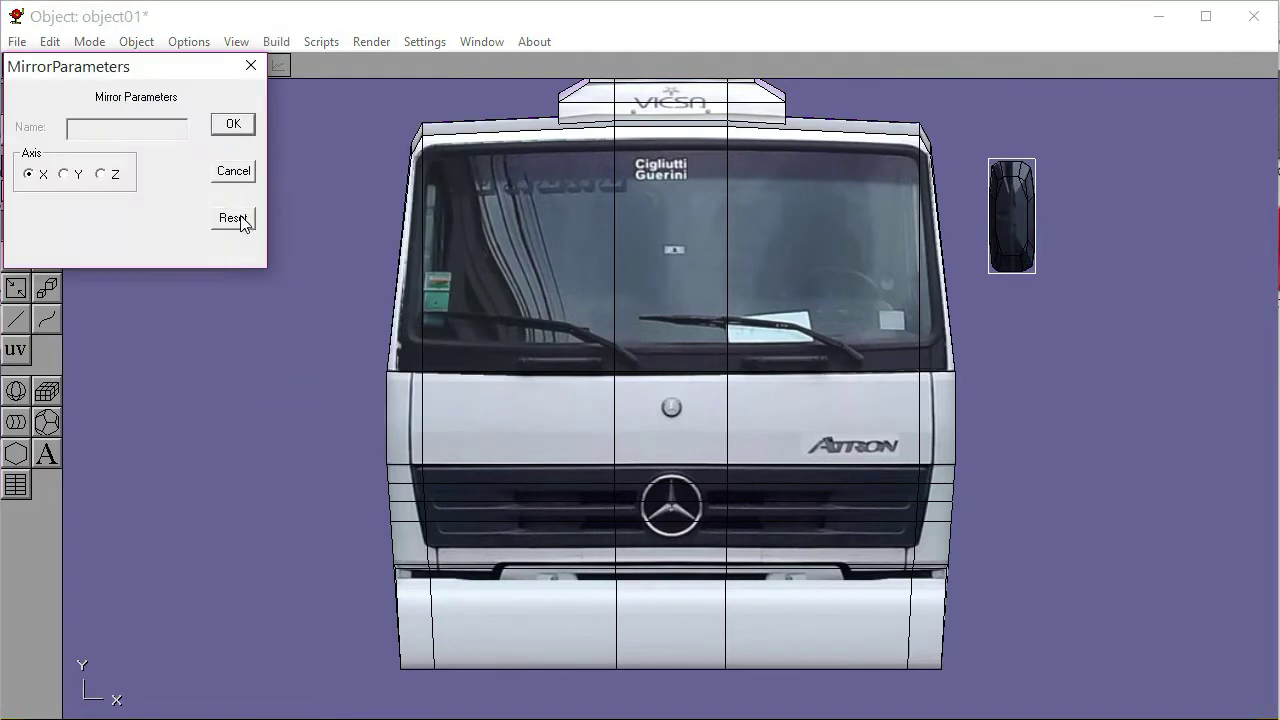
left_click(240, 127)
left_click(240, 311)
left_click(110, 94)
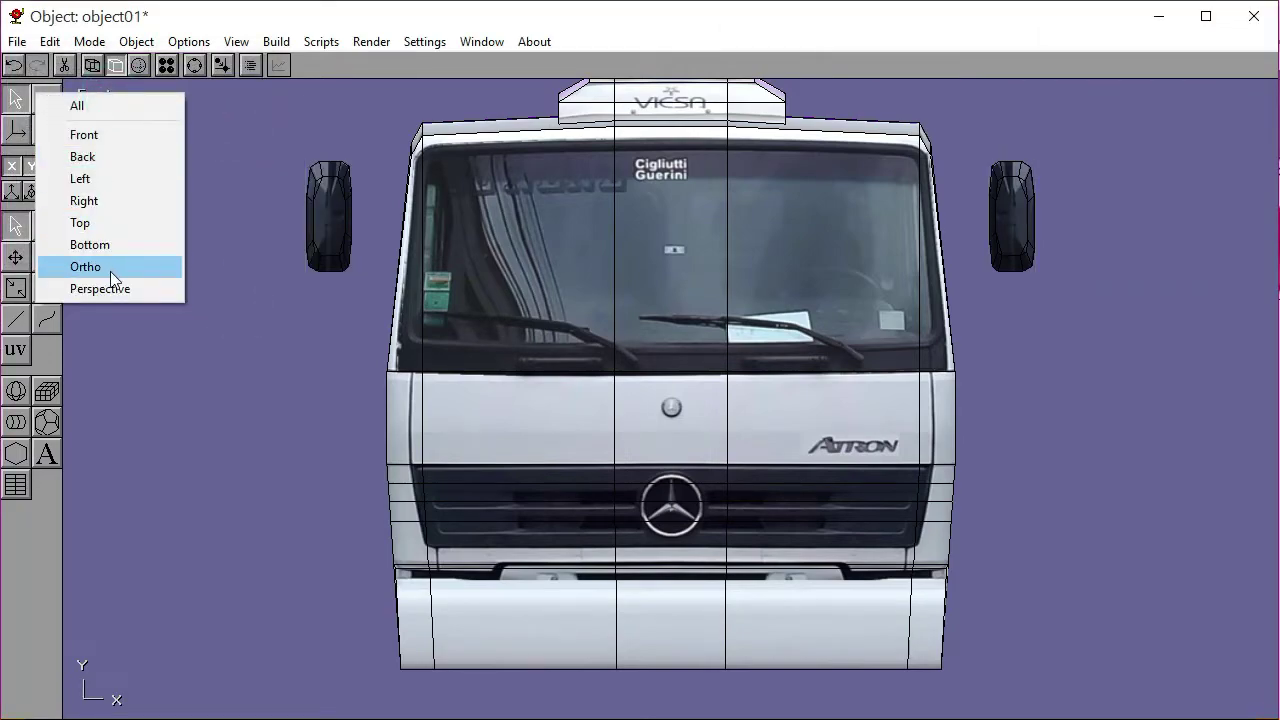
left_click(160, 278)
left_click(192, 63)
left_click_drag(500, 320, 530, 330)
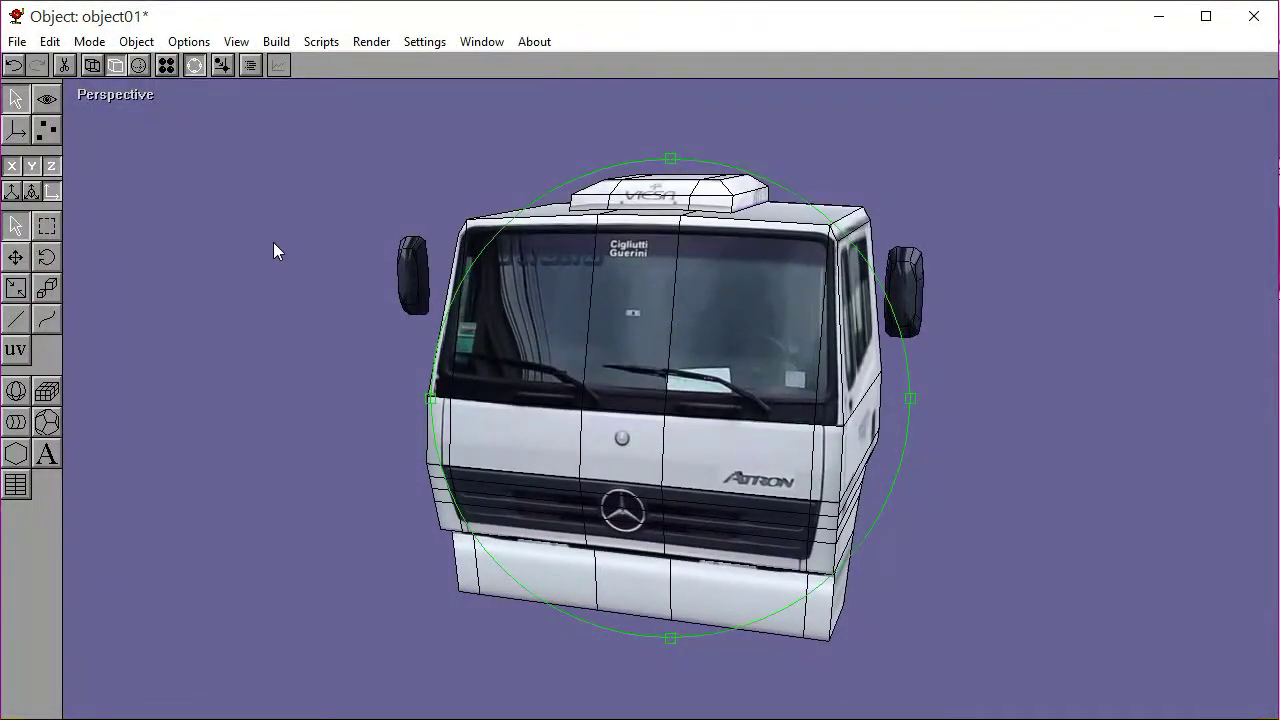
Draw a bracket path in the front view from the roof corner outward, bending down to the top of the mirror
left_click(93, 98)
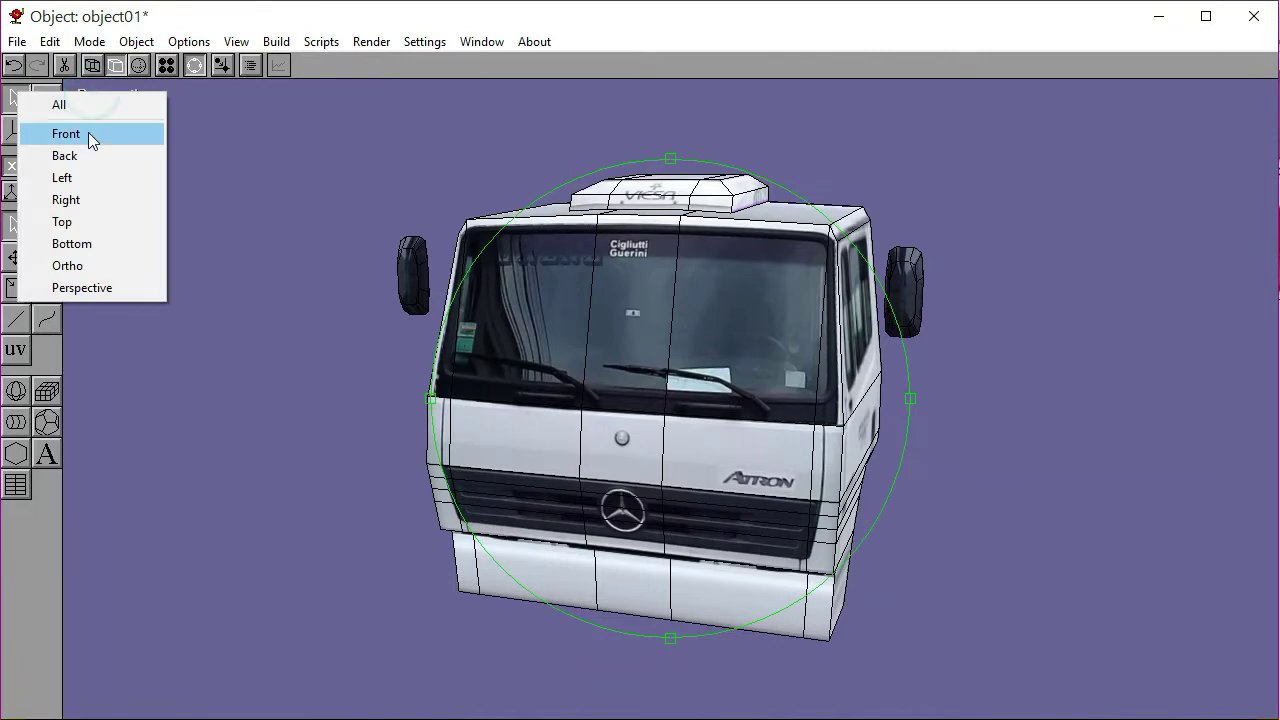
left_click(86, 131)
left_click_drag(734, 420, 577, 466)
scroll(640, 436, "up", 5)
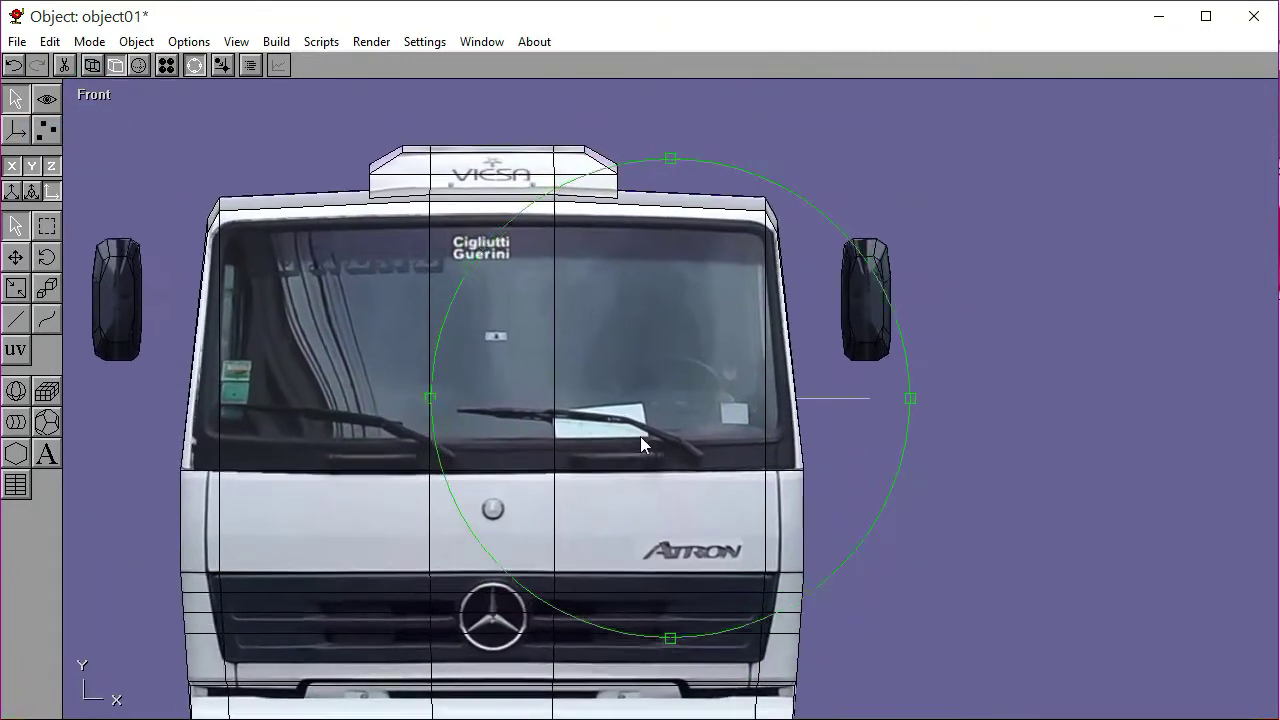
left_click(193, 67)
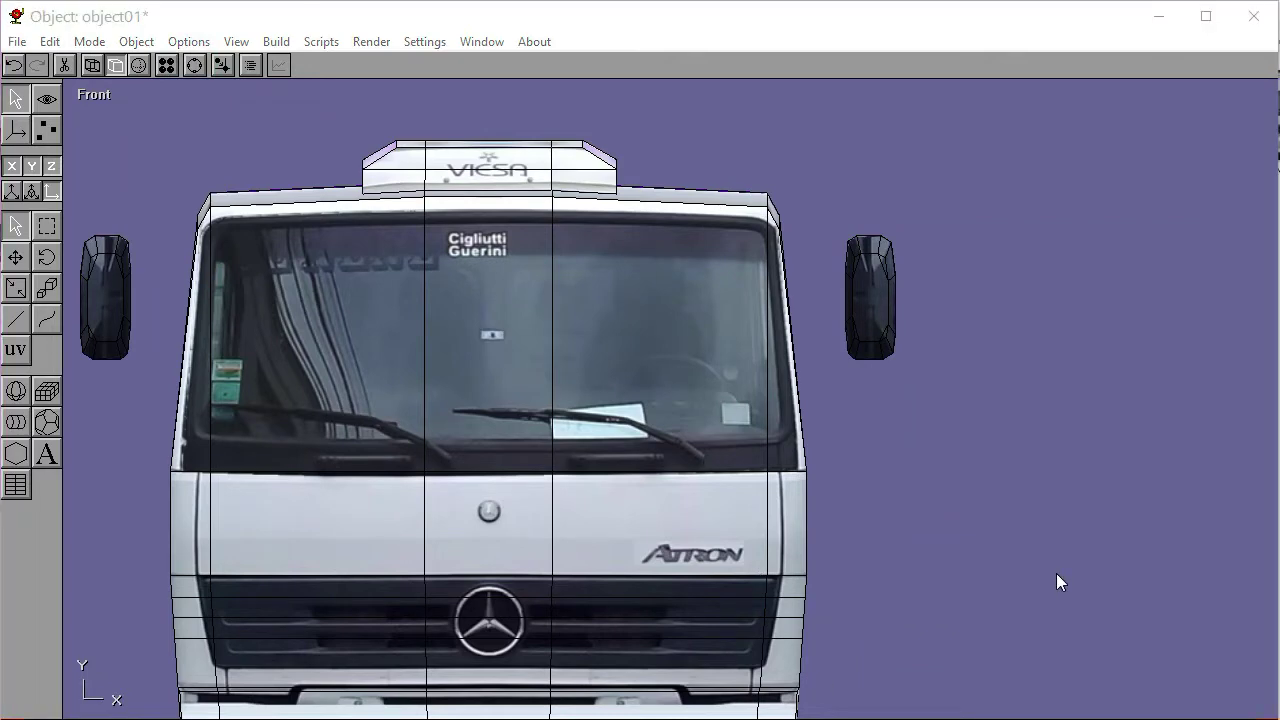
left_click(17, 320)
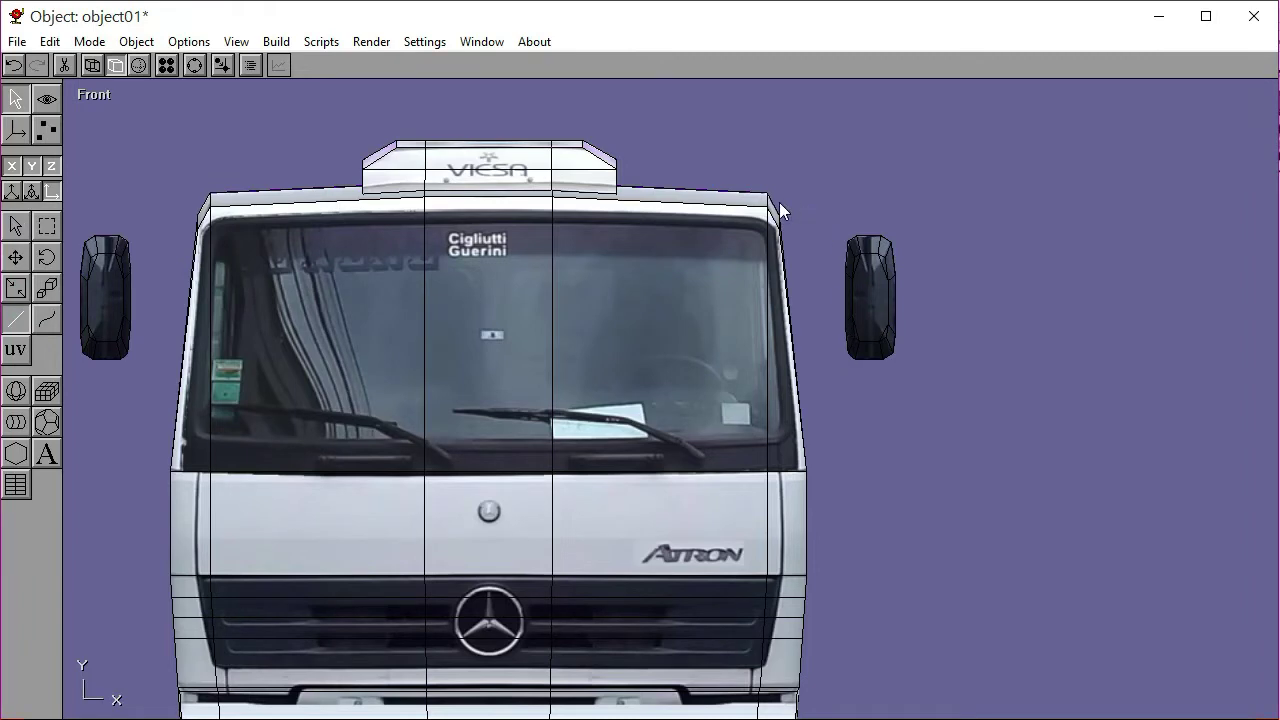
left_click(875, 211)
Place a small 6-sided N-gon in the empty space above and outside the mirror
left_click(276, 41)
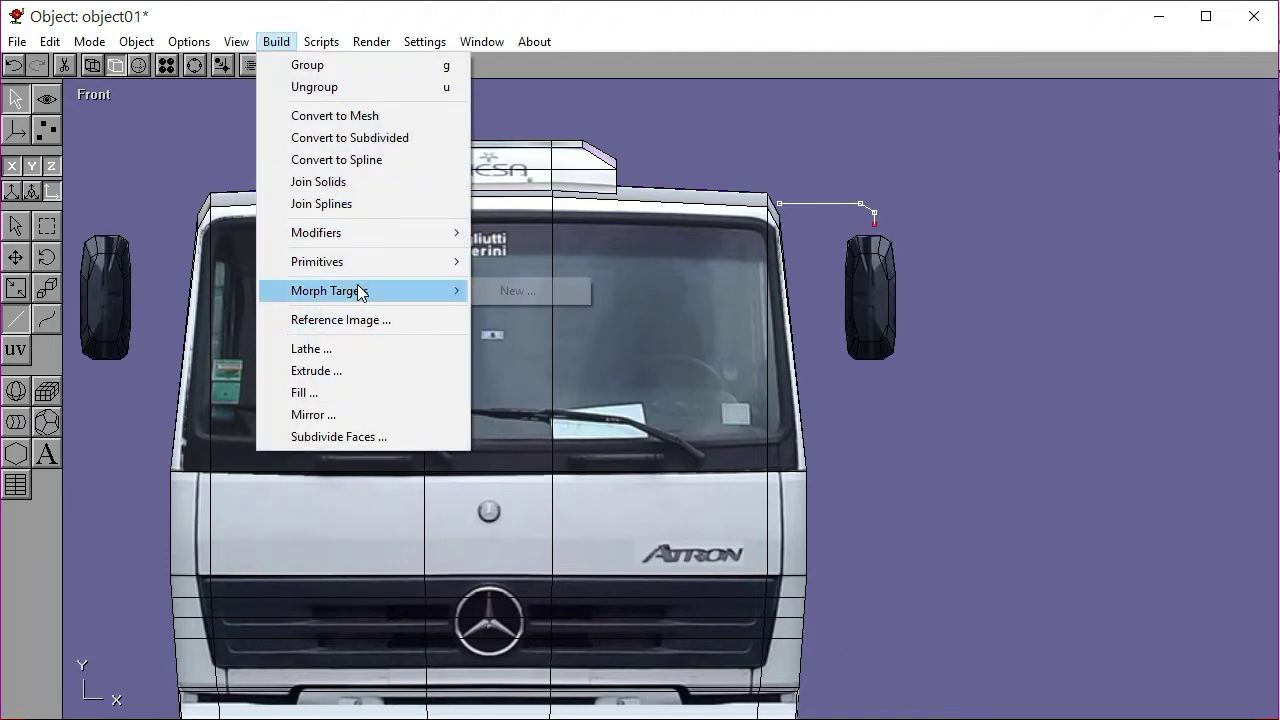
mouse_move(362, 266)
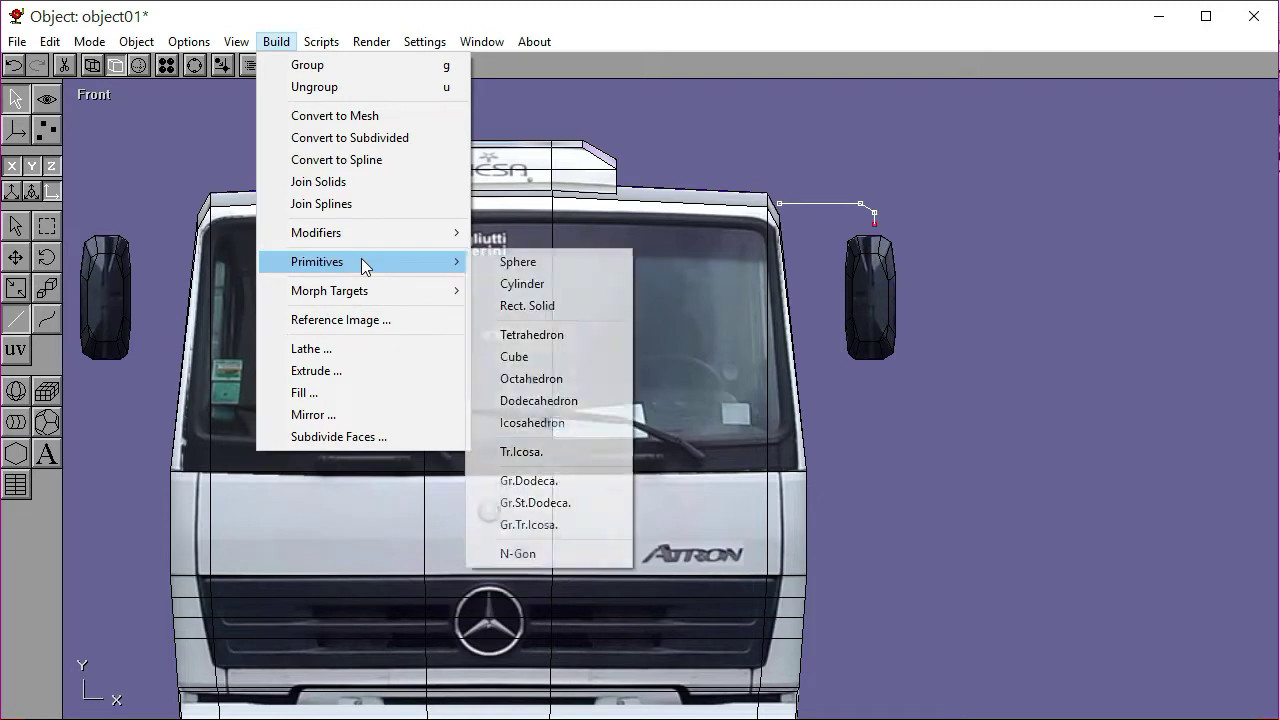
left_click(552, 554)
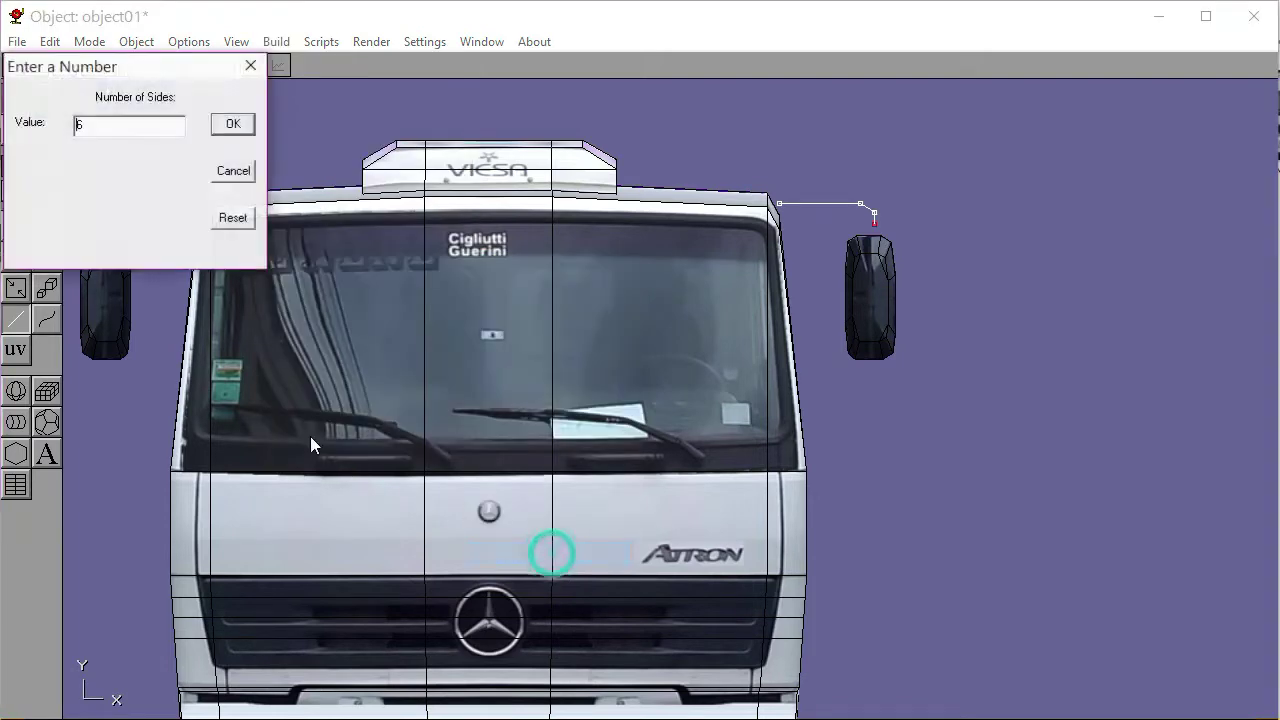
left_click(232, 123)
left_click(1000, 125)
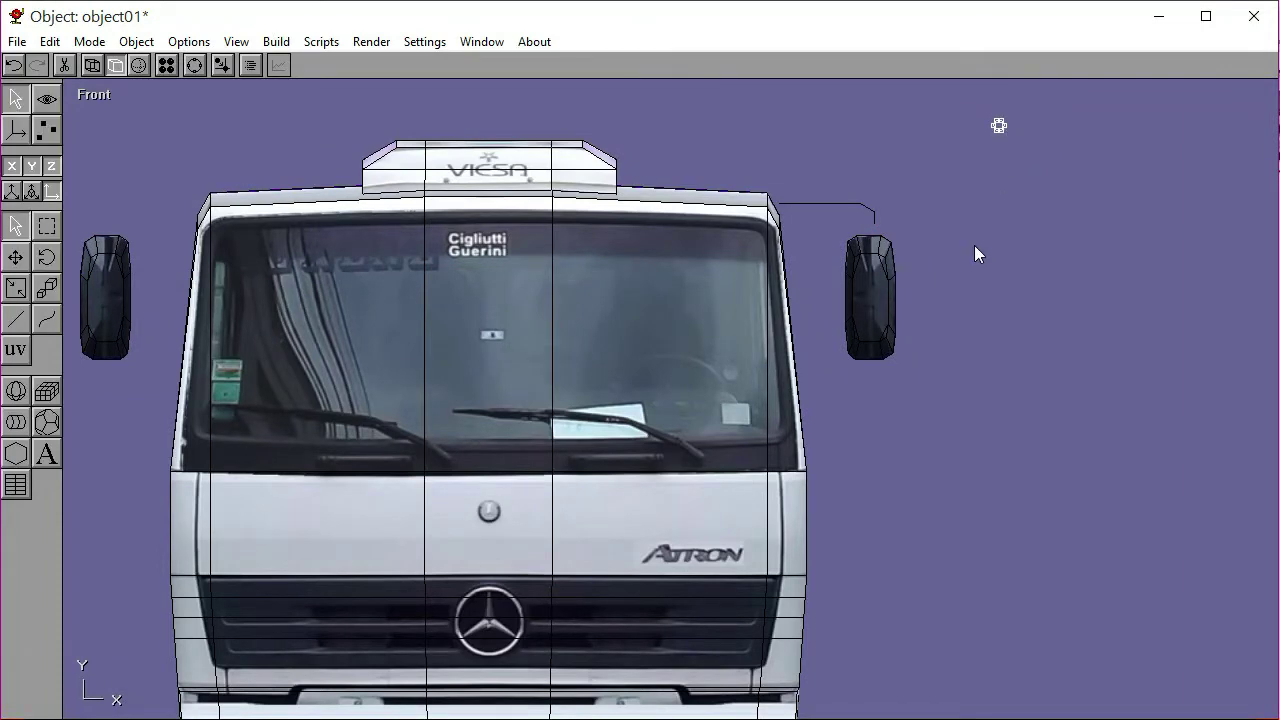
Extrude the small N-gon along the upper bracket path with 10 segments and delete the leftover N-gon profile
left_click(276, 42)
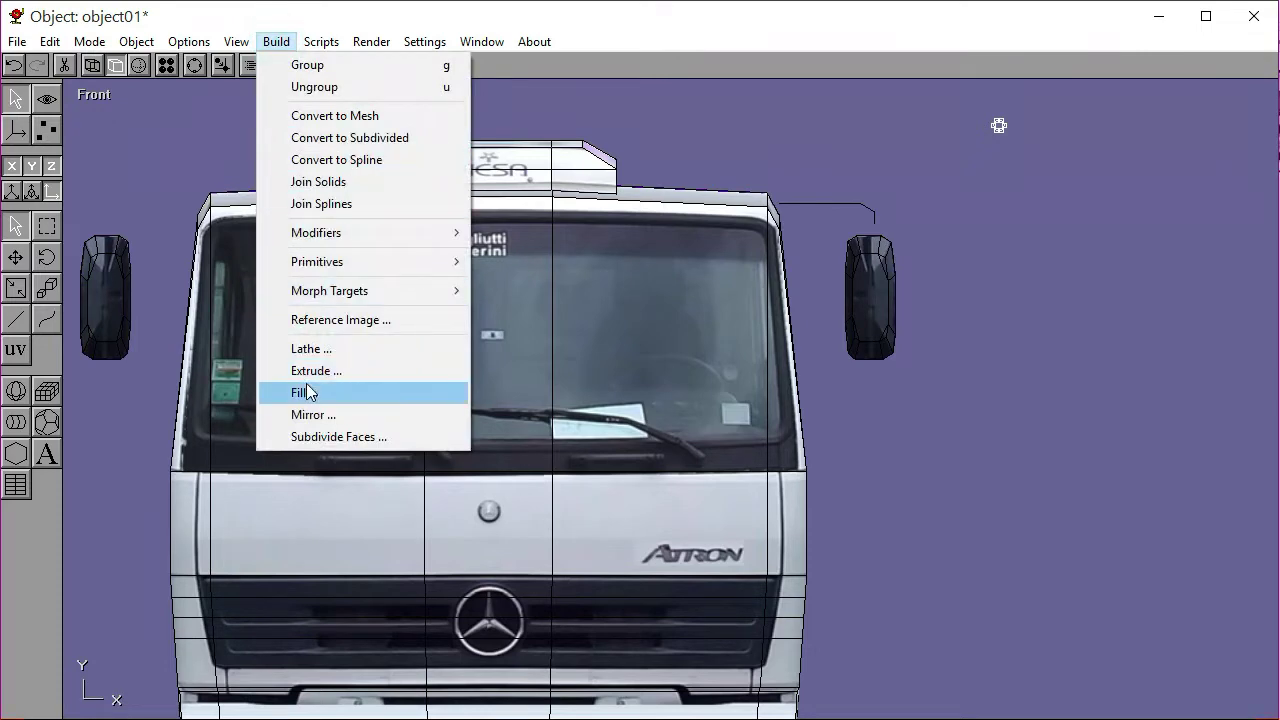
left_click(305, 370)
left_click(30, 238)
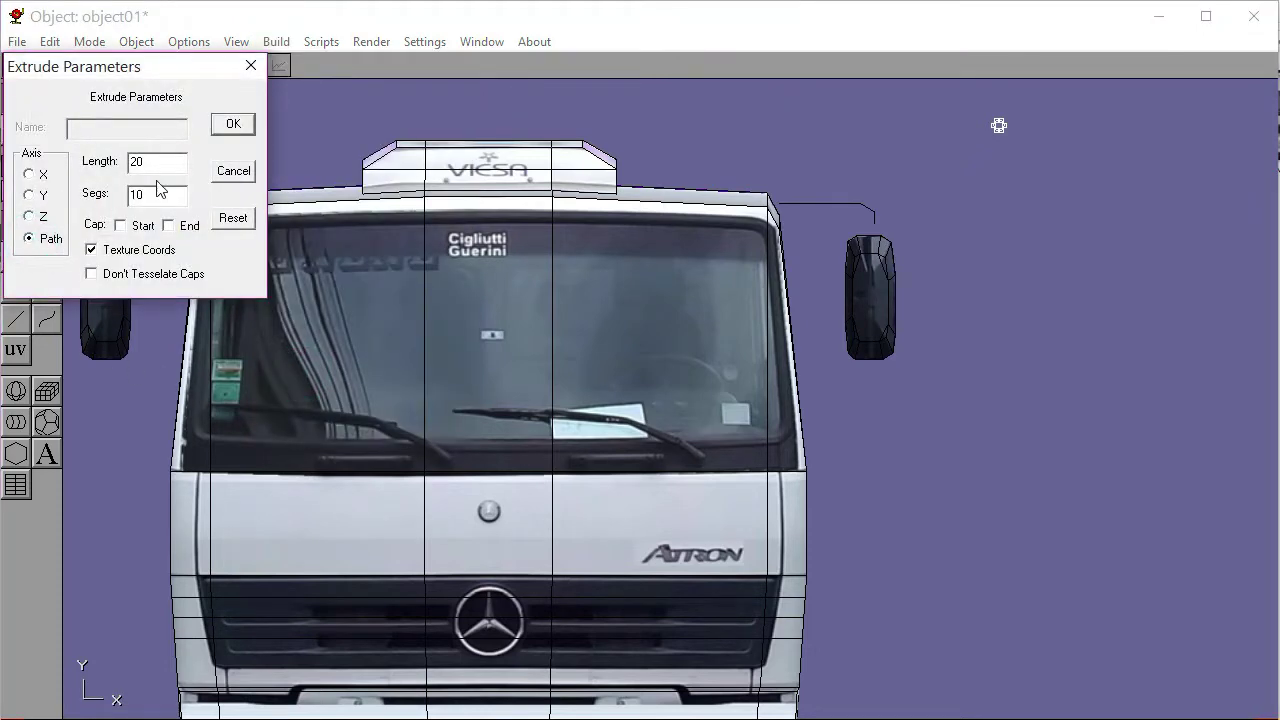
left_click(233, 124)
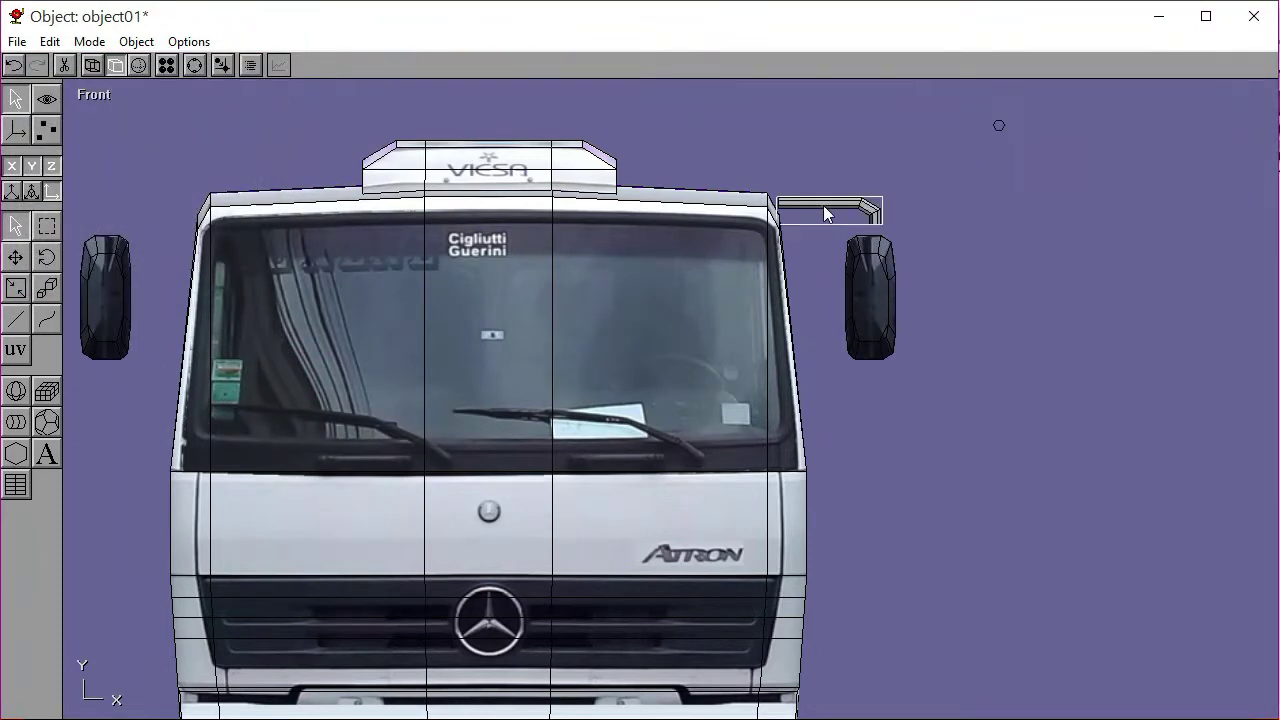
left_click(826, 274)
left_click(999, 127)
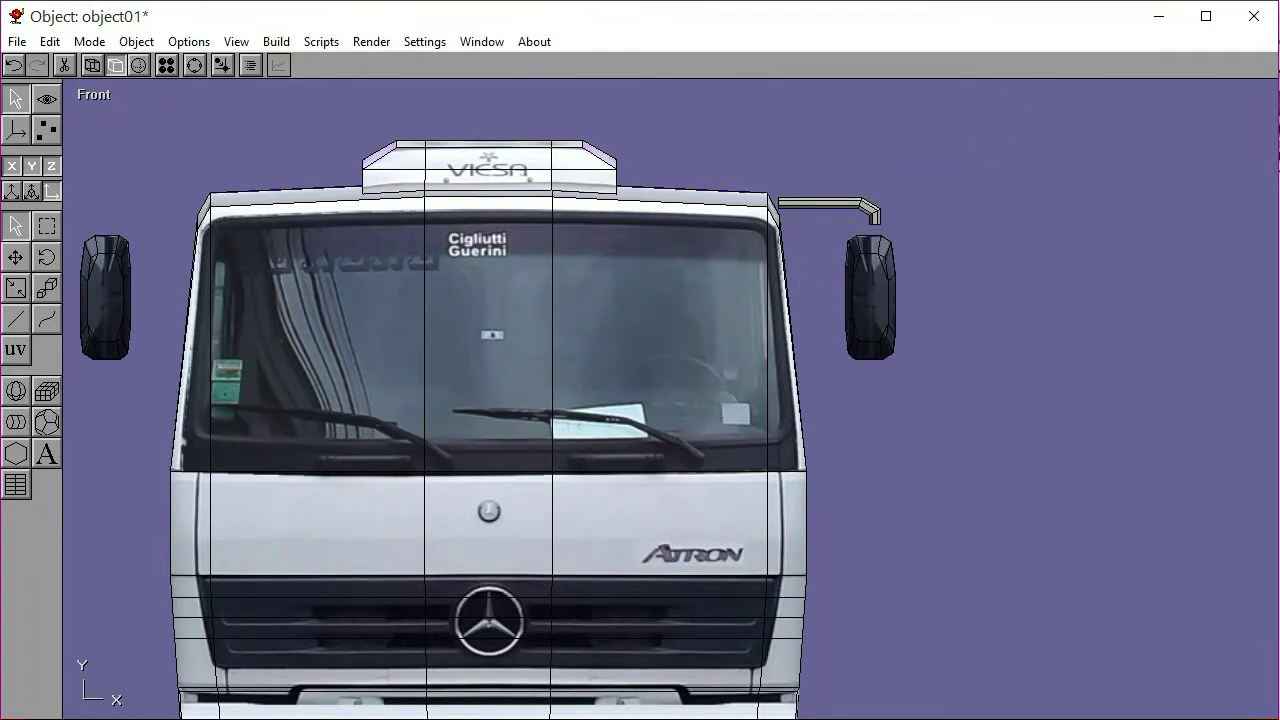
Move the extruded upper bracket tube above its guide path and delete the path line
left_click(784, 205)
left_click(15, 257)
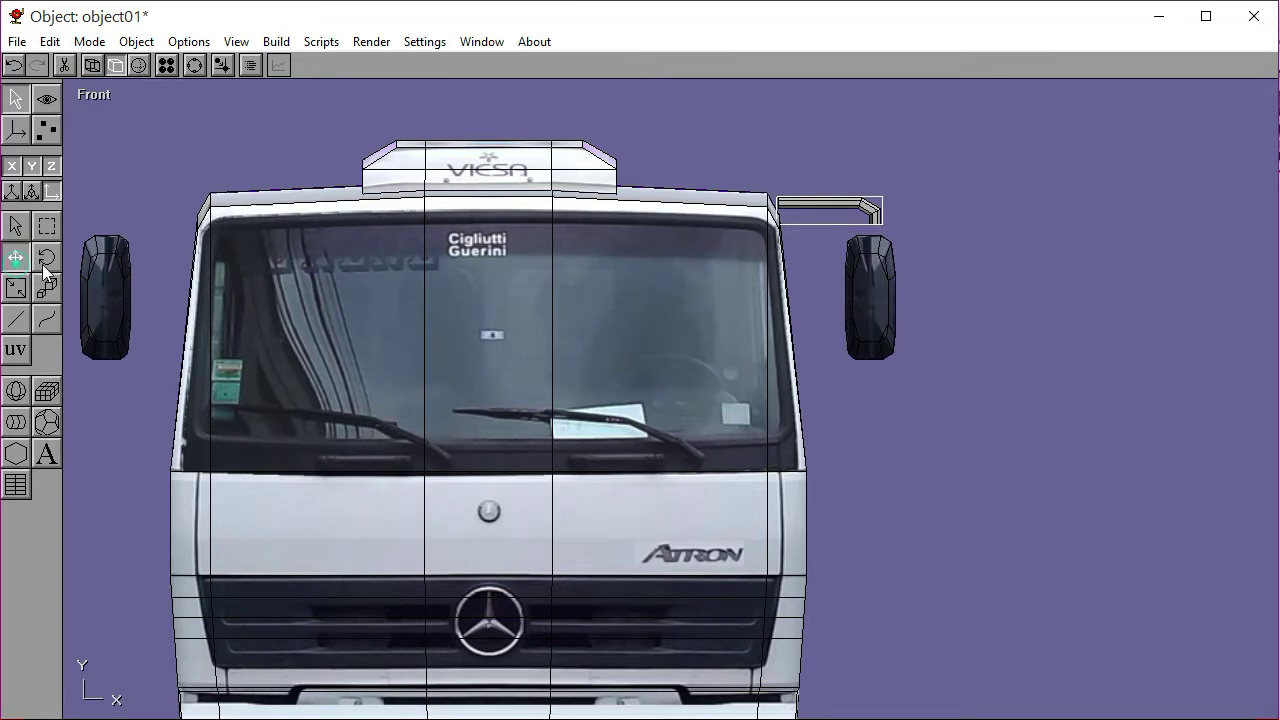
left_click_drag(170, 219, 171, 181)
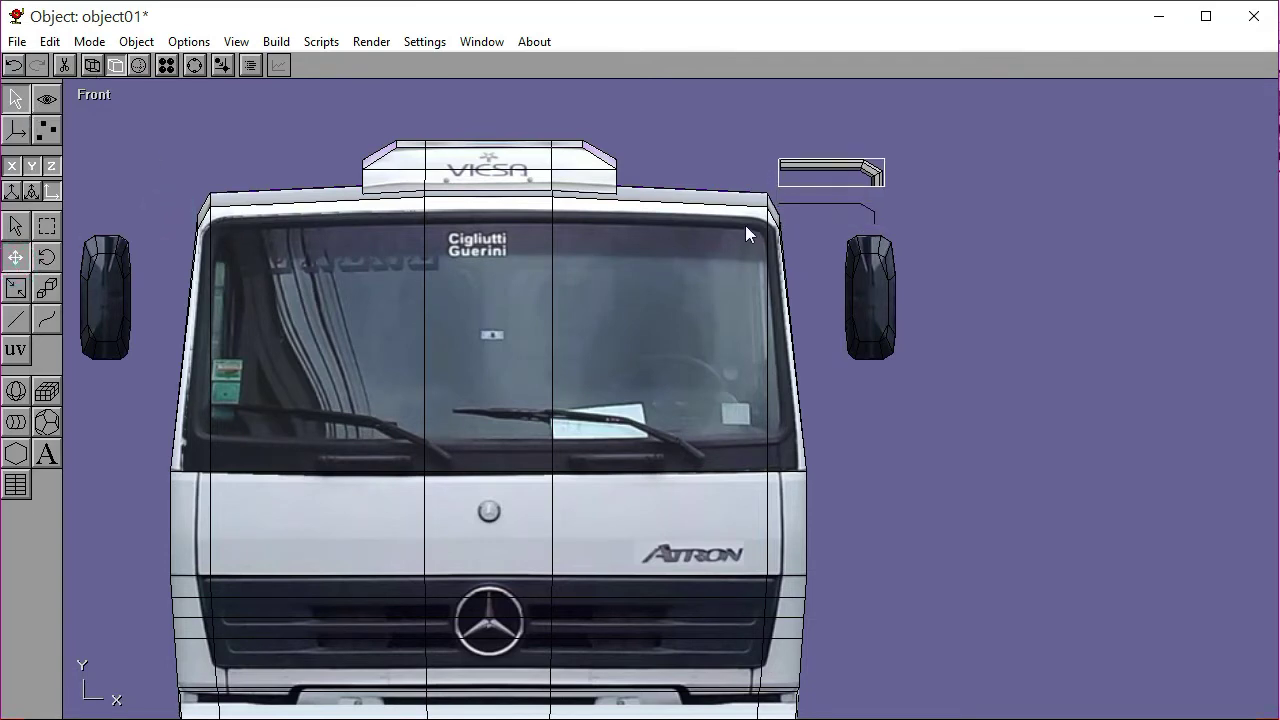
left_click(809, 208)
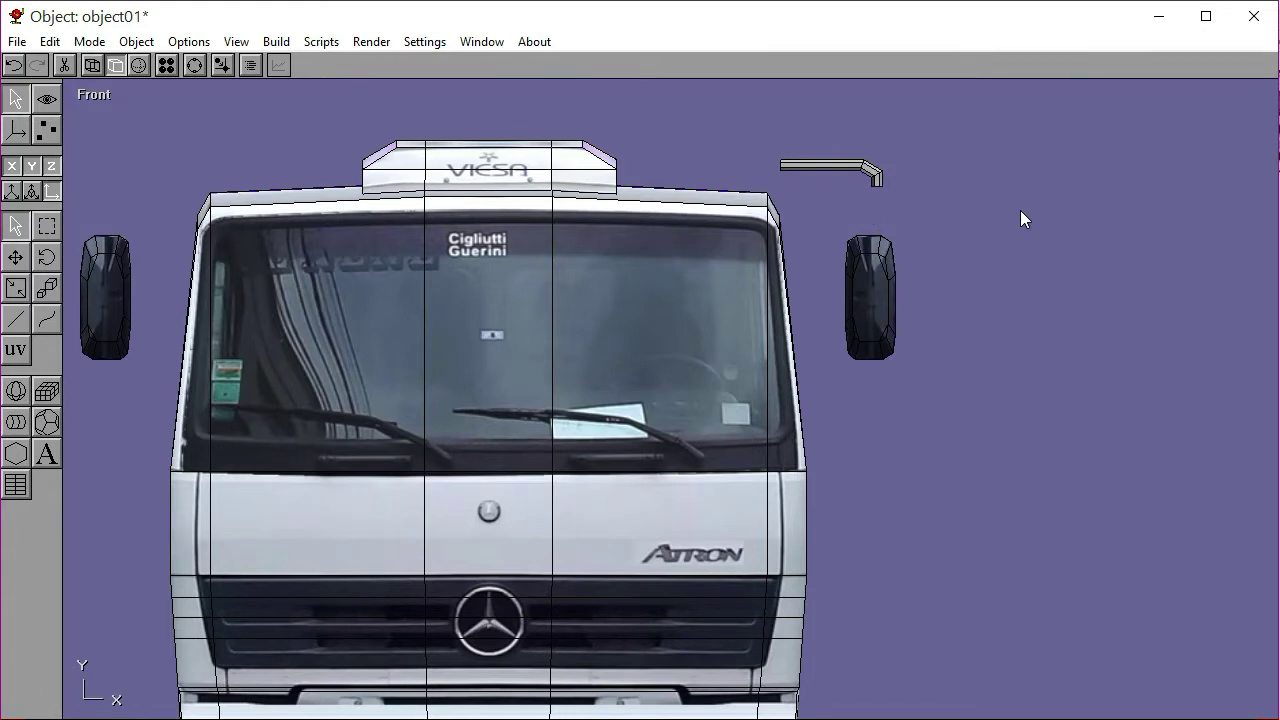
Draw a lower bracket path from beneath the mirror to the cab side and place a small N-gon in the empty space outside the mirror
left_click(15, 318)
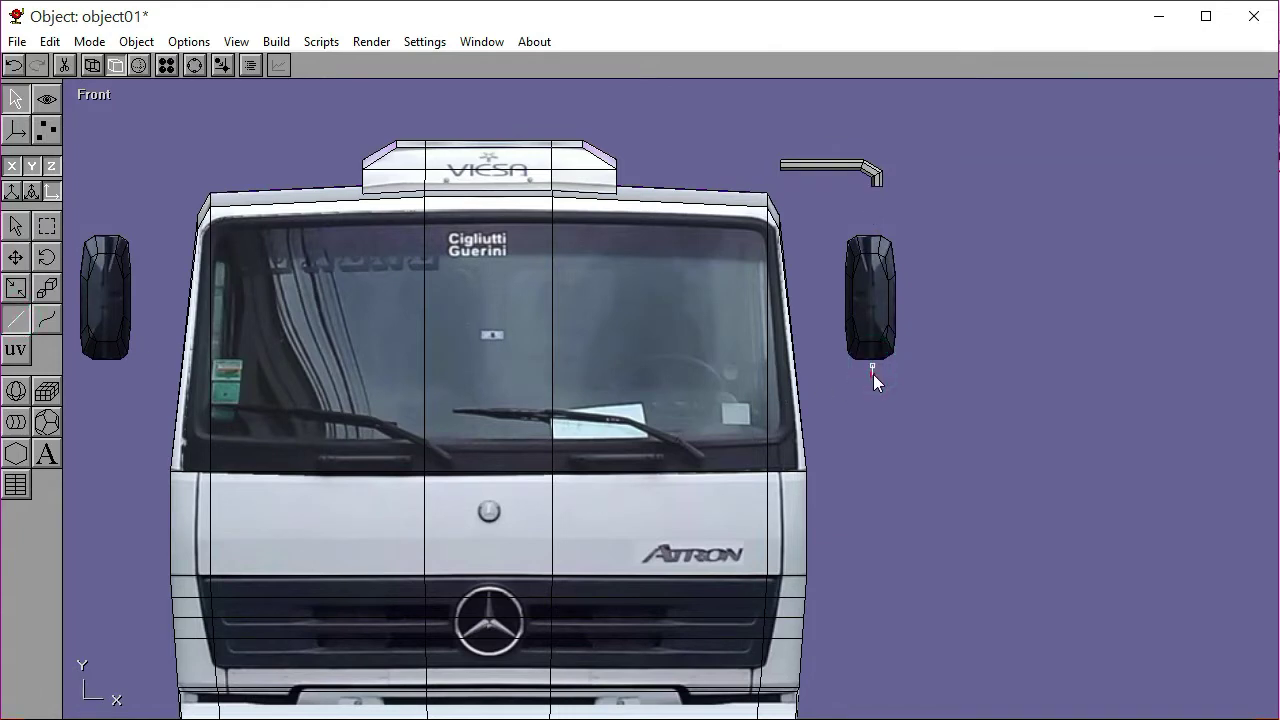
left_click(851, 420)
left_click(276, 41)
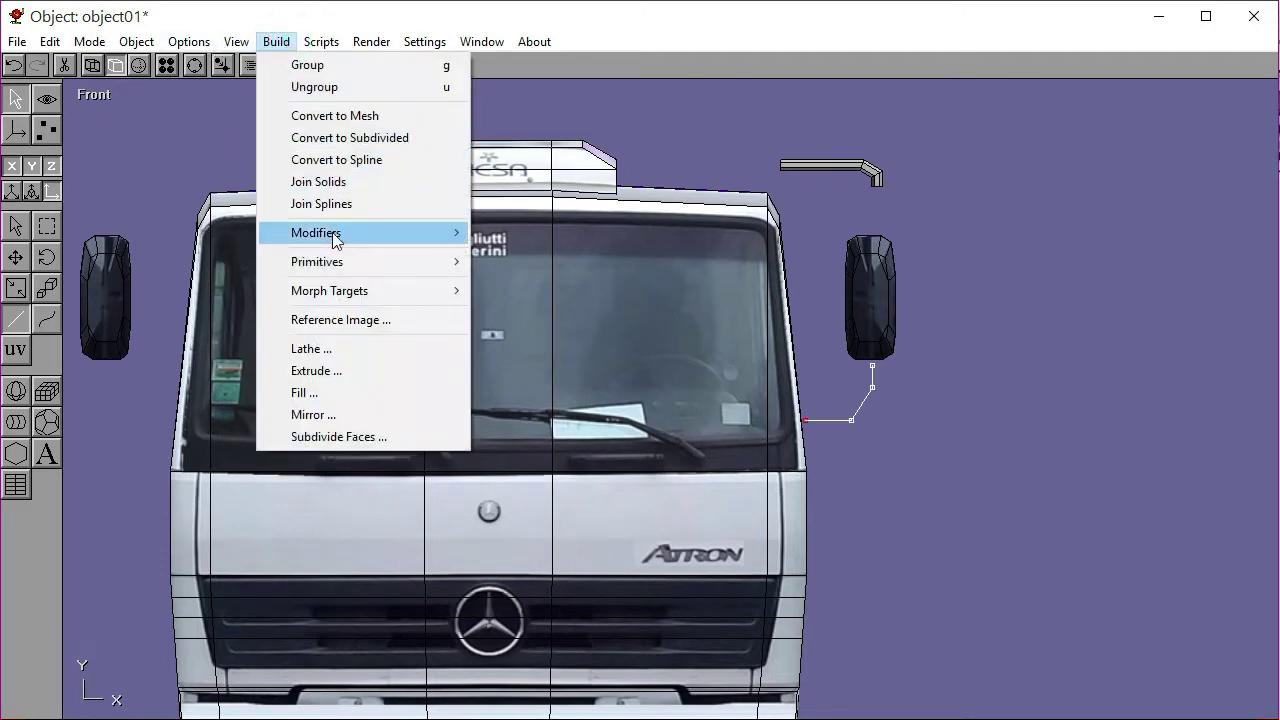
mouse_move(334, 263)
left_click(544, 553)
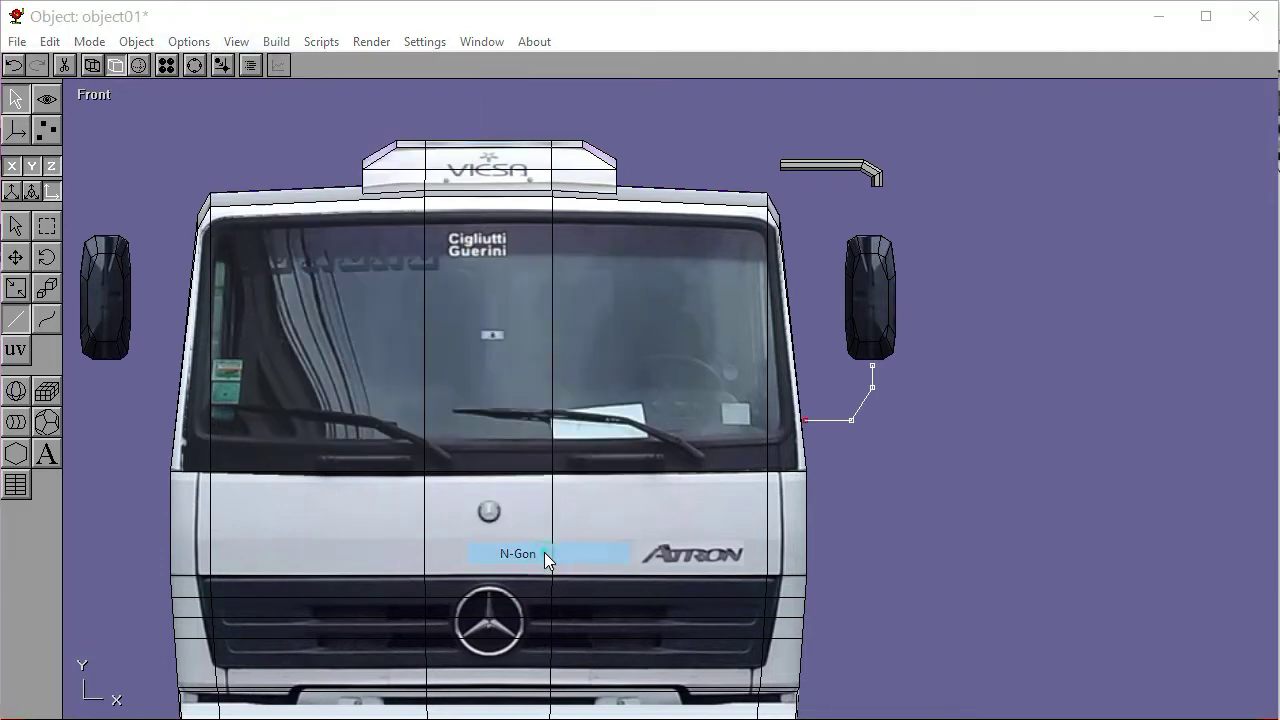
left_click(248, 126)
left_click(1010, 196)
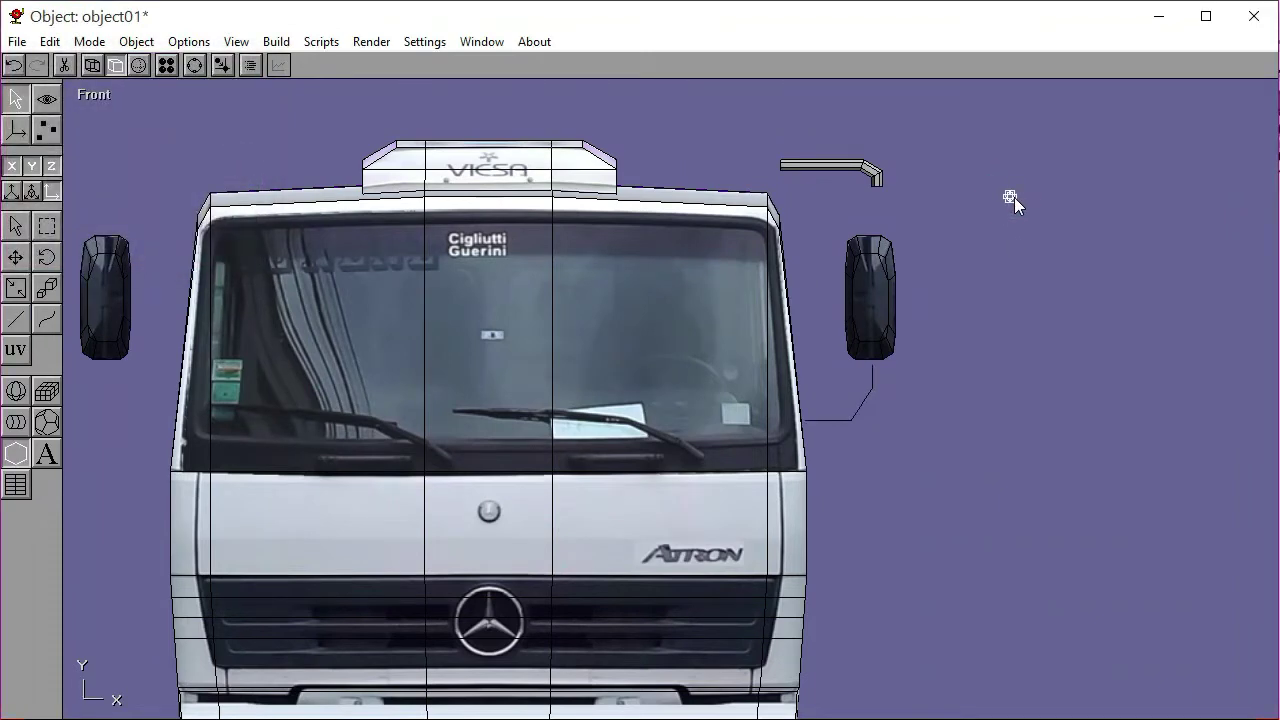
Extrude the N-gon along the lower bracket path with 10 segments and delete the leftover profile
left_click(276, 41)
left_click(316, 371)
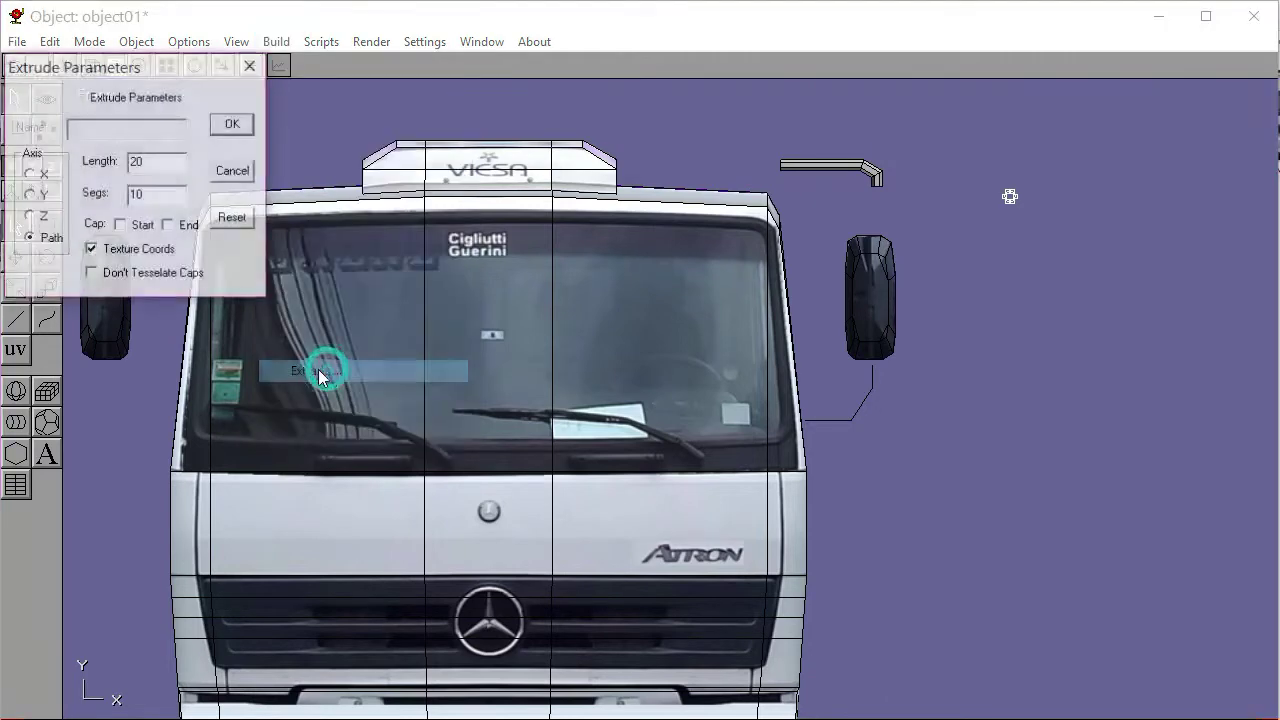
left_click(230, 127)
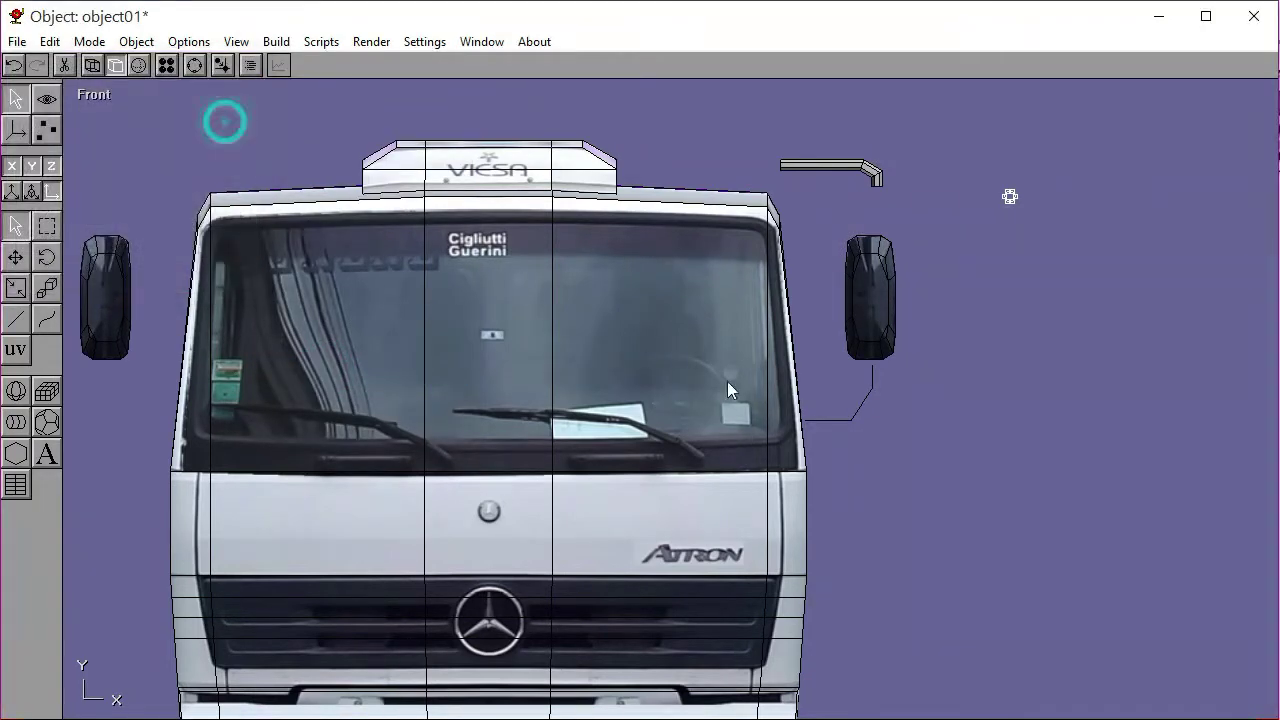
left_click(833, 417)
left_click(916, 462)
left_click(1010, 196)
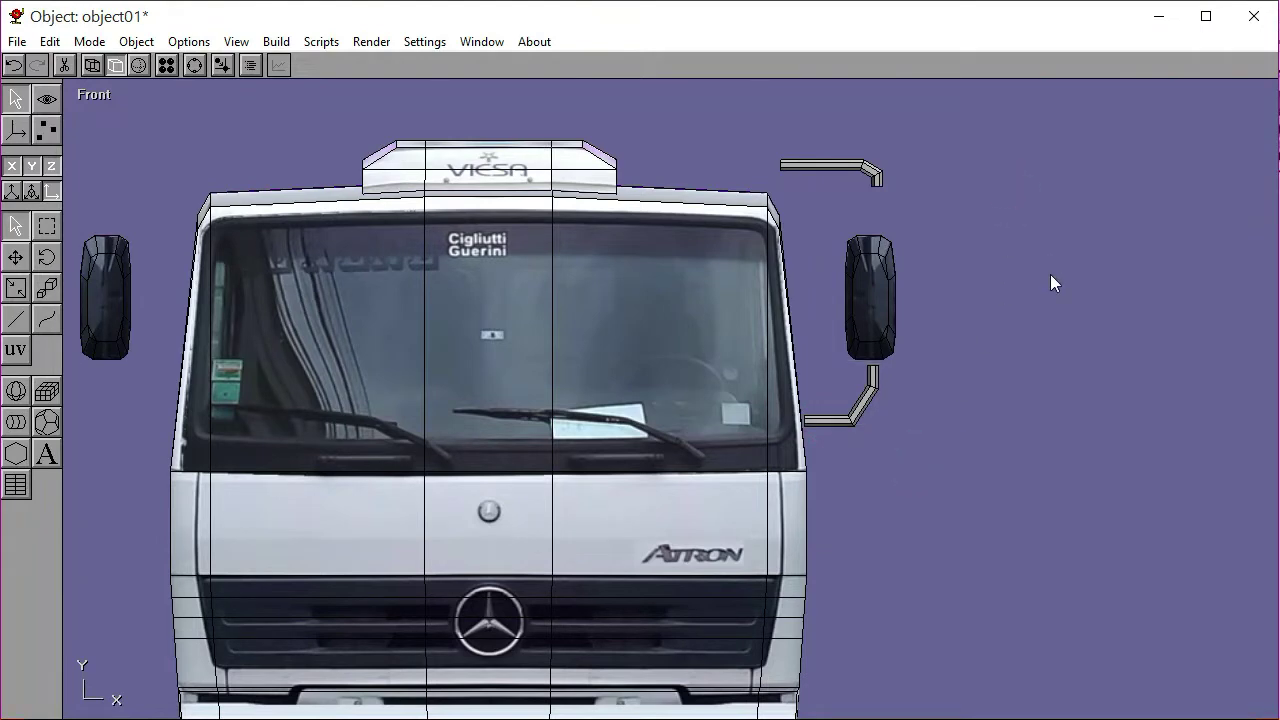
Move the lower bracket tube outward away from the cab and delete its guide path
left_click(52, 196)
left_click(852, 418)
left_click(15, 257)
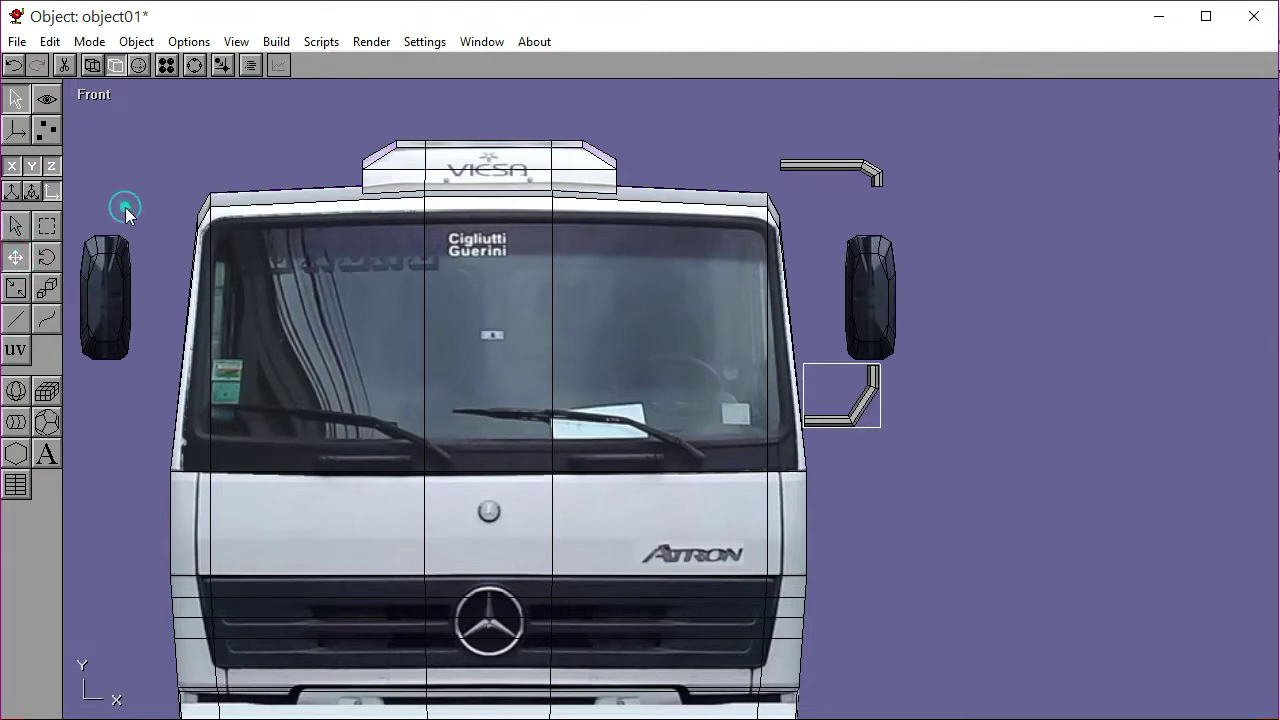
left_click_drag(126, 209, 230, 215)
left_click(845, 421)
left_click(823, 420)
left_click(16, 228)
left_click(17, 228)
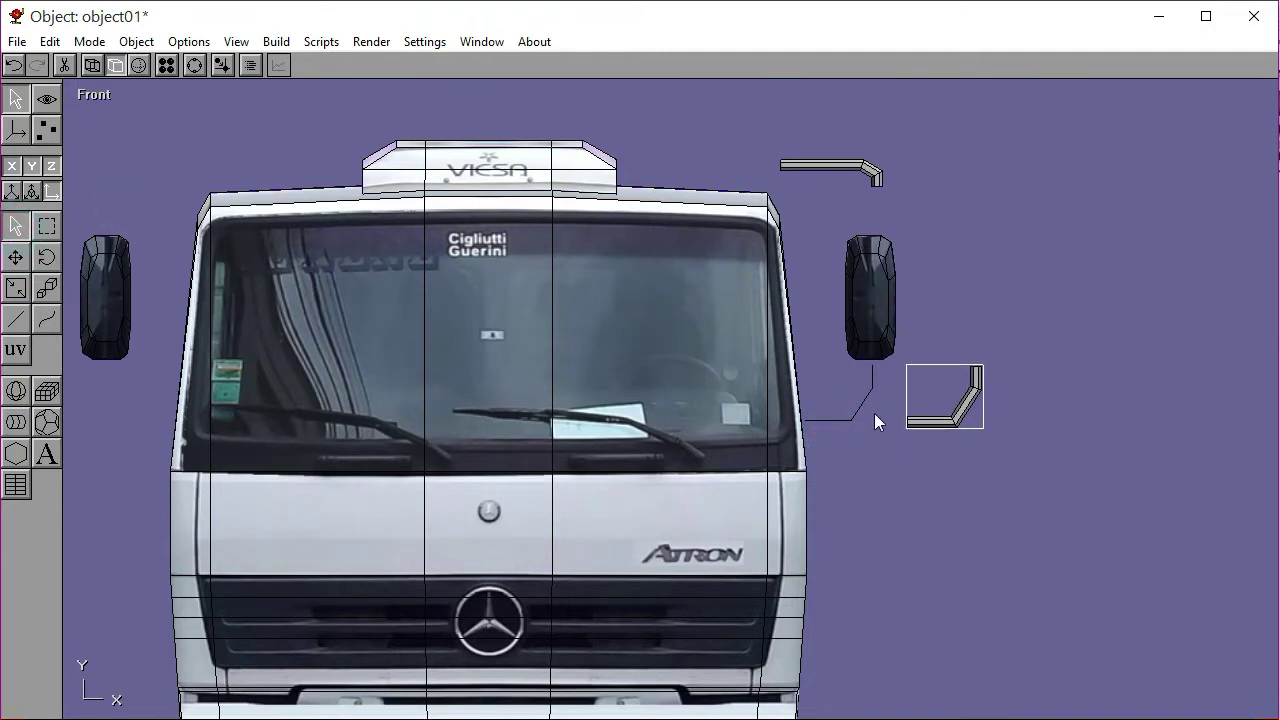
left_click(856, 423)
key("Delete")
Shift the upper bracket tube outward, clear of the cab's roof corner
left_click(46, 130)
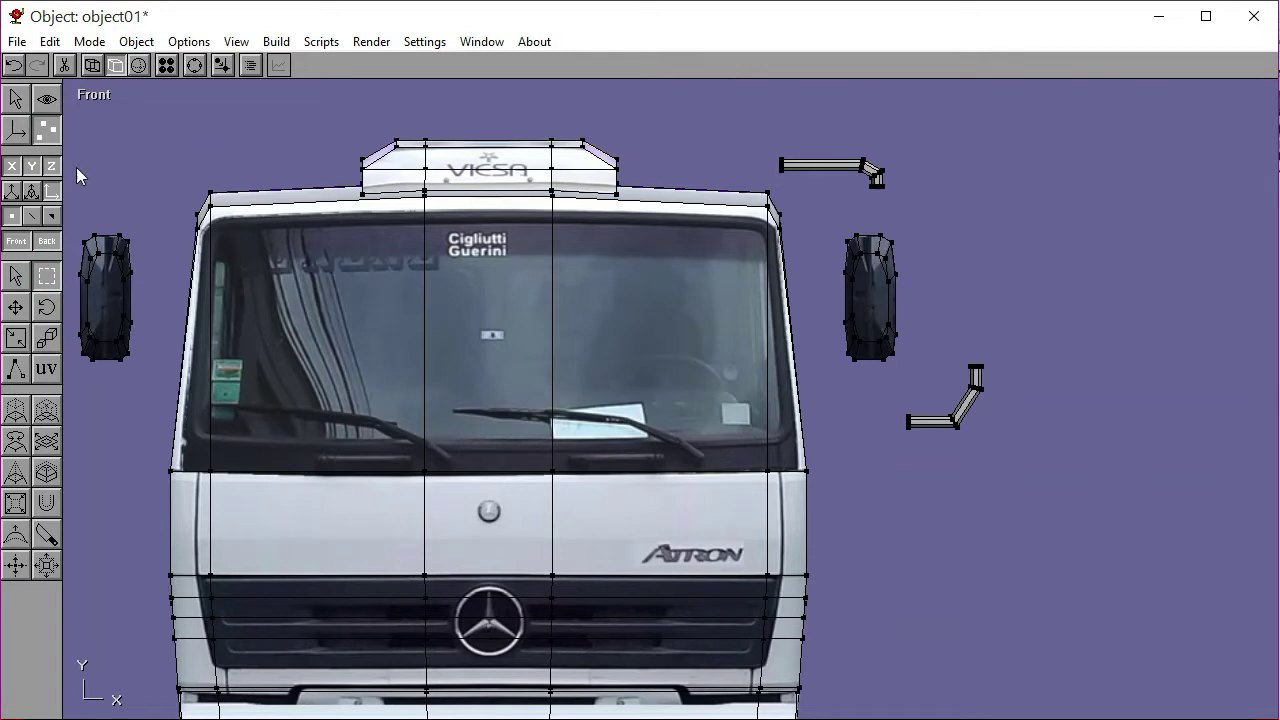
left_click(15, 100)
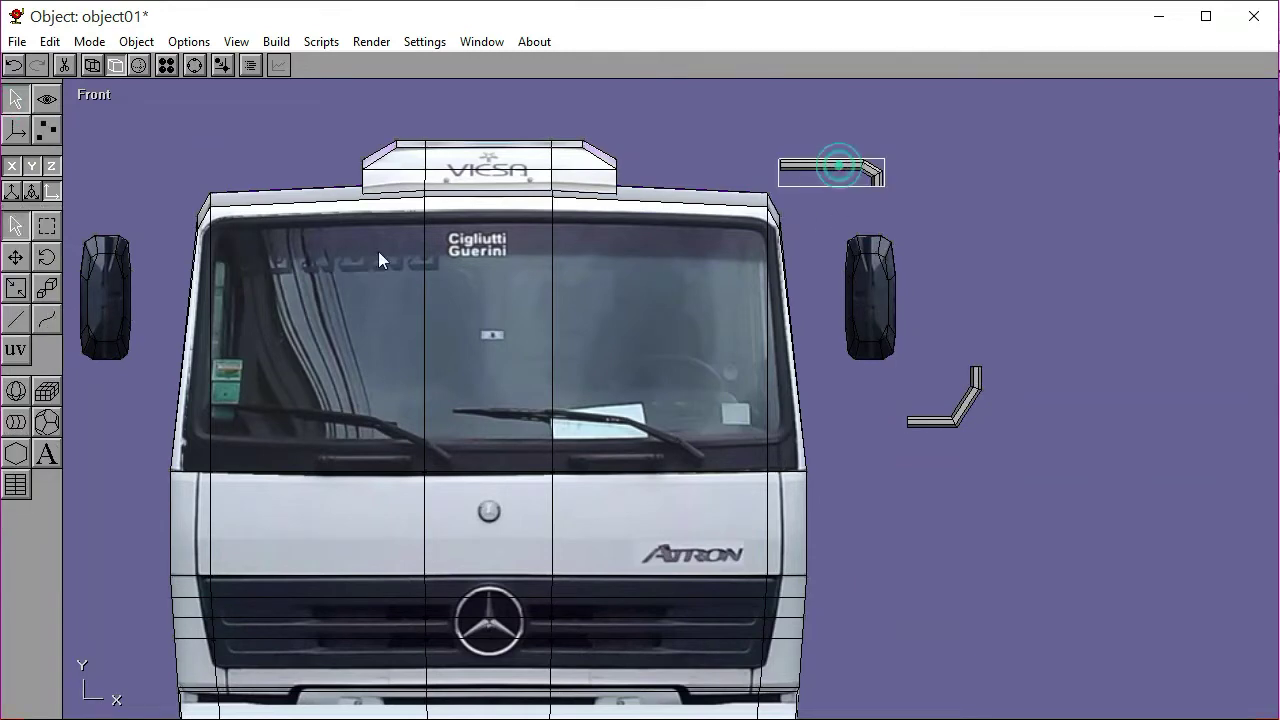
left_click(15, 257)
left_click_drag(128, 206, 176, 202)
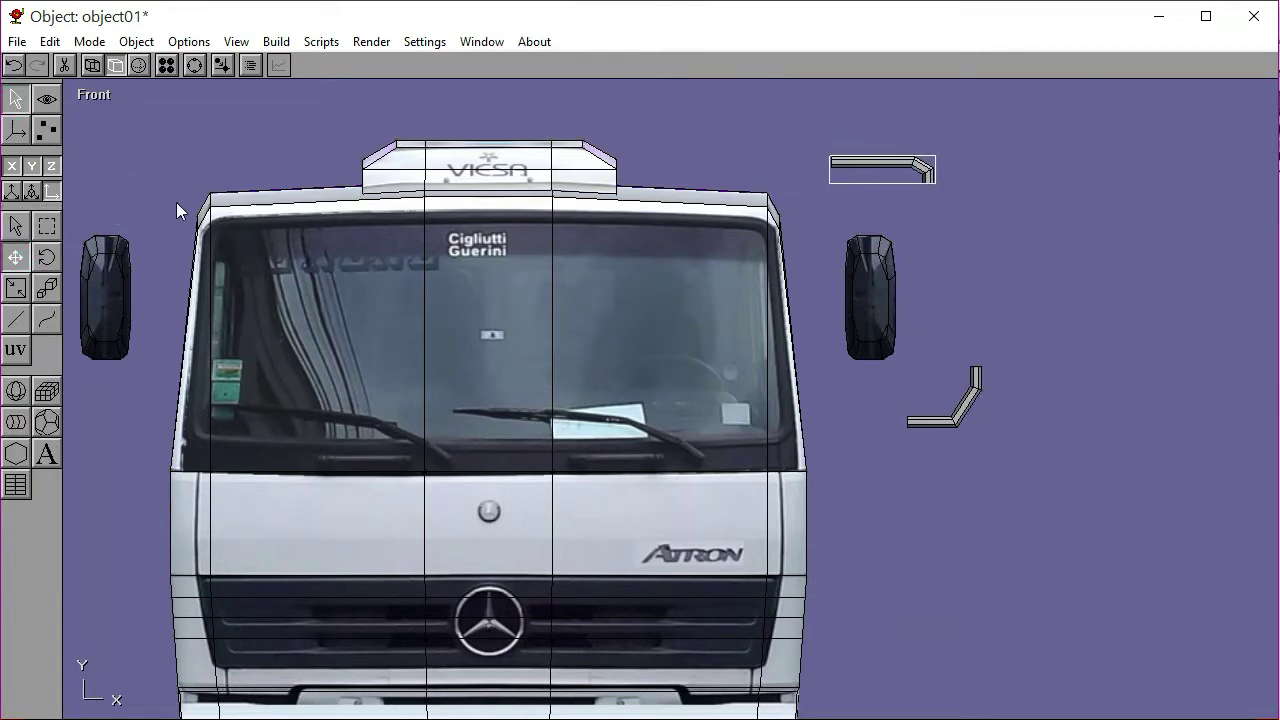
Select all faces of both the upper and lower bracket tubes
left_click(58, 125)
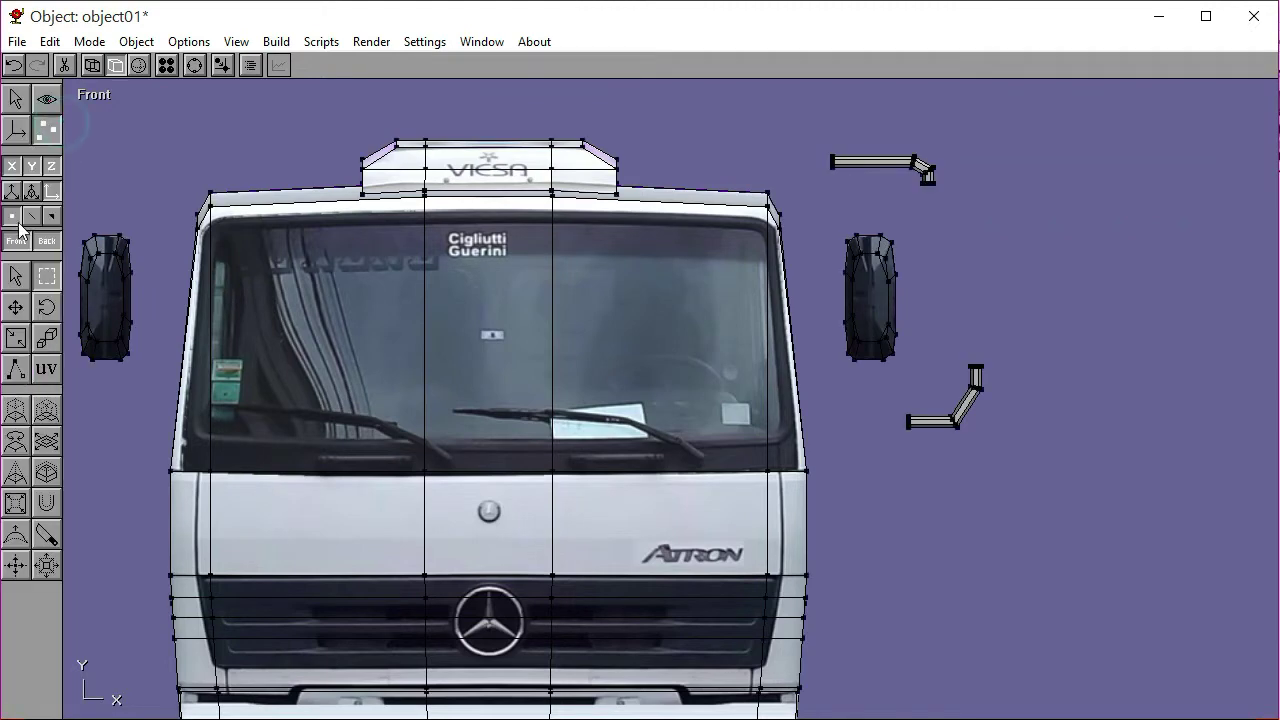
left_click_drag(805, 130, 941, 181)
left_click(932, 267)
left_click_drag(814, 143, 977, 202)
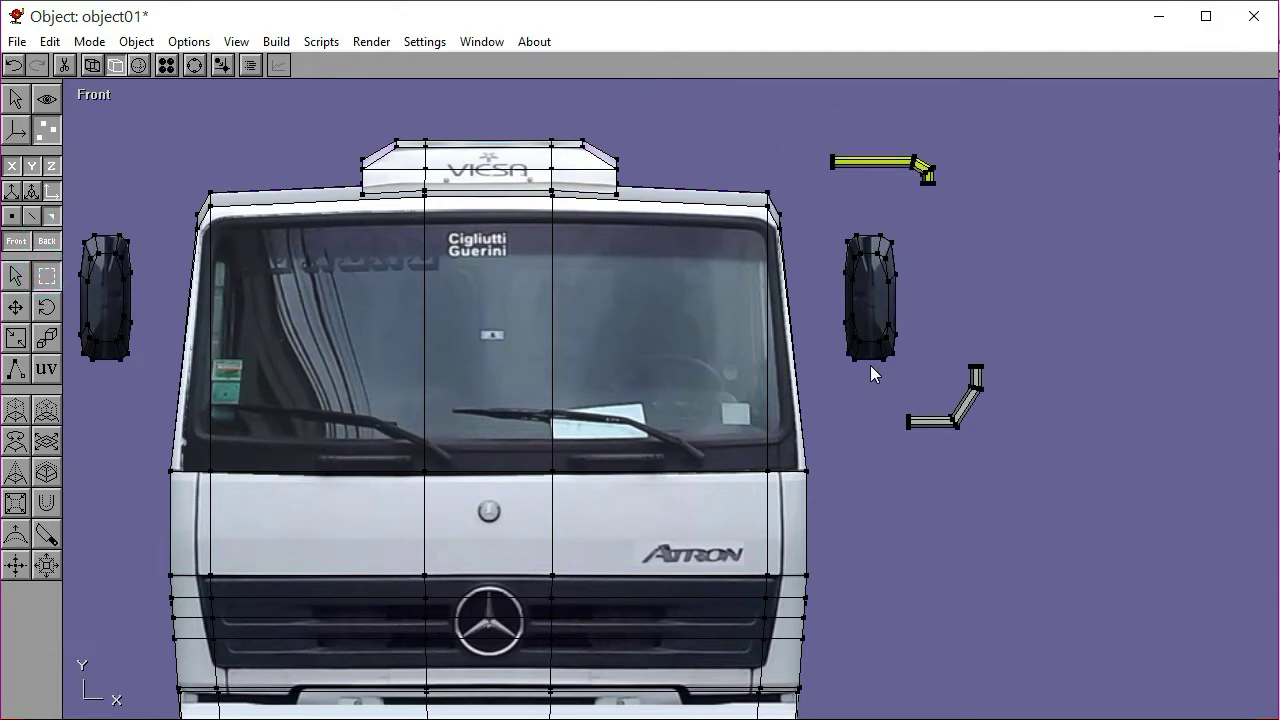
left_click_drag(872, 363, 1078, 487)
Start a new material and load the BLACK 2 image as its diffuse texture
left_click(166, 65)
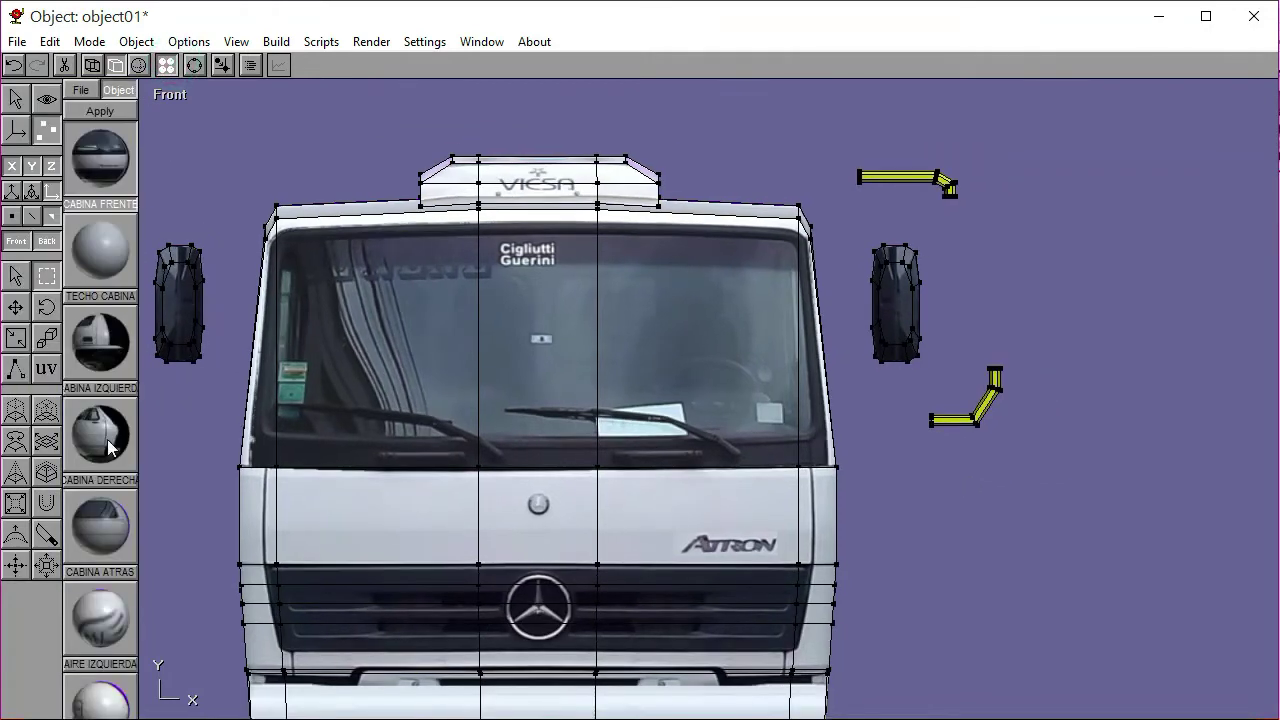
scroll(110, 497, "down", 5)
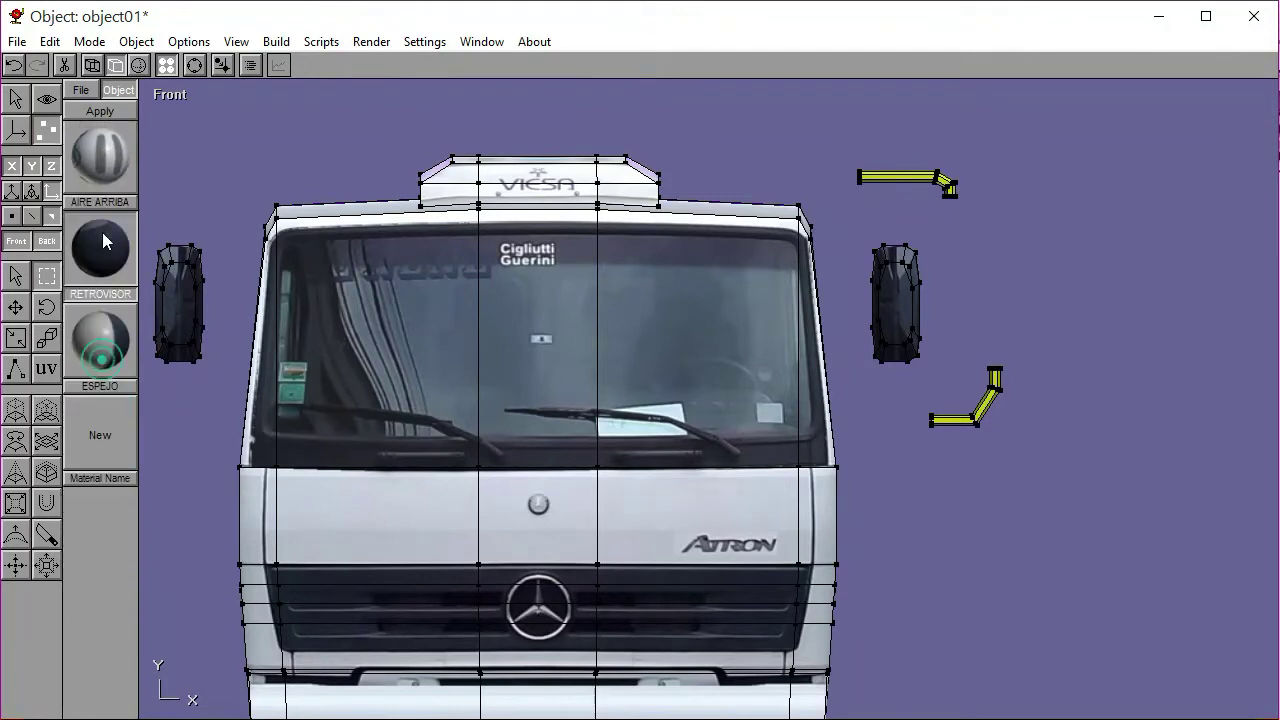
scroll(105, 330, "up", 8)
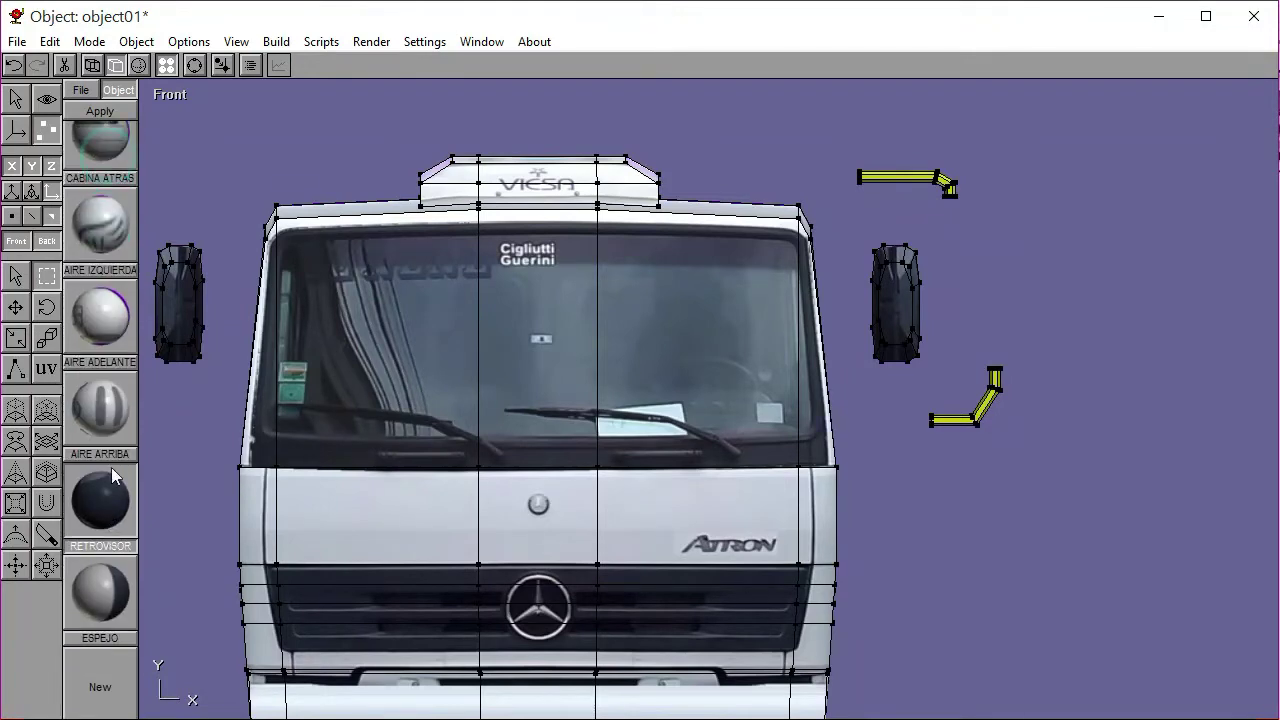
scroll(105, 330, "down", 6)
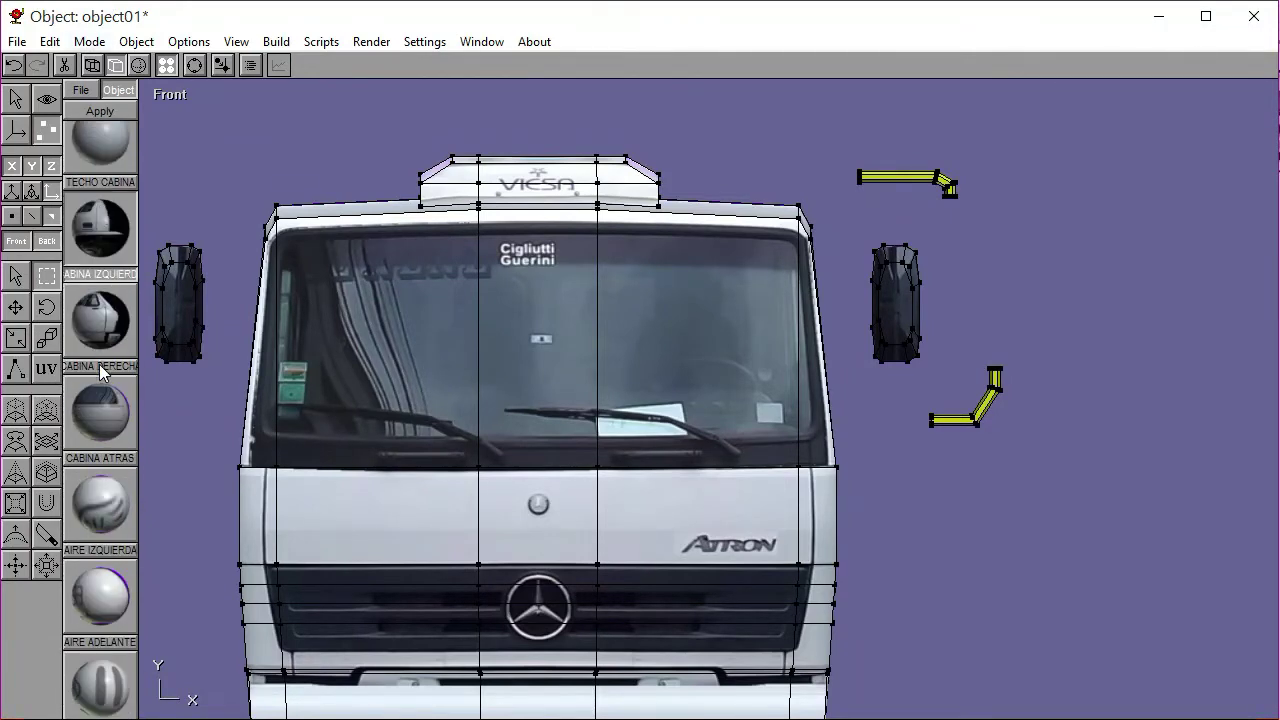
left_click_drag(126, 483, 110, 285)
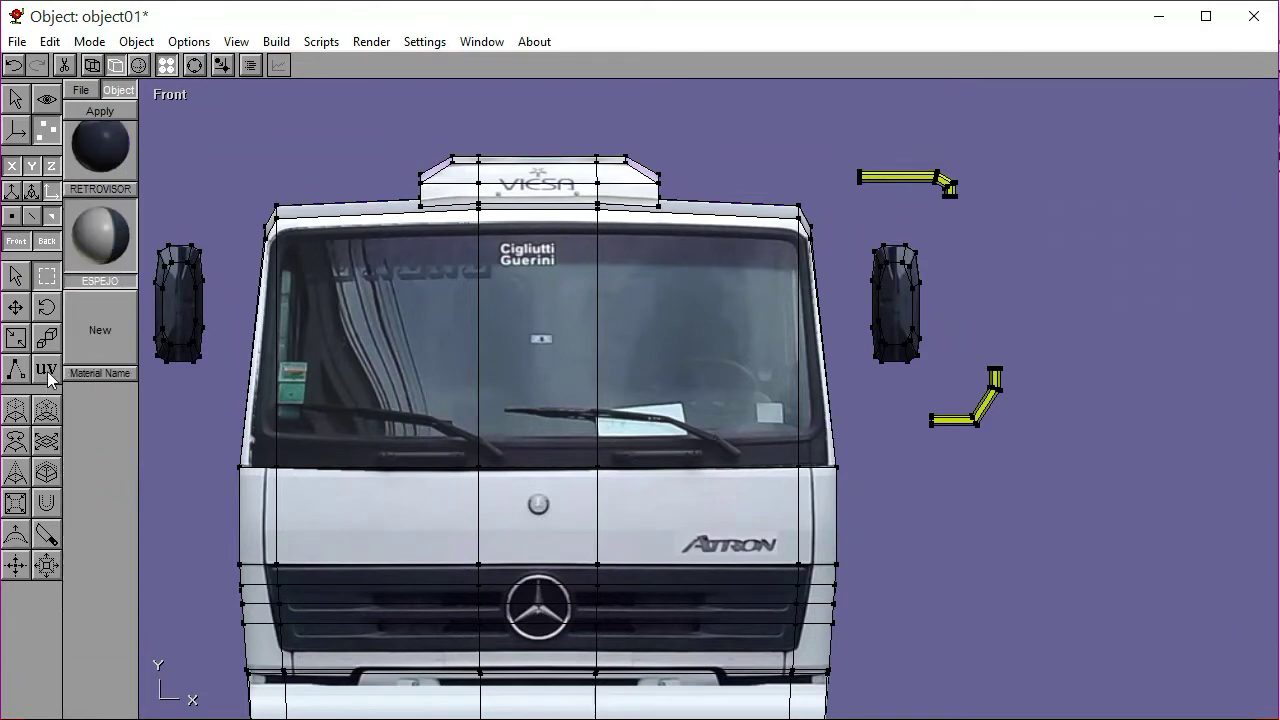
left_click(47, 370)
double_click(98, 323)
left_click(122, 180)
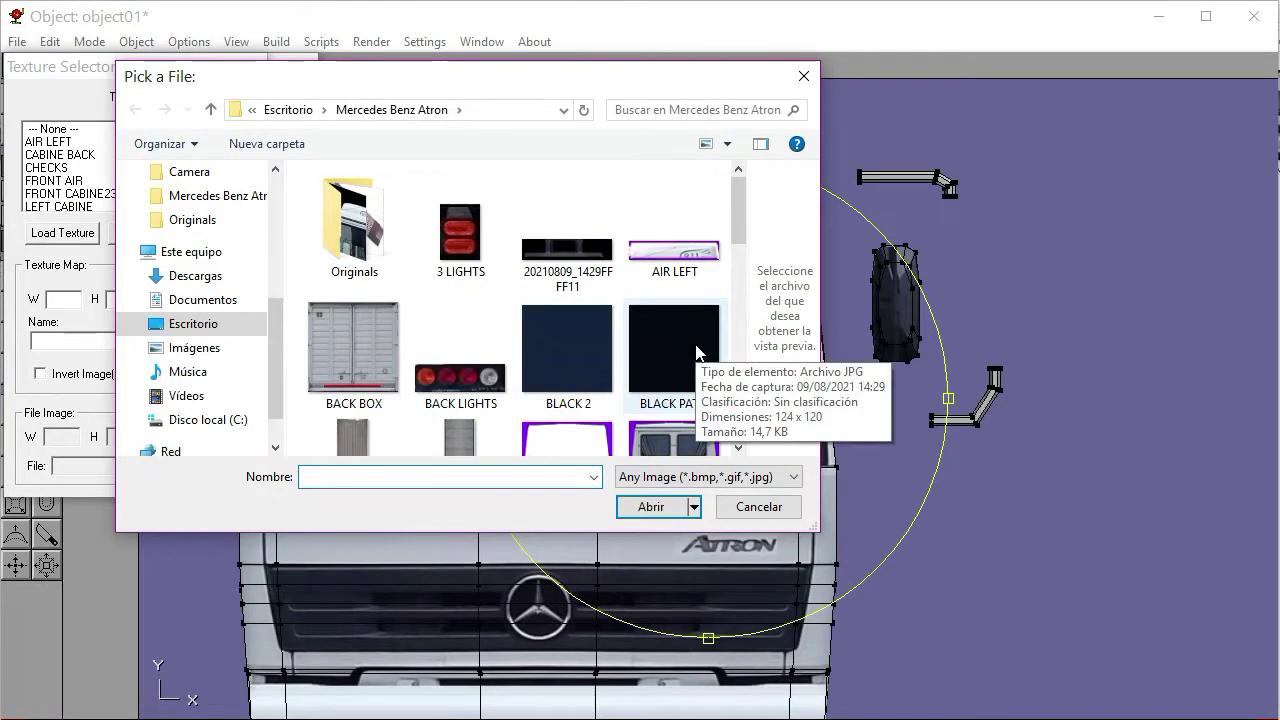
left_click(583, 345)
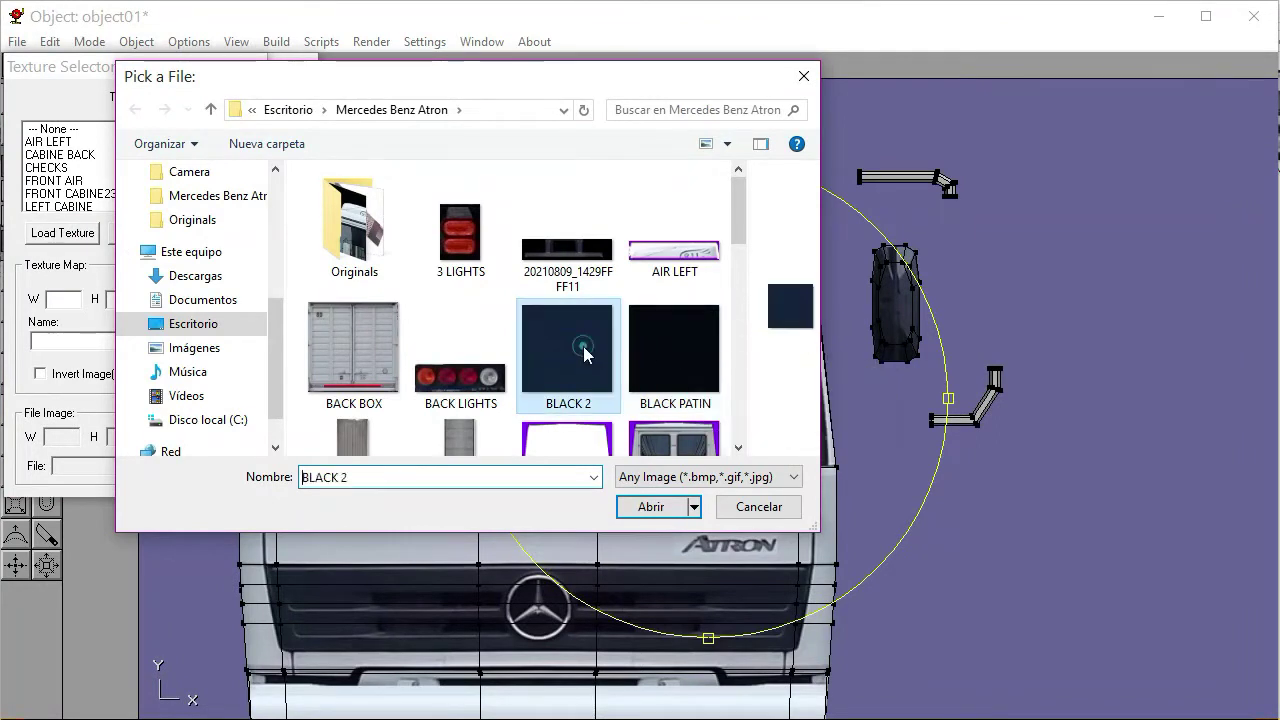
left_click(651, 507)
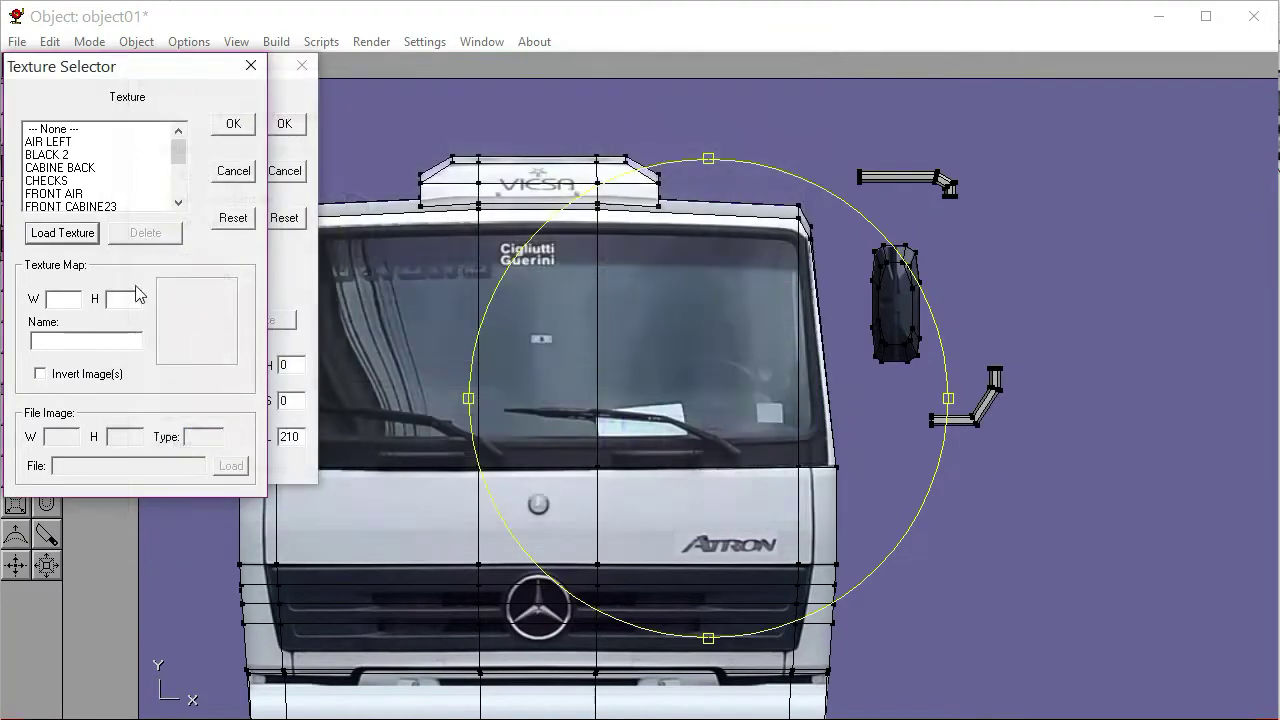
left_click(58, 155)
left_click(233, 123)
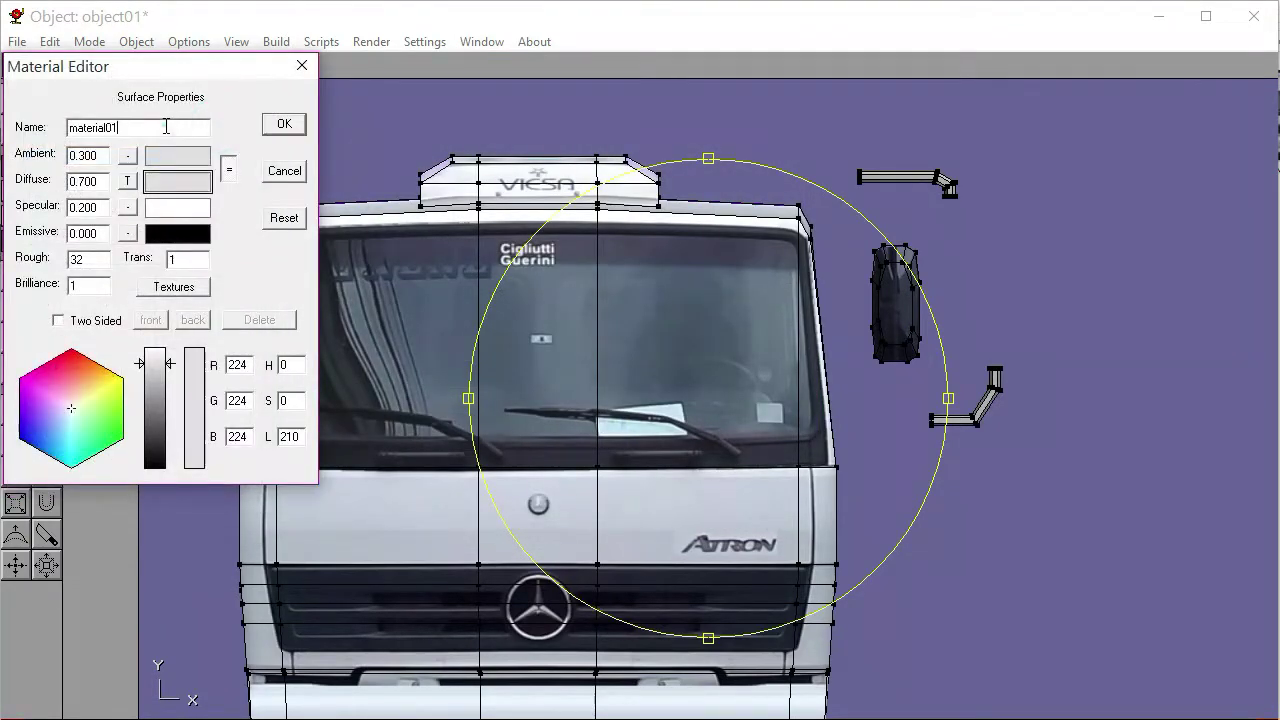
Name the new material NEGRO DOS and apply it to the faces of both bracket tubes
type("NEGRO DOS")
left_click(280, 124)
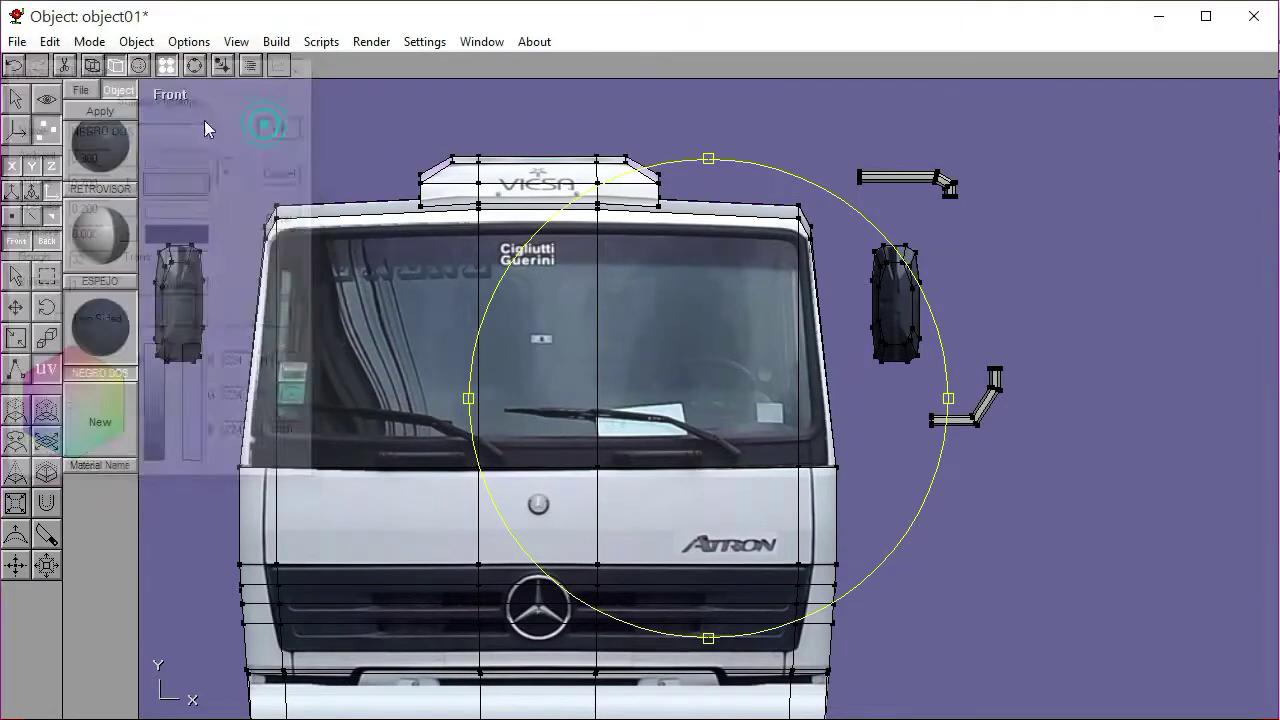
left_click(100, 112)
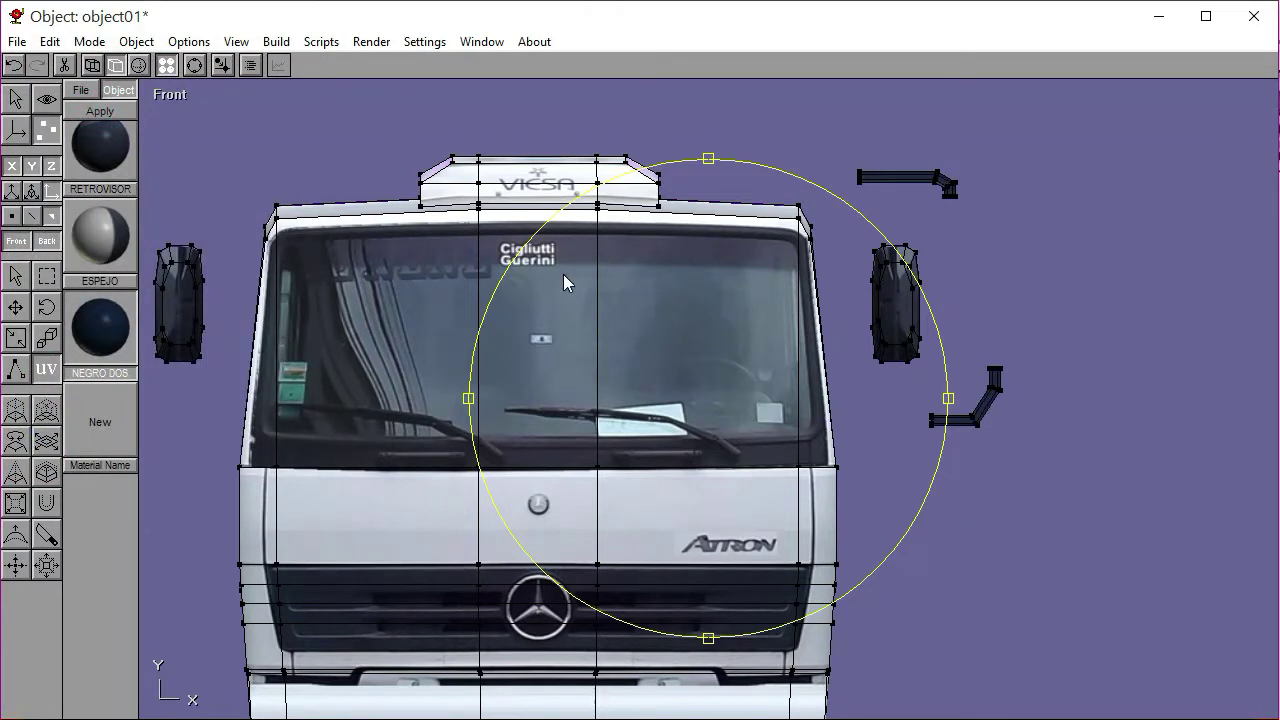
left_click(16, 276)
left_click(216, 164)
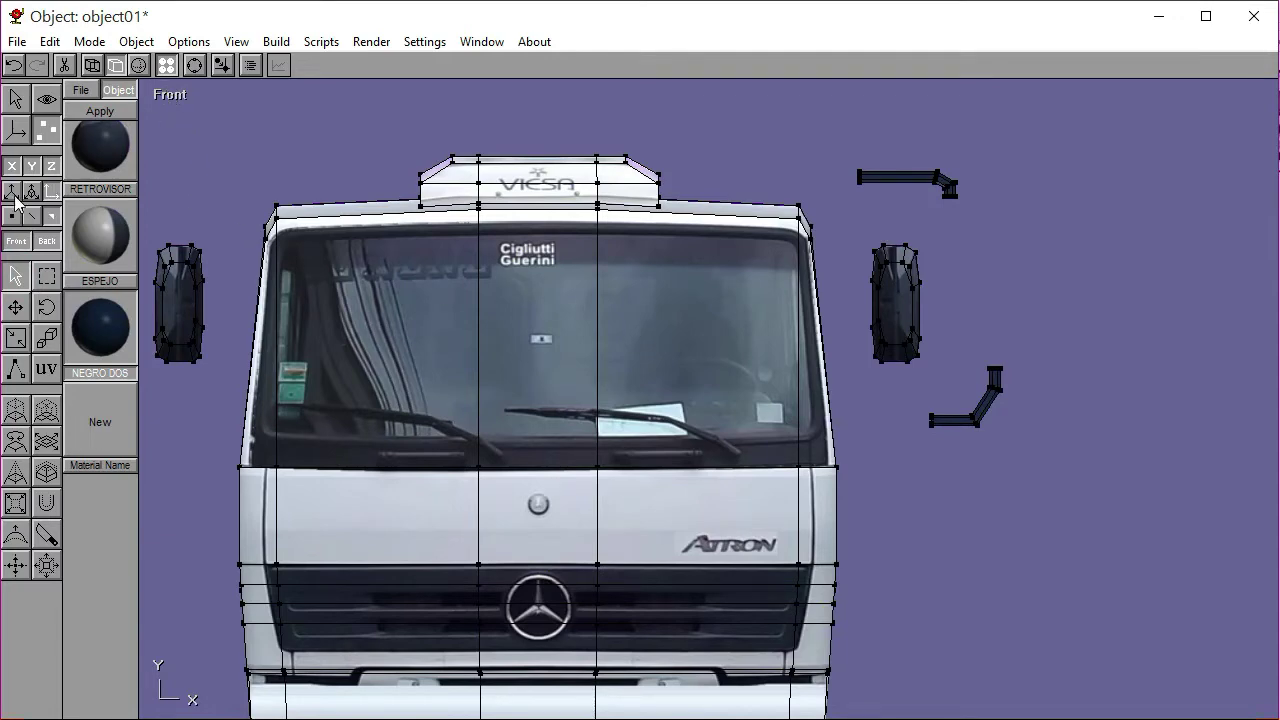
Move the upper and lower bracket tubes together forward in the left side view, until both sit ahead of the cab's windshield
left_click(16, 129)
left_click(912, 185)
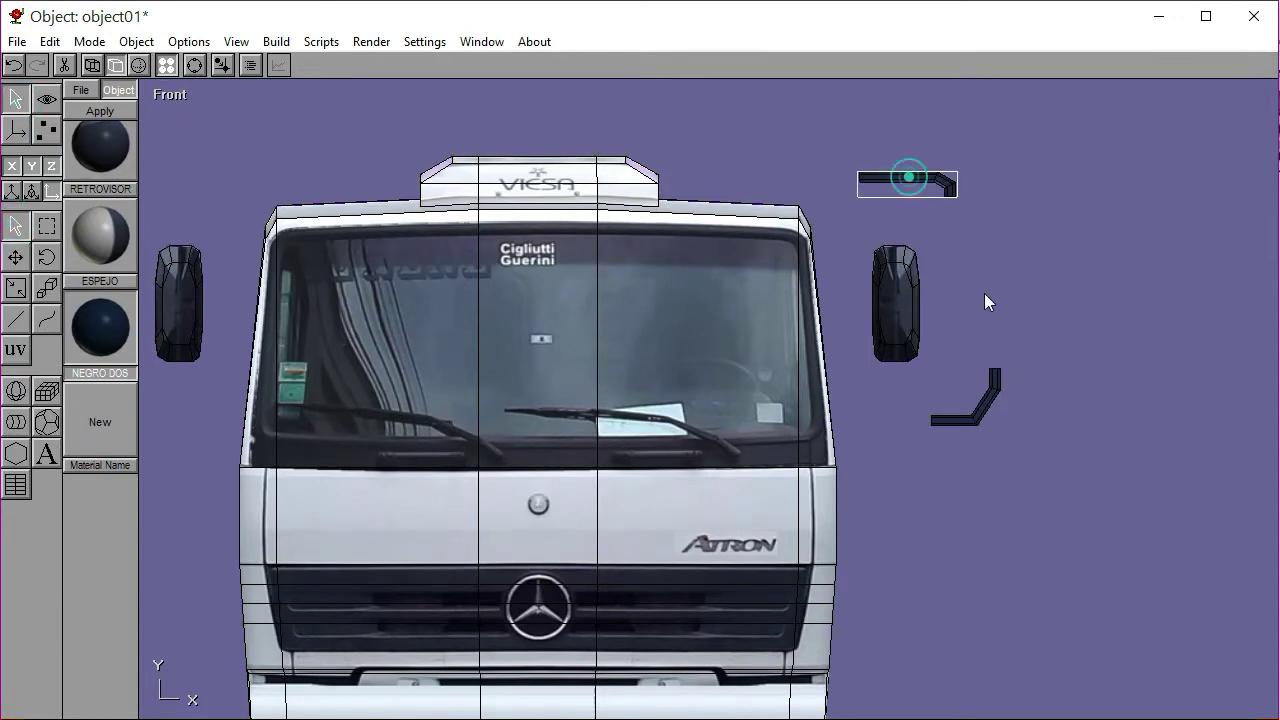
left_click(170, 95)
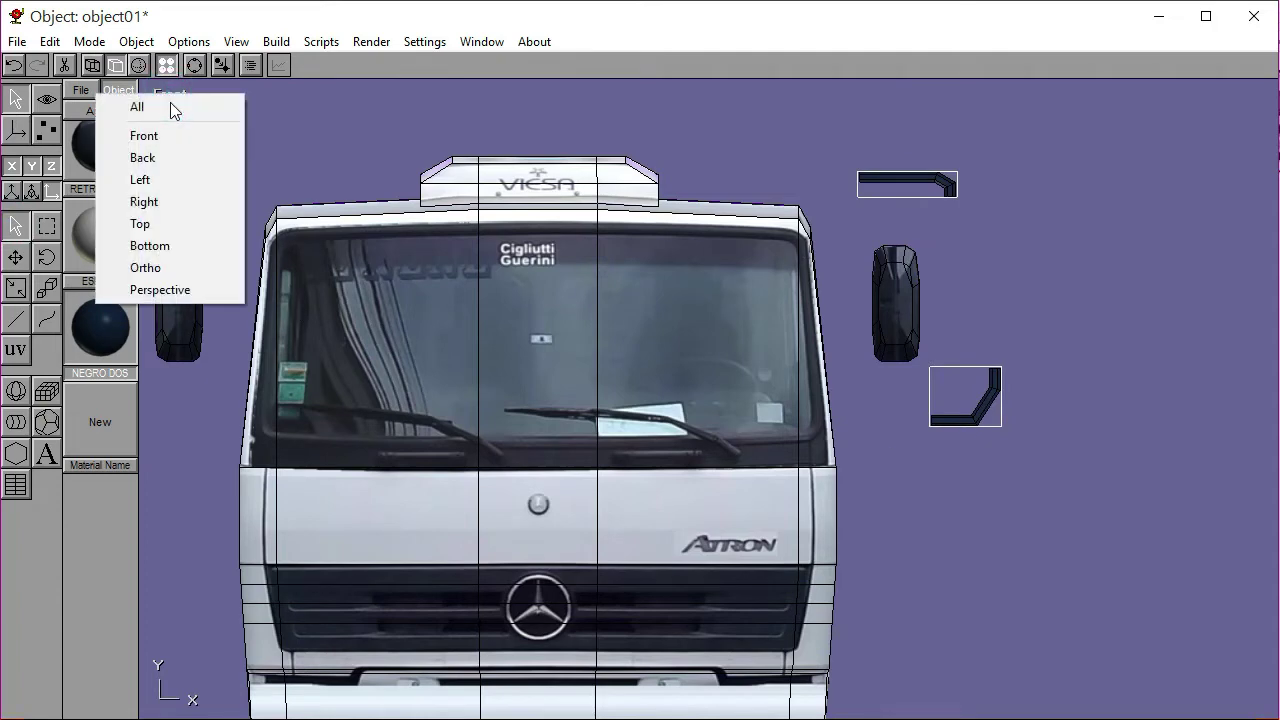
left_click(160, 181)
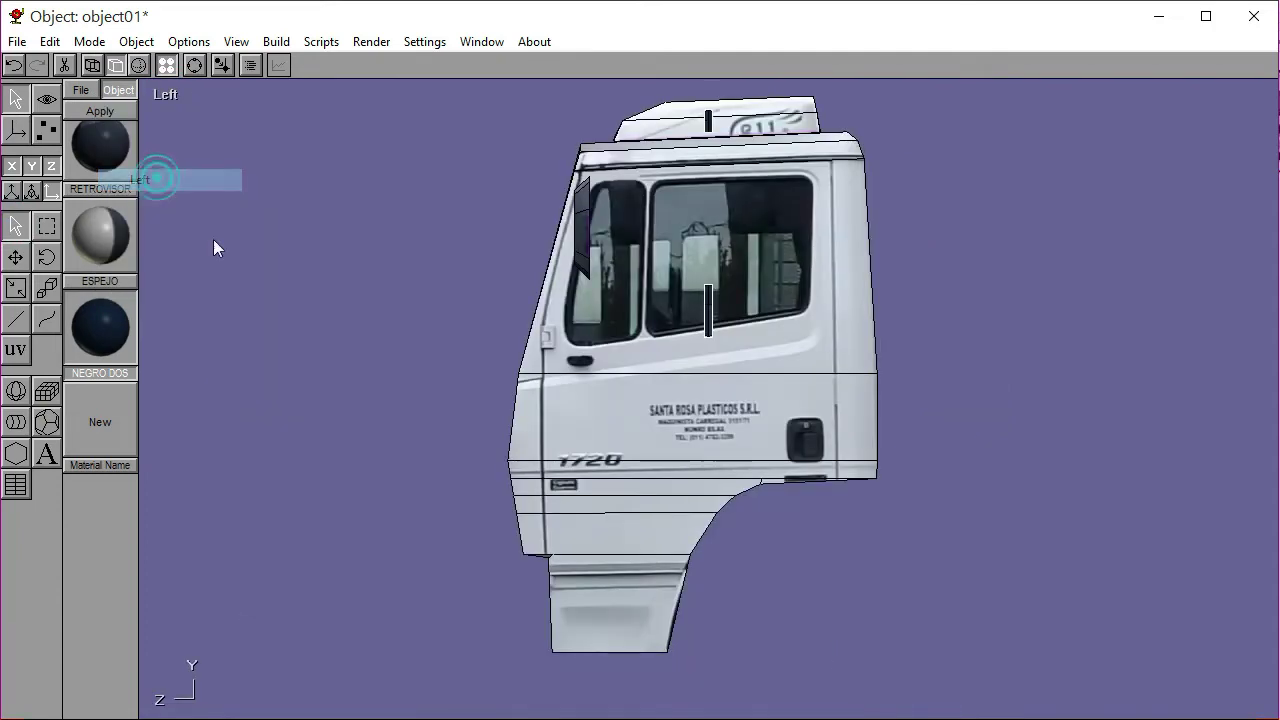
left_click(195, 66)
middle_click_drag(627, 343, 623, 455)
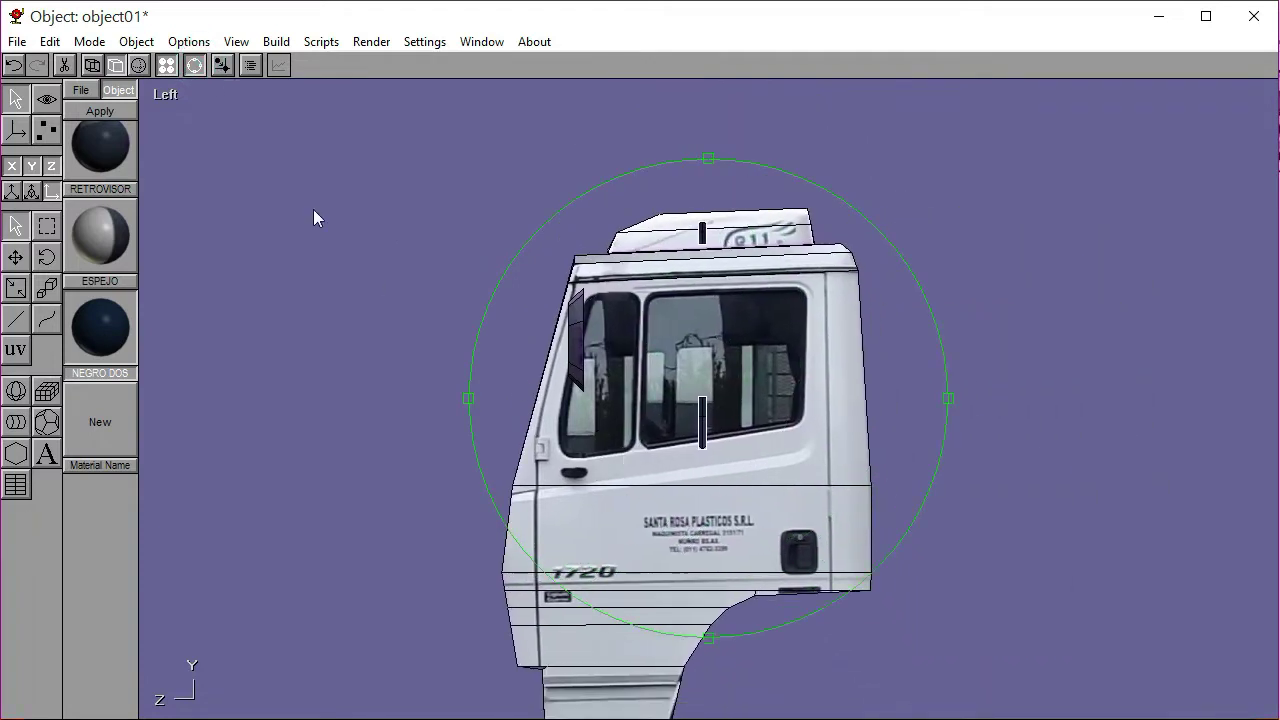
middle_click_drag(638, 325, 607, 379)
left_click(194, 65)
left_click(15, 257)
mouse_move(233, 290)
left_mouse_down()
mouse_move(292, 263)
mouse_move(248, 305)
left_mouse_up()
left_click_drag(326, 309, 266, 291)
left_click_drag(380, 296, 276, 335)
Move only the upper bracket tube back in the side view so it sits just above the mirror housing
left_click(196, 66)
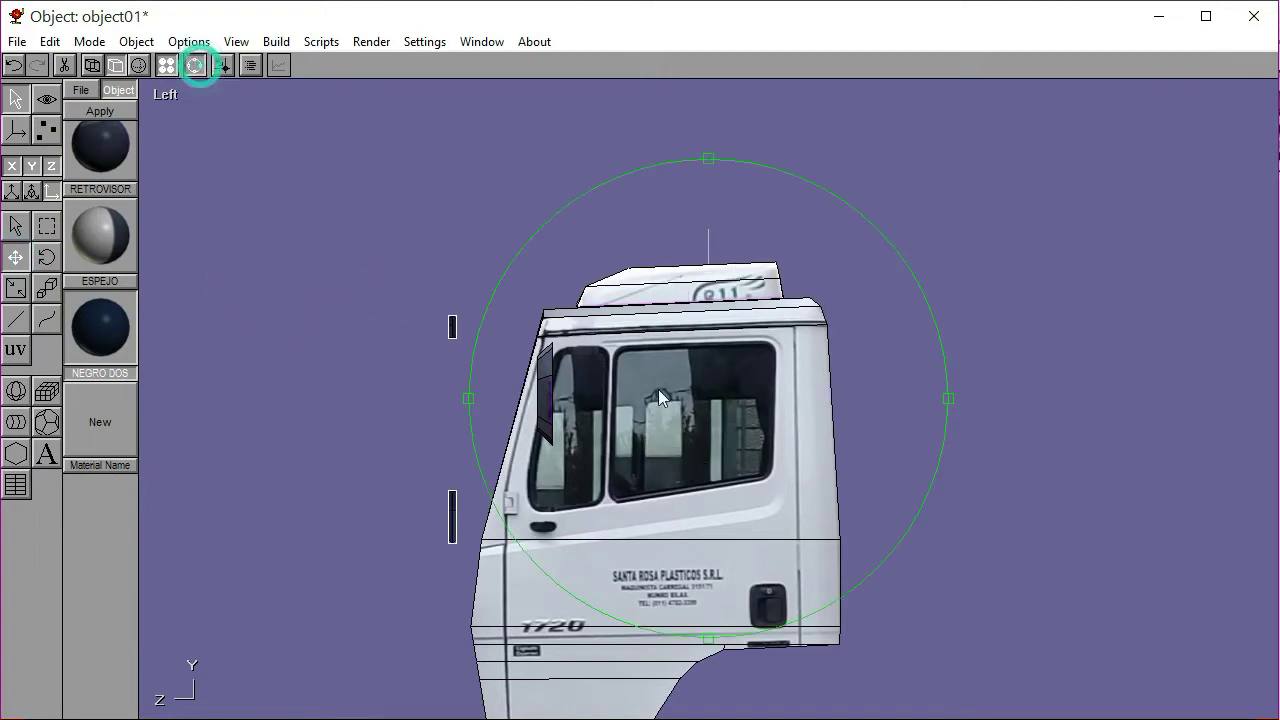
scroll(660, 391, "up", 5)
middle_click_drag(703, 409, 875, 407)
middle_click_drag(630, 405, 710, 382)
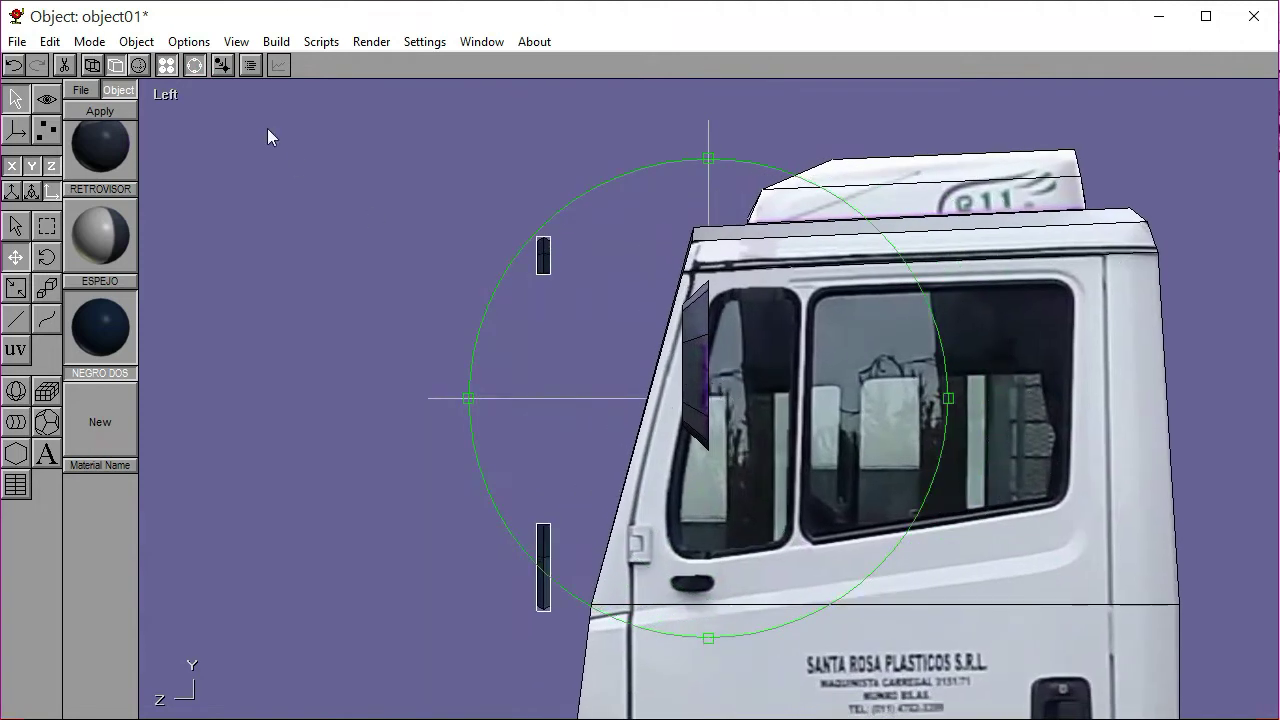
left_click(197, 65)
left_click(12, 234)
left_click(174, 254)
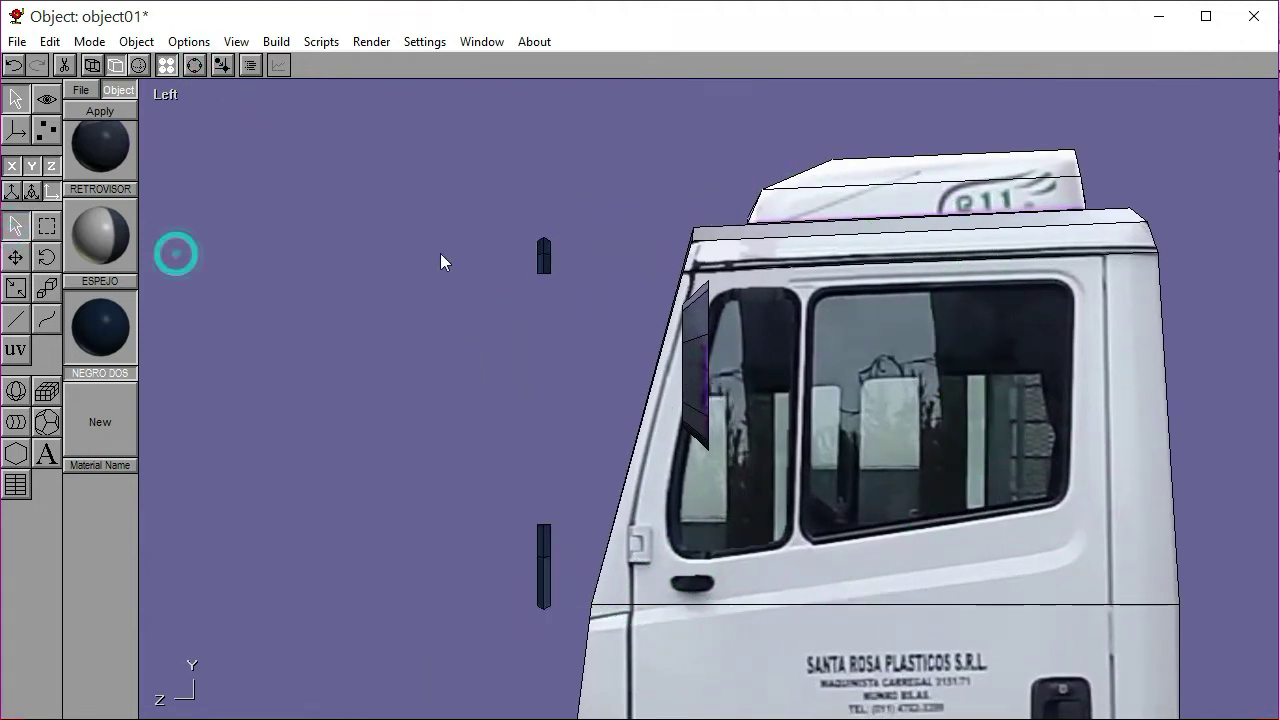
left_click(543, 255)
left_click(16, 260)
left_click_drag(277, 366, 428, 385)
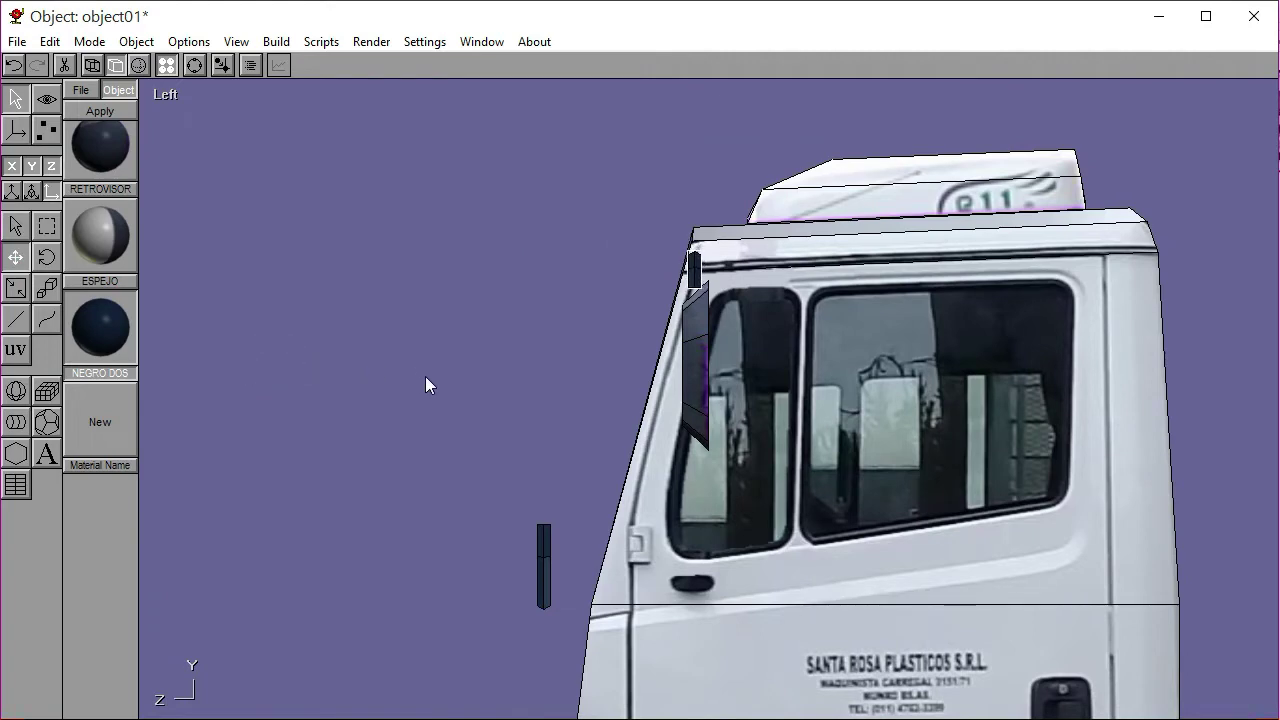
Fine-tune the upper tube's position, shifting it slightly forward over the mirror's sloped top edge
left_click(194, 65)
scroll(650, 400, "up", 5)
scroll(650, 510, "up", 4)
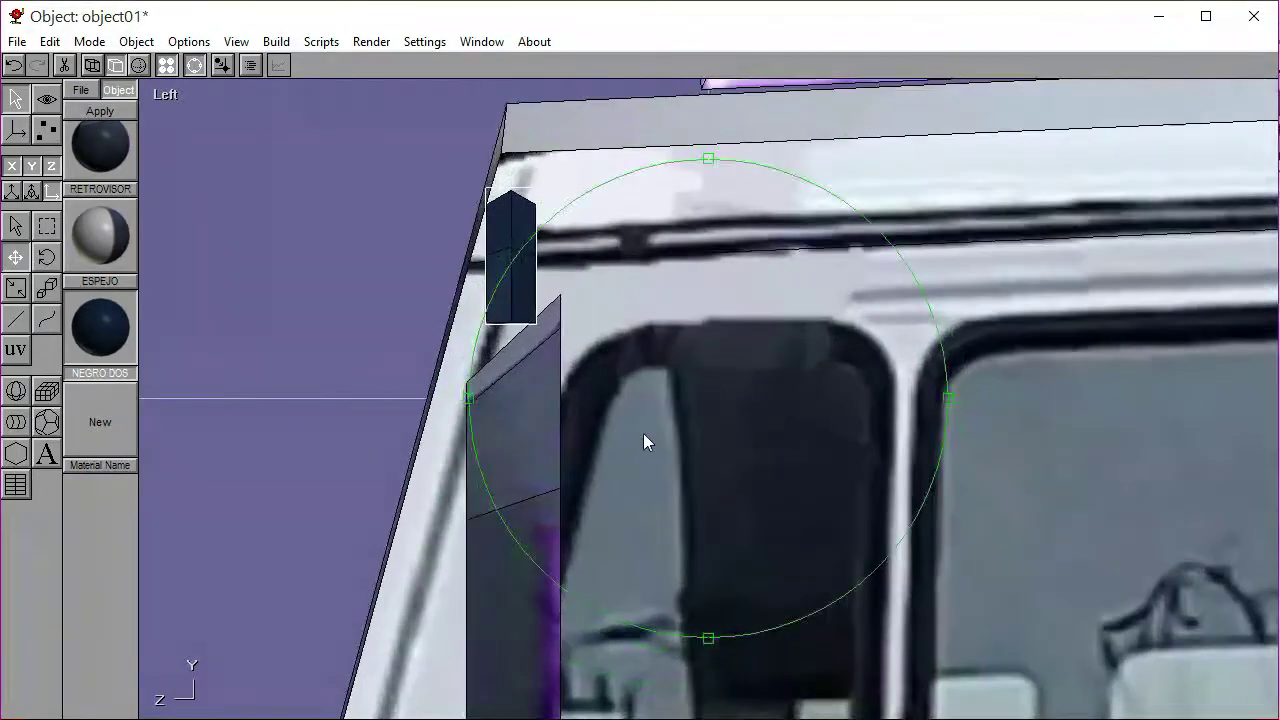
middle_click_drag(656, 443, 877, 541)
left_click(195, 66)
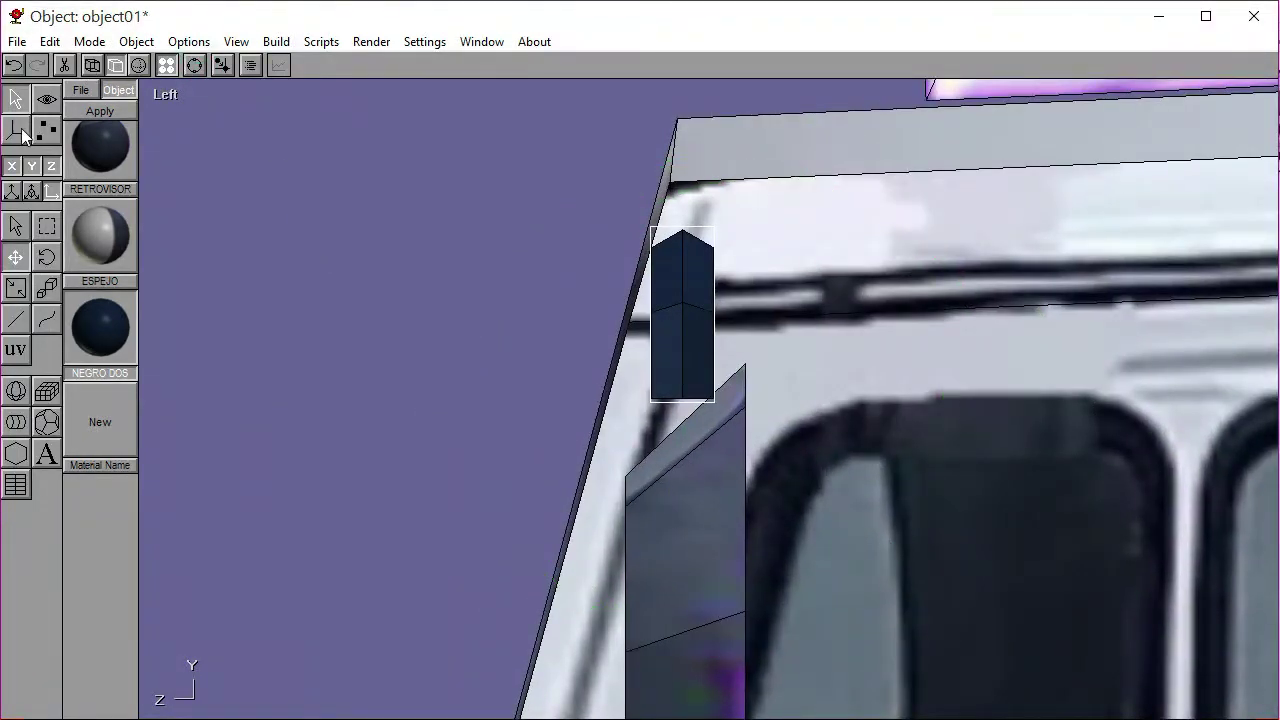
mouse_move(349, 306)
left_mouse_down()
mouse_move(335, 307)
mouse_move(344, 312)
left_mouse_up()
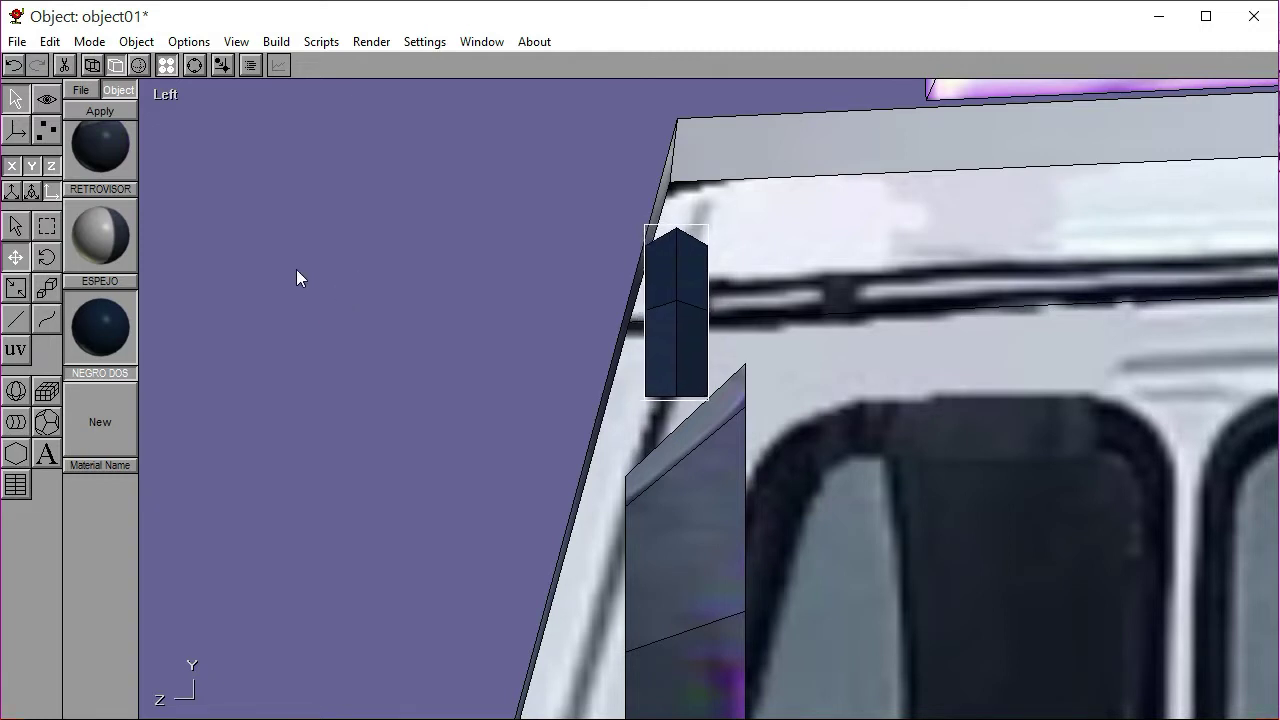
Lower the front and middle vertices of the upper tube's bottom end so it follows the slope of the mirror's top edge
left_click(94, 66)
left_click(46, 130)
left_click(11, 215)
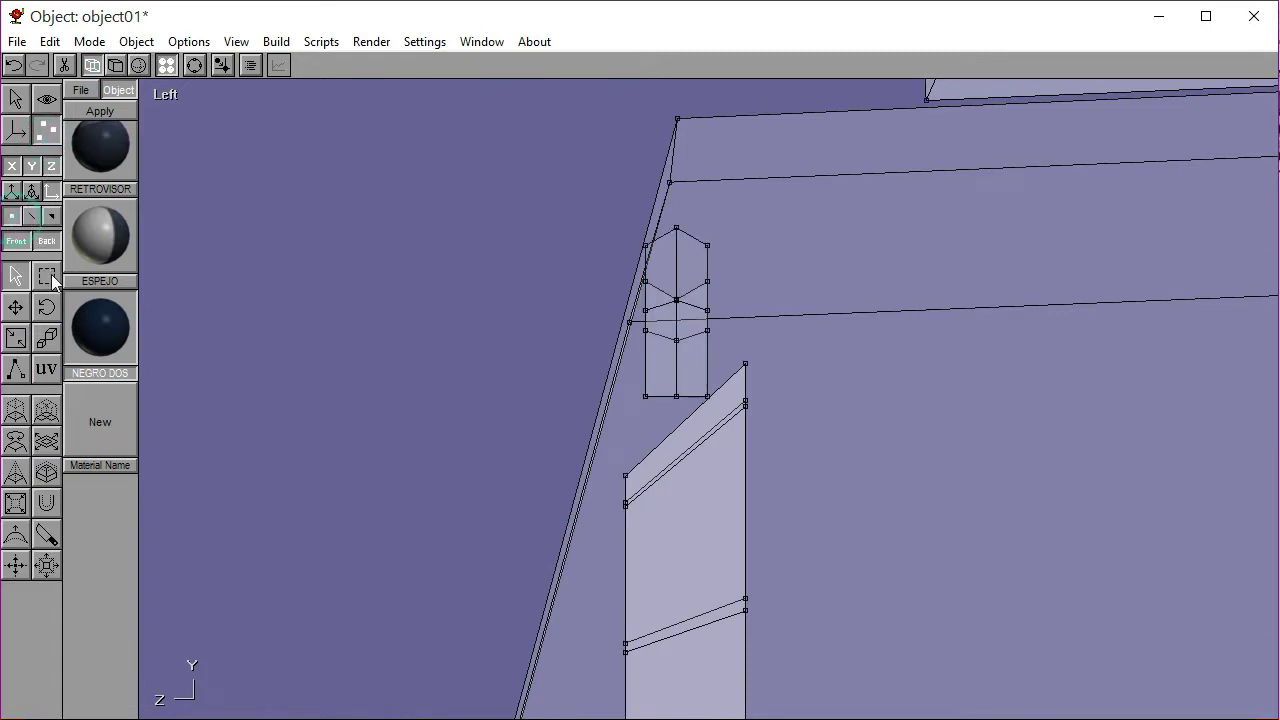
left_click(46, 276)
left_click(191, 315)
left_click_drag(636, 386, 681, 404)
key("Down")
key("Down")
key("Down")
key("Down")
key("Down")
key("Down")
key("Down")
key("Down")
key("Down")
key("Down")
key("Down")
key("Down")
key("Down")
key("Down")
key("Down")
key("Down")
key("Down")
key("Down")
key("Down")
key("Down")
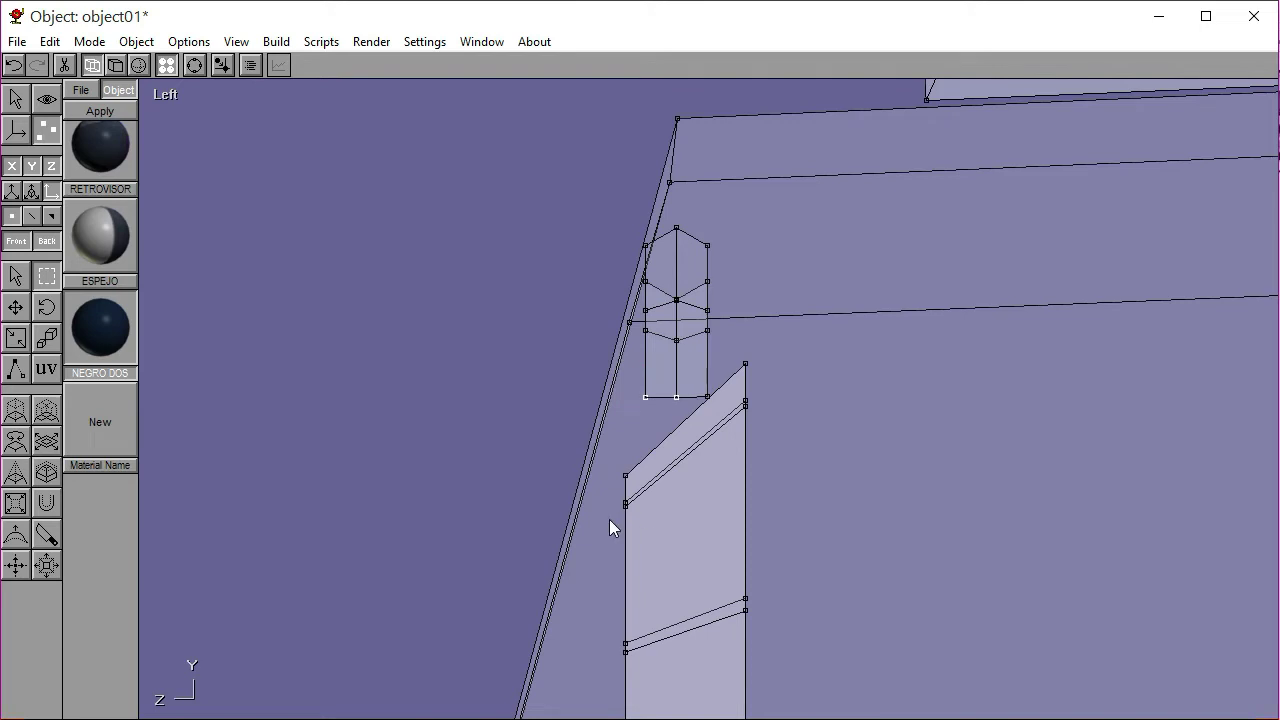
key("Up")
left_click(609, 519)
key("Down")
key("Down")
key("Down")
key("Down")
key("Down")
key("Down")
key("Down")
key("Down")
key("Down")
key("Down")
key("Down")
key("Down")
key("Down")
key("Down")
key("Down")
key("Down")
key("Down")
key("Down")
key("Down")
key("Down")
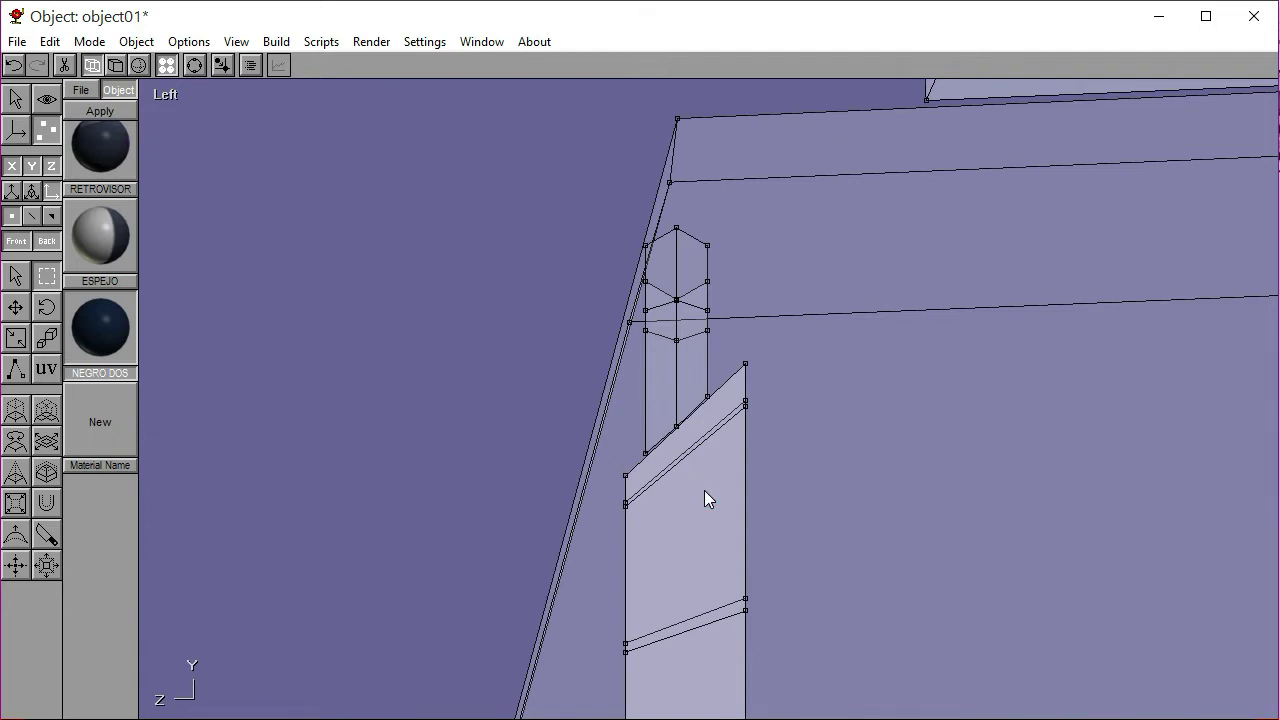
Move the lower bracket tube back in the side view, placing it beneath the mirror in line with the upper tube
left_click(195, 65)
left_click_drag(753, 545, 693, 479)
left_click(195, 65)
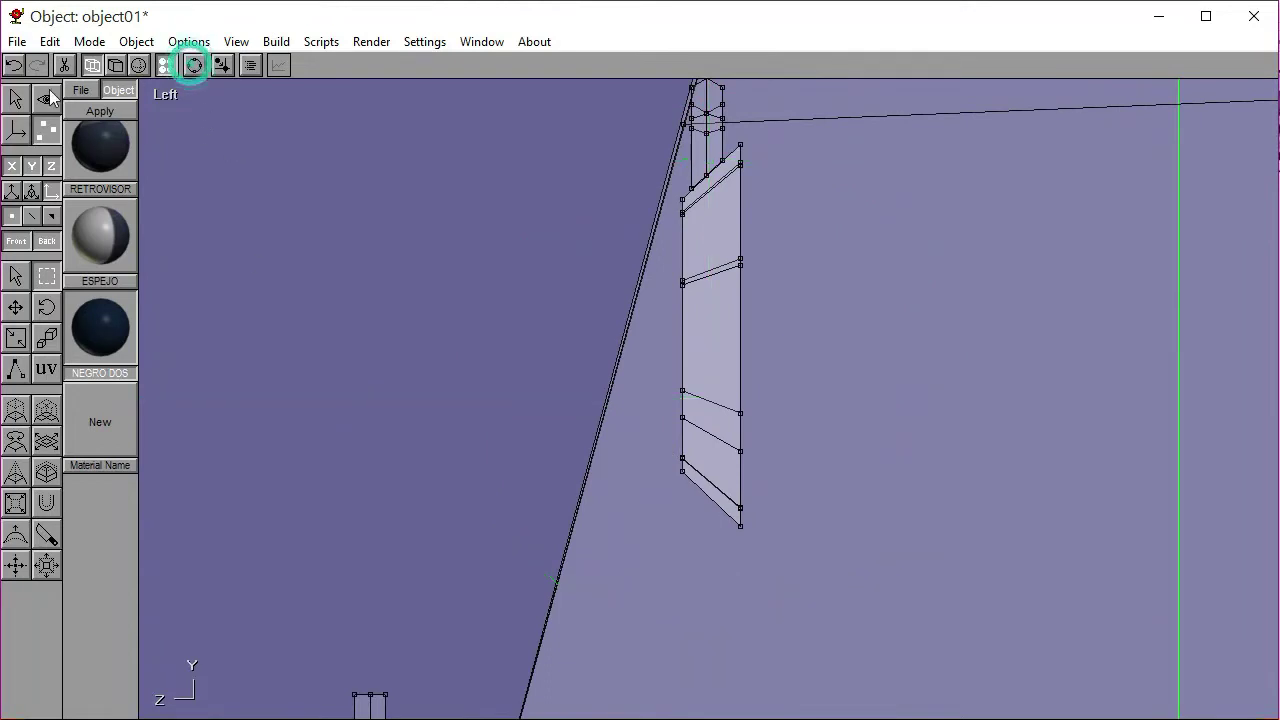
left_click(15, 98)
left_click(15, 226)
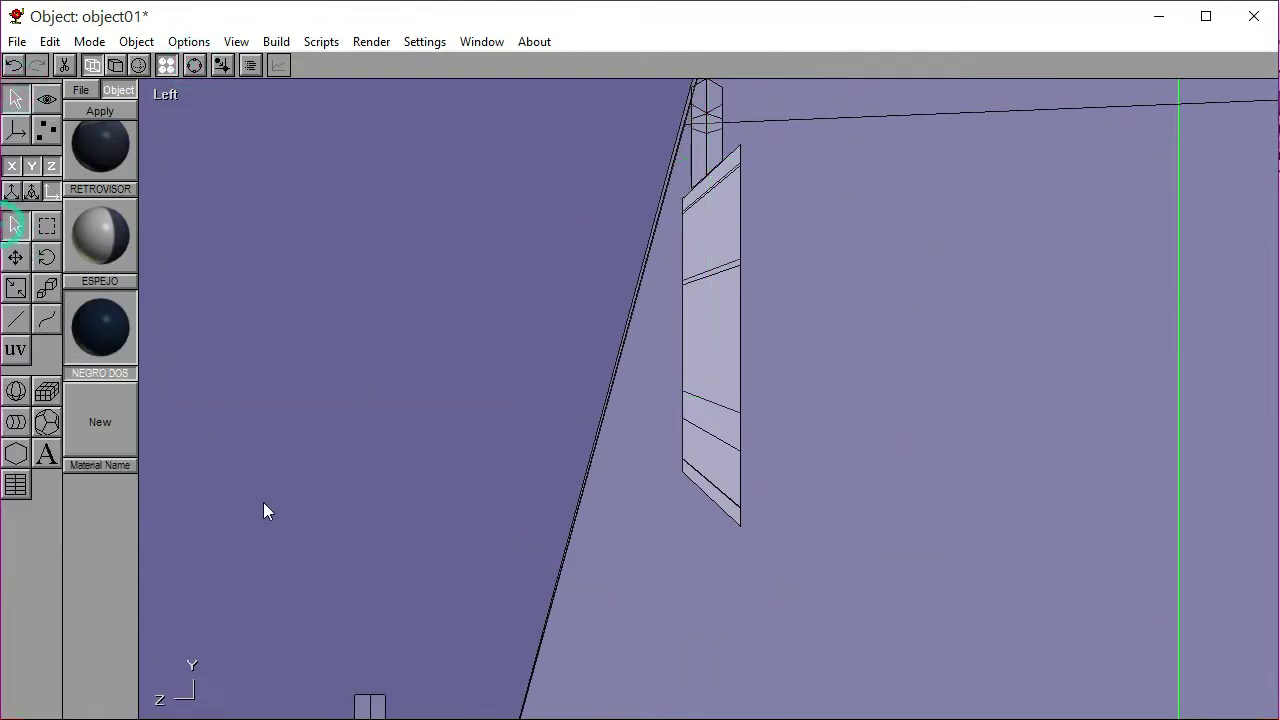
left_click(370, 702)
left_click(15, 257)
left_click_drag(249, 460, 374, 506)
left_click_drag(457, 461, 455, 476)
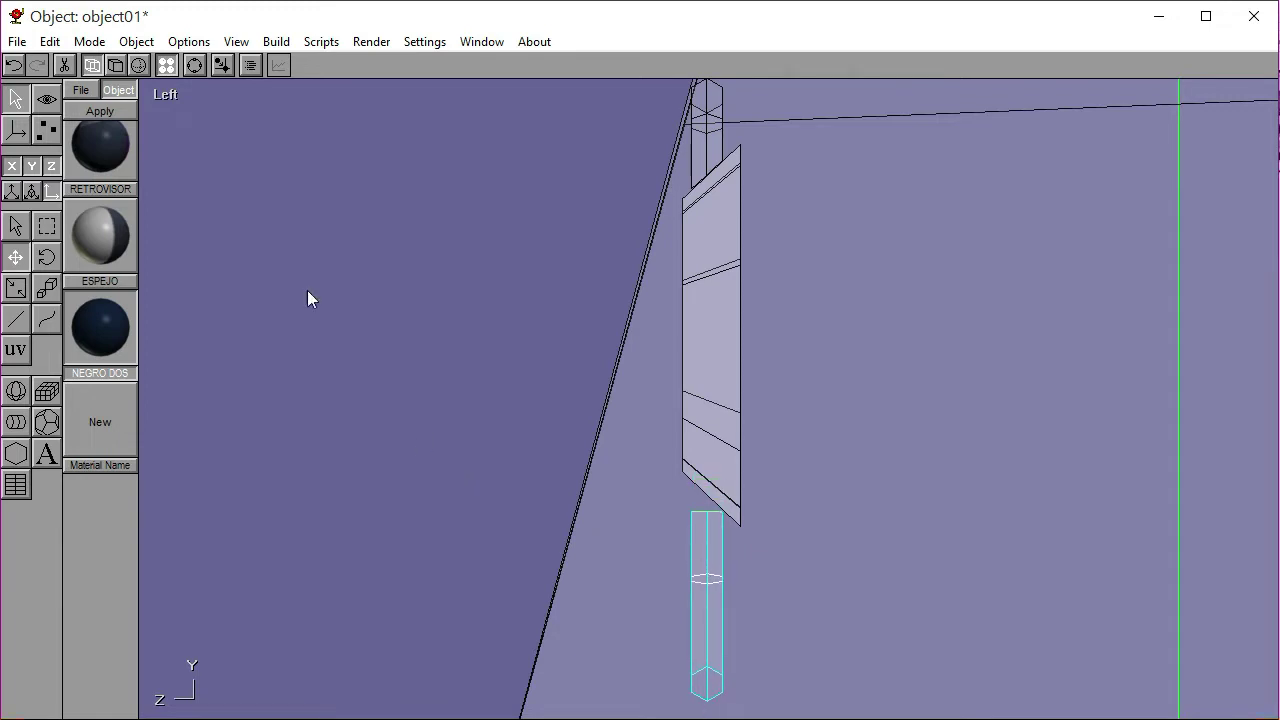
Raise the front and middle vertices of the lower tube's top end to match the slope of the mirror's bottom edge
left_click(201, 66)
middle_click_drag(650, 458, 607, 309)
right_click_drag(648, 332, 726, 389)
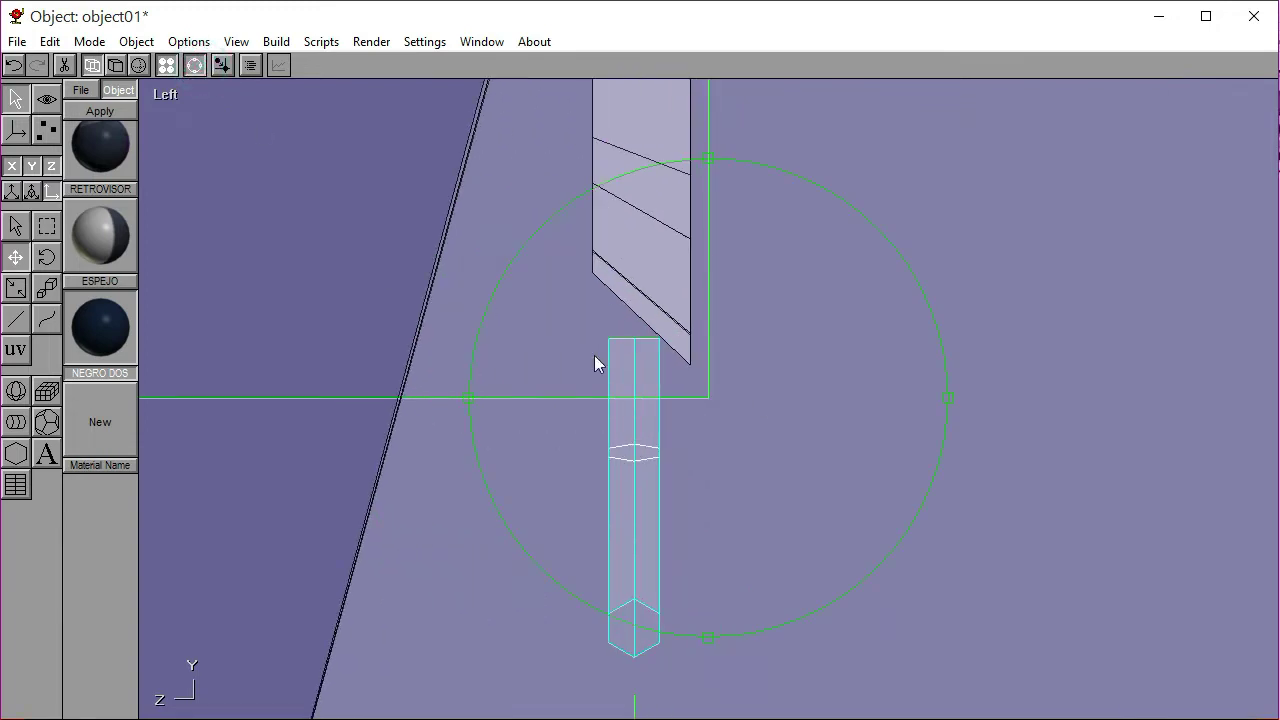
scroll(690, 410, "up", 3)
left_click(194, 65)
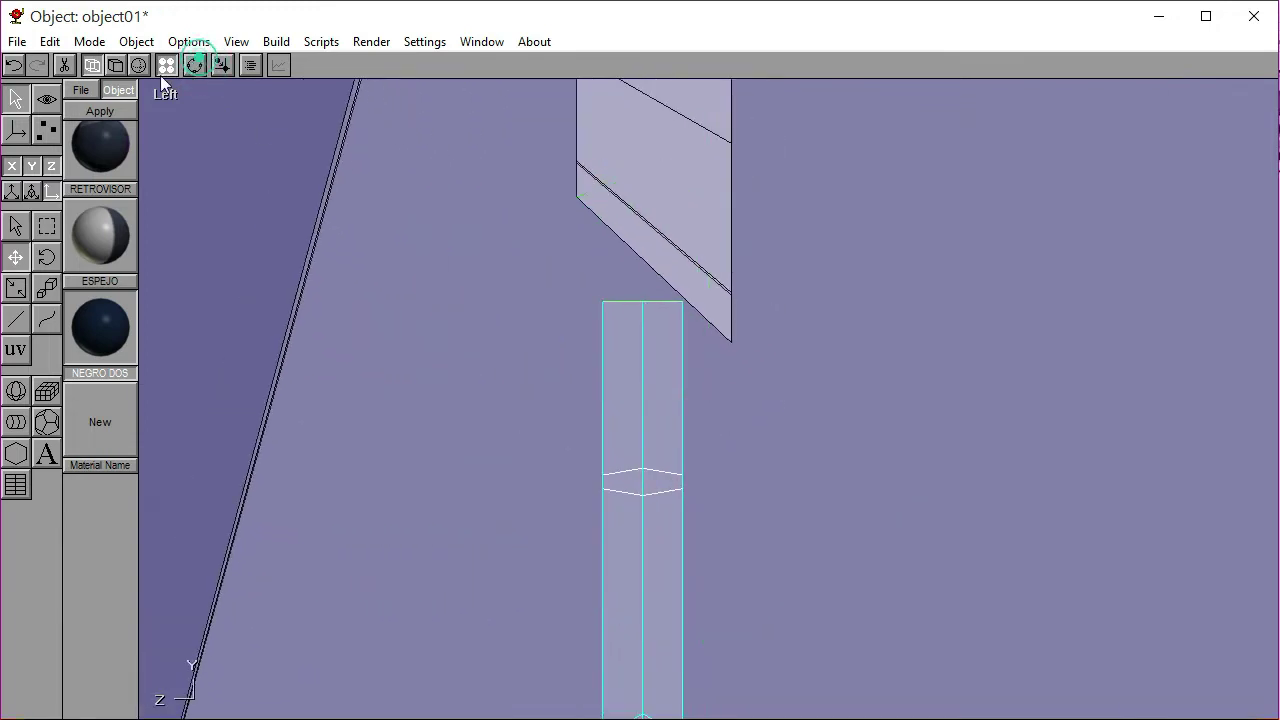
left_click(46, 130)
left_click(46, 276)
left_click(340, 315)
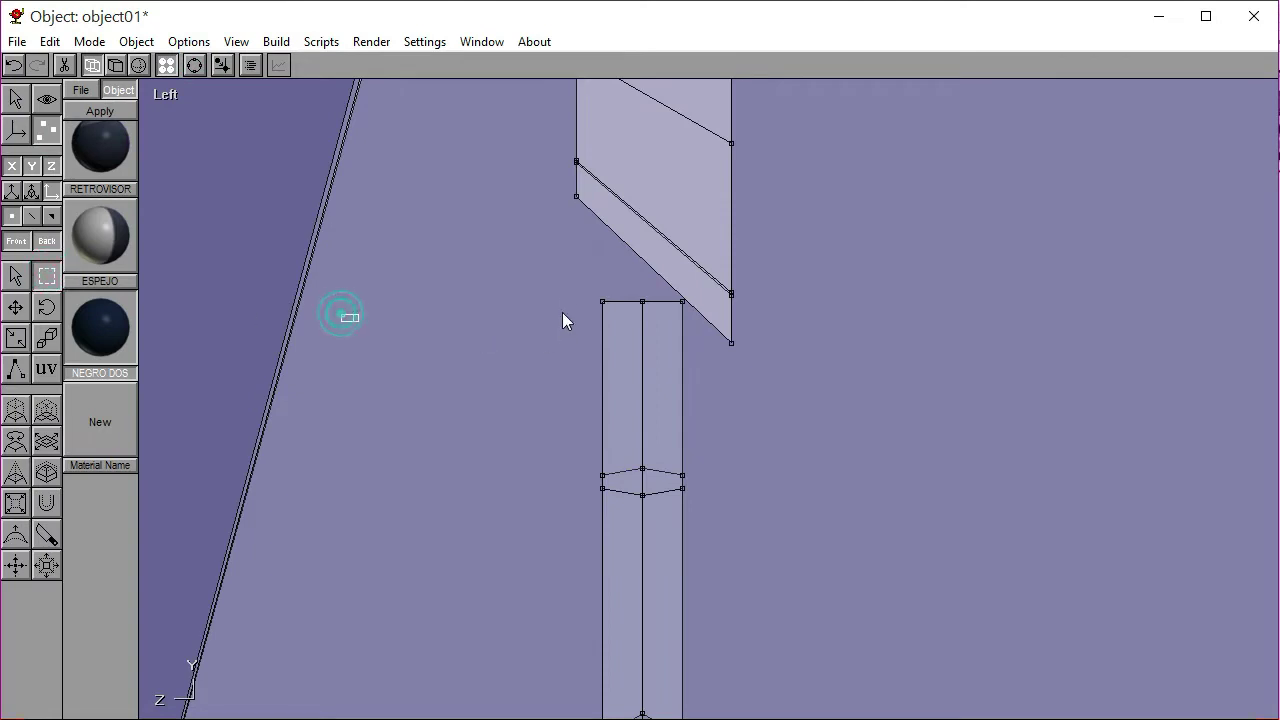
left_click_drag(577, 292, 656, 323)
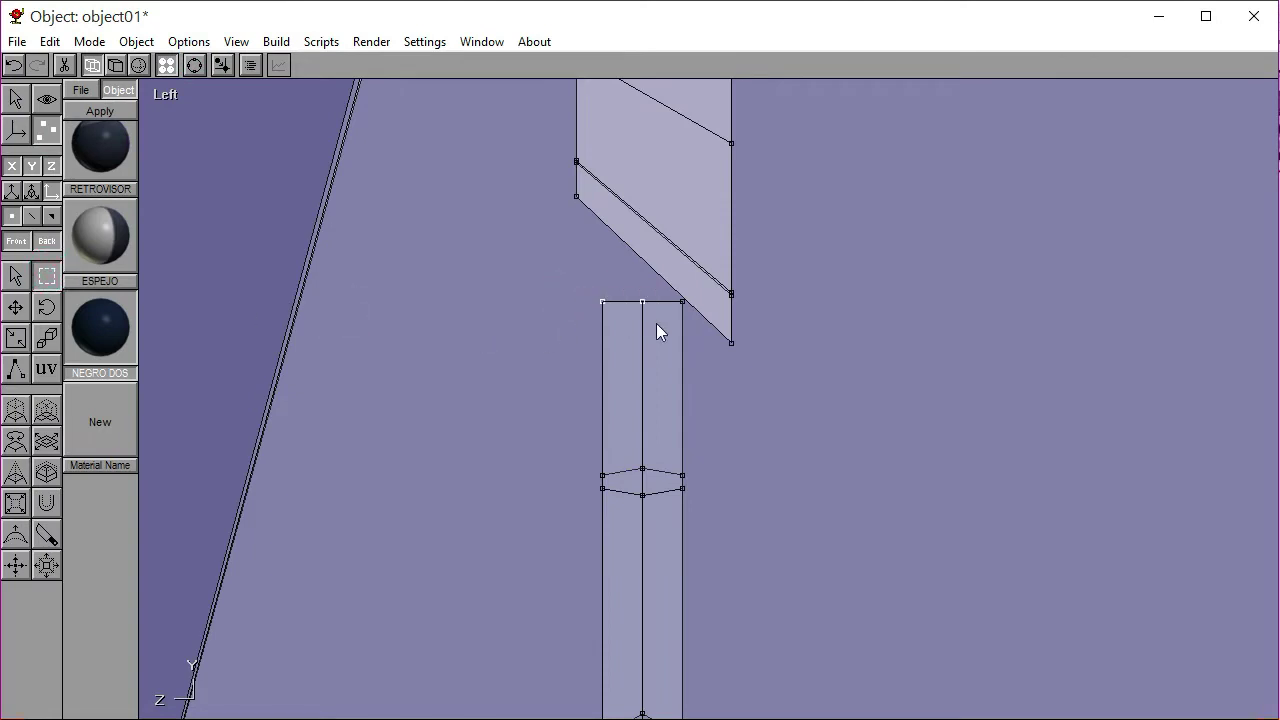
key("Up")
key("Up")
key("Up")
key("Up")
key("Up")
key("Up")
key("Up")
key("Up")
key("Up")
key("Up")
key("Up")
key("Up")
key("Up")
key("Up")
key("Up")
key("Up")
key("Up")
key("Up")
key("Up")
key("Up")
key("Up")
left_click(579, 354)
key("Up")
key("Up")
key("Up")
key("Up")
key("Up")
key("Up")
key("Up")
key("Up")
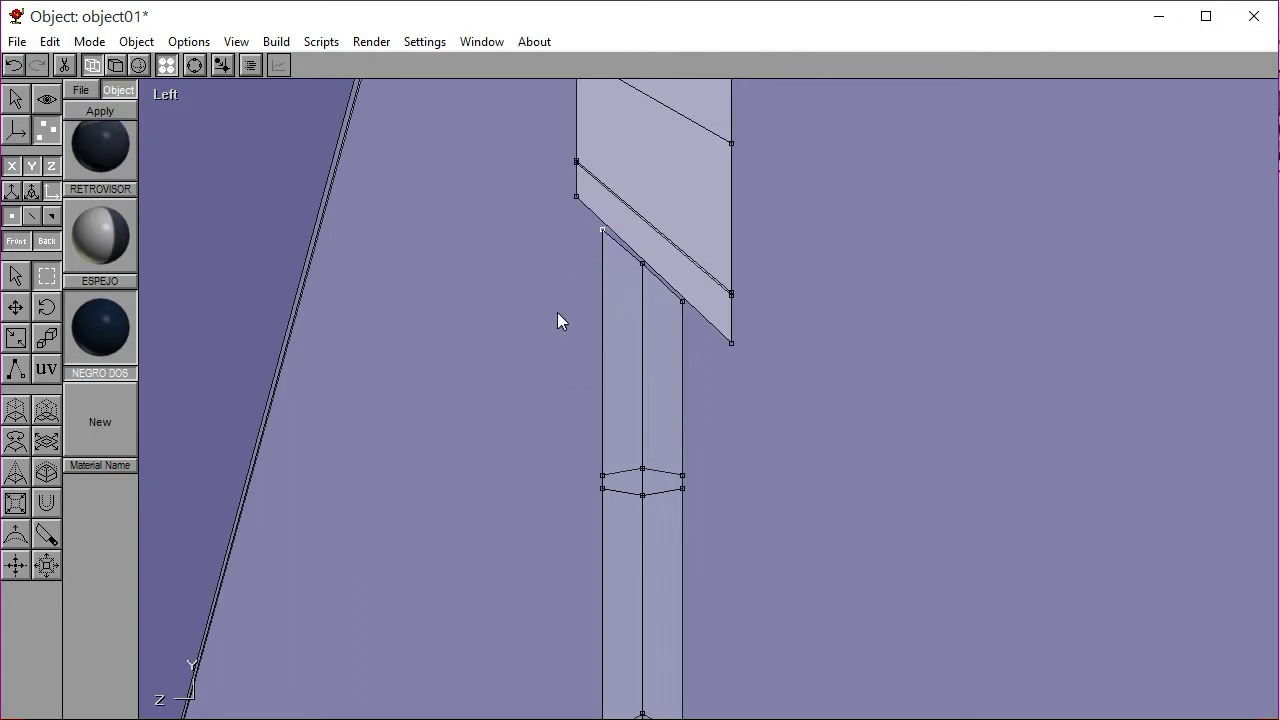
Select the whole lower tube and nudge it slightly up against the mirror's bottom edge
left_click(15, 98)
left_click(15, 226)
left_click(625, 397)
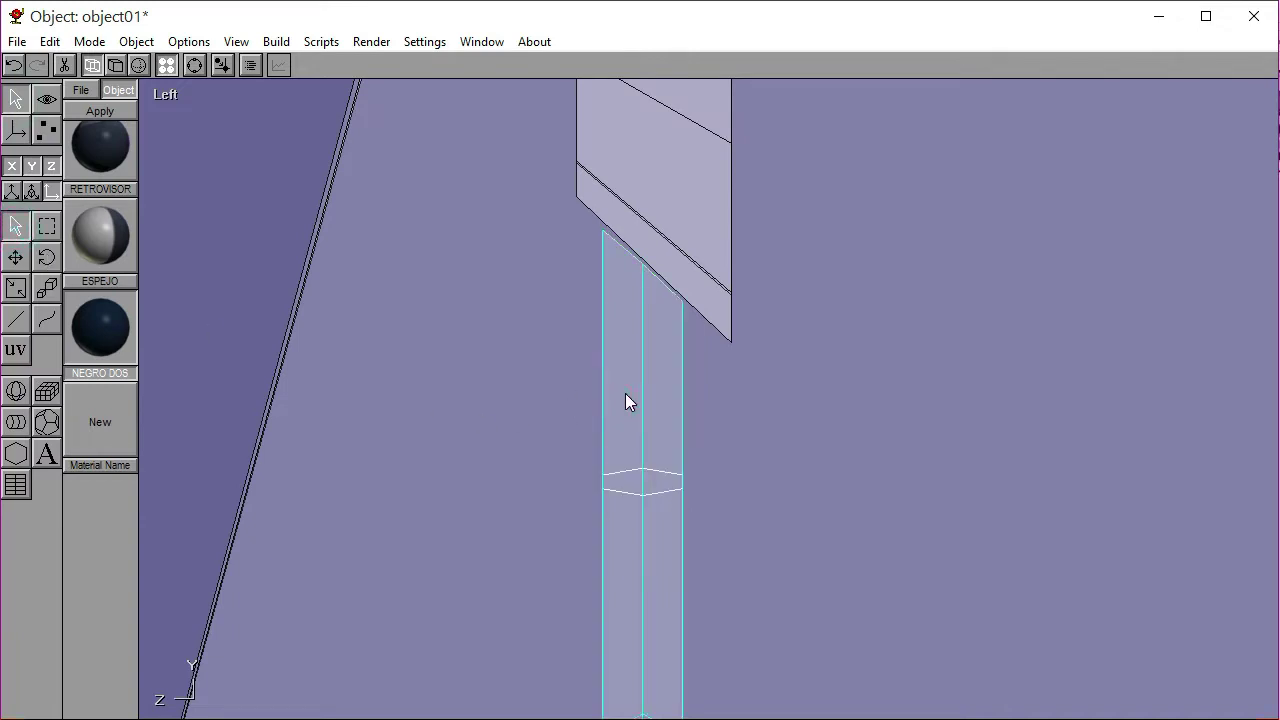
left_click(889, 523)
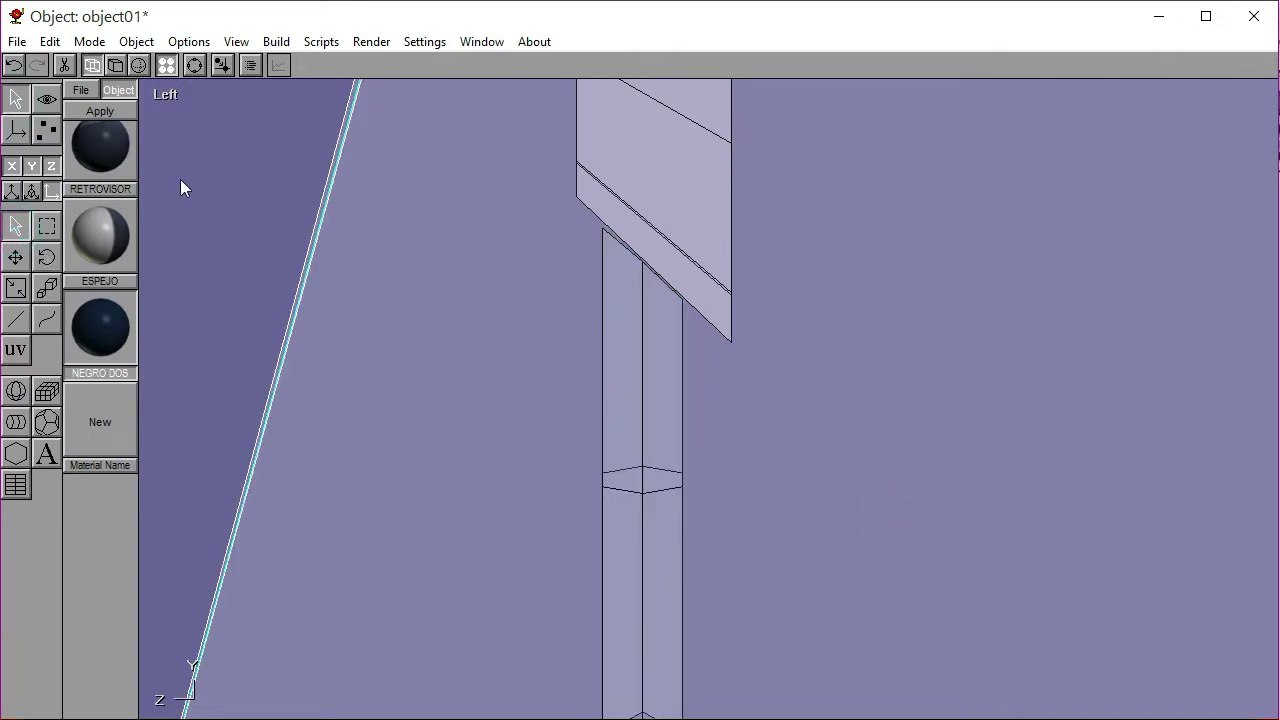
left_click(172, 134)
Shift the upper tube inward in the textured front view until it joins the cab's roof corner and its bend meets the mirror's top
left_click(117, 64)
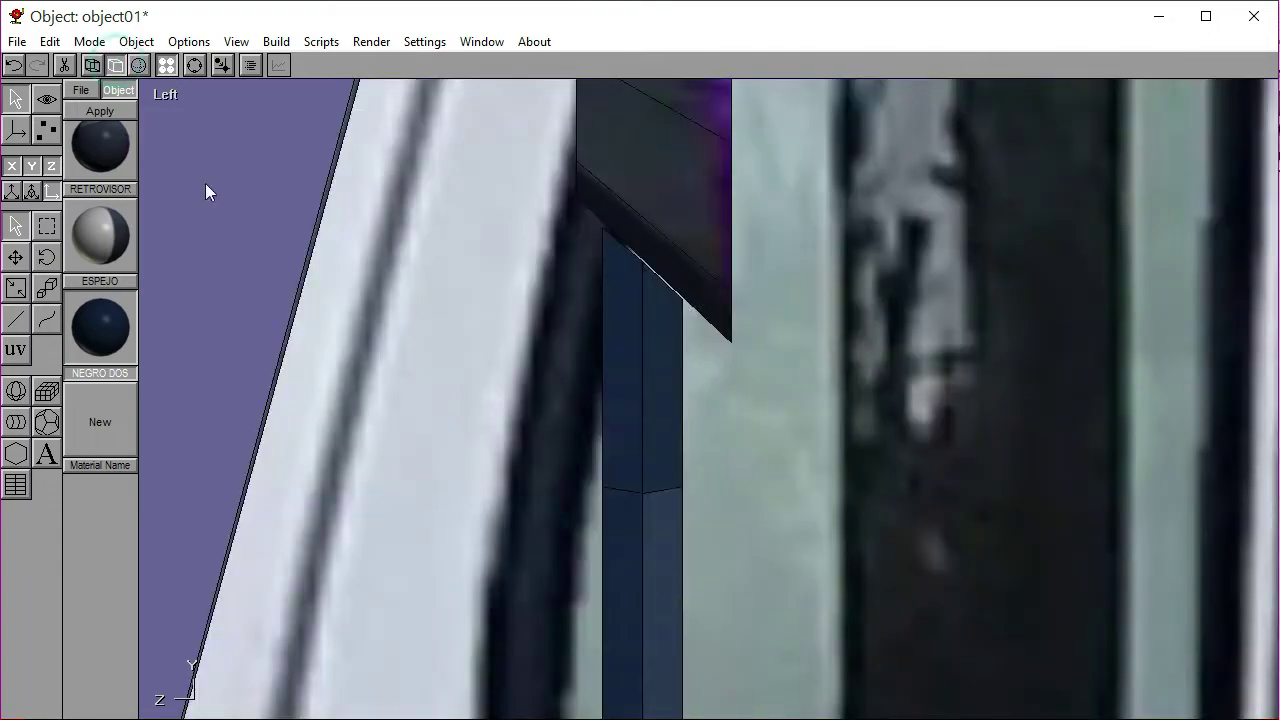
left_click(194, 66)
scroll(794, 341, "down", 15)
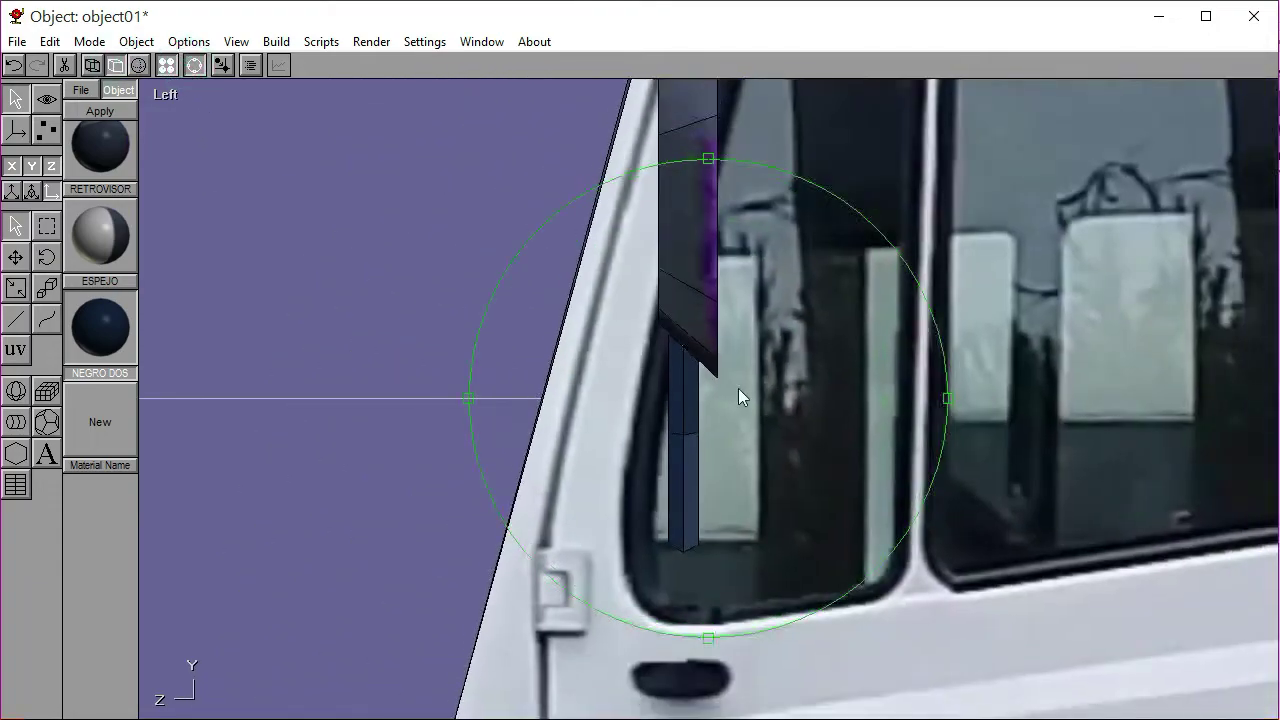
middle_click_drag(673, 381, 749, 398)
left_click_drag(747, 405, 589, 400)
left_click(184, 97)
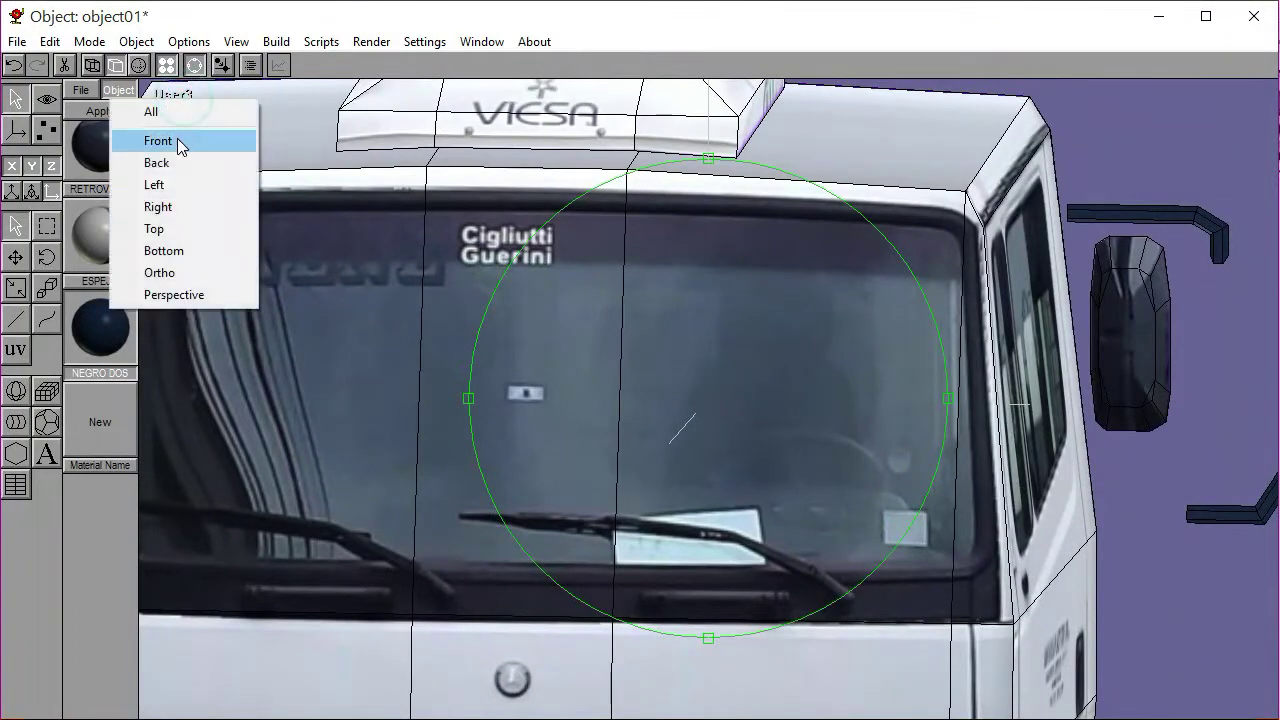
left_click(177, 138)
middle_click_drag(753, 388, 527, 427)
scroll(612, 417, "up", 8)
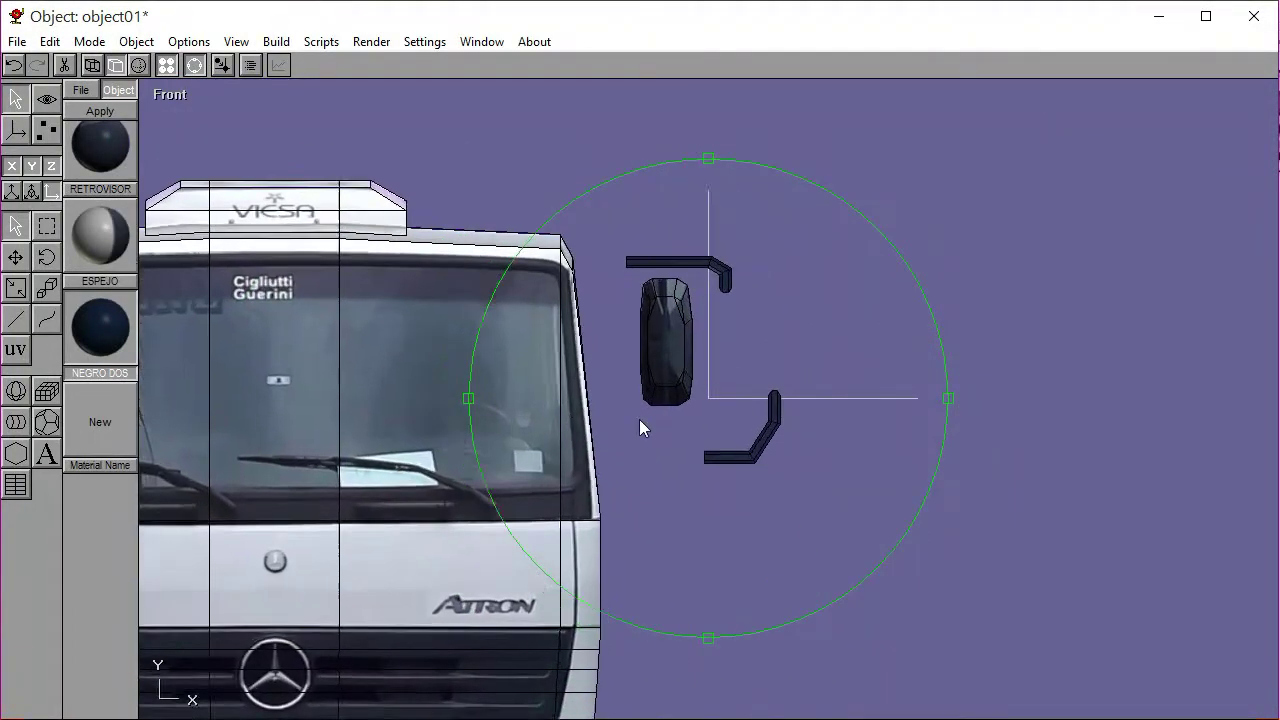
middle_click_drag(568, 388, 658, 471)
scroll(658, 471, "up", 1)
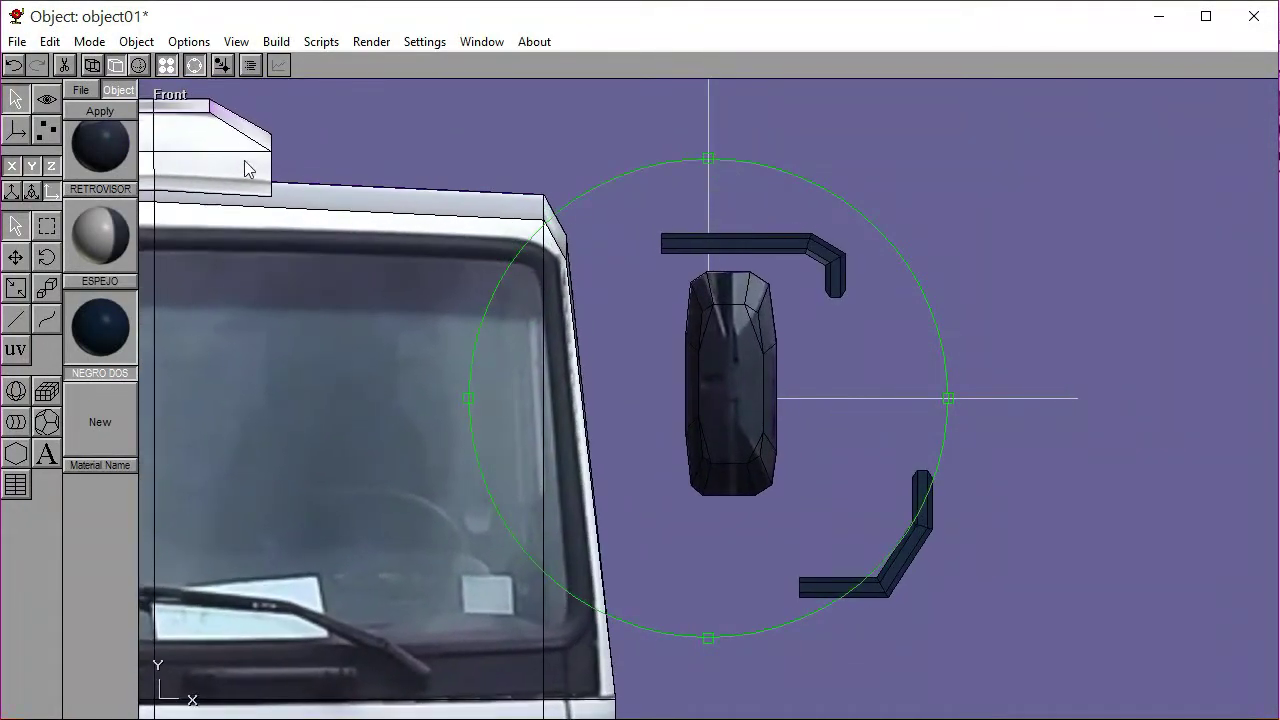
left_click(201, 68)
left_click(728, 250)
key("Left")
key("Left")
key("Left")
key("Left")
key("Left")
key("Left")
key("Left")
key("Left")
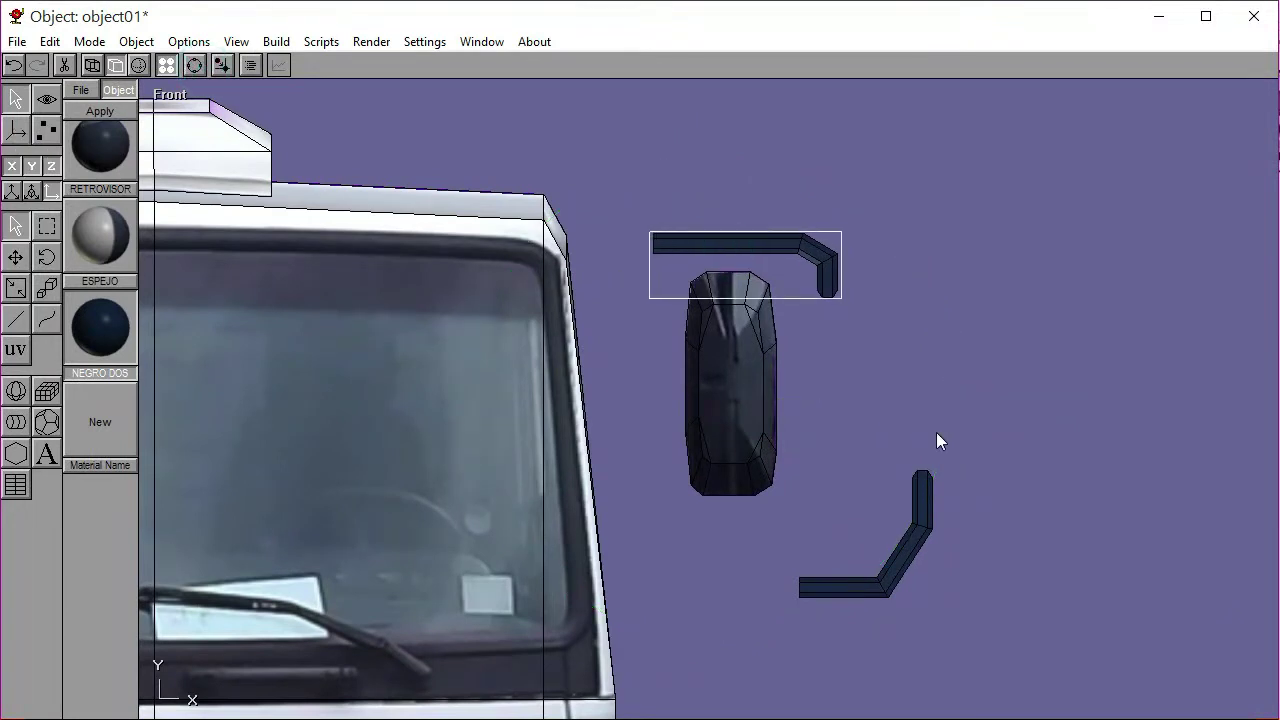
key("Left")
key("Left")
key("Left")
key("Left")
key("Left")
key("Left")
key("Left")
key("Left")
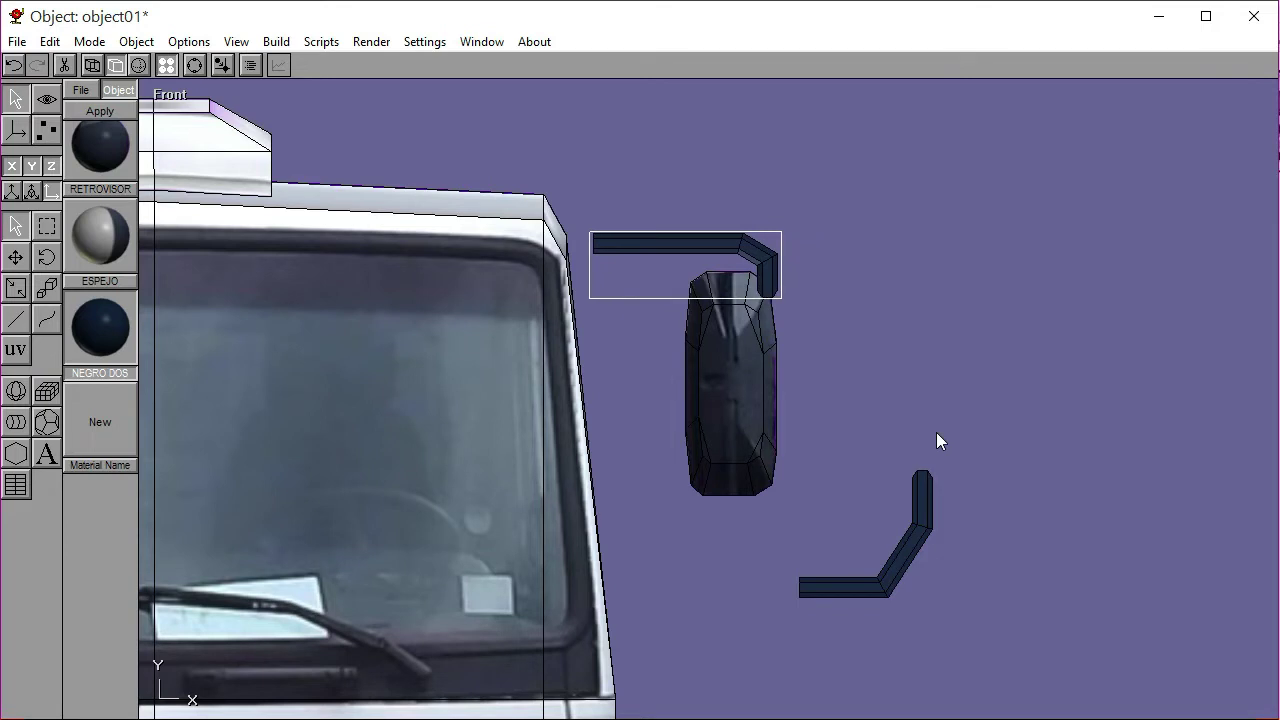
key("Left")
key("Left")
left_click(930, 430)
Shift the lower tube inward until it reaches the cab's side and its upright end meets the bottom of the mirror
left_click(877, 590)
key("Left")
key("Left")
key("Left")
key("Left")
key("Left")
key("Left")
key("Left")
key("Left")
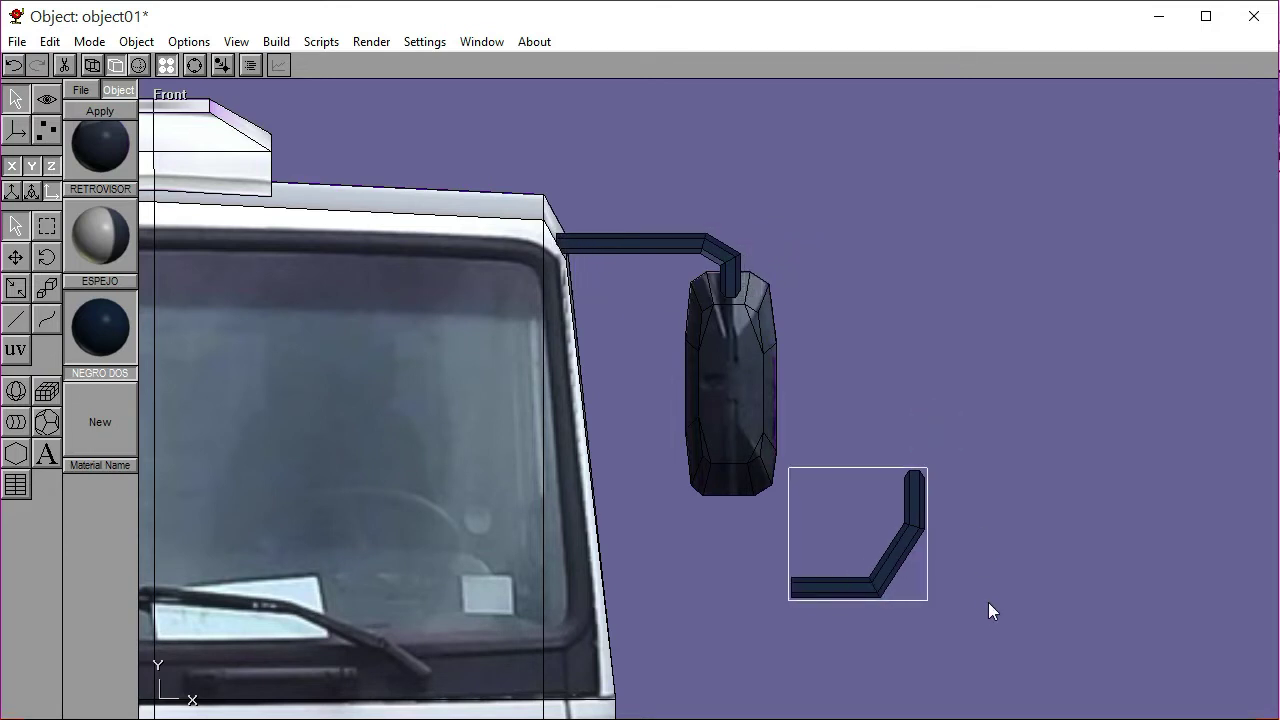
key("Left")
key("Left")
key("Left")
key("Left")
key("Left")
key("Left")
key("Left")
key("Left")
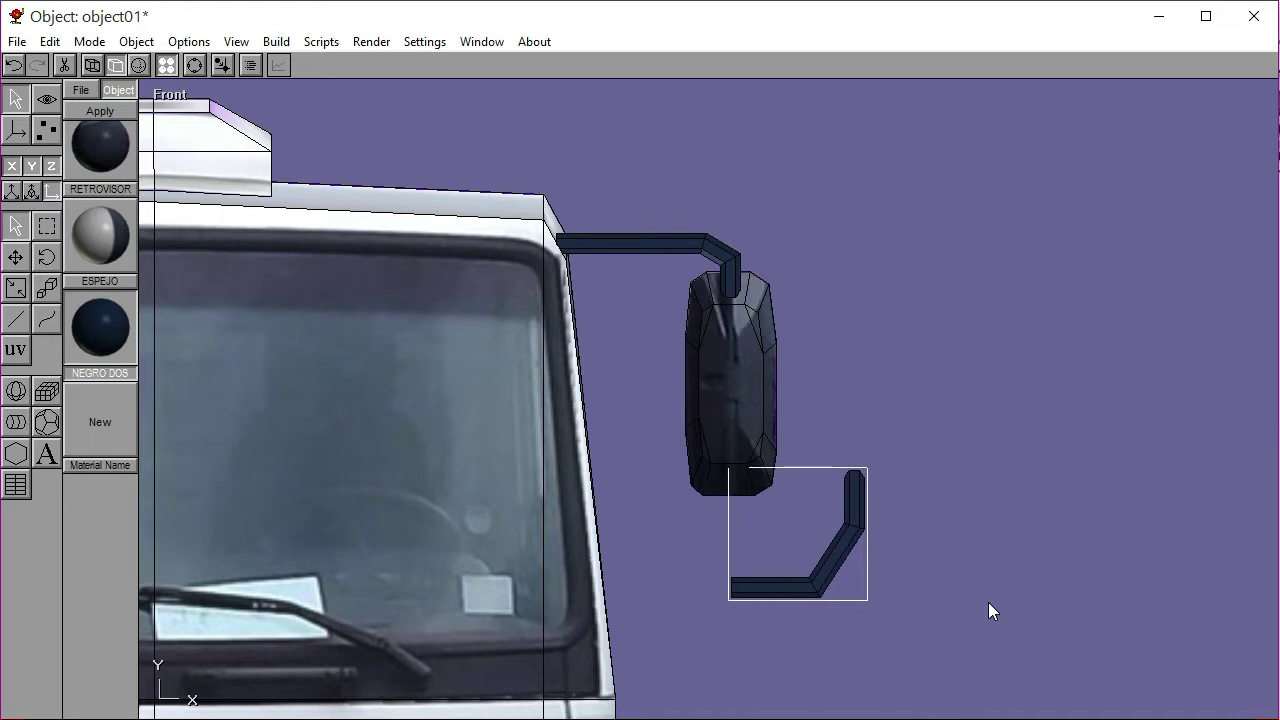
key("Left")
key("Left")
key("Left")
key("Left")
key("Left")
key("Left")
key("Left")
key("Left")
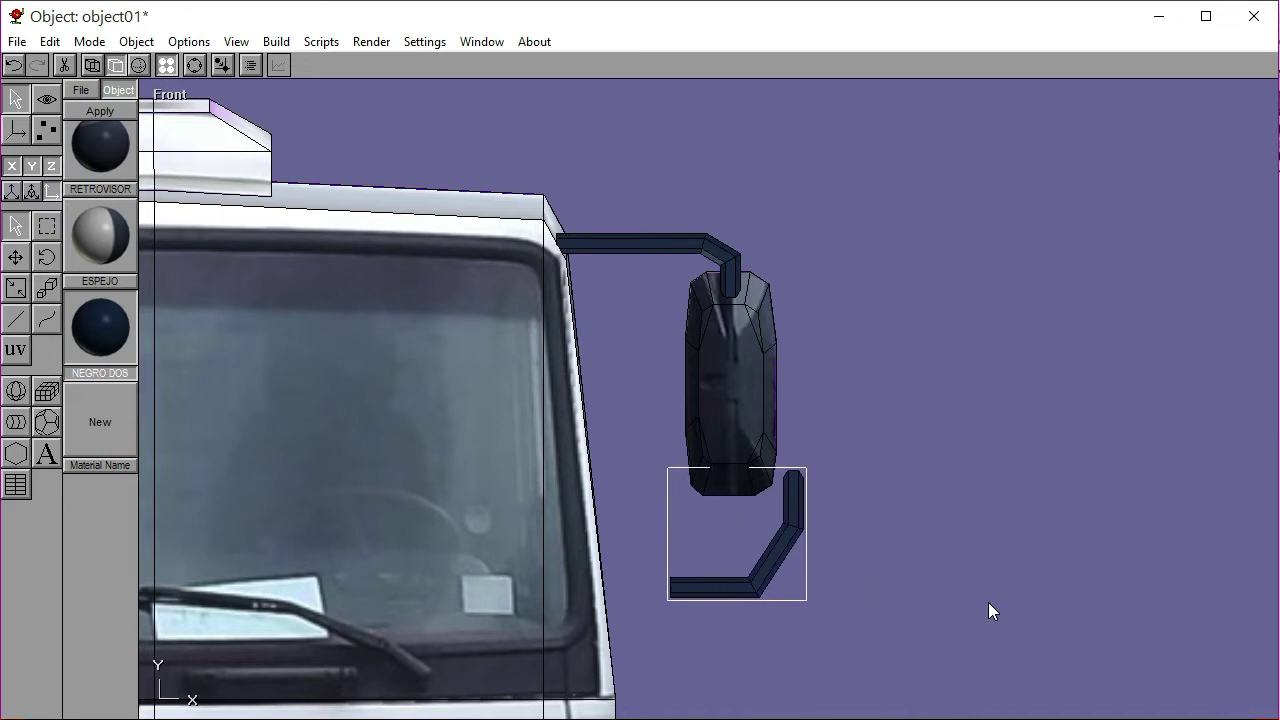
key("Left")
key("Left")
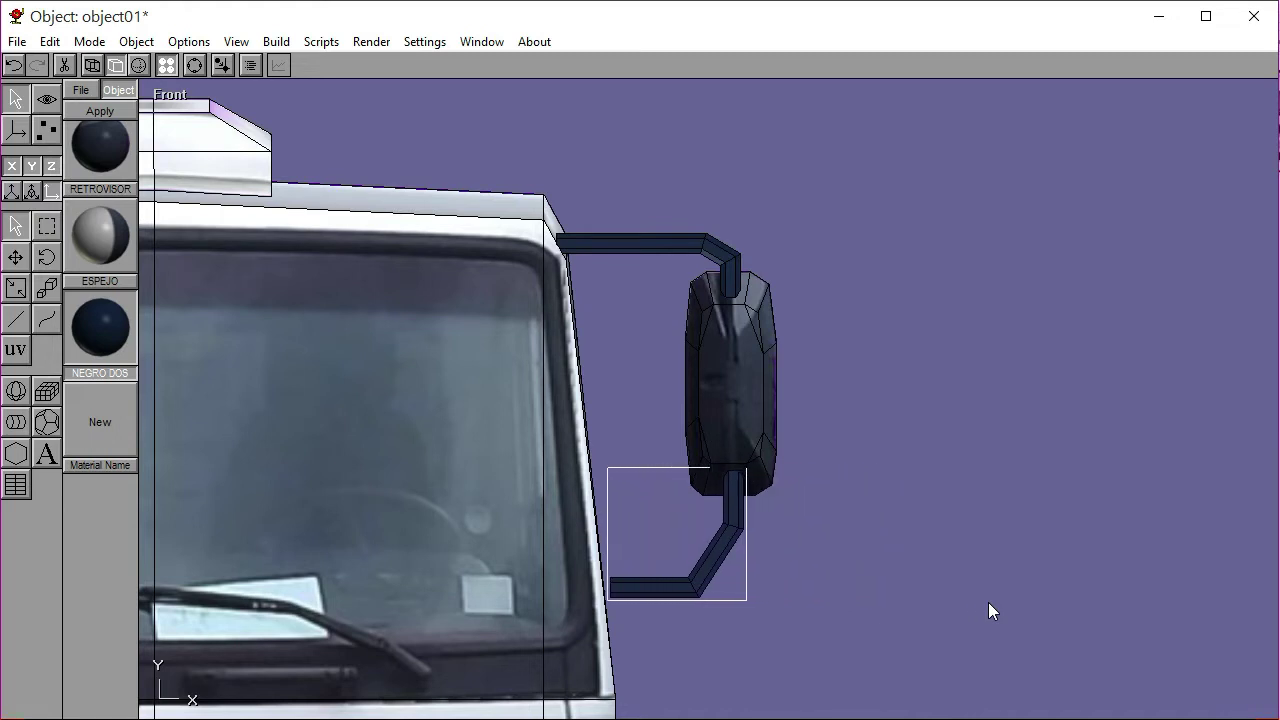
left_click(988, 602)
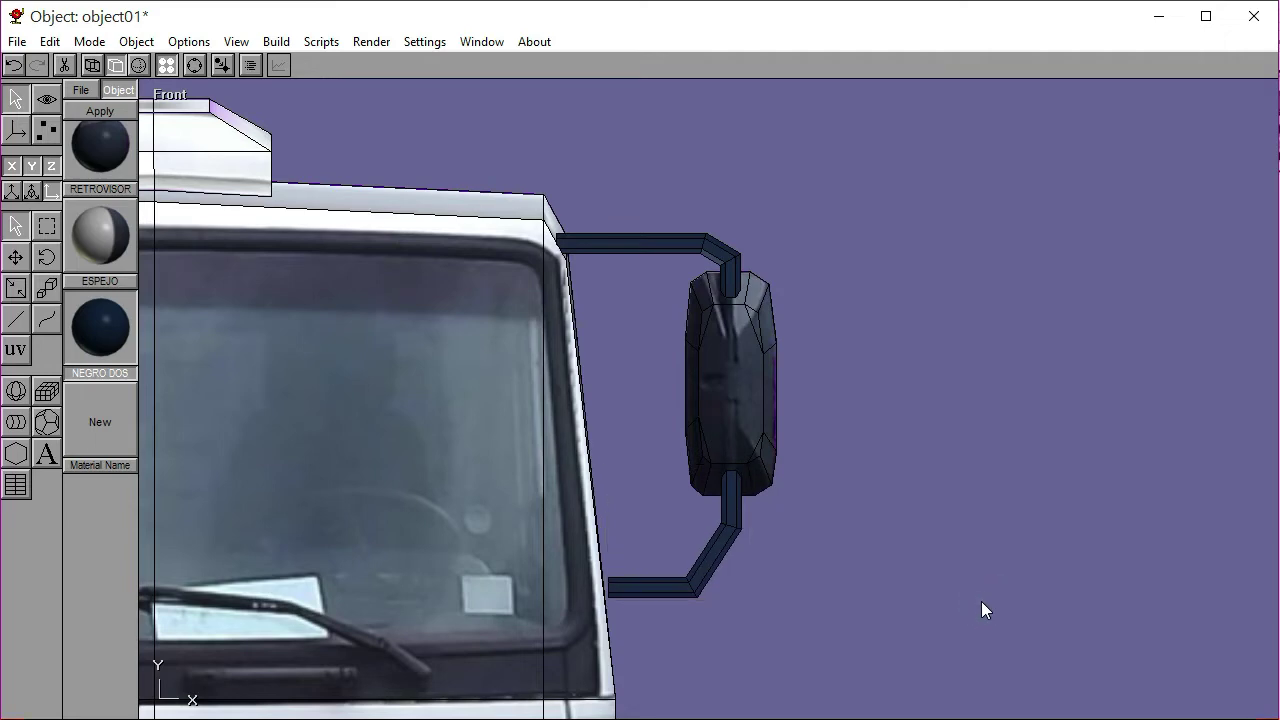
Select the vertices at the upper tube's inner end and shift them outward to the edge of the cab's roof corner
left_click(194, 65)
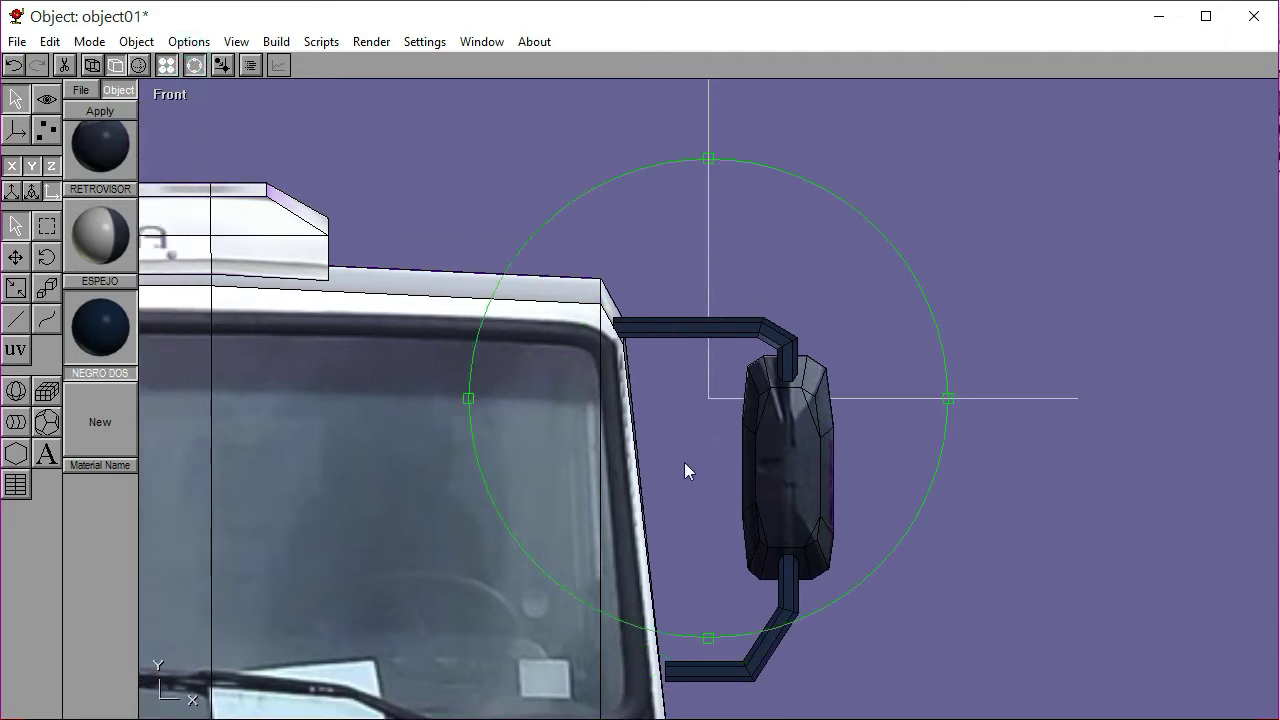
left_click_drag(620, 395, 690, 418)
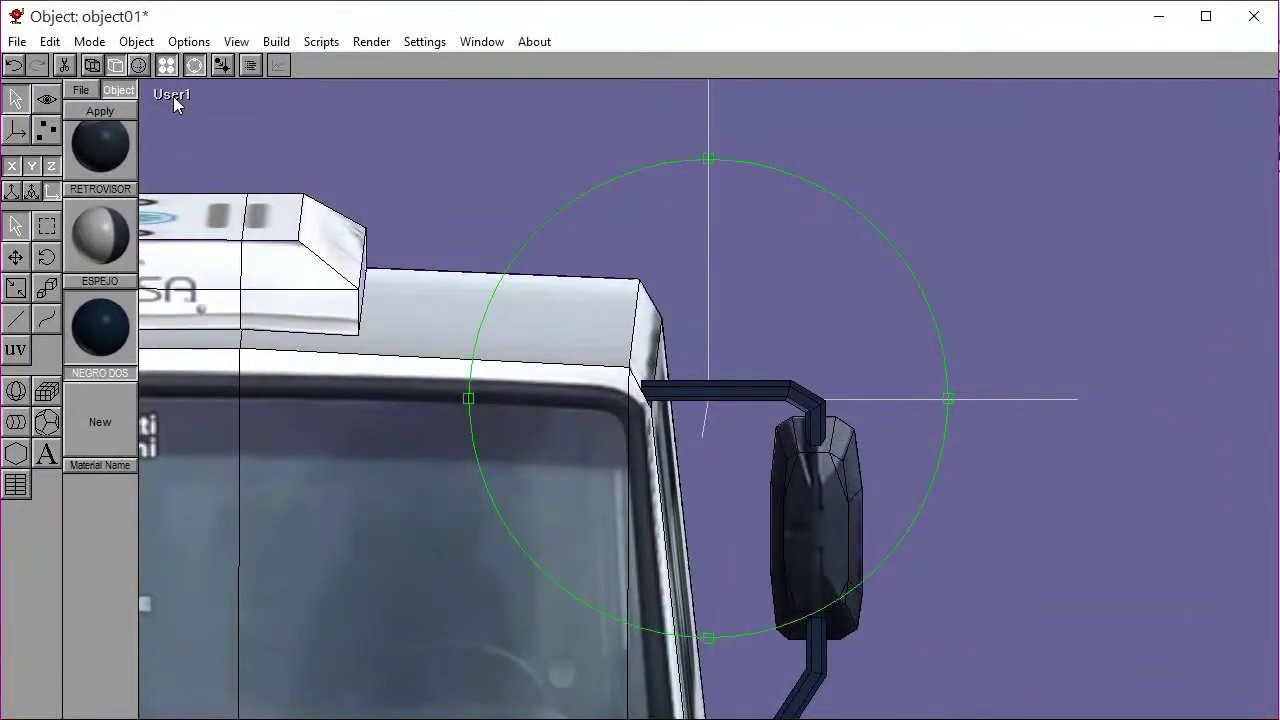
left_click(173, 96)
left_click(179, 134)
scroll(794, 462, "up", 10)
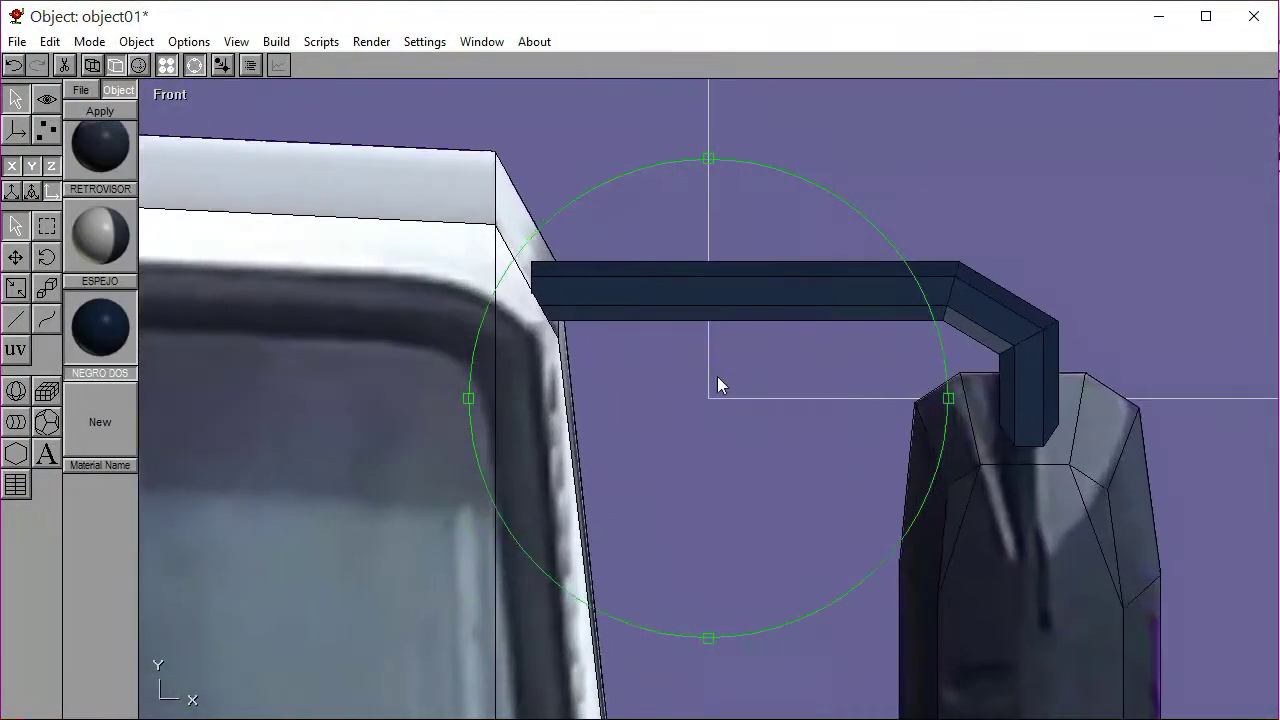
middle_click_drag(565, 372, 618, 431)
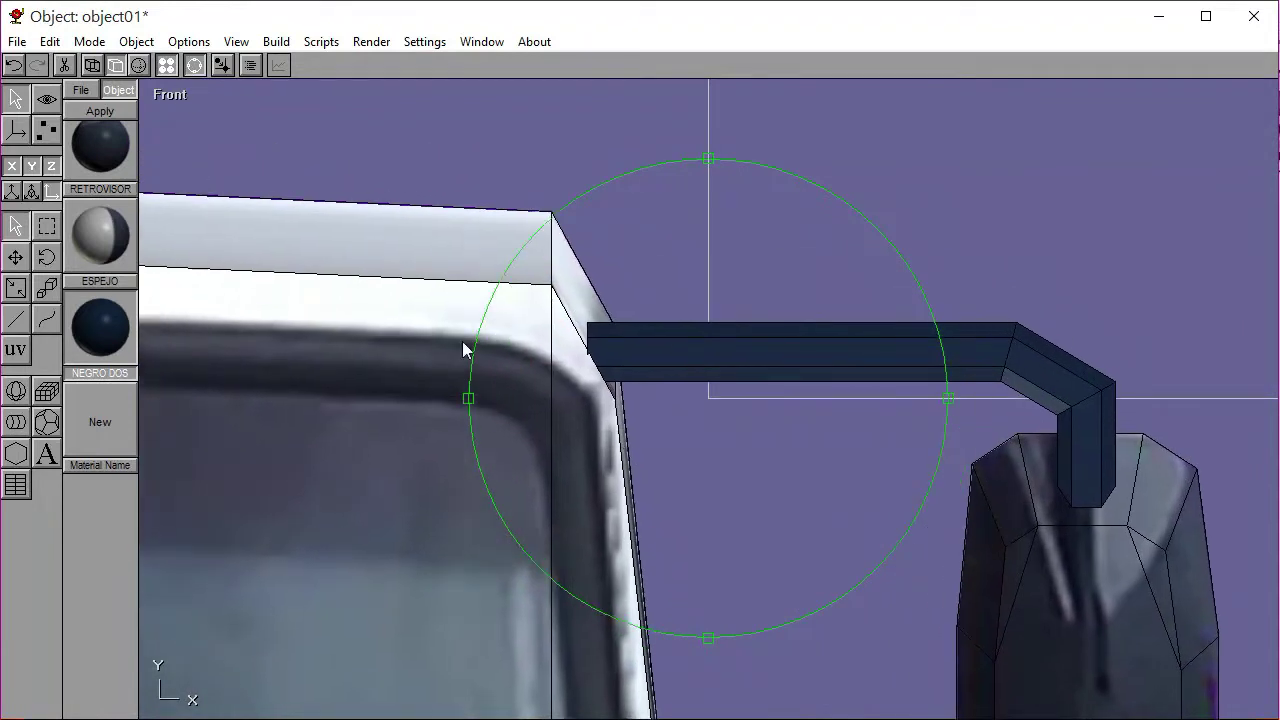
scroll(676, 414, "up", 1)
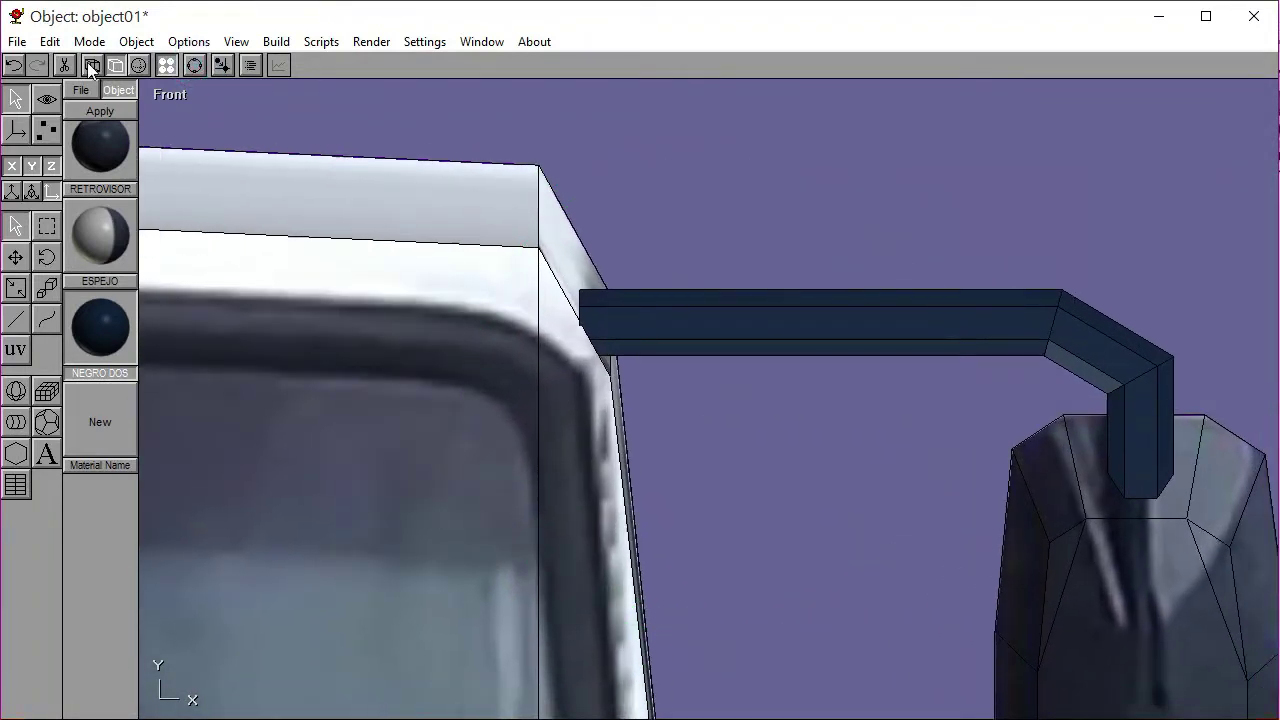
left_click(89, 64)
left_click(47, 129)
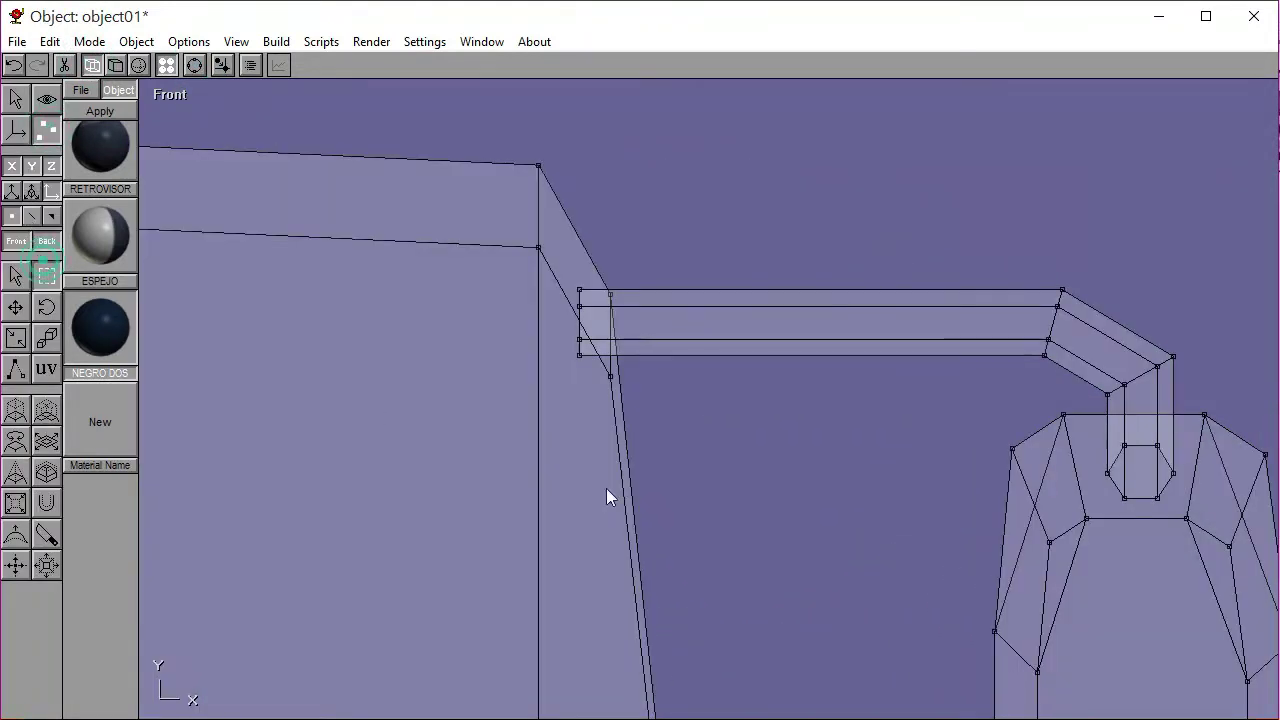
left_click_drag(571, 280, 588, 362)
left_click(116, 70)
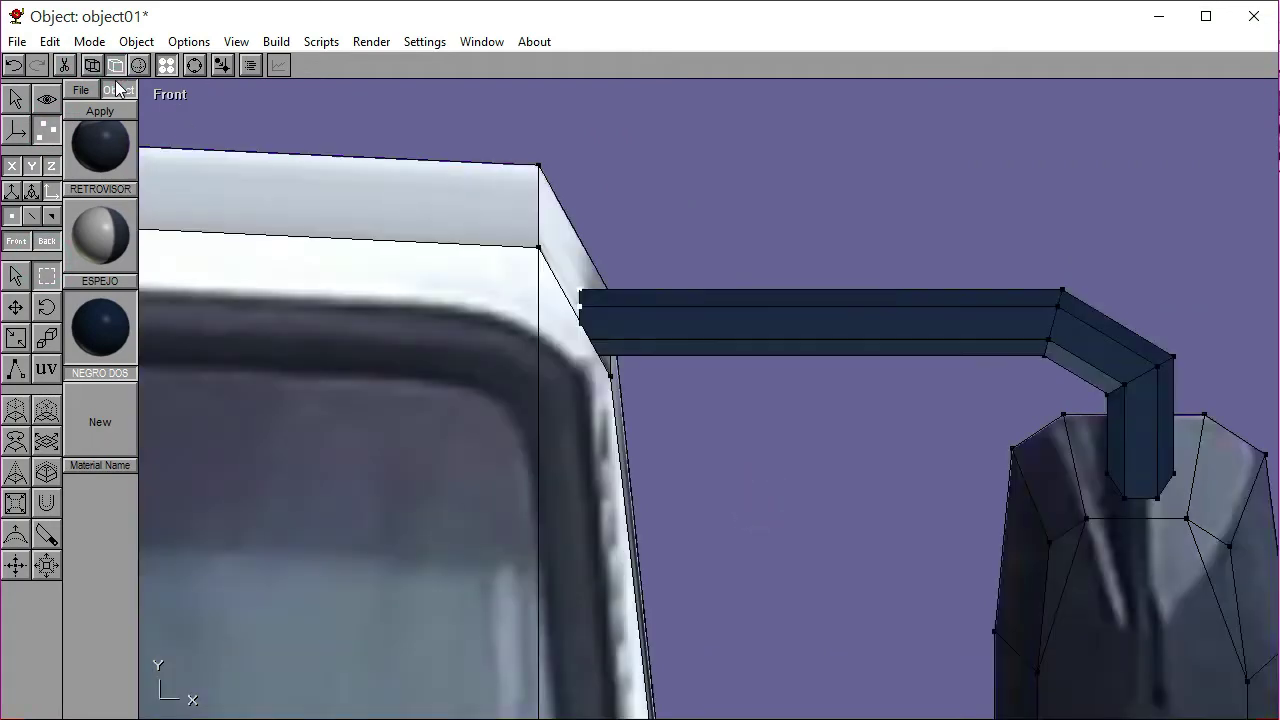
key("Right")
key("Right")
key("Right")
key("Right")
key("Right")
key("Right")
key("Right")
key("Right")
key("Right")
key("Right")
key("Right")
key("Right")
key("Right")
key("Right")
key("Right")
key("Right")
key("Right")
key("Right")
key("Right")
key("Right")
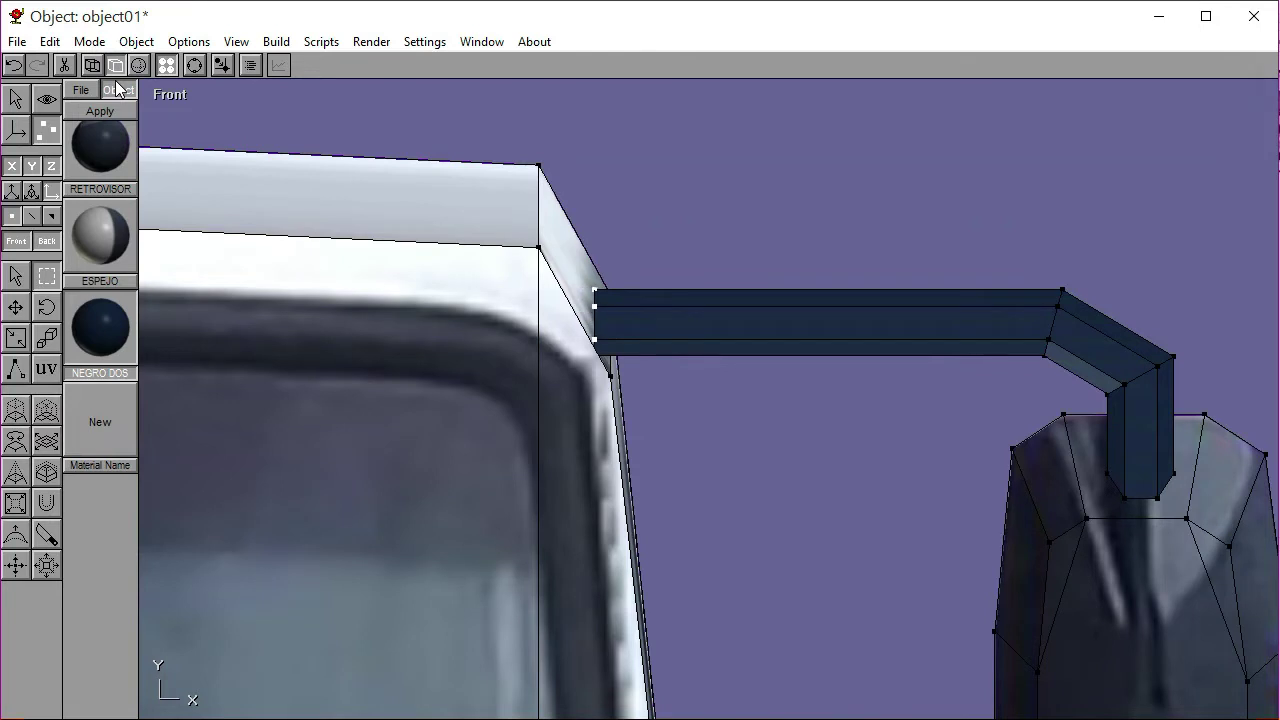
key("Left")
key("Left")
left_click(608, 171)
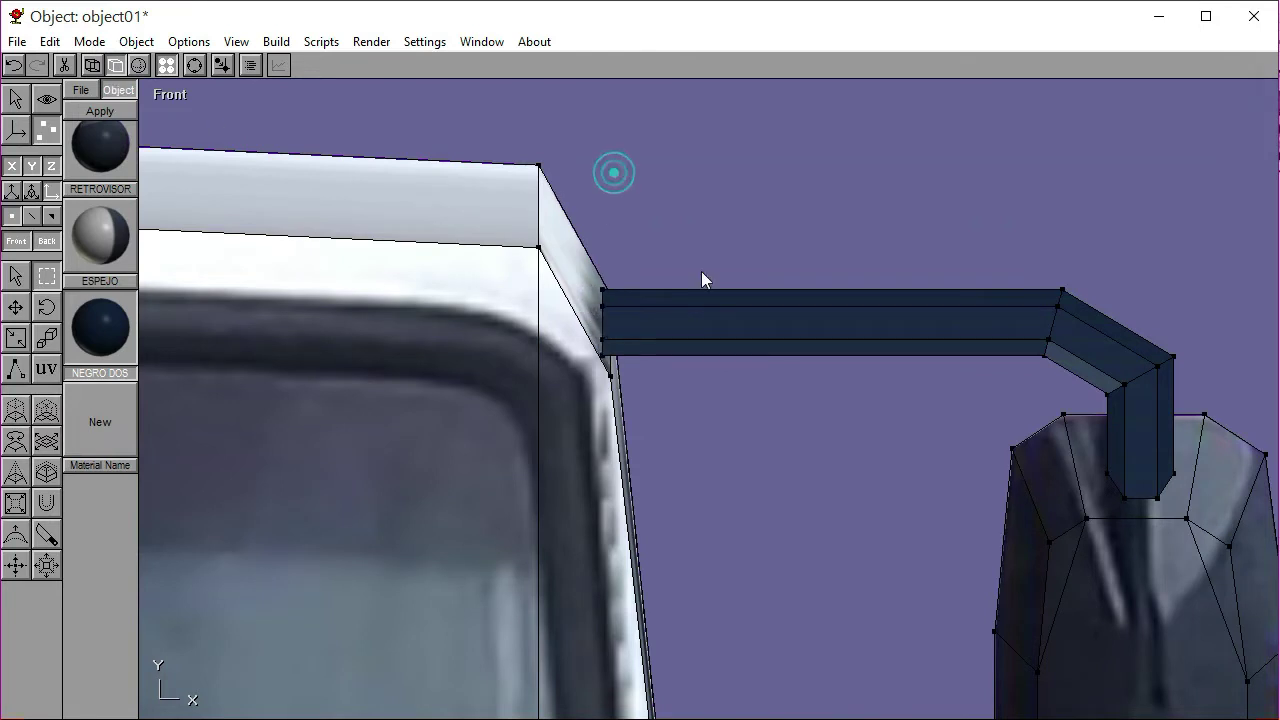
Stagger the upper vertices of the upper tube's inner end inward row by row to follow the slope of the cab corner
left_click(598, 281)
left_click_drag(598, 281, 634, 357)
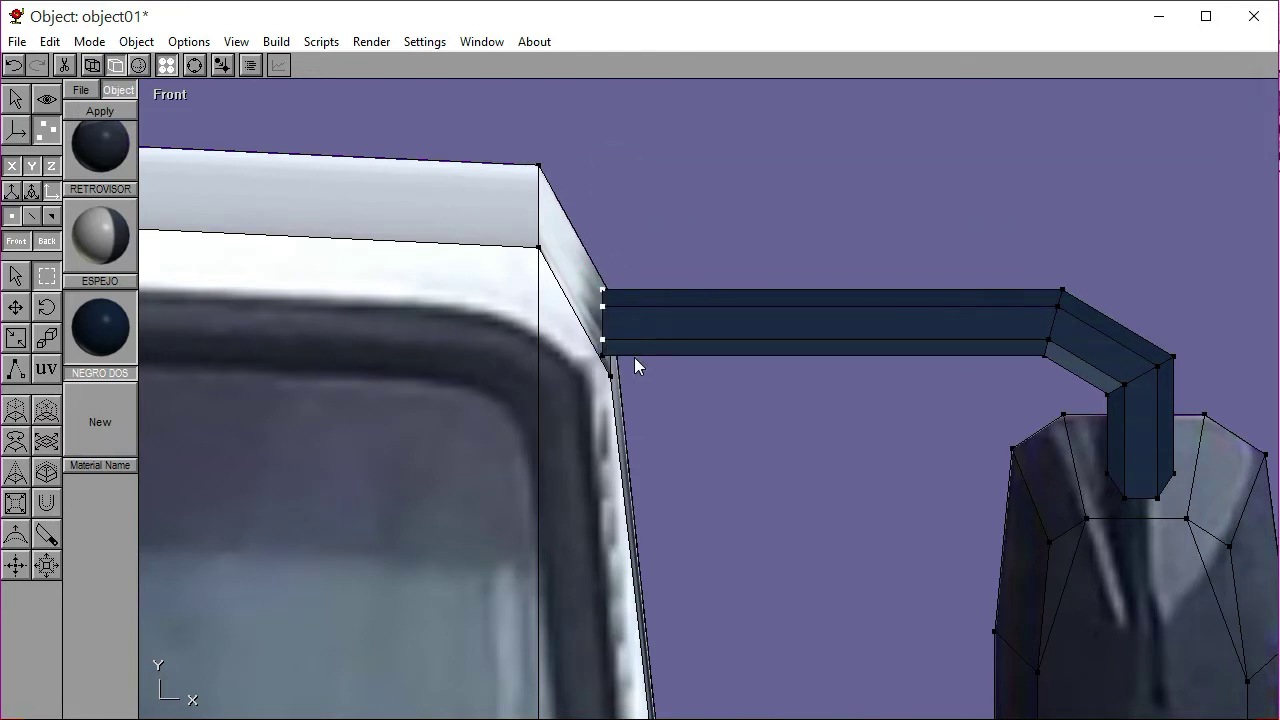
key("Left")
key("Left")
left_click(632, 358)
left_click(112, 67)
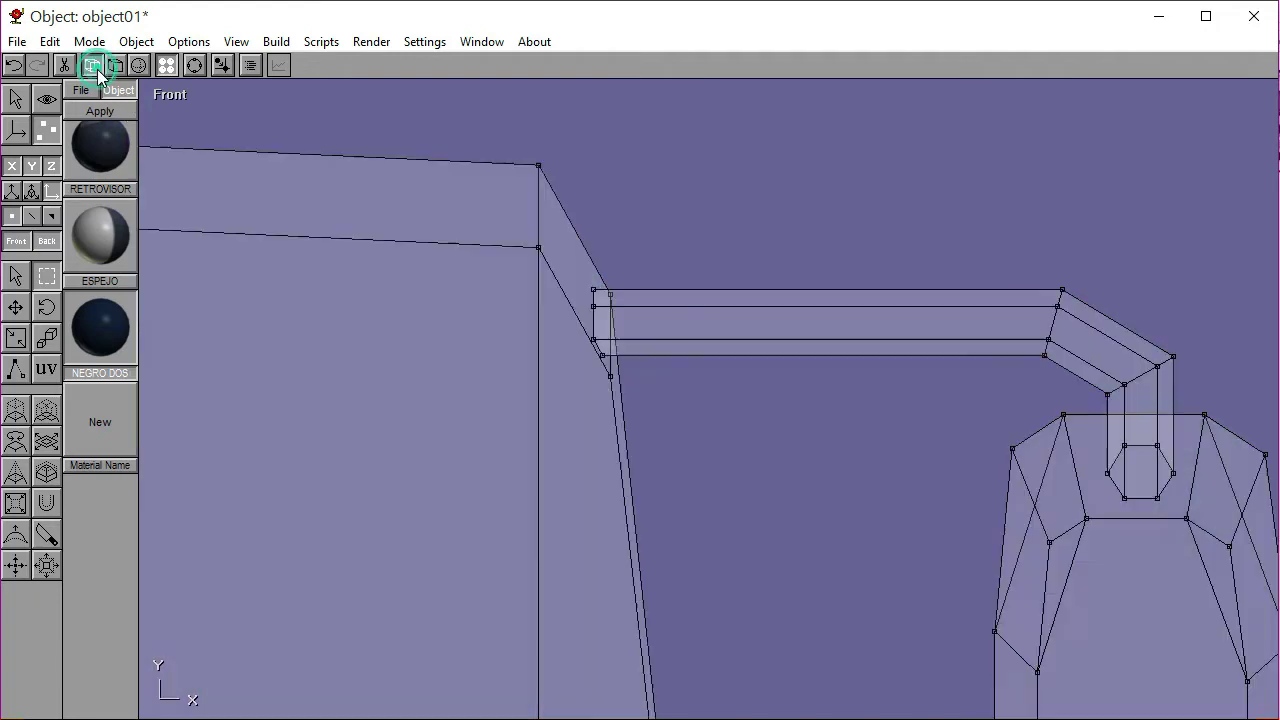
left_click(115, 66)
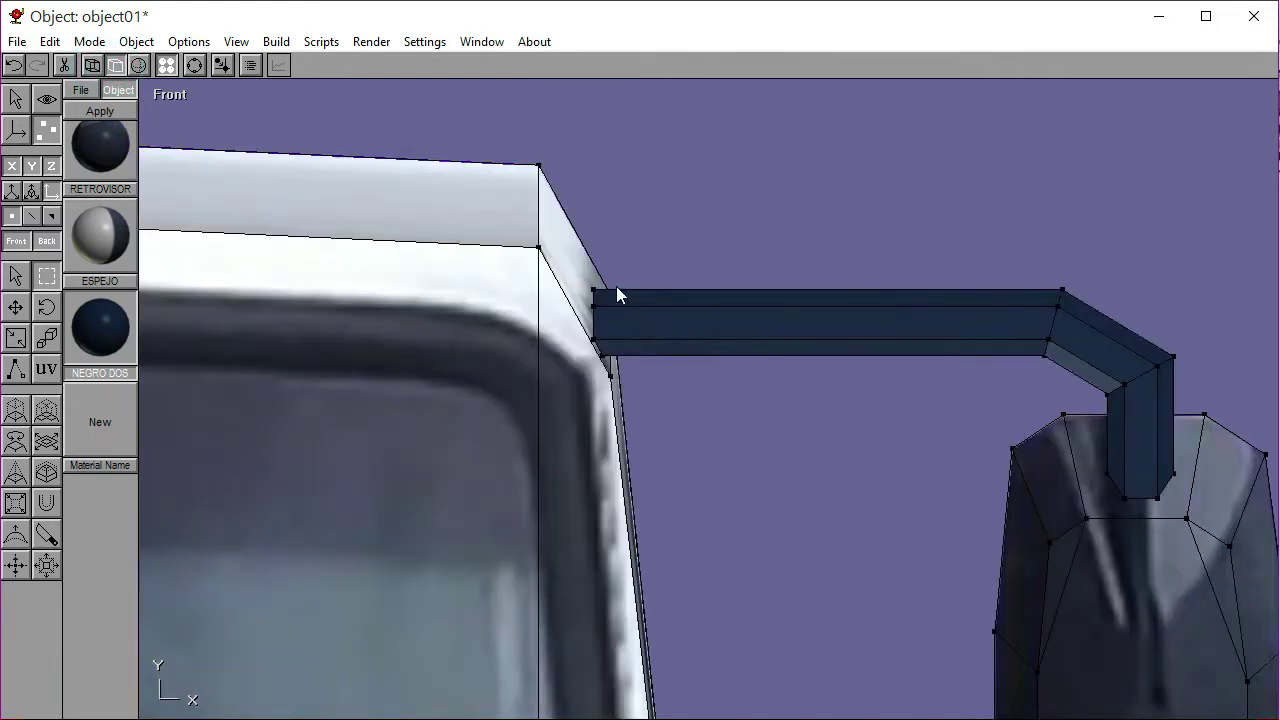
key("Left")
key("Left")
right_click_drag(615, 333, 572, 285)
left_click(634, 254)
Select the vertices at the lower tube's inner end and shift them inward until they meet the cab's side
left_click(187, 69)
middle_click_drag(798, 480, 794, 244)
middle_click_drag(681, 508, 675, 284)
scroll(678, 300, "down", 4)
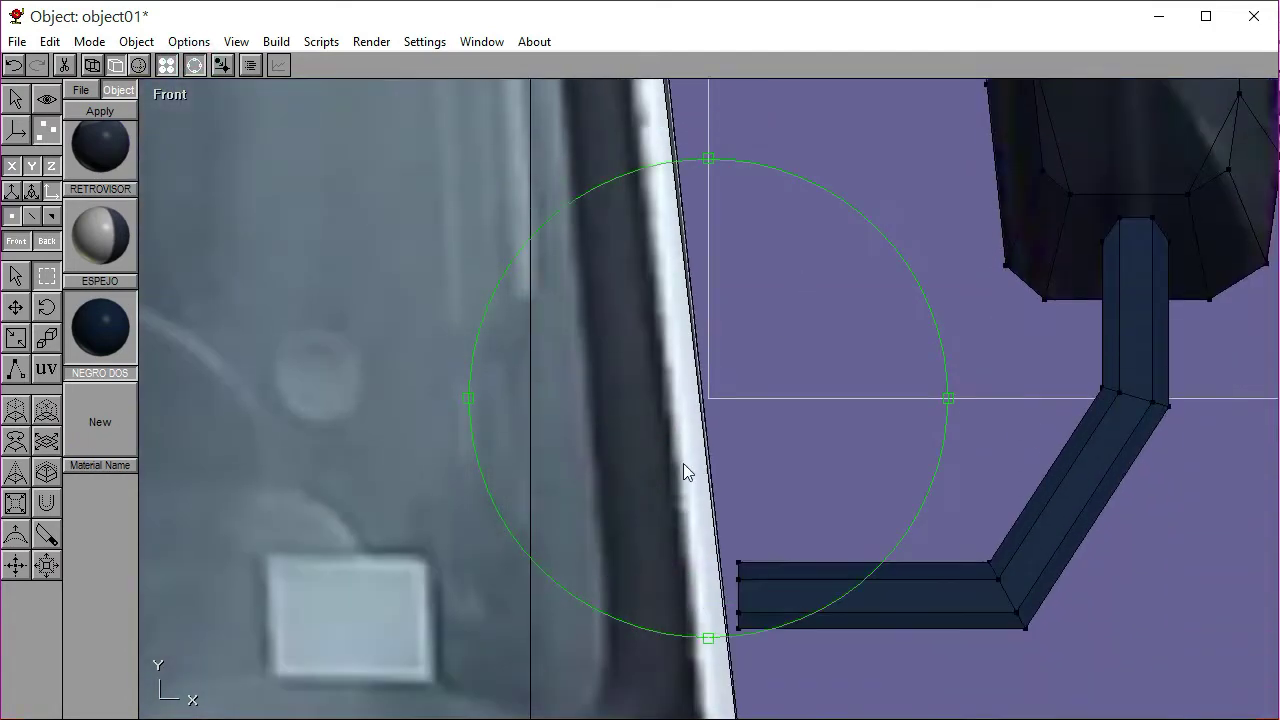
left_click(195, 64)
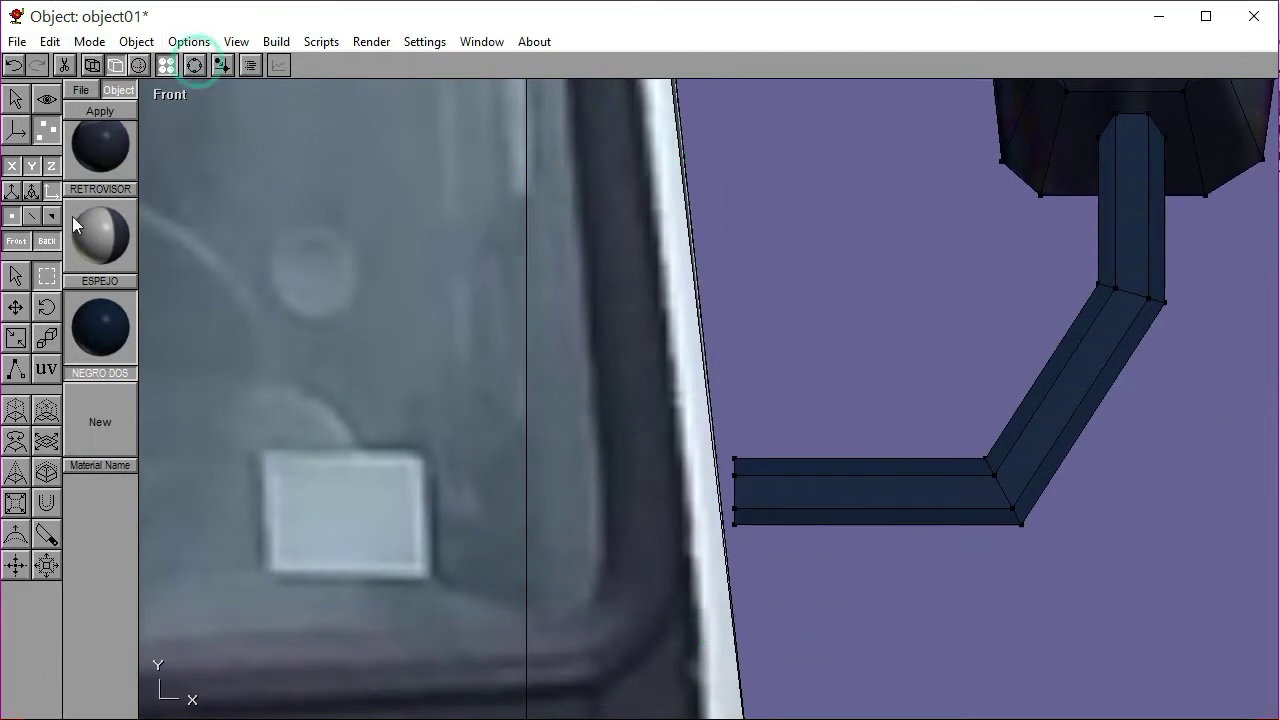
left_click_drag(731, 437, 746, 530)
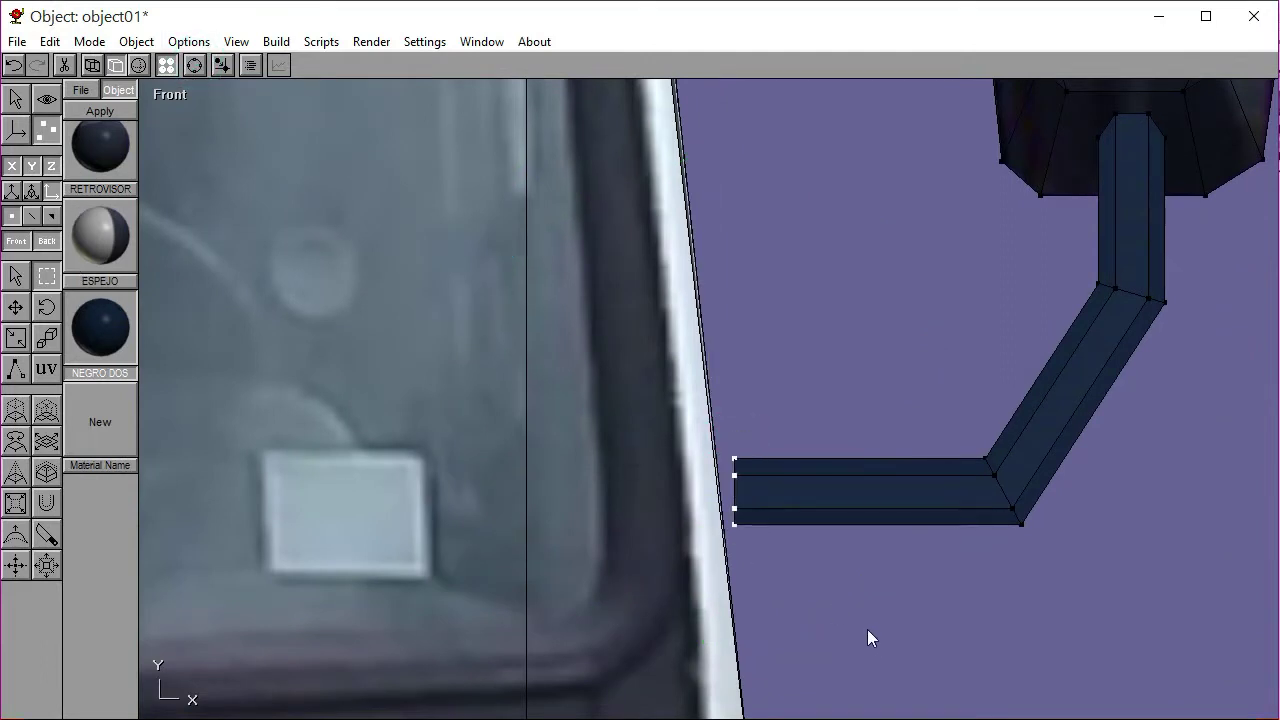
key("Left")
key("Left")
key("Left")
key("Left")
key("Left")
key("Left")
key("Left")
key("Left")
key("Left")
key("Left")
key("Left")
key("Left")
key("Left")
key("Left")
key("Left")
key("Left")
key("Left")
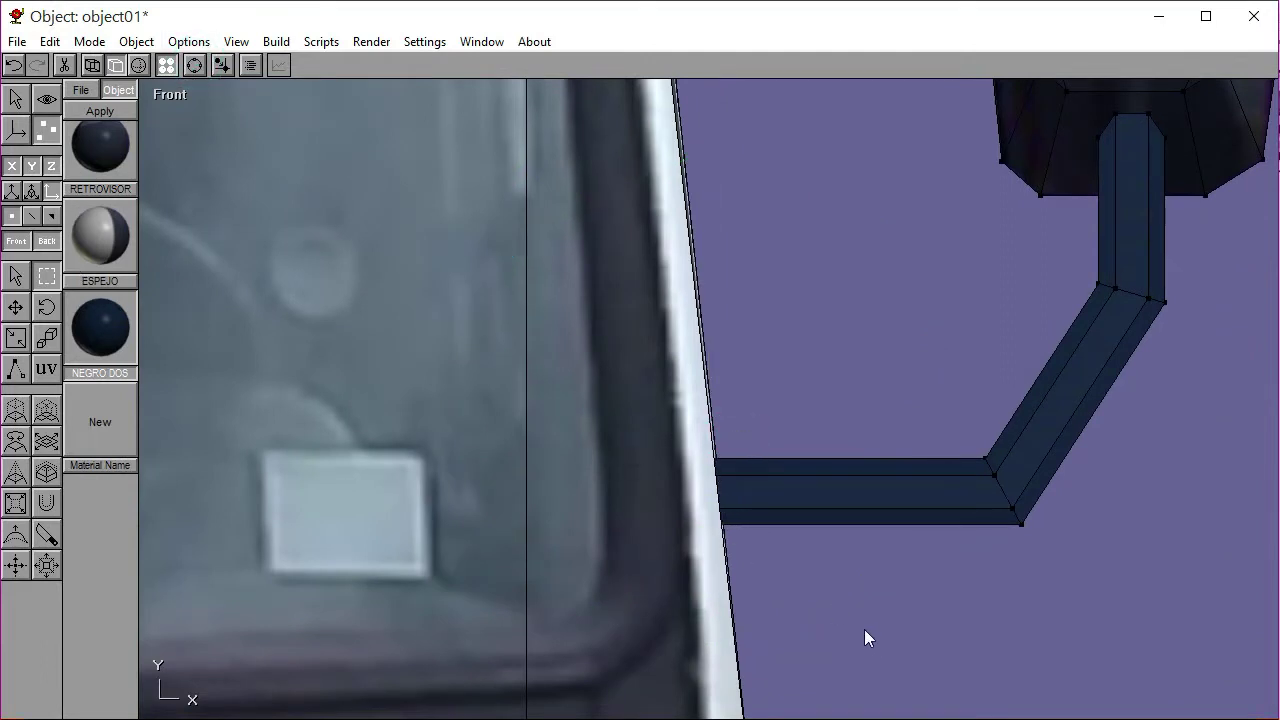
key("Right")
key("Right")
key("Right")
Stagger the lower tube's inner end vertices row by row so the end follows the slope of the cab's side
left_click(726, 454)
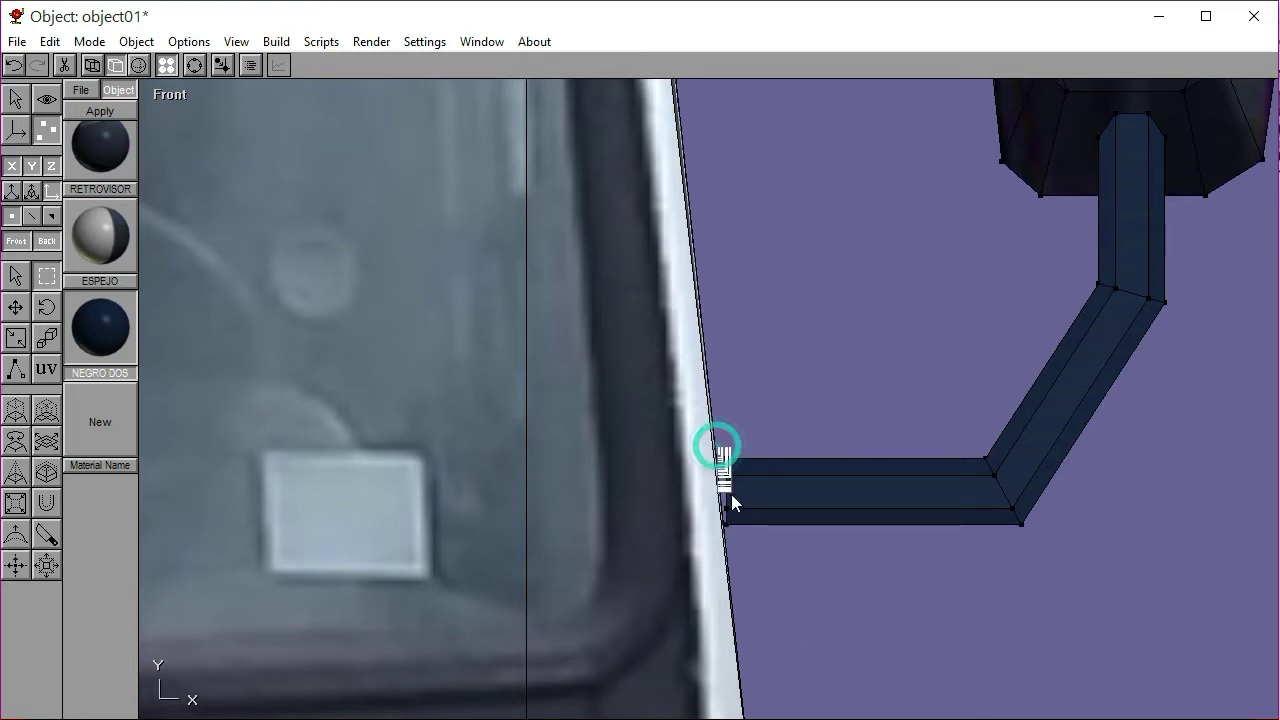
left_click(790, 537)
left_click(717, 449)
left_click(743, 487)
left_click_drag(717, 448, 762, 460)
Examine how both tubes join the cab and the mirror in the front and shaded perspective views
left_click(195, 69)
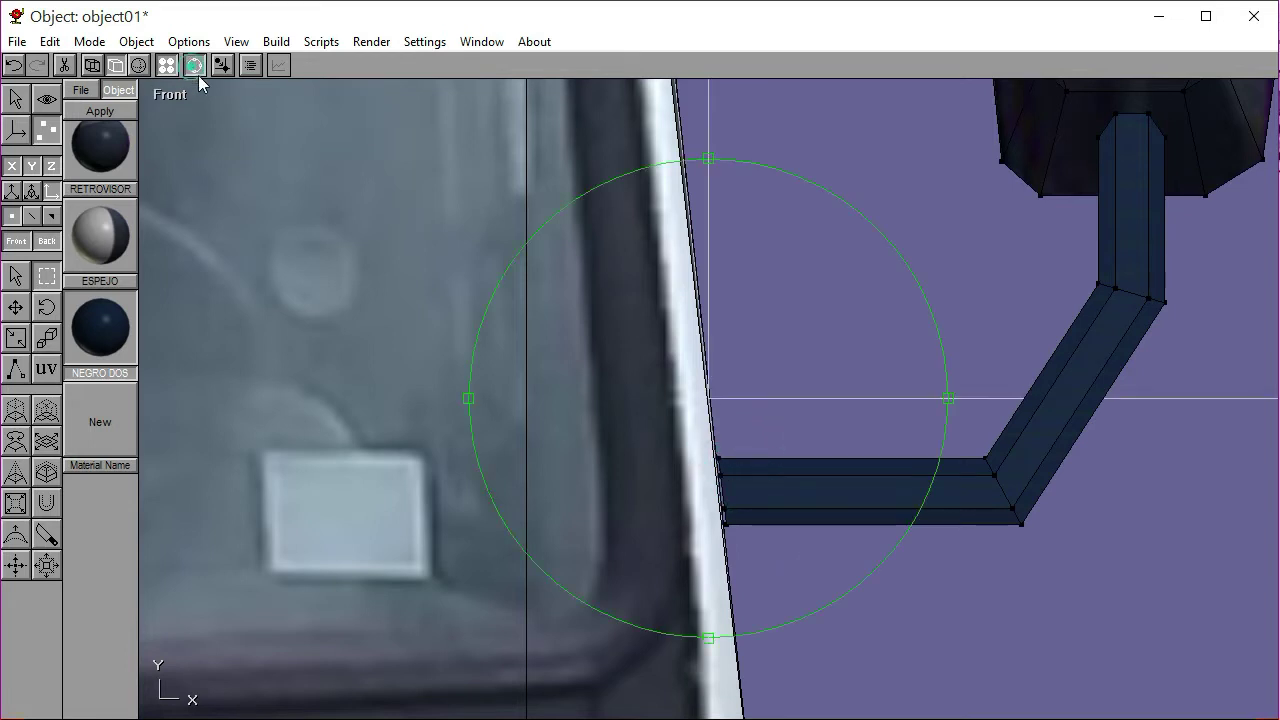
scroll(705, 427, "down", 4)
scroll(704, 427, "down", 4)
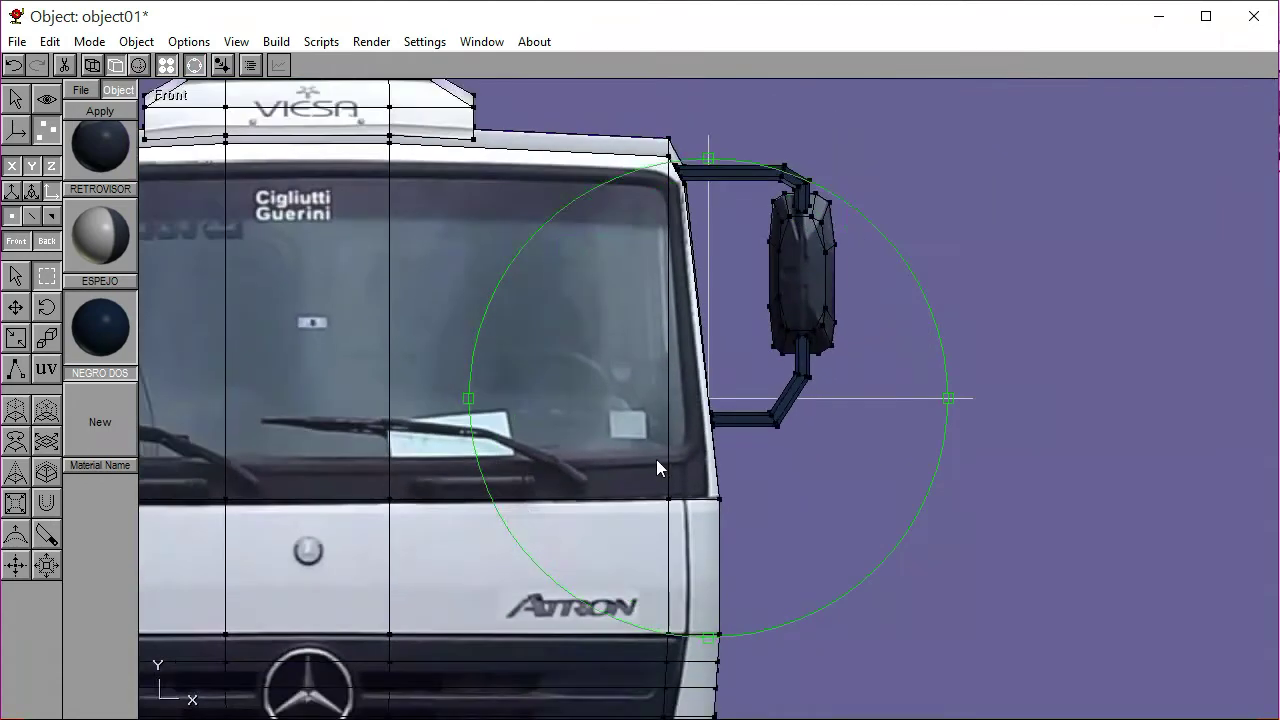
middle_click_drag(657, 459, 780, 479)
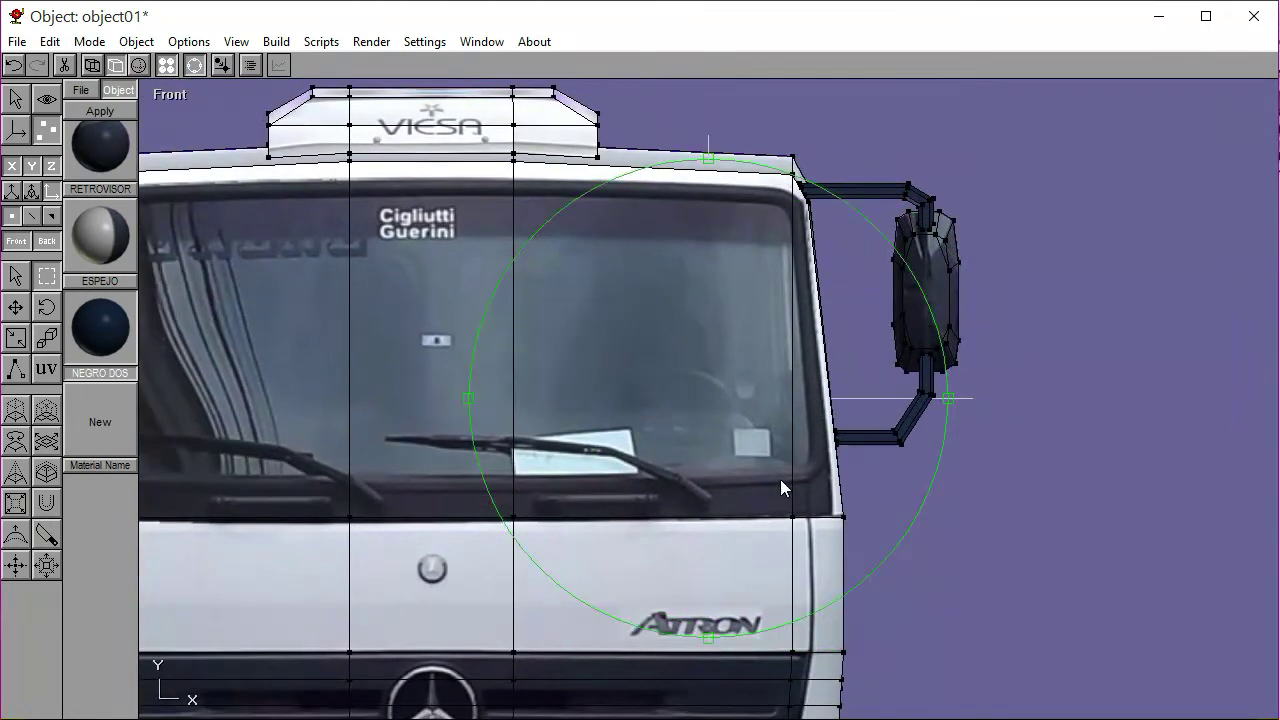
left_click(172, 93)
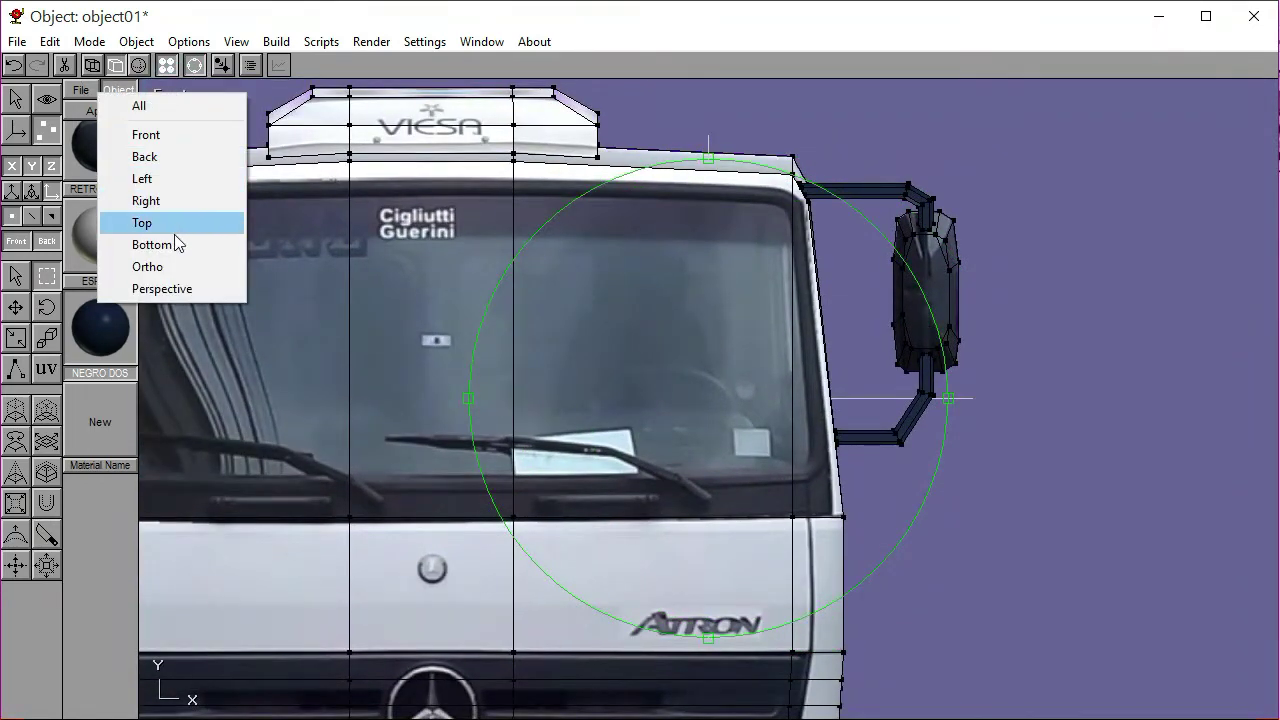
left_click(168, 288)
left_click_drag(723, 428, 678, 440)
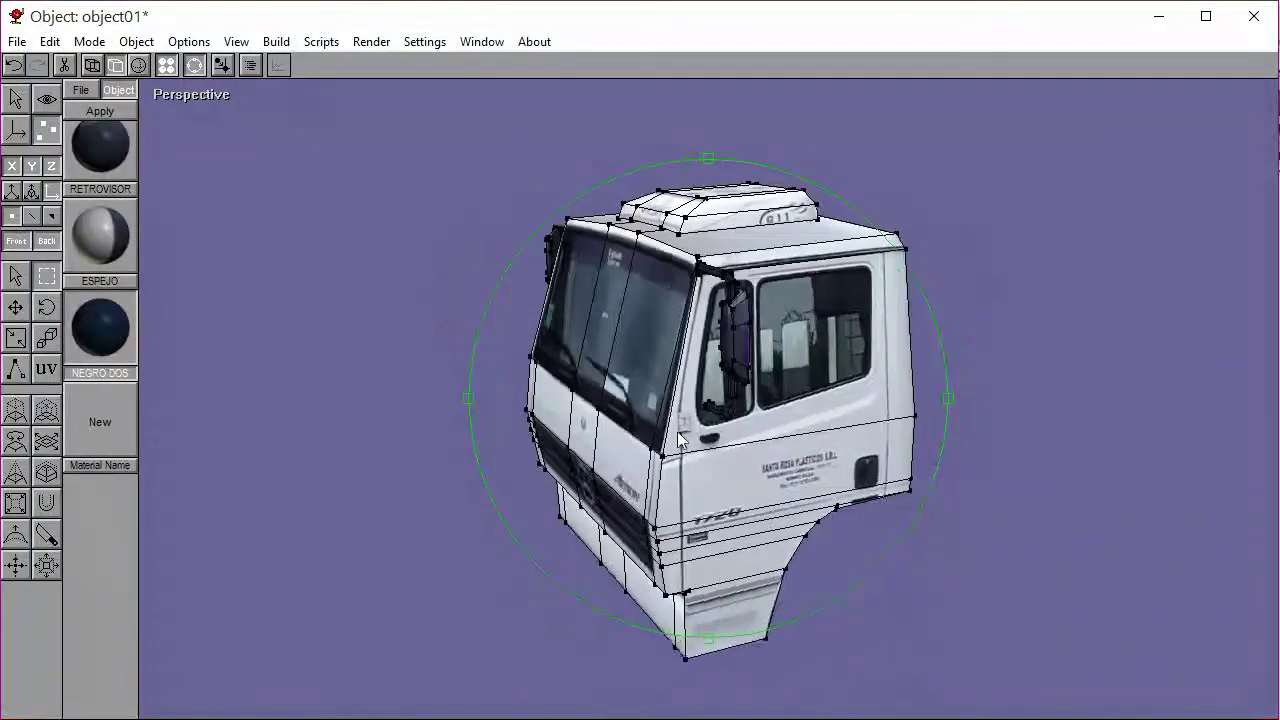
left_click(138, 65)
mouse_move(643, 356)
left_mouse_down()
mouse_move(718, 356)
mouse_move(606, 366)
mouse_move(540, 353)
mouse_move(707, 359)
left_mouse_up()
left_click(208, 94)
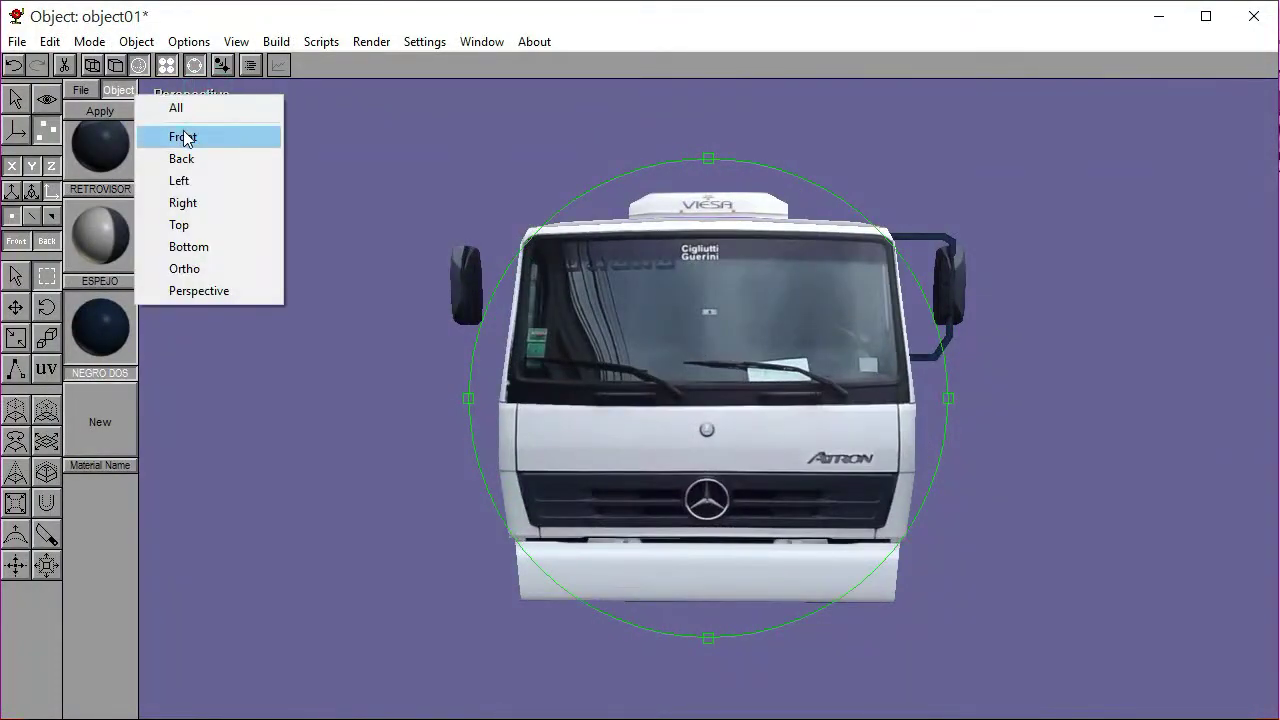
left_click(183, 134)
scroll(690, 394, "down", 2)
scroll(660, 422, "down", 2)
middle_click_drag(696, 428, 750, 406)
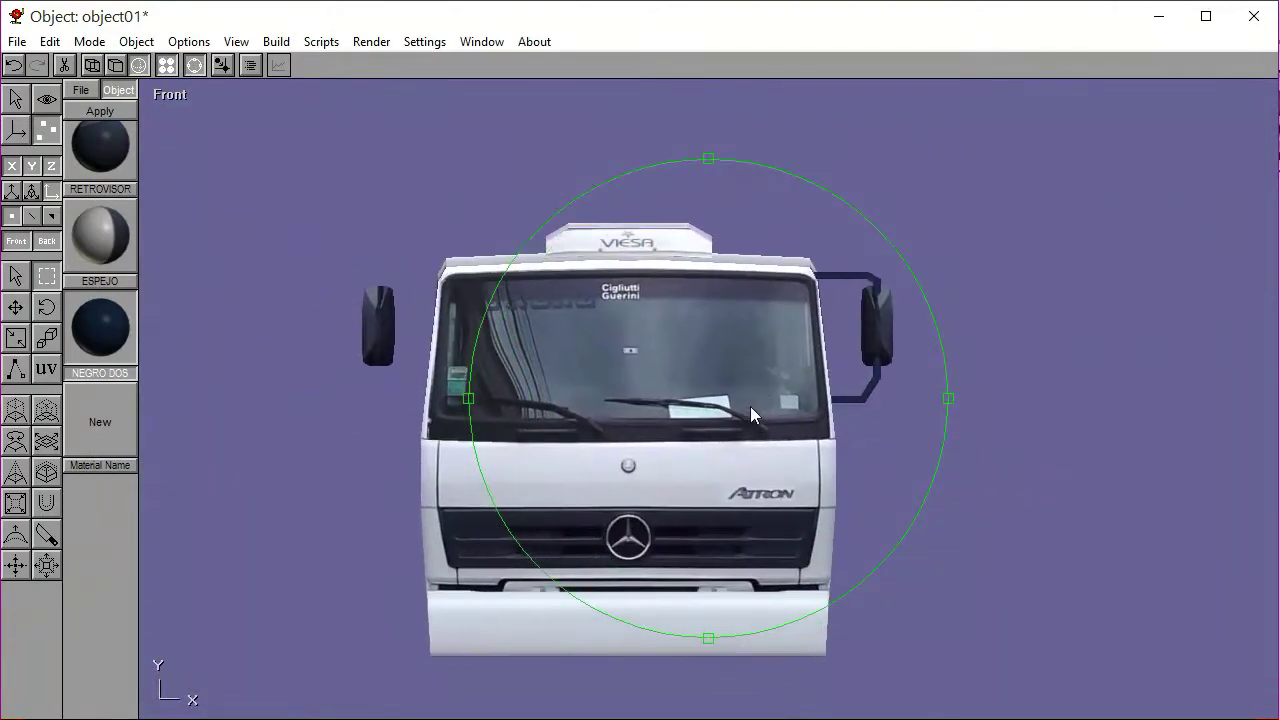
Mirror the upper support tube to the opposite side of the cab
left_click(166, 65)
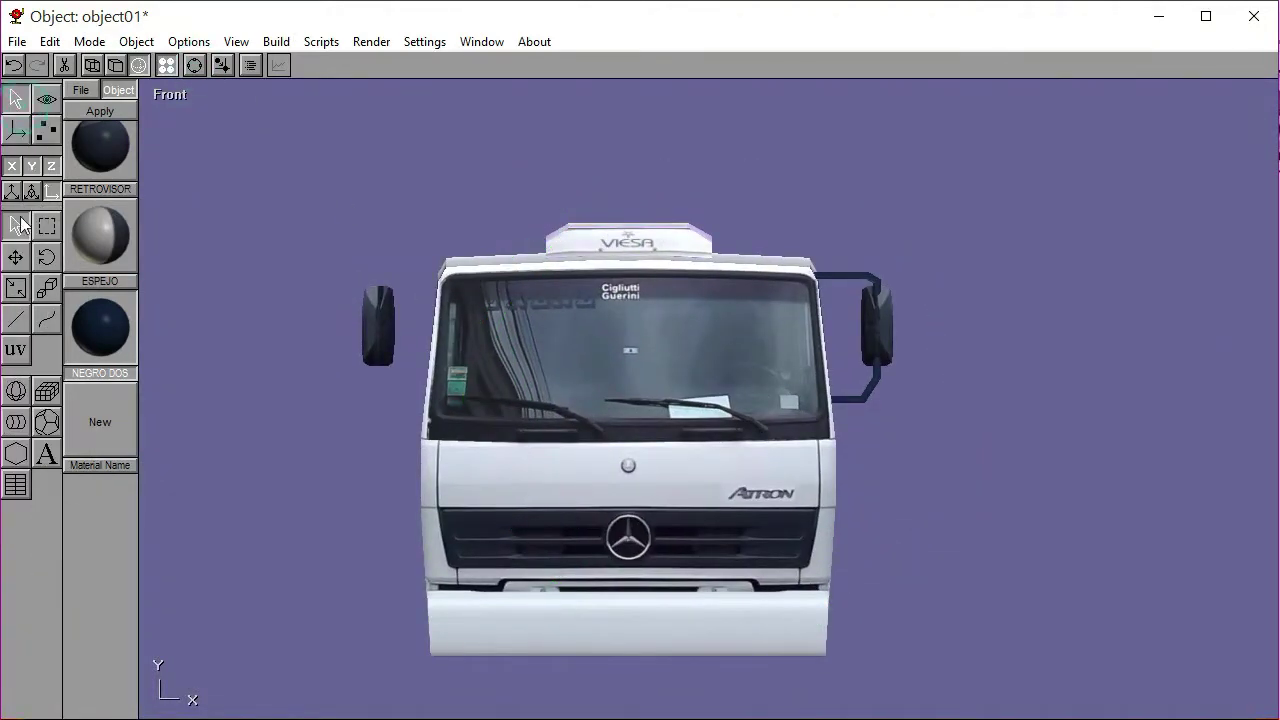
left_click(841, 279)
left_click(276, 41)
left_click(300, 412)
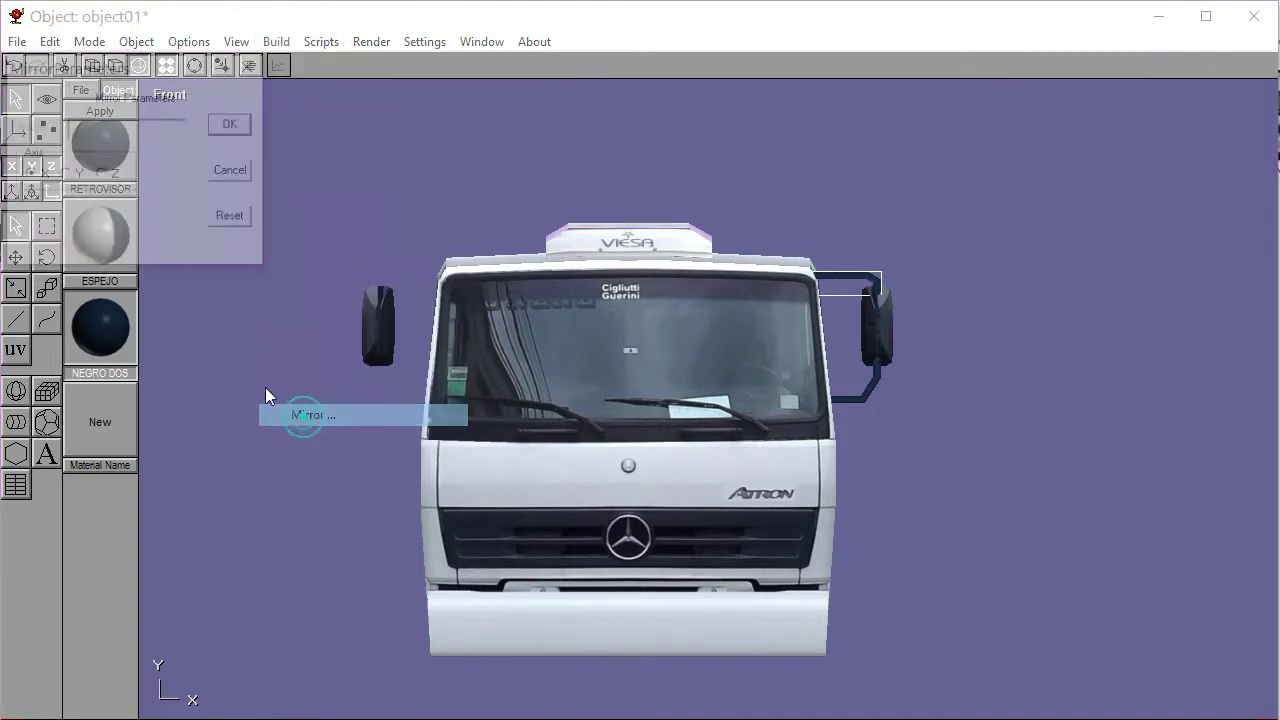
left_click(229, 122)
left_click(314, 131)
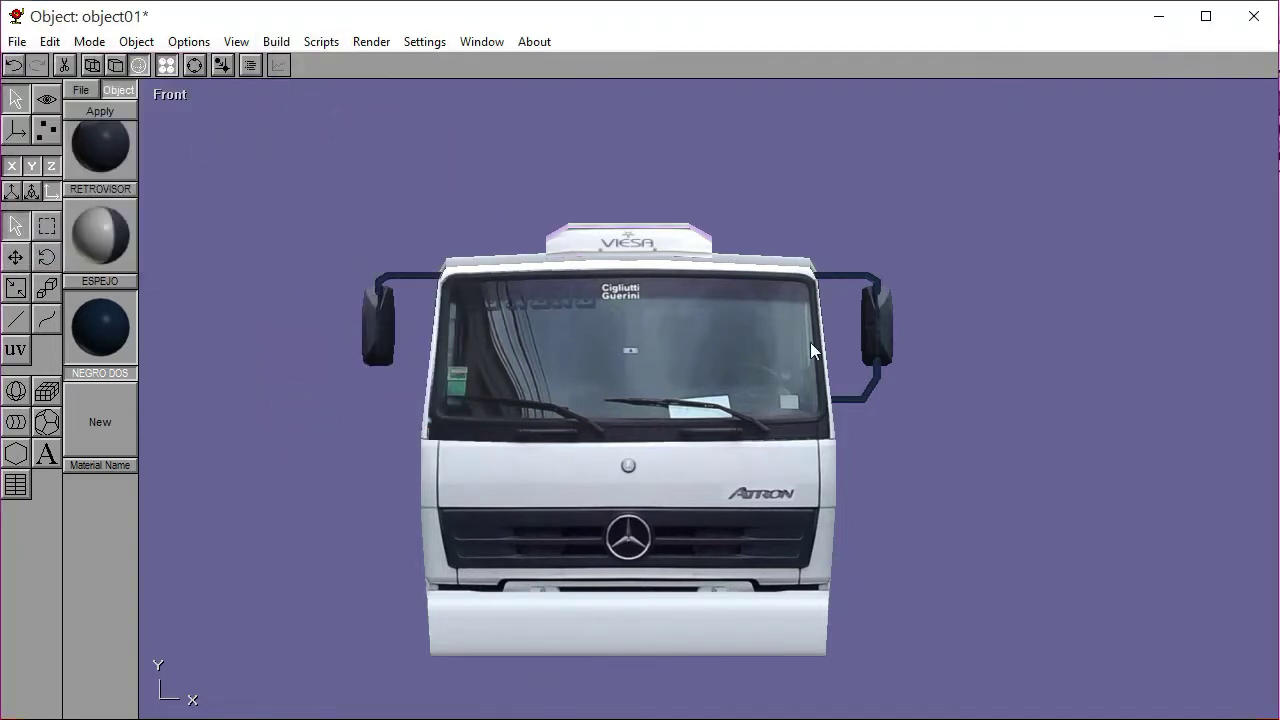
Mirror the lower support tube to the opposite side of the cab
left_click(856, 402)
left_click(276, 41)
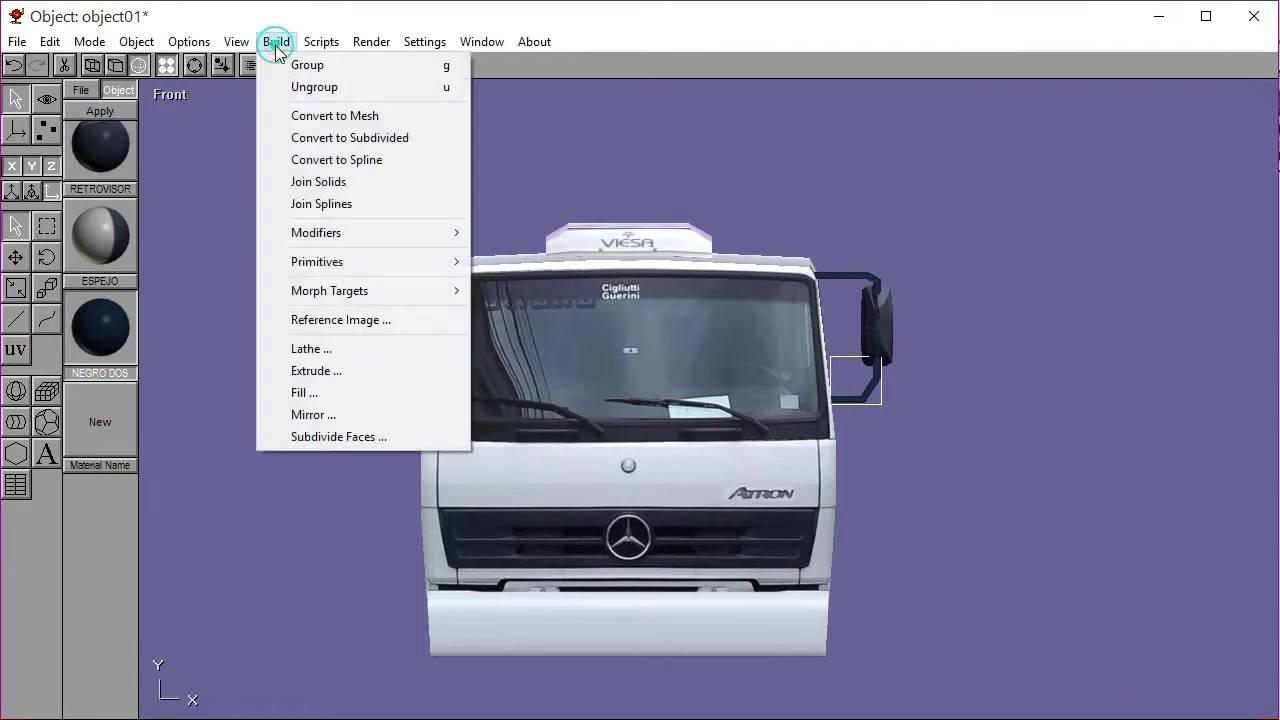
left_click(316, 414)
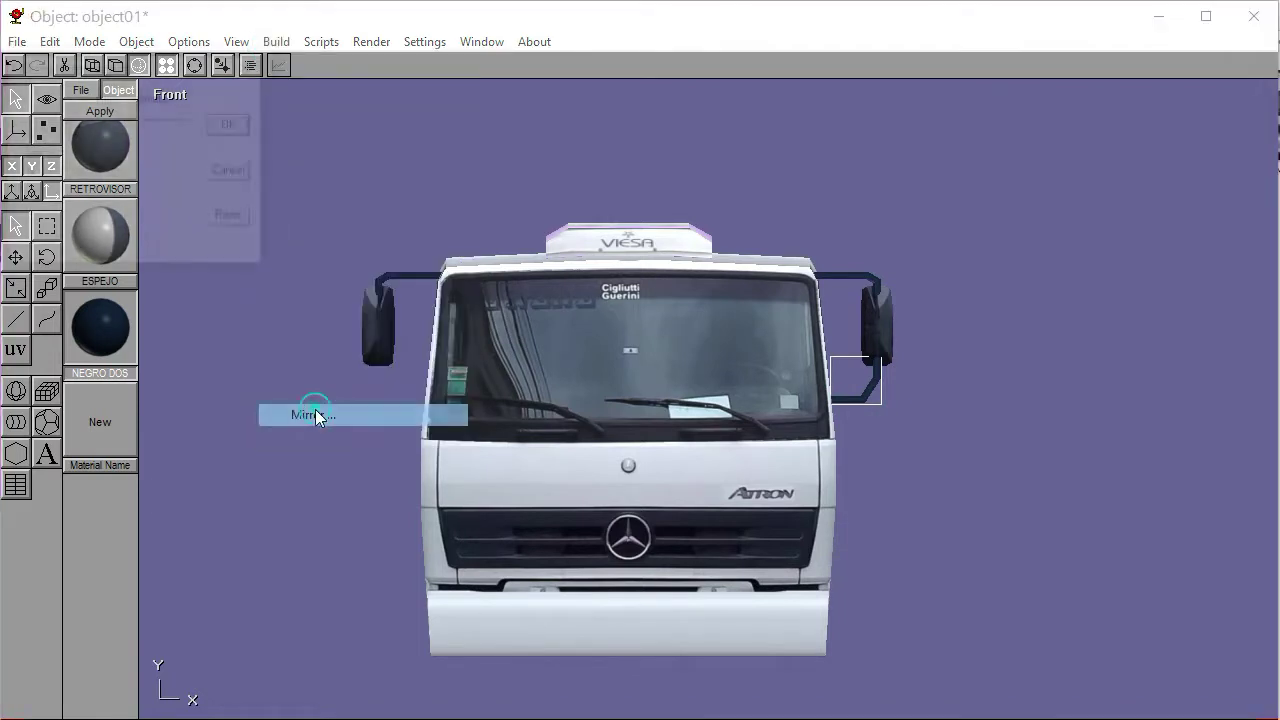
left_click(246, 126)
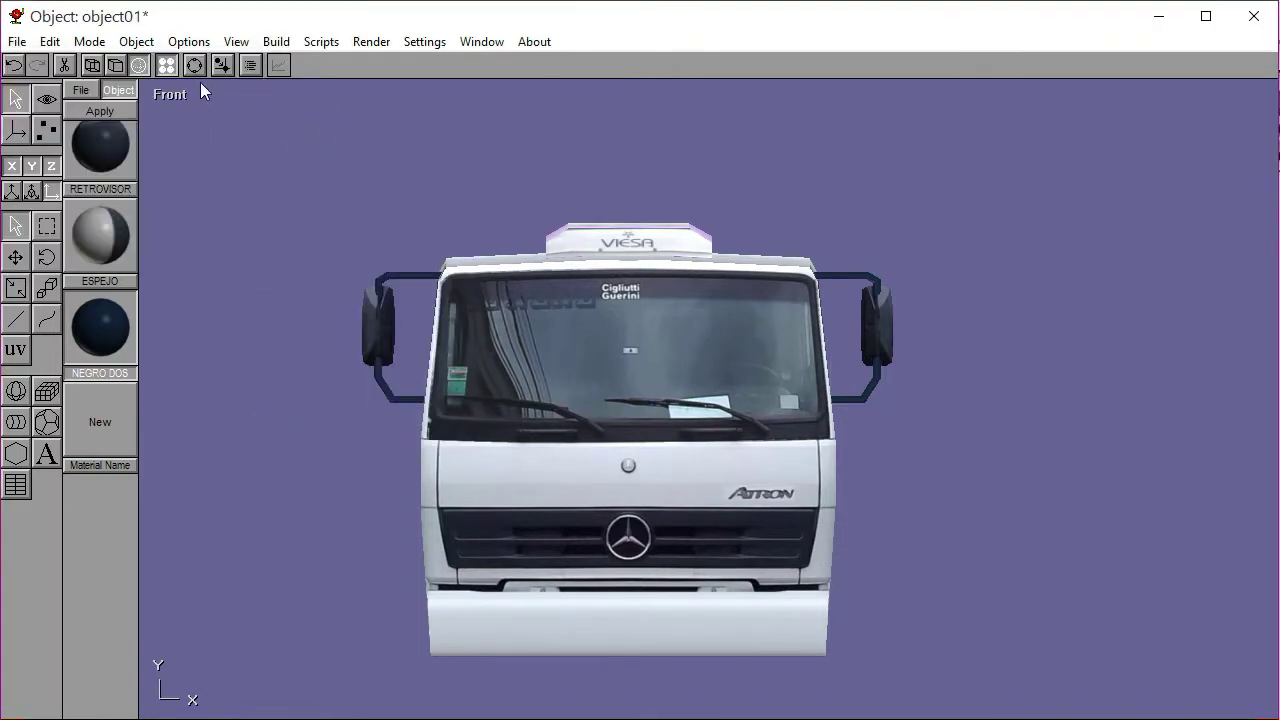
Examine the cab with both pairs of mirror supports from raised angles, with and without edge lines
left_click_drag(590, 254, 564, 291)
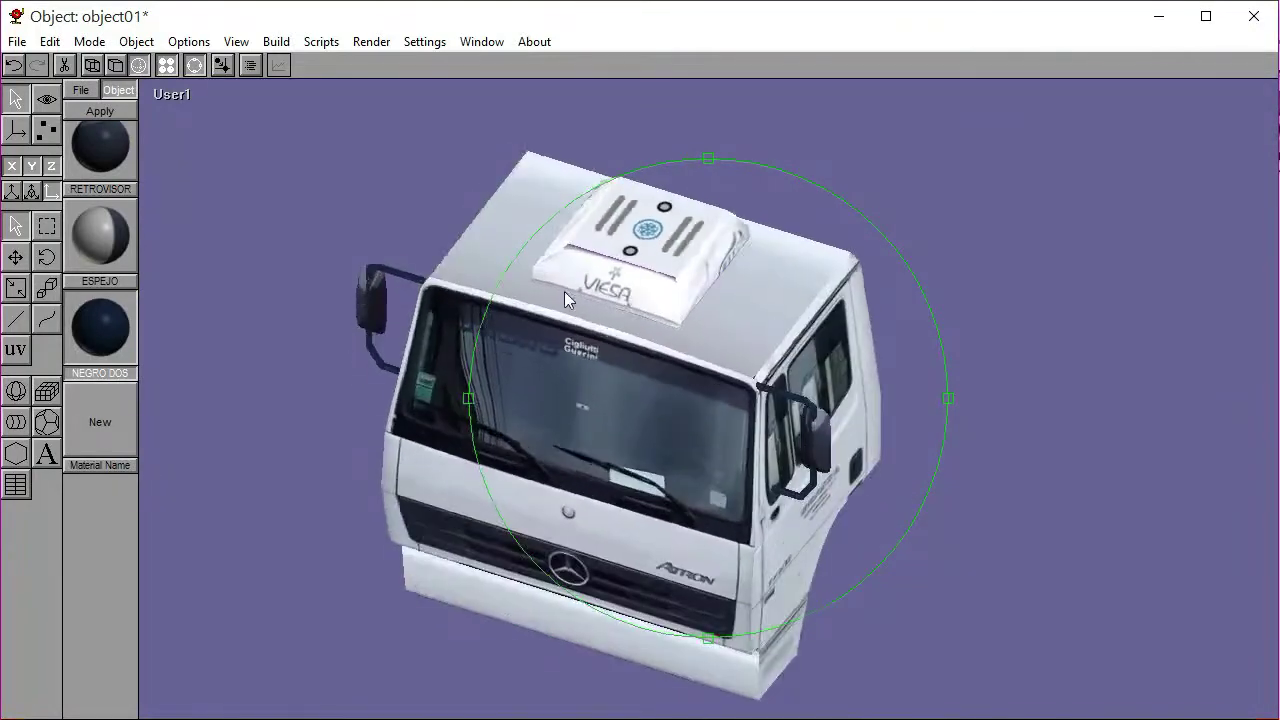
left_click(117, 66)
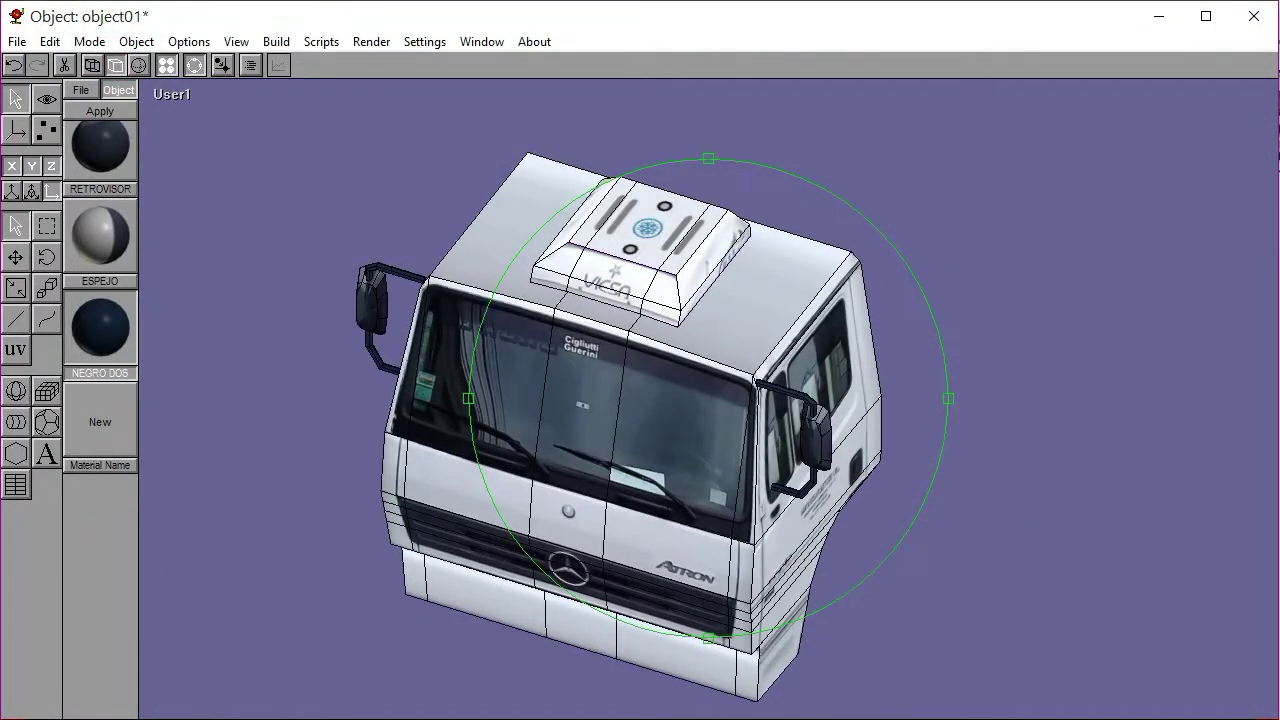
left_click_drag(645, 450, 715, 505)
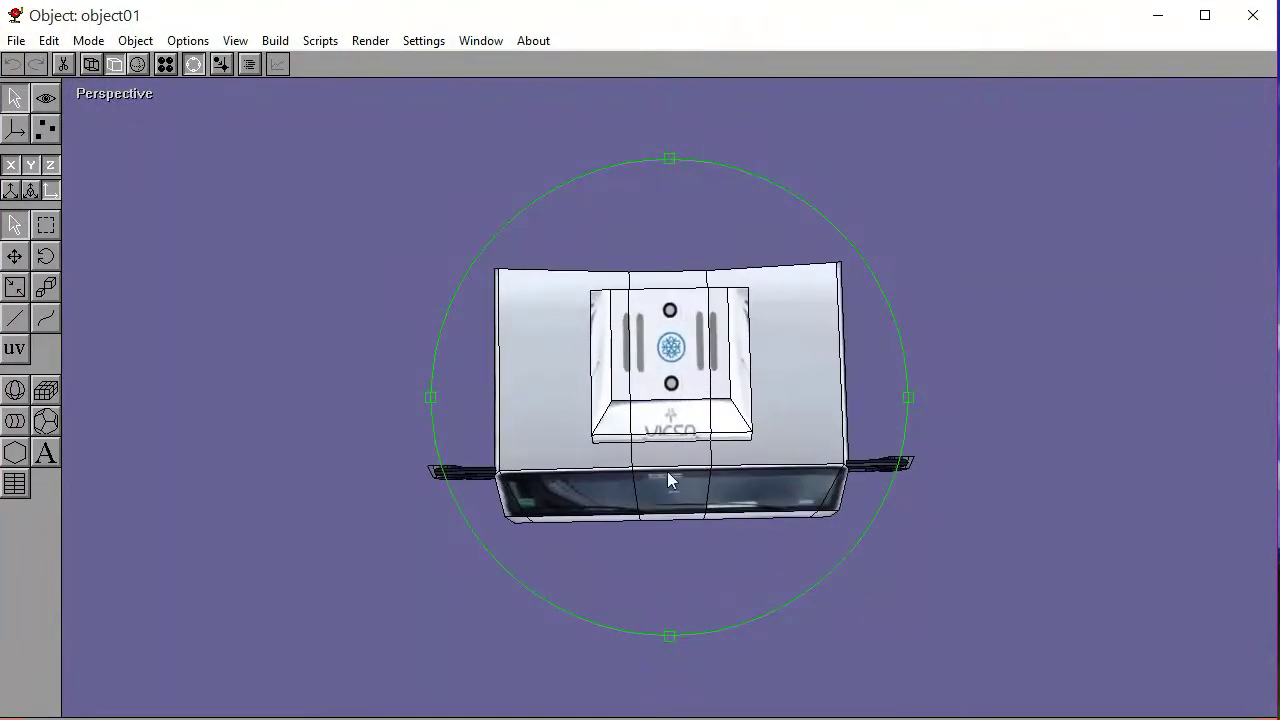
Select the central front-edge points of the cab in the top-view wireframe and move them forward in six small increments to bow the front
left_click(121, 97)
left_click(112, 227)
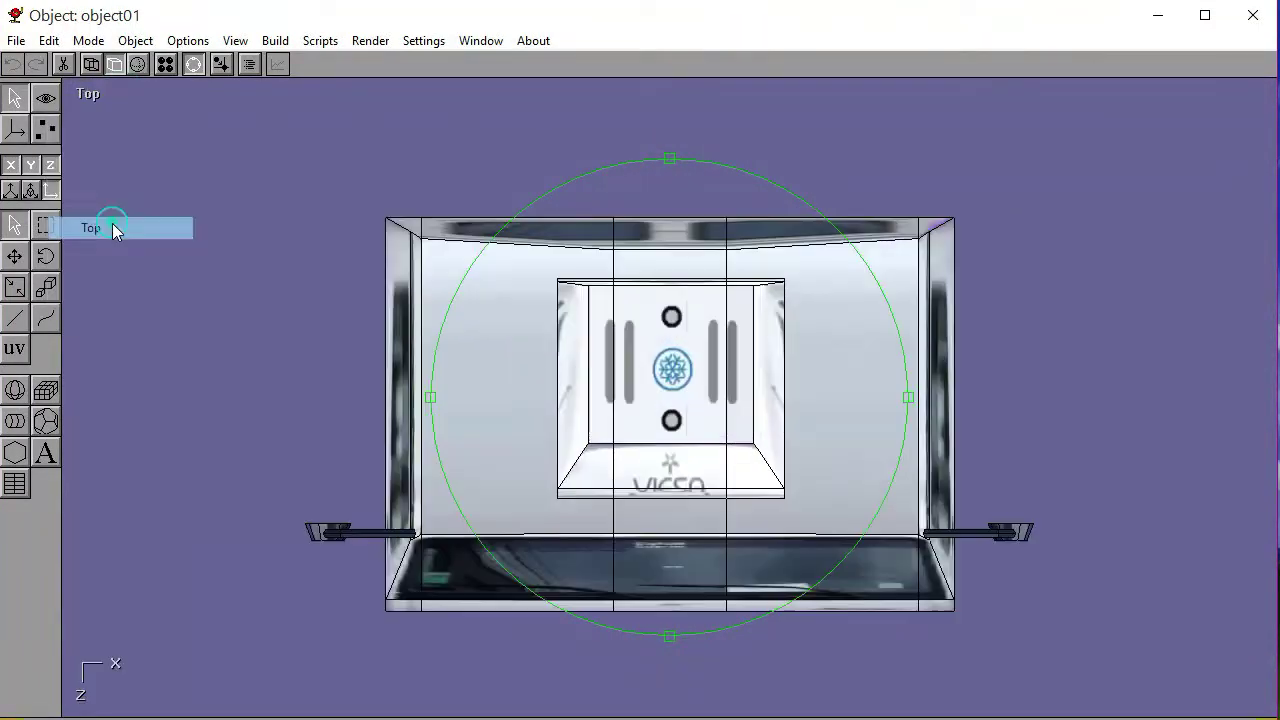
scroll(690, 449, "down", 1)
middle_click_drag(668, 450, 669, 387)
left_click(189, 69)
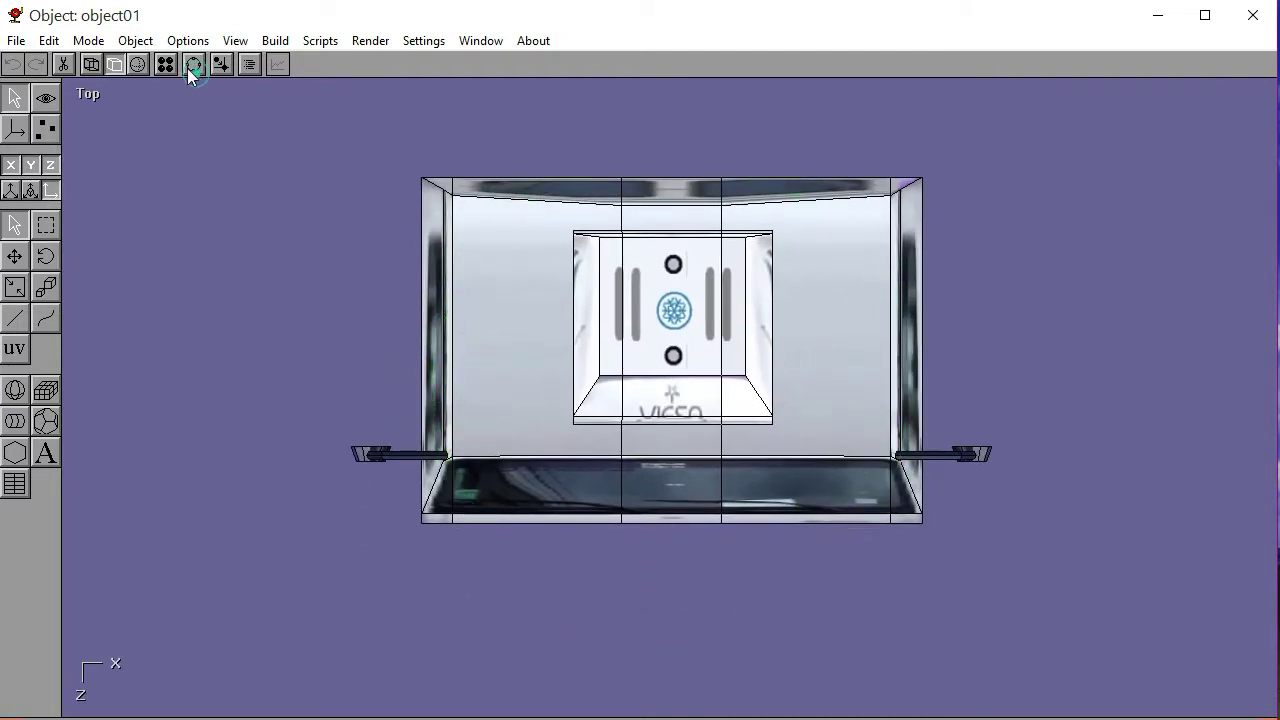
left_click(91, 64)
left_click(45, 128)
left_click(45, 275)
left_click(209, 373)
left_click_drag(601, 467, 782, 572)
key("Down")
key("Down")
key("Down")
key("Down")
key("Down")
key("Down")
key("Down")
key("Down")
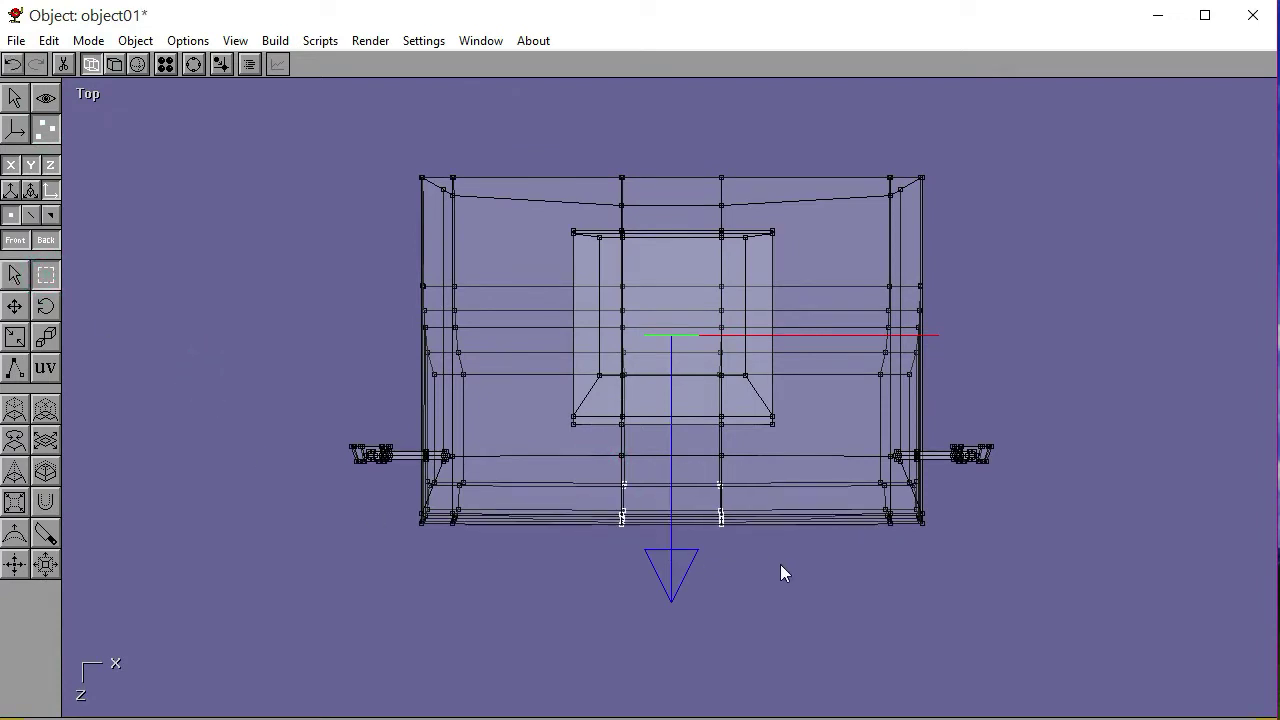
key("Down")
key("Down")
key("Down")
key("Down")
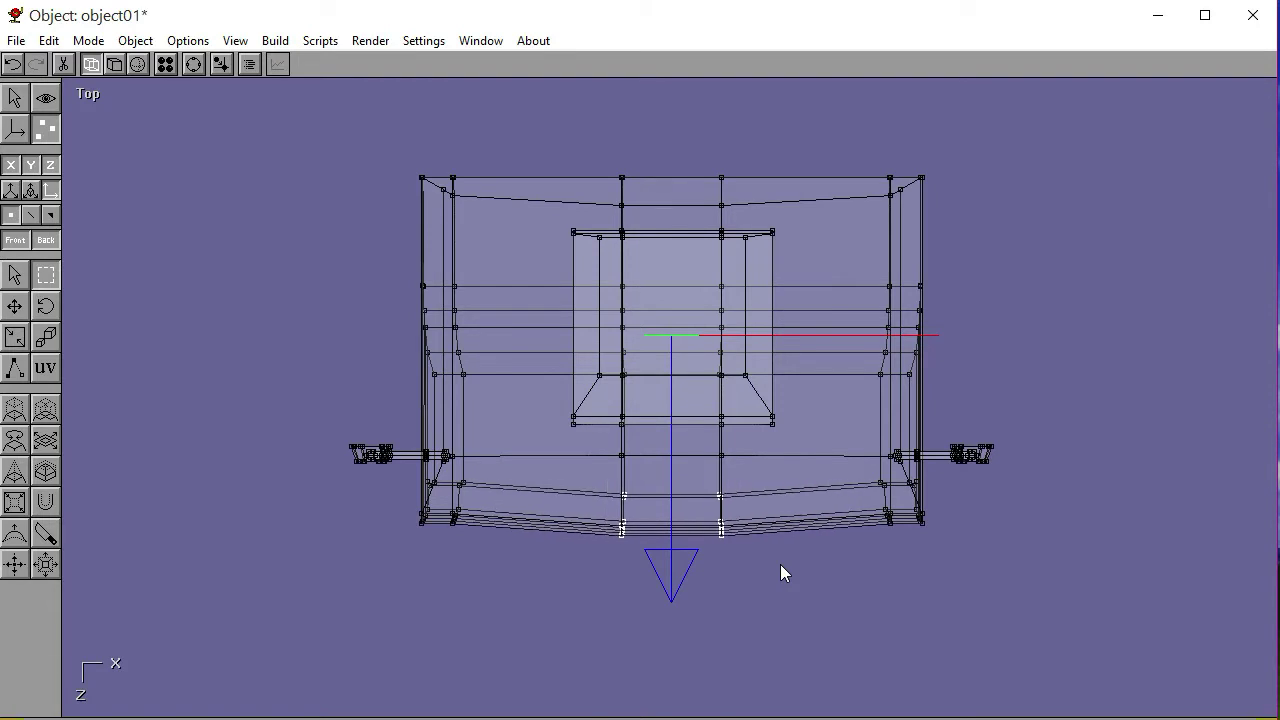
left_click(789, 565)
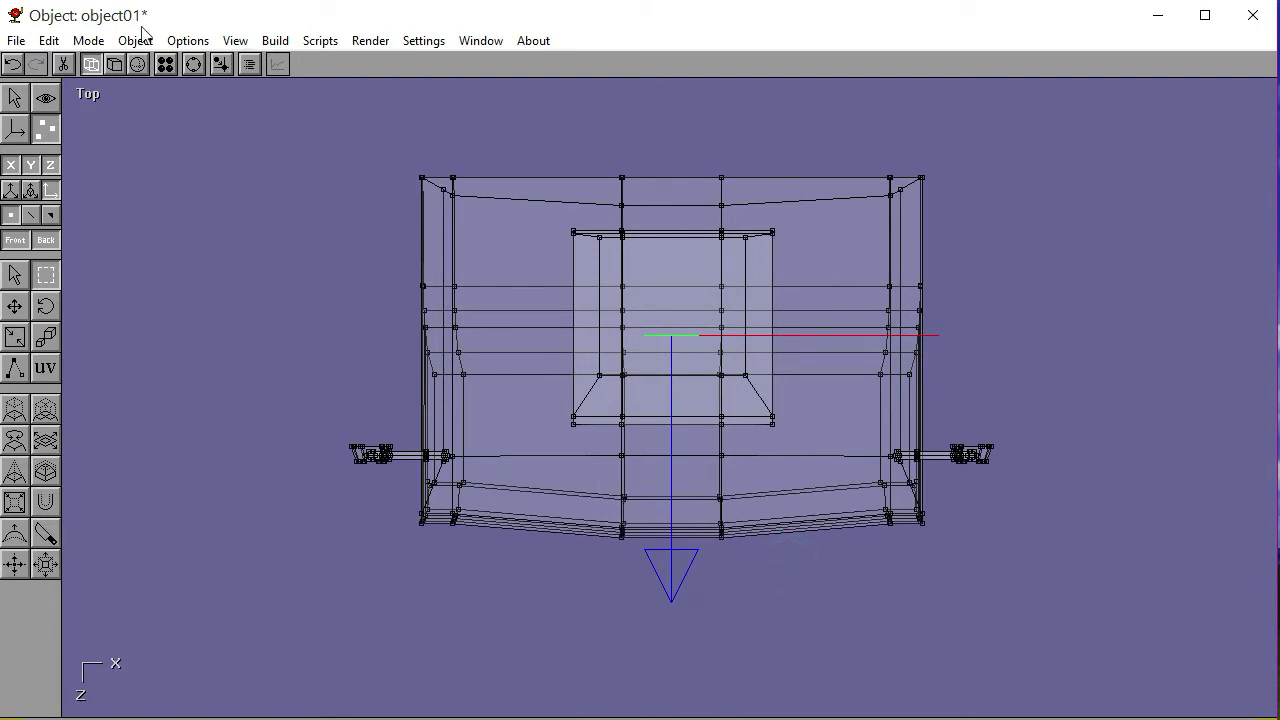
Examine the bowed cab front in perspective from several angles, with and without edge lines
left_click(116, 66)
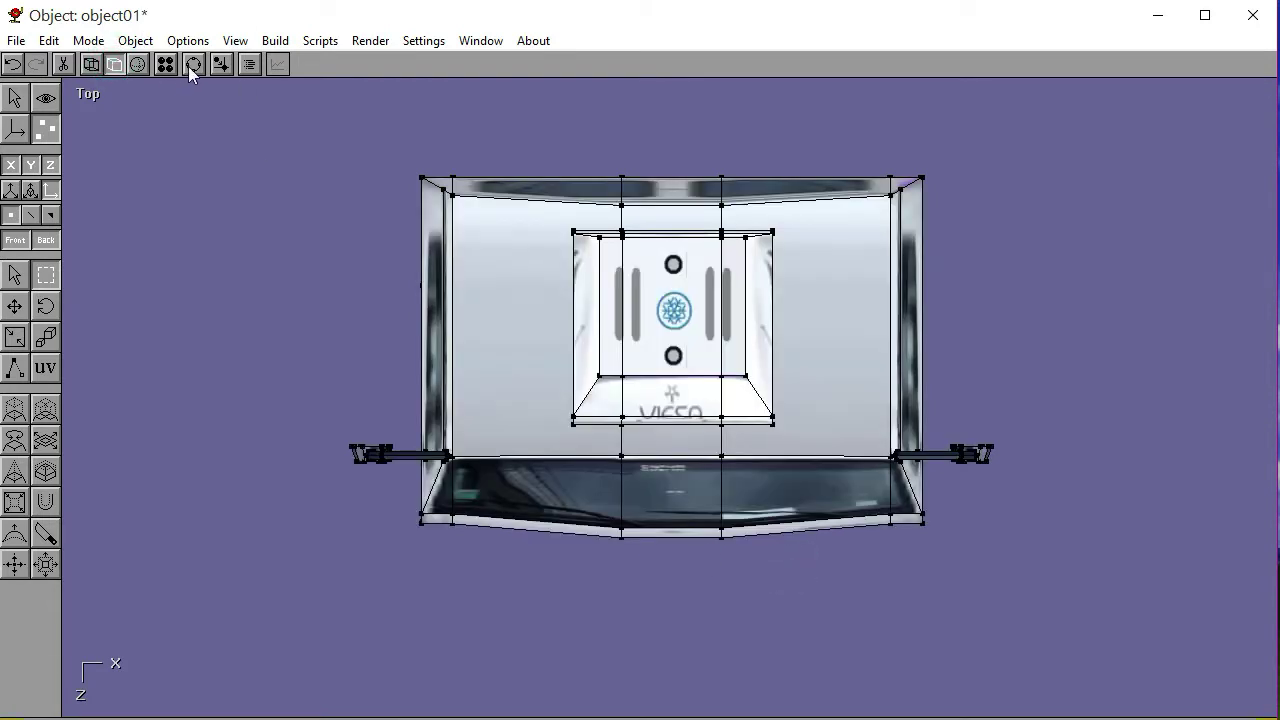
left_click(80, 96)
left_click(100, 294)
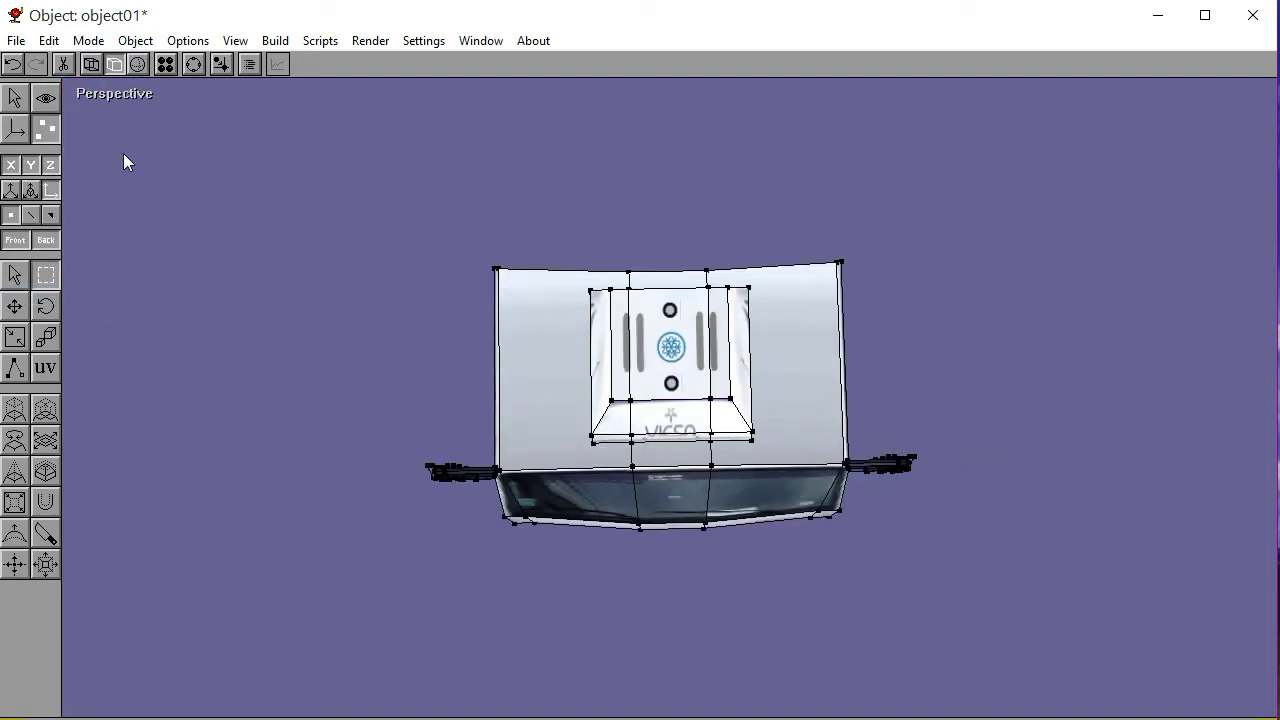
left_click(193, 64)
left_click_drag(607, 395, 680, 422)
left_click(140, 65)
mouse_move(557, 348)
left_mouse_down()
mouse_move(746, 368)
mouse_move(845, 360)
mouse_move(846, 402)
mouse_move(846, 363)
mouse_move(811, 343)
mouse_move(565, 348)
left_mouse_up()
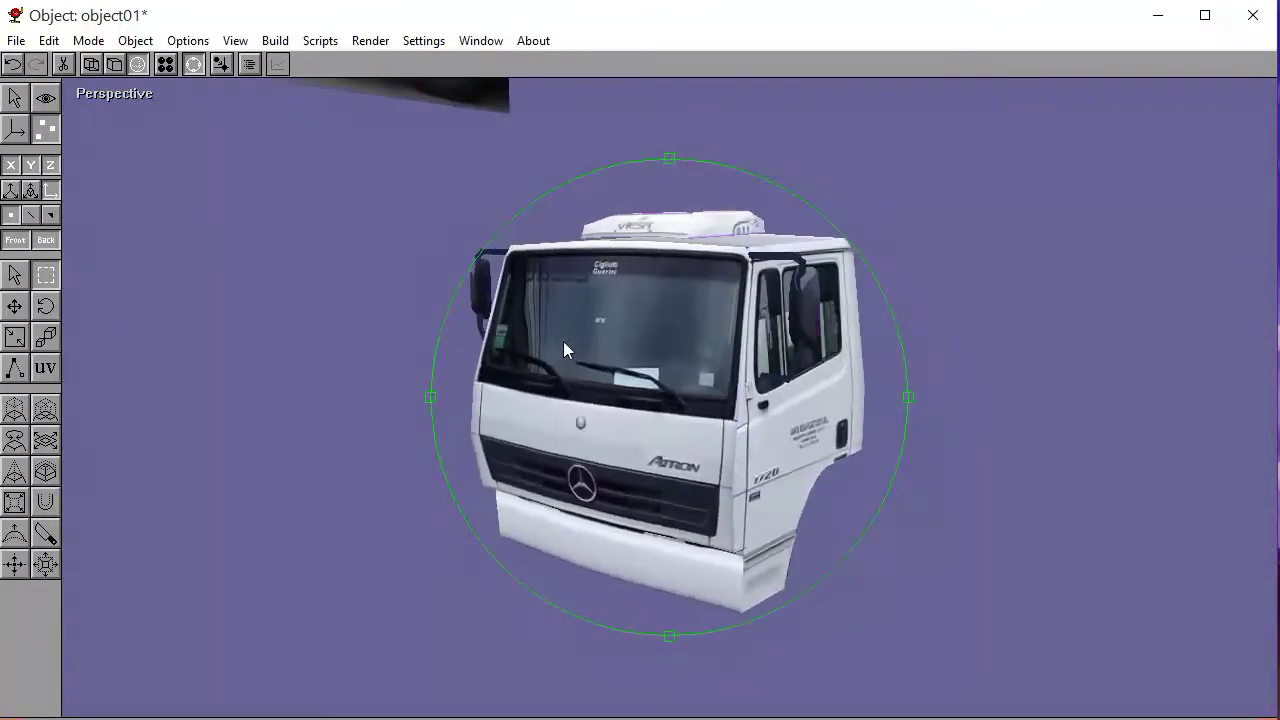
left_click(114, 65)
left_click_drag(708, 436, 666, 436)
Display the cab's side profile in the left view, framed down to the lower skirt, with the rotation guide hidden
left_click(90, 95)
left_click(86, 180)
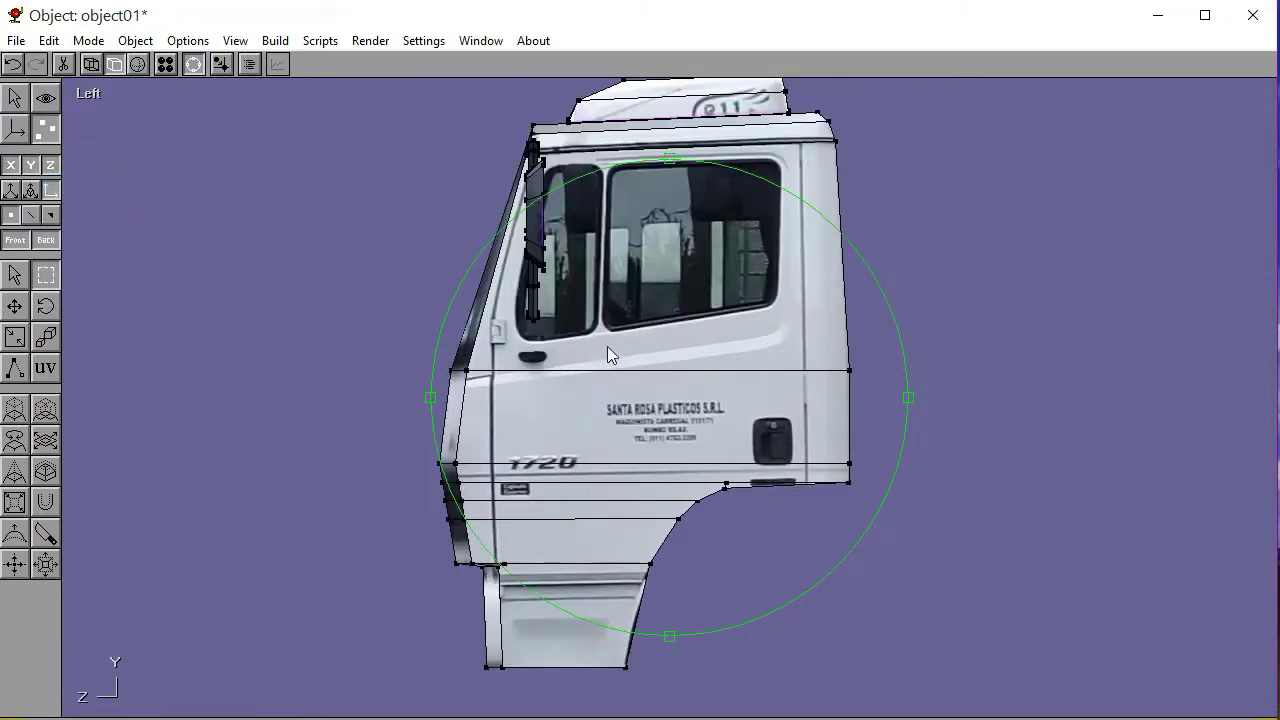
scroll(582, 350, "down", 1)
middle_click_drag(591, 379, 596, 349)
left_click(193, 64)
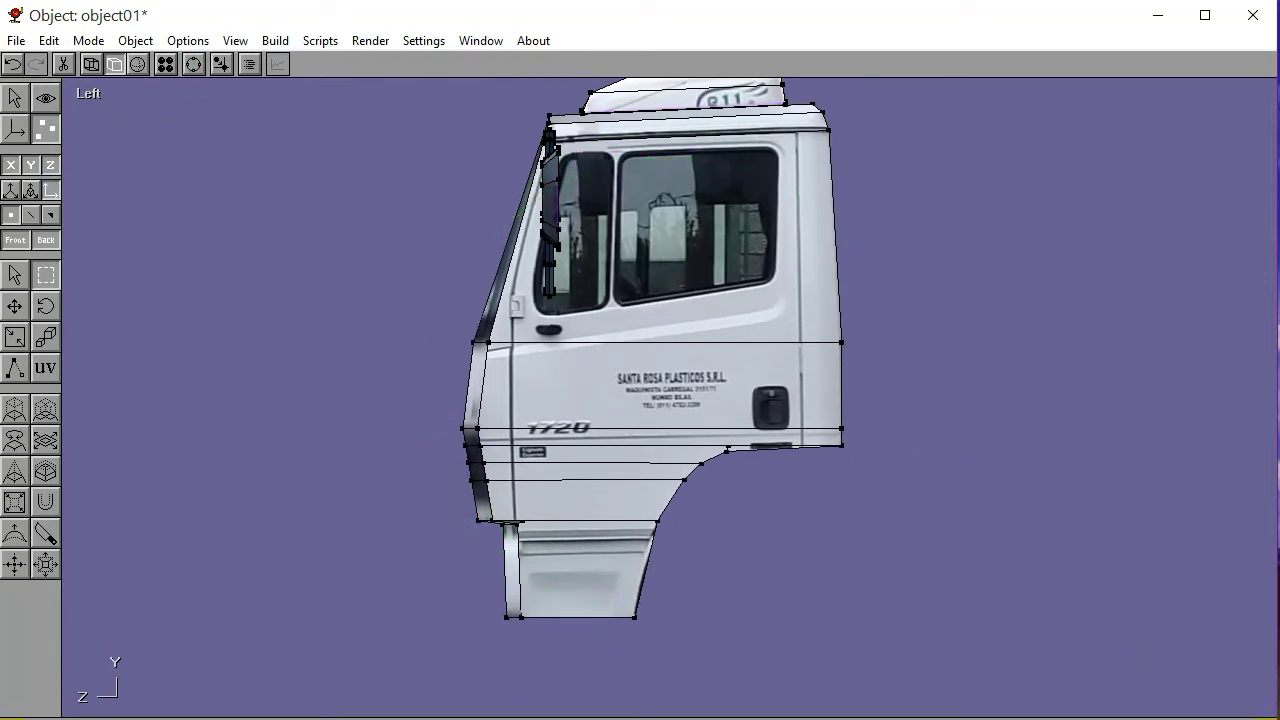
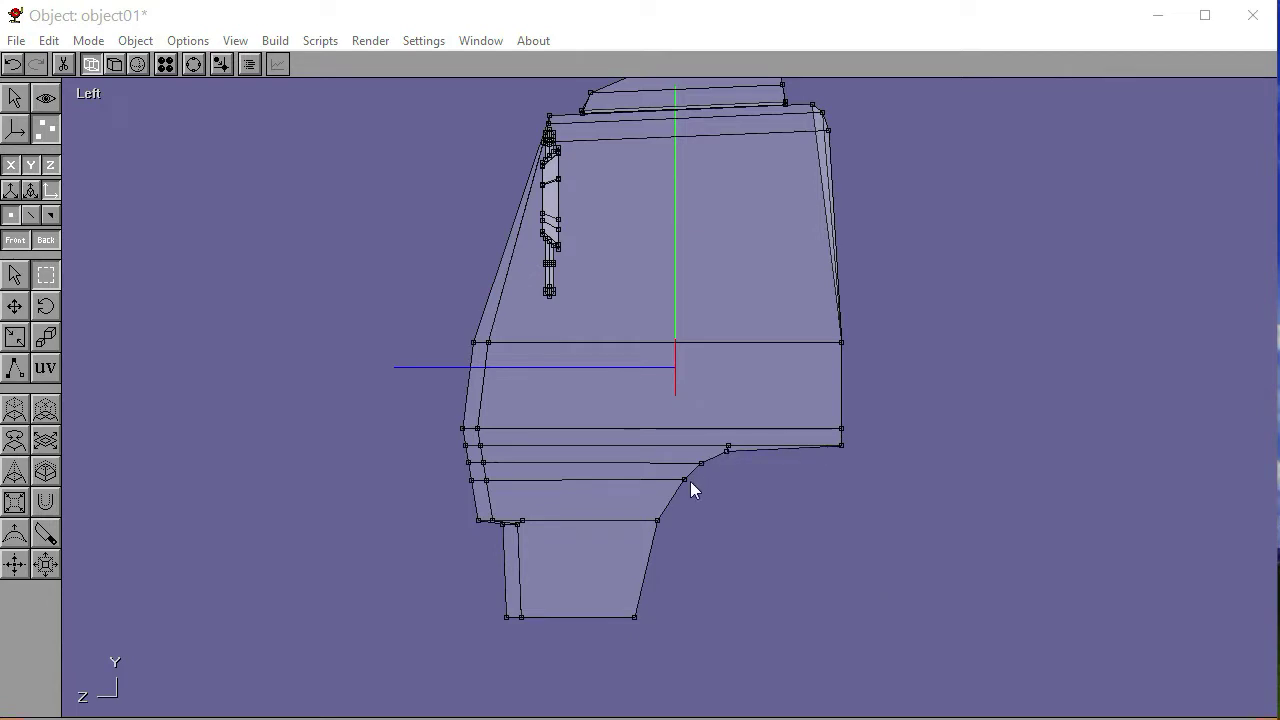
Copy and paste the textured cab body in the front view
left_click(91, 94)
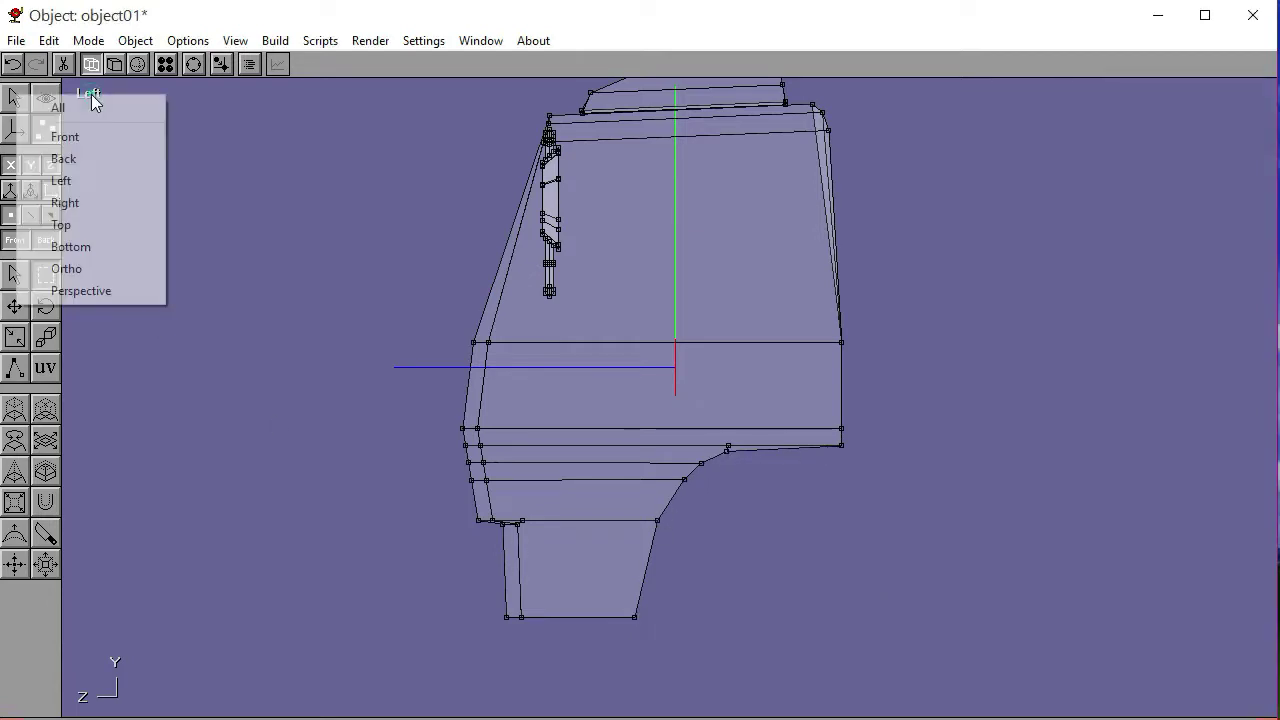
left_click(95, 138)
left_click(114, 64)
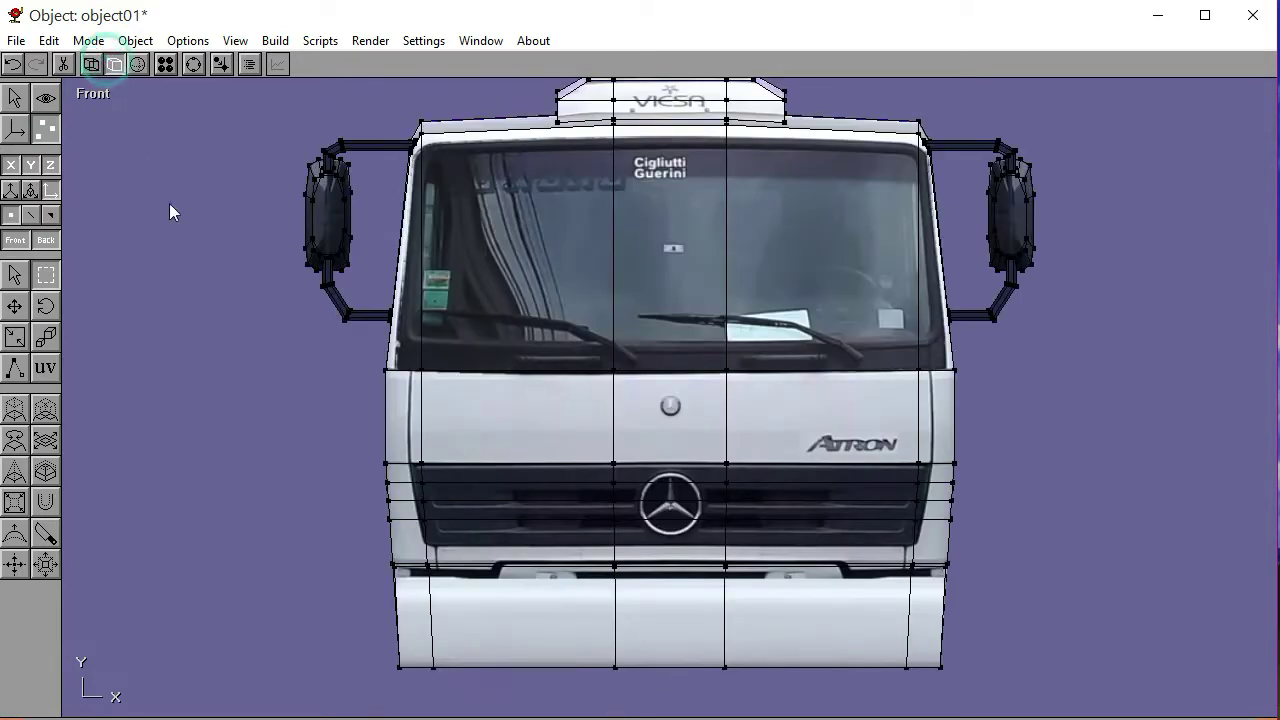
left_click(193, 64)
right_click_drag(698, 330, 604, 390)
middle_click_drag(755, 381, 483, 399)
right_click_drag(560, 376, 535, 392)
middle_click_drag(537, 393, 495, 372)
middle_click_drag(667, 367, 602, 367)
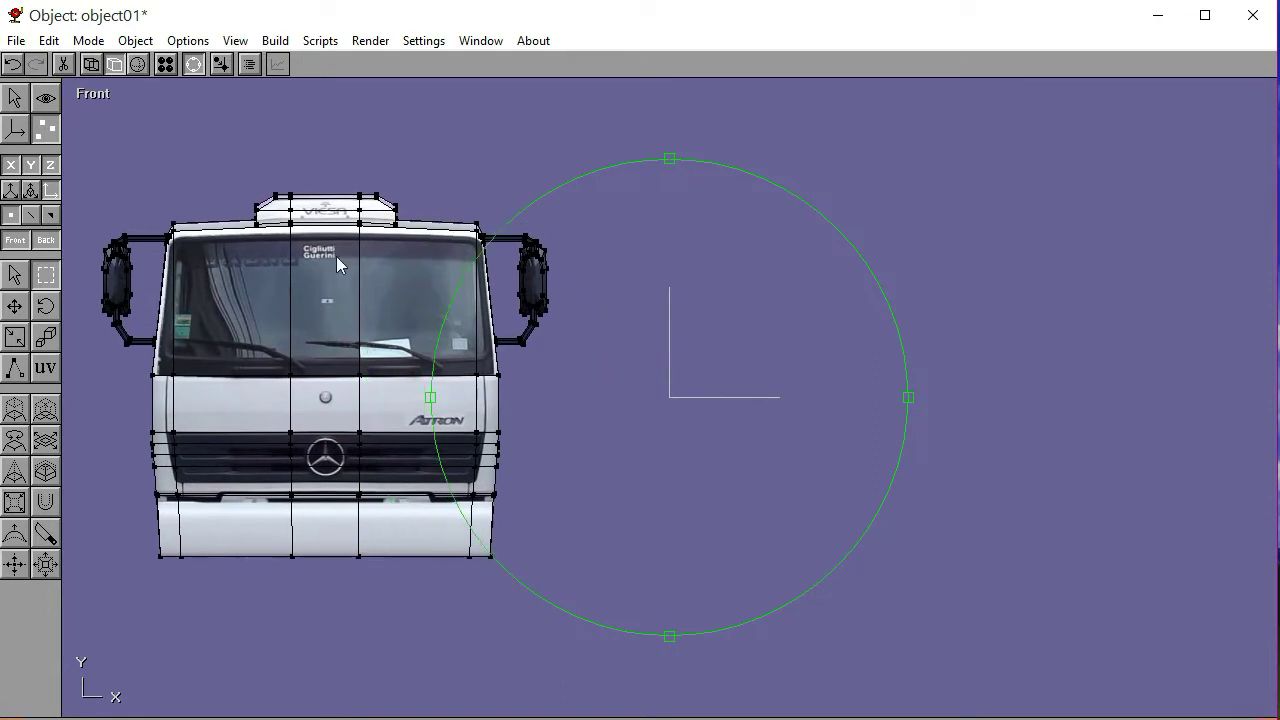
left_click(193, 64)
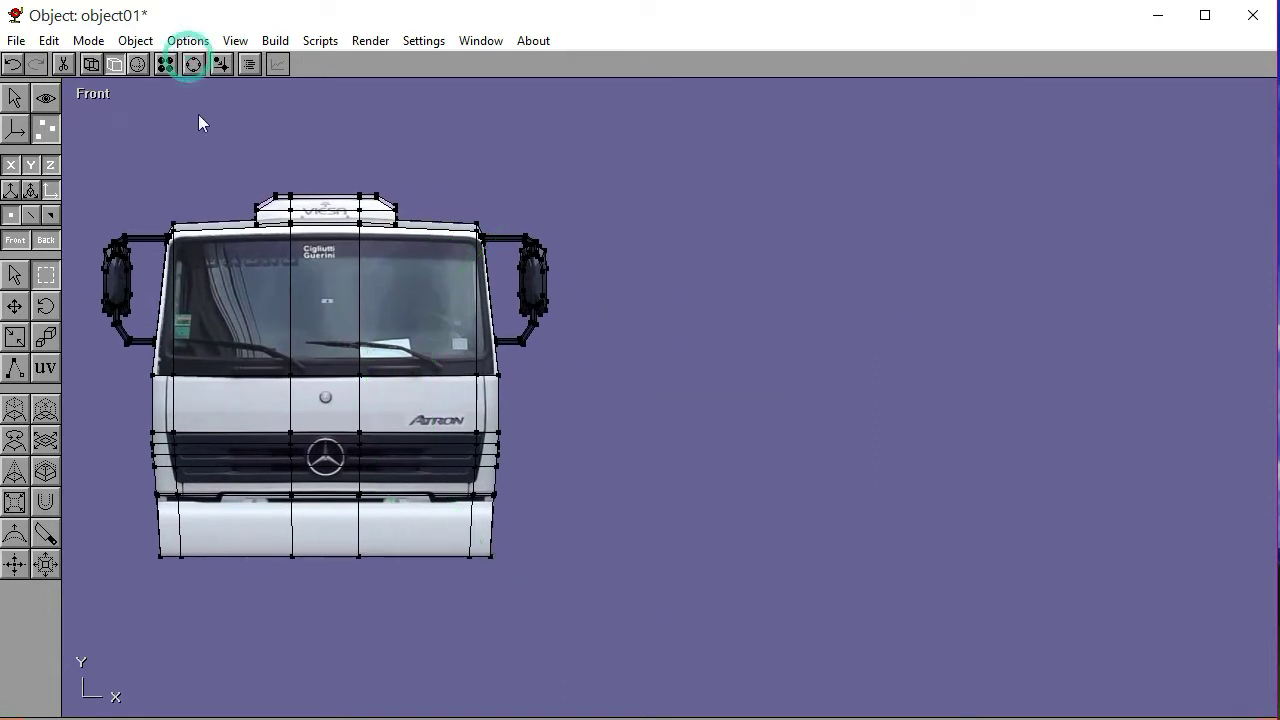
left_click(14, 97)
left_click(17, 222)
left_click(243, 371)
left_click(48, 40)
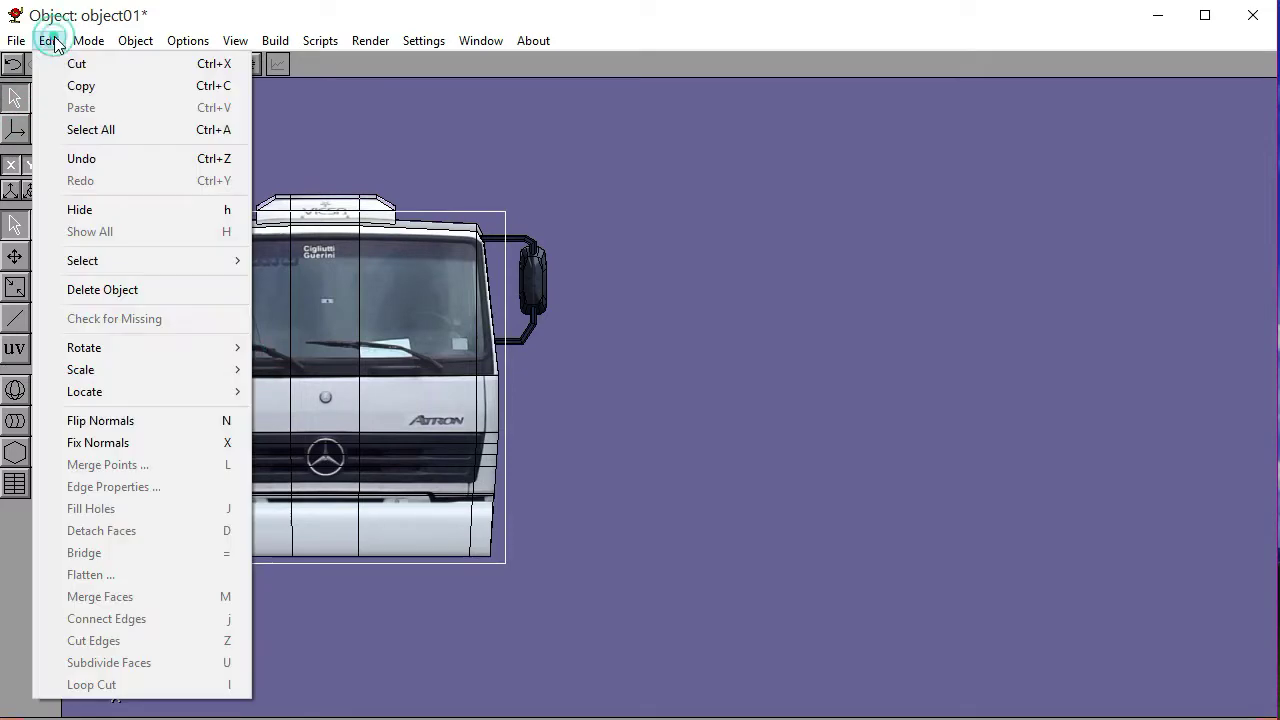
left_click(80, 86)
left_click(48, 40)
left_click(80, 107)
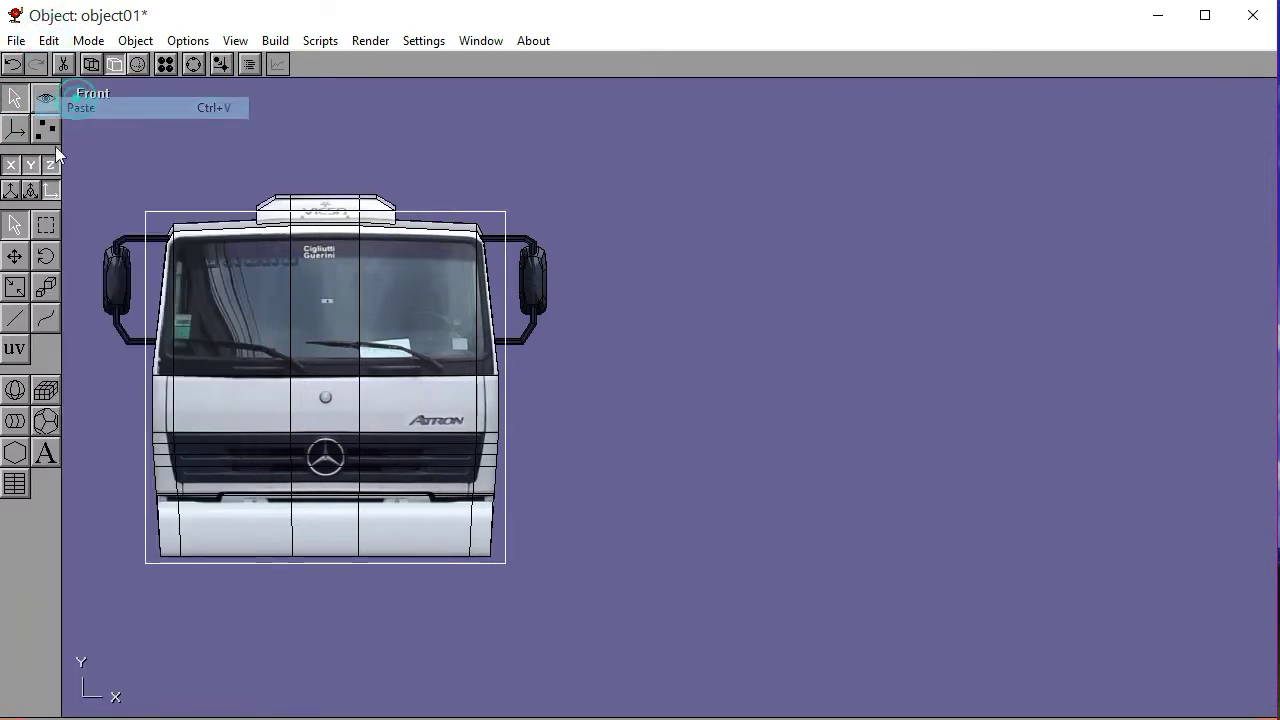
Move the duplicate cab body sideways clear of the original and rotate it a quarter turn to face its side profile forward
left_click(14, 256)
left_click_drag(562, 437, 1098, 428)
left_click(52, 256)
left_click_drag(443, 469, 443, 469)
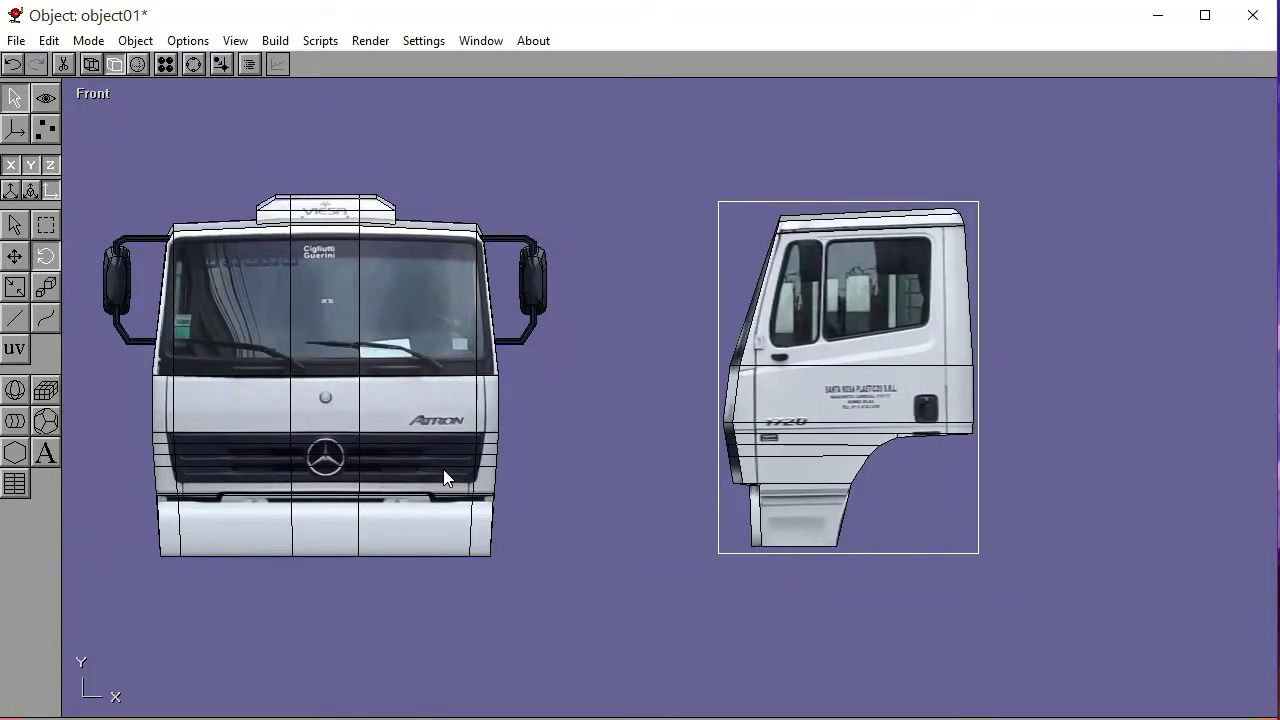
Try to trace the duplicate's wheel-arch edge with the Line tool in wireframe, starting at the rear lower corner
left_click(193, 64)
middle_click_drag(666, 346, 416, 292)
right_click_drag(666, 359, 684, 445)
middle_click_drag(670, 431, 624, 326)
right_click_drag(645, 342, 709, 375)
middle_click_drag(709, 375, 652, 401)
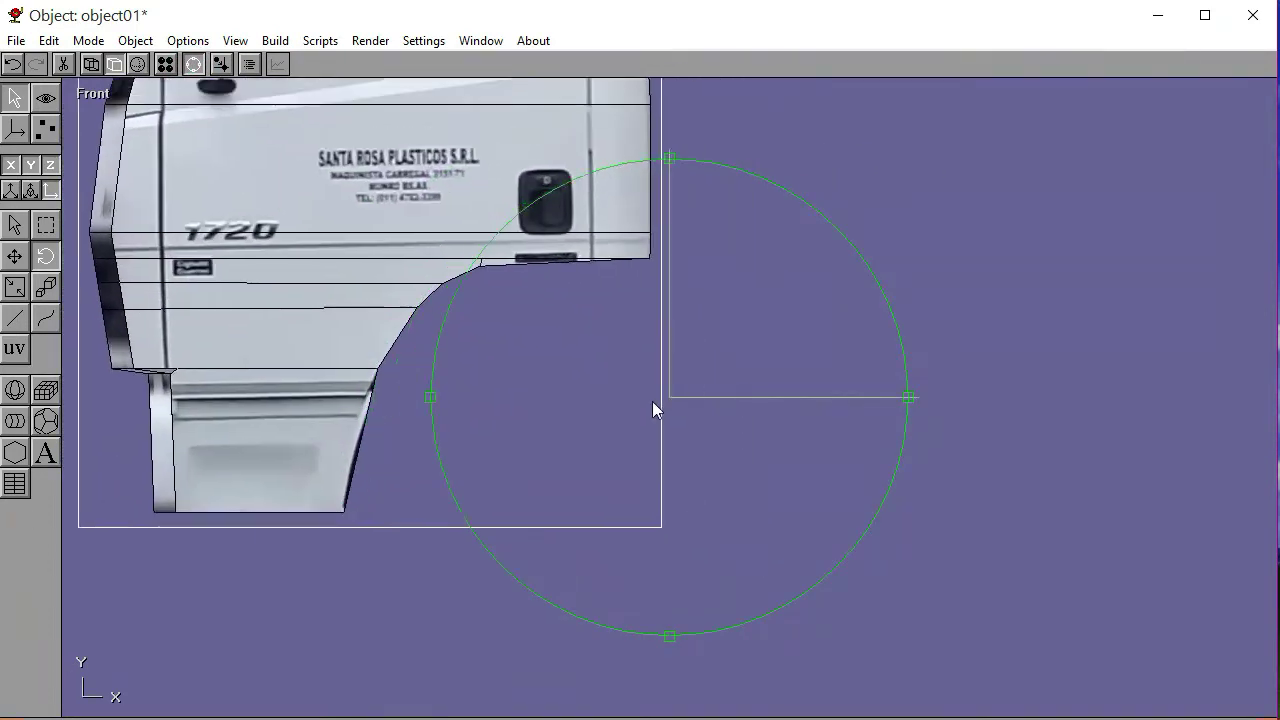
left_click(193, 64)
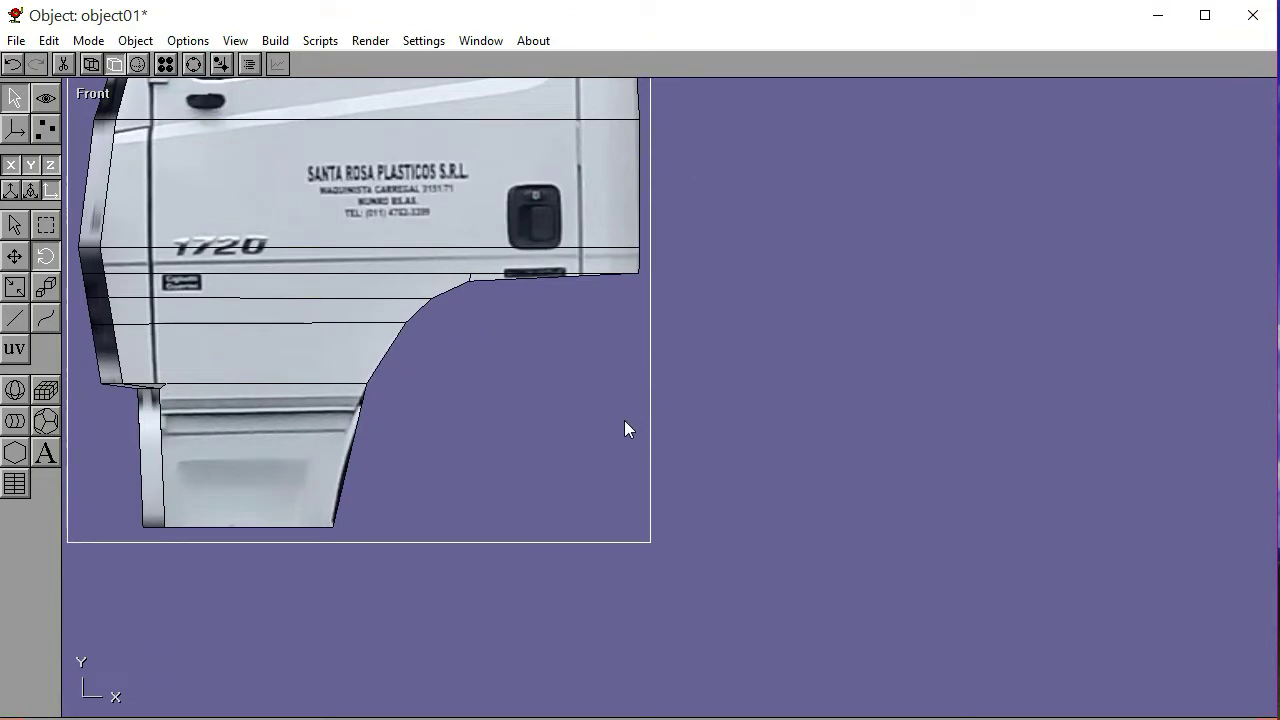
left_click(880, 411)
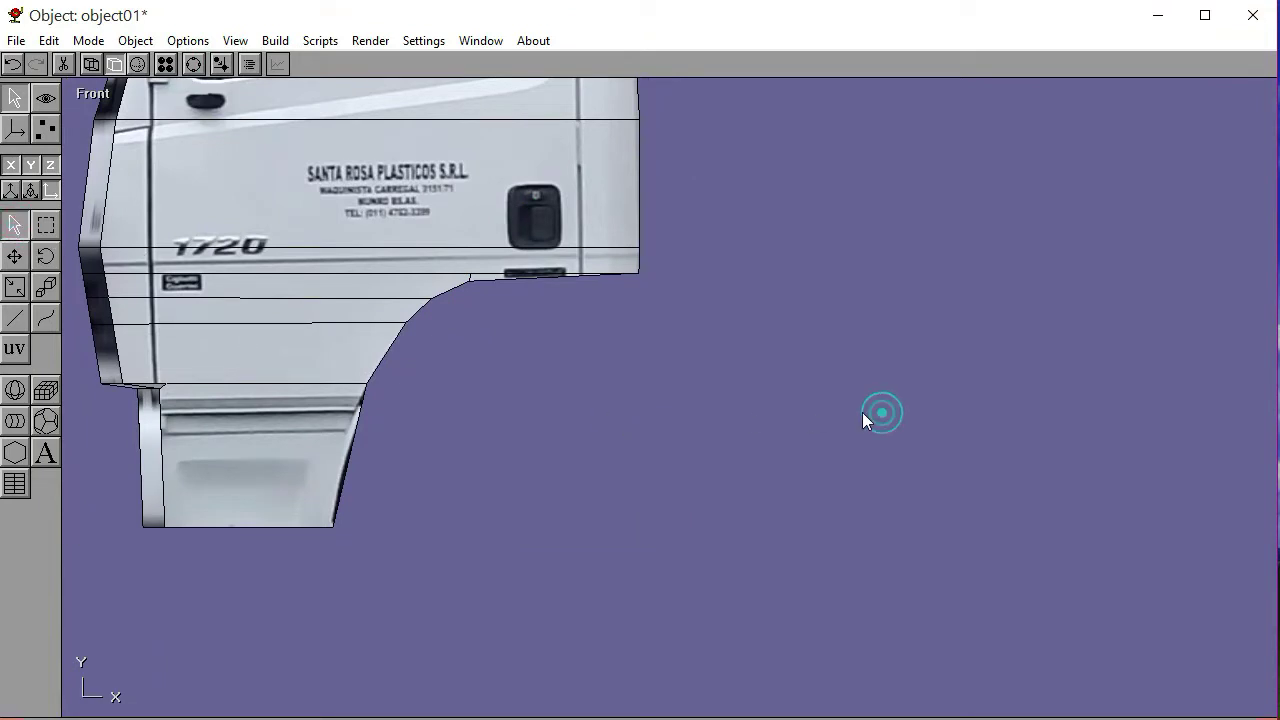
left_click(91, 64)
left_click(55, 136)
left_click(45, 276)
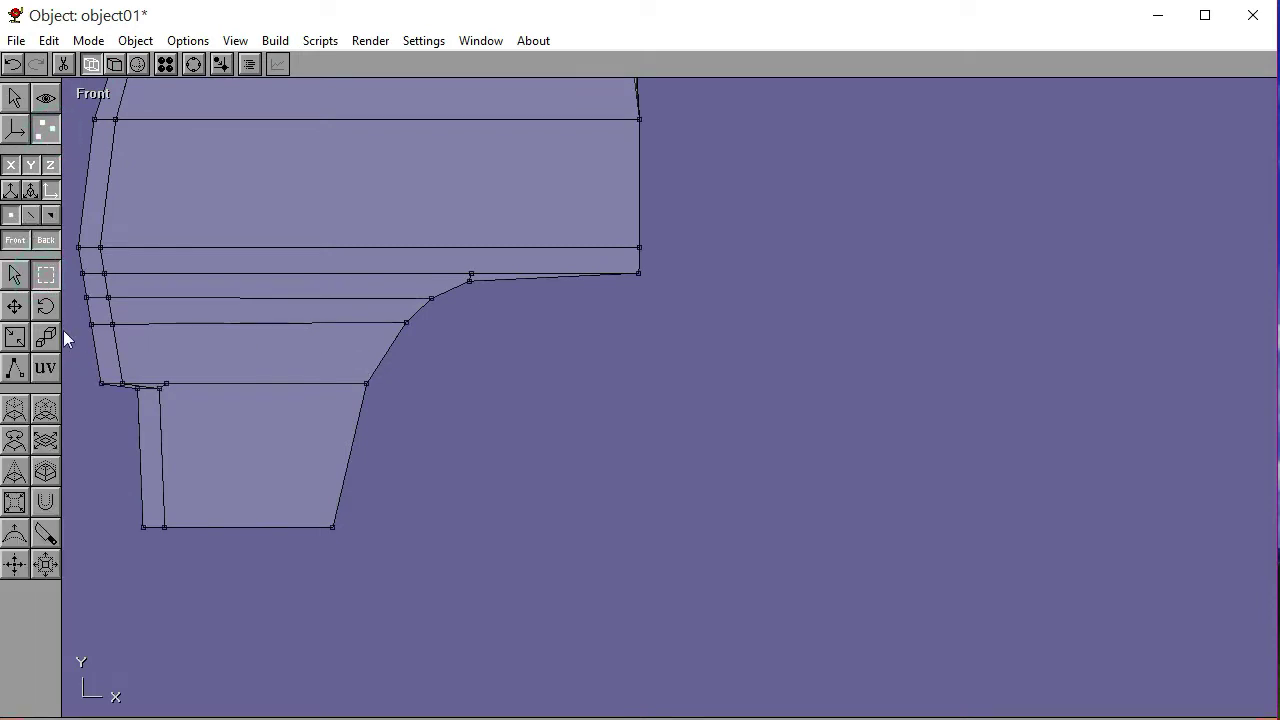
left_click(15, 100)
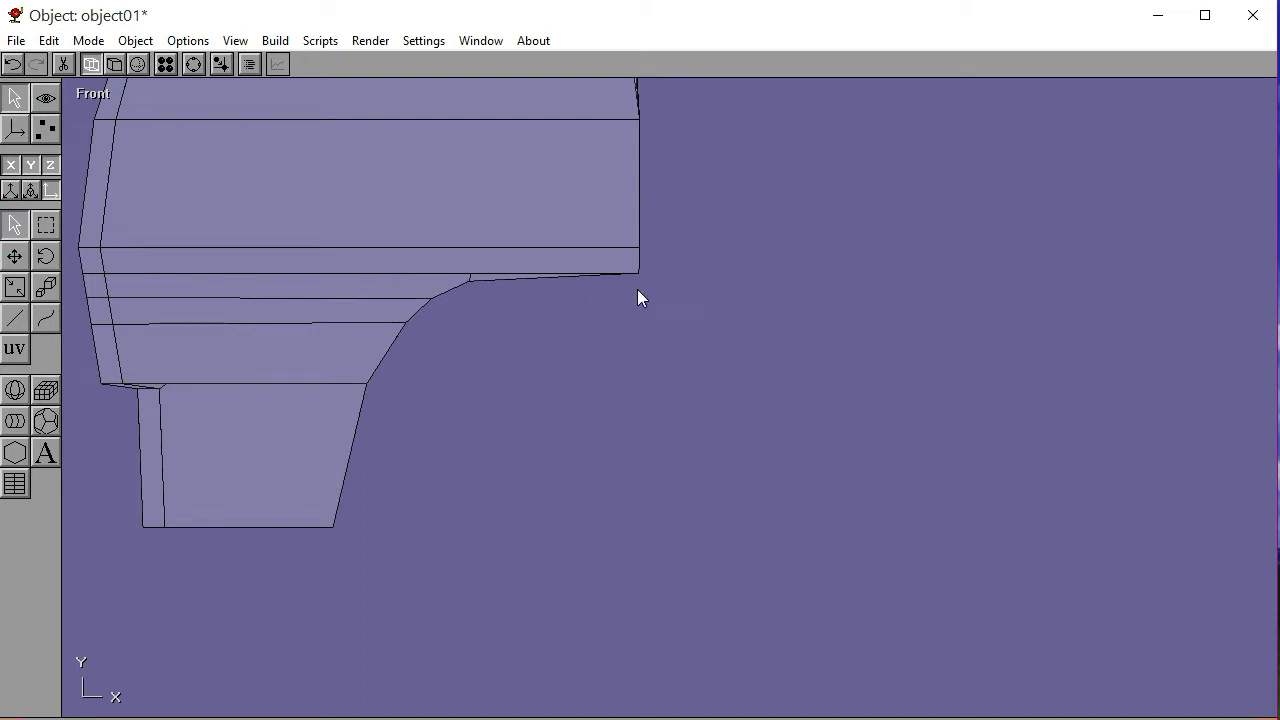
left_click(15, 317)
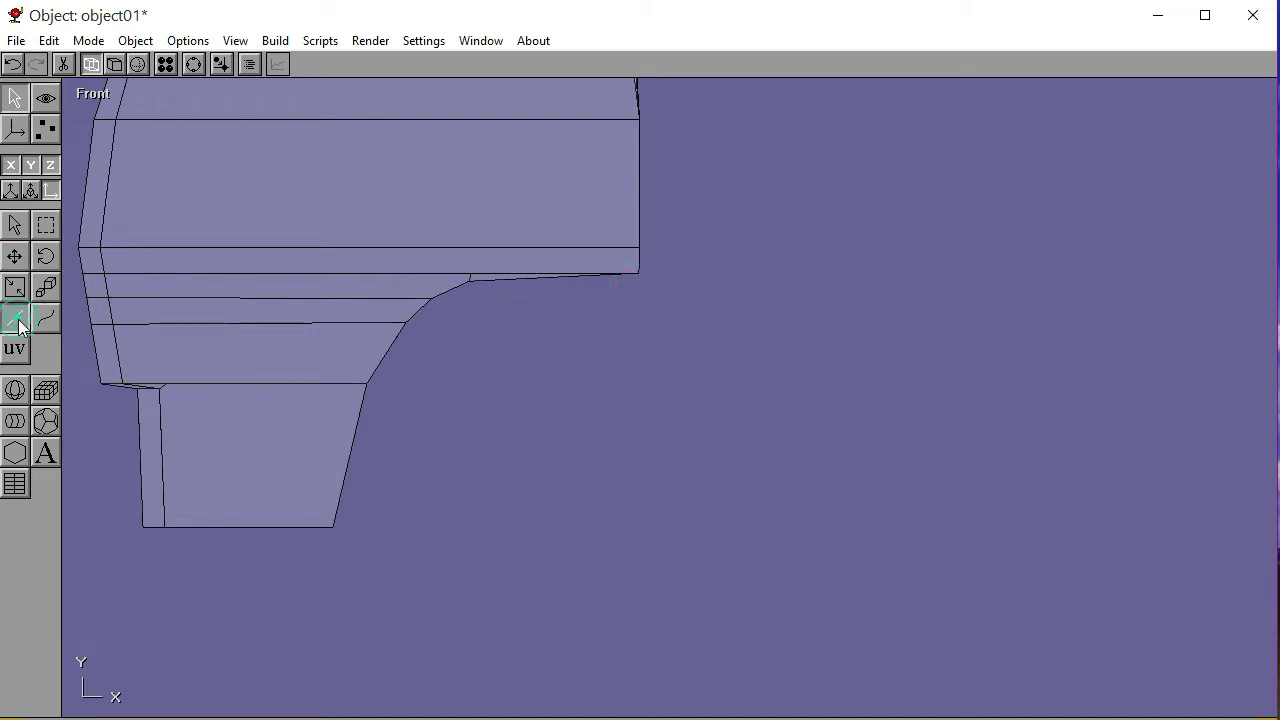
left_click(638, 287)
key("Delete")
Try again to trace the wheel-arch edge from the duplicate's rear lower corner at closer range
left_click(195, 66)
right_click_drag(518, 289, 616, 357)
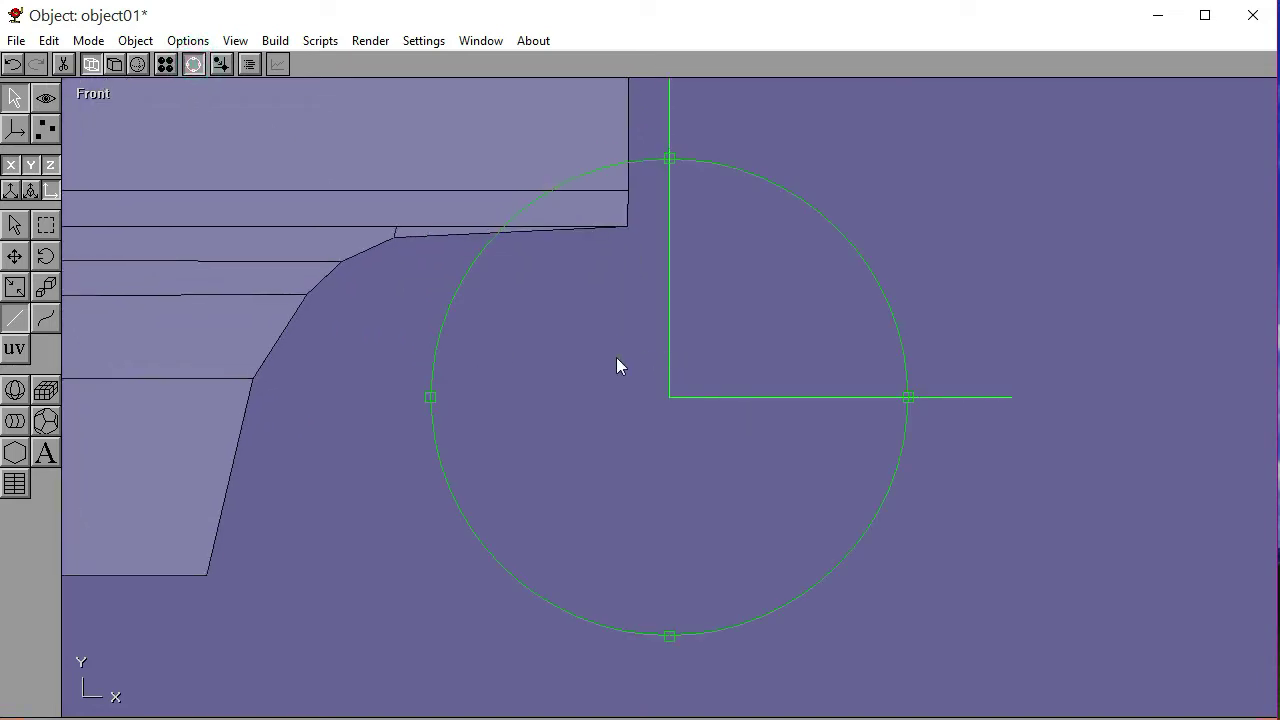
middle_click_drag(616, 357, 796, 399)
right_click_drag(576, 326, 612, 338)
left_click(193, 64)
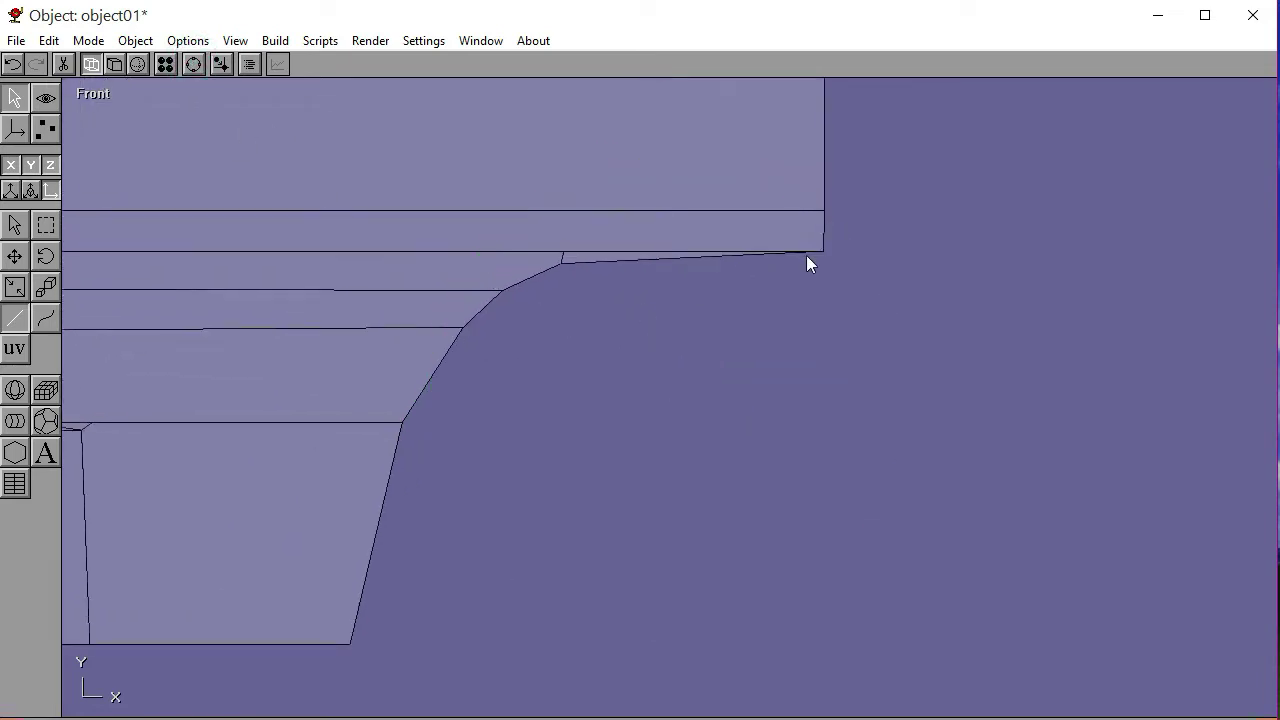
left_click(822, 254)
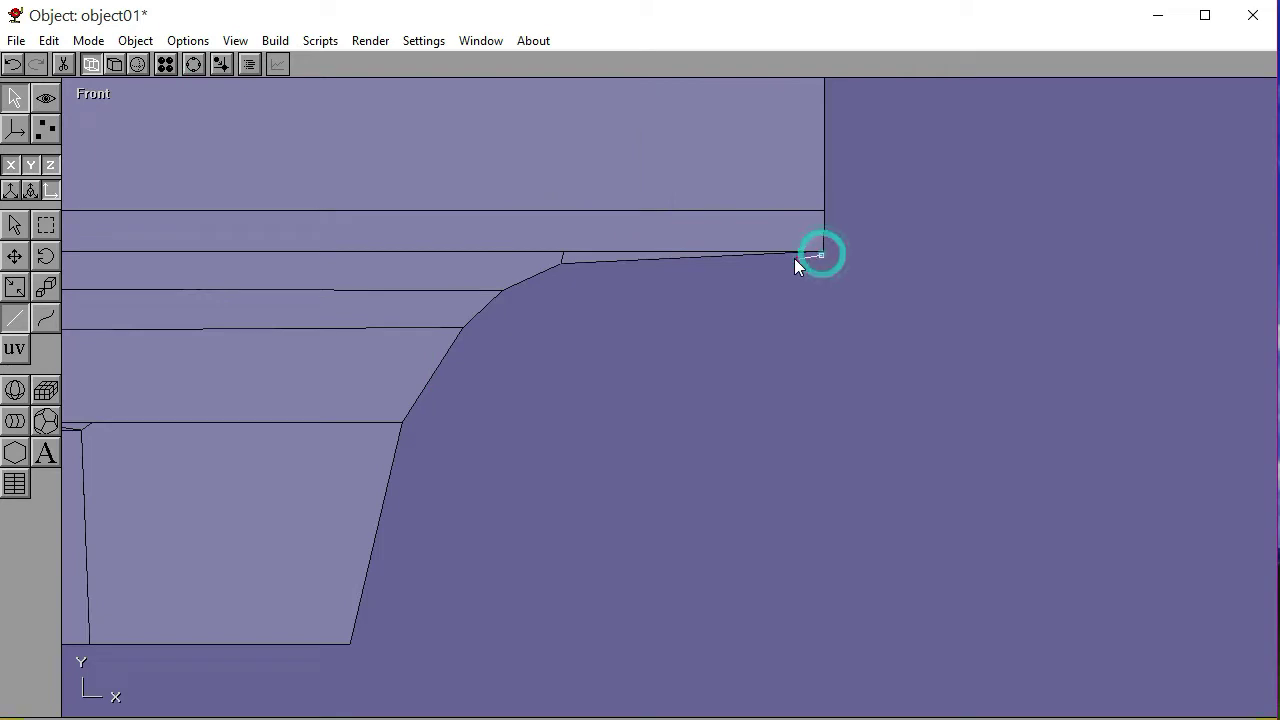
left_click(592, 276)
left_click(193, 64)
left_click_drag(671, 363, 635, 412)
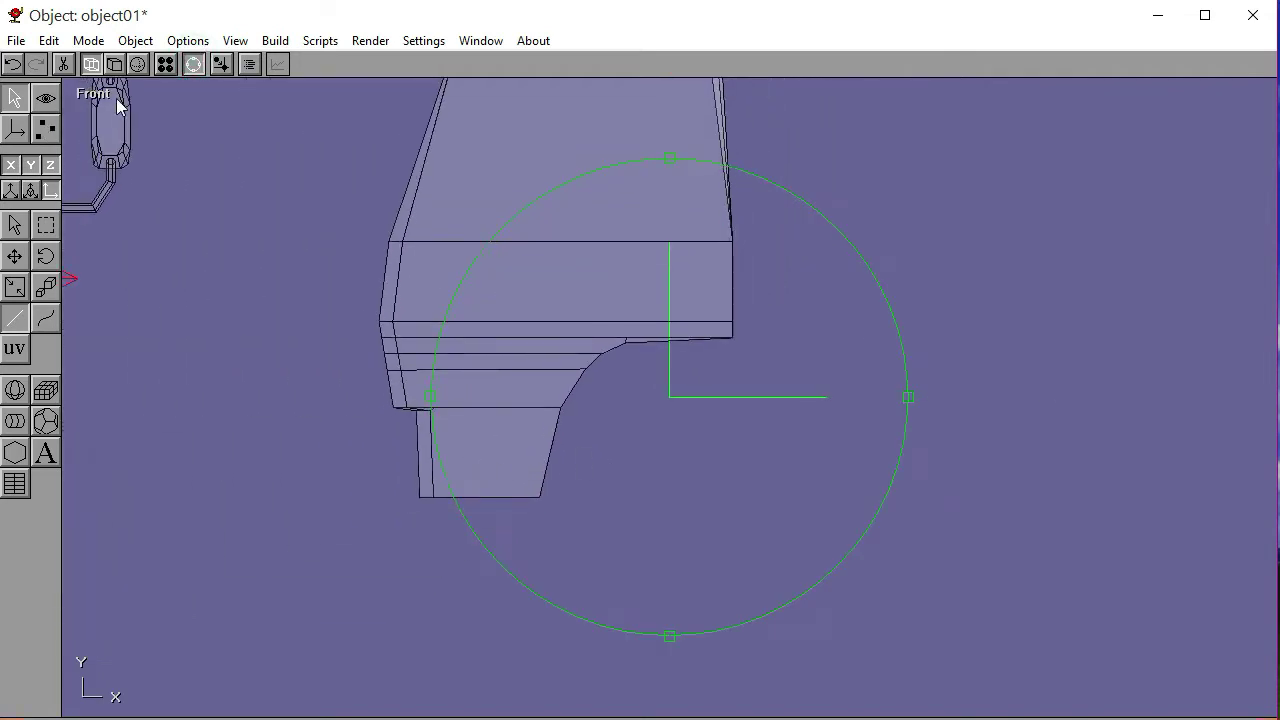
Select the rotated duplicate in the textured left view and move it along Z away from the original cab
left_click(114, 64)
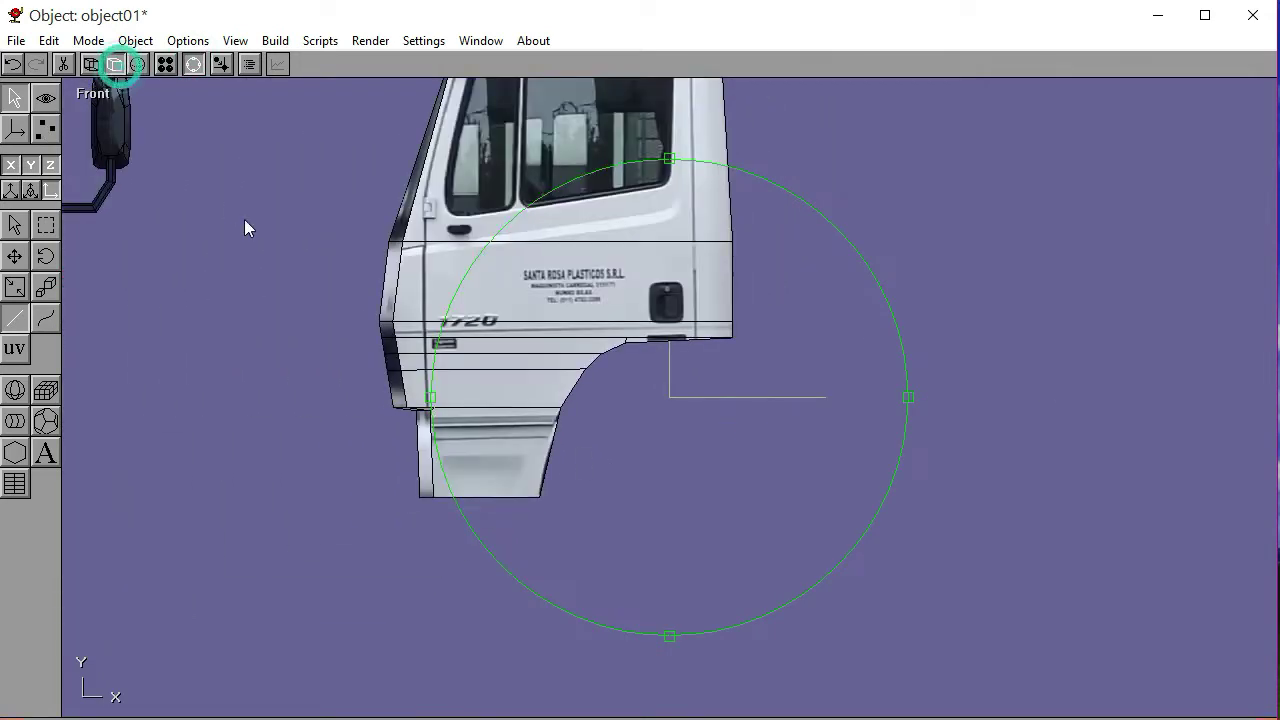
left_click(83, 97)
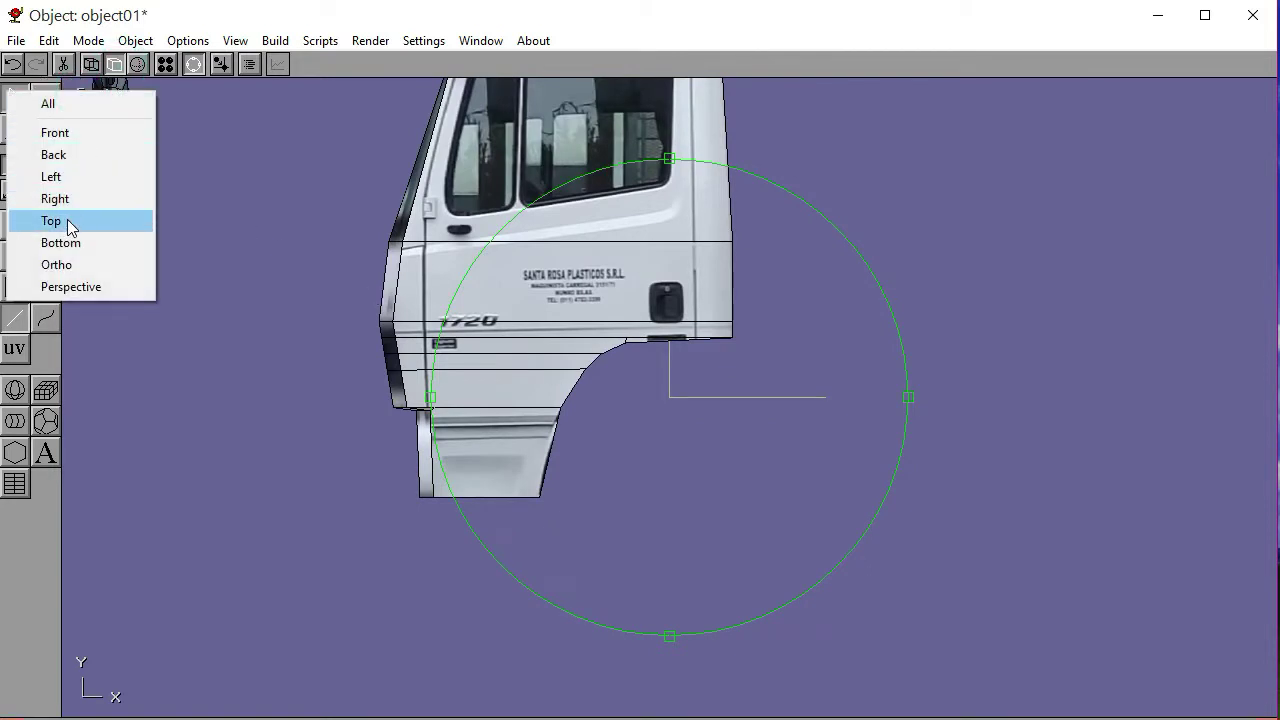
left_click(73, 178)
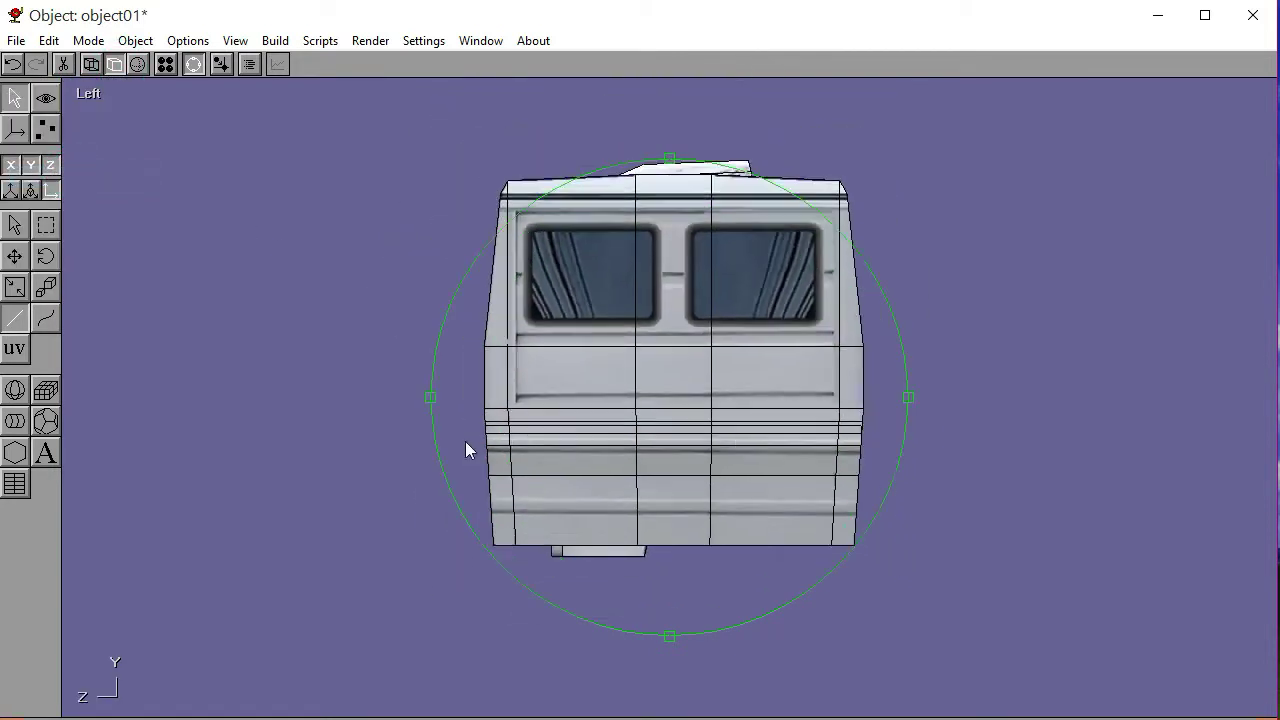
left_click(194, 64)
left_click(622, 377)
left_click(14, 256)
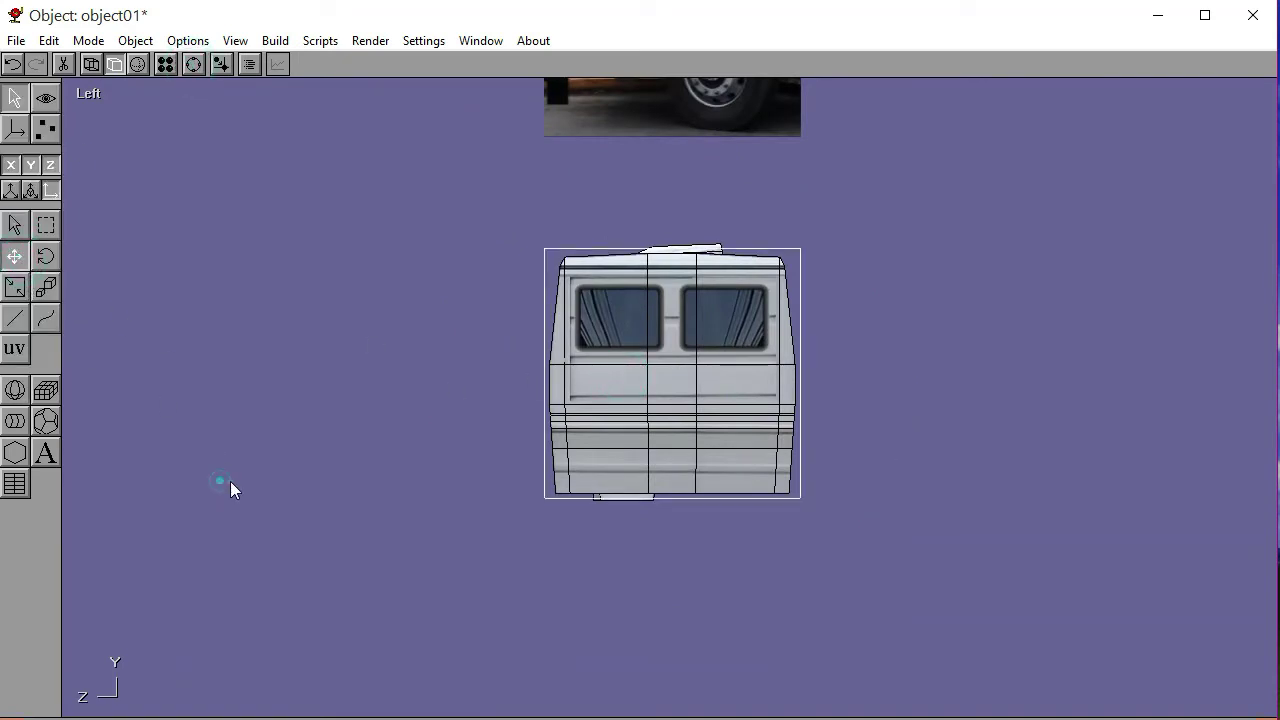
left_click_drag(230, 486, 830, 491)
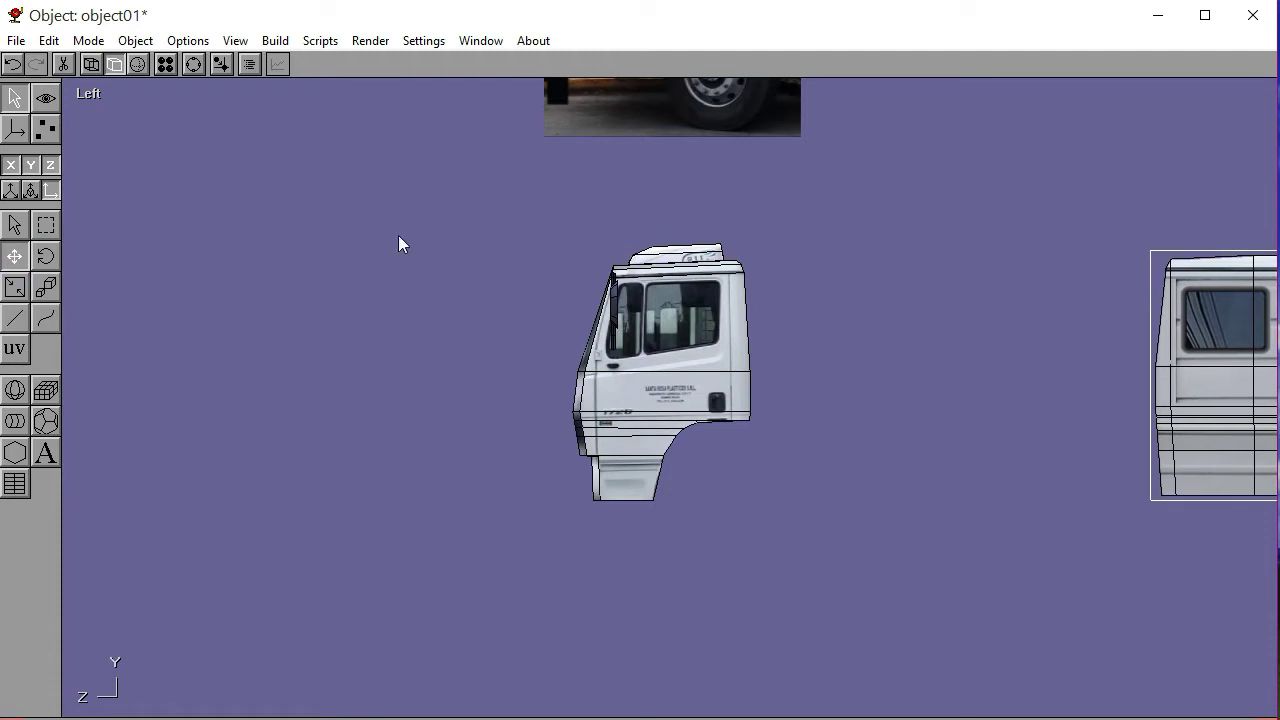
Move the rotated duplicate farther along Z in the left view, and deselect it in the front view
left_click(95, 92)
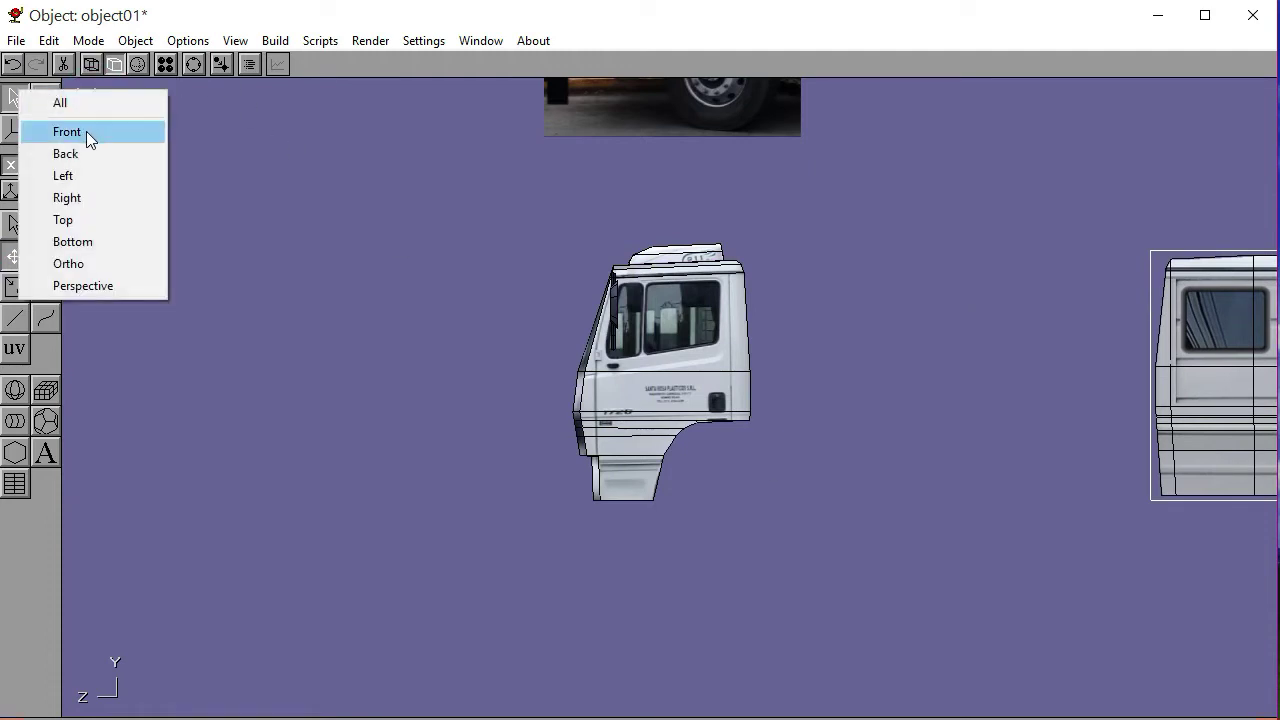
left_click(164, 393)
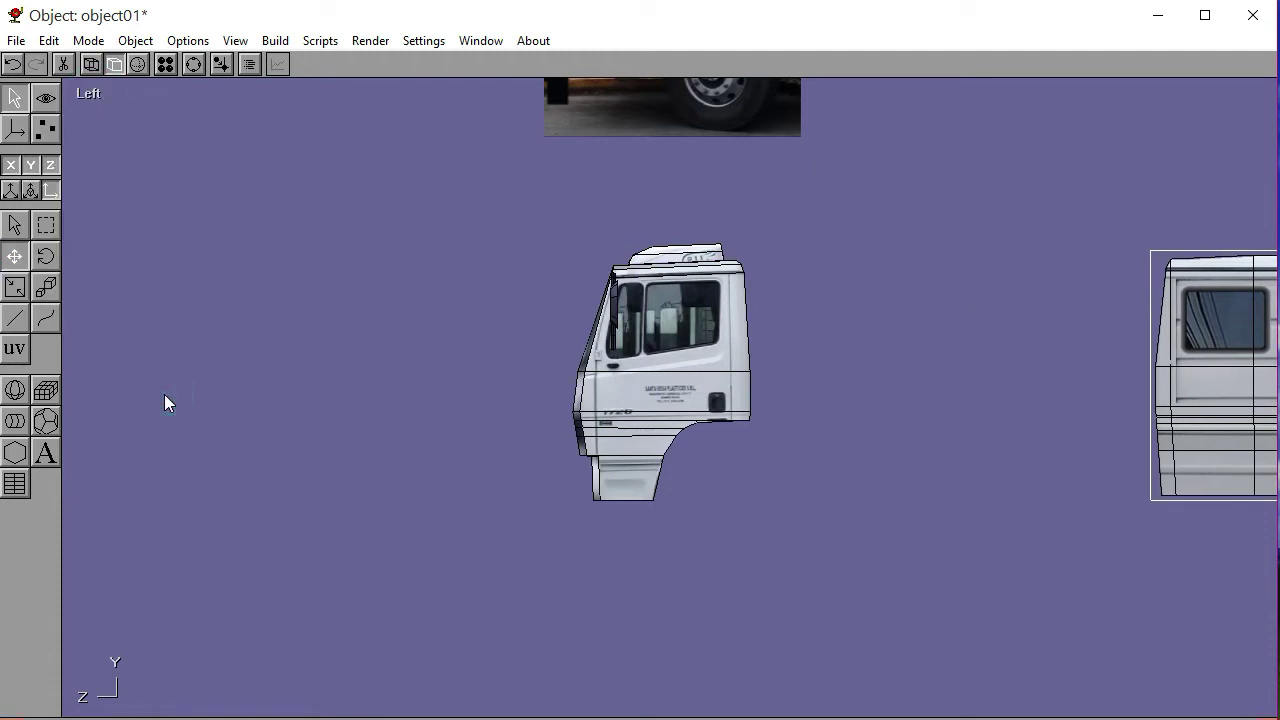
left_click(15, 222)
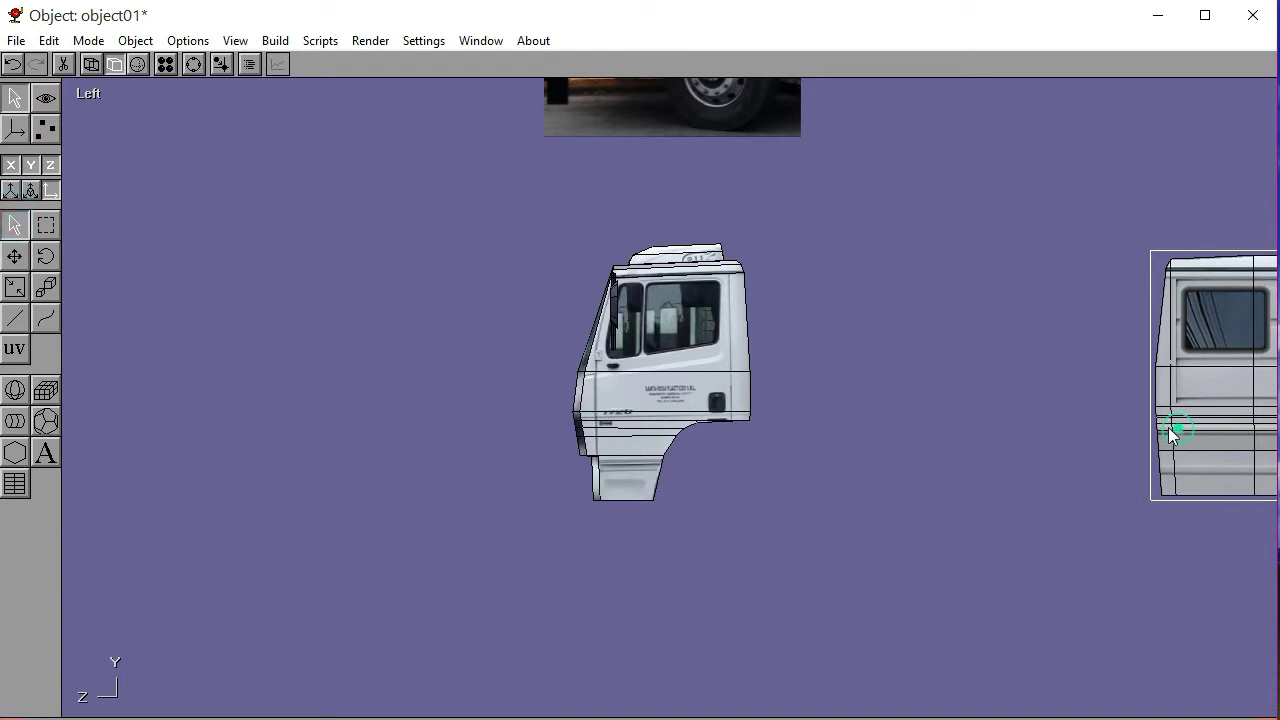
left_click(14, 256)
left_click_drag(360, 540, 551, 546)
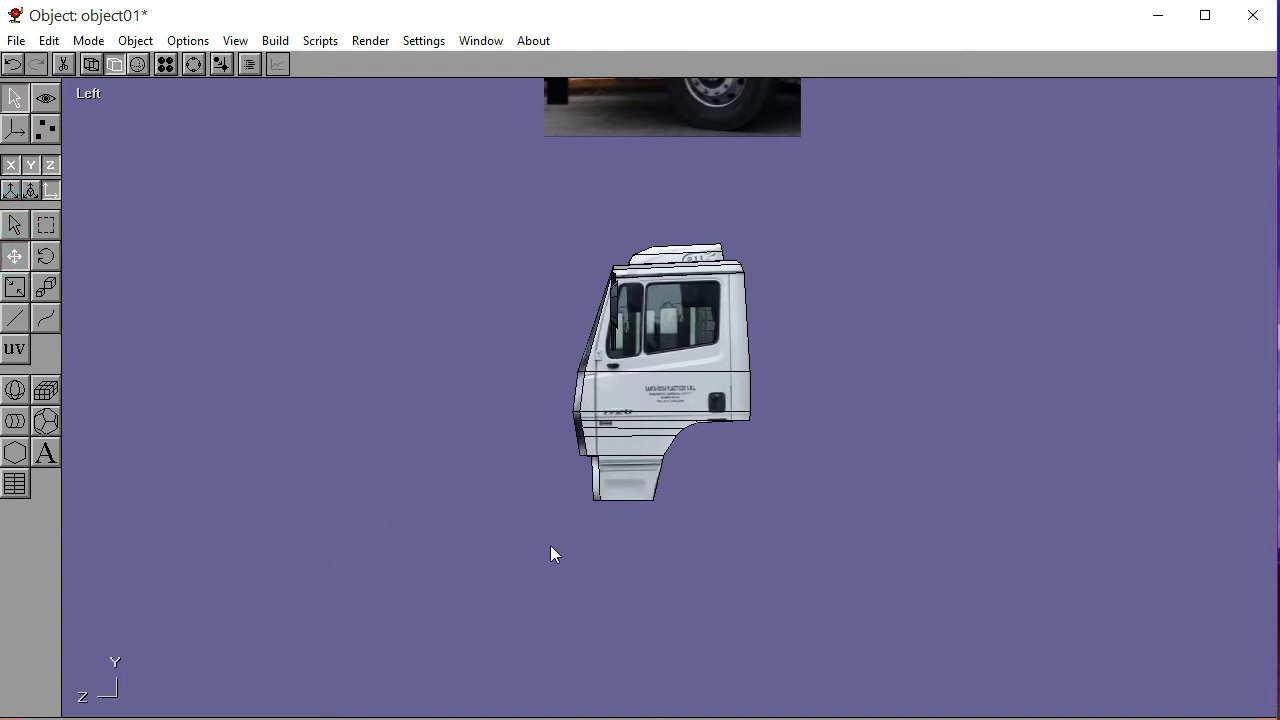
left_click(93, 91)
left_click(95, 133)
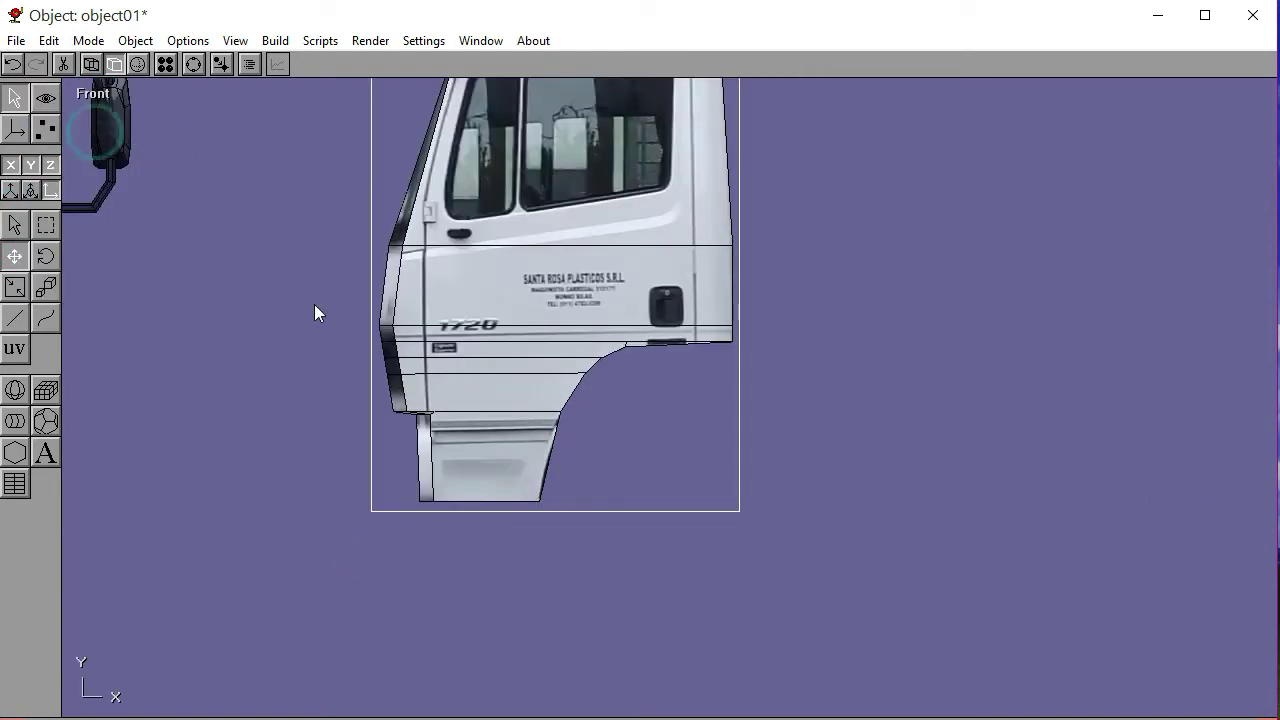
left_click(15, 224)
left_click(191, 302)
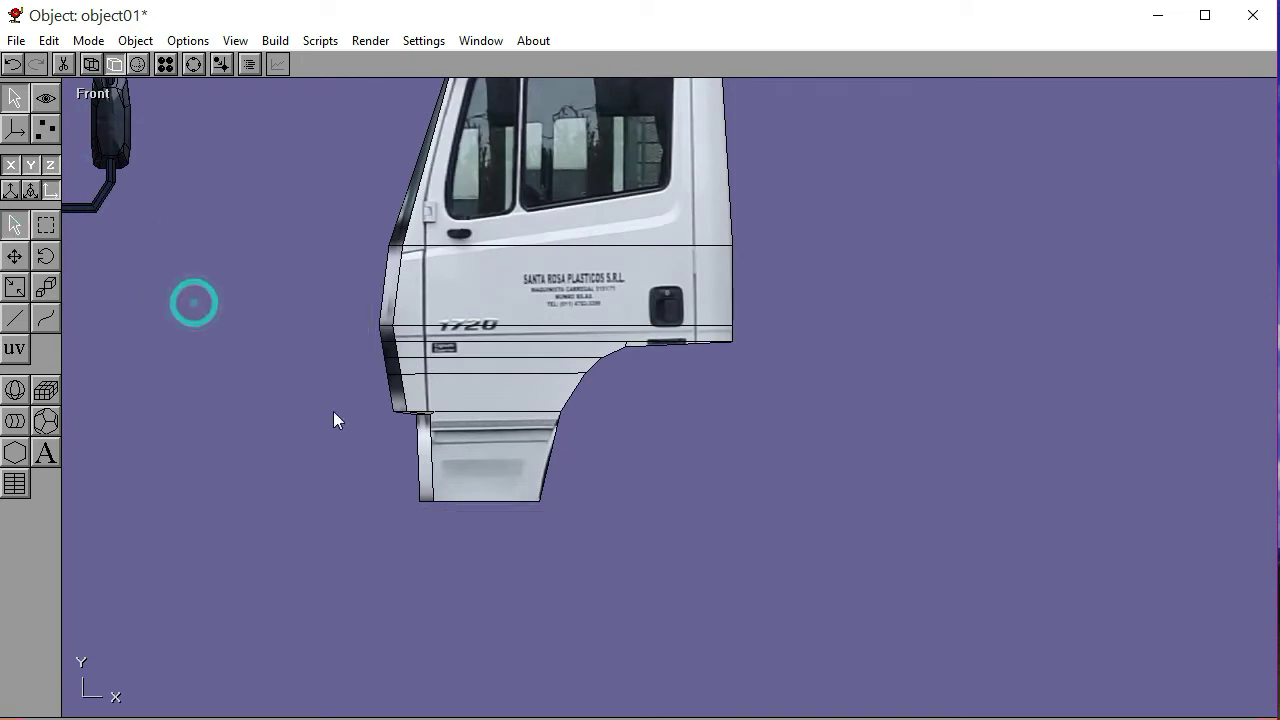
Trace a polyline in wireframe along the duplicate's lower rear edge, from the rear corner around the wheel arch down to the skirt's lower corner
left_click(91, 64)
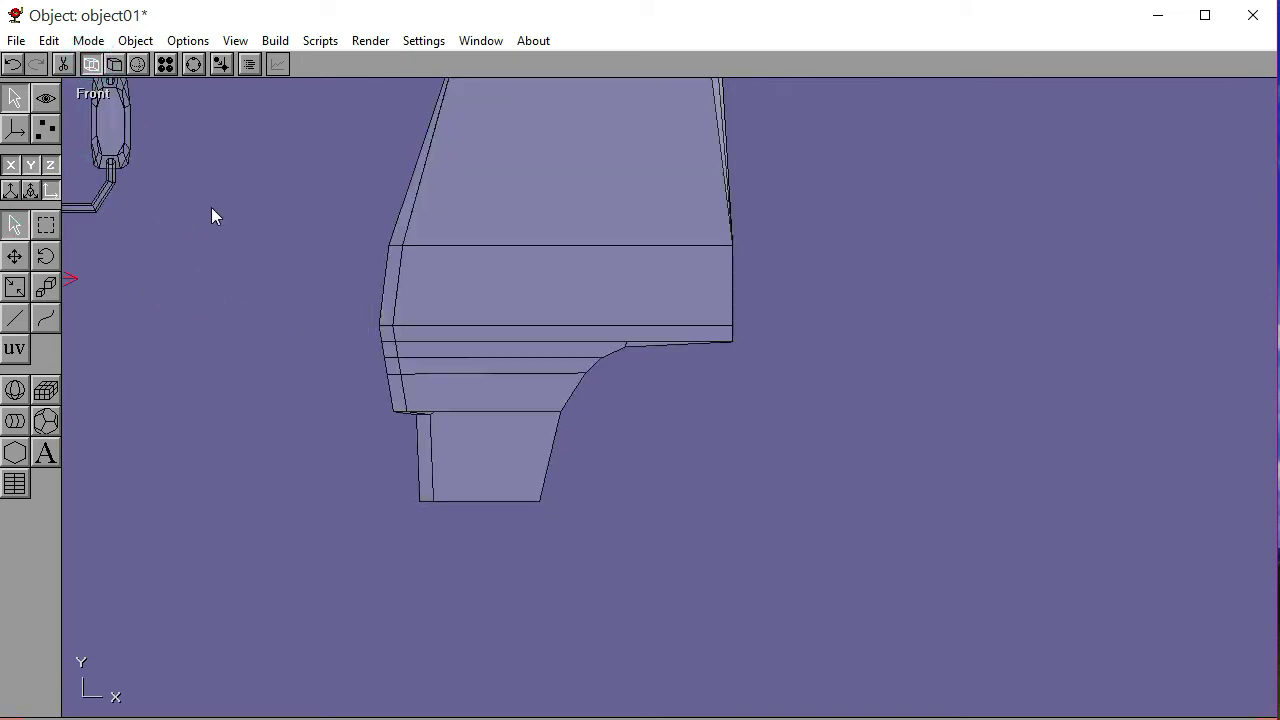
left_click(193, 64)
scroll(811, 433, "up", 4)
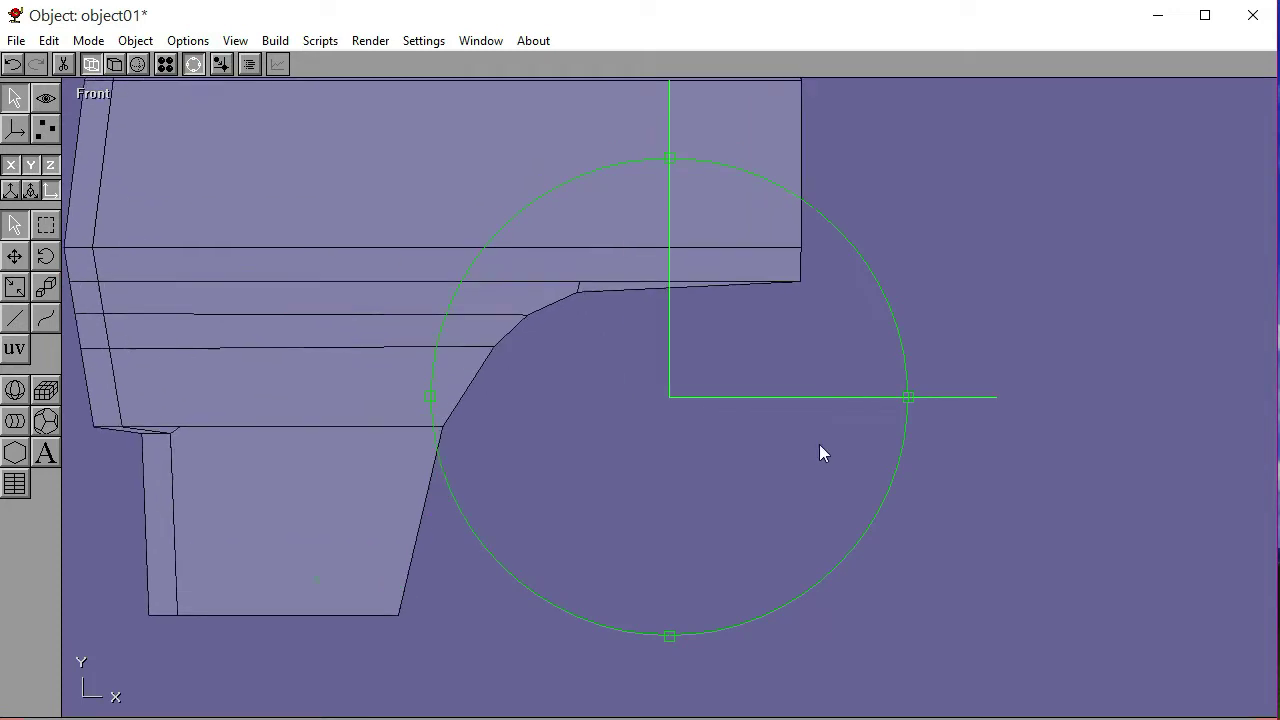
middle_click_drag(666, 444, 764, 443)
left_click(190, 71)
left_click(14, 318)
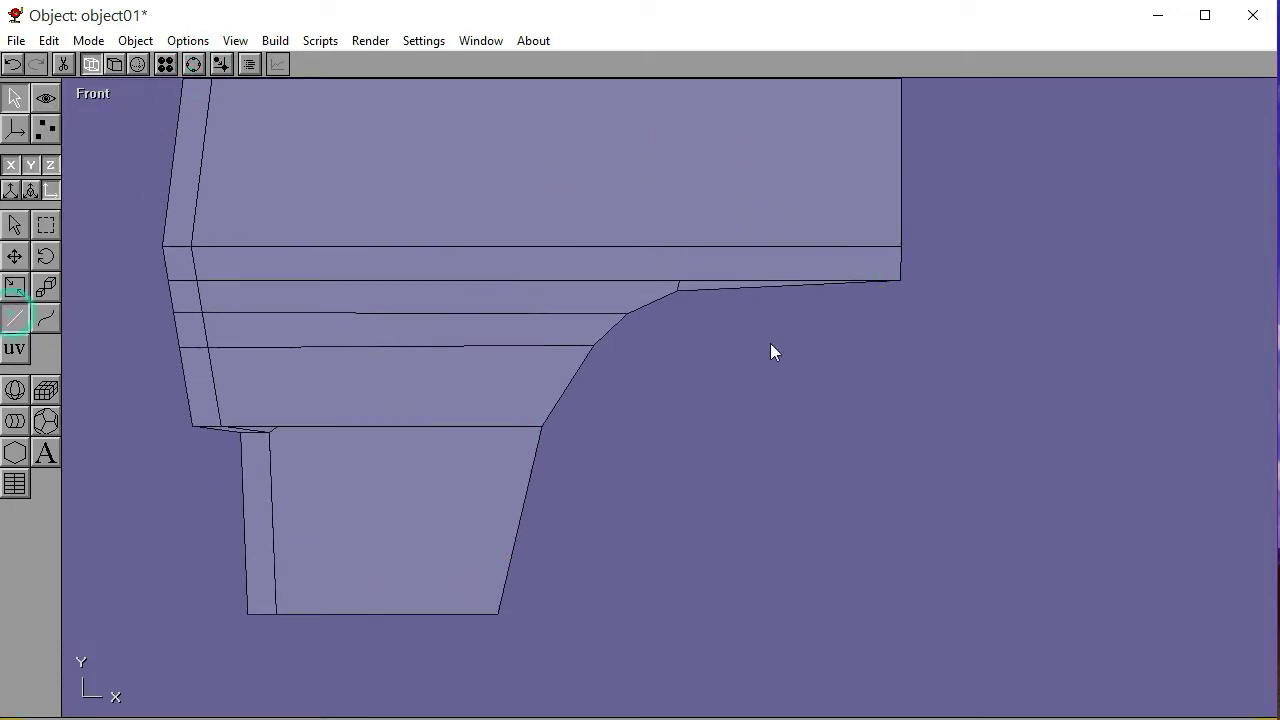
left_click(898, 279)
left_click(627, 316)
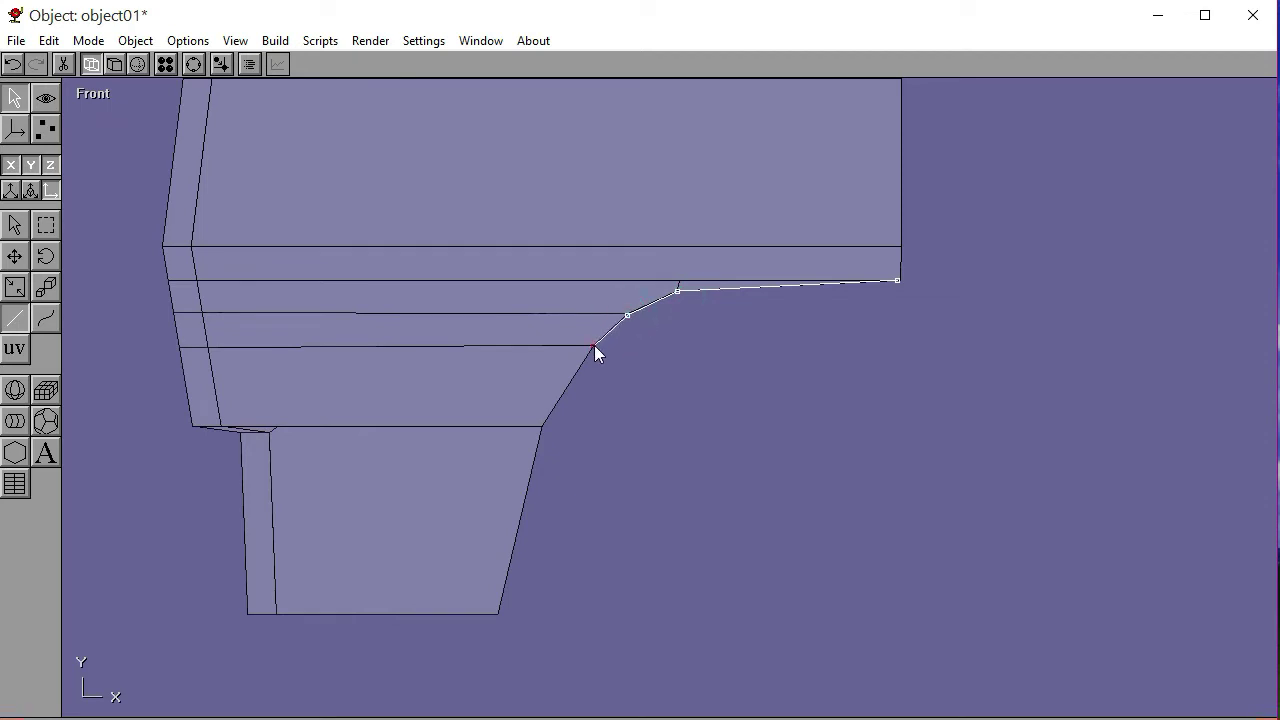
left_click(594, 346)
left_click(541, 426)
Delete the rotated duplicate cab body, keeping only the traced wheel-arch line
left_click(15, 224)
left_click(266, 252)
key("Delete")
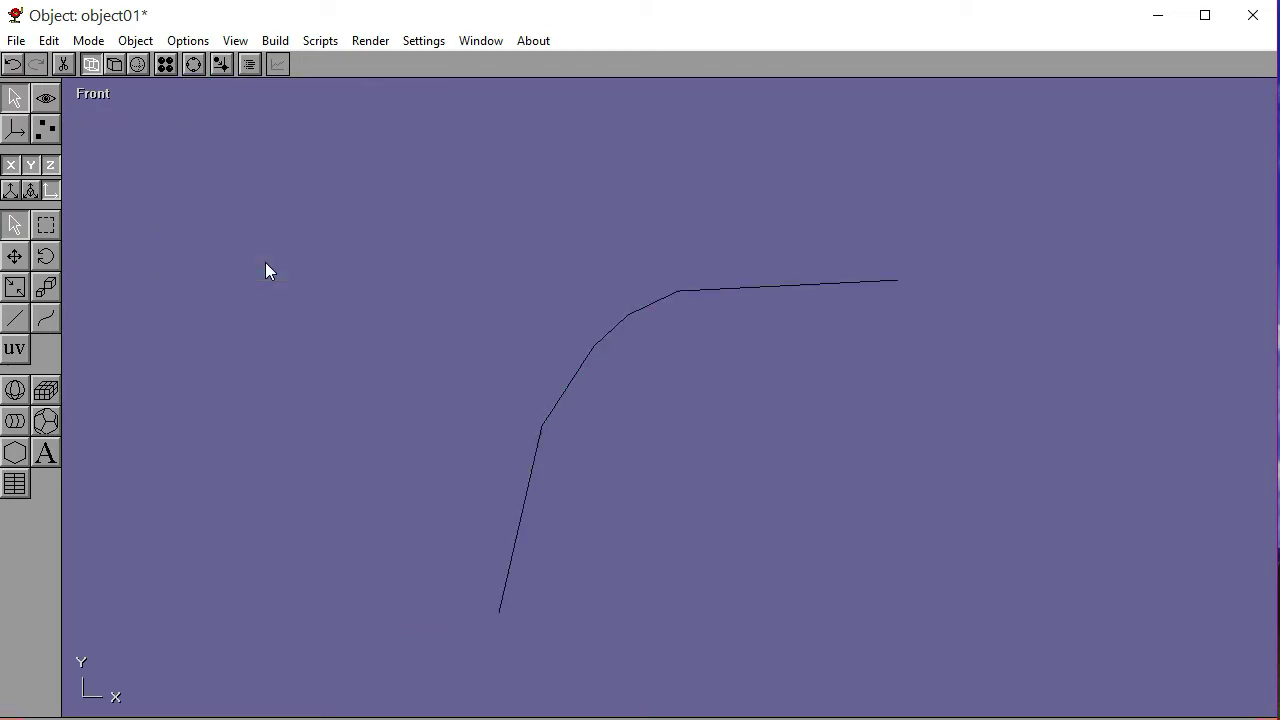
Add a four-sided N-gon in the front view above the traced wheel-arch line as the trim's cross-section
left_click(191, 69)
right_click_drag(830, 444, 433, 414)
left_click(197, 62)
left_click(652, 351)
left_click(275, 40)
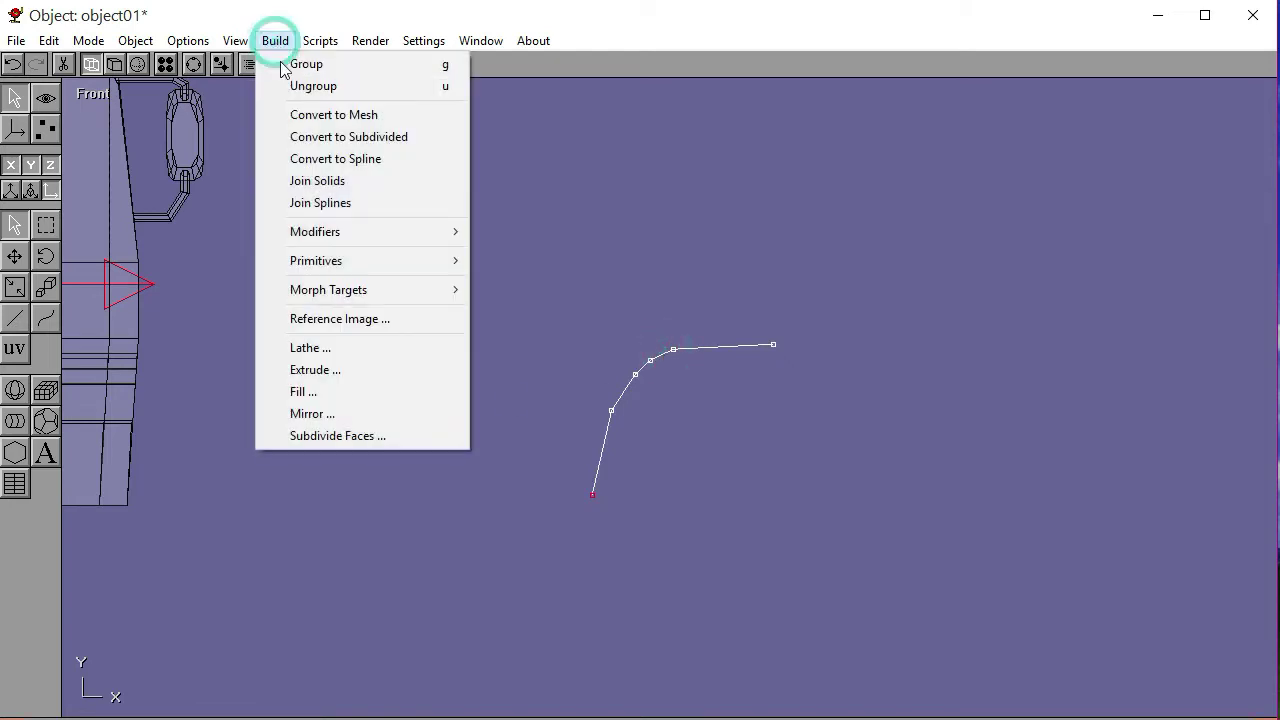
mouse_move(339, 256)
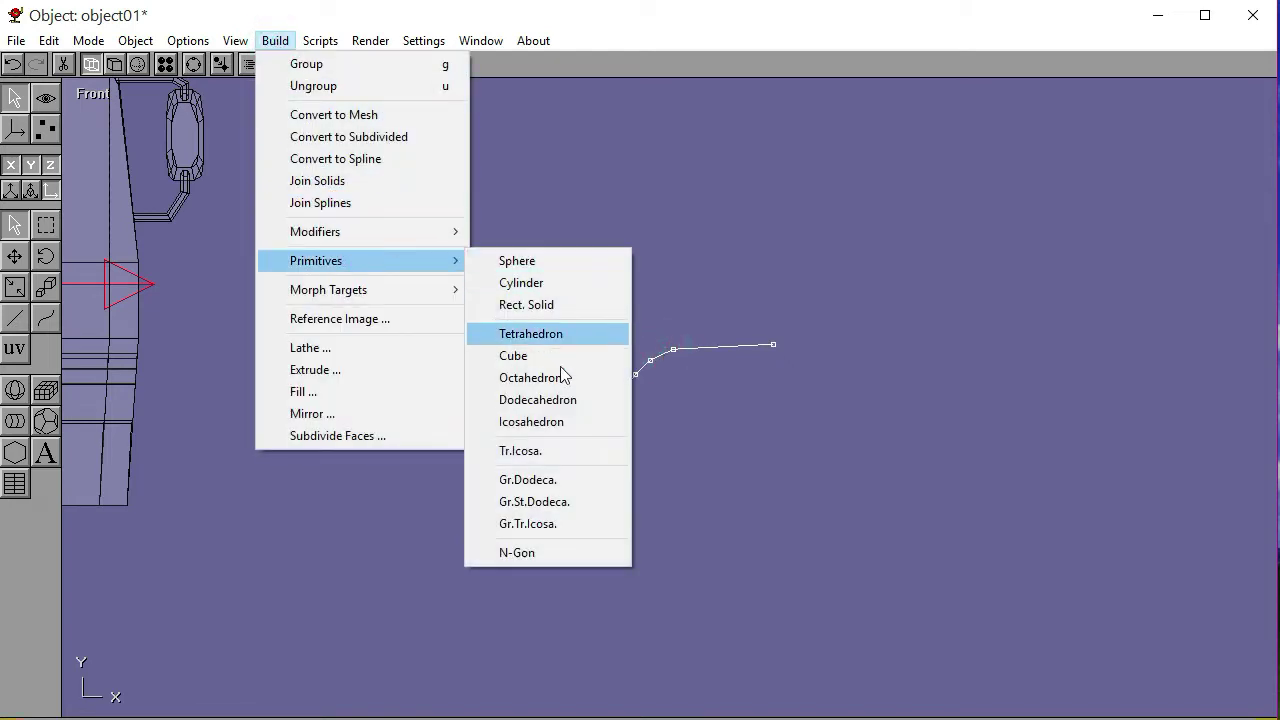
left_click(537, 548)
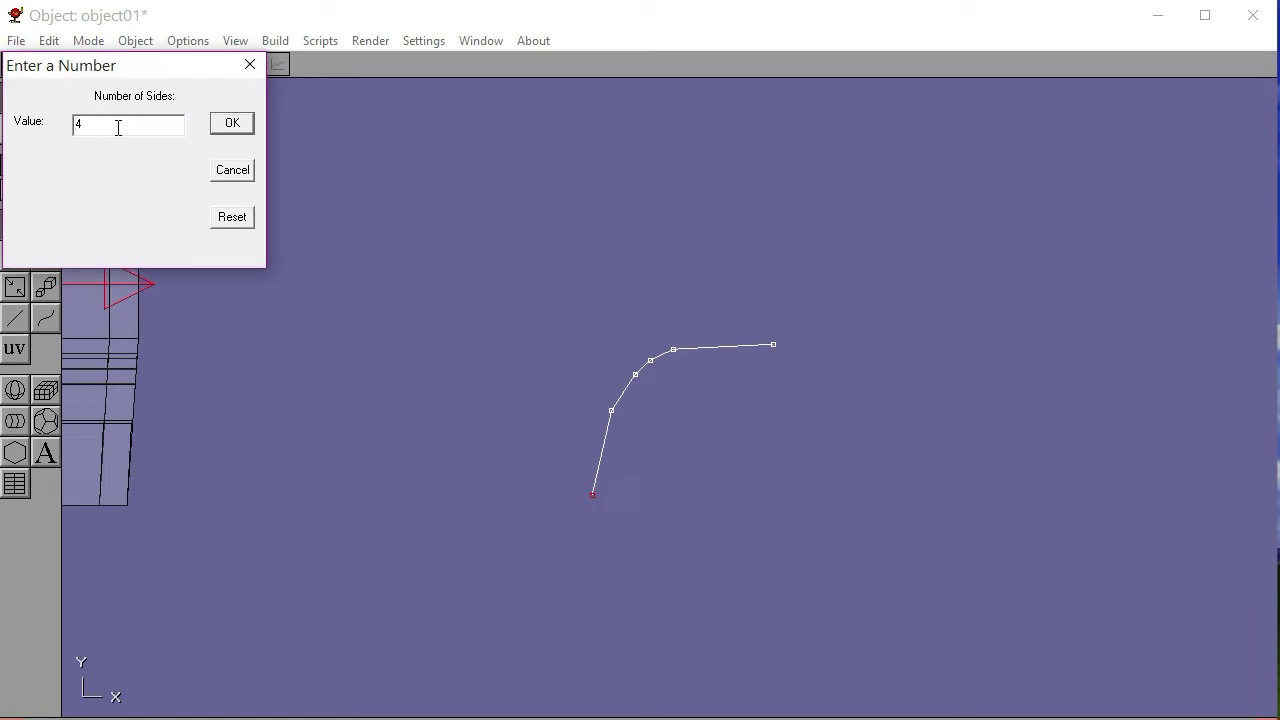
left_click(234, 126)
left_click(557, 173)
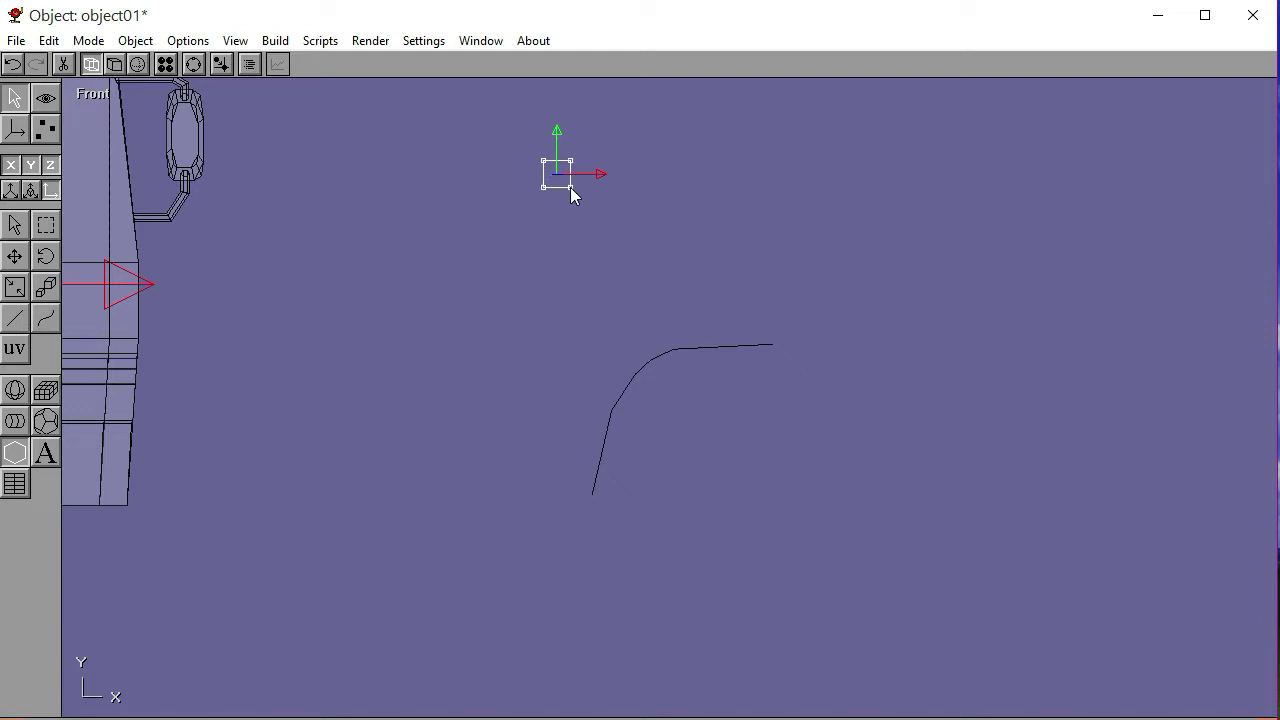
Extrude the square N-gon along the traced wheel-arch line
key("a")
left_click(272, 40)
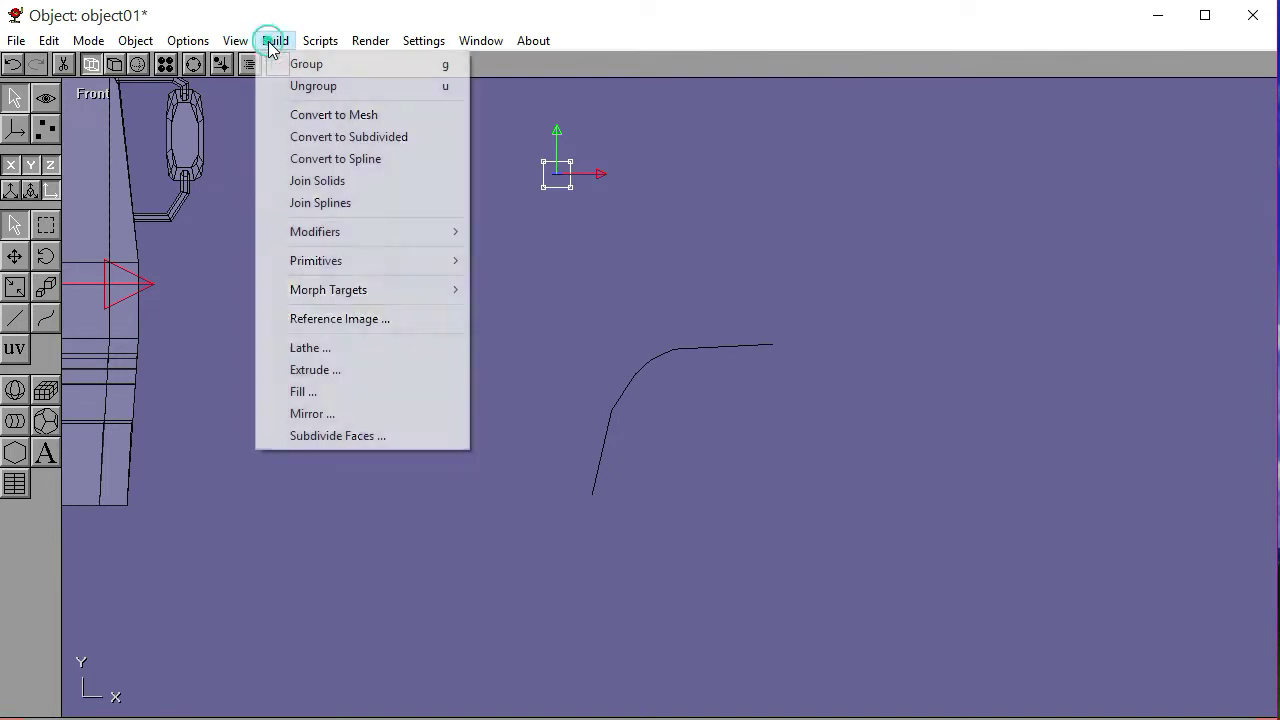
left_click(343, 371)
left_click(226, 125)
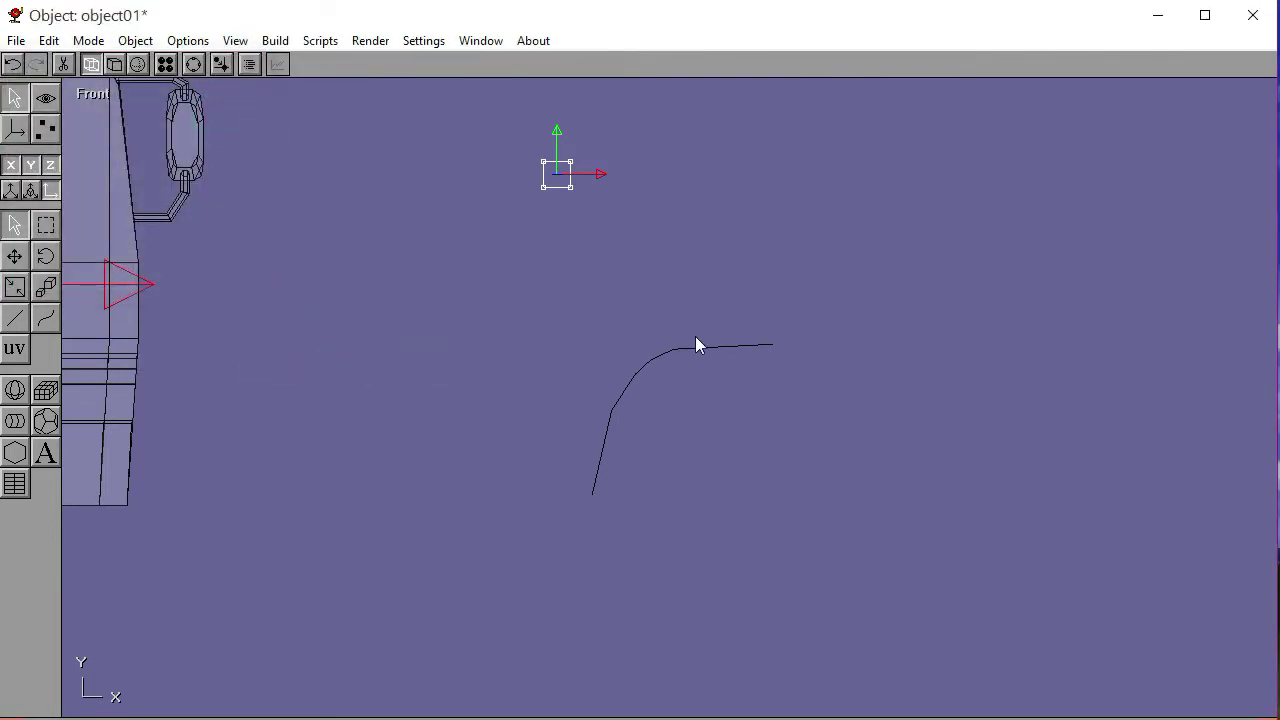
left_click(696, 346)
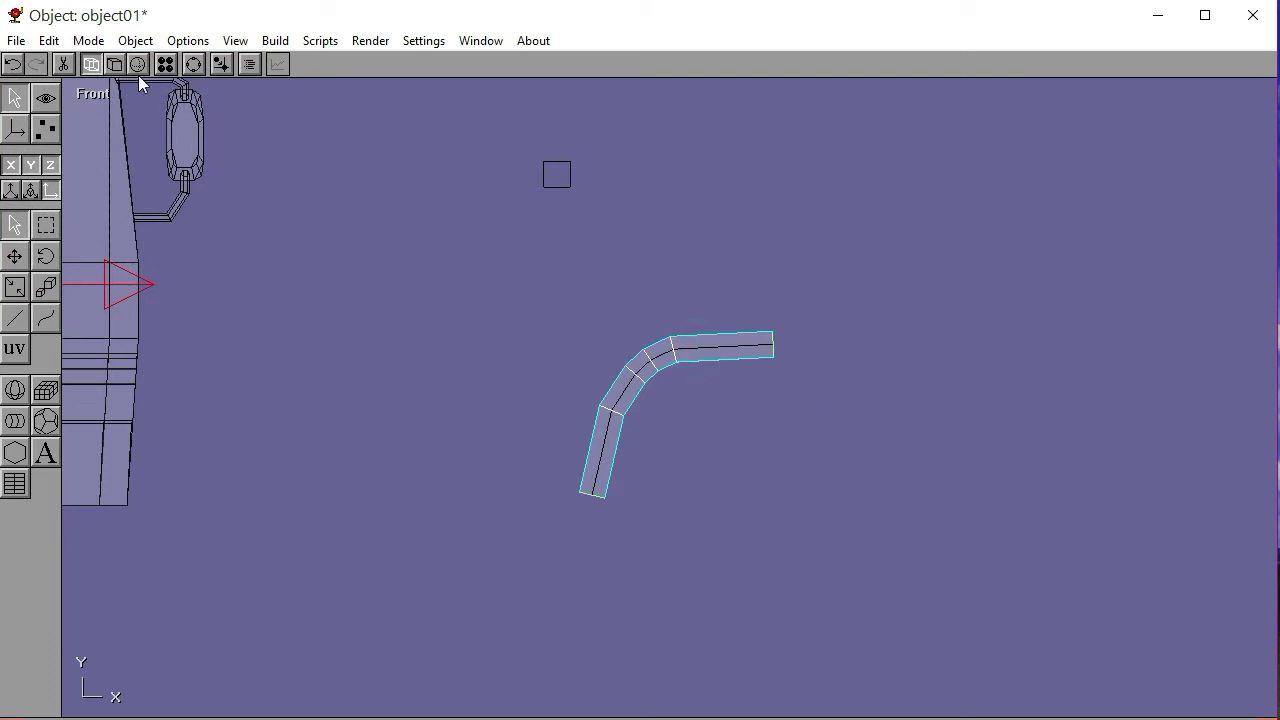
Switch to the textured display and delete the square N-gon used as the extrusion profile
left_click(114, 64)
left_click(375, 236)
left_click(545, 181)
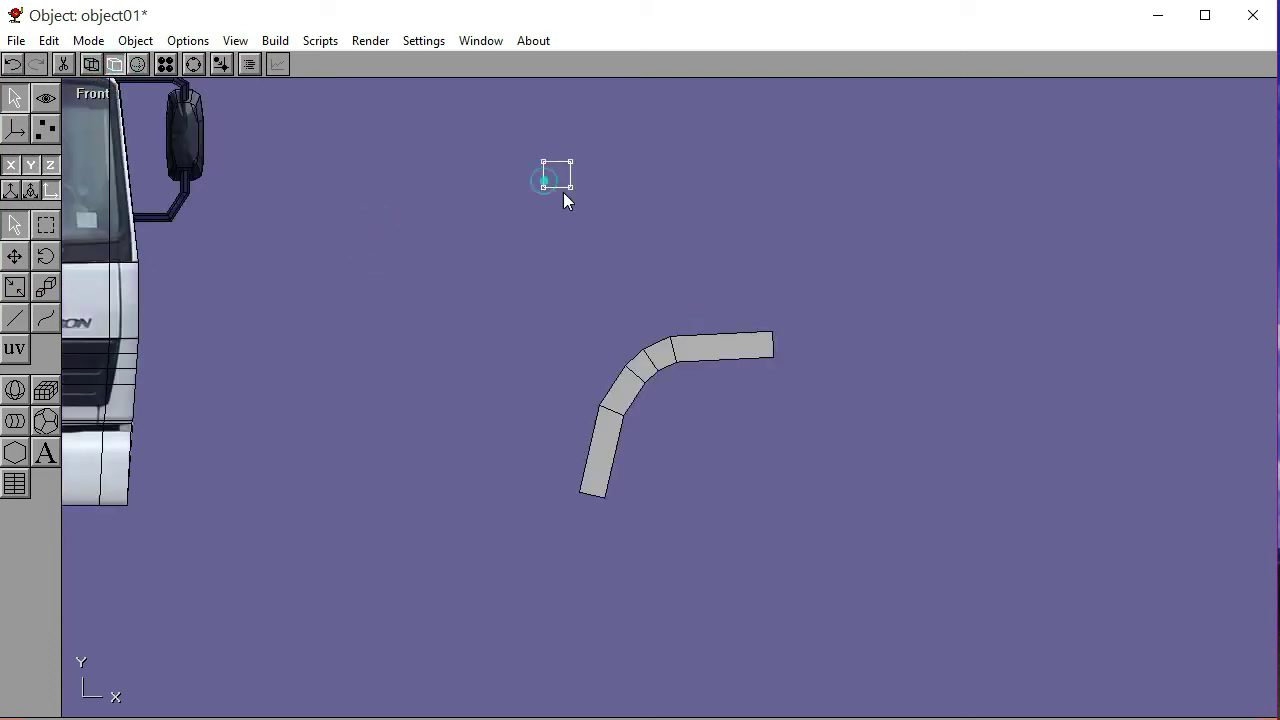
key("Delete")
Move the extruded wheel-arch trim up and away from its traced path line, and delete the line
left_click(614, 421)
left_click(14, 256)
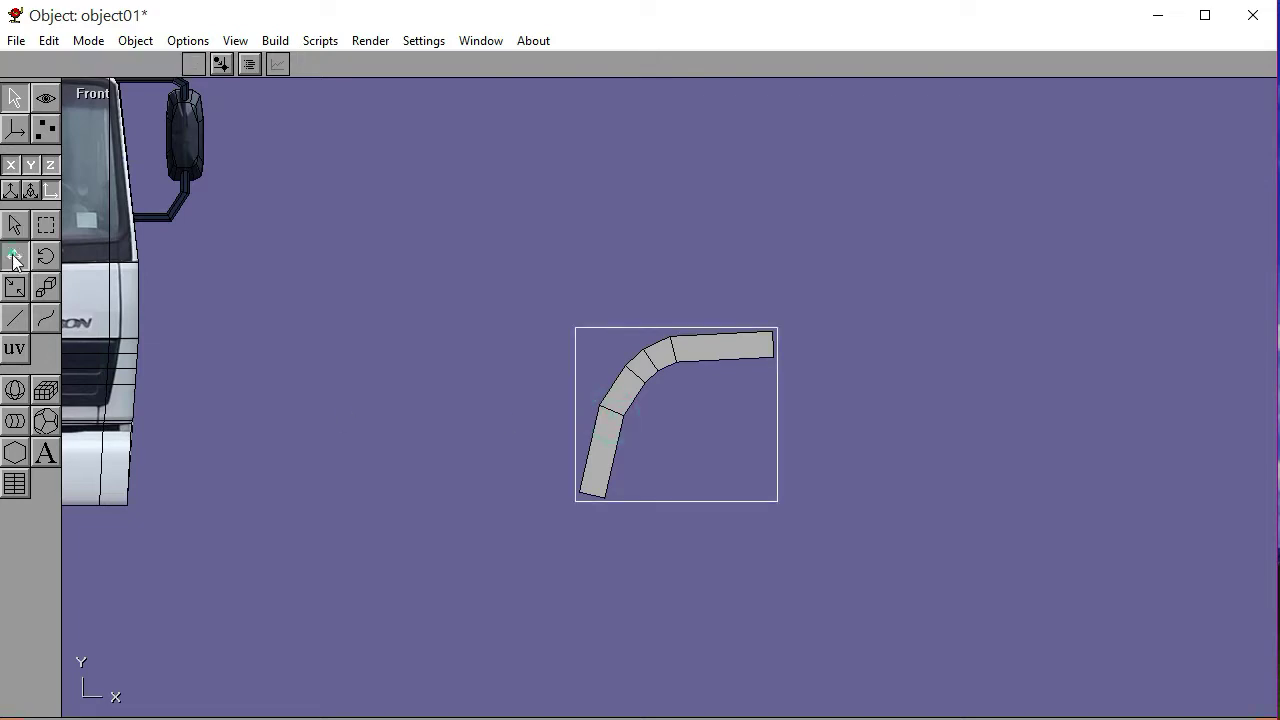
left_click_drag(430, 348, 357, 304)
left_click(745, 341)
left_click(728, 345)
left_click(18, 231)
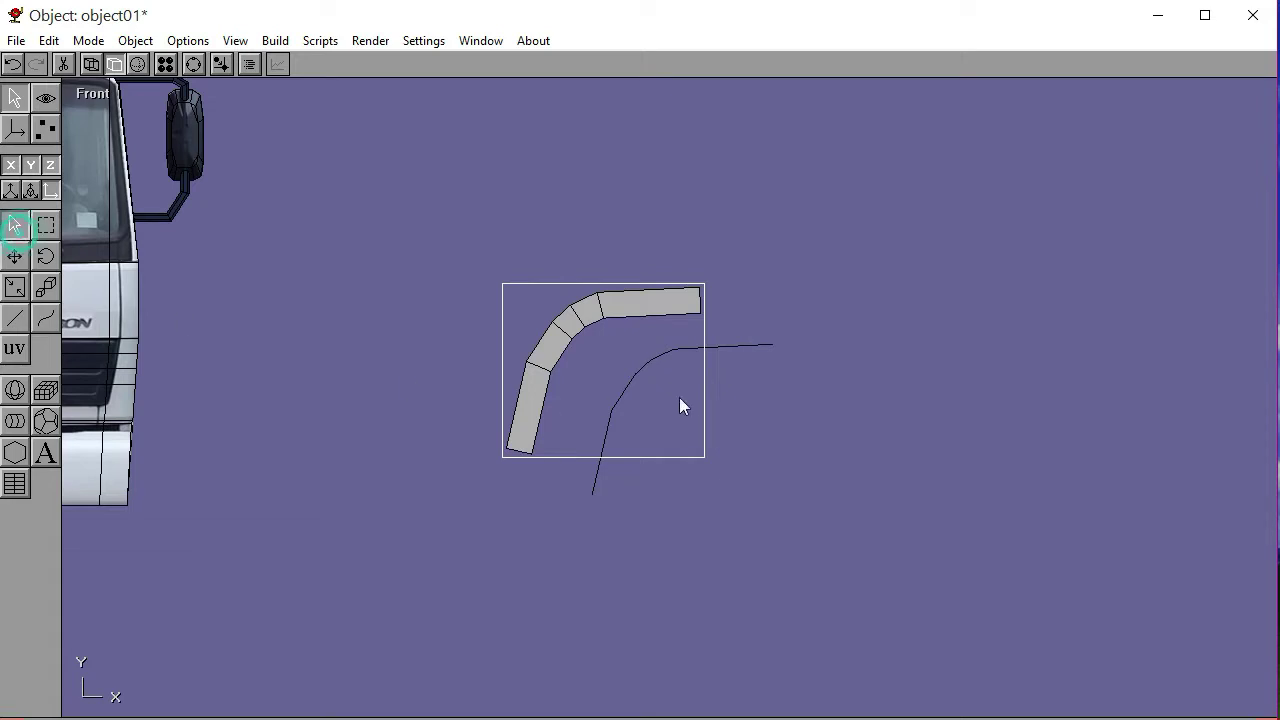
left_click(737, 347)
key("Delete")
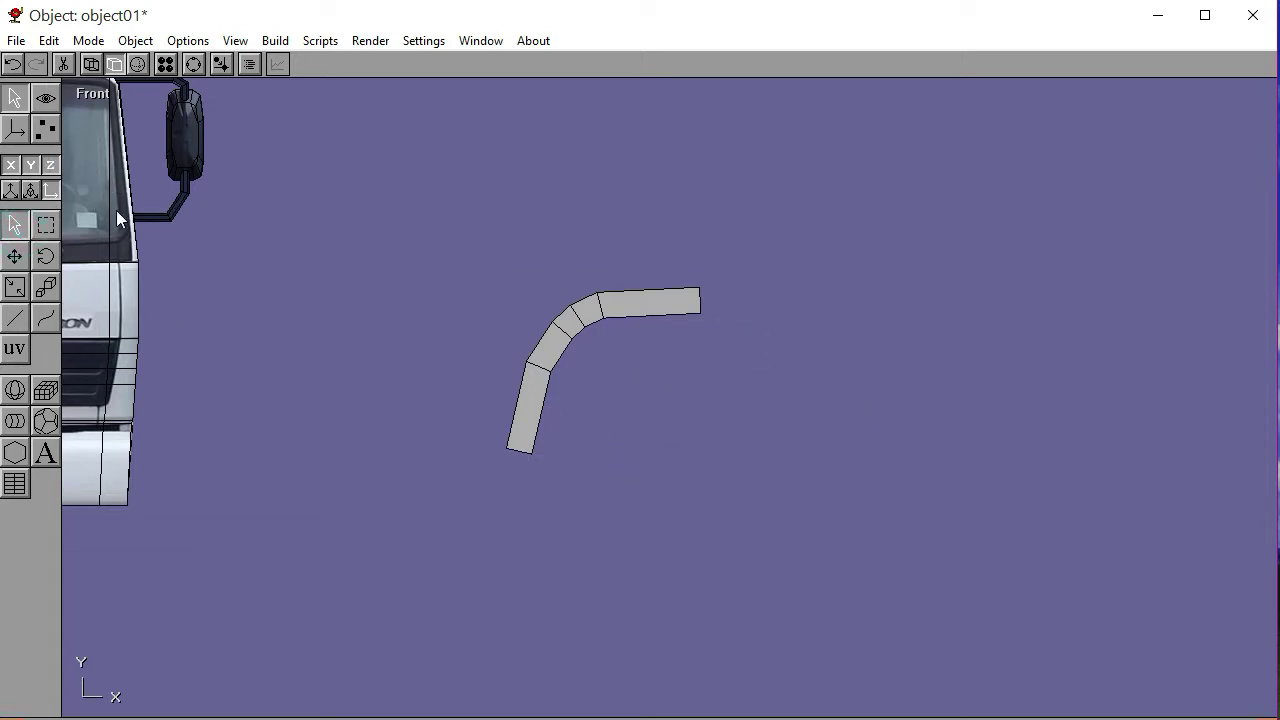
Rotate the trim partway about its vertical axis and move it along X farther away from the cab
left_click(551, 340)
left_click(45, 256)
left_click_drag(304, 394, 304, 394)
key("Left")
key("Left")
key("Left")
key("Left")
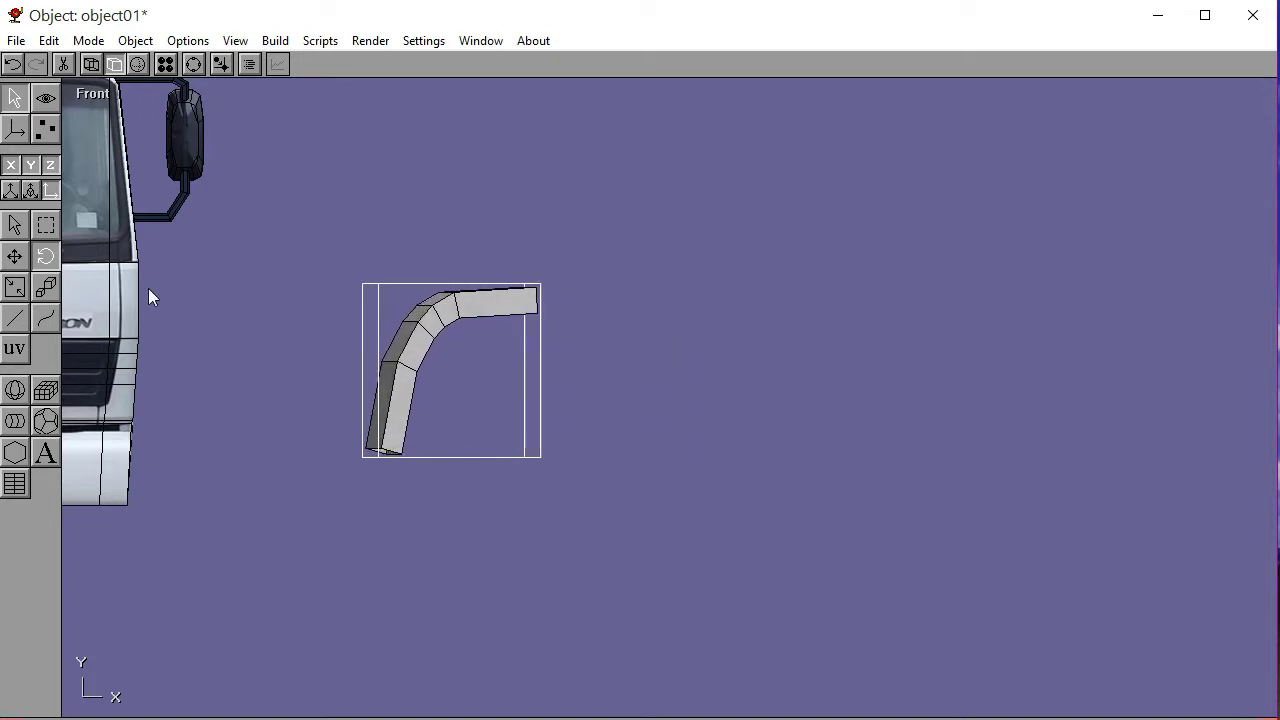
left_click(14, 256)
left_click_drag(214, 457, 625, 460)
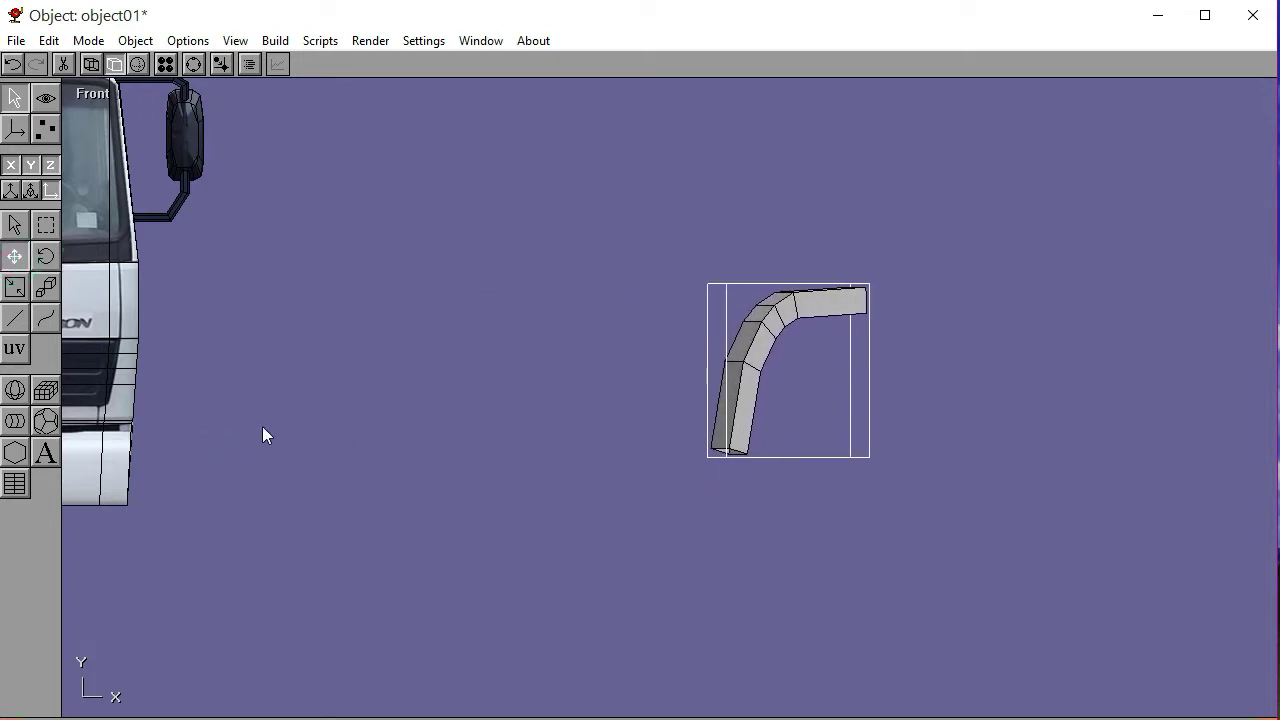
Rotate the trim about the vertical axis until it is edge-on in the front view, and deselect it
left_click(46, 256)
left_click_drag(317, 335, 474, 415)
left_click(14, 256)
left_click(45, 257)
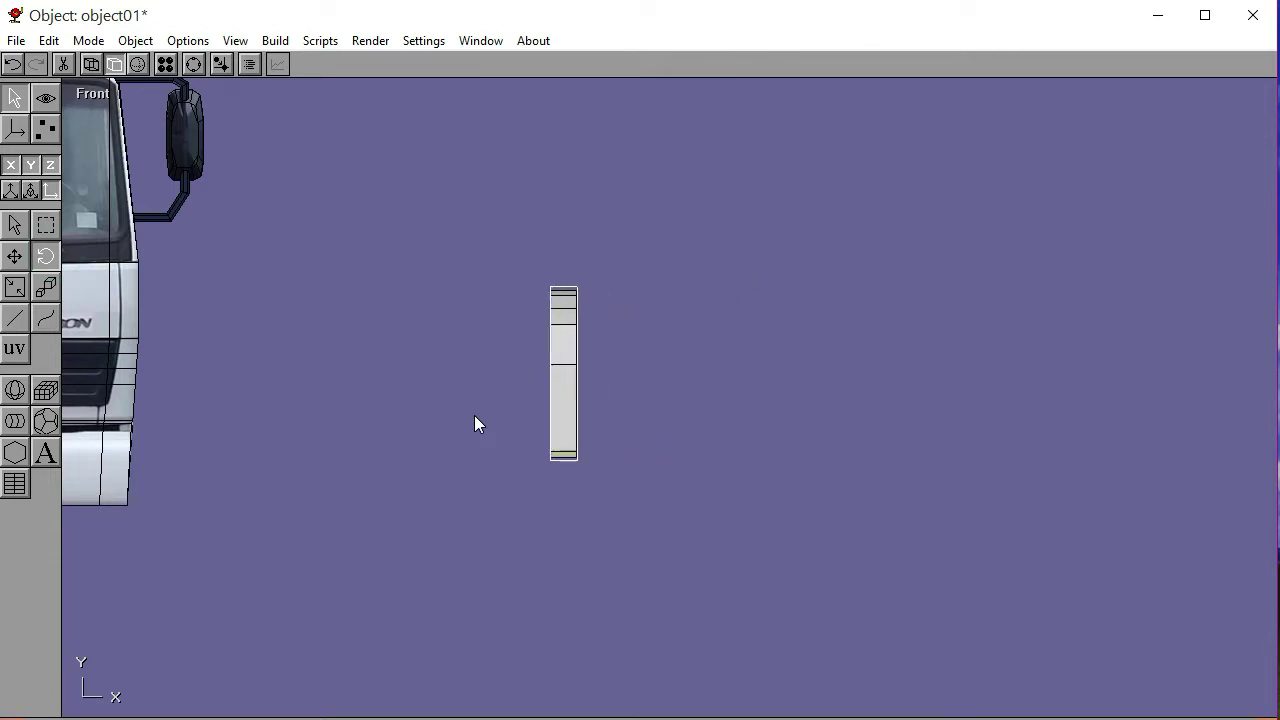
left_click(92, 64)
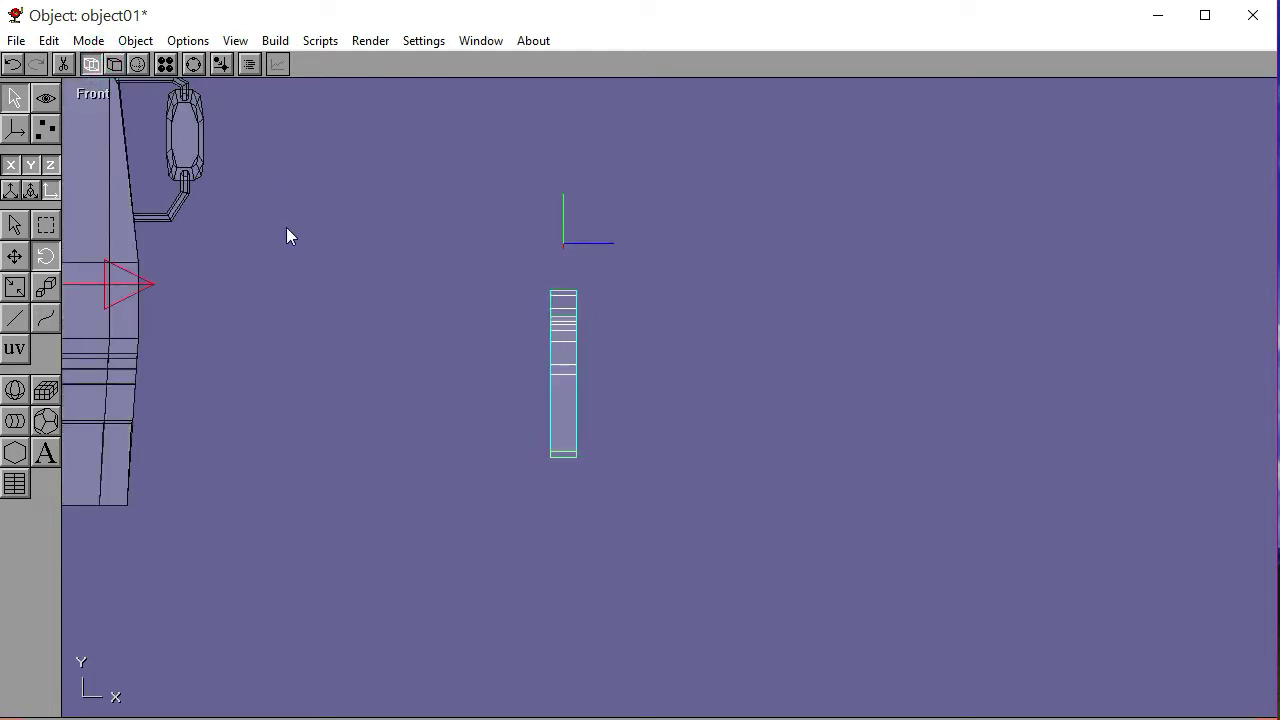
left_click(114, 64)
left_click(321, 332)
left_click(17, 226)
left_click(280, 346)
Select the trim and move it onto the cab's wheel arch in the left view
left_click(193, 64)
mouse_move(575, 326)
left_mouse_down()
mouse_move(542, 335)
mouse_move(595, 331)
left_mouse_up()
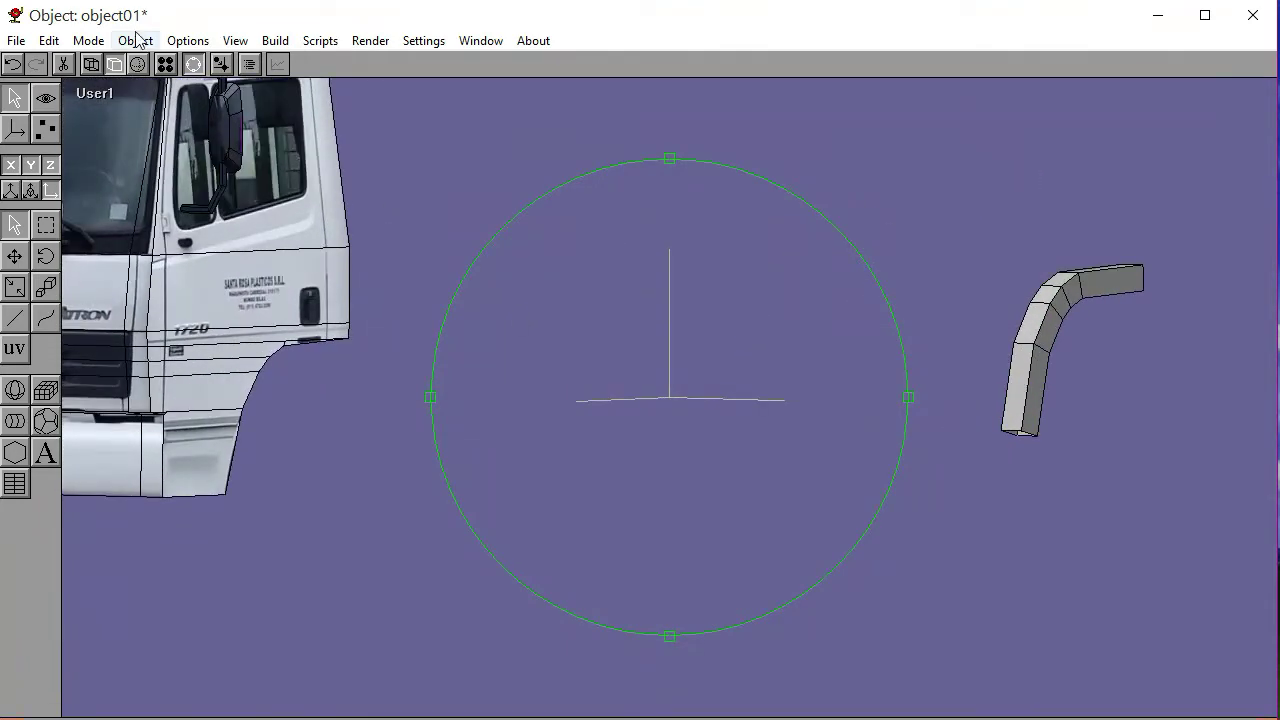
left_click(193, 64)
left_click(1047, 341)
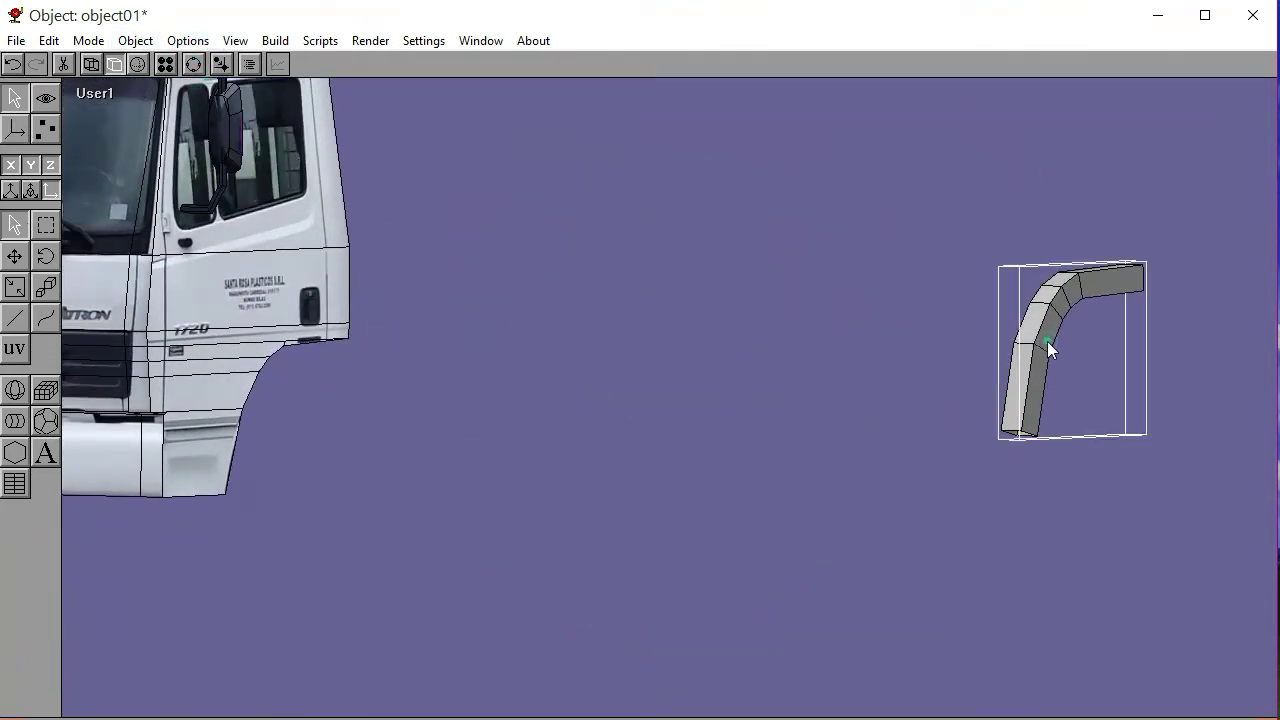
left_click(102, 92)
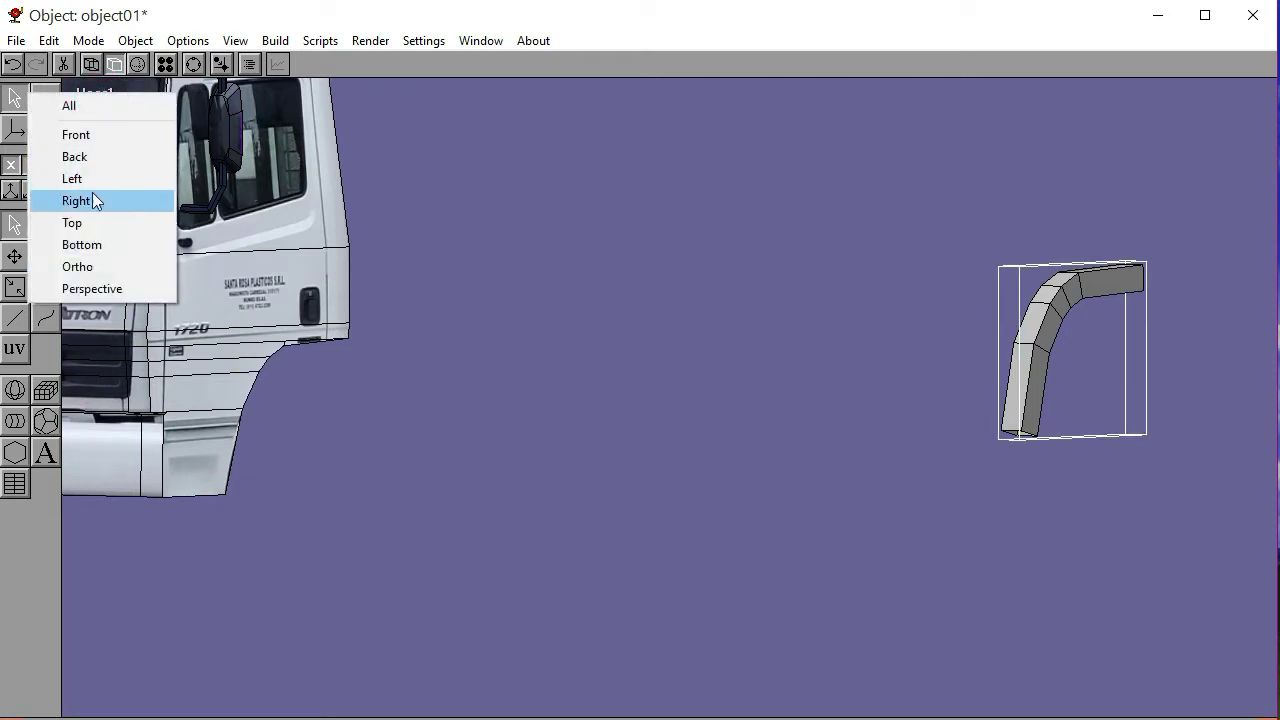
left_click(95, 177)
left_click(14, 256)
left_click_drag(1132, 556, 768, 585)
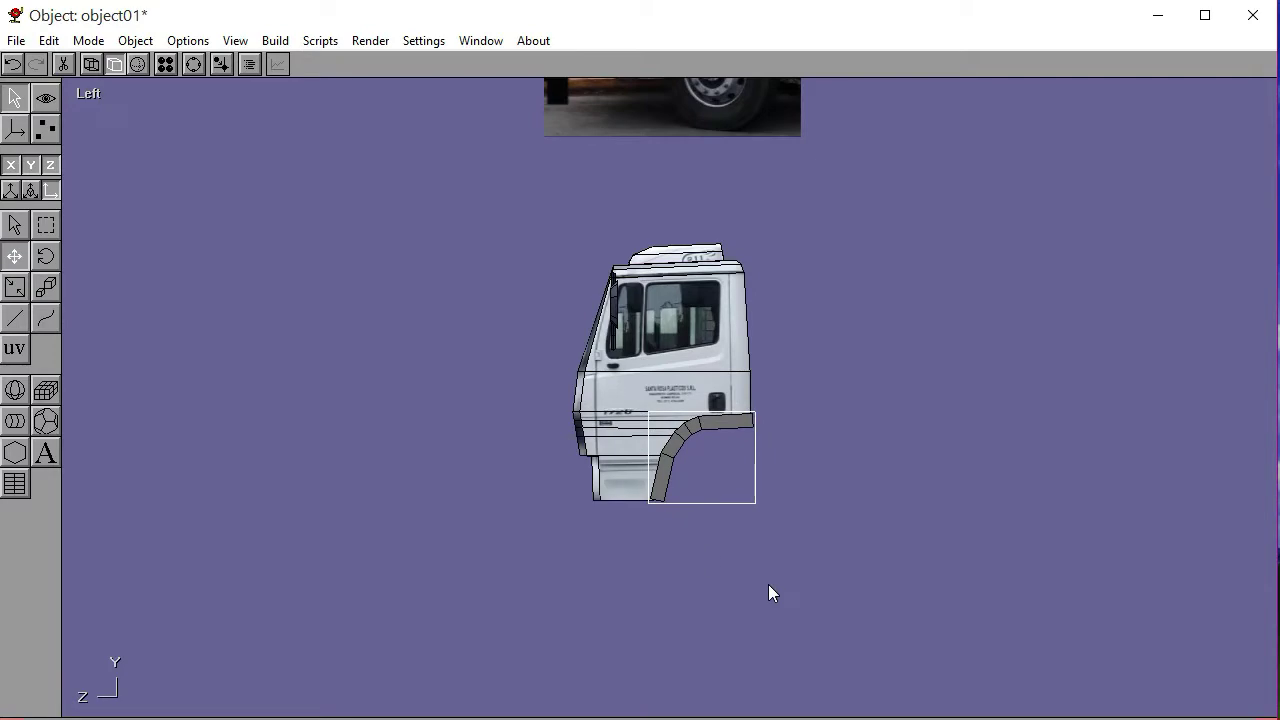
Fine-tune the trim's position in a close-up of the left view, shifting it slightly down against the wheel-arch edge
left_click(193, 63)
scroll(735, 460, "up", 5)
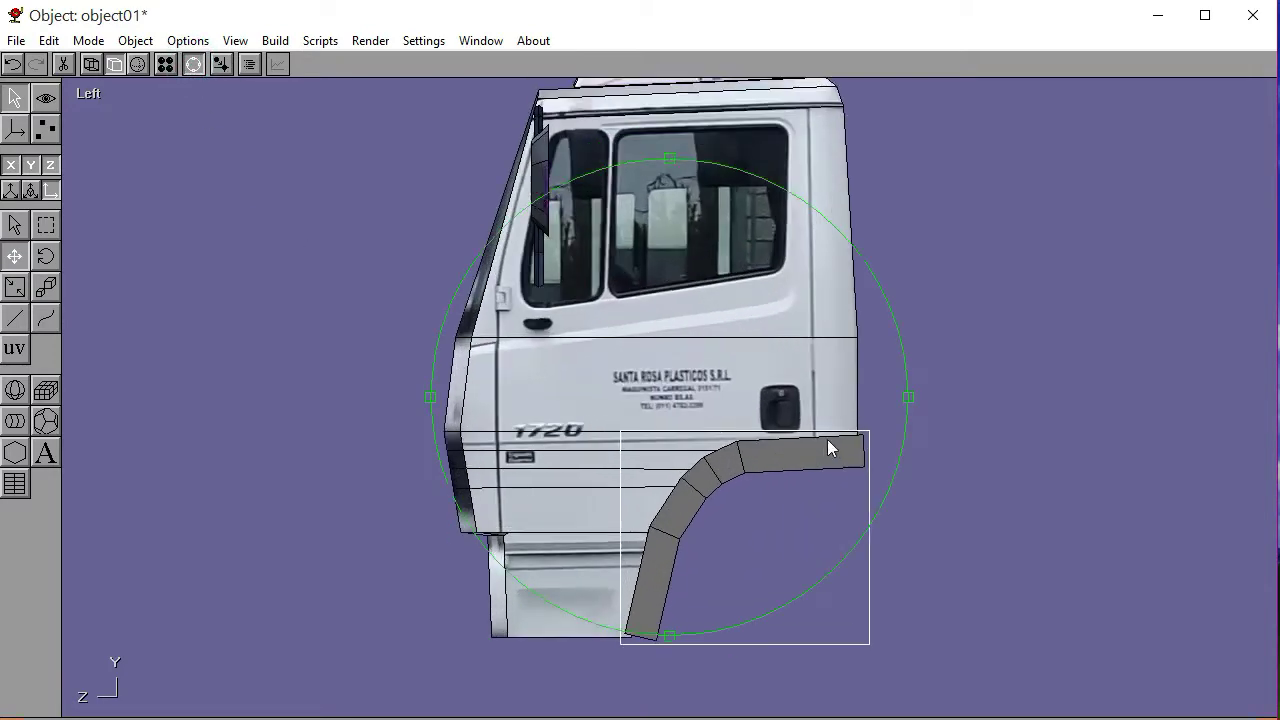
scroll(785, 351, "up", 2)
left_click(193, 63)
mouse_move(154, 249)
left_mouse_down()
mouse_move(186, 287)
mouse_move(159, 271)
left_mouse_up()
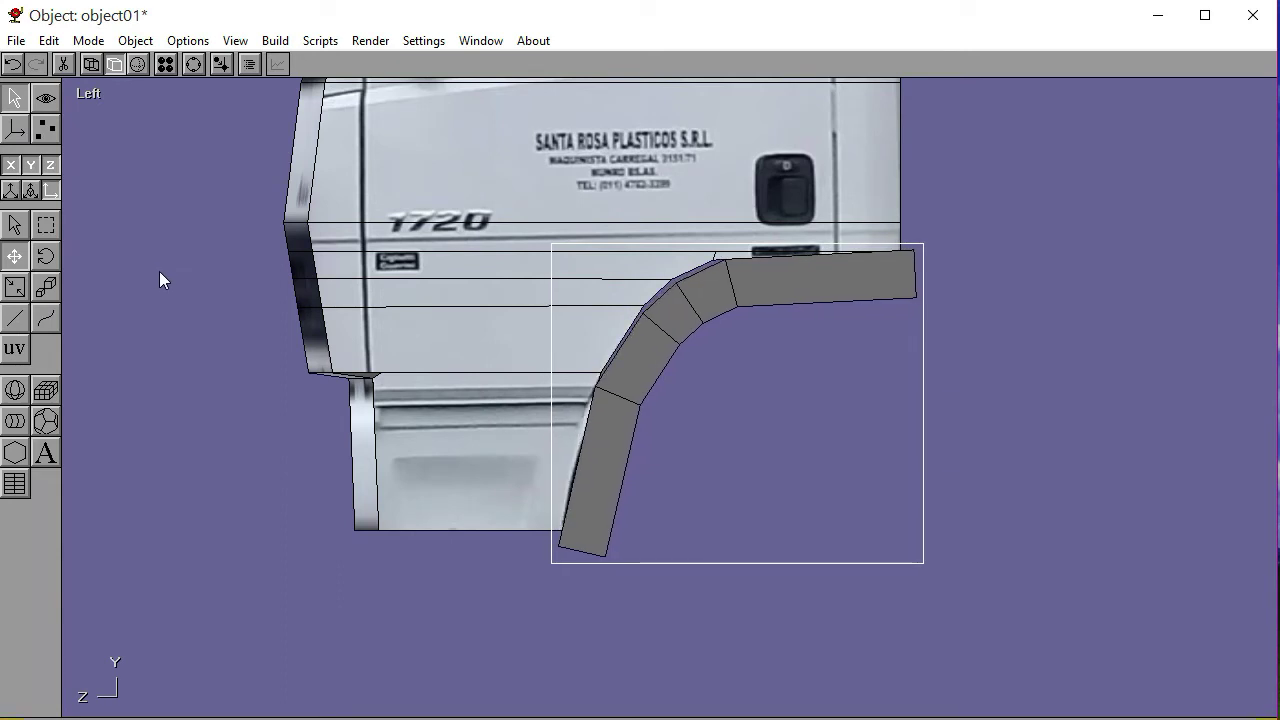
In wireframe point editing, move the trim's uppermost outer bend vertices onto the cab's matching wheel-arch point
left_click(91, 64)
left_click(194, 64)
scroll(645, 372, "up", 5)
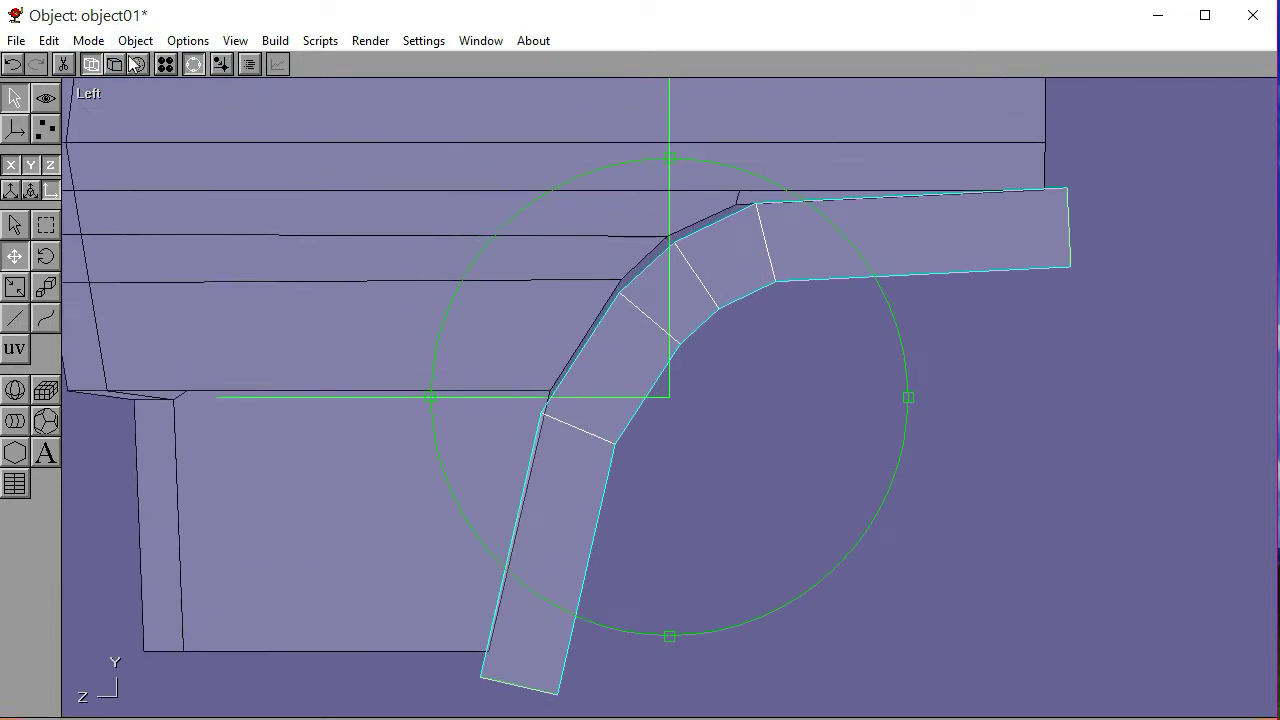
left_click(45, 128)
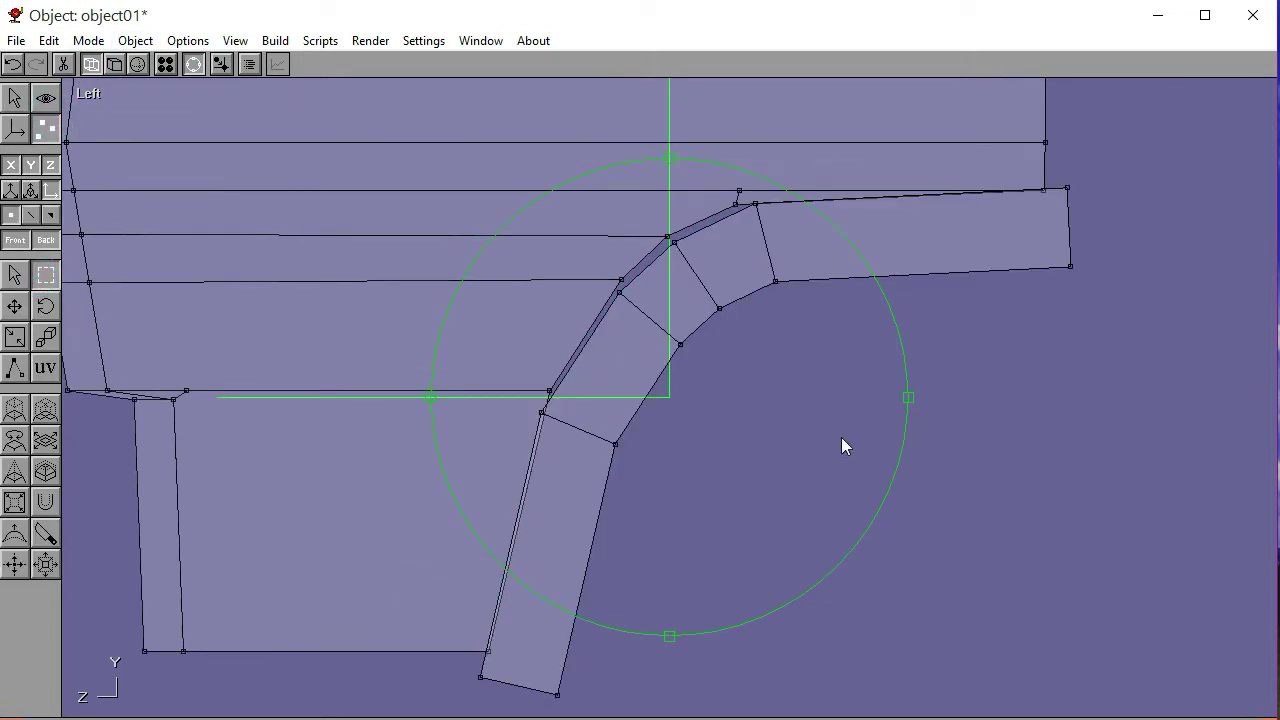
left_click(194, 64)
left_click(944, 322)
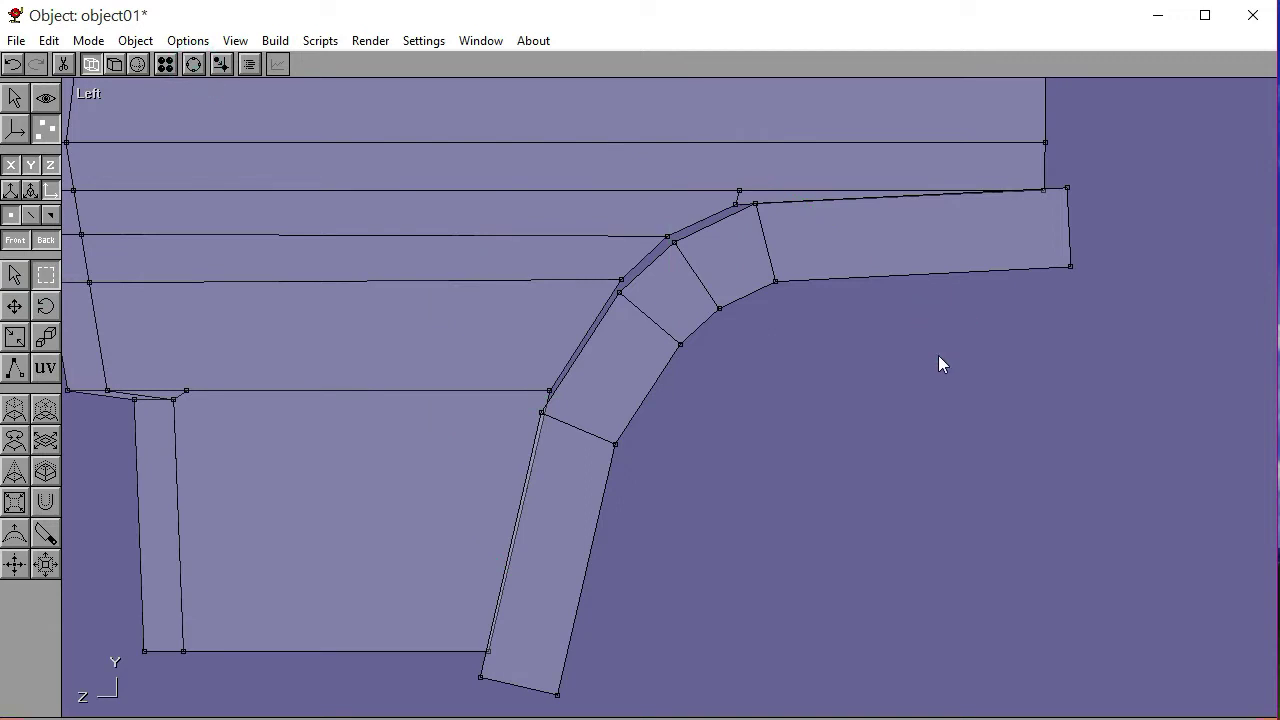
left_click(752, 200)
left_click(14, 306)
left_click_drag(835, 390, 815, 393)
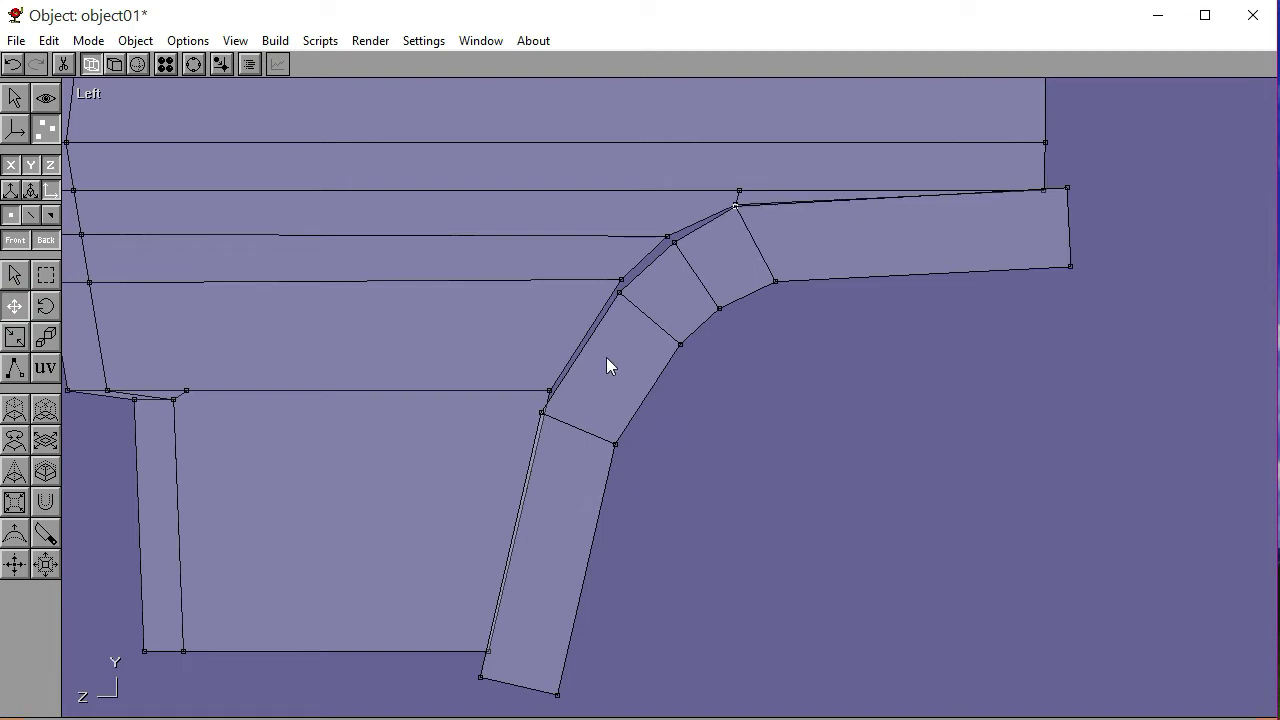
Move the trim's two middle pairs of outer bend vertices onto the corresponding points of the cab's wheel-arch edge
left_click(46, 275)
left_click_drag(687, 253, 688, 254)
left_click(24, 305)
left_click_drag(816, 451, 811, 447)
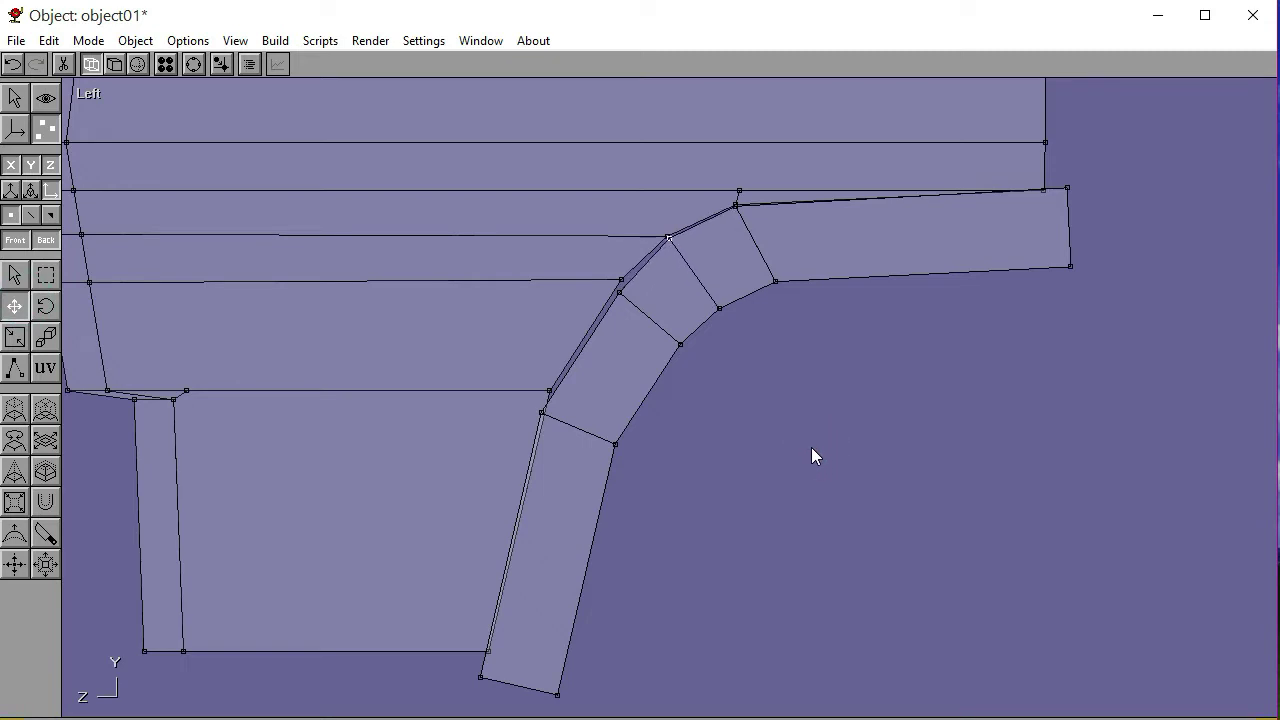
left_click(46, 275)
left_click(831, 520)
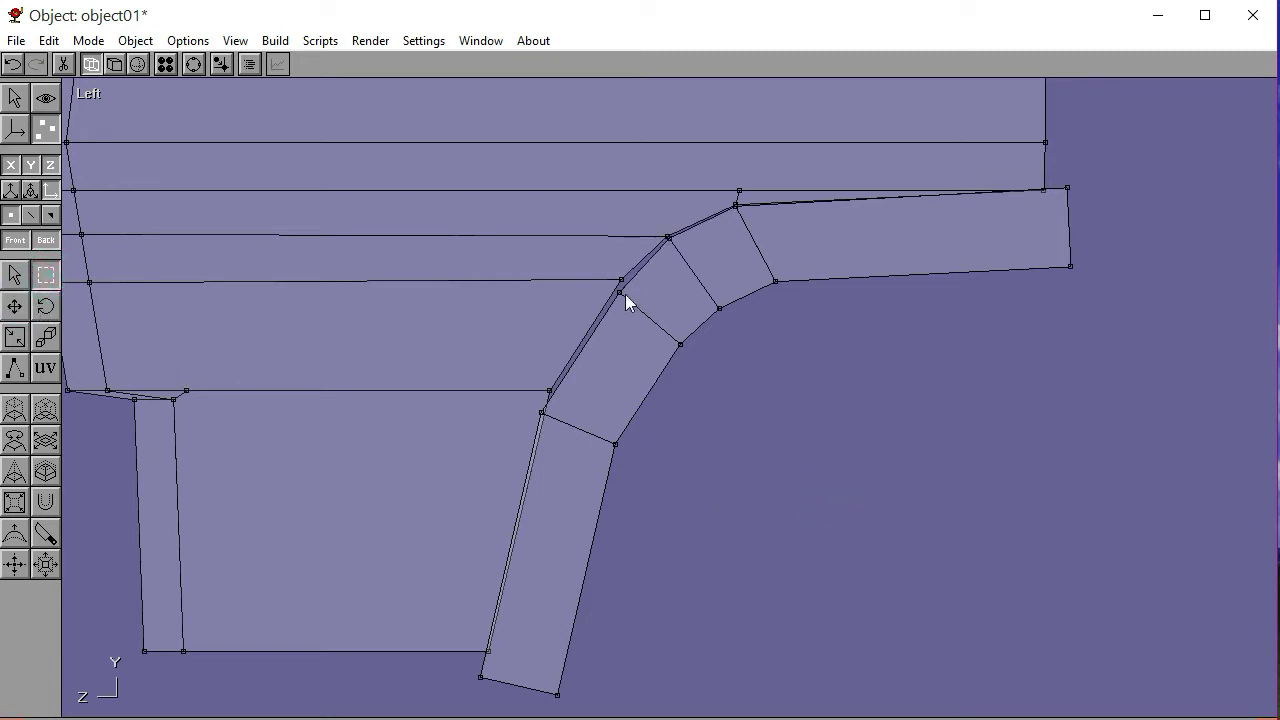
left_click(14, 306)
left_click_drag(712, 451, 714, 445)
Move the trim's lowest outer bend vertices onto the cab's arch point where the skirt begins
left_click(46, 275)
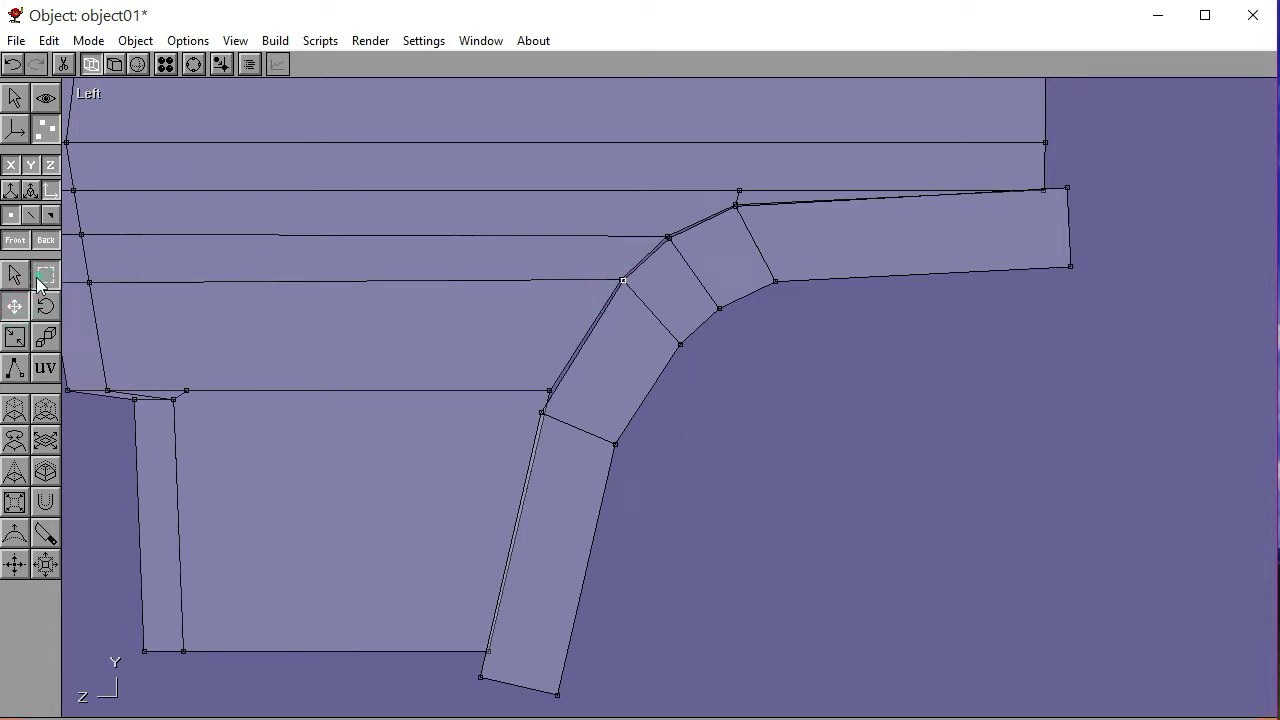
left_click(672, 482)
left_click_drag(530, 406, 562, 438)
left_click(14, 306)
left_click_drag(647, 531, 658, 509)
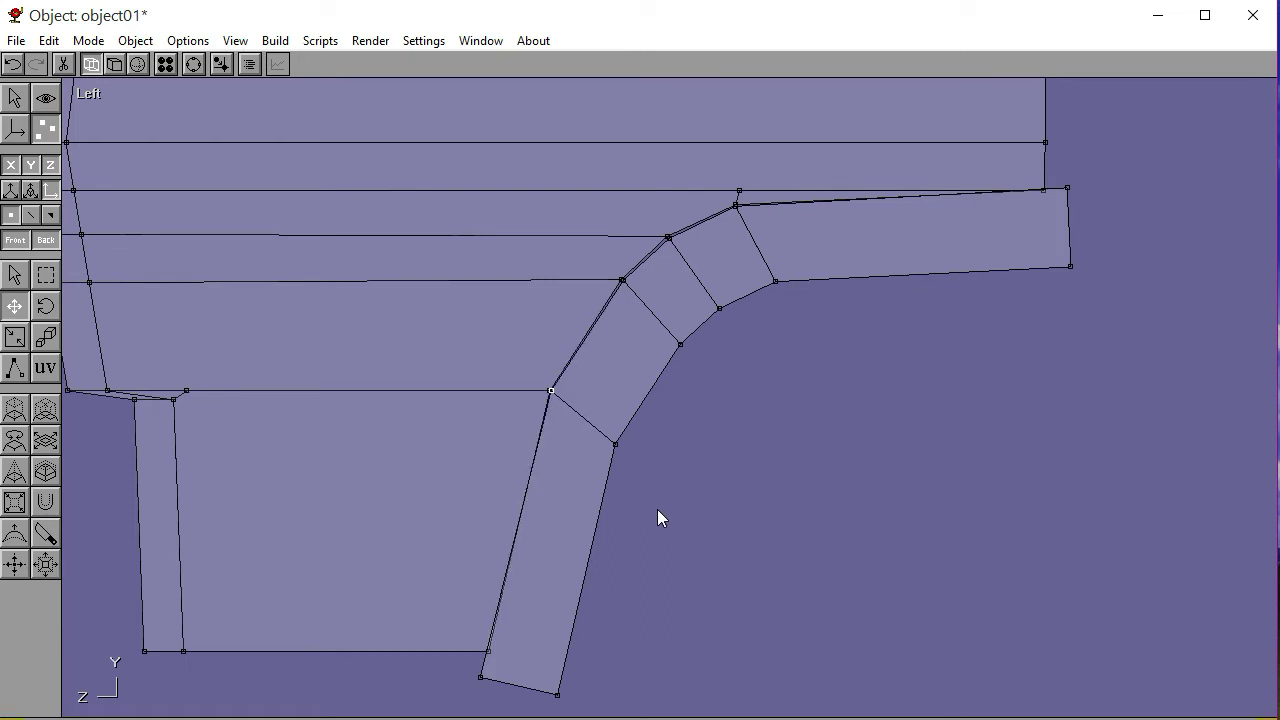
Align the trim's lower end with the skirt's bottom edge, placing its outer vertices on the skirt corner and the inner ones level
left_click(46, 276)
left_click_drag(472, 670, 494, 684)
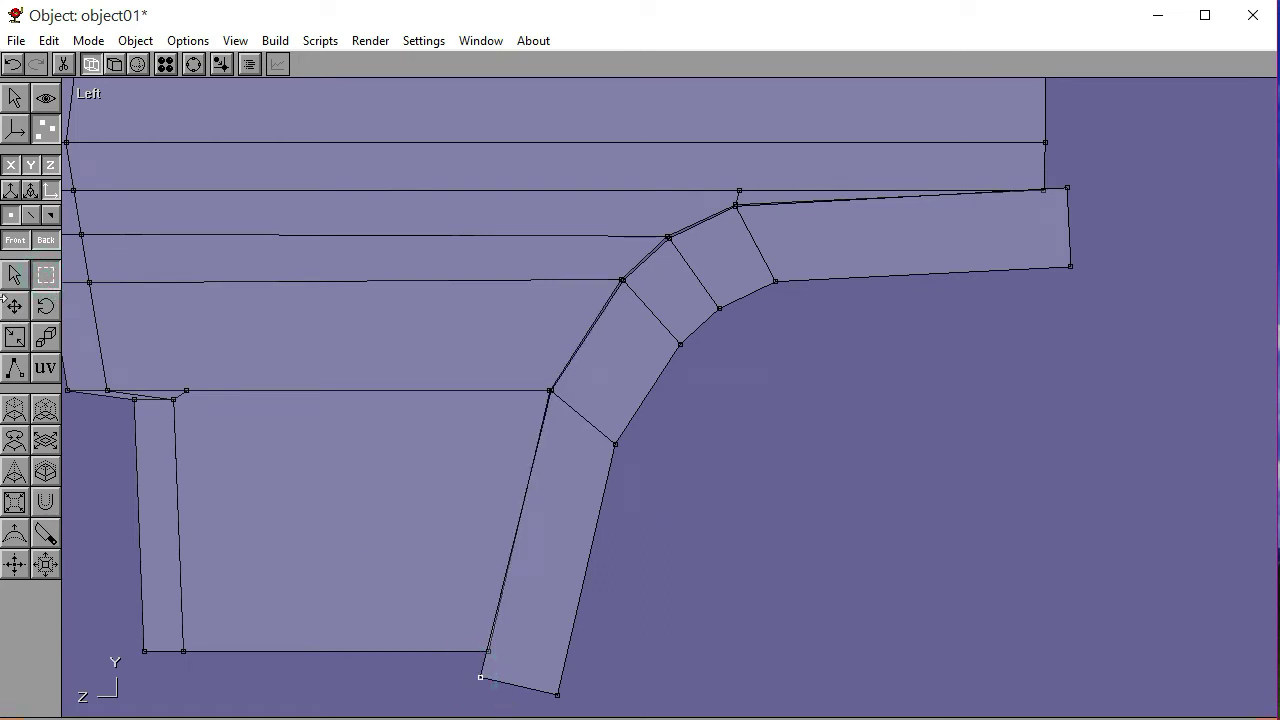
left_click(14, 306)
left_click_drag(751, 668, 770, 600)
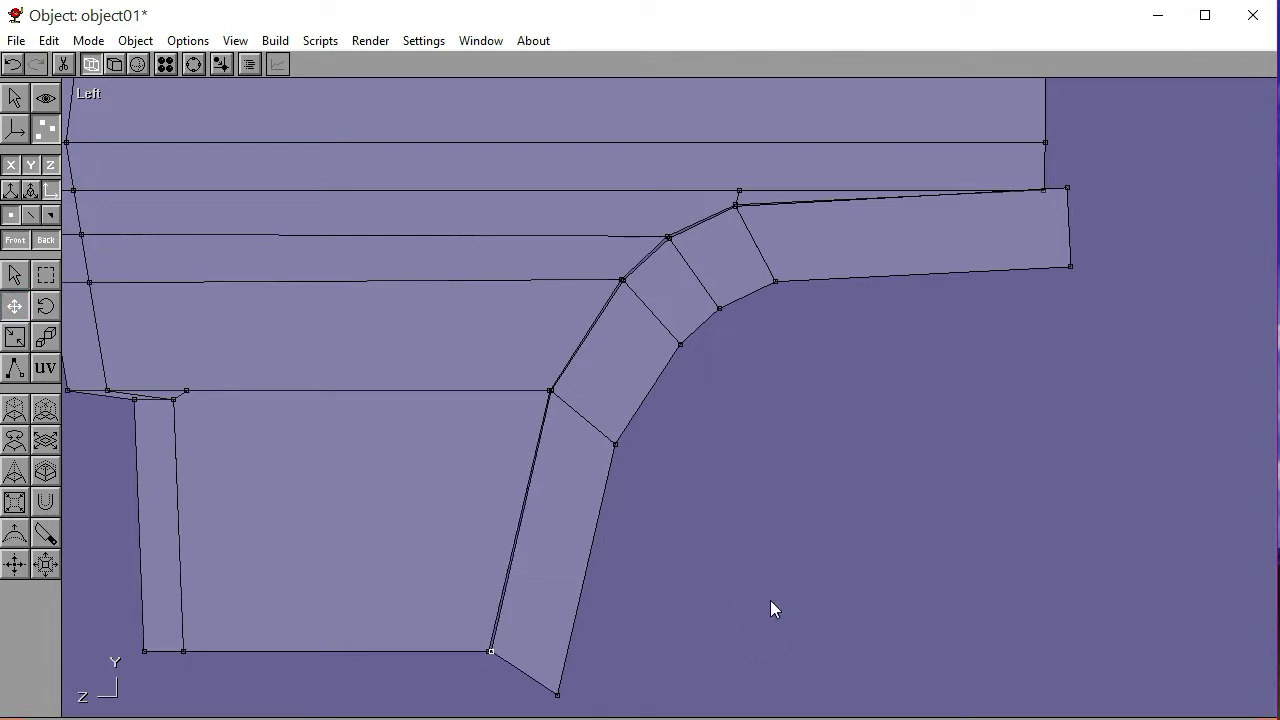
left_click(50, 272)
left_click(669, 660)
left_click_drag(543, 671, 577, 705)
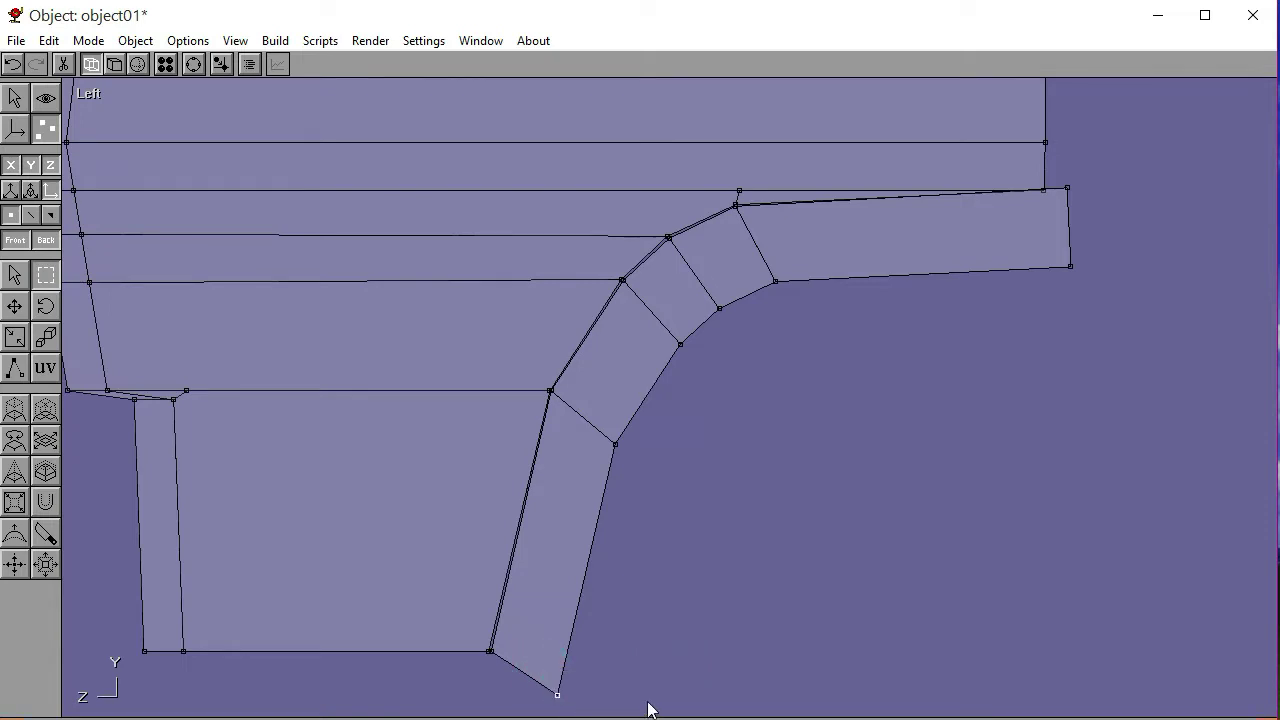
left_click(15, 309)
left_click_drag(665, 563, 675, 521)
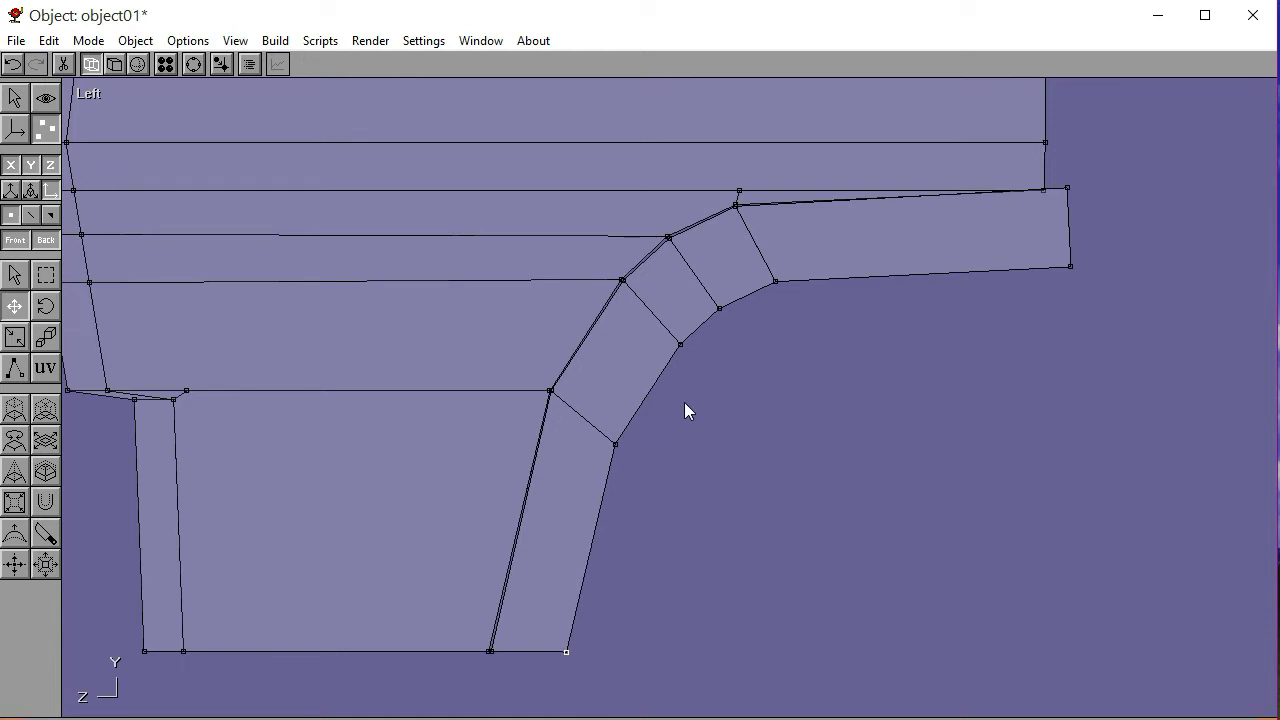
Move the trim's rear end vertices to the cab's rear edge, and shift the lower ones to make the end vertical
left_click(46, 275)
left_click_drag(1059, 176, 1107, 316)
left_click(14, 306)
left_click_drag(1090, 434, 1067, 438)
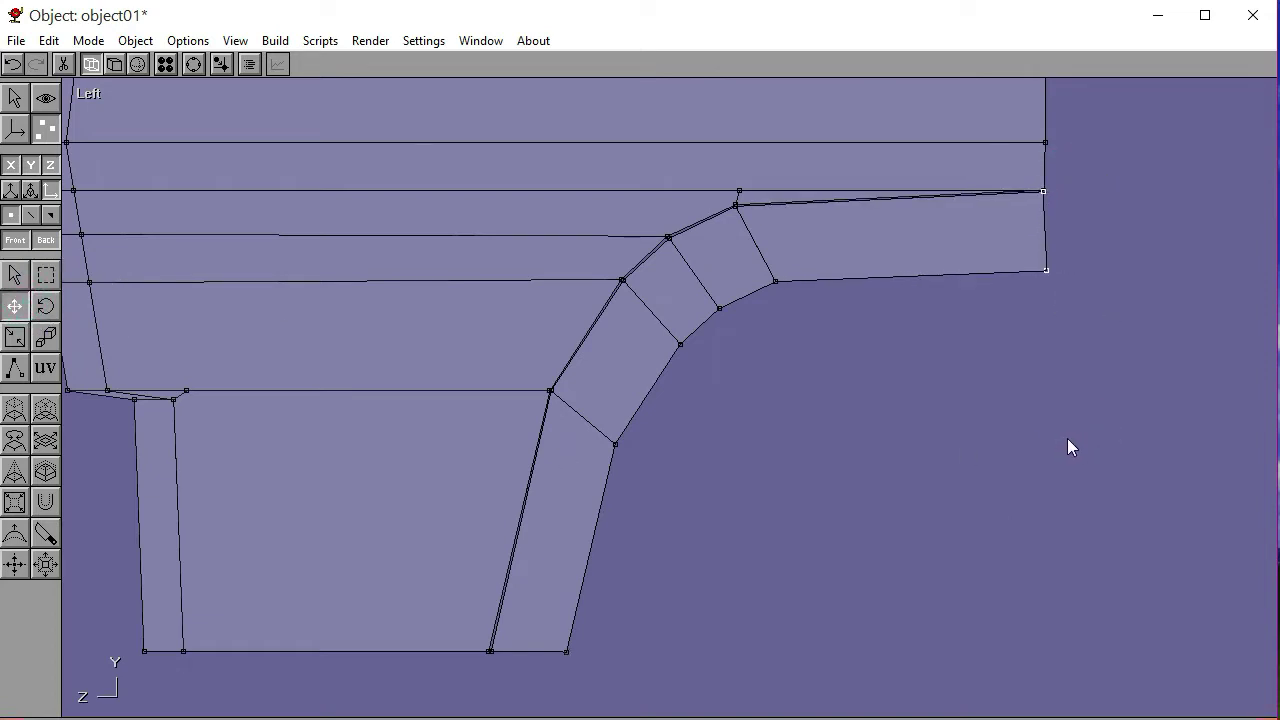
left_click(46, 275)
left_click_drag(1028, 258, 1098, 330)
key("Left")
key("Right")
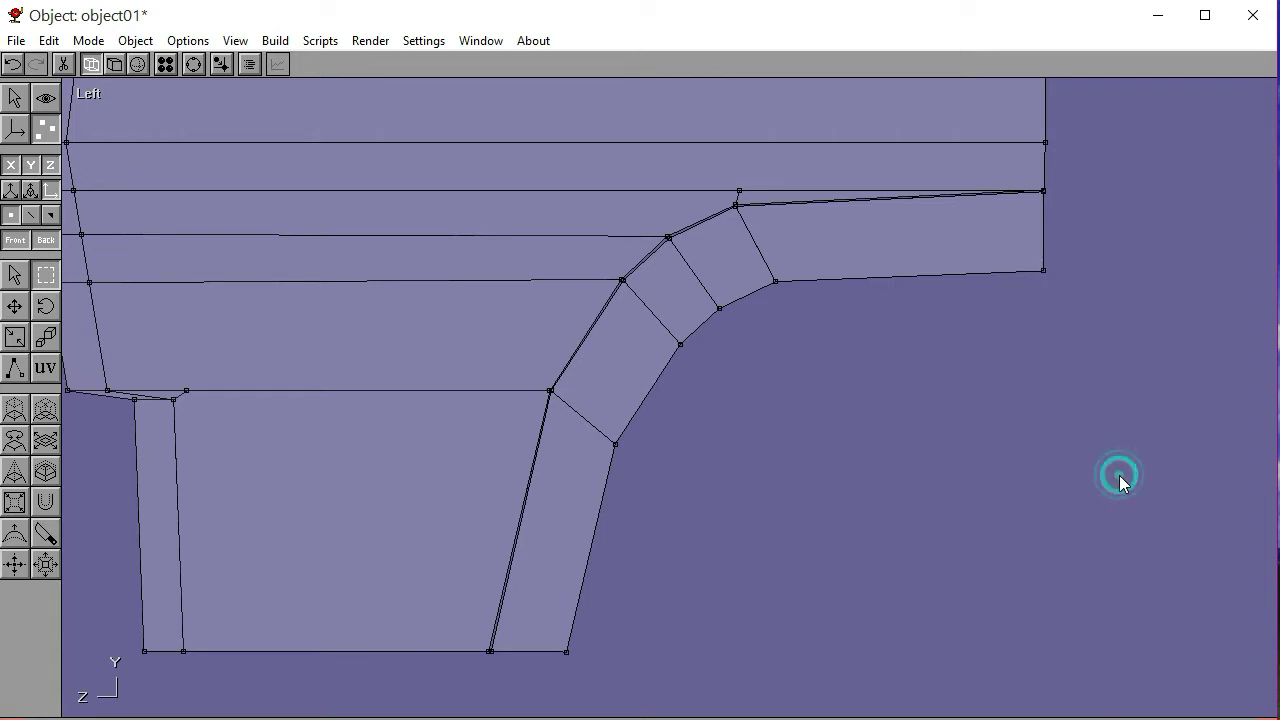
left_click(193, 63)
scroll(351, 378, "down", 5)
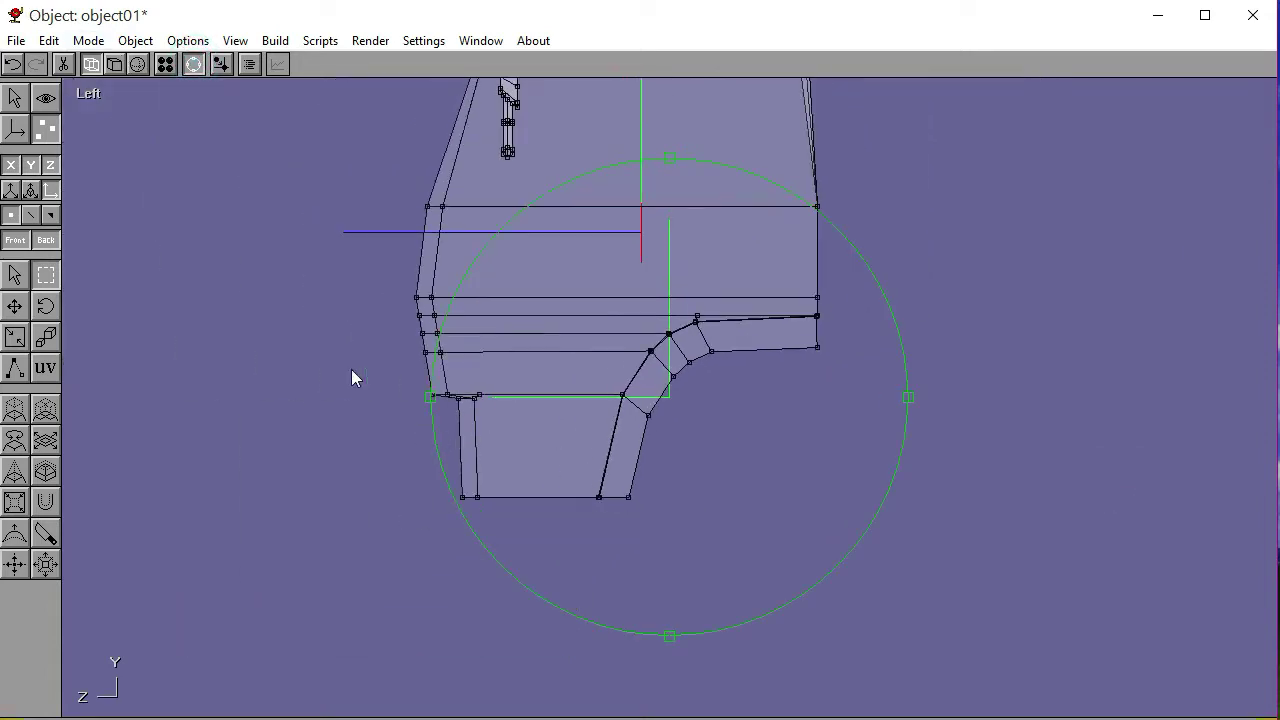
Display the model with textured shading and view it from the front
left_click(113, 66)
left_click_drag(648, 391, 690, 406)
right_click_drag(690, 406, 717, 411)
left_click(98, 96)
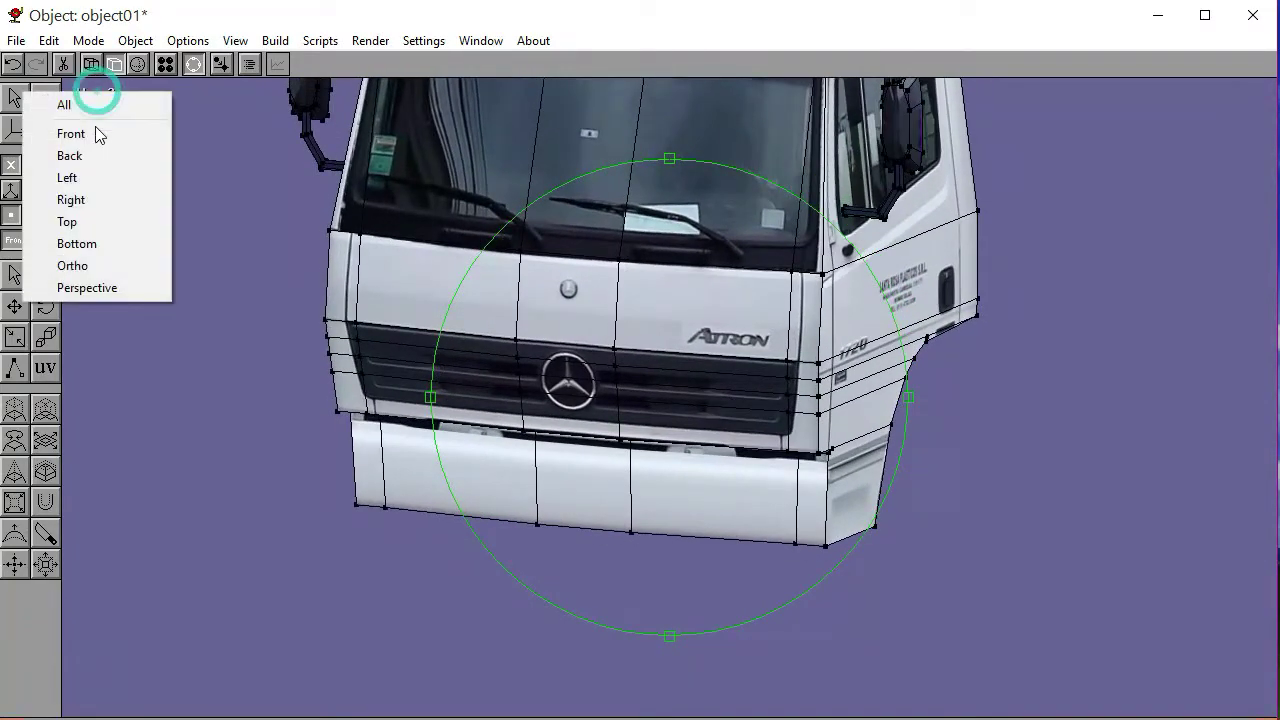
left_click(94, 131)
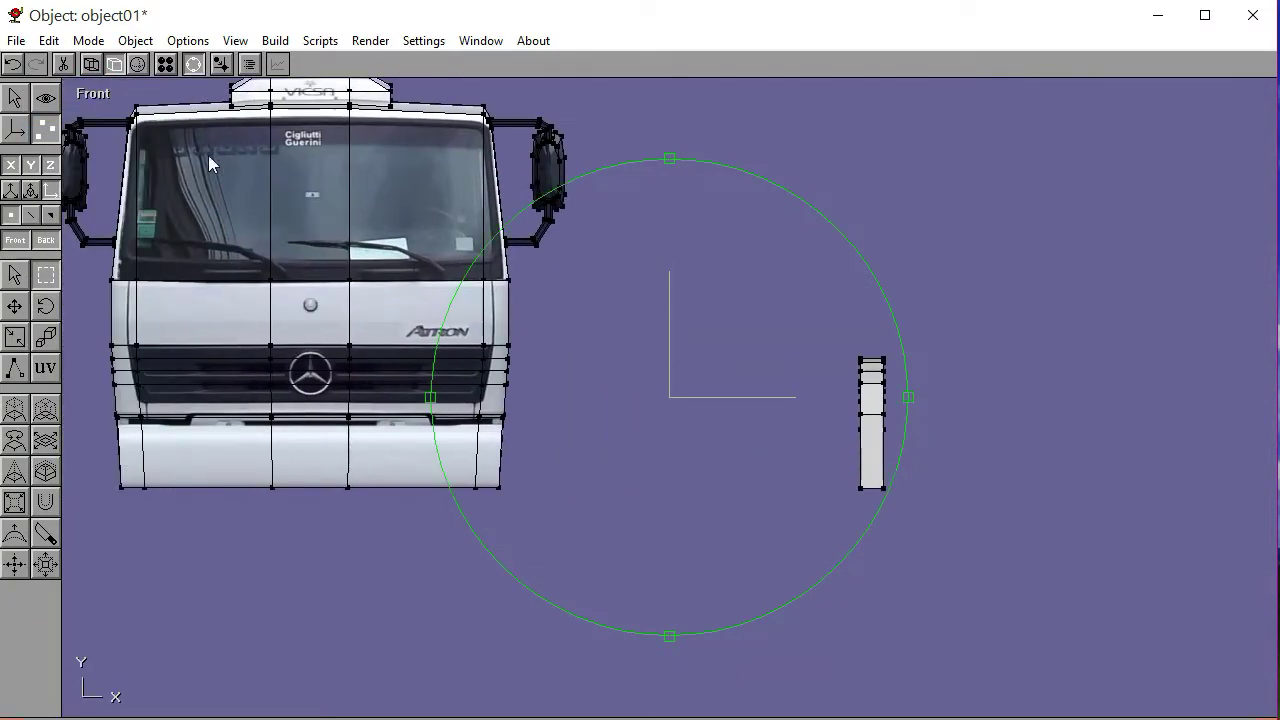
Move the whole wheel-arch trim along the X axis only, up against the cab's lower side
left_click(193, 63)
left_click(15, 97)
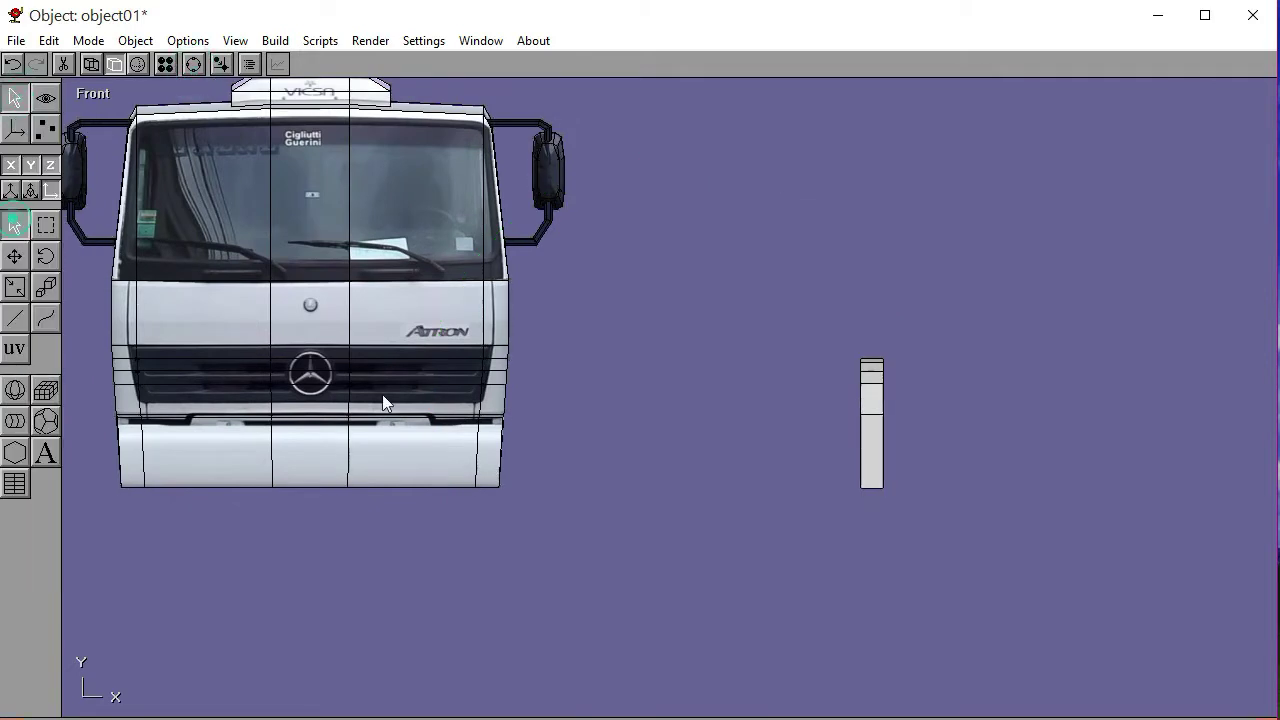
left_click(880, 408)
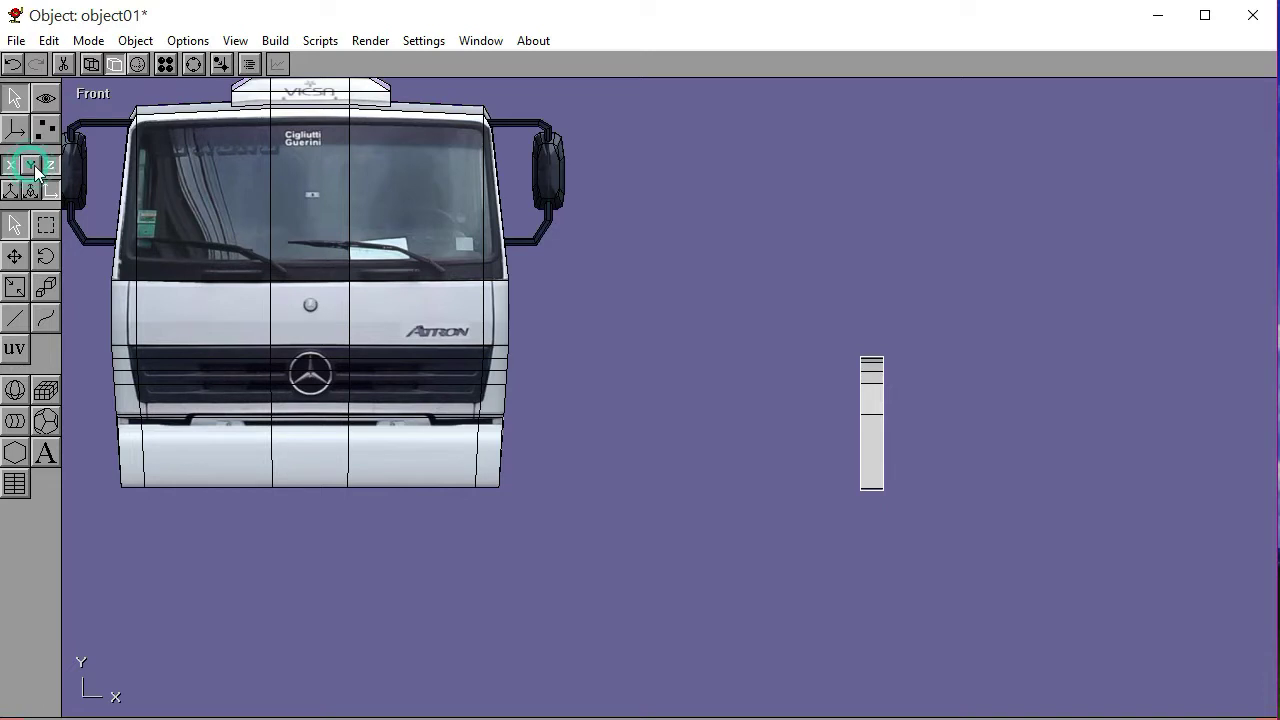
left_click(32, 166)
left_click(12, 165)
left_click(52, 165)
left_click(15, 258)
left_click(1097, 550)
left_click(45, 168)
left_click(31, 166)
left_click(45, 166)
left_click(10, 165)
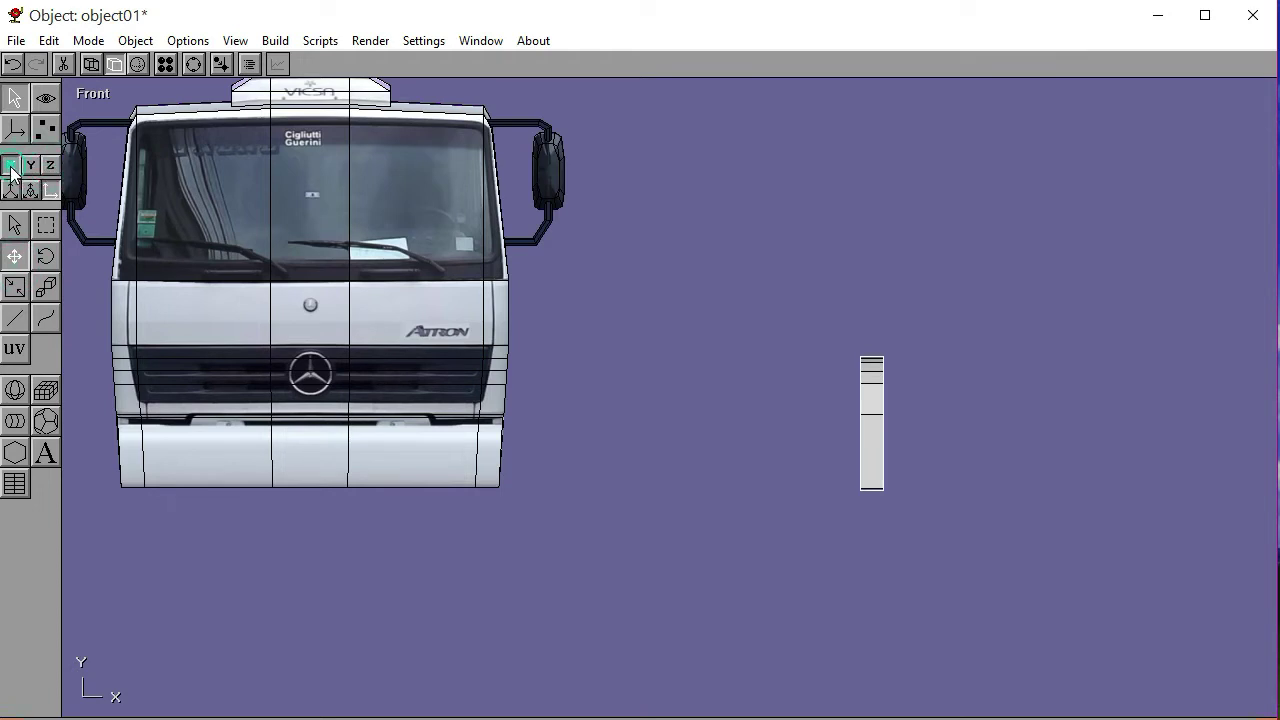
left_click_drag(994, 534, 633, 526)
Fine-tune the trim's X position so its lower inner corner meets the bumper's lower outer corner
left_click(193, 64)
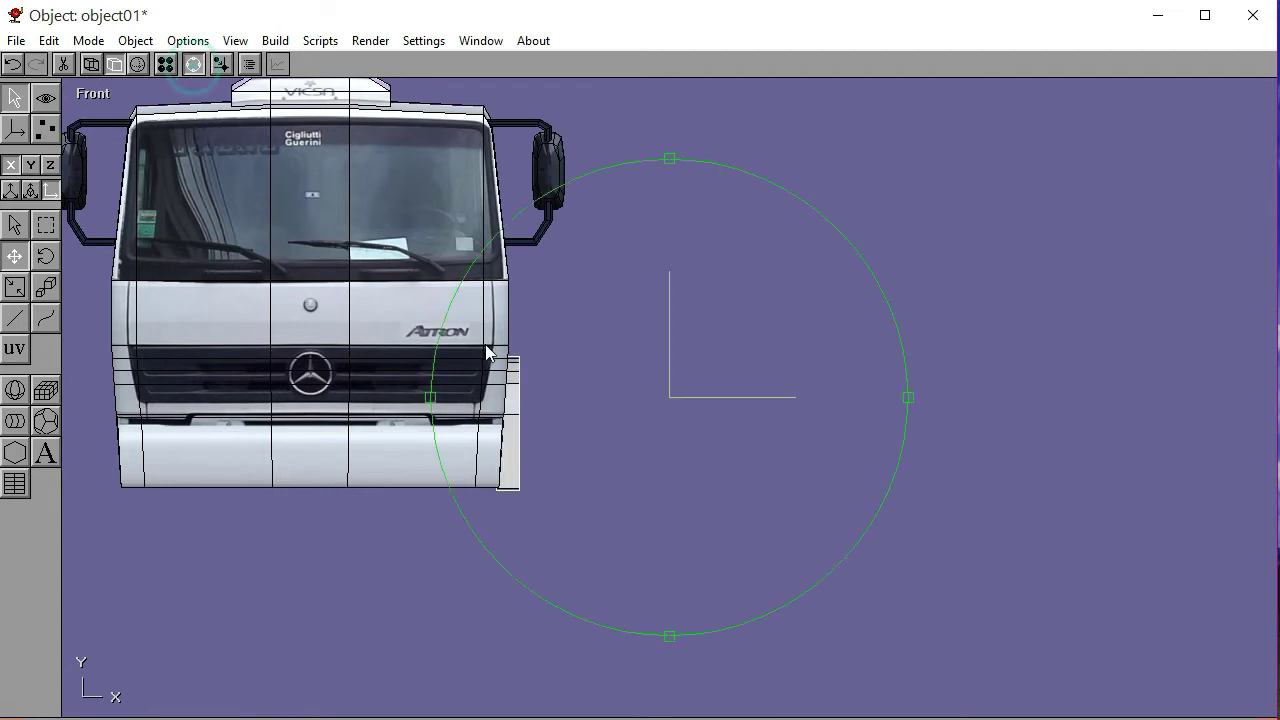
scroll(662, 326, "up", 8)
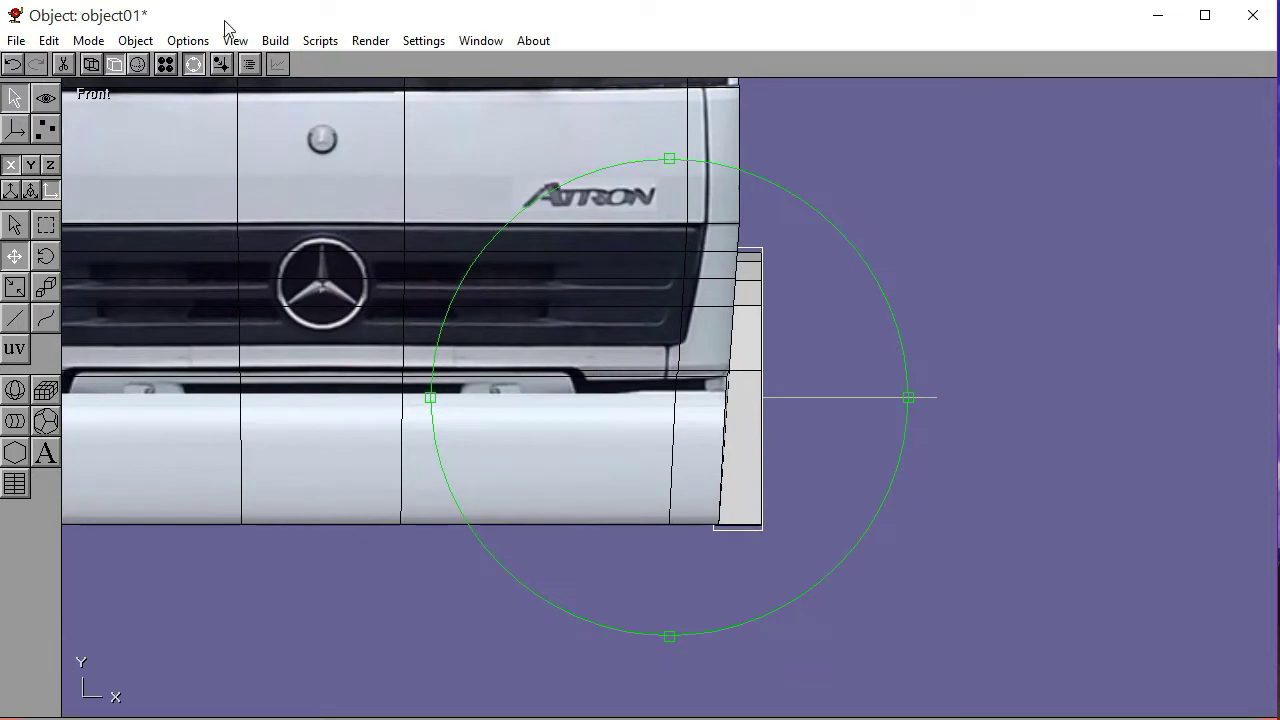
left_click(193, 64)
mouse_move(857, 451)
left_mouse_down()
mouse_move(895, 455)
mouse_move(870, 446)
left_mouse_up()
left_click(193, 66)
right_click_drag(840, 480, 793, 520)
middle_click_drag(793, 520, 794, 393)
left_click(195, 67)
left_click_drag(833, 469, 829, 469)
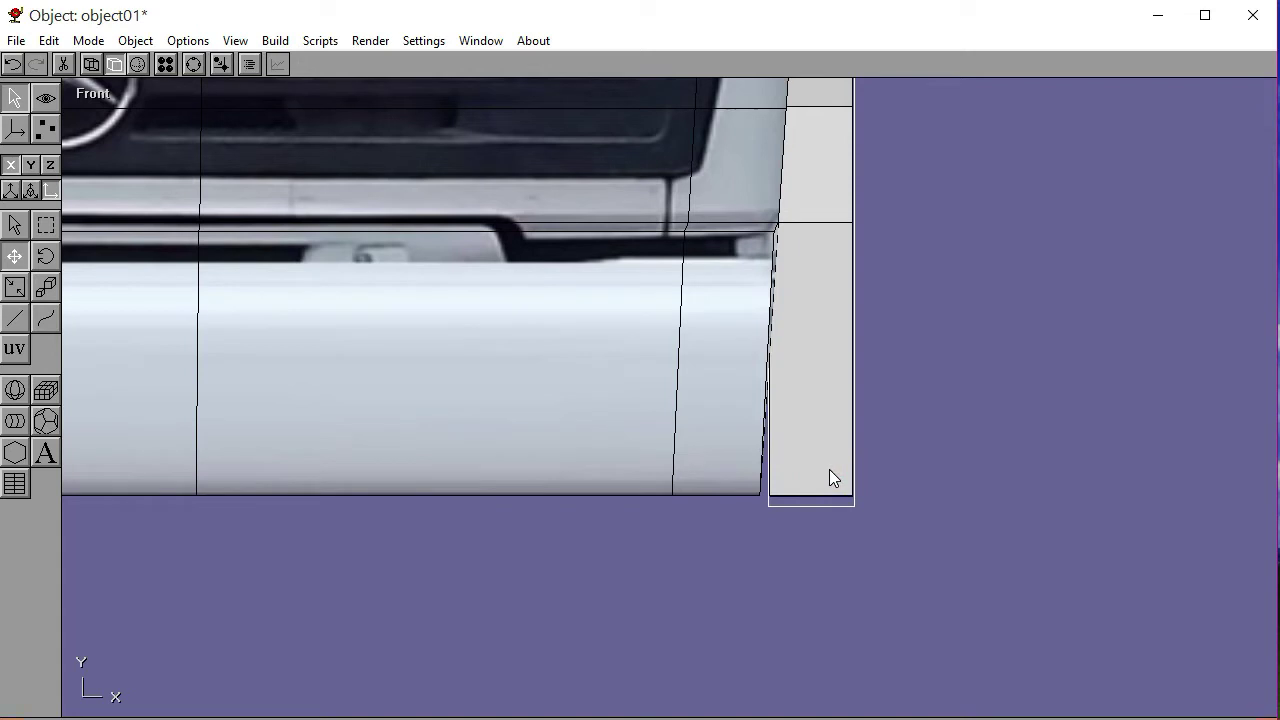
left_click_drag(829, 469, 820, 469)
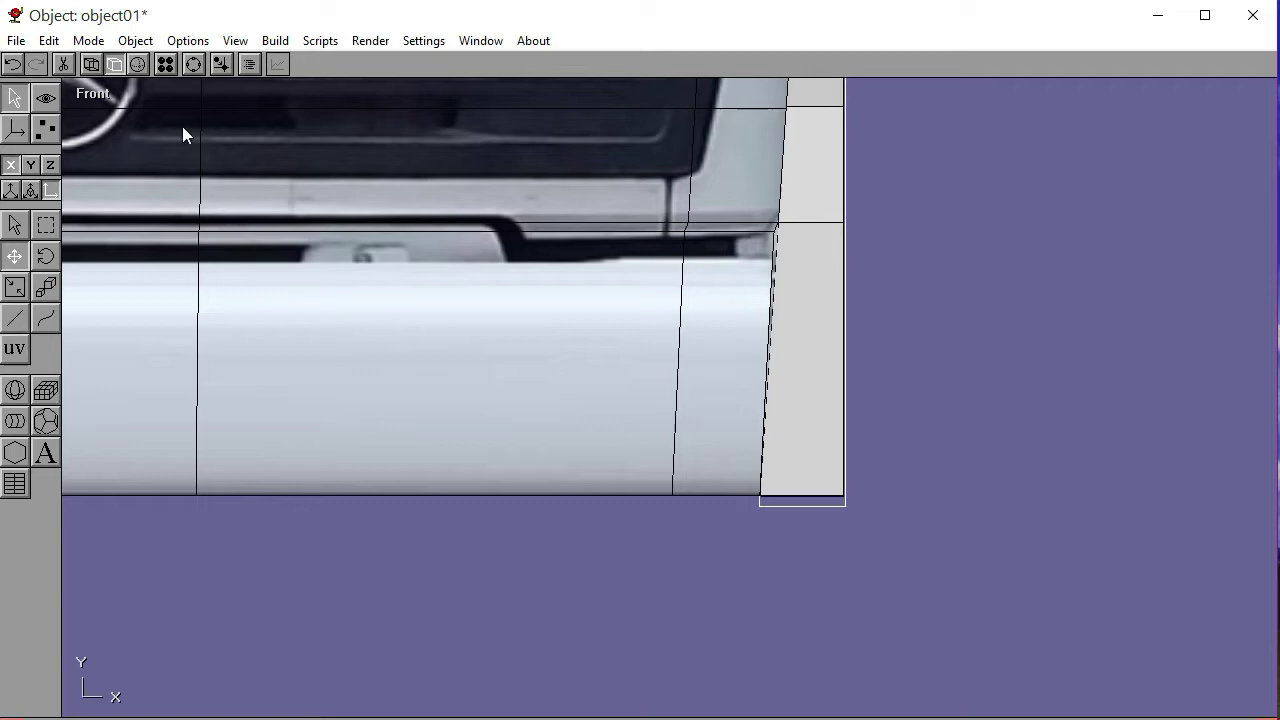
Check the trim's fit on the cab in perspective view and save the object file
left_click(192, 67)
left_click(90, 93)
left_click(90, 286)
left_click_drag(631, 450, 577, 460)
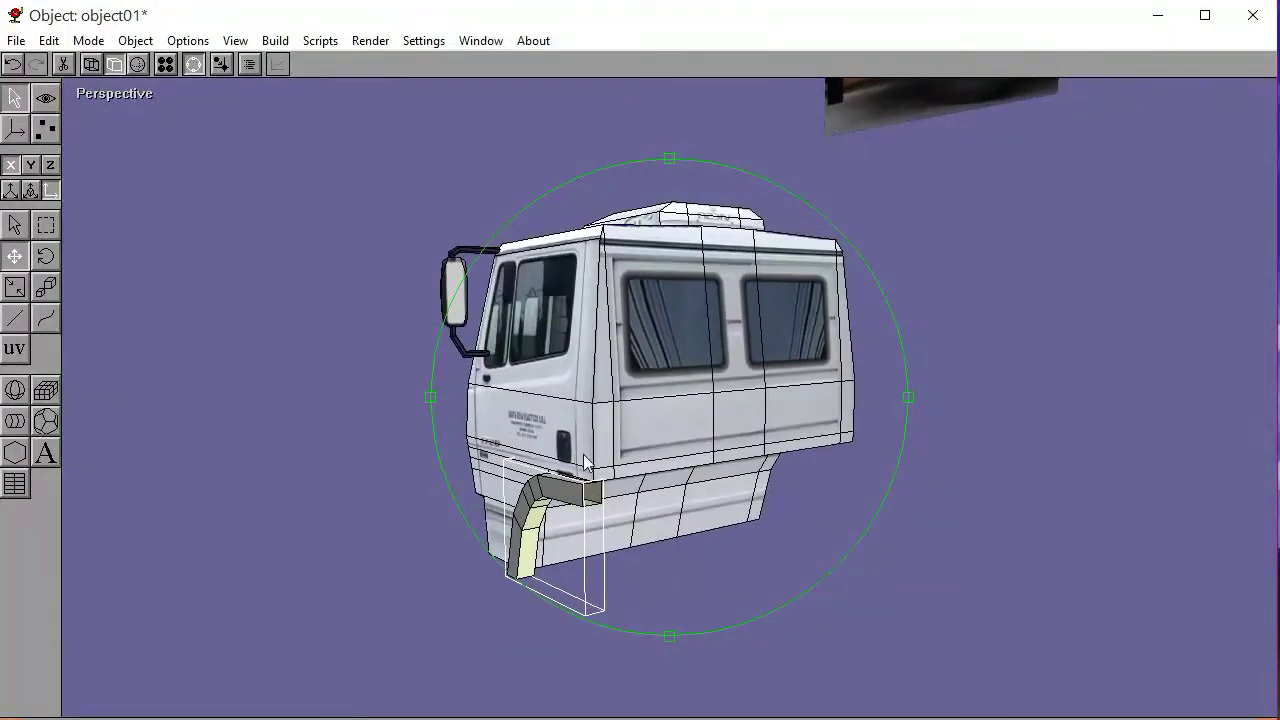
scroll(577, 460, "up", 5)
middle_click_drag(505, 568, 644, 342)
scroll(640, 350, "up", 4)
left_click(16, 40)
left_click(46, 134)
Close the trim's open rear end by selecting its four border edges and filling the hole
left_click_drag(560, 395, 588, 400)
scroll(590, 388, "up", 1)
middle_click_drag(605, 370, 555, 407)
scroll(521, 338, "up", 5)
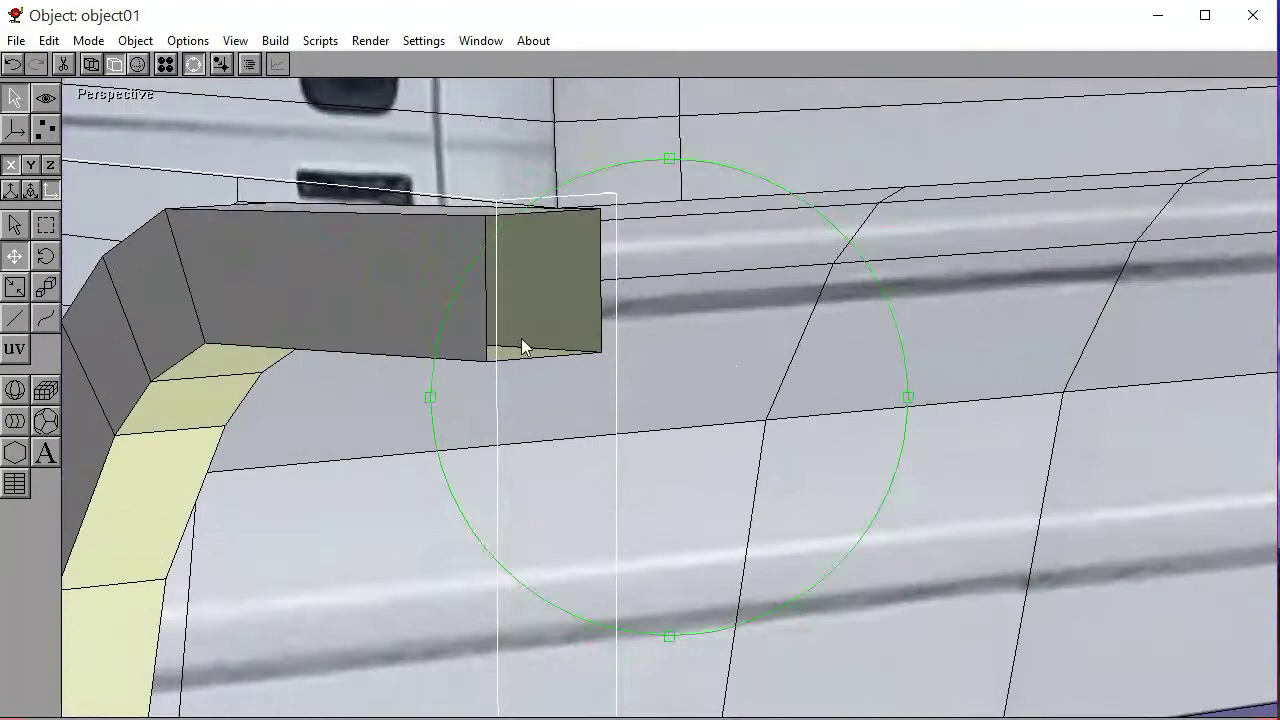
left_click(193, 64)
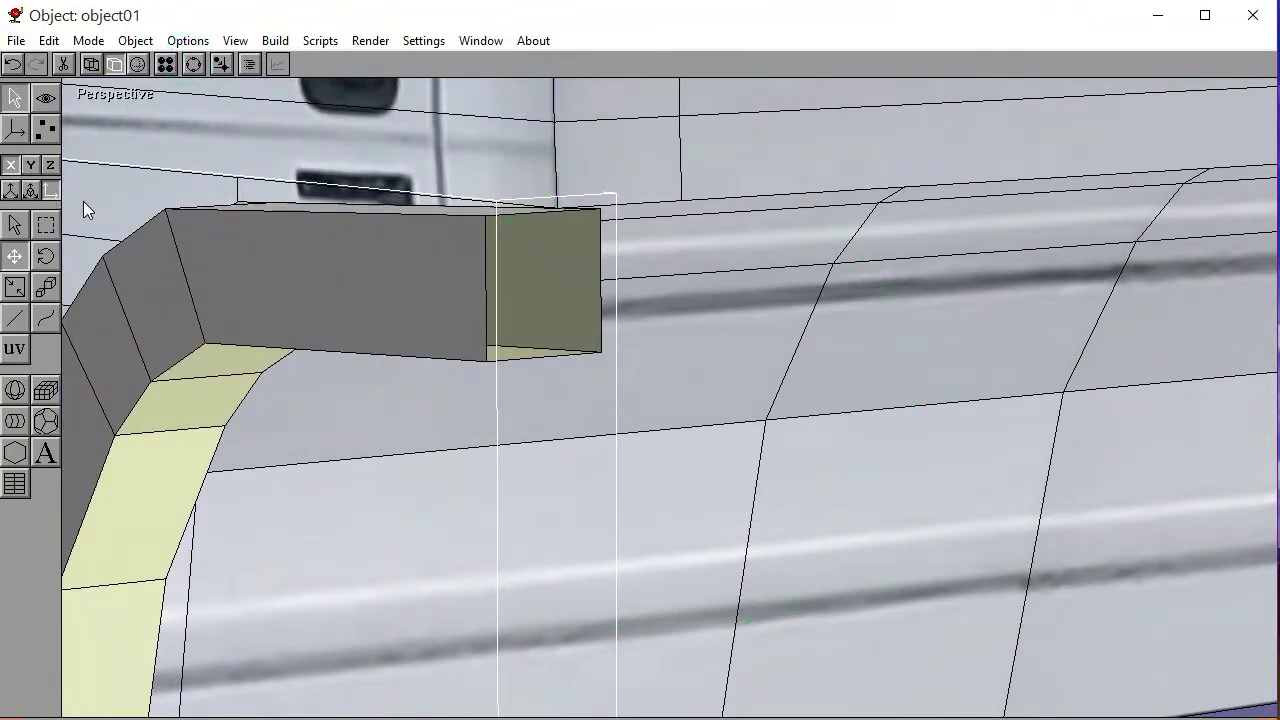
left_click(46, 128)
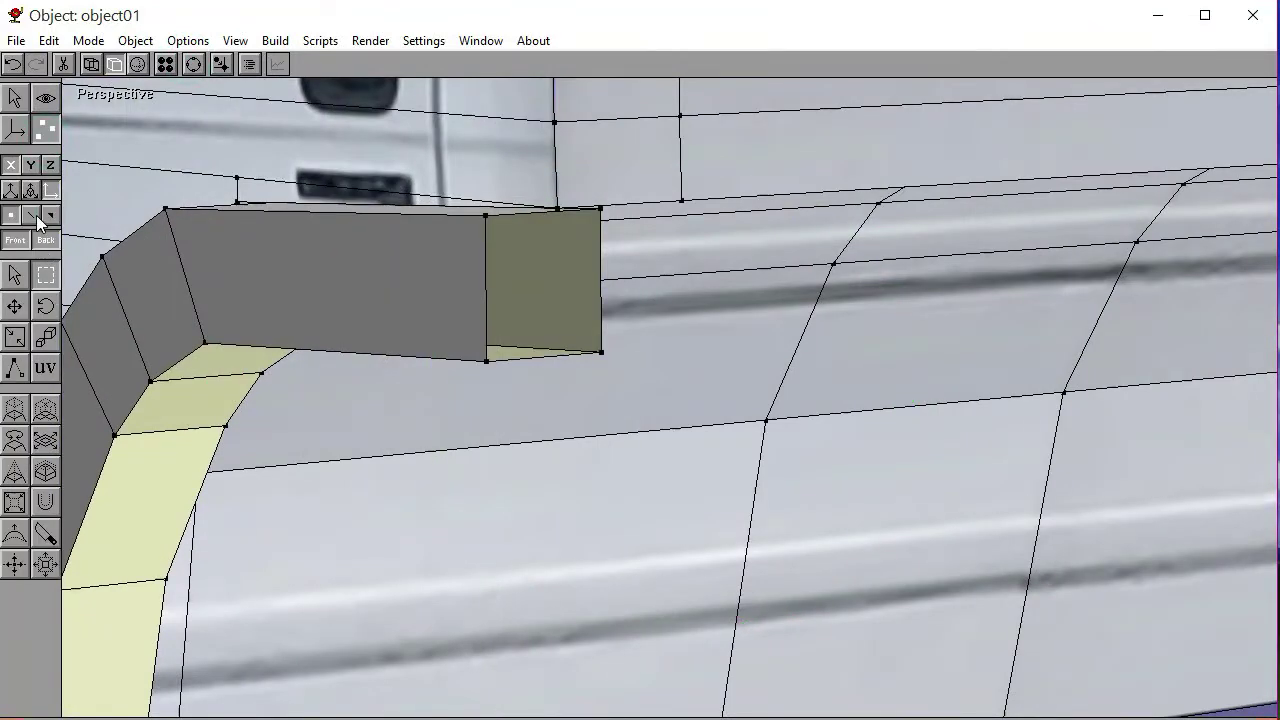
left_click(15, 275)
left_click(540, 357)
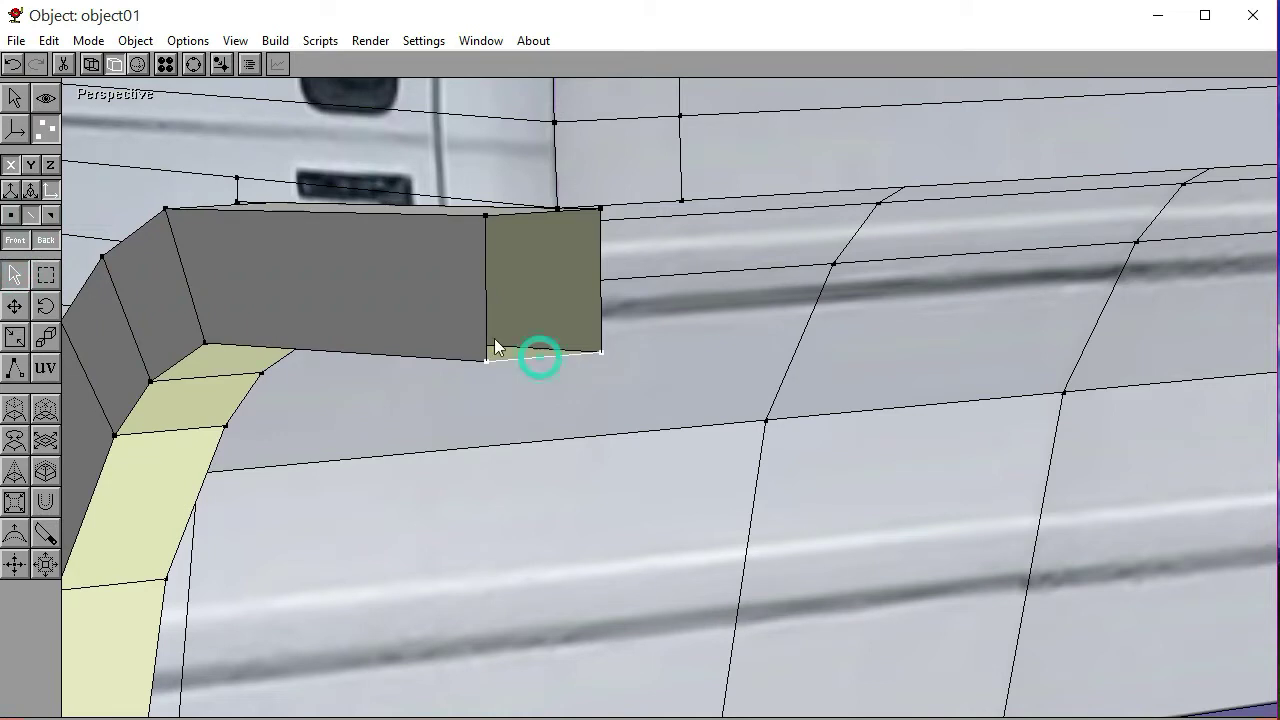
left_click(485, 283, "shift")
left_click(533, 212, "shift")
left_click(600, 242, "shift")
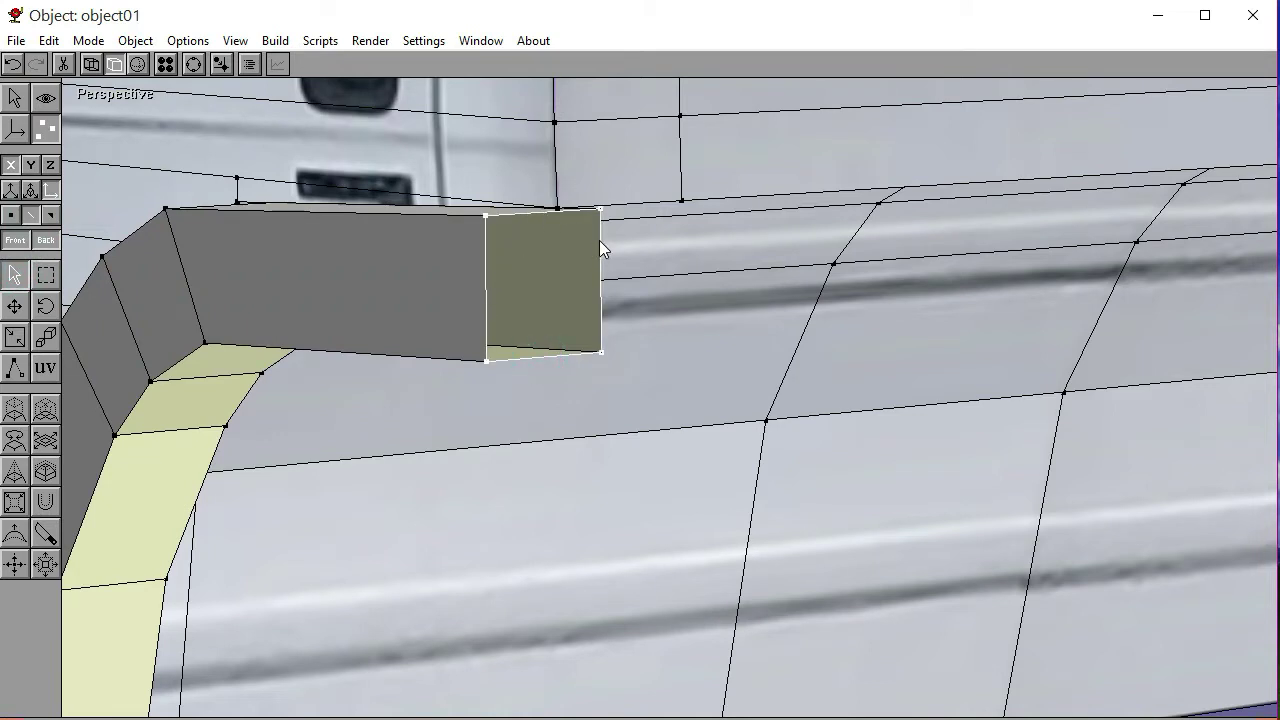
left_click(88, 40)
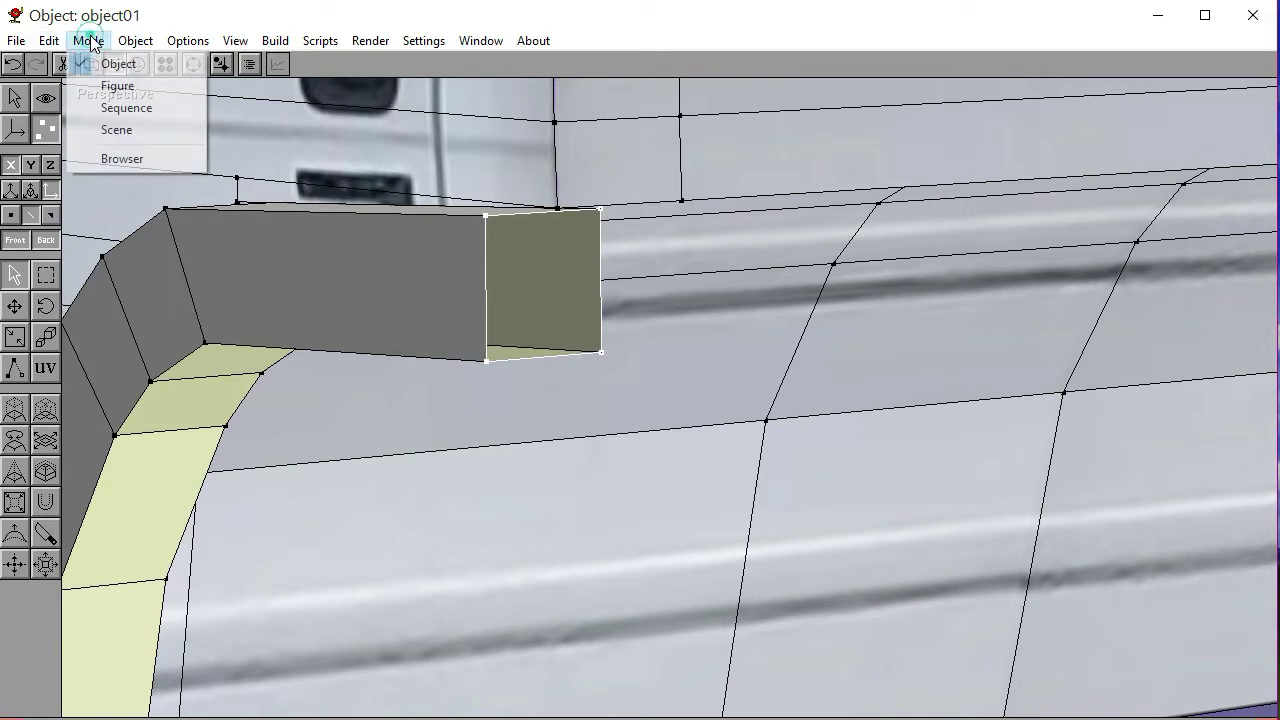
mouse_move(63, 40)
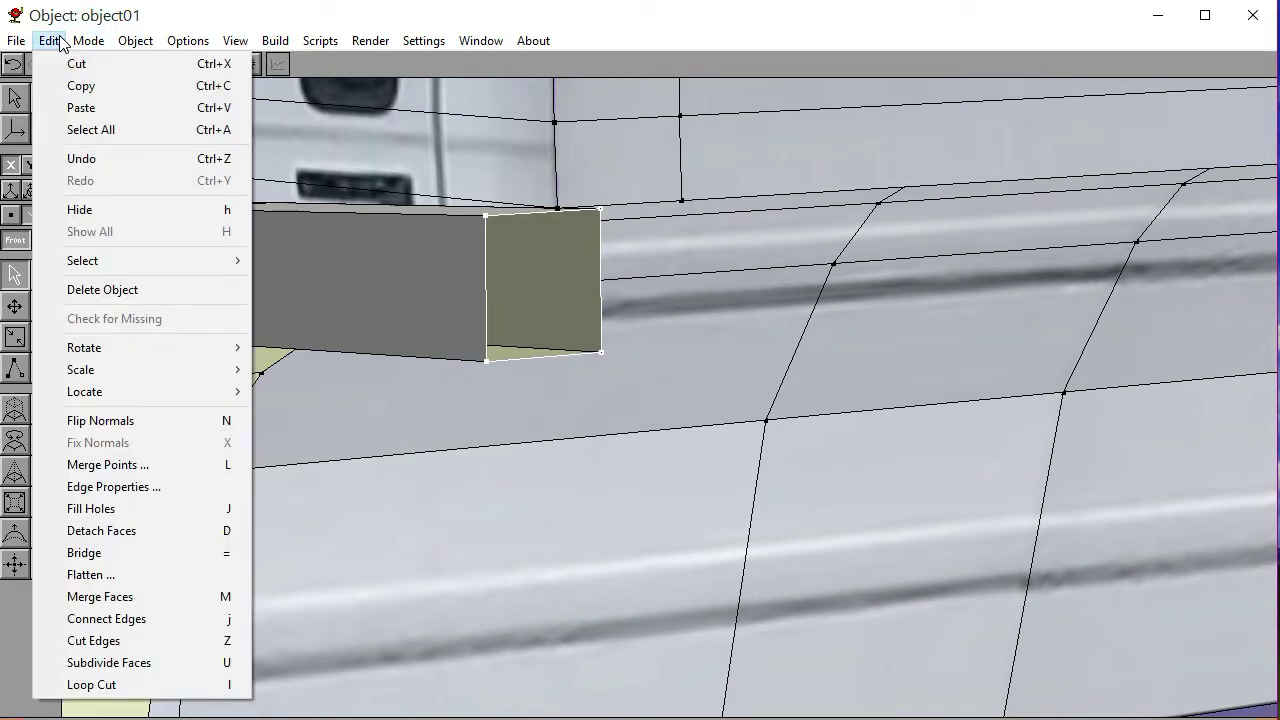
left_click(90, 509)
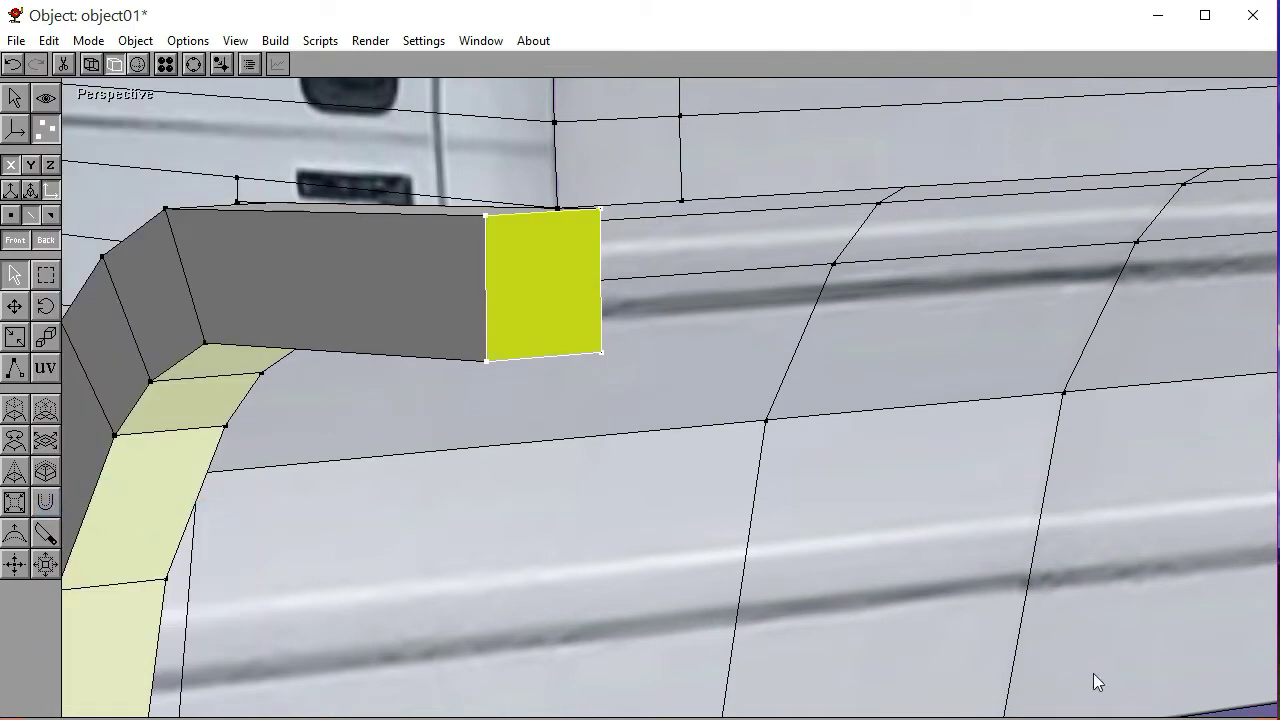
left_click(818, 536)
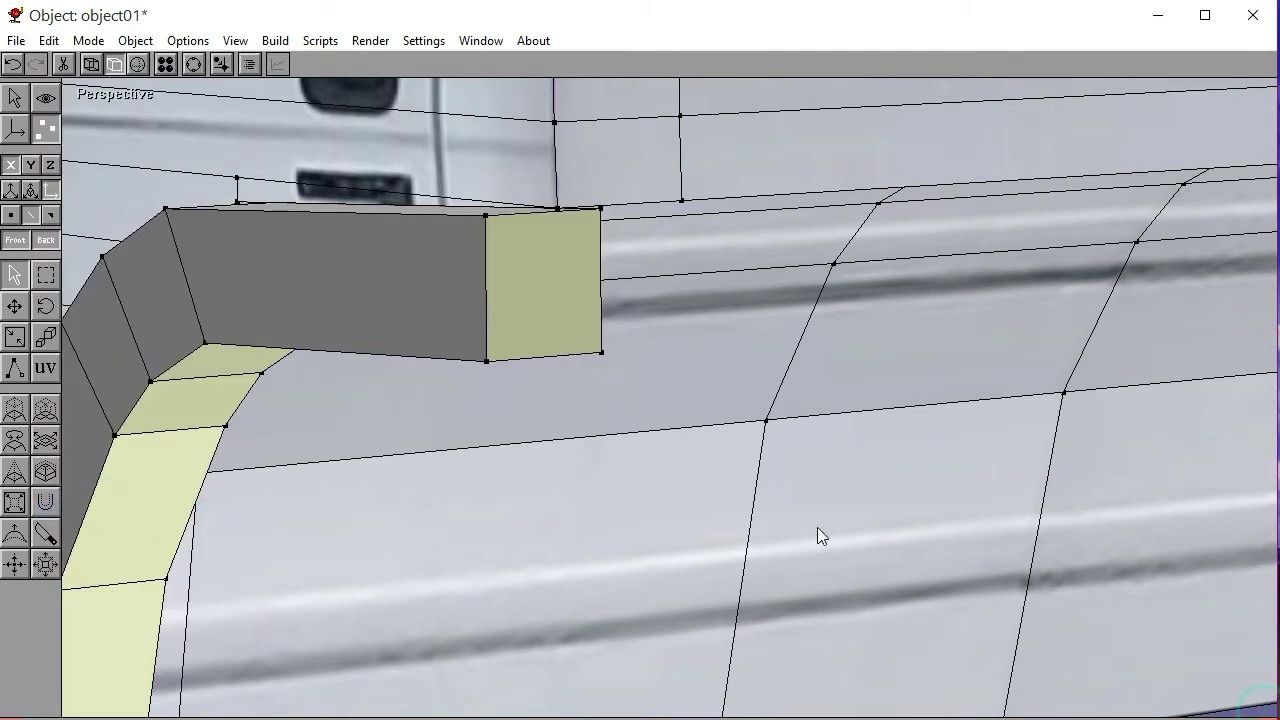
Close the trim's open lower end by selecting its four border edges and filling the hole
left_click(194, 64)
left_click_drag(894, 491, 589, 399)
left_click_drag(614, 371, 615, 340)
middle_click_drag(615, 340, 508, 438)
scroll(708, 435, "up", 3)
scroll(708, 435, "up", 3)
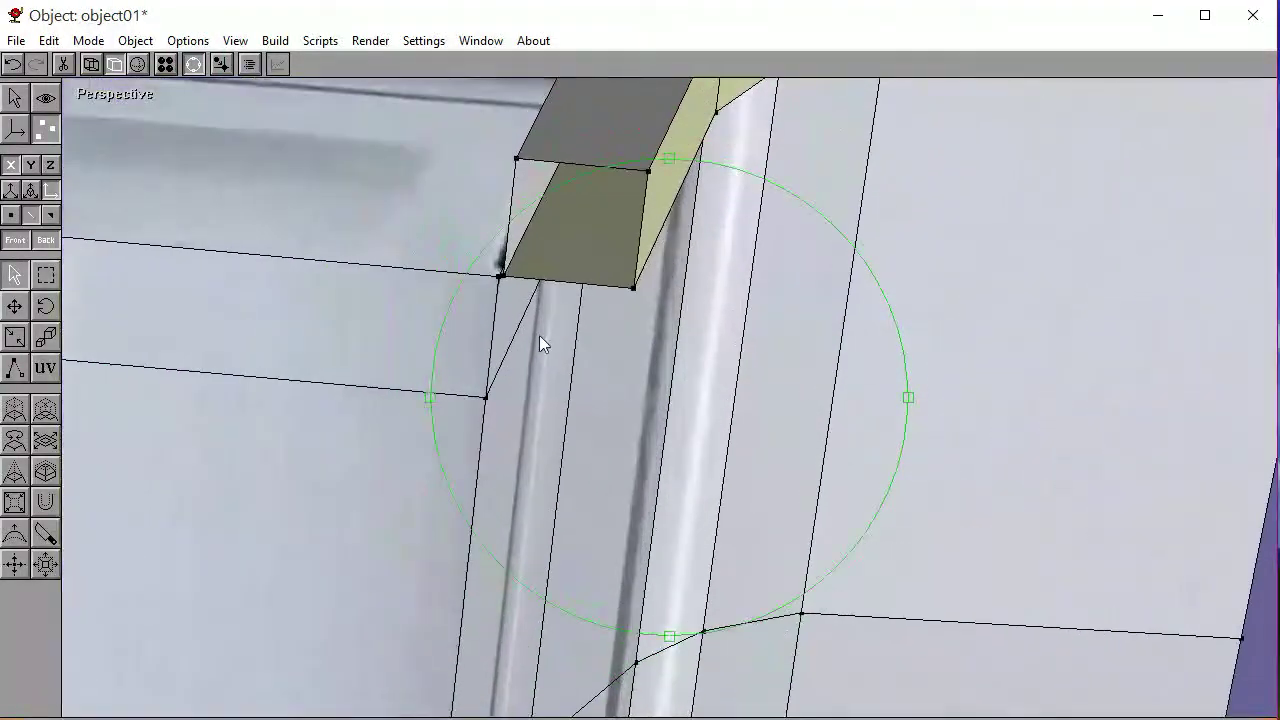
middle_click_drag(615, 344, 615, 458)
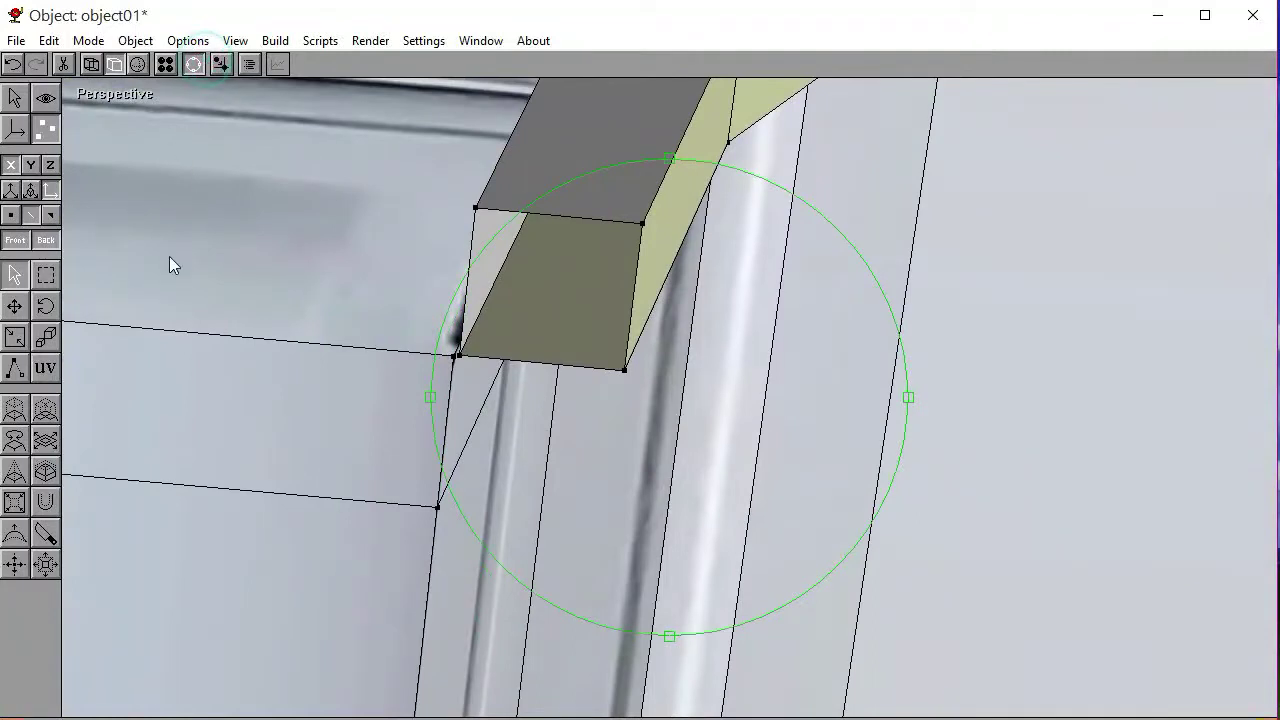
left_click(192, 65)
left_click(540, 212)
left_click(471, 241, "shift")
left_click(638, 255, "shift")
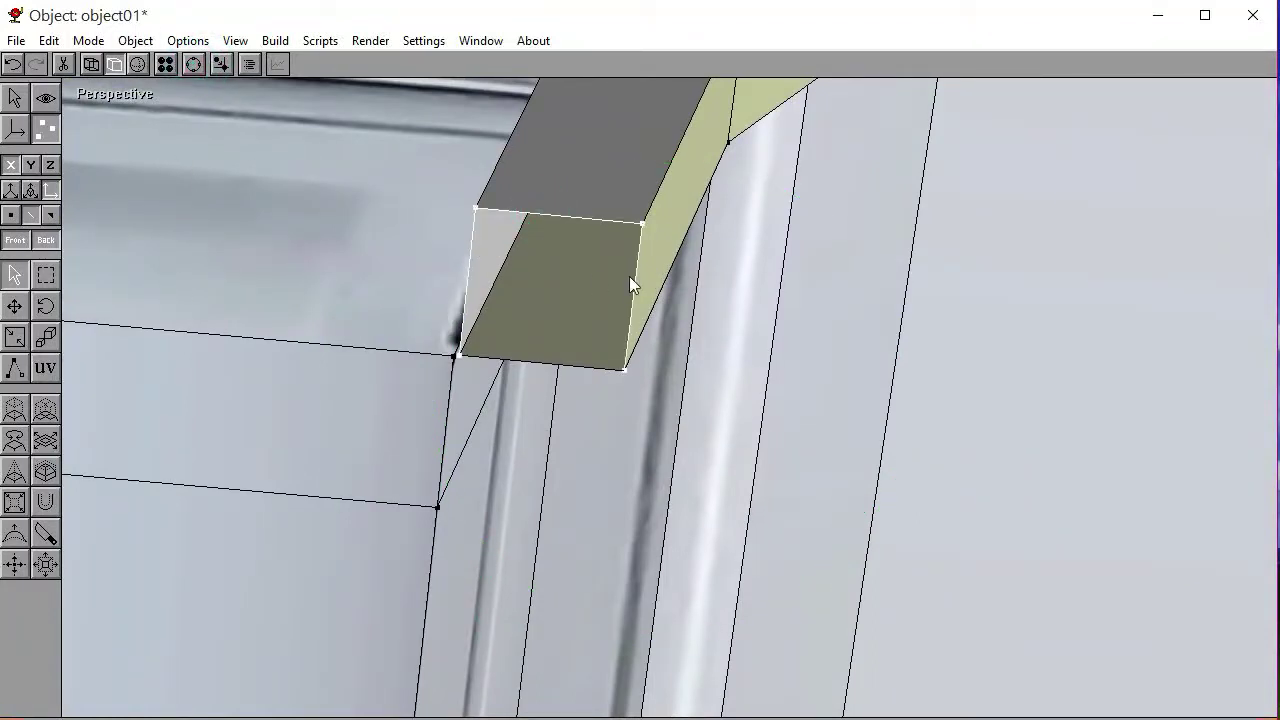
left_click(536, 362, "shift")
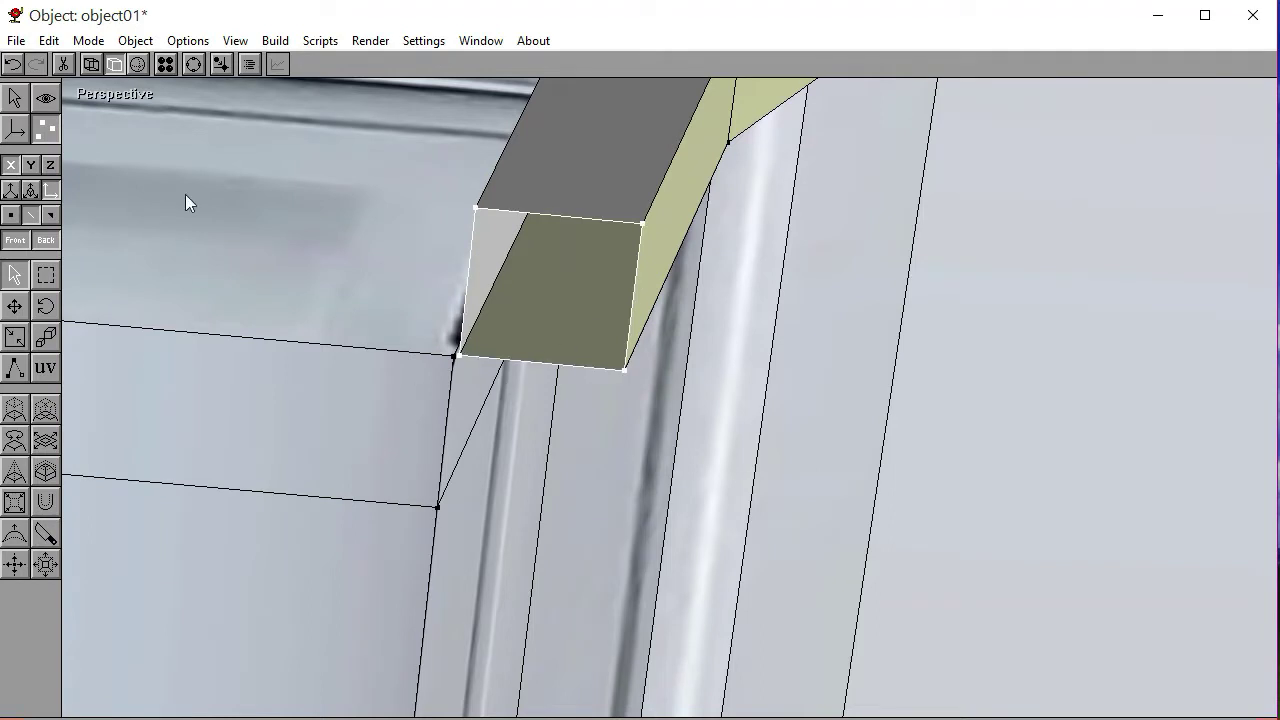
left_click(88, 41)
mouse_move(48, 41)
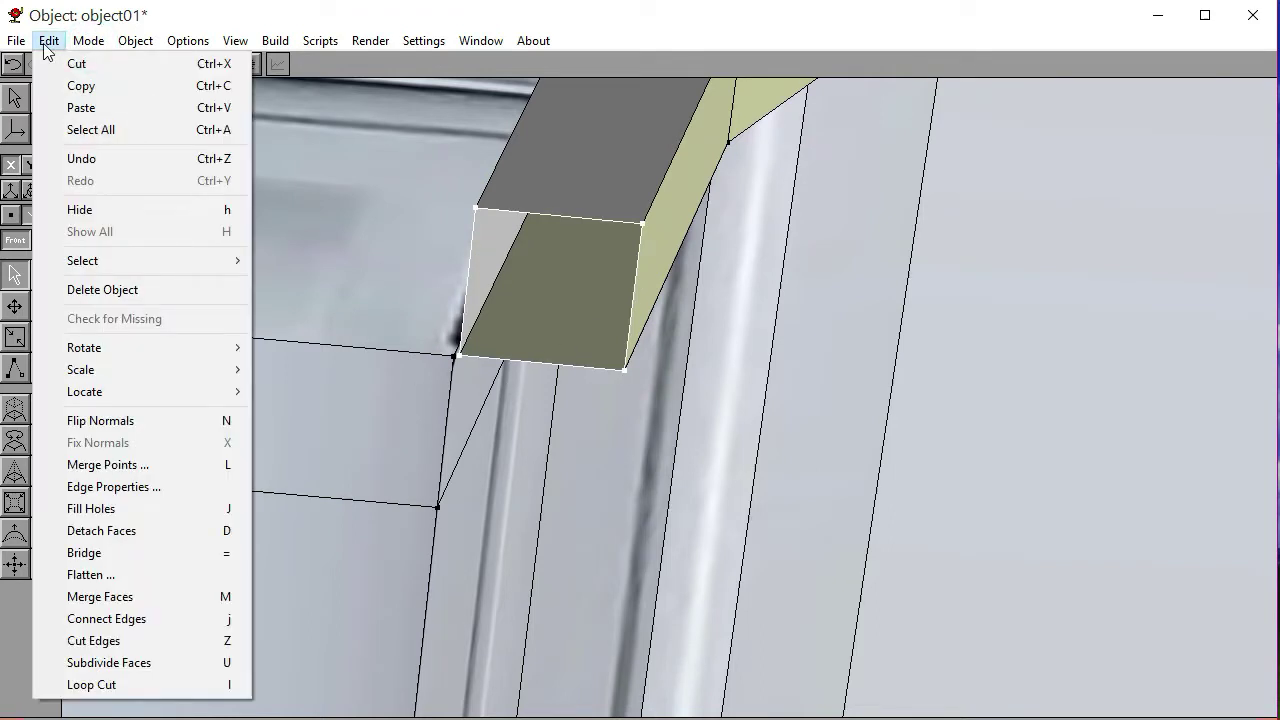
left_click(120, 508)
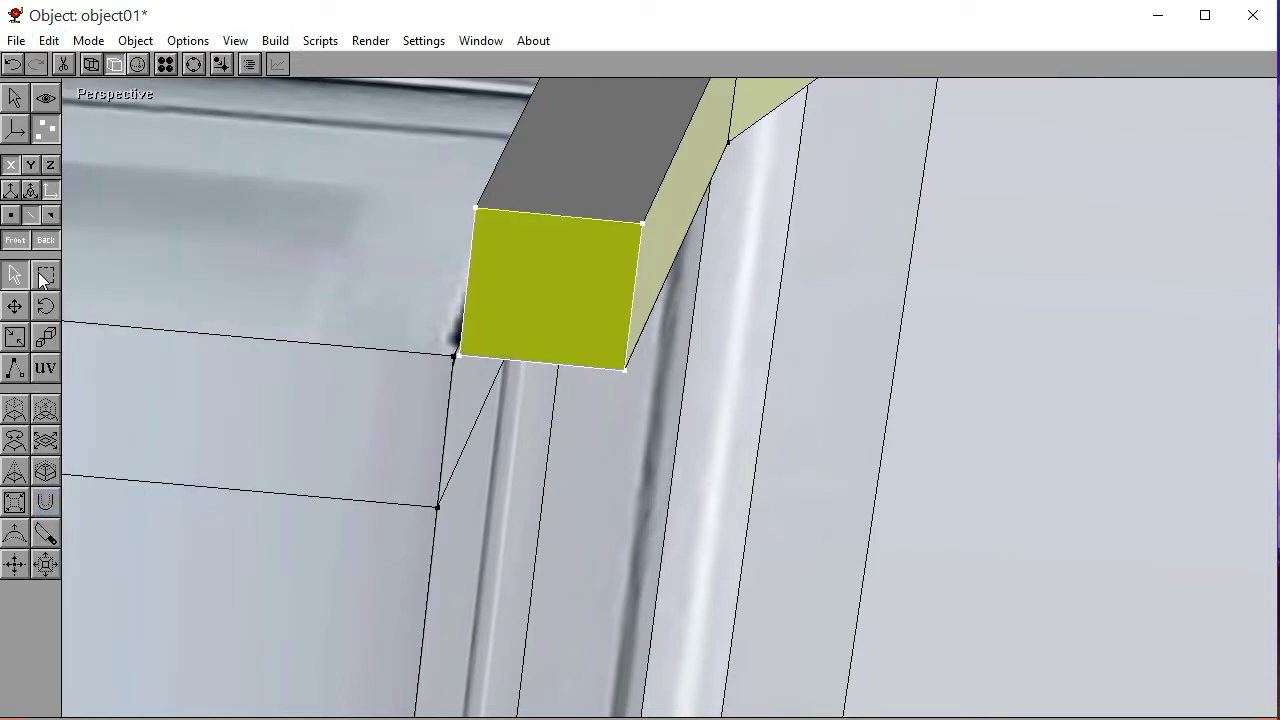
left_click(176, 281)
In the front view, move the whole trim outward along X until it stands clear of the cab's side
left_click(193, 64)
left_click_drag(597, 345, 702, 425)
left_click(114, 93)
left_click(113, 133)
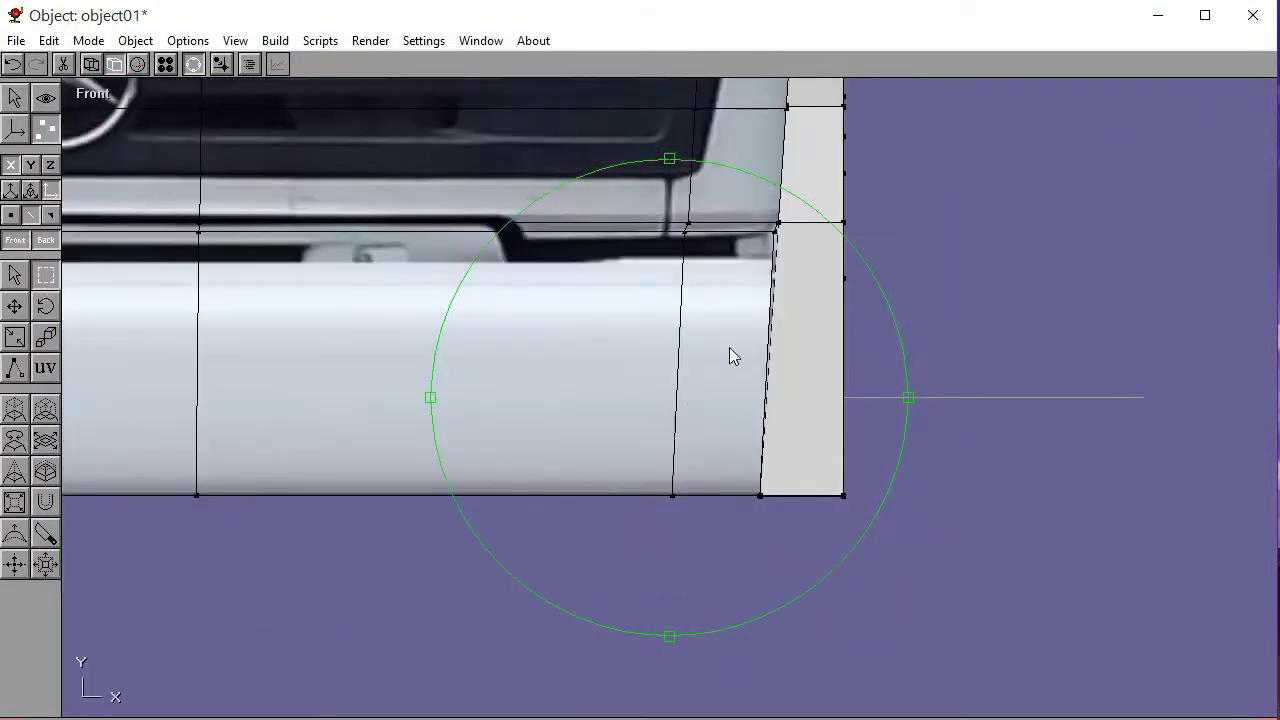
scroll(640, 385, "down", 3)
middle_click_drag(631, 314, 502, 433)
left_click(194, 64)
left_click(15, 98)
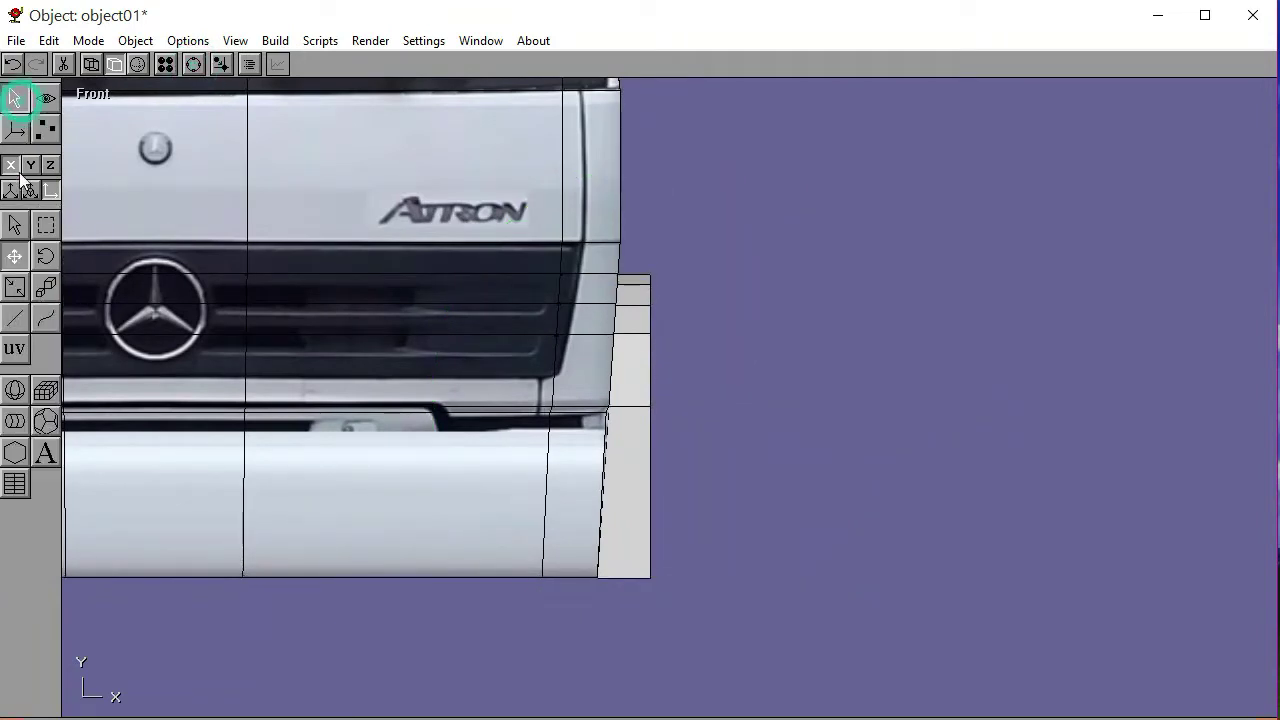
left_click(781, 440)
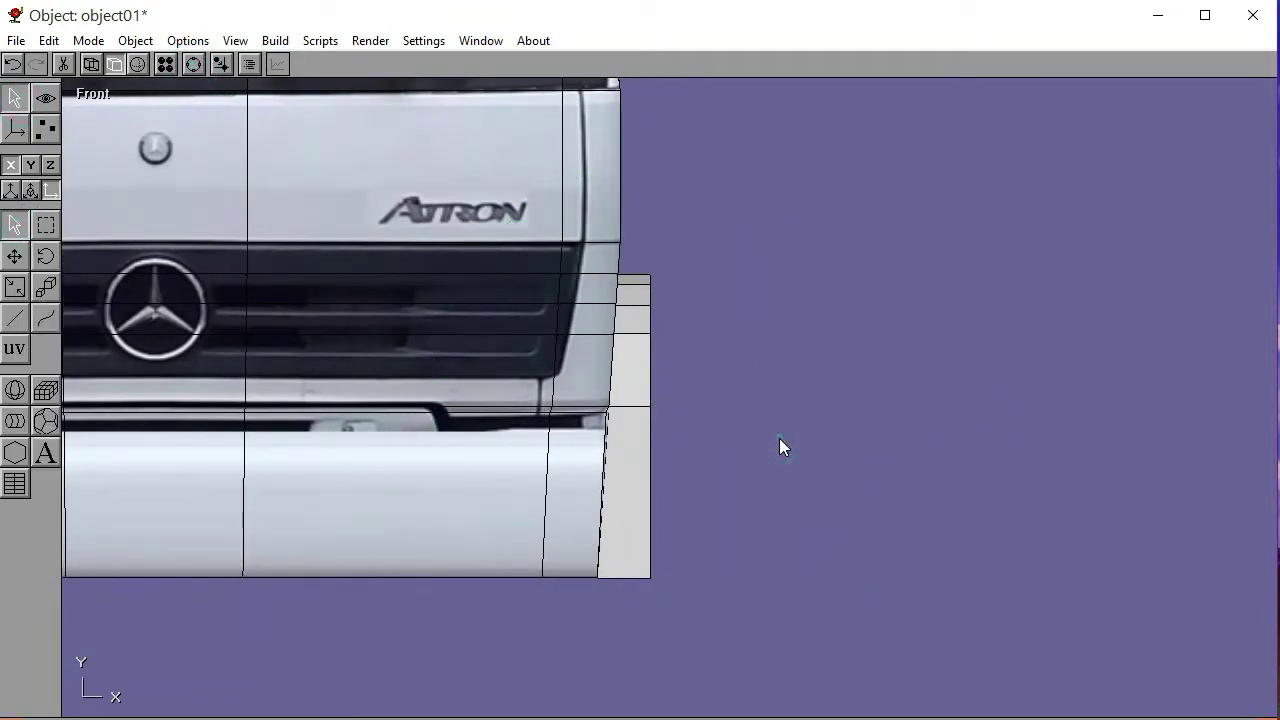
left_click(618, 368)
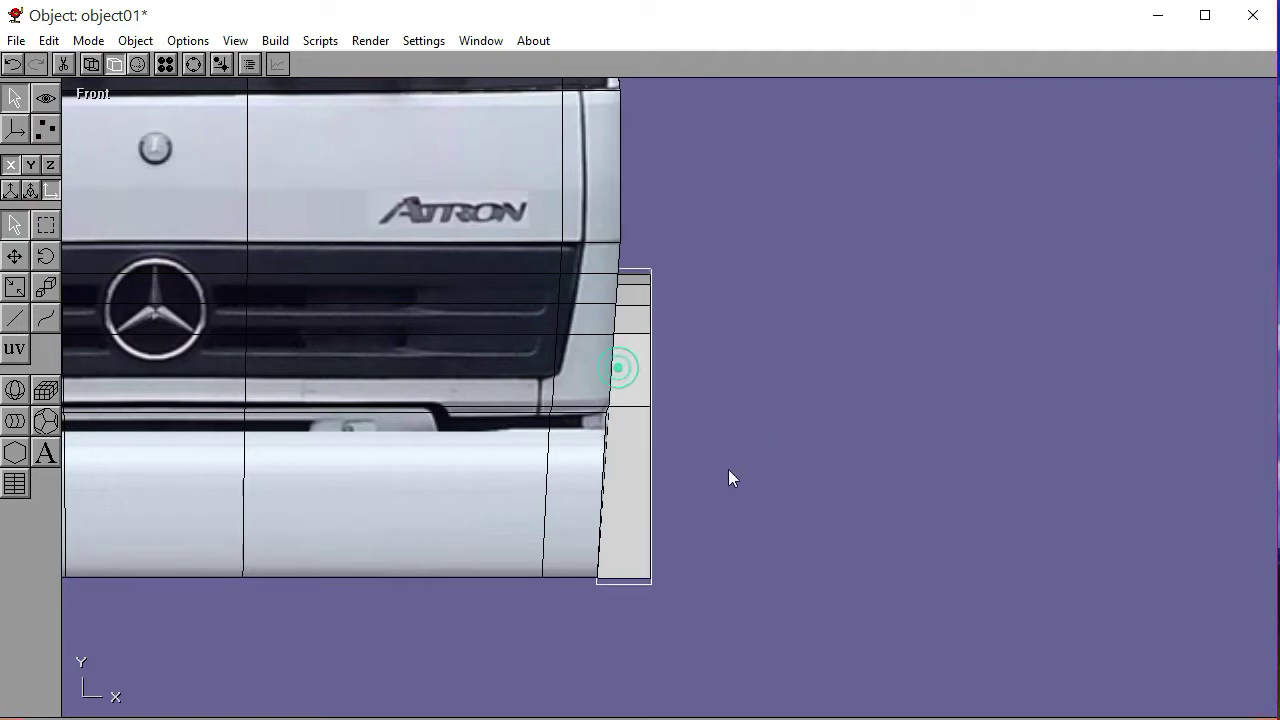
key("Right")
key("Right")
key("Right")
key("Right")
key("Right")
key("Right")
key("Right")
key("Right")
key("Right")
key("Right")
key("Right")
key("Right")
key("Right")
key("Right")
key("Right")
key("Right")
key("Right")
key("Right")
key("Right")
key("Right")
key("Right")
key("Right")
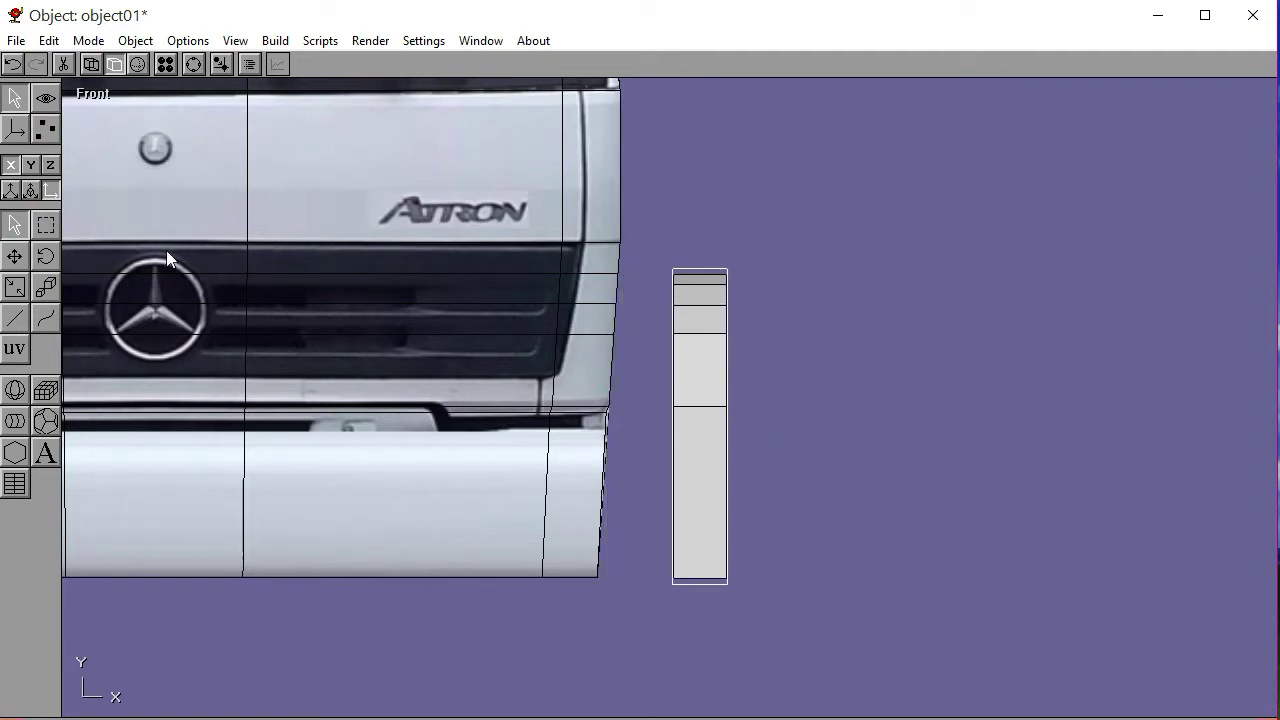
Apply the TECHO CABINA material to all the trim's faces and adjust its UV mapping for an even light surface
left_click(45, 128)
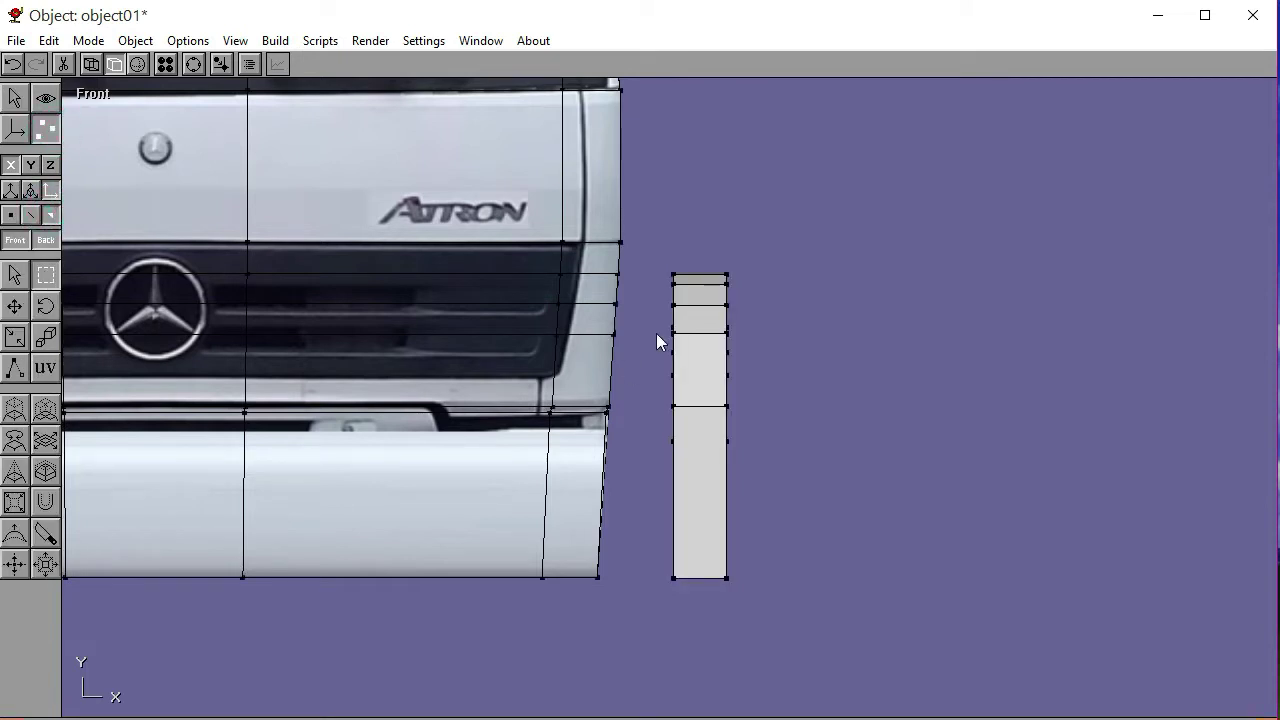
left_click_drag(661, 241, 864, 580)
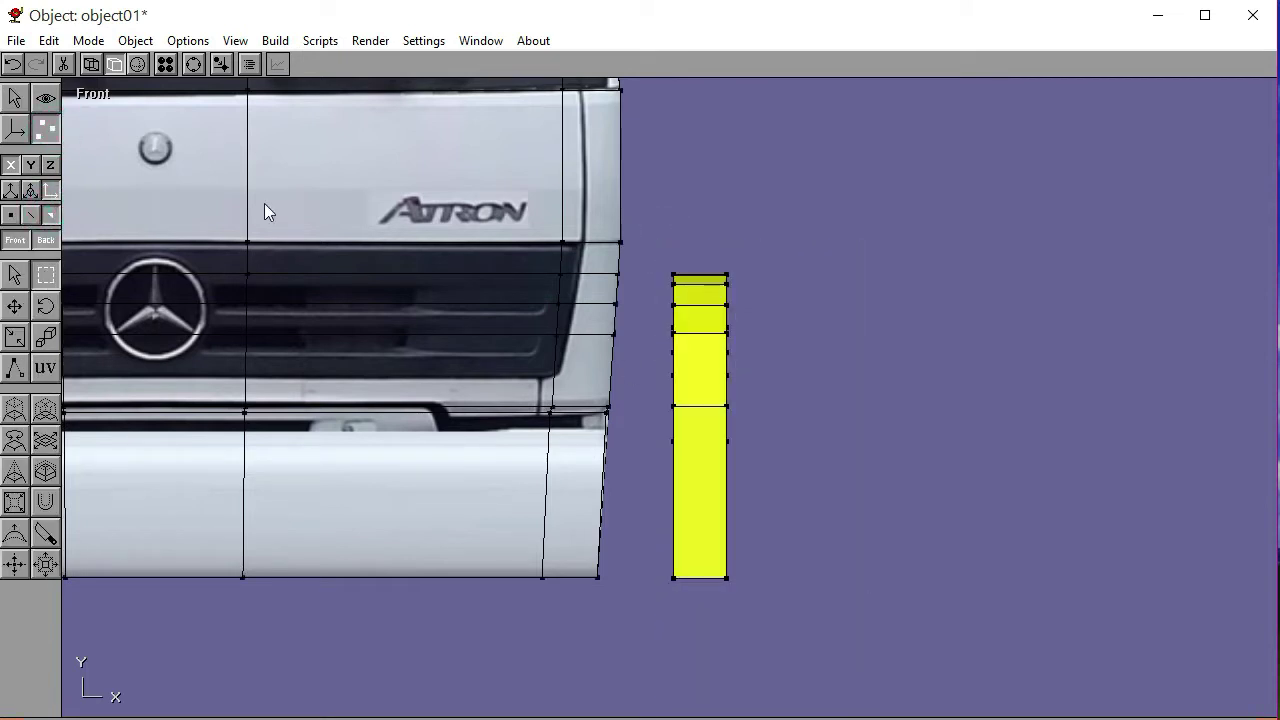
left_click(165, 64)
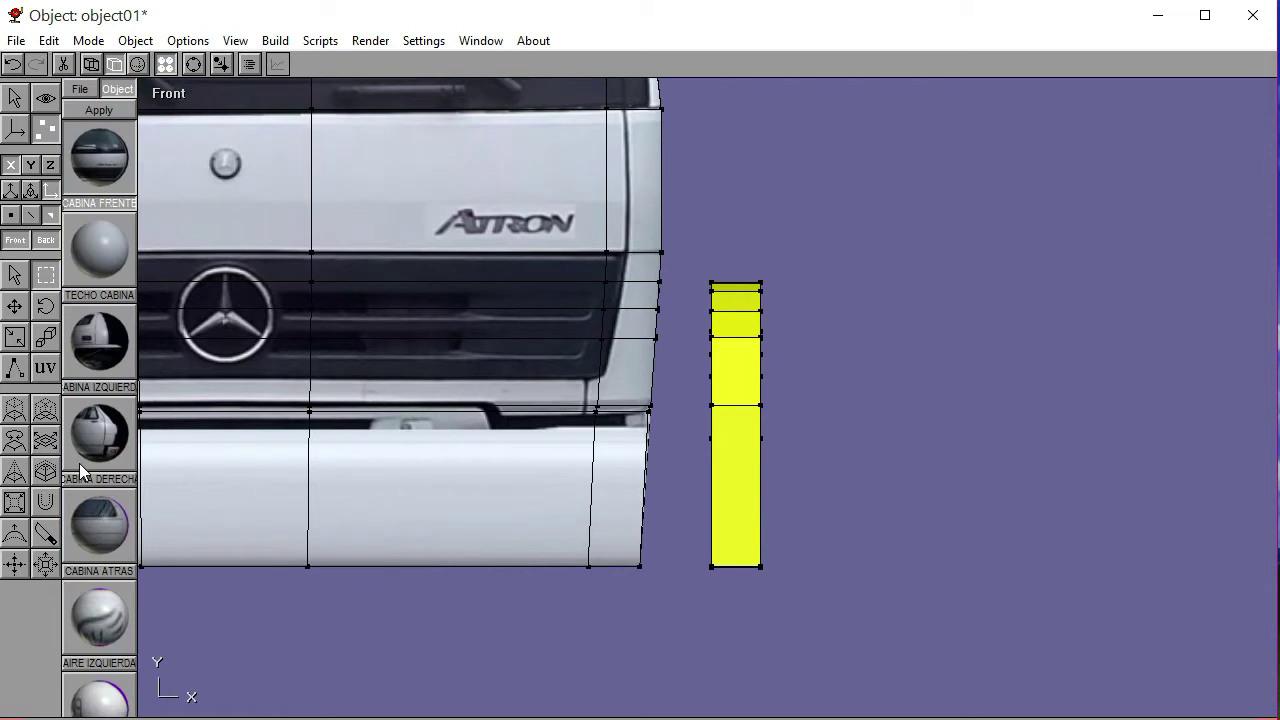
left_click(45, 367)
left_click(99, 248)
left_click(99, 110)
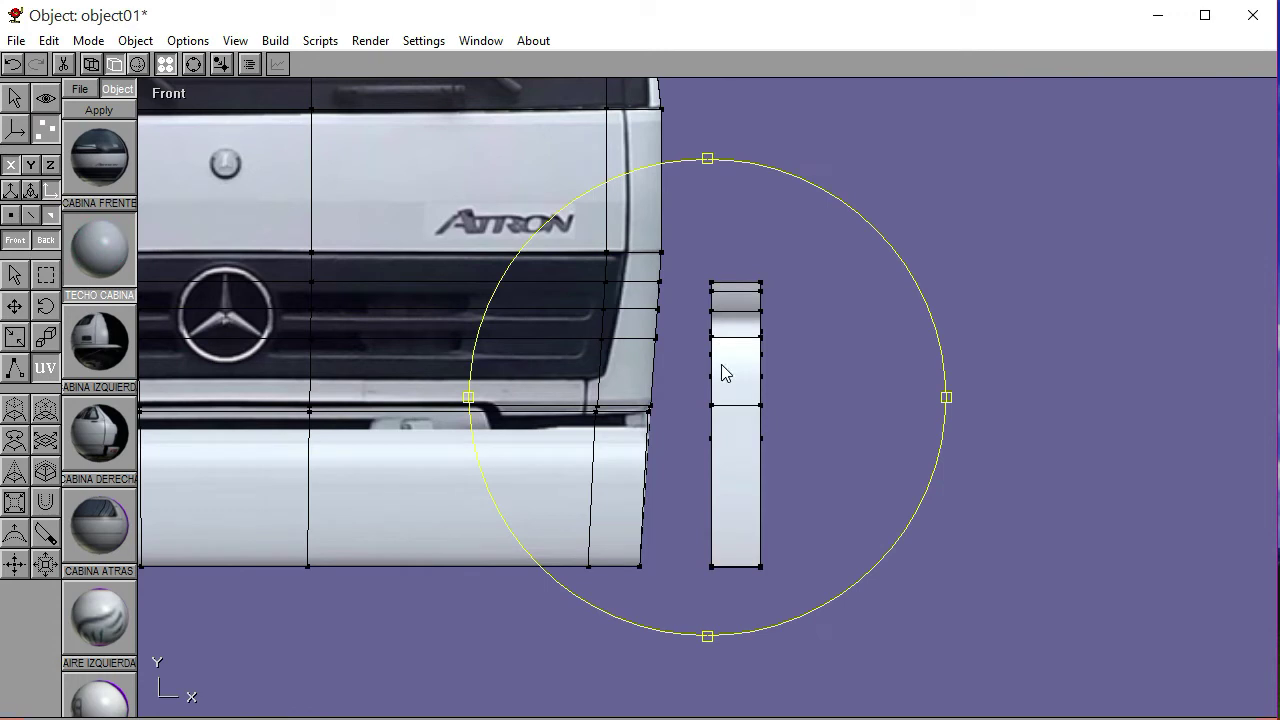
mouse_move(725, 373)
left_mouse_down()
mouse_move(800, 343)
mouse_move(824, 417)
left_mouse_up()
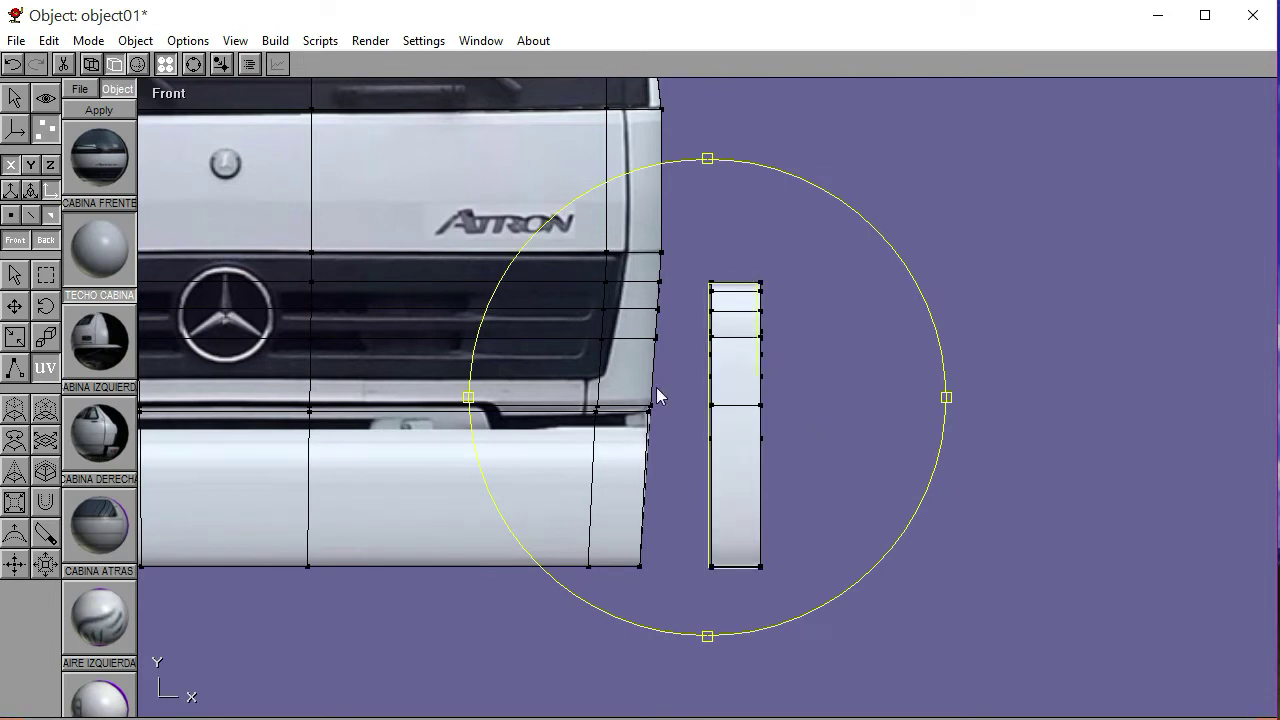
left_click(14, 276)
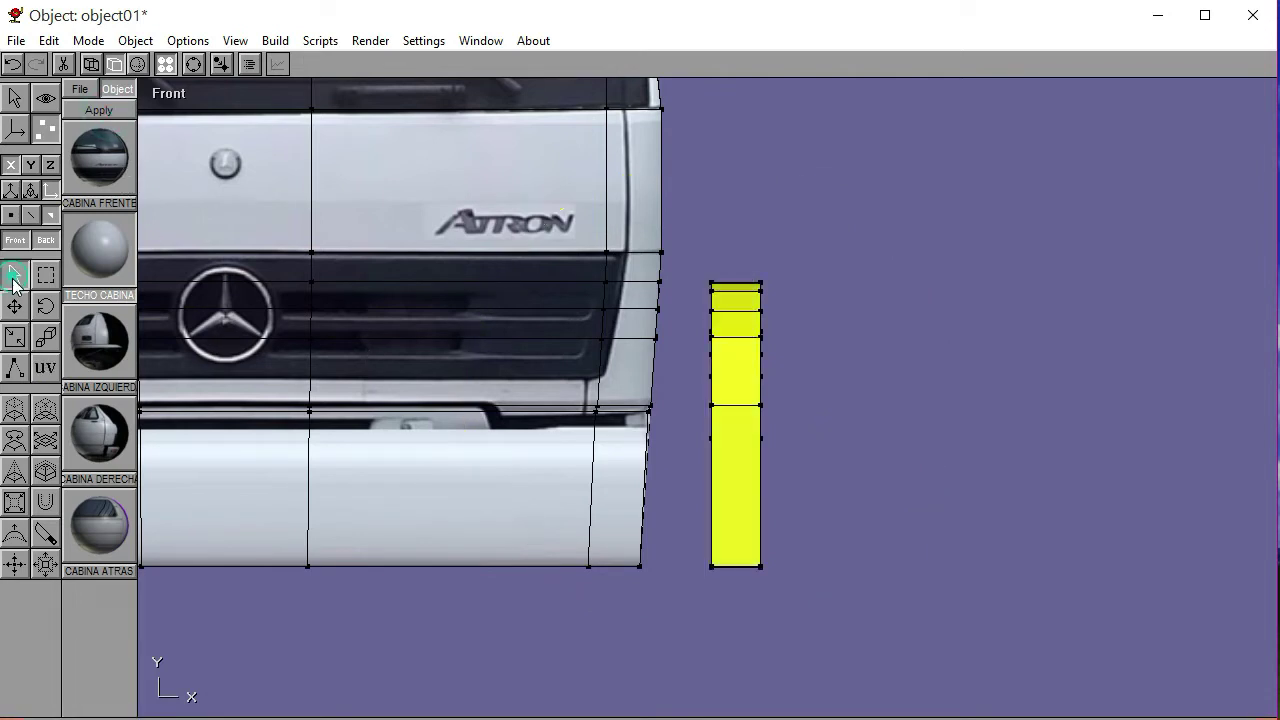
Move the whole wheel-arch trim inward along X in the front view until it sits against the cab's side
left_click(617, 608)
left_click(14, 97)
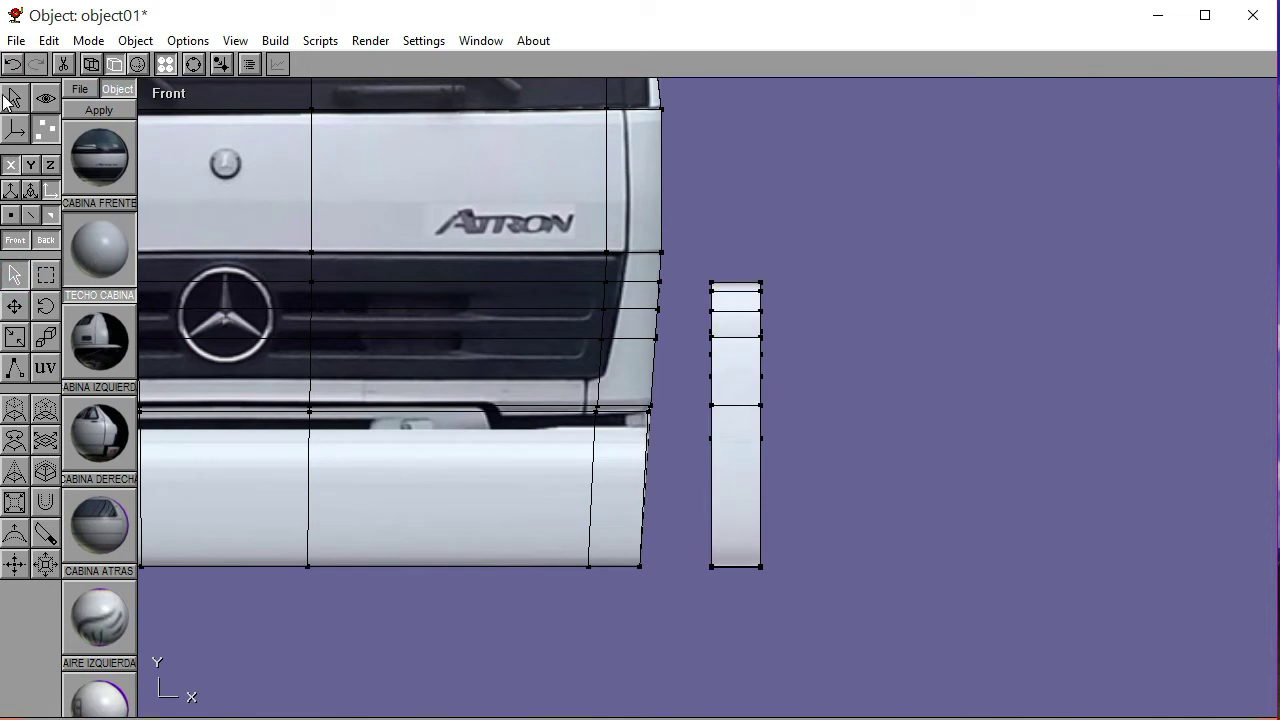
left_click(749, 445)
key("Left")
key("Left")
key("Left")
key("Left")
key("Left")
key("Left")
key("Left")
key("Left")
key("Left")
key("Left")
key("Left")
key("Left")
key("Left")
key("Left")
key("Left")
key("Left")
key("Left")
key("Left")
key("Left")
key("Left")
key("Left")
key("Left")
key("Left")
key("Left")
key("Left")
key("Left")
key("Left")
key("Left")
key("Left")
key("Left")
key("Left")
key("Left")
key("Left")
key("Left")
key("Left")
key("Left")
key("Left")
key("Left")
key("Left")
key("Left")
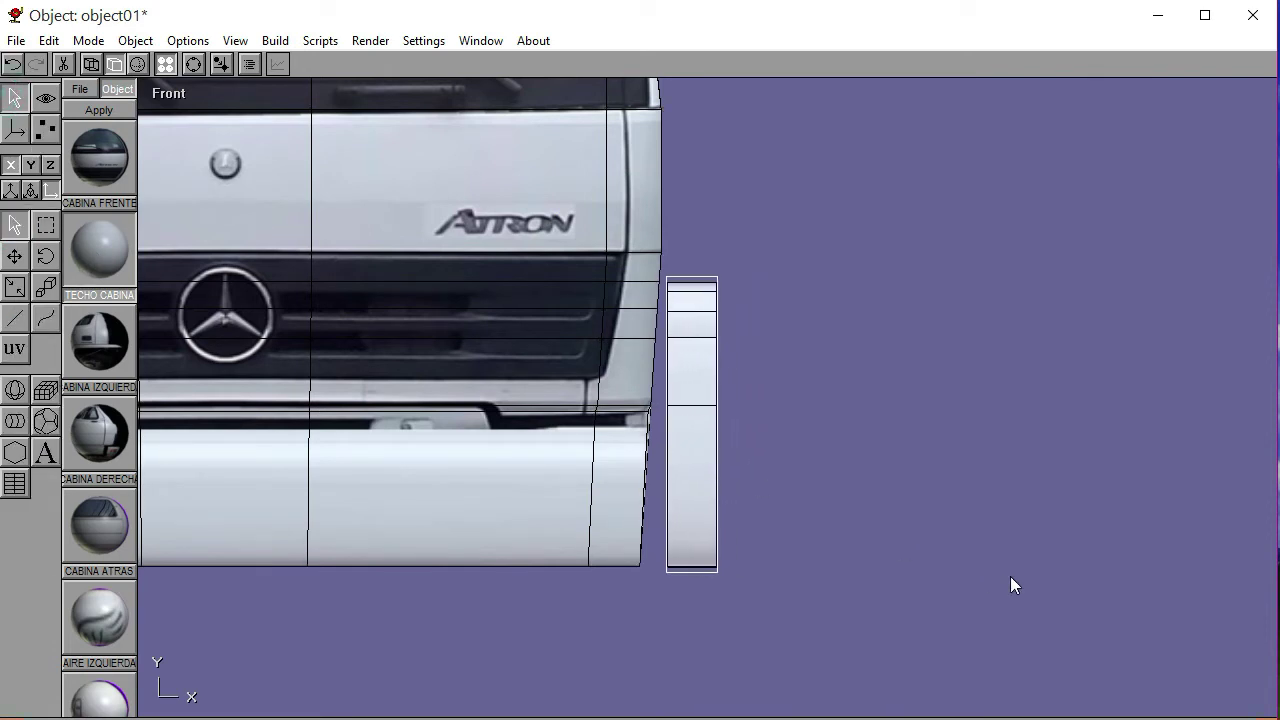
left_click(1010, 576)
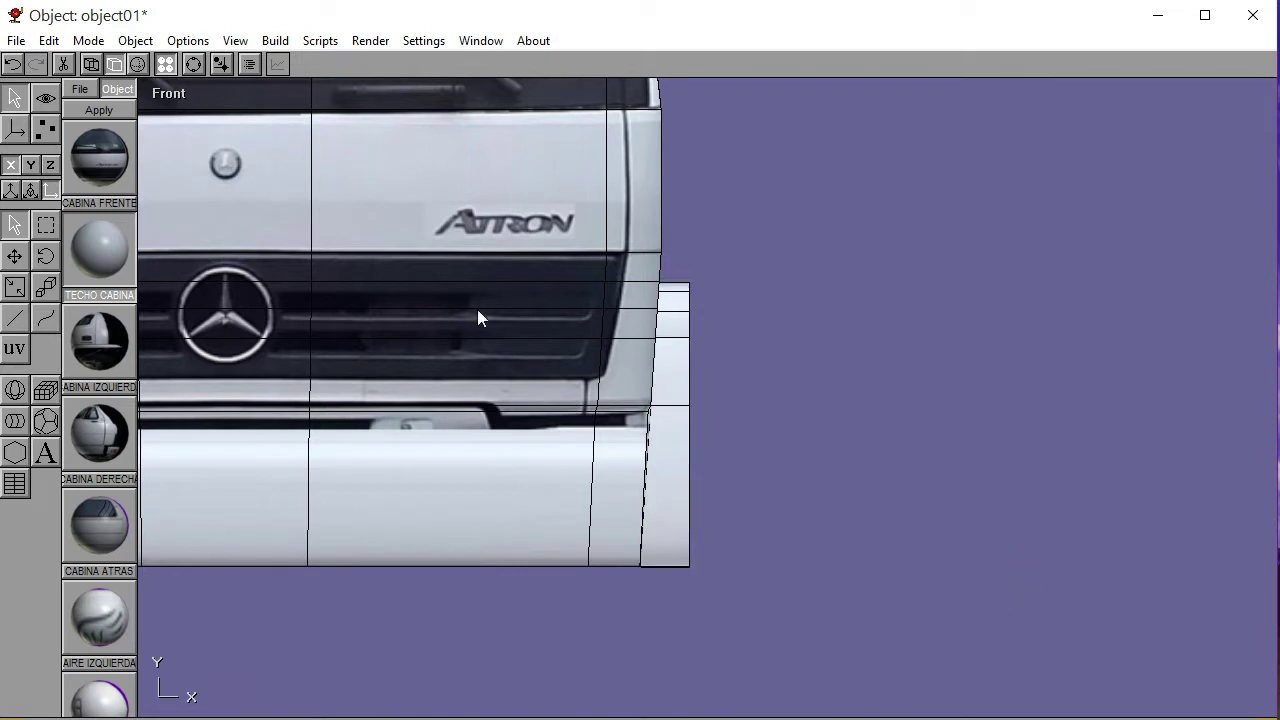
Check the trim's fit on the cab in perspective and save the object file from the left view
left_click(175, 93)
left_click(165, 280)
left_click(195, 64)
scroll(543, 410, "down", 3)
left_click_drag(543, 410, 270, 232)
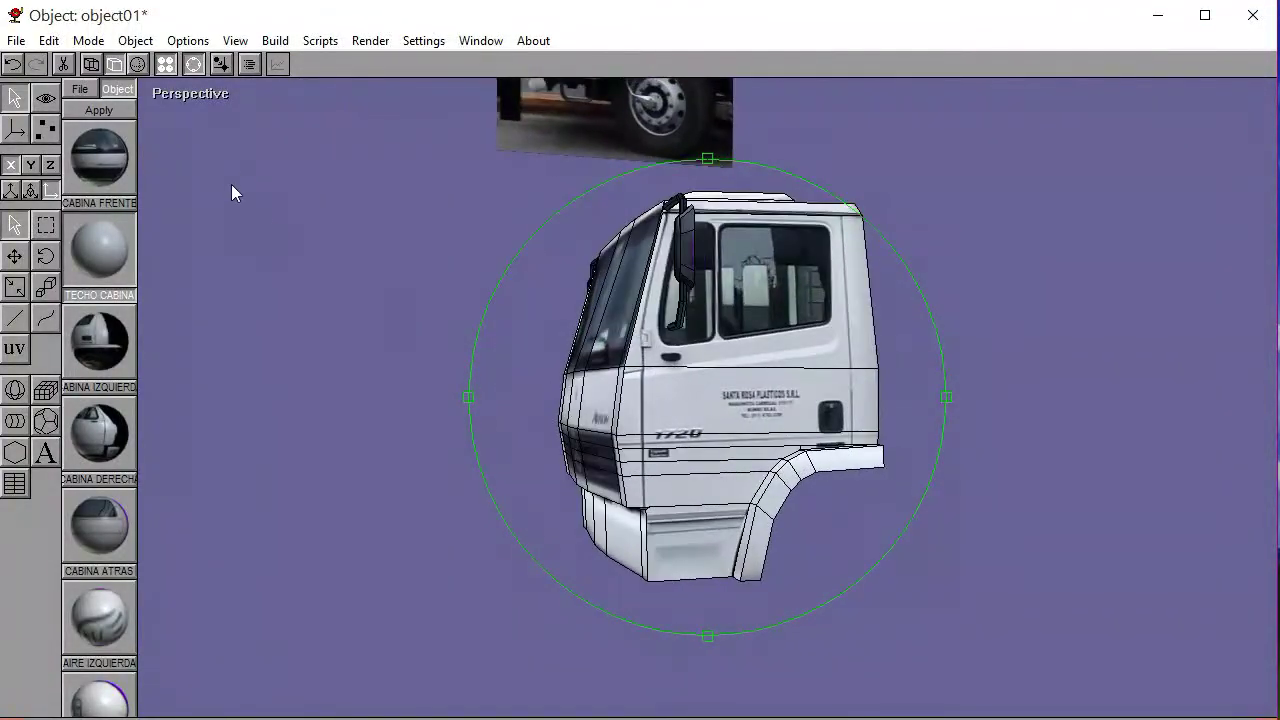
left_click(195, 93)
left_click(189, 179)
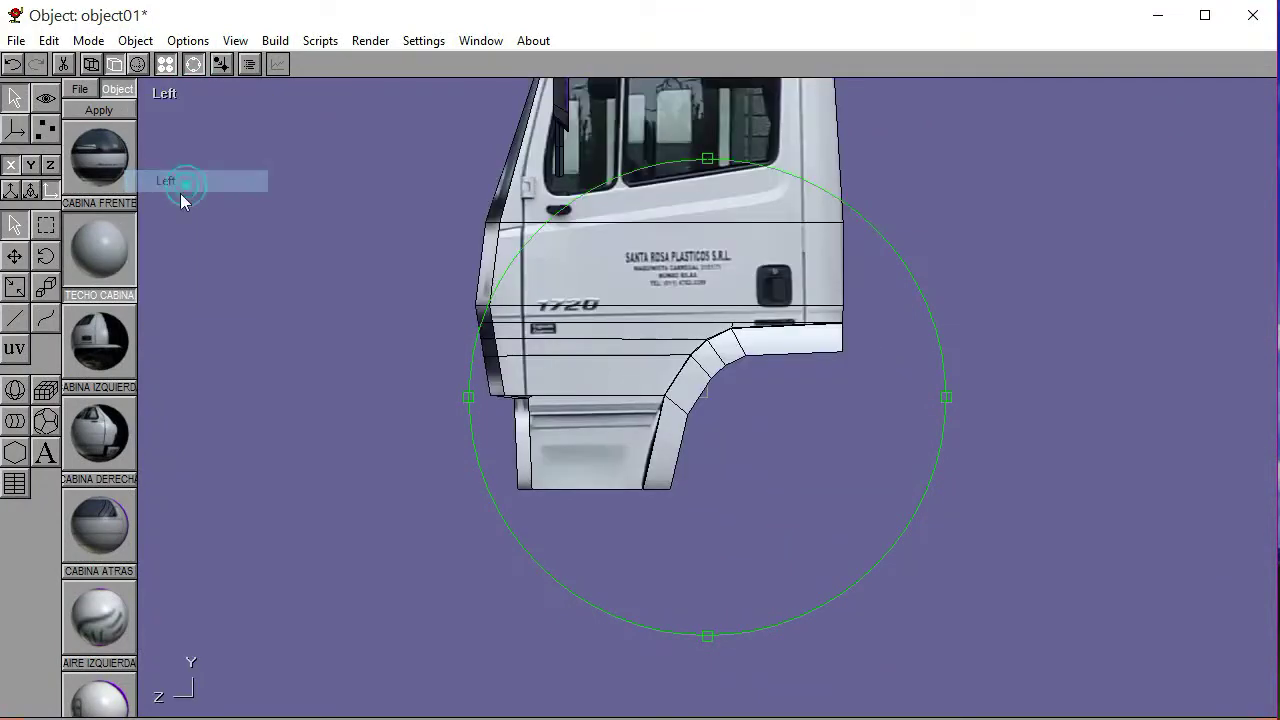
left_click(16, 40)
left_click(28, 134)
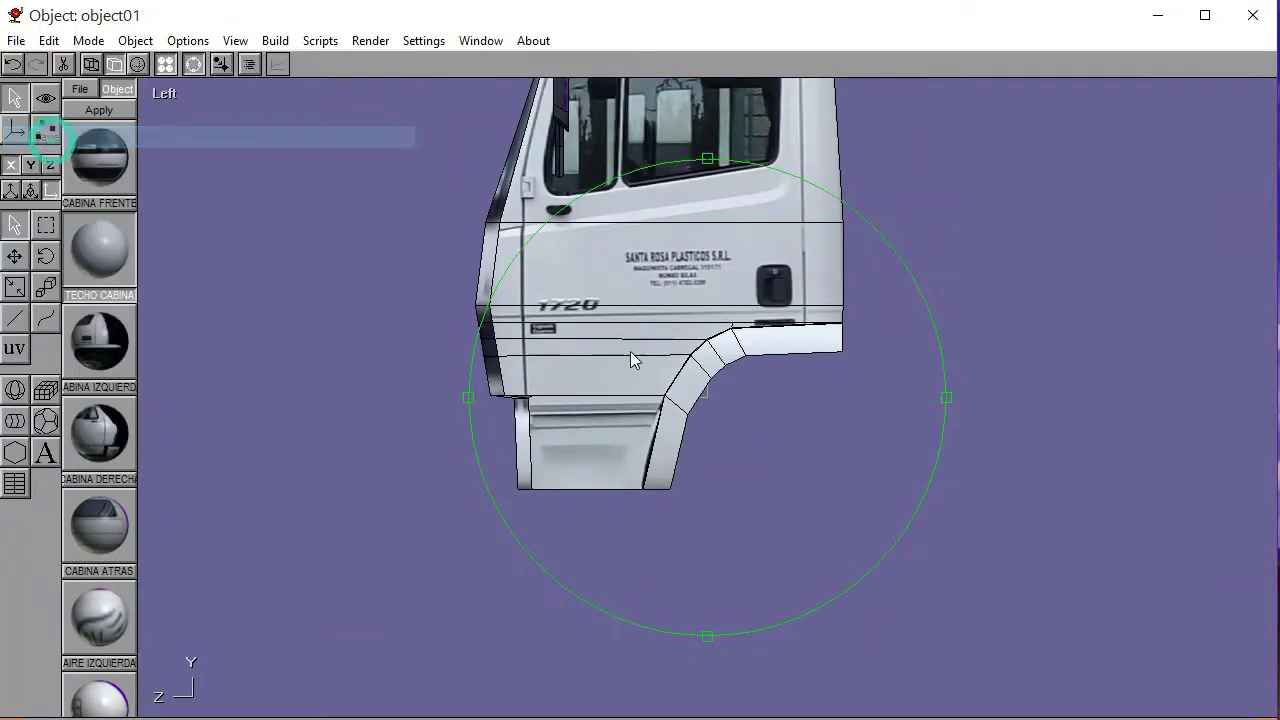
Move the side reference photo down along Y until it lines up behind the cab in the left view
left_click_drag(630, 351, 678, 490)
scroll(676, 482, "down", 2)
middle_click_drag(681, 388, 673, 521)
middle_click_drag(698, 276, 687, 521)
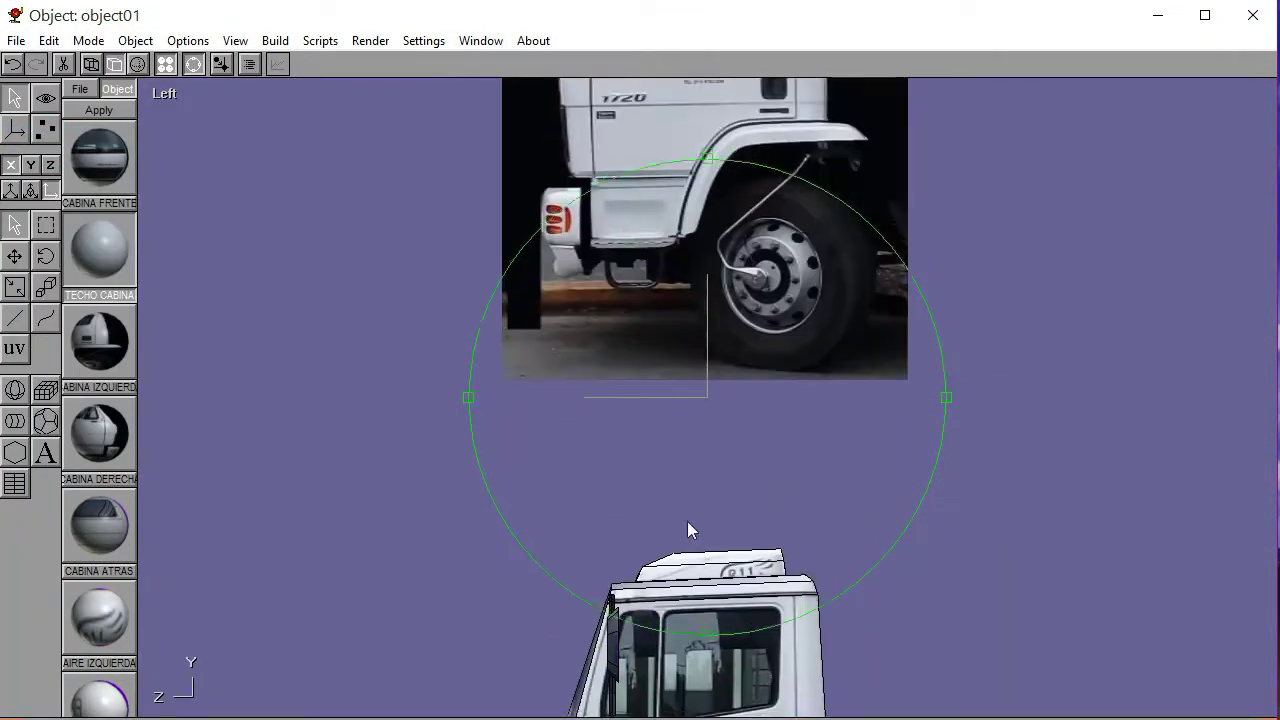
middle_click_drag(708, 371, 667, 504)
scroll(669, 287, "down", 4)
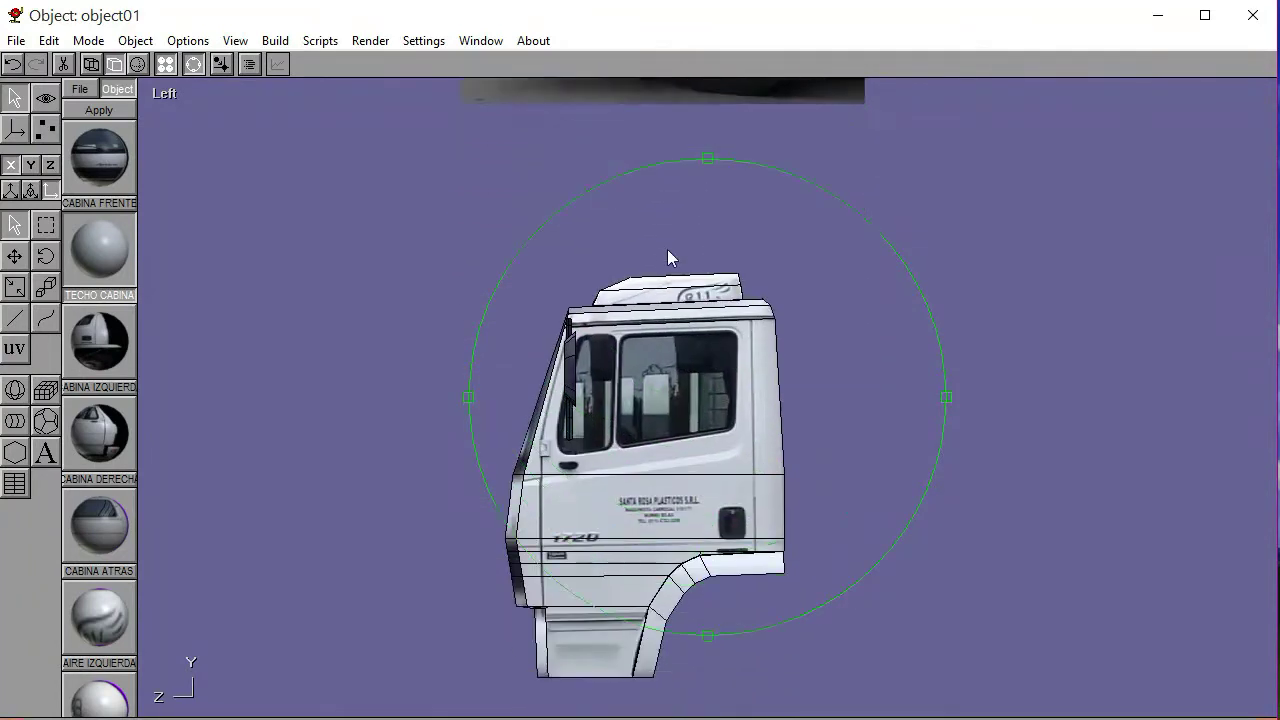
scroll(657, 321, "up", 1)
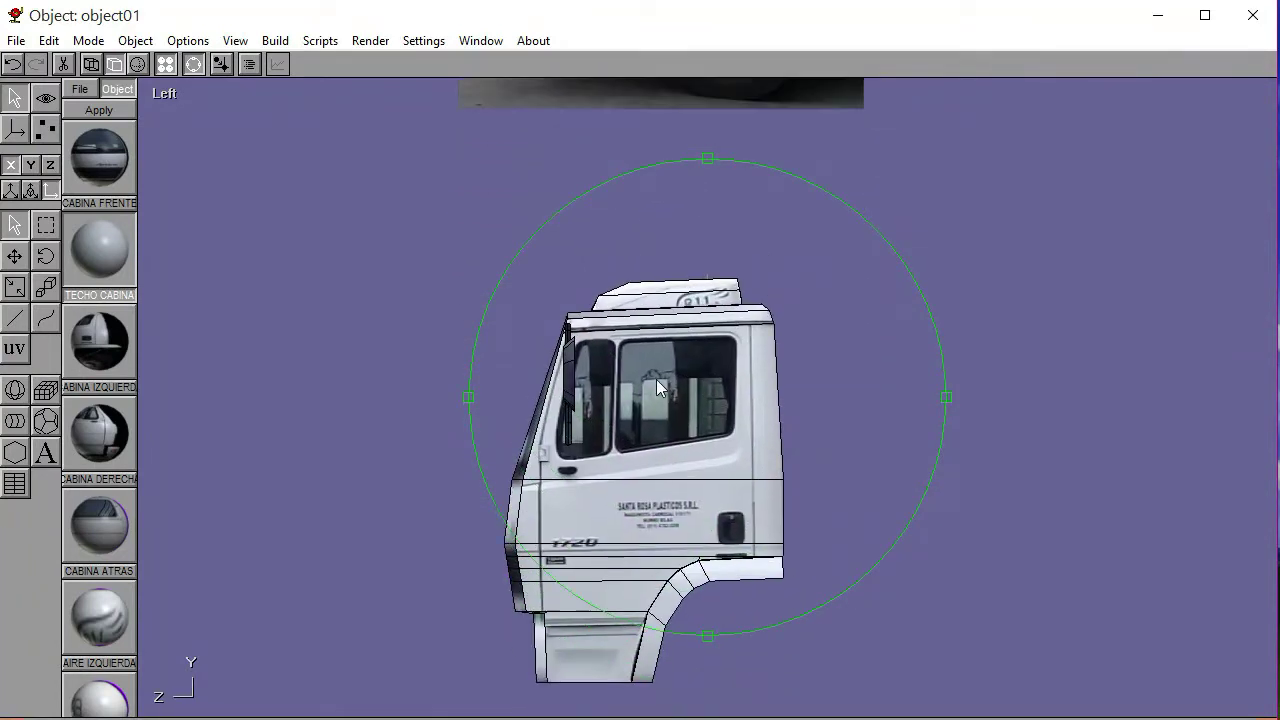
left_click(194, 68)
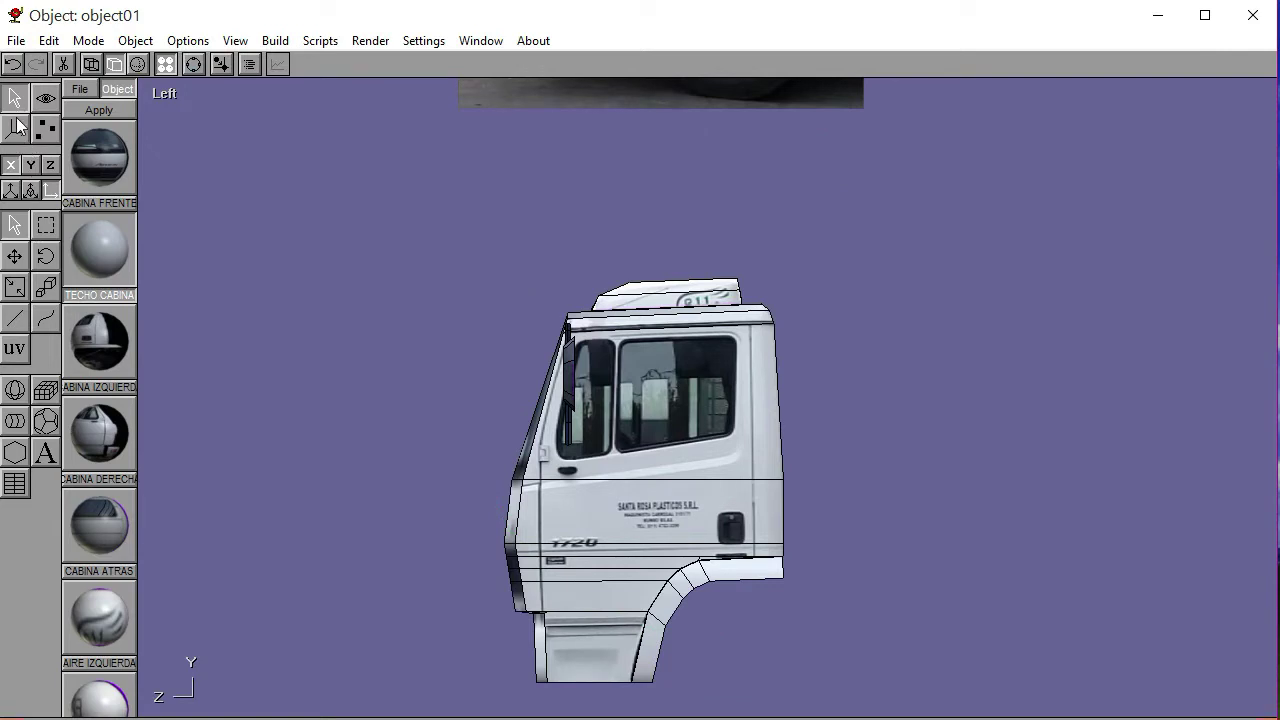
left_click(562, 101)
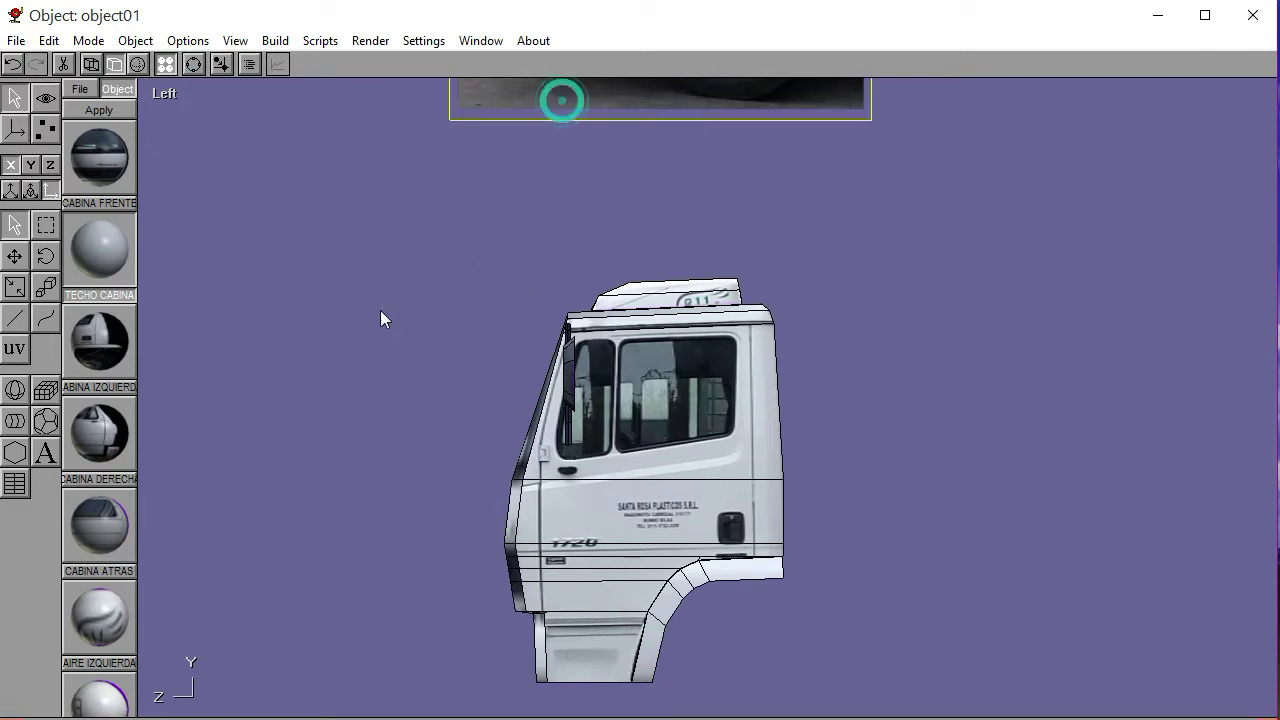
left_click(13, 167)
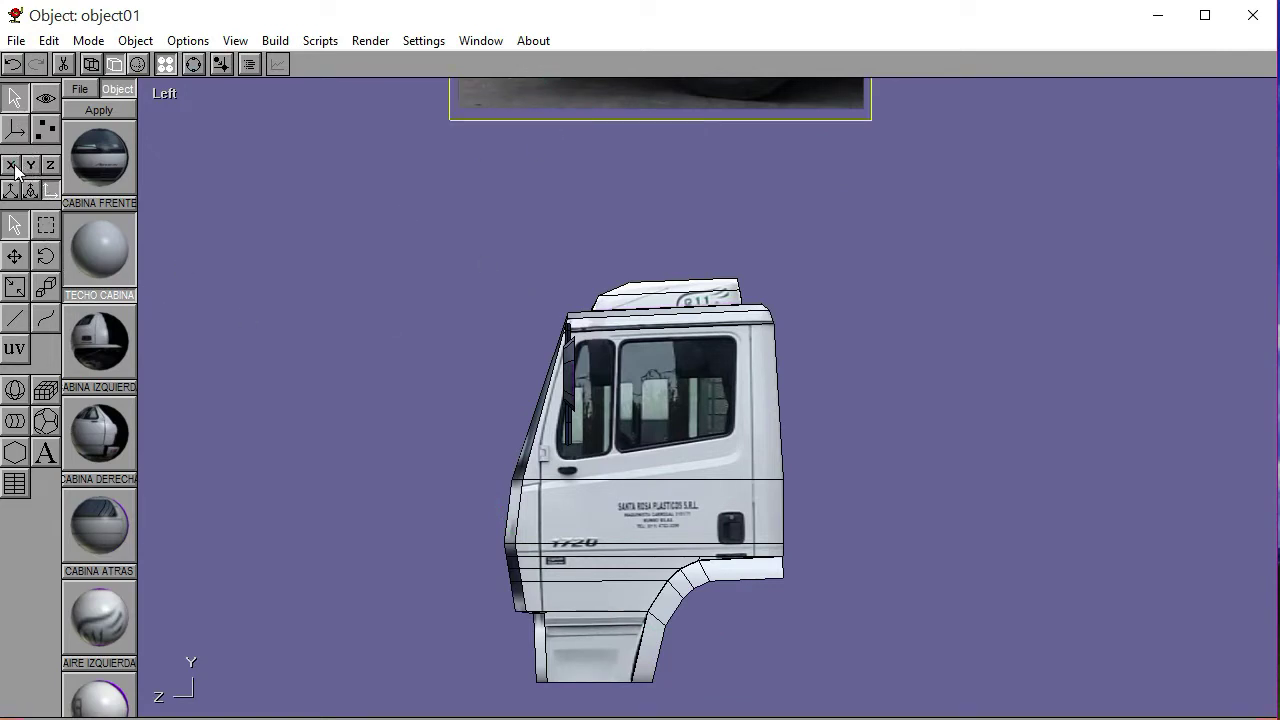
left_click(28, 167)
left_click(14, 256)
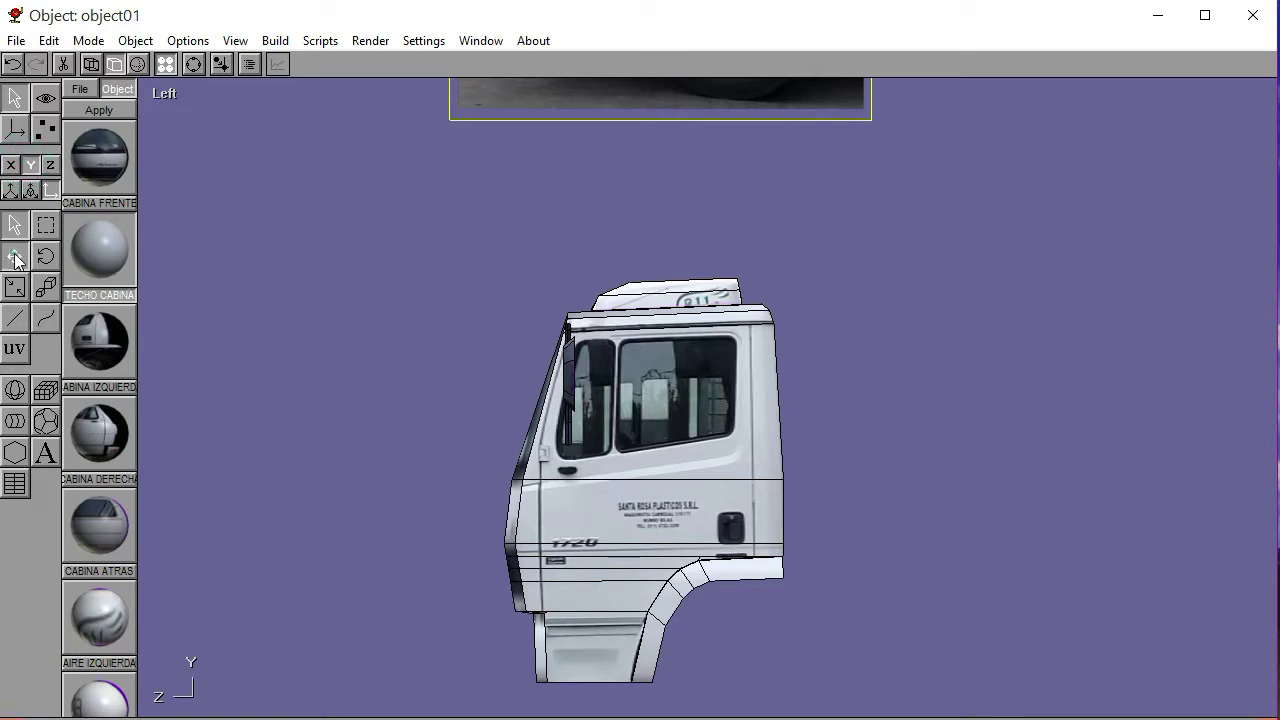
left_click_drag(309, 241, 294, 407)
mouse_move(271, 300)
left_mouse_down()
mouse_move(270, 246)
mouse_move(261, 317)
left_mouse_up()
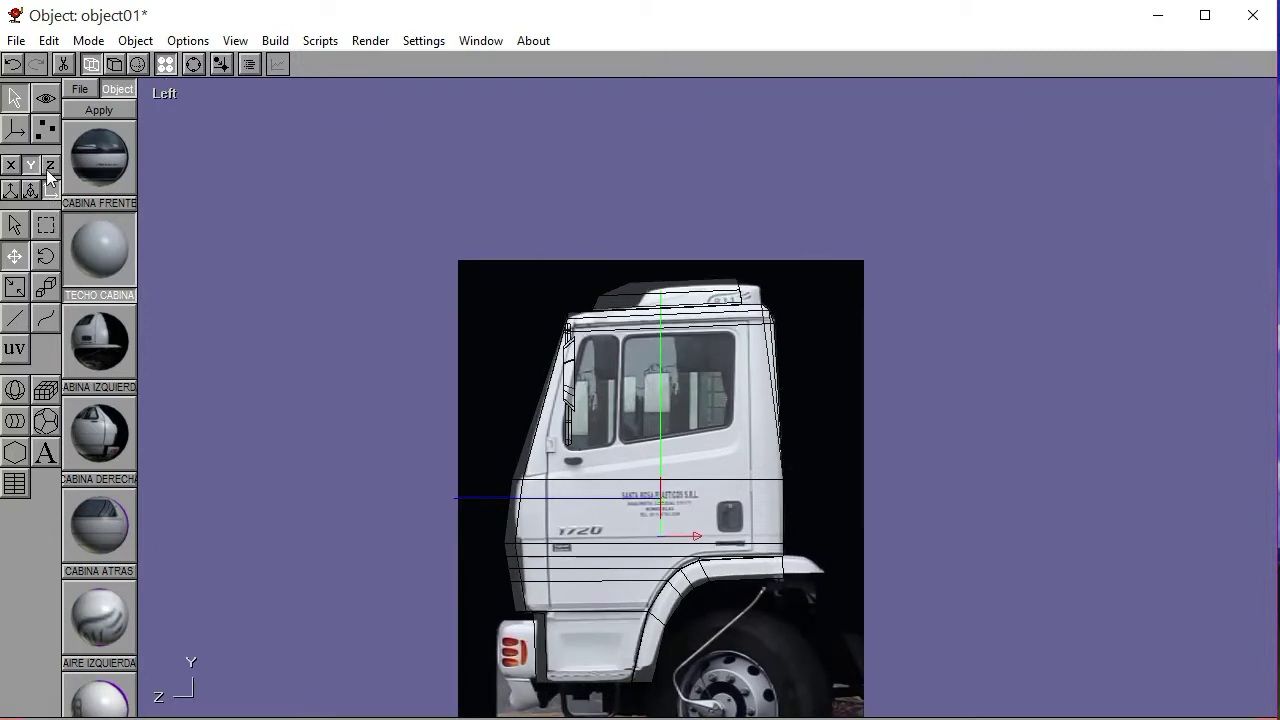
left_click(113, 65)
left_click(223, 203)
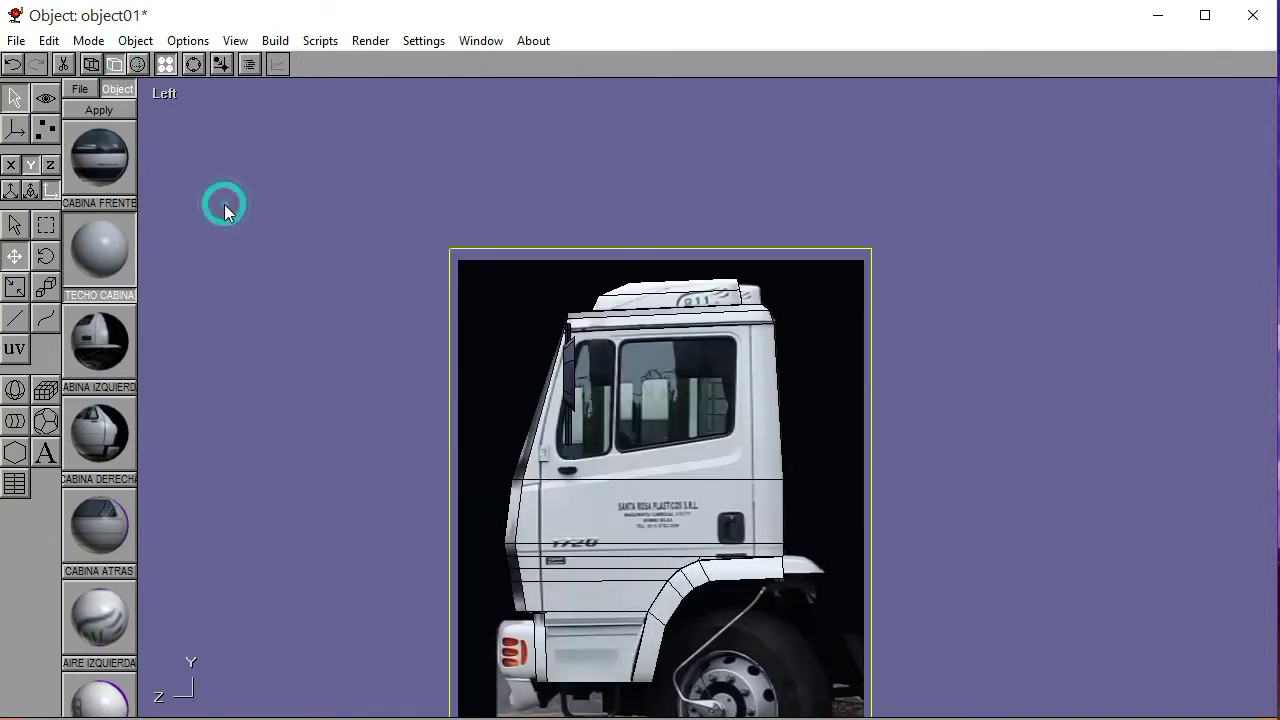
left_click(16, 226)
left_click(196, 228)
Raise the trim's lower rear corner vertices along Y to follow the fender's lower edge in the reference photo
left_click(198, 64)
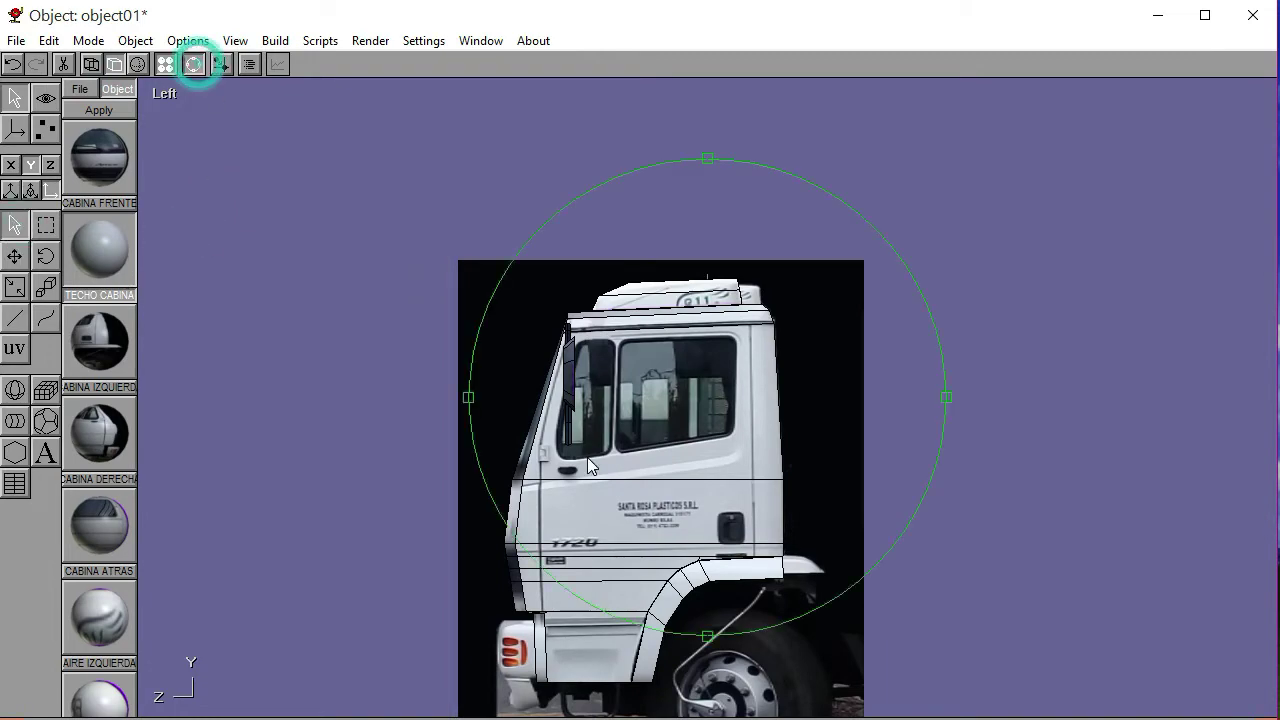
left_click_drag(591, 464, 640, 255)
middle_click_drag(643, 421, 643, 346)
right_click_drag(578, 350, 784, 390)
middle_click_drag(749, 353, 559, 465)
right_click_drag(632, 399, 701, 398)
middle_click_drag(701, 398, 646, 482)
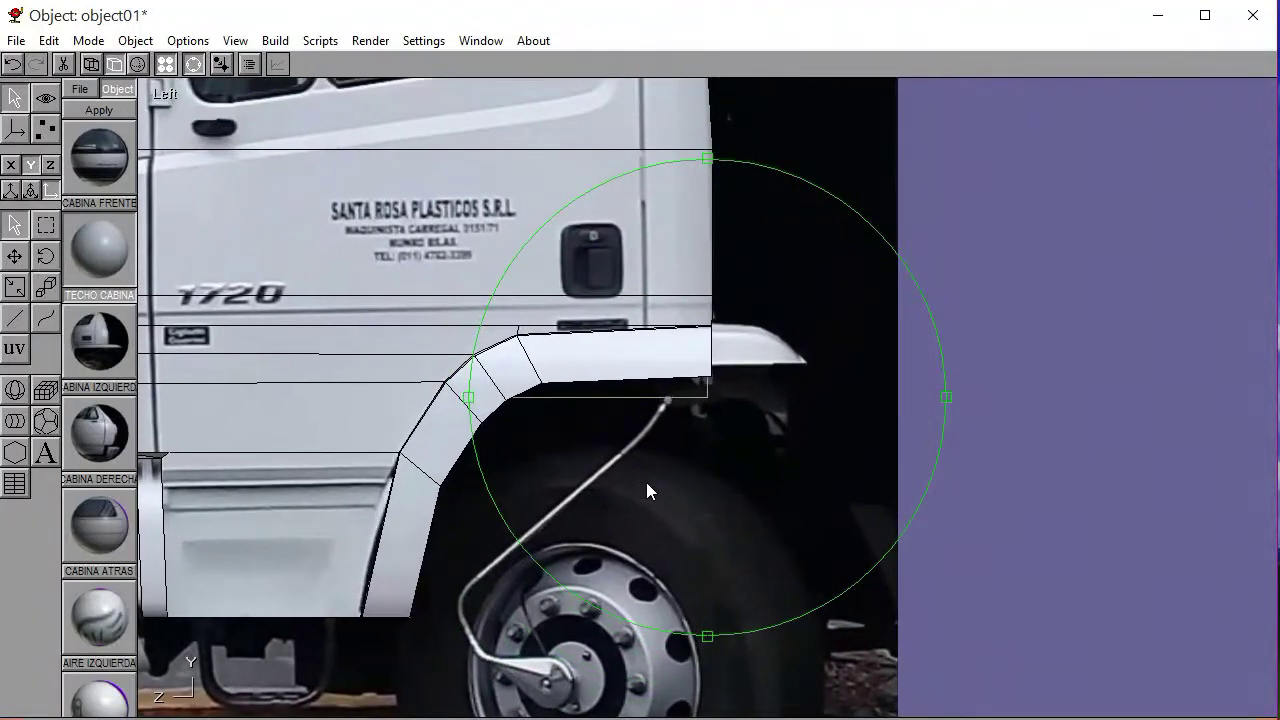
left_click(91, 64)
left_click(200, 66)
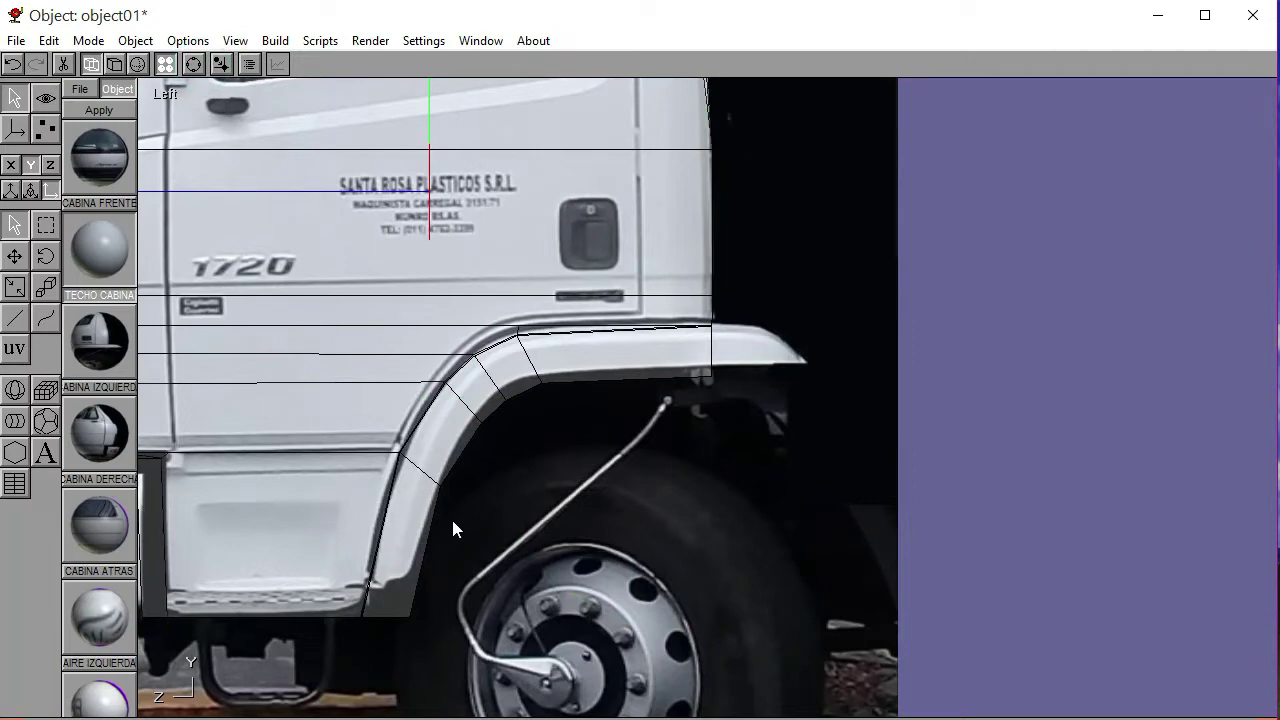
left_click(45, 128)
left_click(11, 216)
left_click(41, 274)
left_click(571, 657)
left_click_drag(397, 603, 413, 623)
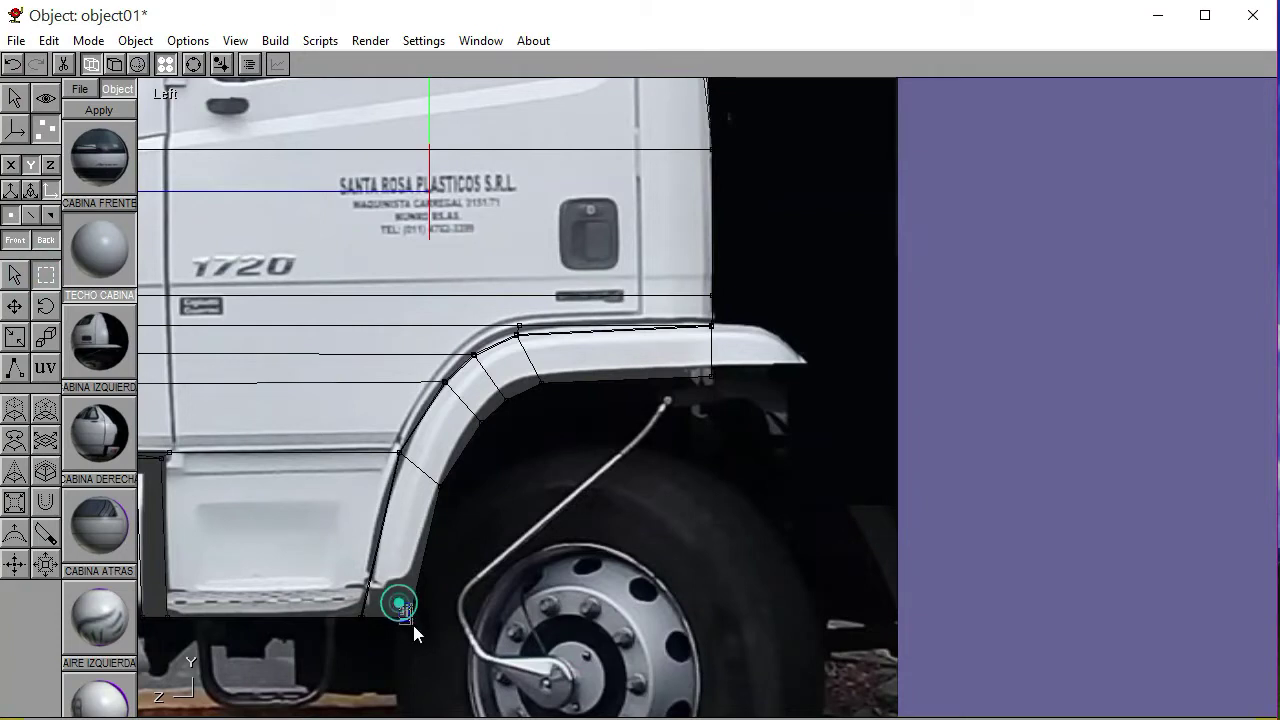
left_click(15, 307)
left_click_drag(478, 568, 474, 530)
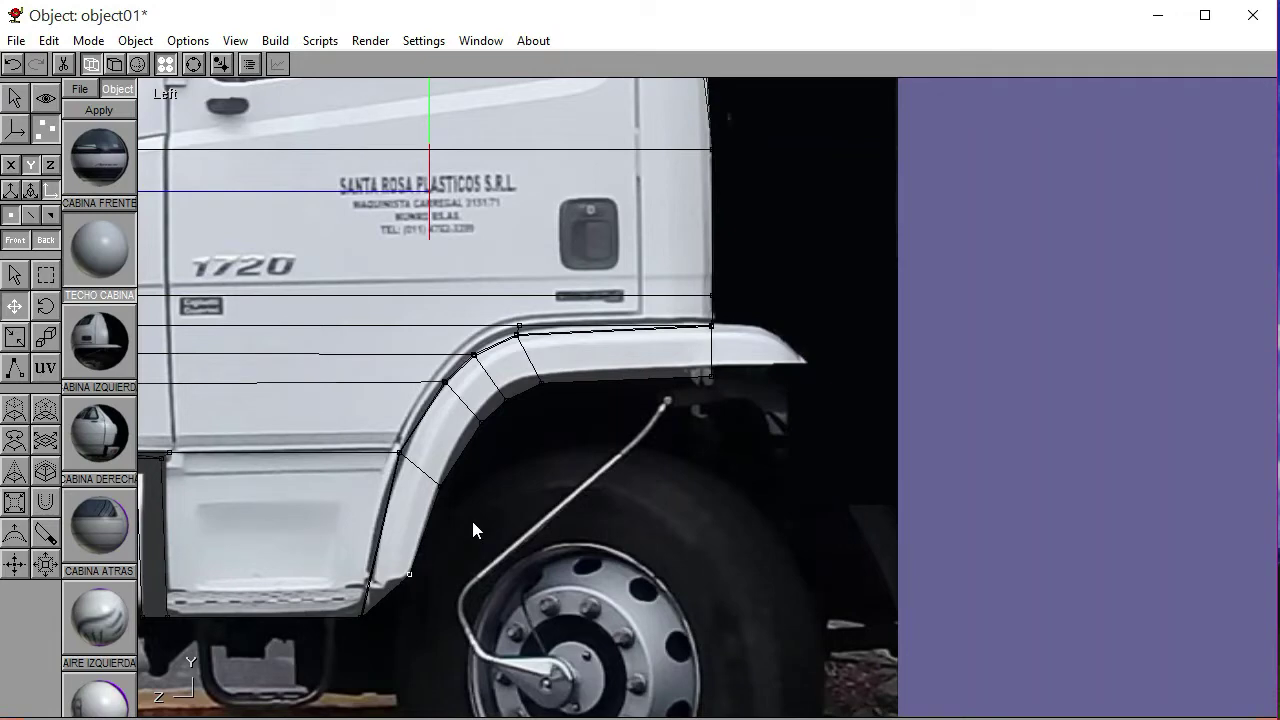
left_click(49, 274)
left_click(524, 599)
left_click_drag(373, 619, 396, 631)
left_click(383, 619)
left_click(398, 630)
left_click(14, 104)
left_click(18, 226)
left_click(414, 500)
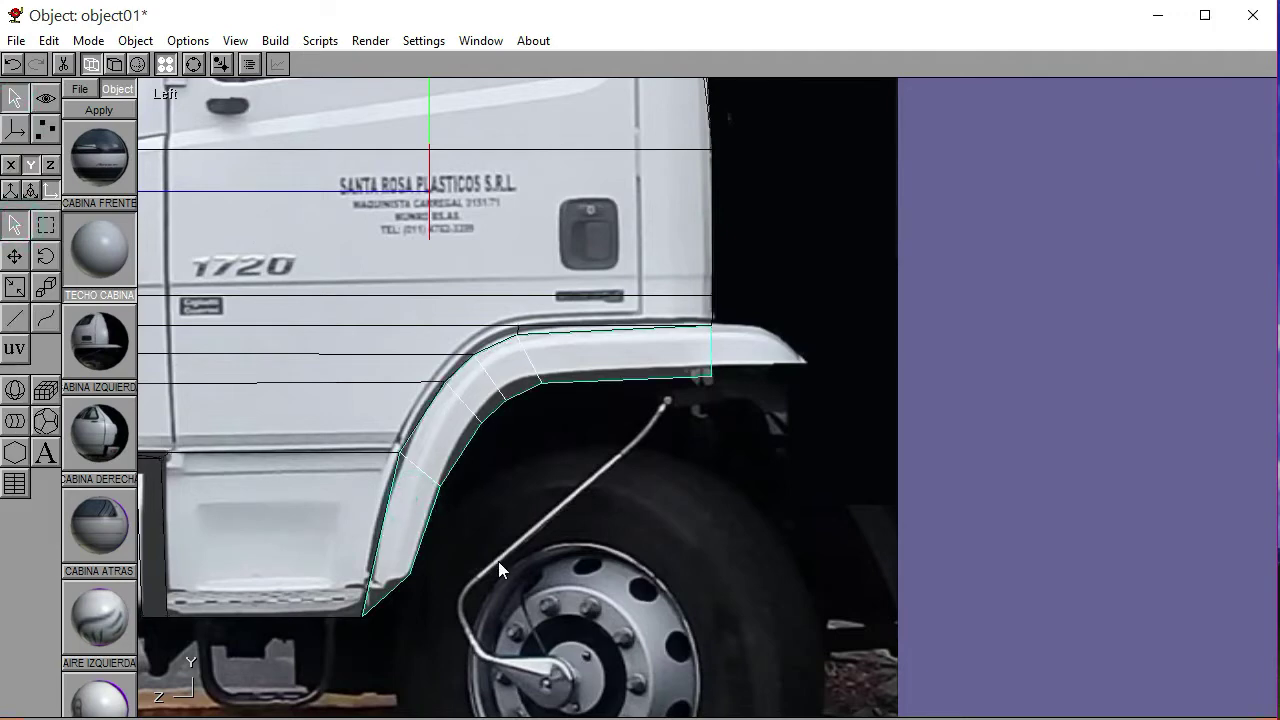
left_click(9, 254)
left_click(13, 227)
left_click(562, 569)
left_click(412, 487)
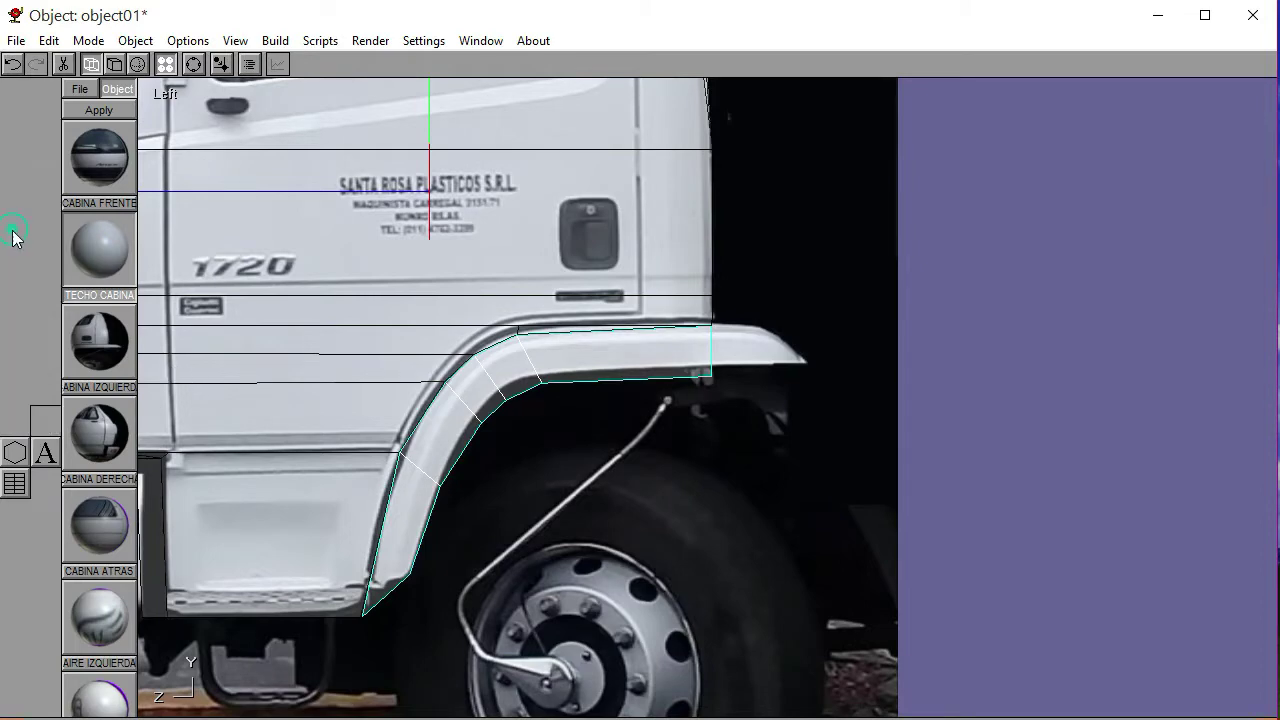
left_click(432, 488)
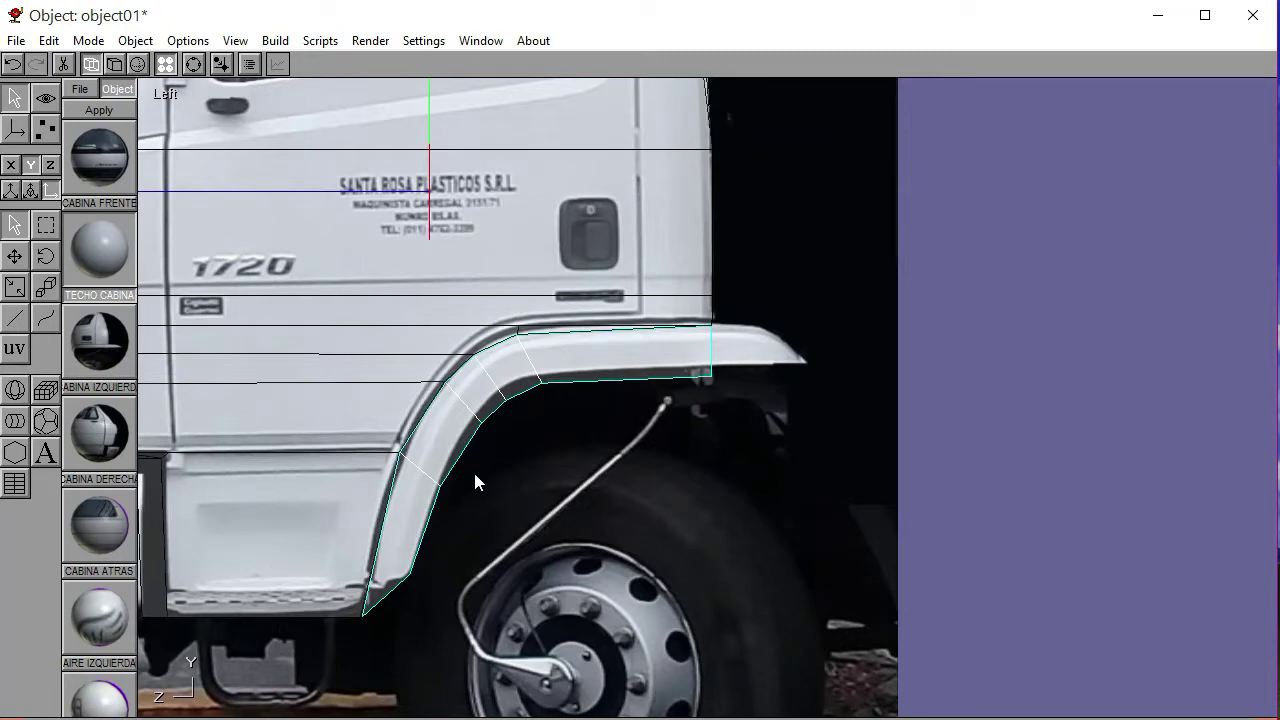
Raise the vertices at the trim's lower front corner slightly along Y and reselect the trim as an object
left_click(45, 128)
left_click(45, 277)
left_click(550, 545)
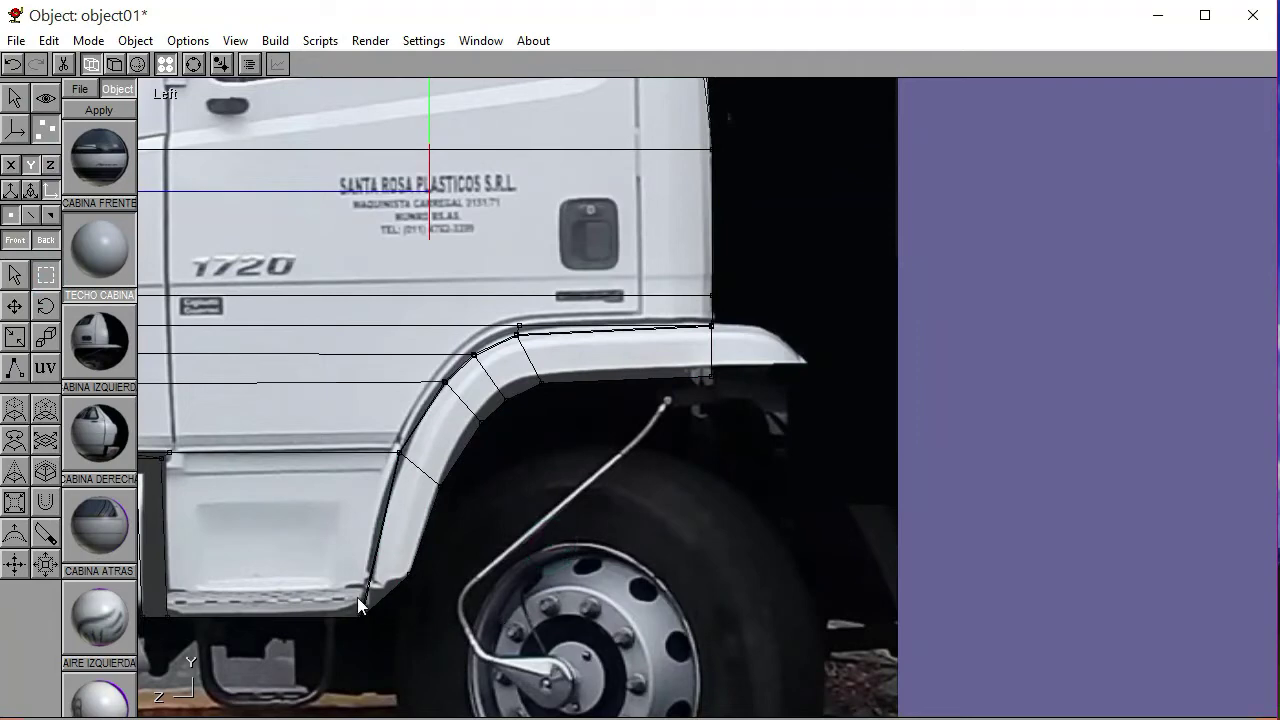
left_click(14, 306)
left_click_drag(212, 455, 208, 445)
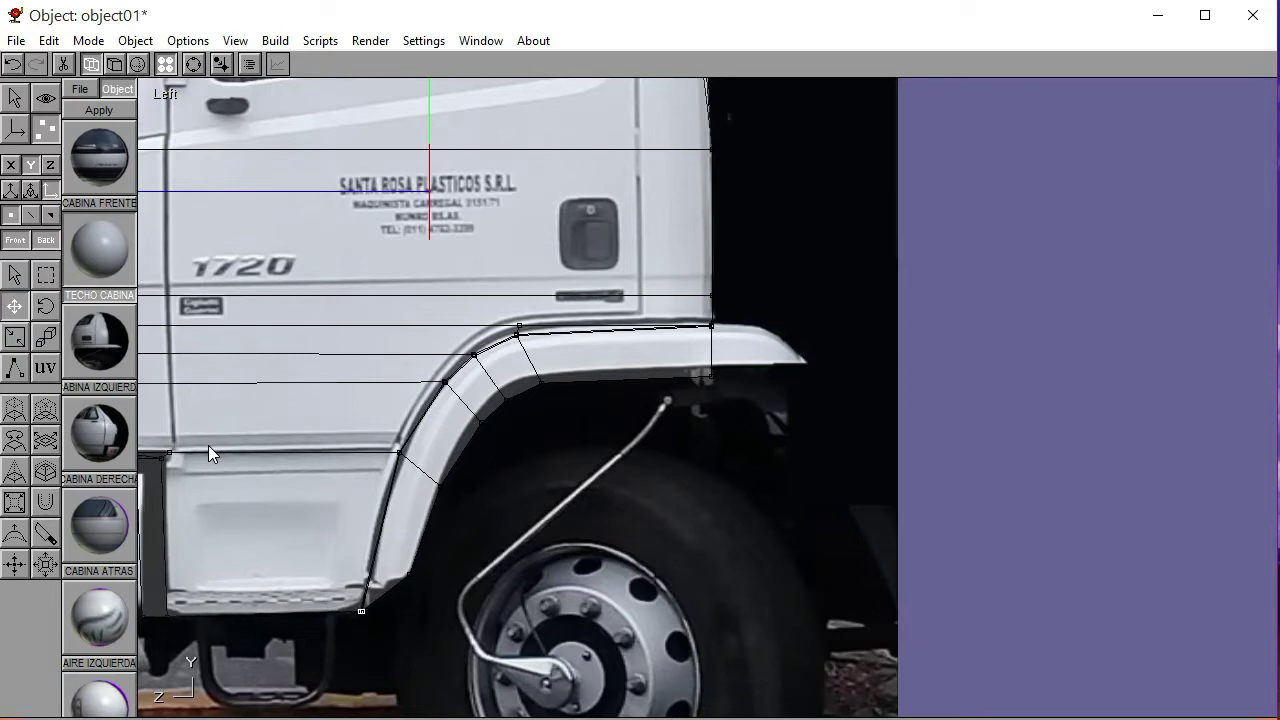
left_click(46, 275)
left_click(505, 550)
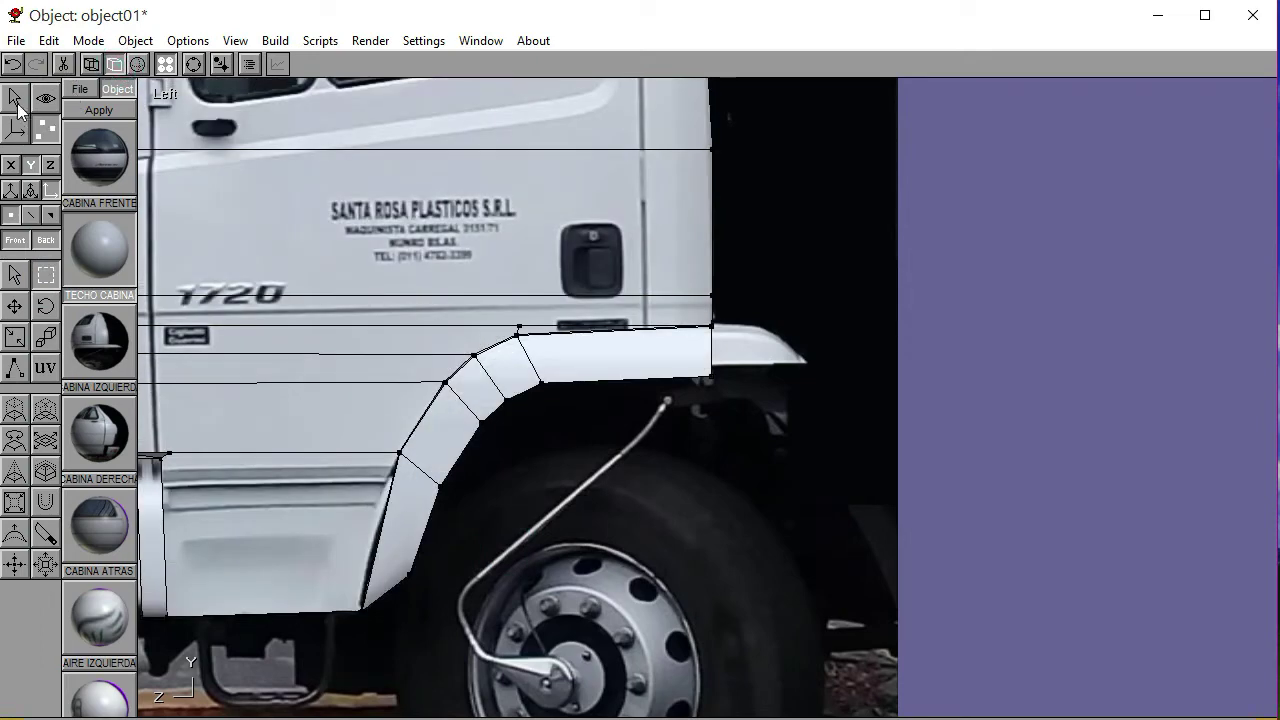
left_click(15, 97)
left_click(17, 224)
left_click(412, 528)
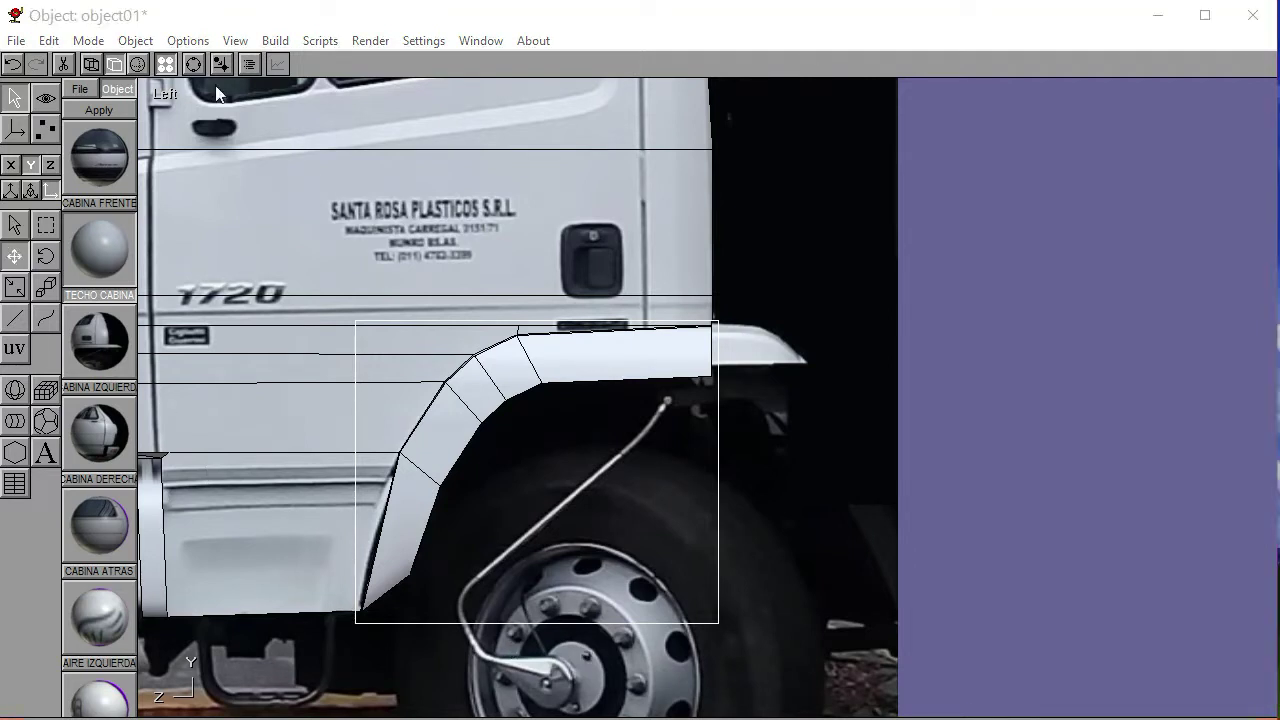
Select the wheel-arch trim as an object in the front view
left_click(164, 93)
left_click(155, 135)
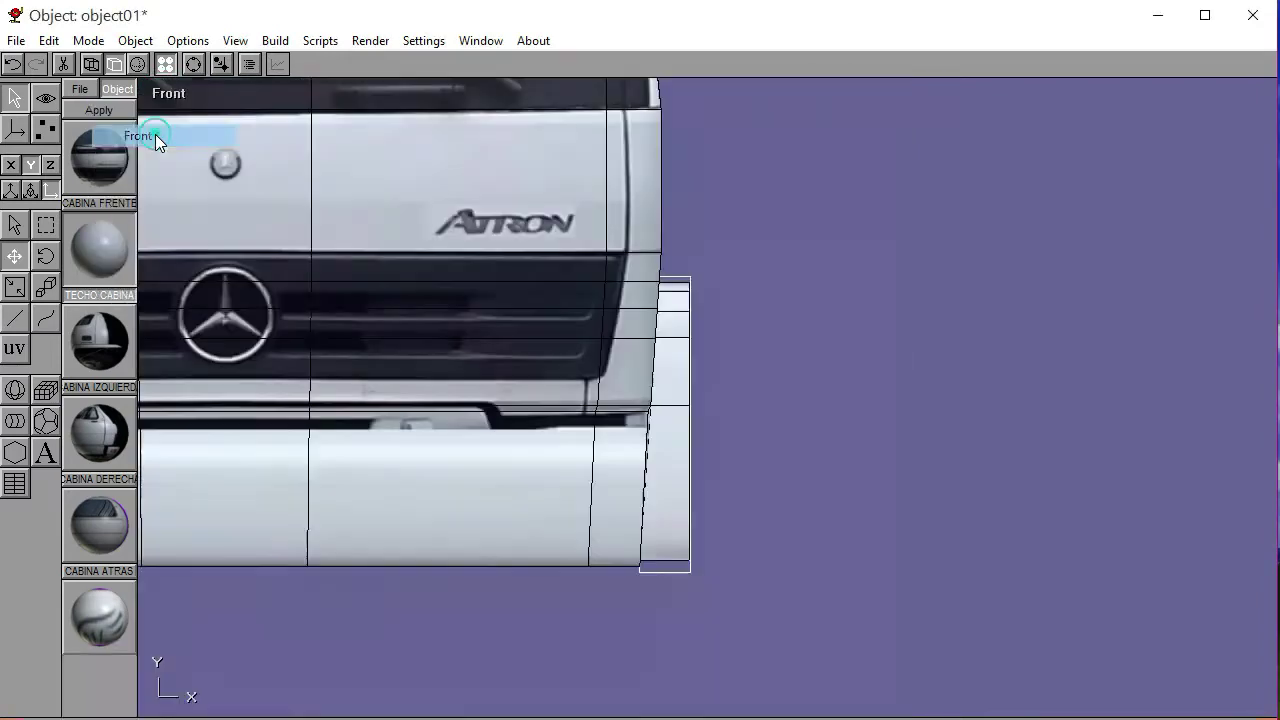
left_click(20, 224)
left_click(797, 397)
left_click(672, 372)
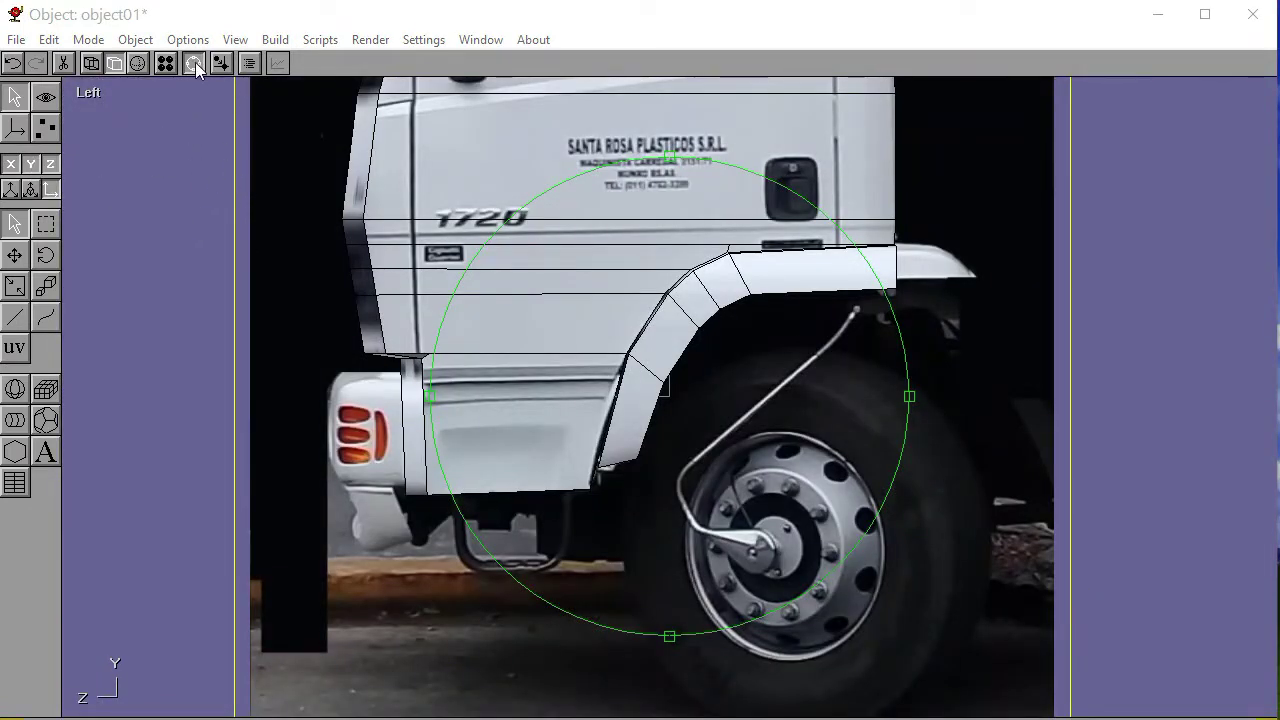
left_click(194, 63)
left_click(181, 201)
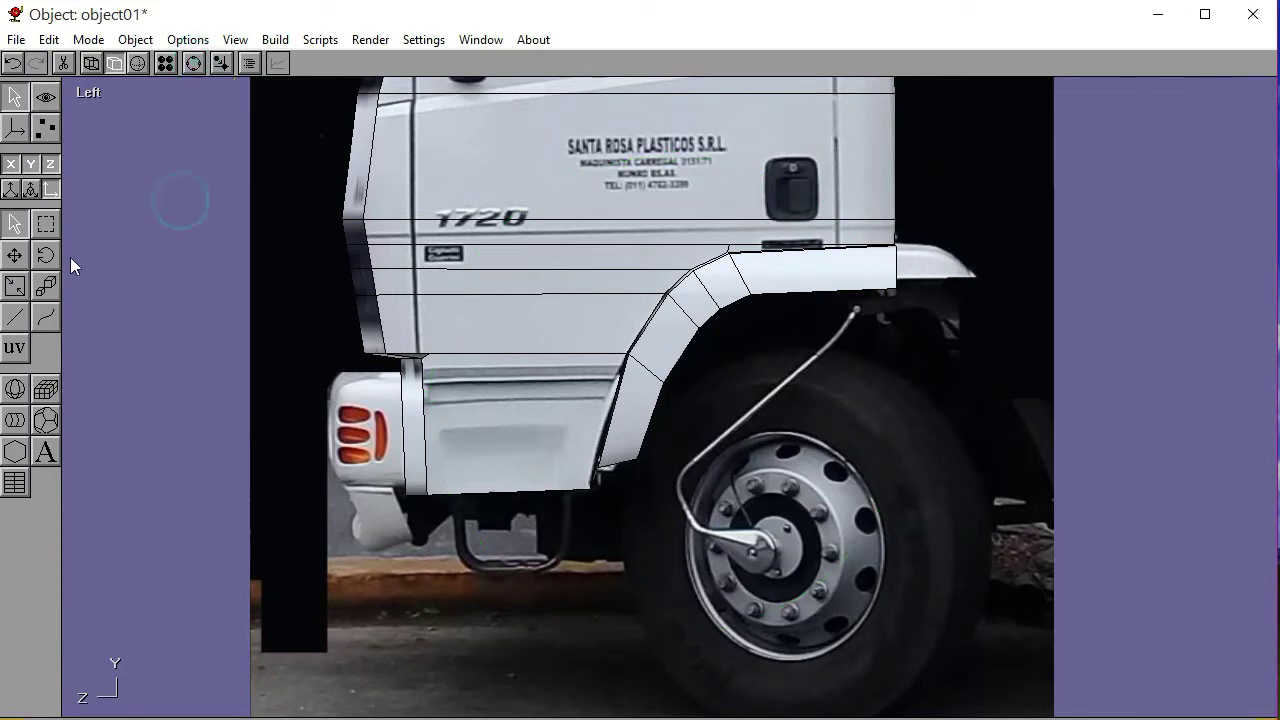
left_click(301, 256)
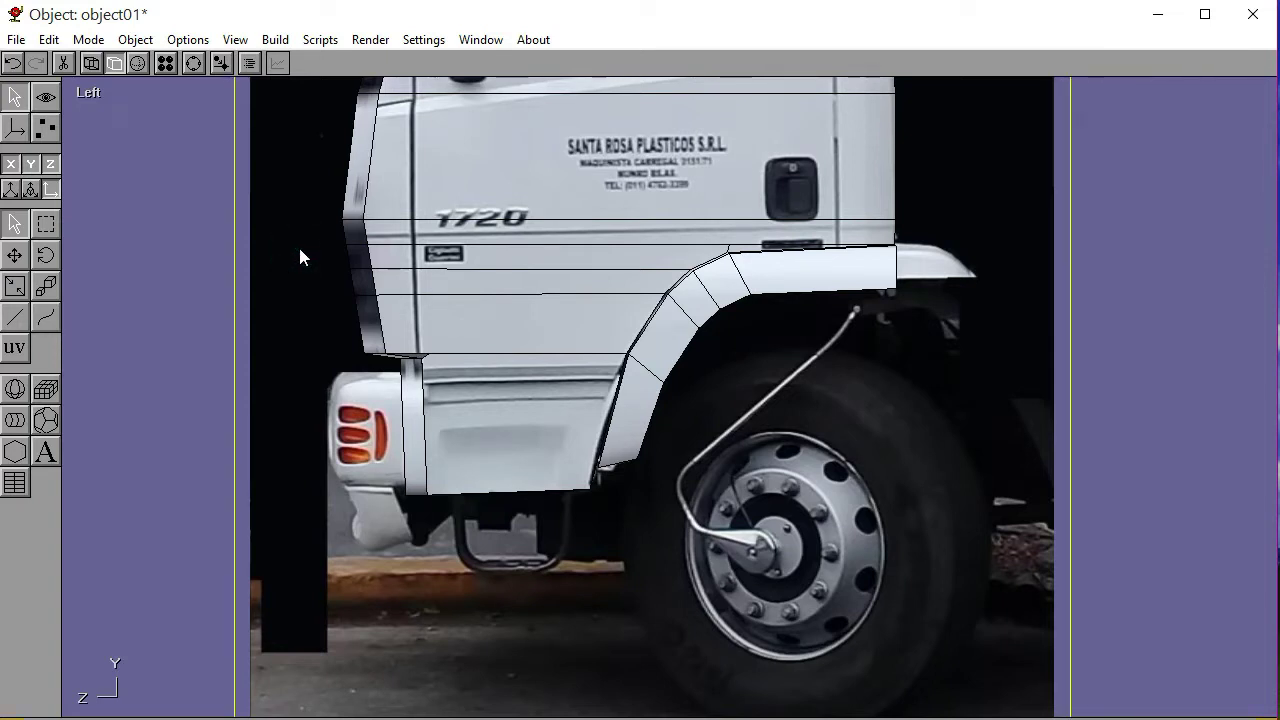
left_click(193, 63)
mouse_move(657, 430)
left_mouse_down()
mouse_move(686, 443)
mouse_move(663, 437)
mouse_move(656, 453)
mouse_move(659, 438)
left_mouse_up()
left_click(100, 92)
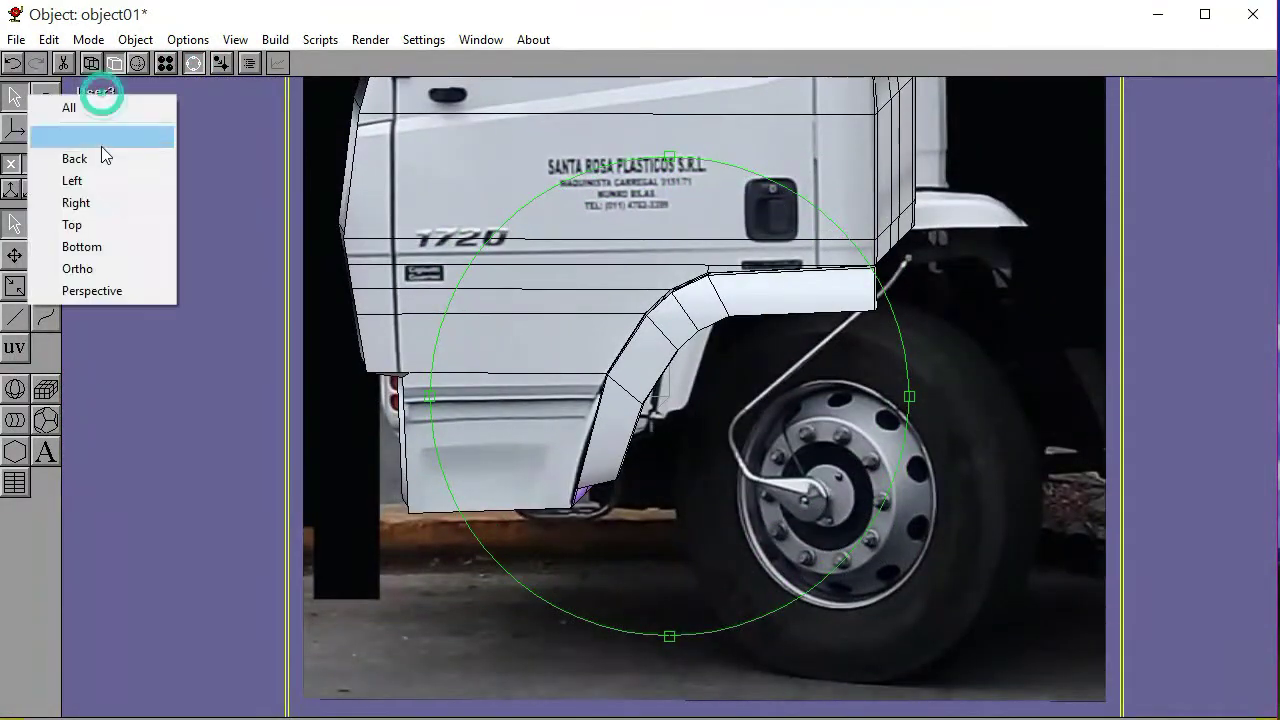
left_click(98, 178)
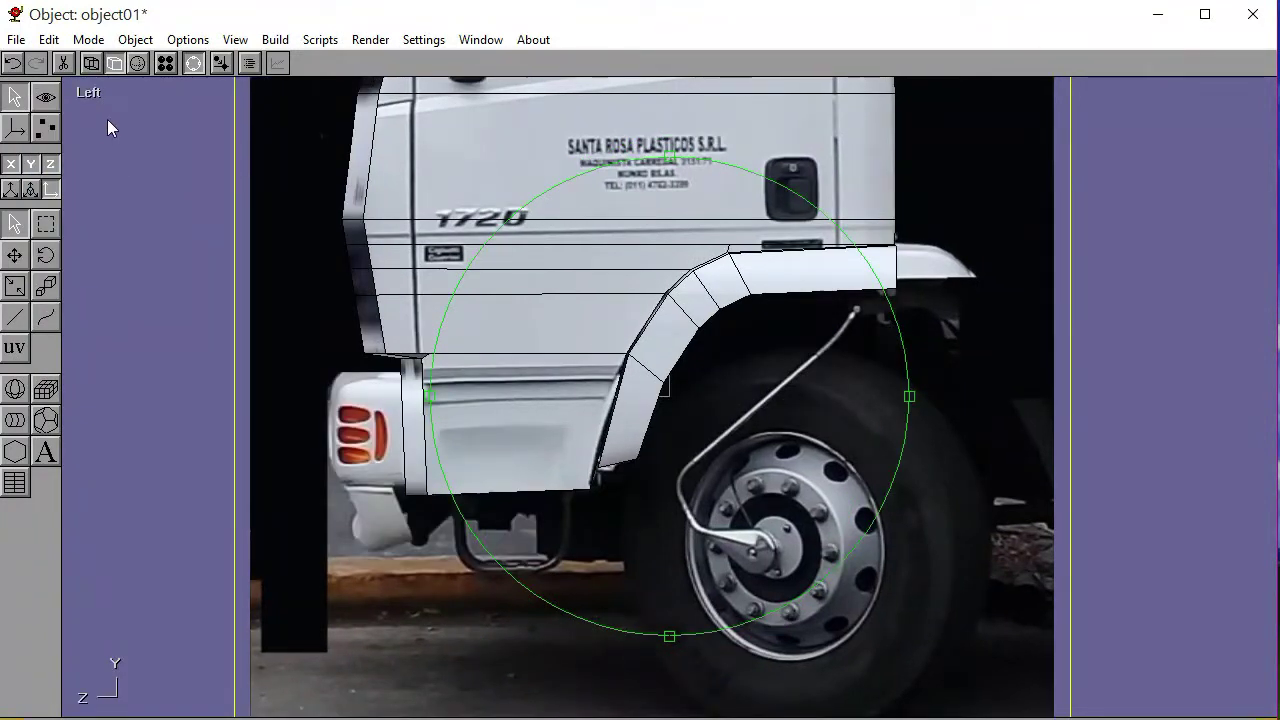
Move the side reference photo up along Y in the left view until it clears the cab's lower body
left_click(55, 164)
left_click(122, 332)
left_click_drag(121, 249, 120, 251)
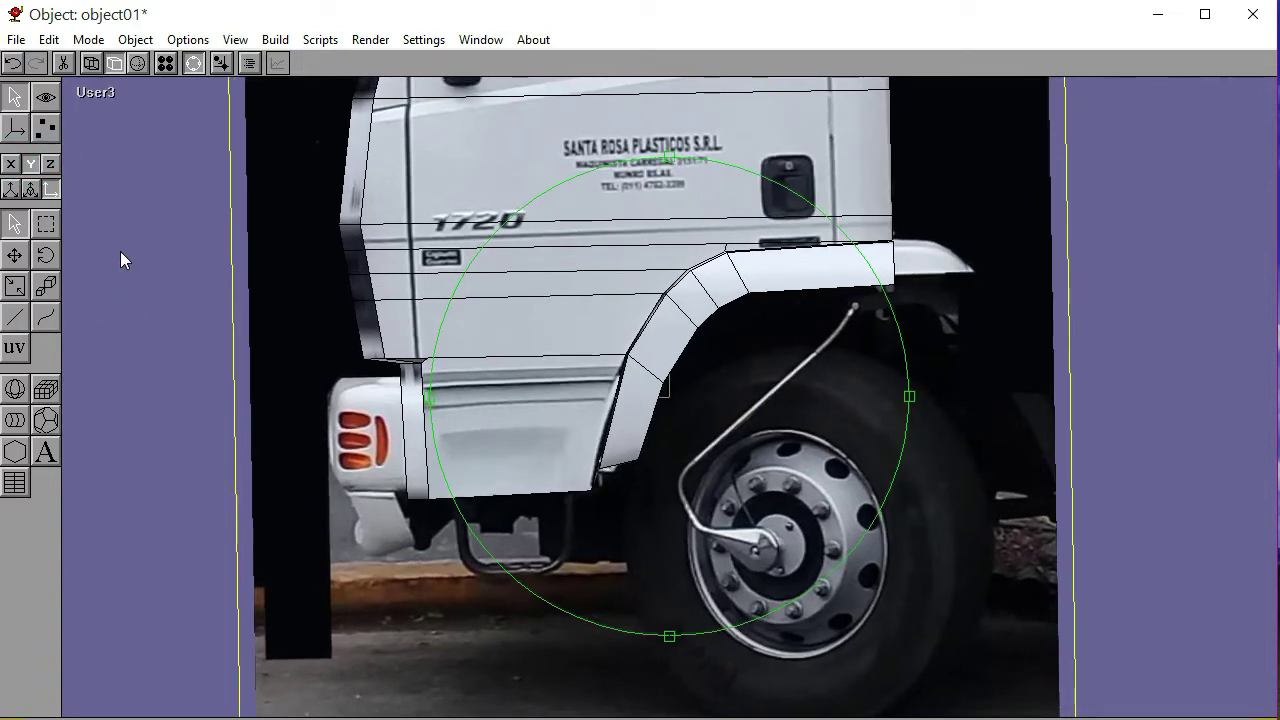
left_click(100, 92)
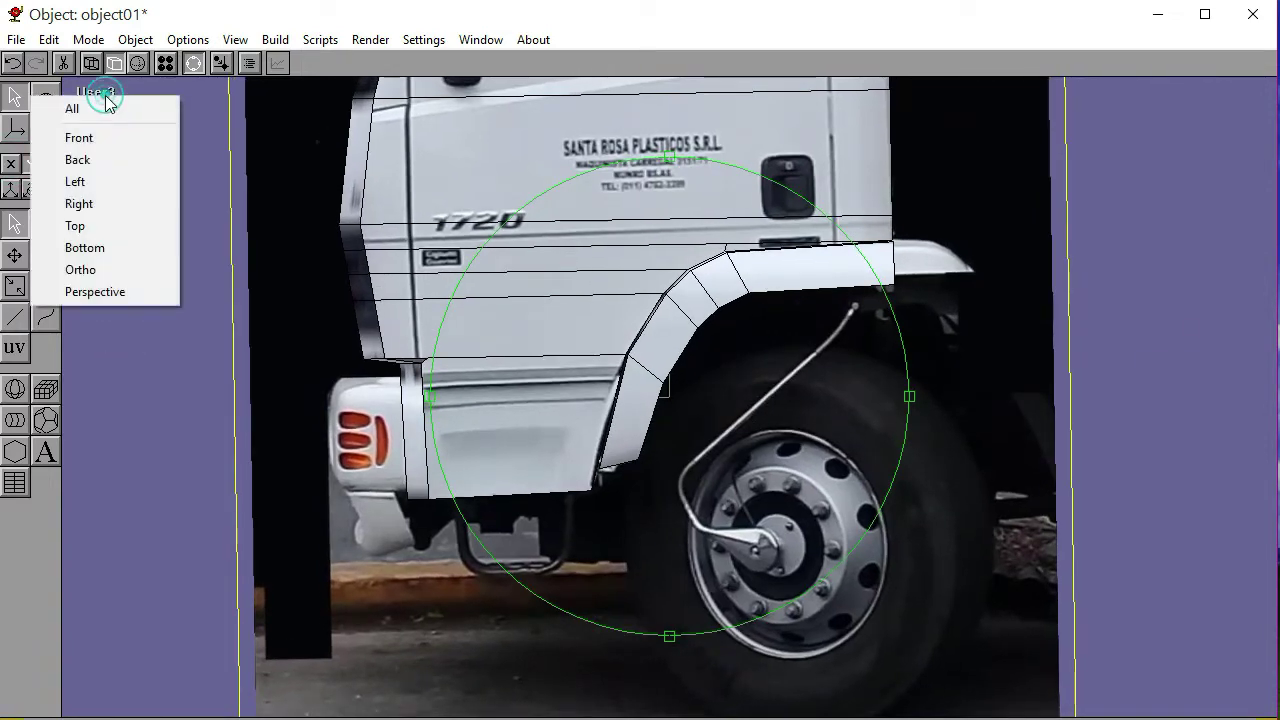
left_click(100, 183)
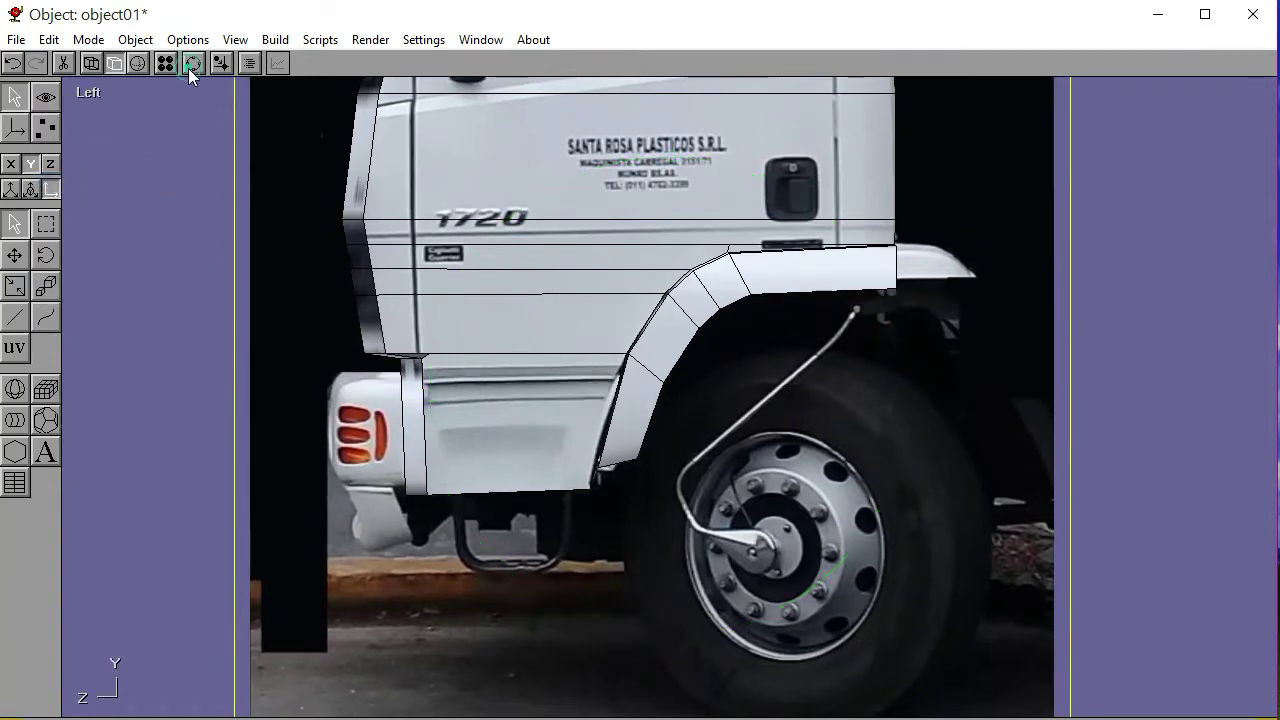
left_click(152, 309)
left_click(278, 232)
left_click(14, 255)
left_click_drag(141, 342, 135, 235)
left_click_drag(140, 434, 178, 430)
left_click(198, 66)
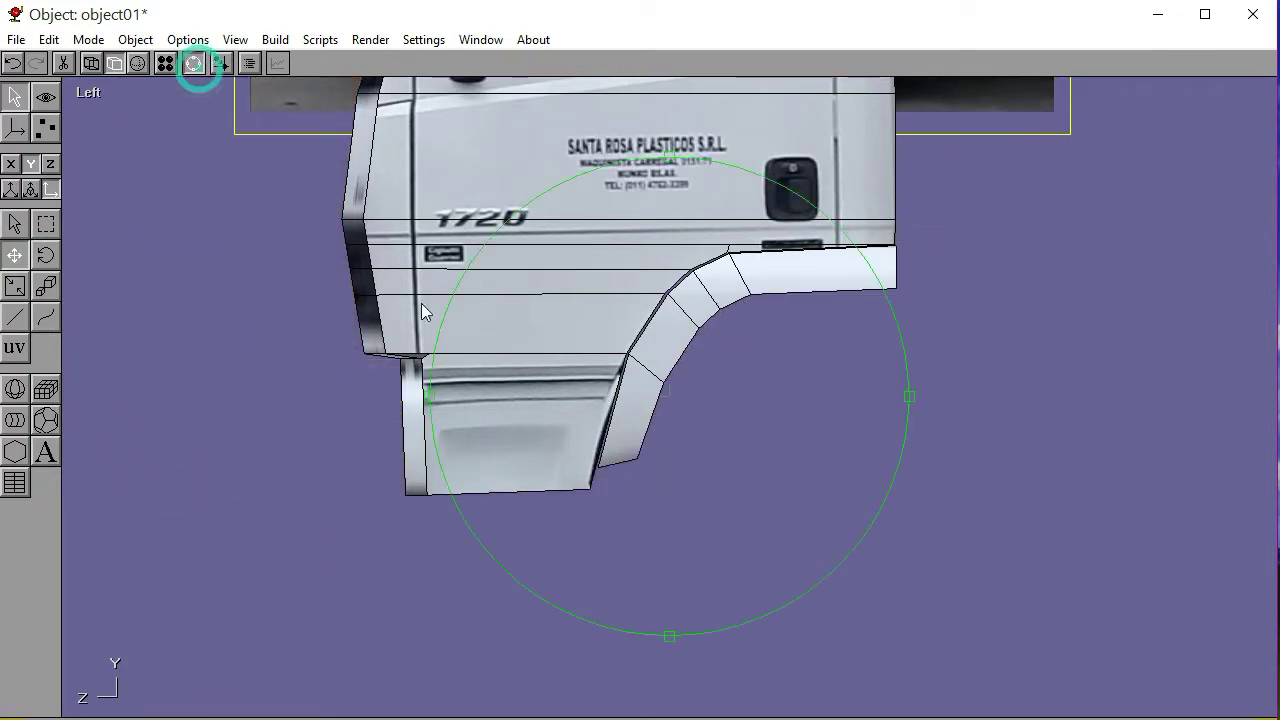
right_click_drag(374, 258, 633, 384)
middle_click_drag(633, 384, 585, 434)
left_click_drag(585, 440, 629, 443)
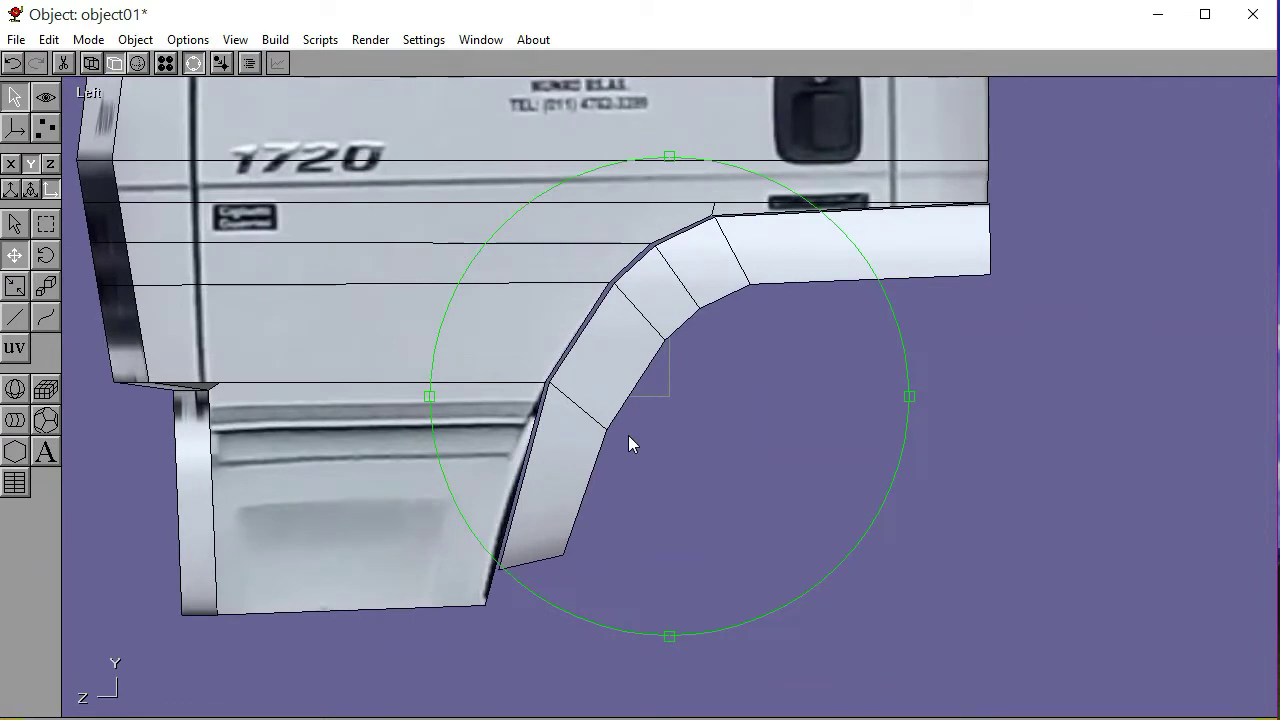
left_click(194, 63)
left_click(45, 127)
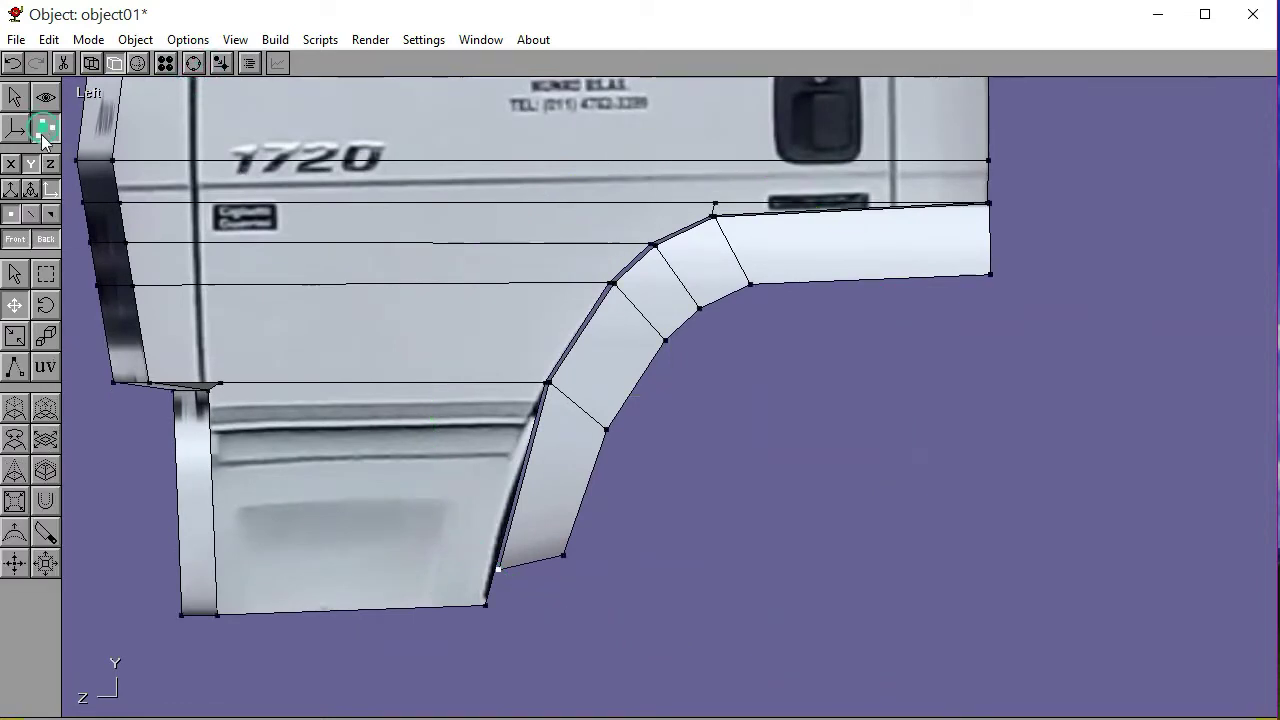
left_click(45, 273)
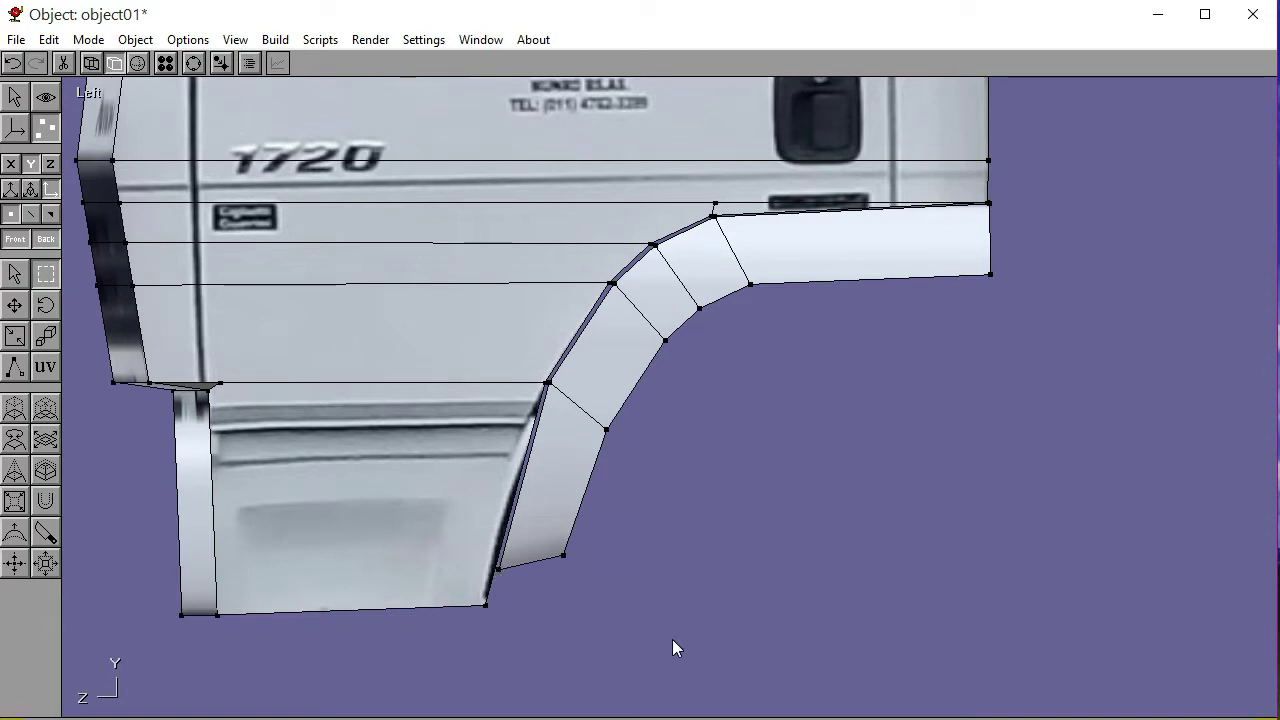
Move the side reference photo back down along Y until it lines up behind the cab in the left view
left_click(190, 63)
right_click_drag(786, 464, 555, 495)
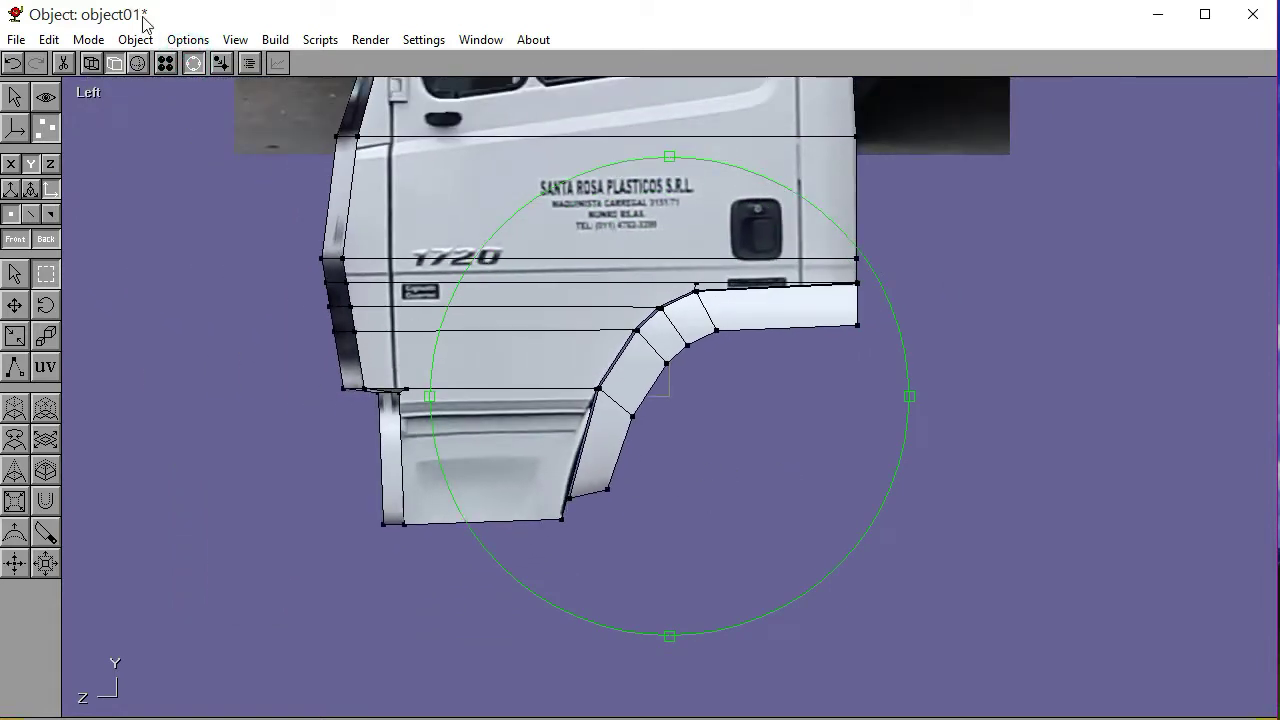
left_click(192, 64)
left_click(15, 100)
left_click(14, 224)
left_click(263, 131)
left_click(14, 256)
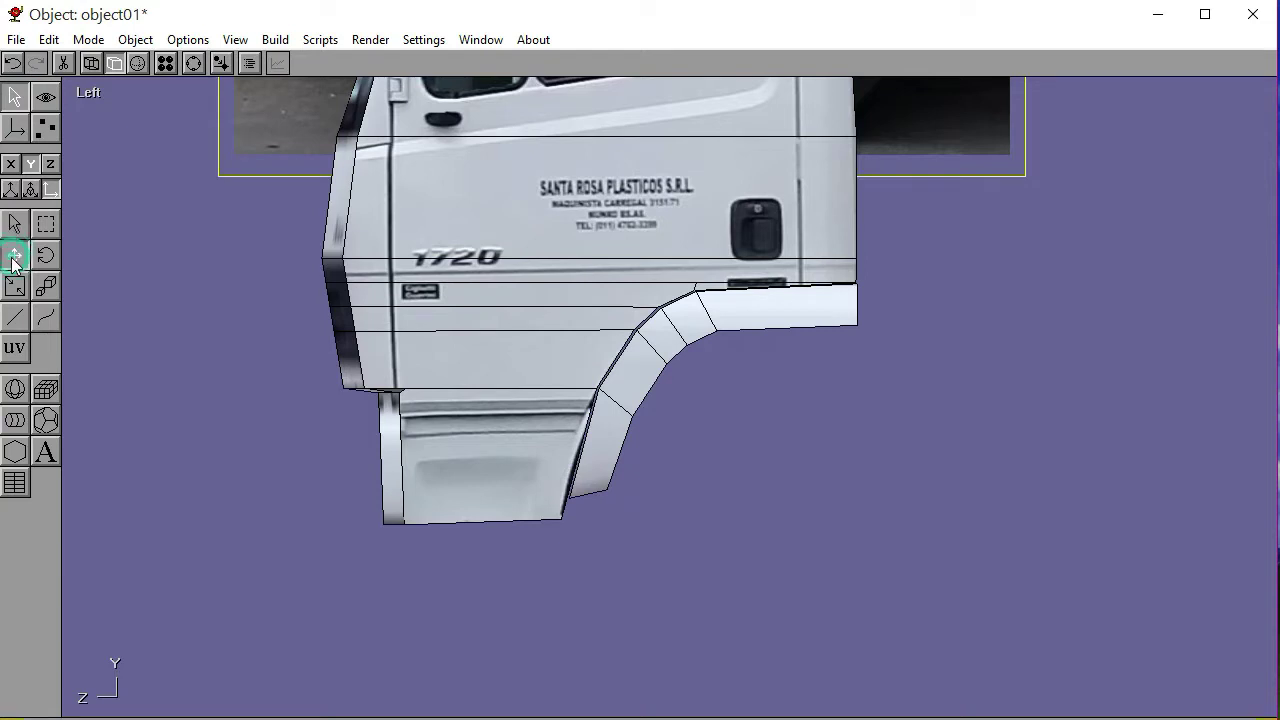
left_click_drag(107, 185, 110, 511)
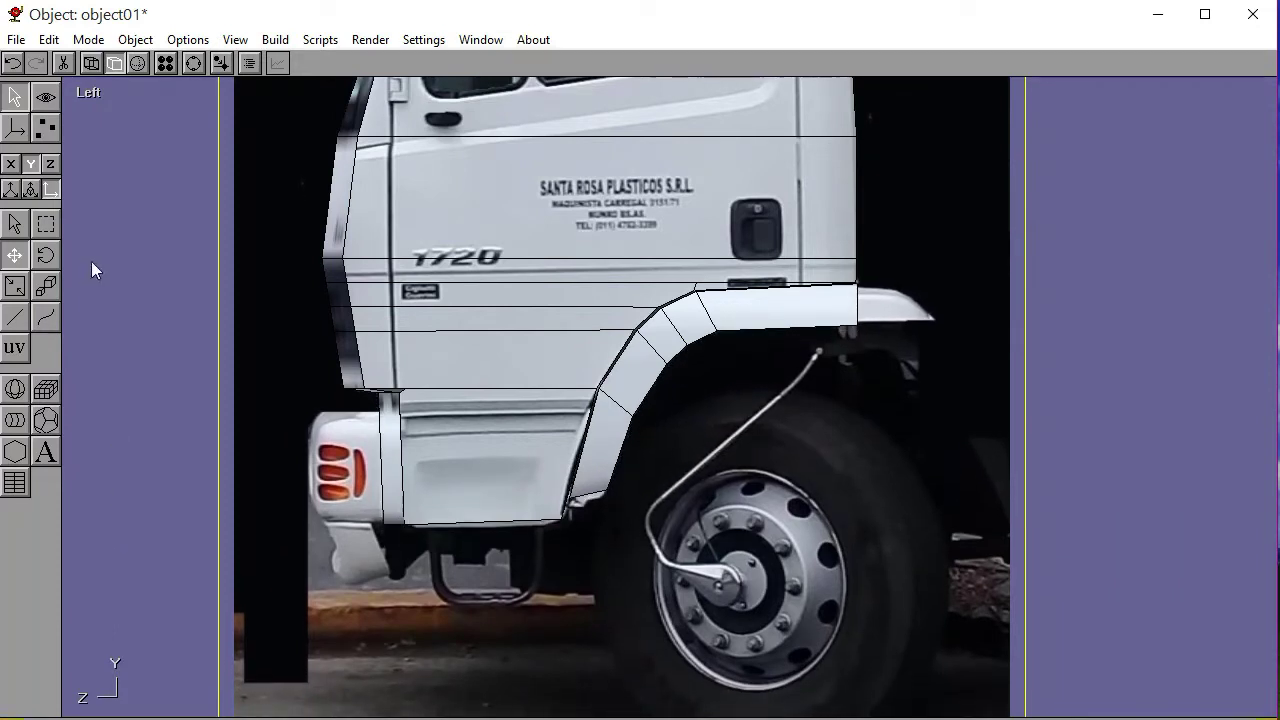
Try to select the vertices at the rear end of the wheel-arch trim
left_click(192, 62)
middle_click_drag(780, 369, 528, 430)
right_click_drag(528, 430, 664, 427)
scroll(667, 434, "up", 3)
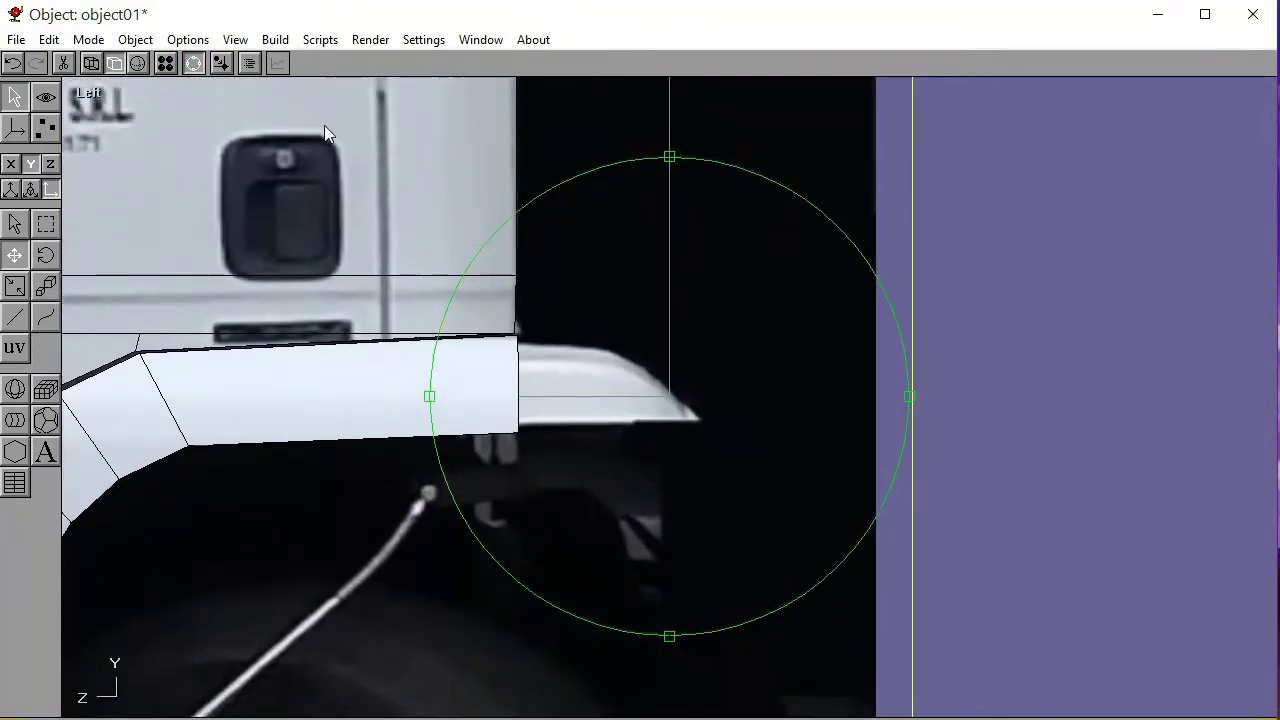
left_click(193, 63)
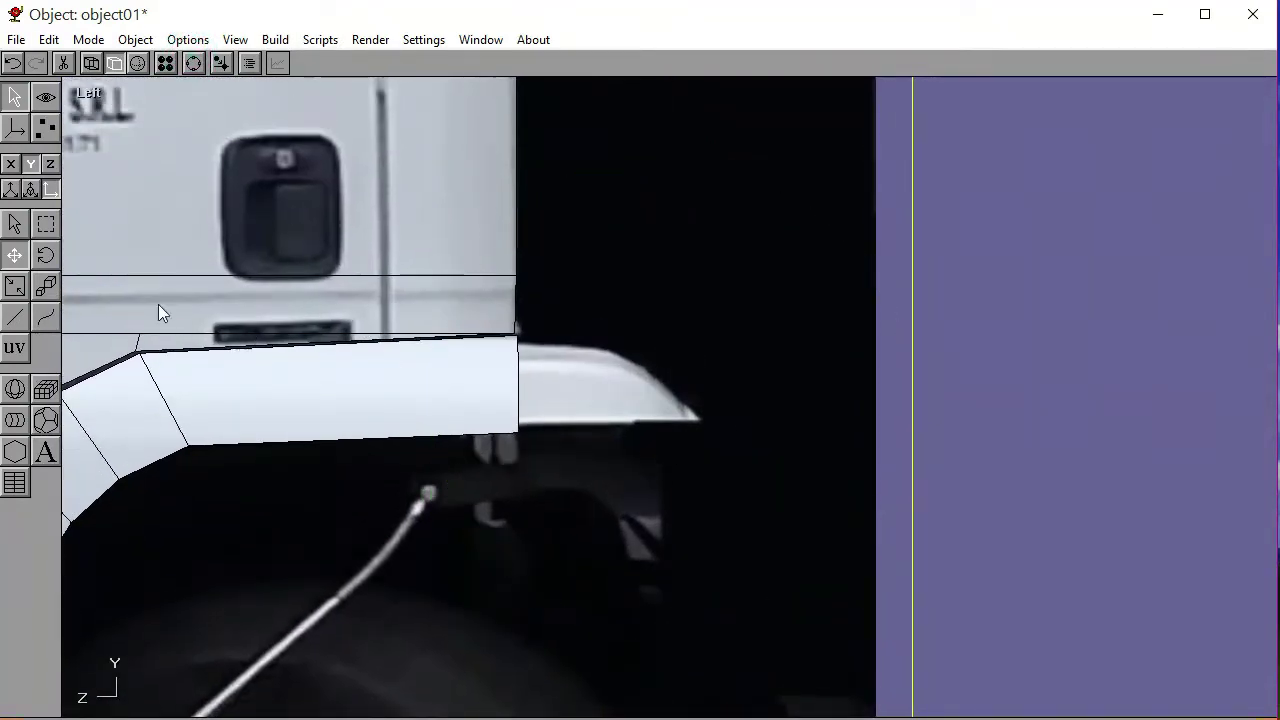
left_click(45, 127)
left_click(671, 361)
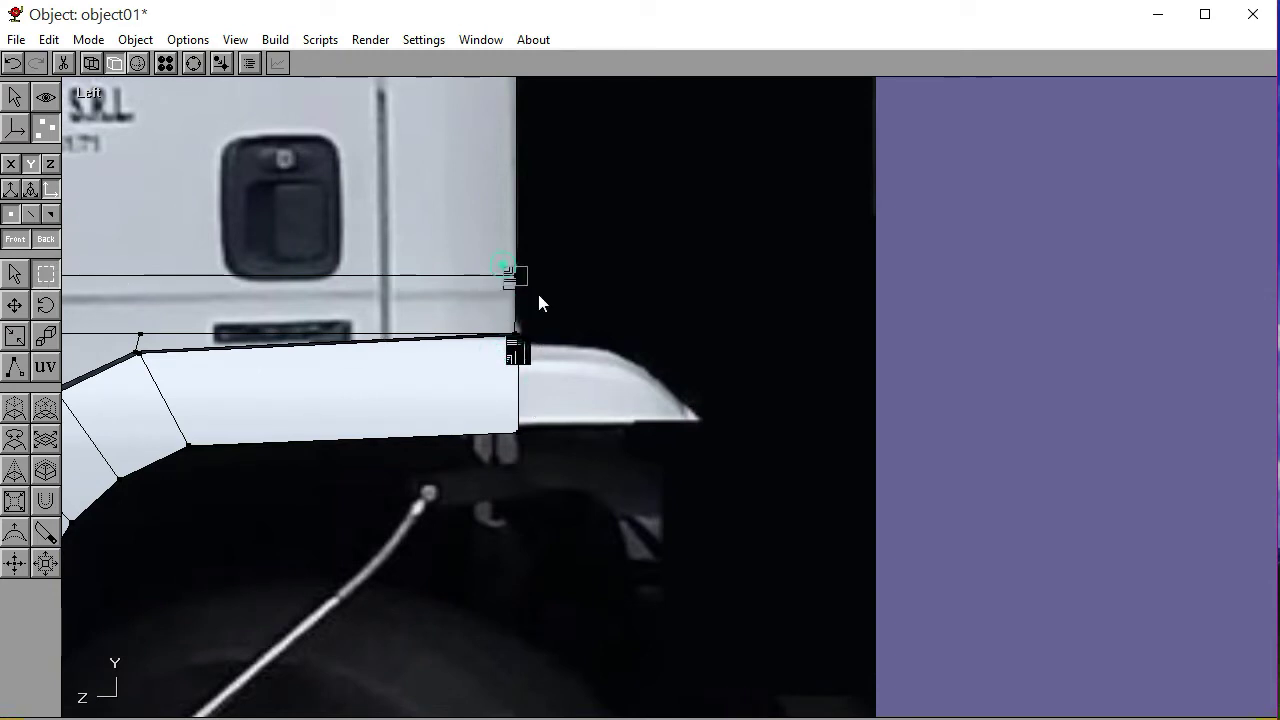
left_click(644, 321)
left_click(641, 393)
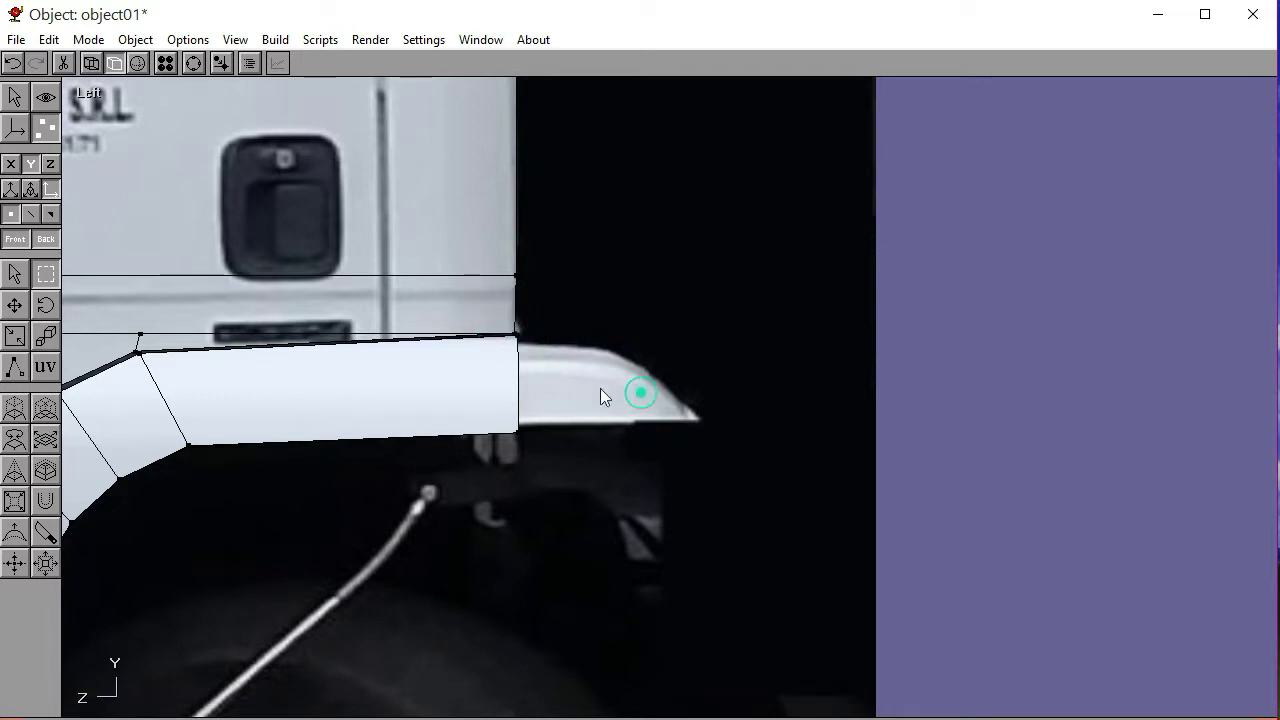
left_click(506, 427)
Examine the trim's rear end from an angled view, return to the left view and clear the vertex selection
left_click(193, 63)
left_click_drag(456, 270, 504, 311)
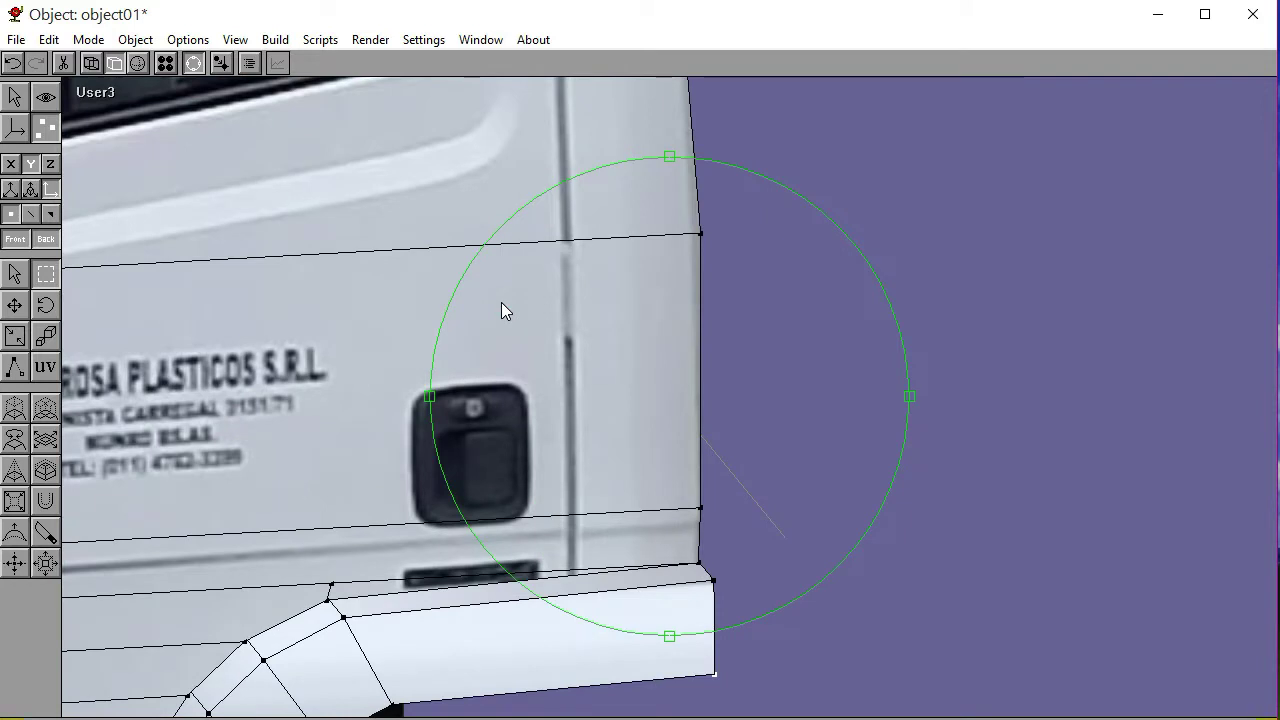
left_click(85, 93)
left_click(93, 177)
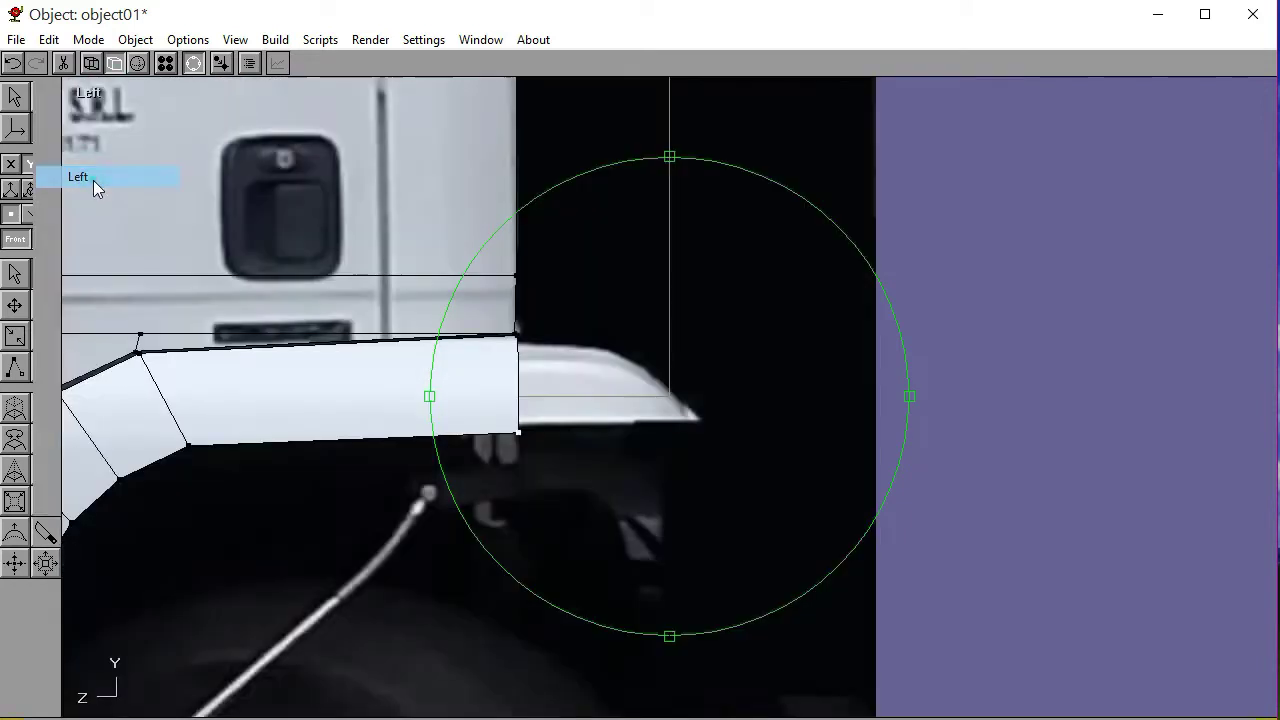
left_click(195, 64)
left_click(584, 254)
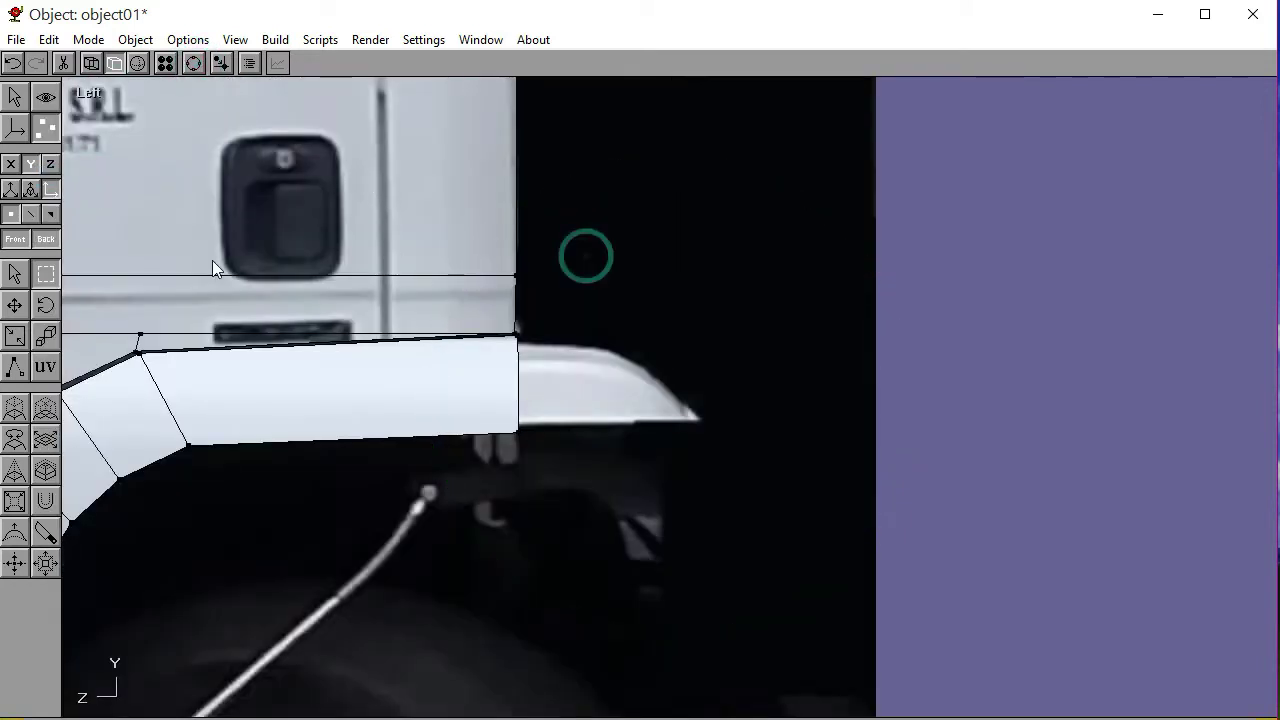
Select the wheel-arch trim as an object and lower it slightly along Y
left_click(15, 96)
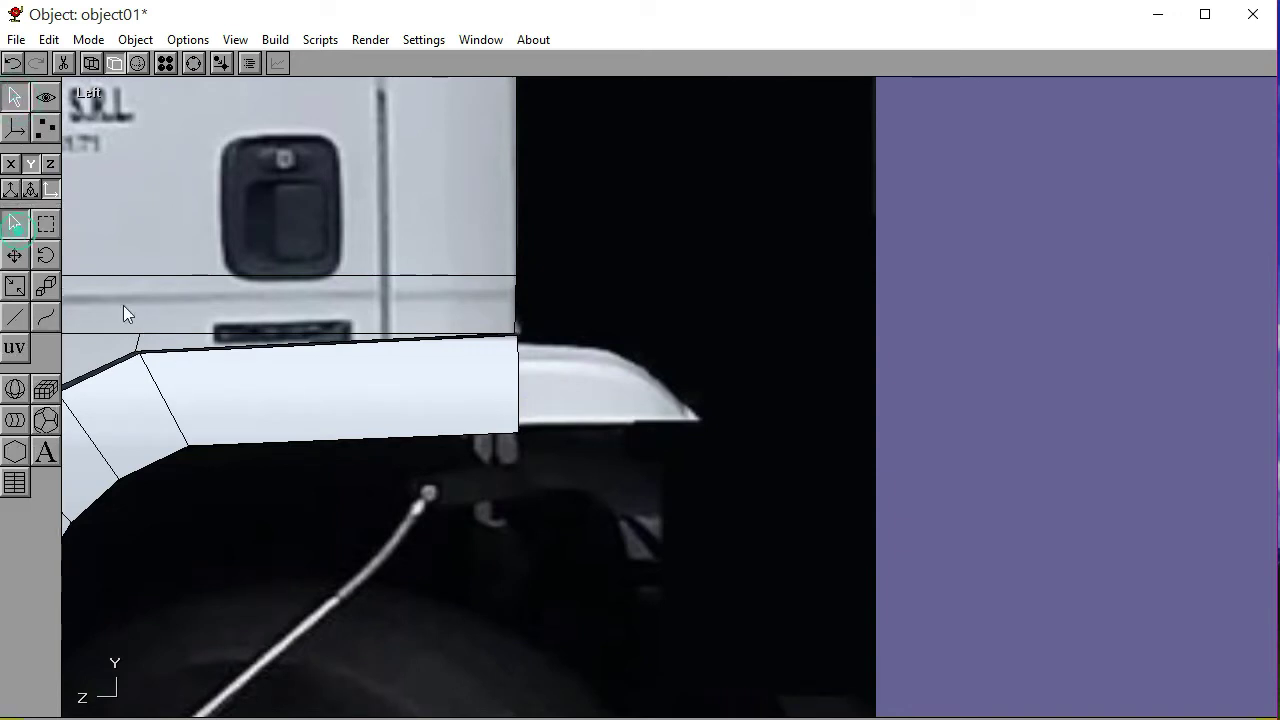
left_click(445, 400)
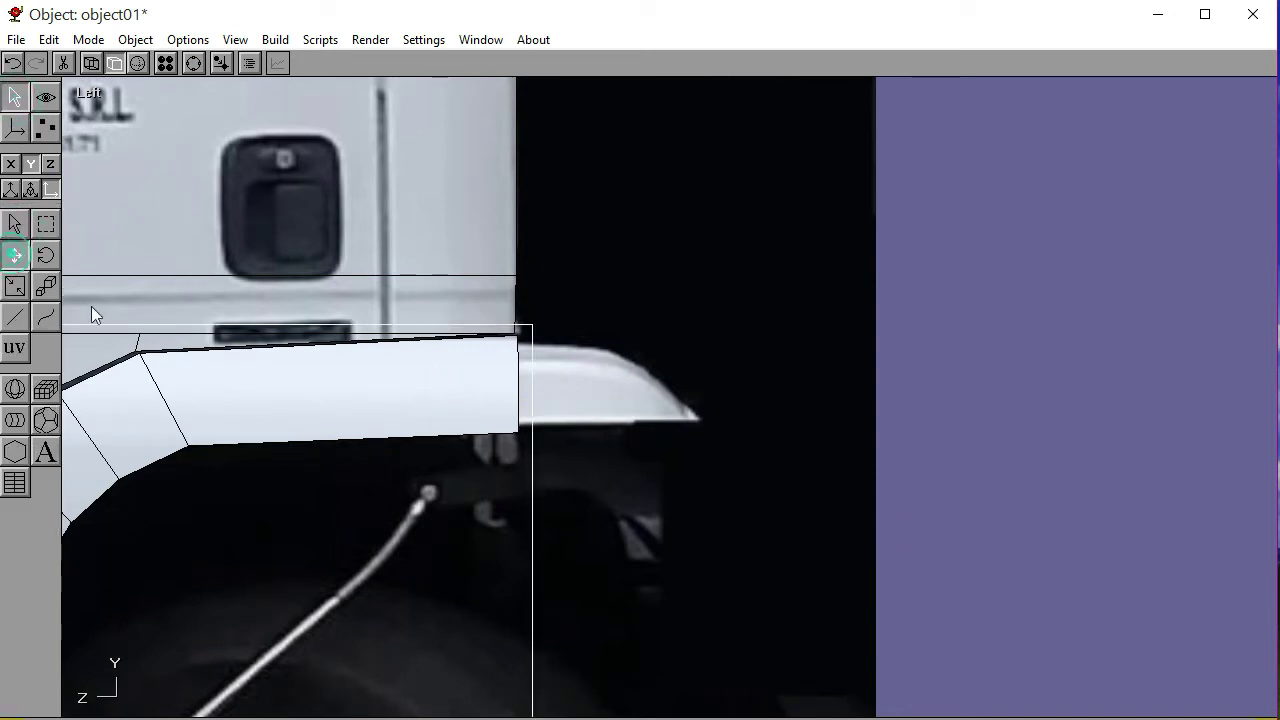
left_click_drag(783, 410, 799, 419)
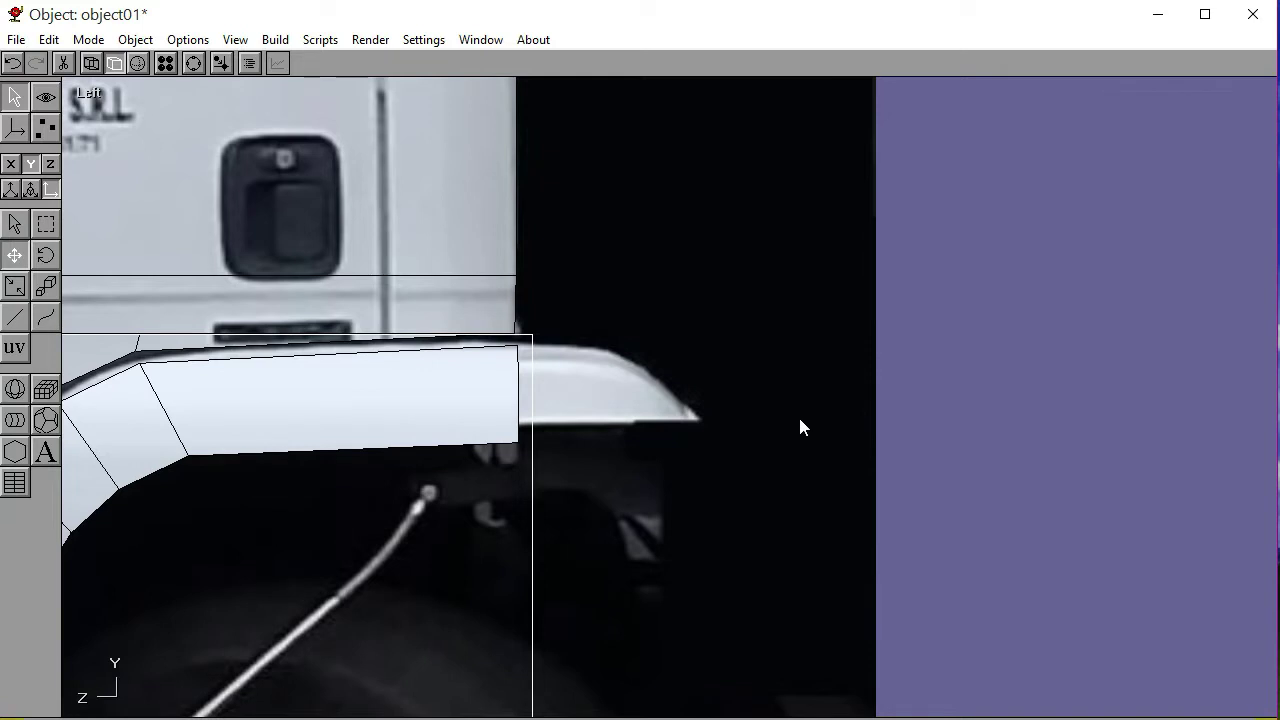
Extend the trim slightly past the cab's rear edge by nudging its rear end vertices backward in small increments
left_click(47, 129)
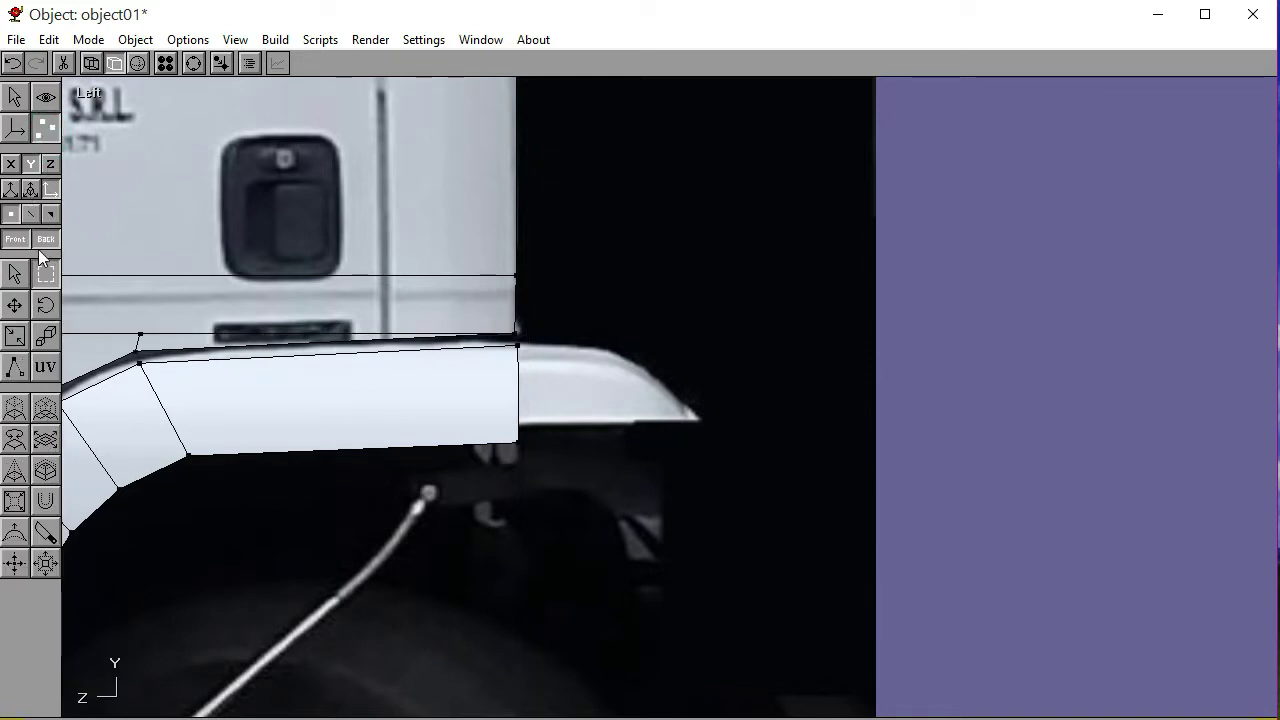
left_click_drag(512, 341, 545, 476)
key("Right")
key("Right")
key("Right")
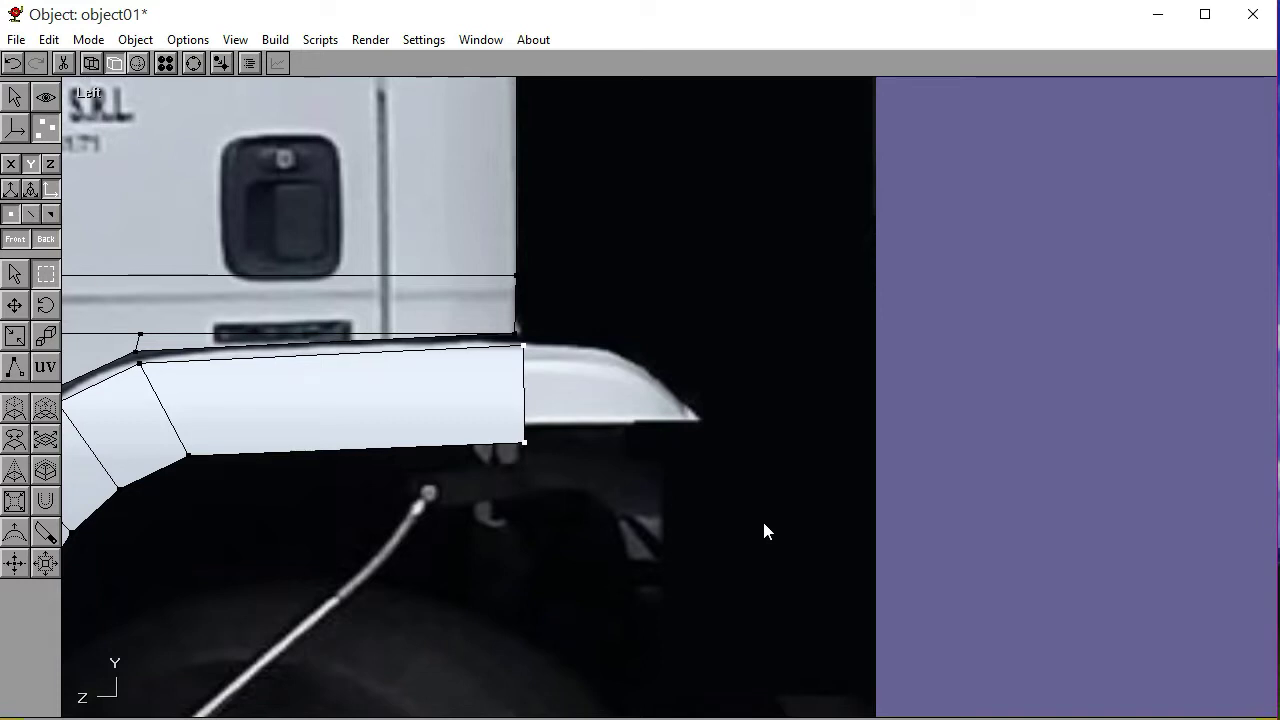
key("Right")
key("Right")
key("Right")
key("Right")
key("Right")
key("Right")
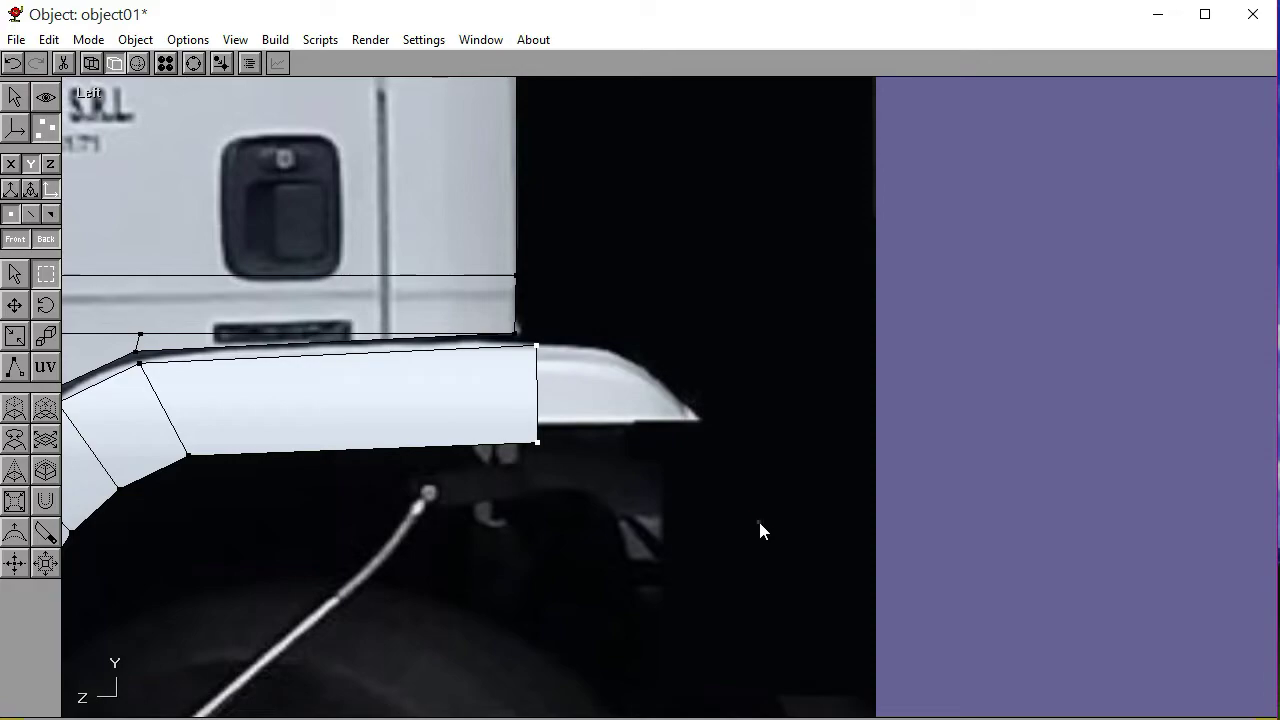
Check the gap between the extended trim and the cab side from an angled view, returning to the left view
left_click(193, 63)
mouse_move(550, 279)
left_mouse_down()
mouse_move(411, 289)
mouse_move(574, 286)
left_mouse_up()
left_click(90, 92)
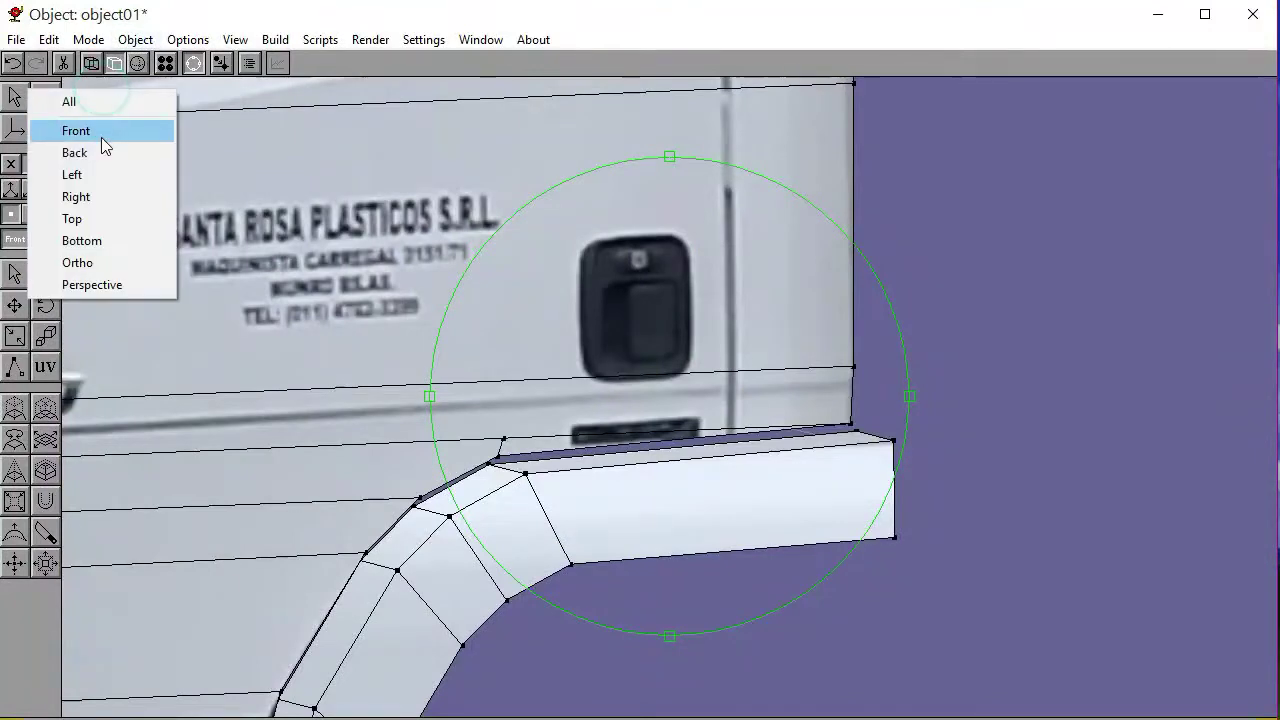
left_click(99, 175)
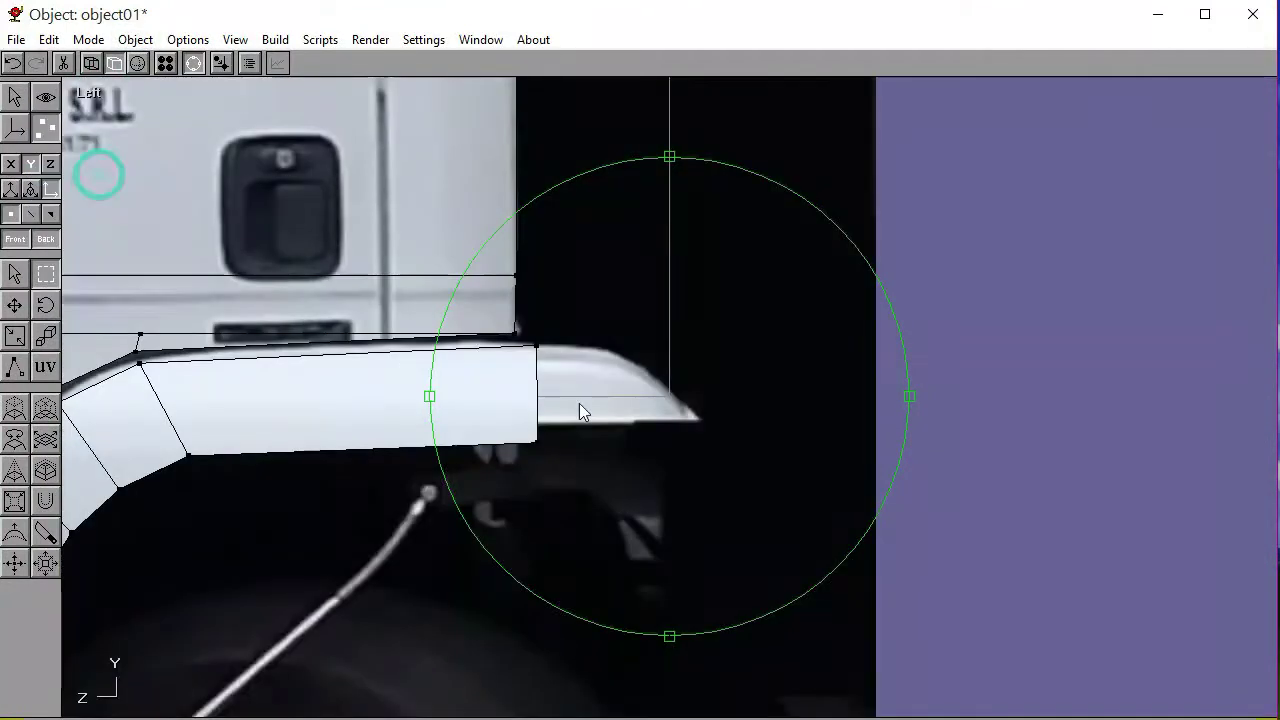
left_click(193, 63)
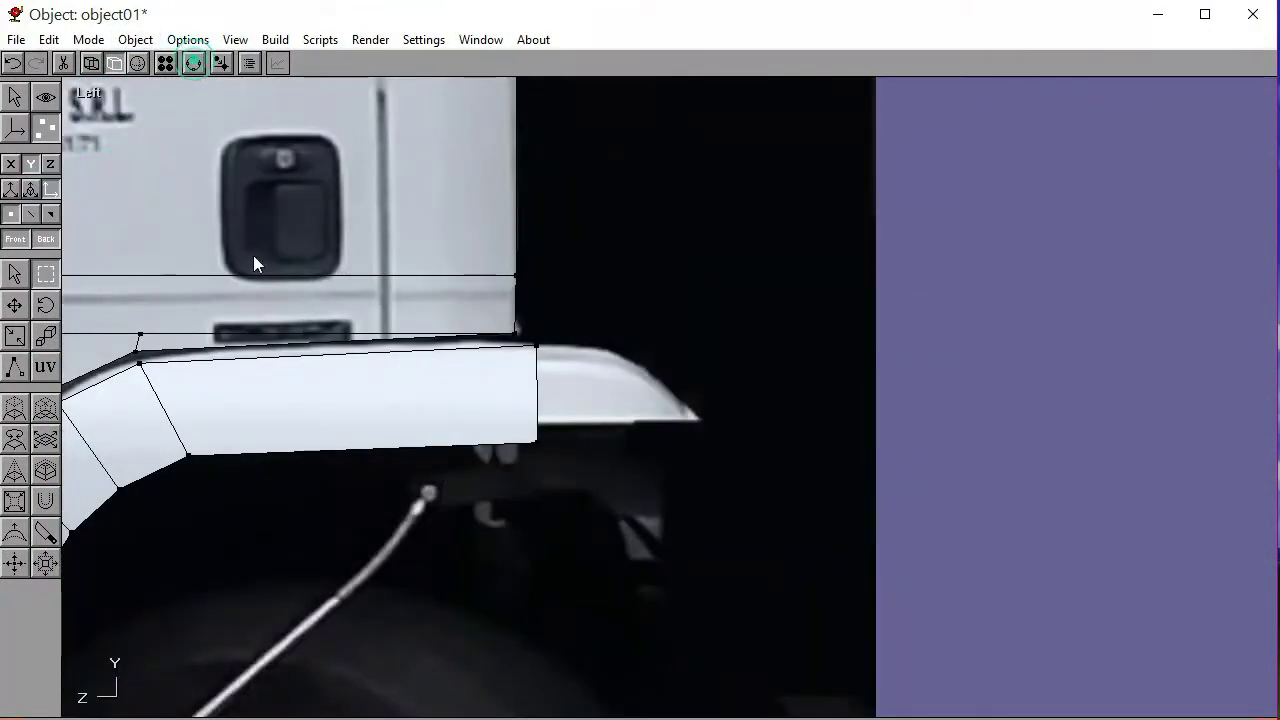
Raise the wheel-arch trim as an object along Y until its upper edge meets the cab's lower edge
left_click(15, 96)
left_click(174, 376)
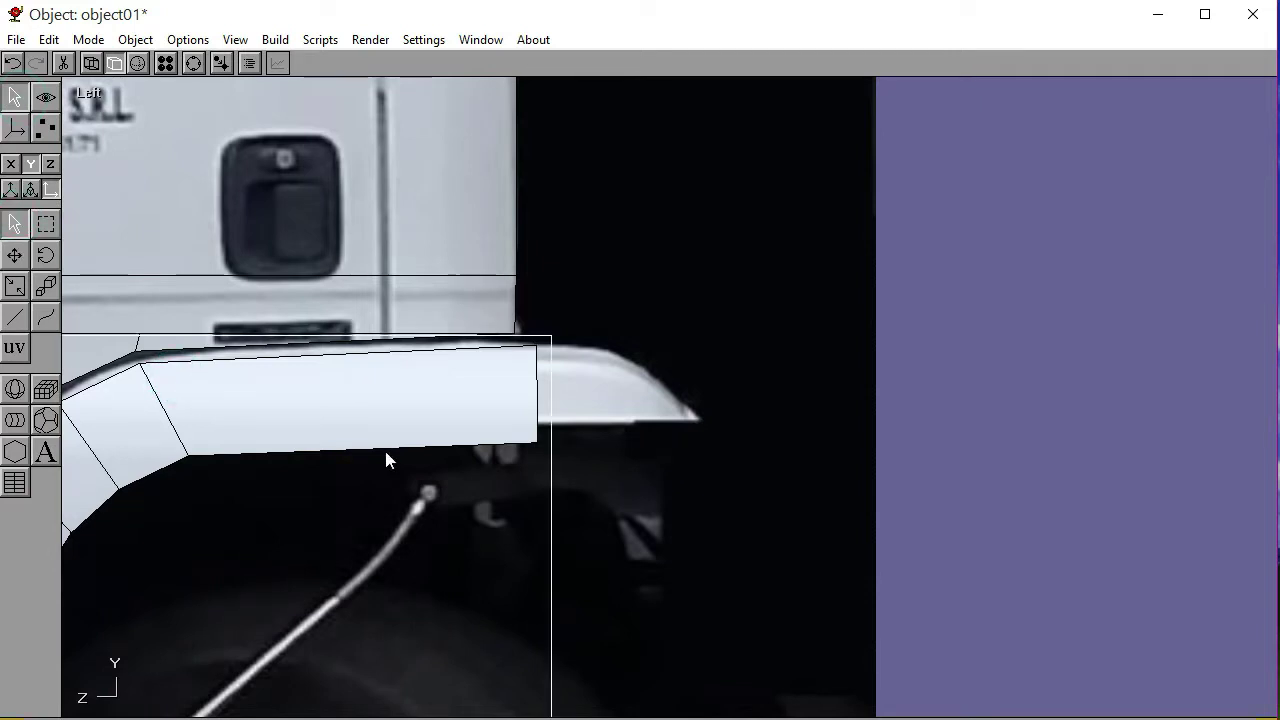
left_click_drag(385, 455, 385, 450)
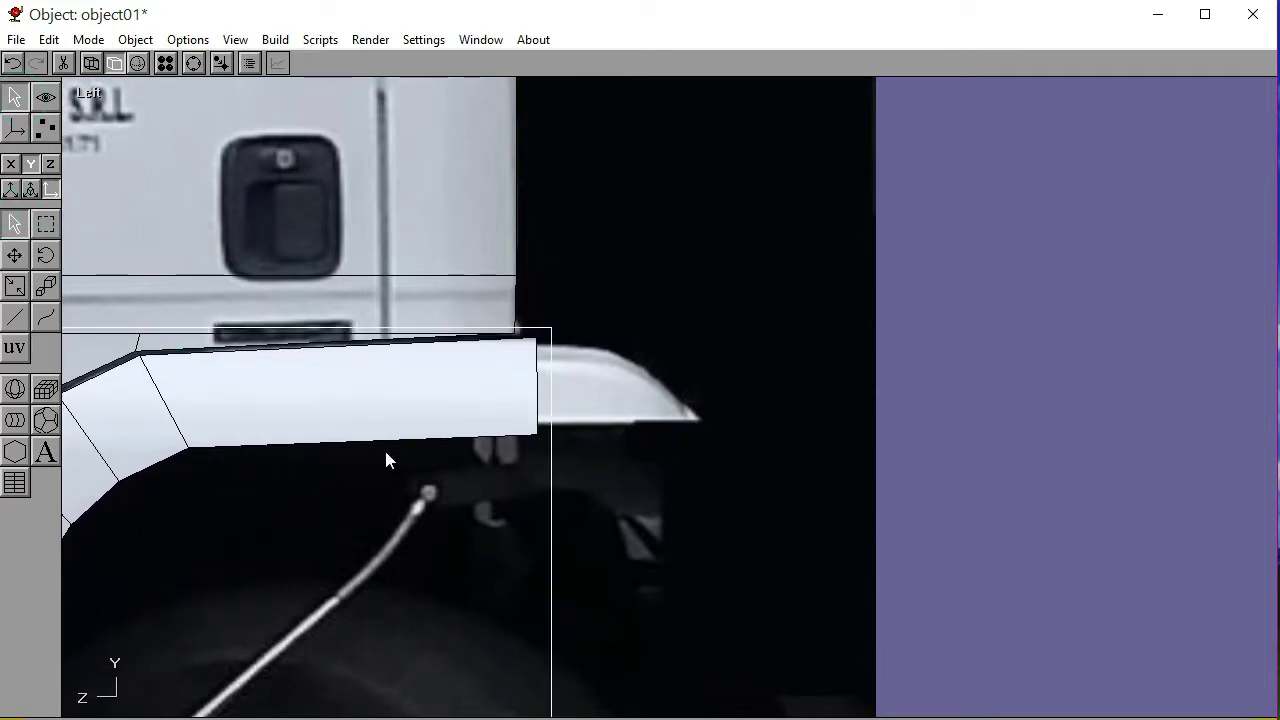
left_click(752, 455)
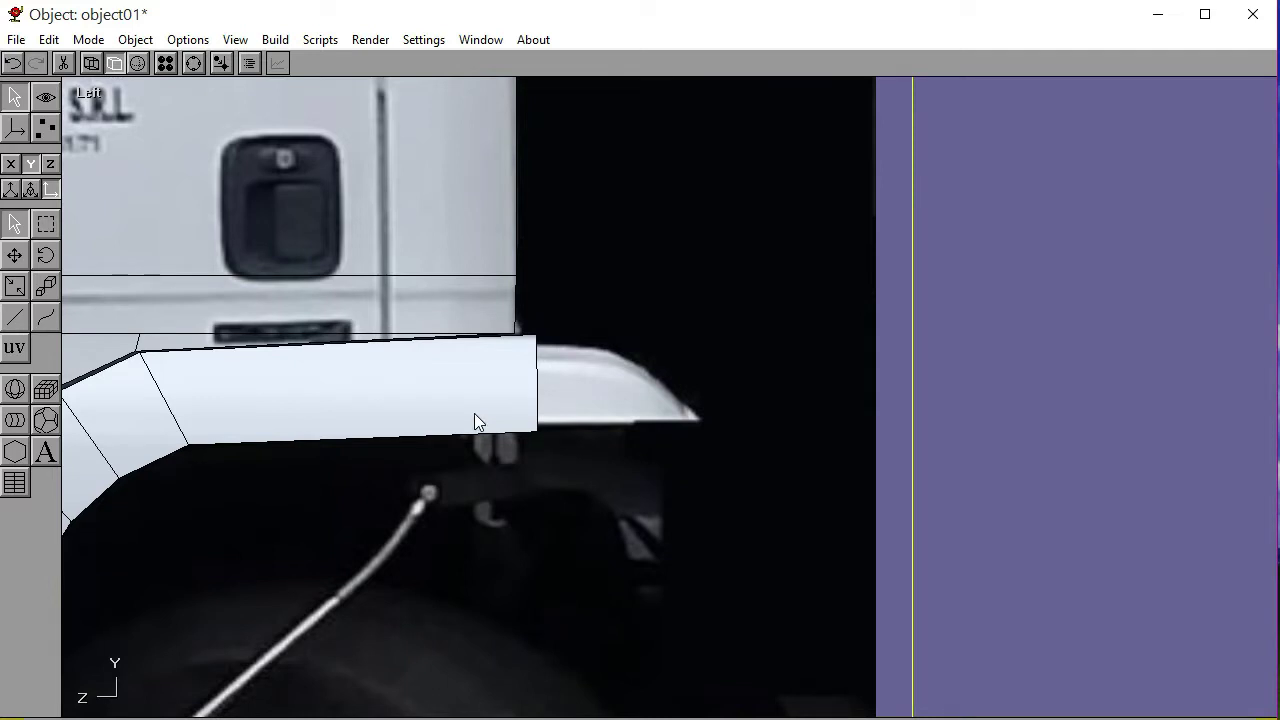
Move the trim's lower rear vertices up to the fender's lower edge and back to its rear tip in the photo
left_click(45, 127)
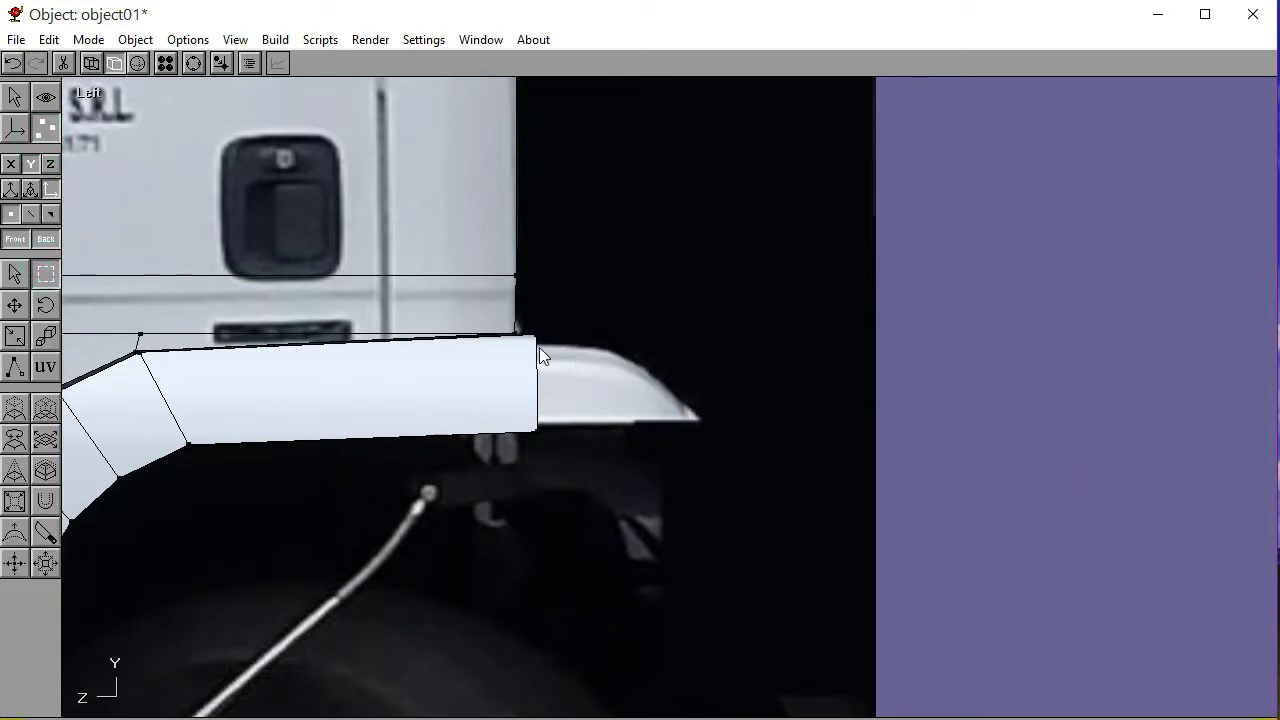
left_click_drag(530, 331, 557, 449)
left_click(520, 416)
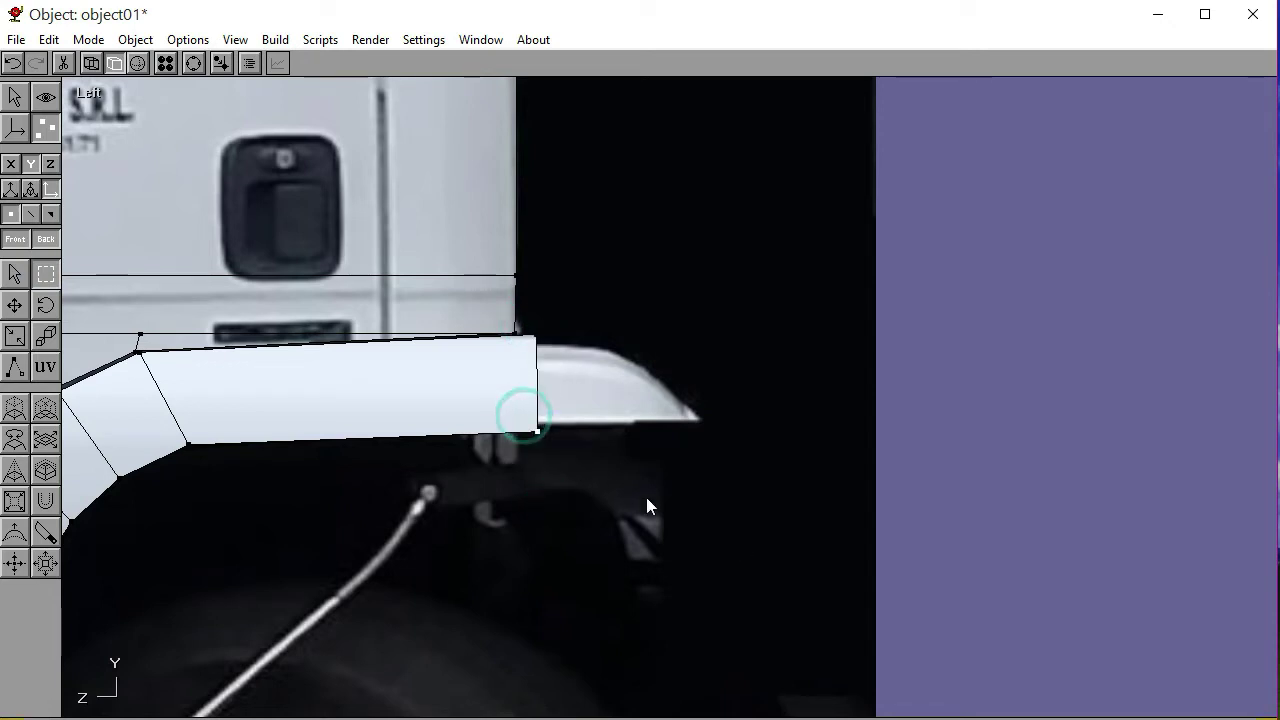
left_click(15, 306)
left_click_drag(500, 507, 576, 508)
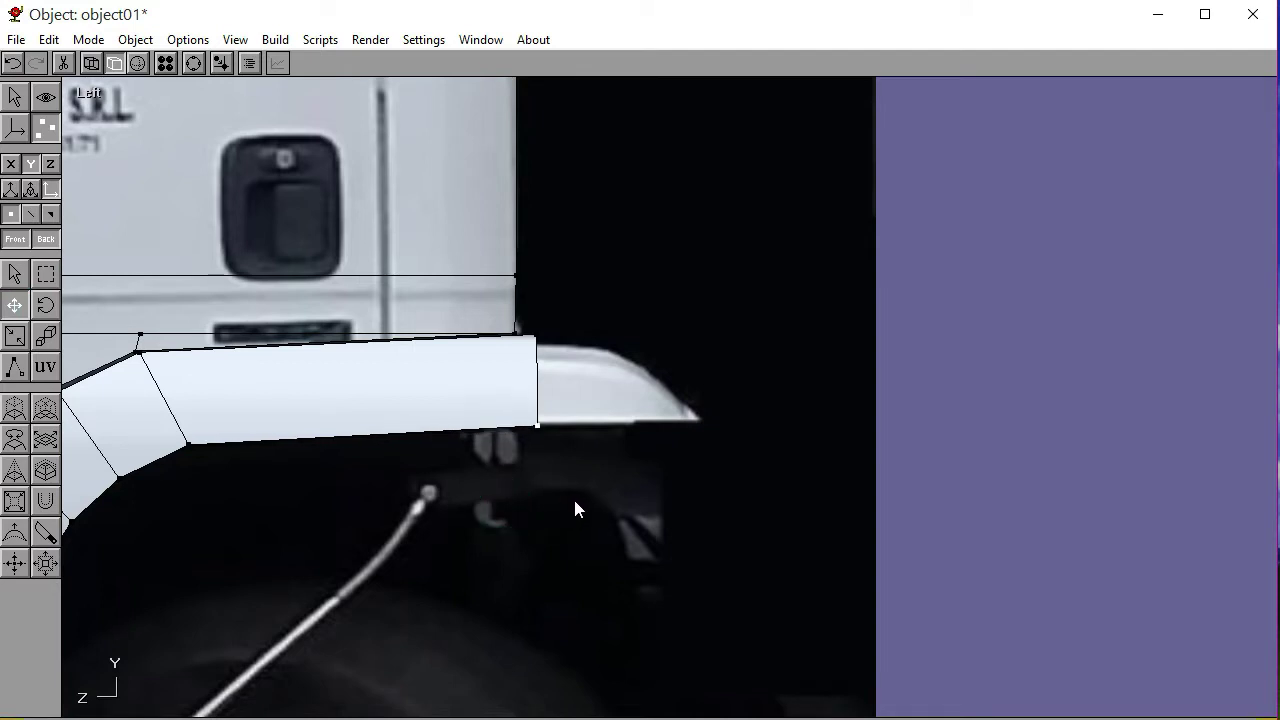
left_click(50, 190)
left_click_drag(543, 572, 705, 571)
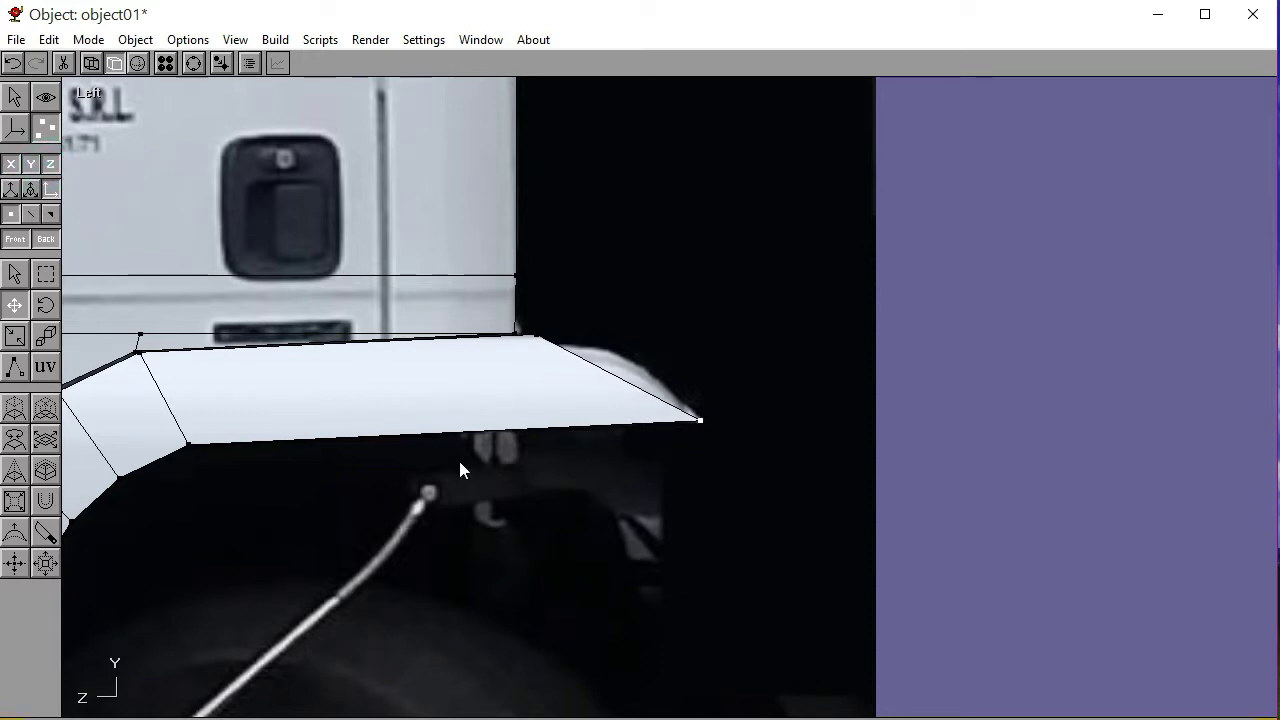
Move the trim's upper rear vertices backward and slightly down onto the fender's top curve in the reference photo
left_click(45, 275)
left_click(646, 323)
left_click_drag(532, 319, 532, 331)
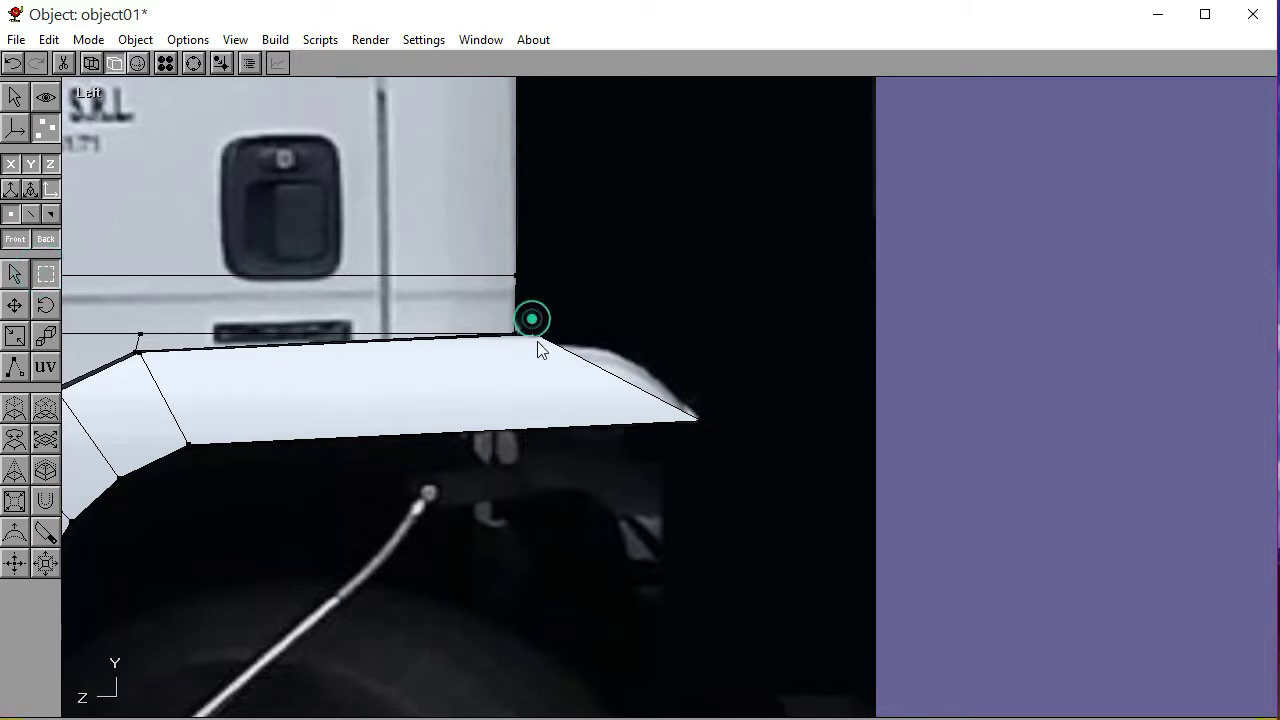
left_click(15, 305)
left_click_drag(486, 514, 557, 526)
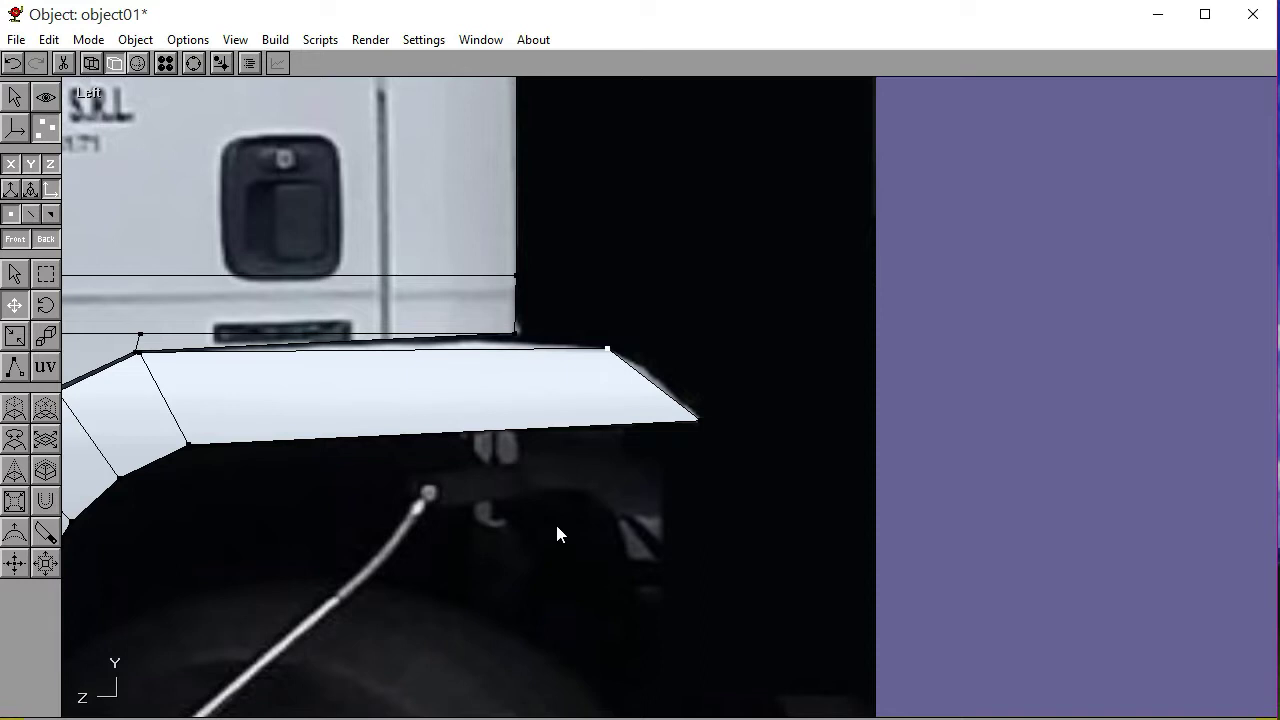
Restrict movement to Y and move the side reference photo up until it clears the wheel-arch trim
left_click(14, 96)
left_click(731, 291)
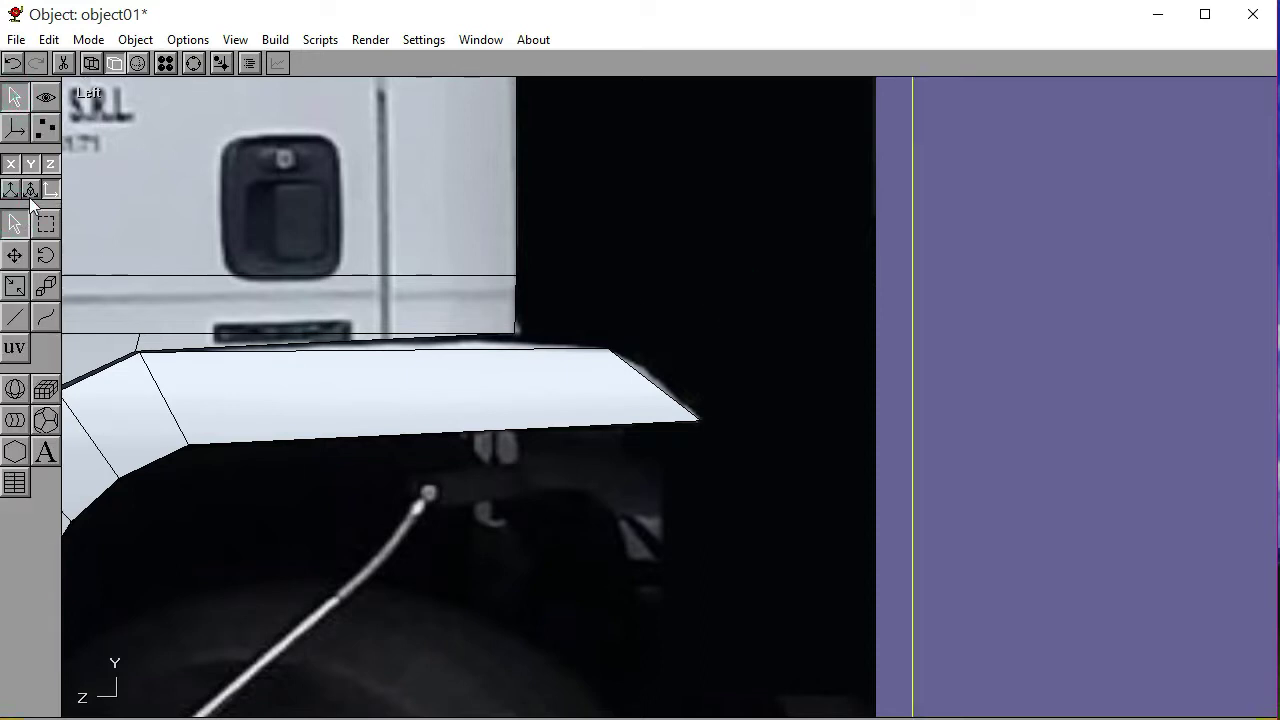
left_click(16, 165)
left_click(53, 165)
left_click(1069, 568)
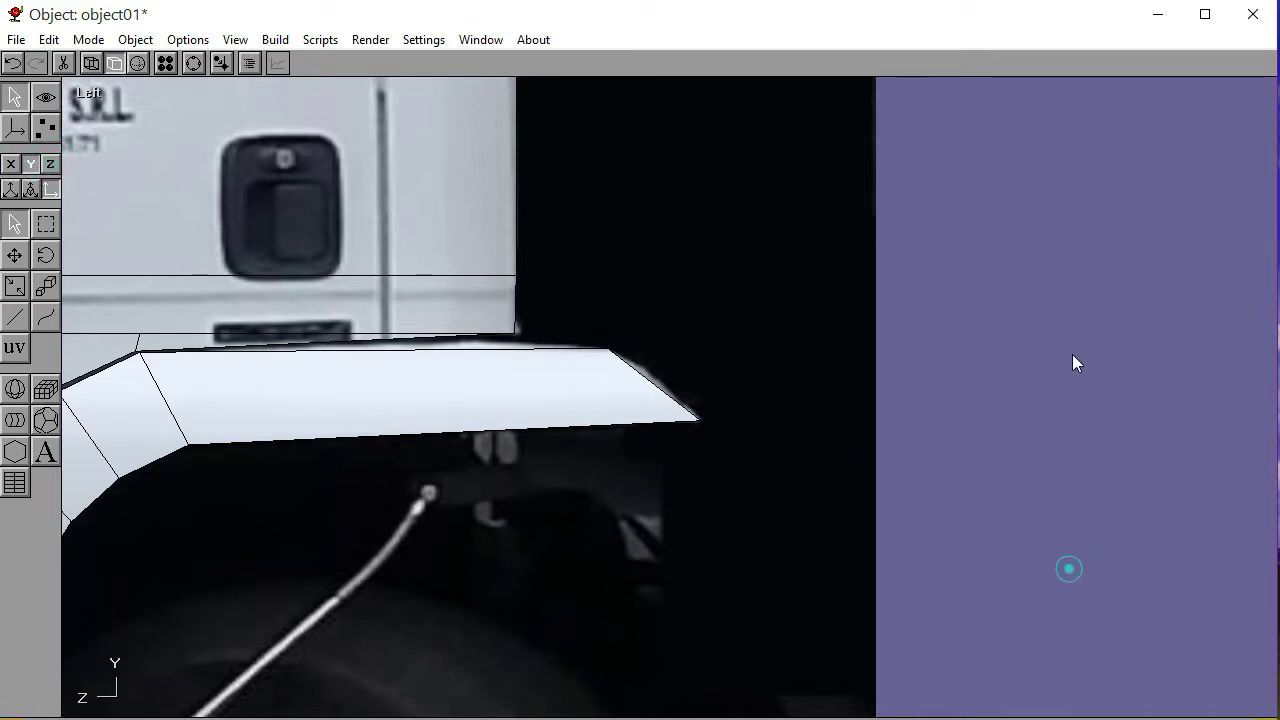
left_click(996, 562)
left_click(706, 329)
left_click(14, 255)
left_click_drag(1066, 616, 989, 486)
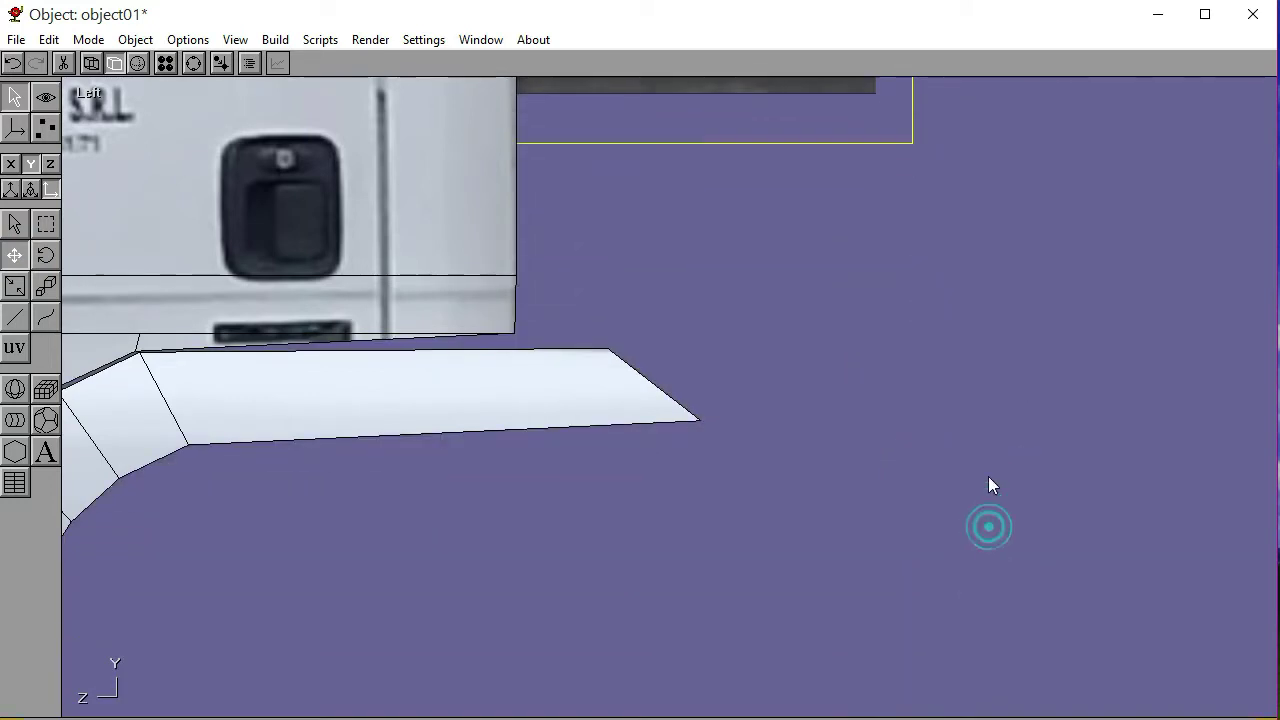
Raise the wheel-arch trim's rear-end vertices along Y until its upper edge meets the cab's lower rear corner
left_click(45, 127)
left_click(45, 273)
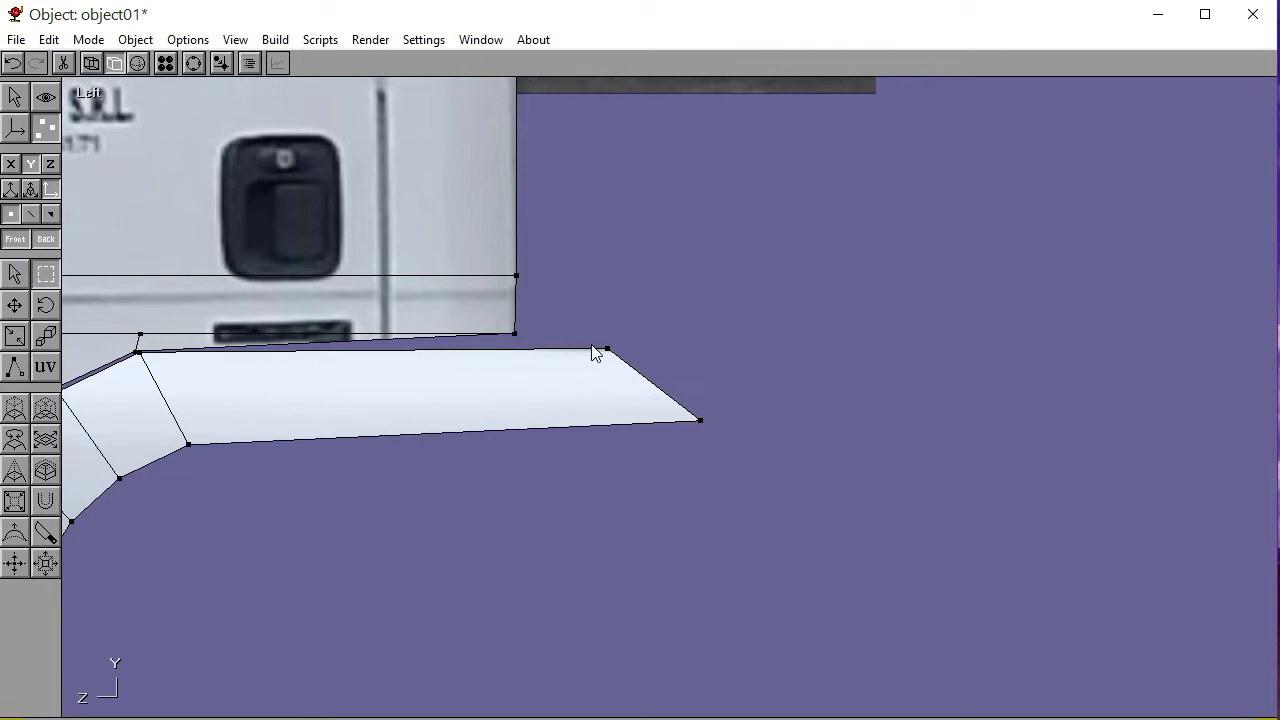
left_click_drag(597, 343, 740, 459)
left_click(16, 306)
key("Up")
key("Up")
key("Up")
key("Up")
key("Up")
key("Up")
key("Up")
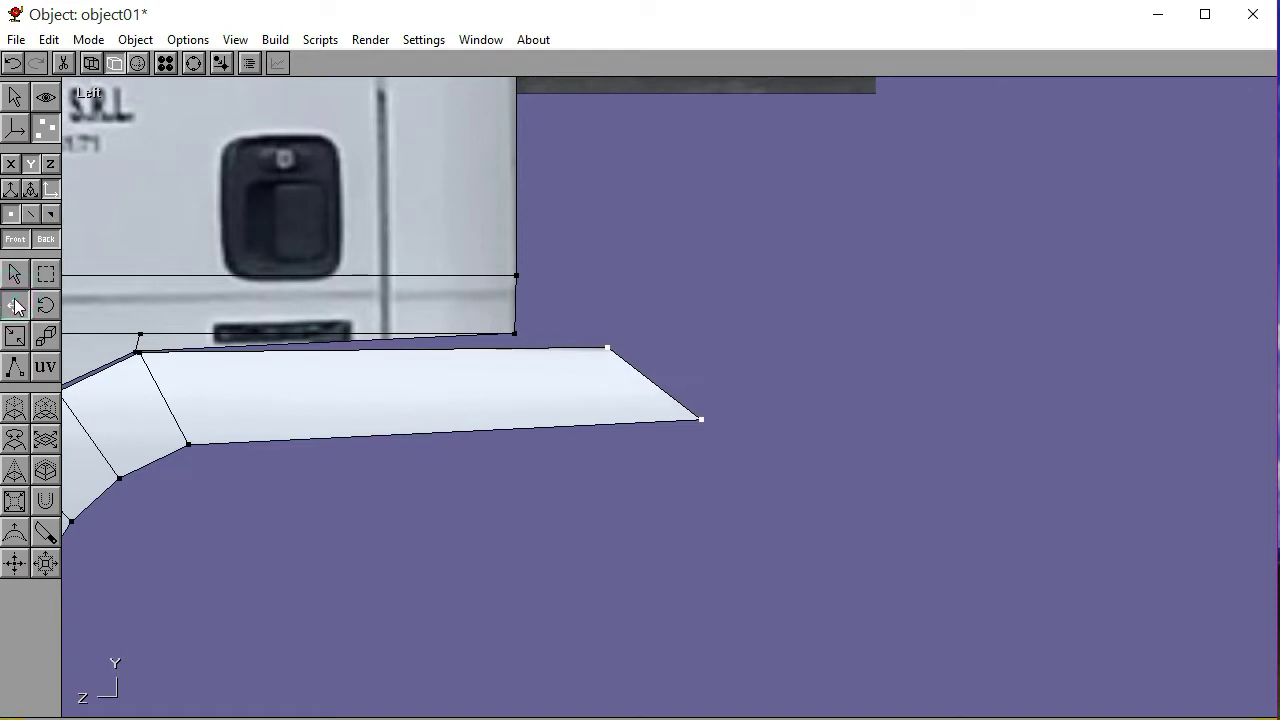
key("Up")
key("Up")
key("Up")
key("Up")
key("Up")
key("Up")
key("Up")
key("Up")
key("Up")
key("Up")
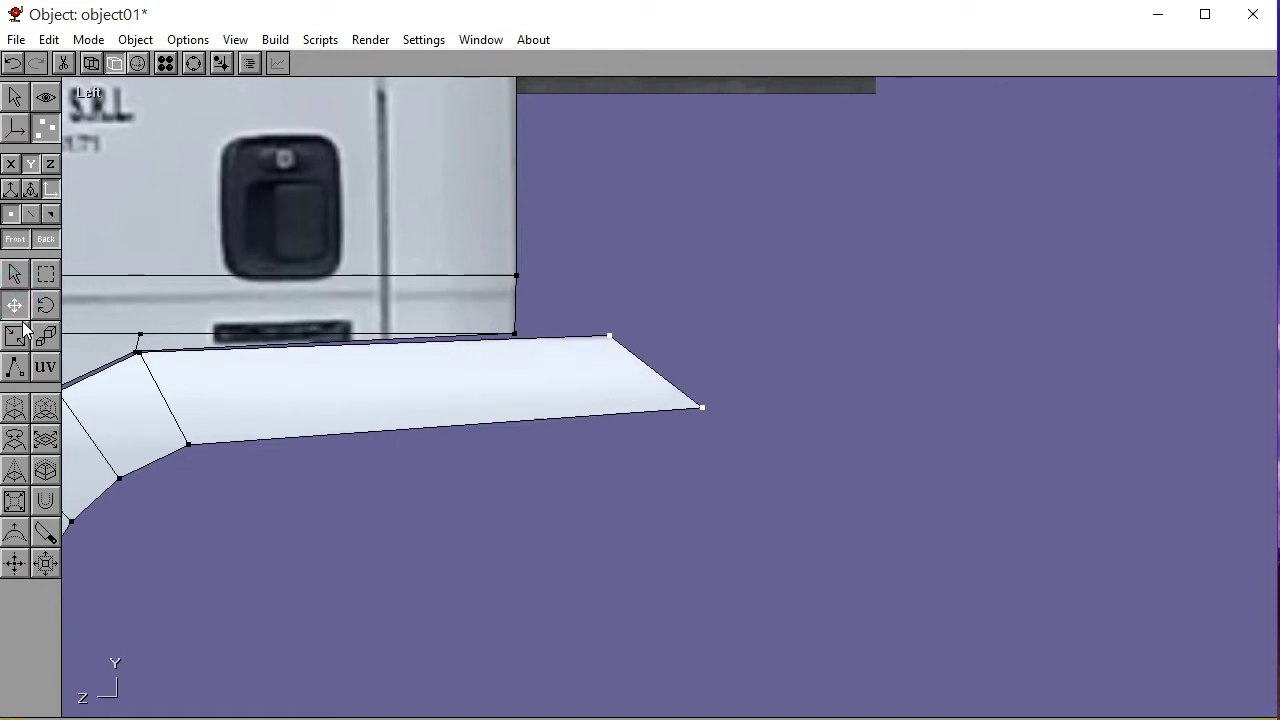
key("Up")
left_click(789, 613)
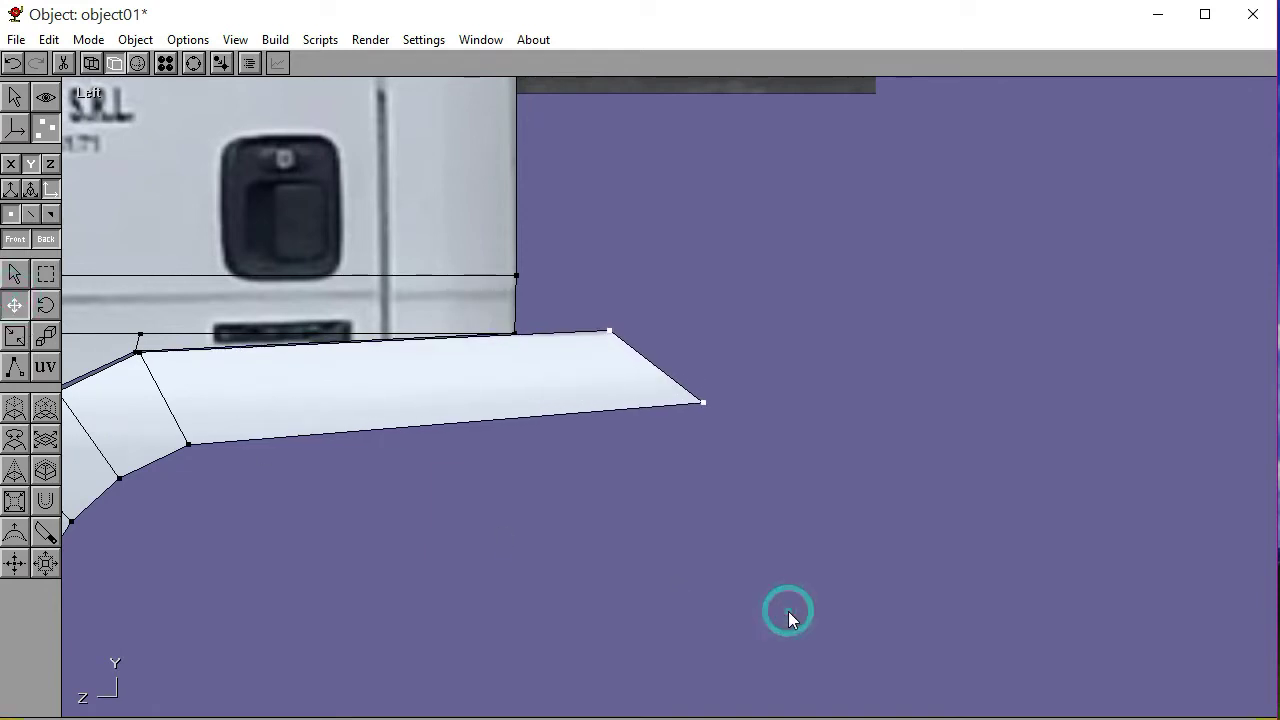
left_click(44, 278)
left_click(584, 528)
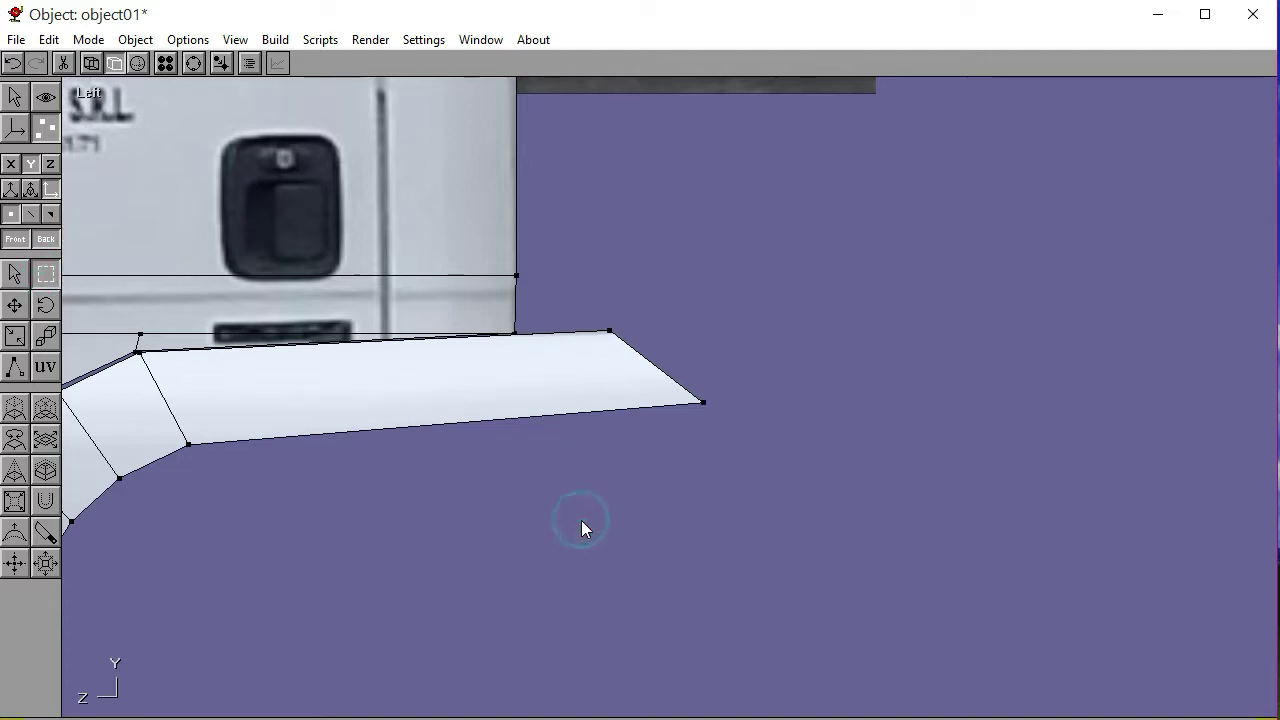
Examine the wheel-arch trim's fit against the cab from the side and from the front
left_click(193, 63)
scroll(681, 474, "down", 3)
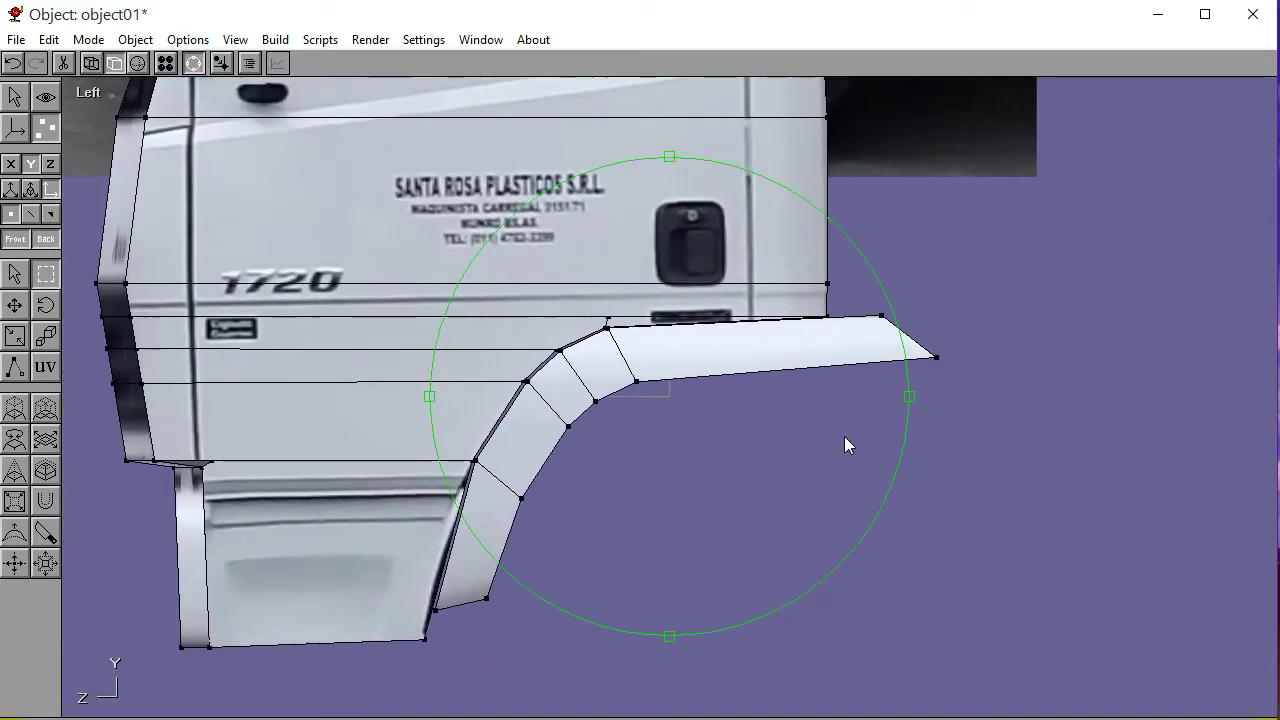
middle_click_drag(689, 438, 695, 437)
left_click_drag(646, 487, 697, 503)
mouse_move(697, 512)
right_mouse_down()
mouse_move(520, 508)
mouse_move(695, 505)
right_mouse_up()
left_click_drag(691, 497, 734, 486)
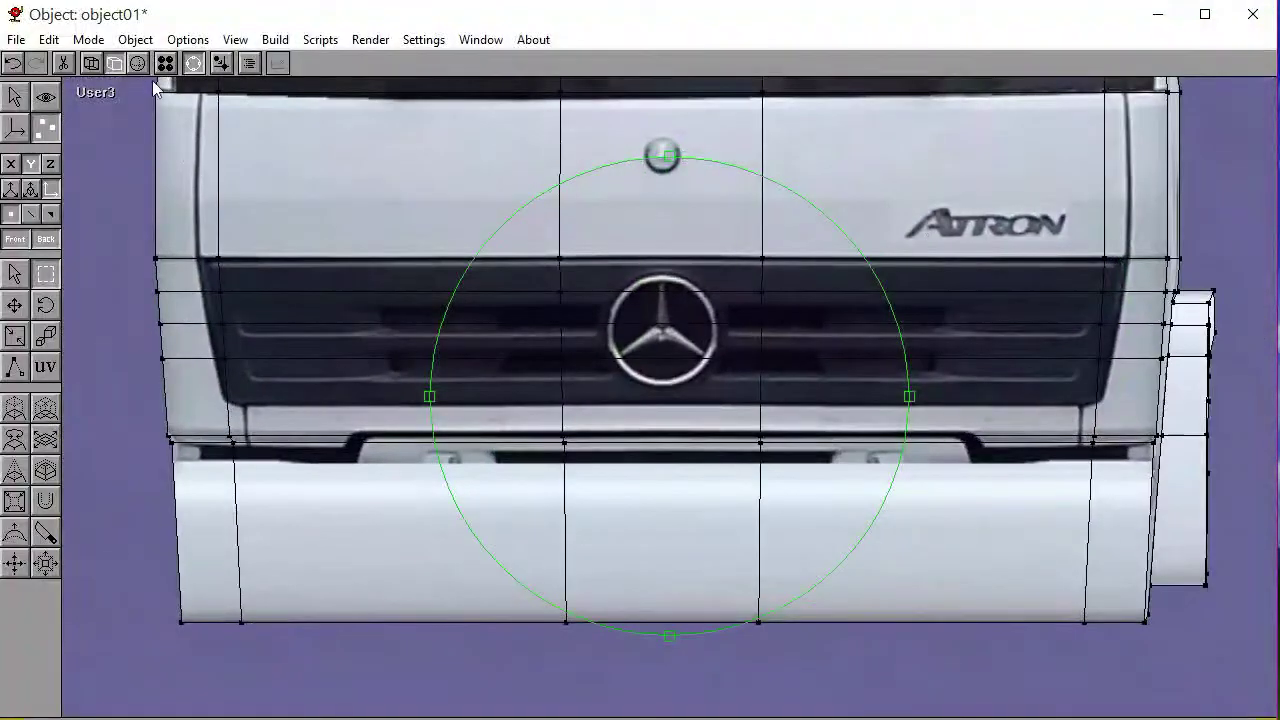
left_click(100, 93)
left_click(104, 132)
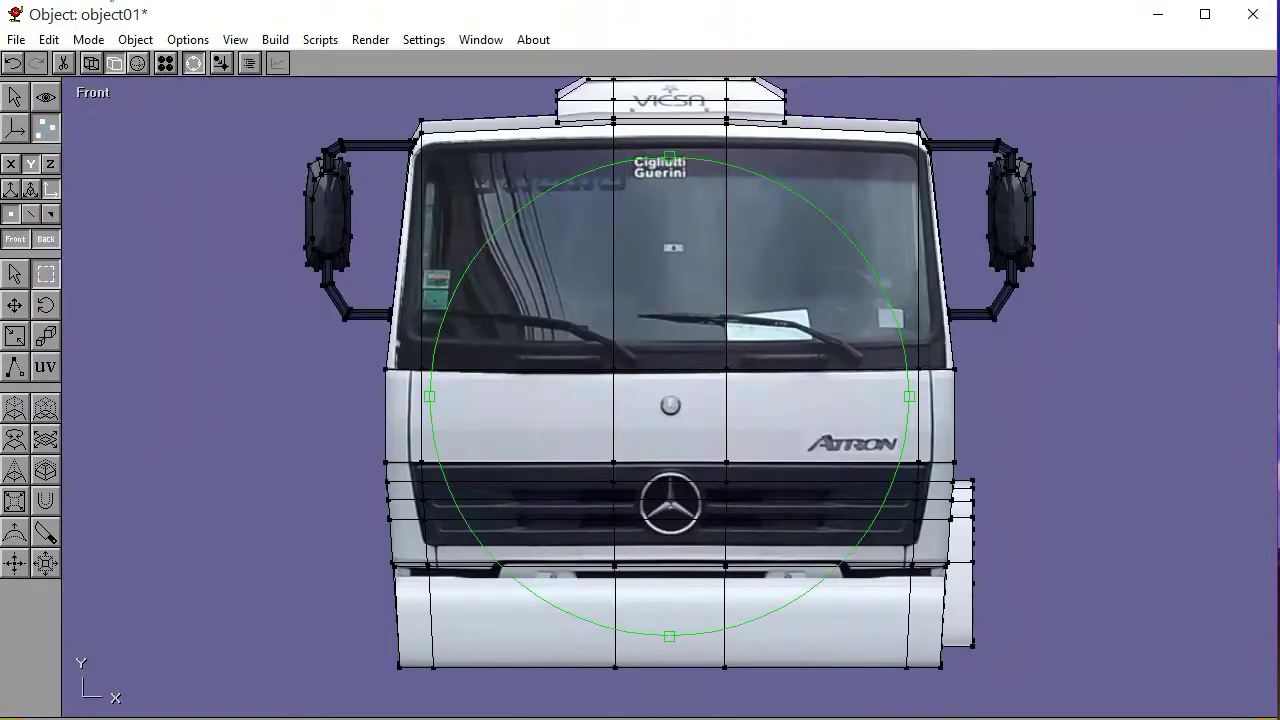
left_click(193, 63)
Mirror the wheel-arch trim across the X axis and inspect the cab in perspective
left_click(15, 222)
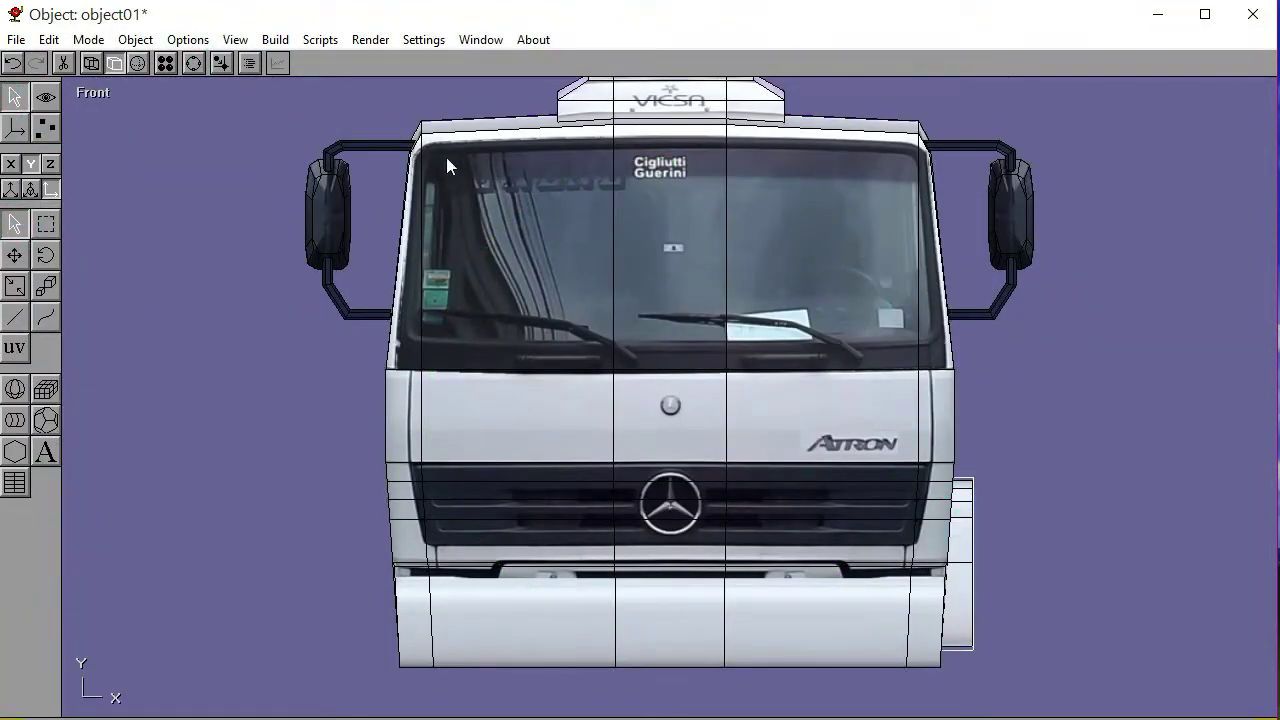
left_click(276, 41)
left_click(358, 408)
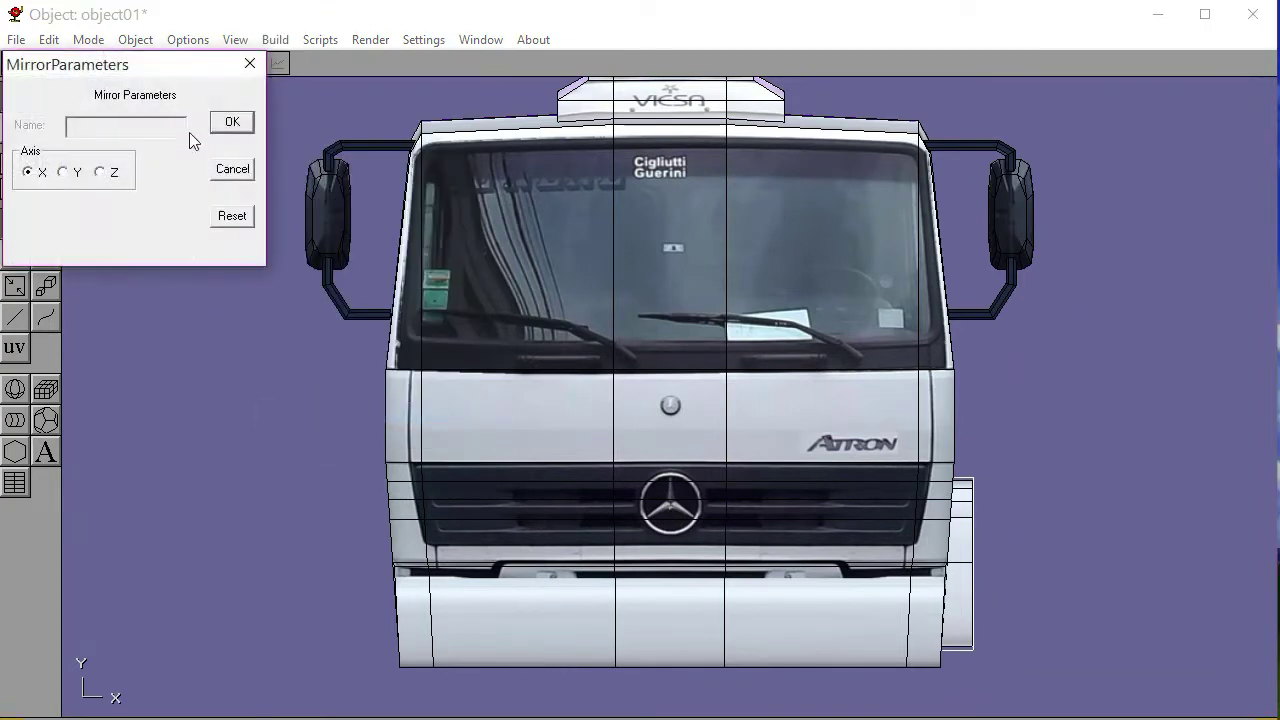
left_click(231, 121)
left_click(209, 277)
left_click(97, 92)
left_click(94, 289)
left_click(193, 63)
left_click_drag(556, 332, 524, 345)
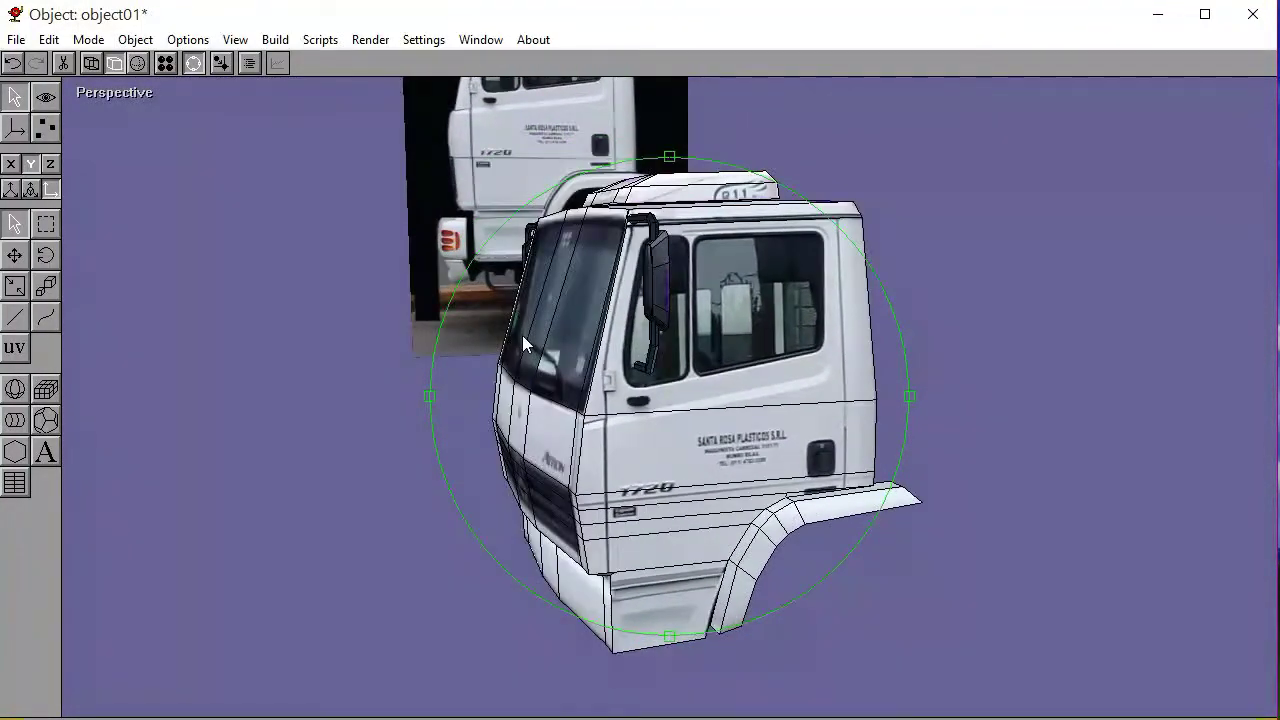
left_click_drag(524, 345, 565, 333)
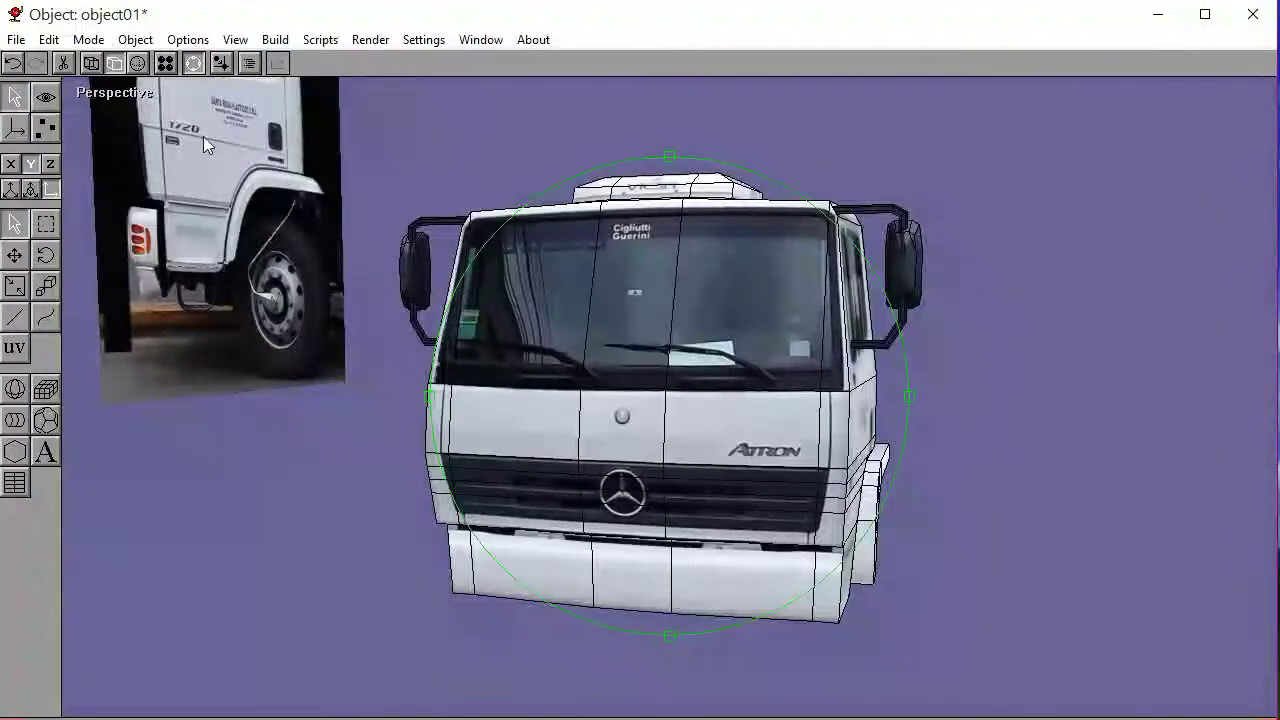
Delete the mirrored wheel-arch trim on the opposite side of the cab in the front view
left_click(120, 93)
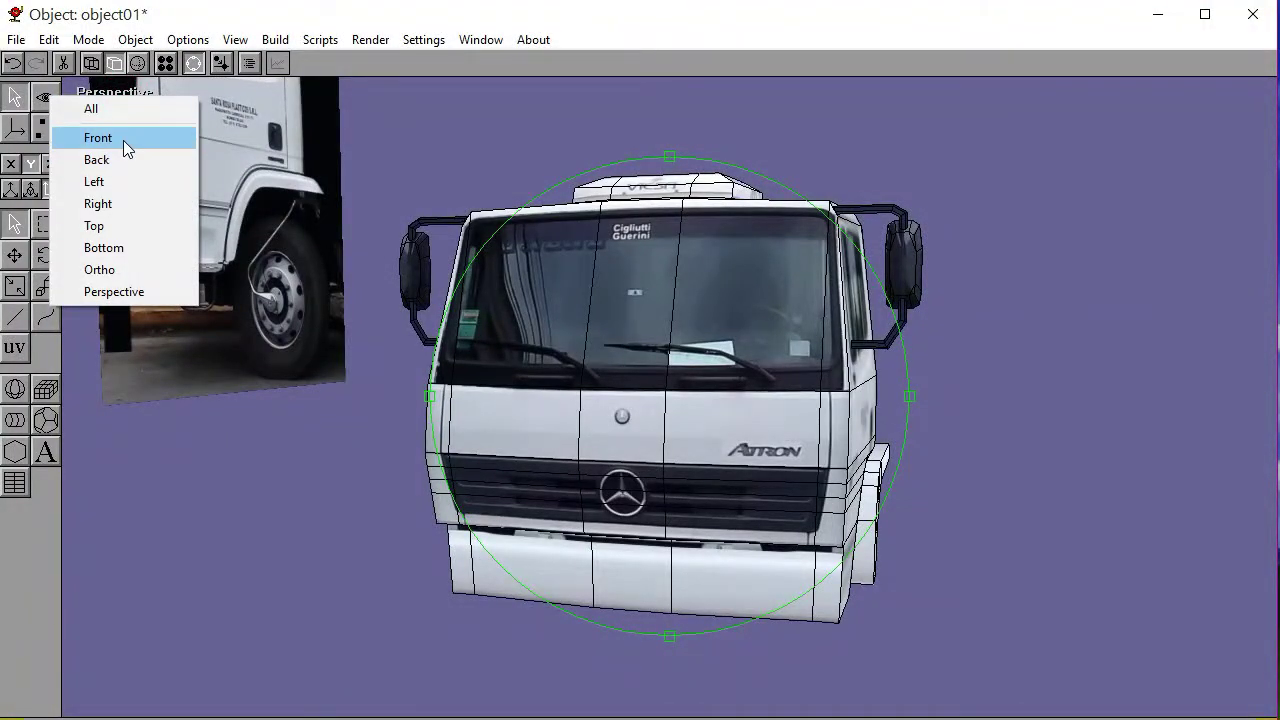
left_click(123, 140)
left_click(197, 71)
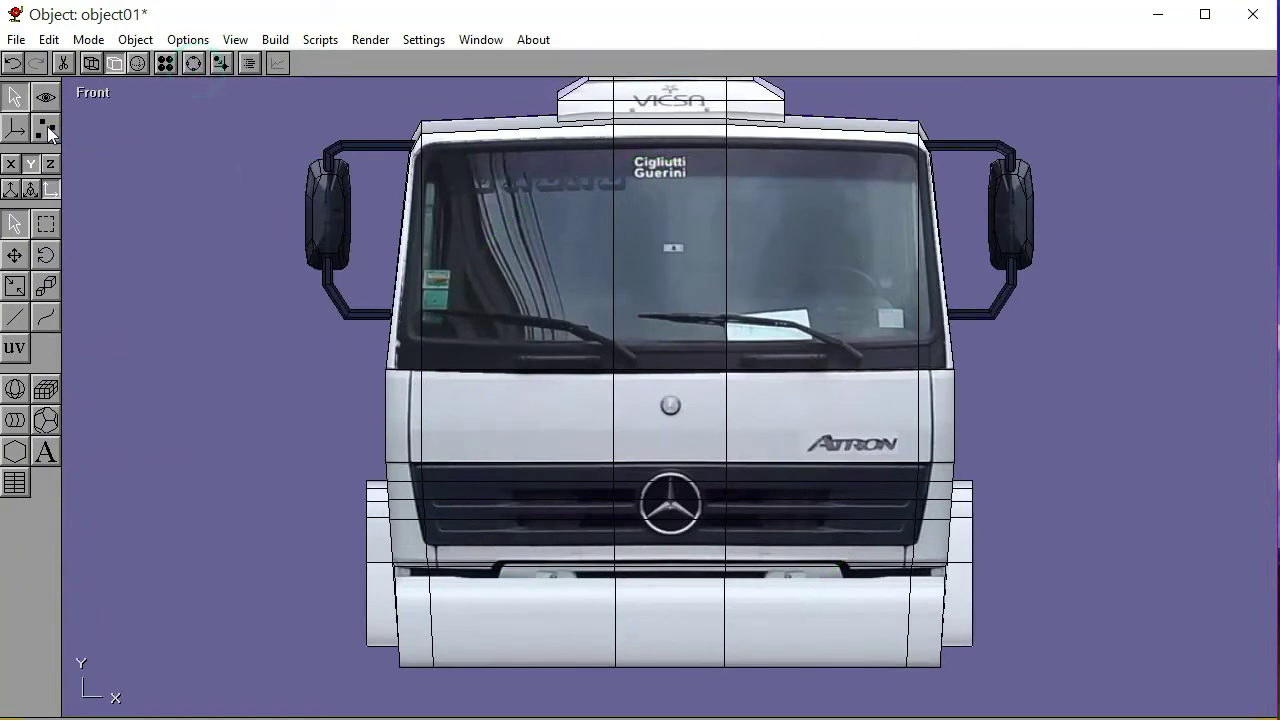
left_click(373, 515)
key("Delete")
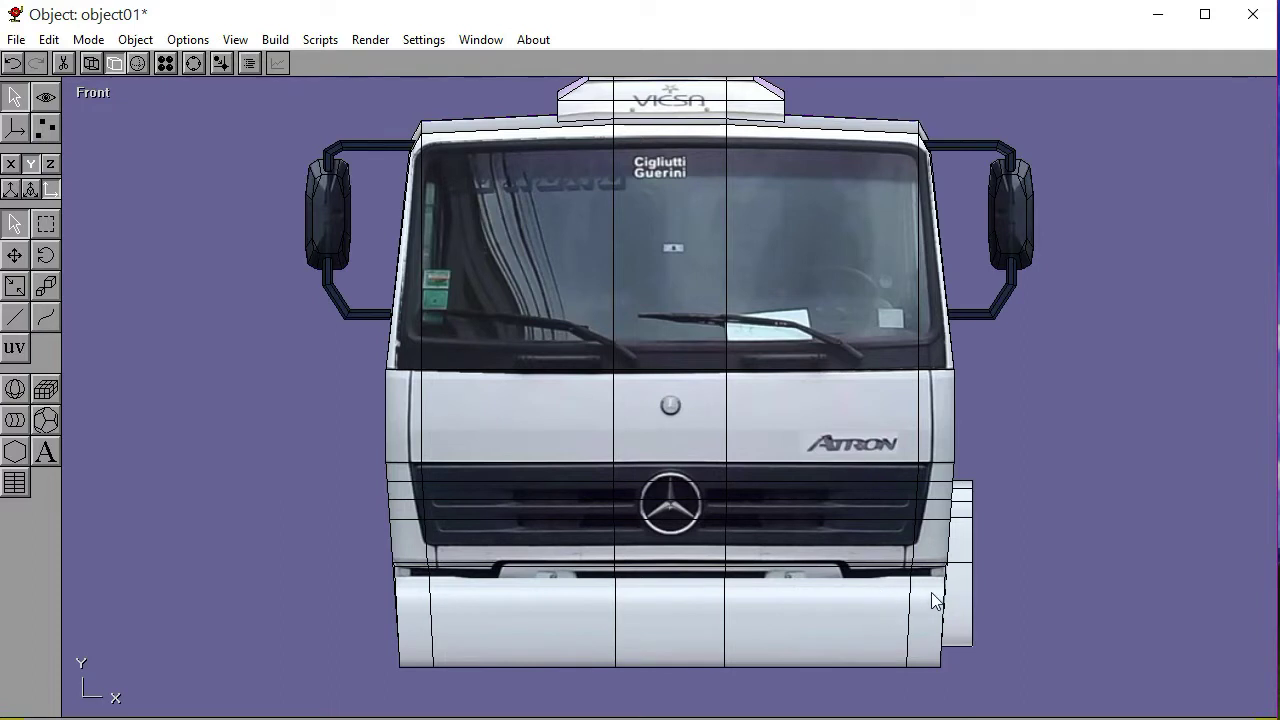
left_click(964, 587)
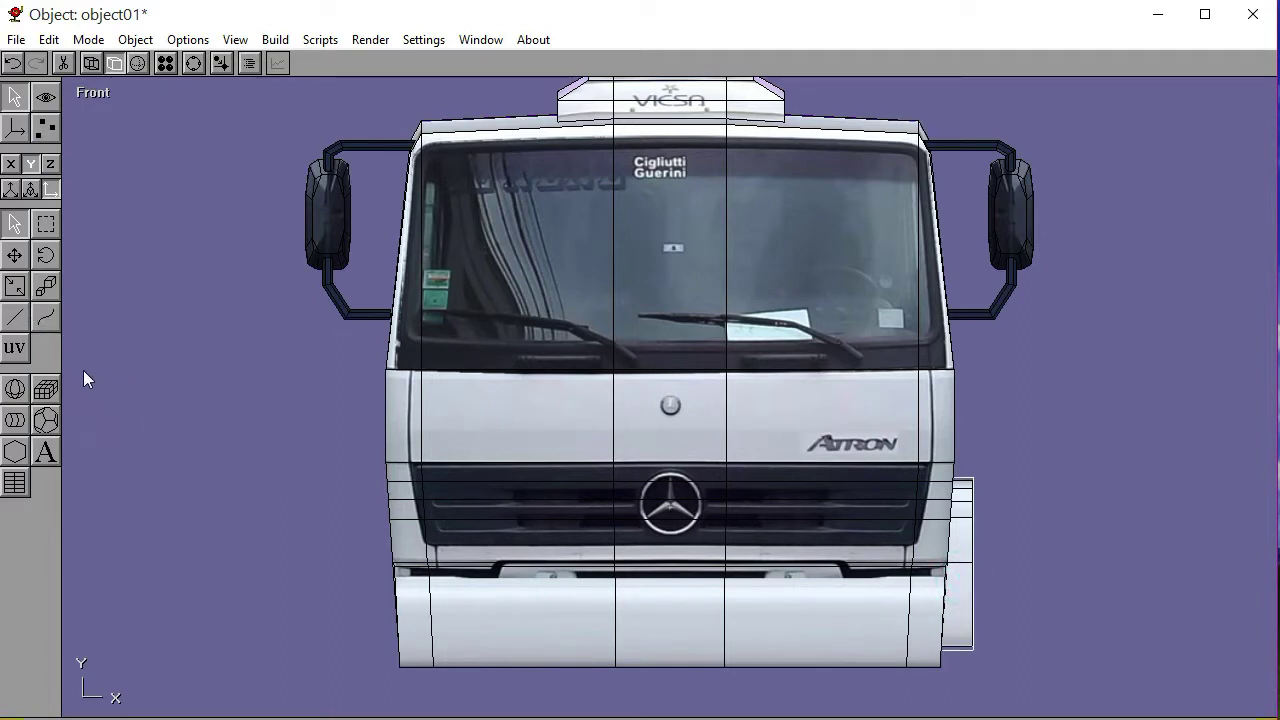
left_click(14, 255)
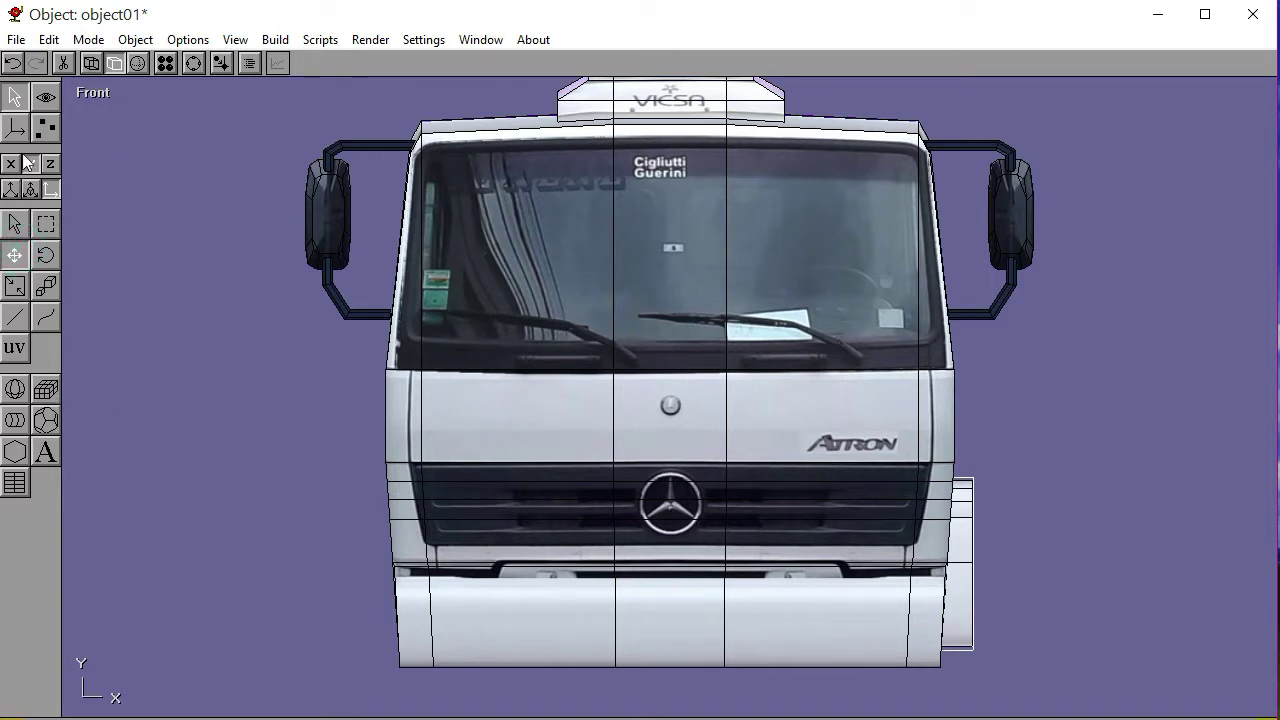
left_click(15, 224)
left_click(958, 578)
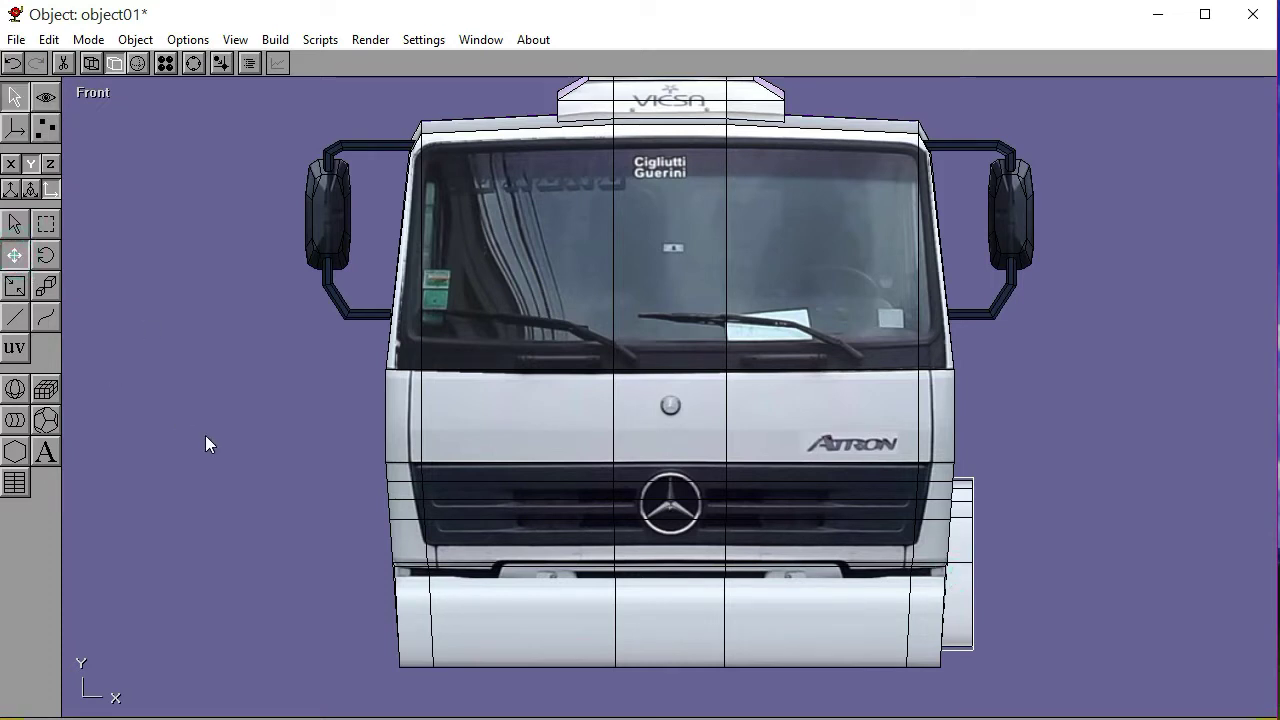
left_click_drag(186, 492, 273, 496)
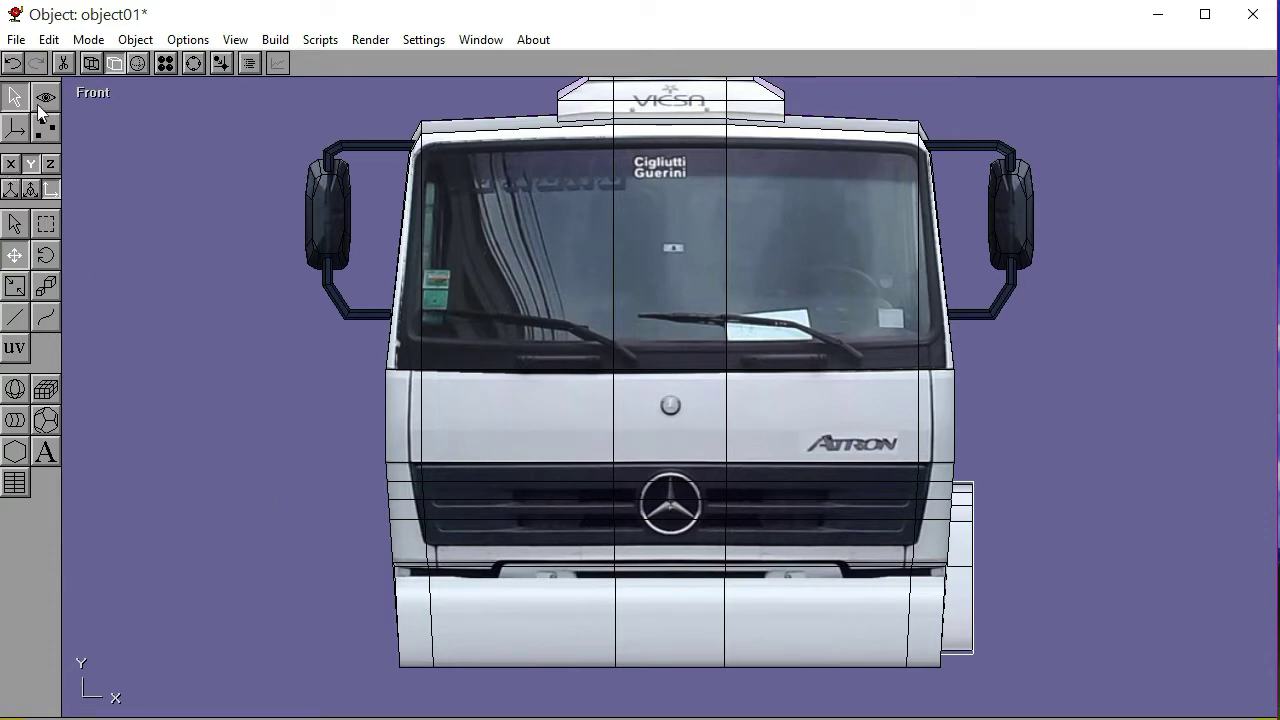
left_click(14, 63)
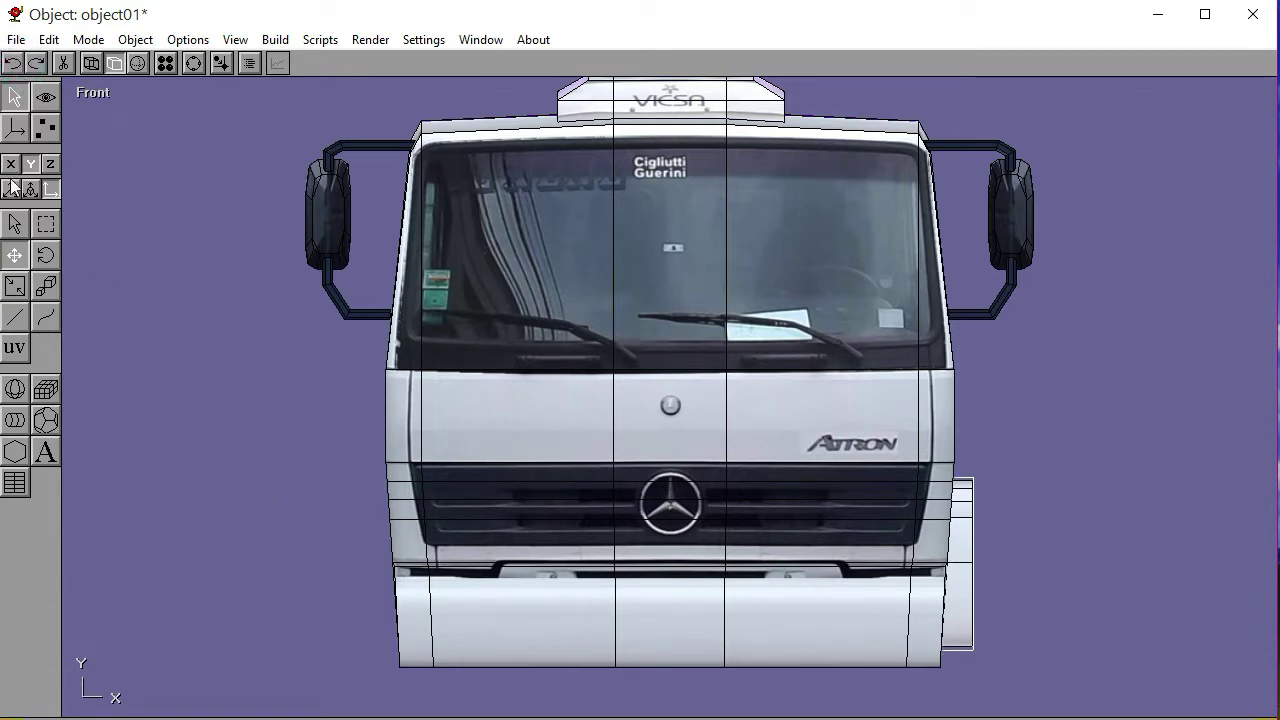
Allow movement on all axes and move the wheel-arch trim outward along X, well clear of the cab's side
left_click(51, 164)
key("Right")
key("Right")
key("Right")
key("Right")
key("Right")
key("Right")
key("Right")
key("Right")
key("Right")
key("Right")
key("Right")
key("Right")
key("Right")
key("Right")
key("Right")
key("Right")
key("Right")
key("Right")
key("Right")
key("Right")
key("Right")
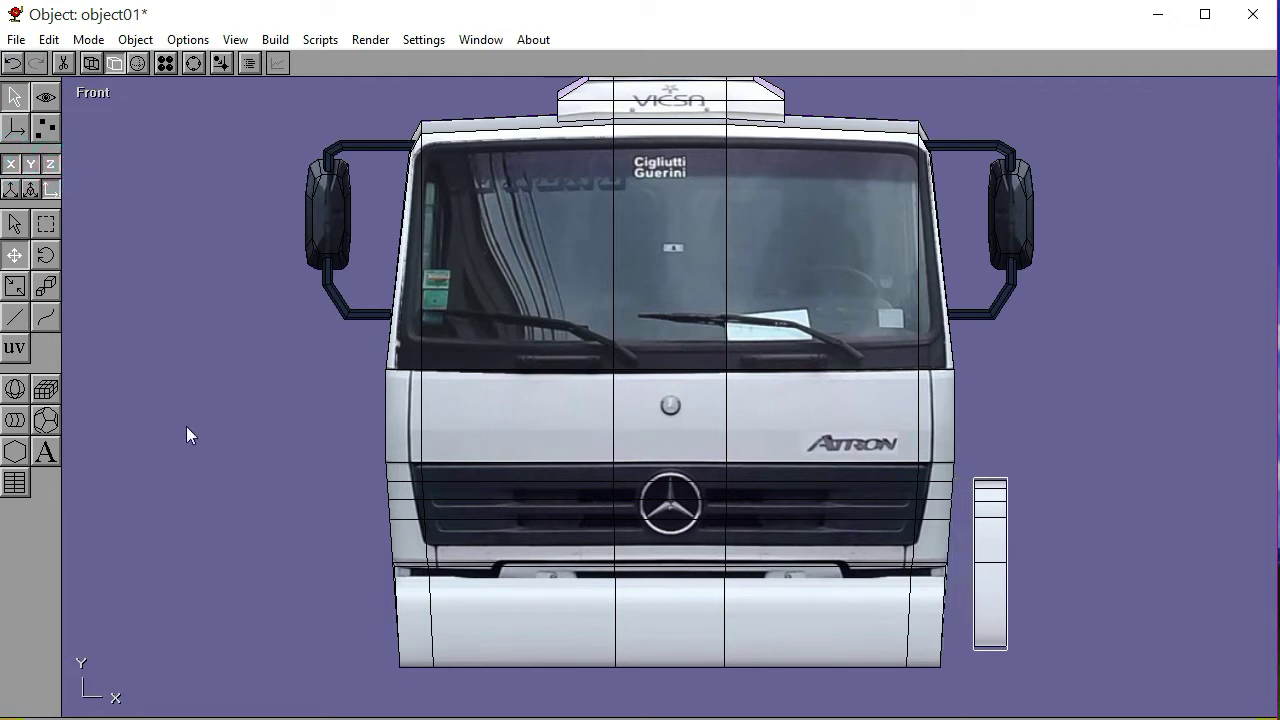
key("Right")
key("Right")
key("Right")
key("Right")
key("Right")
key("Right")
key("Right")
key("Right")
key("Right")
key("Right")
key("Right")
key("Right")
key("Right")
key("Right")
key("Right")
key("Right")
key("Right")
key("Right")
key("Right")
key("Right")
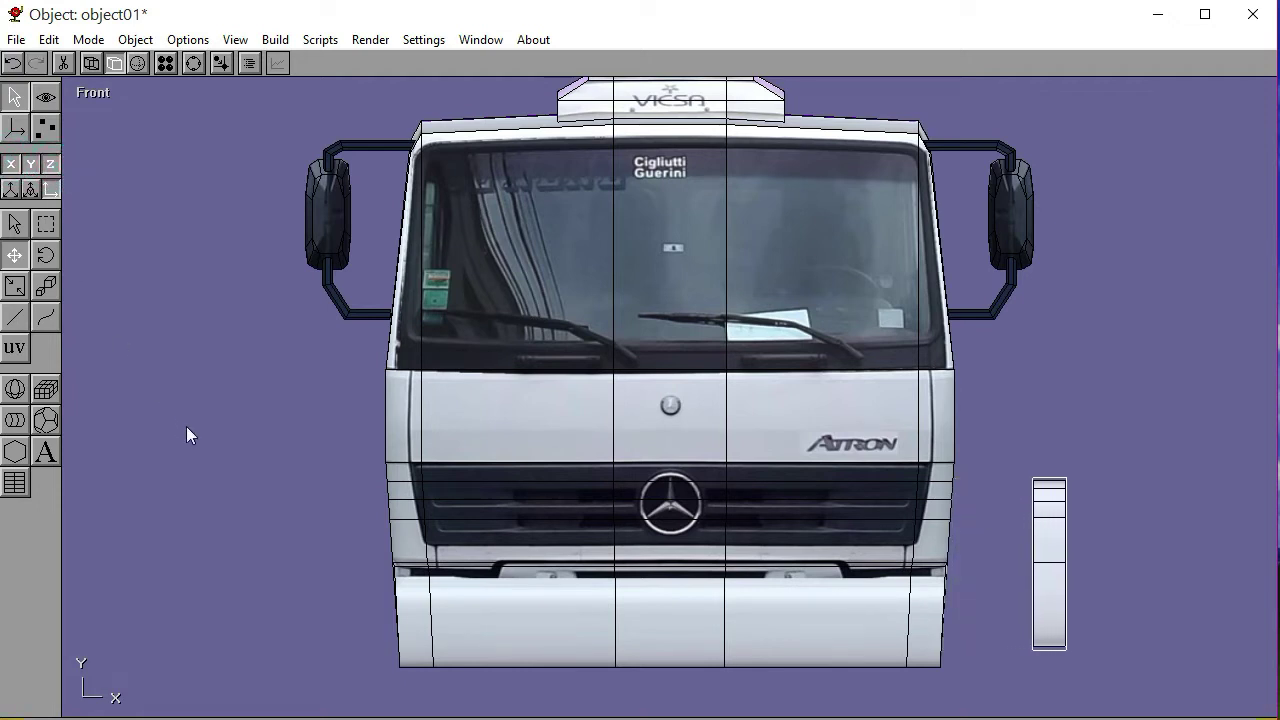
key("Right")
key("Right")
key("Right")
key("Right")
key("Right")
key("Right")
key("Right")
key("Right")
key("Right")
key("Right")
key("Right")
key("Right")
key("Right")
key("Right")
key("Right")
key("Right")
key("Right")
key("Right")
key("Right")
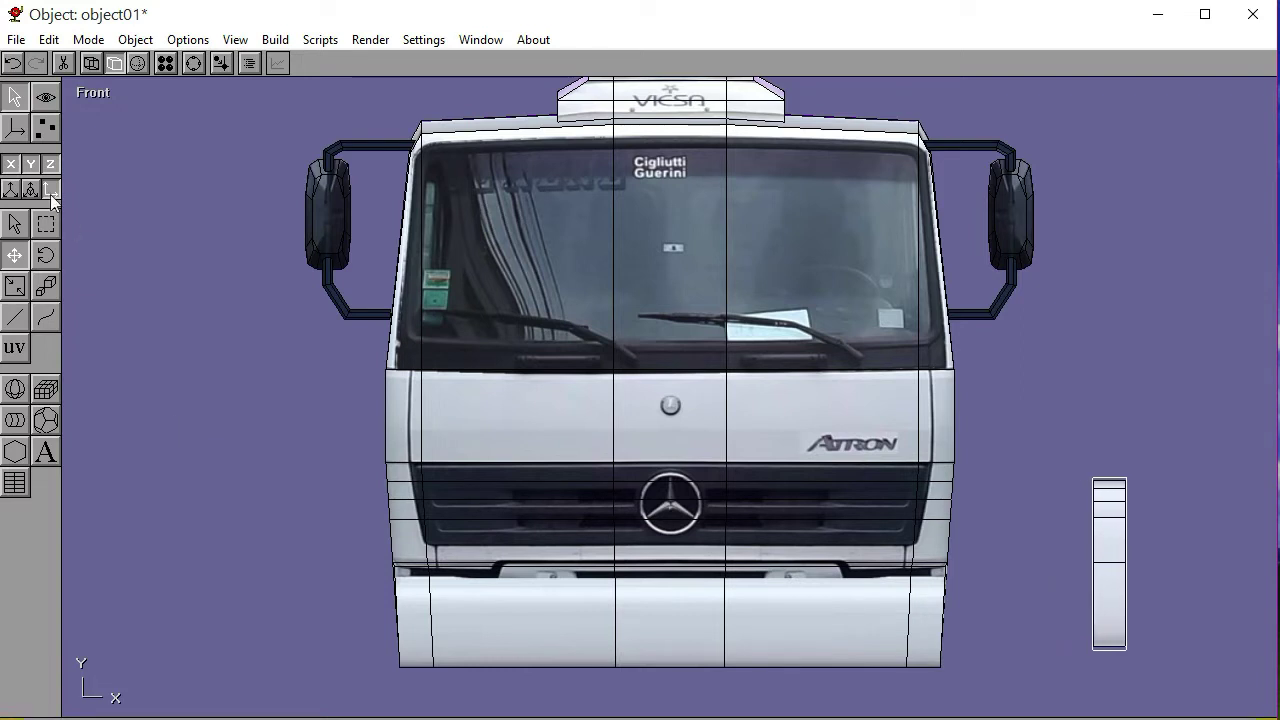
Move the trim's inner-side vertices toward the cab in the front view to make the trim about four times as wide
left_click(45, 127)
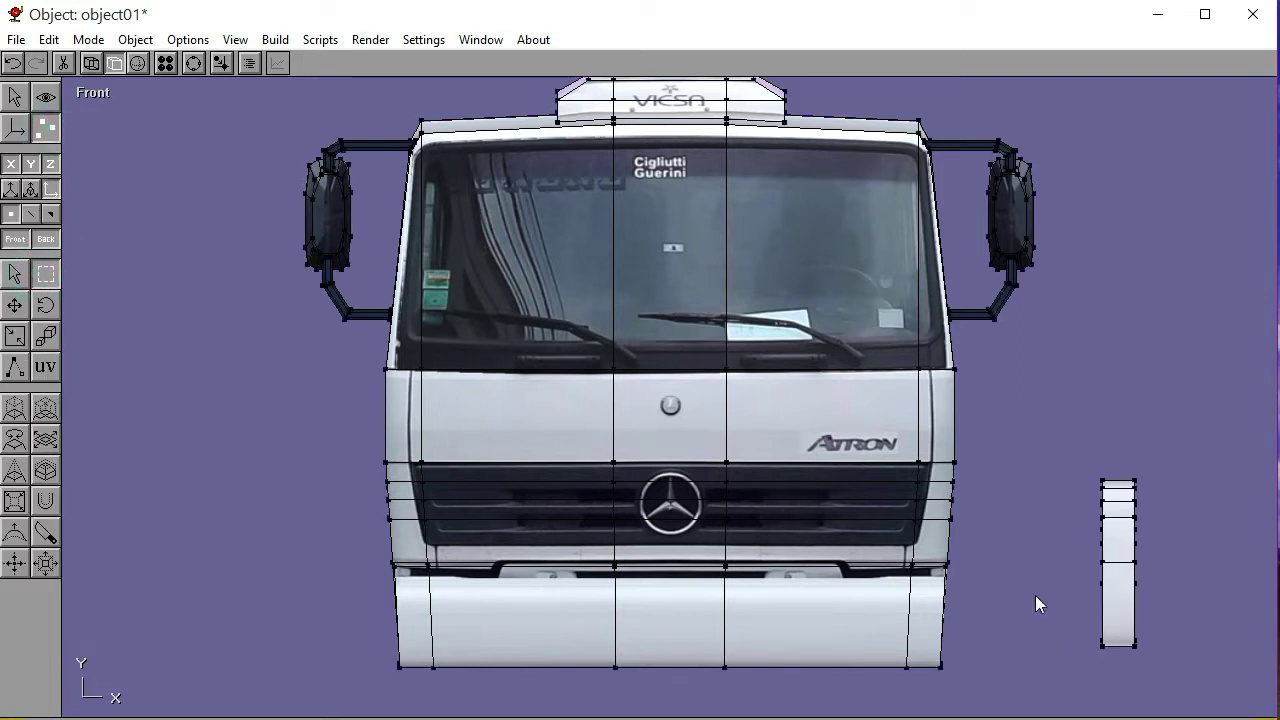
left_click_drag(1078, 449, 1116, 684)
key("Left")
key("Left")
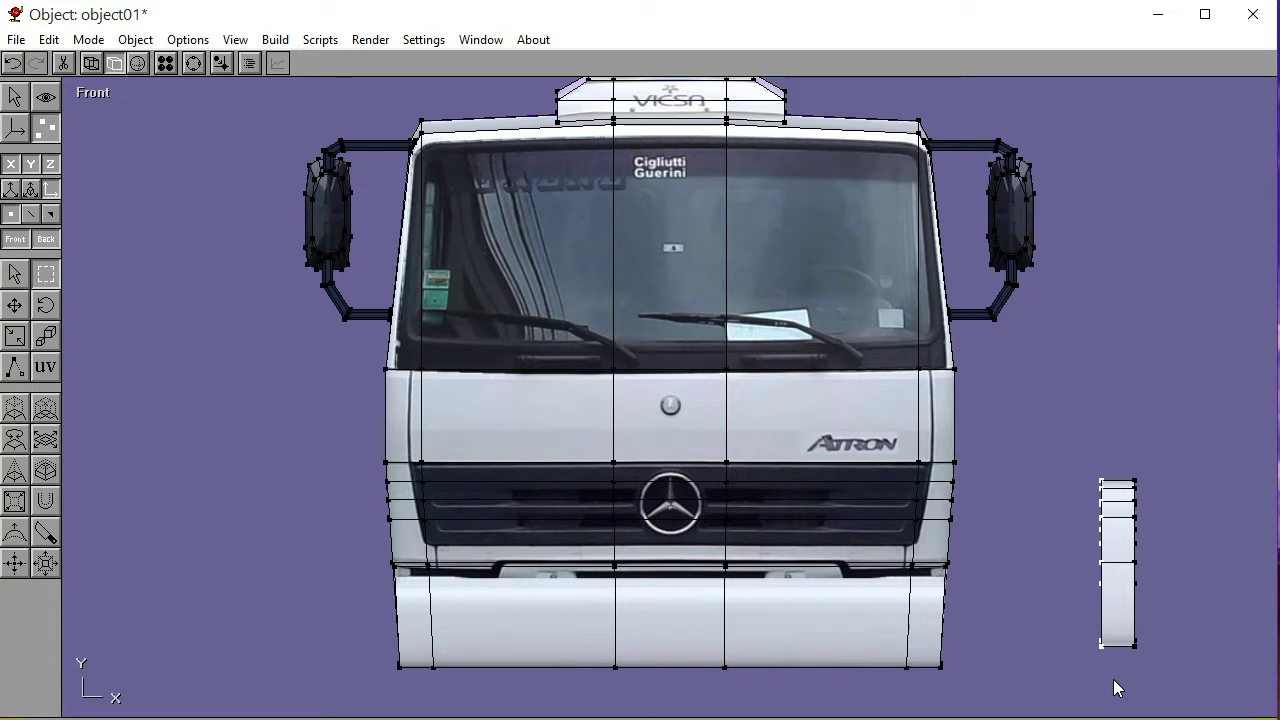
key("Left")
key("Left")
key("Left")
key("Left")
key("Left")
key("Left")
key("Left")
key("Left")
key("Left")
key("Left")
key("Left")
key("Left")
key("Left")
key("Left")
key("Left")
key("Left")
key("Left")
key("Left")
key("Left")
key("Left")
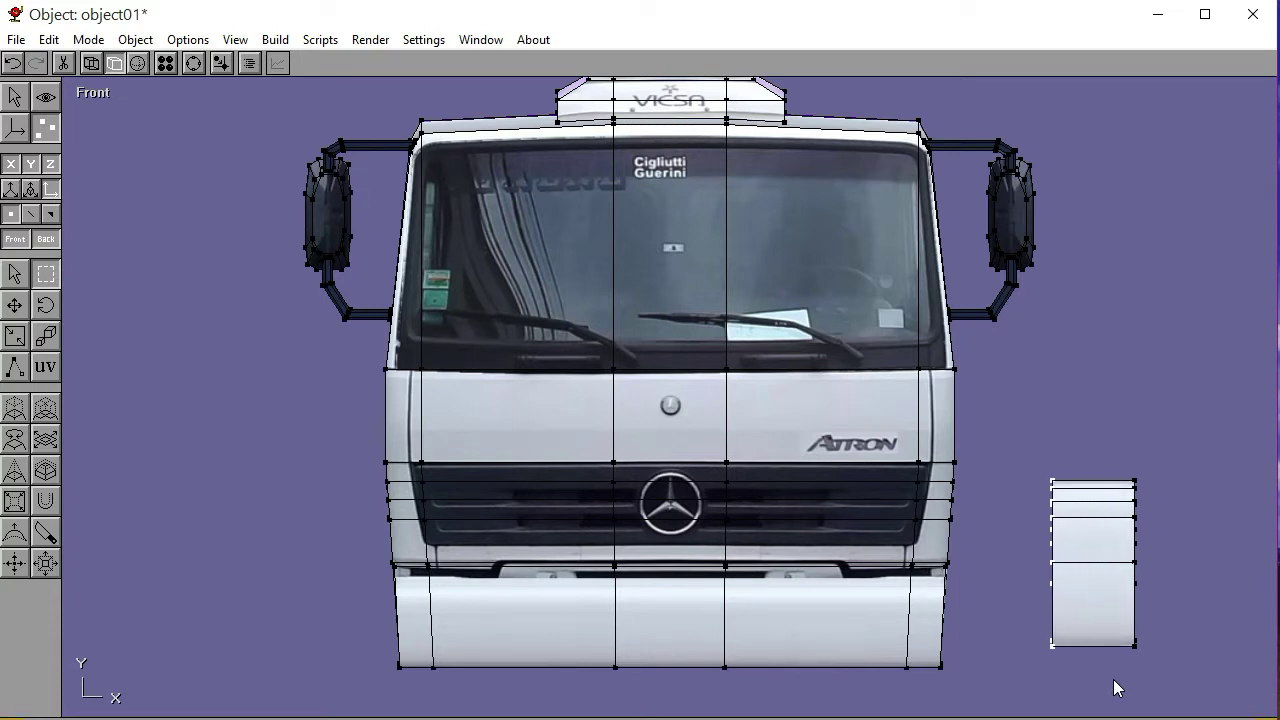
key("Left")
key("Left")
key("Left")
key("Left")
key("Left")
key("Left")
key("Left")
key("Left")
key("Left")
key("Left")
key("Left")
key("Left")
key("Left")
key("Left")
key("Left")
key("Left")
key("Left")
key("Left")
key("Left")
key("Left")
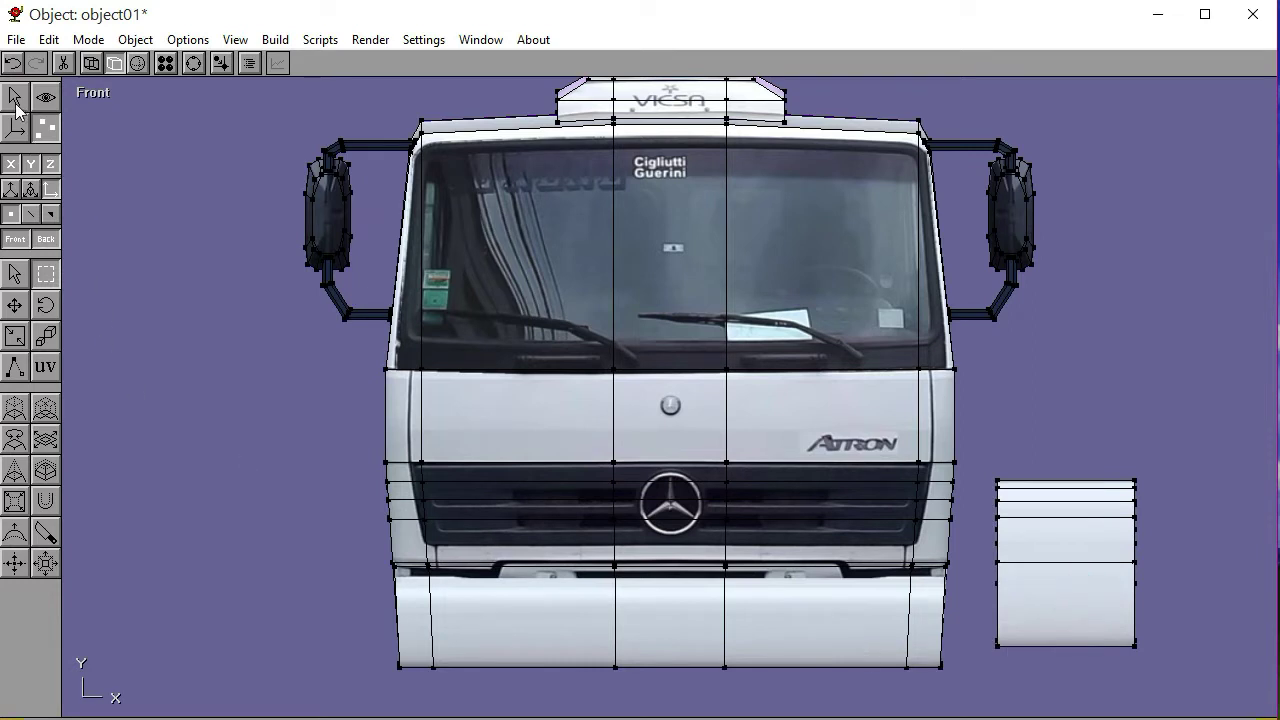
Move the widened wheel-arch trim as an object back along X so only a narrow strip protrudes beyond the cab's side
left_click(15, 100)
left_click(1046, 608)
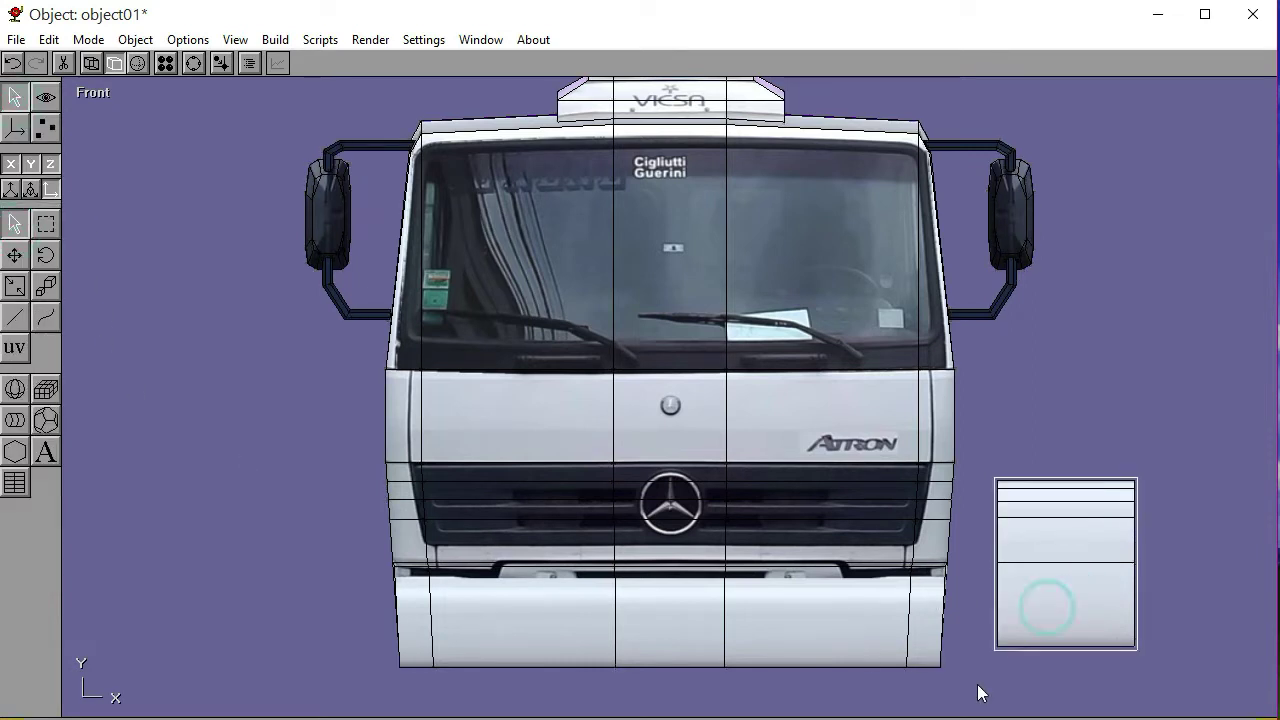
key("Left")
key("Left")
key("Left")
key("Left")
key("Left")
key("Left")
key("Left")
key("Left")
key("Left")
key("Left")
key("Left")
key("Left")
key("Left")
key("Left")
key("Left")
key("Left")
key("Left")
key("Left")
key("Left")
key("Left")
key("Left")
key("Left")
key("Left")
key("Left")
key("Left")
key("Left")
key("Left")
key("Left")
key("Left")
key("Left")
key("Left")
key("Left")
key("Left")
key("Left")
key("Left")
key("Left")
key("Left")
key("Left")
key("Left")
key("Left")
key("Left")
key("Left")
key("Left")
key("Left")
key("Left")
key("Left")
key("Left")
key("Left")
key("Left")
key("Left")
key("Left")
key("Left")
key("Left")
key("Left")
key("Left")
key("Left")
key("Left")
key("Left")
key("Left")
key("Left")
key("Left")
key("Left")
key("Left")
key("Left")
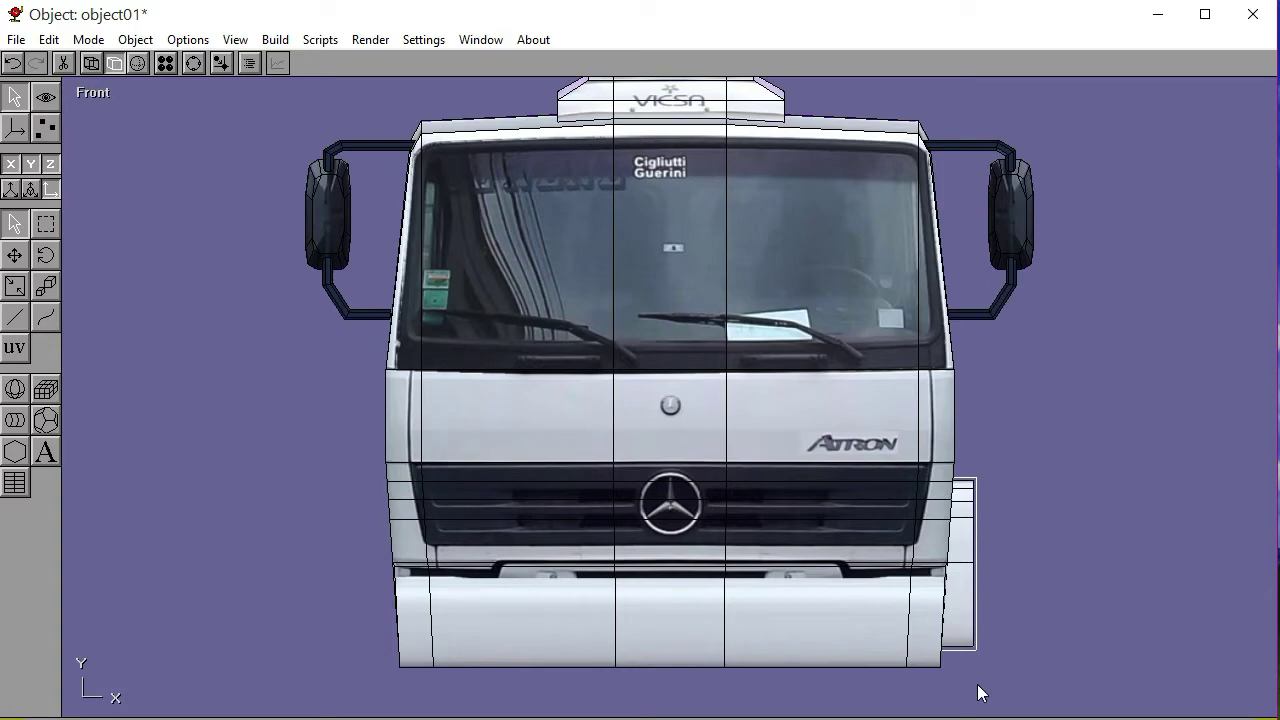
left_click(1087, 640)
Check the widened wheel-arch trim from above and mirror it across the X axis
left_click(193, 63)
mouse_move(541, 277)
left_mouse_down()
mouse_move(489, 288)
mouse_move(417, 257)
mouse_move(401, 264)
mouse_move(431, 287)
mouse_move(537, 289)
left_mouse_up()
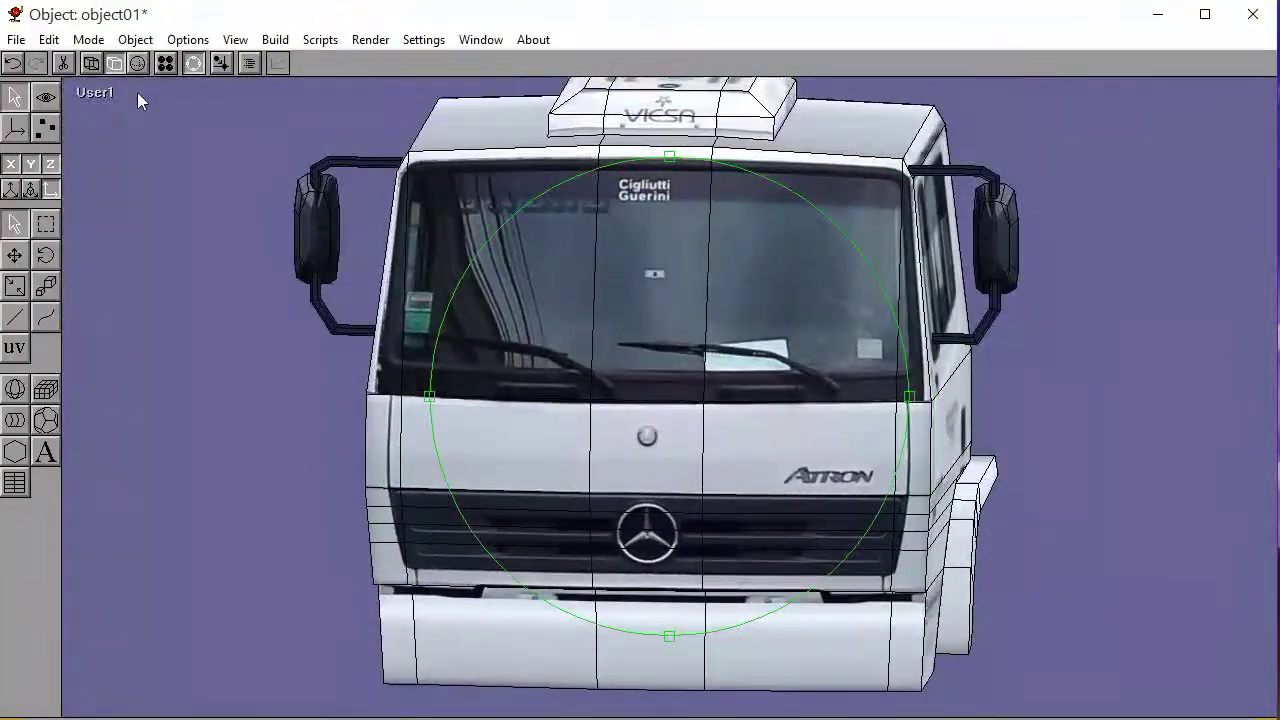
left_click(104, 91)
left_click(105, 121)
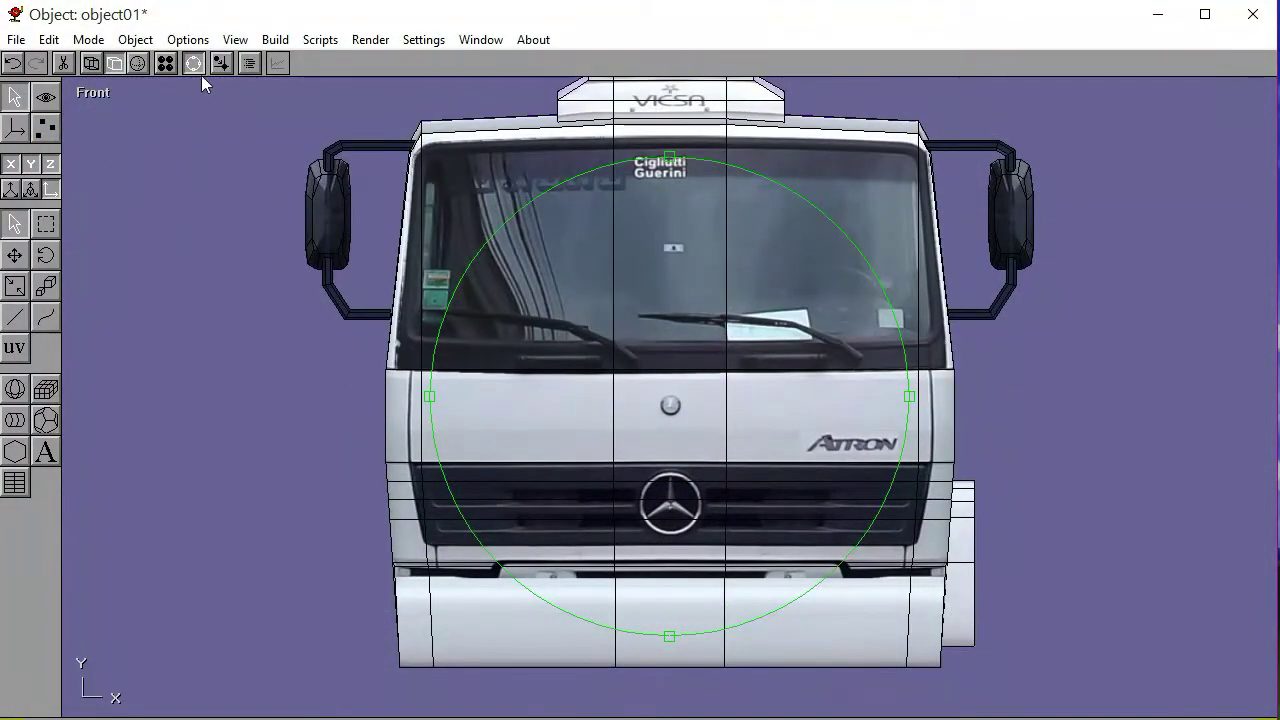
left_click(194, 64)
left_click(969, 530)
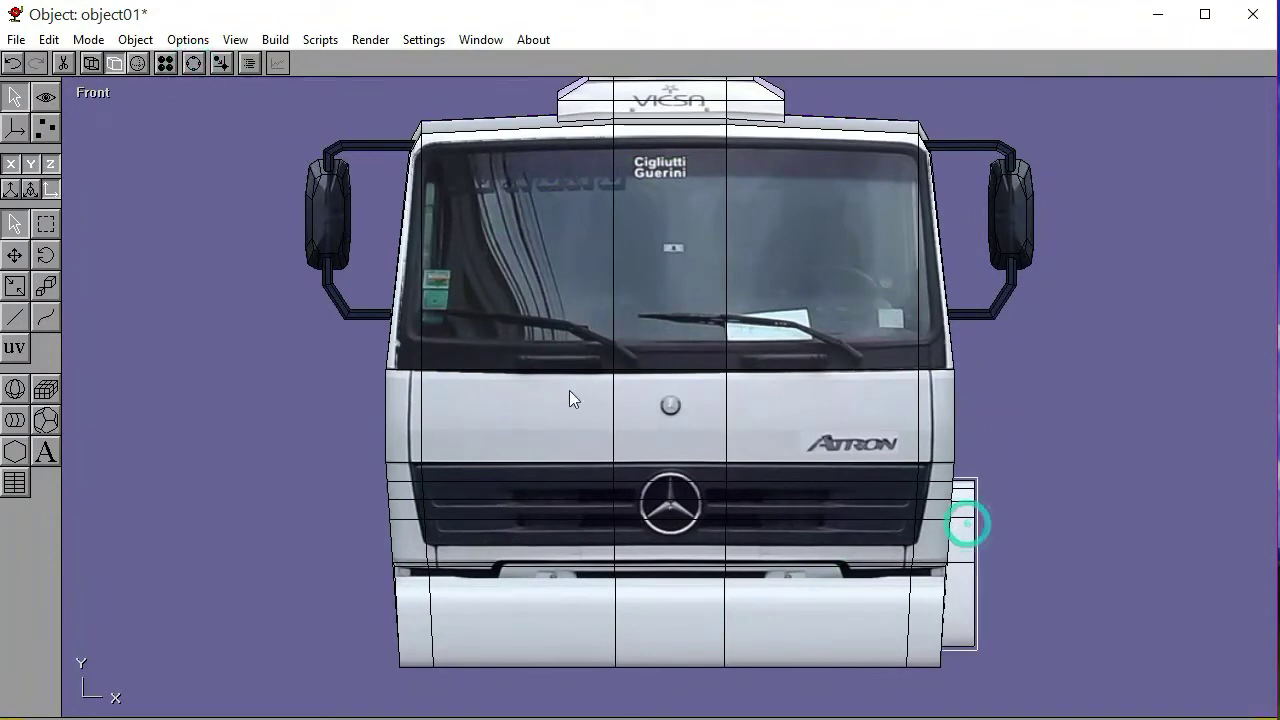
left_click(274, 39)
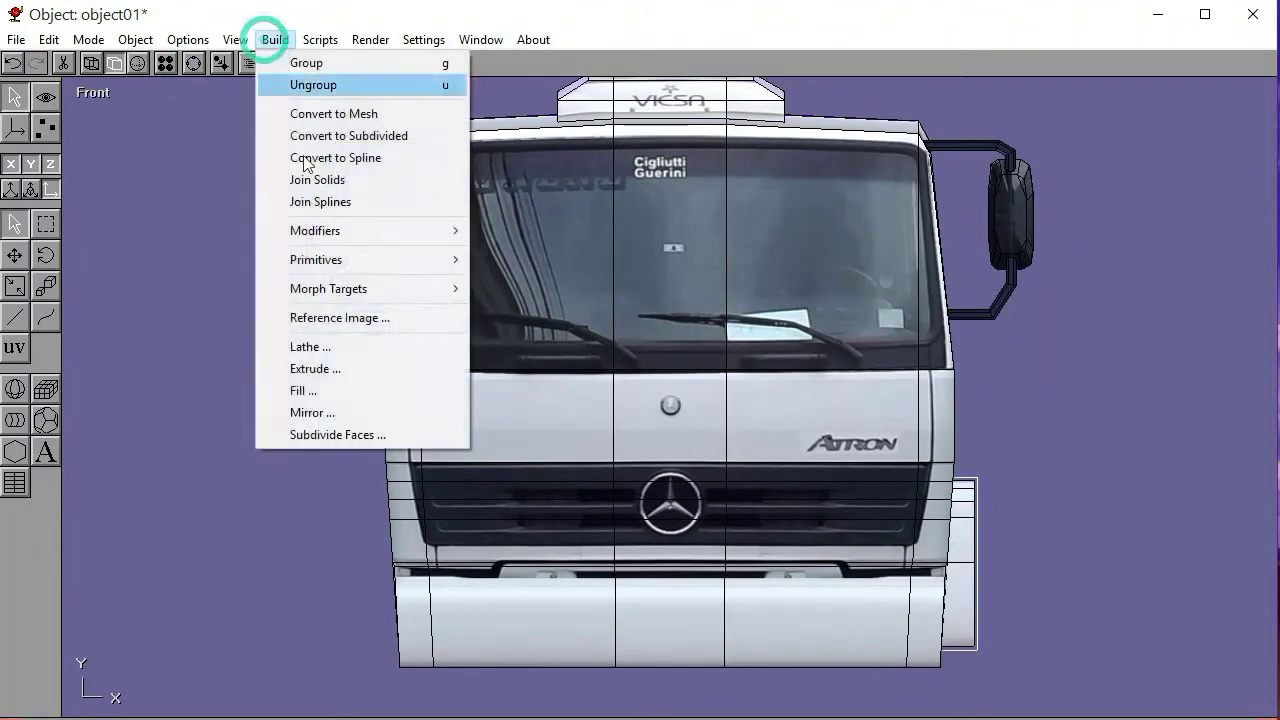
left_click(320, 414)
left_click(240, 121)
Orbit around the cab to inspect its wheel-arch trim and save the object file
left_click(194, 64)
left_click_drag(627, 340, 900, 350)
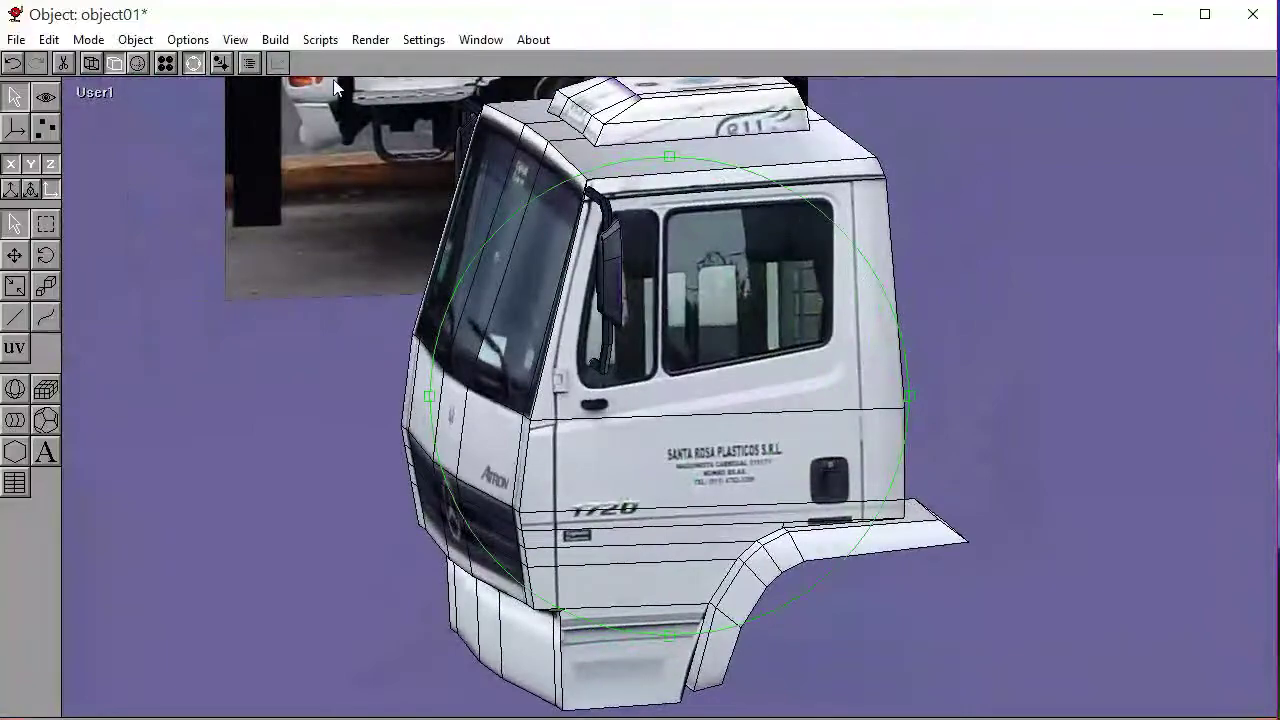
left_click(20, 40)
left_click(40, 131)
mouse_move(677, 393)
left_mouse_down()
mouse_move(724, 387)
mouse_move(672, 386)
left_mouse_up()
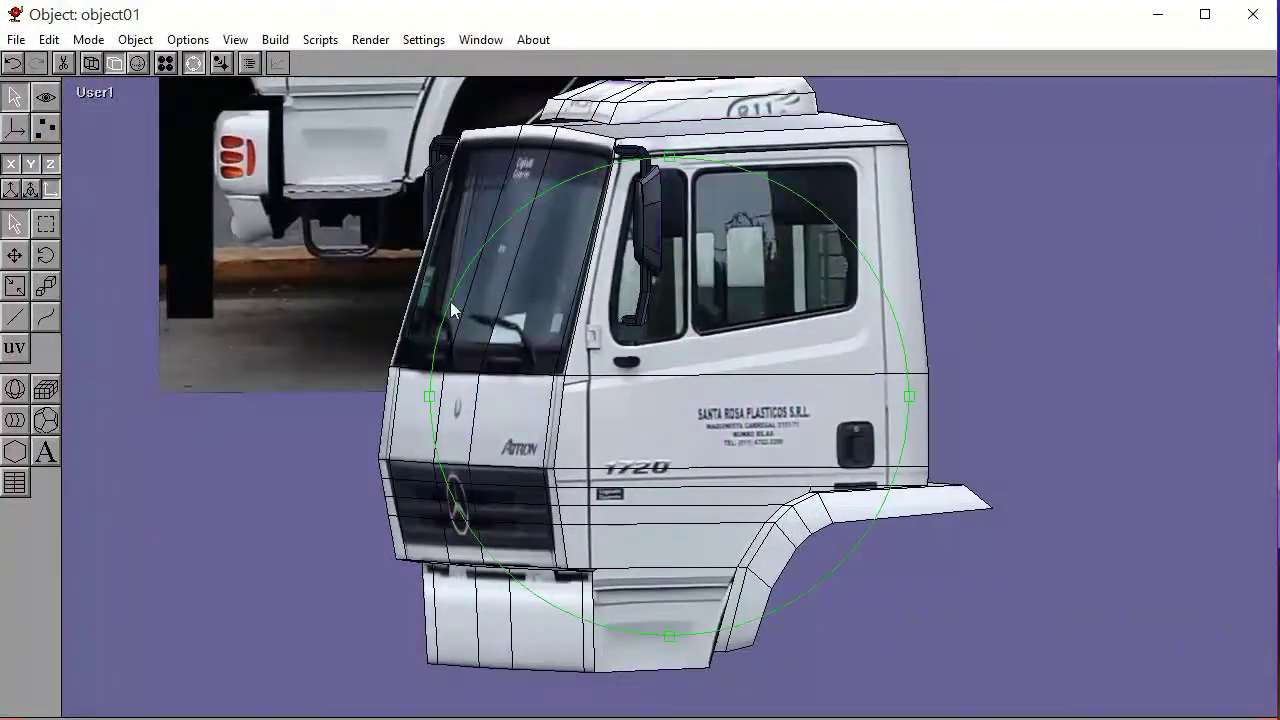
In the left view, move the side reference photo down along Y only until its cab and wheel arch line up with the model
left_click(100, 100)
left_click(94, 177)
scroll(512, 404, "down", 2)
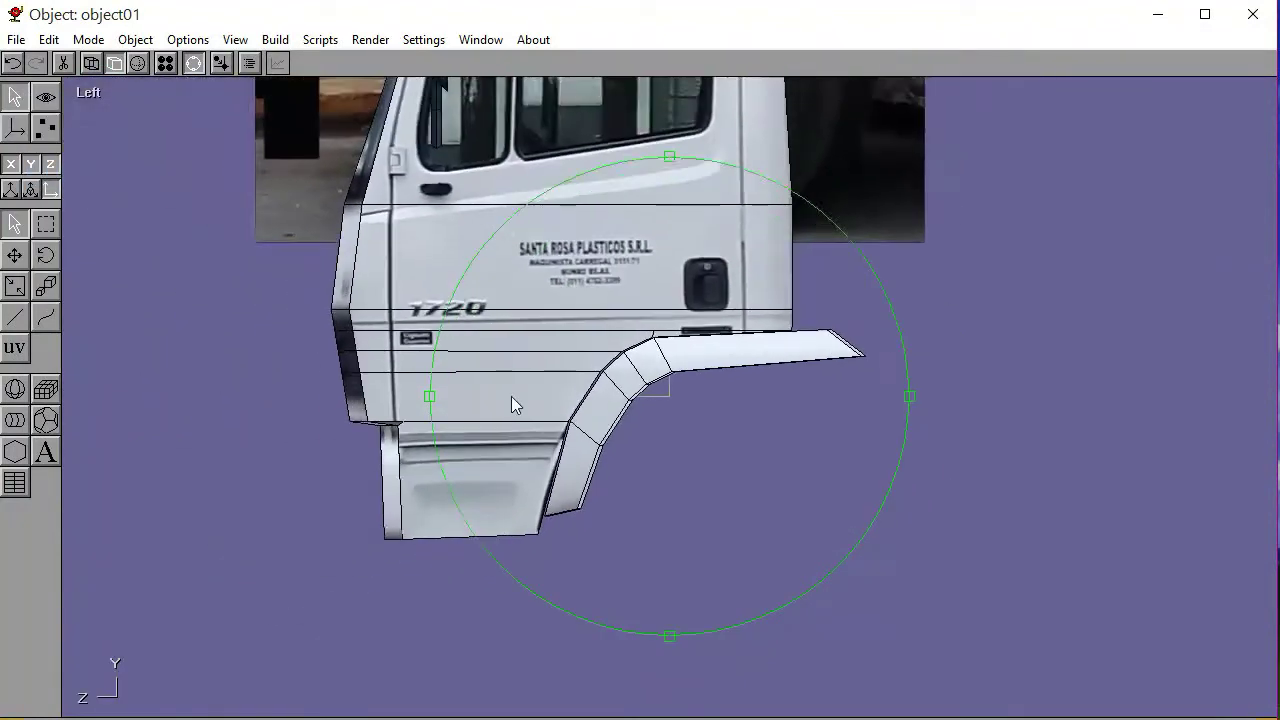
scroll(512, 396, "down", 2)
middle_click_drag(574, 346, 637, 458)
middle_click_drag(624, 325, 576, 408)
left_click_drag(576, 408, 599, 308)
left_click(194, 63)
left_click(860, 282)
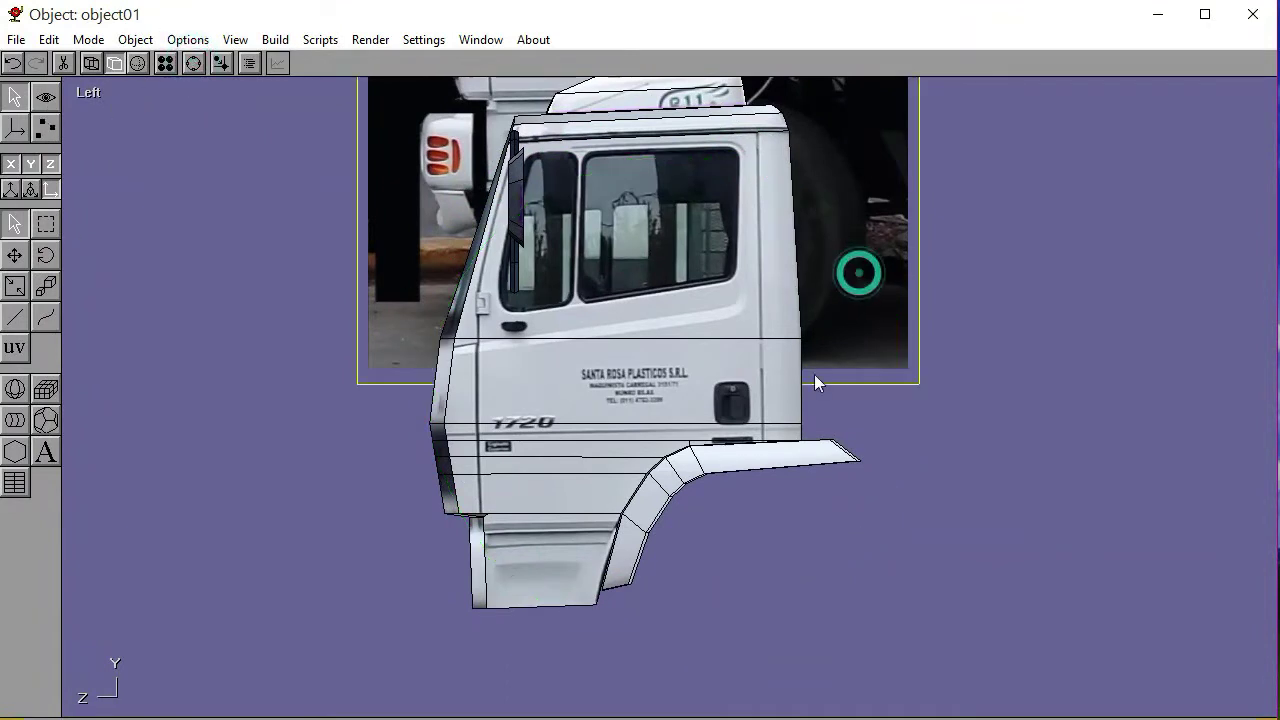
key("Down")
key("Down")
key("Down")
key("Down")
key("Down")
key("Down")
key("Down")
key("Down")
key("Down")
key("Down")
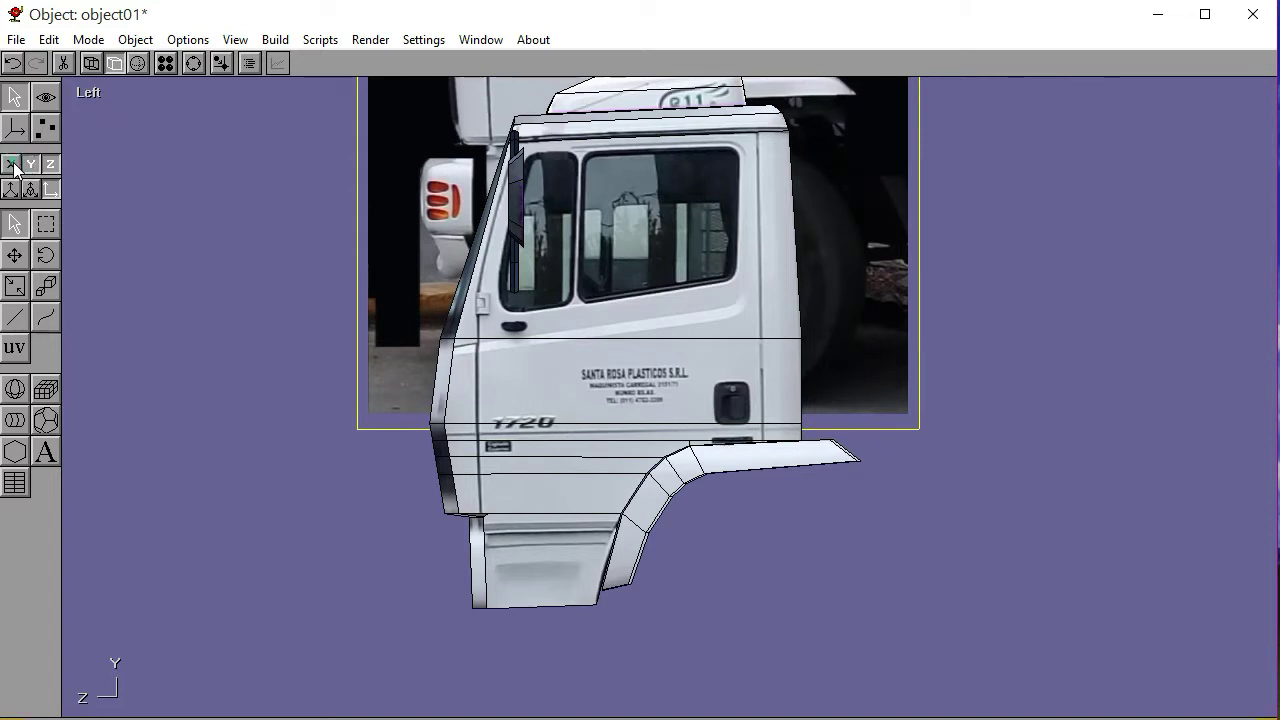
left_click(191, 179)
left_click(397, 231)
left_click(22, 261)
left_click_drag(202, 217, 220, 350)
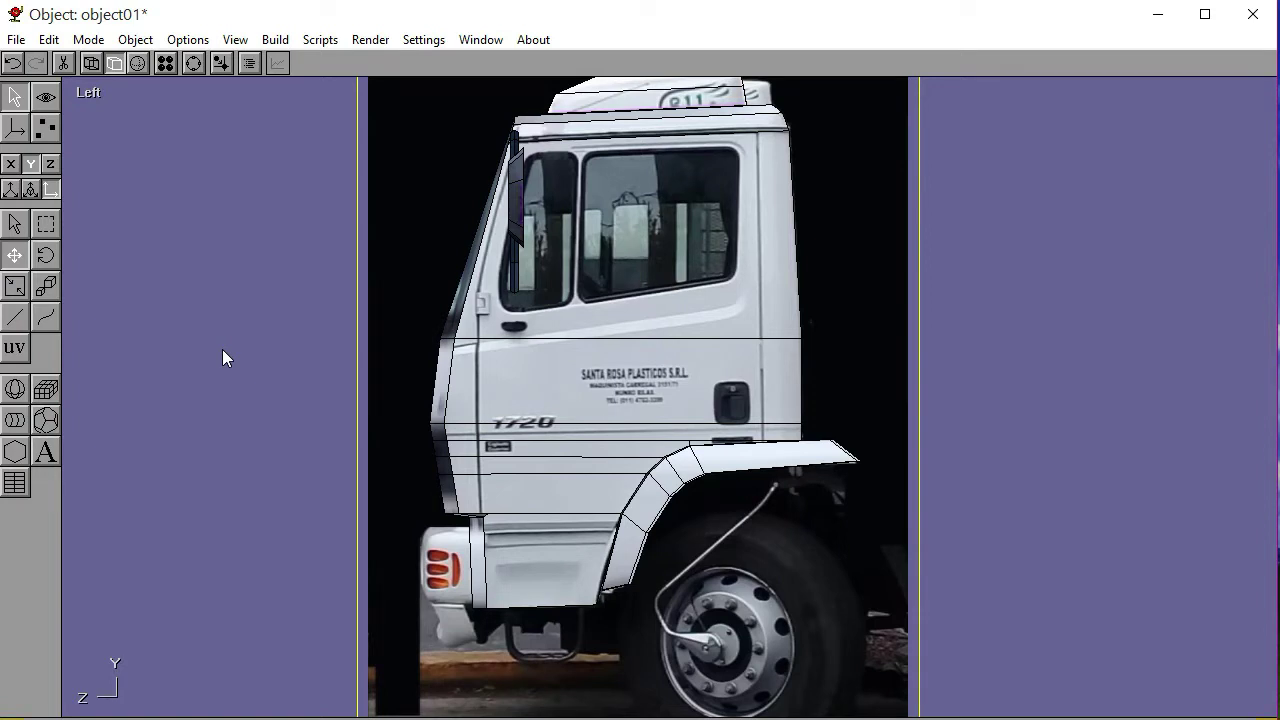
Start drawing a straight-line spline in the front view, in the empty space beside the cab's wheel-arch trim
left_click(87, 92)
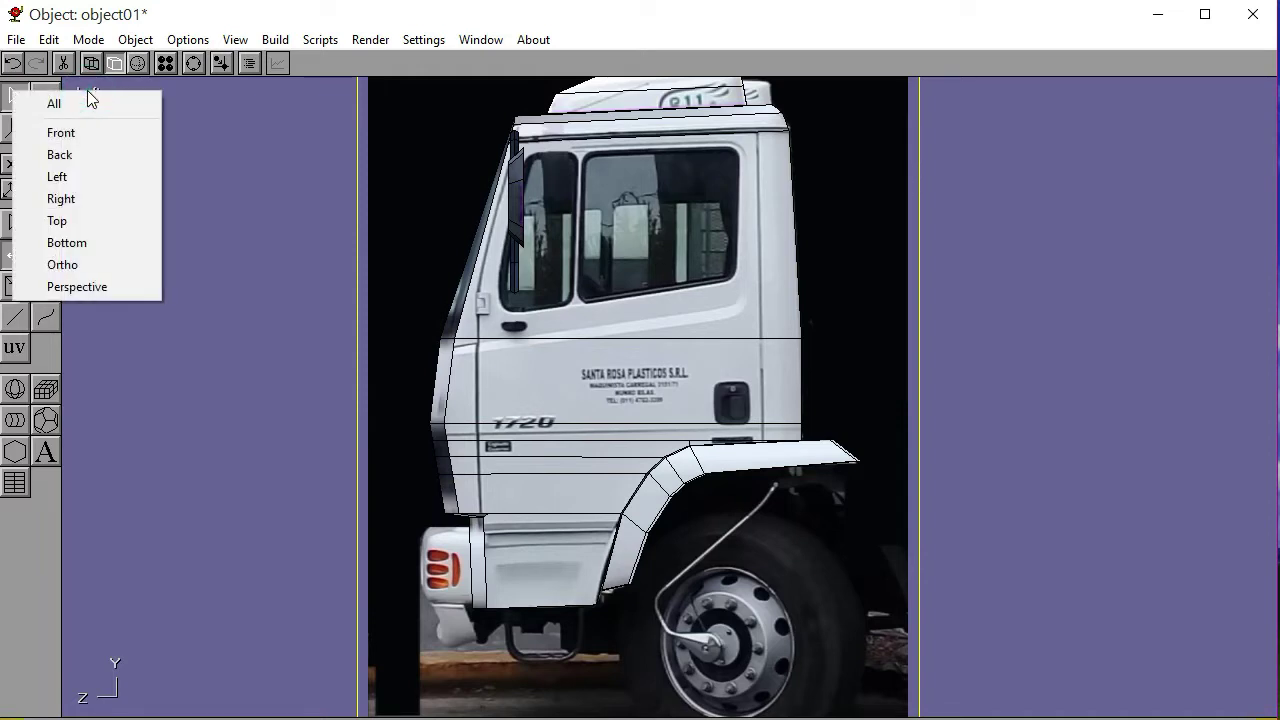
left_click(88, 131)
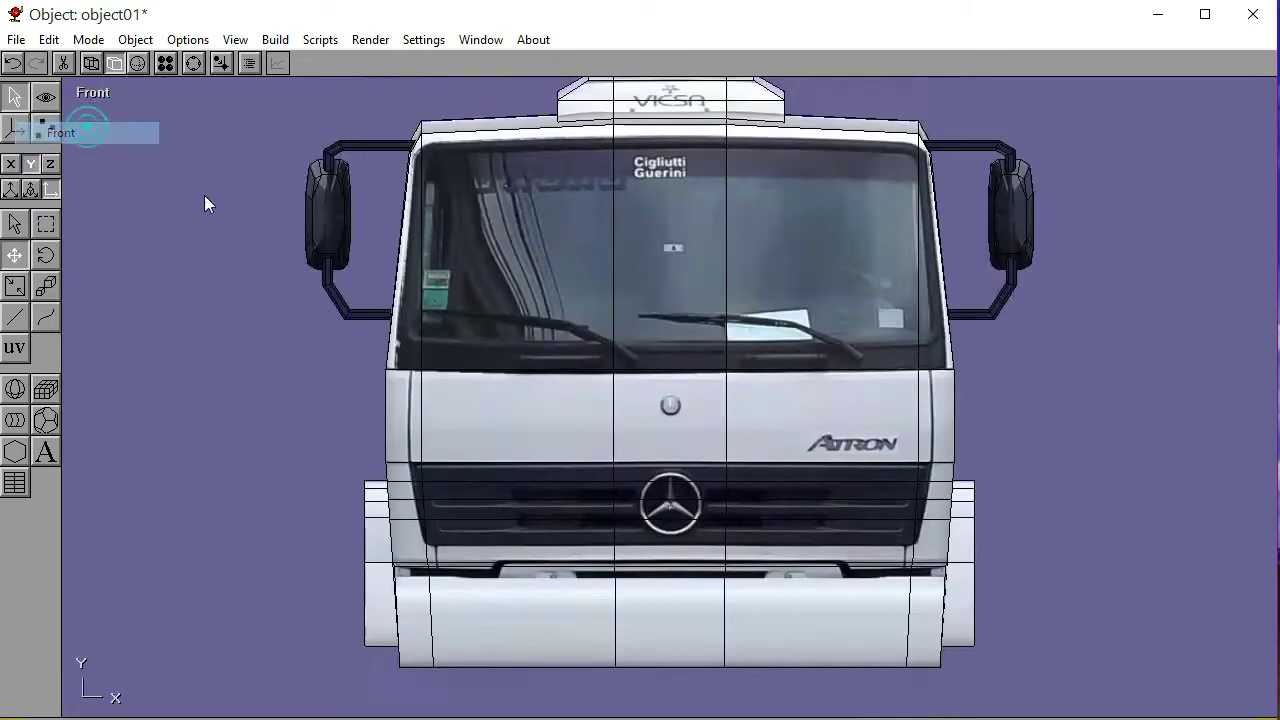
left_click(193, 63)
left_click_drag(792, 375, 631, 369)
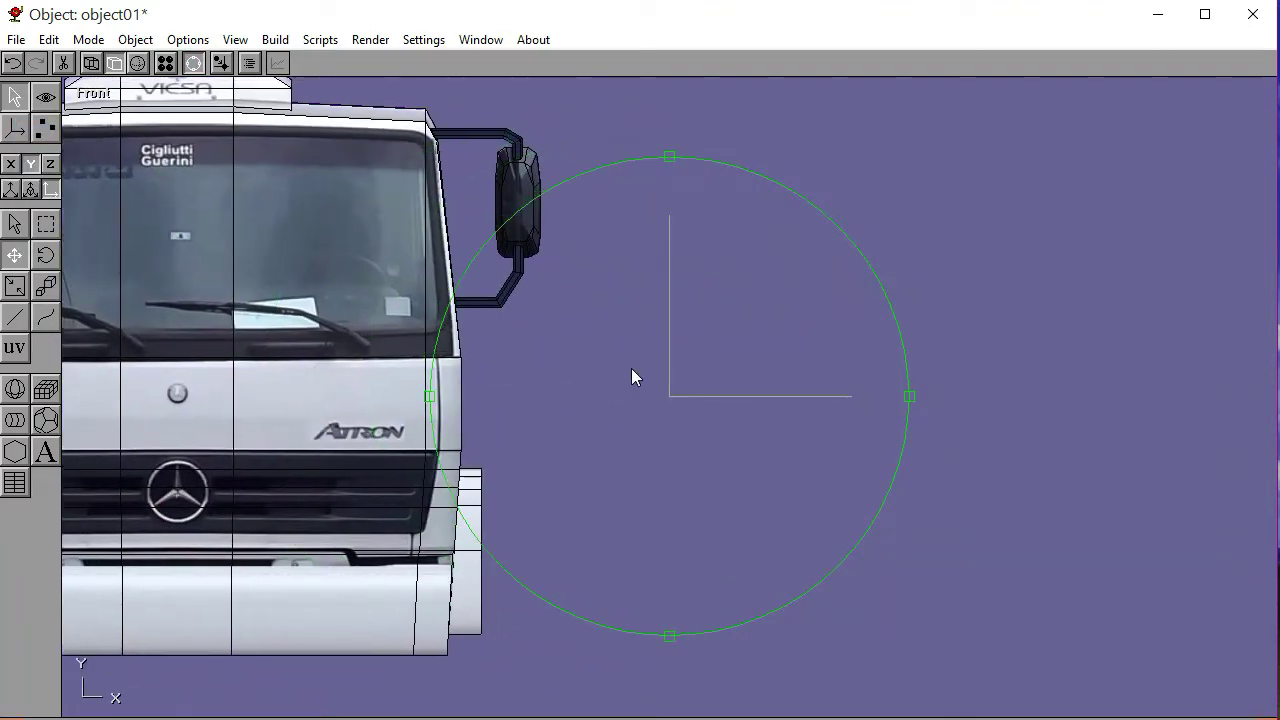
left_click(195, 63)
left_click(15, 317)
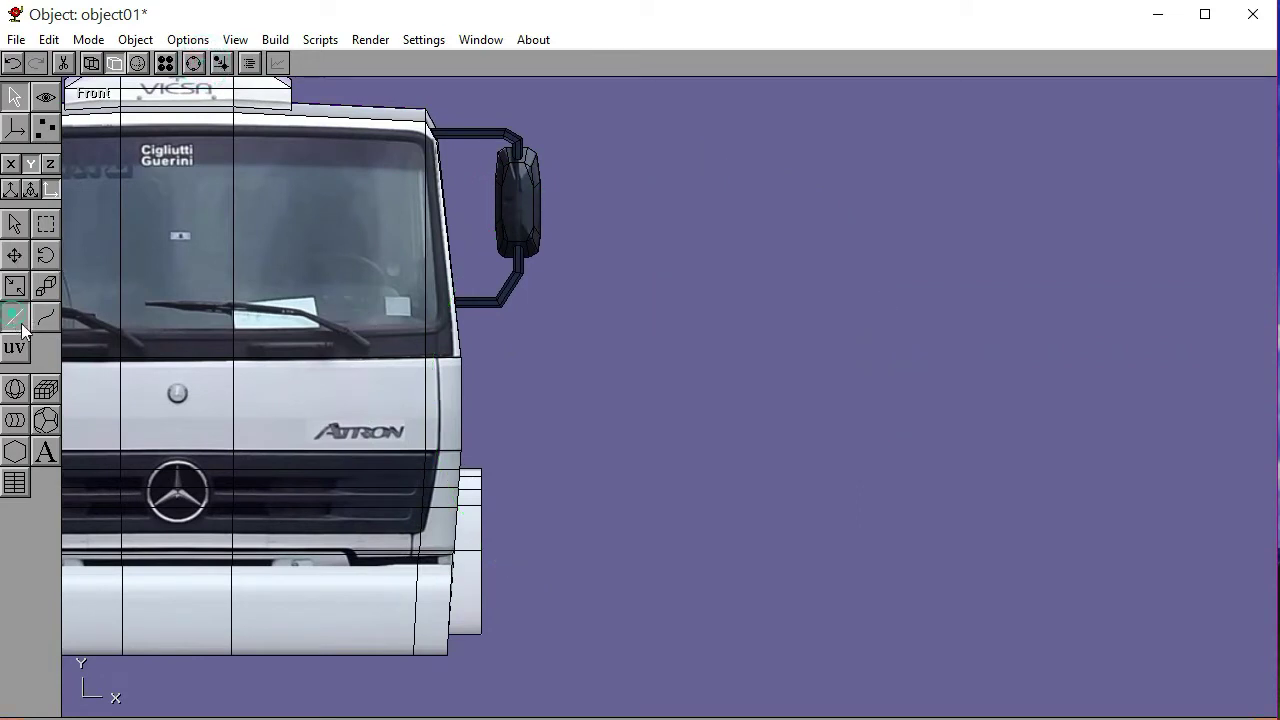
left_click(654, 472)
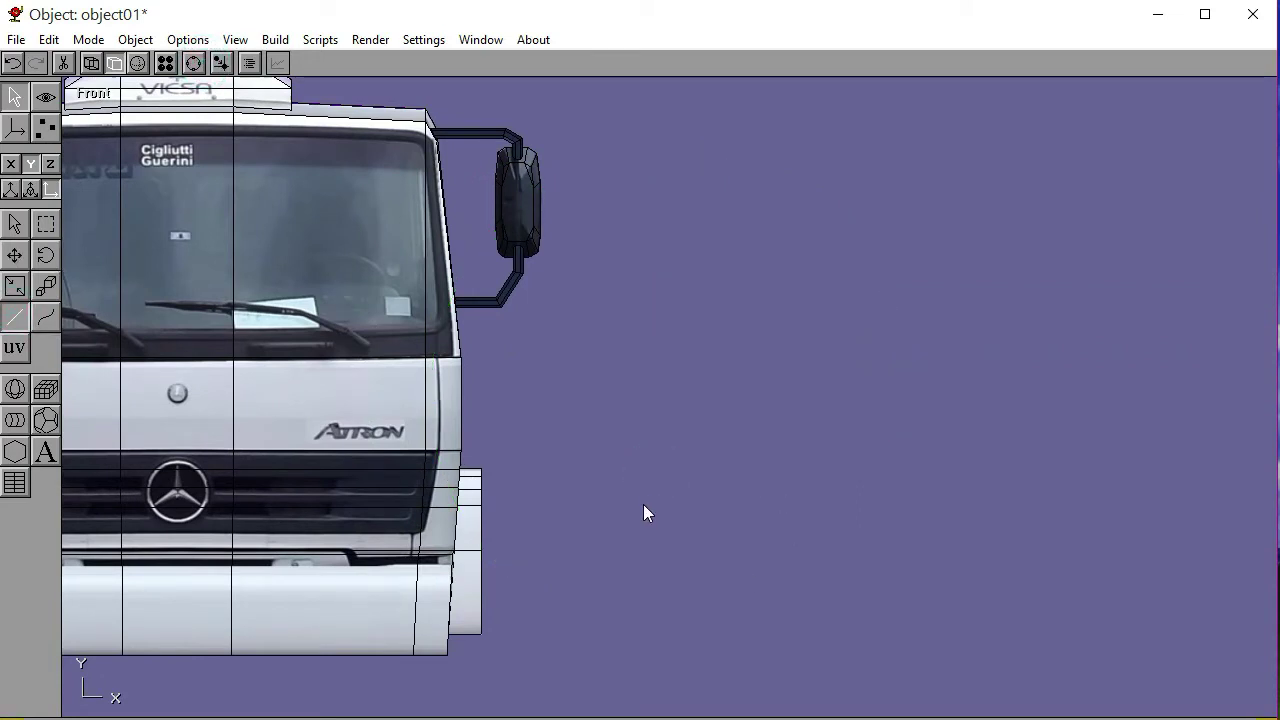
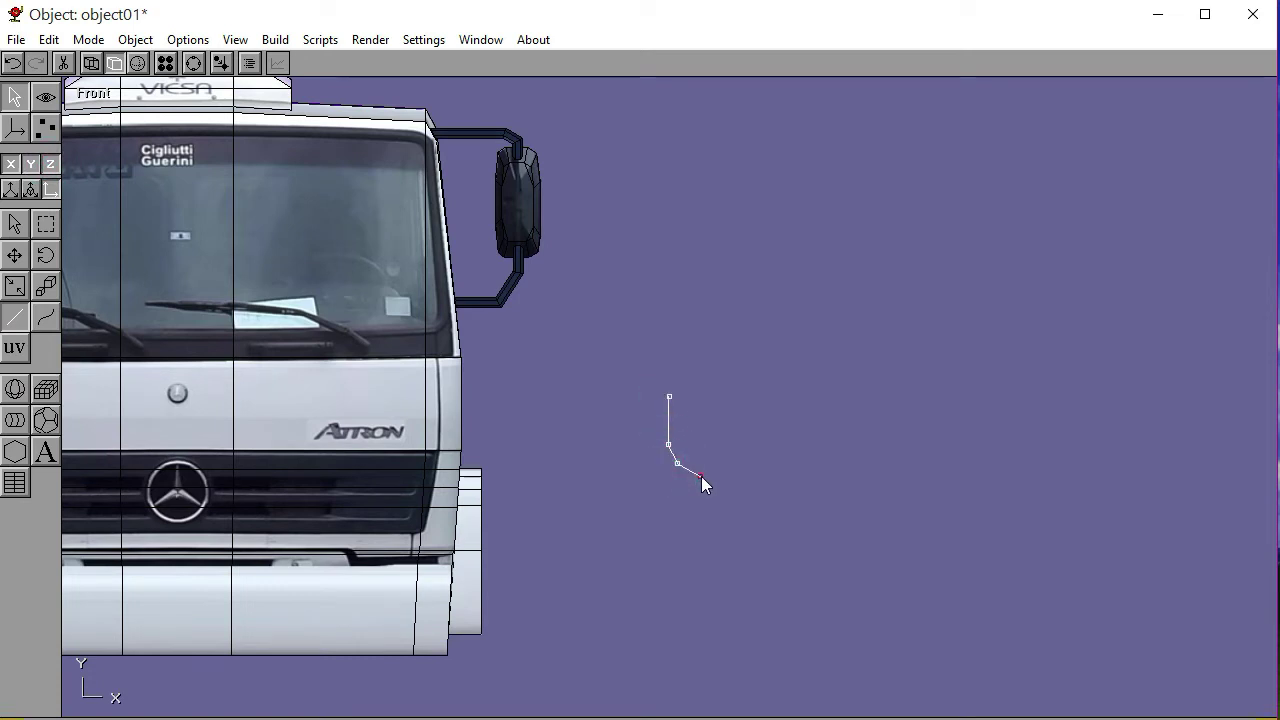
Complete the U-shaped polyline beside the truck cab with a flat base, angled corners and a second upright arm
left_click(702, 477)
left_click(796, 462)
left_click(801, 444)
Add a small six-sided polygon above the U-shaped polyline to serve as the tube's cross-section
left_click(272, 39)
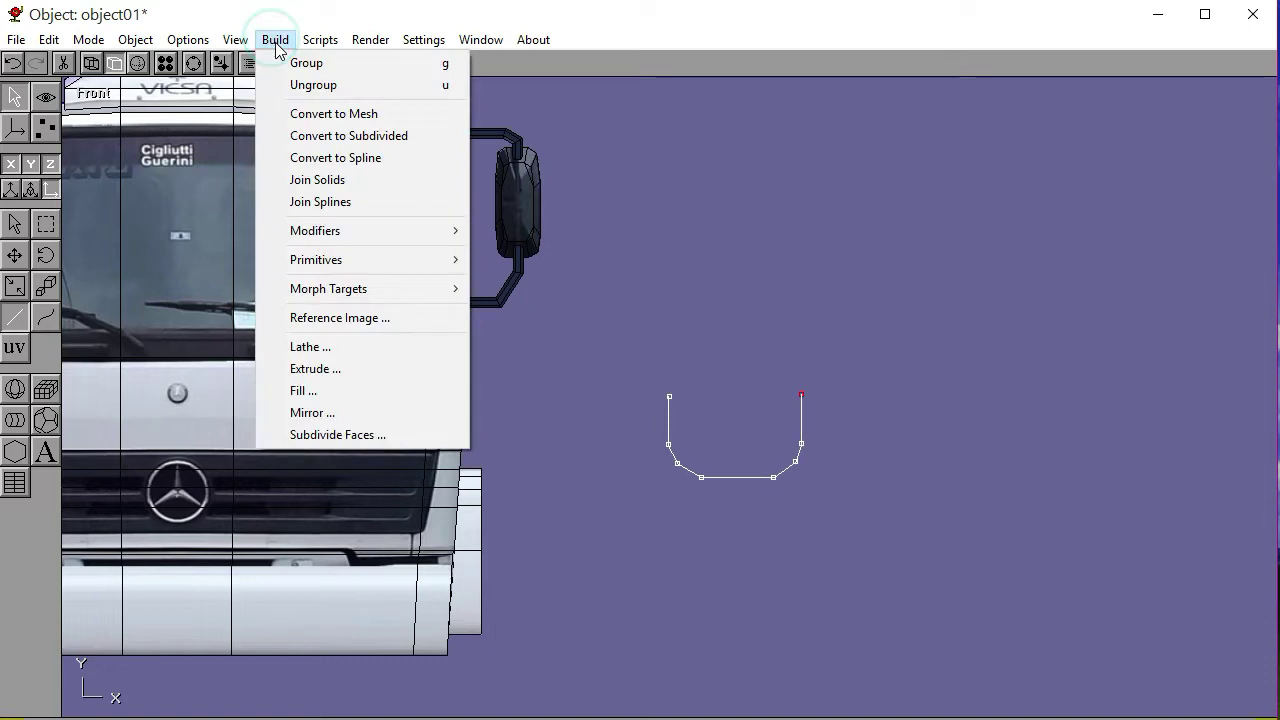
mouse_move(334, 260)
left_click(531, 551)
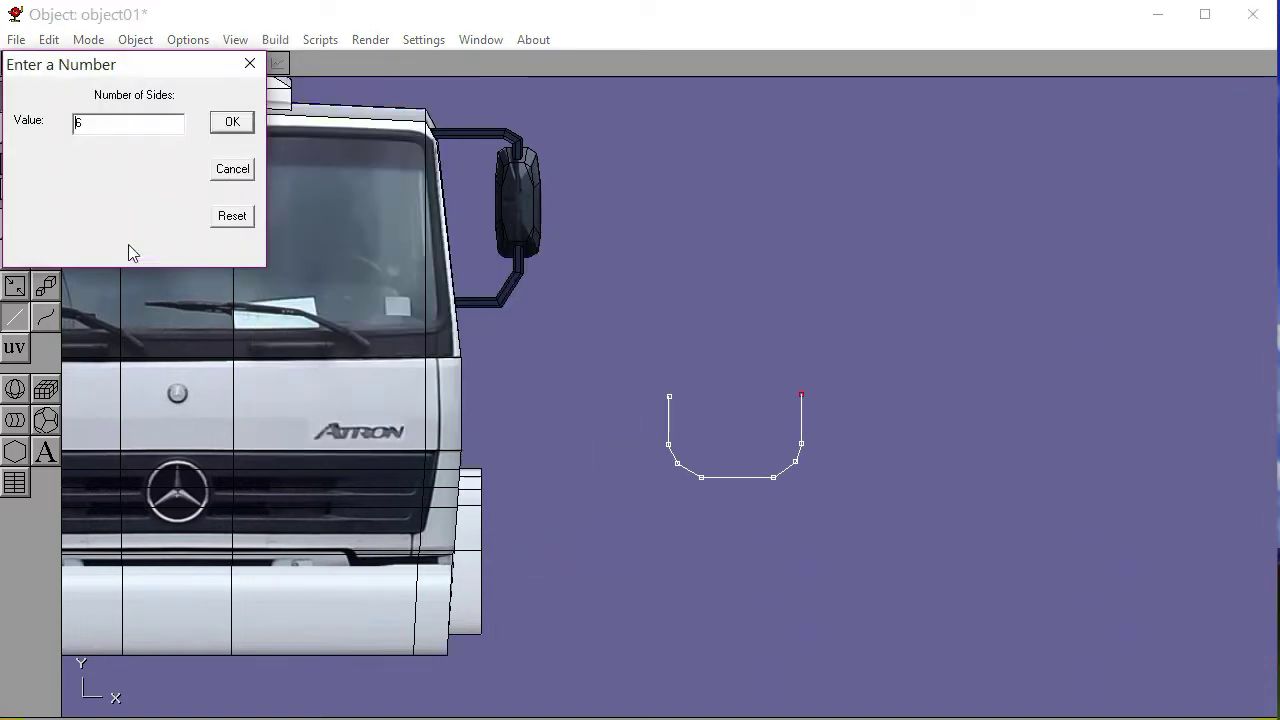
left_click(228, 124)
left_click(842, 242)
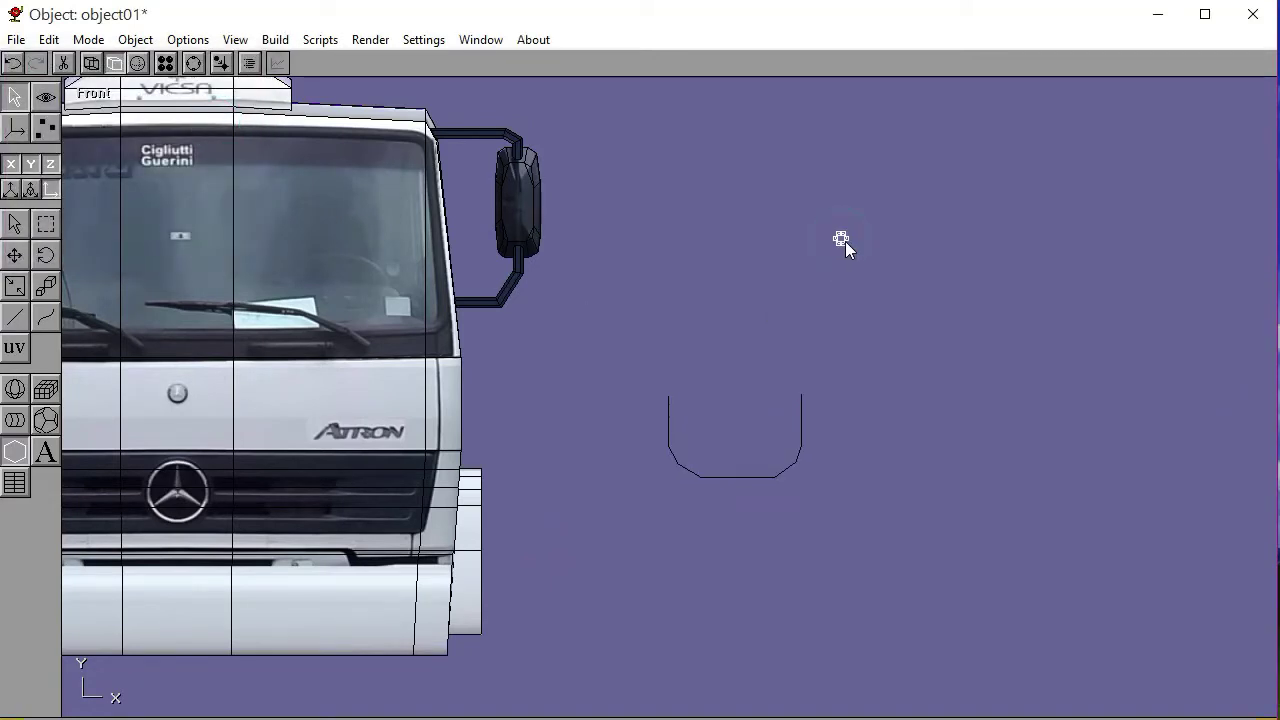
Extrude the hexagon along the U-shaped polyline using the Path option, with texture coordinates and no caps
key("a")
left_click(274, 39)
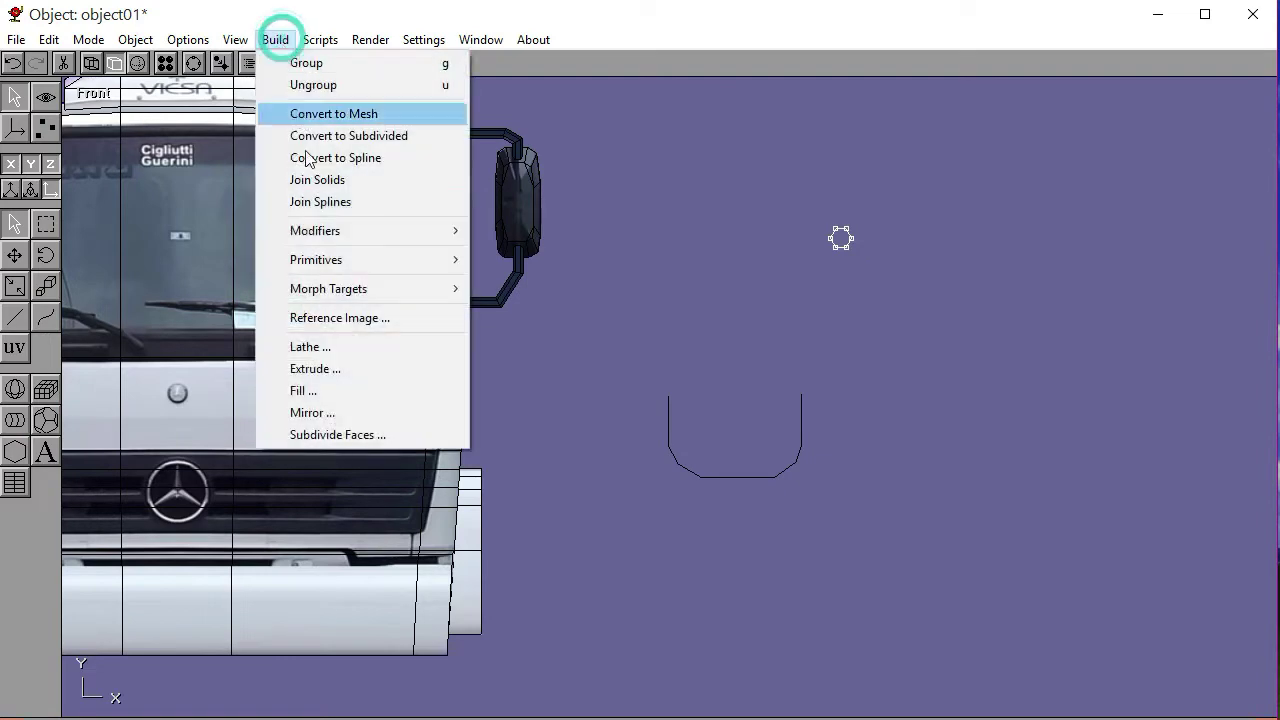
left_click(313, 369)
left_click(38, 237)
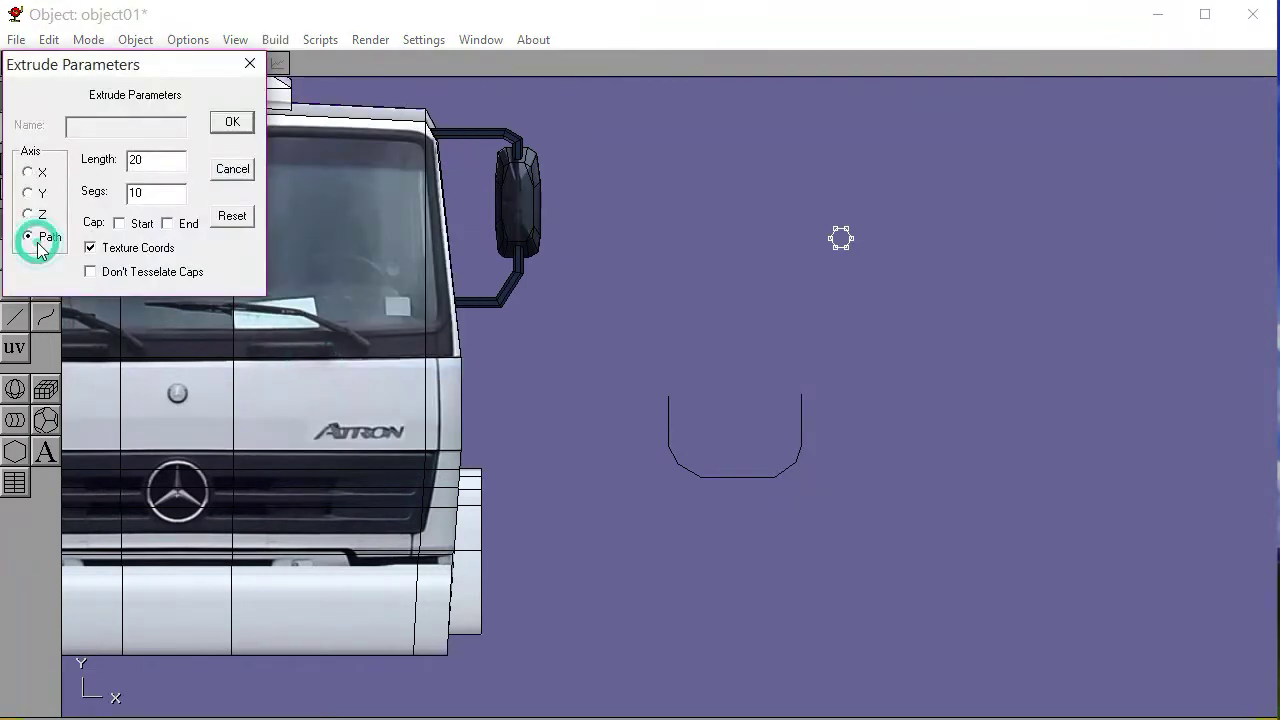
left_click(231, 125)
left_click(801, 424)
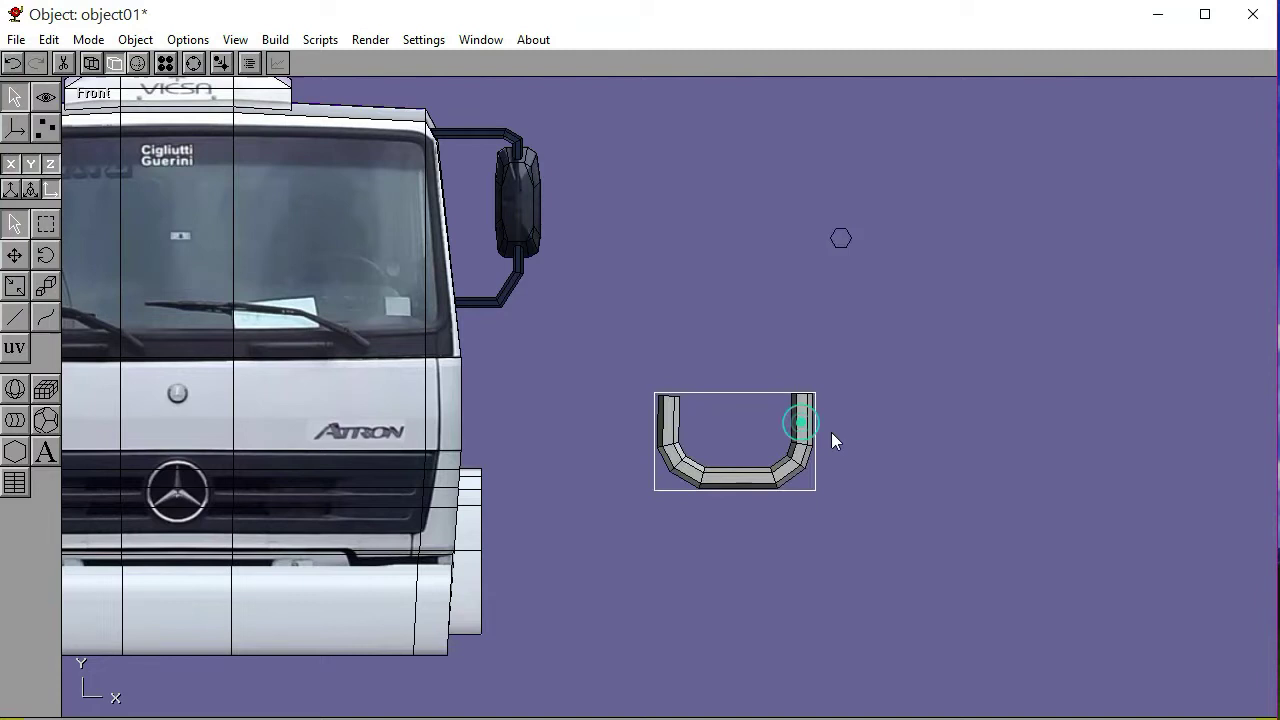
Delete the hexagonal cross-section polygon
left_click(899, 440)
left_click(841, 246)
key("Delete")
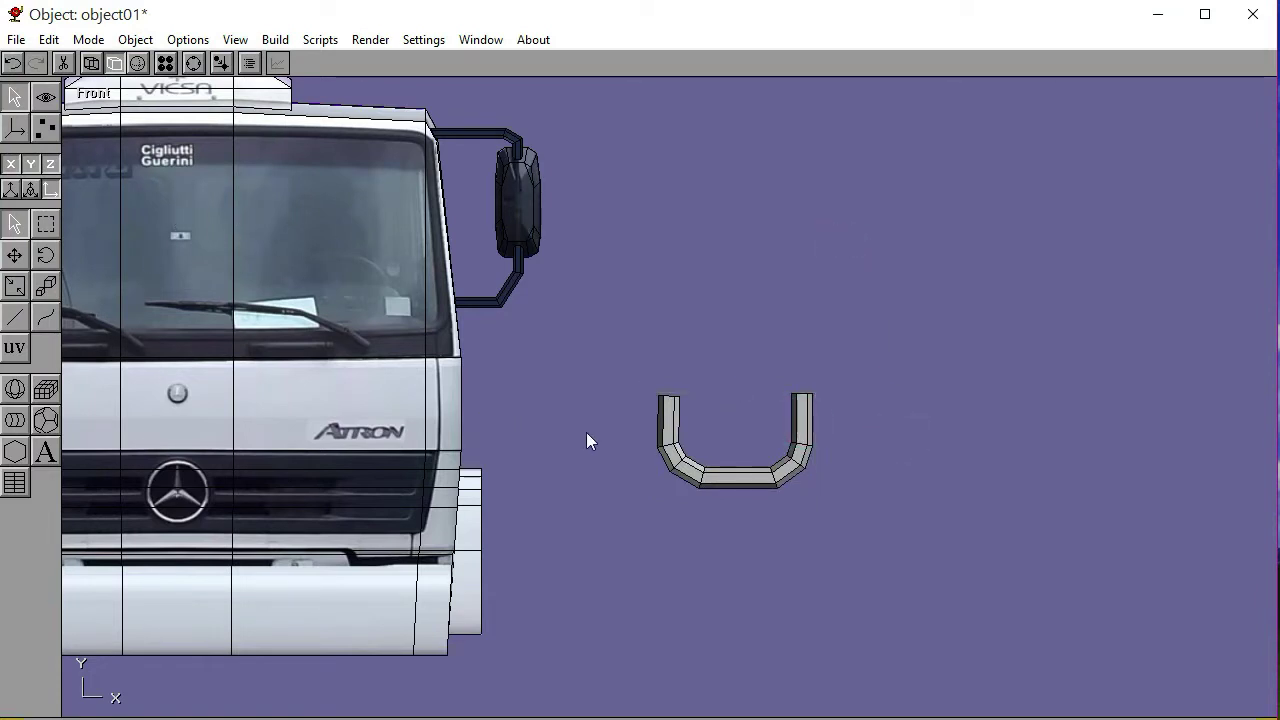
Move the U-shaped tube up and away from its guide polyline and delete the polyline
left_click(674, 430)
left_click(13, 254)
left_click_drag(557, 369, 648, 278)
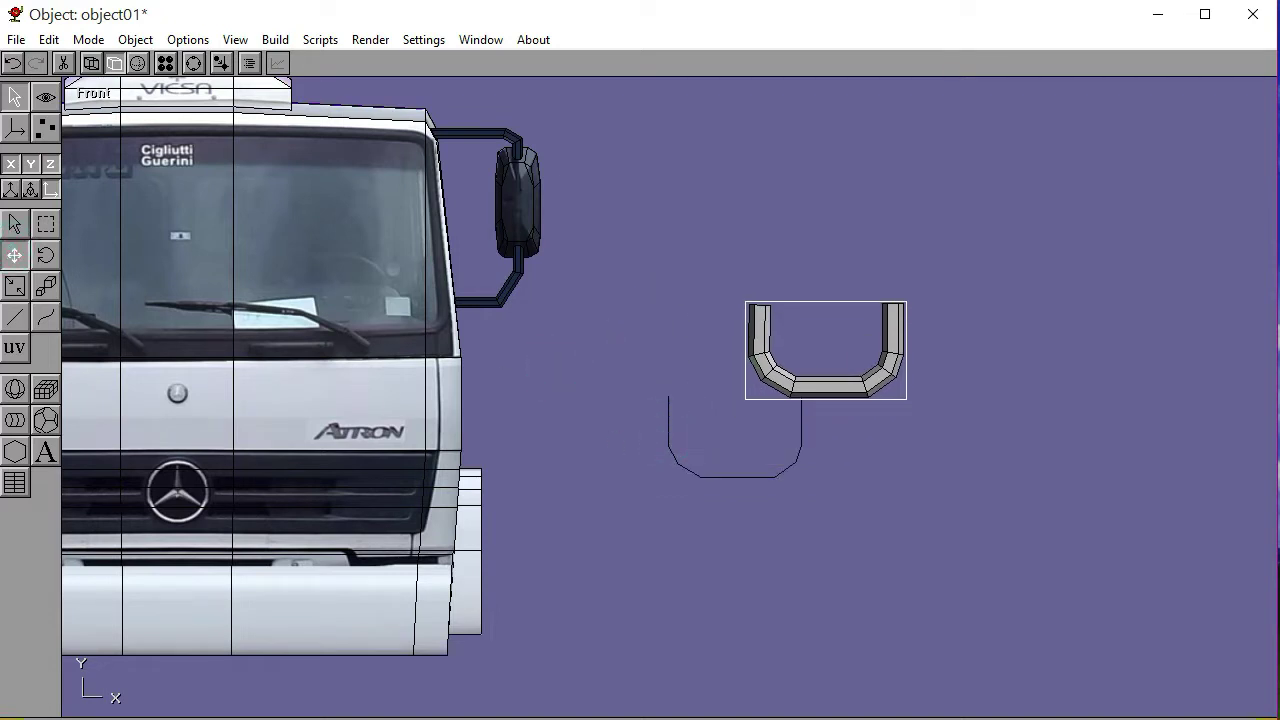
left_click(16, 228)
left_click(720, 478)
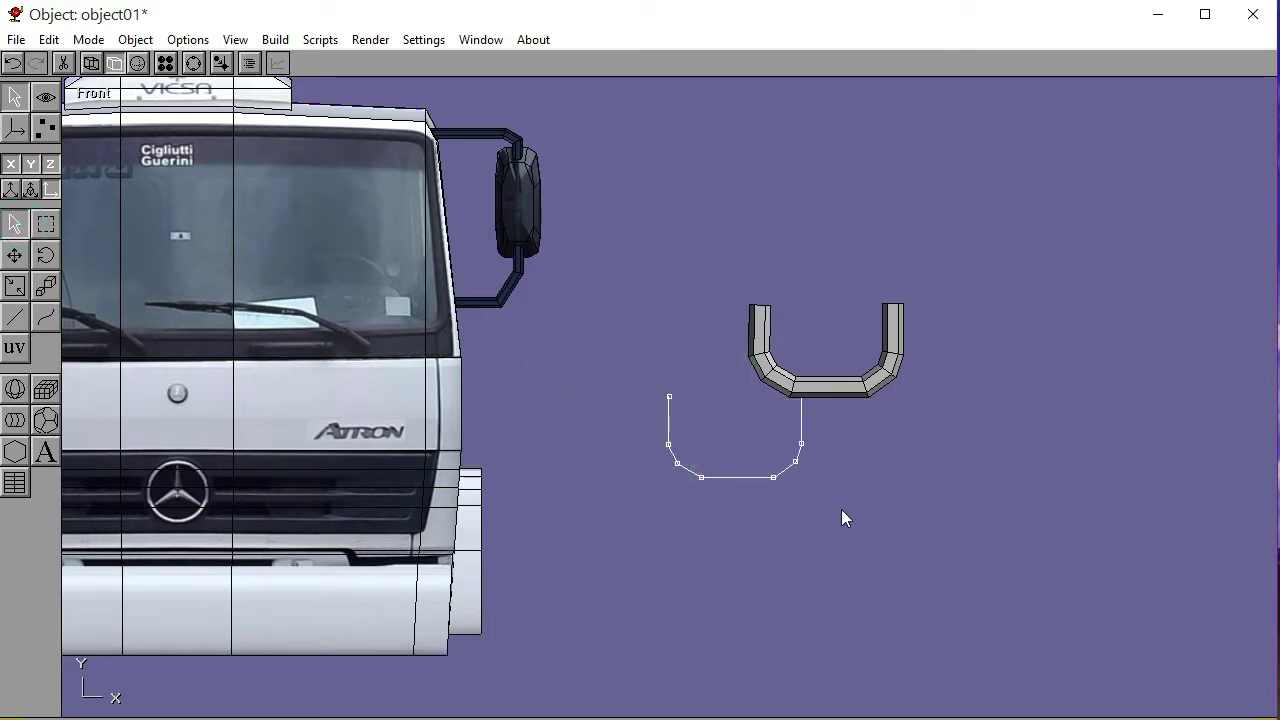
key("Delete")
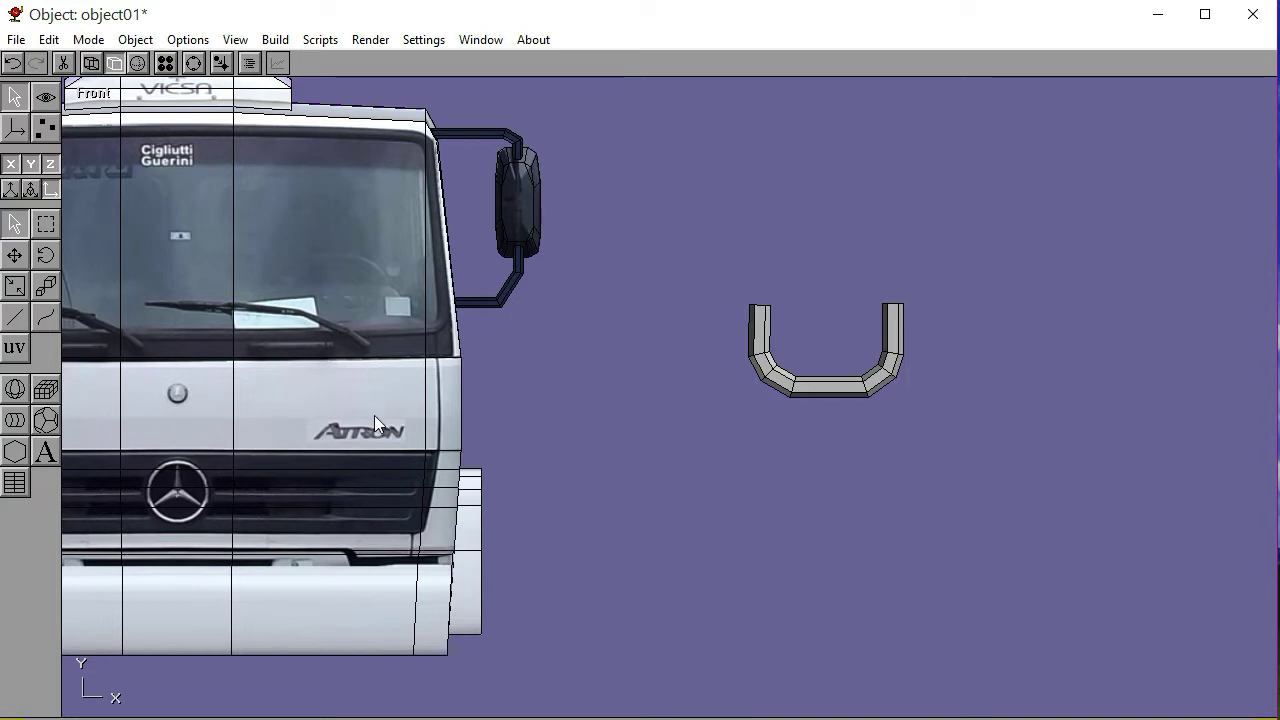
In point editing, raise the end points of the U-shaped tube's left arm level with those of the right arm
left_click(165, 63)
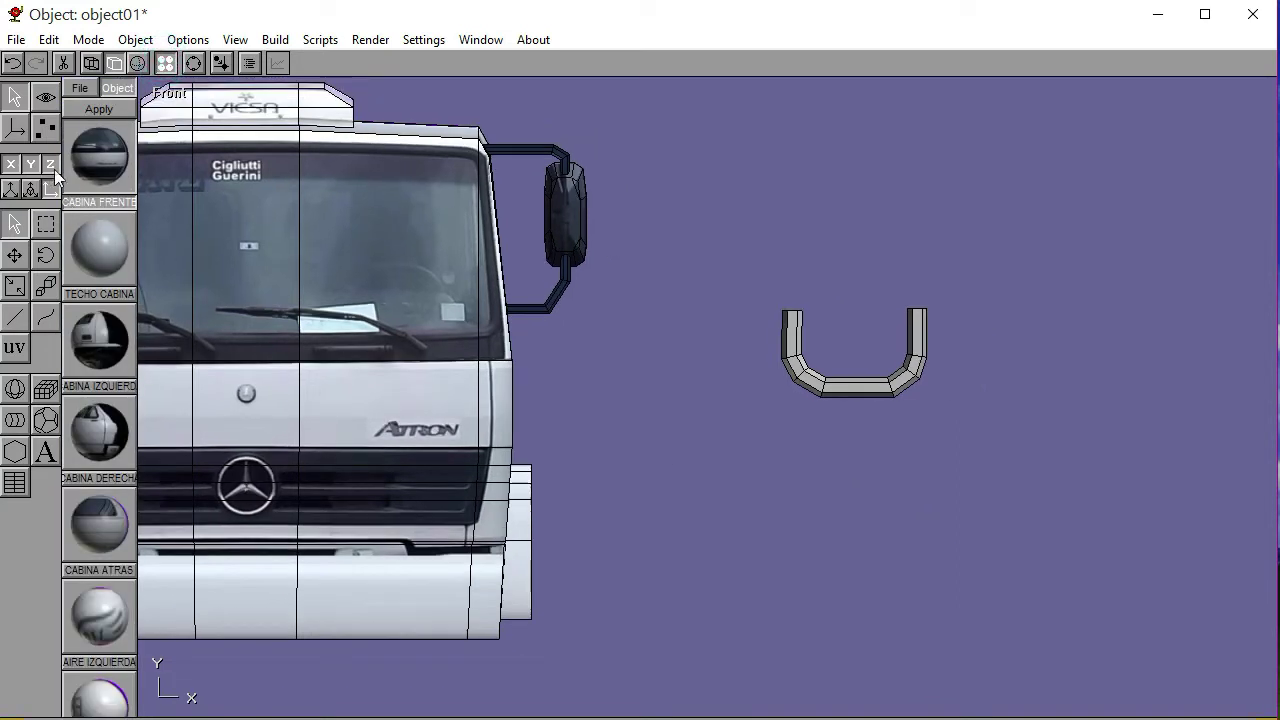
left_click(45, 127)
left_click_drag(694, 277, 1071, 488)
left_click(1070, 606)
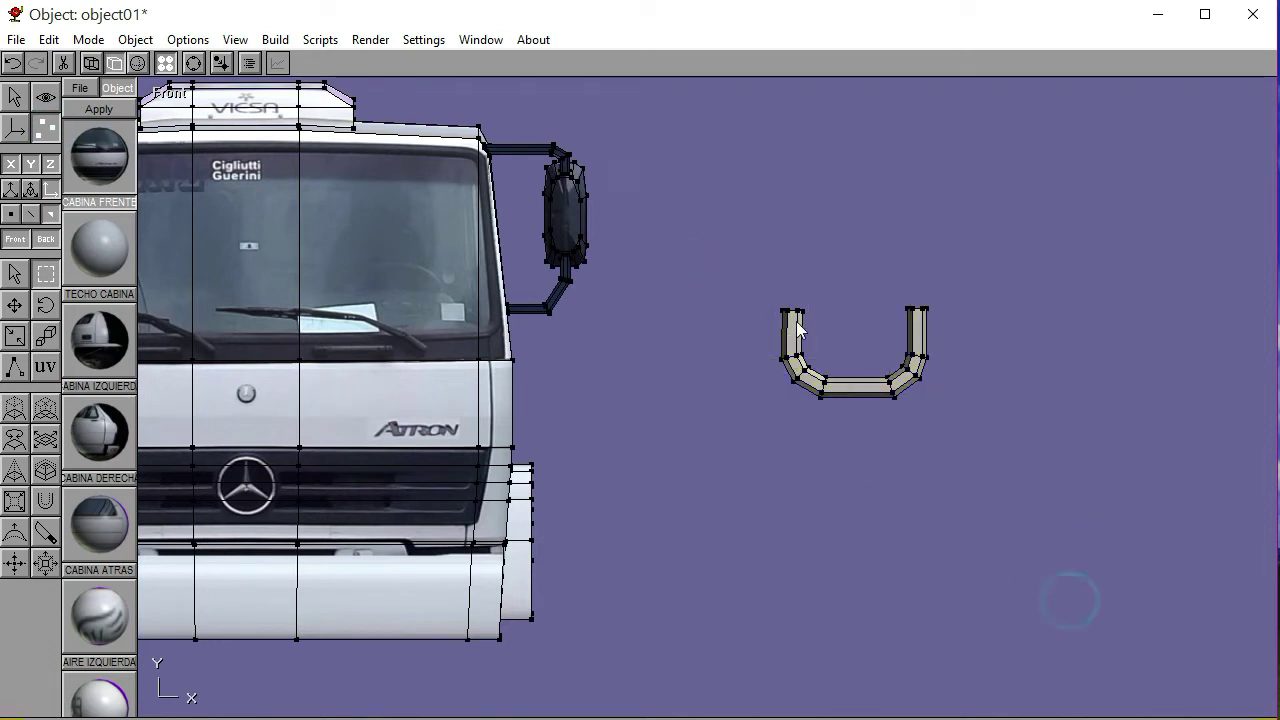
left_click_drag(767, 299, 808, 318)
left_click(690, 399)
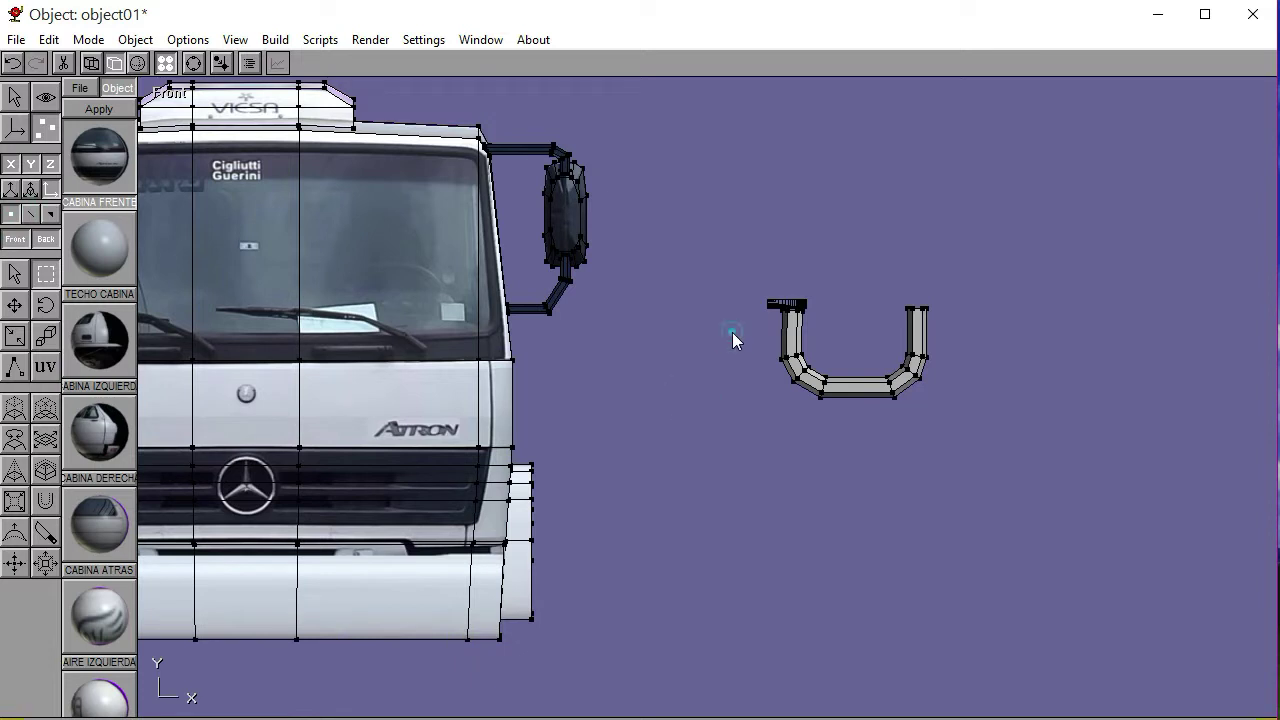
left_click(8, 269)
left_click(46, 273)
left_click_drag(727, 293, 821, 313)
left_click(934, 503)
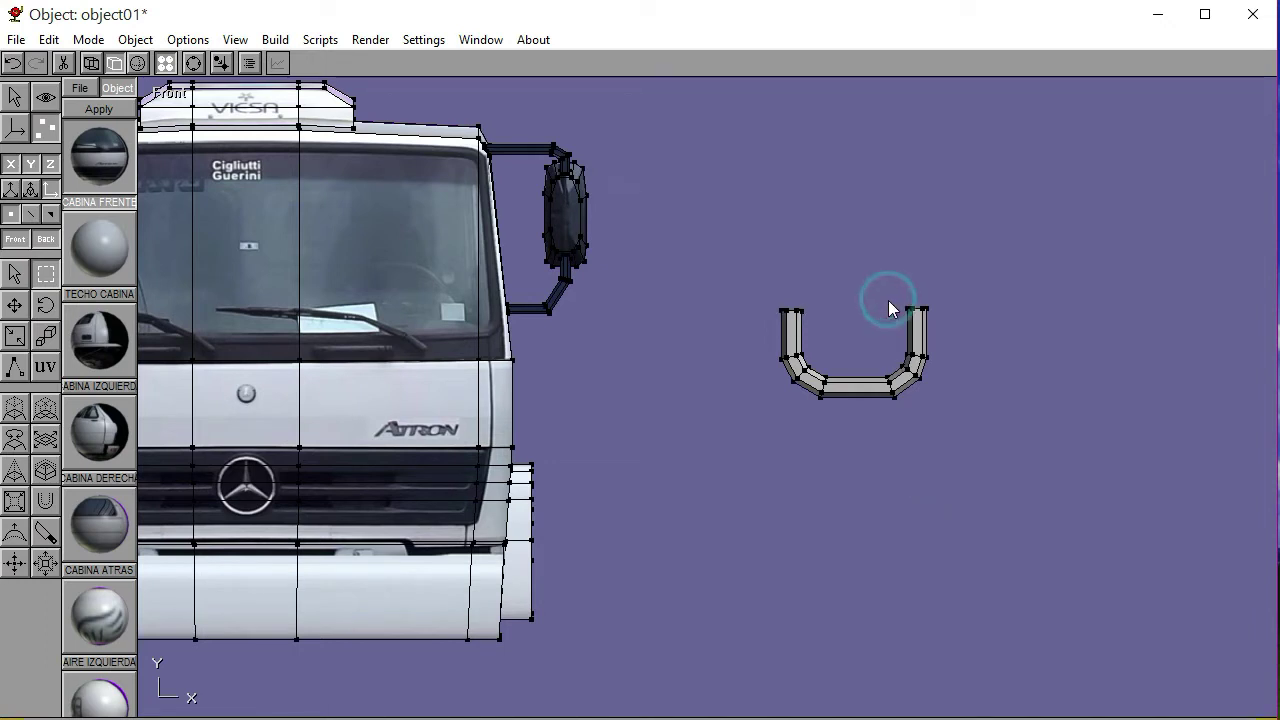
left_click_drag(772, 292, 830, 323)
left_click(972, 406)
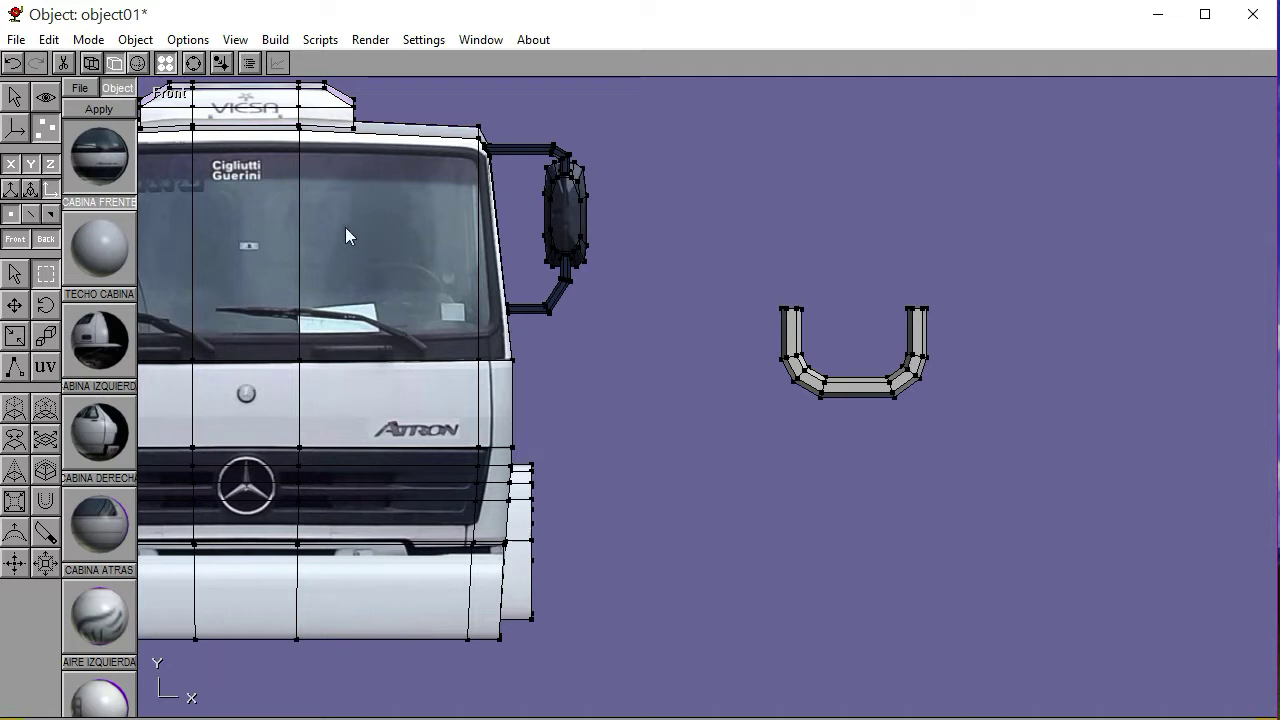
Lengthen both arms of the U-shaped tube in the front view by nudging their end points up three increments
left_click(181, 100)
left_click(180, 193)
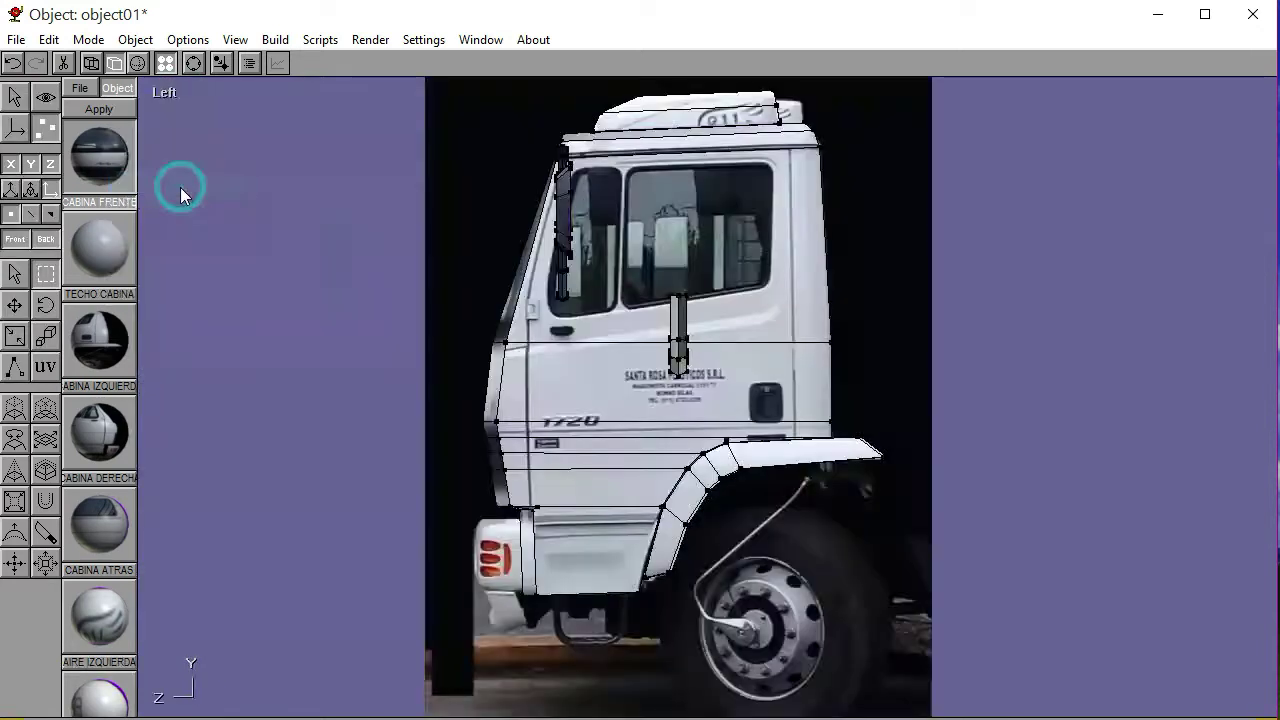
left_click(171, 94)
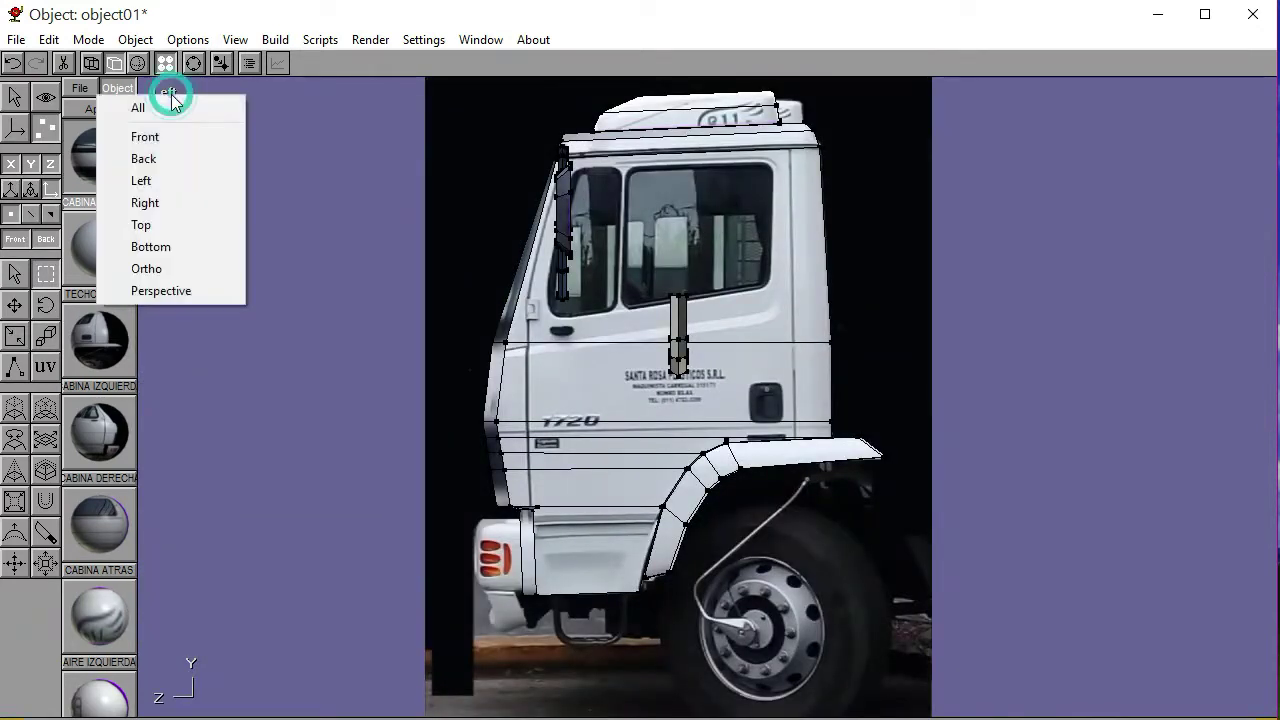
left_click(171, 138)
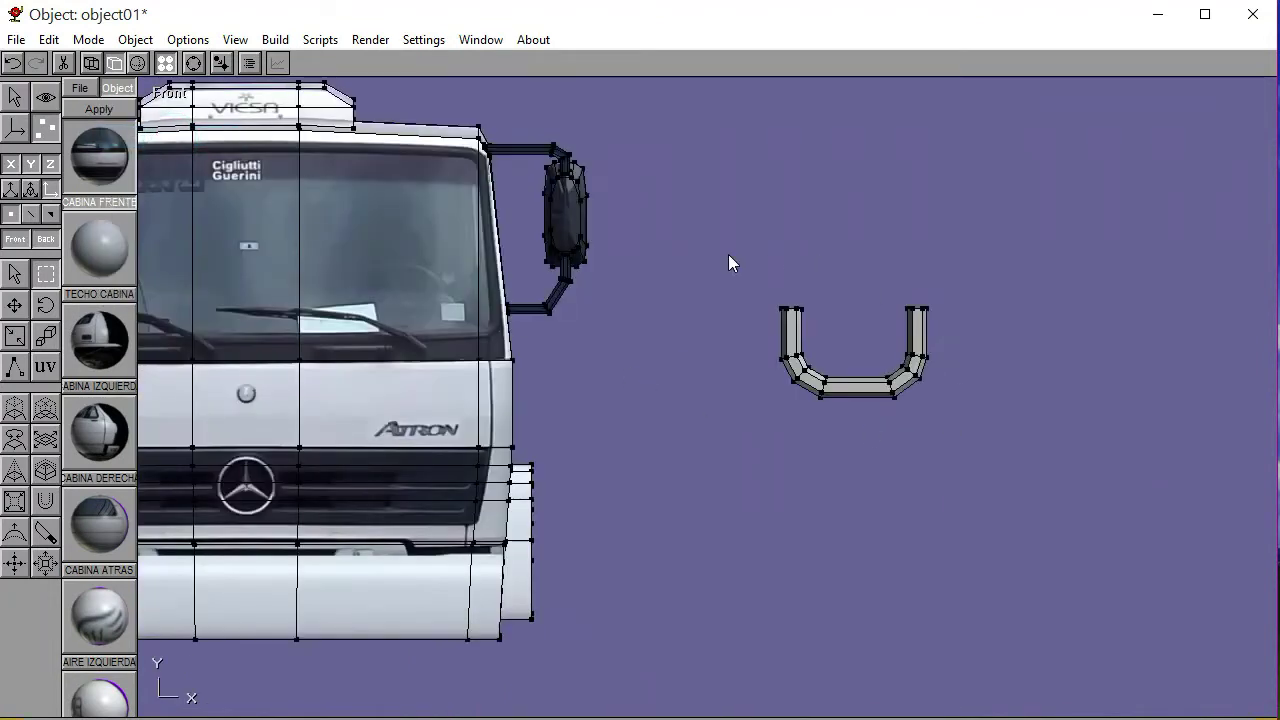
left_click_drag(727, 252, 940, 320)
key("Up")
key("Up")
key("Up")
key("Up")
key("Up")
key("Up")
key("Up")
key("Up")
left_click(1090, 350)
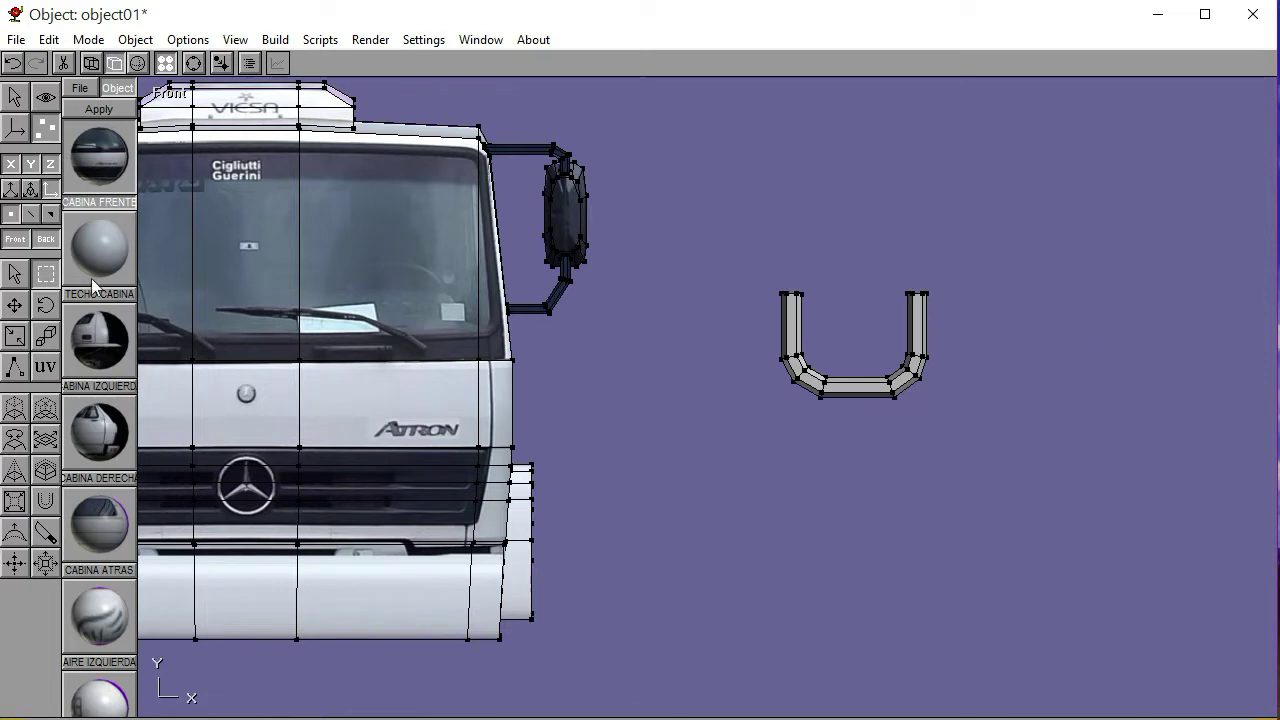
Apply the NEGRO DOS material to all faces of the U-shaped tube
left_click_drag(737, 257, 1038, 417)
scroll(94, 471, "down", 4)
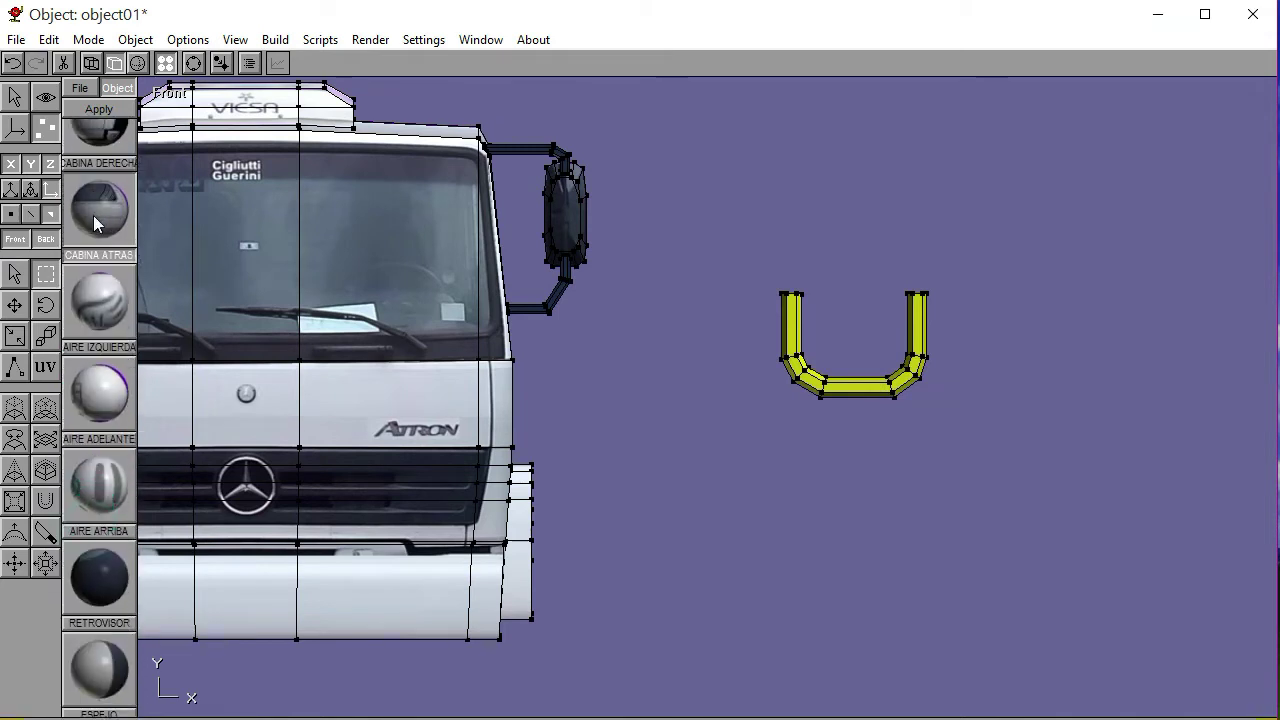
left_click_drag(96, 546, 98, 270)
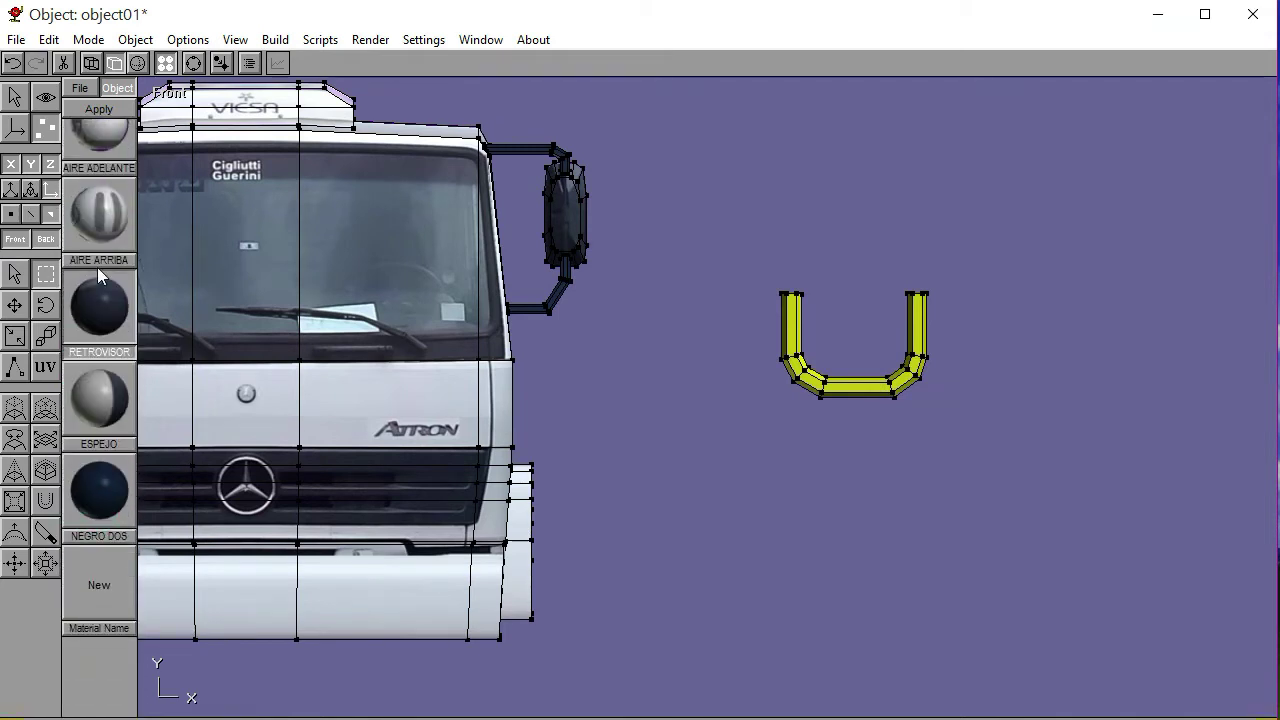
left_click(98, 493)
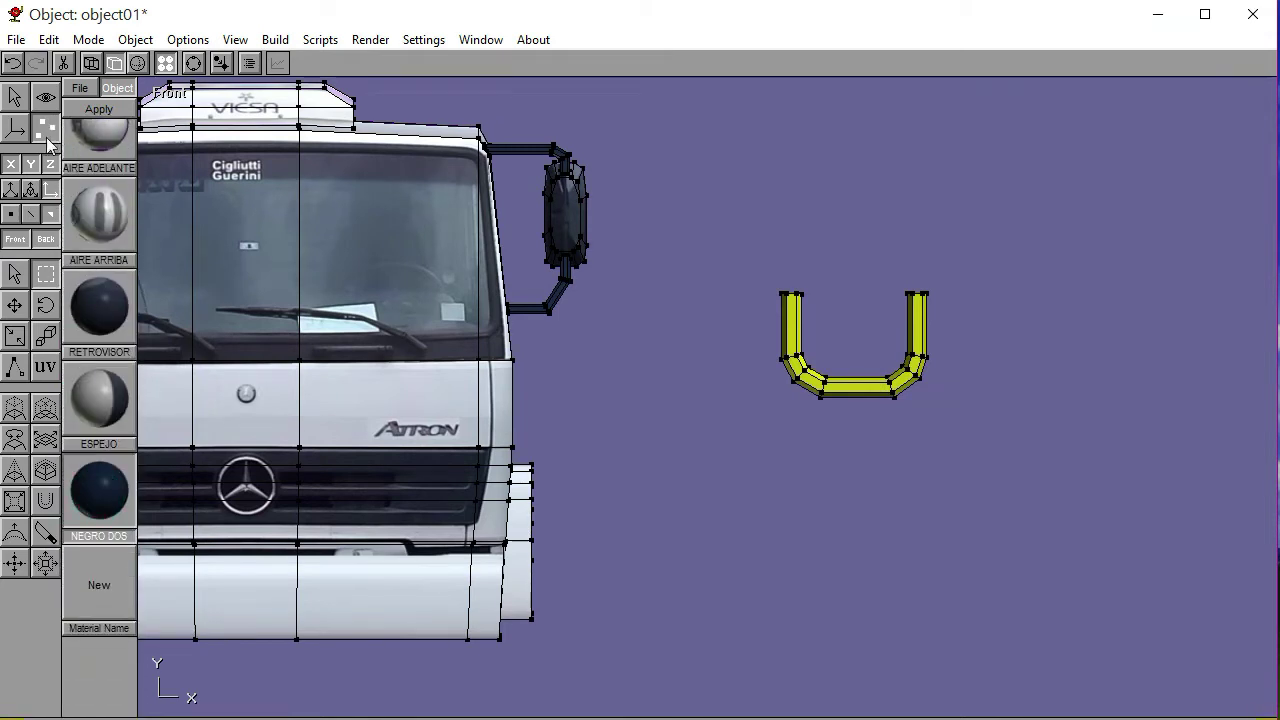
left_click(45, 367)
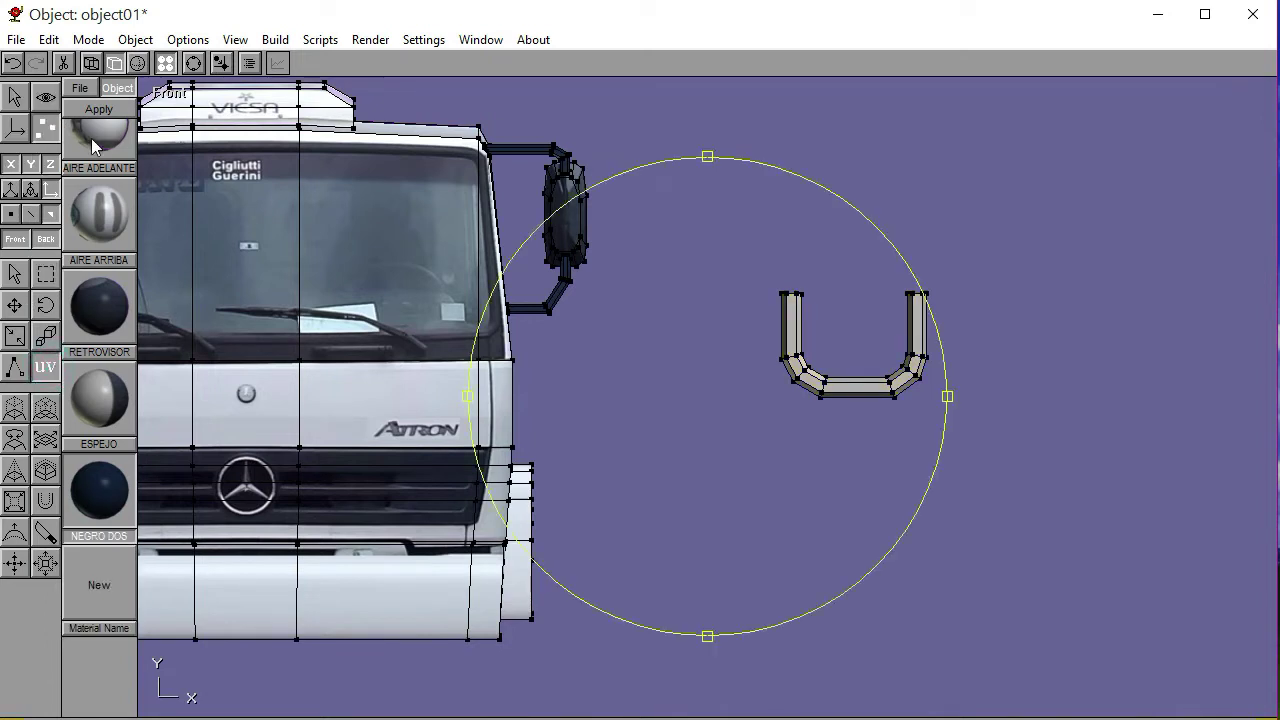
left_click(106, 111)
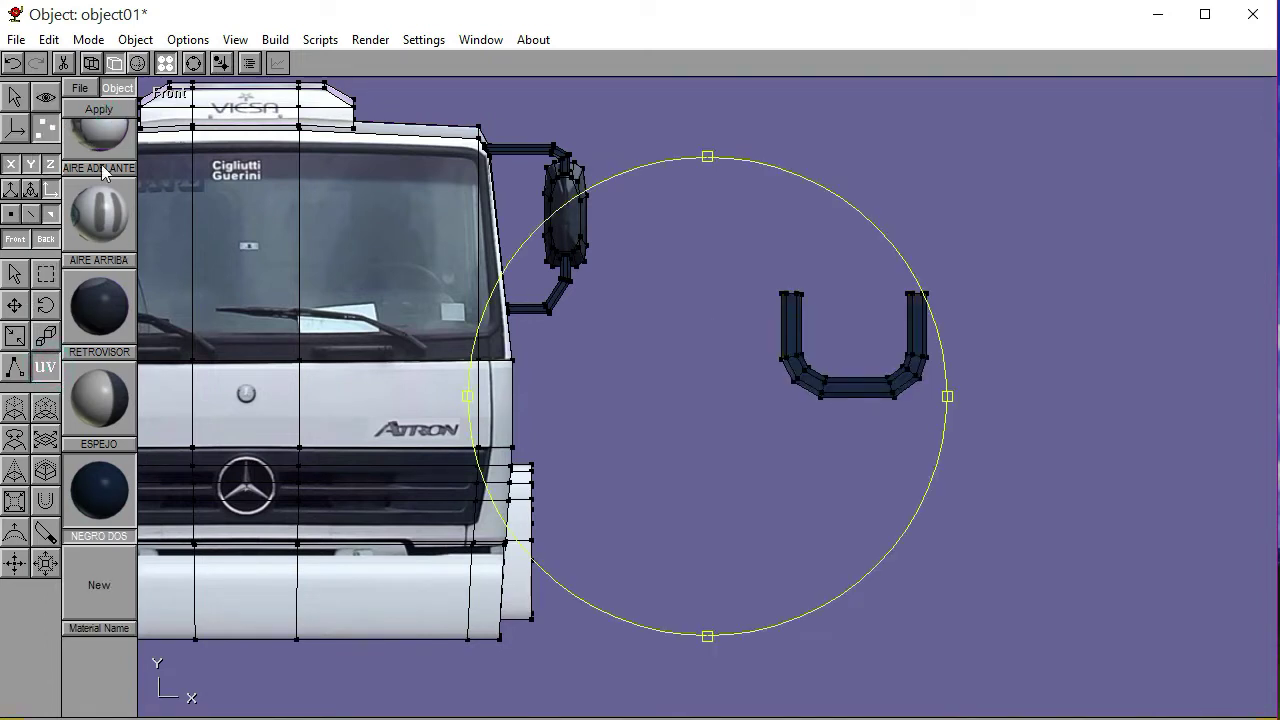
left_click(14, 273)
left_click(726, 634)
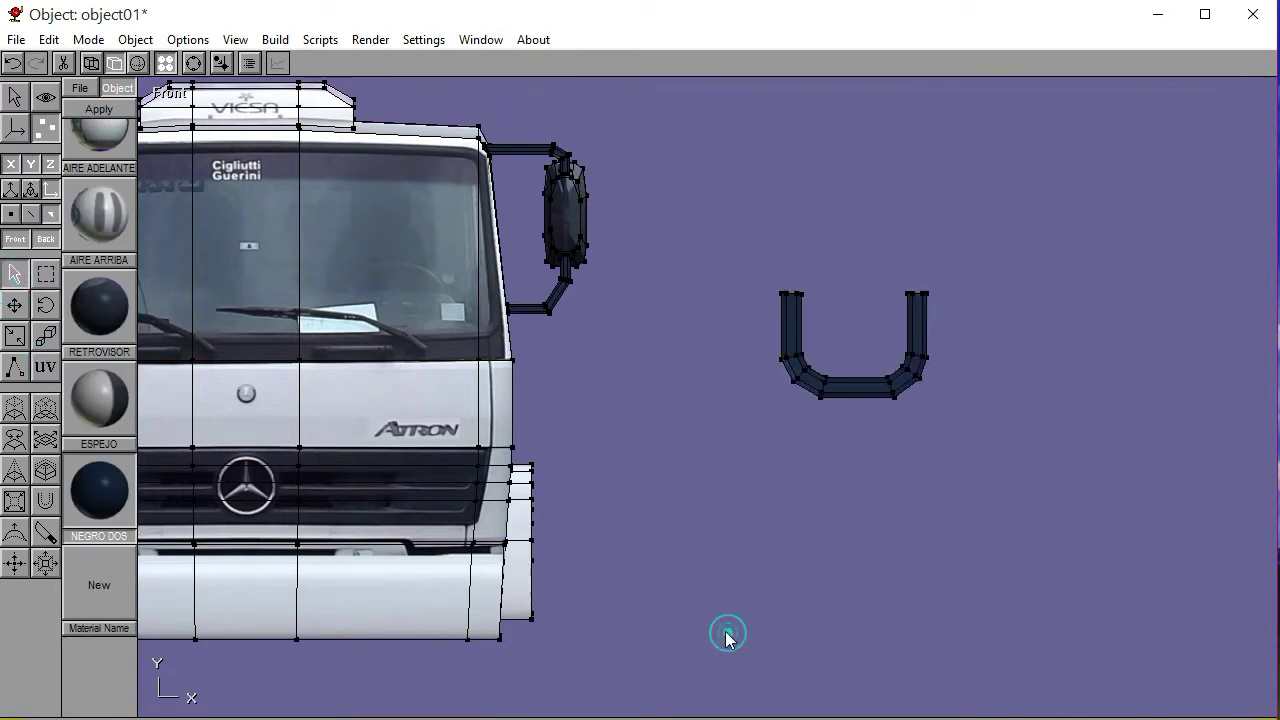
Rotate the whole U-shaped tube until it is edge-on in the front view, keeping it clear of the truck's side
left_click(46, 127)
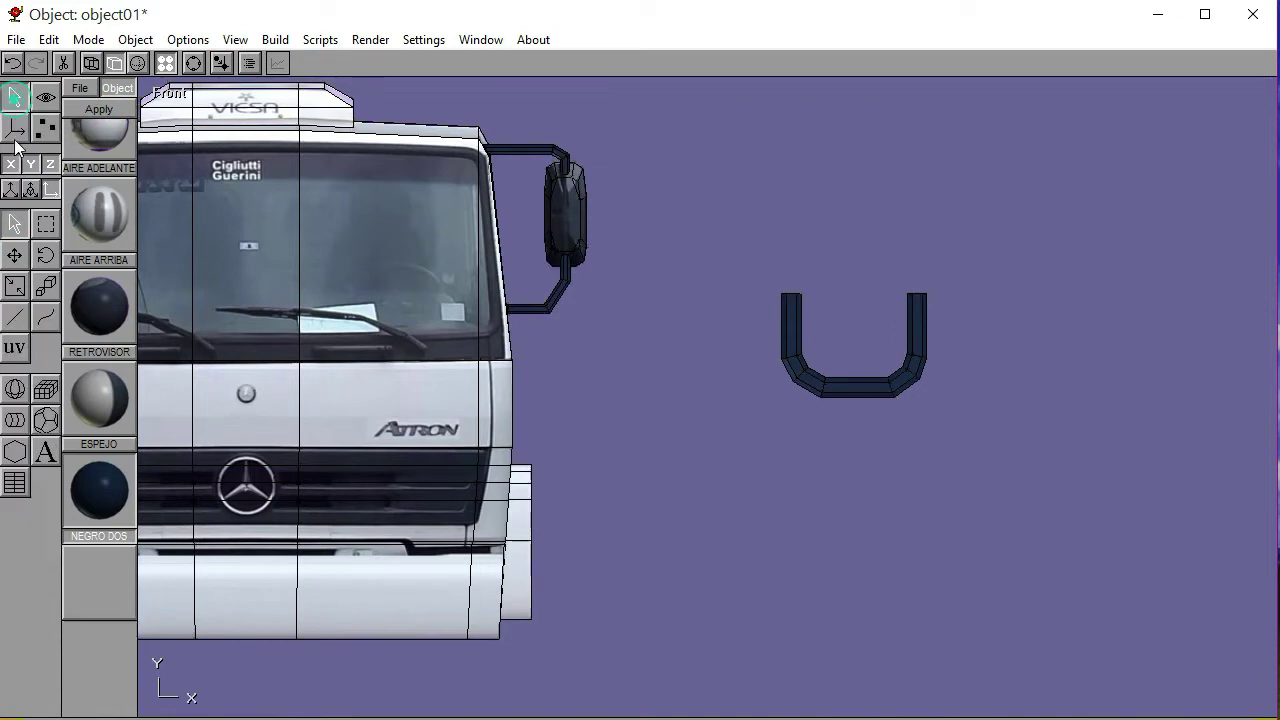
left_click(800, 394)
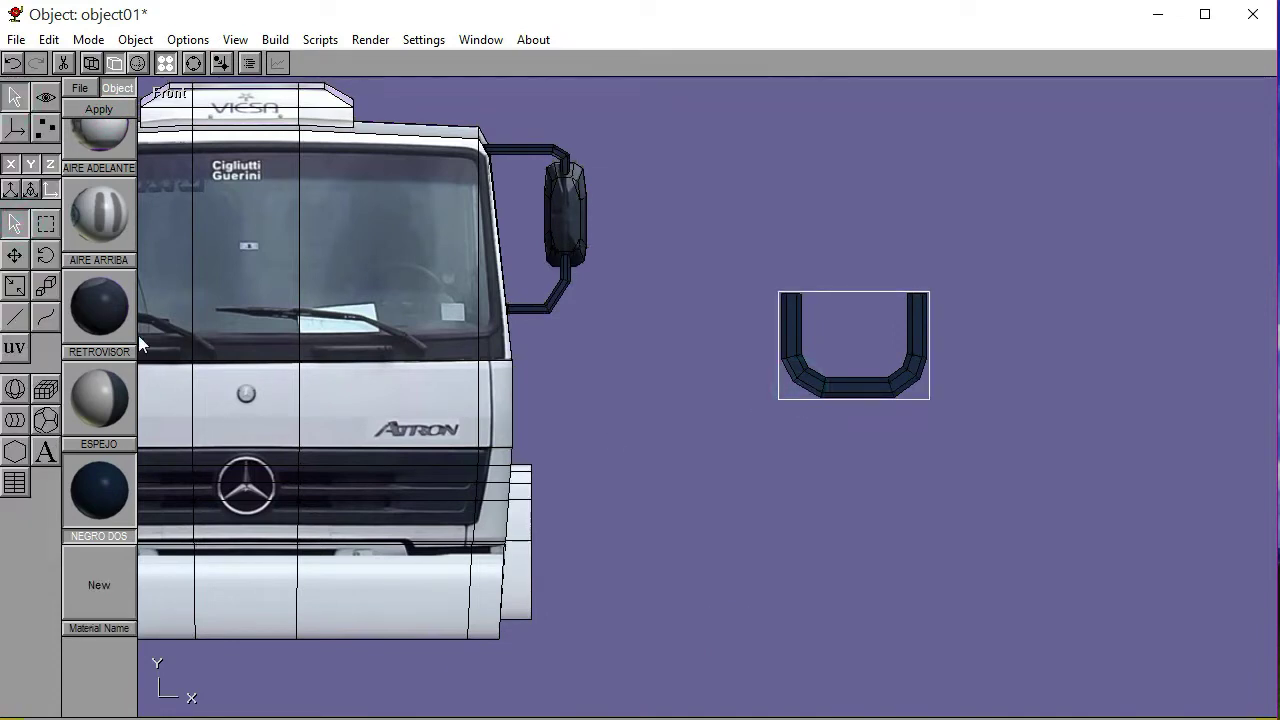
left_click(45, 259)
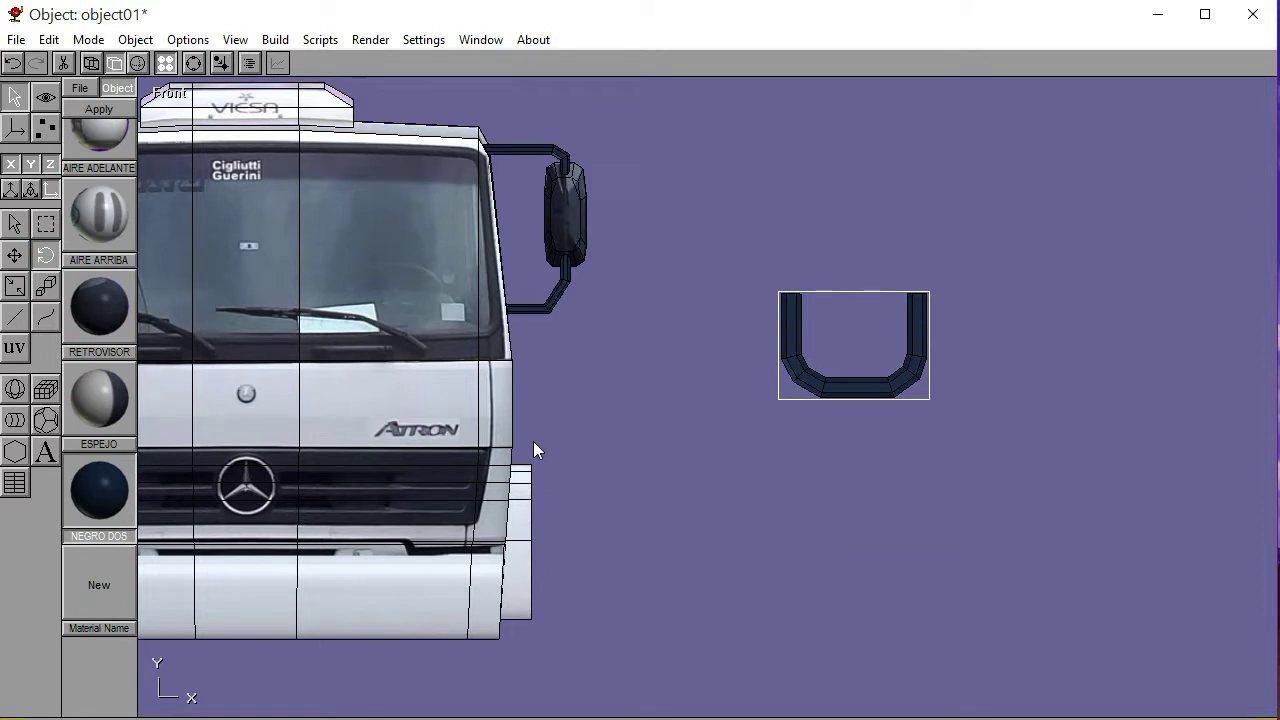
left_click_drag(533, 441, 532, 446)
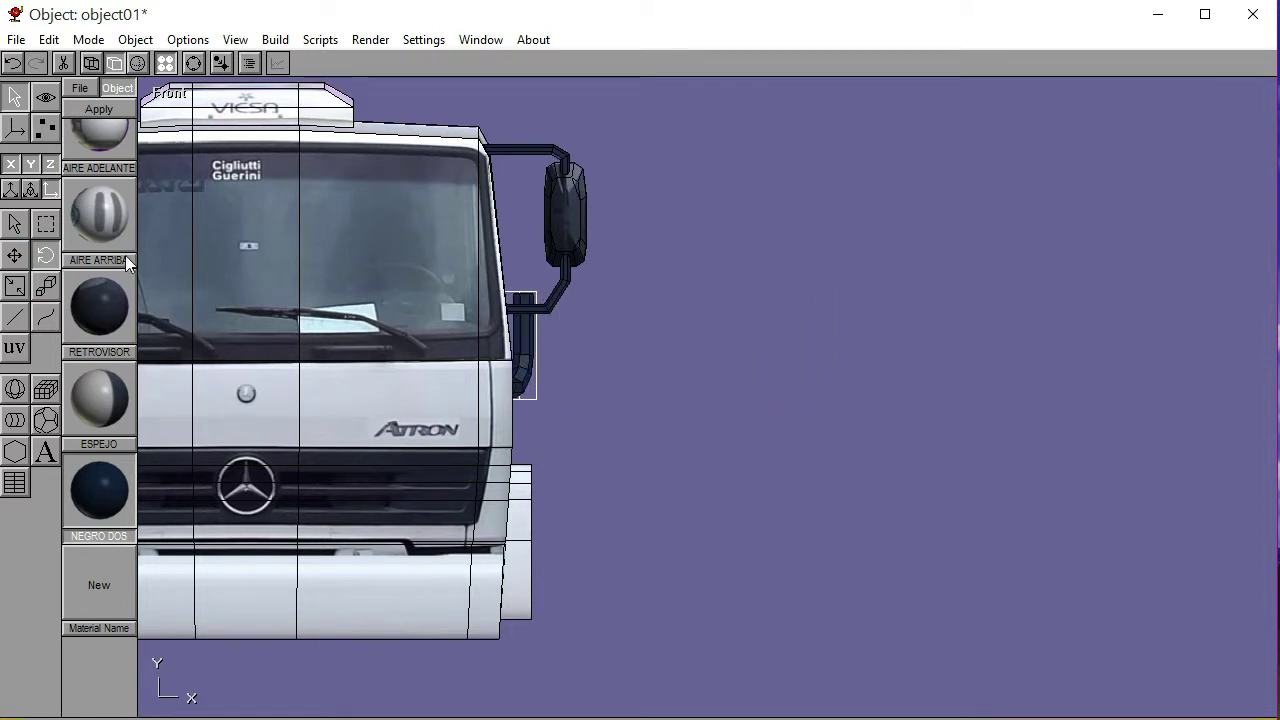
left_click(14, 256)
left_click_drag(600, 577, 1110, 580)
left_click(42, 258)
left_click_drag(801, 452, 800, 451)
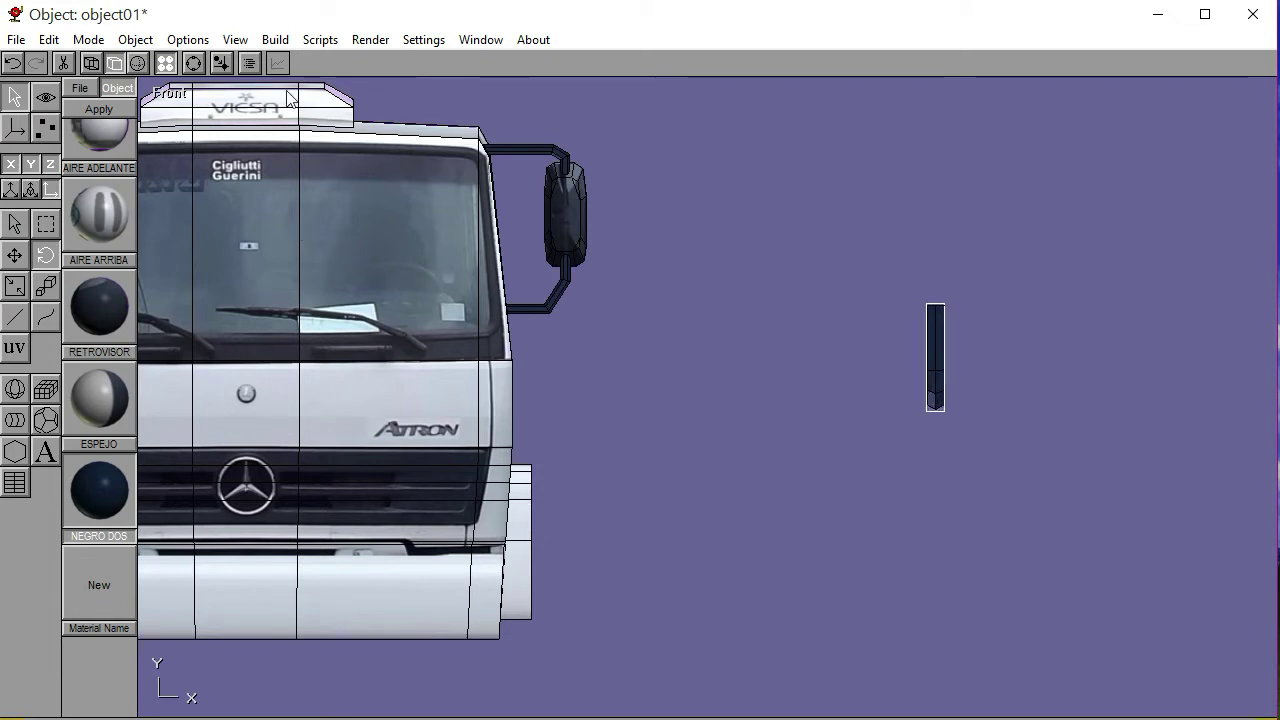
Move the edge-on U-shaped tube directly beneath the right end of the front bumper in the front view
left_click(194, 63)
scroll(708, 411, "down", 3)
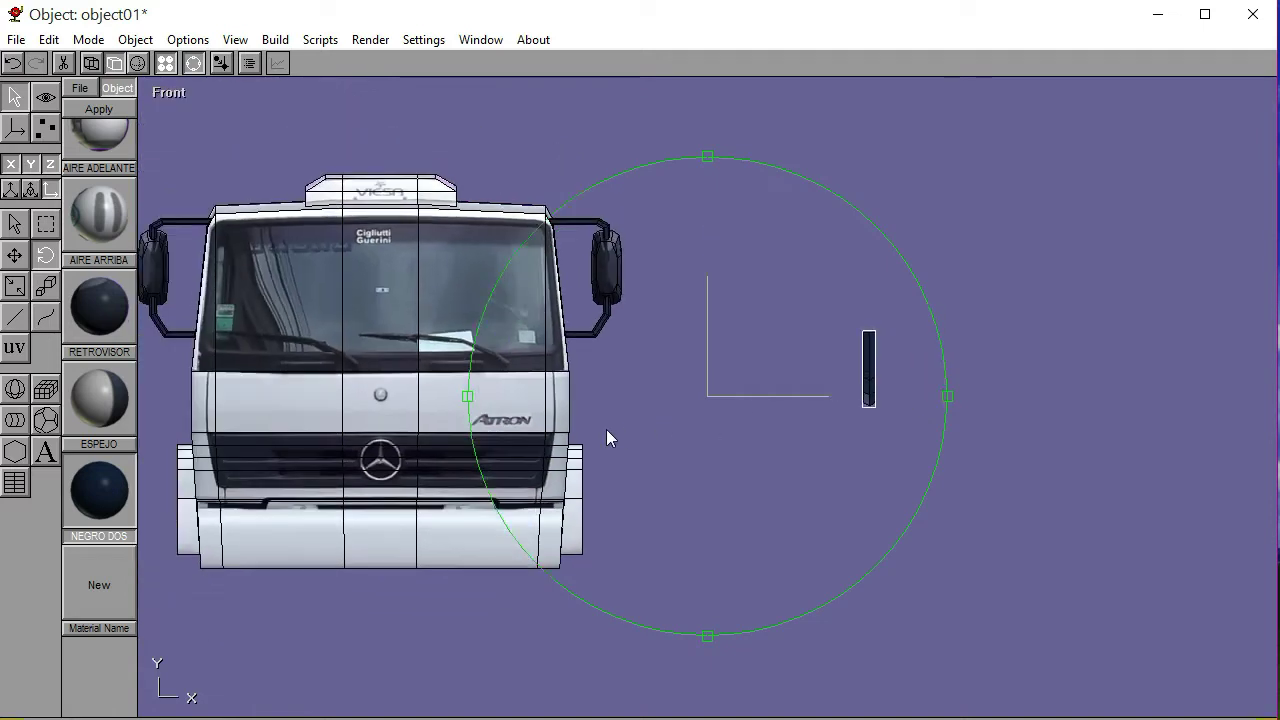
middle_click_drag(606, 429, 764, 357)
left_click(194, 63)
left_click(14, 255)
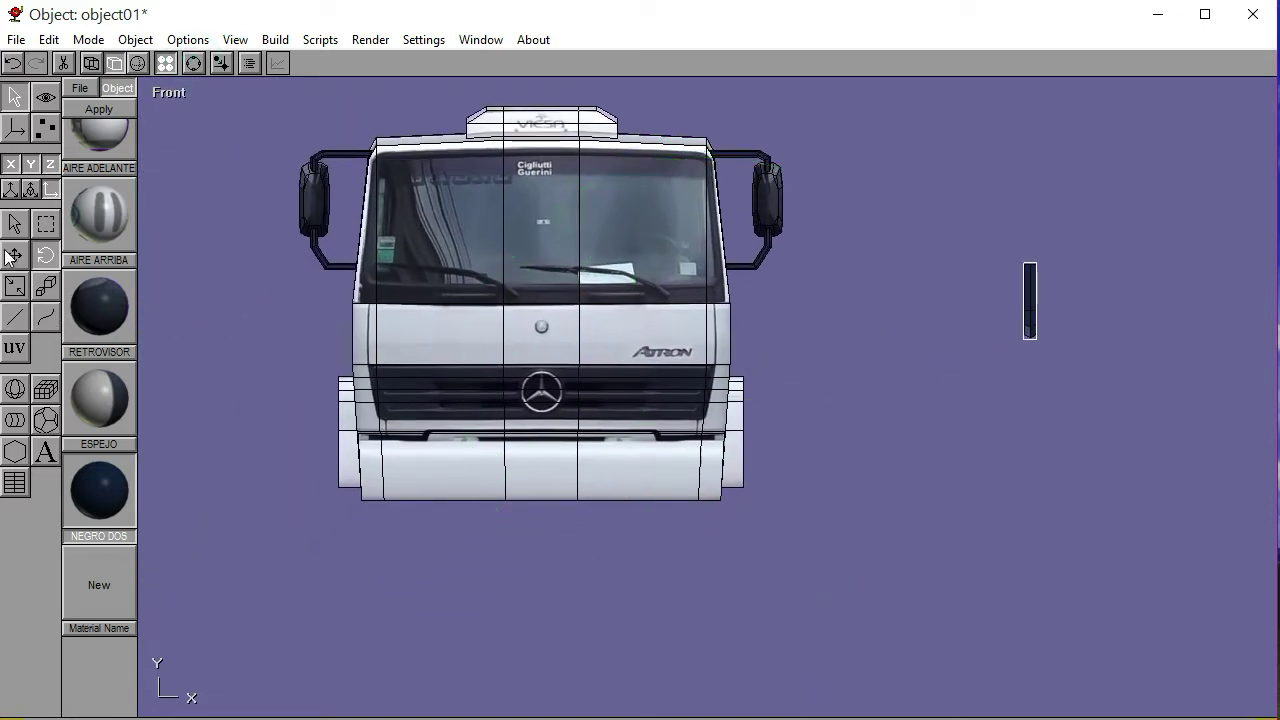
left_click_drag(1096, 445, 882, 632)
left_click_drag(995, 565, 893, 612)
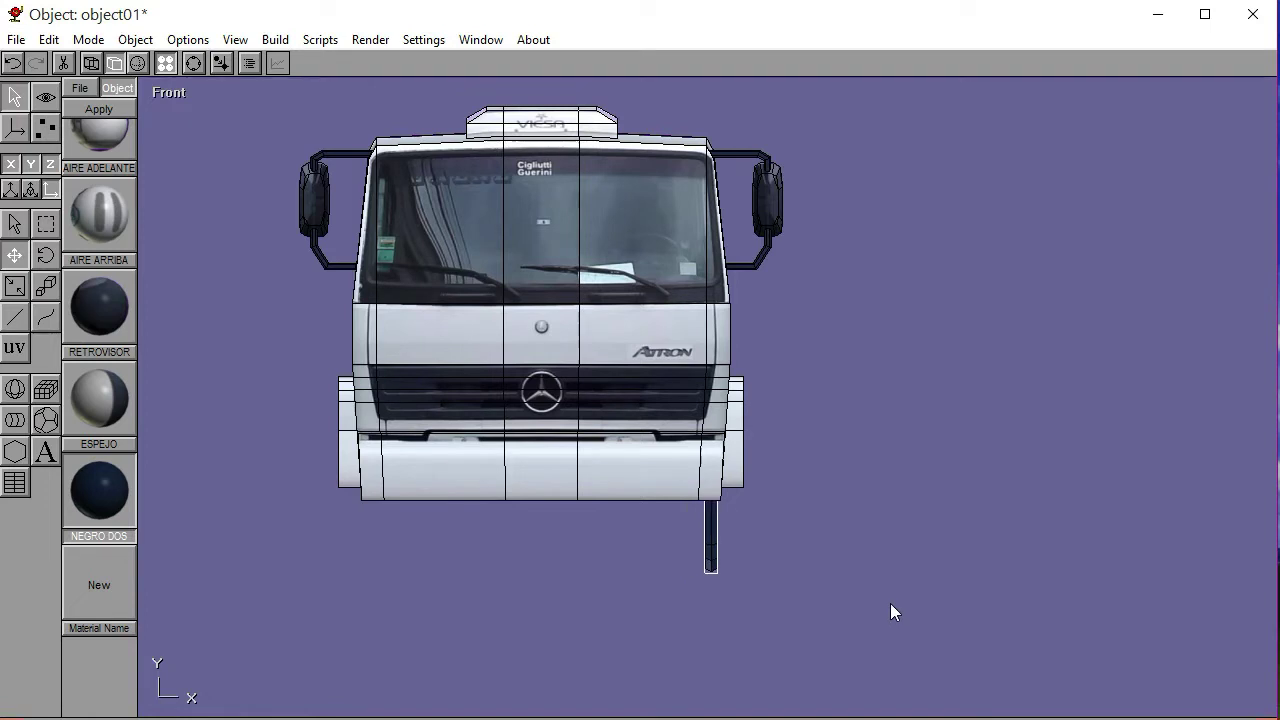
In the left view, move the U-shaped tube ahead of the cab and scale it down to the photographed step's size
left_click(175, 97)
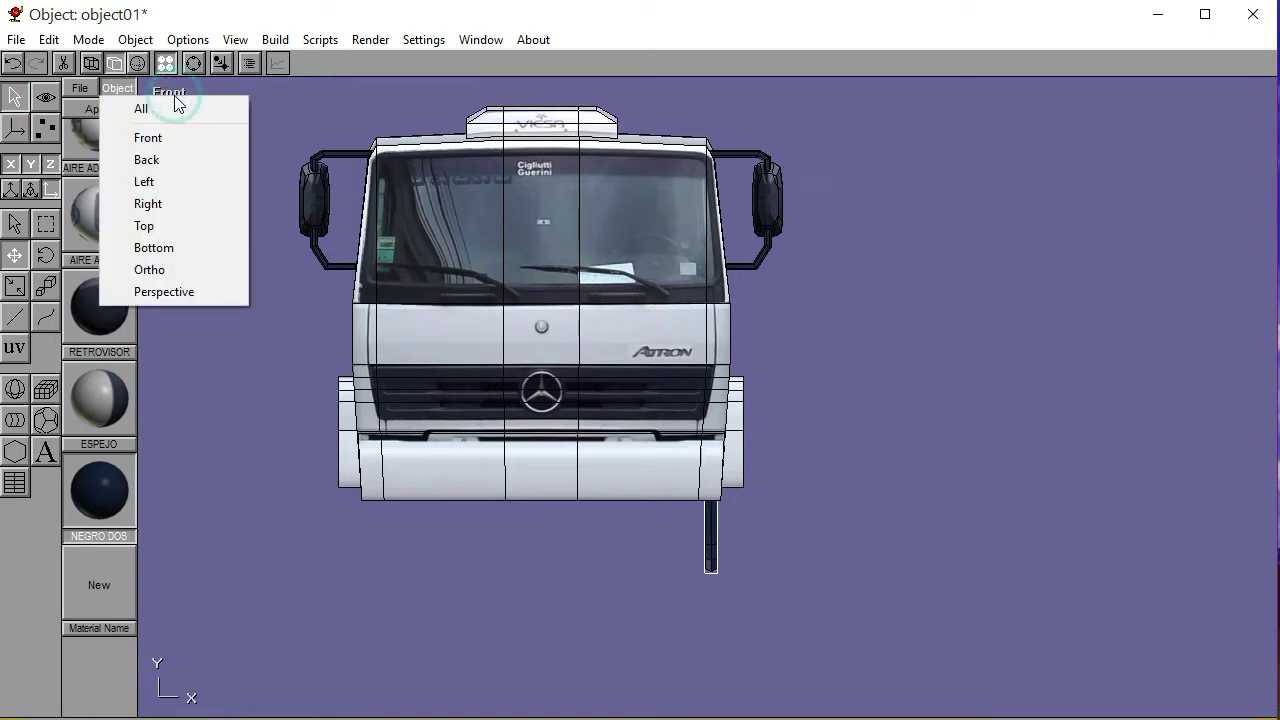
left_click(170, 184)
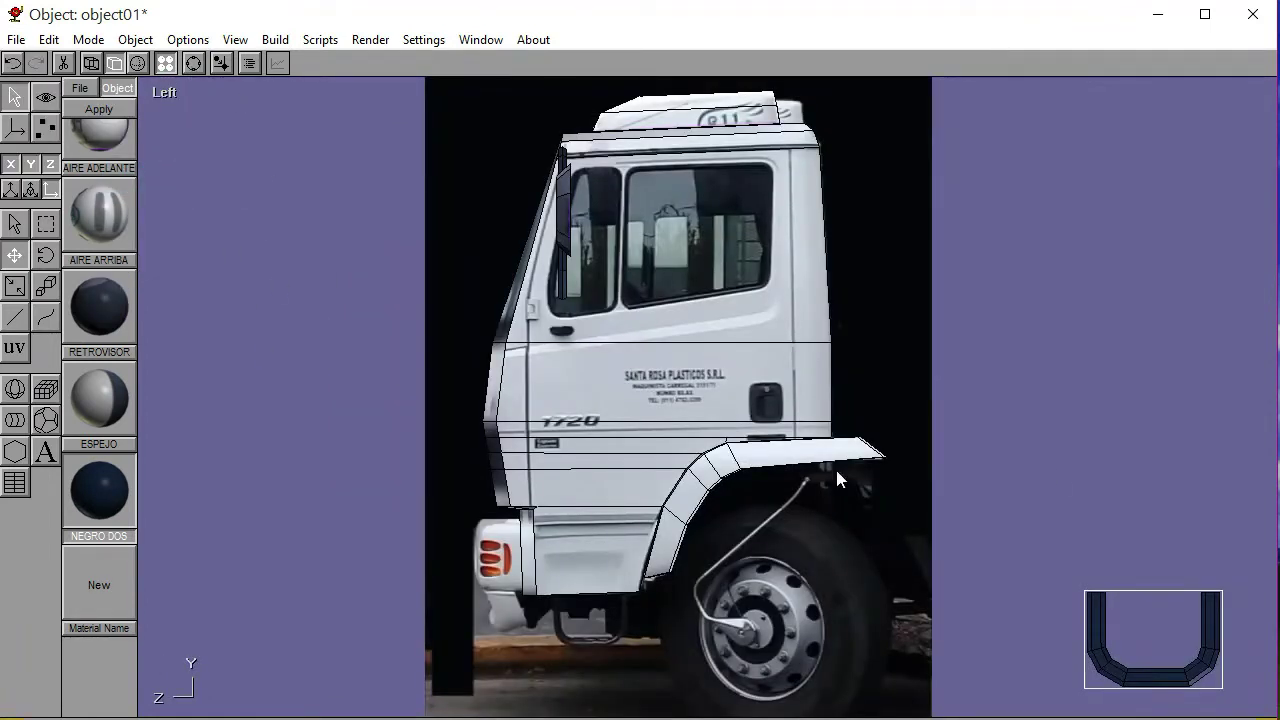
left_click_drag(1266, 457, 477, 434)
left_click(47, 286)
left_click_drag(207, 310, 356, 306)
left_click(14, 255)
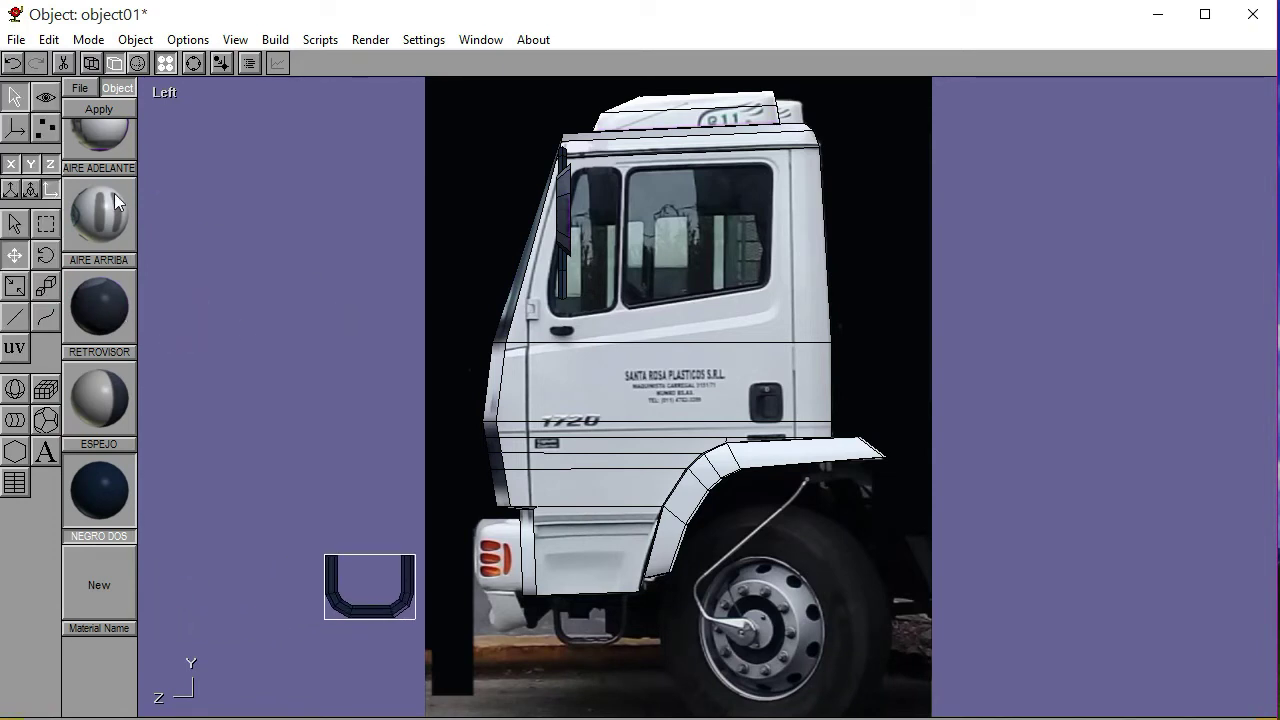
left_click(46, 286)
left_click_drag(331, 298, 319, 305)
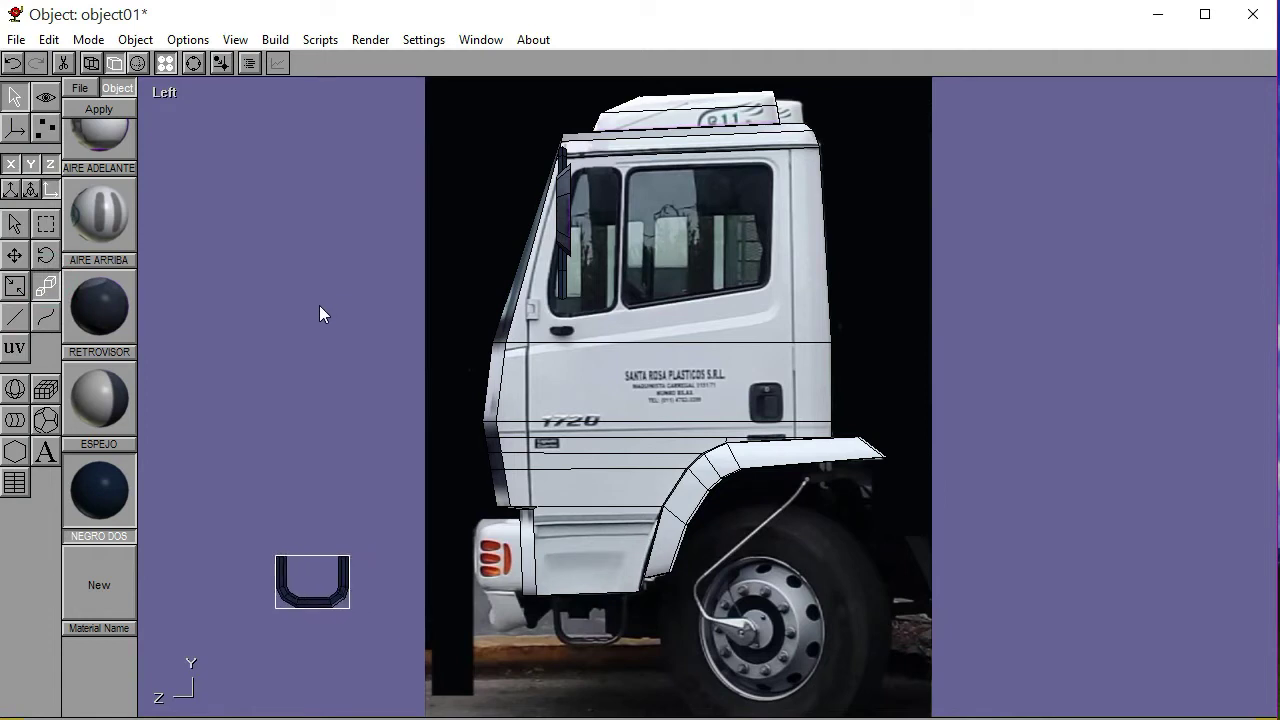
Move the scaled U-shaped tube onto the photographed step beneath the lower cab panel
left_click(15, 256)
left_click_drag(171, 394, 453, 449)
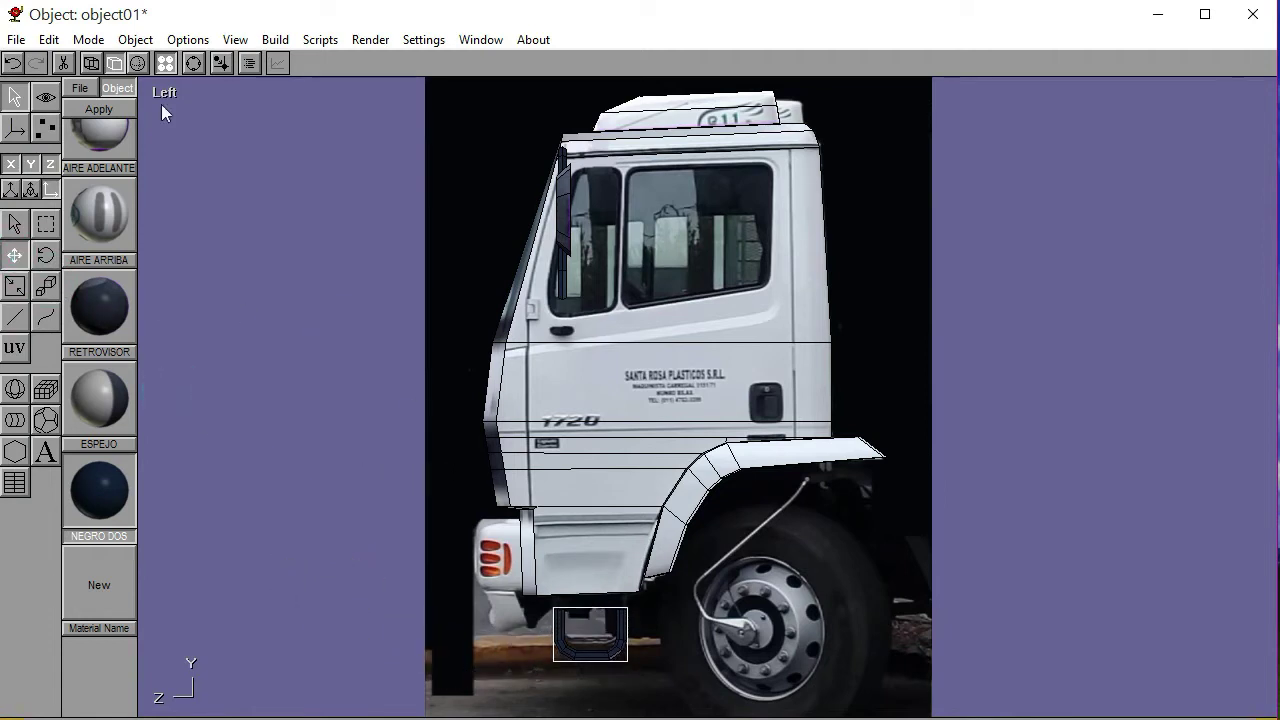
left_click(198, 66)
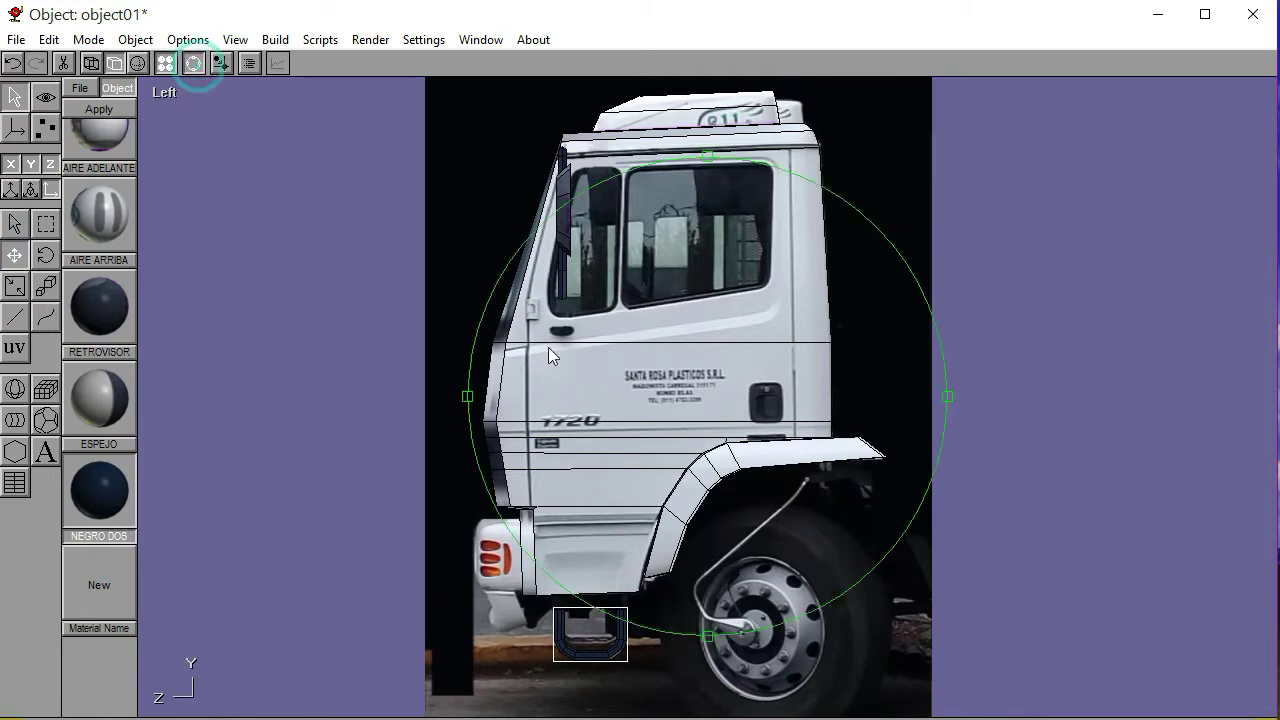
middle_click_drag(595, 567, 609, 399)
scroll(612, 405, "up", 7)
middle_click_drag(701, 452, 829, 422)
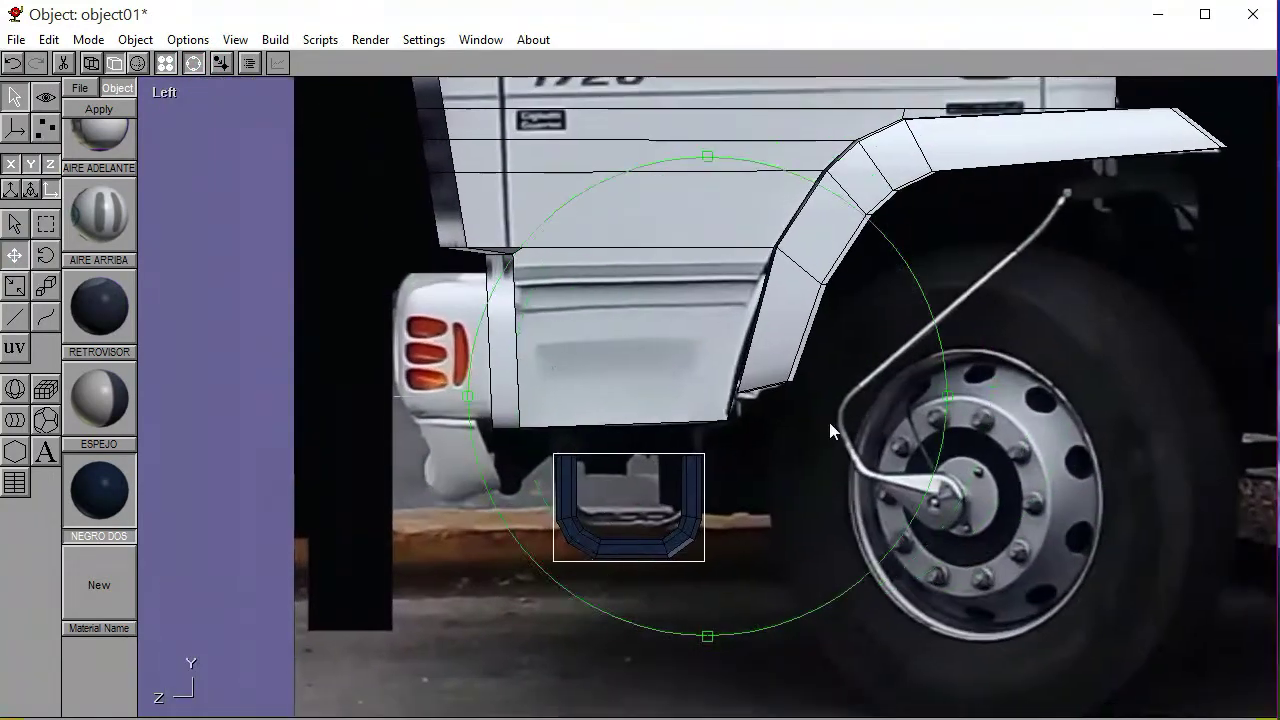
scroll(683, 410, "down", 1)
scroll(700, 425, "down", 2)
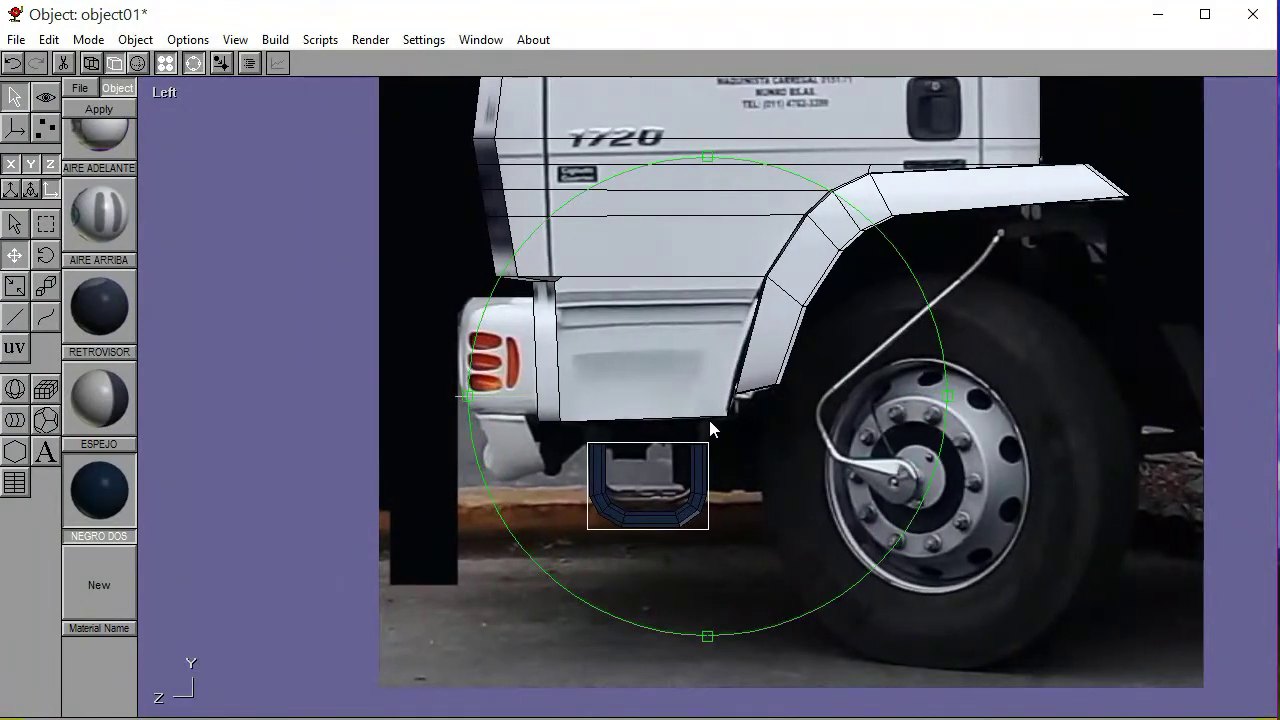
Move the side reference photo straight up along Y until it clears the U-shaped tube, then restore movement on all axes
left_click(188, 64)
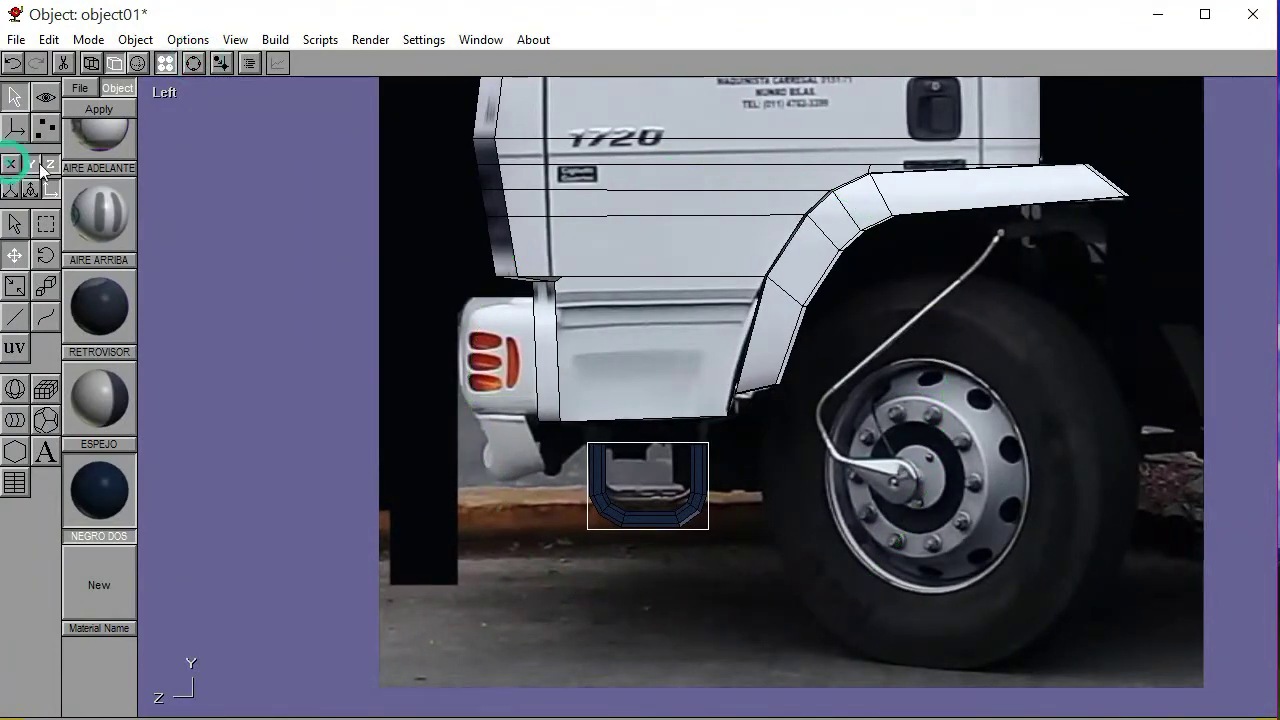
left_click(14, 223)
left_click(398, 240)
left_click(14, 255)
left_click_drag(209, 486, 212, 257)
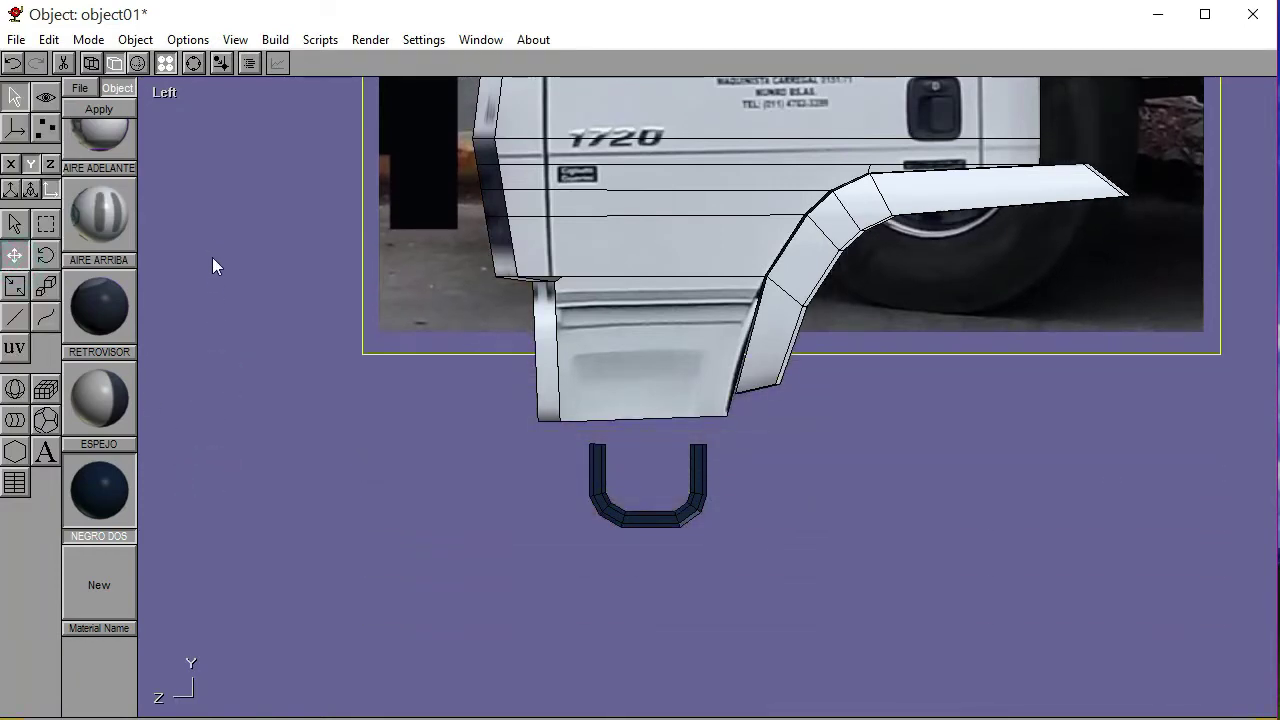
left_click(10, 163)
left_click(50, 163)
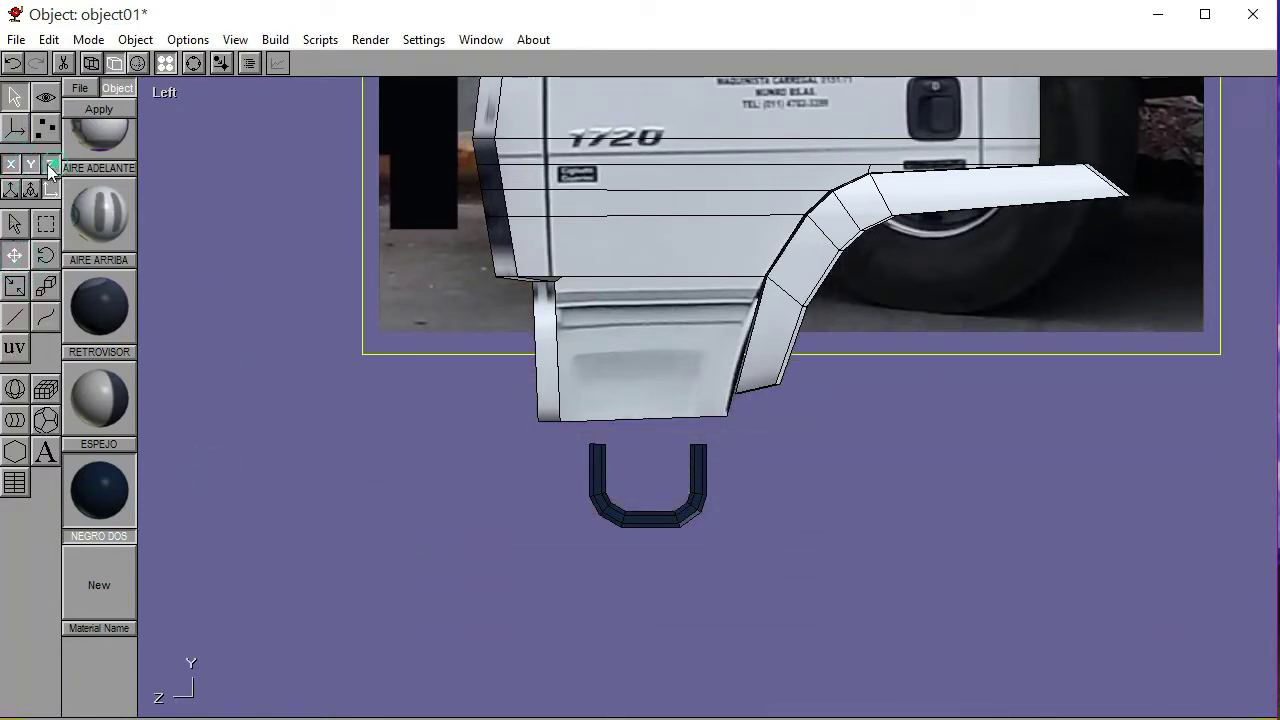
Move the U-shaped tube up until it sits just below the lower cab panel's edge in the left view
left_click(14, 223)
left_click(186, 360)
left_click(605, 490)
left_click(14, 255)
left_click_drag(719, 530, 789, 521)
Raise the end points of the tube's front arm in point editing until they reach the cab panel's lower edge
left_click(194, 64)
right_click_drag(524, 372, 701, 416)
middle_click_drag(701, 416, 777, 343)
right_click_drag(672, 390, 686, 391)
middle_click_drag(686, 391, 697, 361)
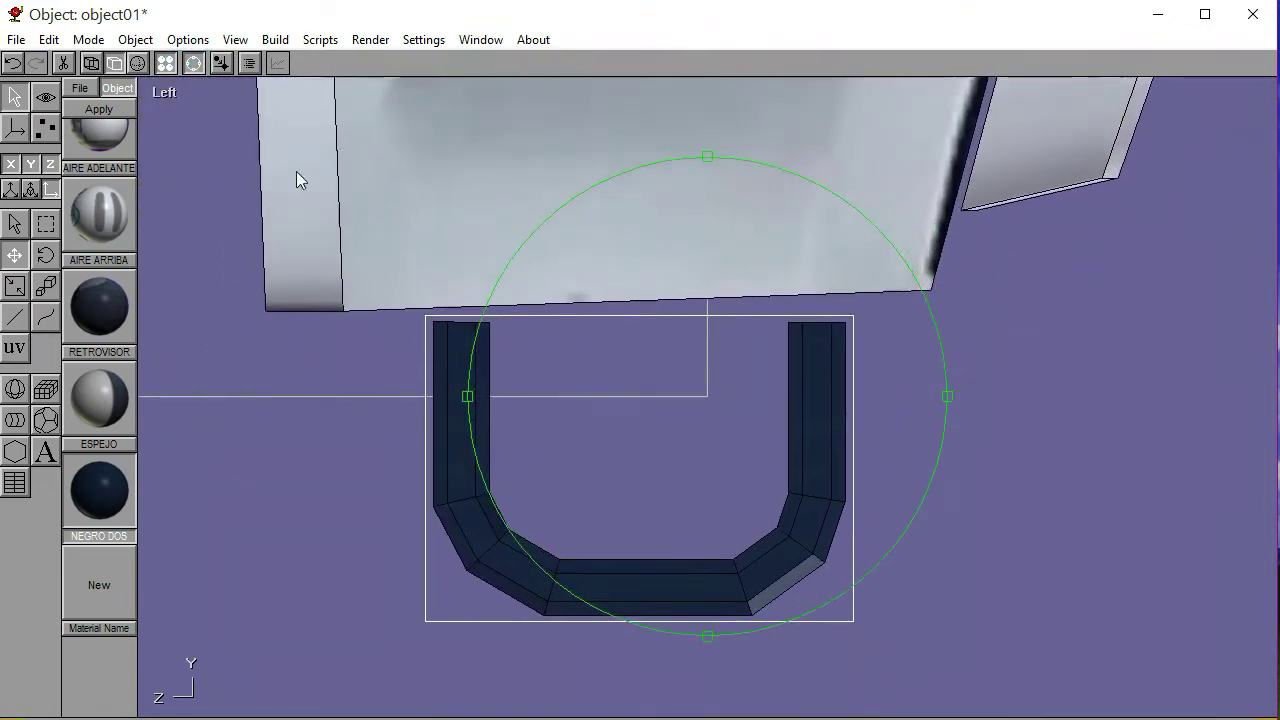
left_click(199, 64)
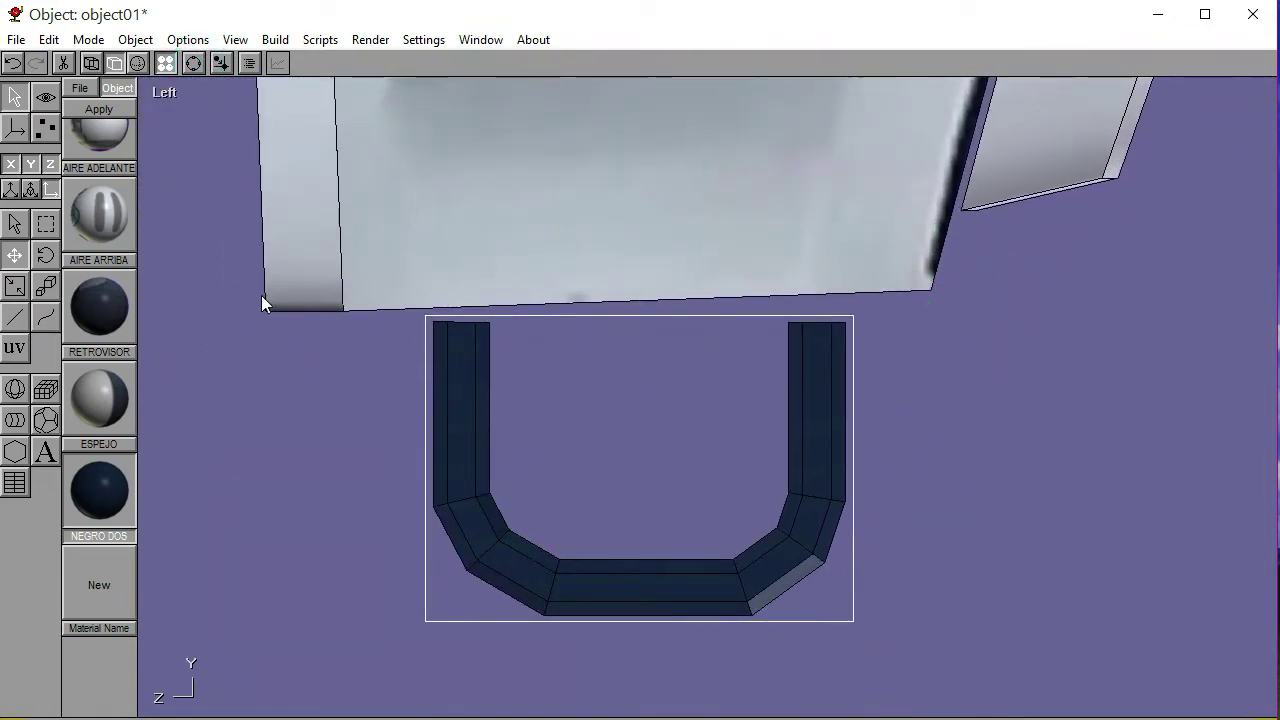
left_click(193, 63)
scroll(515, 414, "up", 5)
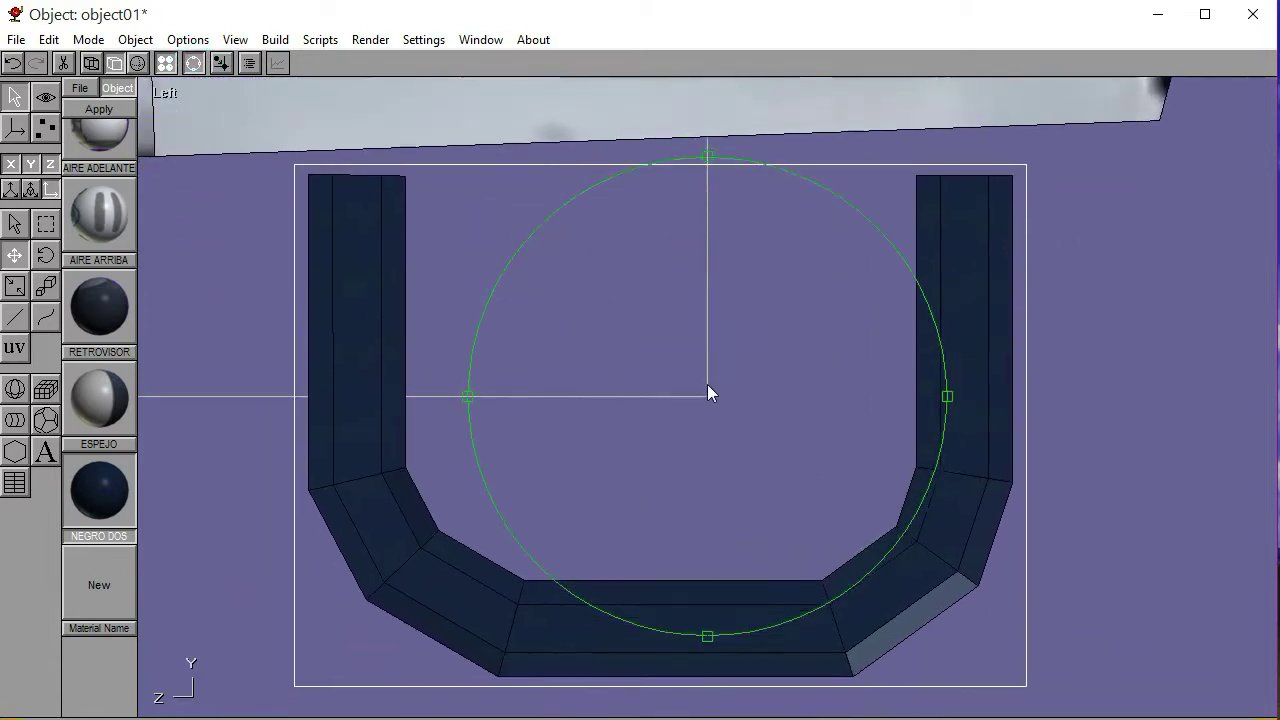
left_click(45, 127)
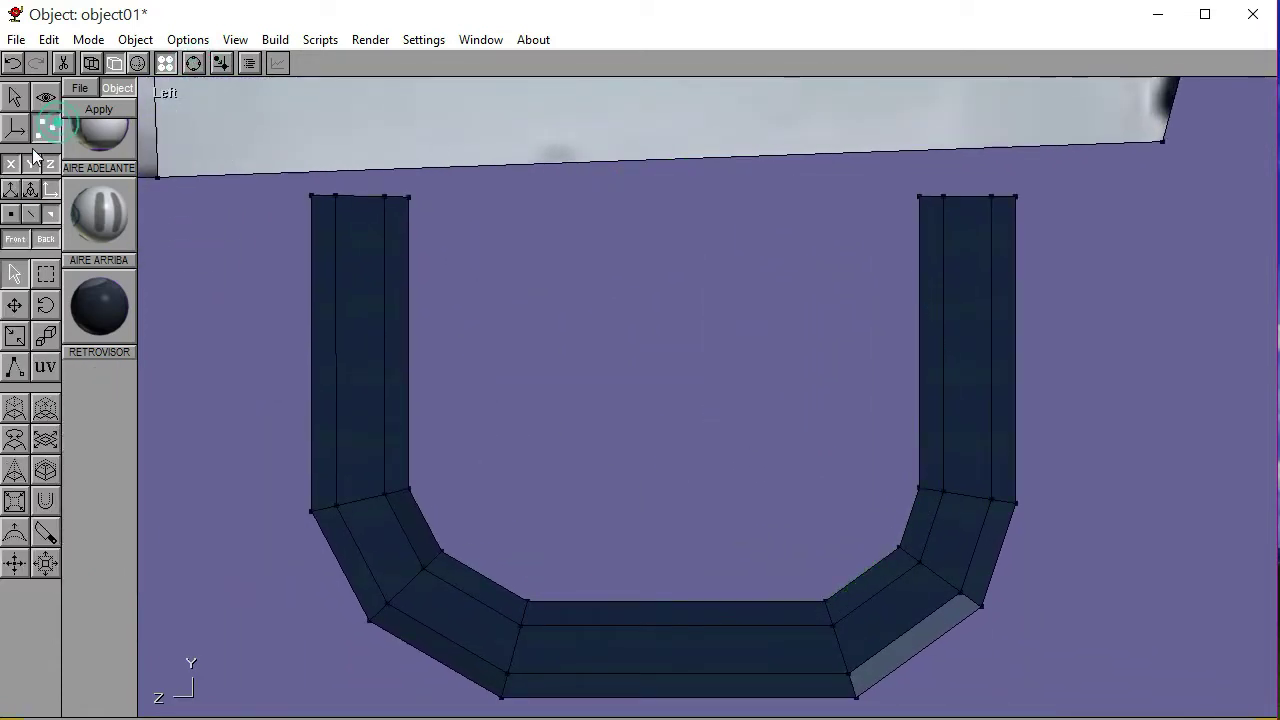
left_click(14, 215)
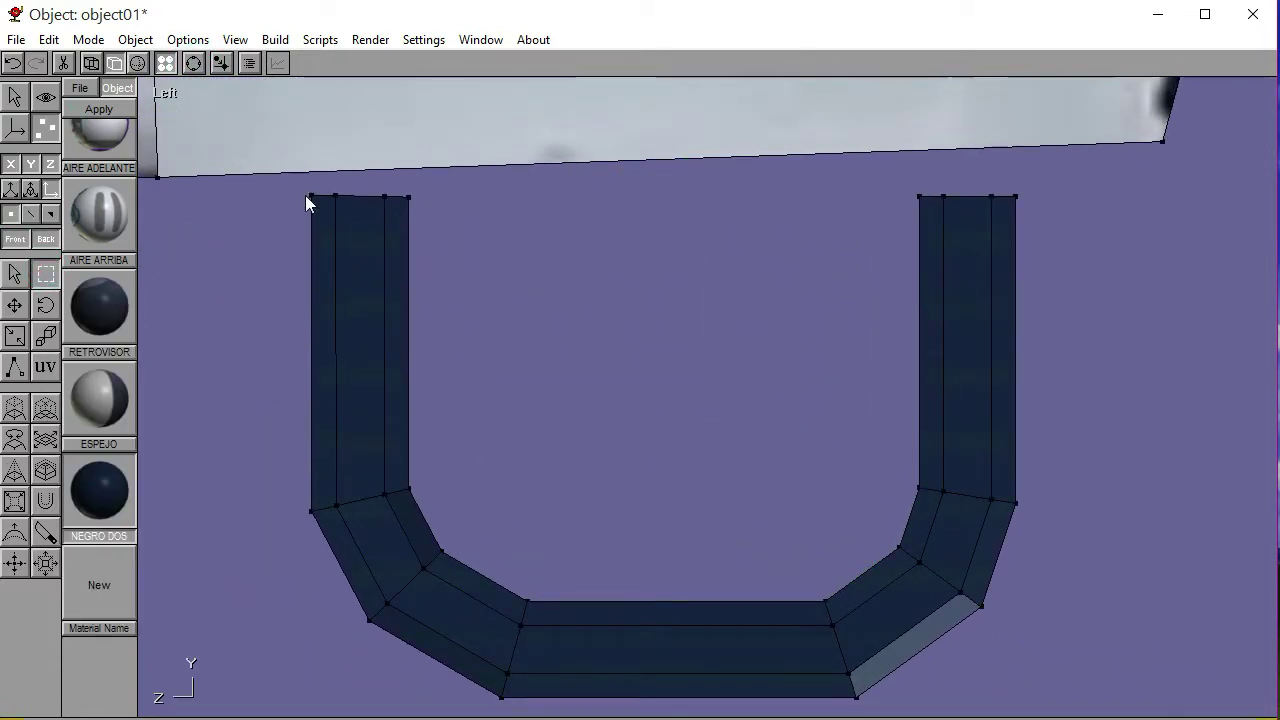
left_click_drag(342, 209, 430, 222)
key("Up")
key("Up")
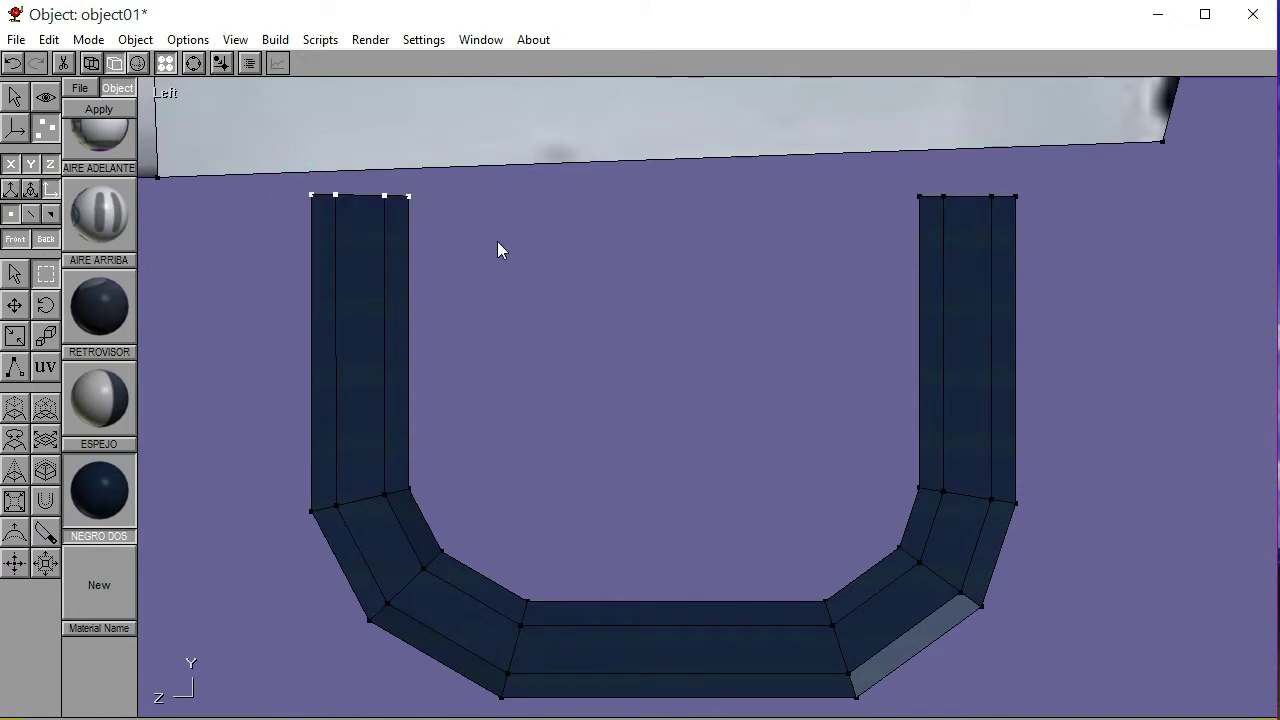
key("Up")
key("Up")
key("Up")
key("Up")
key("Up")
key("Up")
key("Up")
key("Up")
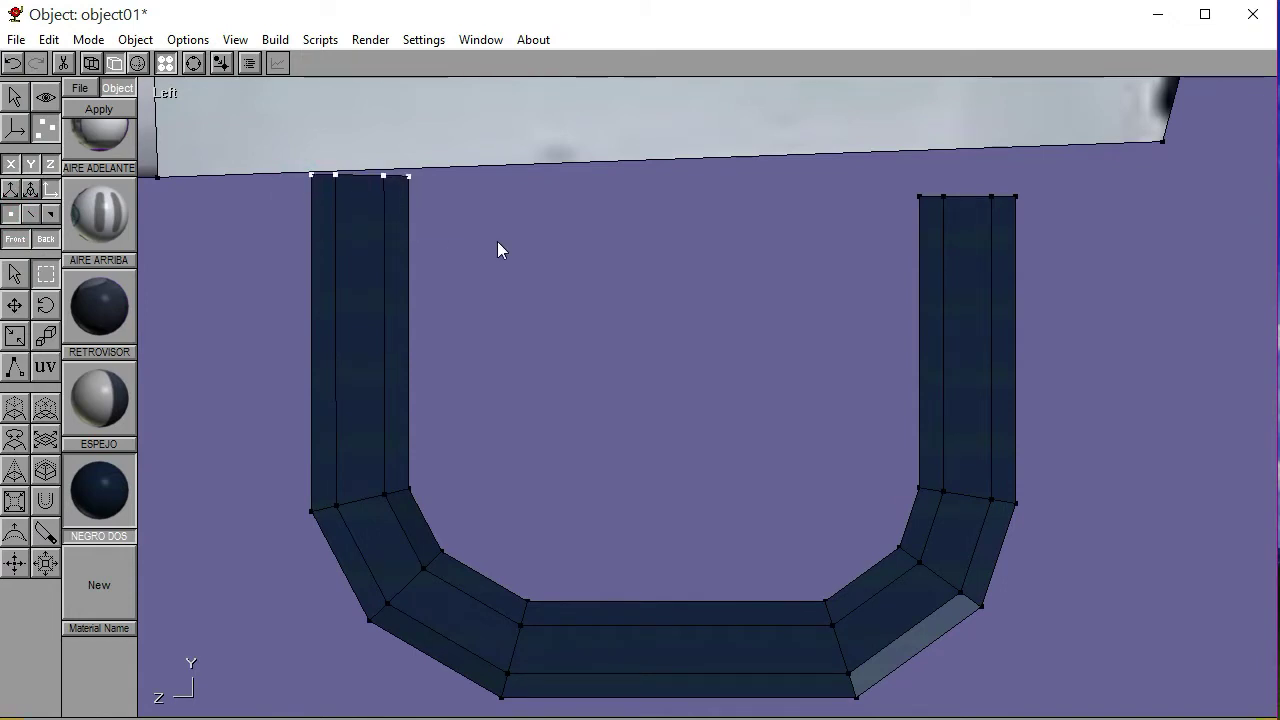
Nudge the rearward end points of the front arm up so its end follows the panel's sloping edge
left_click(450, 194)
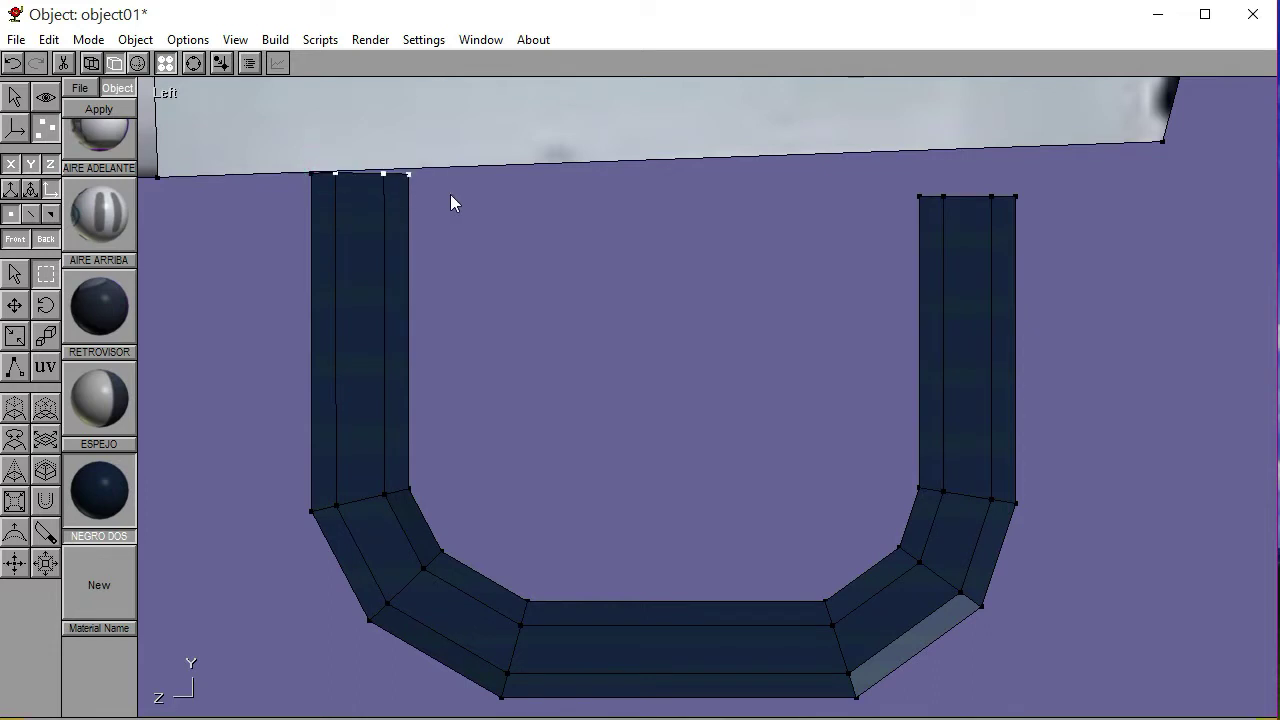
left_click_drag(374, 158, 452, 208)
key("Up")
left_click(452, 208)
left_click_drag(397, 158, 401, 172)
left_click(403, 172)
Raise the end points of the tube's rear arm by six increments toward the cab panel's lower edge
left_click_drag(866, 175, 1040, 222)
key("Up")
key("Up")
key("Up")
key("Up")
key("Up")
key("Up")
key("Up")
key("Up")
key("Up")
key("Up")
key("Up")
key("Up")
key("Up")
key("Up")
key("Up")
key("Up")
Nudge the rear arm's end points up in smaller groups so its end follows the panel's sloping edge
key("Up")
key("Up")
key("Up")
key("Up")
key("Up")
key("Up")
key("Up")
key("Up")
key("Up")
key("Up")
key("Up")
key("Up")
key("Up")
key("Up")
key("Up")
key("Up")
key("Up")
key("Up")
key("Up")
key("Up")
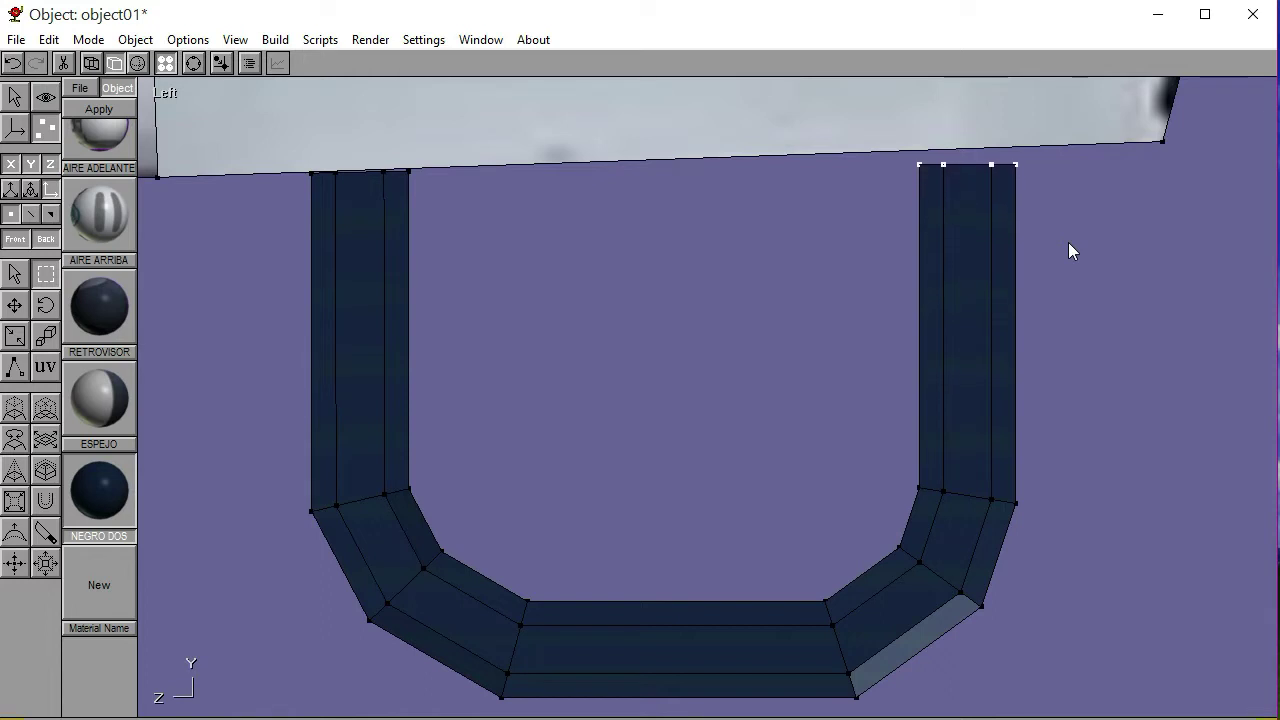
left_click(1068, 242)
left_click_drag(935, 129, 1055, 188)
key("Up")
left_click(1053, 181)
left_click_drag(986, 142, 1047, 173)
key("Up")
left_click(1047, 173)
left_click(1077, 200)
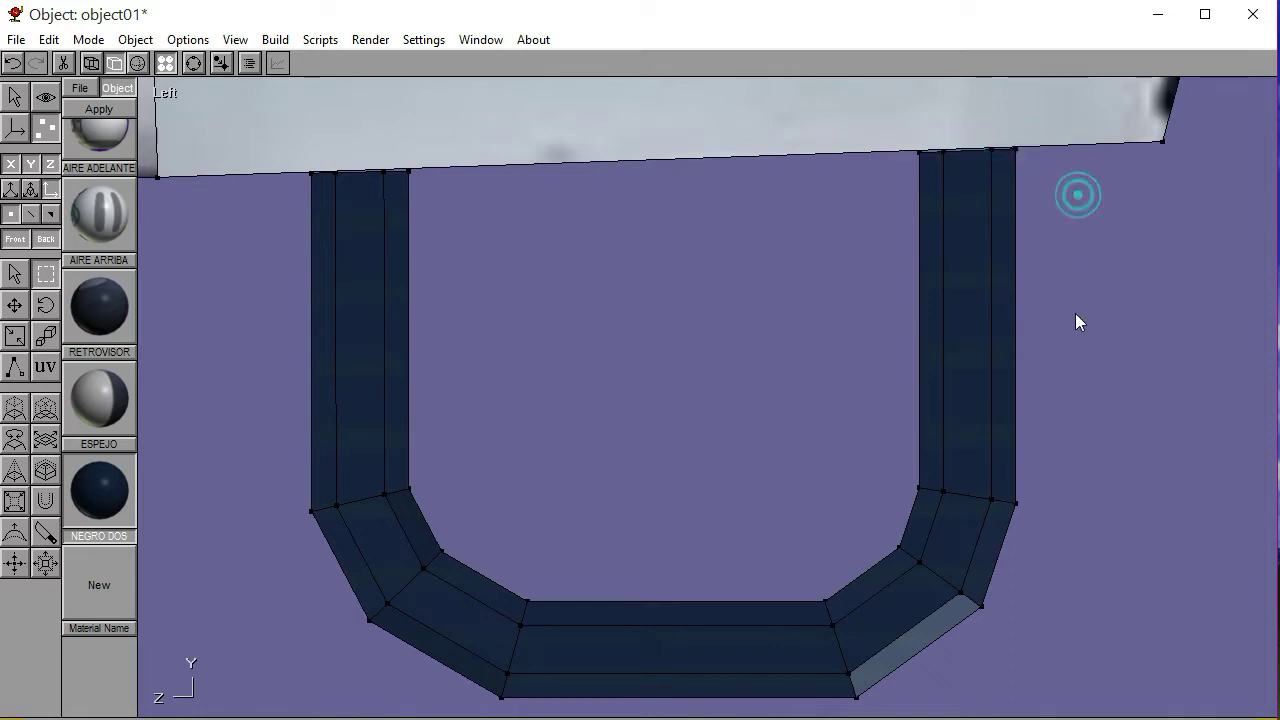
Return to the front view and save the model as a new file named ATRON 00 - 04
left_click(194, 63)
scroll(588, 320, "down", 6)
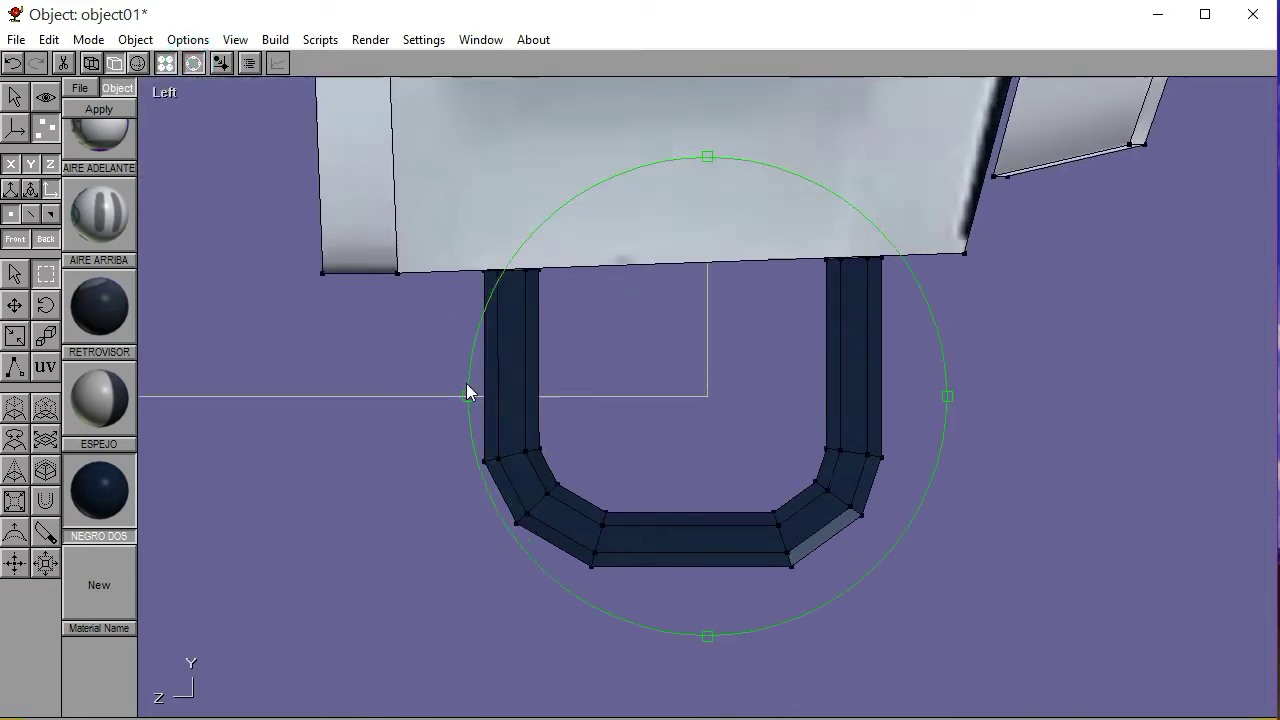
left_click_drag(650, 365, 829, 368)
left_click(172, 92)
left_click(149, 131)
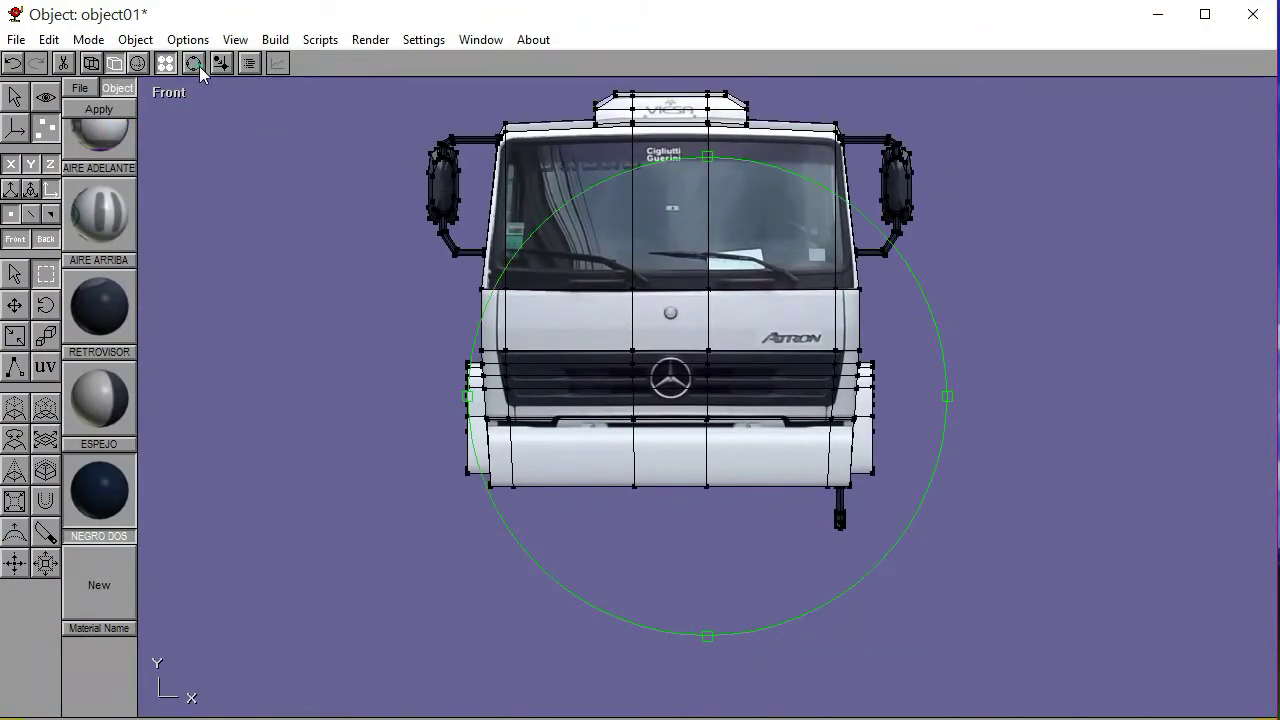
left_click(15, 41)
left_click(62, 158)
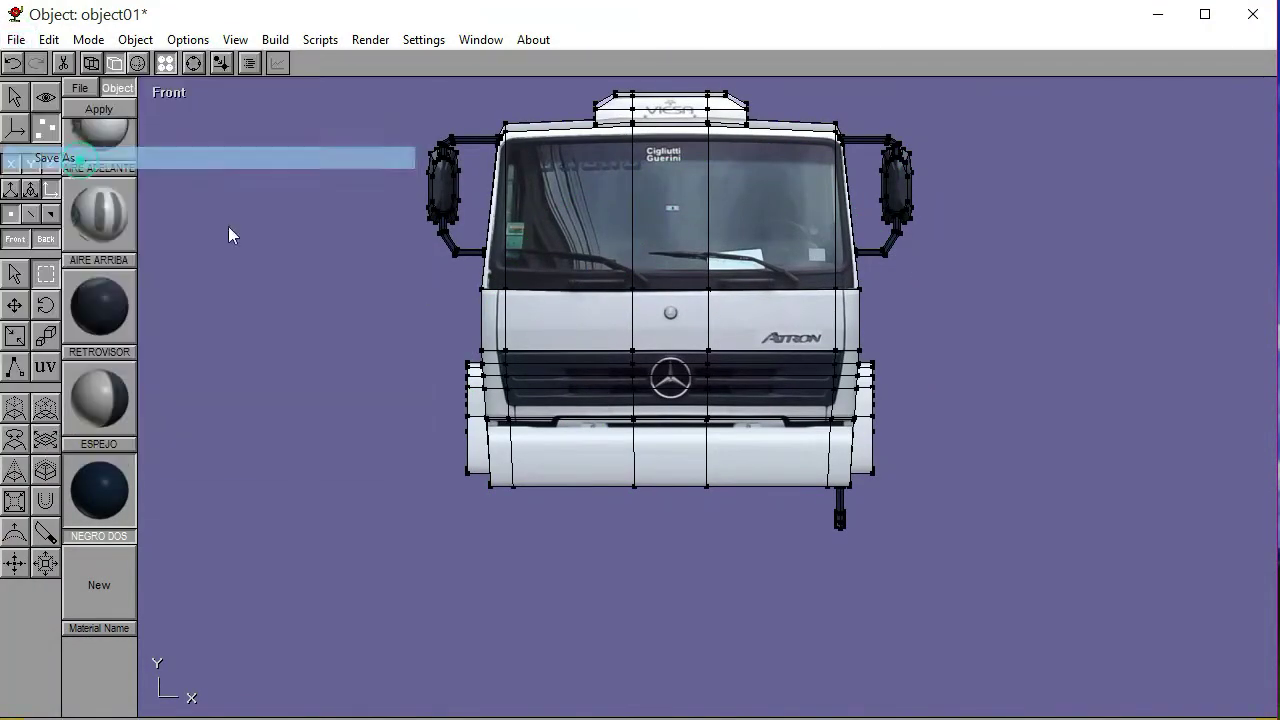
left_click(369, 411)
left_click(351, 409)
key("BackSpace")
type("4")
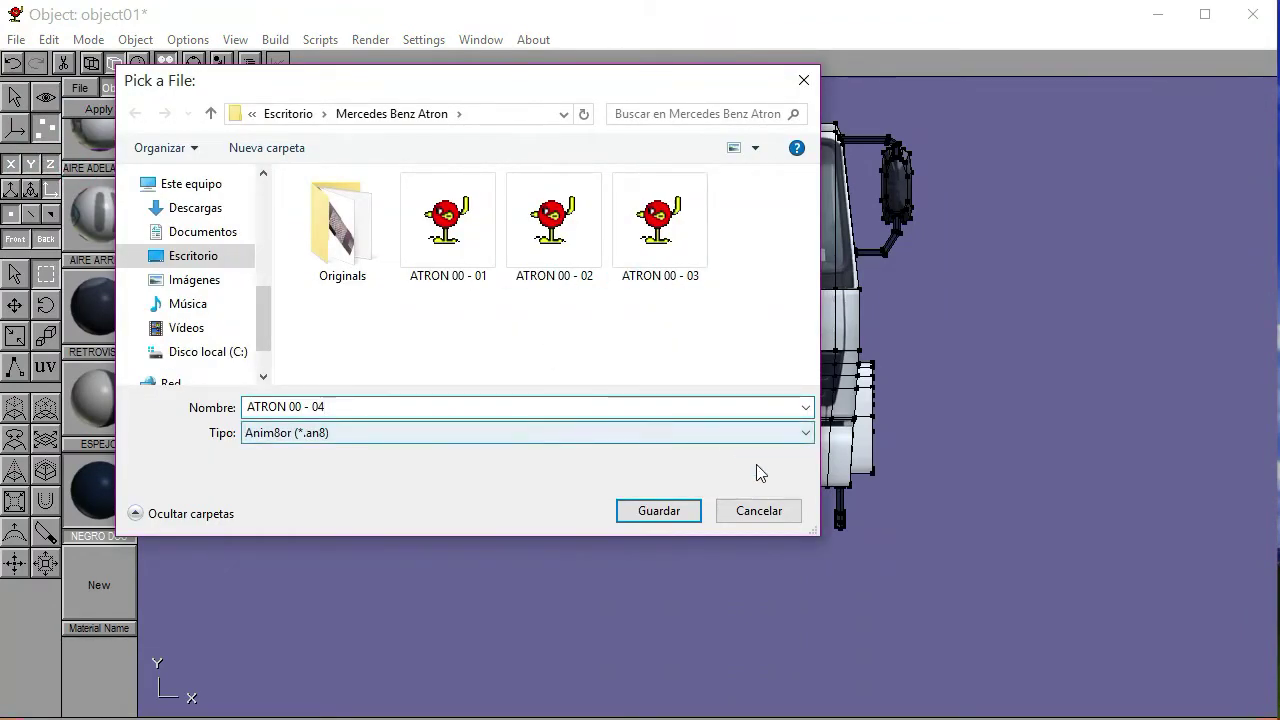
left_click(668, 512)
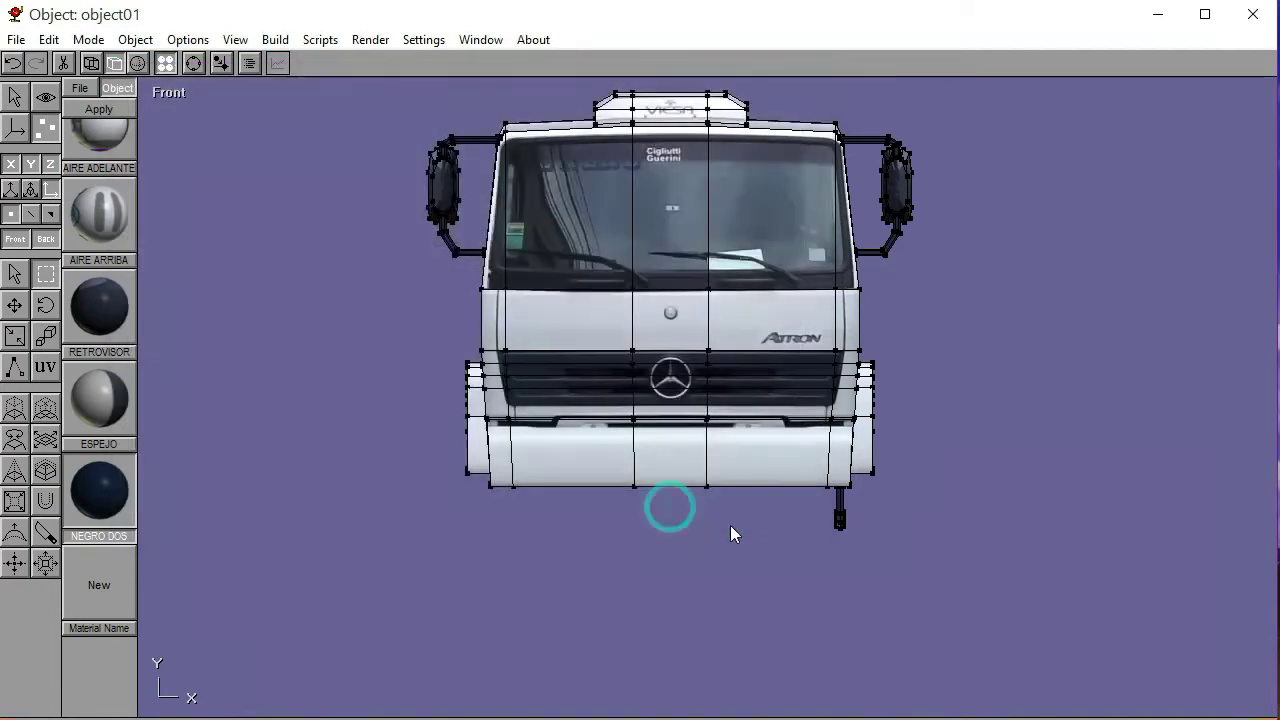
Mirror the U-shaped step across the X axis to place a copy under the opposite side of the cab
left_click(14, 127)
left_click(843, 510)
left_click(275, 39)
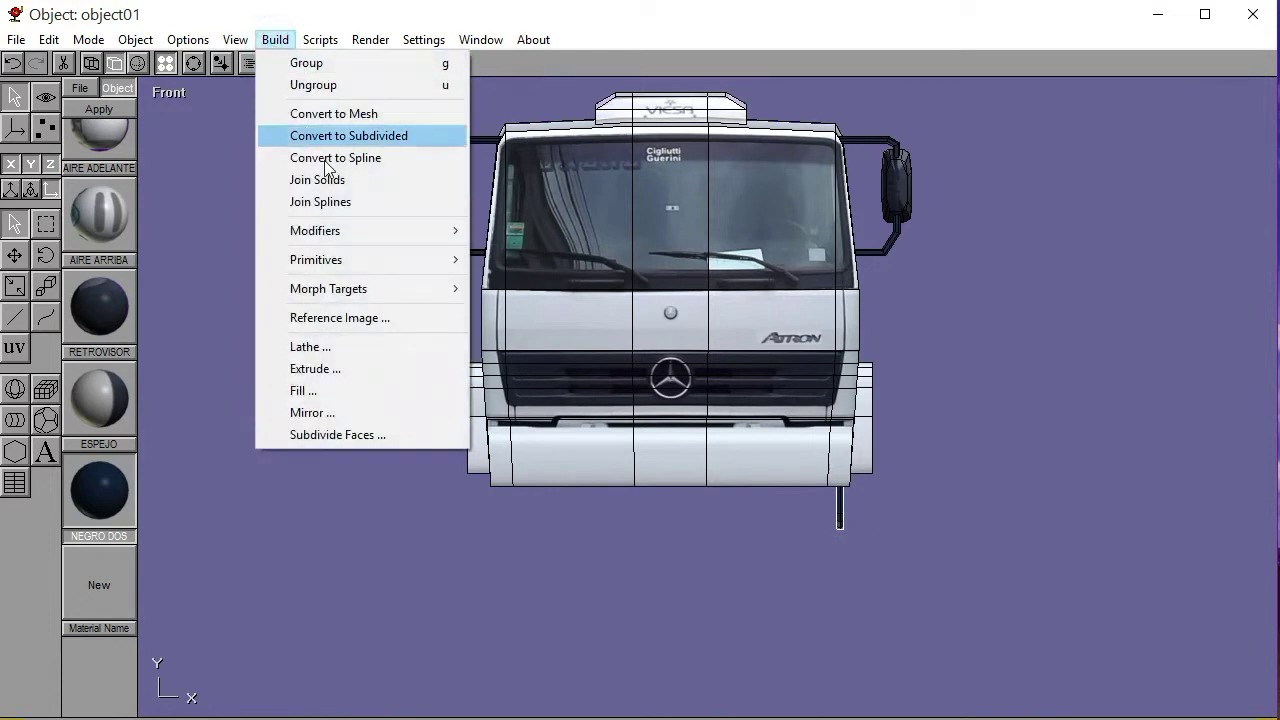
left_click(320, 412)
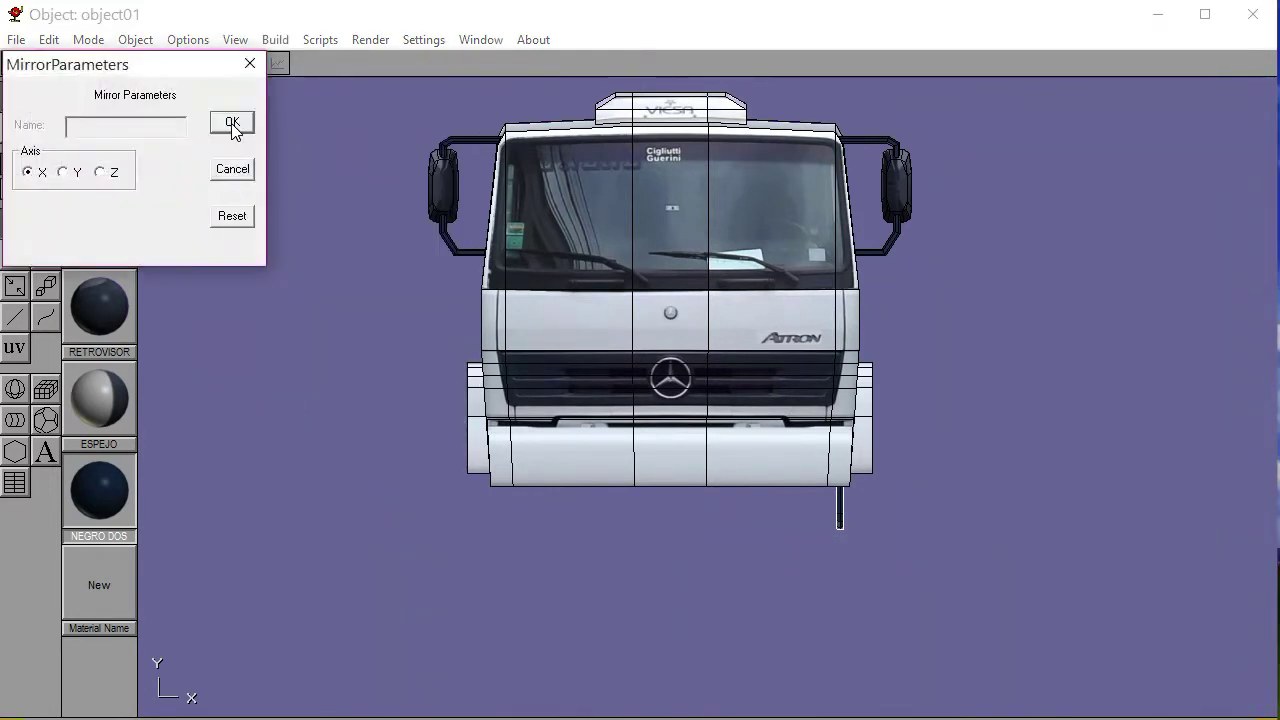
left_click(232, 123)
left_click(287, 213)
Orbit the cab to check both steps in three dimensions and save the file
left_click(194, 63)
left_click_drag(580, 281, 494, 283)
mouse_move(494, 290)
right_mouse_down()
mouse_move(488, 250)
mouse_move(486, 285)
mouse_move(528, 288)
mouse_move(494, 289)
mouse_move(589, 290)
mouse_move(490, 298)
right_mouse_up()
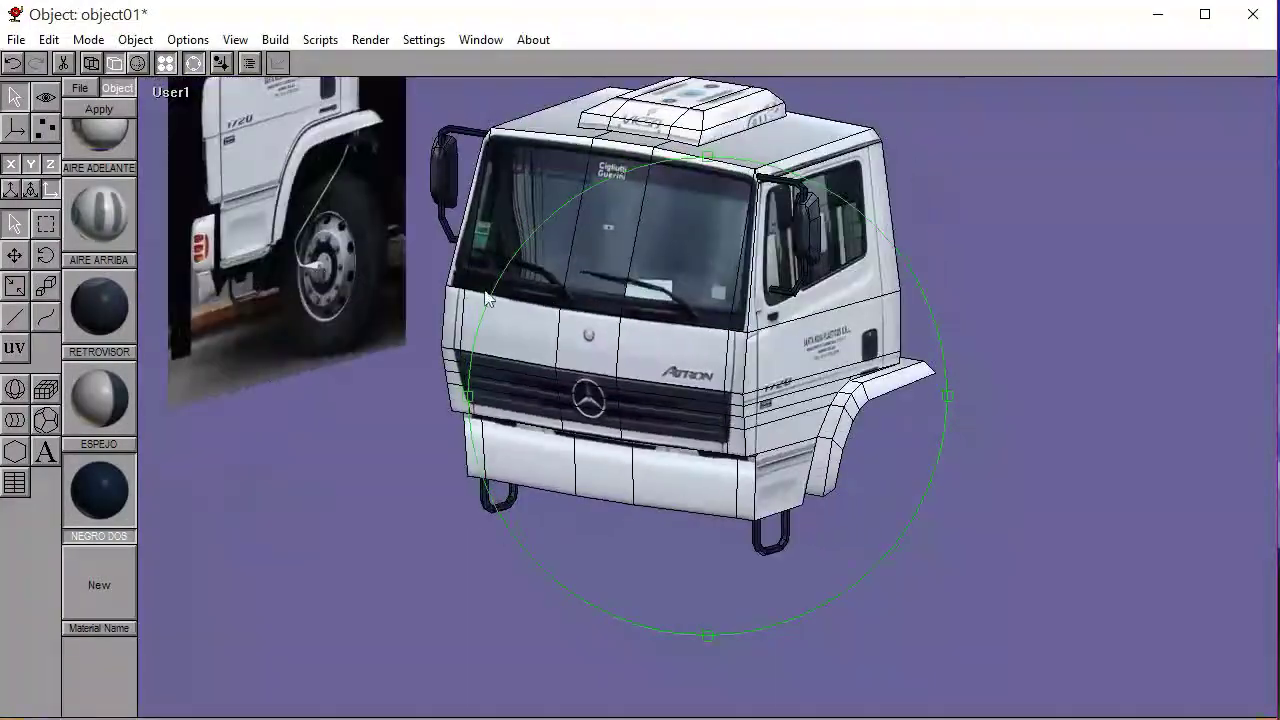
left_click(14, 40)
left_click(46, 131)
Examine both U-shaped steps beneath the cab from the side and the front, ending in the front view
right_click_drag(612, 328, 580, 333)
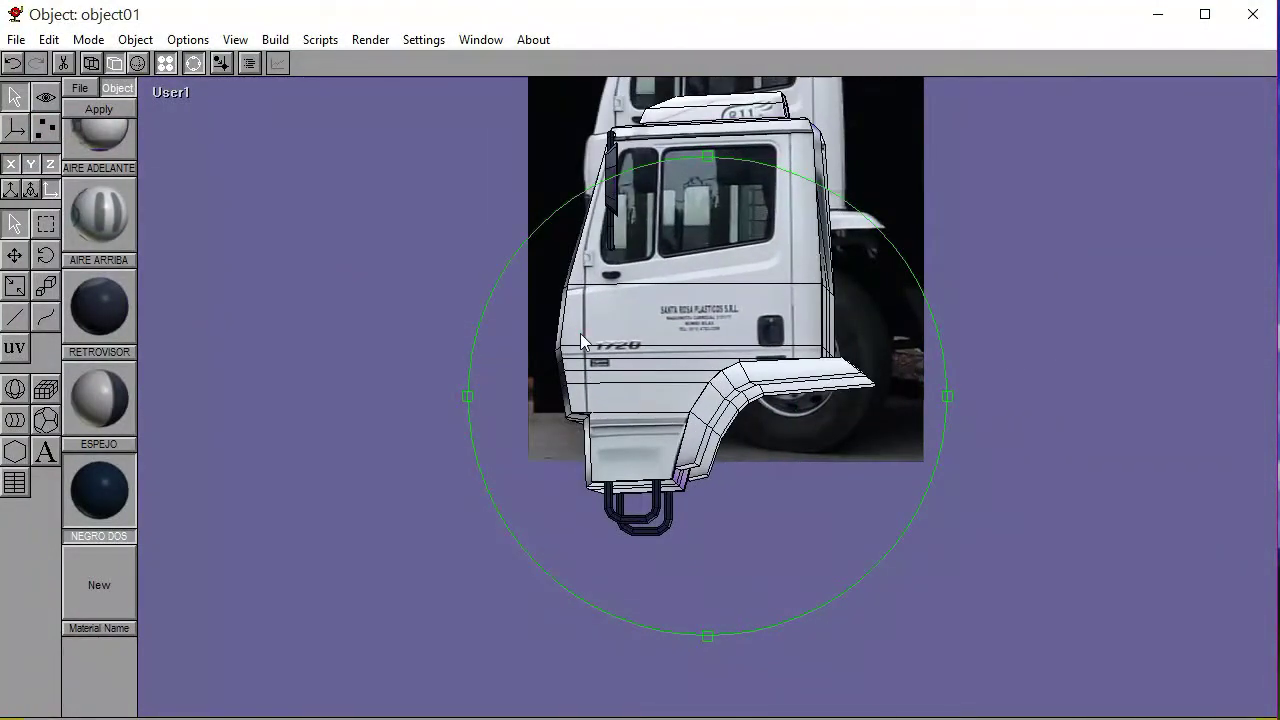
left_click_drag(580, 333, 600, 338)
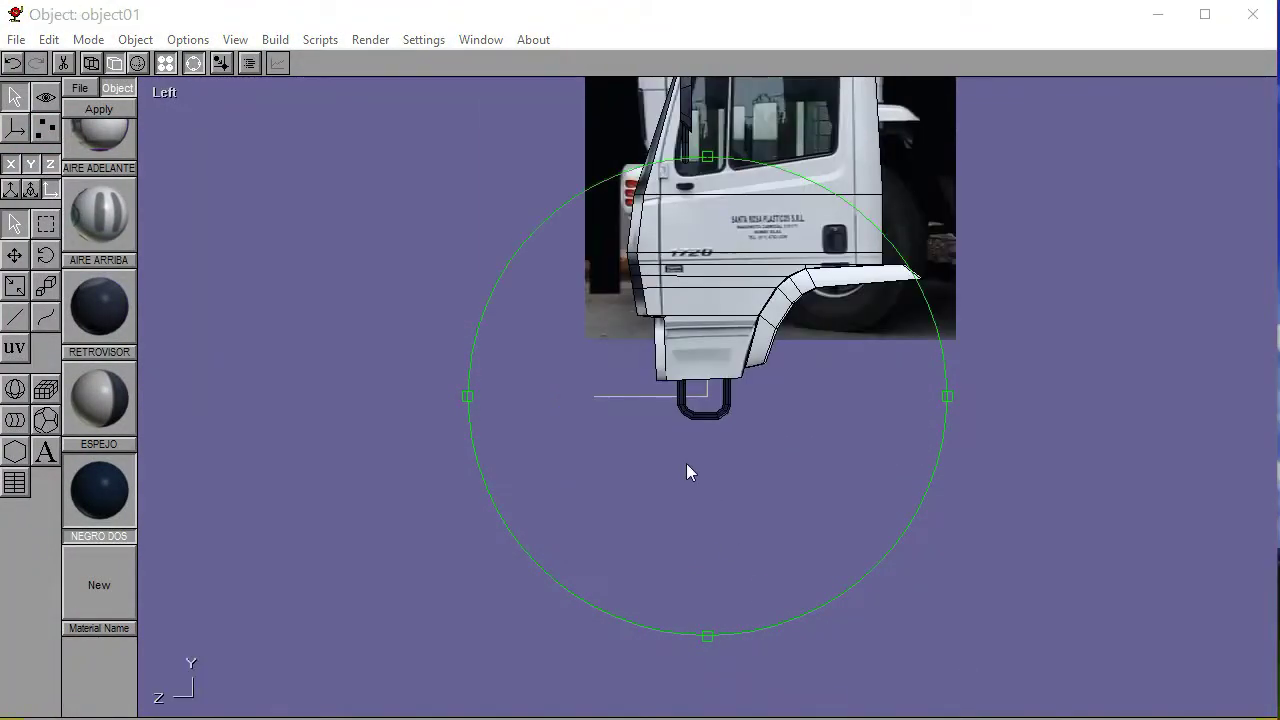
right_click_drag(686, 472, 776, 474)
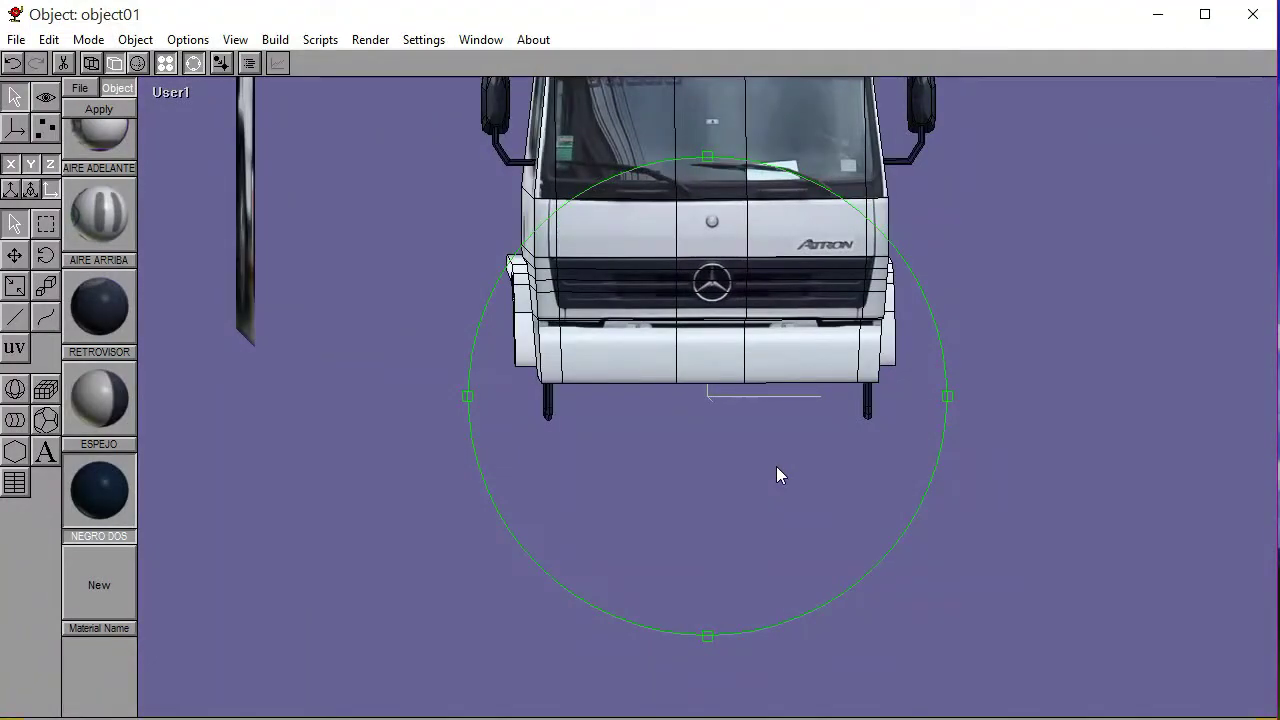
left_click(171, 93)
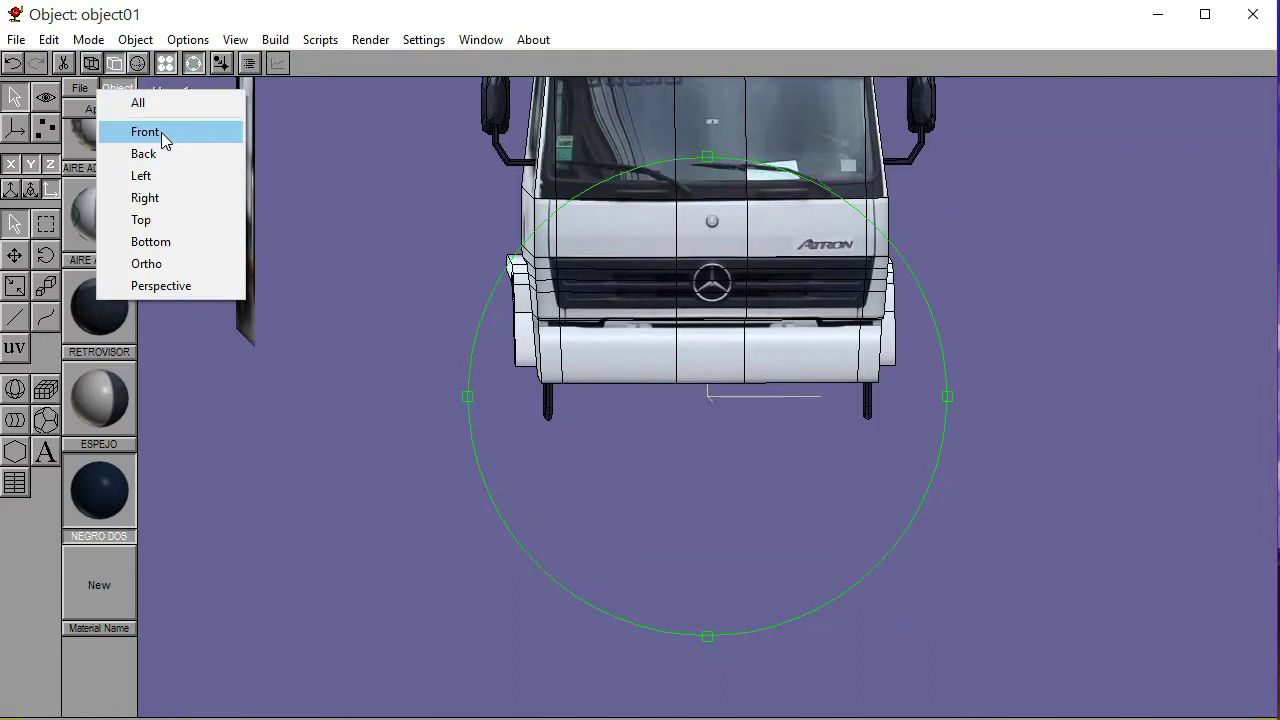
left_click(161, 132)
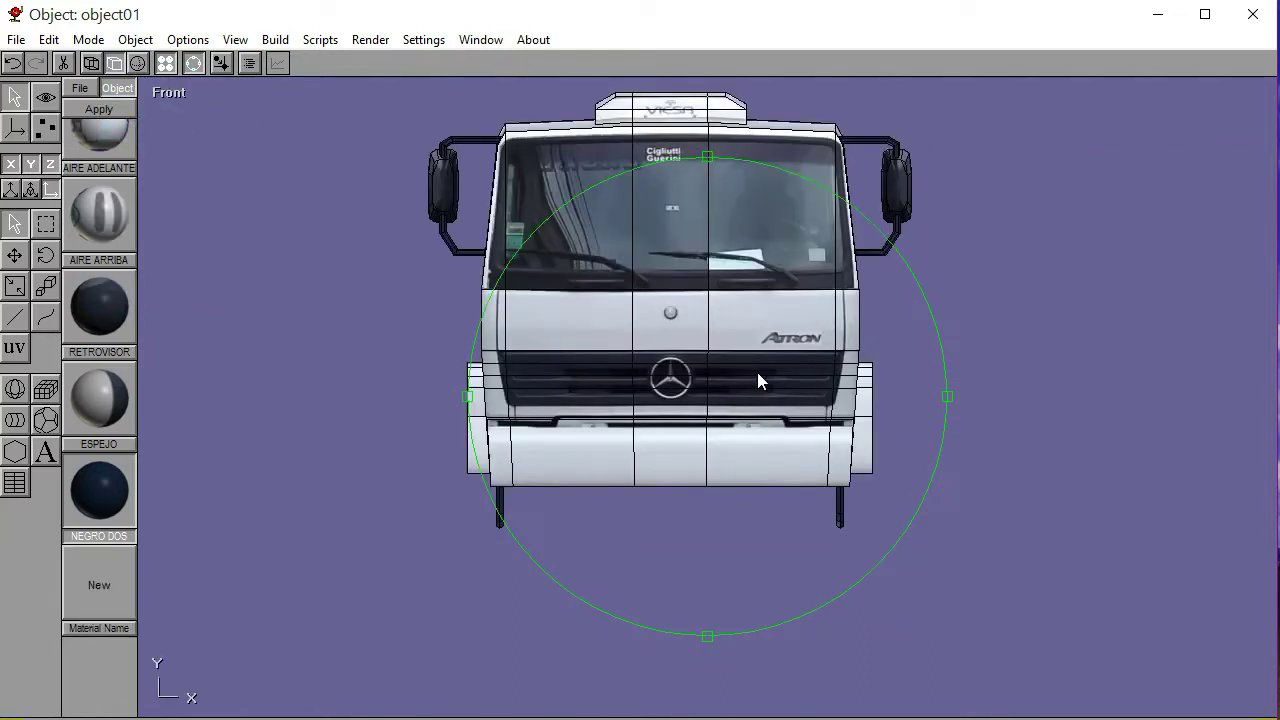
left_click_drag(757, 372, 545, 444)
left_click(193, 64)
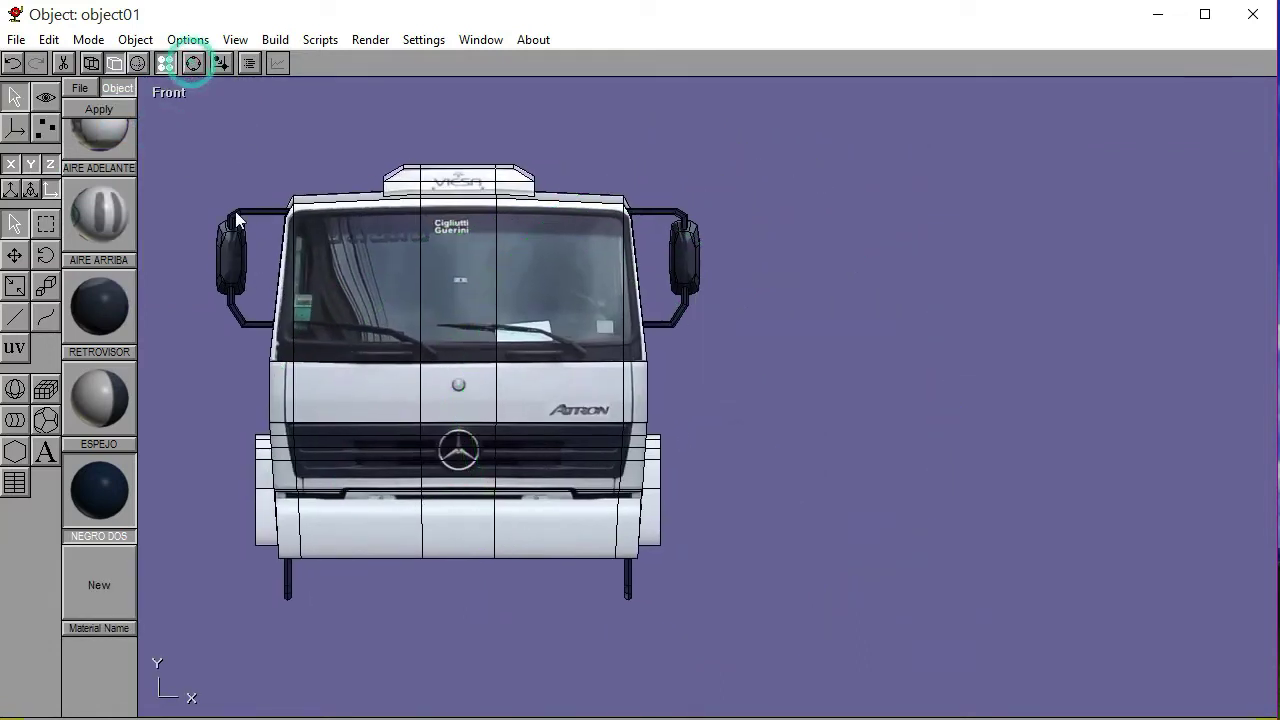
Draw a wide, low cube below the front of the cab, roughly matching the cab's width
left_click(46, 389)
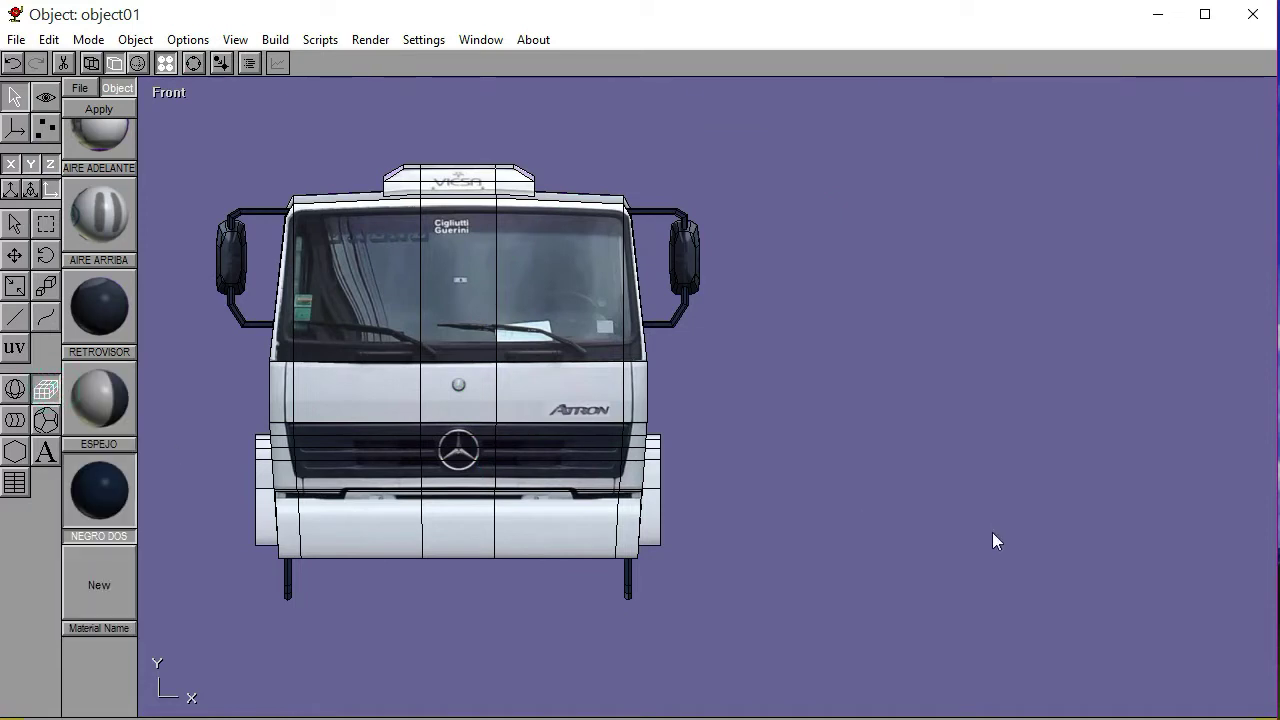
left_click(193, 64)
left_click_drag(514, 306, 710, 338)
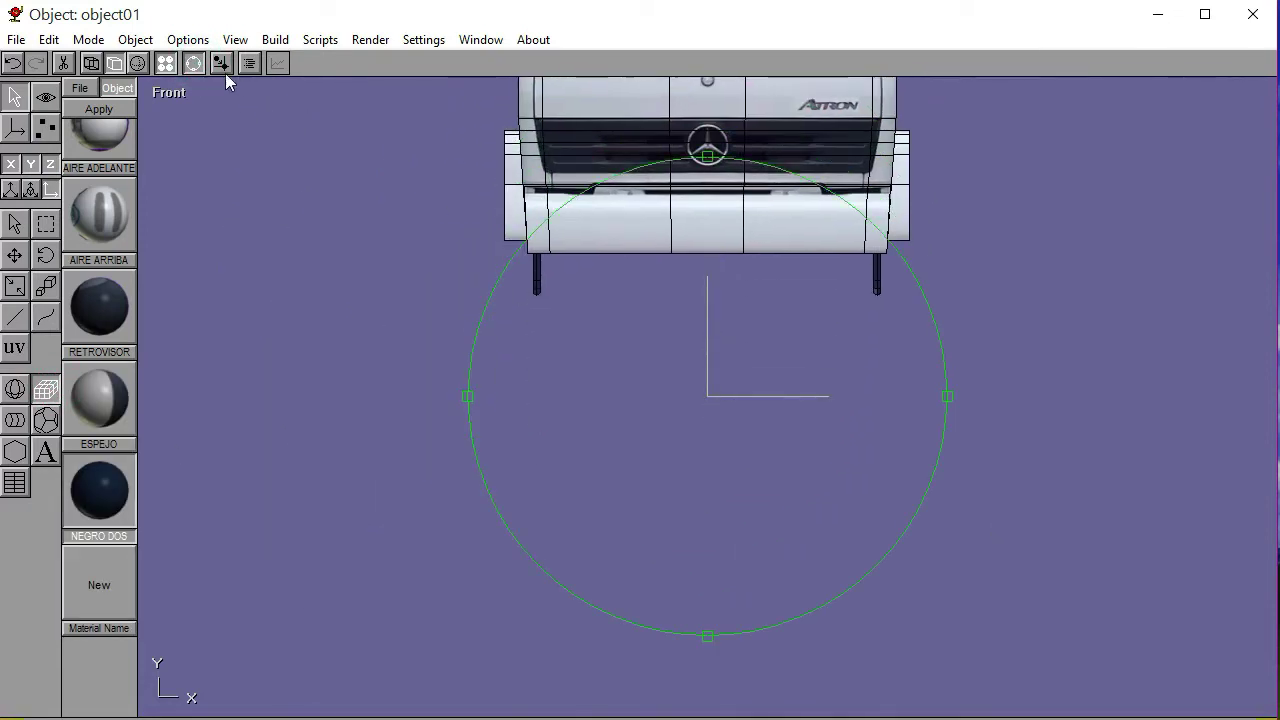
left_click(193, 64)
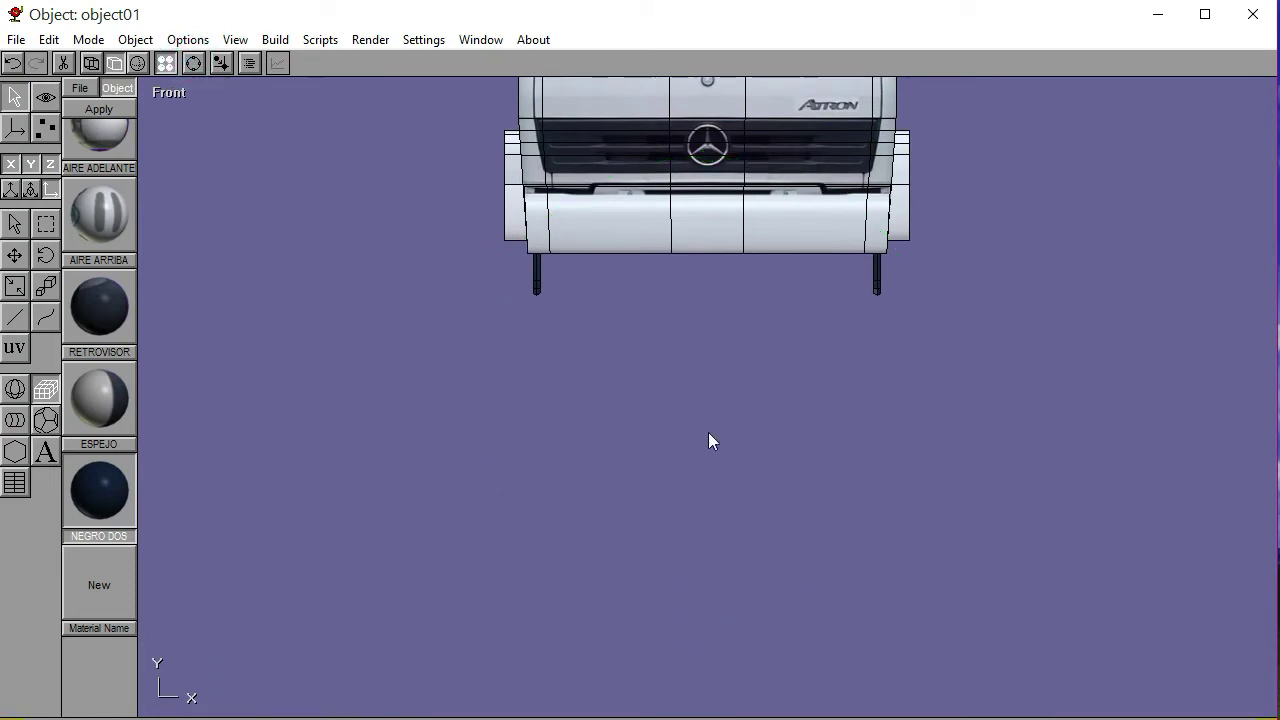
left_click_drag(710, 442, 515, 390, "ctrl")
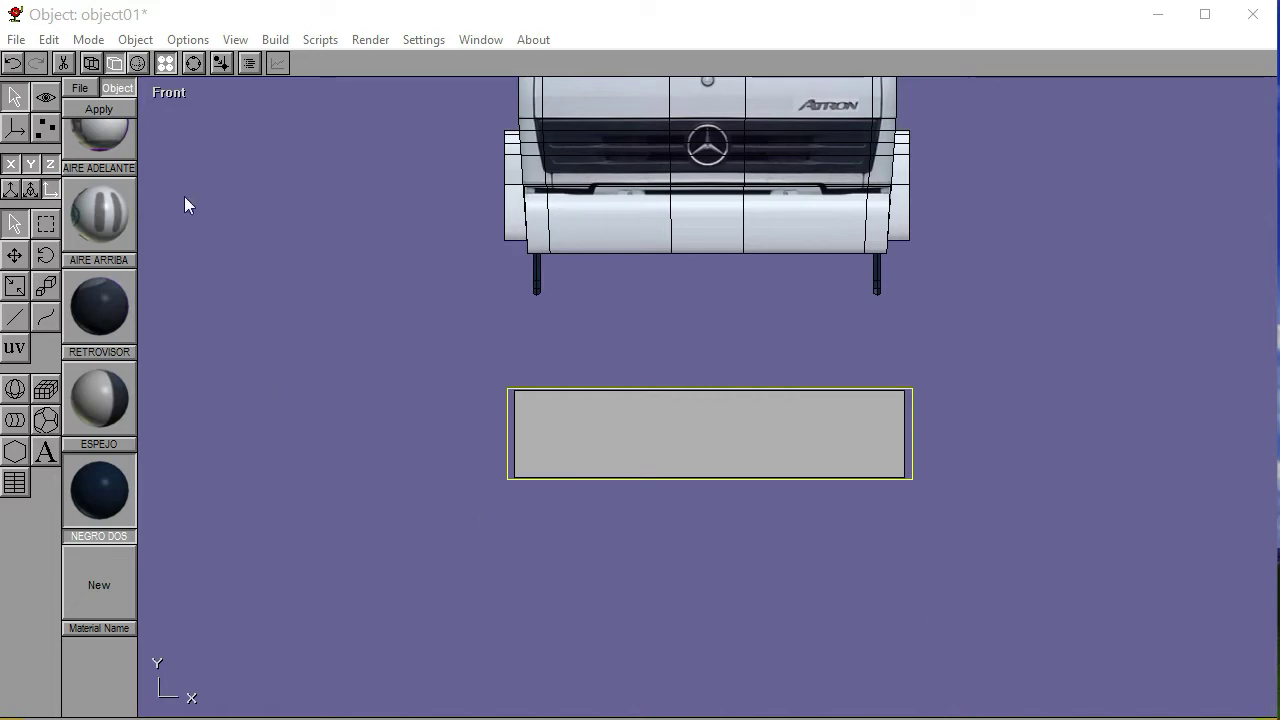
Add a reference image showing the front bumper with headlights and licence plate, with size X 100 and Y 21.17
left_click(278, 40)
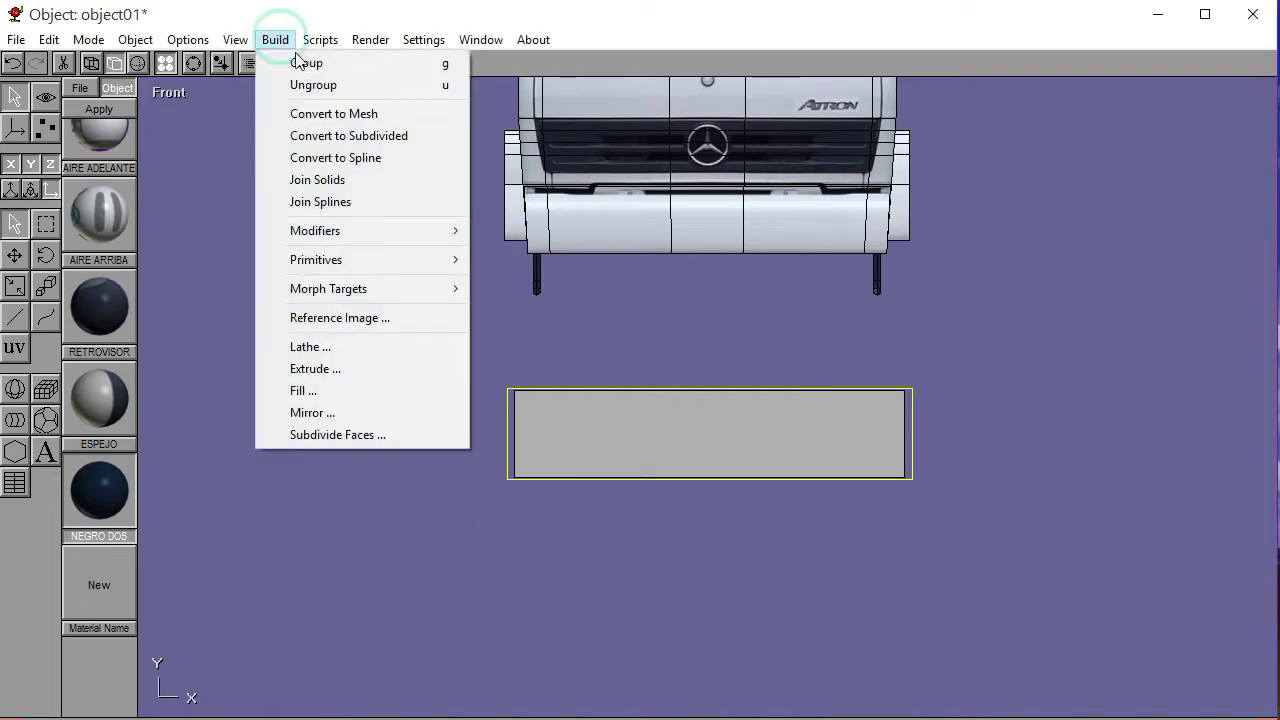
left_click(353, 323)
left_click(242, 267)
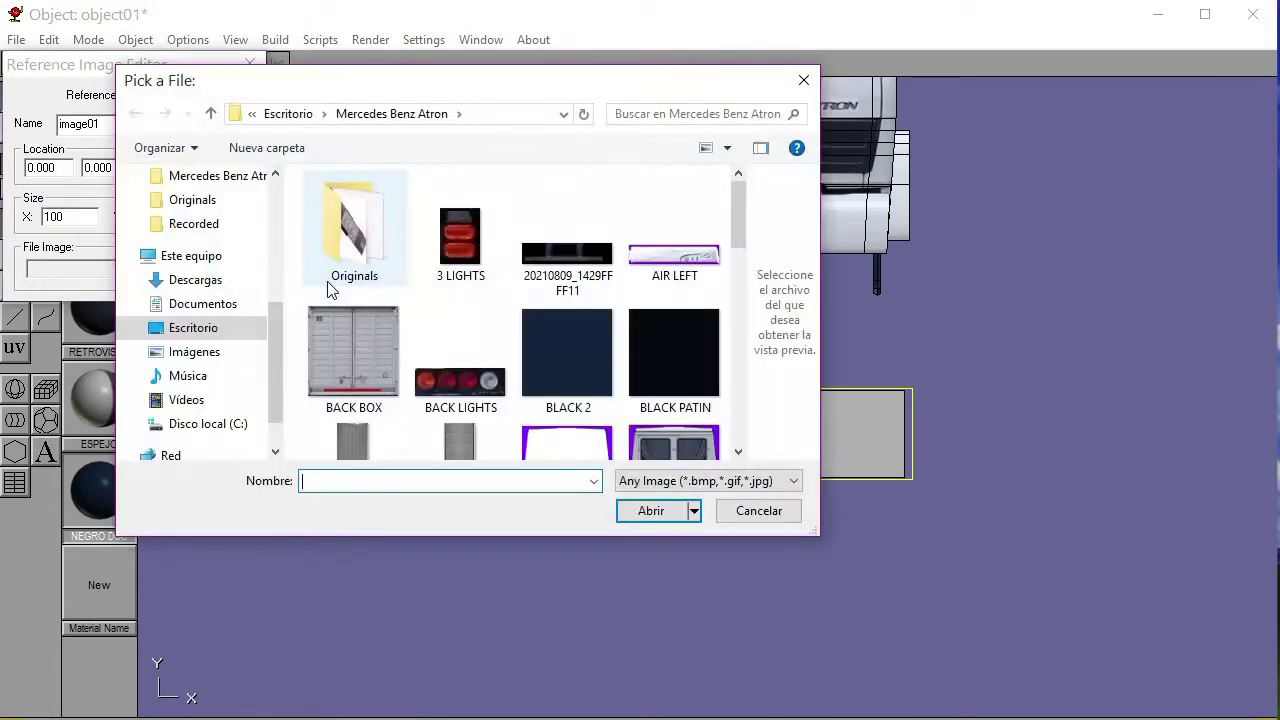
scroll(614, 385, "down", 6)
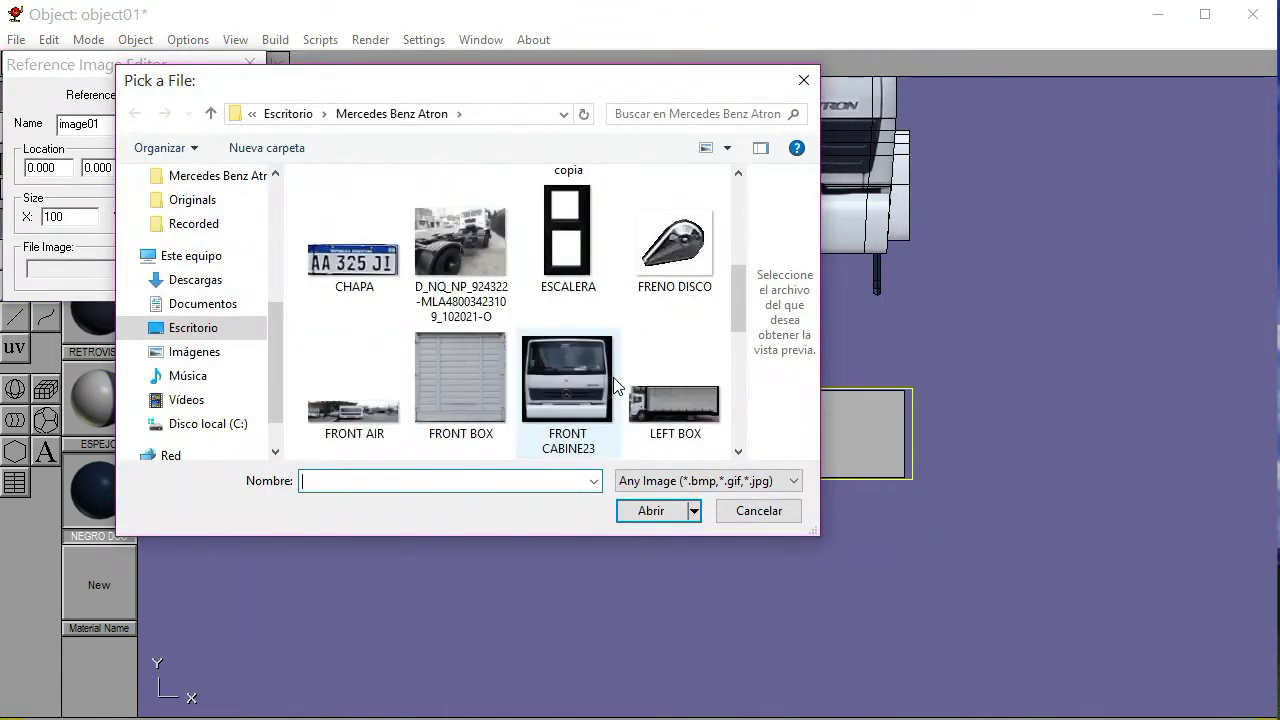
scroll(614, 385, "down", 2)
left_click(455, 295)
left_click(645, 509)
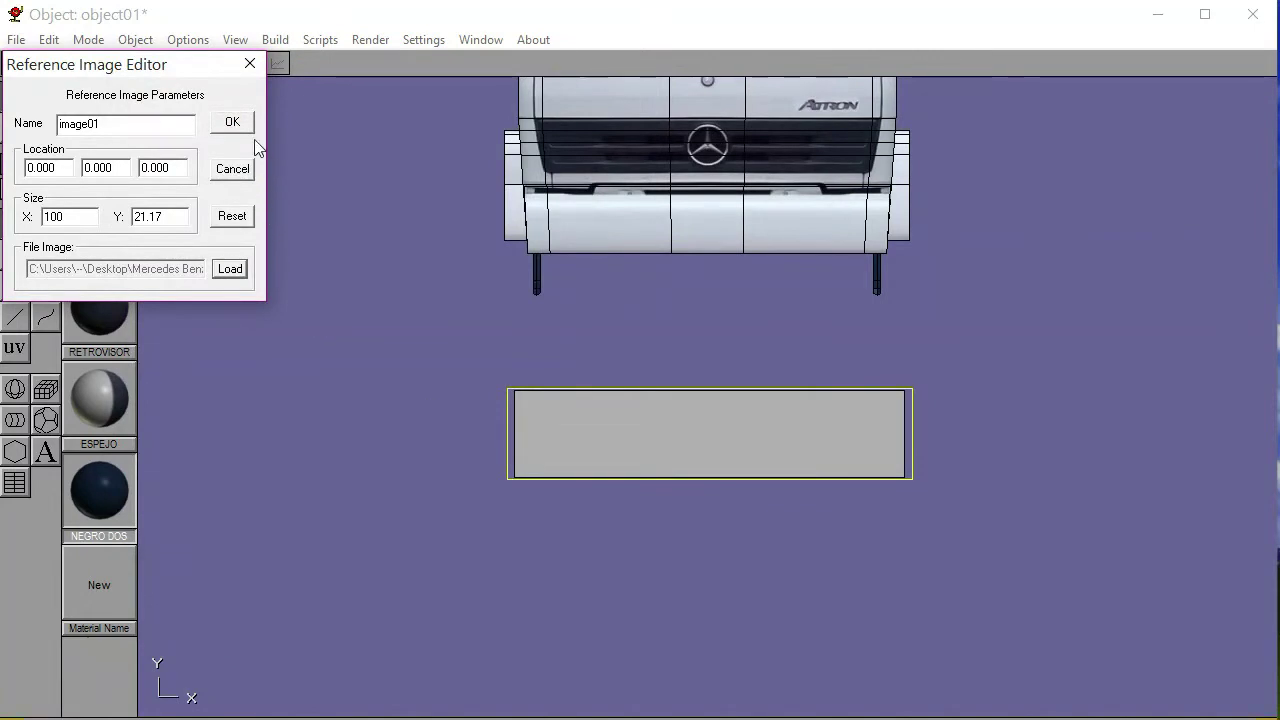
left_click(240, 125)
Move the bumper reference image below the cab and align it with the cube
left_click(14, 255)
left_click_drag(277, 217, 260, 385)
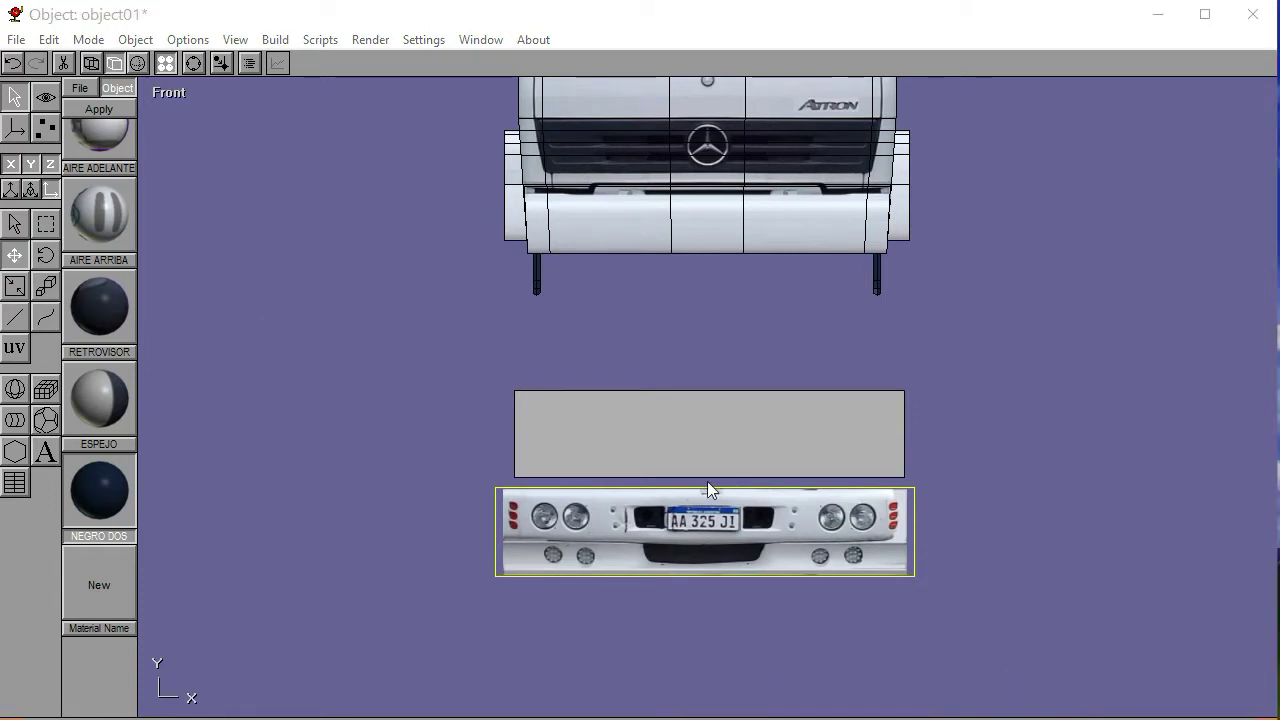
left_click_drag(631, 519, 634, 420)
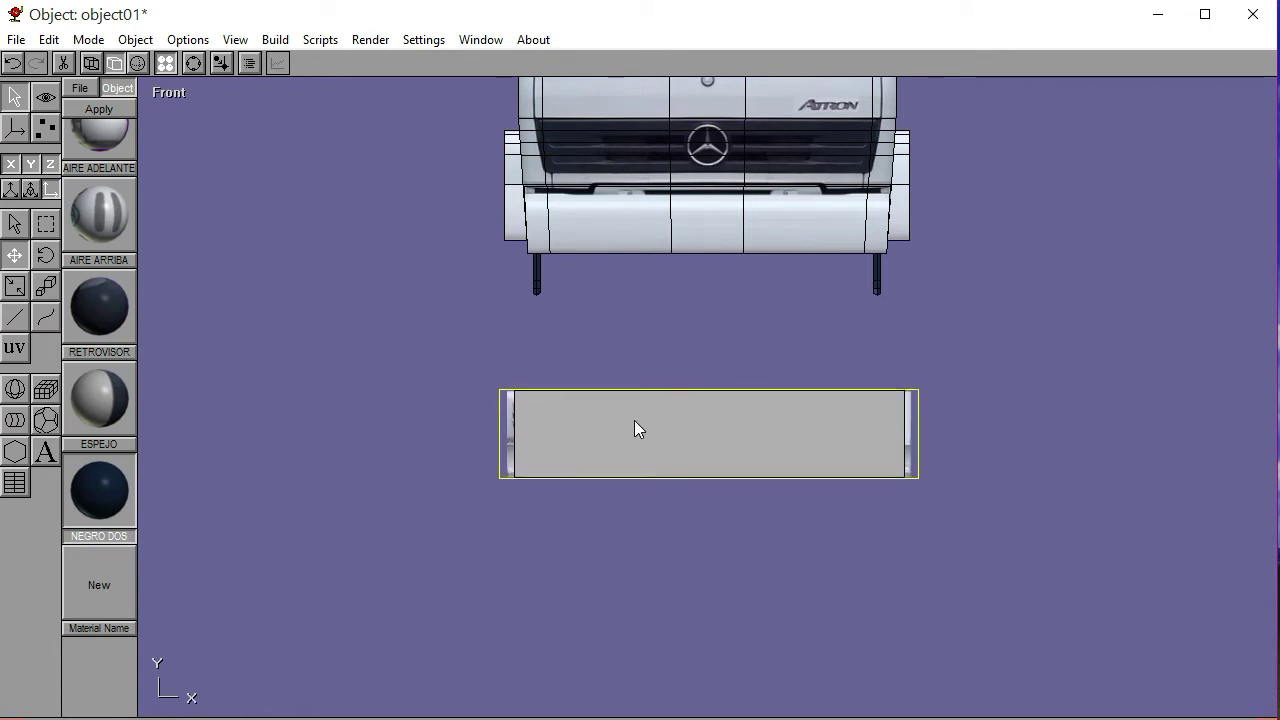
Make the model display see-through so the bumper photo can be compared with the cube up close
left_click(275, 39)
left_click(312, 116)
left_click(98, 106)
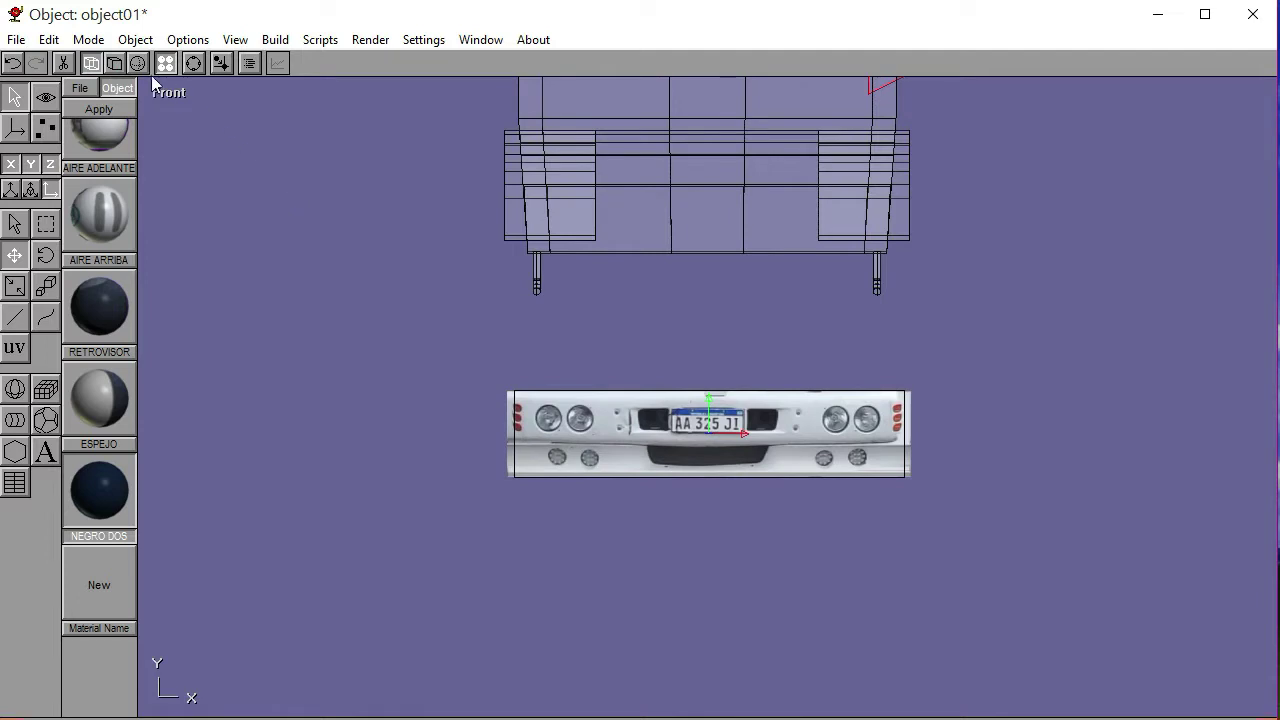
left_click(193, 63)
scroll(780, 392, "up", 5)
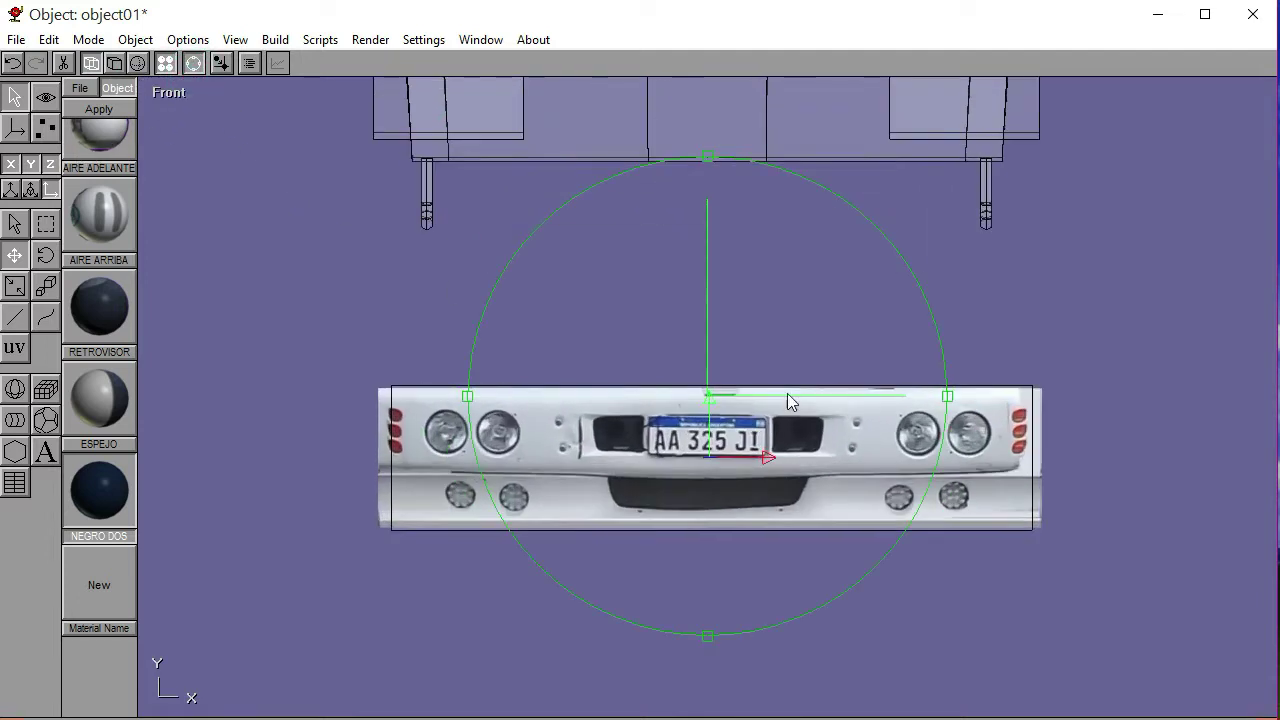
scroll(700, 405, "down", 2)
scroll(583, 379, "up", 1)
left_click(193, 63)
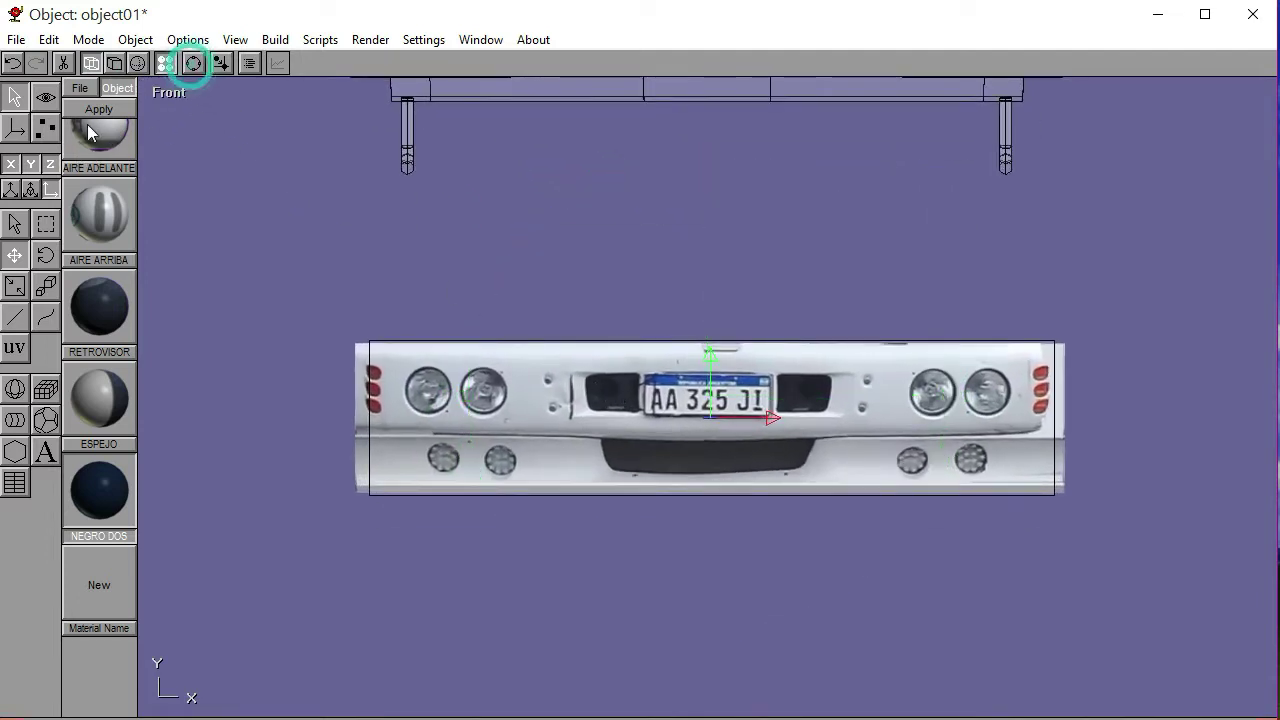
Select the bumper cube and convert it to a mesh
left_click(45, 127)
left_click(214, 317)
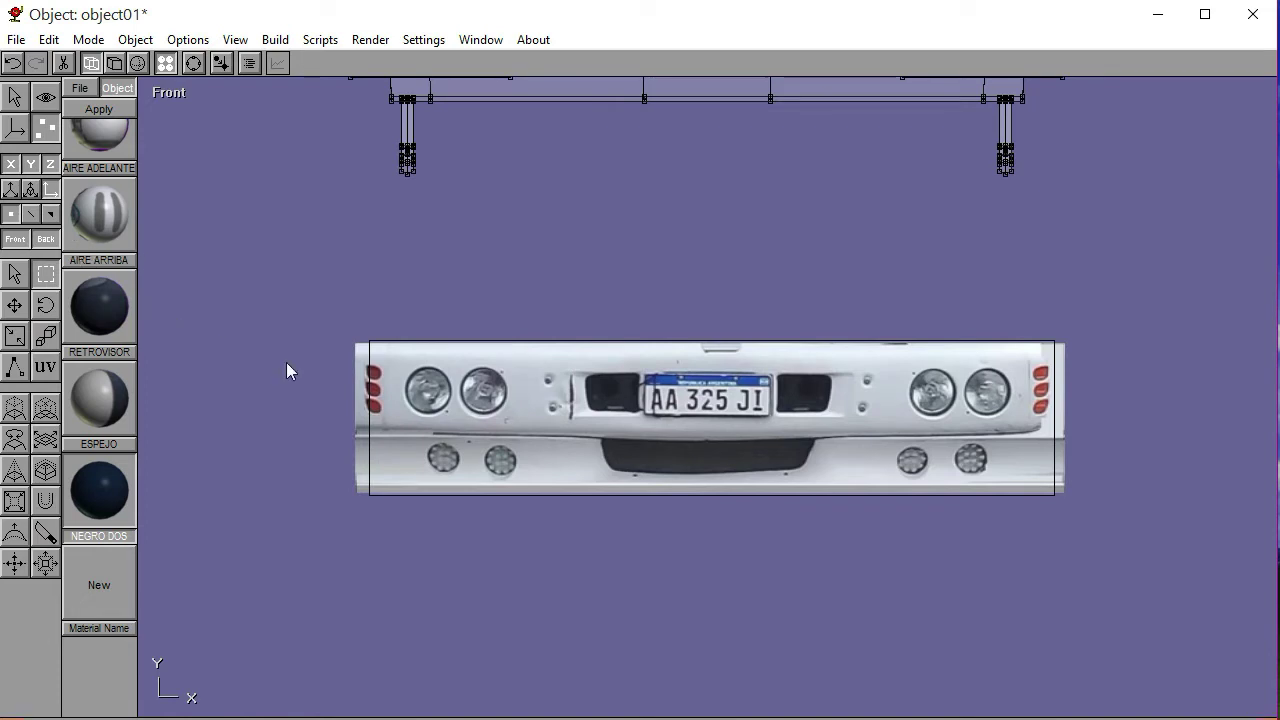
left_click(14, 96)
left_click(377, 388)
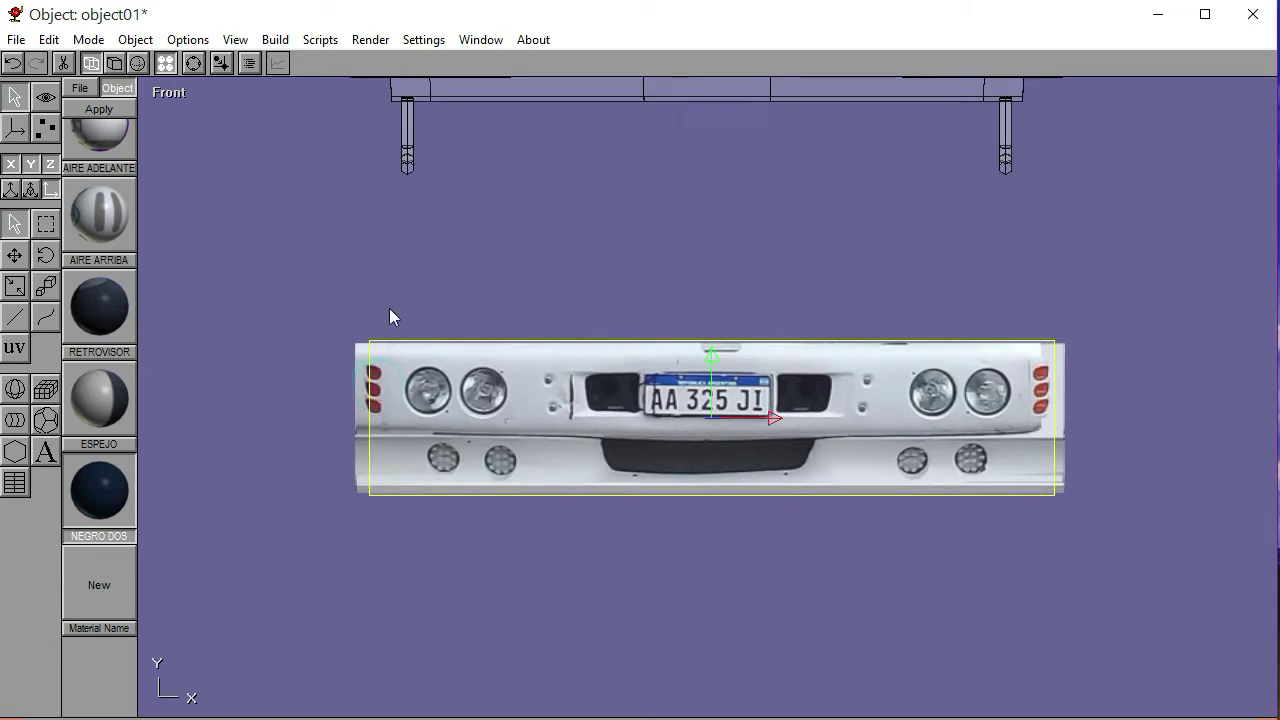
left_click(276, 40)
left_click(323, 113)
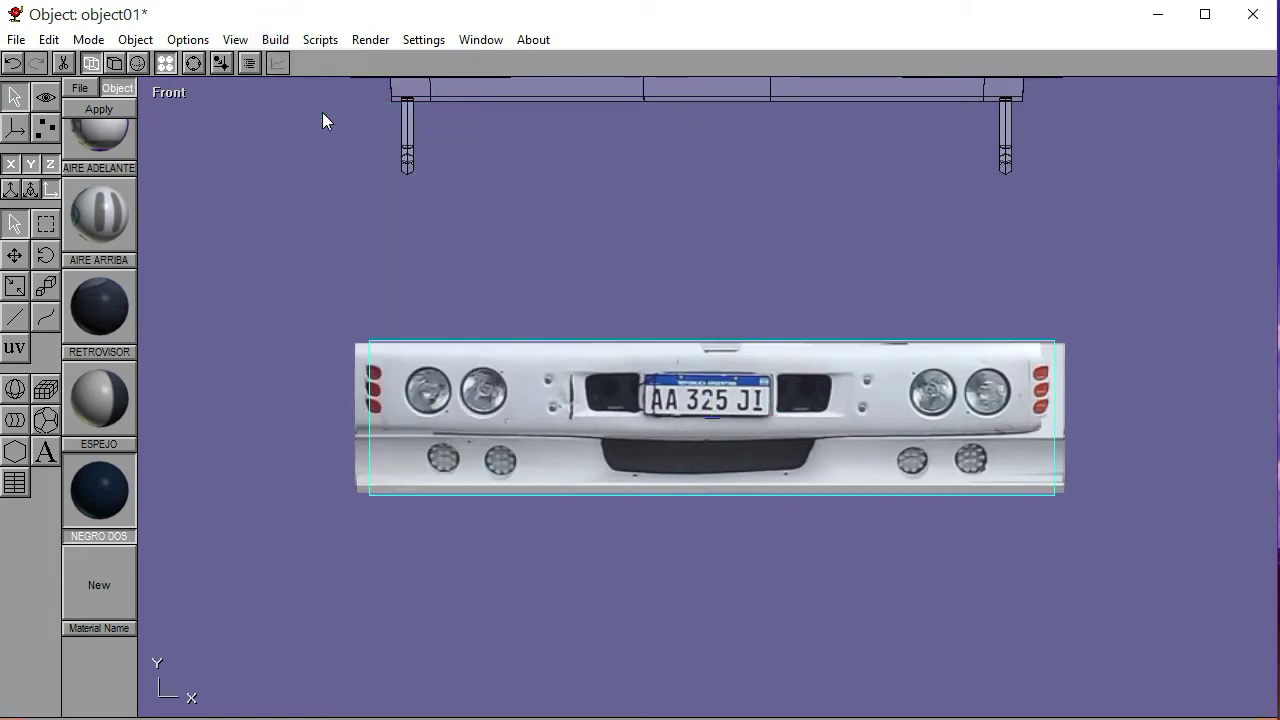
Move the points at the cube's left end outward to the edge of the bumper photo
left_click(44, 144)
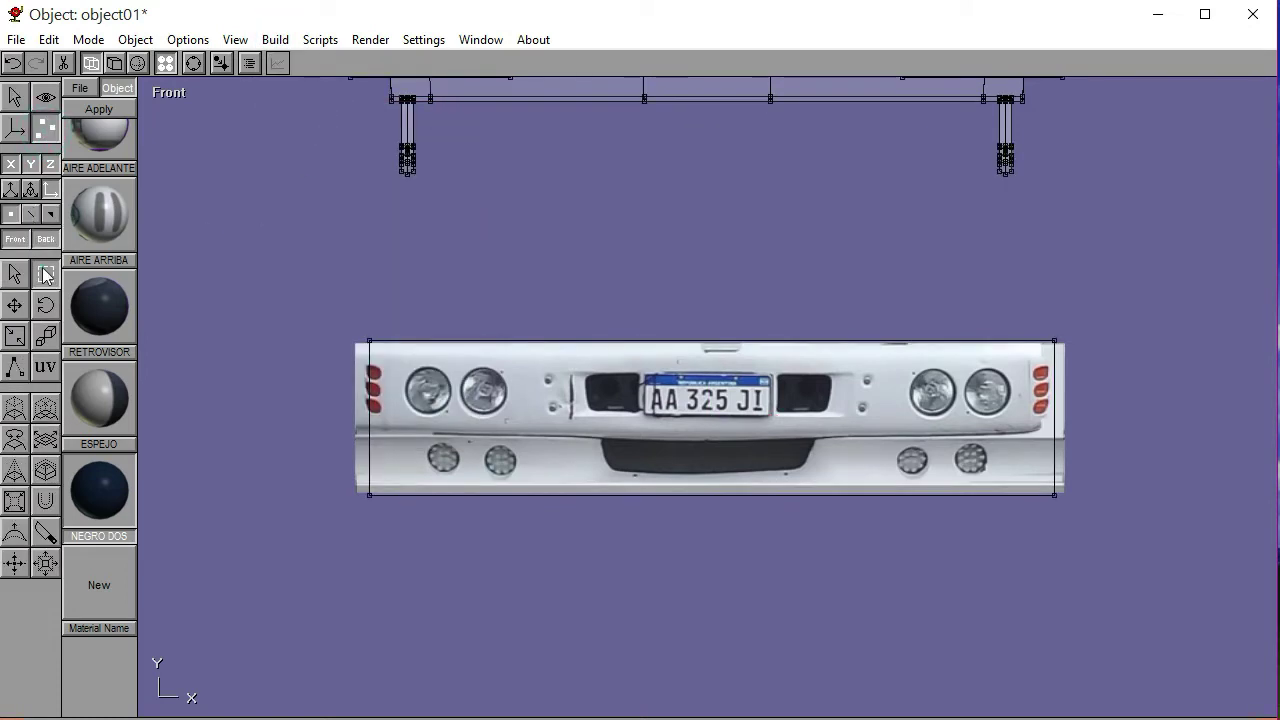
left_click_drag(300, 291, 416, 534)
key("Left")
key("Left")
key("Left")
key("Left")
key("Left")
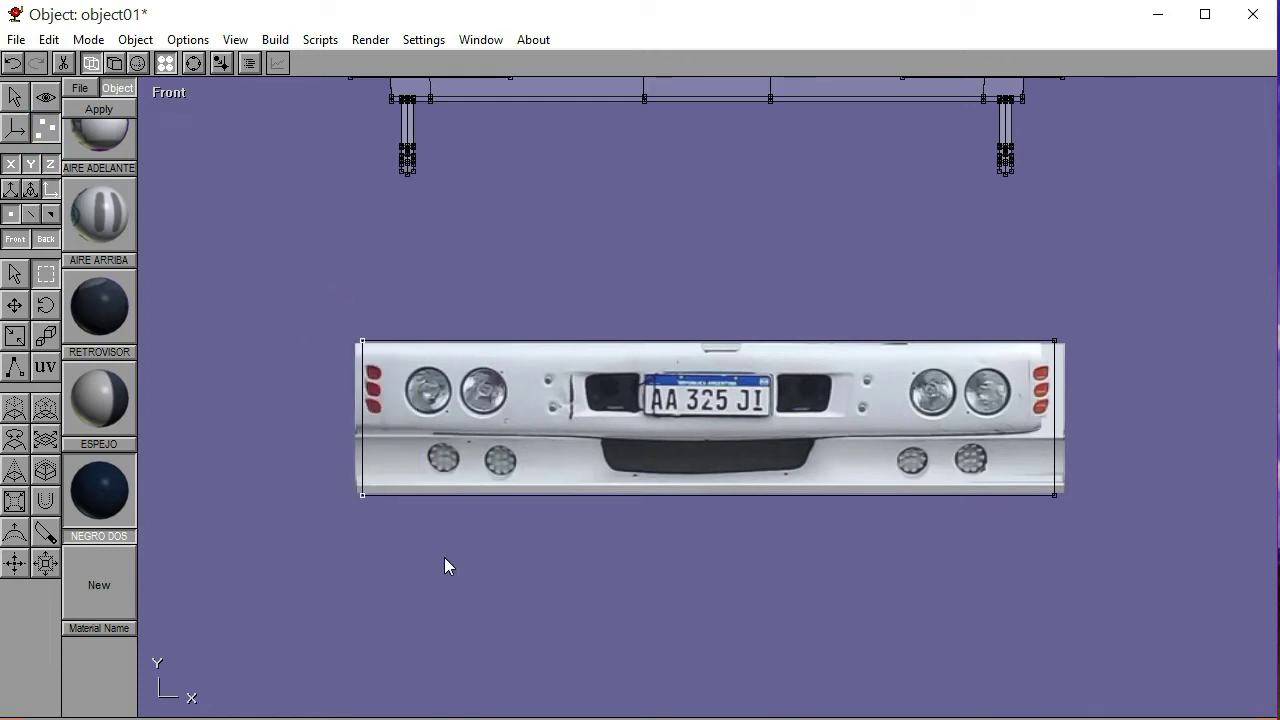
key("Left")
key("Left")
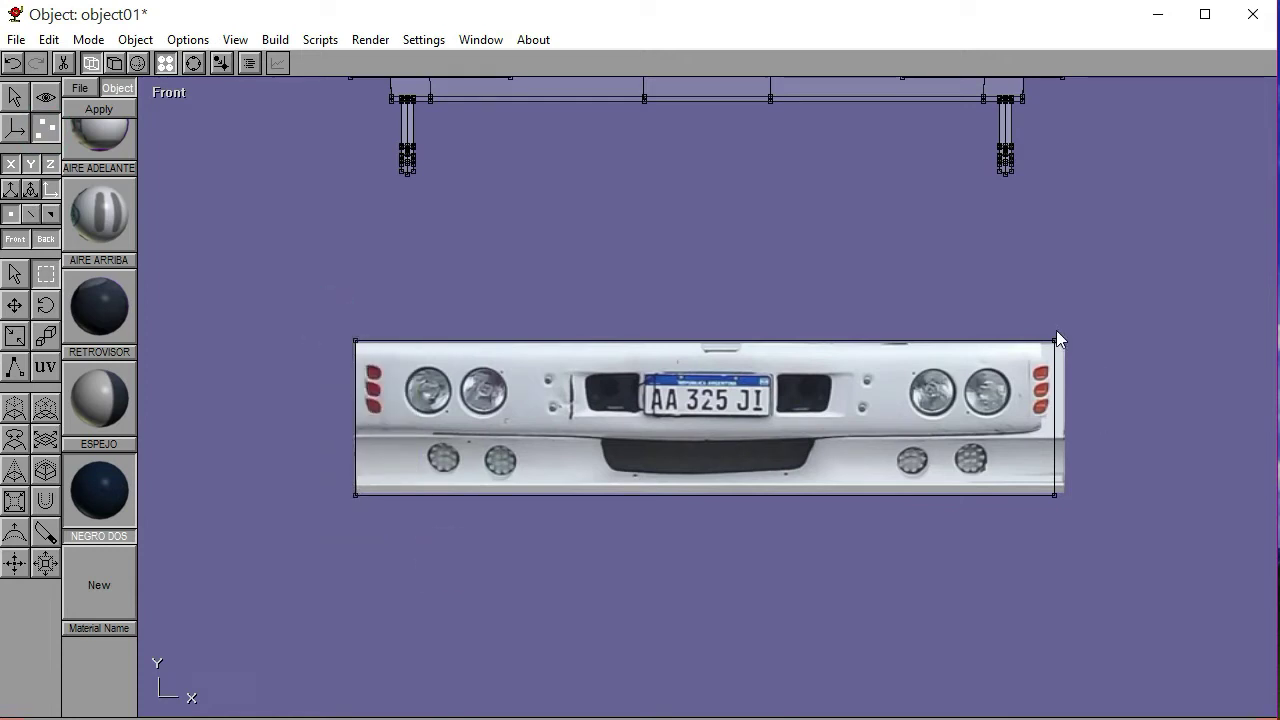
Move the points at the cube's right end outward to the opposite edge of the bumper photo
left_click_drag(1024, 308, 1072, 553)
key("Right")
key("Right")
key("Right")
key("Right")
key("Right")
key("Left")
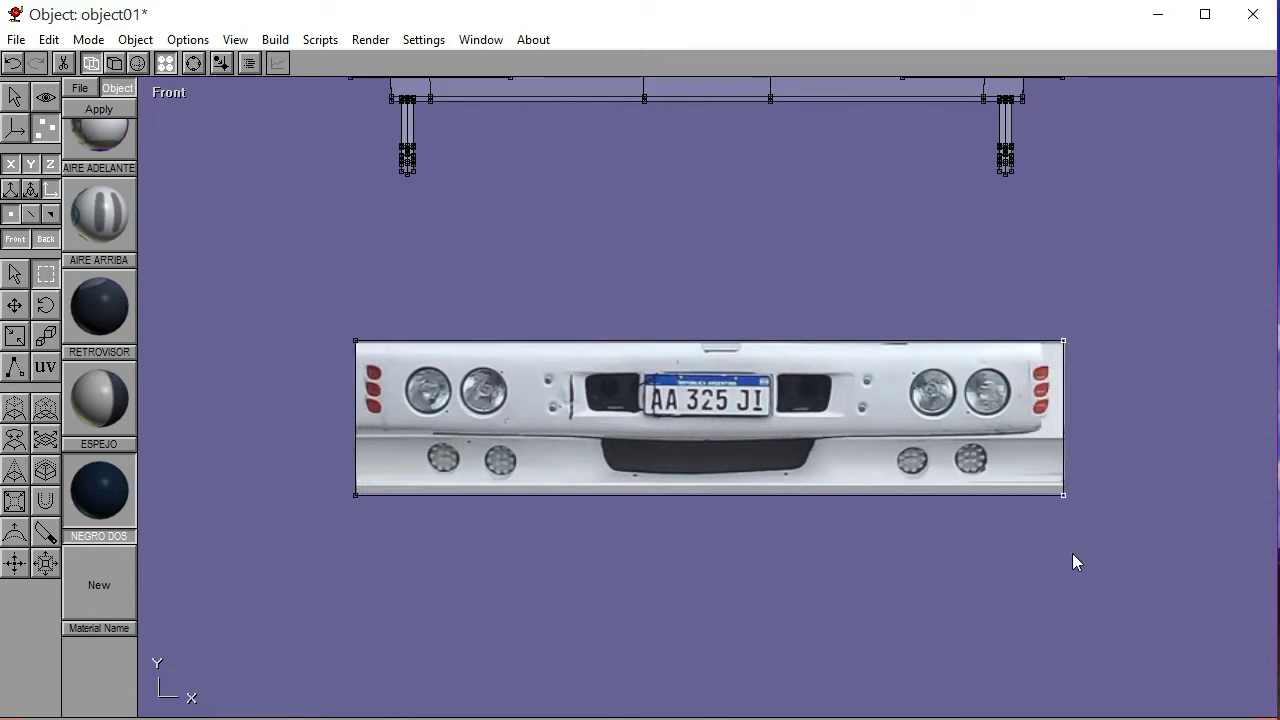
Move the bumper box down off the reference photo in the front view and remove the photo
left_click(193, 63)
left_click_drag(629, 357, 618, 367)
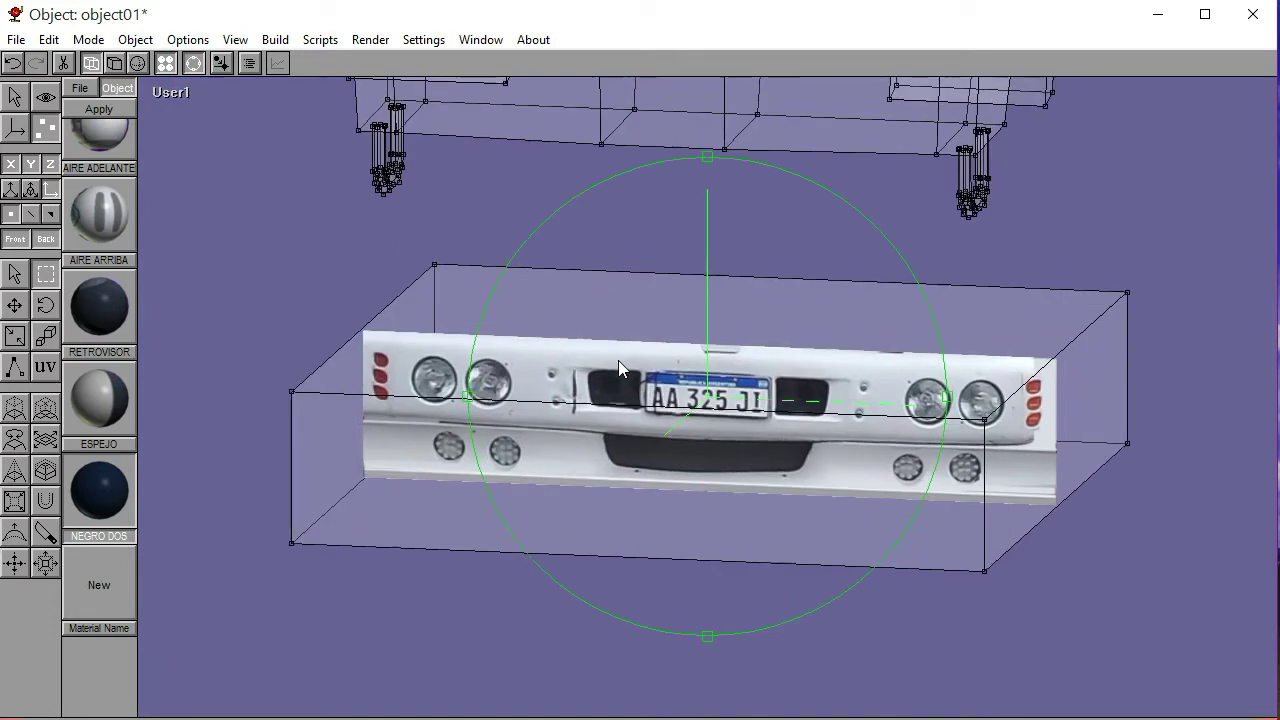
left_click(182, 96)
left_click(175, 136)
scroll(751, 465, "down", 4)
left_click(188, 66)
left_click(18, 99)
left_click(16, 226)
left_click(621, 424)
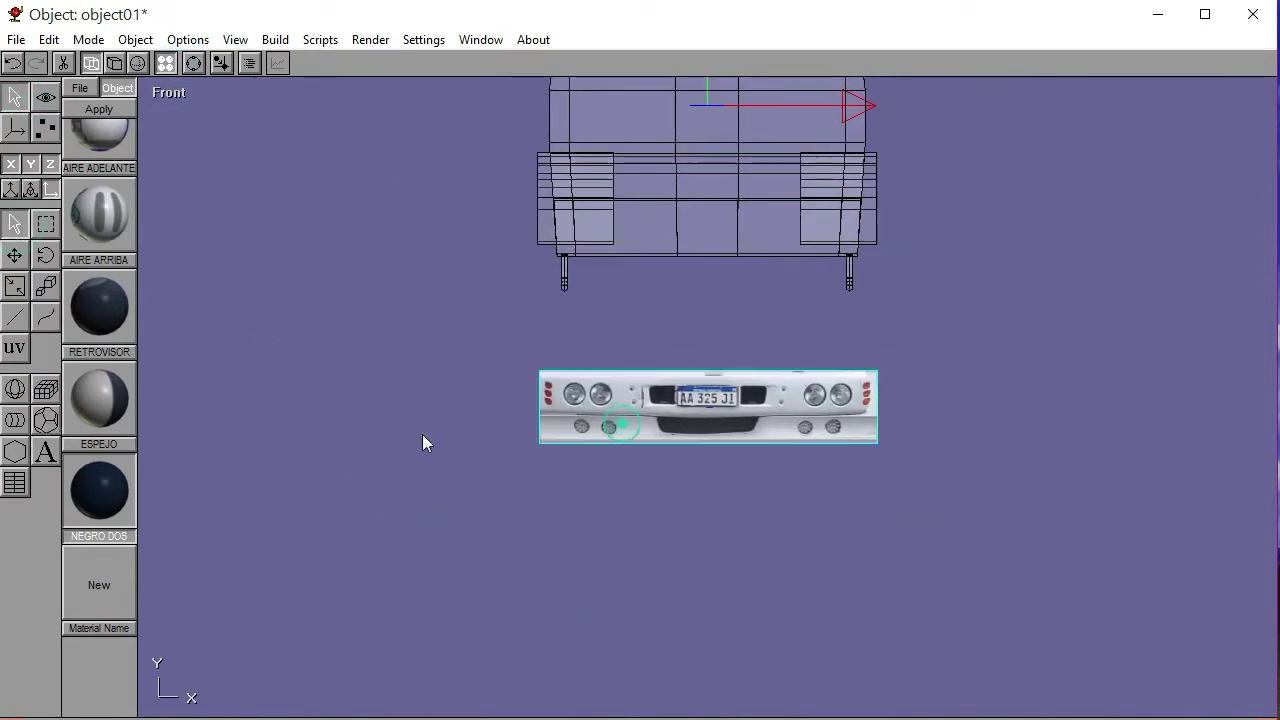
left_click(21, 259)
left_click_drag(231, 381, 232, 475)
left_click(616, 405)
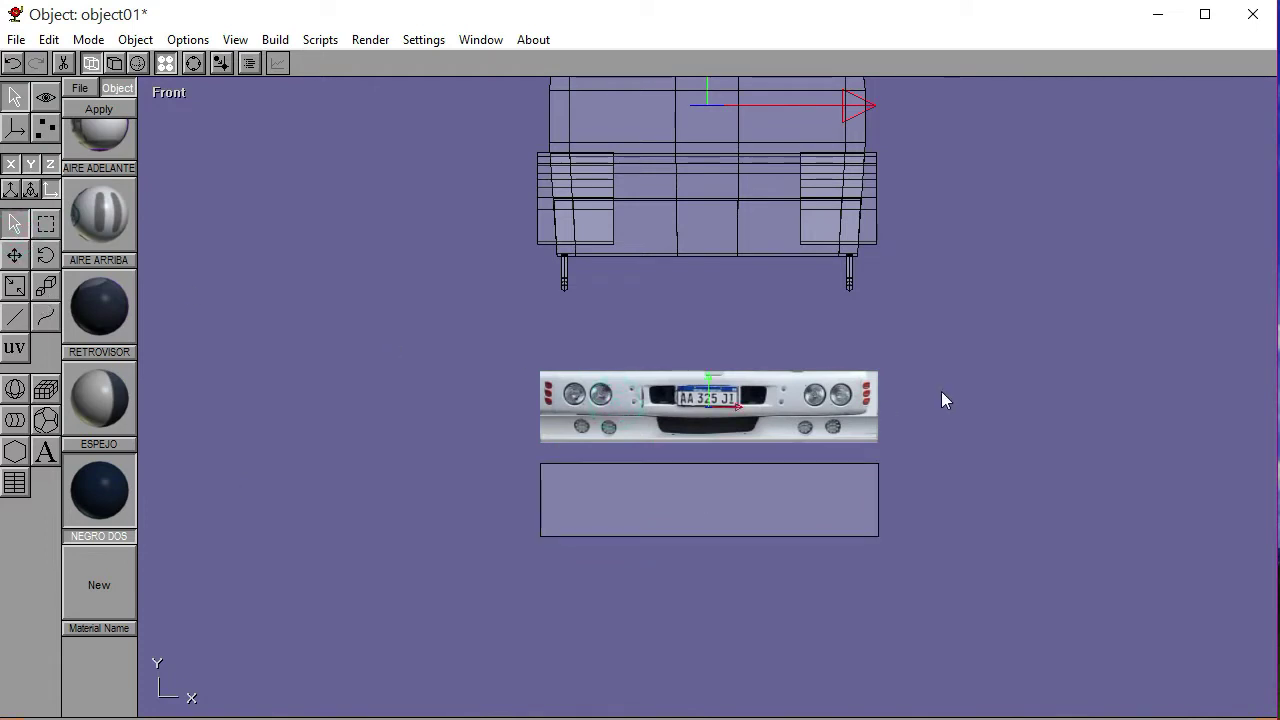
Restore the solid display and shrink the bumper box's depth along Z in the left view to a narrow upright profile
left_click(114, 63)
left_click(194, 63)
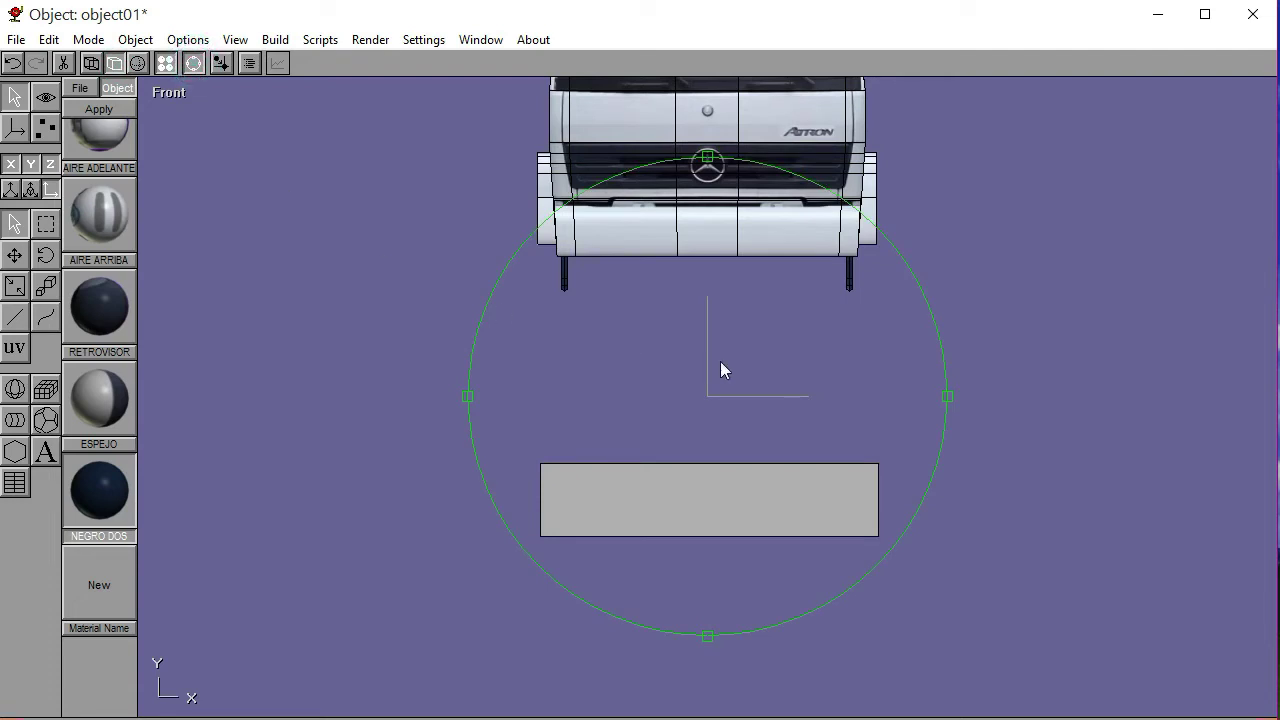
left_click_drag(709, 333, 280, 175)
left_click(174, 96)
left_click(163, 174)
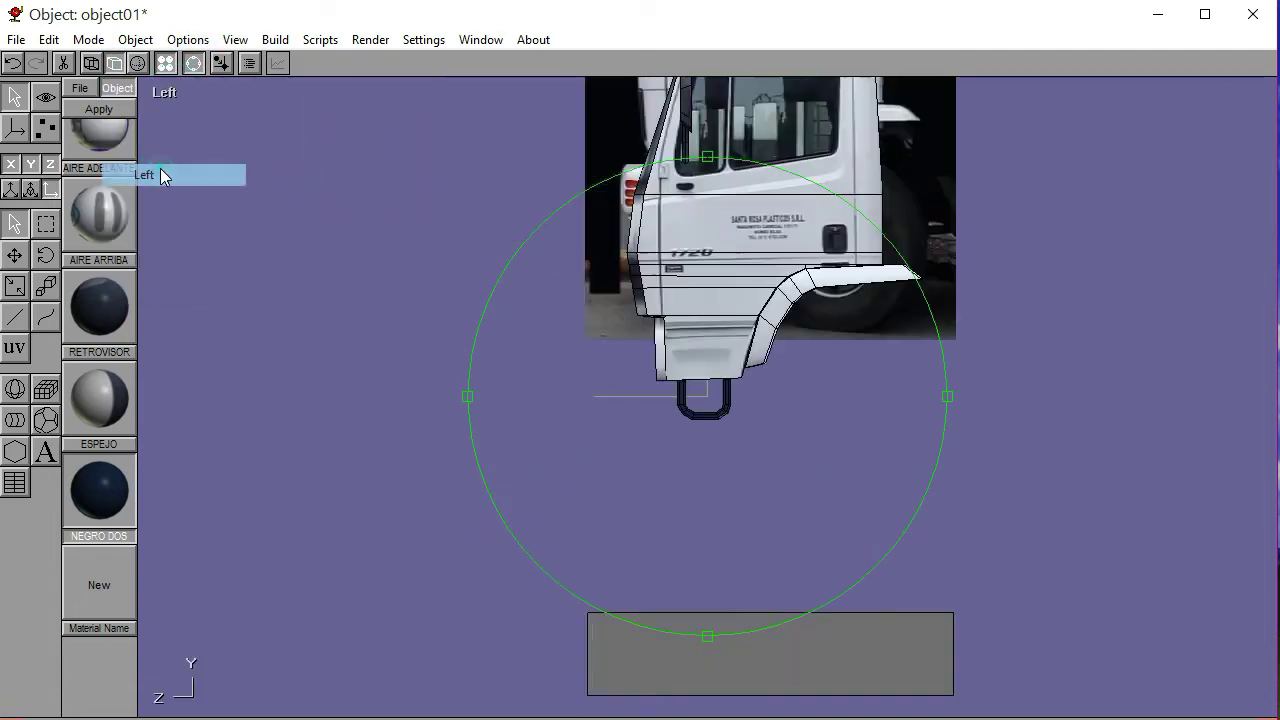
middle_click_drag(699, 426, 700, 277)
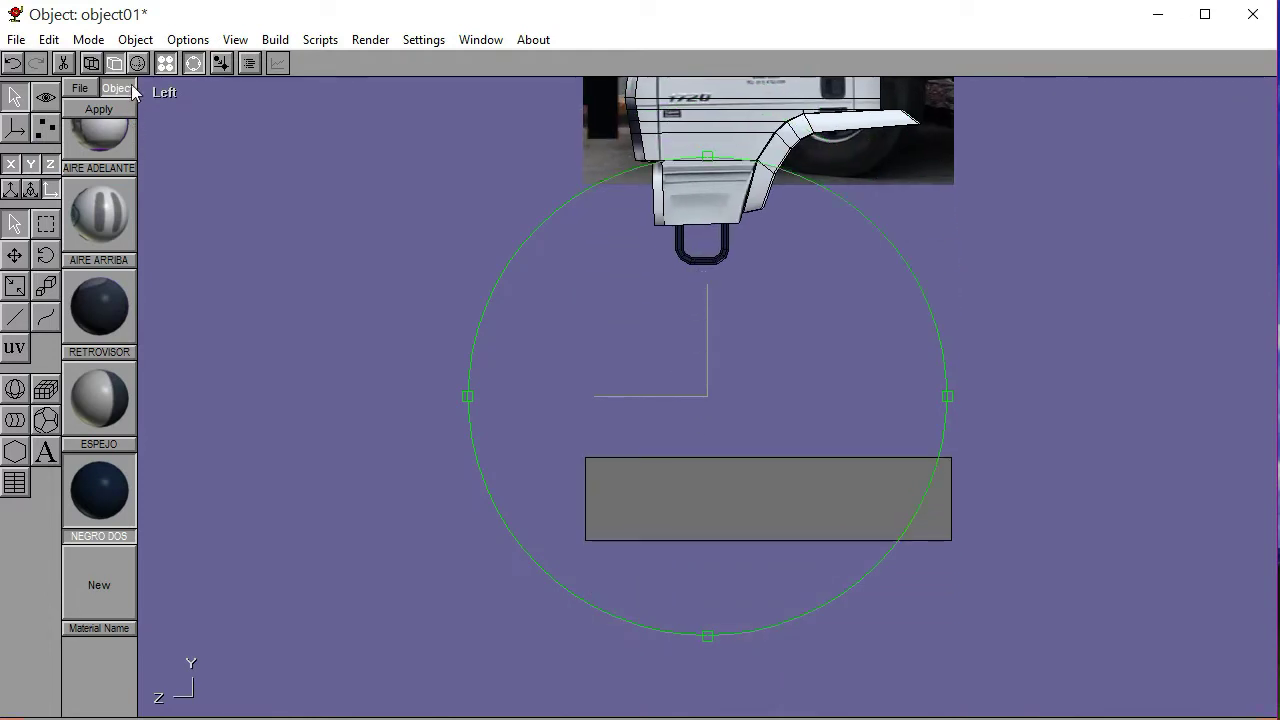
left_click(193, 64)
left_click(674, 518)
left_click(14, 287)
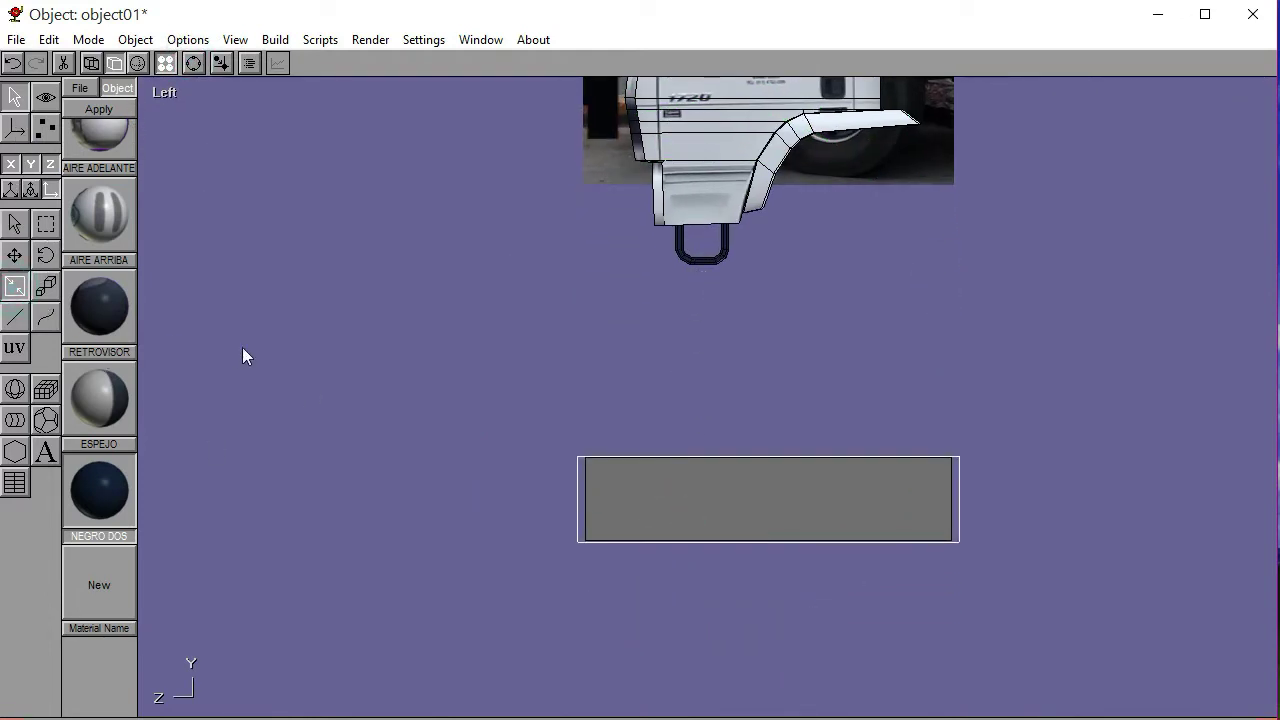
left_click_drag(242, 347, 248, 360)
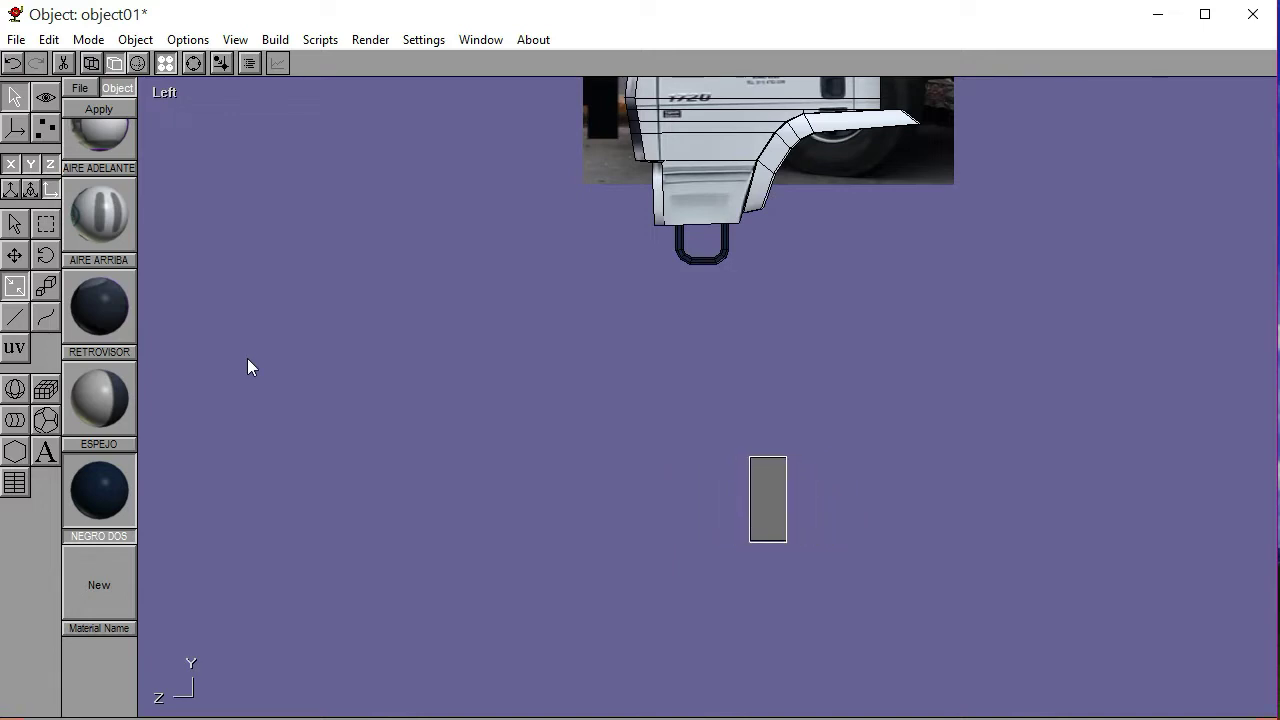
Move the bumper box up beside the cab's lower front corner, just ahead of the lower side panel
left_click(14, 256)
left_click_drag(953, 448, 663, 235)
left_click(194, 63)
scroll(706, 337, "up", 3)
middle_click_drag(707, 330, 717, 537)
scroll(779, 487, "up", 4)
middle_click_drag(672, 387, 783, 442)
right_click_drag(643, 410, 708, 431)
left_click(197, 66)
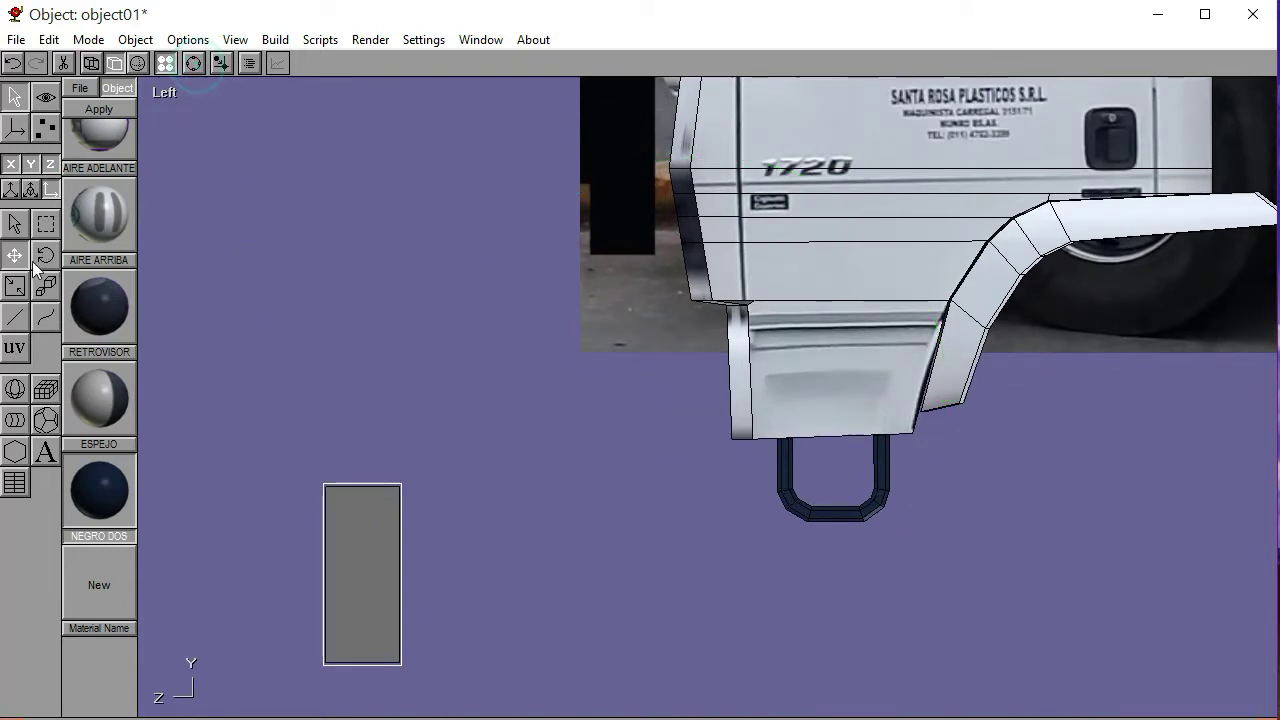
left_click_drag(174, 384, 452, 363)
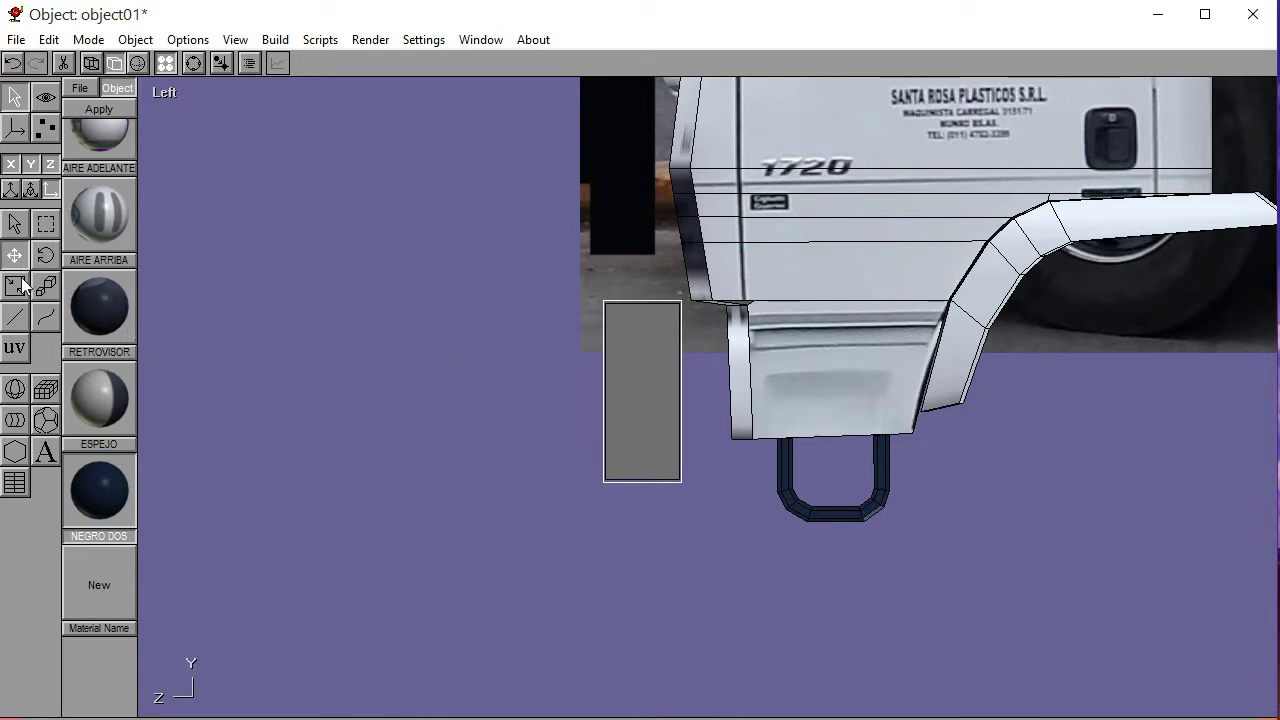
Select the bumper box's bottom points and nudge them slightly downward
left_click(45, 129)
left_click_drag(595, 461, 723, 498)
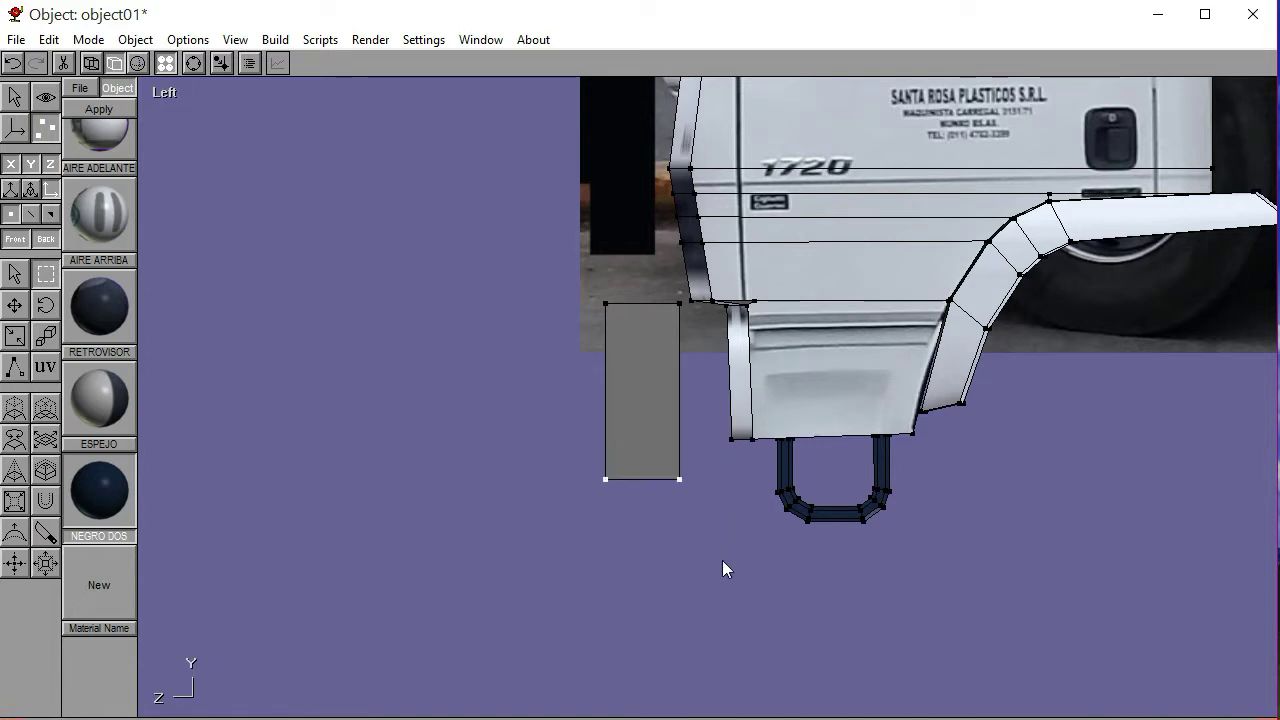
key("alt+Tab")
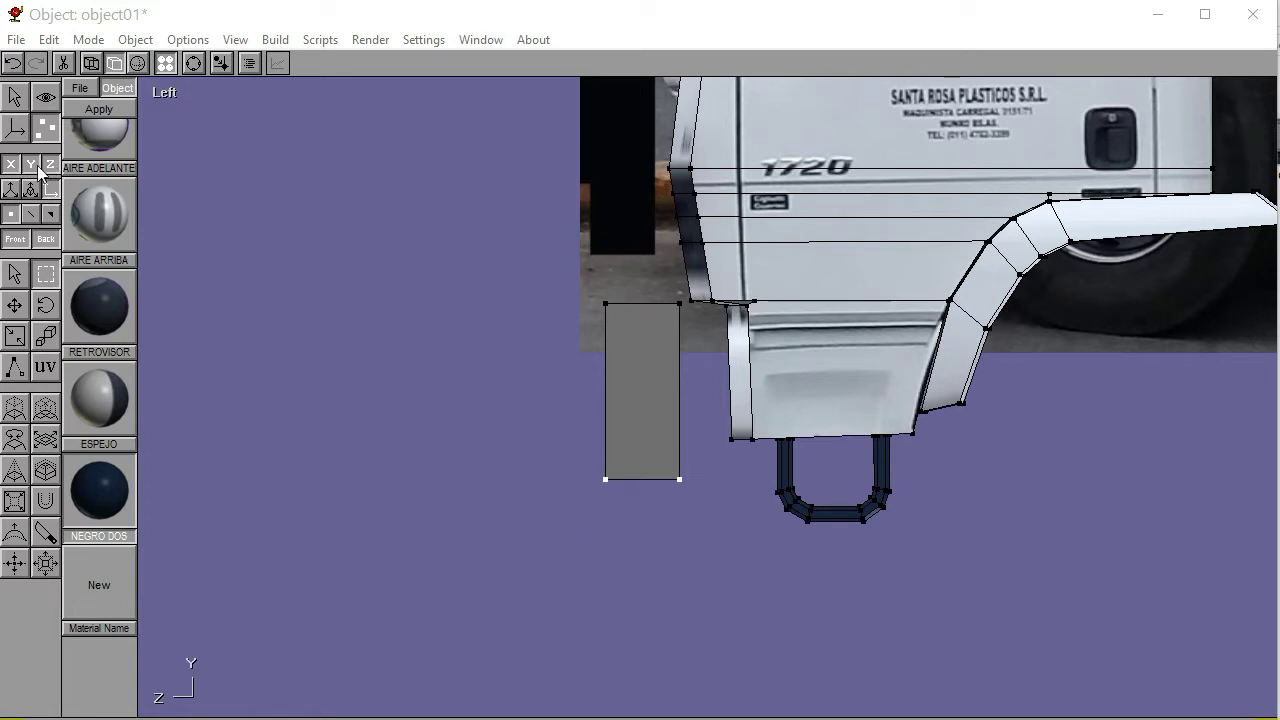
left_click(22, 308)
left_click(255, 341)
left_click(203, 317)
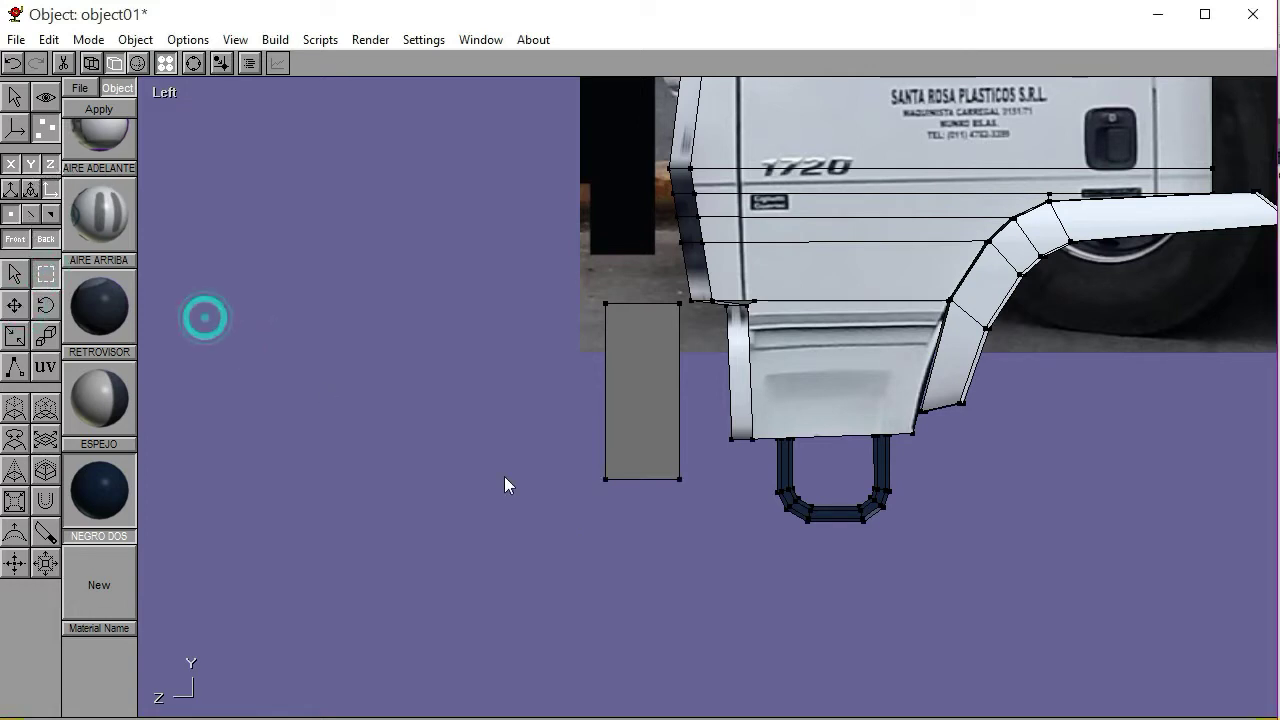
left_click_drag(596, 466, 728, 522)
key("Down")
key("Down")
key("Up")
key("Up")
key("Up")
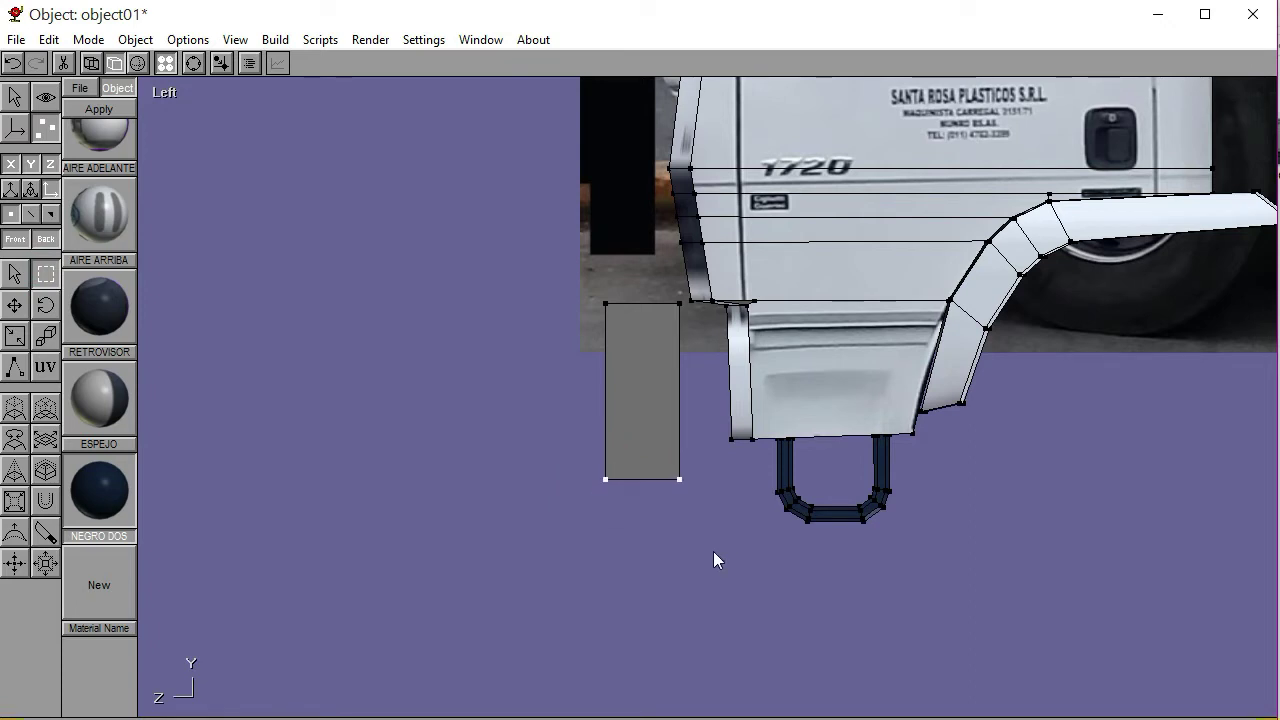
key("Down")
Knife a horizontal cut across the bumper box a short distance above its bottom edge and clear the point selection
left_click(44, 533)
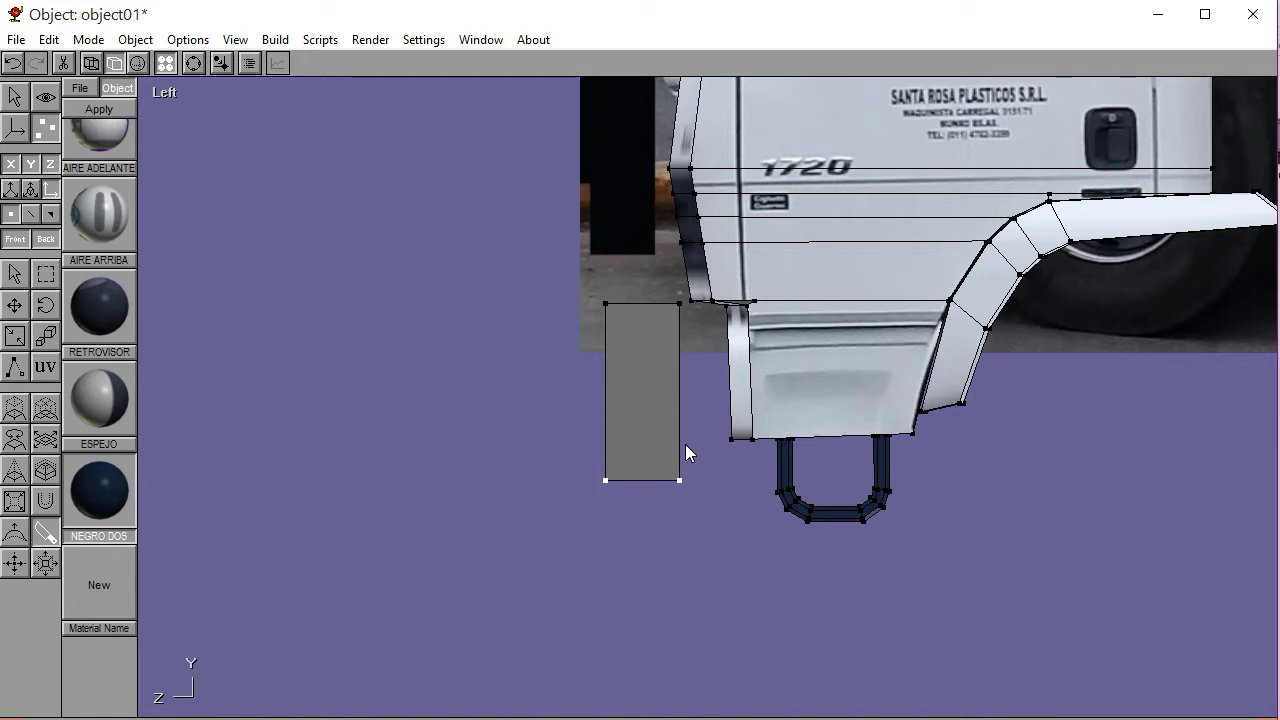
left_click_drag(598, 441, 696, 443)
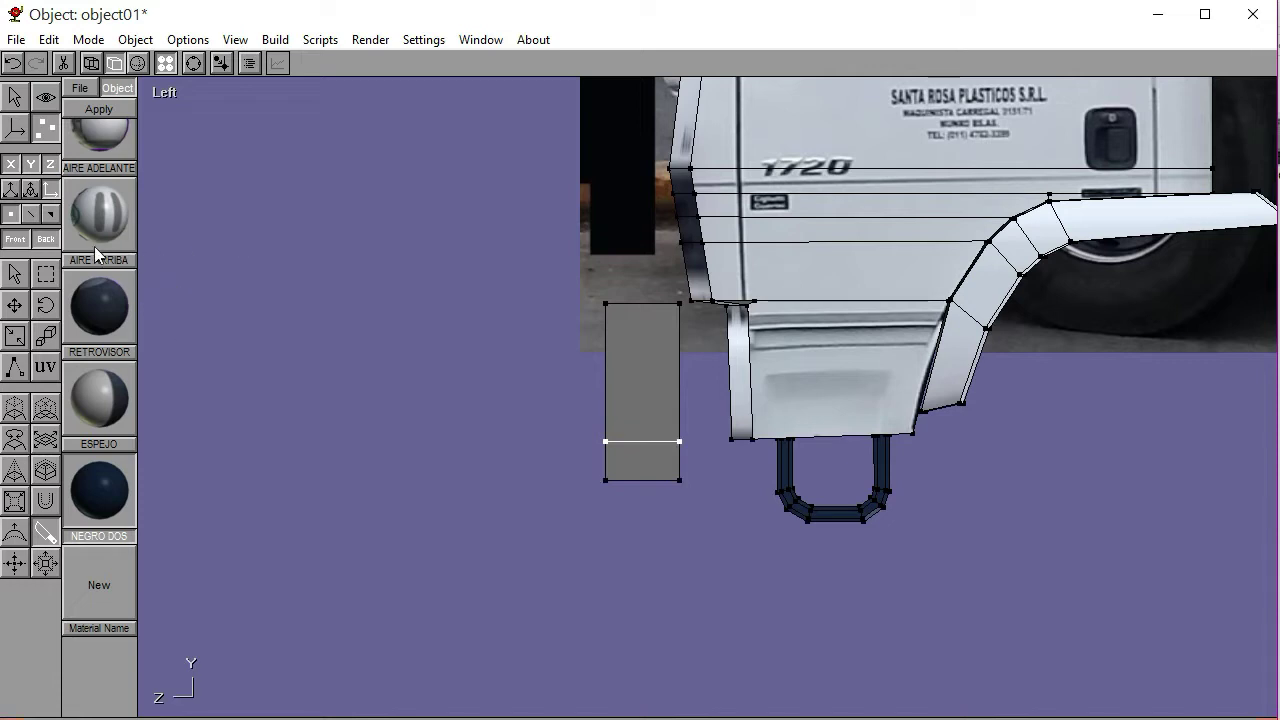
left_click(45, 273)
left_click(323, 406)
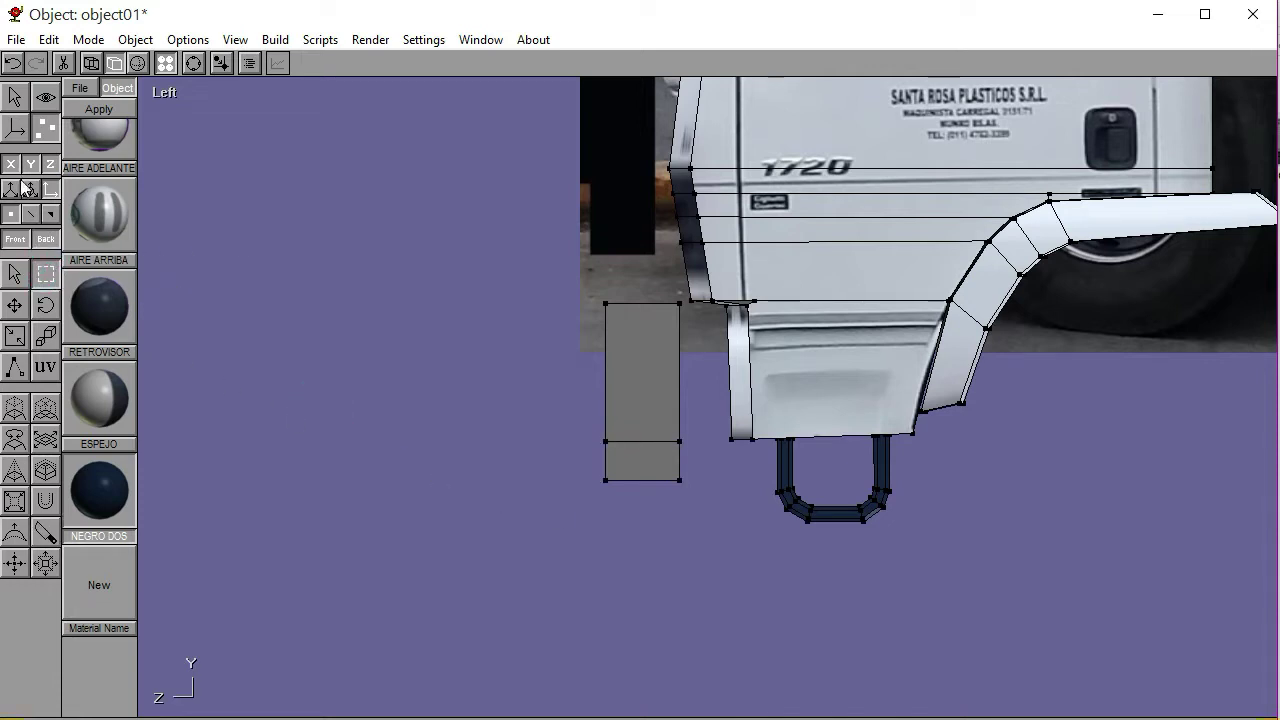
Move the whole bumper box back in the left view until it overlaps the front edge of the lower side panel
left_click(19, 103)
left_click(12, 224)
left_click(634, 397)
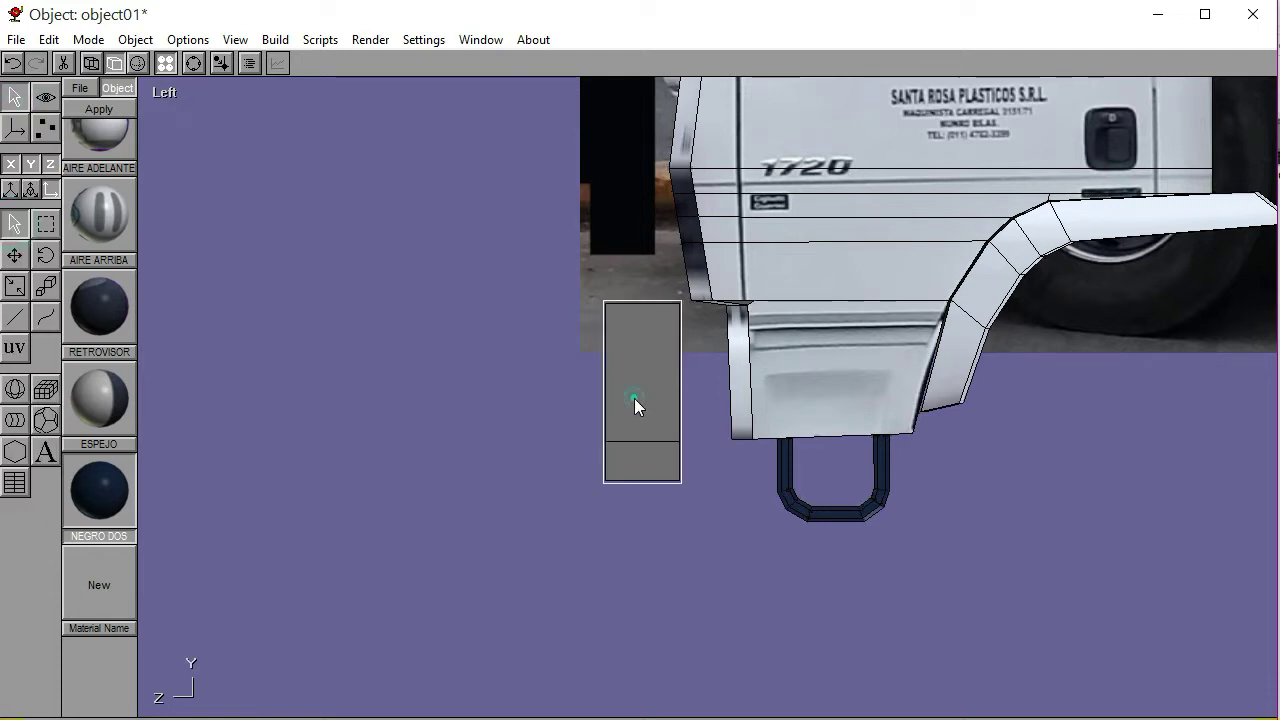
left_click(17, 258)
left_click_drag(328, 444, 391, 445)
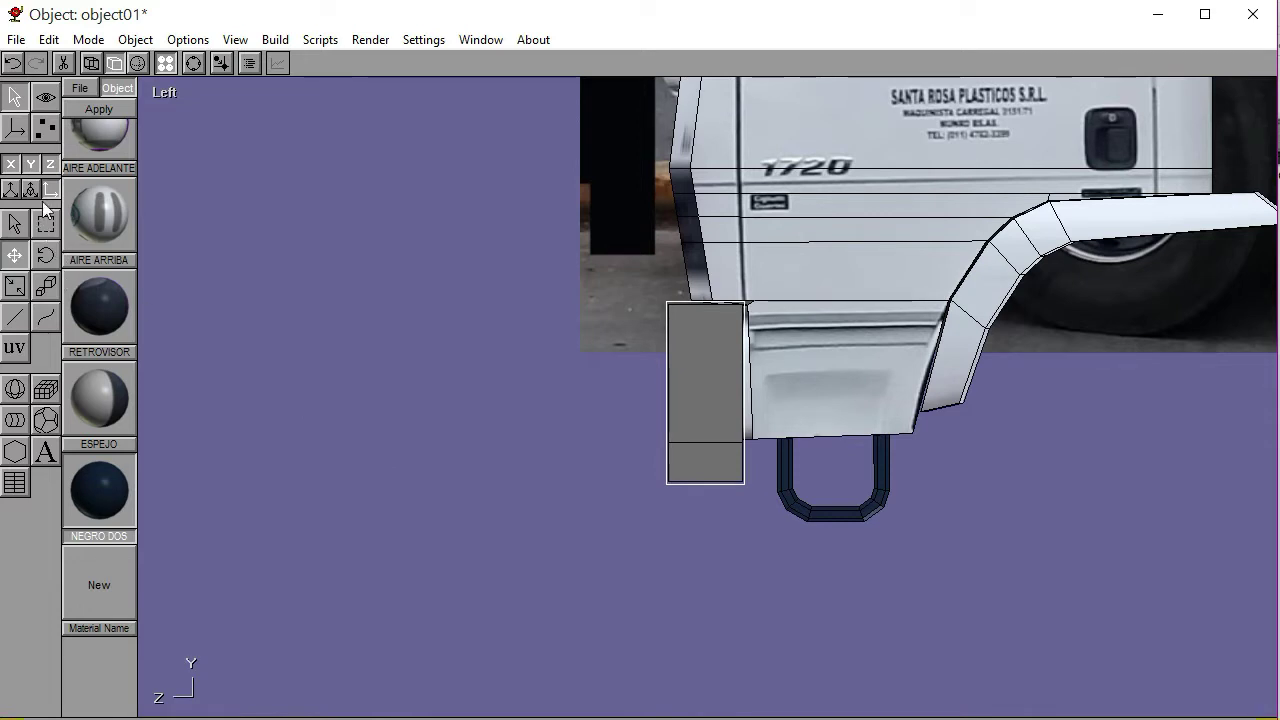
Slope the bumper's lower front by shifting its bottom front corner points back toward the cab
left_click(45, 127)
left_click(311, 412)
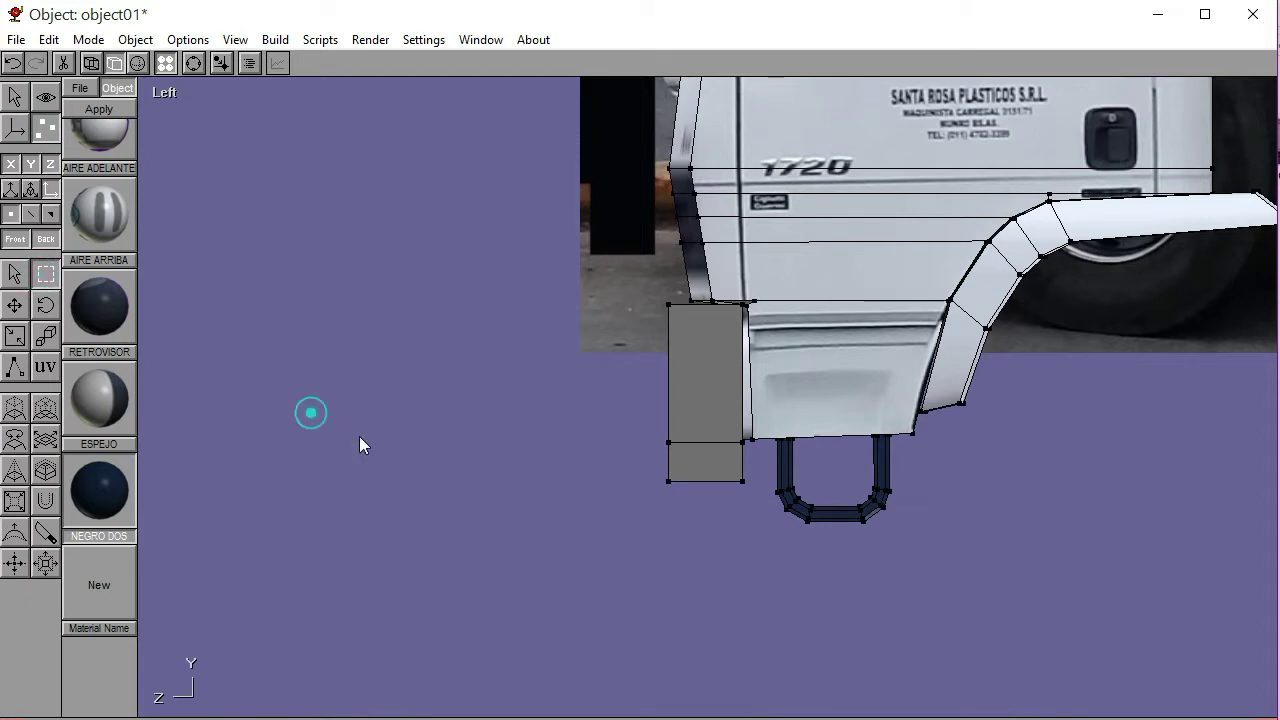
left_click(663, 472)
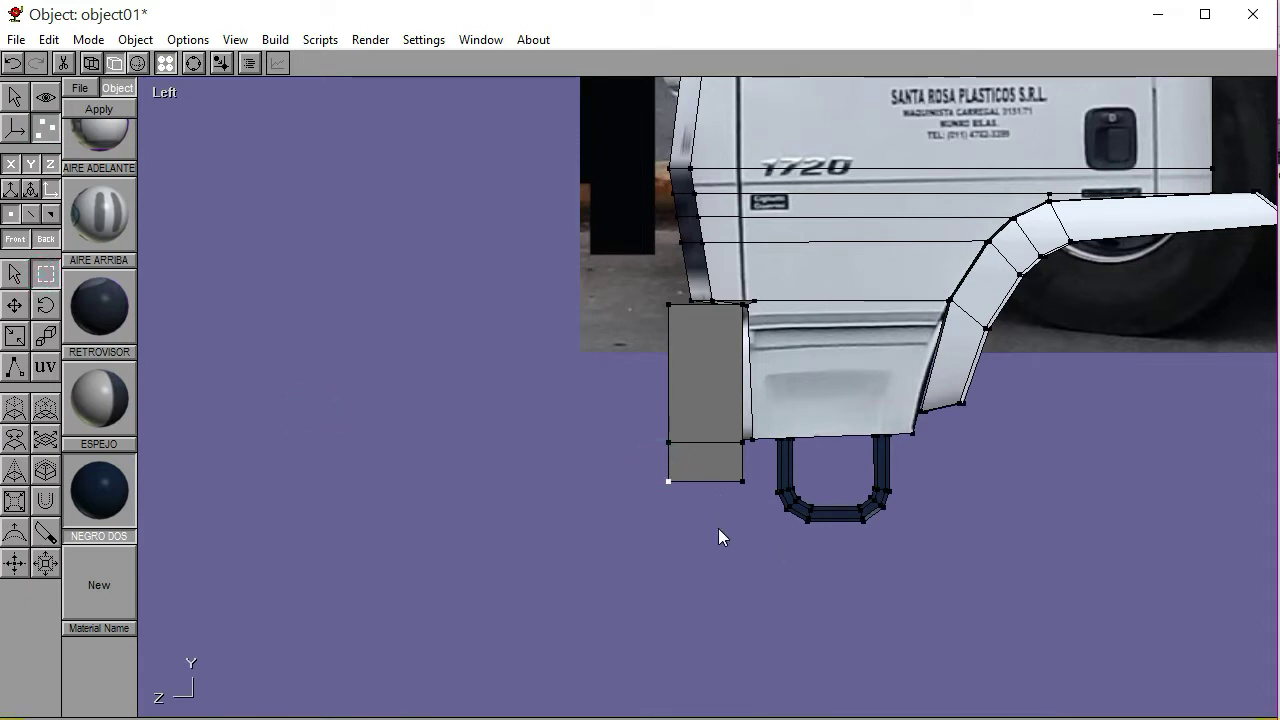
key("Right")
key("Right")
key("Right")
key("Right")
key("Right")
key("Right")
key("Right")
key("Right")
key("Right")
key("Right")
key("Right")
key("Right")
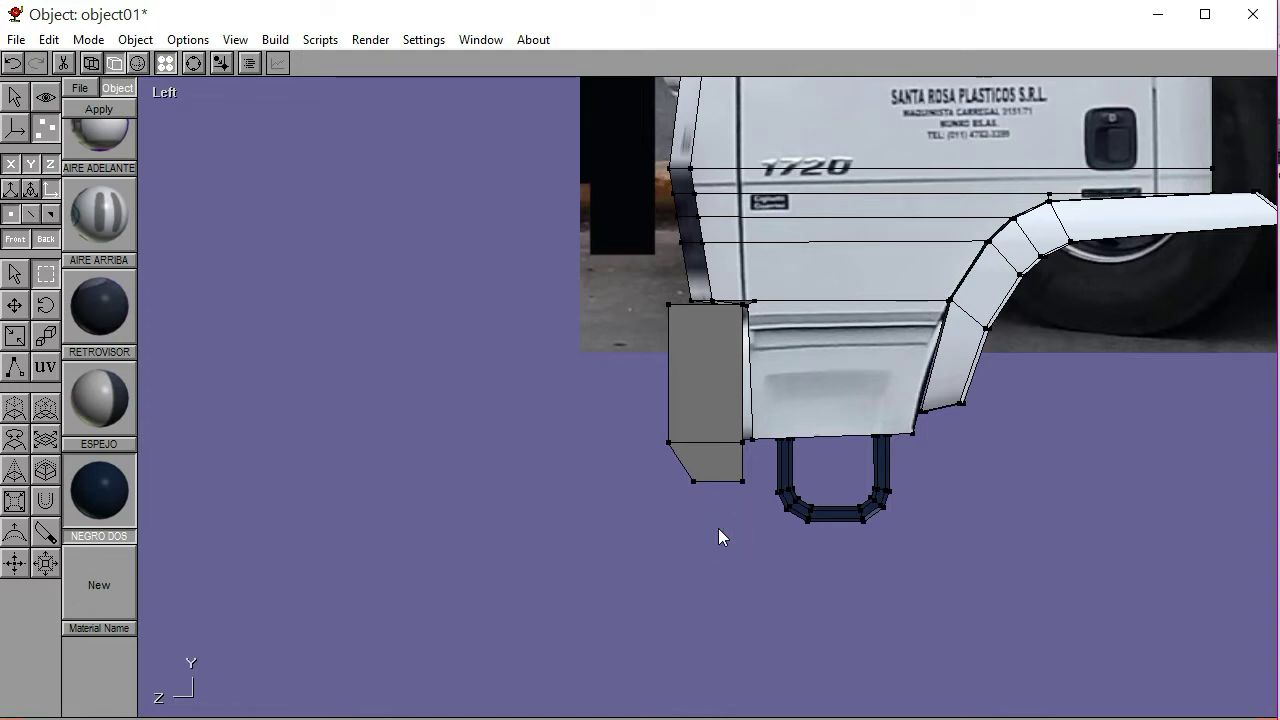
In the bottom view, select the bumper and move it forward until it sits clear of the cab front
left_click(172, 95)
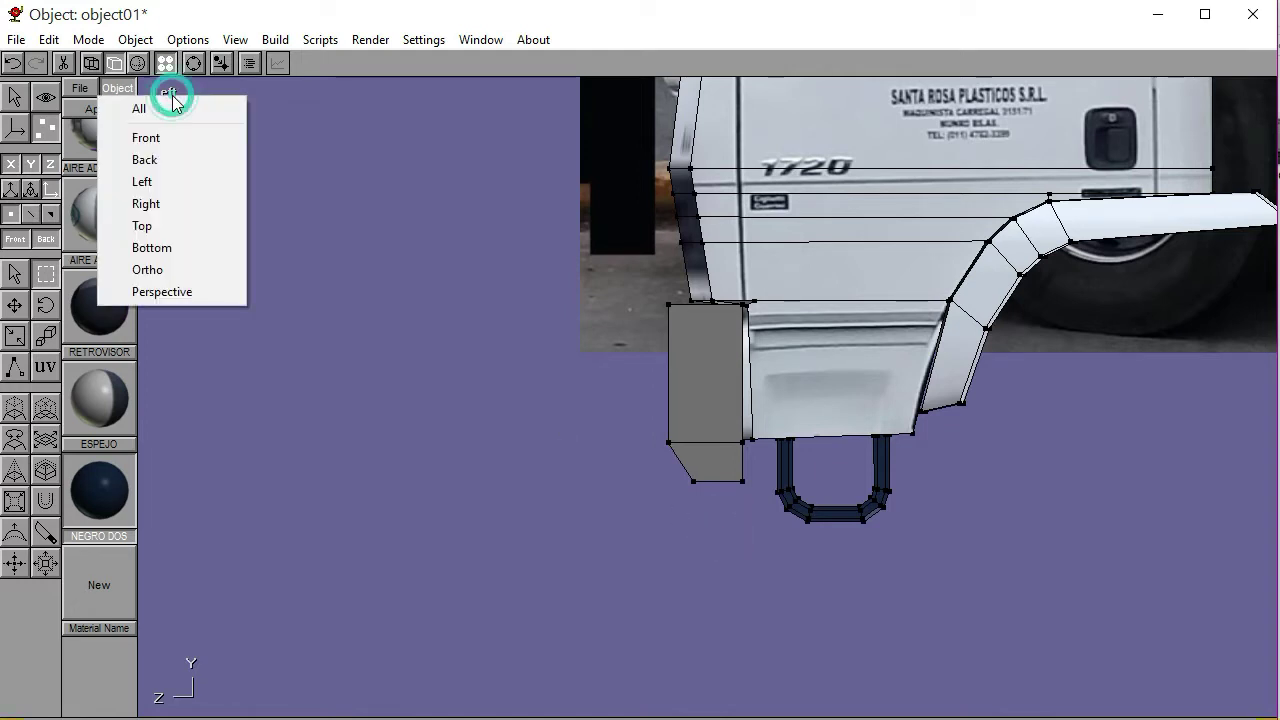
left_click(164, 248)
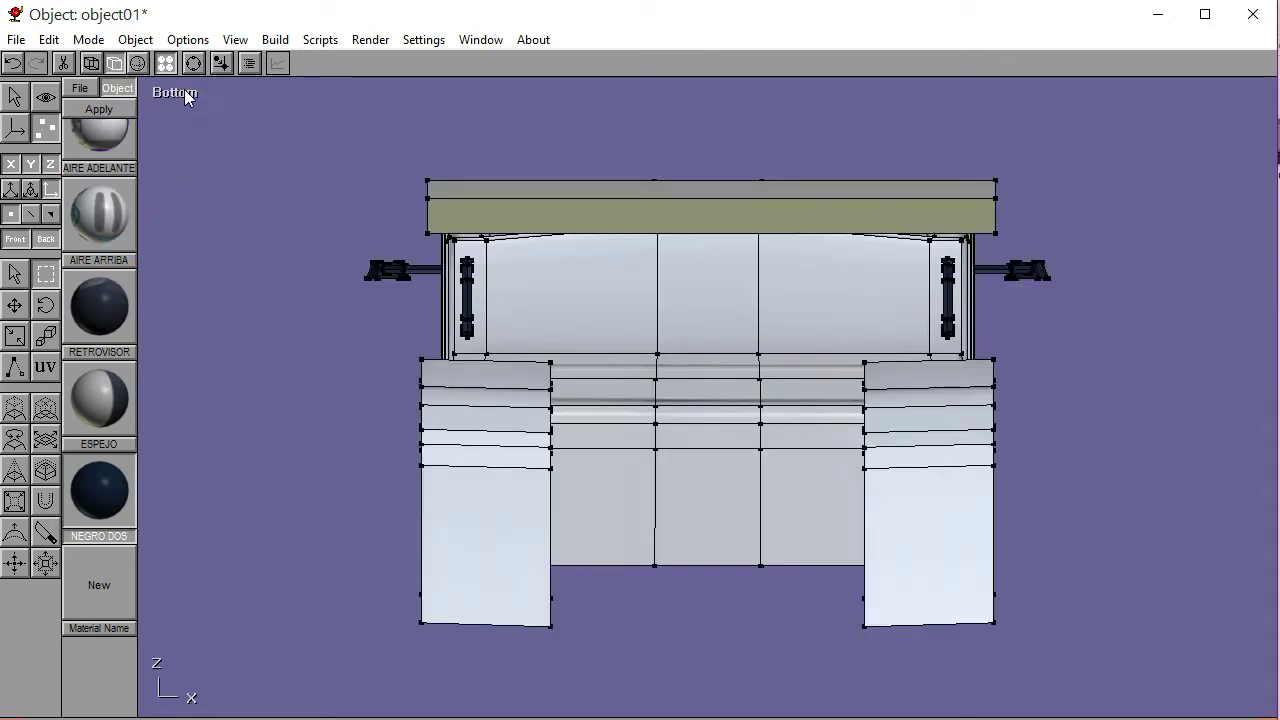
left_click(14, 96)
left_click(527, 226)
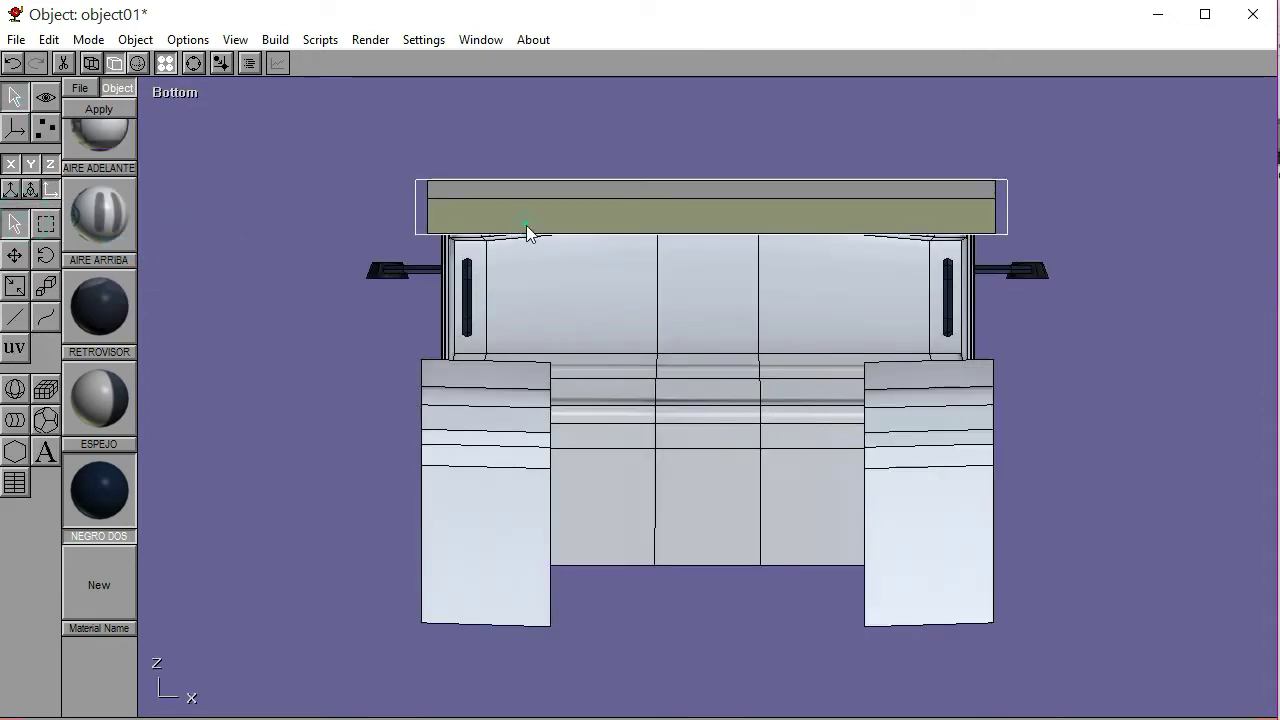
key("Up")
key("Up")
key("Up")
key("Up")
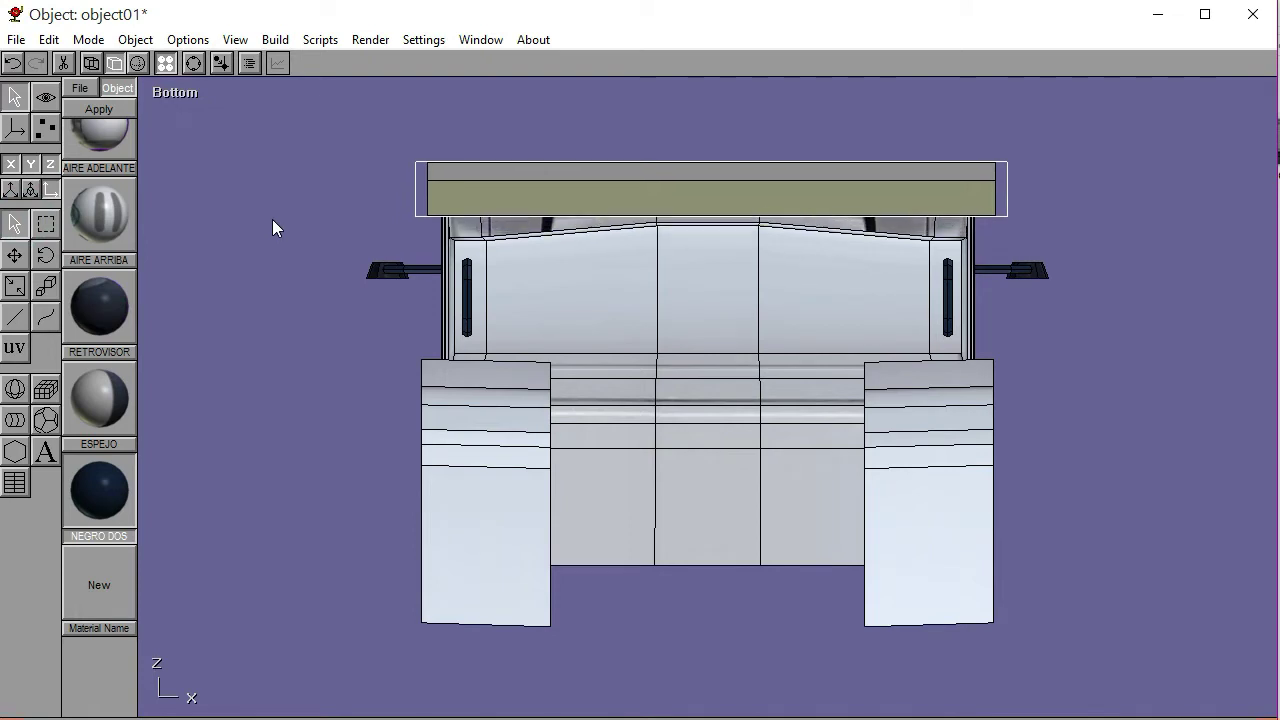
key("Up")
key("Up")
key("Up")
key("Up")
key("Up")
key("Up")
key("Up")
key("Up")
key("Down")
key("Down")
key("Down")
key("Down")
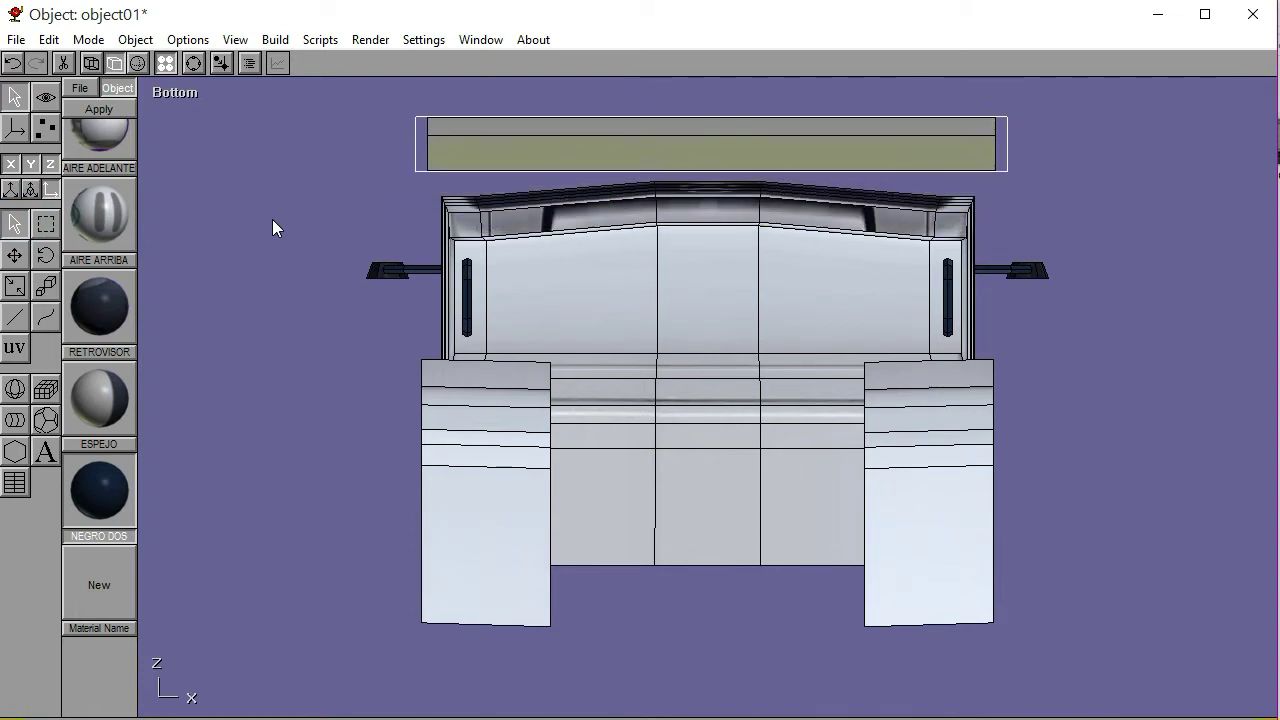
In wireframe display, knife two cuts across the bumper in line with the cab's two central front edges
left_click(91, 63)
left_click(193, 63)
scroll(623, 414, "up", 5)
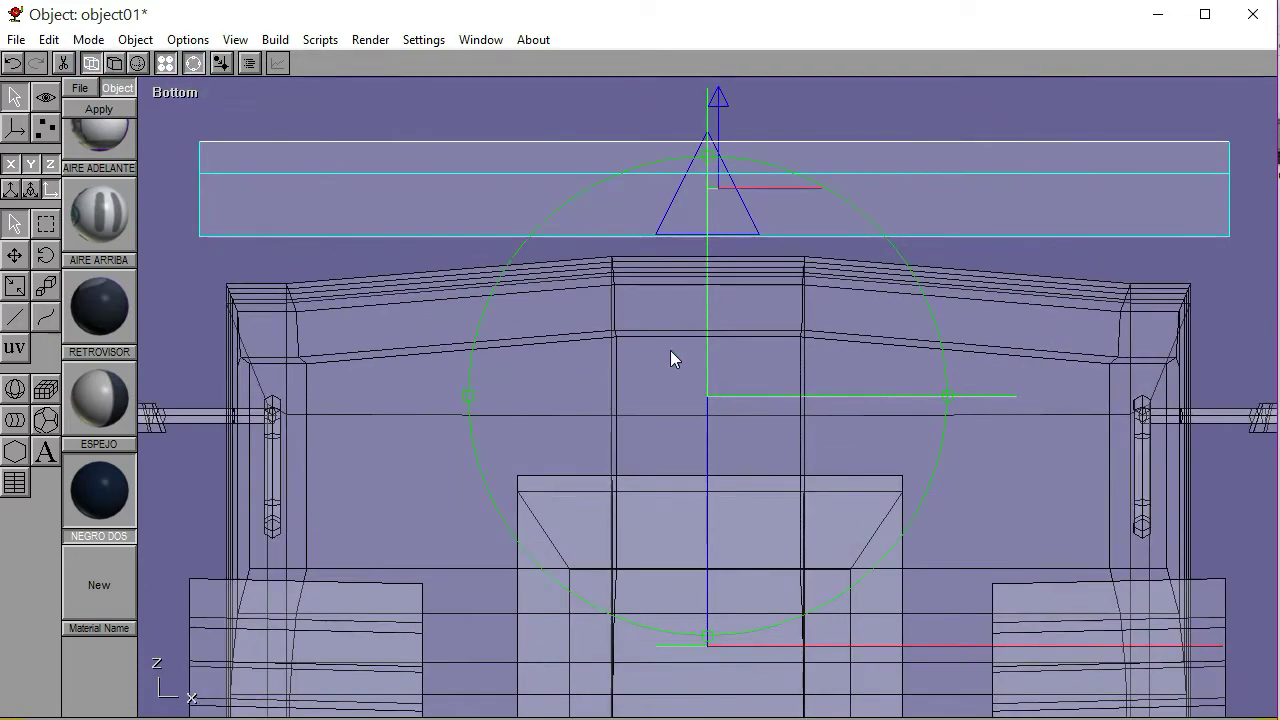
left_click(193, 63)
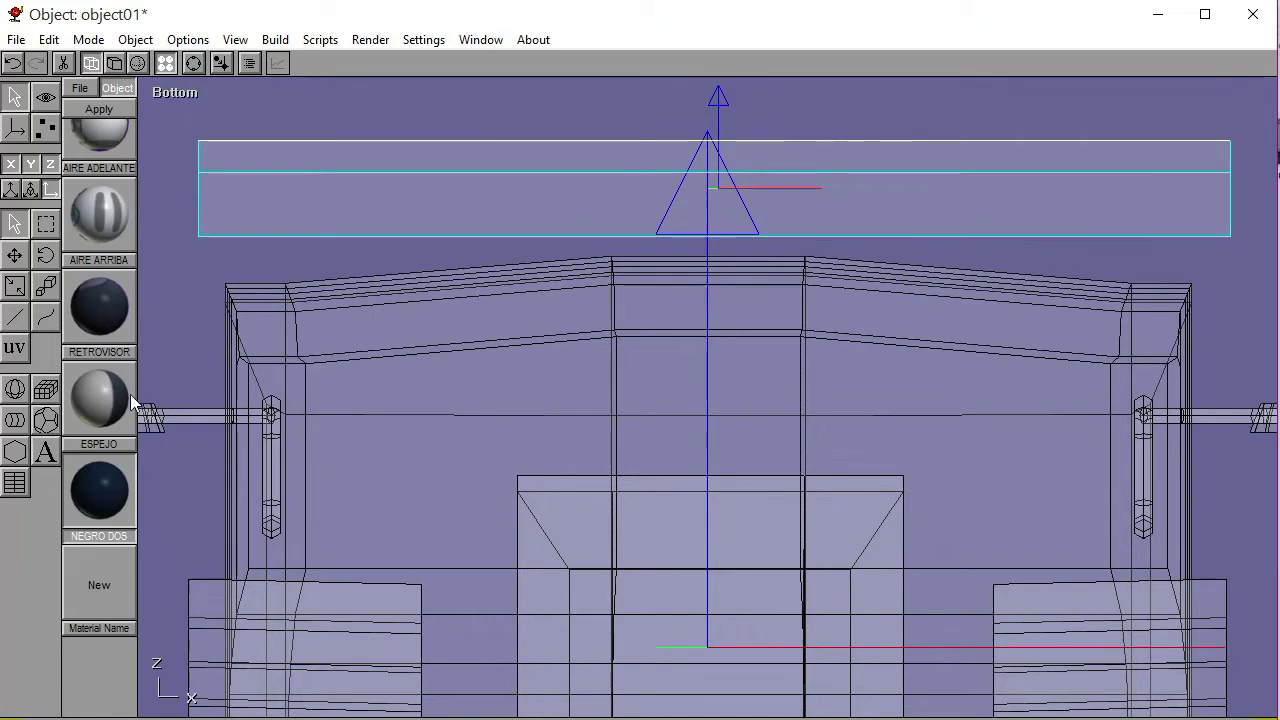
left_click(45, 127)
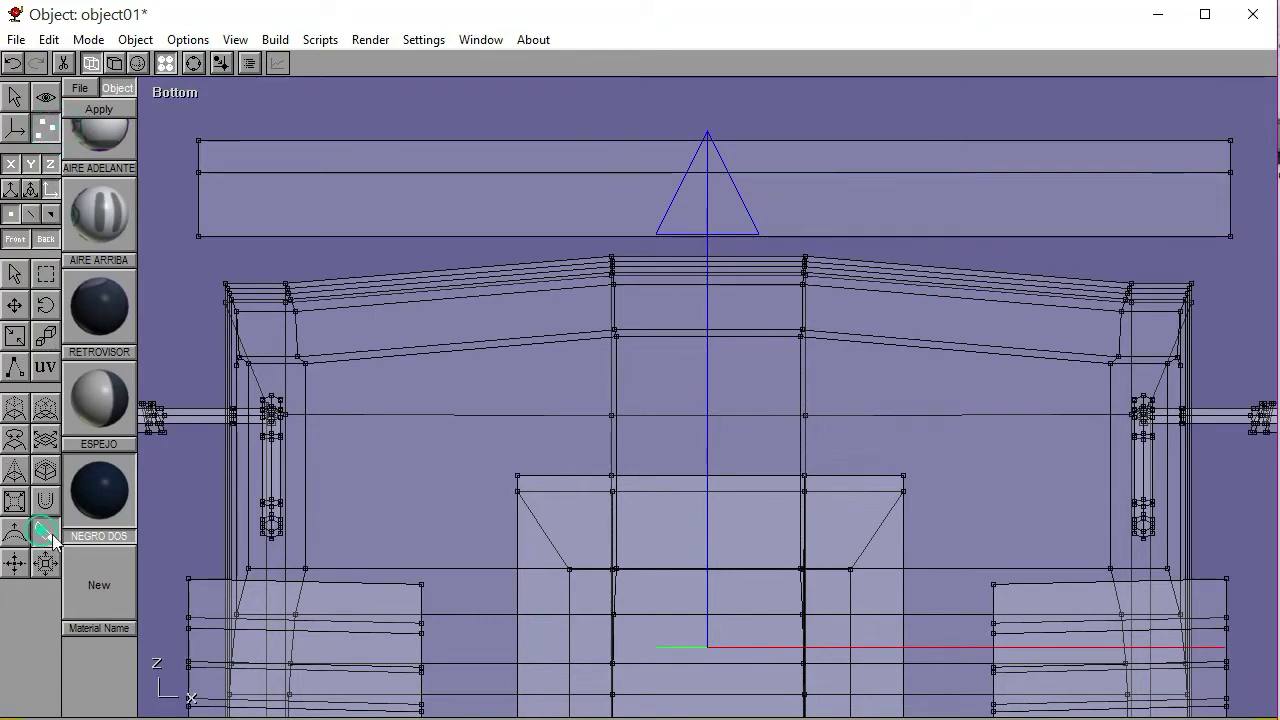
left_click_drag(611, 240, 609, 124)
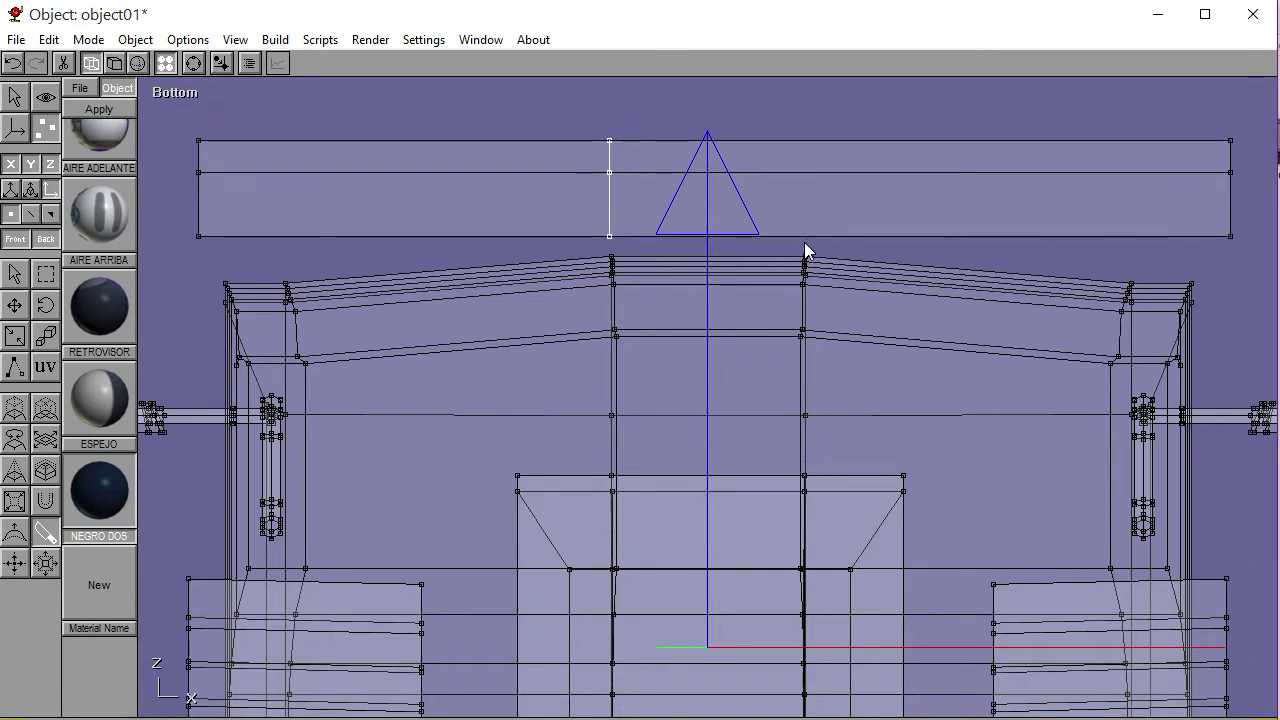
left_click_drag(804, 242, 804, 131)
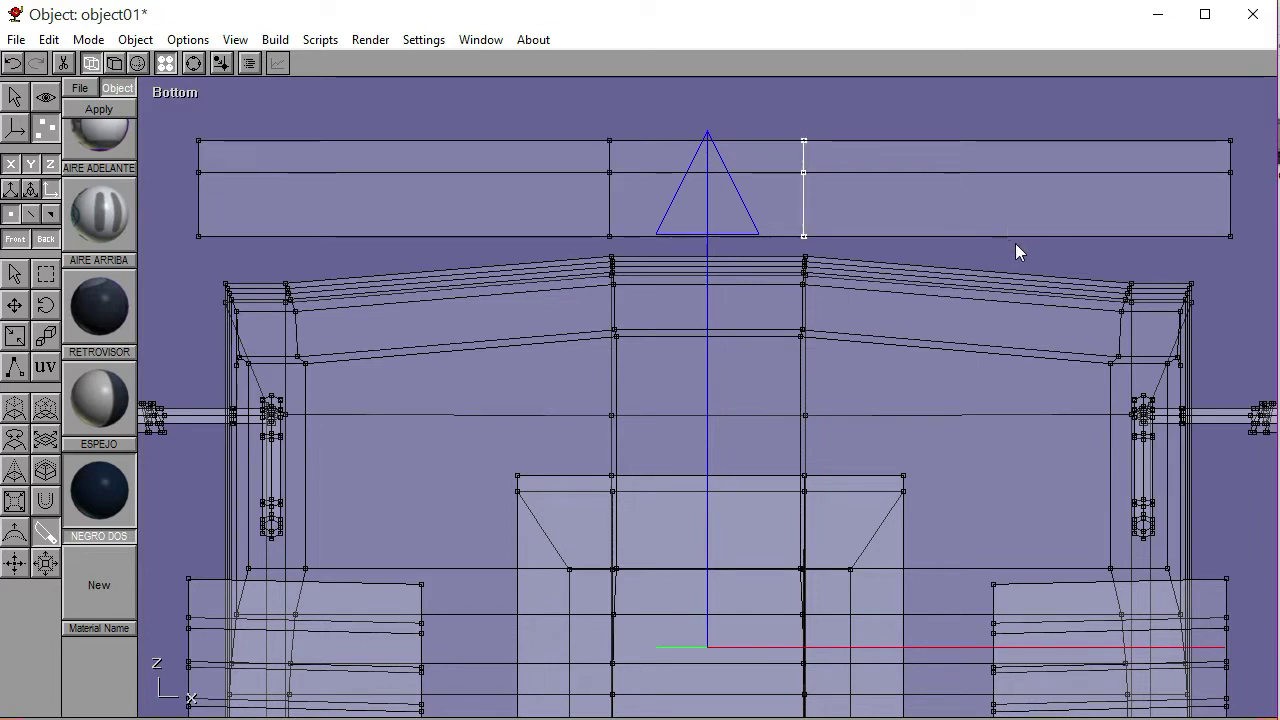
left_click(45, 274)
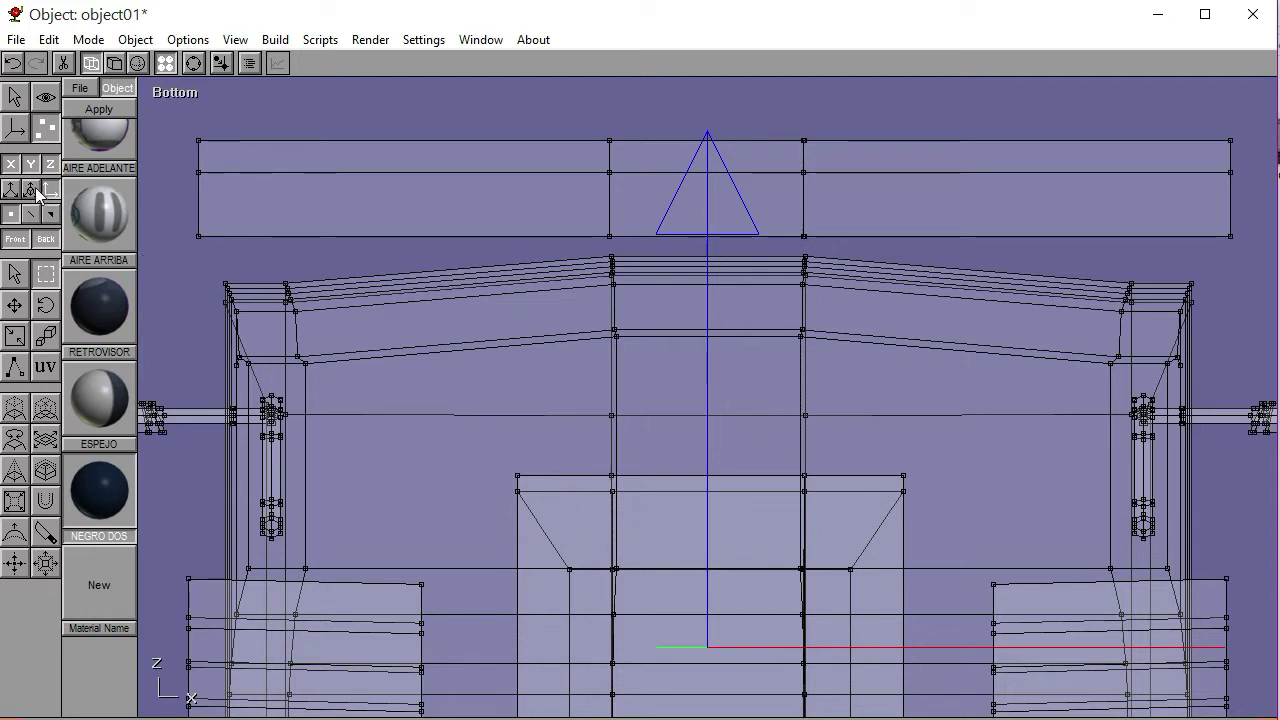
Move the bumper back until its rear edge meets the centre of the cab front and clear the selection
left_click(15, 104)
left_click(317, 216)
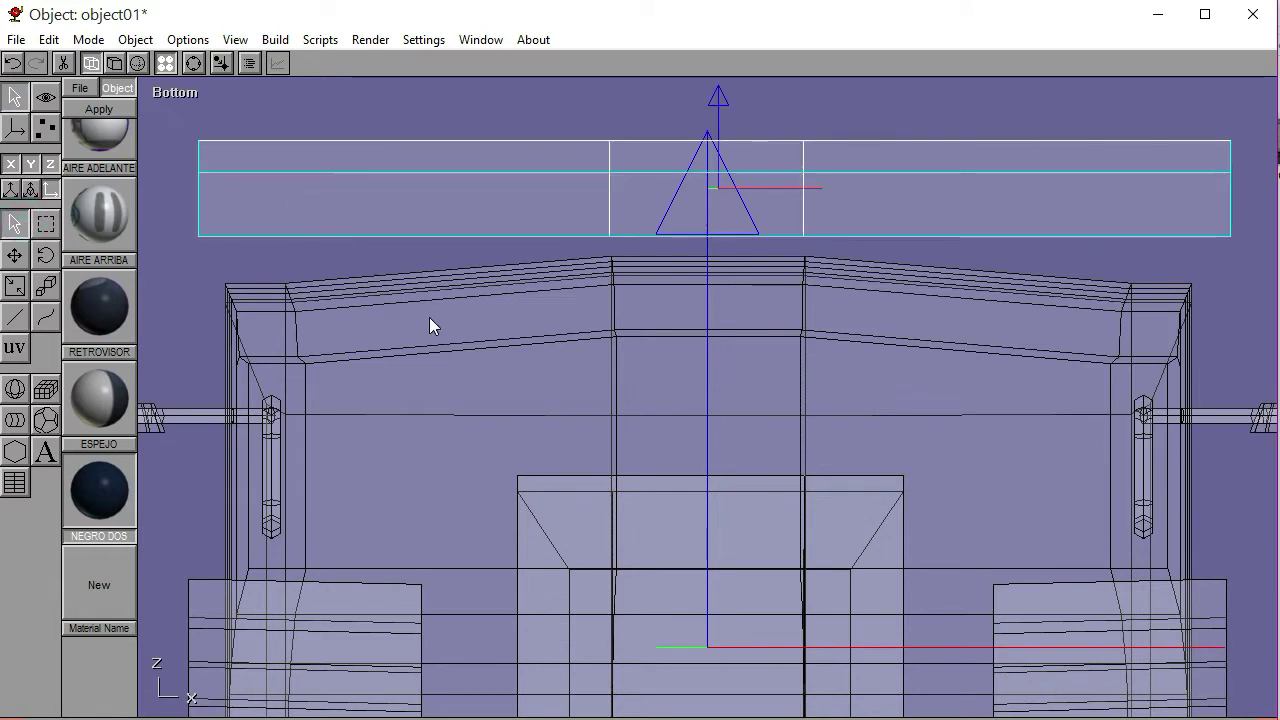
key("Down")
key("Down")
key("Down")
key("Down")
key("Down")
key("Down")
key("Down")
key("Down")
key("Down")
key("Down")
key("Down")
key("Down")
key("Down")
key("Down")
key("Down")
key("Down")
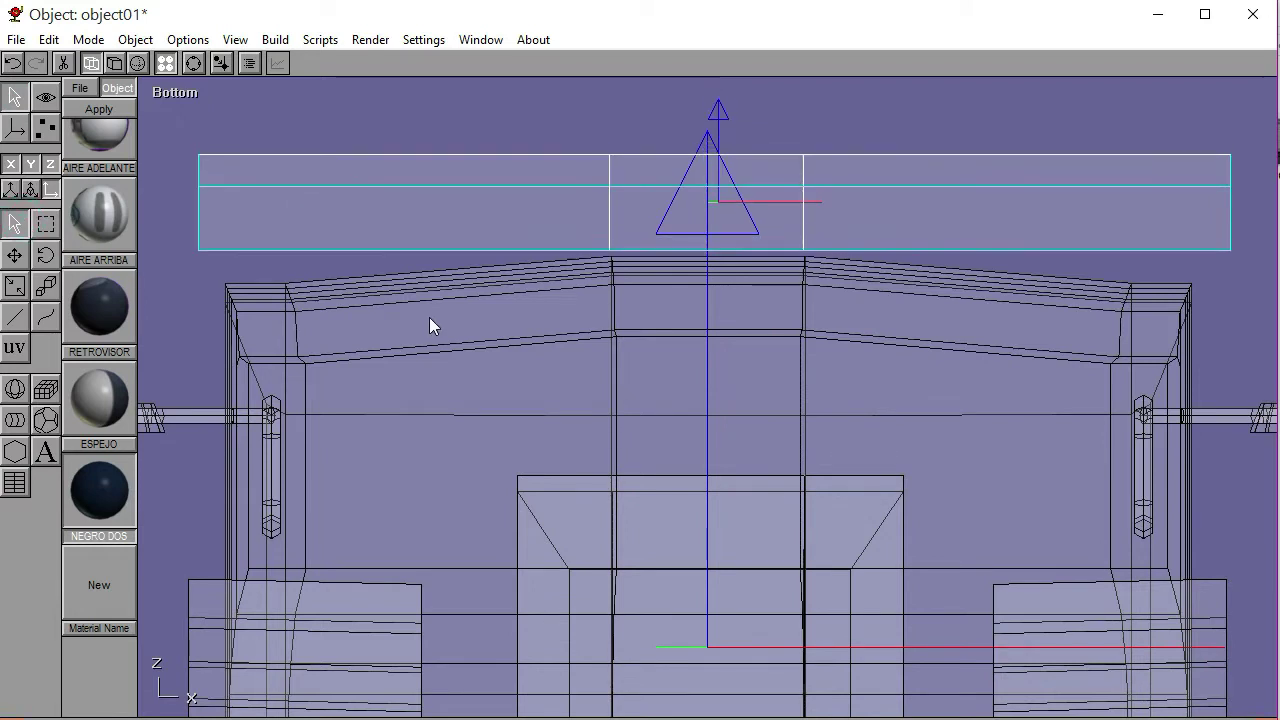
left_click(496, 274)
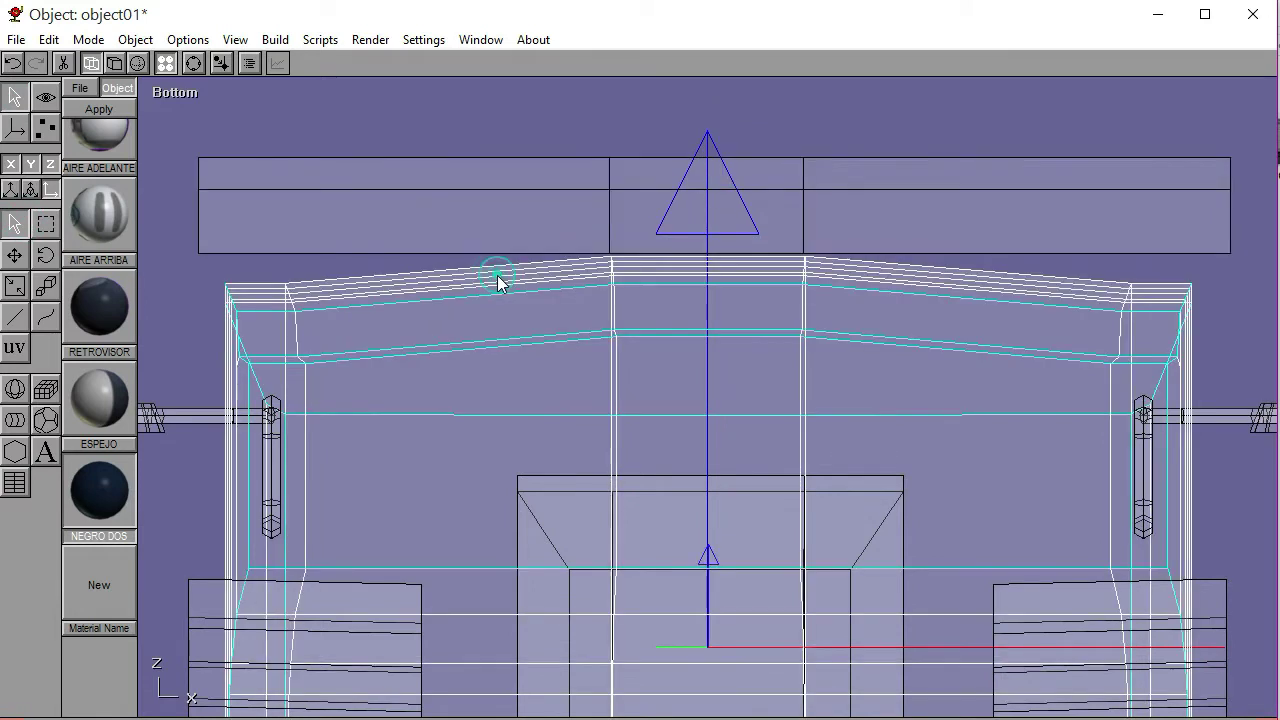
left_click(427, 128)
left_click(655, 207)
left_click(676, 126)
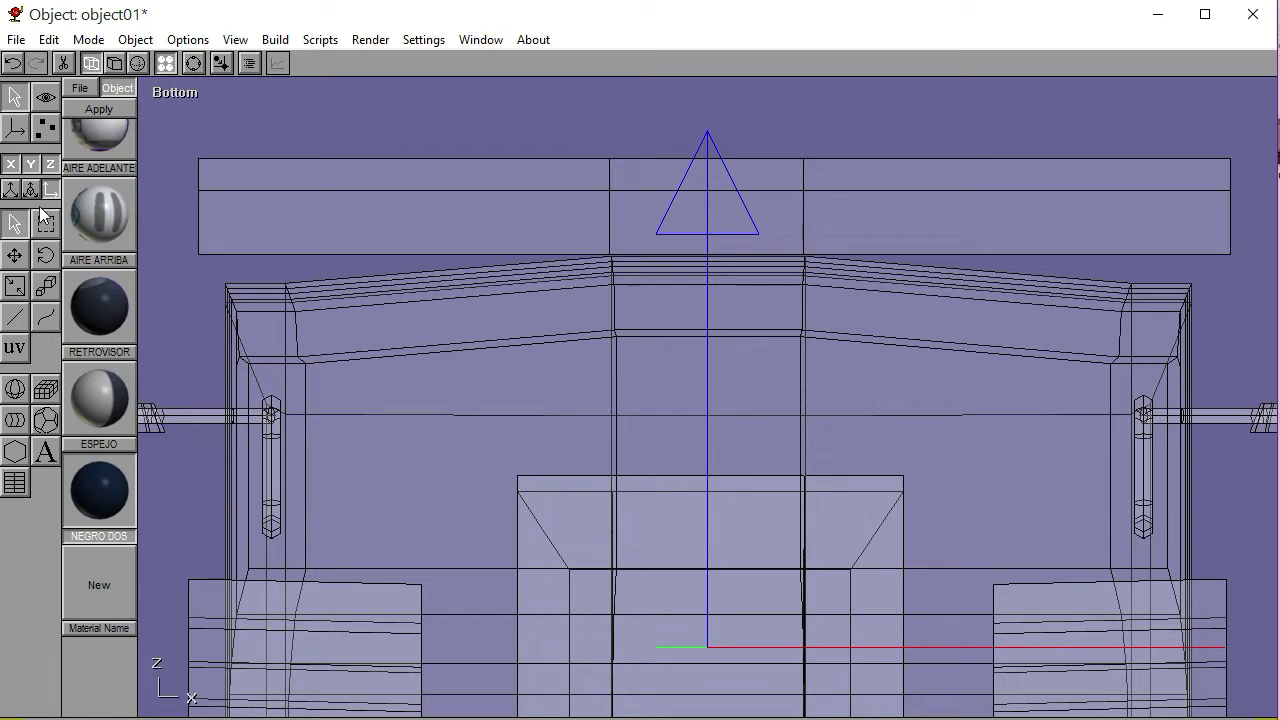
Knife a cut near each end of the bumper in line with the cab's outer front bends
left_click(45, 128)
left_click(45, 273)
left_click_drag(189, 146, 210, 242)
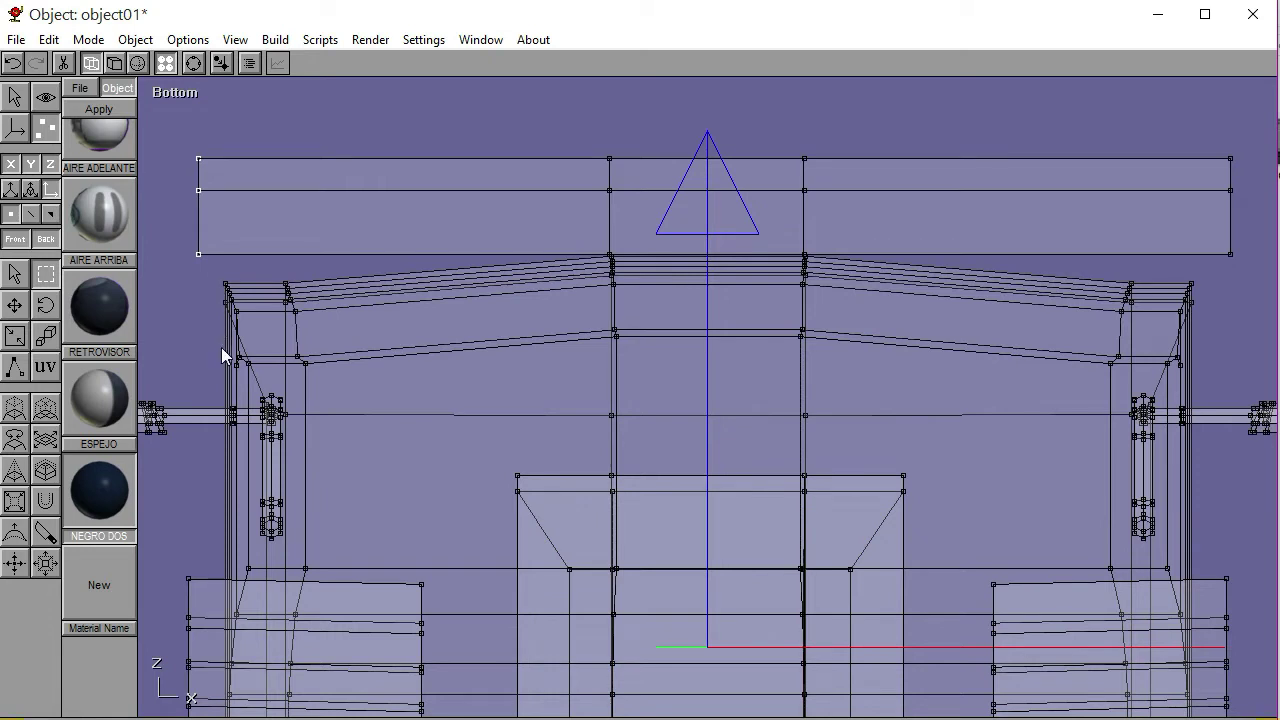
left_click(45, 533)
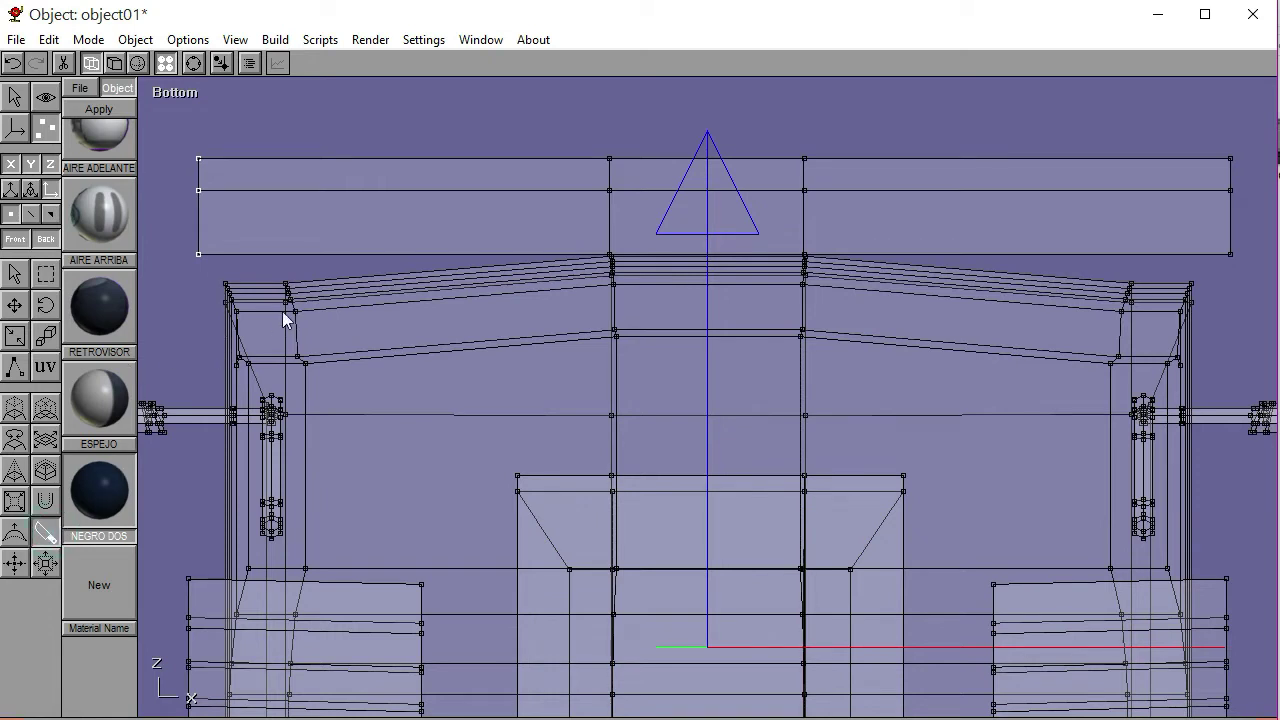
left_click_drag(283, 259, 284, 139)
left_click_drag(1130, 265, 1130, 149)
left_click(45, 273)
left_click(165, 218)
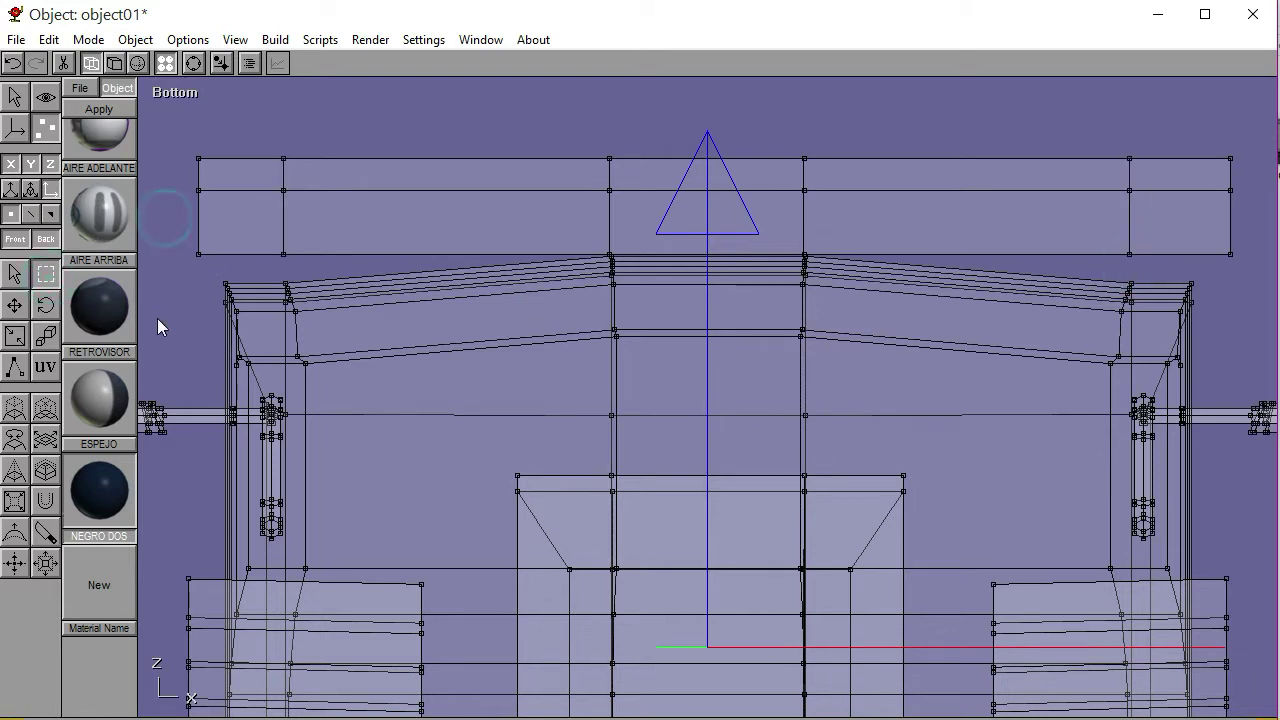
Move the bumper's low-X end section back to follow the cab's angled front and shift it slightly inward
left_click_drag(186, 150, 287, 266)
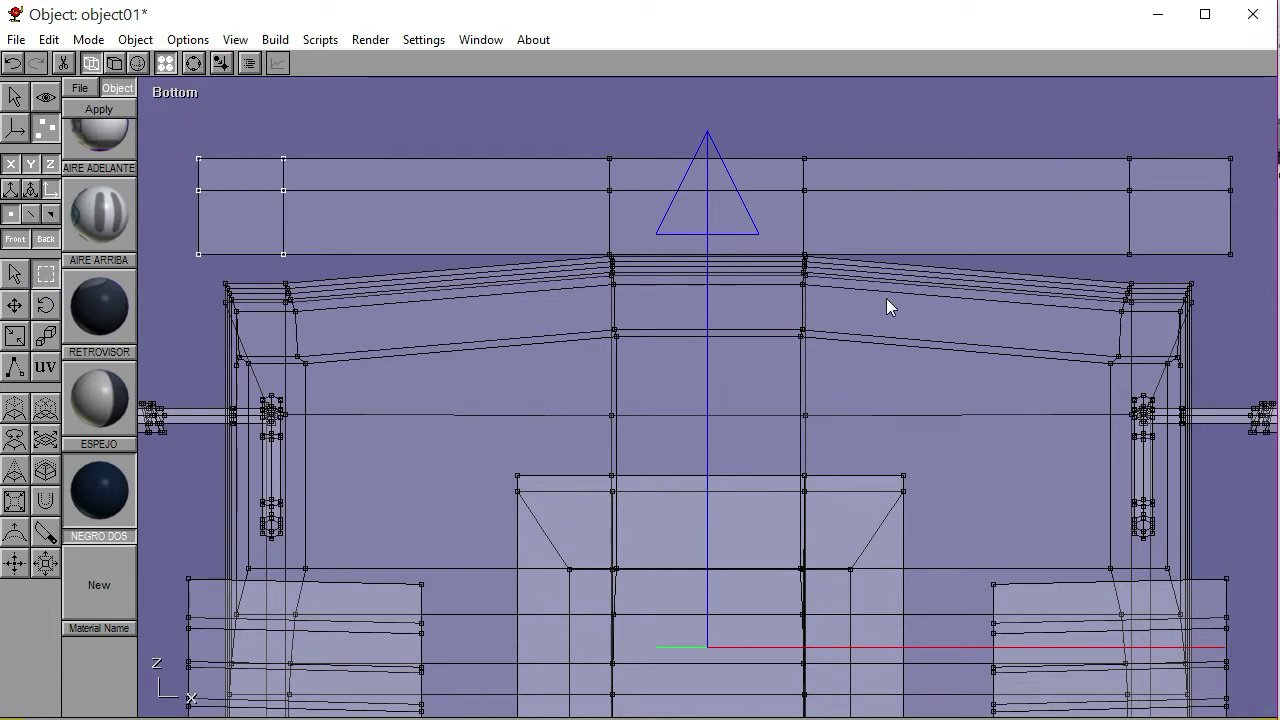
key("Down")
key("Down")
key("Down")
key("Down")
key("Down")
key("Down")
key("Down")
key("Down")
key("Down")
key("Down")
key("Down")
key("Down")
key("Down")
key("Down")
key("Down")
key("Down")
key("Down")
key("Down")
key("Down")
key("Down")
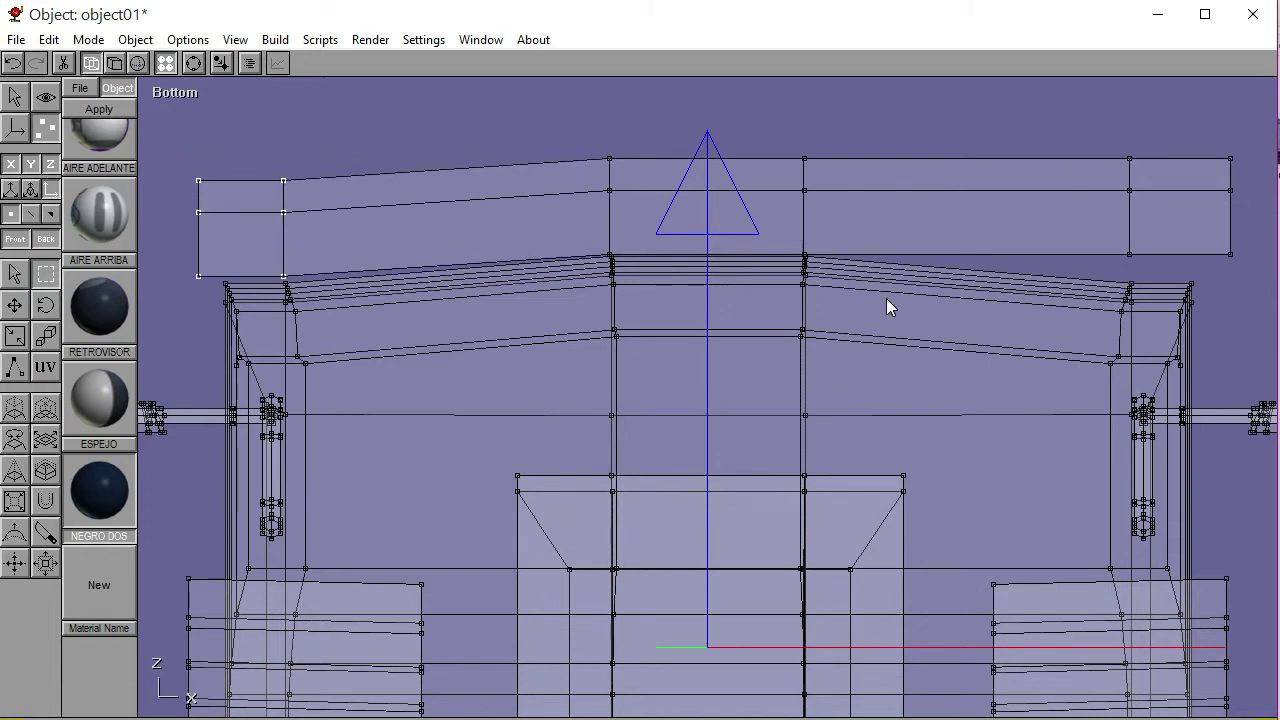
key("Right")
key("Right")
key("Right")
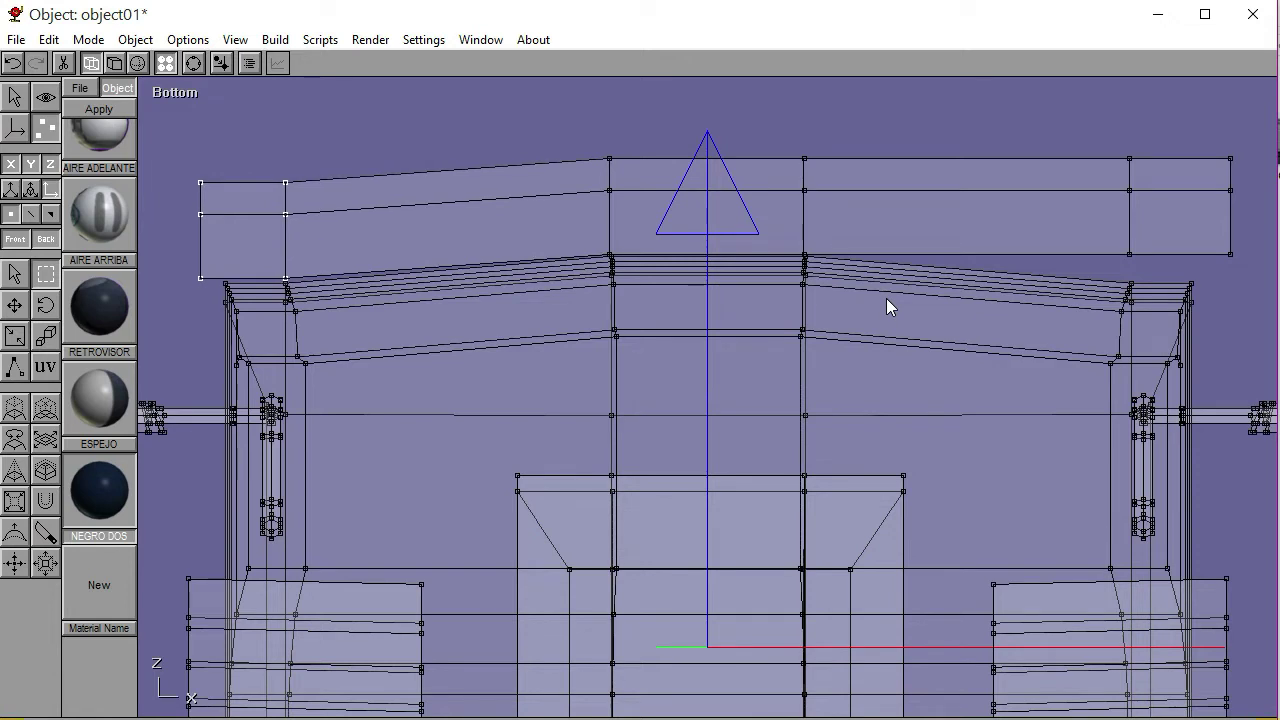
key("Down")
left_click(813, 366)
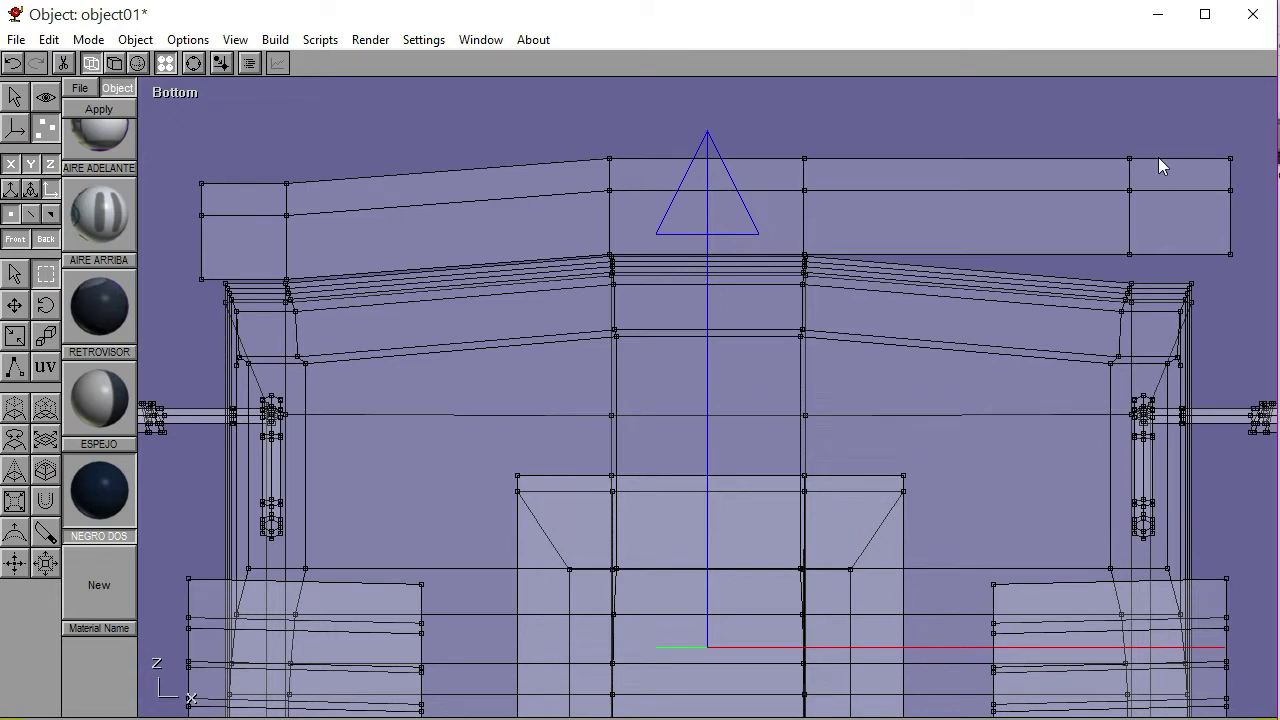
Move the bumper's opposite end section back to match the angle of the first end
left_click_drag(1121, 157, 1241, 277)
key("Down")
key("Down")
key("Down")
key("Down")
key("Down")
key("Down")
key("Down")
key("Down")
key("Down")
key("Down")
key("Down")
key("Down")
key("Down")
key("Down")
key("Down")
key("Down")
key("Down")
key("Down")
key("Down")
key("Down")
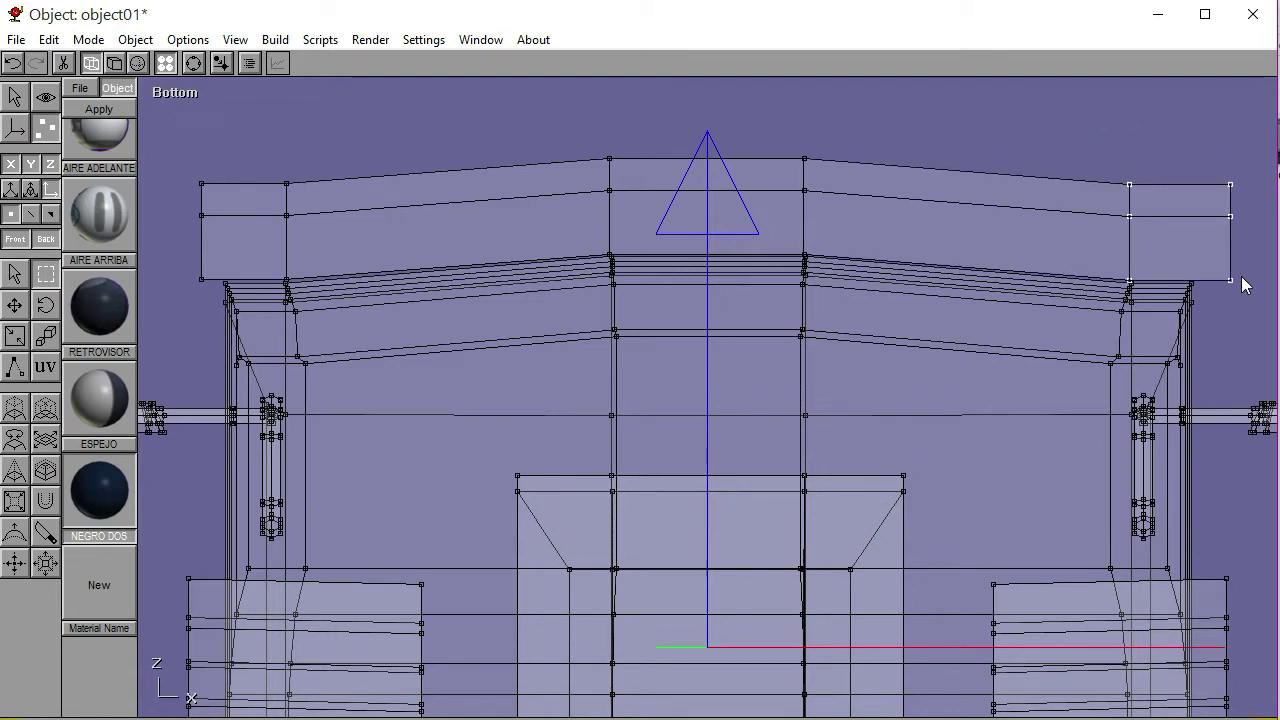
left_click(1247, 299)
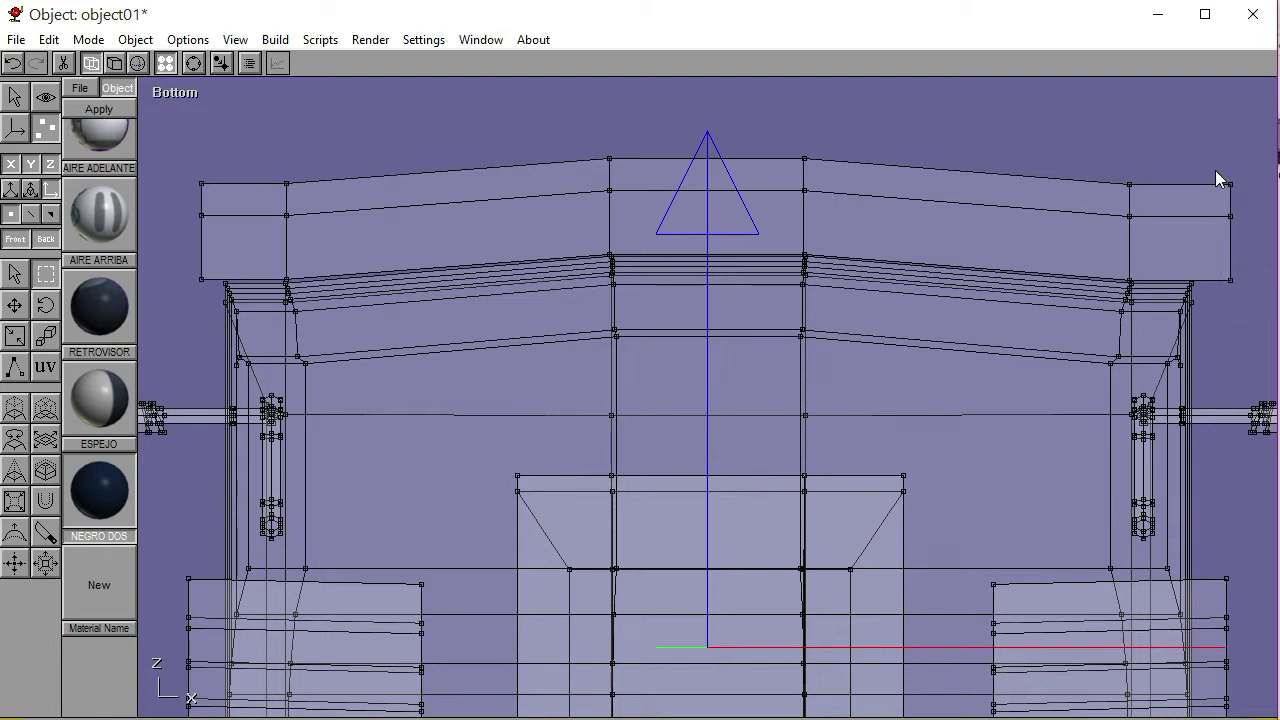
Shift the outermost points of the bumper's high-X end inward toward the cab side
left_click_drag(1217, 176, 1262, 322)
key("Left")
key("Left")
key("Left")
key("Left")
key("Left")
key("Left")
key("Left")
key("Left")
key("Left")
key("Left")
key("Left")
key("Left")
key("Left")
key("Left")
key("Left")
key("Left")
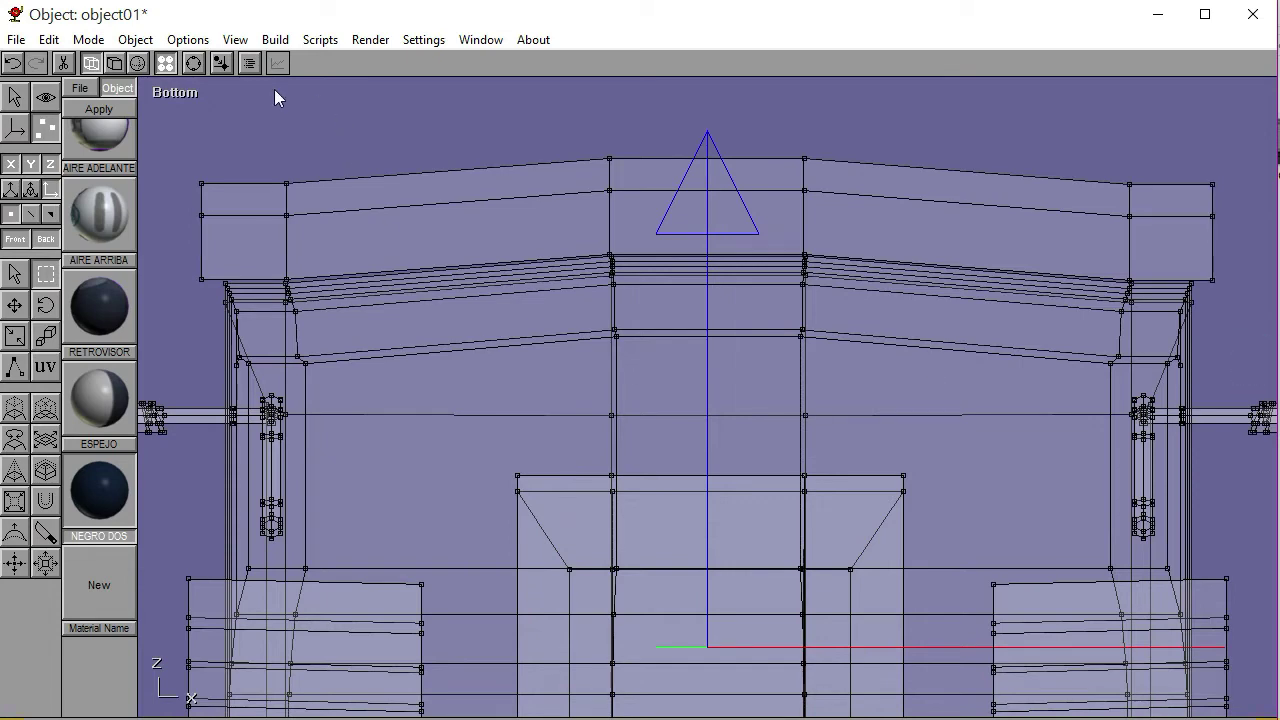
Restore the solid display and inspect the bent bumper's fit on the cab in perspective from the side and below
left_click(114, 63)
left_click(172, 92)
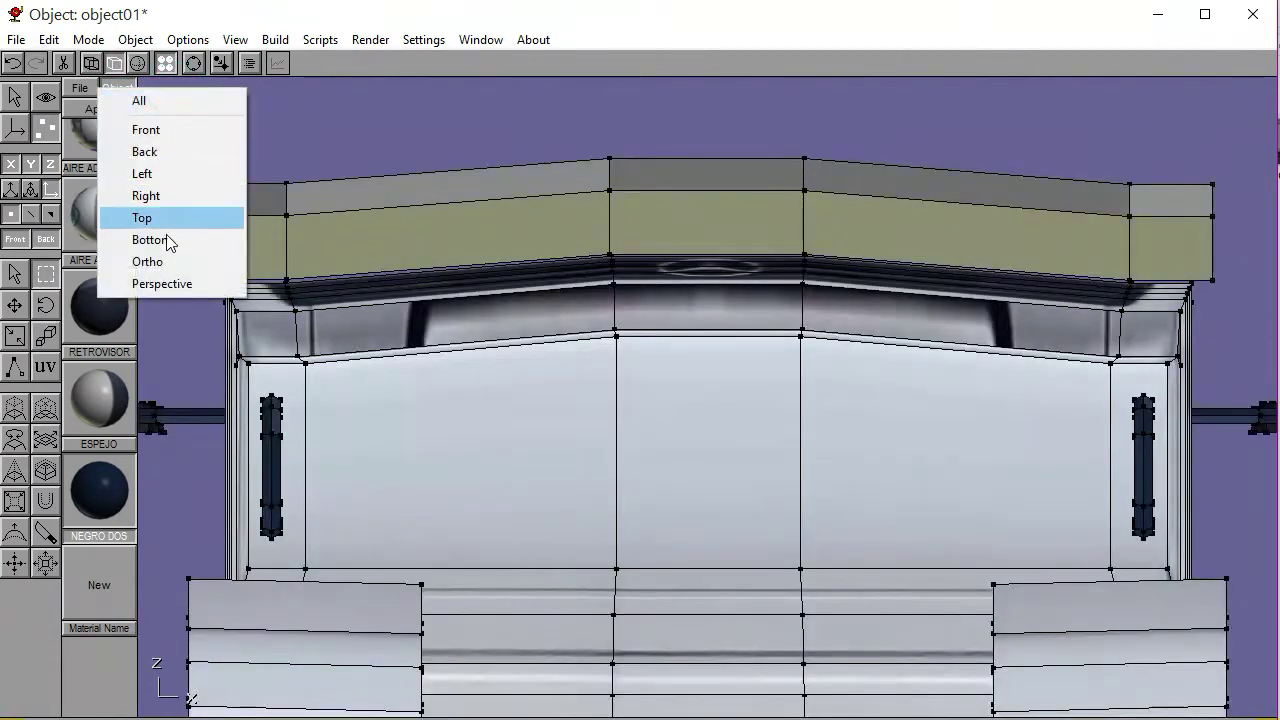
left_click(163, 283)
left_click(193, 63)
left_click_drag(723, 417, 654, 404)
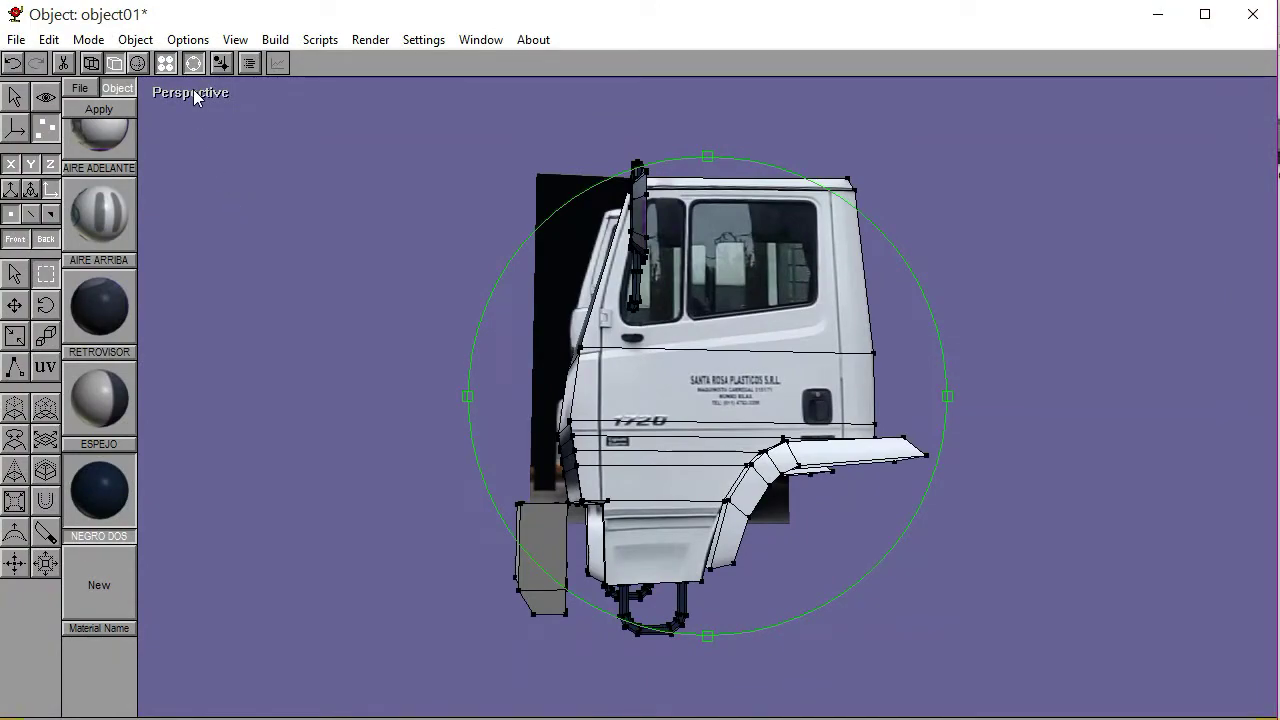
left_click_drag(573, 336, 670, 262)
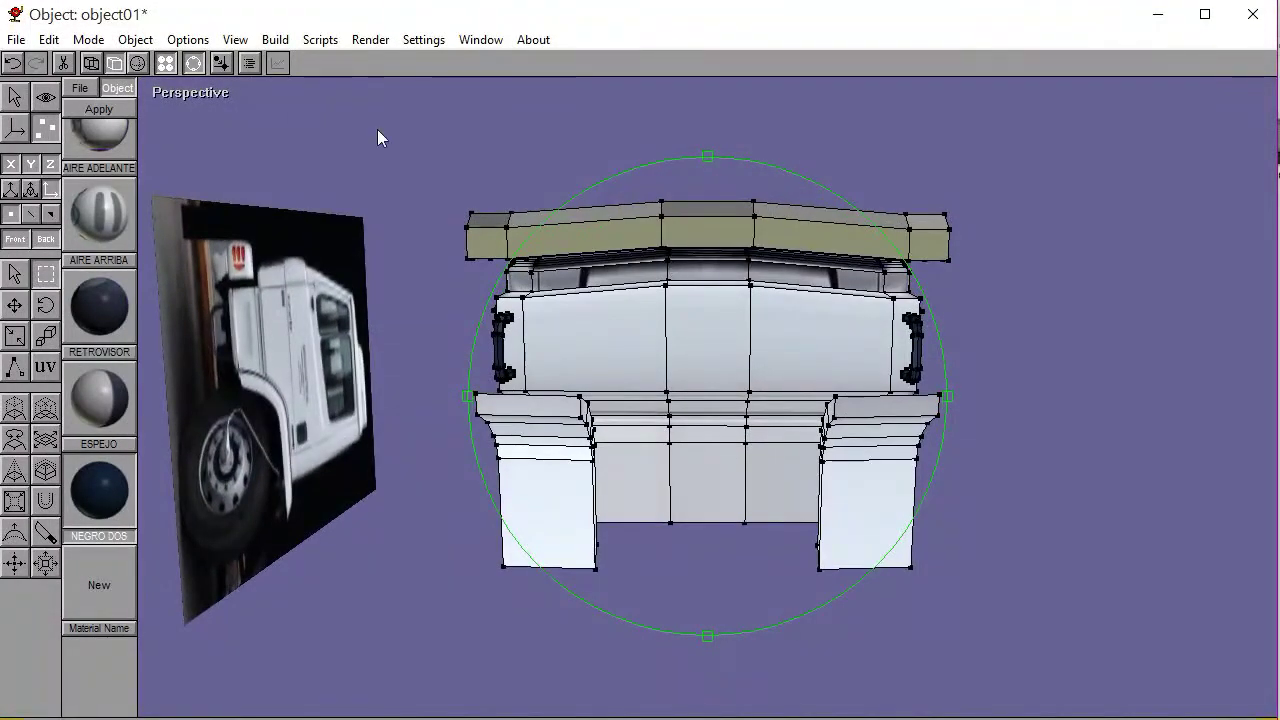
Move the whole bumper back along the truck's length until its rear edge meets the cab's lower front panel
left_click(199, 96)
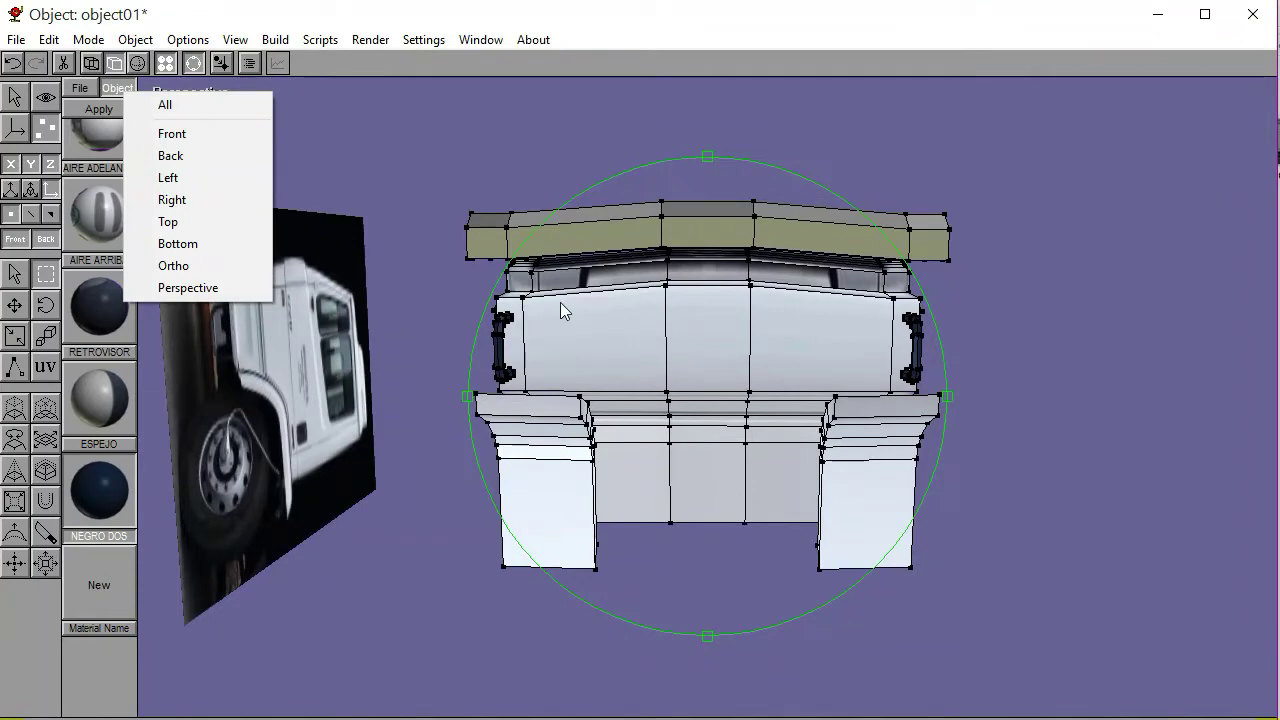
left_click(178, 244)
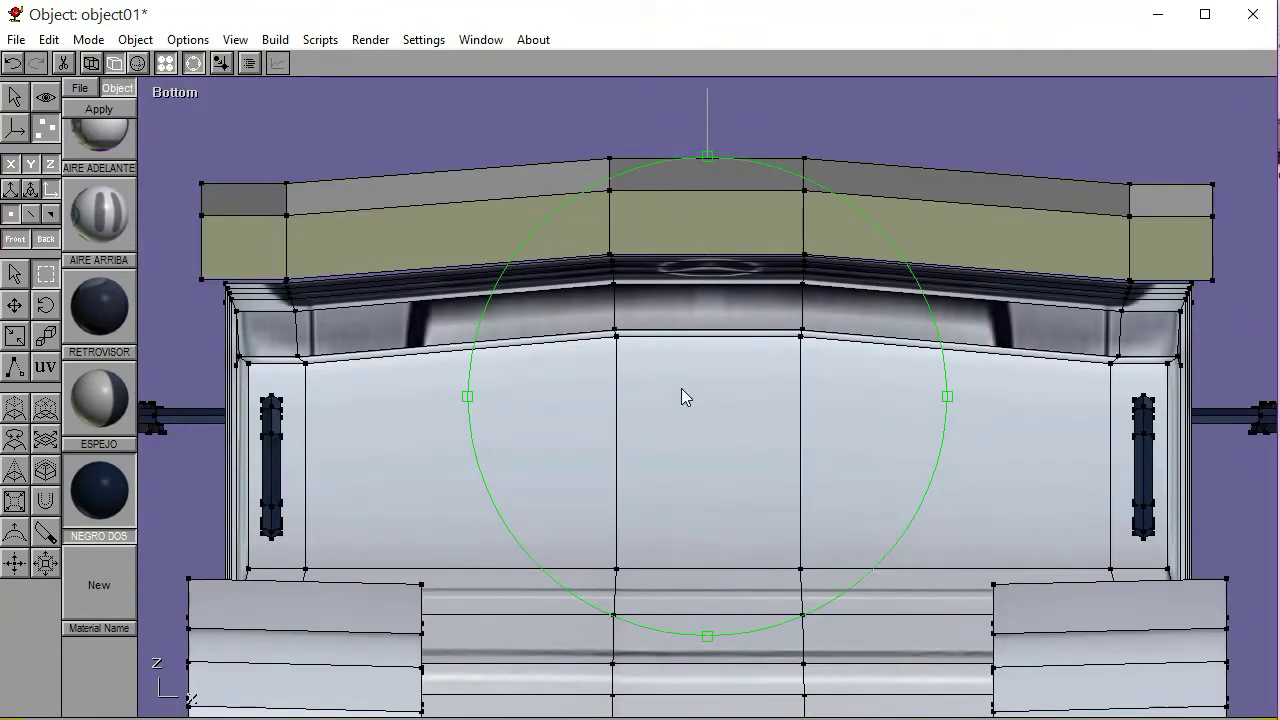
middle_click_drag(777, 394, 740, 397)
left_click_drag(740, 397, 640, 460)
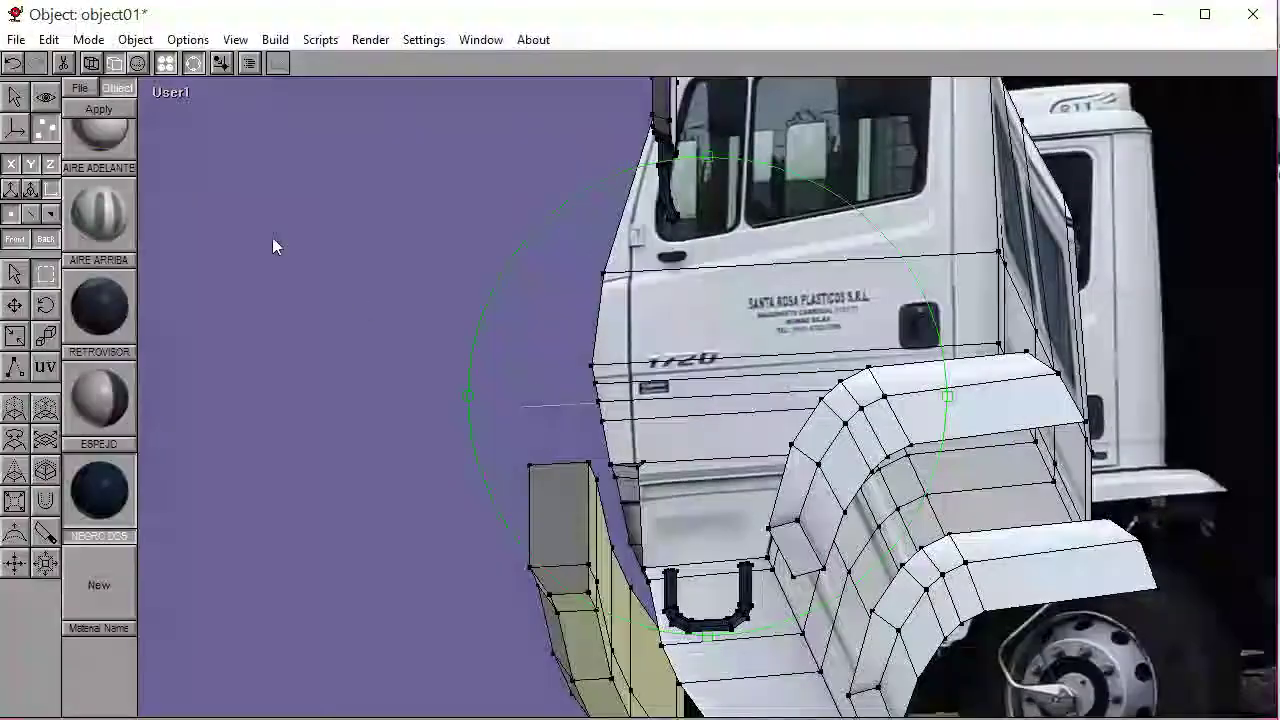
left_click(170, 91)
left_click(165, 178)
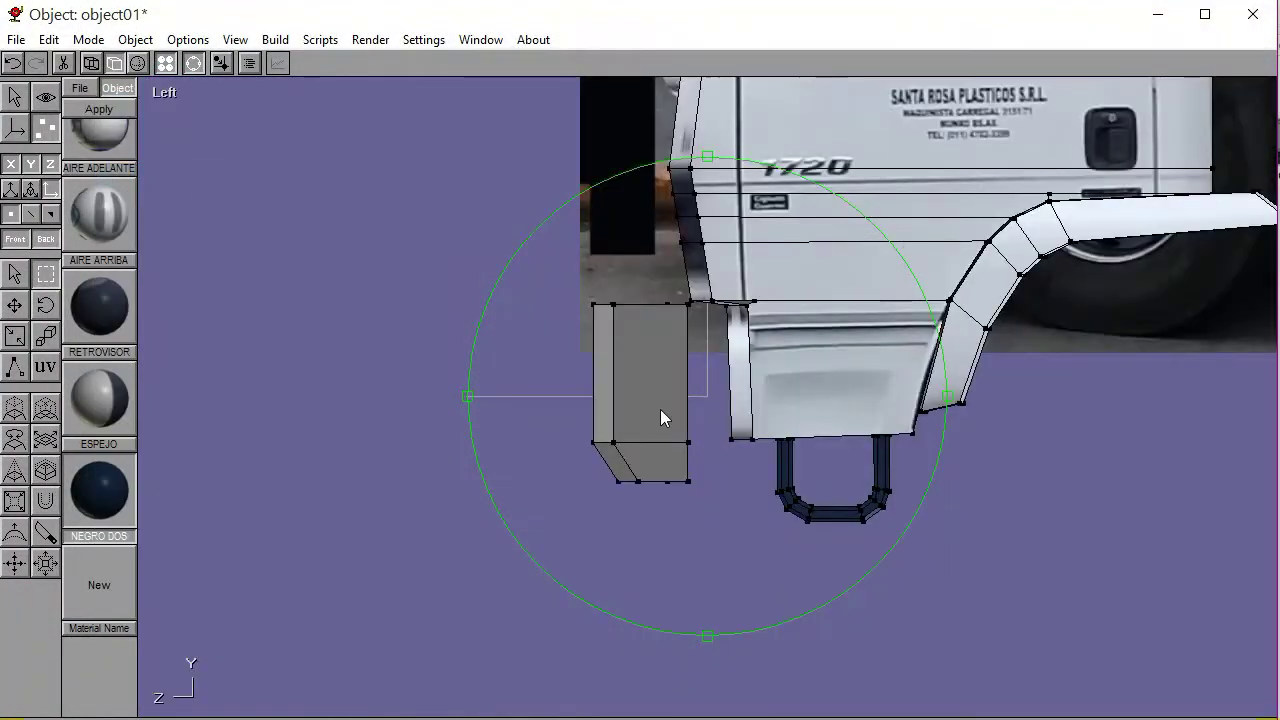
left_click(193, 64)
left_click(14, 96)
left_click(15, 97)
left_click(626, 389)
key("Right")
key("Right")
key("Right")
key("Right")
key("Right")
key("Right")
key("Right")
key("Right")
key("Right")
key("Right")
key("Right")
key("Right")
key("Right")
key("Right")
key("Right")
key("Right")
key("Right")
key("Right")
key("Right")
key("Right")
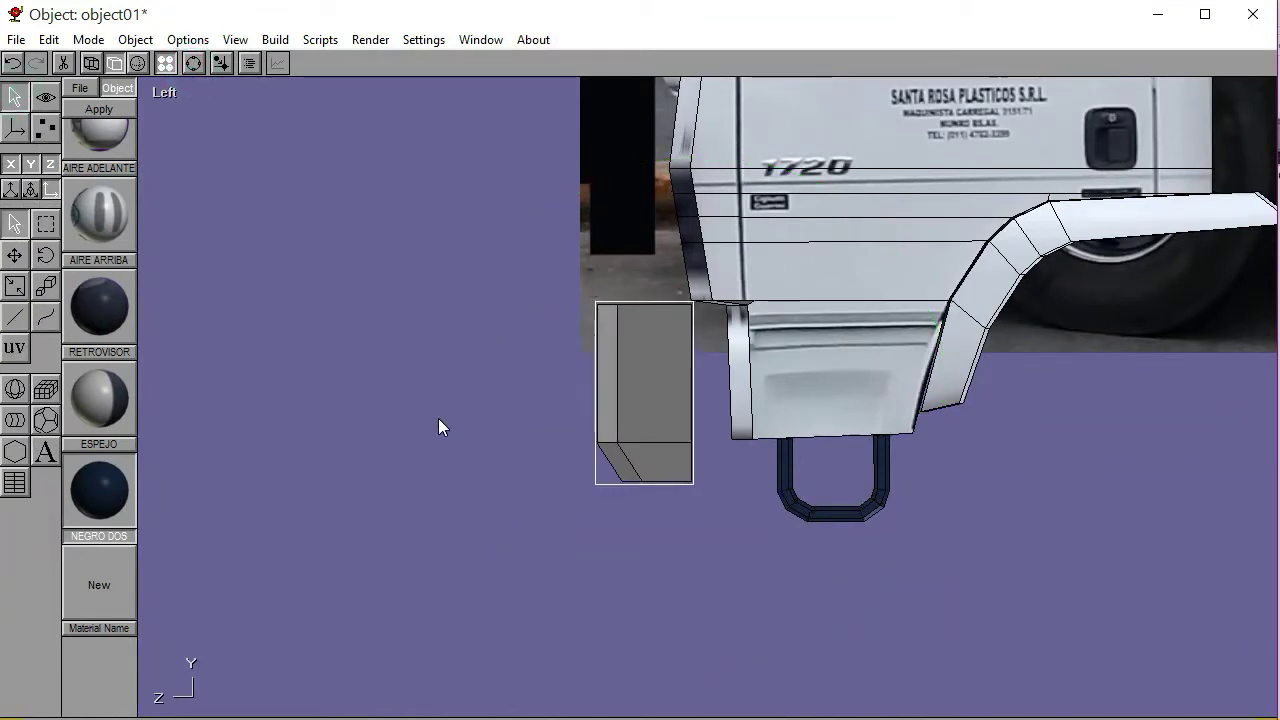
key("Right")
key("Right")
key("Right")
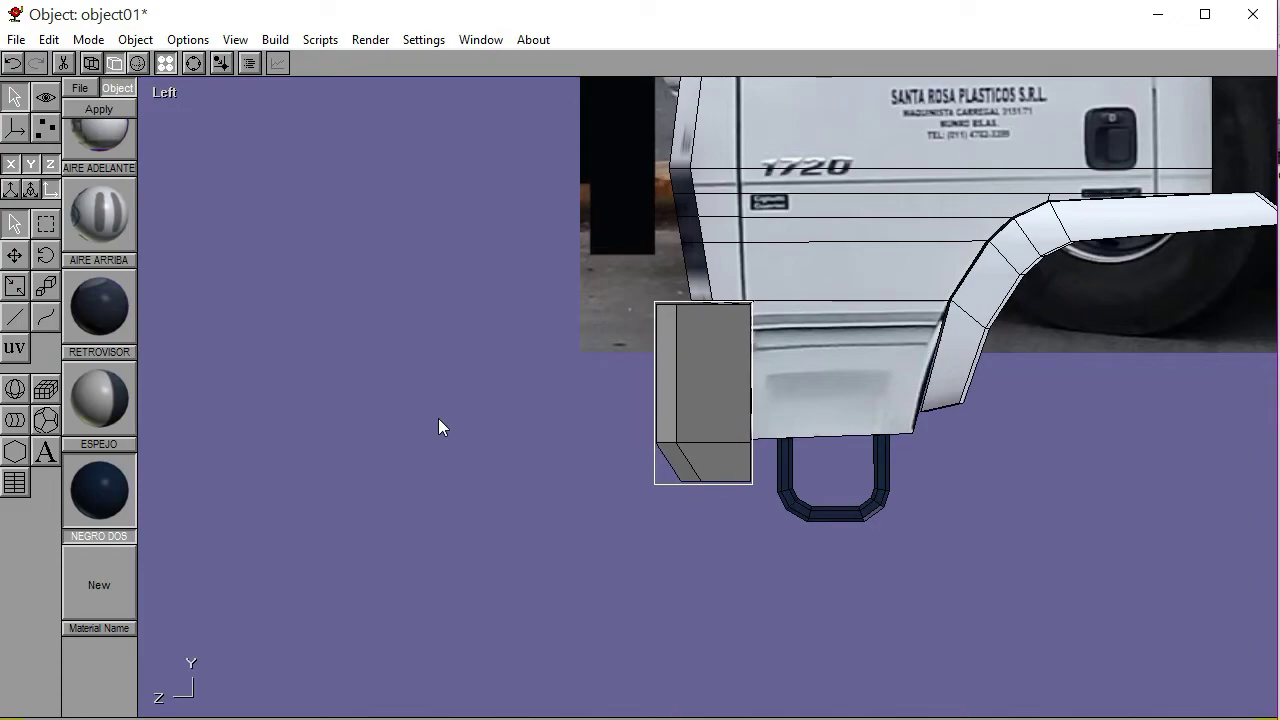
left_click(438, 418)
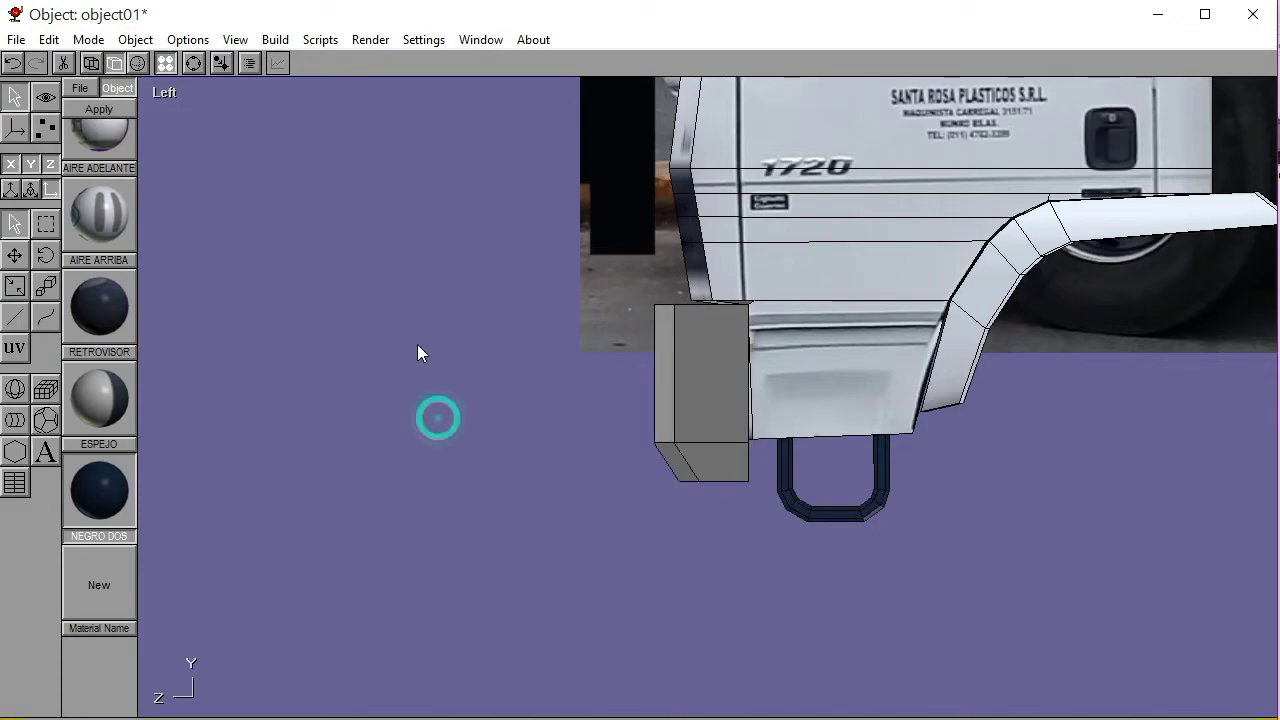
Inspect the repositioned bumper's fit against the cab from the front and in perspective
left_click(193, 63)
left_click_drag(511, 236, 403, 296)
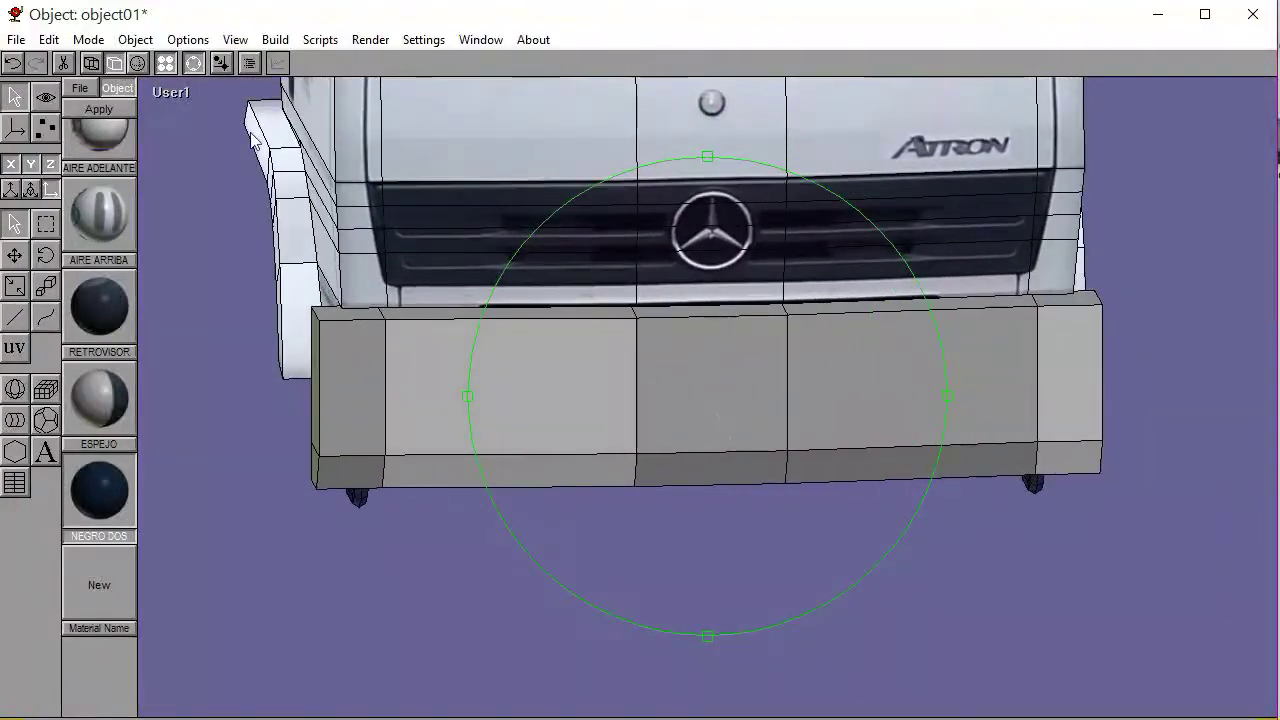
left_click(181, 93)
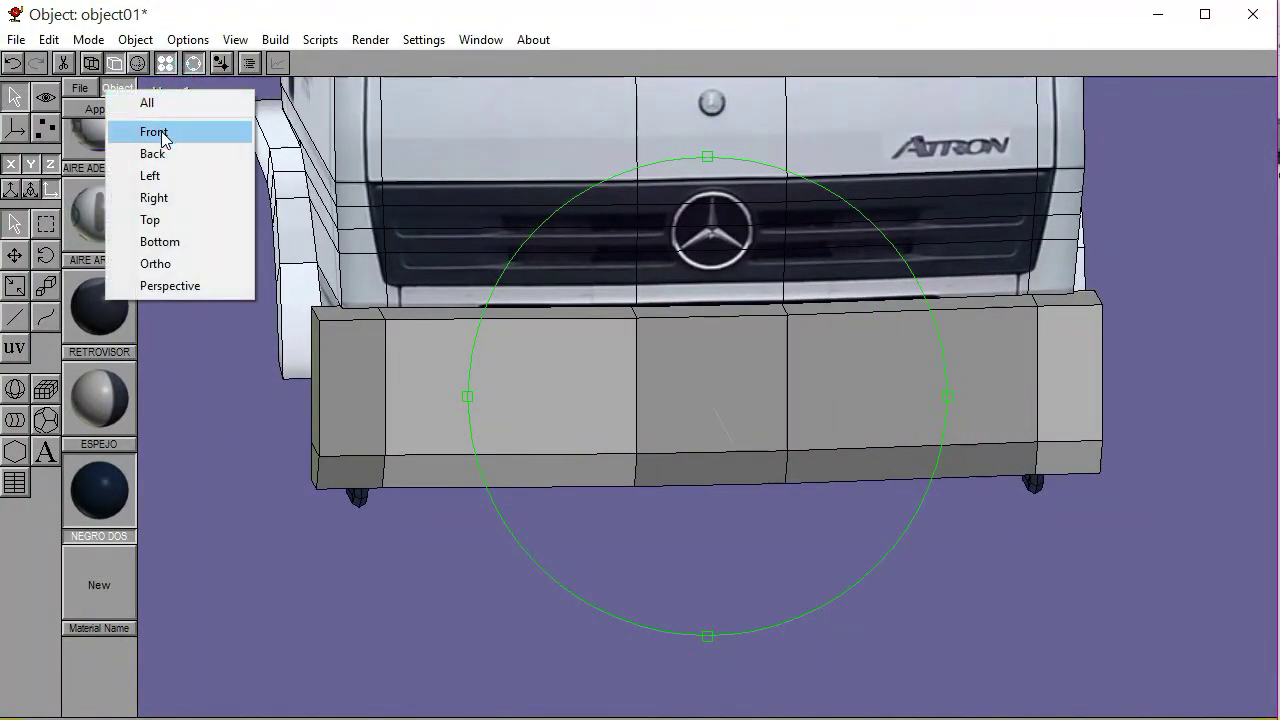
left_click(158, 130)
middle_click_drag(681, 275, 585, 370)
right_click_drag(585, 370, 655, 383)
left_click_drag(656, 380, 611, 380)
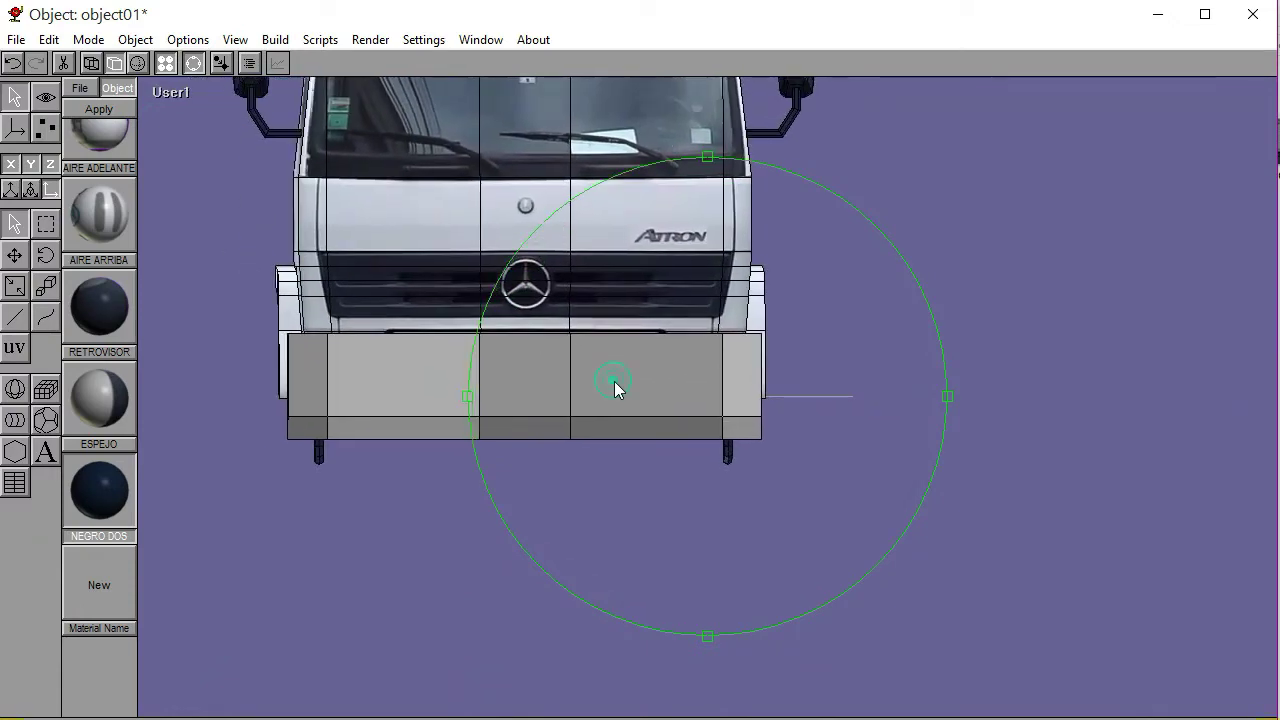
left_click(178, 94)
left_click(170, 291)
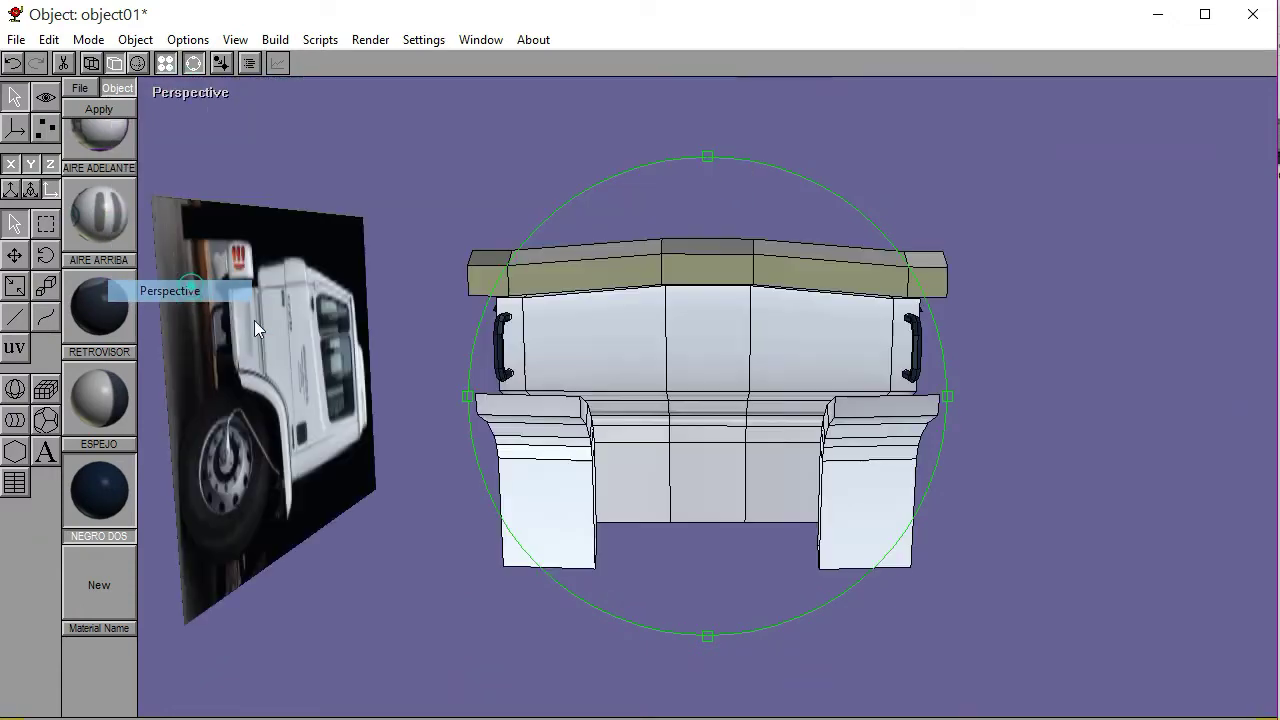
left_click_drag(664, 382, 697, 420)
left_click(190, 93)
left_click(193, 136)
left_click_drag(540, 390, 700, 429)
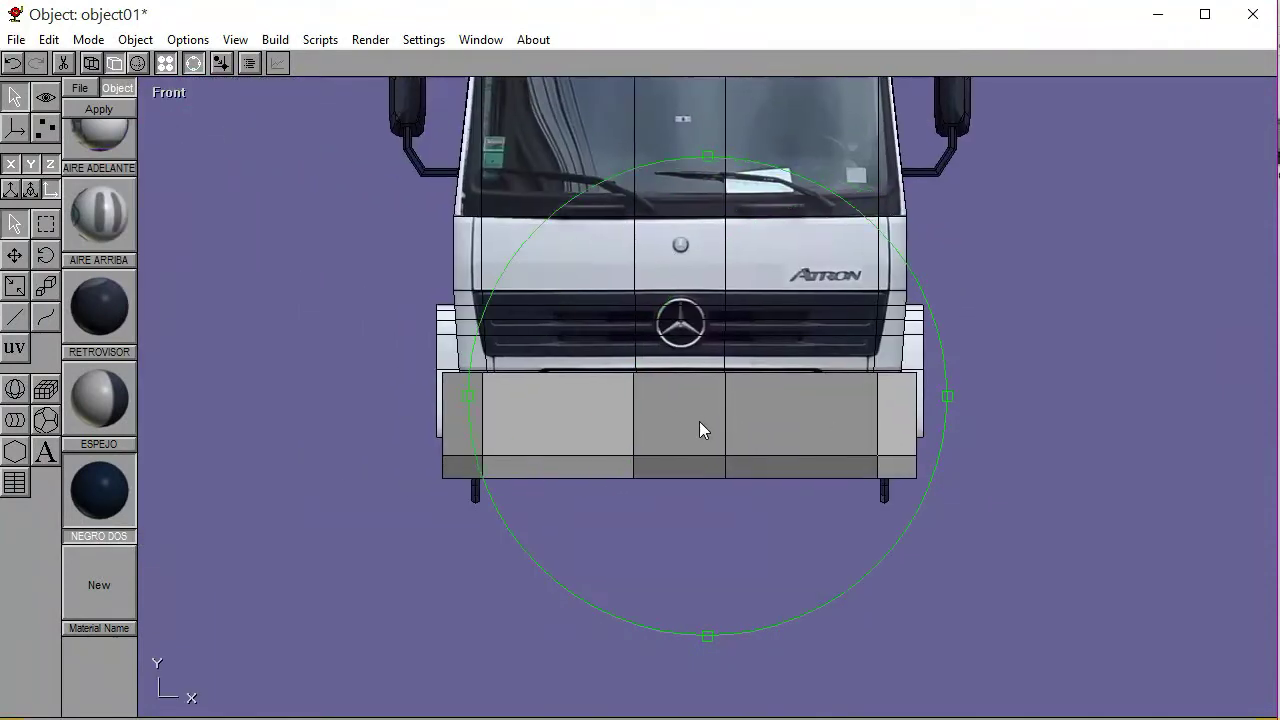
Select the bumper's front faces, including the lower sloped strip, for UV mapping and load the PARAGOLPE image for a new material
left_click(194, 66)
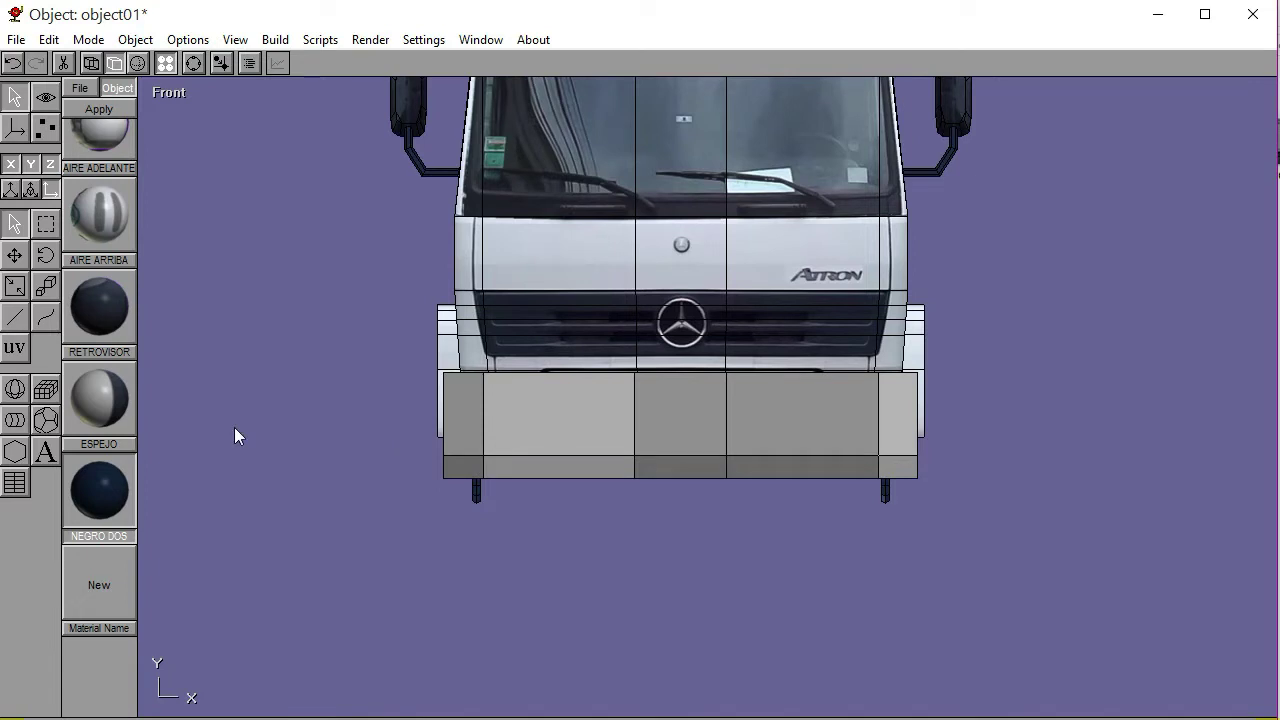
left_click(45, 127)
left_click(51, 215)
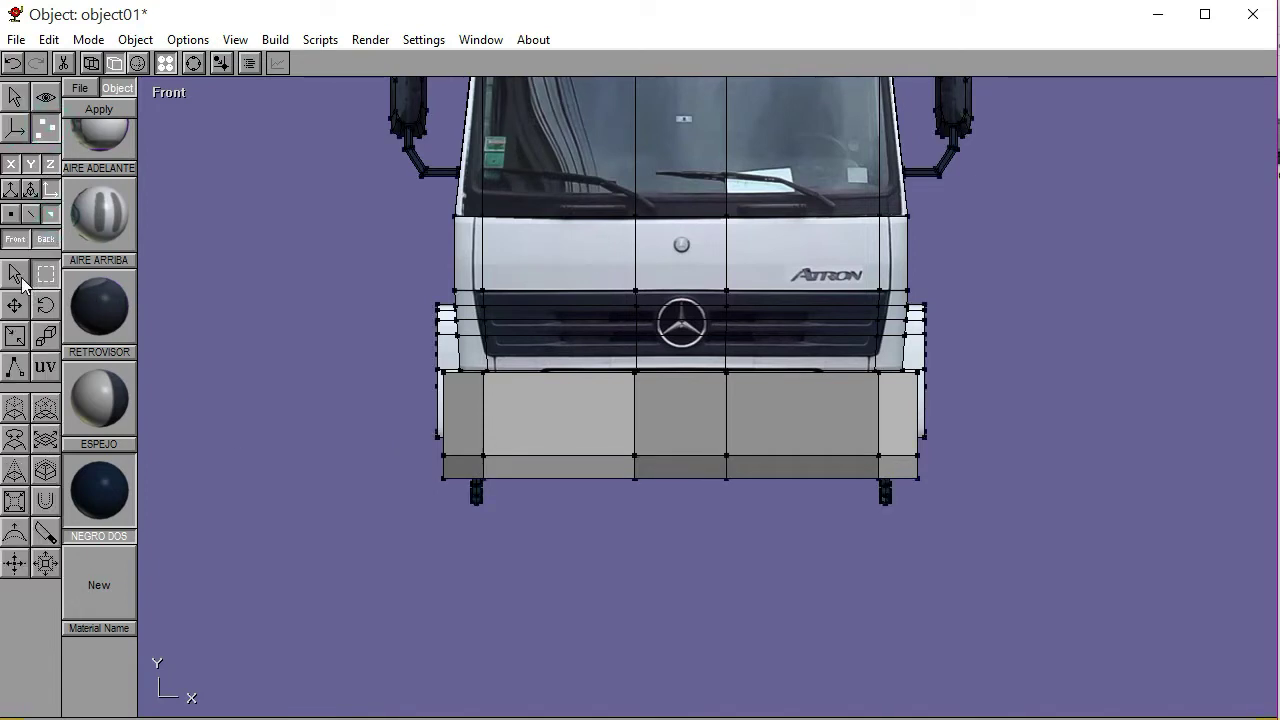
left_click(21, 281)
left_click(470, 420)
left_click_drag(540, 420, 763, 418)
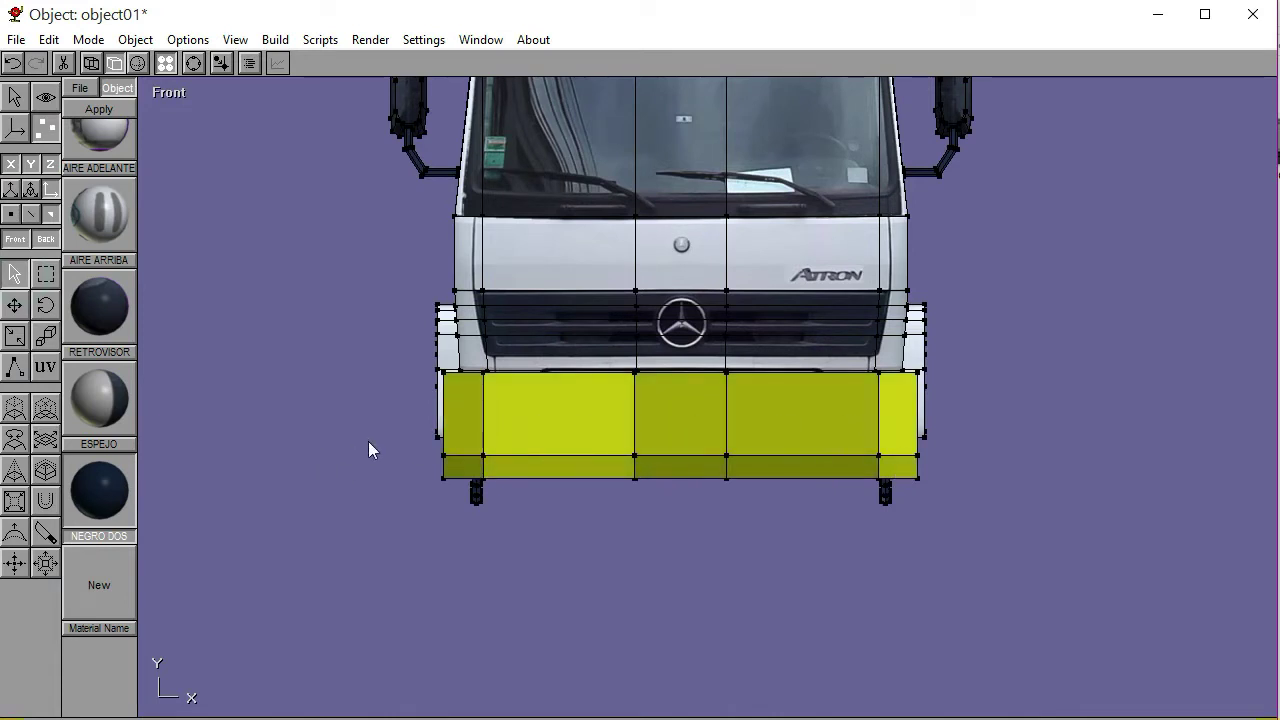
left_click(45, 366)
left_click(100, 587)
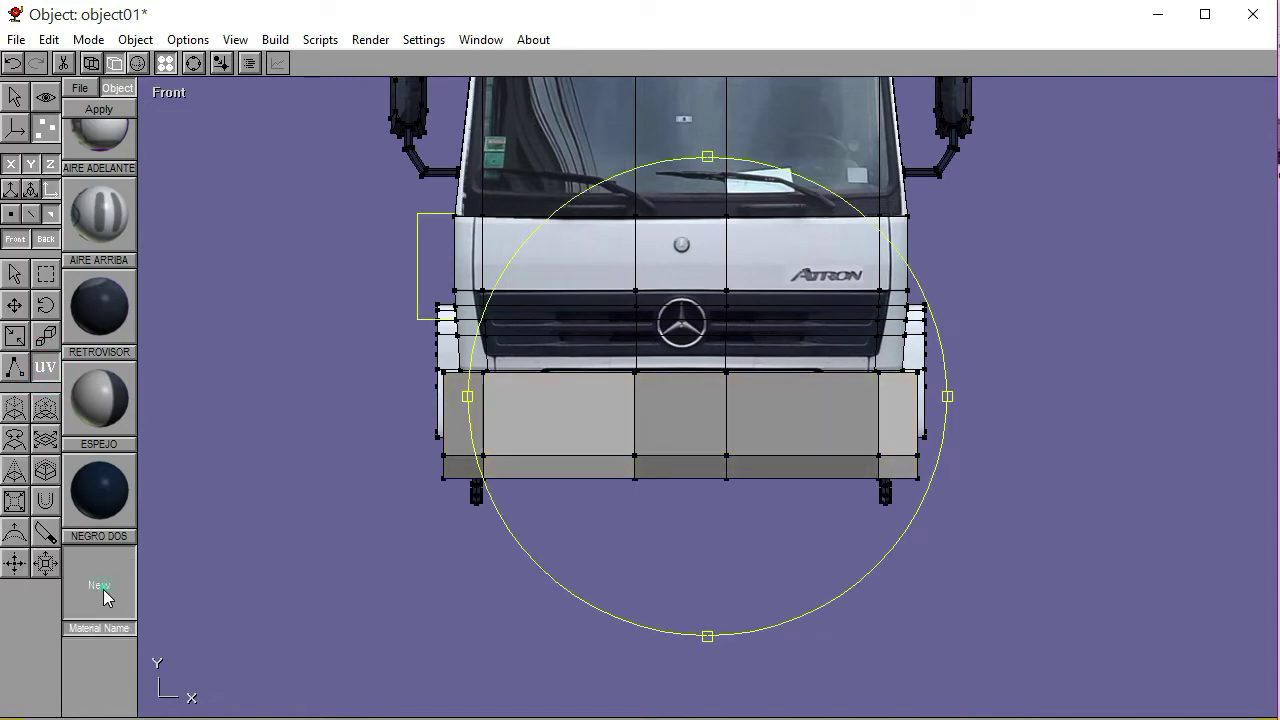
left_click(172, 284)
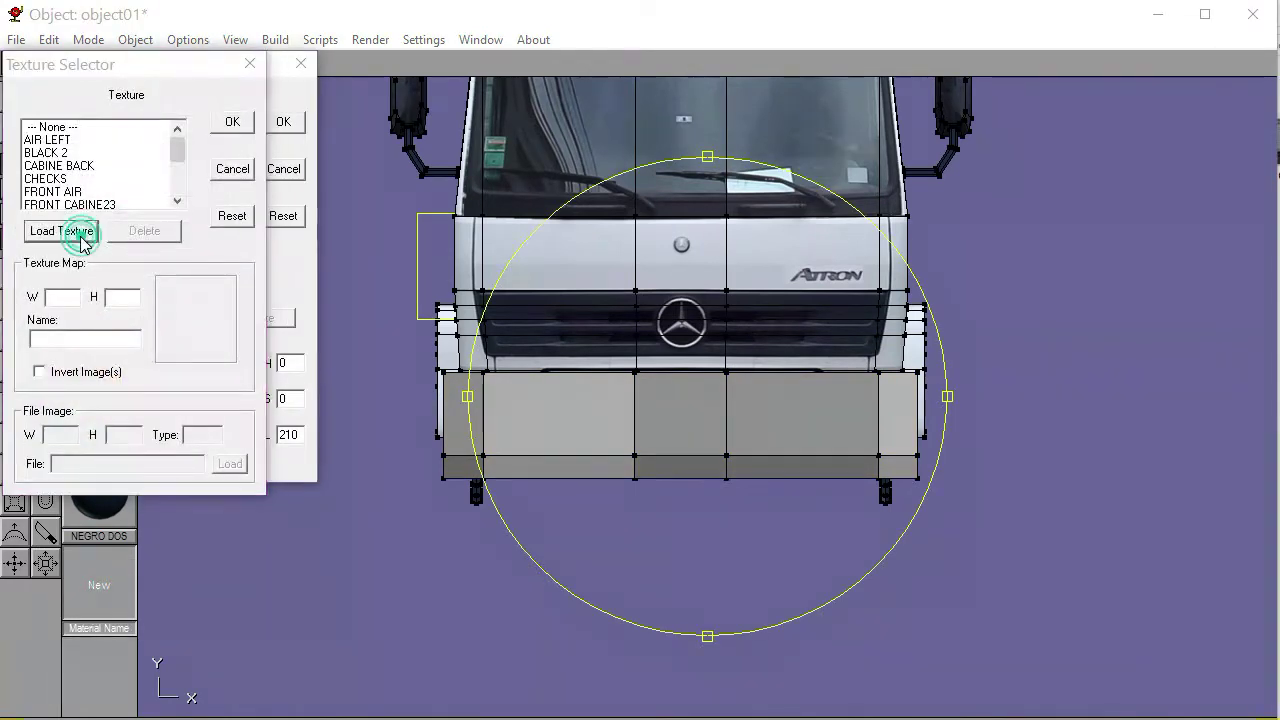
left_click(63, 230)
scroll(600, 355, "down", 6)
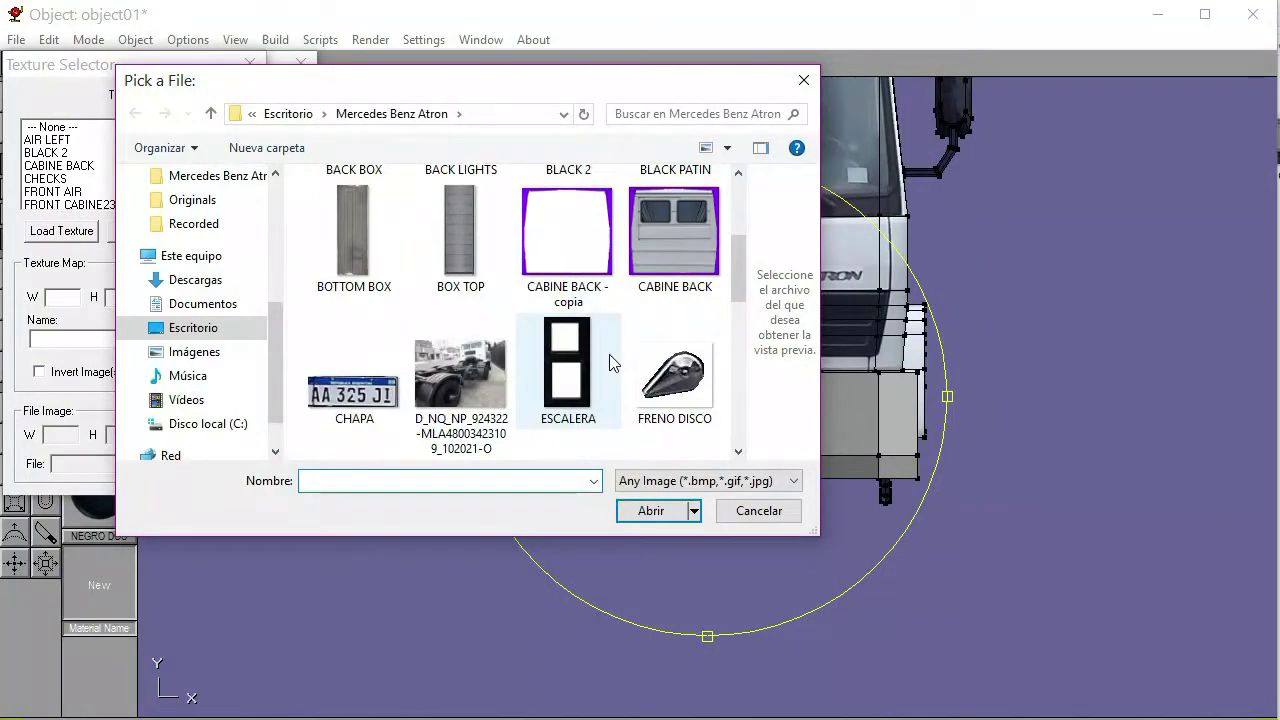
scroll(609, 354, "down", 2)
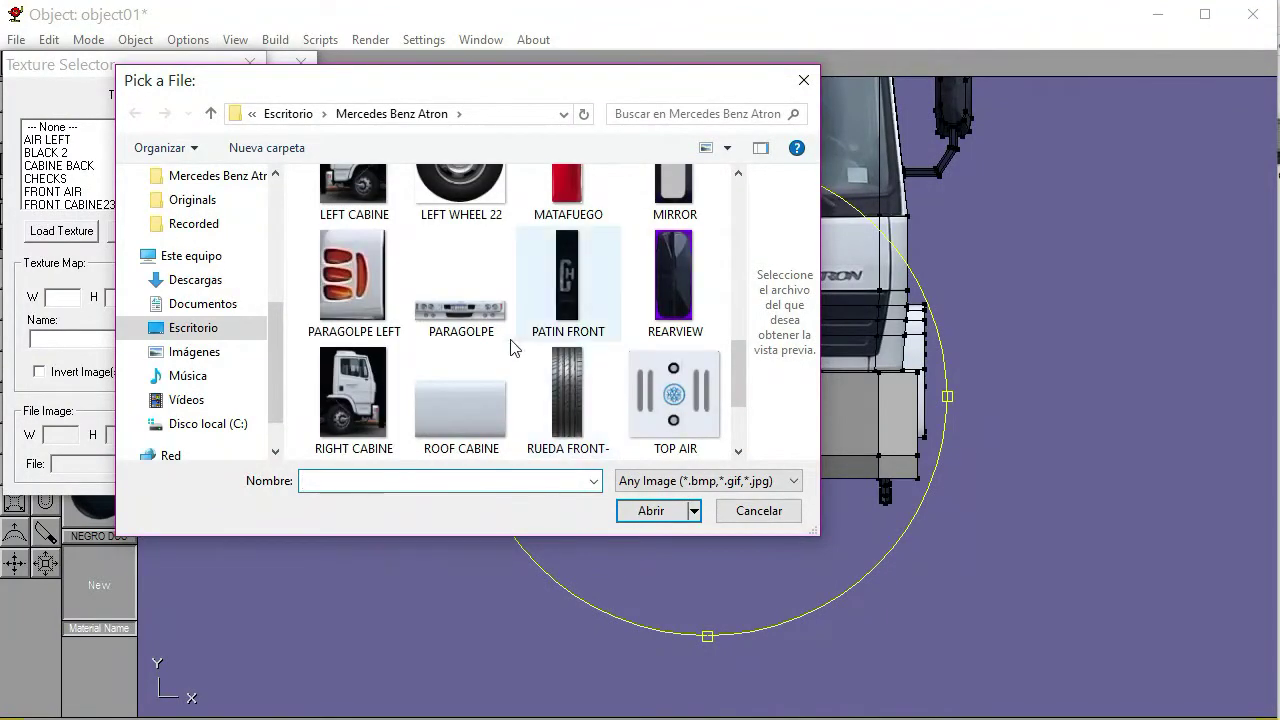
left_click(465, 300)
left_click(655, 511)
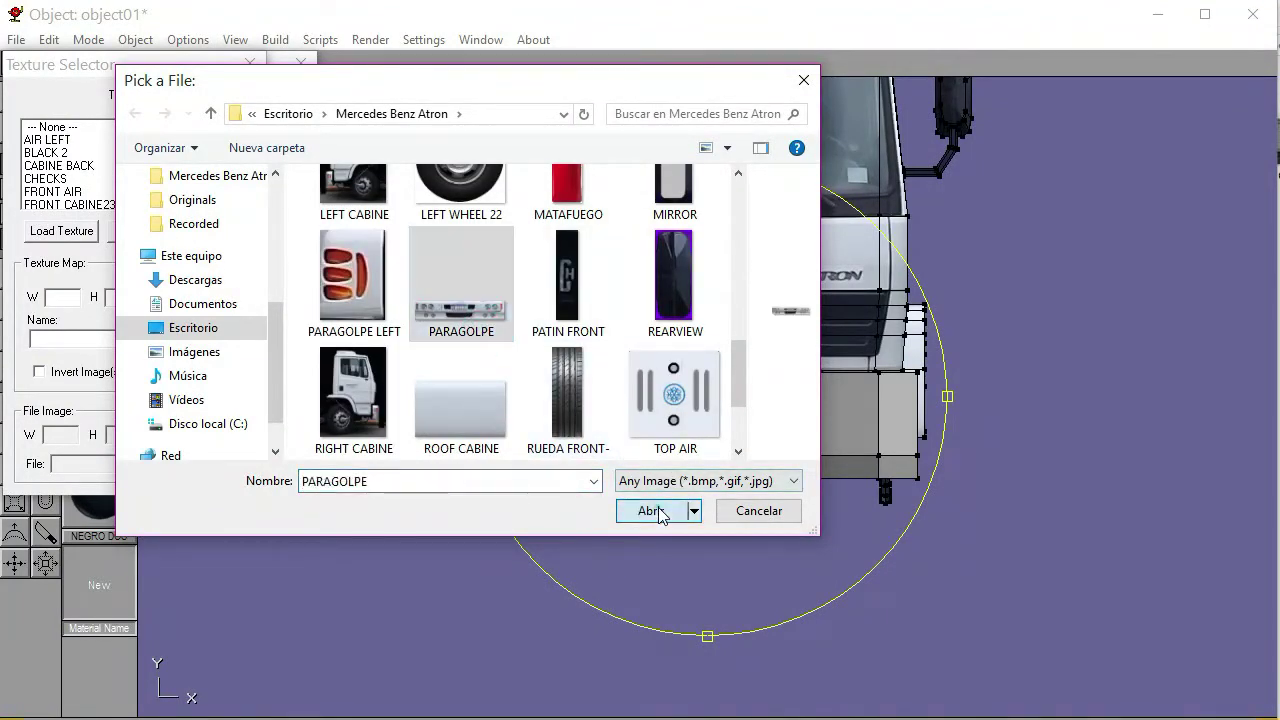
Assign the PARAGOLPE texture to the new material and name the material DEFENSA
scroll(115, 167, "down", 1)
scroll(115, 167, "down", 3)
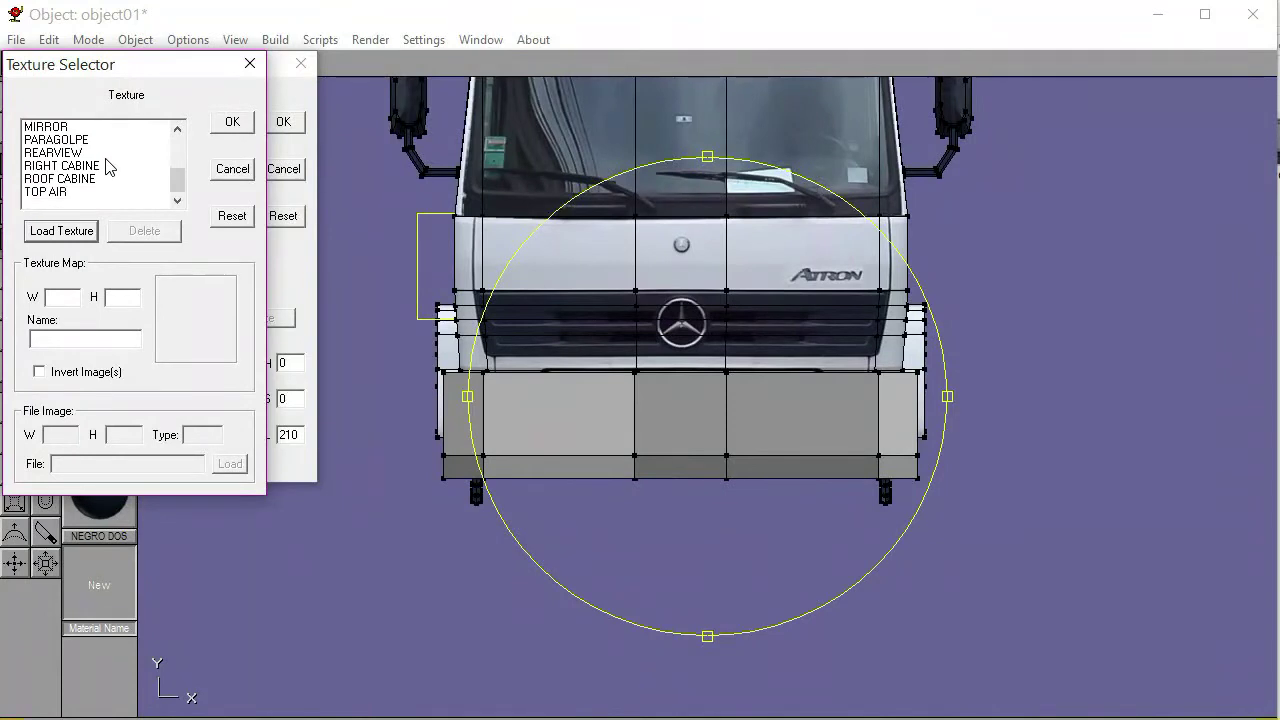
left_click(57, 140)
left_click(232, 121)
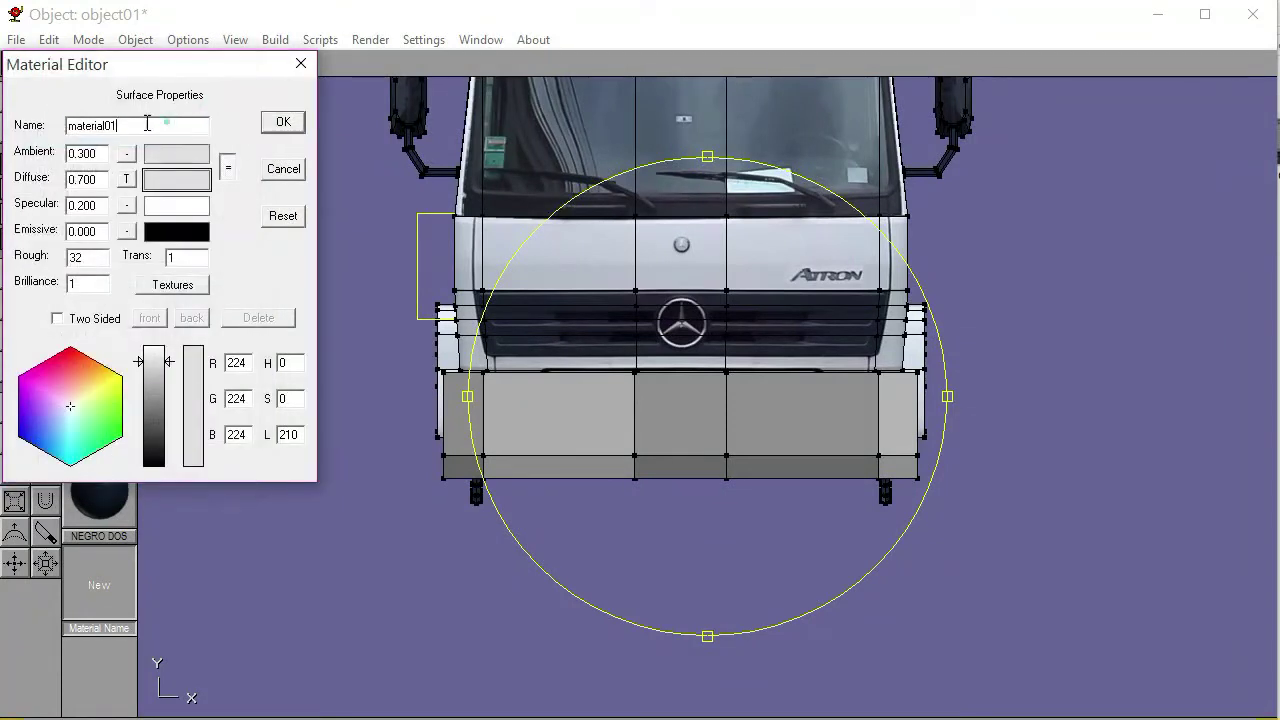
type("PARAGOLPE")
left_click_drag(148, 126, 5, 135)
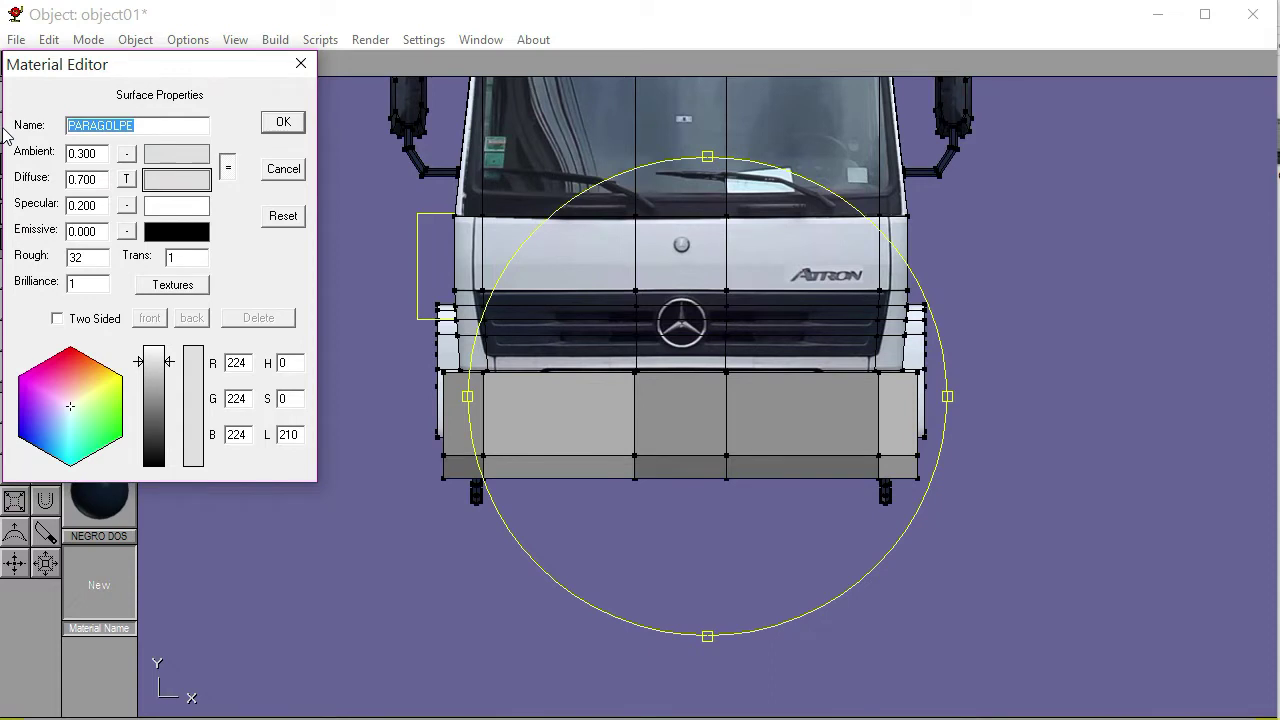
type("DEFENSA")
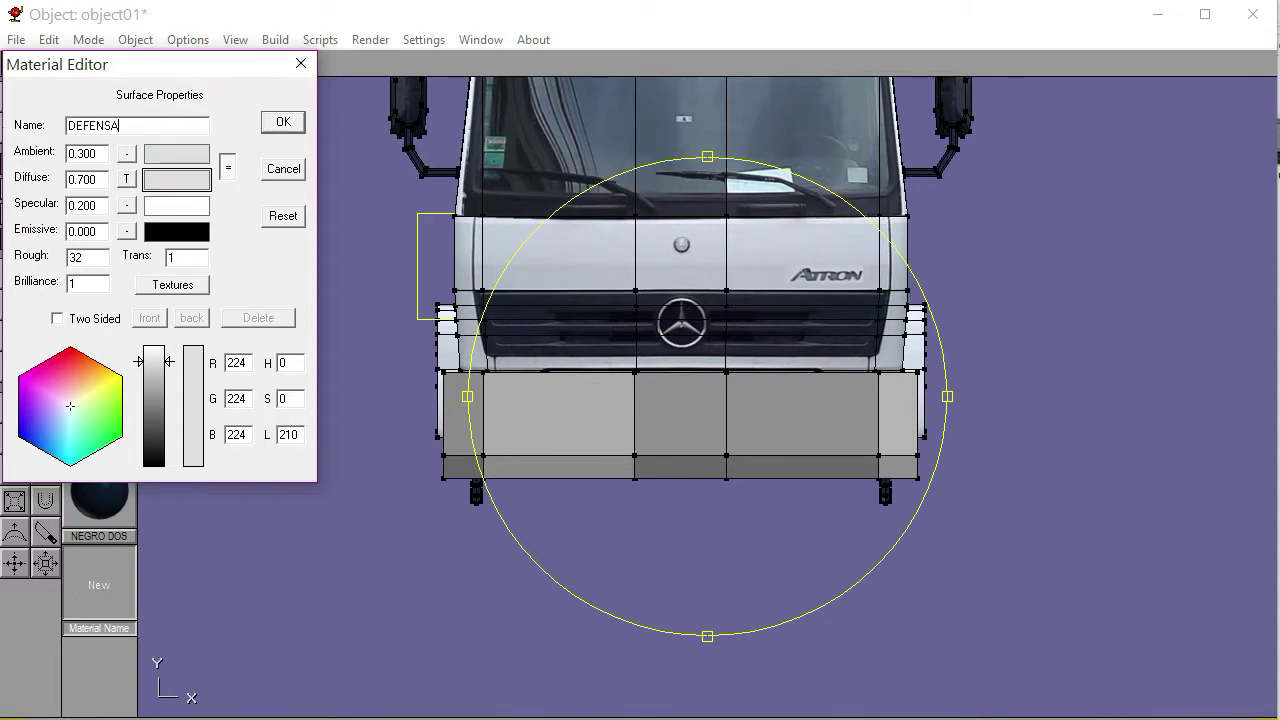
left_click(274, 130)
Apply the DEFENSA material to the bumper's front faces and align its texture so the headlights and licence plate fit the bumper
left_click(99, 109)
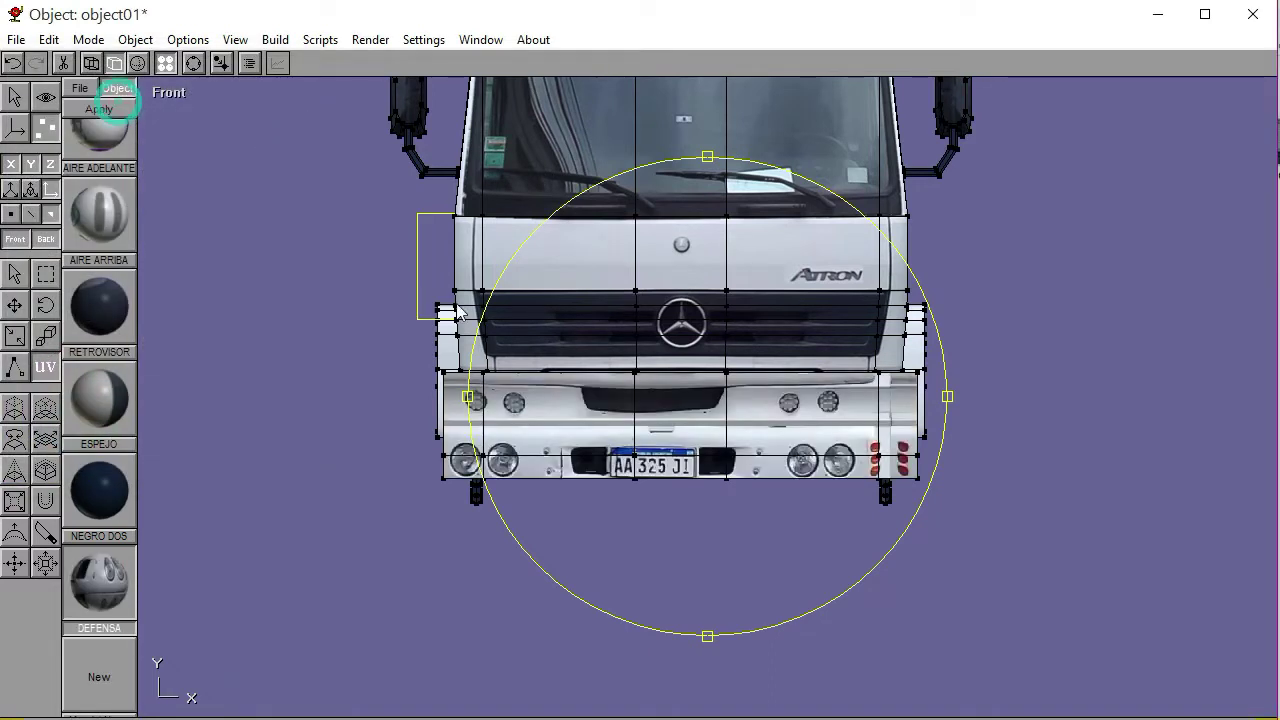
left_click_drag(597, 346, 607, 407)
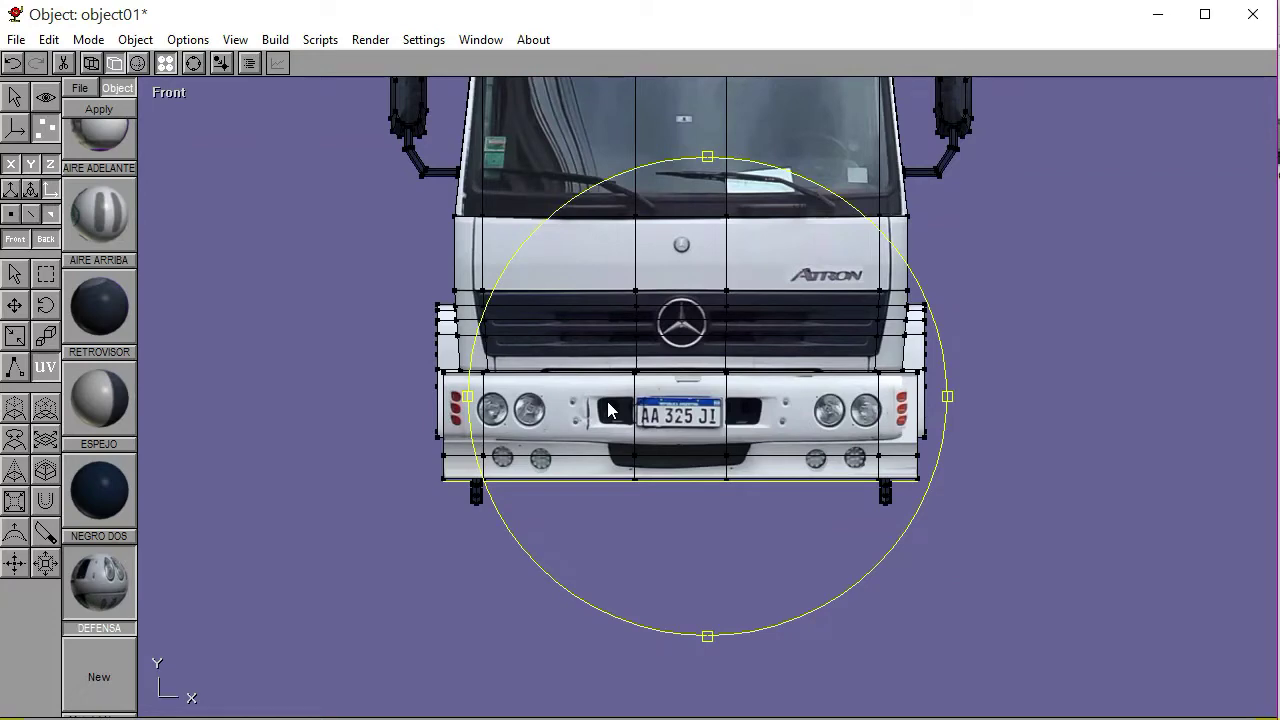
left_click(100, 111)
left_click(14, 273)
left_click(222, 286)
Select all the top faces of the bumper and map the TECHO CABINA material onto them
left_click(194, 66)
left_click_drag(666, 289, 656, 410)
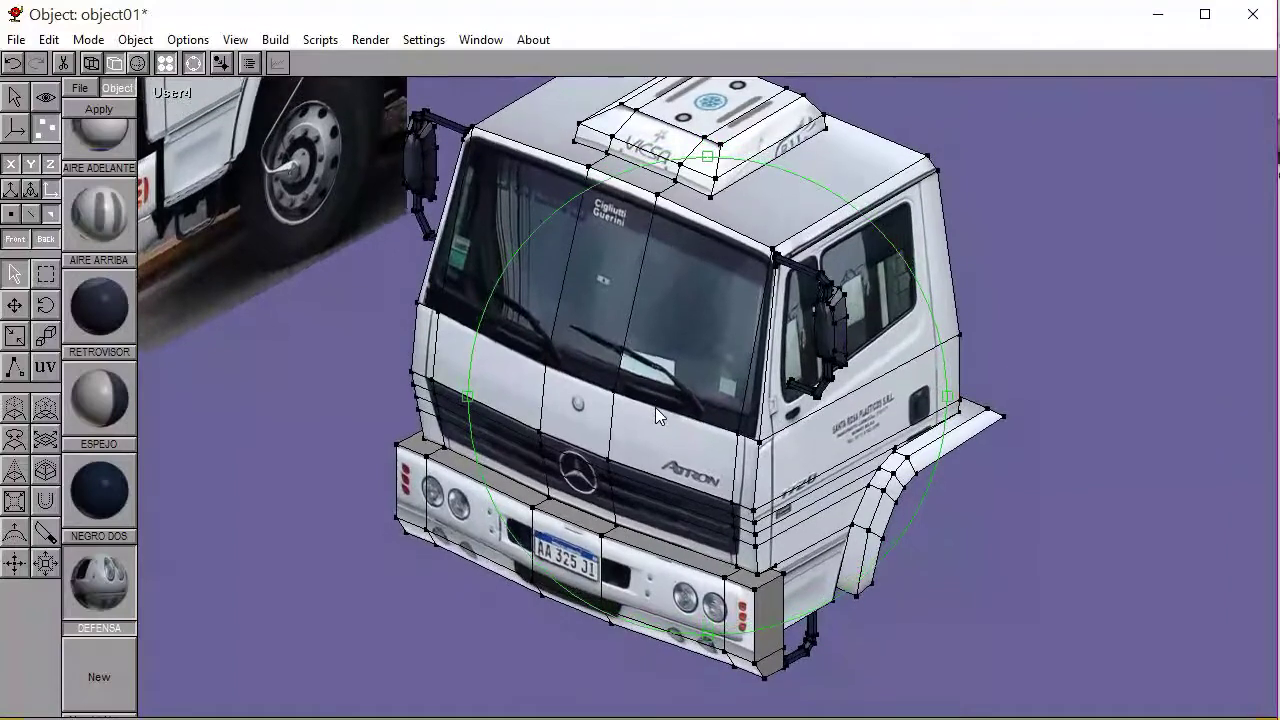
left_click(193, 66)
left_click(416, 448)
right_click(495, 475)
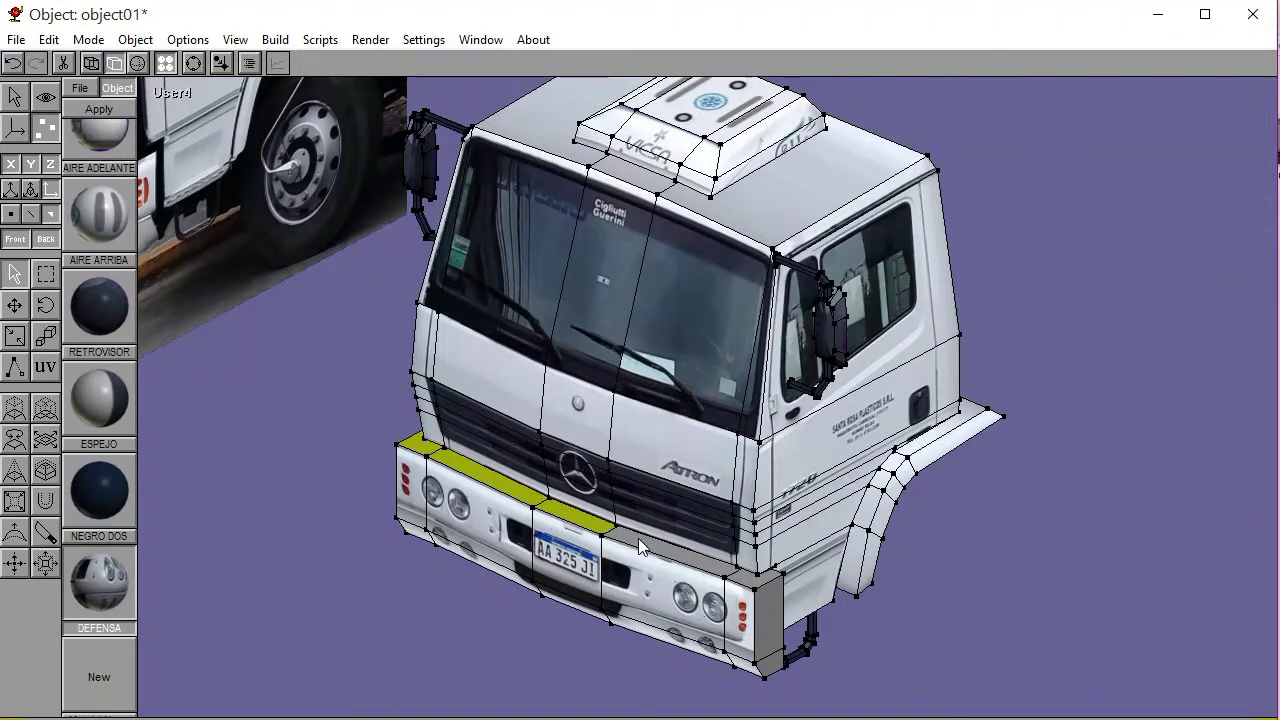
left_click(757, 586, "shift")
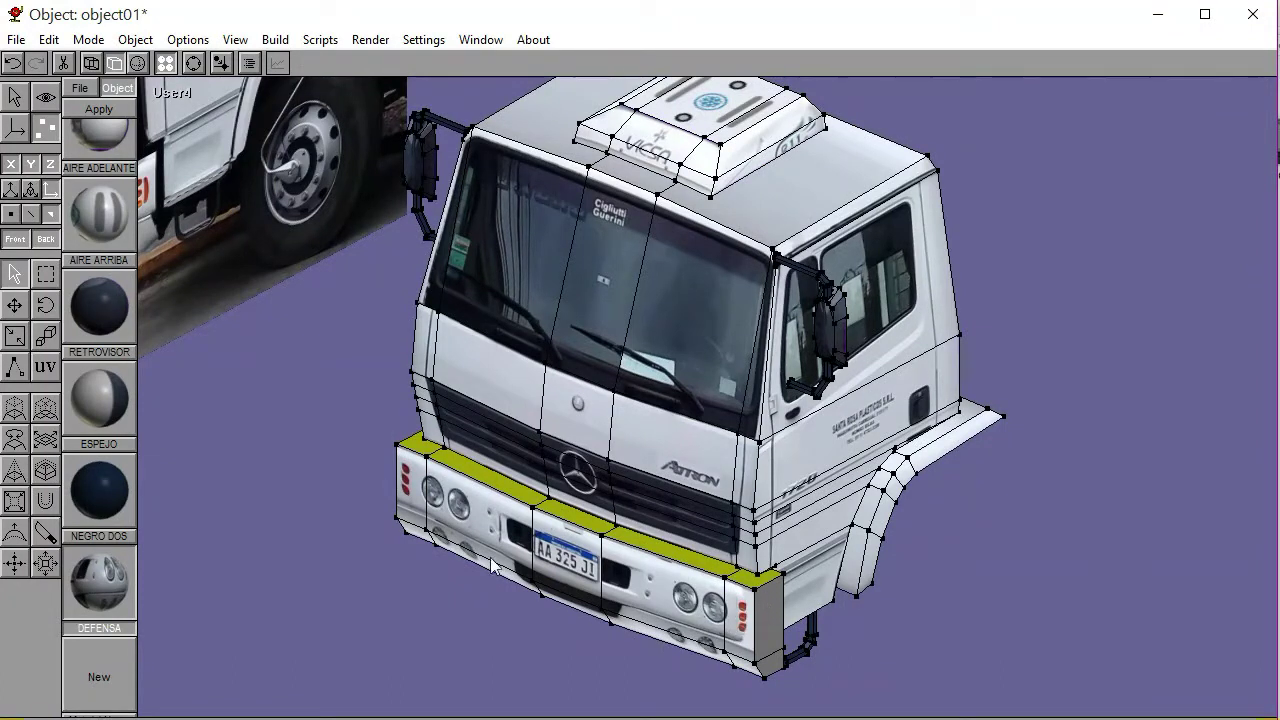
left_click(193, 66)
left_click_drag(520, 350, 765, 372)
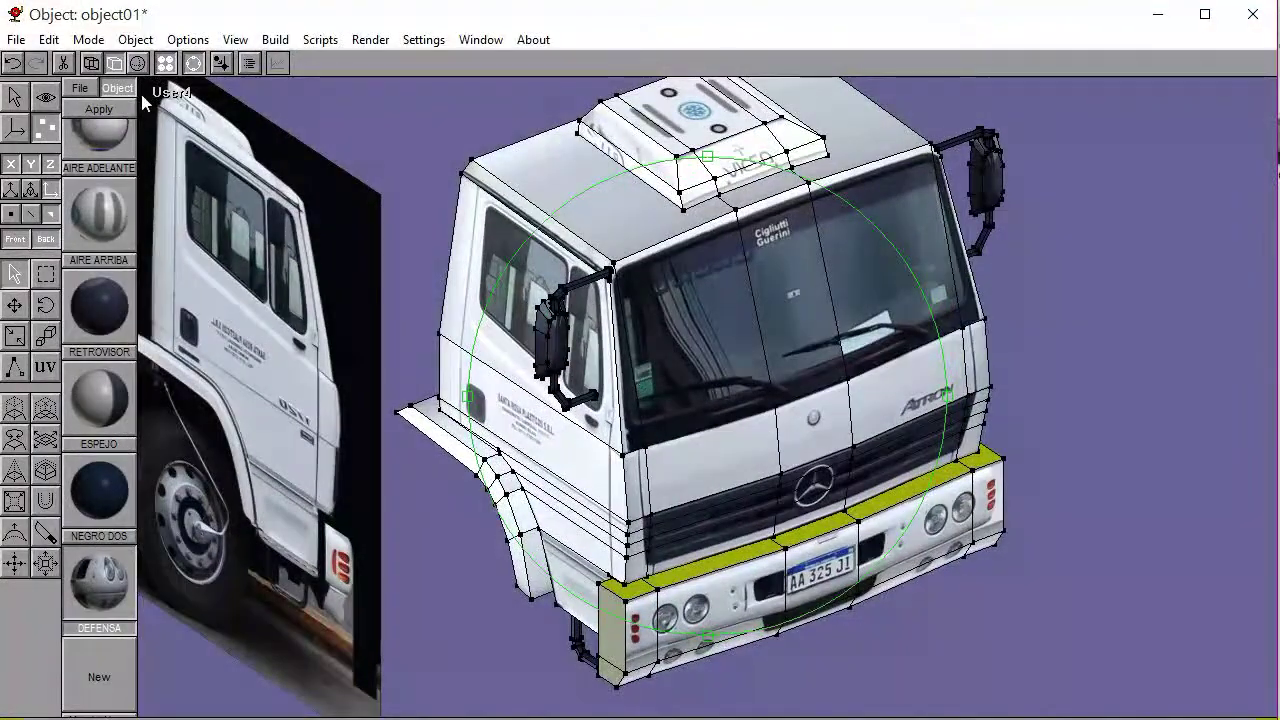
left_click(193, 66)
scroll(105, 398, "up", 2)
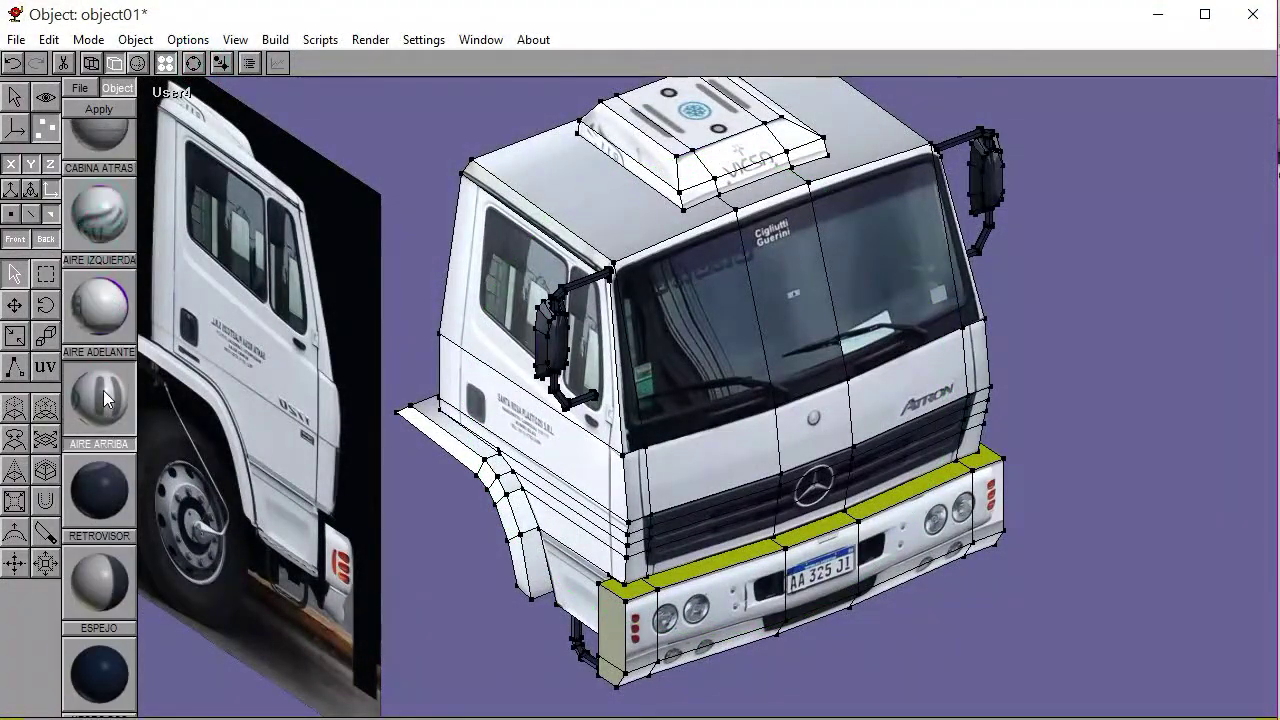
scroll(105, 250, "up", 4)
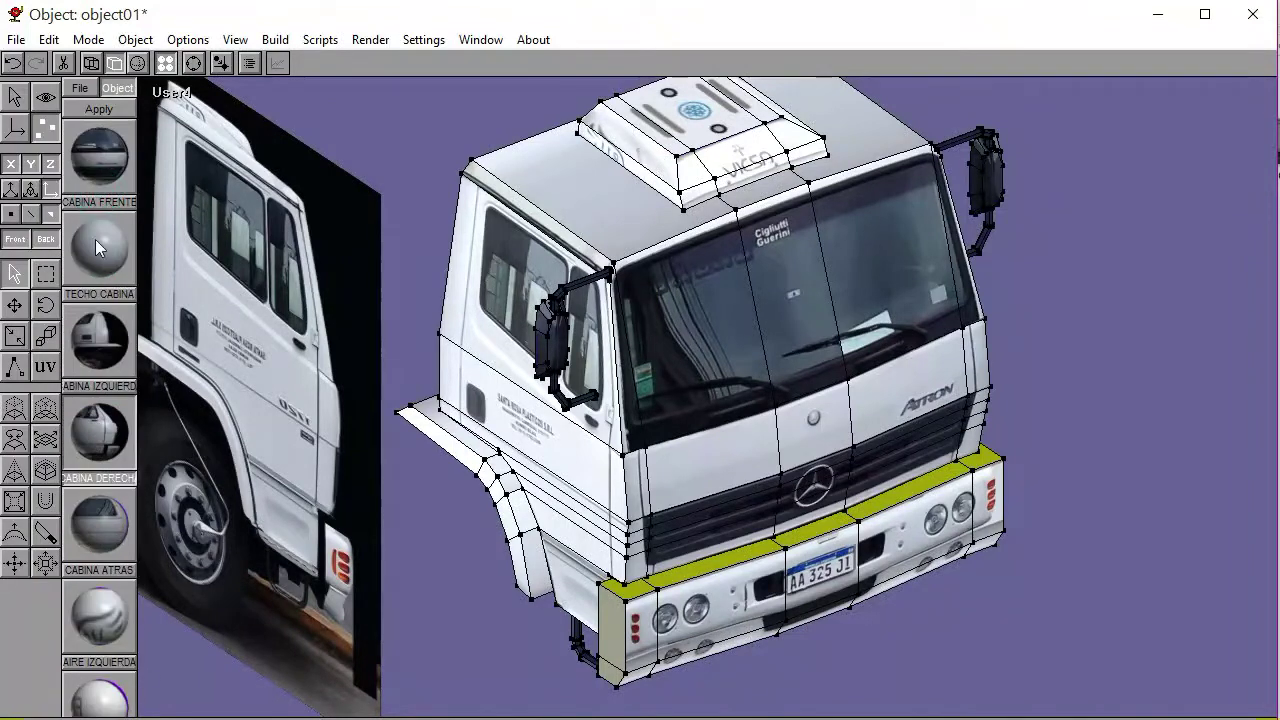
left_click(45, 366)
left_click(99, 250)
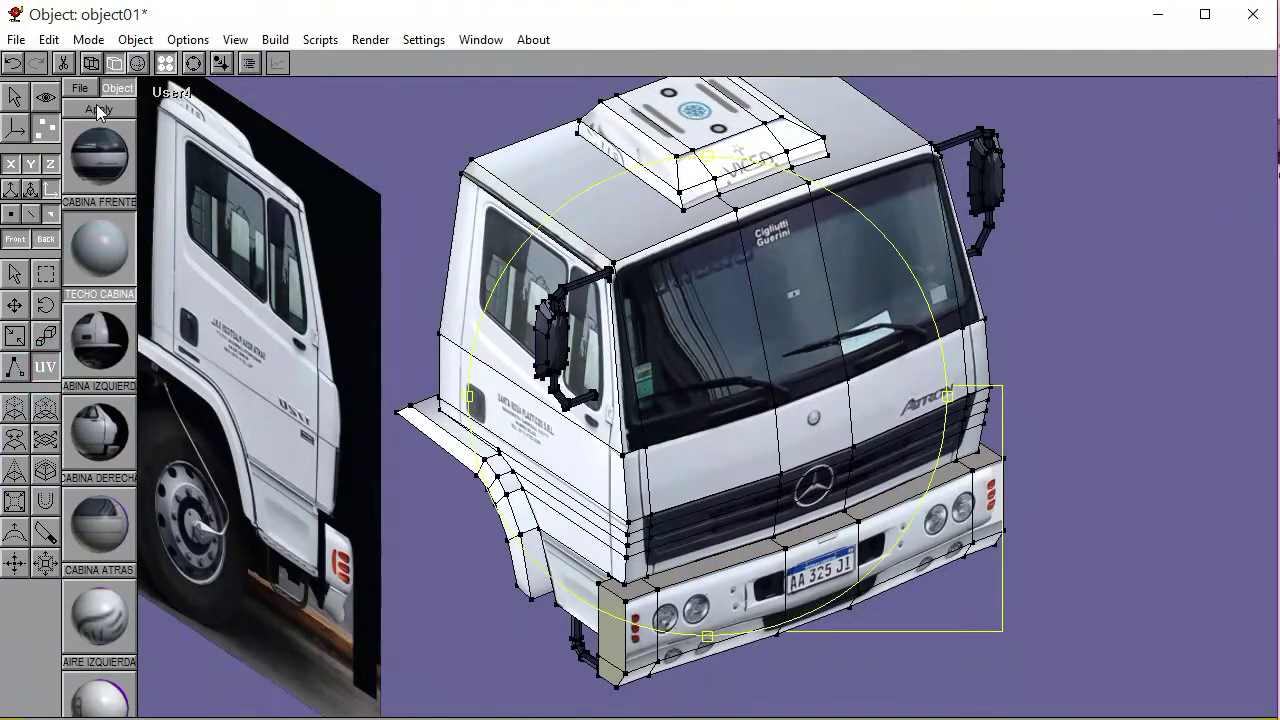
left_click(97, 108)
left_click(117, 108)
left_click(22, 274)
left_click(323, 140)
left_click(388, 148)
Select the underside faces of the bumper and map the TECHO CABINA material onto them
middle_click_drag(721, 398, 611, 316)
left_click(193, 63)
left_click(655, 294)
left_click(612, 364, "shift")
left_click(558, 448, "shift")
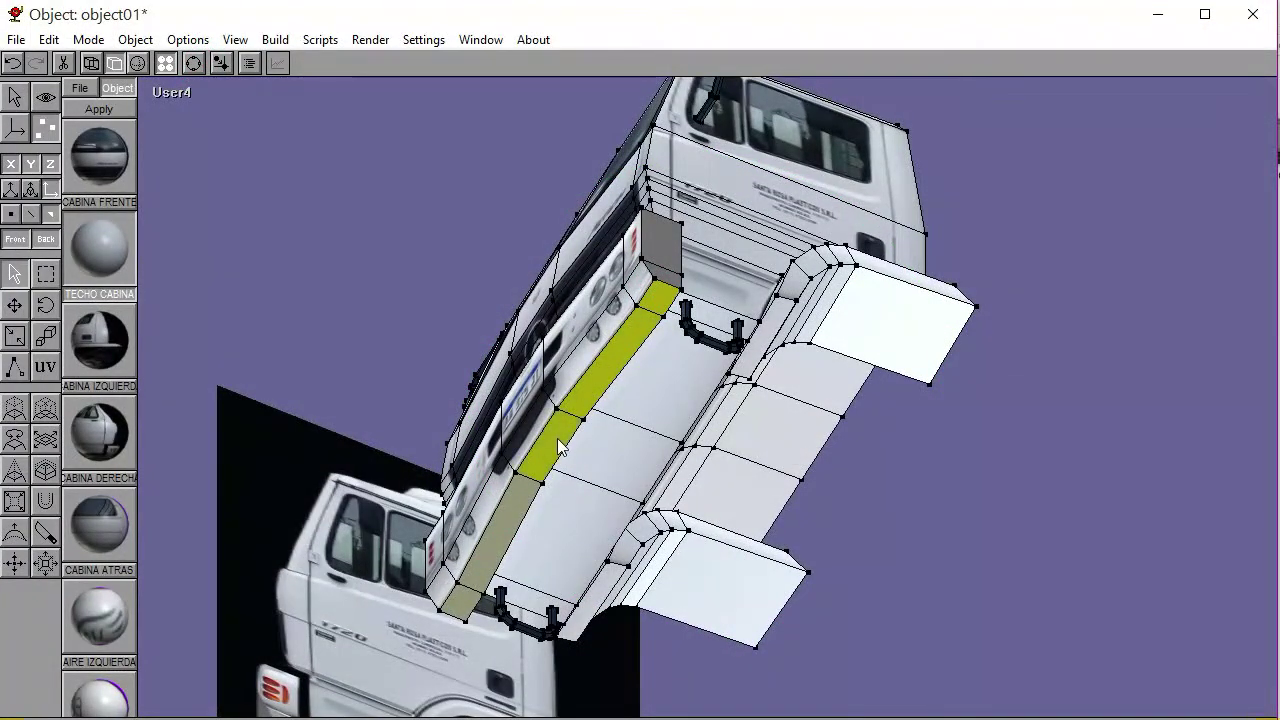
left_click(504, 524, "shift")
left_click(455, 600, "shift")
left_click(48, 366)
left_click(97, 249)
left_click(98, 109)
left_click(250, 175)
left_click(112, 107)
left_click(14, 273)
left_click(254, 278)
left_click(194, 70)
left_click(171, 92)
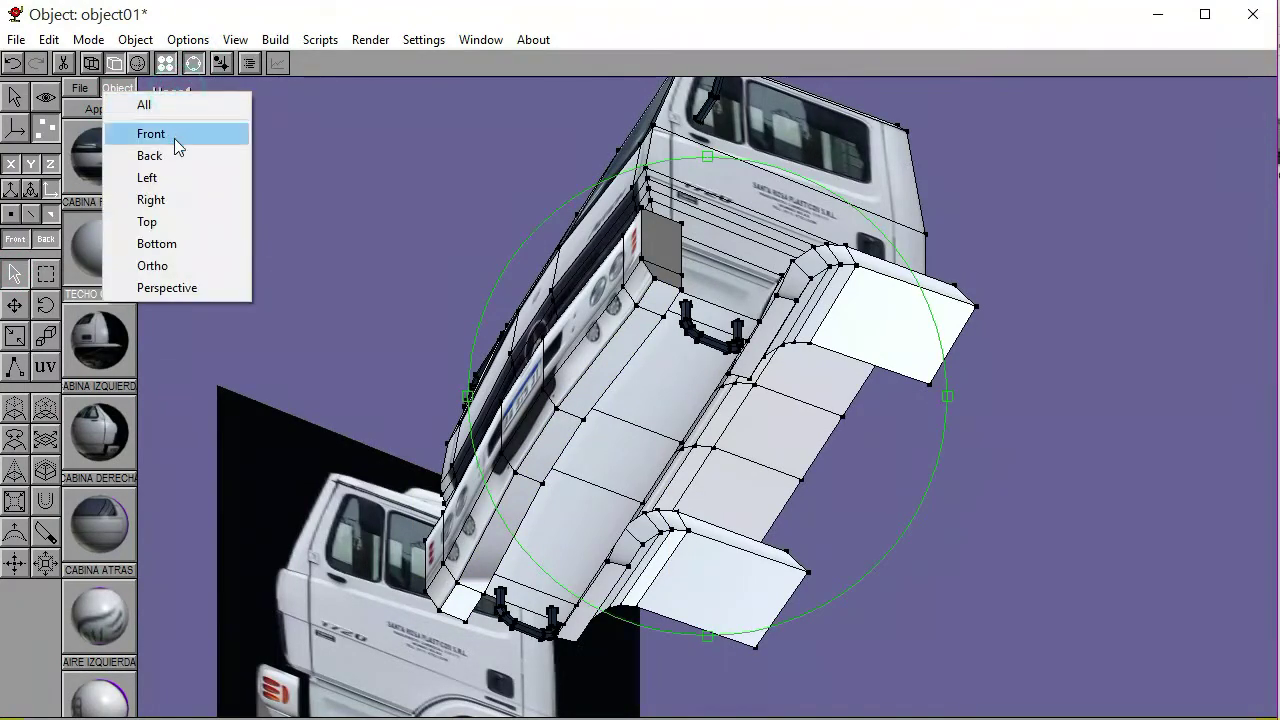
Select the end faces of the bumper on both the left and right sides of the cab
left_click(171, 176)
left_click(194, 63)
left_click(714, 464, "shift")
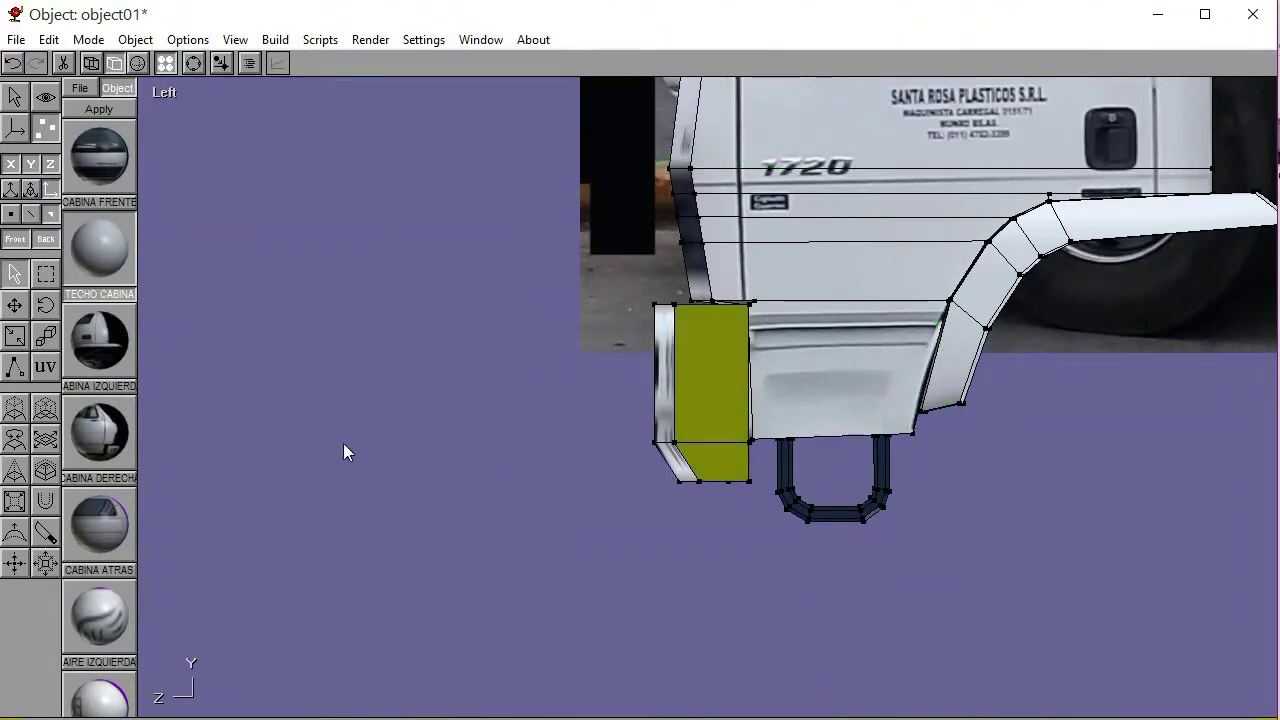
left_click(169, 102)
left_click(157, 198)
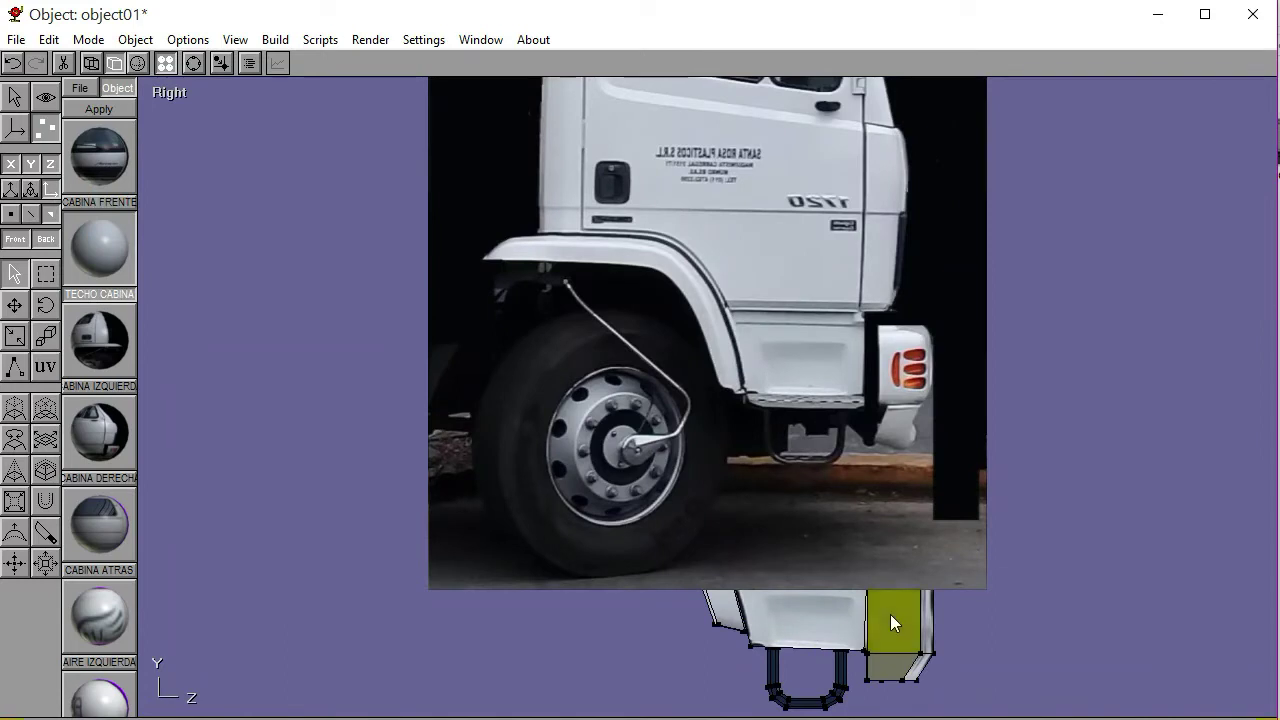
left_click(170, 96)
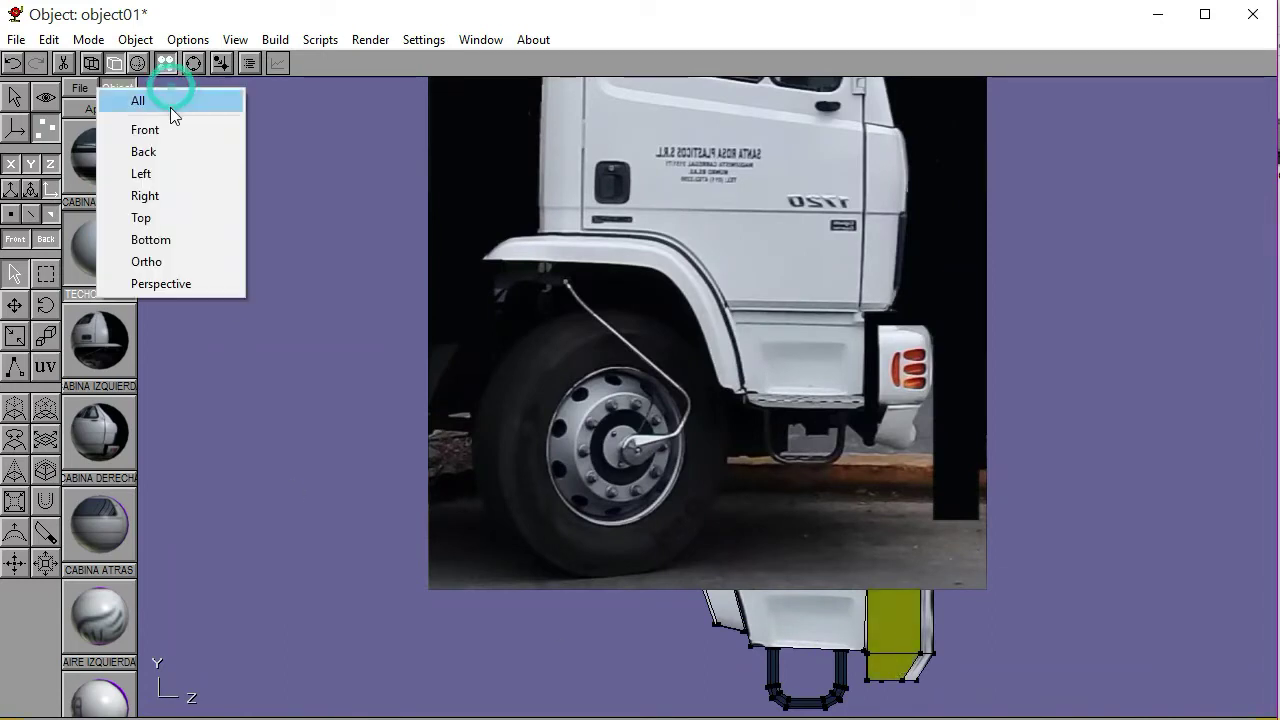
left_click(162, 171)
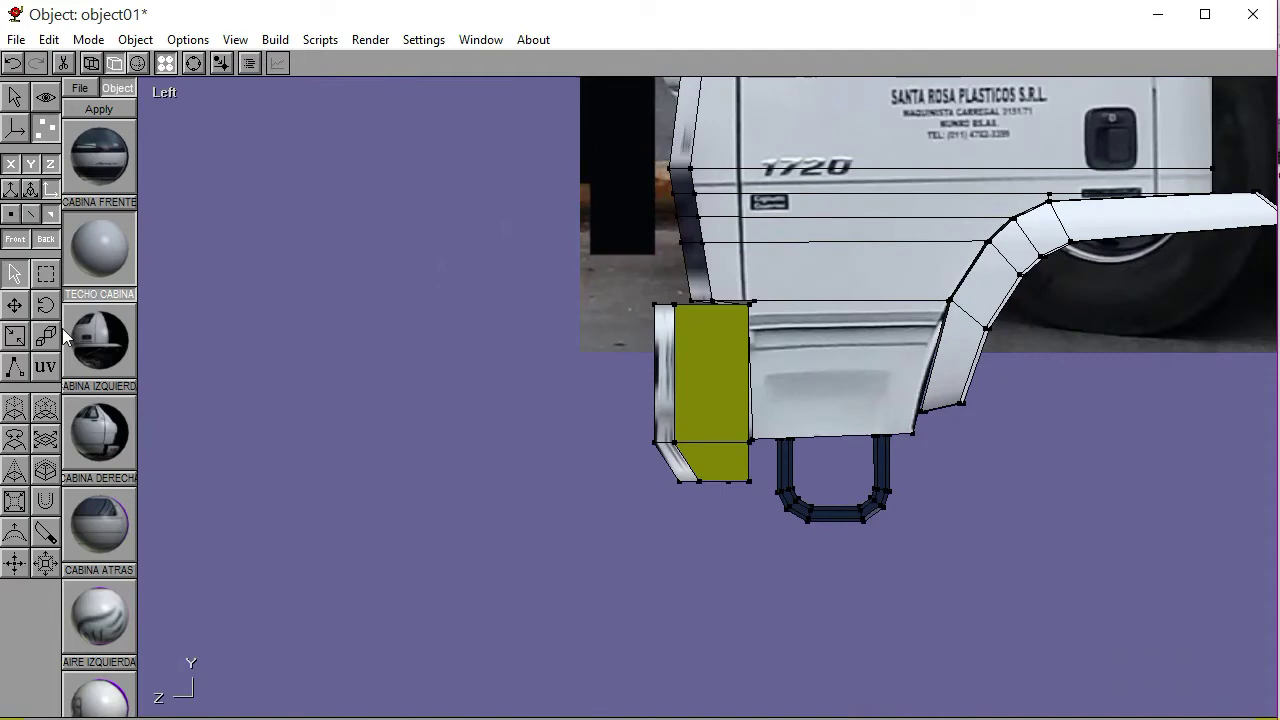
Start UV mapping on the selected end faces, create a new material and load the PARAGOLPE LEFT image as a texture
scroll(122, 266, "down", 12)
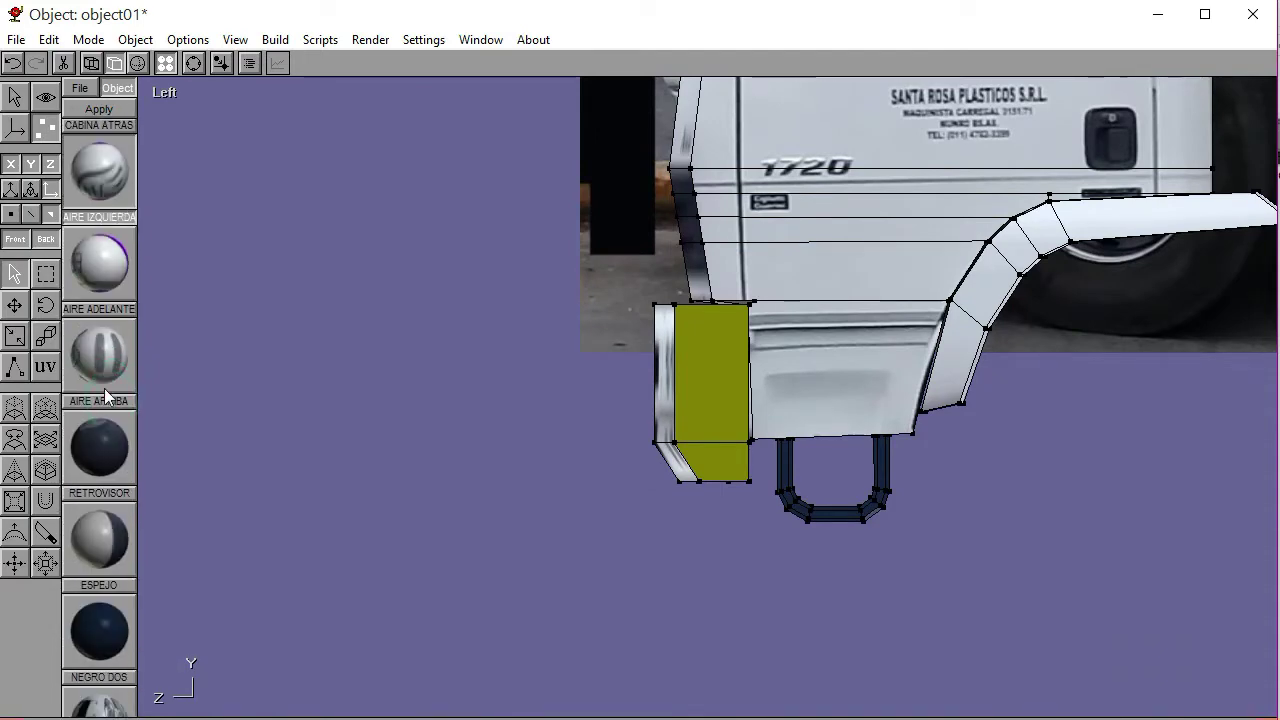
scroll(101, 290, "down", 2)
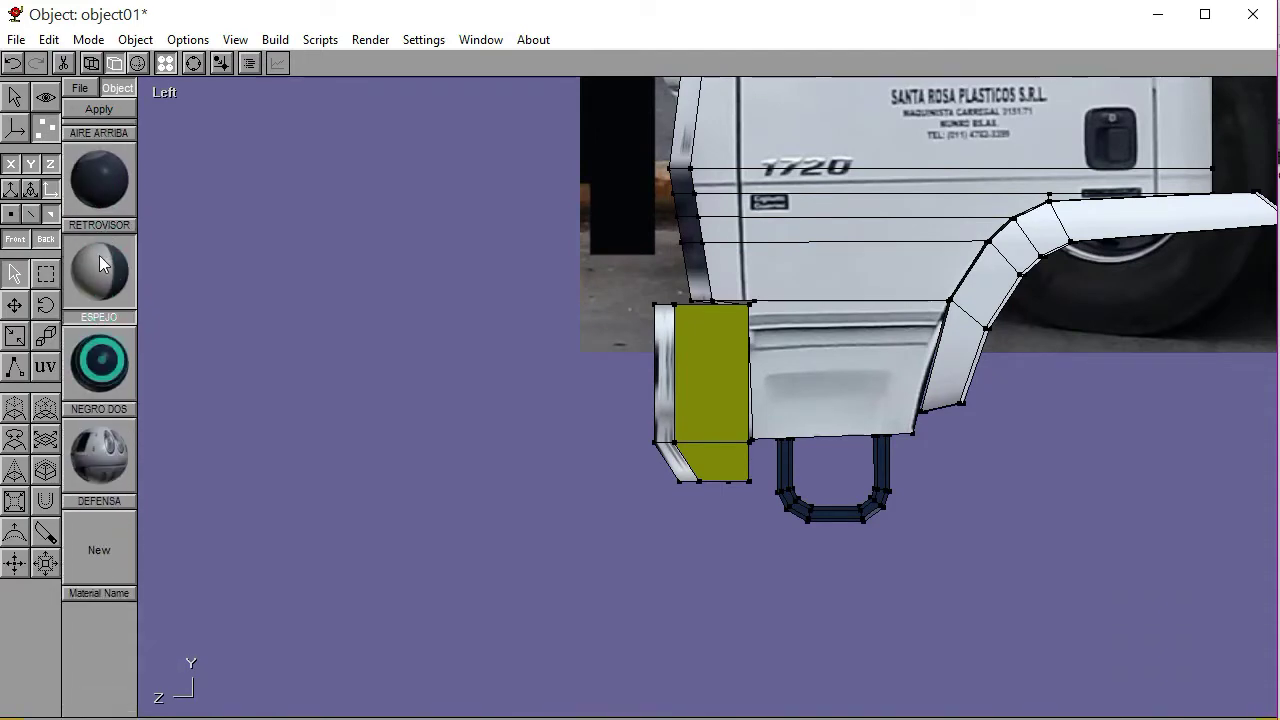
left_click(45, 368)
left_click(104, 530)
left_click(123, 176)
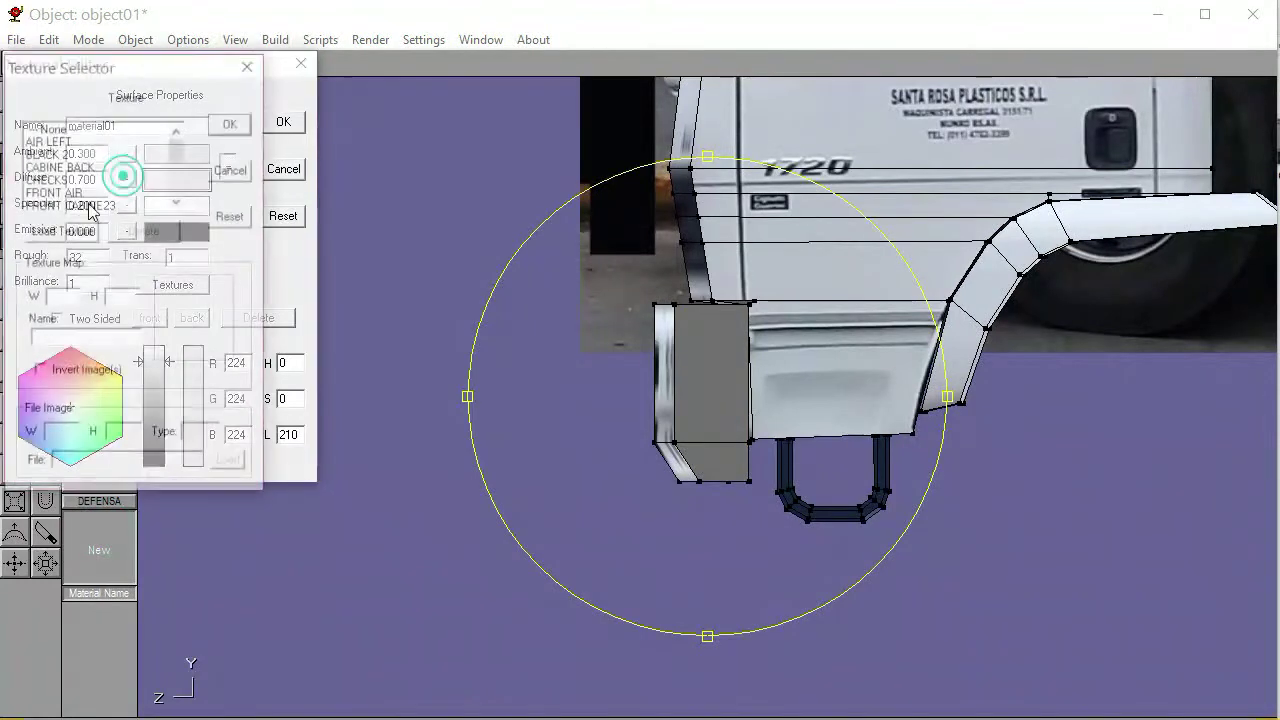
left_click(61, 230)
scroll(578, 390, "down", 4)
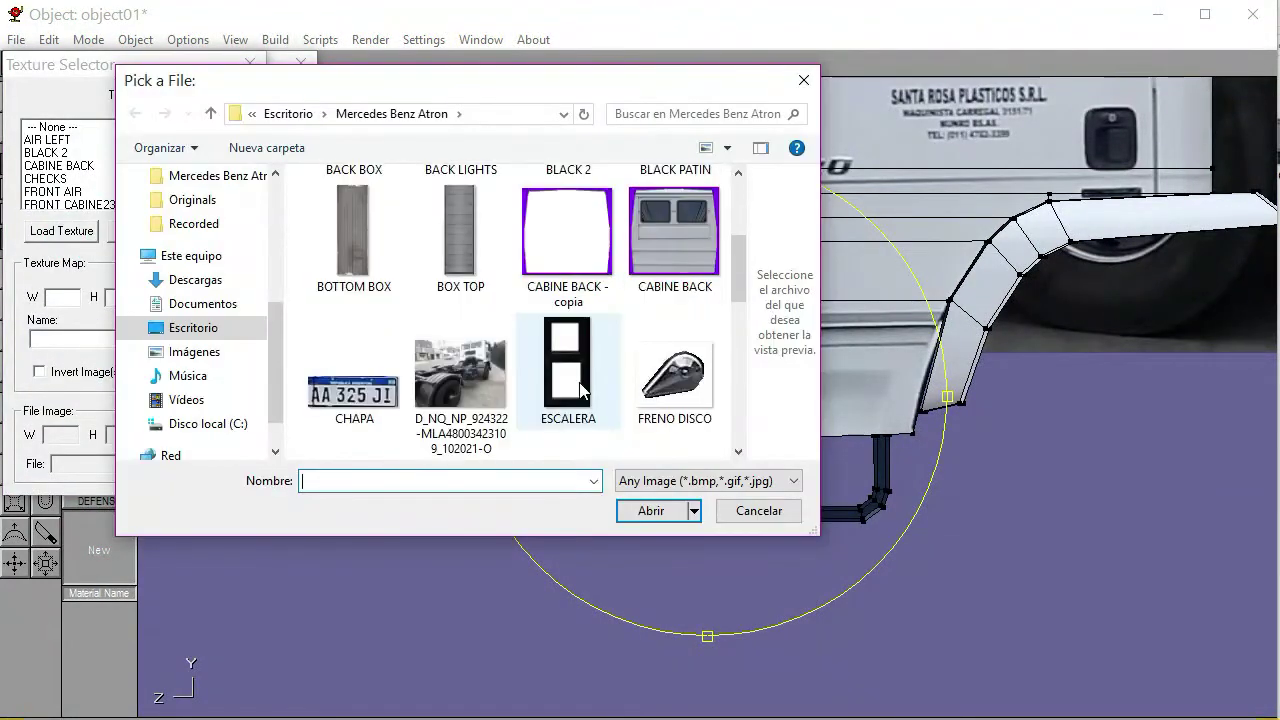
scroll(579, 390, "down", 4)
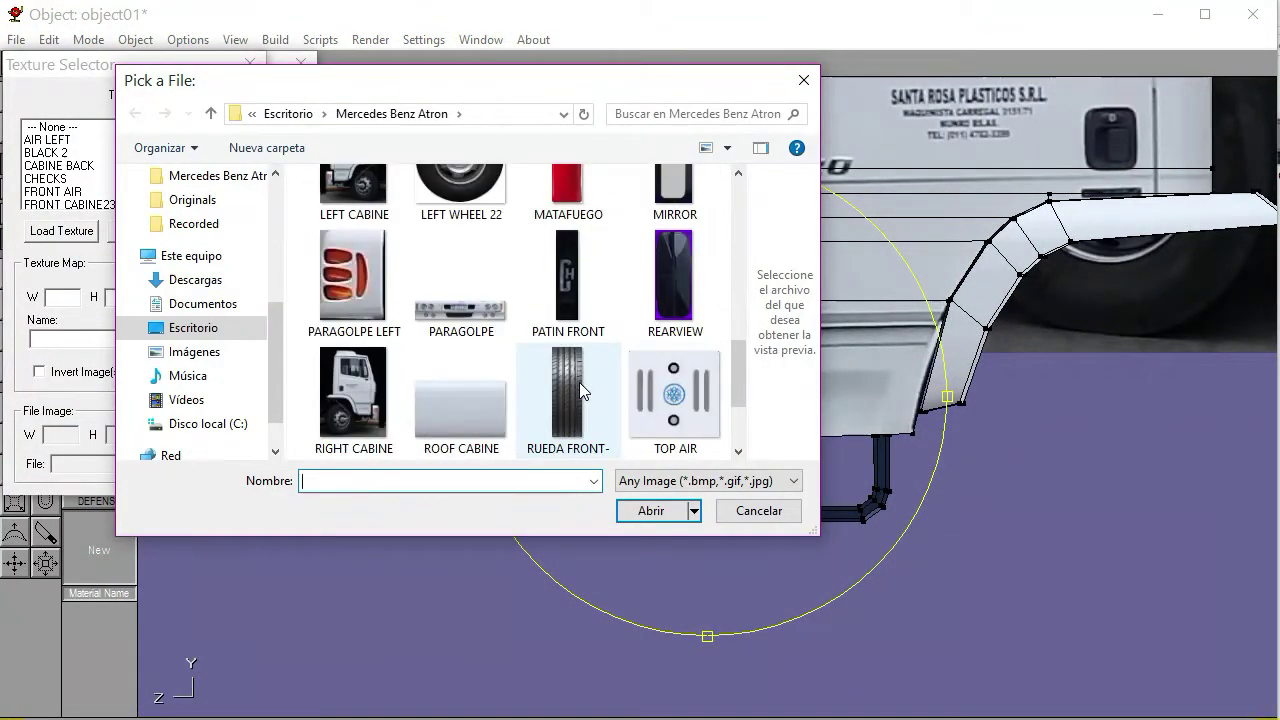
left_click(363, 302)
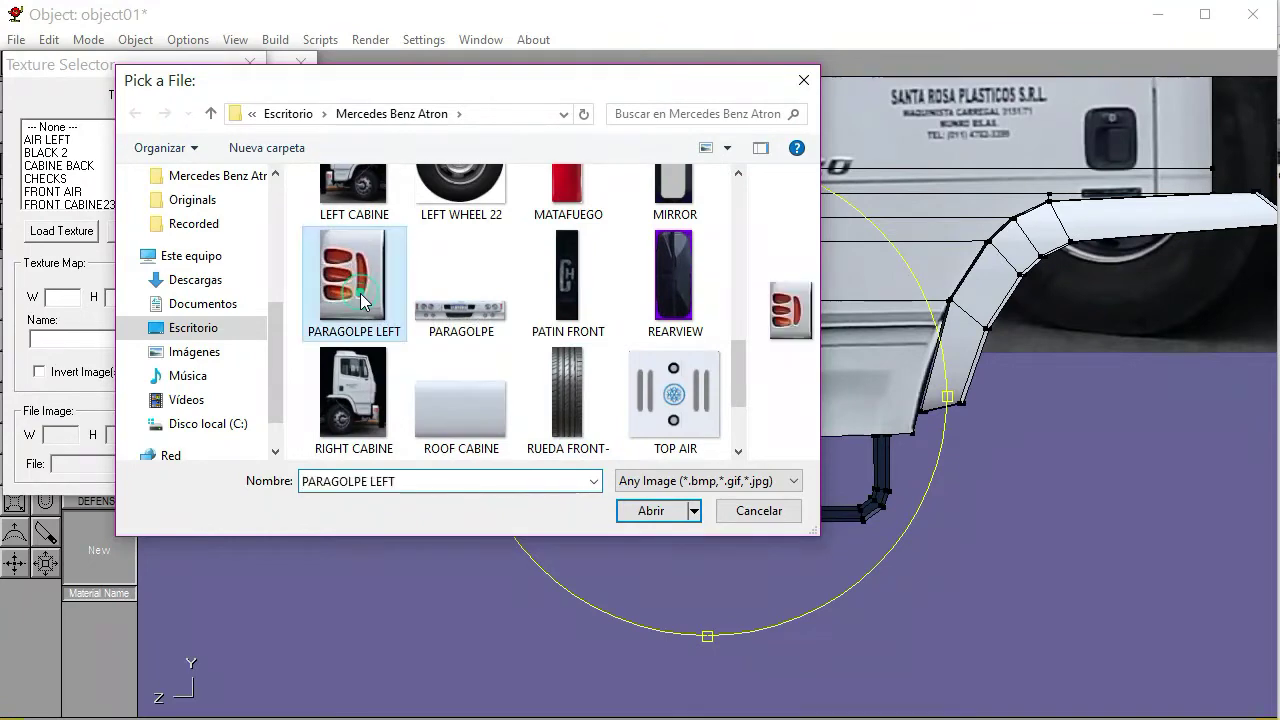
left_click(640, 510)
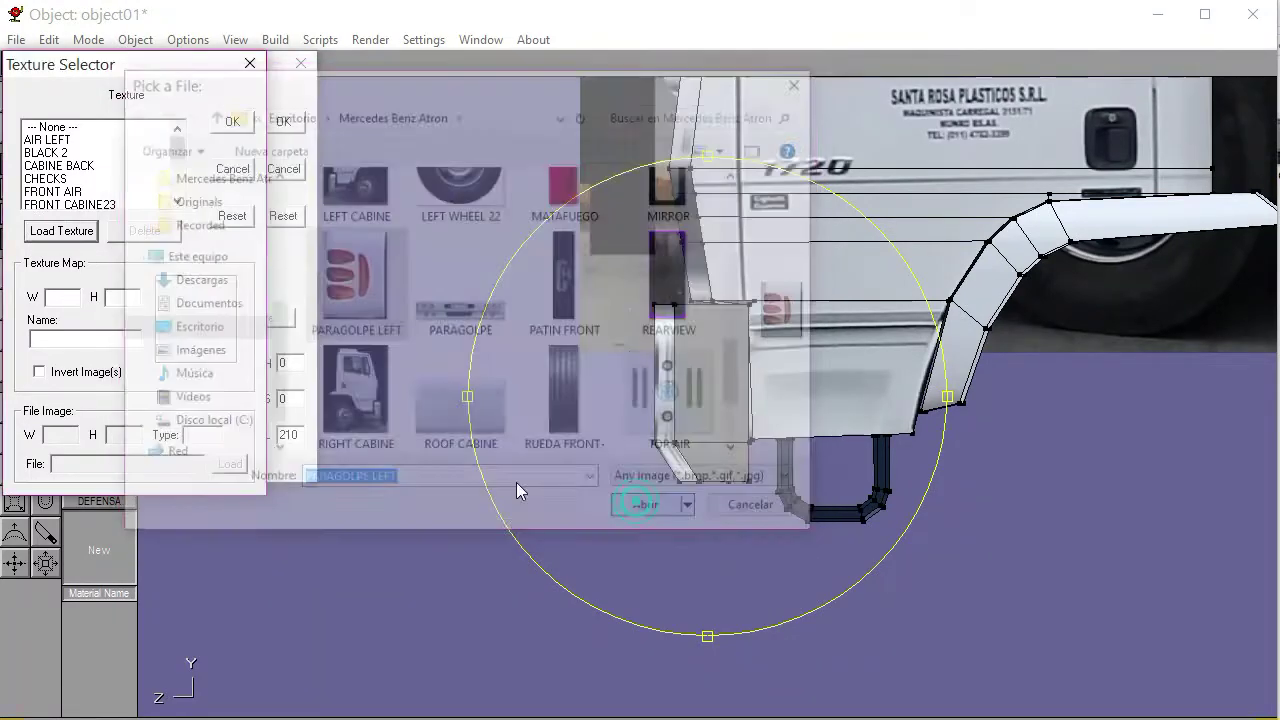
Assign the PARAGOLPE LEFT texture to the new material and name the material DEFENSA LEFT
scroll(127, 177, "down", 4)
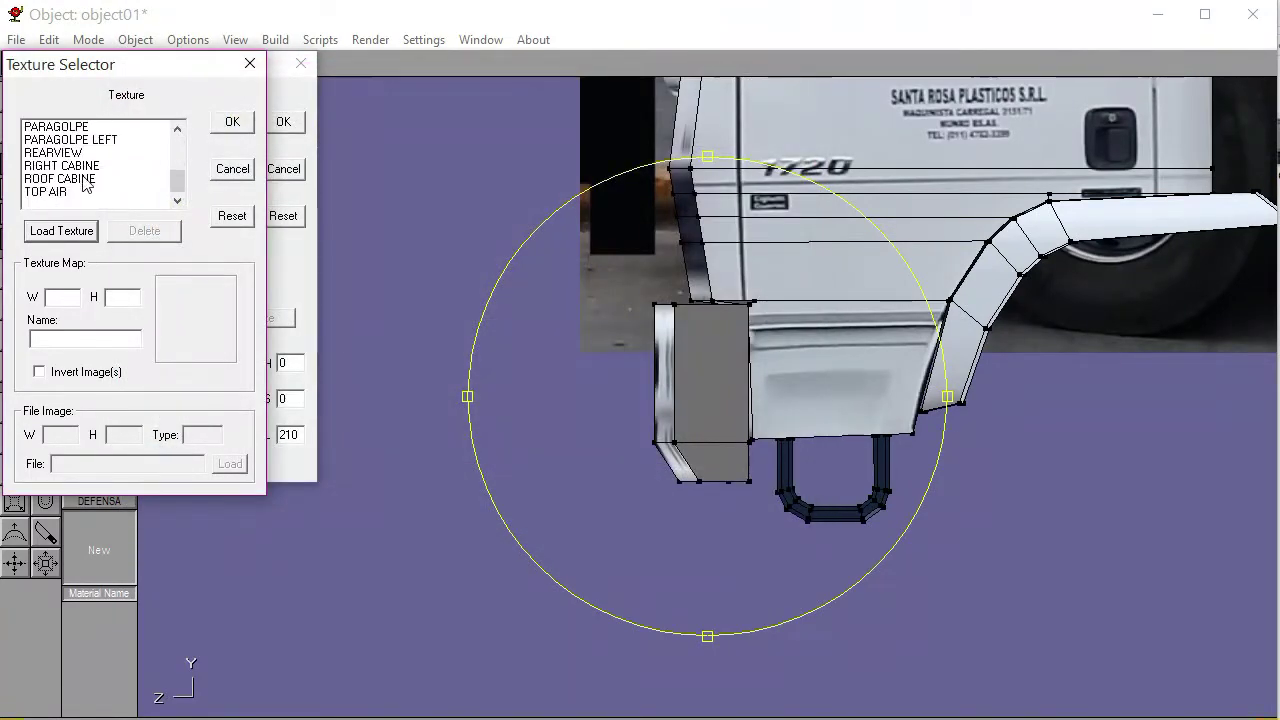
left_click(78, 140)
left_click(232, 121)
double_click(158, 126)
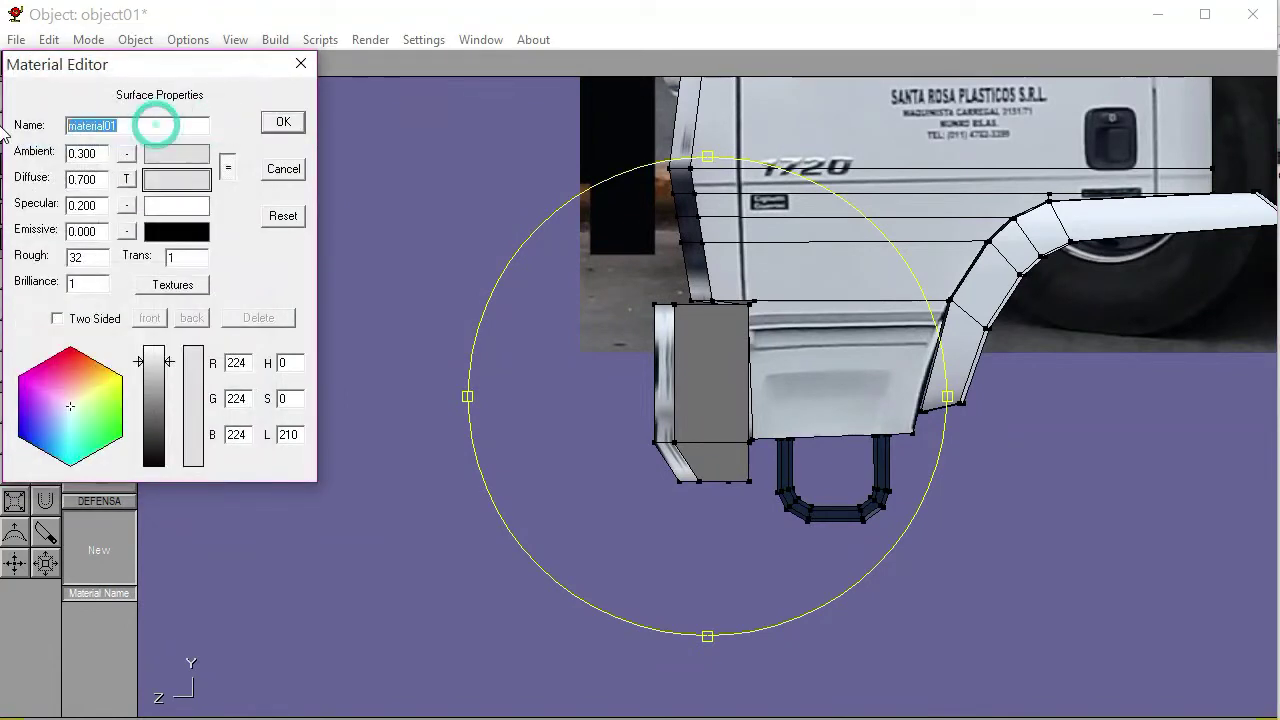
type("DEFENSA LEFT")
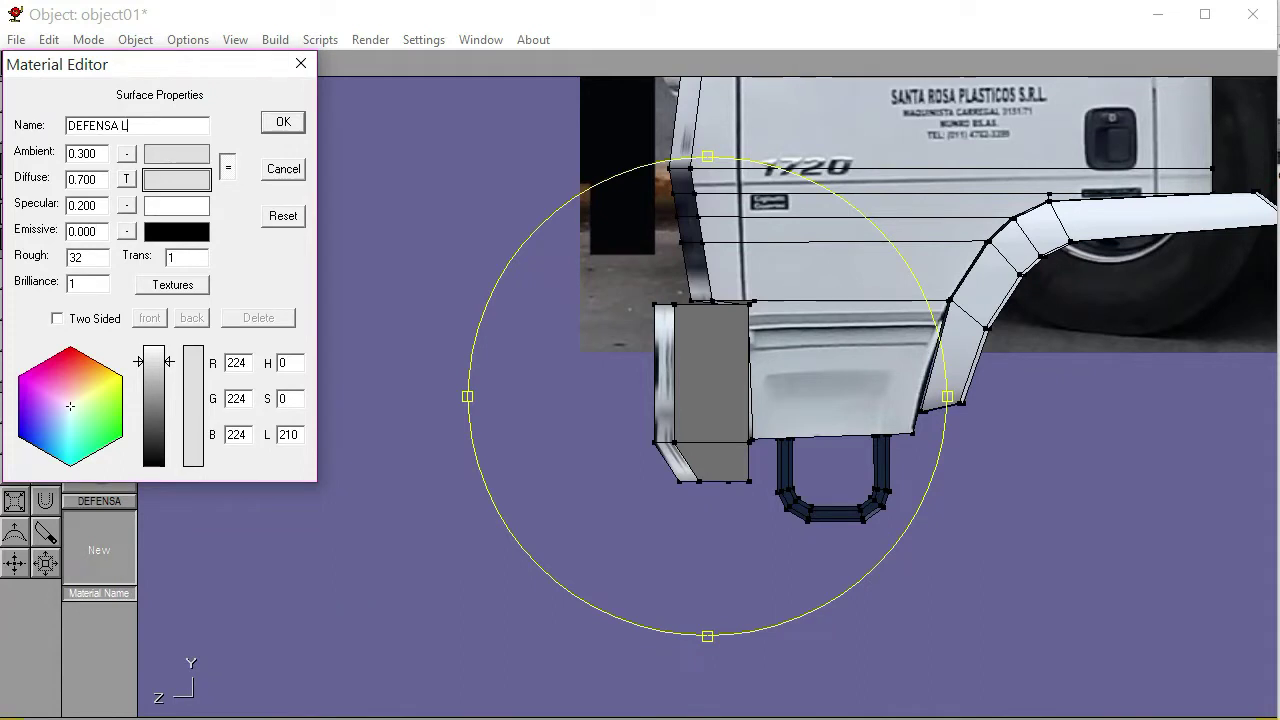
left_click(283, 124)
Apply the DEFENSA LEFT material to the bumper's end faces and align its texture so the tail-light pattern fits them
left_click(113, 110)
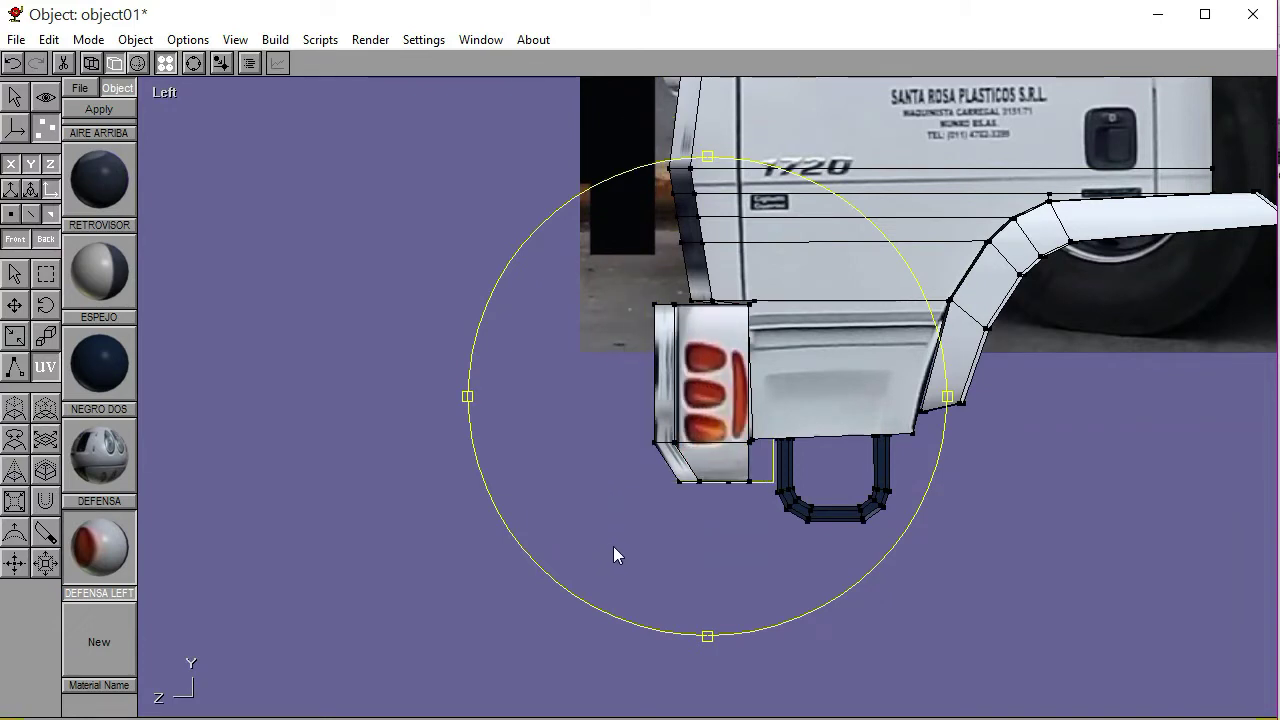
mouse_move(711, 470)
left_mouse_down()
mouse_move(692, 467)
mouse_move(700, 451)
left_mouse_up()
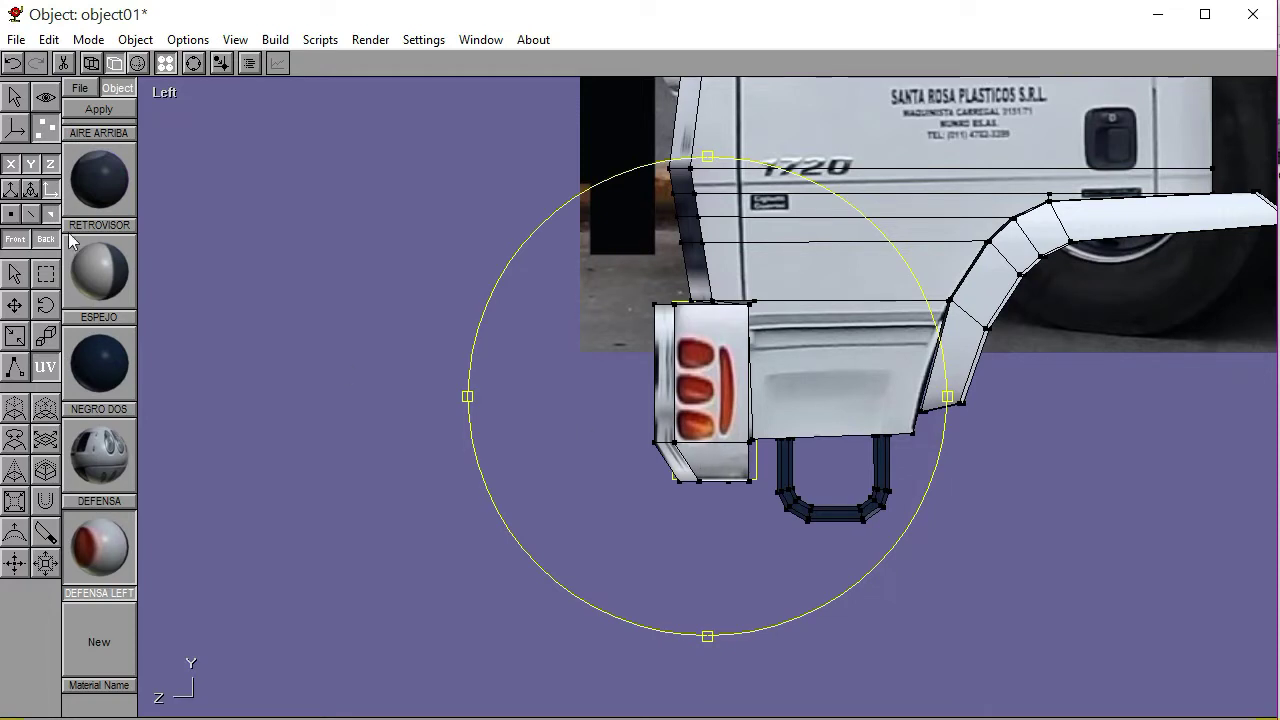
left_click(97, 106)
left_click(15, 275)
left_click(243, 294)
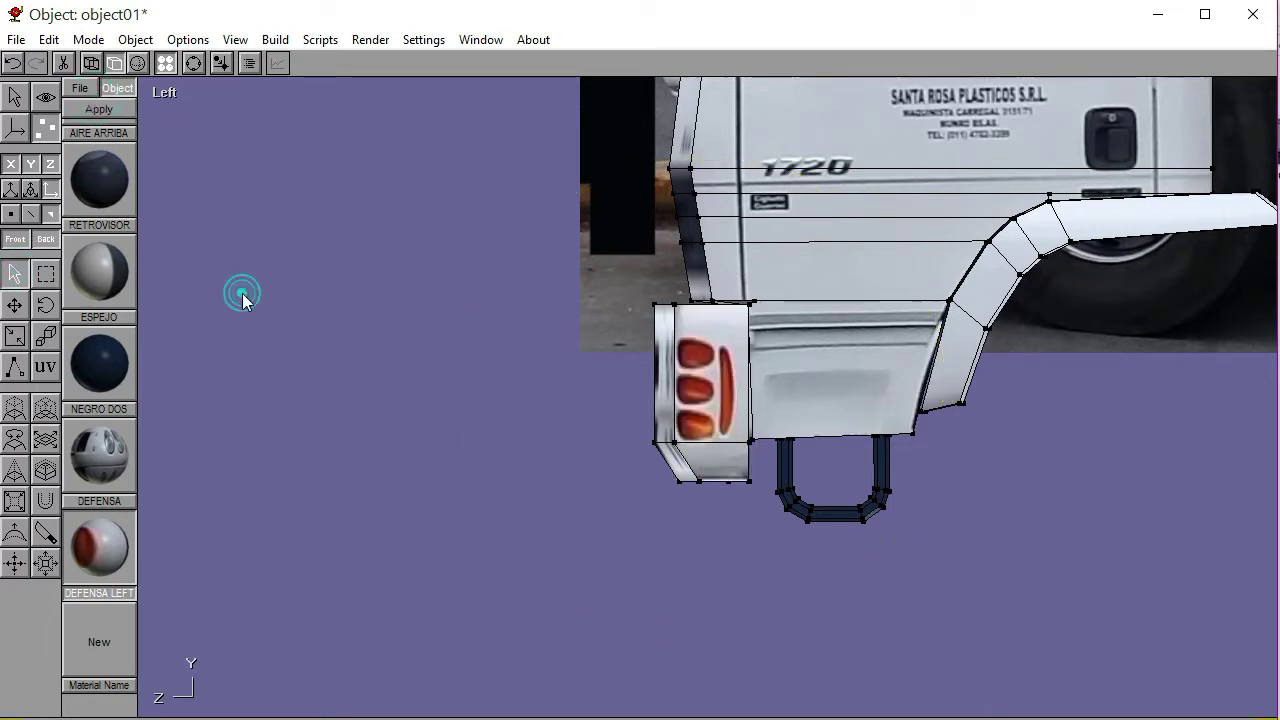
Check the textured bumper in a shaded perspective view without edges and save the model
left_click(166, 88)
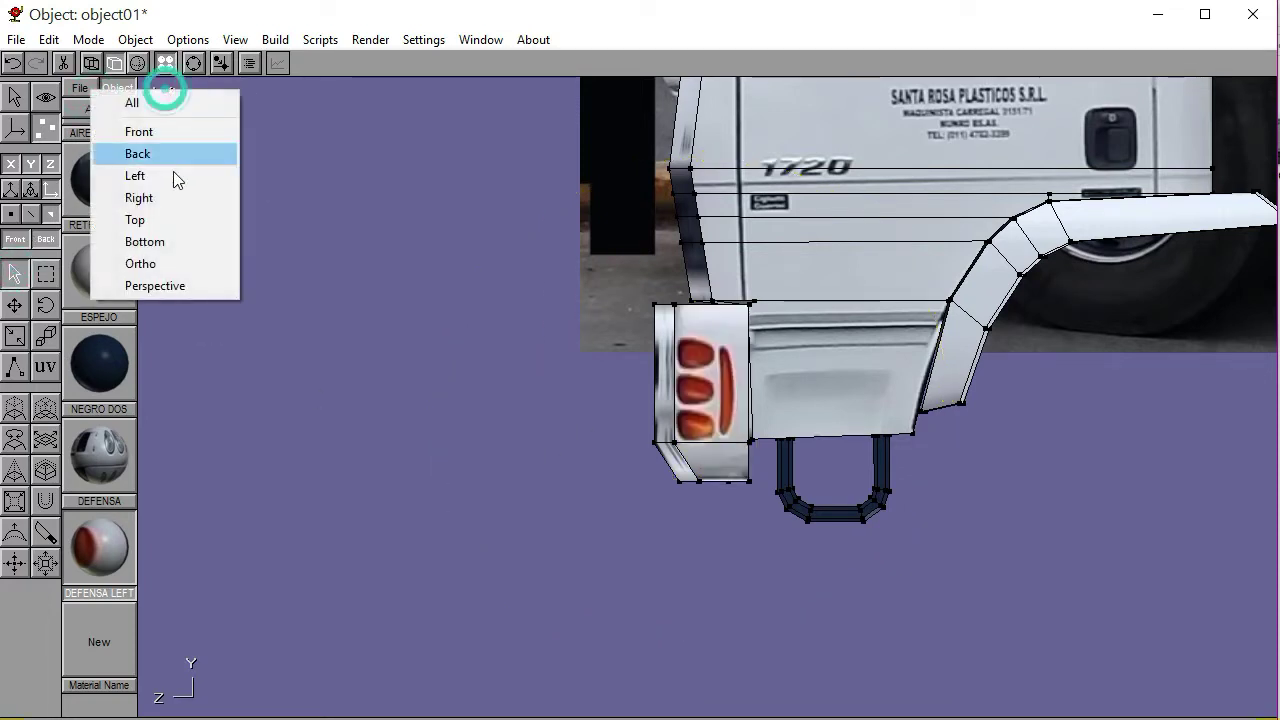
left_click(172, 284)
left_click(194, 63)
left_click_drag(620, 320, 686, 447)
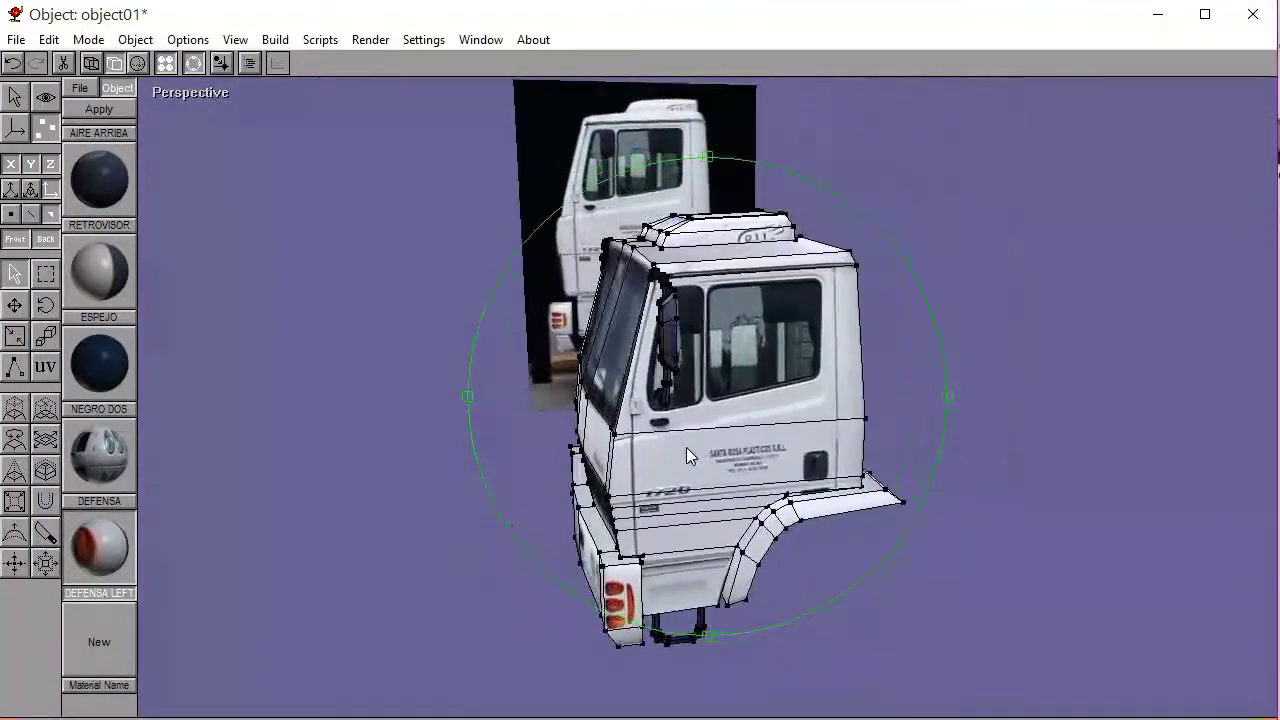
left_click(138, 63)
left_click(18, 40)
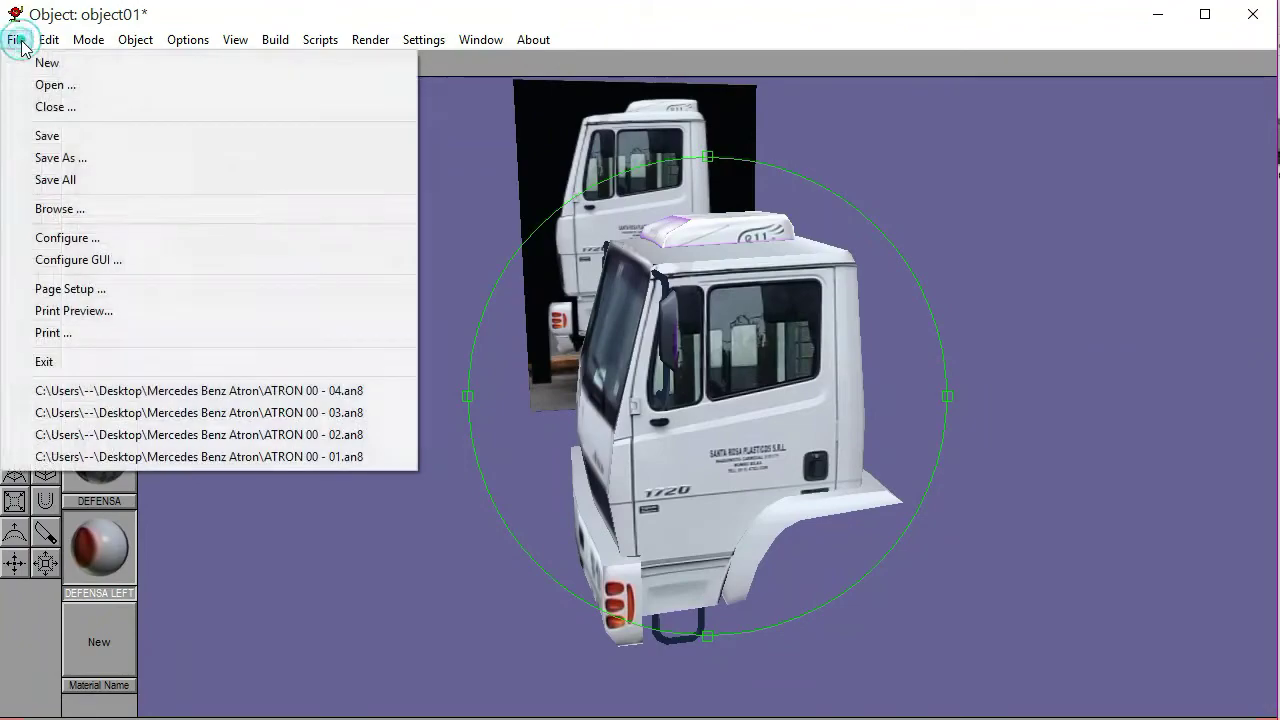
left_click(45, 131)
Select all the untextured rear faces of the bumper, including the upright strips behind both ends
left_click_drag(607, 362, 516, 335)
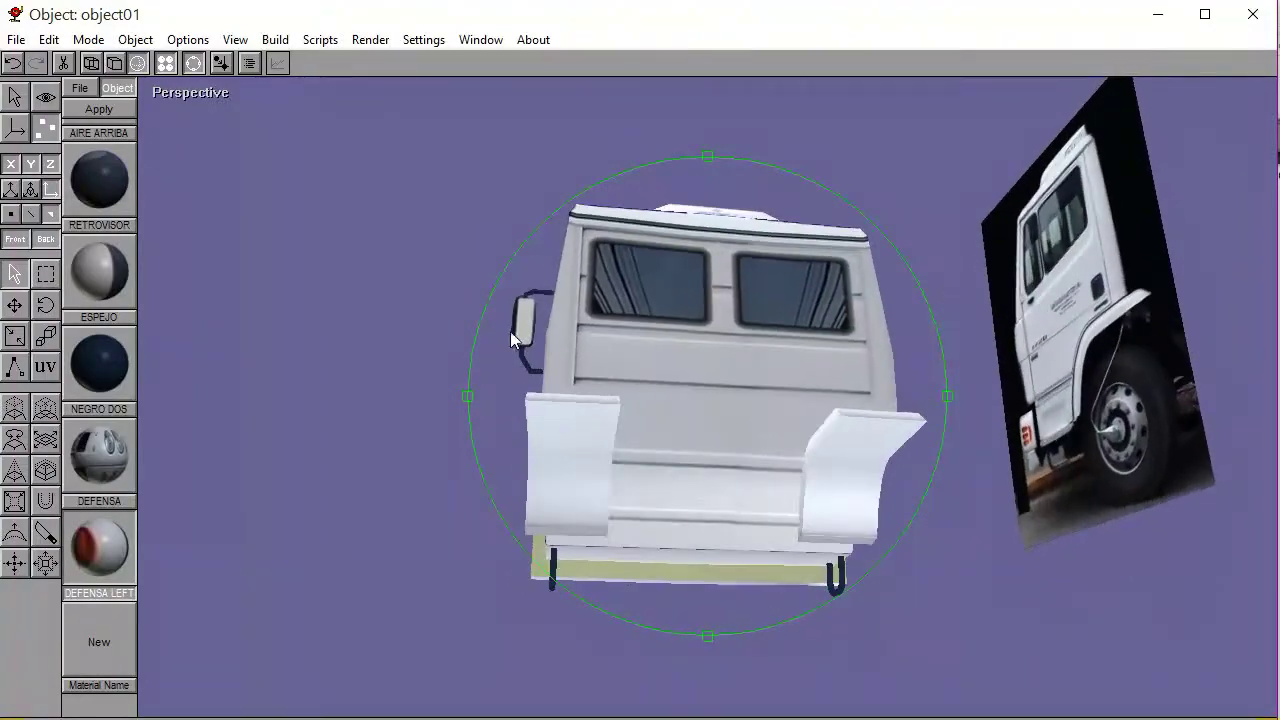
left_click(116, 64)
left_click_drag(686, 414, 573, 420)
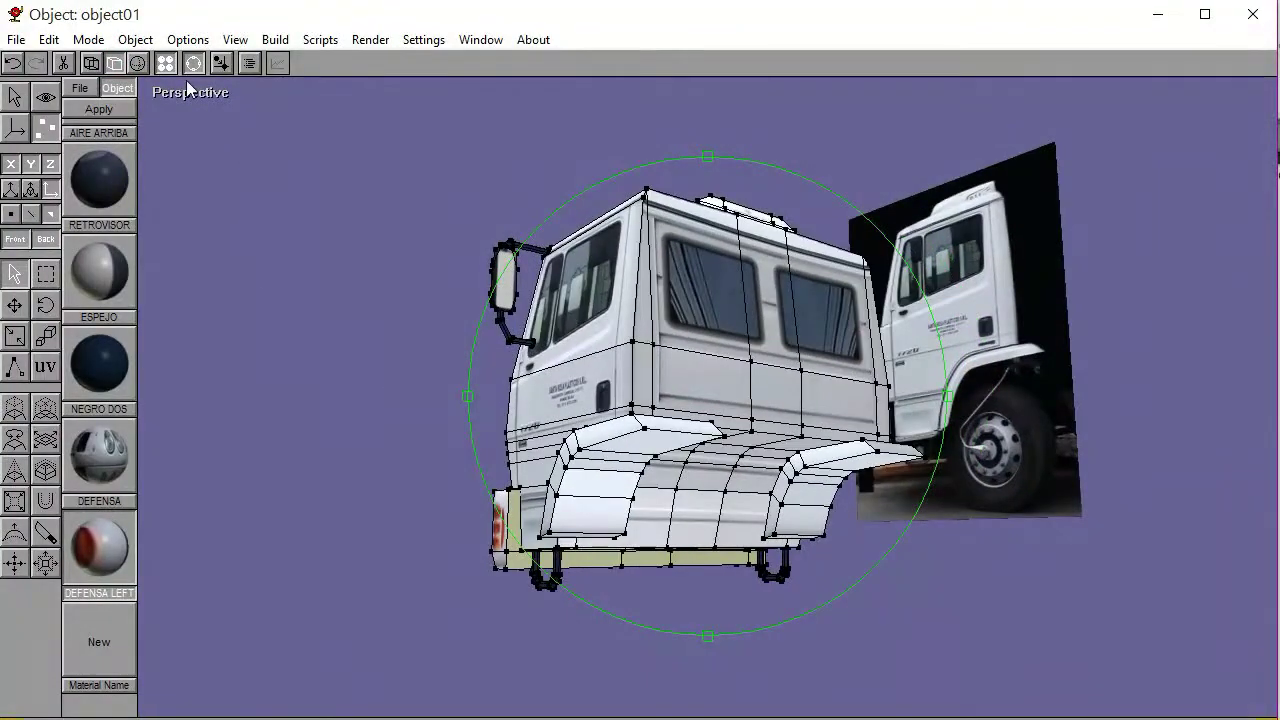
scroll(702, 389, "up", 4)
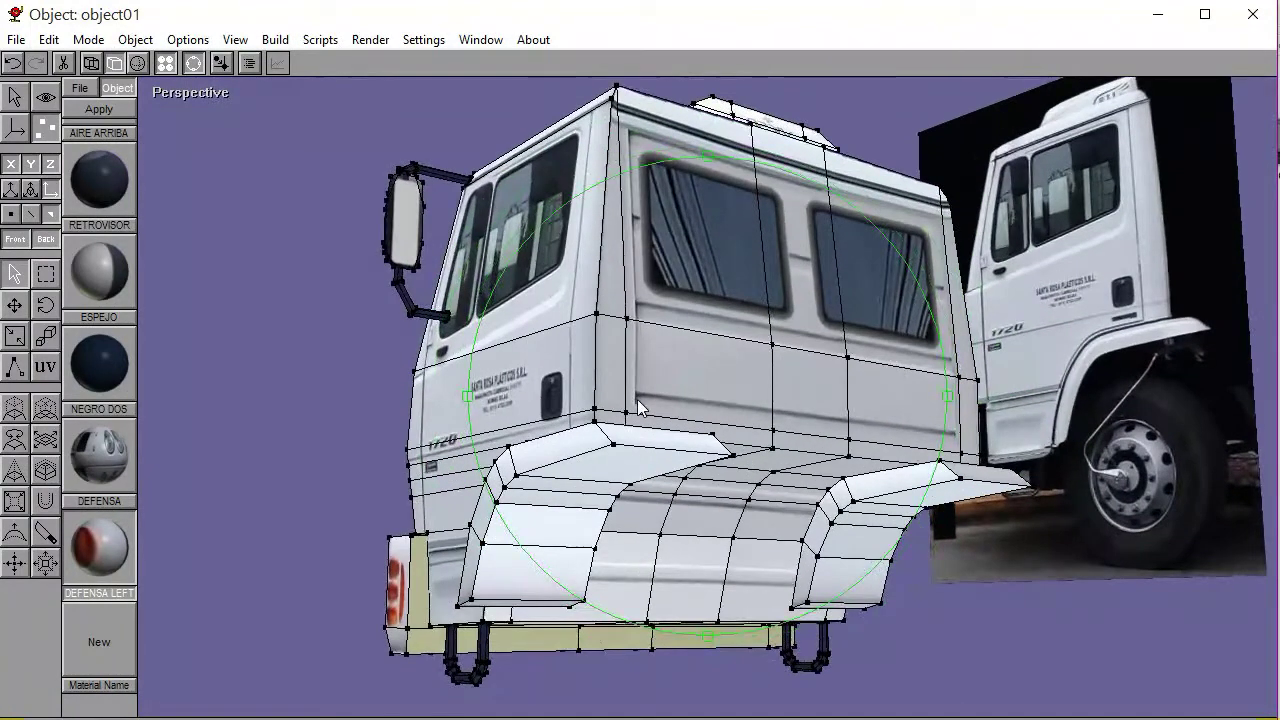
scroll(640, 405, "down", 2)
left_click(195, 64)
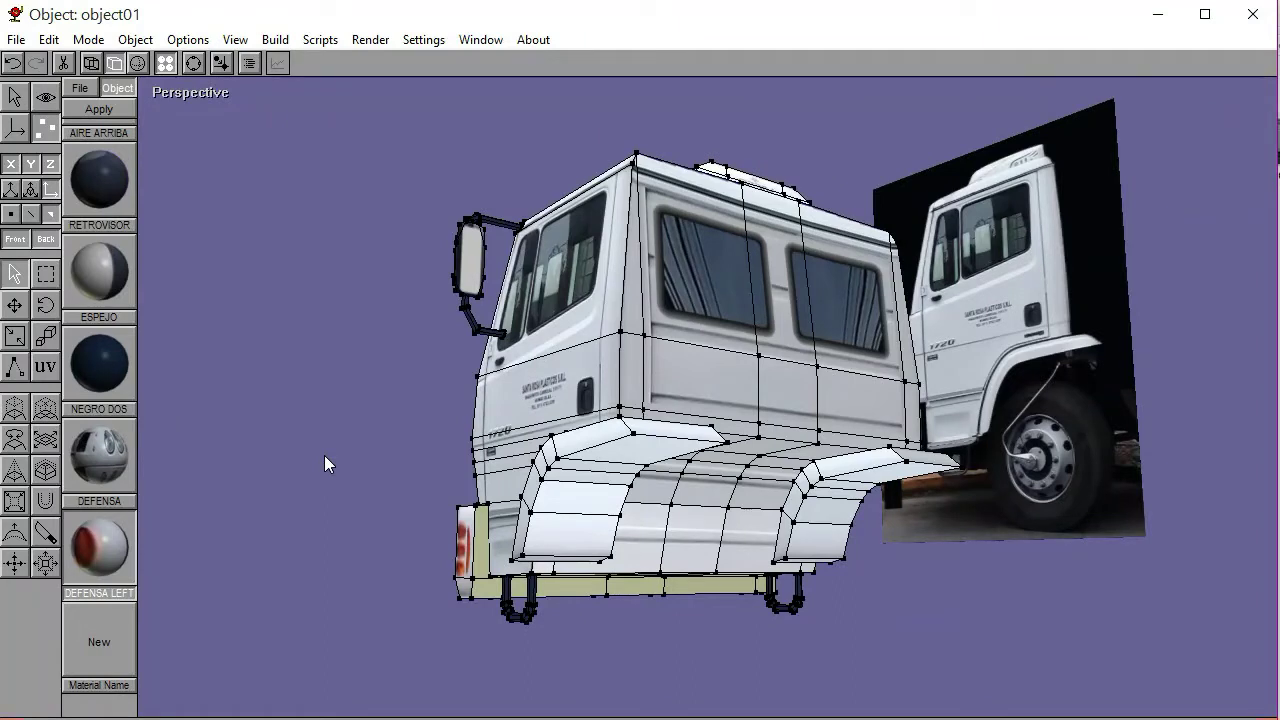
left_click(481, 551)
left_click(552, 590, "shift")
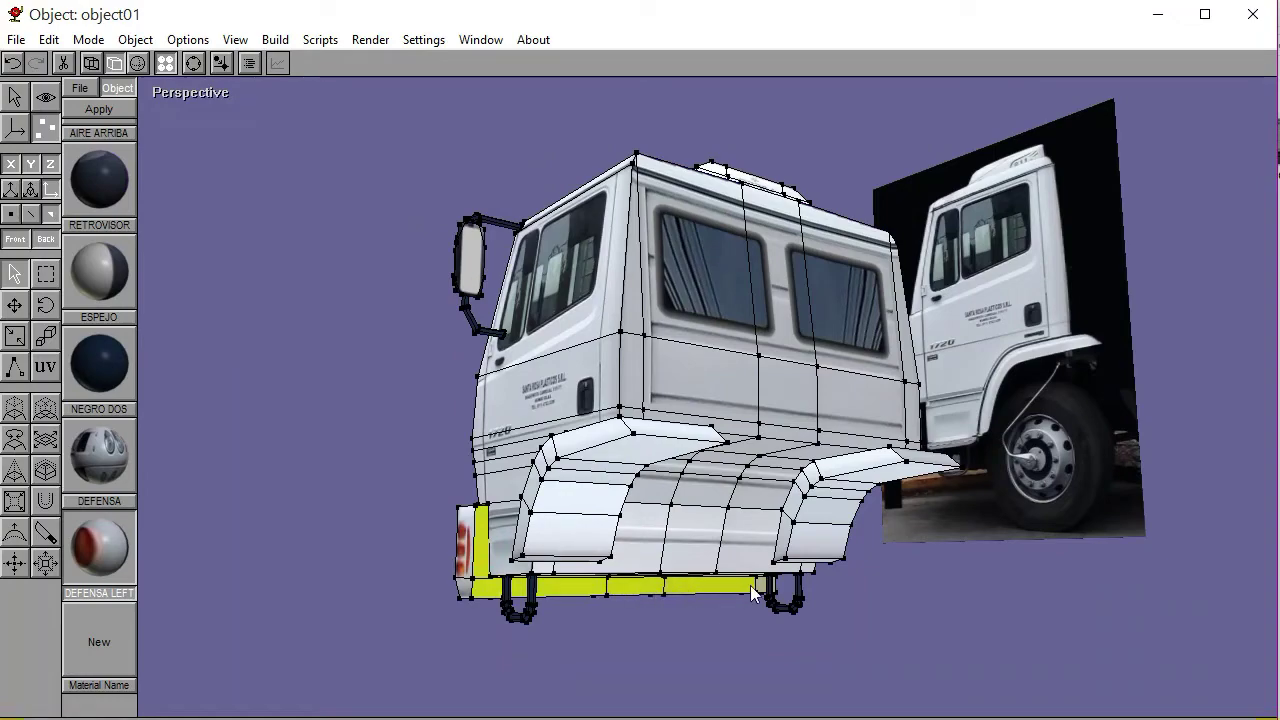
left_click(195, 65)
left_click_drag(685, 359, 600, 356)
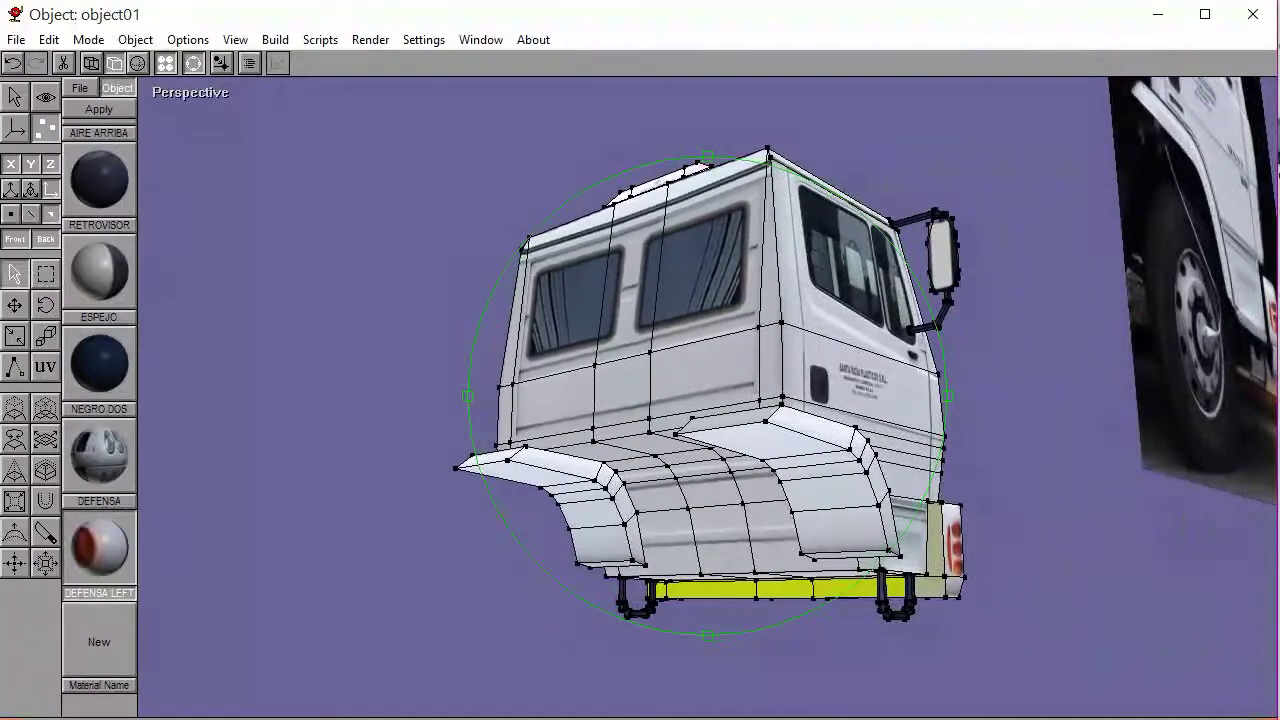
left_click(194, 63)
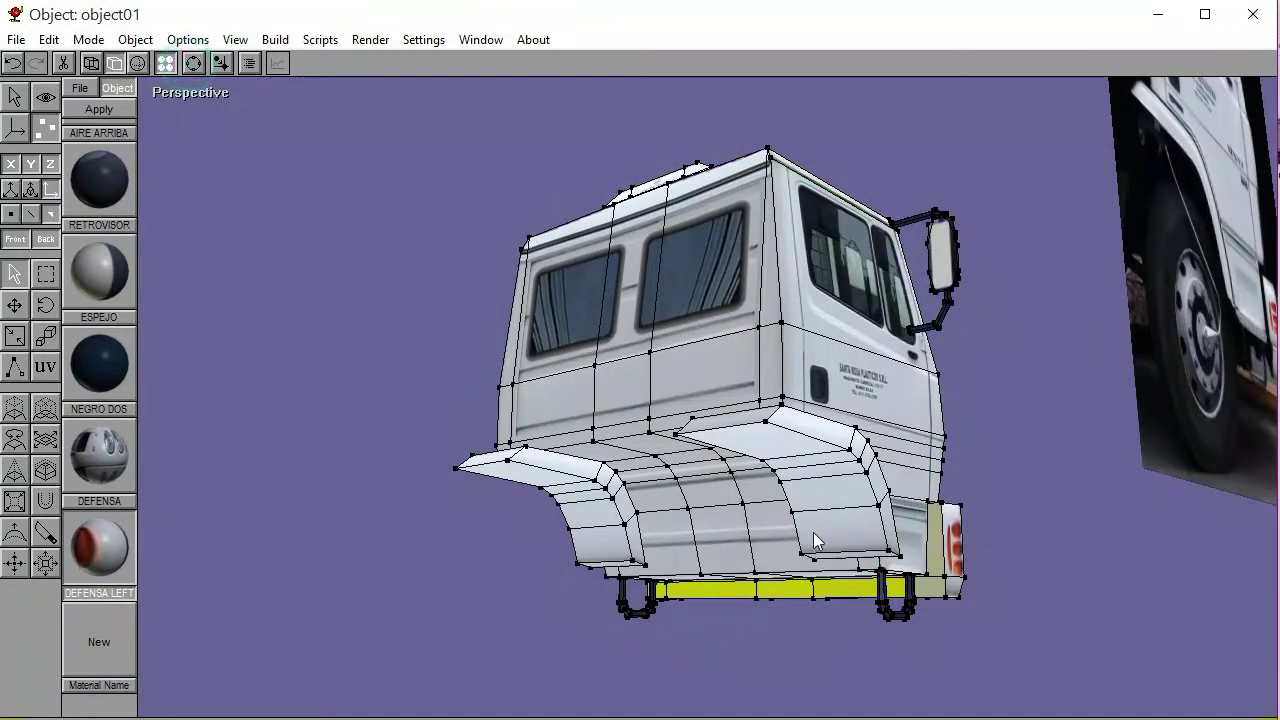
left_click(933, 560, "shift")
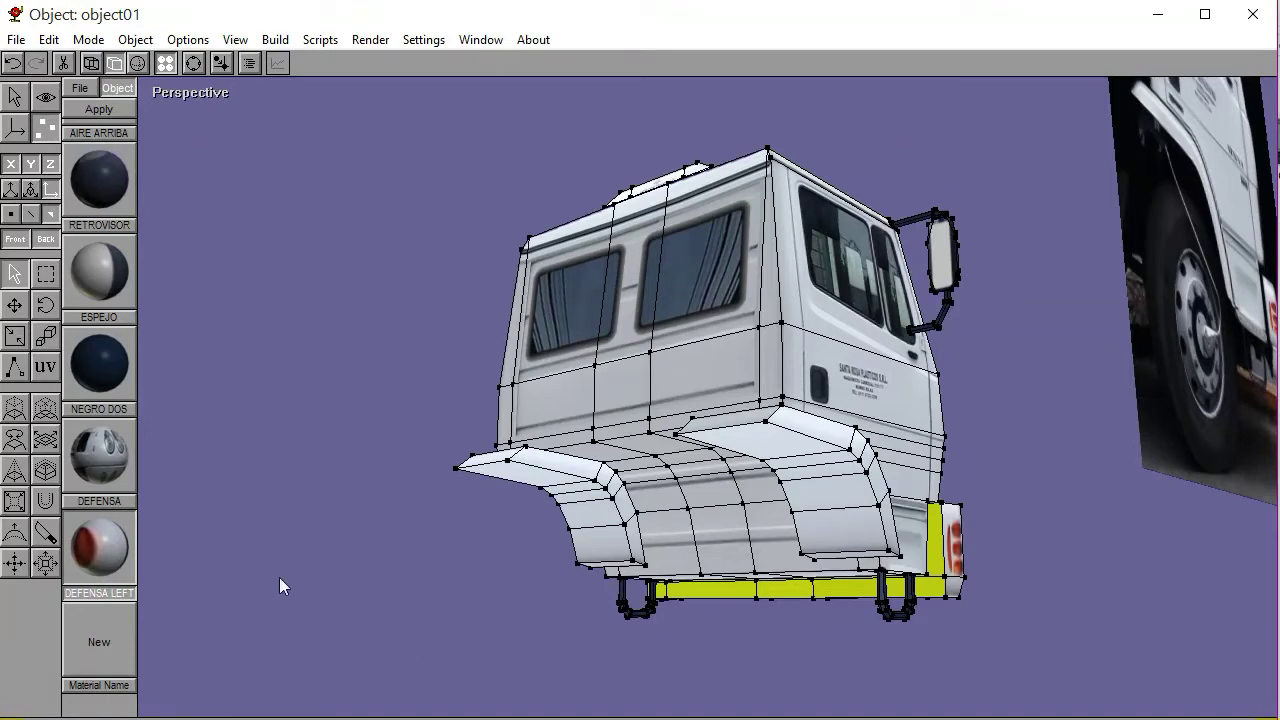
Look through the existing materials for one that suits the bumper's rear faces
scroll(113, 296, "up", 6)
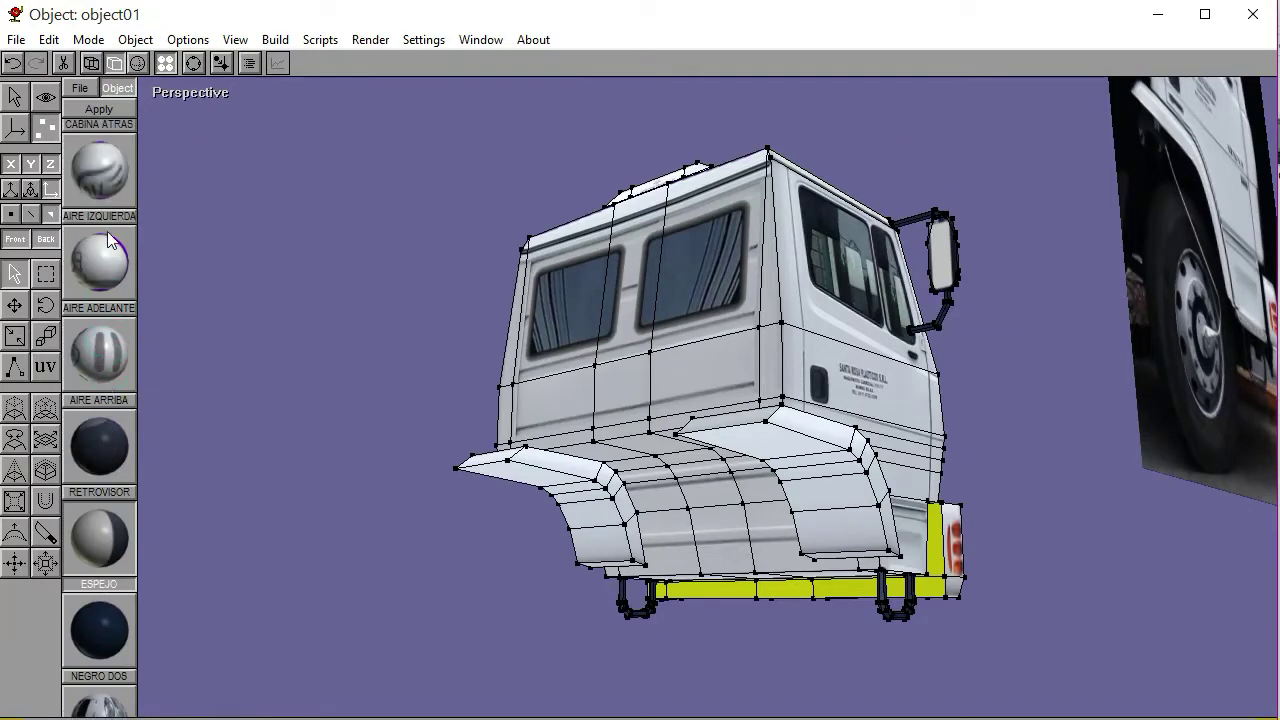
scroll(104, 400, "up", 2)
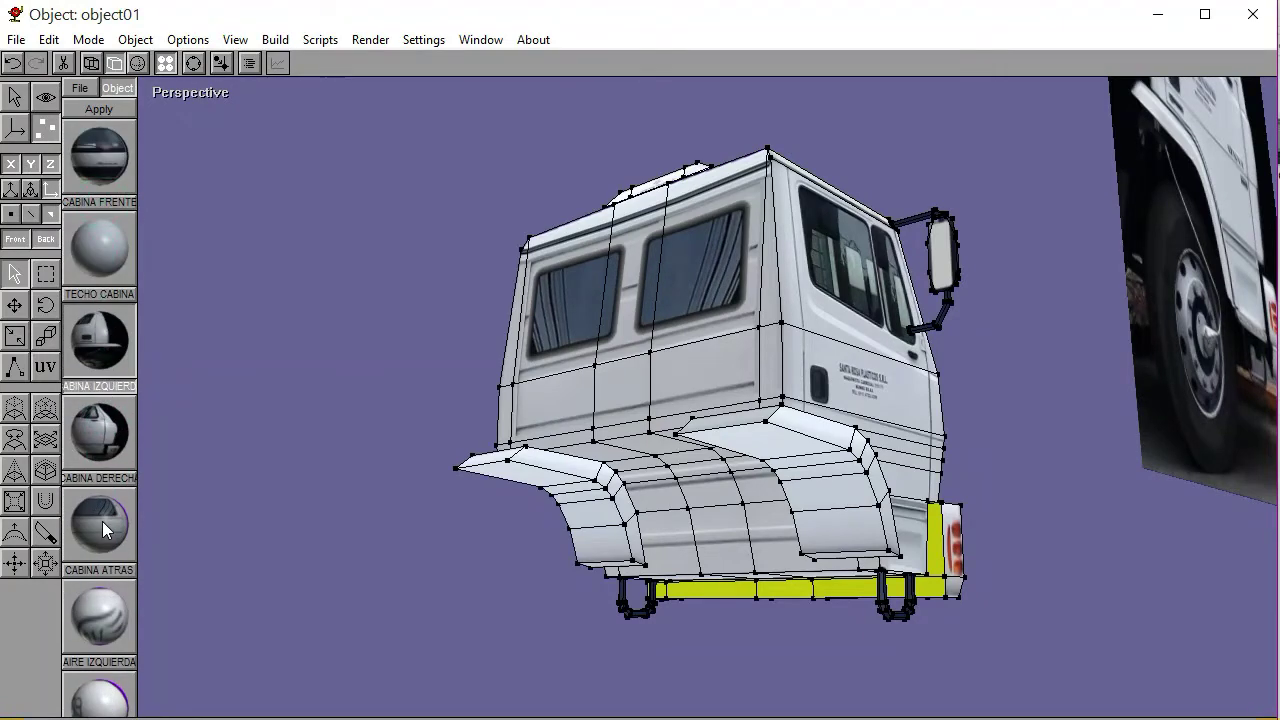
scroll(107, 530, "down", 3)
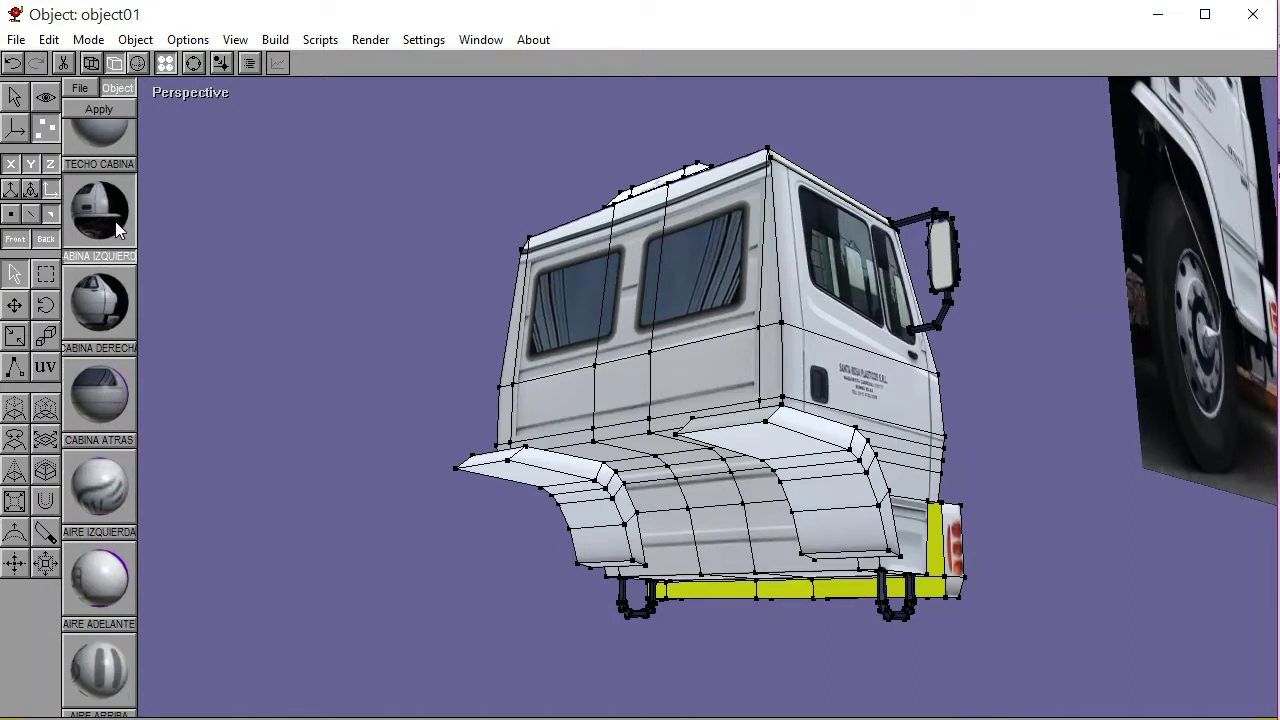
scroll(115, 525, "down", 4)
scroll(101, 314, "down", 5)
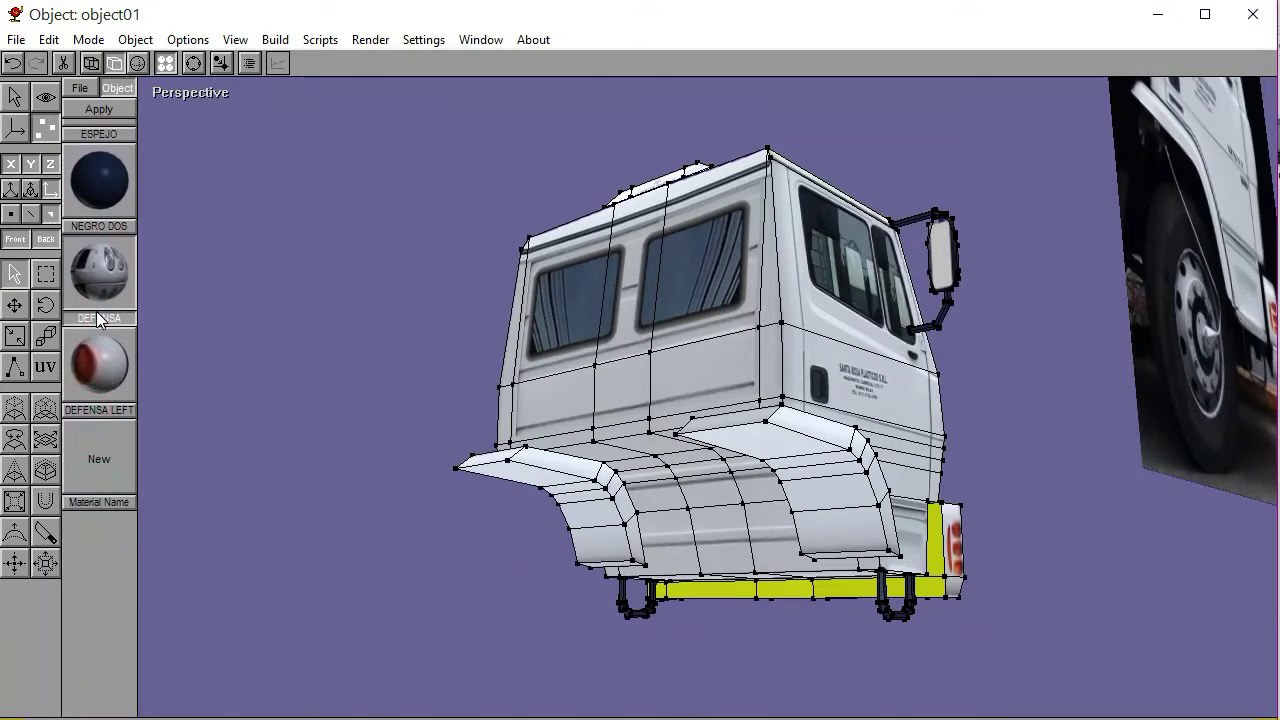
scroll(98, 330, "up", 1)
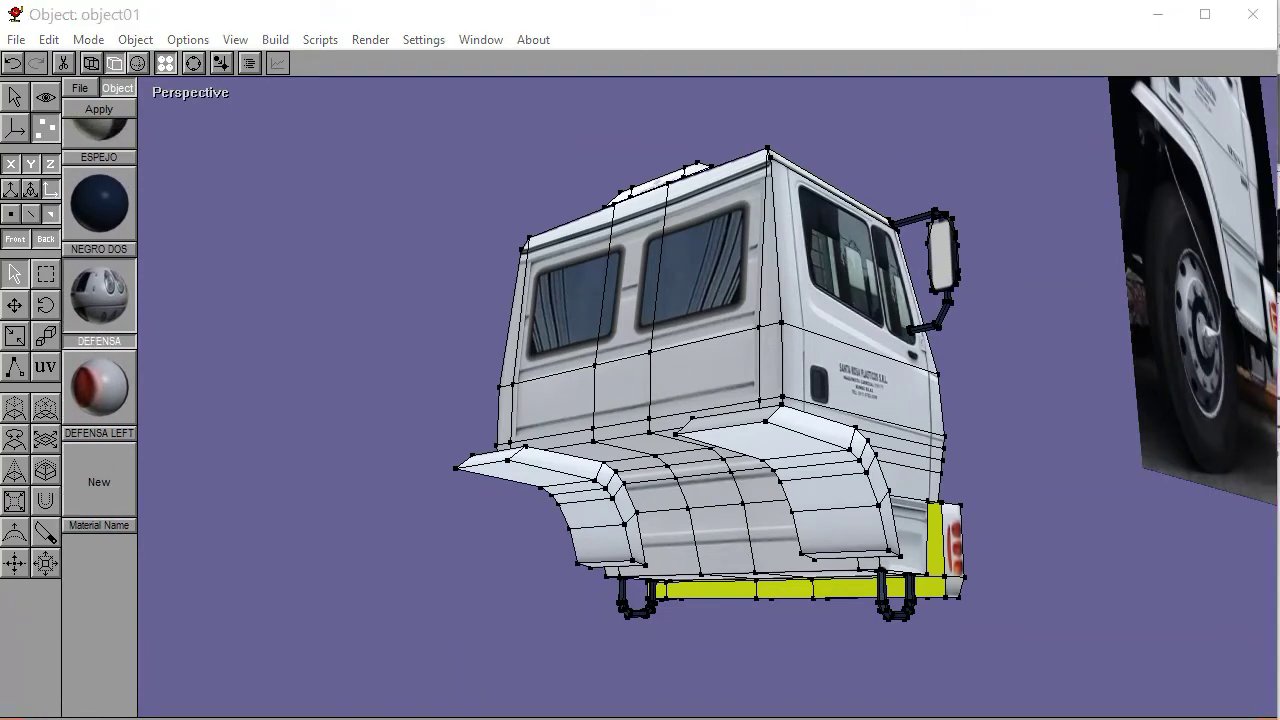
Show the cab from the back and start UV mapping on the selected rear faces of the bumper
left_click(198, 97)
left_click(186, 152)
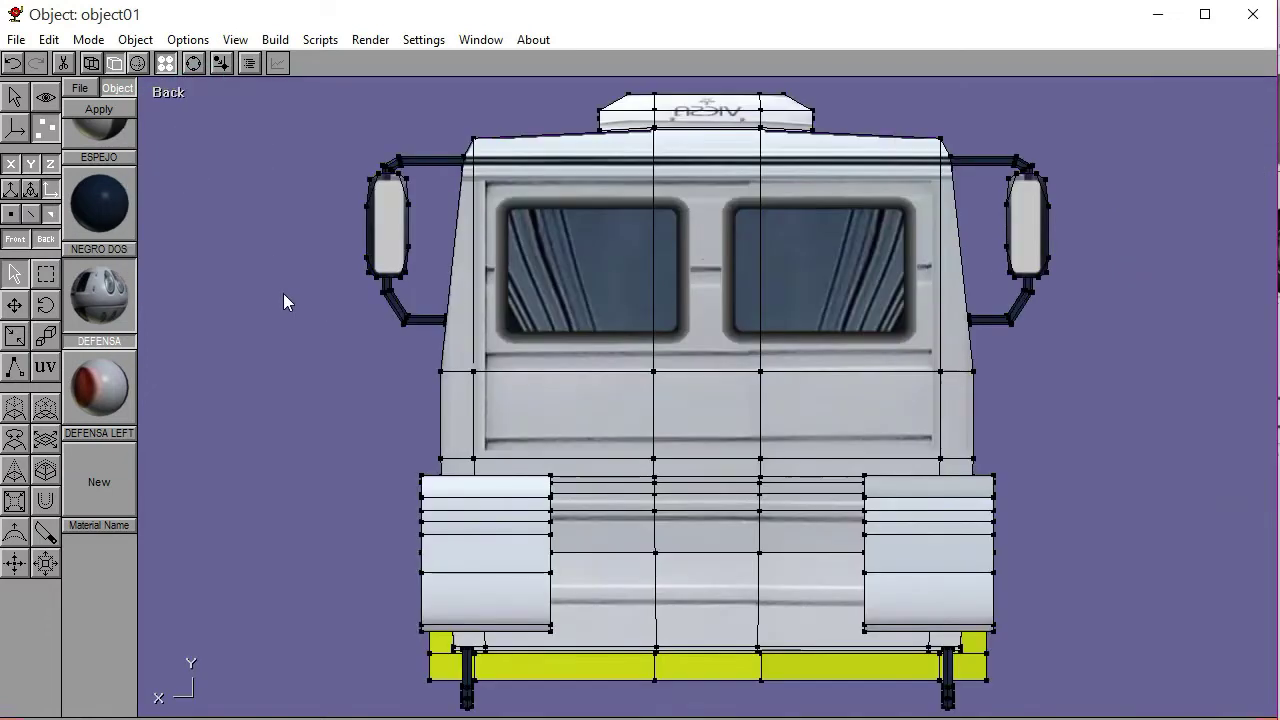
left_click(195, 64)
middle_click_drag(704, 528, 711, 334)
left_click(200, 62)
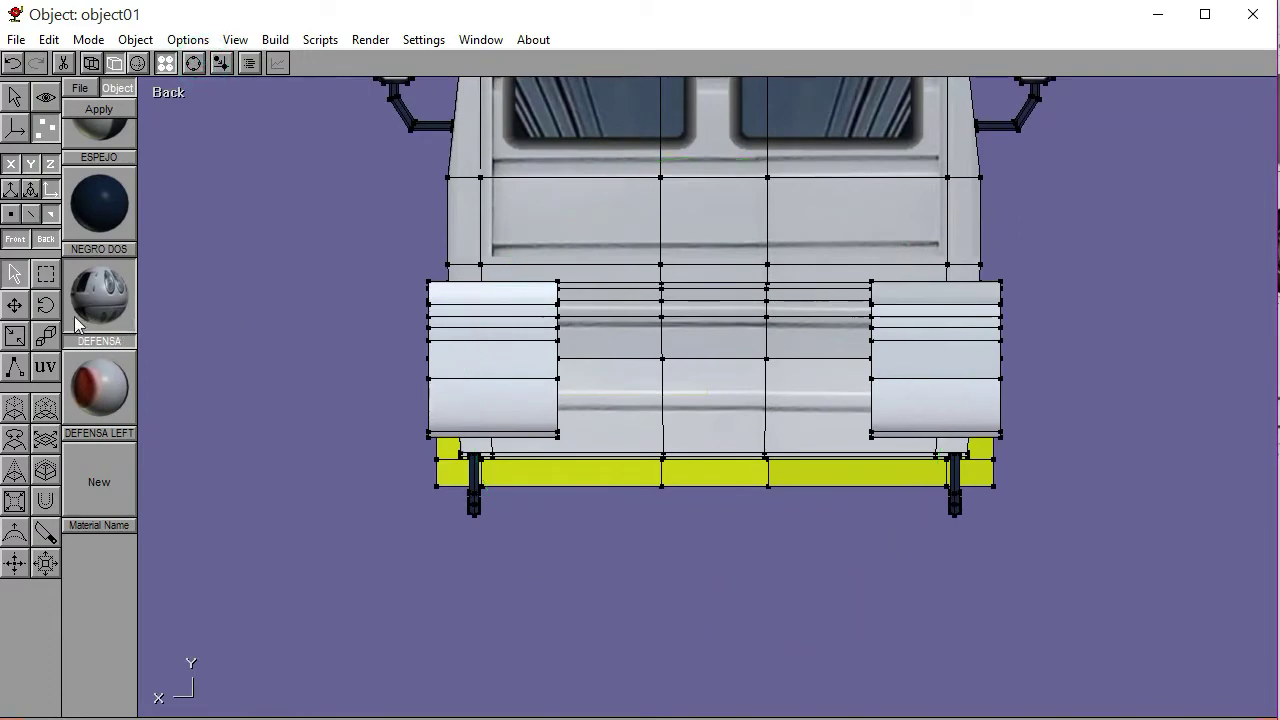
left_click(51, 369)
Create a new material, load the OXIDO 01 image and assign it as the material's texture
left_click(92, 463)
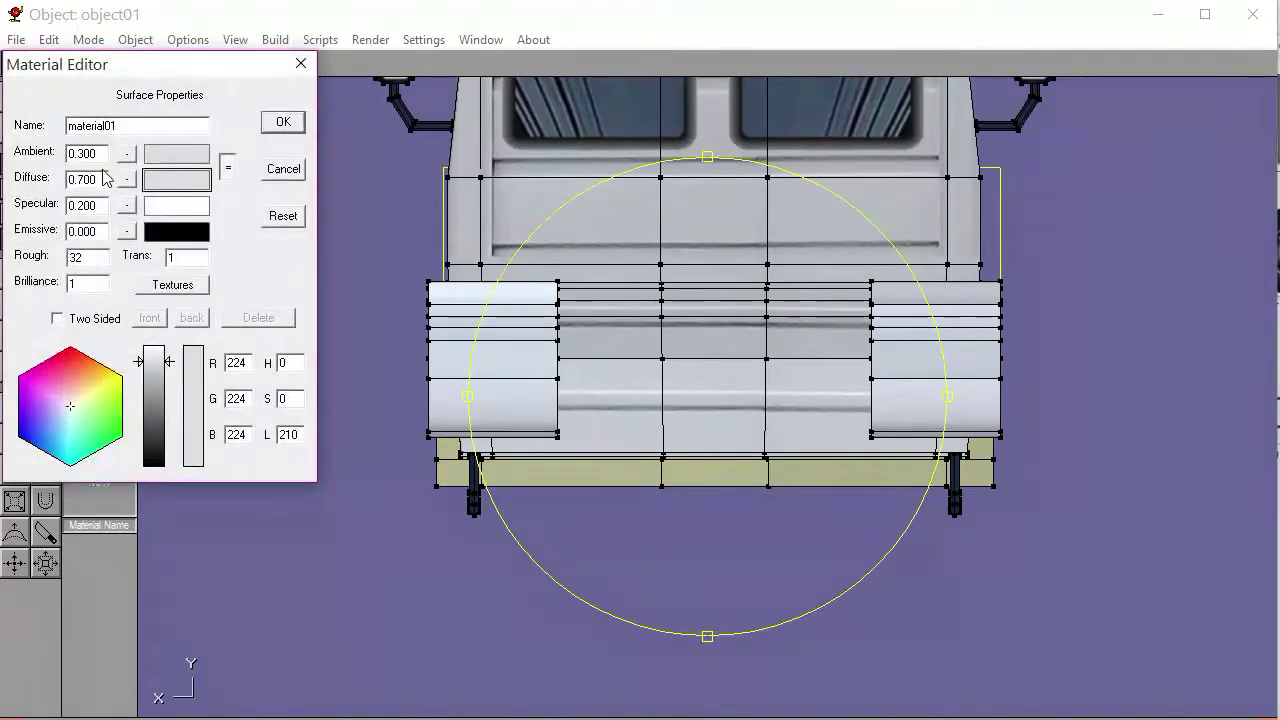
left_click(172, 284)
left_click(61, 230)
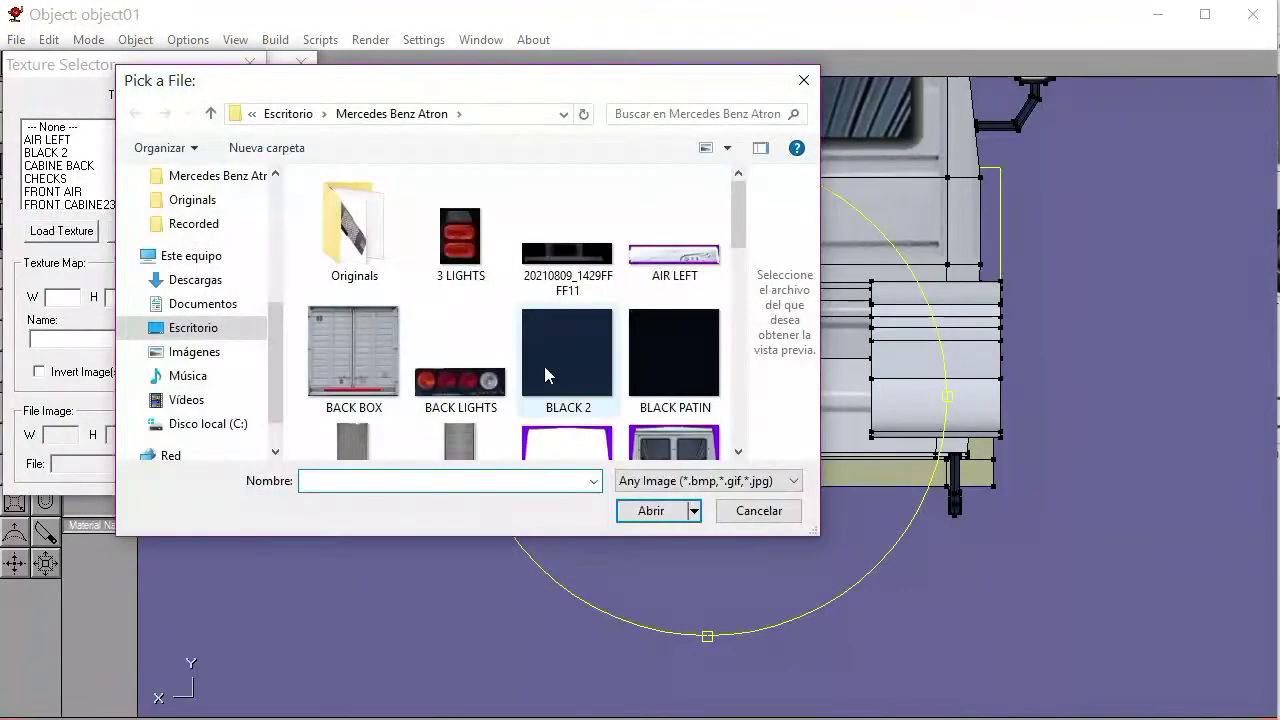
scroll(583, 372, "down", 5)
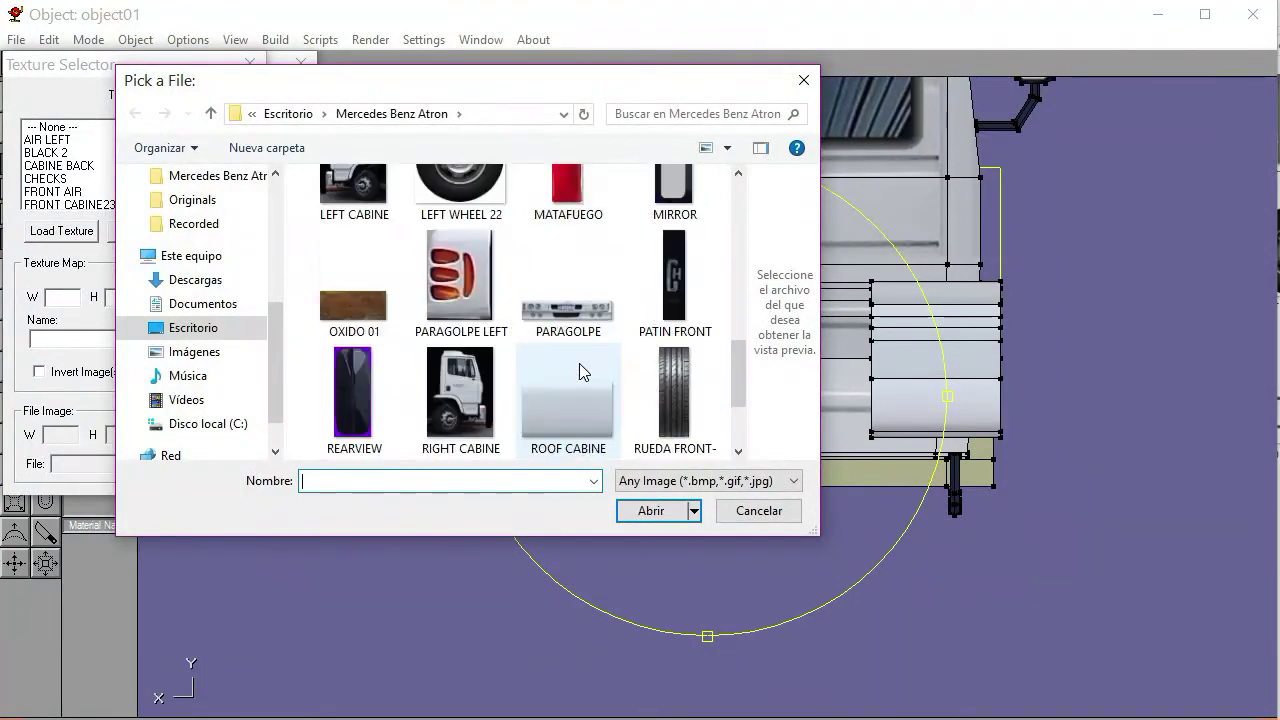
left_click(358, 300)
left_click(651, 510)
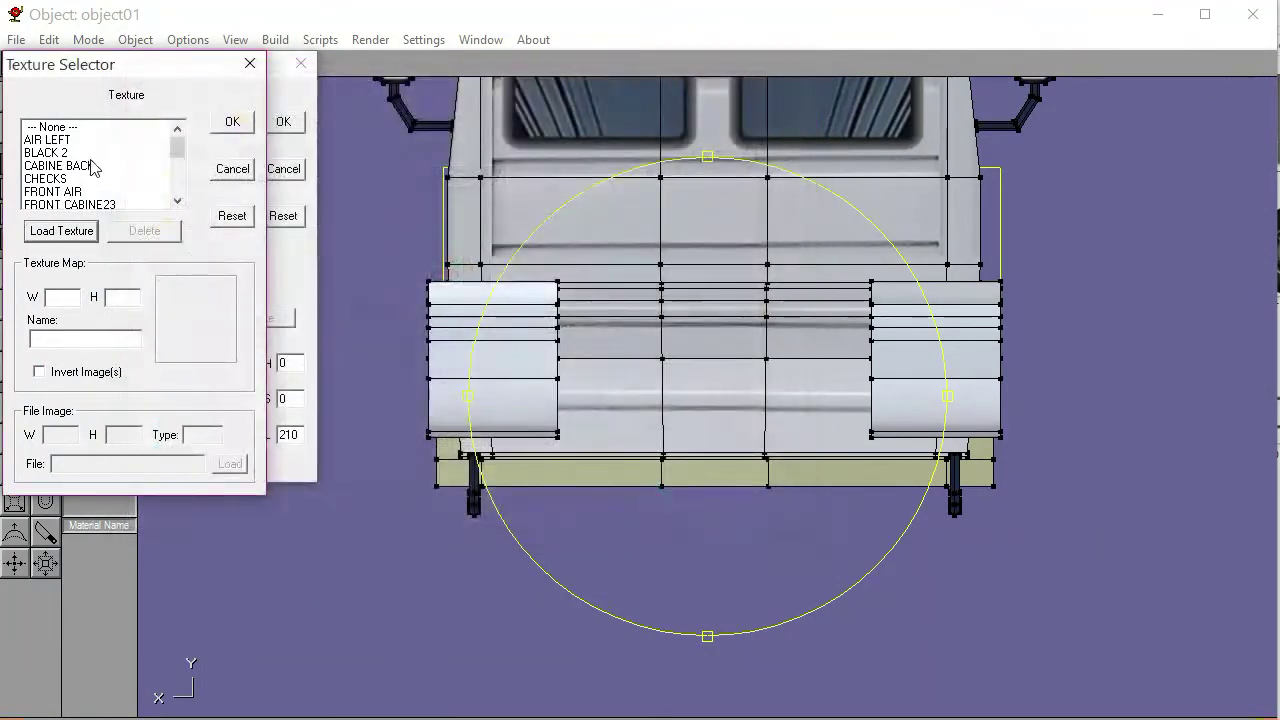
scroll(160, 200, "down", 3)
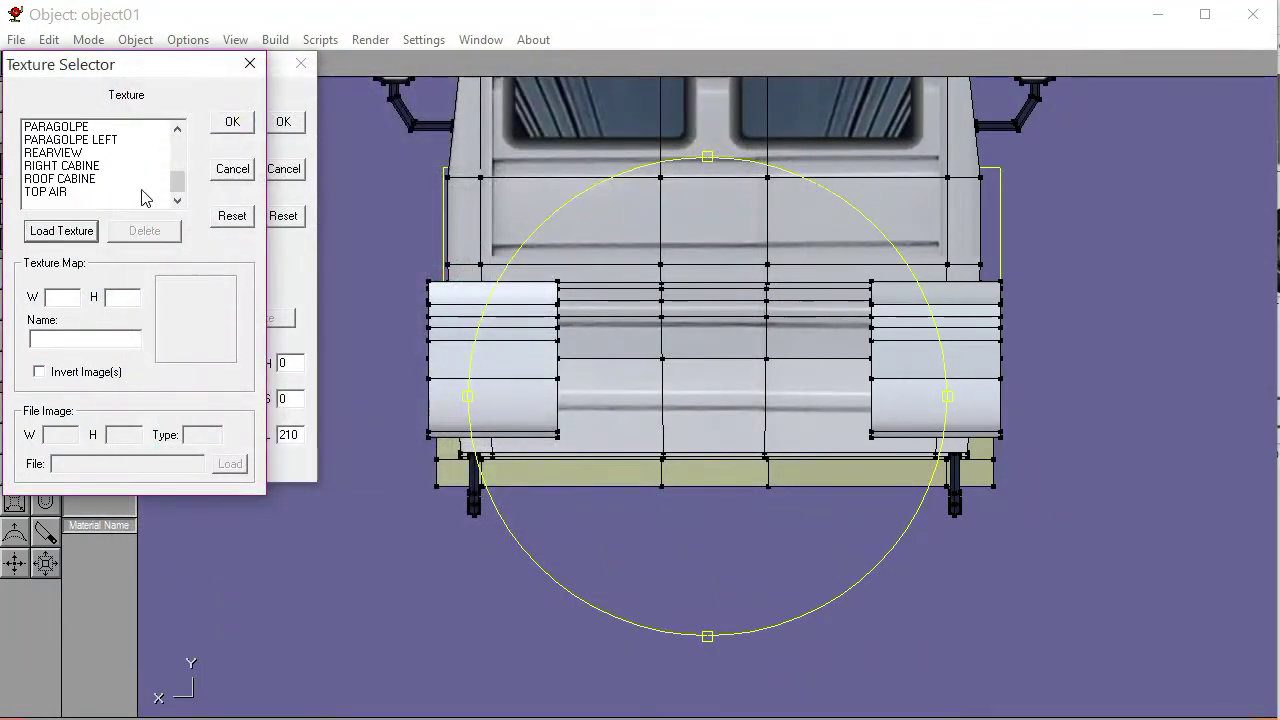
scroll(50, 160, "up", 2)
left_click(45, 152)
left_click(226, 121)
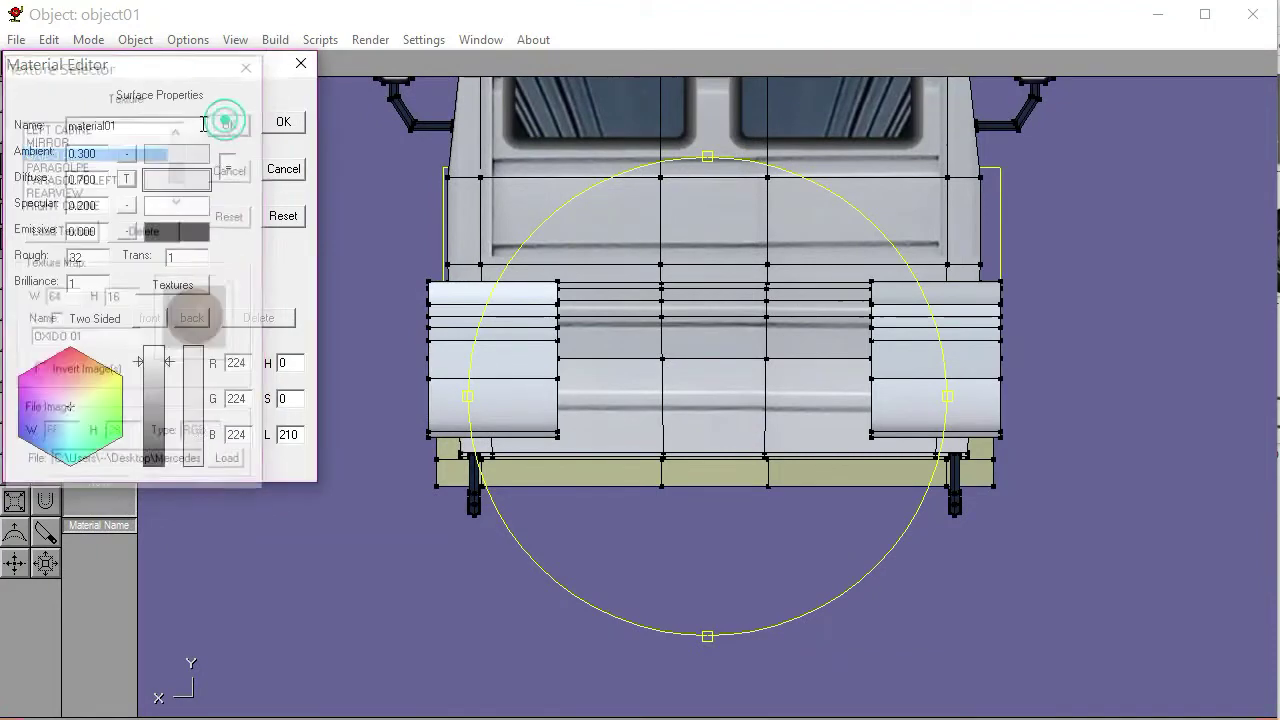
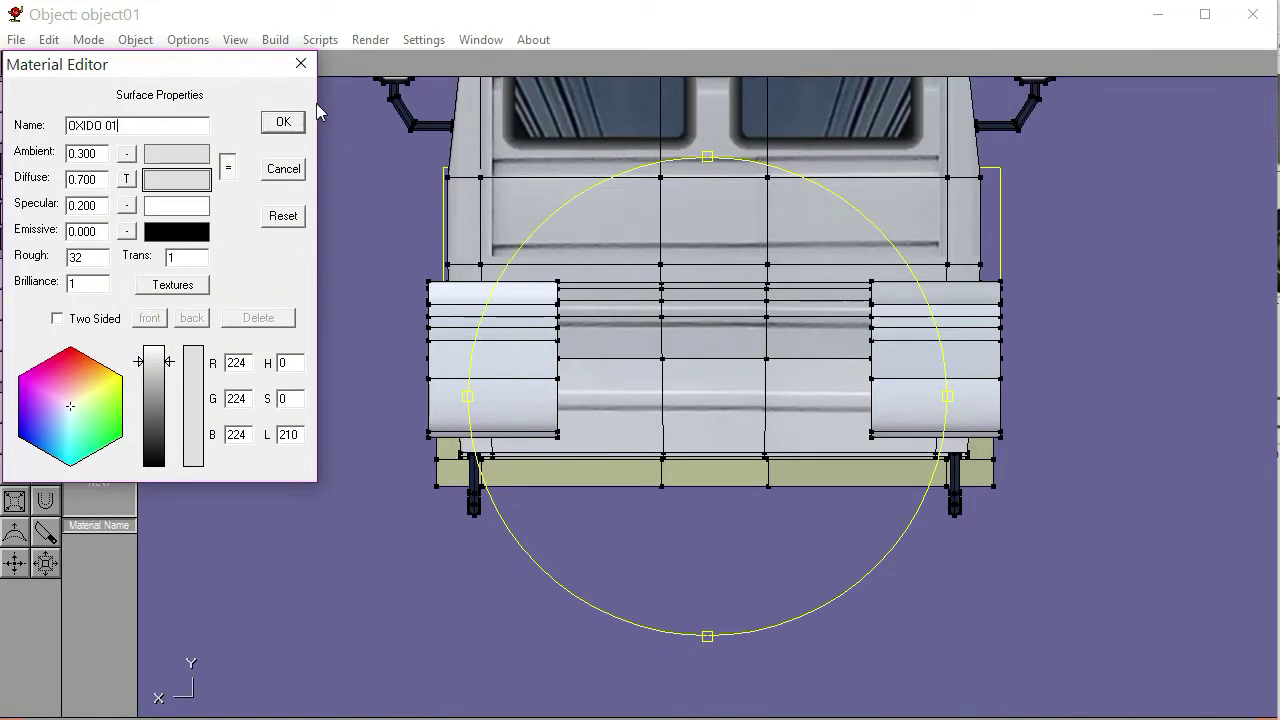
Confirm the OXIDO 01 material, fit its UV mapping over the bumper's rear faces and apply it
left_click(281, 121)
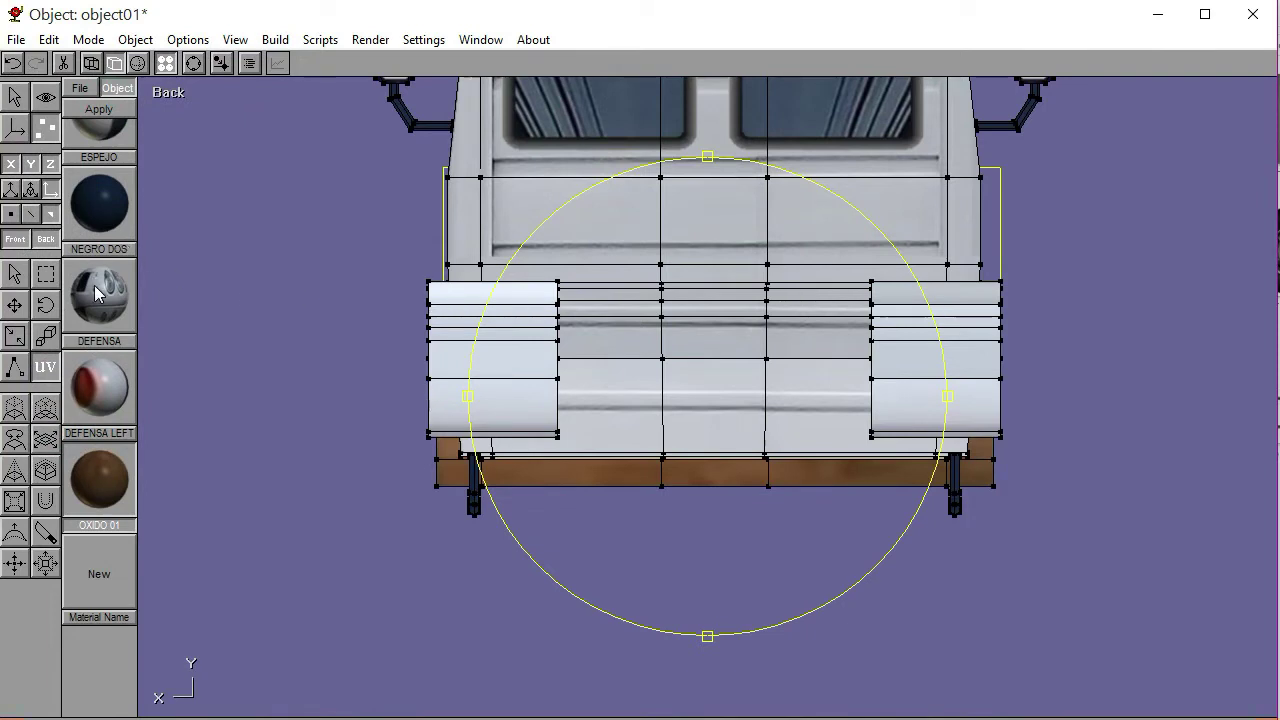
left_click_drag(644, 516, 659, 460)
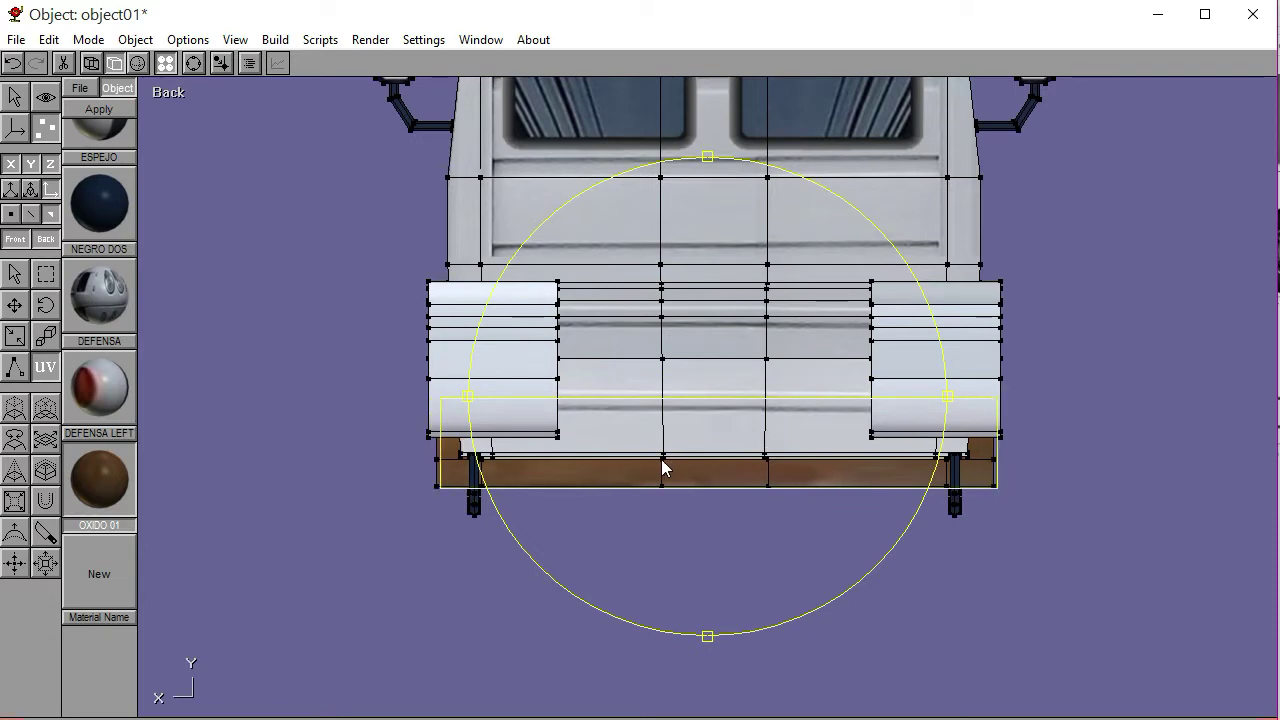
left_click(100, 110)
Inspect the textured bumper and cab from behind and from the front in smooth shading and perspective view
left_click(193, 63)
left_click_drag(500, 287, 255, 88)
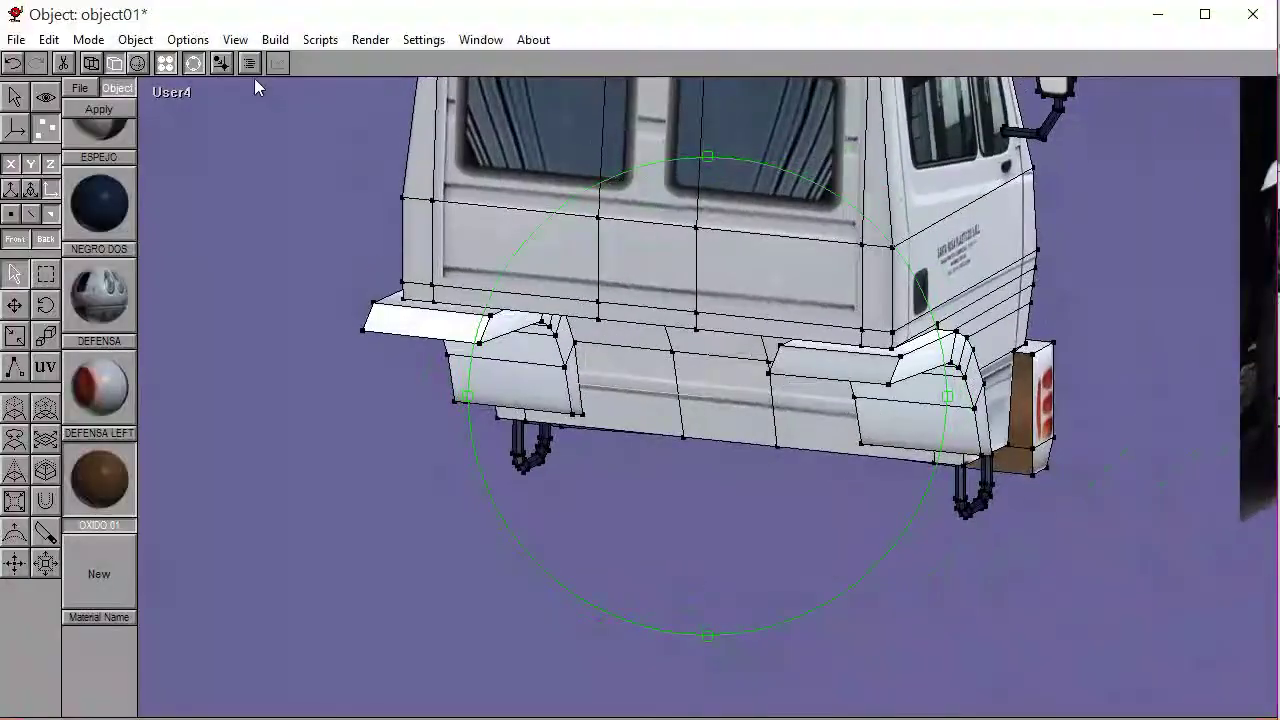
left_click(138, 63)
left_click_drag(672, 327, 764, 428)
left_click(186, 95)
left_click(186, 286)
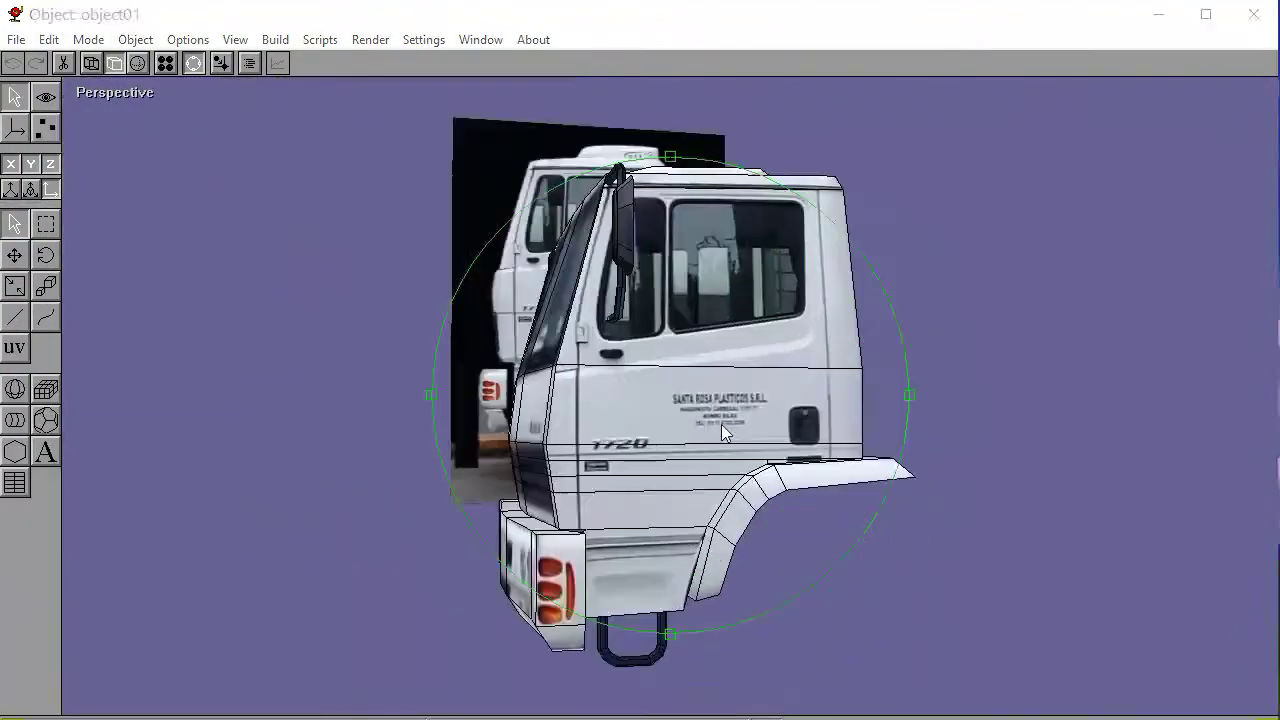
left_click_drag(721, 424, 680, 430)
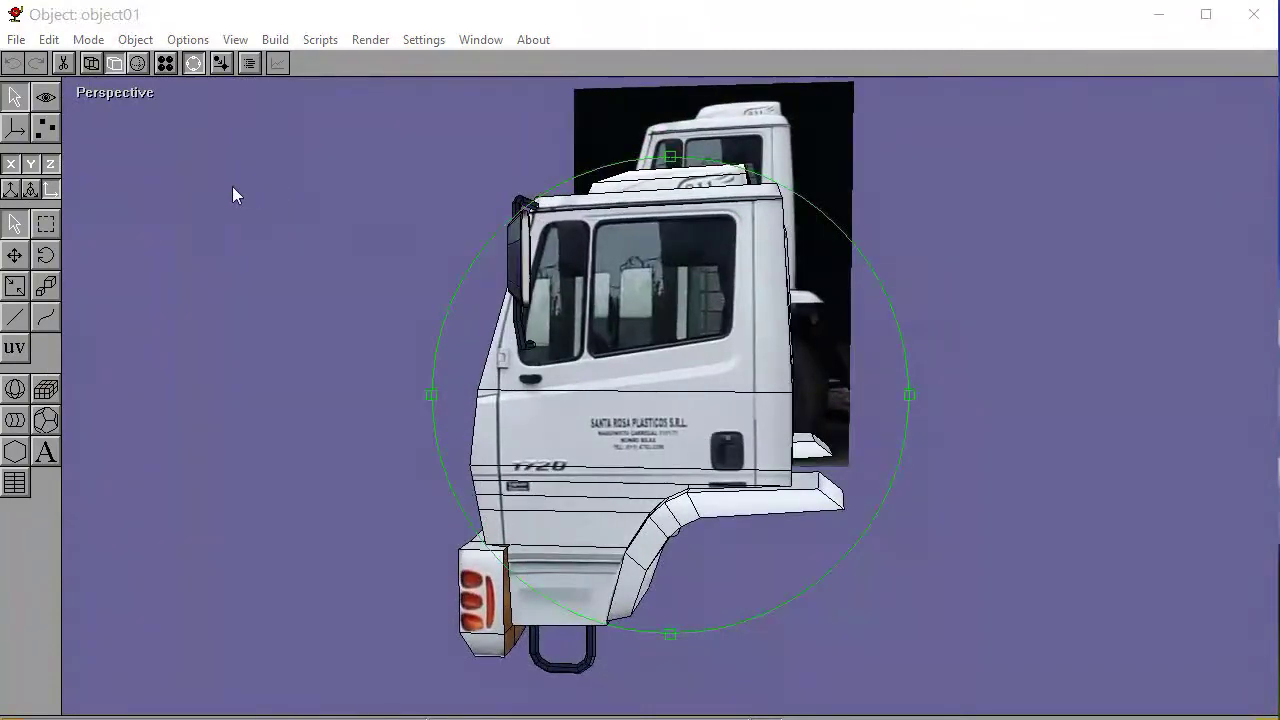
In the left view, lower the side reference photo until its cab and wheel arch line up with the modelled cab
left_click(127, 97)
left_click(117, 177)
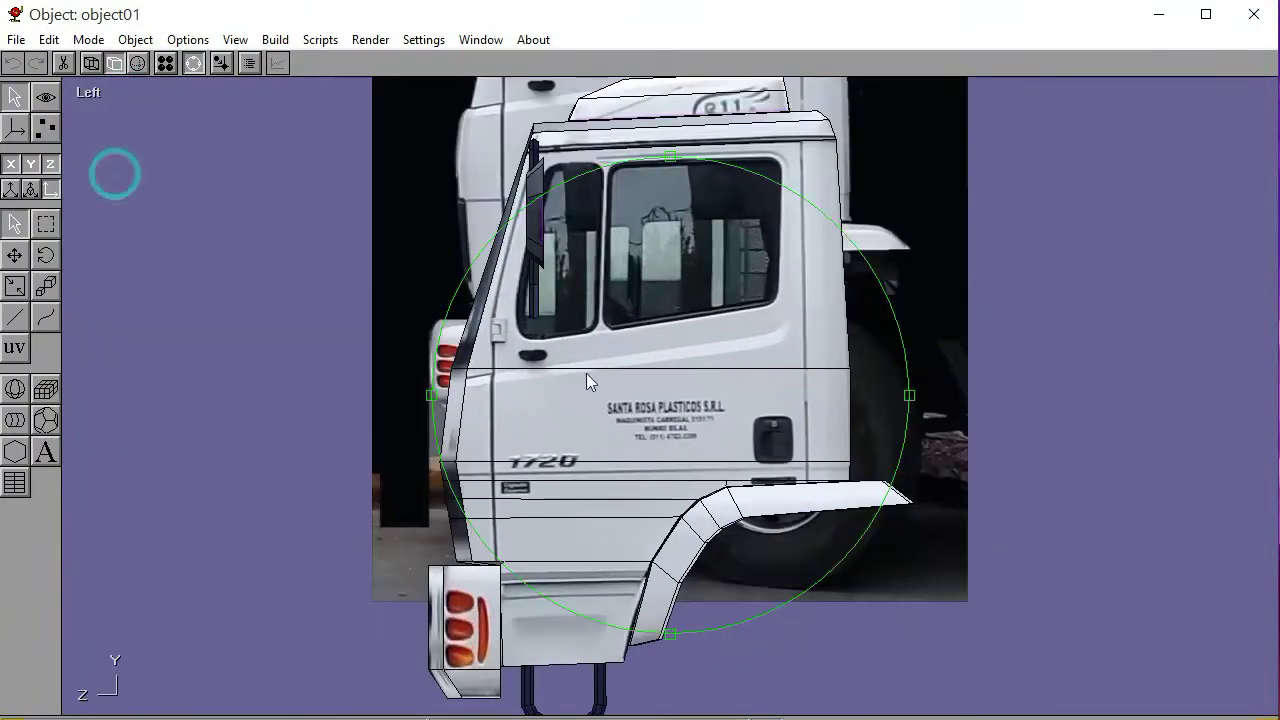
scroll(625, 384, "down", 3)
left_click(193, 67)
left_click(509, 162)
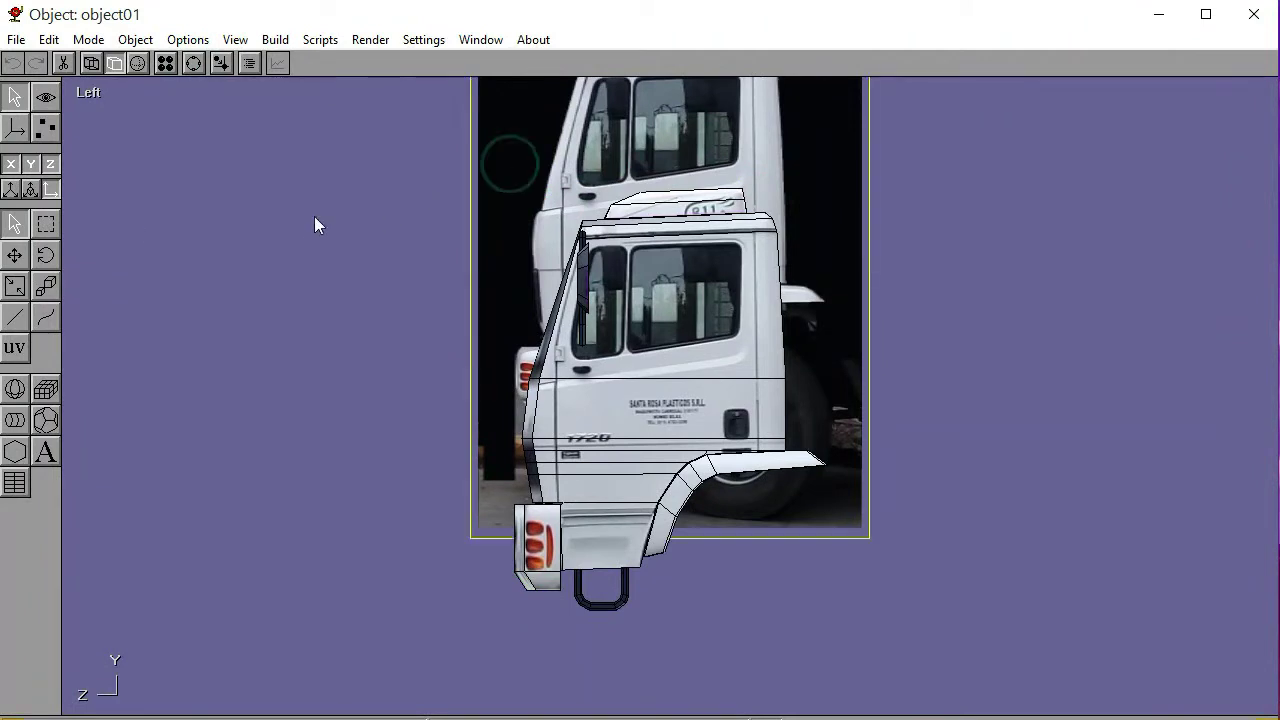
key("Down")
key("Down")
key("Down")
key("Down")
key("Down")
key("Down")
key("Down")
key("Down")
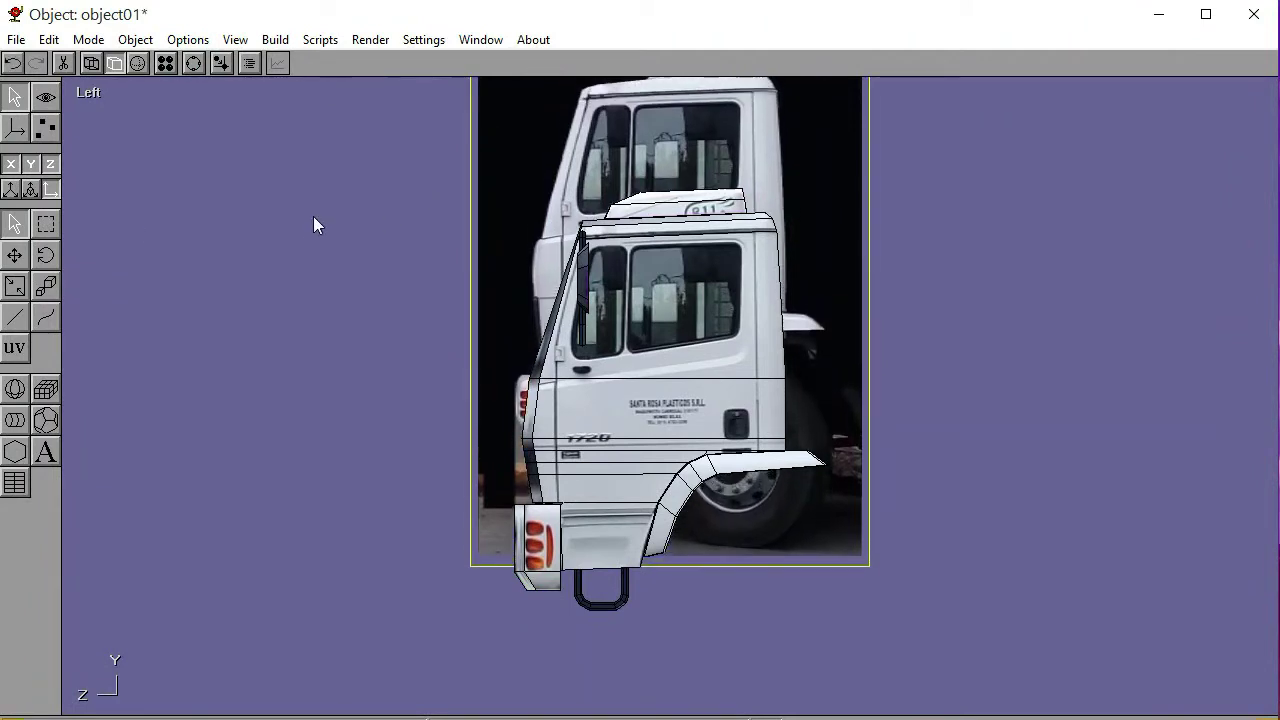
key("Down")
key("Down")
key("Down")
key("Down")
key("Down")
key("Down")
key("Down")
key("Down")
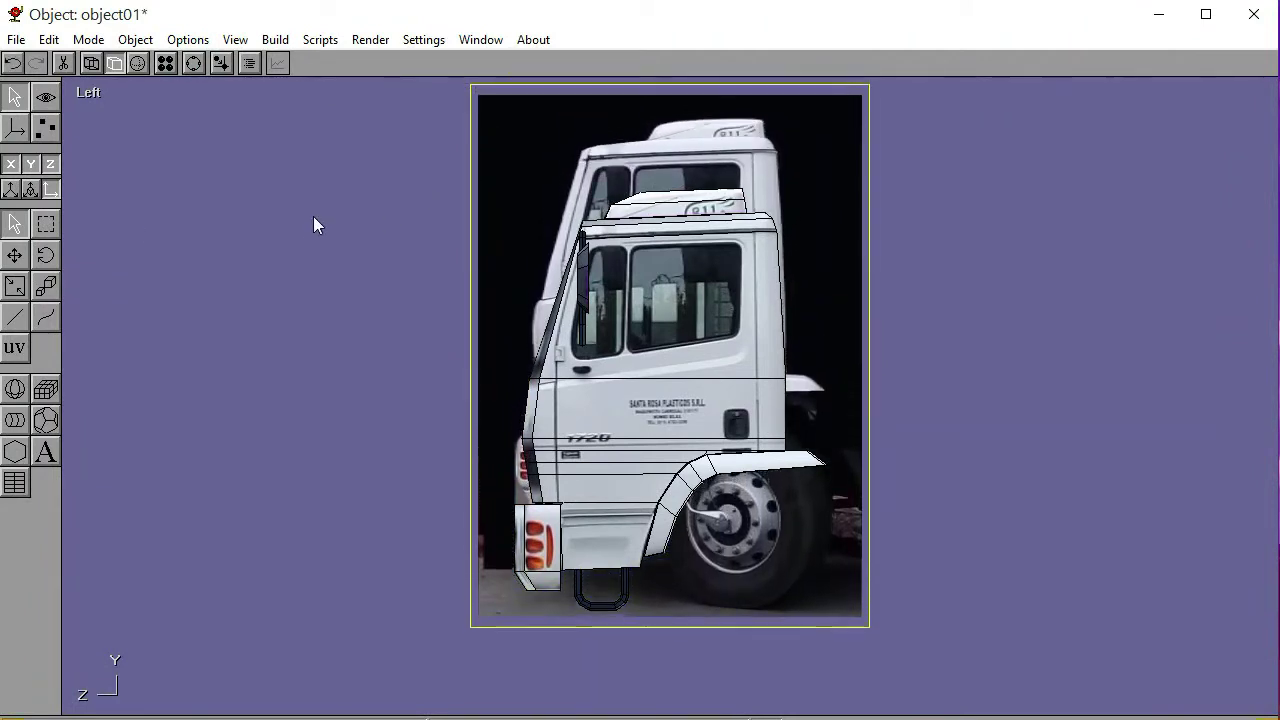
key("Down")
key("Down")
key("Down")
key("Down")
key("Down")
key("Down")
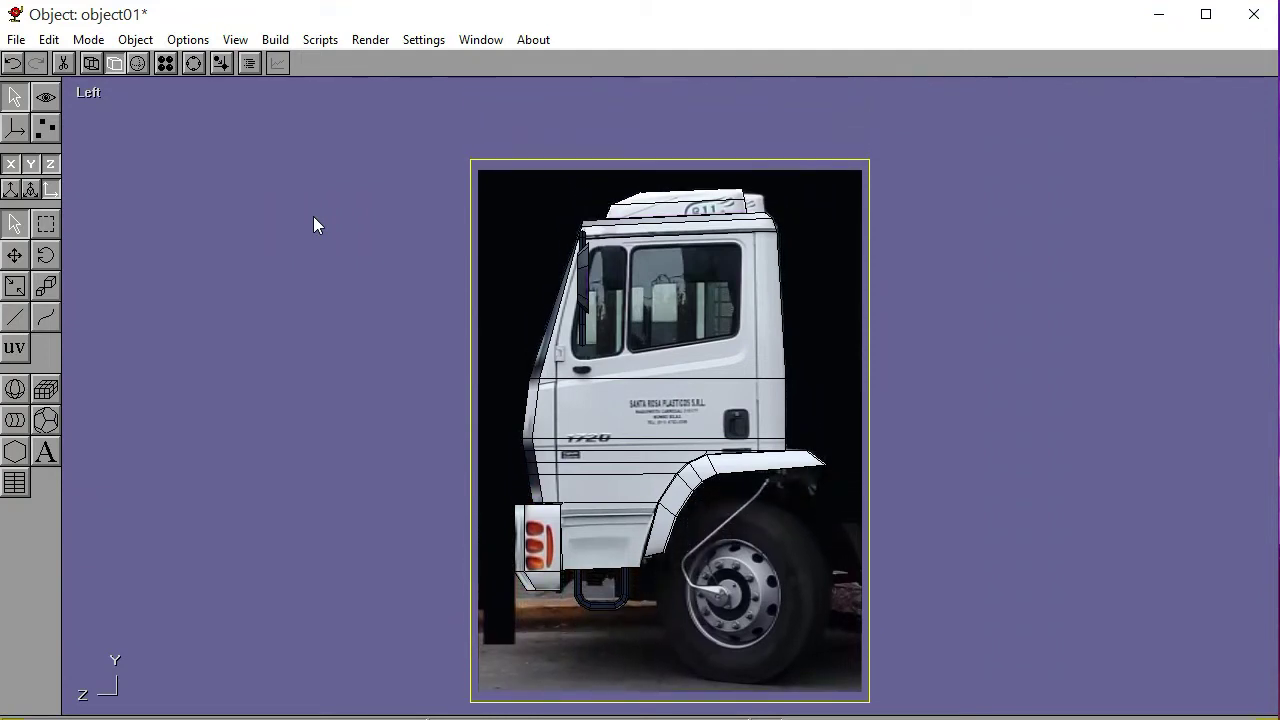
key("Up")
key("Up")
key("Up")
key("Up")
key("Up")
key("Down")
key("Down")
key("Down")
key("Down")
key("Down")
key("Down")
key("Down")
key("Down")
key("Down")
key("Down")
key("Up")
key("Up")
key("Up")
key("Up")
key("Up")
key("Up")
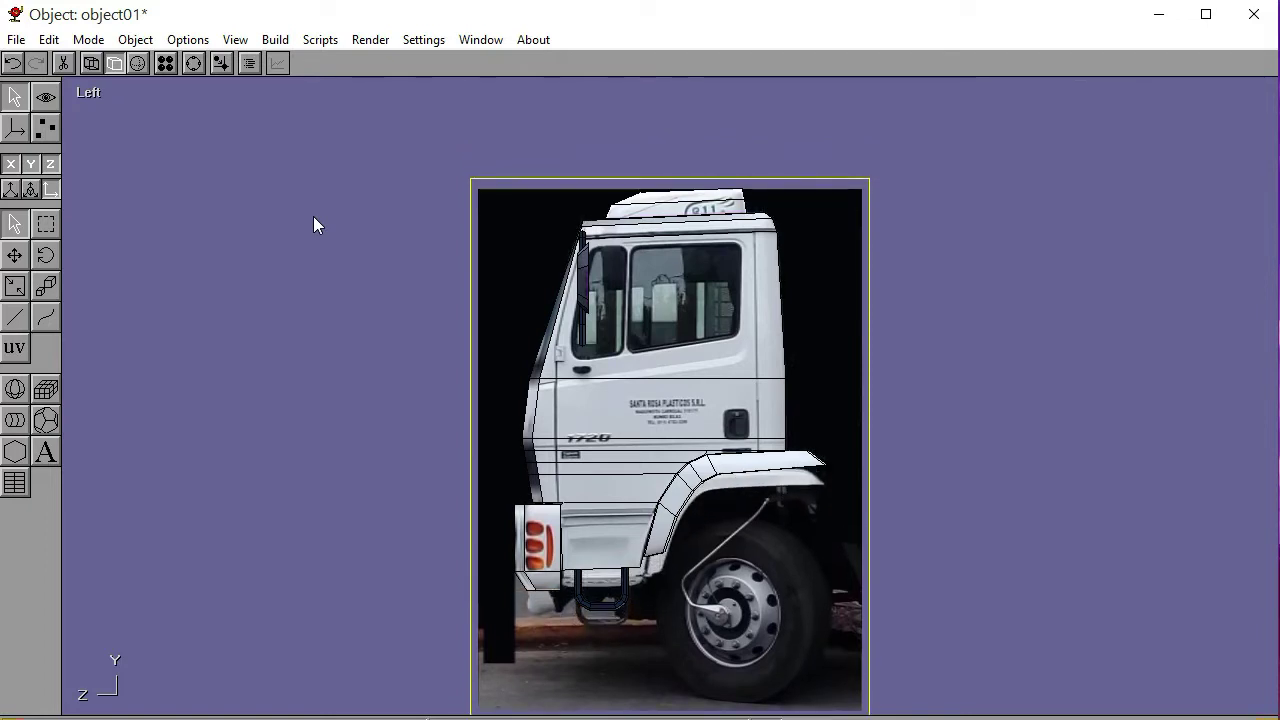
key("Up")
key("Up")
key("Up")
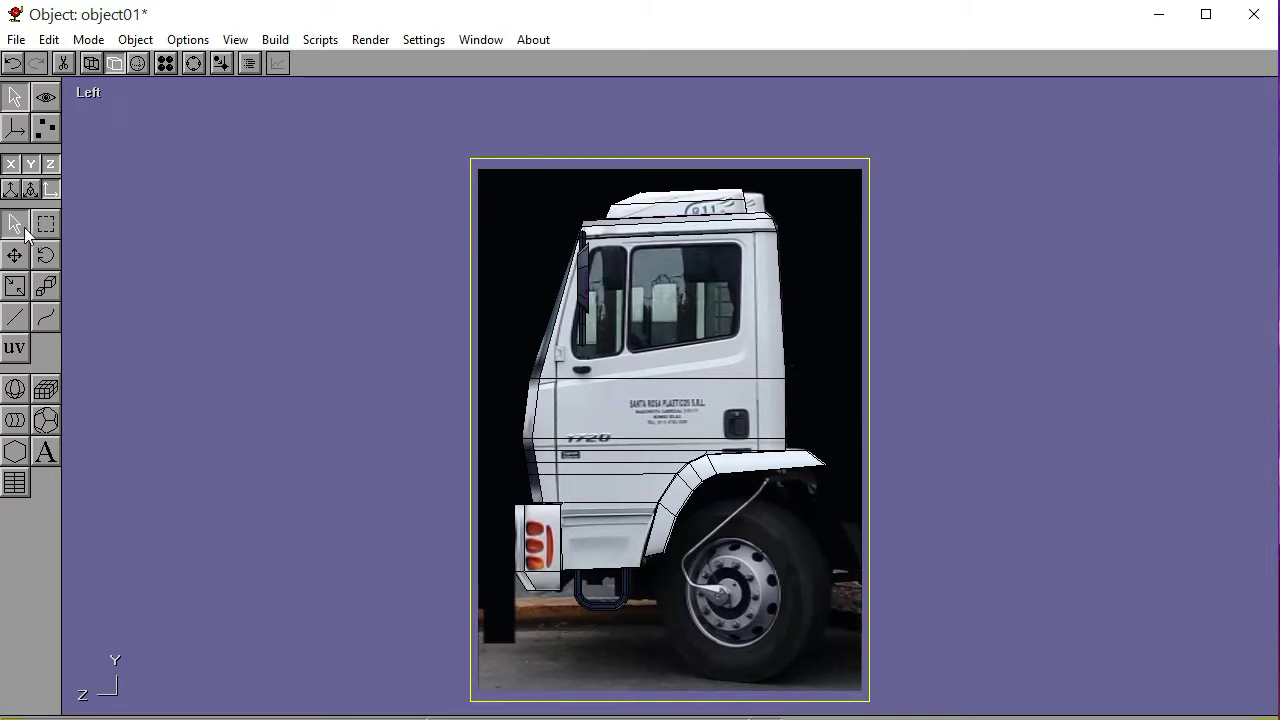
left_click(193, 248)
Draw an upright cylinder about 31 in diameter and 155 long in the empty space ahead of the cab
left_click(193, 63)
left_click_drag(602, 393, 837, 363)
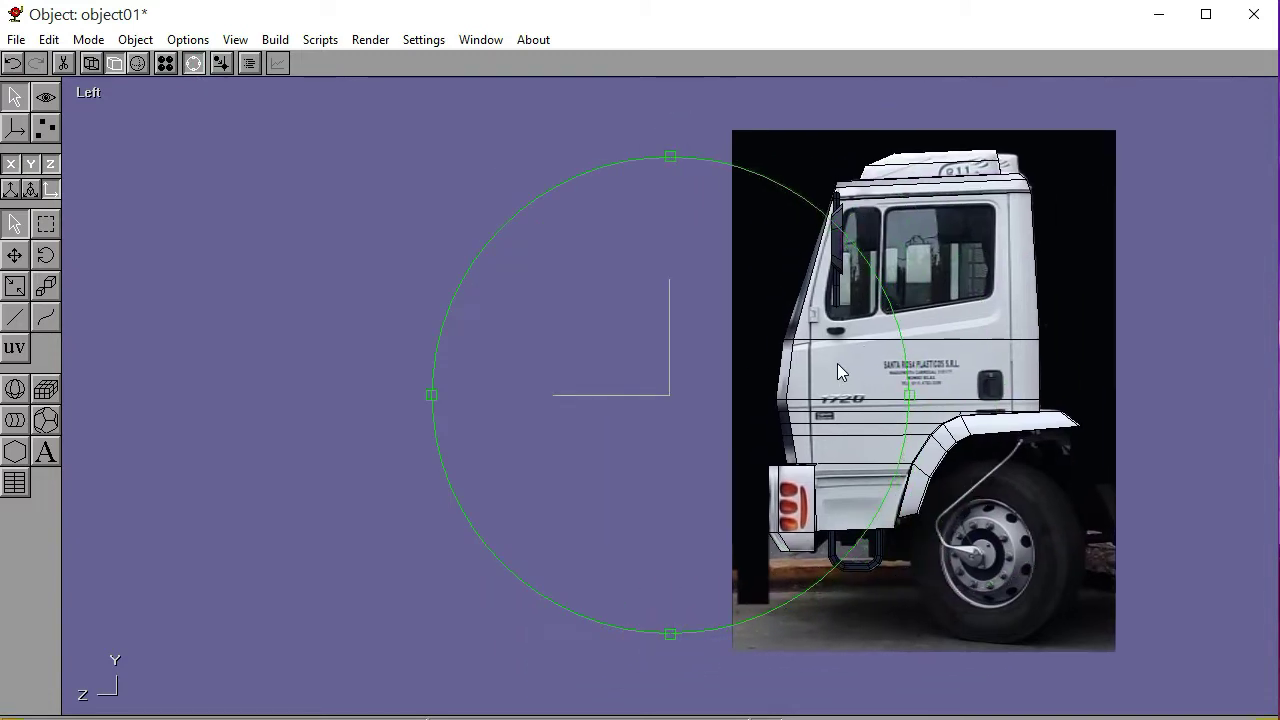
left_click(197, 70)
left_click(14, 422)
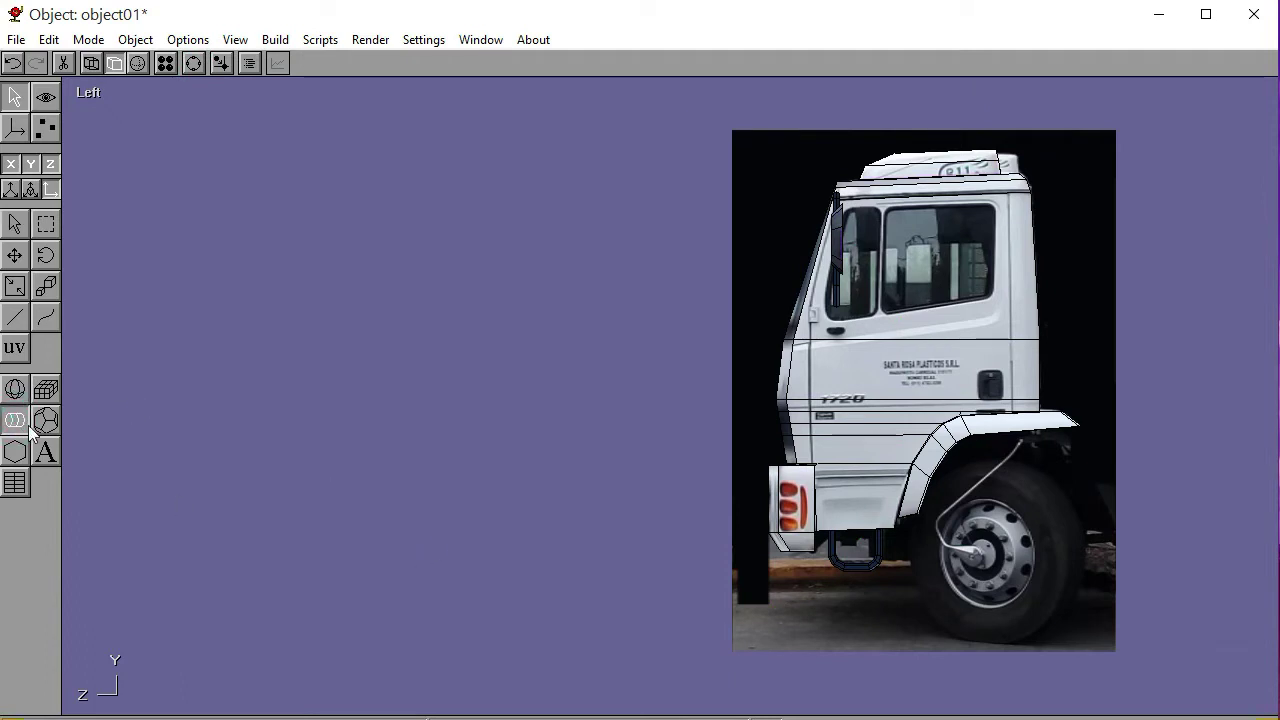
left_click_drag(466, 711, 464, 103)
Set the cylinder's divisions to 22 longitudinal and 3 latitudinal
double_click(487, 396)
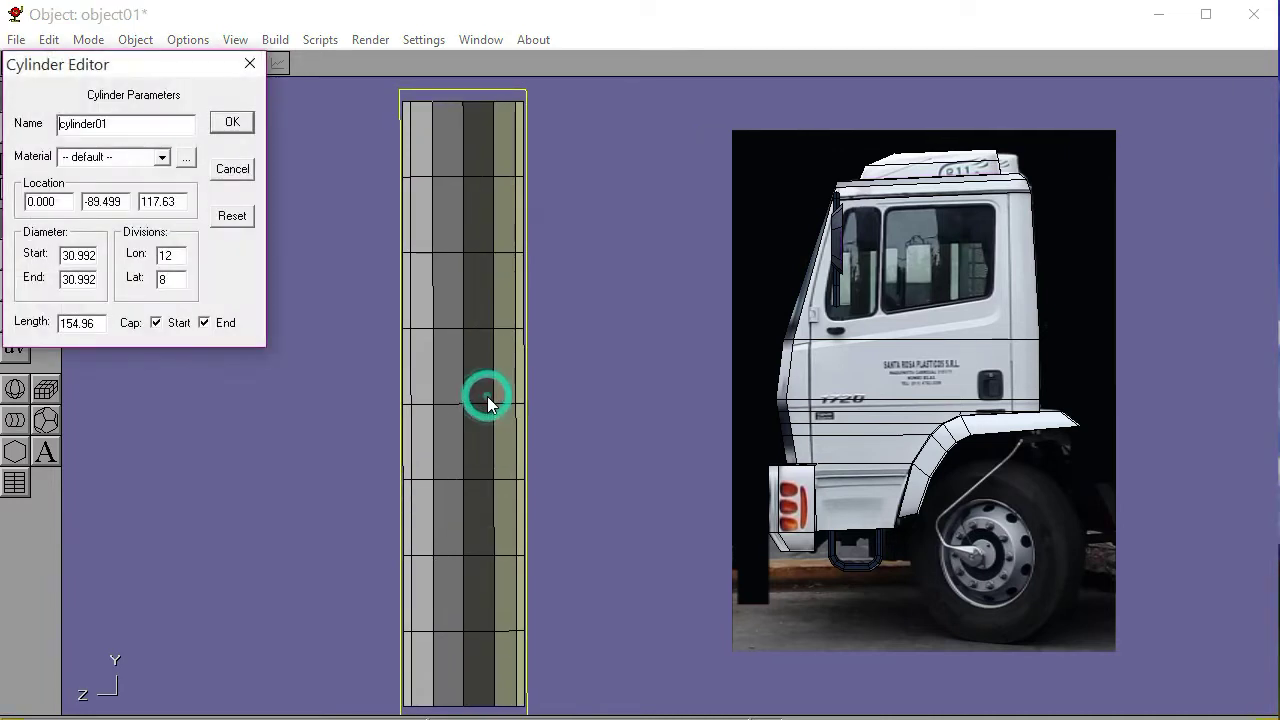
double_click(179, 260)
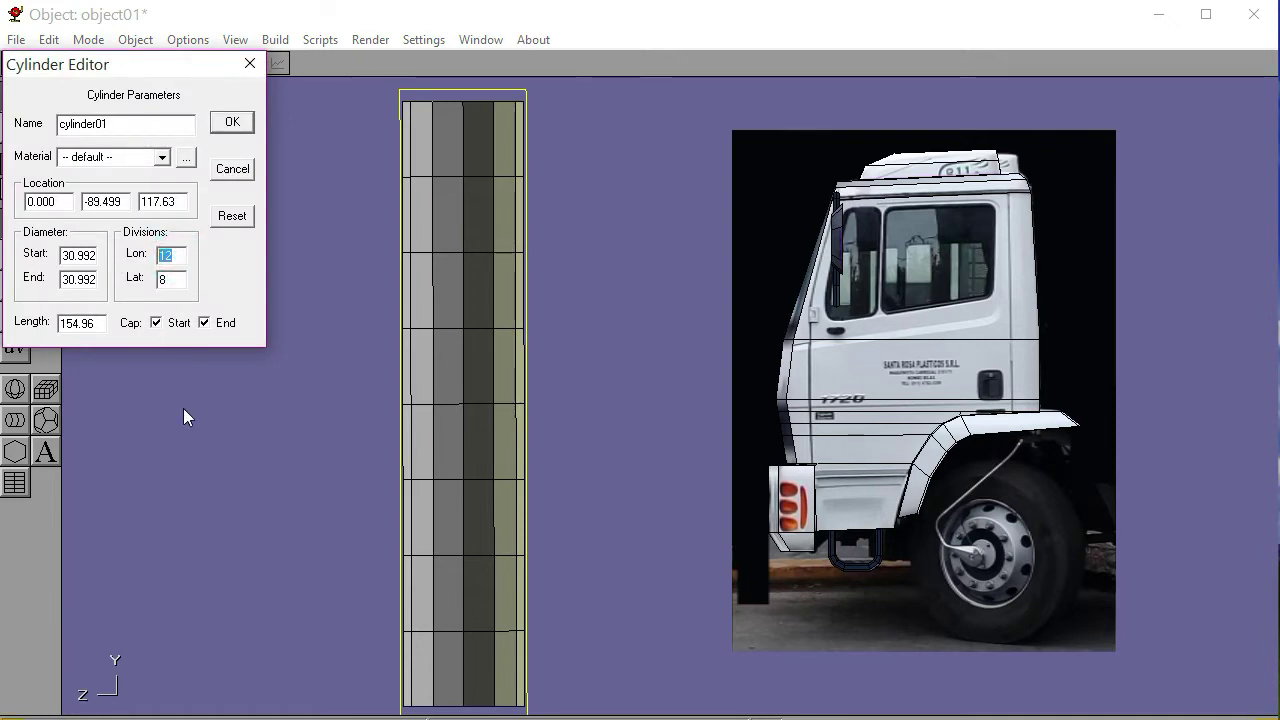
type("22")
double_click(170, 279)
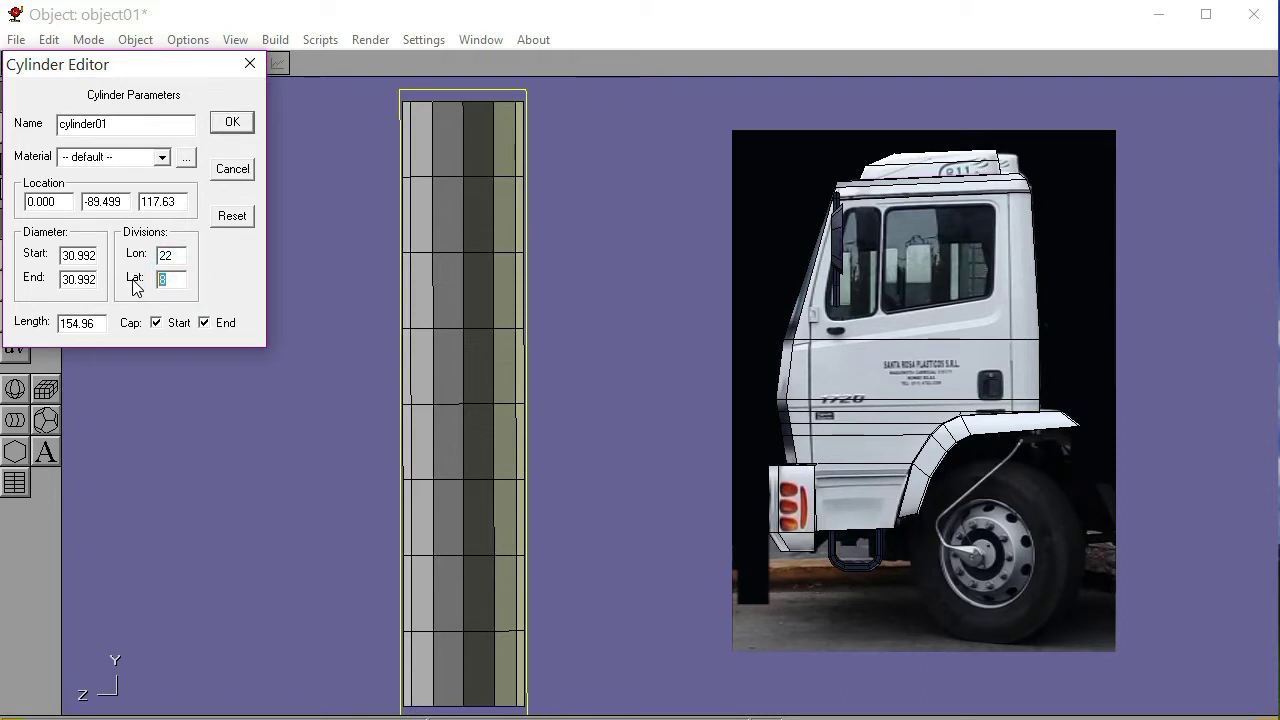
left_click(230, 126)
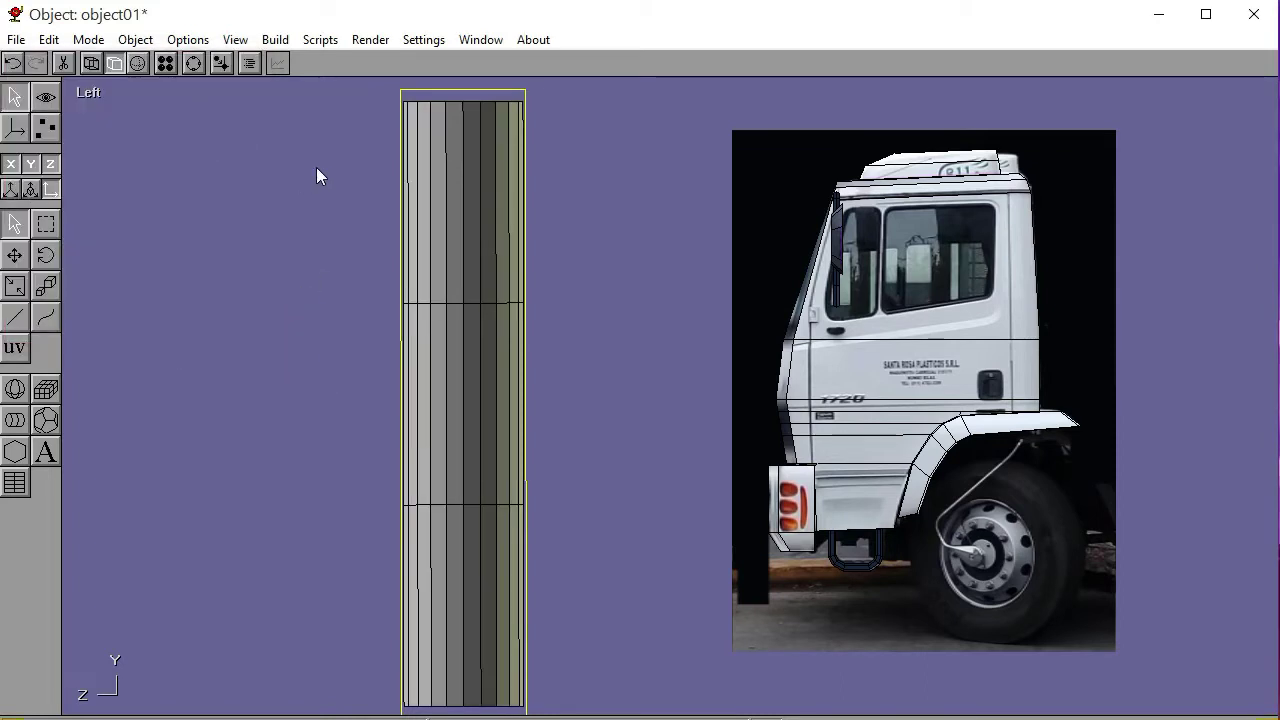
Convert the cylinder to a mesh and shorten it along its axis to tyre-like proportions
left_click(275, 39)
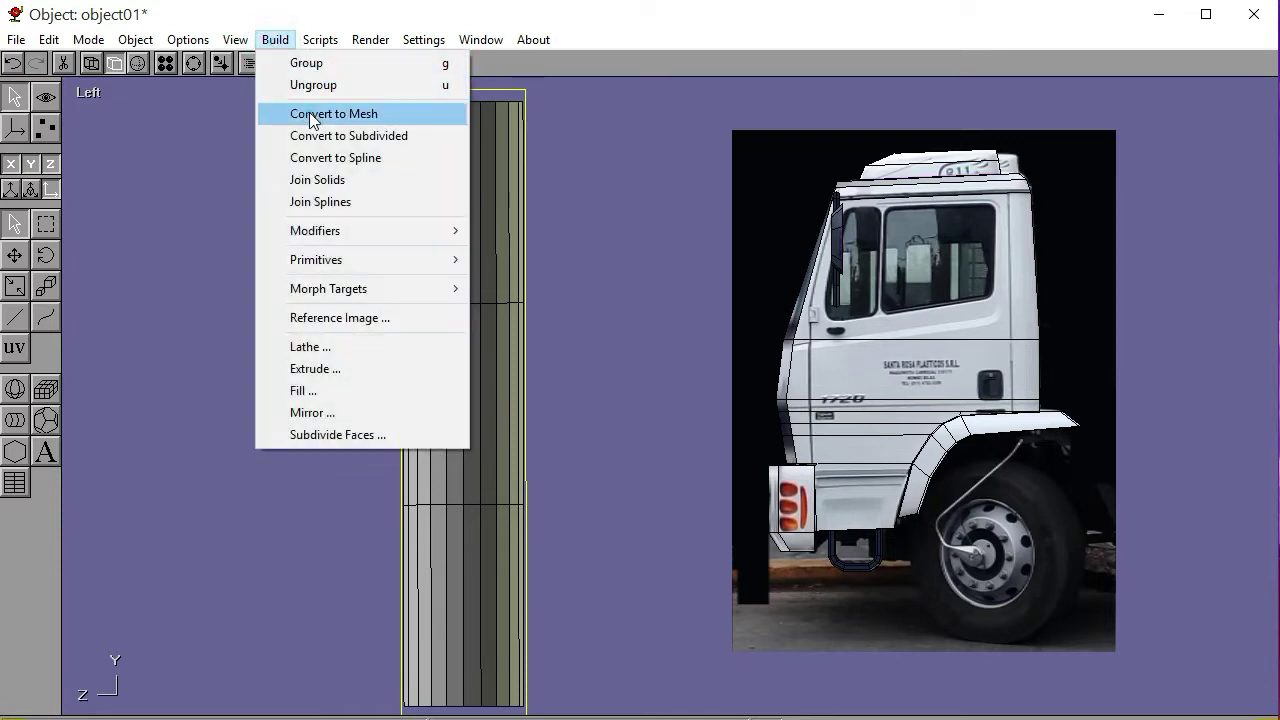
left_click(312, 115)
left_click(14, 288)
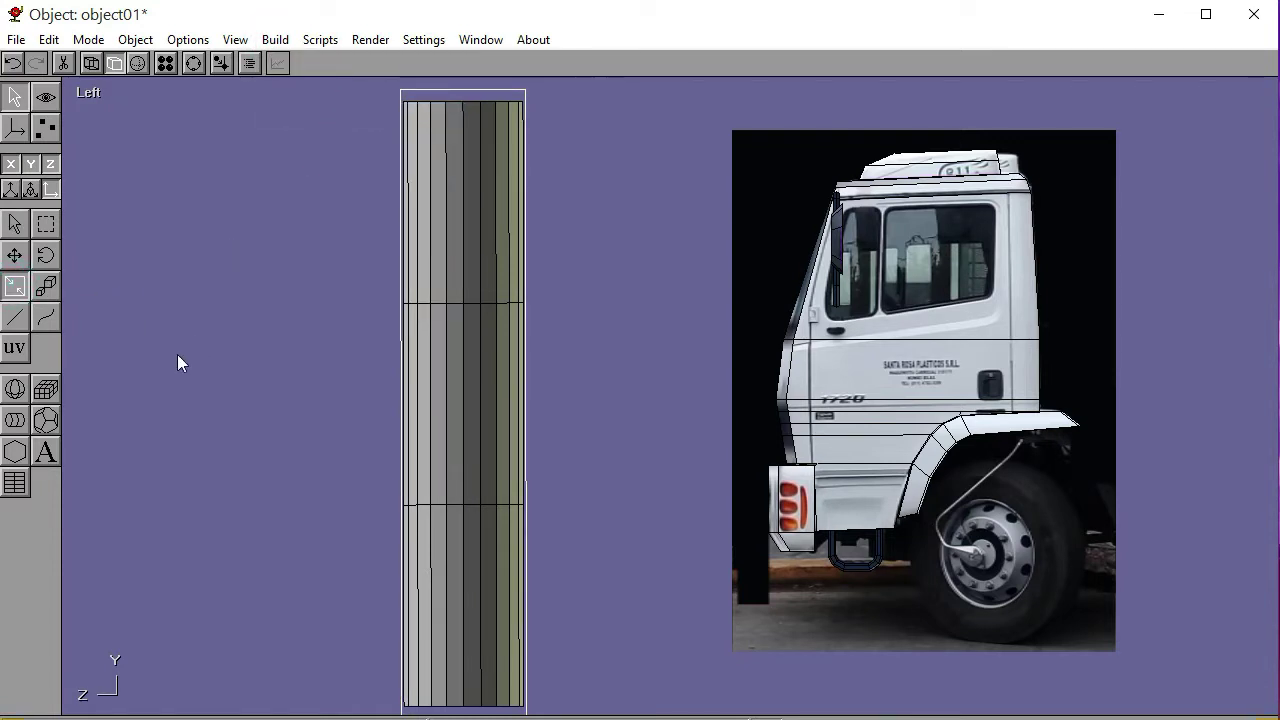
left_click_drag(177, 354, 177, 355)
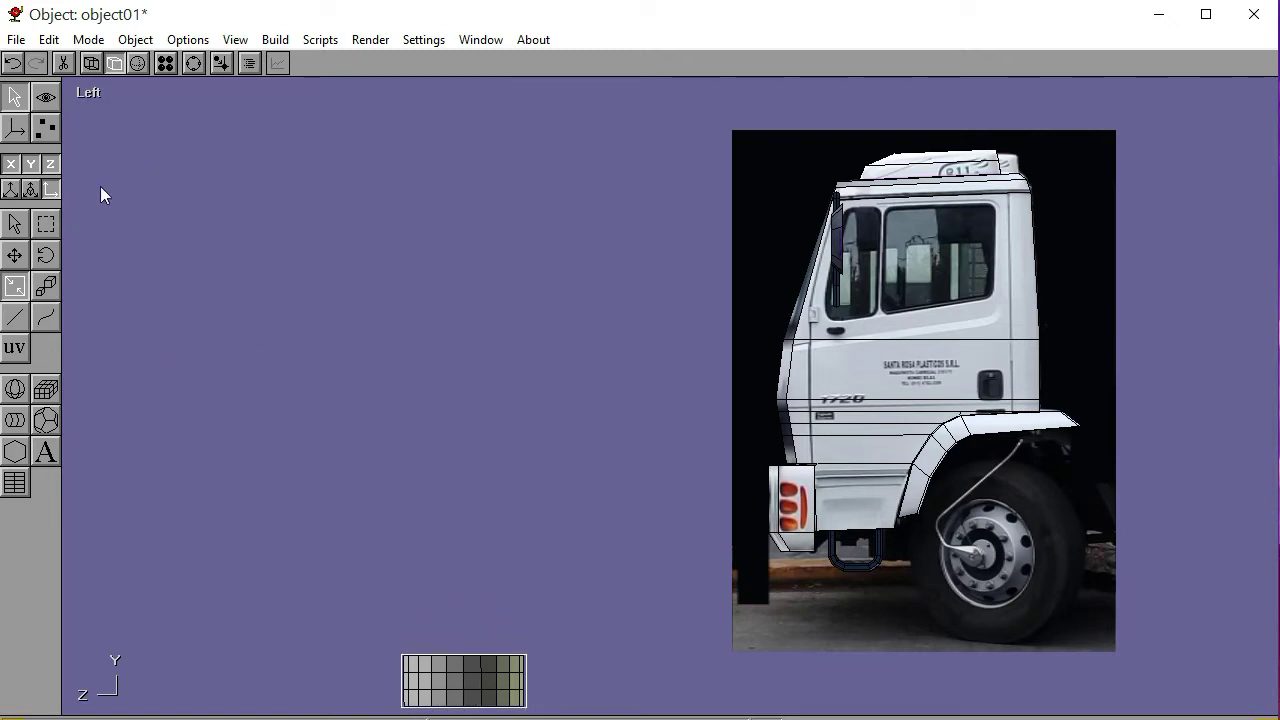
Move the cylinder over the front wheel in the reference photo and scale it uniformly to the tyre's diameter
left_click(14, 255)
left_click_drag(428, 483, 491, 240)
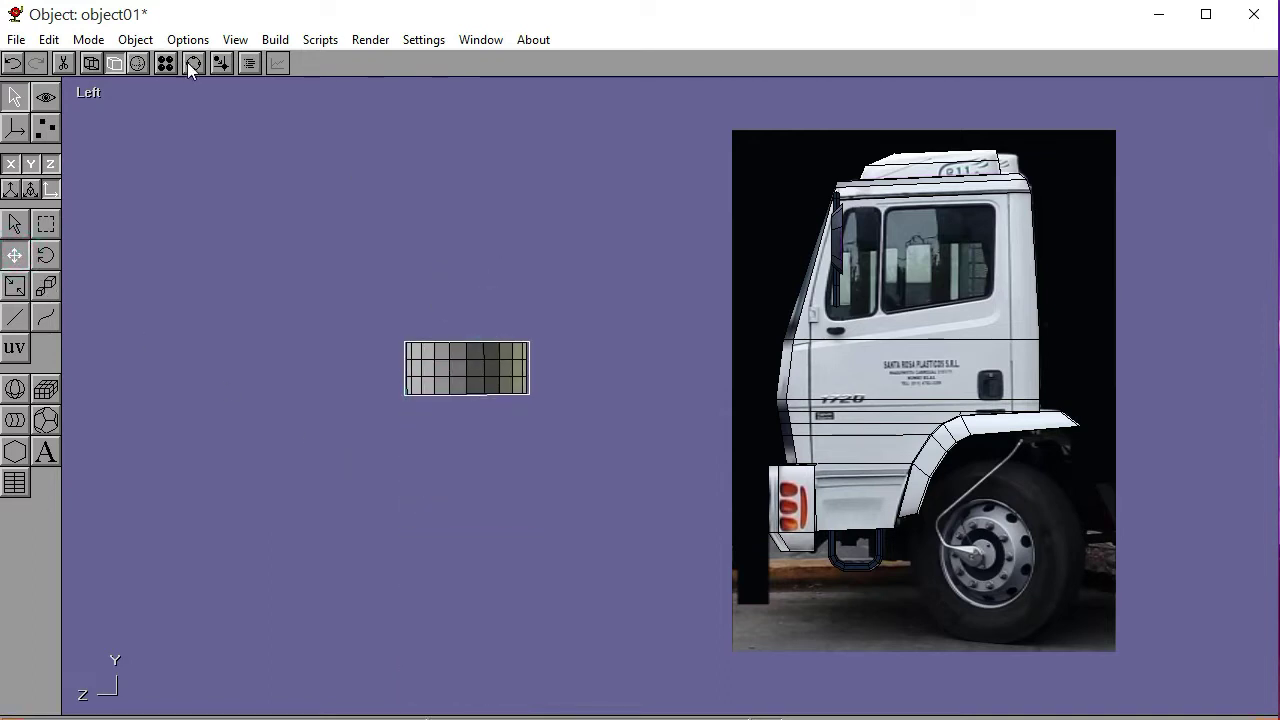
left_click_drag(123, 303, 651, 496)
left_click(46, 286)
left_click_drag(204, 356, 231, 355)
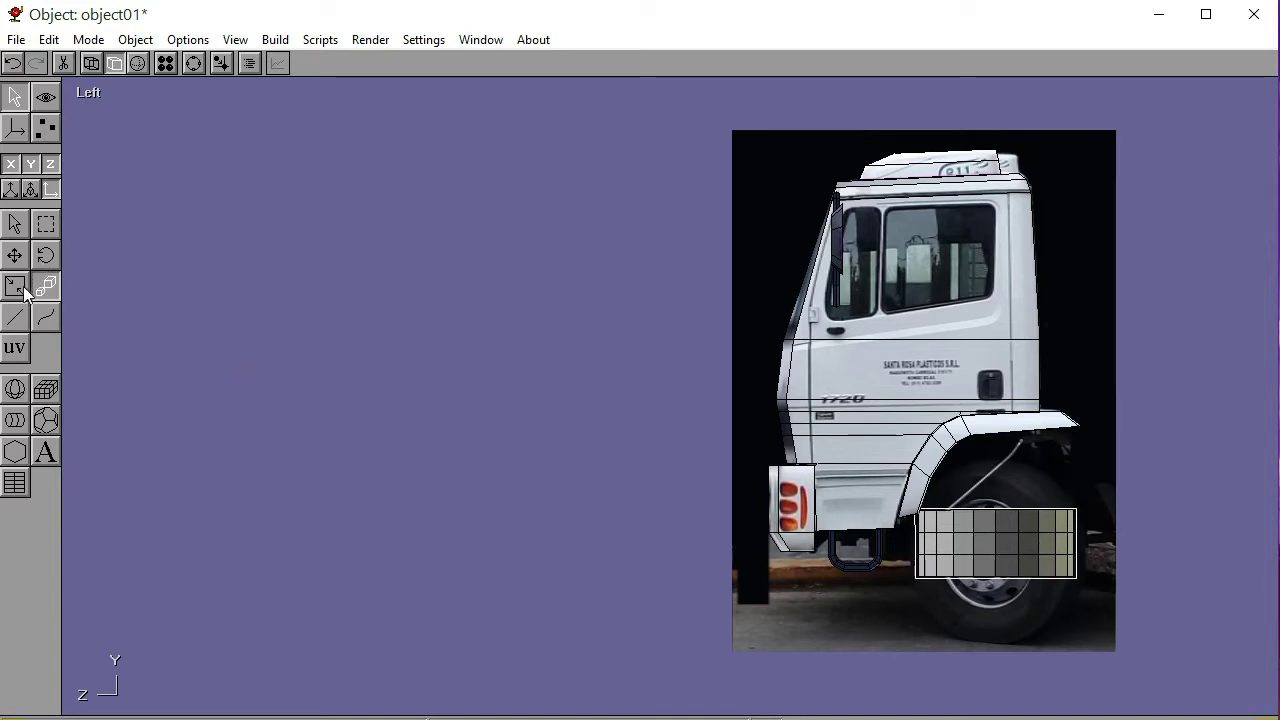
Move the cylinder clear of the cab and rotate it a quarter turn so its round end faces the left view
left_click(12, 256)
left_click_drag(676, 620, 395, 464)
left_click(193, 63)
scroll(641, 407, "up", 4)
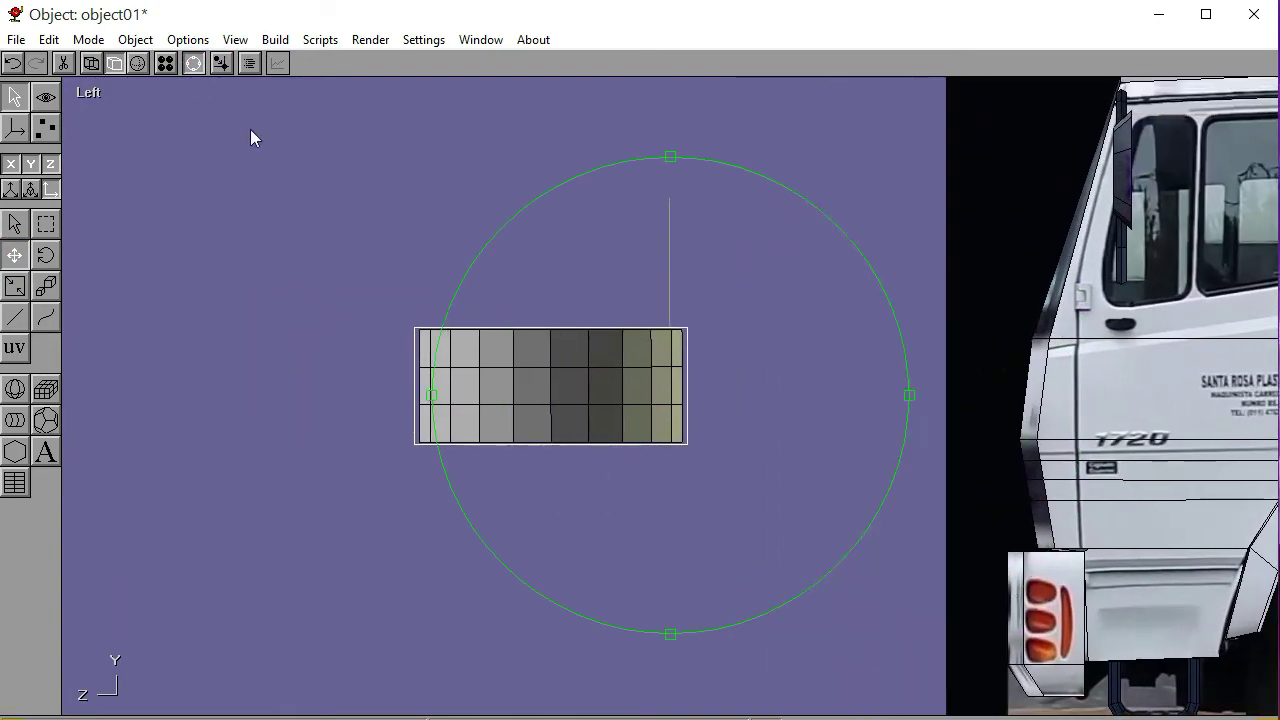
left_click(193, 63)
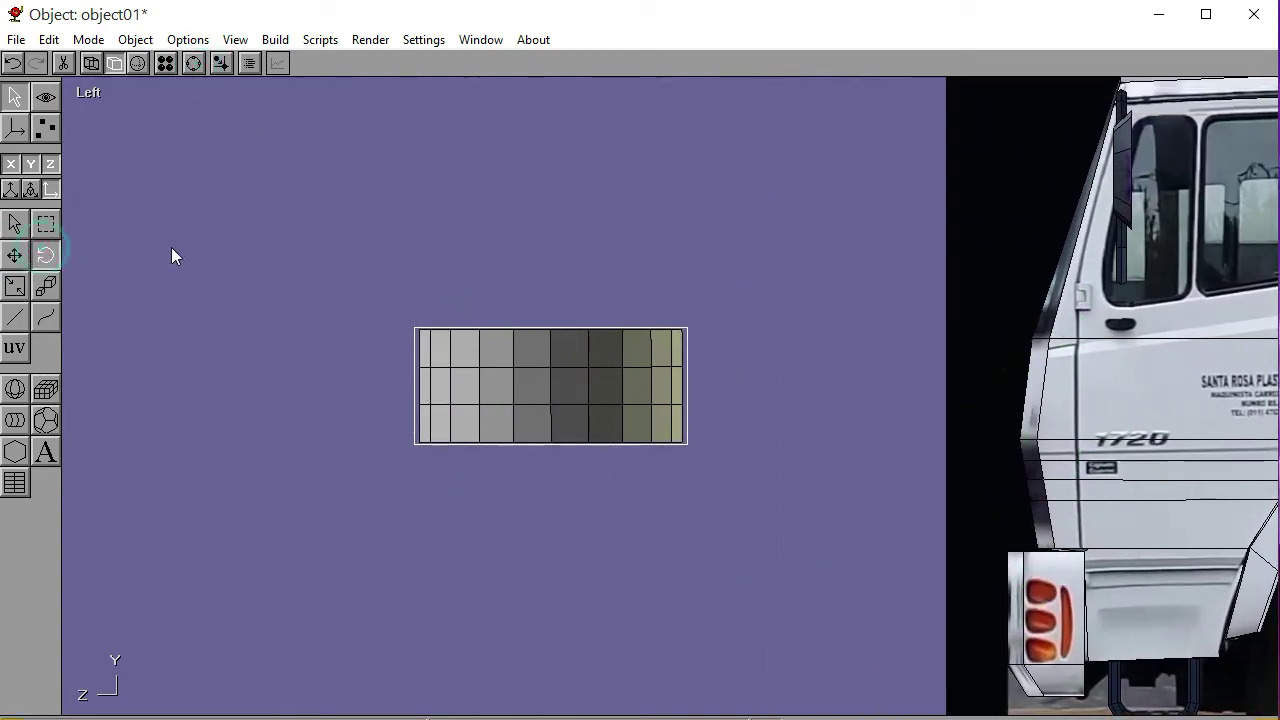
left_click_drag(169, 258, 169, 258)
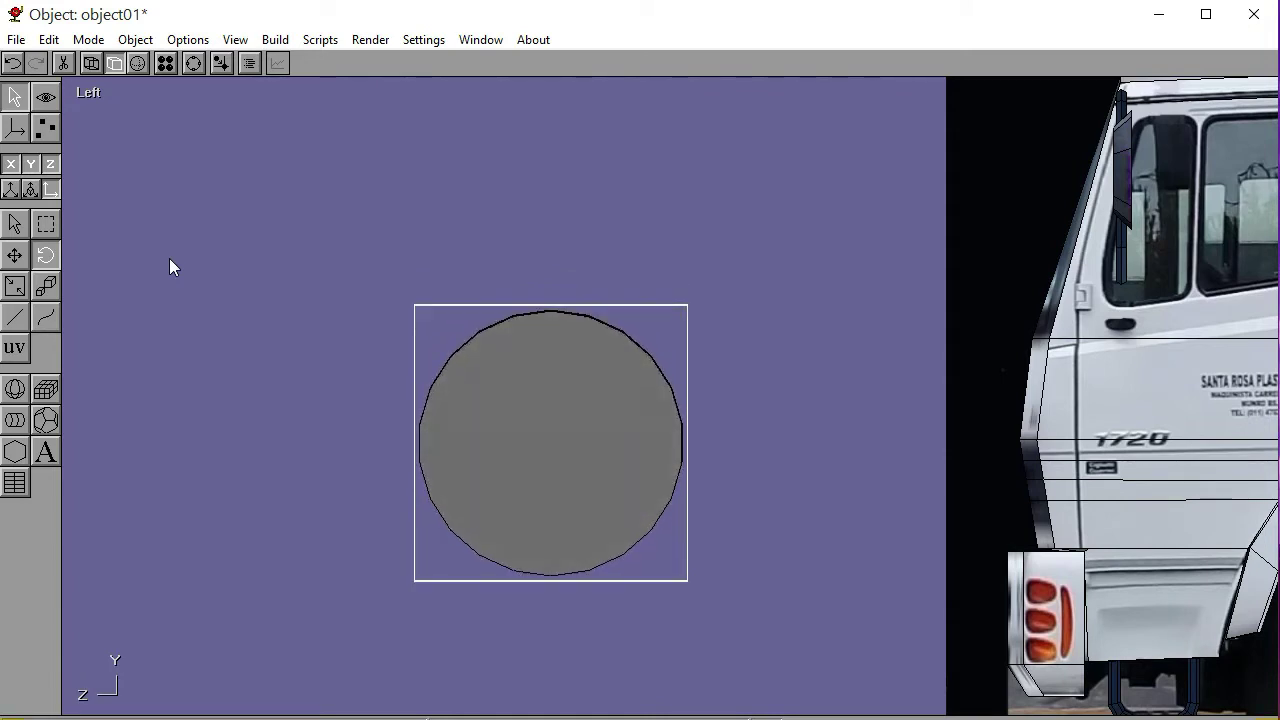
In the front view, move the cylinder out beside the bumper's end, clear of the cab
left_click(92, 93)
left_click(92, 137)
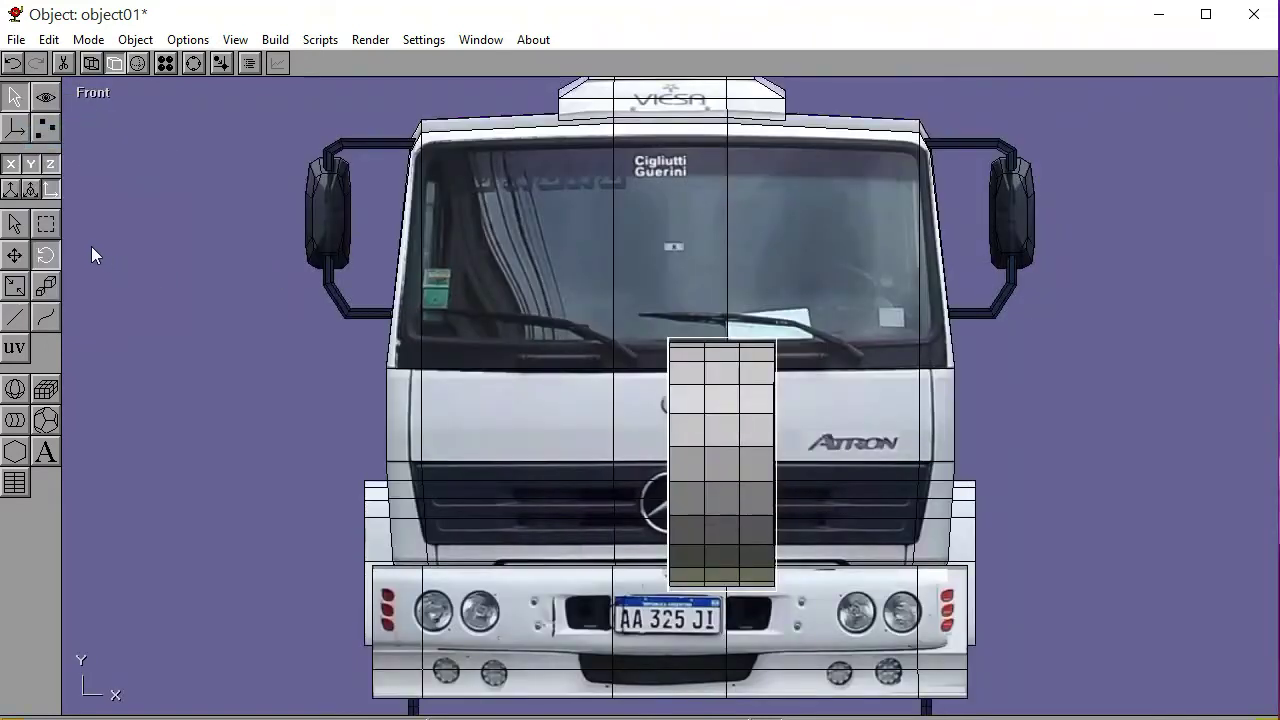
left_click(20, 257)
left_click_drag(157, 353, 337, 424)
left_click(193, 63)
right_click_drag(711, 489, 687, 298)
left_click(193, 63)
left_click_drag(172, 229, 331, 331)
left_click(193, 63)
middle_click_drag(740, 377, 497, 380)
right_click_drag(497, 380, 615, 327)
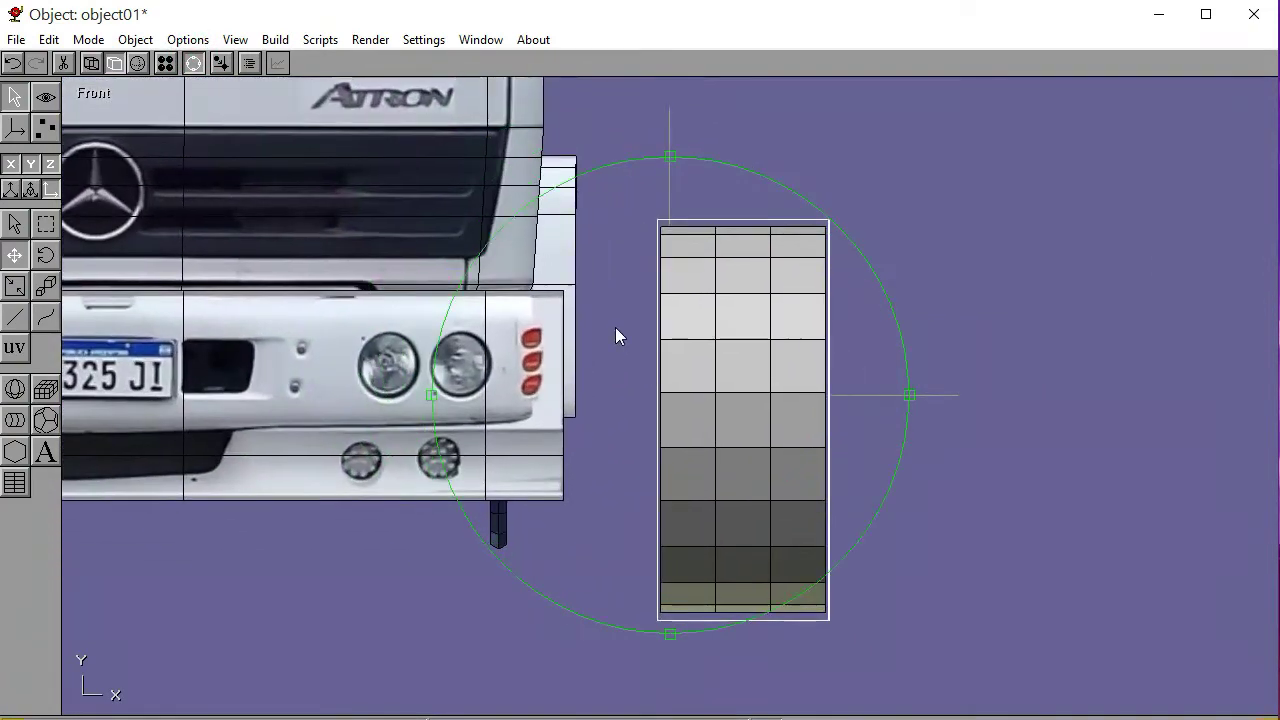
left_click(193, 63)
Select the points along both rims of the cylinder and scale them inward to bevel the tyre's shoulders
left_click(45, 127)
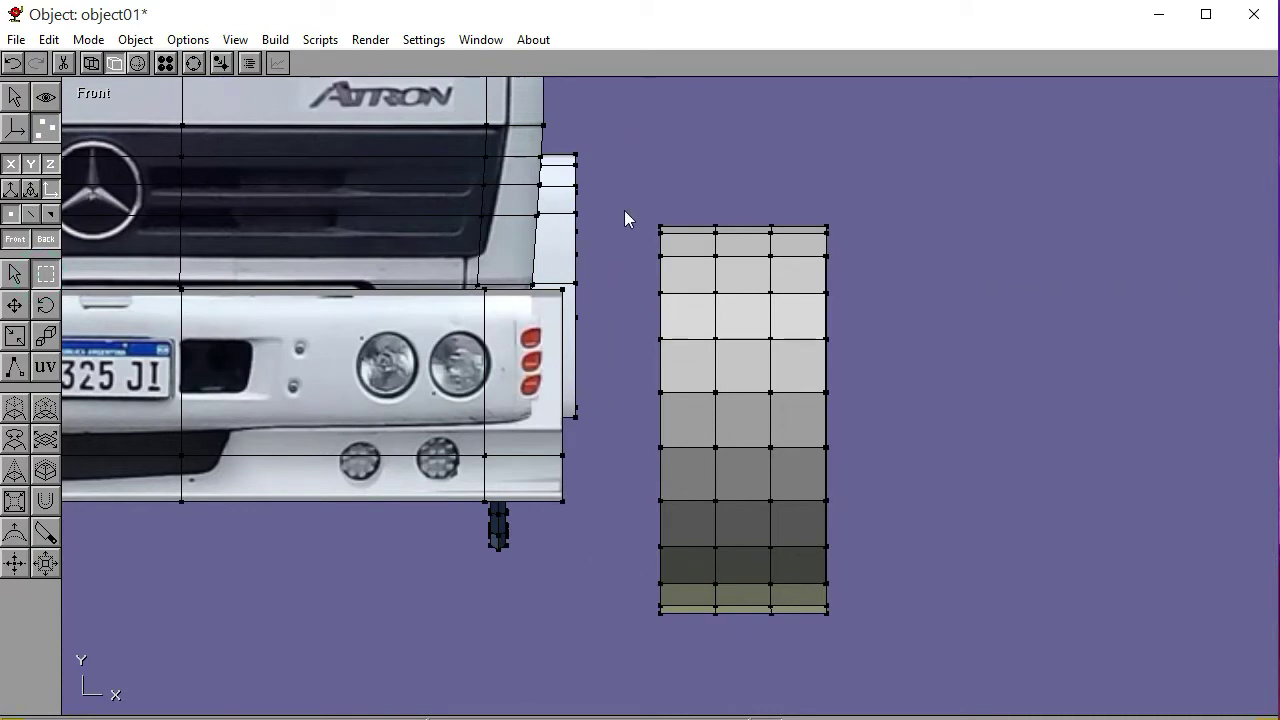
left_click_drag(644, 260, 674, 663)
left_click_drag(812, 212, 885, 687, "shift")
left_click(48, 338)
left_click_drag(974, 392, 966, 395)
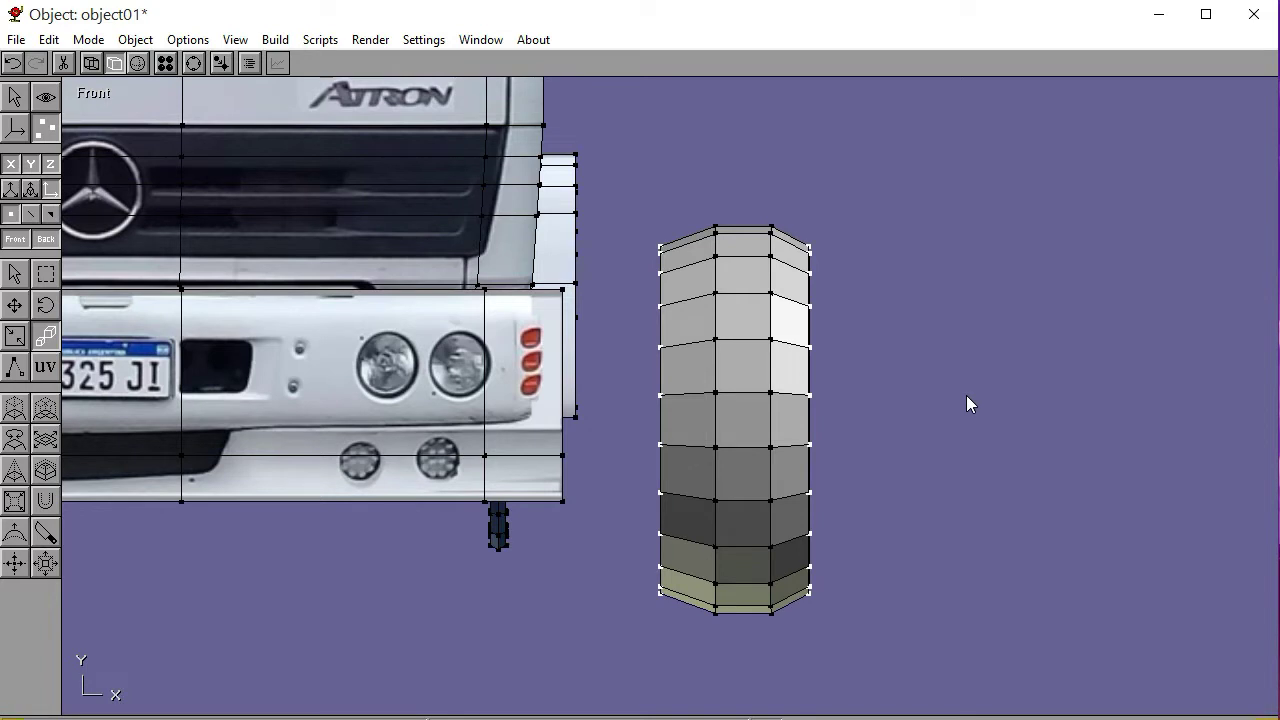
left_click_drag(966, 395, 969, 396)
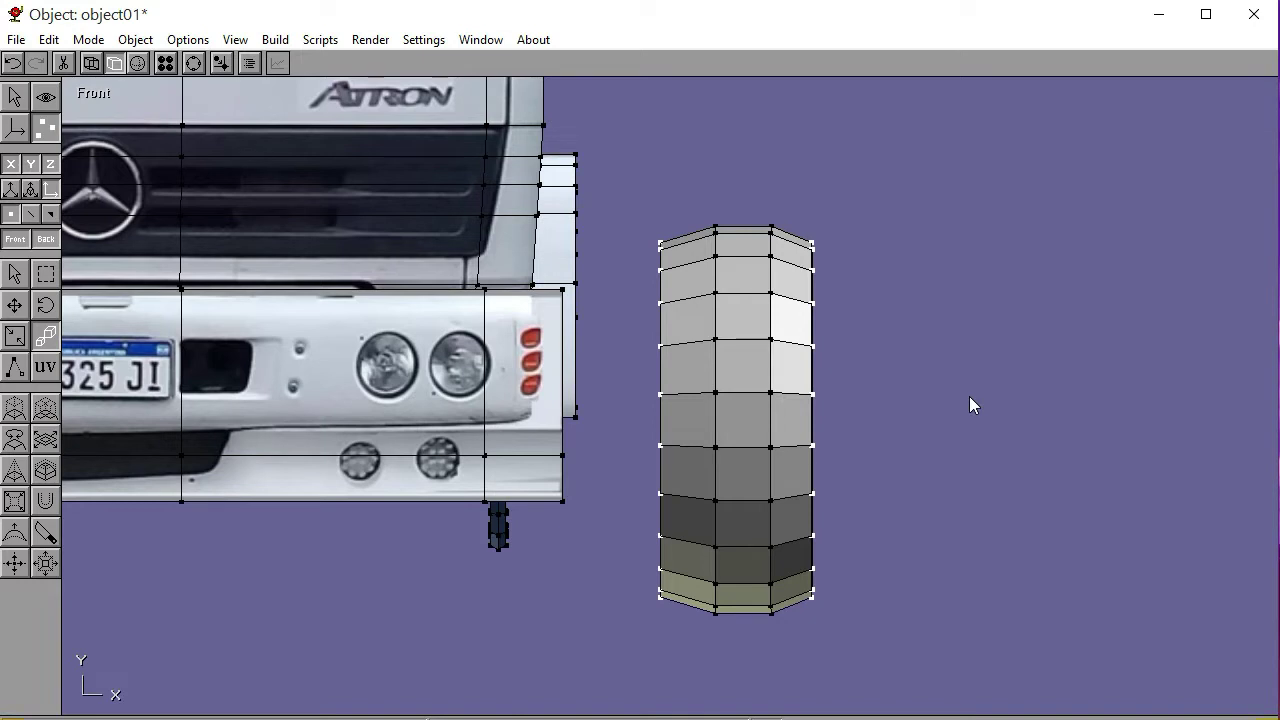
Shift the rim points nearest the bumper toward the tyre's centre so both shoulder bands have a similar width
left_click(46, 274)
left_click(614, 523)
left_click_drag(630, 214, 670, 622)
key("Right")
key("Right")
key("Right")
key("Right")
key("Right")
key("Right")
key("Right")
key("Right")
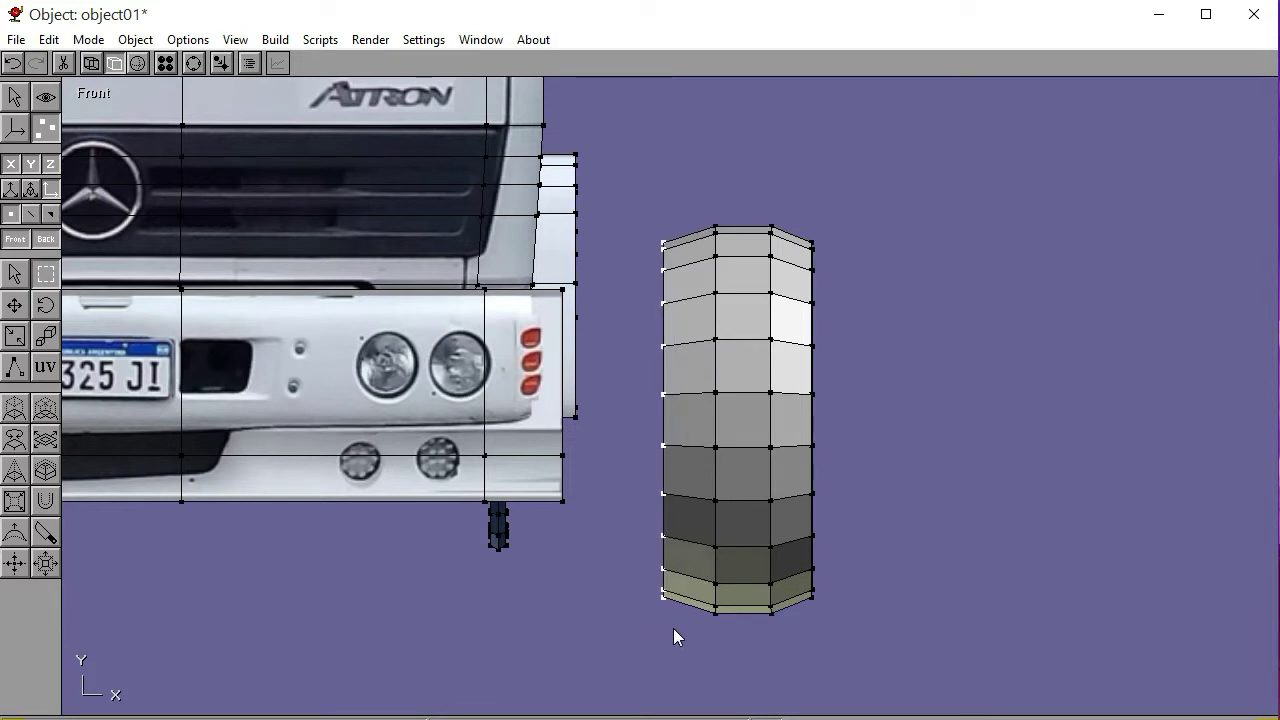
key("Right")
key("Right")
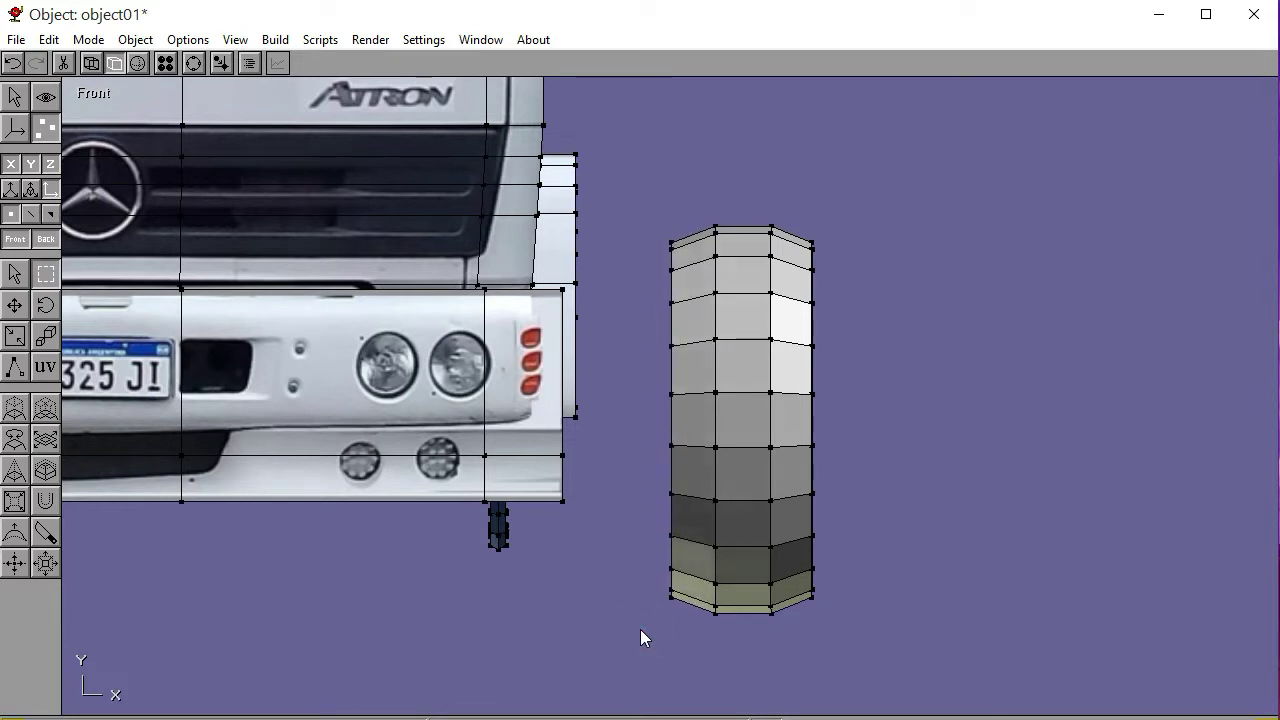
left_click_drag(651, 206, 677, 648)
key("Right")
key("Right")
key("Right")
key("Right")
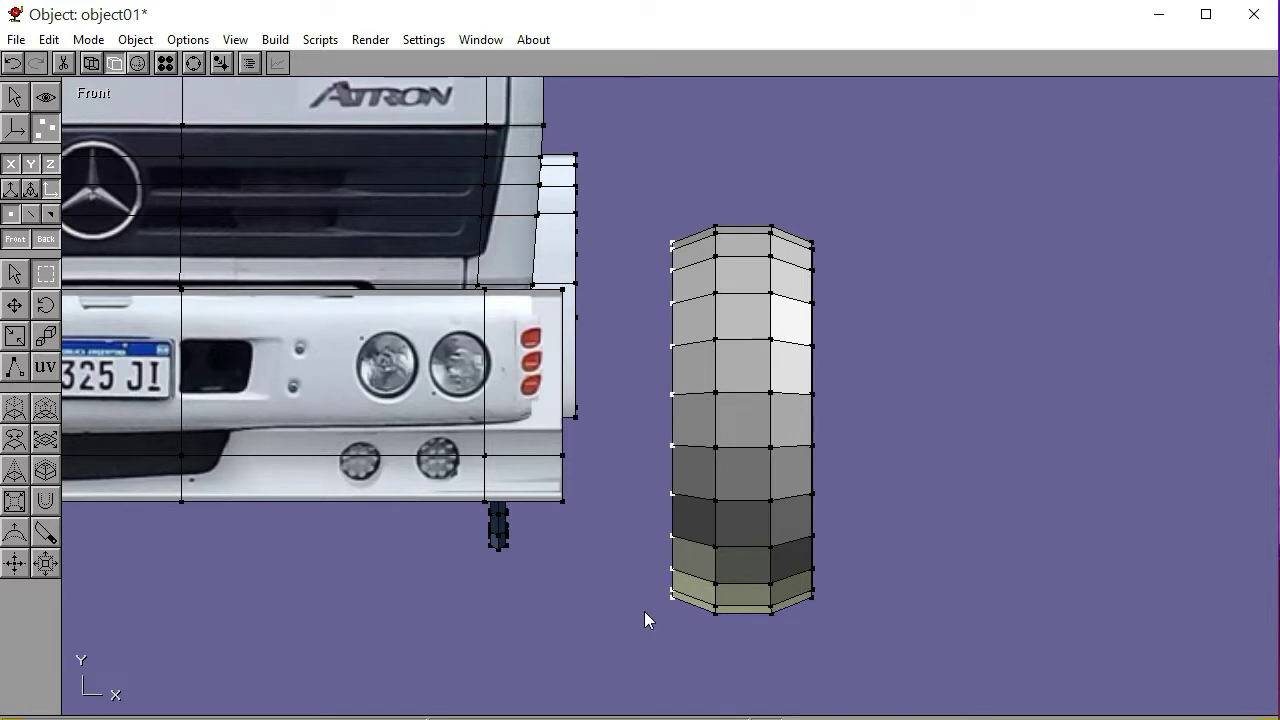
left_click(644, 611)
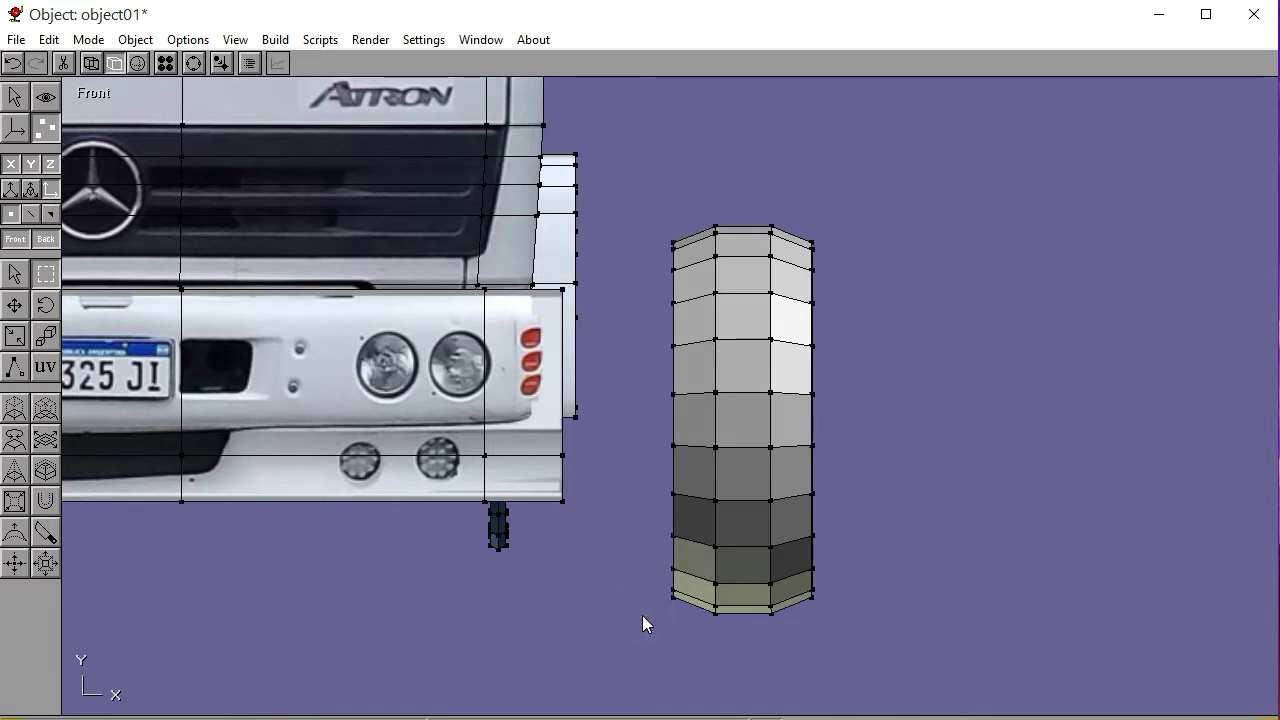
Select the two point rings on the tyre side farthest from the cab and shift them outward to widen the tread
left_click_drag(749, 190, 858, 640)
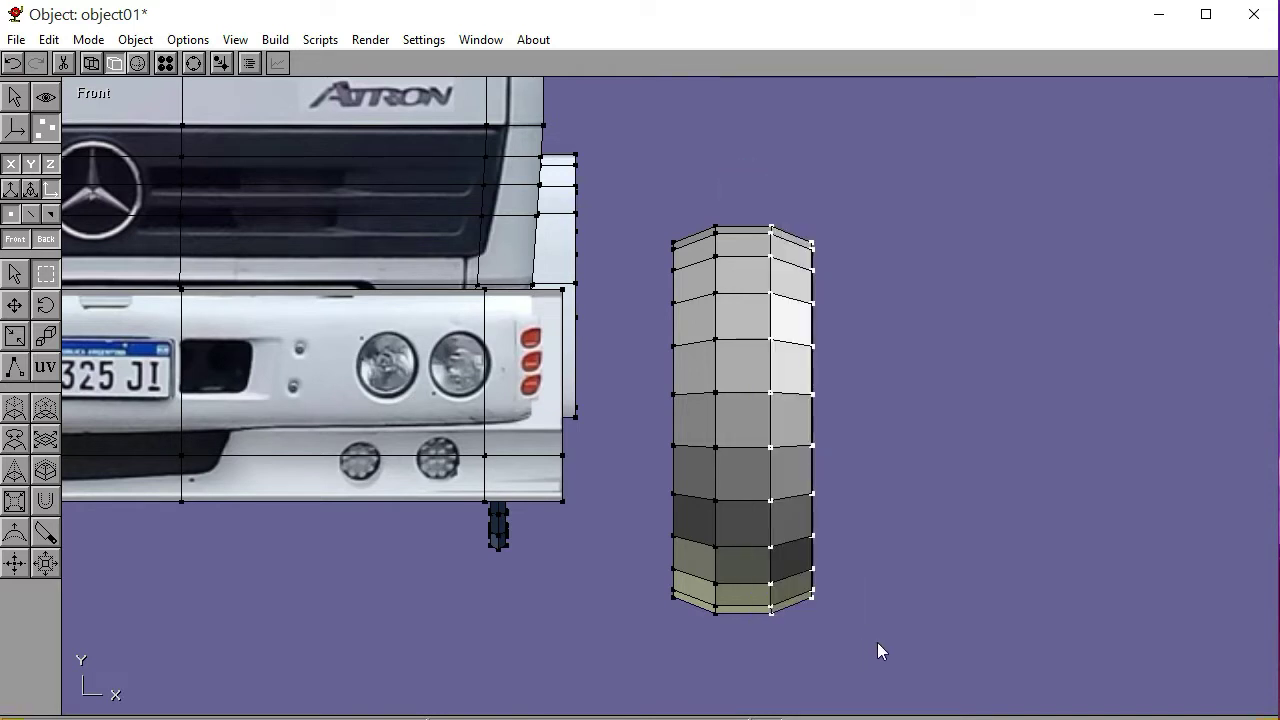
key("Right")
key("Right")
key("Right")
key("Right")
key("Right")
key("Right")
key("Right")
key("Right")
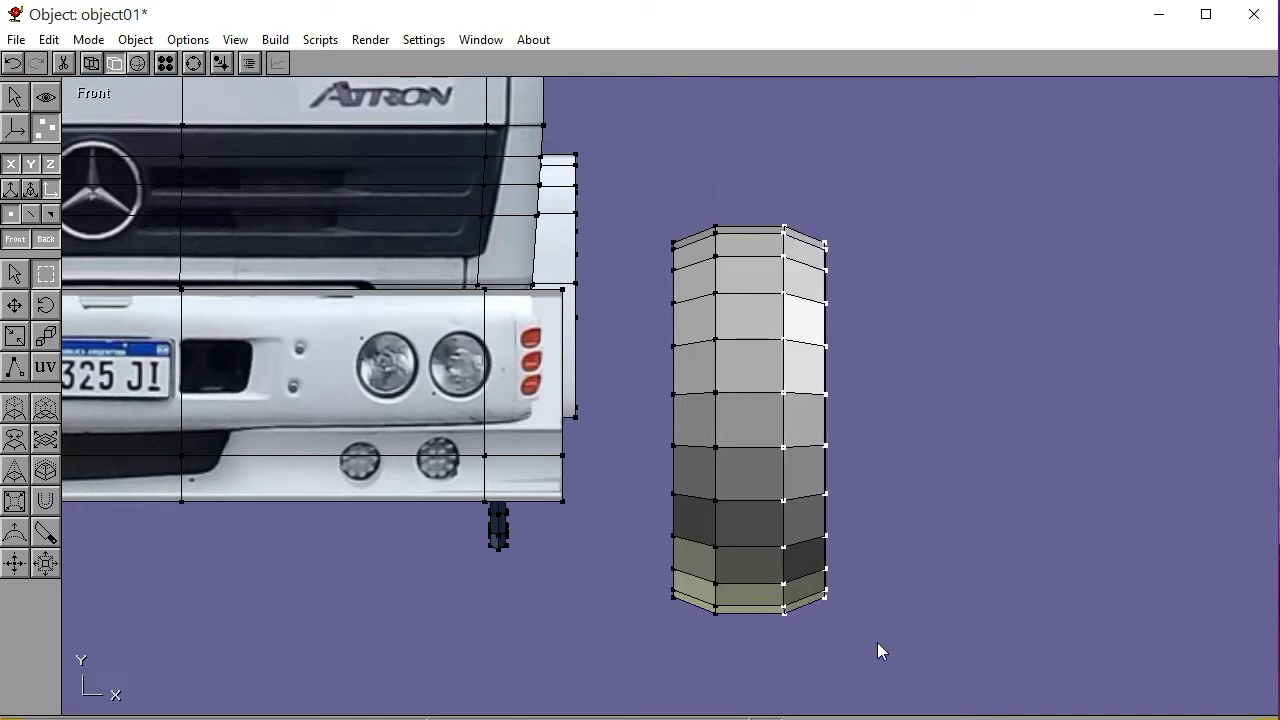
left_click(891, 570)
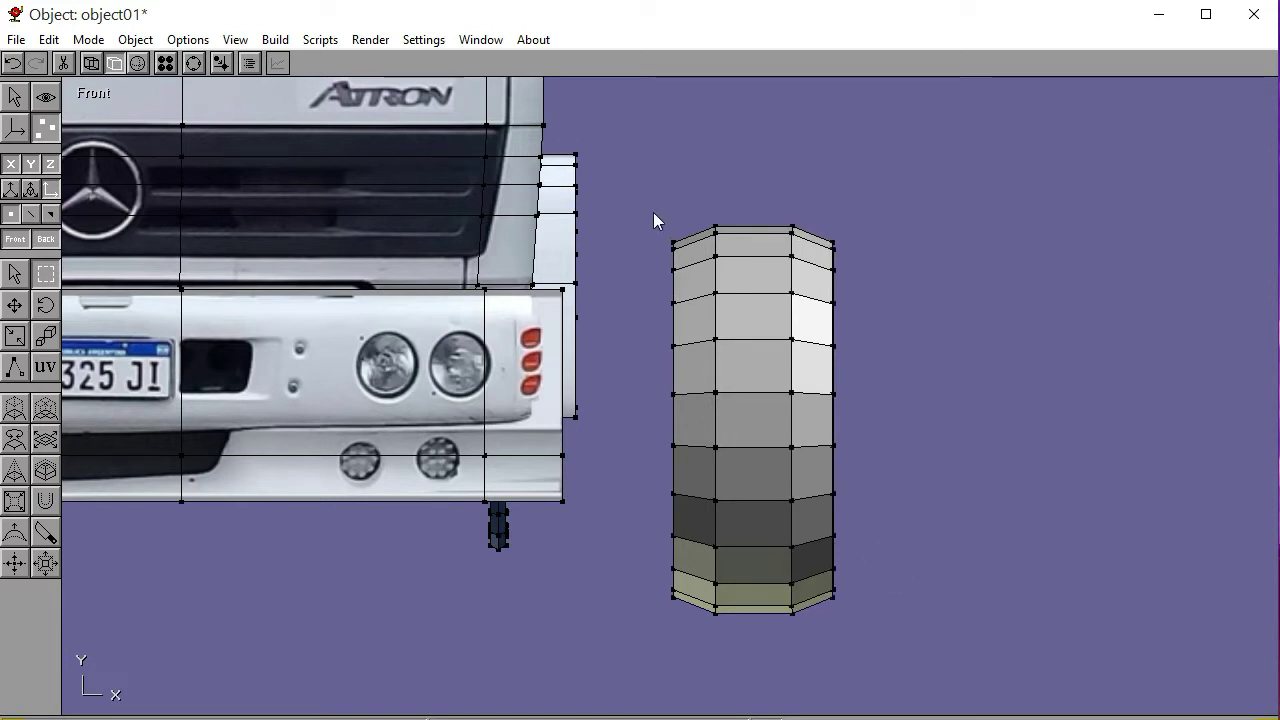
left_click_drag(653, 212, 692, 626)
left_click(903, 292)
left_click(91, 63)
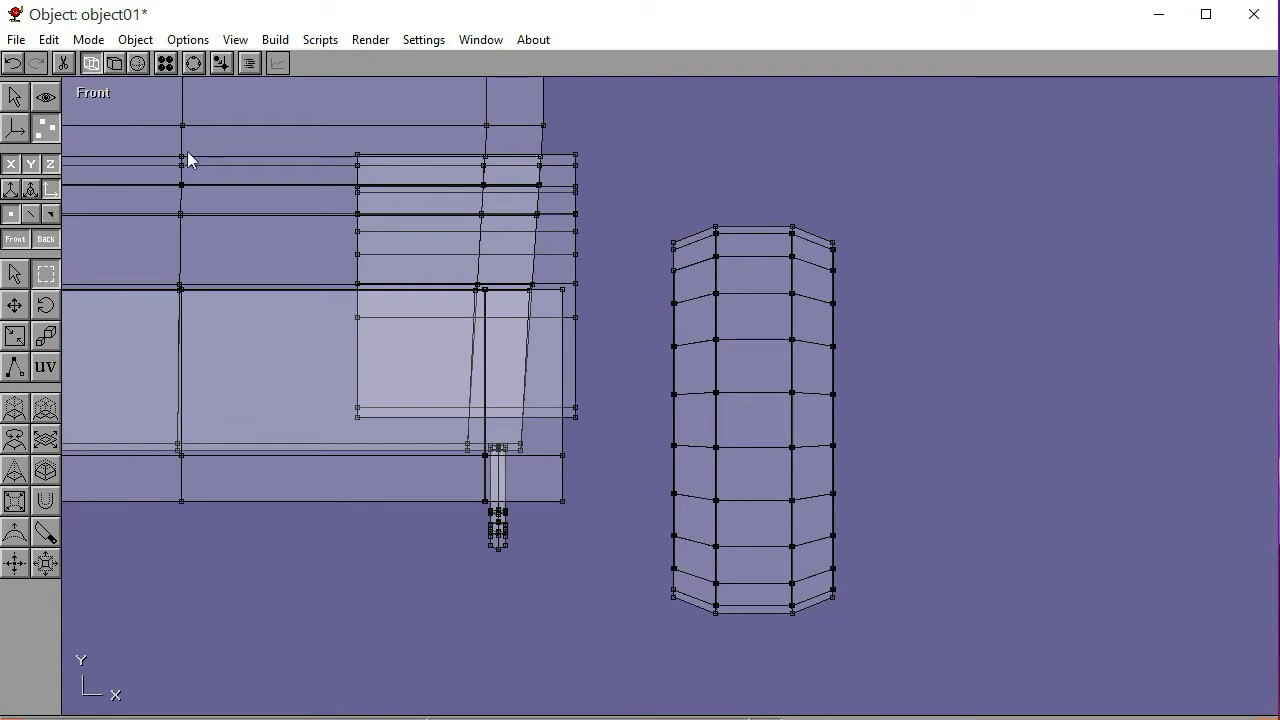
left_click(118, 64)
In the left view, select all the faces of the wheel cylinder
left_click(86, 92)
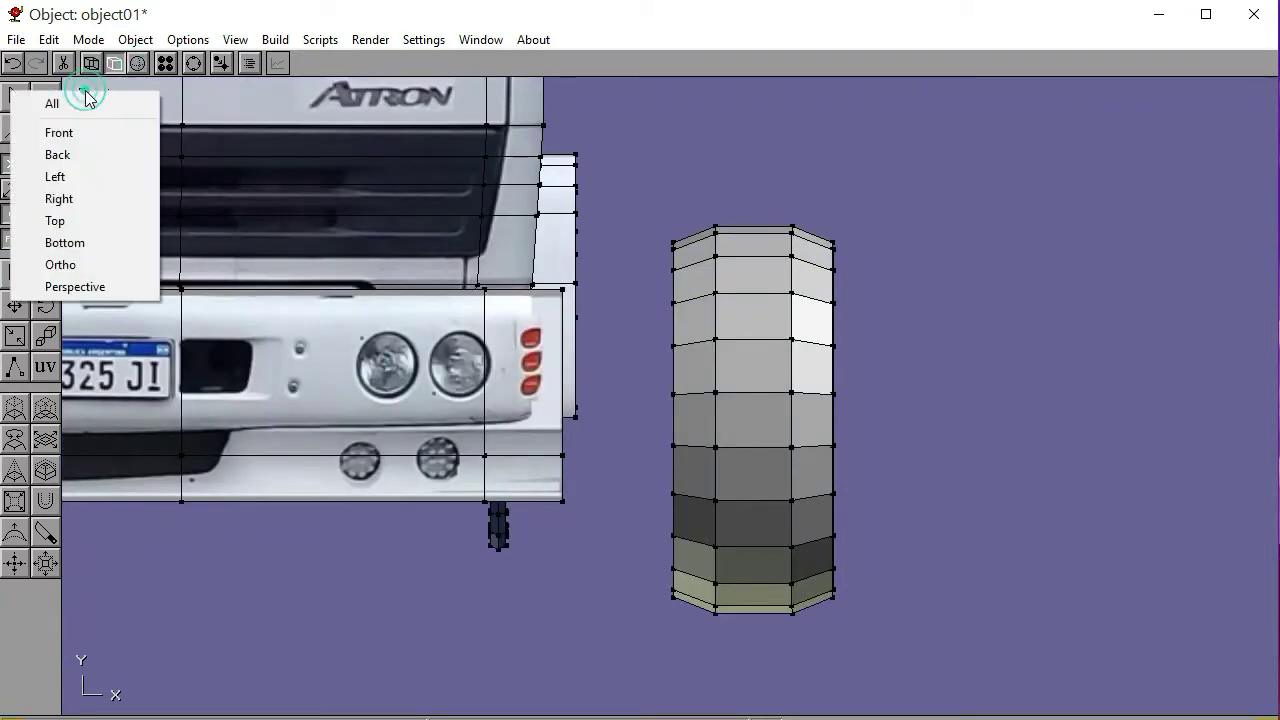
left_click(85, 174)
left_click(192, 71)
middle_click_drag(648, 560, 659, 328)
right_click_drag(624, 383, 711, 417)
left_click(193, 63)
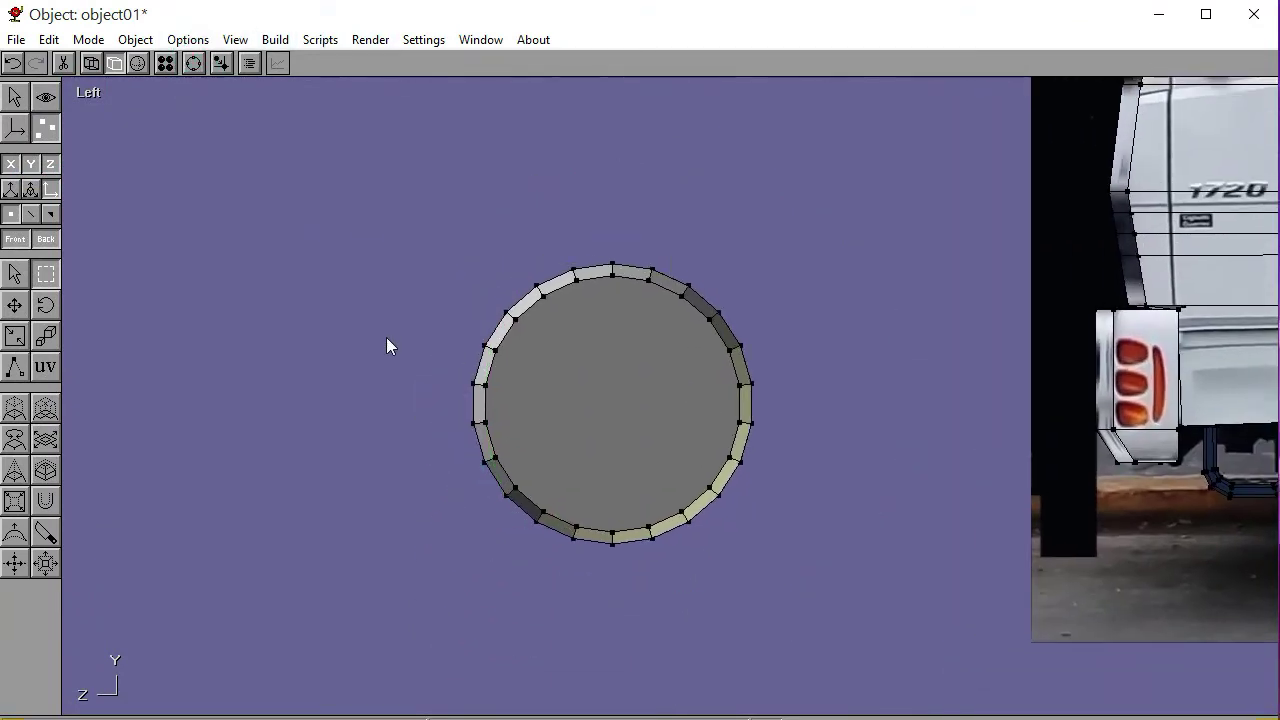
left_click(46, 274)
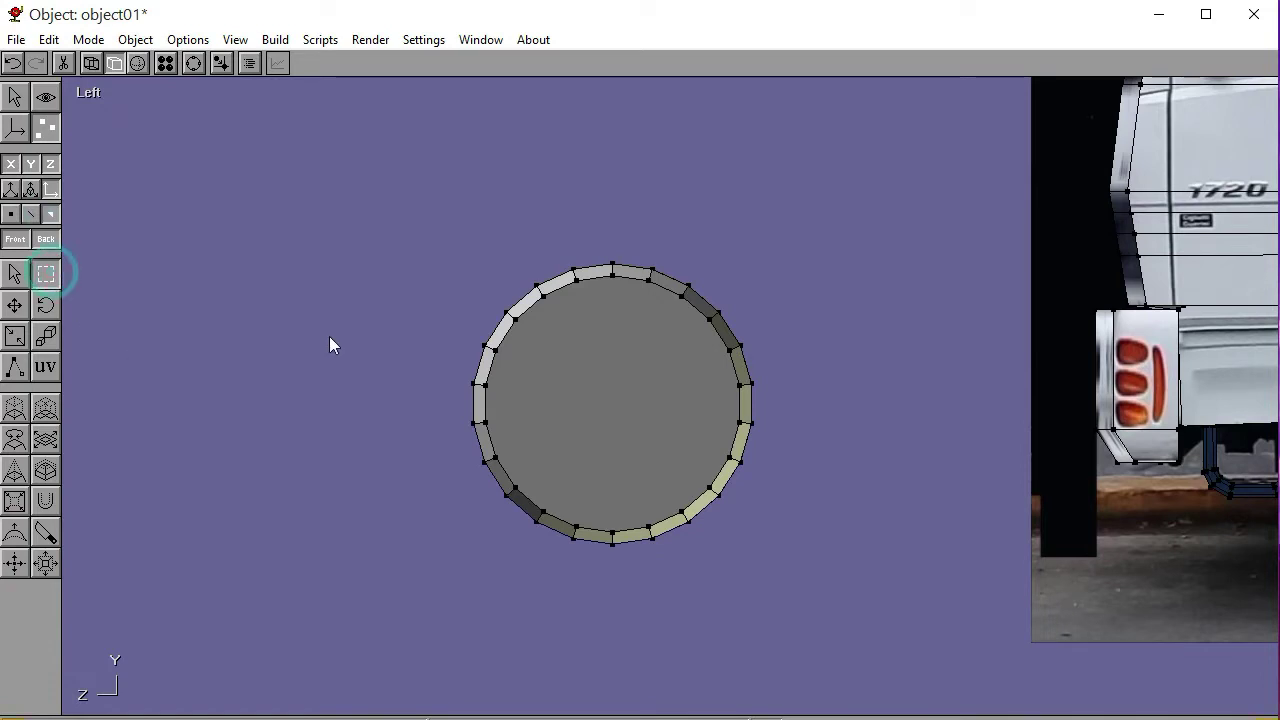
left_click_drag(311, 188, 811, 573)
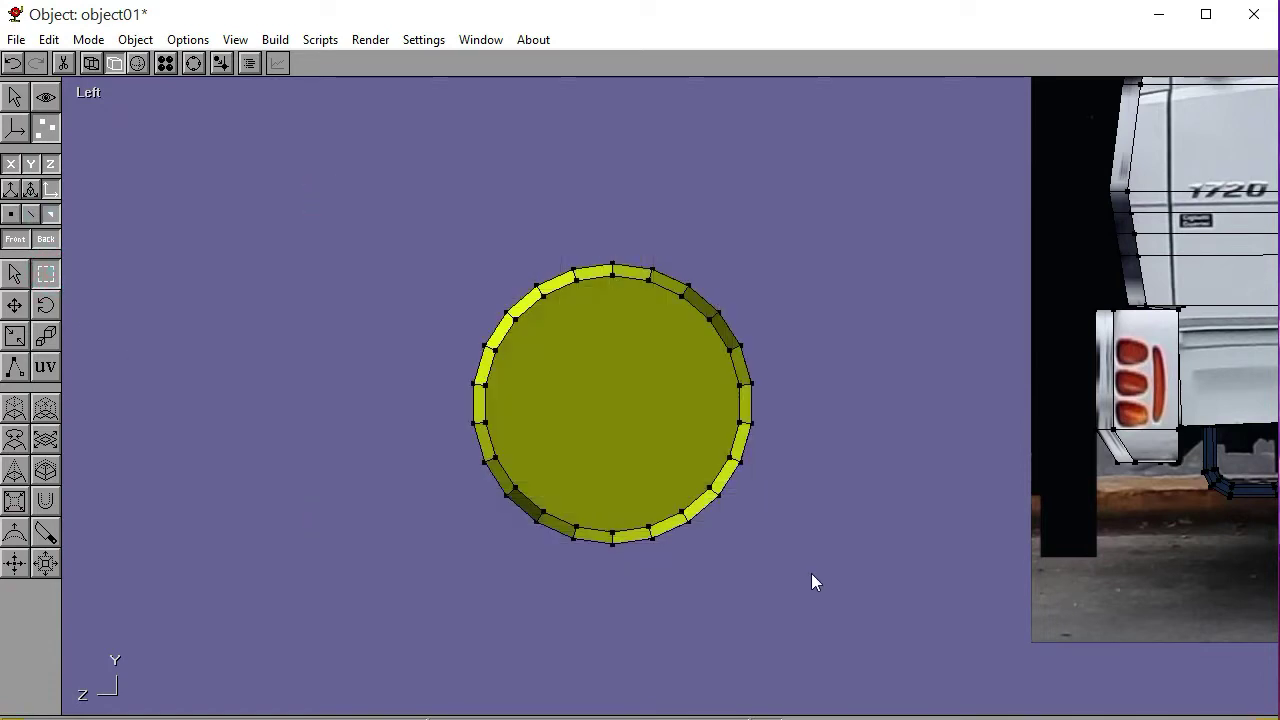
Create a new material for the wheel and assign the LEFT WHEEL 22 image as its diffuse texture
left_click(165, 63)
scroll(119, 461, "down", 10)
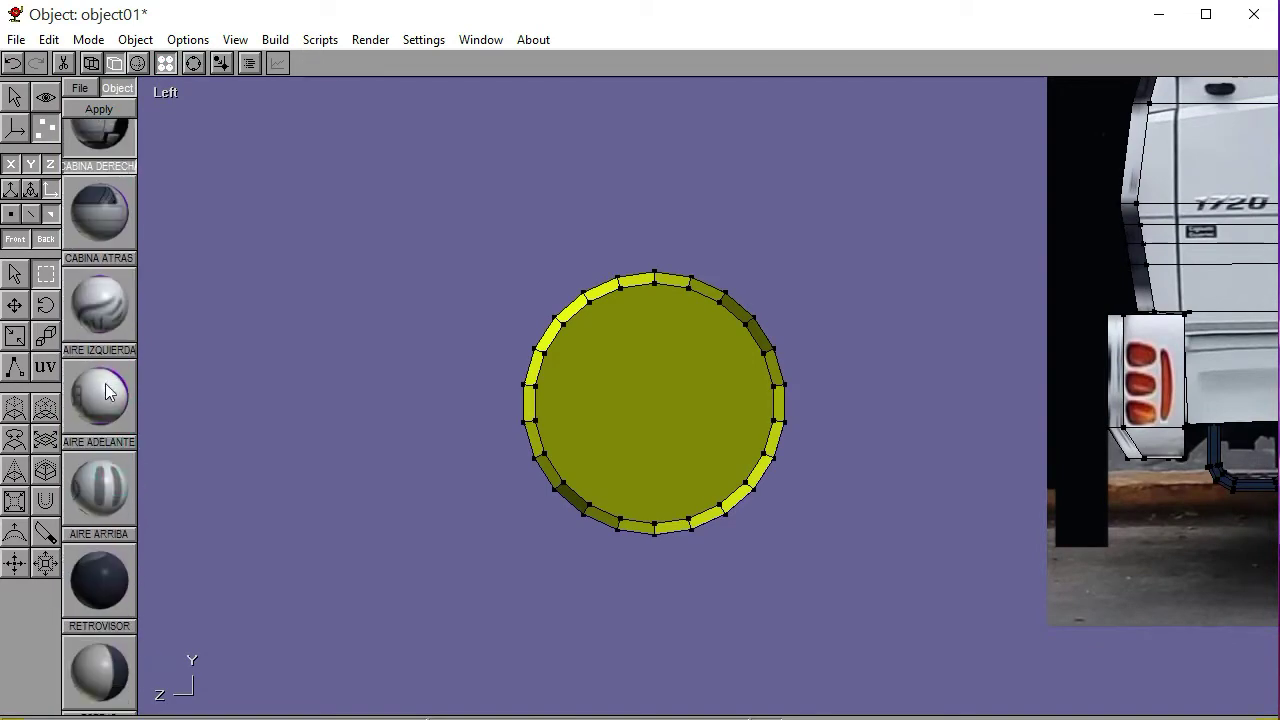
scroll(97, 339, "down", 2)
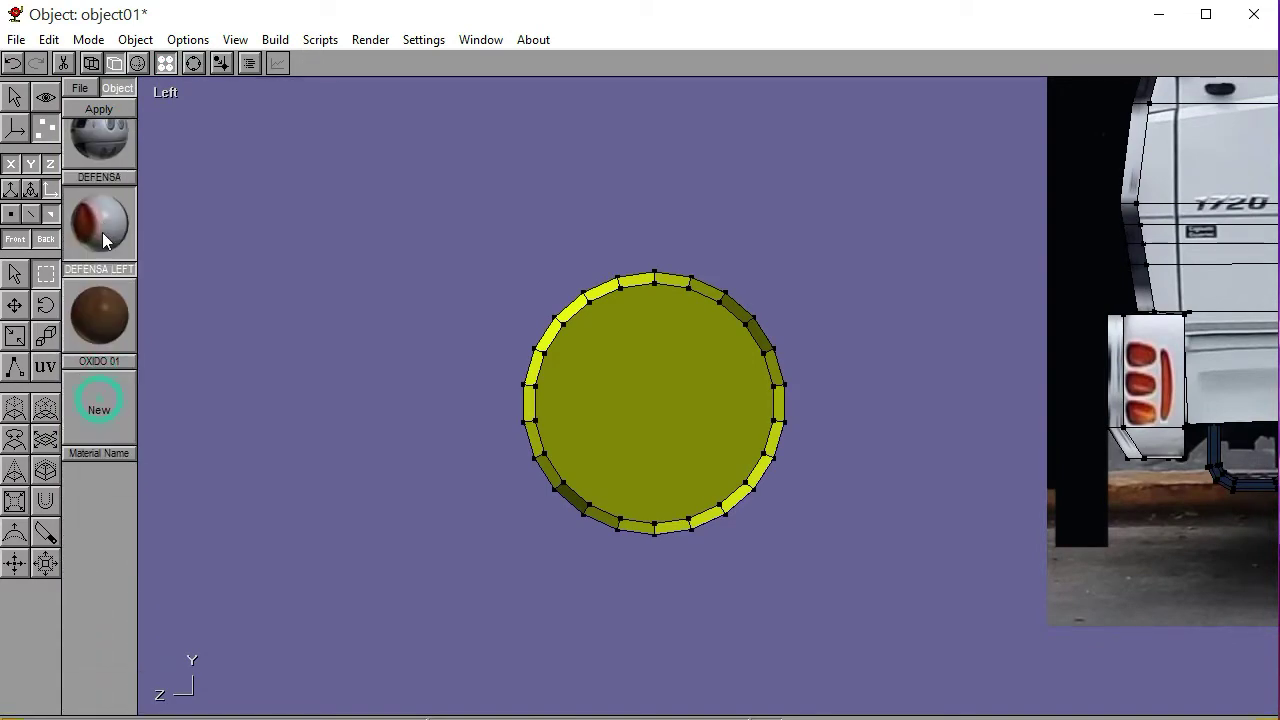
left_click(113, 414)
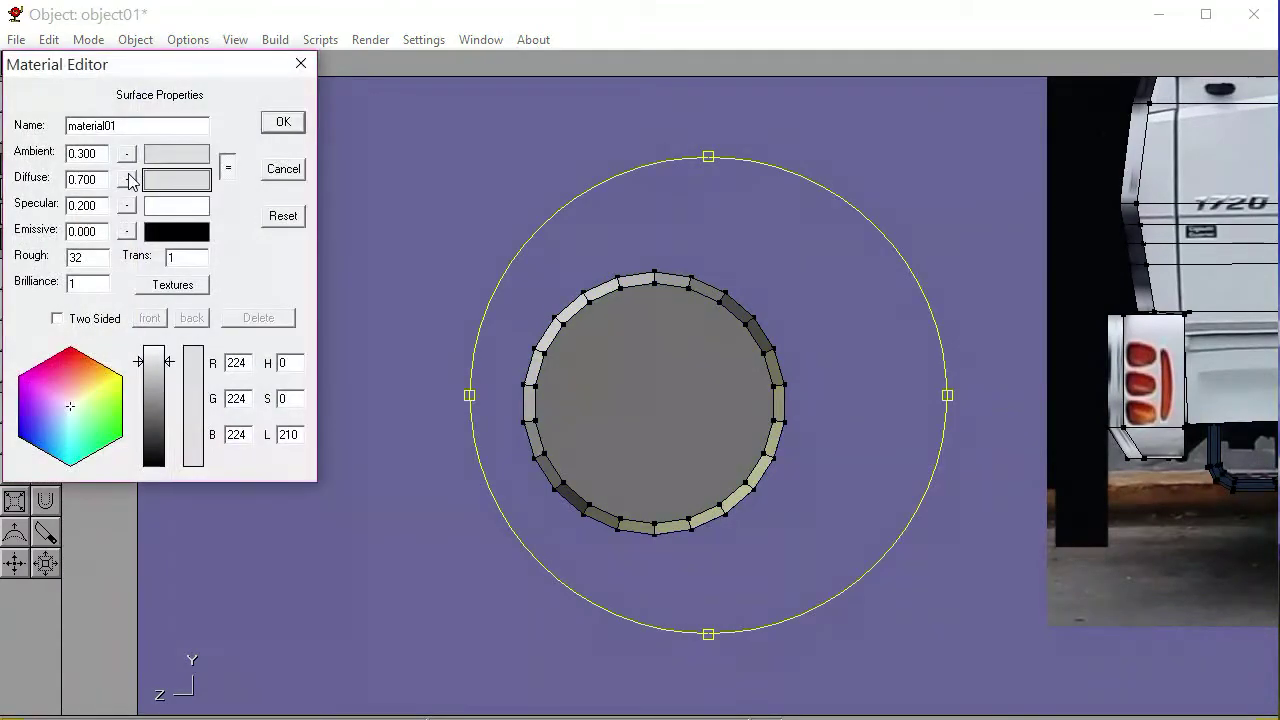
left_click(126, 176)
left_click(61, 230)
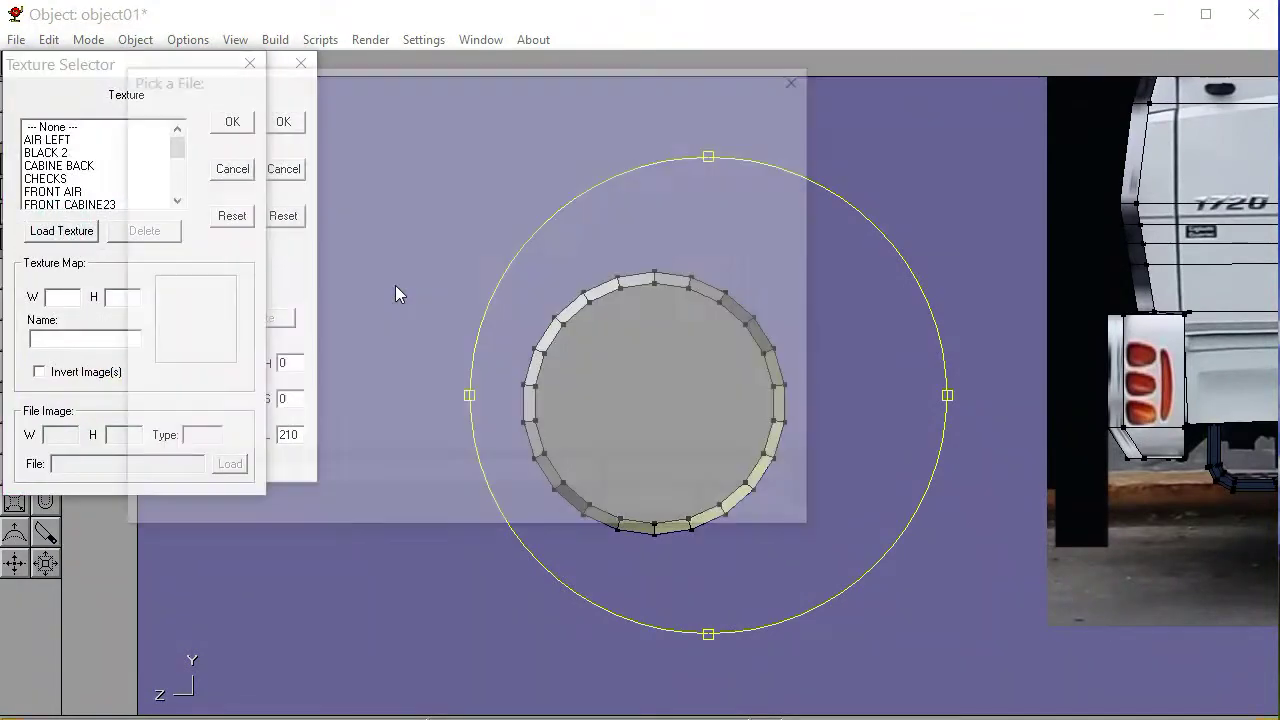
scroll(570, 300, "down", 8)
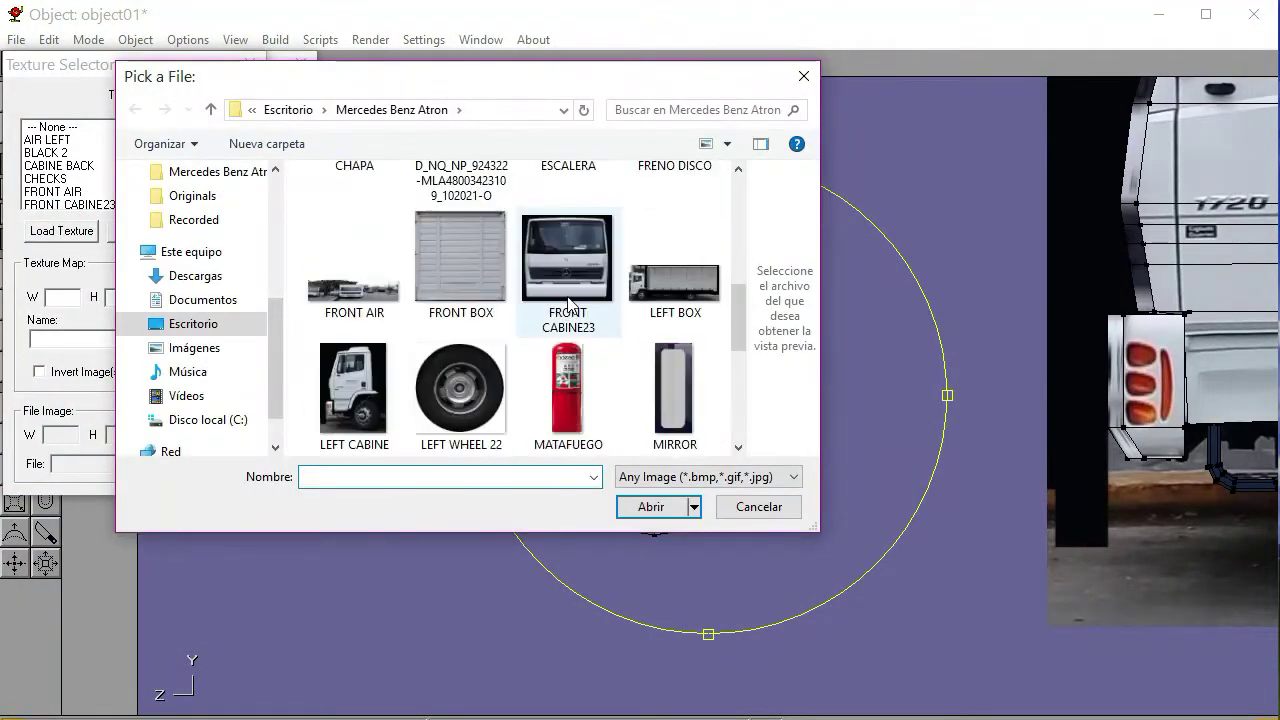
left_click(455, 291)
left_click(643, 508)
scroll(107, 185, "down", 1)
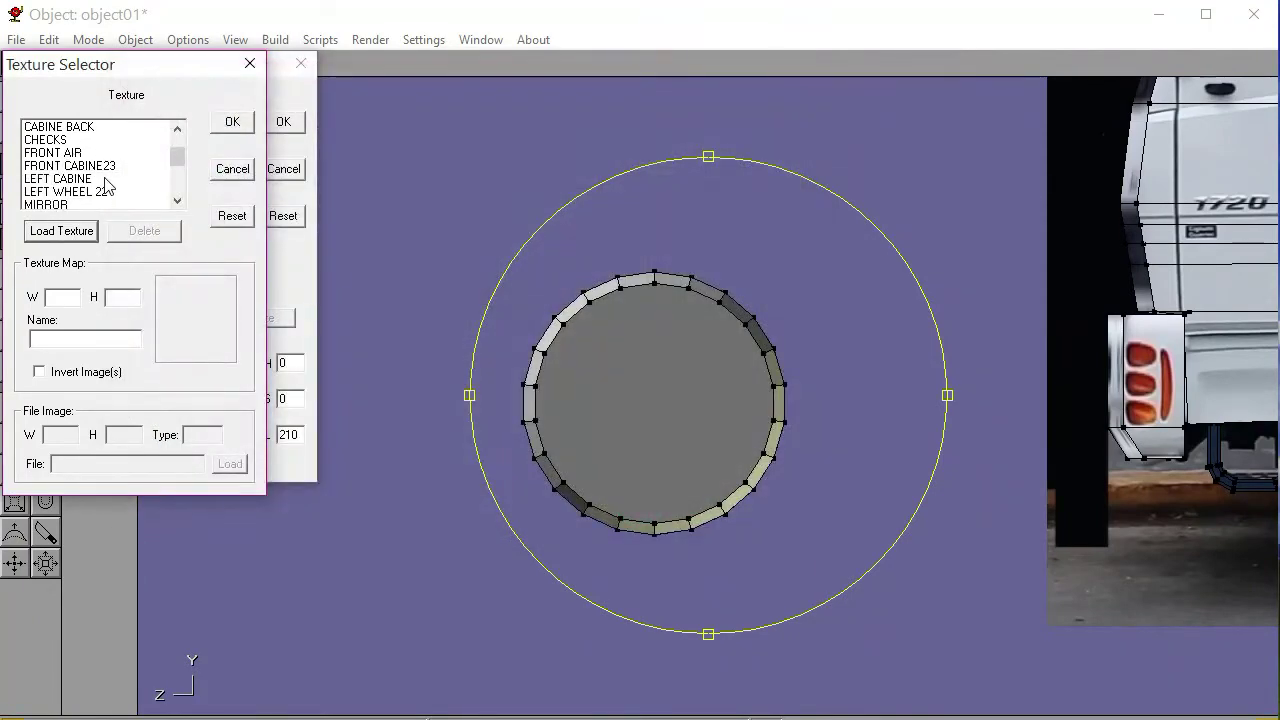
left_click(72, 192)
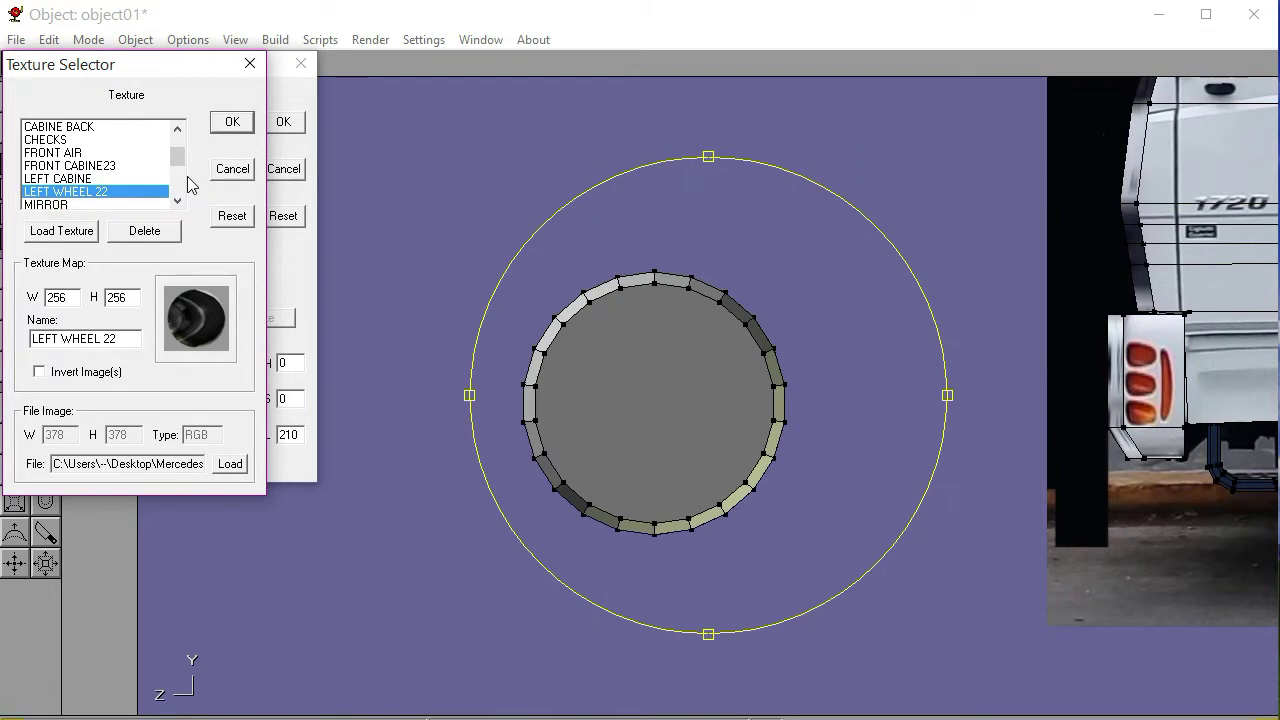
left_click(222, 124)
Name the new wheel material RUEDA LEFT and accept it
left_click(150, 125)
left_click_drag(150, 125, 16, 125)
type("RUEDA LEFT")
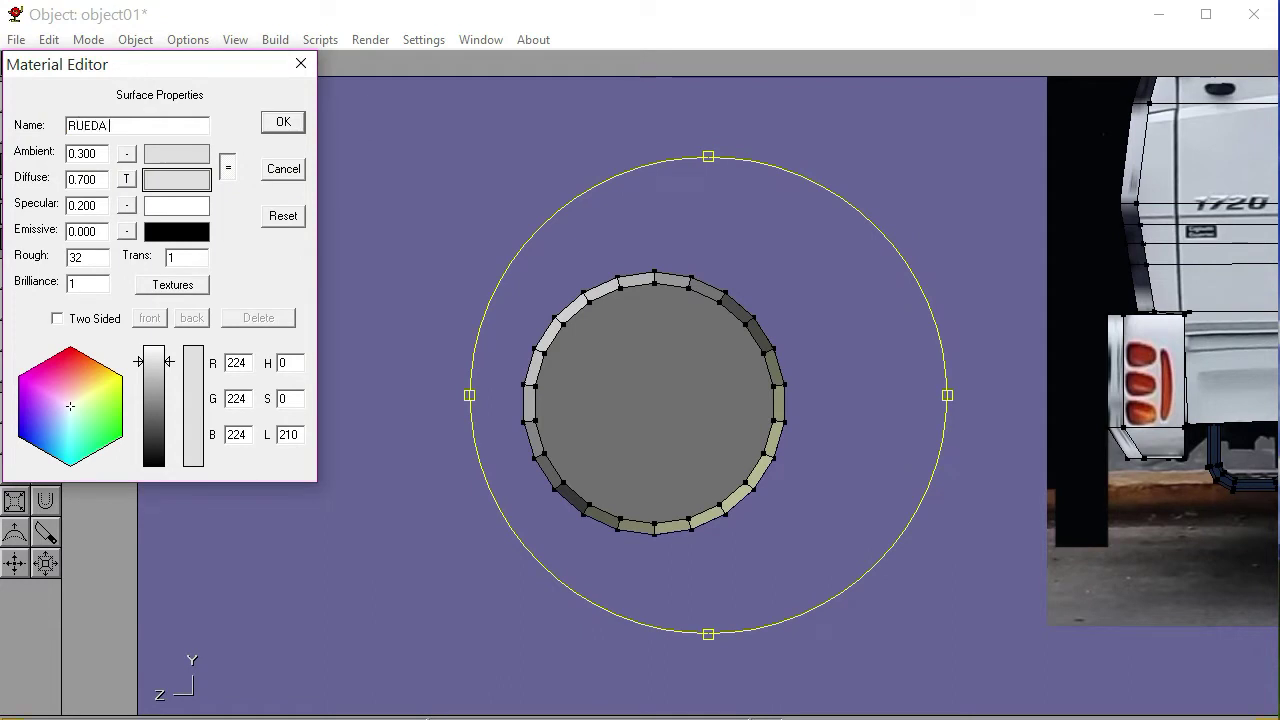
left_click(283, 121)
Apply RUEDA LEFT to the wheel and enlarge the texture mapping slightly so the tyre image fills the side without a white edge
left_click(126, 108)
left_click_drag(628, 405, 427, 485)
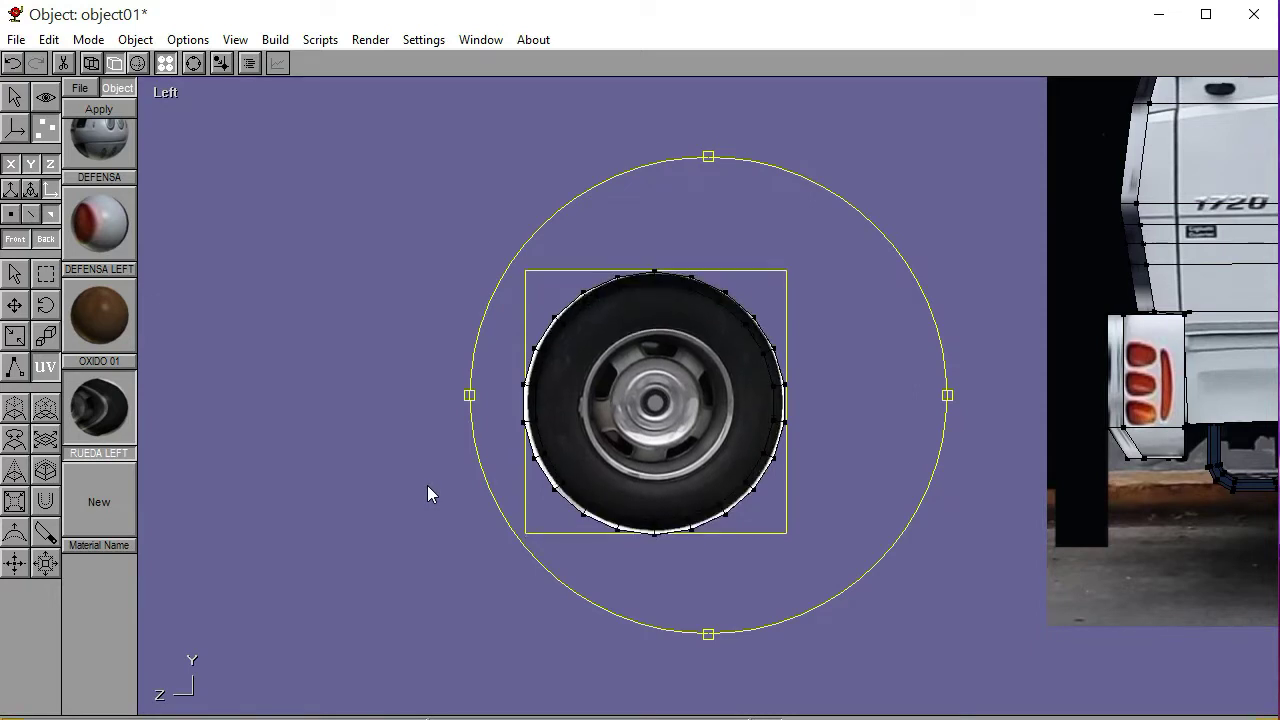
left_click_drag(628, 448, 635, 442)
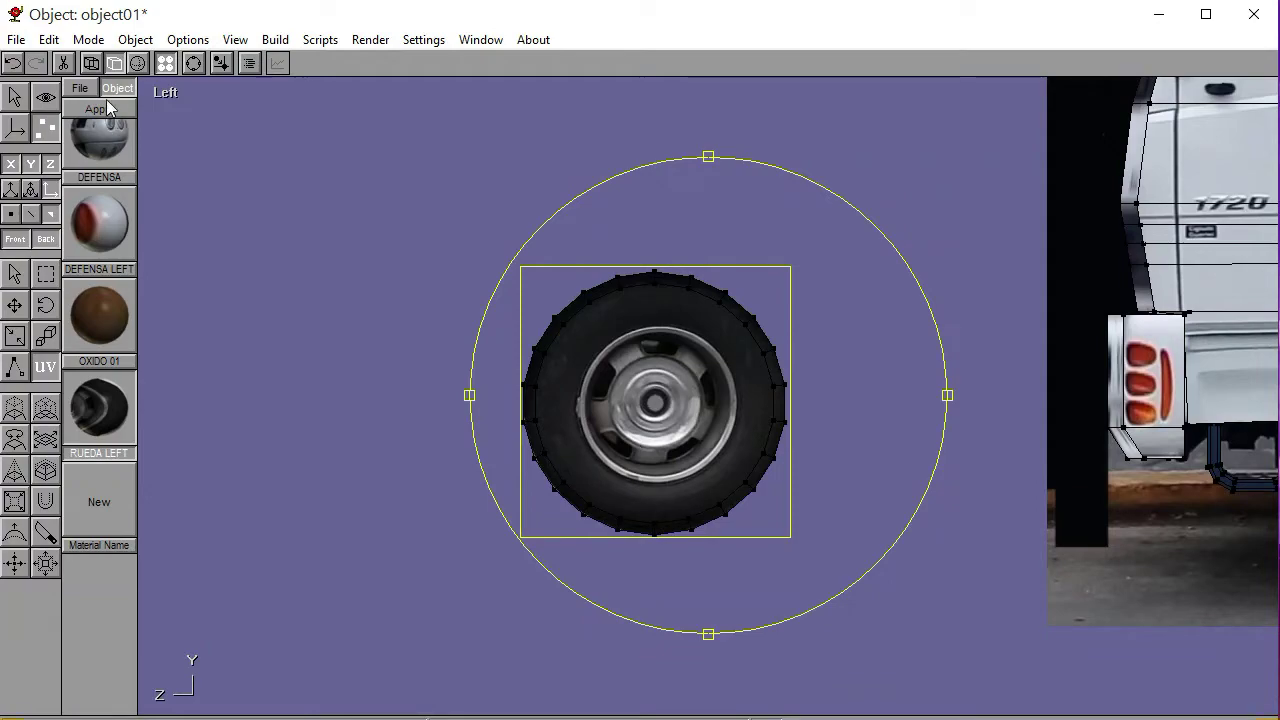
left_click(23, 270)
left_click(230, 304)
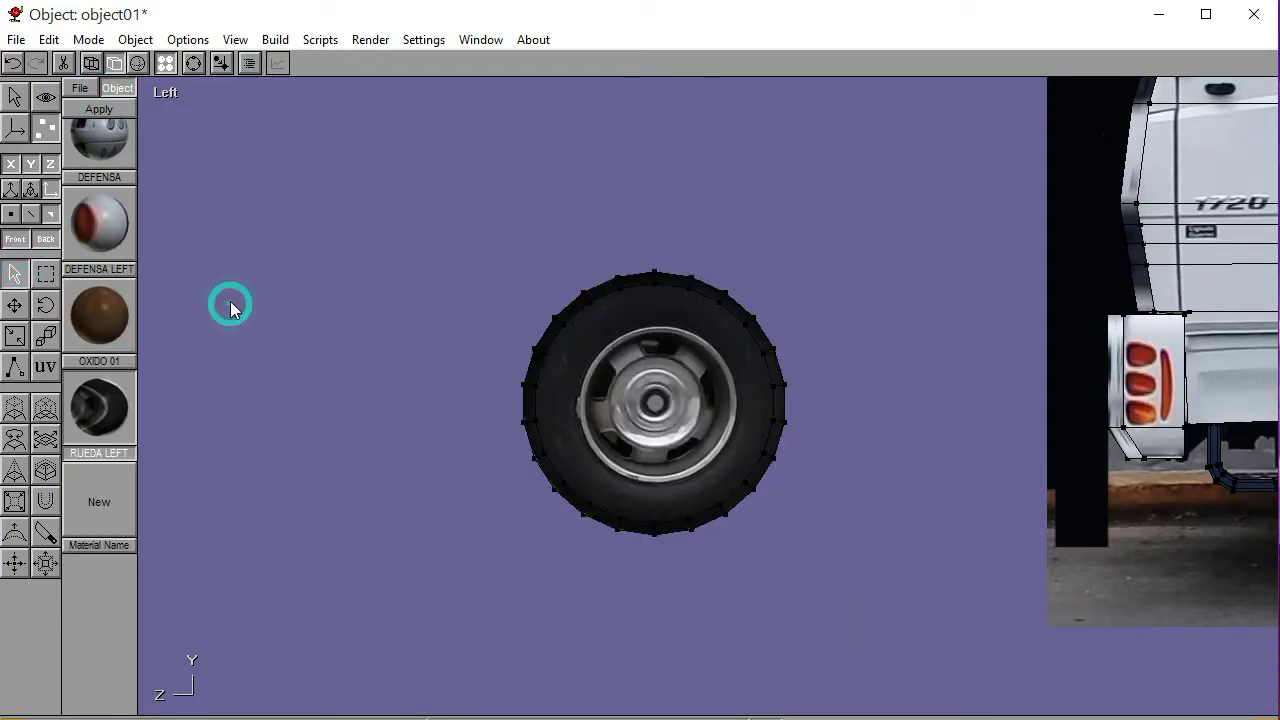
Check the textured wheel from an oblique angle and save the object
left_click(187, 62)
right_click_drag(614, 352, 653, 356)
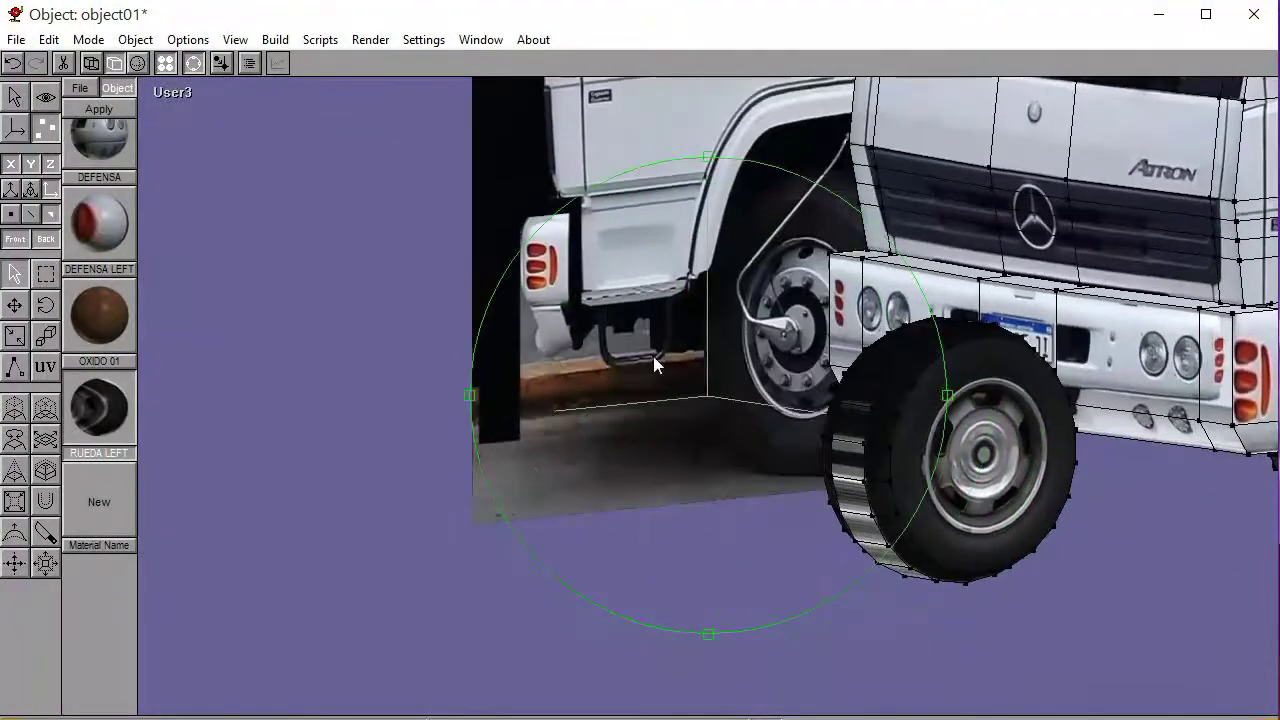
left_click(186, 100)
left_click(186, 134)
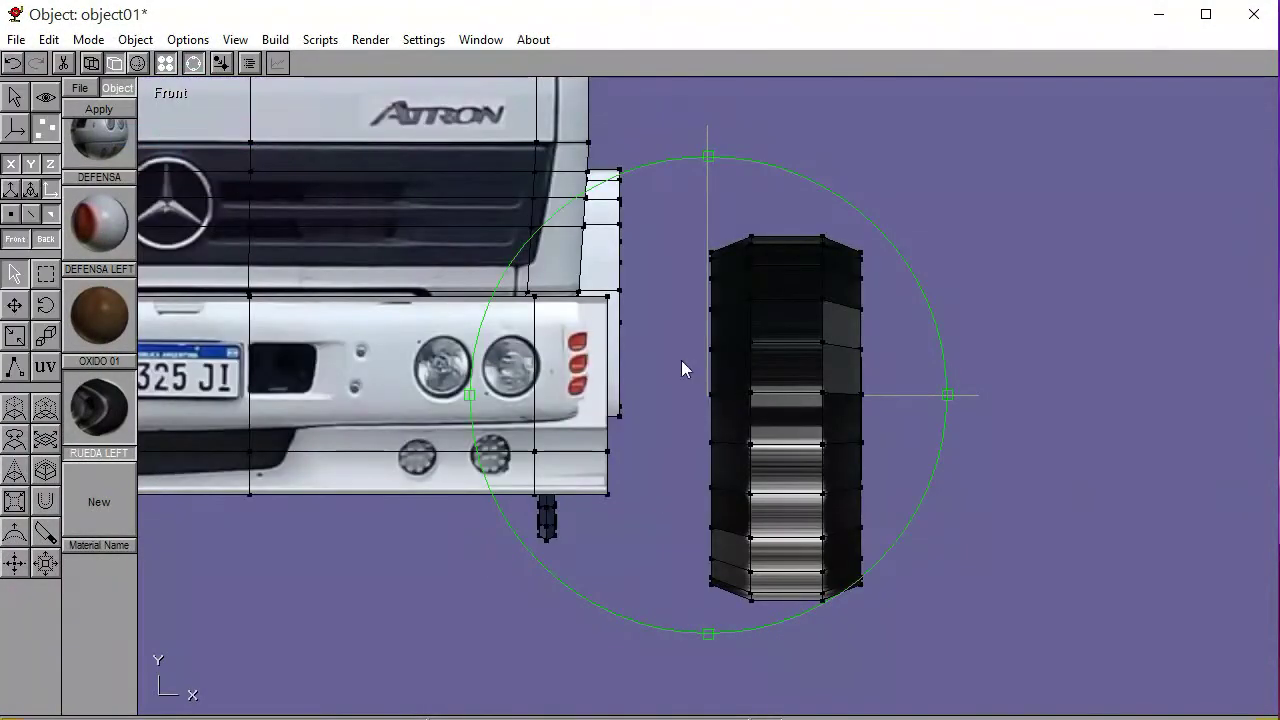
middle_click_drag(598, 345, 544, 375)
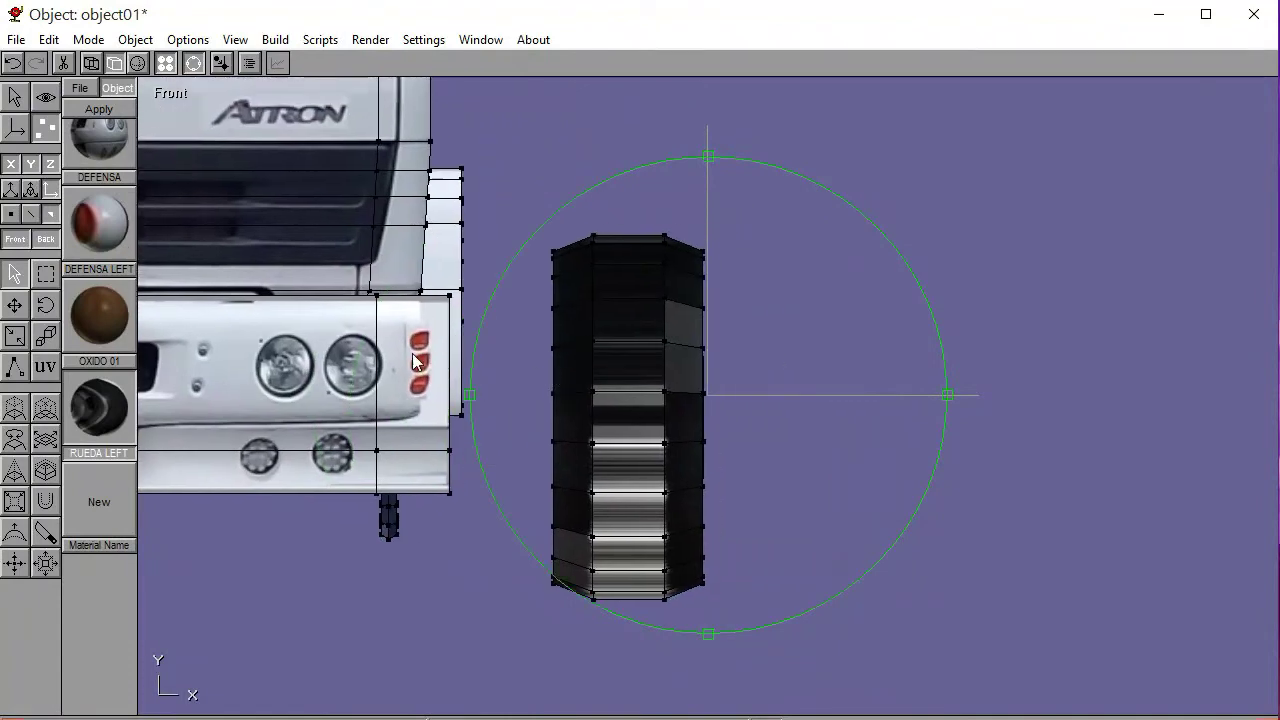
left_click(16, 39)
left_click(40, 132)
In the front view, select the faces along the central tread band of the tyre
left_click(194, 64)
left_click(636, 245)
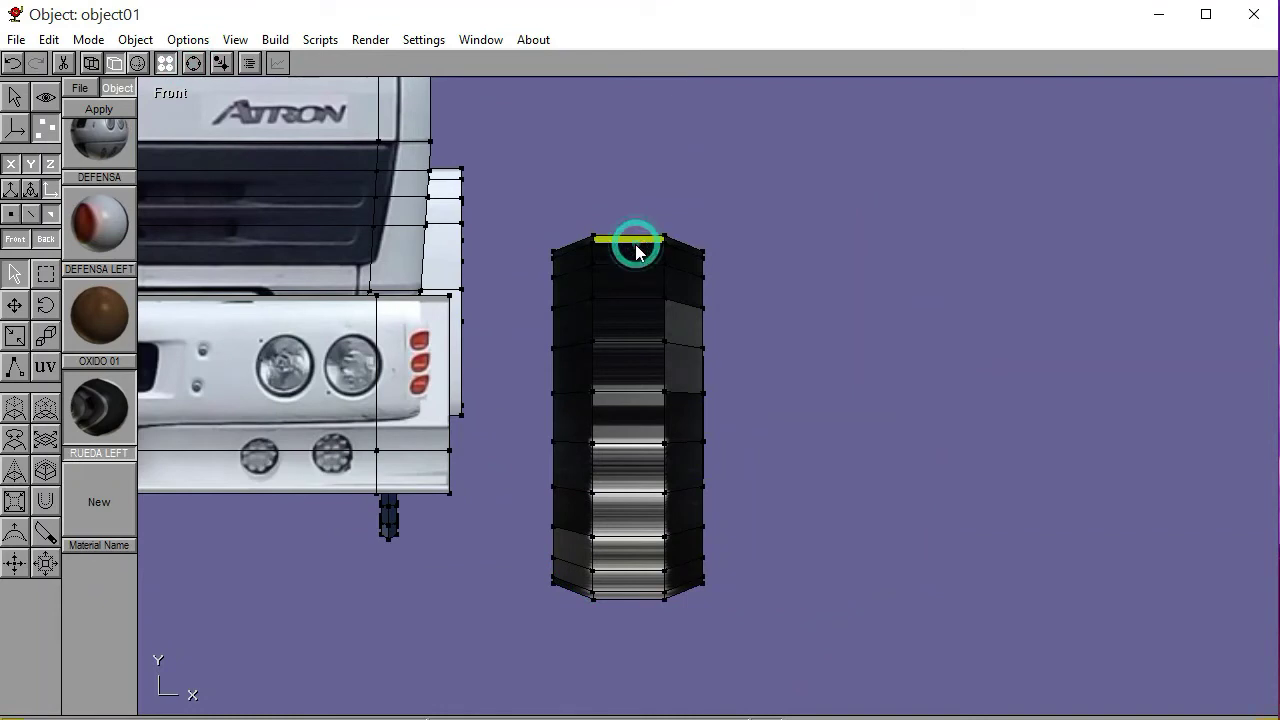
left_click(634, 362, "shift")
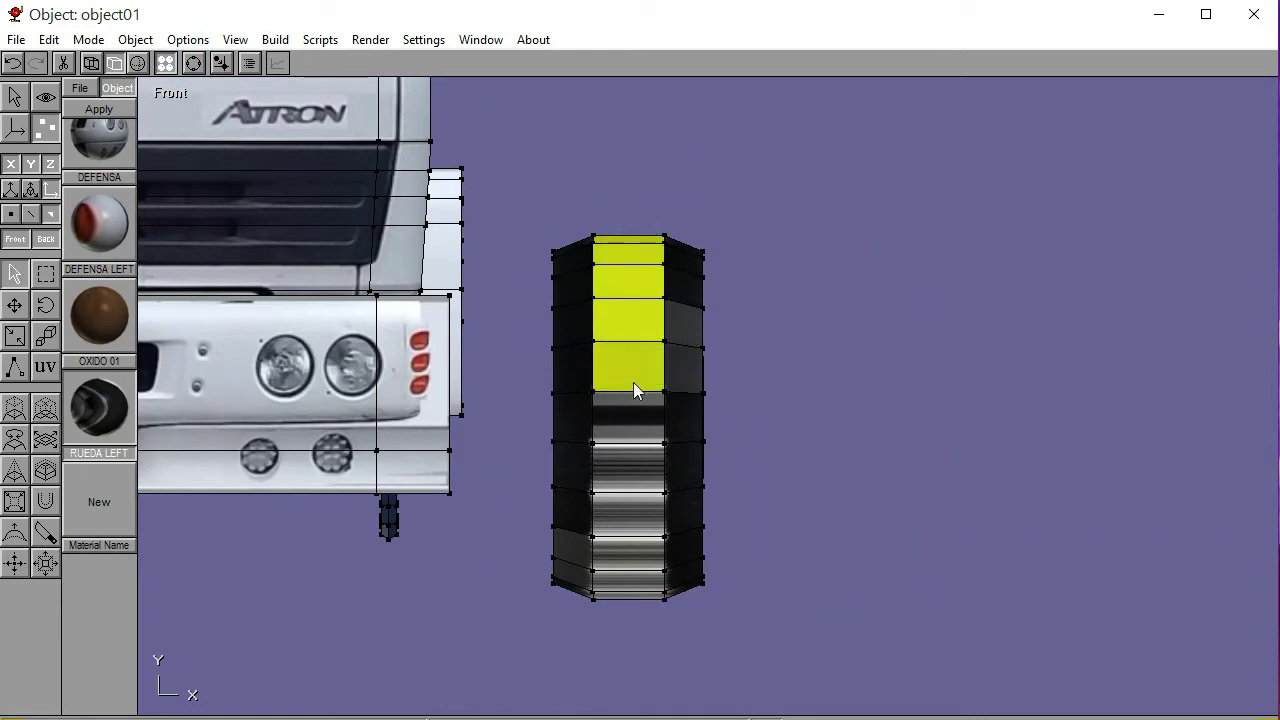
left_click(634, 475, "shift")
left_click(634, 515, "shift")
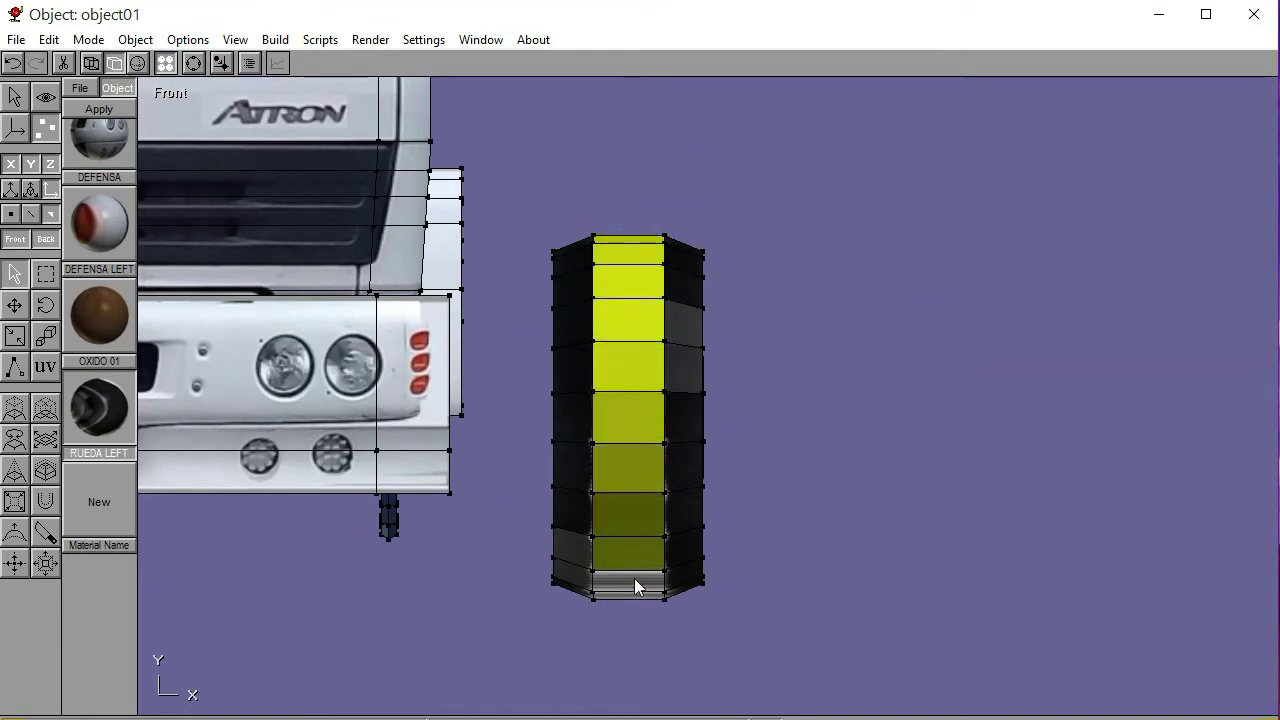
In the back view, add the central tread faces on the tyre's rear side to the selection
left_click(170, 98)
left_click(170, 162)
left_click(194, 64)
middle_click_drag(568, 499, 681, 378)
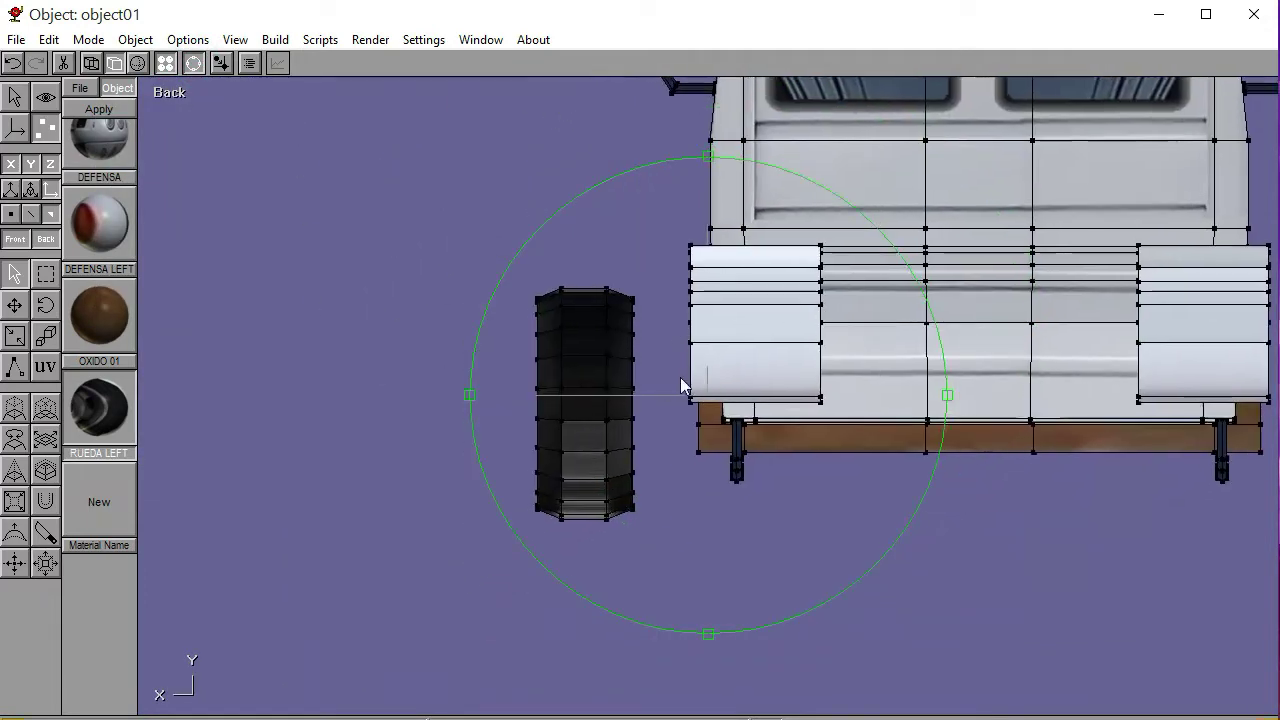
scroll(725, 388, "up", 6)
middle_click_drag(750, 397, 841, 397)
left_click(195, 63)
left_click(576, 213)
left_click(577, 257, "shift")
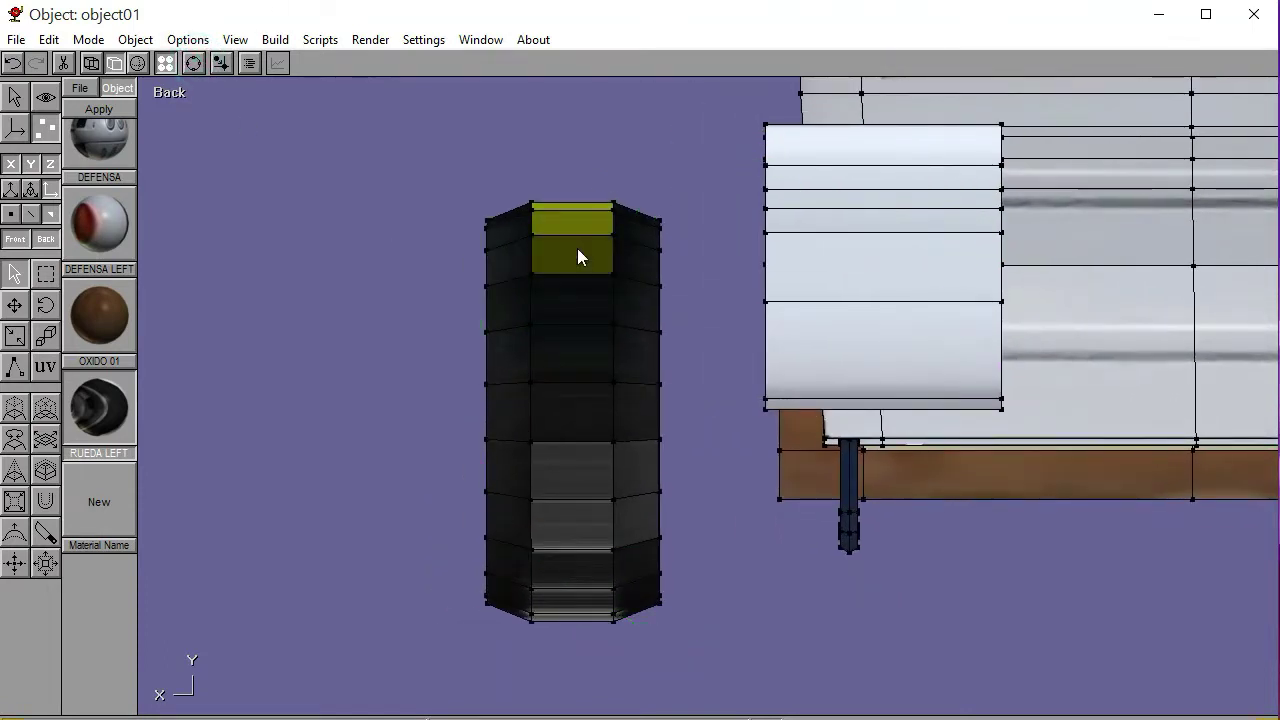
left_click(577, 300, "shift")
left_click(560, 343, "shift")
left_click(566, 393, "shift")
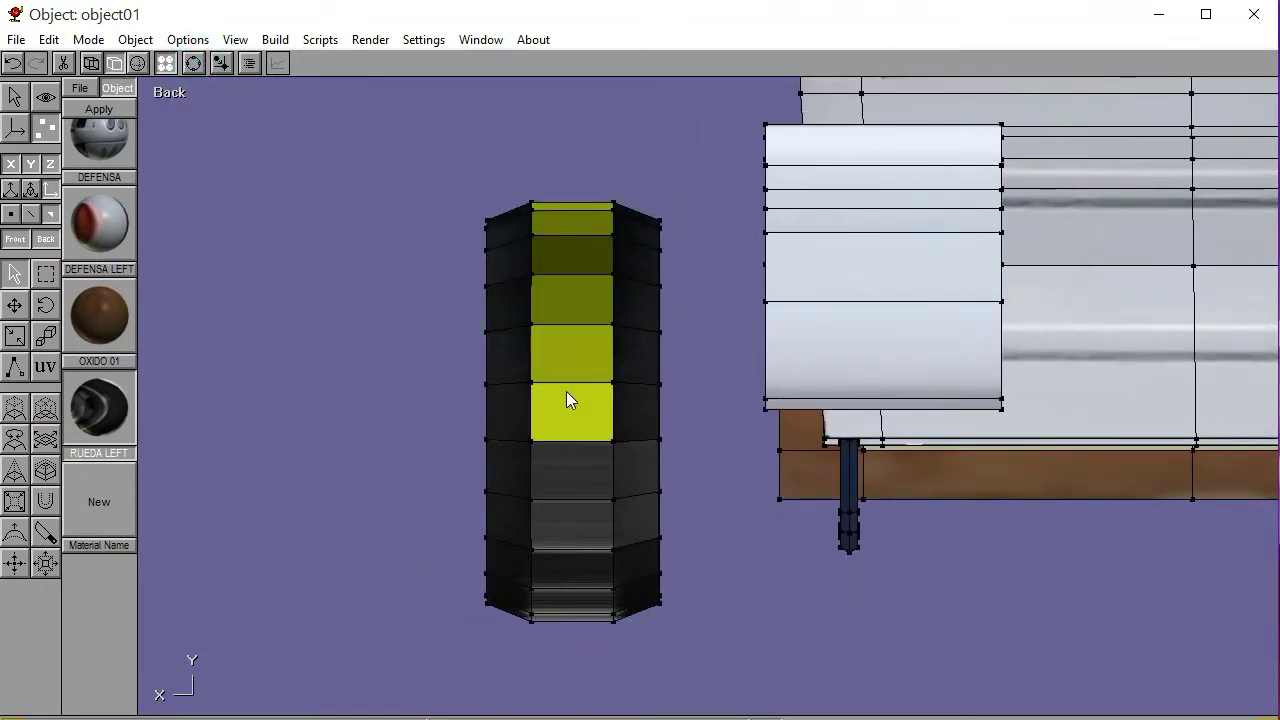
left_click(583, 469, "shift")
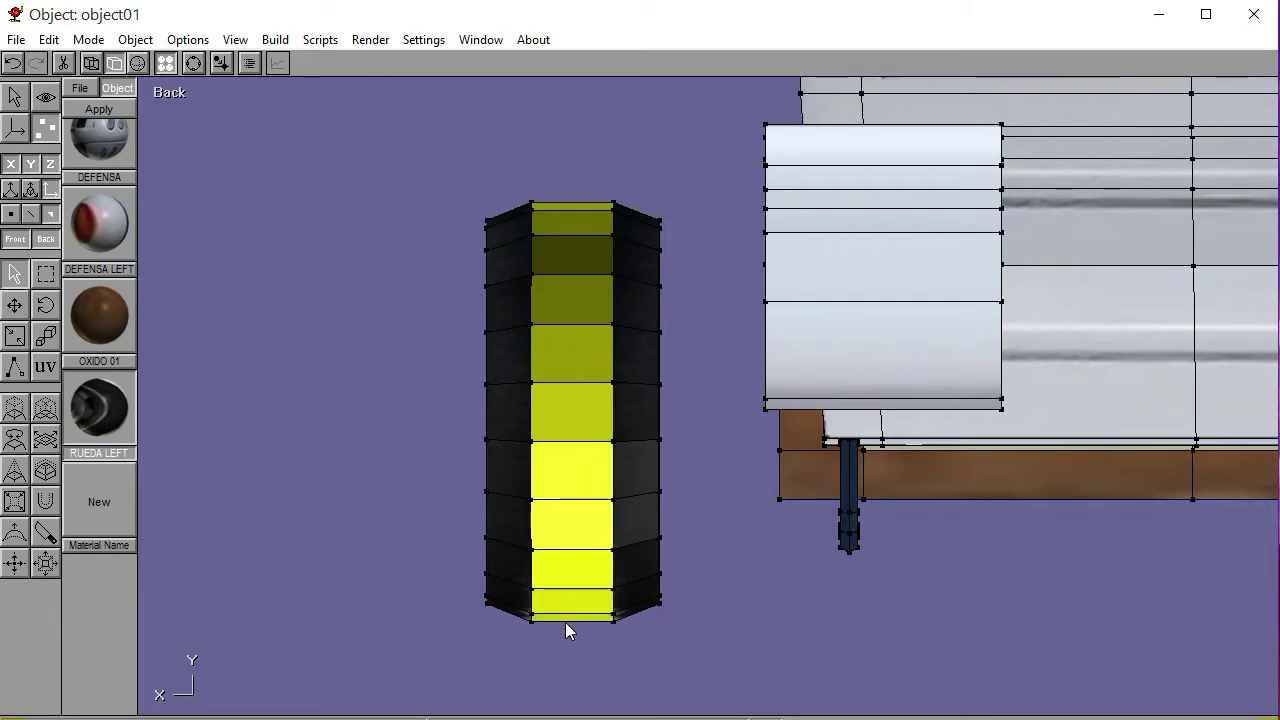
Map the texture onto the selected tread faces from the front view
left_click(174, 93)
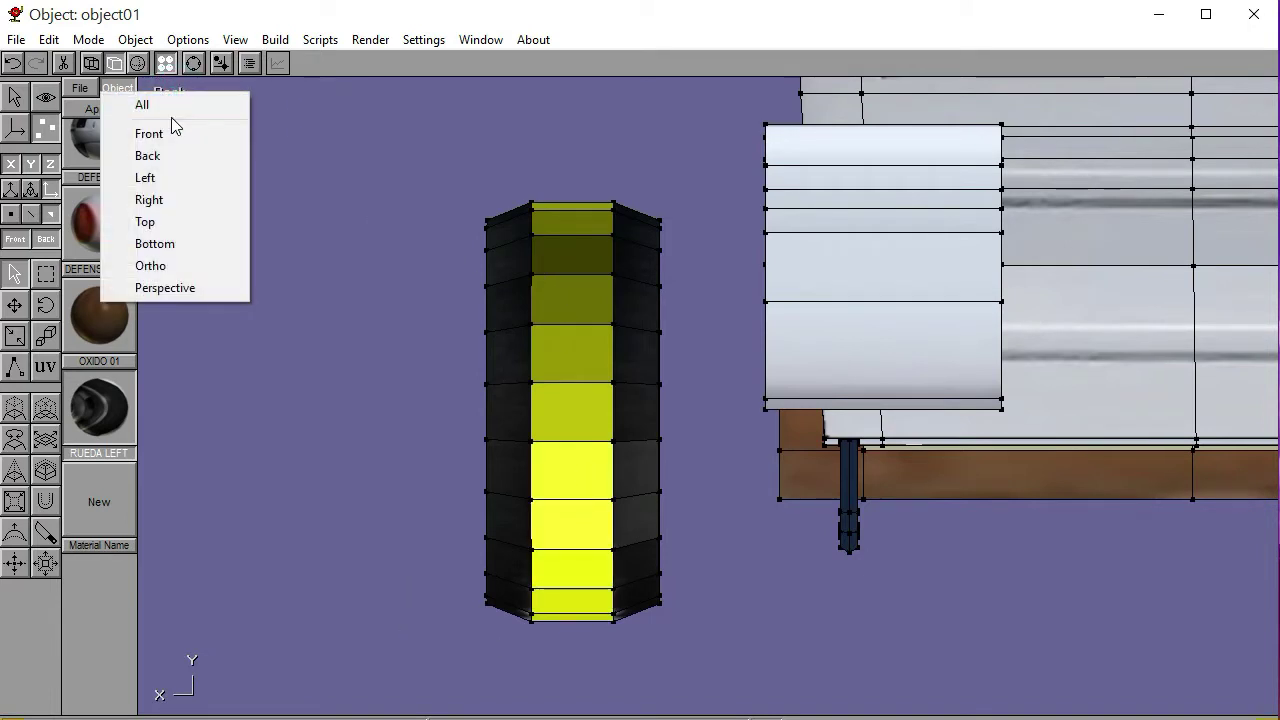
left_click(149, 133)
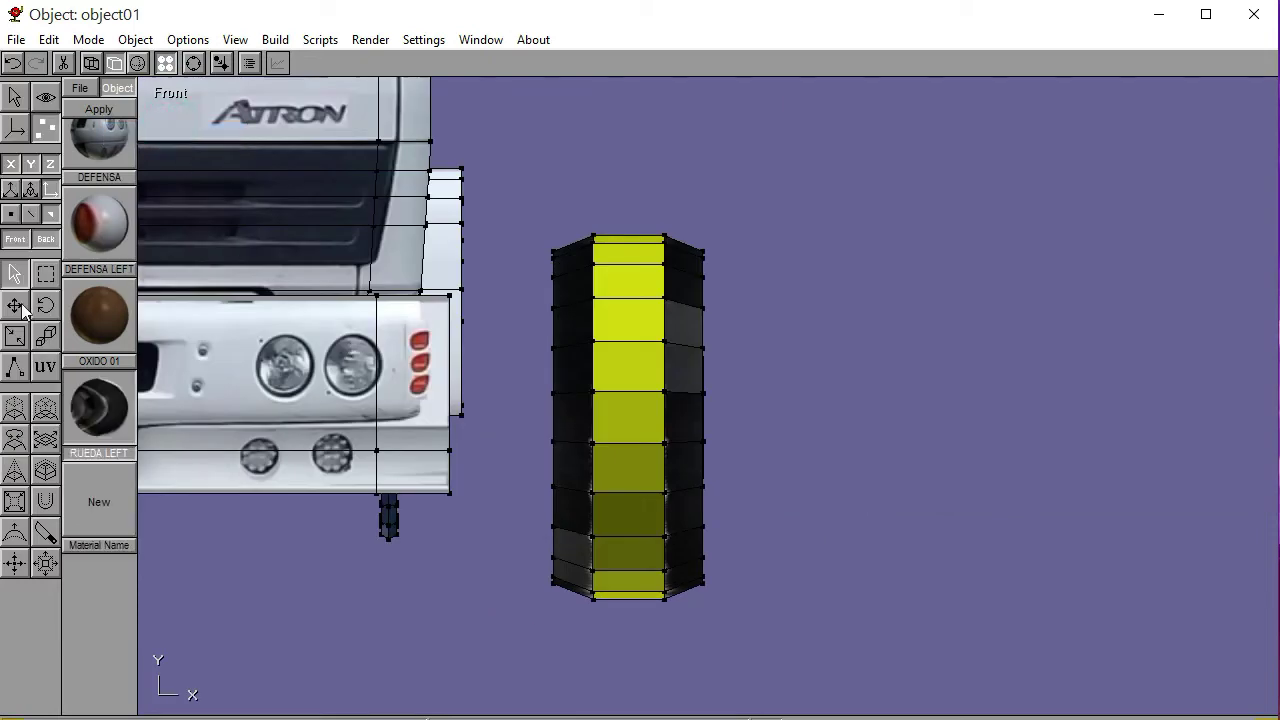
left_click(45, 367)
Start a new material and load the RUEDA FRONT- tyre image from the Mercedes Benz Atron folder as a texture
left_click(98, 487)
left_click(124, 181)
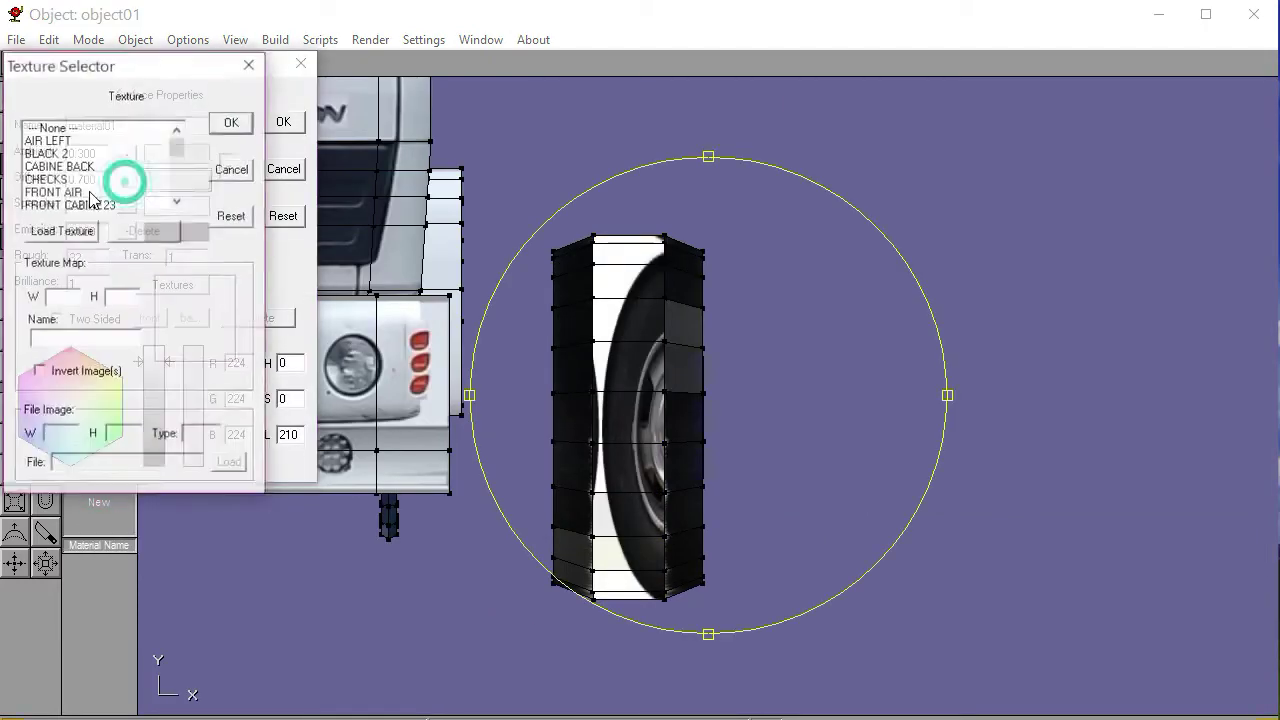
left_click(61, 230)
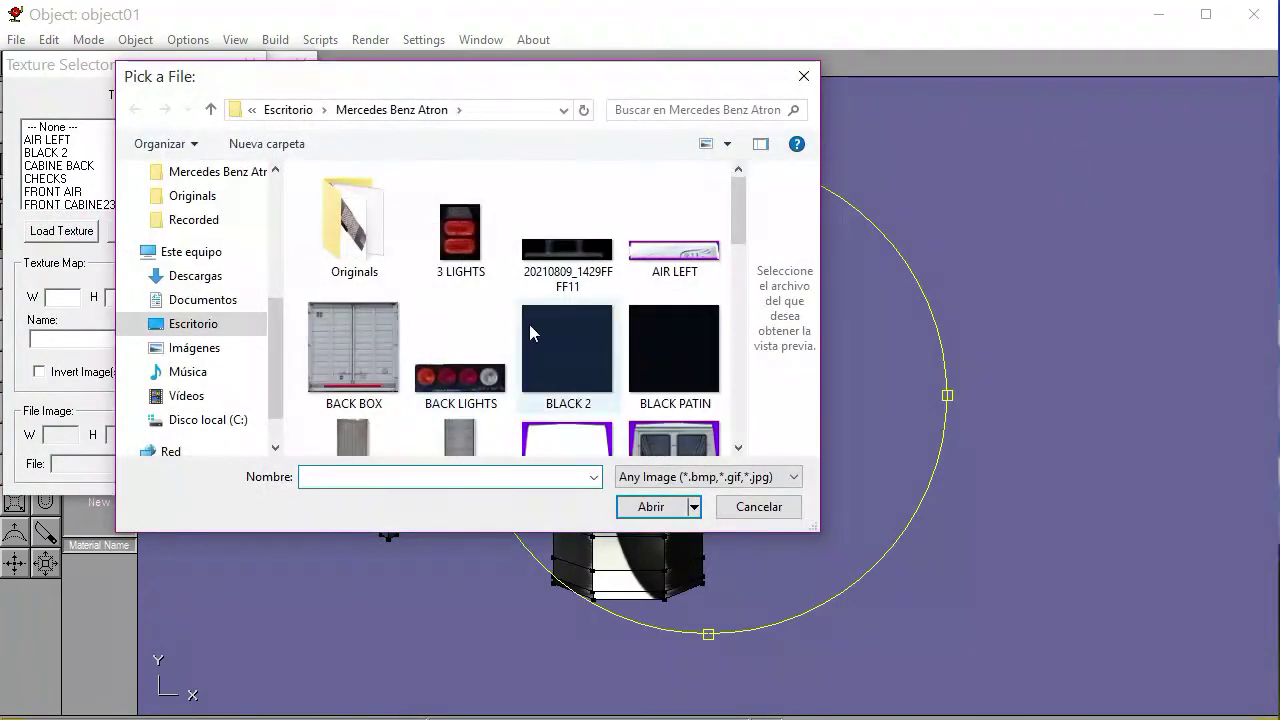
scroll(529, 324, "down", 5)
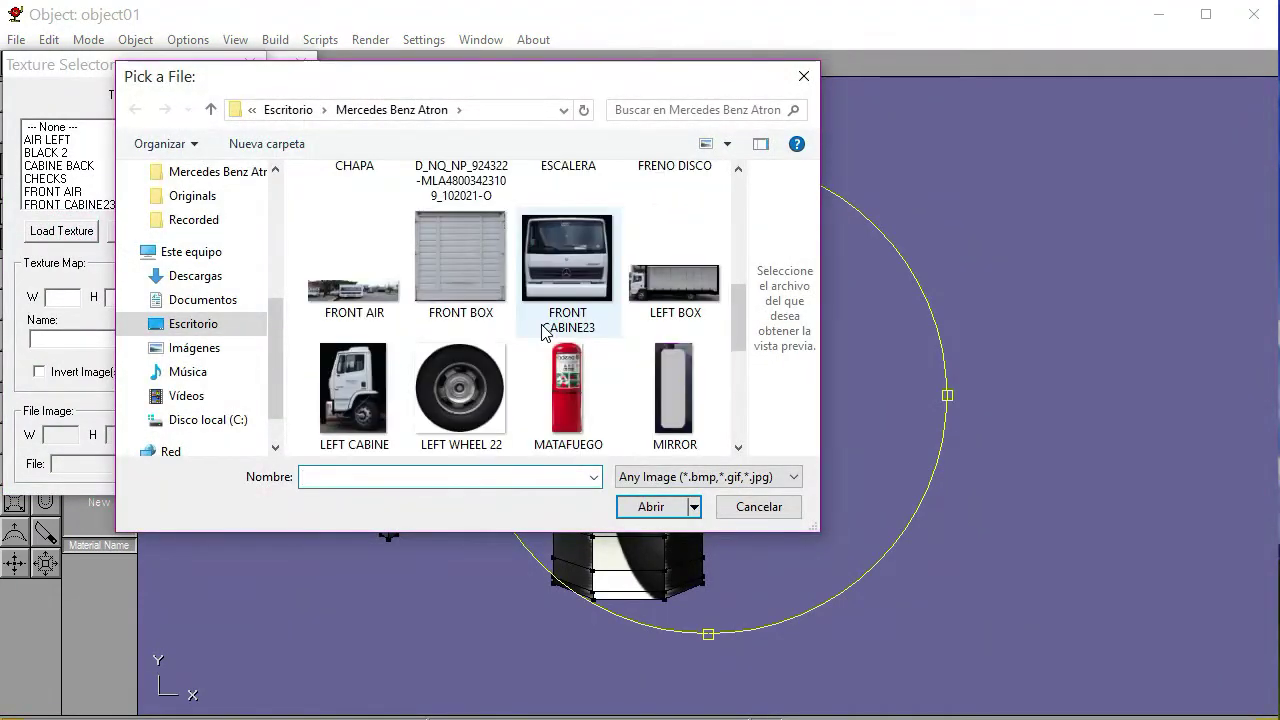
scroll(545, 332, "down", 3)
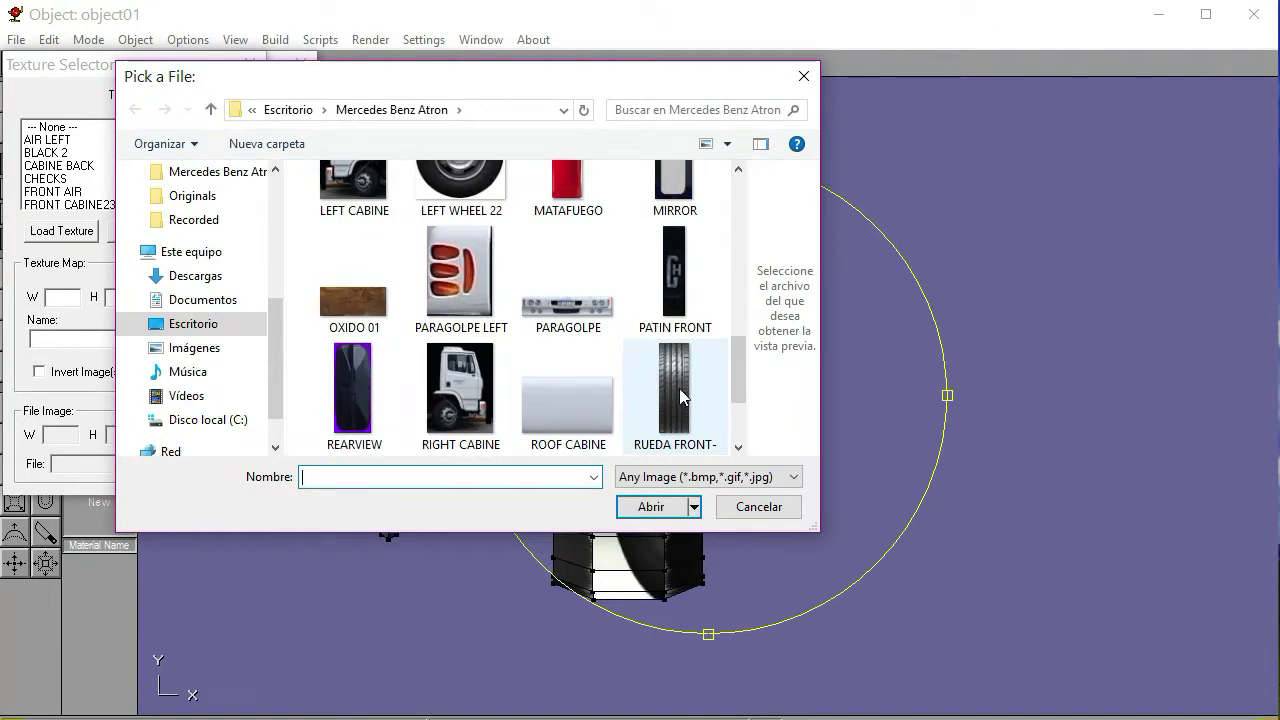
left_click(680, 397)
left_click(660, 510)
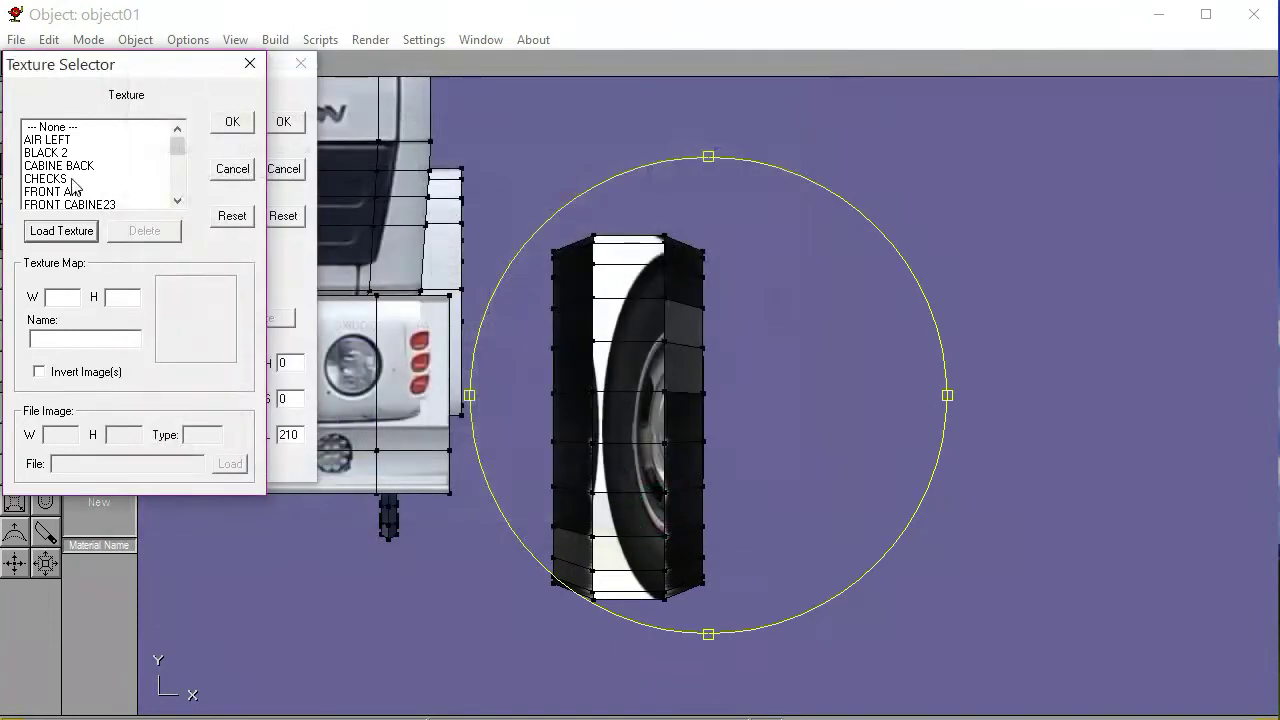
Assign the RUEDA FRONT- texture to the new material, name it RUEDA FRENTE and apply it to the selected tread faces
scroll(118, 186, "down", 5)
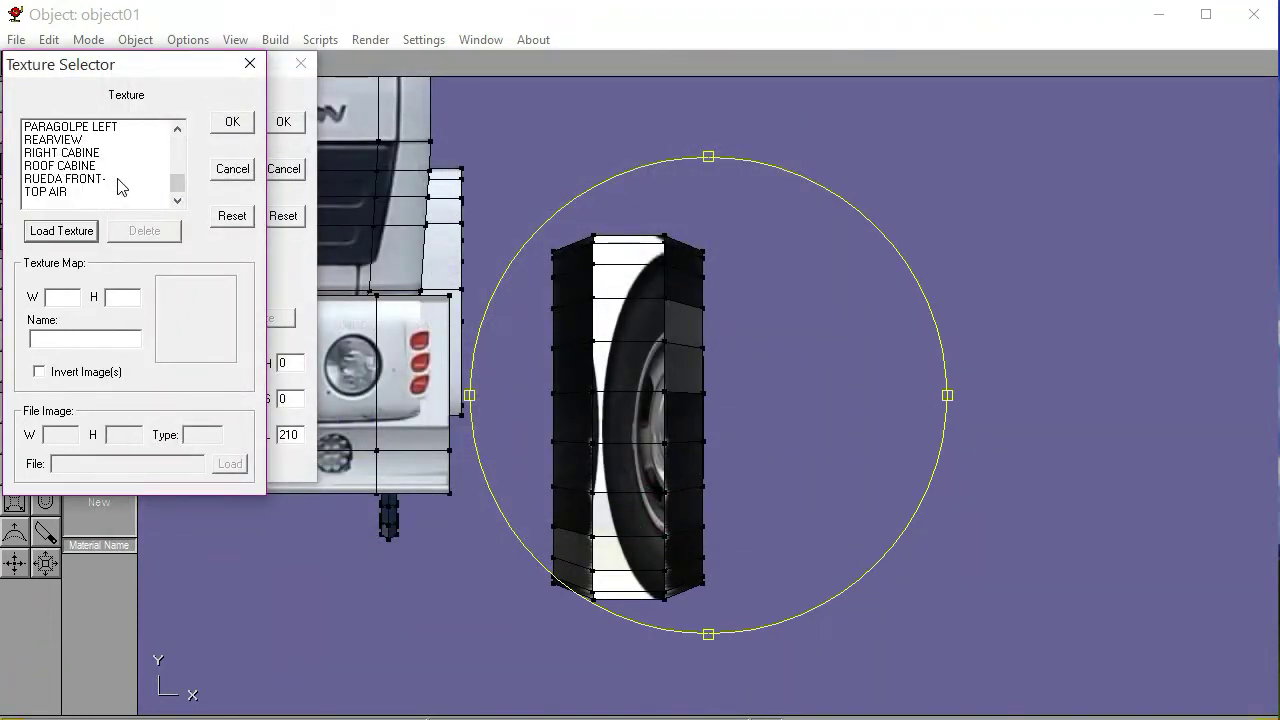
left_click(70, 179)
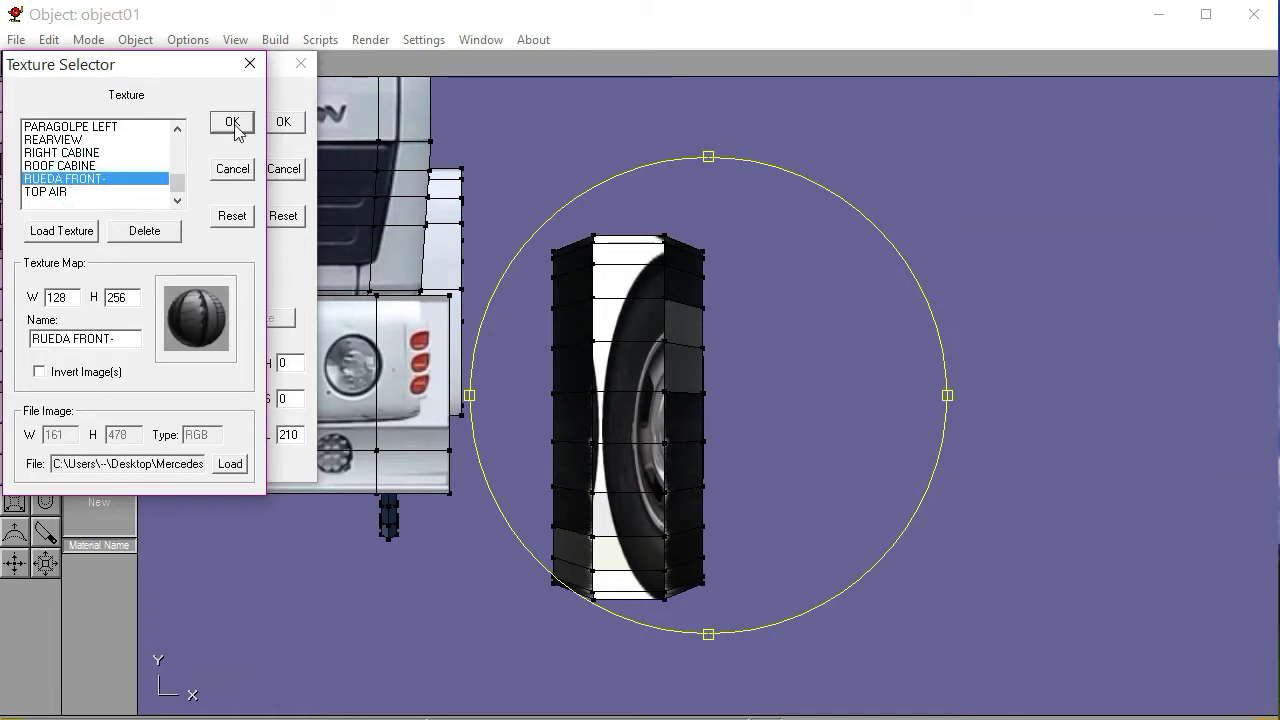
left_click(232, 121)
type("RUEDA FRENTE")
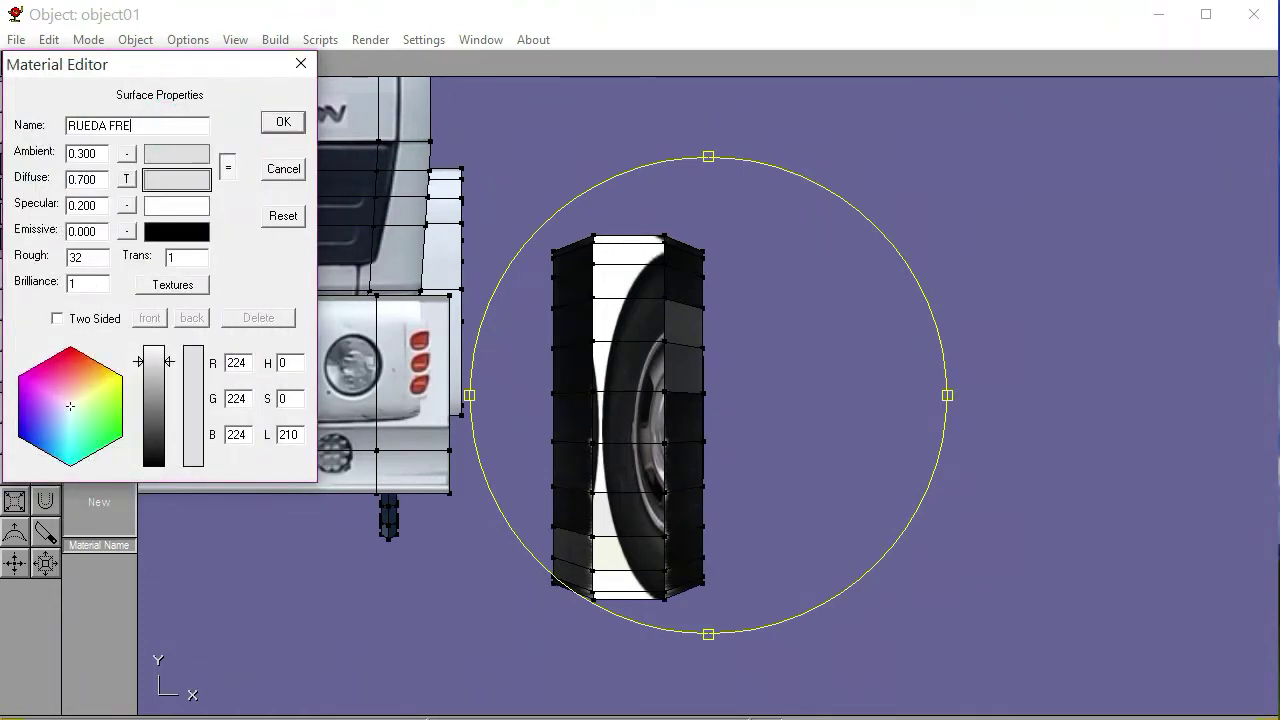
left_click(282, 122)
left_click(125, 112)
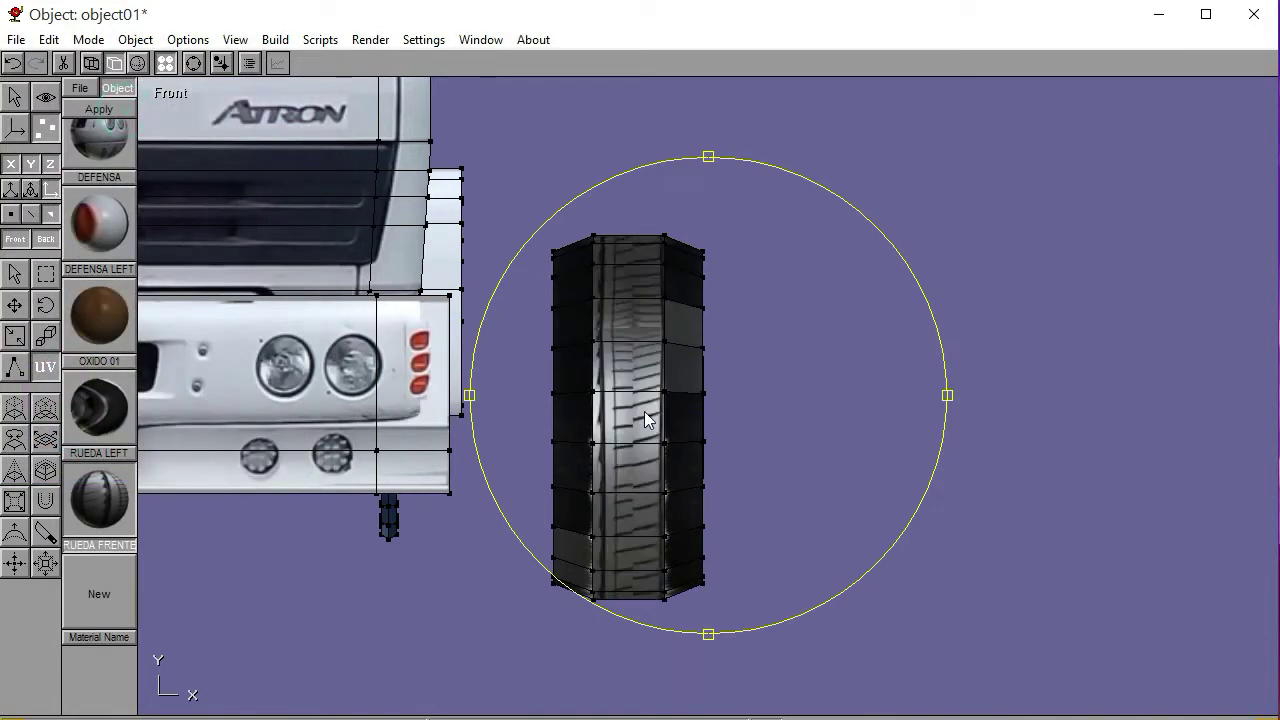
Rotate and rescale the tread texture mapping so the grooves run around the tyre's central band
left_click_drag(418, 535, 814, 590)
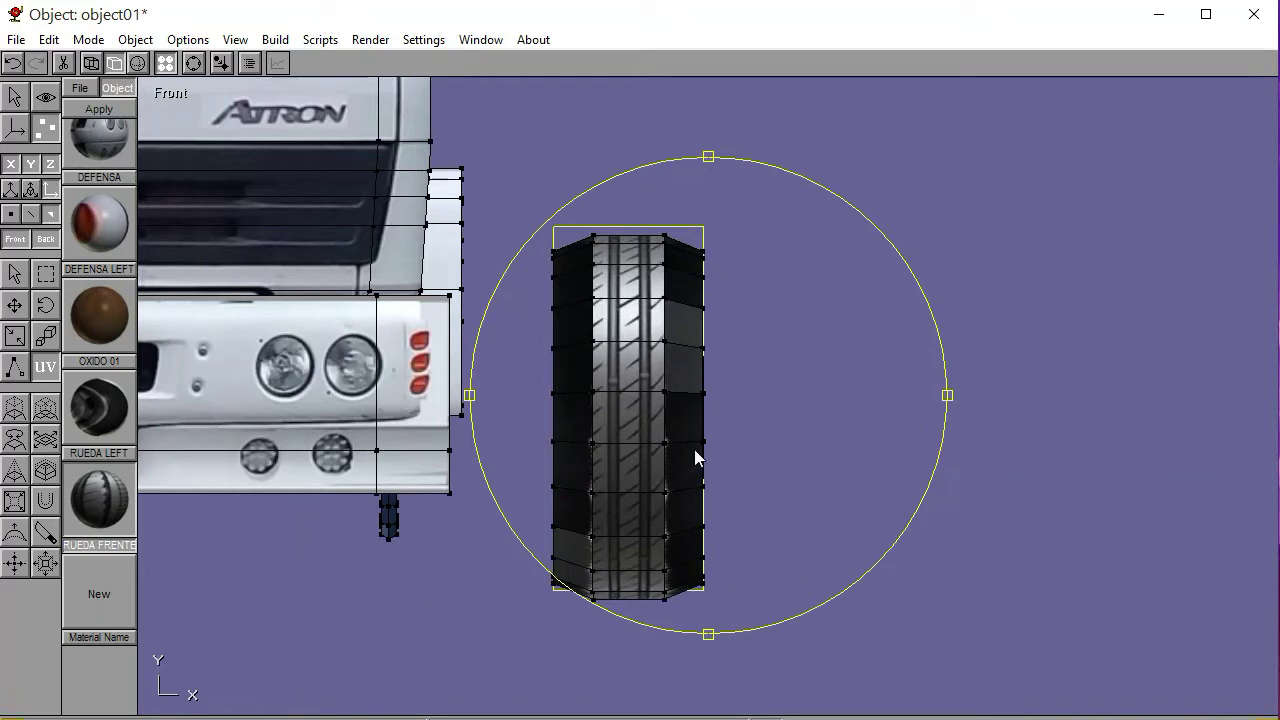
left_click_drag(708, 467, 627, 465)
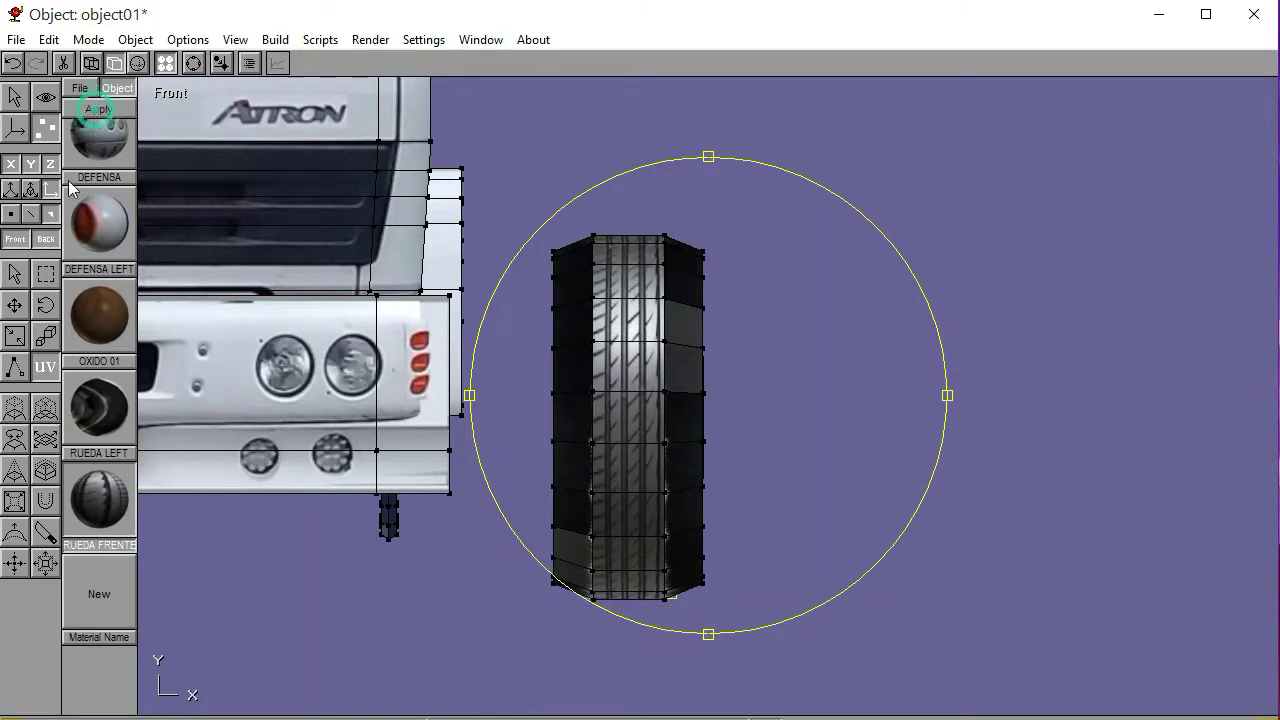
left_click(22, 274)
left_click(878, 497)
Examine the textured wheel and the cab from the front, left and oblique views
left_click(193, 63)
scroll(506, 370, "down", 3)
left_click_drag(847, 429, 676, 431)
right_click_drag(677, 438, 820, 446)
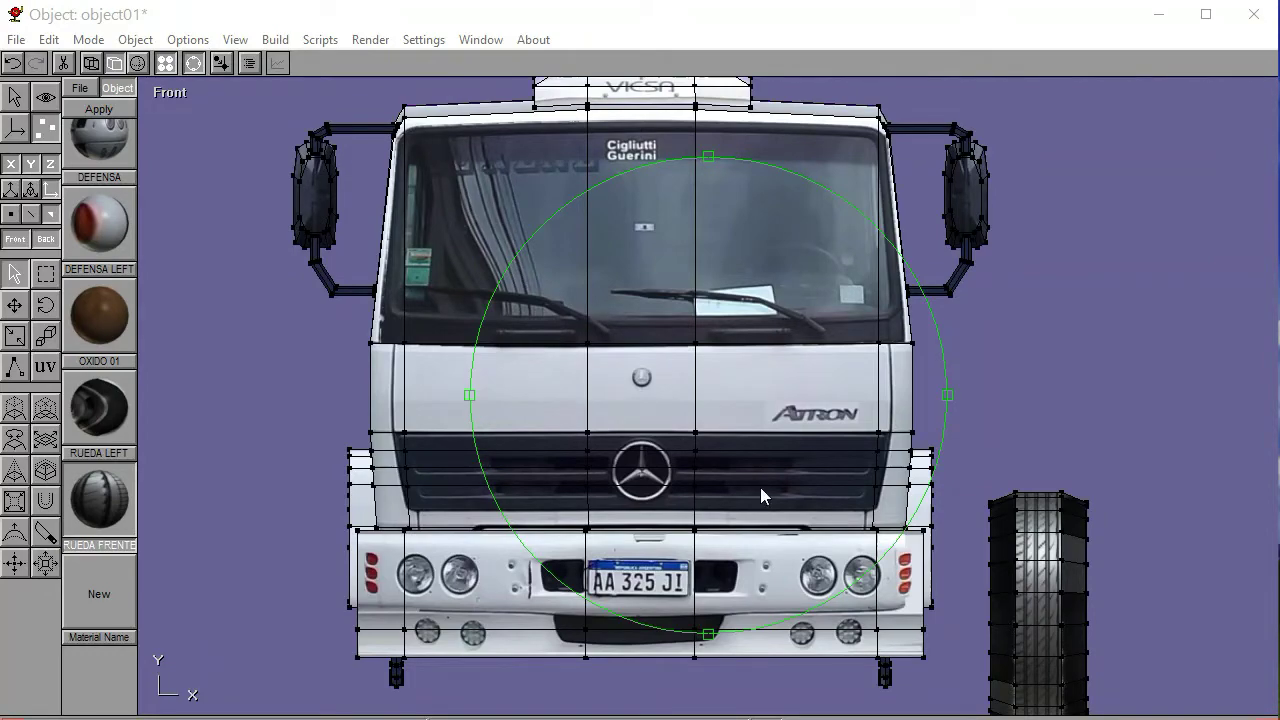
right_click_drag(745, 469, 670, 481)
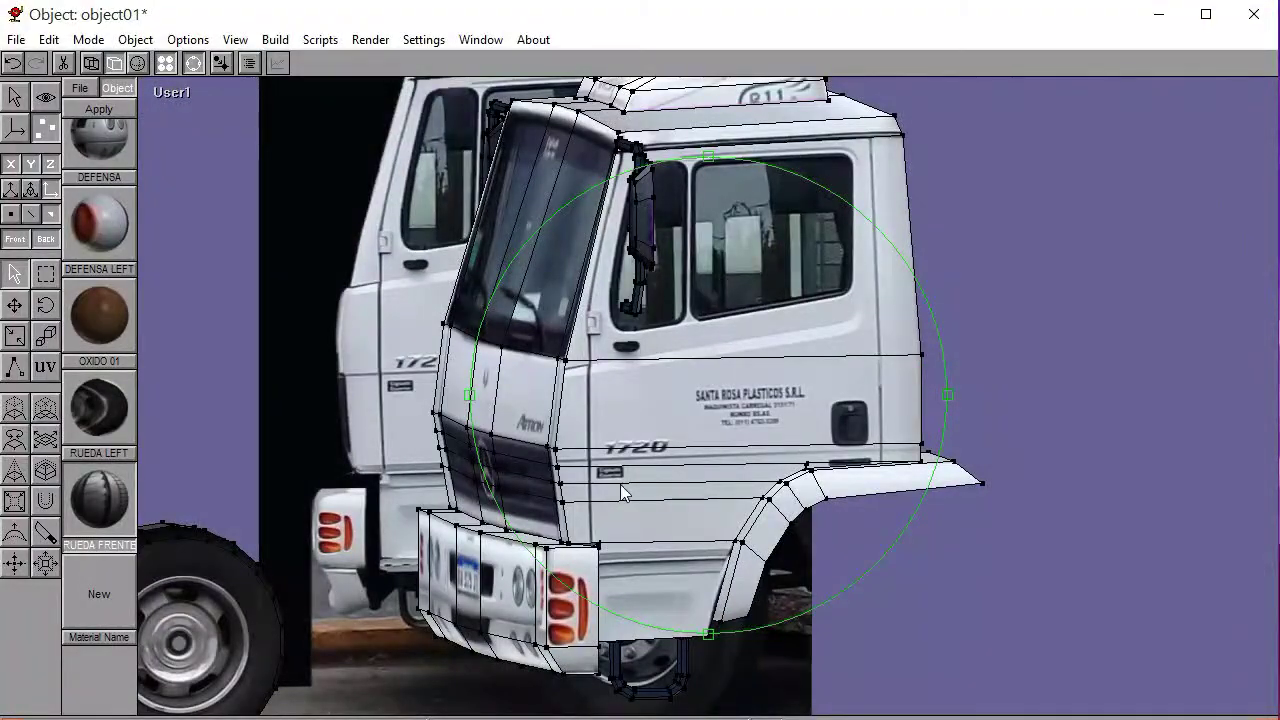
left_click(173, 92)
left_click(176, 178)
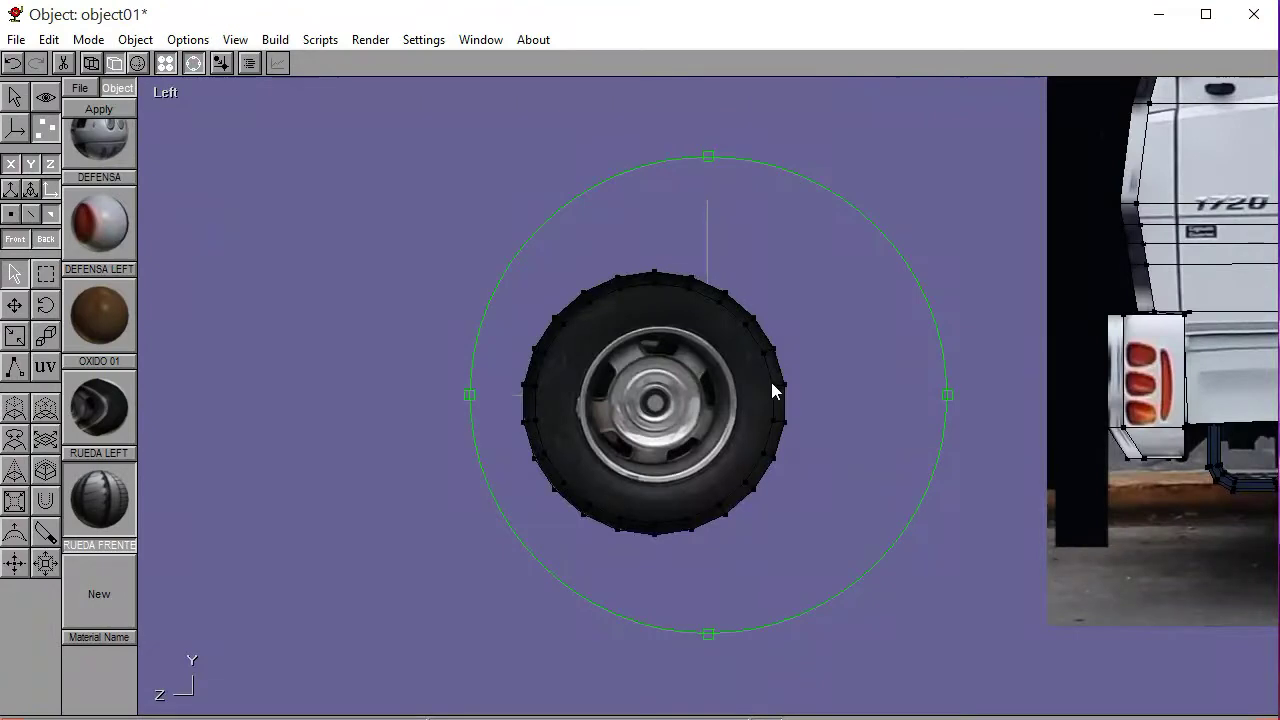
middle_click_drag(771, 382, 720, 386)
right_click_drag(743, 383, 732, 408)
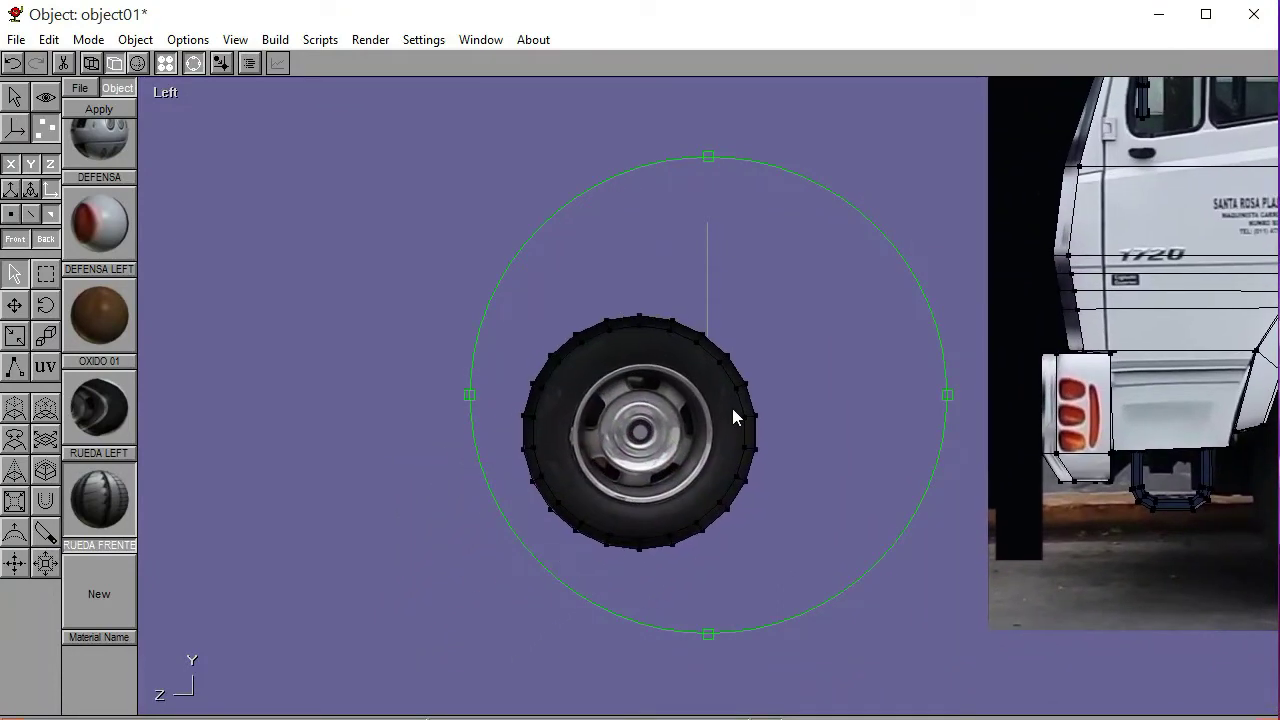
left_click(168, 95)
left_click(170, 134)
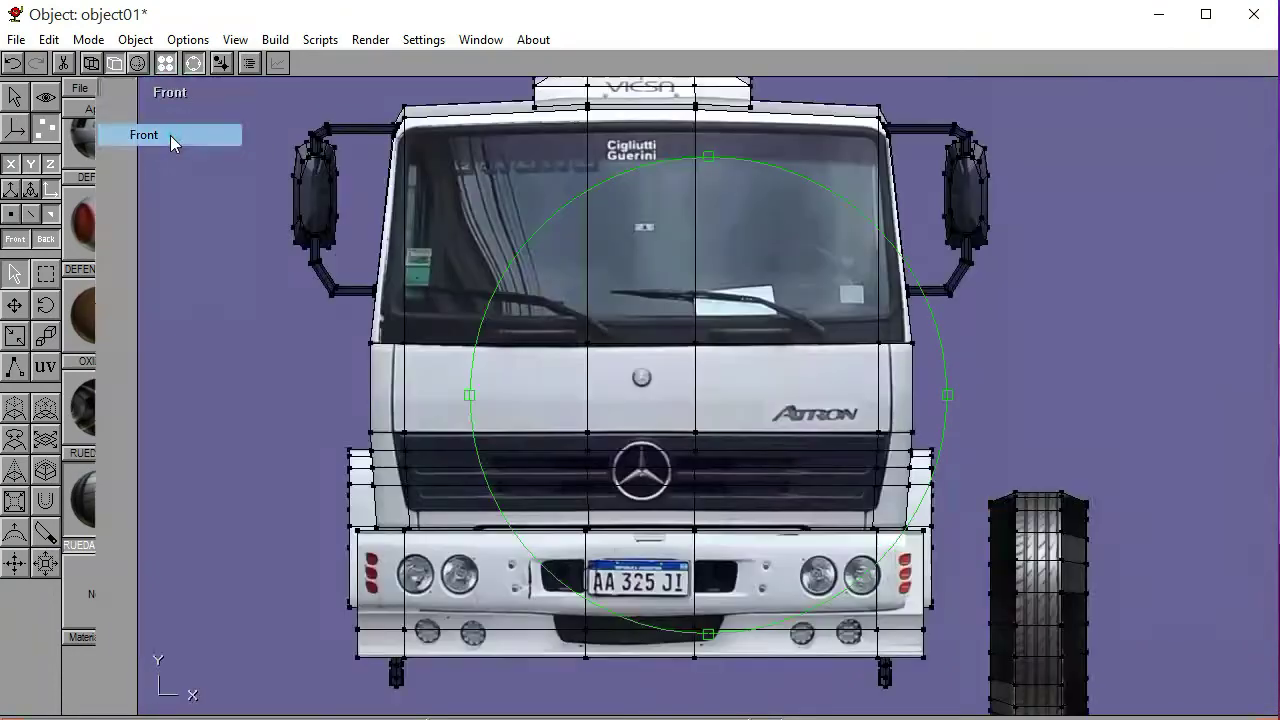
right_click_drag(677, 448, 687, 412)
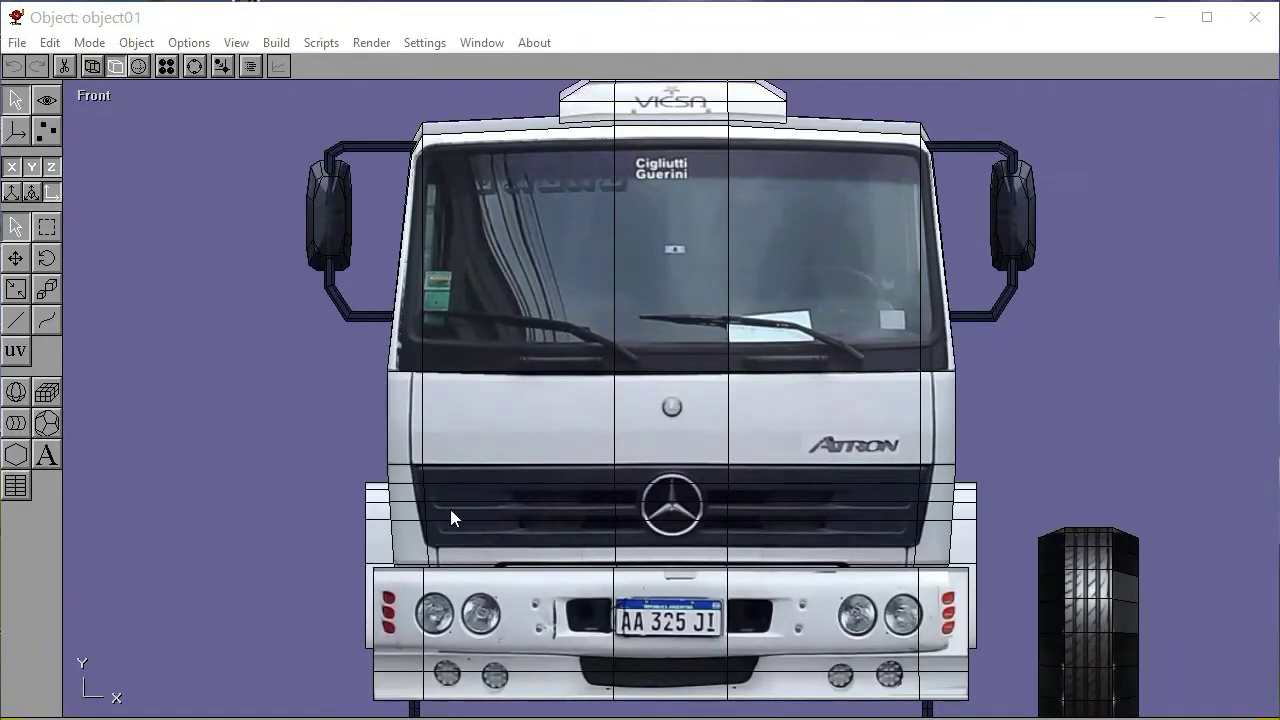
left_click(196, 67)
left_click_drag(633, 380, 569, 382)
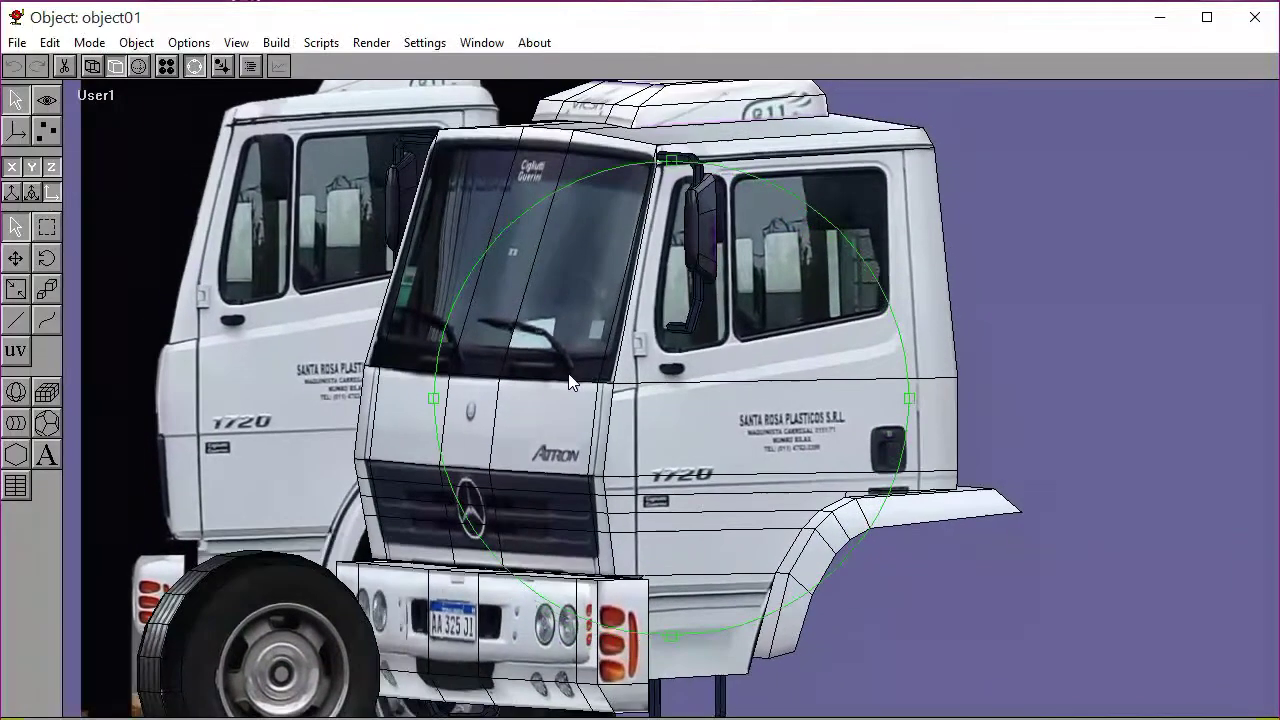
left_click(857, 718)
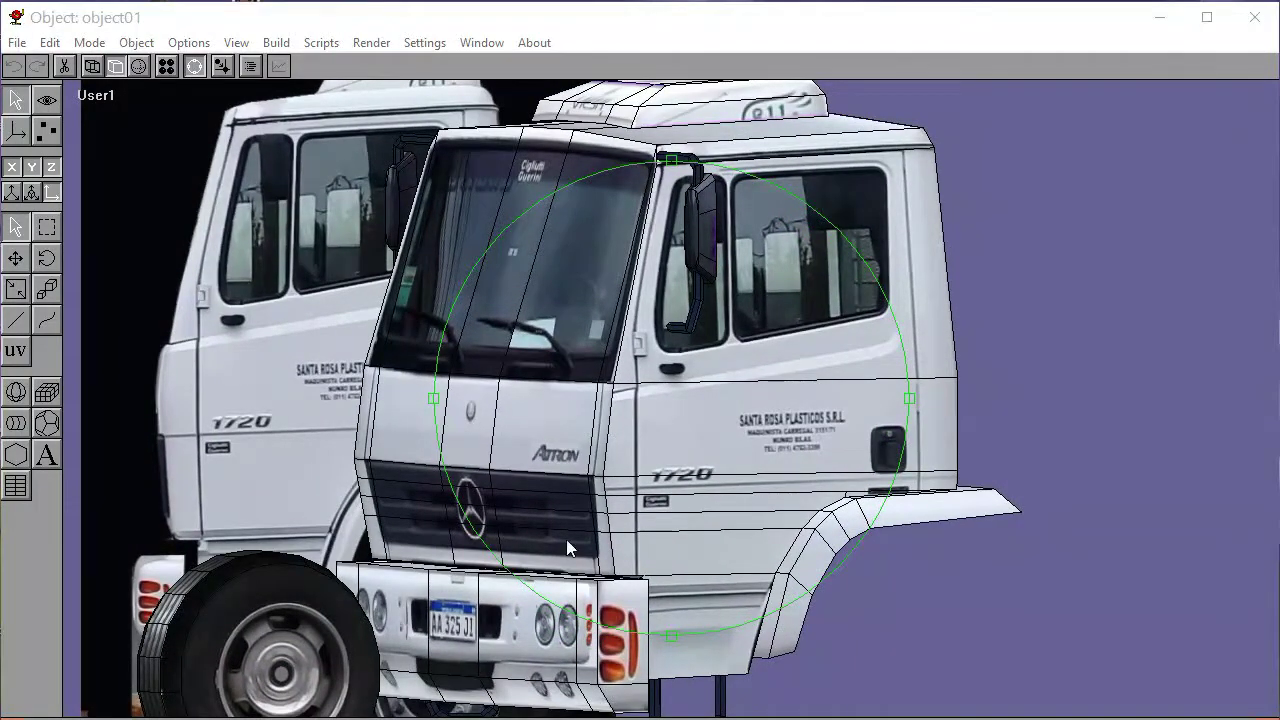
In the left view, move the modelled wheel onto the wheel in the reference photo beneath the front fender
left_click(108, 103)
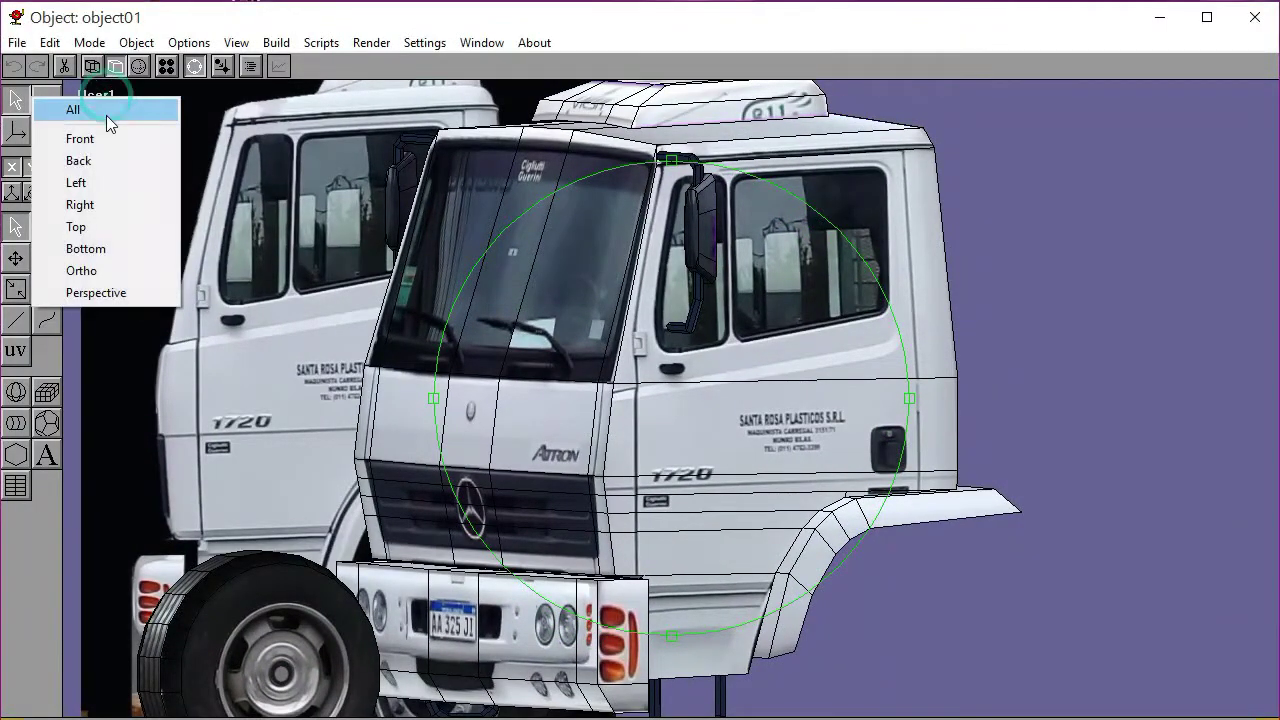
left_click(110, 184)
scroll(725, 433, "down", 2)
middle_click_drag(574, 456, 657, 407)
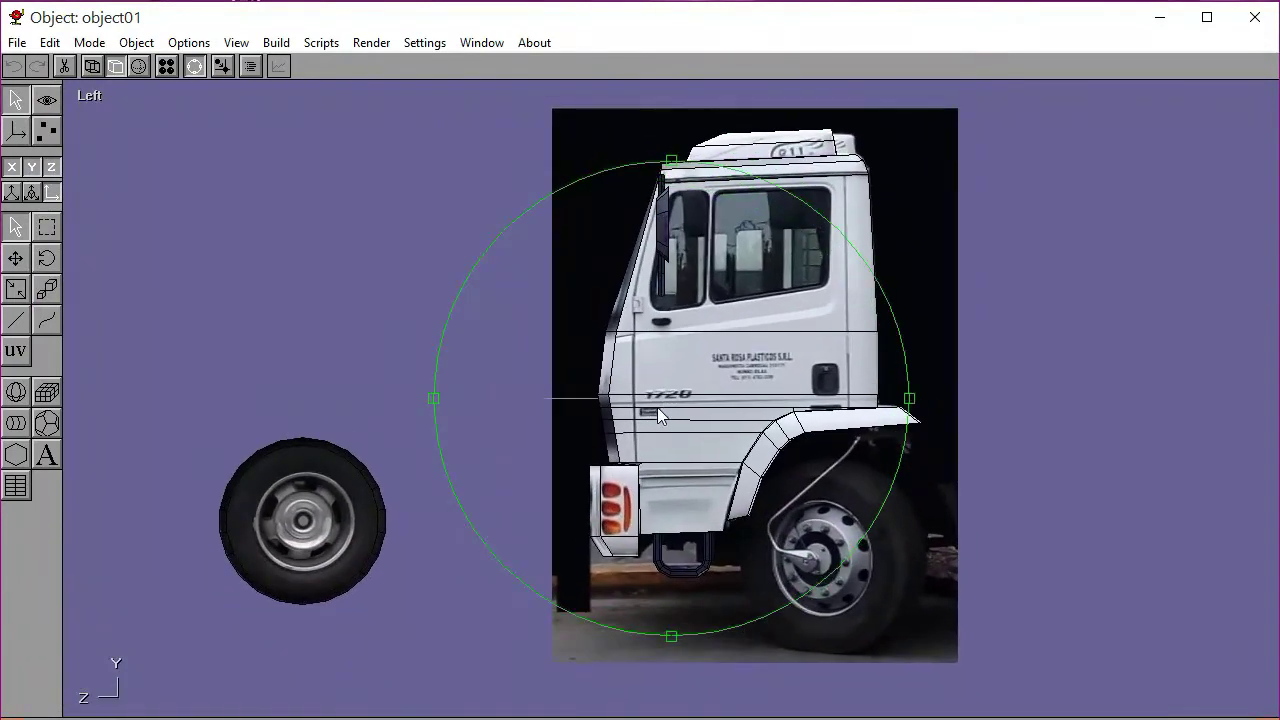
left_click(197, 68)
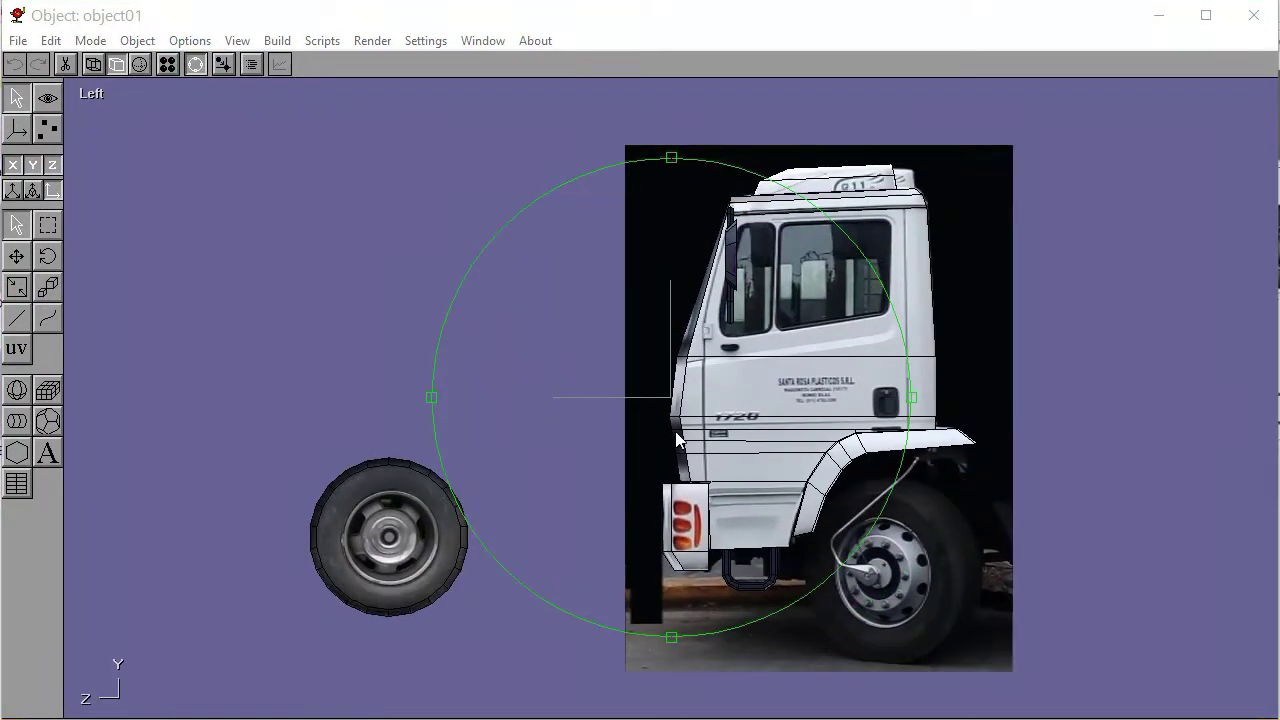
left_click(631, 370)
scroll(640, 372, "up", 1)
scroll(654, 376, "up", 1)
right_click_drag(669, 378, 582, 363)
left_click(188, 62)
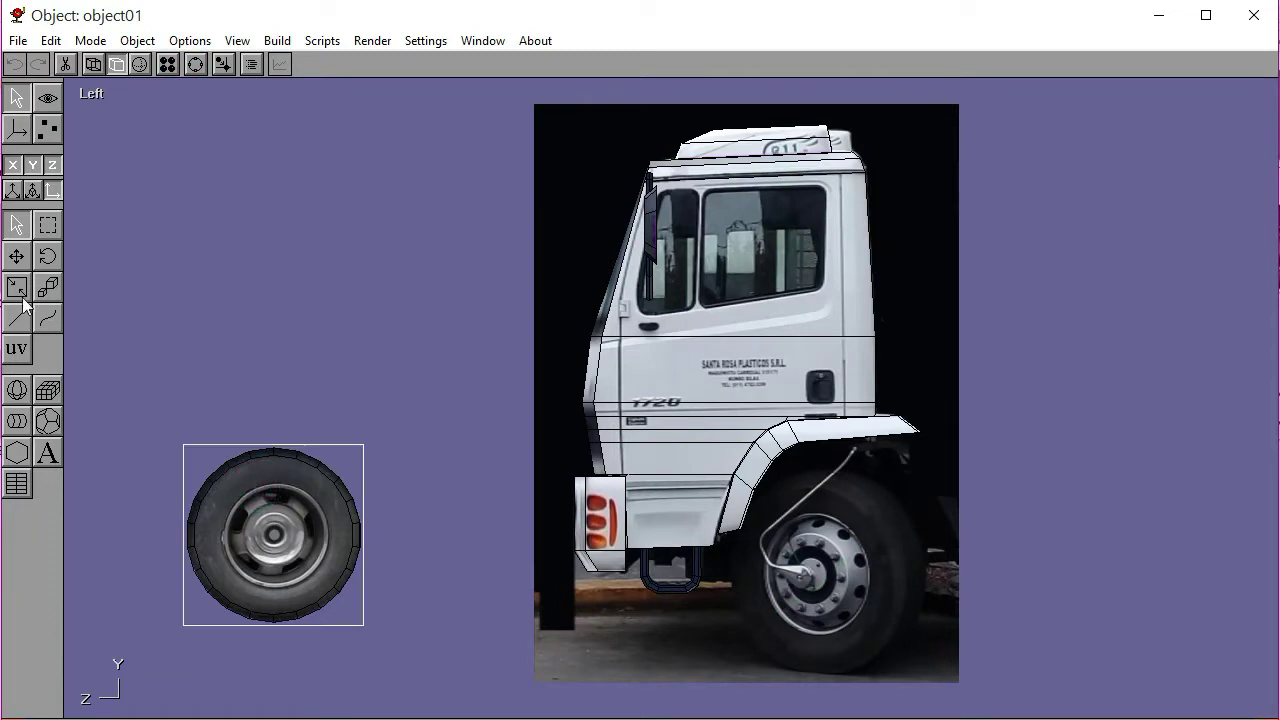
left_click_drag(394, 623, 949, 652)
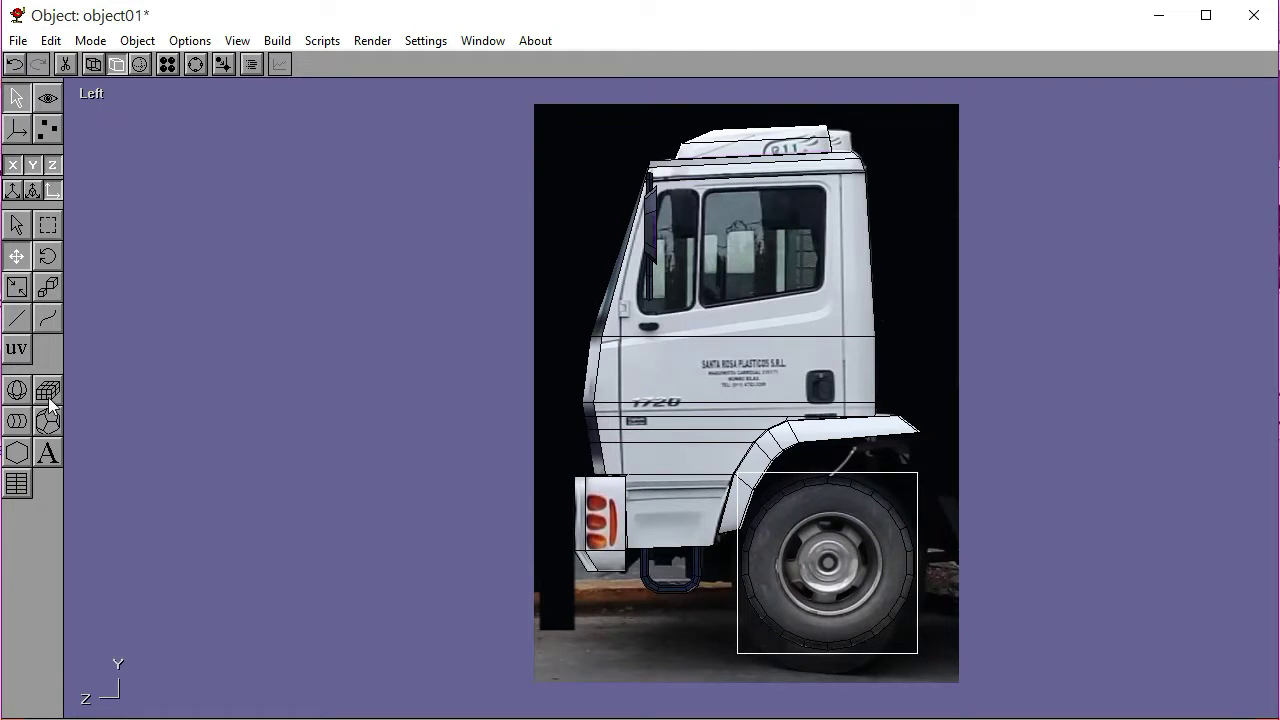
Enlarge the wheel to match the photographed wheel's size and shift it slightly to line up with it
left_click_drag(165, 326, 180, 326)
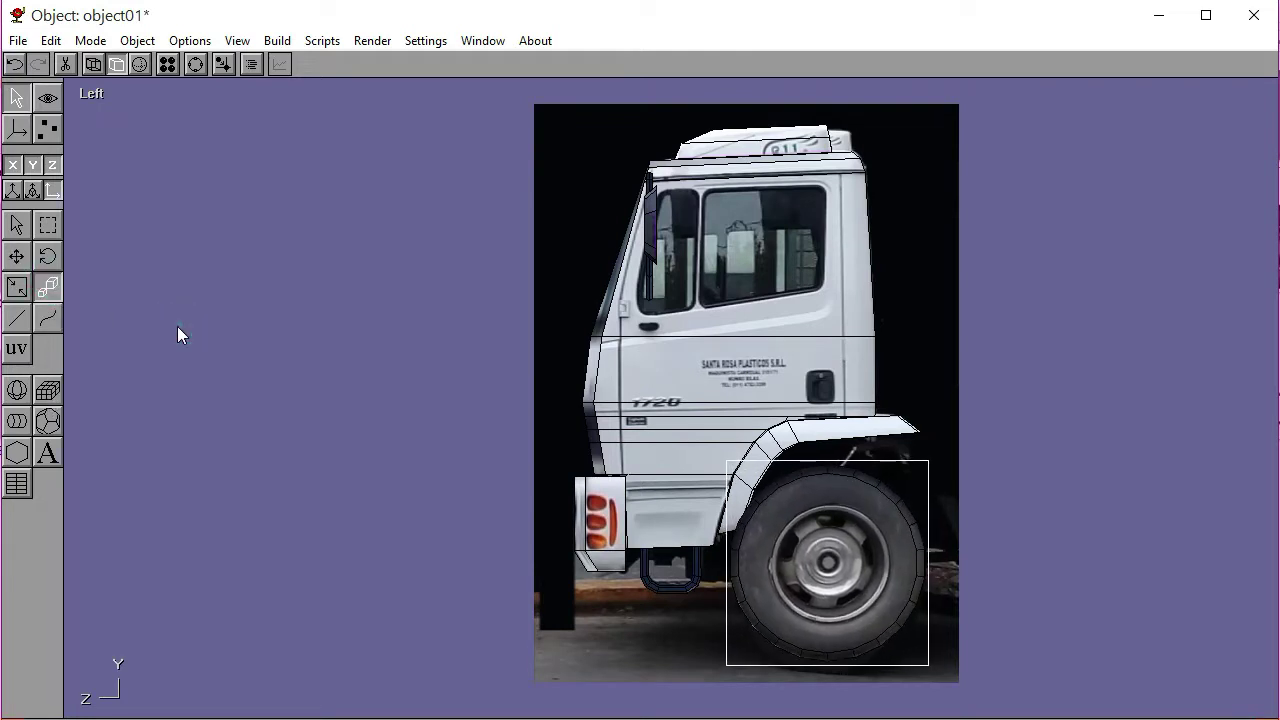
left_click(16, 256)
mouse_move(260, 460)
left_mouse_down()
mouse_move(494, 485)
mouse_move(273, 472)
mouse_move(260, 463)
mouse_move(449, 480)
mouse_move(286, 429)
mouse_move(206, 477)
mouse_move(349, 478)
mouse_move(286, 446)
mouse_move(260, 454)
mouse_move(277, 434)
mouse_move(274, 483)
mouse_move(279, 462)
mouse_move(122, 508)
mouse_move(267, 465)
left_mouse_up()
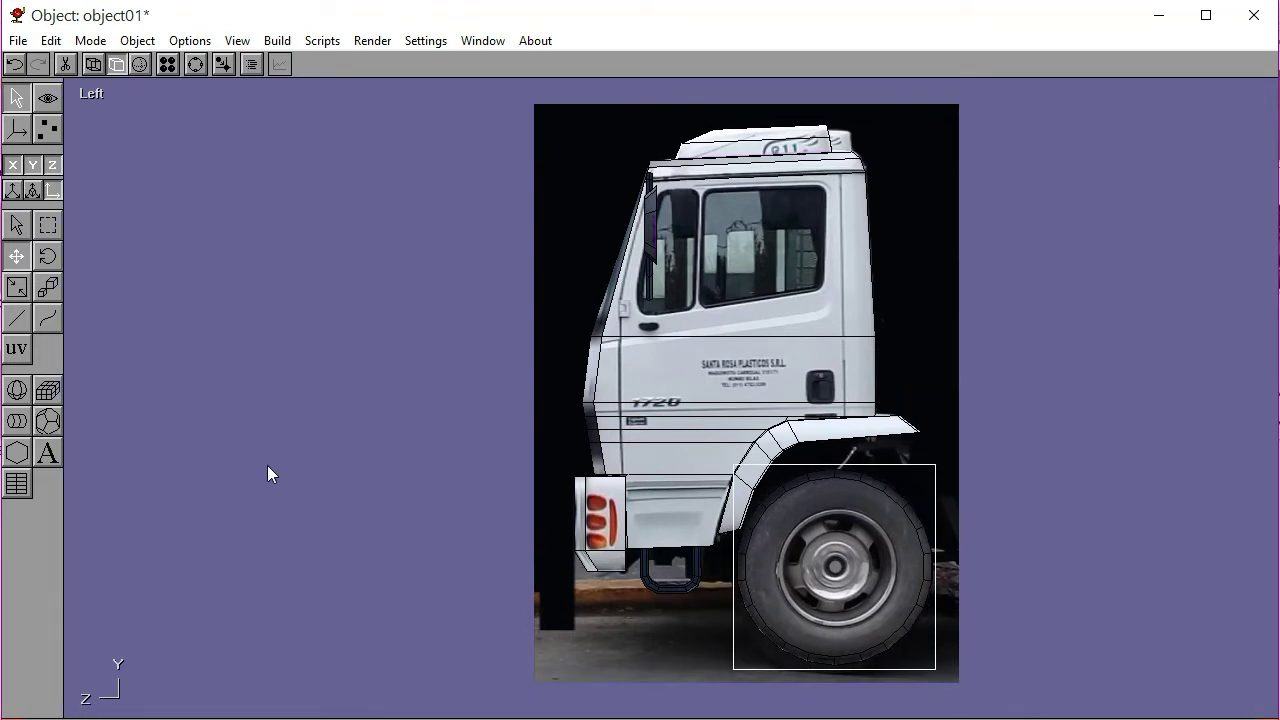
Delete the side reference photo behind the cab and check the wheel's position from an oblique front angle
left_click(603, 176)
key("Delete")
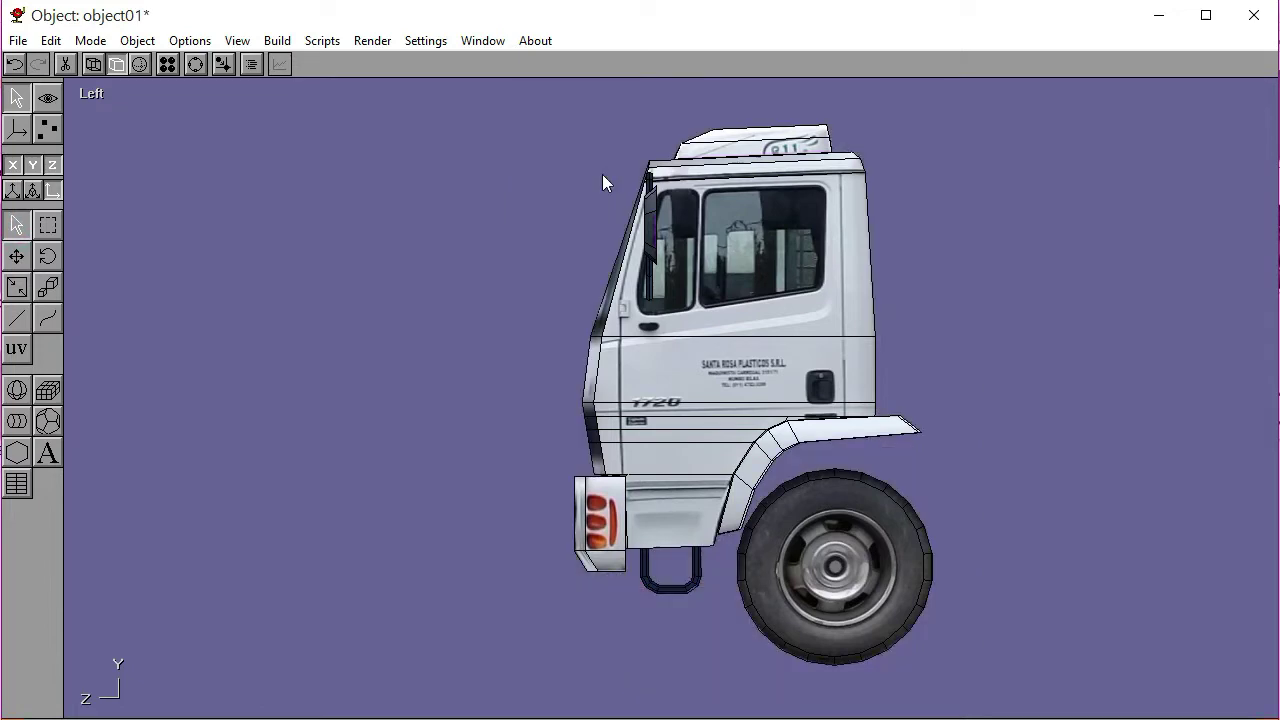
left_click(196, 64)
left_click_drag(628, 353, 714, 359)
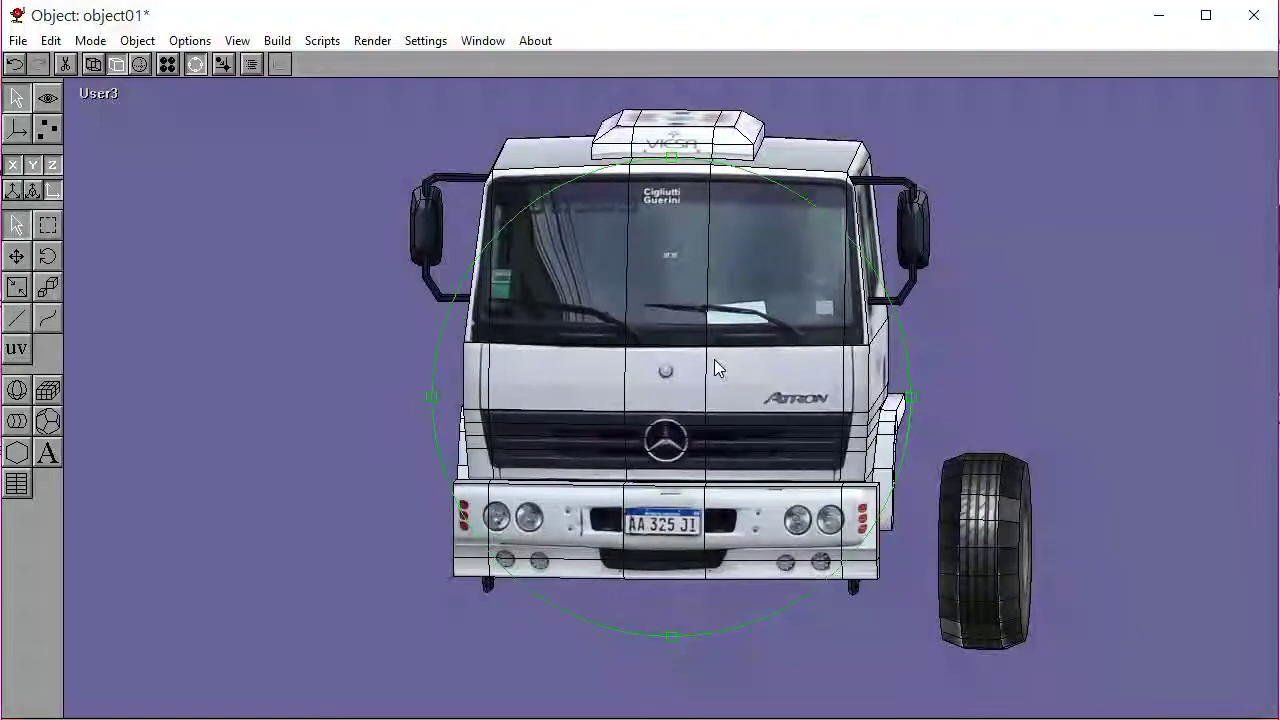
In the front view, slide the wheel sideways toward the cab until it sits beneath the front fender, behind the bumper's end
left_click(98, 92)
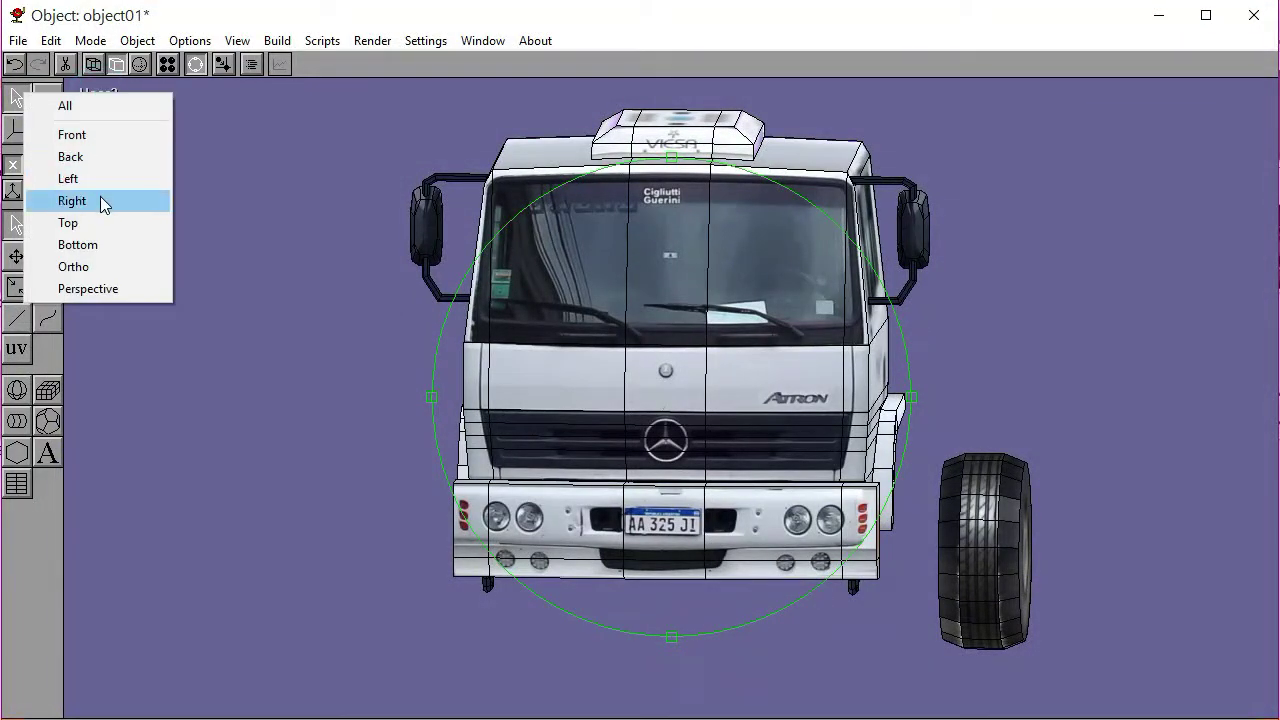
left_click(104, 136)
left_click_drag(556, 430, 643, 404)
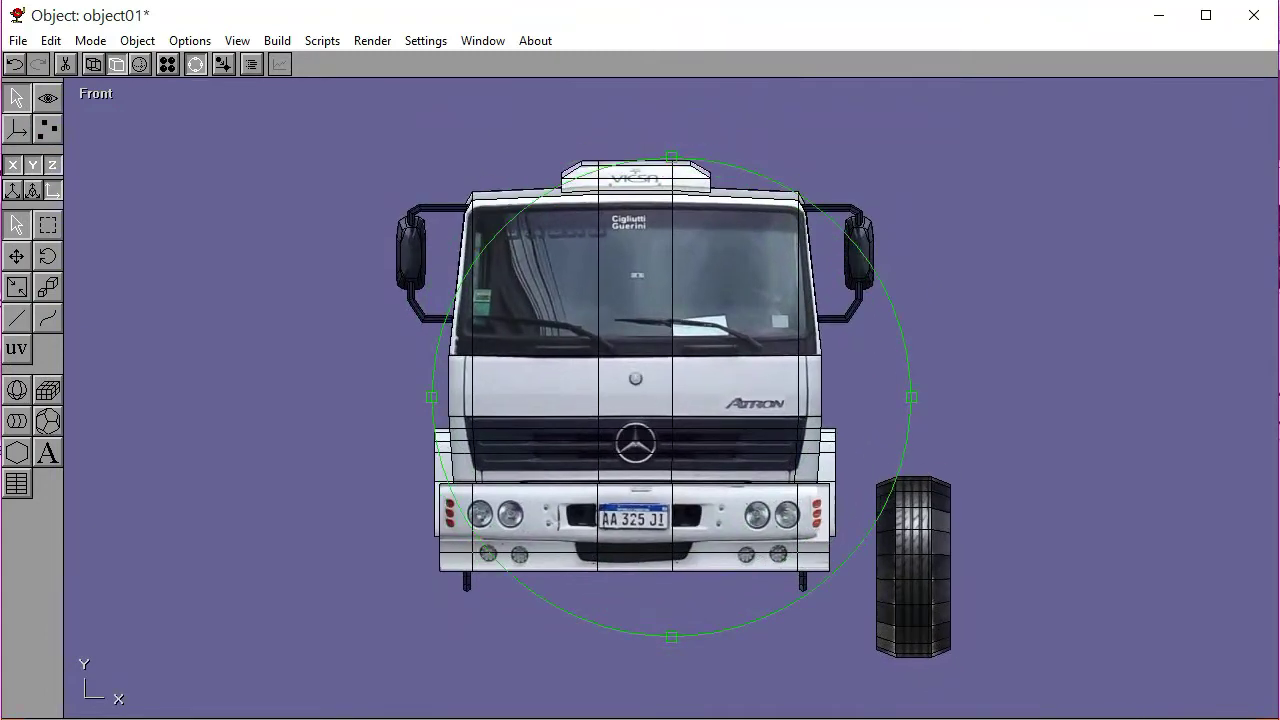
key("alt+Tab")
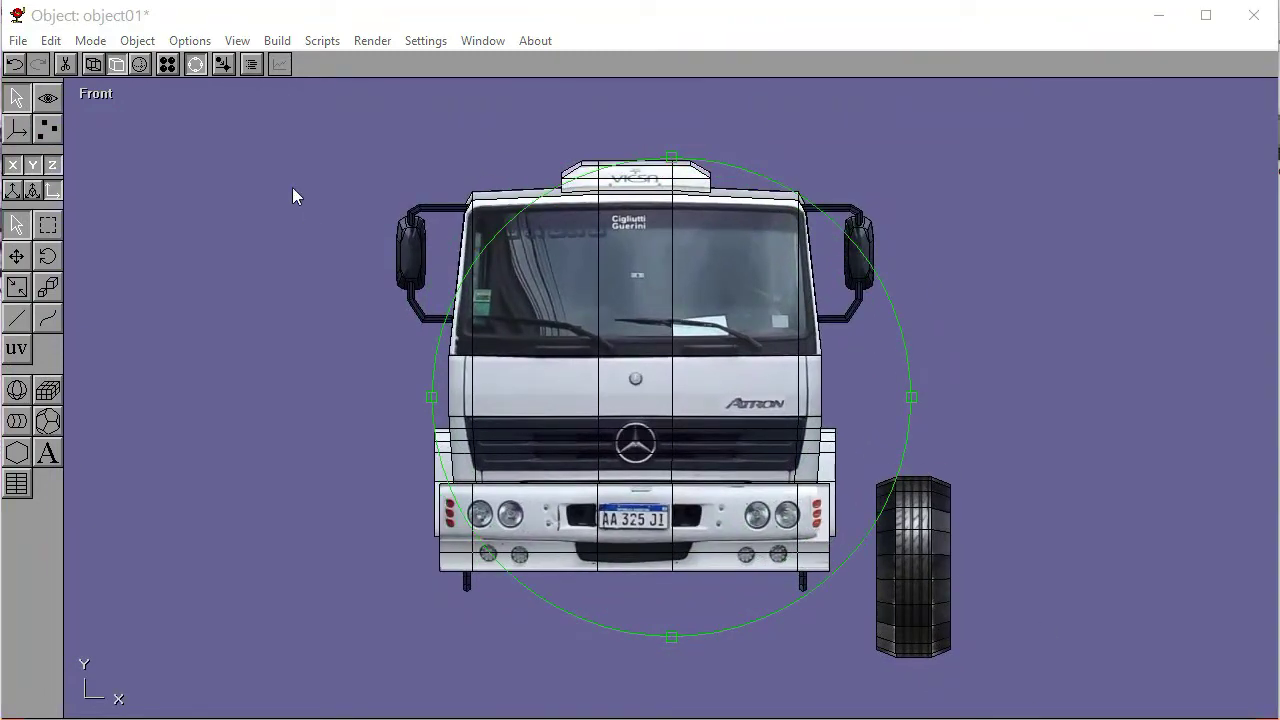
scroll(765, 436, "up", 5)
middle_click_drag(765, 436, 623, 327)
left_click(194, 64)
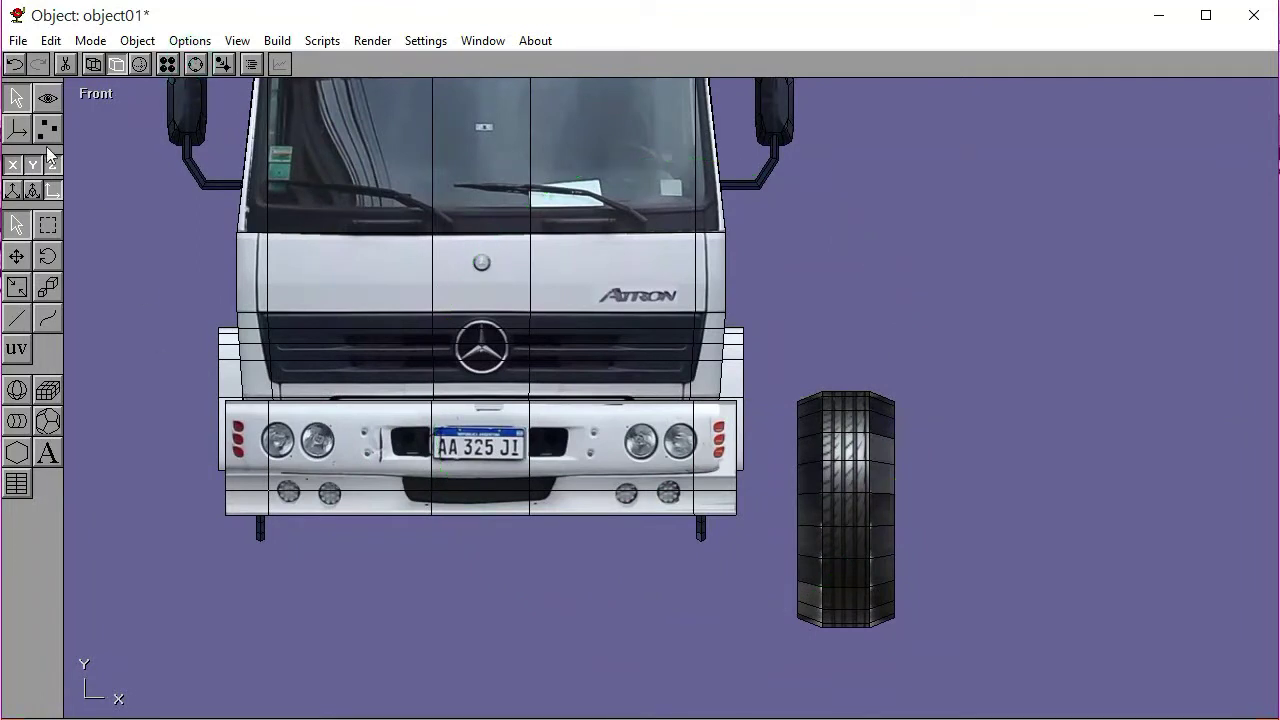
key("Left")
key("Left")
key("Left")
key("Left")
key("Left")
key("Left")
key("Left")
key("Left")
key("Left")
key("Left")
key("Left")
key("Left")
key("Left")
key("Left")
key("Left")
key("Left")
key("Left")
key("Left")
key("Left")
key("Left")
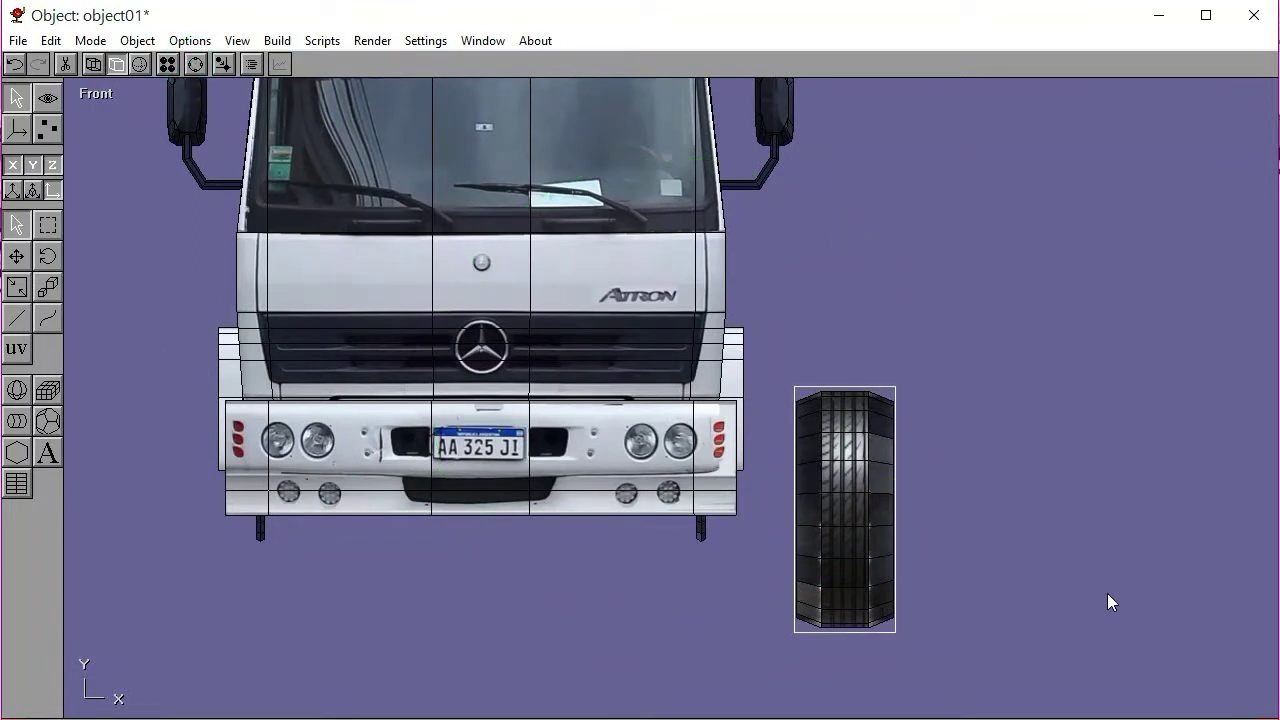
key("Left")
key("Left")
key("Left")
key("Left")
key("Left")
key("Left")
key("Left")
key("Left")
key("Left")
key("Left")
key("Left")
key("Left")
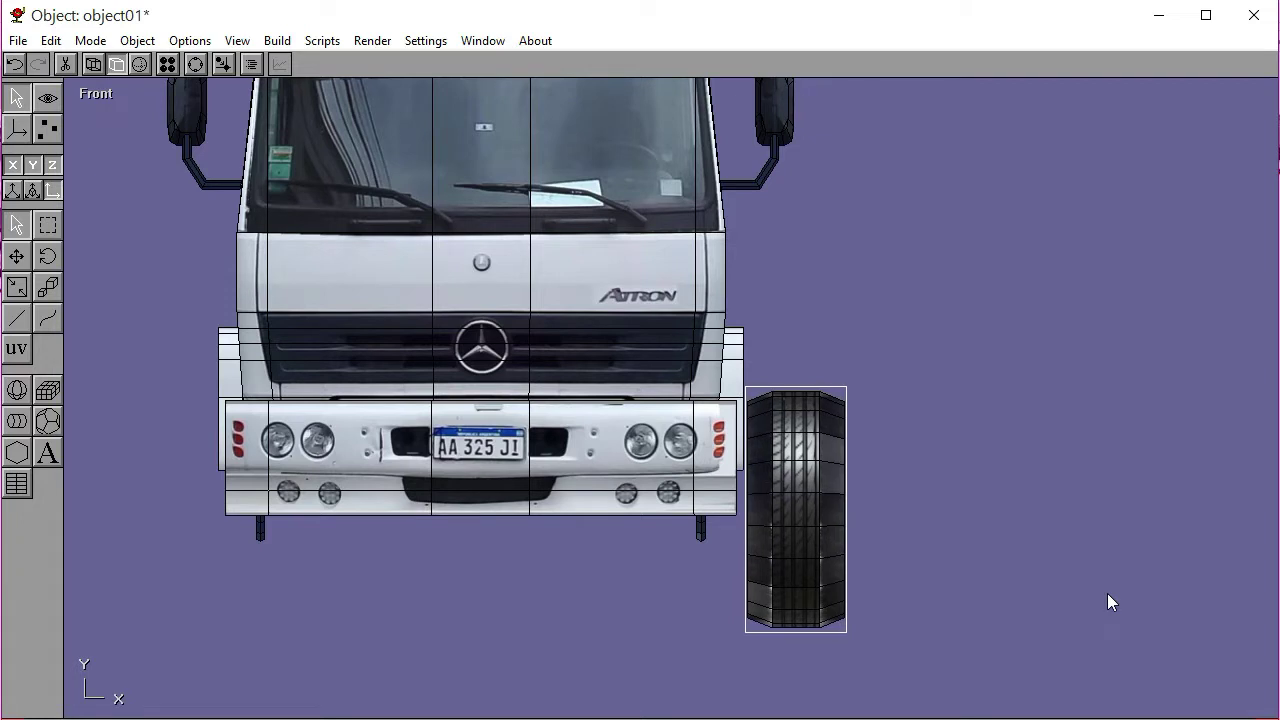
key("Left")
key("Left")
key("Left")
key("Left")
key("Left")
key("Left")
key("Left")
key("Left")
key("Left")
key("Left")
key("Left")
key("Left")
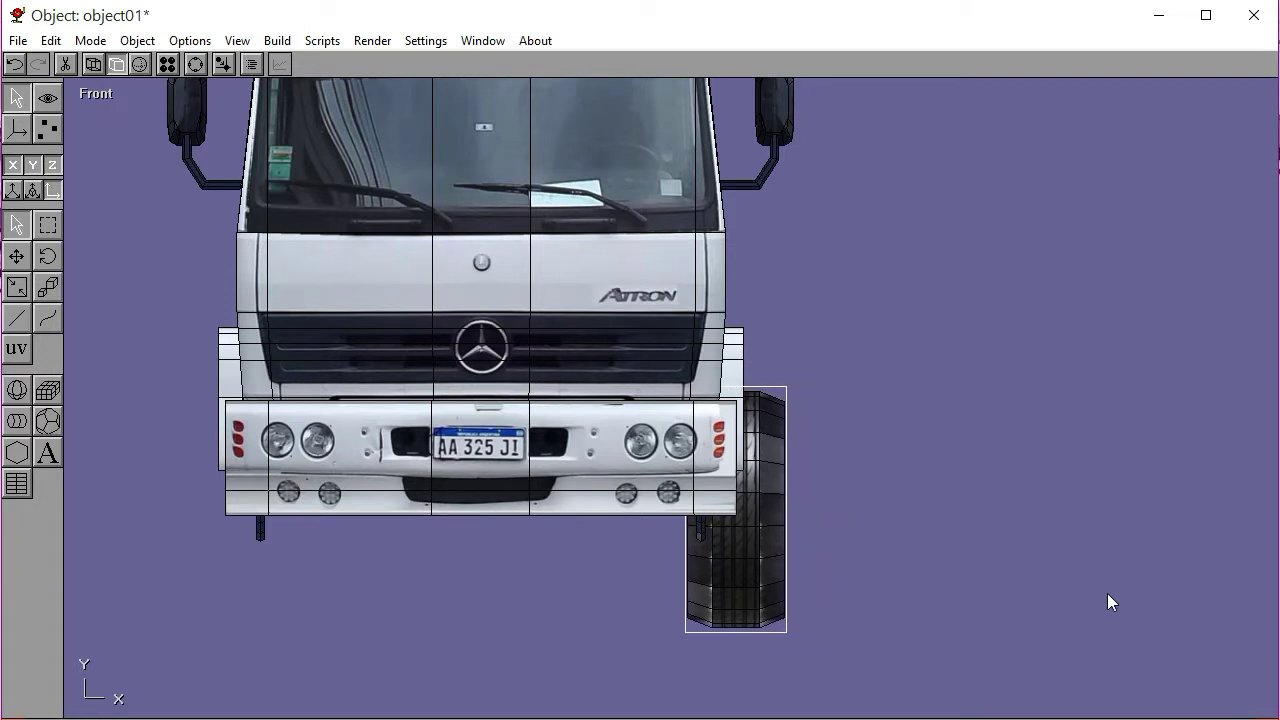
key("Left")
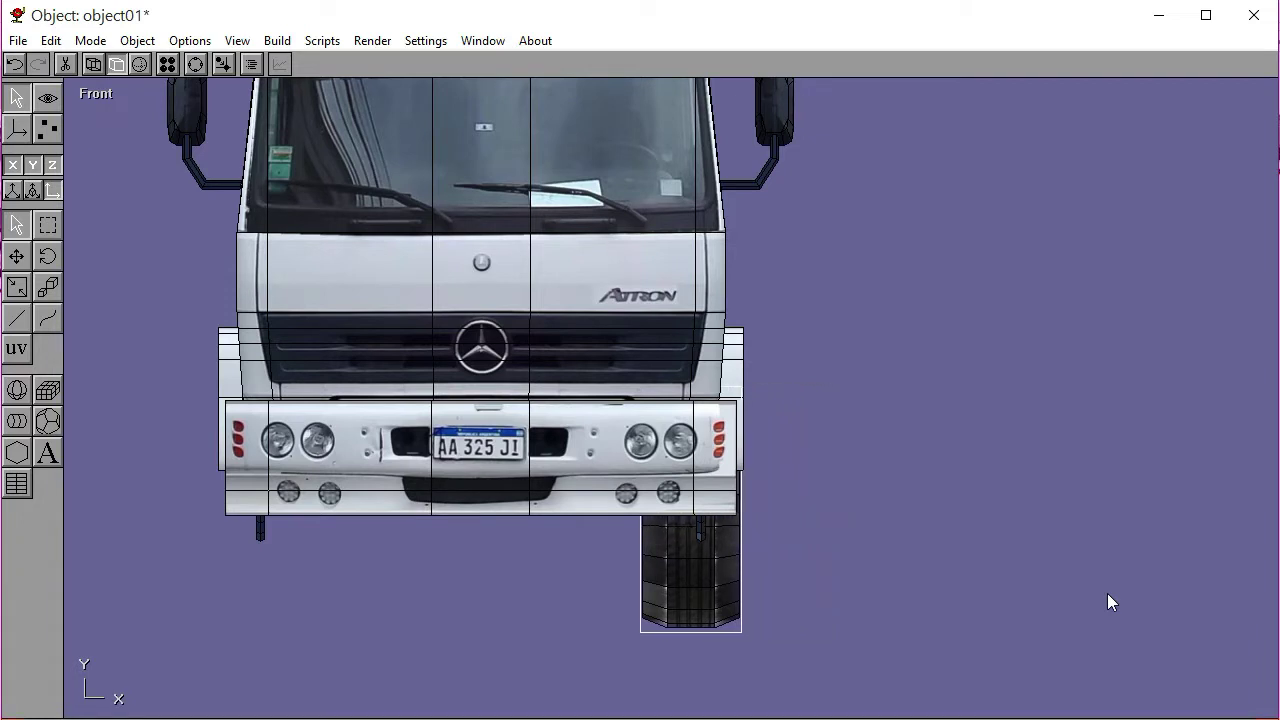
left_click(1038, 481)
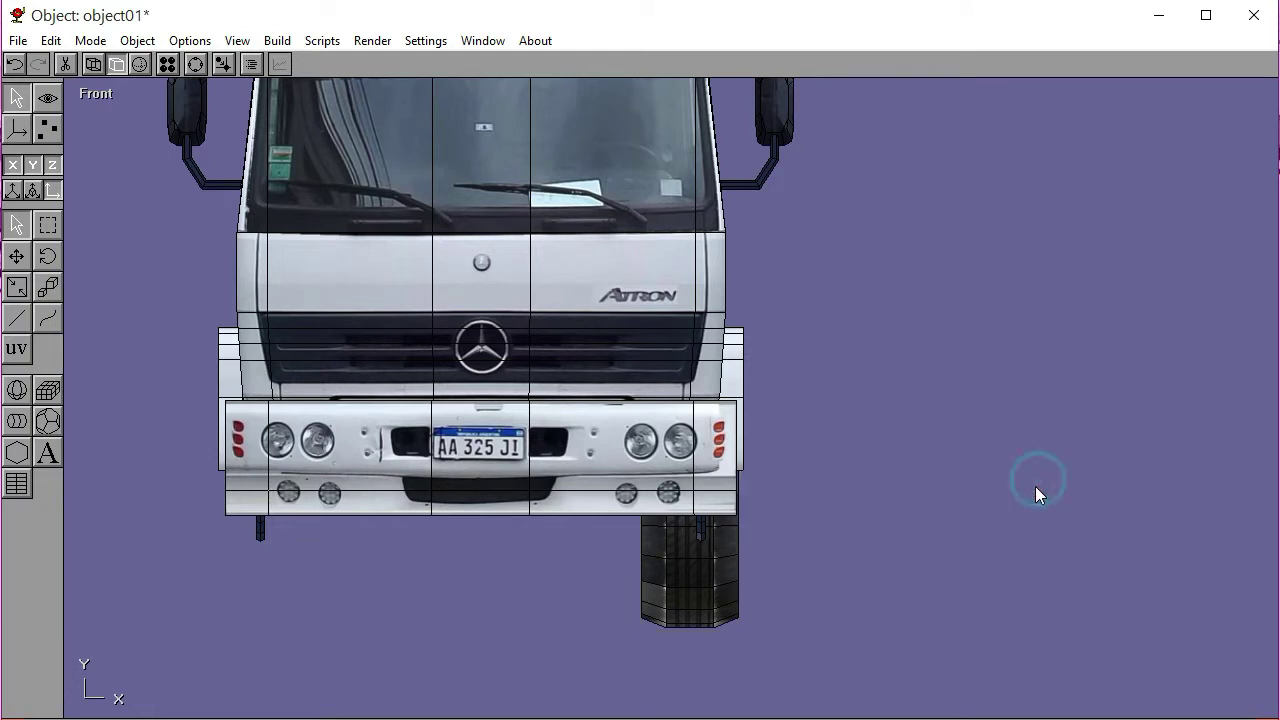
Mirror the wheel across the X axis to place a matching front wheel on the cab's opposite side
left_click(657, 570)
left_click(278, 40)
left_click(318, 413)
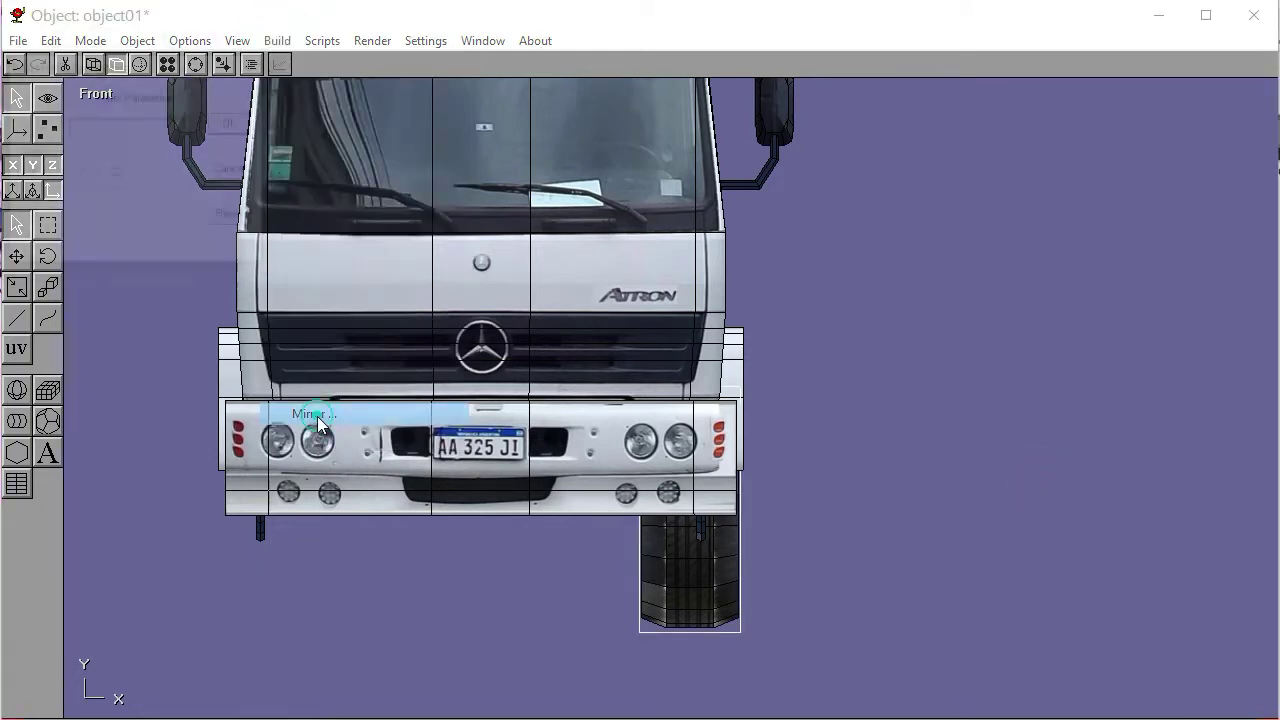
left_click(234, 123)
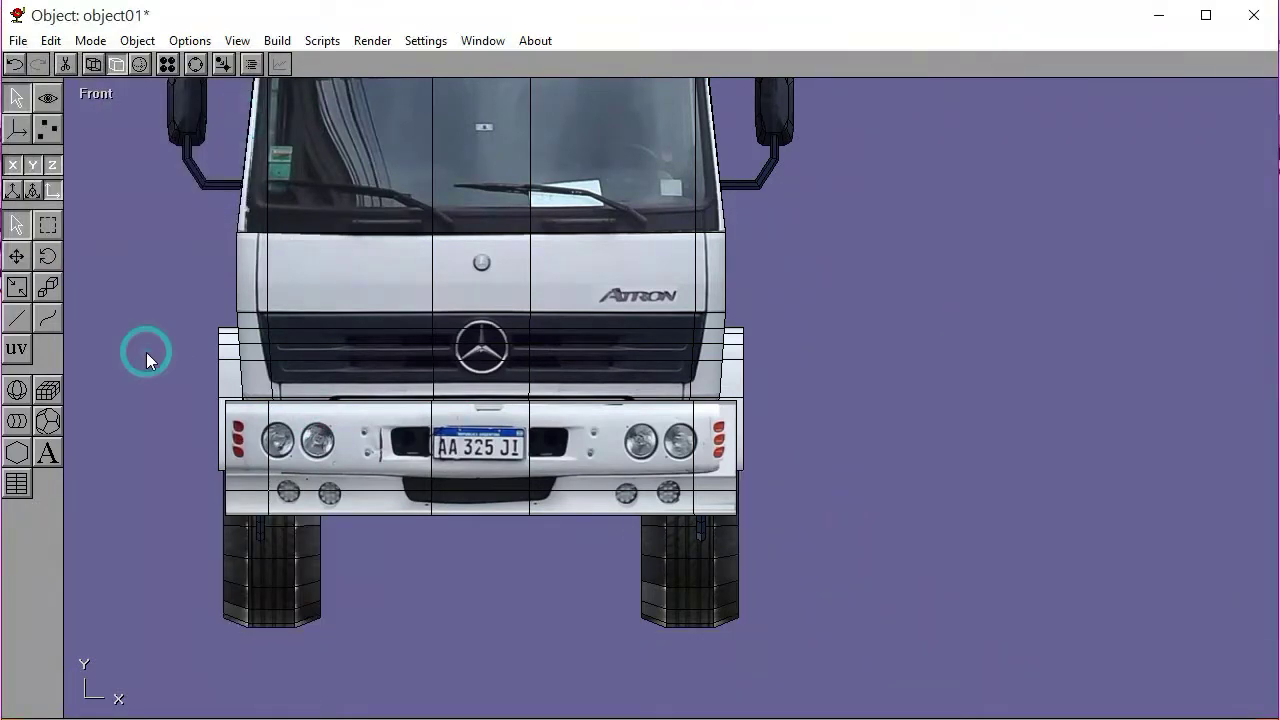
Check the cab and its front wheels from the side in perspective and save the object
left_click(100, 92)
left_click(101, 292)
left_click(195, 64)
left_click_drag(662, 385, 547, 318)
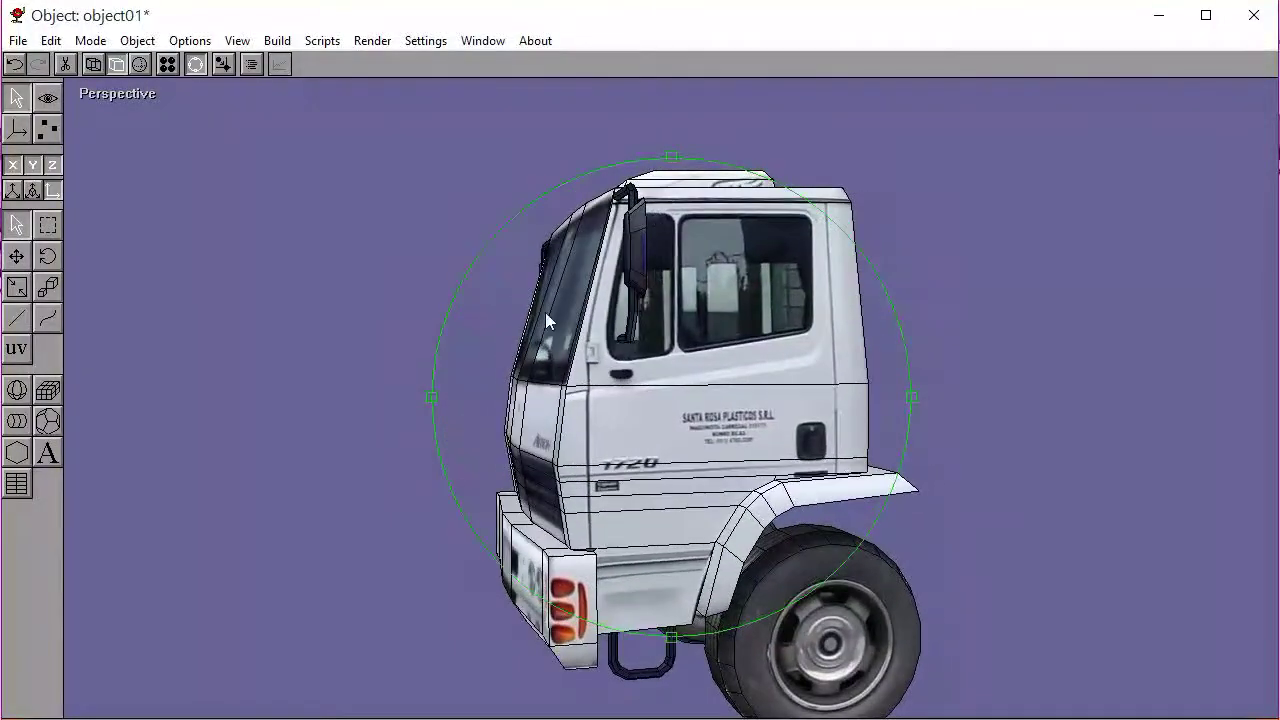
left_click(20, 41)
left_click(43, 134)
Examine how the front wheels sit beneath the fenders from oblique, left and near-frontal angles
left_click_drag(480, 363, 731, 407)
left_click(138, 92)
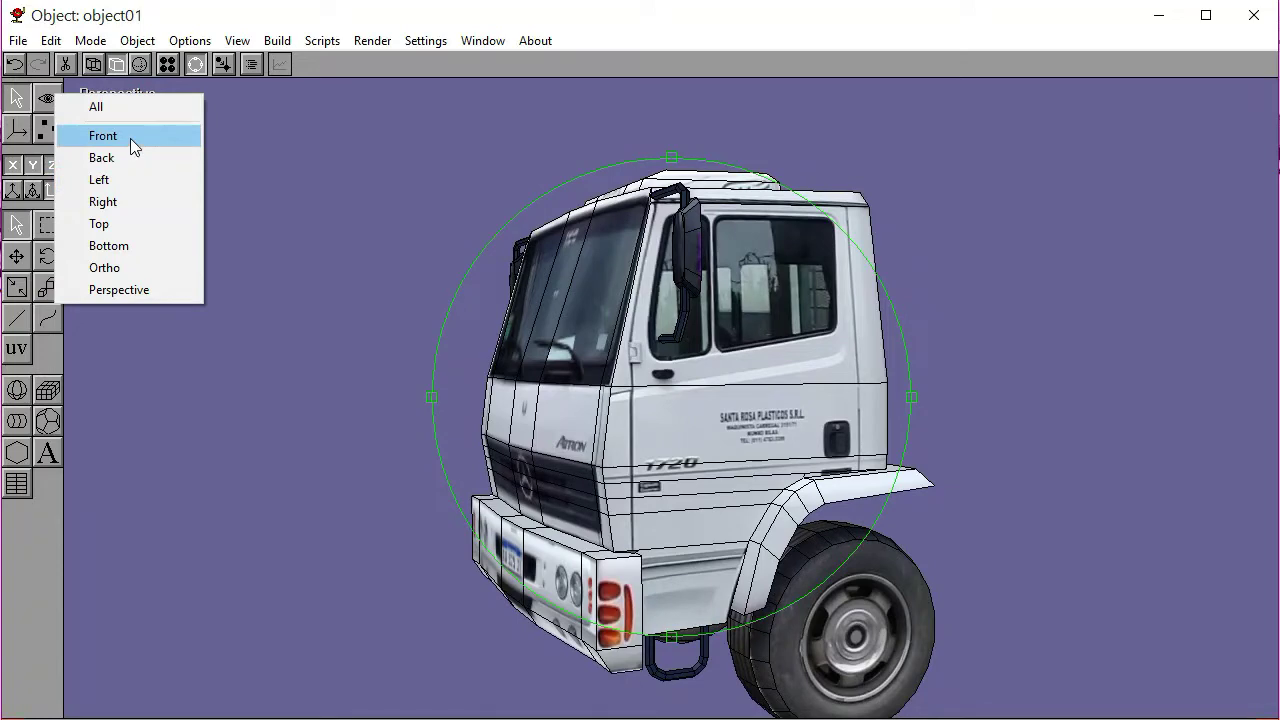
left_click(607, 360)
left_click_drag(607, 360, 586, 364)
left_click(128, 97)
left_click(97, 180)
left_click_drag(651, 359, 667, 397)
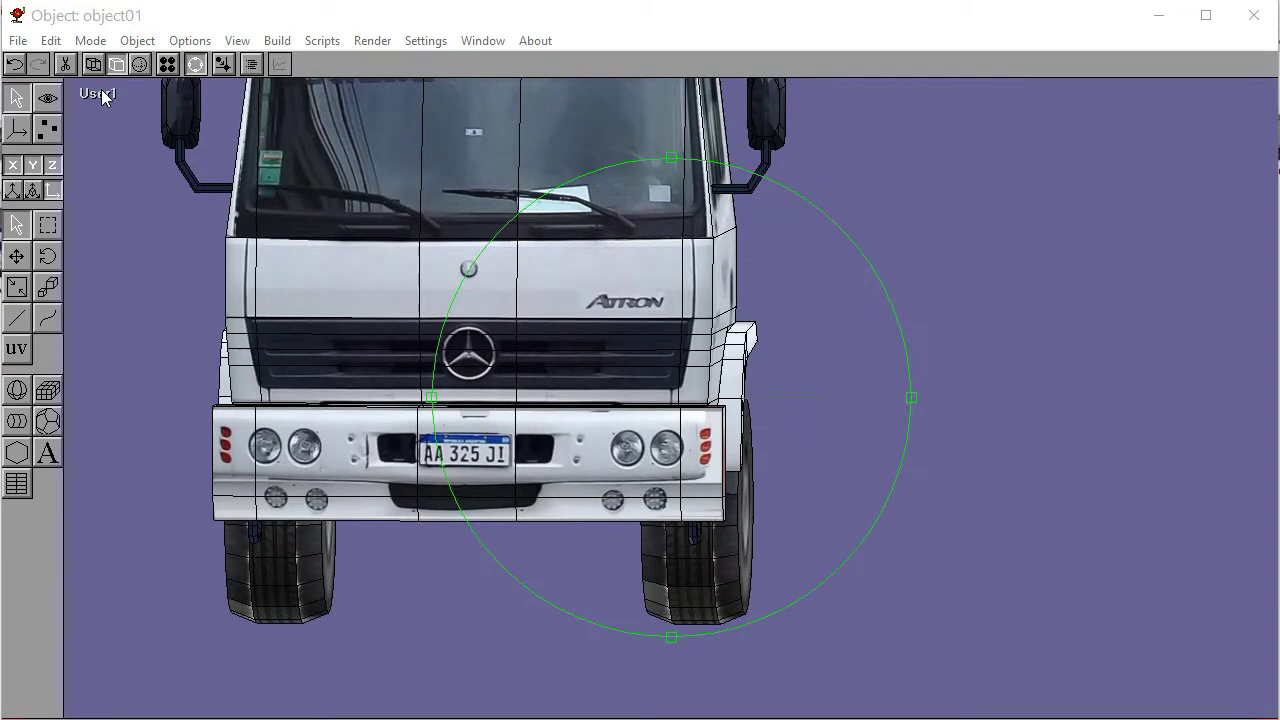
In the front view, delete the mirrored wheel
left_click(103, 95)
left_click(100, 129)
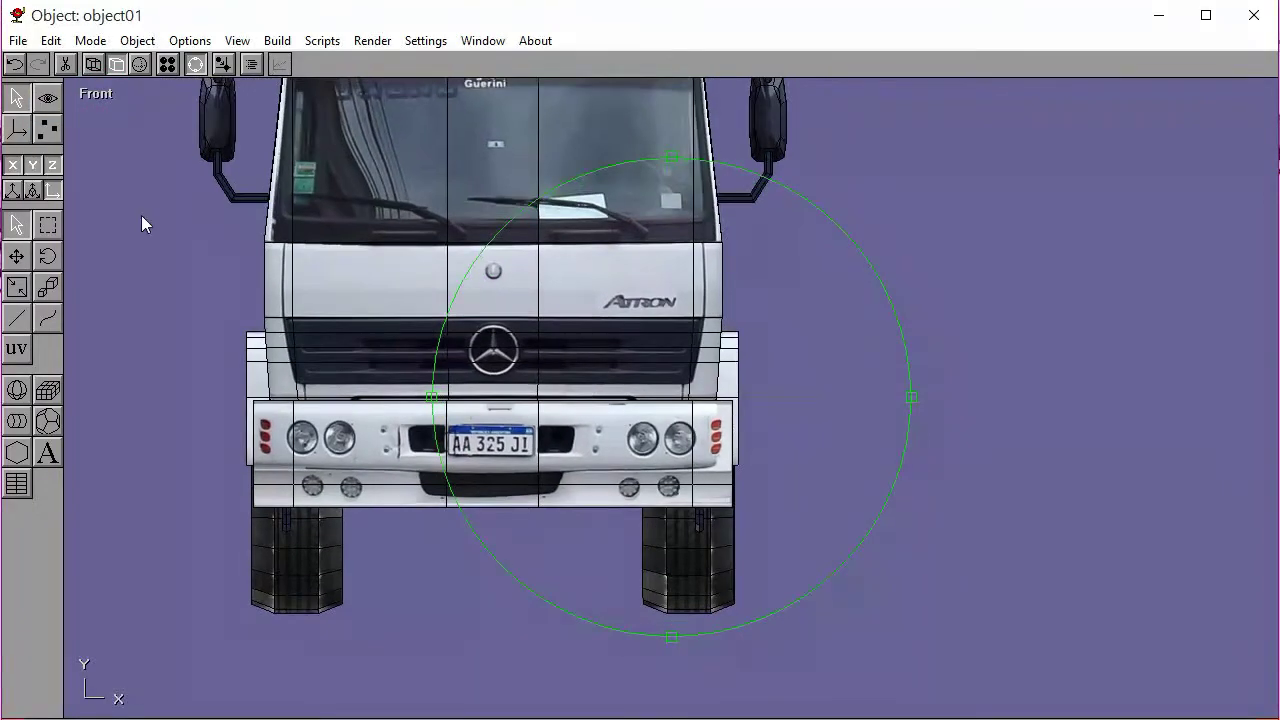
left_click(185, 63)
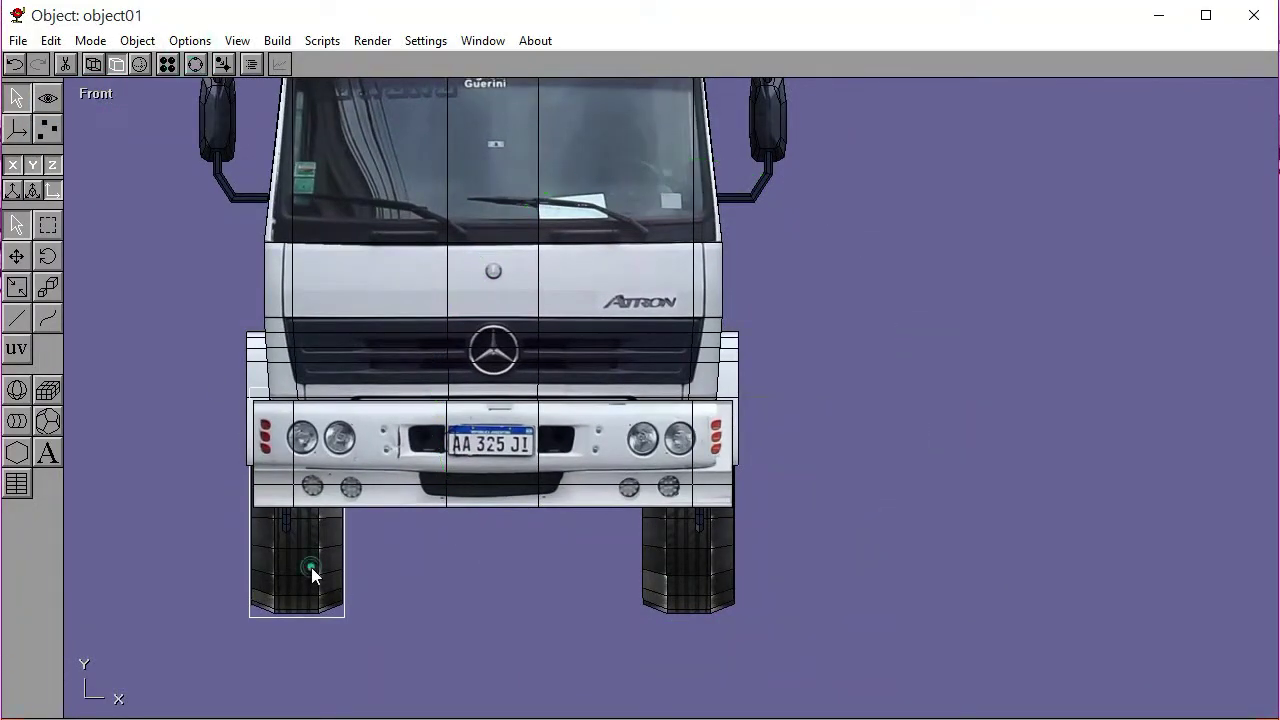
key("Delete")
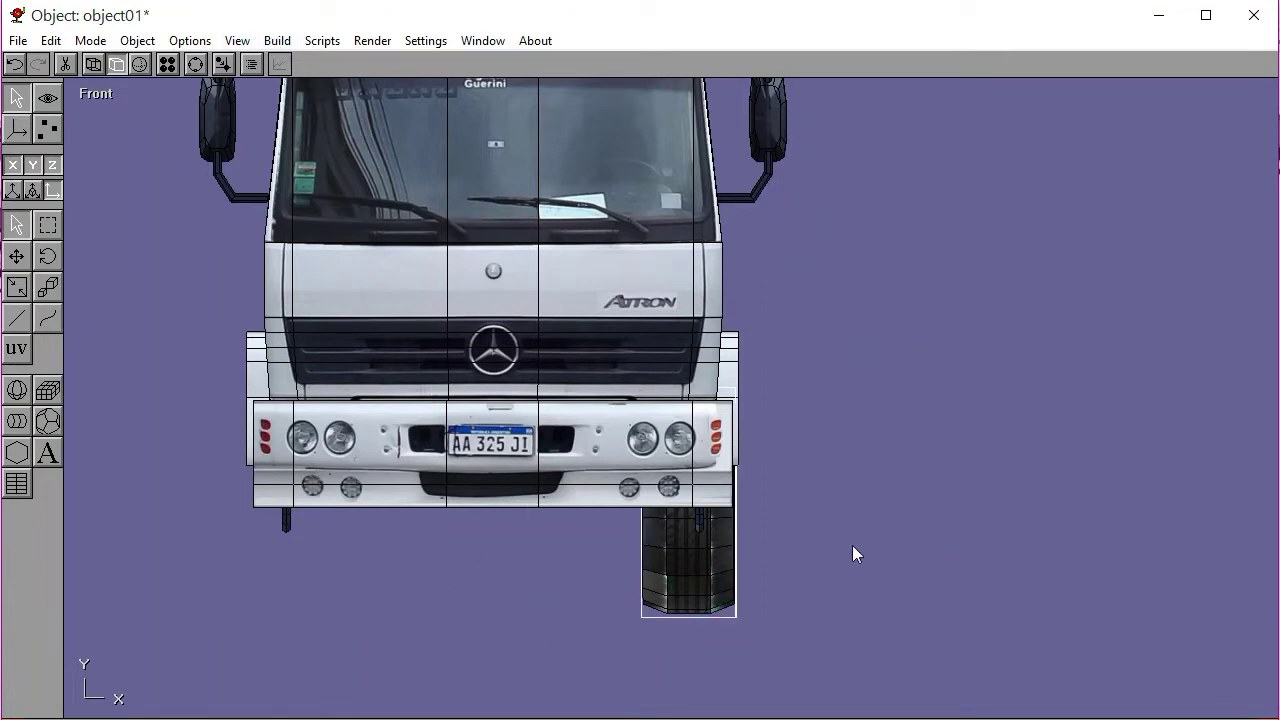
In wireframe display, shift the remaining wheel slightly further inward beneath its fender
left_click(94, 66)
key("Left")
key("Left")
key("Left")
key("Left")
key("Left")
key("Left")
key("Left")
key("Left")
key("Left")
key("Left")
key("Left")
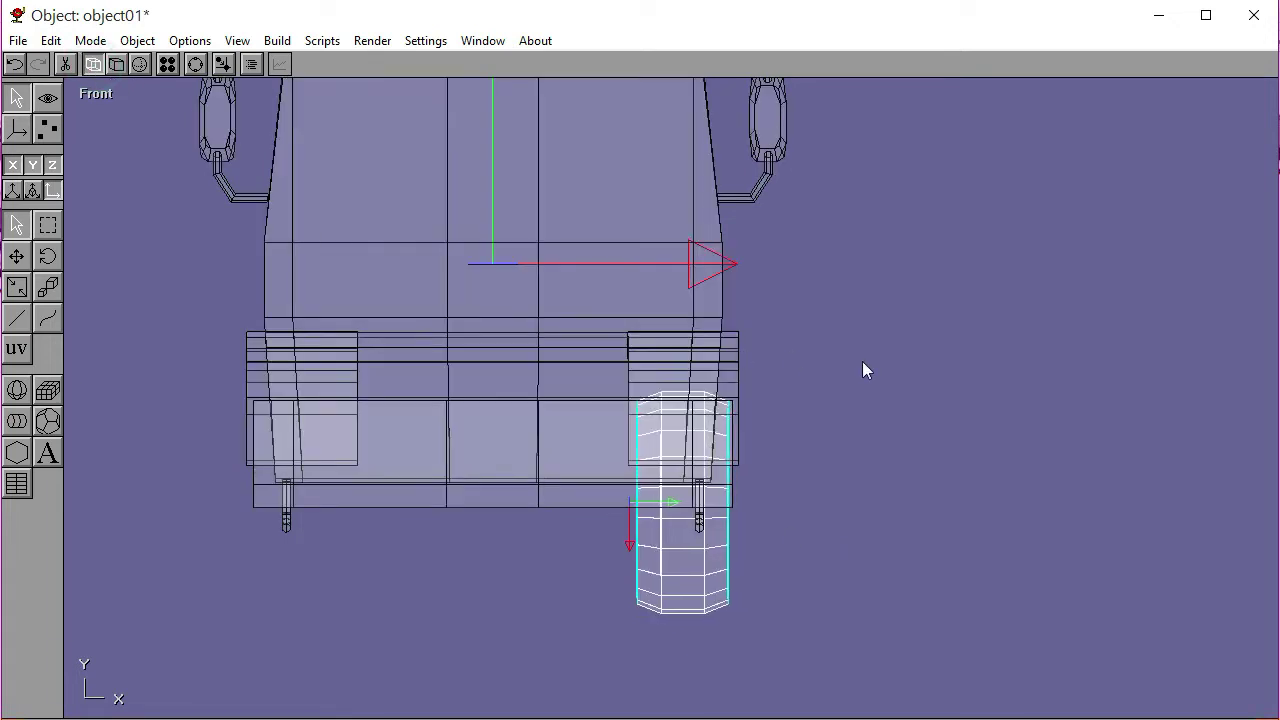
key("Left")
key("Left")
key("Left")
key("Left")
key("Left")
key("Left")
key("Left")
key("Left")
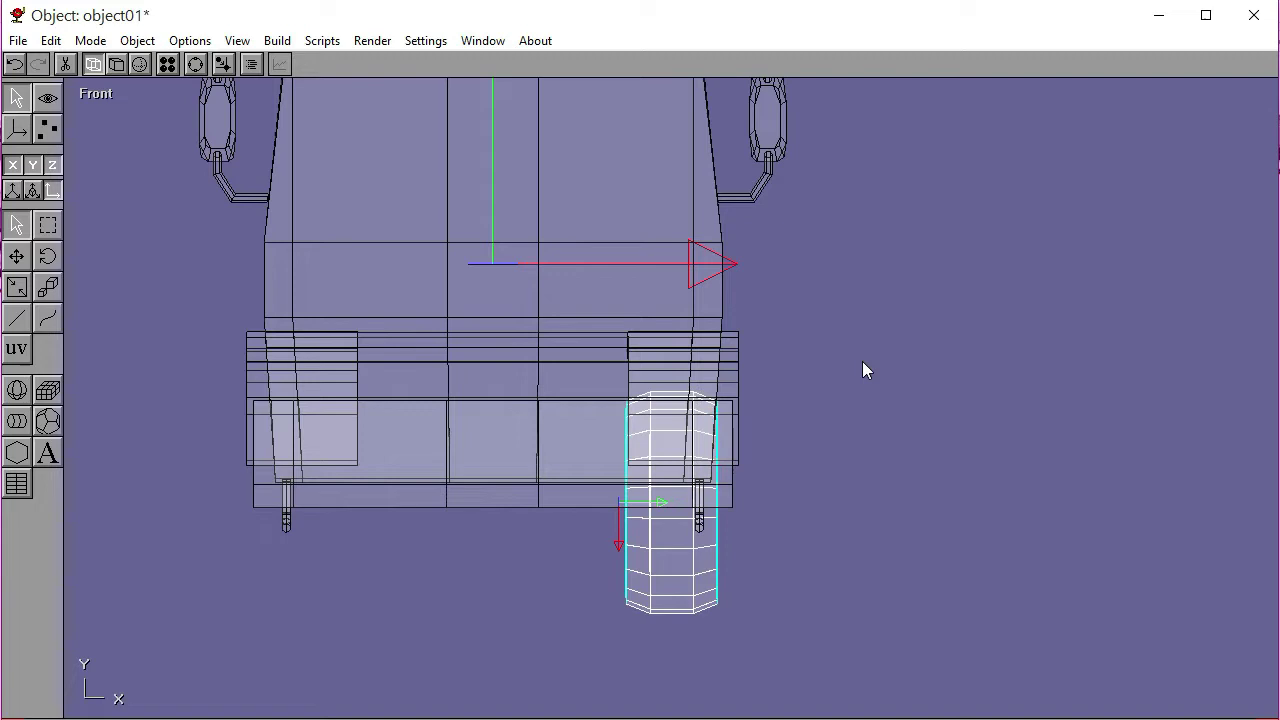
key("Left")
left_click(862, 363)
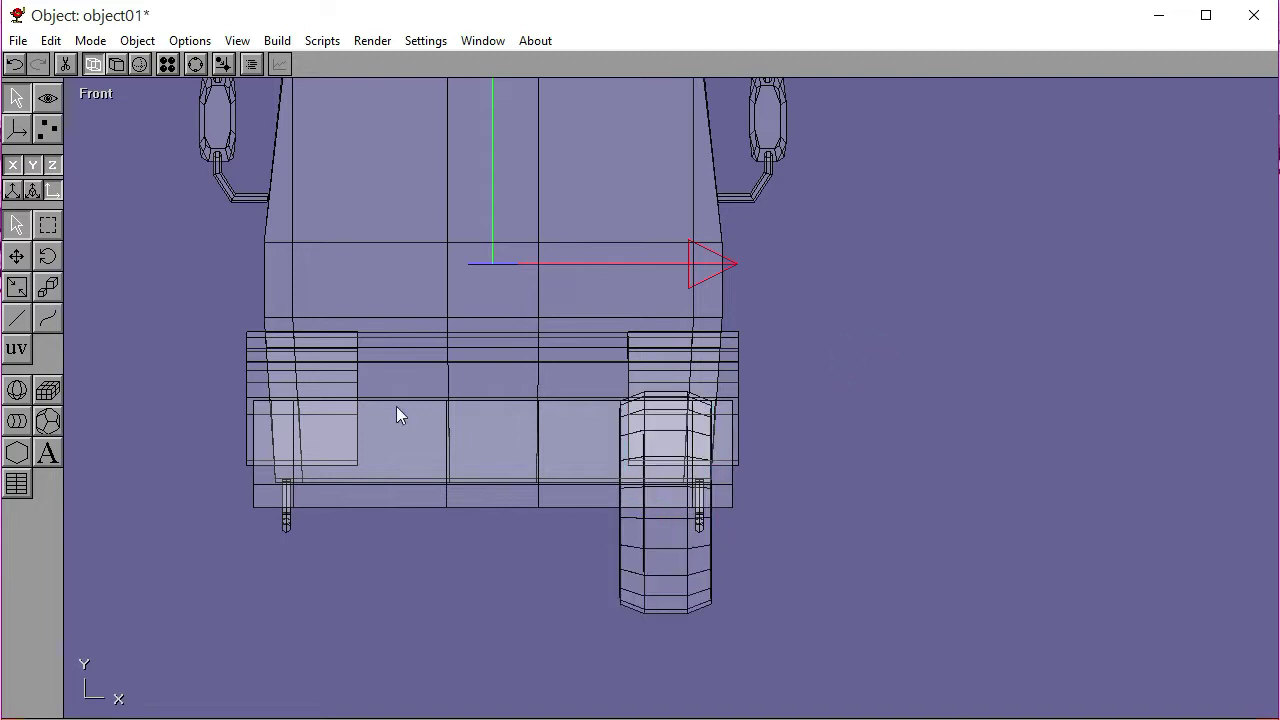
Mirror the repositioned wheel across the X axis in solid display and check the fit of the wheels in perspective
left_click(117, 65)
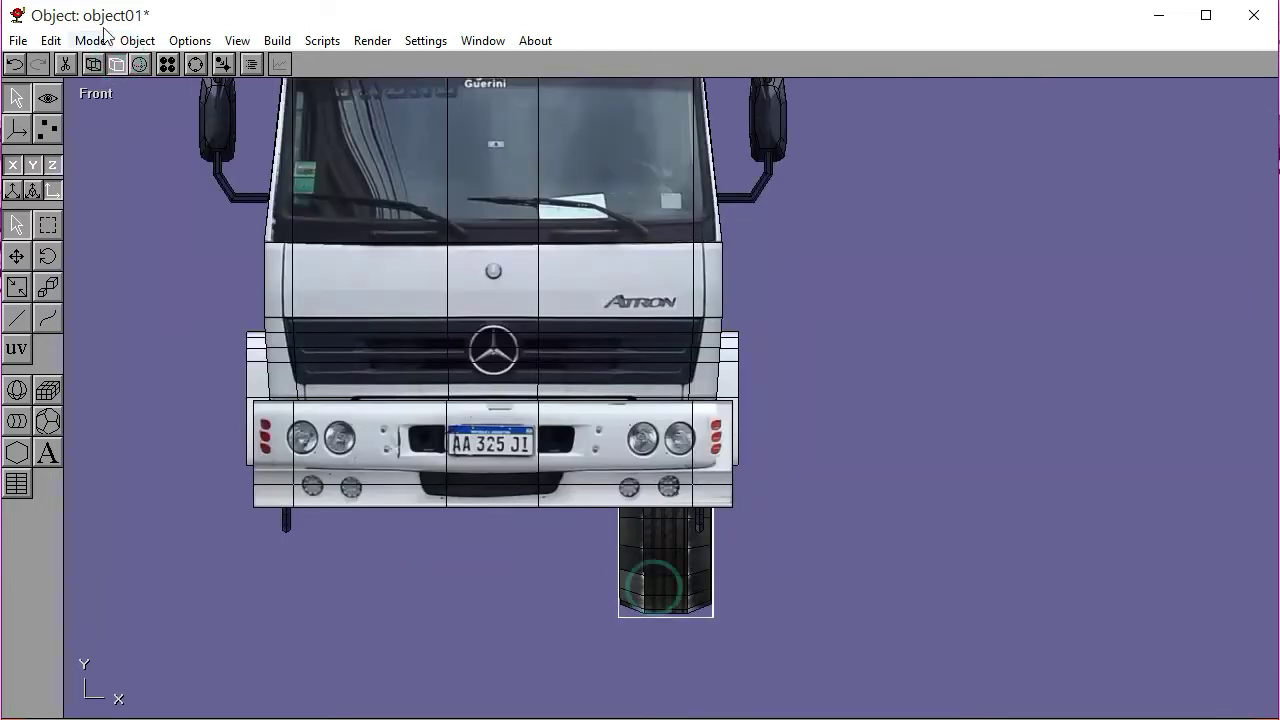
left_click(277, 40)
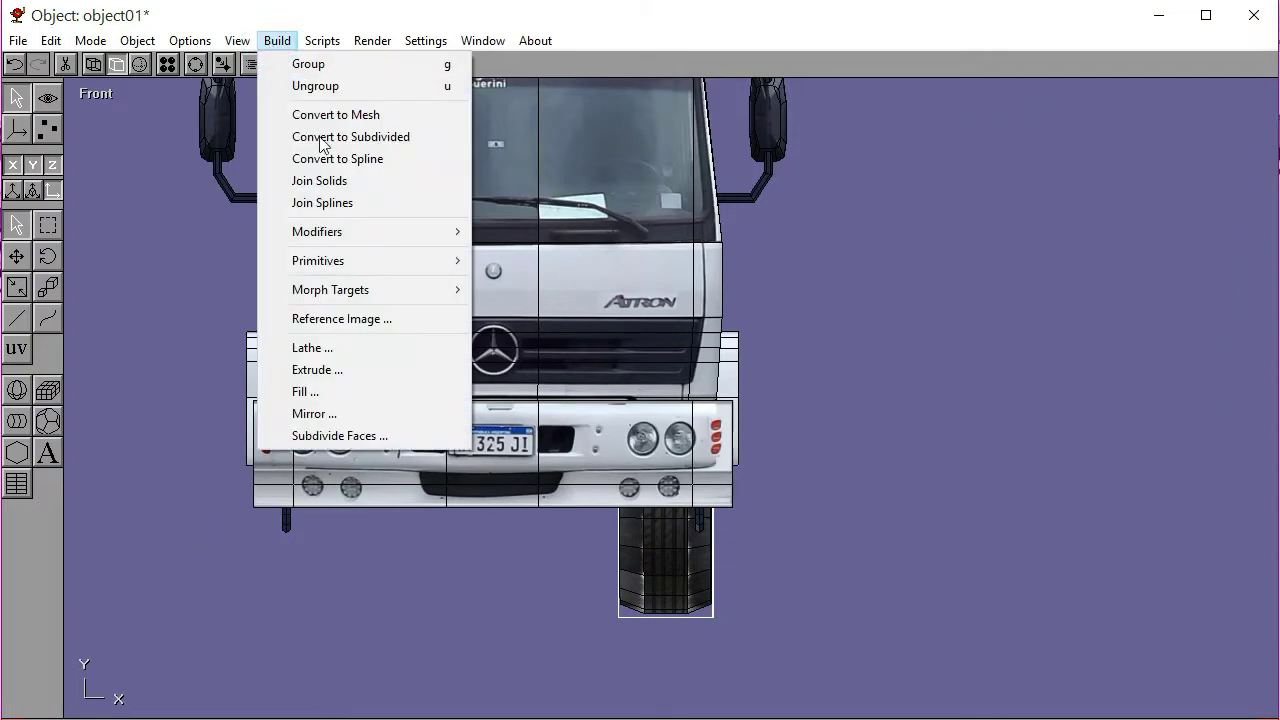
left_click(320, 413)
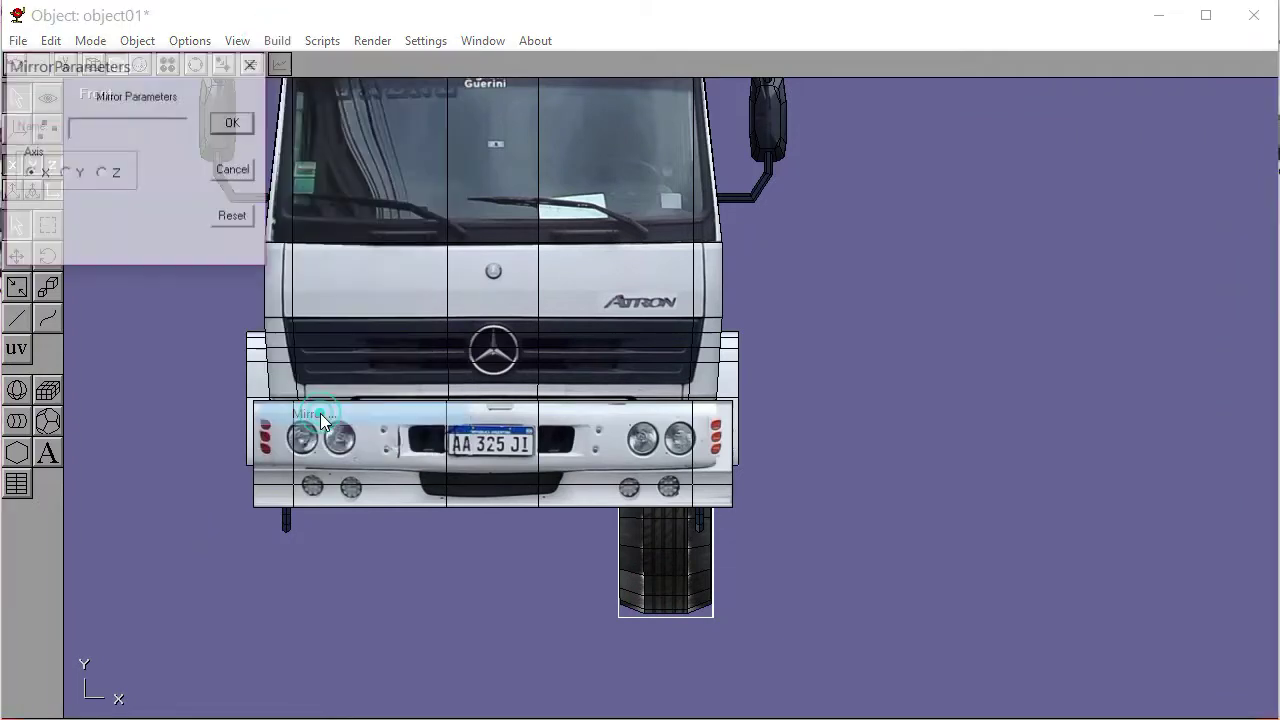
left_click(234, 124)
left_click(97, 97)
left_click(105, 288)
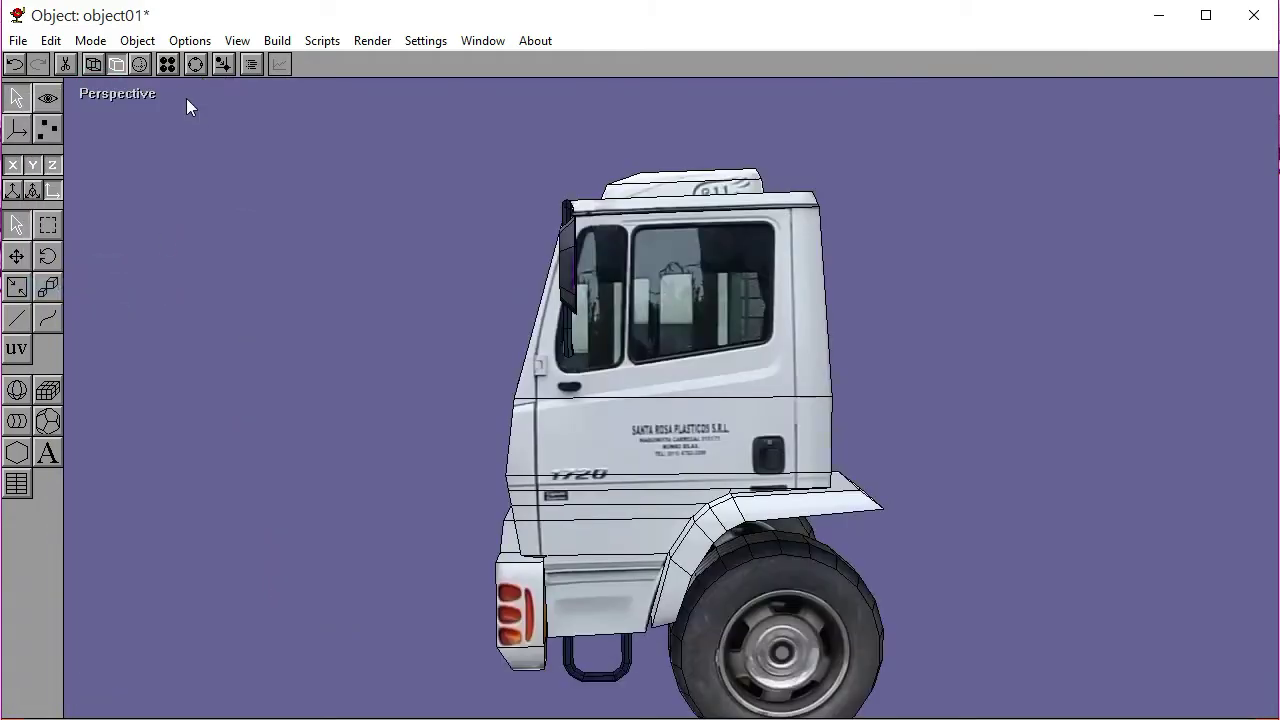
mouse_move(656, 366)
left_mouse_down()
mouse_move(946, 374)
mouse_move(671, 363)
mouse_move(692, 366)
mouse_move(603, 374)
mouse_move(663, 368)
mouse_move(634, 372)
left_mouse_up()
mouse_move(649, 363)
left_mouse_down()
mouse_move(680, 362)
mouse_move(668, 346)
mouse_move(676, 360)
mouse_move(586, 364)
mouse_move(670, 362)
left_mouse_up()
In the front view, add the cab side picture tubo-flexible-pvc-negro-b3-aignep from the Originals folder as a reference image
left_click(137, 100)
left_click(118, 138)
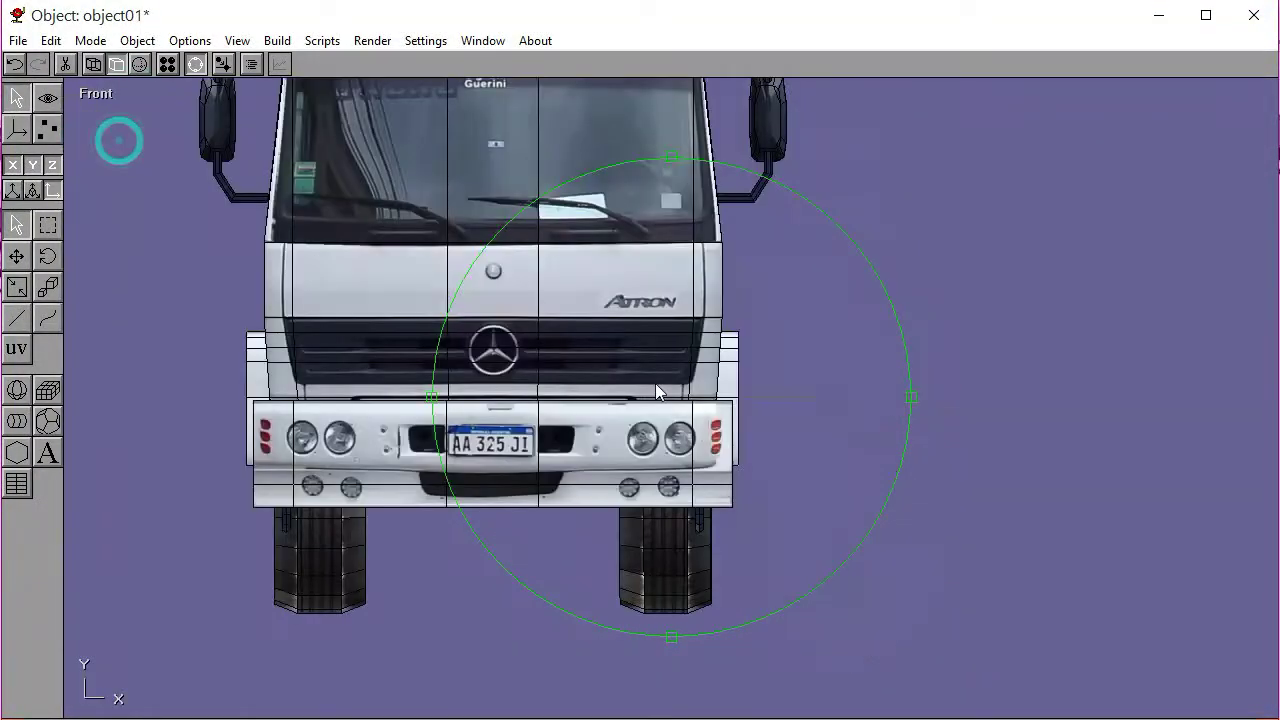
scroll(674, 380, "down", 3)
middle_click_drag(735, 322, 515, 383)
left_click(195, 64)
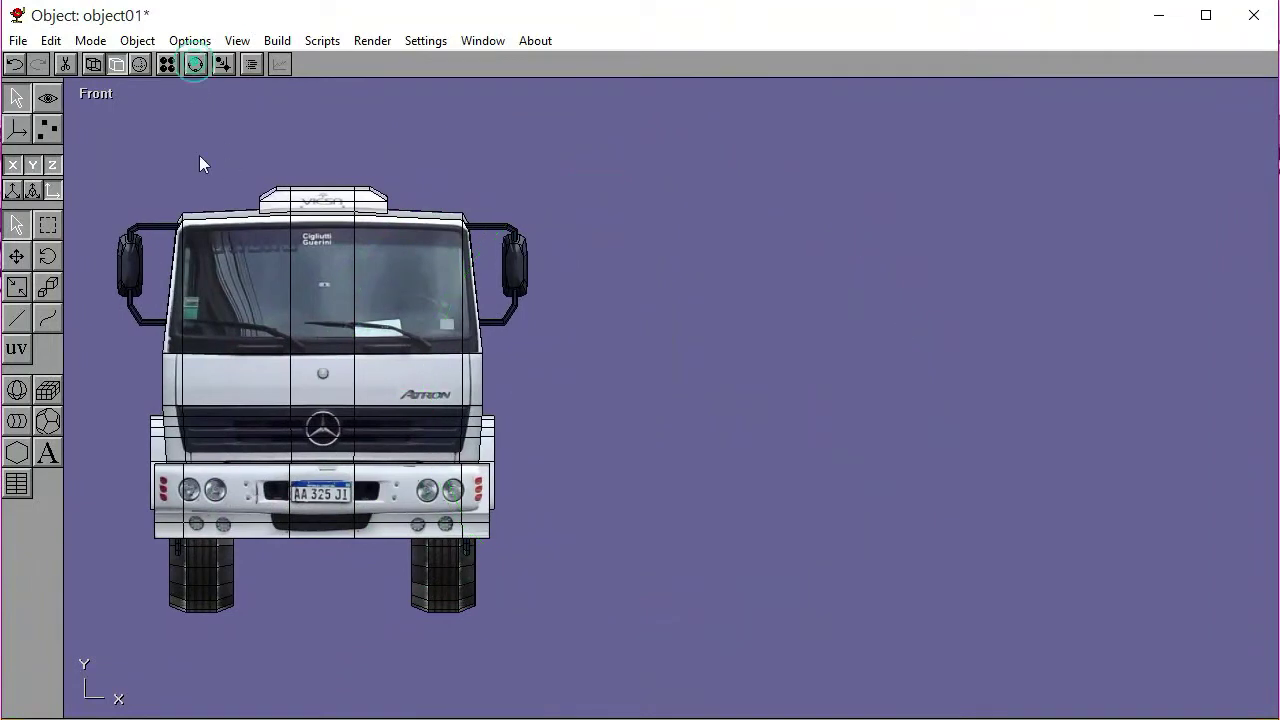
left_click(279, 42)
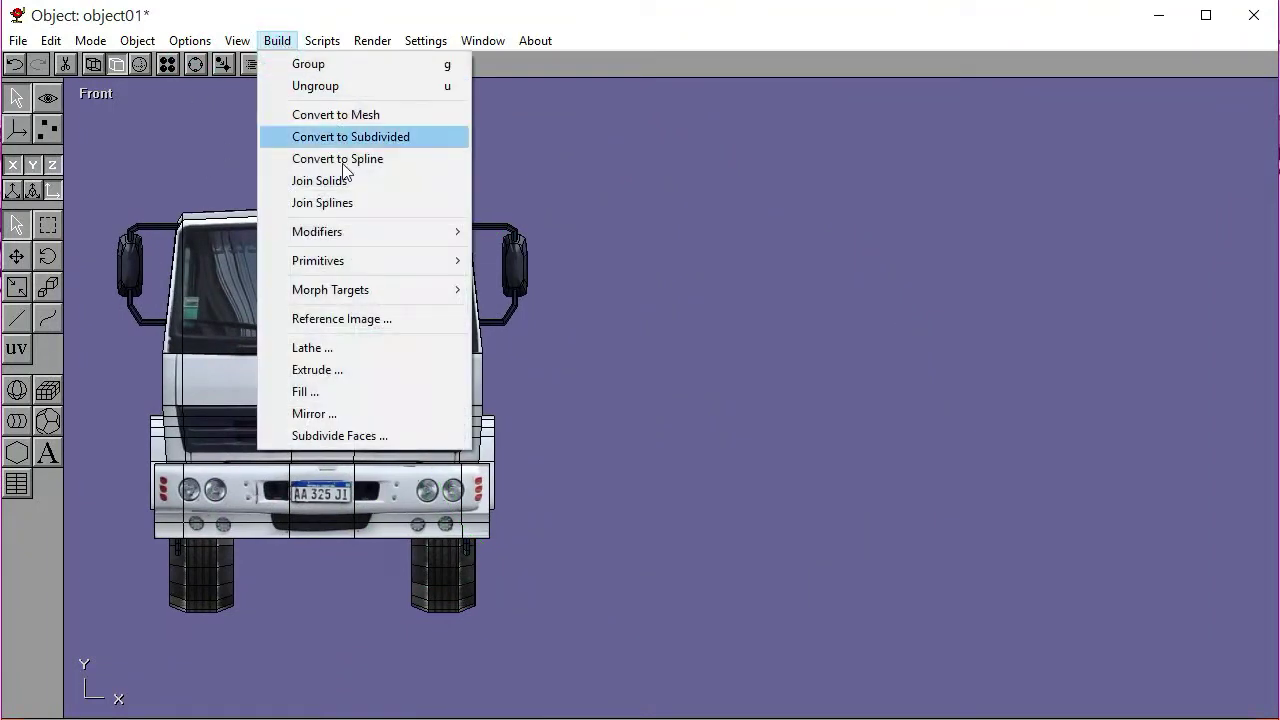
left_click(345, 320)
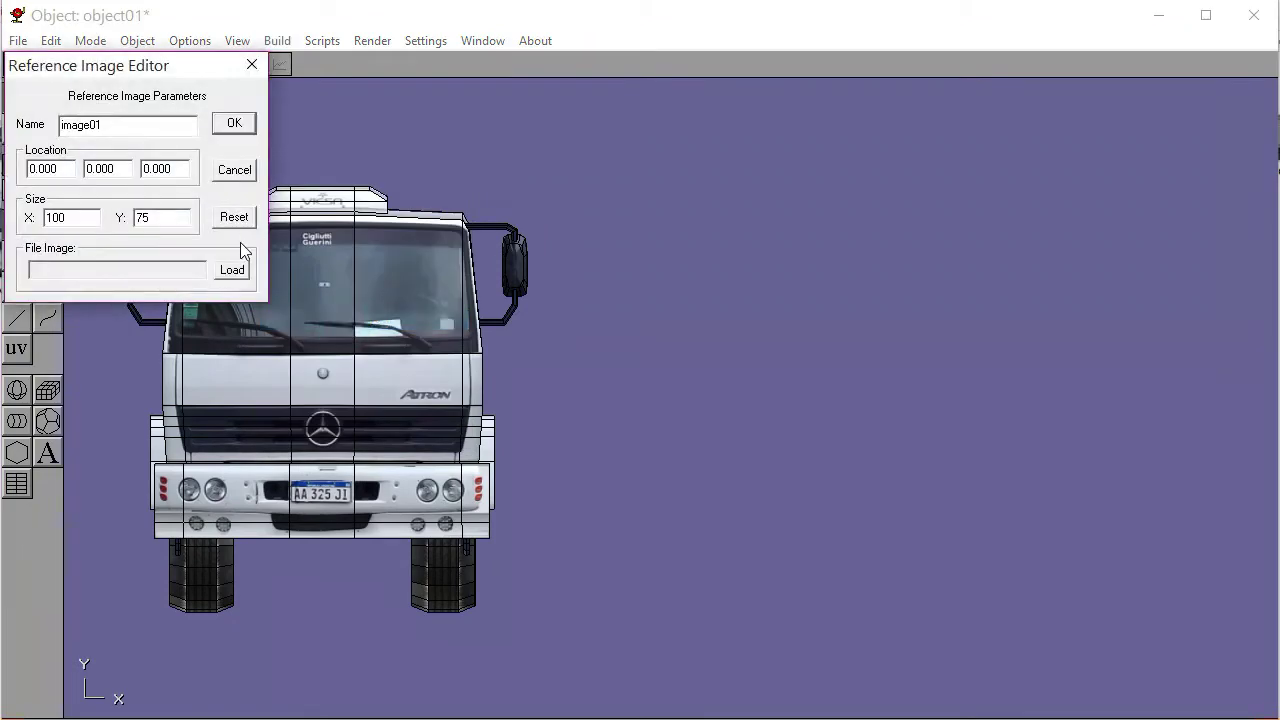
left_click(230, 269)
double_click(352, 225)
scroll(520, 325, "down", 5)
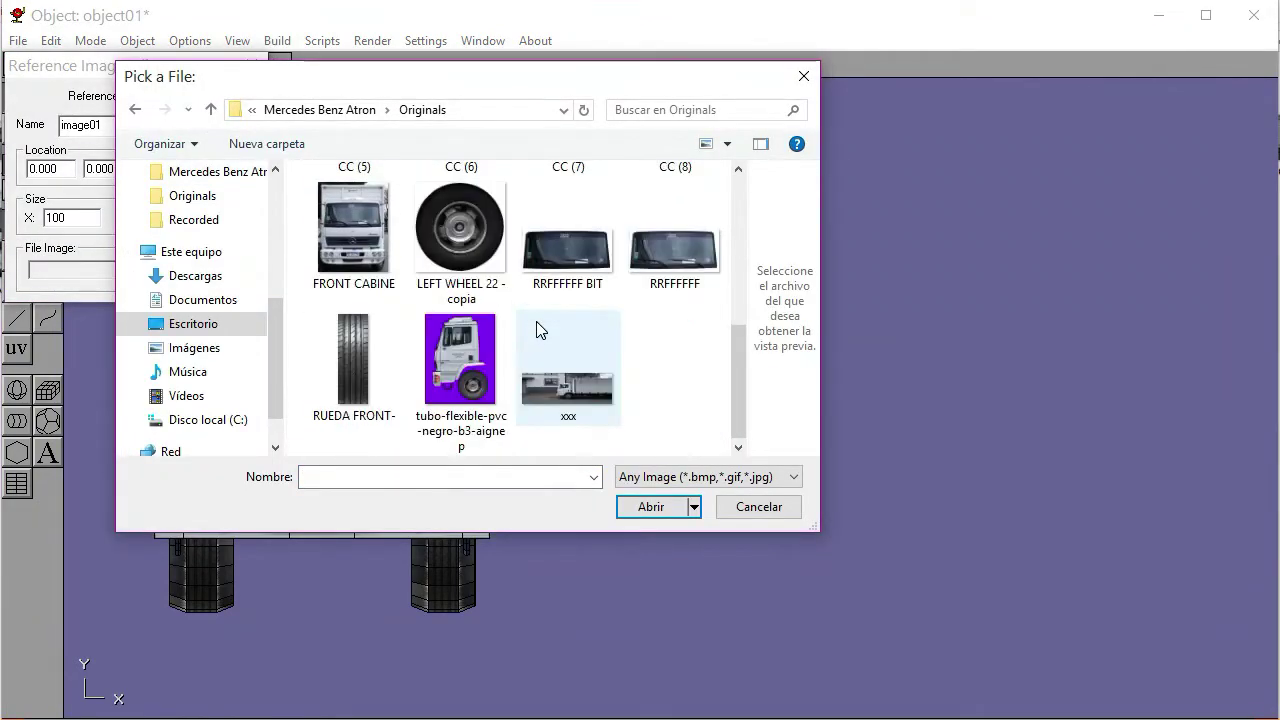
left_click(503, 388)
left_click(679, 516)
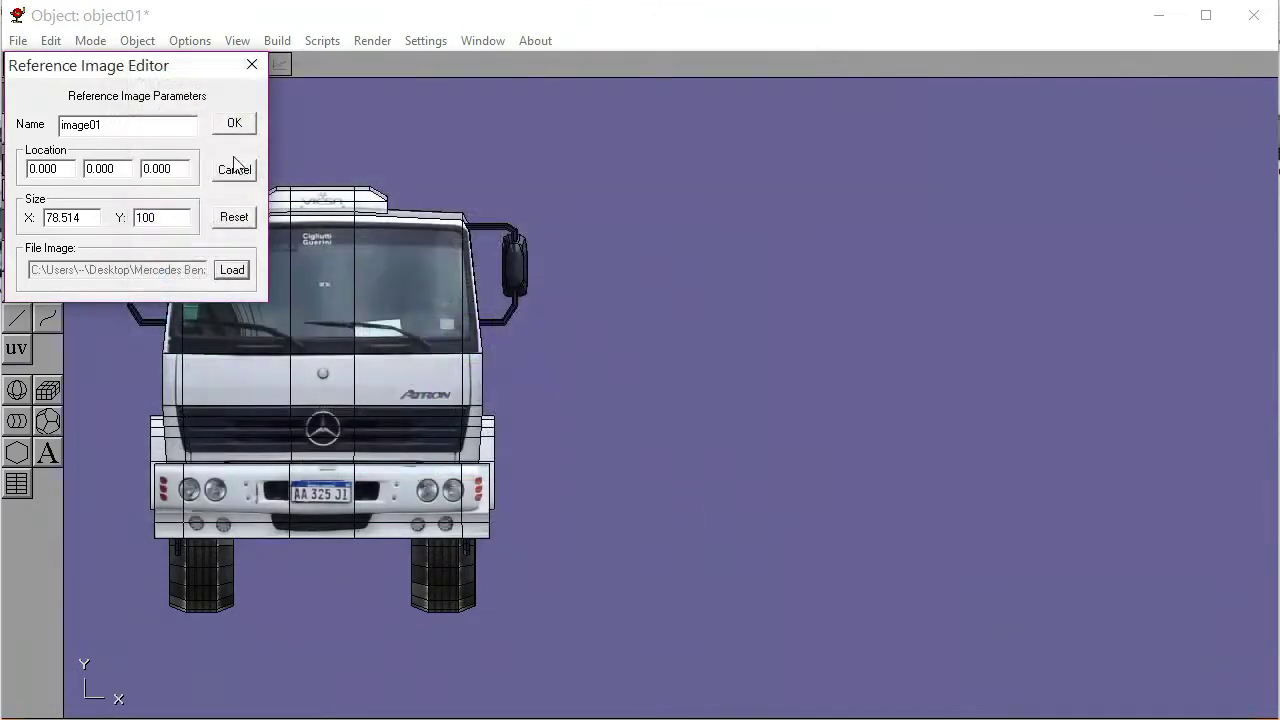
left_click(232, 124)
Place the side reference image beside the truck and scale it proportionally until its cab lines up with the front-view model in height
left_click(16, 256)
left_click_drag(112, 212, 469, 277)
left_click(47, 287)
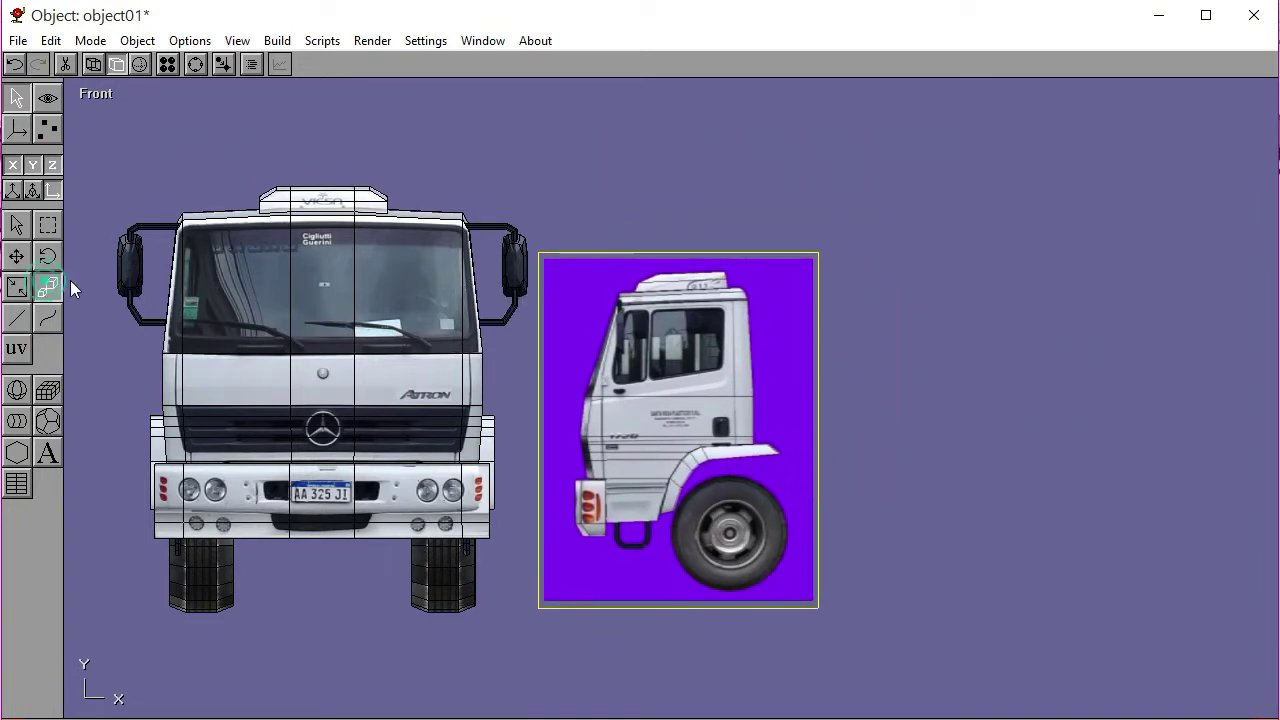
left_click_drag(90, 278, 109, 276)
left_click(17, 258)
left_click_drag(100, 342, 104, 305)
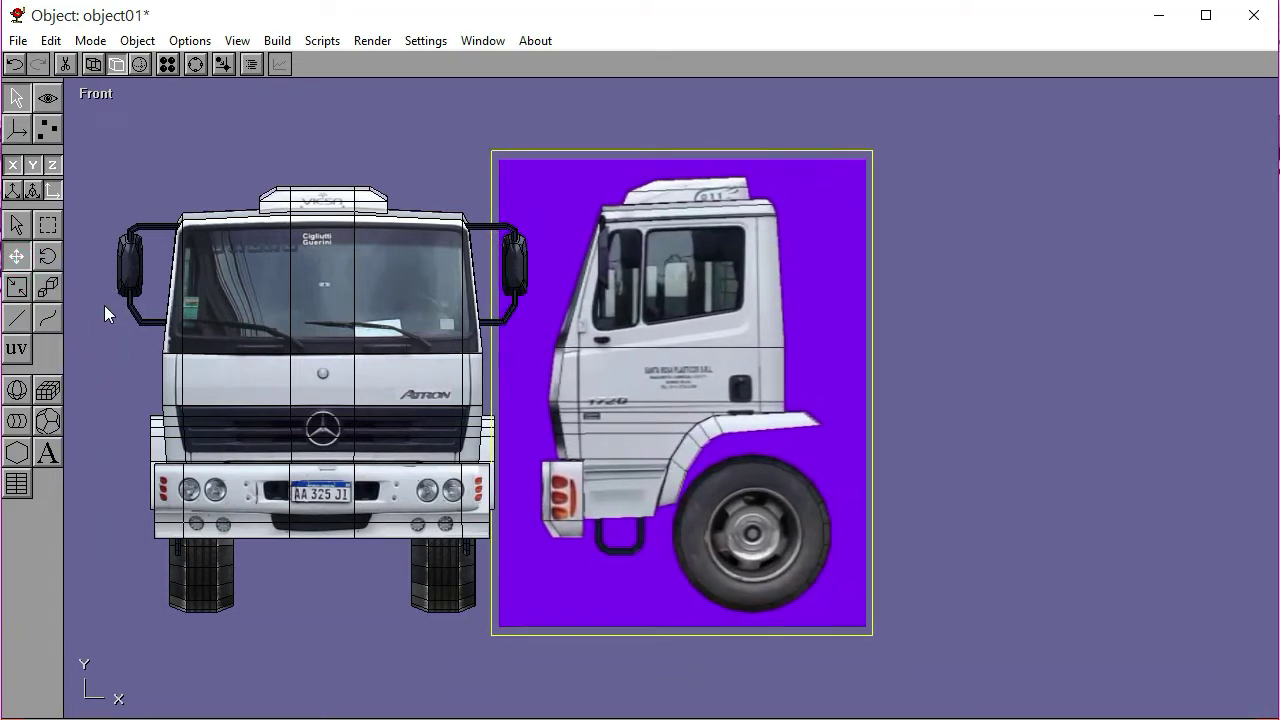
mouse_move(104, 305)
left_mouse_down()
mouse_move(144, 311)
mouse_move(107, 307)
left_mouse_up()
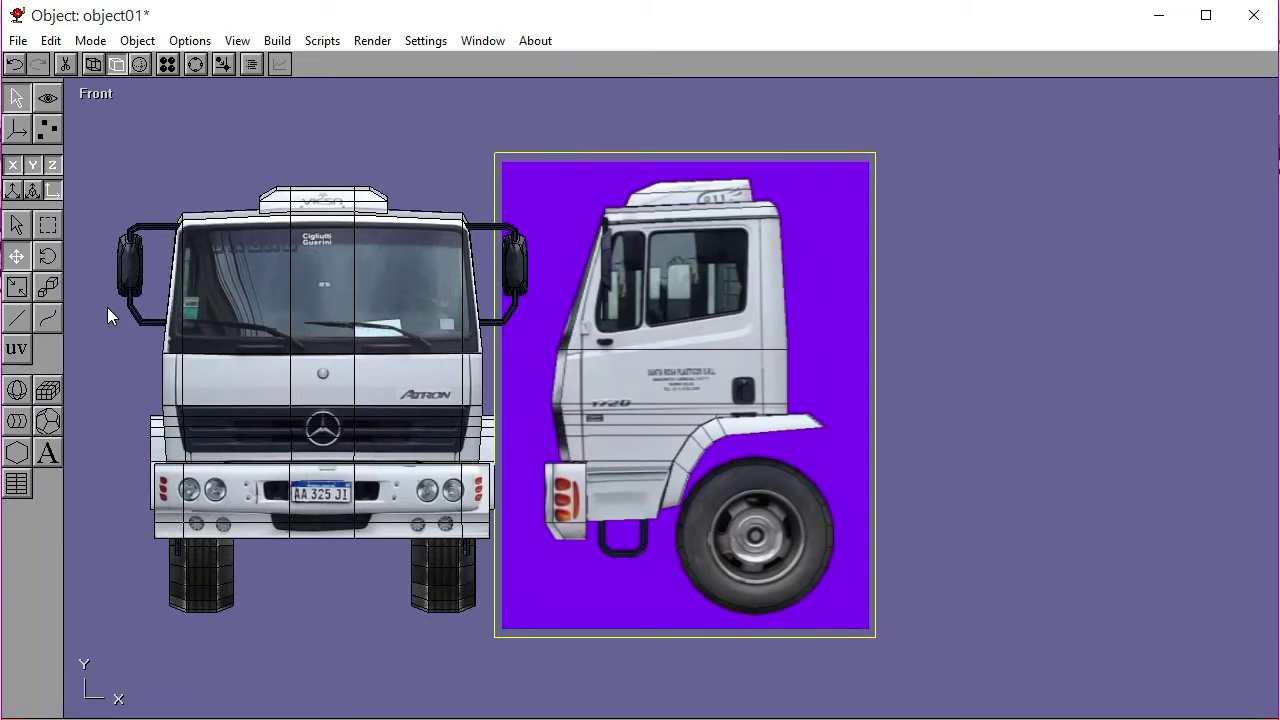
left_click(47, 287)
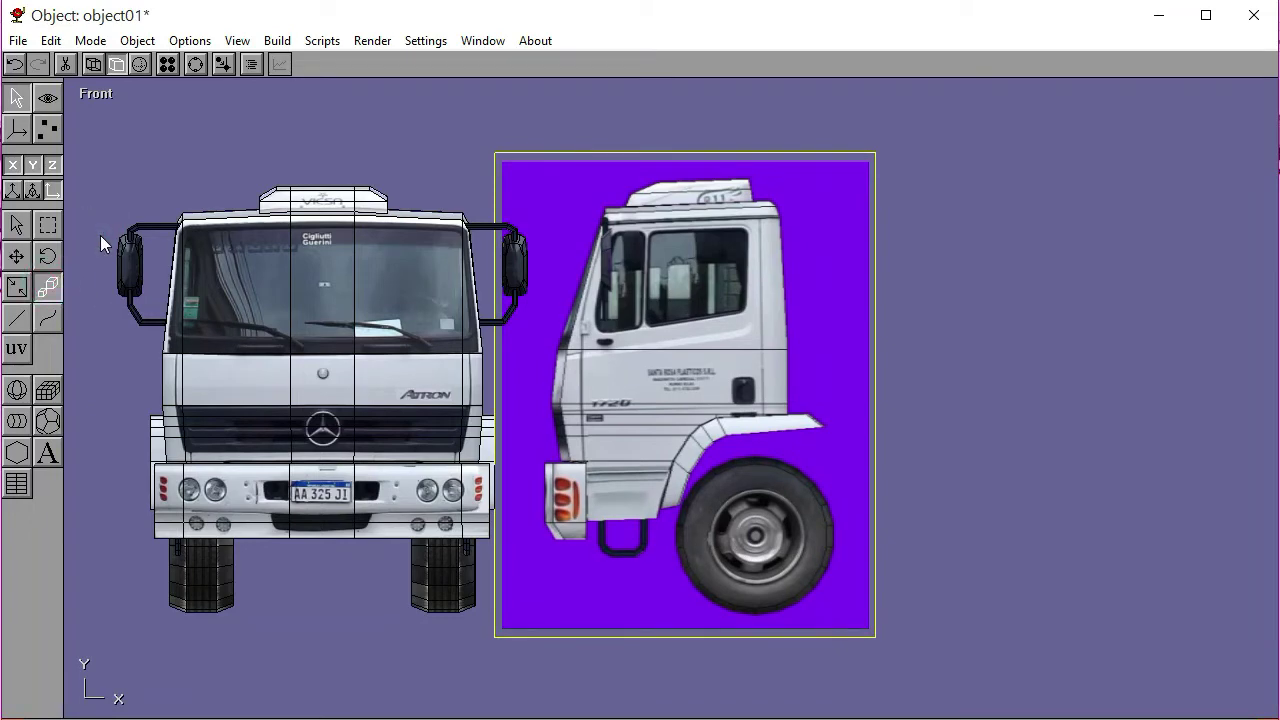
left_click(16, 256)
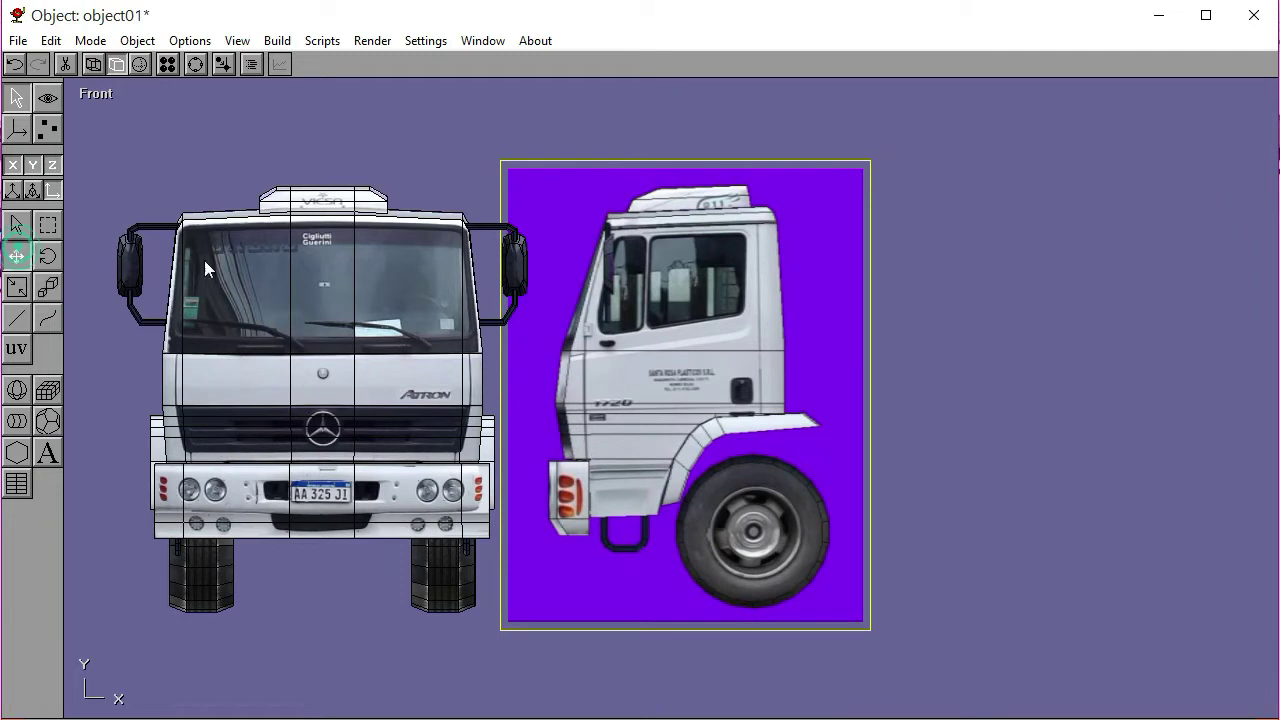
left_click_drag(290, 212, 290, 216)
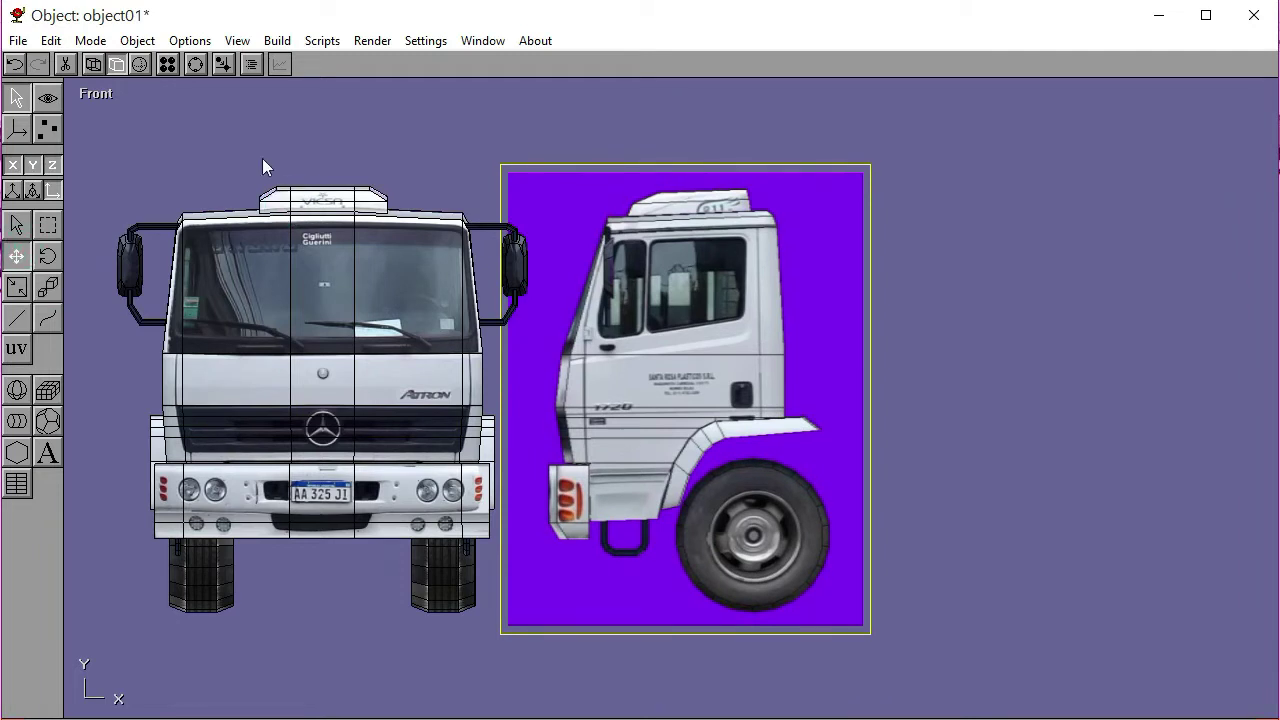
Shift the reference image backward in the left view and farther sideways from the truck in the front view
left_click(104, 94)
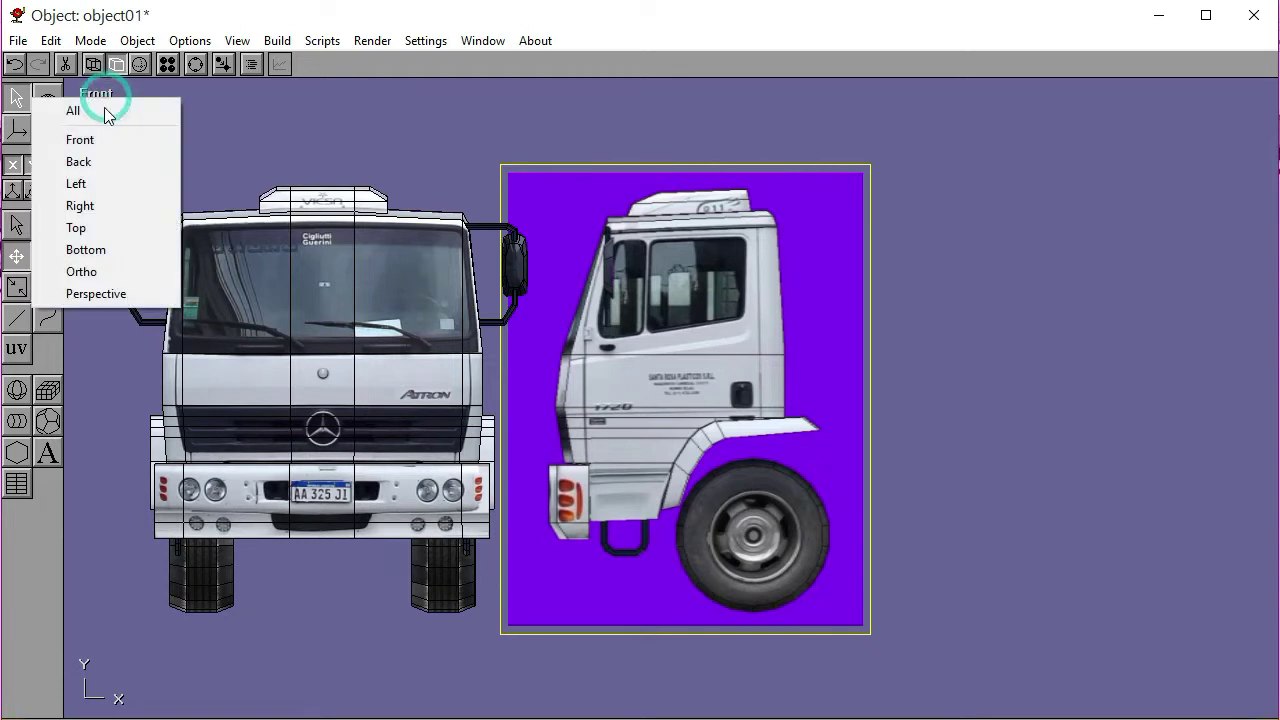
left_click(100, 183)
left_click_drag(175, 223, 835, 225)
left_click(96, 95)
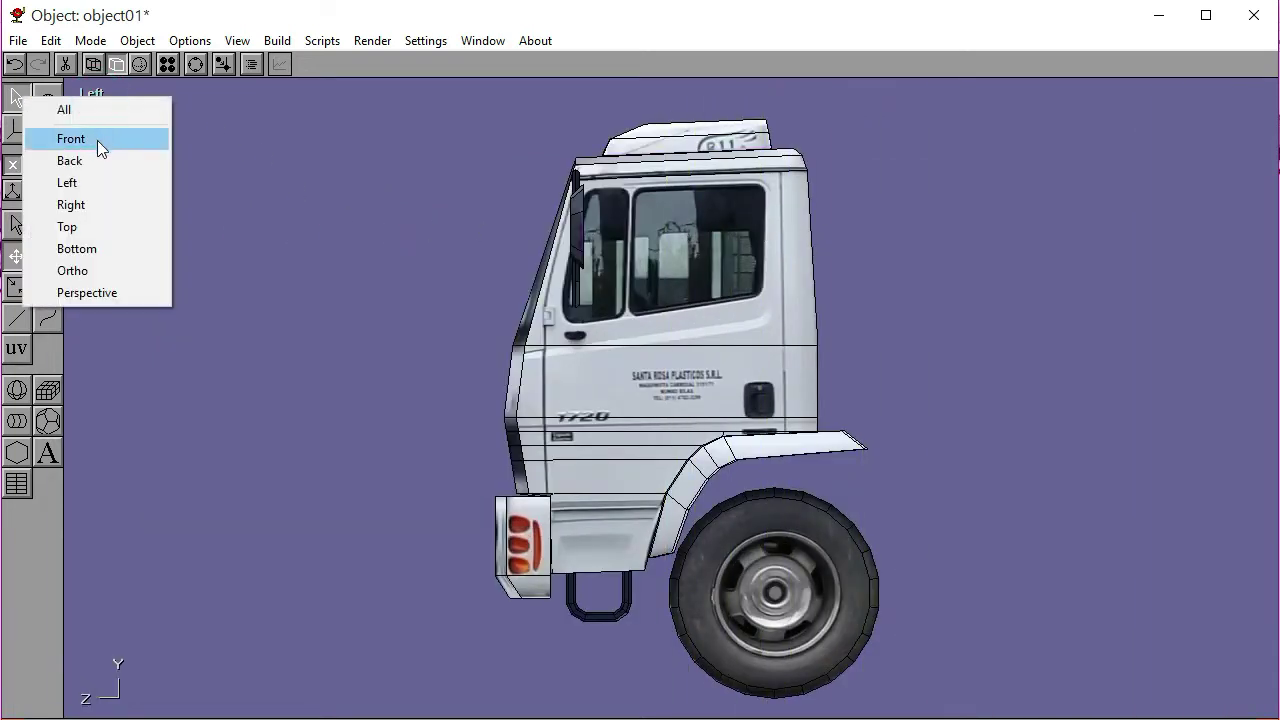
left_click(100, 137)
left_click_drag(533, 384, 651, 385)
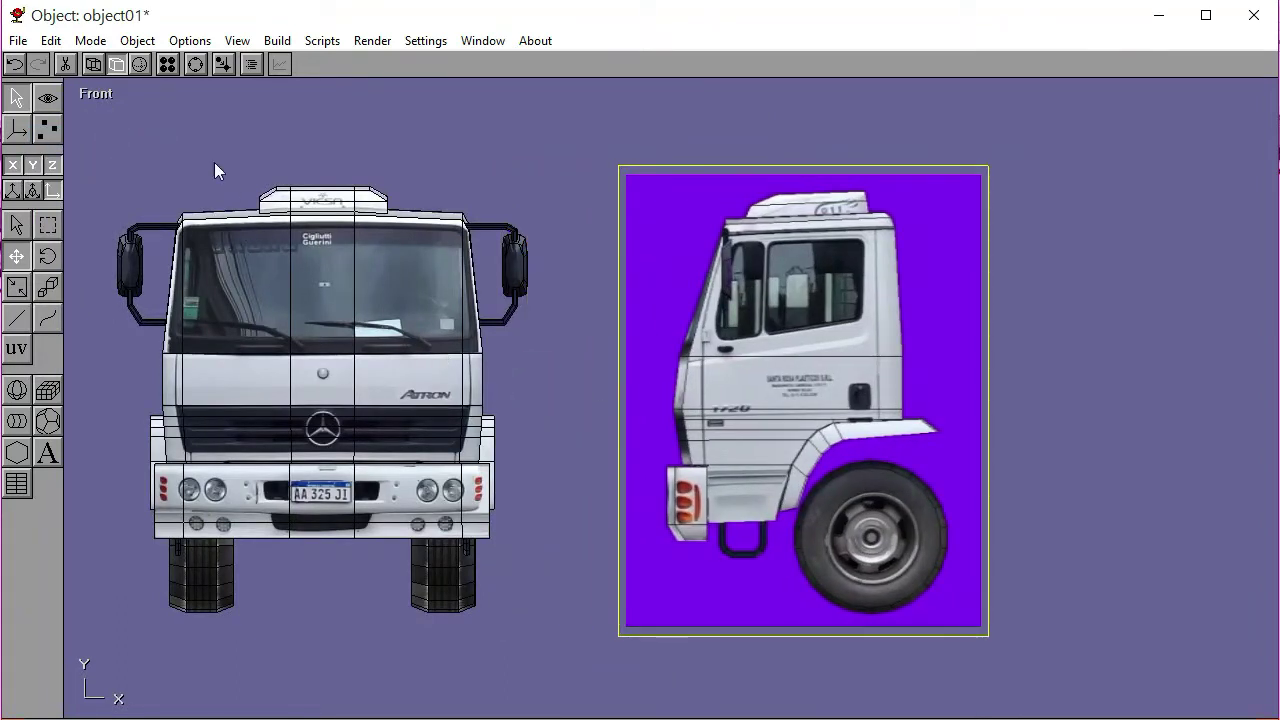
Draw an open bent path over the wheel in the reference image, running from near the hub around and up to just beneath the fender
left_click(33, 227)
left_click(98, 181)
left_click(196, 63)
scroll(661, 305, "up", 5)
middle_click_drag(720, 379, 506, 284)
scroll(506, 284, "up", 4)
mouse_move(696, 365)
middle_mouse_down()
mouse_move(641, 334)
mouse_move(687, 359)
middle_mouse_up()
left_click_drag(687, 368, 675, 373)
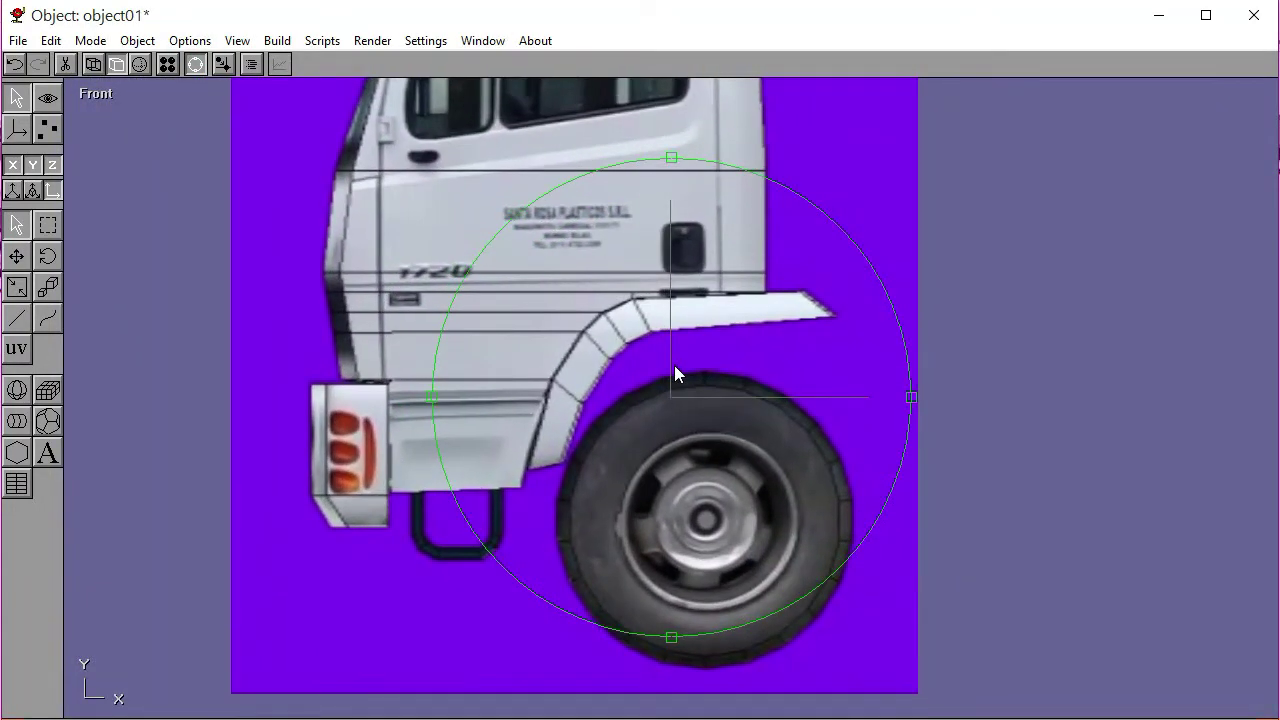
left_click(195, 64)
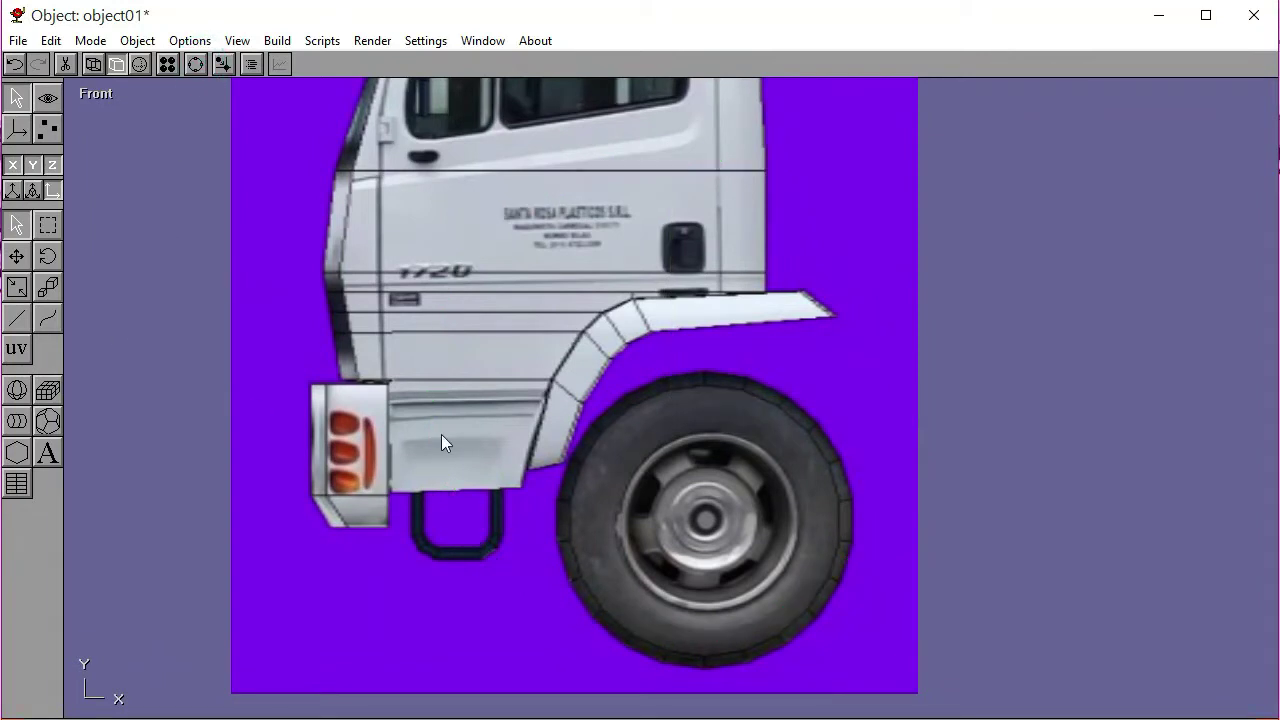
key("alt+Tab")
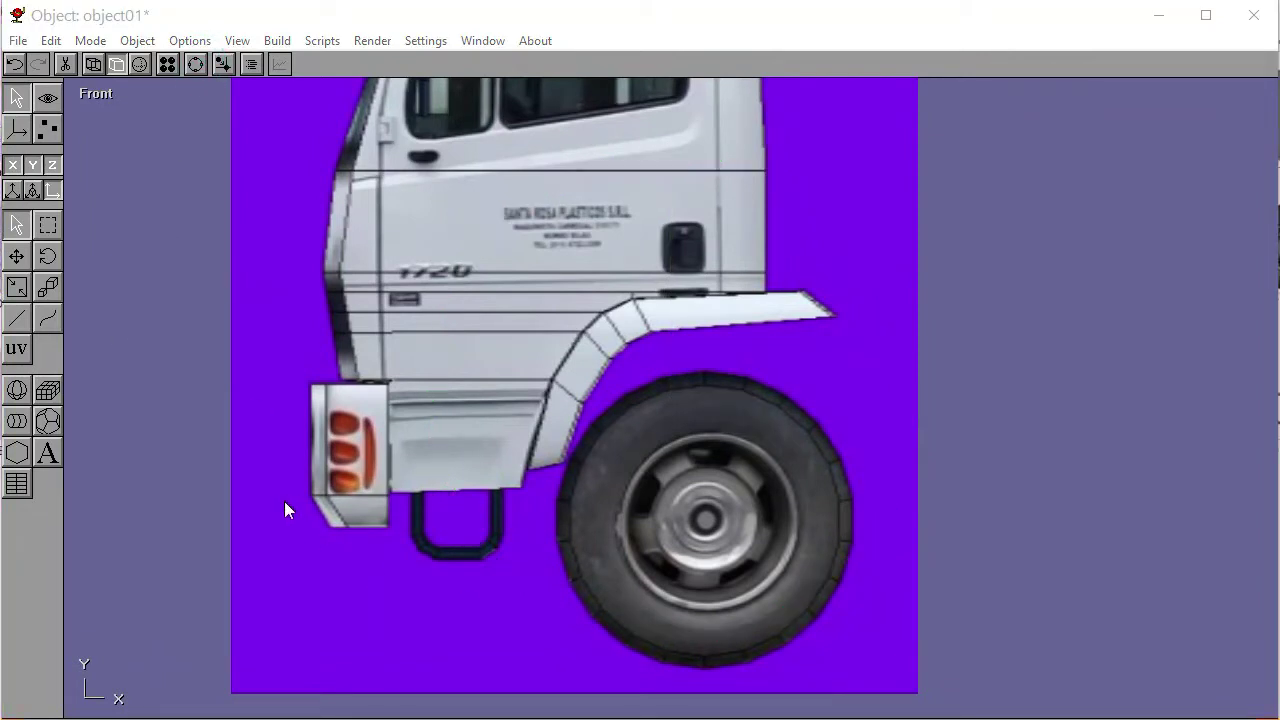
left_click(16, 318)
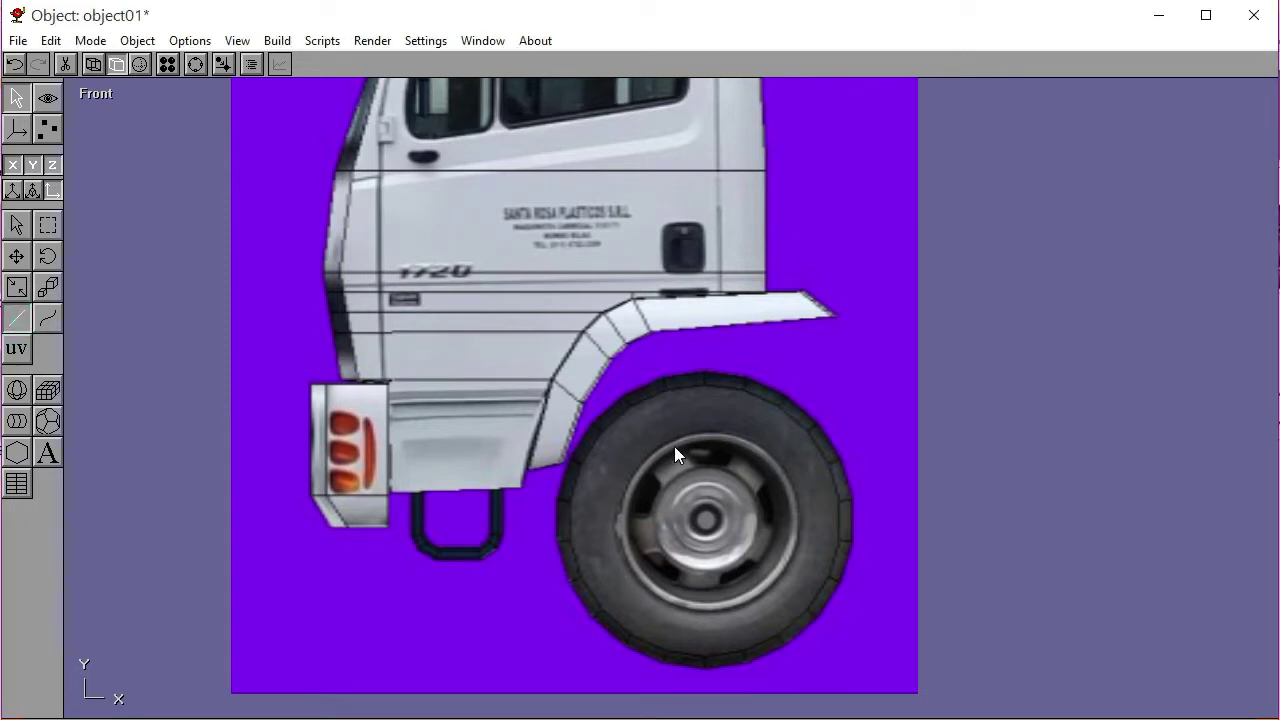
left_click(666, 517)
left_click(569, 492)
left_click(574, 472)
left_click(590, 451)
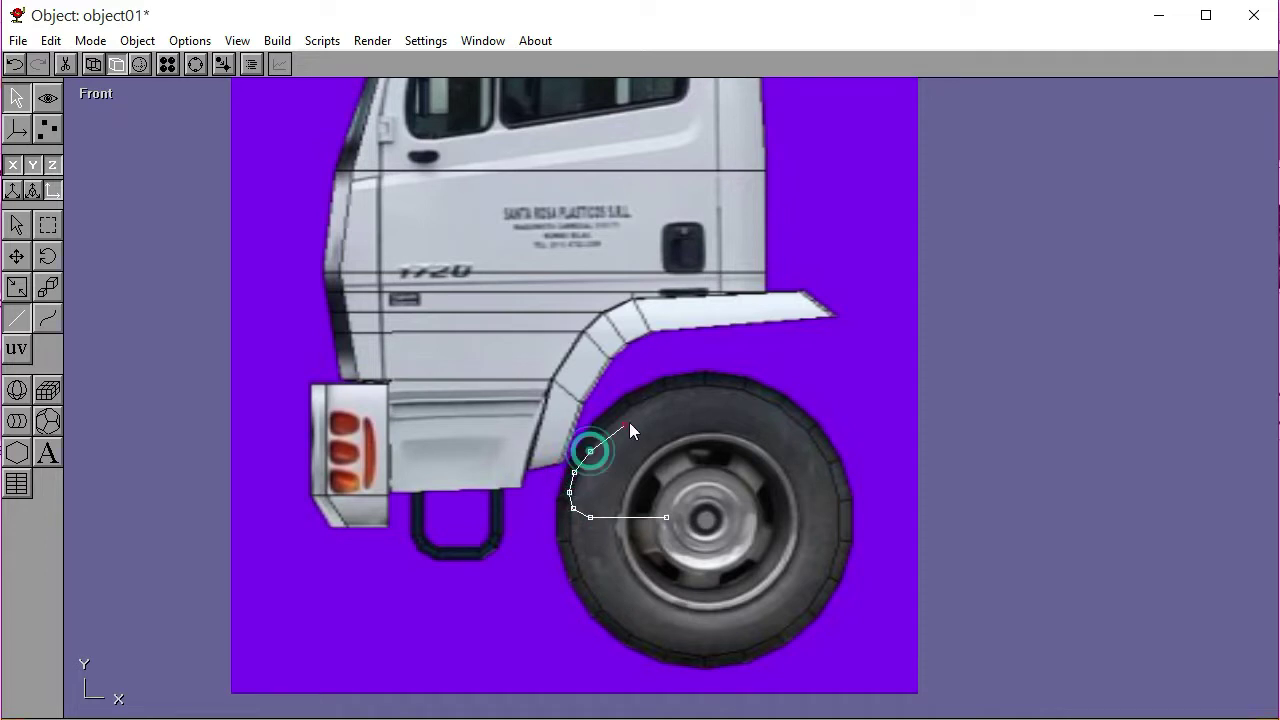
left_click(713, 366)
left_click(720, 346)
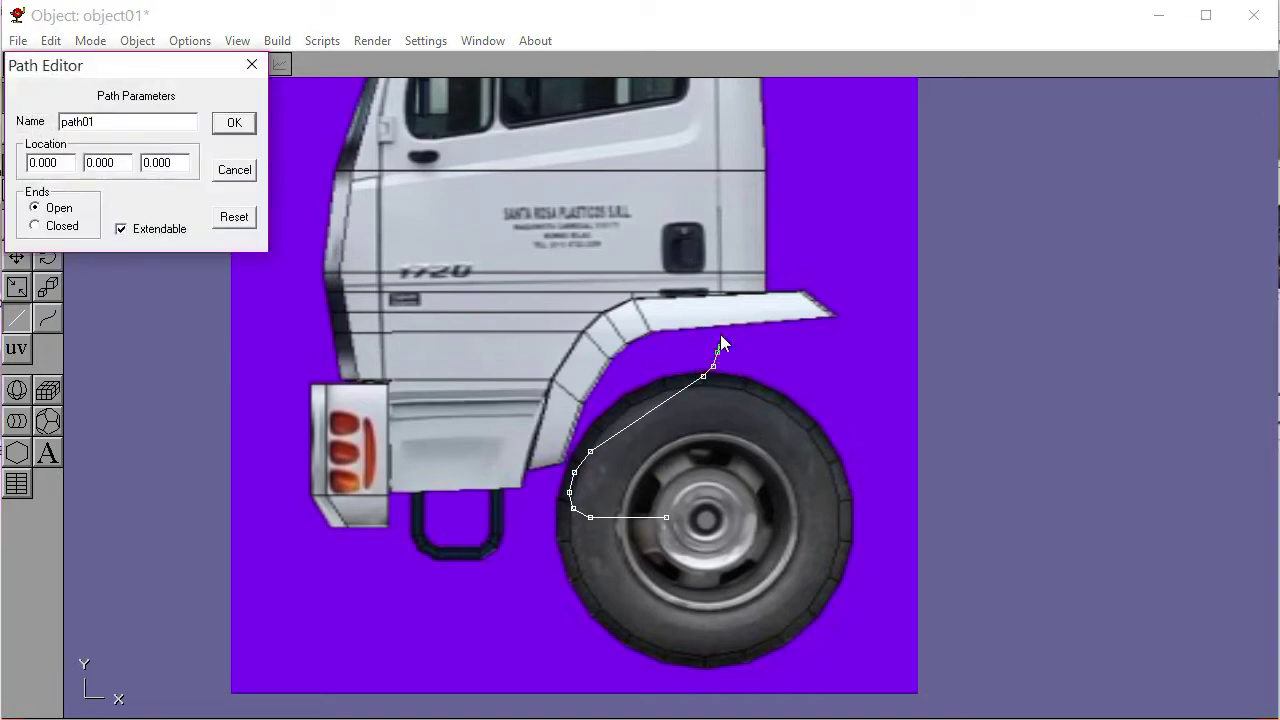
left_click(240, 121)
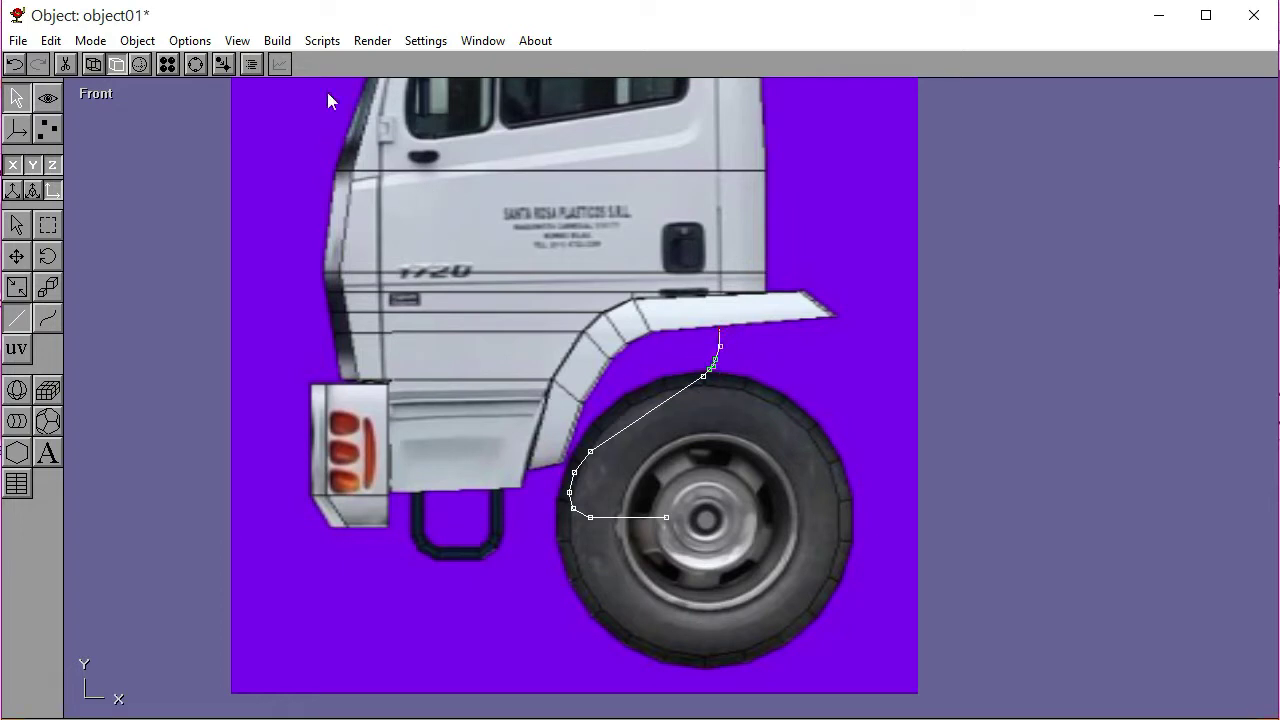
Delete the side reference image, keeping the drawn path
left_click(24, 230)
left_click(252, 199)
key("Delete")
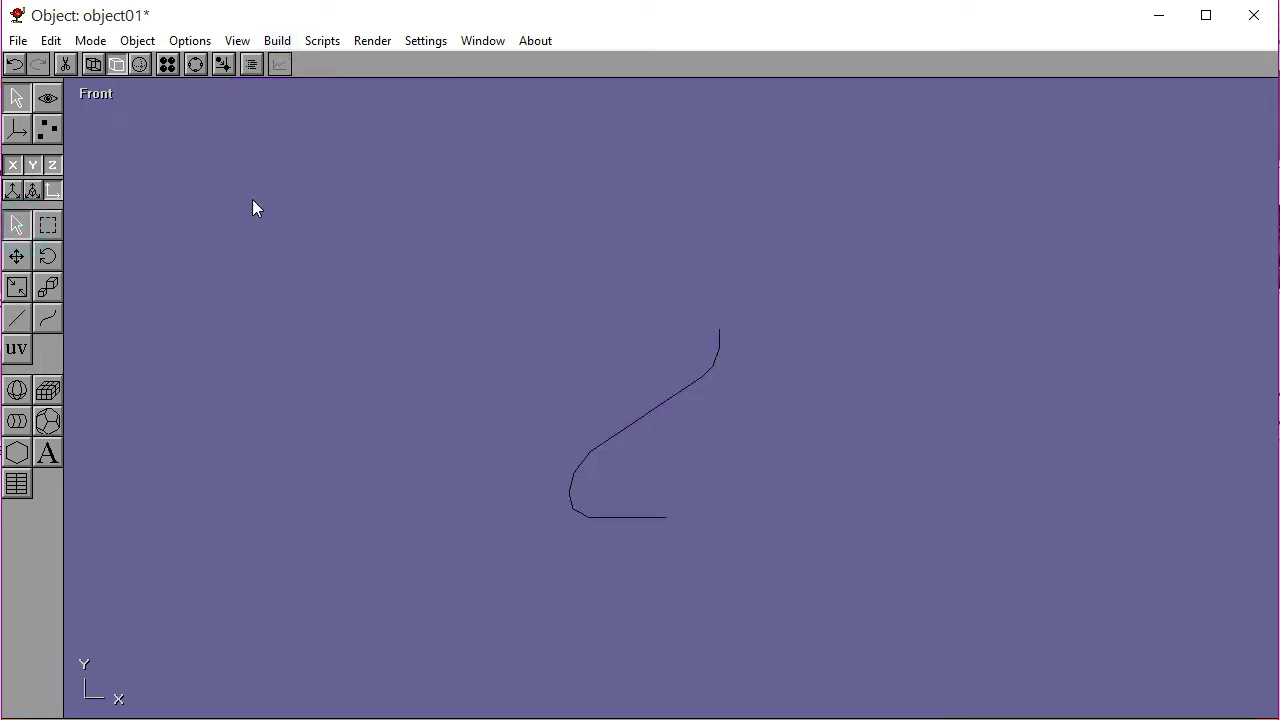
Add a small N-gon with 5 sides above the path as the cross-section for the tube
left_click(670, 396)
left_click(277, 40)
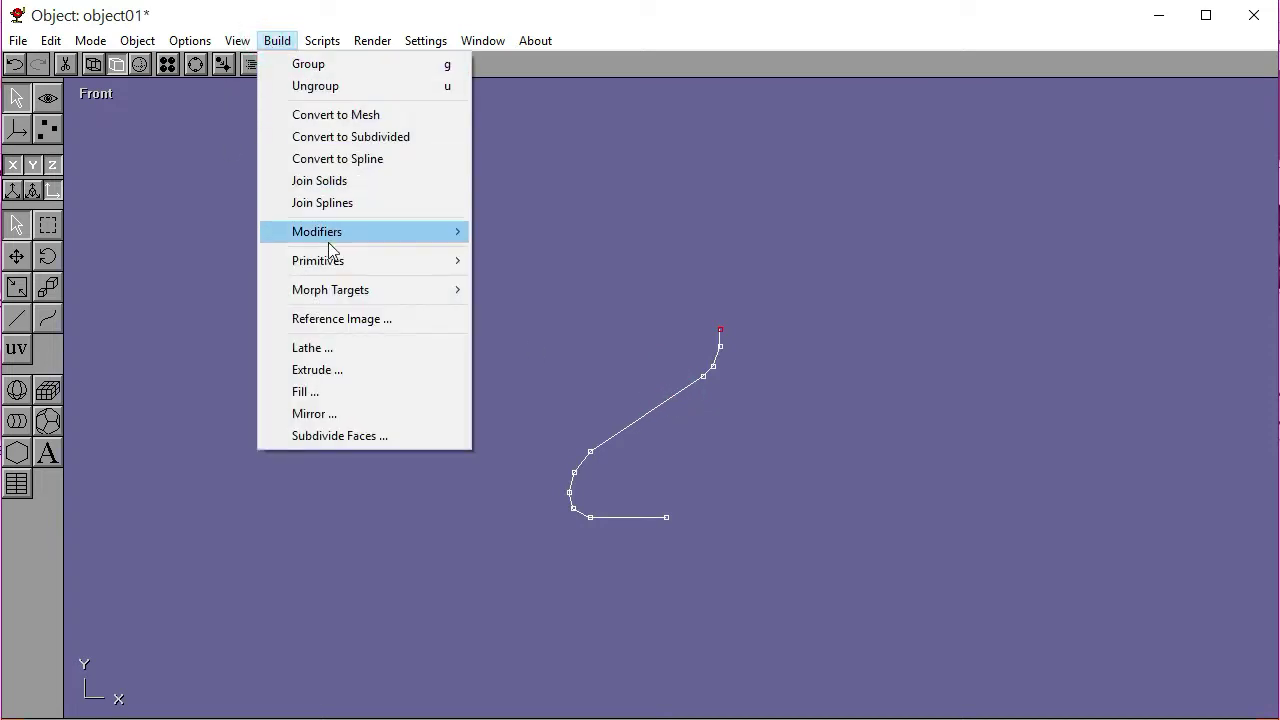
mouse_move(340, 259)
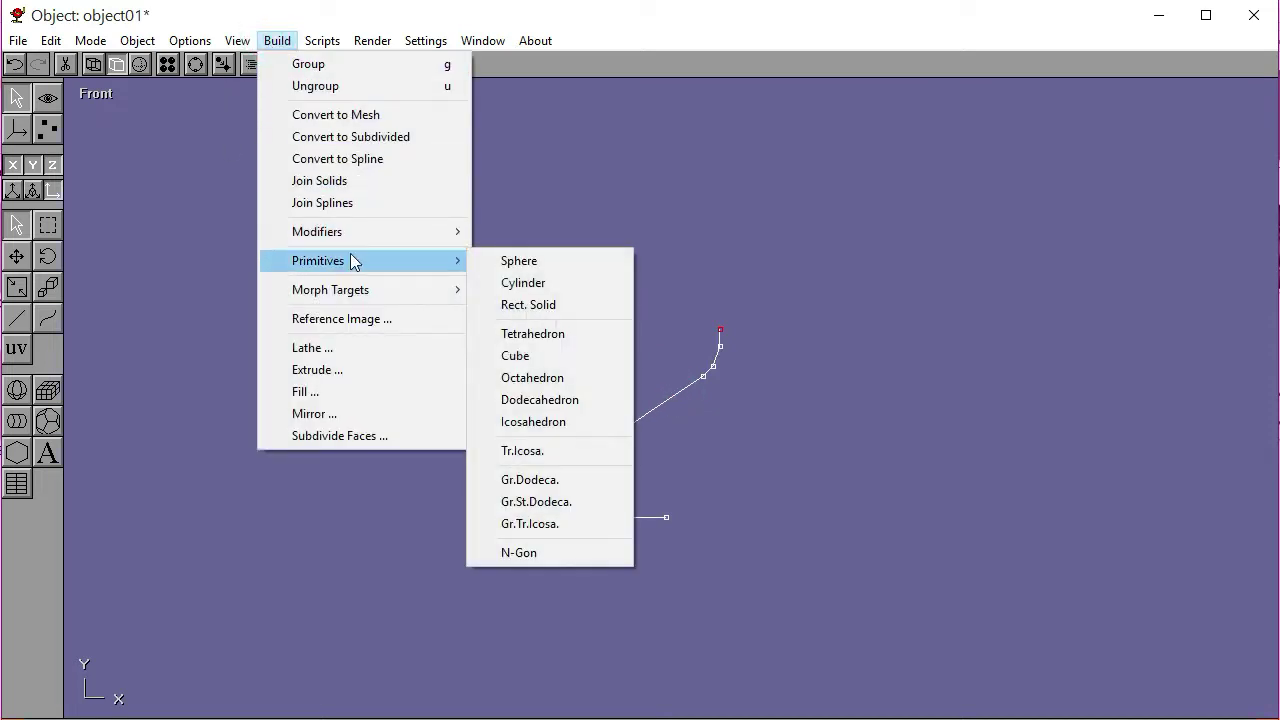
left_click(518, 553)
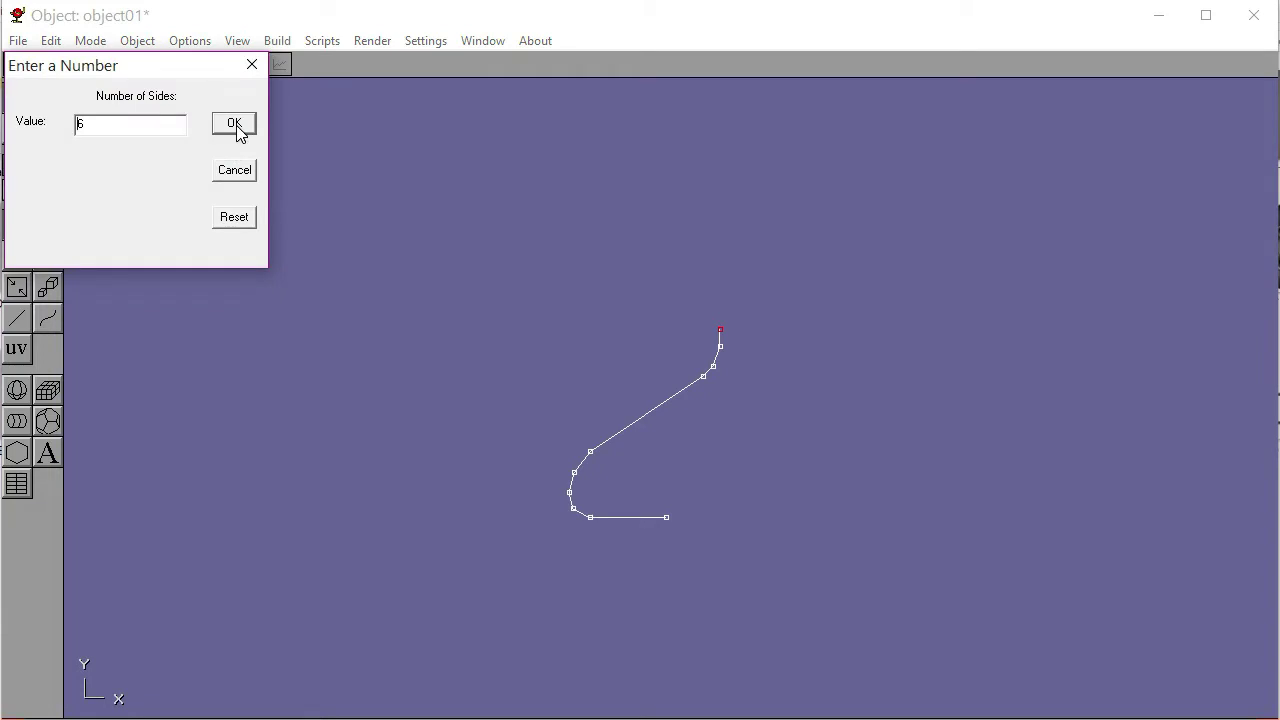
double_click(130, 123)
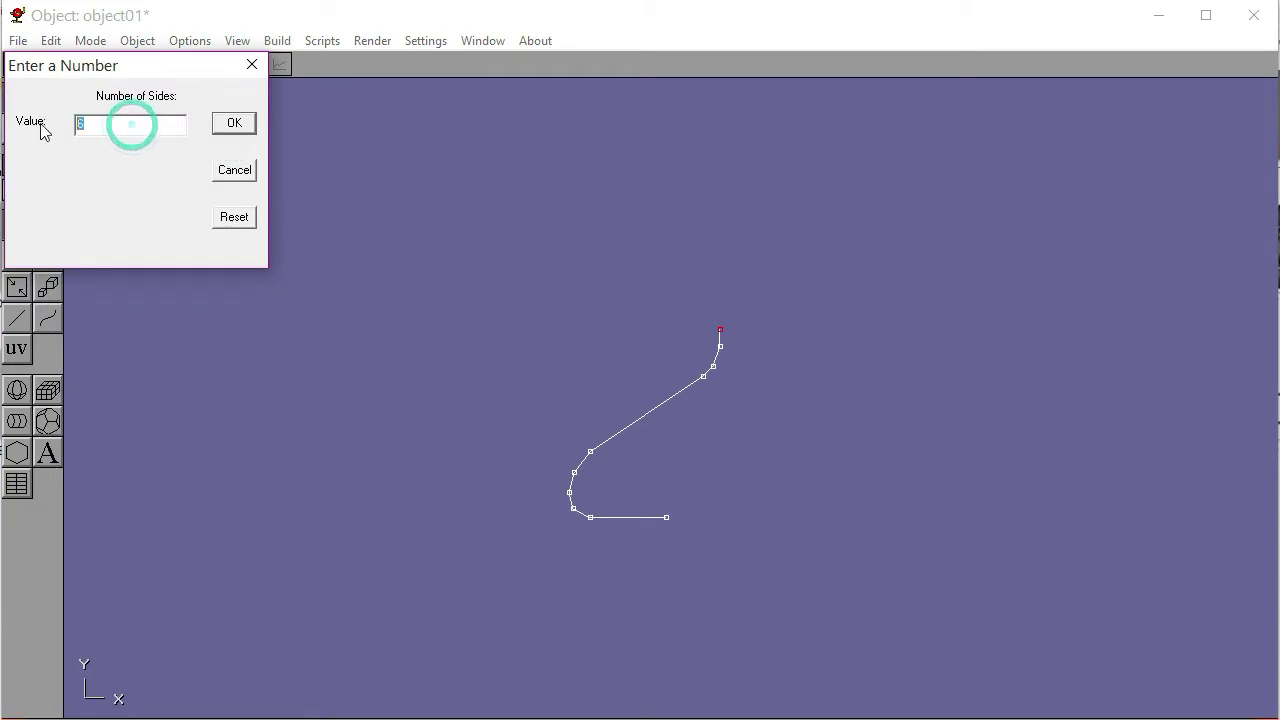
type("5")
left_click(138, 127)
left_click(229, 124)
left_click(535, 249)
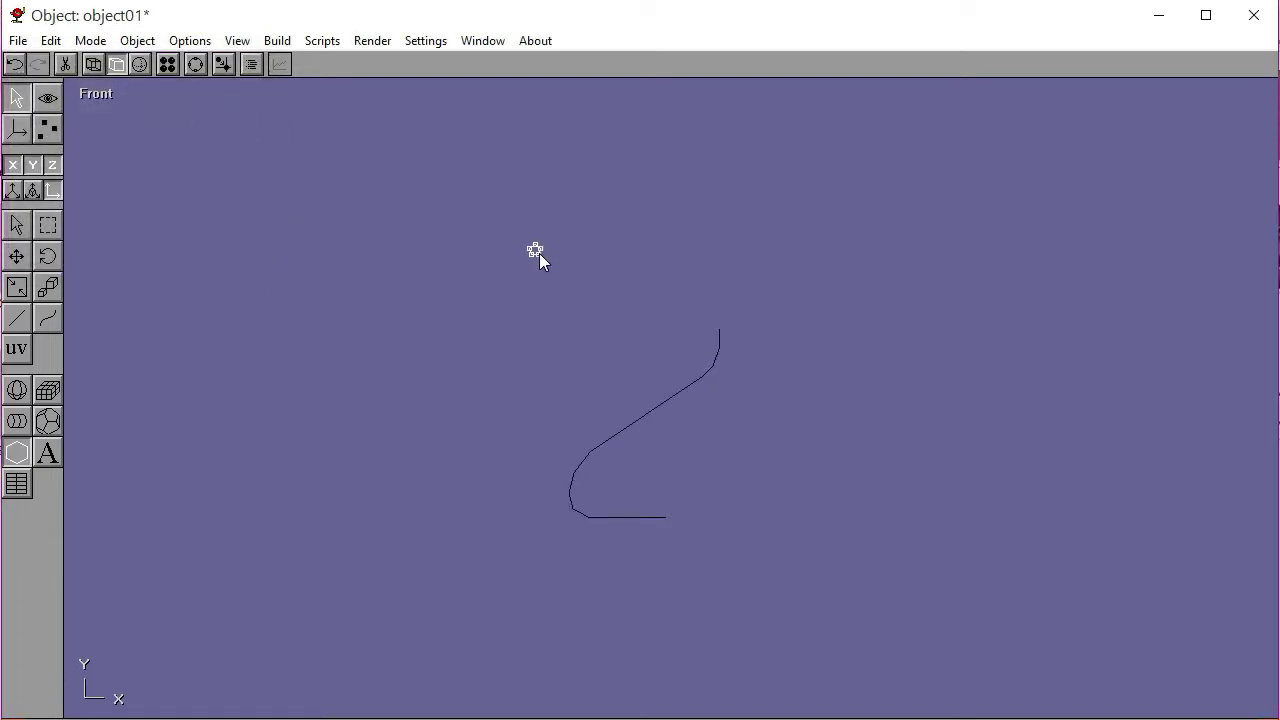
Extrude the five-sided polygon along the drawn path to form a bent tube
key("a")
left_click(645, 411)
left_click(537, 253)
left_click(277, 40)
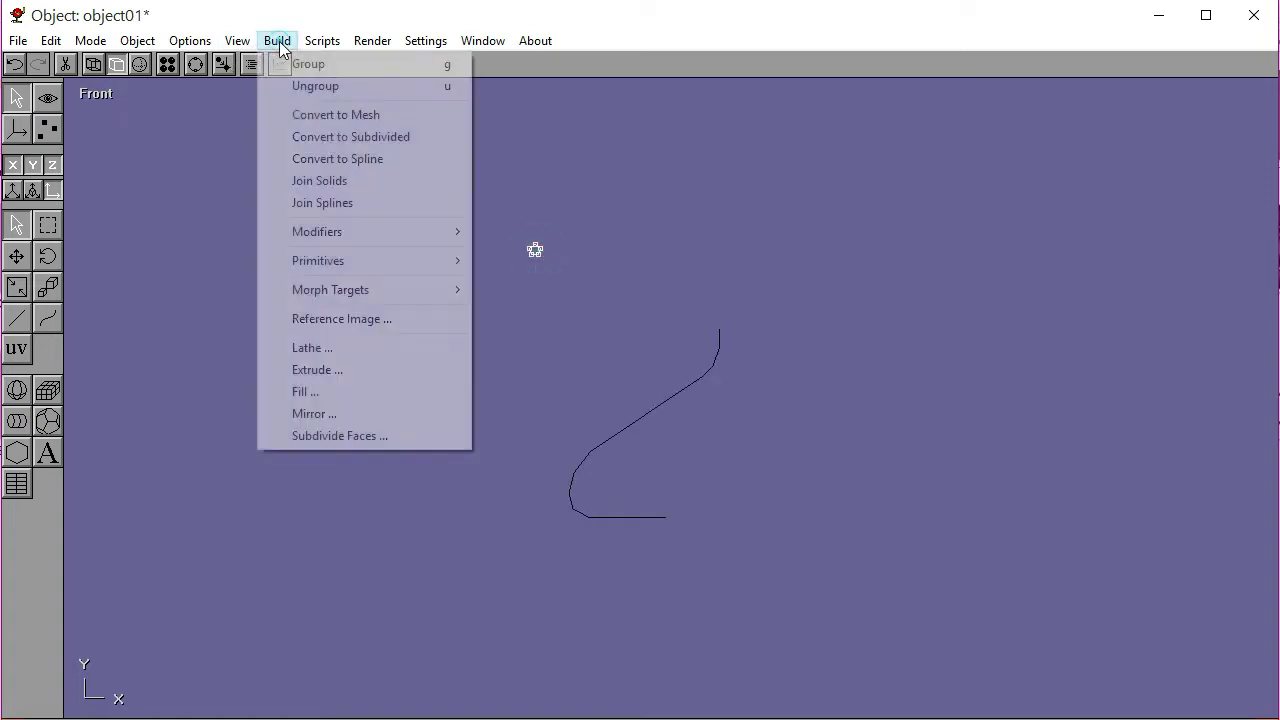
left_click(334, 371)
left_click(33, 238)
left_click(232, 124)
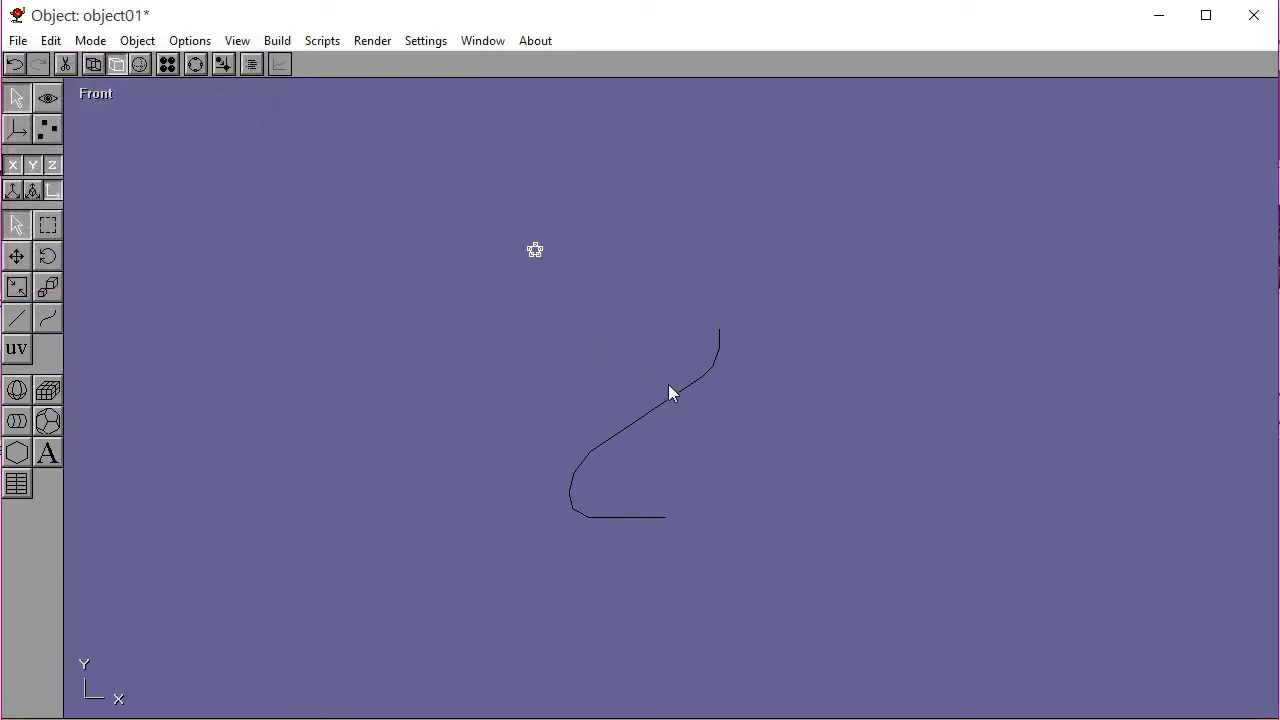
Delete the five-sided polygon, shift the tube aside and delete the leftover path
left_click(535, 251)
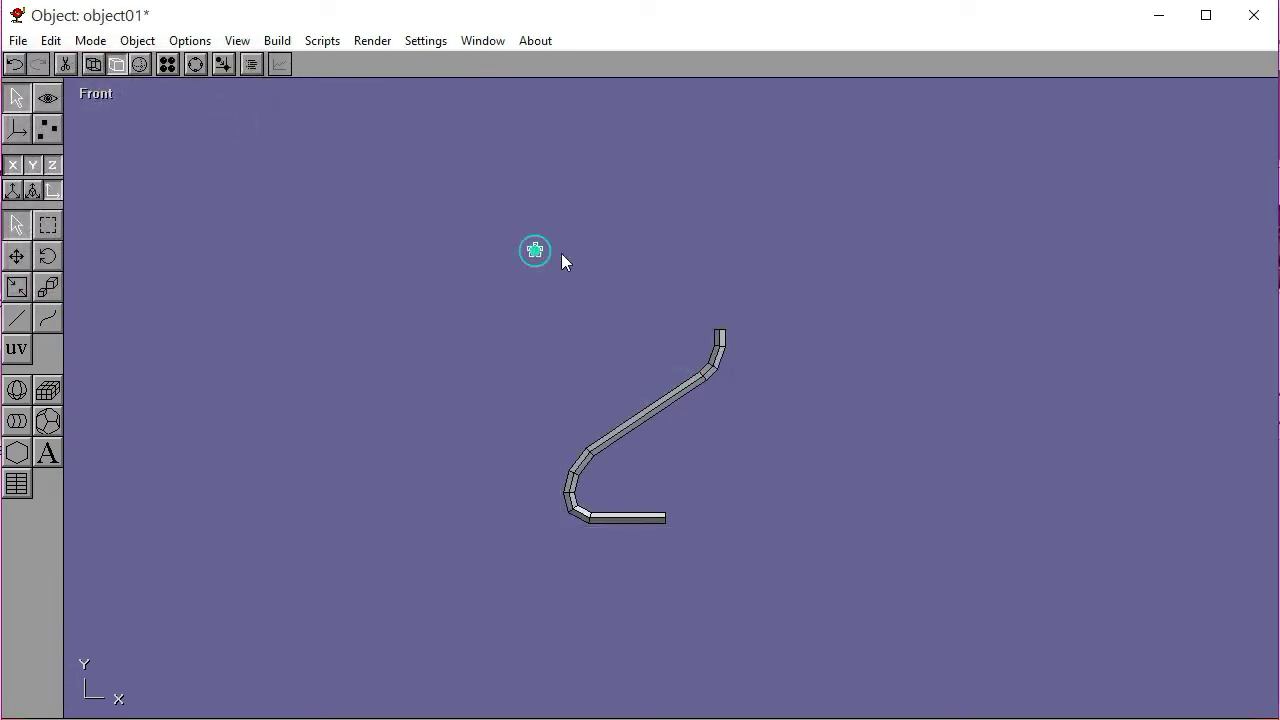
key("Delete")
left_click(622, 435)
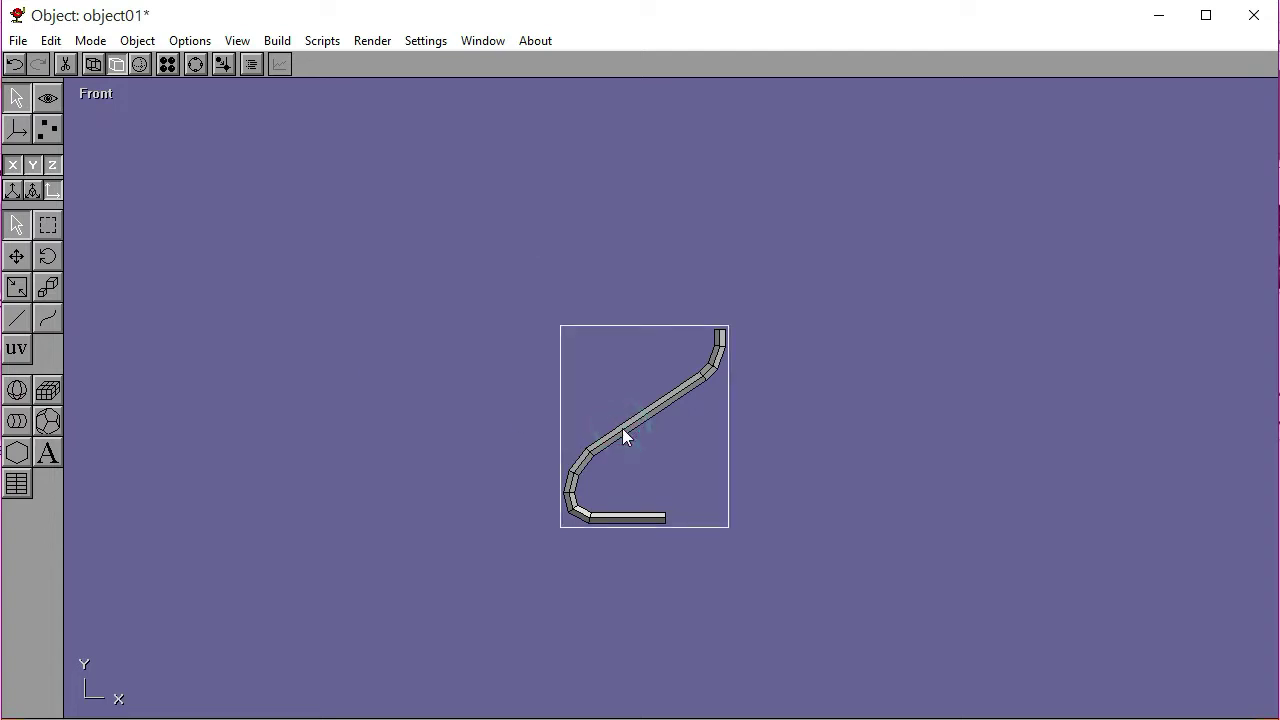
left_click(779, 427)
left_click(699, 374)
key("Delete")
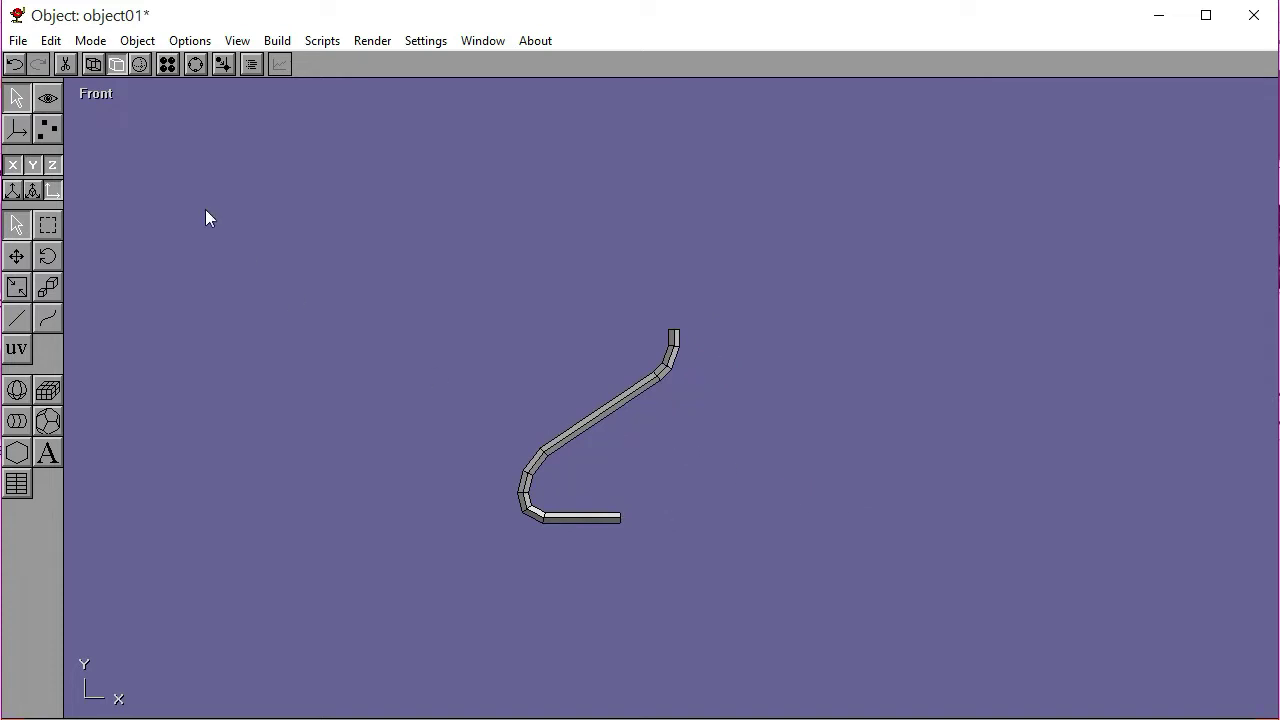
Select all faces of the bent tube in point editing mode in the front view
left_click(601, 414)
left_click(104, 92)
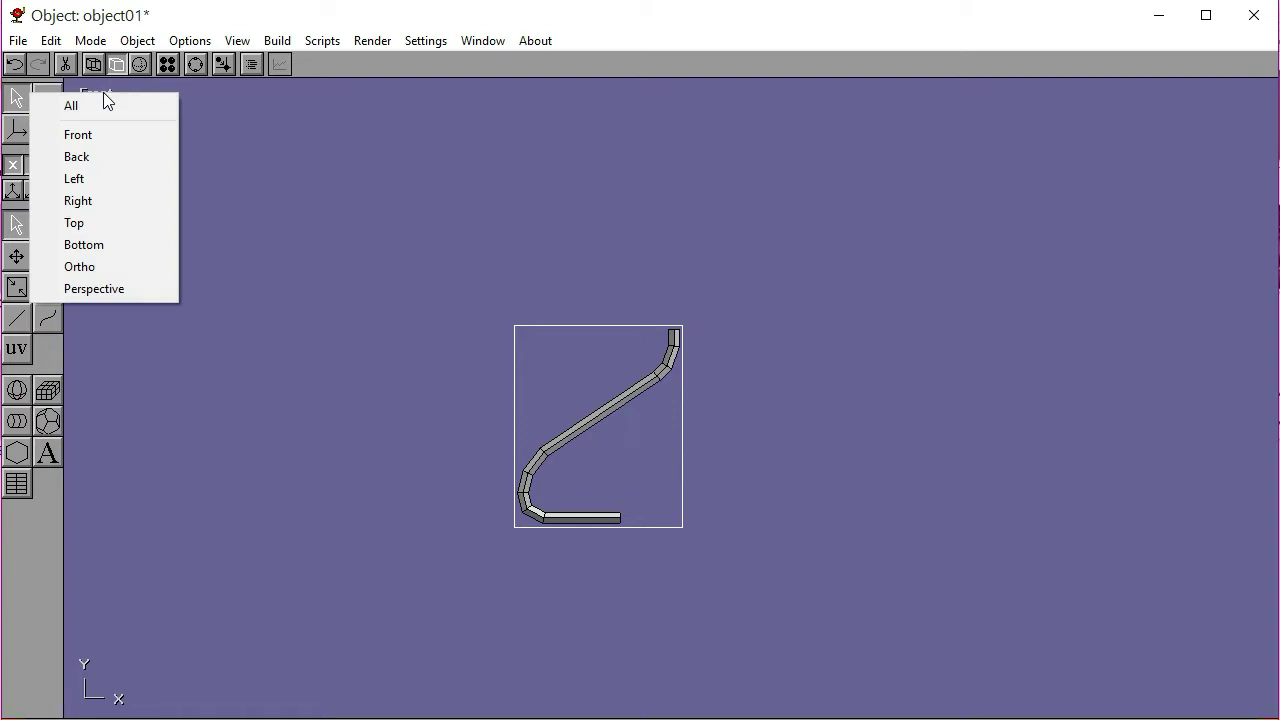
left_click(78, 134)
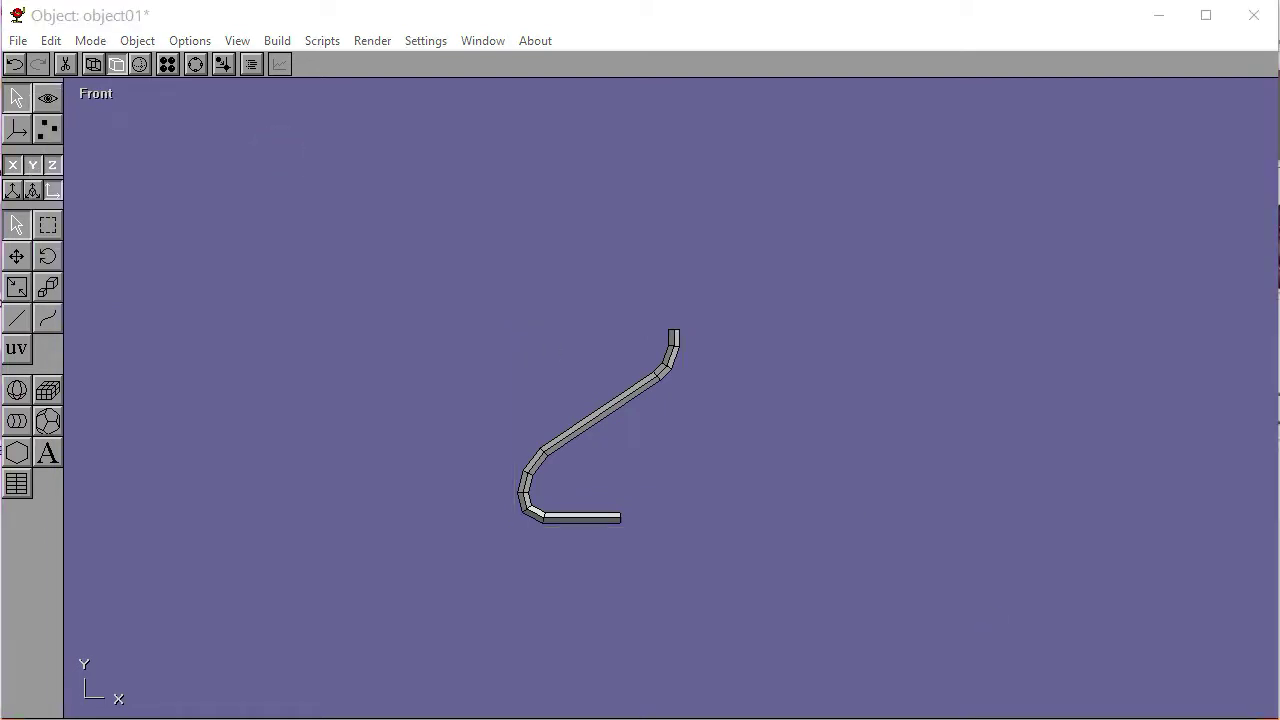
left_click(47, 129)
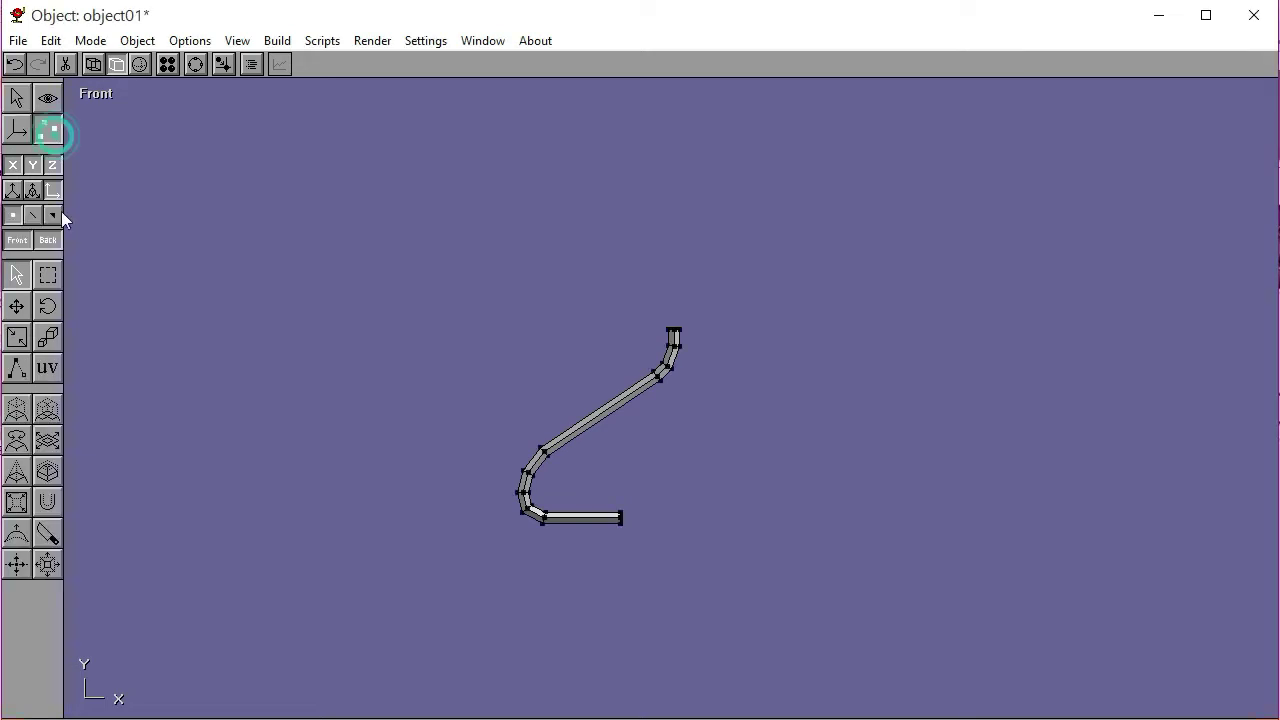
left_click(47, 275)
left_click_drag(433, 242, 825, 568)
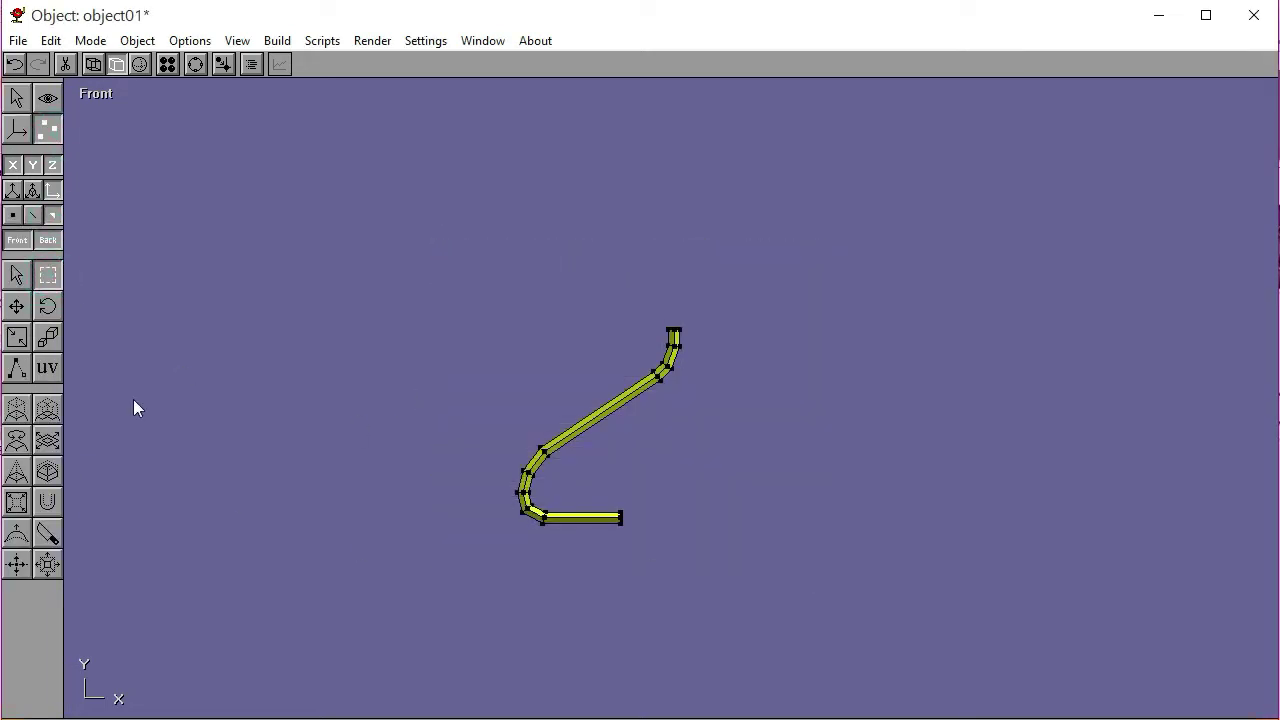
Start a new material in the object's material list for the selected tube faces
left_click(166, 66)
left_click_drag(94, 632, 105, 203)
left_click_drag(97, 602, 105, 210)
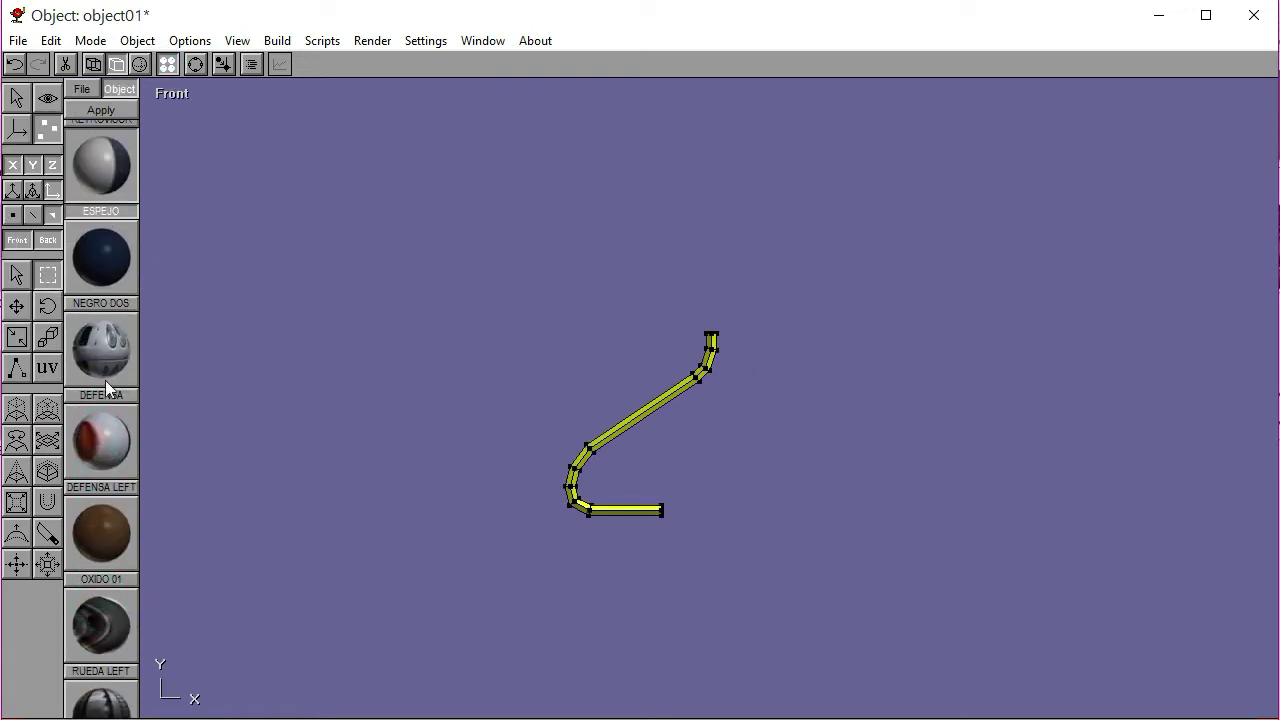
left_click_drag(99, 597, 92, 193)
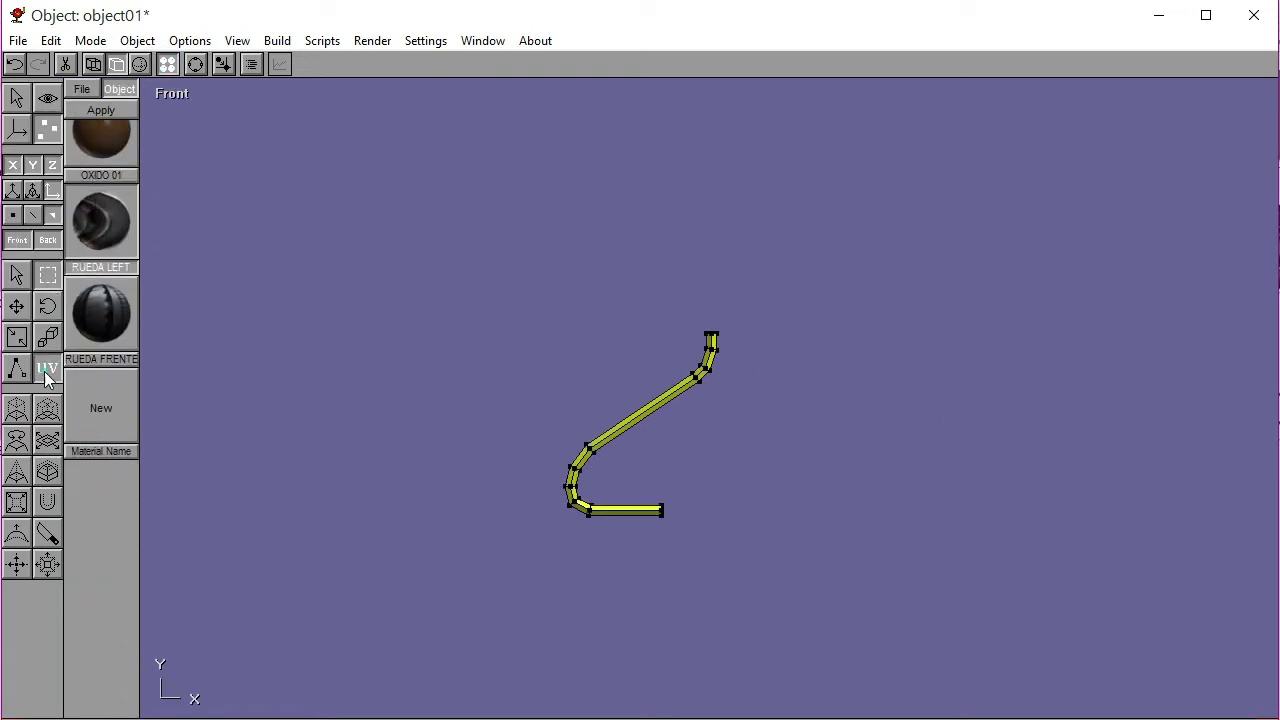
left_click(90, 395)
Load the FRENO DISCO image and assign it as the new material's diffuse texture
left_click(131, 180)
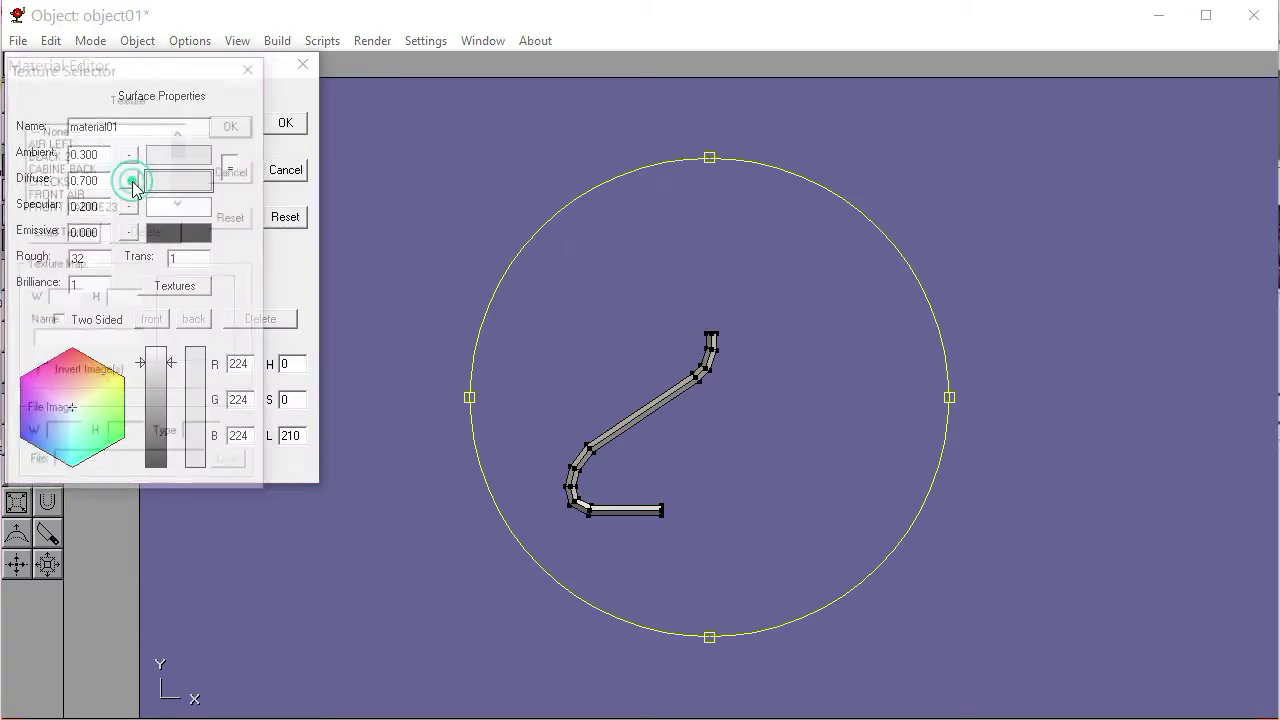
left_click(70, 231)
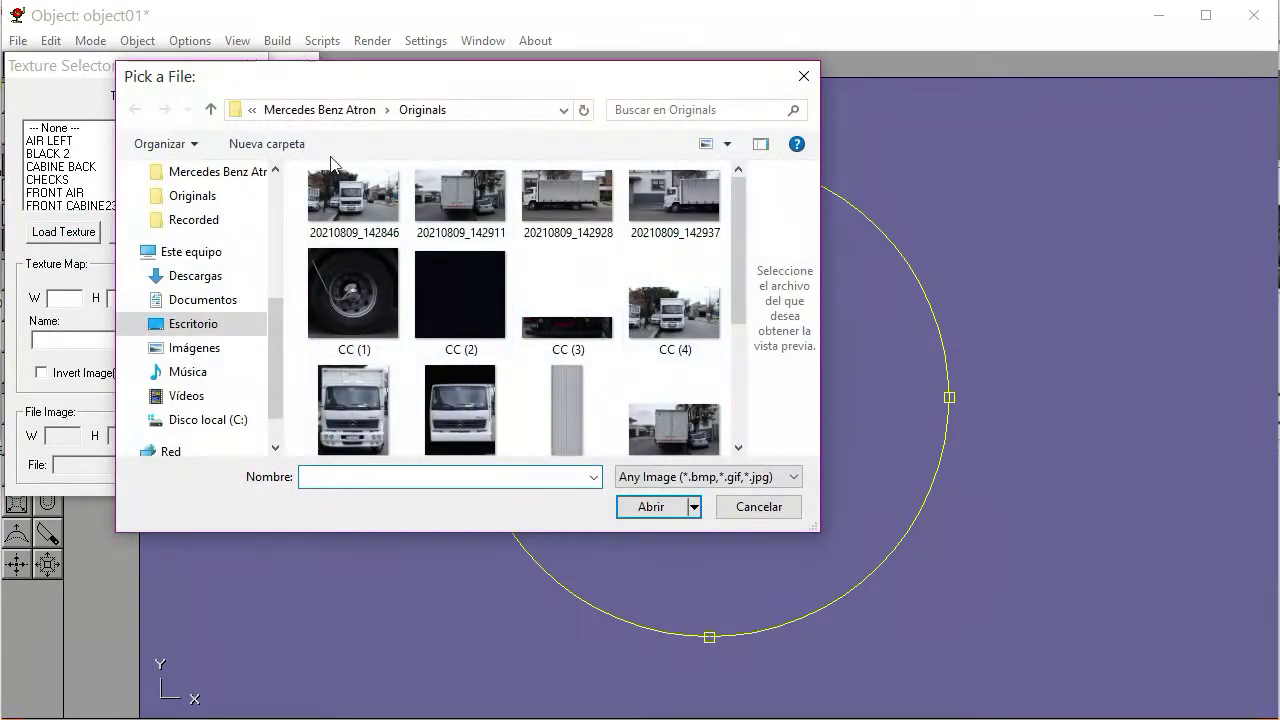
left_click(210, 109)
scroll(583, 340, "down", 2)
scroll(583, 343, "down", 1)
left_click(670, 232)
left_click(651, 506)
left_click(88, 194)
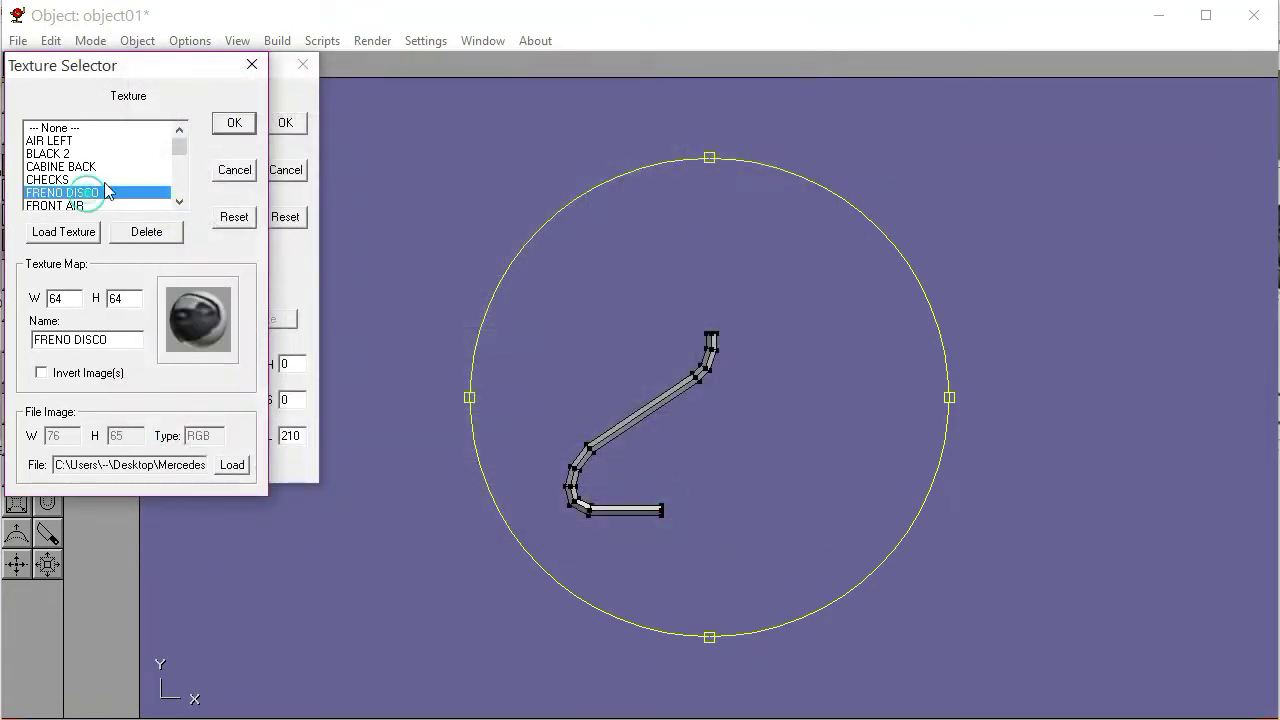
left_click(234, 122)
Name the material FRENO DISCO and apply it to the selected faces of the bent tube
double_click(160, 124)
type("FRENO DISCO")
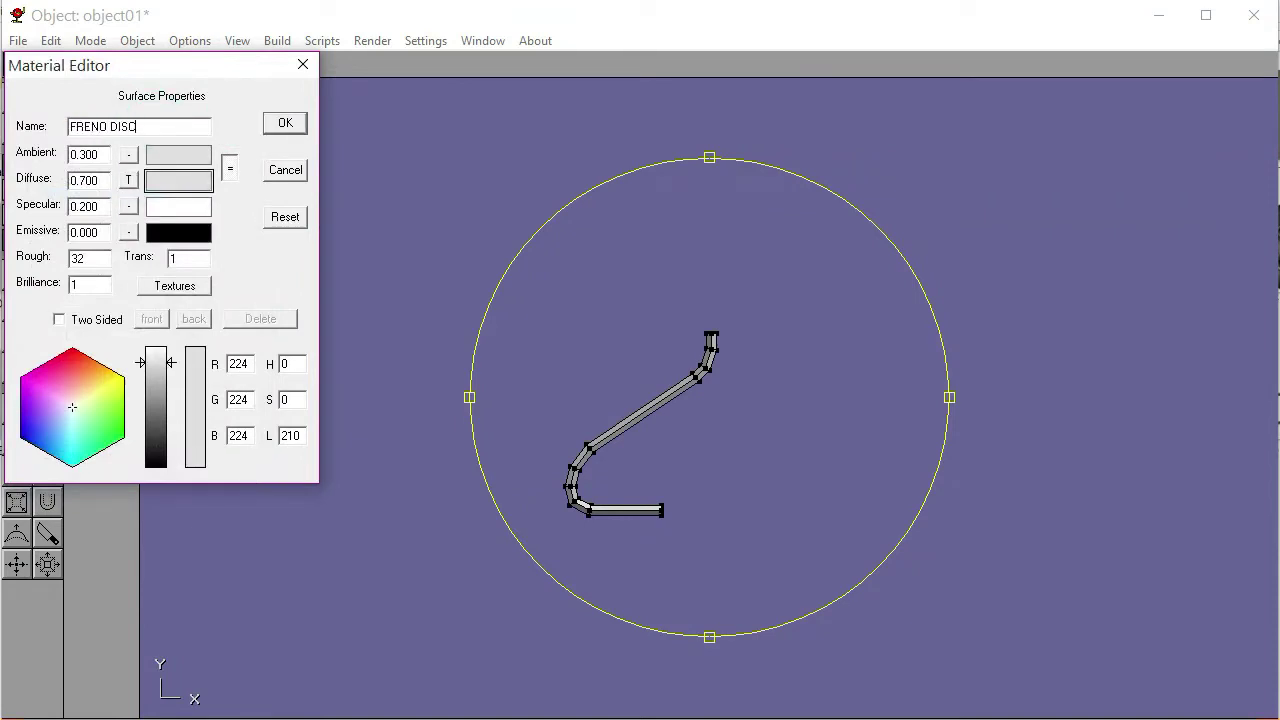
left_click(285, 122)
left_click(112, 108)
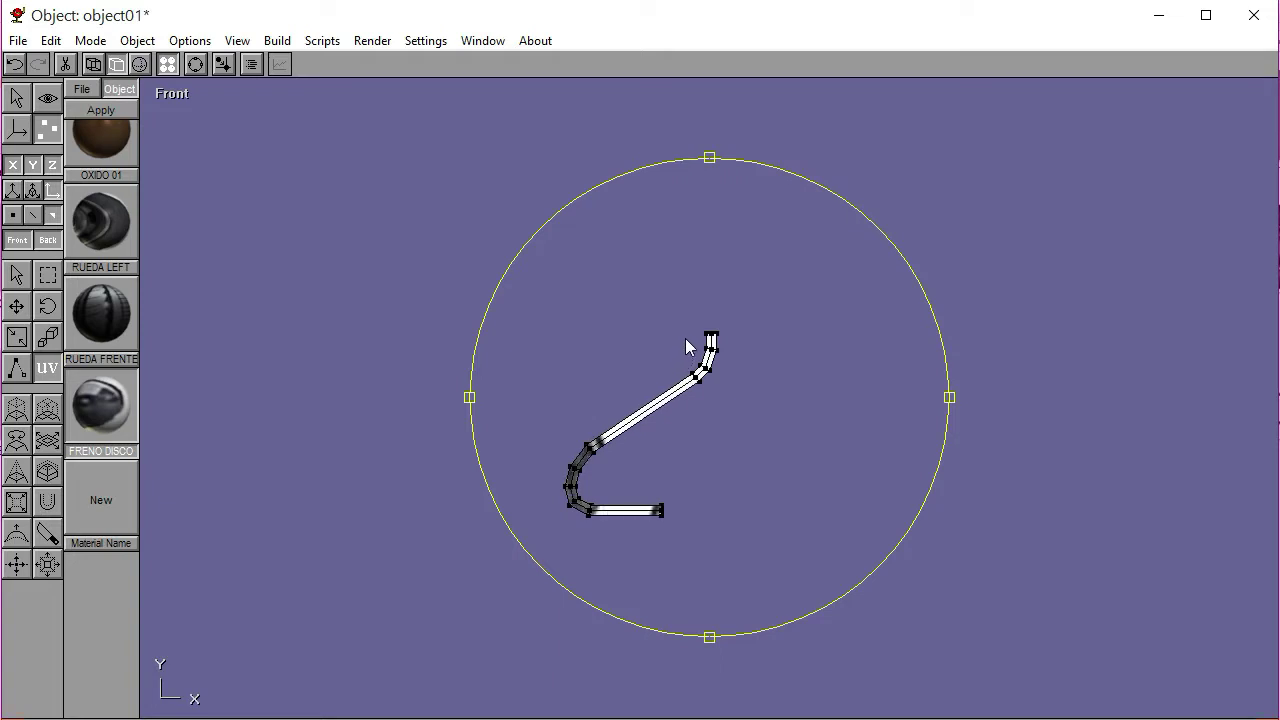
Adjust the texture mapping on the bent tube to an even dark grey, reapply the material and clear the face selection
mouse_move(764, 277)
left_mouse_down()
mouse_move(725, 340)
mouse_move(712, 418)
mouse_move(812, 340)
left_mouse_up()
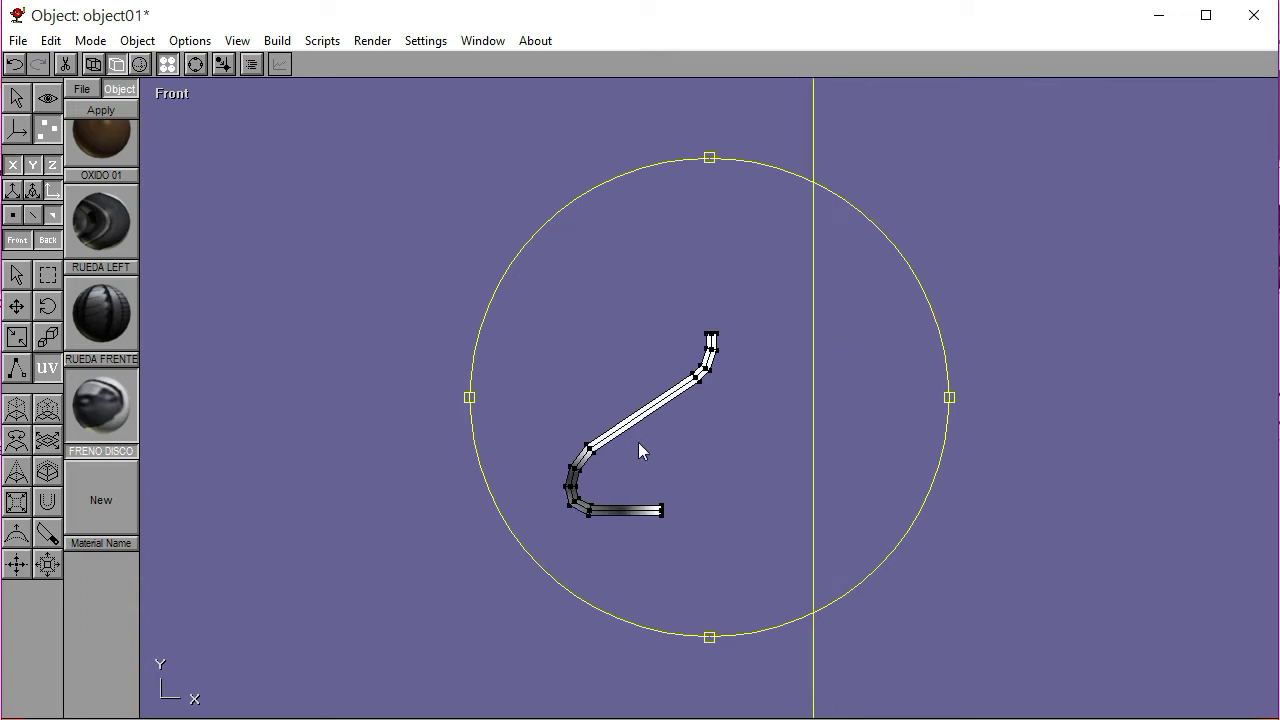
mouse_move(676, 428)
left_mouse_down()
mouse_move(701, 389)
mouse_move(780, 373)
left_mouse_up()
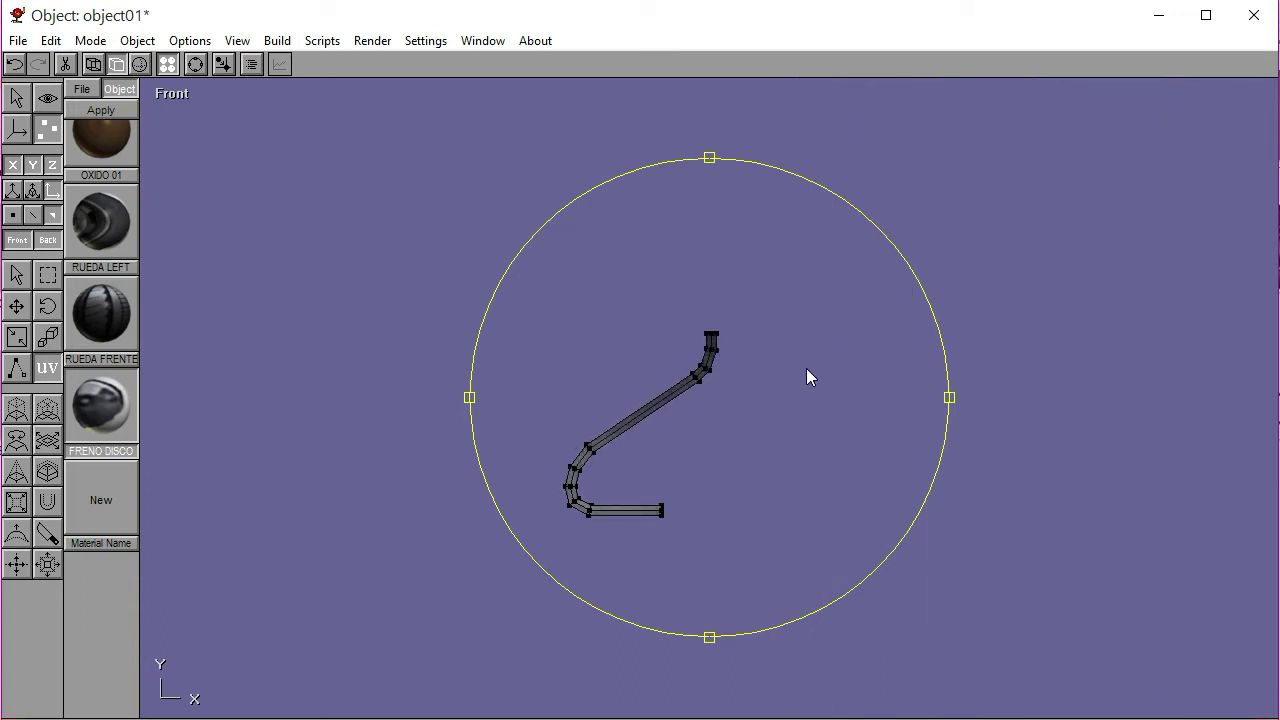
left_click(112, 110)
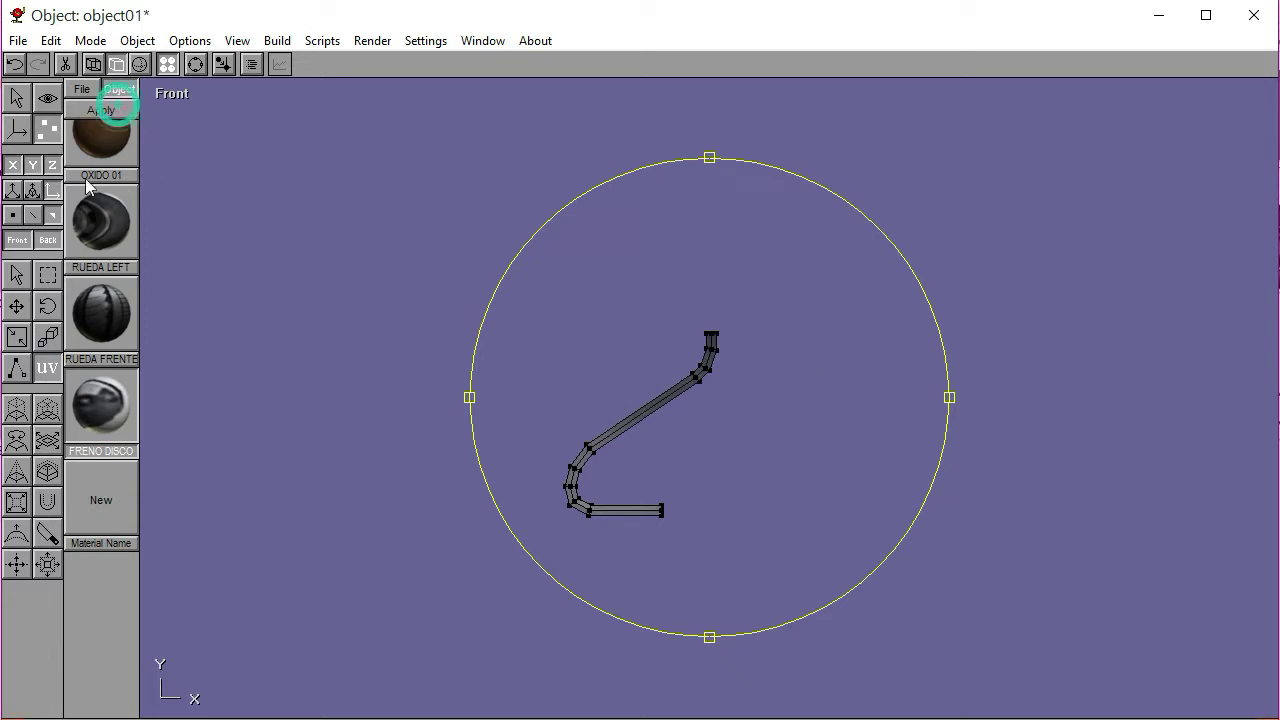
left_click(16, 274)
left_click(263, 332)
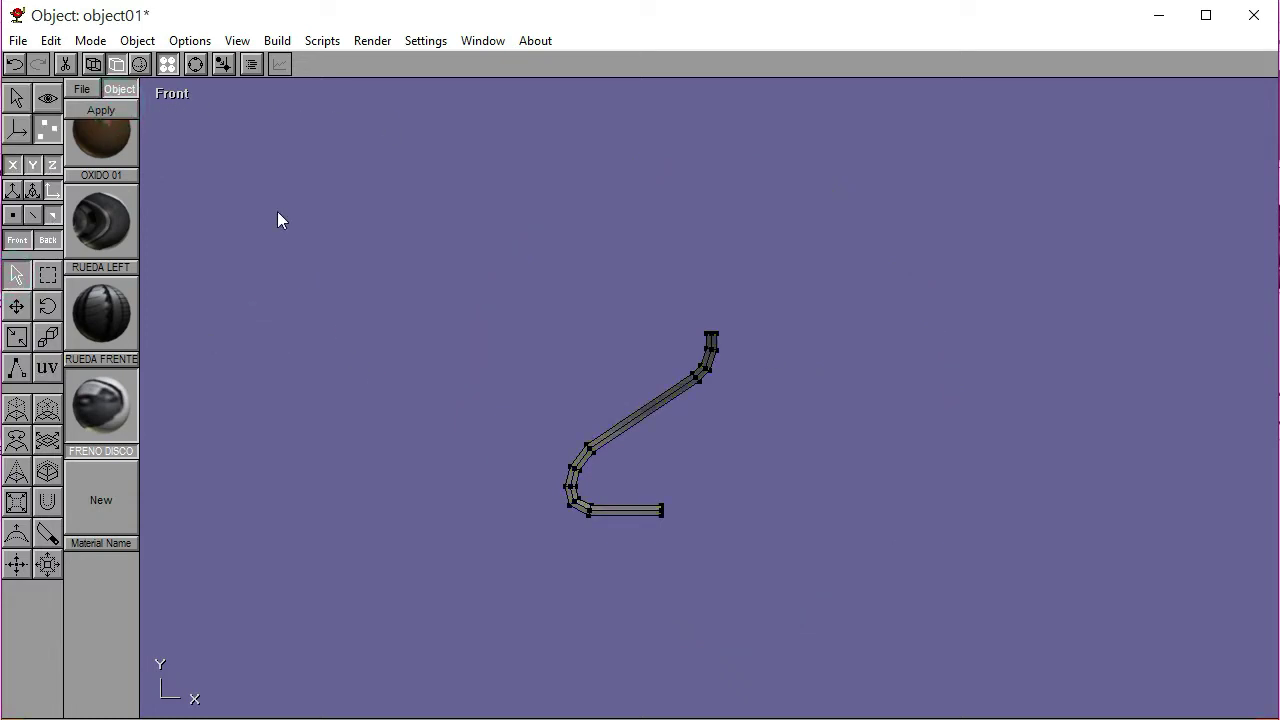
Rotate the whole bent tube a quarter turn about the vertical axis so it stands edge-on in the front view, and reposition it
left_click(16, 98)
left_click(619, 438)
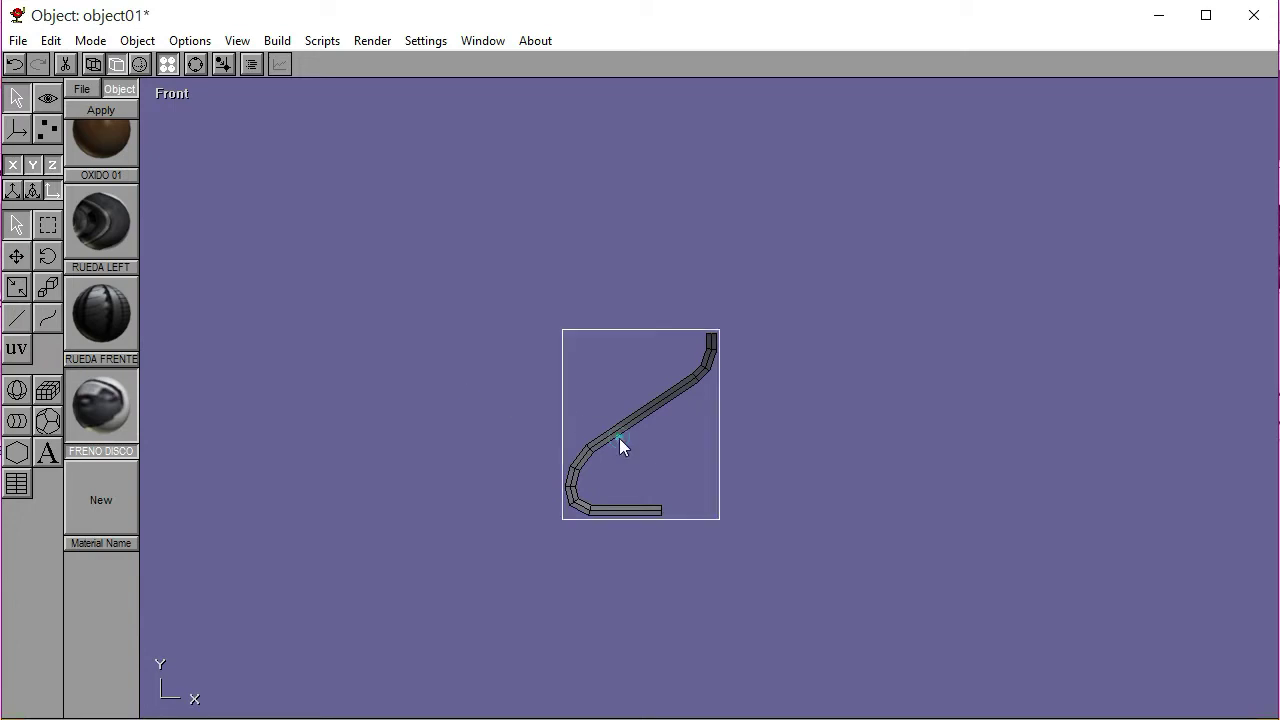
left_click(48, 257)
left_click_drag(220, 318, 8, 260)
left_click(14, 259)
left_click_drag(177, 488, 1020, 505)
left_click(42, 259)
left_click_drag(111, 308, 111, 308)
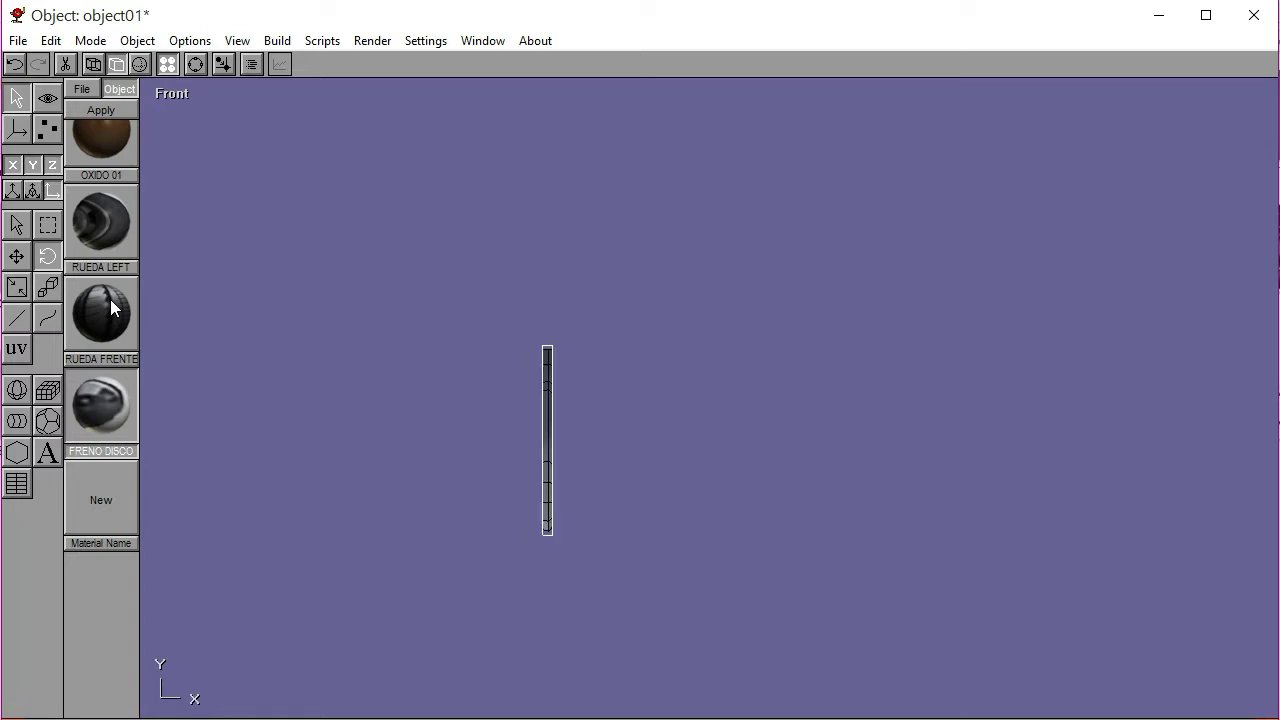
Move the bent tube in the left view to the front wheel, beneath the cab's fender
left_click(171, 94)
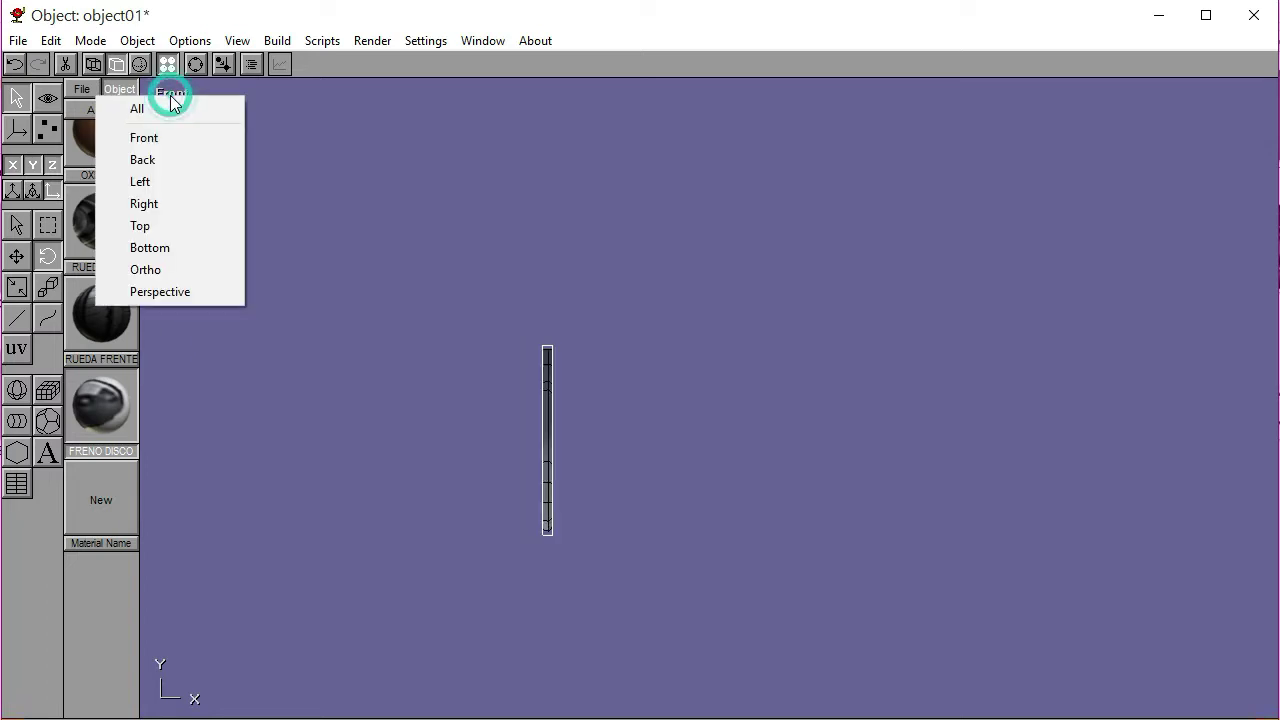
left_click(176, 181)
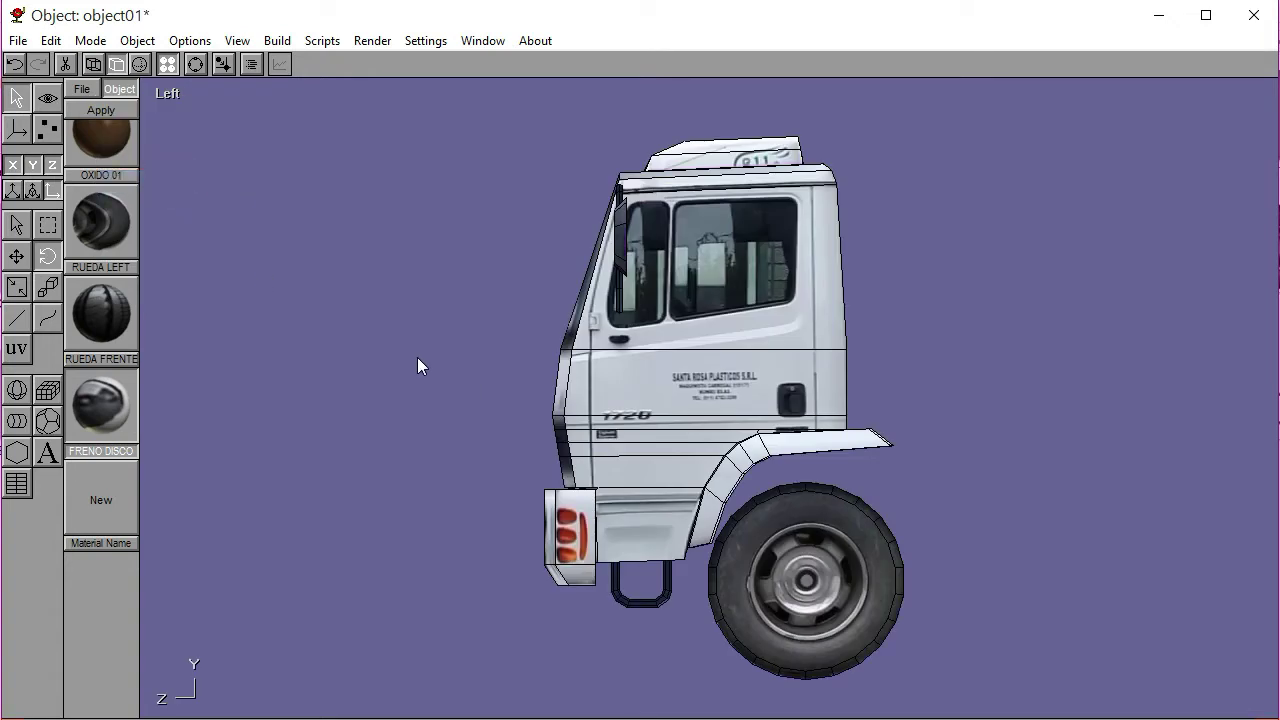
left_click(197, 66)
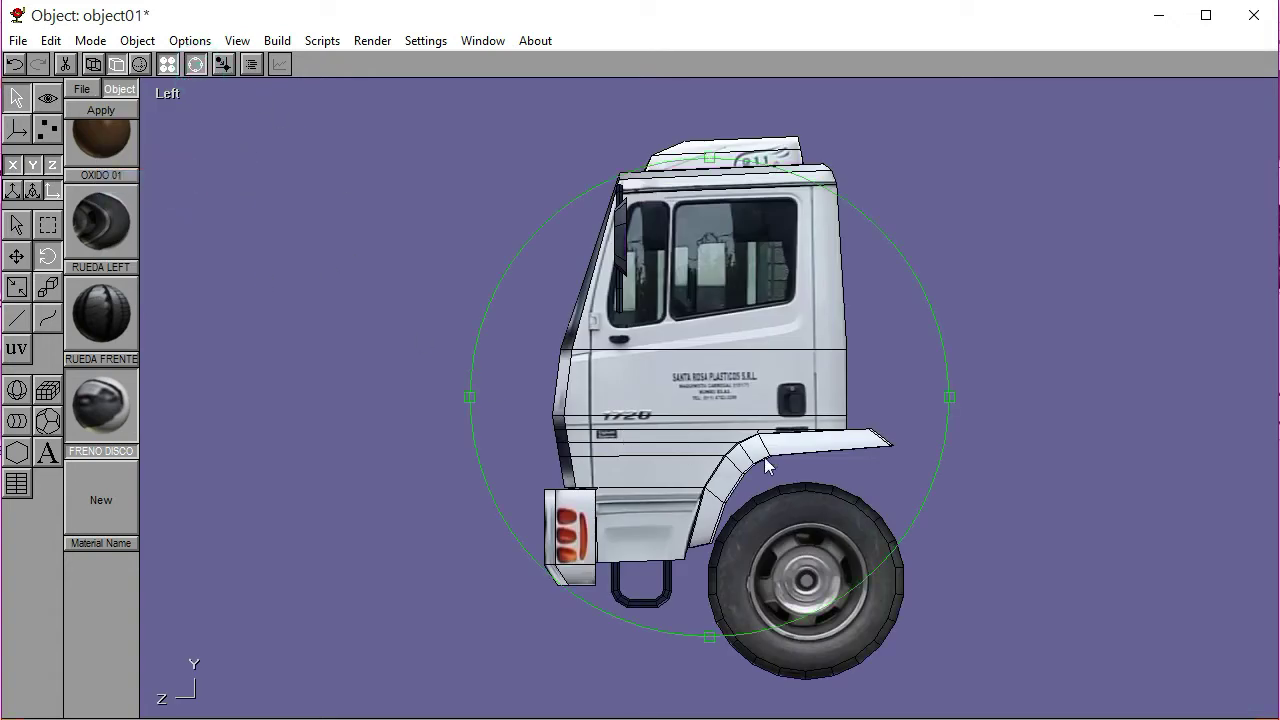
scroll(518, 464, "down", 3)
left_click(194, 62)
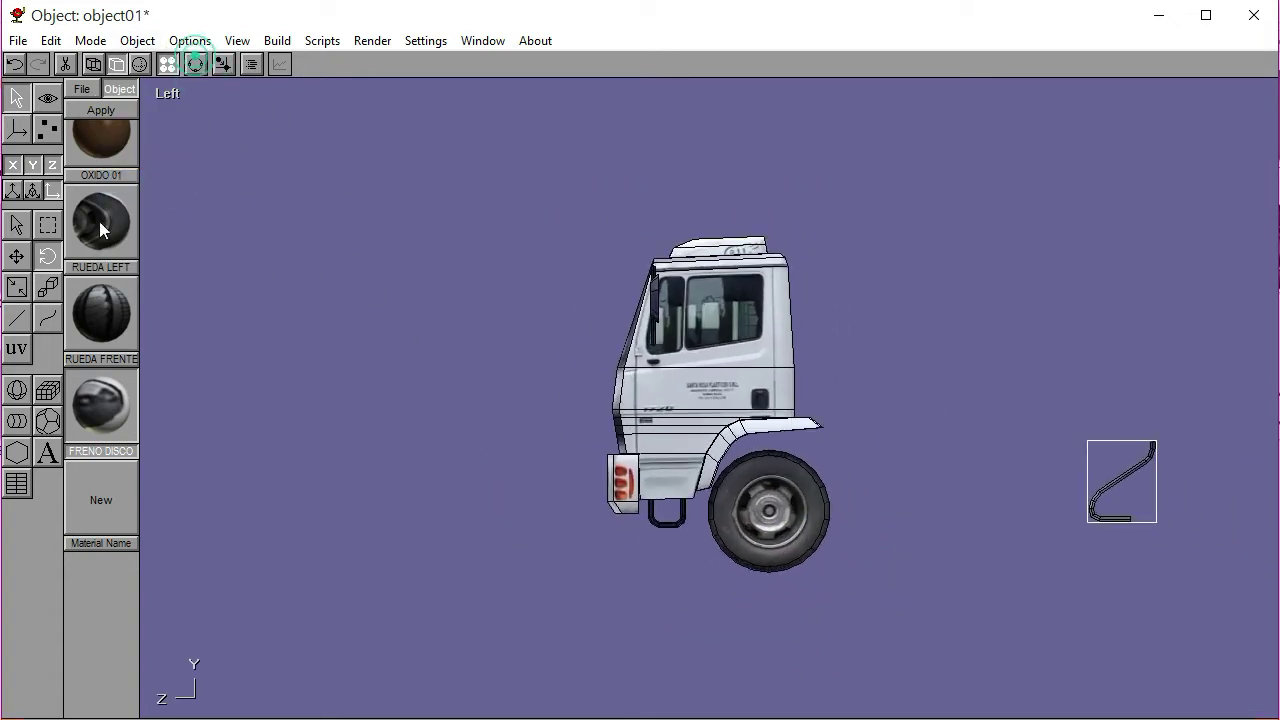
left_click(21, 262)
left_click_drag(1097, 599, 797, 601)
Shift the bent tube slightly rearward so its upper end sits below the fender's straight section
left_click(195, 64)
scroll(677, 447, "up", 5)
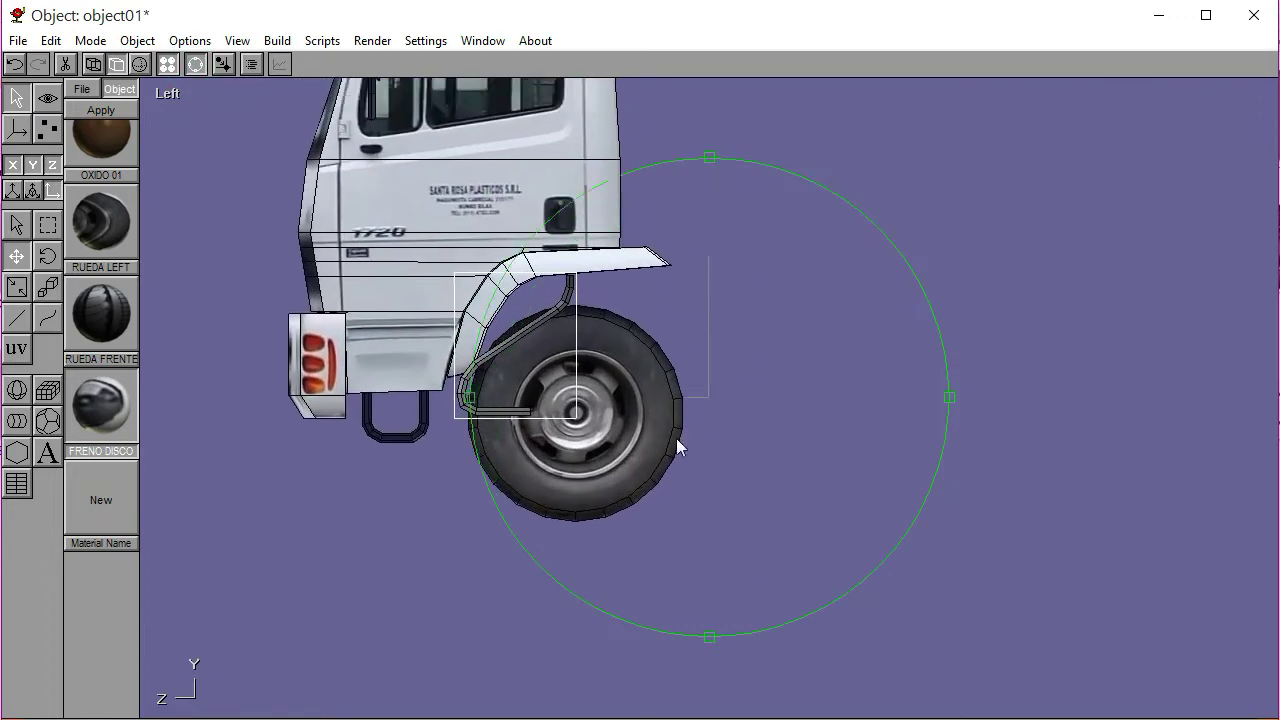
scroll(677, 447, "up", 5)
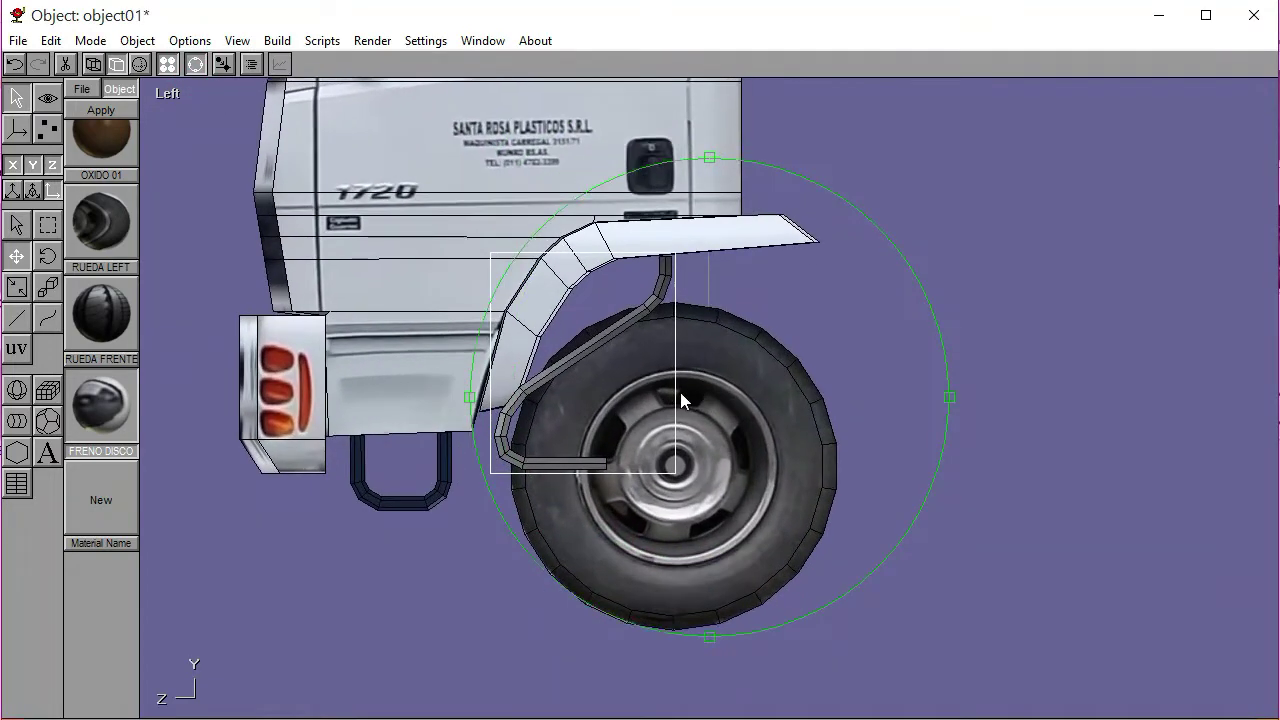
middle_click_drag(680, 392, 626, 438)
left_click(199, 62)
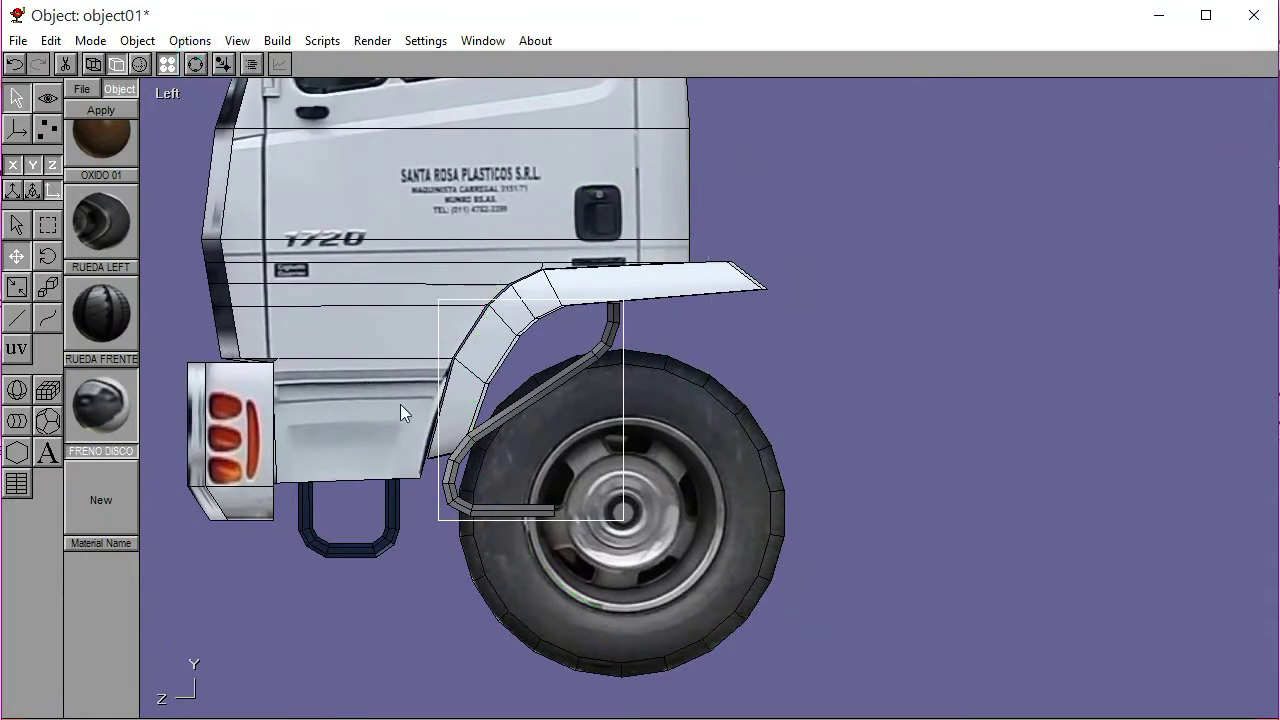
mouse_move(463, 442)
left_mouse_down()
mouse_move(494, 460)
mouse_move(514, 443)
mouse_move(486, 443)
left_mouse_up()
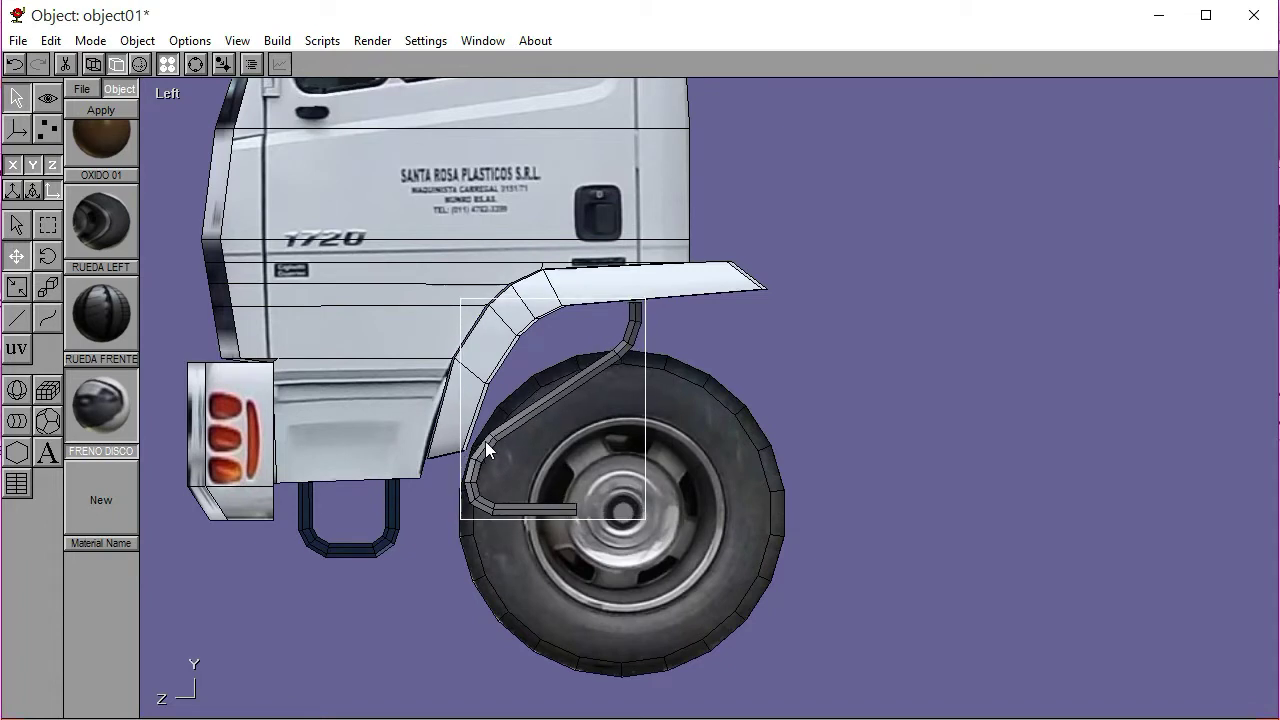
mouse_move(486, 443)
left_mouse_down()
mouse_move(869, 449)
mouse_move(475, 438)
mouse_move(489, 443)
left_mouse_up()
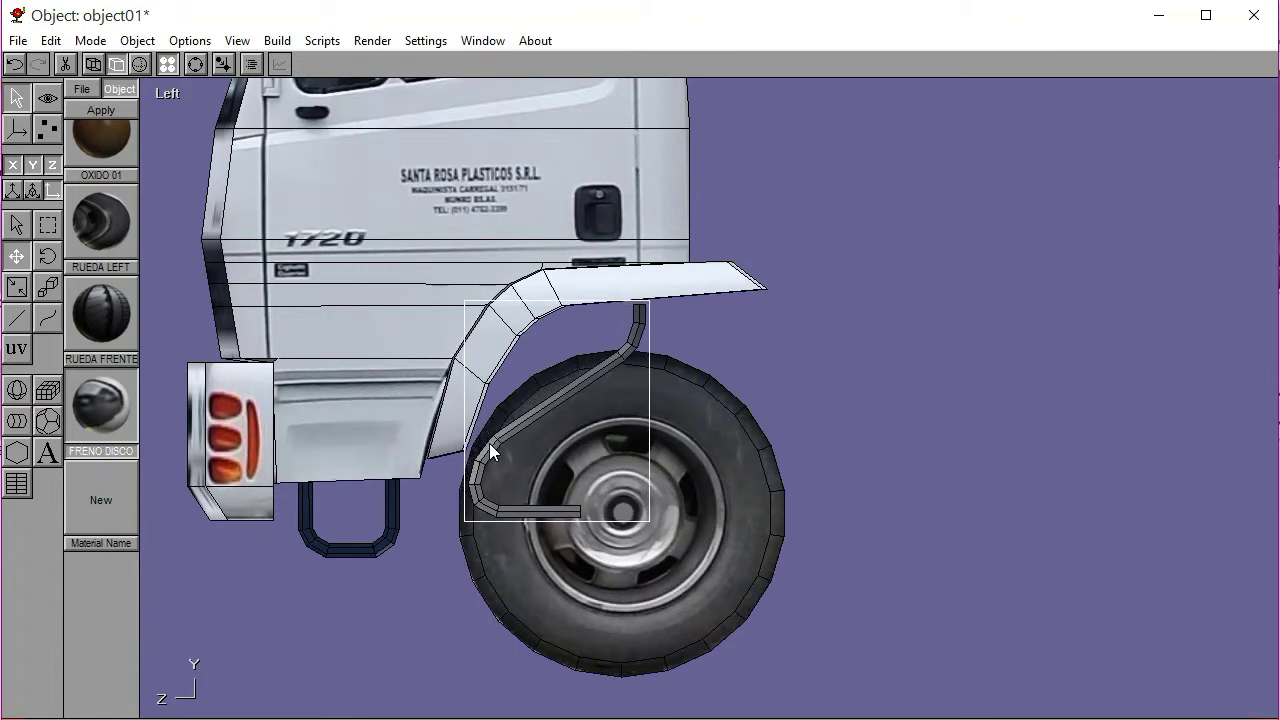
Nudge the bent tube upward in the left view until its upper end meets the underside of the fender
left_click(197, 65)
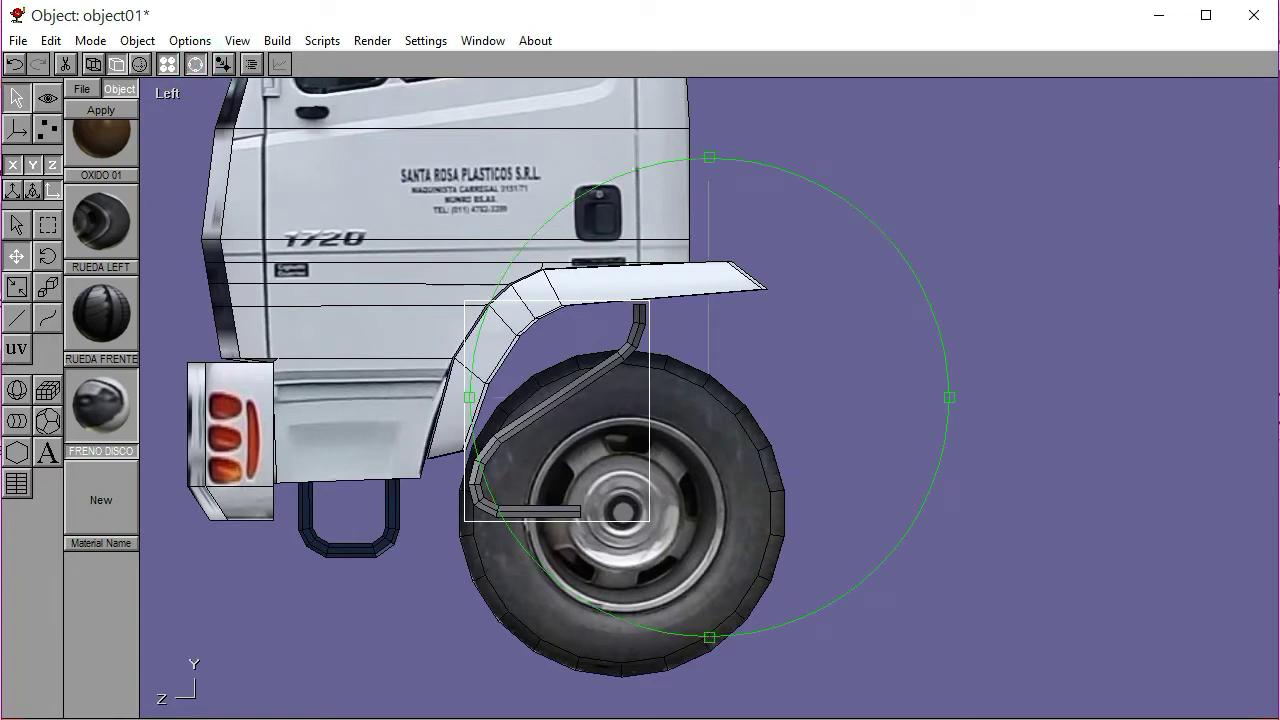
scroll(758, 418, "up", 2)
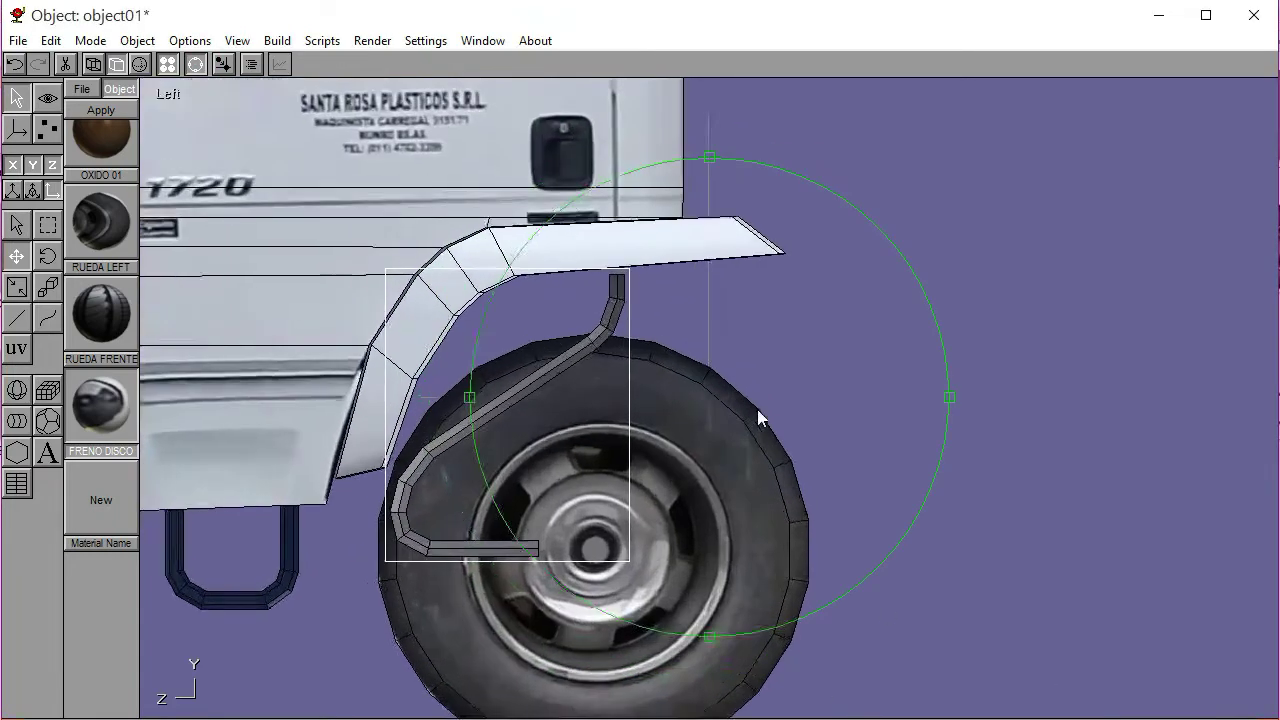
scroll(786, 414, "up", 5)
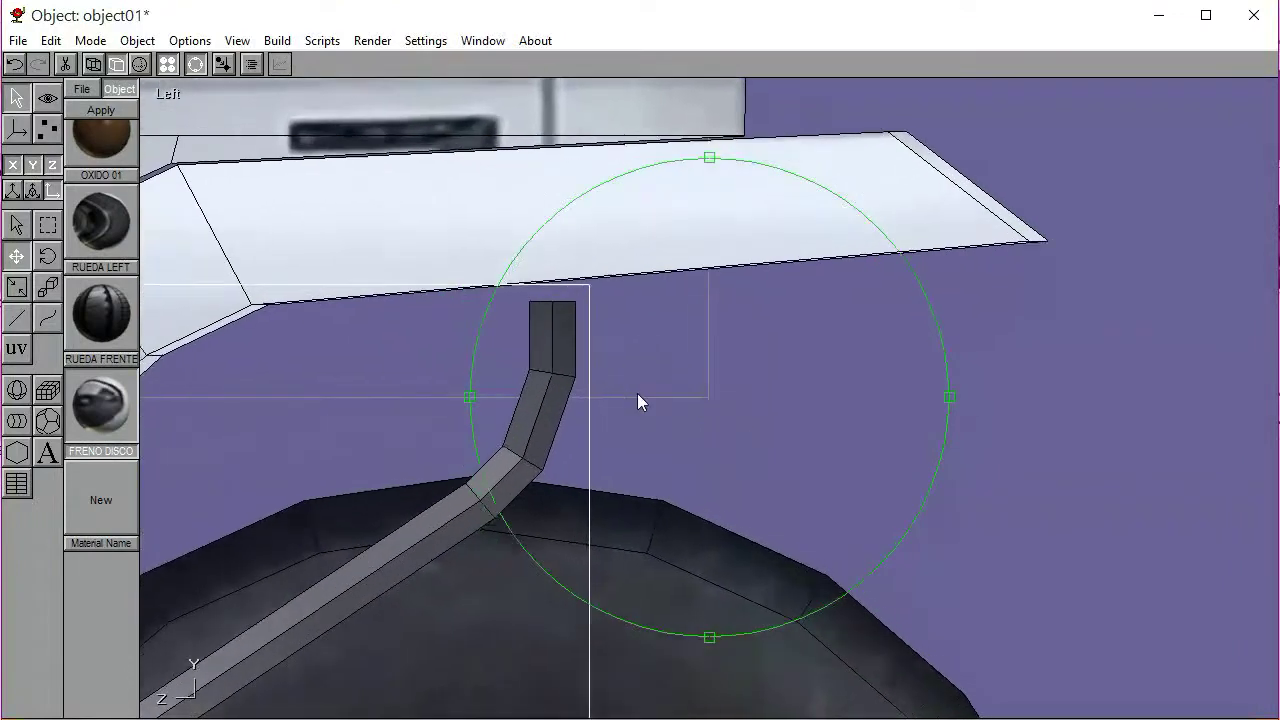
left_click(196, 65)
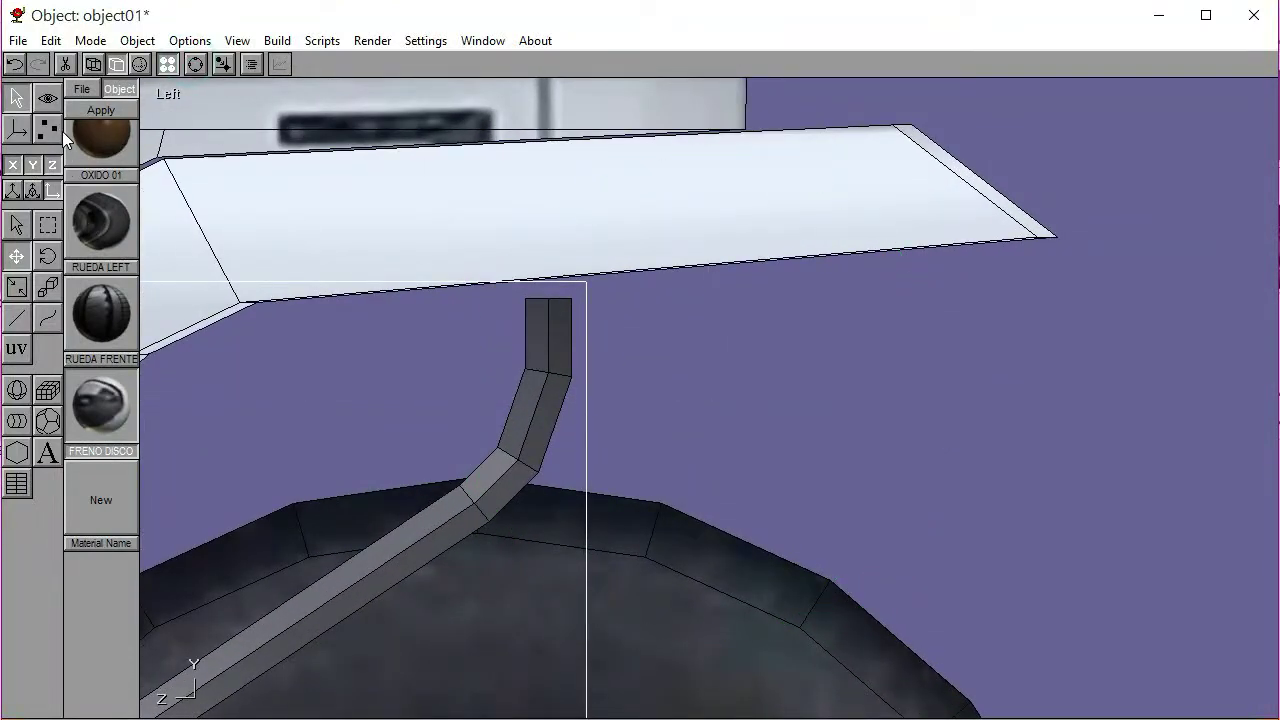
left_click(194, 66)
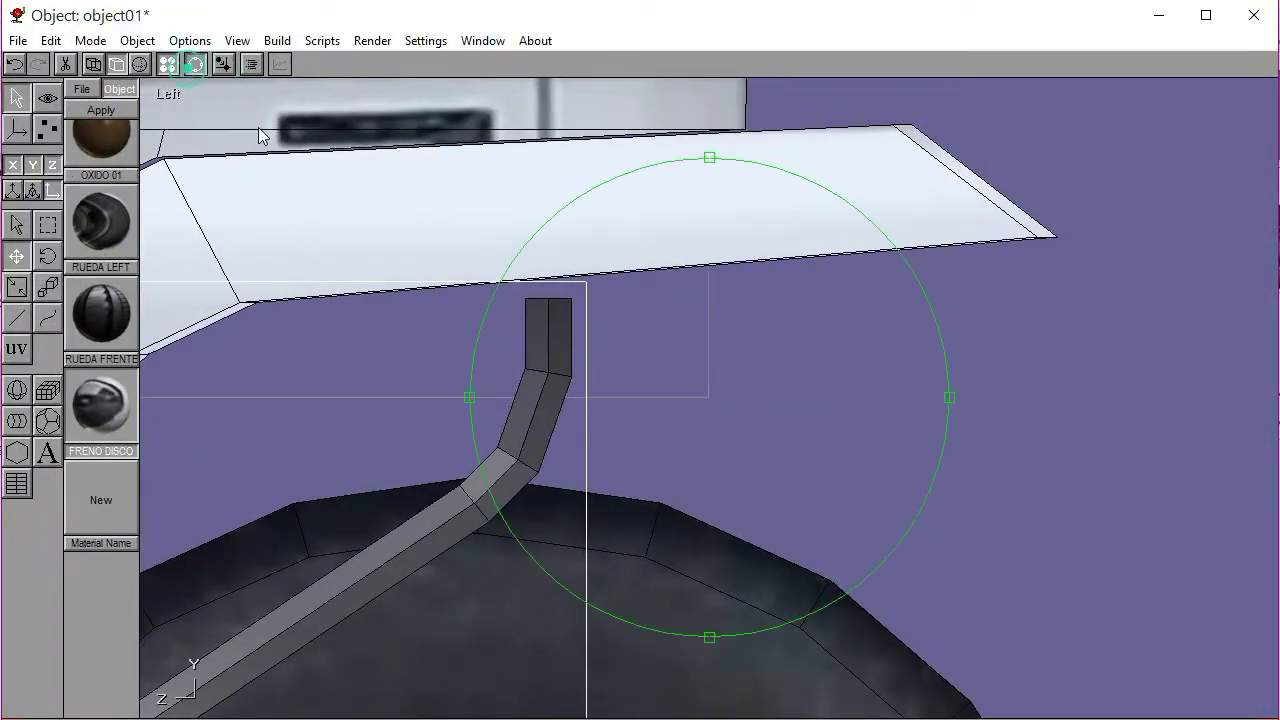
scroll(728, 453, "up", 3)
middle_click_drag(728, 453, 766, 478)
scroll(766, 478, "up", 3)
left_click(194, 65)
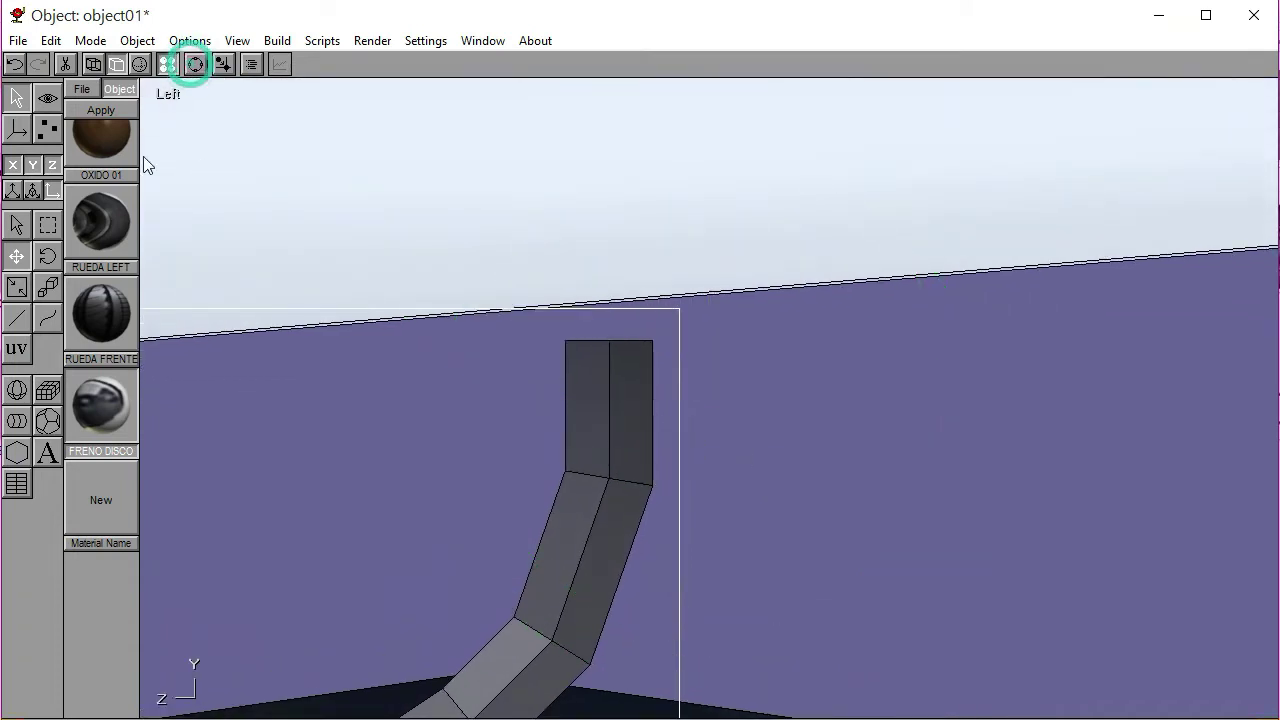
left_click(17, 227)
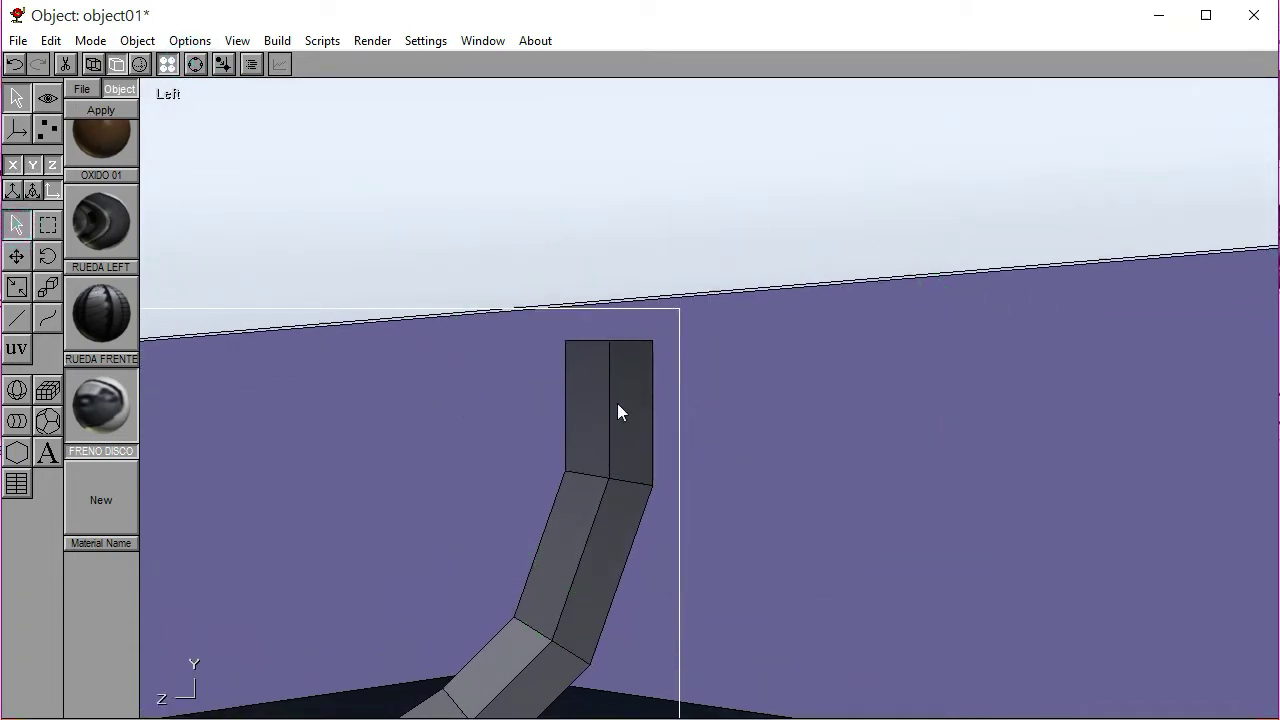
key("Up")
key("Up")
key("Up")
key("Up")
key("Up")
key("Up")
key("Up")
key("Up")
key("Up")
key("Up")
key("Up")
key("Up")
key("Up")
key("Up")
key("Up")
key("Up")
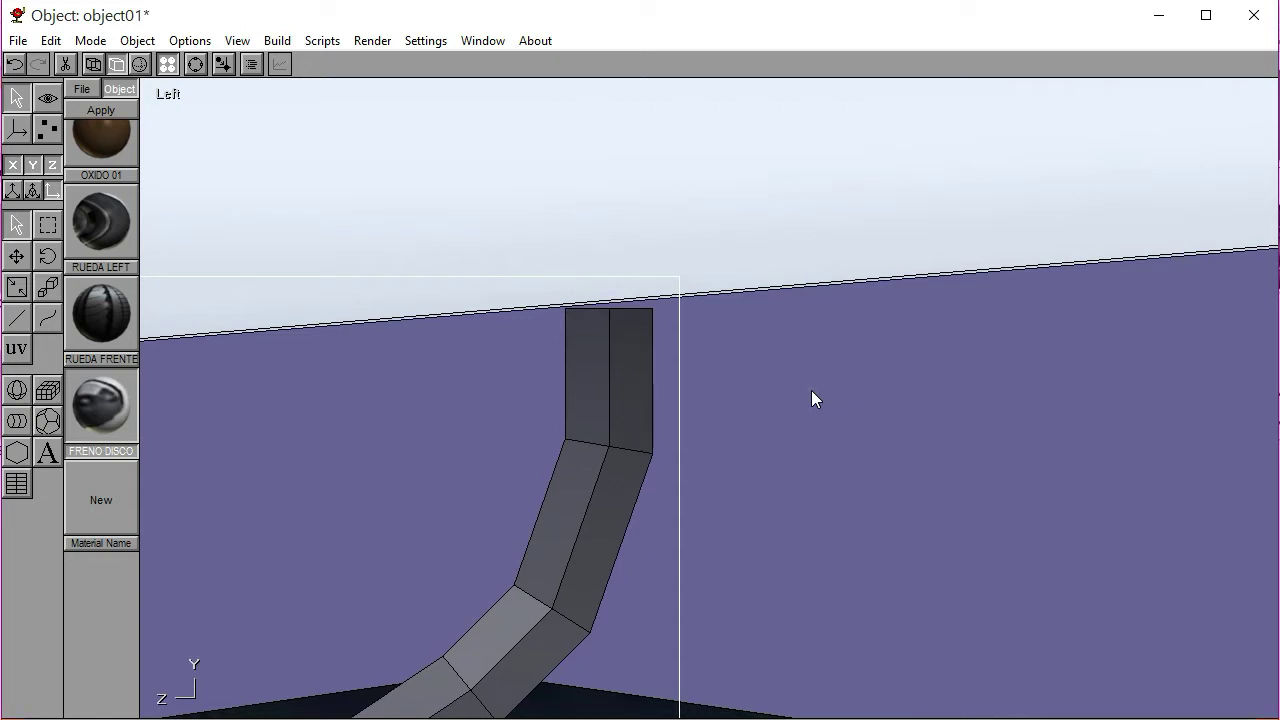
Raise the rear points of the tube's upper end to follow the slope of the fender's lower edge
left_click(47, 128)
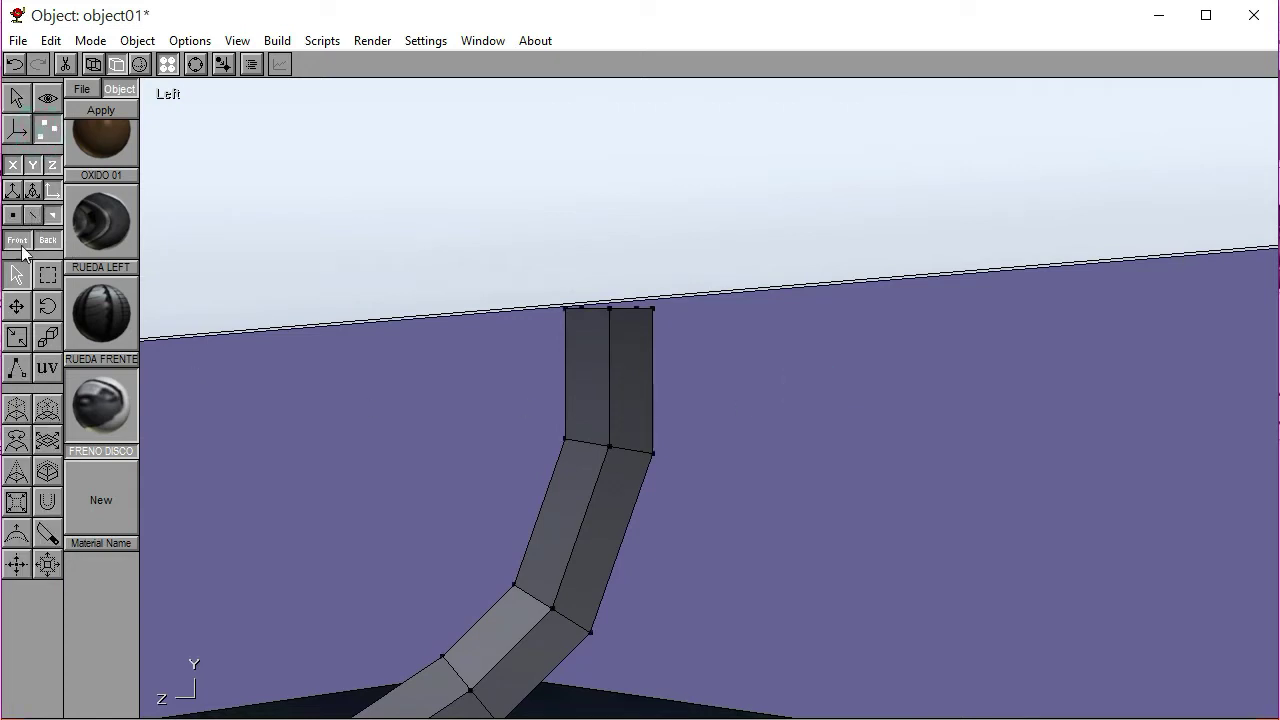
left_click(12, 216)
left_click(45, 275)
left_click(110, 89)
left_click_drag(605, 302, 707, 347)
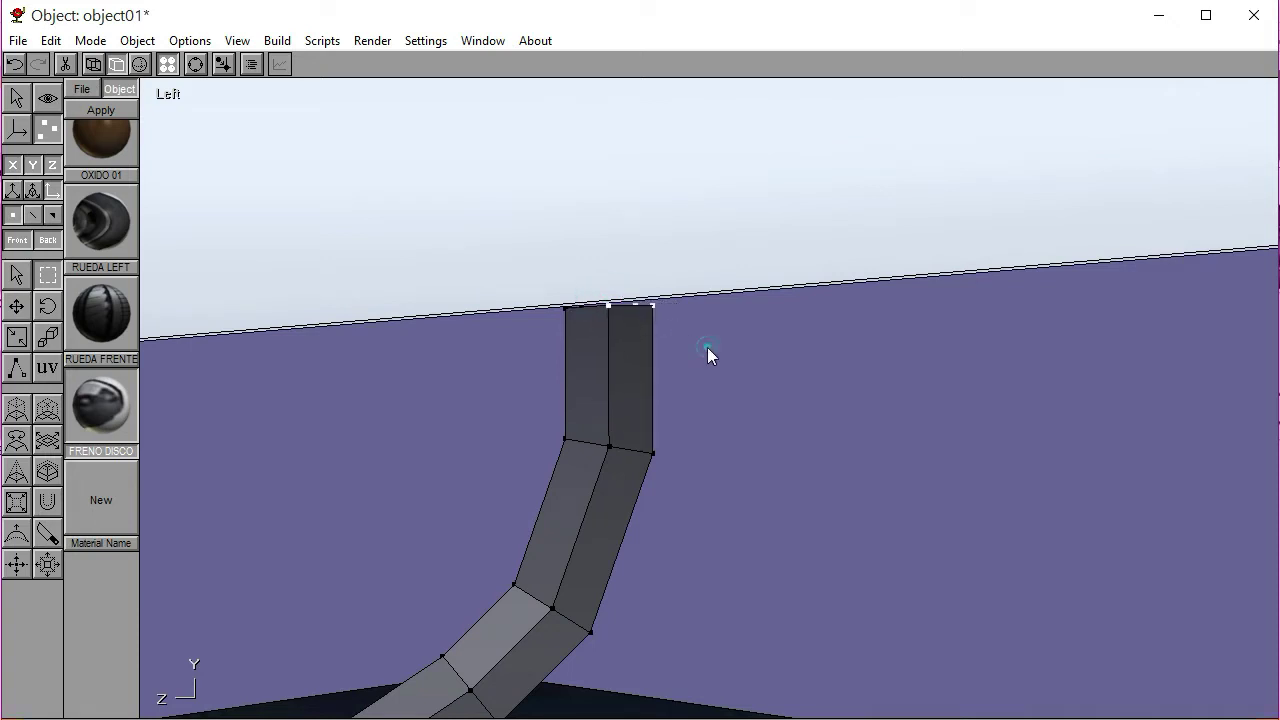
left_click_drag(625, 295, 690, 324)
left_click(718, 340)
Move the bent tube along X only in the back view until it lies between the fender's outer edge and the wheel
left_click(195, 64)
scroll(568, 449, "down", 5)
scroll(535, 453, "down", 4)
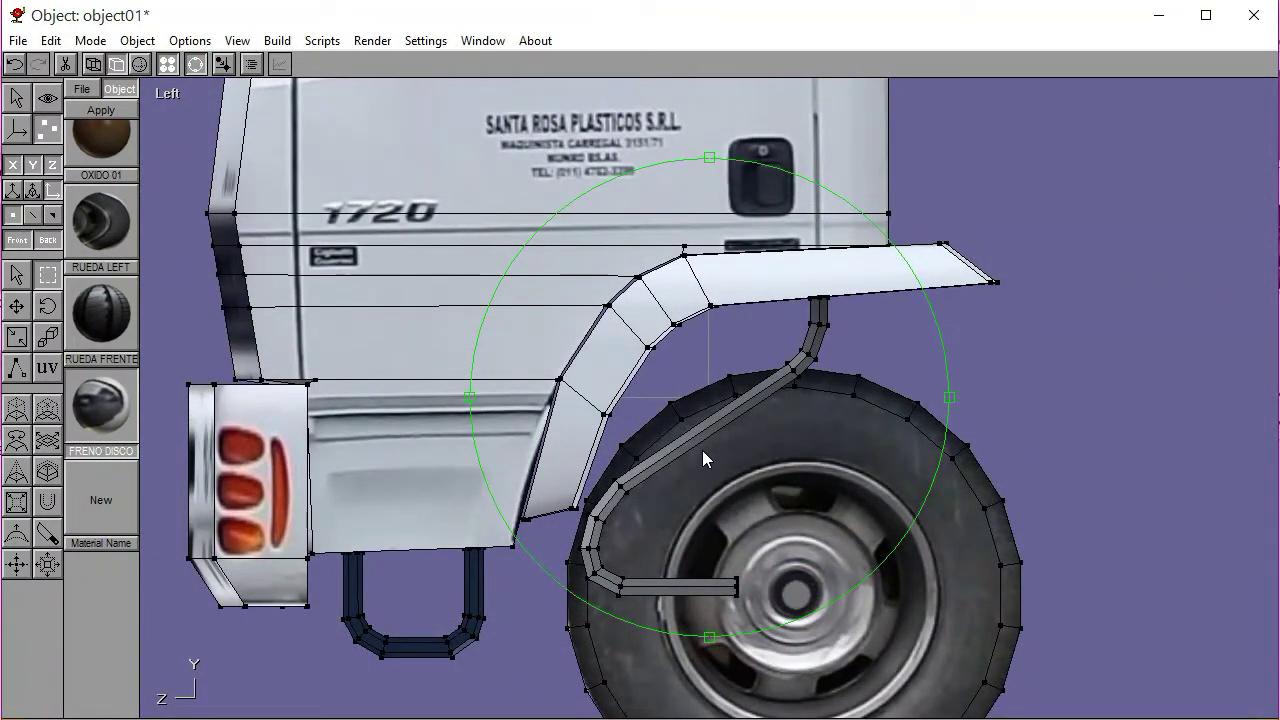
mouse_move(774, 465)
left_mouse_down()
mouse_move(762, 462)
mouse_move(773, 467)
left_mouse_up()
left_click(176, 94)
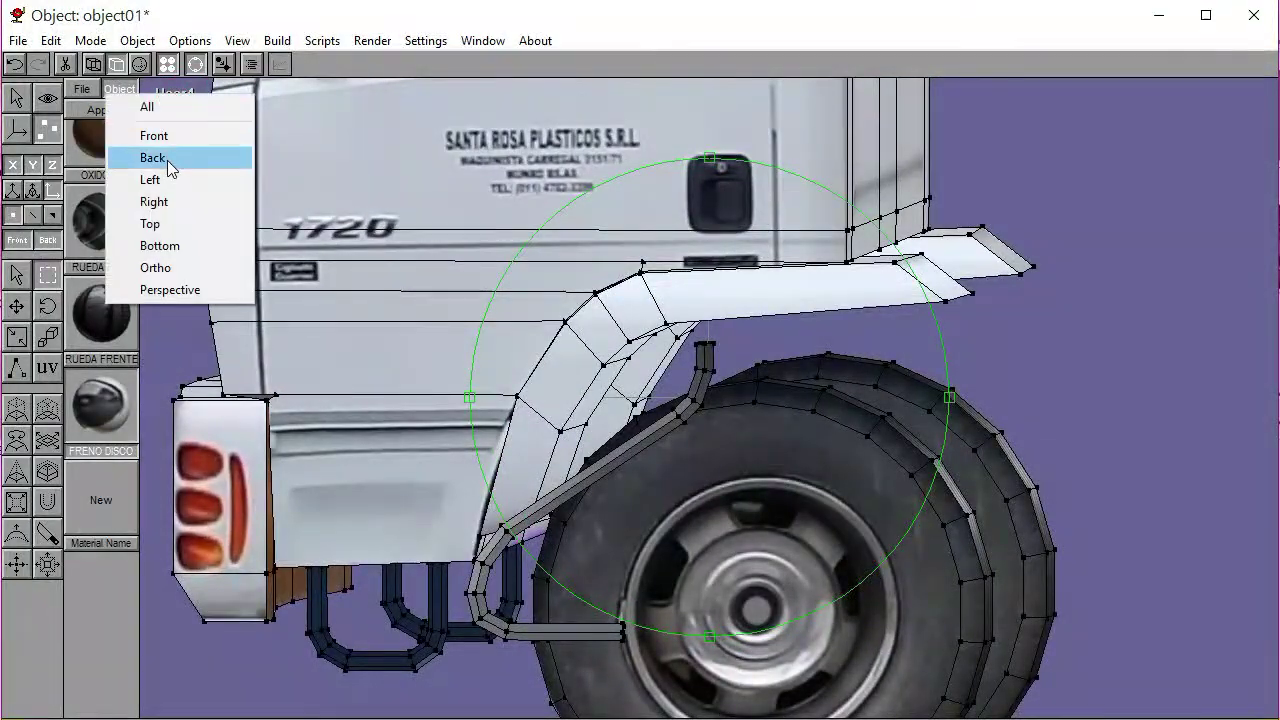
left_click(167, 160)
right_click_drag(760, 440, 589, 444)
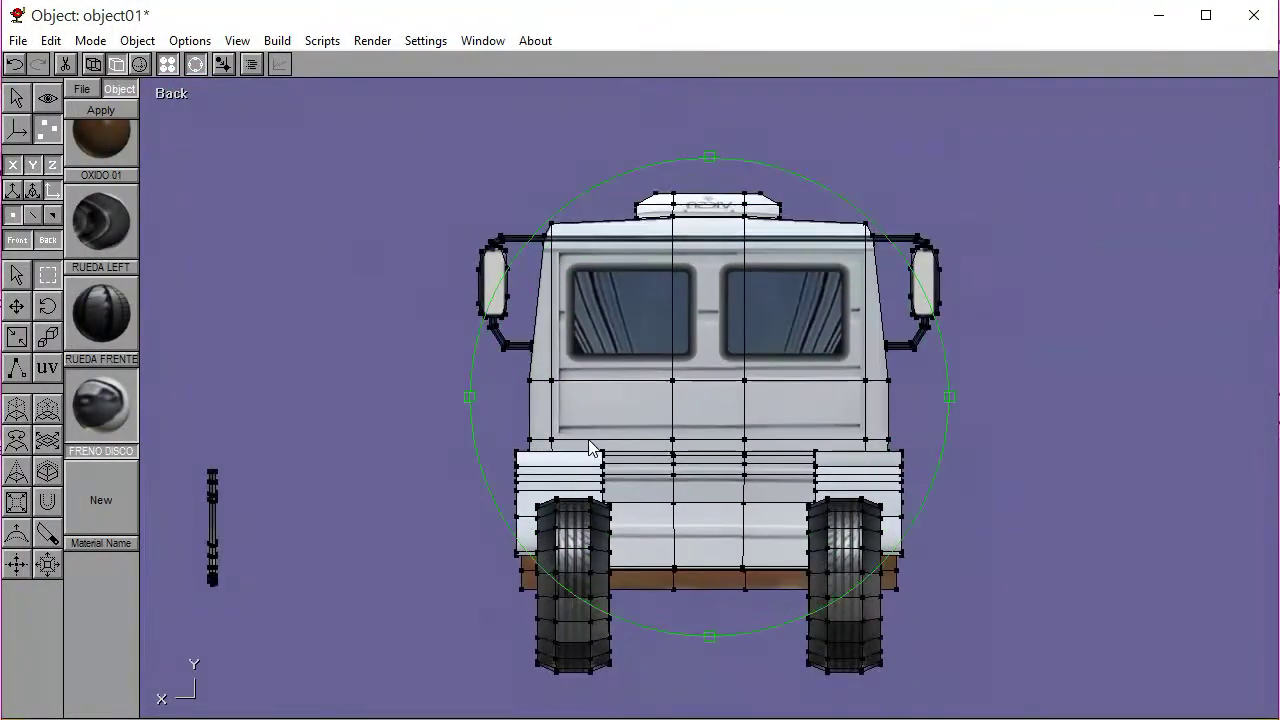
middle_click_drag(589, 444, 677, 392)
left_click(189, 65)
left_click(16, 97)
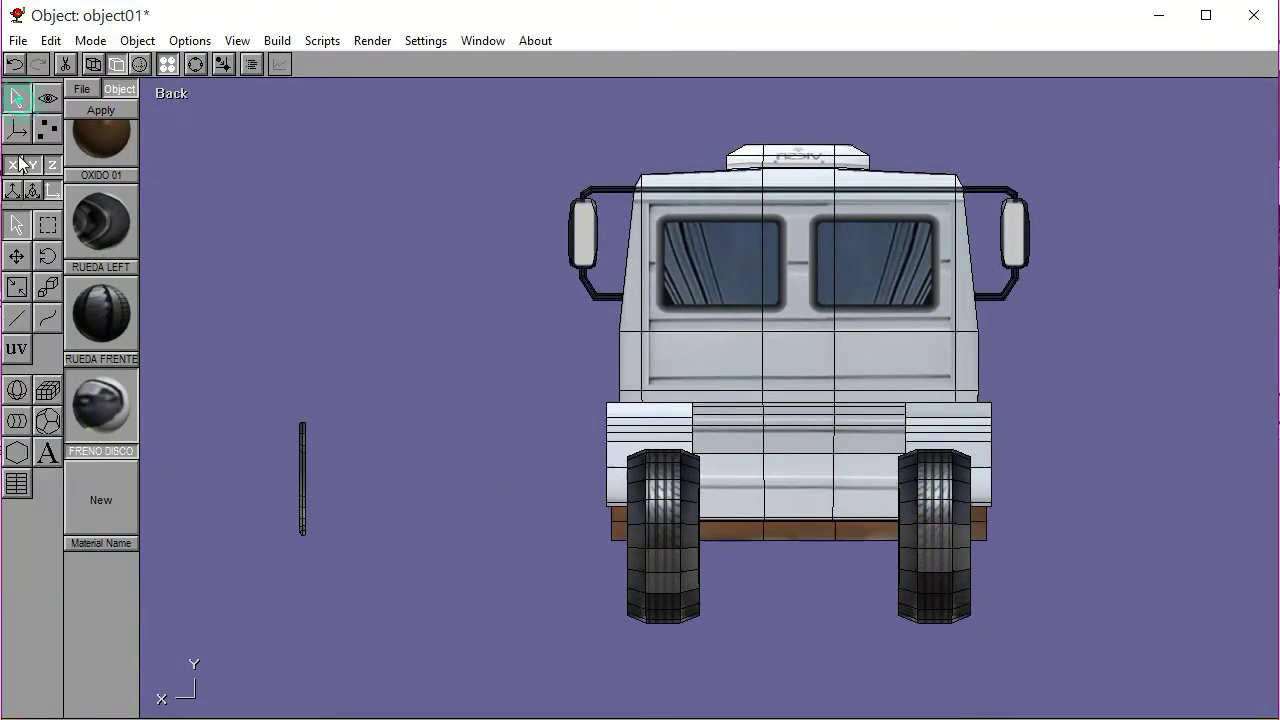
left_click(301, 465)
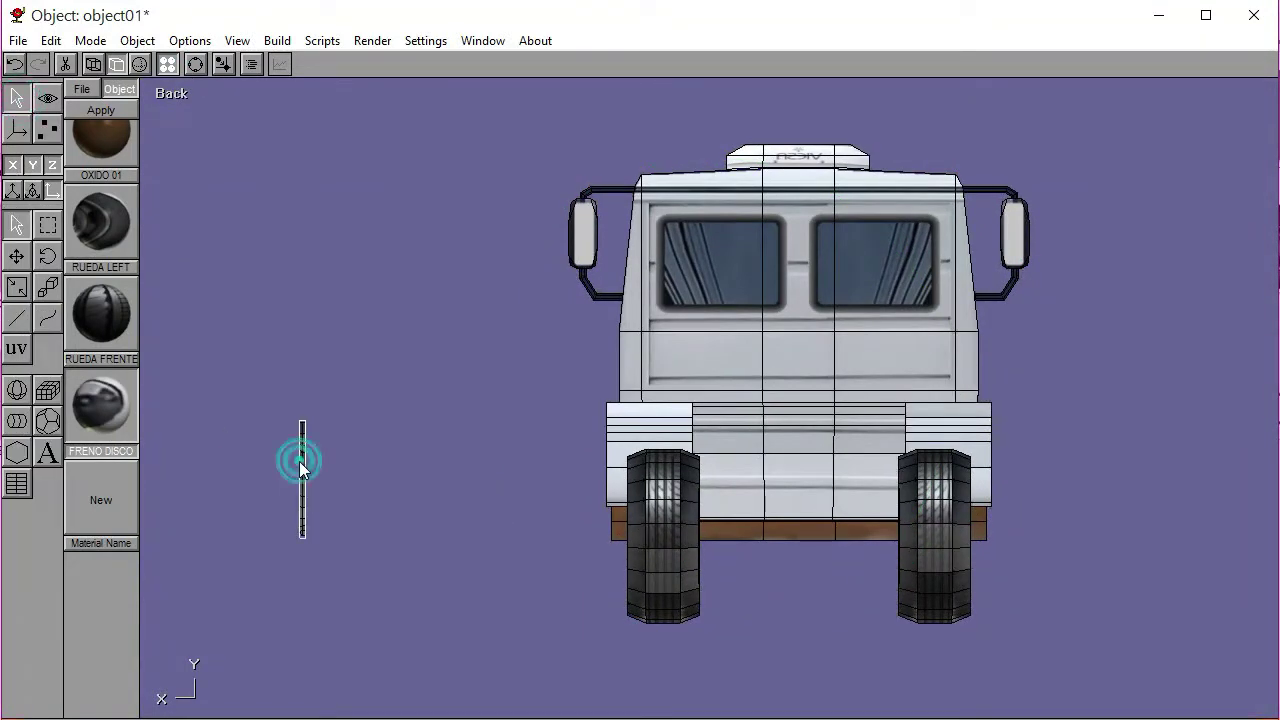
left_click(33, 164)
left_click(52, 166)
left_click(16, 256)
left_click(12, 164)
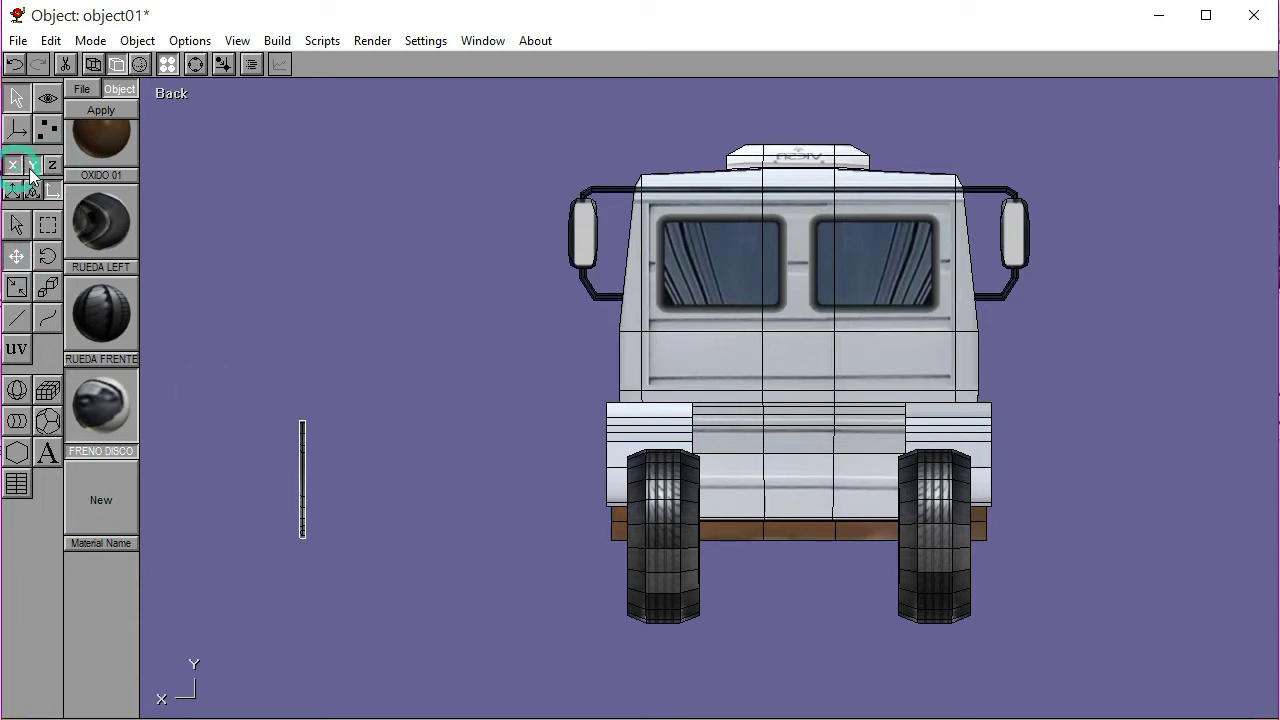
left_click_drag(249, 433, 559, 433)
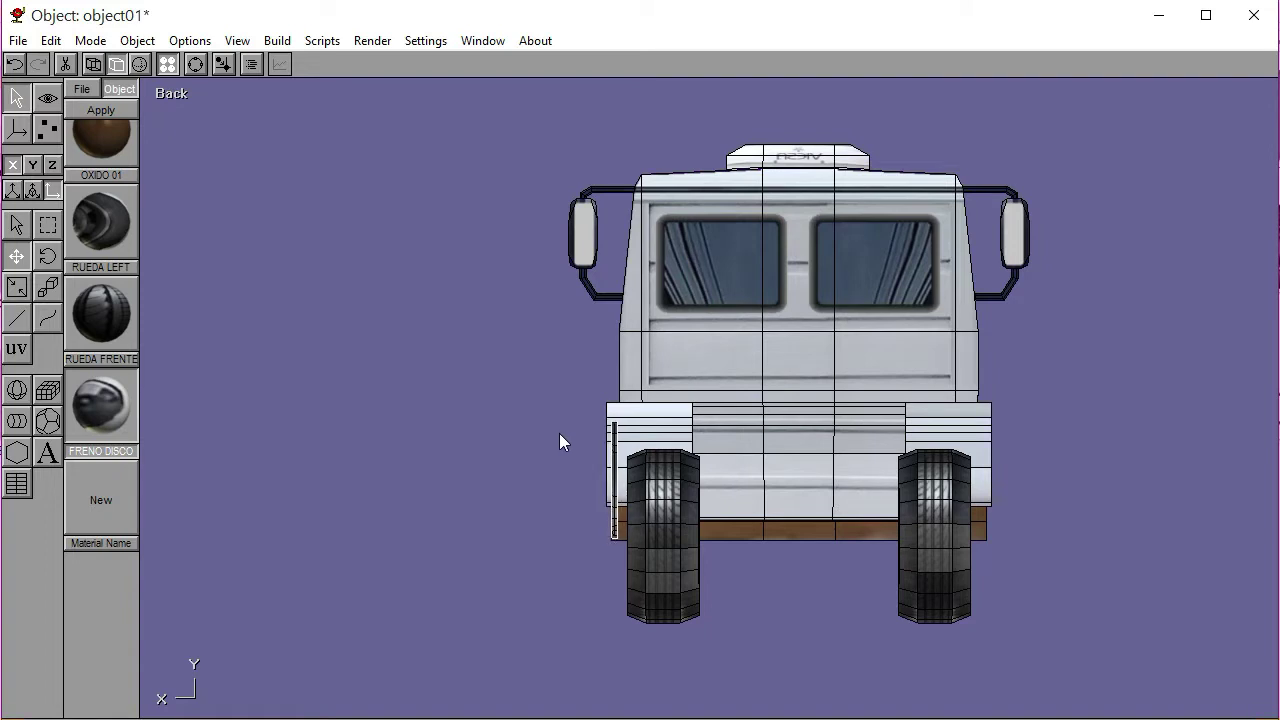
Check the bent tube's fit beneath the front fender from an angled view and from the left side
left_click(196, 64)
left_click_drag(641, 352, 748, 357)
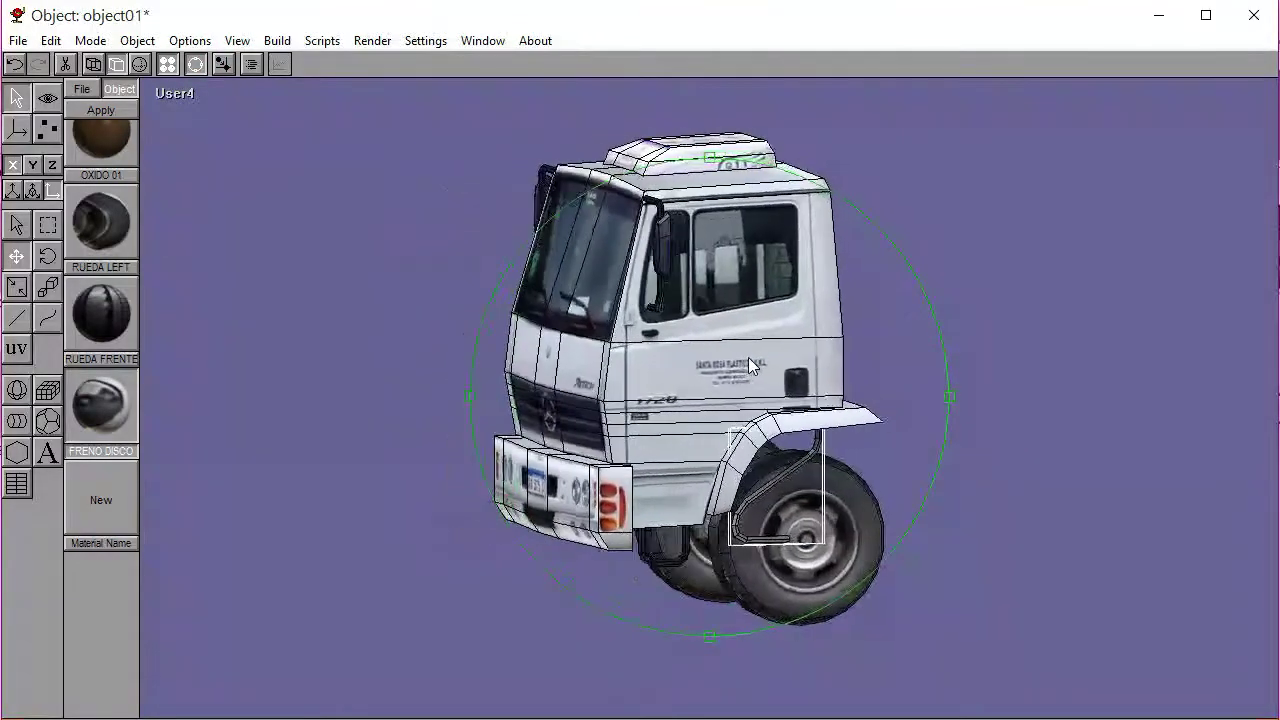
left_click(167, 93)
left_click(160, 180)
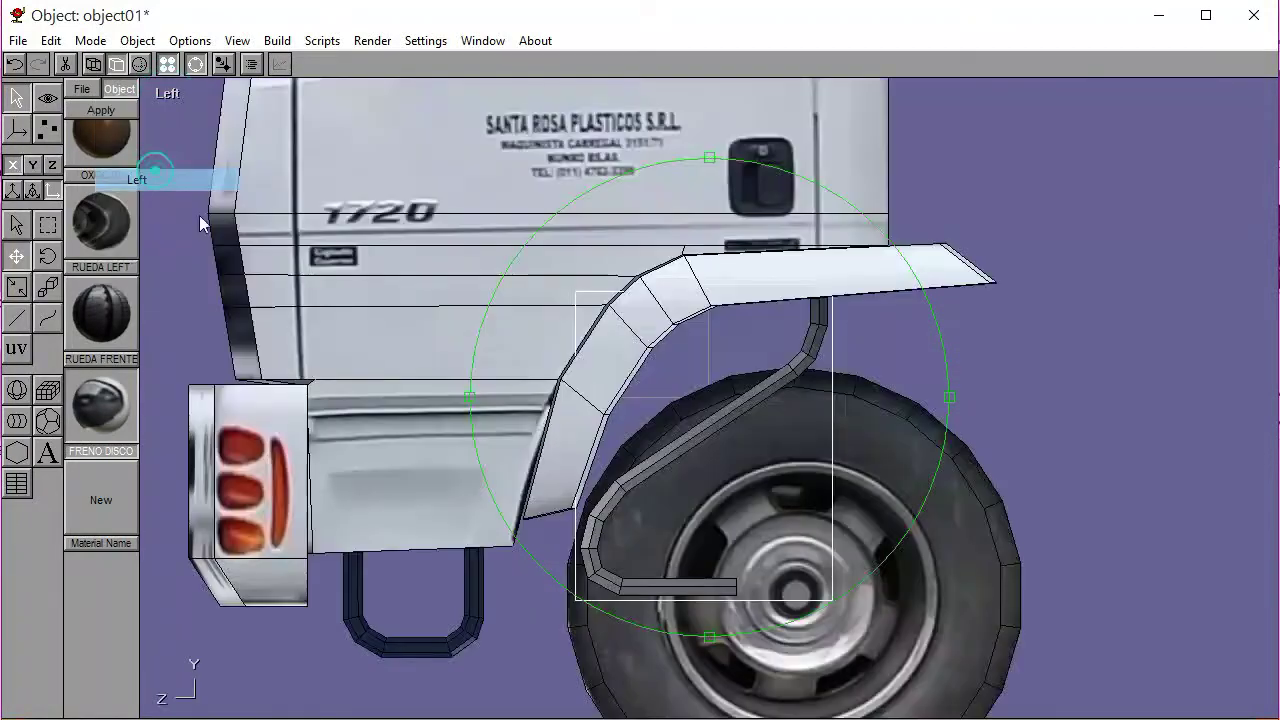
right_click_drag(721, 406, 566, 411)
middle_click_drag(703, 460, 637, 415)
right_click_drag(637, 415, 596, 441)
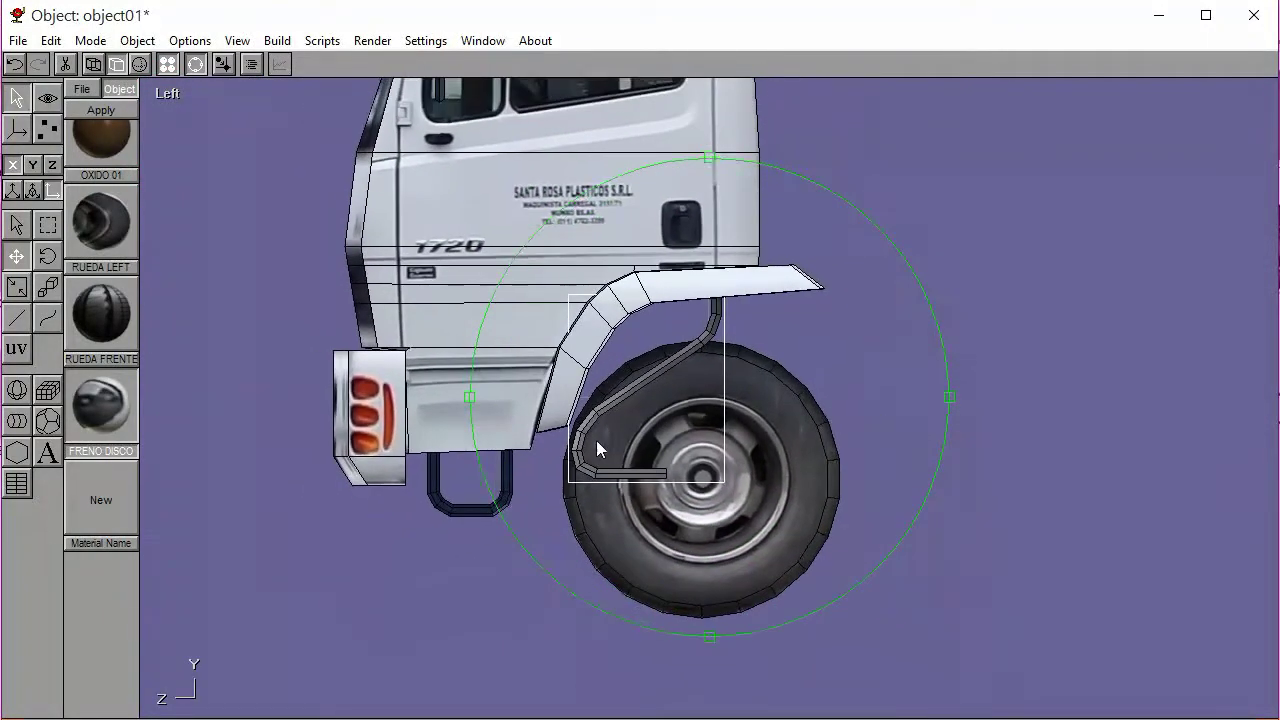
middle_click_drag(597, 441, 432, 481)
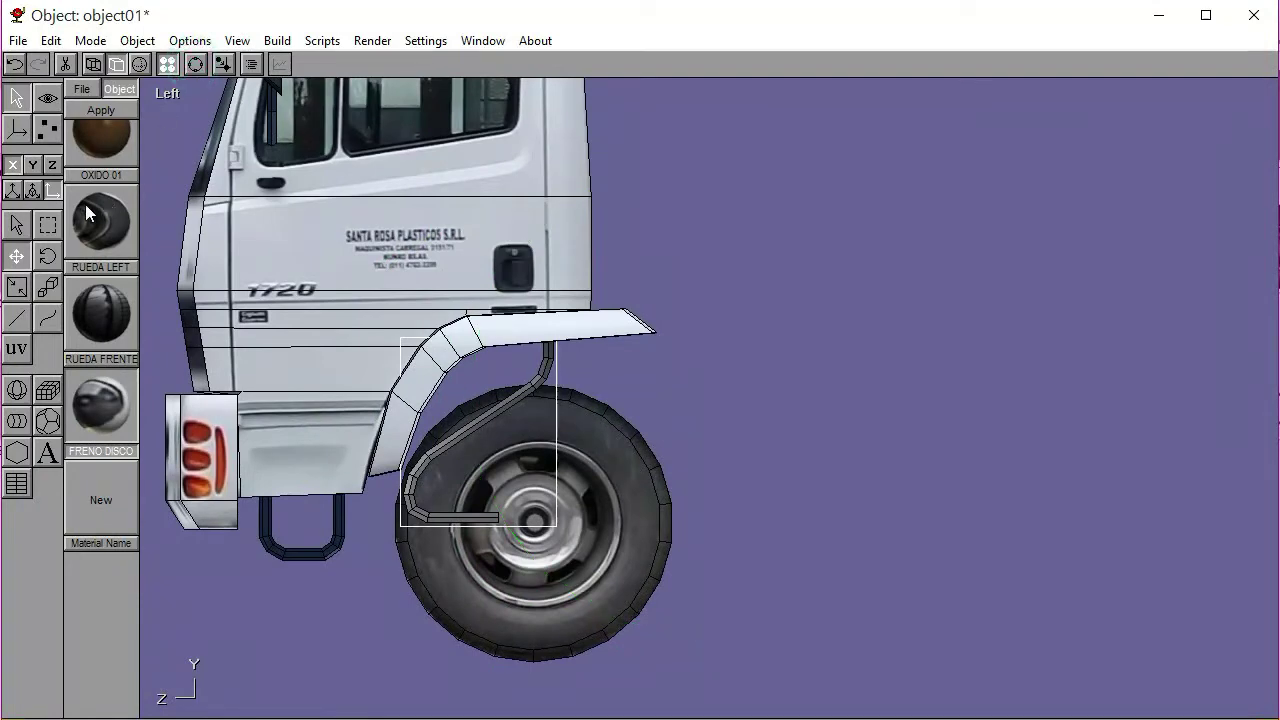
Save the project as a new version named ATRON 00 - 05 in the Mercedes Benz Atron folder
left_click(18, 44)
left_click(57, 158)
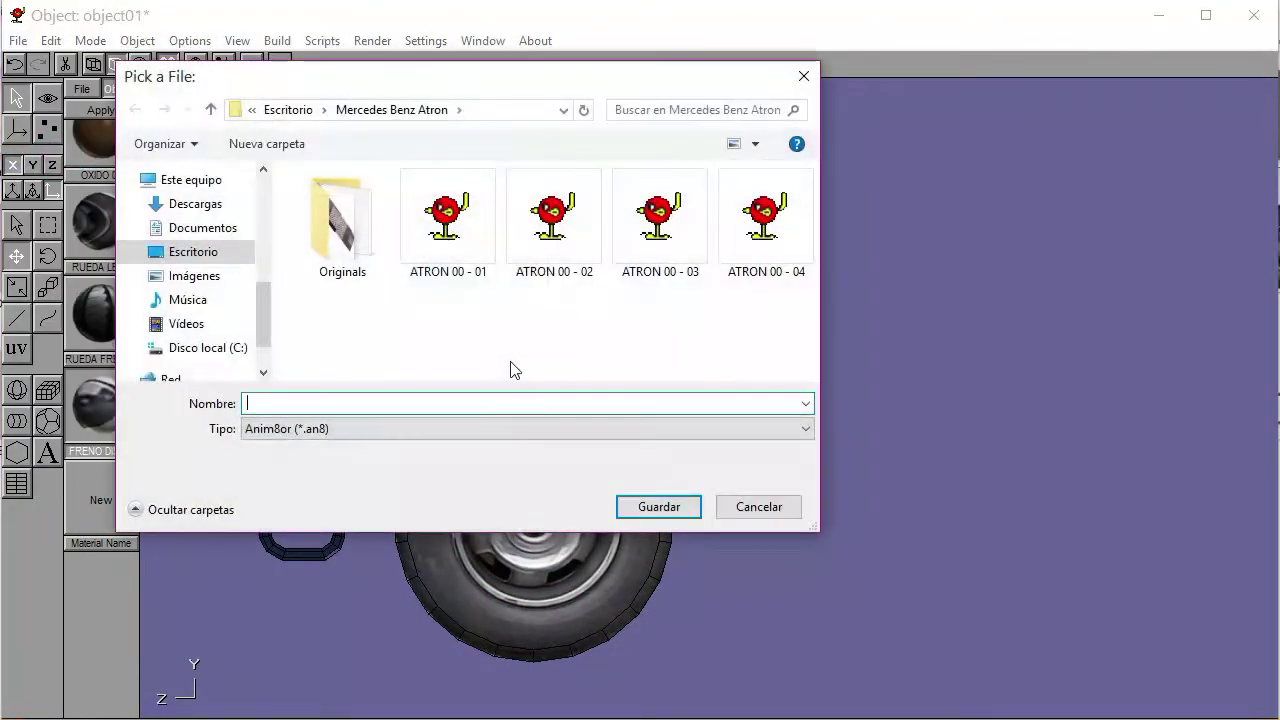
left_click(760, 215)
left_click(348, 408)
left_click(385, 408)
key("BackSpace")
type("5")
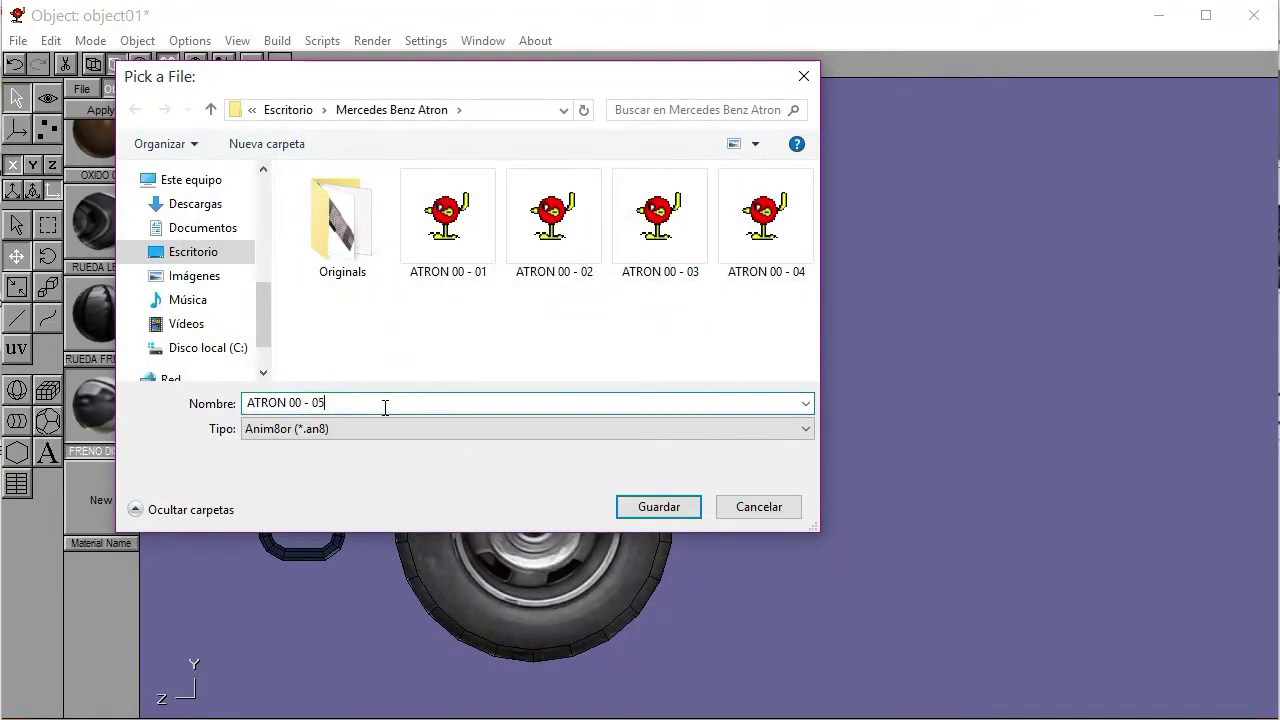
left_click(628, 510)
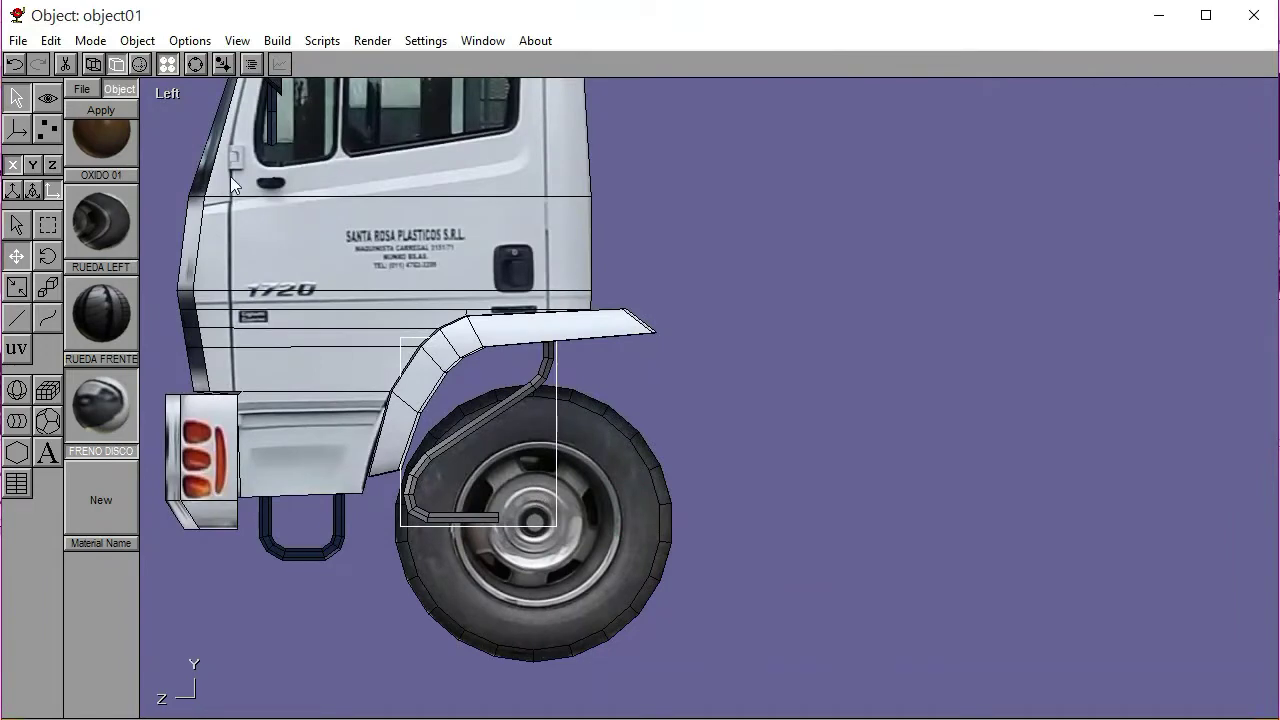
Add a reference image to the left view using the FRENO DISCO picture, keeping the default location and width of 100
left_click(277, 40)
left_click(338, 324)
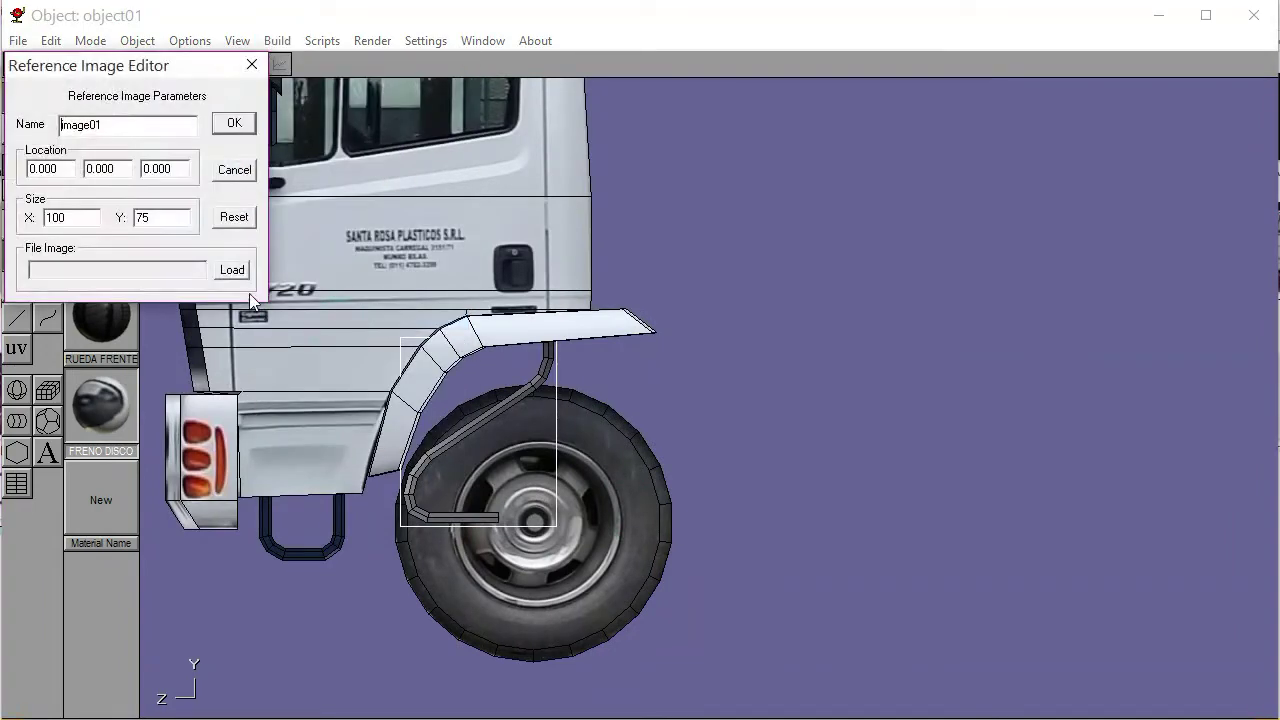
left_click(240, 273)
scroll(426, 345, "down", 5)
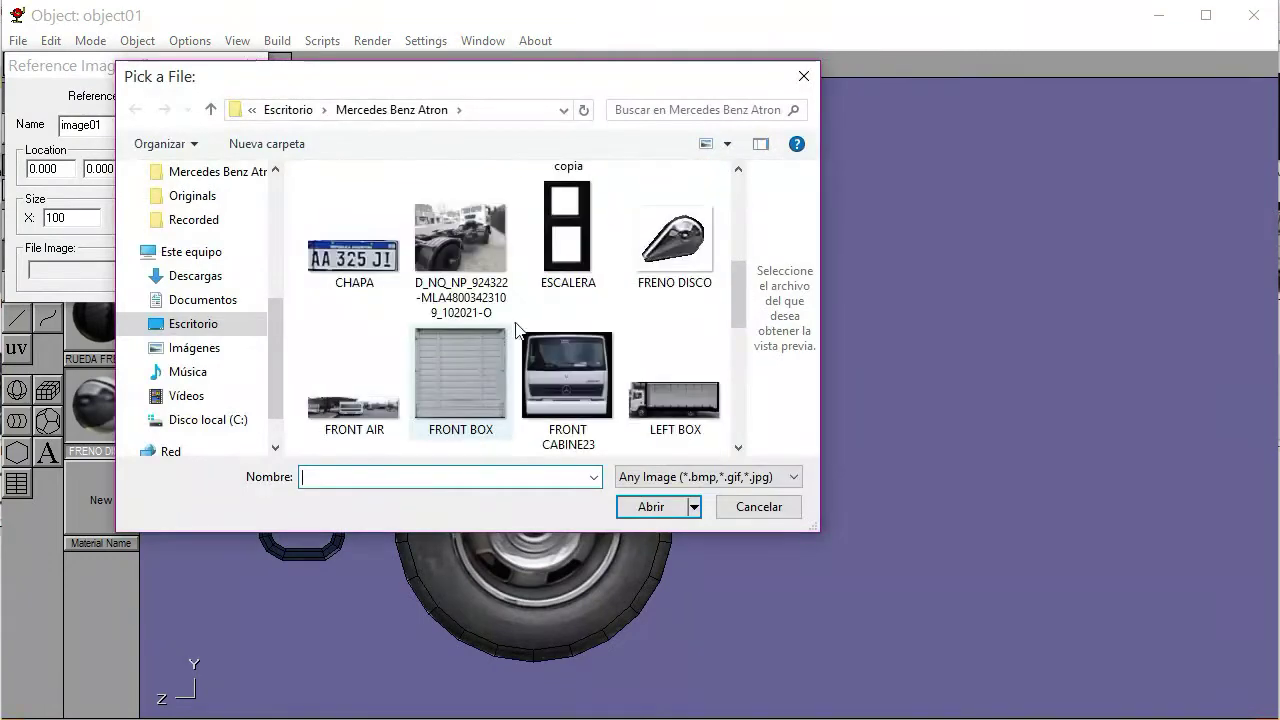
left_click(675, 240)
left_click(670, 507)
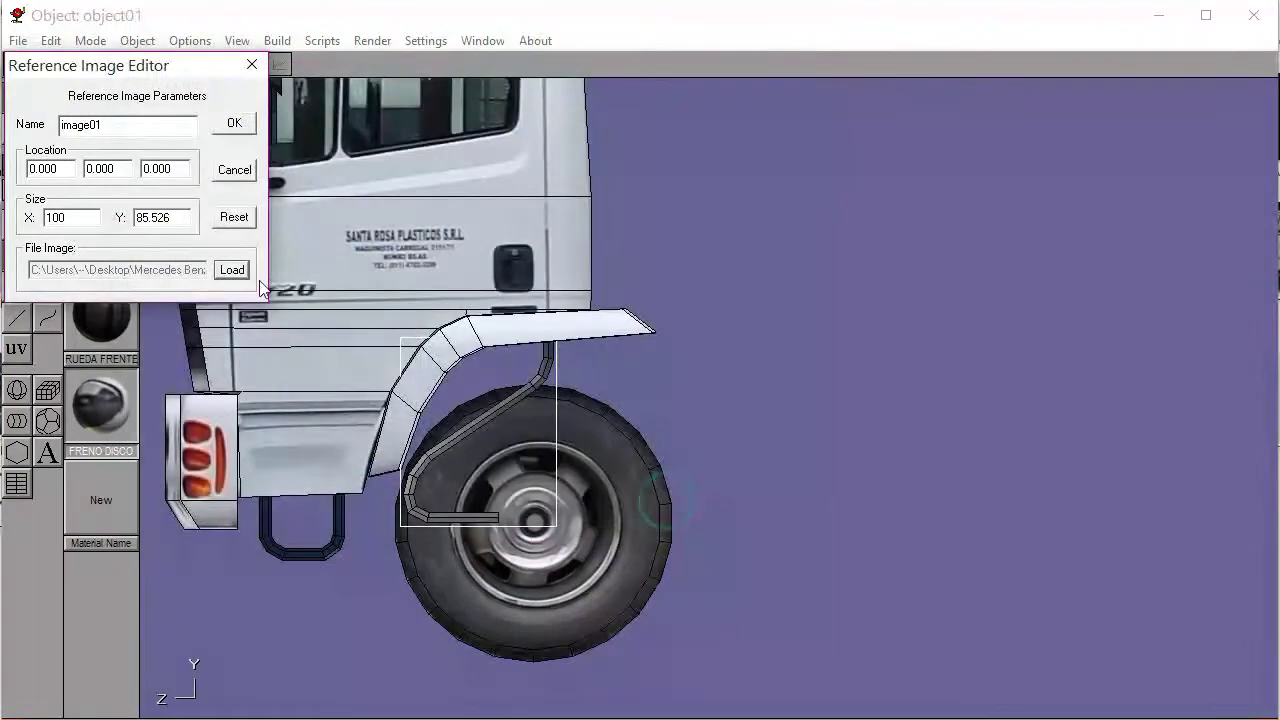
left_click(243, 124)
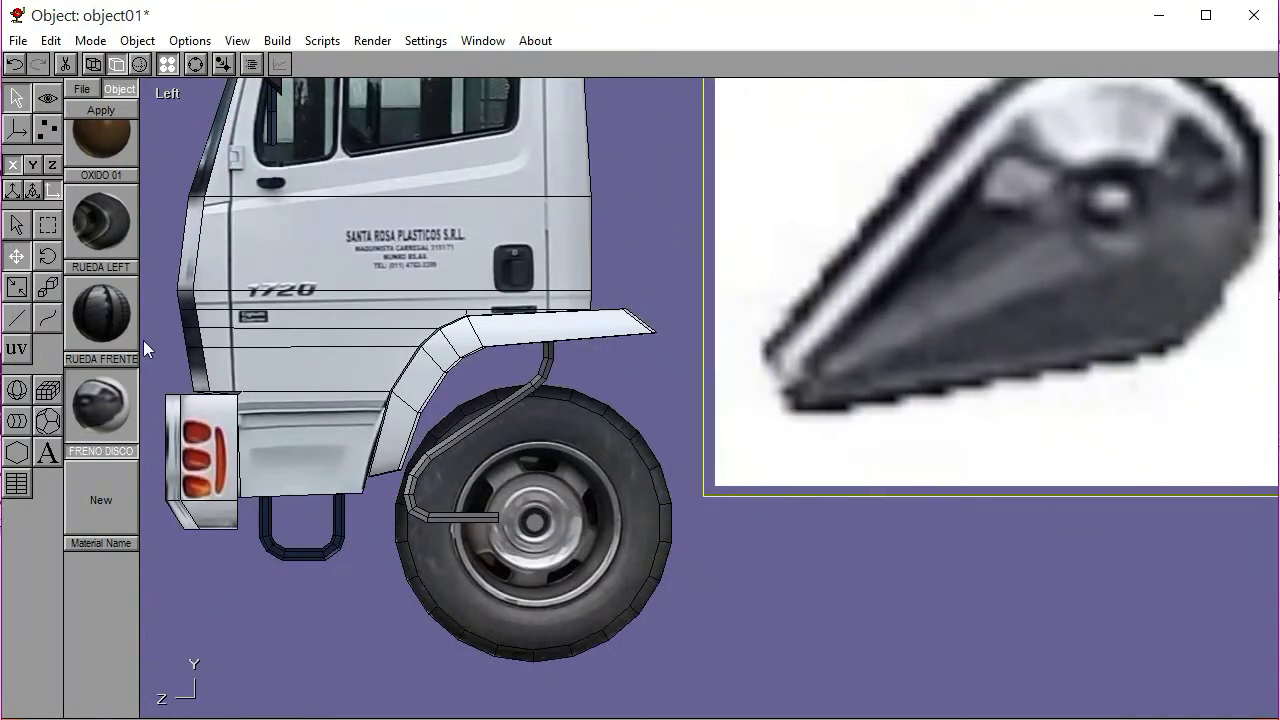
Scale the FRENO DISCO reference image down to a little under half the width of the front wheel's rim
left_click(48, 288)
left_click_drag(1060, 572, 957, 568)
left_click_drag(1015, 502, 981, 516)
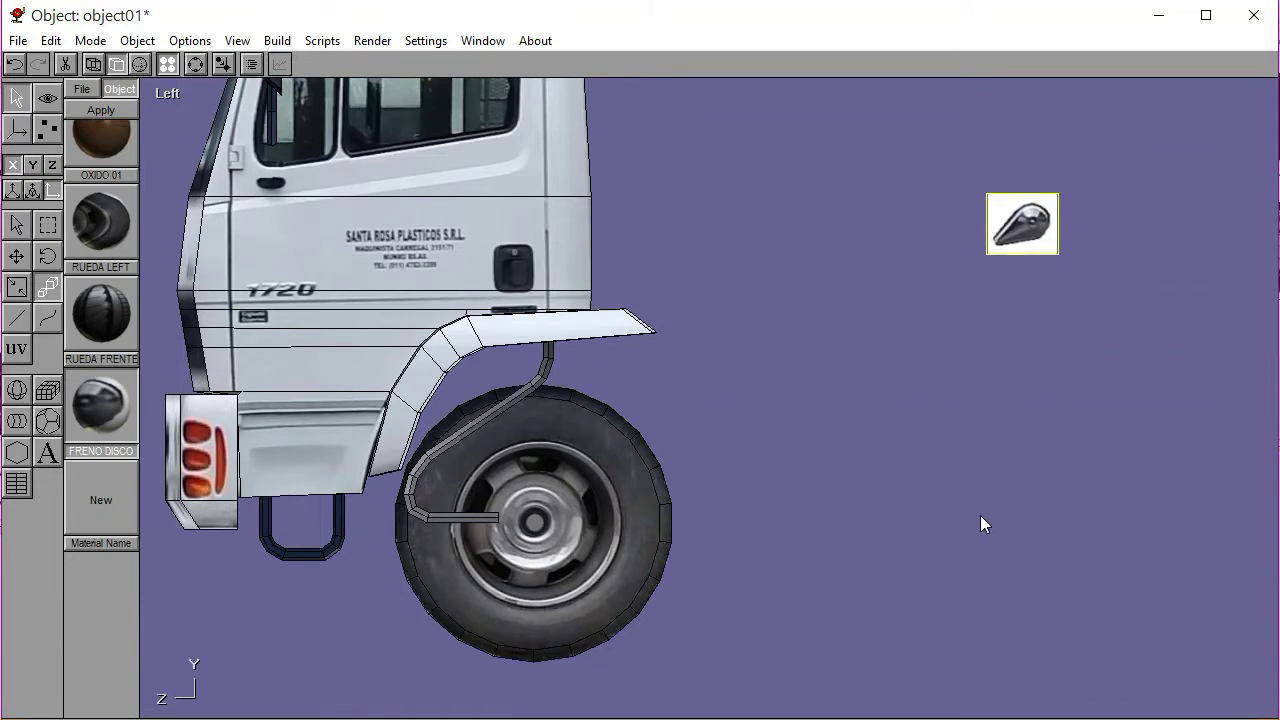
Compare the scaled reference image's position with the truck in the front and left views
left_click(170, 96)
left_click(164, 174)
left_click(170, 95)
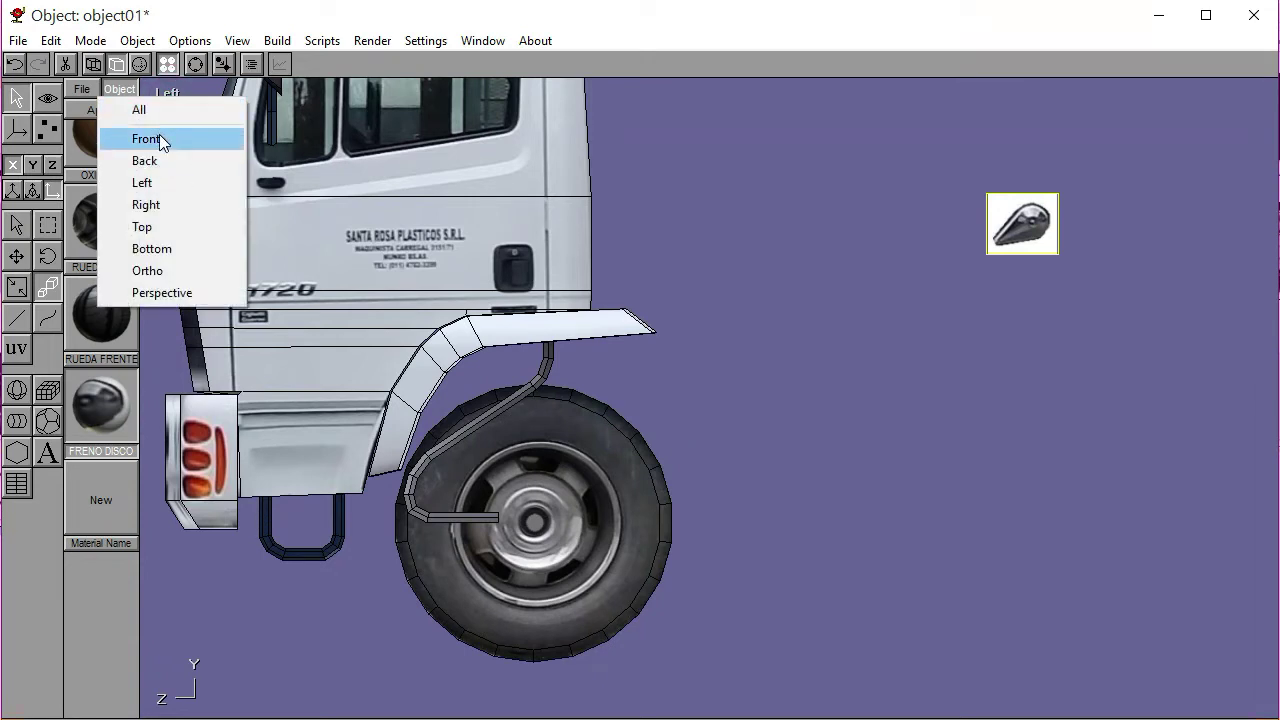
left_click(160, 138)
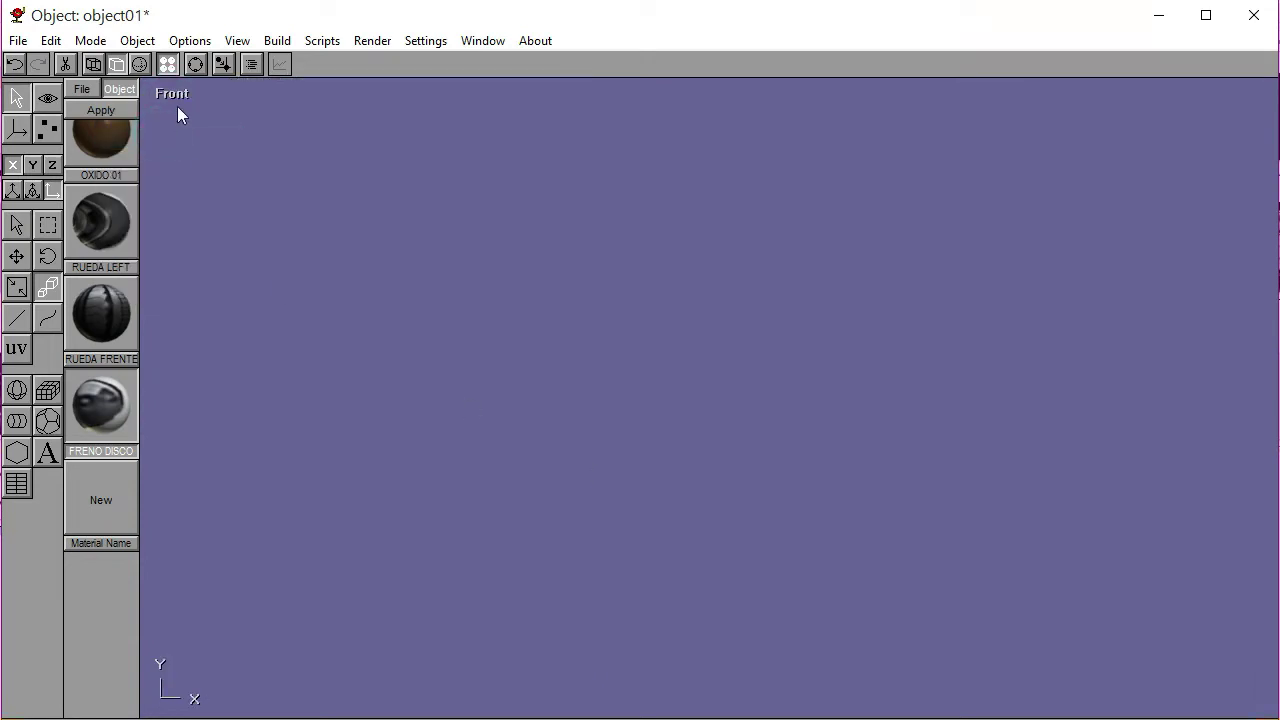
left_click(195, 64)
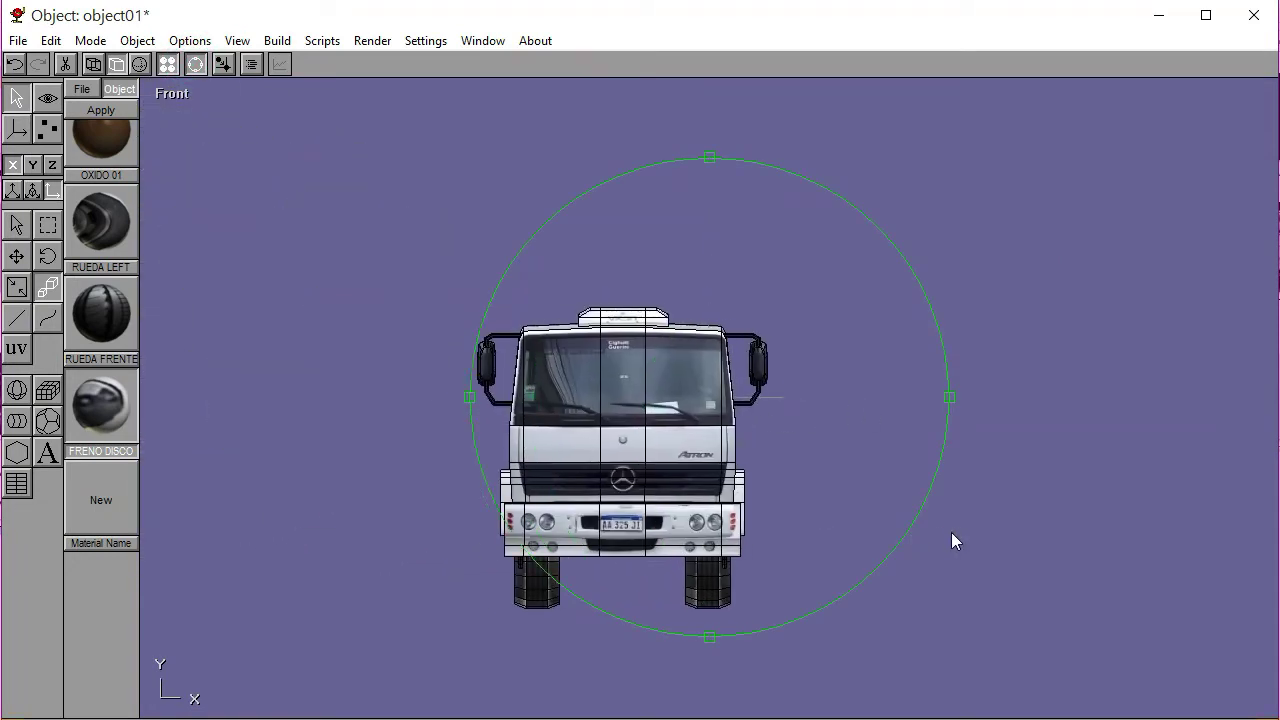
left_click(195, 64)
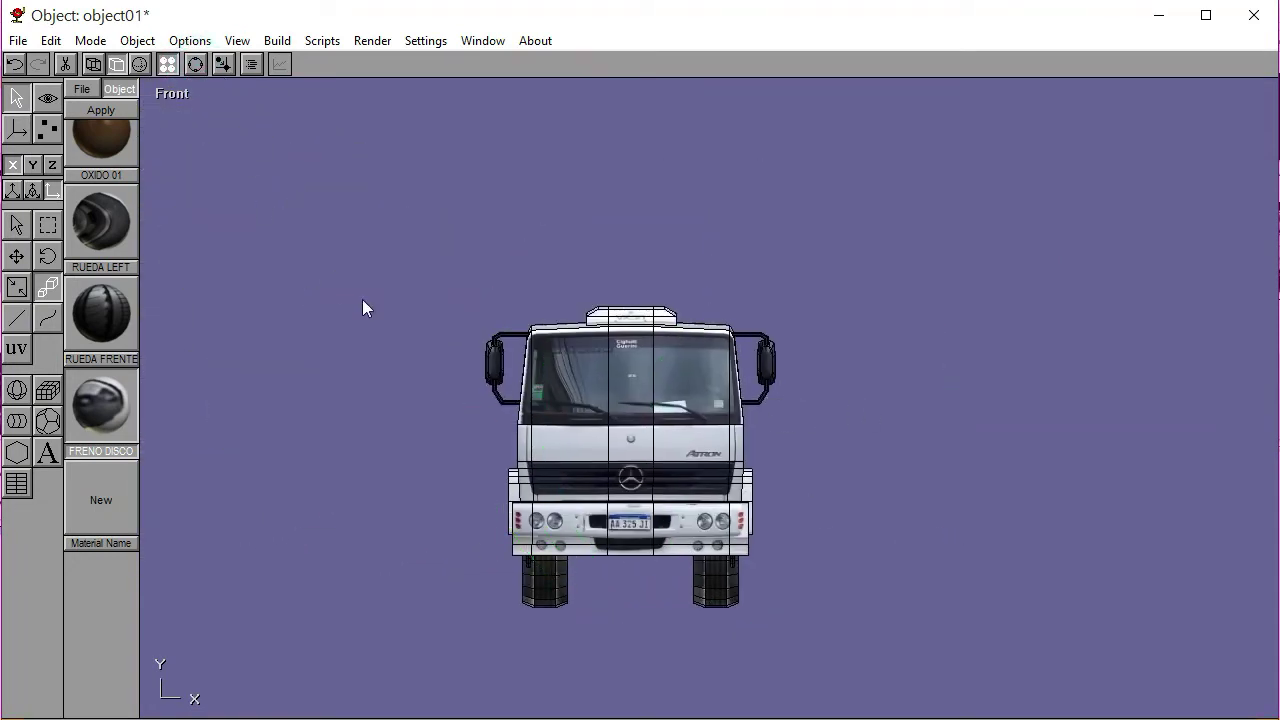
left_click(172, 93)
left_click(169, 178)
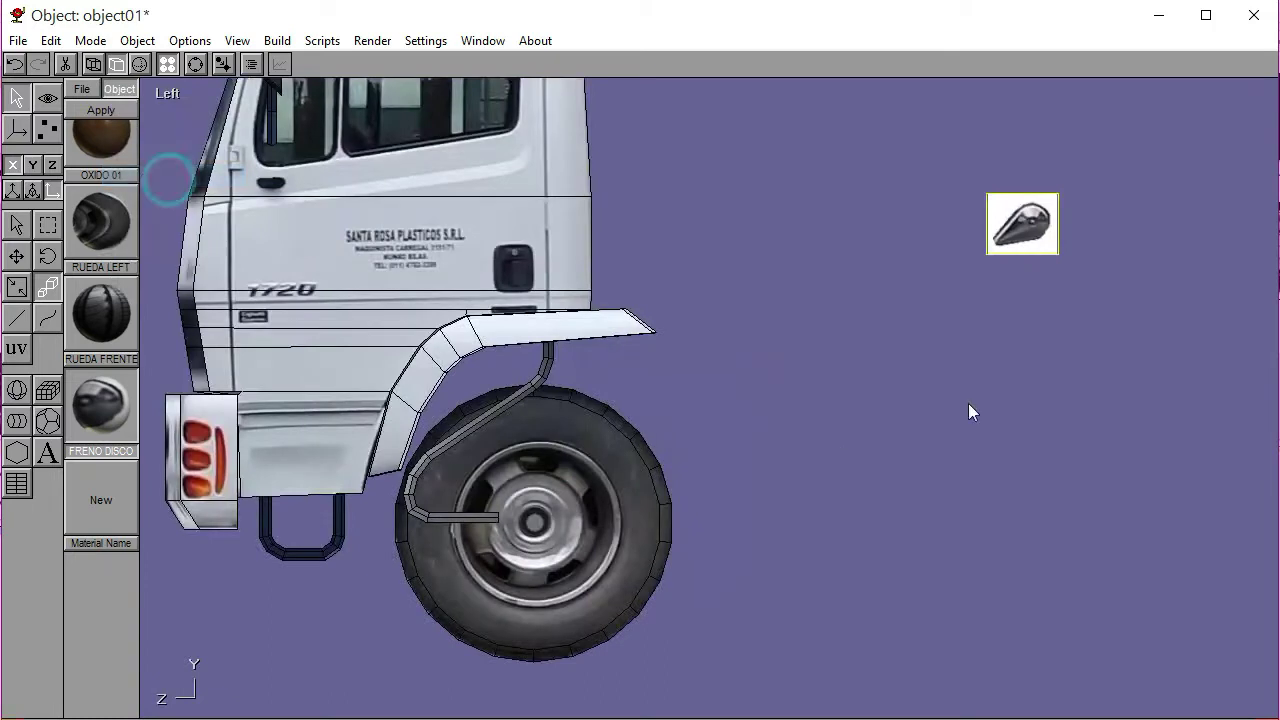
left_click(177, 94)
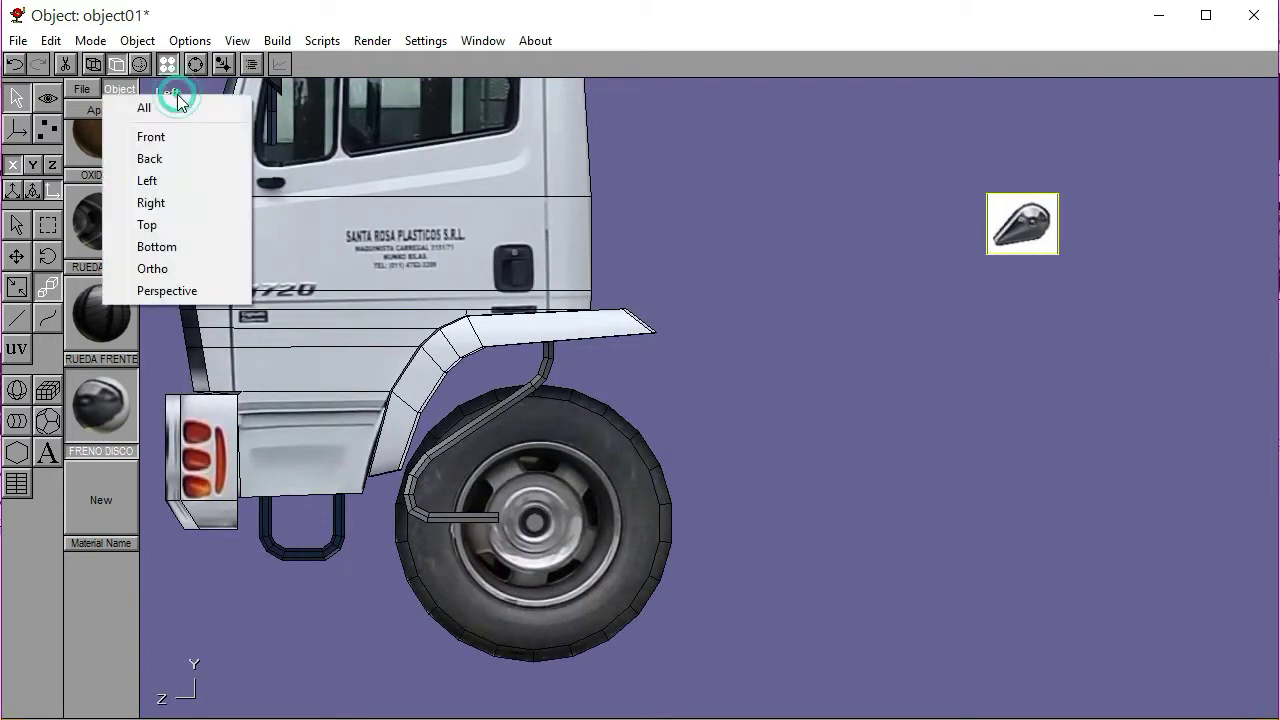
left_click(177, 145)
left_click(20, 257)
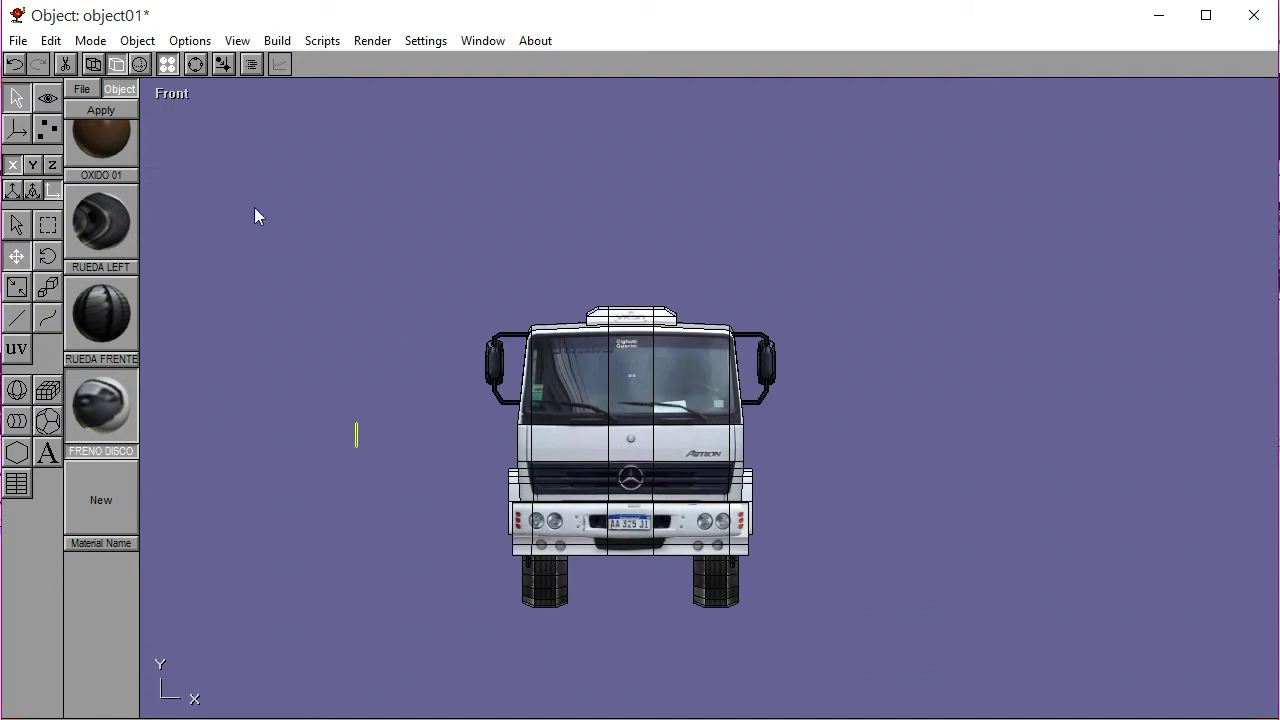
left_click(175, 95)
left_click(157, 175)
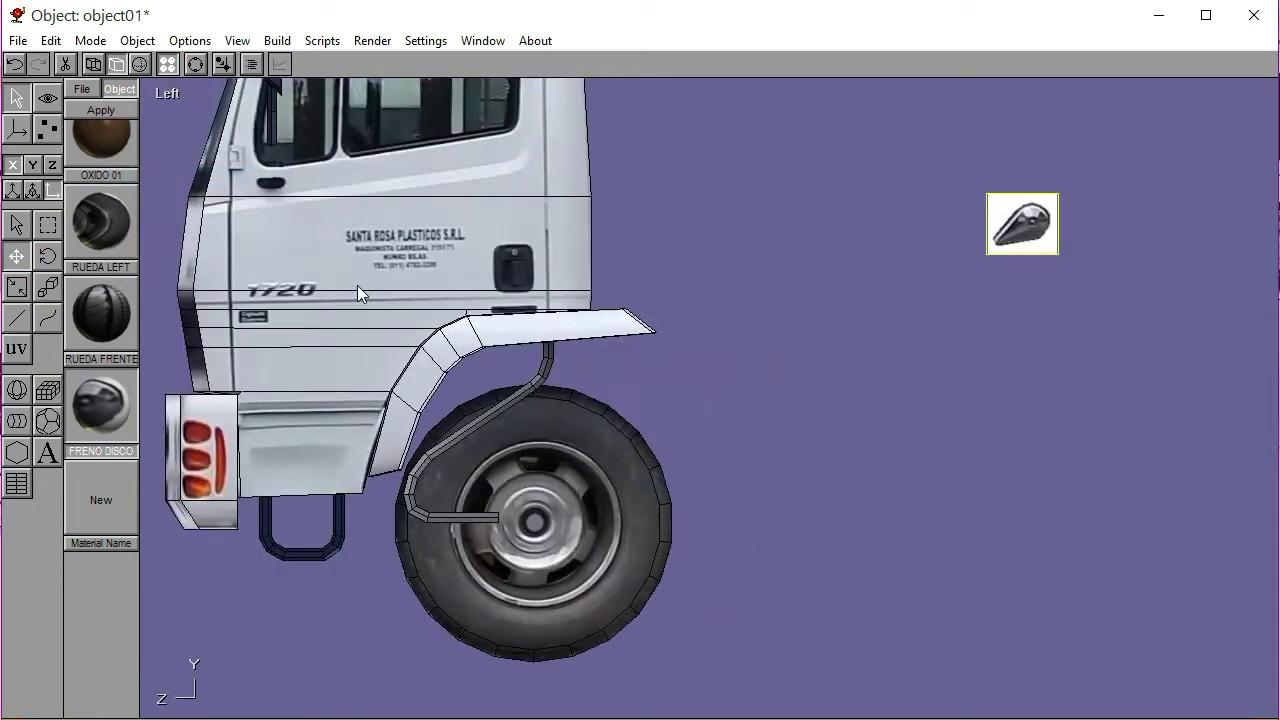
Draw a cube centred on the FRENO DISCO reference image in the left view, covering nearly the whole picture
left_click(195, 66)
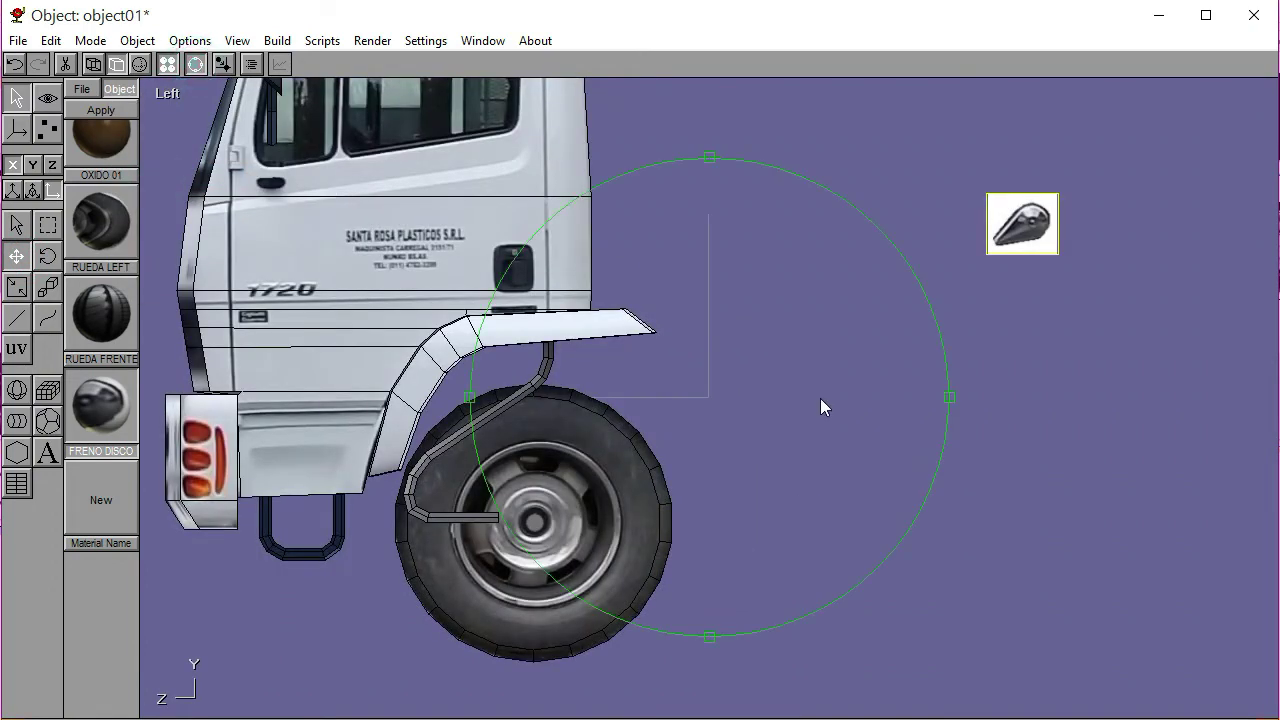
middle_click_drag(820, 398, 659, 530)
scroll(675, 374, "up", 3)
middle_click_drag(859, 411, 654, 457)
scroll(858, 460, "up", 5)
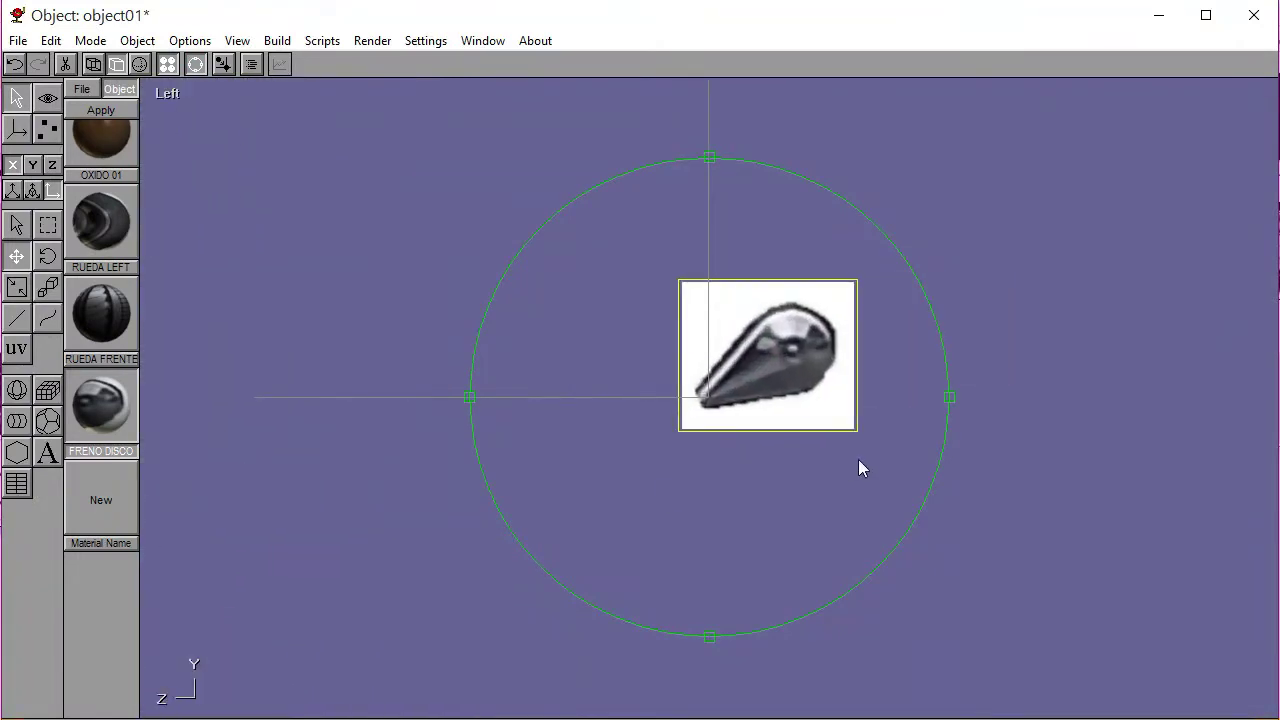
middle_click_drag(874, 421, 778, 460)
left_click(197, 65)
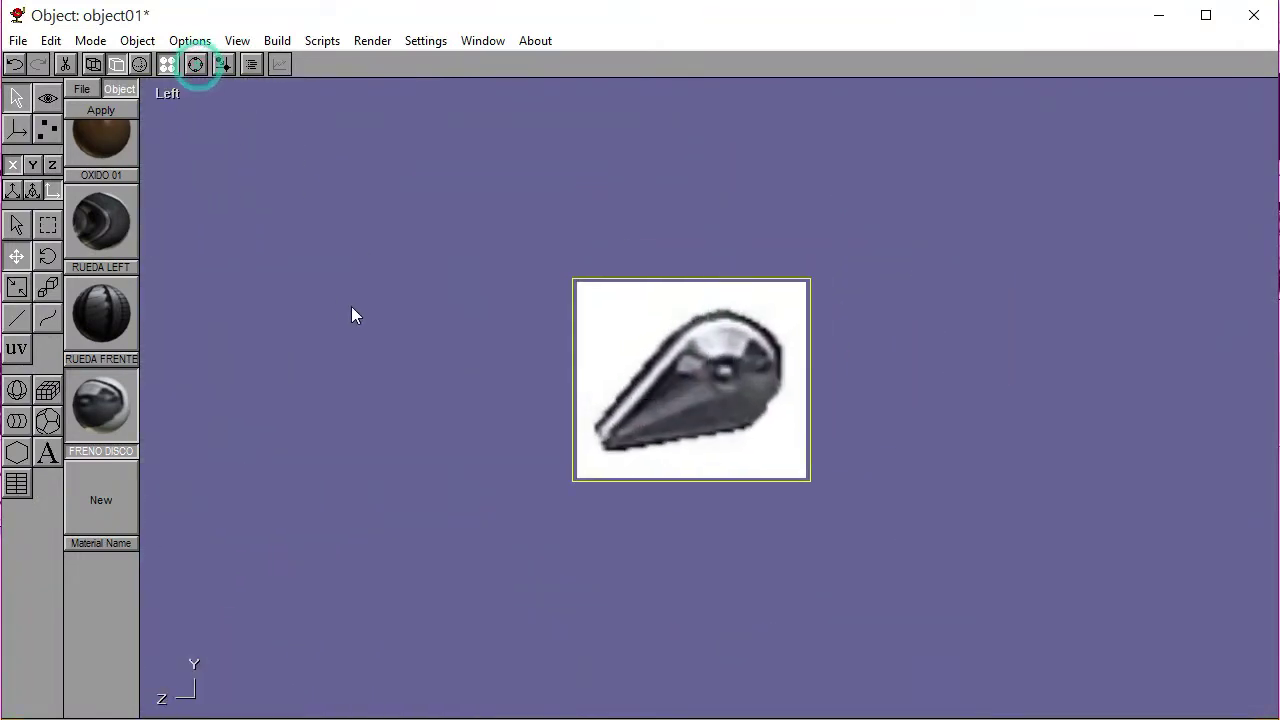
left_click(50, 392)
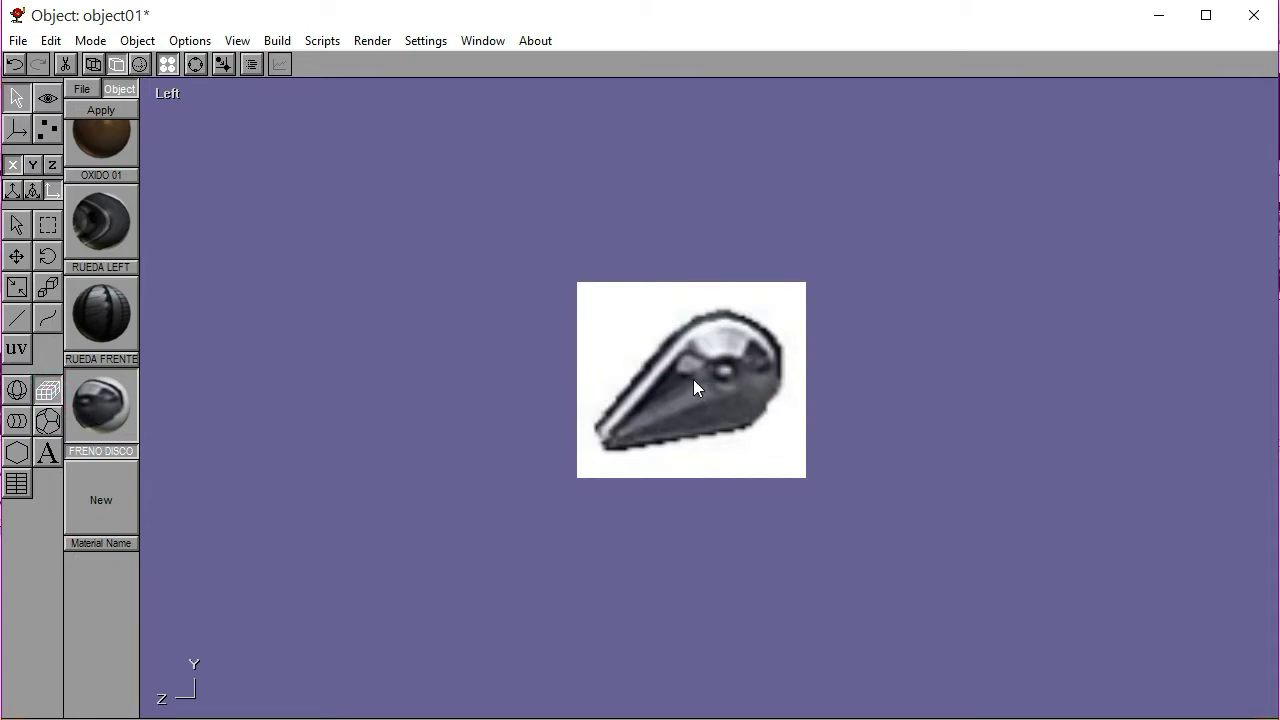
left_click_drag(693, 379, 582, 292)
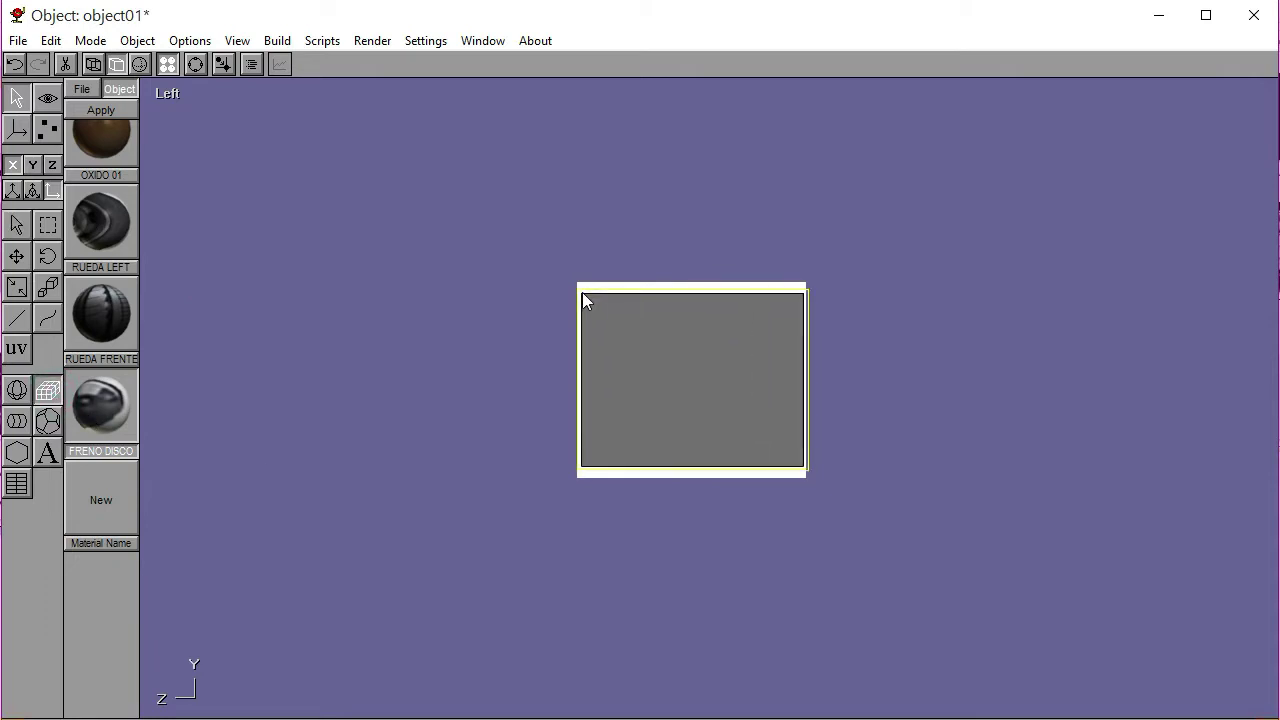
Convert the cube to a mesh and show its editable points in wireframe over the reference image
left_click(279, 41)
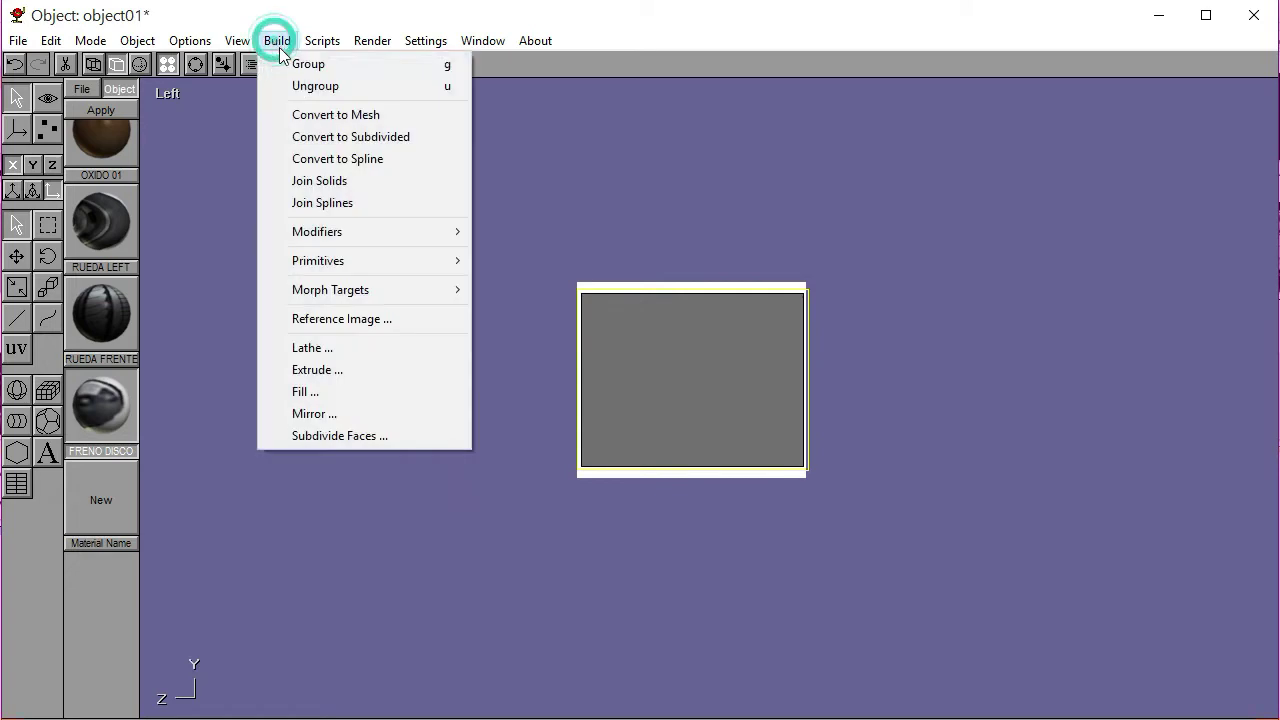
left_click(316, 112)
left_click(90, 64)
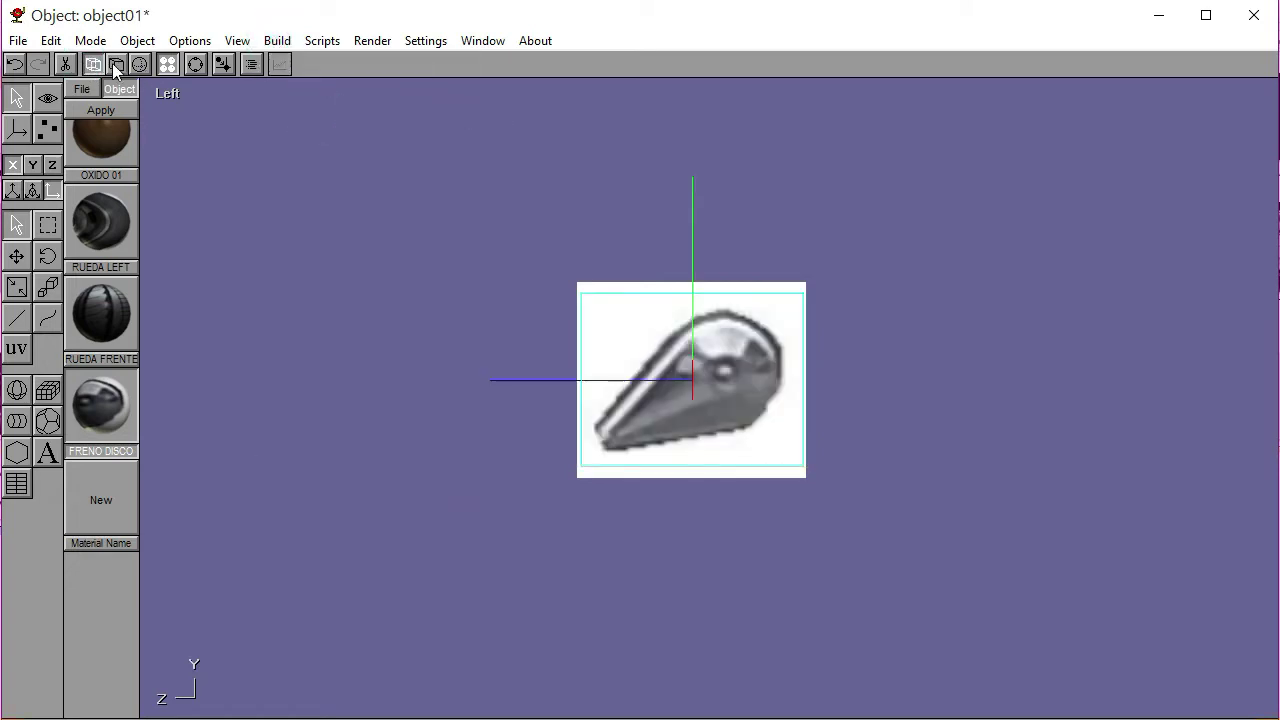
left_click(116, 64)
left_click(48, 130)
left_click(426, 318)
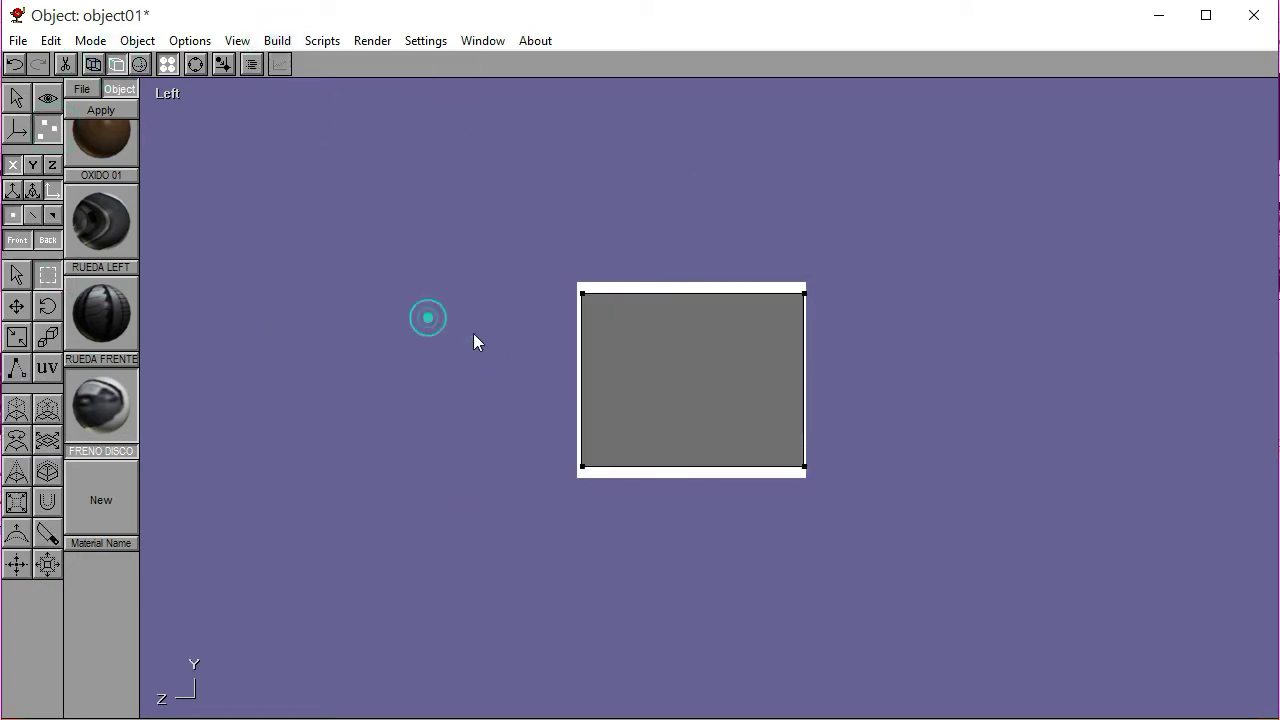
left_click(92, 65)
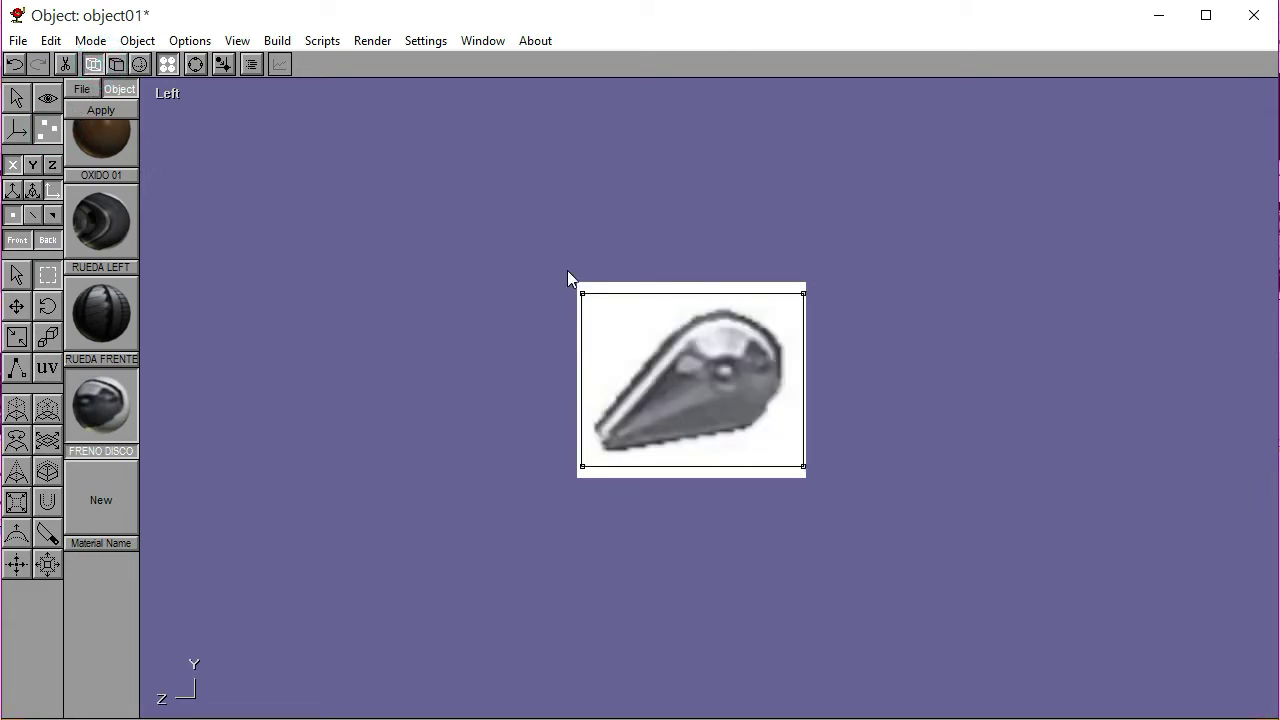
Lower the cube's upper points and raise its lower points to meet the top and bottom edges of the pictured part
left_click_drag(538, 268, 876, 326)
left_click(31, 165)
left_click(53, 168)
key("Down")
key("Down")
key("Down")
key("Down")
left_click(953, 443)
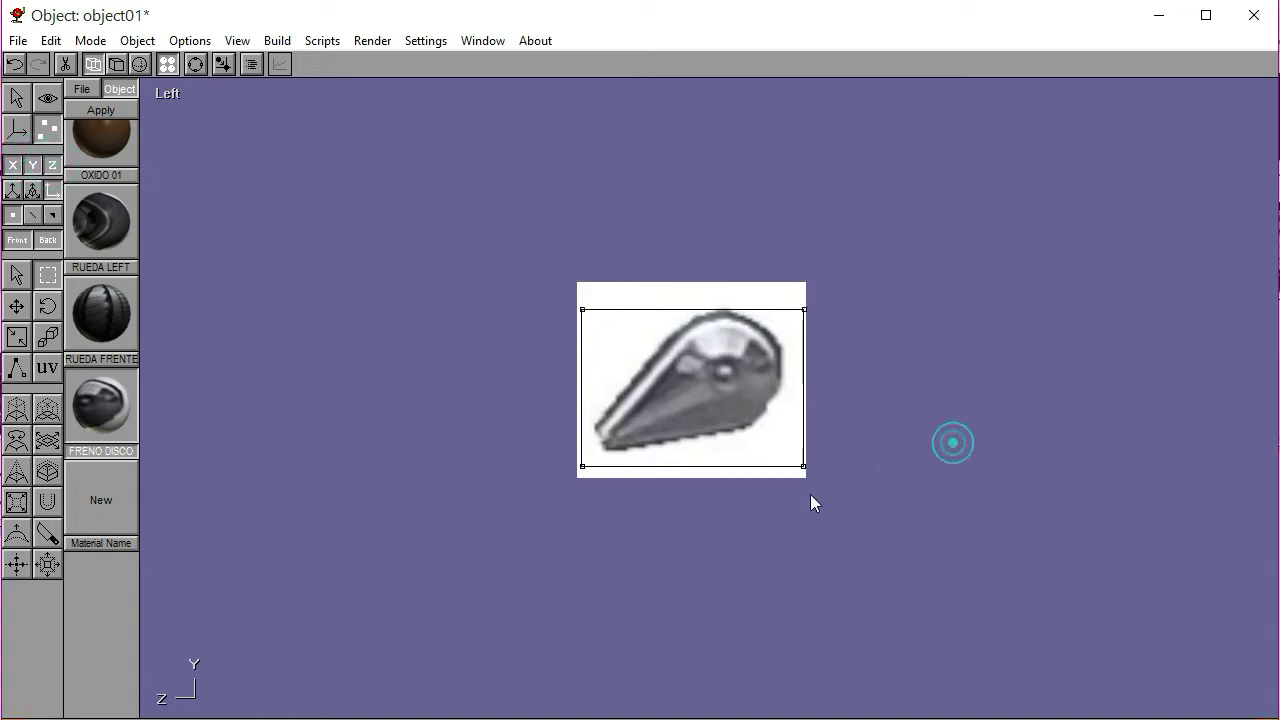
left_click_drag(565, 455, 906, 525)
key("Up")
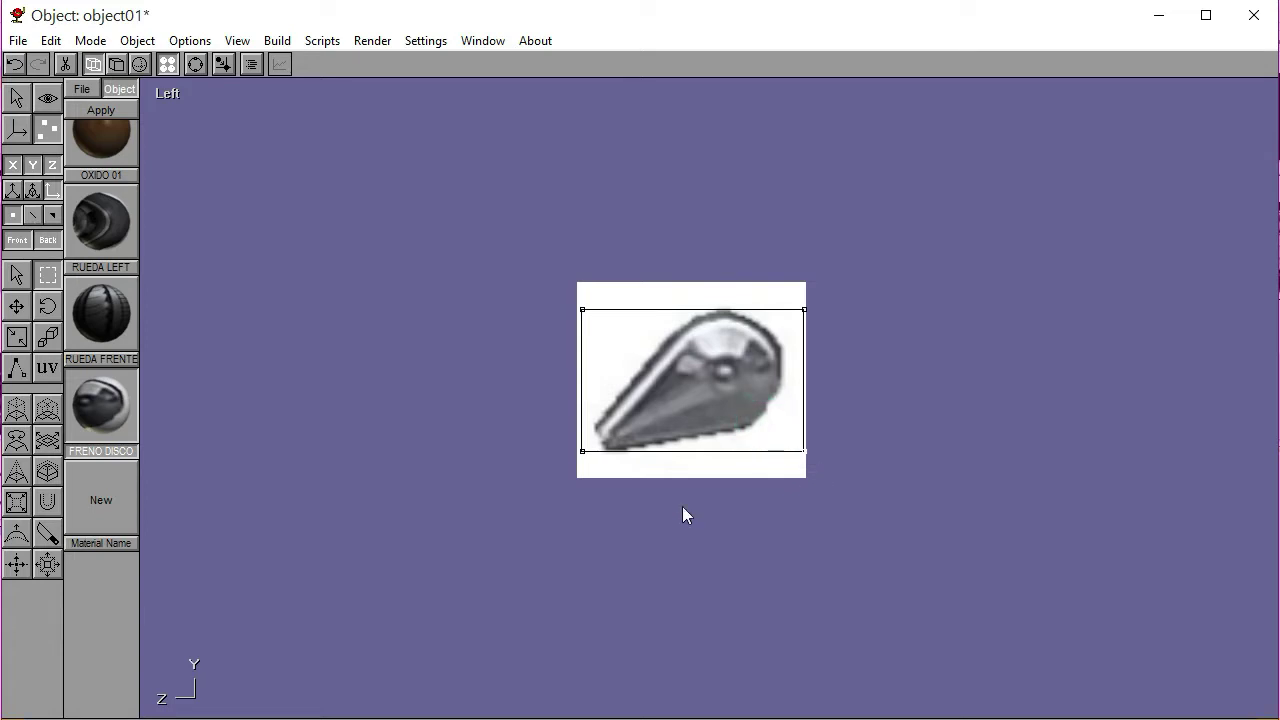
Move the cube's lower-right and upper-right points inward onto the right contour of the pictured brake part
left_click(16, 306)
left_click_drag(980, 563, 930, 539)
left_click(47, 274)
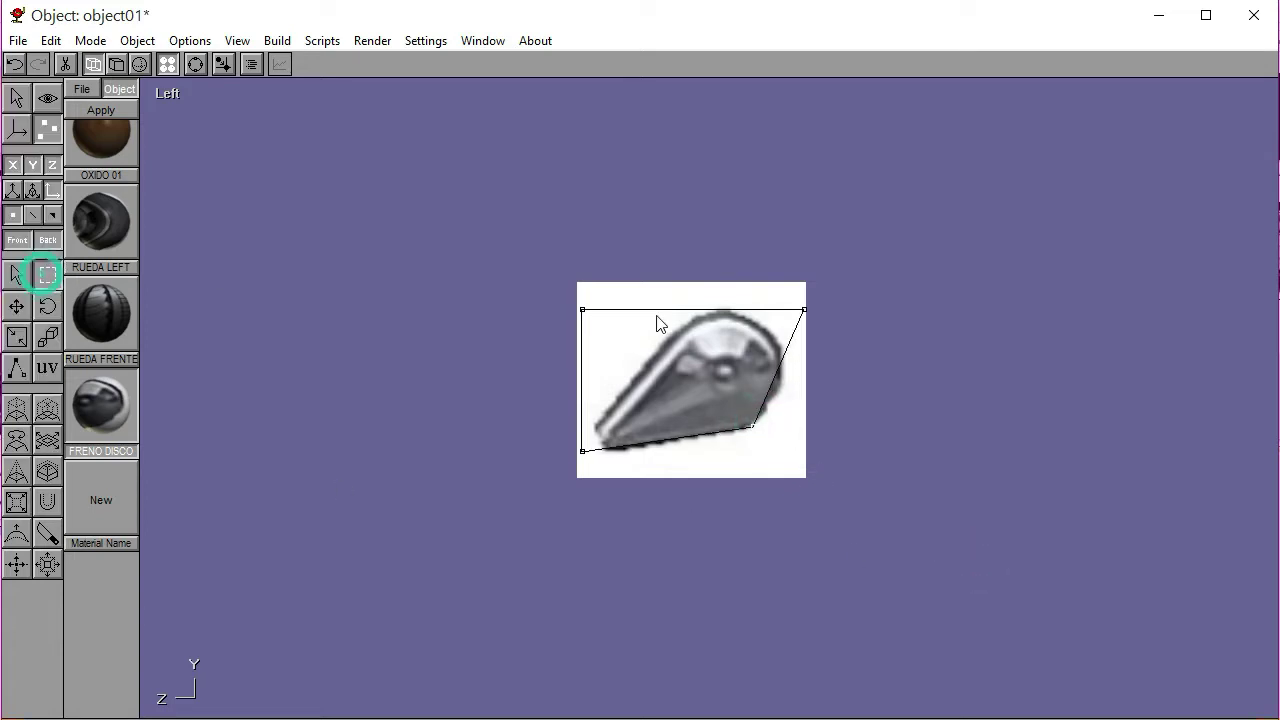
left_click_drag(787, 297, 823, 330)
left_click(16, 306)
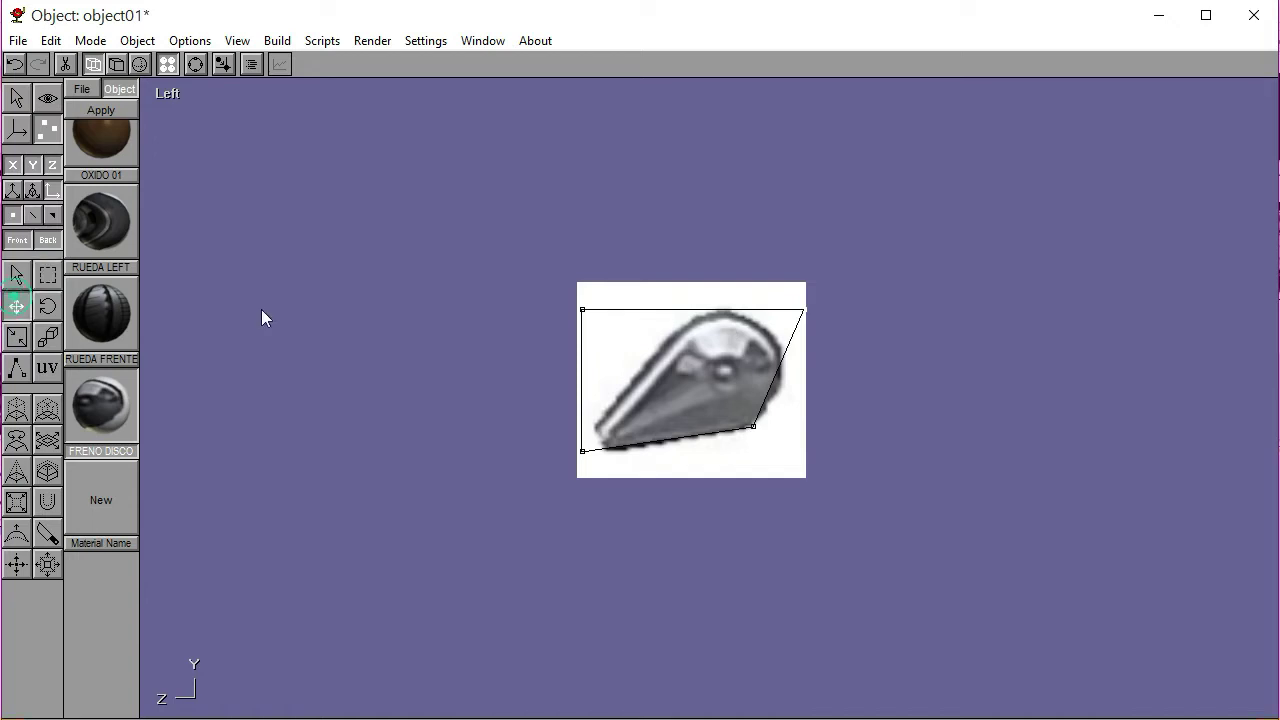
left_click_drag(326, 300, 304, 343)
Move the upper-left points to the start of the part's top arc and the lower-left points to its pointed tip
left_click(43, 273)
left_click_drag(571, 294, 600, 324)
left_click(16, 306)
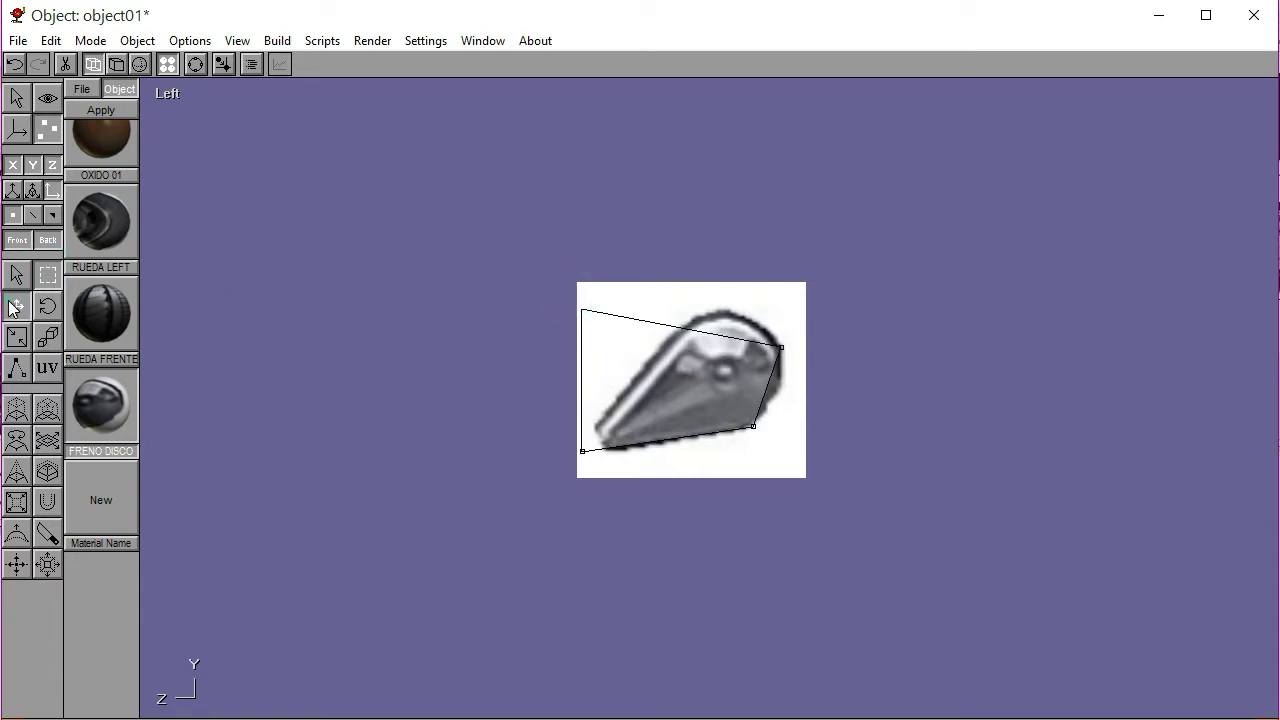
left_click_drag(225, 385, 341, 397)
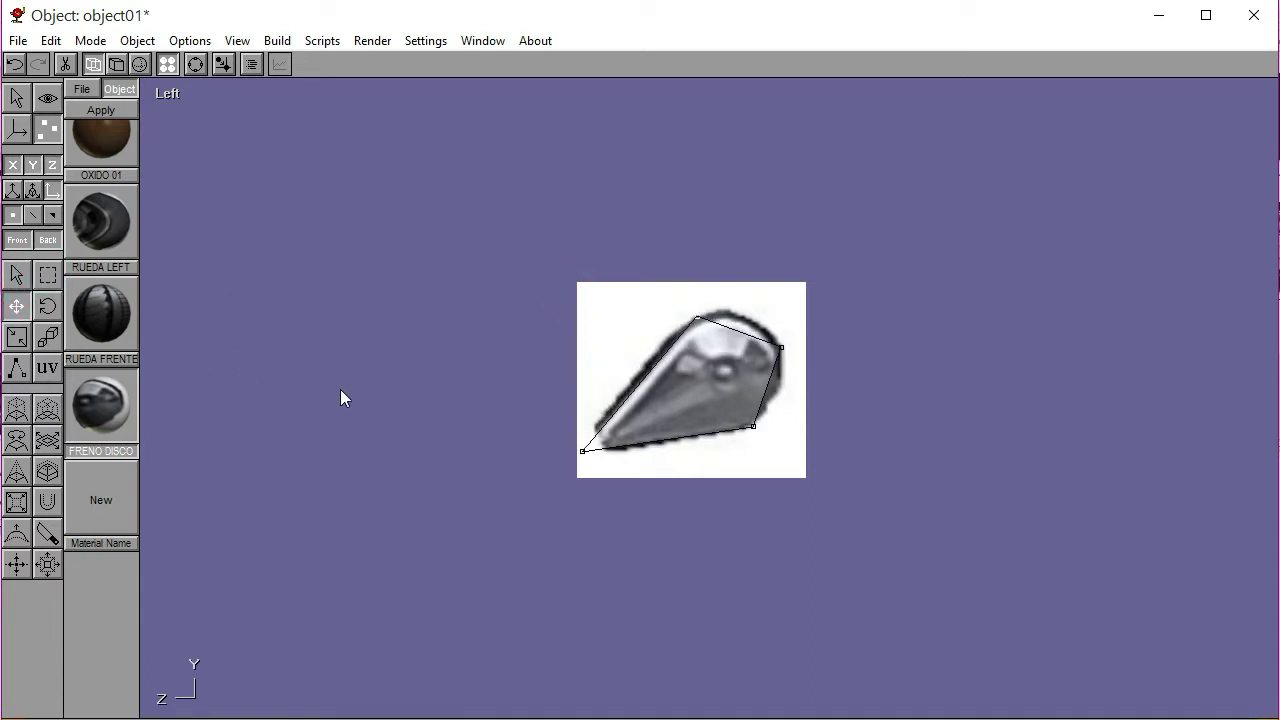
left_click(47, 274)
left_click(350, 385)
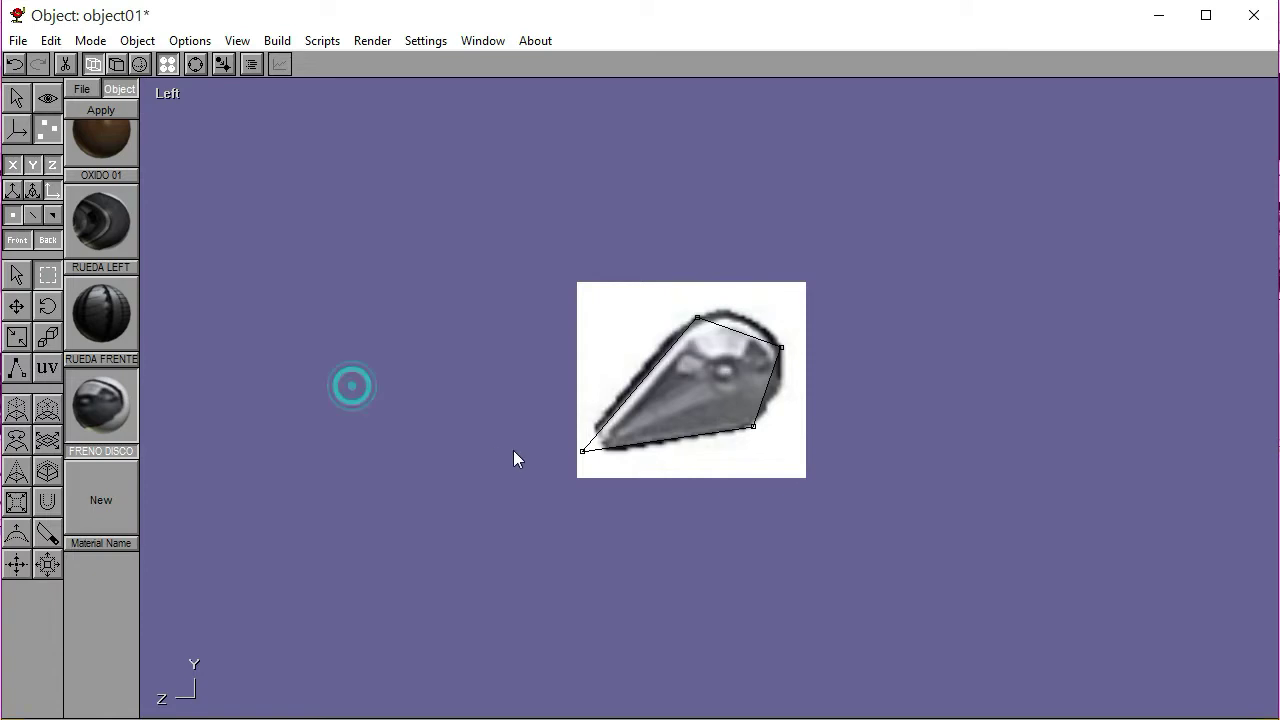
left_click_drag(566, 442, 592, 461)
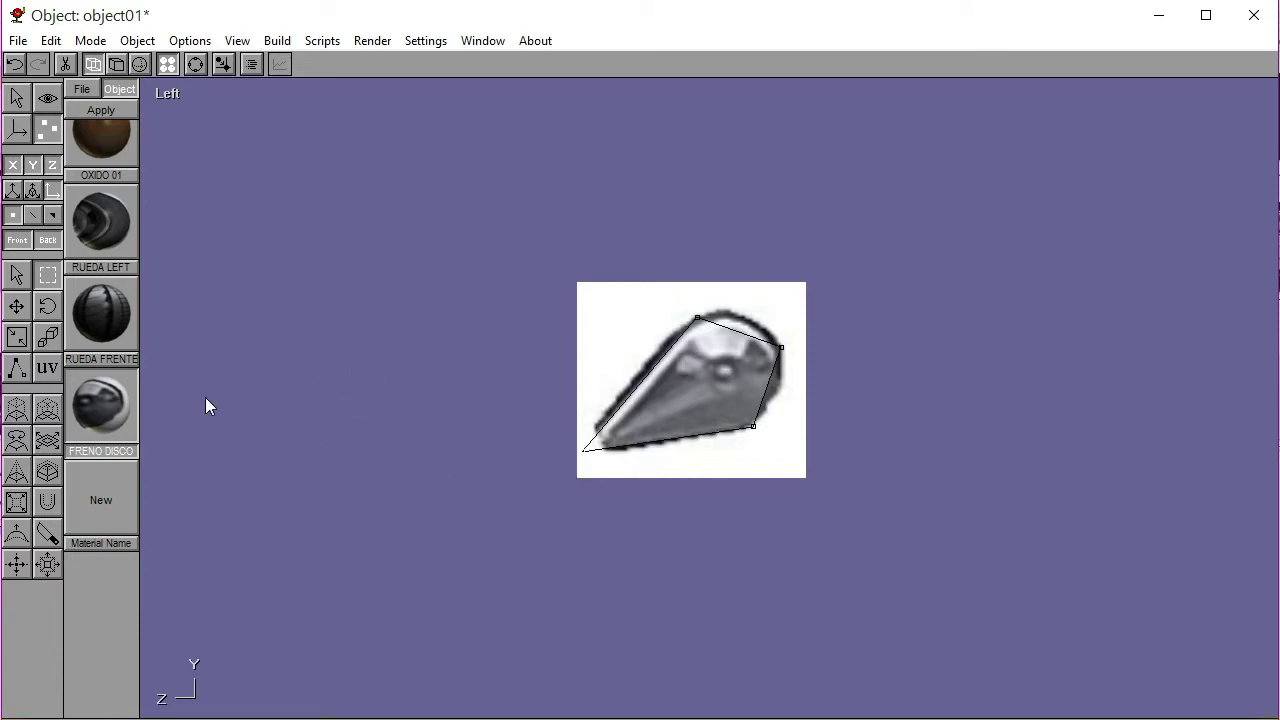
left_click(16, 306)
left_click_drag(221, 400, 251, 394)
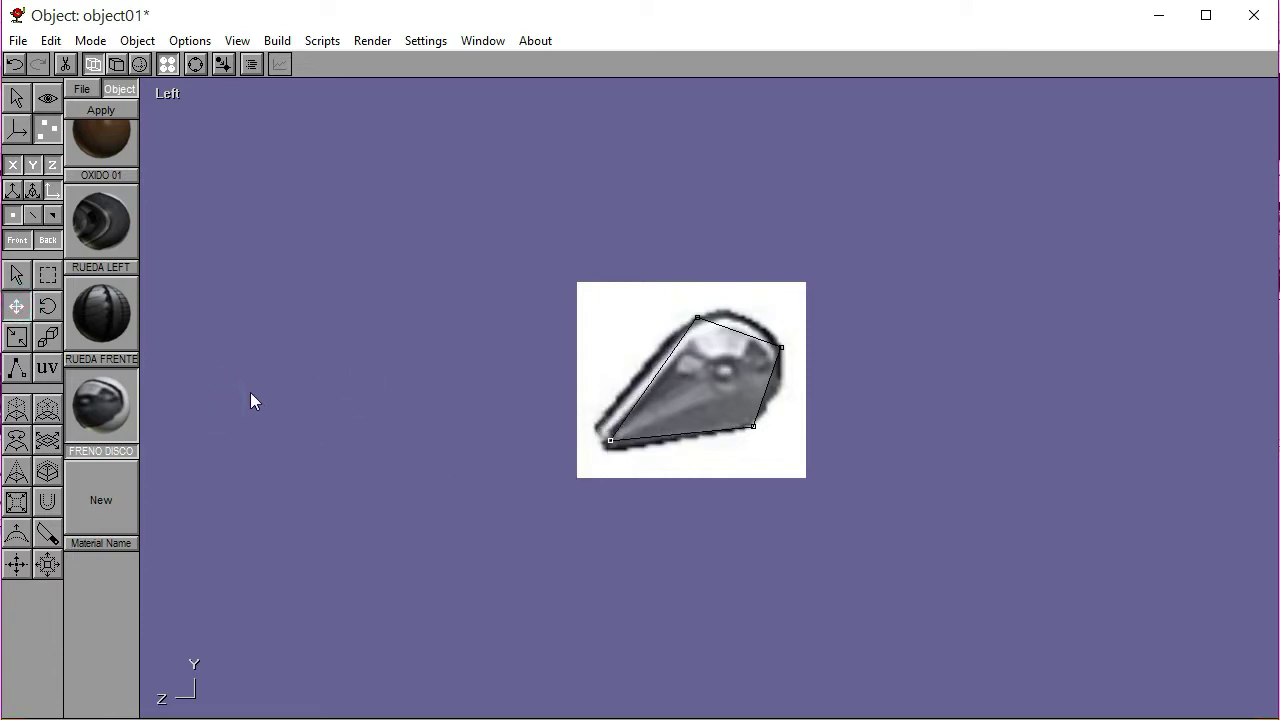
Cut the mesh with the knife across its lower part, from the right edge to the left edge
left_click(47, 533)
left_click_drag(792, 385, 558, 432)
left_click(47, 533)
left_click(214, 340)
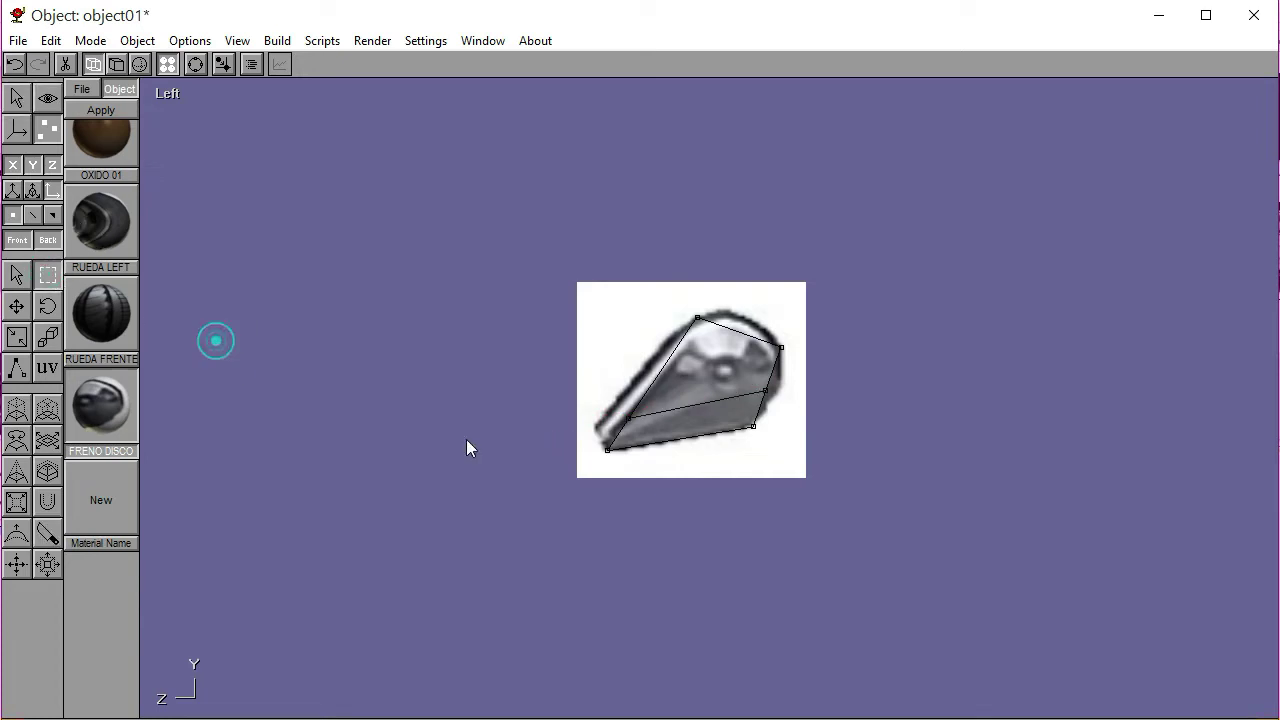
Move both end points of the lower cut outward onto the pictured part's tip and right contour
left_click(16, 306)
left_click_drag(300, 366, 276, 383)
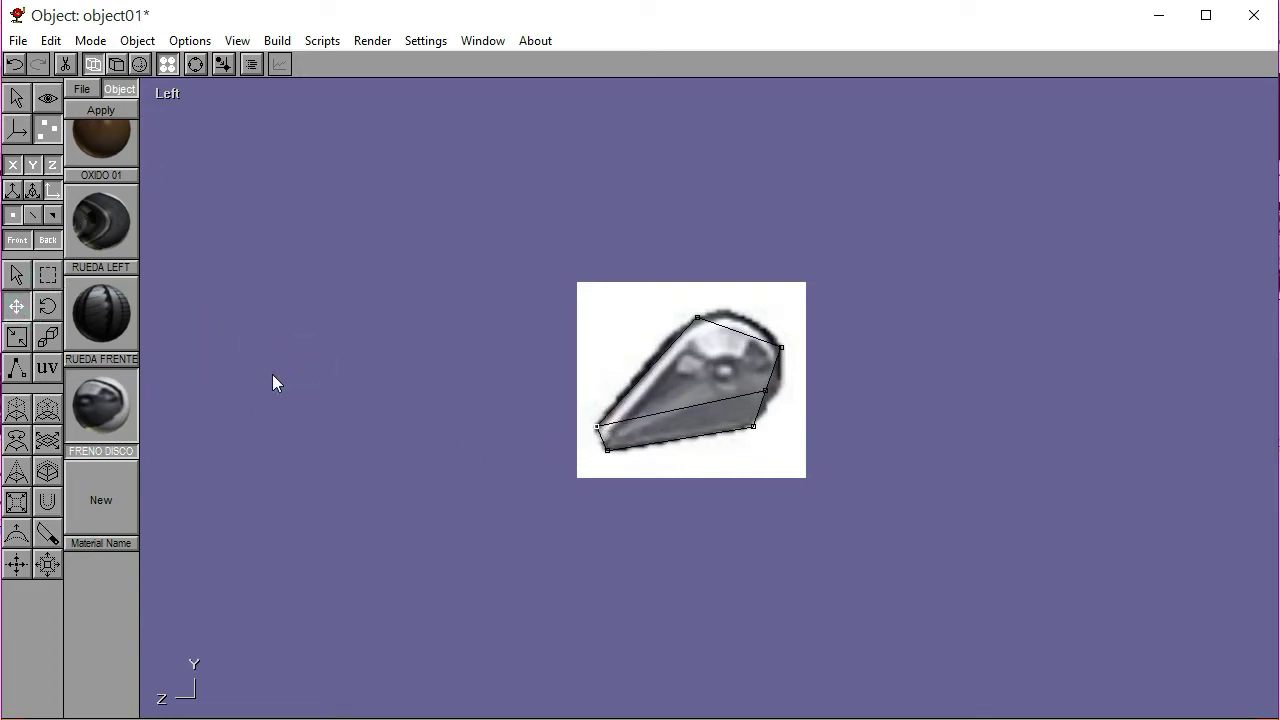
left_click(47, 274)
left_click_drag(757, 384, 771, 400)
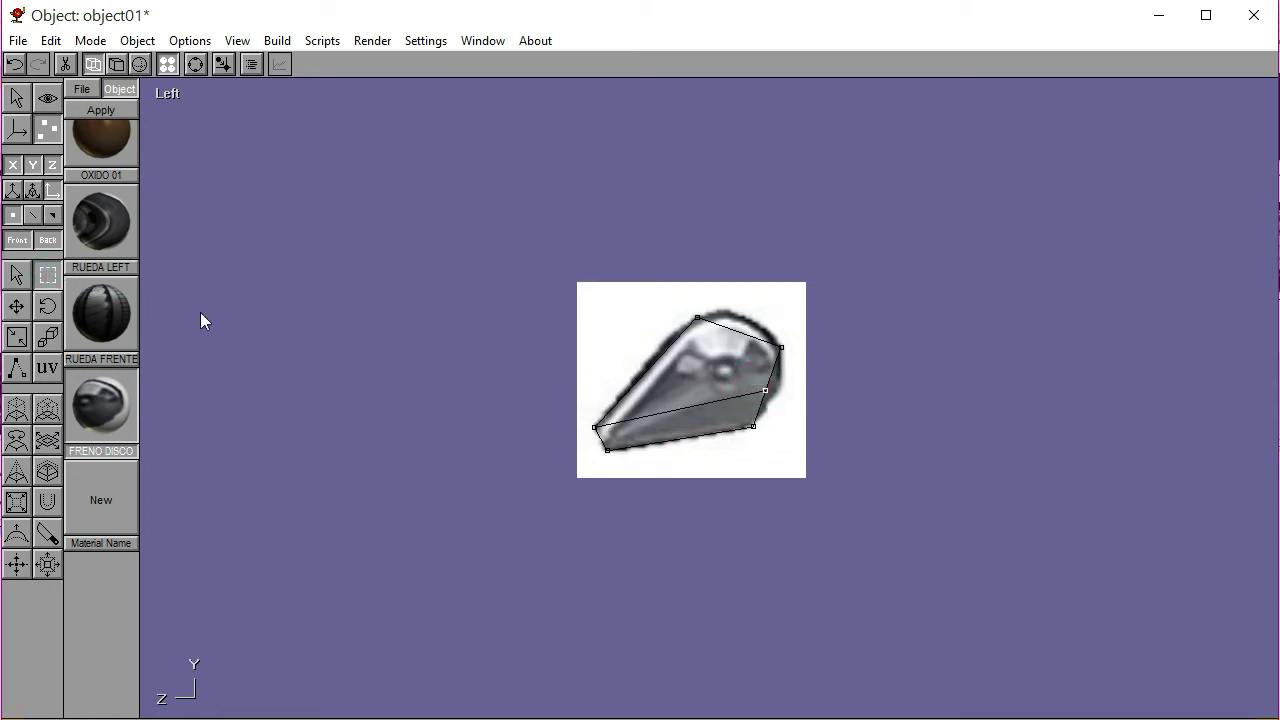
left_click(18, 306)
left_click_drag(300, 300, 314, 302)
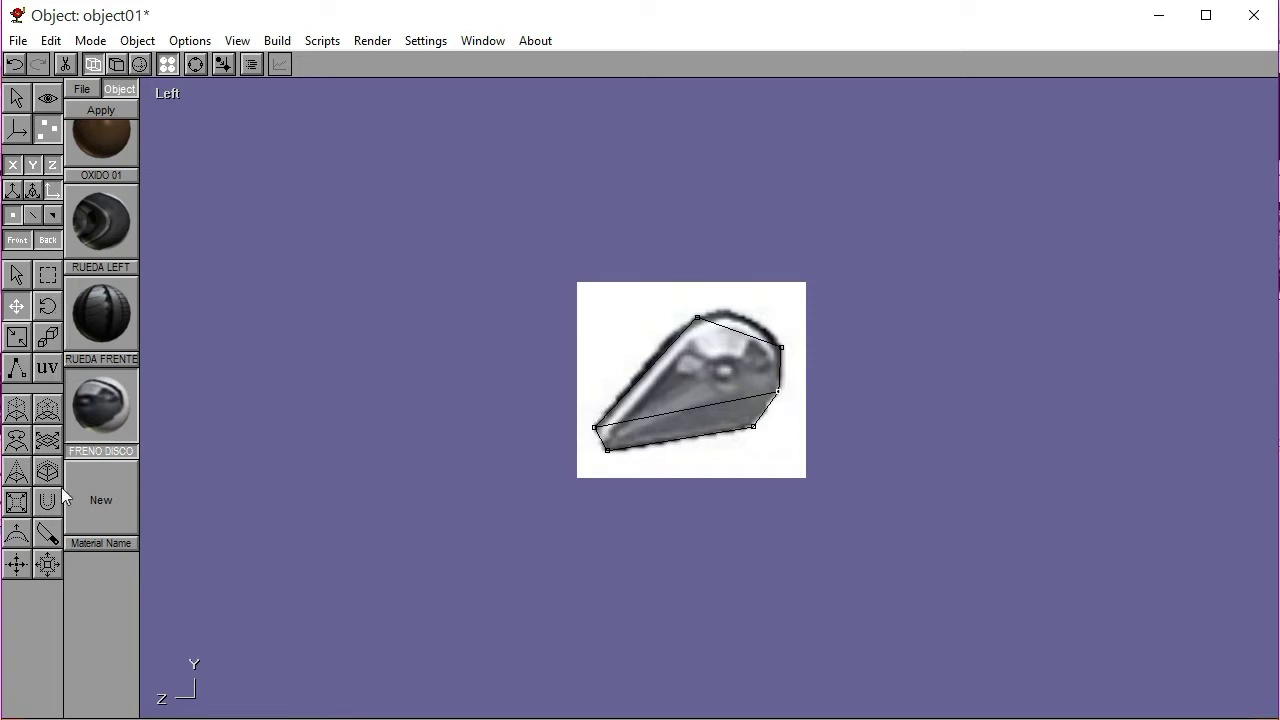
Cut the mesh with the knife from its upper right edge down to its bottom edge, in wireframe display
left_click(47, 533)
left_click(95, 63)
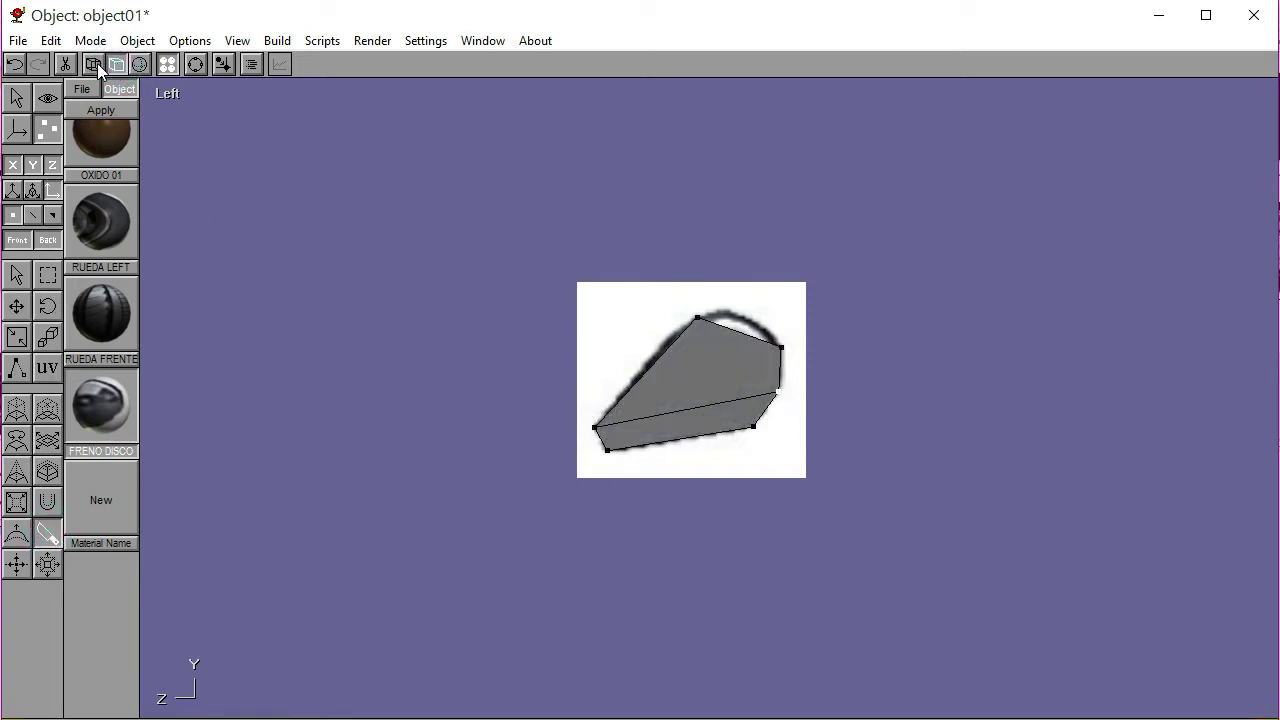
left_click(97, 63)
left_click_drag(749, 304, 672, 449)
Raise the new cut's upper points to the top of the part's rounded arc and deselect them
left_click(43, 272)
left_click(195, 287)
left_click(720, 313)
left_click(16, 306)
left_click(205, 318)
left_click_drag(205, 318, 213, 299)
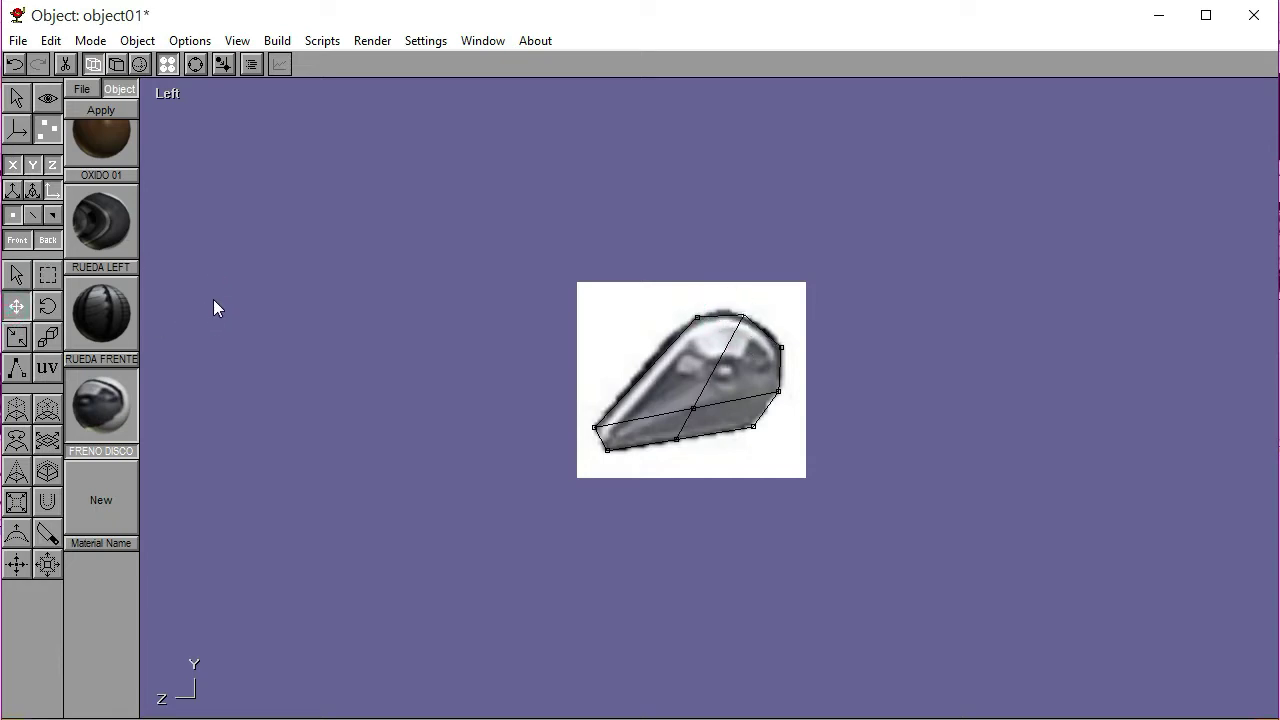
left_click(47, 272)
left_click(259, 290)
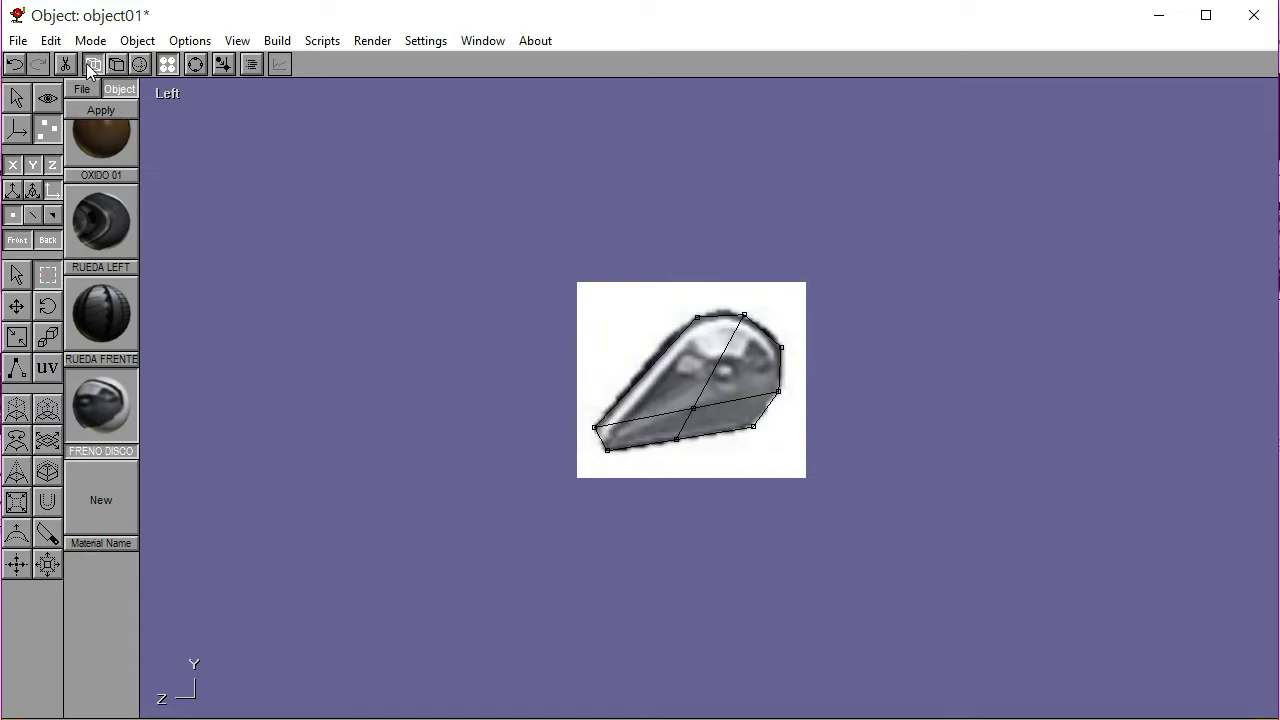
Display the brake part as solid and delete the reference image plane behind it
left_click(110, 64)
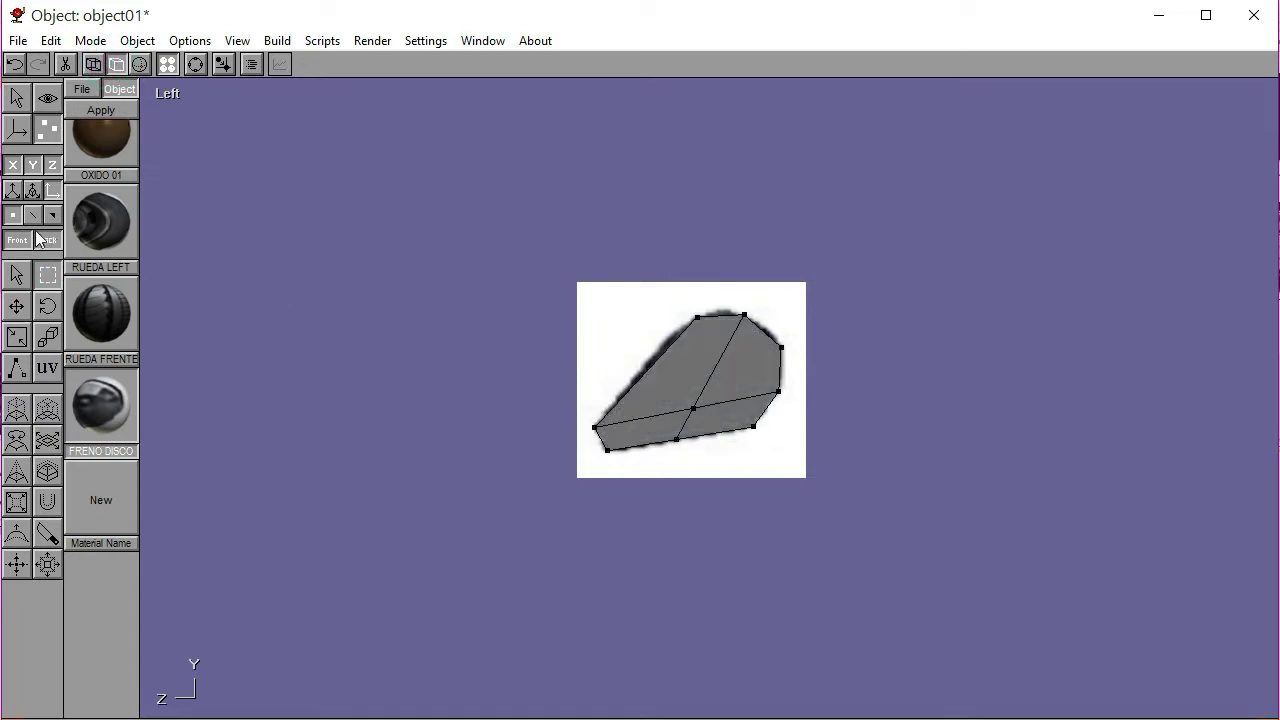
left_click(16, 97)
left_click(618, 322)
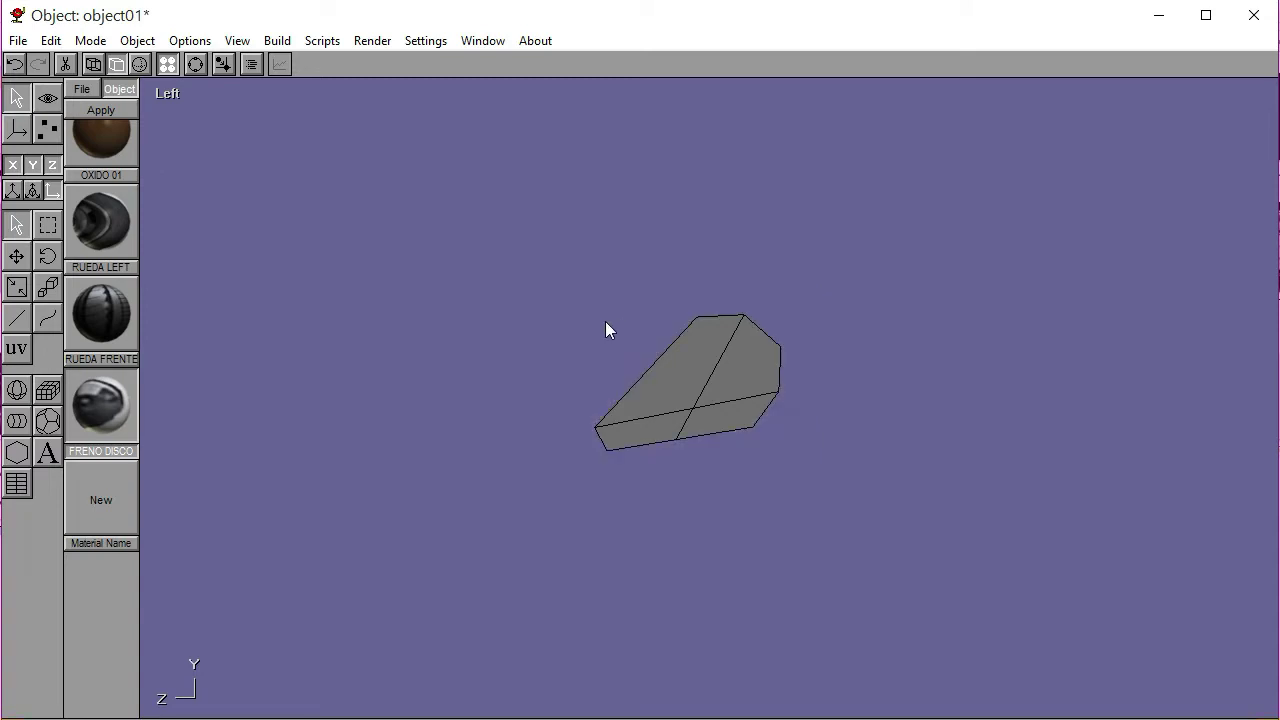
Select all faces of the brake part and apply the FRENO DISCO material to them in UV mode
left_click(47, 128)
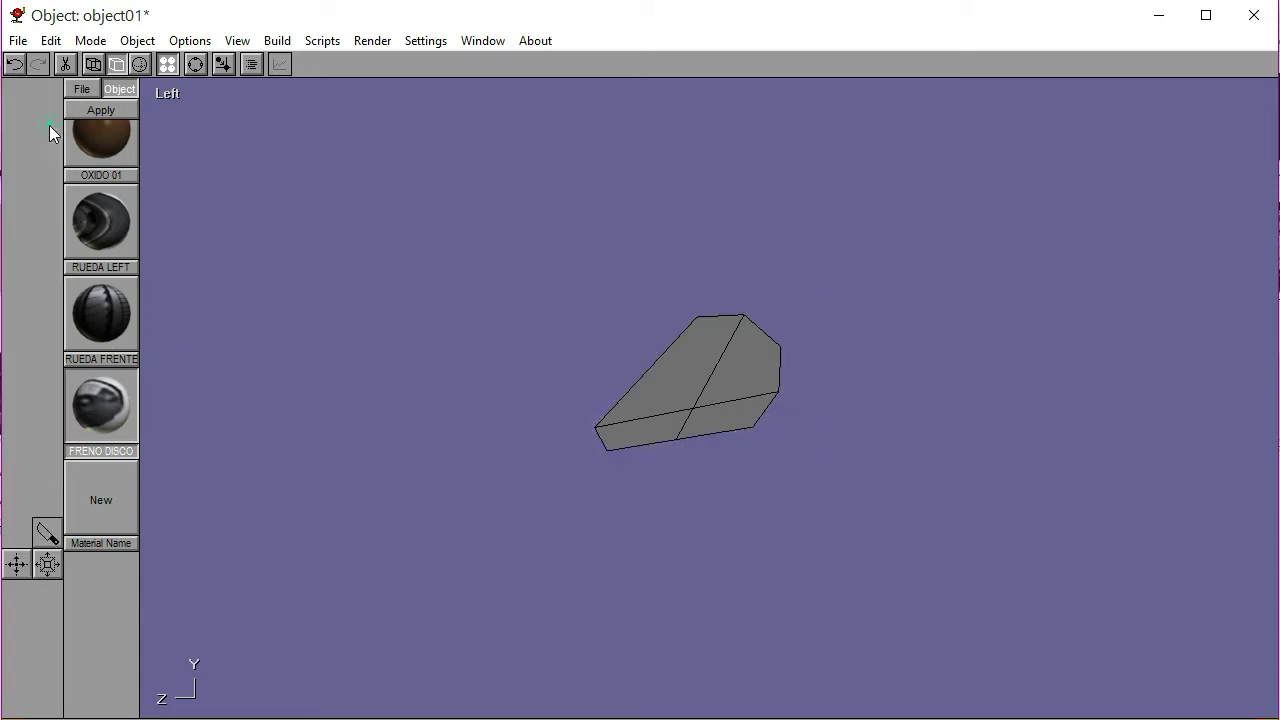
left_click_drag(554, 269, 875, 508)
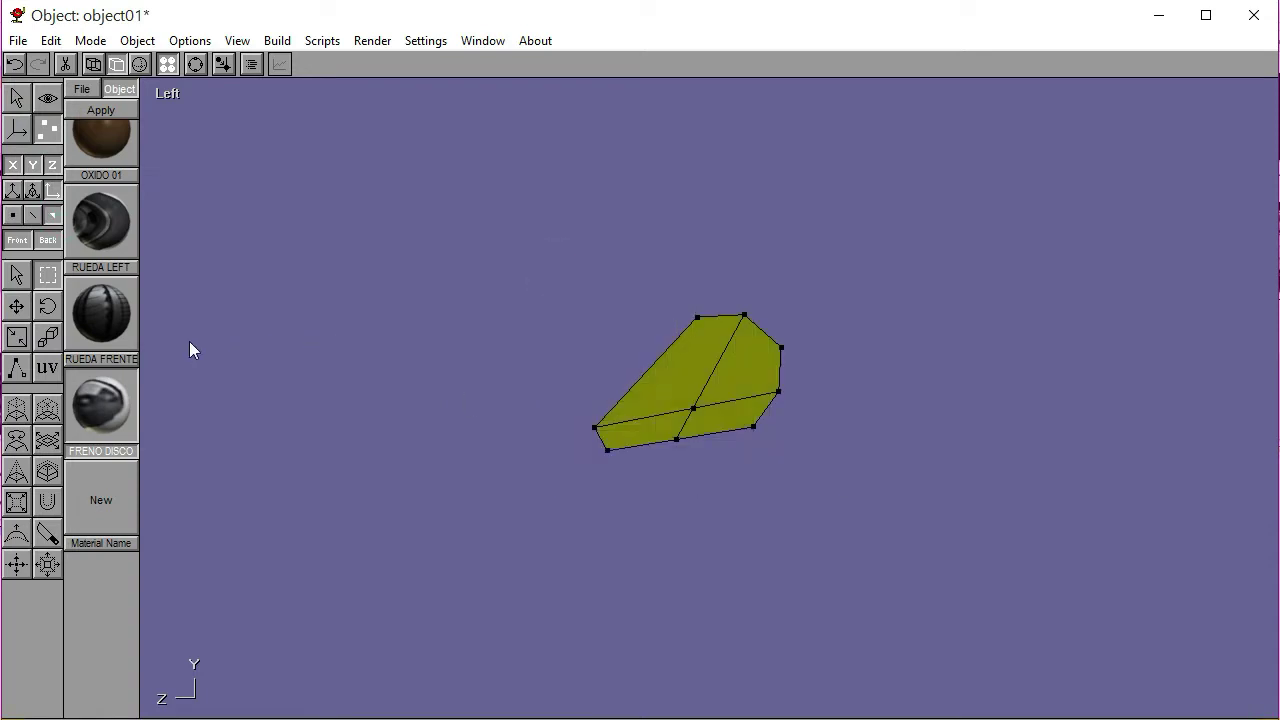
left_click(48, 367)
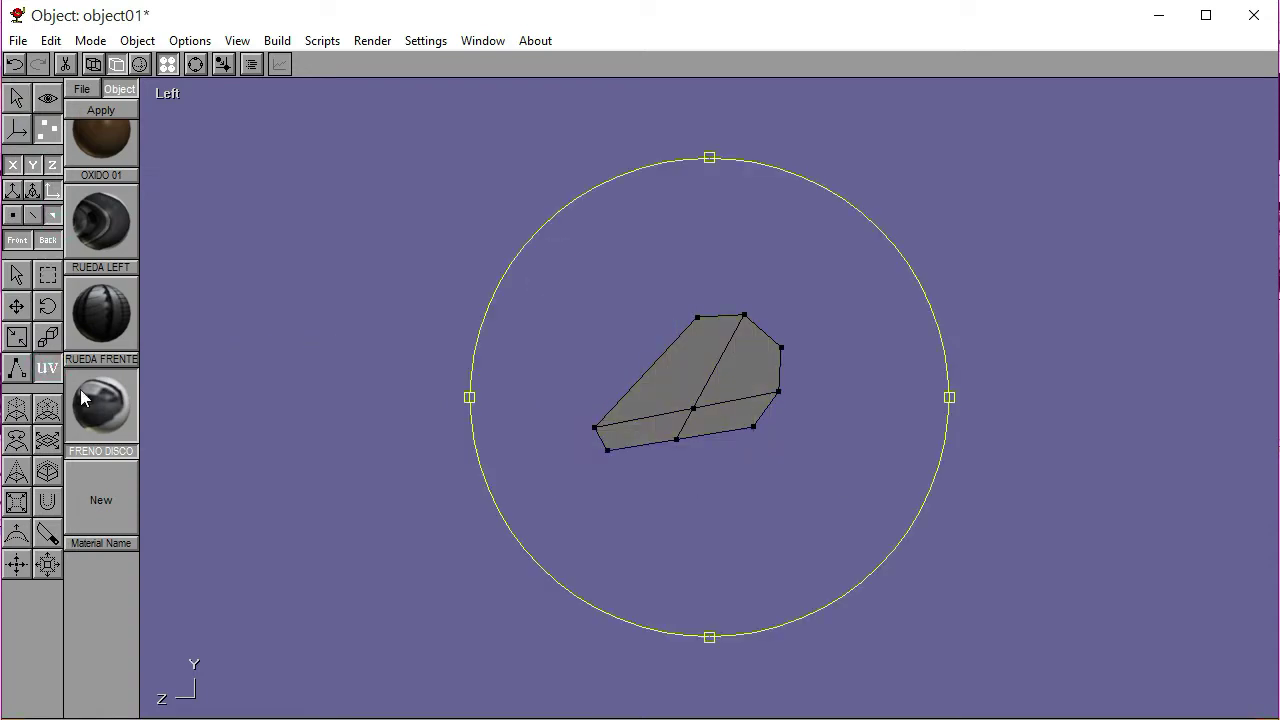
left_click(86, 395)
left_click(101, 110)
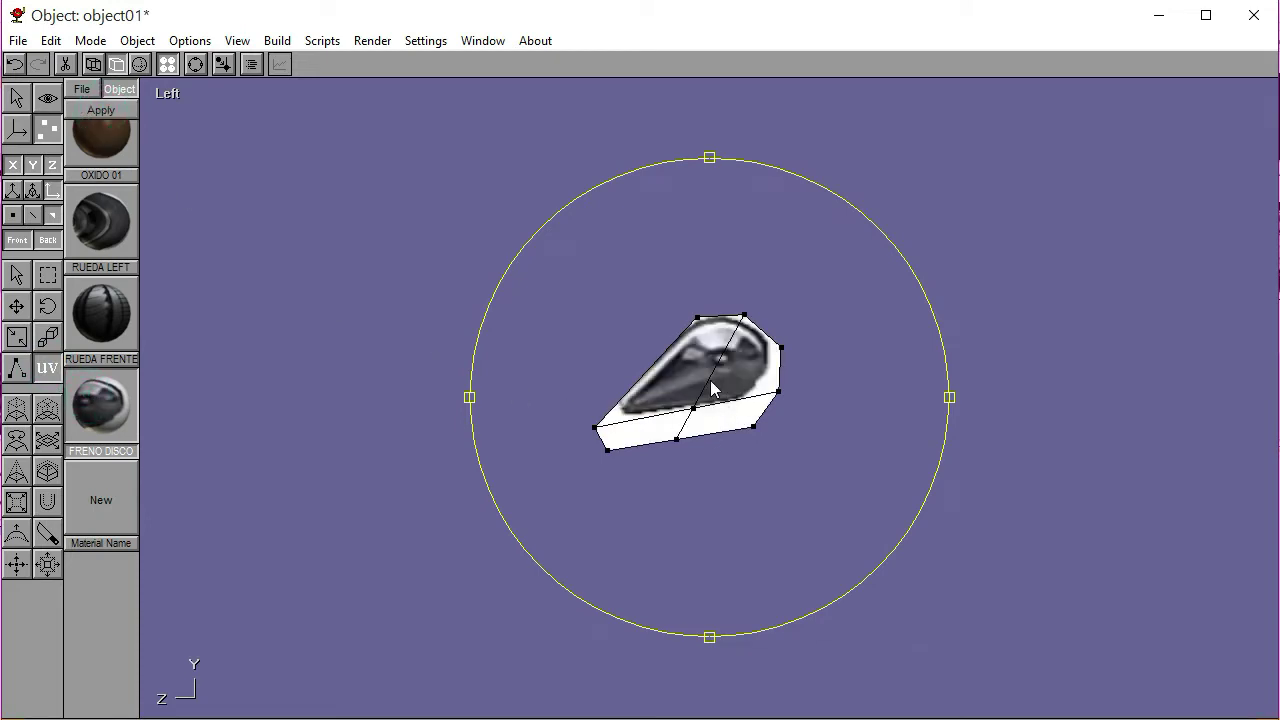
Shift the FRENO DISCO texture until the pictured part lies inside the mesh outline
left_click_drag(709, 381, 720, 382)
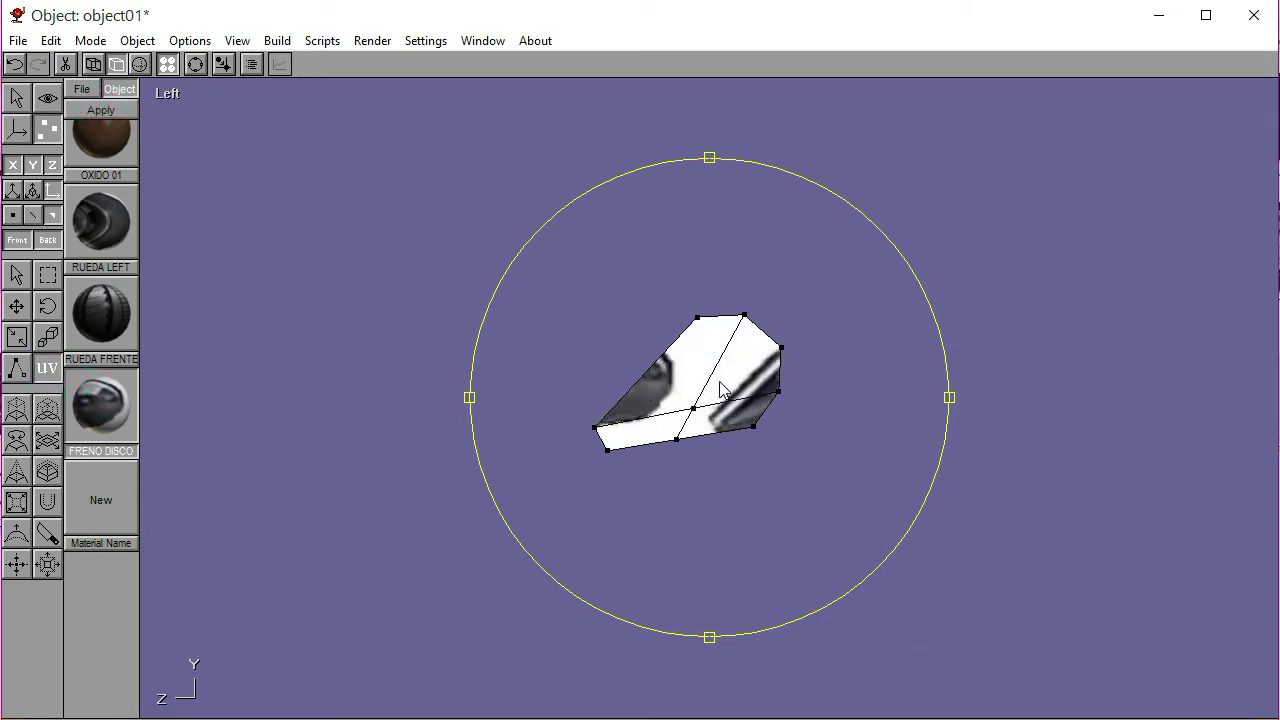
left_click(196, 64)
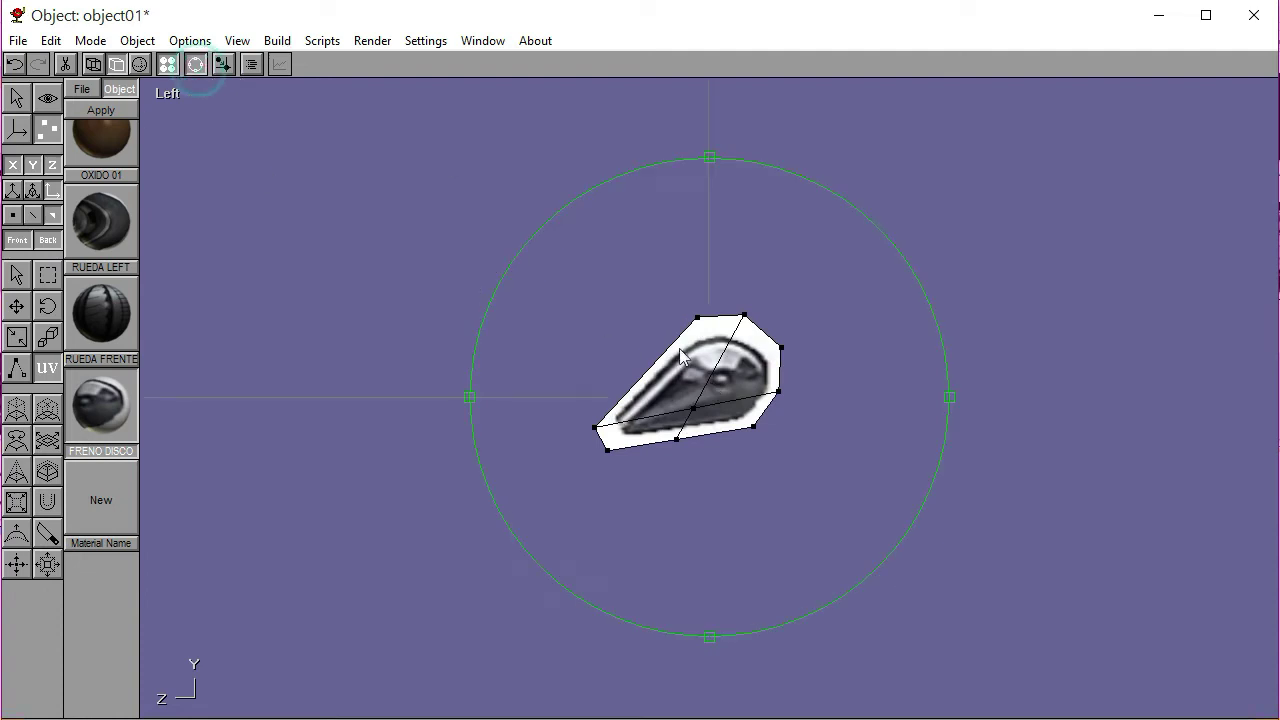
scroll(414, 397, "down", 3)
scroll(428, 418, "down", 1)
left_click(196, 64)
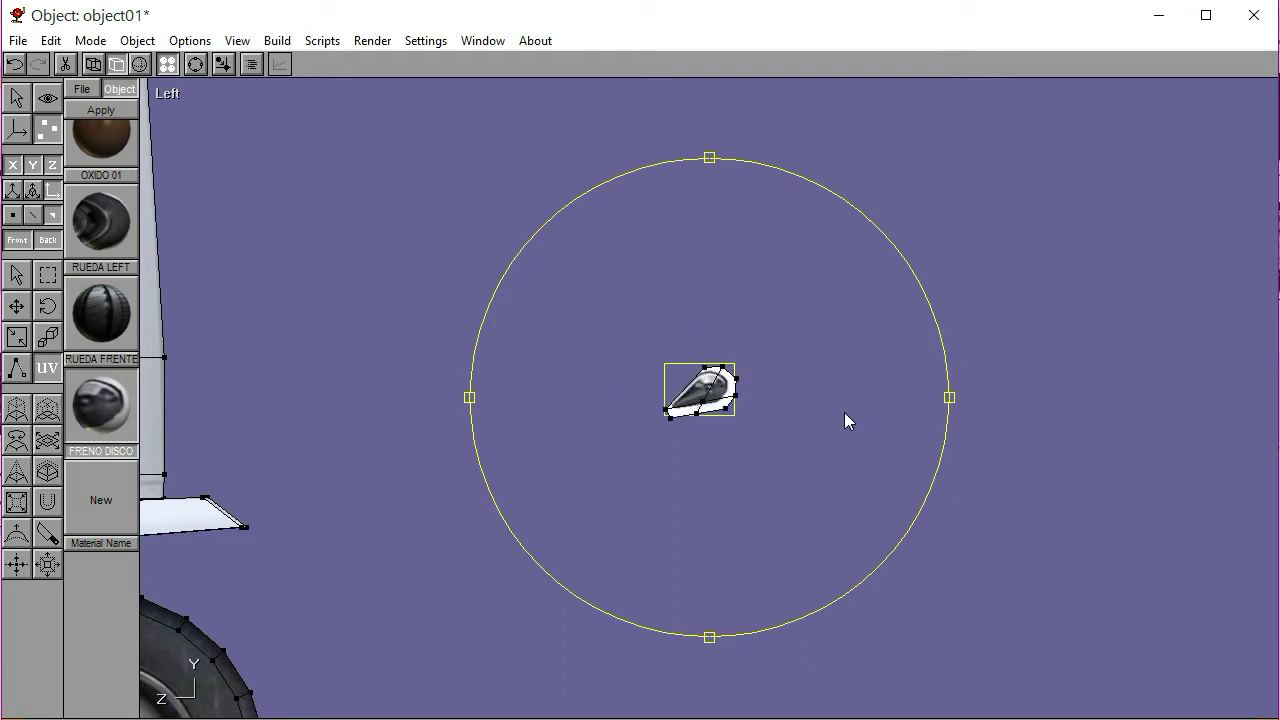
left_click(197, 64)
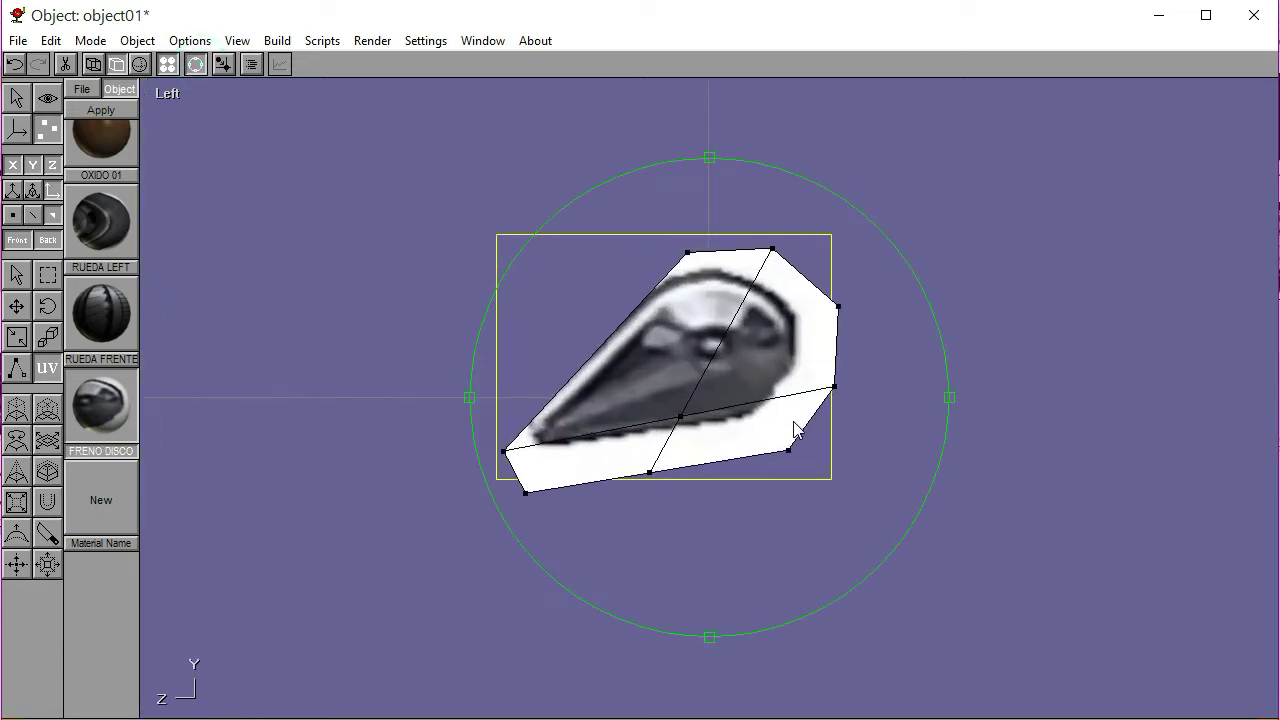
left_click(196, 64)
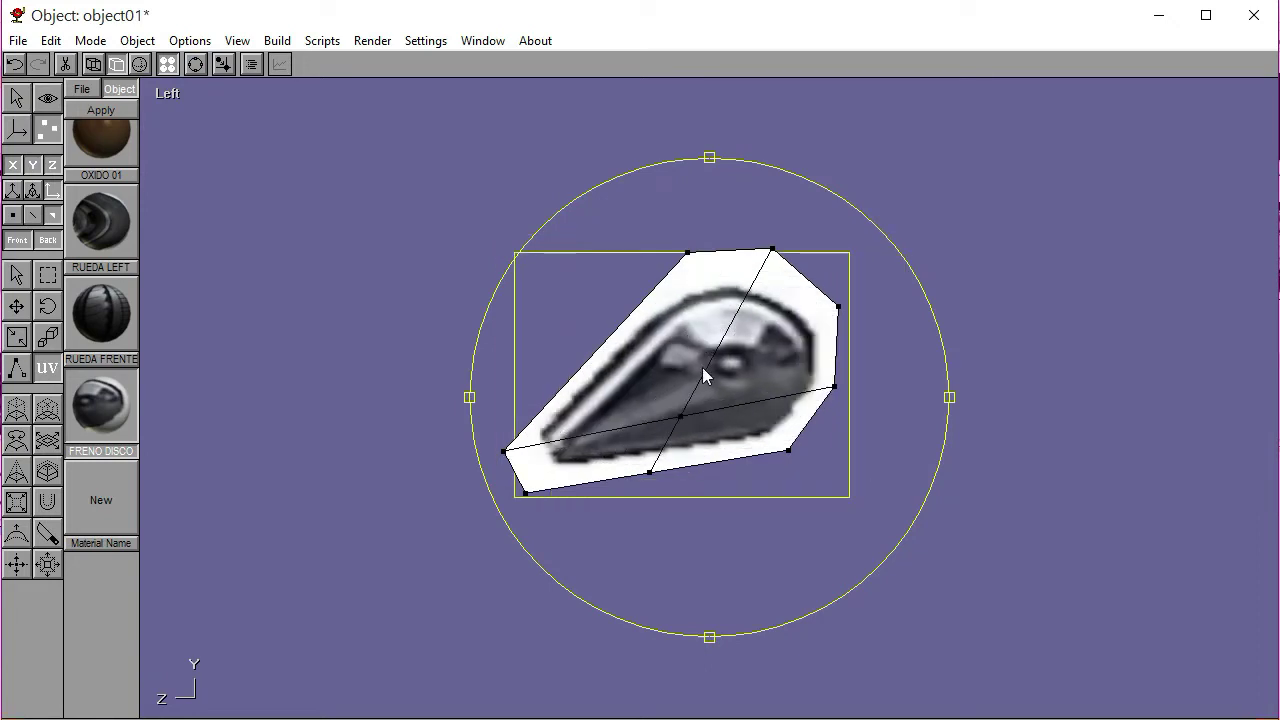
Enlarge and reposition the texture so the pictured part fills the mesh without white borders, and finish the UV editing
right_click_drag(705, 372, 726, 327)
left_click_drag(727, 335, 731, 324)
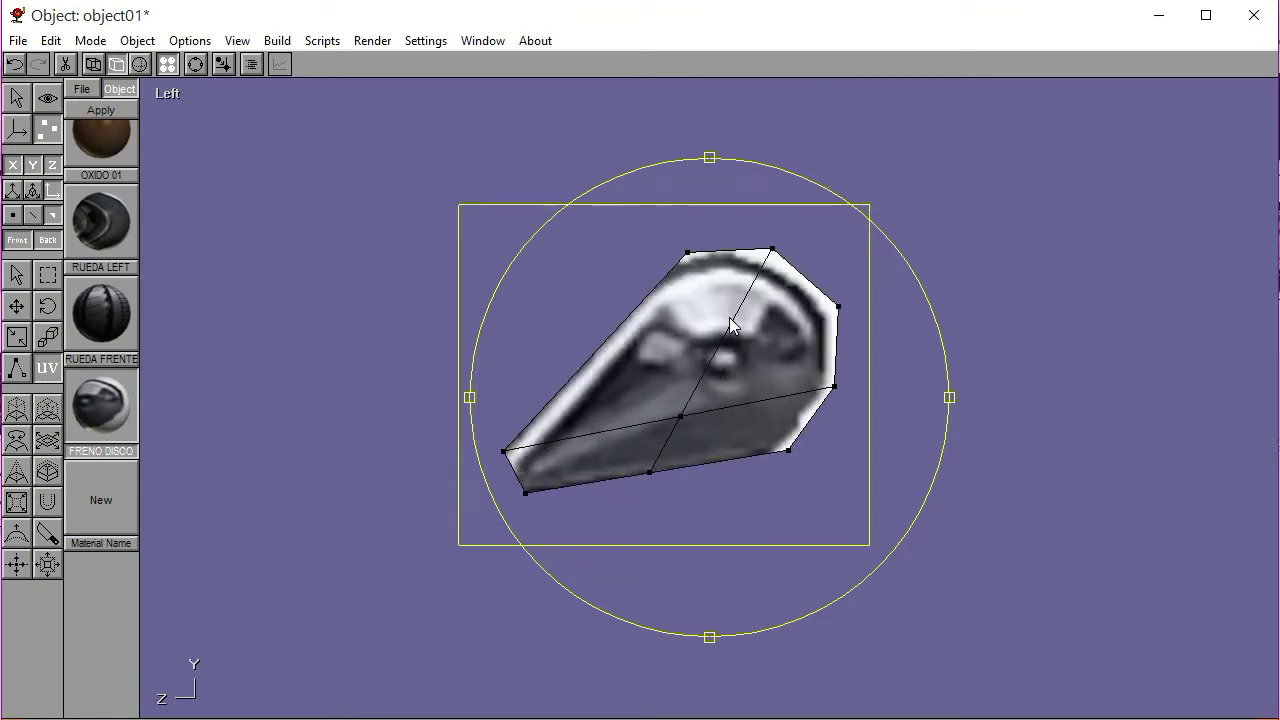
left_click_drag(731, 324, 726, 347)
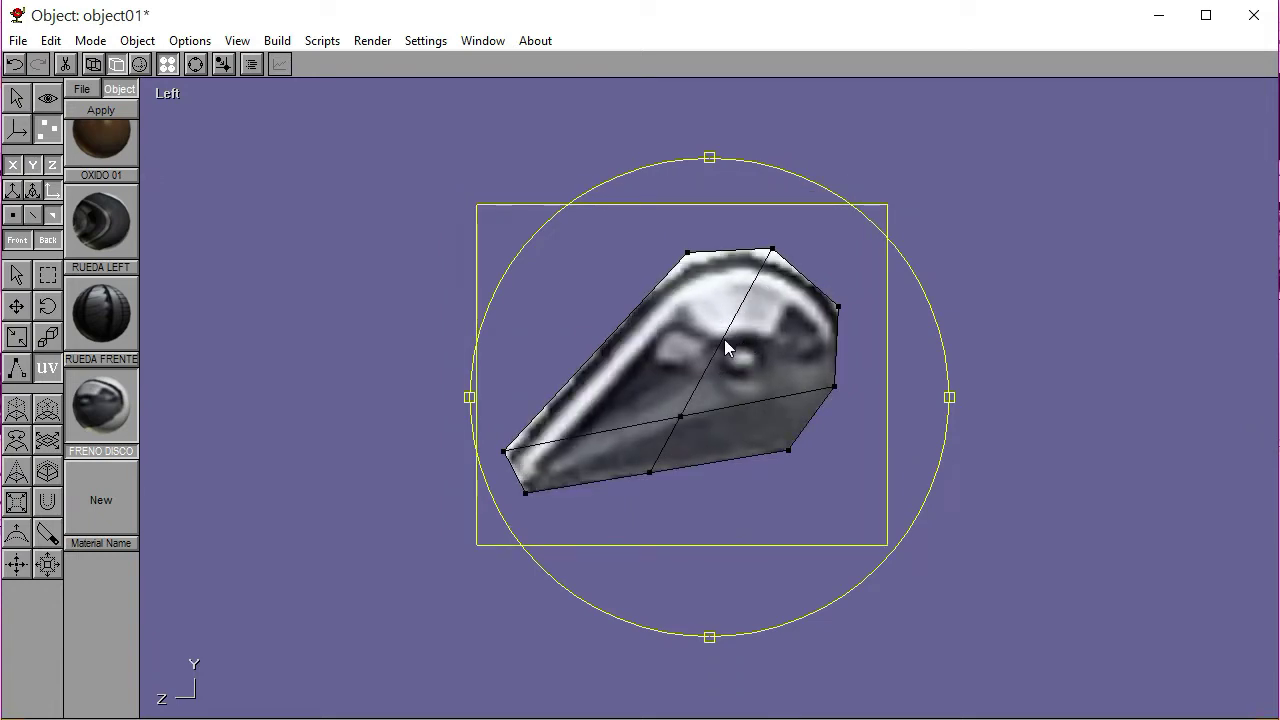
left_click_drag(726, 347, 737, 322)
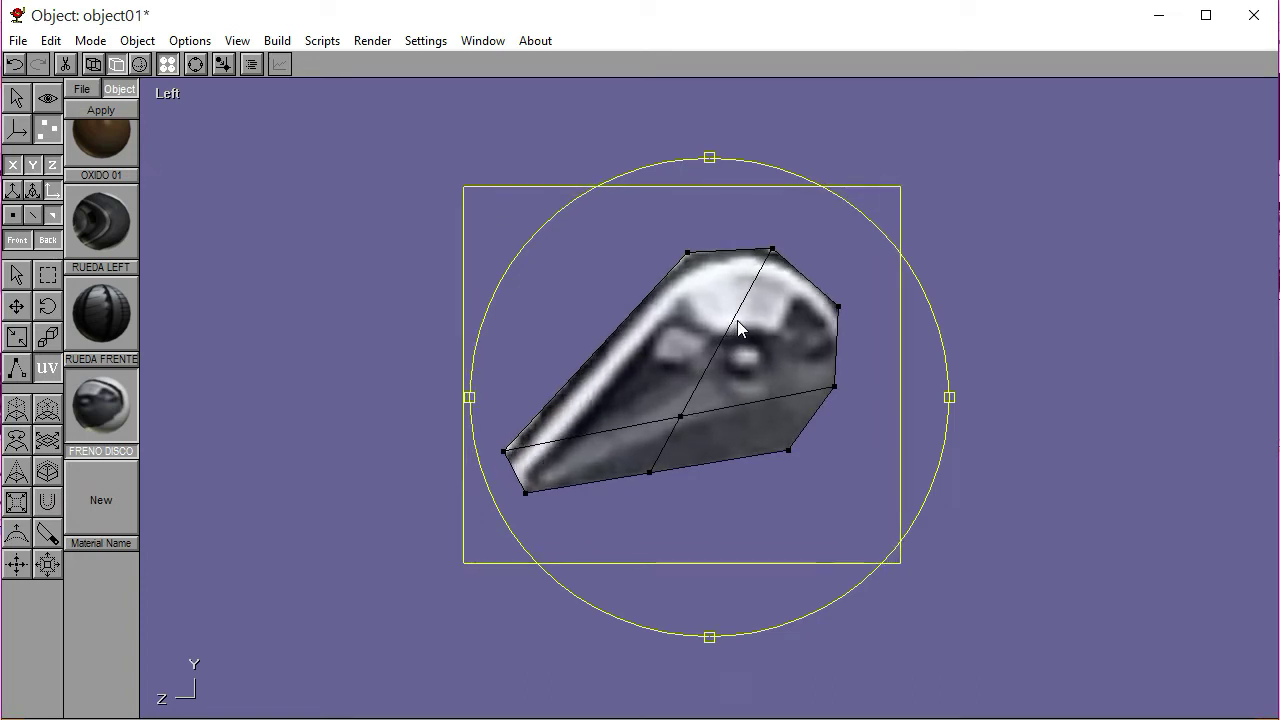
left_click(16, 274)
left_click(320, 335)
Move the brake part in the back view out of the truck's body to beside the fender with the bent tube
left_click(200, 65)
scroll(780, 420, "down", 7)
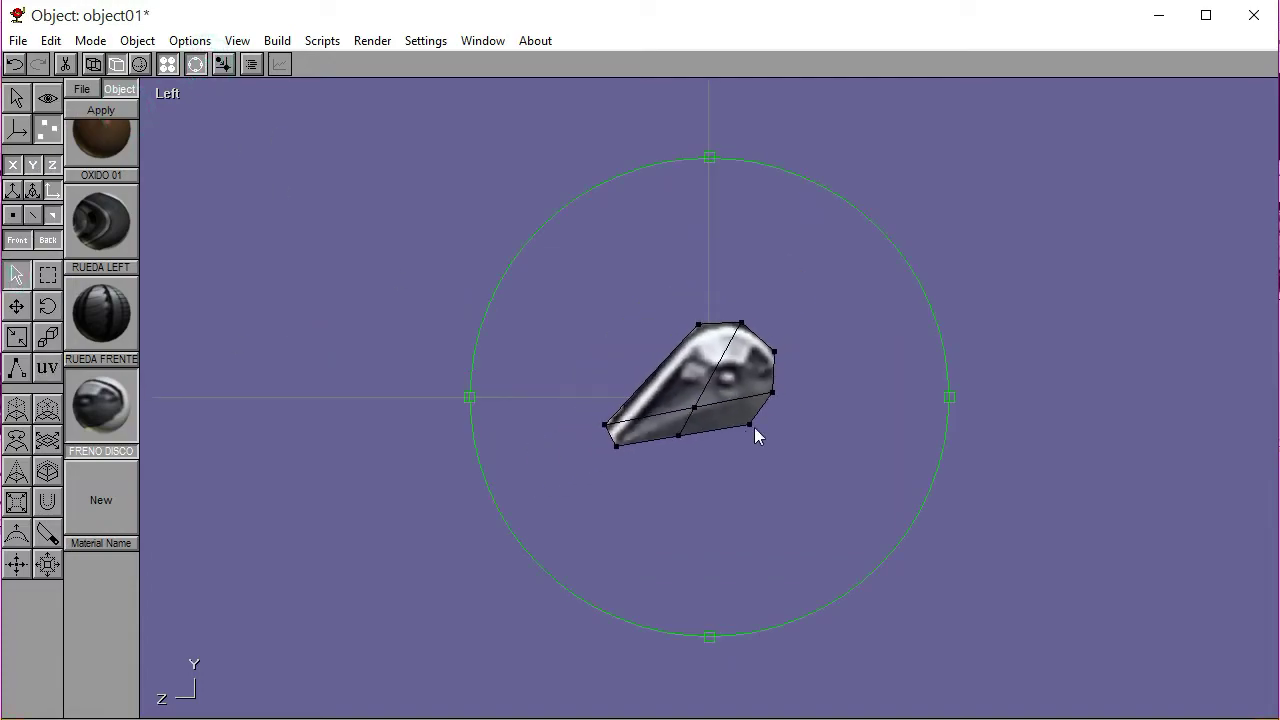
left_click_drag(776, 477, 701, 481)
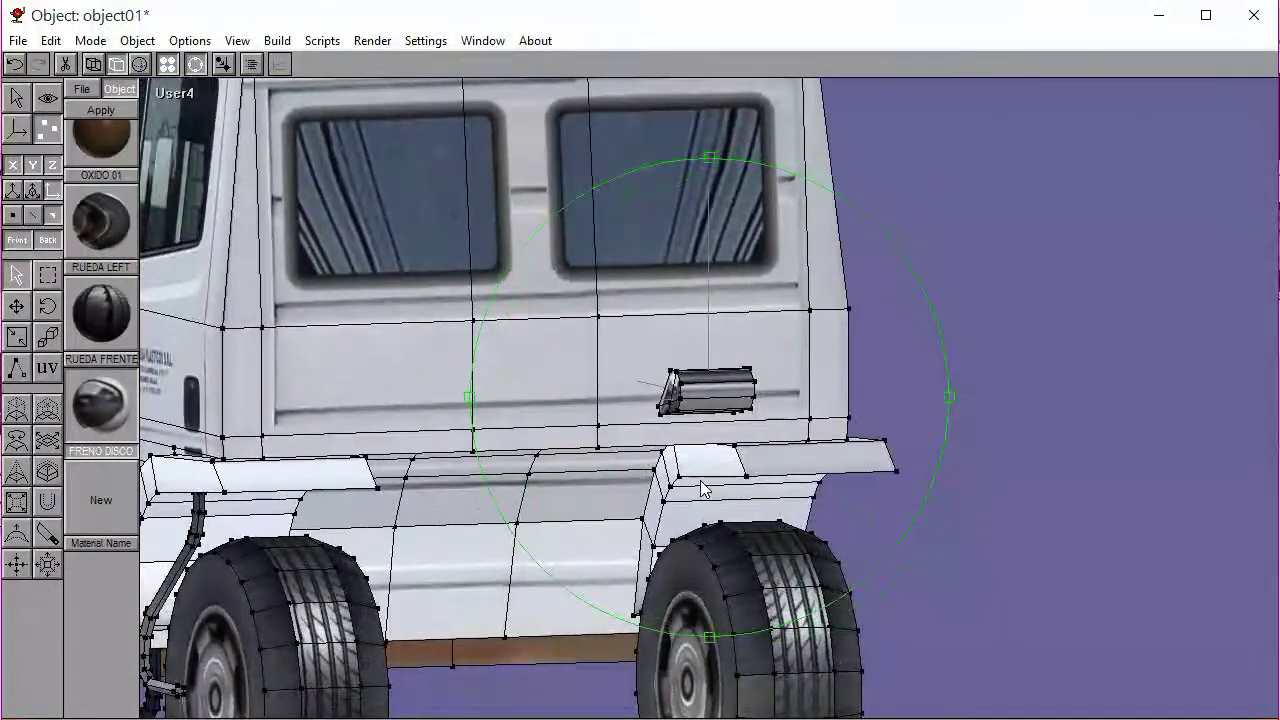
left_click(193, 95)
left_click(180, 160)
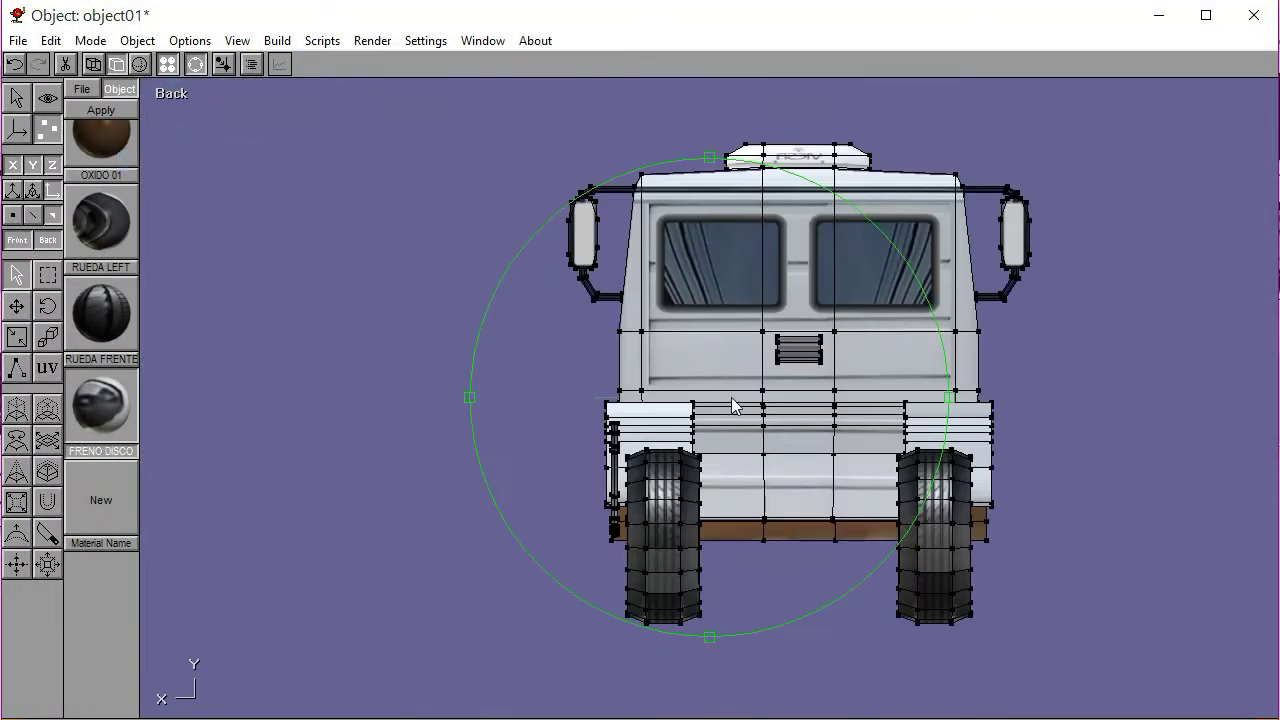
left_click(194, 68)
left_click(15, 100)
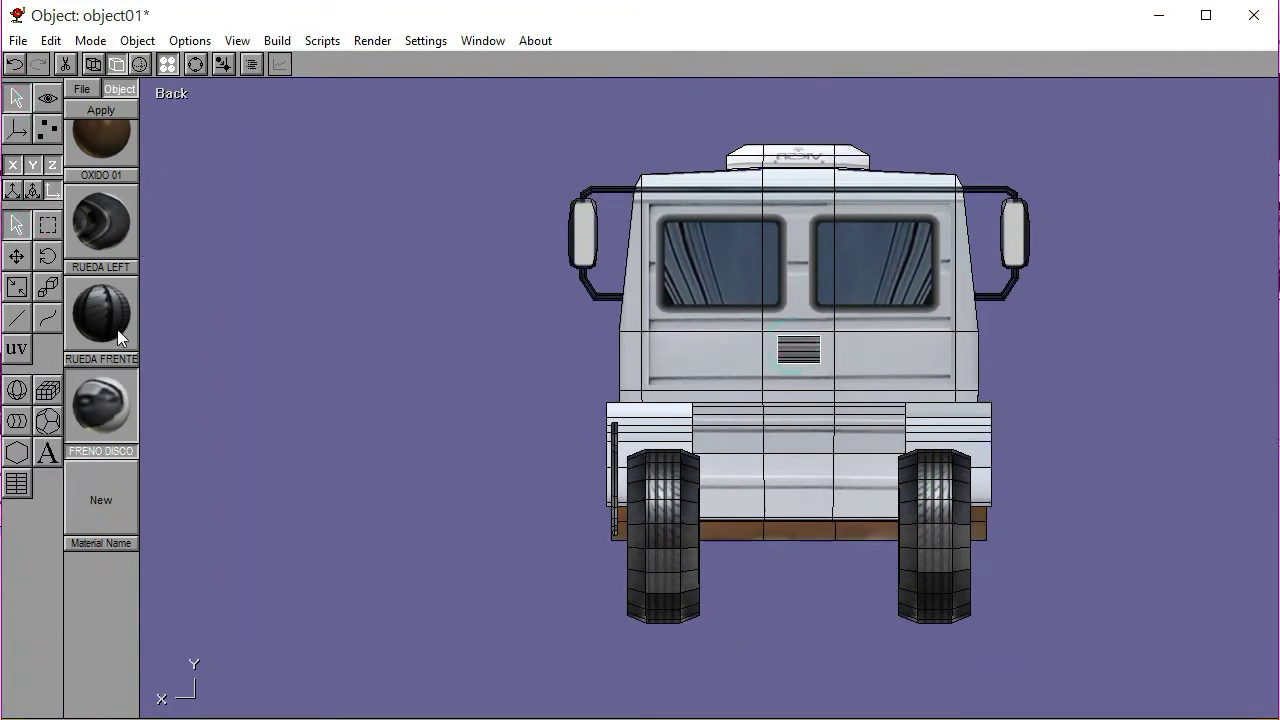
left_click(16, 256)
left_click_drag(1147, 480, 882, 650)
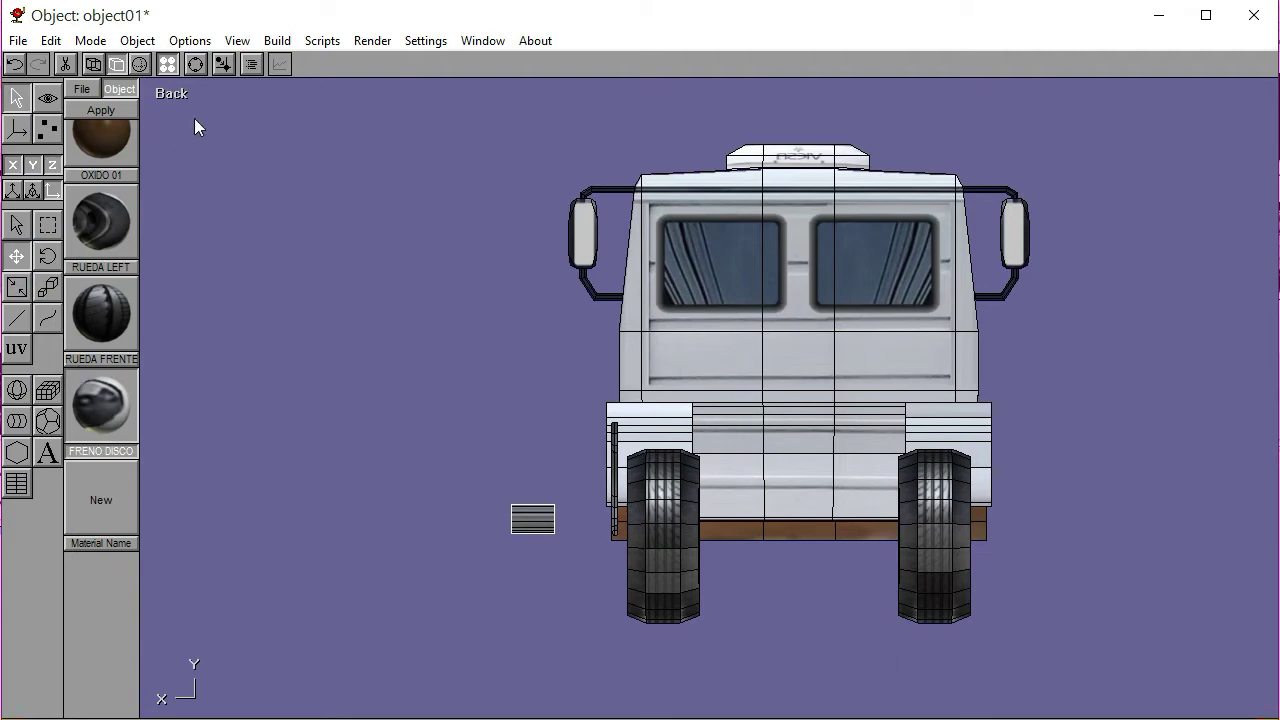
Scale the brake part's width in the back view down to about a fifth, keeping its height
left_click(197, 66)
right_click_drag(846, 532, 727, 528)
middle_click_drag(727, 528, 864, 432)
right_click_drag(864, 432, 776, 444)
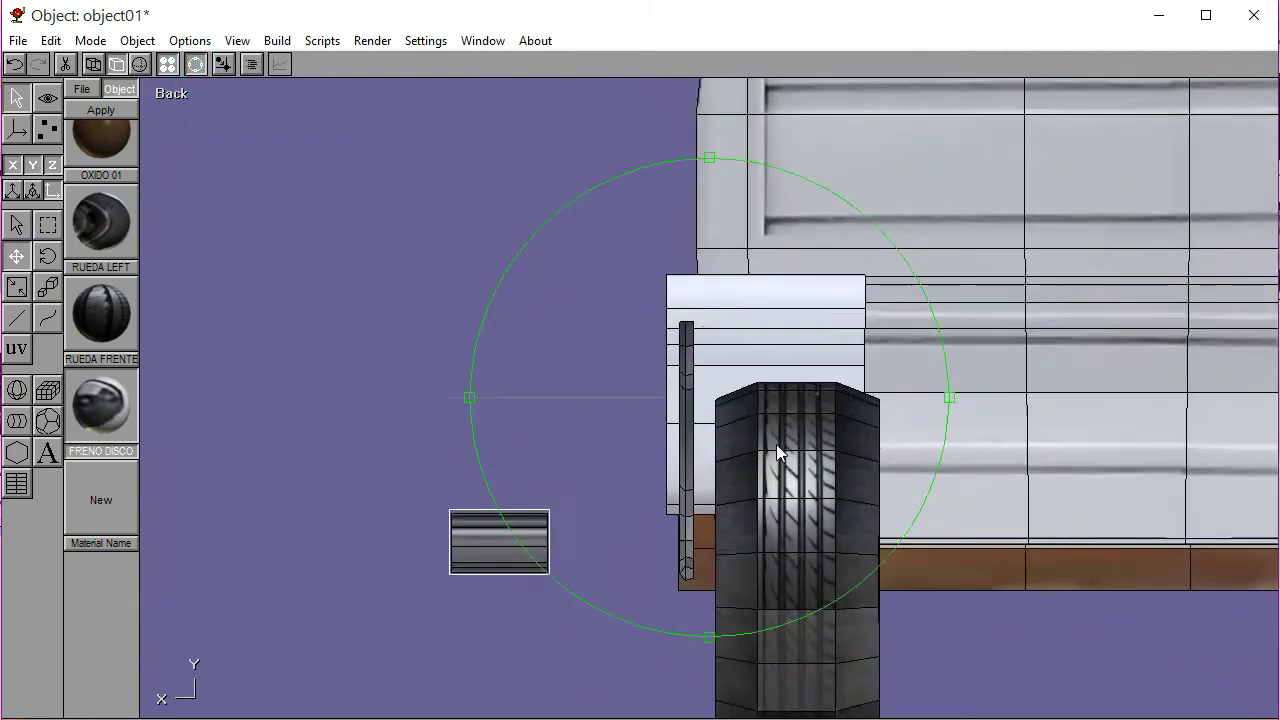
left_click(195, 68)
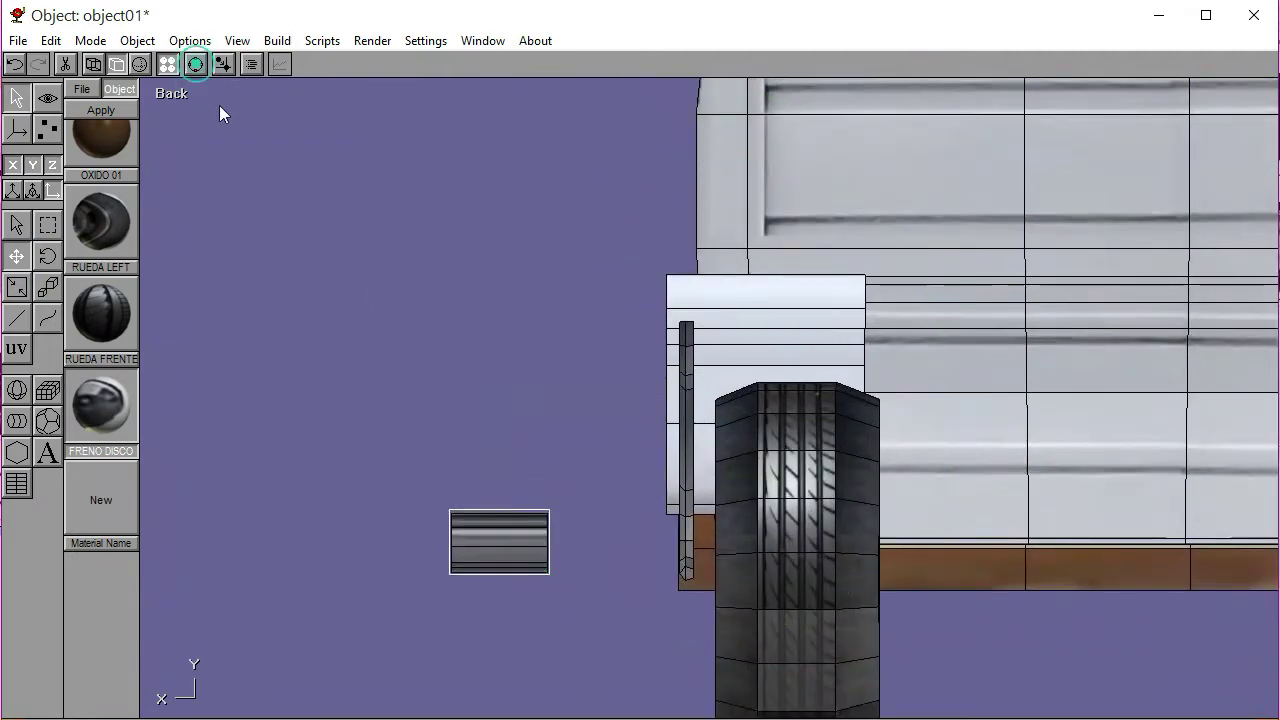
left_click(22, 287)
left_click_drag(308, 385, 308, 385)
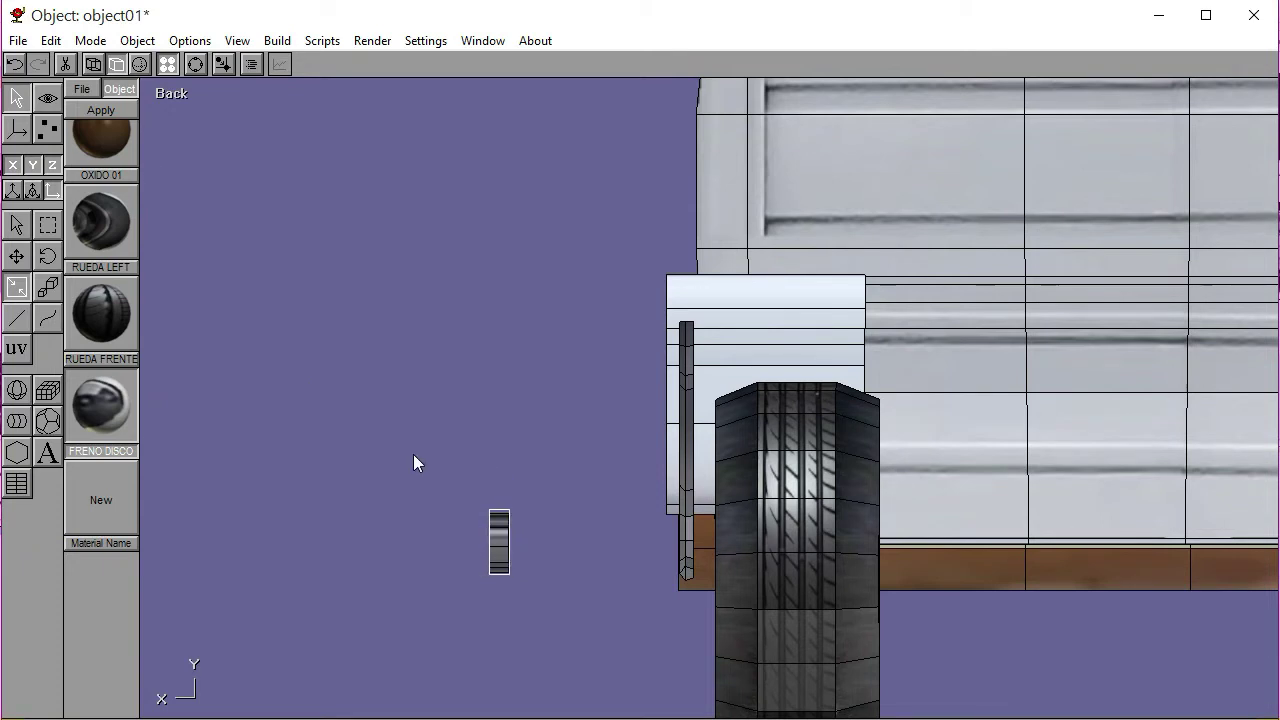
Move the brake part in the back view until it lines up with the lower end of the bent tube
left_click(16, 256)
left_click_drag(238, 520, 425, 552)
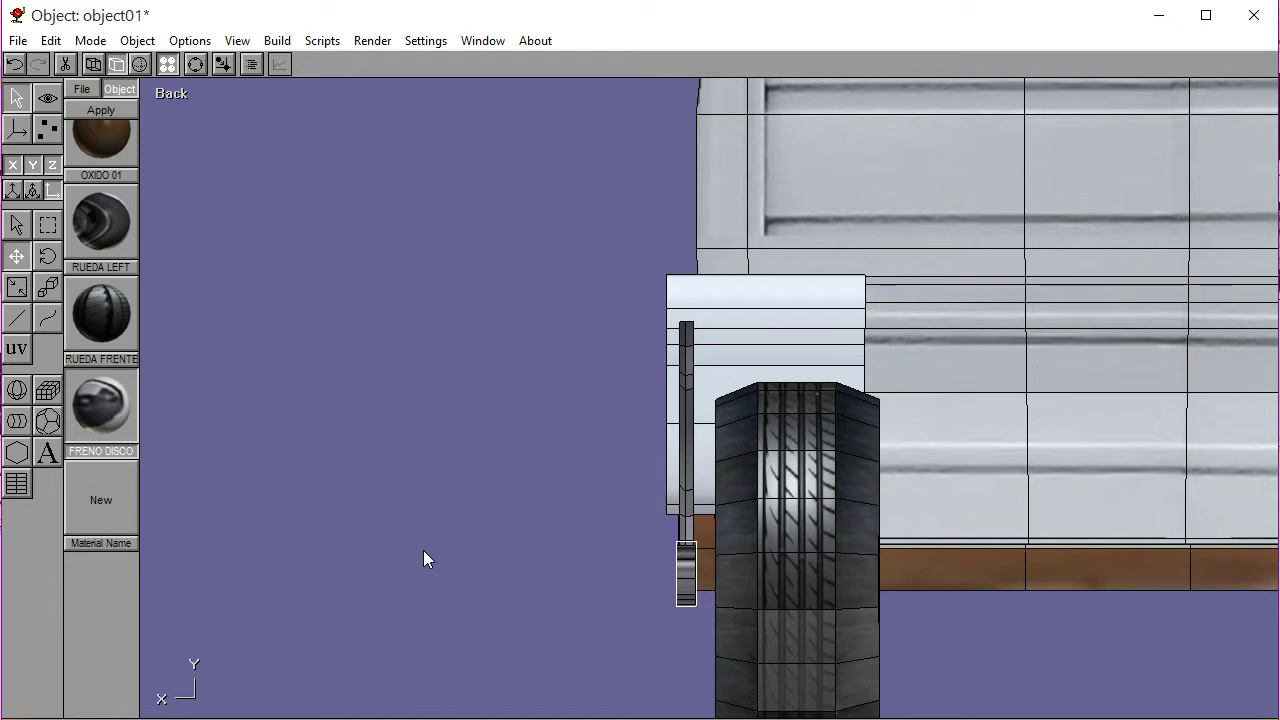
Move the brake part in the left view onto the hub of the front wheel, near the bent tube's open end
left_click(175, 101)
left_click(182, 179)
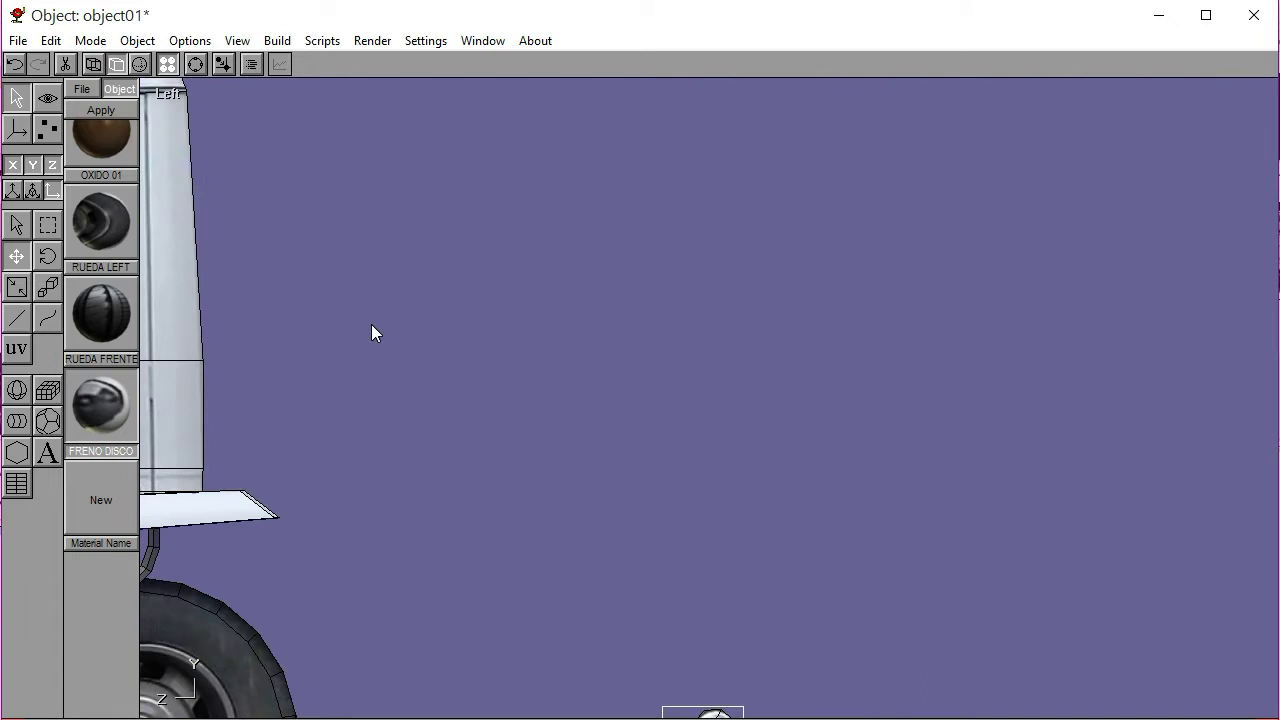
left_click(199, 65)
middle_click_drag(576, 668, 796, 359)
right_click_drag(645, 435, 813, 457)
left_click(195, 64)
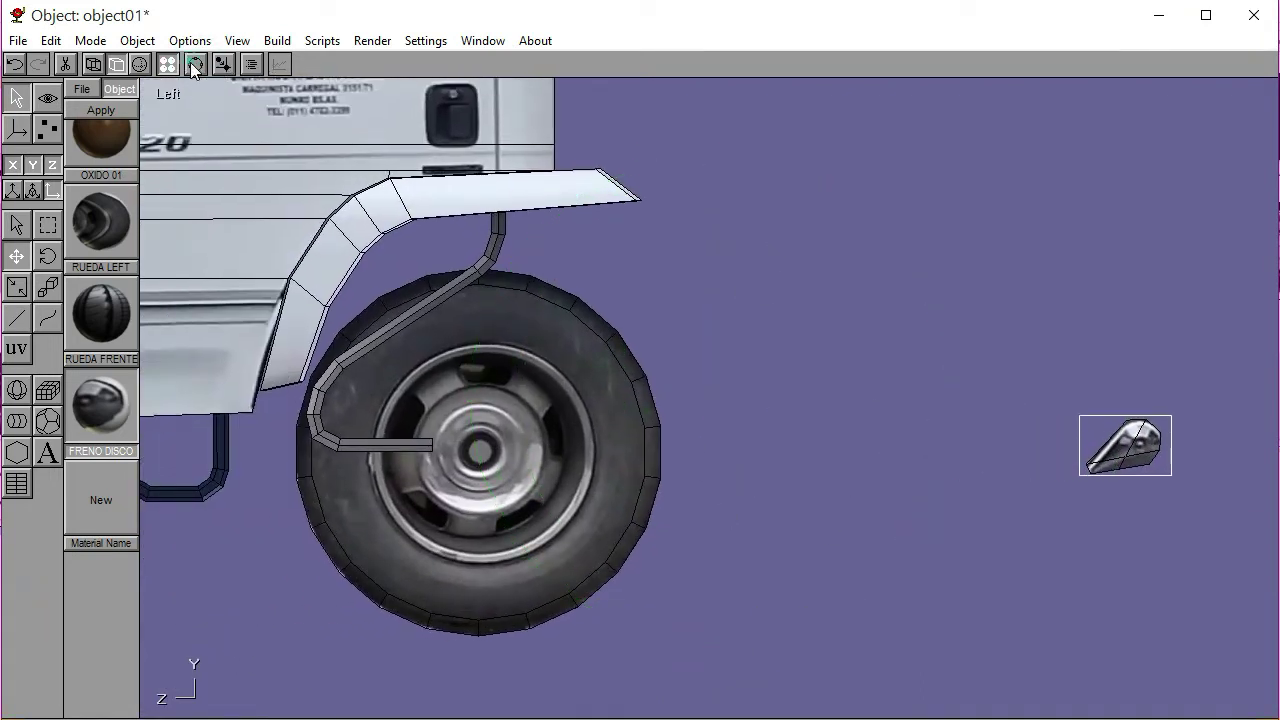
left_click_drag(1048, 546, 714, 540)
left_click_drag(705, 535, 704, 525)
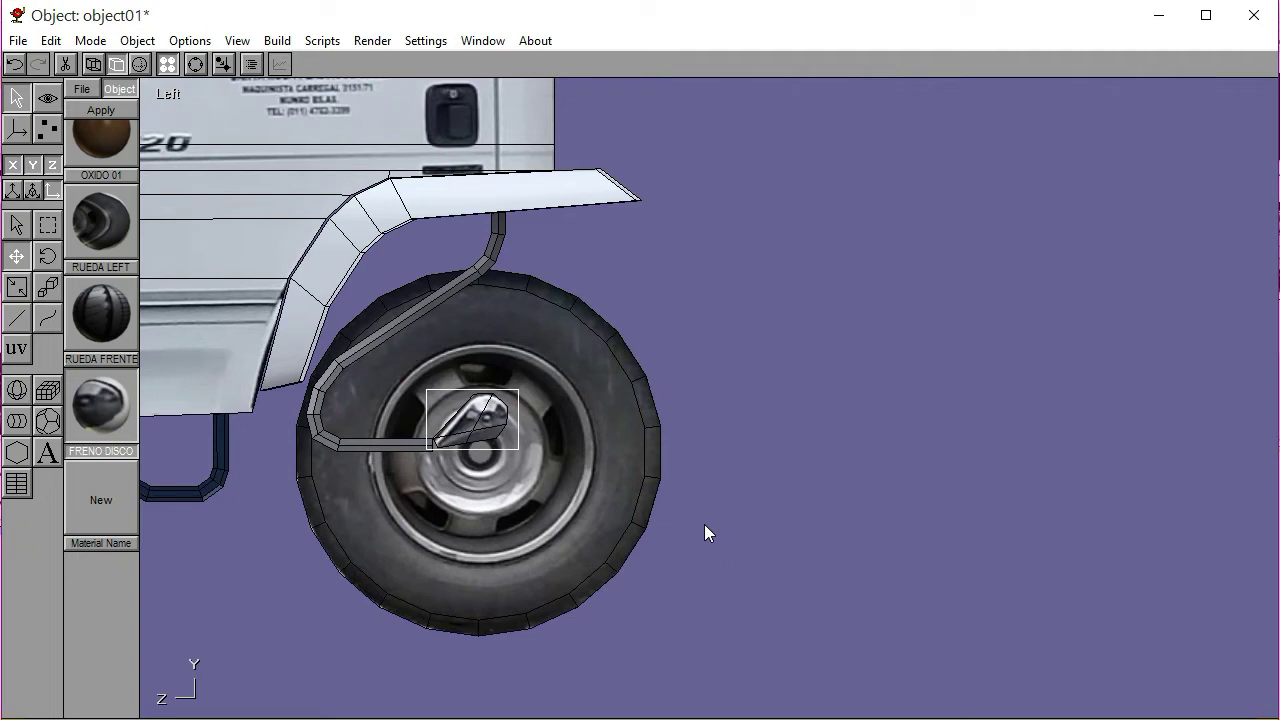
left_click_drag(704, 524, 743, 537)
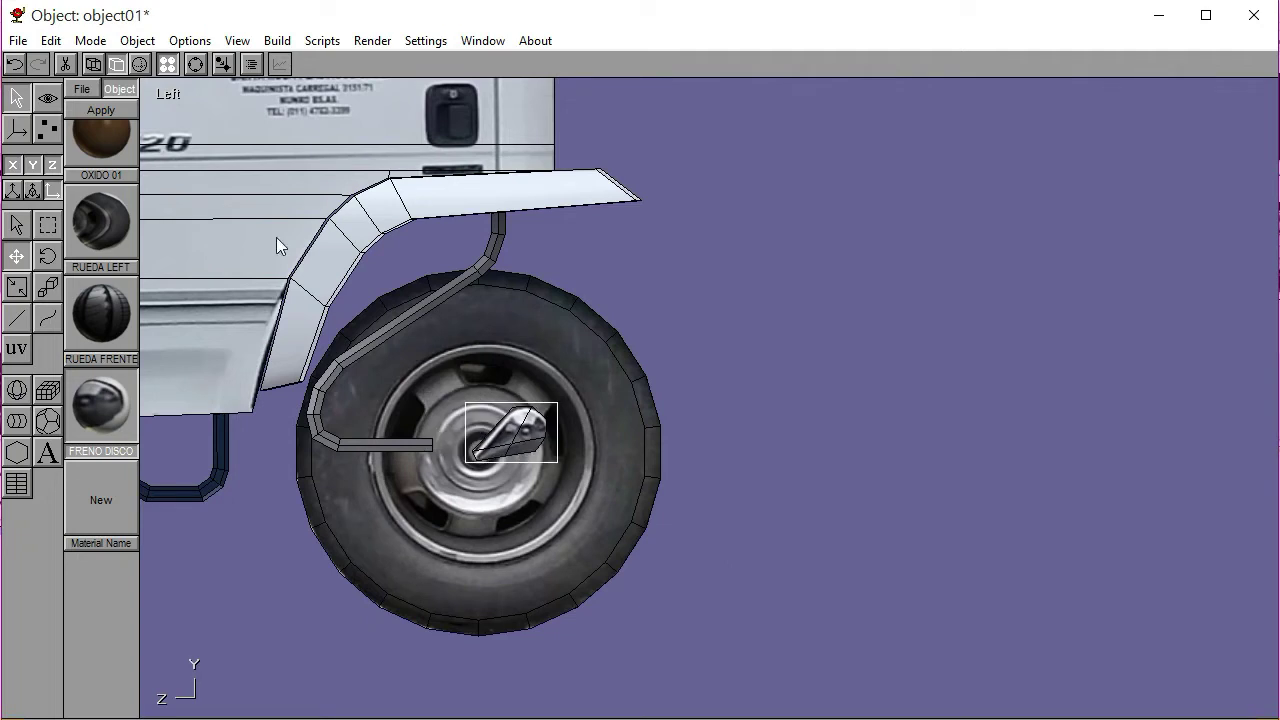
Rotate the brake part slightly from the wireframe front view, then inspect its tilt in the shaded left view
left_click(176, 96)
left_click(170, 134)
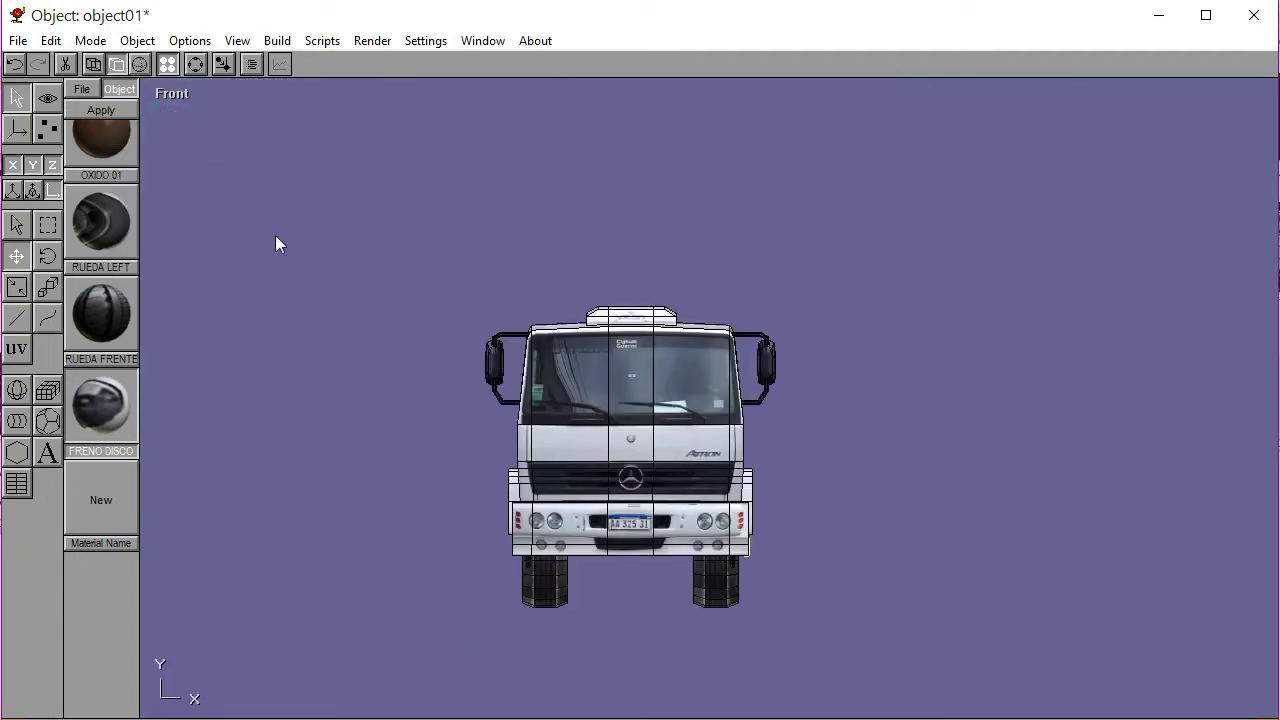
left_click(198, 67)
scroll(716, 442, "up", 6)
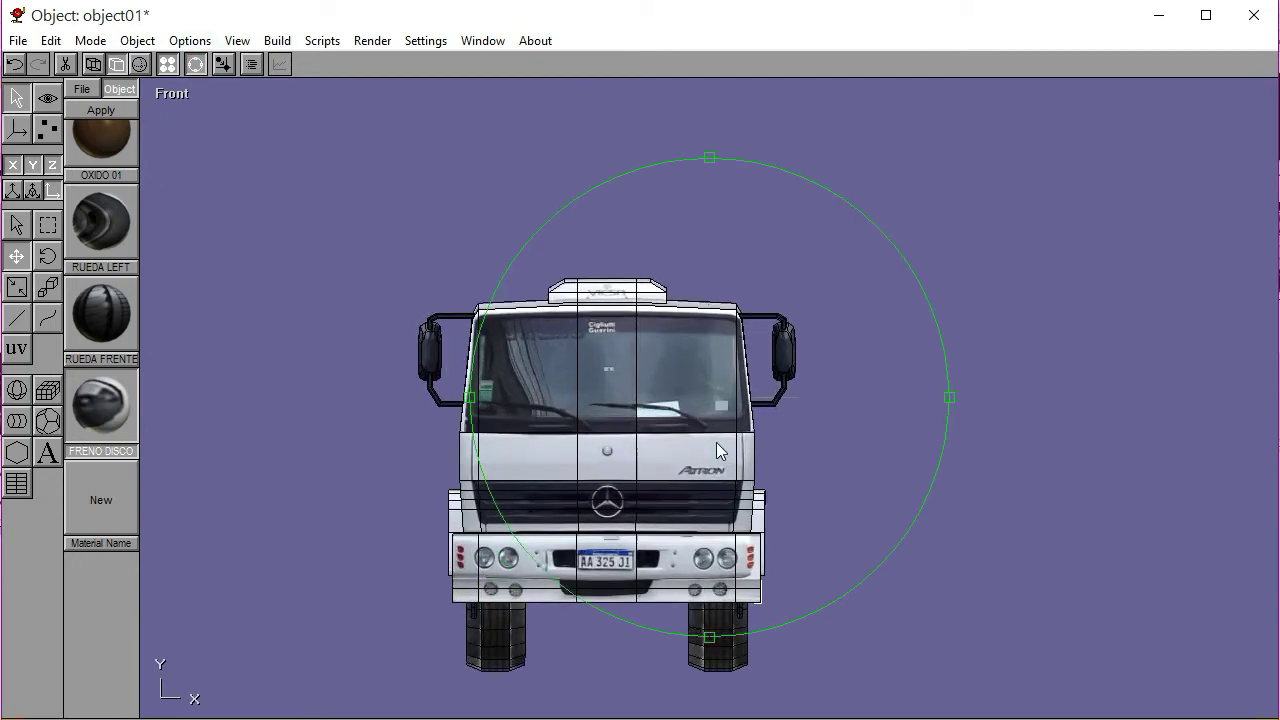
middle_click_drag(750, 410, 654, 316)
scroll(739, 497, "up", 3)
middle_click_drag(648, 515, 771, 375)
left_click(195, 66)
left_click(96, 63)
left_click(47, 256)
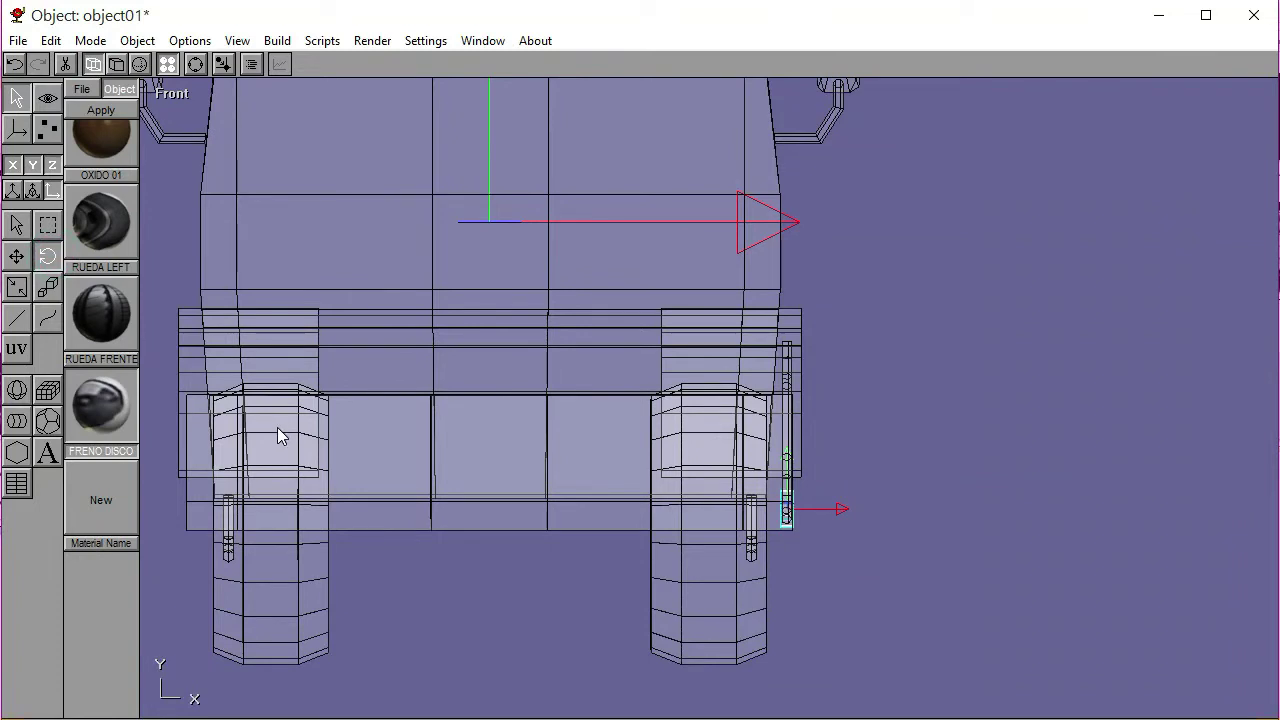
left_click(176, 94)
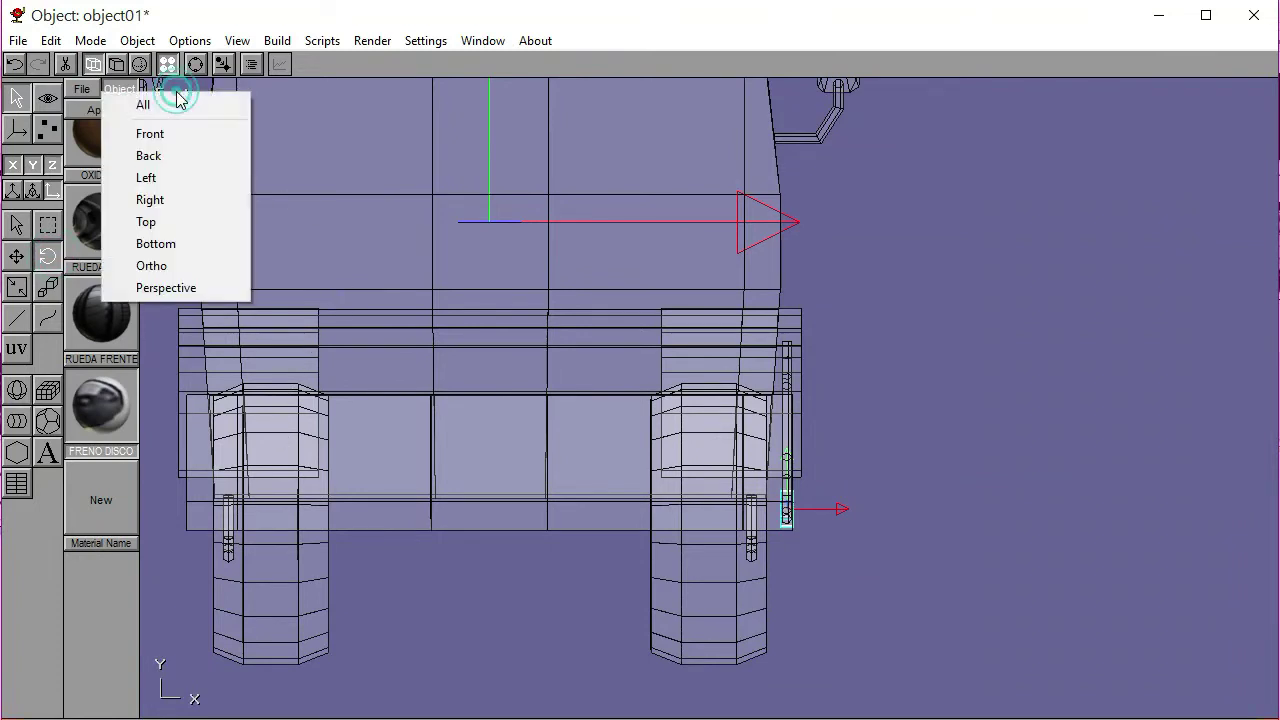
left_click(165, 184)
left_click(140, 64)
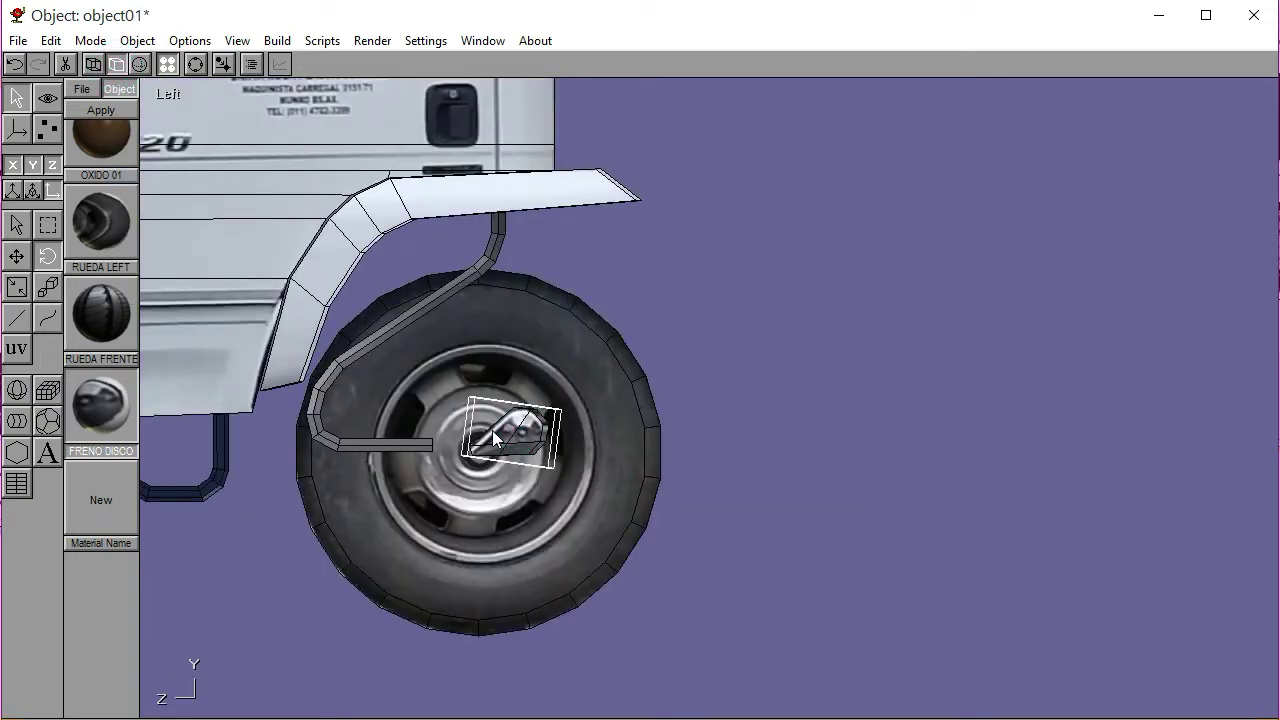
Undo the last rotation and shift the brake part slightly toward the end of the bent tube
left_click(15, 65)
left_click(16, 256)
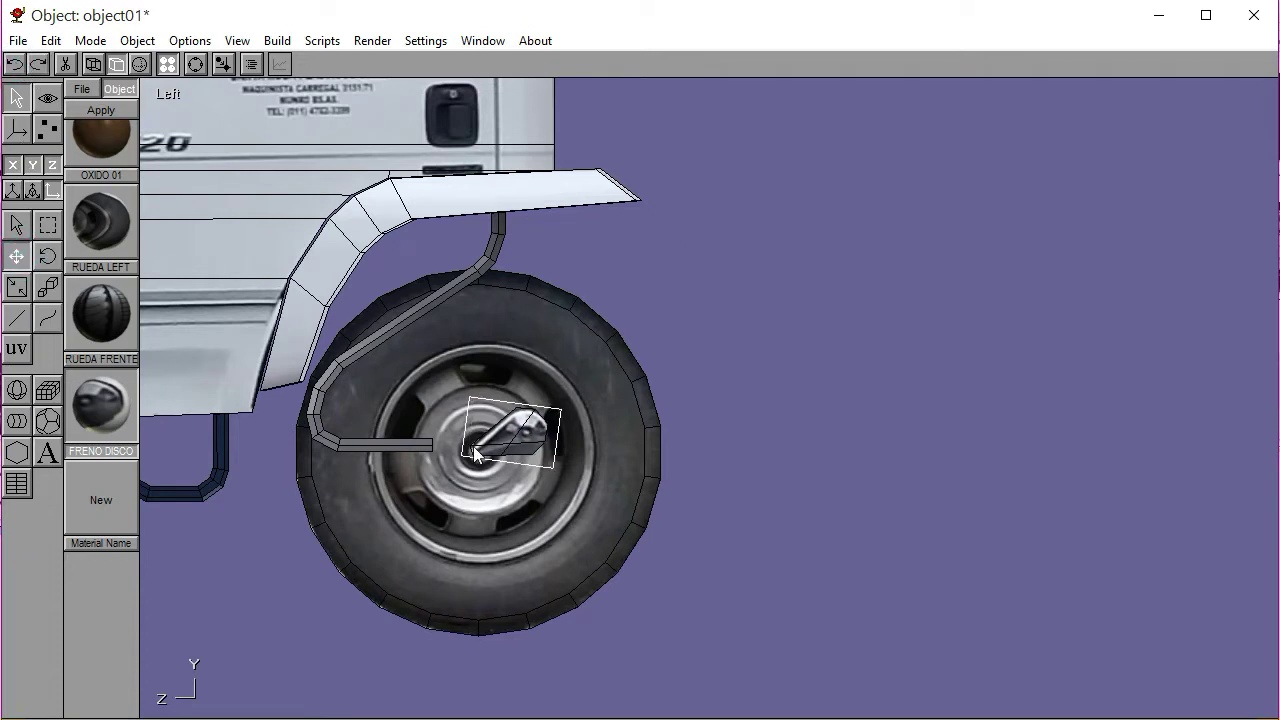
left_click_drag(497, 436, 483, 438)
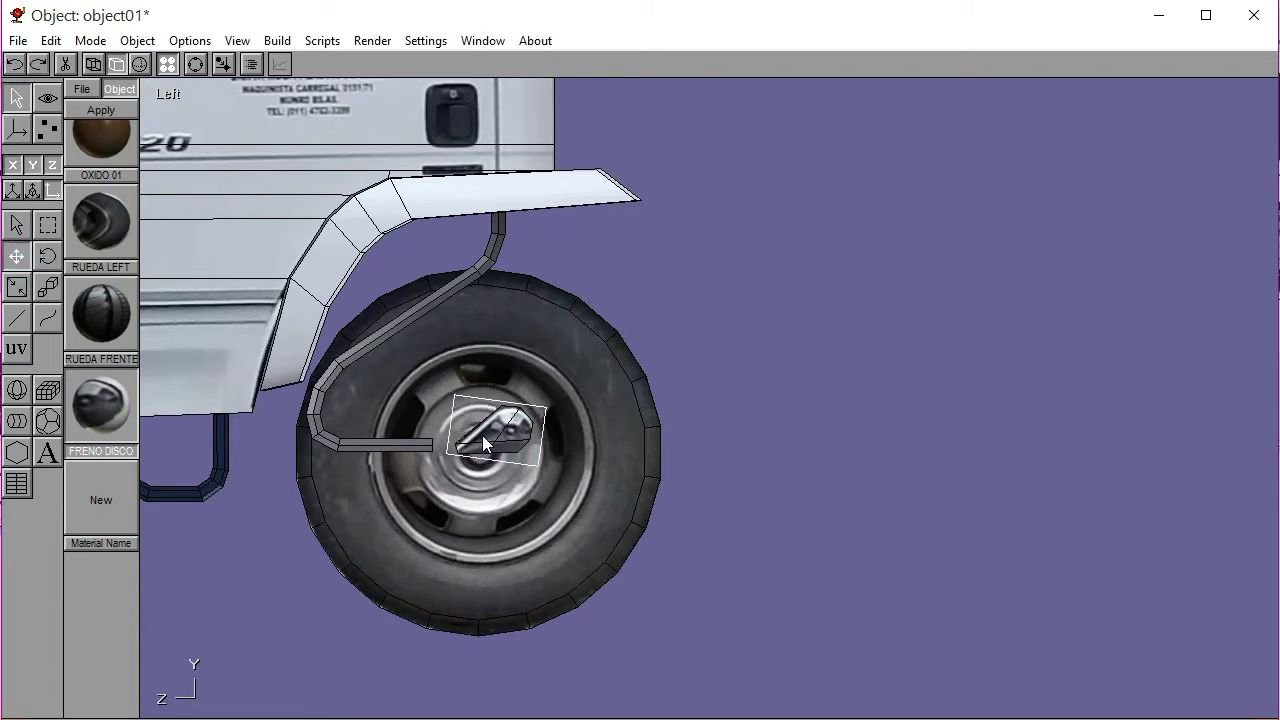
Rotate the brake part further from the back view until its narrow end faces the bent tube's end in the left view
left_click(169, 94)
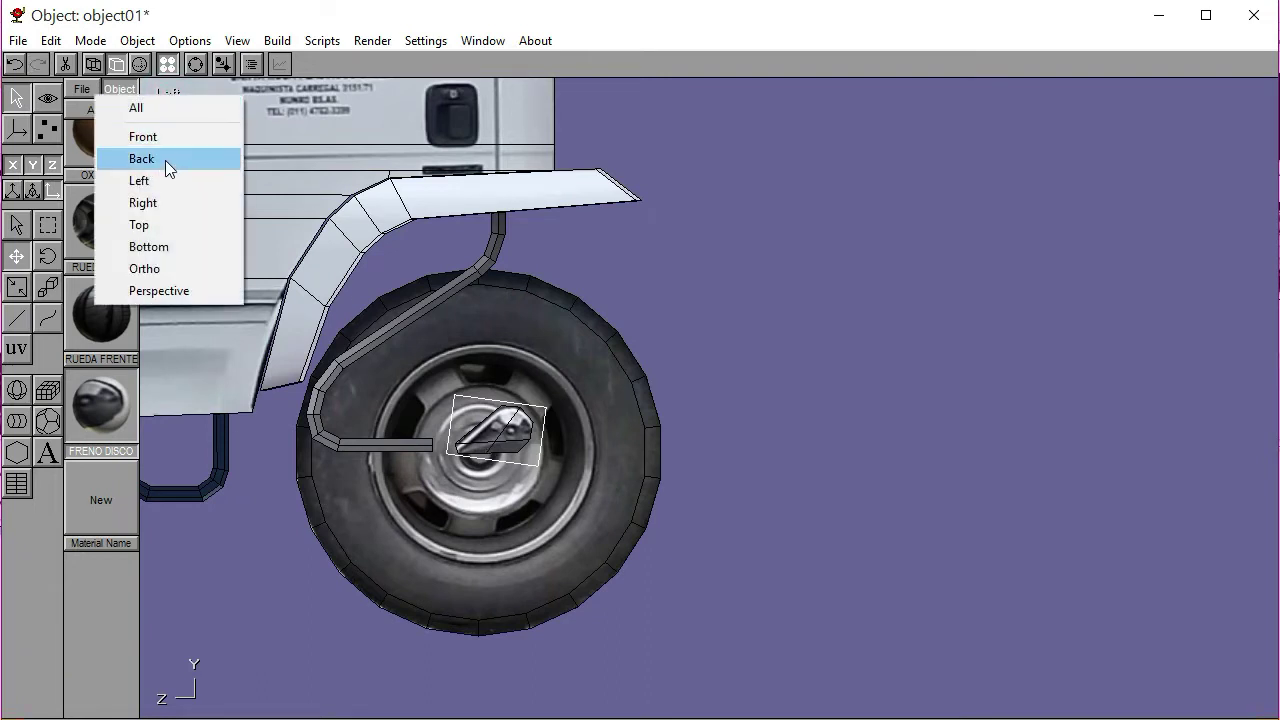
left_click(165, 160)
left_click(52, 266)
left_click_drag(52, 264, 144, 74)
left_click(165, 96)
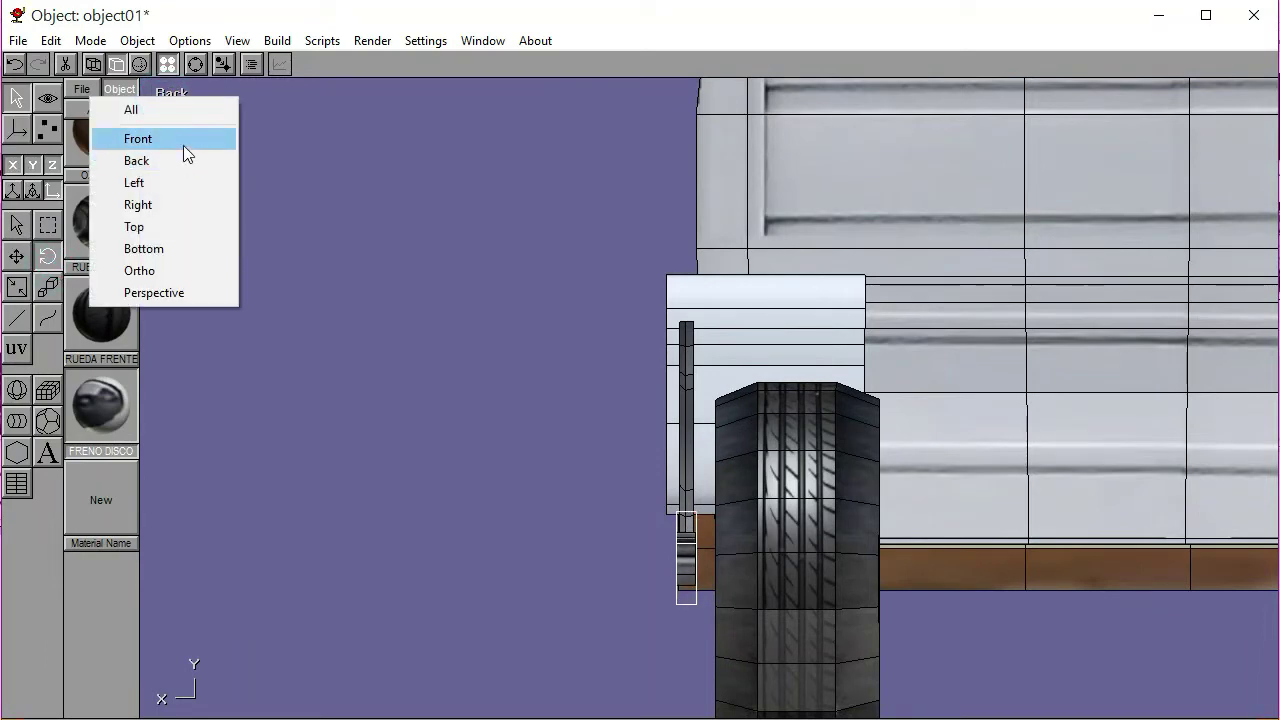
left_click(179, 185)
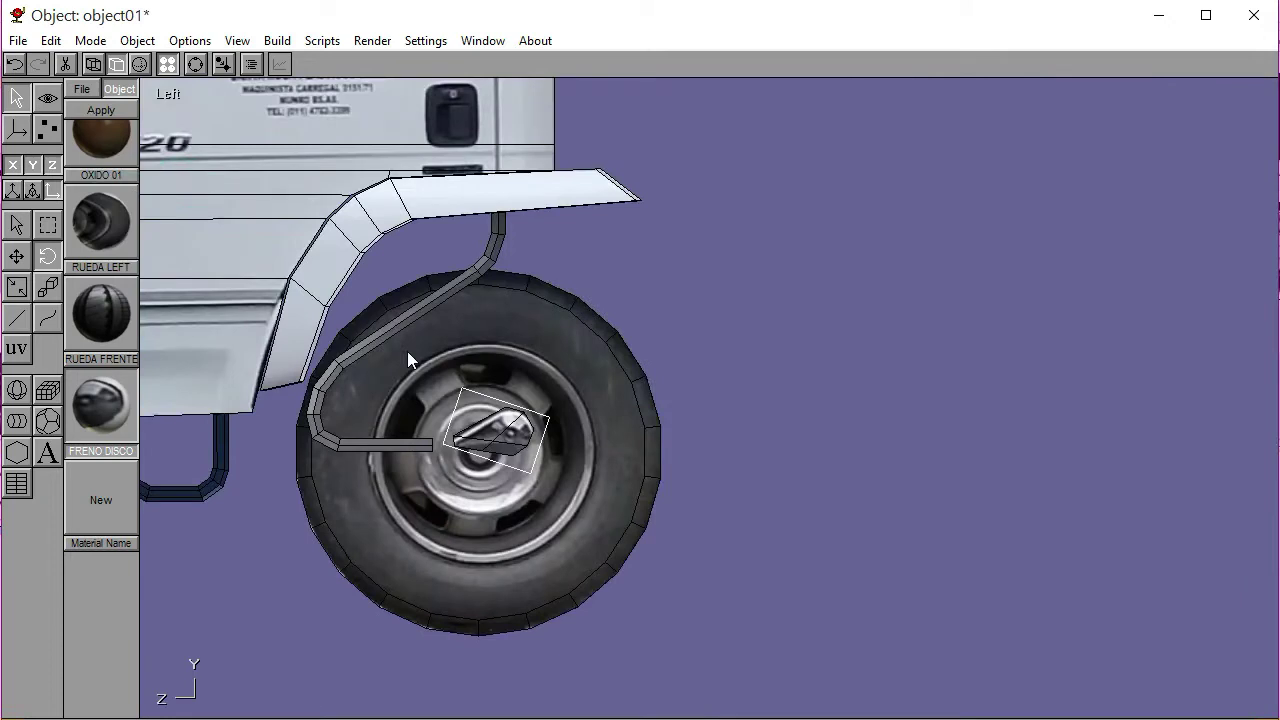
left_click(165, 94)
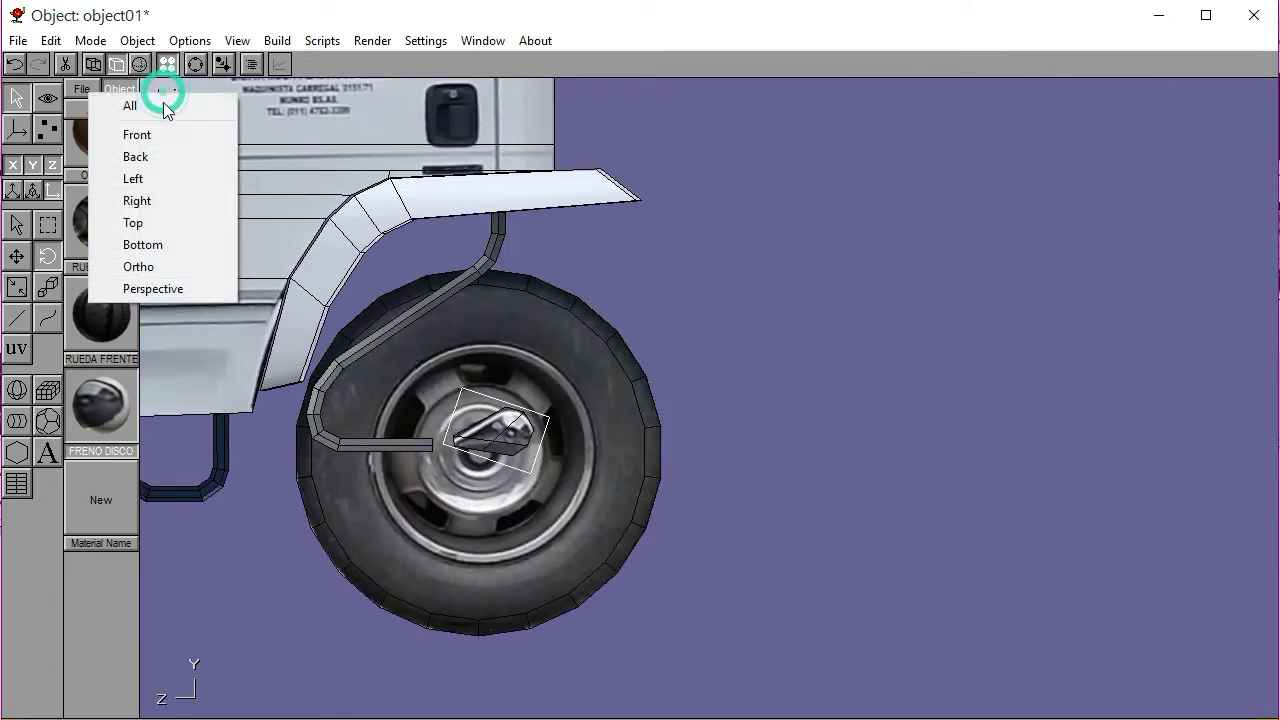
left_click(163, 160)
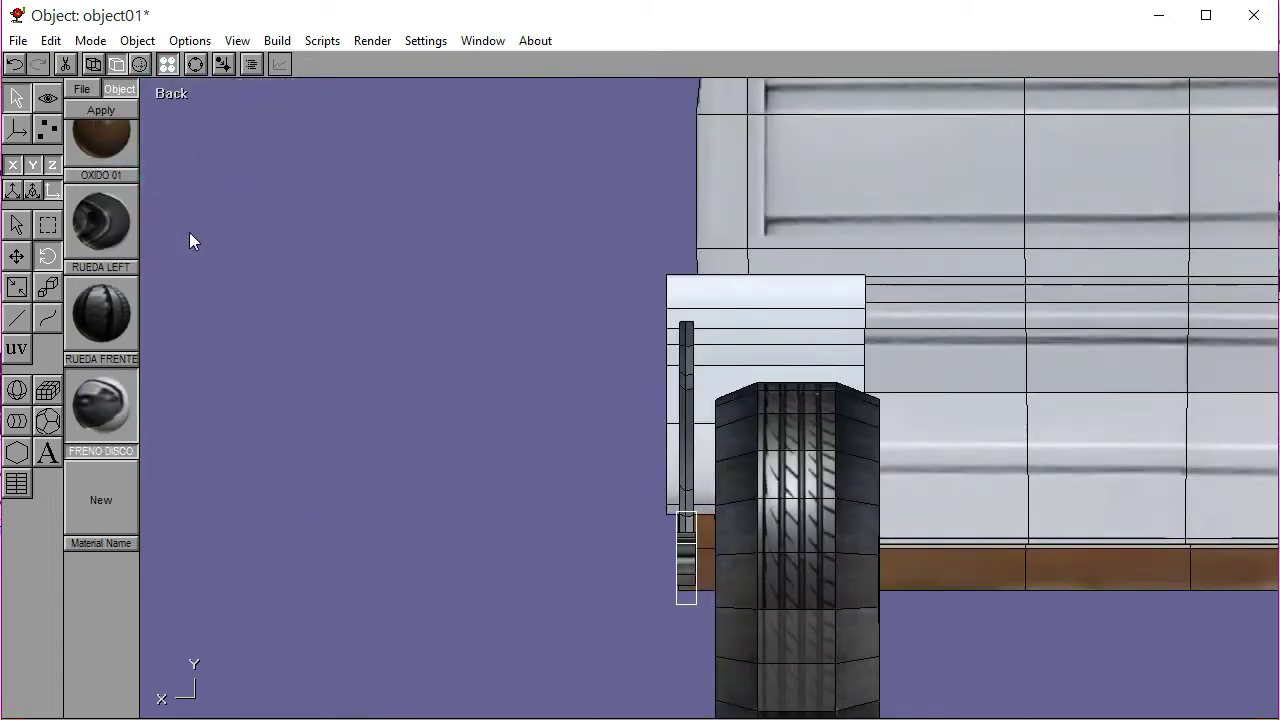
left_click_drag(189, 233, 225, 235)
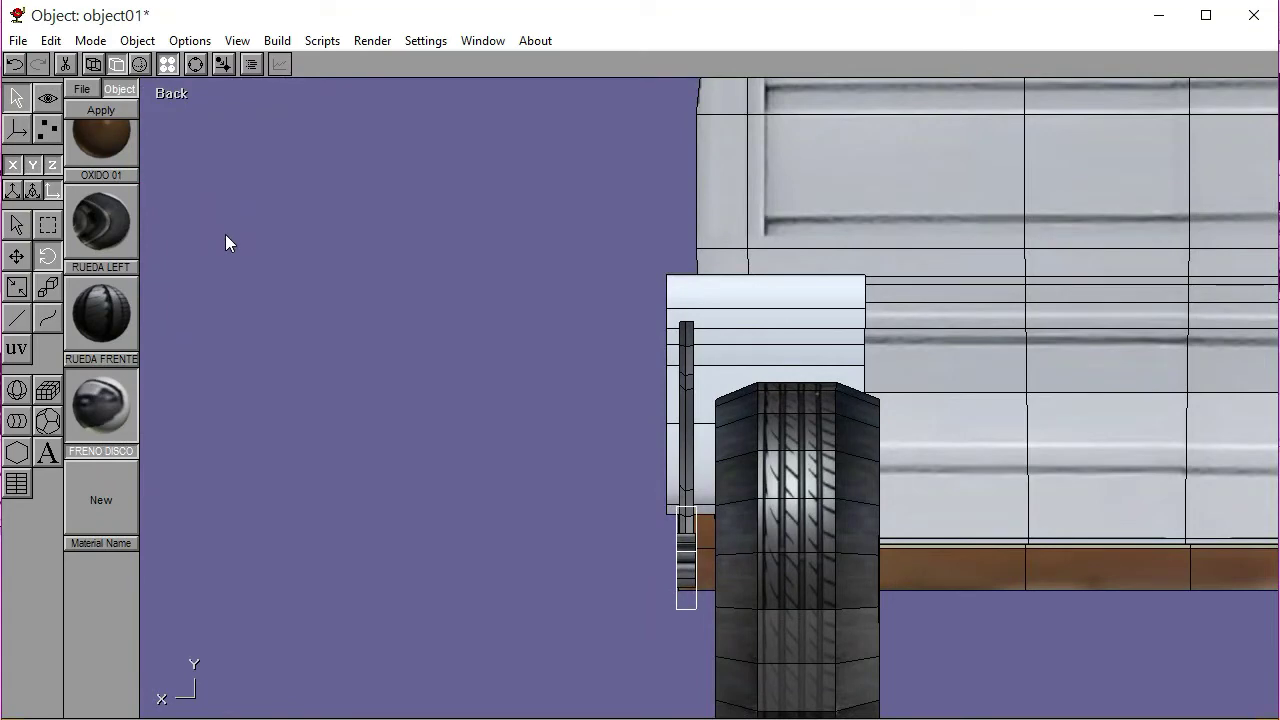
left_click(175, 94)
left_click(172, 176)
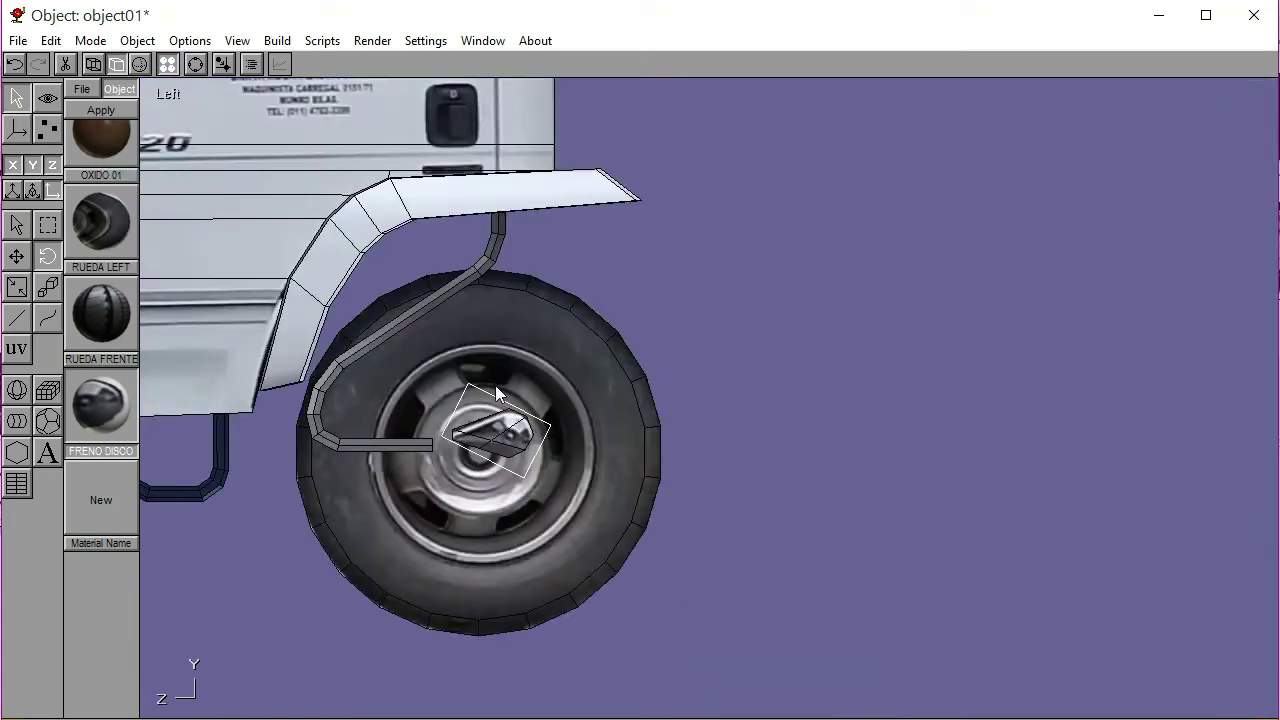
Move the brake part in the left view so its narrow end meets the open end of the bent tube
left_click(195, 64)
scroll(914, 448, "up", 5)
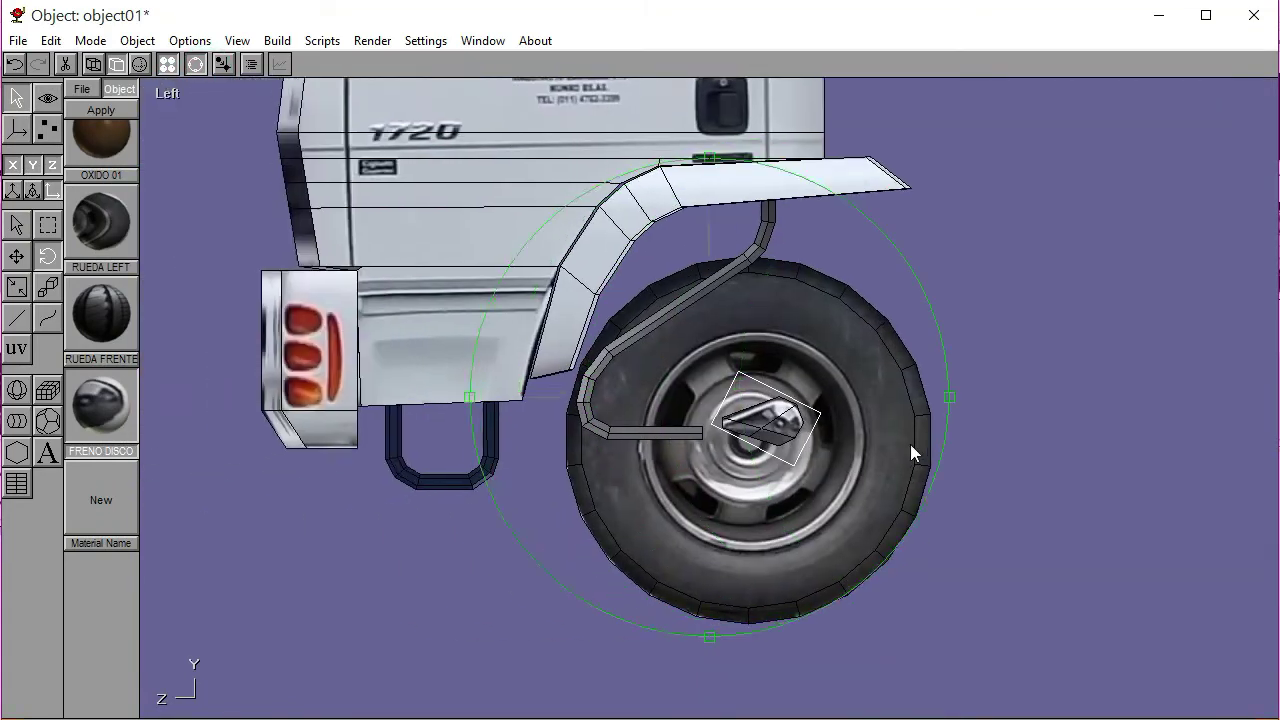
scroll(876, 457, "up", 3)
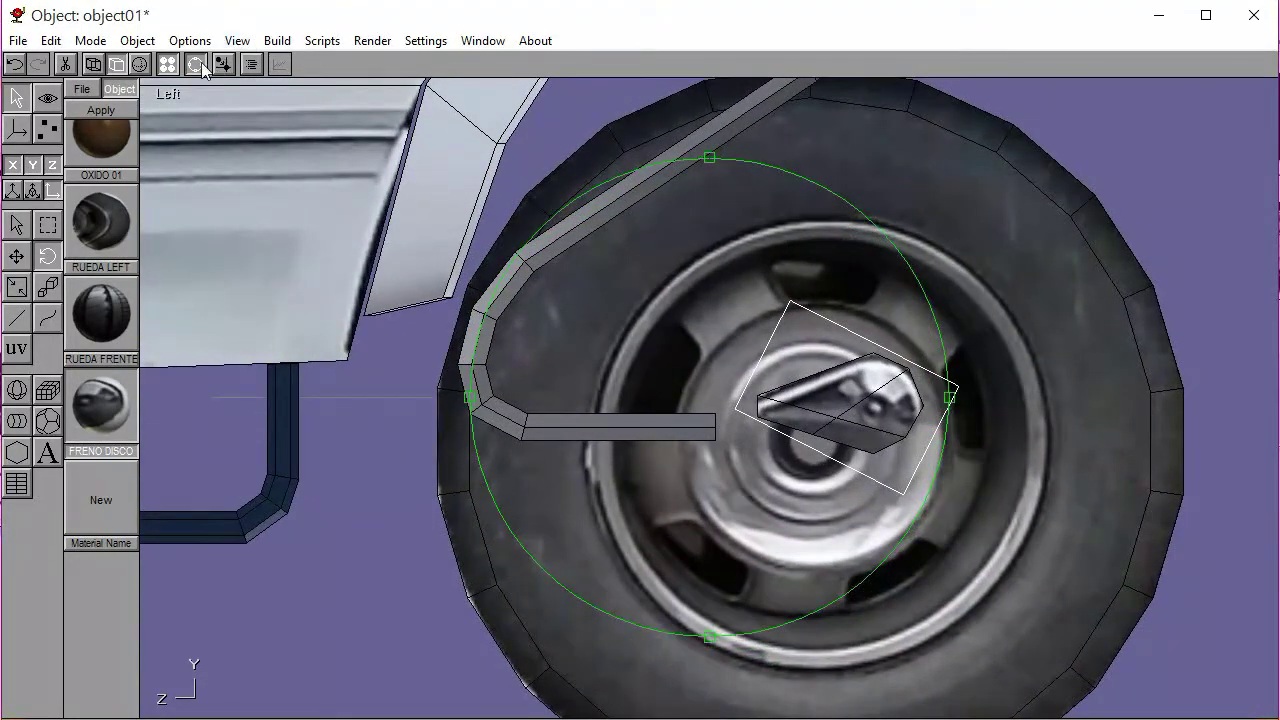
left_click(198, 65)
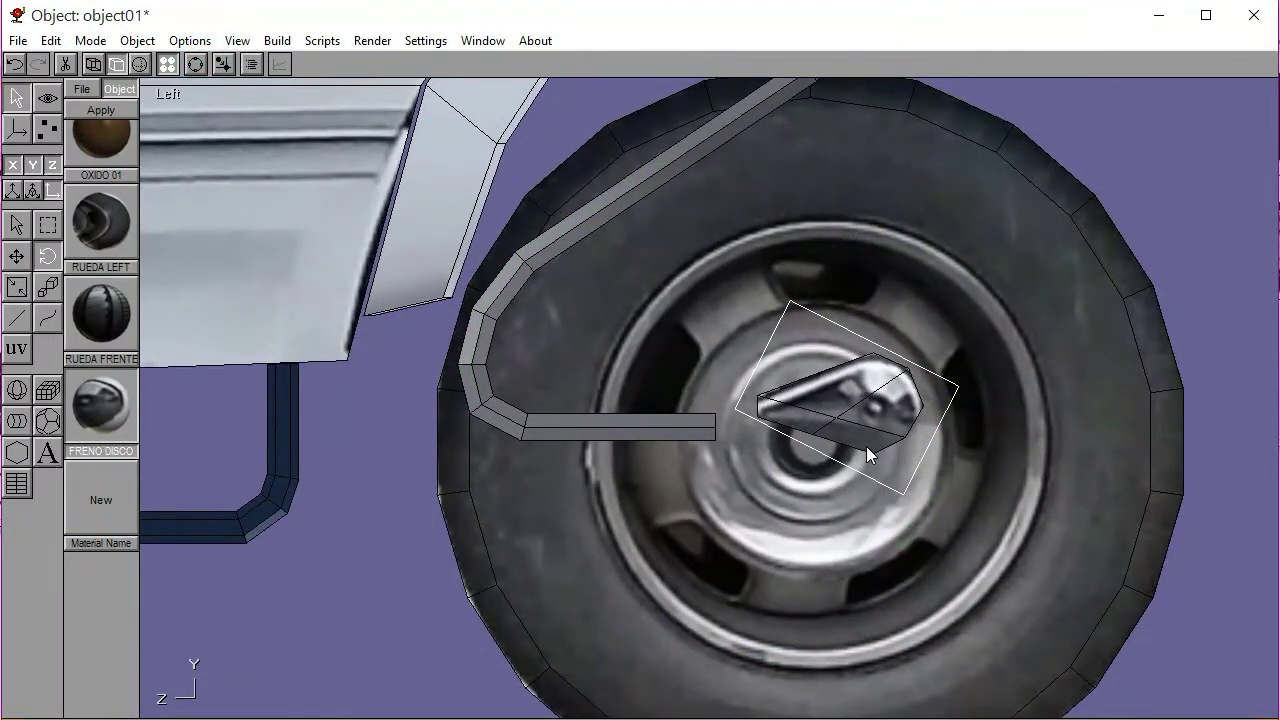
left_click(16, 256)
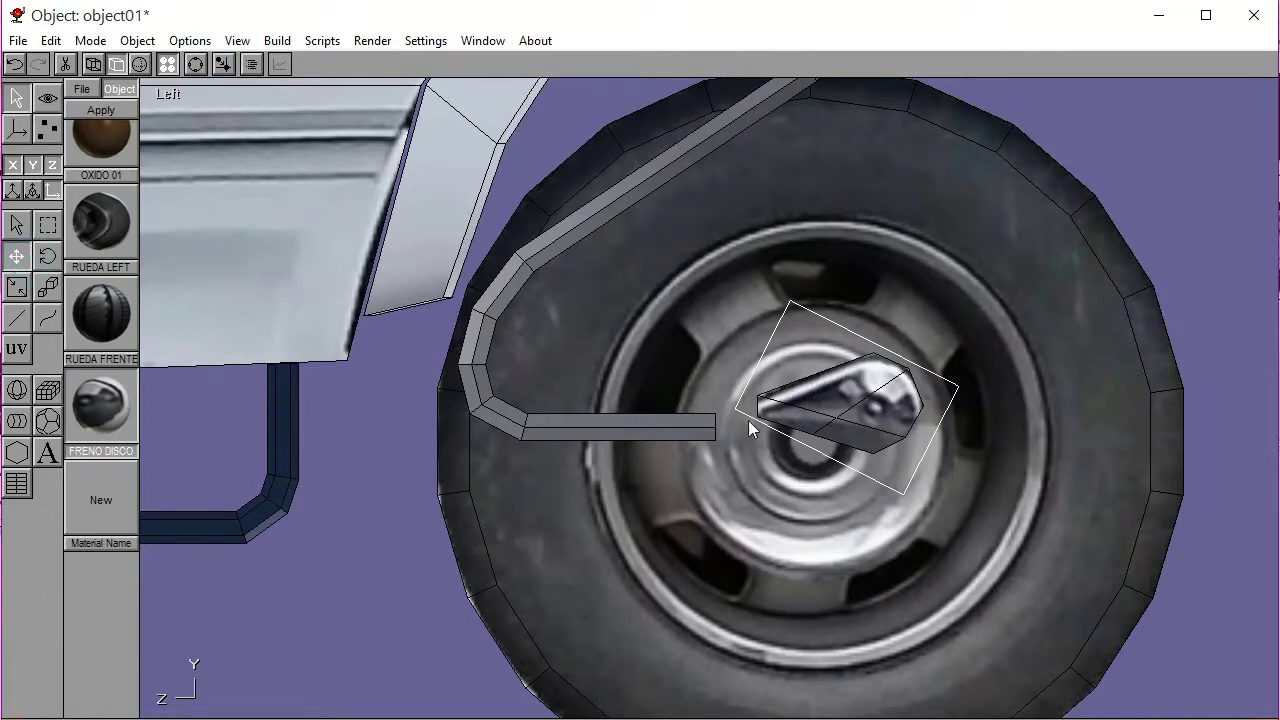
left_click_drag(808, 431, 769, 457)
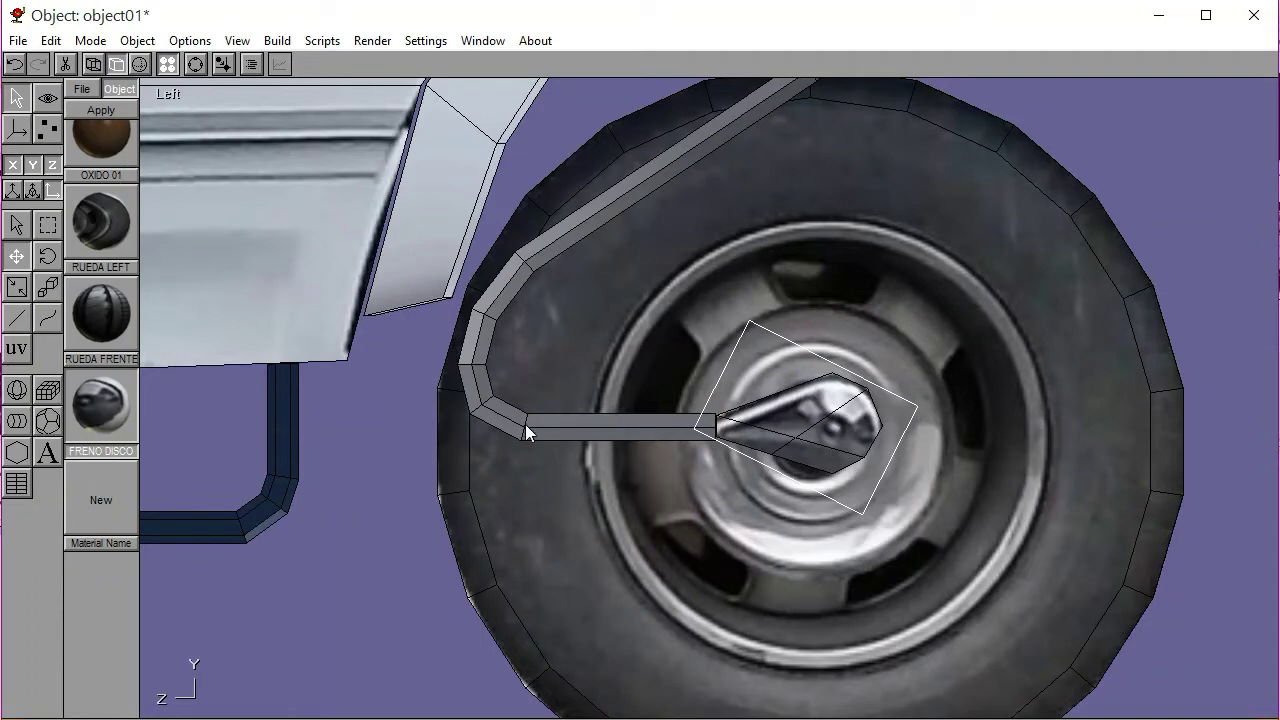
Add the bent tube to the selection, nudge both parts toward the truck's front and slightly down, and deselect them
left_click(17, 226)
left_click(574, 432)
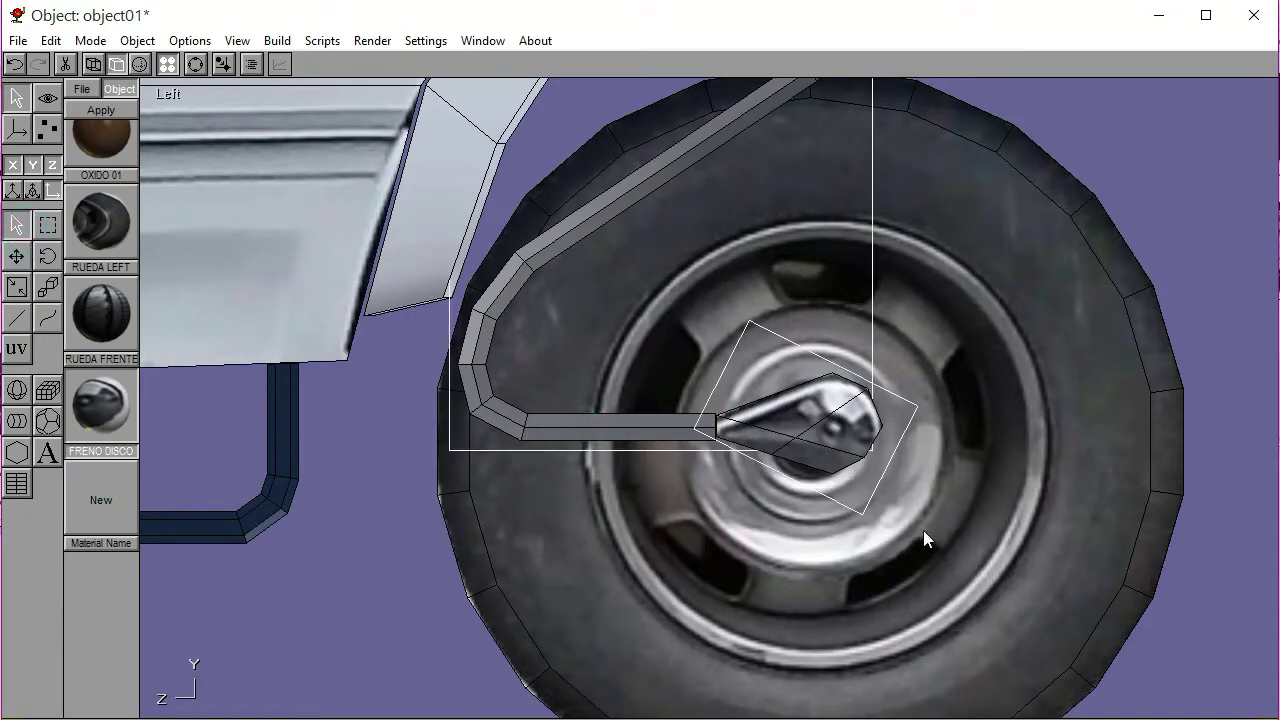
key("Left")
key("Left")
key("Left")
key("Left")
key("Left")
key("Left")
key("Left")
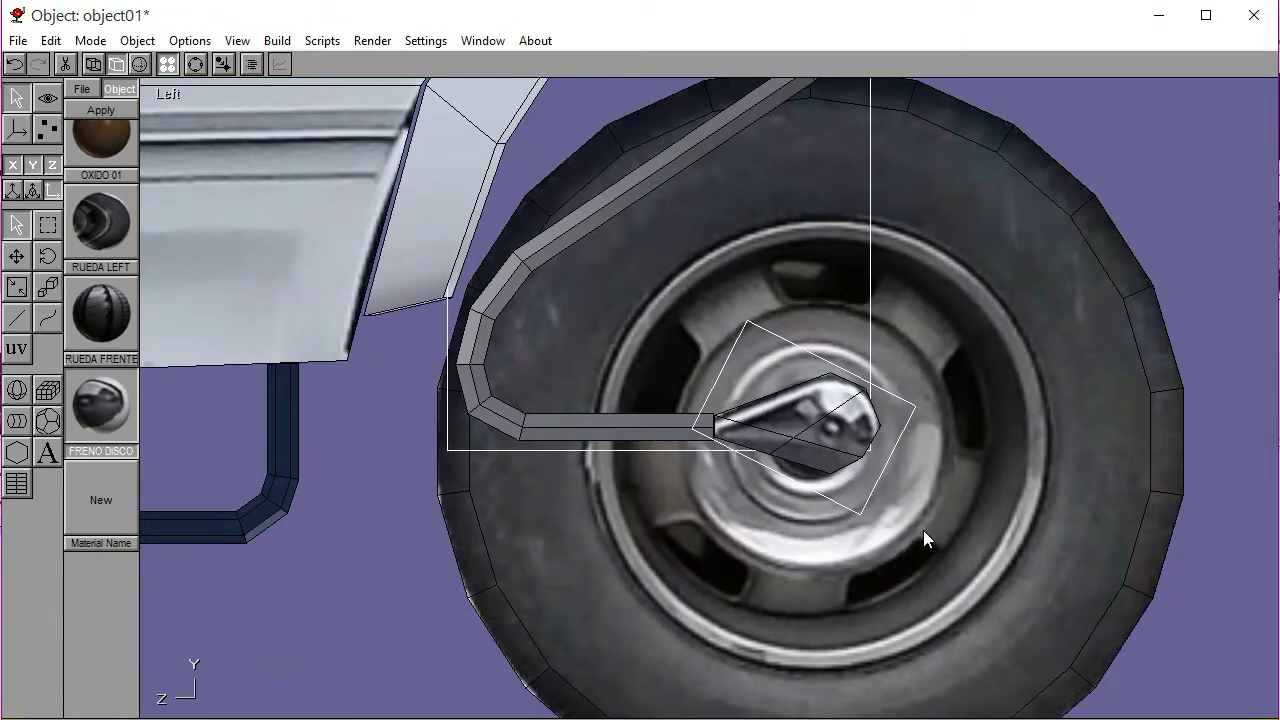
key("Left")
key("Left")
key("Left")
key("Left")
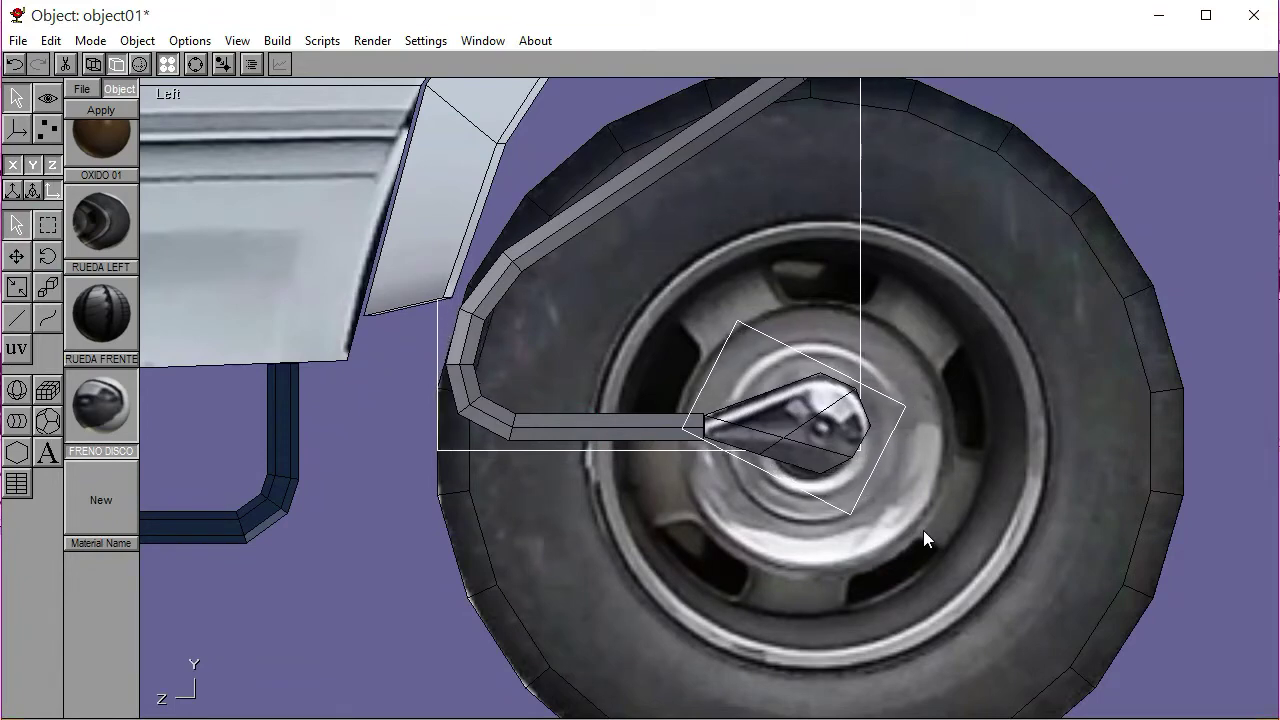
key("Down")
key("Down")
key("Down")
key("Down")
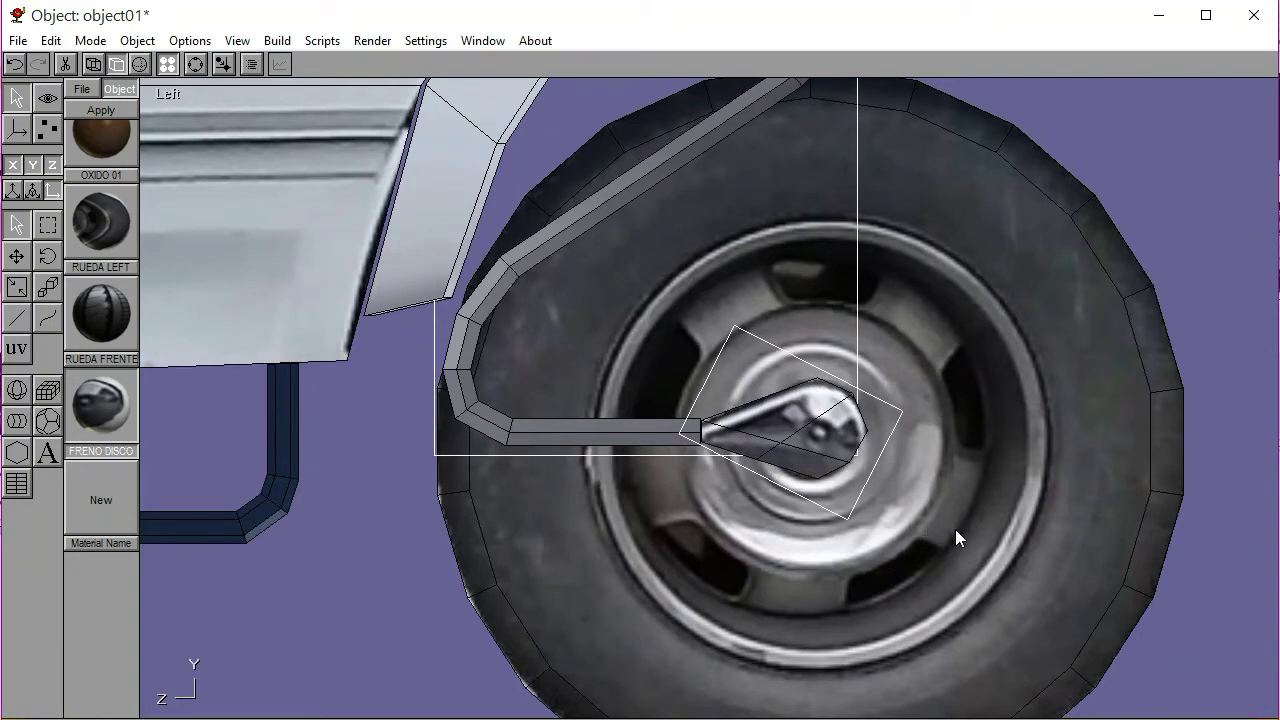
left_click(1009, 516)
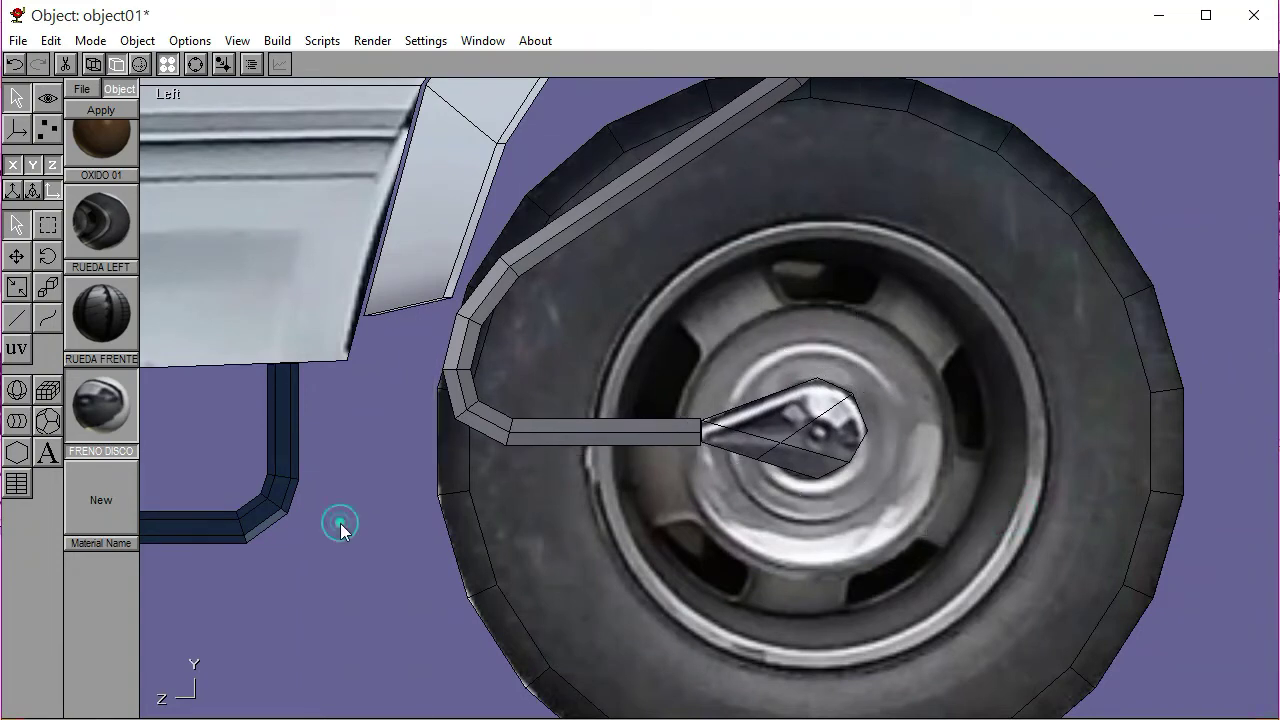
Examine how the bent tube and brake part sit against the front wheel from the back and from an angle
left_click(195, 64)
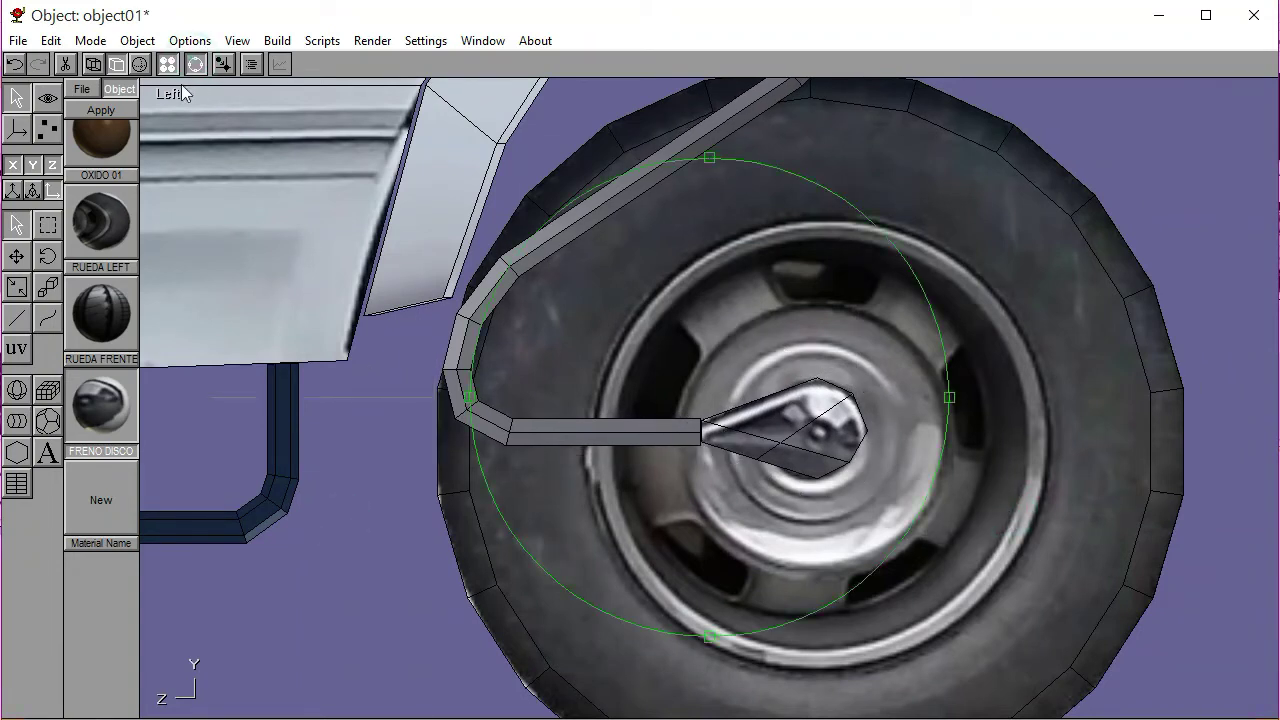
left_click(166, 91)
left_click(164, 154)
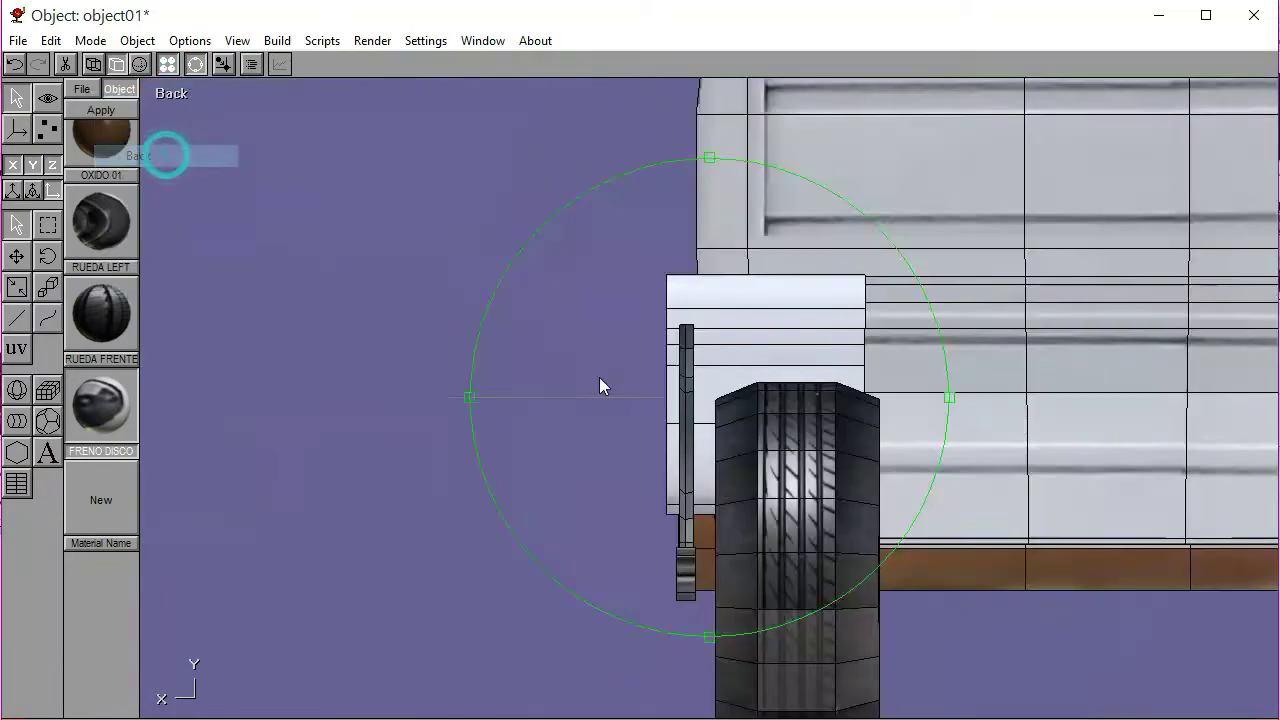
scroll(724, 450, "up", 3)
middle_click_drag(720, 450, 635, 250)
scroll(666, 329, "up", 3)
scroll(551, 453, "down", 10)
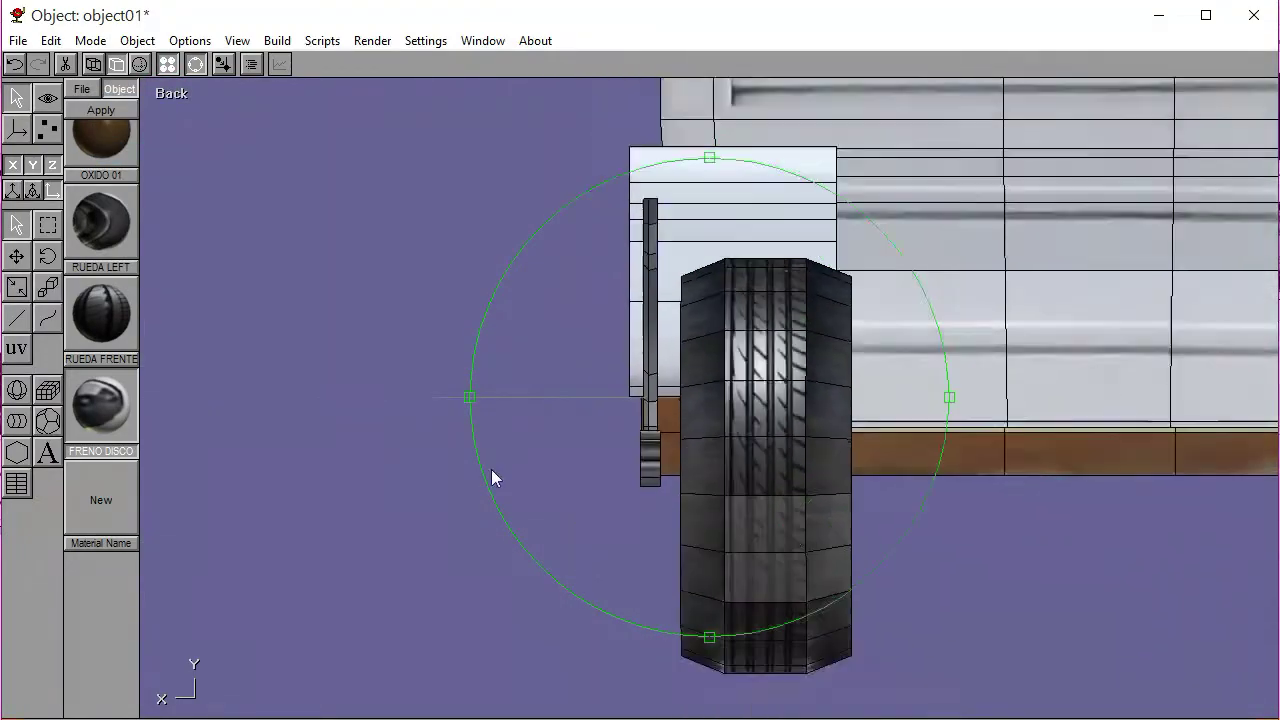
left_click_drag(563, 468, 731, 411)
Raise the points at the bent tube's upper end in the left view until they meet the fender's underside, and deselect them
left_click(175, 66)
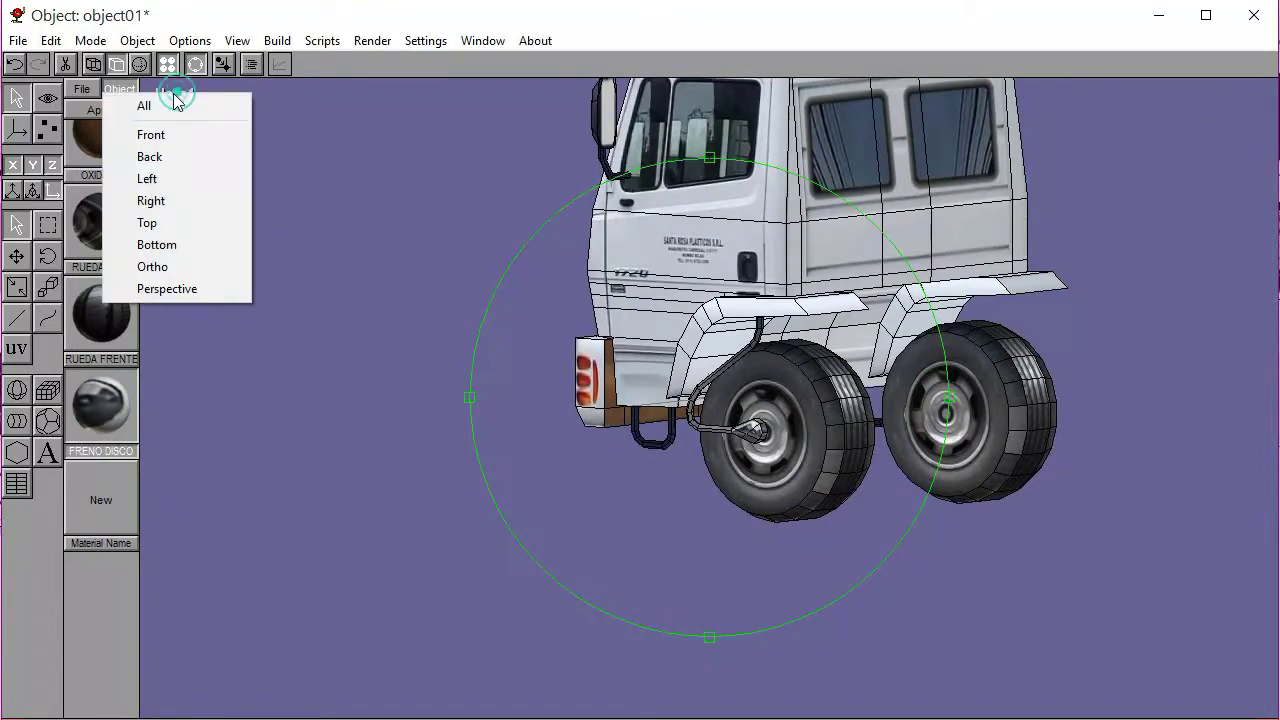
left_click(160, 178)
middle_click_drag(680, 336, 612, 428)
right_click_drag(675, 409, 639, 310)
middle_click_drag(639, 310, 624, 422)
left_click_drag(624, 424, 253, 236)
left_click(194, 66)
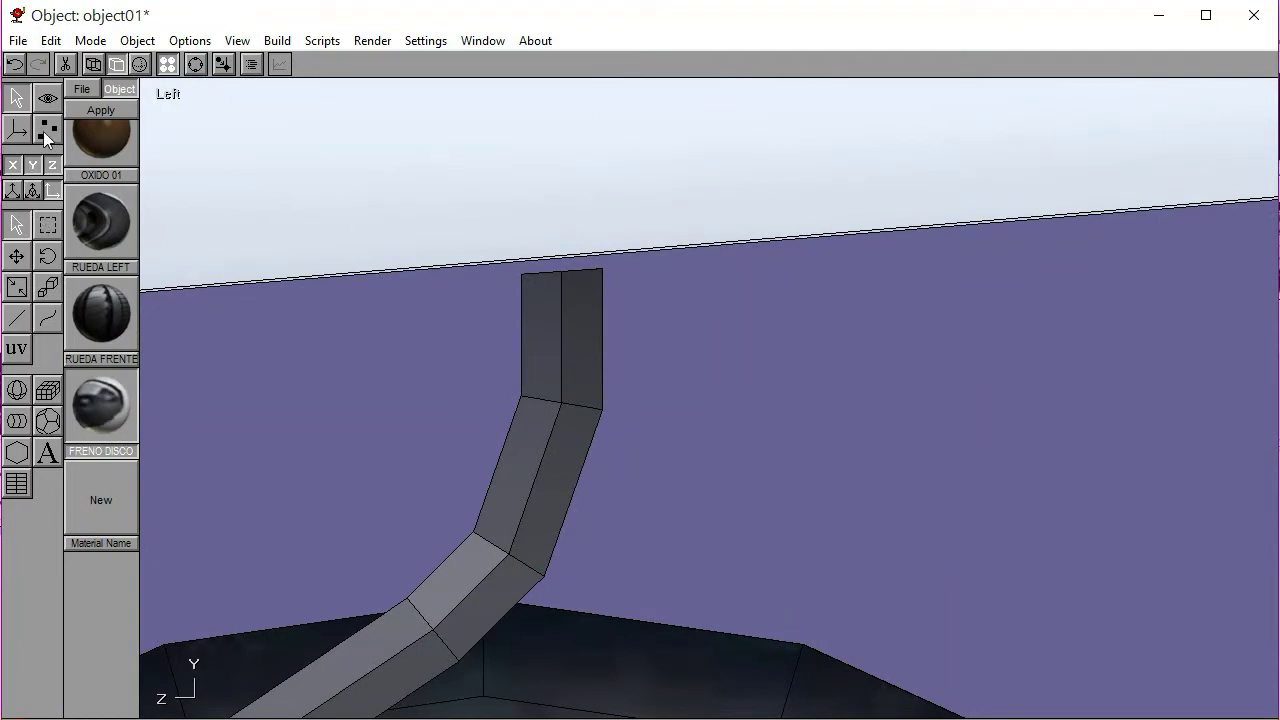
left_click(47, 132)
left_click(14, 215)
left_click(47, 274)
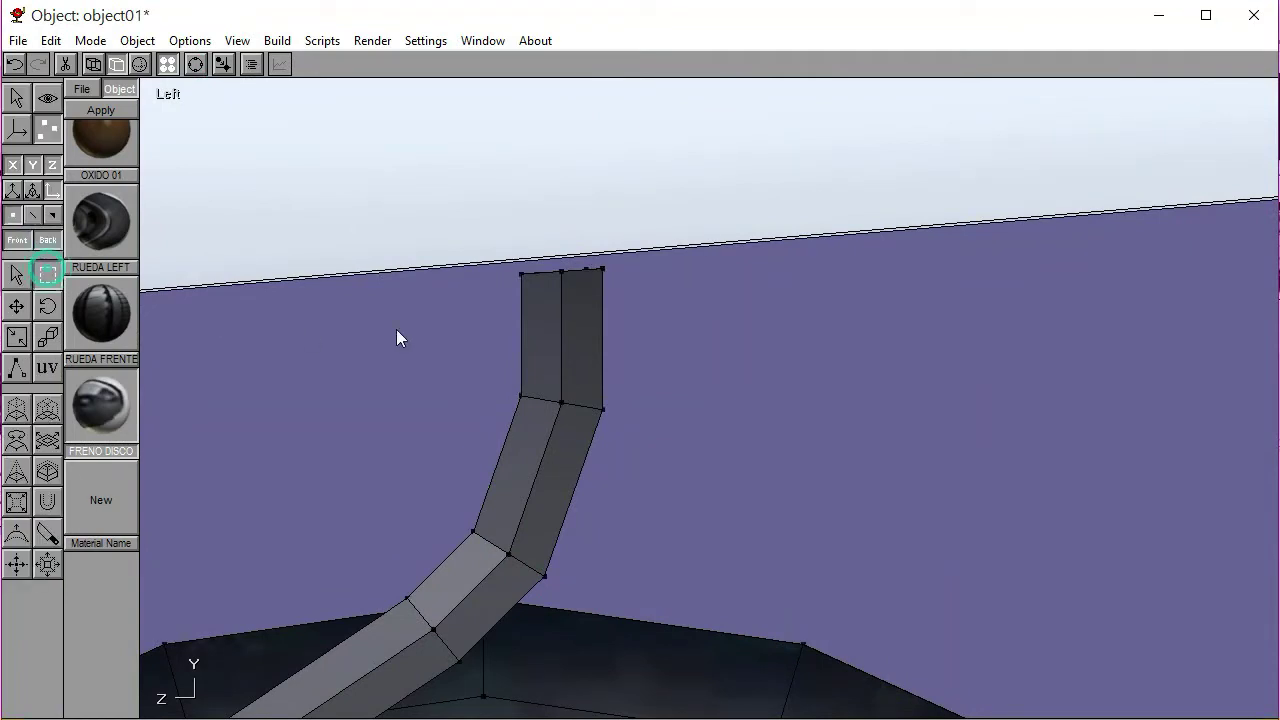
left_click_drag(503, 273, 655, 306)
key("Up")
key("Up")
key("Up")
key("Up")
key("Up")
key("Up")
key("Up")
key("Up")
key("Up")
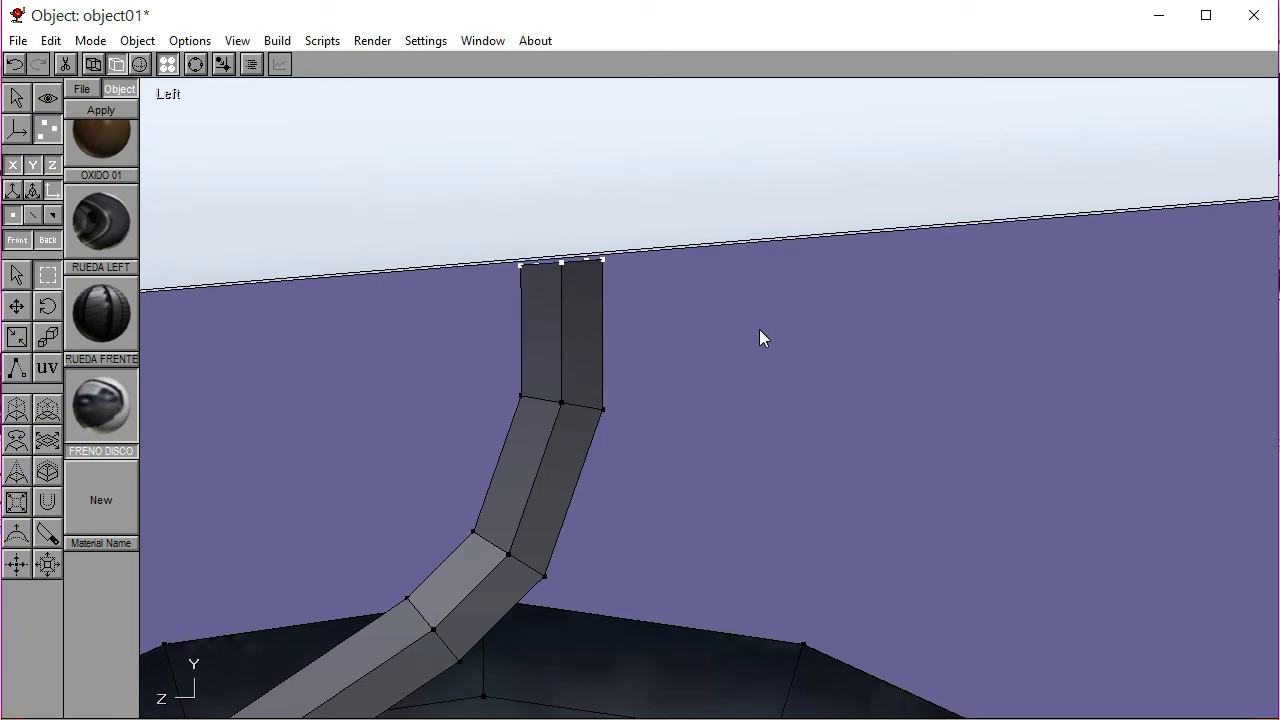
left_click(760, 331)
Save the truck model under its current file name
left_click(195, 64)
right_click_drag(537, 305, 363, 443)
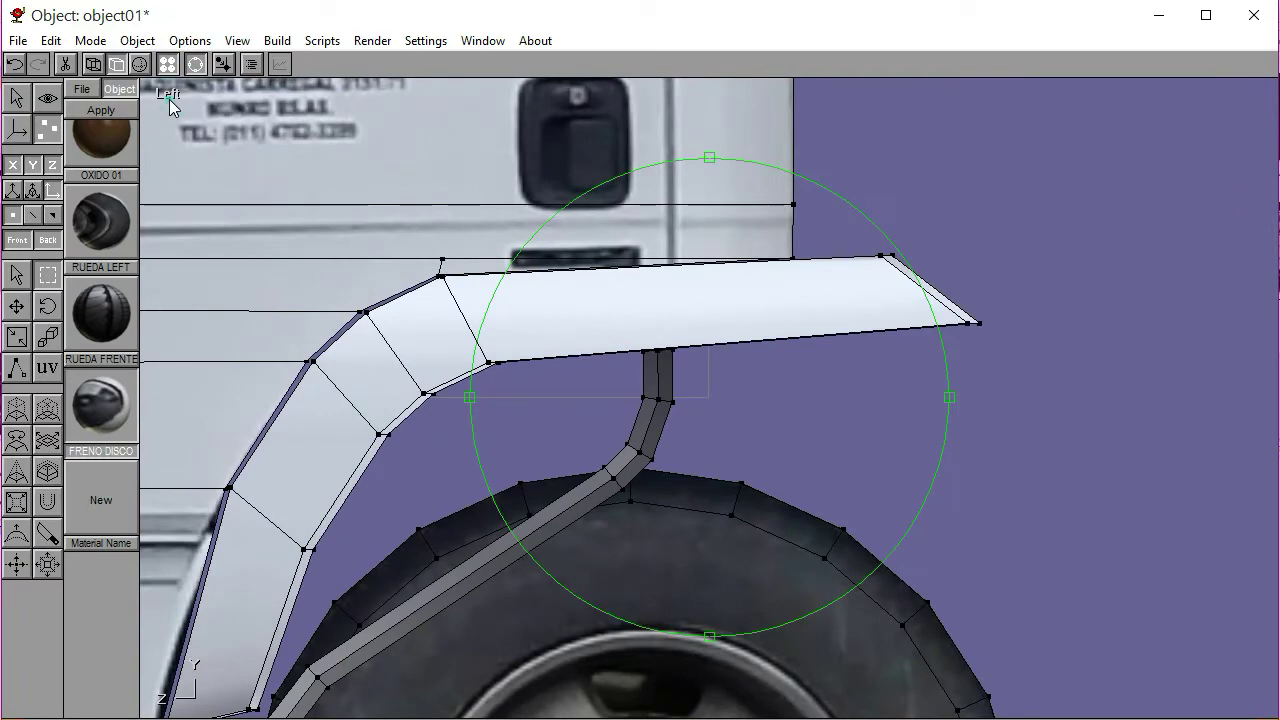
left_click(171, 97)
left_click(19, 41)
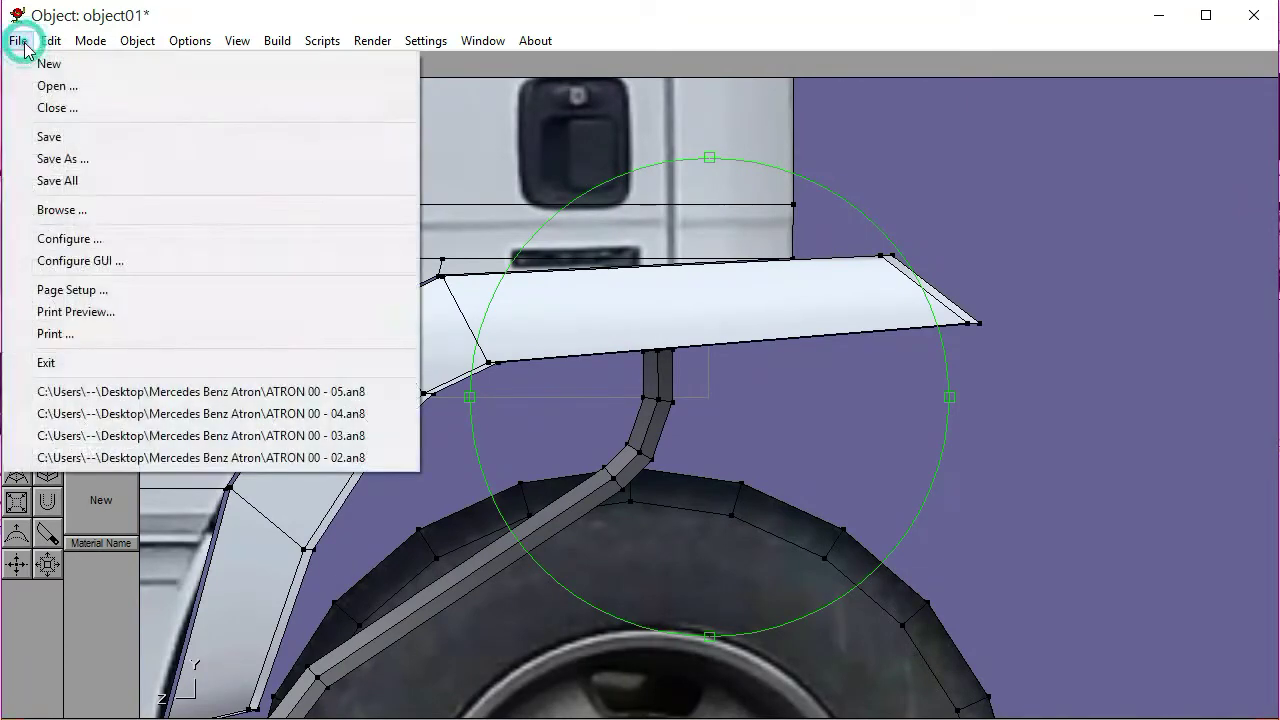
left_click(50, 137)
Examine the spacing between the front wheel, bent tube and brake part from the back in smooth shading
left_click(169, 94)
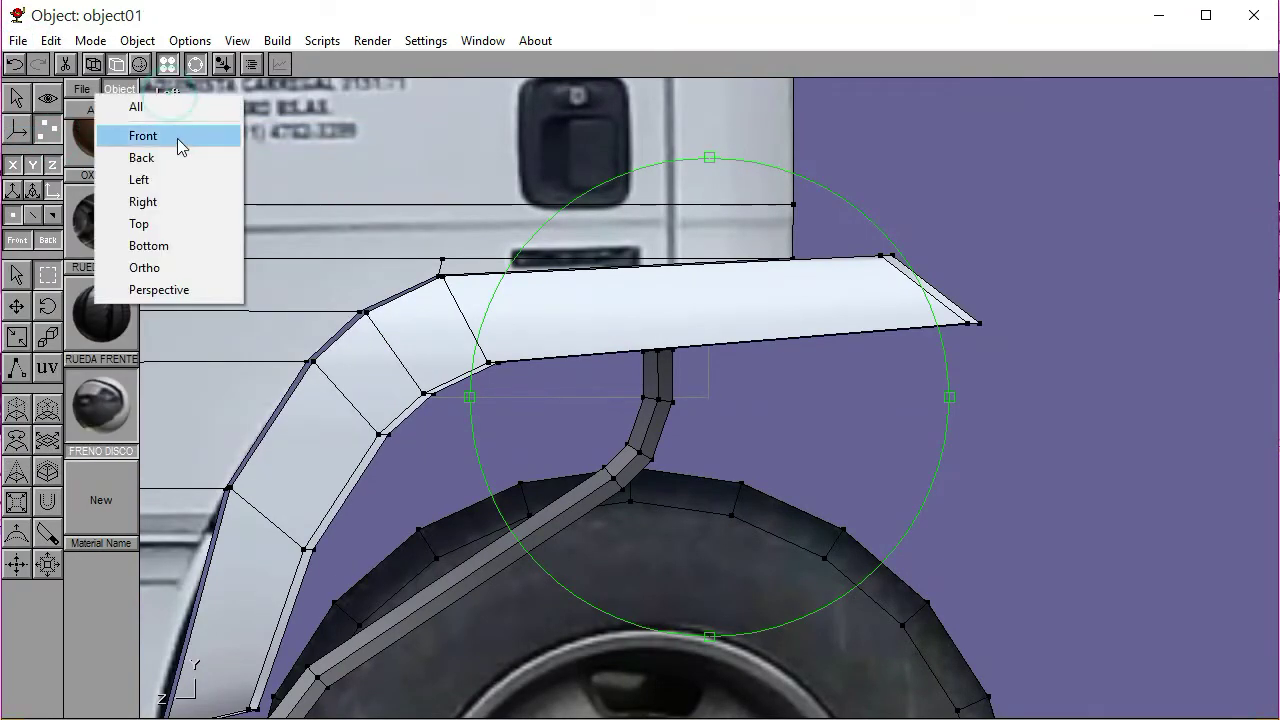
left_click(173, 158)
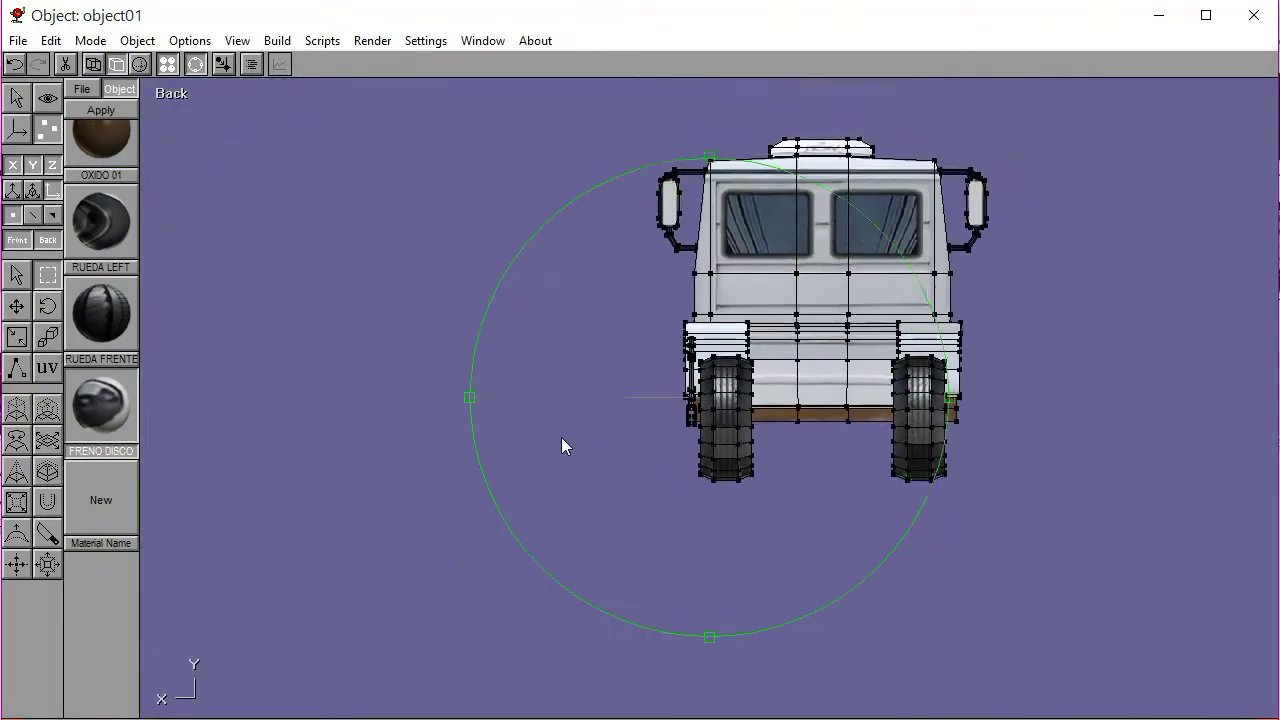
right_click_drag(575, 437, 973, 440)
right_click_drag(680, 430, 885, 428)
middle_click_drag(832, 428, 669, 408)
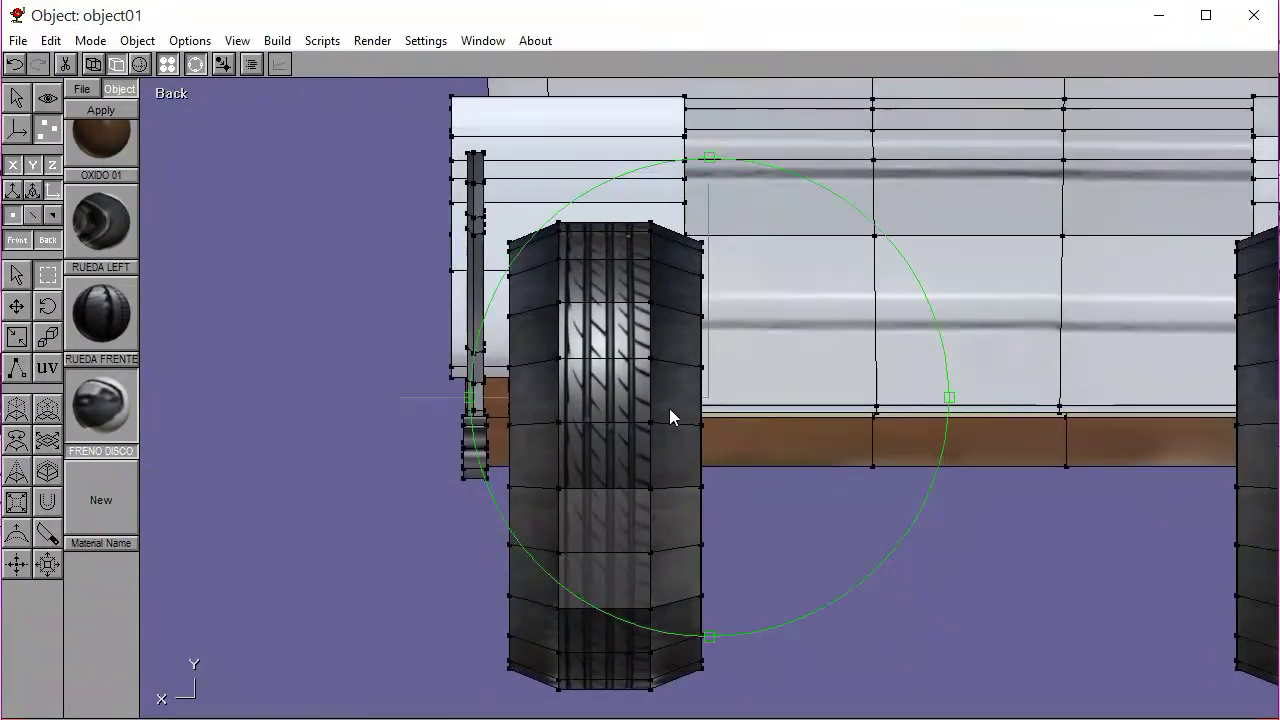
left_click(168, 66)
mouse_move(503, 384)
right_mouse_down()
mouse_move(691, 394)
mouse_move(620, 408)
mouse_move(527, 387)
right_mouse_up()
left_click_drag(527, 387, 527, 385)
left_click(163, 95)
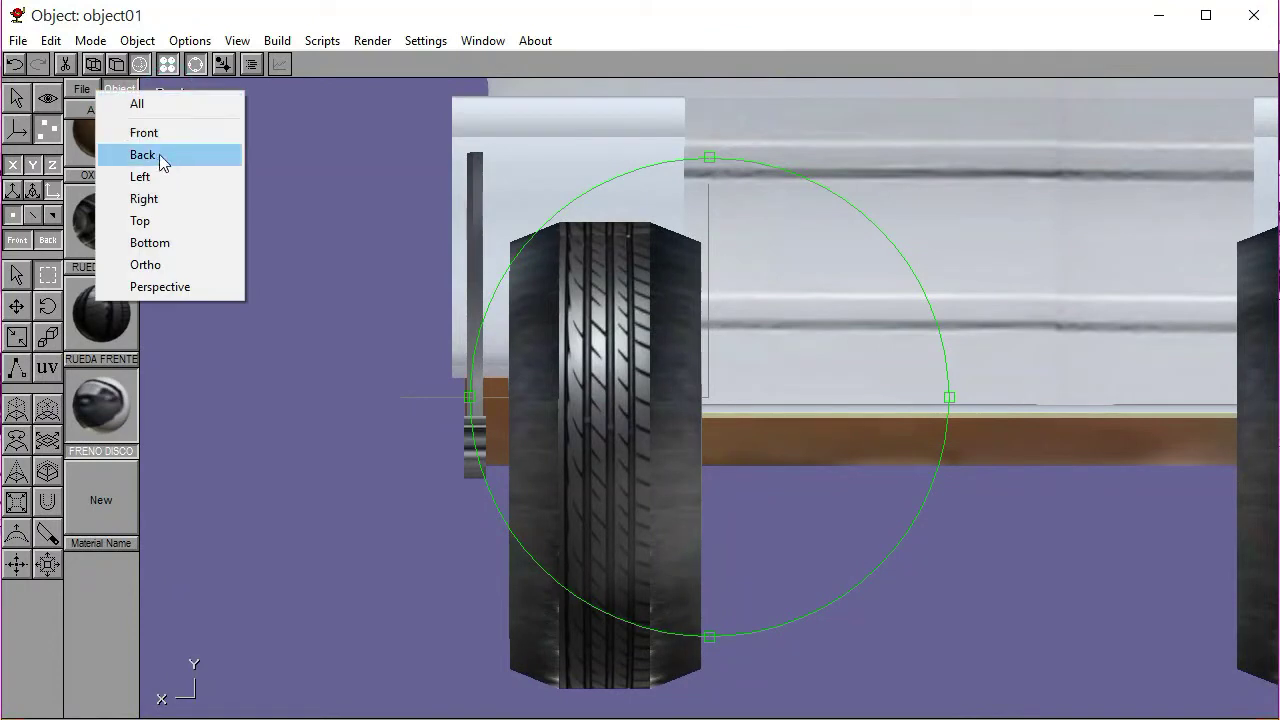
left_click(158, 156)
left_click(163, 95)
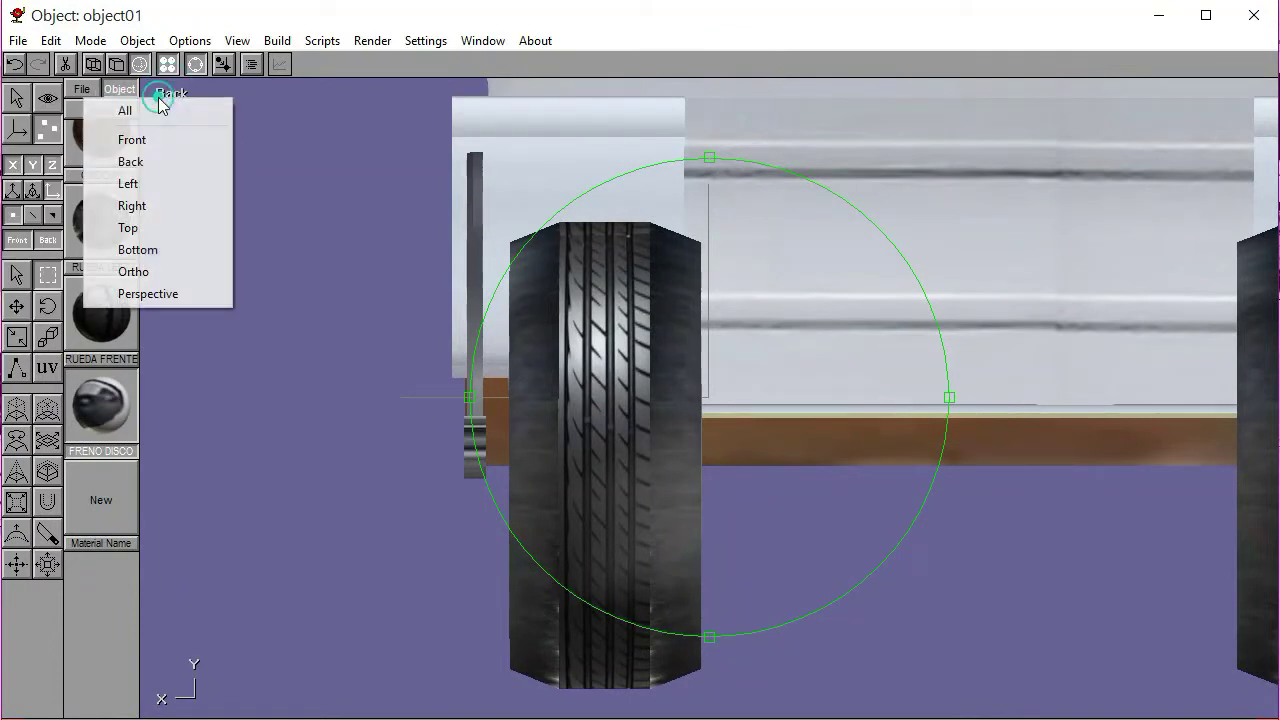
left_click(159, 161)
scroll(682, 385, "up", 1)
middle_click_drag(636, 387, 657, 333)
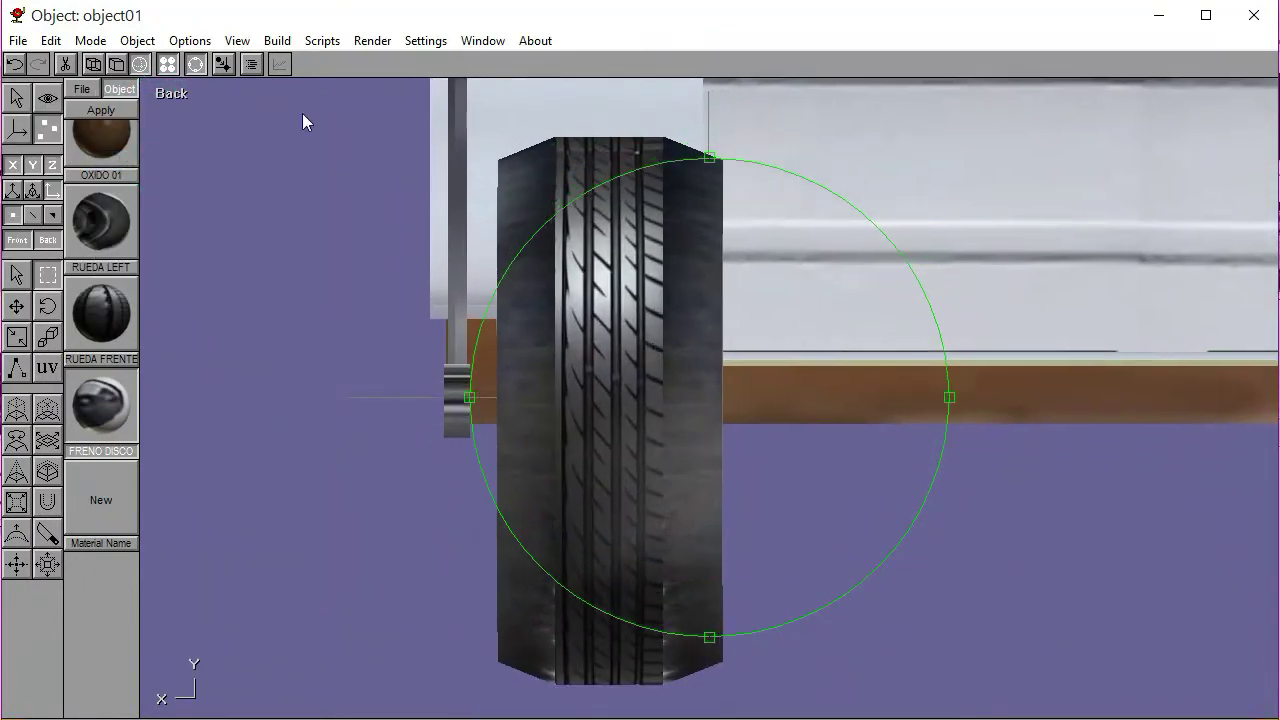
Nudge the front wheel outward in the back view until it nearly touches the brake part, and deselect it
left_click(203, 63)
left_click(20, 101)
left_click(16, 224)
left_click(585, 338)
key("Left")
key("Left")
key("Left")
key("Left")
key("Left")
key("Left")
key("Left")
key("Left")
key("Left")
key("Left")
key("Left")
key("Left")
key("Left")
key("Left")
key("Left")
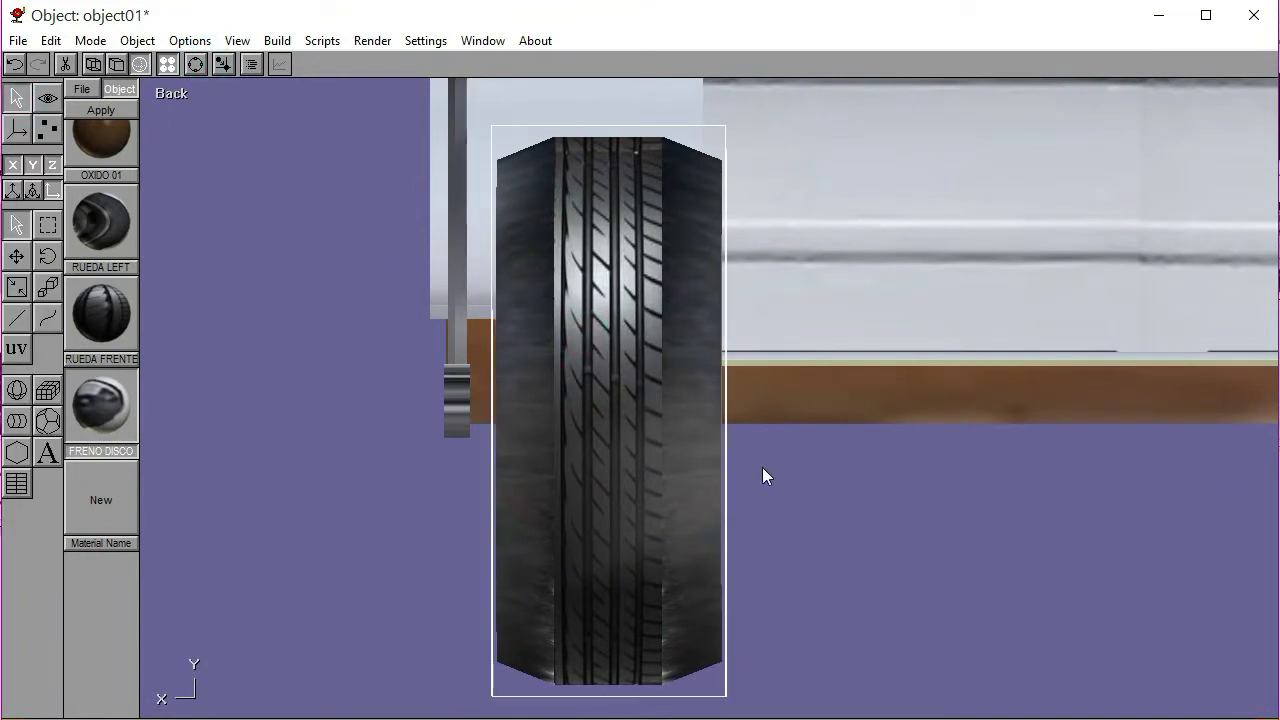
key("Left")
key("Left")
key("Left")
key("Left")
key("Left")
key("Left")
left_click(762, 468)
left_click(594, 472)
key("Left")
left_click(738, 483)
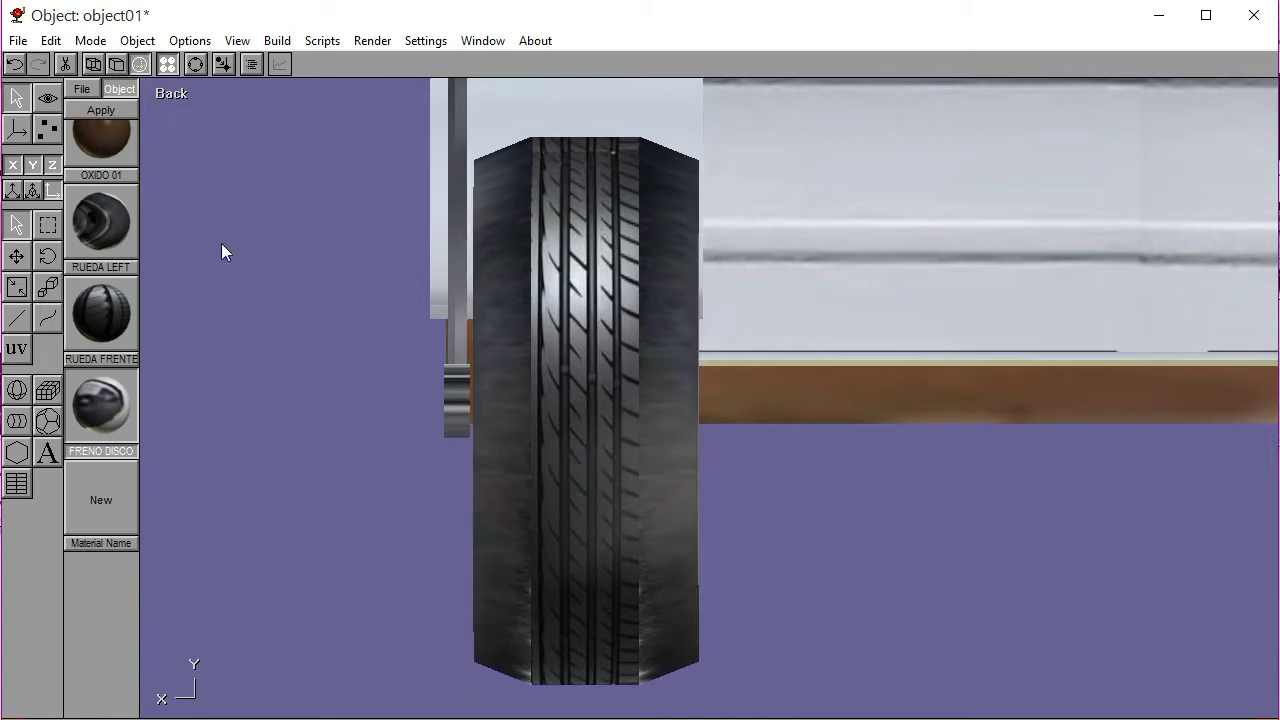
Restore the shaded display with edges and delete the opposite front wheel, the one without the brake part
left_click(117, 64)
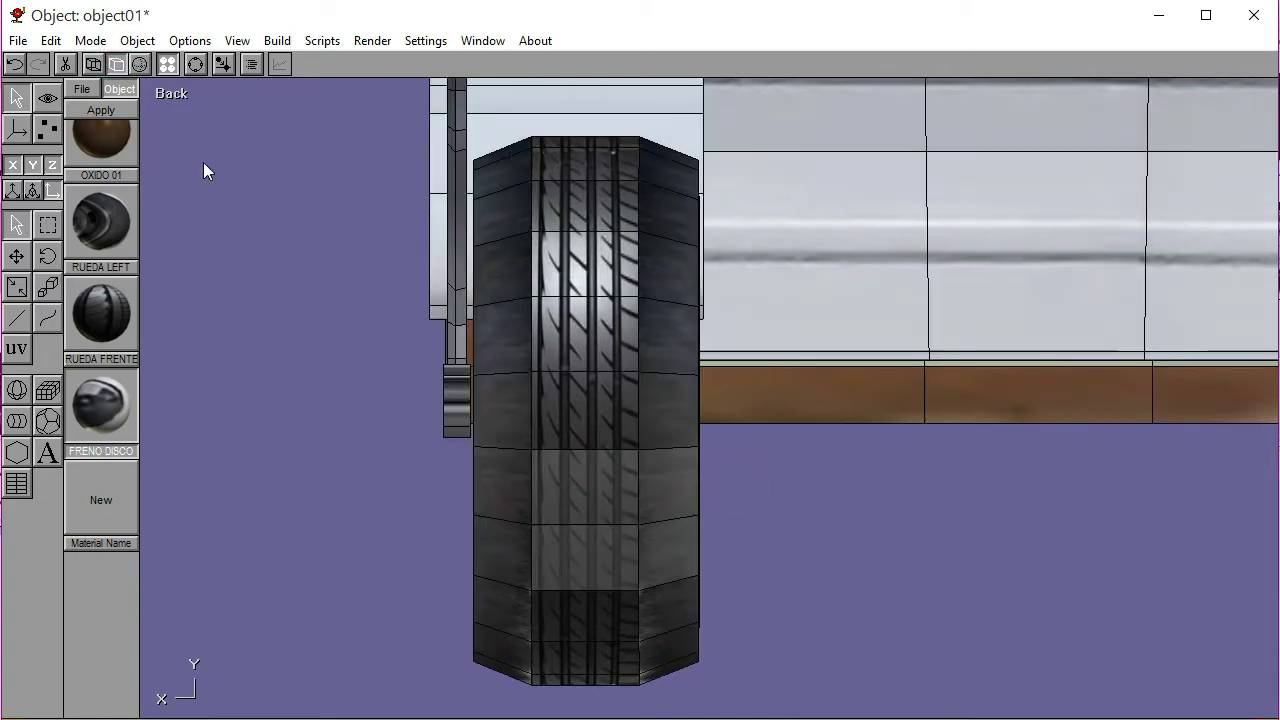
left_click(175, 93)
left_click(181, 290)
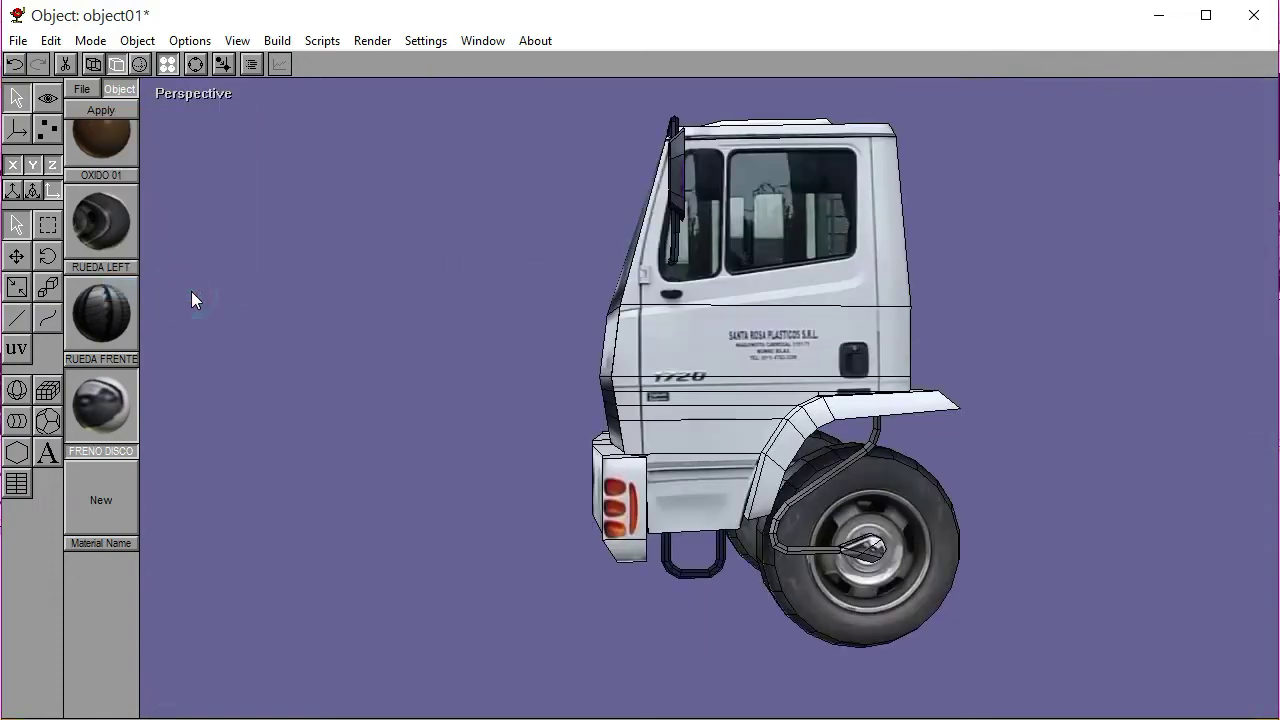
left_click(201, 65)
left_click_drag(528, 346, 465, 341)
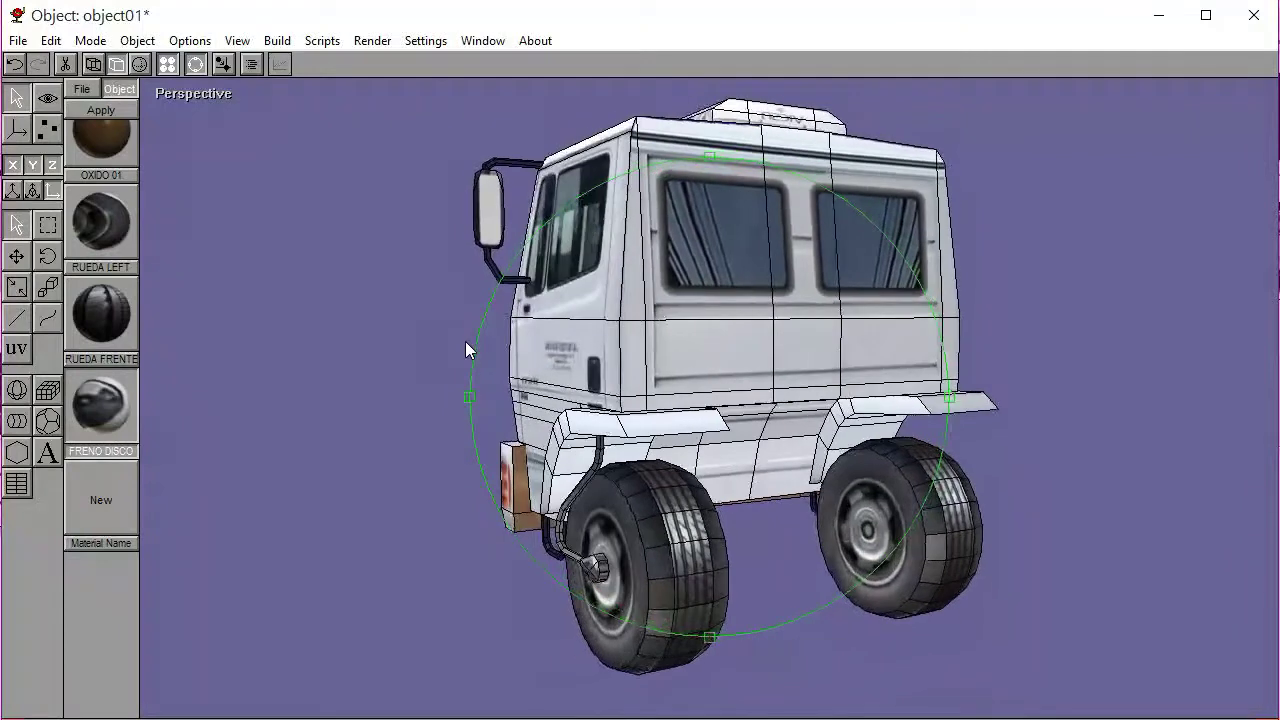
left_click(199, 66)
left_click(935, 535)
key("Delete")
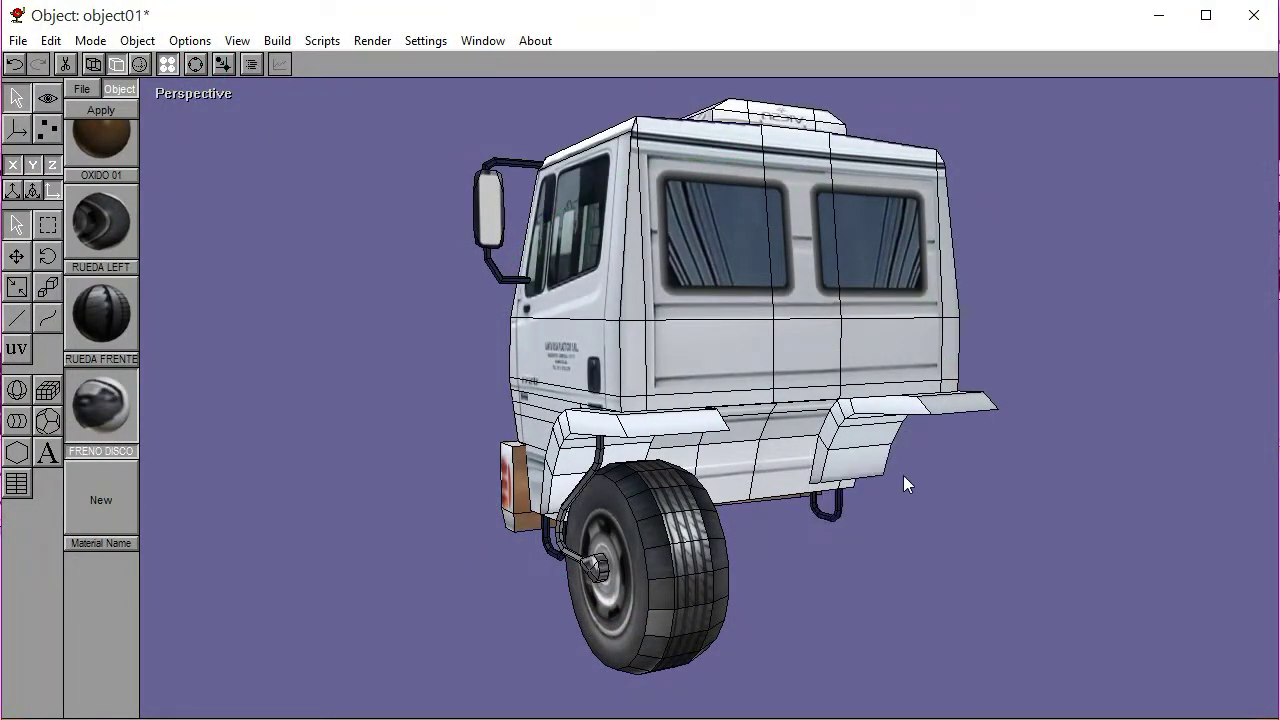
Mirror the remaining front wheel across the X axis in the front view
left_click(194, 91)
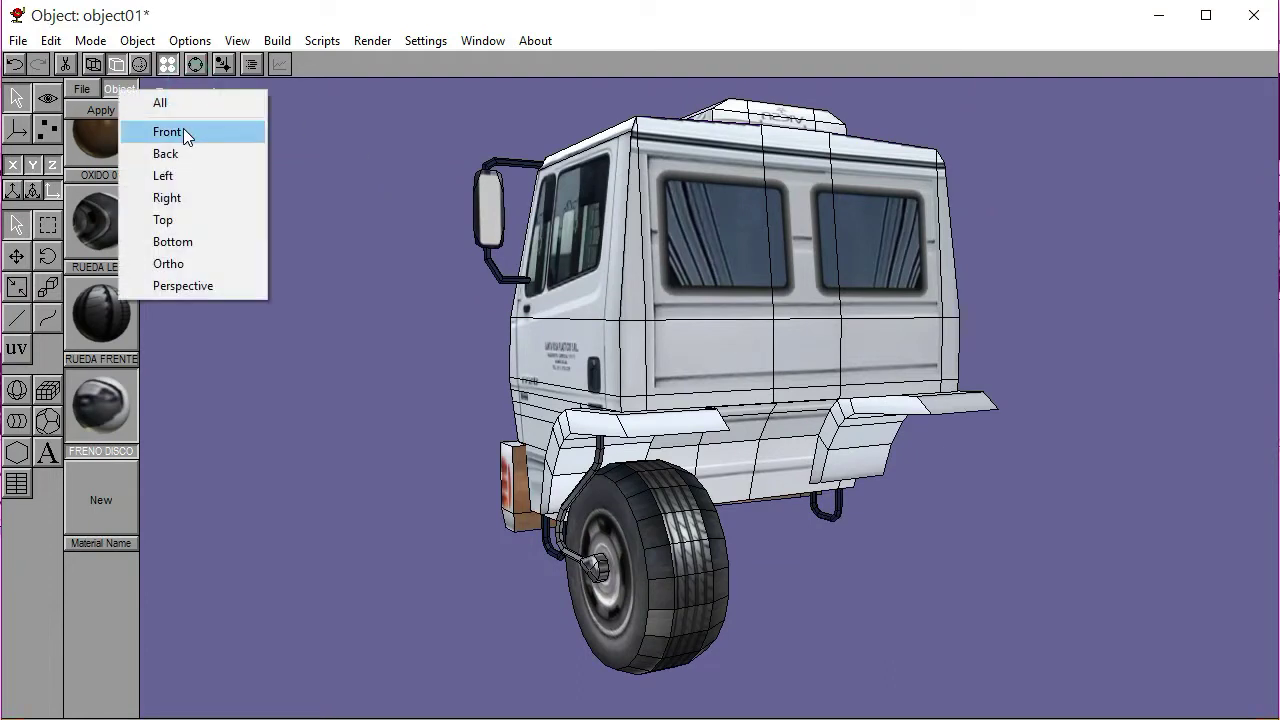
left_click(186, 135)
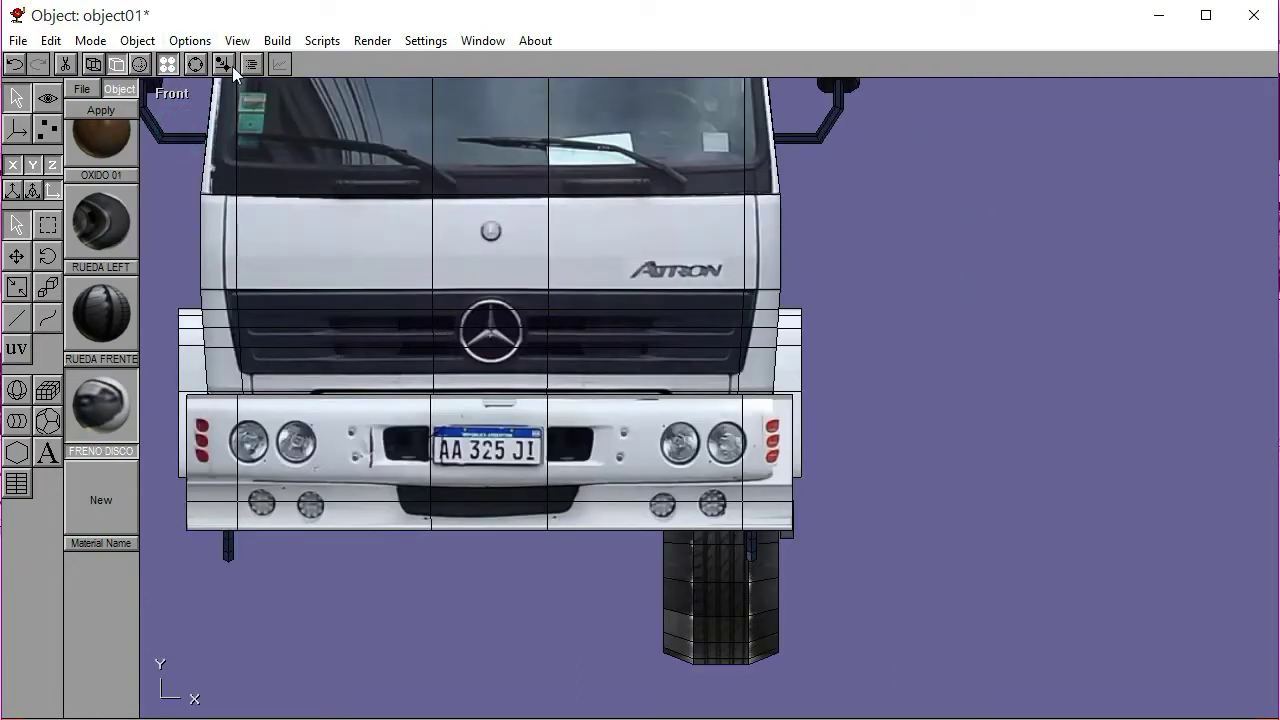
left_click(195, 64)
left_click_drag(582, 381, 764, 369)
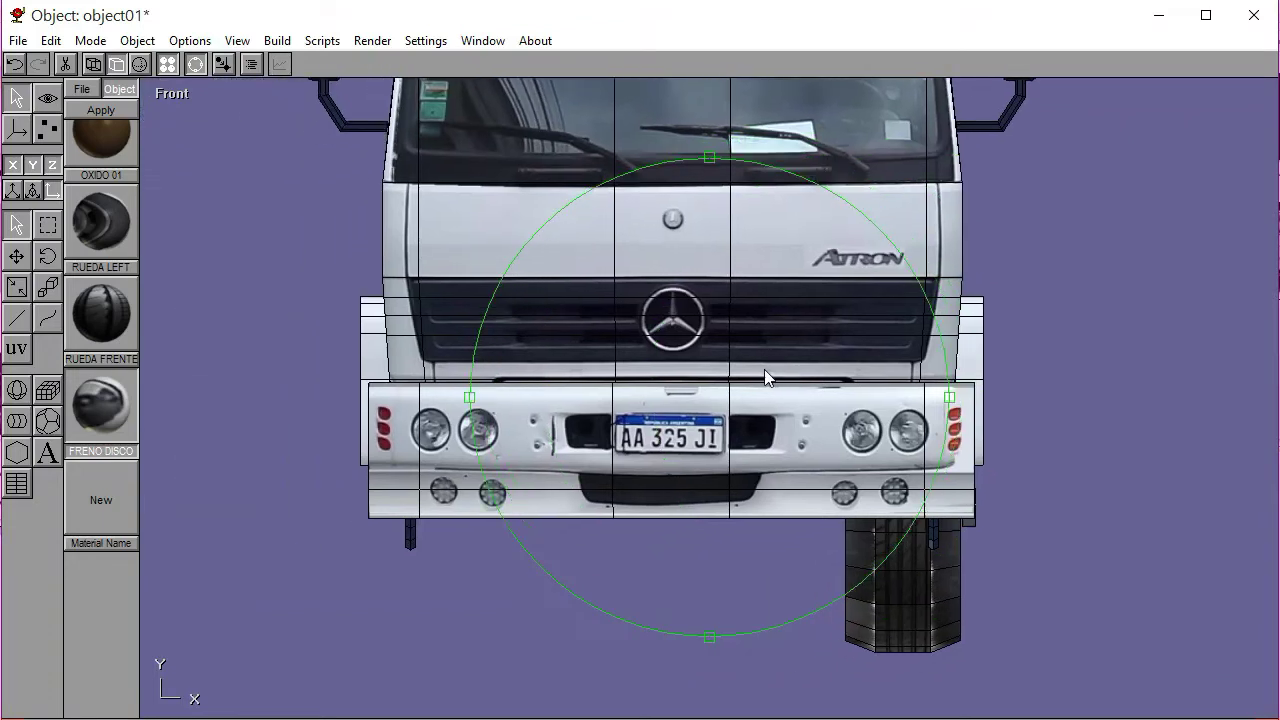
left_click(955, 565)
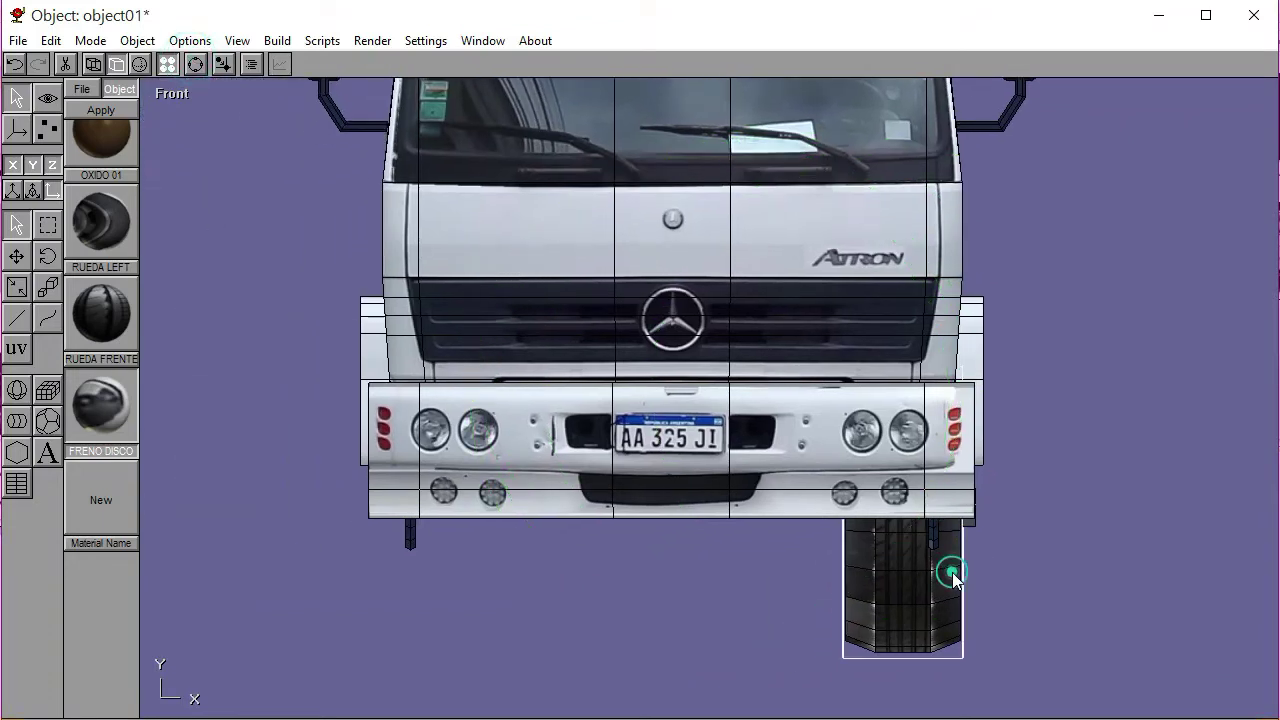
left_click(276, 41)
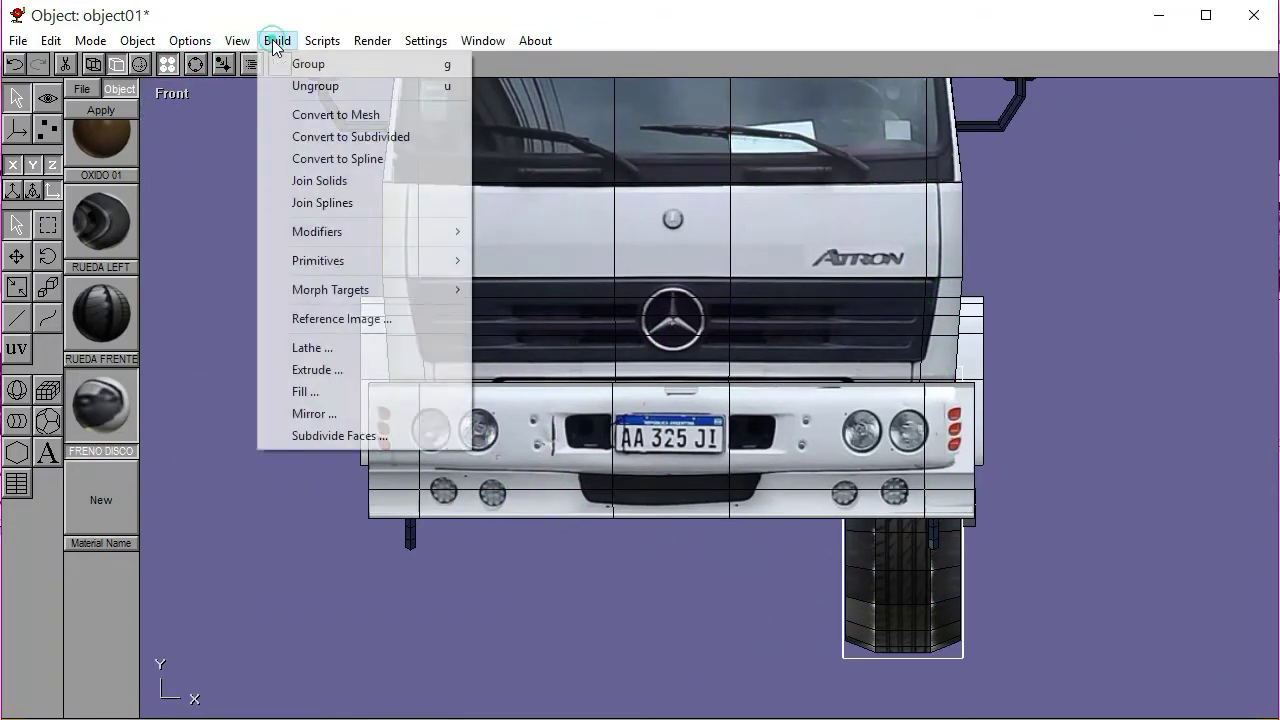
left_click(313, 414)
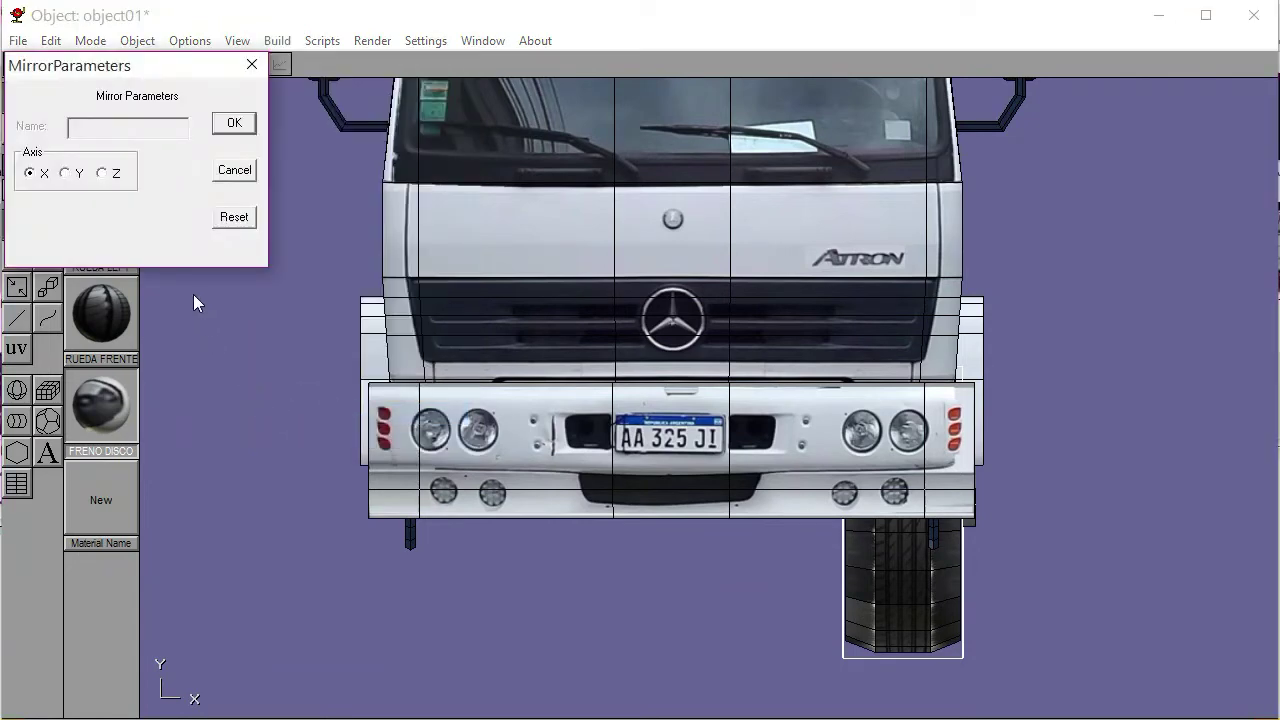
left_click(229, 226)
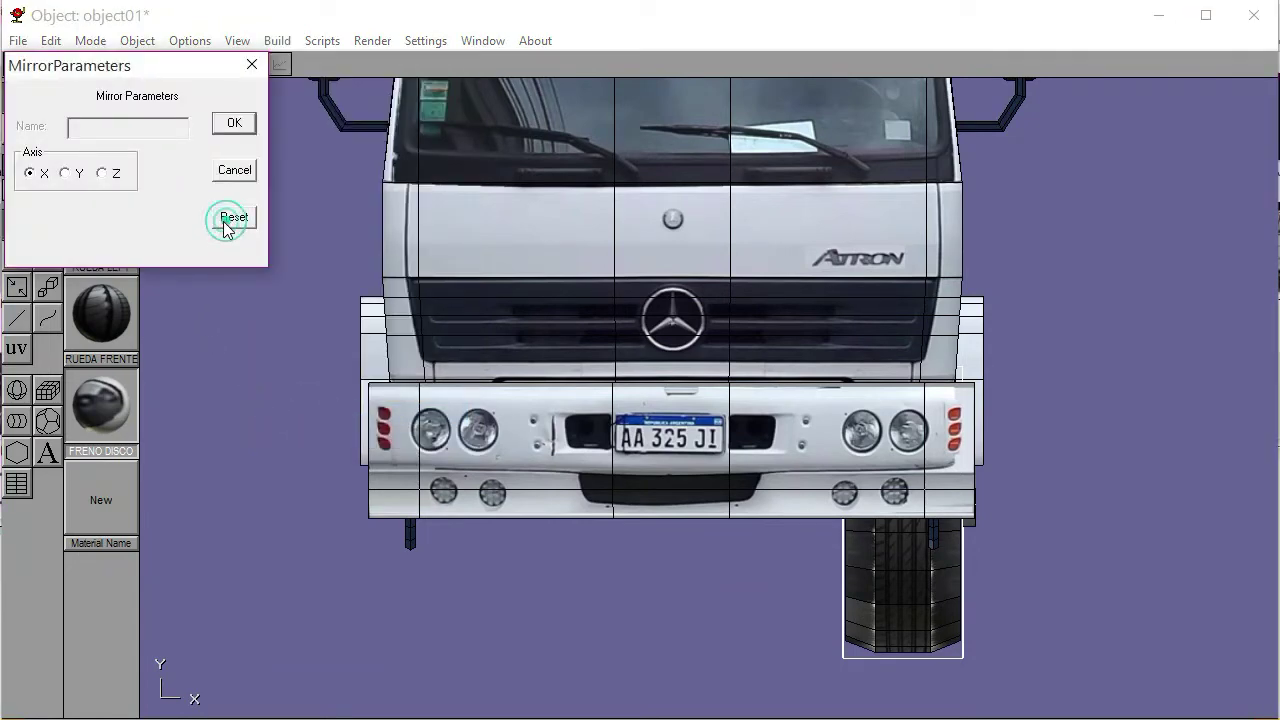
left_click(234, 125)
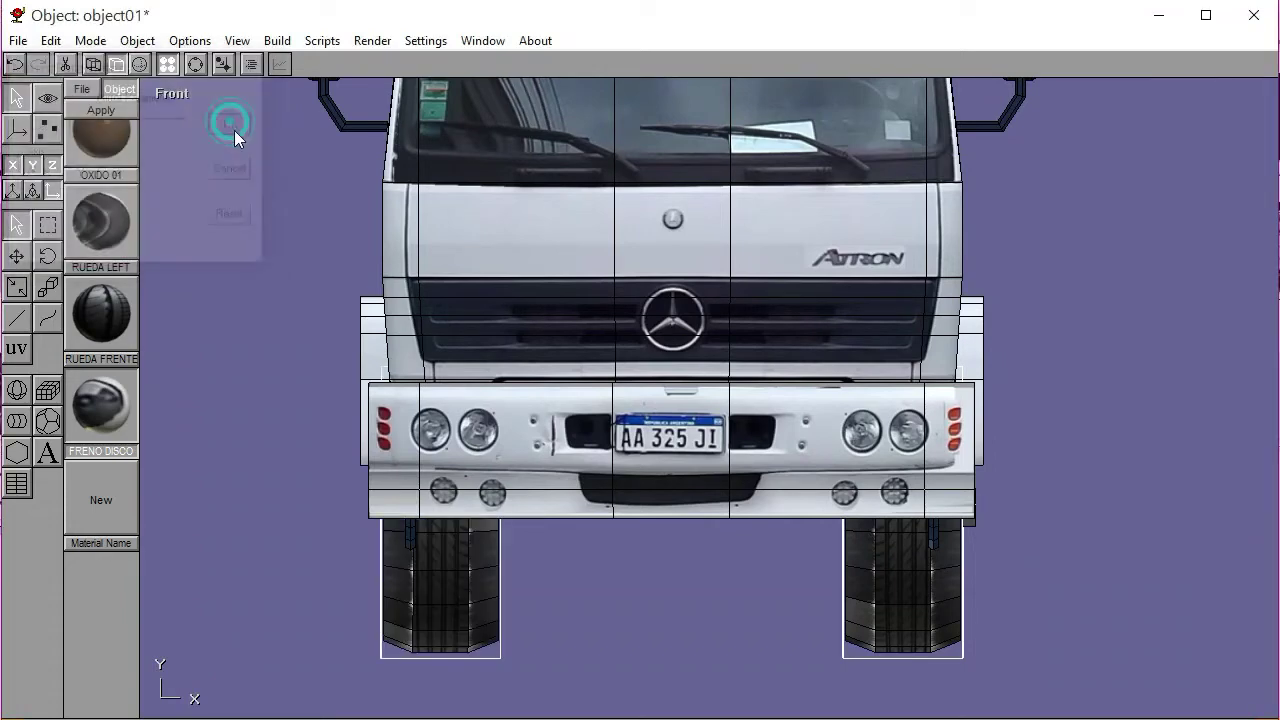
Mirror the bent tube under the fender across the X axis in the front view
left_click(196, 64)
left_click_drag(667, 341, 625, 343)
left_click(197, 66)
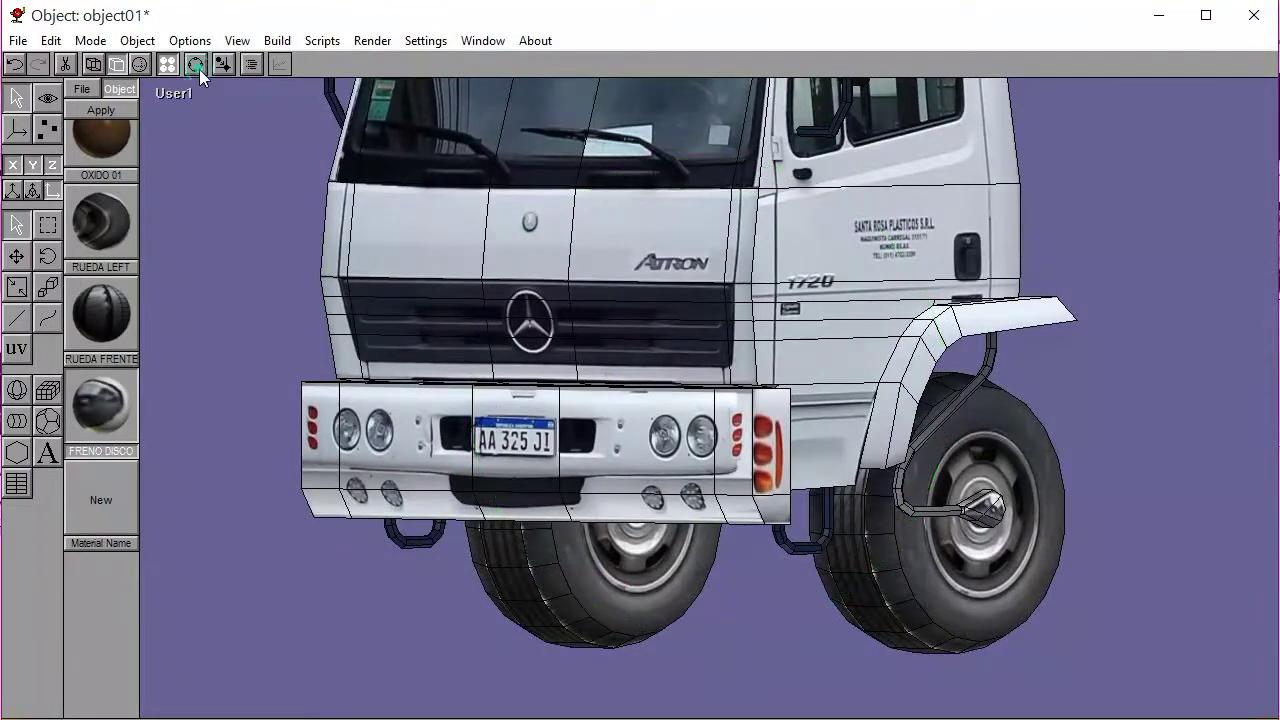
left_click(928, 430)
left_click(174, 93)
left_click(175, 127)
left_click(277, 41)
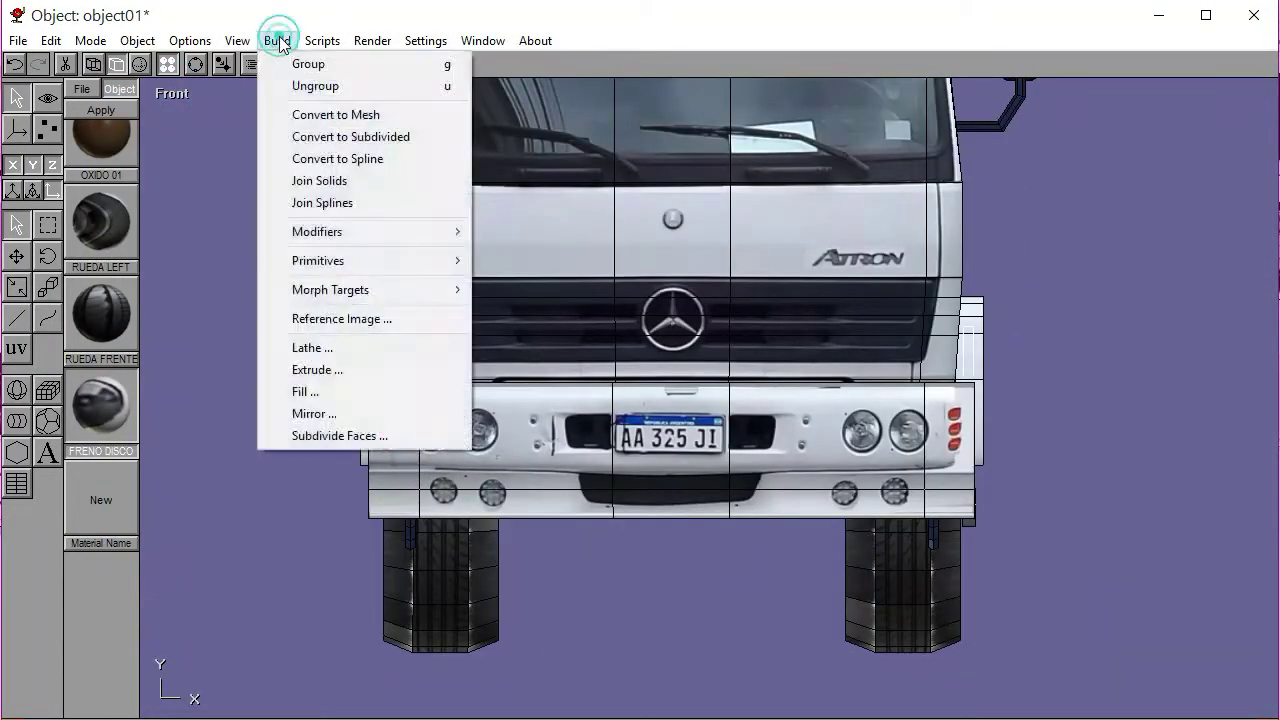
left_click(322, 410)
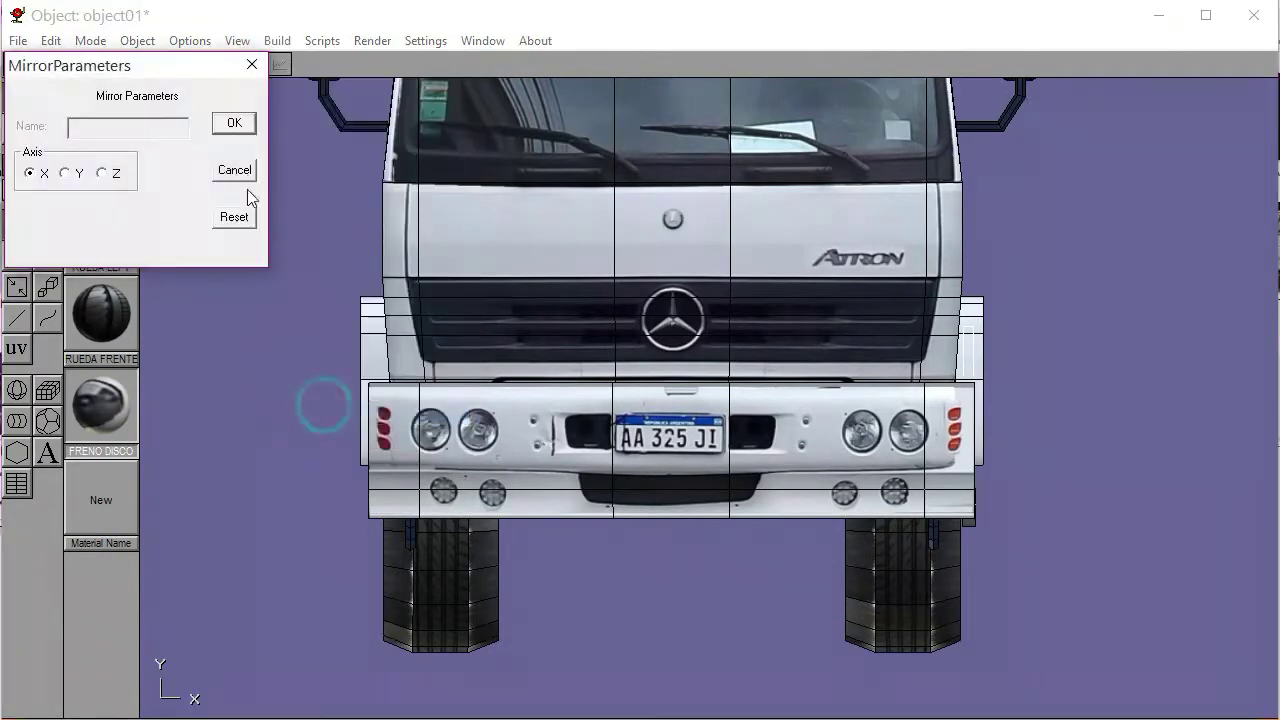
left_click(240, 124)
Mirror the brake part at the wheel hub across the X axis in the front view
left_click(196, 66)
left_click_drag(621, 332, 322, 147)
left_click(196, 65)
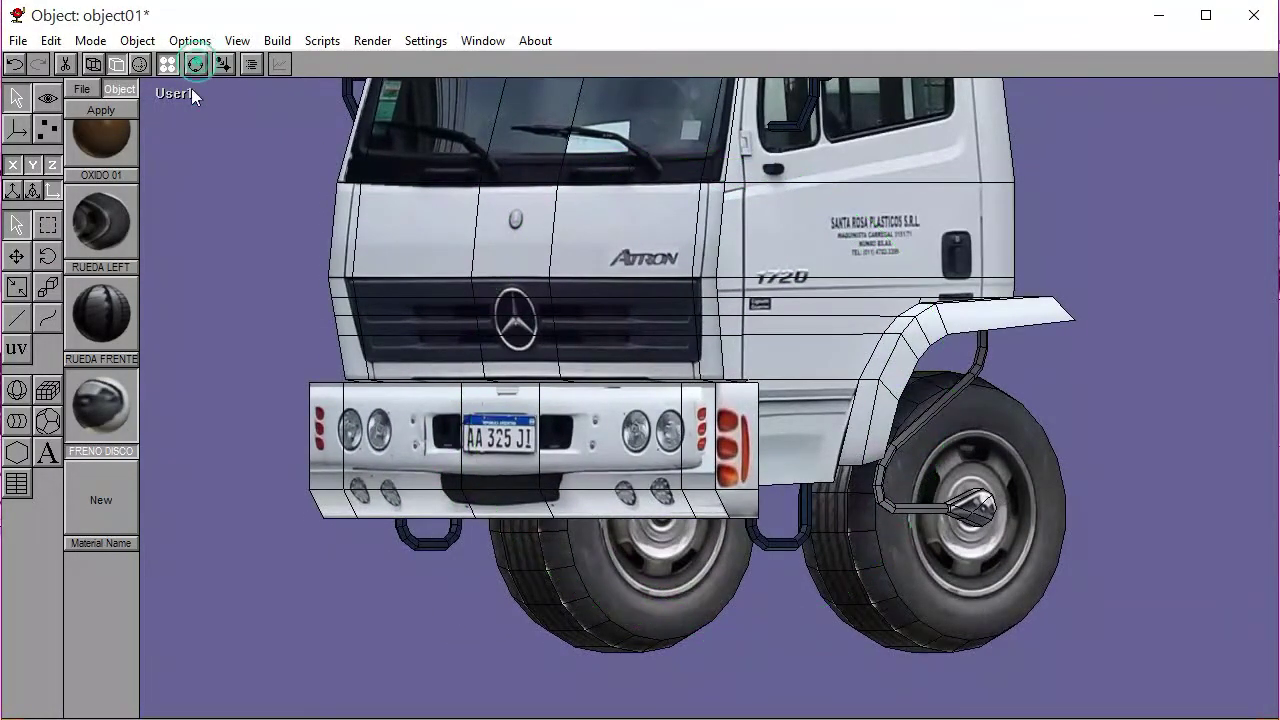
left_click(965, 512)
left_click(175, 93)
left_click(178, 131)
left_click(277, 41)
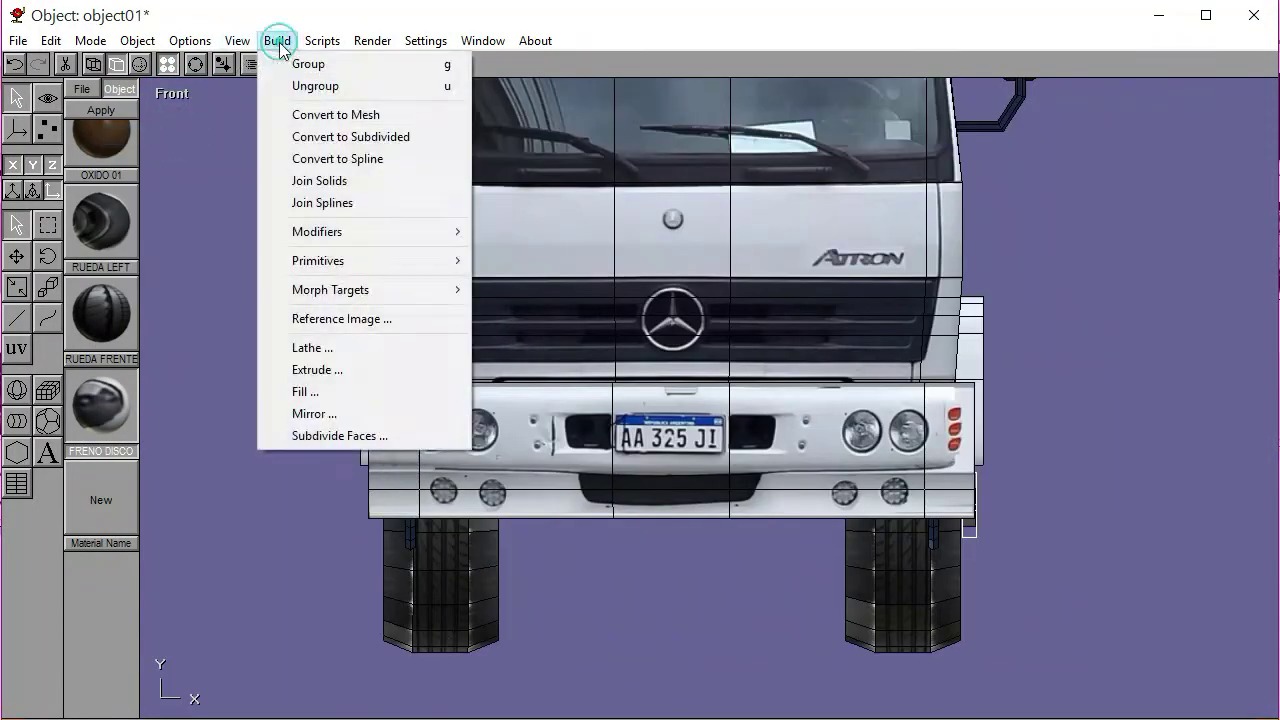
left_click(320, 414)
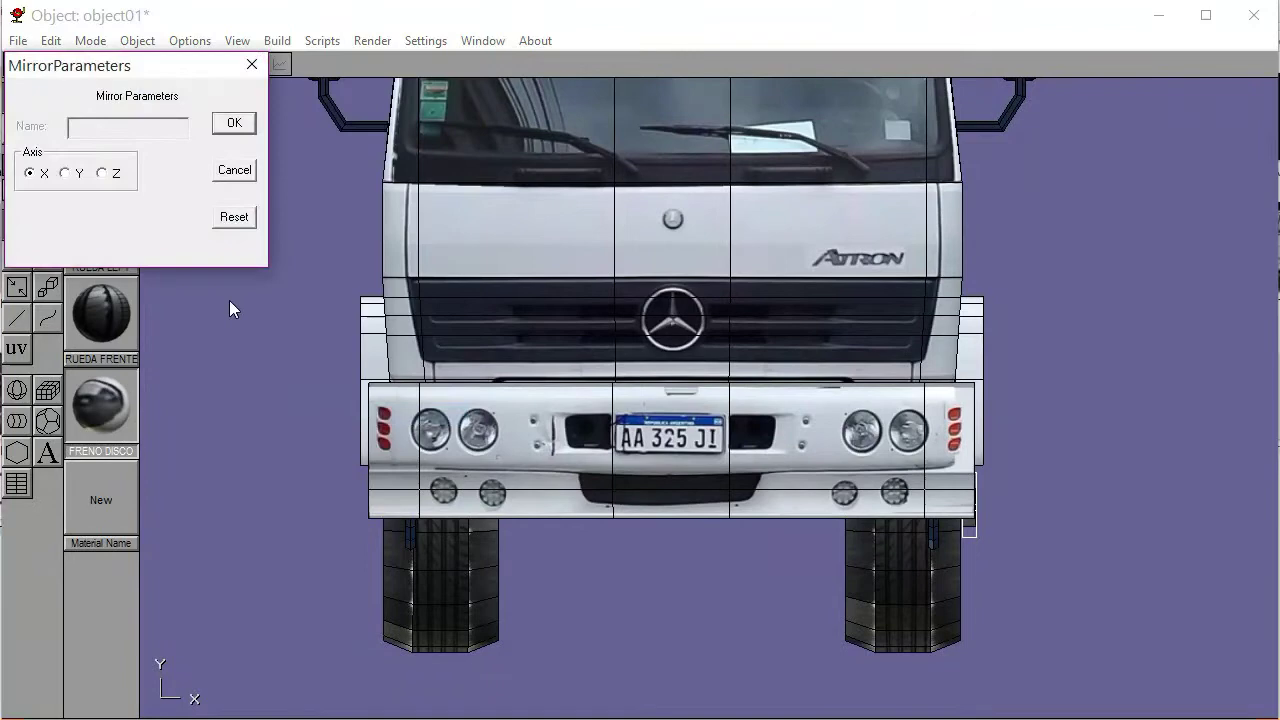
left_click(230, 132)
Examine the mirrored wheels, tubes and brake parts from several angles in perspective and from the left
left_click(195, 65)
left_click_drag(704, 333, 580, 356)
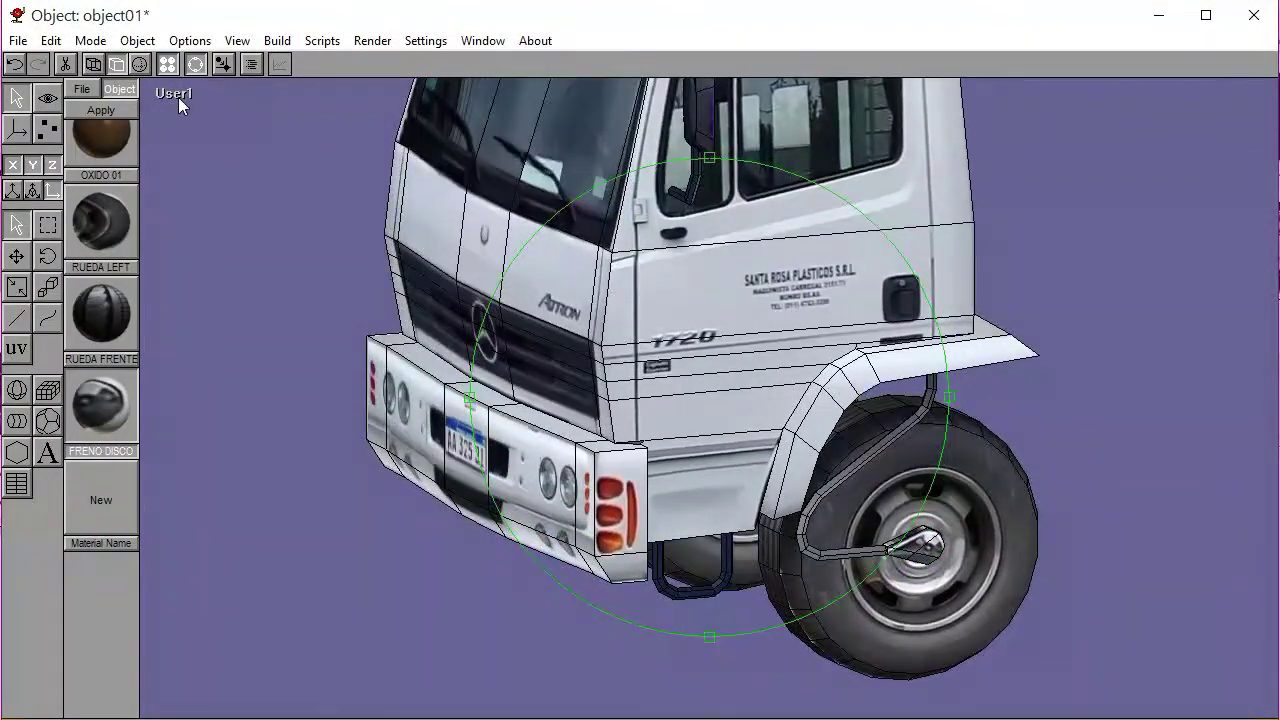
left_click(176, 93)
left_click(190, 290)
left_click_drag(705, 395, 757, 404)
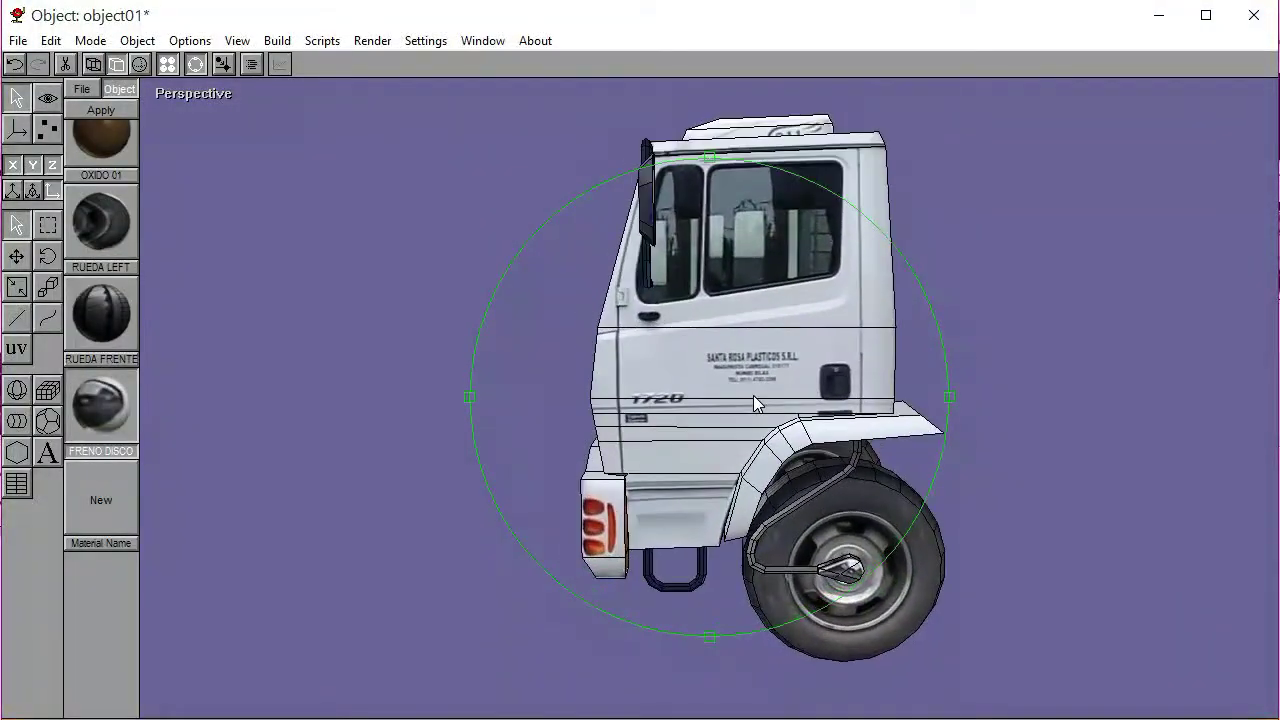
left_click(229, 93)
left_click(200, 177)
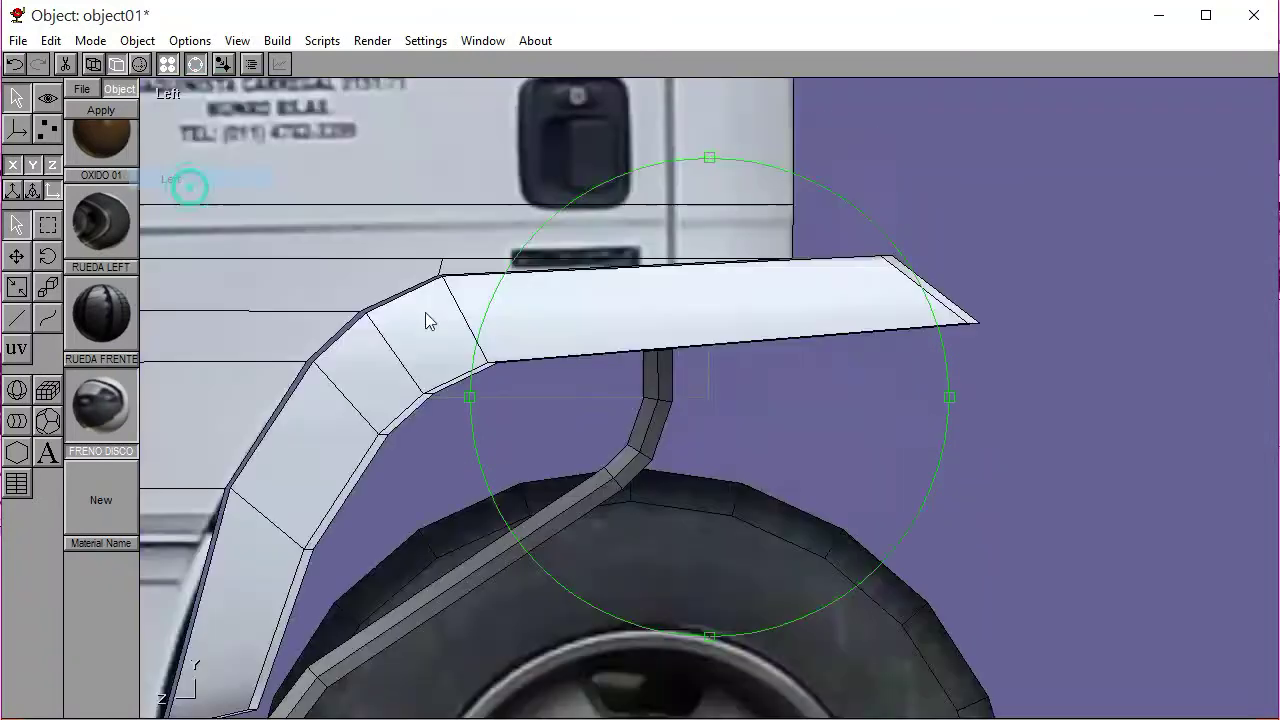
scroll(715, 378, "down", 10)
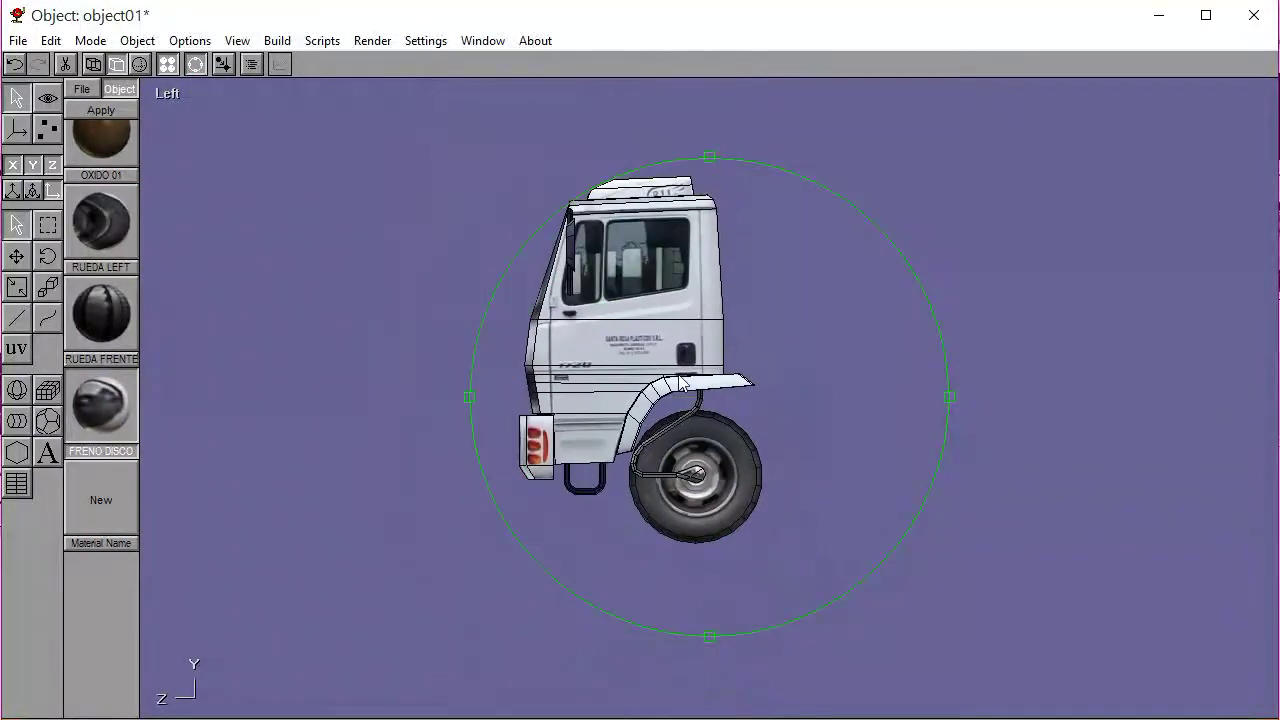
Load the side-view truck photo 20210809_142928 from the Originals folder as a reference image
middle_click_drag(692, 331, 419, 386)
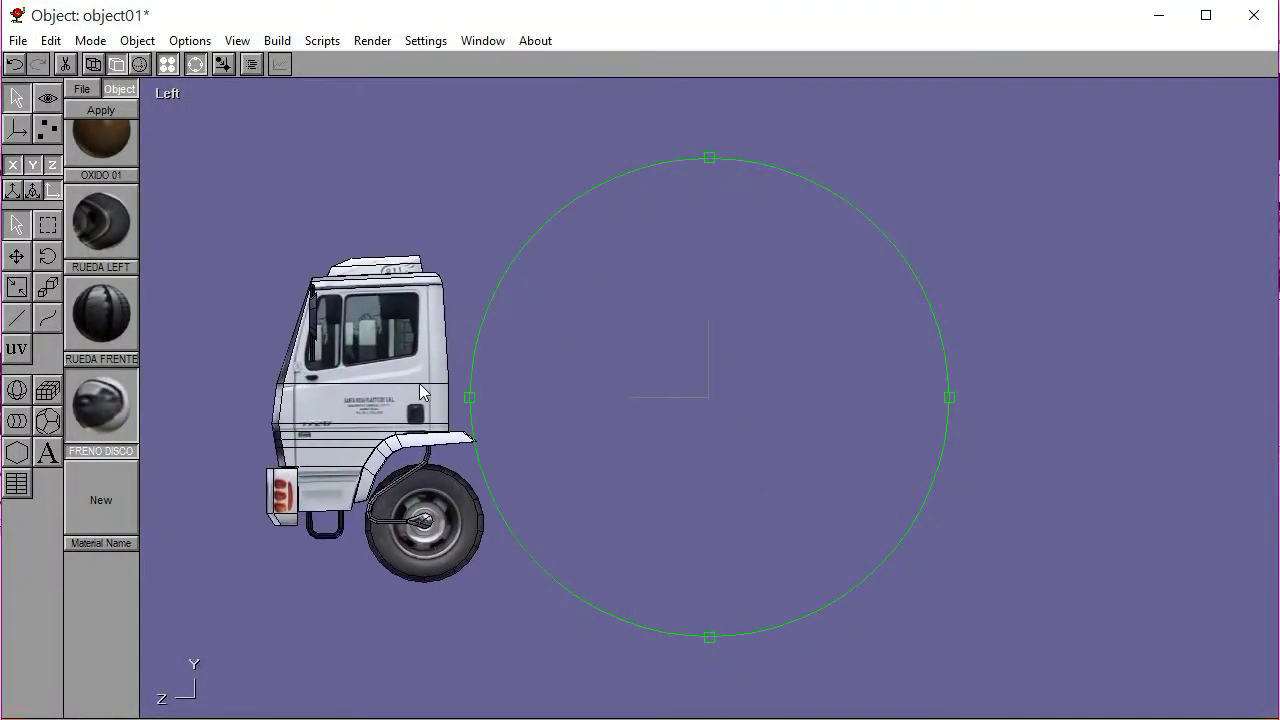
left_click(195, 65)
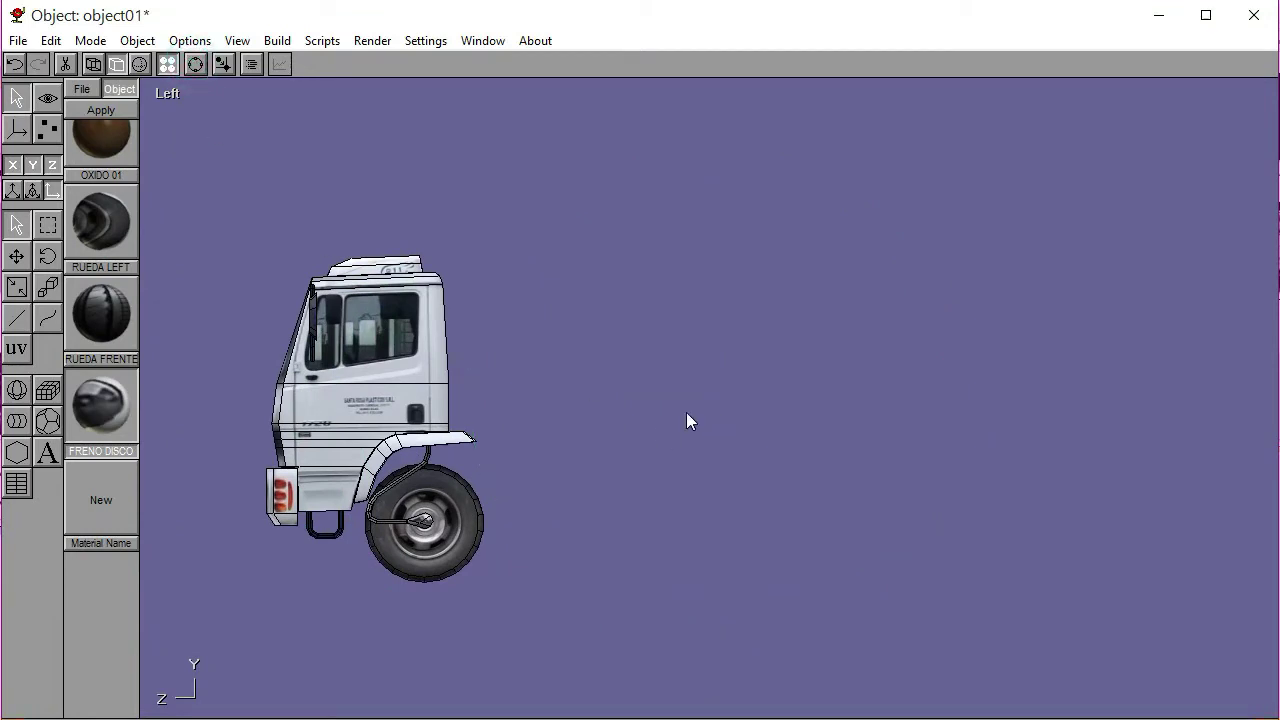
left_click(276, 44)
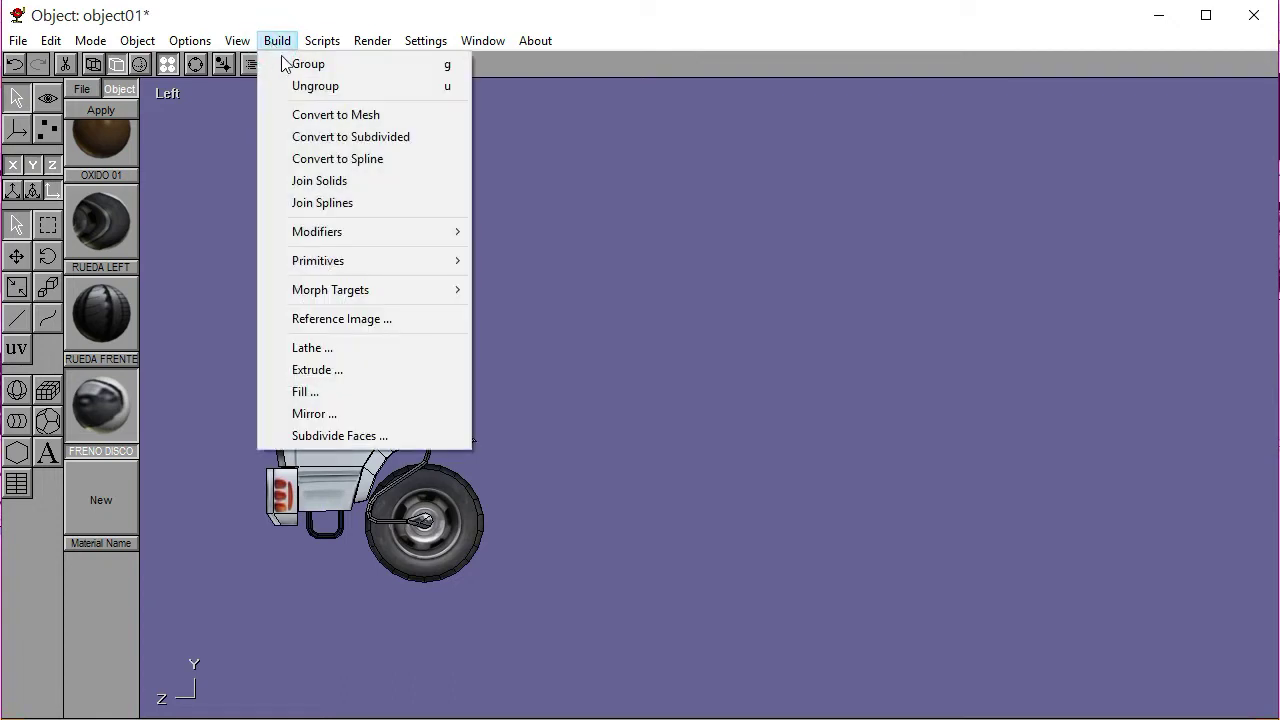
left_click(337, 316)
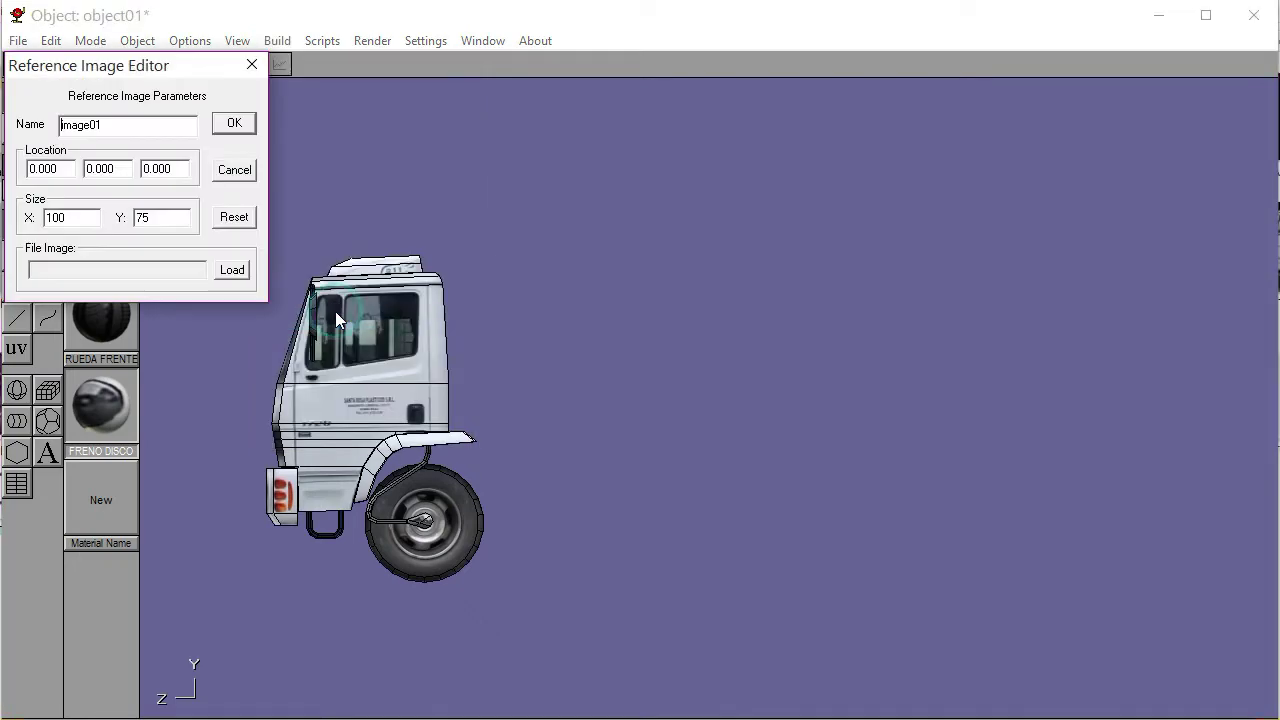
left_click(232, 271)
double_click(375, 253)
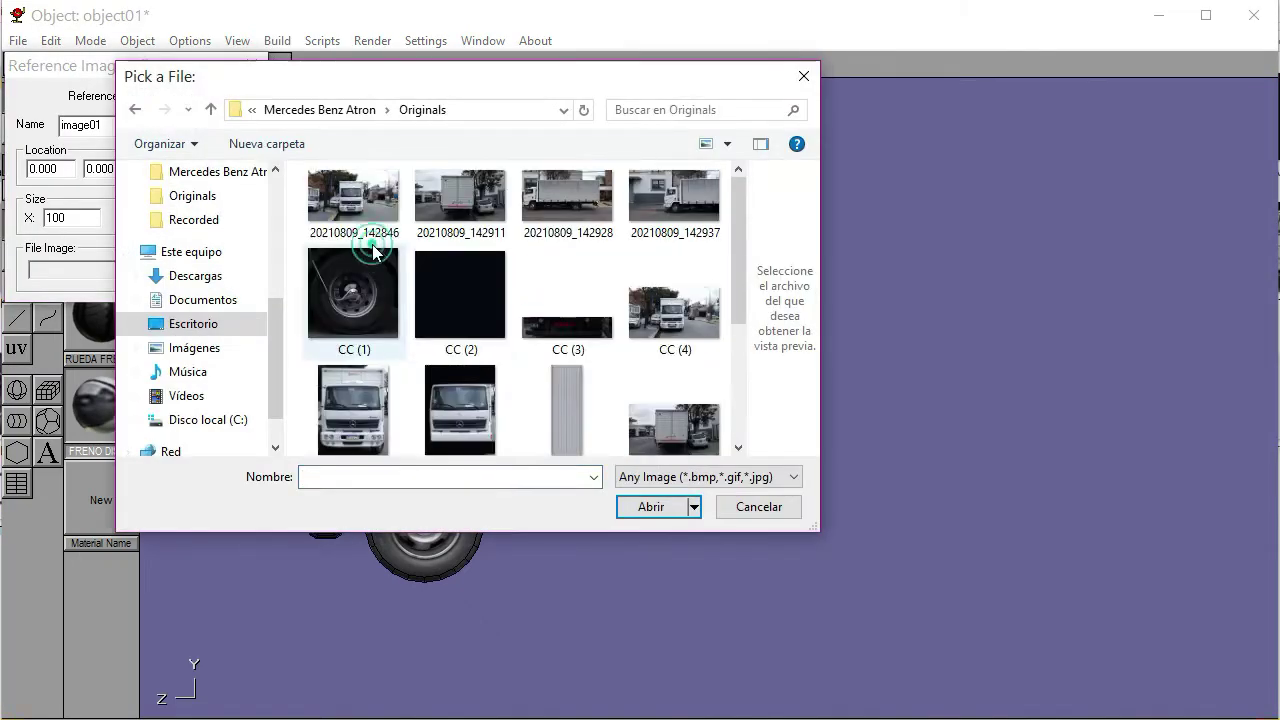
left_click(557, 214)
left_click(668, 506)
left_click(240, 118)
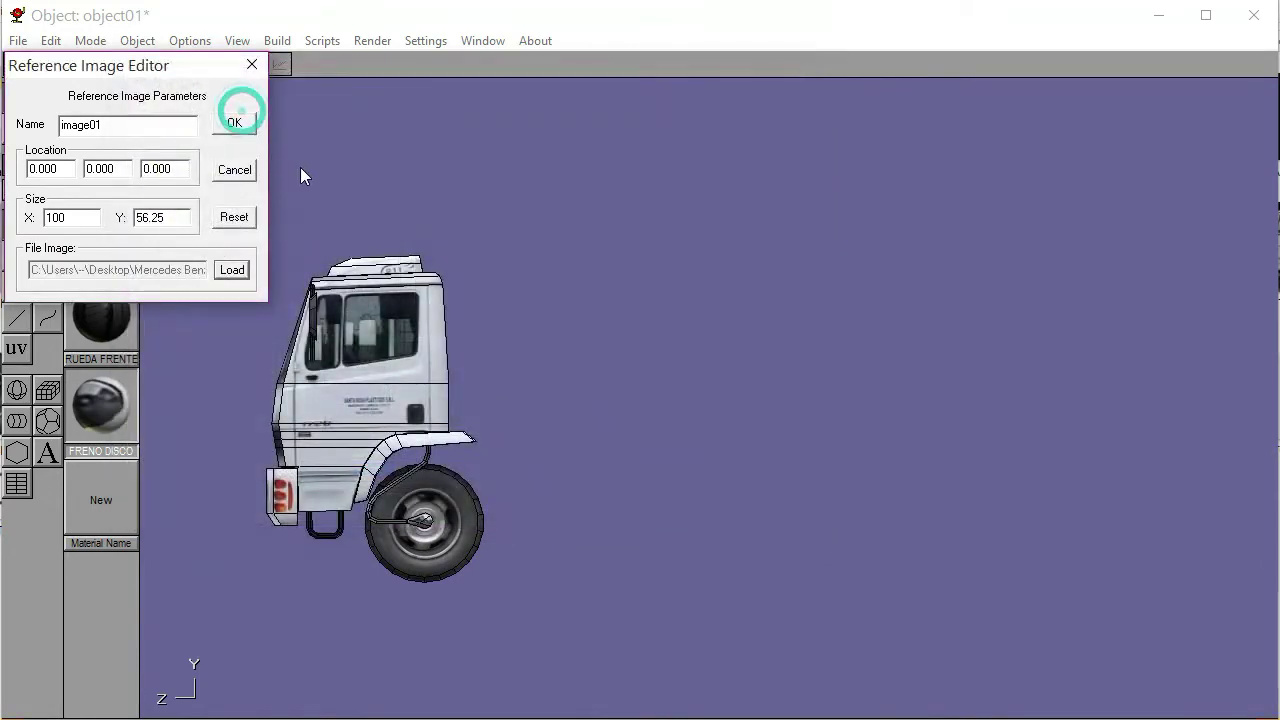
left_click(254, 126)
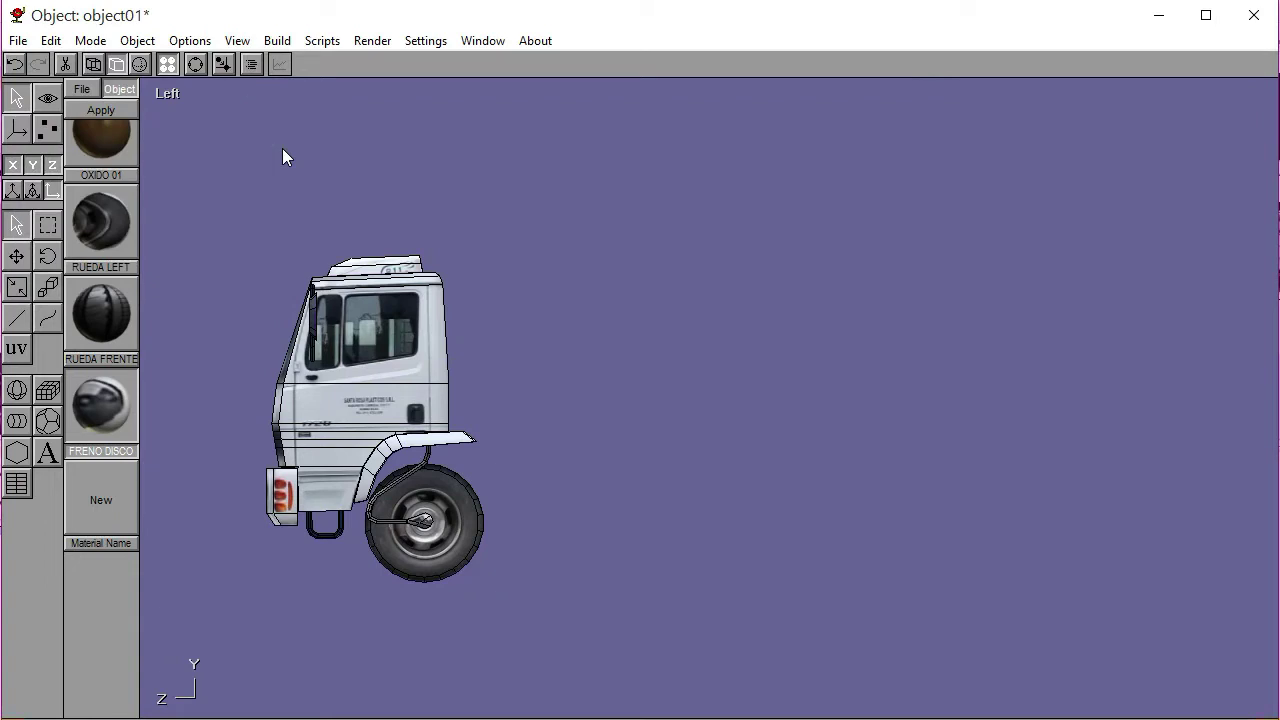
Move the reference image behind the cab in the left view and shift it sideways clear of the truck in the front view
left_click(17, 258)
left_click_drag(176, 284, 549, 278)
left_click(183, 96)
left_click(172, 134)
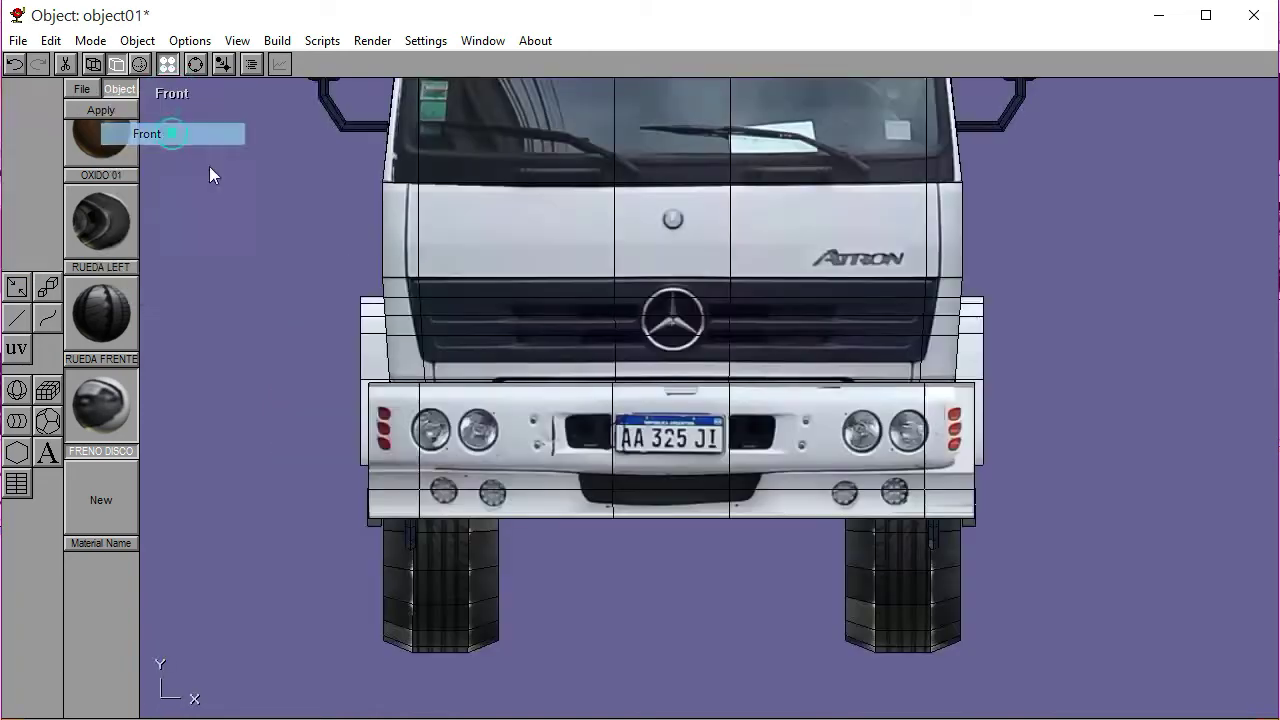
left_click(195, 63)
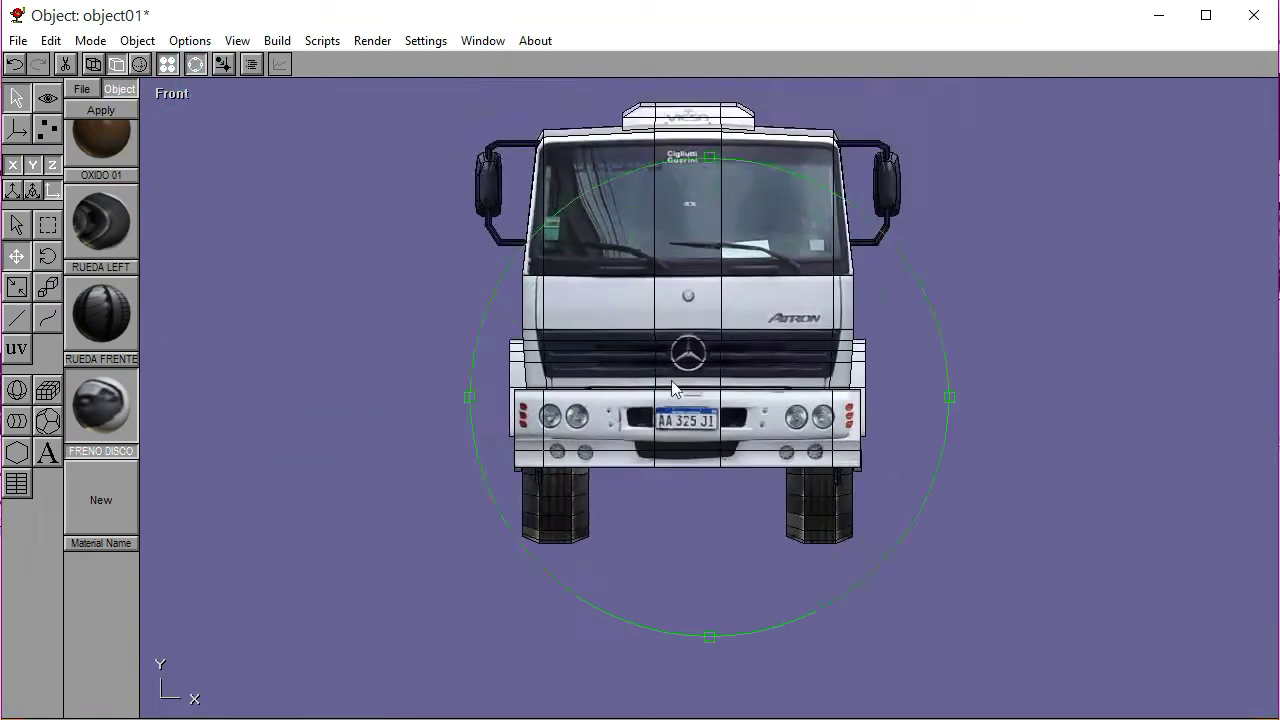
middle_click_drag(639, 371, 669, 456)
left_click(199, 65)
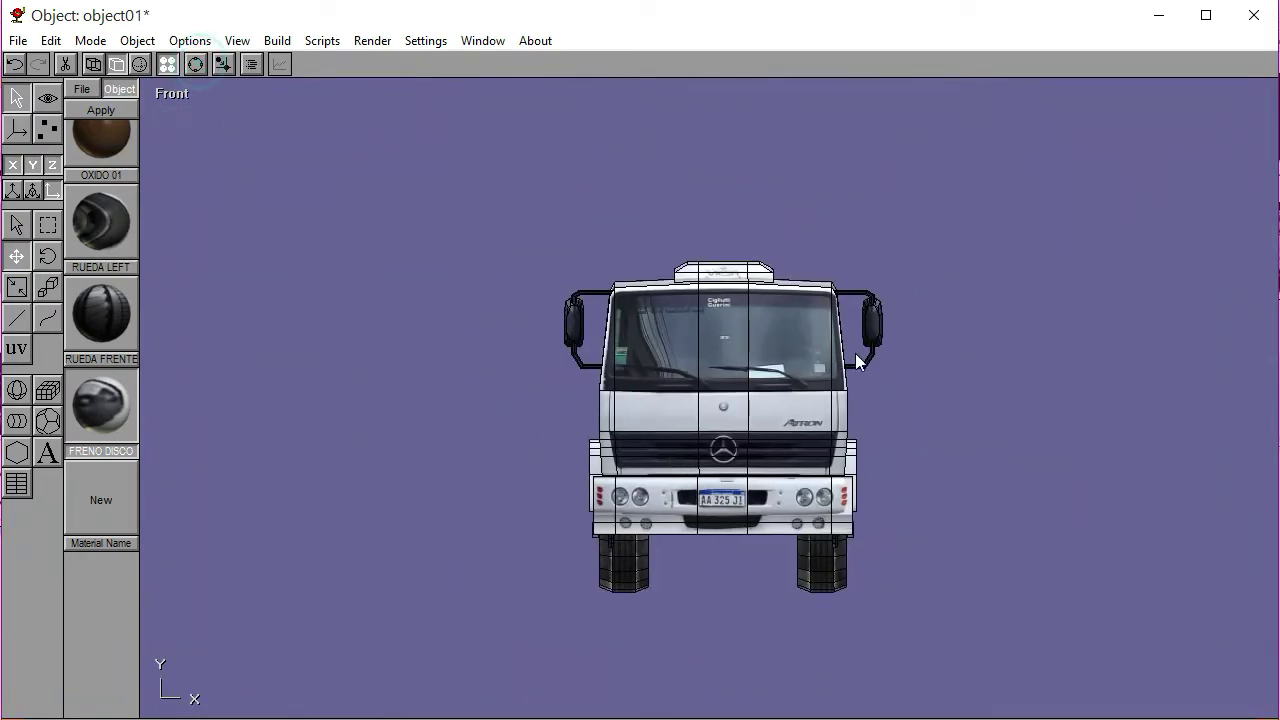
left_click_drag(1004, 453, 503, 472)
left_click(175, 100)
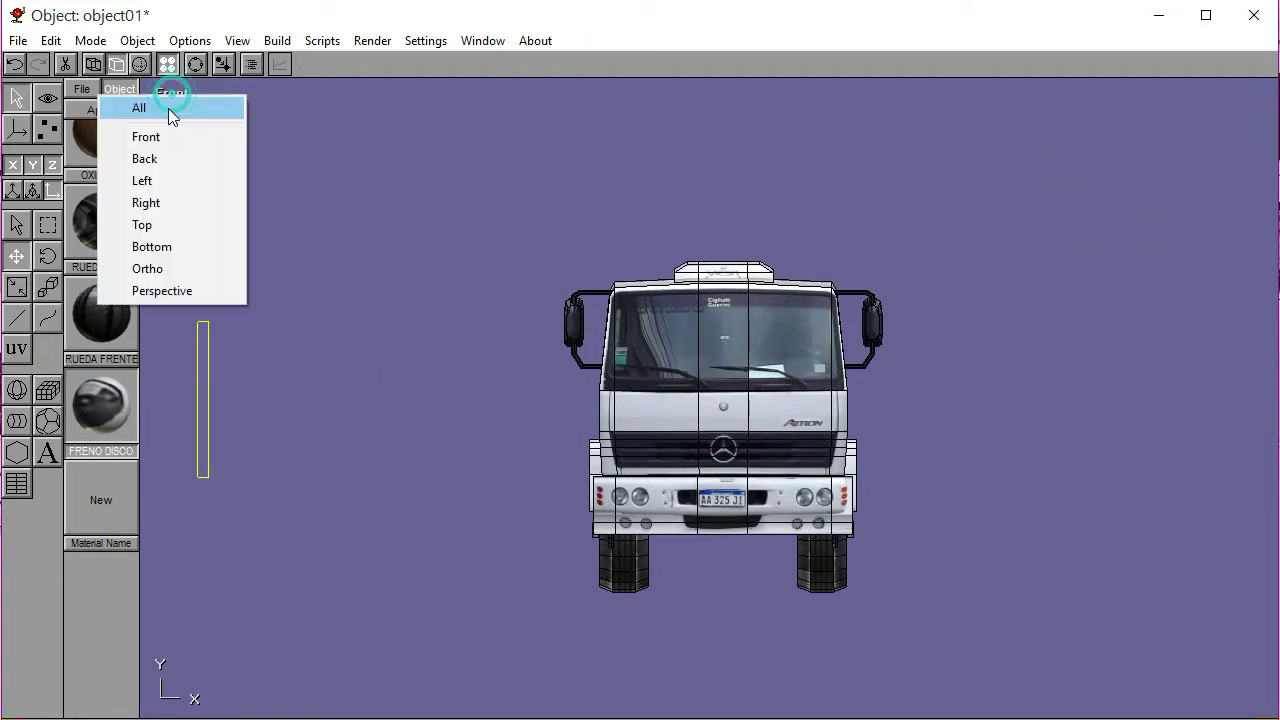
left_click(166, 180)
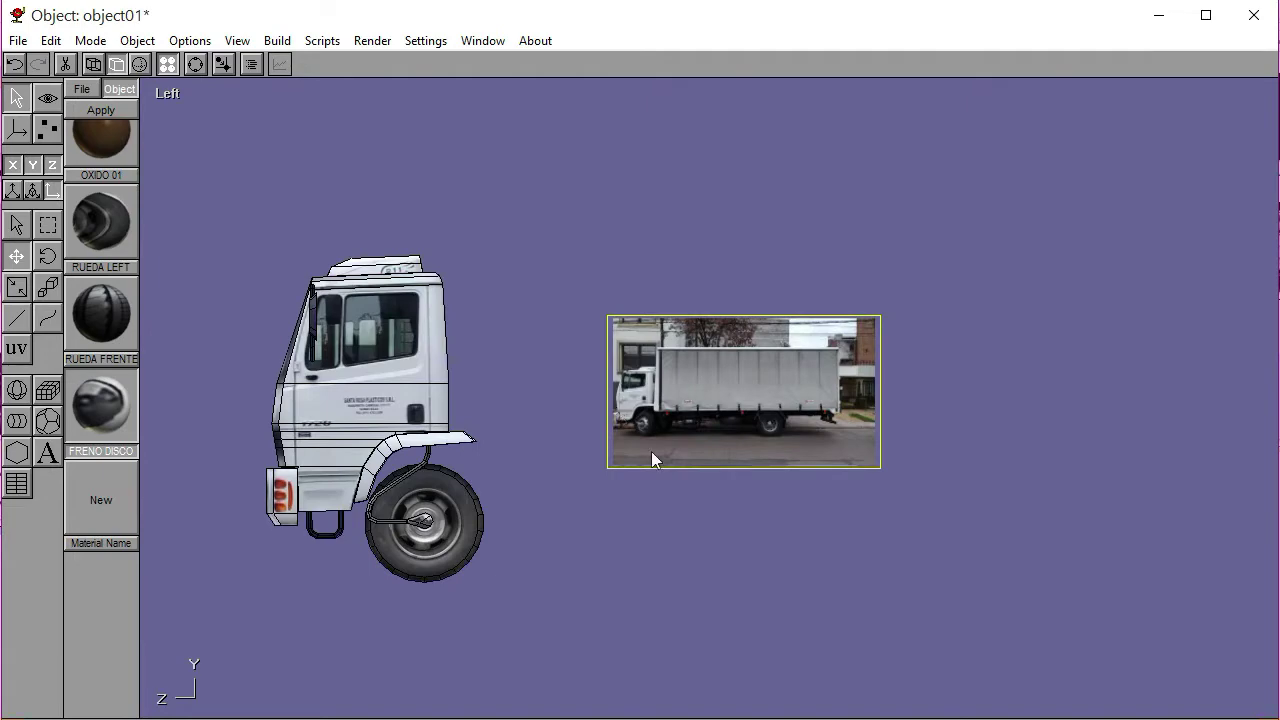
Scale the reference image uniformly and position it in the left view so the photographed cab and front wheel match the model
left_click(53, 290)
left_click_drag(560, 548, 709, 545)
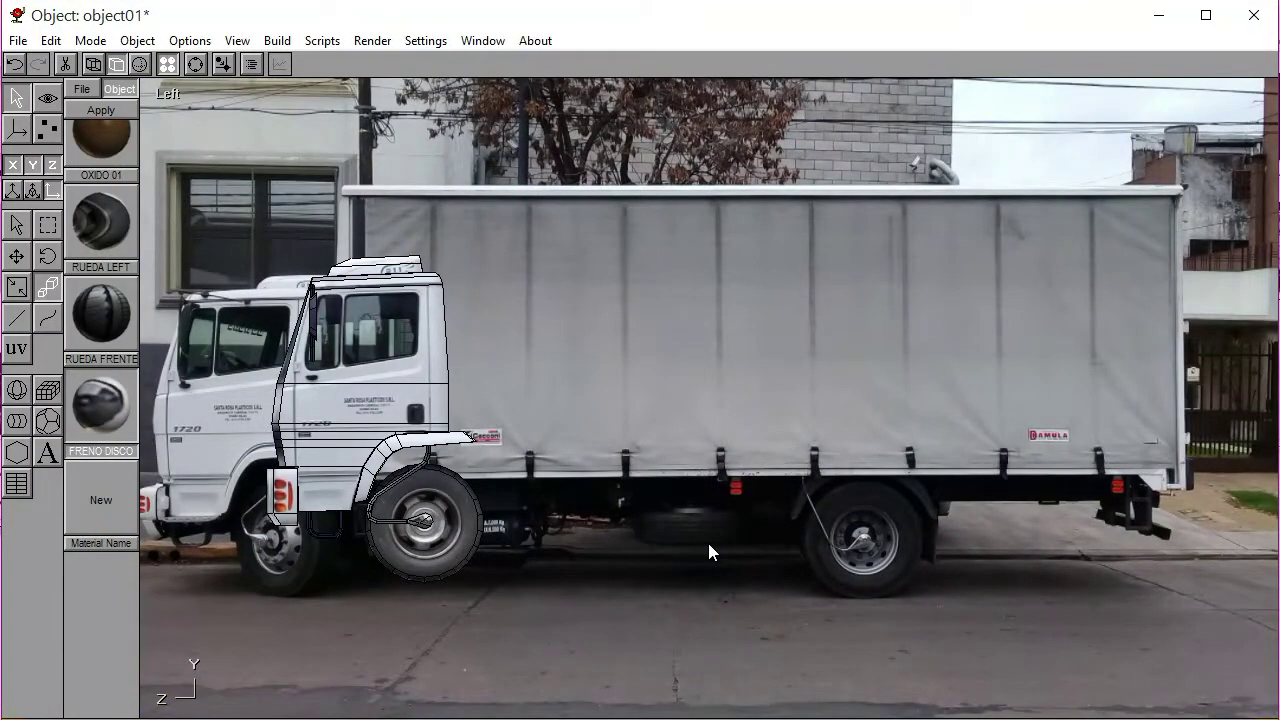
left_click(16, 256)
left_click_drag(402, 614, 698, 603)
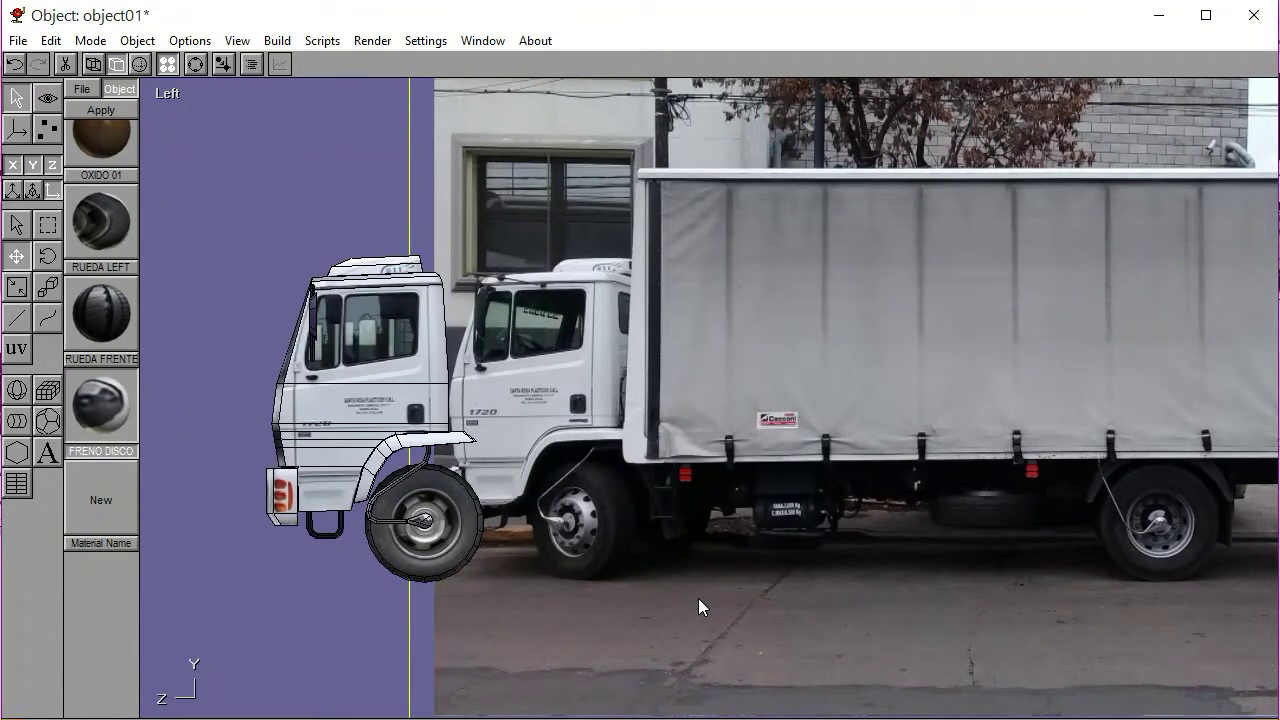
left_click_drag(698, 598, 558, 603)
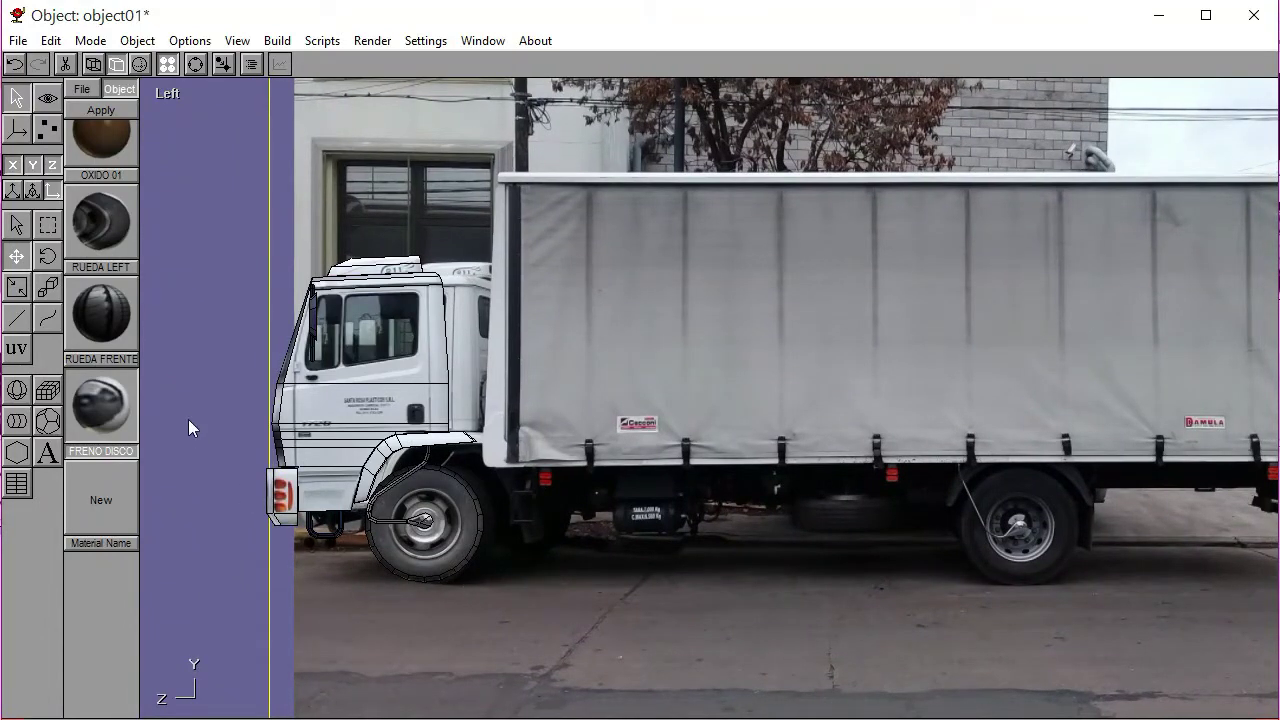
Create a cube over the photographed cargo box and align its front upper corner with the photo
left_click(15, 222)
left_click(175, 262)
left_click(201, 66)
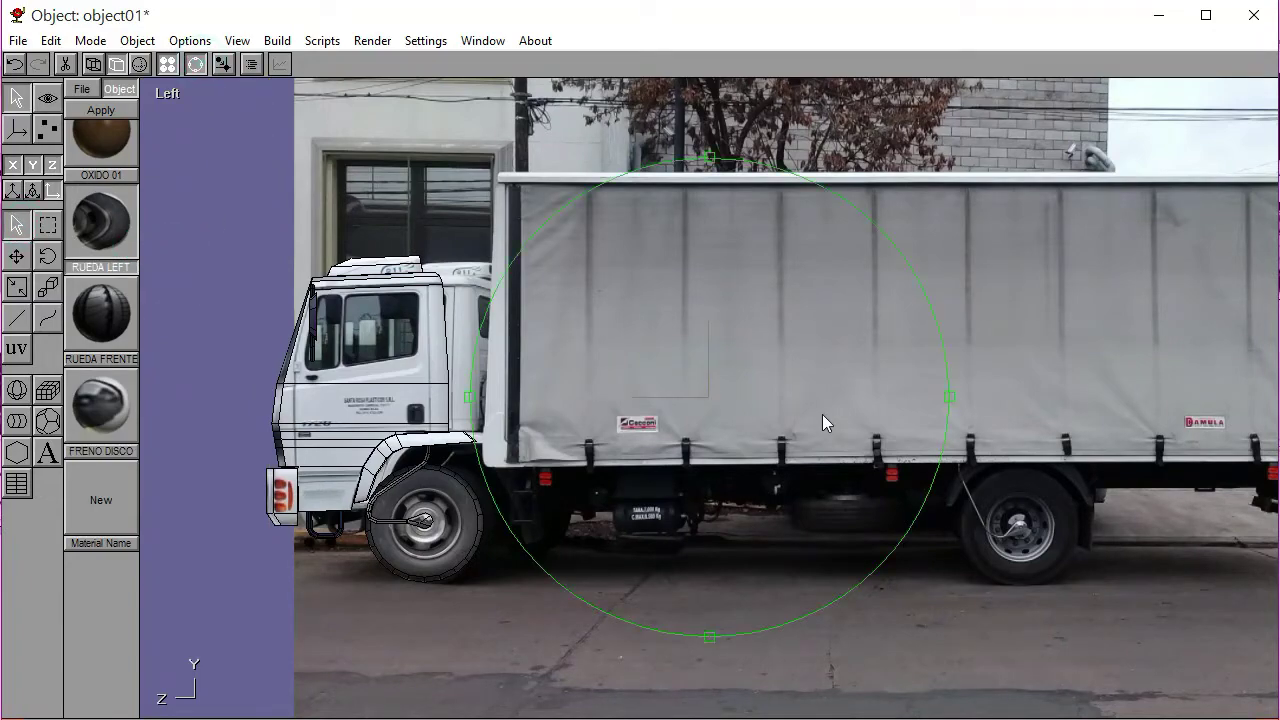
right_click_drag(822, 414, 670, 459)
middle_click_drag(765, 450, 646, 486)
scroll(646, 485, "up", 2)
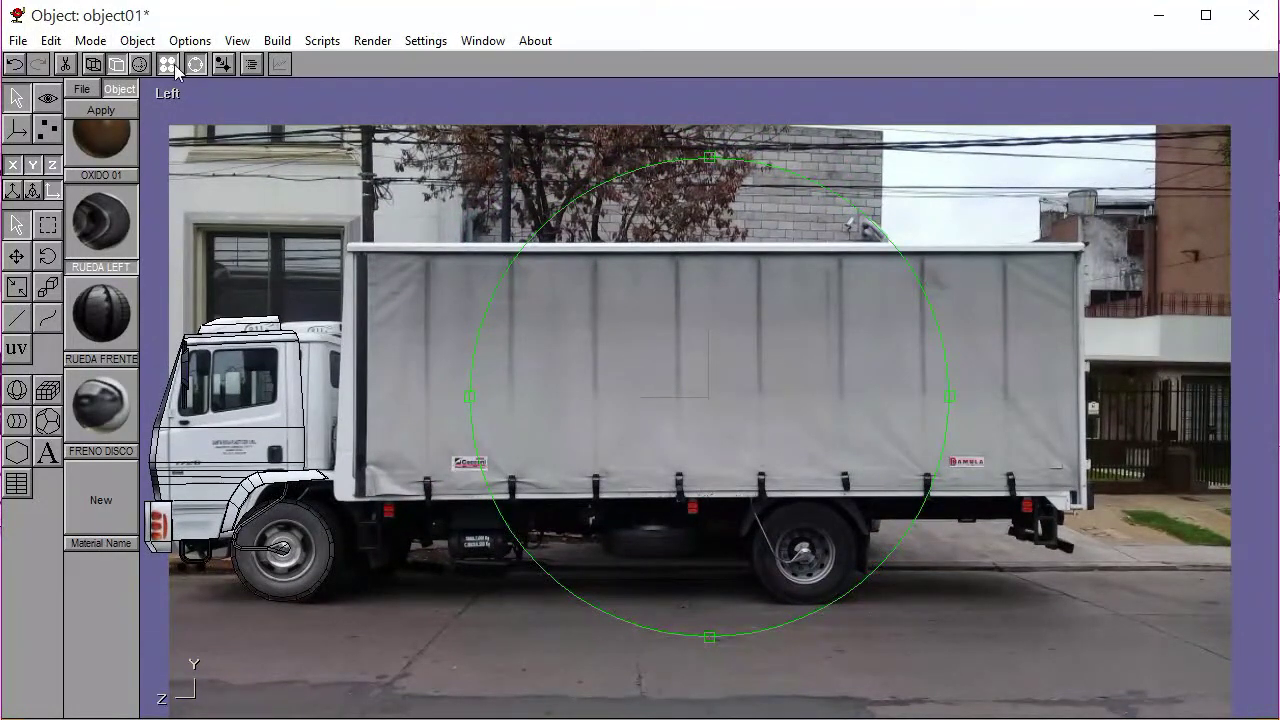
left_click(195, 64)
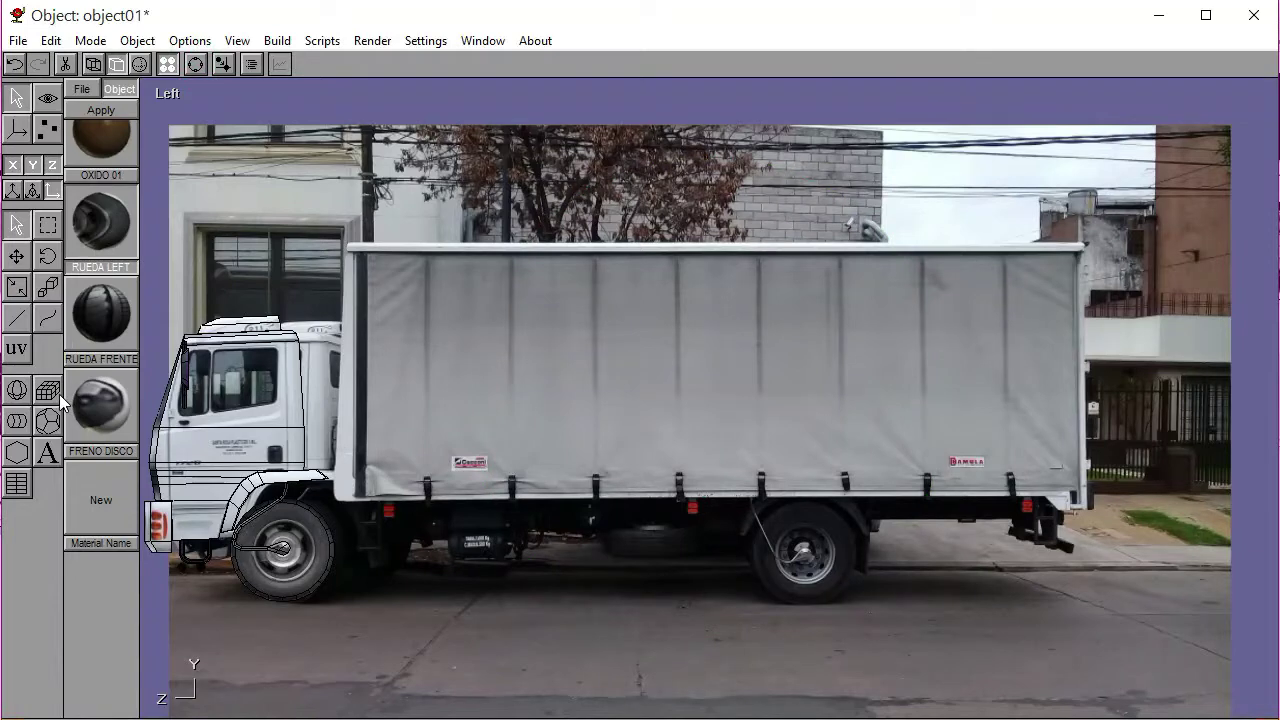
left_click_drag(724, 382, 366, 250)
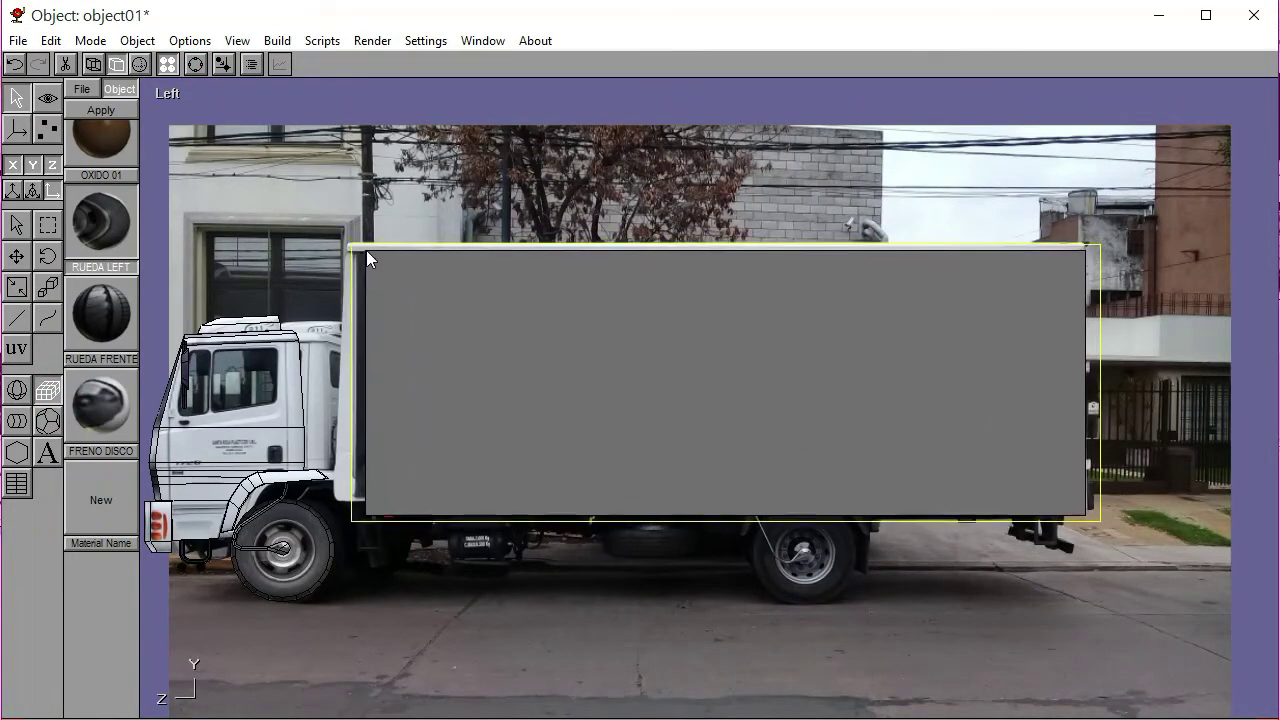
left_click(22, 257)
mouse_move(676, 595)
left_mouse_down()
mouse_move(643, 574)
mouse_move(657, 586)
left_mouse_up()
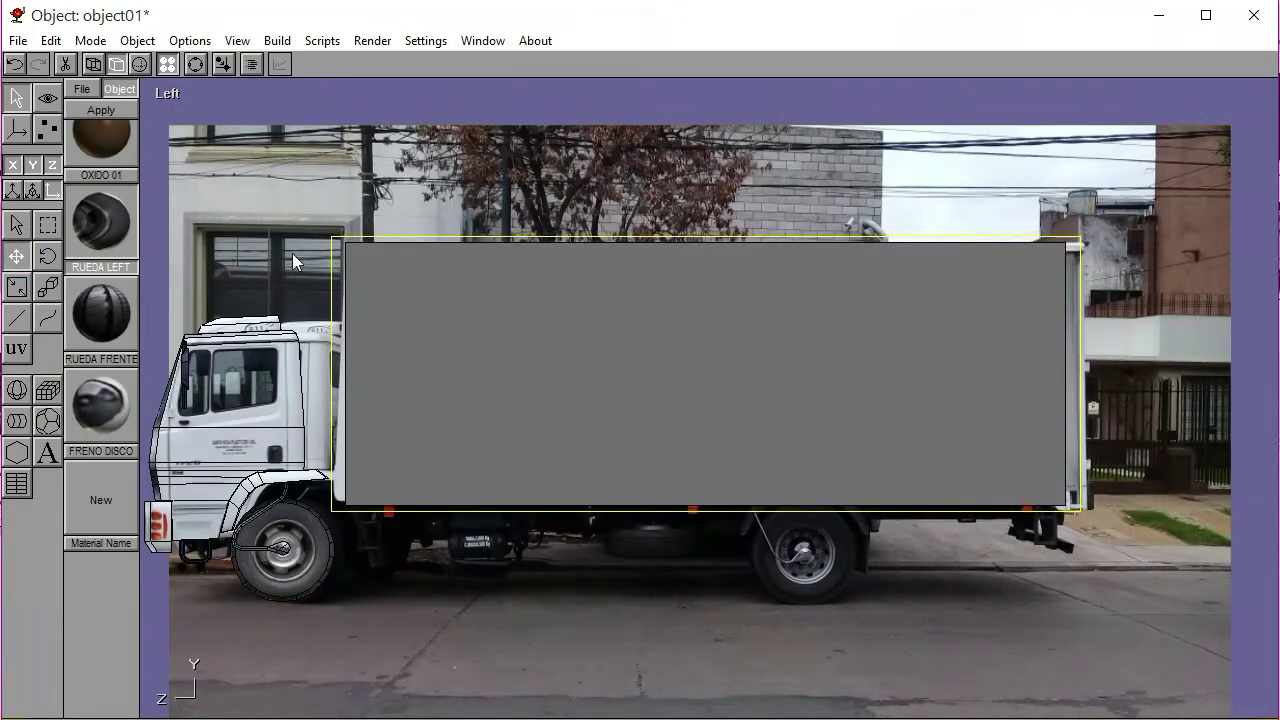
Convert the cargo box cube to a mesh and show it in wireframe for vertex editing
left_click(275, 40)
left_click(307, 116)
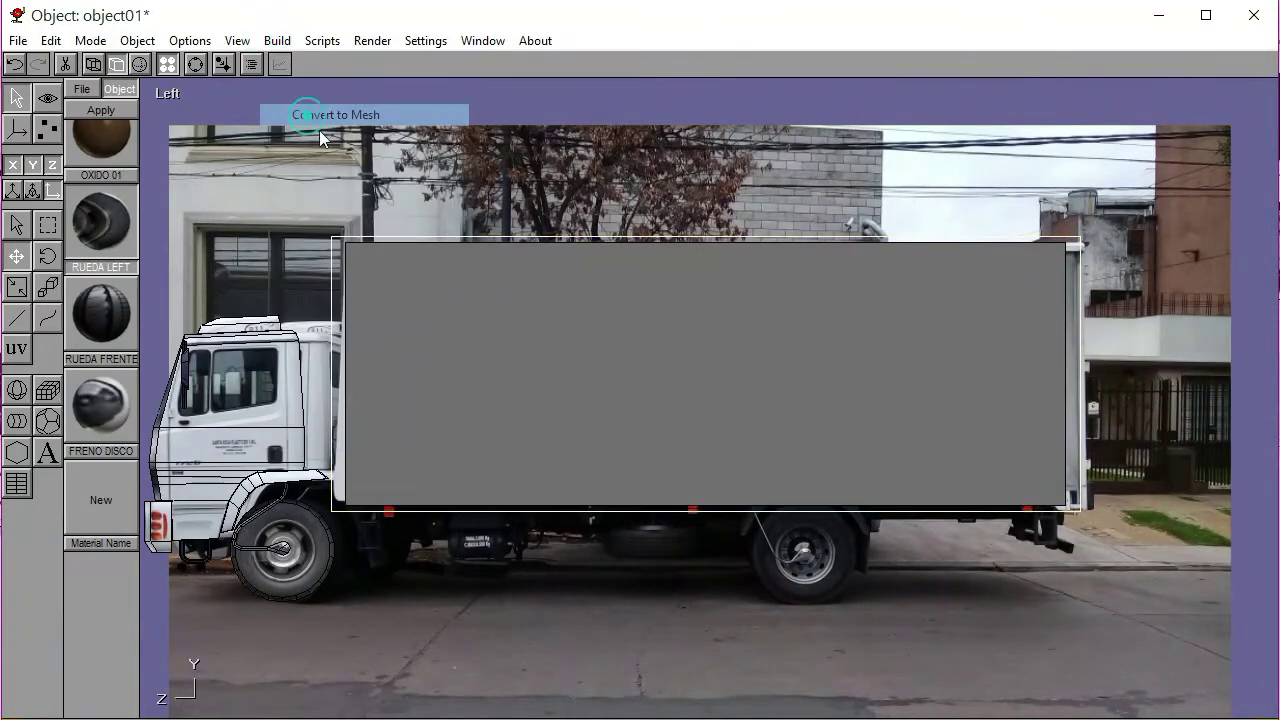
left_click(119, 61)
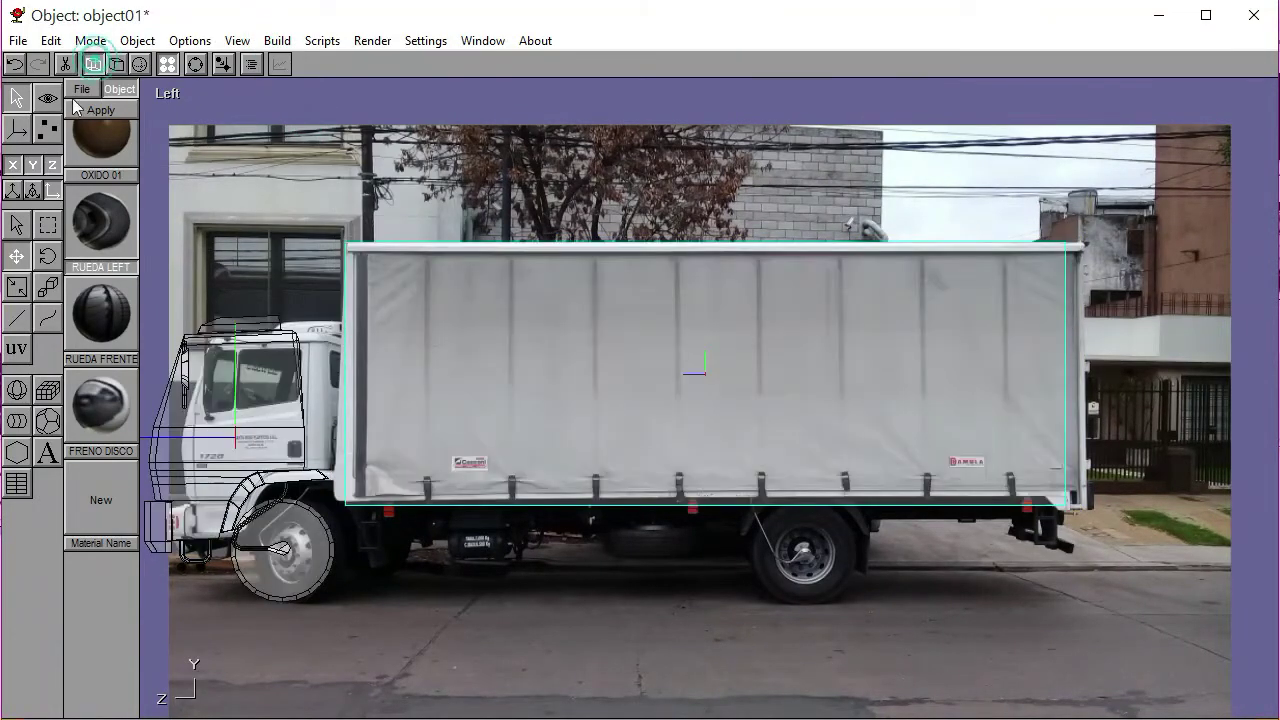
left_click(47, 129)
left_click(47, 273)
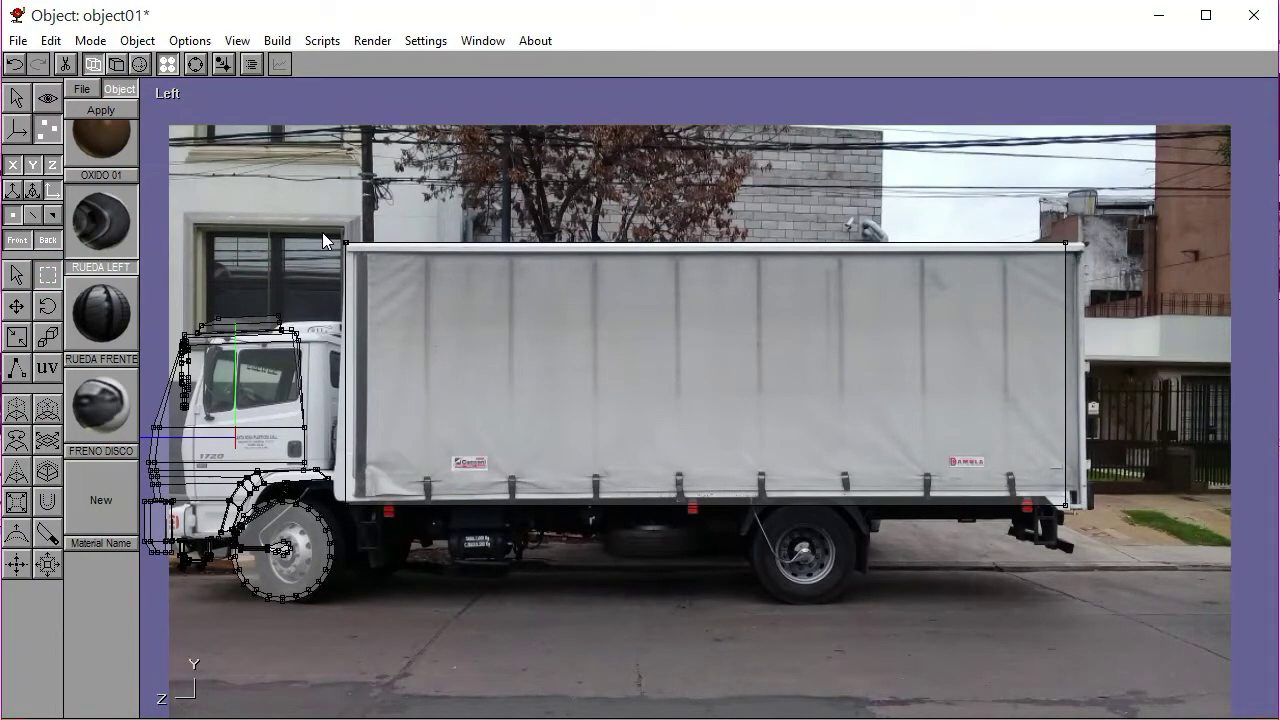
Move the box's rear vertices back to the rear edge of the photographed cargo box
left_click_drag(1040, 357, 1121, 551)
key("Right")
key("Right")
key("Right")
key("Right")
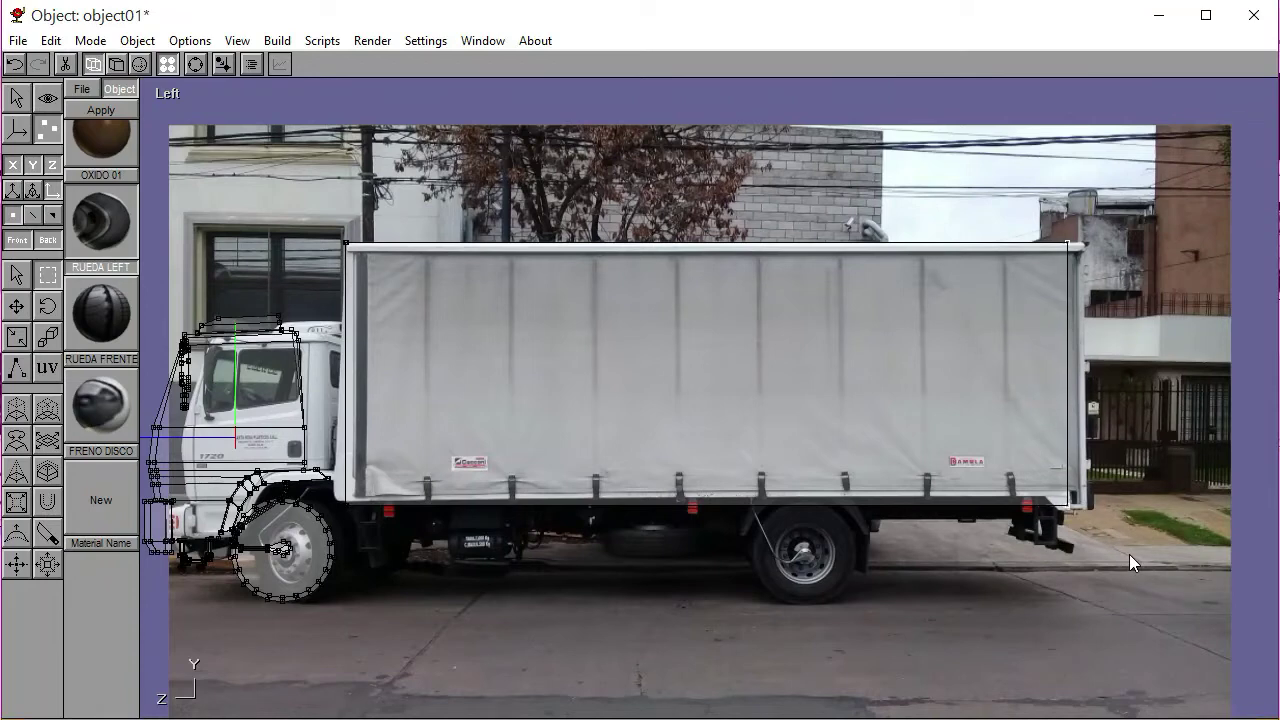
key("Right")
key("Right")
key("Right")
key("Right")
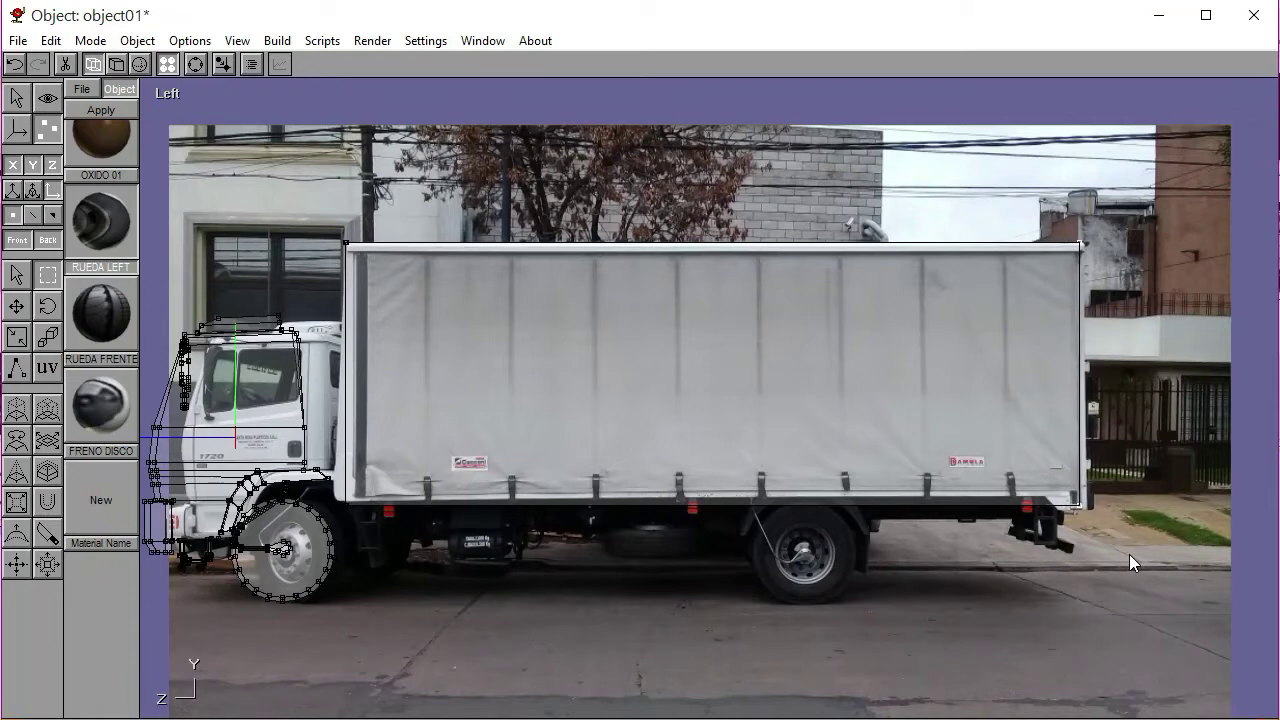
Adjust the box's front and lower vertices to fit the photographed cargo box outline
left_click(1129, 554)
left_click_drag(318, 214, 412, 534)
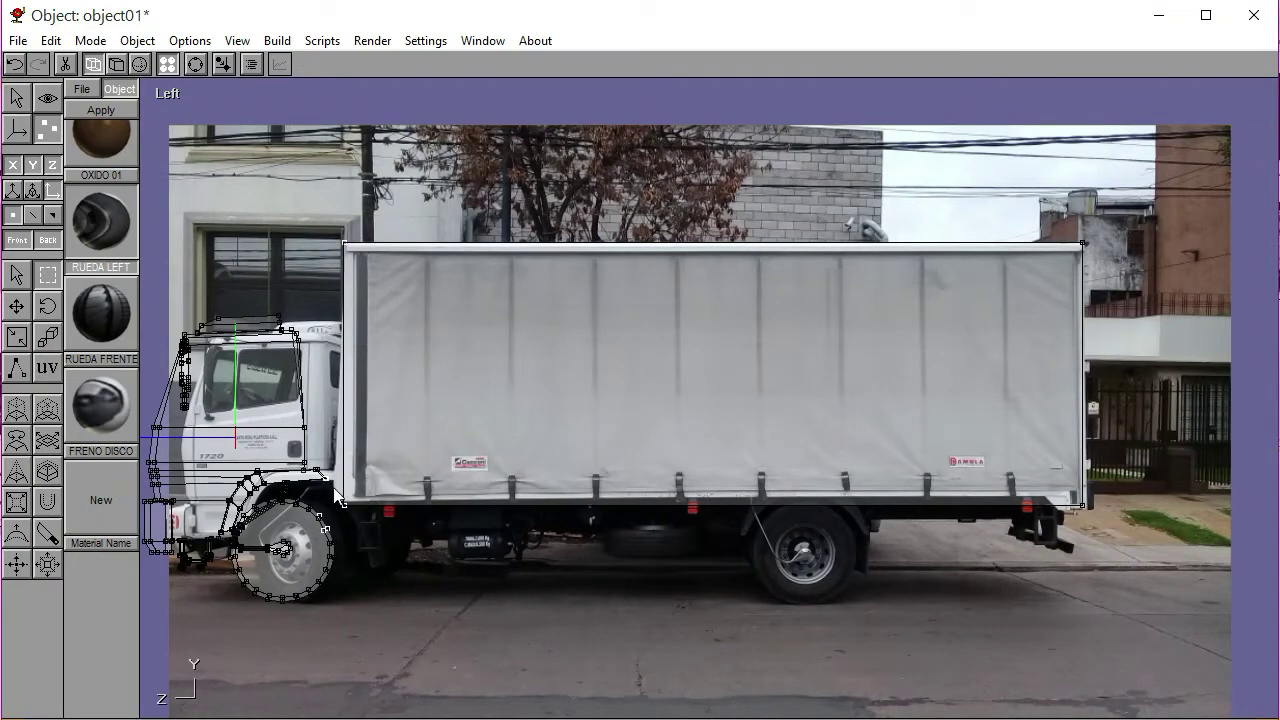
left_click_drag(332, 488, 1125, 584)
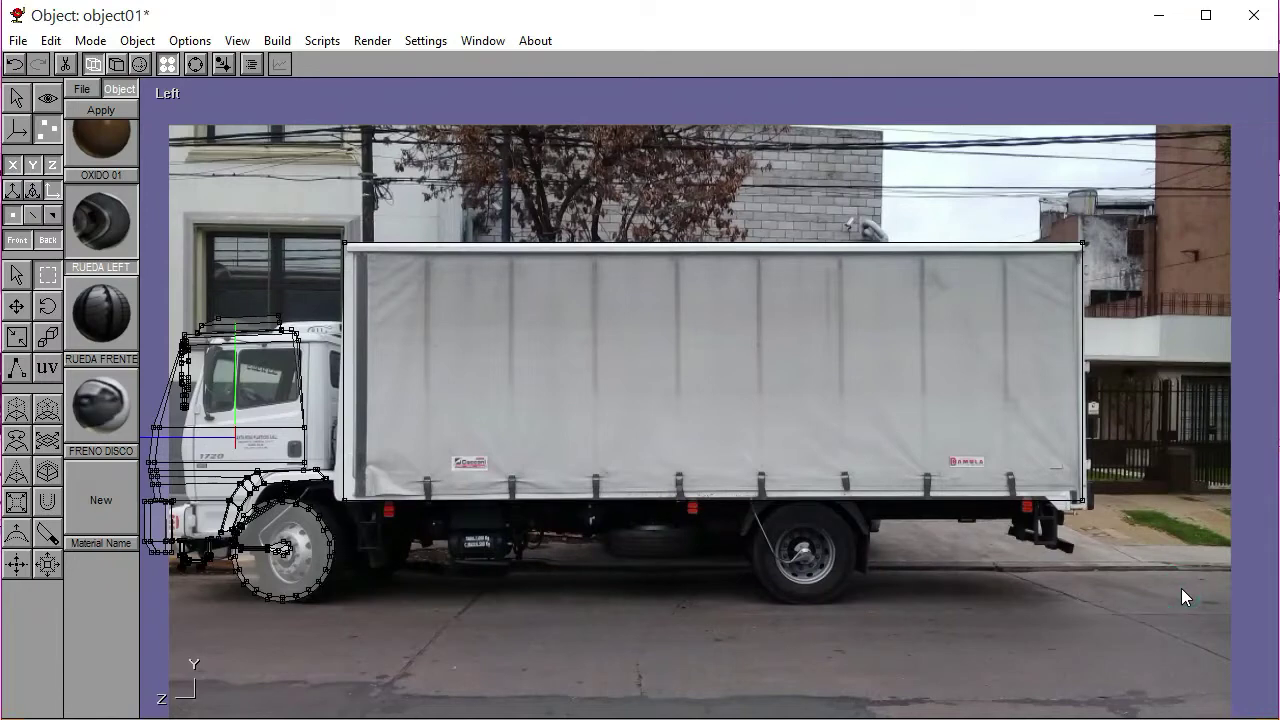
Move the reference image up along the Y axis only, clear of the cargo box, and save the object
left_click(16, 97)
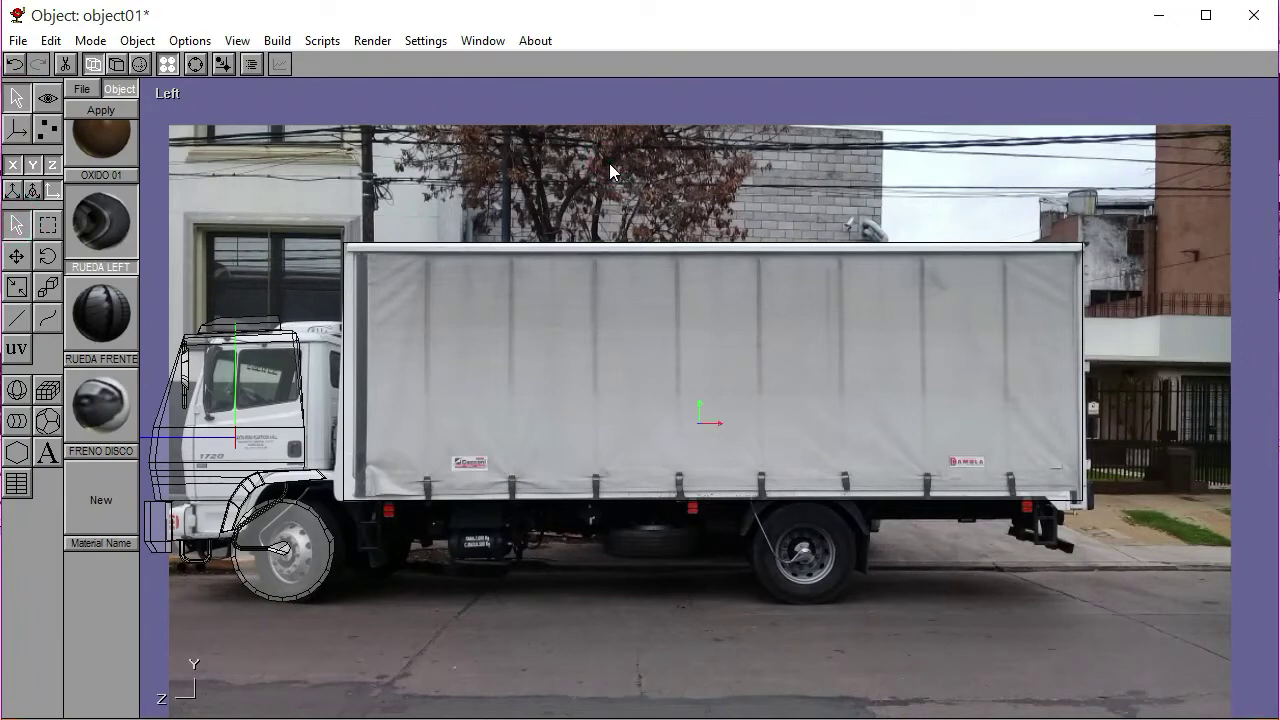
left_click(33, 164)
left_click(16, 256)
left_click_drag(380, 600, 376, 394)
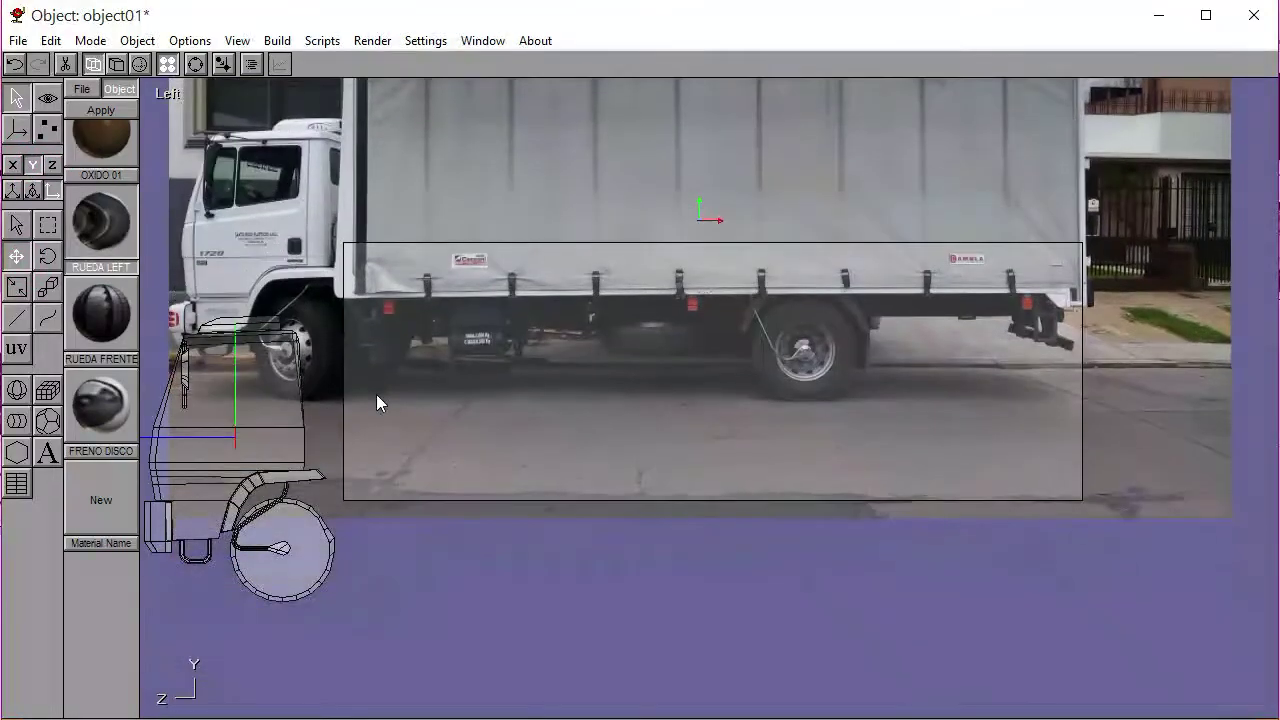
left_click_drag(440, 652, 434, 534)
left_click_drag(449, 614, 451, 482)
left_click_drag(486, 557, 486, 471)
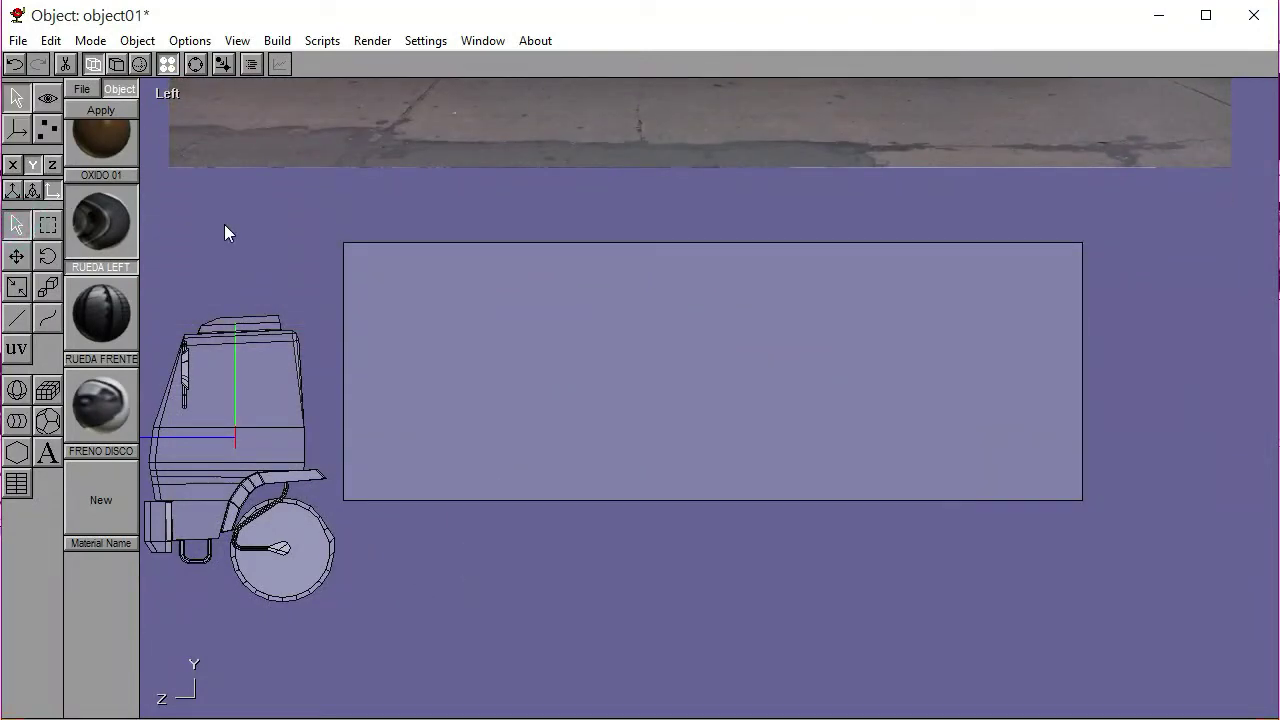
left_click(18, 40)
left_click(47, 137)
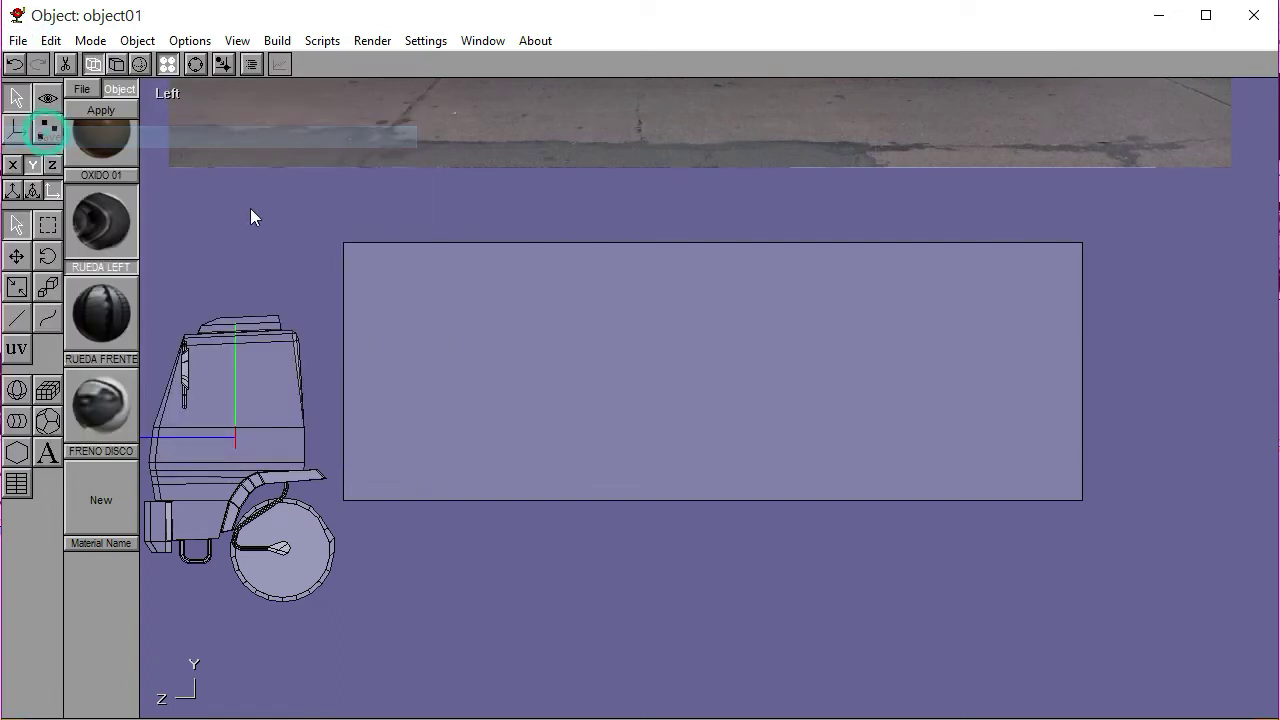
Display the truck with its textures, select the cargo box's left side face, and start UV mapping on it
left_click(117, 64)
left_click(242, 205)
left_click(47, 128)
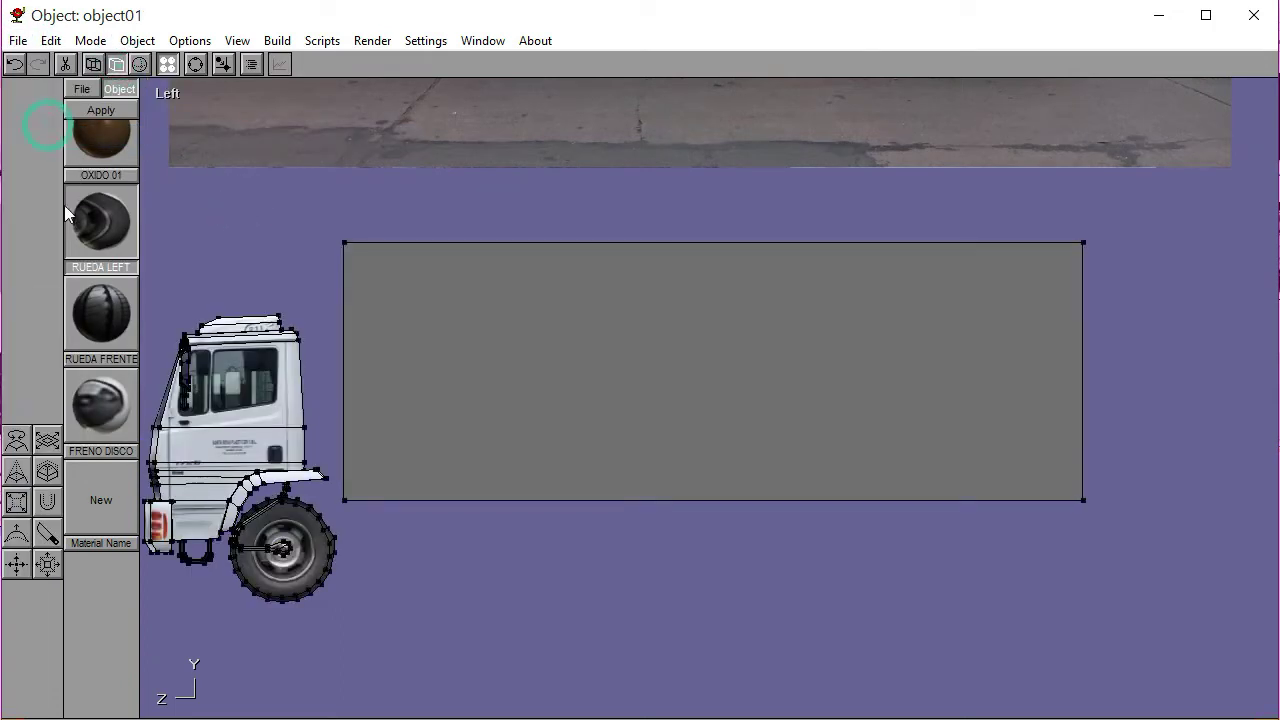
left_click(17, 273)
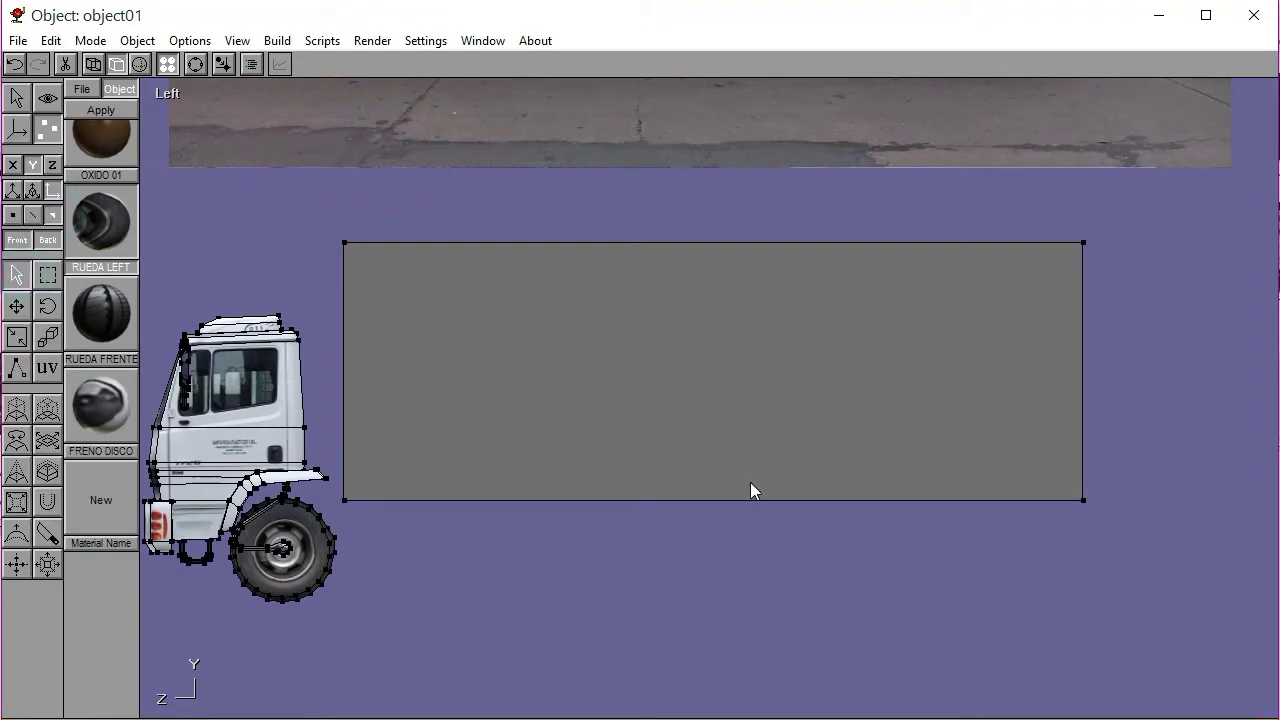
left_click(749, 465)
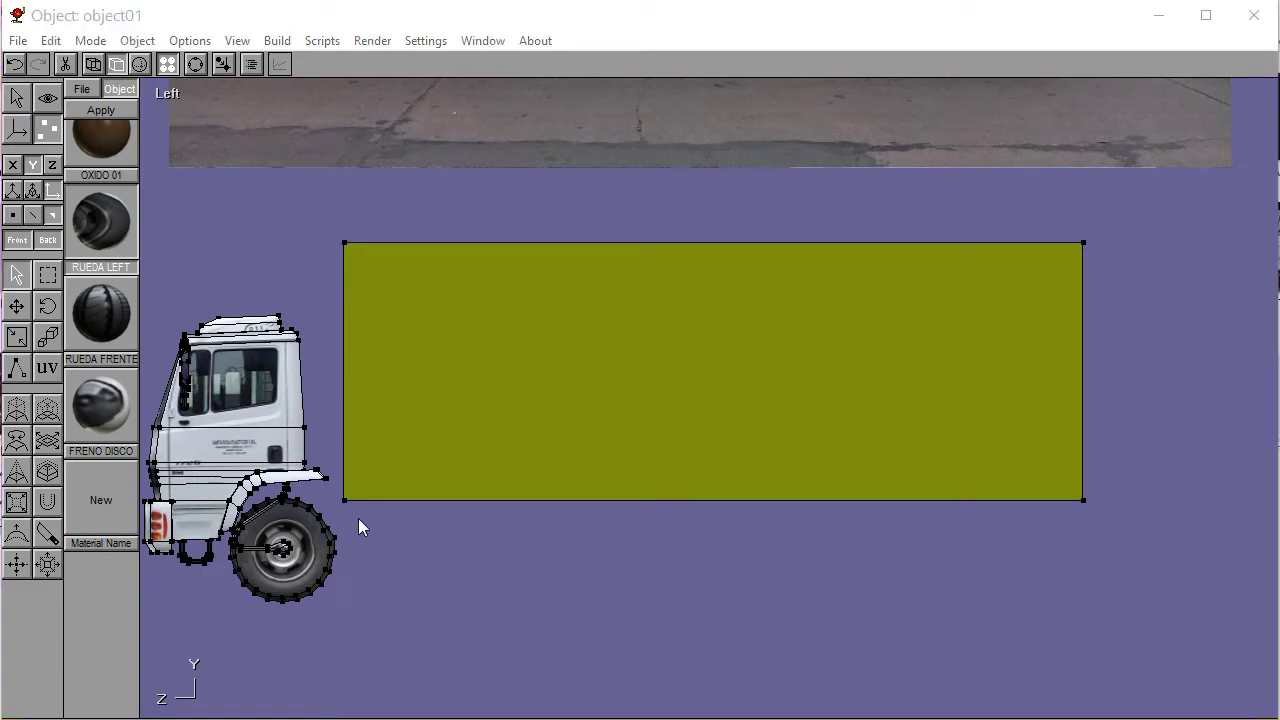
left_click(50, 369)
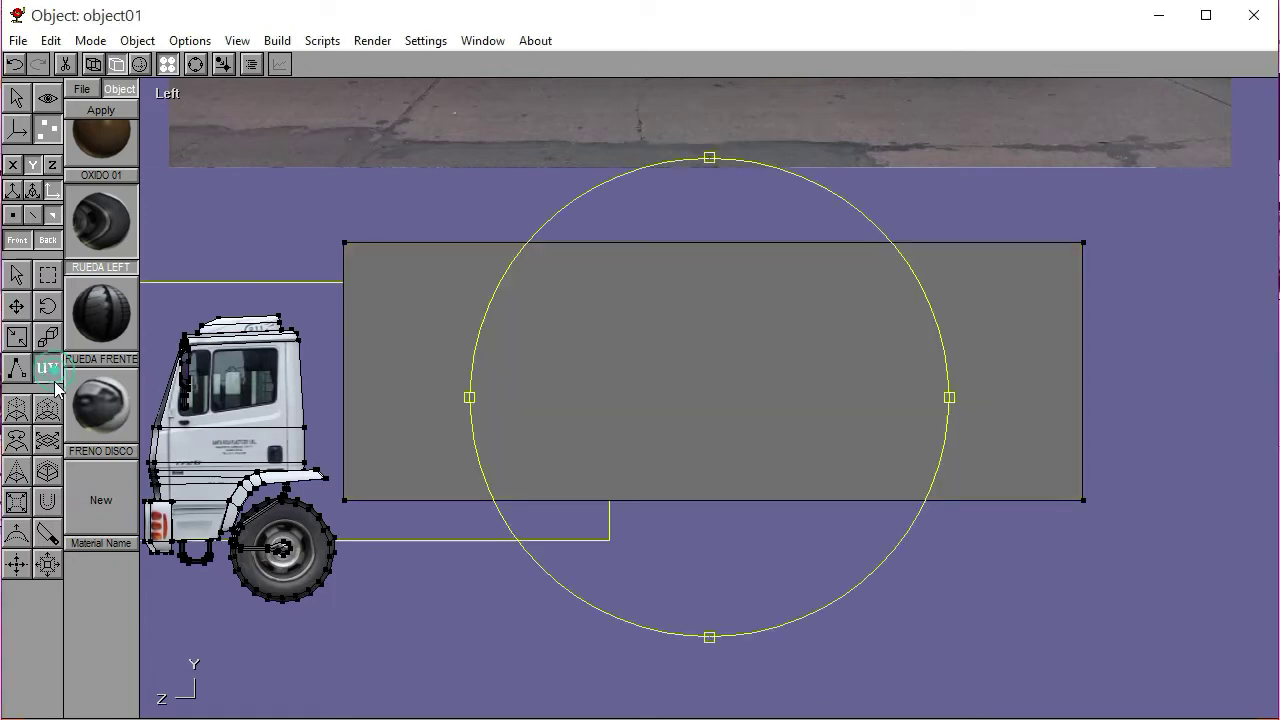
Create a new material and load the LEFT BOX image from the Mercedes Benz Atron folder as a texture
left_click(94, 474)
left_click(130, 180)
left_click(86, 233)
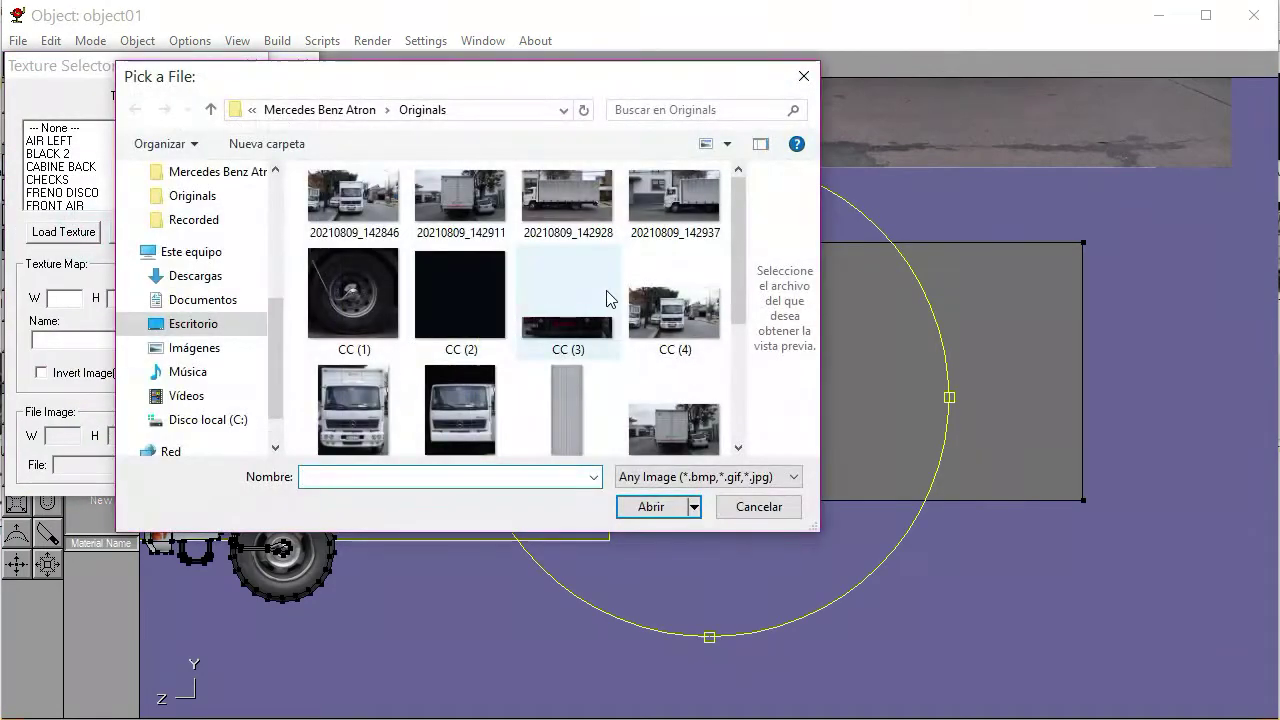
left_click(211, 109)
scroll(659, 337, "down", 5)
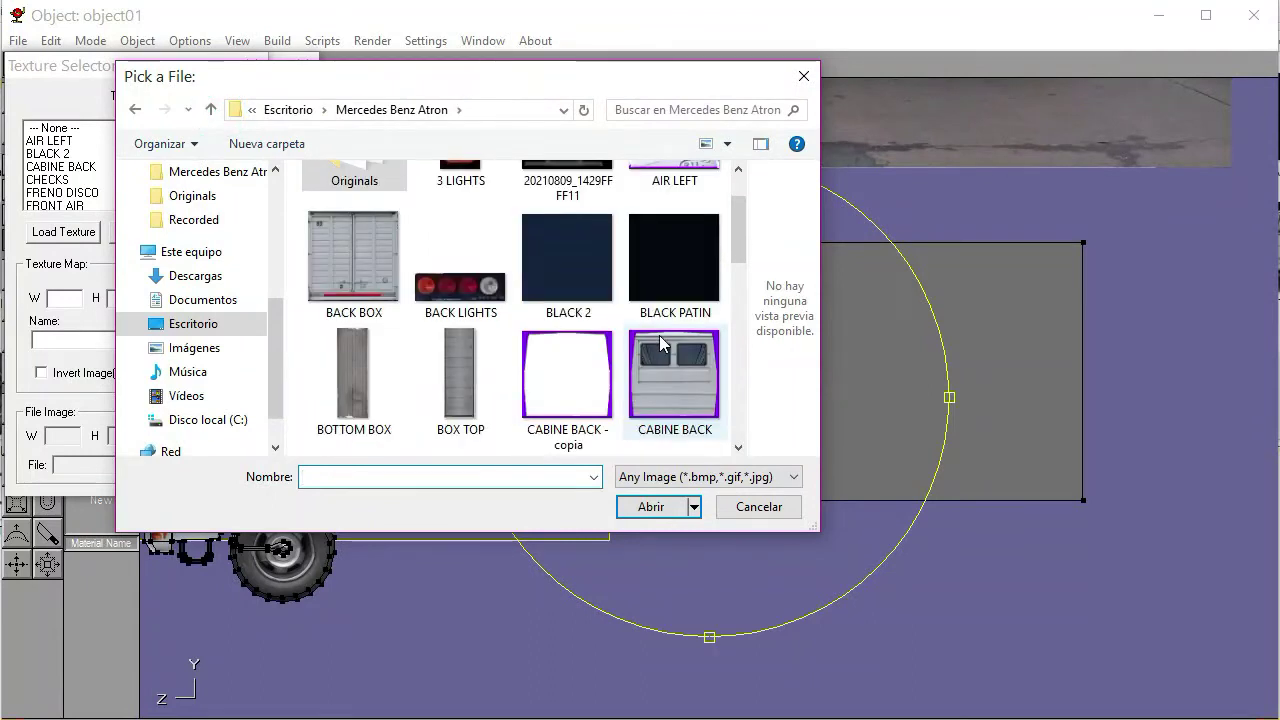
scroll(659, 343, "down", 1)
left_click(680, 300)
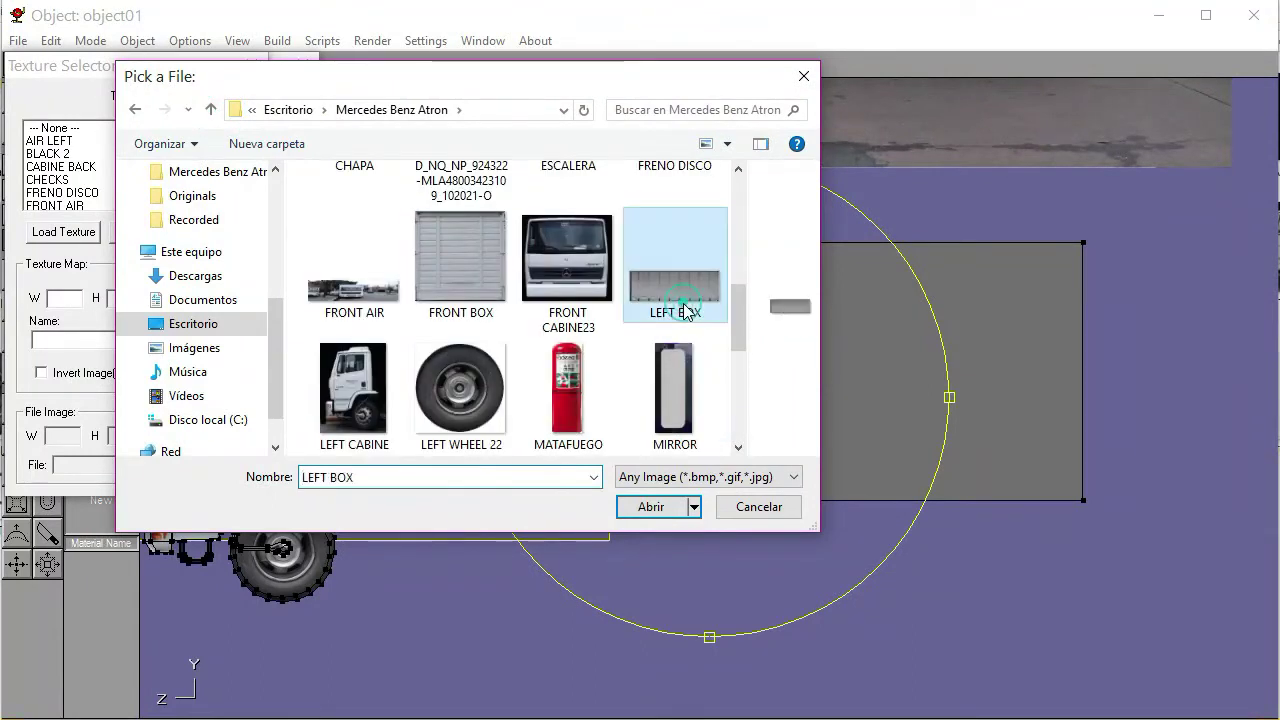
left_click(651, 507)
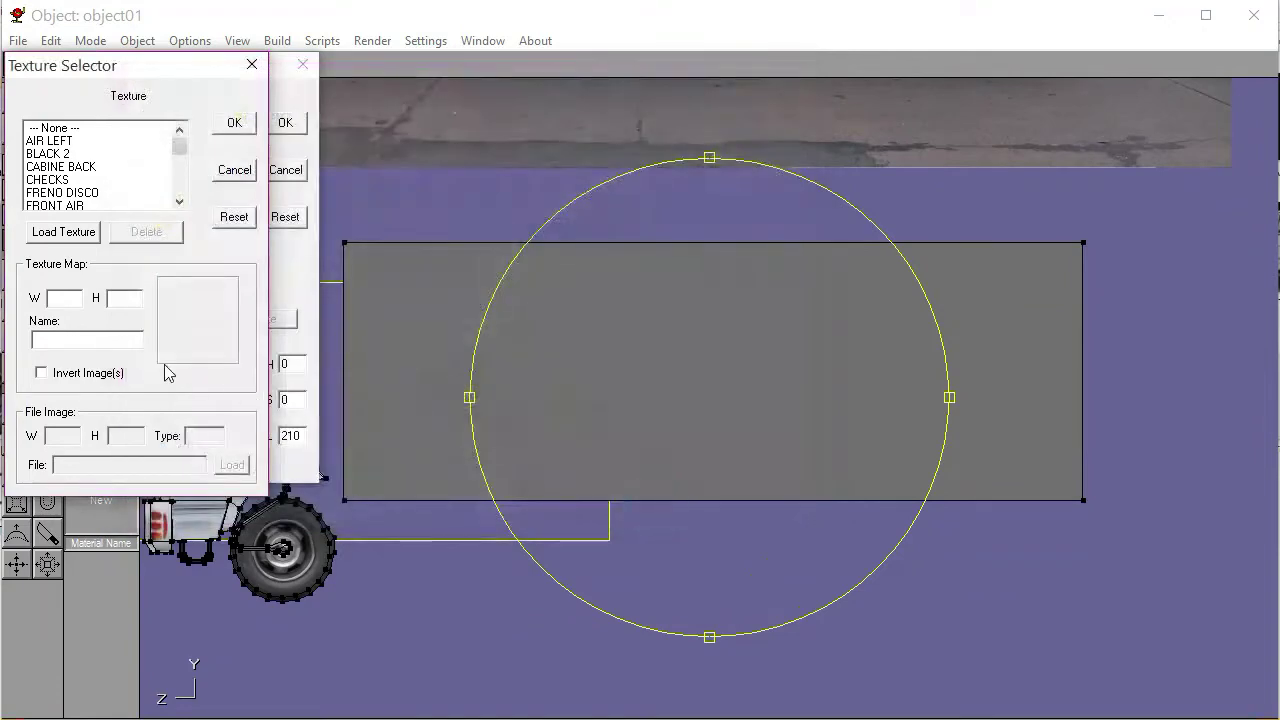
Assign the LEFT BOX texture to the new material's diffuse channel and name the material CAJA IZQUIERDA
scroll(118, 172, "down", 2)
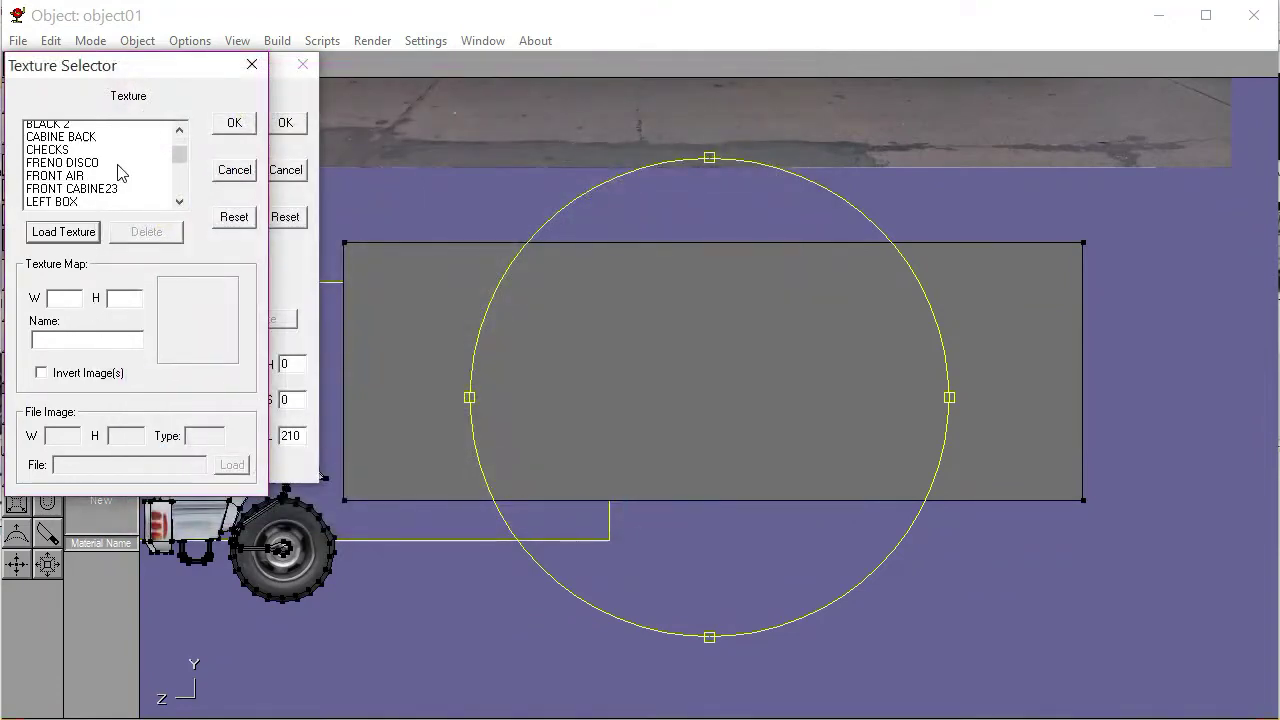
left_click(66, 154)
left_click(234, 122)
double_click(138, 127)
type("CAJA ")
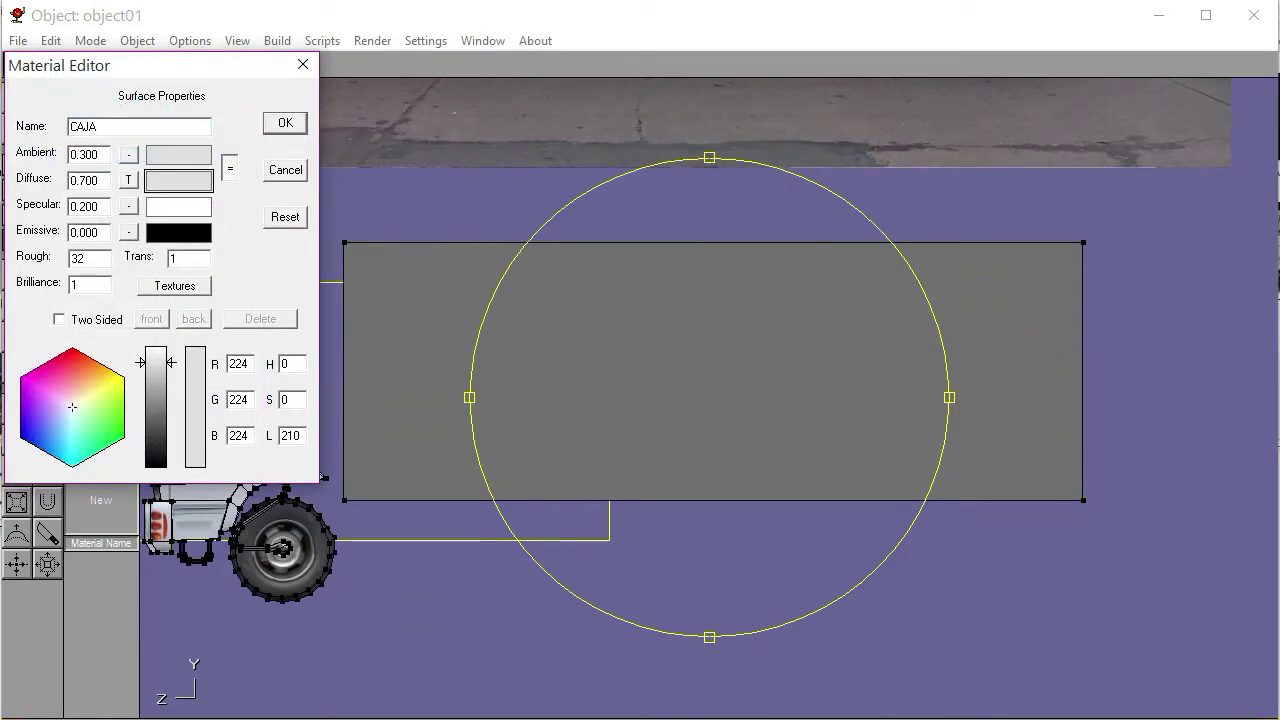
type("IZQUIERDA")
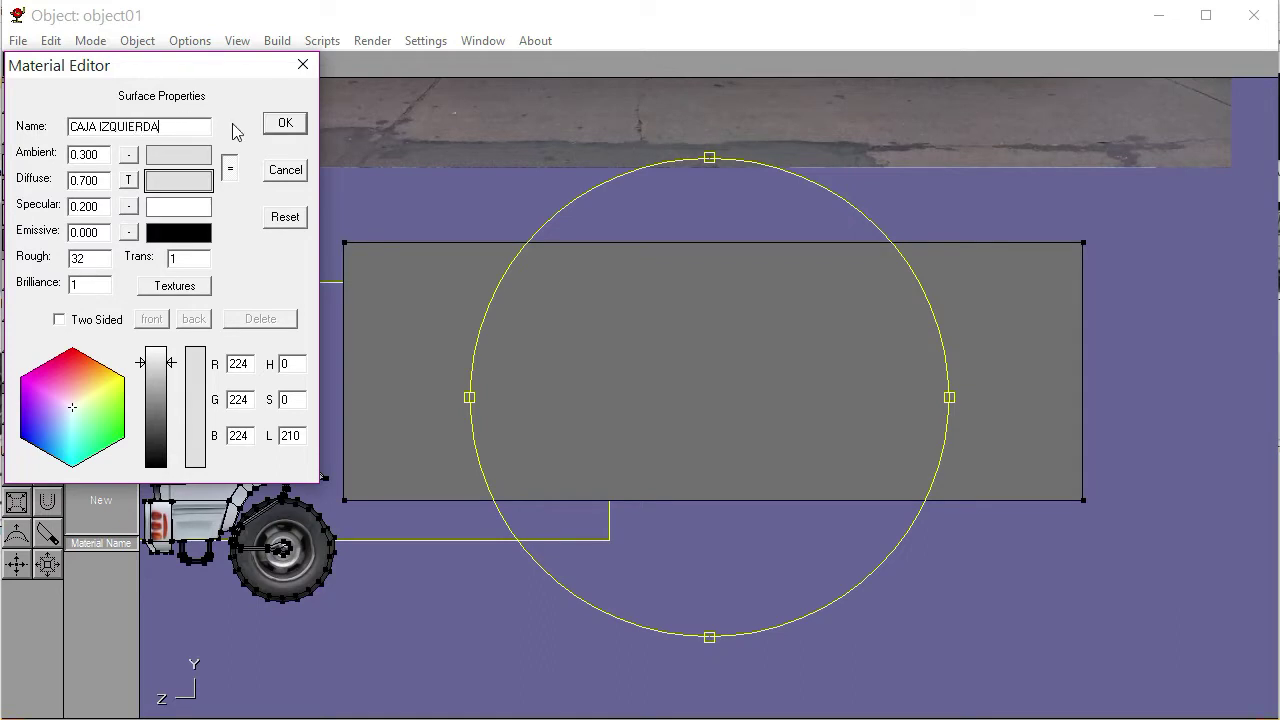
left_click(283, 123)
Apply CAJA IZQUIERDA to the cargo box's left face, fit the UV mapping to the face outline, and deselect it
left_click(110, 110)
left_click_drag(645, 392, 898, 392)
left_click_drag(743, 381, 856, 369)
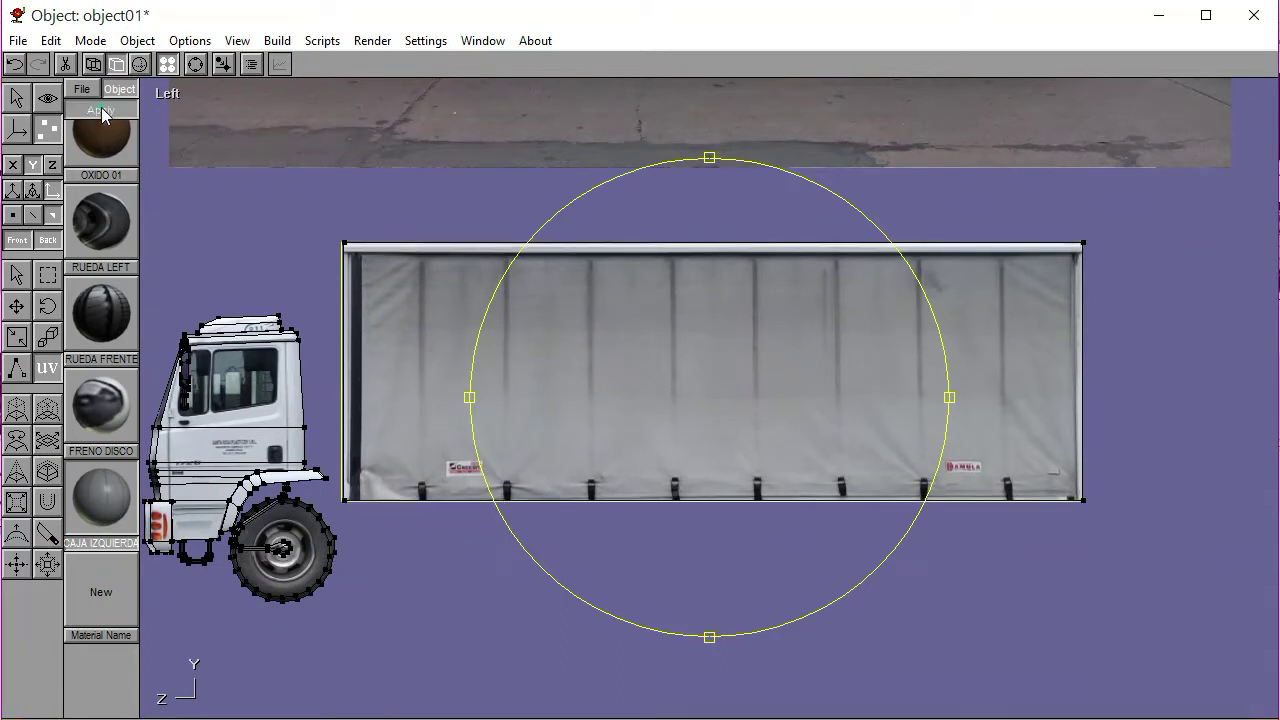
left_click(16, 276)
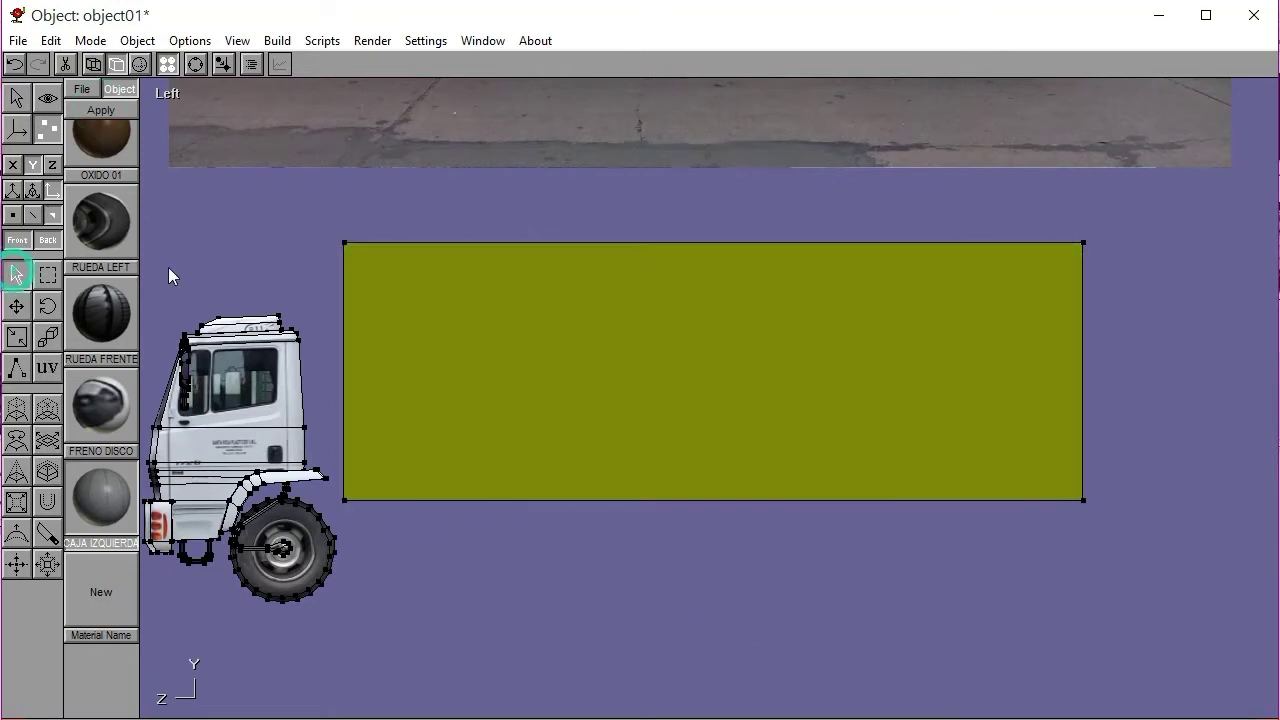
left_click(248, 245)
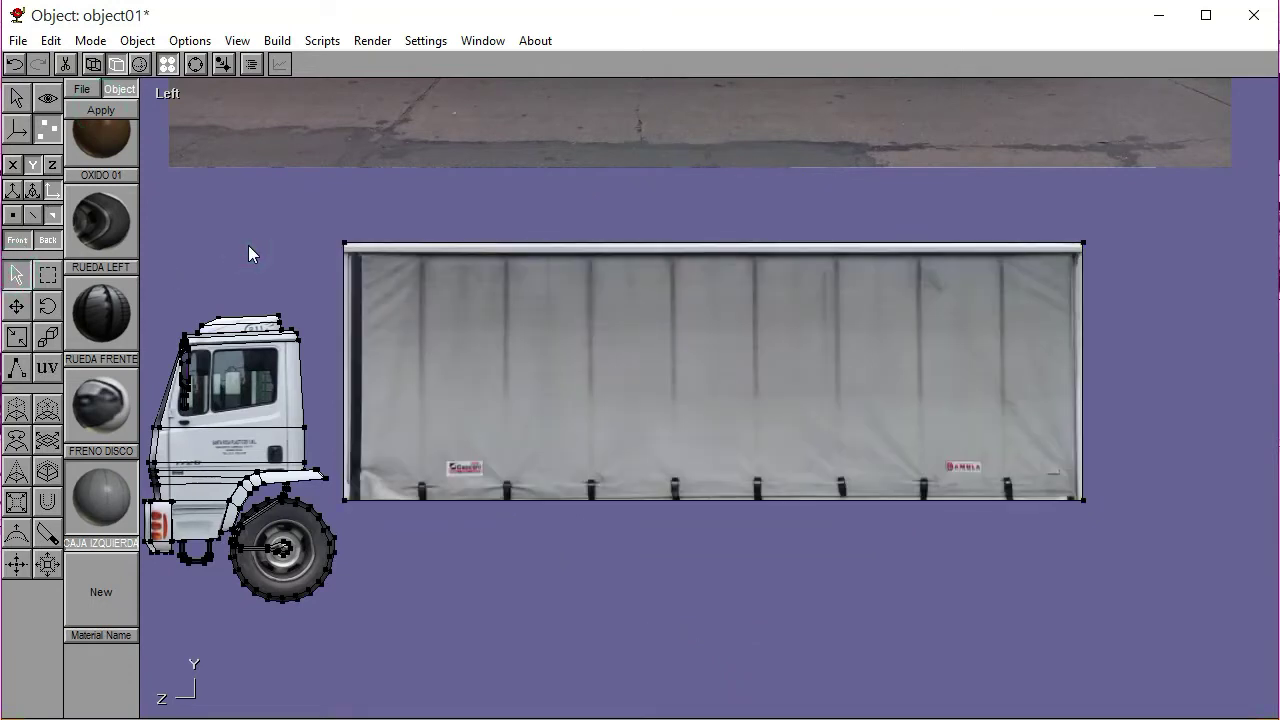
left_click(195, 64)
left_click_drag(500, 286, 555, 322)
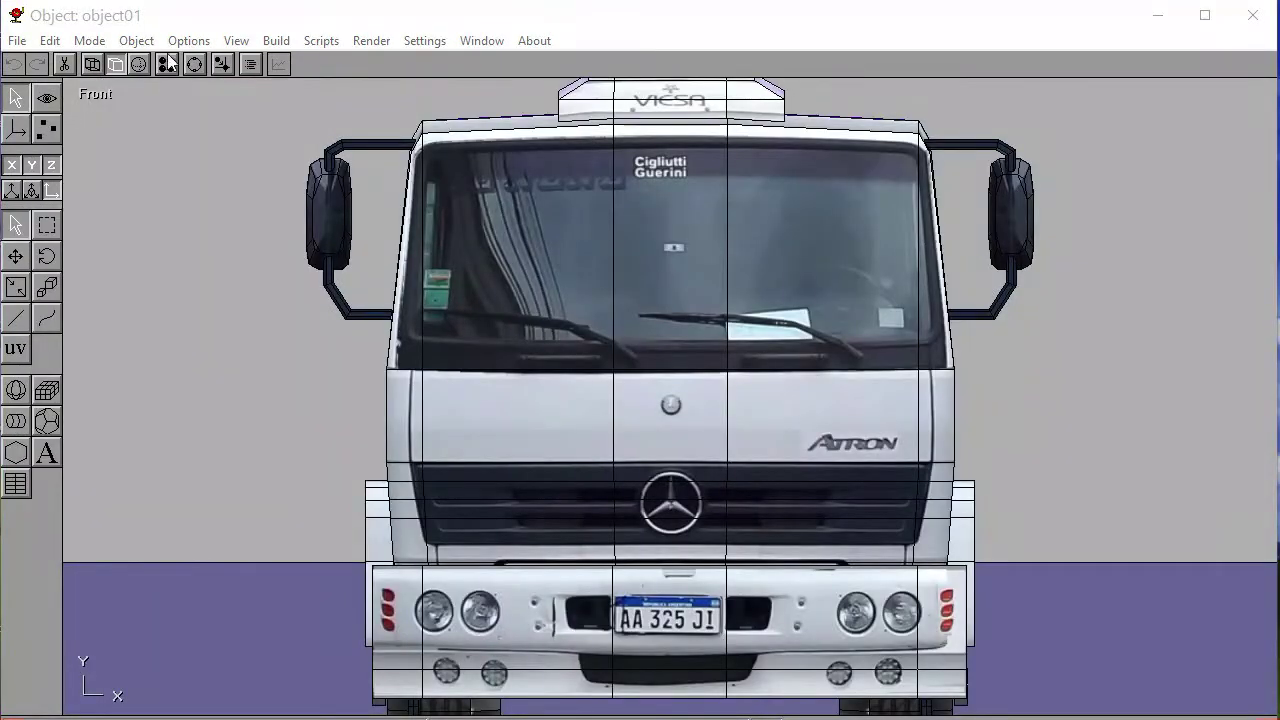
Scale down the cargo box's width in the front view until it matches the width of the cab and bumper
left_click(195, 64)
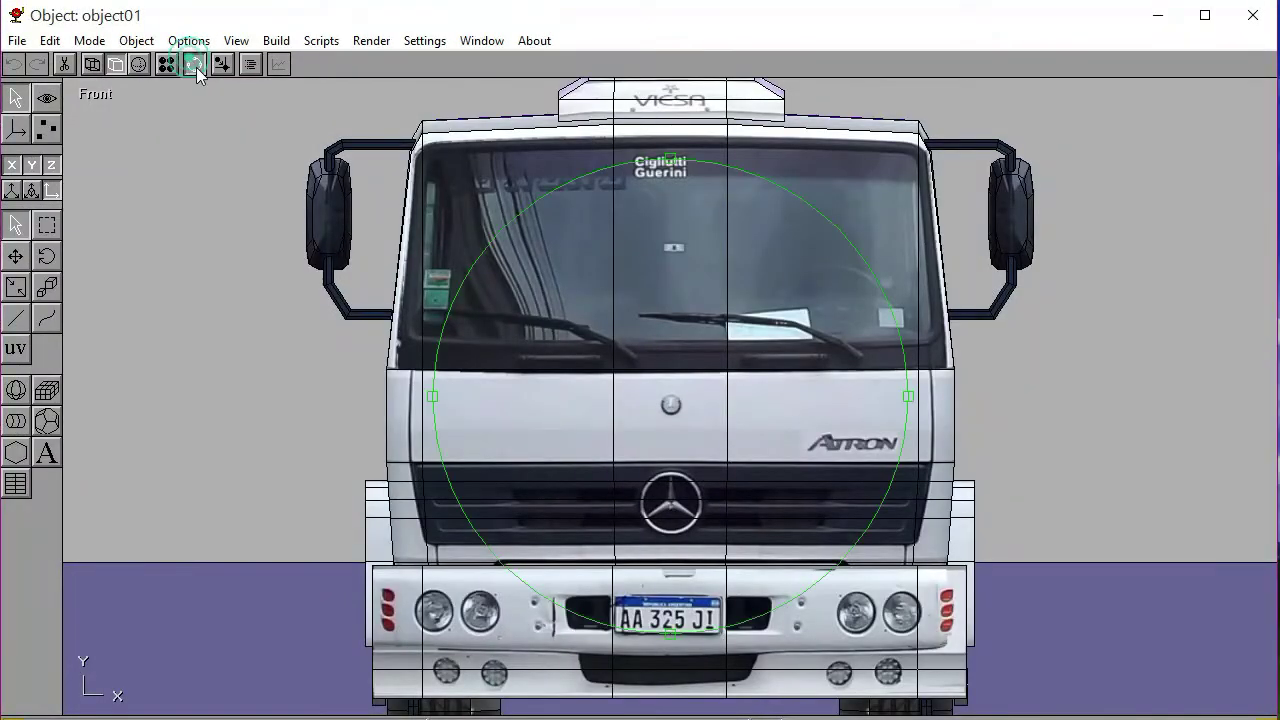
right_click_drag(744, 376, 469, 394)
right_click_drag(690, 394, 655, 394)
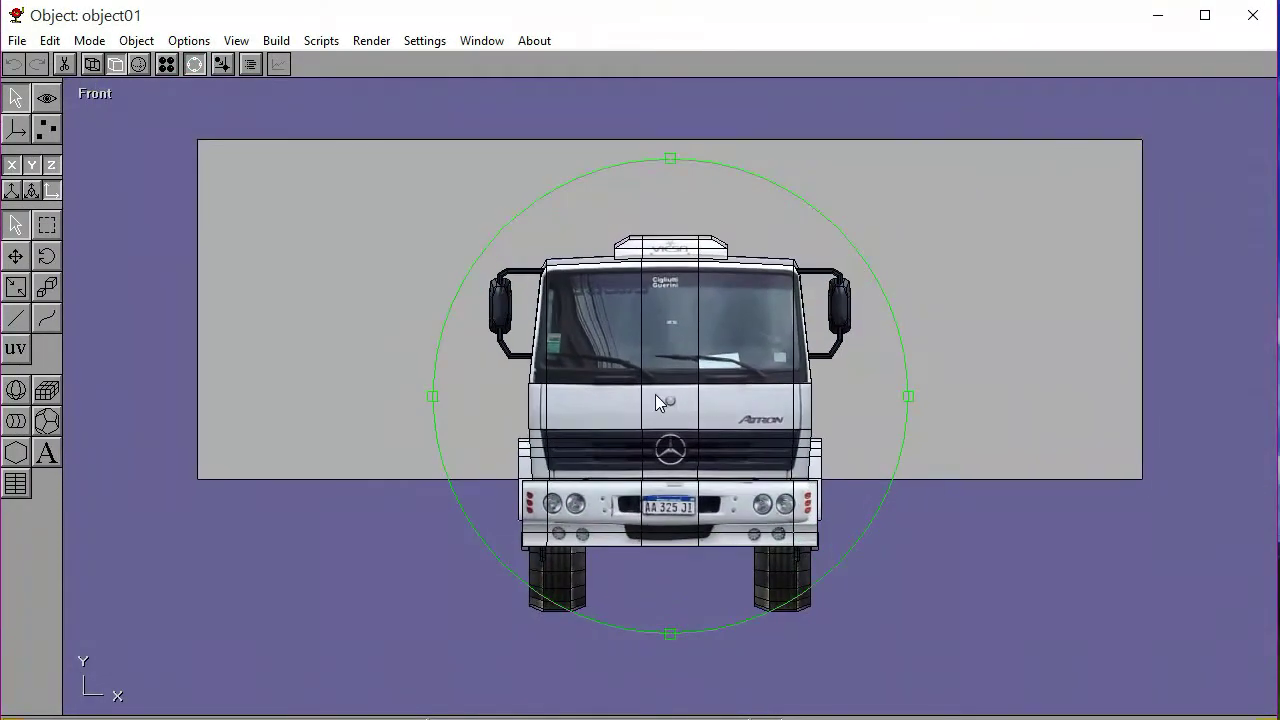
left_click(195, 64)
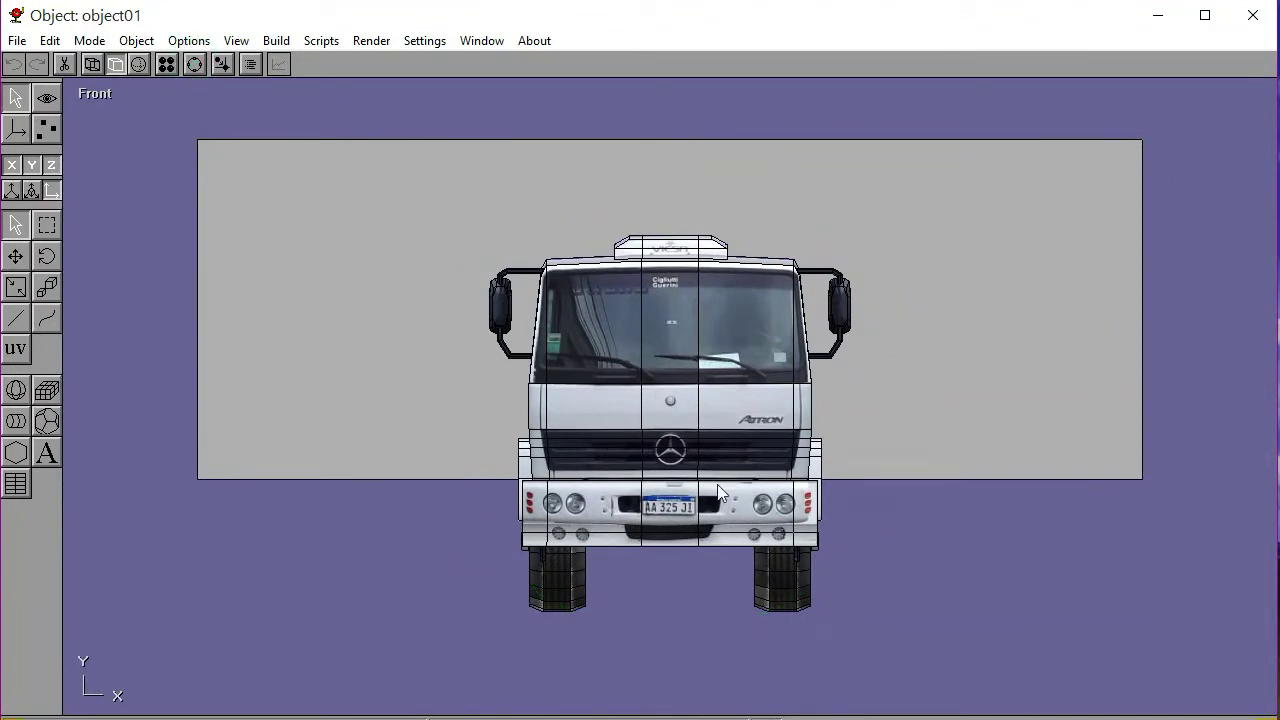
key("alt+Tab")
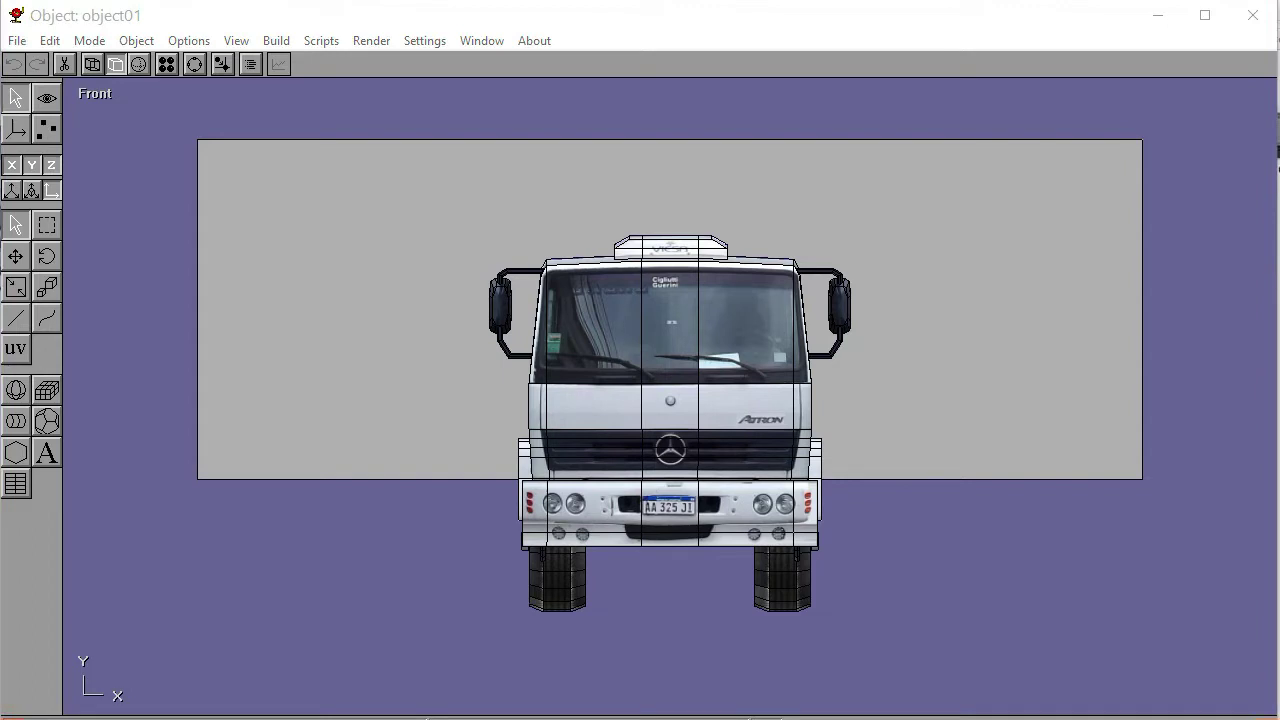
left_click(306, 268)
left_click(15, 286)
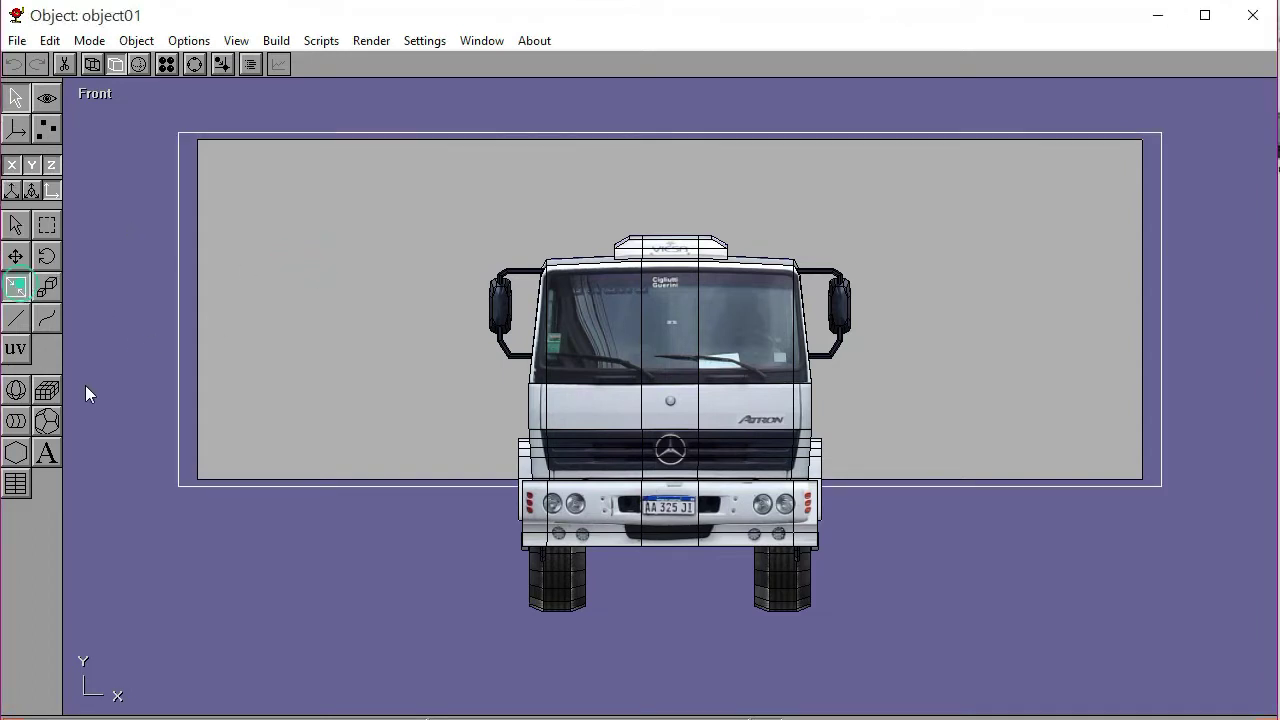
left_click_drag(186, 478, 186, 478)
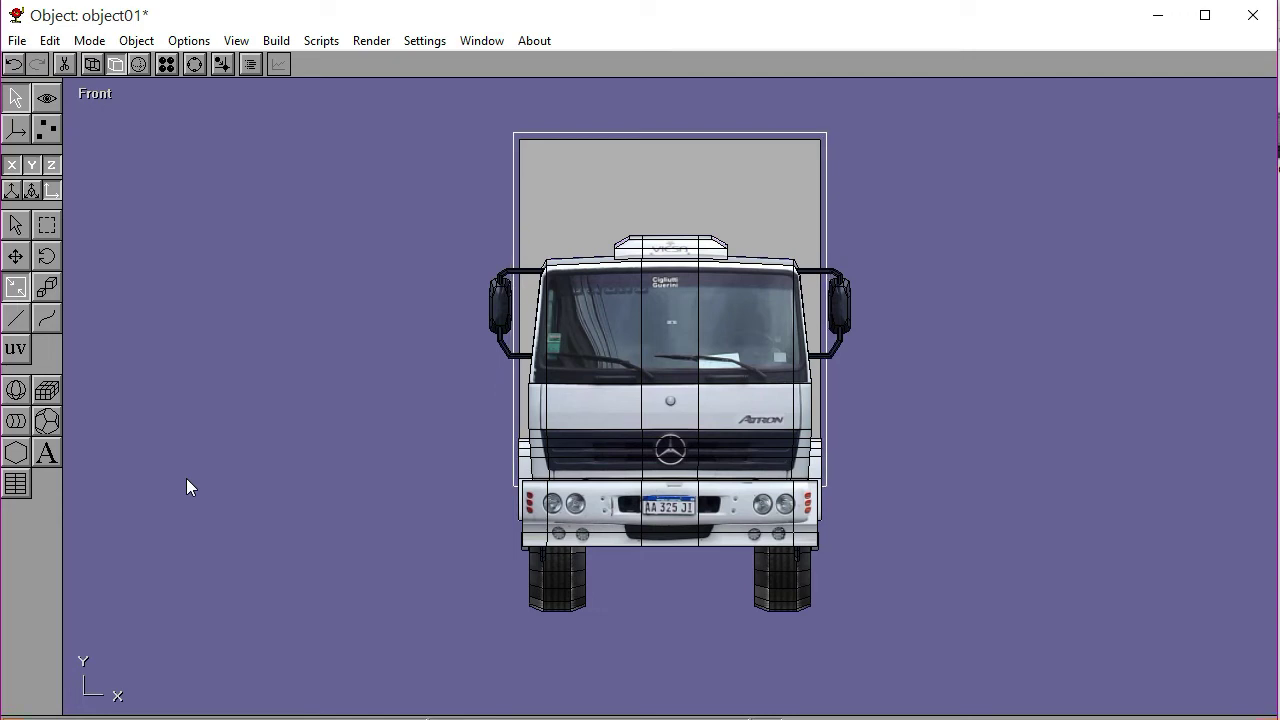
left_click(20, 225)
left_click(133, 265)
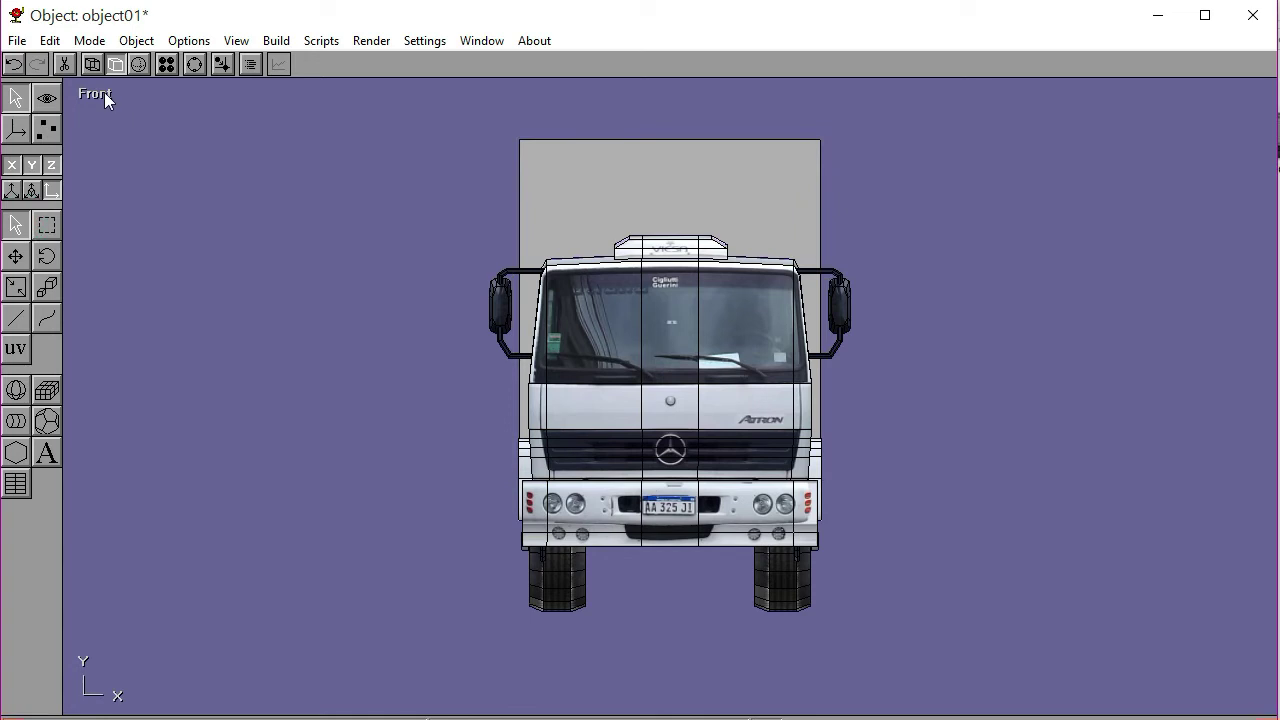
Examine the cargo box's proportions and side texture against the cab in the perspective and left views
left_click(104, 92)
left_click(107, 289)
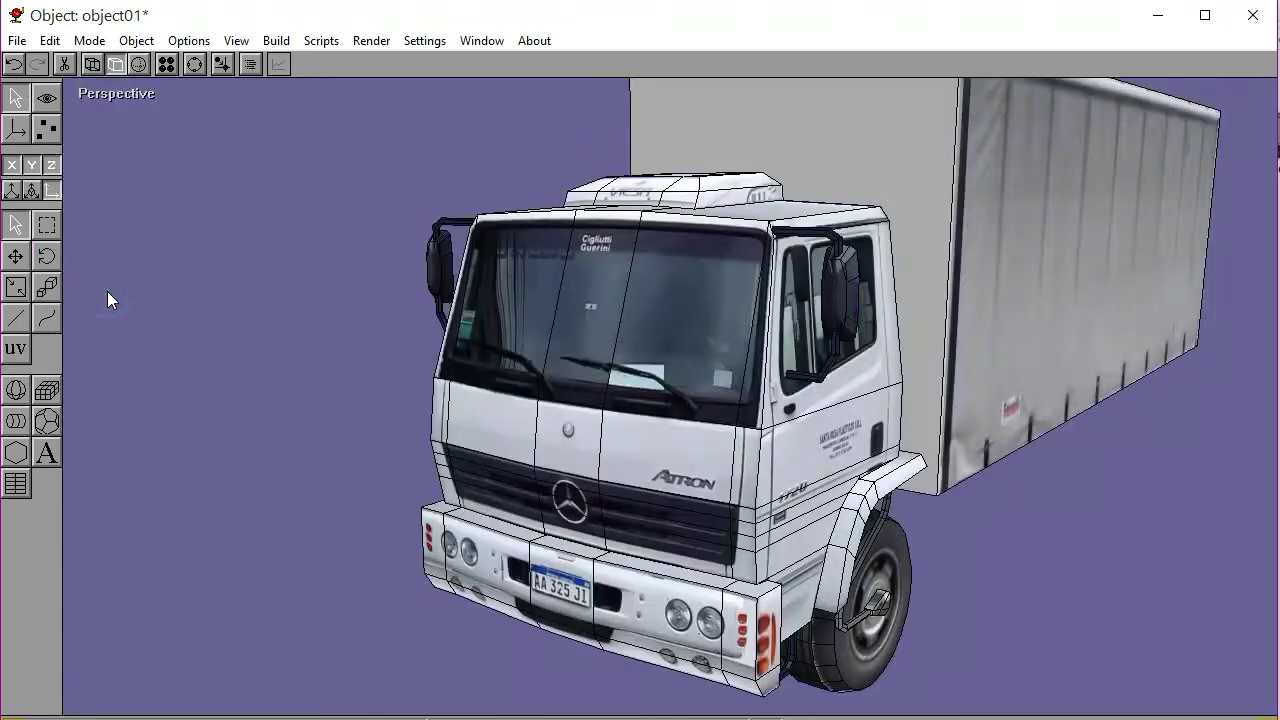
left_click(204, 67)
left_click_drag(686, 415, 657, 415)
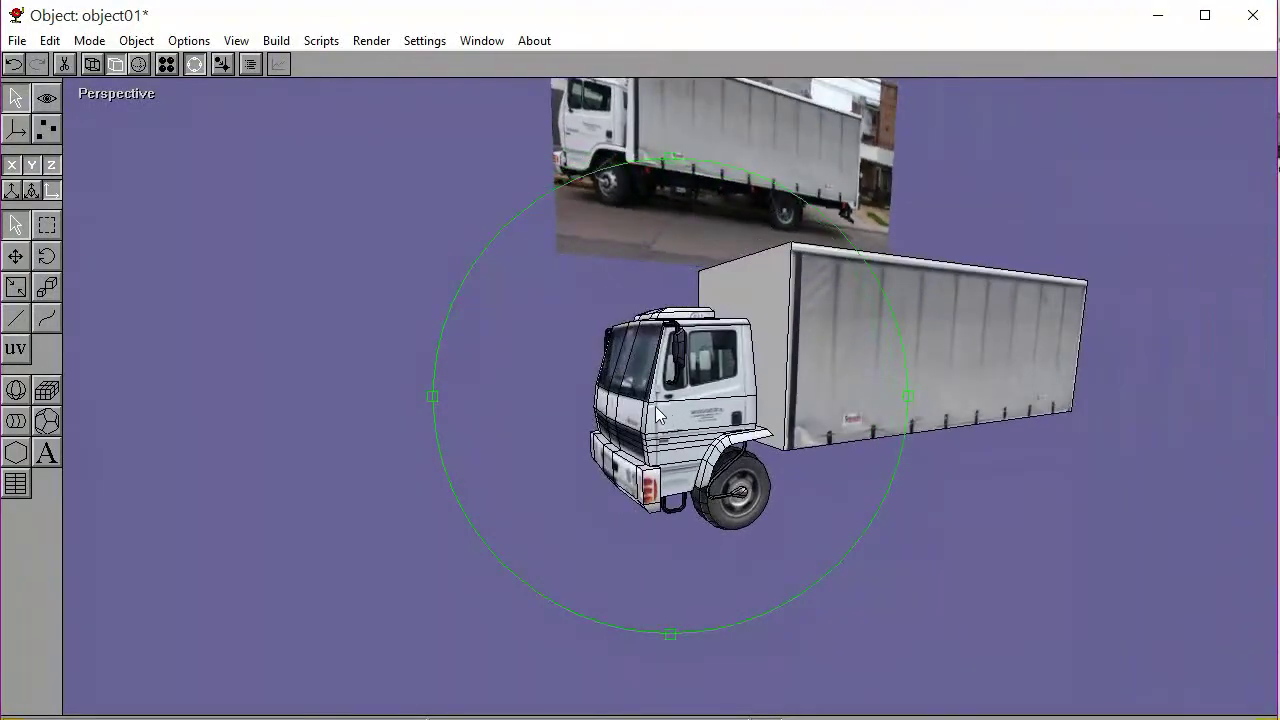
left_click(143, 95)
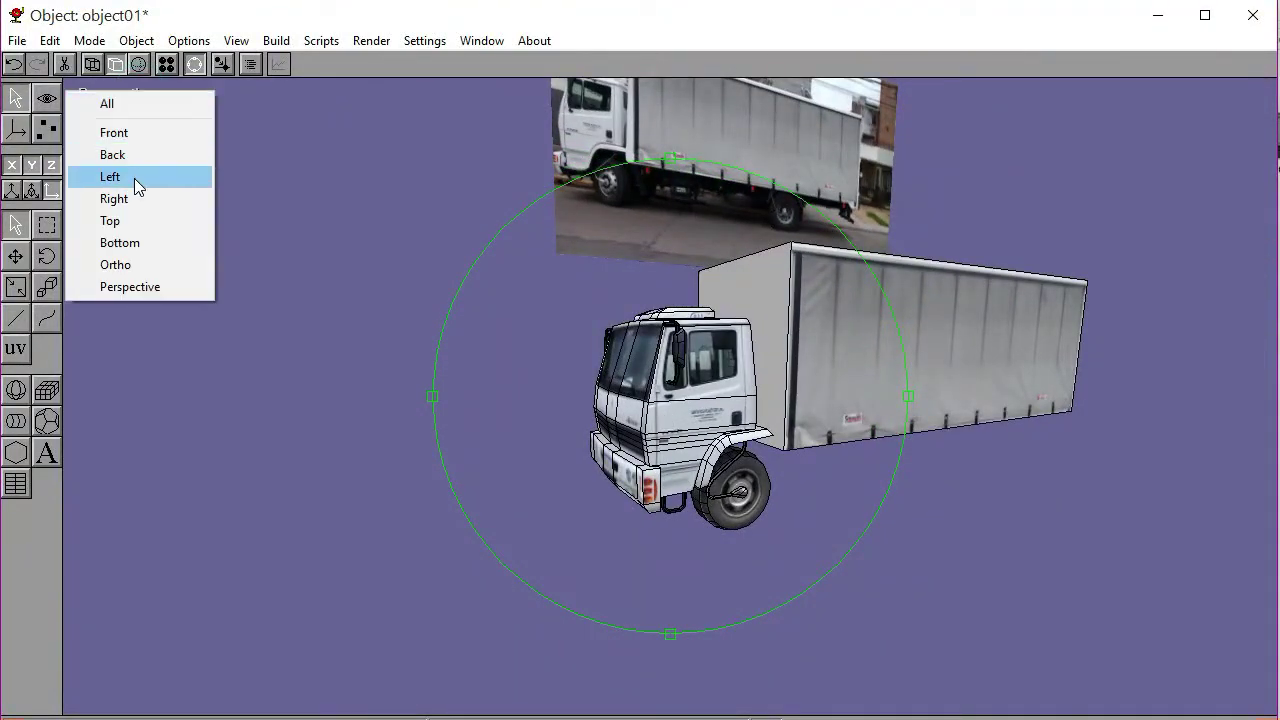
left_click(134, 177)
right_click_drag(588, 347, 300, 372)
right_click_drag(775, 380, 636, 391)
middle_click_drag(733, 392, 477, 397)
scroll(672, 397, "down", 1)
middle_click_drag(672, 397, 626, 363)
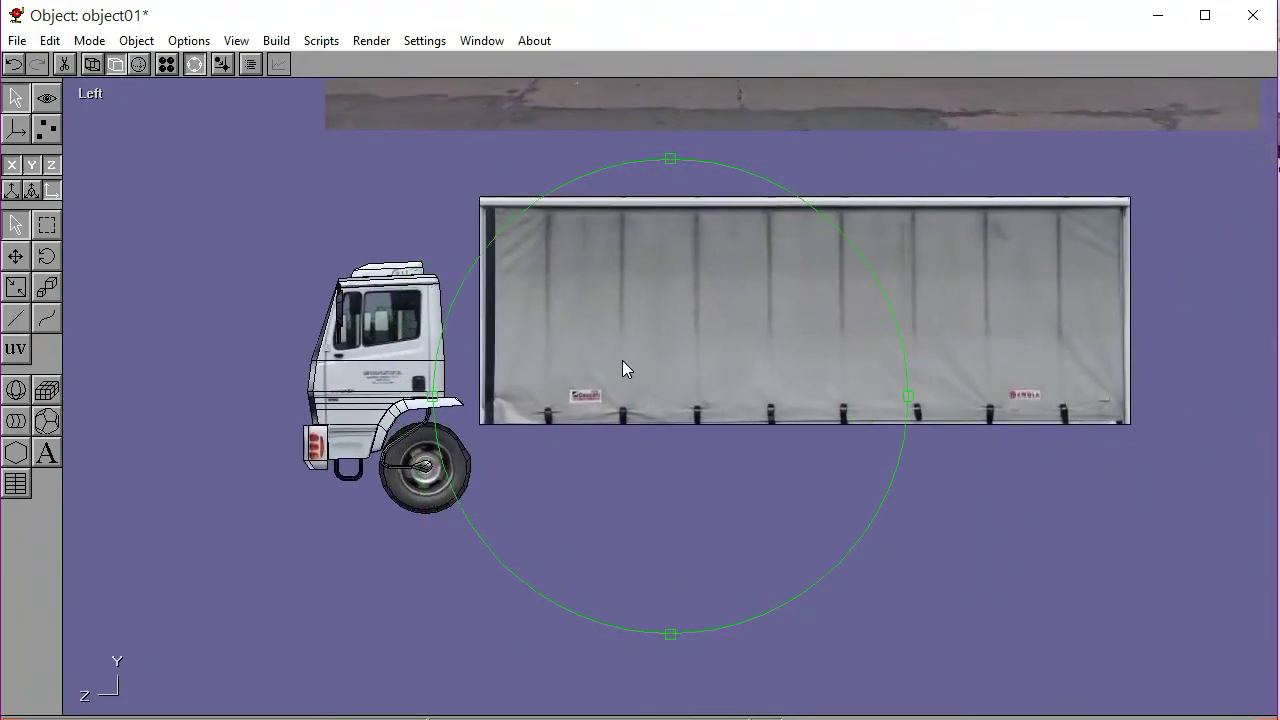
scroll(729, 377, "up", 3)
scroll(729, 377, "down", 3)
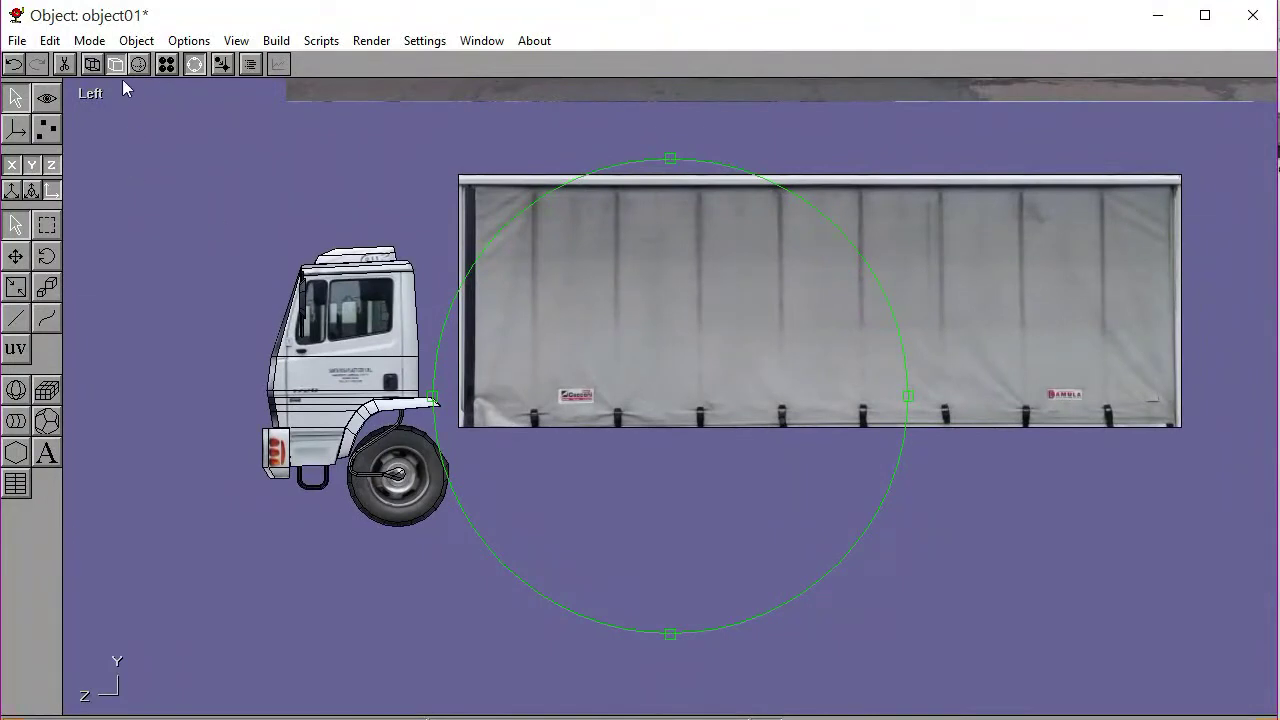
Select the cargo box's untextured right side face in the right view, using face selection
left_click(90, 93)
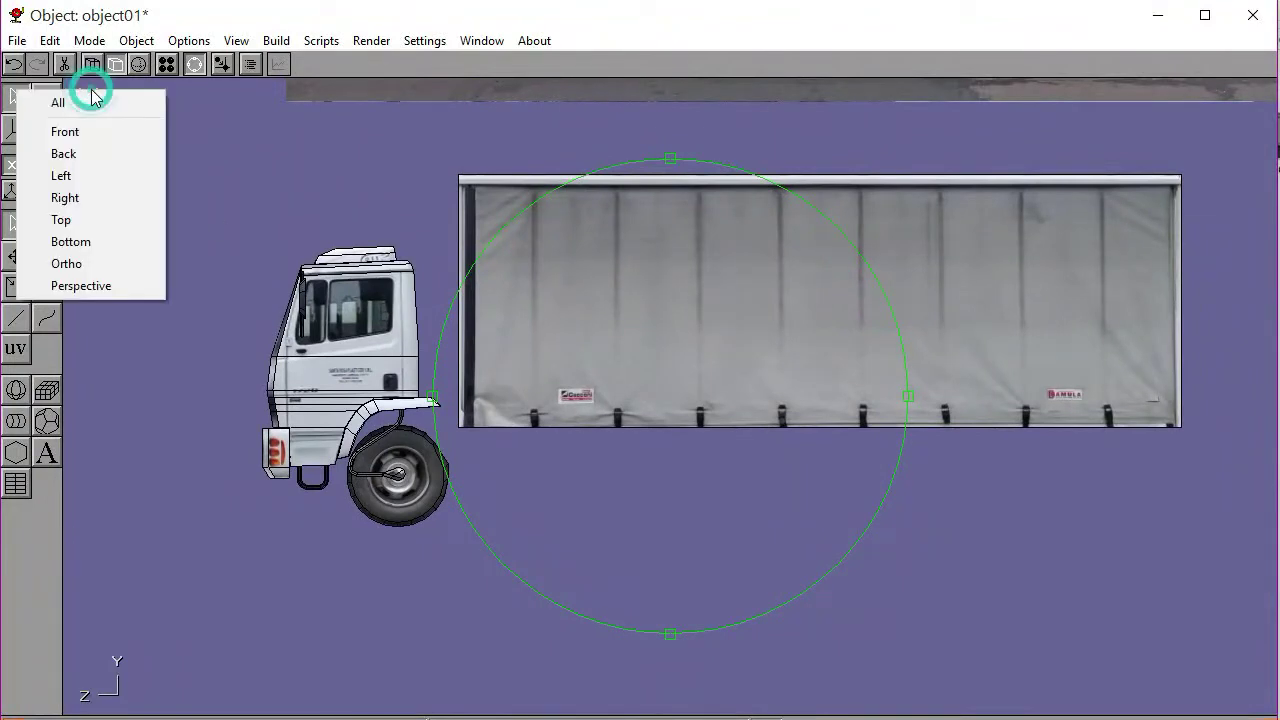
left_click(87, 199)
scroll(843, 406, "down", 5)
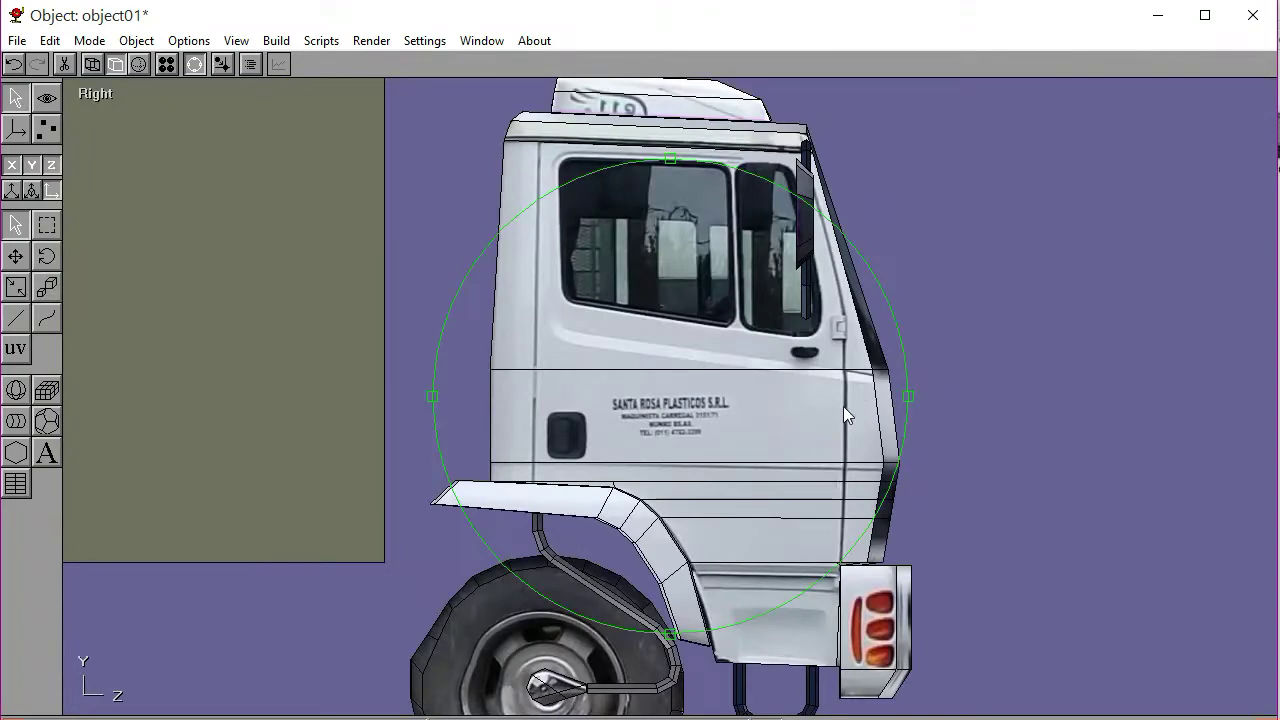
middle_click_drag(617, 414, 773, 414)
left_click(195, 65)
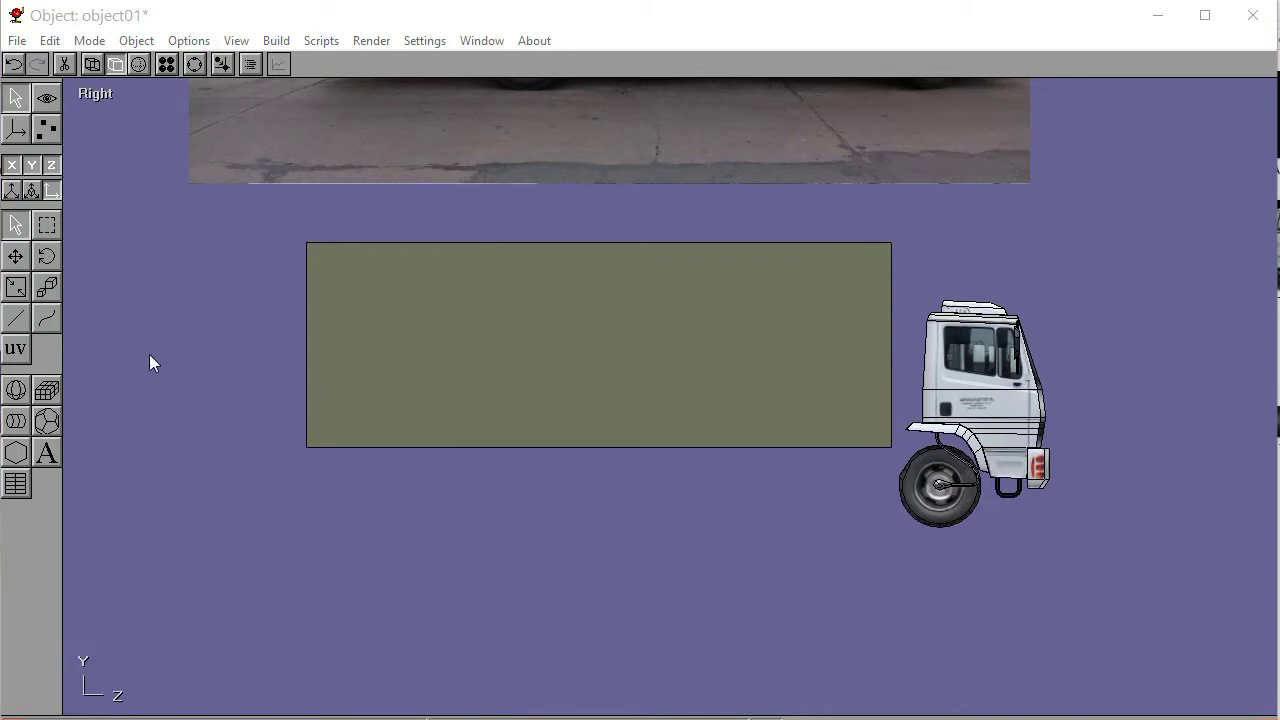
left_click(46, 128)
left_click(52, 215)
left_click(484, 365)
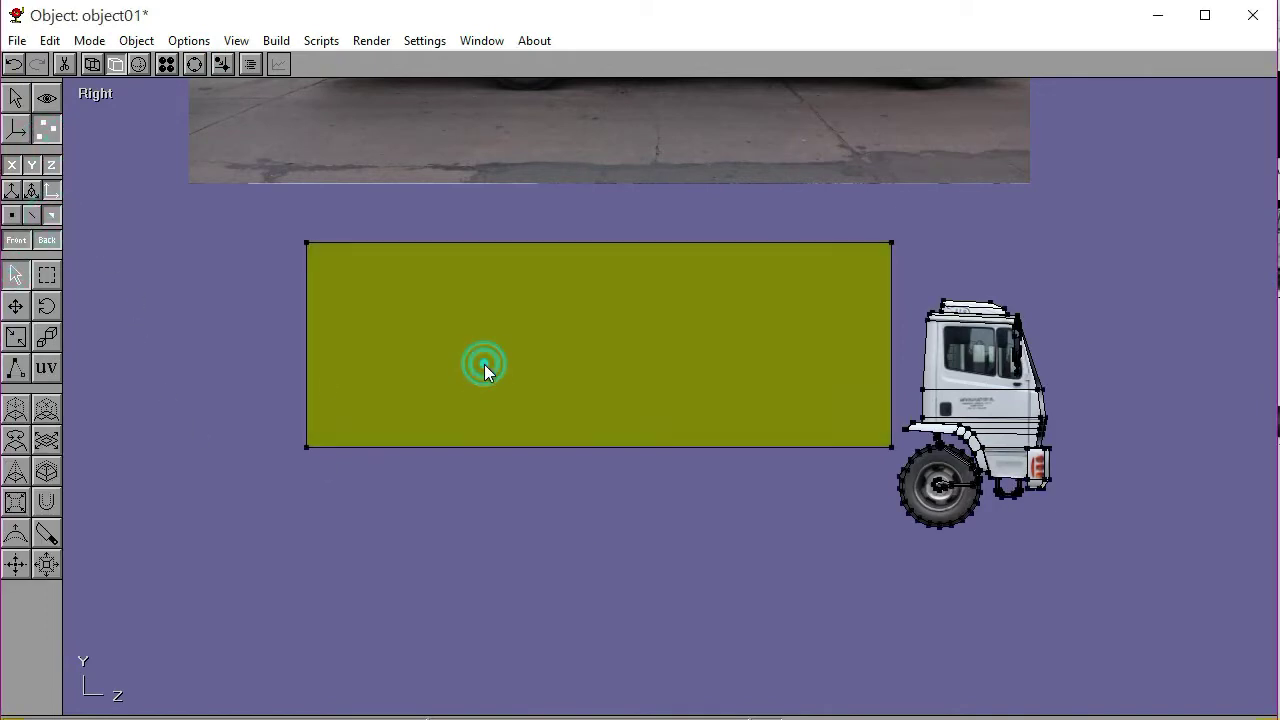
Start UV mapping on the selected right side face, create a new material, and load the RIGHT BOX image as a texture
left_click(166, 65)
scroll(104, 550, "down", 2)
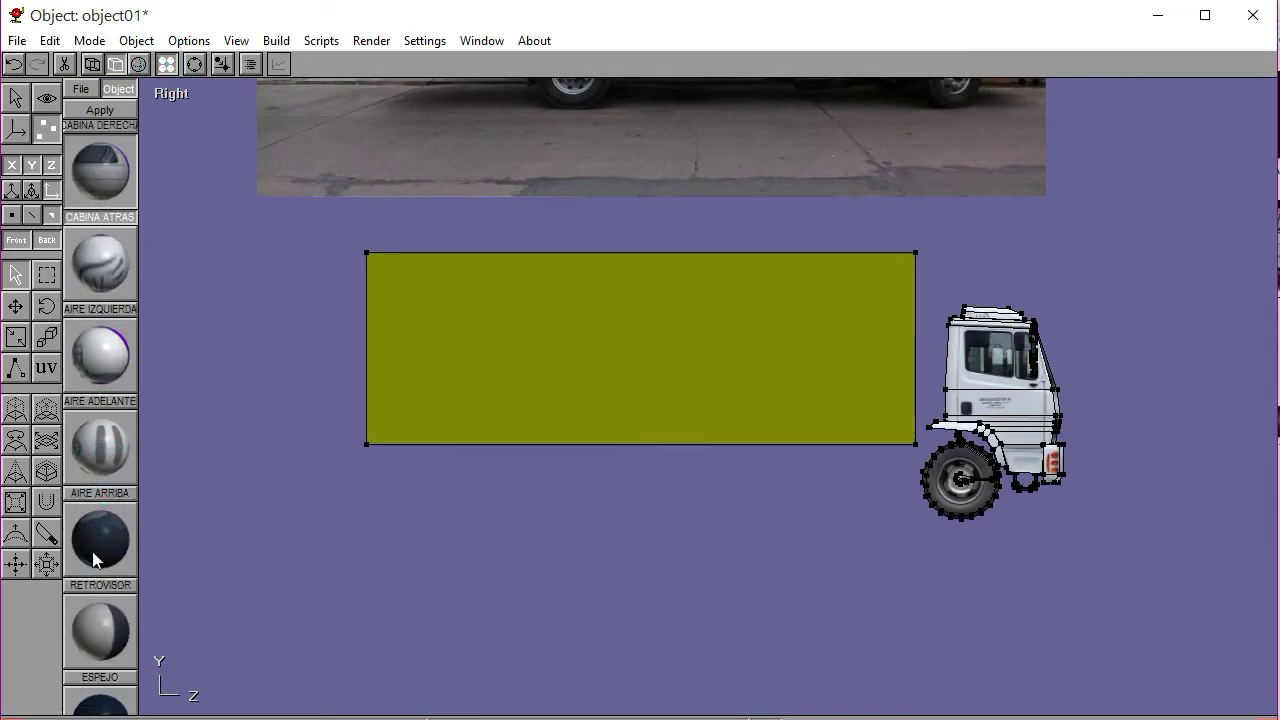
scroll(96, 545, "down", 4)
scroll(97, 508, "down", 3)
left_click(80, 385)
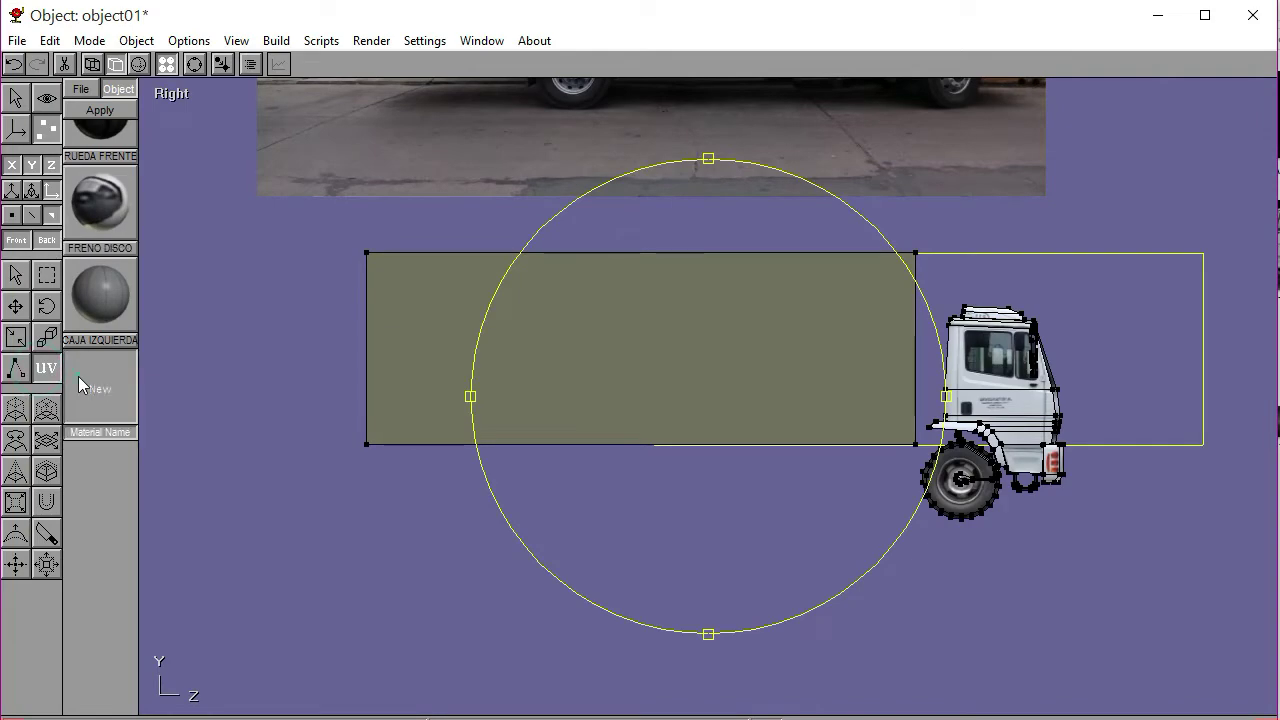
left_click(122, 181)
left_click(75, 235)
left_click(75, 234)
scroll(613, 338, "down", 2)
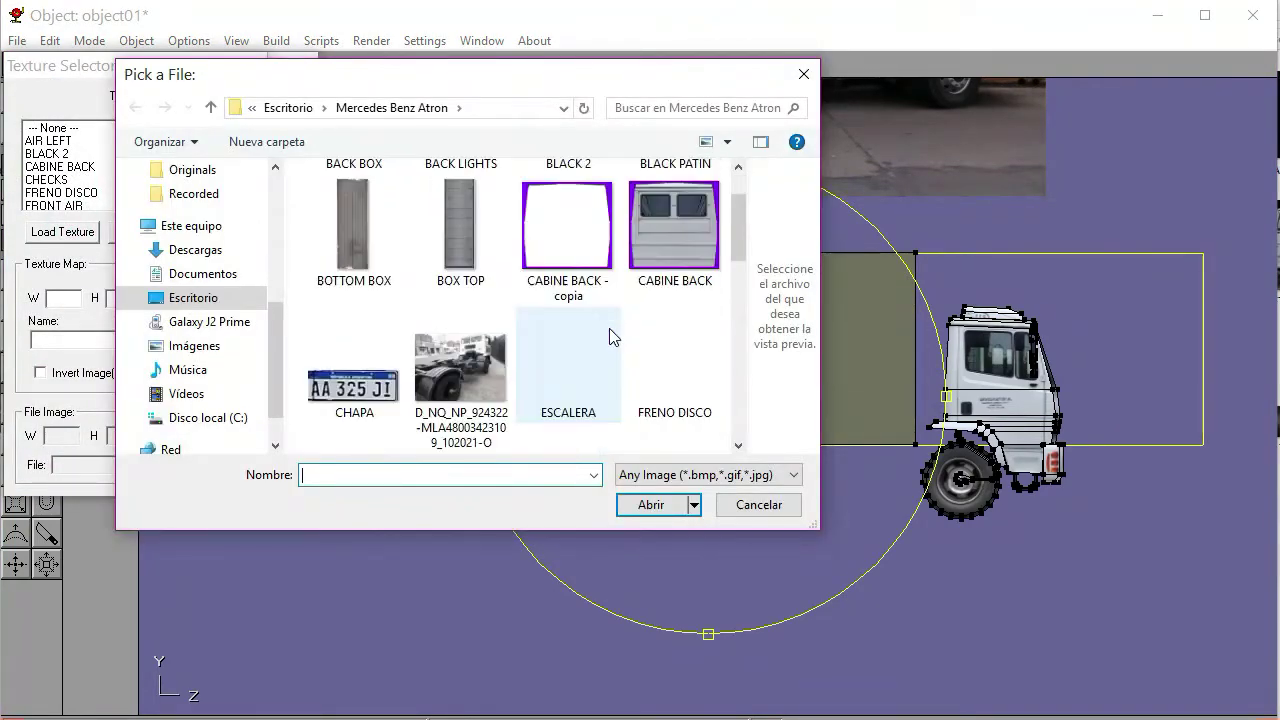
scroll(613, 338, "down", 2)
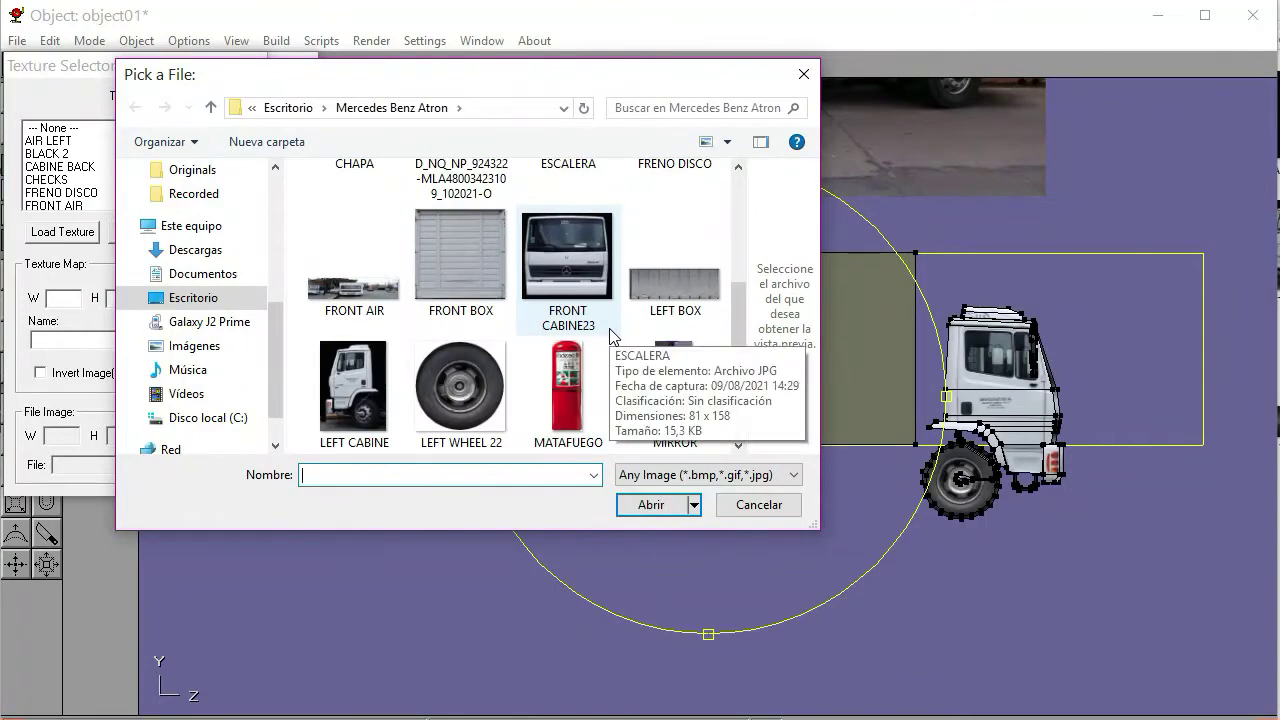
scroll(613, 338, "down", 5)
left_click(461, 295)
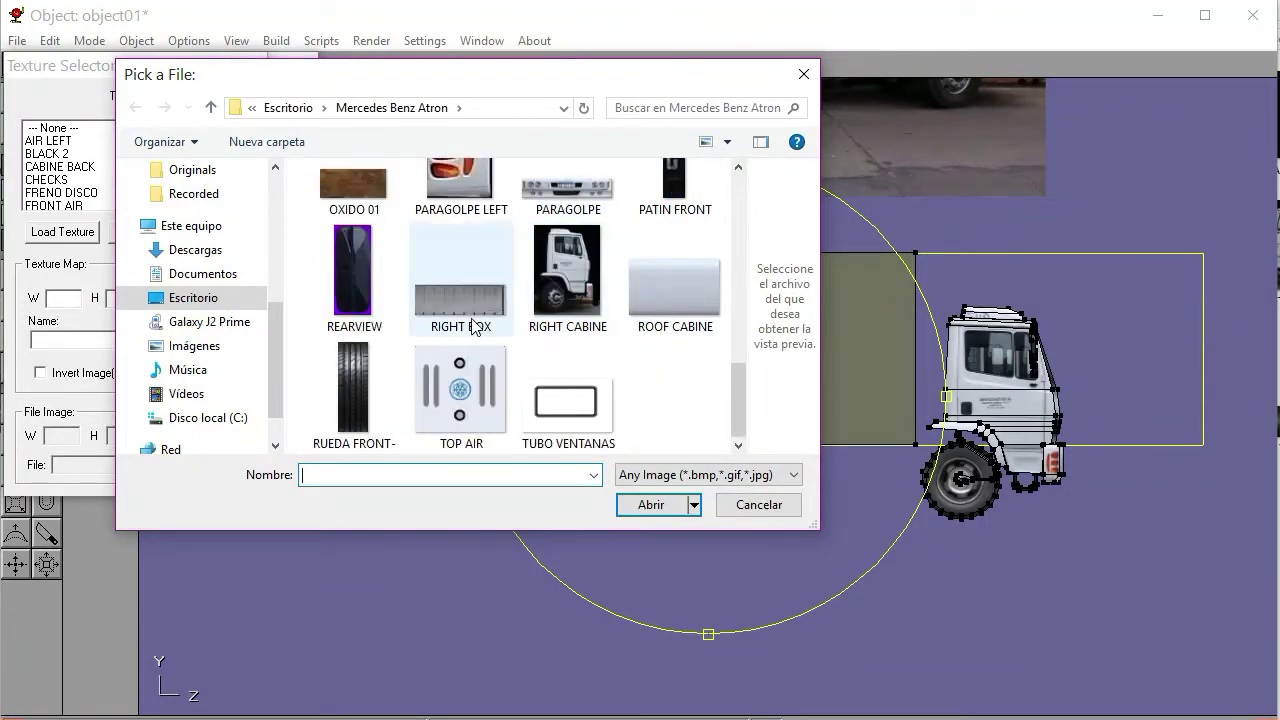
left_click(650, 504)
Assign the RIGHT BOX texture to the new material and name the material CAJA DERECHA
scroll(150, 180, "down", 6)
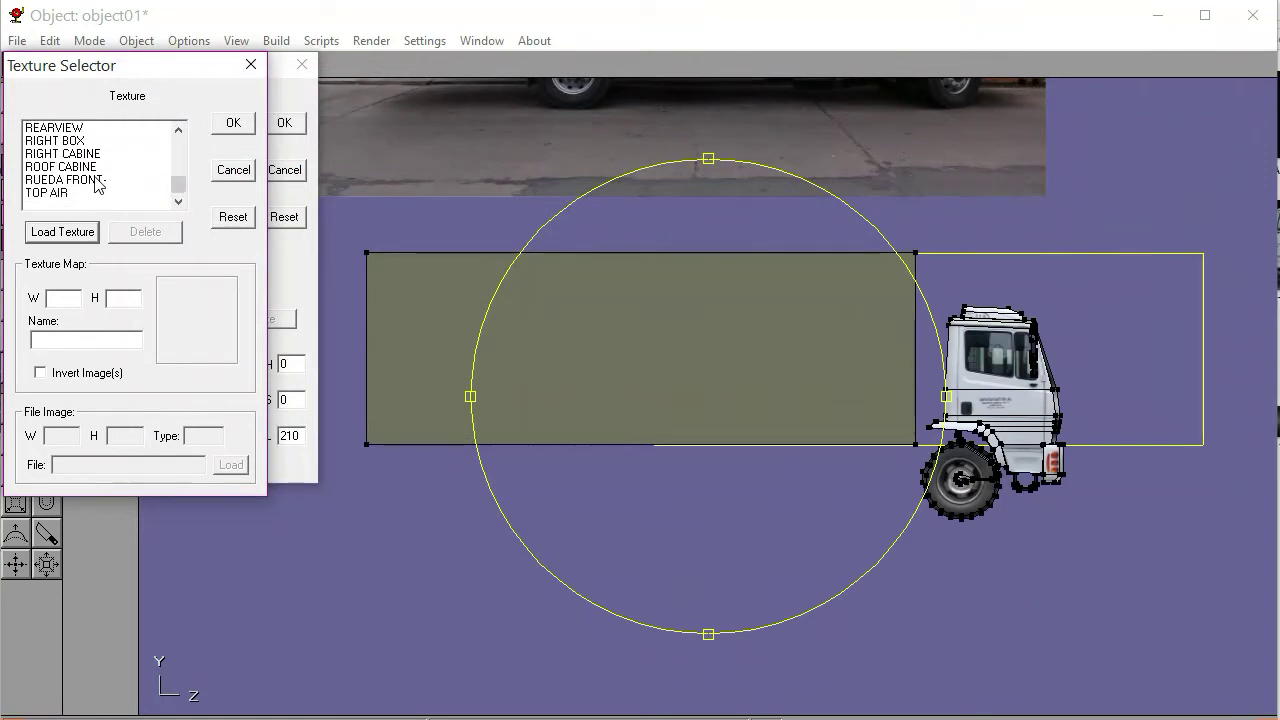
scroll(105, 176, "up", 1)
scroll(105, 176, "up", 1)
scroll(105, 176, "down", 1)
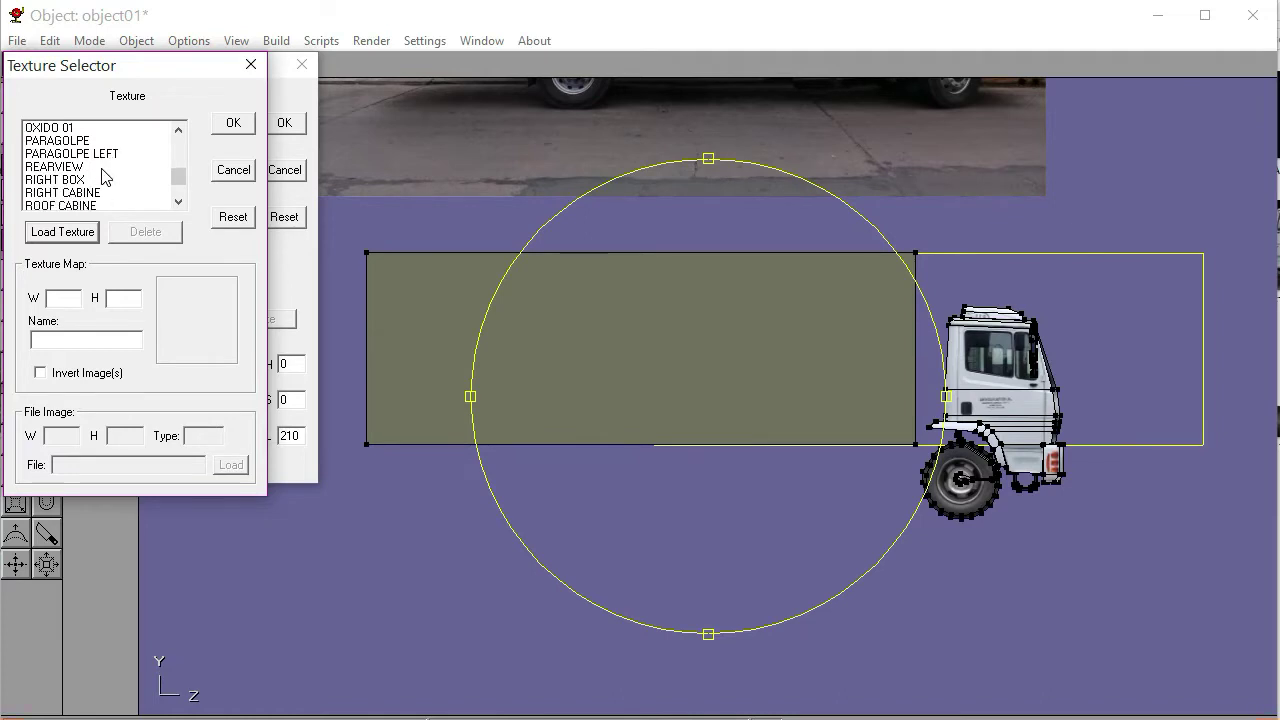
left_click(85, 179)
left_click(216, 124)
double_click(189, 122)
type("CAJA DERECHA")
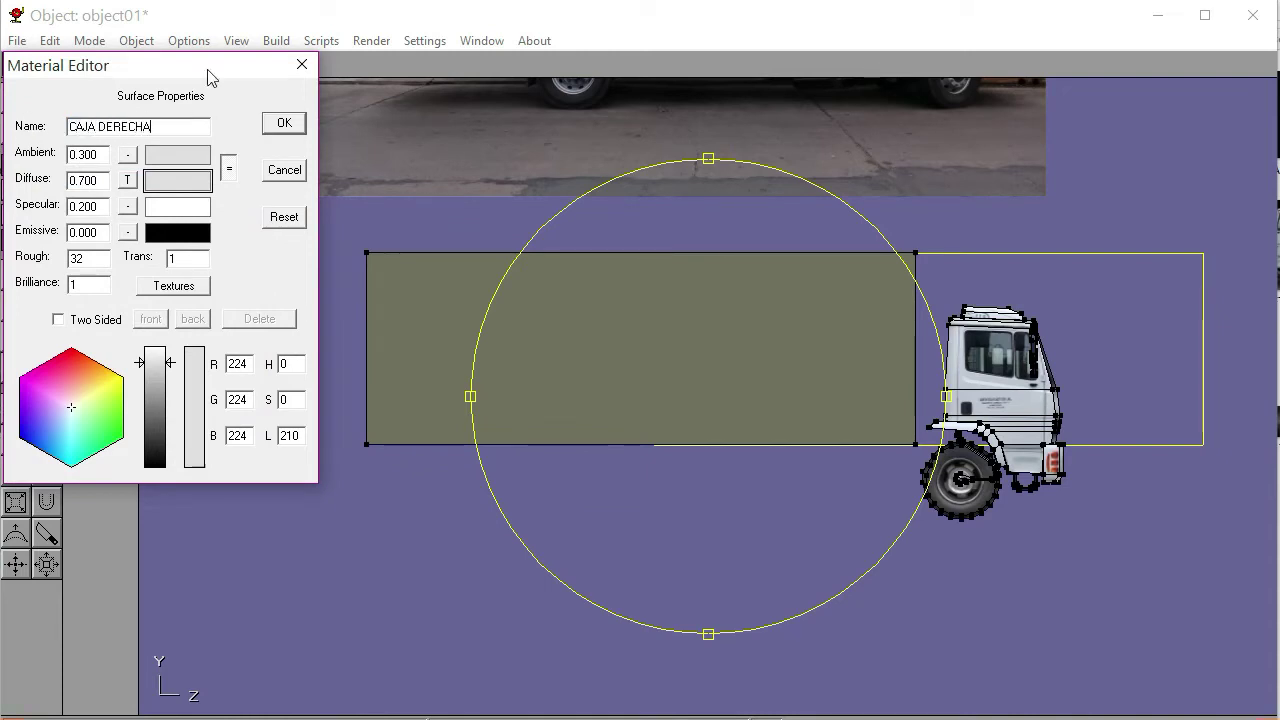
left_click(285, 120)
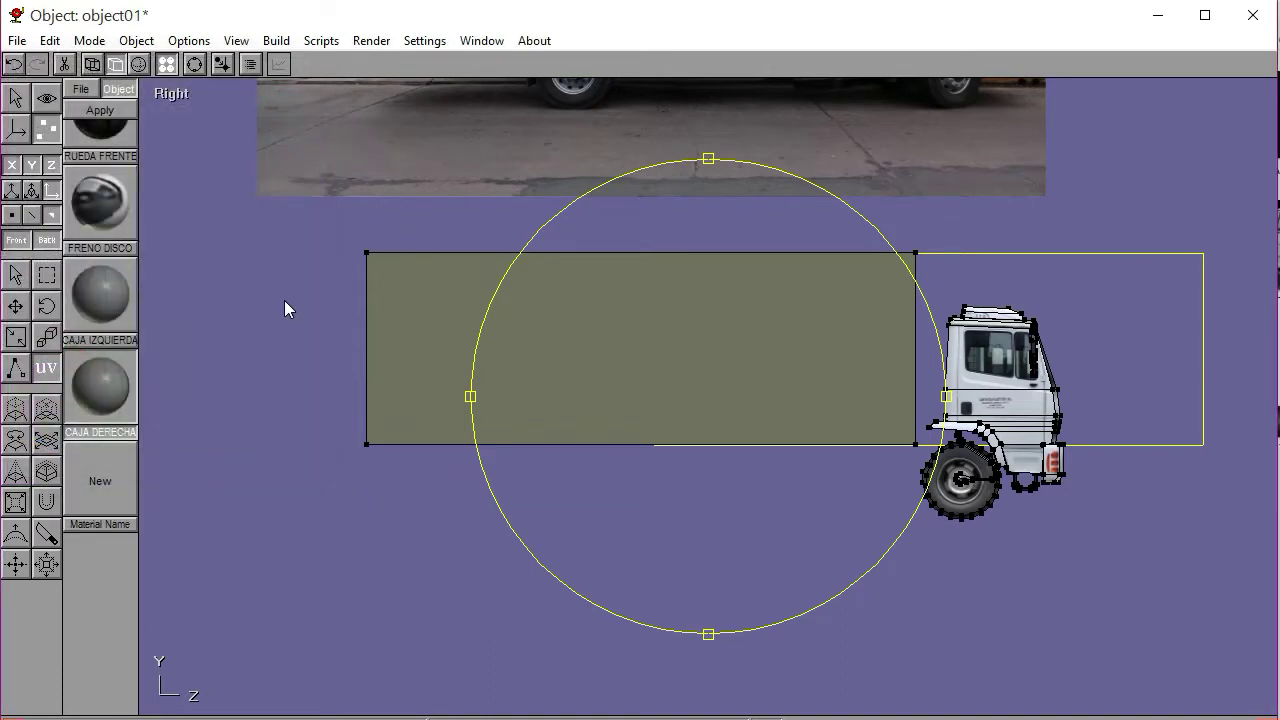
Apply CAJA DERECHA to the cargo box's right face, align the UV mapping with the face outline, and deselect it
left_click(111, 107)
left_click_drag(767, 363, 460, 377)
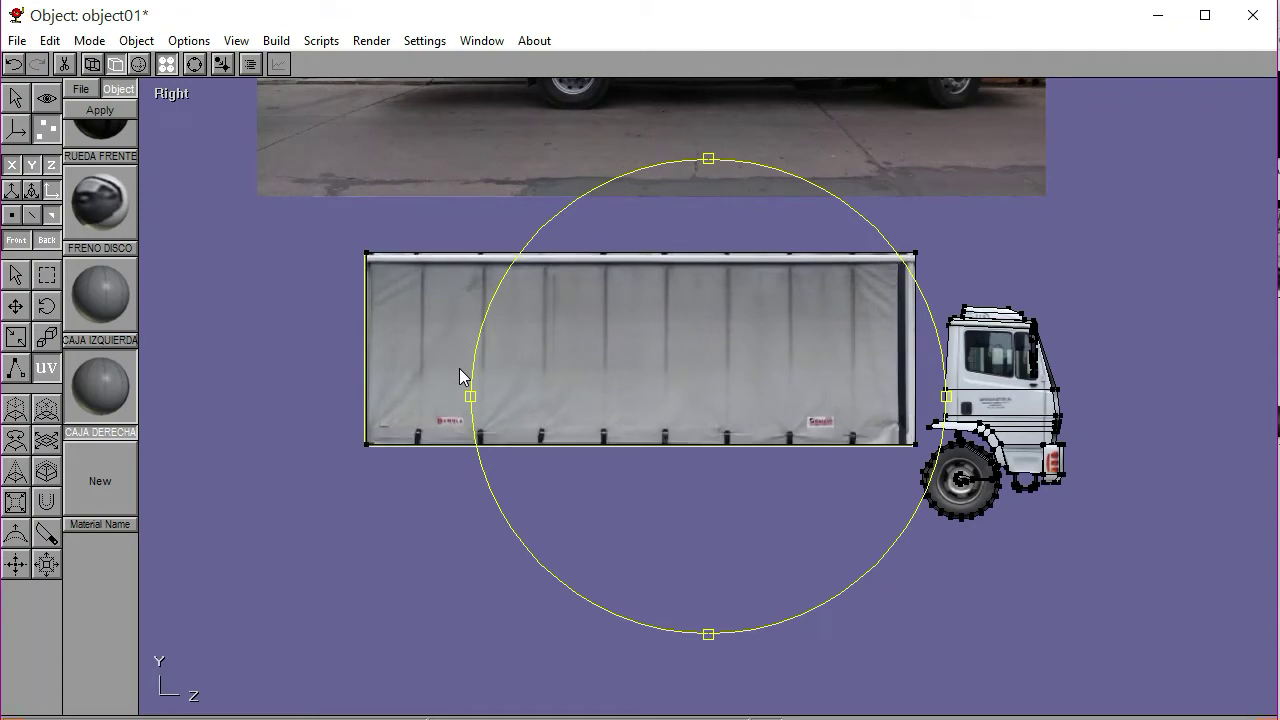
left_click(84, 110)
left_click(269, 321)
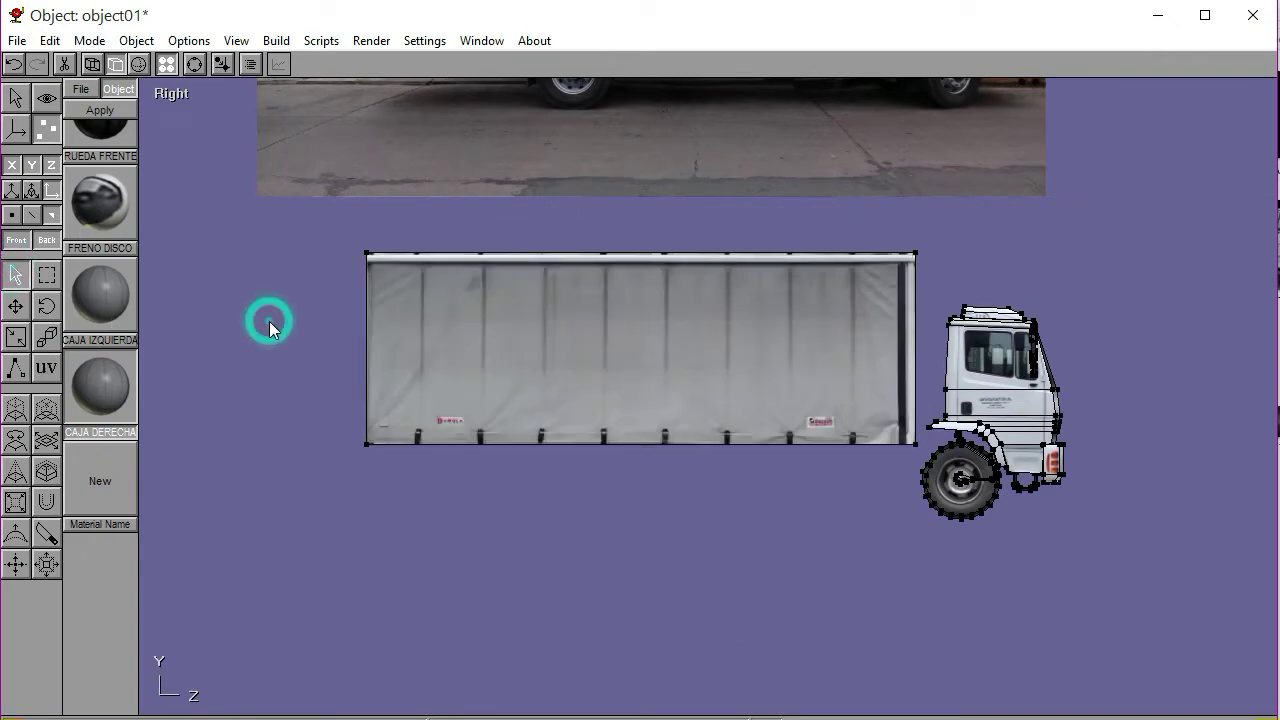
Examine the cargo box against the cab in the perspective, rotated and front views, in both wireframe and textured display
left_click(177, 96)
left_click(189, 291)
left_click(201, 65)
left_click_drag(663, 400, 696, 353)
left_click(205, 93)
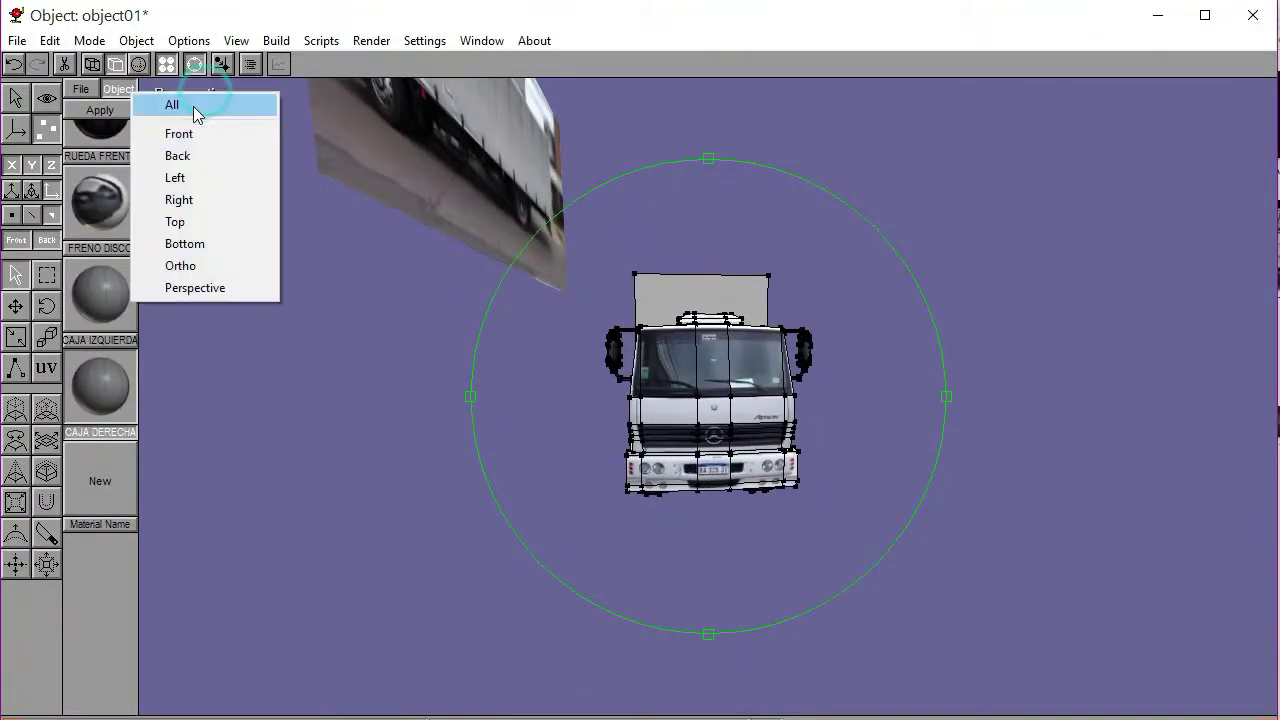
left_click(183, 134)
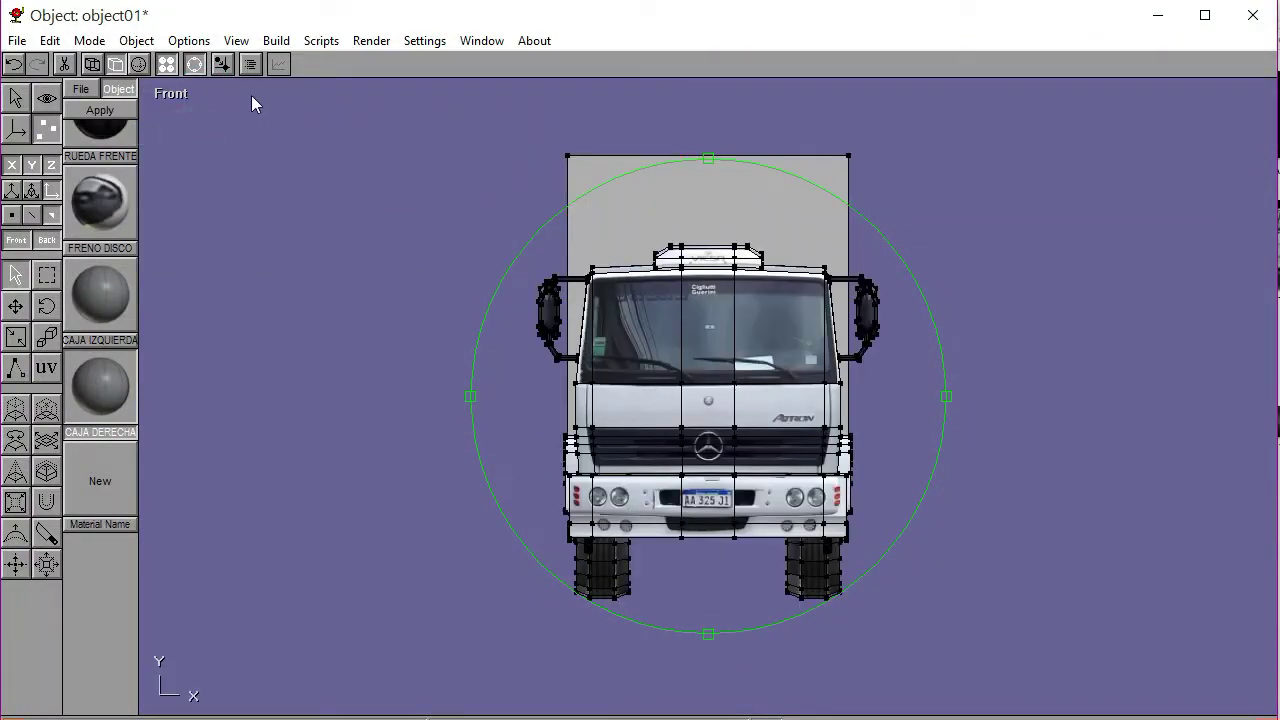
left_click(195, 65)
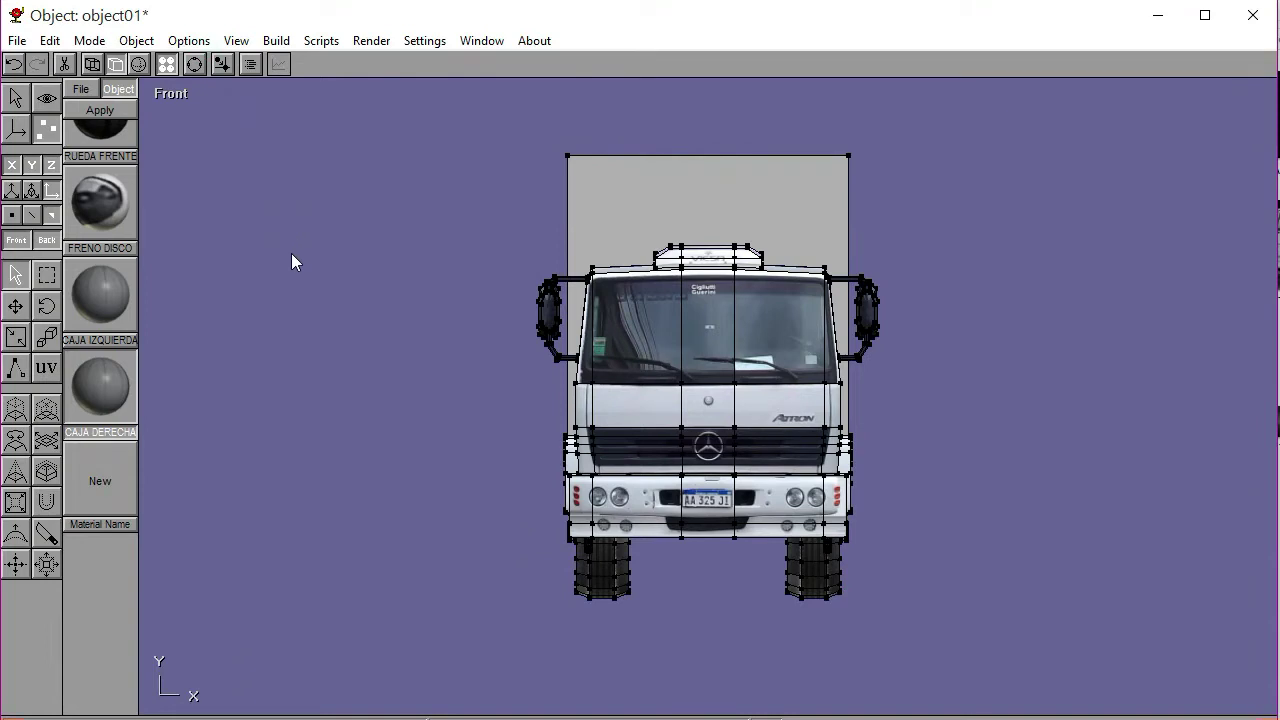
left_click(94, 66)
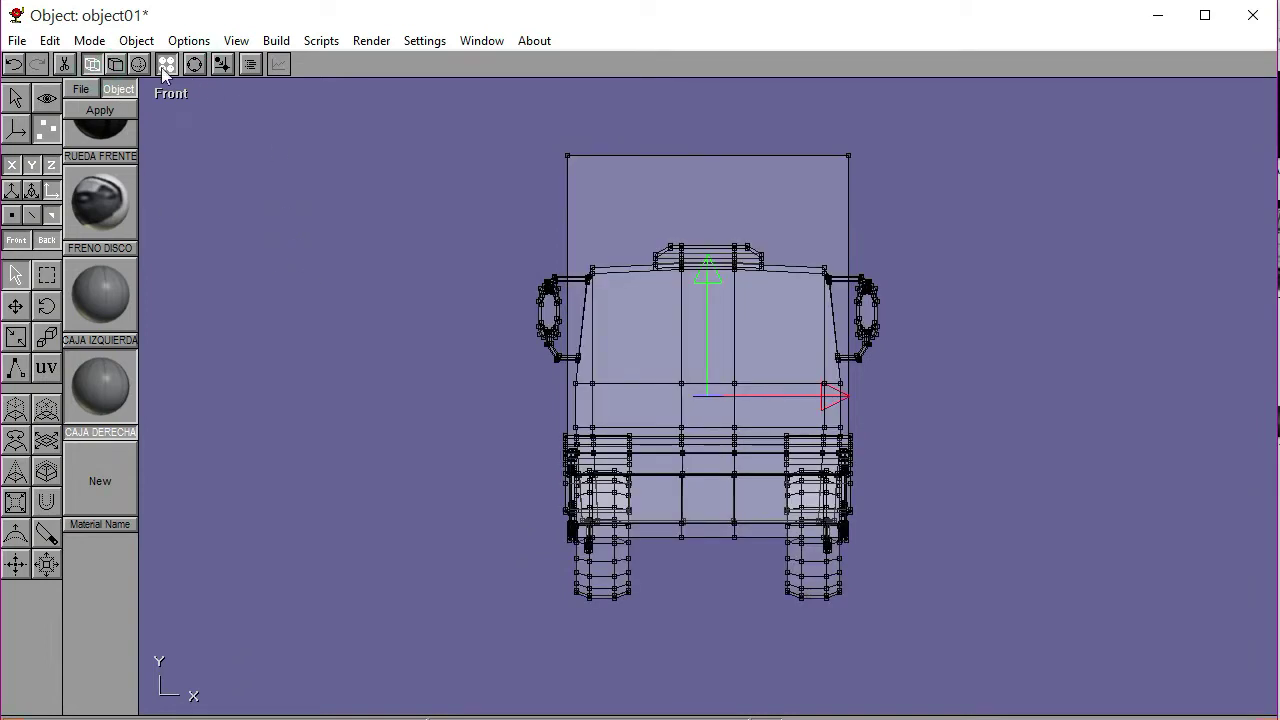
left_click(115, 64)
left_click(194, 64)
mouse_move(714, 347)
left_mouse_down()
mouse_move(657, 338)
mouse_move(711, 348)
left_mouse_up()
left_click(173, 94)
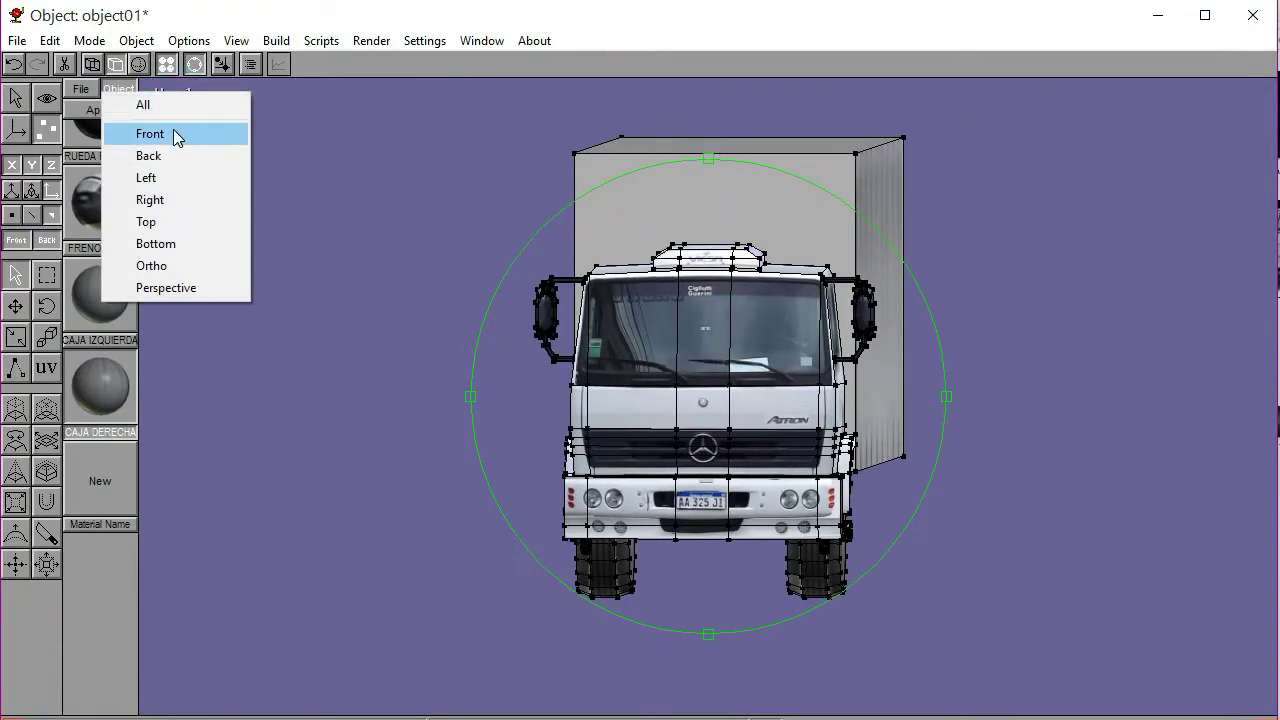
left_click(150, 134)
left_click(192, 66)
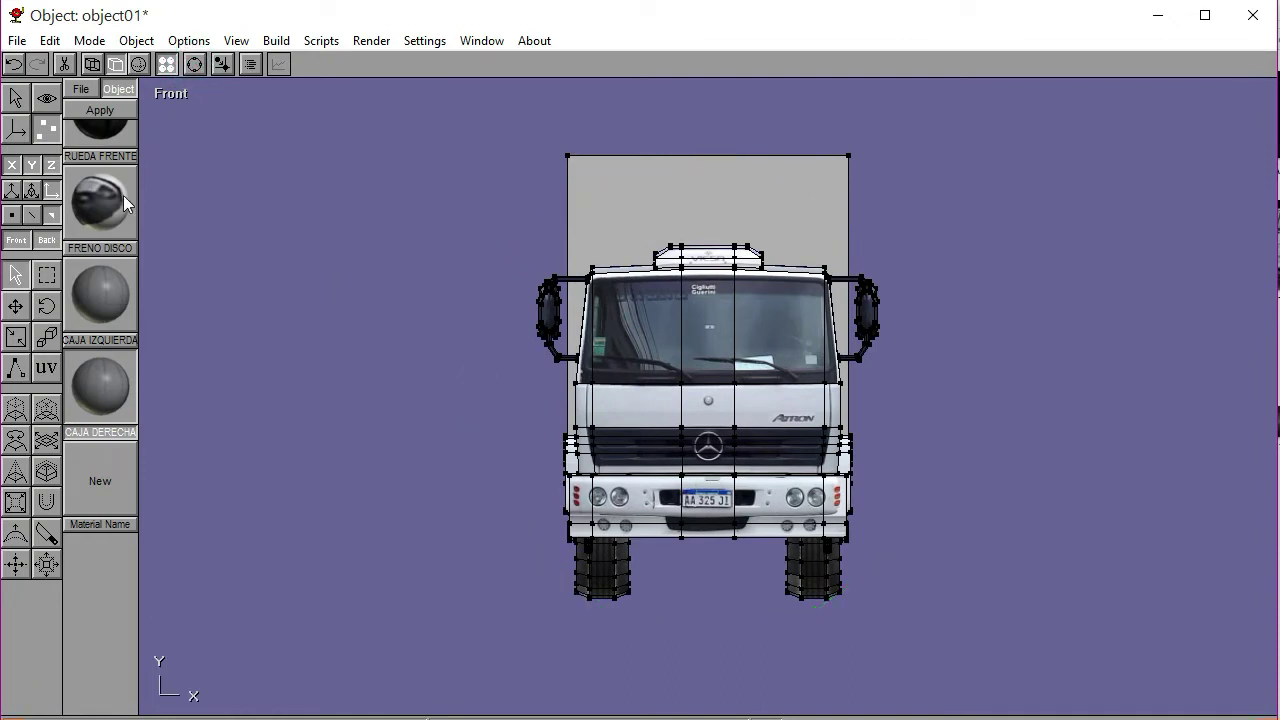
Select the cargo box's front face behind the cab in the front view, using face selection
left_click(15, 97)
left_click(47, 128)
left_click(593, 241)
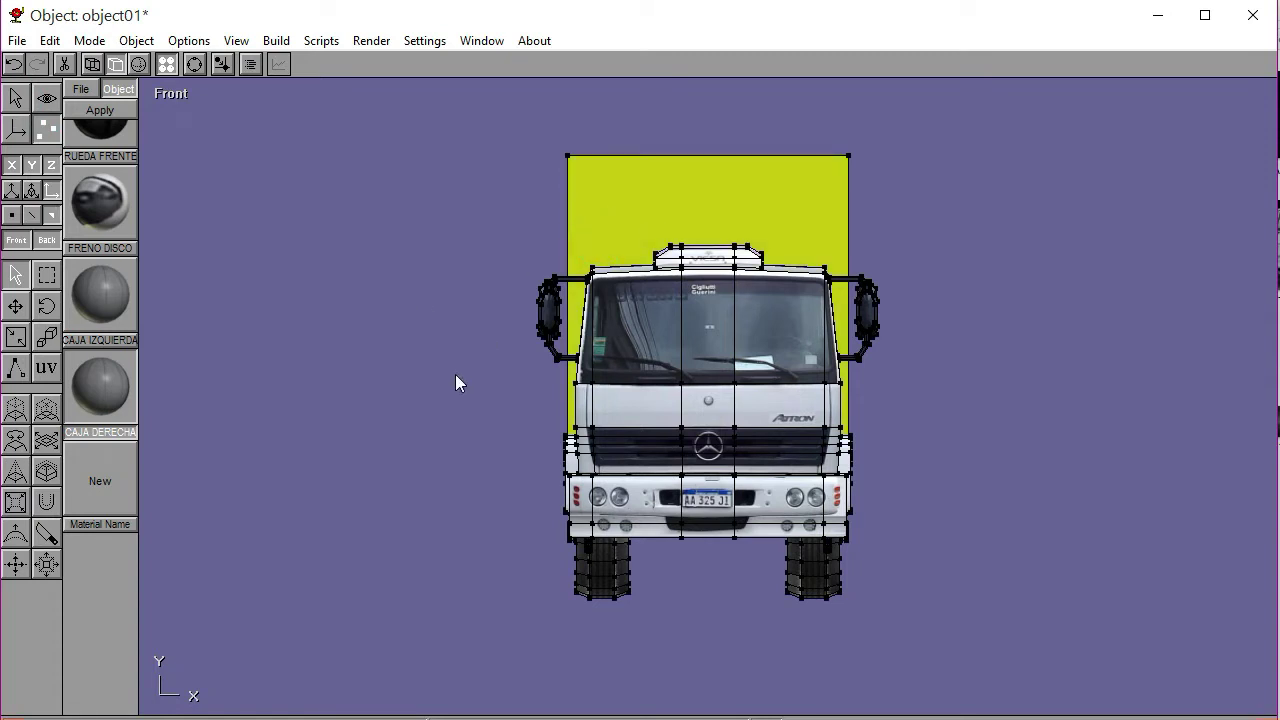
Start UV mapping on the front face, create a new material, and load the FRONT BOX image as a texture
left_click(43, 369)
left_click(99, 484)
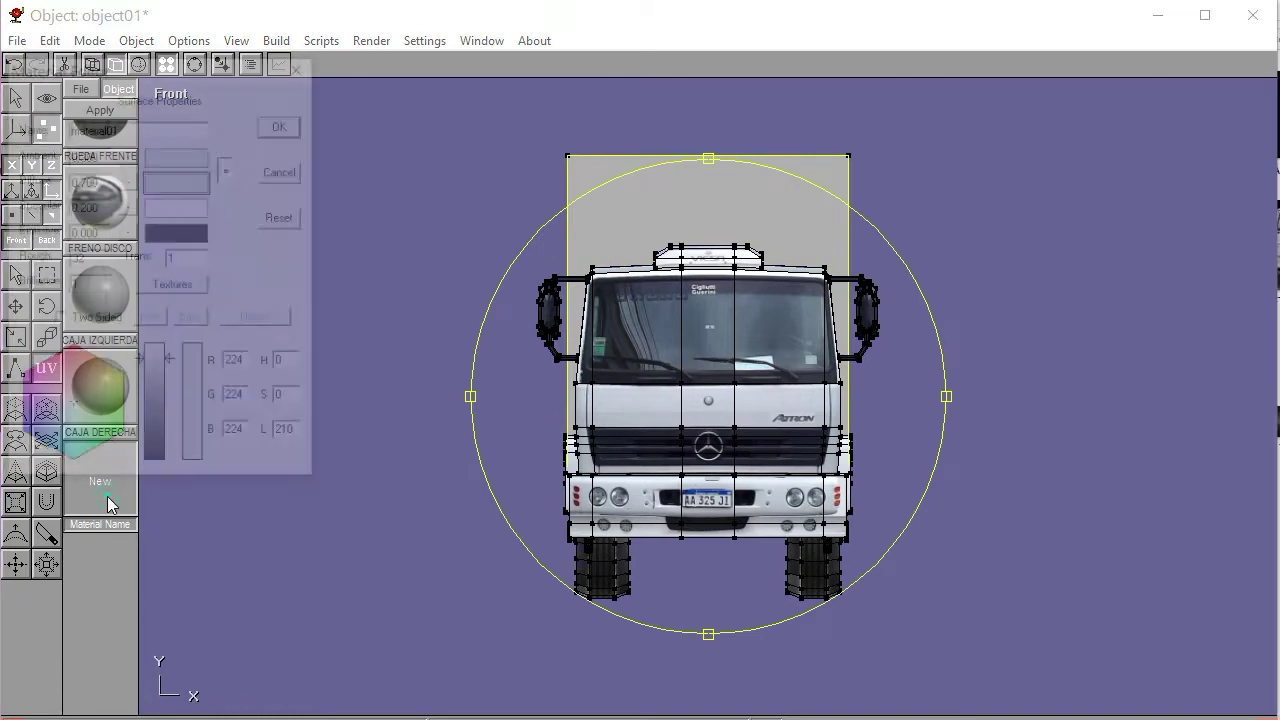
left_click(173, 285)
left_click(86, 233)
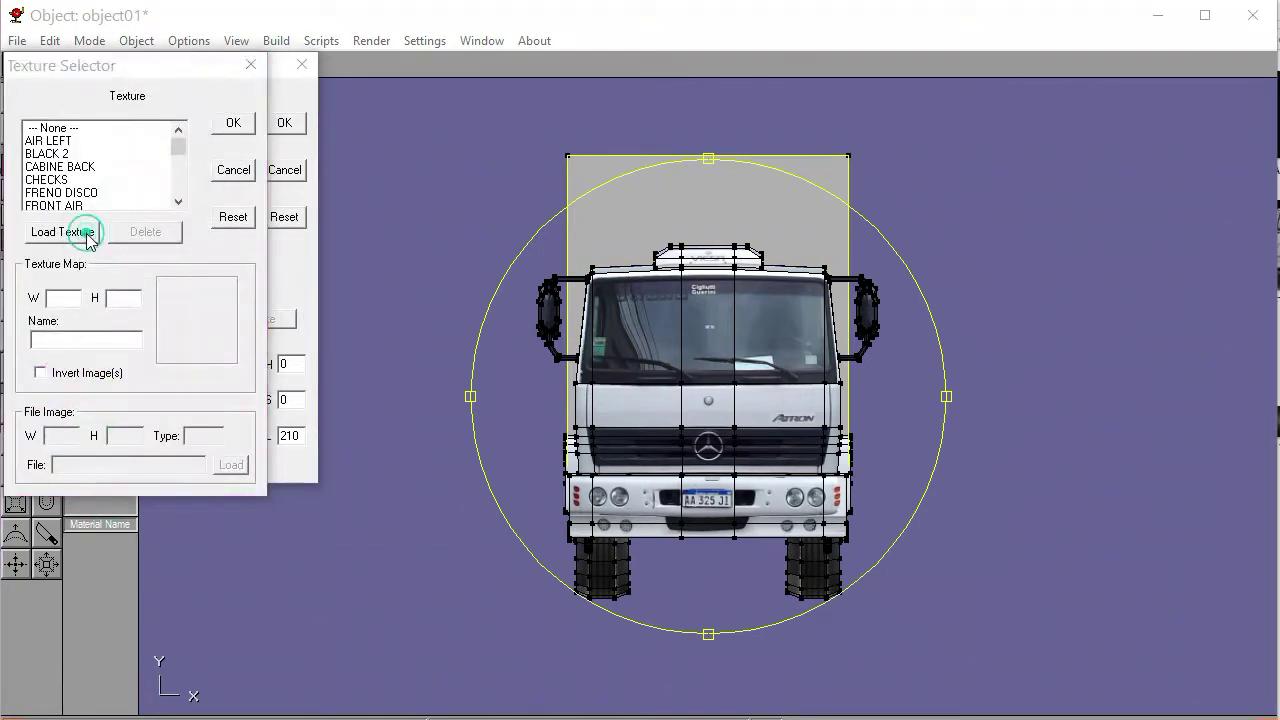
scroll(611, 349, "down", 1)
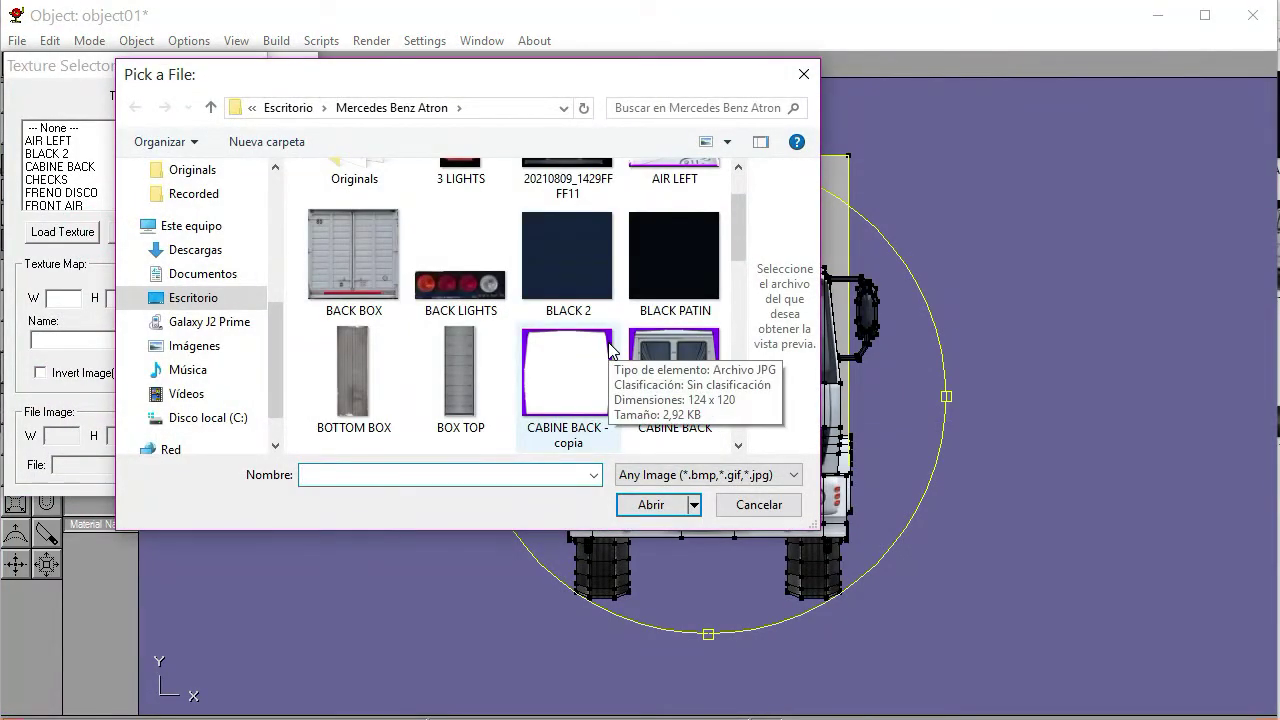
scroll(611, 349, "up", 1)
scroll(611, 349, "down", 3)
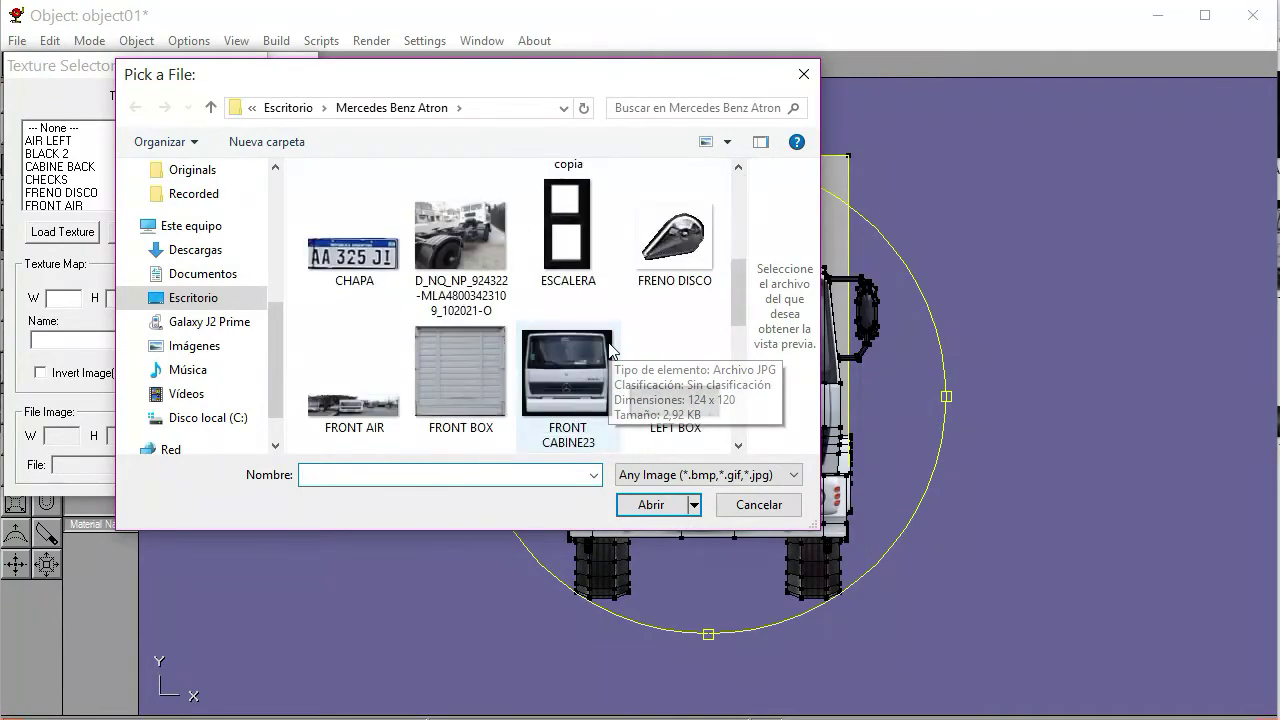
left_click(463, 375)
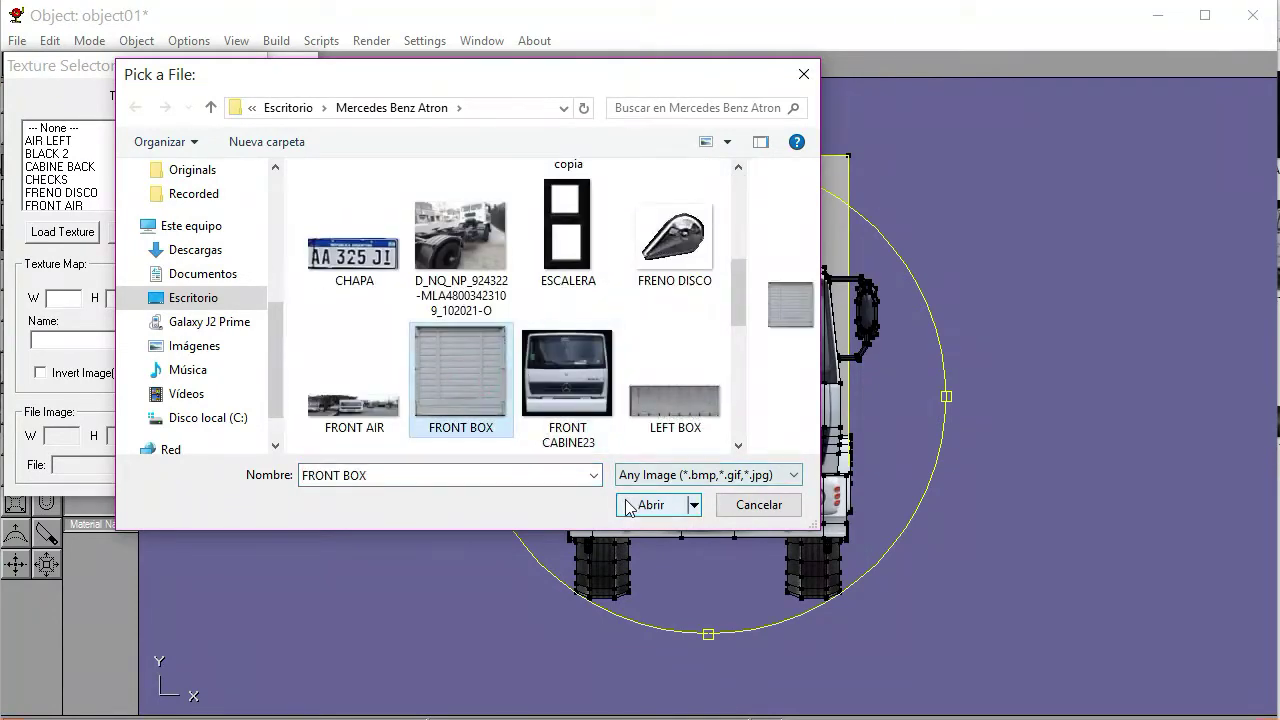
left_click(650, 504)
Assign the FRONT BOX texture to the new material and name the material CAJA FRENTE
scroll(137, 185, "down", 1)
left_click(82, 180)
left_click(233, 122)
double_click(171, 126)
type("CAJA FRENTE")
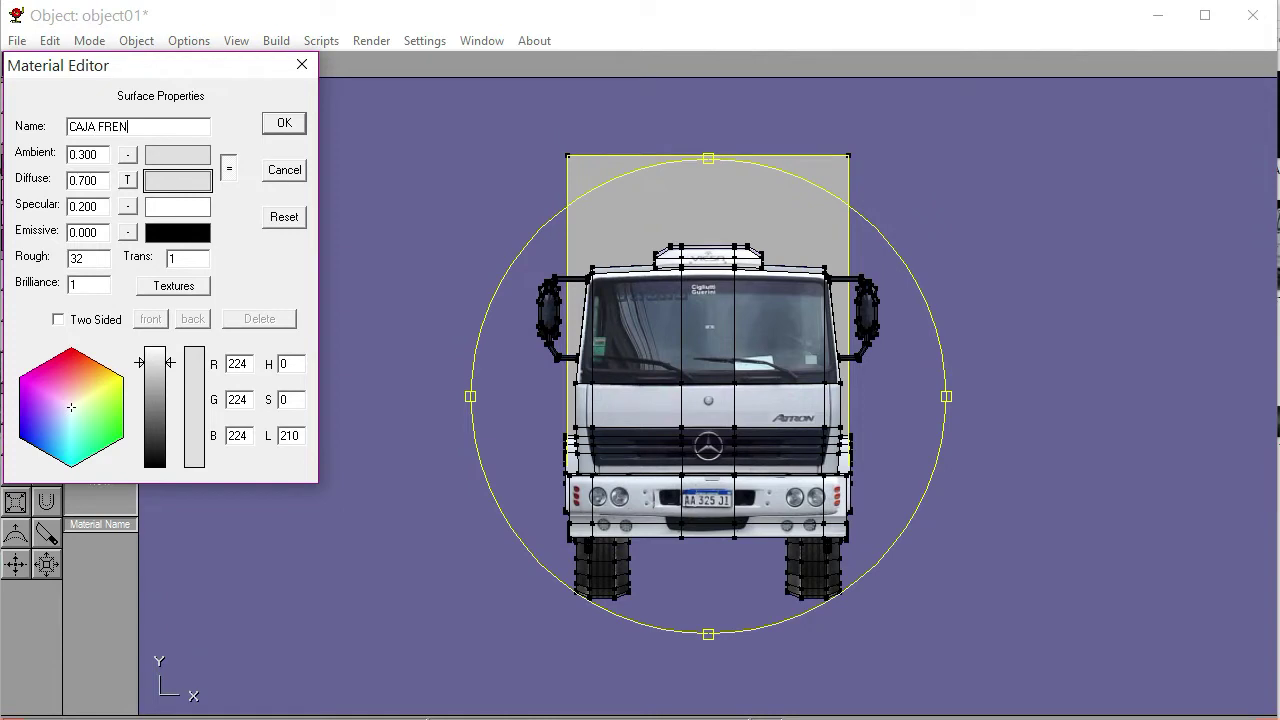
left_click(285, 122)
Apply CAJA FRENTE to the cargo box's front face, nudge the UV mapping sideways to fit, and deselect it
left_click(117, 110)
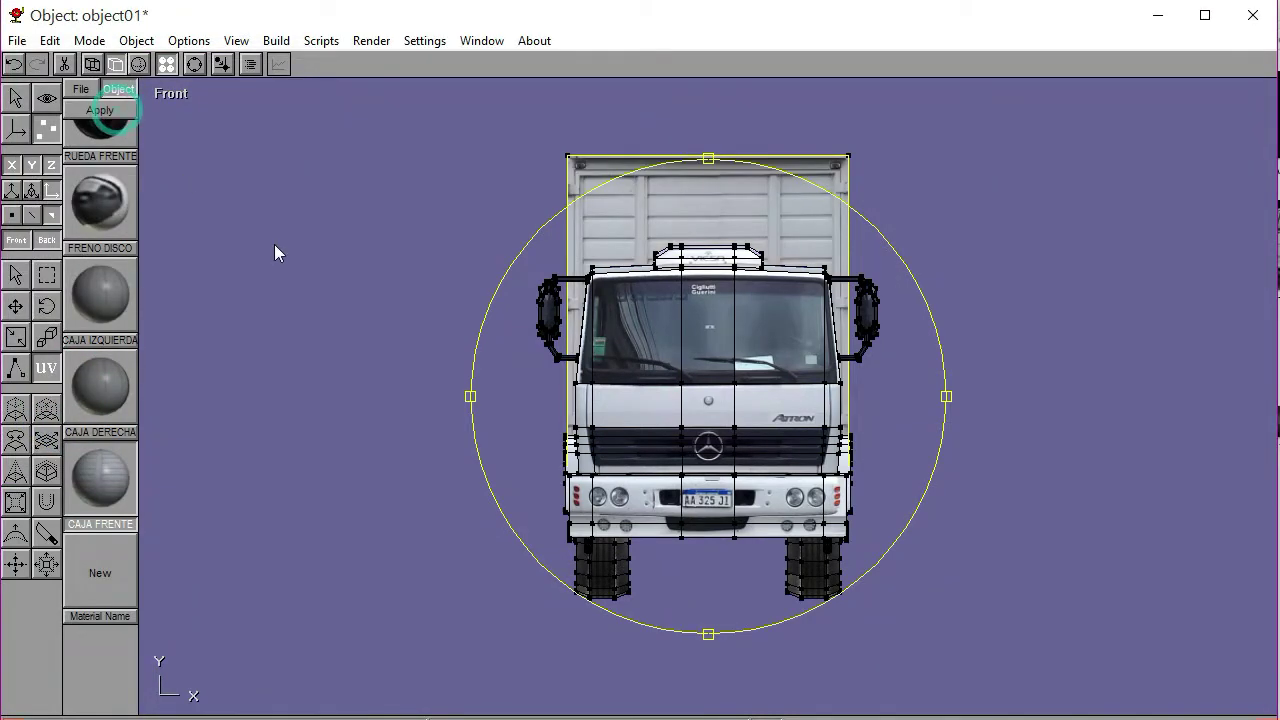
mouse_move(614, 257)
left_mouse_down()
mouse_move(549, 254)
mouse_move(618, 257)
left_mouse_up()
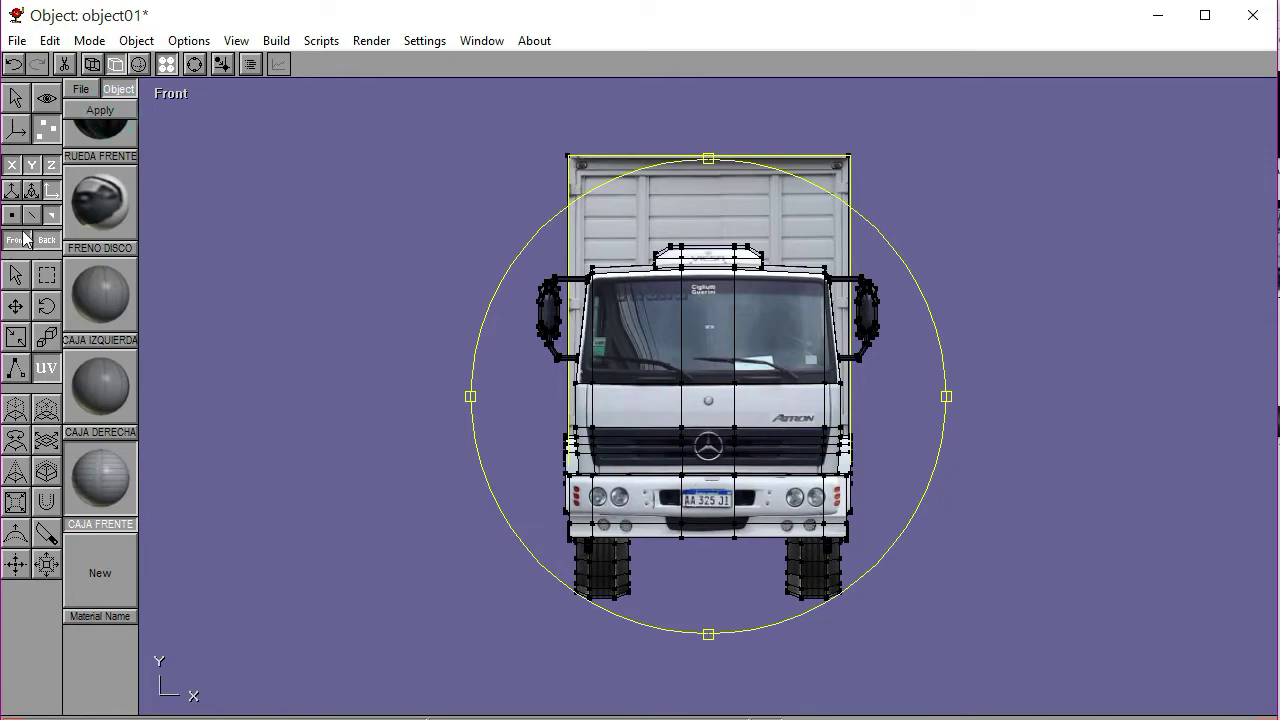
left_click(217, 282)
Select the cargo box's untextured rear face in the back view
mouse_move(309, 166)
right_mouse_down()
mouse_move(672, 292)
mouse_move(600, 309)
mouse_move(655, 313)
mouse_move(320, 185)
right_mouse_up()
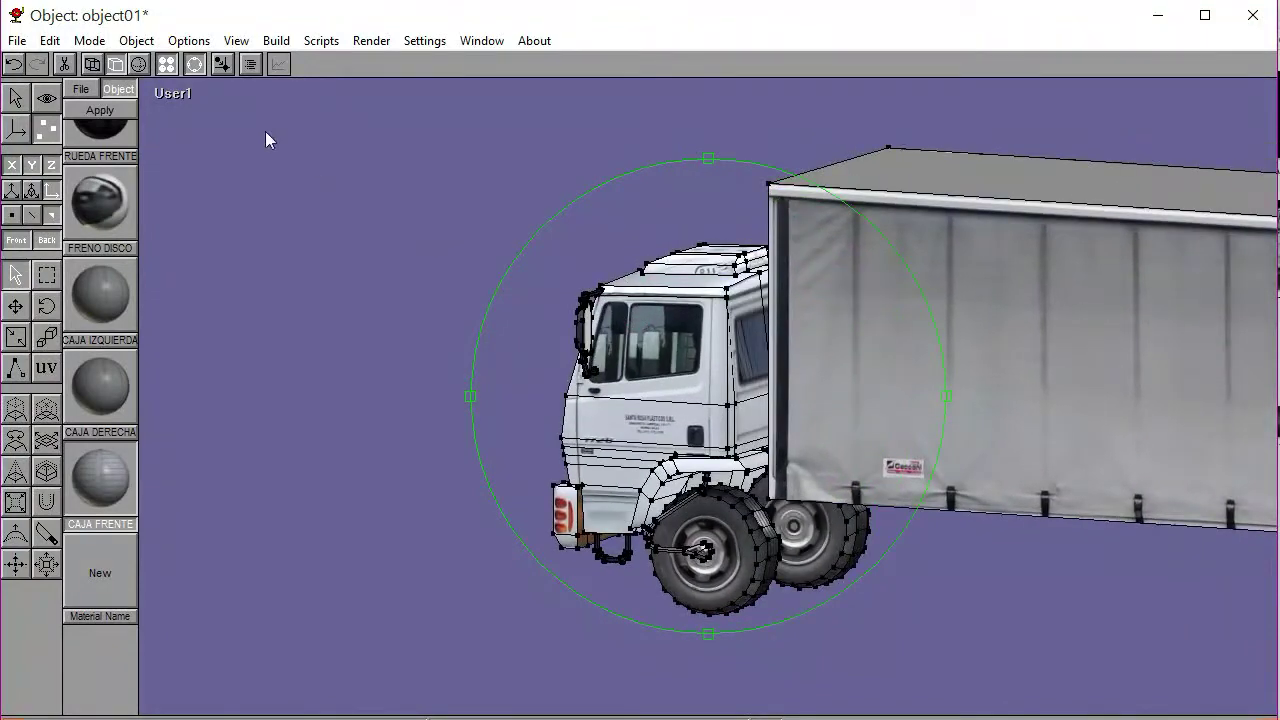
left_click(175, 95)
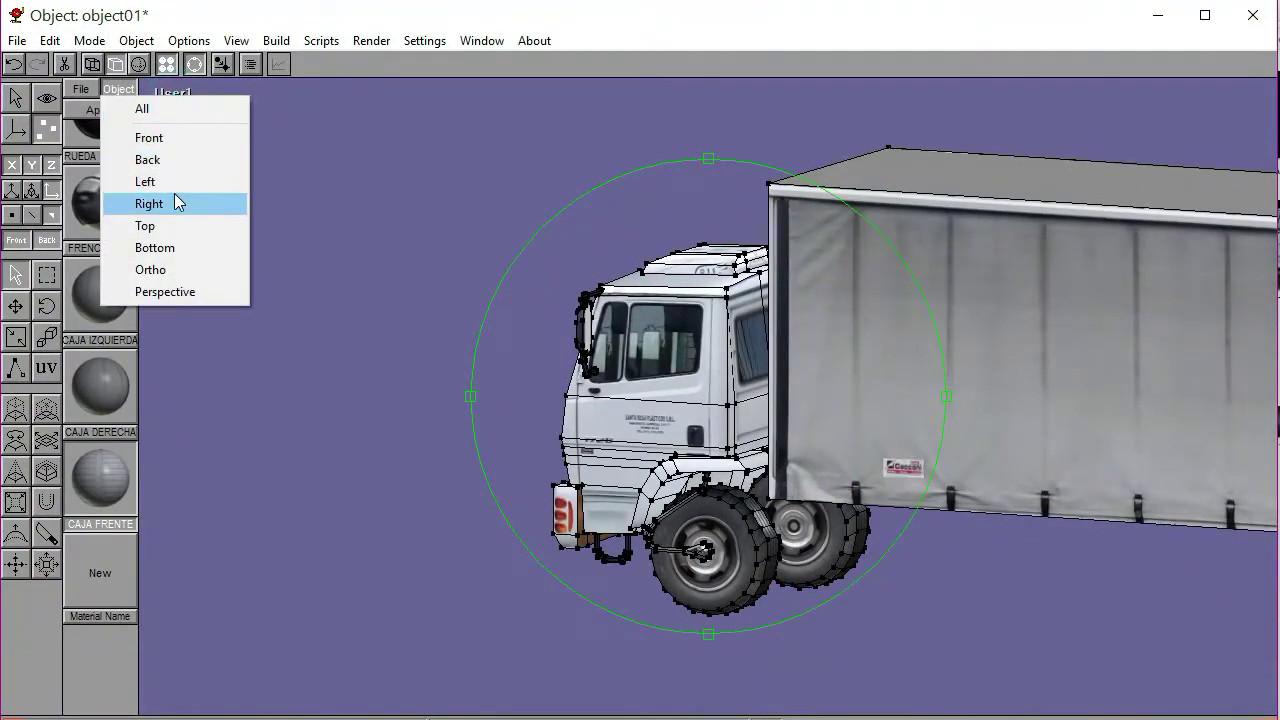
left_click(147, 160)
scroll(596, 358, "down", 4)
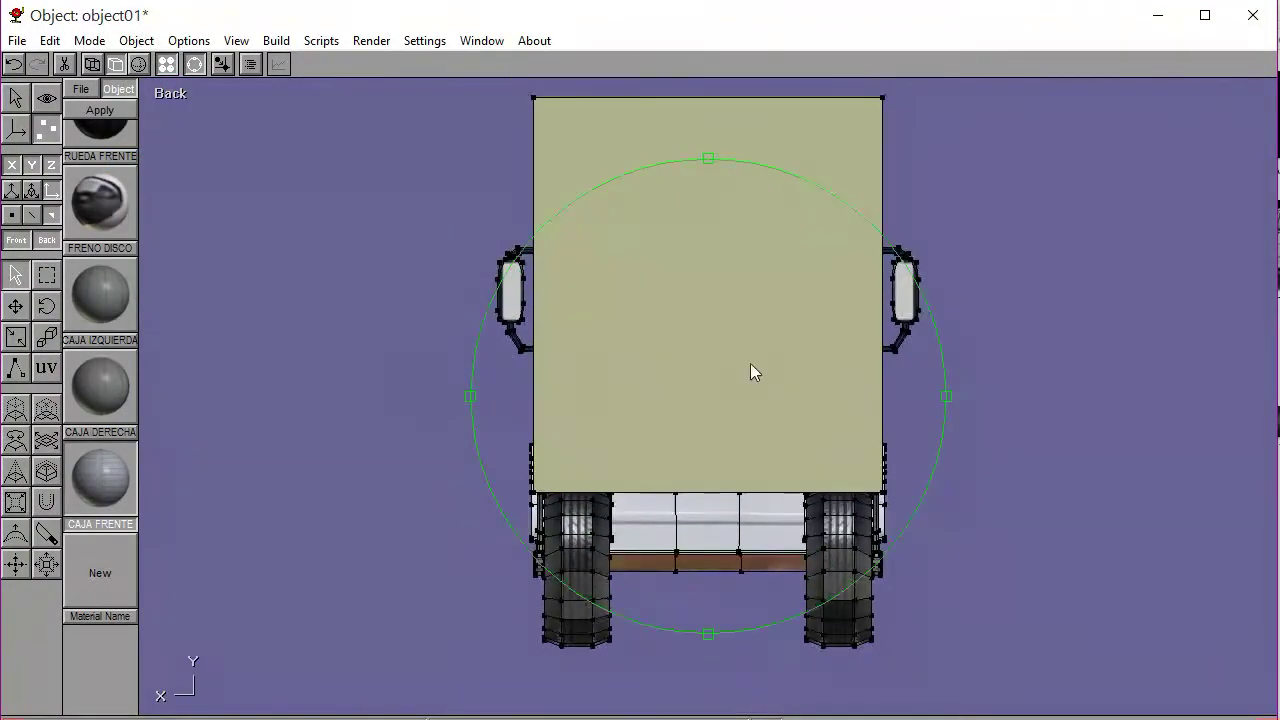
middle_click_drag(701, 357, 712, 371)
left_click(195, 64)
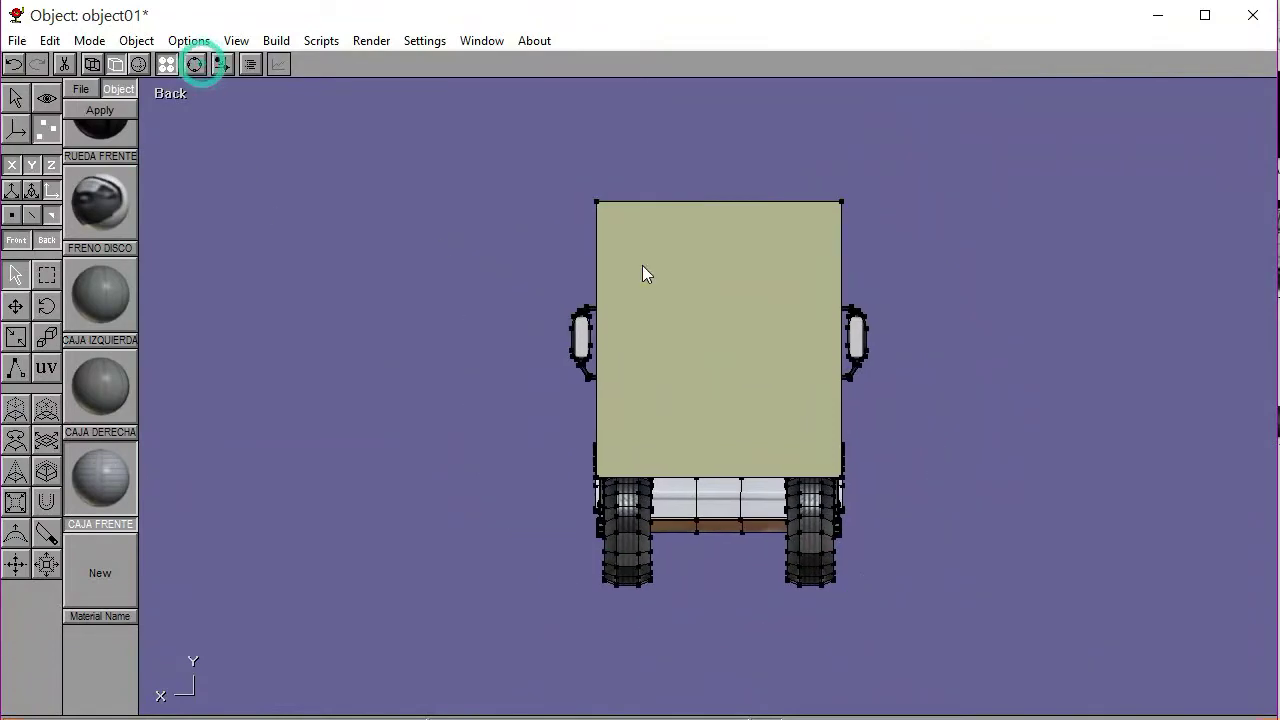
left_click(720, 271)
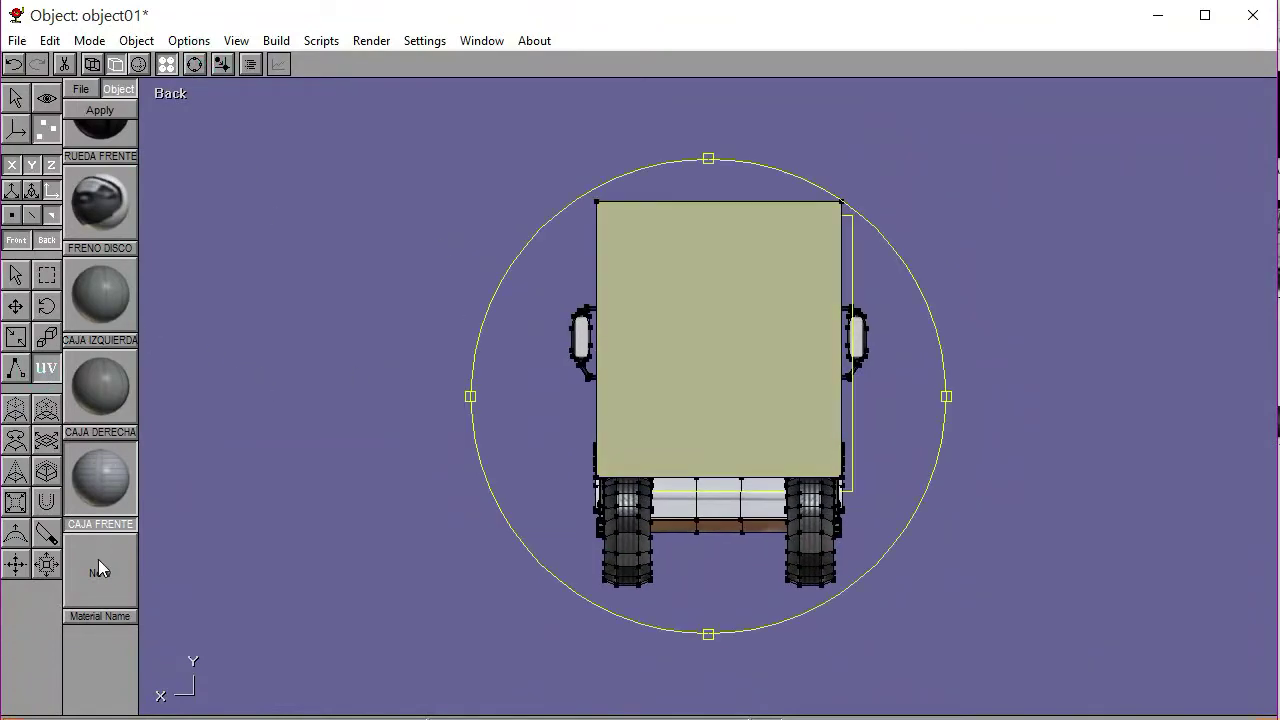
Create a new material for the rear face and load the BACK BOX image as a texture
left_click(100, 572)
left_click(122, 183)
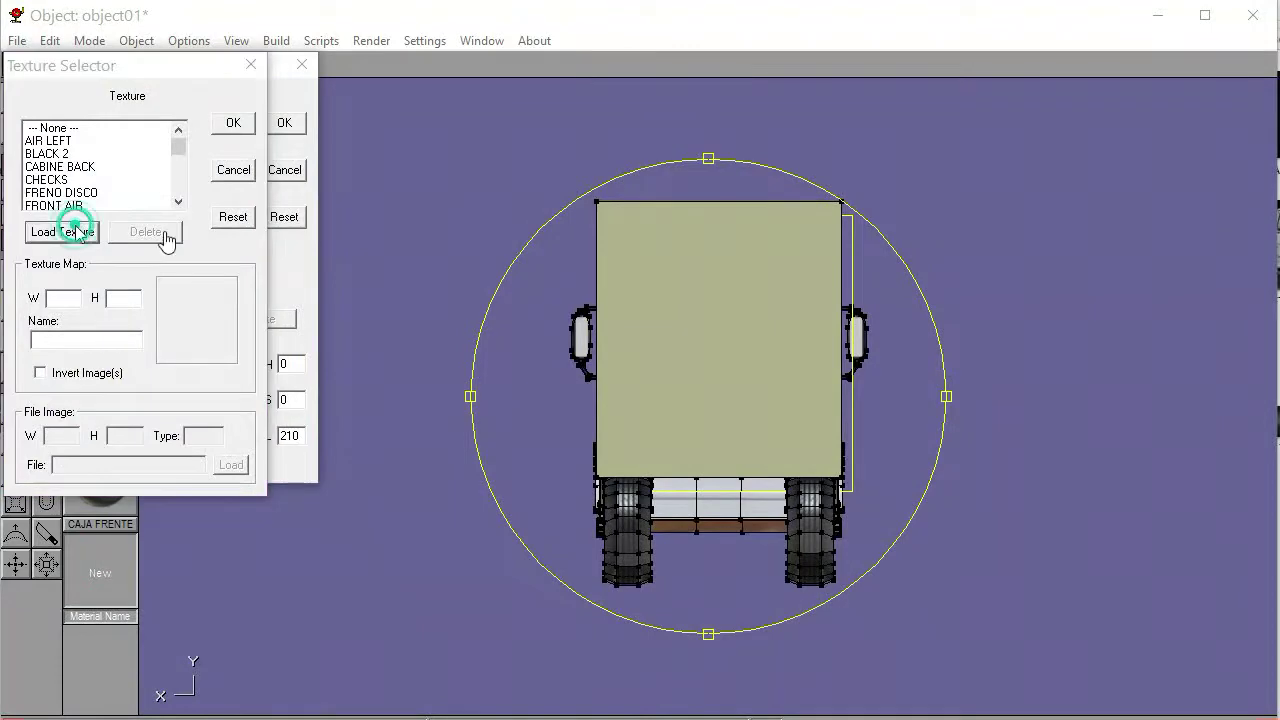
left_click(75, 231)
left_click(365, 348)
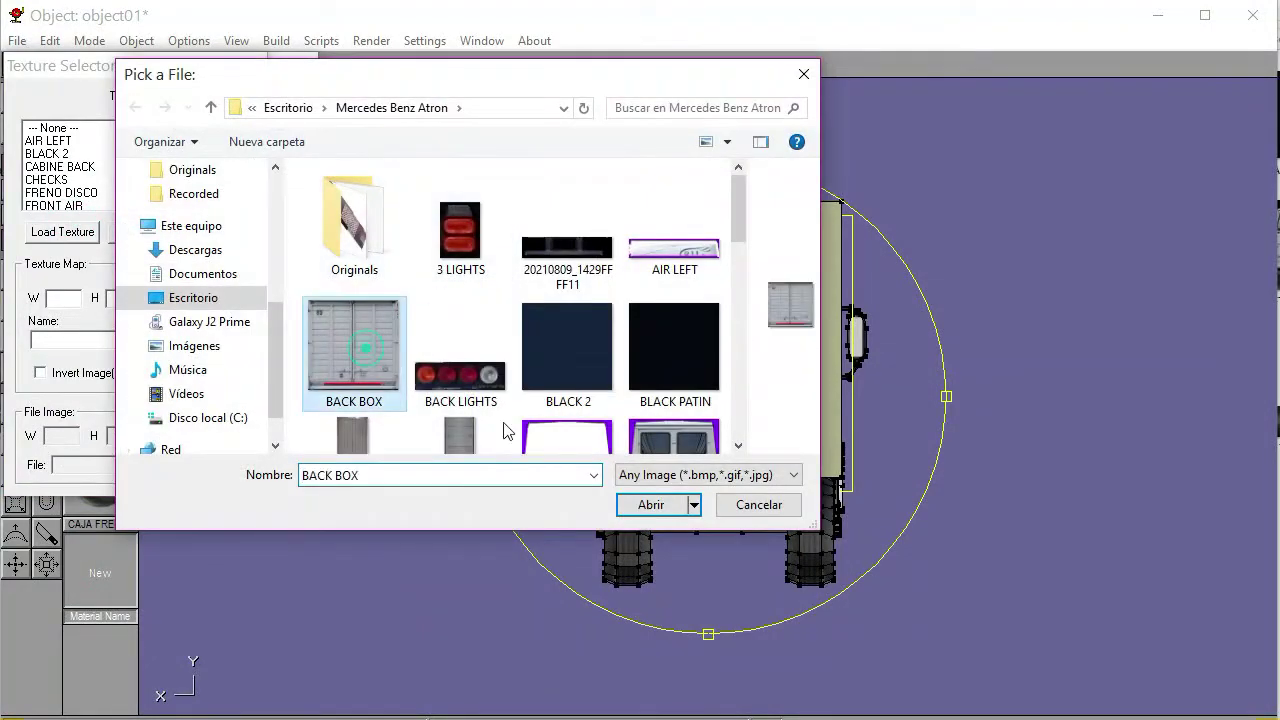
left_click(651, 504)
Assign the BACK BOX texture to the new material and name the material CAJA ATRAS
left_click(58, 155)
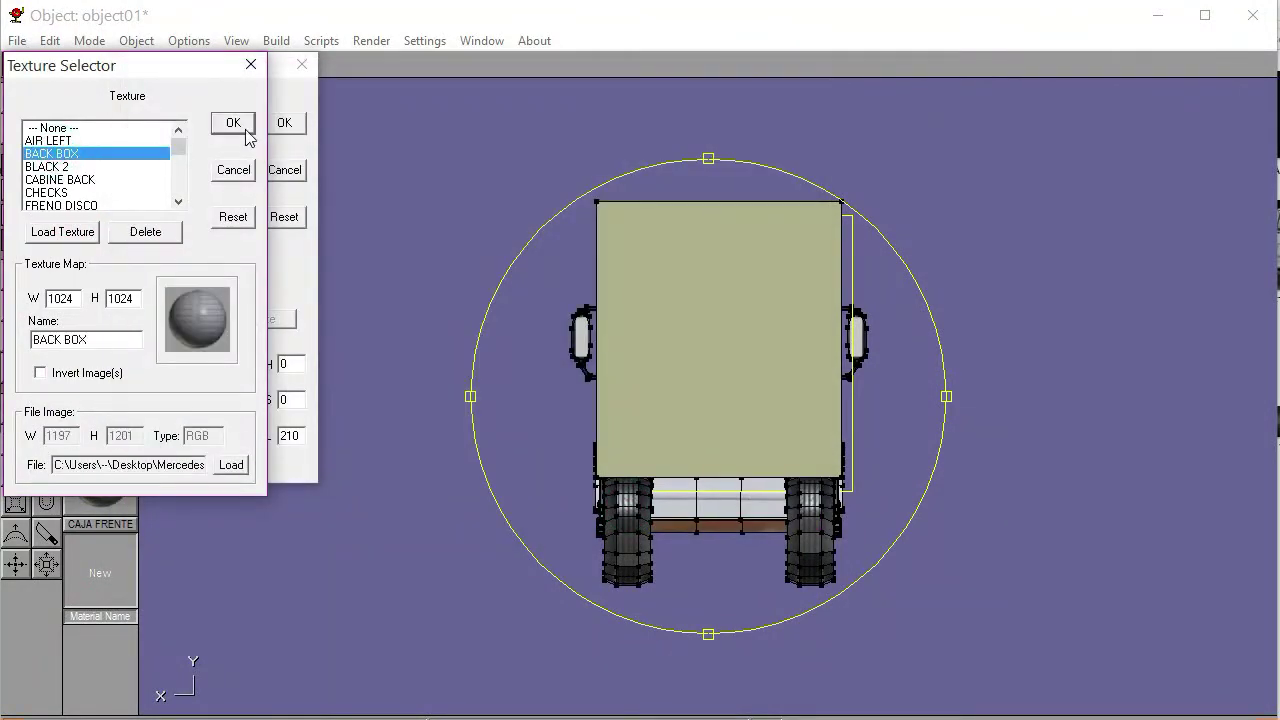
left_click(233, 122)
type("CAJA ATRAS")
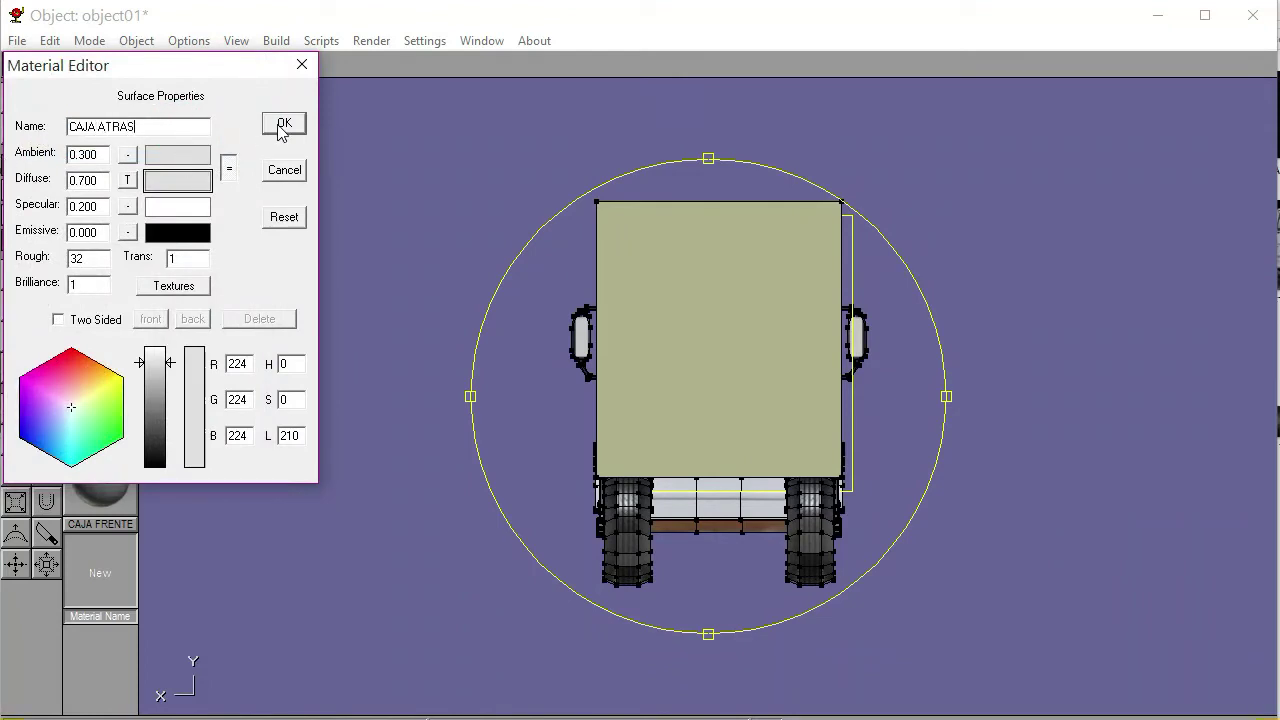
left_click(283, 124)
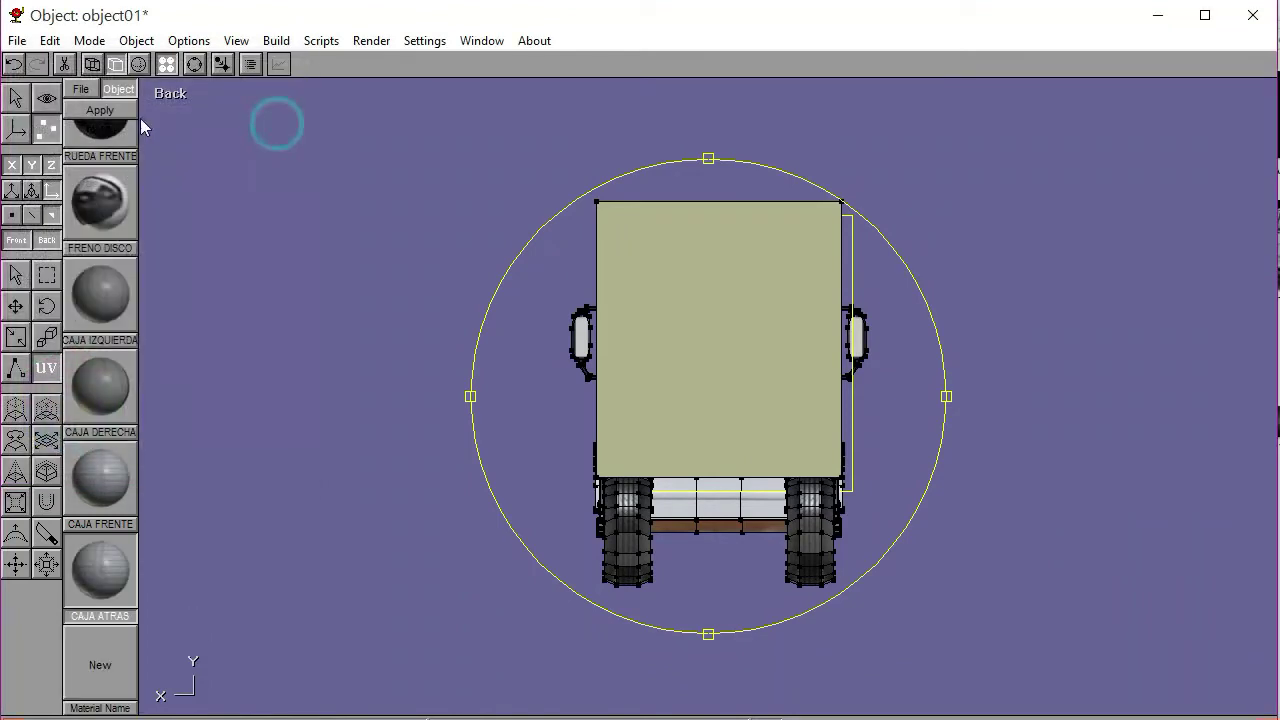
Apply CAJA ATRAS to the cargo box's rear face, shift the UV mapping until the doors fit the face, and deselect it
left_click(110, 110)
mouse_move(697, 299)
left_mouse_down()
mouse_move(672, 299)
mouse_move(693, 294)
left_mouse_up()
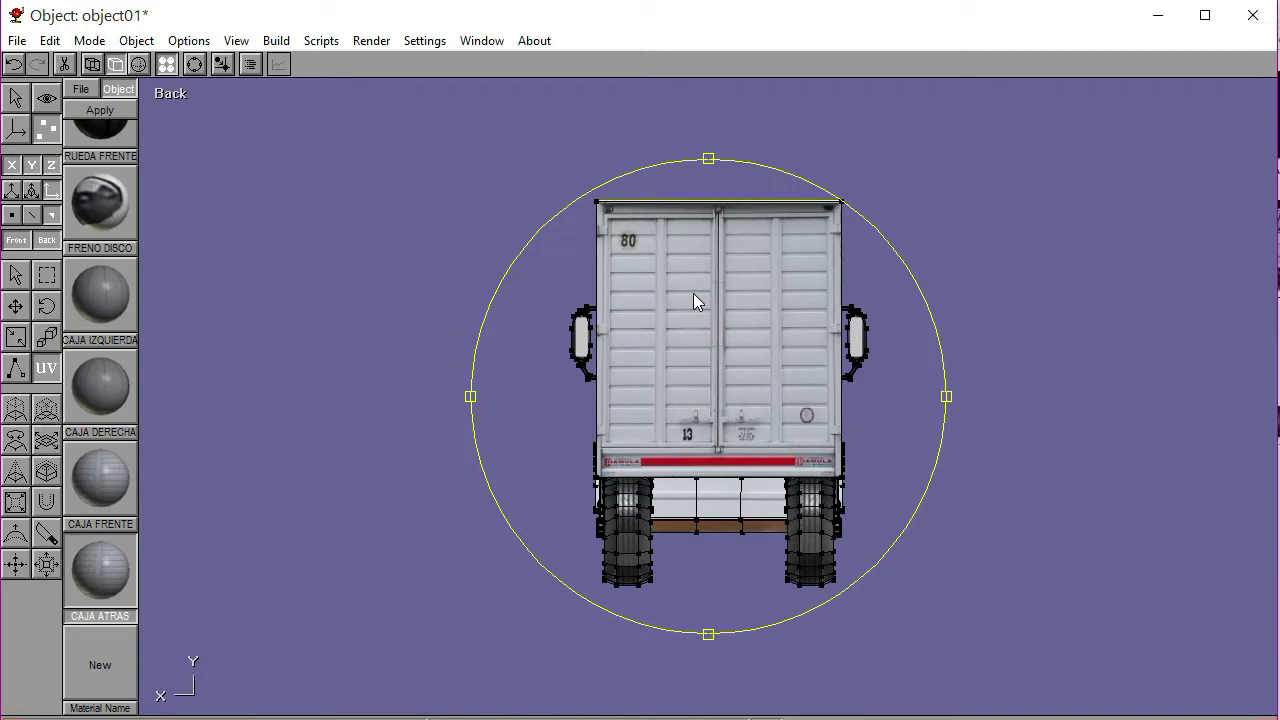
left_click_drag(693, 293, 693, 295)
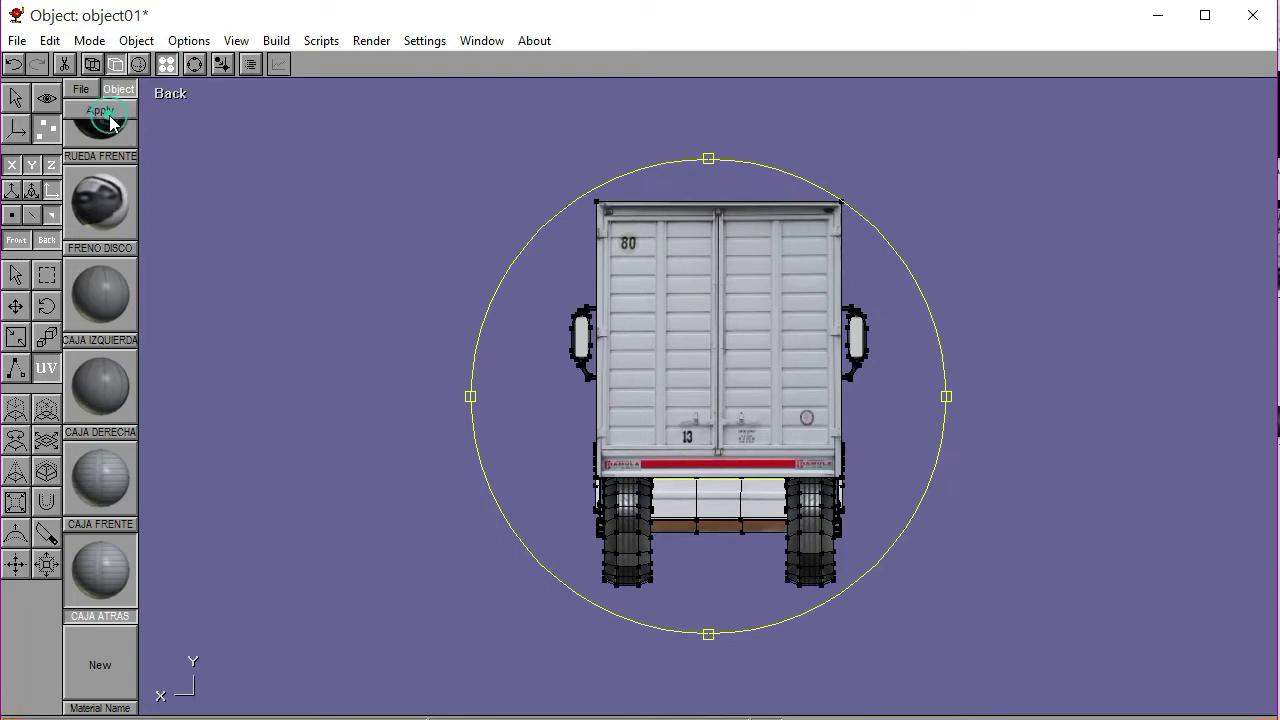
left_click(15, 274)
left_click(225, 296)
Select the cargo box's untextured roof face in the top view for UV mapping
left_click(195, 62)
mouse_move(706, 402)
left_mouse_down()
mouse_move(747, 401)
mouse_move(708, 404)
left_mouse_up()
right_click_drag(708, 404, 442, 467)
left_click(172, 100)
left_click(175, 222)
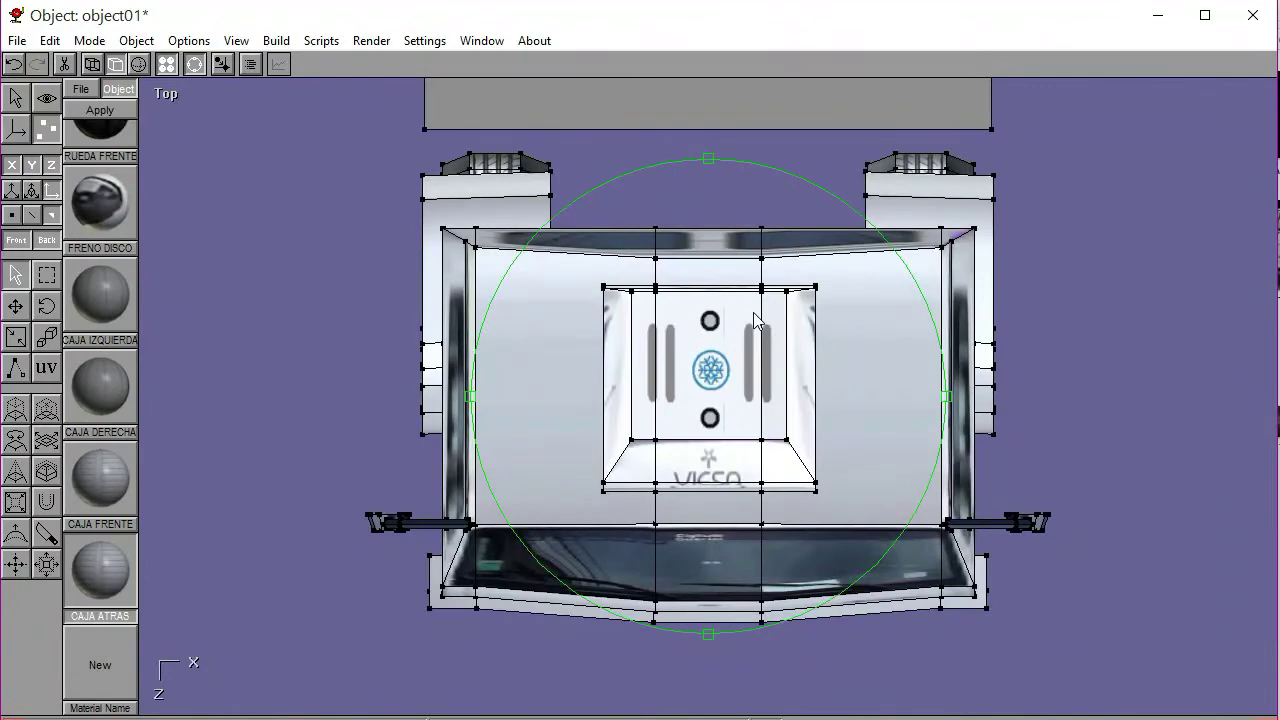
scroll(712, 372, "down", 3)
scroll(700, 376, "down", 1)
middle_click_drag(636, 378, 598, 559)
scroll(617, 440, "down", 1)
scroll(617, 440, "down", 2)
middle_click_drag(680, 360, 667, 468)
scroll(633, 413, "down", 5)
scroll(680, 390, "down", 4)
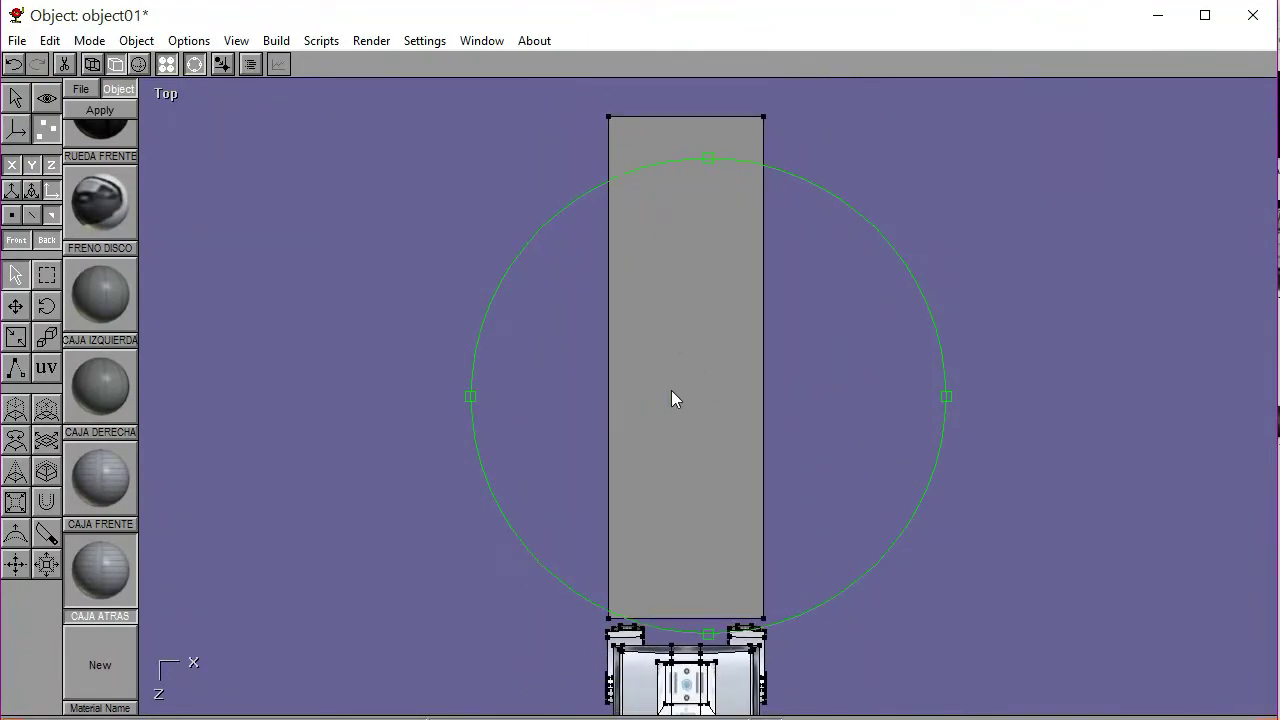
left_click(195, 65)
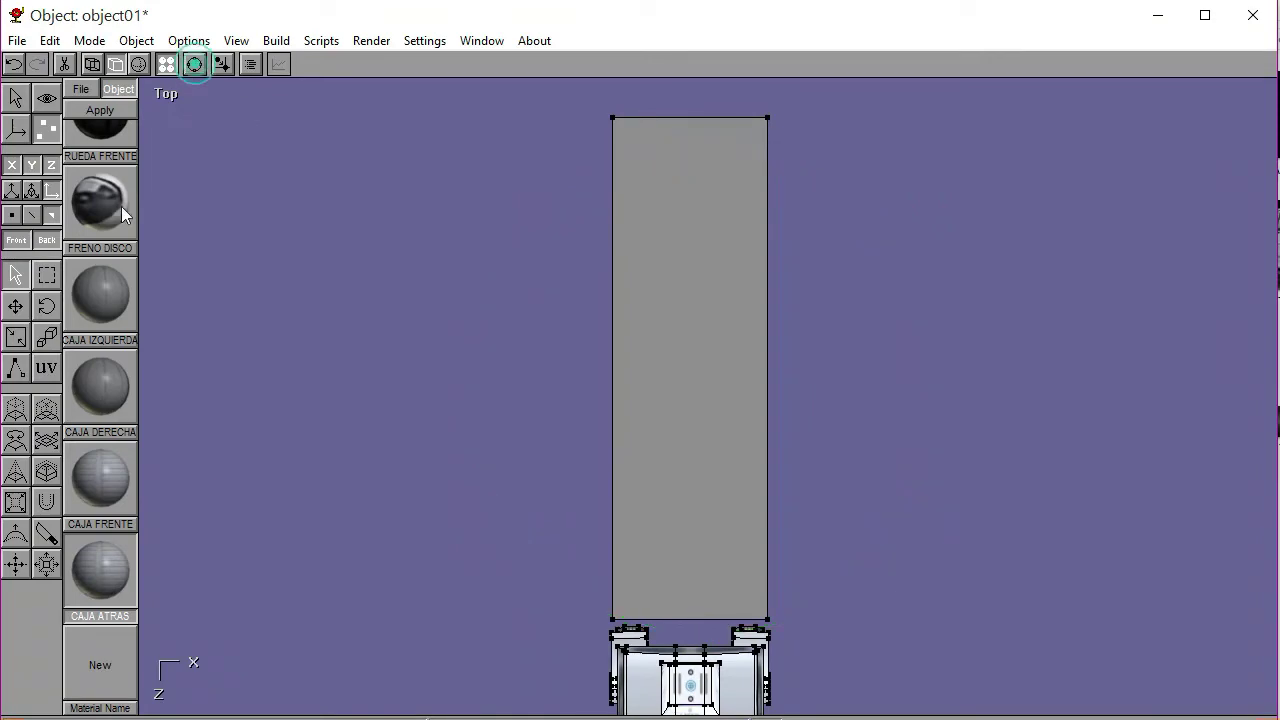
left_click(676, 322)
left_click(46, 368)
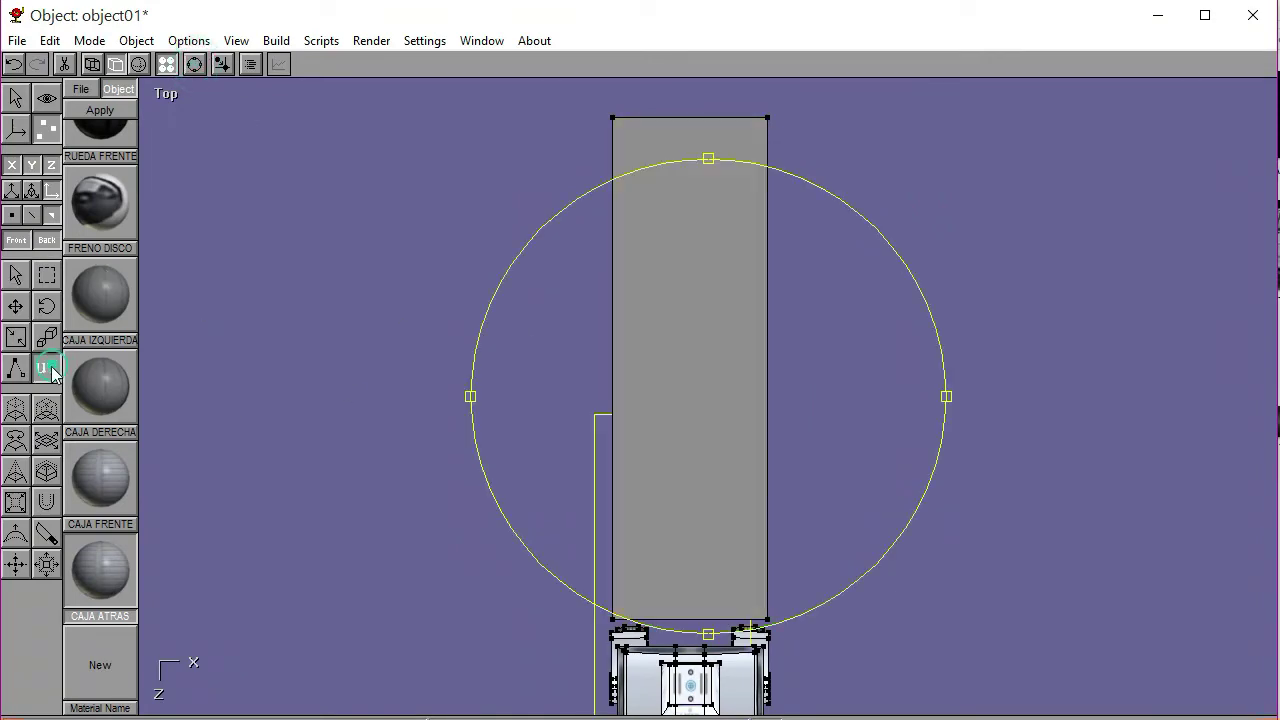
Create a new material for the roof face and load the BOX TOP image as a texture
left_click(100, 665)
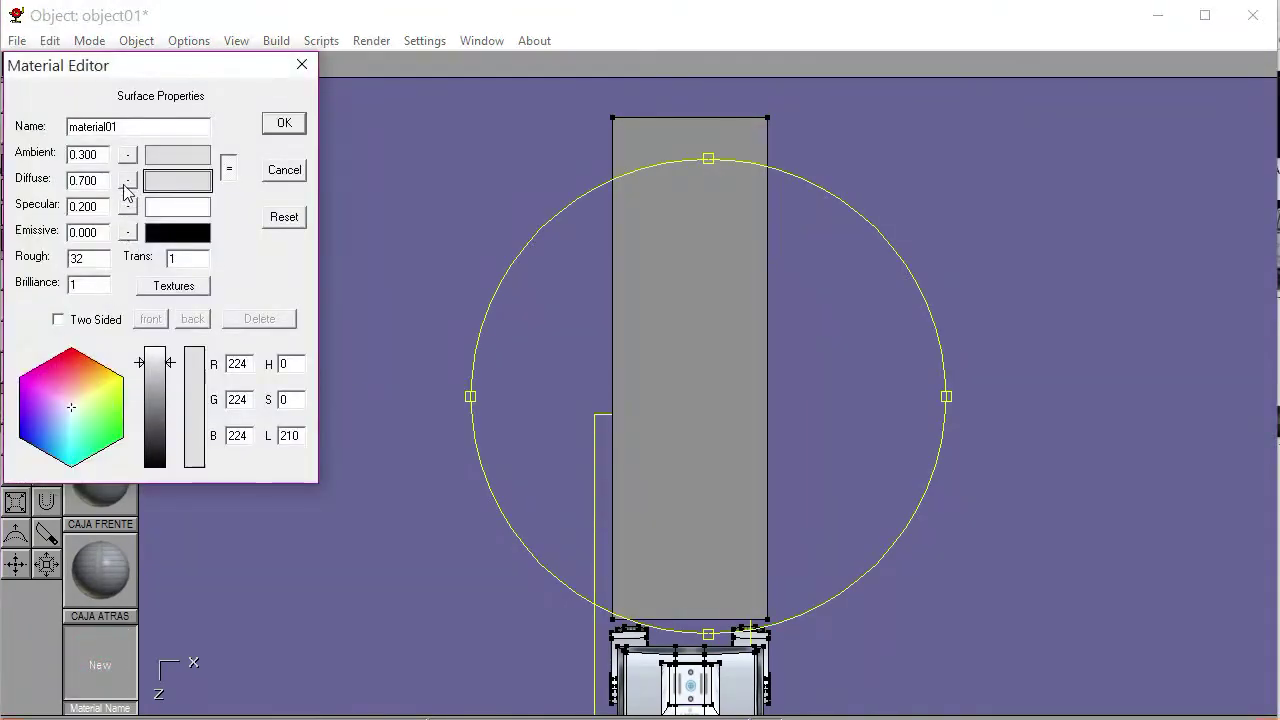
left_click(127, 181)
left_click(64, 231)
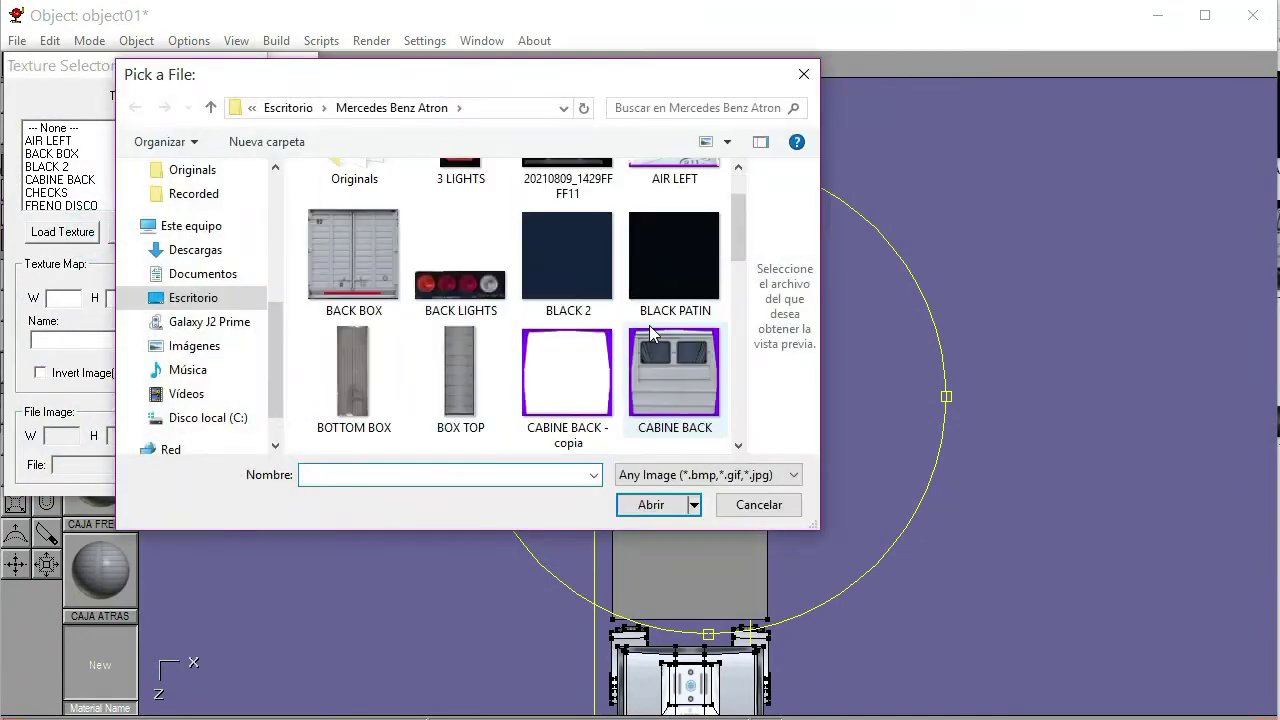
left_click(468, 360)
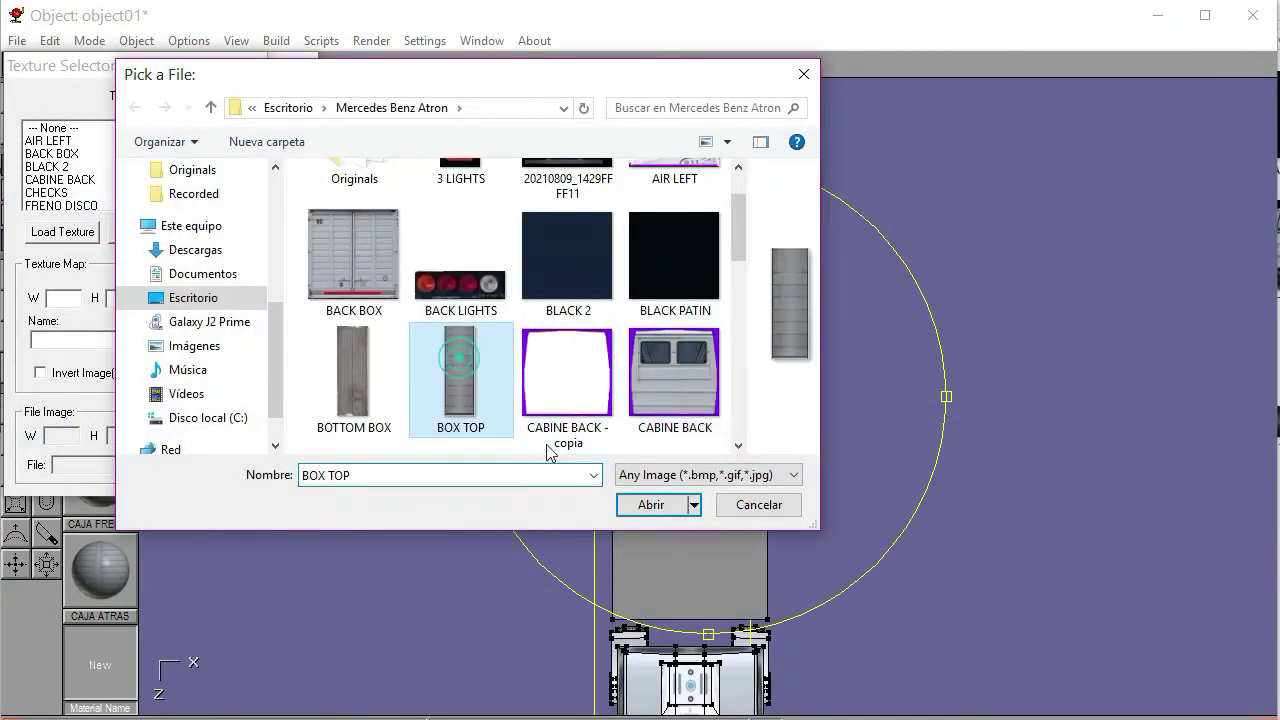
left_click(632, 508)
Assign the BOX TOP texture to the new material and name the material CAJA ARRIBA
left_click(58, 180)
left_click(235, 124)
double_click(197, 126)
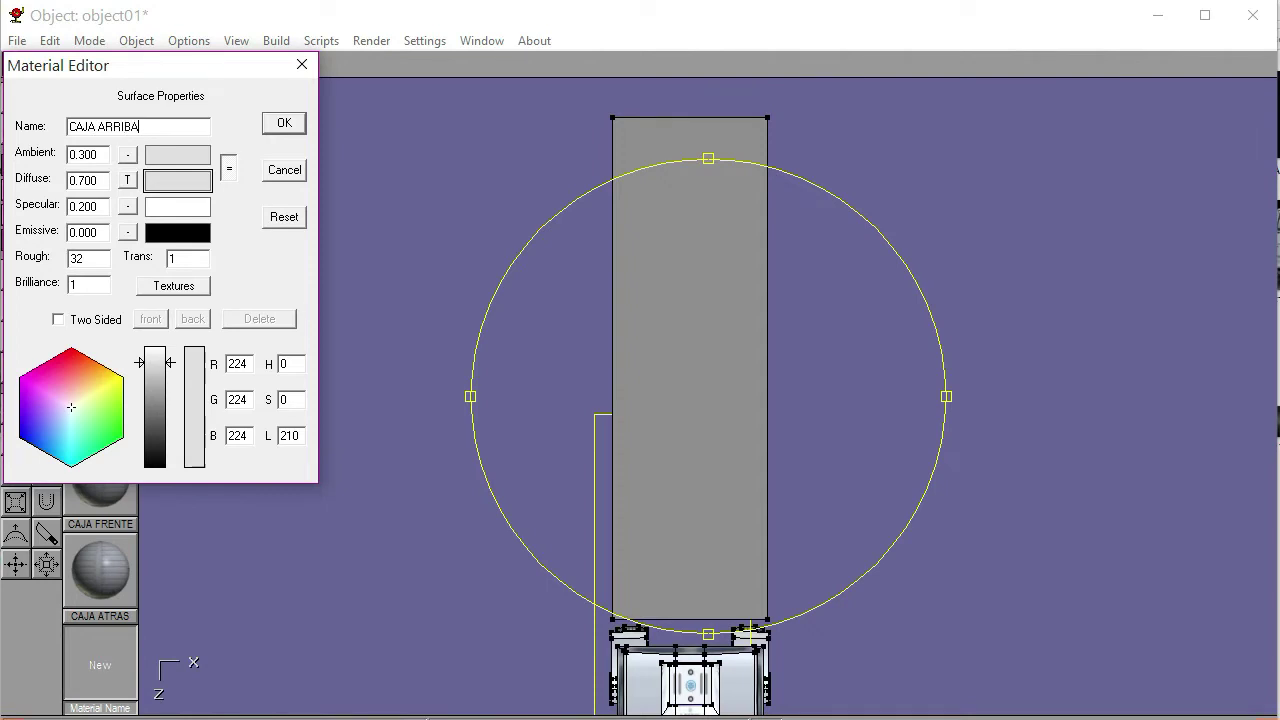
left_click(284, 122)
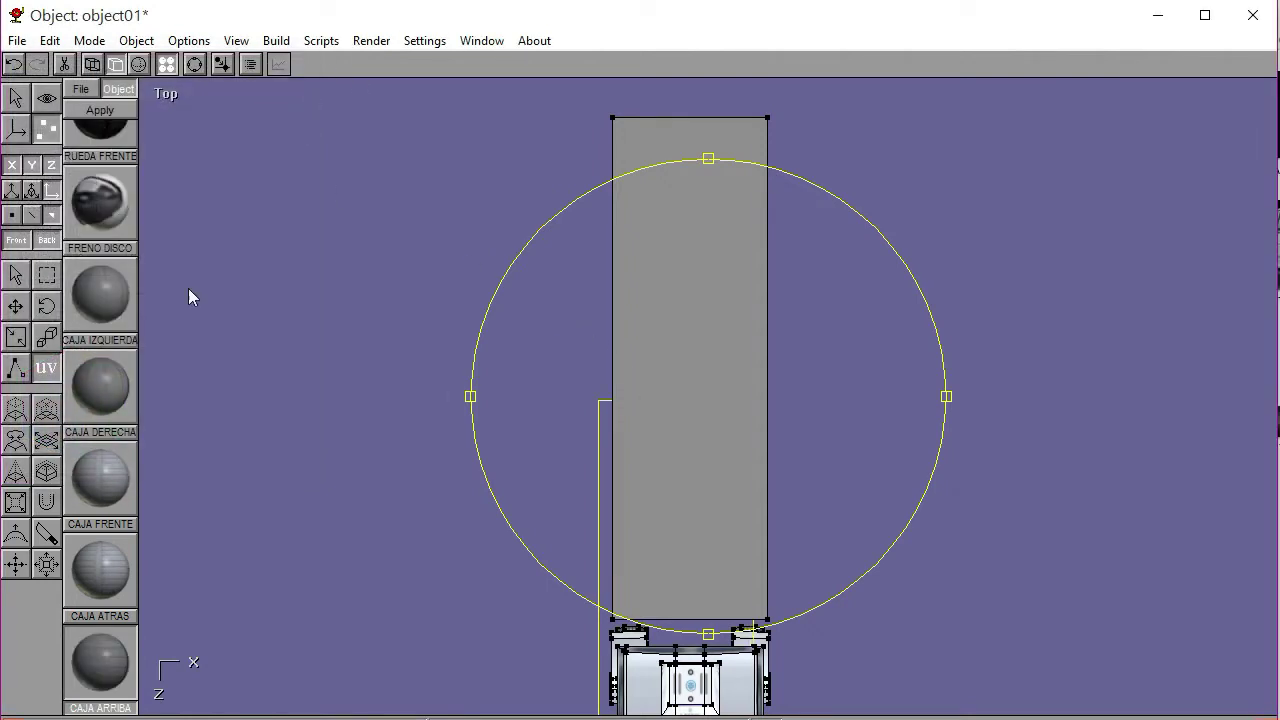
Apply CAJA ARRIBA to the cargo box's roof face, fit the UV mapping to its edges, and deselect it
left_click(102, 110)
left_click_drag(682, 389, 708, 357)
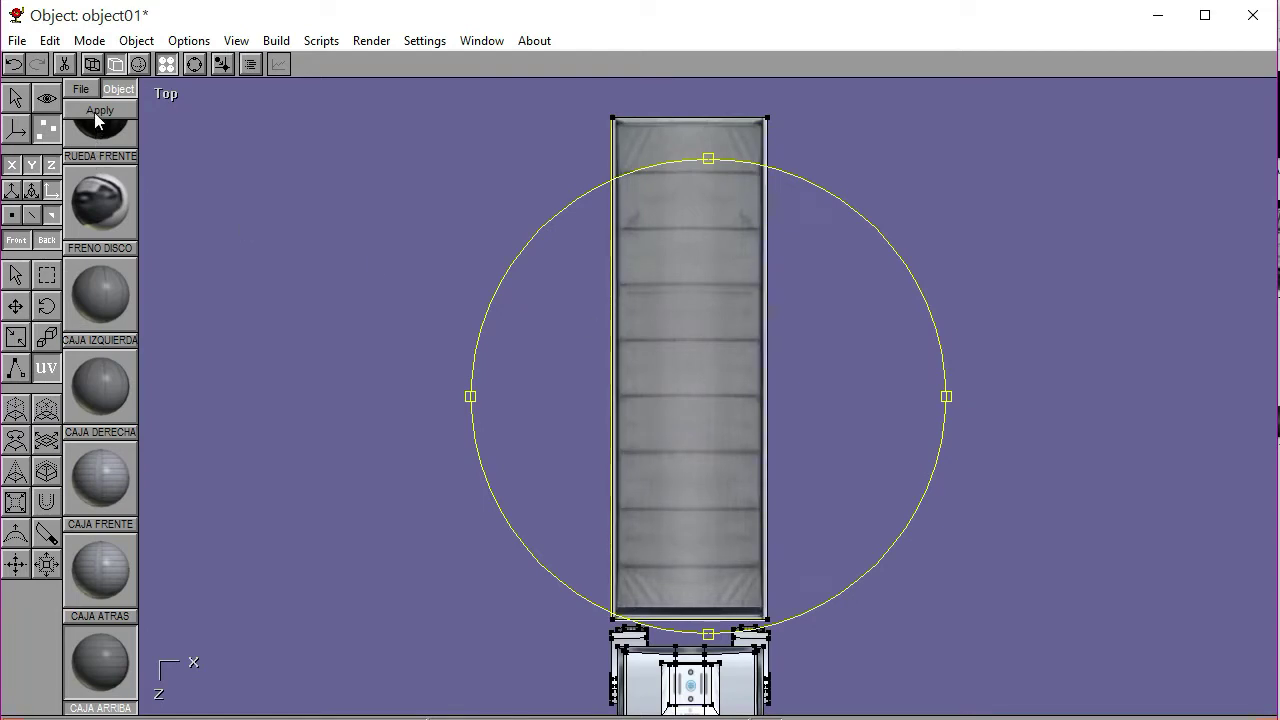
left_click(17, 274)
left_click(250, 321)
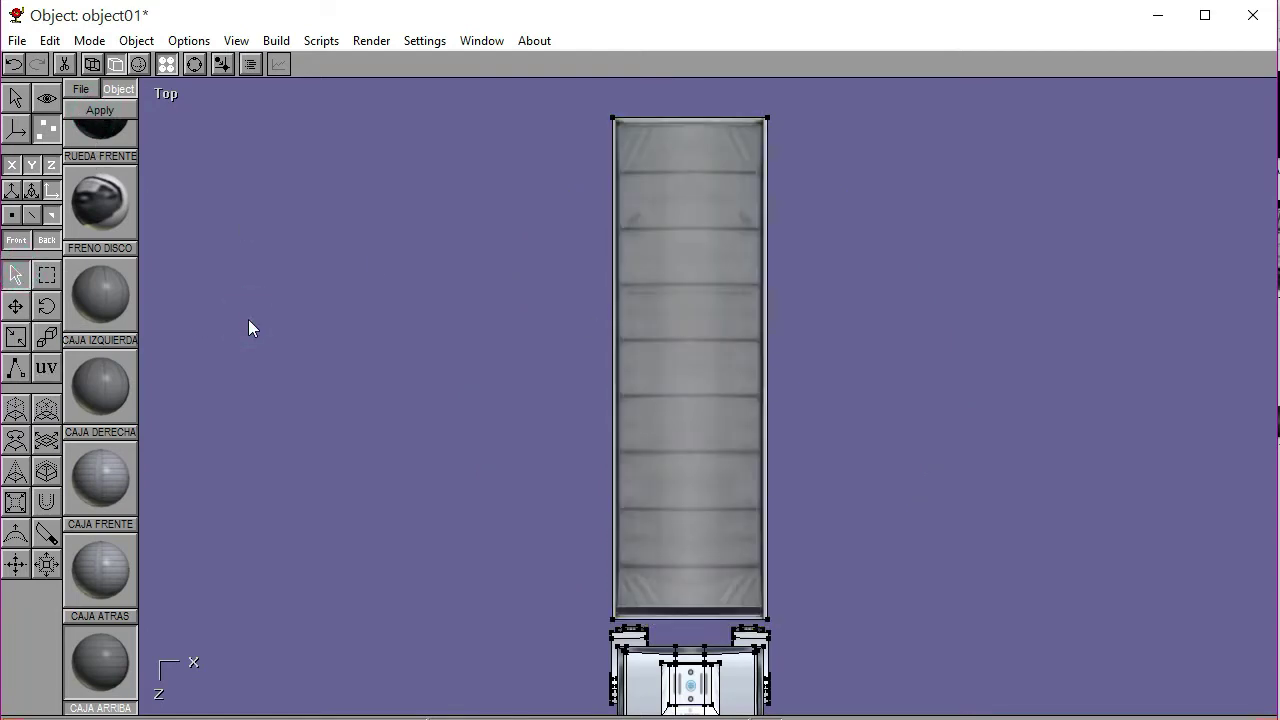
Select the cargo box's untextured underside face in the bottom view for UV mapping
left_click(194, 63)
left_click_drag(614, 405, 520, 263)
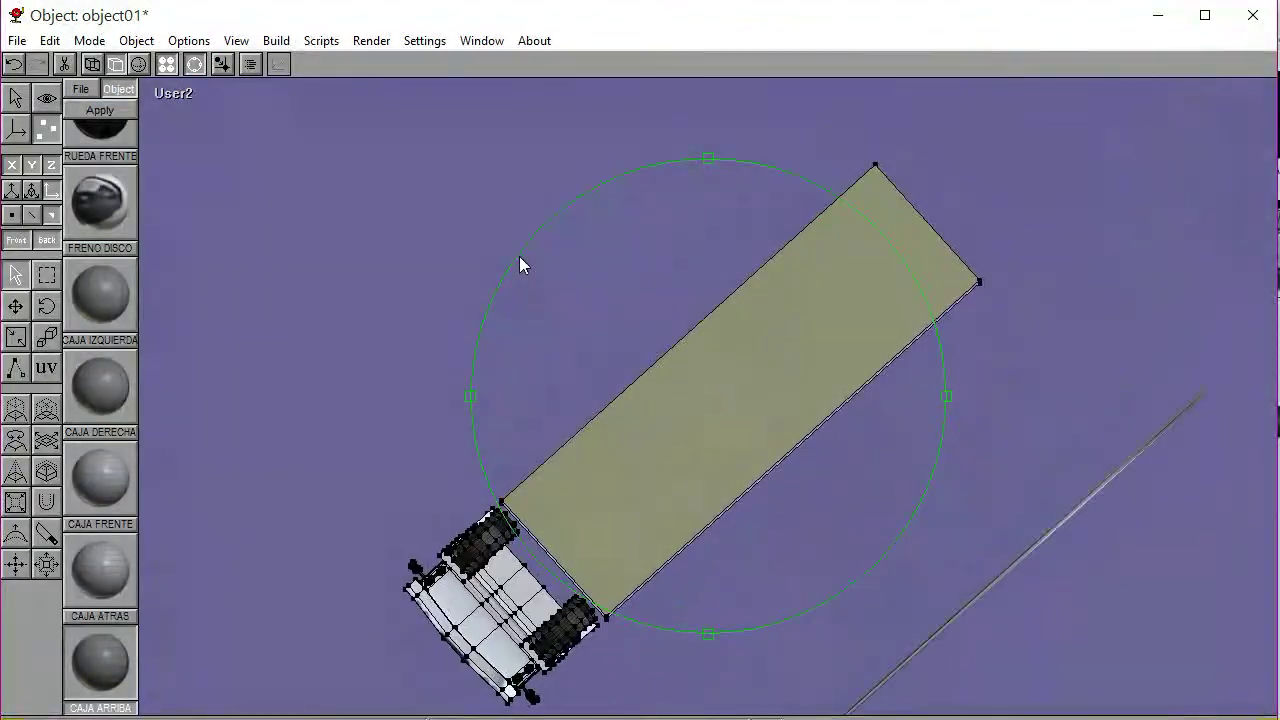
left_click(187, 93)
left_click(184, 247)
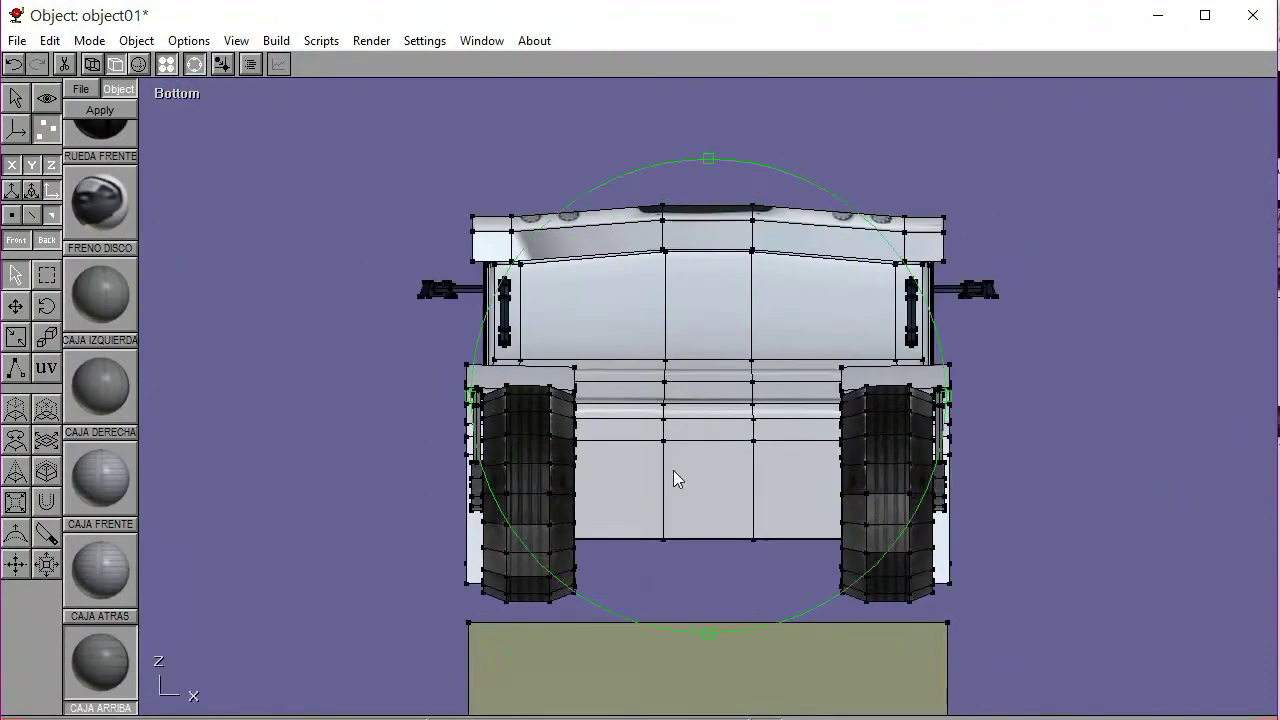
scroll(673, 470, "down", 4)
middle_click_drag(617, 508, 622, 328)
scroll(757, 360, "down", 3)
middle_click_drag(714, 513, 689, 282)
left_click_drag(704, 335, 560, 357)
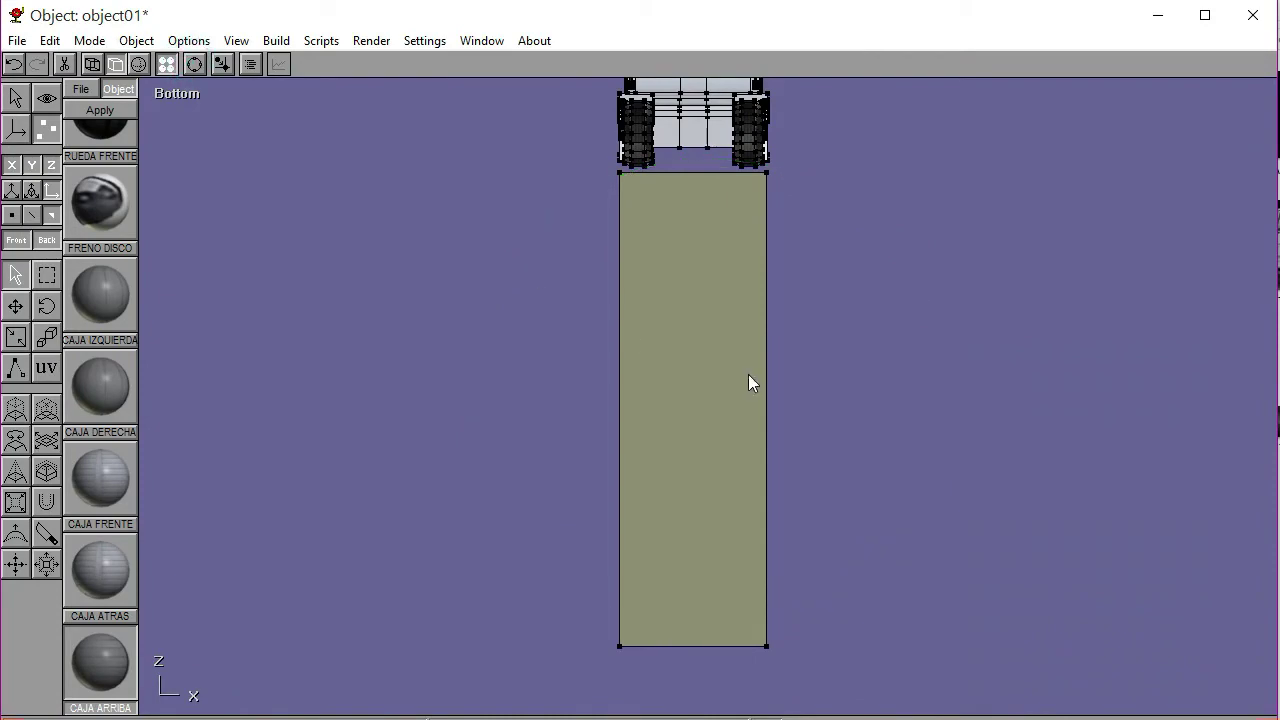
left_click(701, 368)
left_click_drag(103, 506, 106, 207)
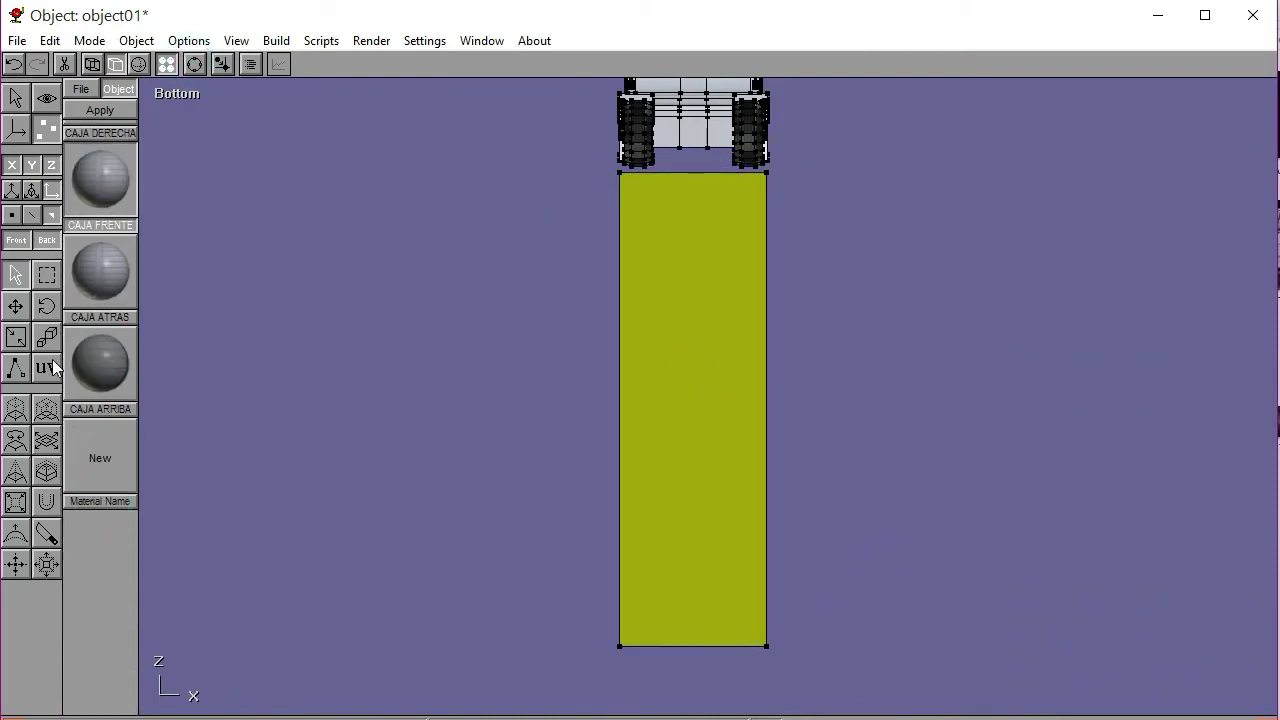
left_click(51, 367)
Create a new material for the underside face and load the BOTTOM BOX image as a texture
left_click(93, 460)
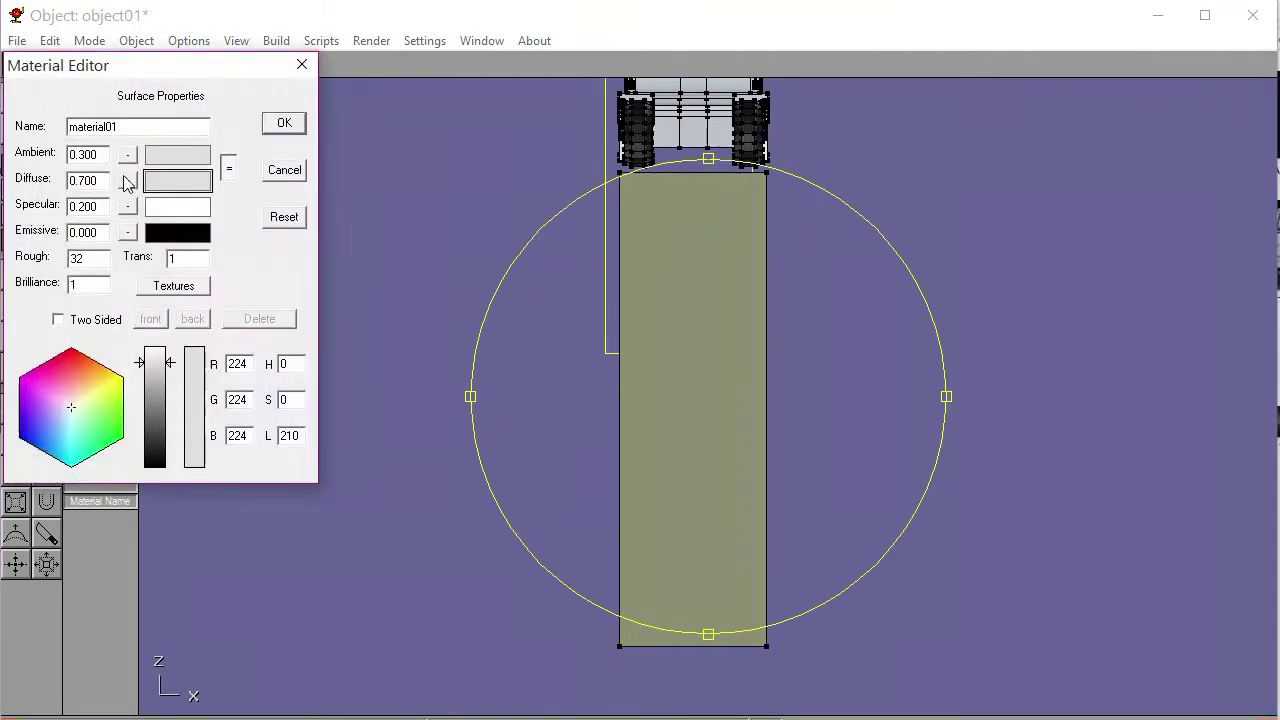
left_click(122, 178)
left_click(58, 232)
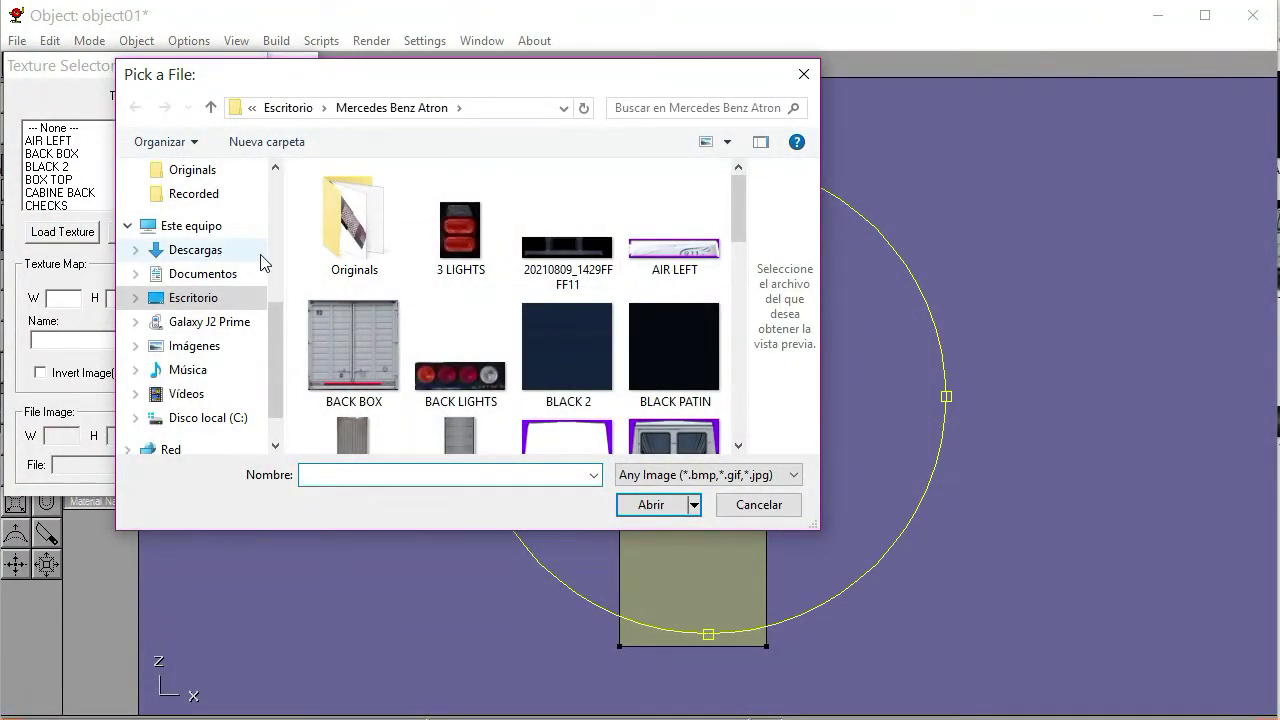
scroll(490, 352, "down", 2)
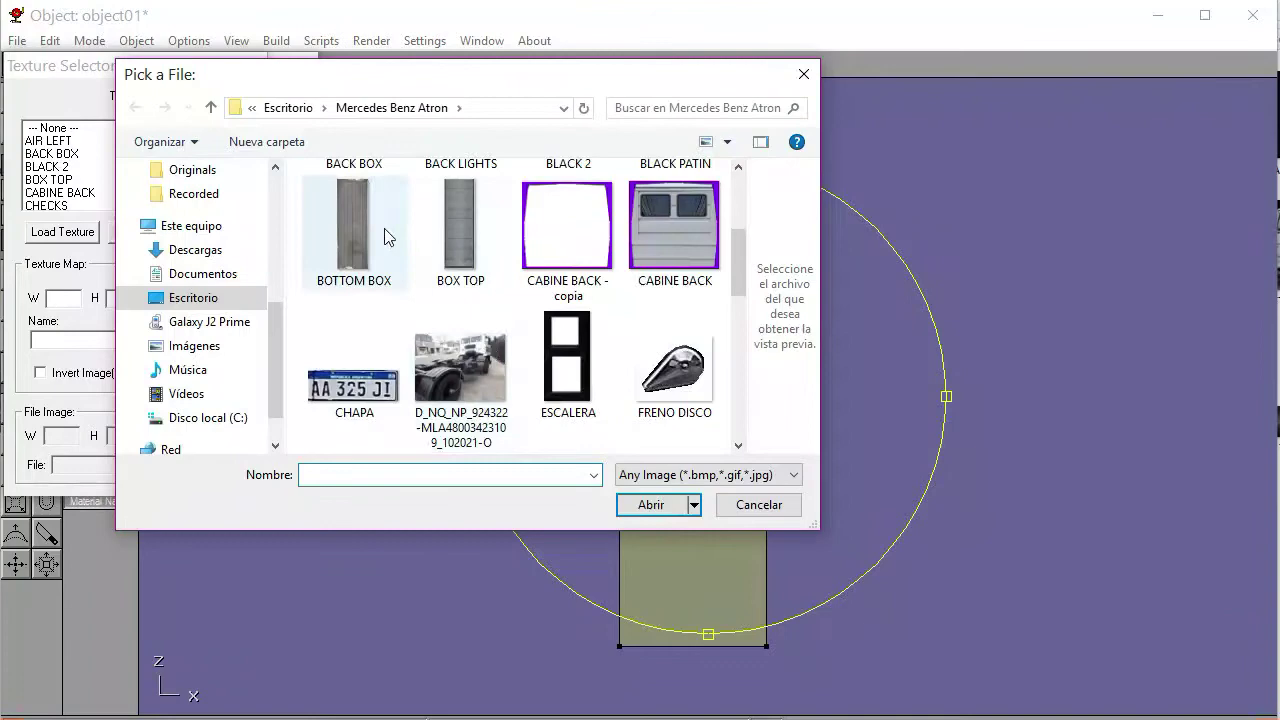
left_click(349, 228)
left_click(651, 504)
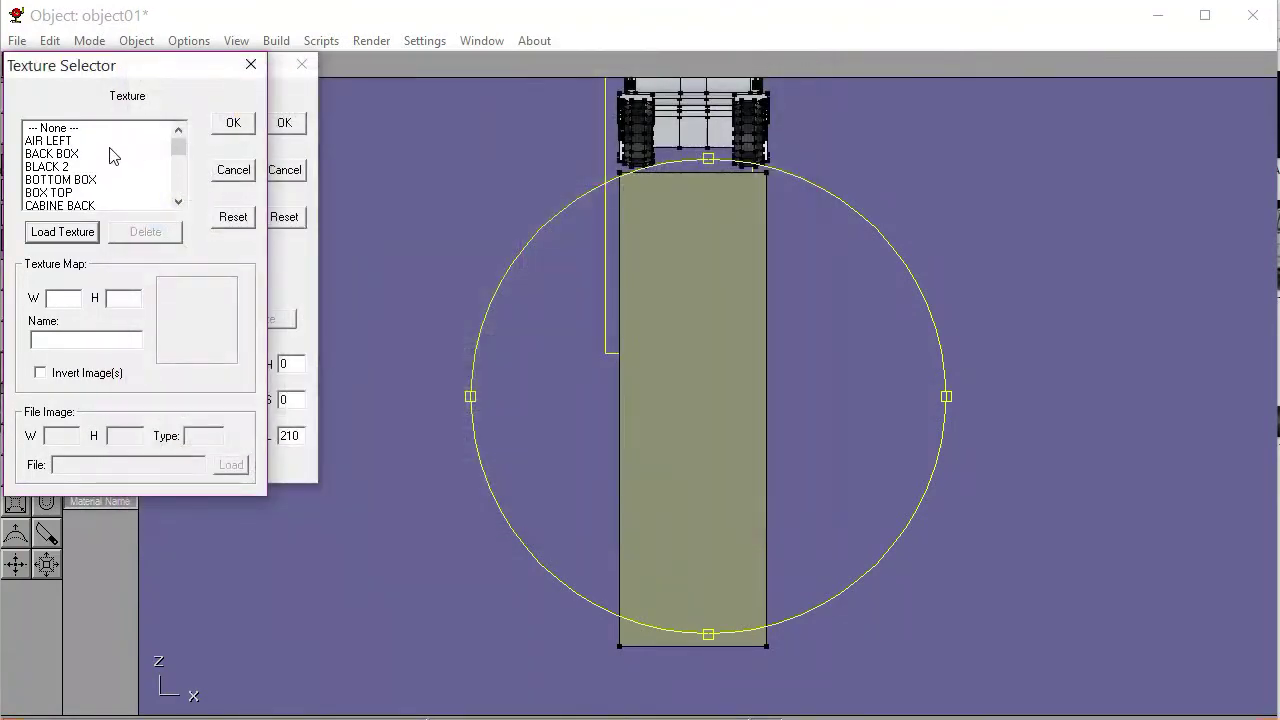
Assign the BOTTOM BOX texture to the new material and name the material CAJA ABAJO
left_click(75, 179)
left_click(233, 122)
double_click(178, 127)
type("CAJA ABAJO")
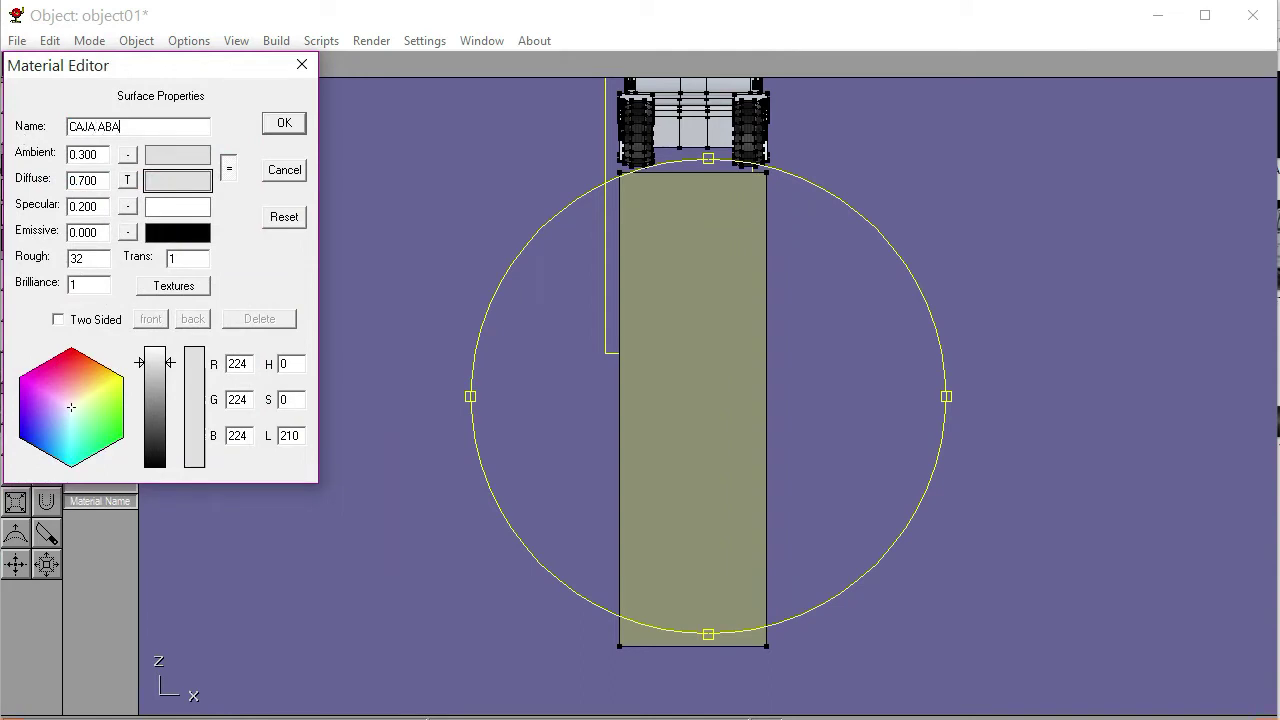
left_click(287, 120)
Apply CAJA ABAJO to the cargo box's underside face, fit its UV mapping, and deselect the face
left_click(118, 110)
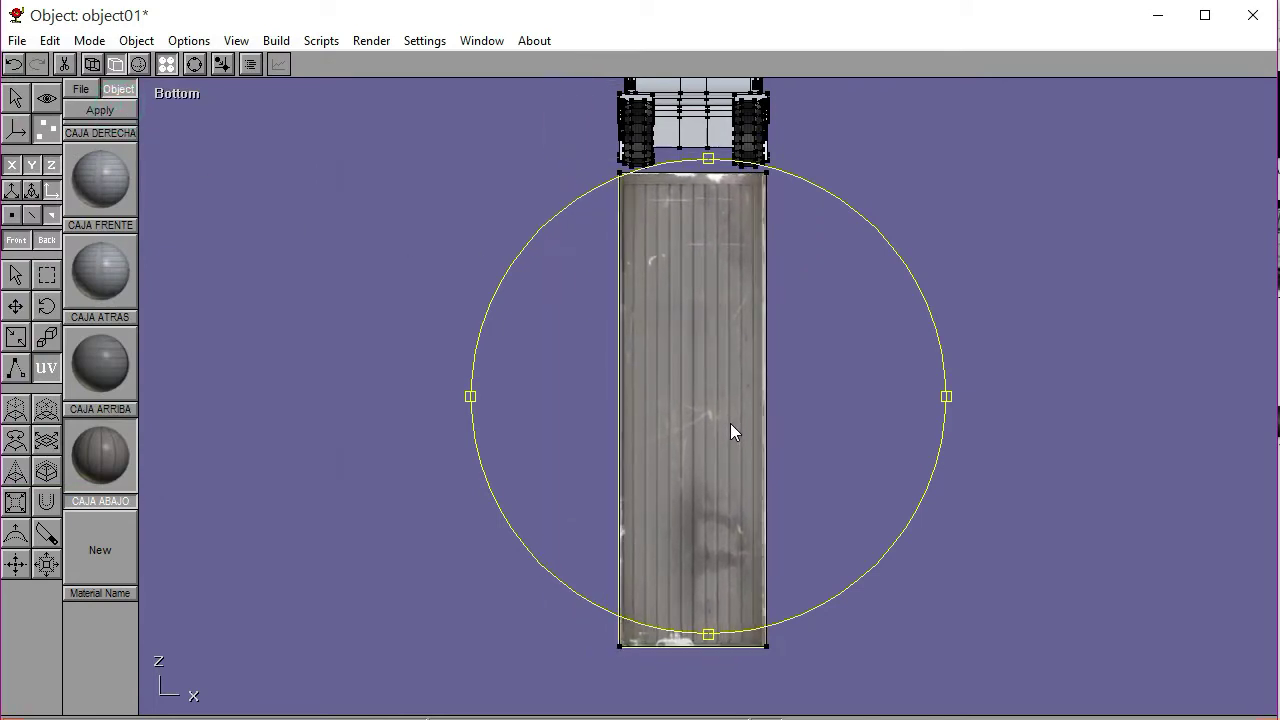
left_click(17, 274)
left_click(226, 271)
Save the truck object with its fully textured cargo box
left_click(198, 66)
left_click_drag(756, 341, 669, 447)
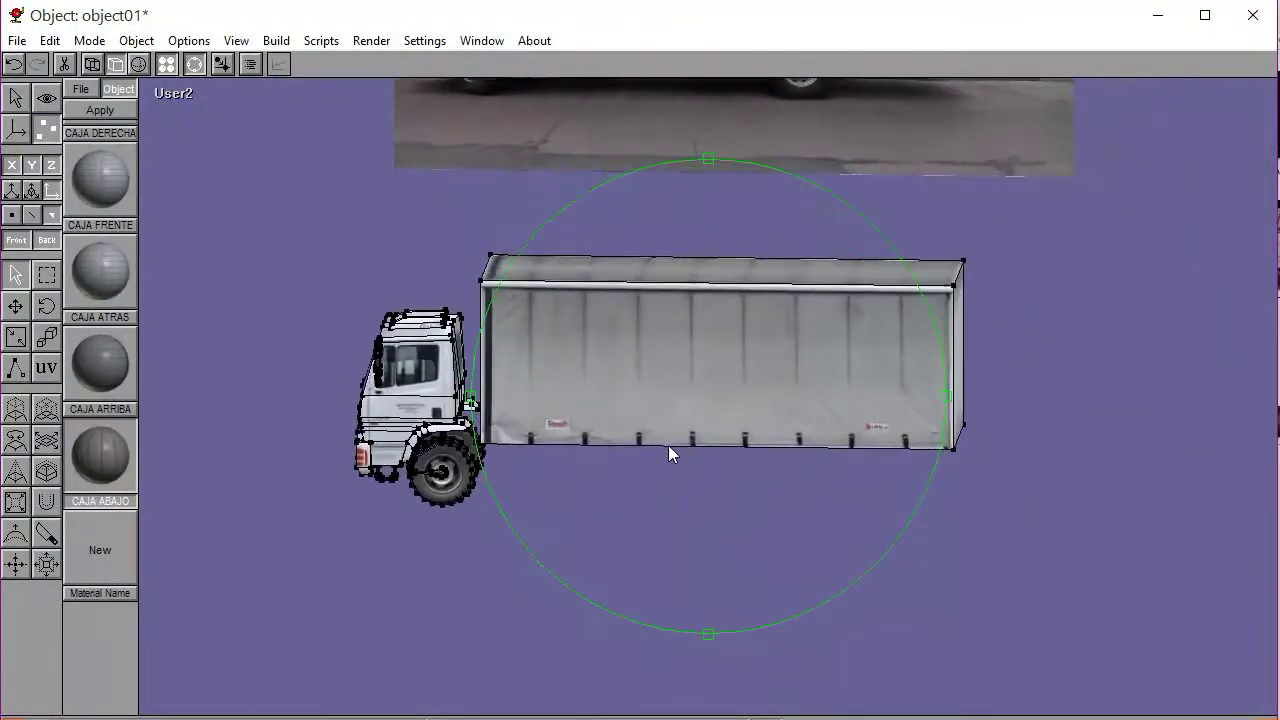
left_click(18, 41)
left_click(55, 146)
Keep the shaded display and switch from point editing to object selection mode
mouse_move(638, 353)
left_mouse_down()
mouse_move(656, 343)
mouse_move(638, 339)
left_mouse_up()
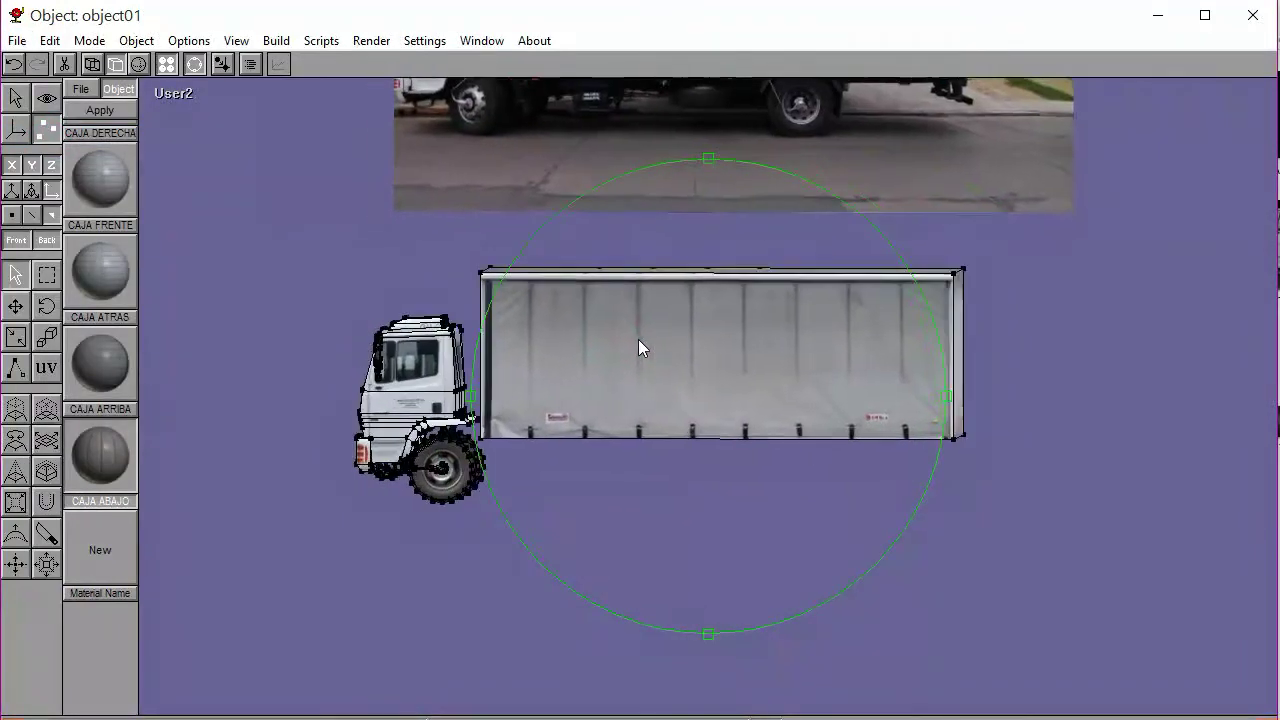
left_click(93, 65)
left_click(115, 65)
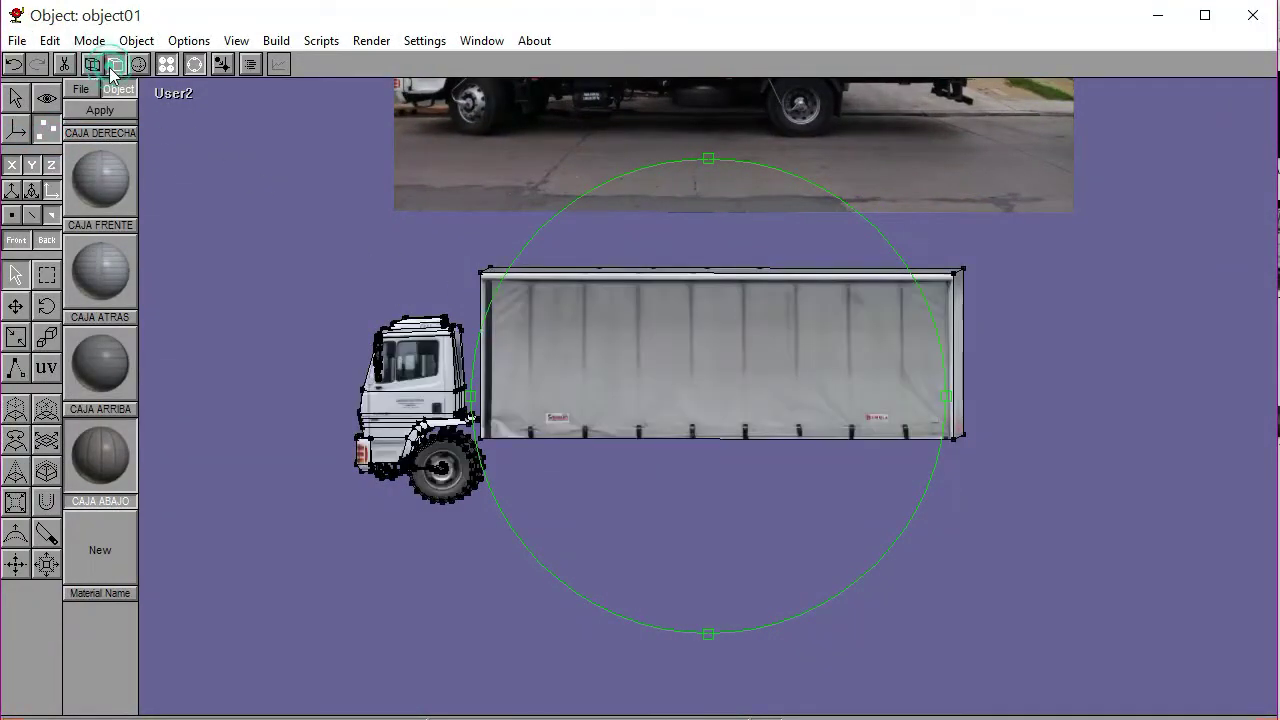
left_click(15, 100)
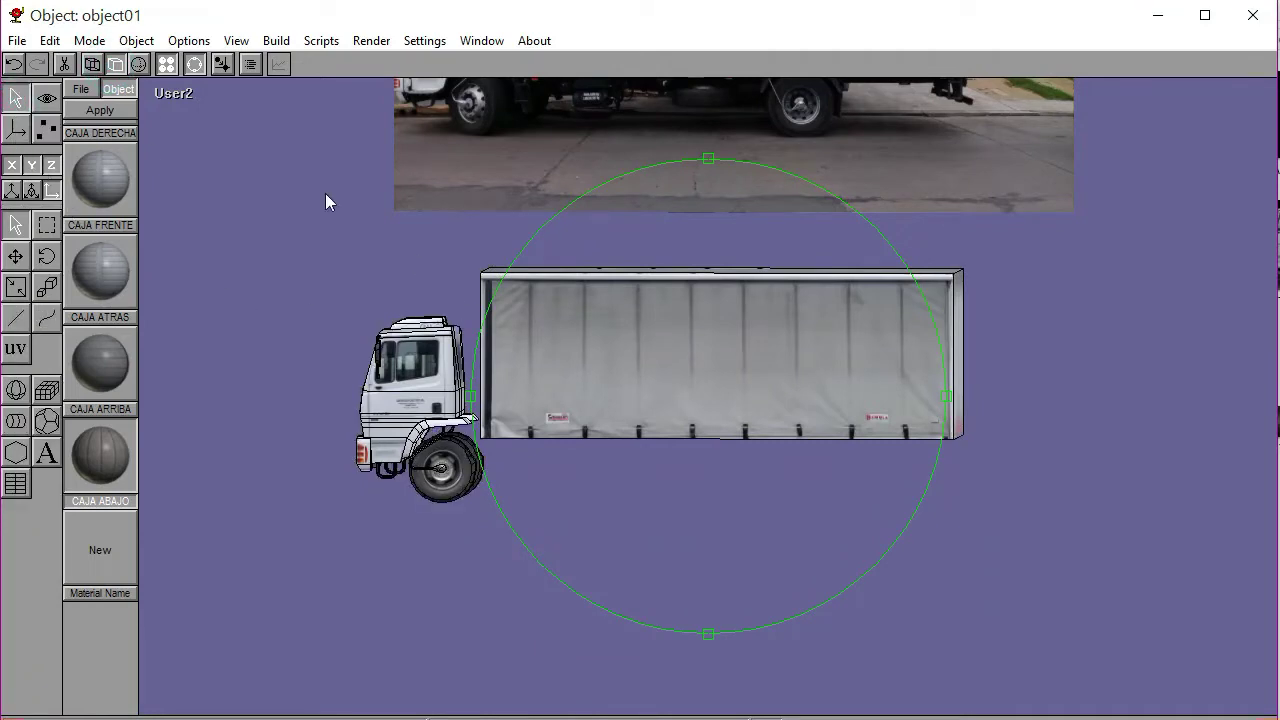
Examine the cab and textured cargo box from the front corner and in the left view alongside the reference photo
left_click(172, 93)
left_click(180, 186)
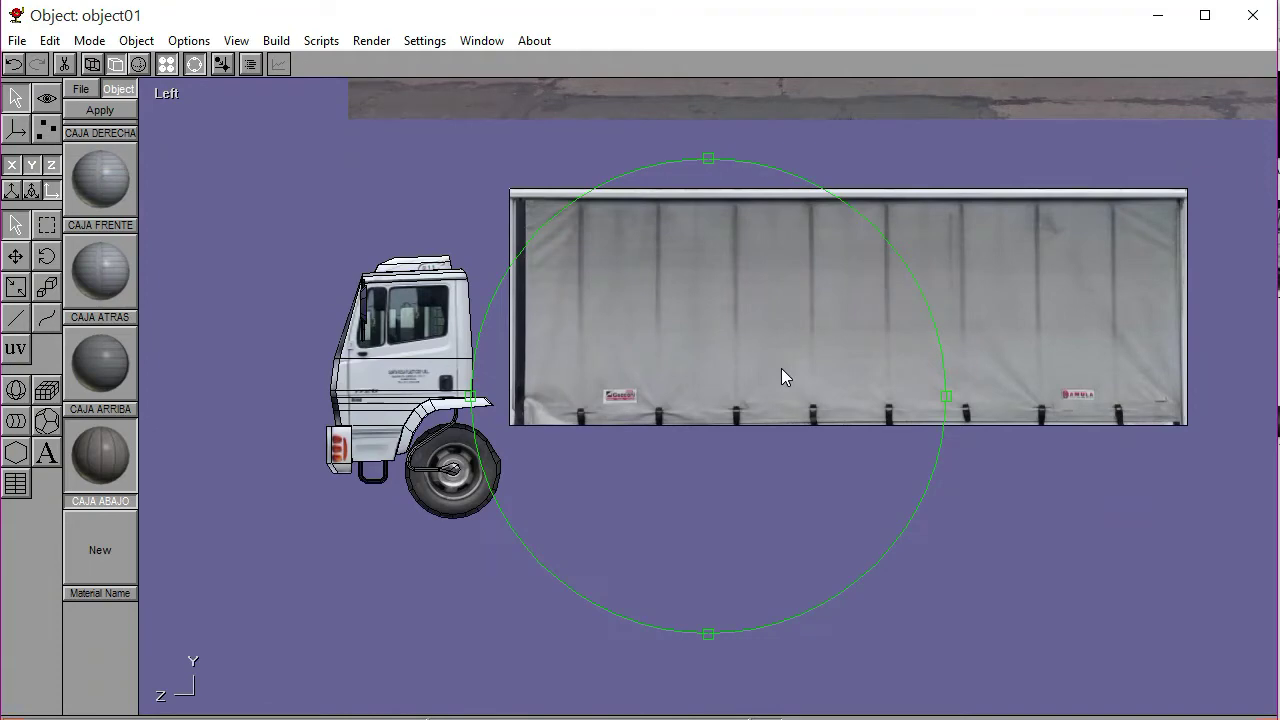
left_click_drag(781, 368, 733, 372)
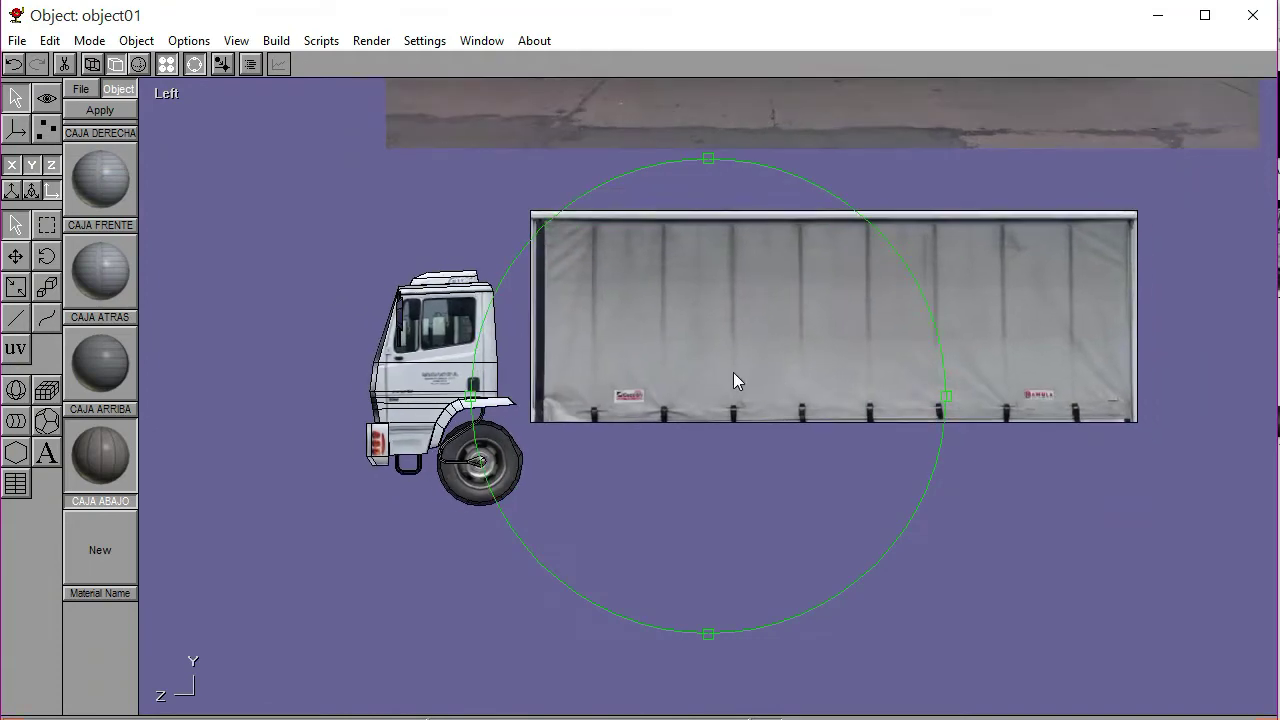
left_click_drag(801, 372, 705, 386)
left_click(185, 93)
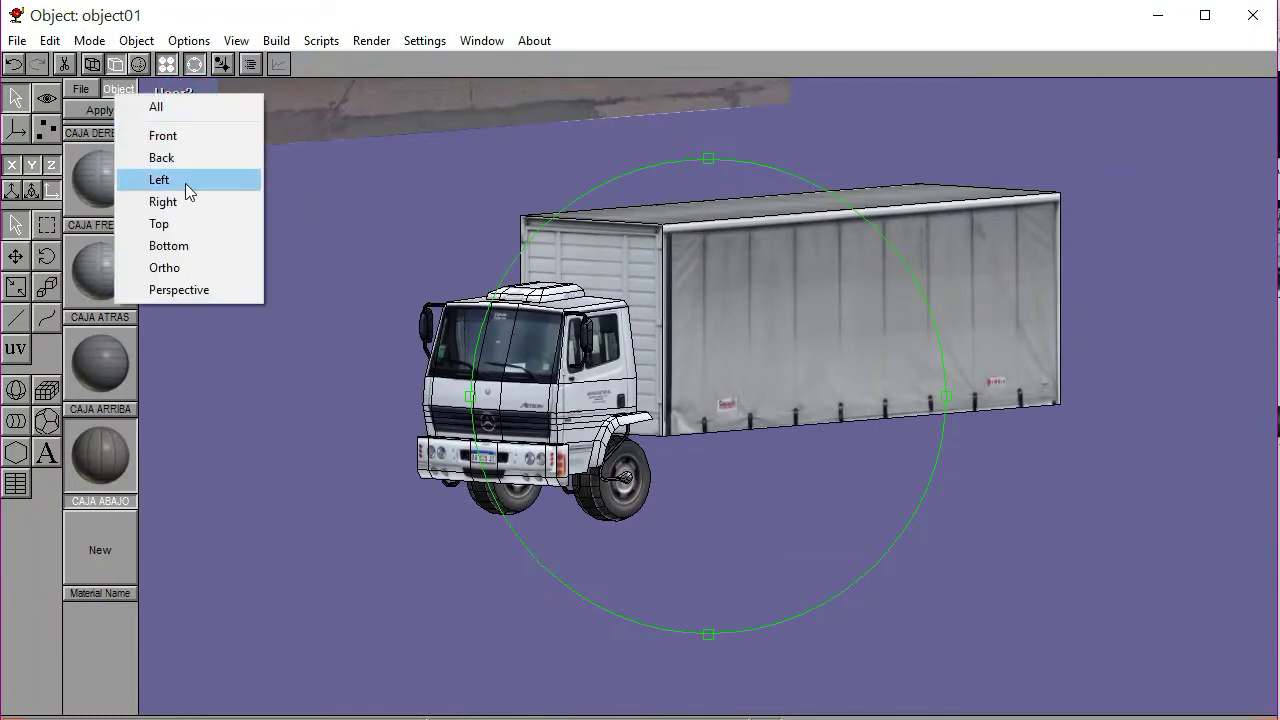
left_click(165, 177)
scroll(834, 370, "down", 1)
middle_click_drag(773, 371, 684, 429)
middle_click_drag(704, 315, 712, 470)
right_click_drag(713, 469, 731, 356)
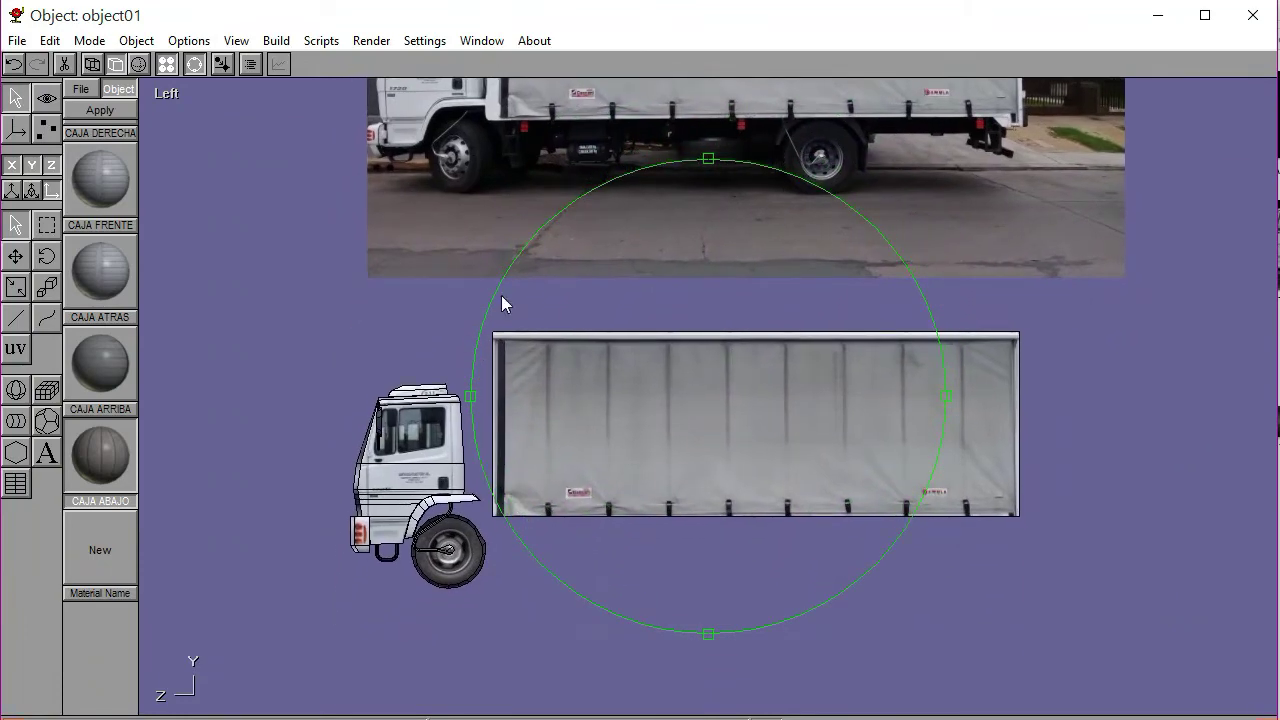
Select the side reference photo and nudge it down toward the truck model, leaving it deselected
left_click(195, 66)
left_click(500, 191)
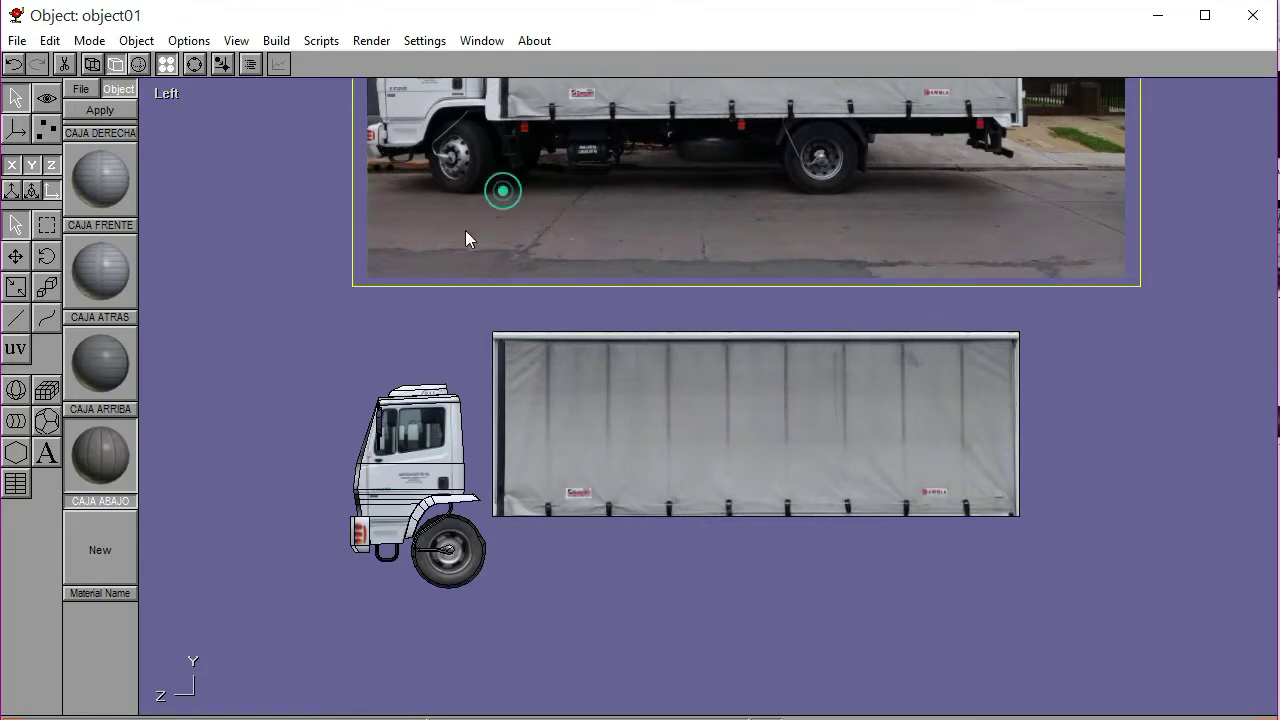
key("Down")
key("Down")
key("Down")
key("Down")
key("Down")
key("Down")
key("Down")
key("Down")
key("Down")
key("Down")
key("Down")
key("Down")
key("Down")
key("Down")
key("Down")
key("Down")
key("Down")
key("Down")
key("Down")
key("Down")
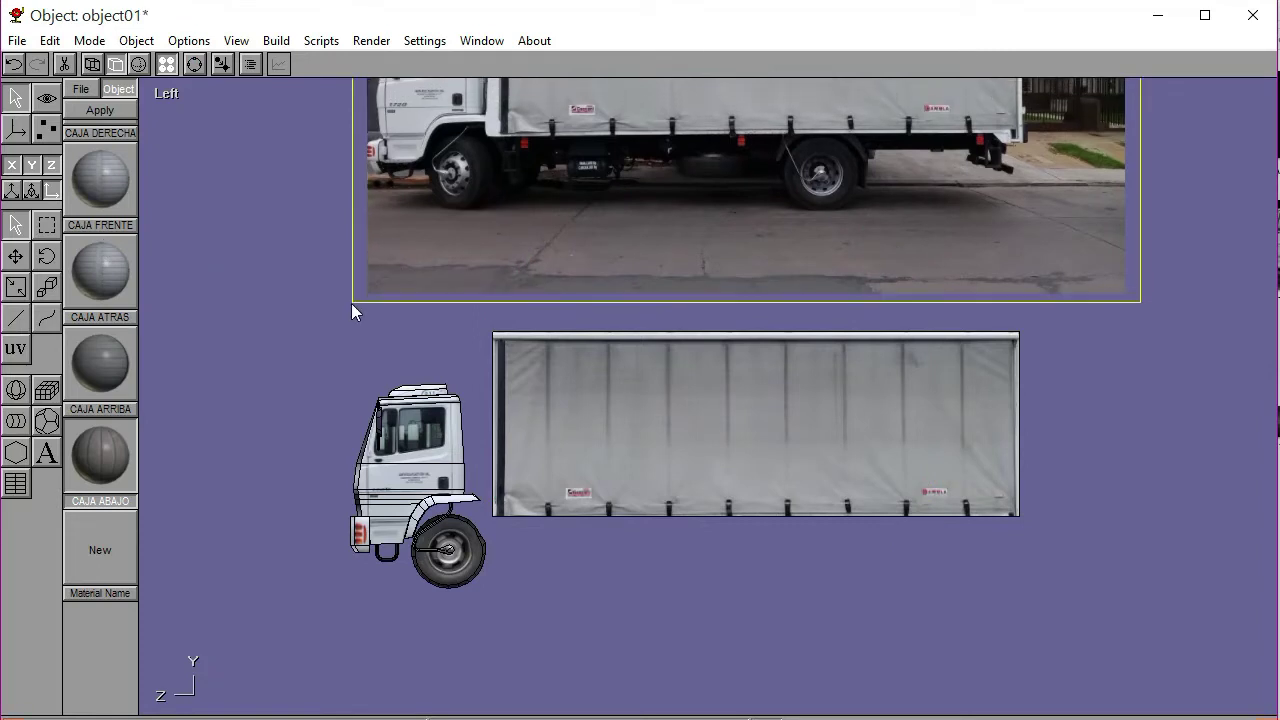
key("Down")
key("Down")
key("Down")
key("Down")
key("Down")
key("Down")
key("Down")
key("Down")
key("Down")
key("Down")
key("Down")
key("Down")
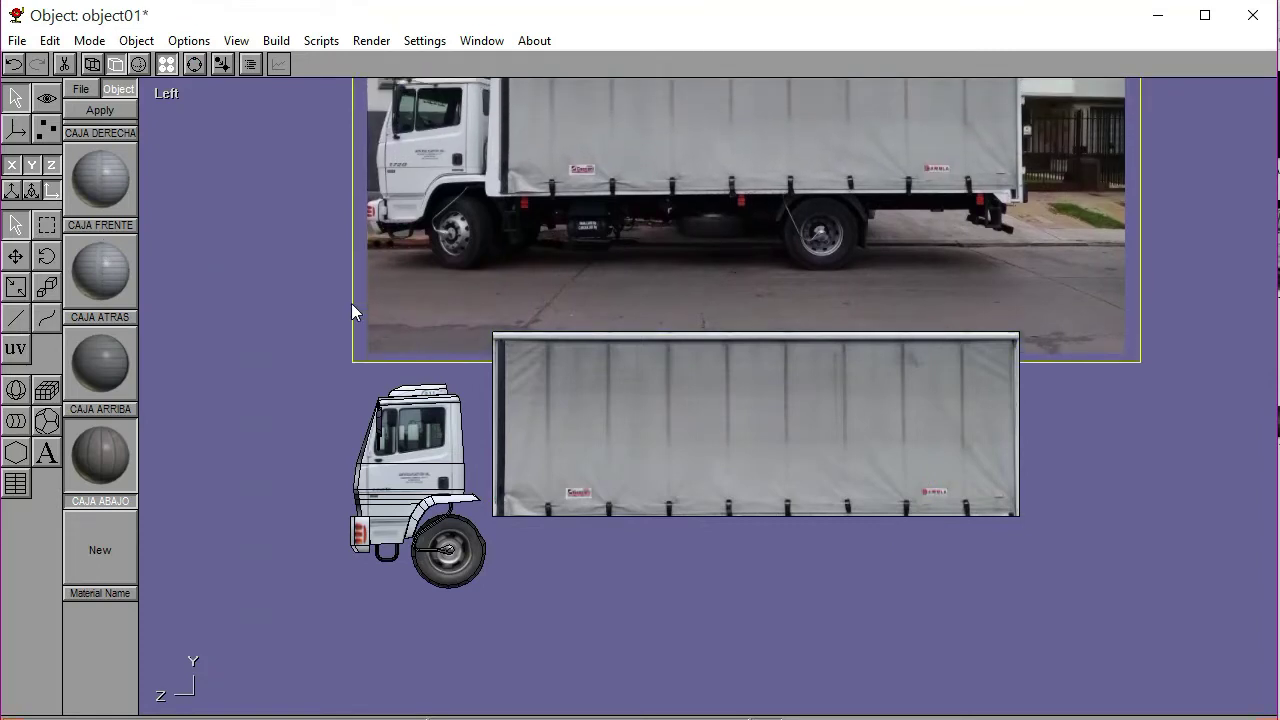
key("Down")
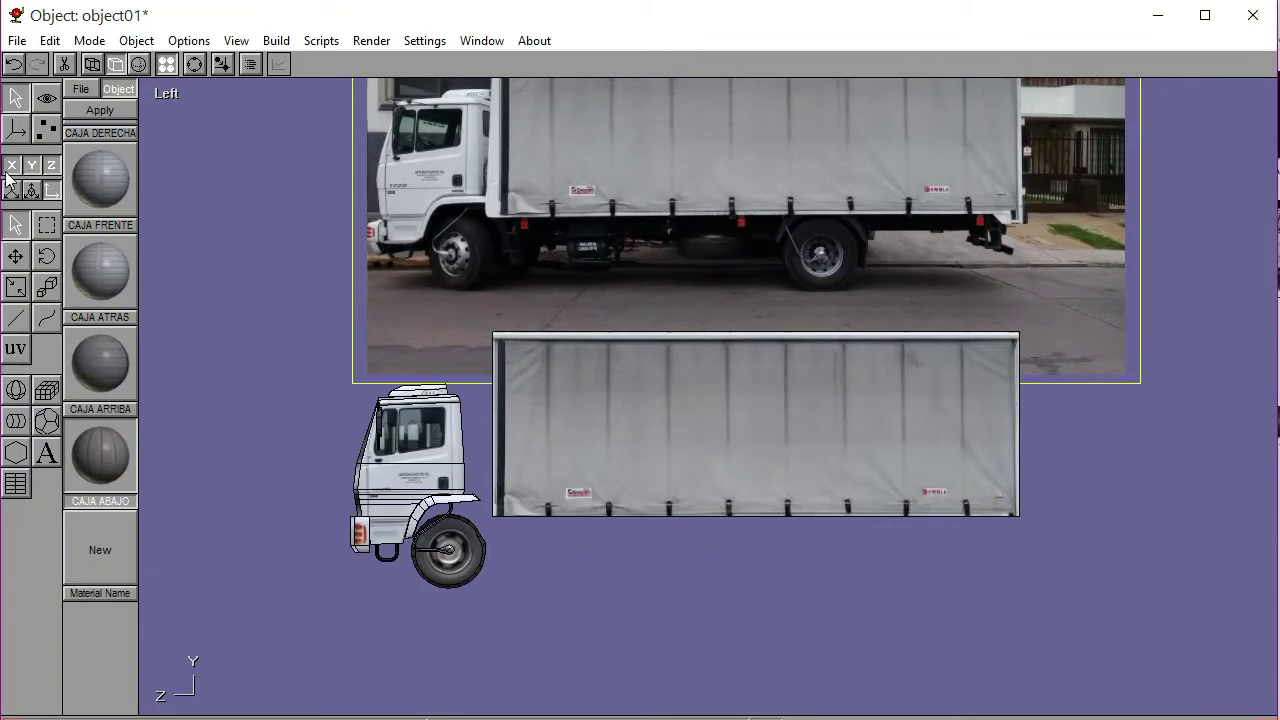
left_click(266, 209)
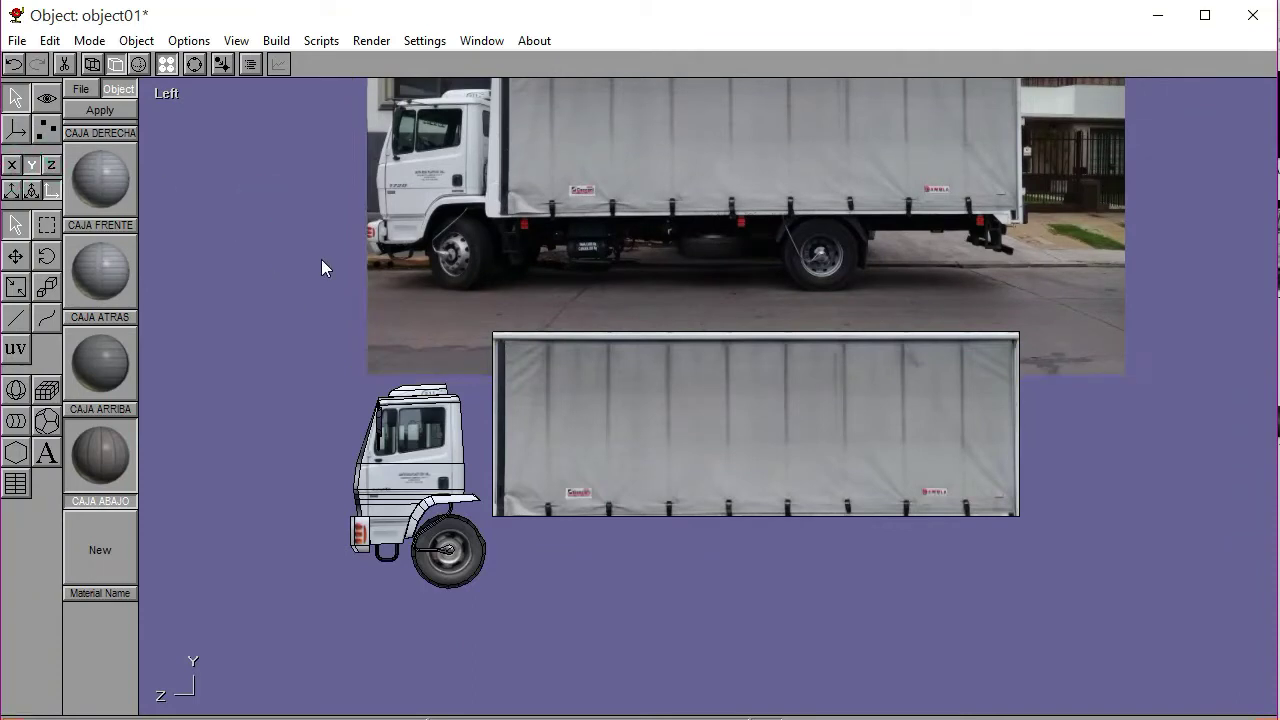
Move the side reference photo vertically down so its truck lines up with the modelled cab, wheel and cargo box
left_click(15, 256)
left_click_drag(203, 237, 197, 383)
left_click(192, 67)
middle_click_drag(734, 521, 706, 357)
scroll(853, 419, "up", 3)
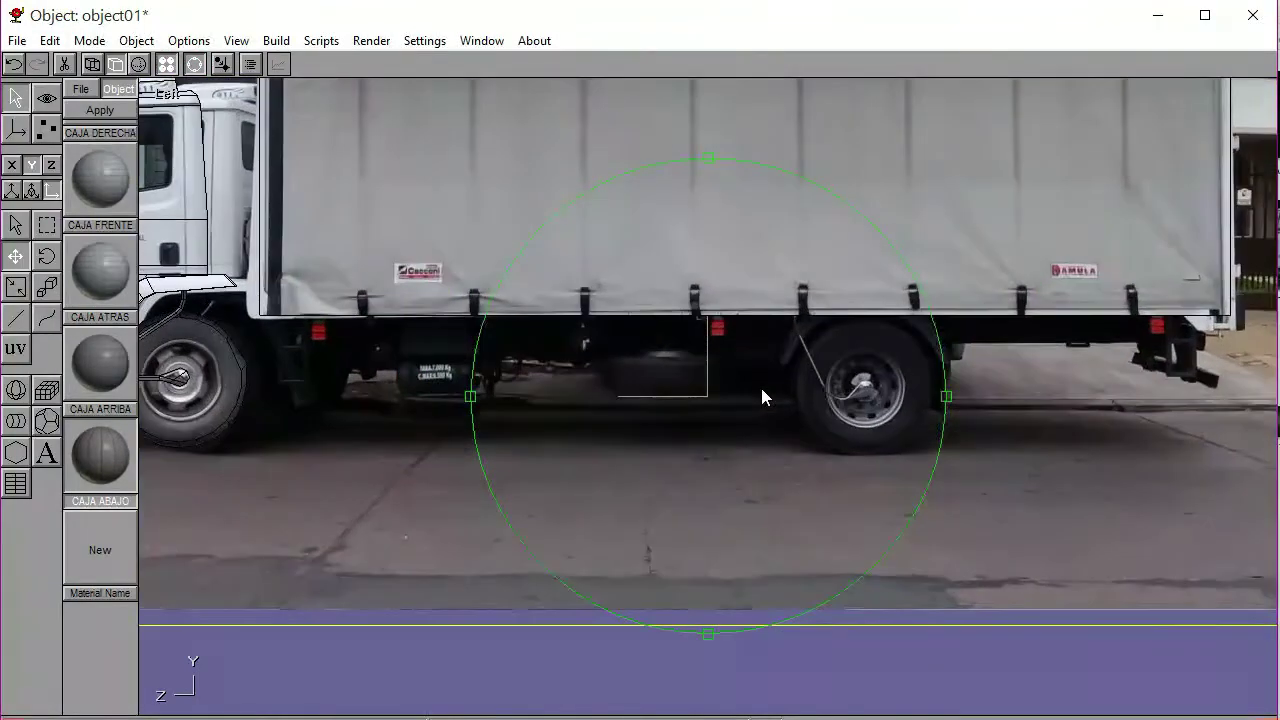
left_click(195, 64)
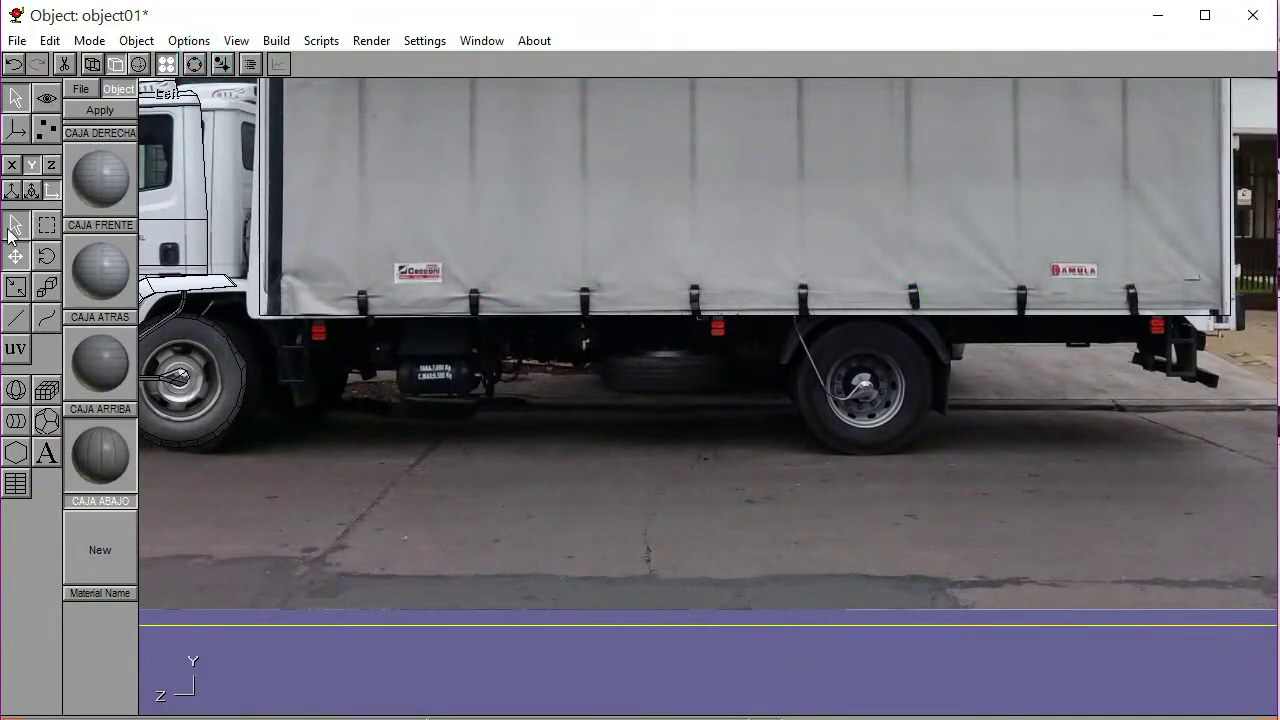
left_click(352, 674)
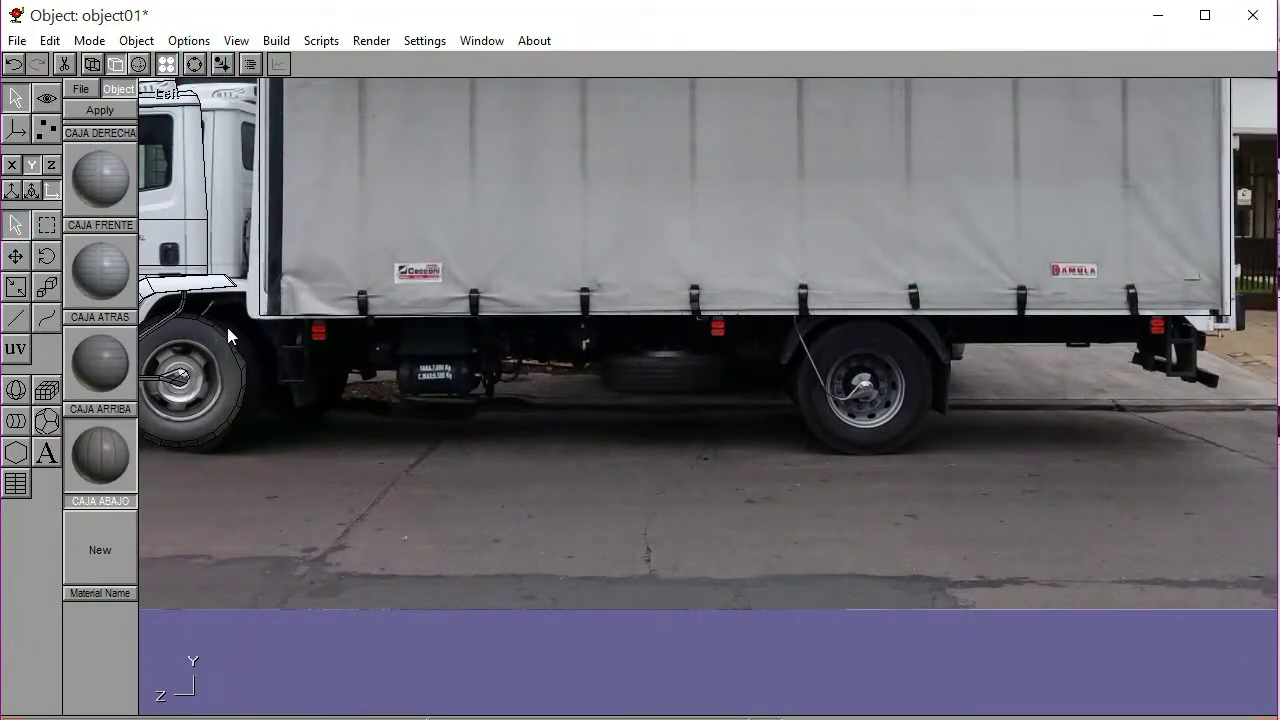
Select both front wheels, including the one on the opposite side, and return to the left view
left_click(222, 382)
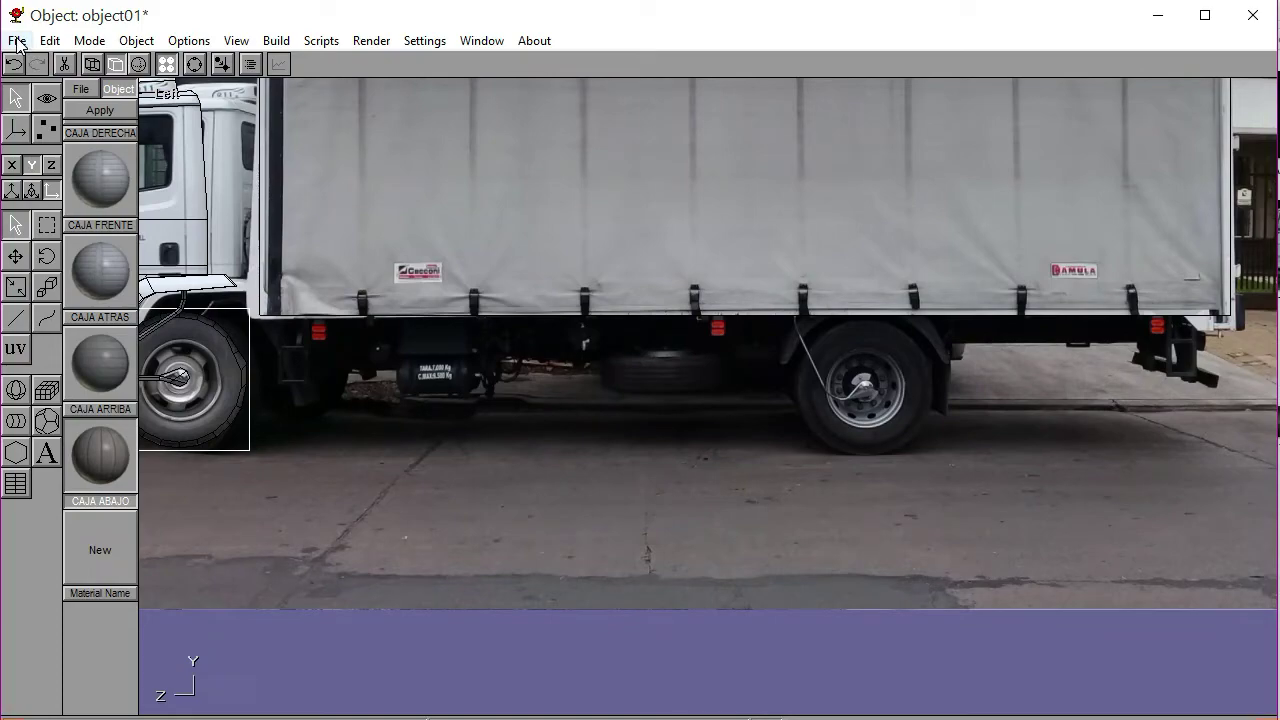
left_click(198, 67)
right_click_drag(586, 437, 841, 440)
right_click_drag(669, 457, 795, 442)
left_click_drag(760, 432, 808, 424)
left_click(196, 66)
left_click(536, 401)
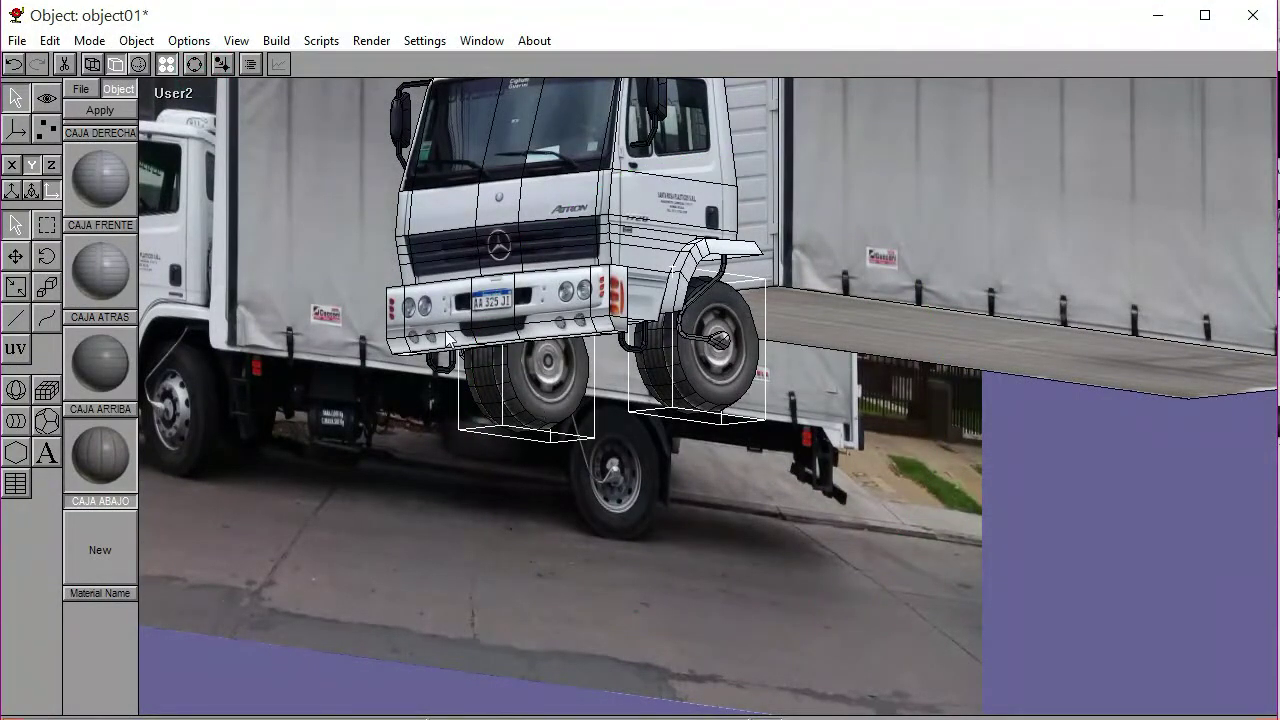
left_click(168, 94)
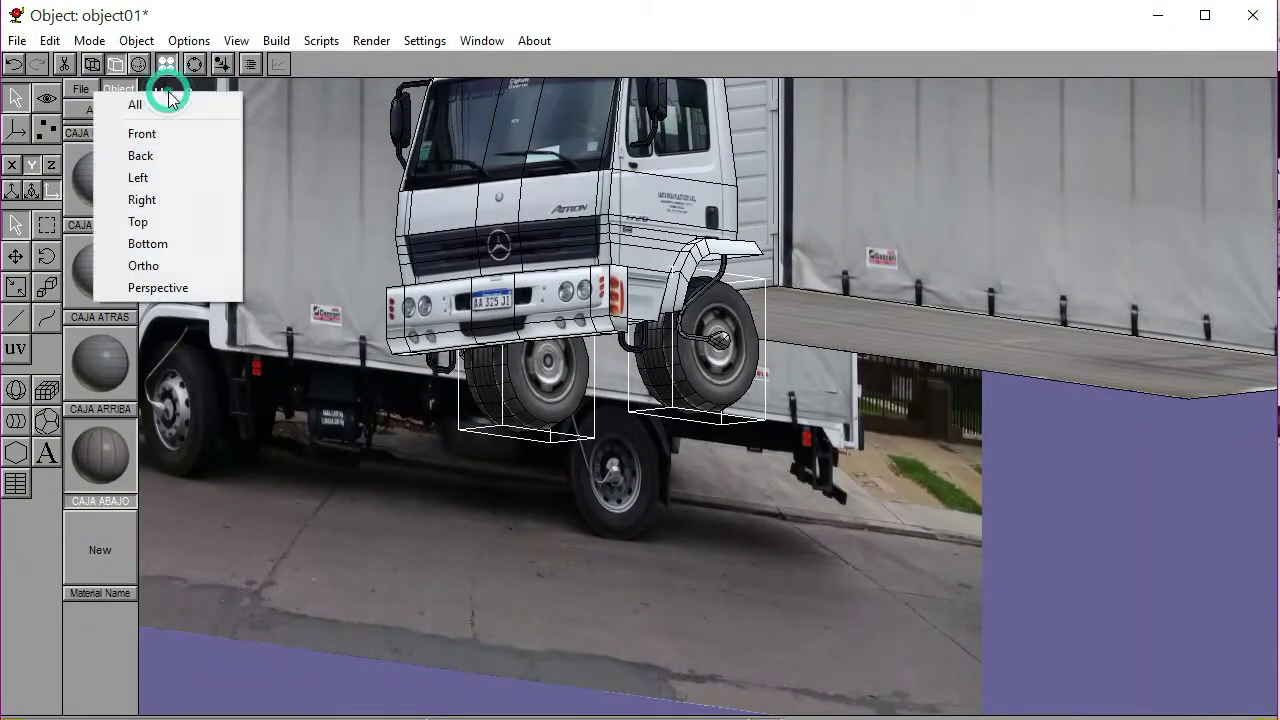
left_click(160, 177)
left_click(196, 65)
middle_click_drag(804, 366, 566, 390)
left_click(196, 66)
Copy and paste the selected pair of front wheels
left_click(50, 40)
left_click(77, 85)
left_click(50, 40)
left_click(60, 108)
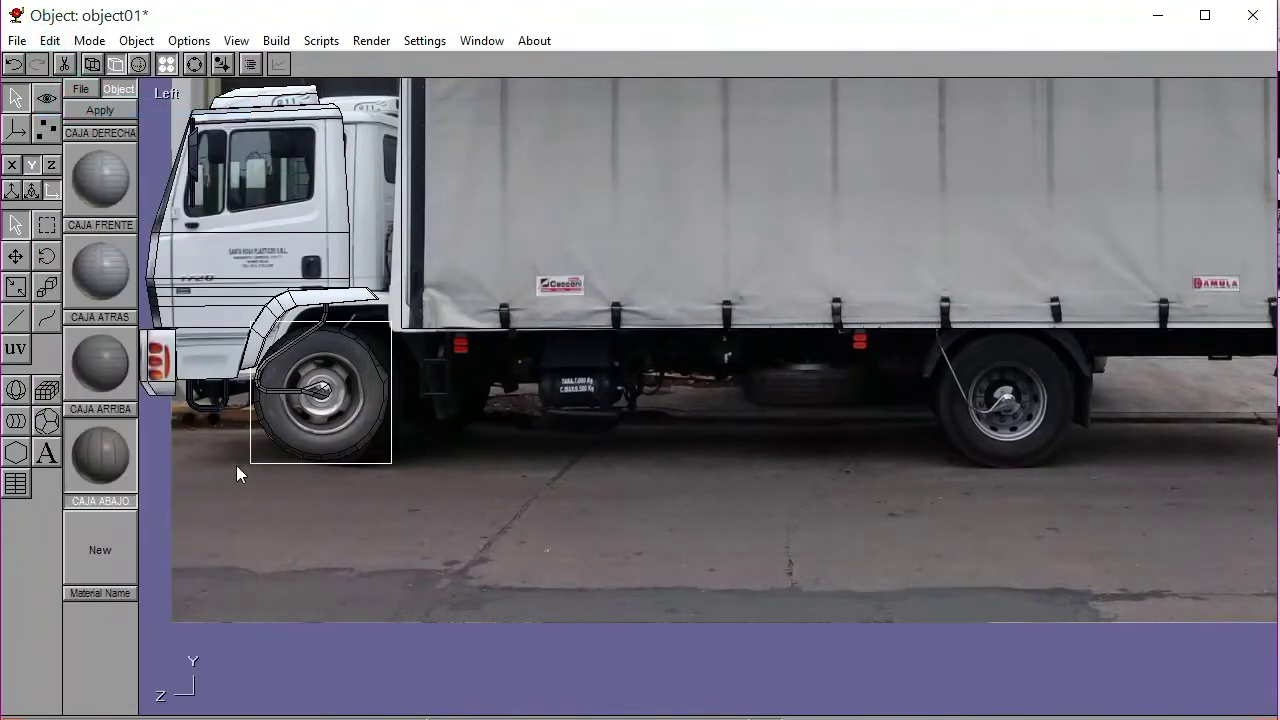
Move the pasted wheels only along the truck's length onto the rear wheel in the reference photo
left_click(17, 168)
left_click(32, 167)
left_click(15, 256)
left_click_drag(414, 663, 1095, 661)
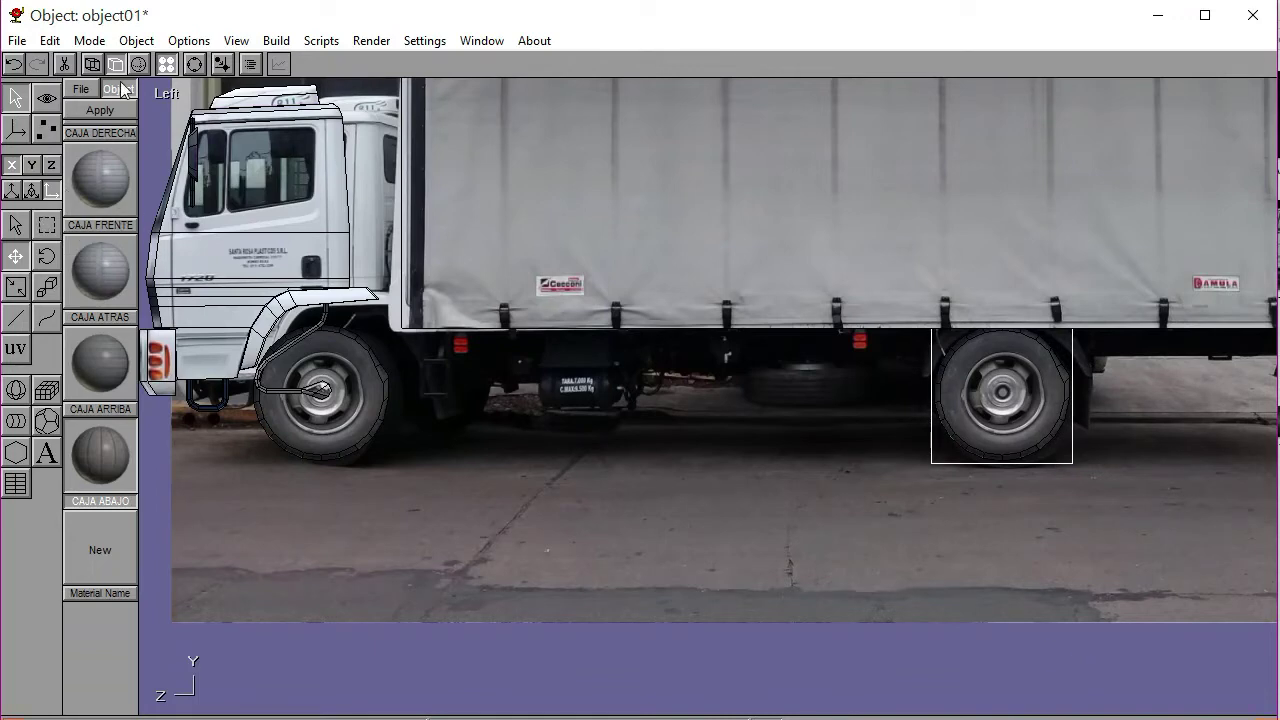
left_click(238, 446)
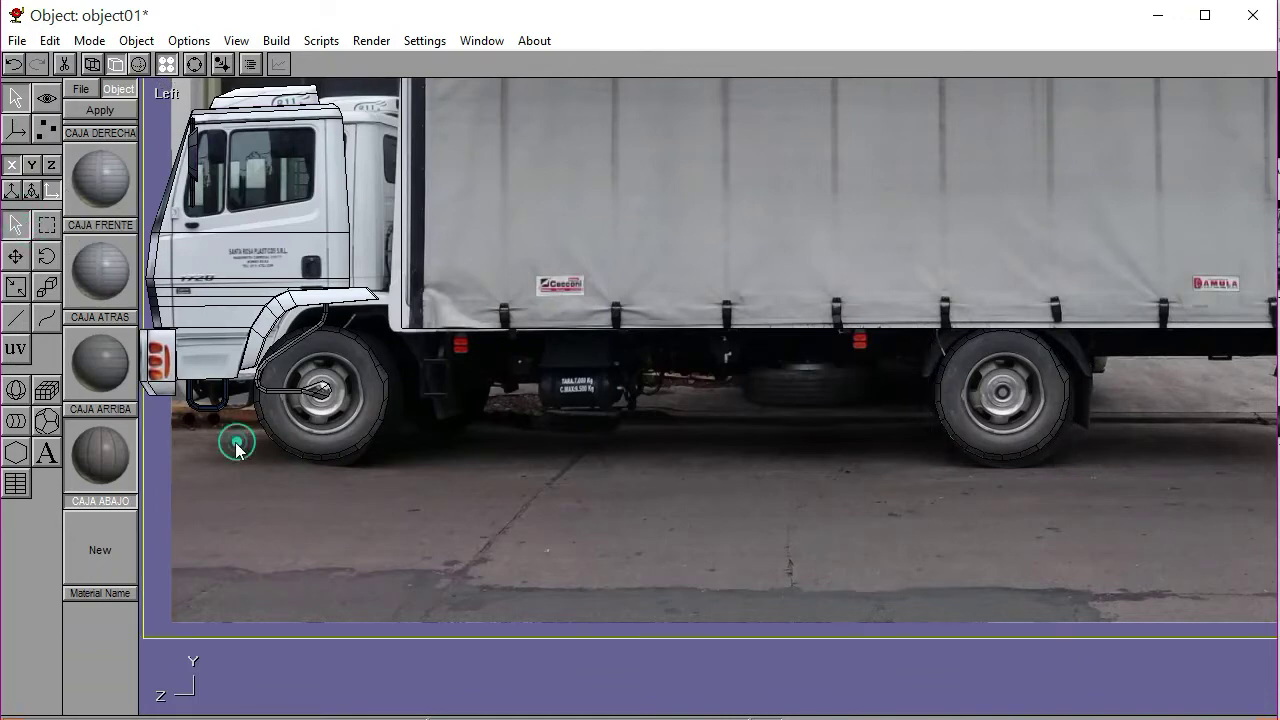
Select both rear wheels from an angled view and return to the left view
left_click(195, 64)
mouse_move(561, 305)
left_mouse_down()
mouse_move(637, 289)
mouse_move(604, 312)
mouse_move(537, 293)
mouse_move(506, 306)
mouse_move(552, 309)
left_mouse_up()
left_click(168, 94)
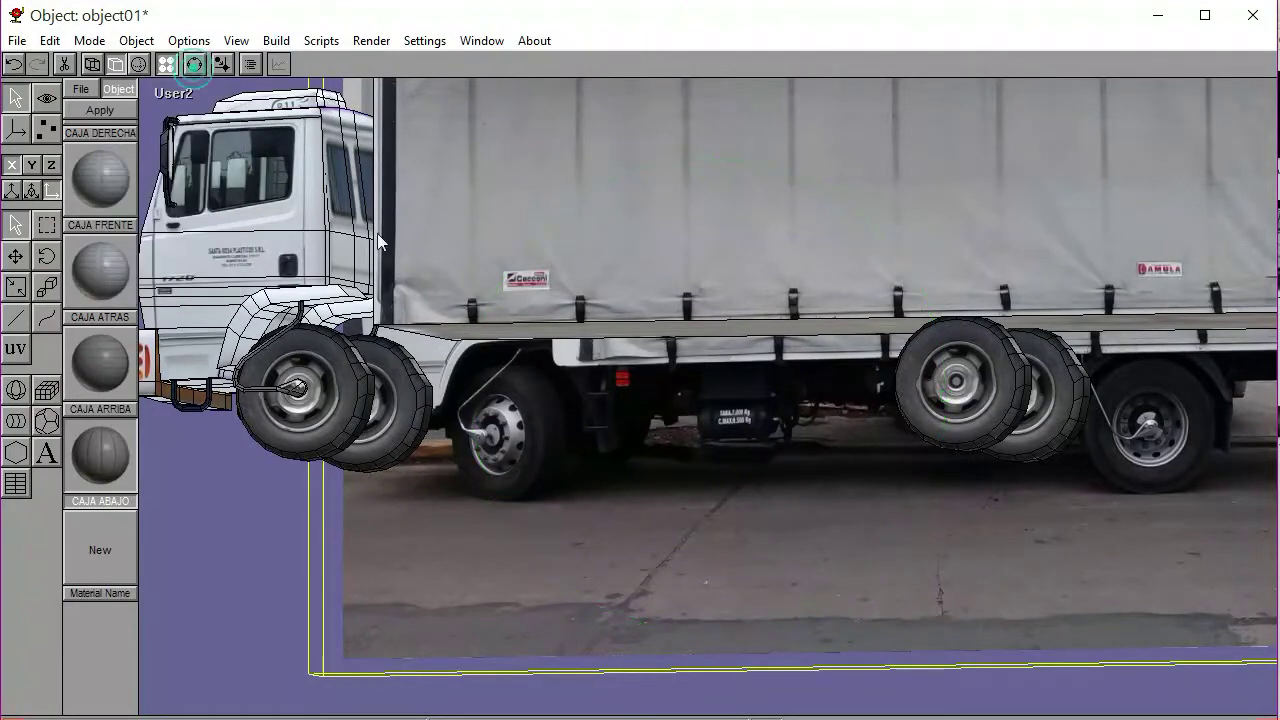
left_click(917, 378)
right_click(1052, 409)
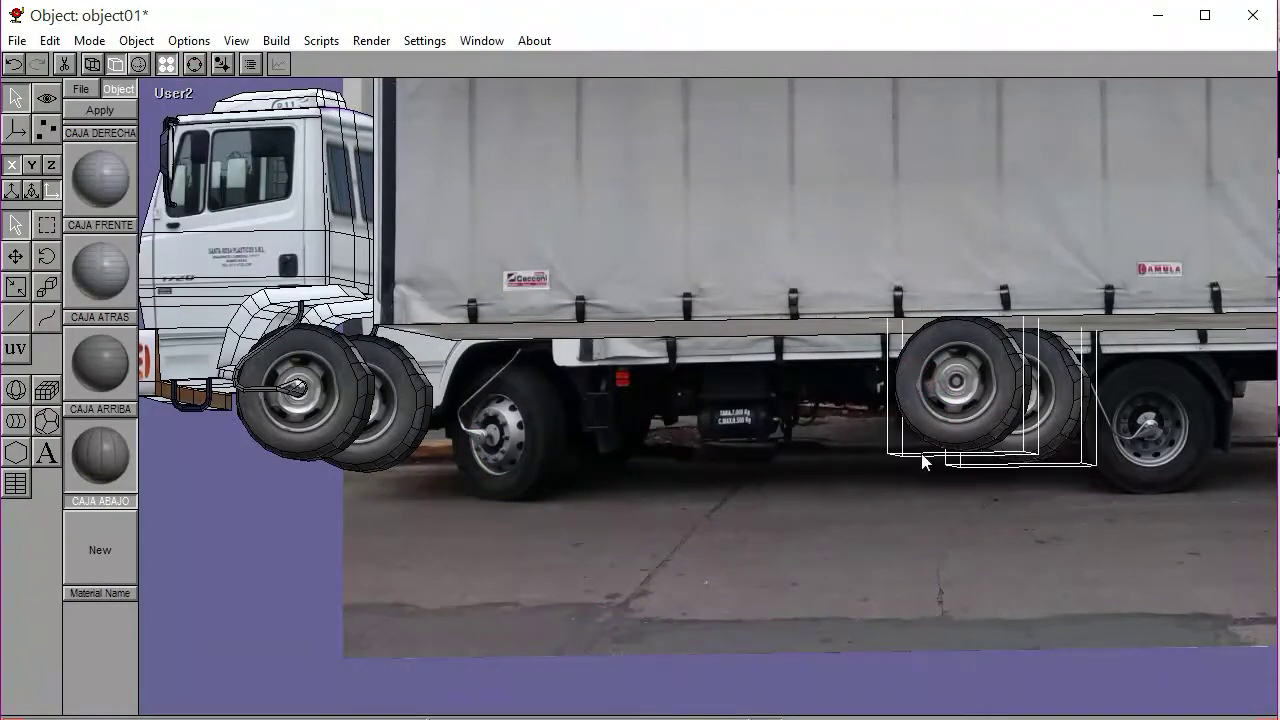
left_click(186, 94)
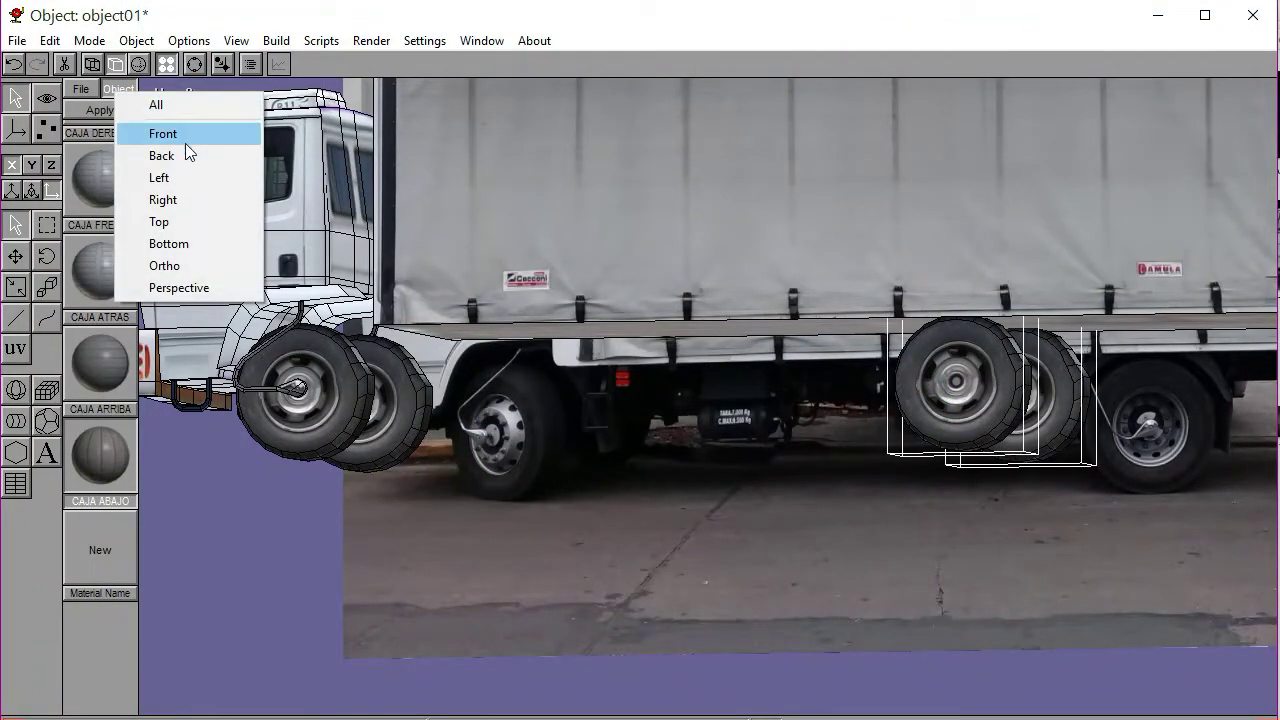
left_click(178, 185)
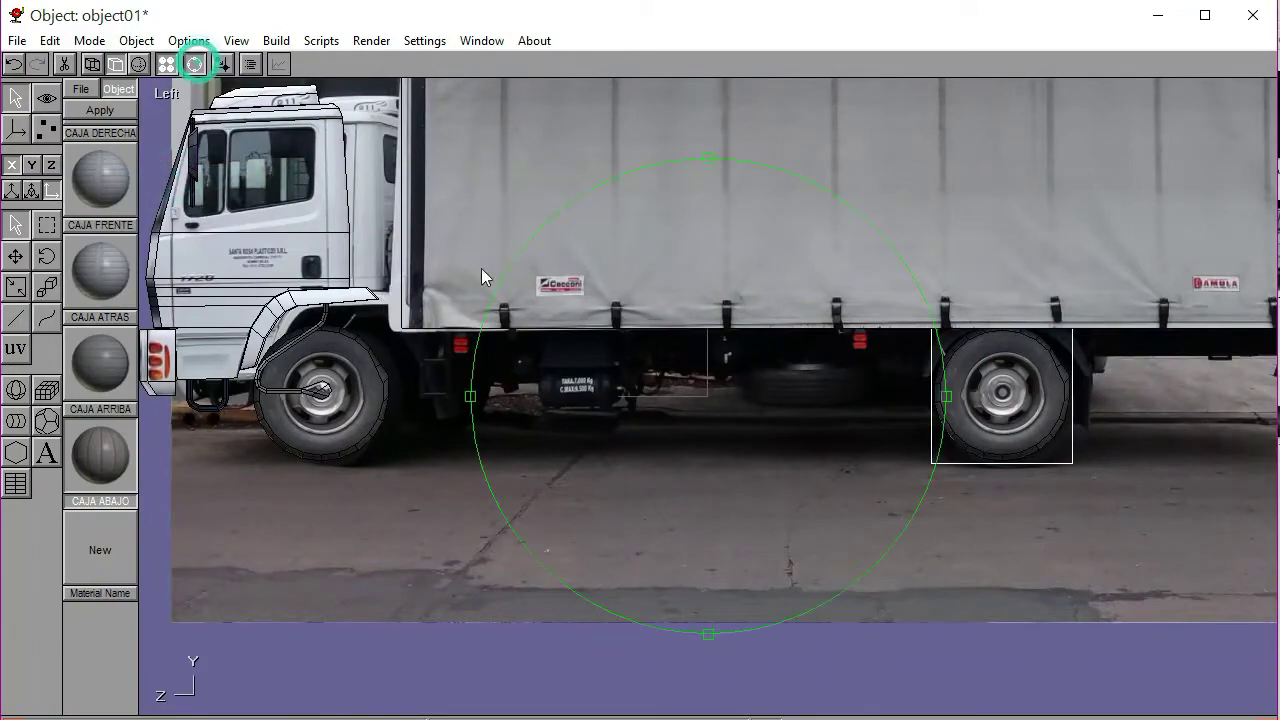
Show the rear wheel up close in wireframe display against the reference photo
scroll(783, 387, "up", 3)
middle_click_drag(900, 377, 434, 391)
scroll(566, 397, "up", 3)
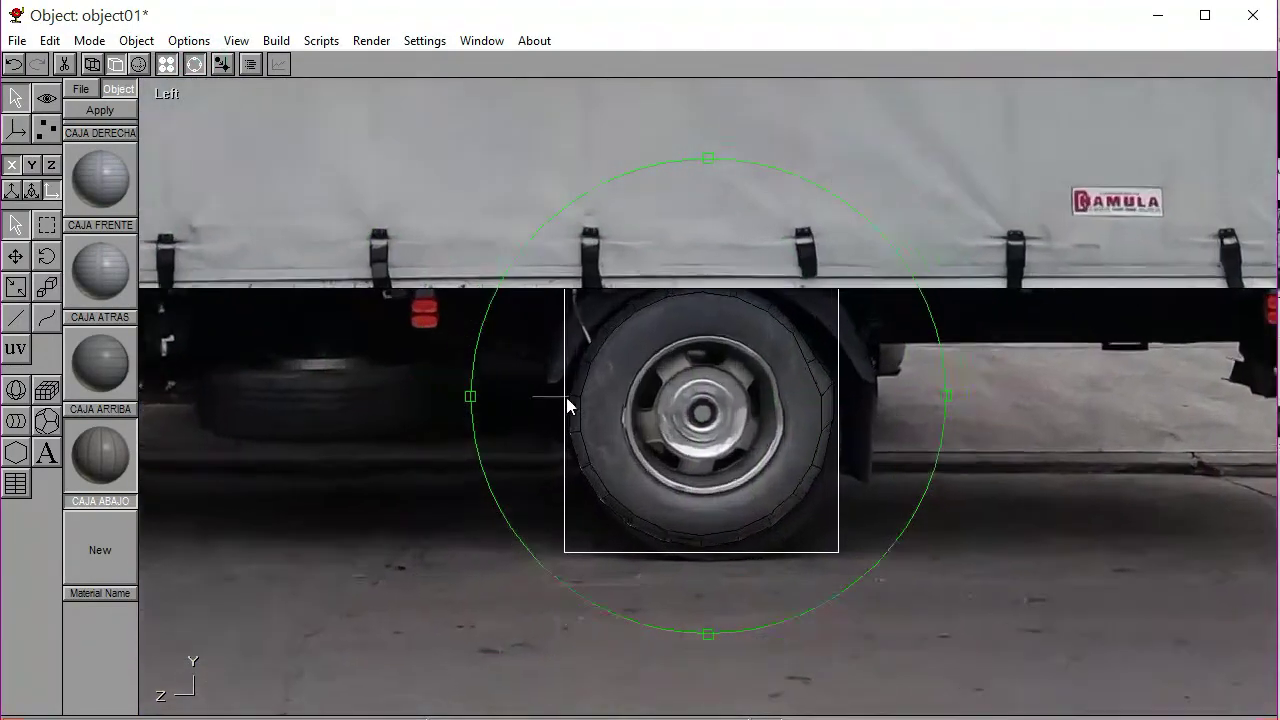
left_click(195, 64)
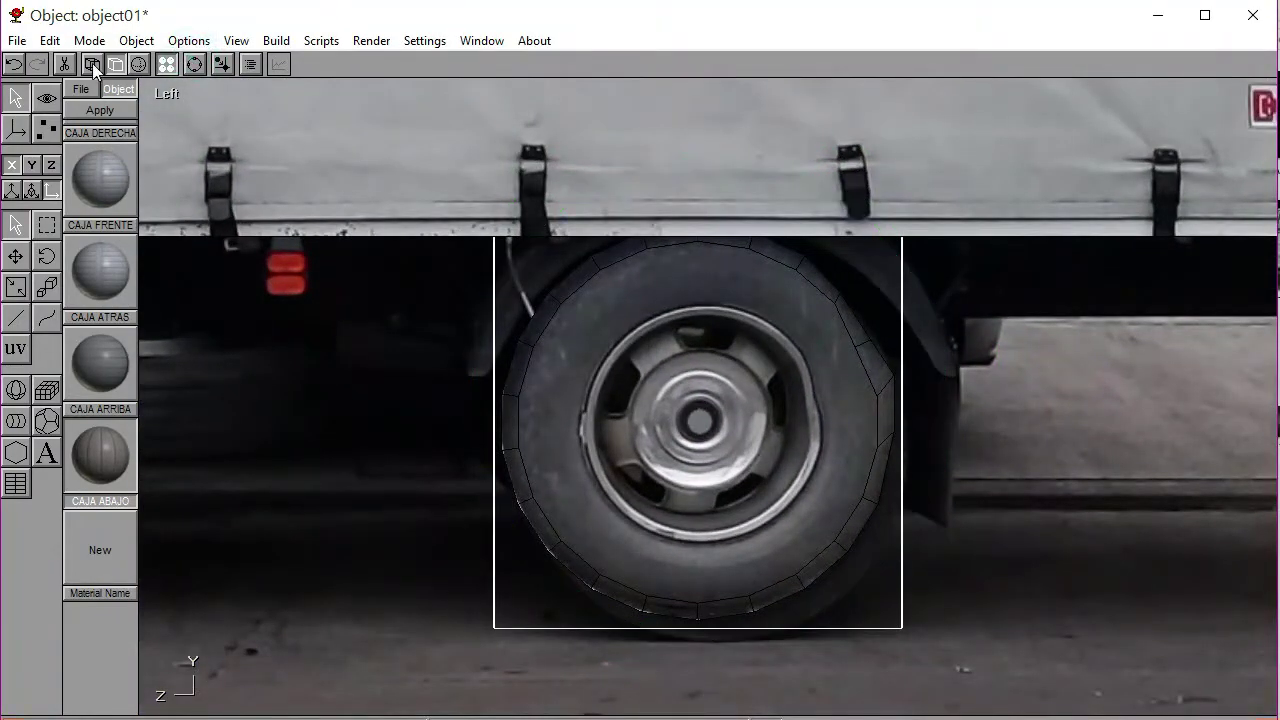
left_click(92, 63)
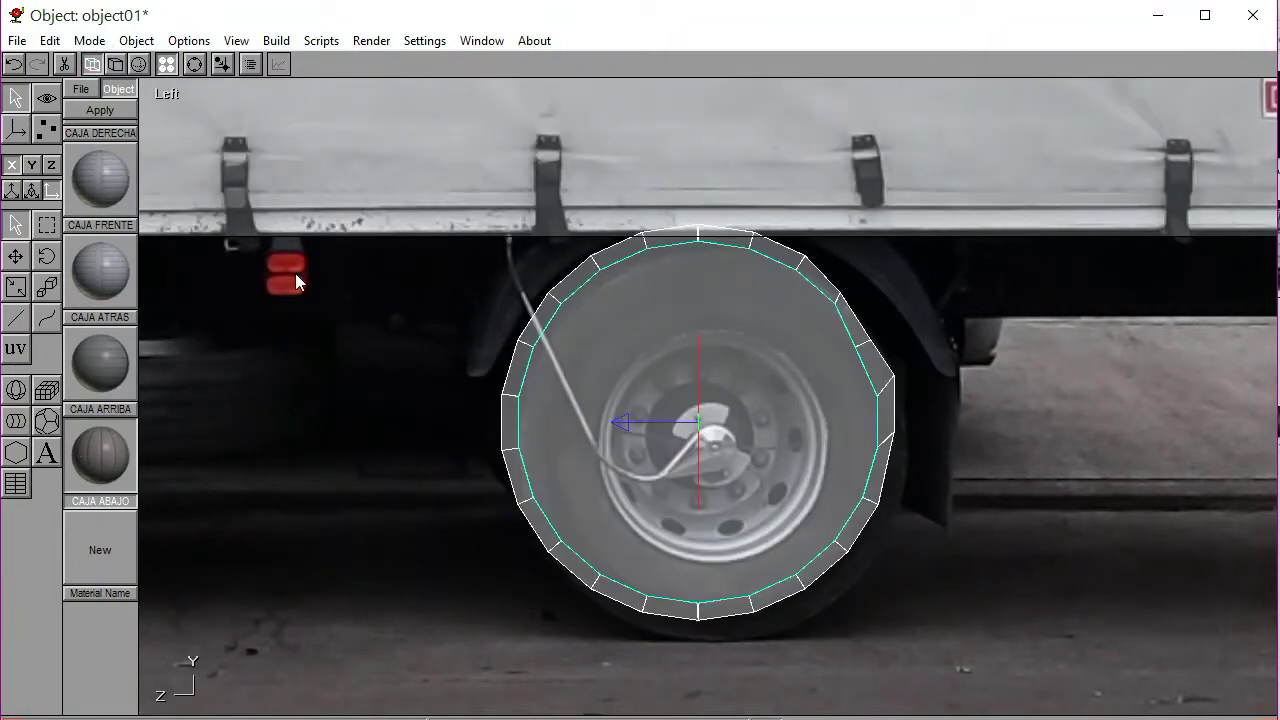
Allow vertical movement and nudge the rear wheels down to match the photo's rear tyre, leaving them deselected
left_click(35, 167)
left_click(49, 166)
key("Down")
key("Down")
key("Down")
key("Down")
key("Down")
key("Down")
key("Down")
key("Down")
key("Down")
key("Down")
key("Down")
key("Down")
key("Down")
key("Down")
key("Down")
key("Down")
key("Down")
key("Down")
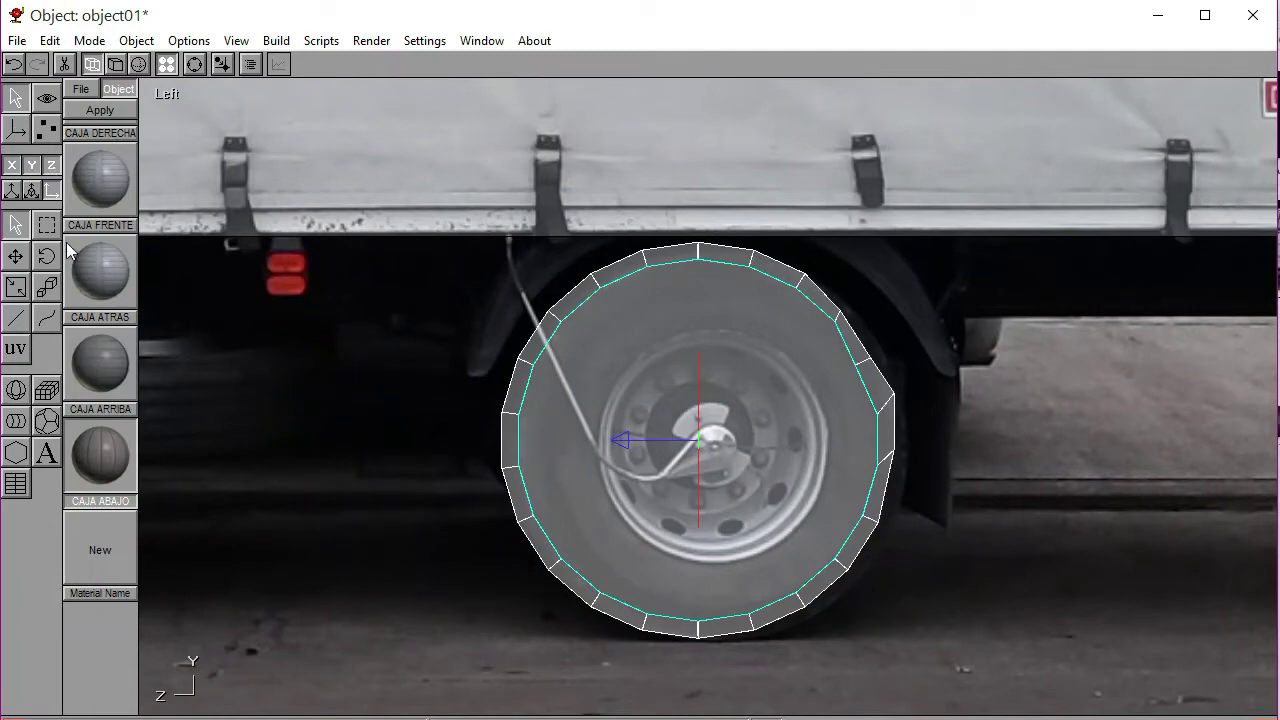
left_click(268, 371)
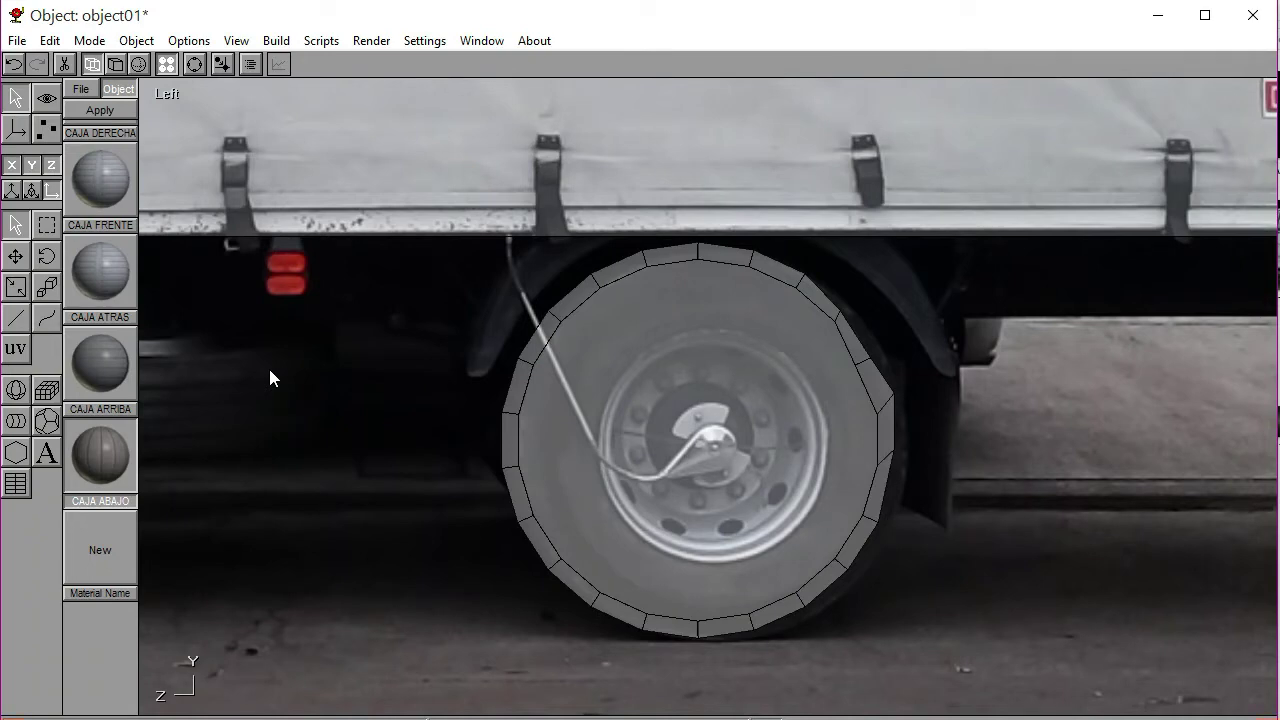
Display the model with solid textured surfaces and shift the reference photo only along the truck's length to match the rear tyre
left_click(116, 64)
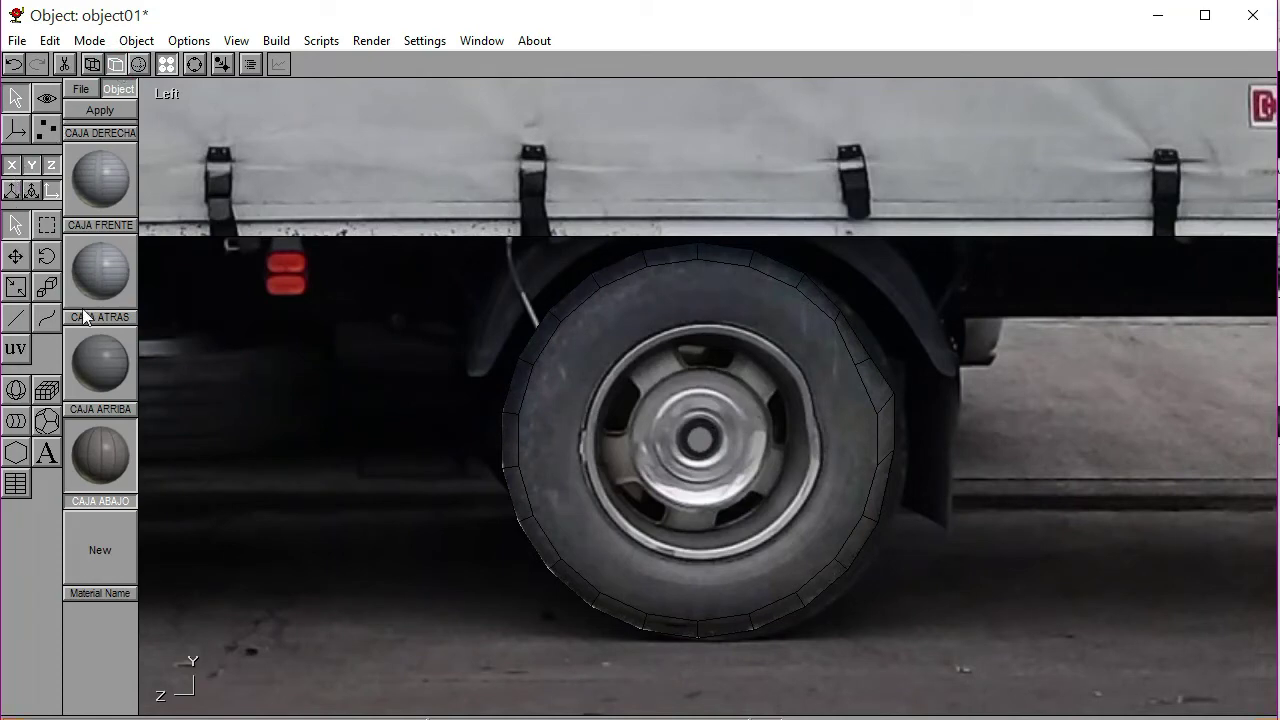
left_click(28, 261)
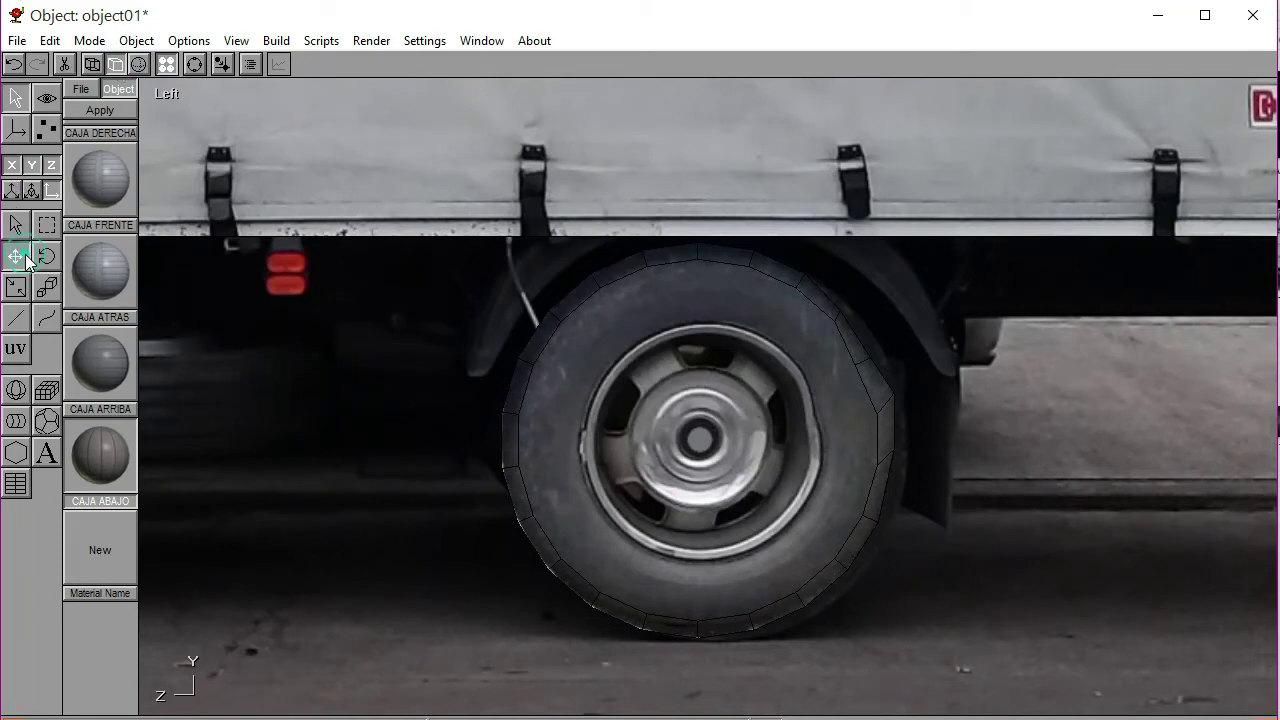
left_click(53, 165)
left_click_drag(383, 683, 370, 452)
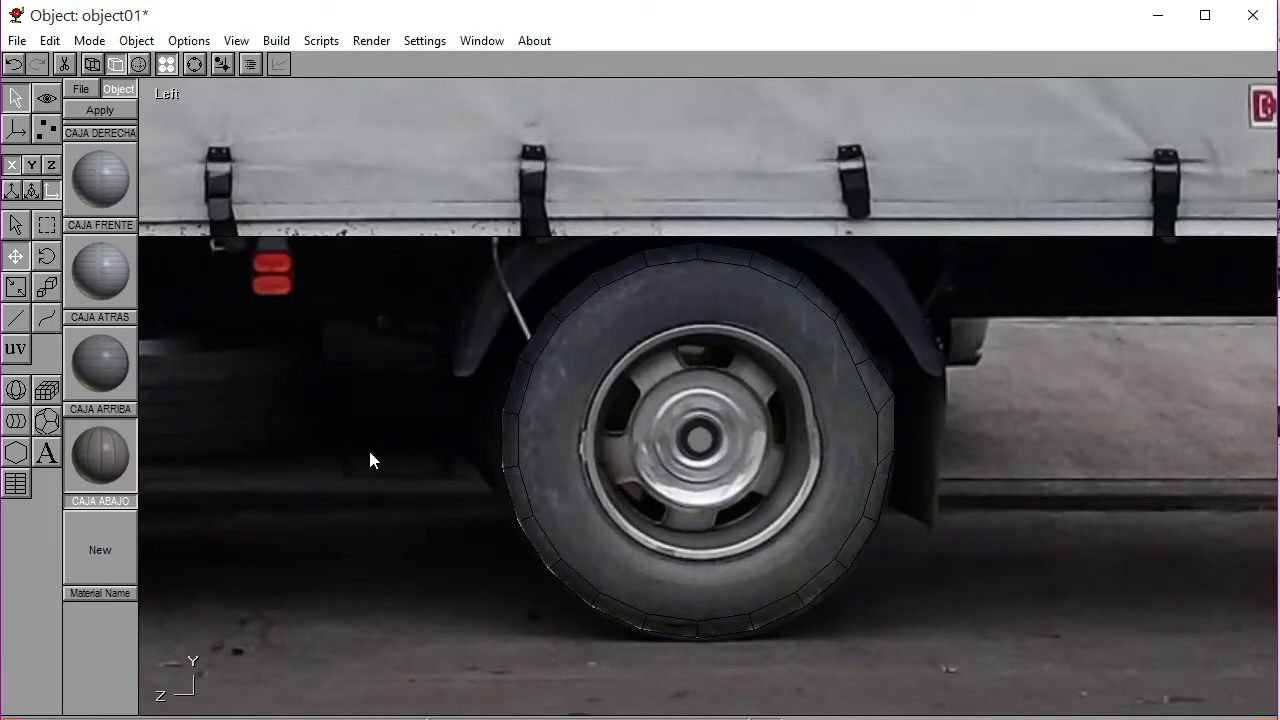
Restrict movement to the Y axis and move the reference photo upward, clear of the truck's wheels
left_click(32, 164)
left_click_drag(397, 581, 389, 397)
left_click_drag(386, 589, 381, 390)
left_click_drag(382, 554, 392, 375)
Examine the front wheel's outline from the right view and again from the left view
left_click(195, 64)
left_click_drag(543, 491, 850, 443)
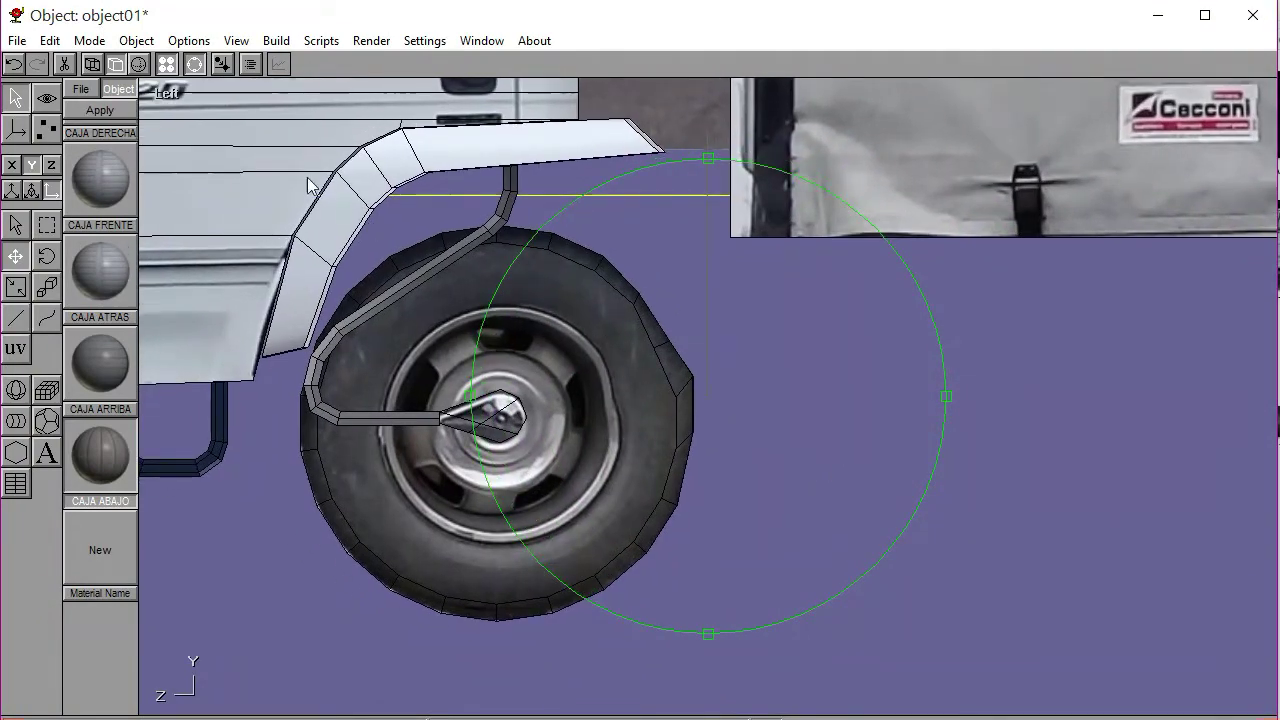
left_click(167, 93)
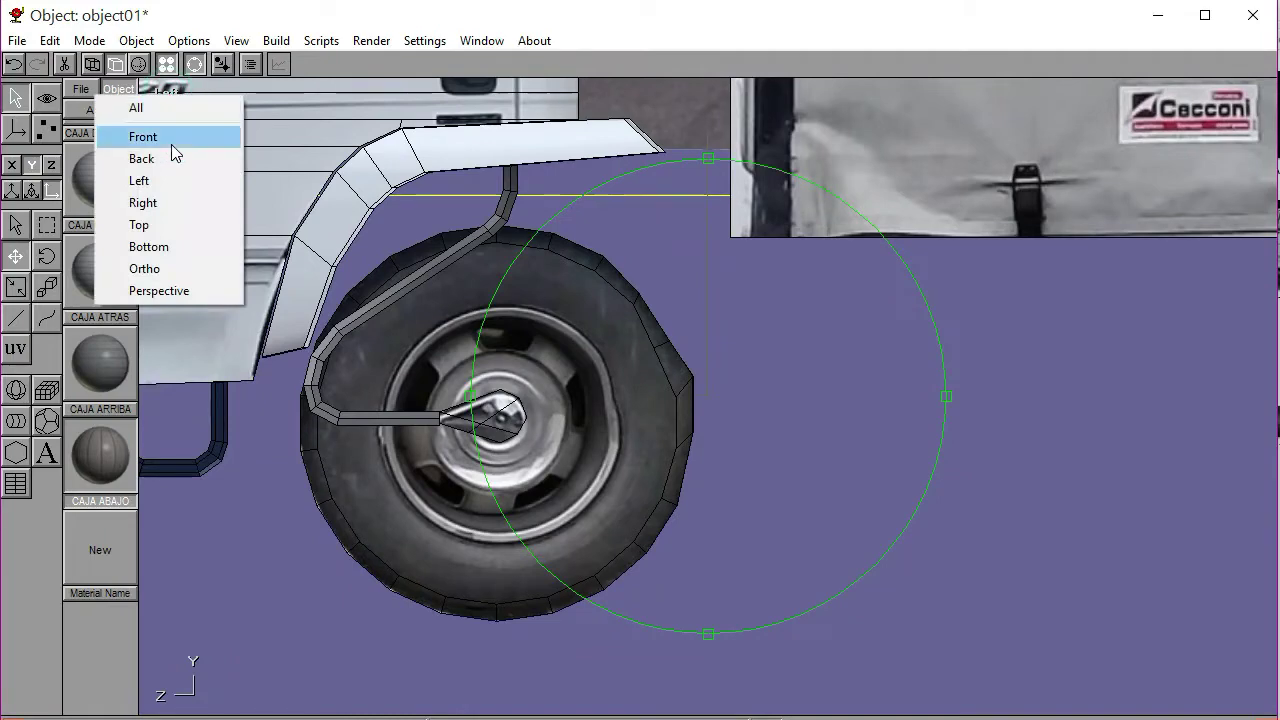
left_click(171, 203)
right_click_drag(683, 420, 938, 480)
middle_click_drag(938, 480, 500, 365)
right_click_drag(500, 365, 708, 464)
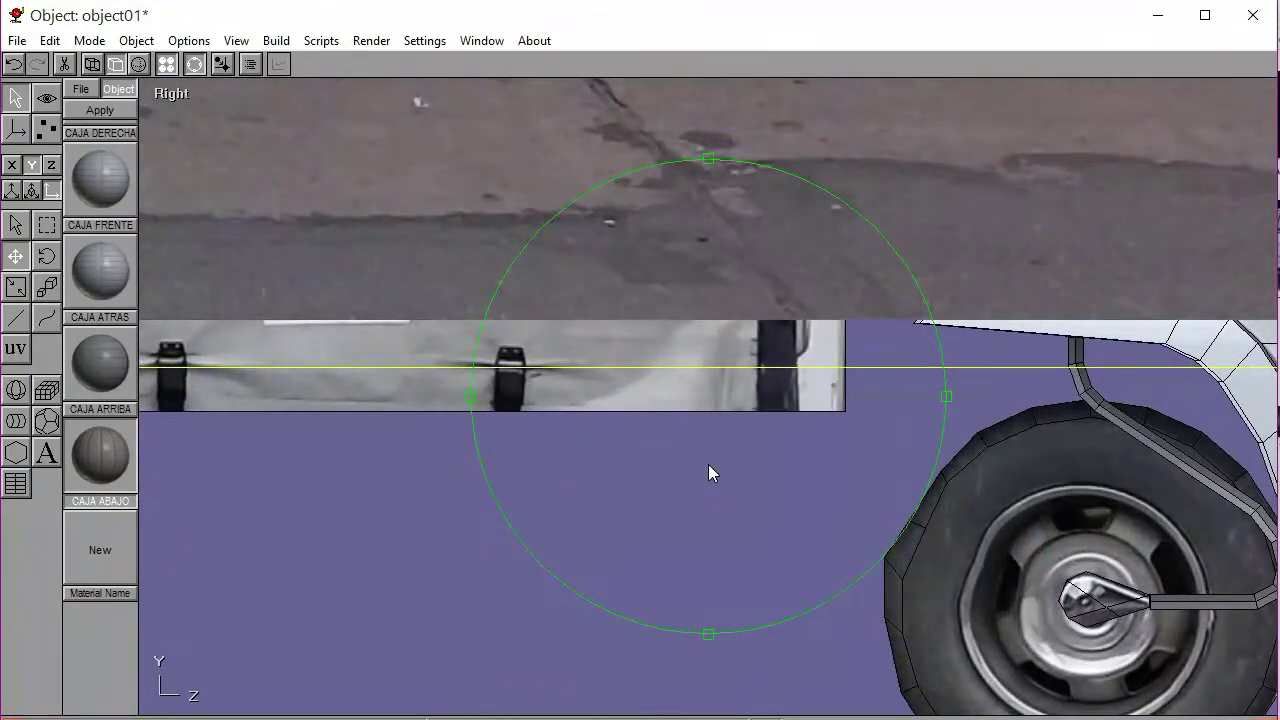
middle_click_drag(708, 466, 538, 364)
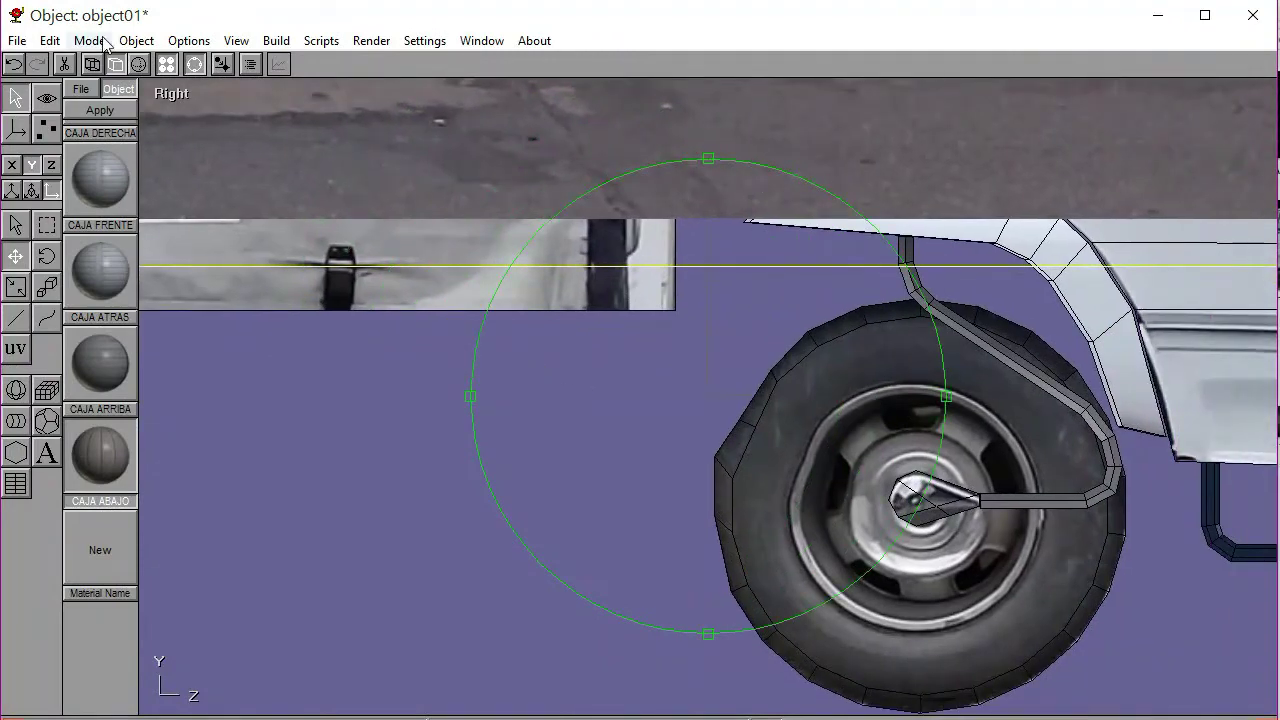
left_click(171, 93)
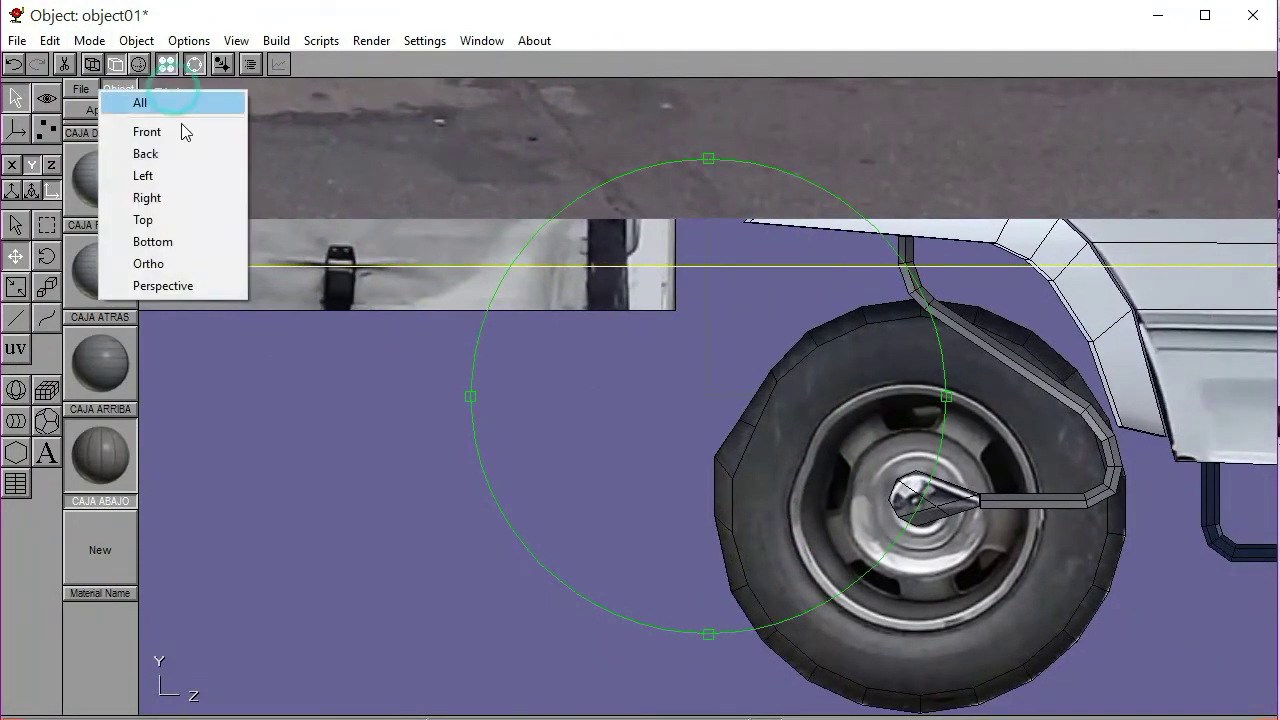
left_click(170, 180)
middle_click_drag(638, 480, 780, 505)
left_click(196, 64)
Edit by vertices with all axes free and move the front tyre's upper-rear outer points outward to round the tread
left_click(12, 213)
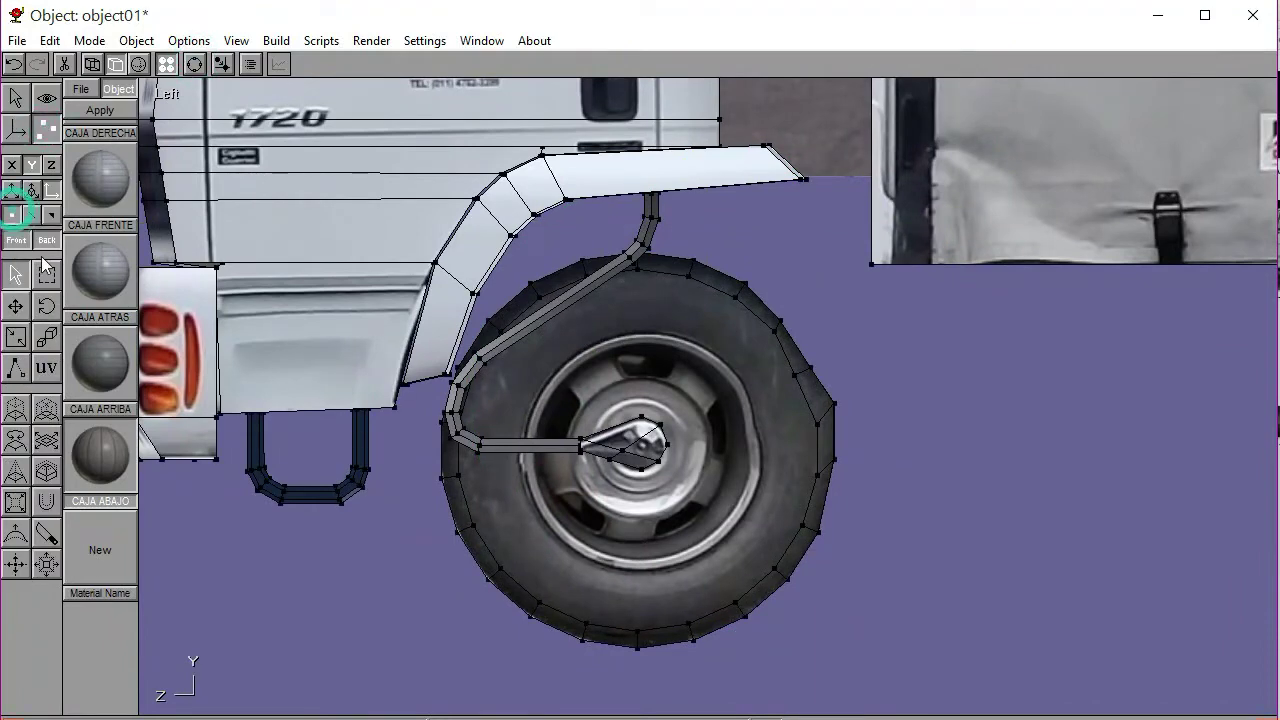
left_click(45, 270)
left_click(897, 455)
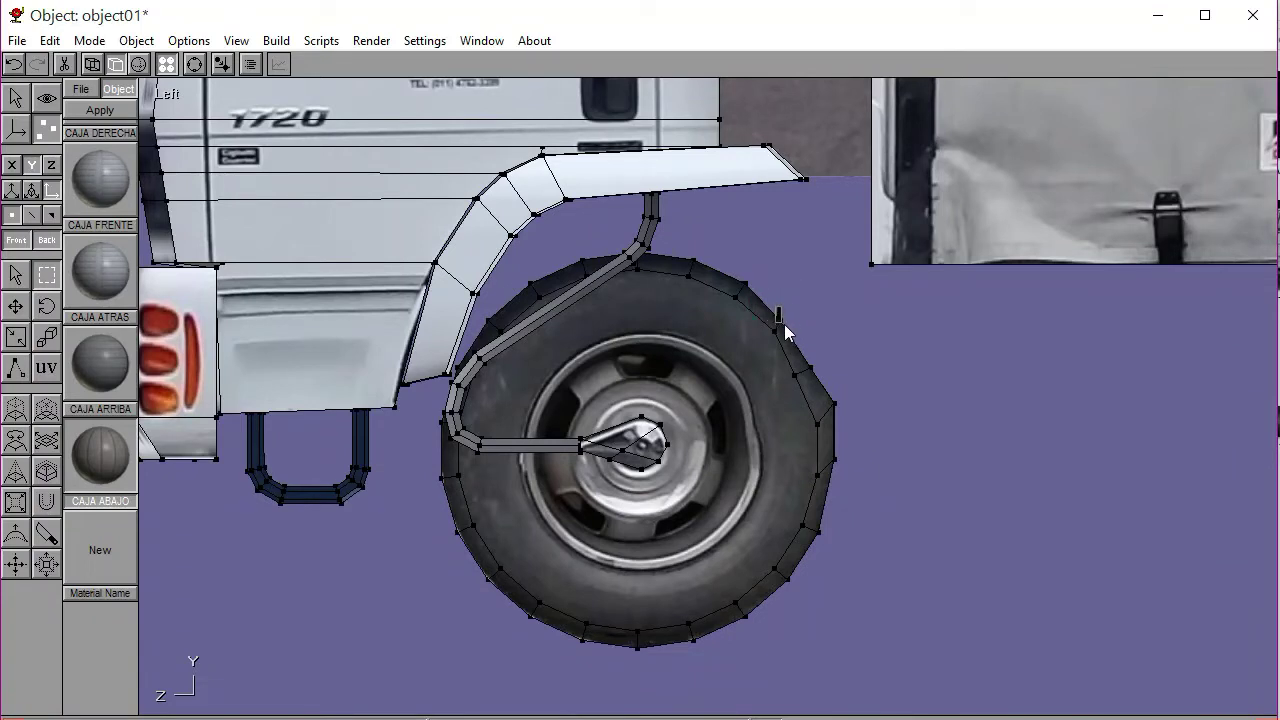
left_click(15, 305)
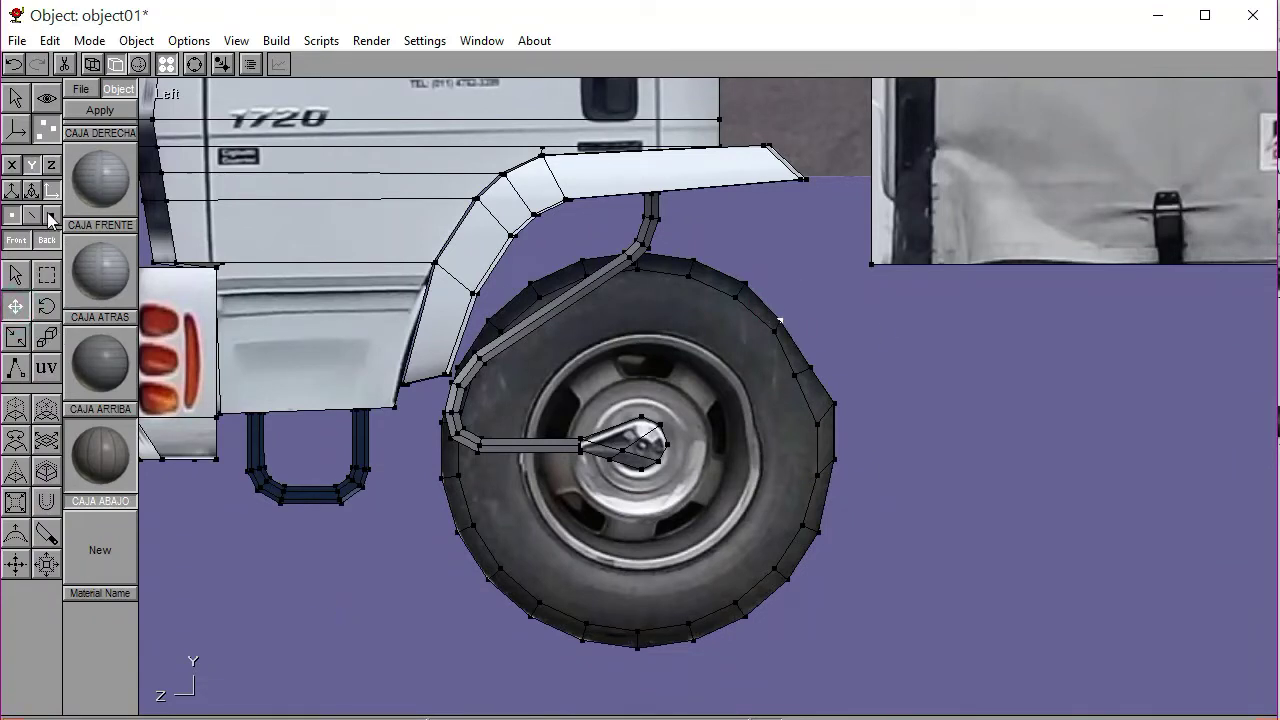
left_click(12, 167)
left_click(51, 167)
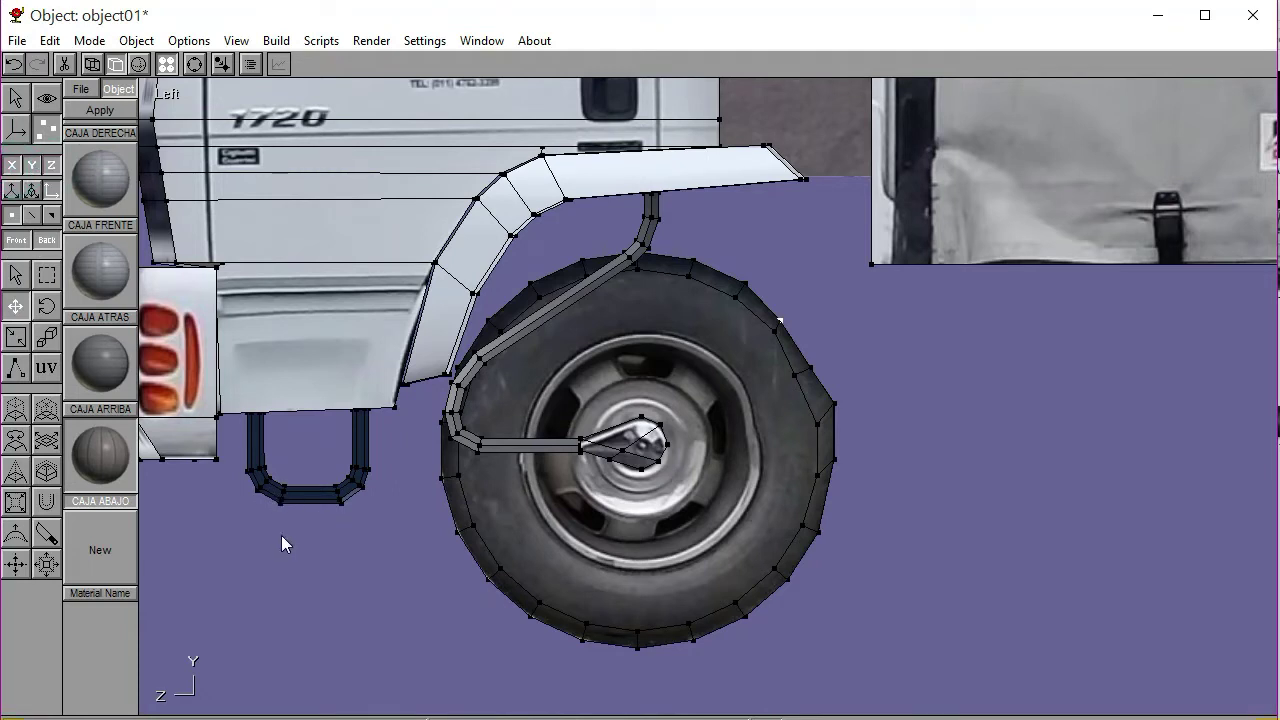
left_click(46, 273)
left_click(774, 314)
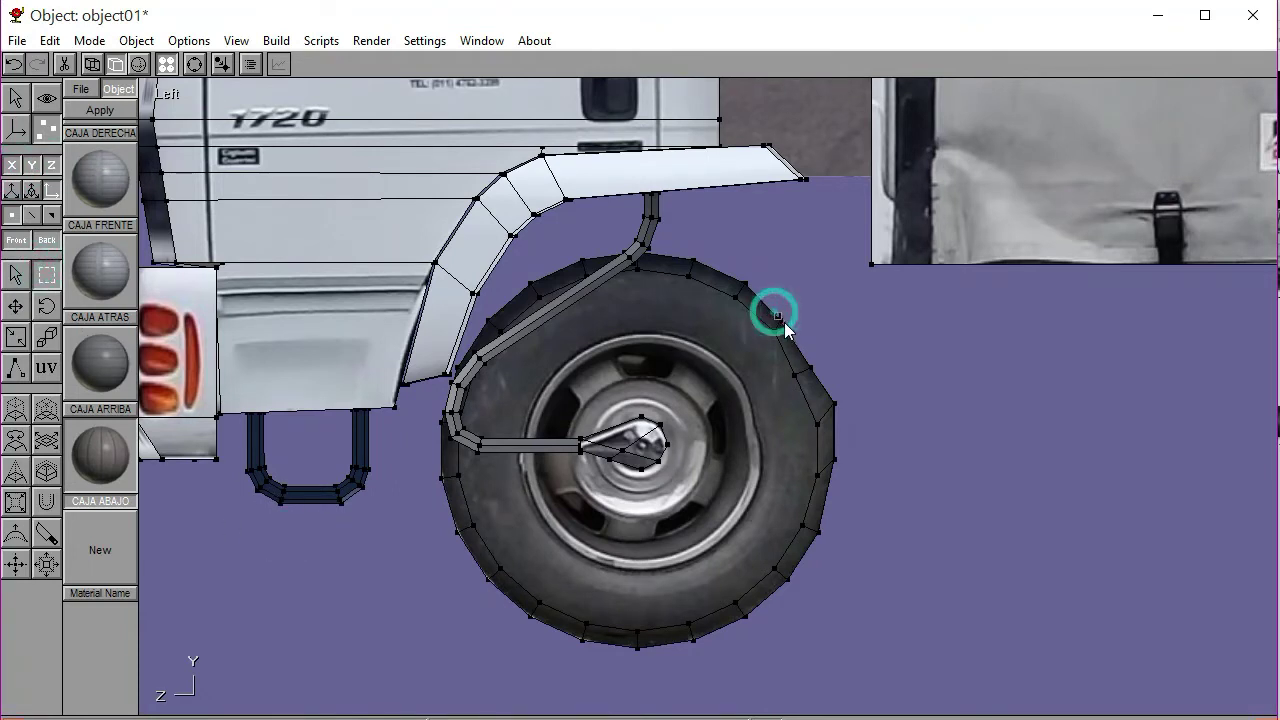
left_click(16, 307)
left_click_drag(303, 569, 311, 562)
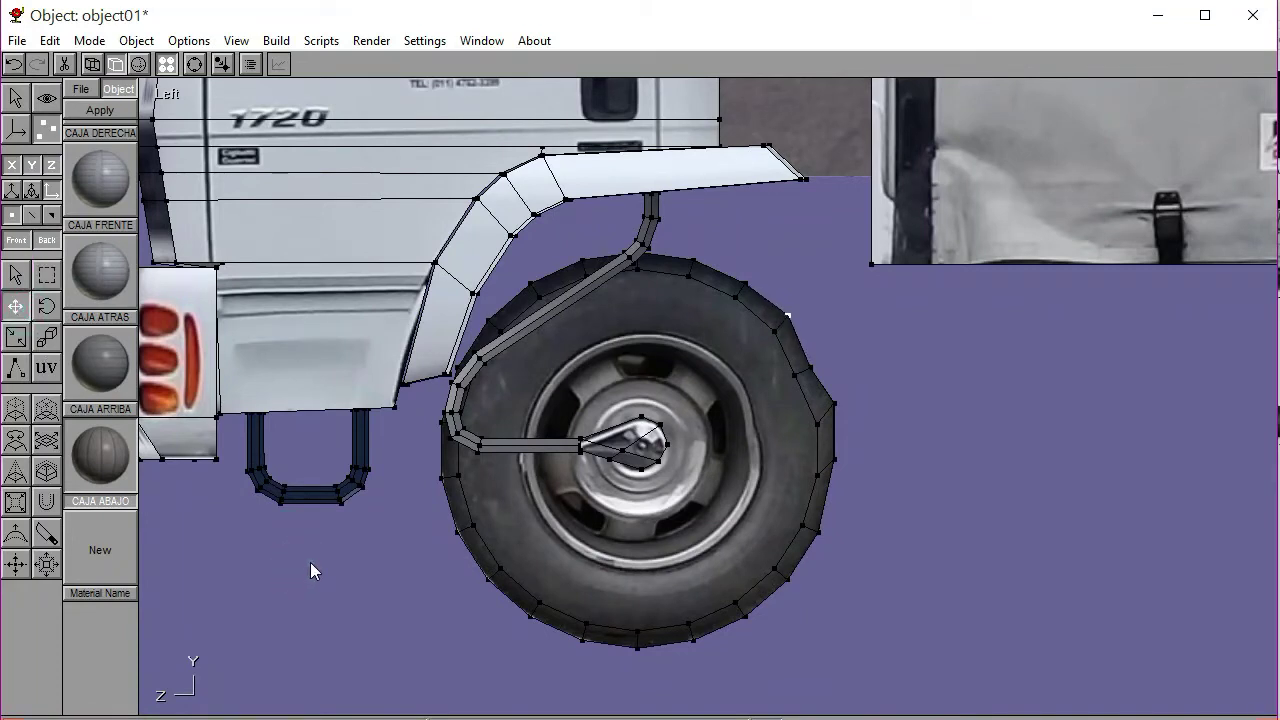
Move the next vertices down the front tyre's rear edge, outer and inner ring together, outward to continue the curve
left_click(46, 275)
left_click(875, 398)
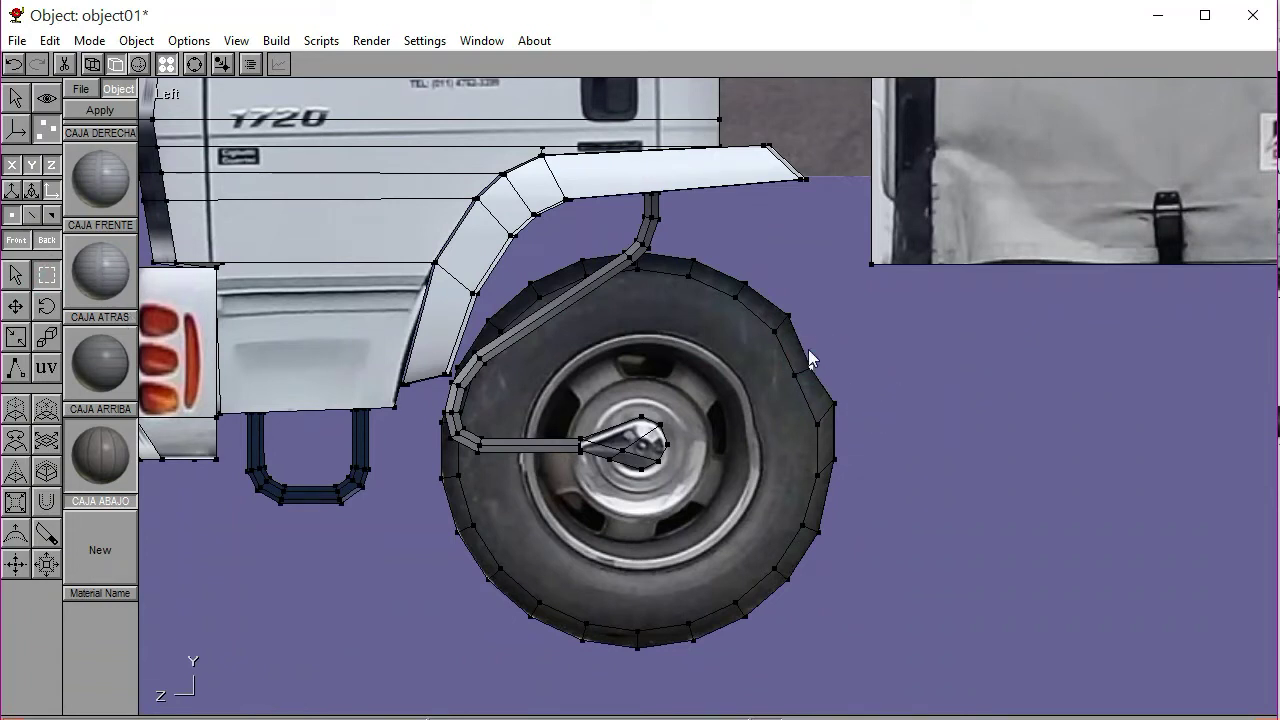
left_click_drag(764, 332, 832, 400)
left_click(16, 307)
left_click_drag(296, 539, 304, 534)
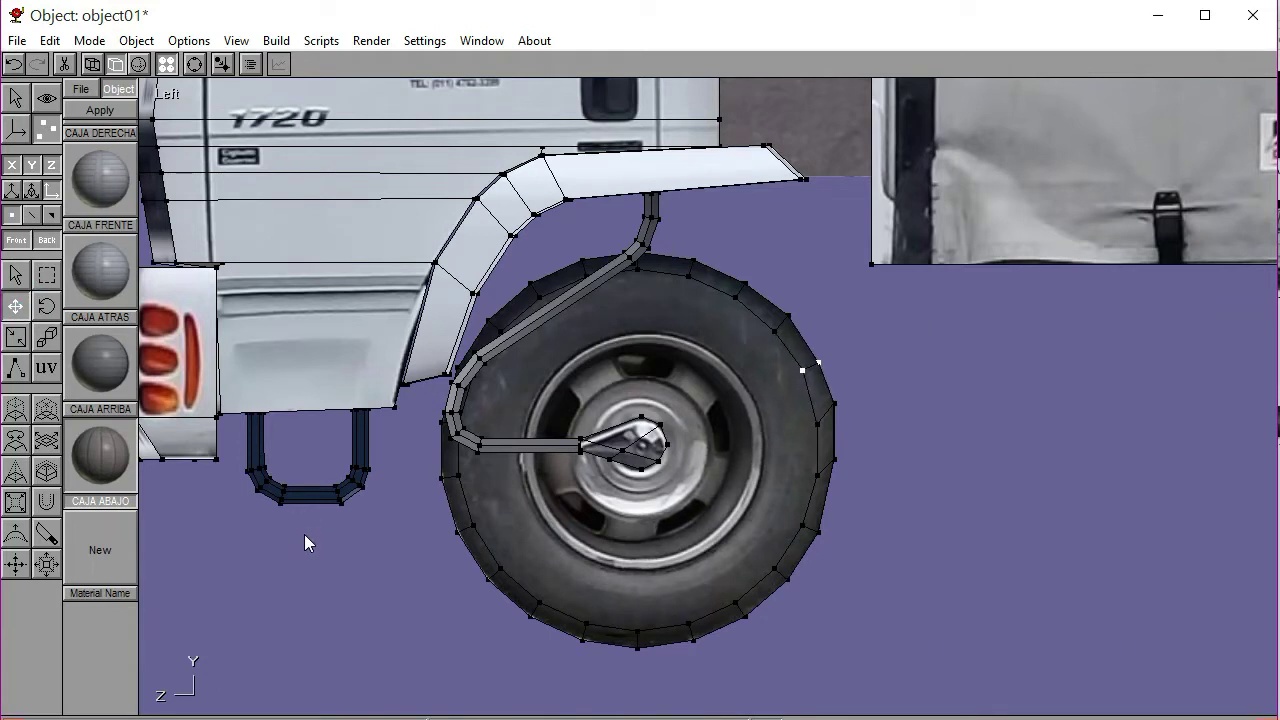
Select only the rearmost outer vertices just above the front wheel's hub height and lower them along the tyre's curve
left_click(47, 275)
left_click(269, 570)
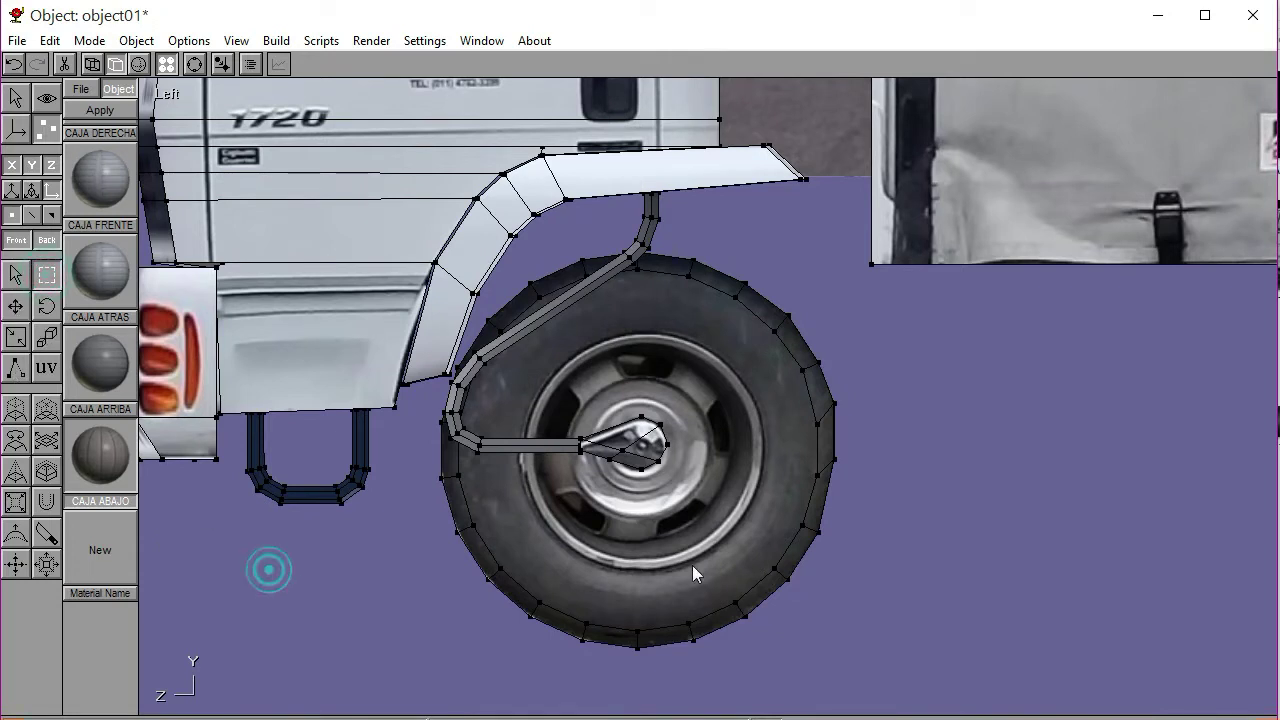
left_click_drag(812, 378, 862, 434)
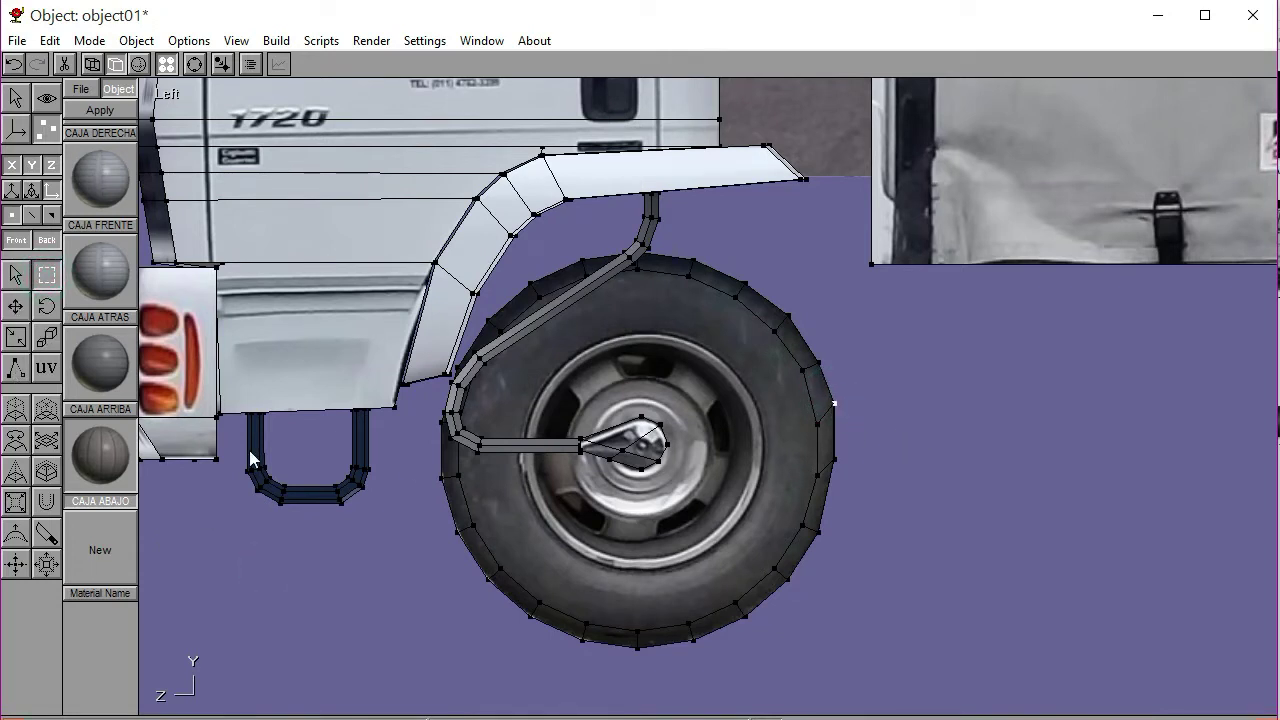
left_click(16, 307)
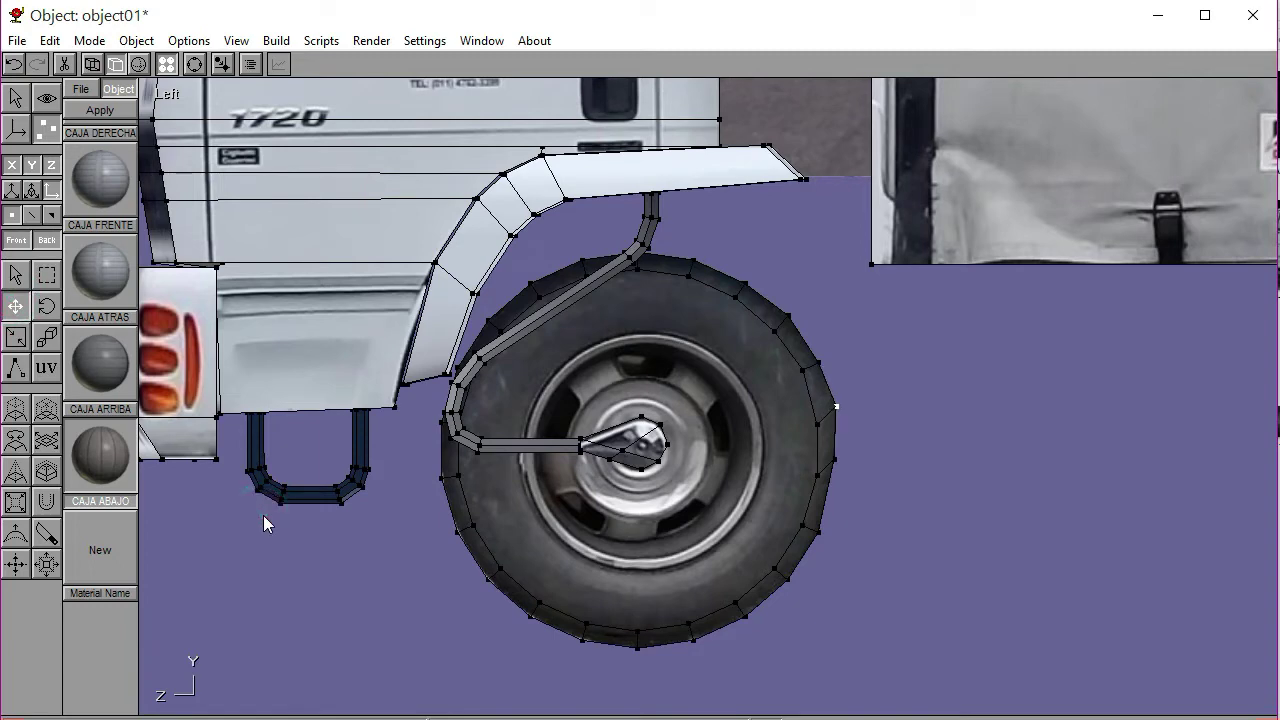
left_click_drag(263, 518, 260, 522)
left_click_drag(262, 525, 263, 531)
Lower the outer vertices just below hub height on the front tyre's rear edge, and check the rounding from an angled view
left_click(46, 274)
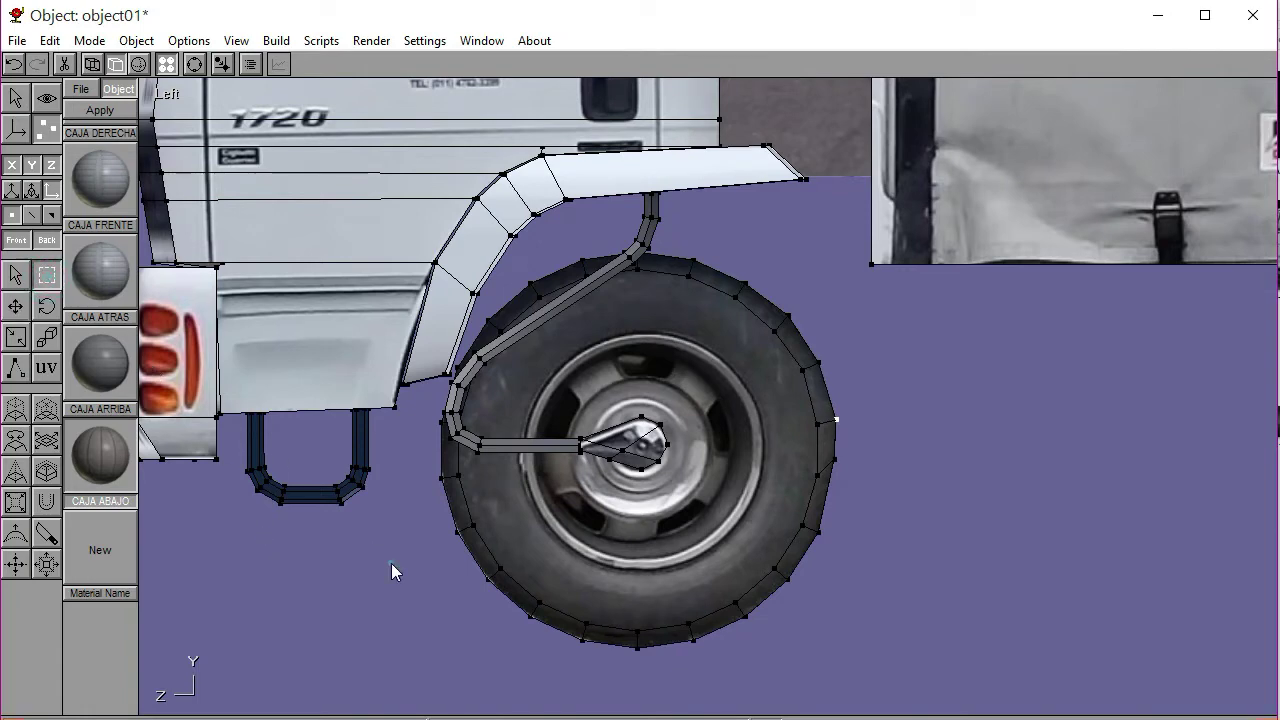
left_click_drag(822, 450, 849, 476)
left_click(15, 306)
left_click_drag(403, 539, 404, 556)
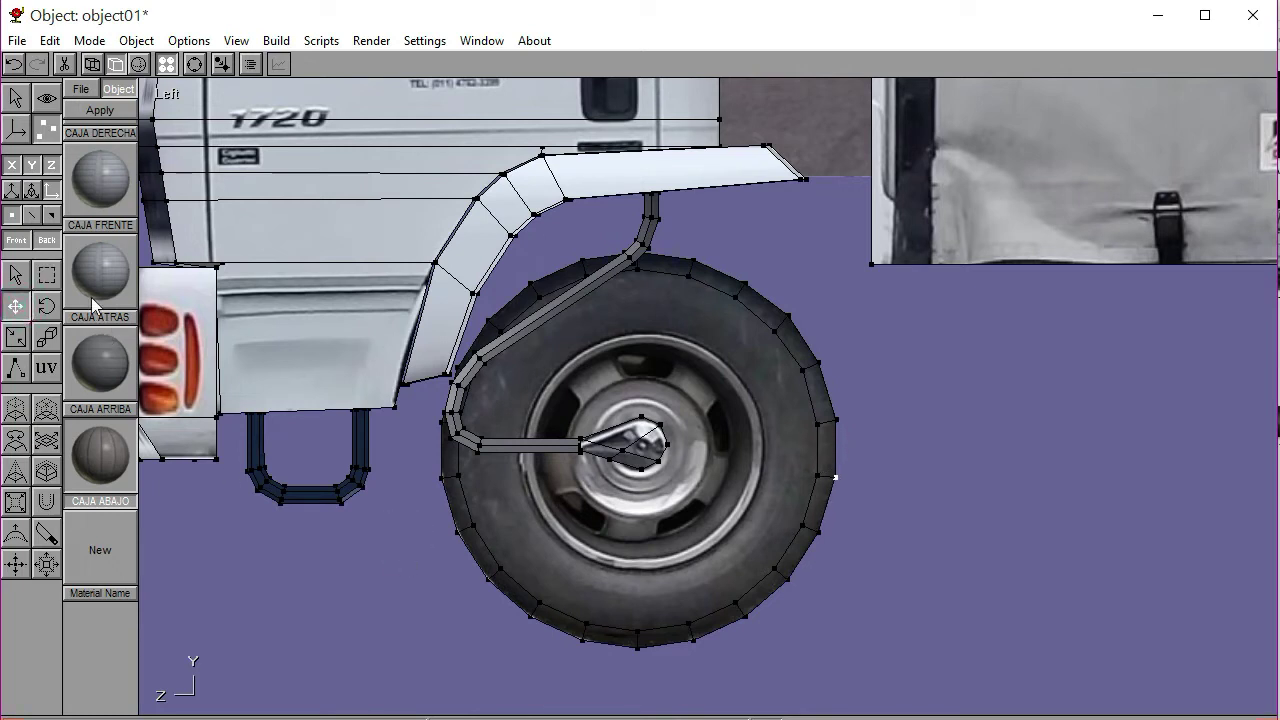
left_click(47, 276)
left_click(196, 65)
left_click_drag(609, 387, 608, 392)
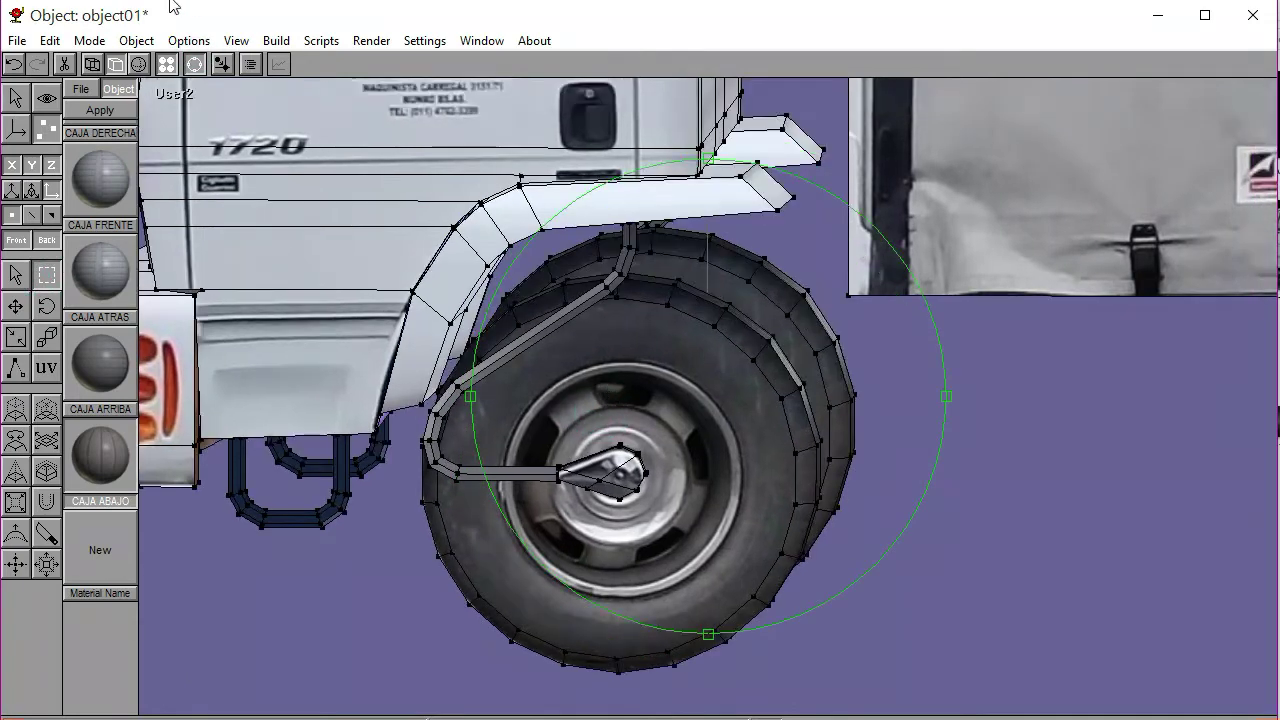
left_click(174, 94)
left_click(180, 183)
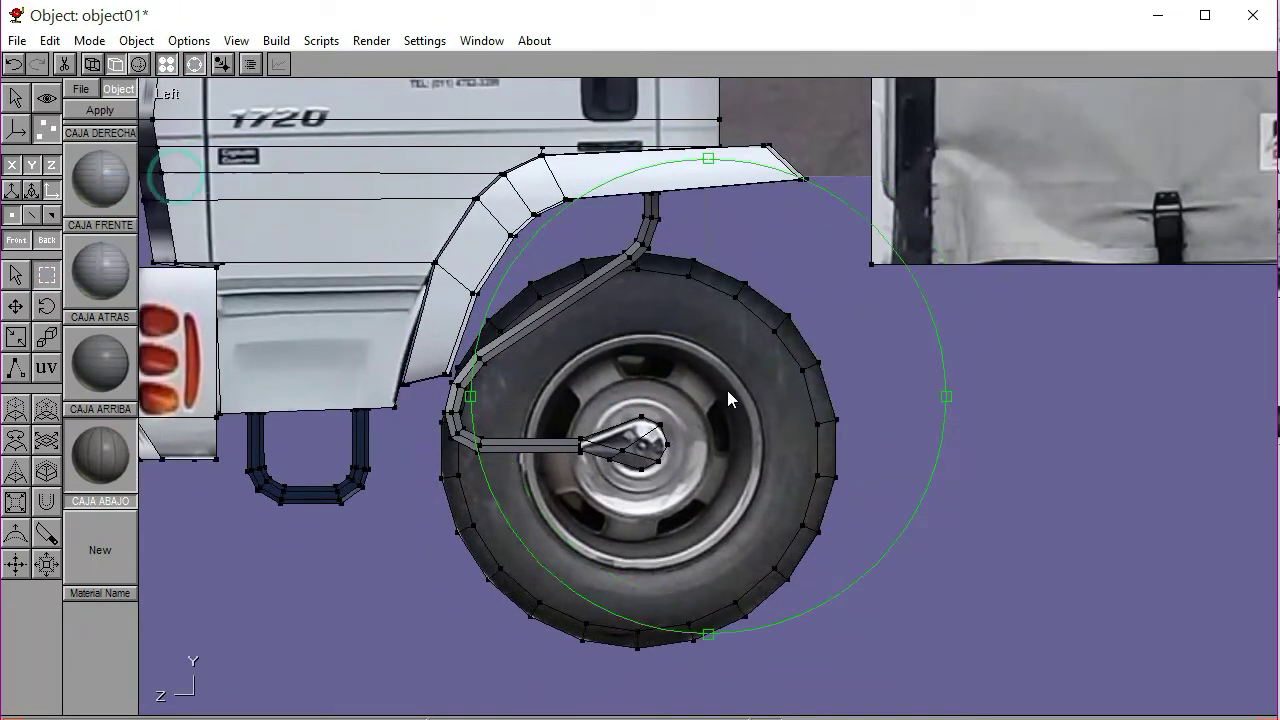
Return to whole-object editing and delete both rear wheels beneath the cargo box
scroll(728, 392, "down", 7)
middle_click_drag(734, 434, 530, 433)
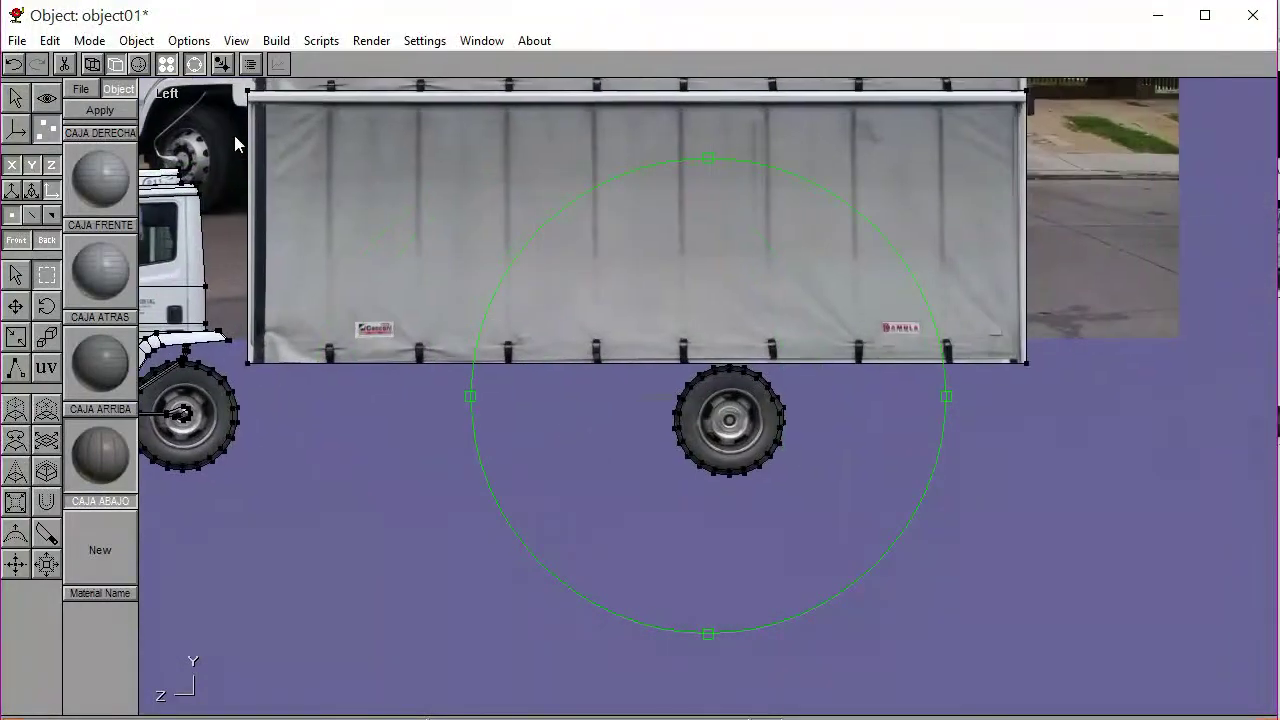
left_click(192, 64)
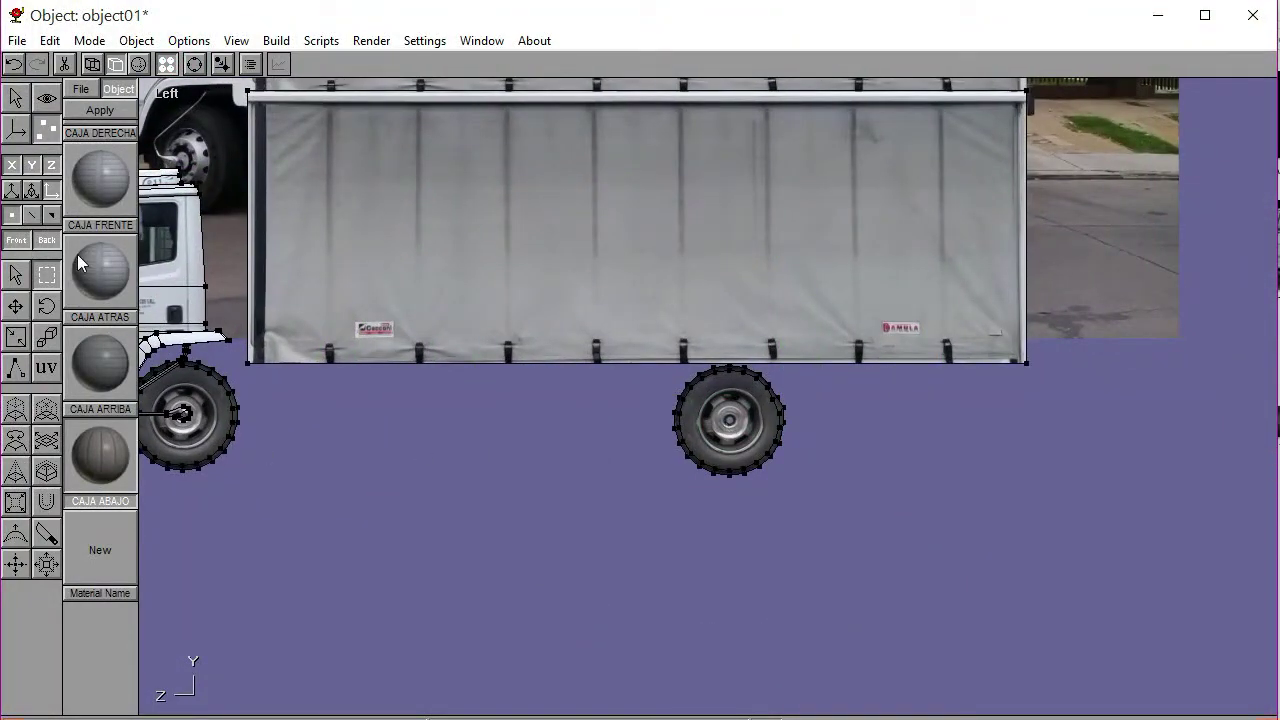
left_click(15, 99)
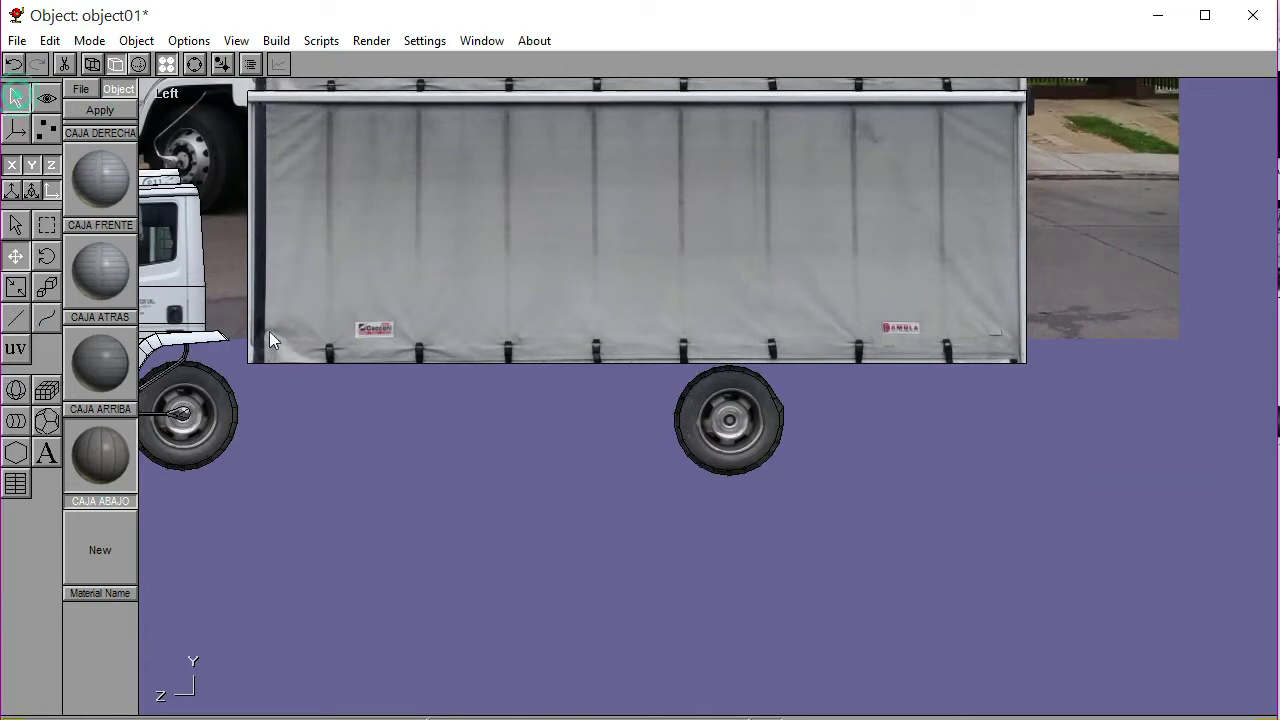
left_click(724, 434)
left_click(16, 225)
left_click(690, 425)
key("Delete")
left_click(691, 437)
key("Delete")
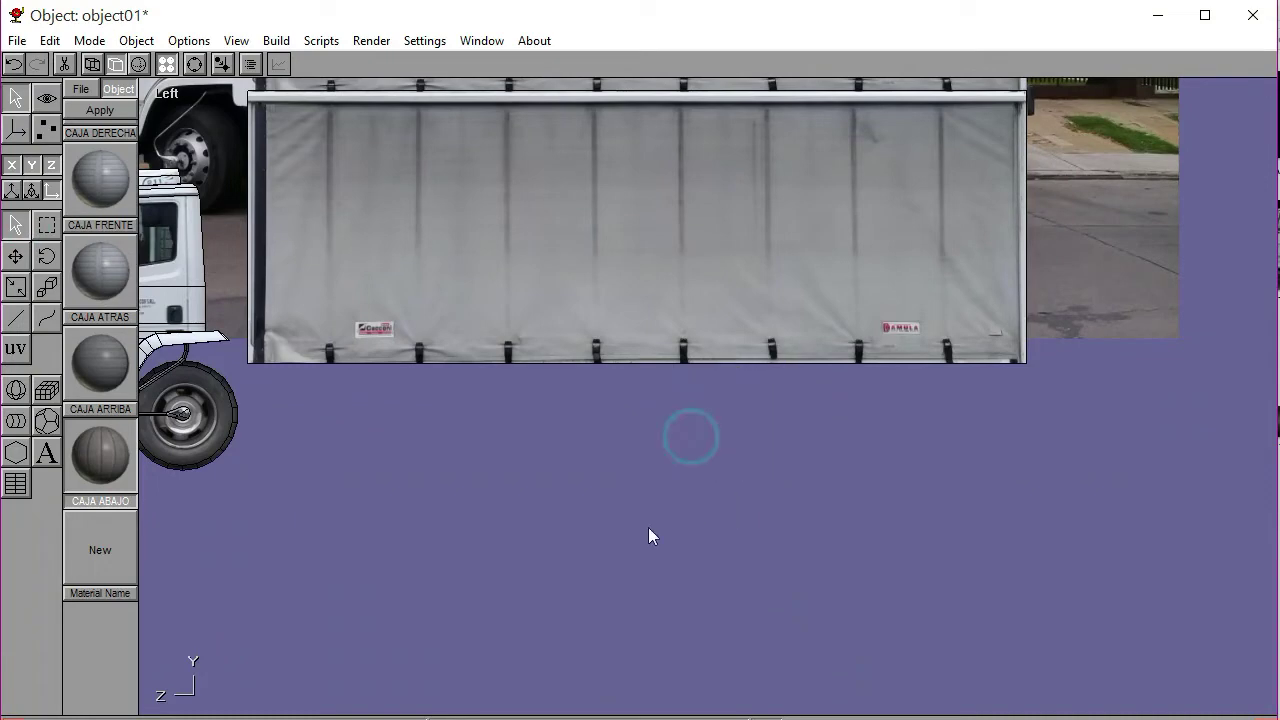
Select both reshaped front wheels from an angled view and return to the left view
left_click(194, 64)
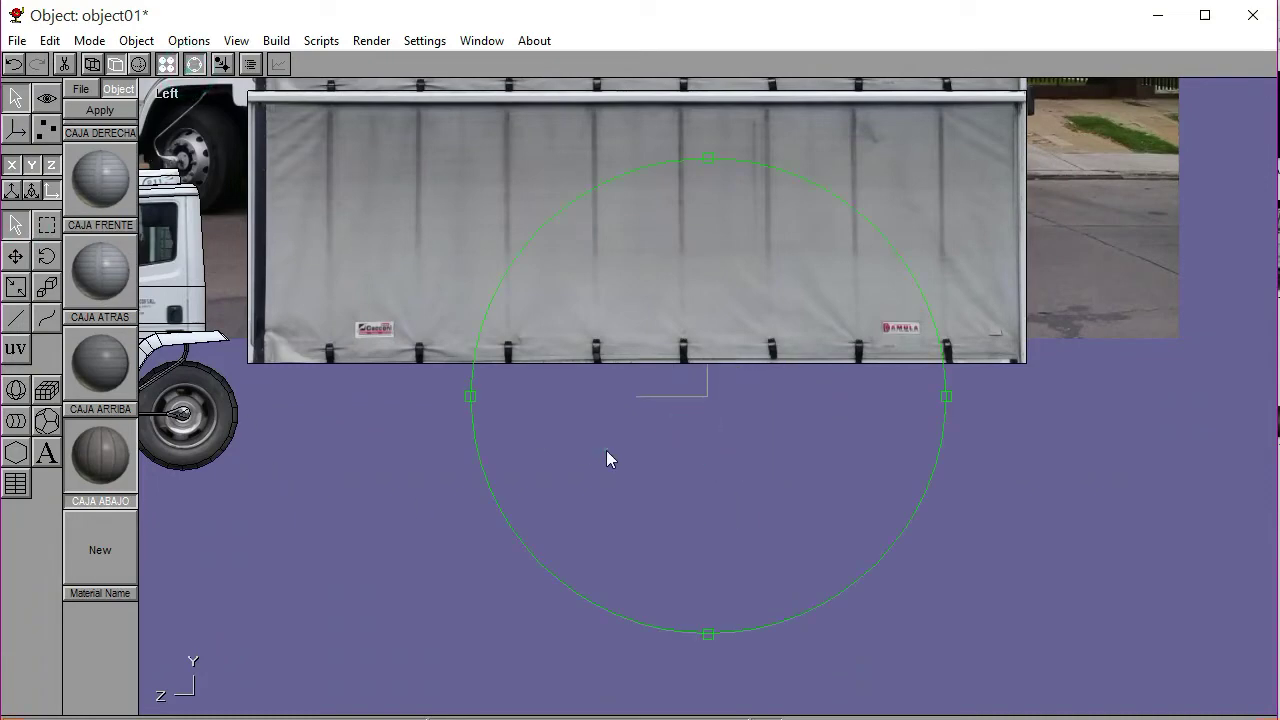
left_click_drag(606, 450, 585, 453)
left_click(195, 70)
left_click(193, 387)
right_click(262, 403)
left_click(175, 96)
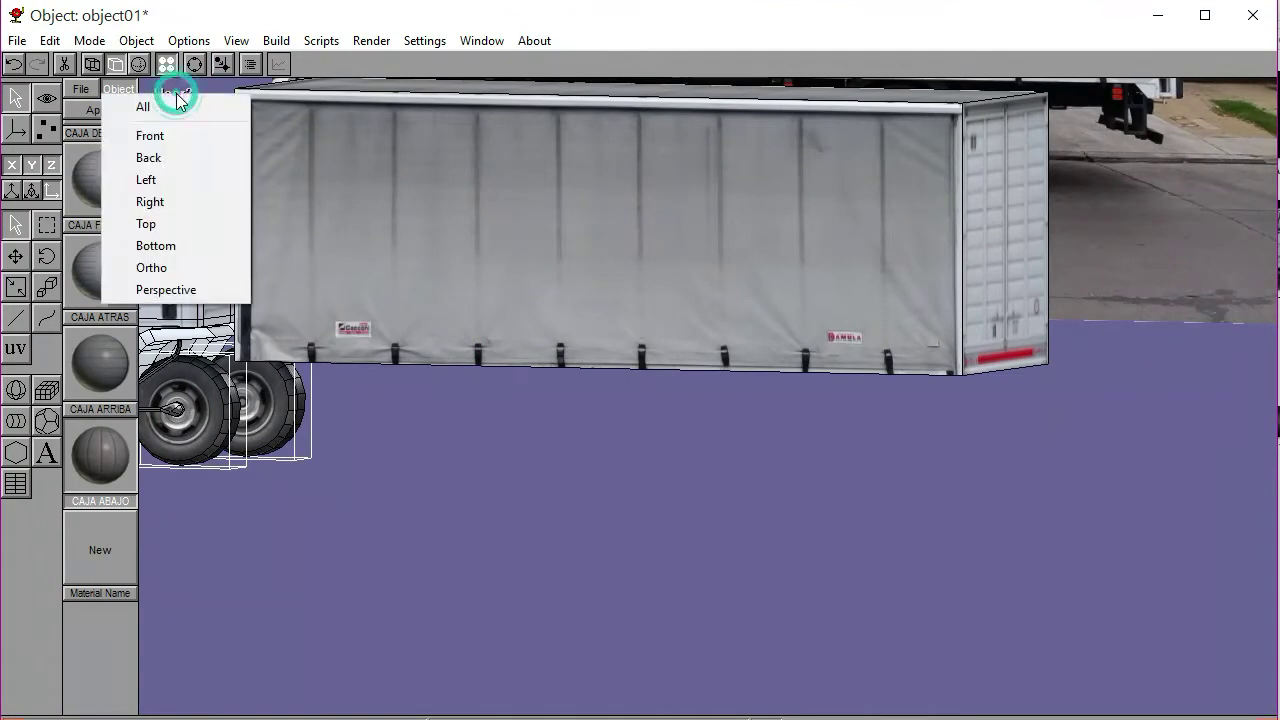
left_click(177, 179)
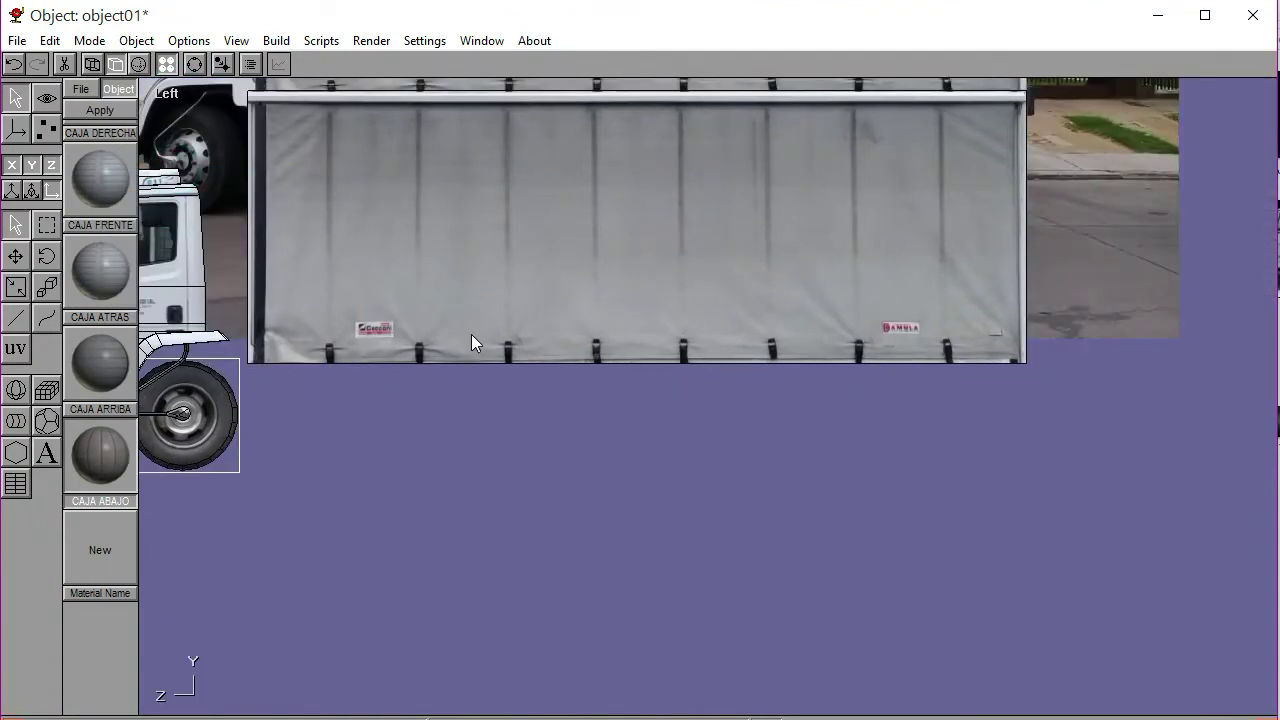
Copy the selected front wheels and paste a duplicate pair
left_click(49, 40)
left_click(68, 86)
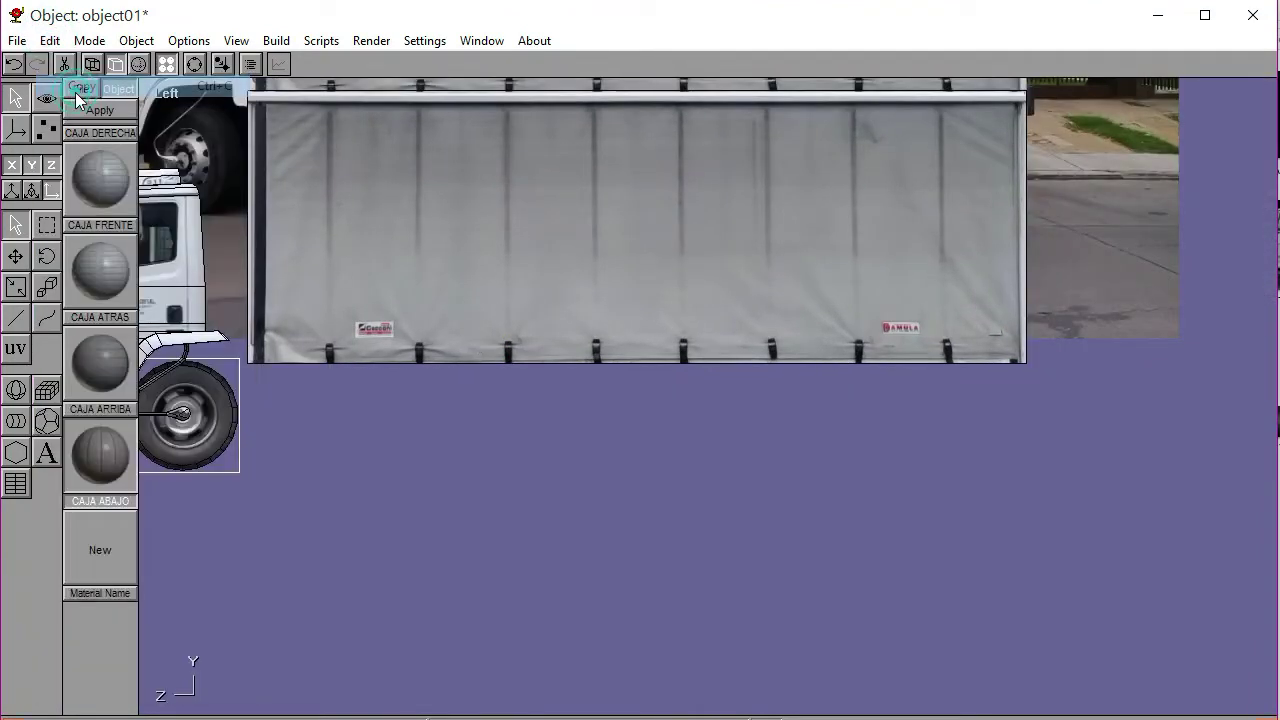
left_click(49, 41)
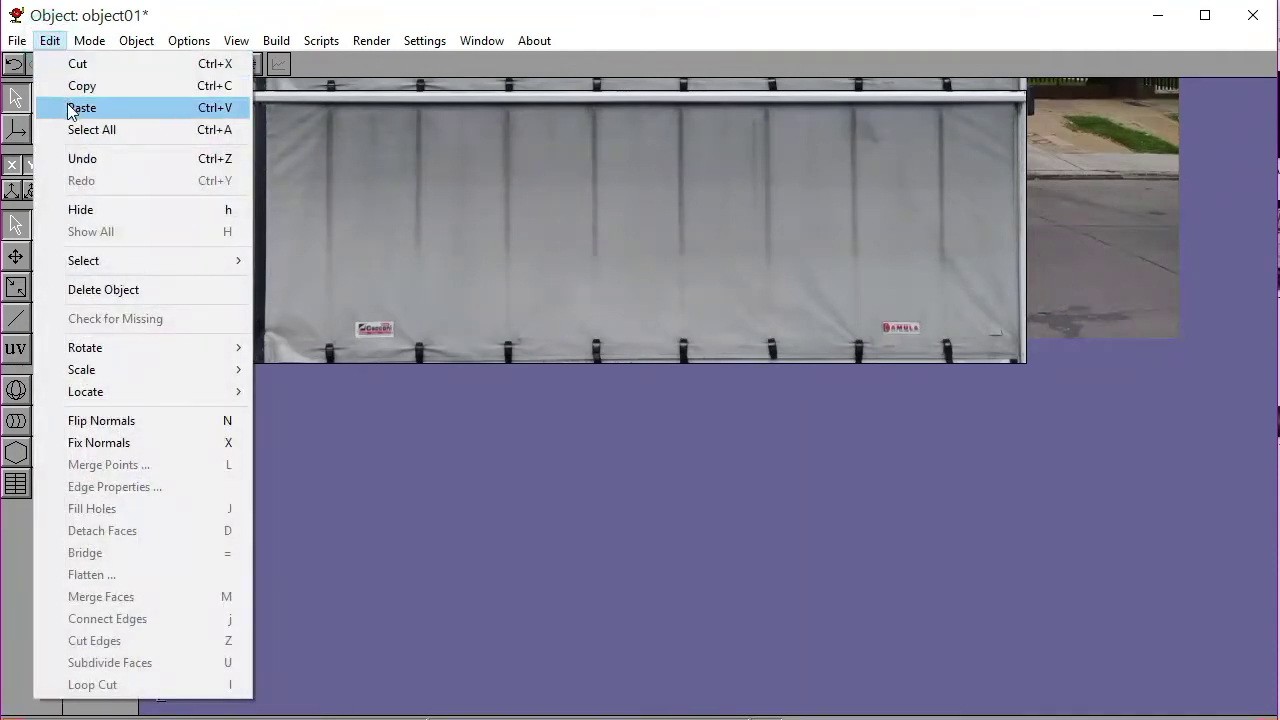
left_click(30, 106)
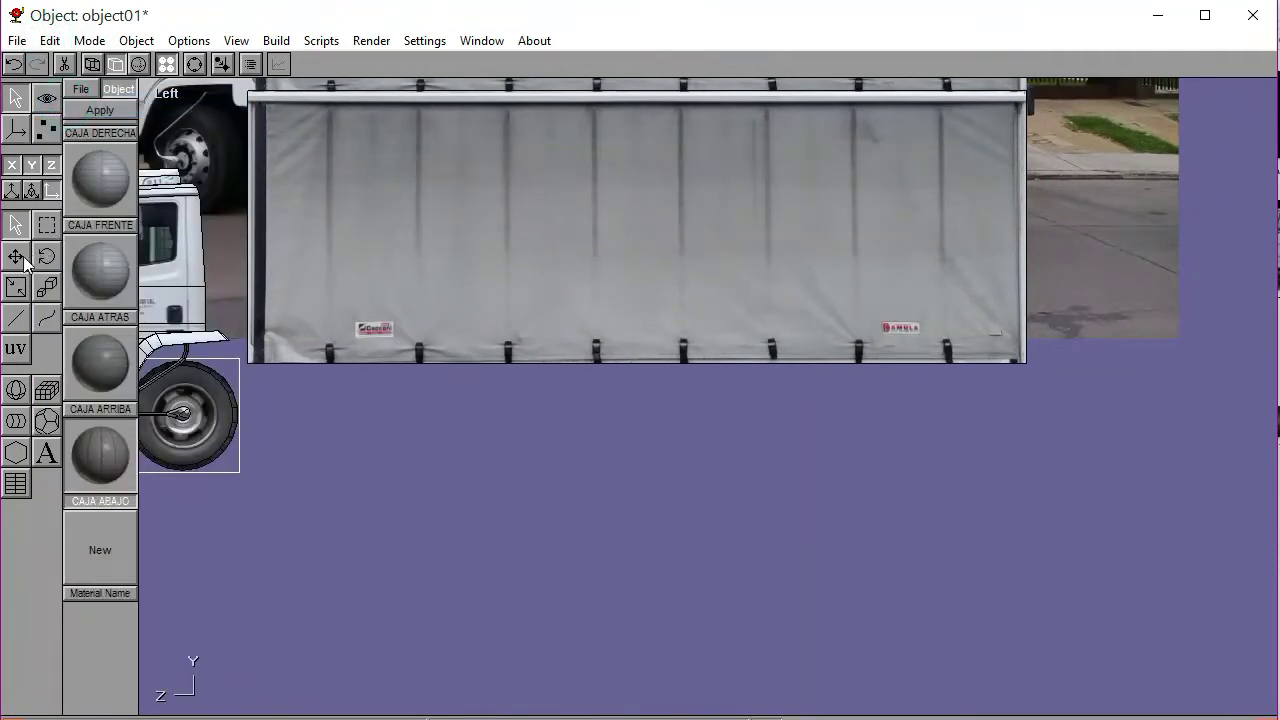
Shift the pasted pair of wheels straight rearward until it sits beneath the front part of the cargo box
key("Right")
key("Right")
key("Right")
key("Right")
key("Right")
key("Right")
key("Right")
key("Right")
key("Right")
key("Right")
key("Right")
key("Right")
key("Right")
key("Right")
key("Right")
key("Right")
key("Right")
key("Right")
key("Right")
key("Right")
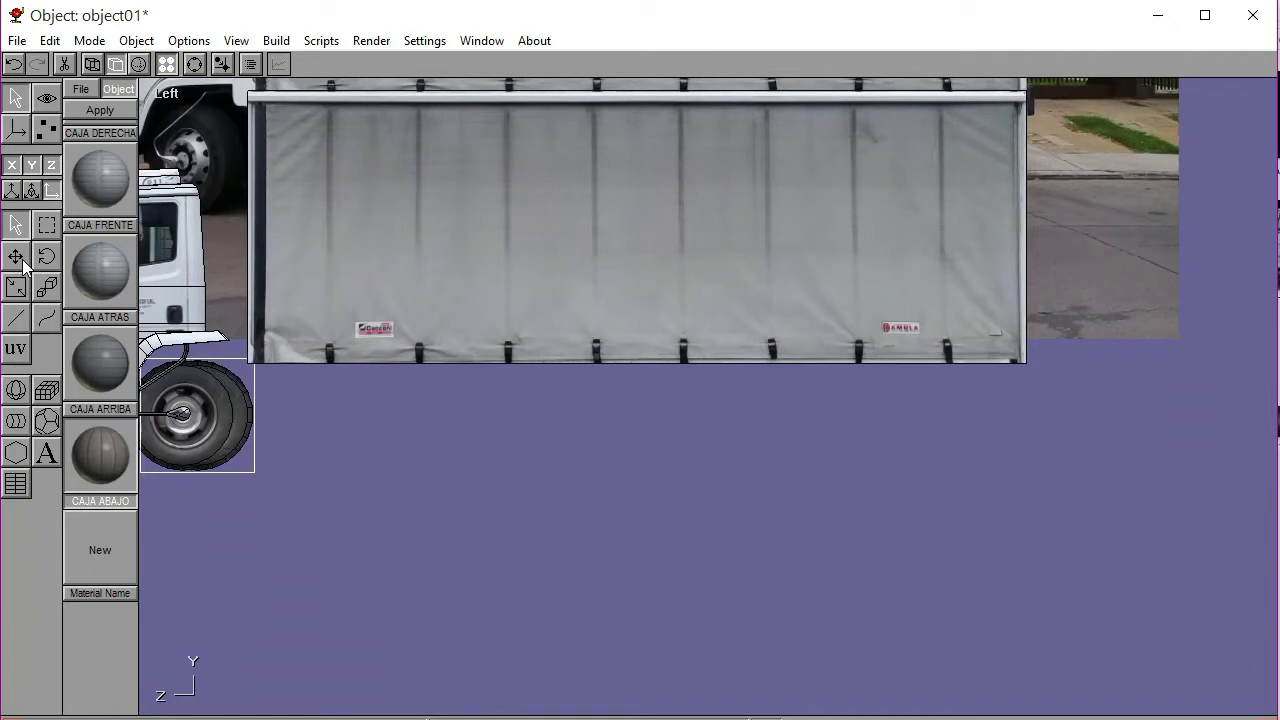
key("Right")
key("Right")
key("Right")
key("Right")
key("Right")
key("Right")
key("Right")
key("Right")
key("Right")
key("Right")
key("Right")
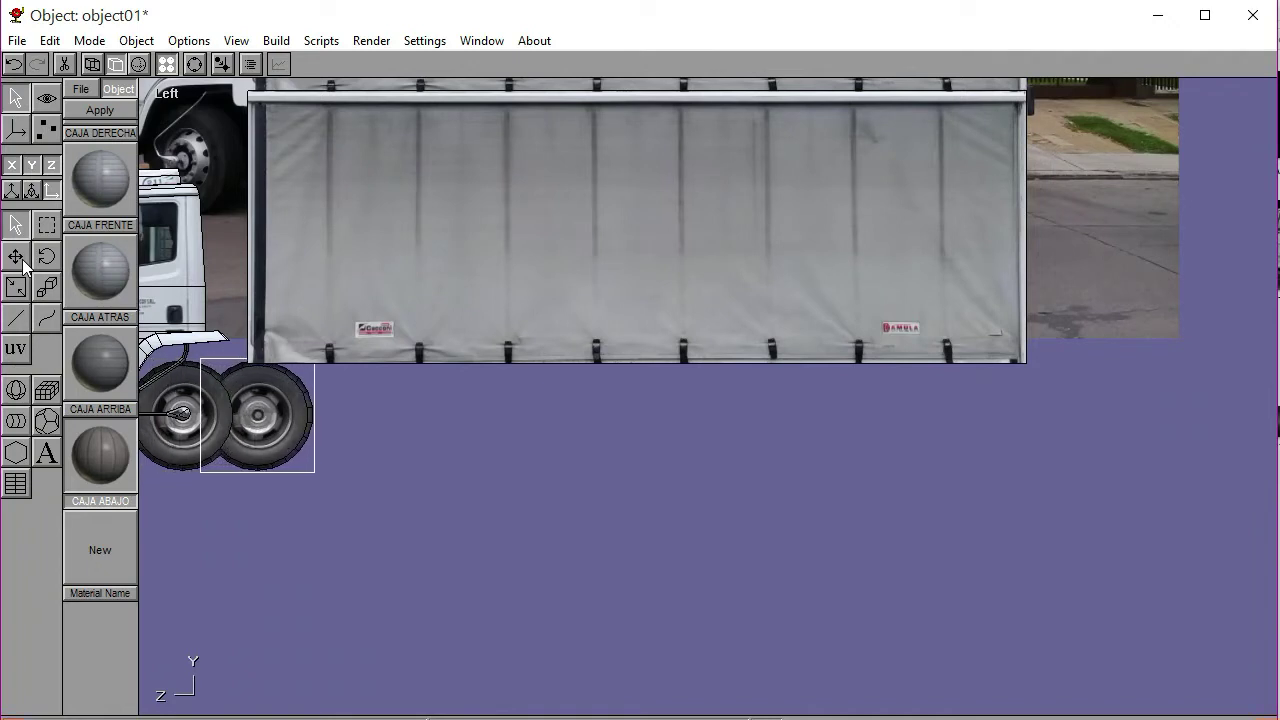
key("Right")
key("Right")
key("Right")
key("Right")
key("Right")
key("Right")
key("Right")
key("Right")
key("Right")
key("Right")
key("Right")
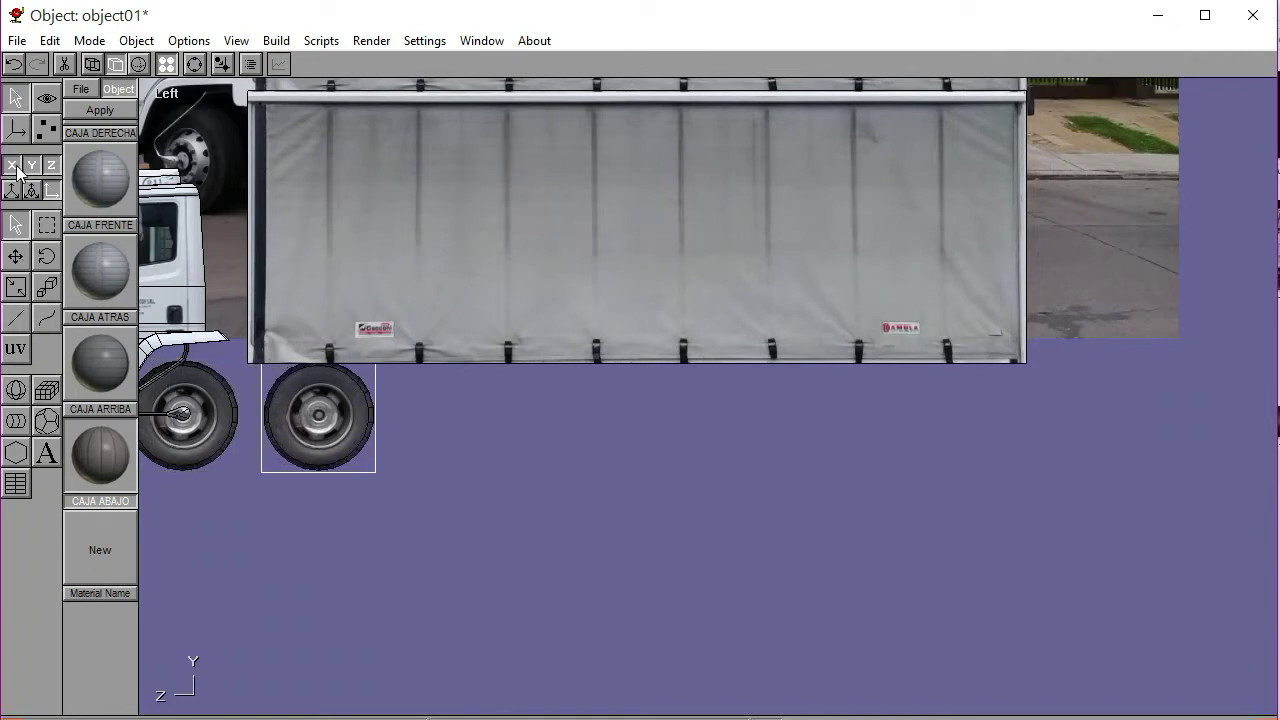
key("Right")
key("Right")
key("Right")
key("Right")
key("Right")
key("Right")
key("Right")
key("Right")
key("Right")
key("Right")
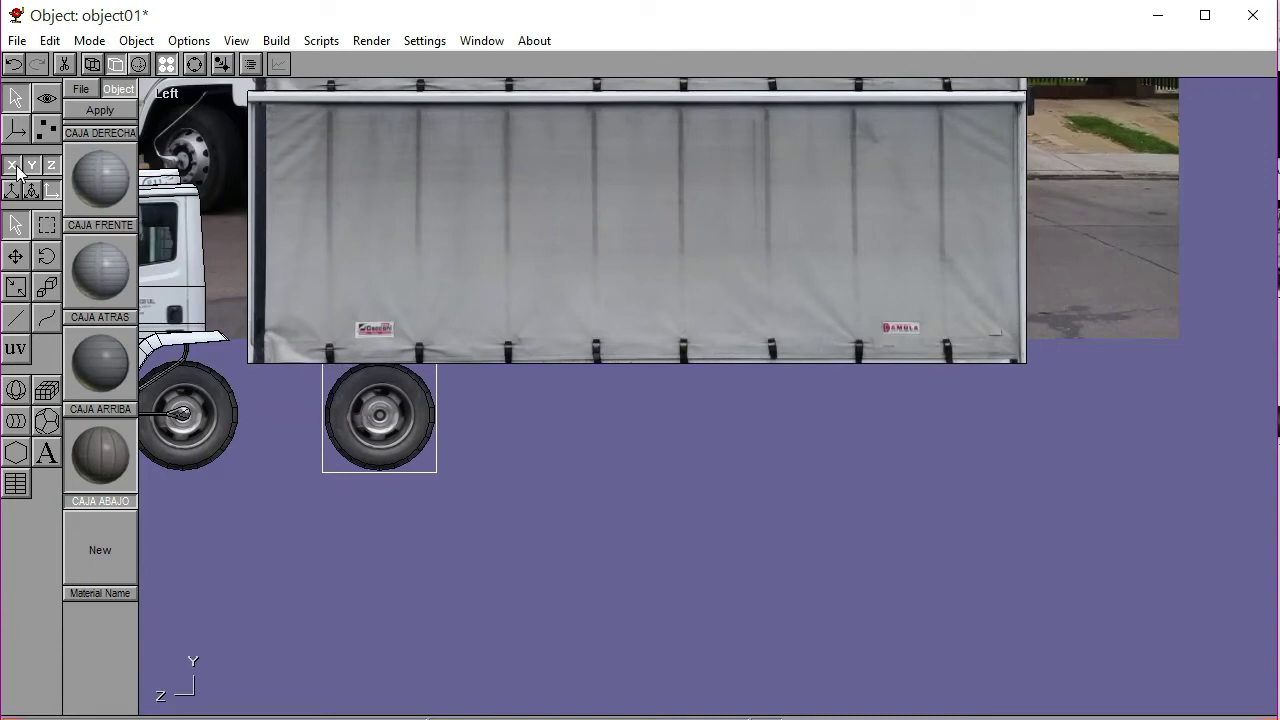
Lower the duplicate wheels slightly and move them horizontally beneath the rear part of the cargo box
left_click(14, 166)
left_click(51, 167)
left_click(17, 258)
left_click_drag(234, 487, 259, 493)
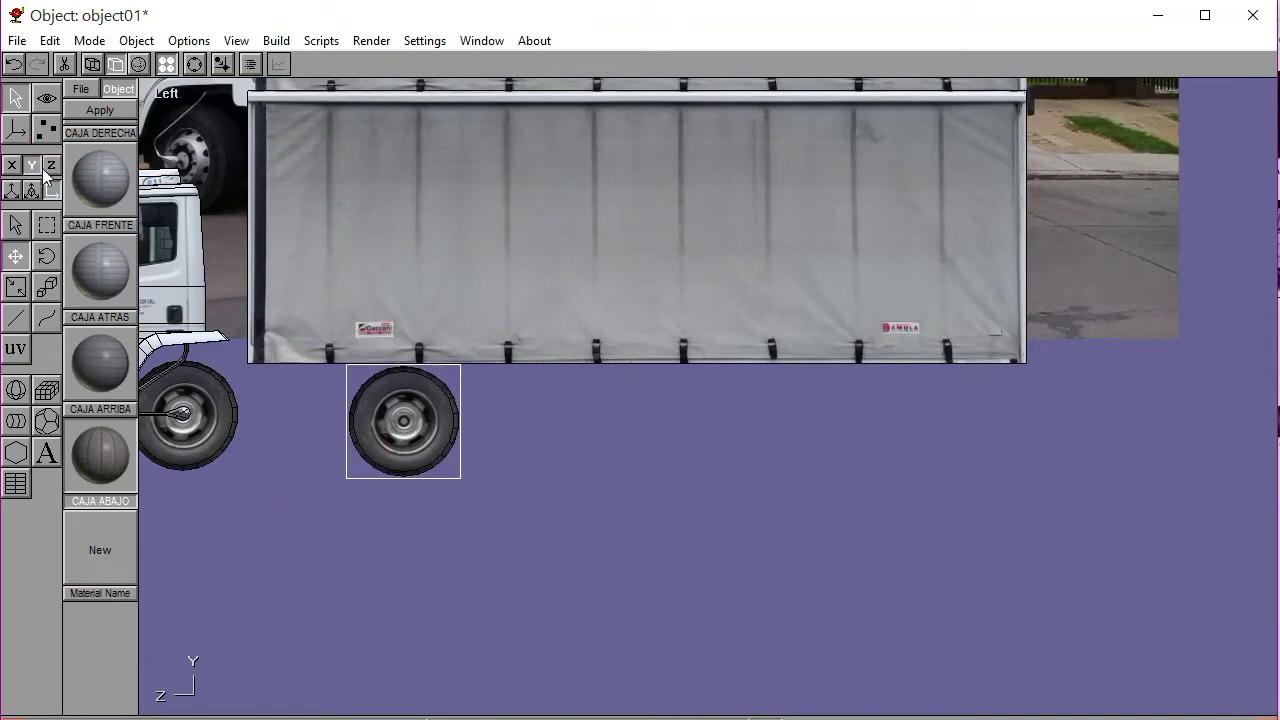
left_click(11, 165)
left_click_drag(272, 443, 638, 440)
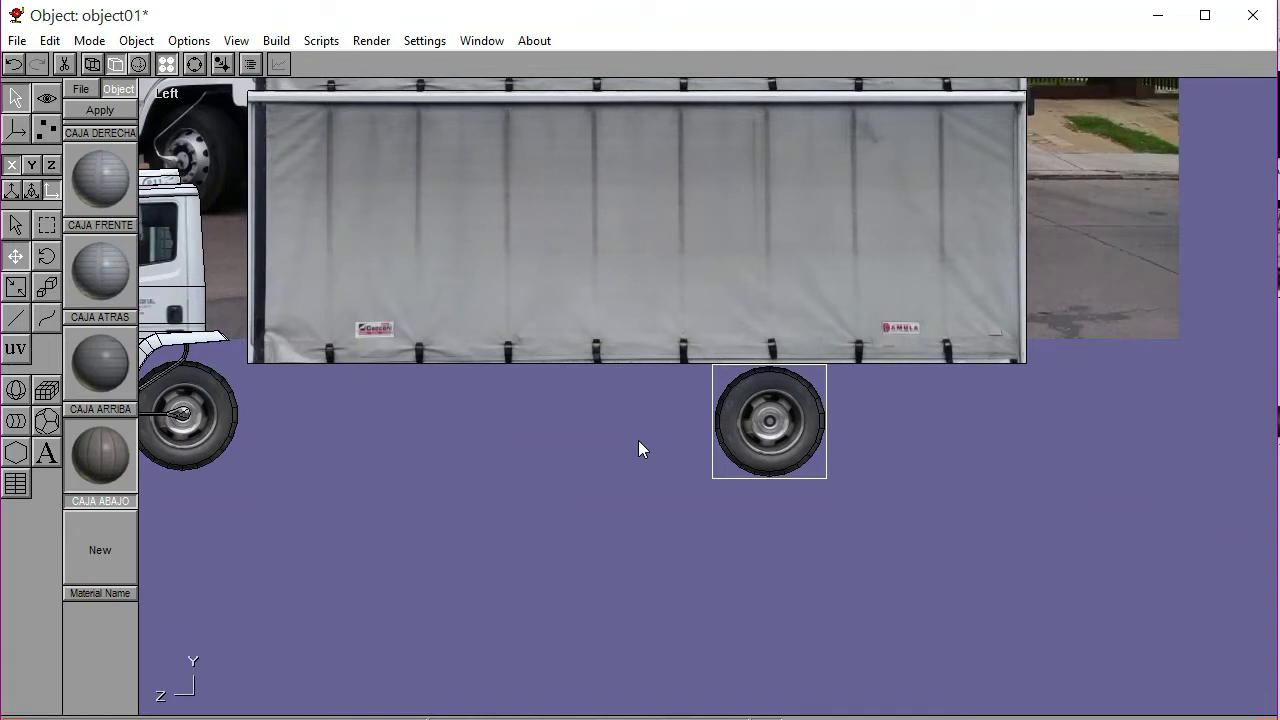
Select the reference photo and lower it until its truck lines up with the modelled cargo box and front wheel
left_click(16, 223)
left_click(317, 434)
left_click(1057, 271)
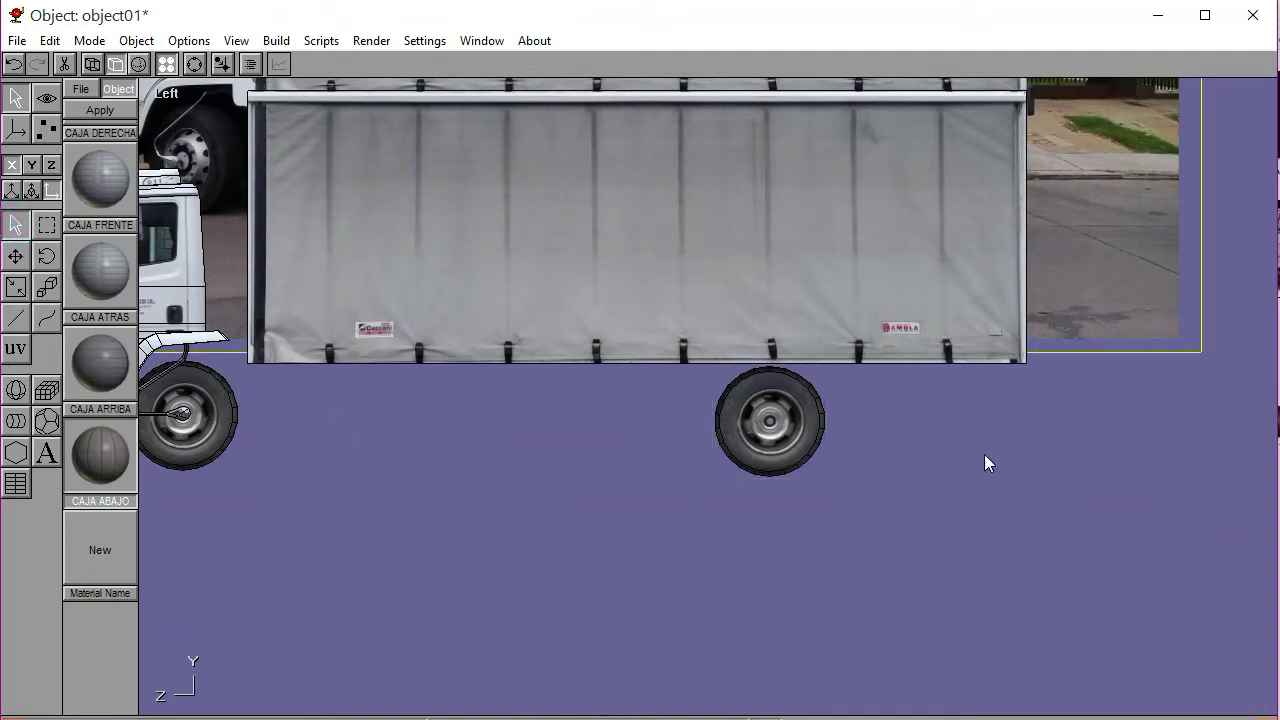
left_click(30, 163)
left_click(51, 163)
key("Down")
key("Down")
key("Down")
key("Down")
key("Down")
key("Down")
key("Down")
key("Down")
left_click_drag(378, 407, 387, 435)
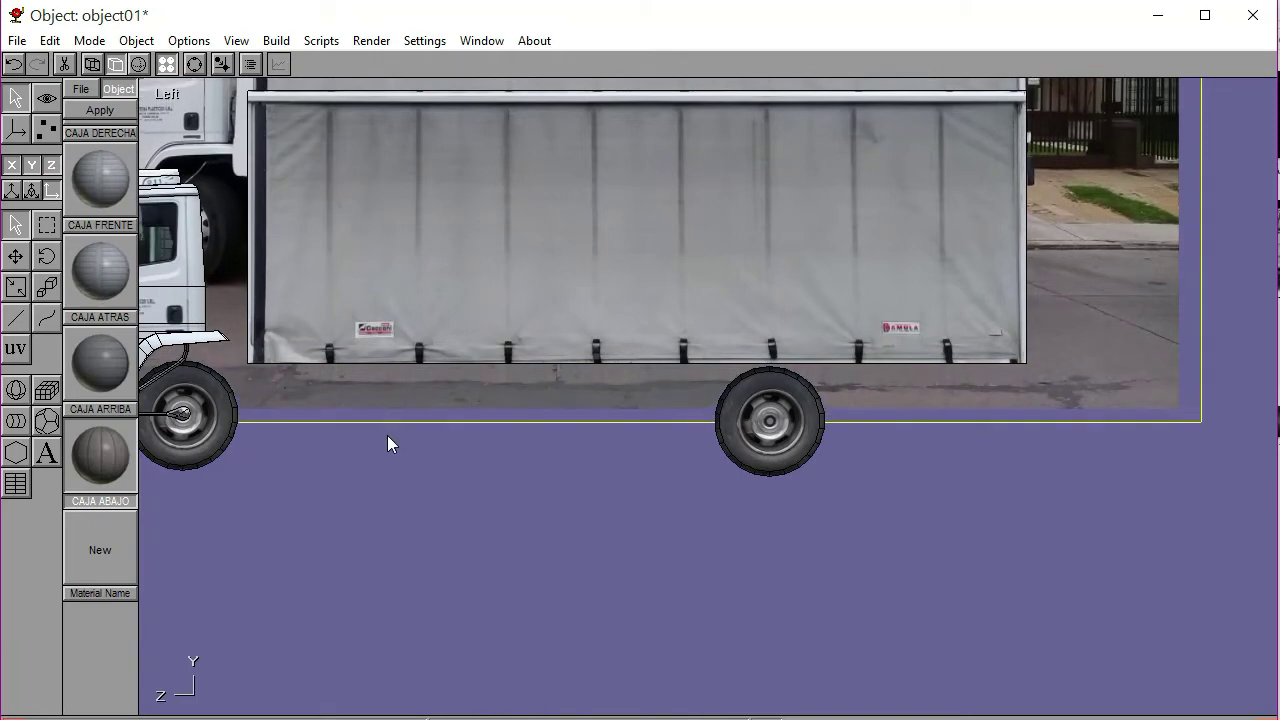
key("Down")
key("Down")
key("Down")
key("Down")
key("Down")
key("Down")
key("Down")
key("Down")
key("Down")
key("Down")
key("Down")
key("Down")
key("Down")
key("Down")
key("Down")
key("Down")
key("Down")
key("Down")
key("Down")
key("Down")
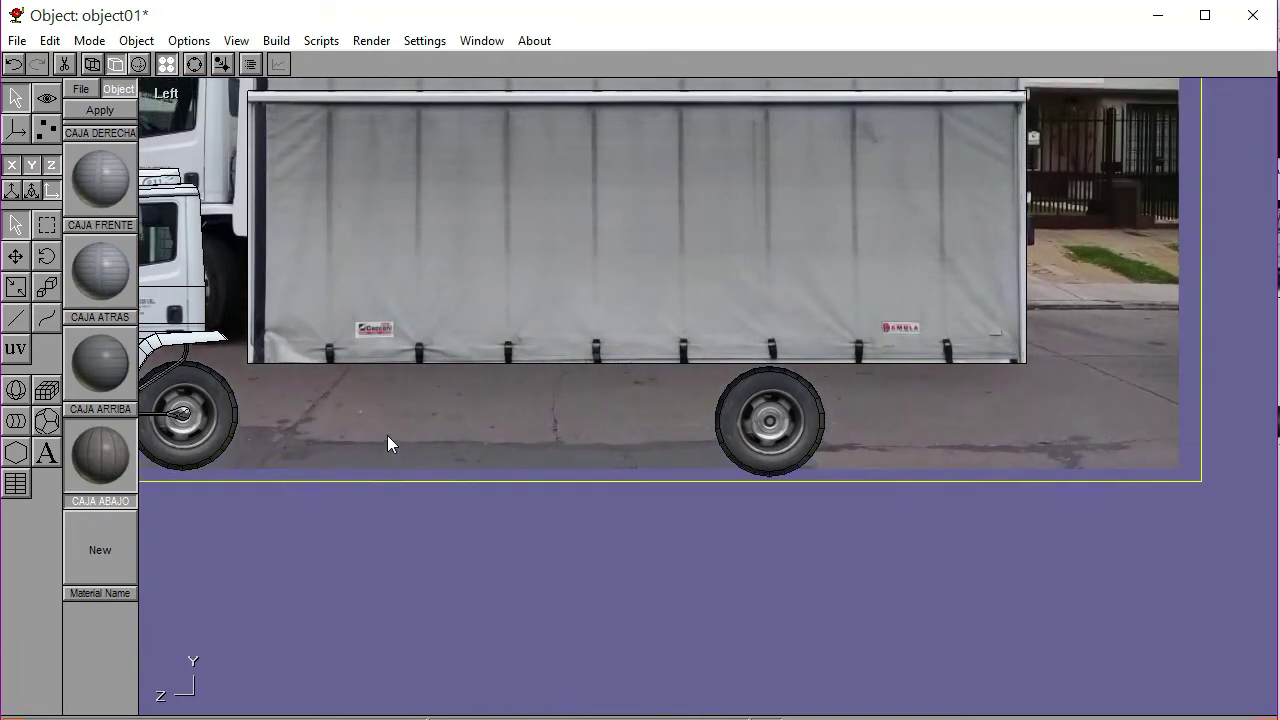
key("Down")
key("Down")
key("Down")
key("Down")
key("Down")
key("Down")
key("Down")
key("Down")
key("Down")
key("Down")
key("Down")
key("Down")
key("Down")
key("Down")
key("Down")
key("Down")
key("Down")
key("Down")
key("Down")
key("Down")
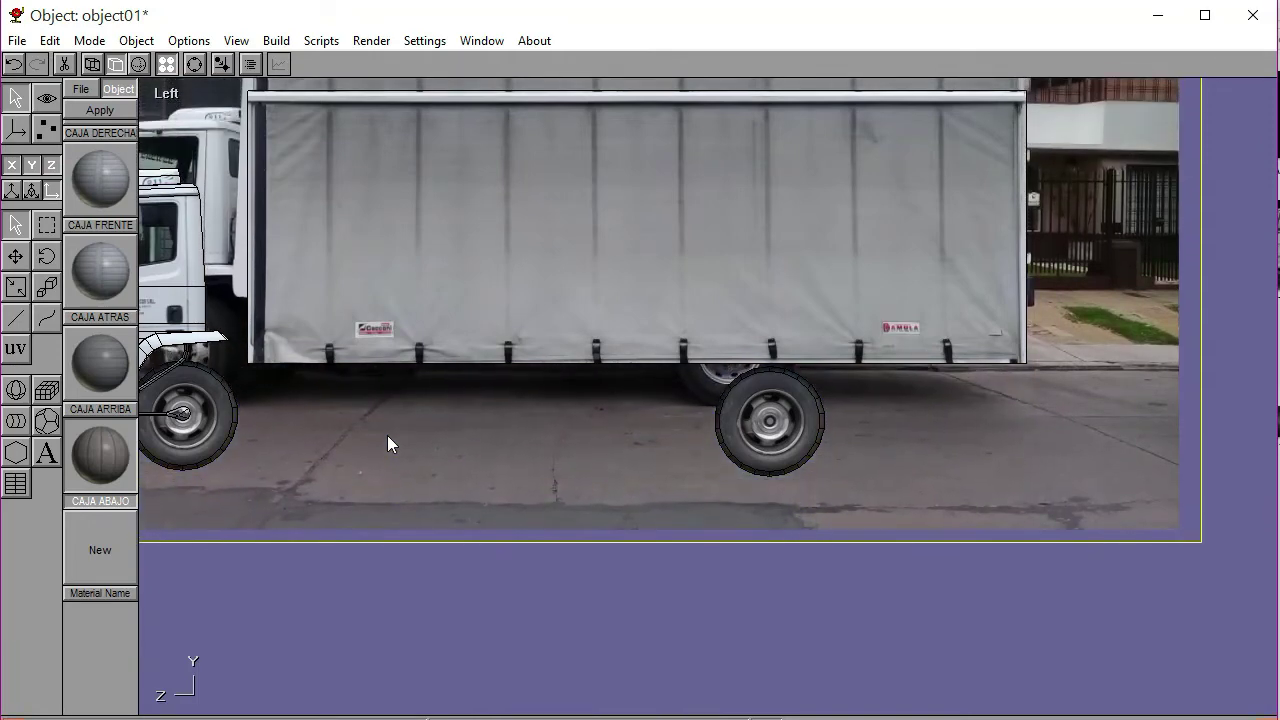
key("Down")
key("Down")
key("Down")
key("Down")
key("Down")
key("Down")
key("Down")
key("Down")
key("Down")
key("Down")
key("Down")
key("Down")
key("Down")
key("Down")
key("Down")
key("Down")
key("Down")
key("Down")
key("Down")
key("Down")
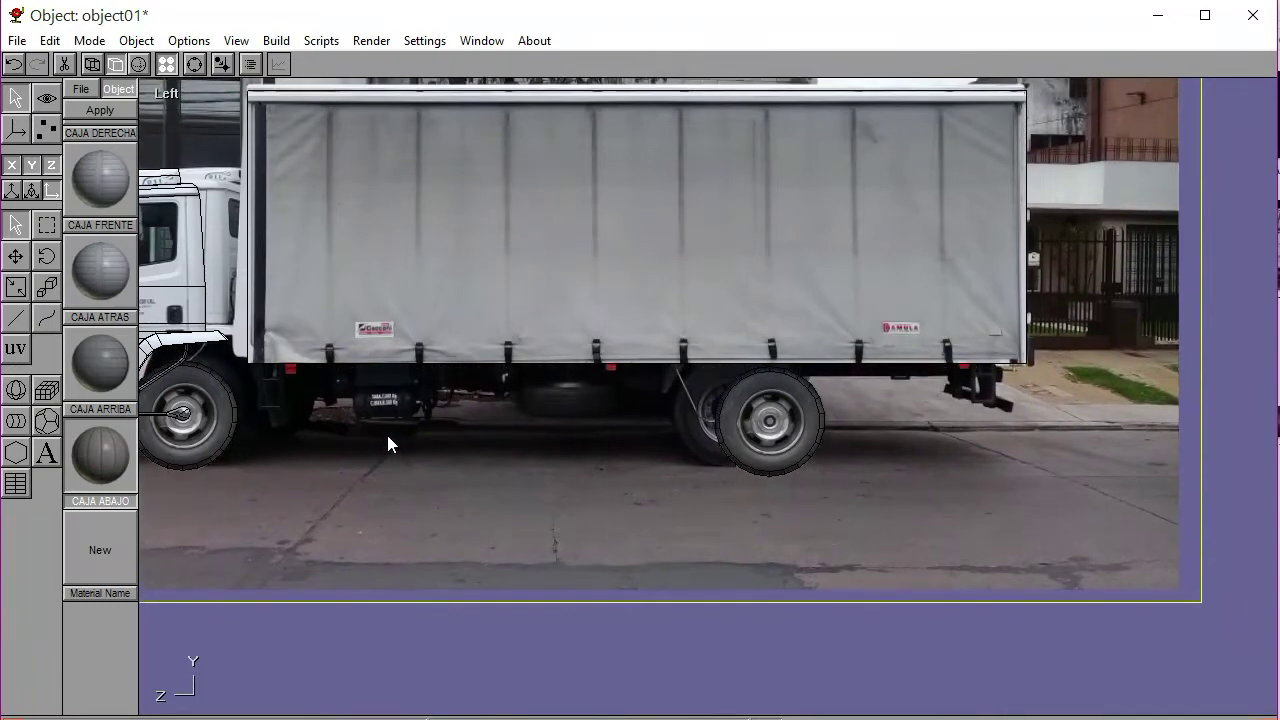
key("Down")
key("Down")
key("Down")
key("Down")
key("Down")
key("Down")
key("Down")
key("Down")
key("Down")
key("Down")
key("Down")
key("Down")
key("Down")
key("Down")
key("Down")
key("Down")
key("Down")
key("Down")
key("Down")
key("Down")
key("Up")
key("Up")
key("Up")
key("Up")
key("Up")
key("Up")
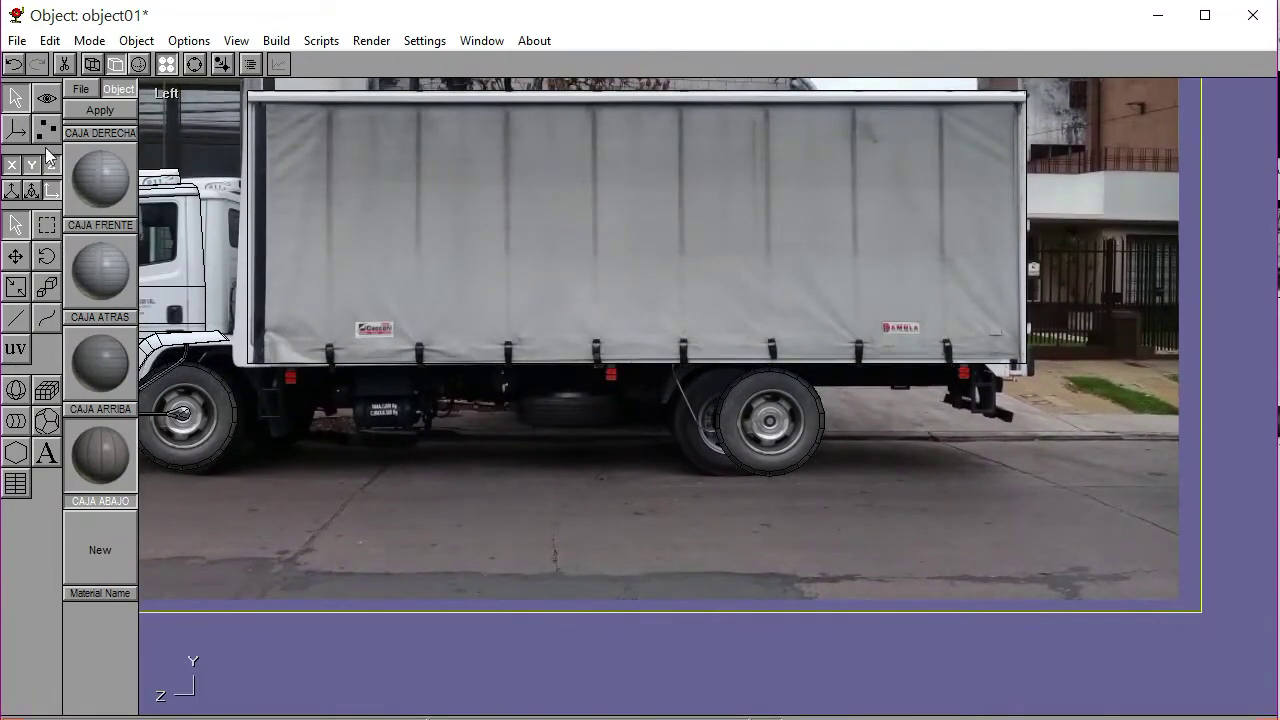
Select both rear wheels from an angled view and move them forward onto the photo's rear wheel in the left view
right_click_drag(689, 374, 667, 378)
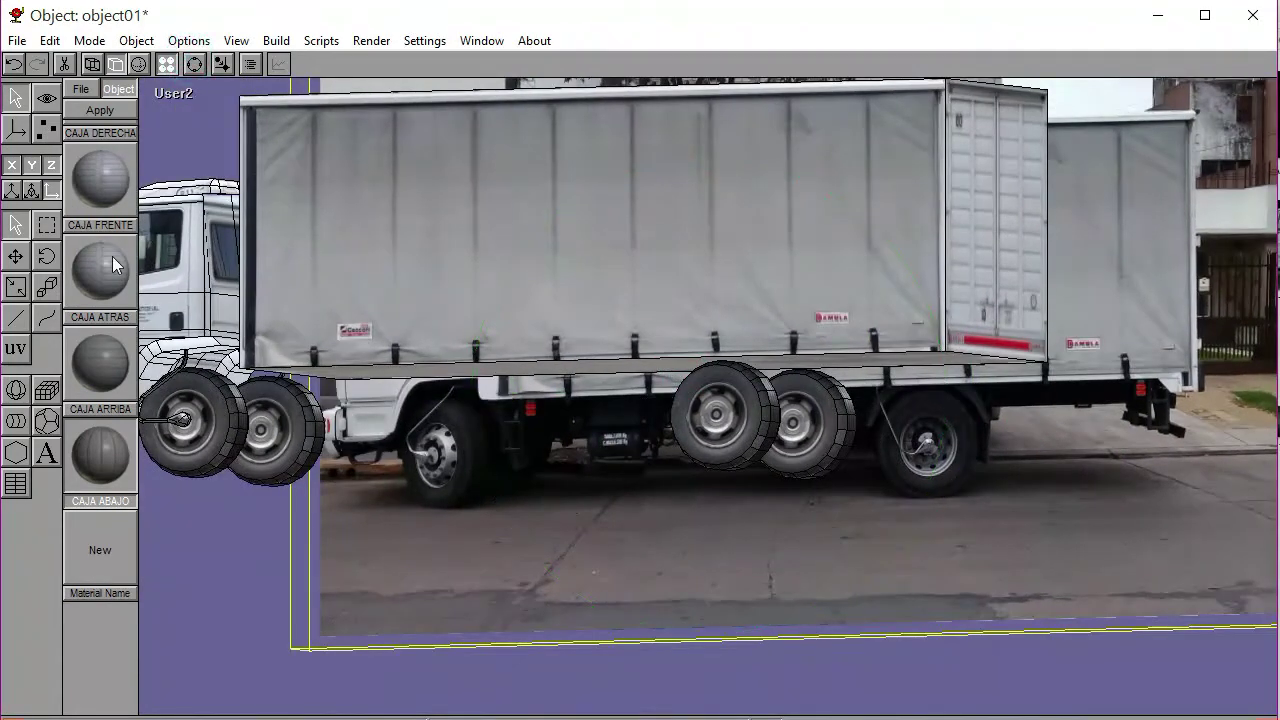
left_click(806, 452)
left_click(752, 450, "shift")
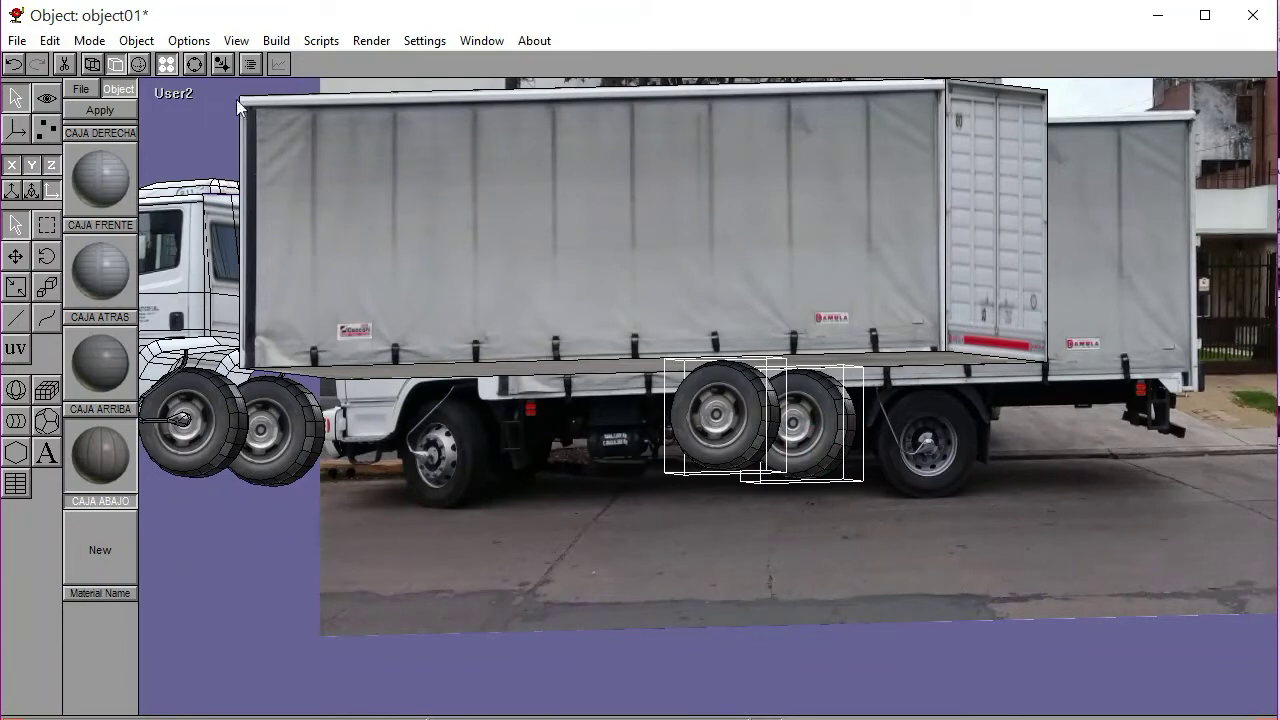
left_click(190, 94)
left_click(189, 178)
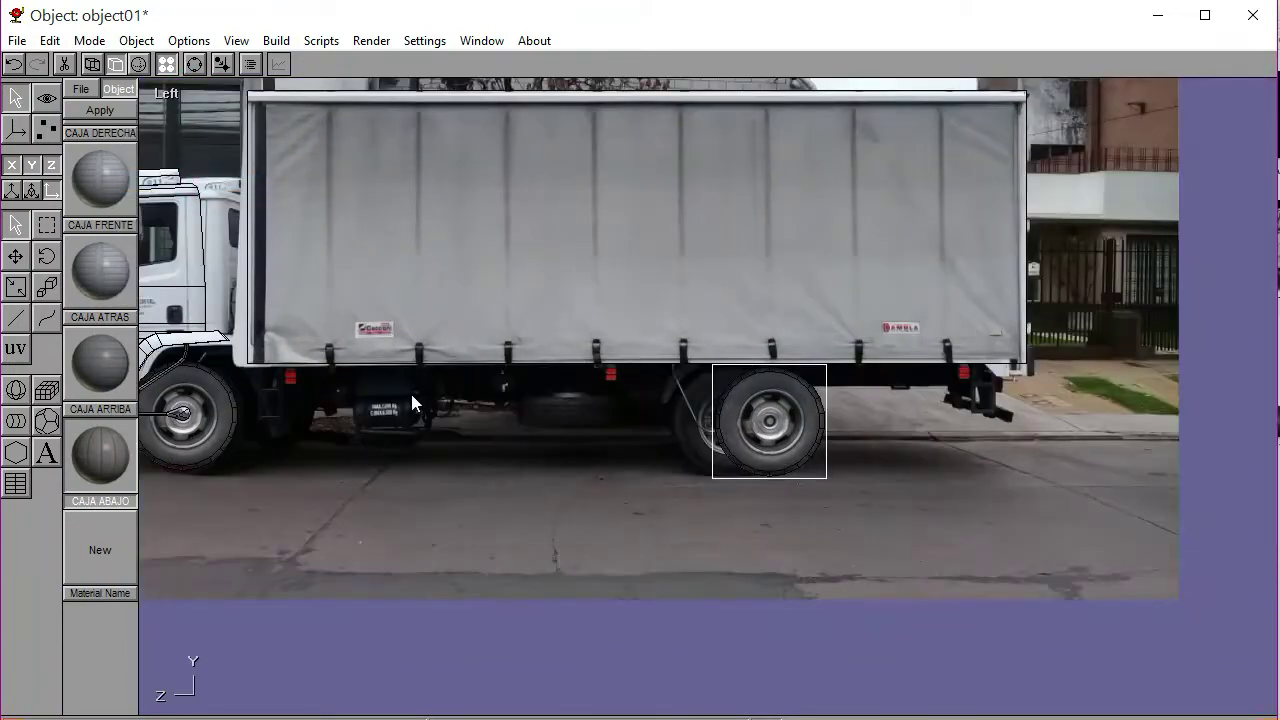
left_click_drag(412, 403, 313, 420)
left_click(507, 448)
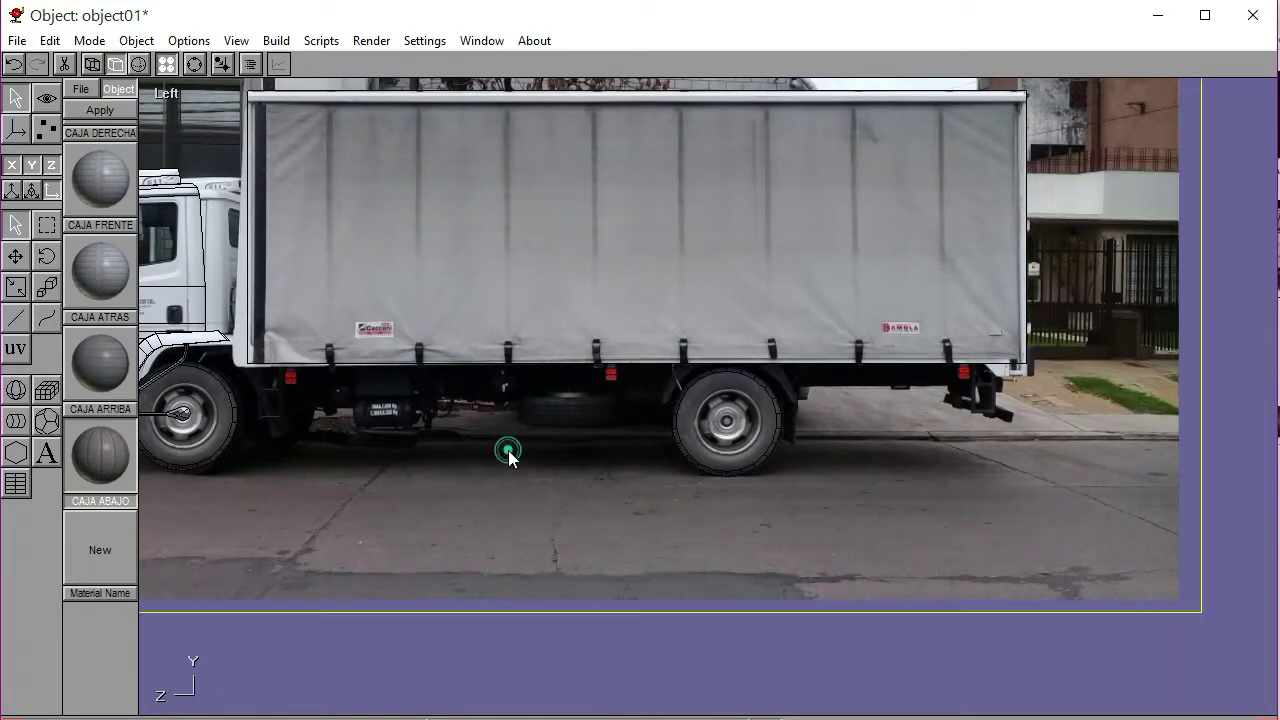
left_click(592, 686)
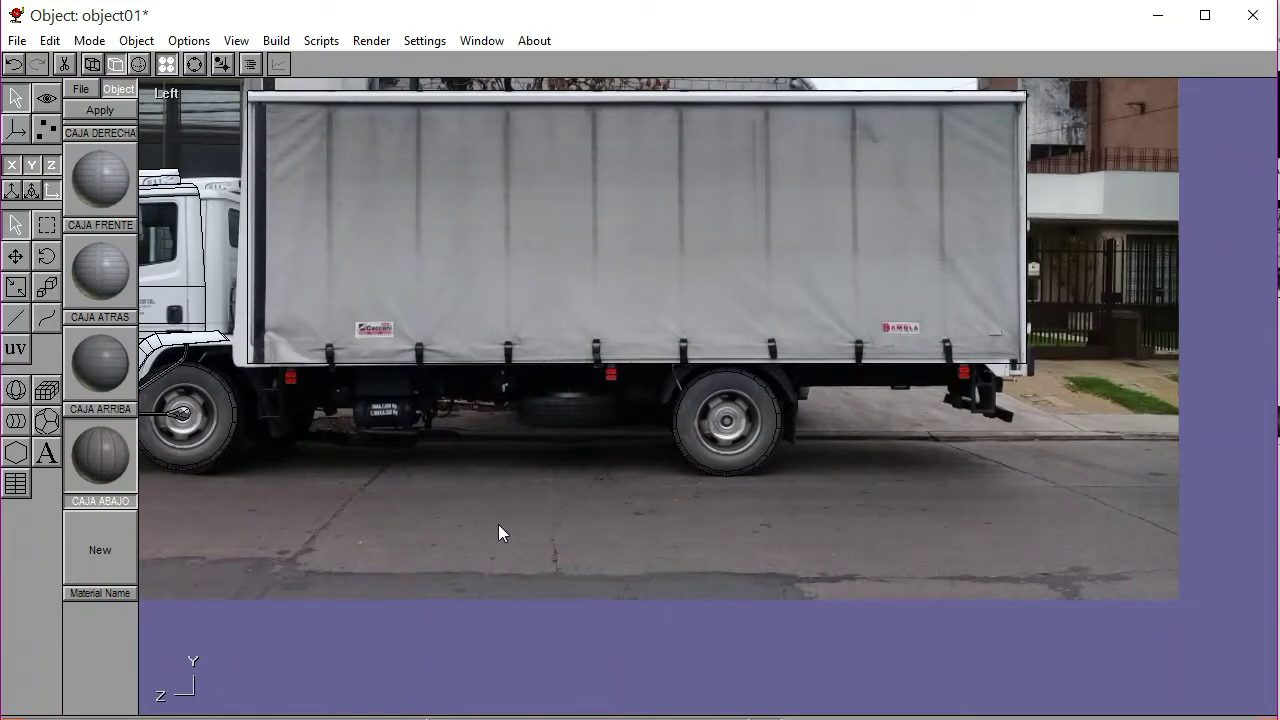
Create a small upright rectangular block in the empty space behind the truck and convert it to a mesh
left_click(195, 66)
middle_click_drag(752, 422, 617, 355)
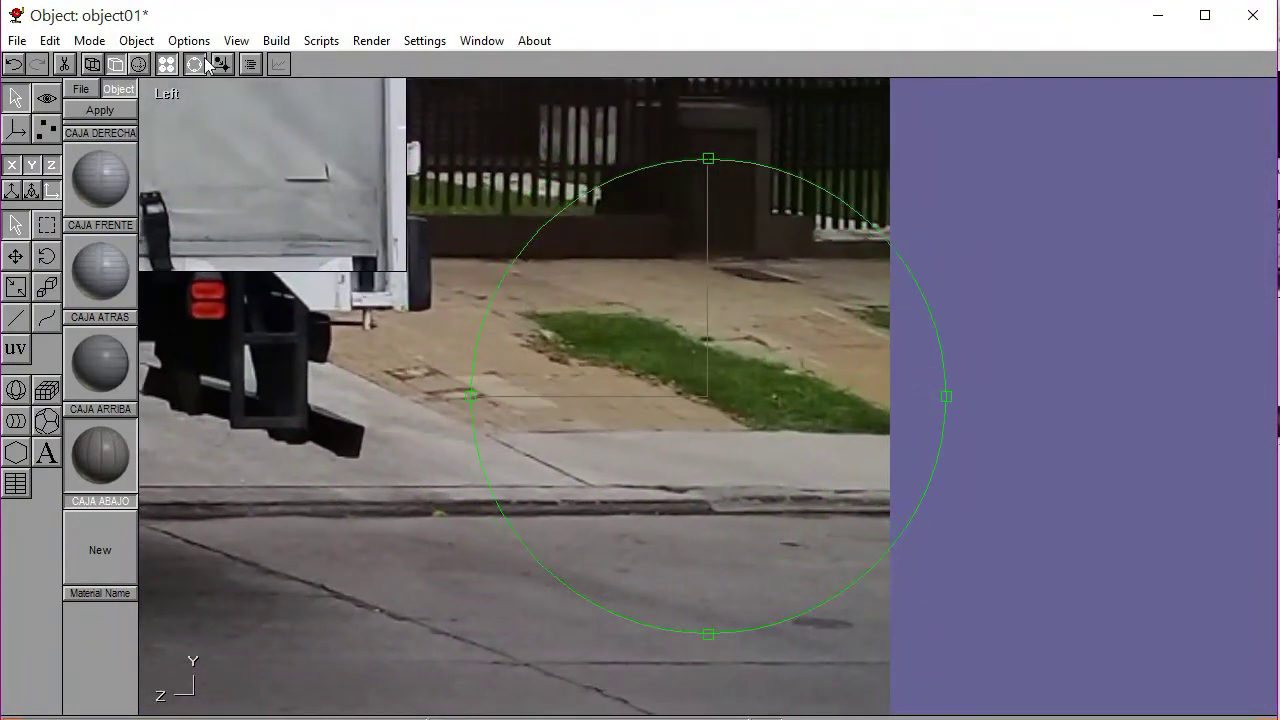
left_click(203, 62)
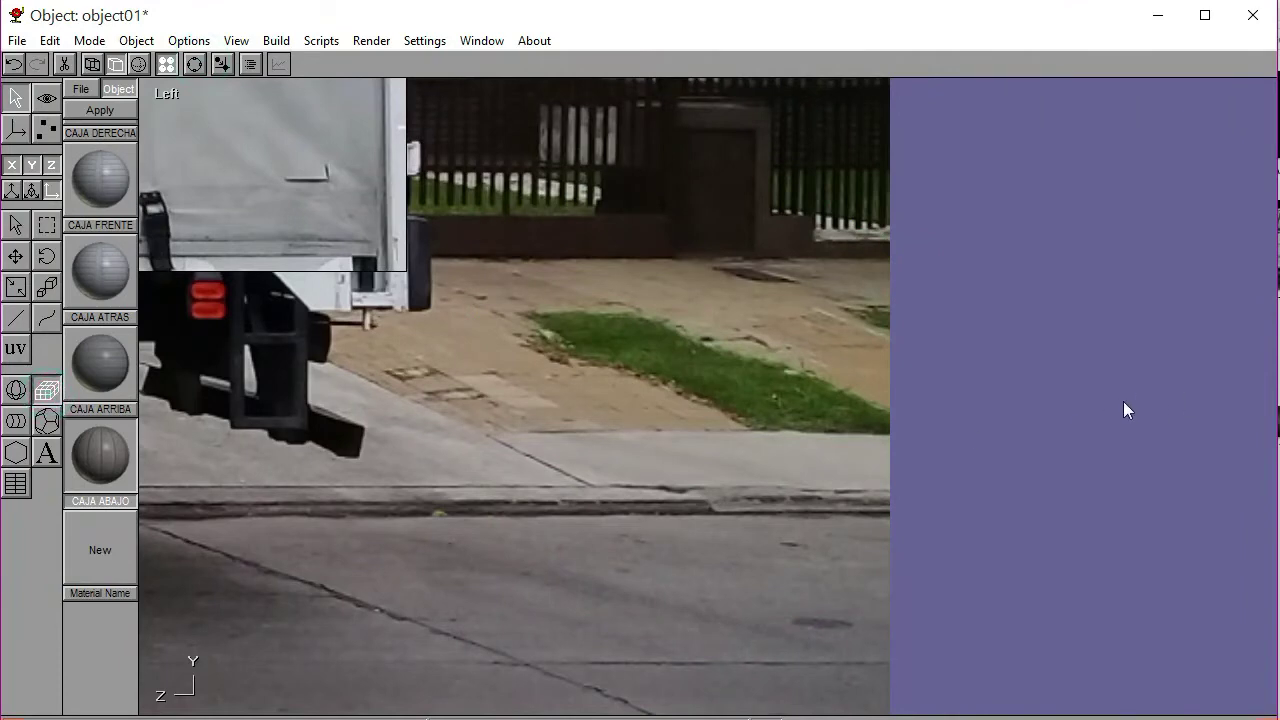
left_click_drag(1093, 404, 1077, 379, "ctrl")
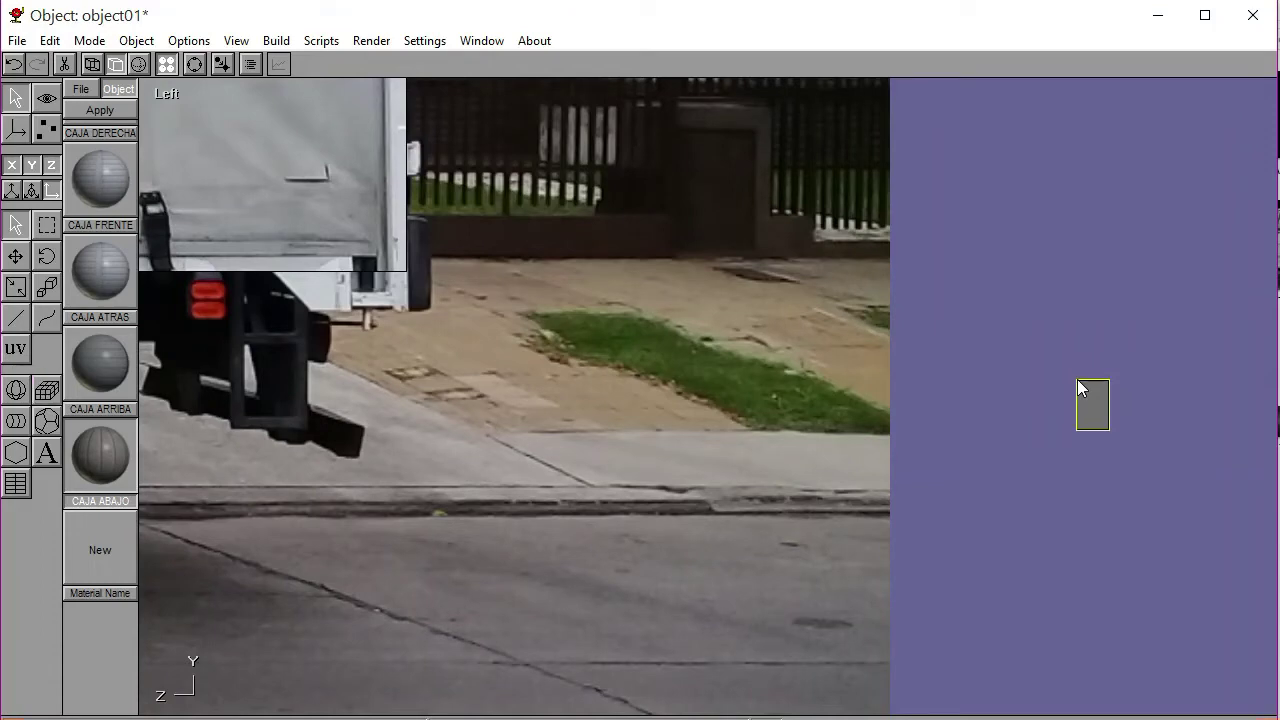
left_click(276, 41)
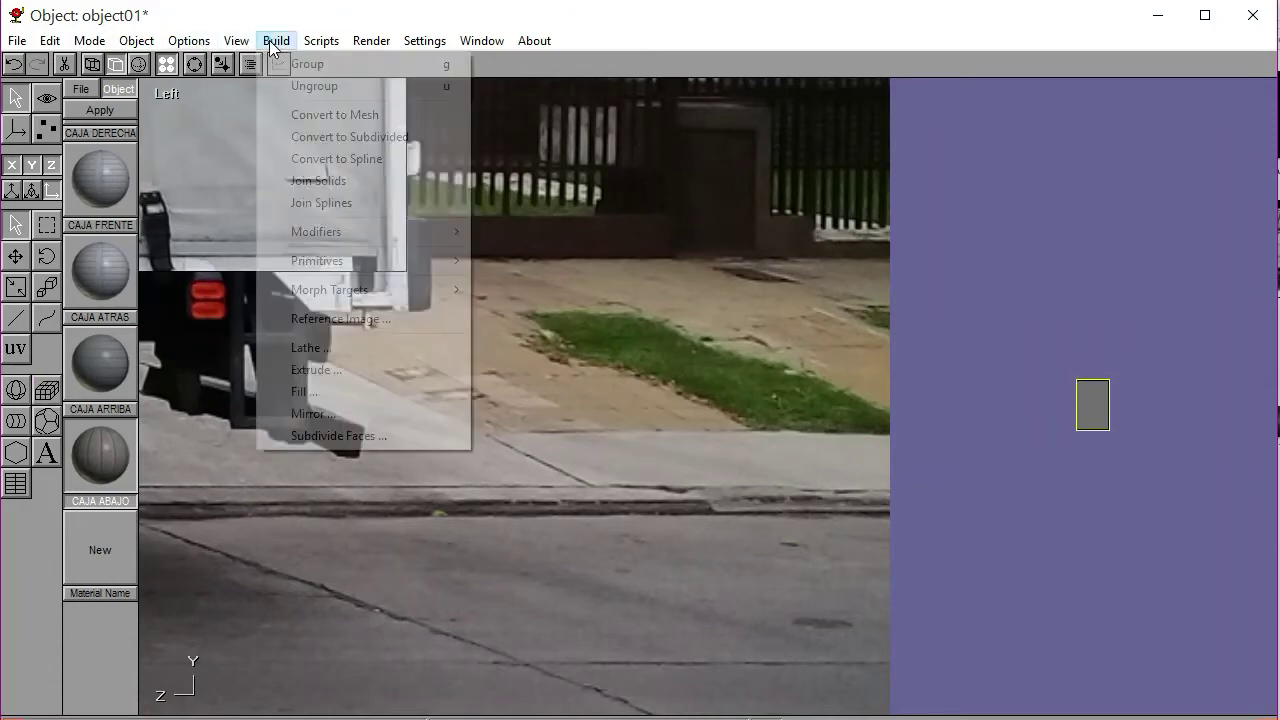
left_click(323, 116)
Switch to the back view and move the small block sideways and up, clear of the truck's side
left_click(194, 64)
middle_click_drag(929, 392, 631, 365)
right_click_drag(631, 365, 786, 398)
middle_click_drag(786, 398, 708, 402)
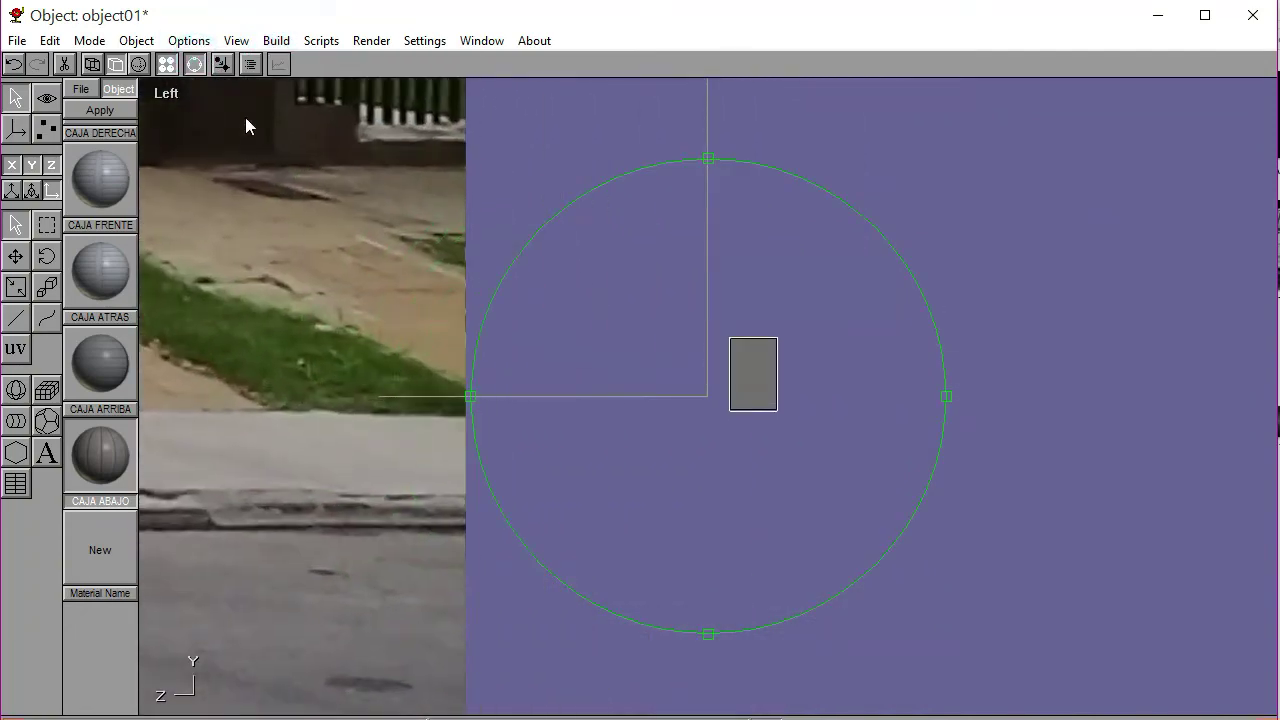
left_click(170, 98)
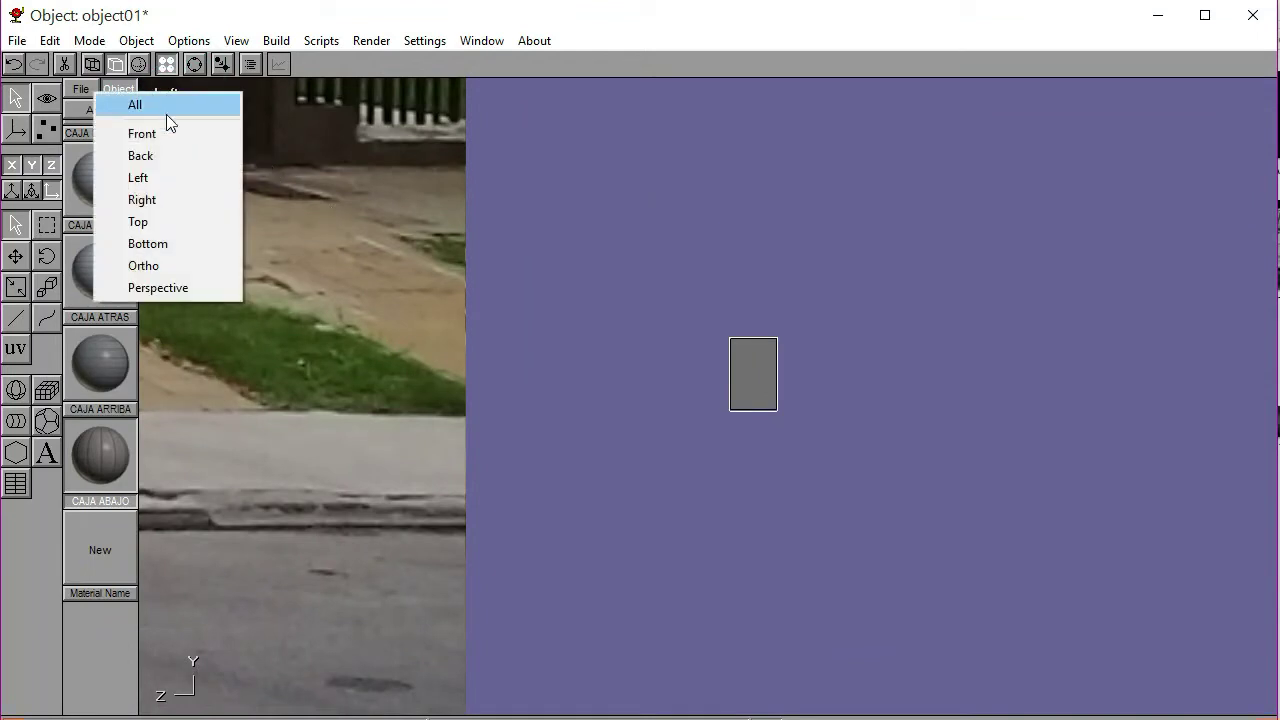
left_click(159, 160)
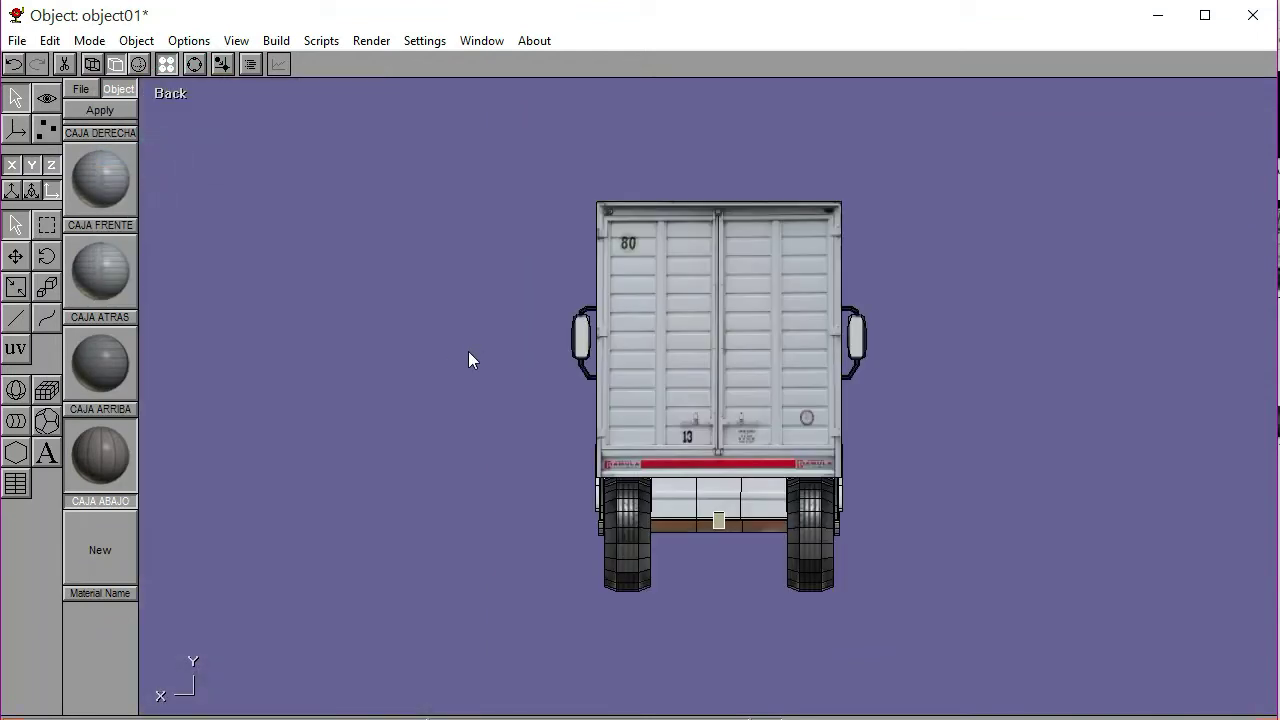
left_click(16, 260)
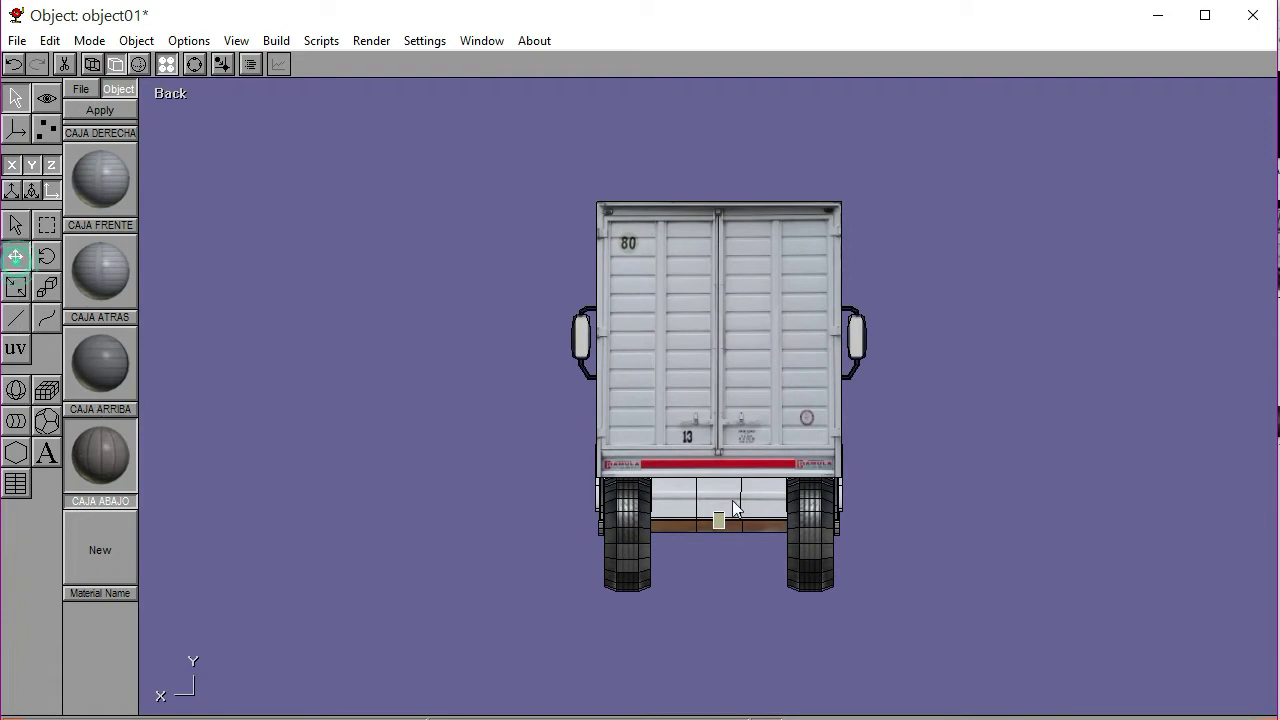
left_click_drag(1060, 502, 774, 392)
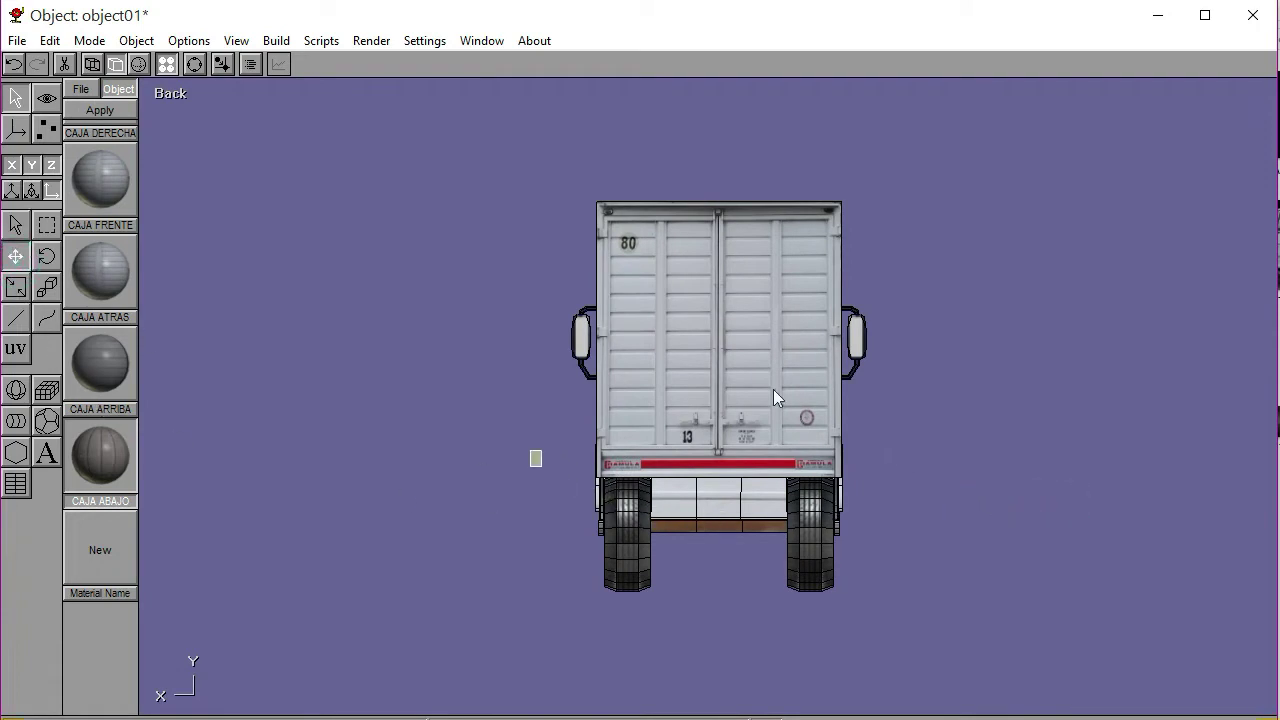
Scale the block in the back view to about half its width, keeping its height
left_click(195, 65)
middle_click_drag(607, 374, 739, 285)
scroll(798, 400, "up", 7)
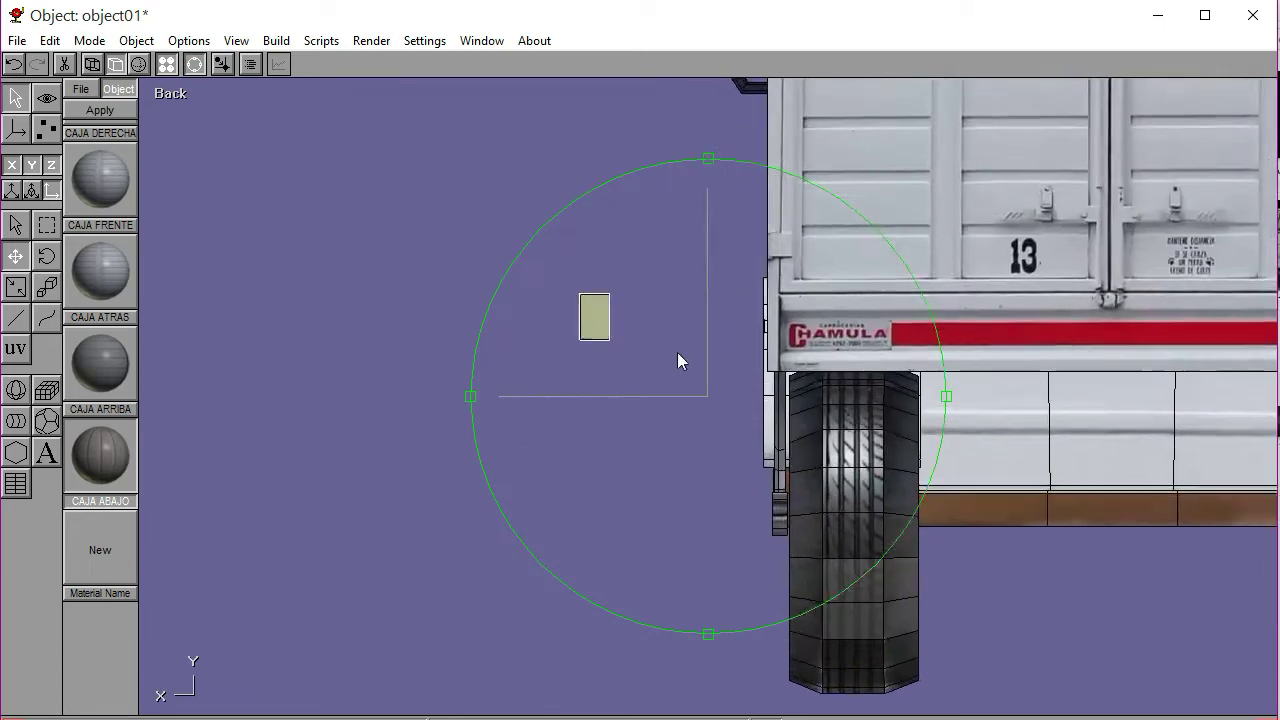
scroll(793, 391, "up", 2)
middle_click_drag(695, 367, 781, 478)
scroll(683, 386, "up", 1)
left_click(196, 66)
left_click(18, 288)
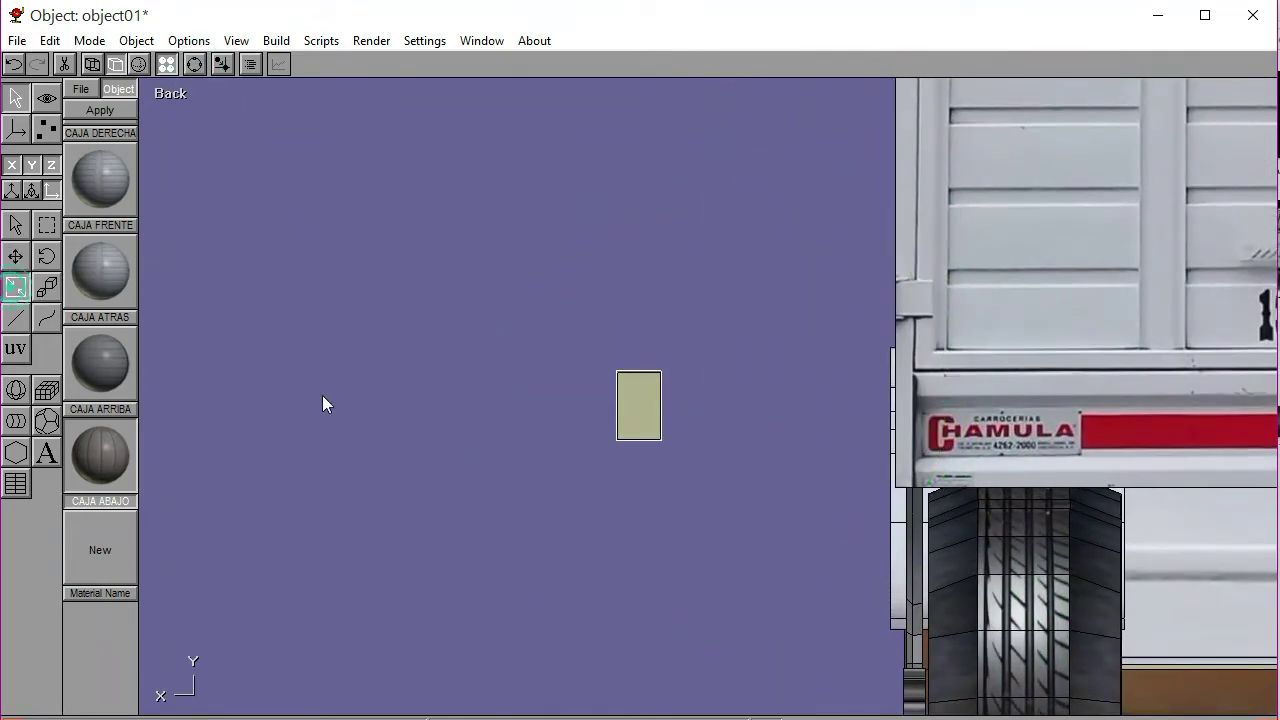
left_click_drag(322, 395, 322, 395)
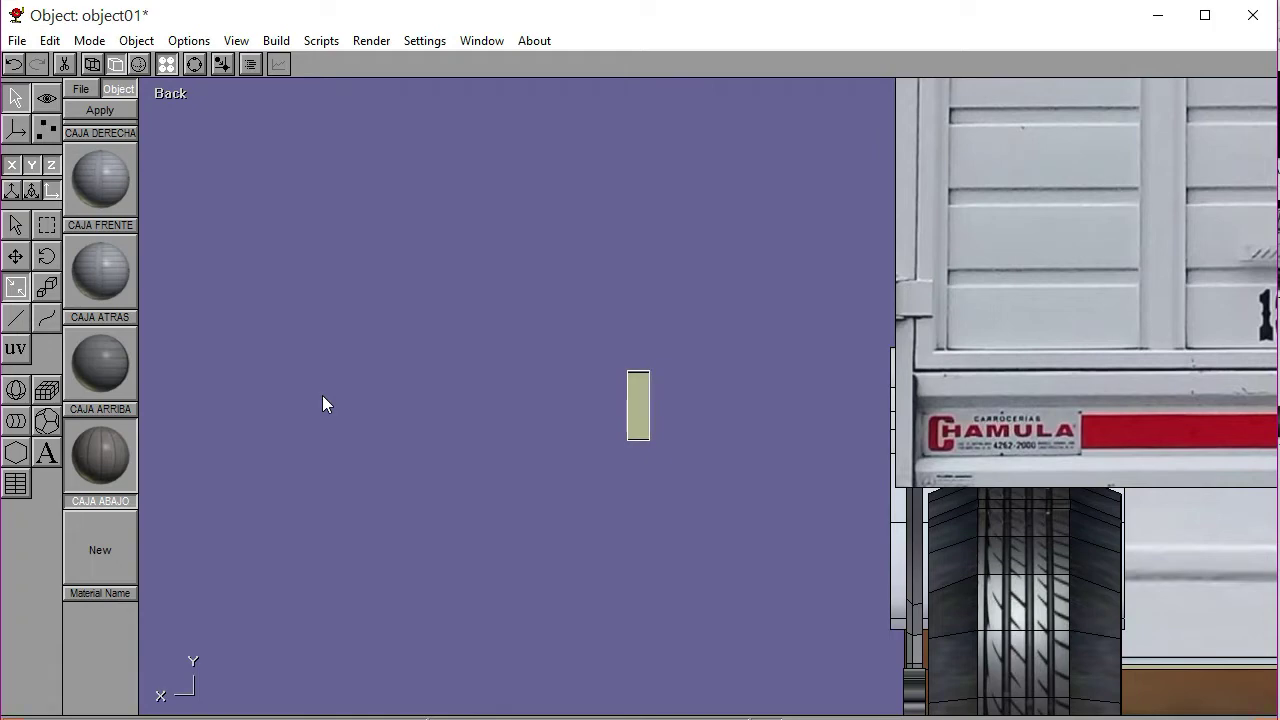
Return to the left view, switch the narrowed block to point editing and select its faces
left_click(172, 94)
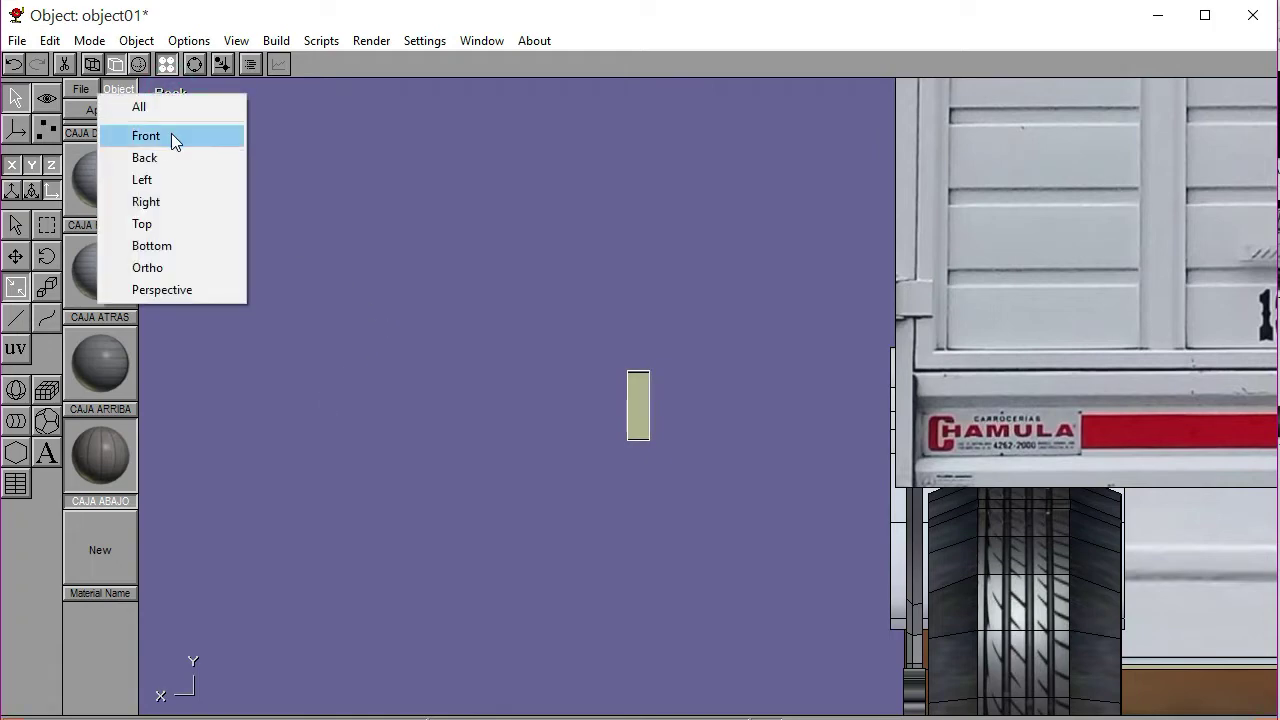
left_click(145, 179)
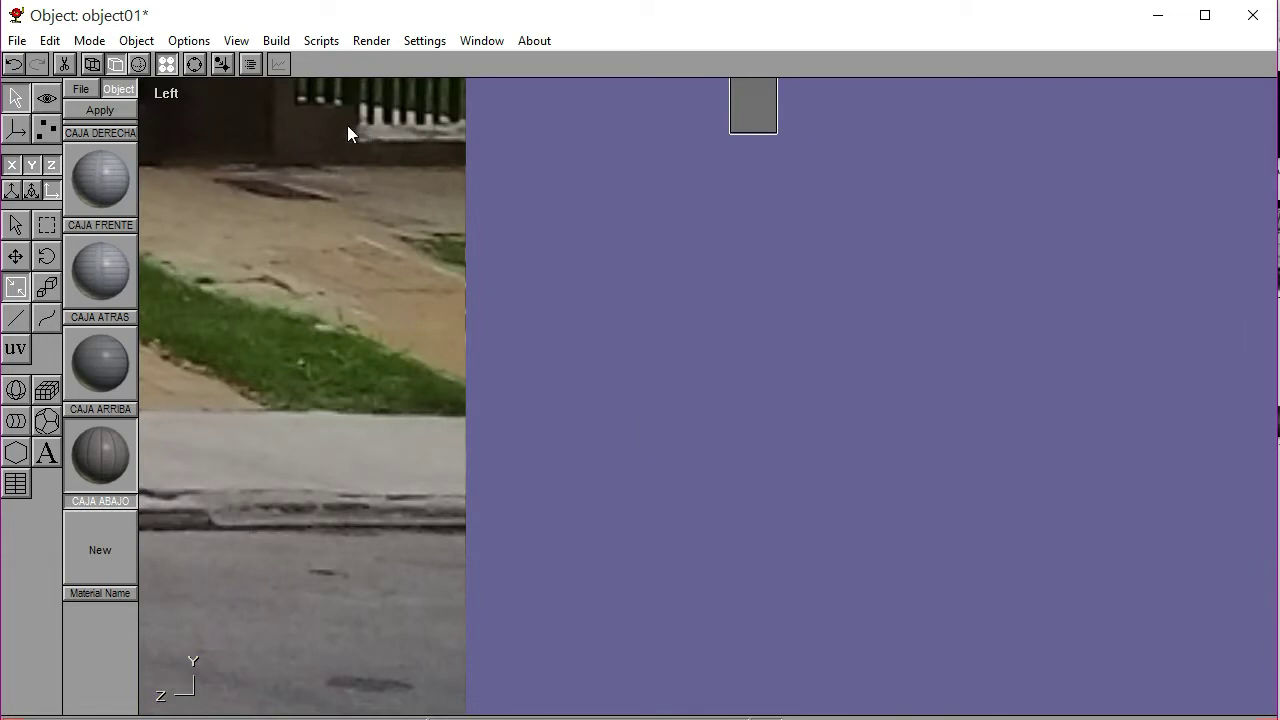
left_click(195, 65)
left_click_drag(670, 280, 709, 481)
left_click_drag(676, 344, 646, 435)
left_click(194, 63)
left_click(46, 129)
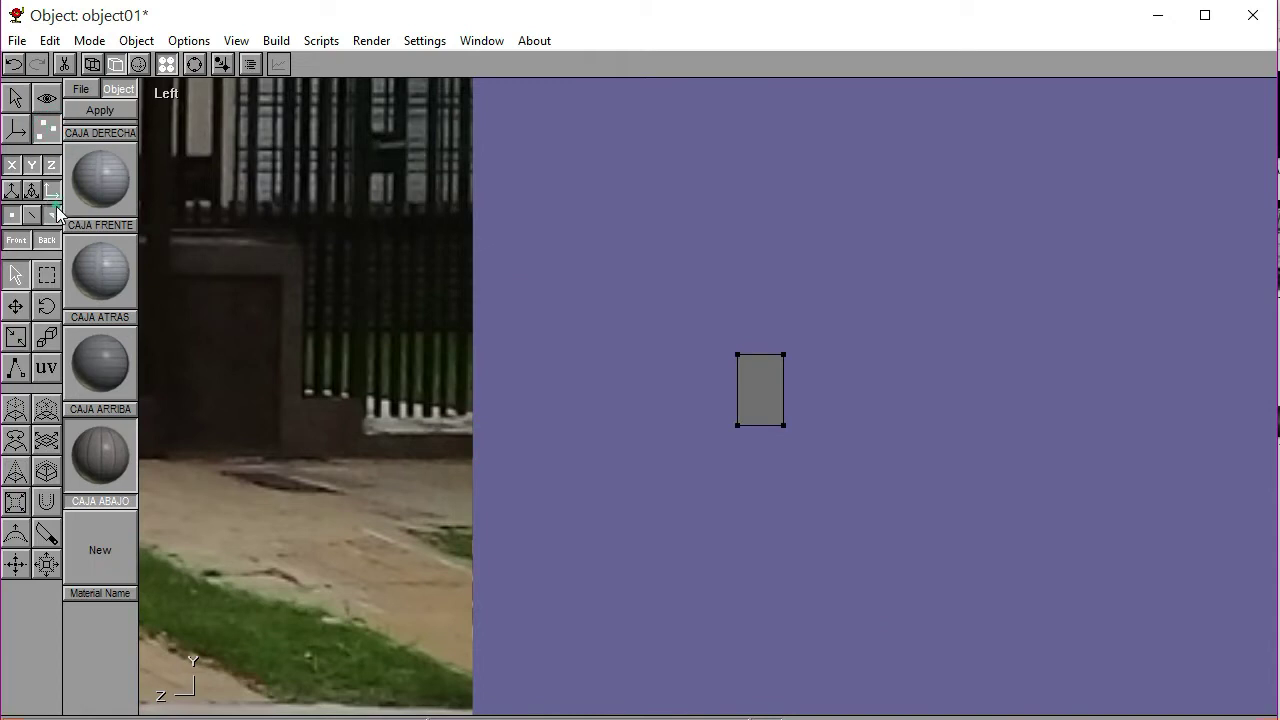
left_click(47, 274)
left_click_drag(671, 304, 819, 456)
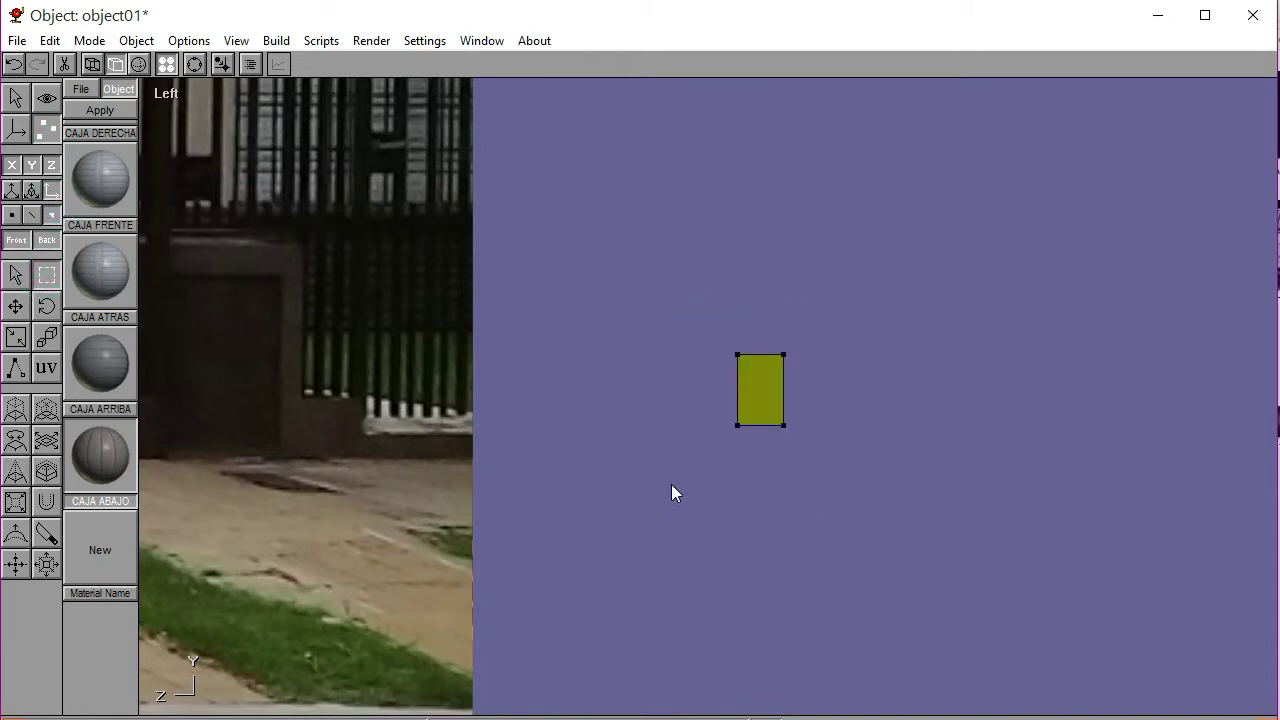
Apply the NEGRO DOS material to all faces of the small block
left_click(46, 368)
scroll(103, 349, "up", 3)
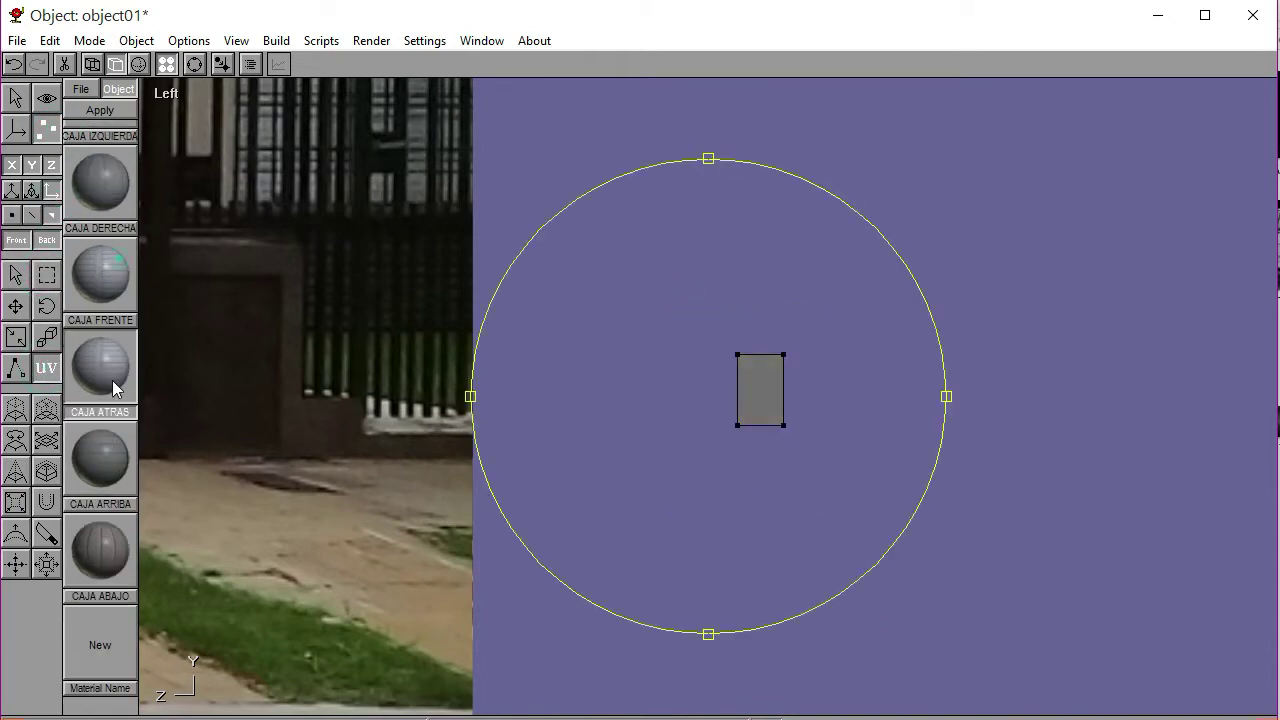
scroll(113, 287, "down", 8)
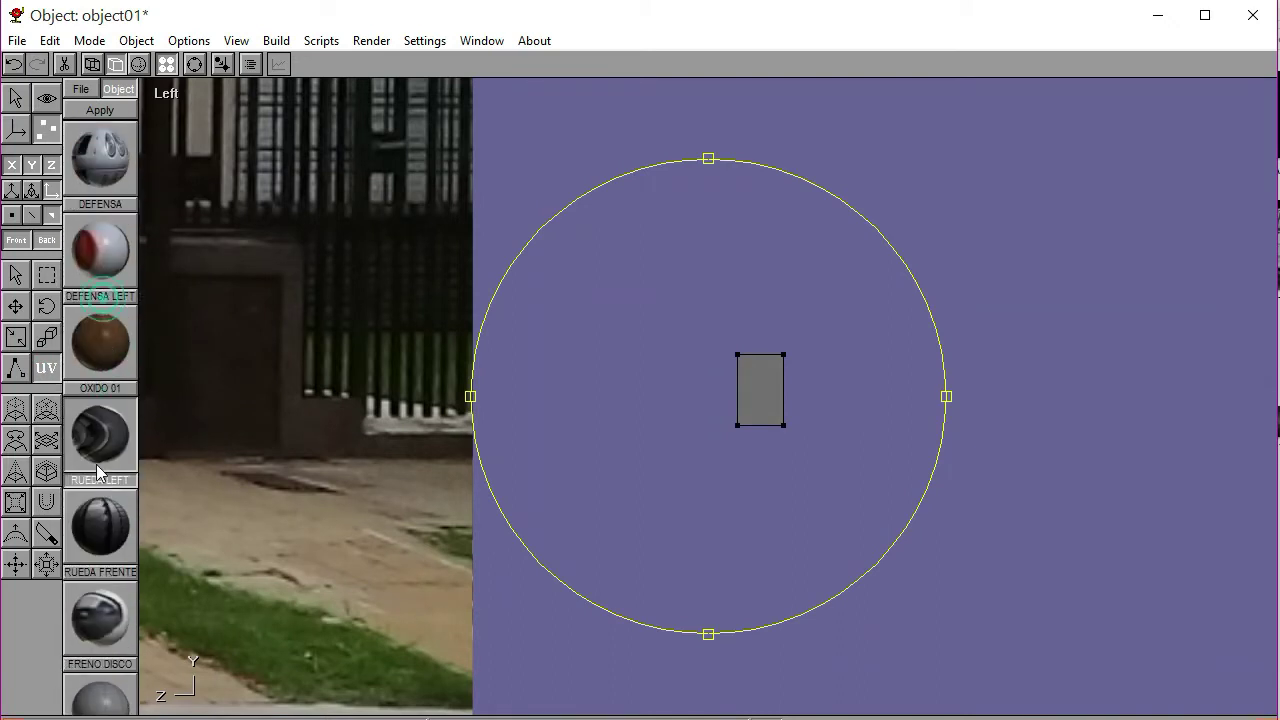
scroll(103, 368, "up", 2)
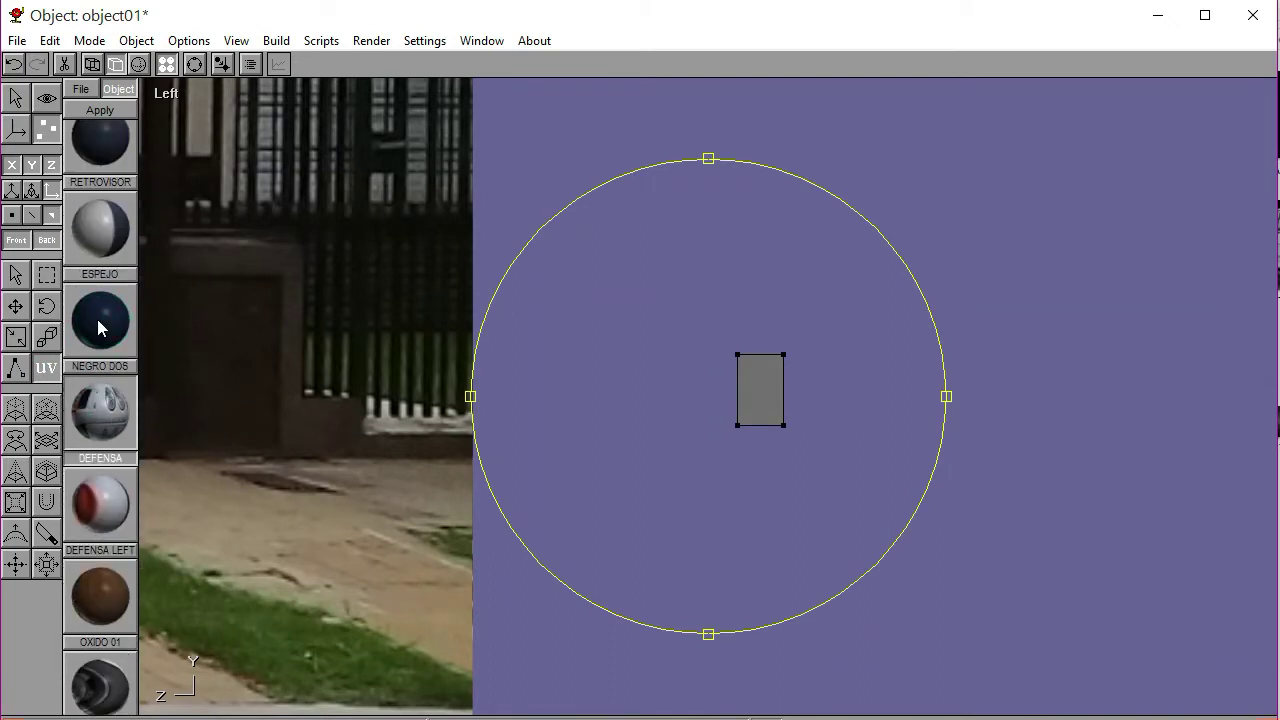
left_click(100, 320)
left_click(100, 110)
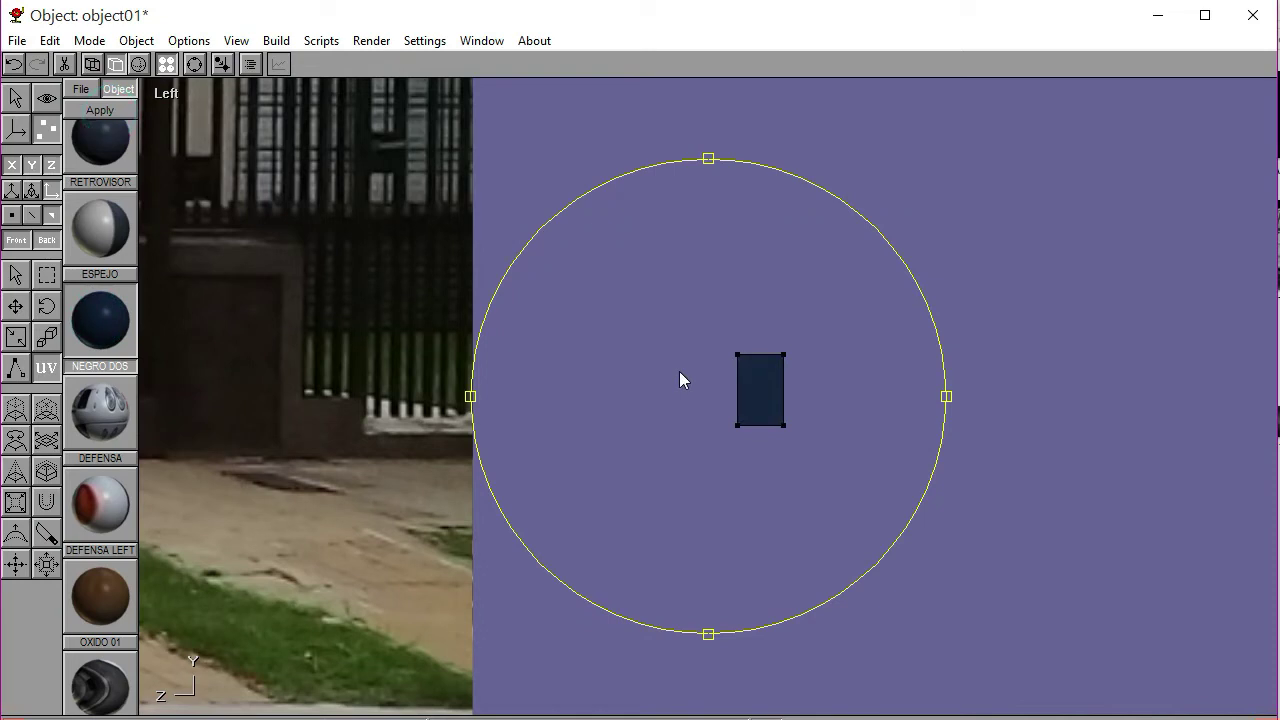
Select only the block's face visible in the left view and create a new material with the red lights image as its diffuse texture
left_click(15, 274)
left_click(602, 277)
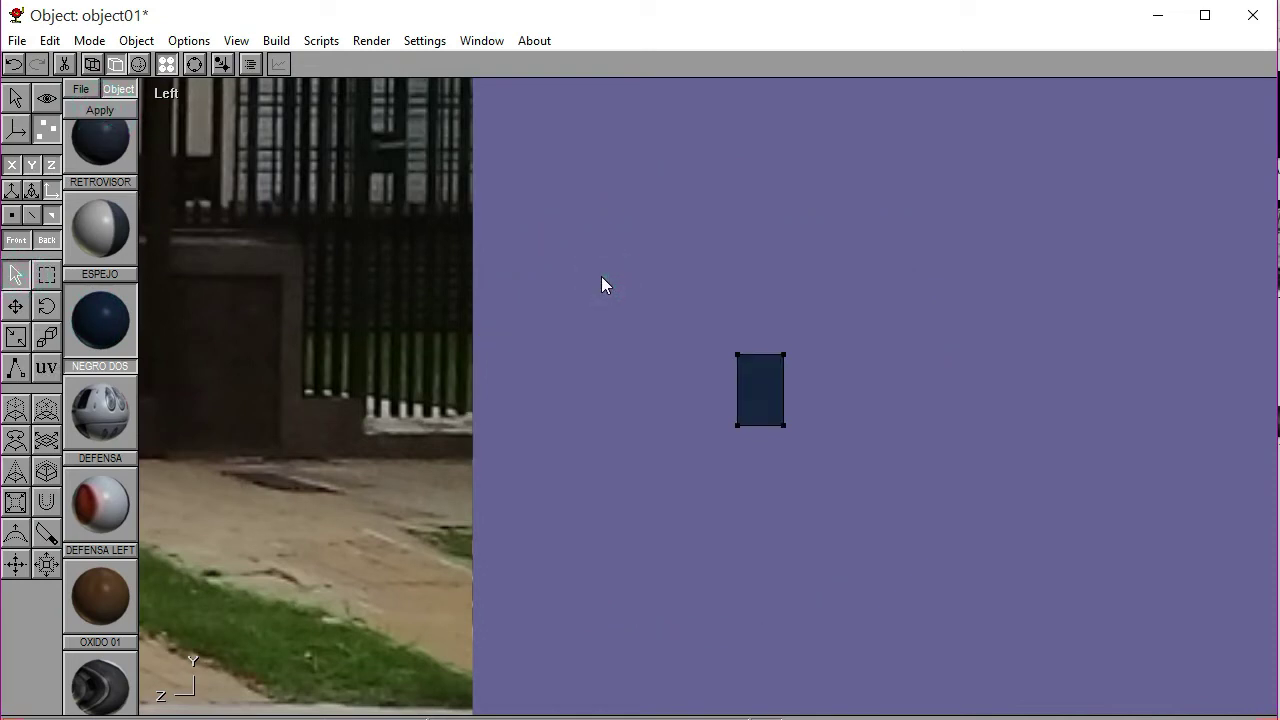
left_click(762, 402)
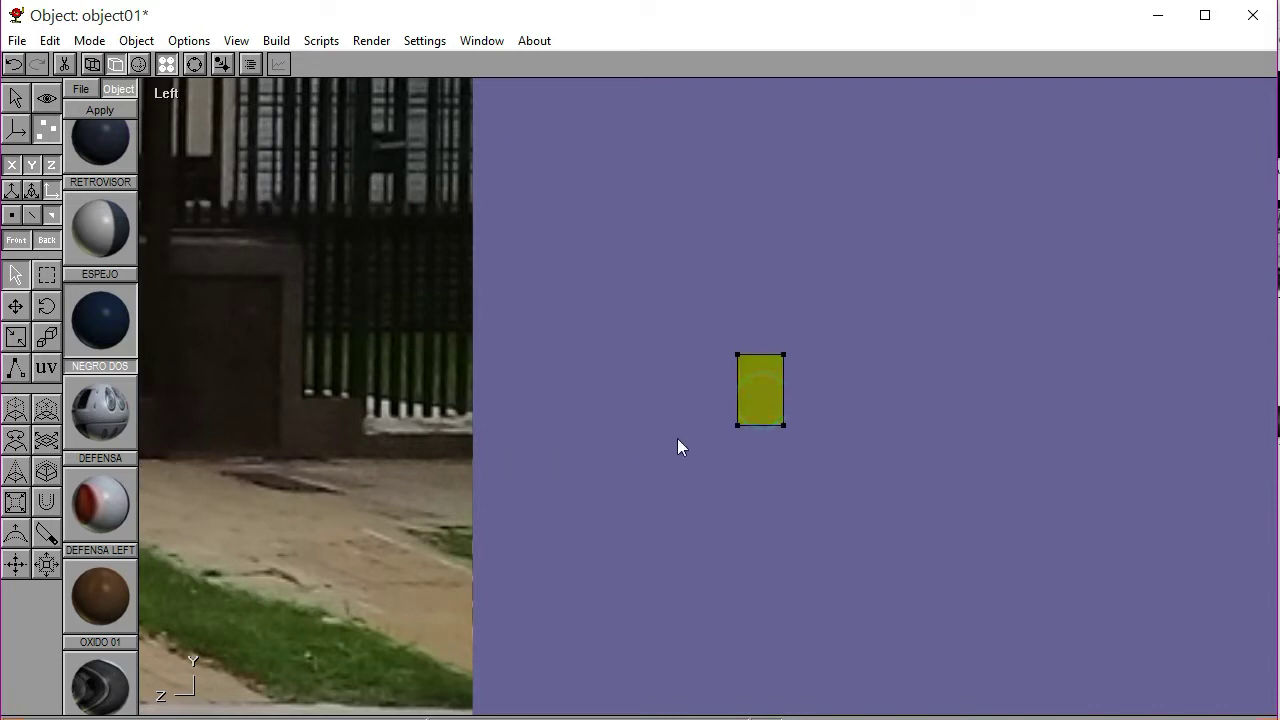
scroll(108, 540, "down", 3)
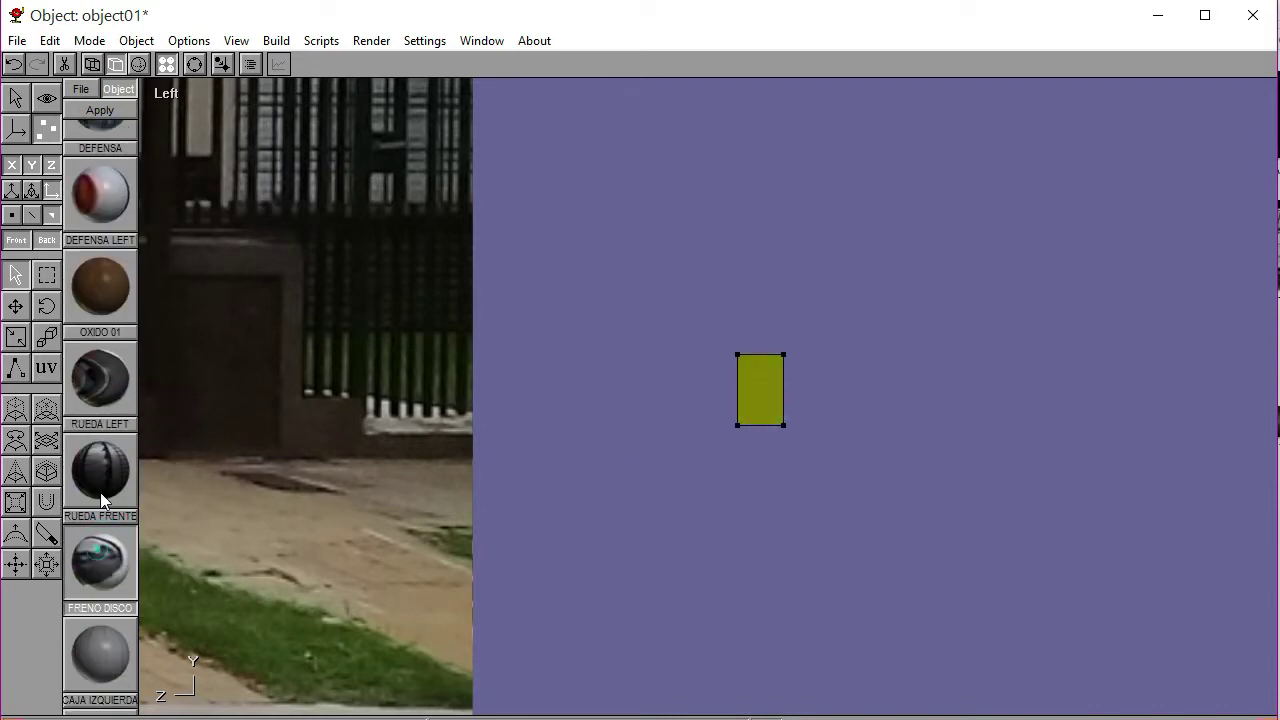
scroll(106, 300, "down", 3)
scroll(104, 360, "down", 3)
scroll(104, 362, "down", 3)
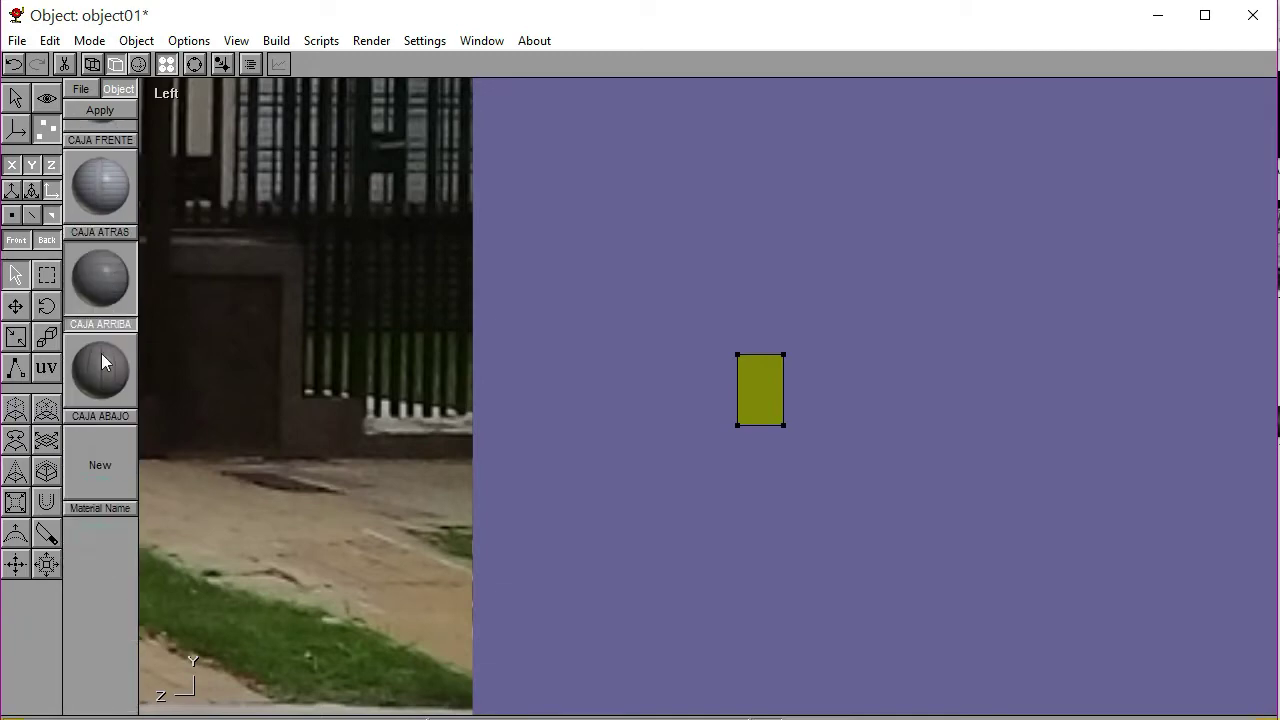
left_click(47, 368)
left_click(93, 462)
left_click(118, 182)
left_click(88, 231)
left_click(450, 232)
left_click(652, 503)
Name the new material LUCES LEFT and apply it to the selected face
left_click(58, 142)
left_click(230, 124)
double_click(183, 124)
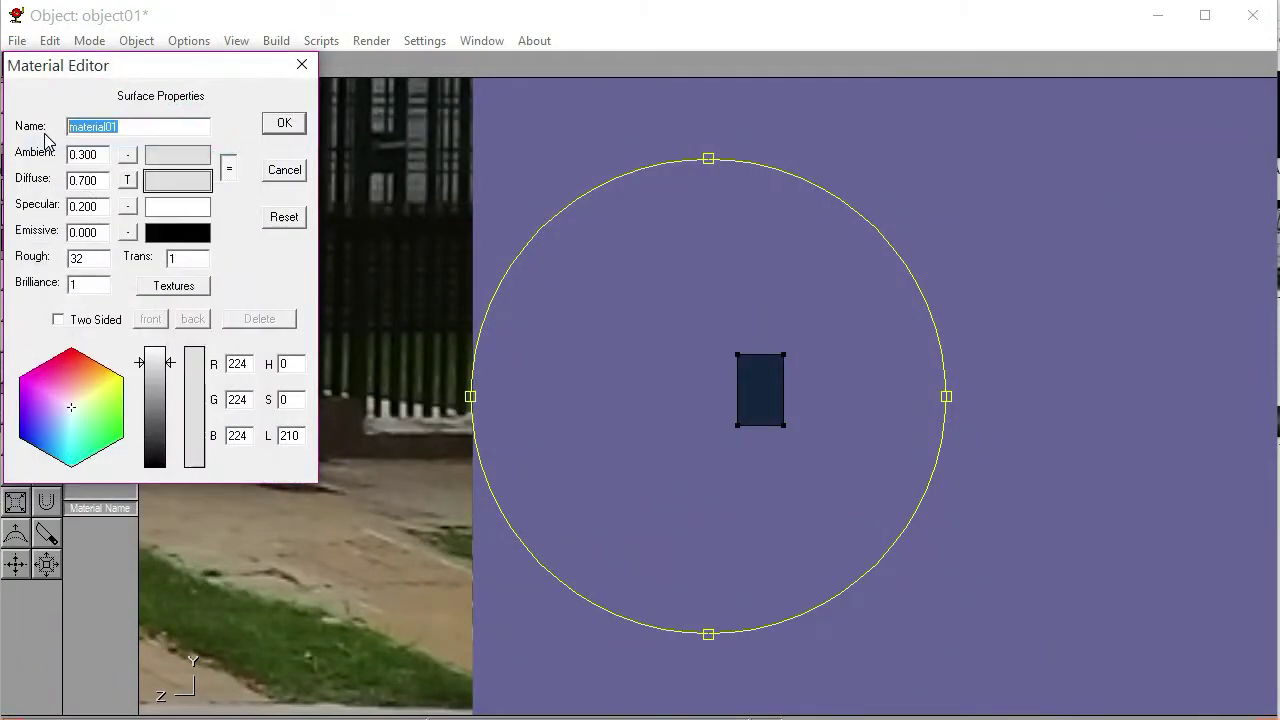
type("LUCES LEFT")
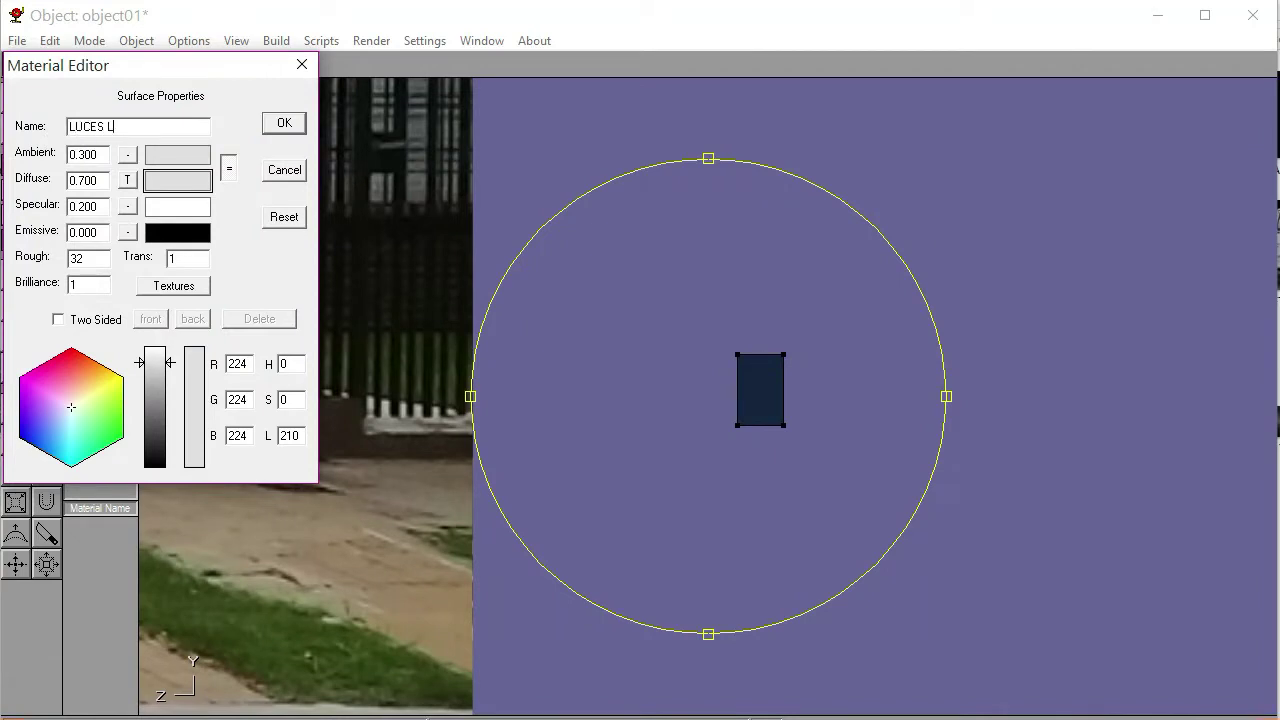
left_click(284, 122)
left_click(101, 111)
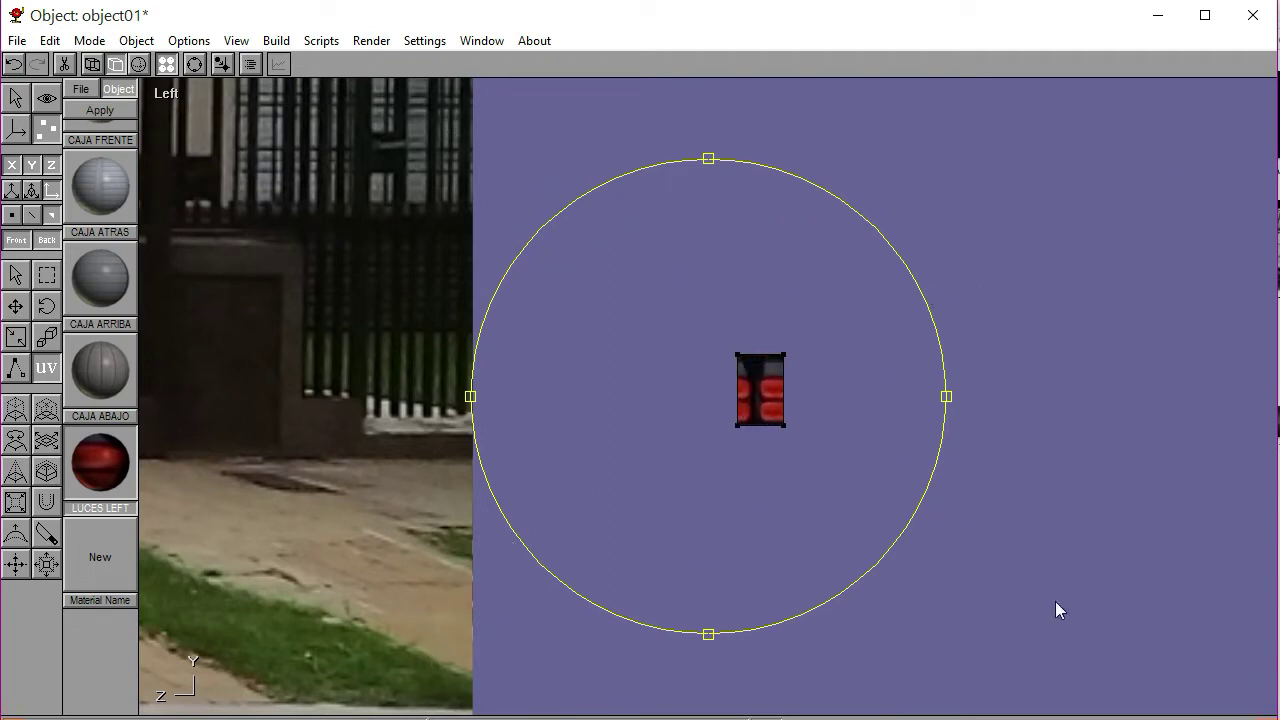
Scale and shift the texture mapping on the selected face so one pair of red lights is centred within it
left_click(195, 65)
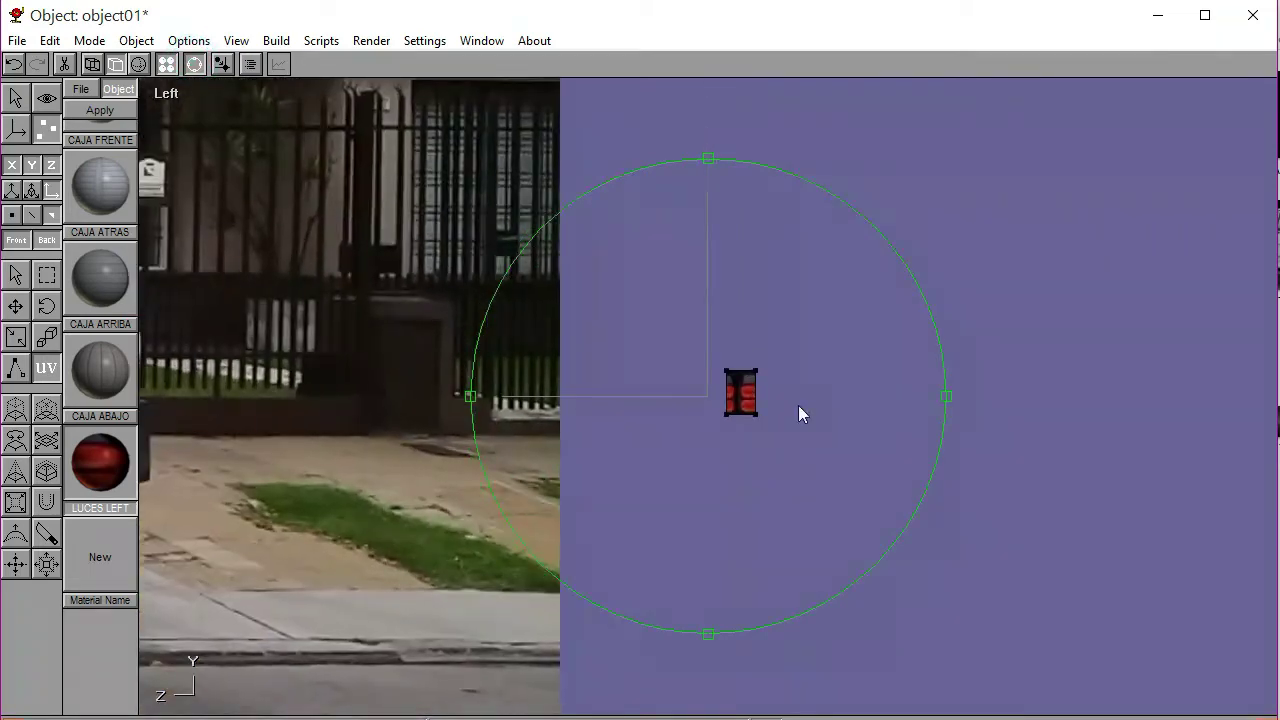
left_click(195, 65)
left_click_drag(693, 427, 805, 341)
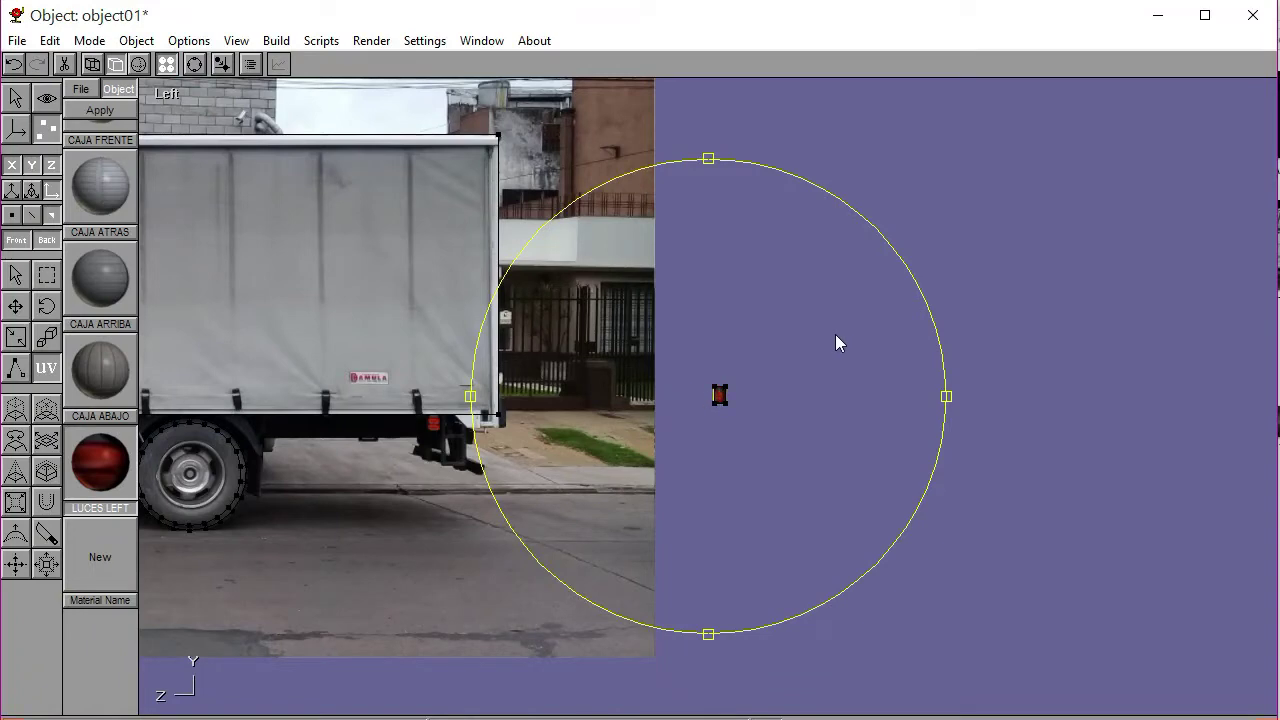
left_click(196, 70)
right_click_drag(524, 366, 905, 388)
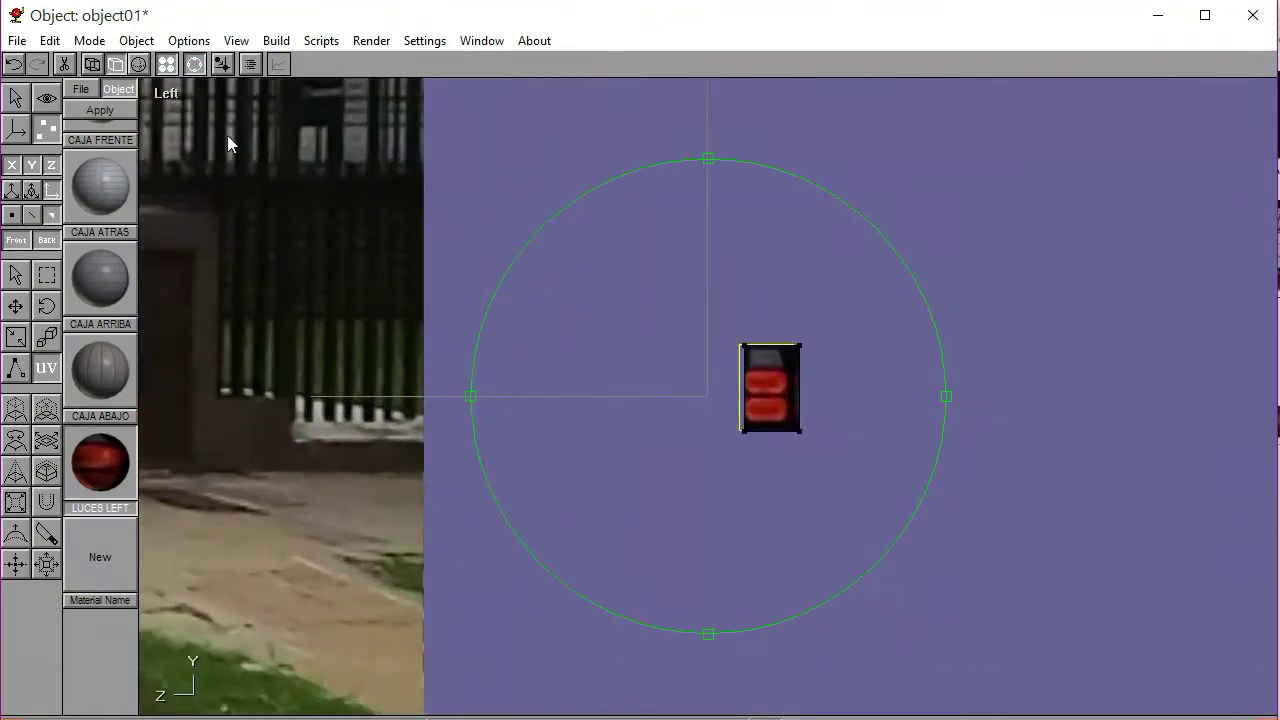
left_click(197, 60)
left_click_drag(702, 458, 703, 459)
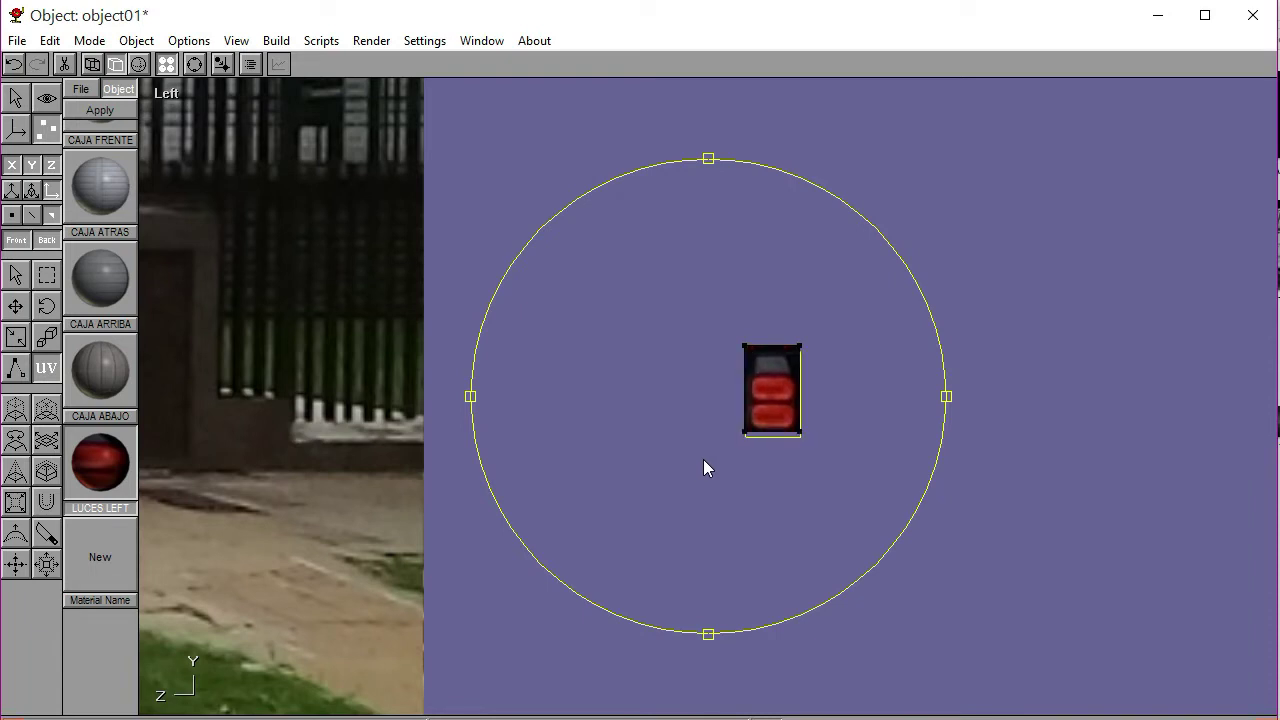
left_click_drag(703, 459, 703, 458)
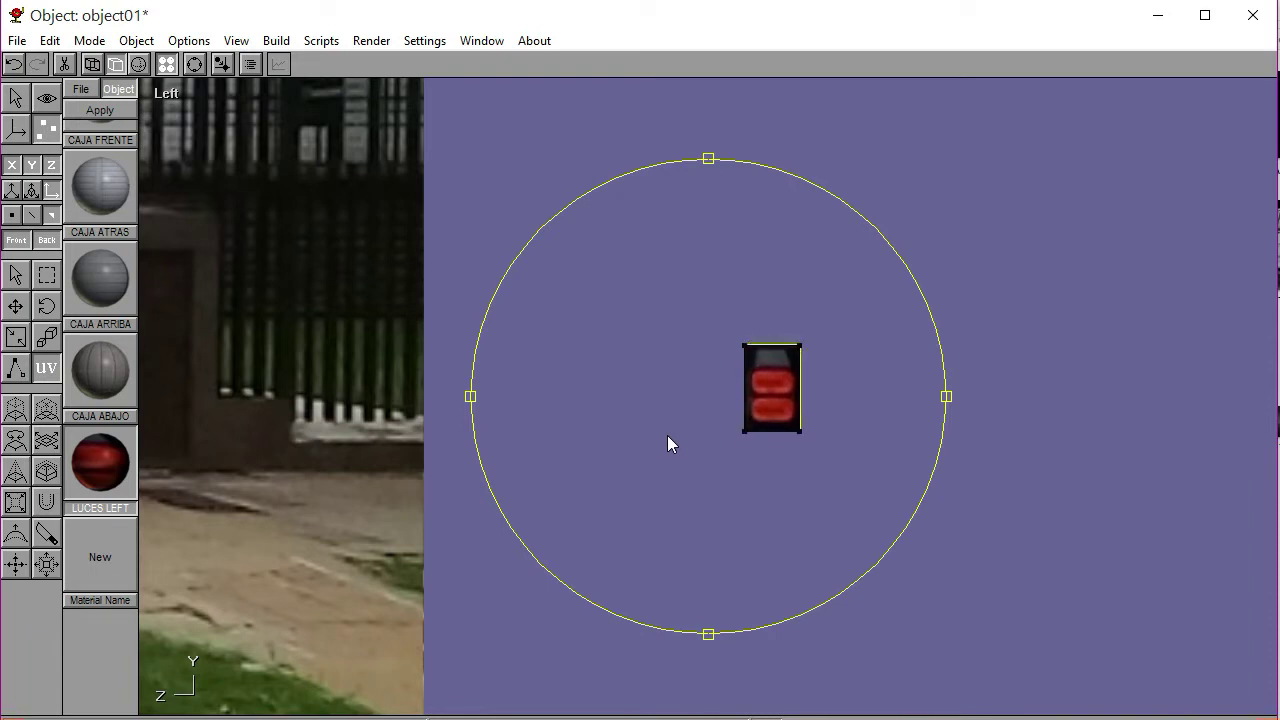
left_click(15, 274)
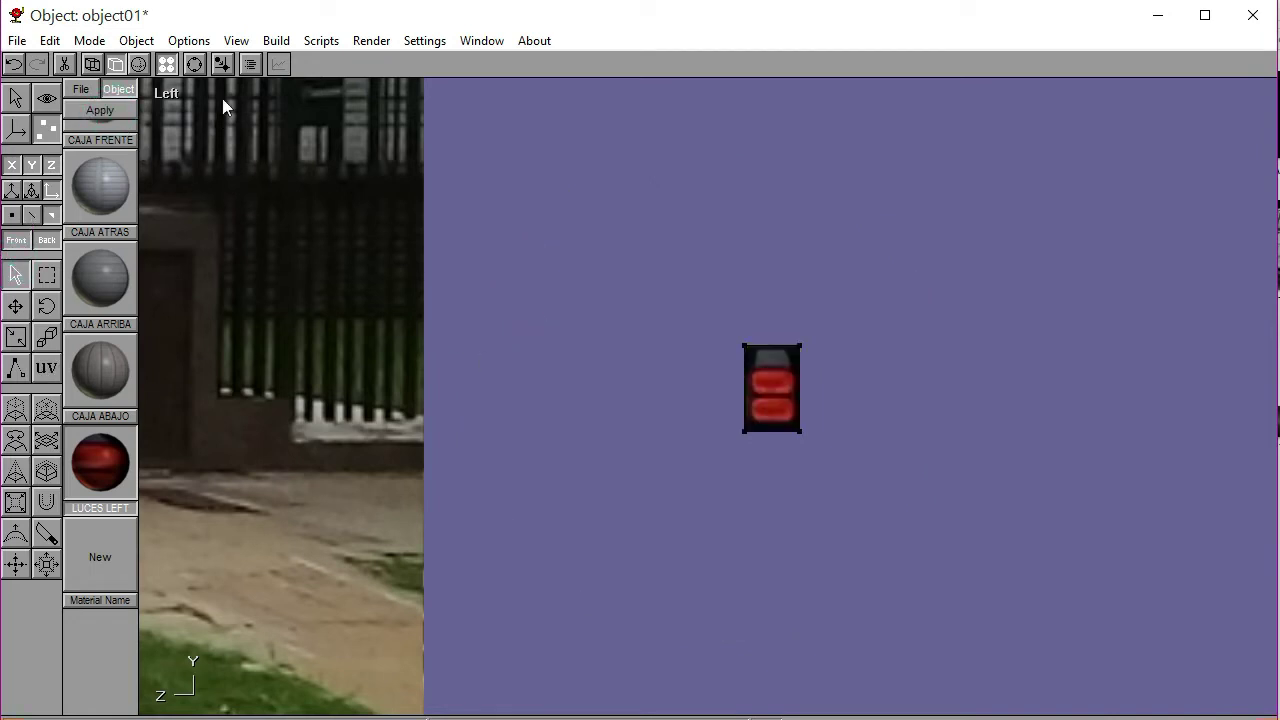
Move the textured light block onto the rear red light beneath the cargo box in the left view's reference photo
left_click(194, 64)
scroll(611, 492, "down", 2)
middle_click_drag(611, 492, 854, 496)
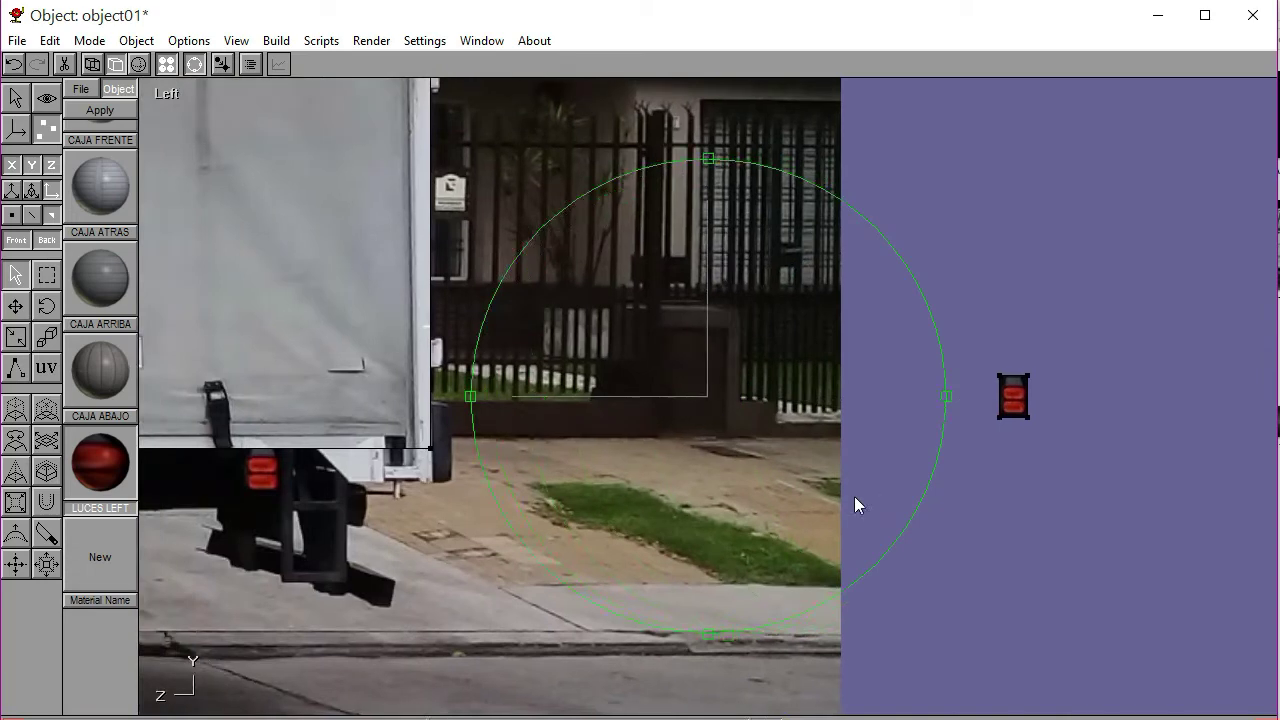
middle_click_drag(726, 498, 850, 449)
left_click(195, 66)
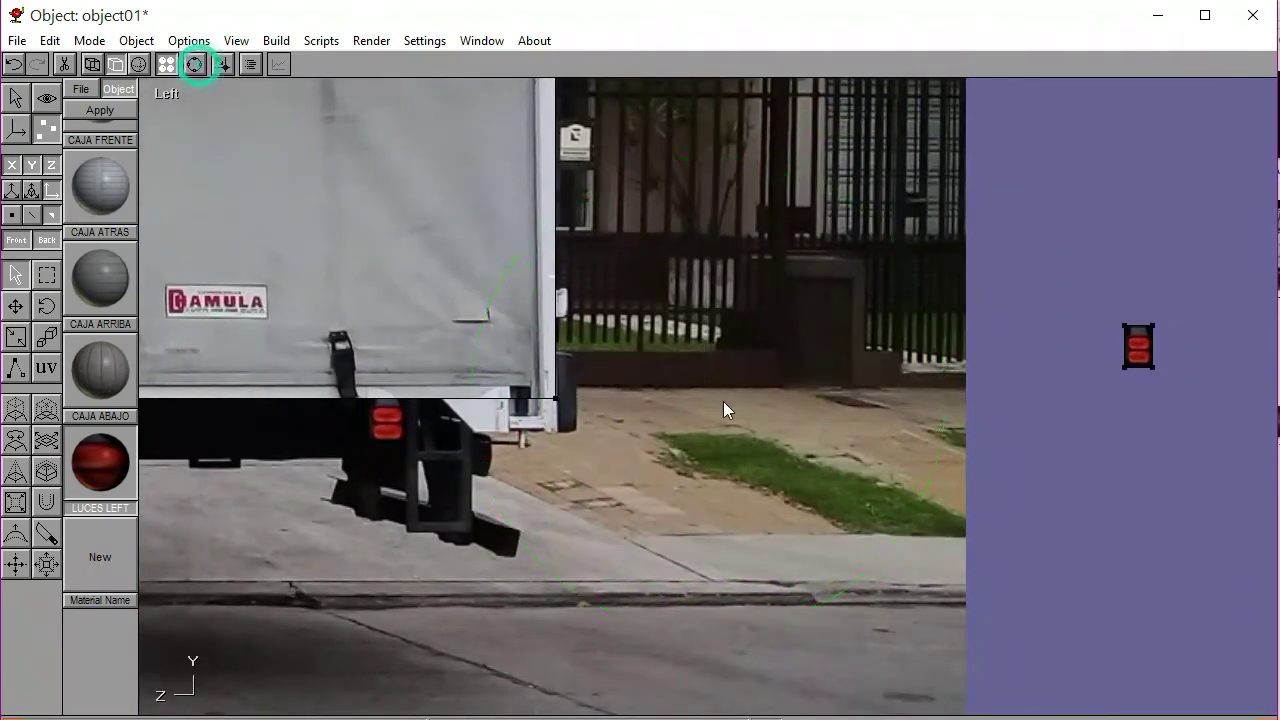
left_click(16, 100)
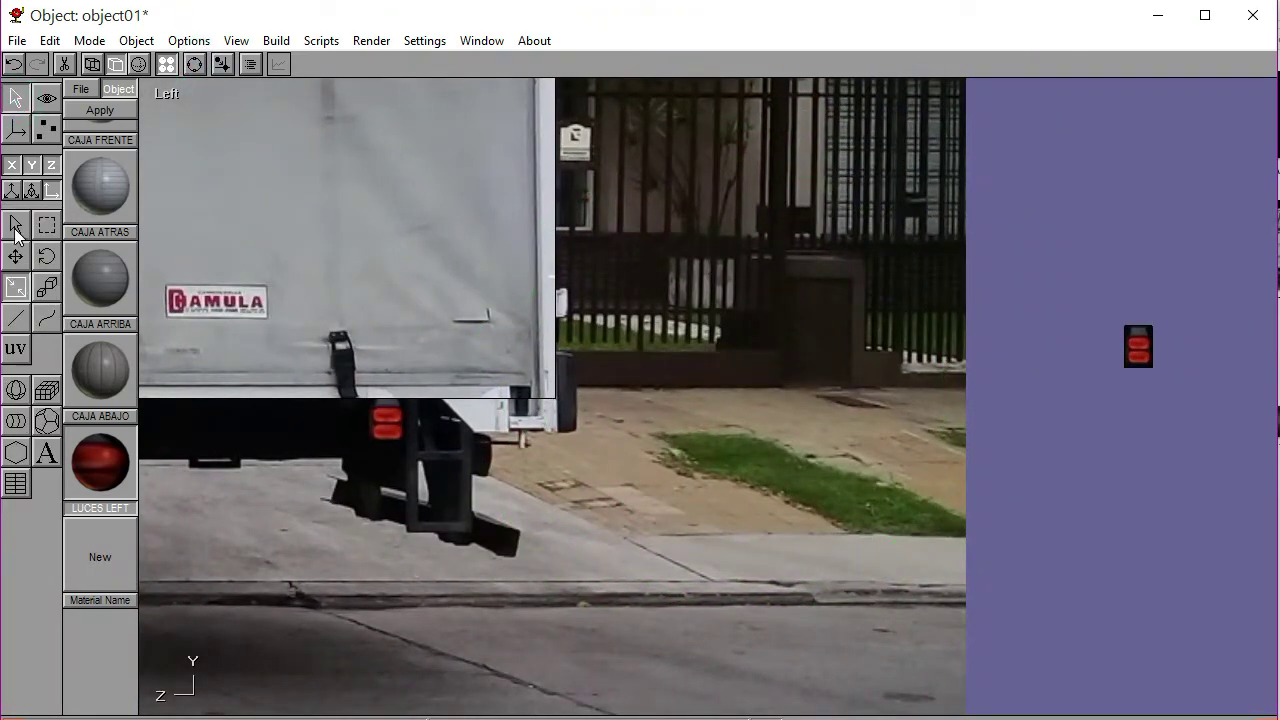
left_click(1138, 346)
left_click(15, 256)
left_click_drag(1166, 473, 414, 550)
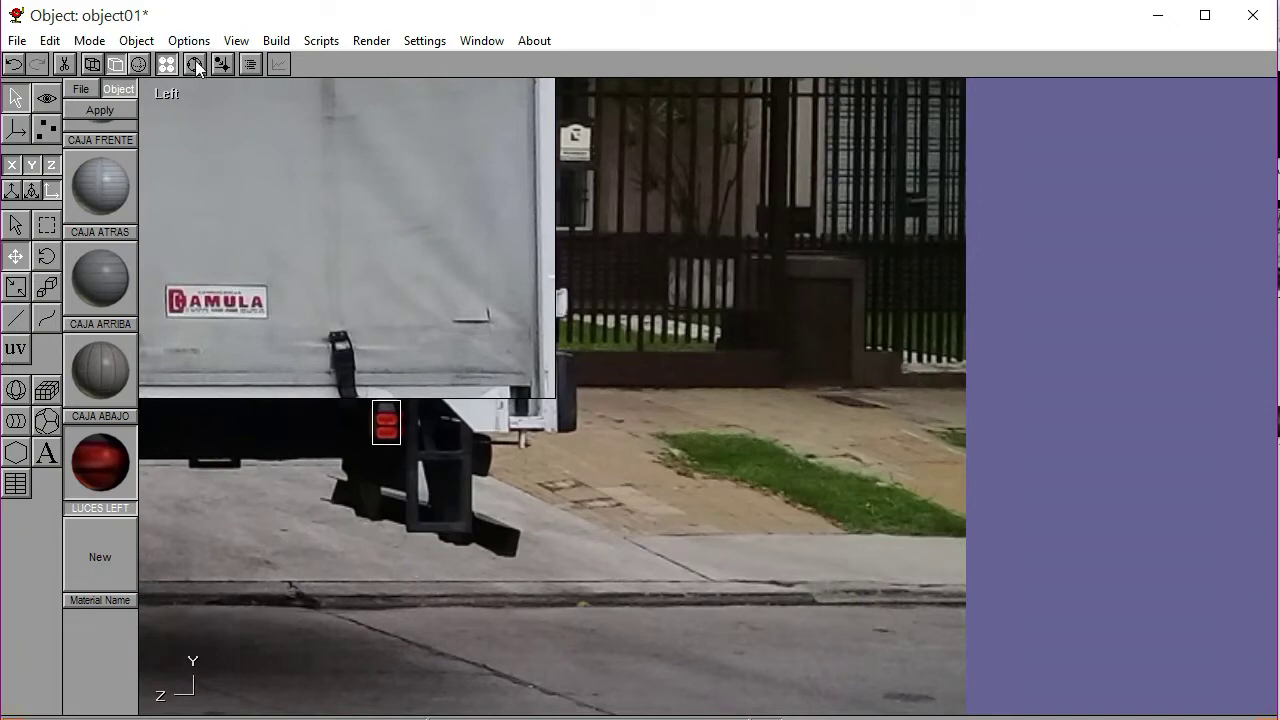
In the back view, move the light block sideways to the cargo box's outer edge and nudge it up against the underside
left_click(161, 96)
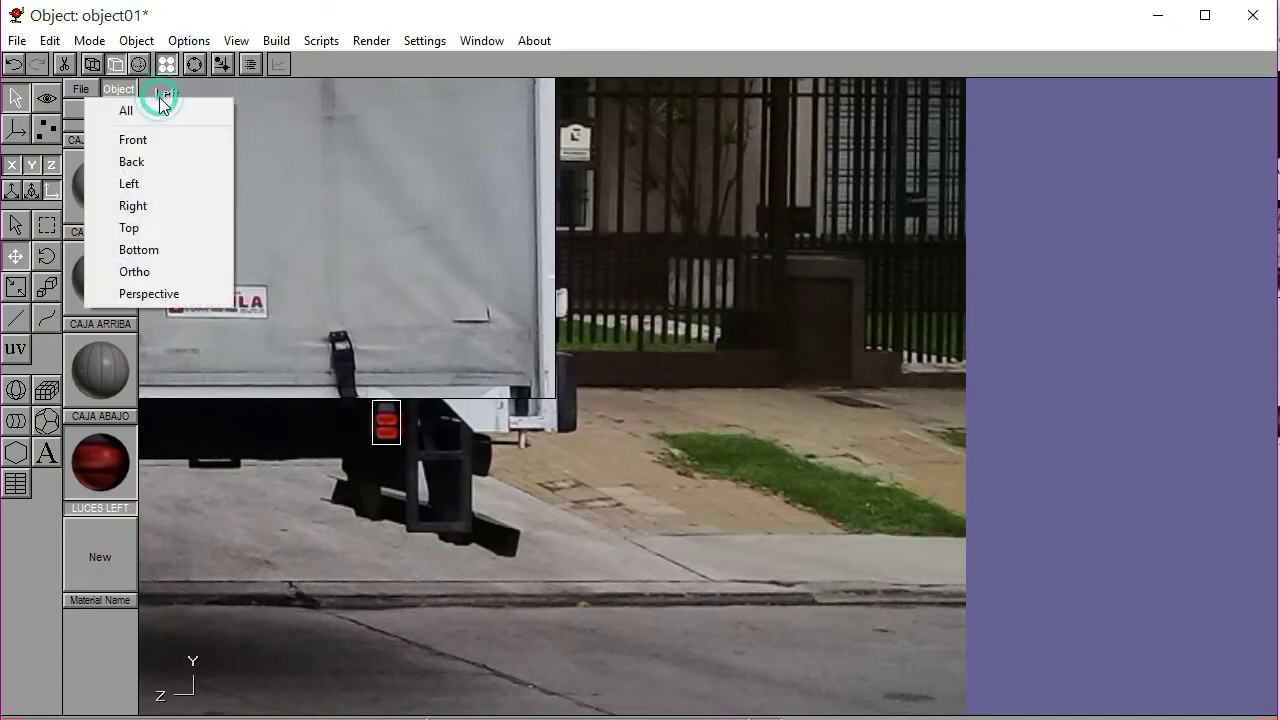
left_click(147, 162)
key("Right")
key("Right")
key("Right")
key("Right")
key("Right")
key("Right")
key("Right")
key("Right")
key("Right")
key("Right")
key("Right")
key("Right")
key("Right")
key("Right")
key("Right")
key("Right")
key("Right")
key("Right")
key("Right")
key("Right")
key("Right")
key("Right")
key("Right")
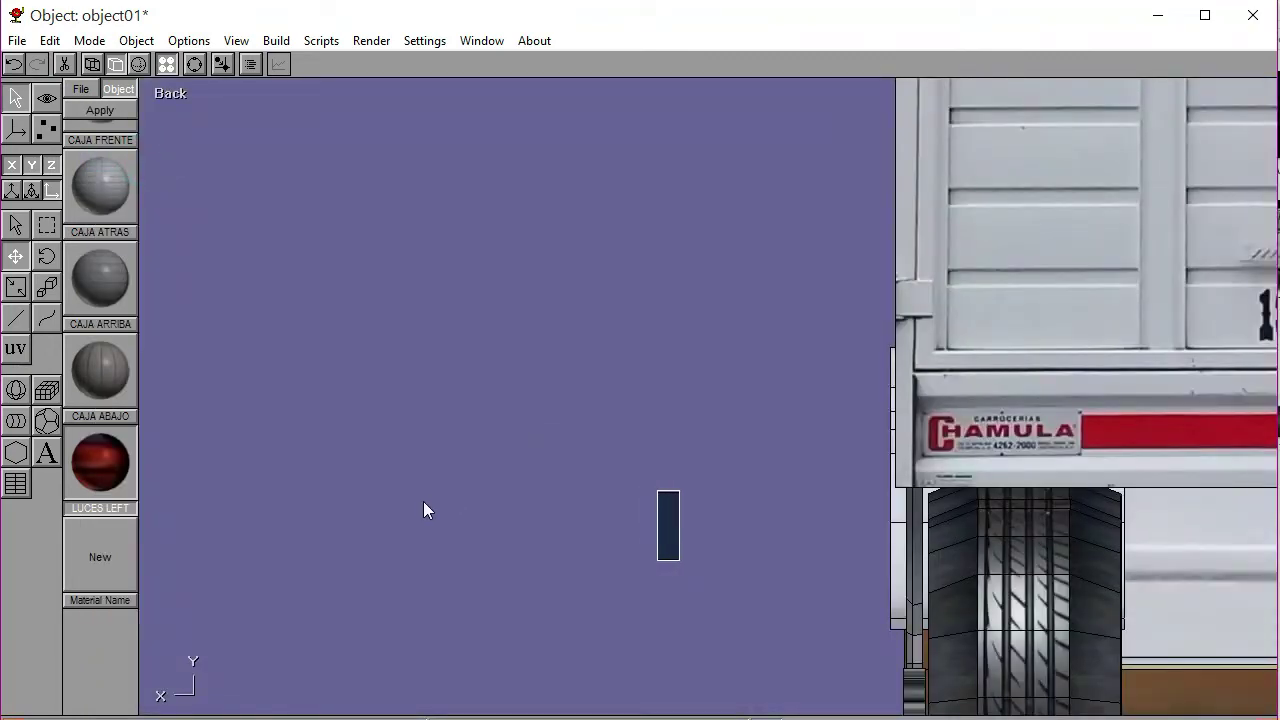
key("Right")
key("Right")
key("Right")
key("Right")
key("Right")
key("Right")
key("Right")
key("Right")
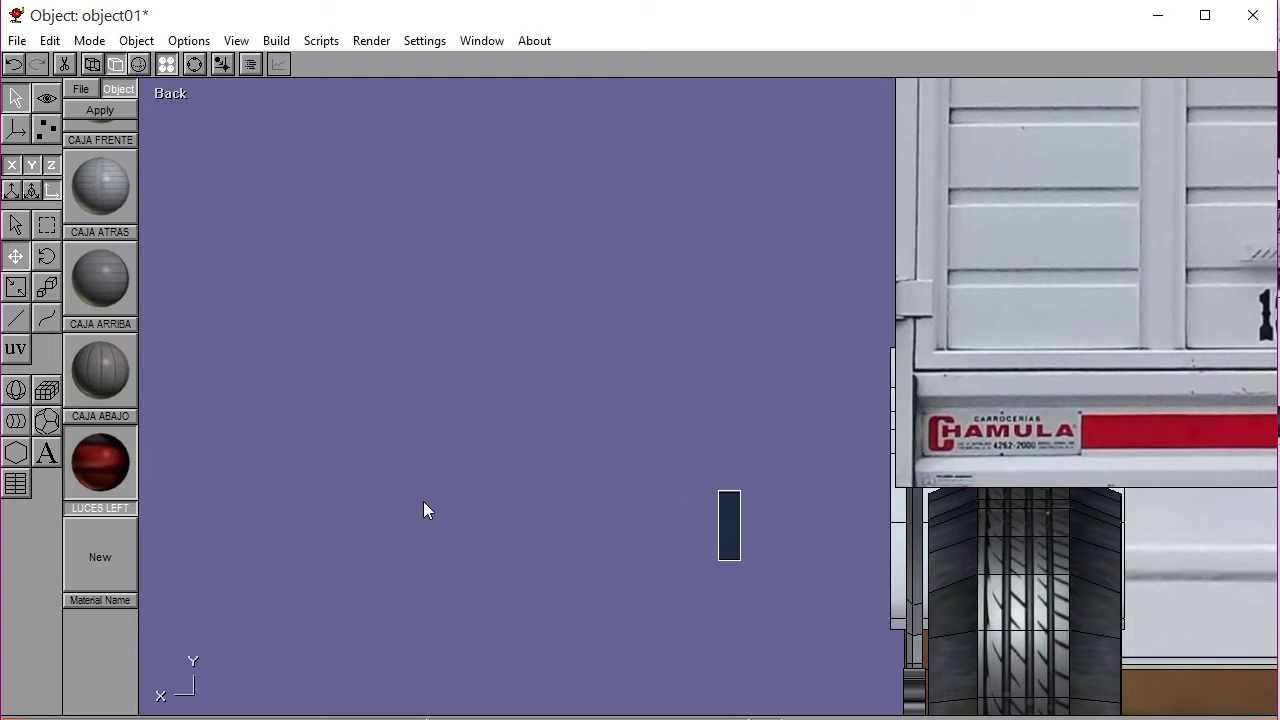
key("Right")
key("Right")
key("Right")
key("Right")
key("Right")
key("Right")
key("Right")
key("Right")
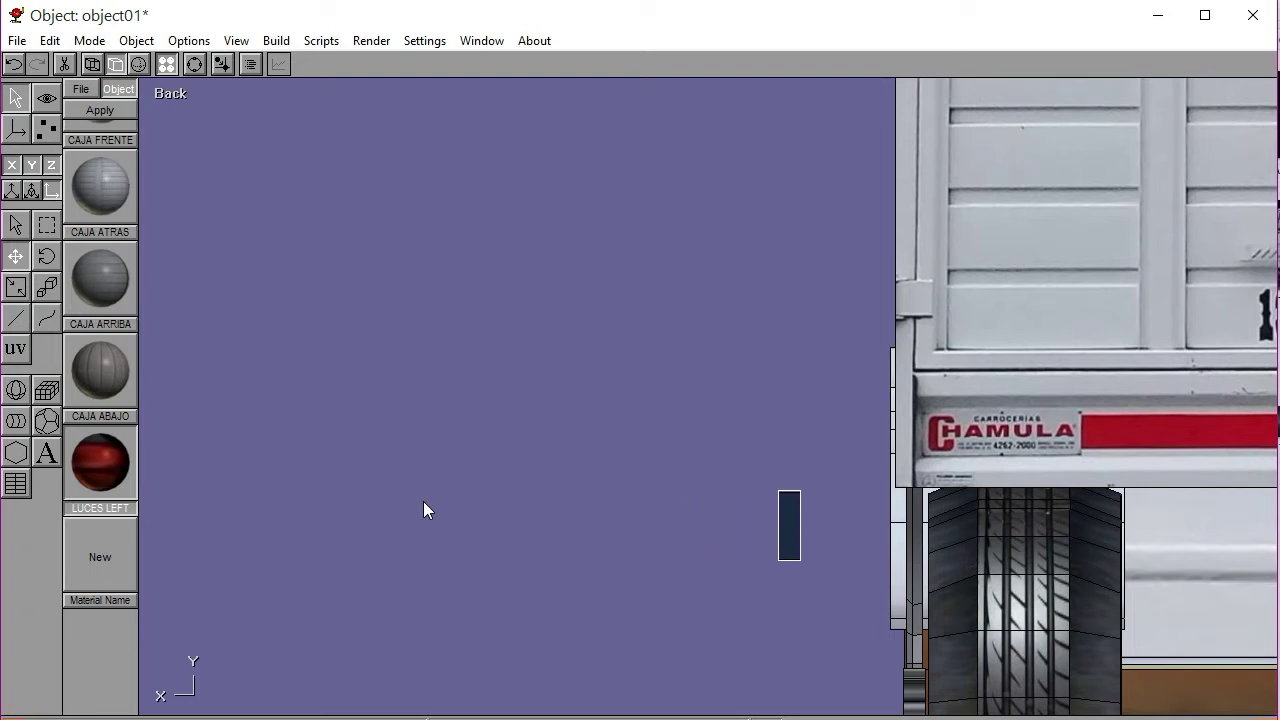
key("Right")
key("Right")
key("Right")
key("Right")
key("Right")
key("Right")
key("Right")
key("Right")
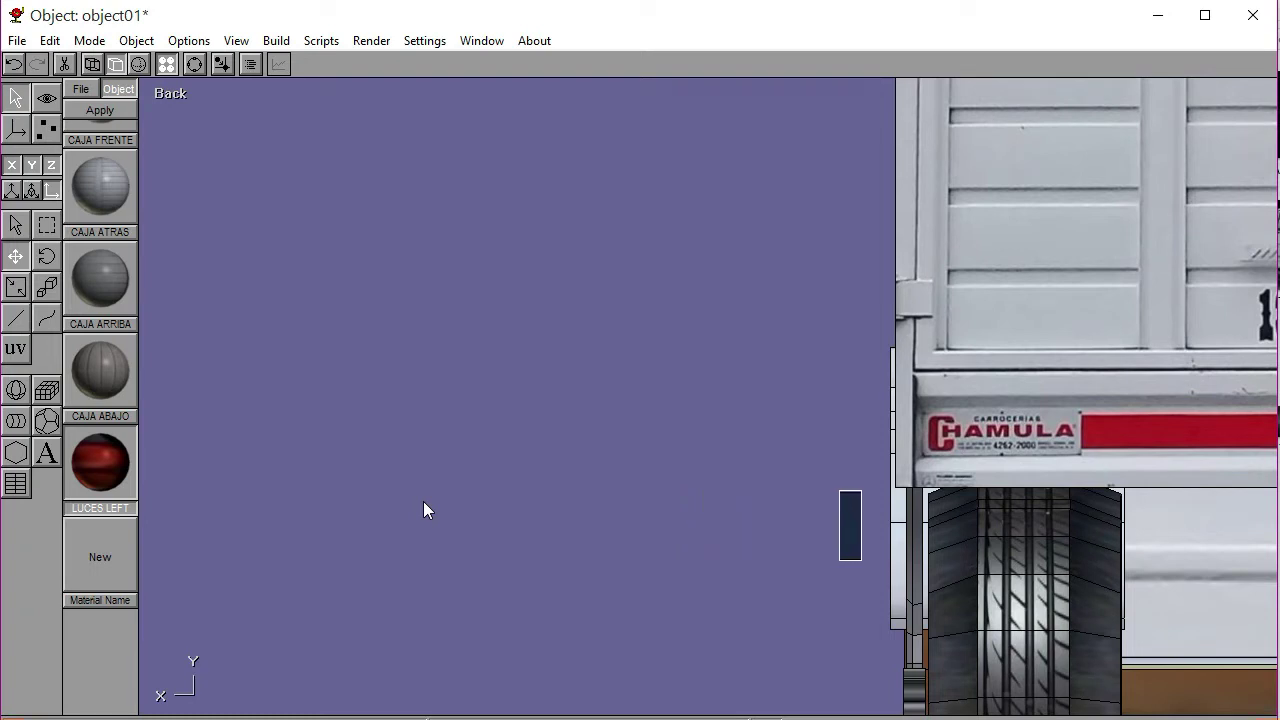
key("Right")
key("Right")
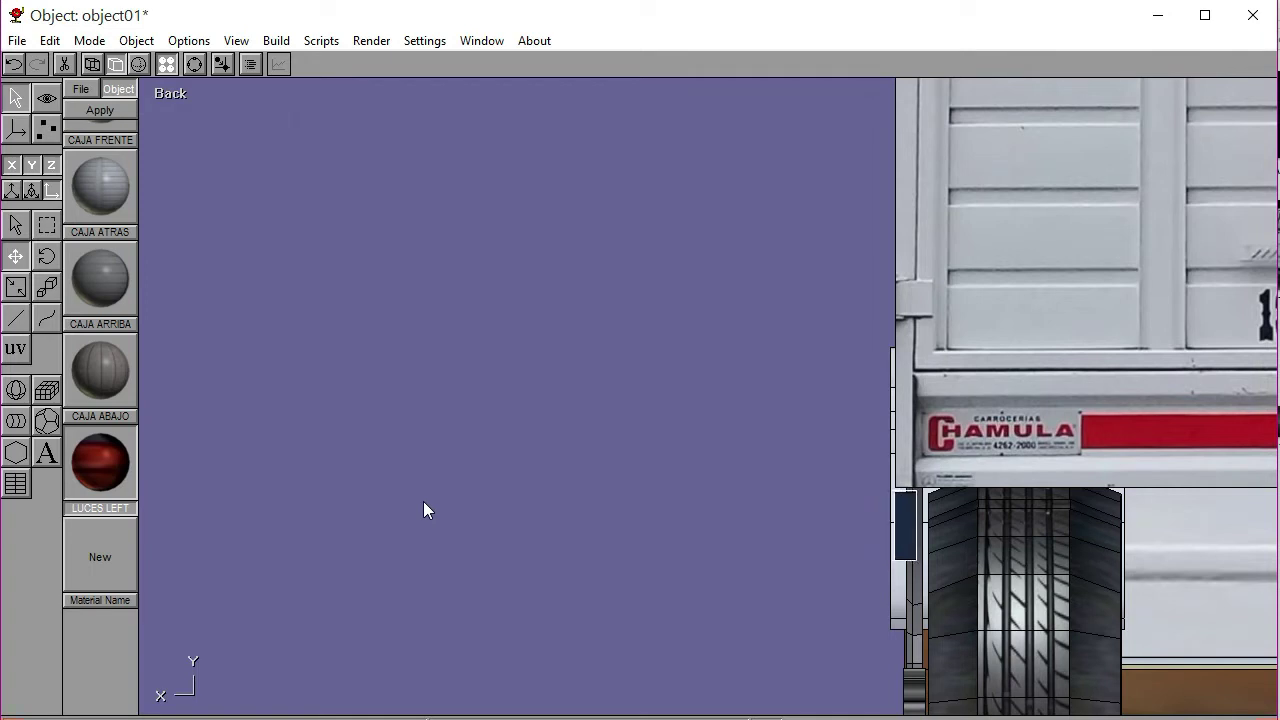
key("Up")
key("Up")
key("Up")
key("Up")
left_click(15, 224)
Return to the left view, restrict editing to the Y axis, and copy and paste the rear light block in place
left_click(192, 64)
left_click_drag(687, 404, 722, 460)
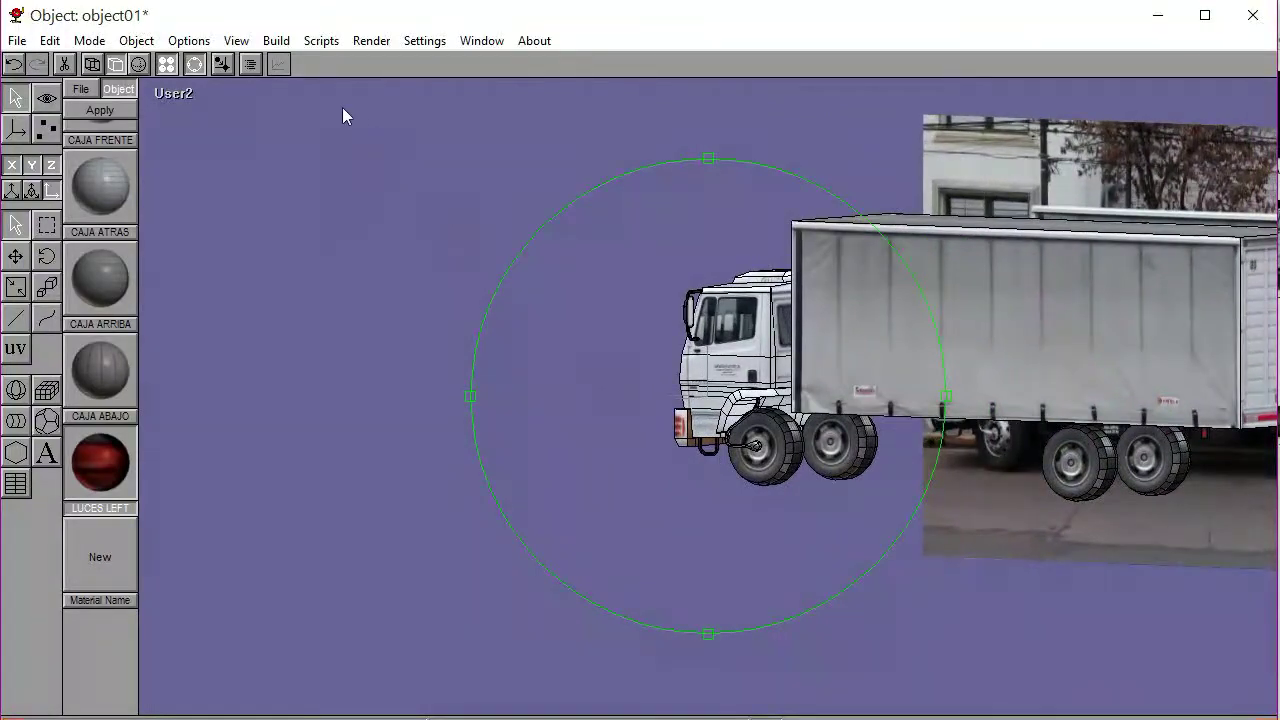
left_click(178, 95)
left_click(157, 182)
middle_click_drag(600, 395, 823, 415)
right_click_drag(823, 424, 749, 408)
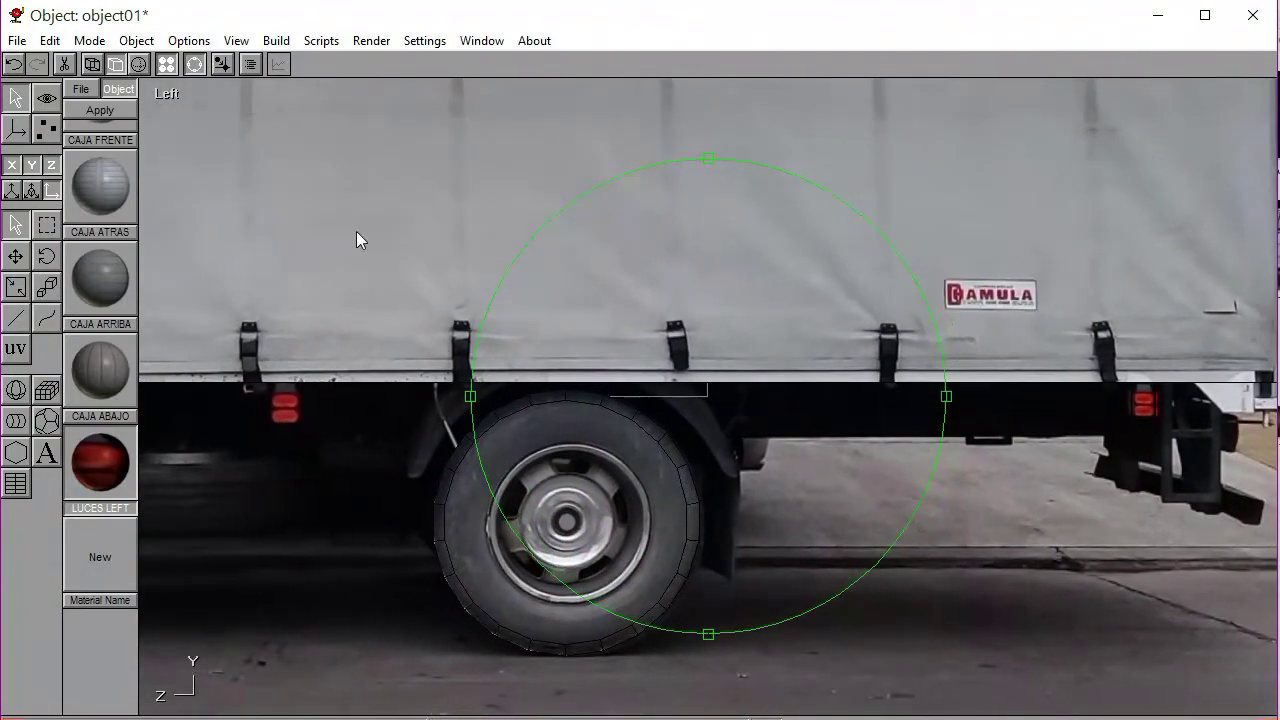
left_click(198, 65)
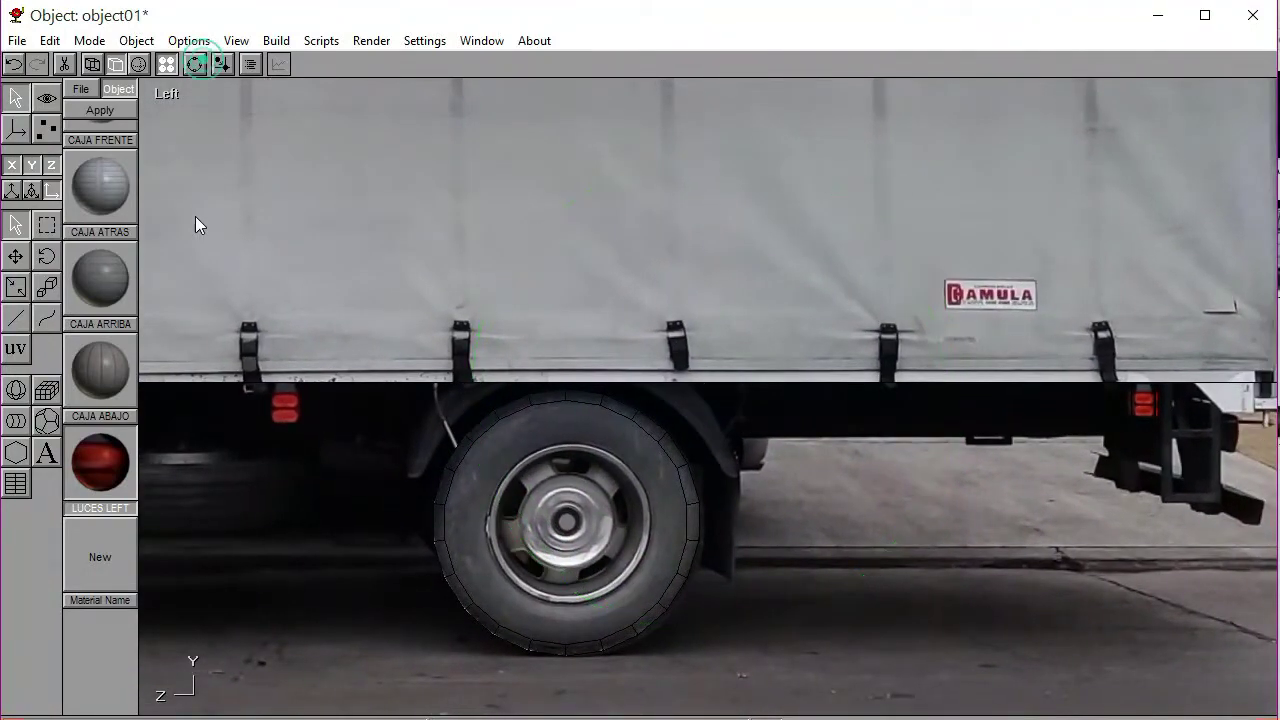
left_click(14, 165)
left_click(51, 164)
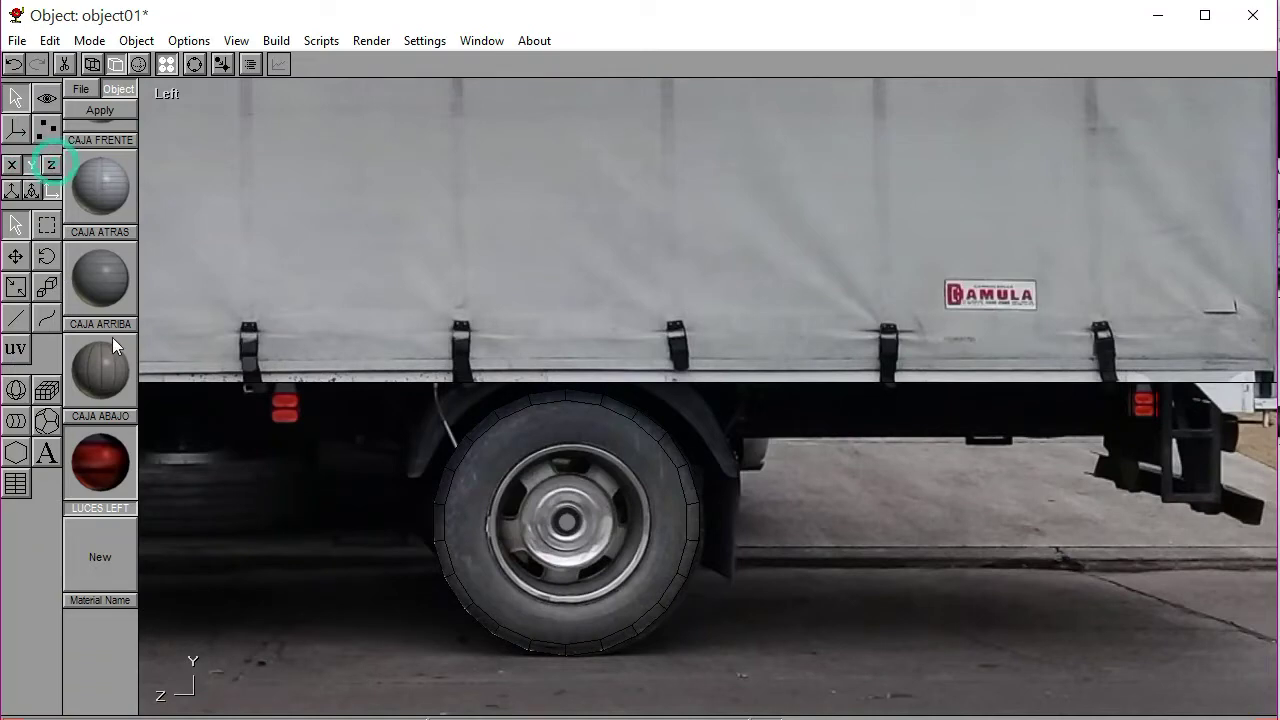
left_click(1147, 418)
left_click(48, 42)
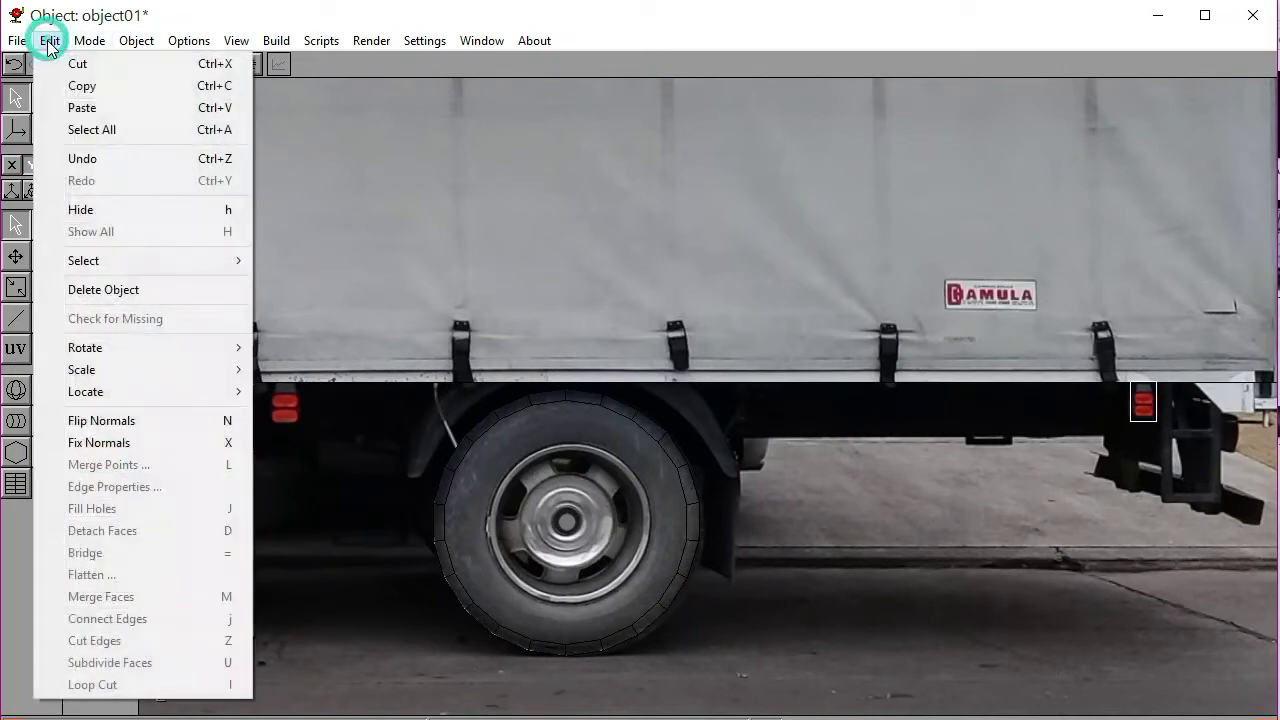
left_click(78, 86)
left_click(48, 42)
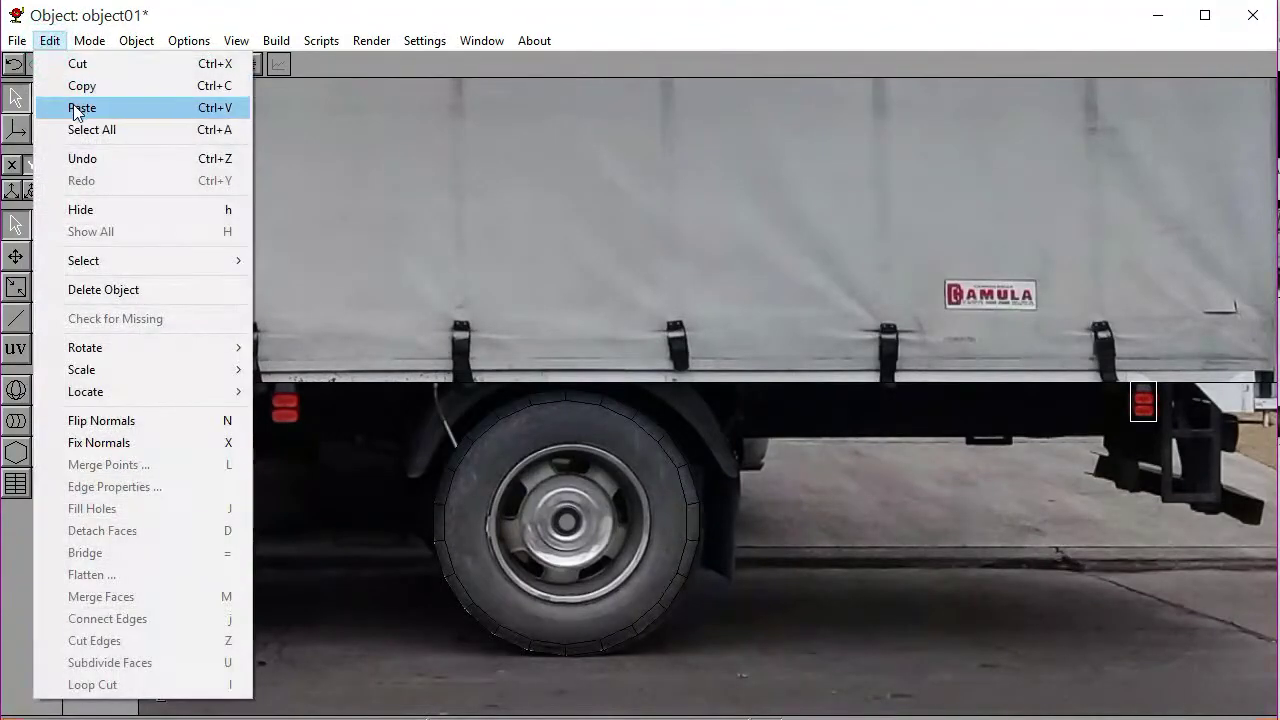
left_click(76, 108)
Lower the copied light block slightly, then move it along the X axis onto the red light ahead of the rear wheel
left_click(15, 257)
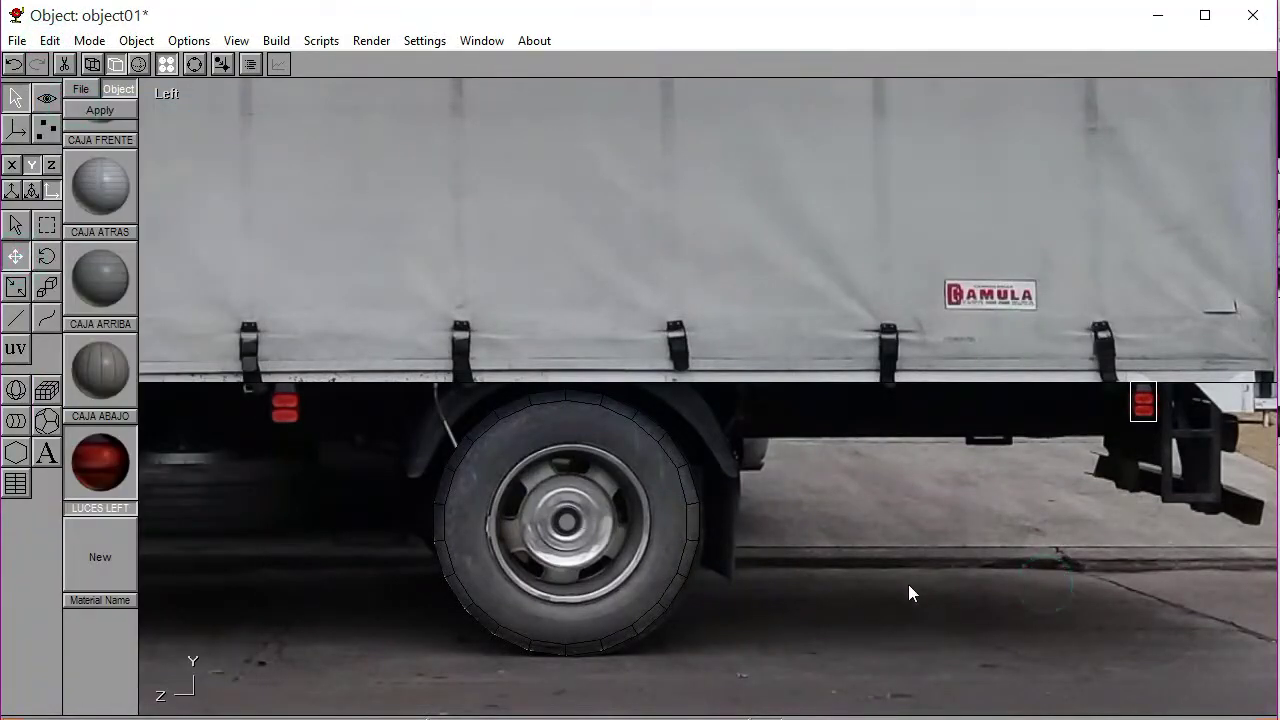
left_click_drag(908, 586, 908, 588)
left_click_drag(996, 589, 994, 591)
left_click(11, 165)
left_click_drag(960, 514, 322, 535)
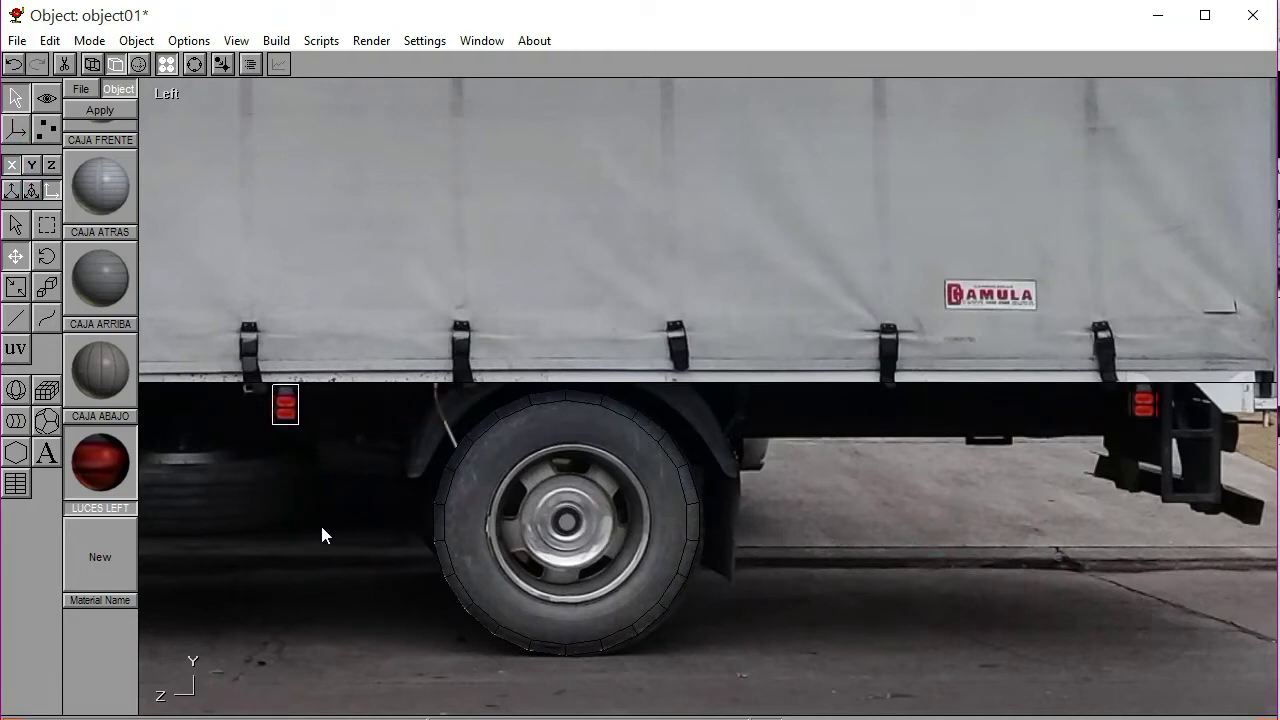
In the left view, select the light block ahead of the rear wheel and paste a copy of it in place
left_click(193, 64)
mouse_move(602, 293)
left_mouse_down()
mouse_move(600, 312)
mouse_move(607, 294)
left_mouse_up()
left_click(176, 94)
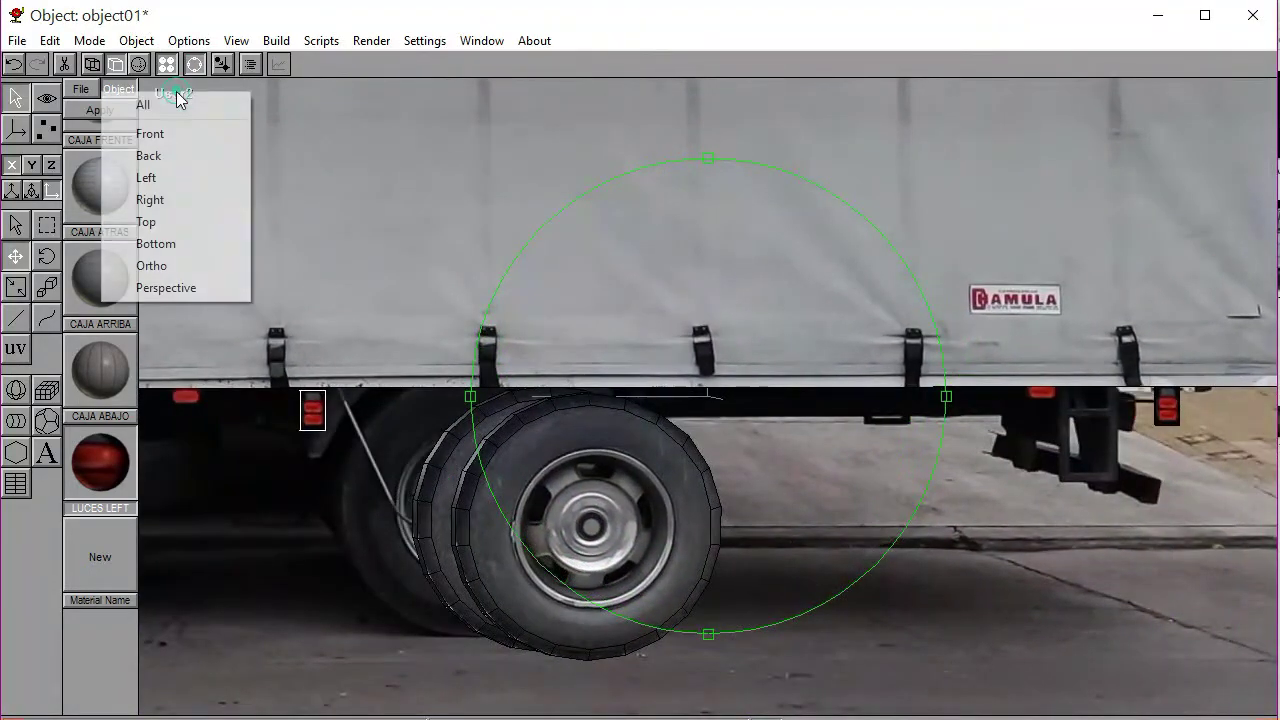
left_click(152, 178)
right_click_drag(511, 389, 646, 350)
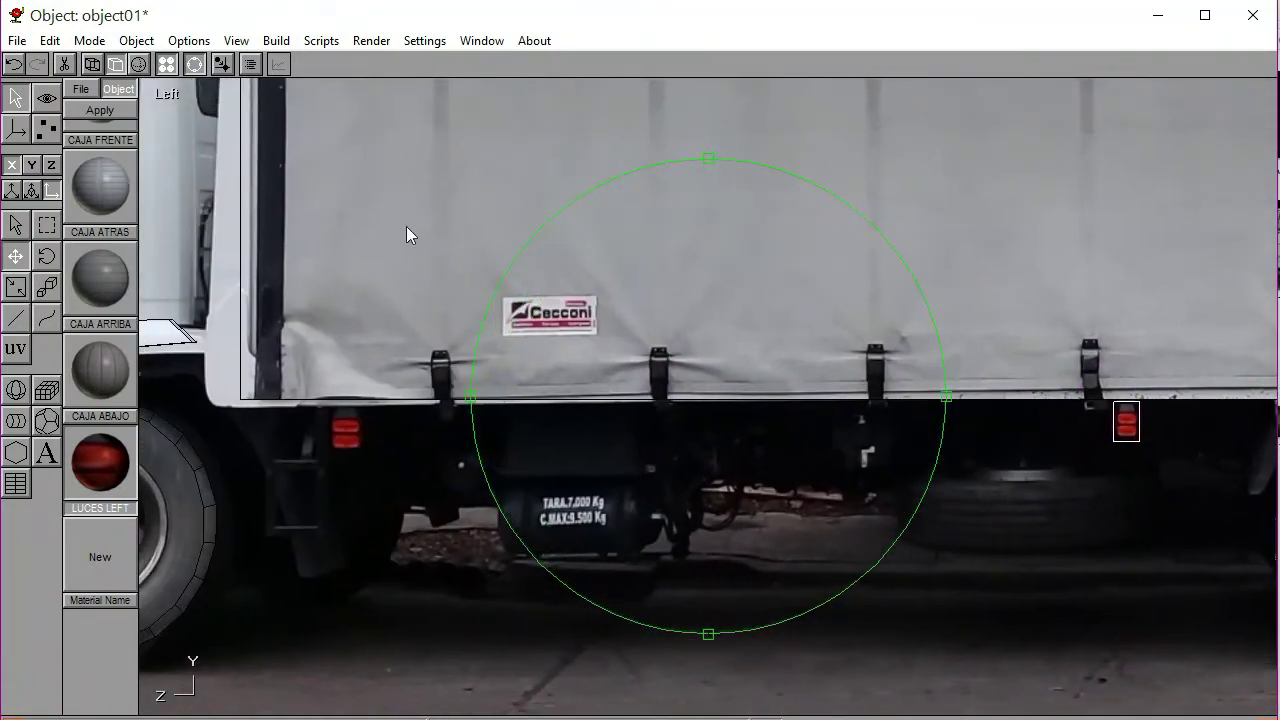
left_click(194, 65)
left_click(15, 227)
left_click(442, 371)
left_click(1125, 424)
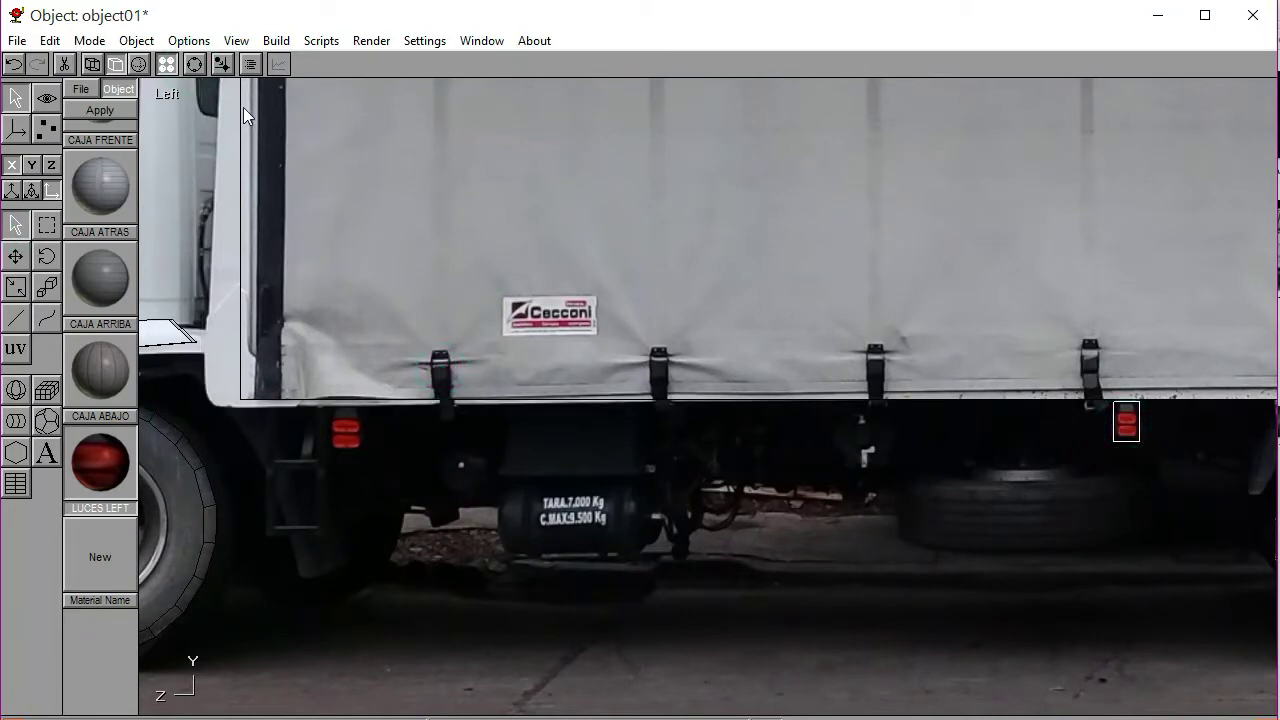
left_click(49, 41)
left_click(50, 42)
left_click(50, 43)
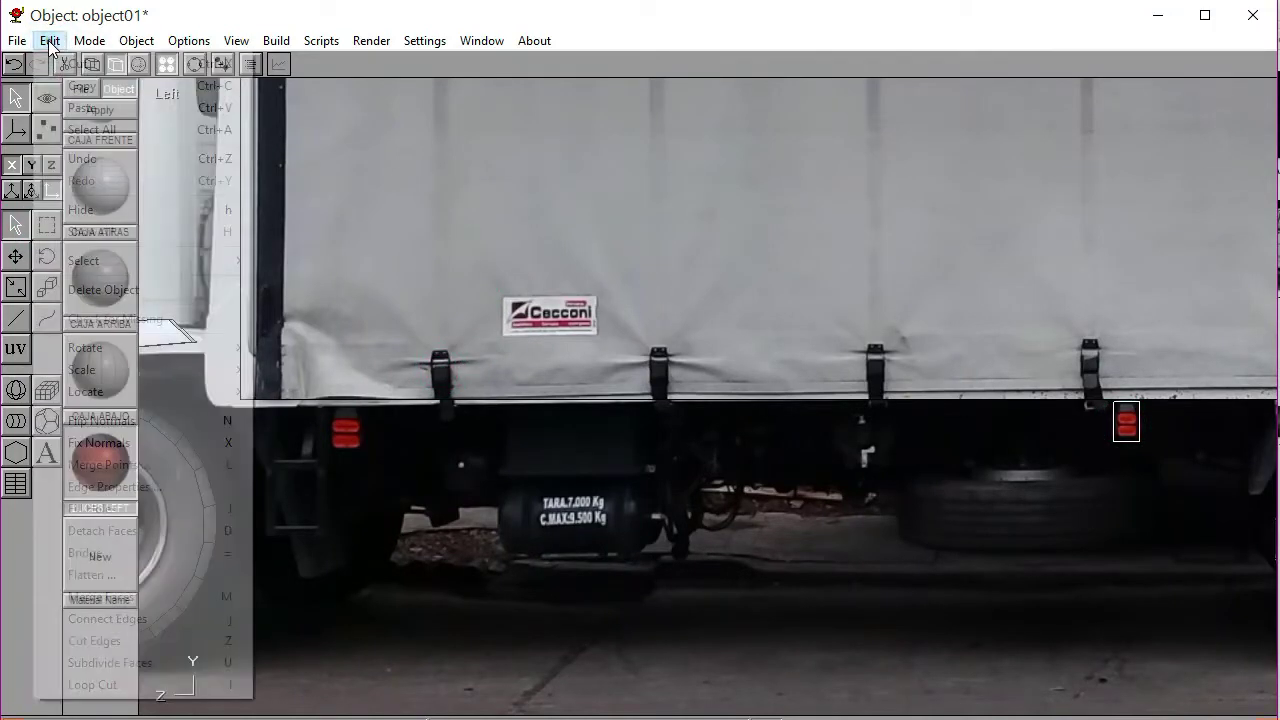
left_click(66, 108)
Move the pasted light block along the X axis onto the red light behind the front wheel and deselect it
left_click(17, 252)
left_click_drag(1083, 517, 306, 525)
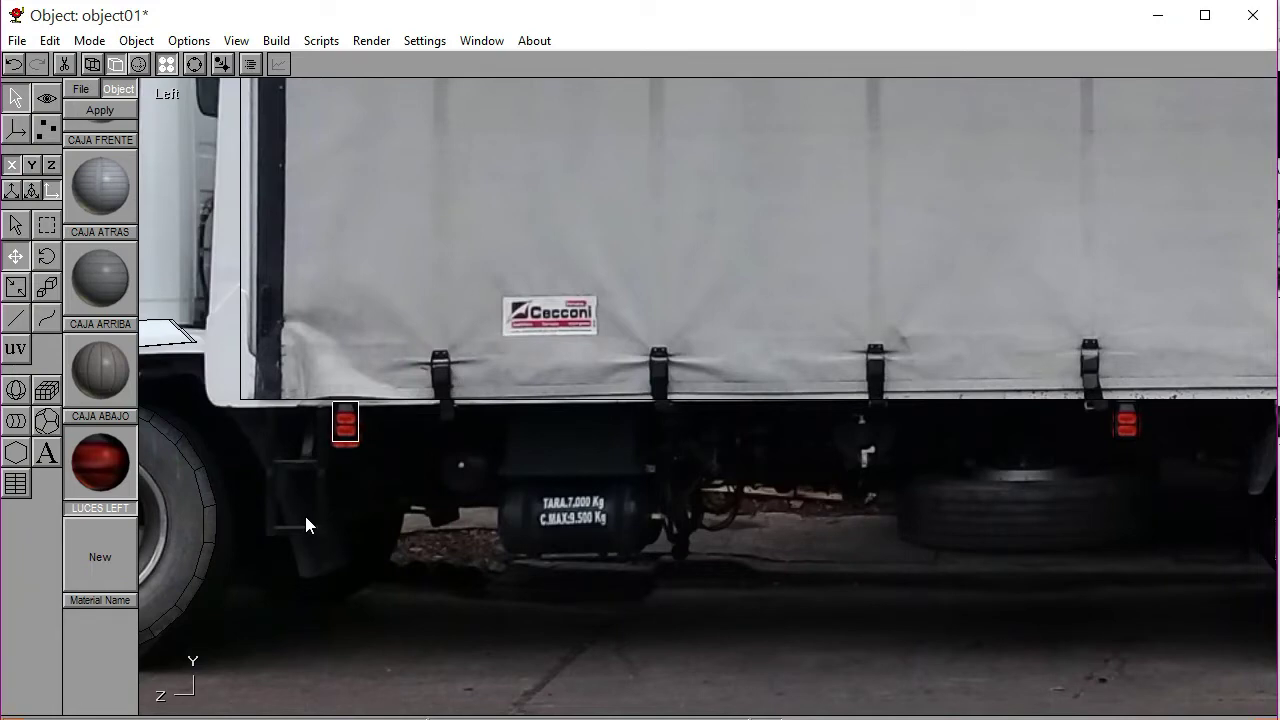
left_click(15, 225)
left_click(334, 498)
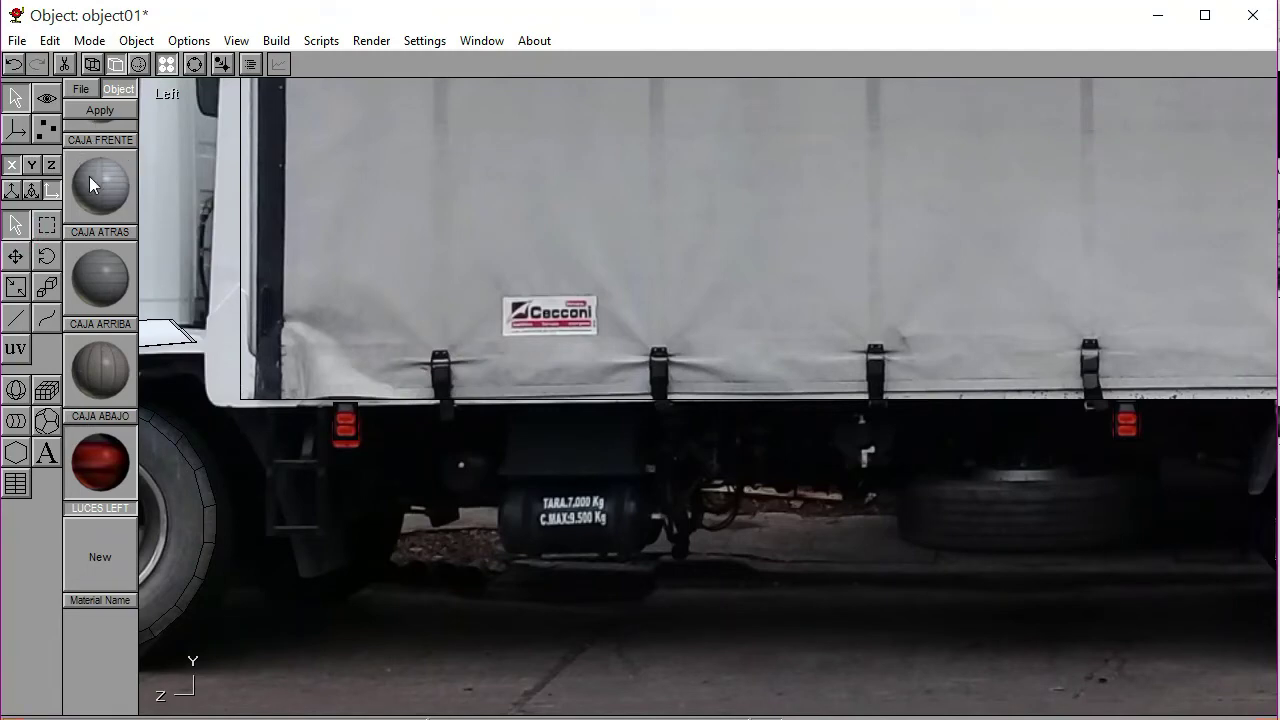
Switch to wireframe display, enable the Y and Z axes, and nudge the front light block up against the cargo box's underside
left_click(100, 63)
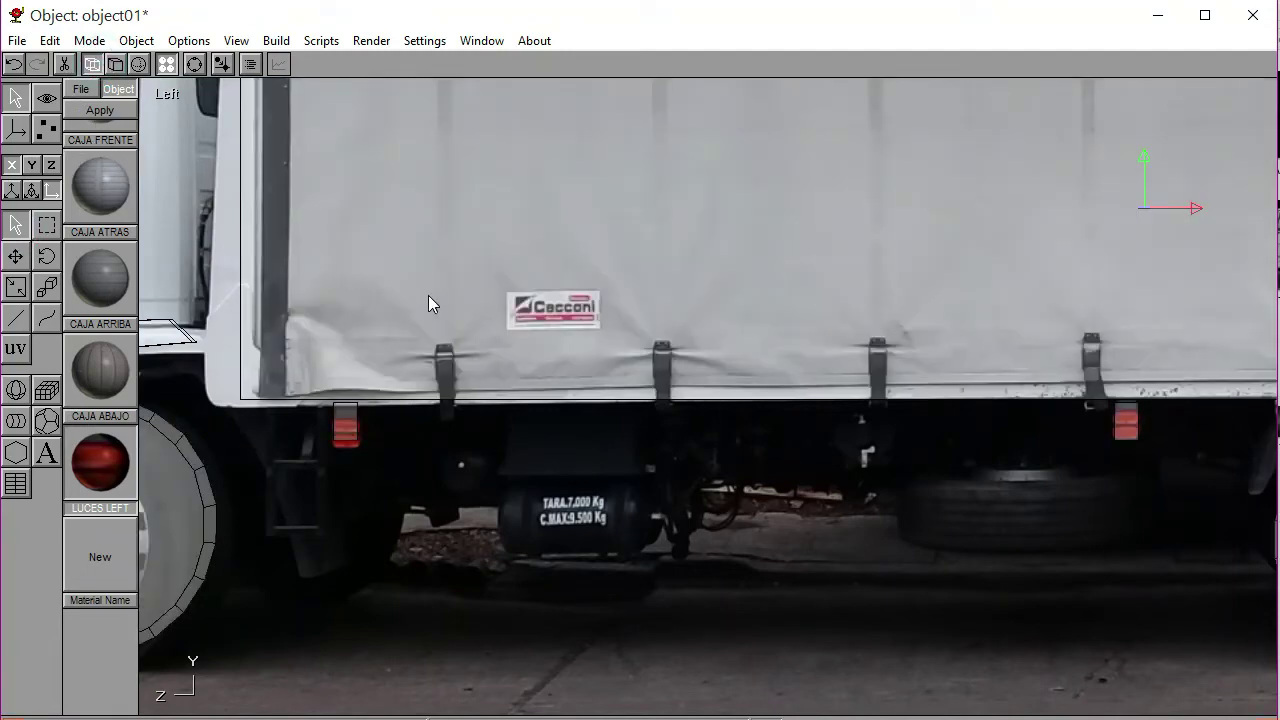
left_click(200, 65)
middle_click_drag(508, 528, 636, 448)
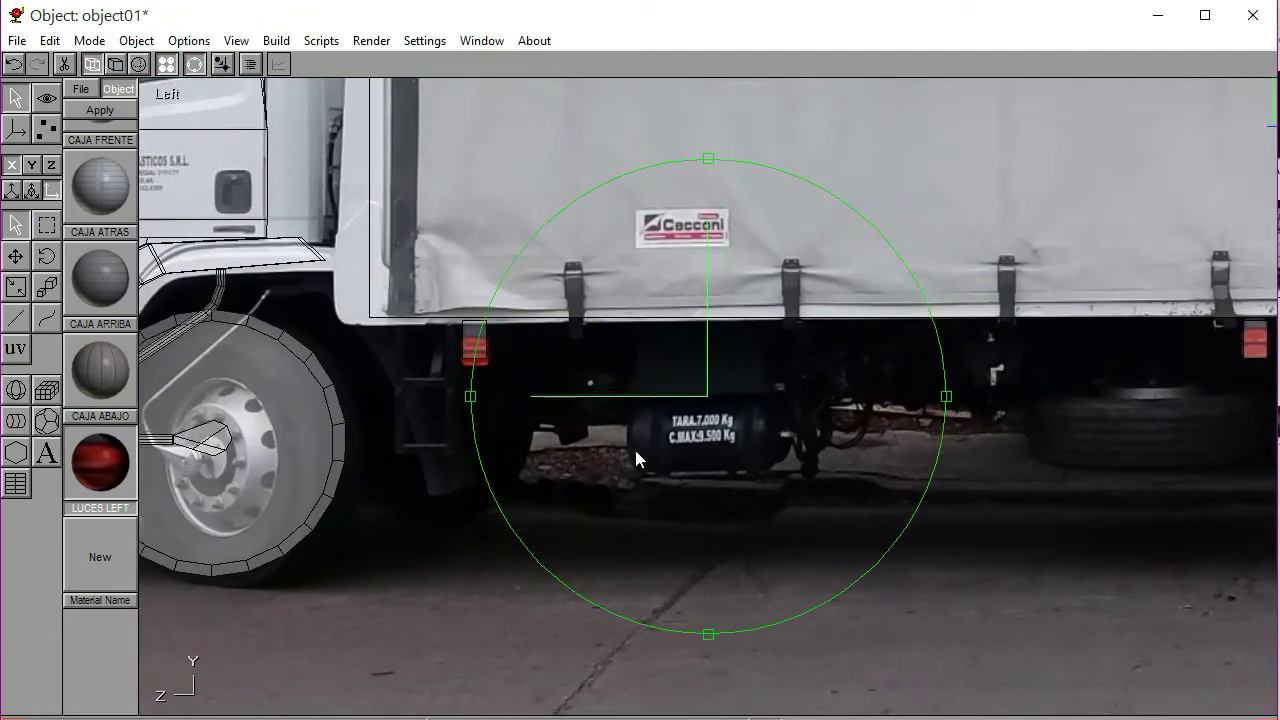
right_click_drag(636, 448, 857, 471)
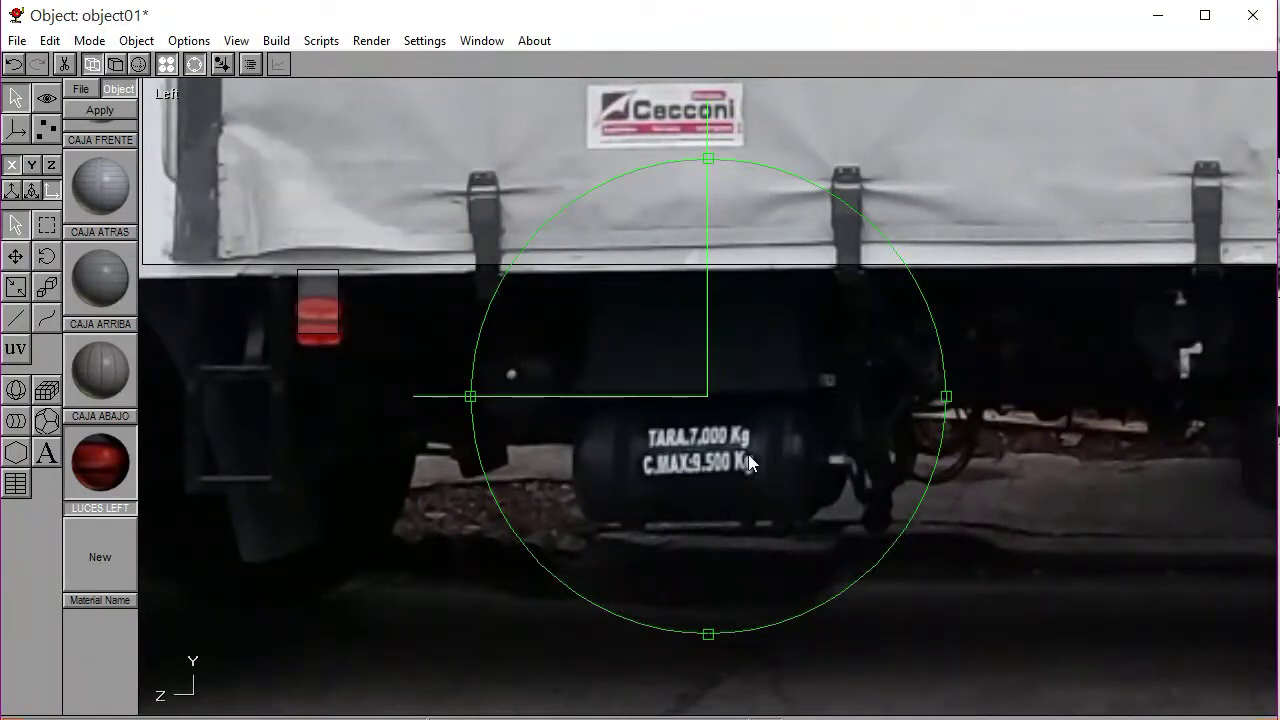
left_click(196, 65)
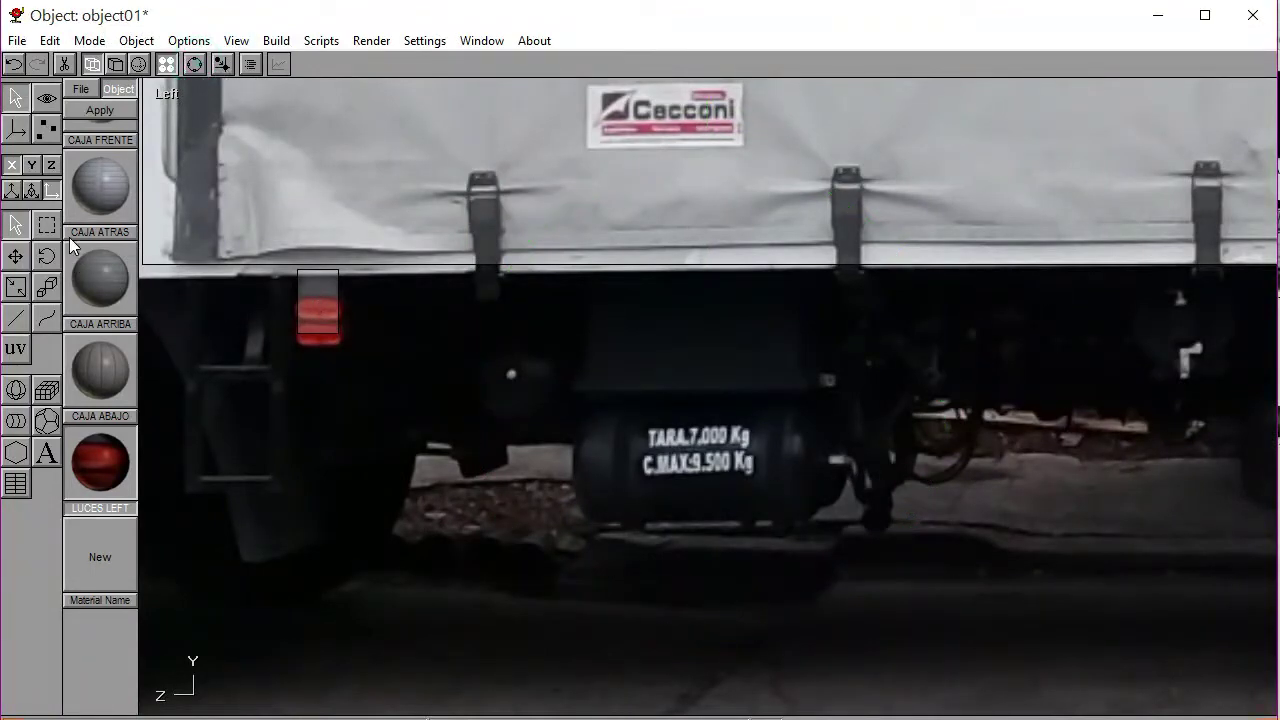
left_click(322, 334)
left_click(34, 168)
left_click(50, 168)
key("Up")
key("Up")
left_click(461, 433)
Nudge the middle light block, ahead of the rear wheel, up against the cargo box's underside and deselect it
left_click(195, 64)
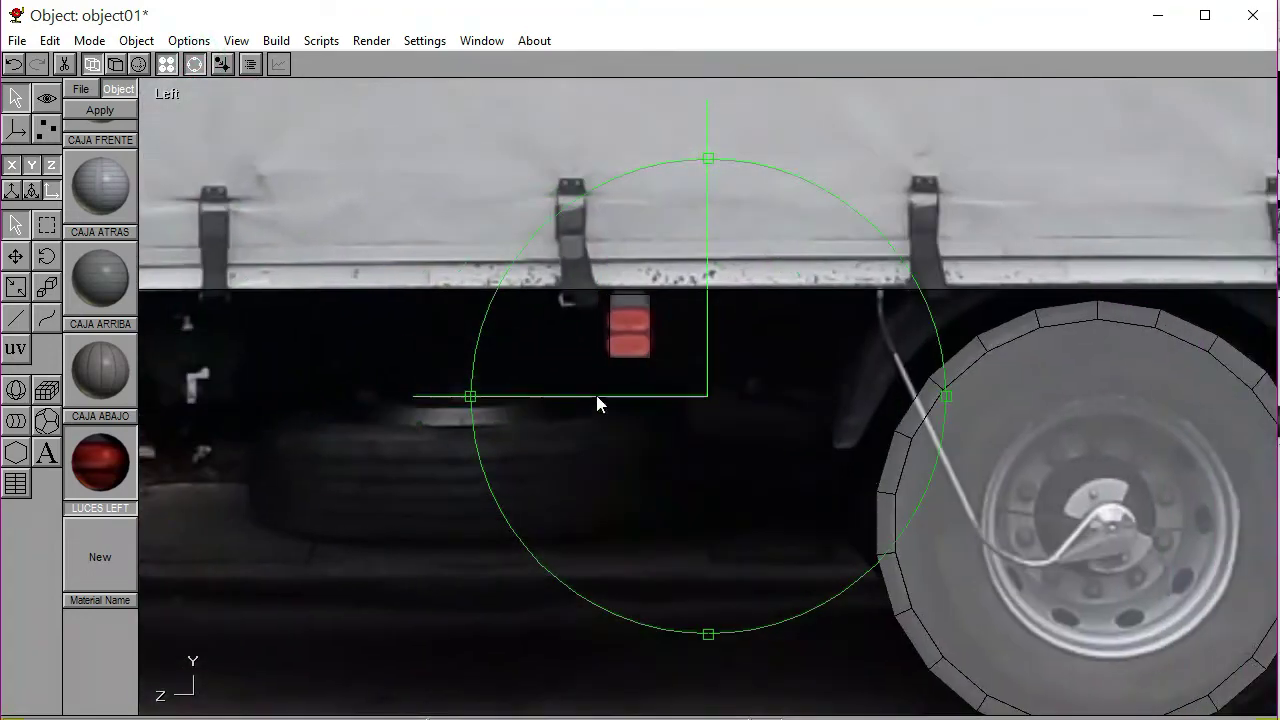
left_click(194, 64)
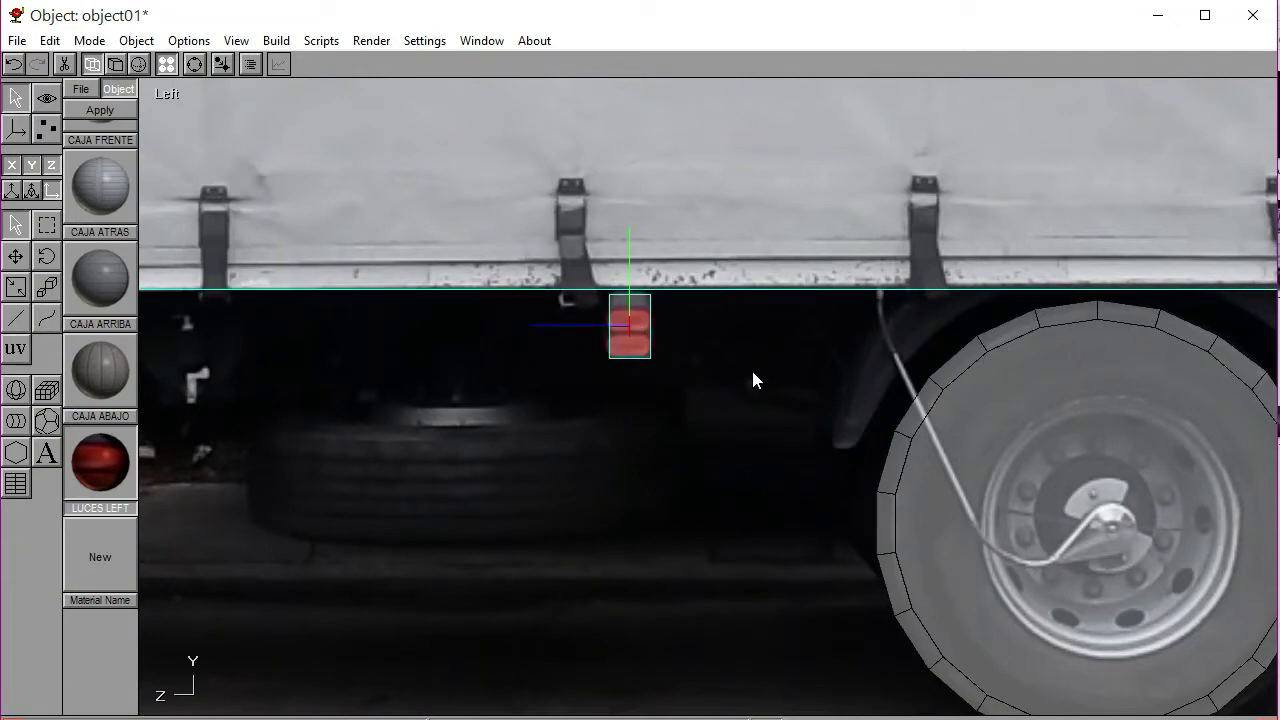
left_click(628, 321)
key("Up")
key("Up")
left_click(697, 335)
Check the rear light block's fit against the cargo box's underside and the row of side lights
left_click(194, 64)
middle_click_drag(965, 378, 476, 366)
middle_click_drag(852, 375, 424, 385)
middle_click_drag(923, 380, 601, 388)
middle_click_drag(682, 383, 638, 391)
left_click(199, 62)
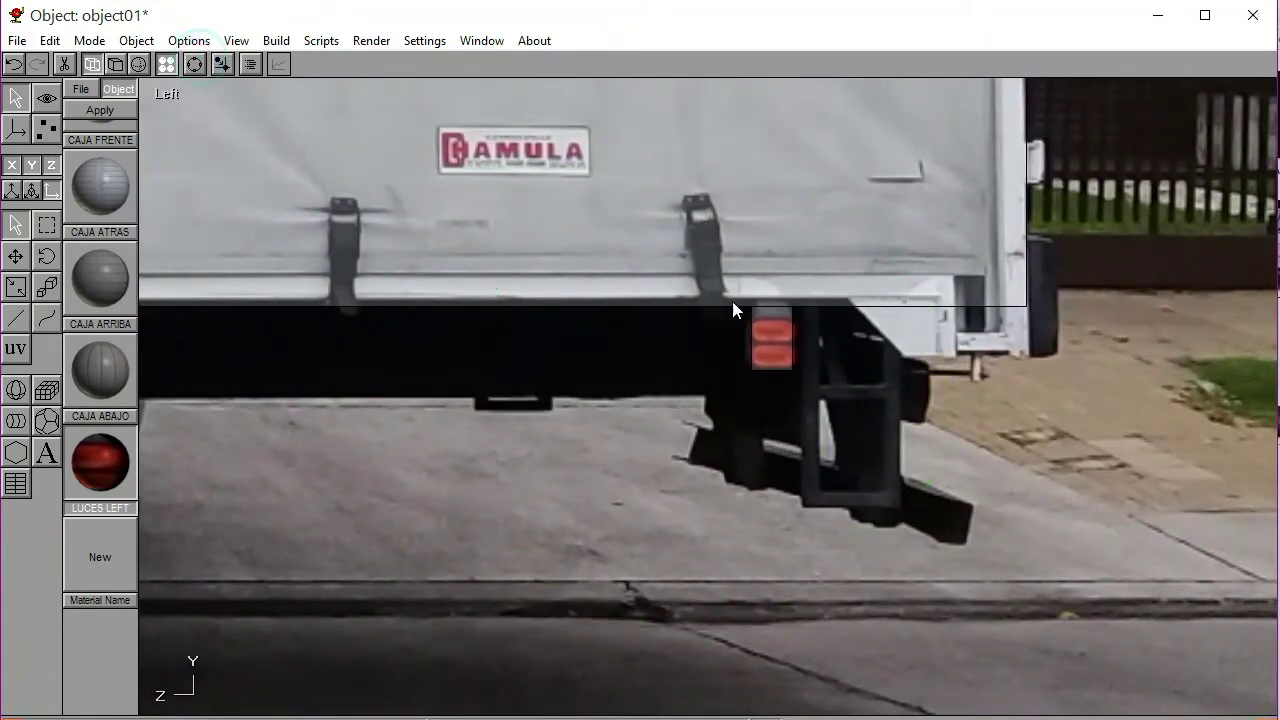
left_click(765, 322)
left_click(812, 292, "shift")
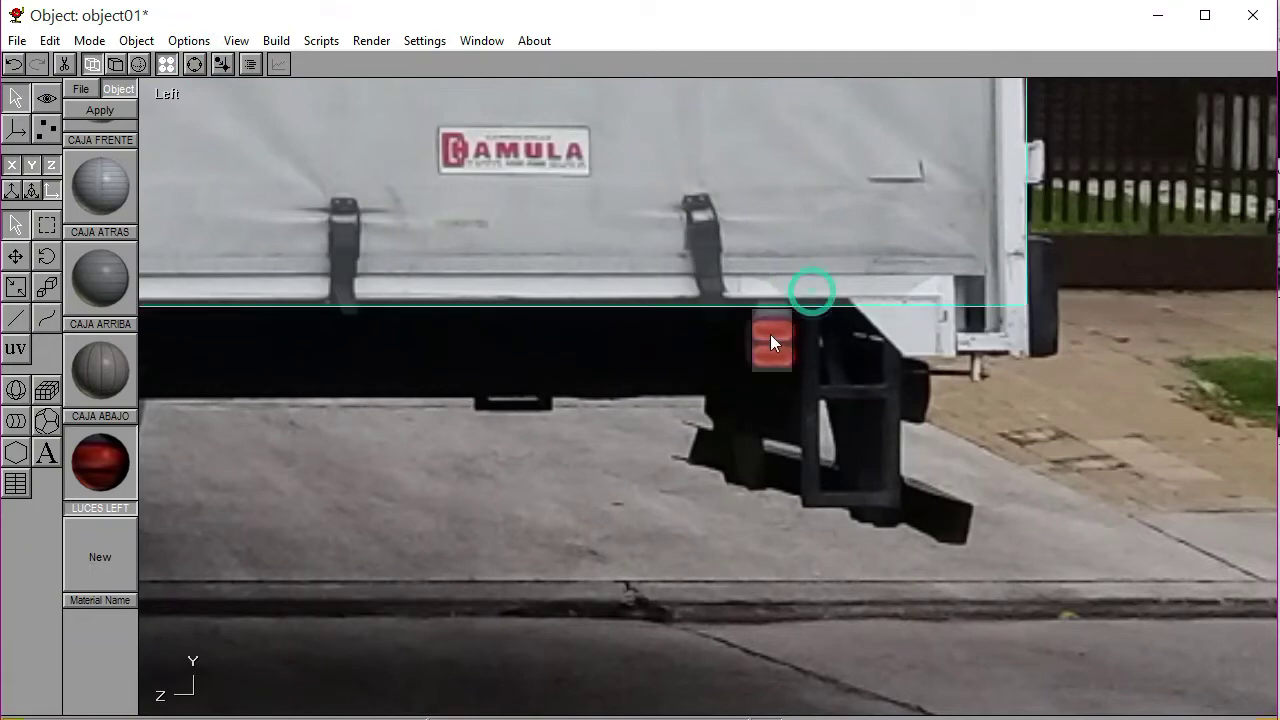
left_click(901, 425)
left_click(194, 64)
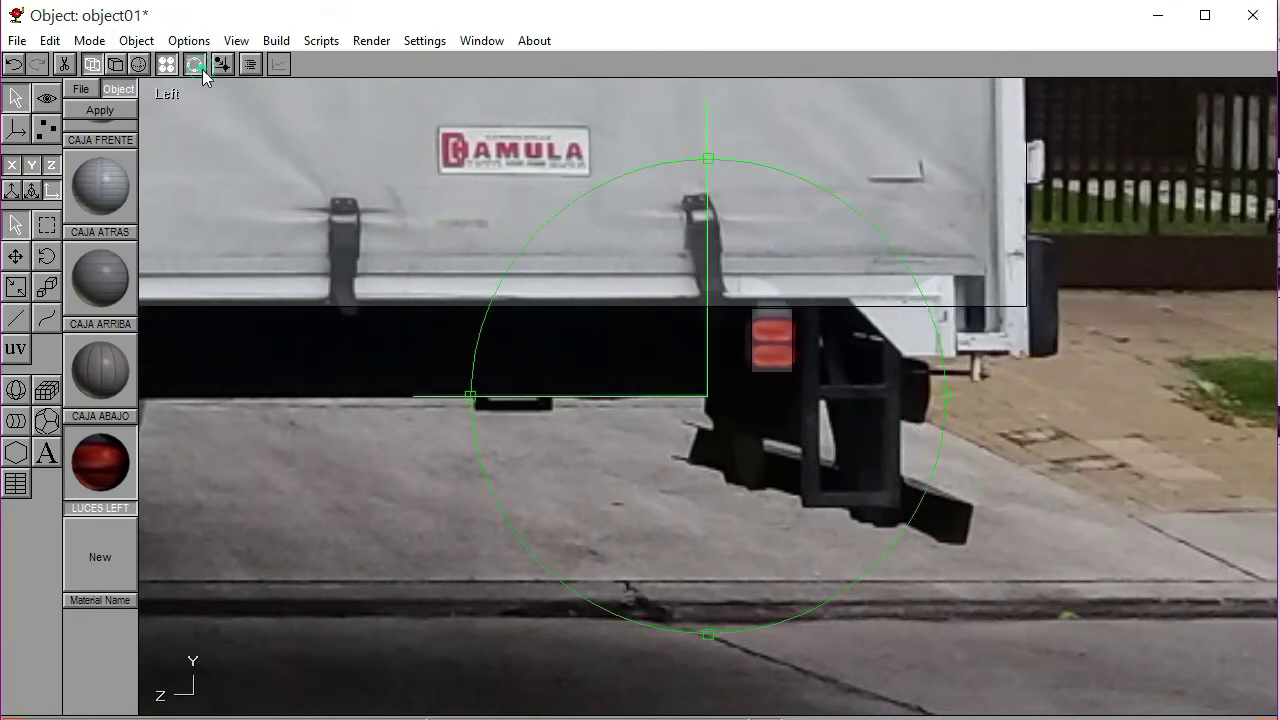
scroll(690, 323, "down", 6)
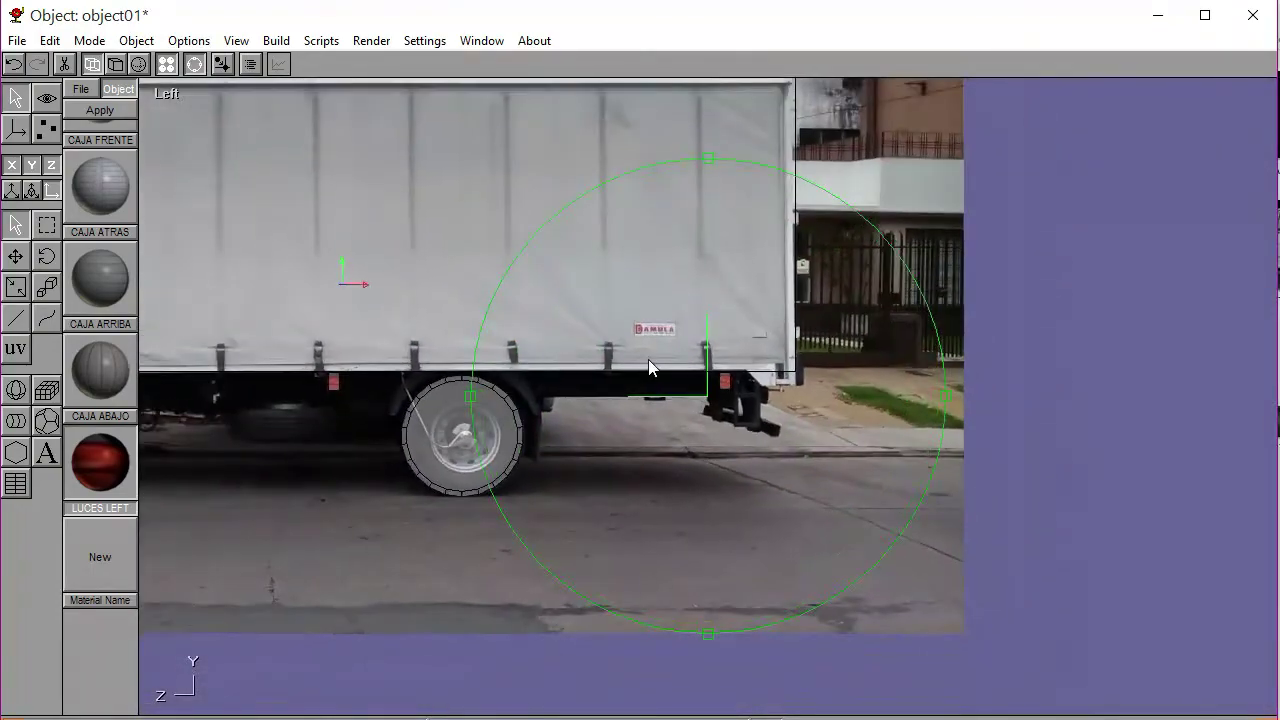
right_click_drag(790, 357, 655, 361)
left_click_drag(655, 361, 601, 377)
mouse_move(601, 386)
right_mouse_down()
mouse_move(644, 376)
mouse_move(648, 350)
mouse_move(570, 365)
mouse_move(580, 353)
mouse_move(715, 371)
mouse_move(684, 395)
mouse_move(667, 386)
right_mouse_up()
Return to shaded display, select the front side light block, and mirror it about the X axis from the front view
left_click(117, 65)
left_click(194, 65)
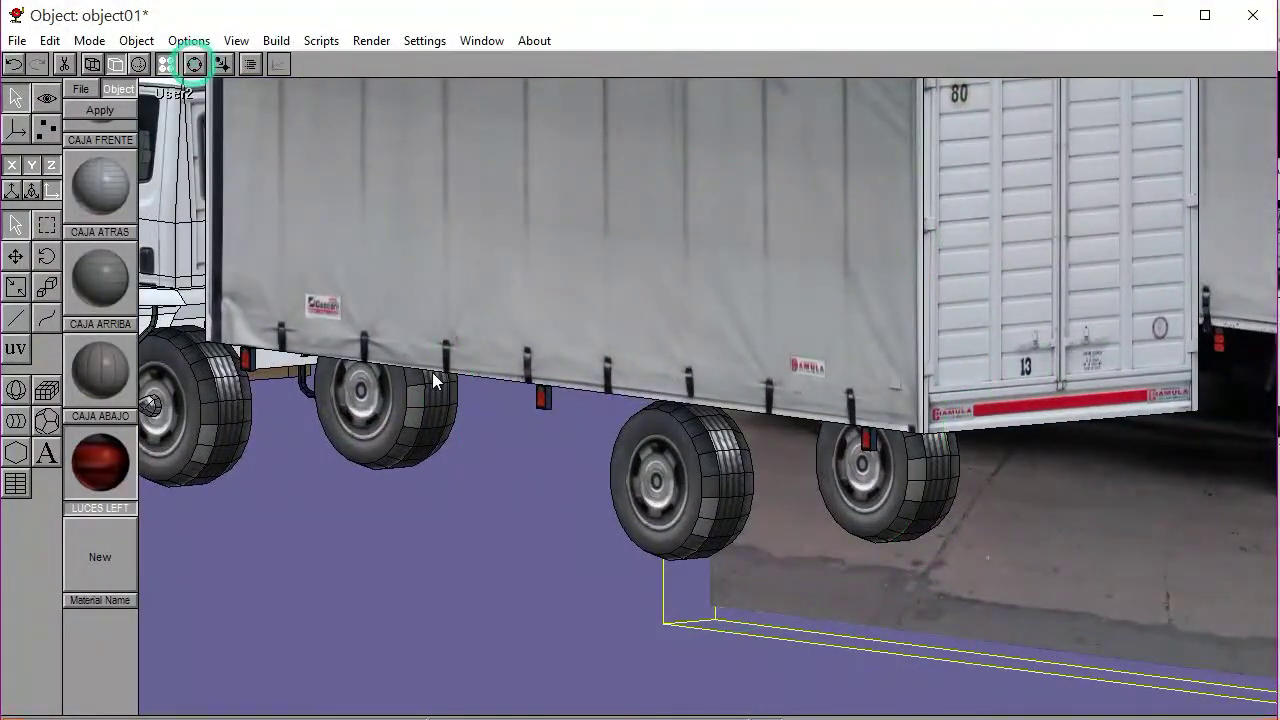
left_click(248, 361)
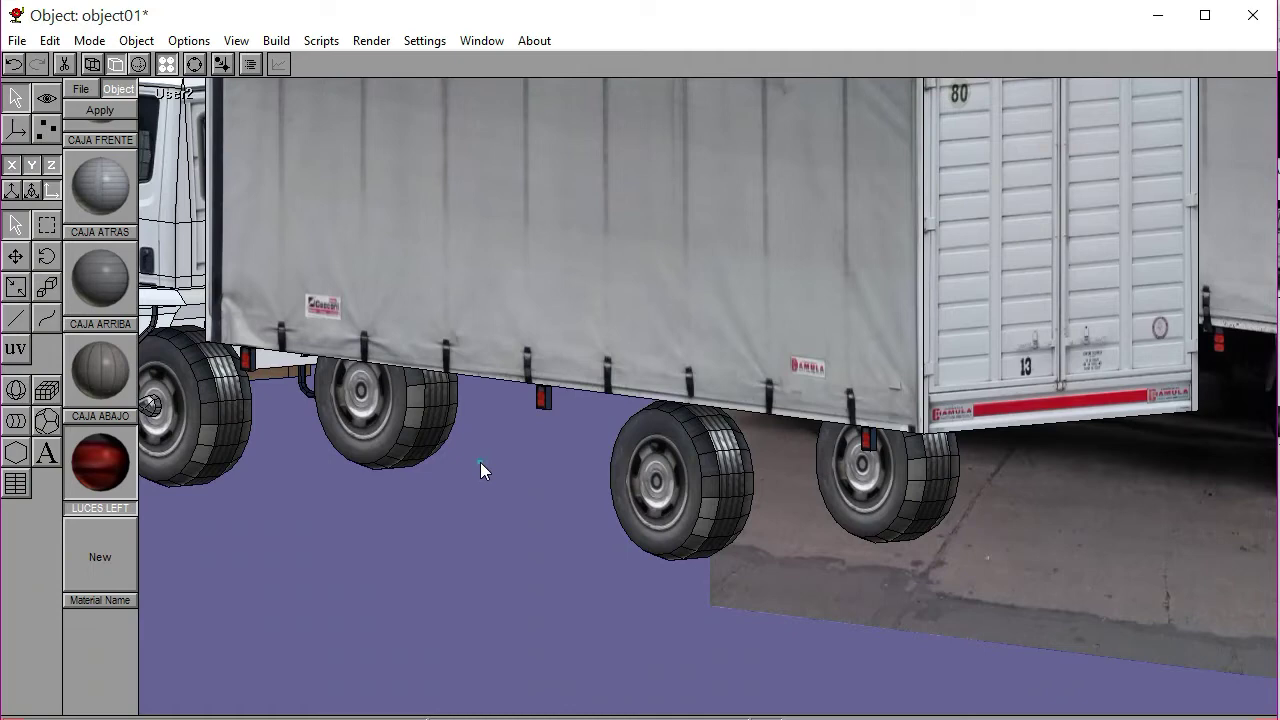
left_click(247, 360)
left_click(176, 95)
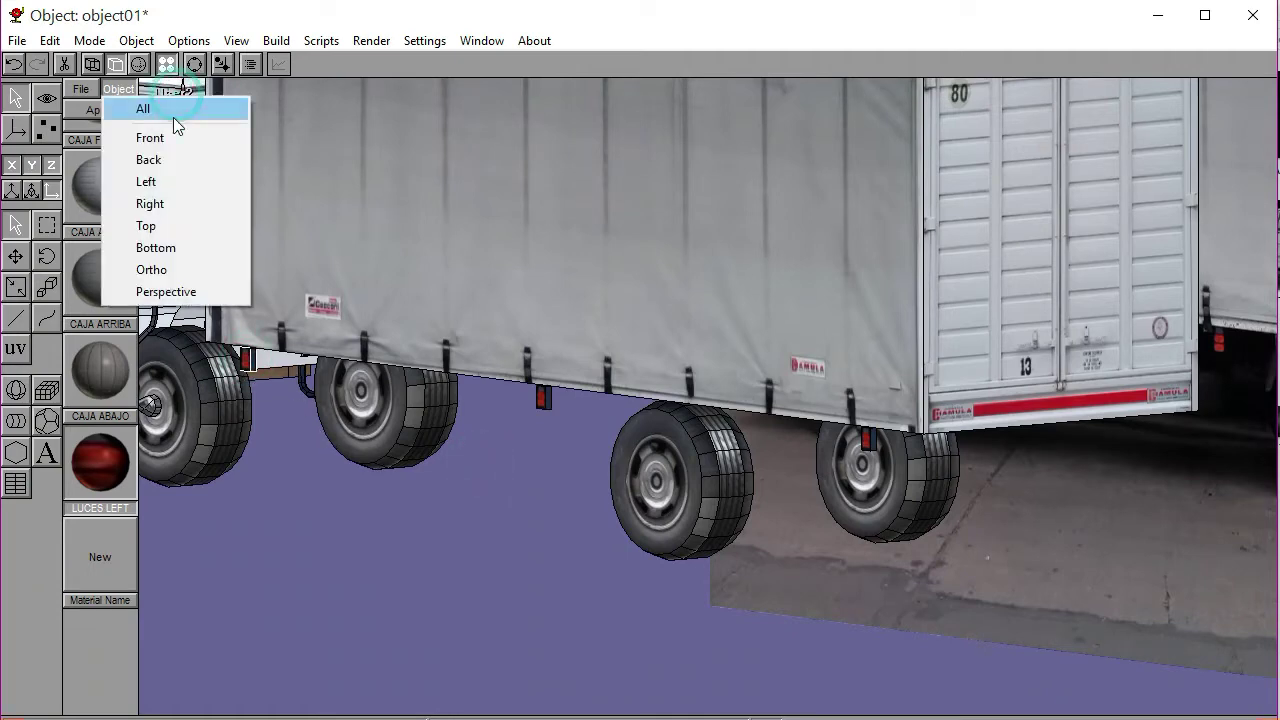
left_click(171, 132)
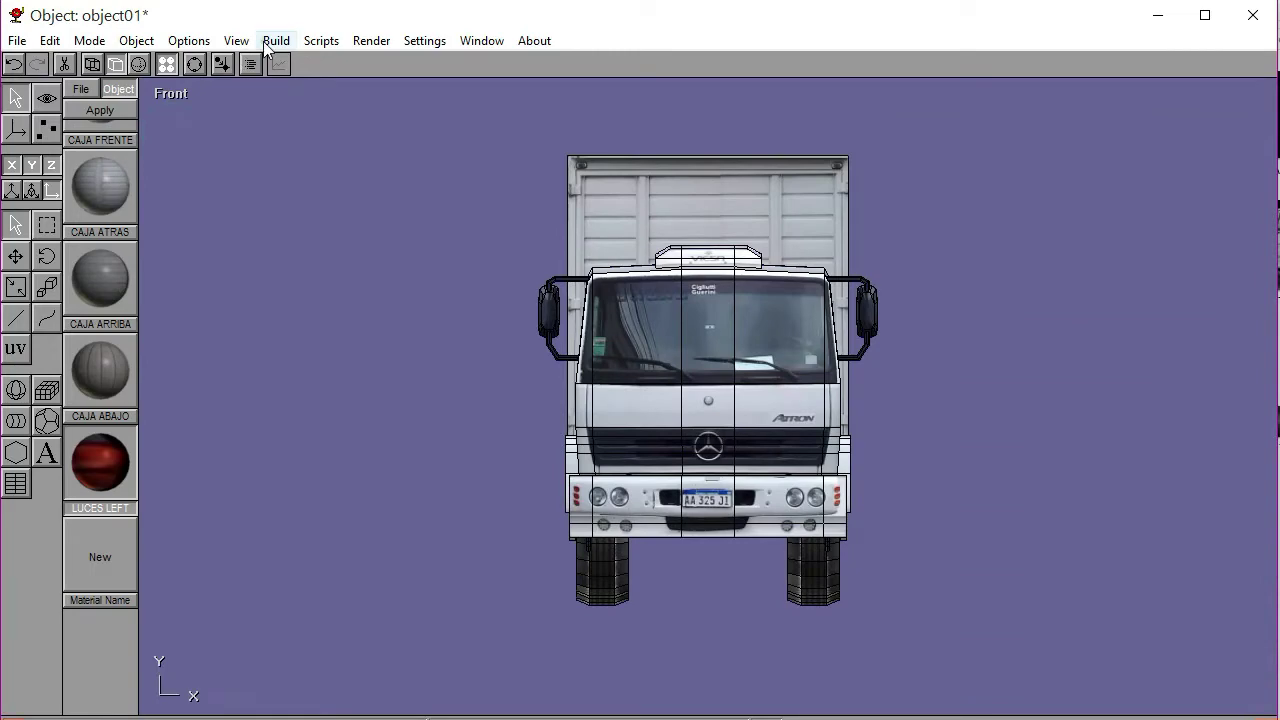
left_click(276, 40)
left_click(313, 411)
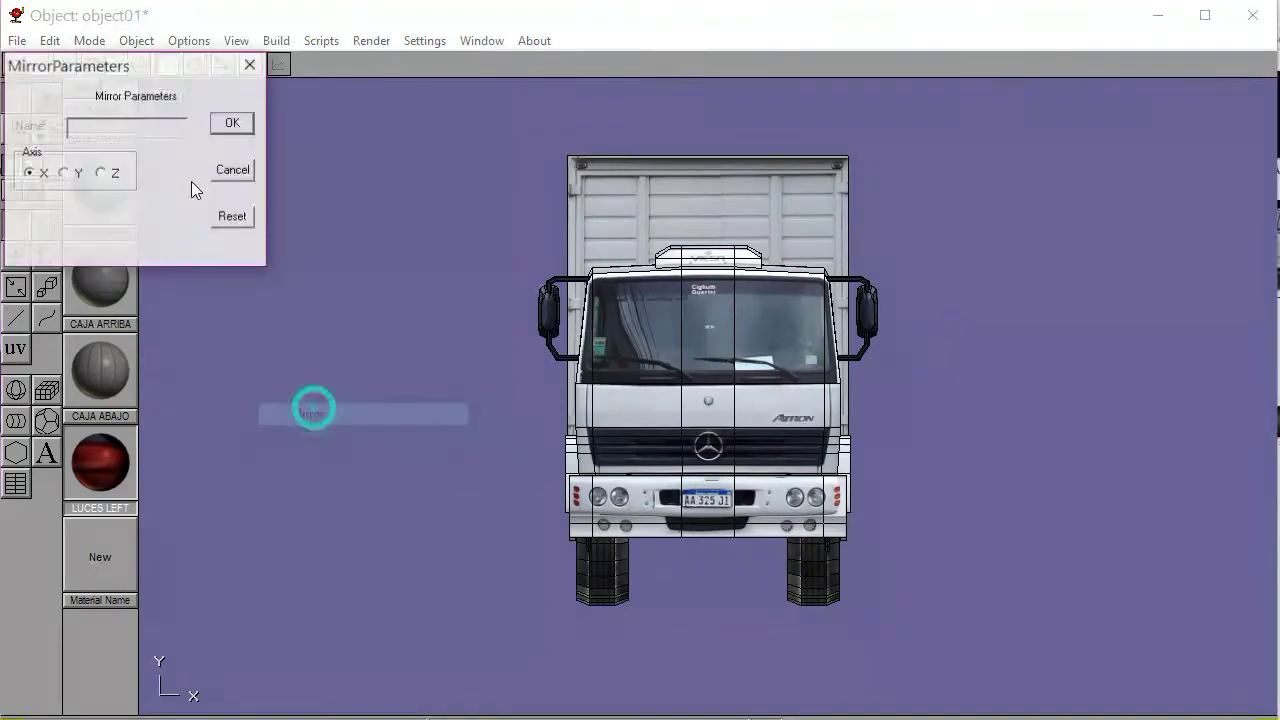
left_click(231, 123)
Select the middle side light block and mirror it across the X axis to the truck's opposite side
left_click(193, 66)
left_click_drag(700, 410, 675, 425)
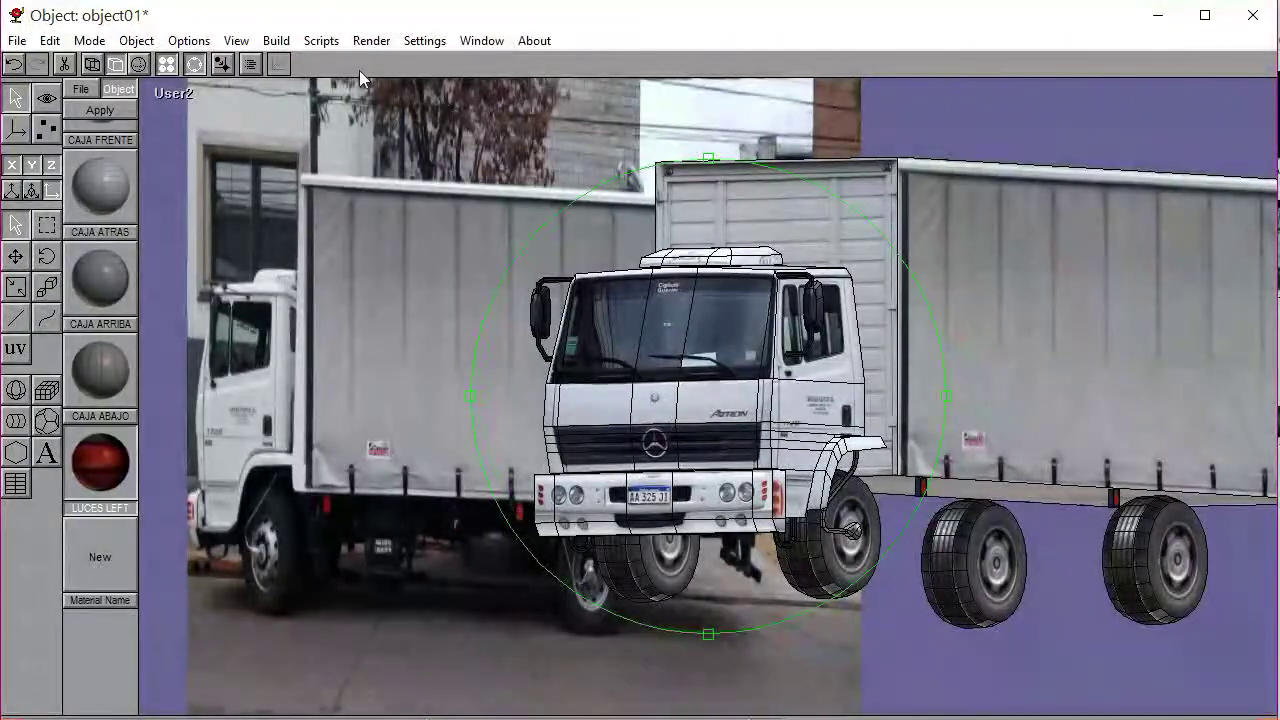
left_click(193, 64)
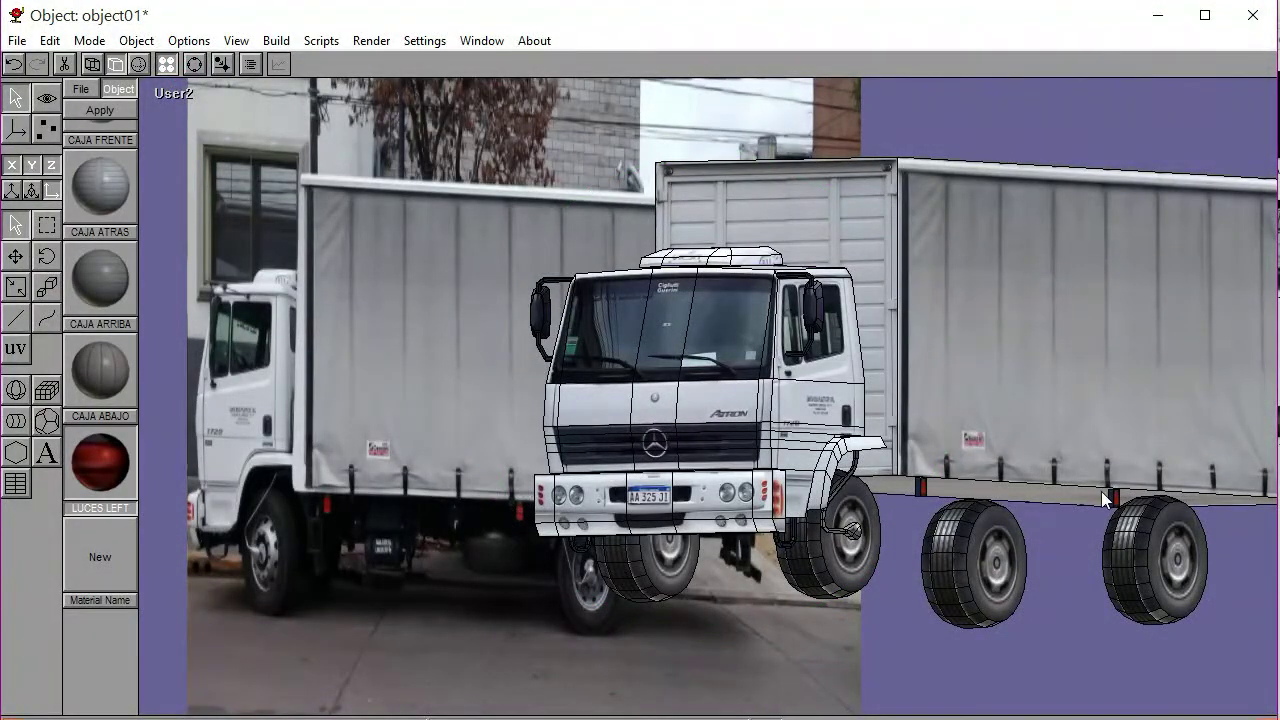
left_click(1112, 496)
left_click(182, 92)
left_click(180, 133)
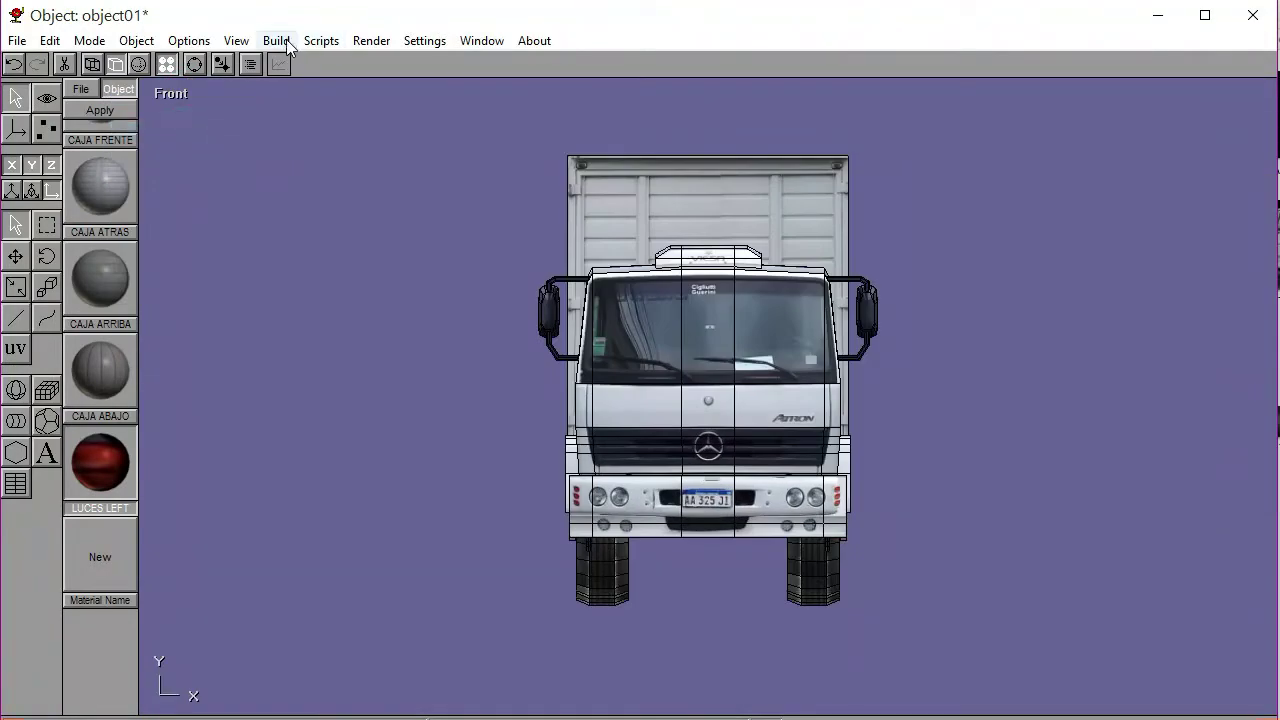
left_click(285, 42)
left_click(331, 412)
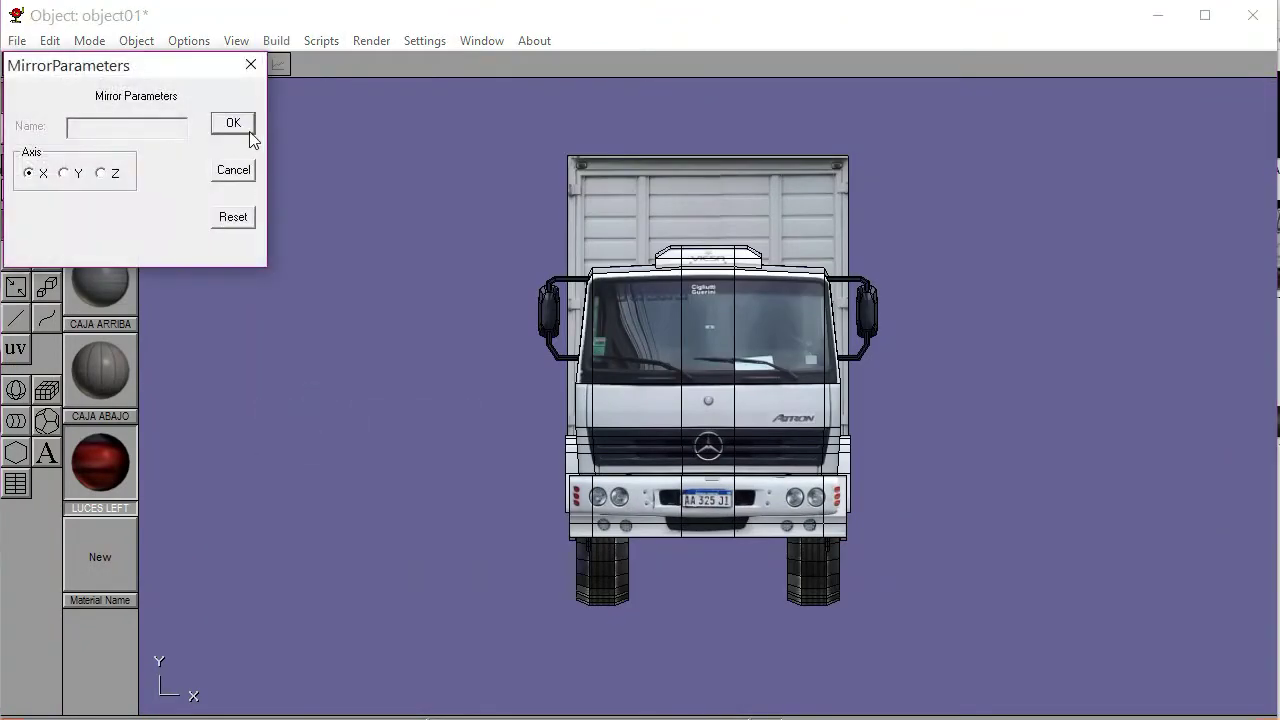
left_click(244, 126)
Select the rearmost side light block, mirror it about the X axis, and inspect the mirrored lights from an angle
left_click(197, 64)
mouse_move(657, 320)
left_mouse_down()
mouse_move(672, 317)
mouse_move(632, 317)
left_mouse_up()
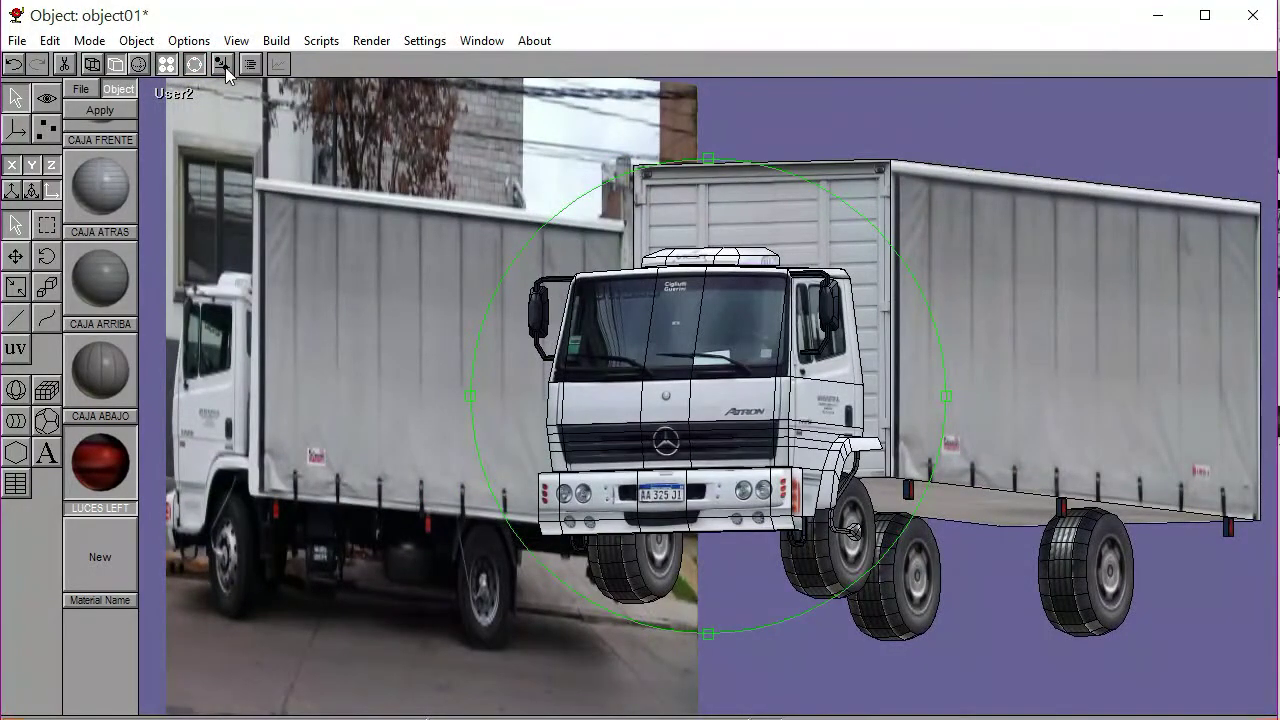
left_click(195, 64)
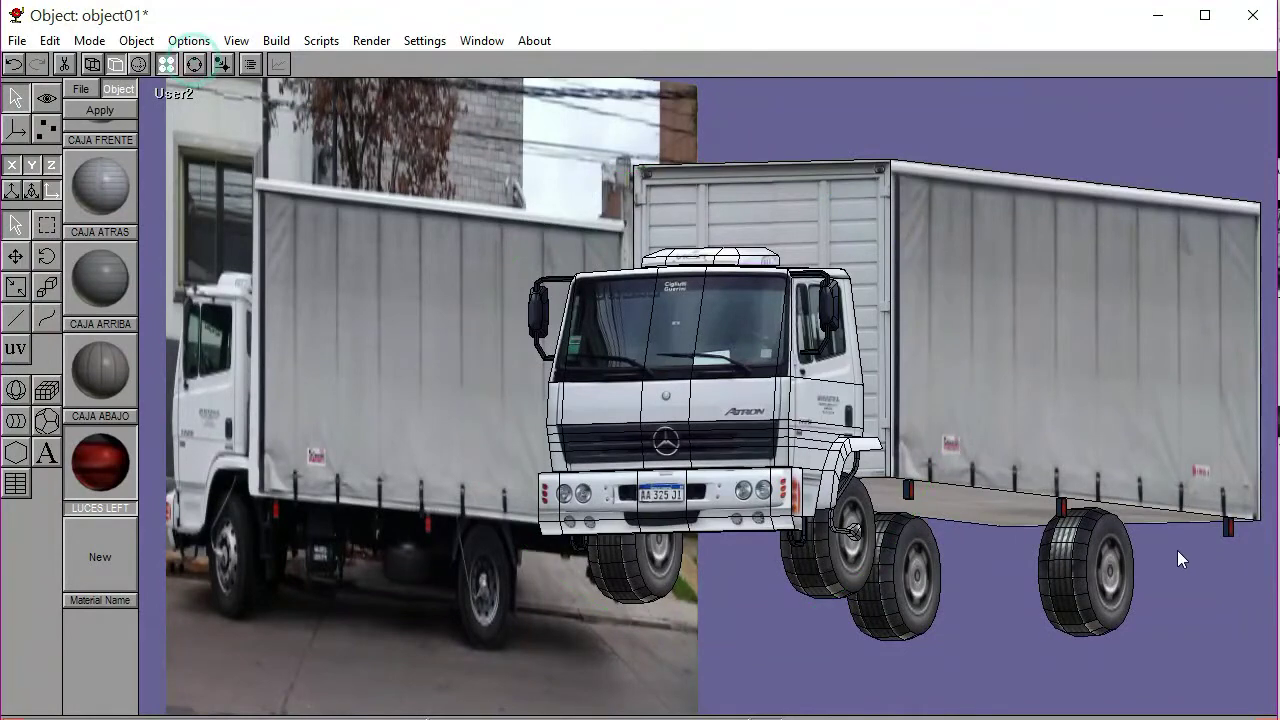
left_click(1228, 527)
left_click(185, 91)
left_click(180, 130)
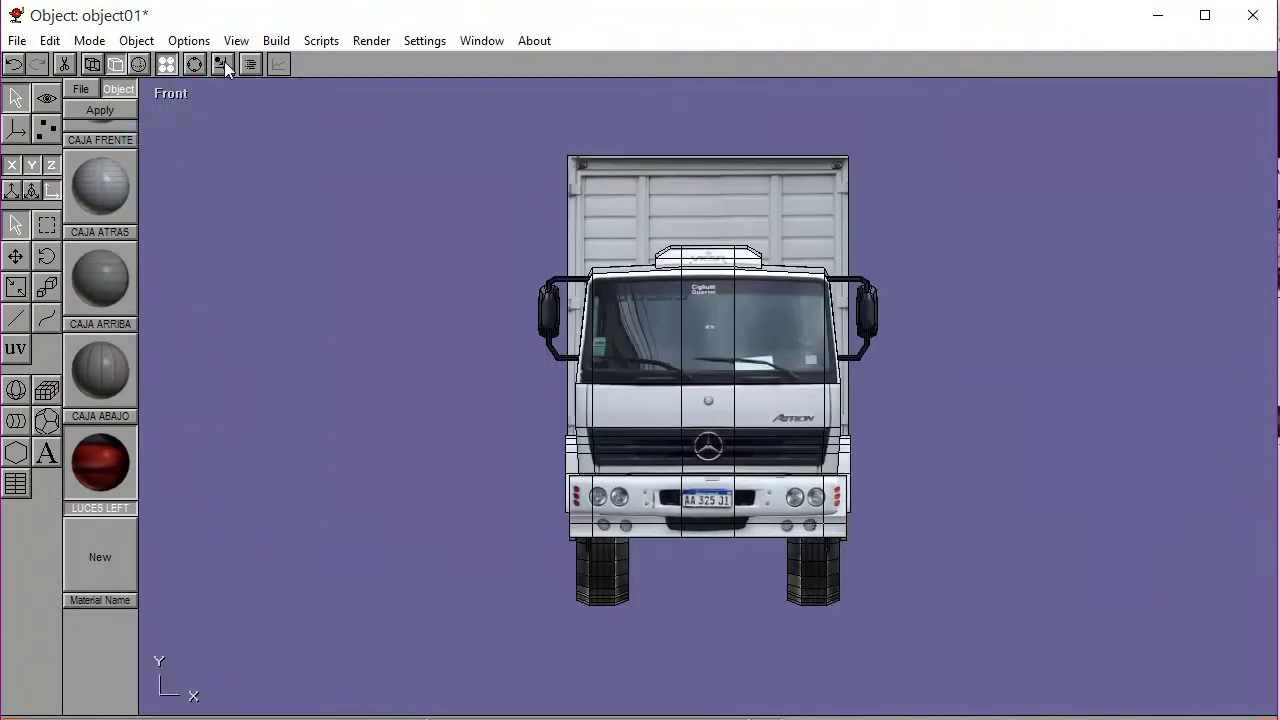
left_click(270, 41)
left_click(314, 413)
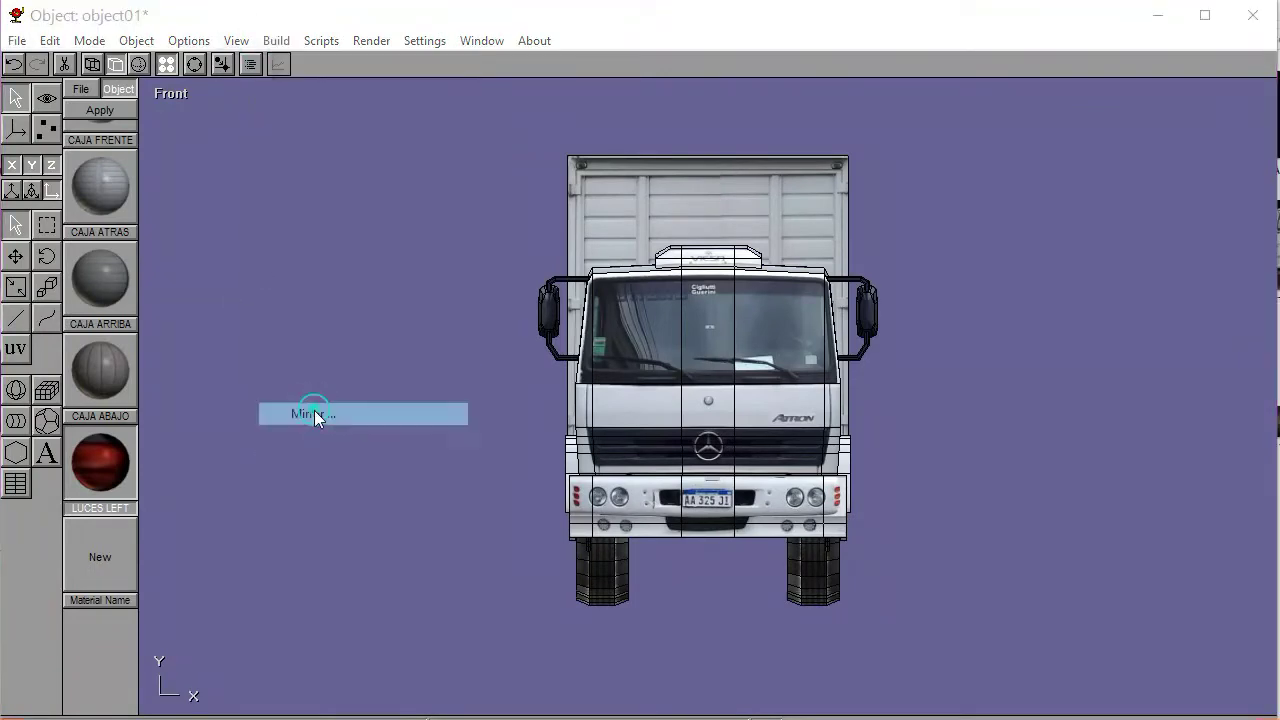
left_click(233, 124)
left_click(194, 63)
mouse_move(596, 293)
left_mouse_down()
mouse_move(627, 308)
mouse_move(575, 296)
left_mouse_up()
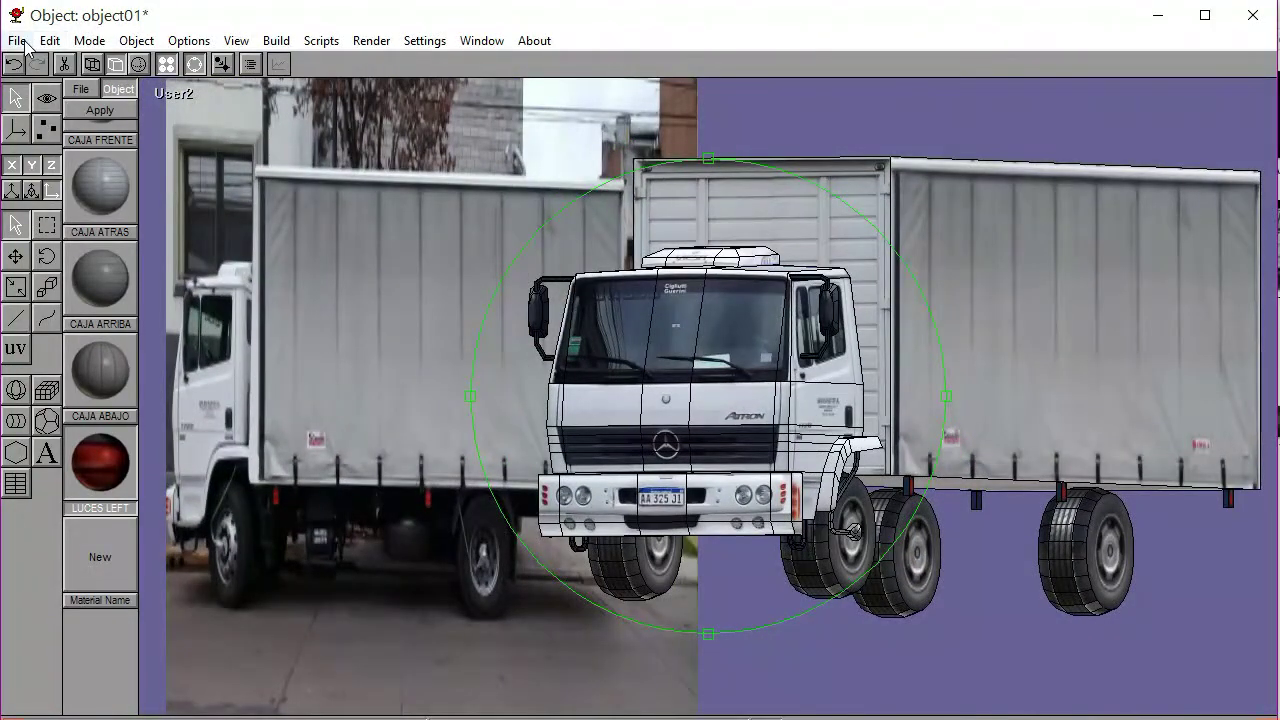
Save the model as a new version named ATRON 00 - 06
left_click(17, 40)
left_click(75, 158)
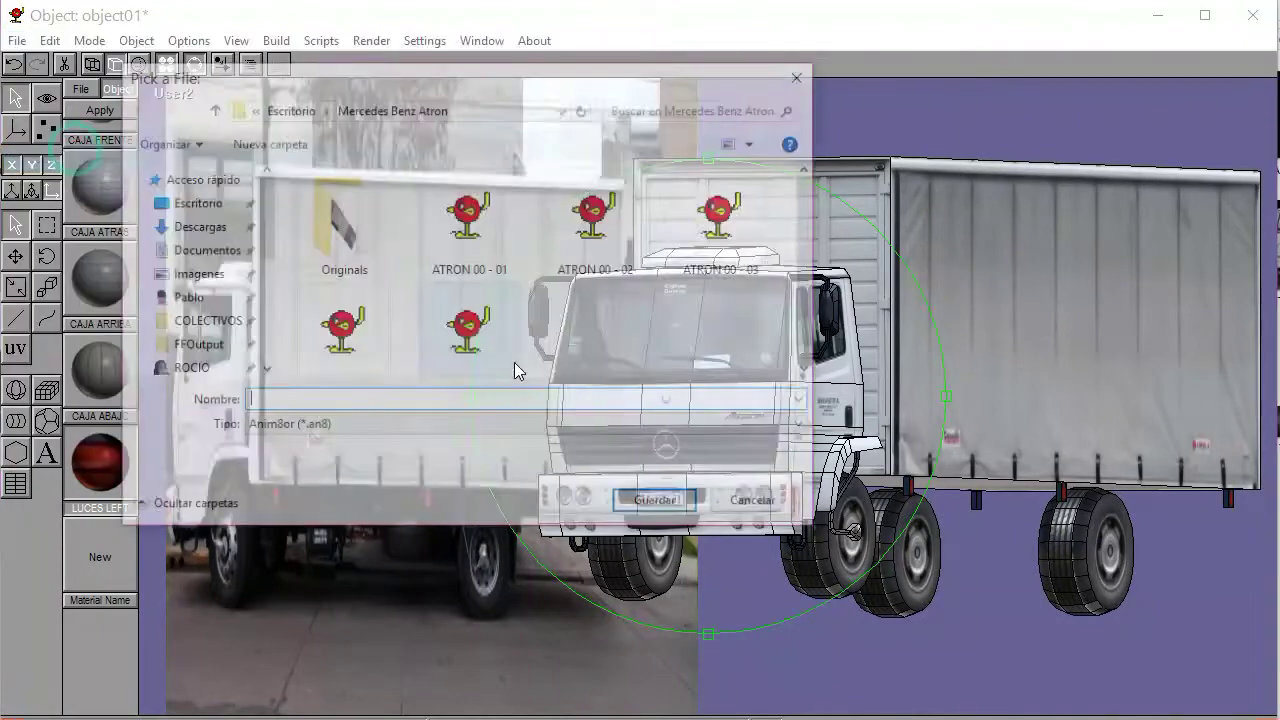
scroll(609, 340, "down", 1)
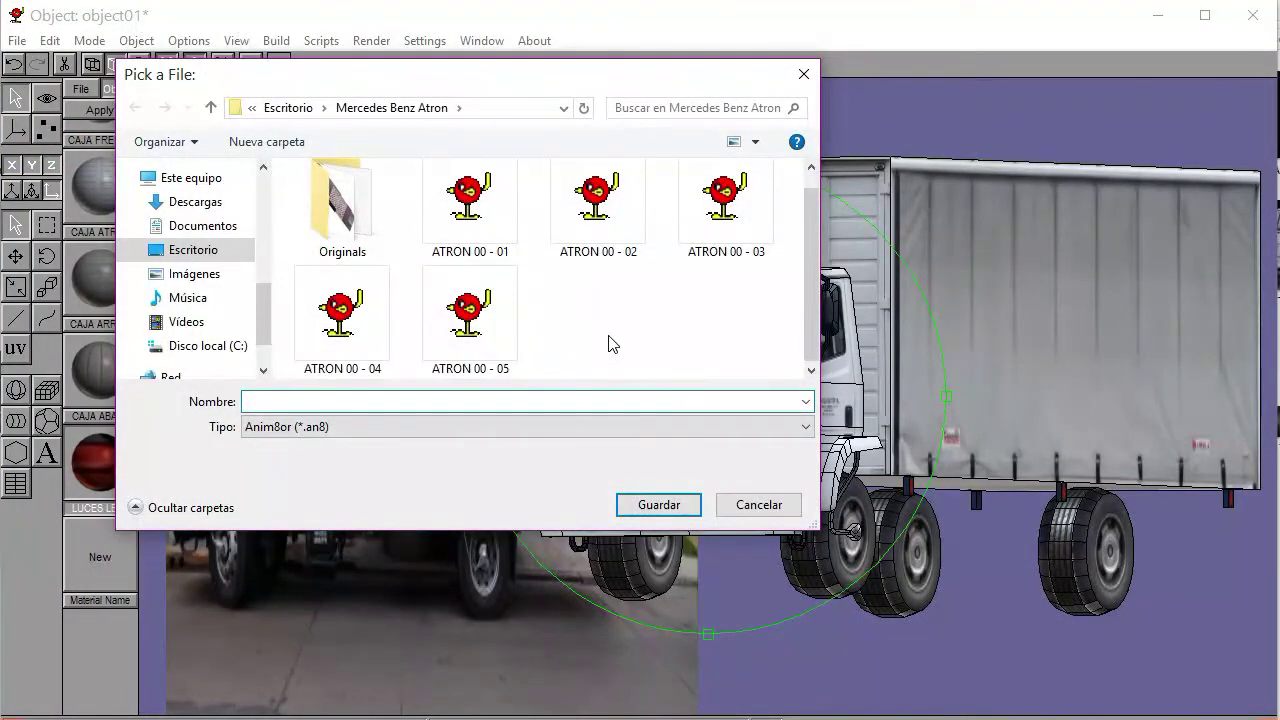
left_click(503, 336)
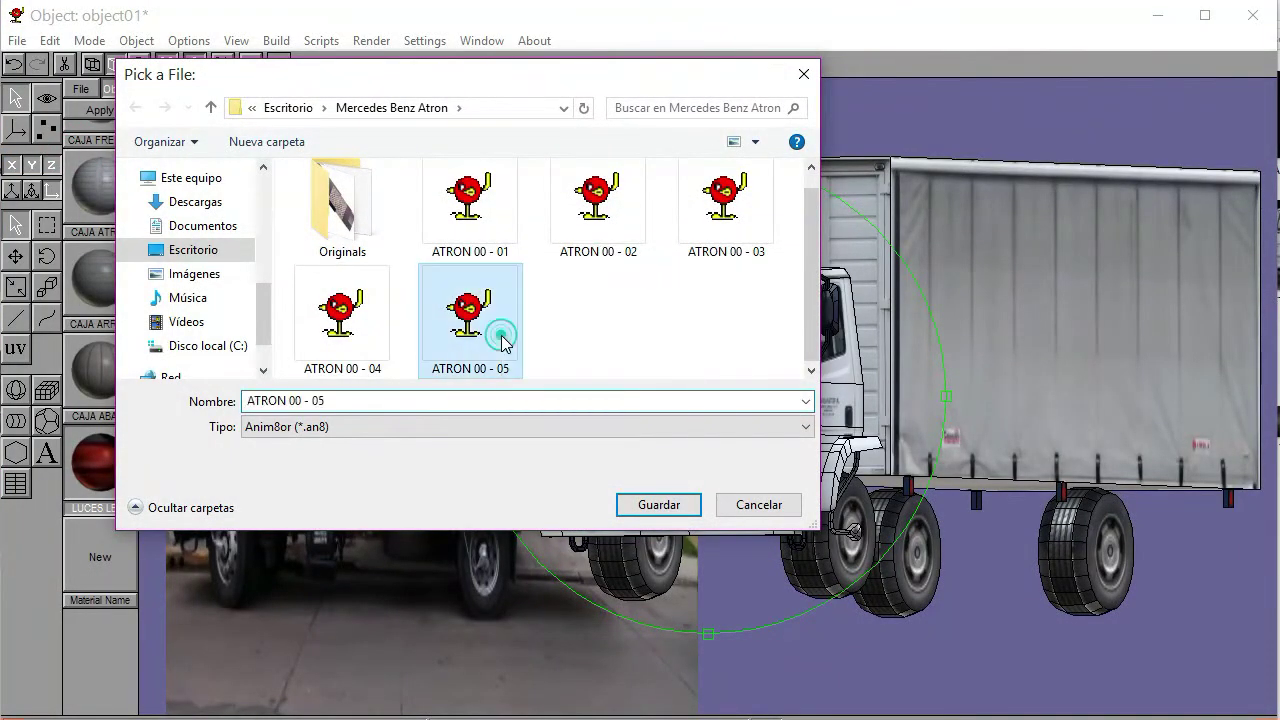
left_click(336, 402)
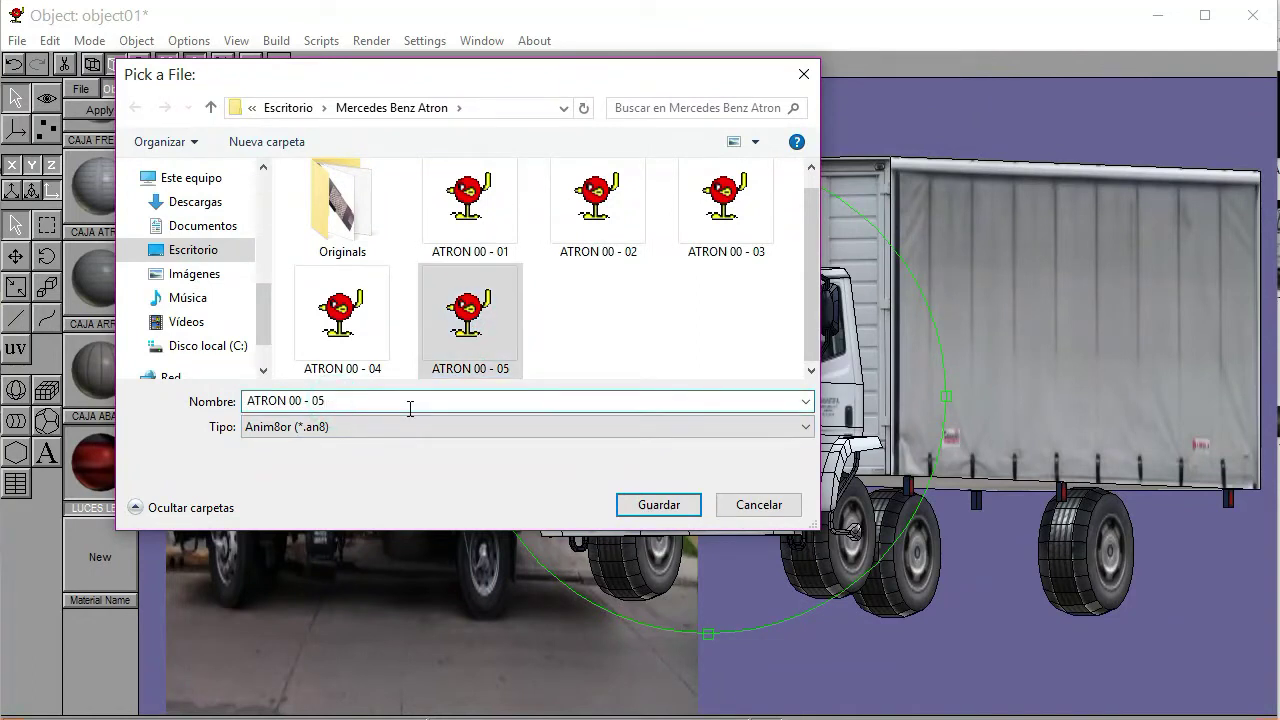
key("BackSpace")
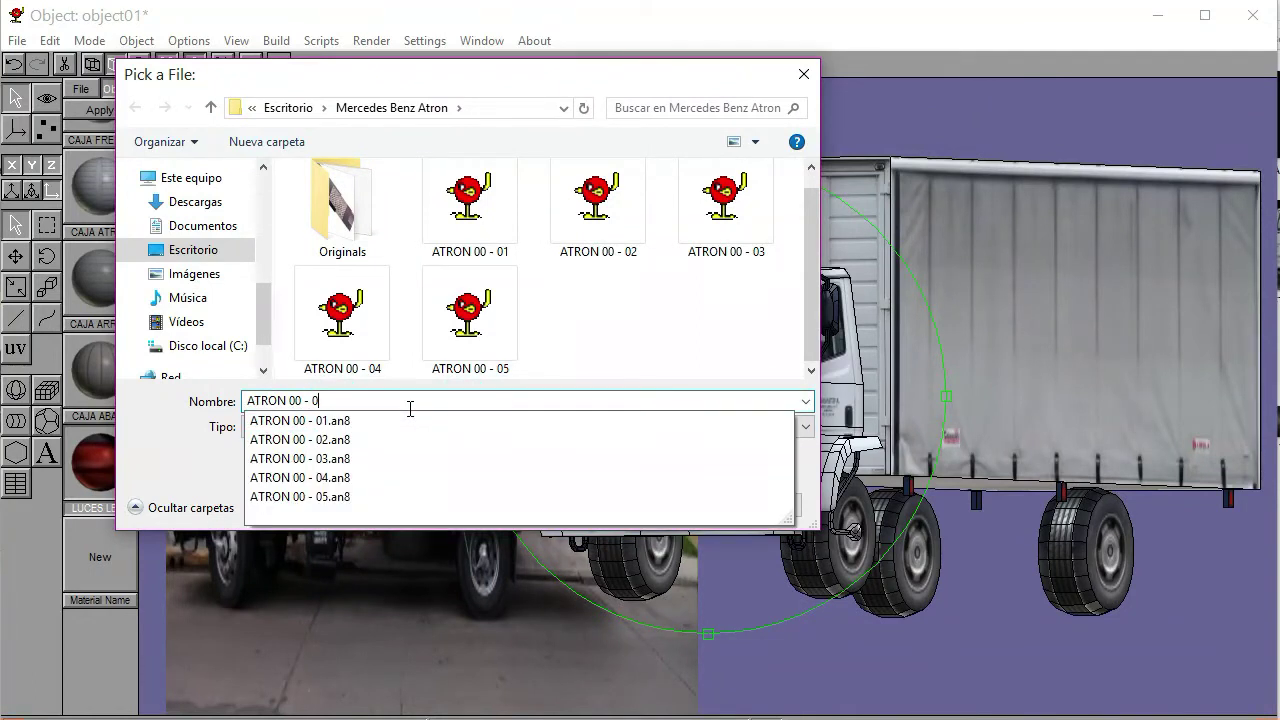
type("6")
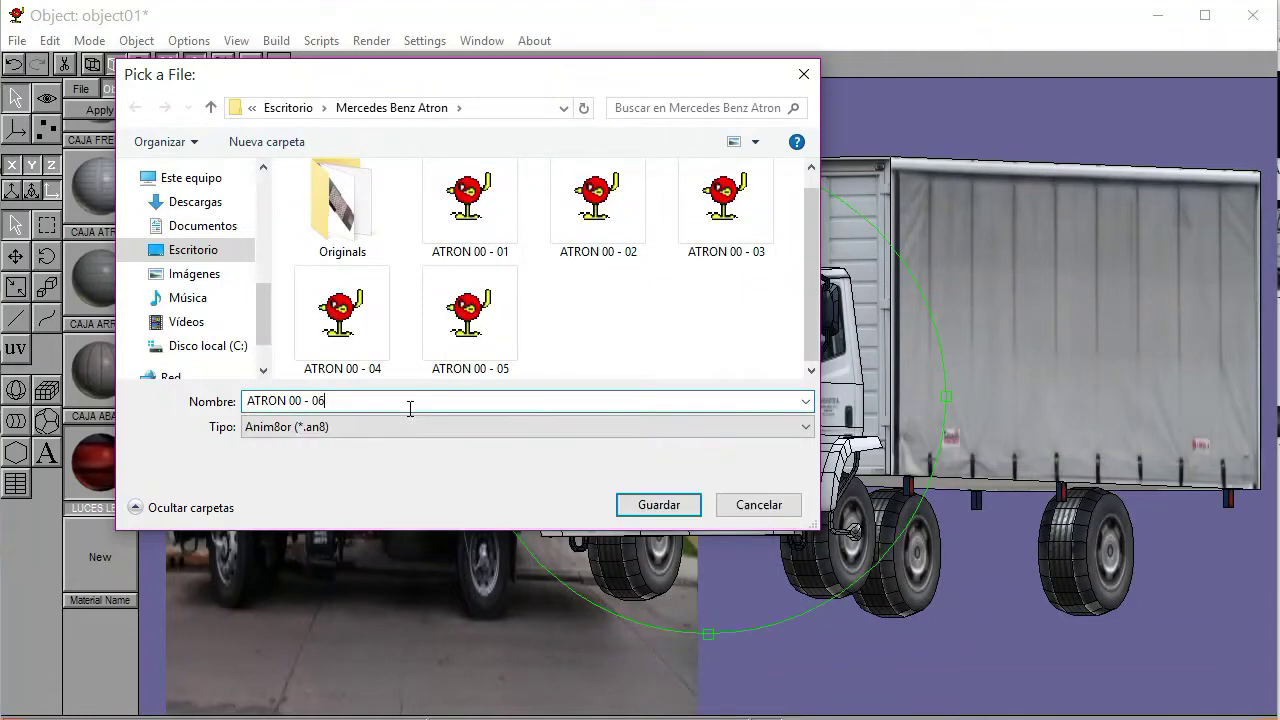
left_click(658, 505)
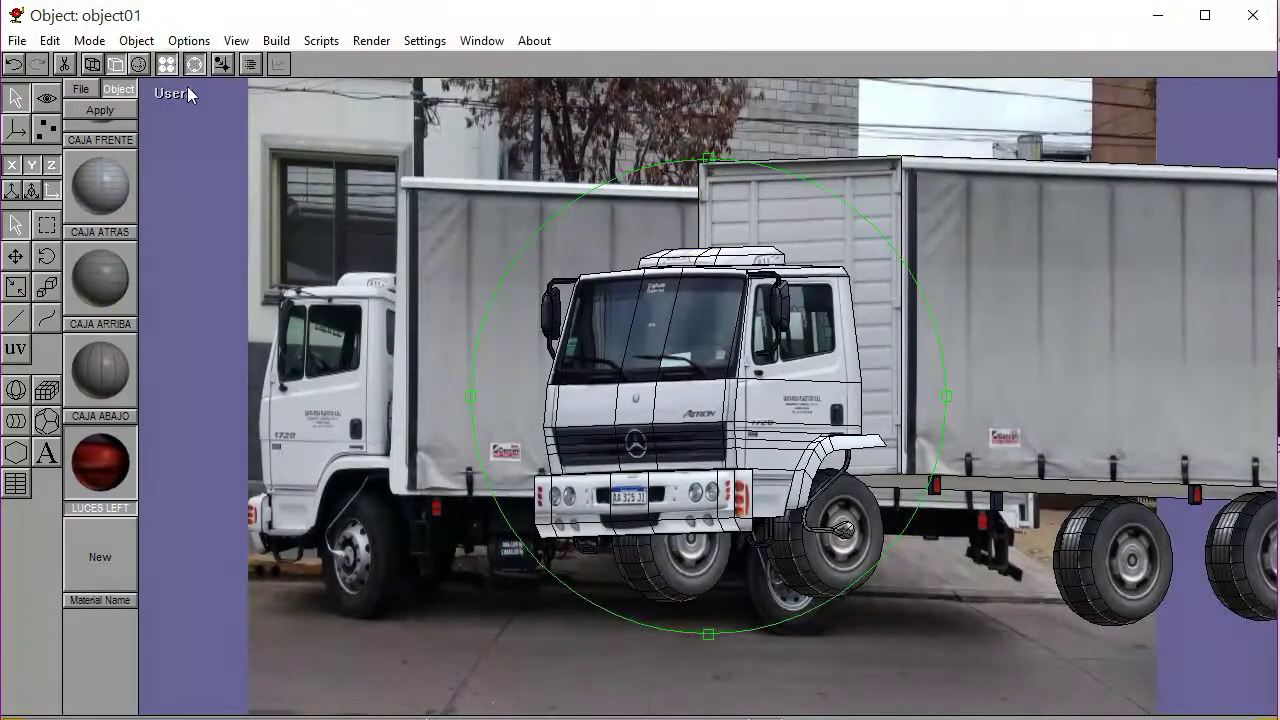
From the left view, create a narrow upright box primitive under the cargo box behind the rear wheel
left_click(178, 94)
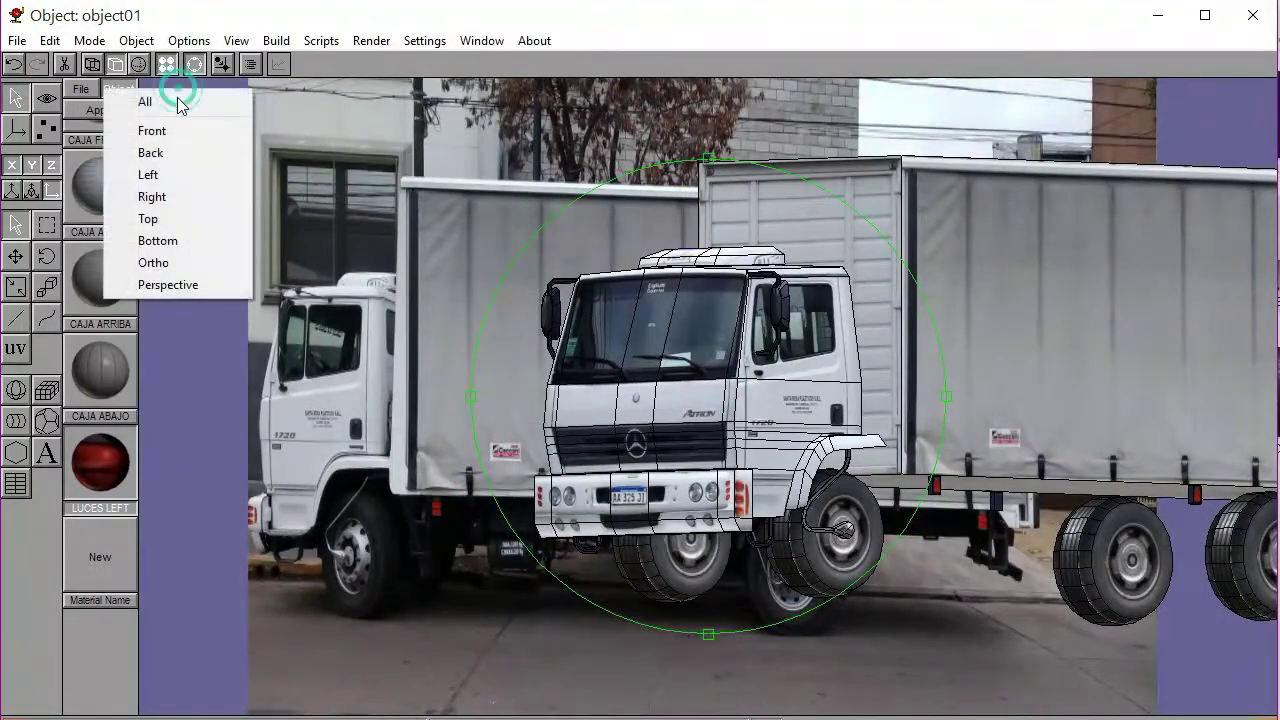
left_click(150, 175)
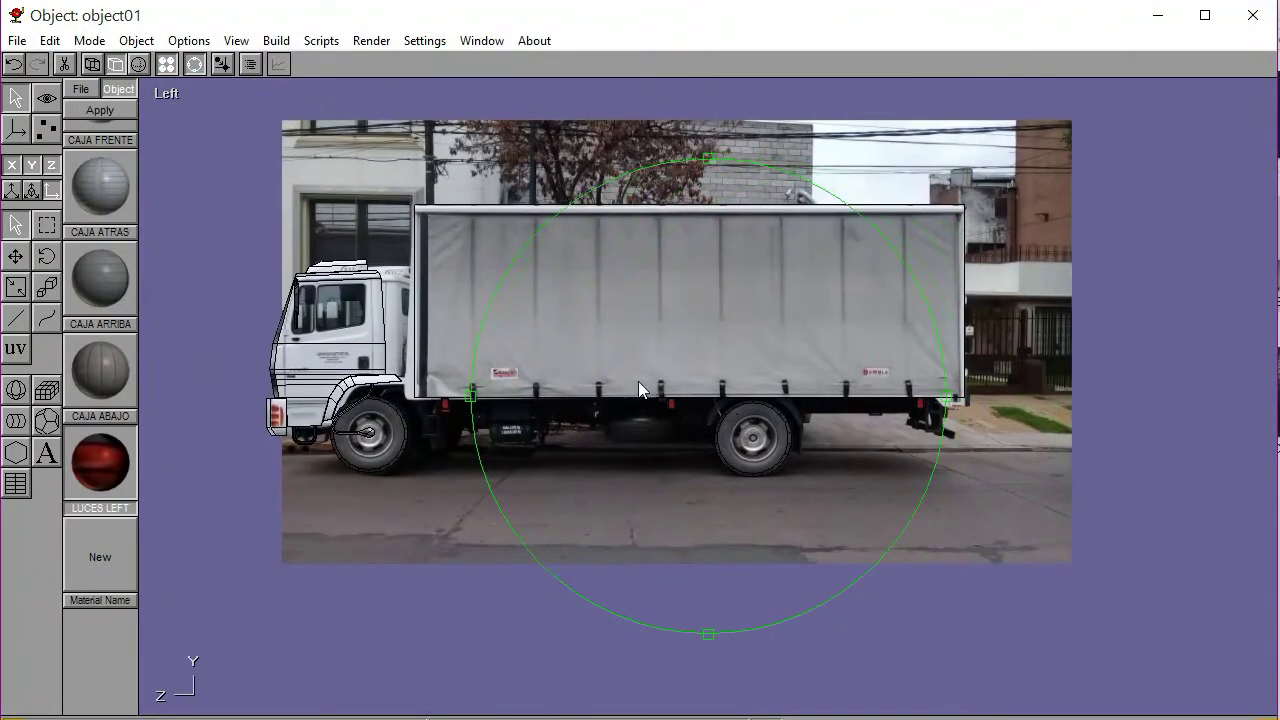
scroll(638, 381, "up", 8)
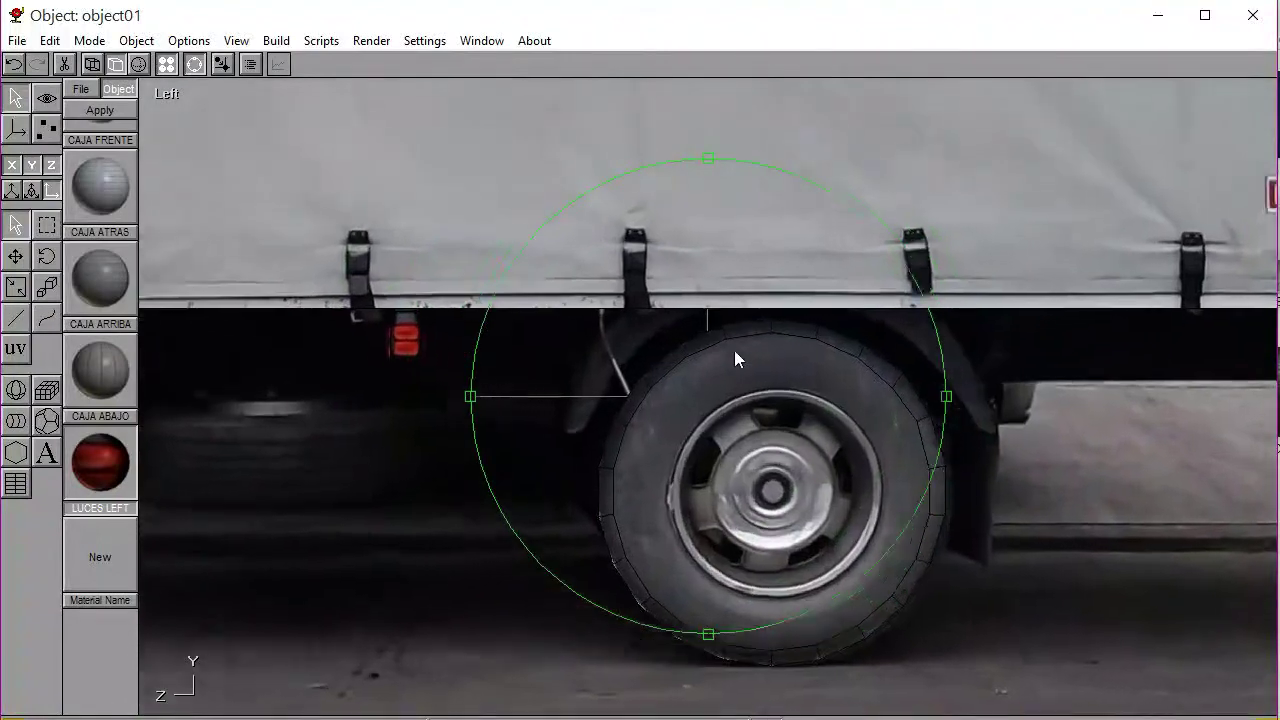
middle_click_drag(734, 350, 631, 344)
scroll(631, 344, "up", 2)
right_click_drag(775, 399, 617, 312)
left_click(195, 68)
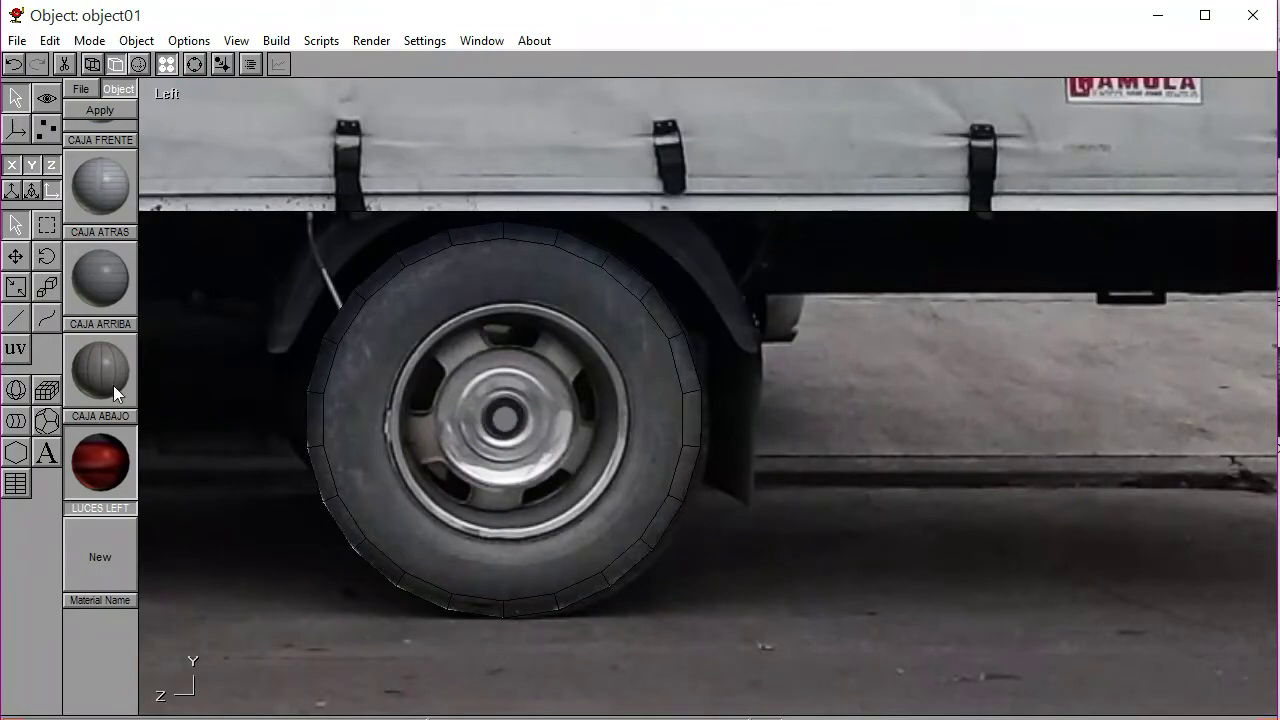
left_click(47, 391)
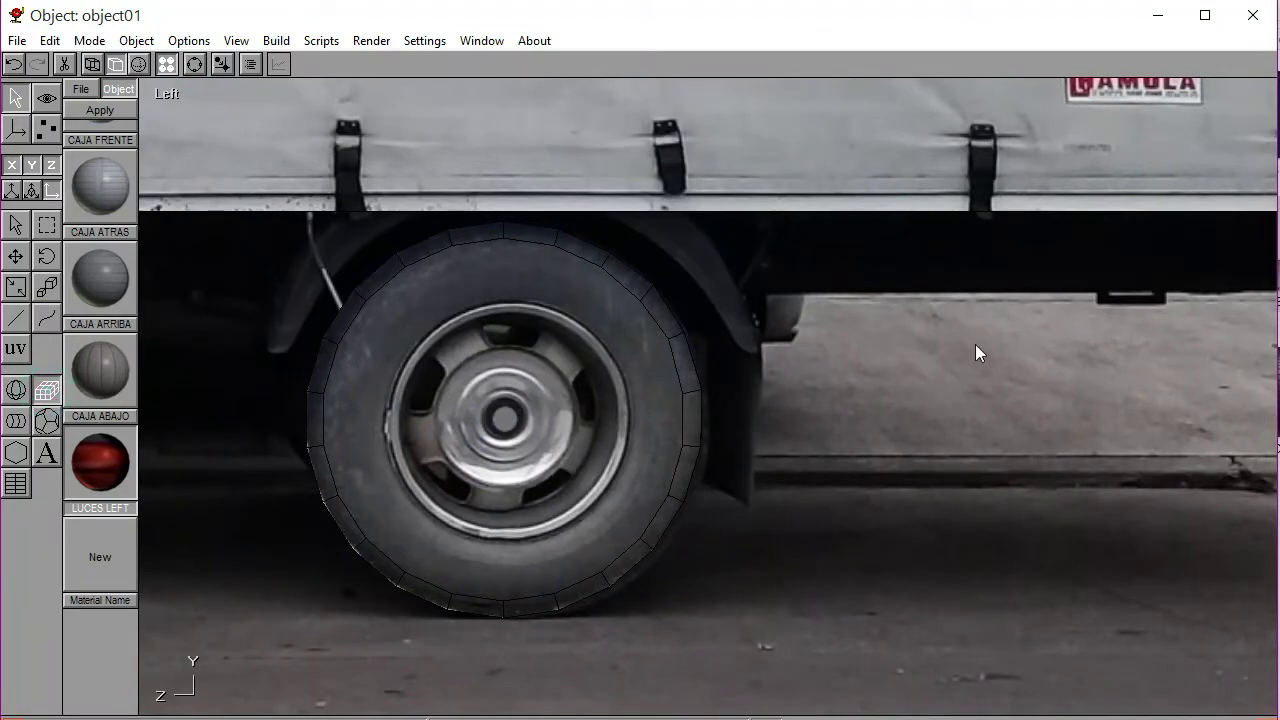
left_click_drag(992, 281, 974, 220)
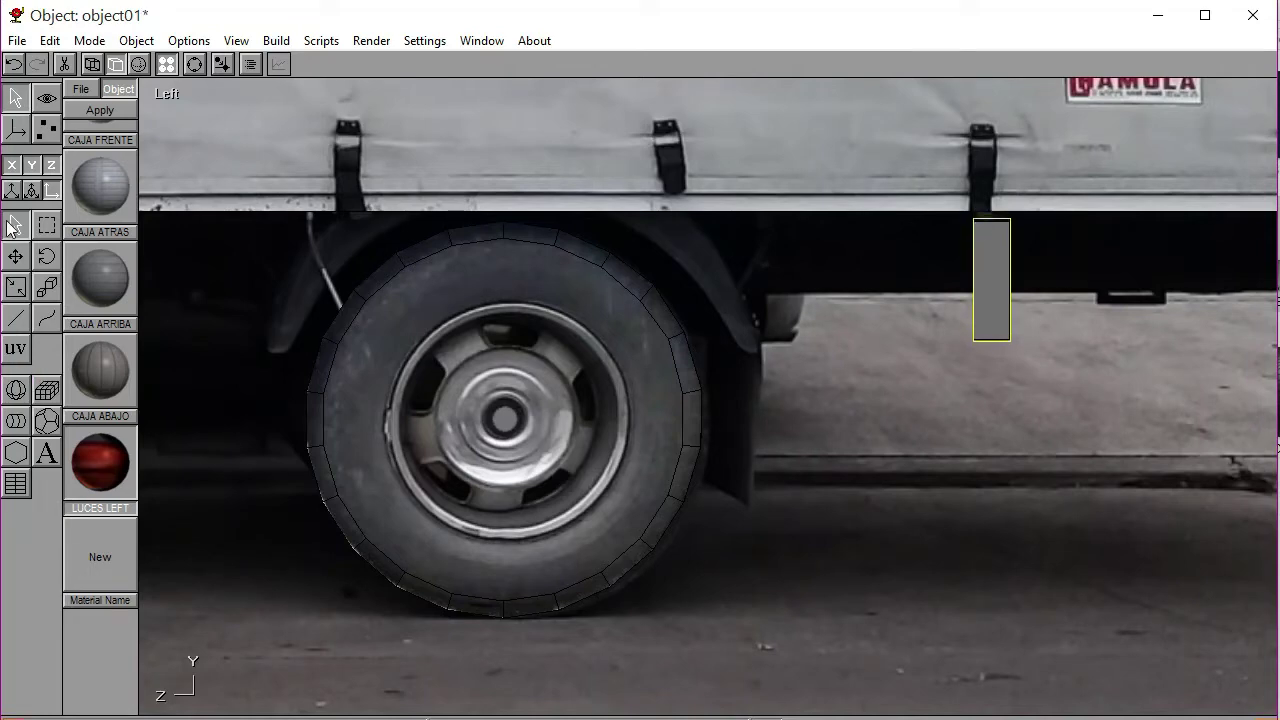
Lower the new box and, from the front view, move it sideways clear of the truck body, then return to the left view
left_click(15, 256)
left_click_drag(401, 303, 399, 341)
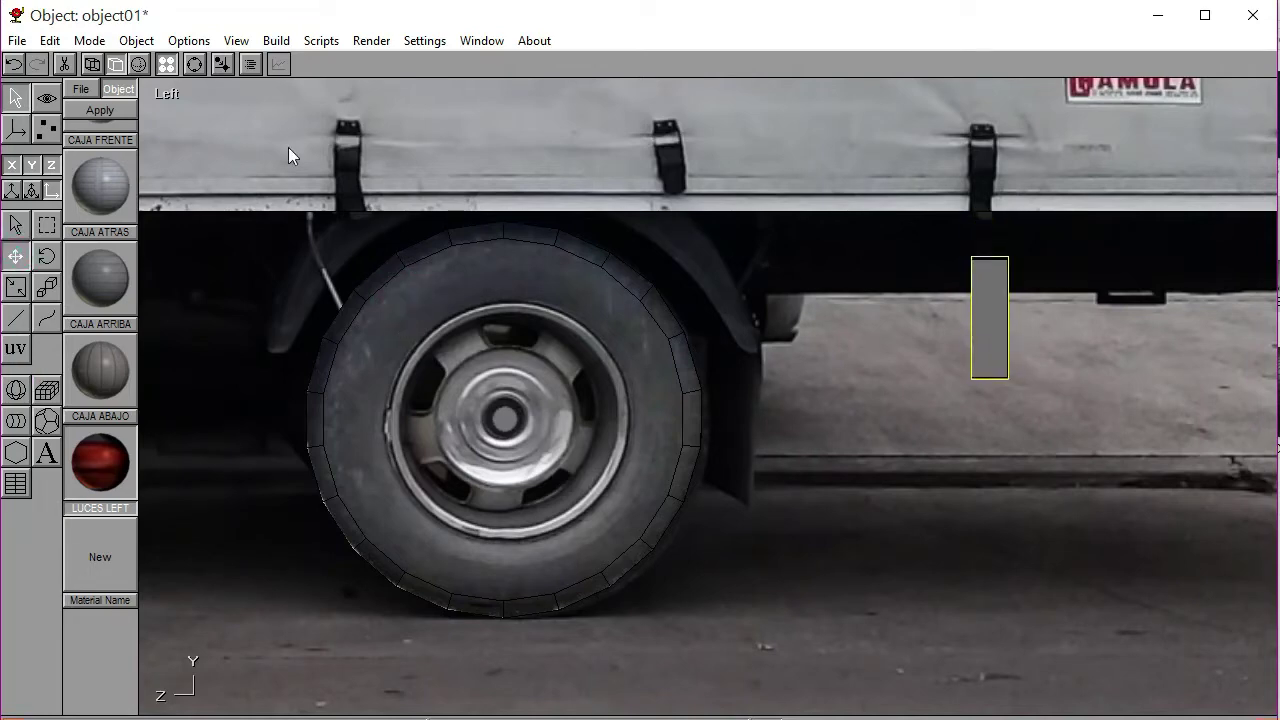
left_click(172, 92)
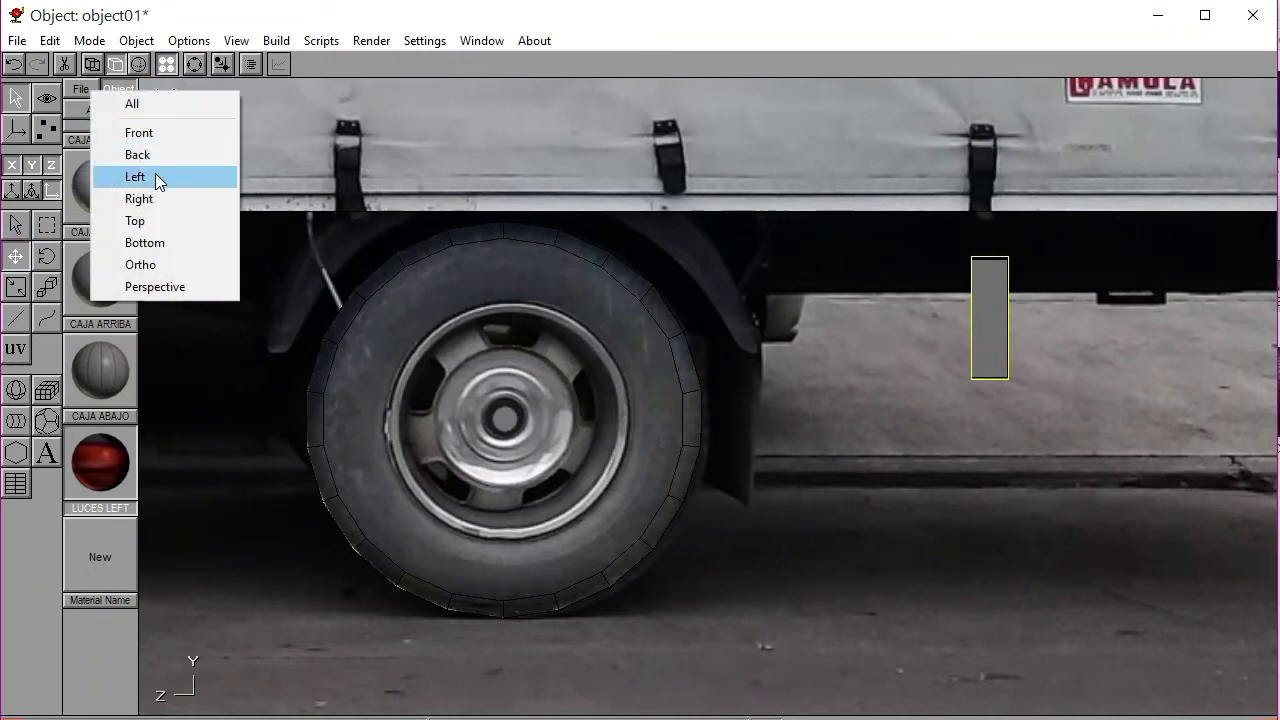
left_click(152, 134)
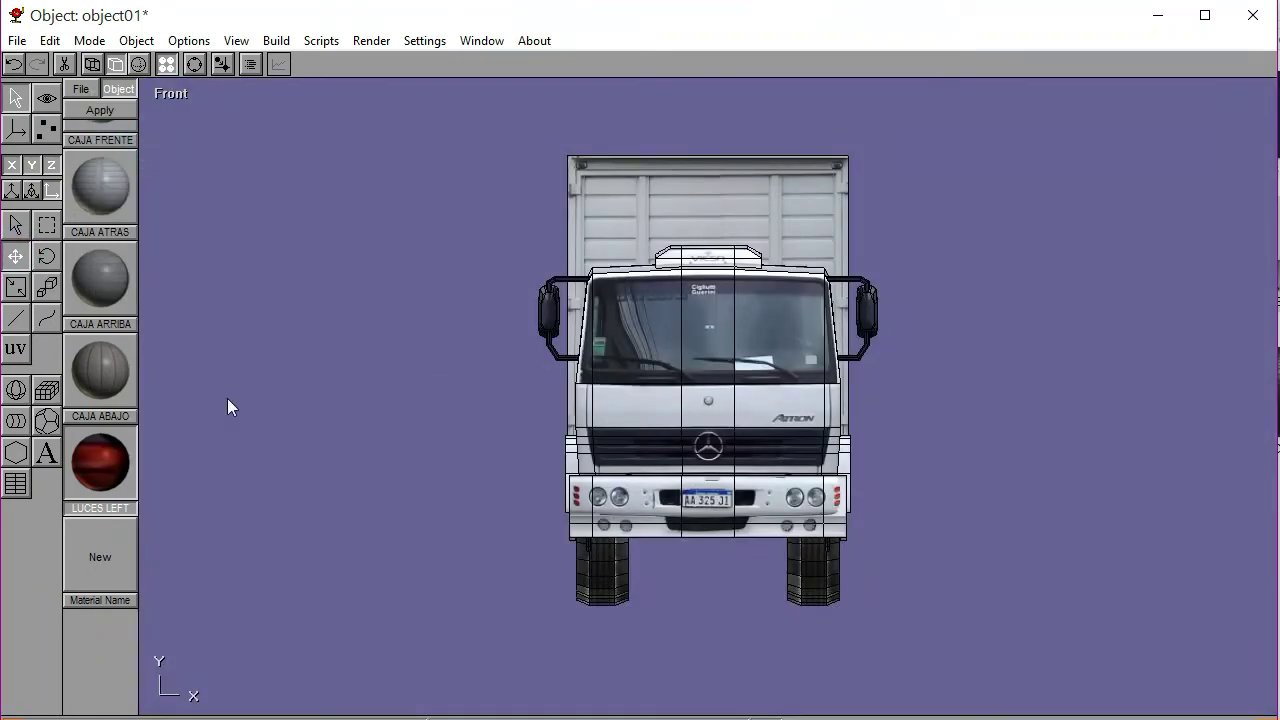
left_click_drag(375, 425, 493, 433)
left_click(172, 93)
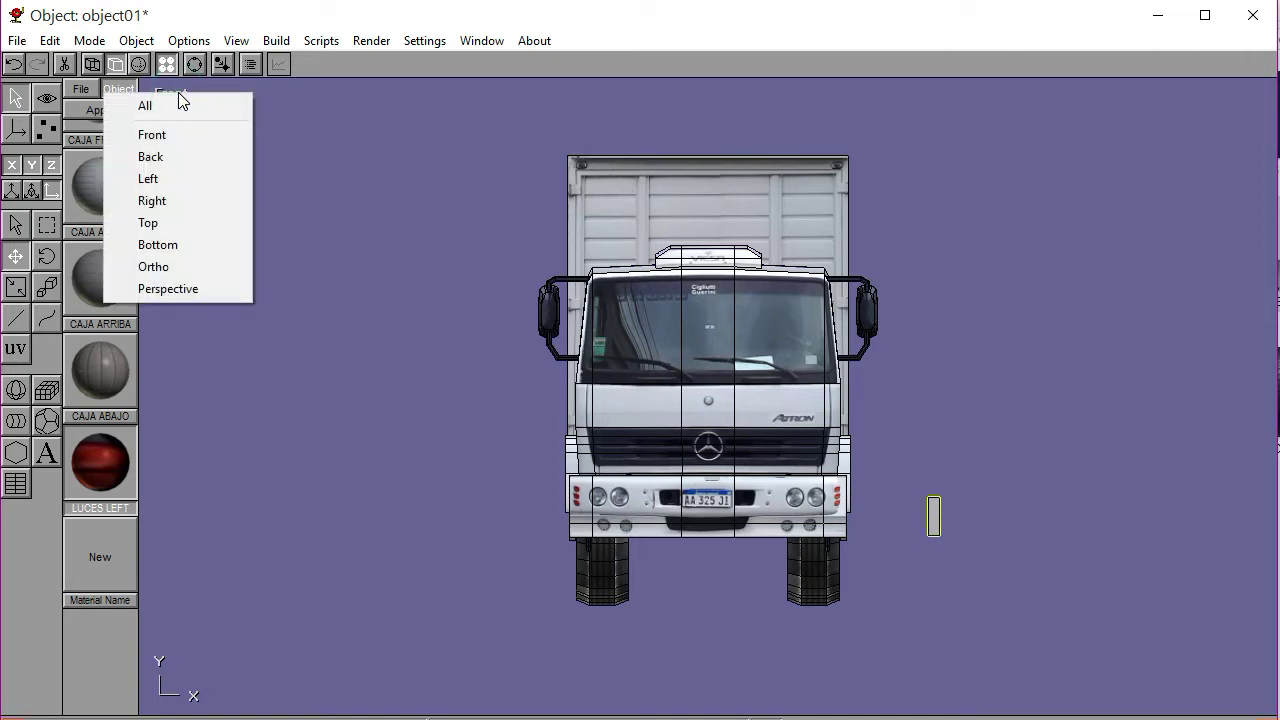
left_click(169, 178)
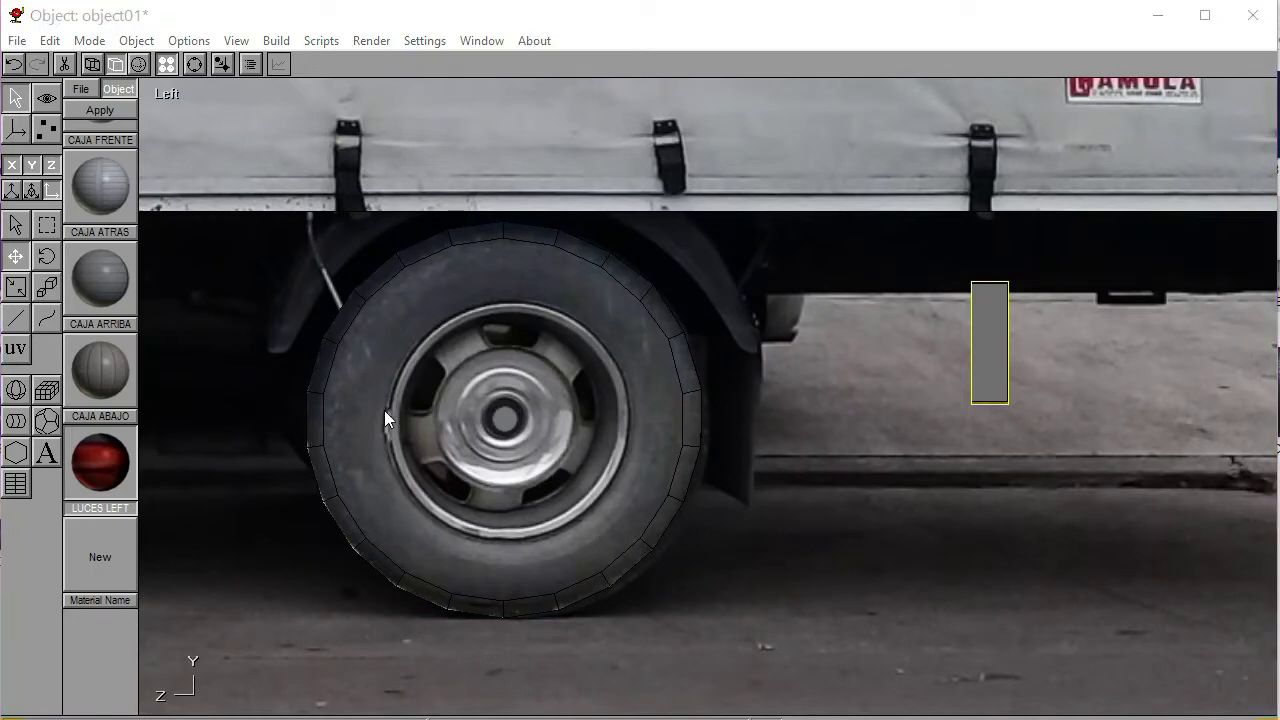
Convert the new box to a mesh and place it over the reference fender just behind the rear wheel
left_click(275, 41)
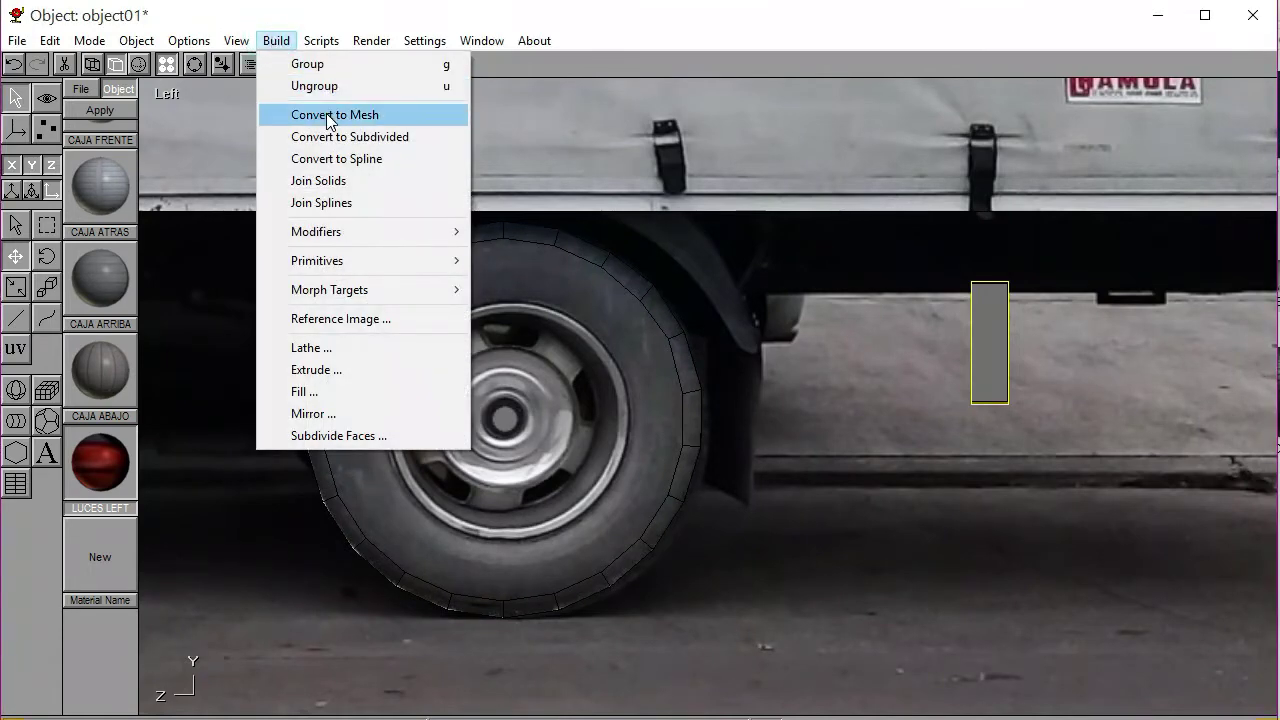
left_click(330, 118)
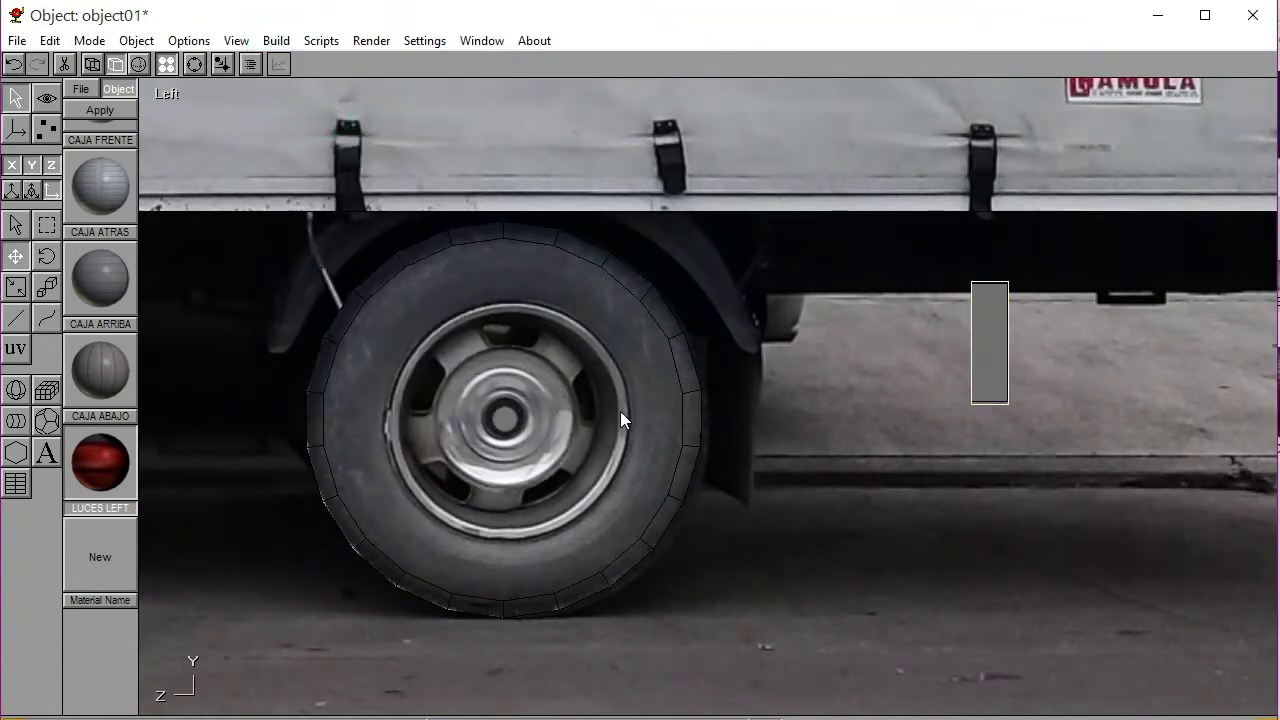
left_click_drag(1052, 501, 813, 446)
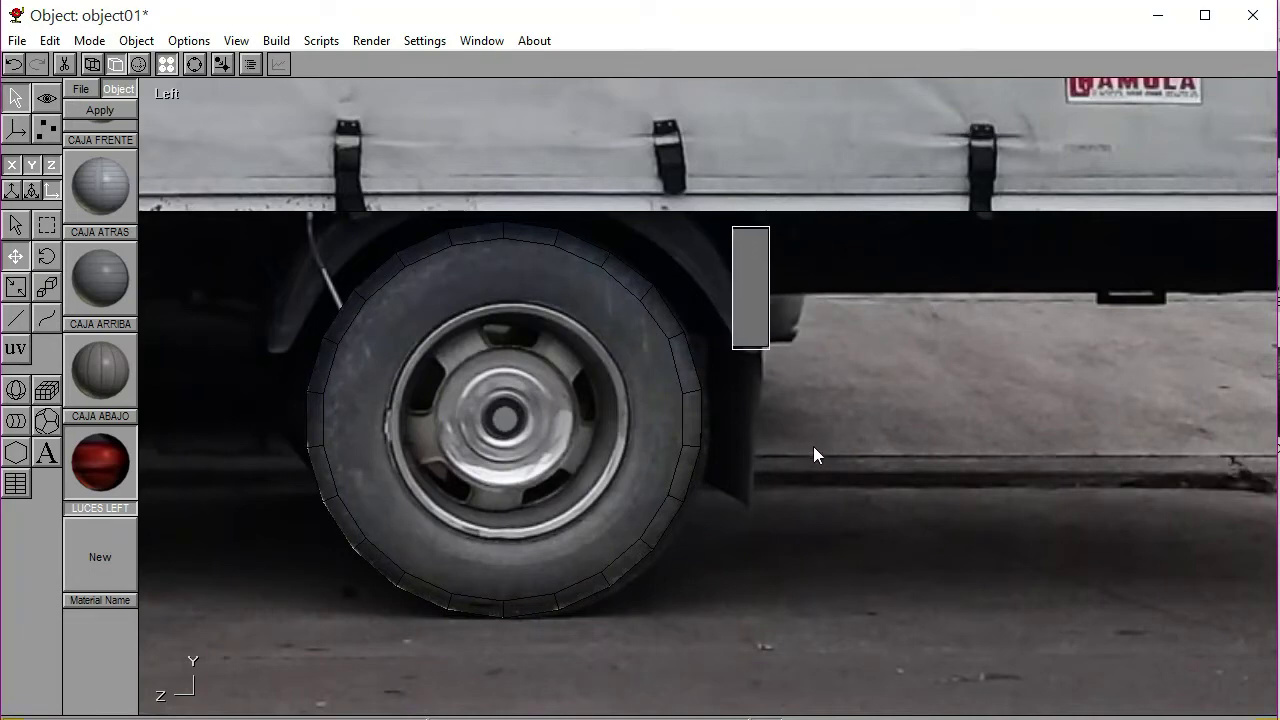
In point editing, select the fender mesh's upper points and raise them to the cargo box's lower edge
left_click(46, 128)
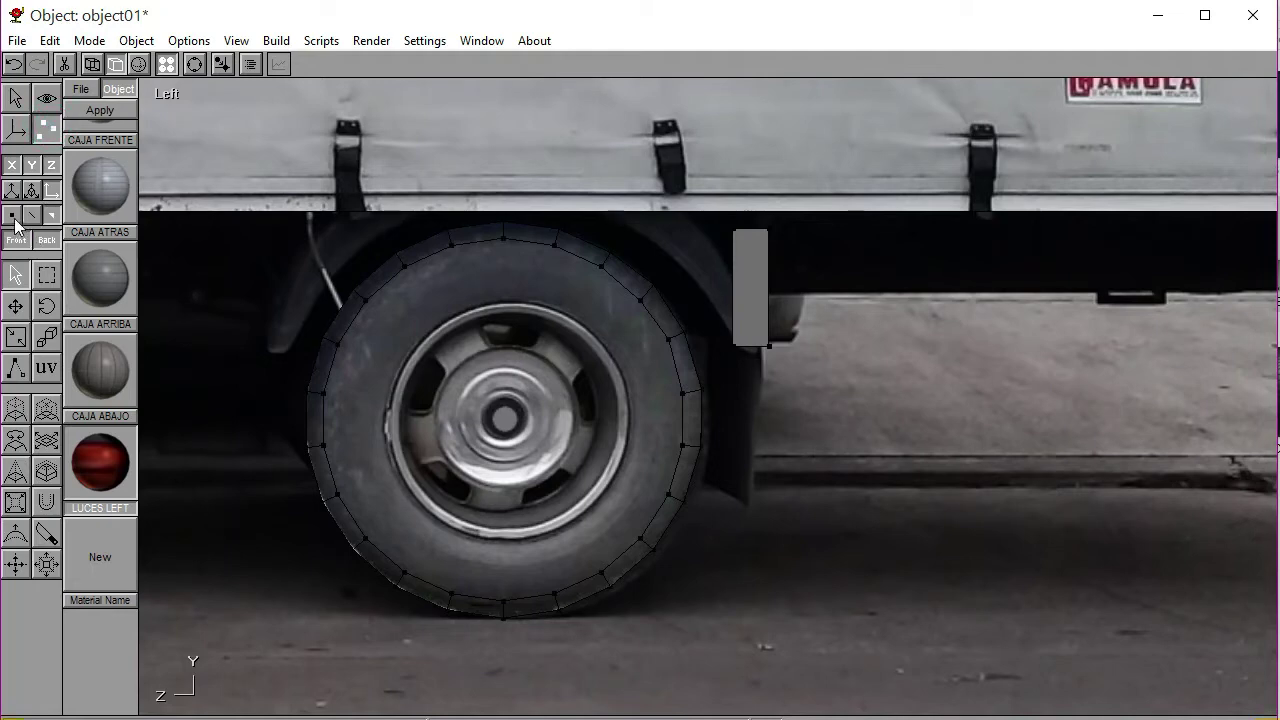
left_click(46, 274)
left_click_drag(723, 223, 788, 258)
key("Up")
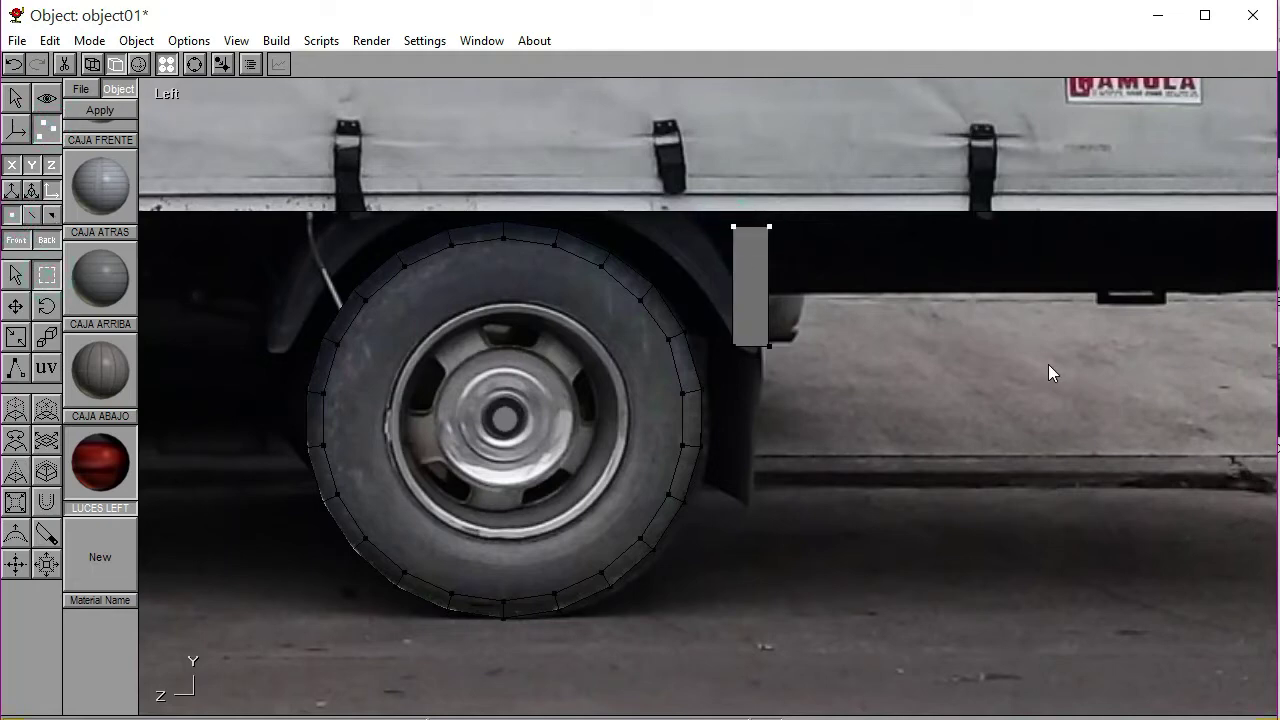
key("Up")
key("Up")
key("Up")
key("Up")
key("Up")
key("Up")
Shift the fender mesh's upper points forward over the wheel so the piece slants along the reference fender
key("Left")
key("Left")
key("Left")
key("Left")
key("Left")
key("Left")
key("Left")
key("Left")
key("Left")
key("Left")
key("Left")
key("Left")
key("Left")
key("Left")
key("Left")
key("Left")
key("Left")
key("Left")
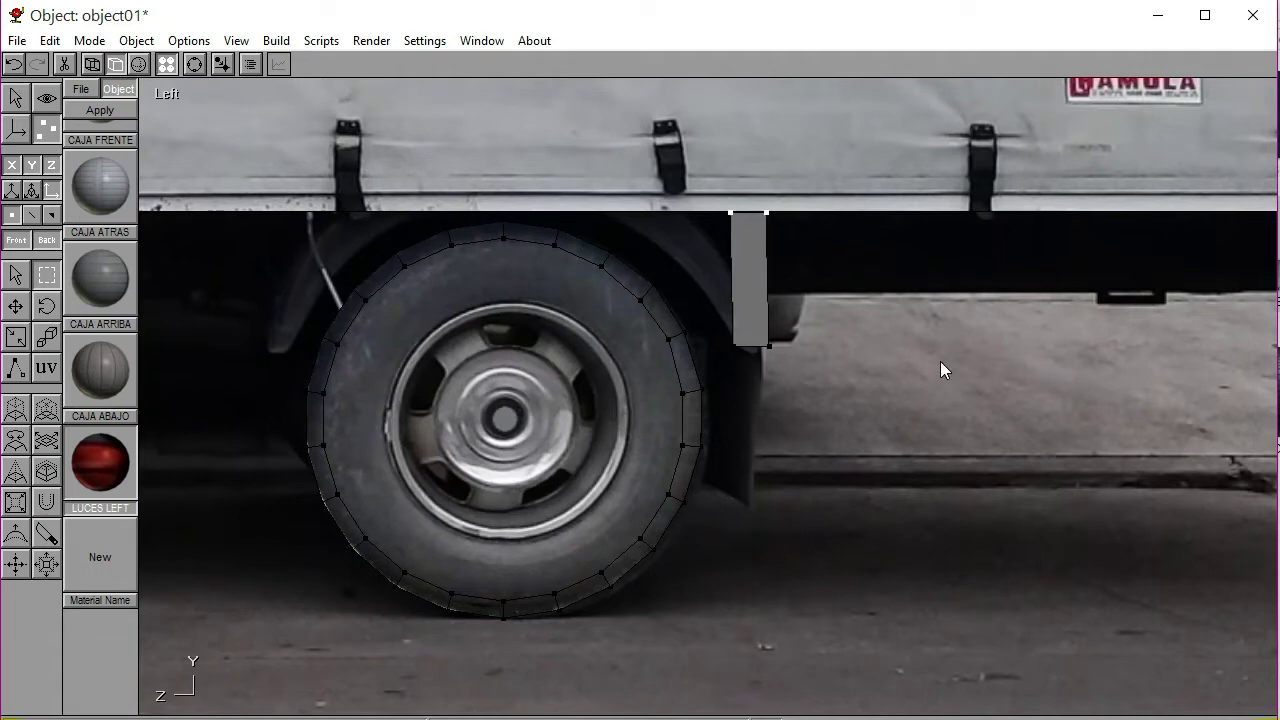
key("Left")
key("Left")
key("Left")
key("Left")
key("Left")
key("Left")
key("Left")
key("Left")
key("Left")
key("Left")
key("Left")
key("Left")
key("Left")
key("Left")
key("Left")
key("Left")
key("Left")
key("Left")
key("Left")
key("Left")
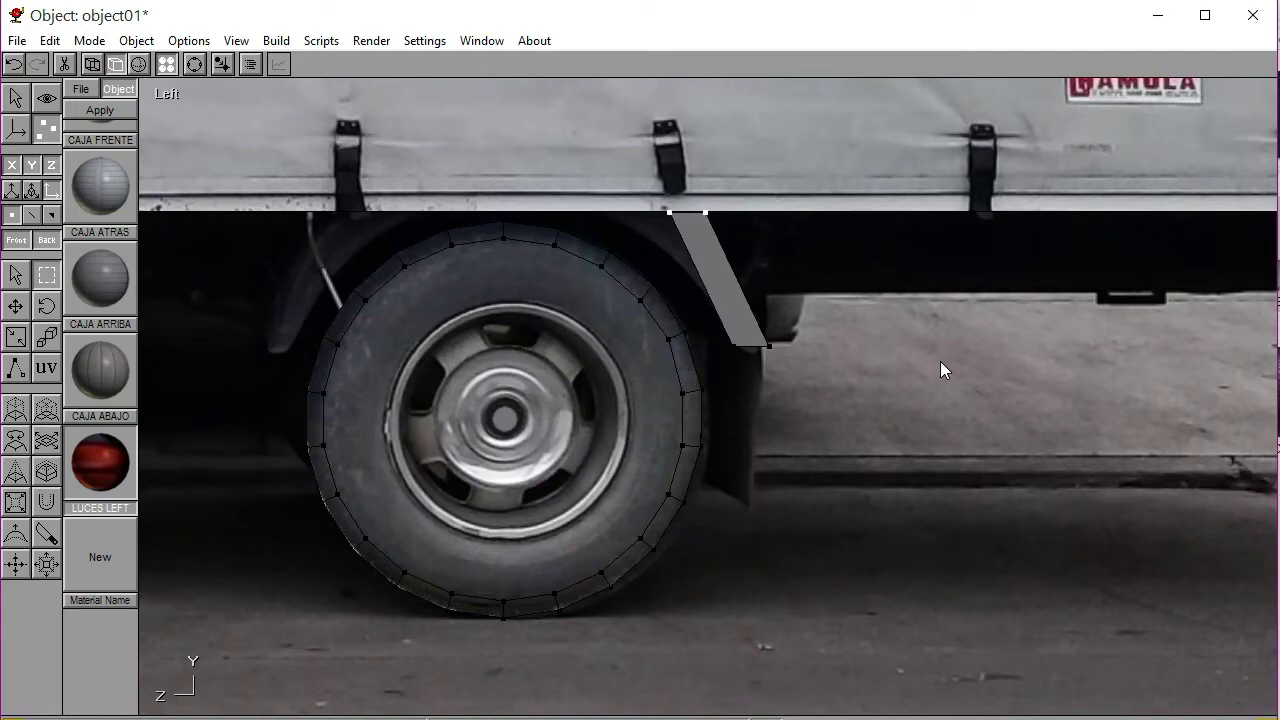
key("Left")
key("Left")
key("Left")
key("Left")
key("Left")
key("Left")
key("Left")
key("Left")
key("Left")
key("Left")
key("Left")
key("Left")
key("Left")
key("Left")
key("Left")
key("Left")
key("Left")
key("Left")
key("Left")
key("Left")
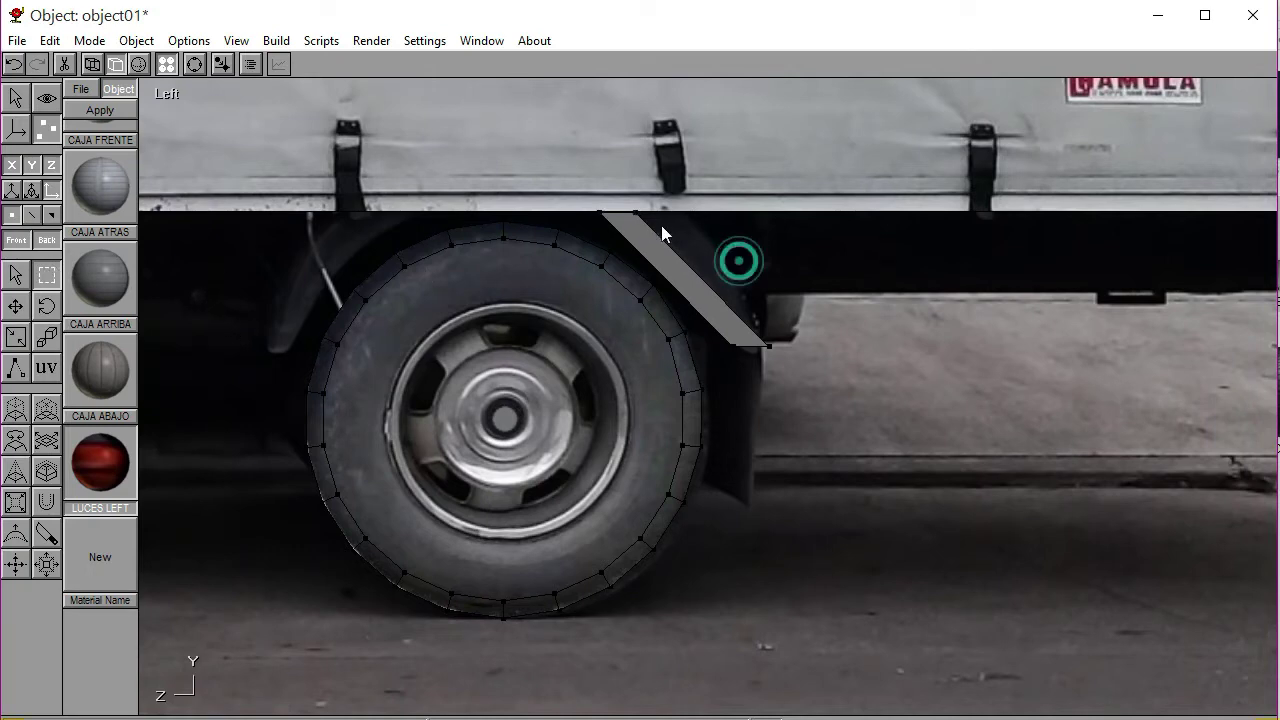
Select the fender mesh's upper rear points and move them rearward to widen its top edge
left_click_drag(629, 206, 655, 225)
key("Right")
key("Right")
key("Right")
key("Right")
key("Right")
key("Right")
key("Right")
key("Right")
key("Right")
key("Right")
key("Right")
key("Right")
key("Right")
key("Right")
key("Right")
key("Right")
key("Right")
key("Right")
key("Right")
key("Right")
key("Right")
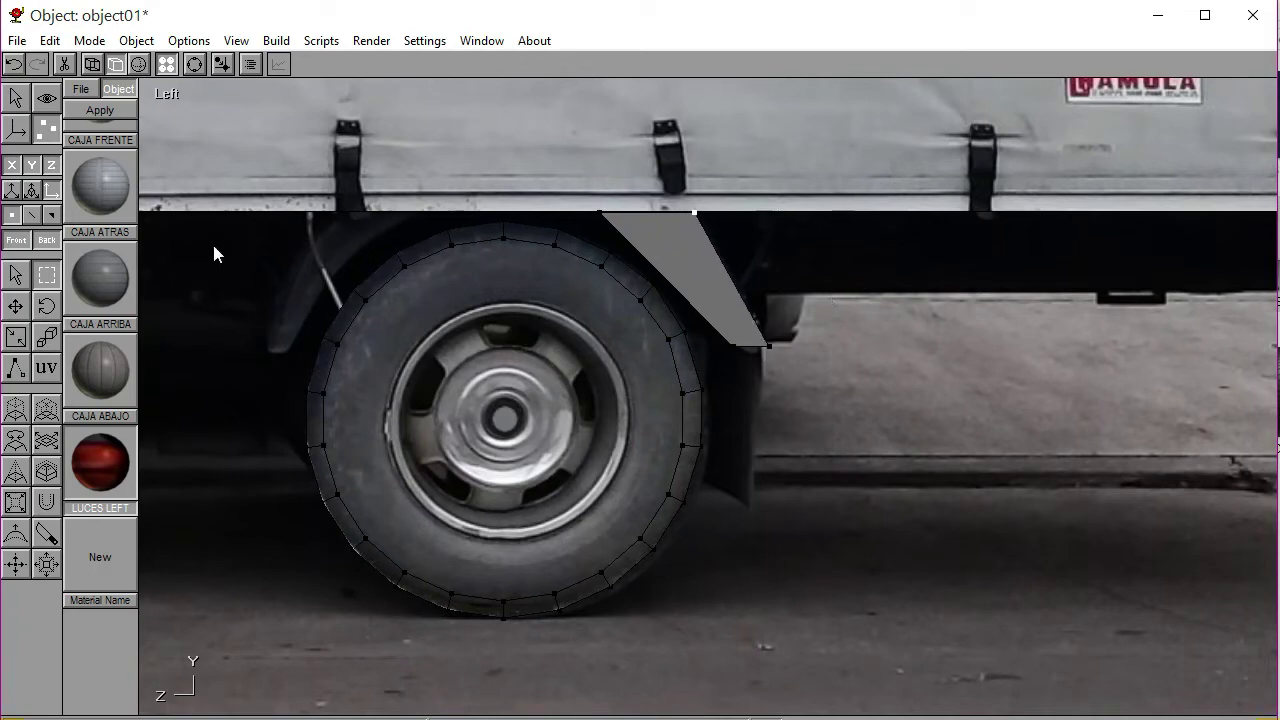
In wireframe display, select the fender mesh's bottom points and lower them slightly to the reference fender's tip
left_click(92, 62)
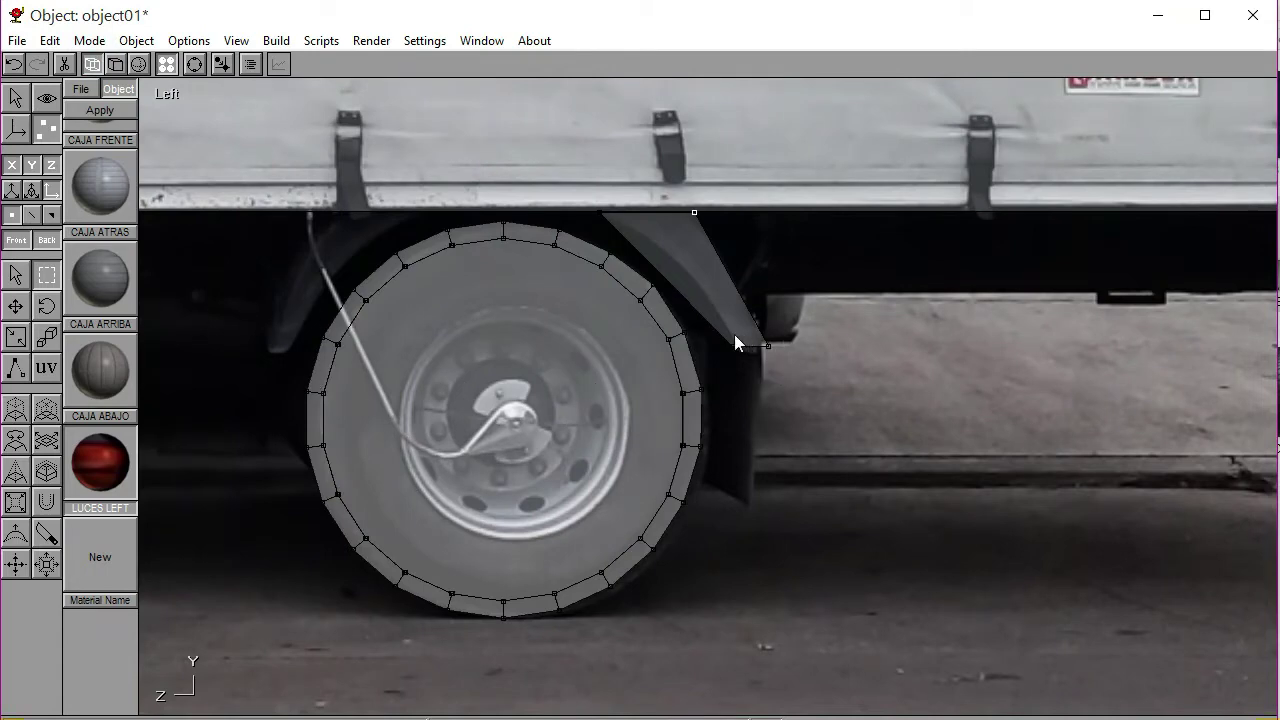
left_click_drag(778, 352, 780, 354)
key("Down")
key("Down")
key("Down")
key("Down")
key("Down")
key("Down")
key("Down")
key("Down")
Make two horizontal cuts across the slanted fender mesh with the knife tool
left_click(46, 534)
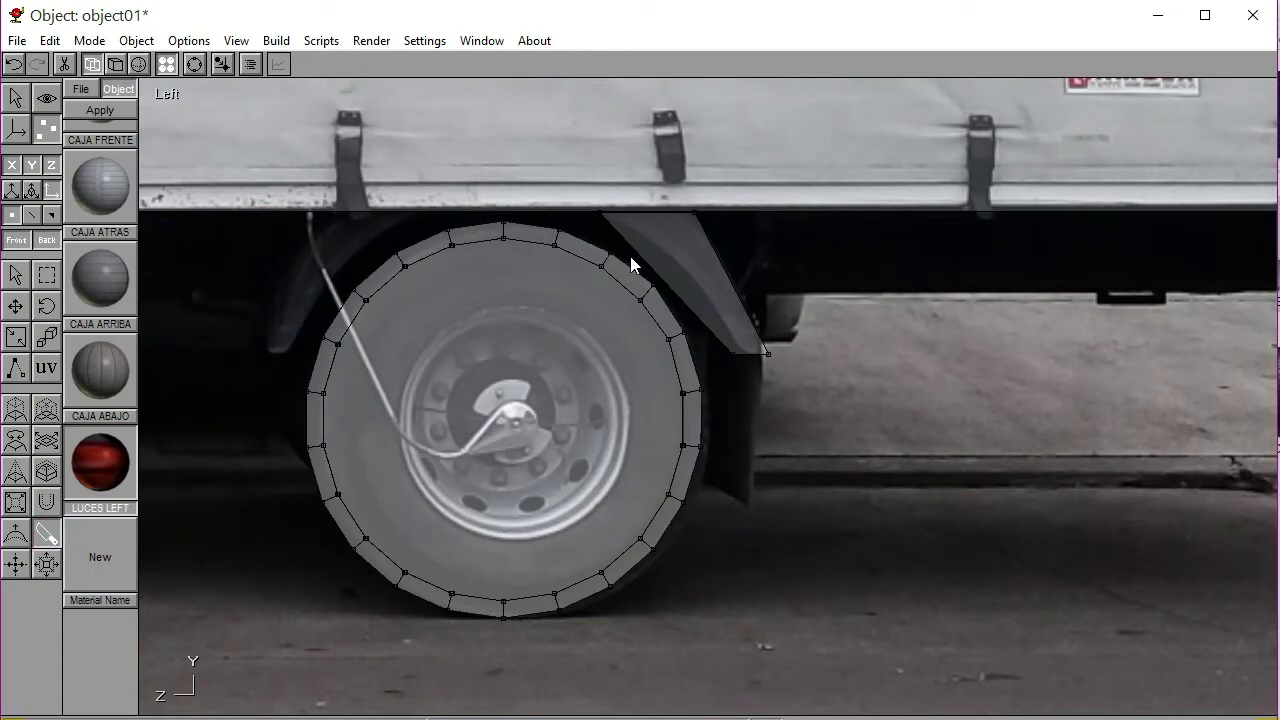
left_click_drag(630, 254, 734, 260)
left_click_drag(672, 300, 759, 301)
Move the wheel-side points of both cuts rearward so the fender's inner edge follows the reference curve
left_click(46, 274)
left_click(366, 346)
left_click_drag(630, 242, 694, 326)
left_click(782, 416)
key("Right")
key("Right")
key("Right")
key("Right")
key("Right")
key("Right")
key("Right")
key("Right")
key("Right")
key("Right")
key("Right")
key("Right")
key("Right")
key("Right")
key("Right")
key("Right")
key("Right")
key("Right")
key("Right")
key("Right")
left_click(852, 400)
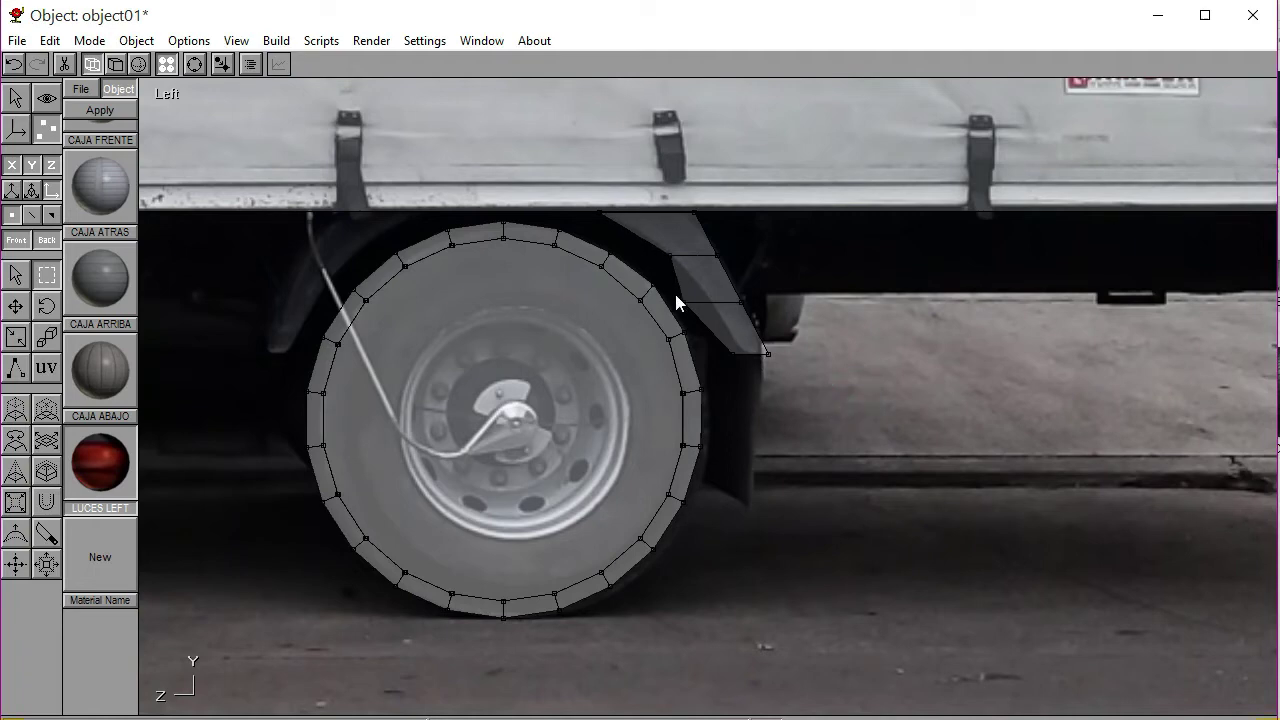
key("Right")
key("Right")
key("Right")
key("Right")
key("Right")
key("Right")
key("Right")
key("Right")
key("Right")
key("Right")
key("Right")
key("Right")
key("Right")
key("Right")
key("Right")
key("Right")
key("Right")
key("Right")
key("Right")
key("Right")
left_click(870, 394)
Adjust the fender mesh's two bottom corner points to the reference fender's tip, then deselect and restore shaded display
left_click(24, 311)
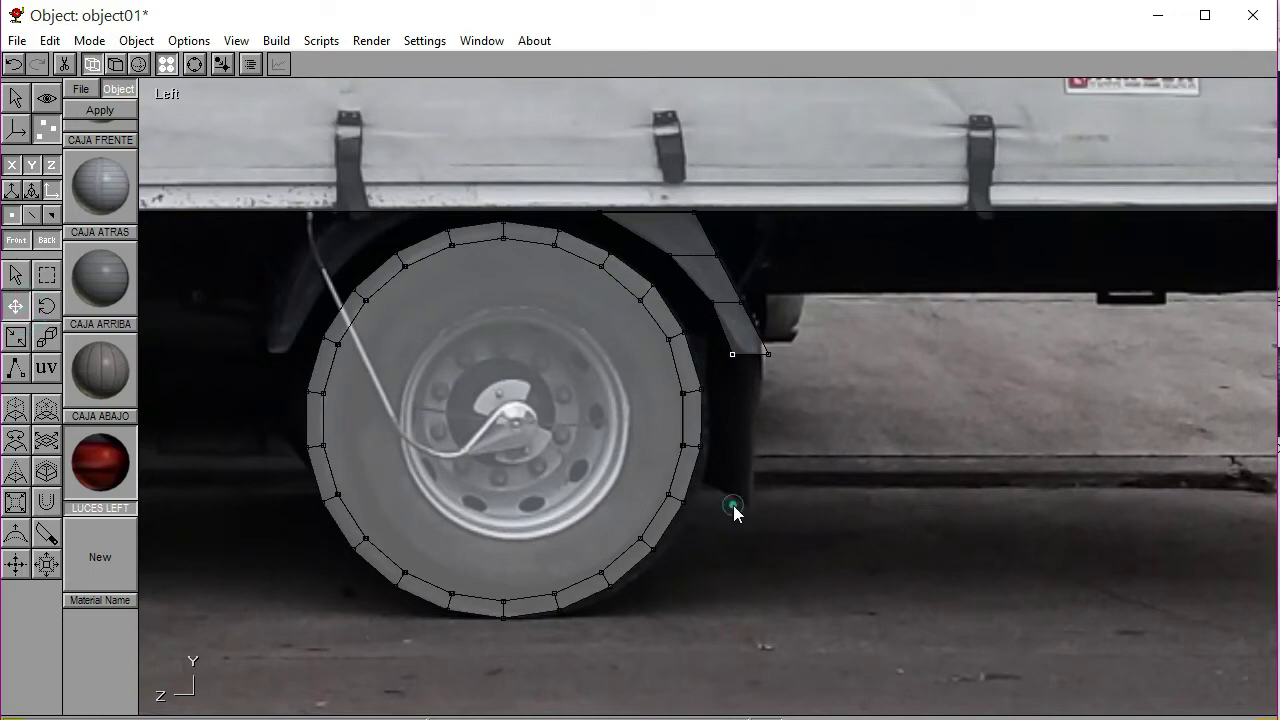
left_click_drag(734, 504, 737, 501)
left_click_drag(761, 344, 765, 348)
left_click(48, 274)
left_click(843, 520)
left_click(765, 346)
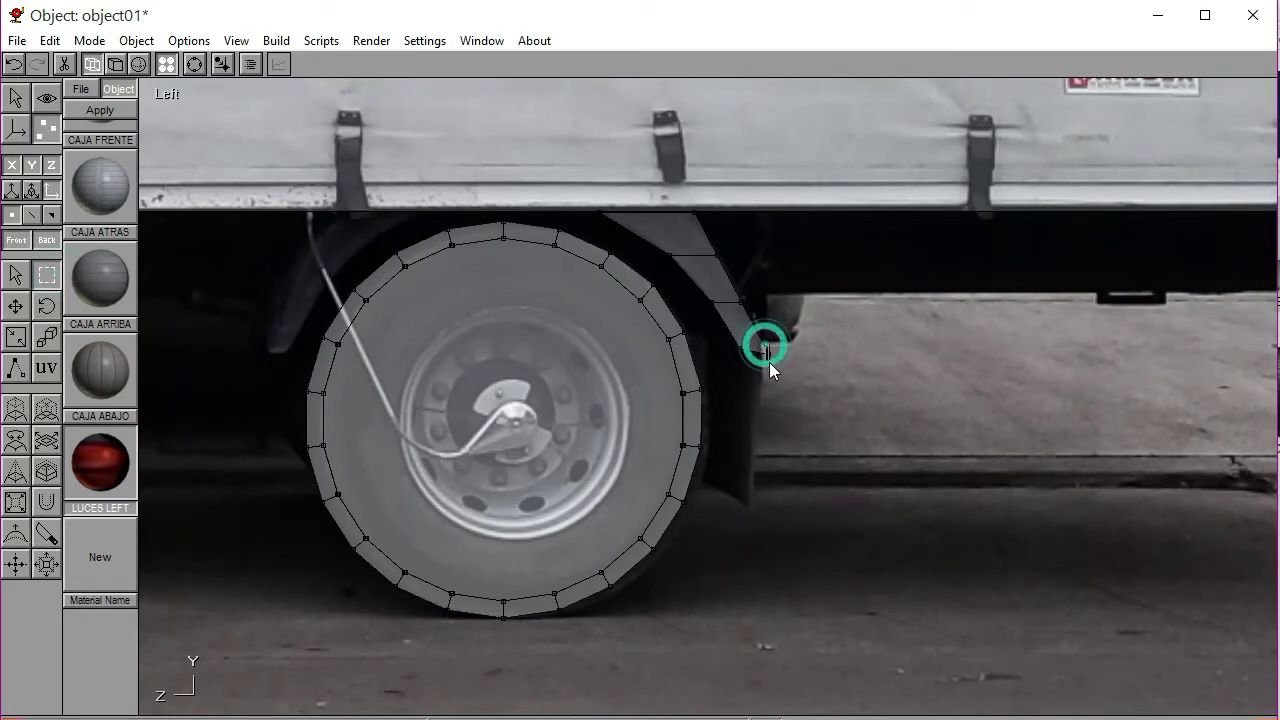
left_click(16, 306)
left_click_drag(886, 565, 882, 562)
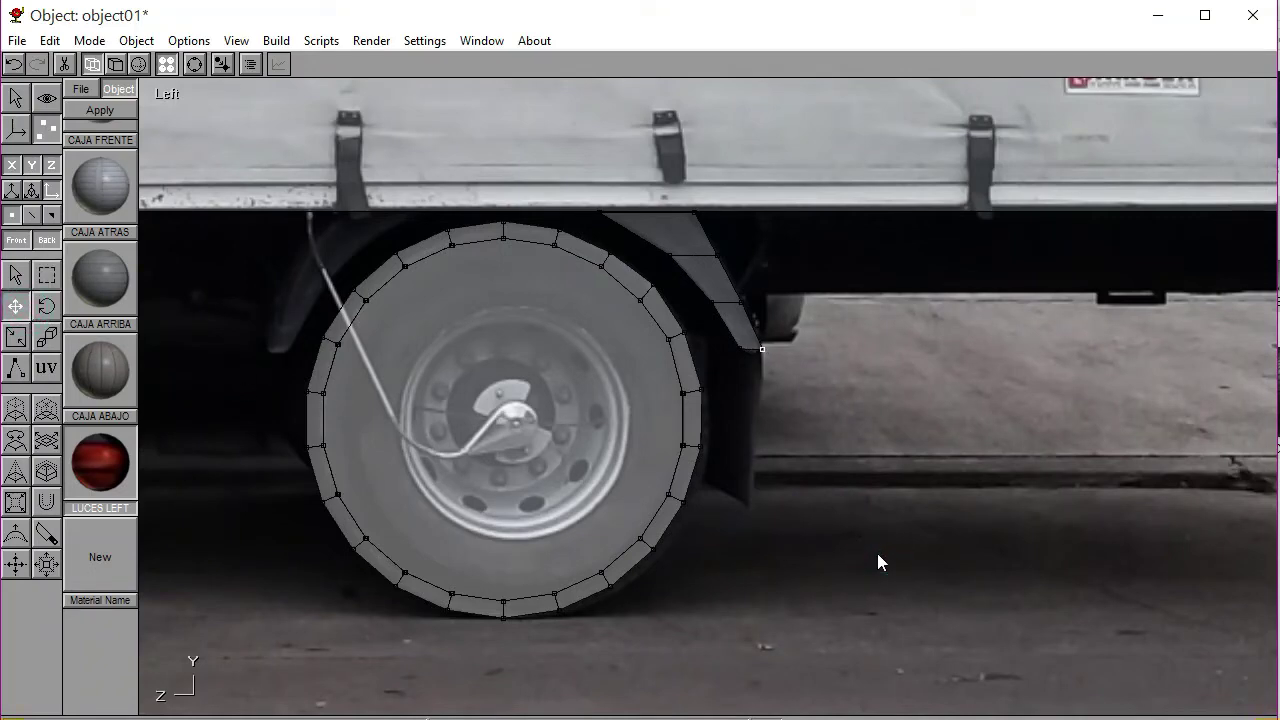
left_click(47, 275)
left_click(988, 488)
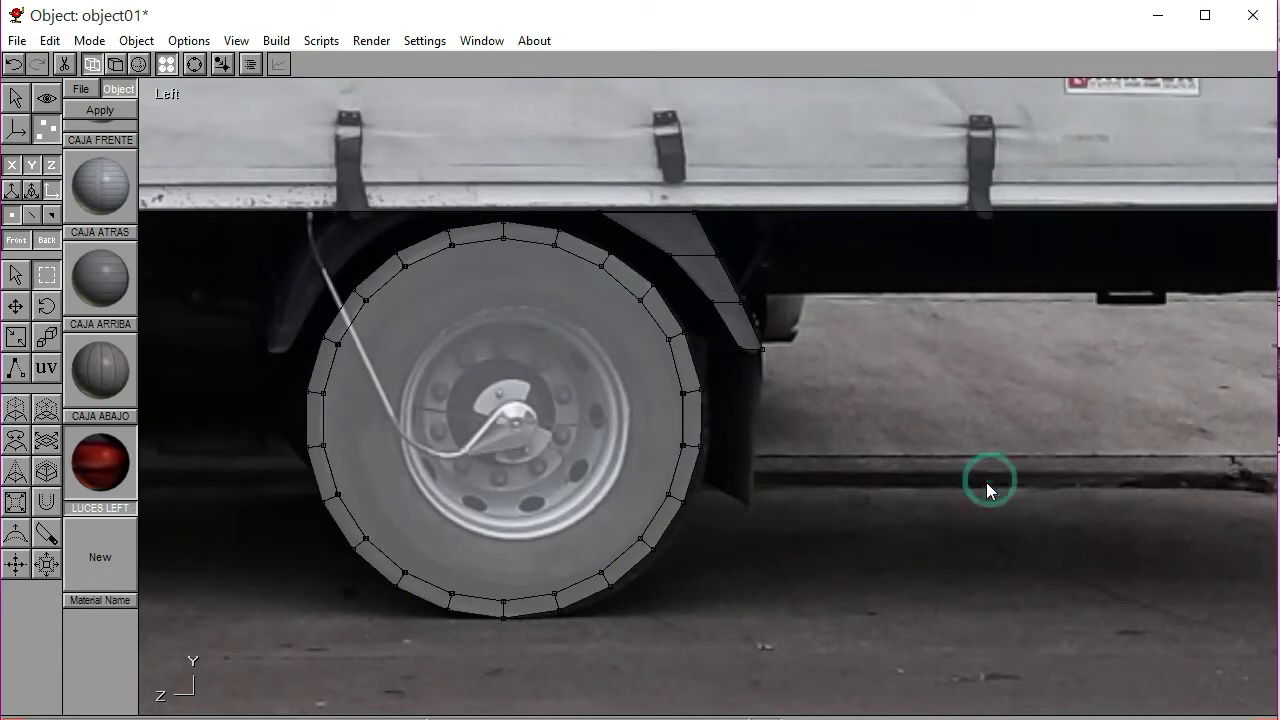
left_click(116, 64)
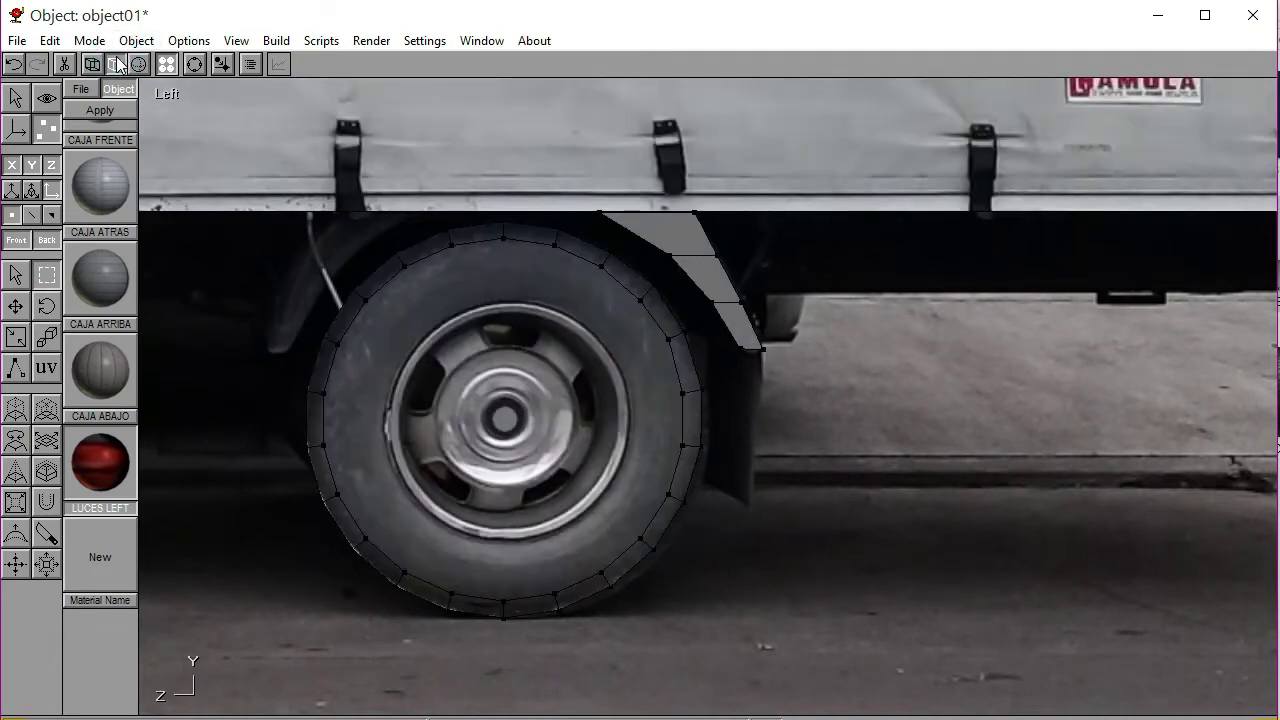
In the front view with wireframe display, widen the fender mesh by moving its inner-side points toward the truck
left_click(198, 67)
middle_click_drag(634, 455, 825, 526)
left_click_drag(777, 490, 706, 484)
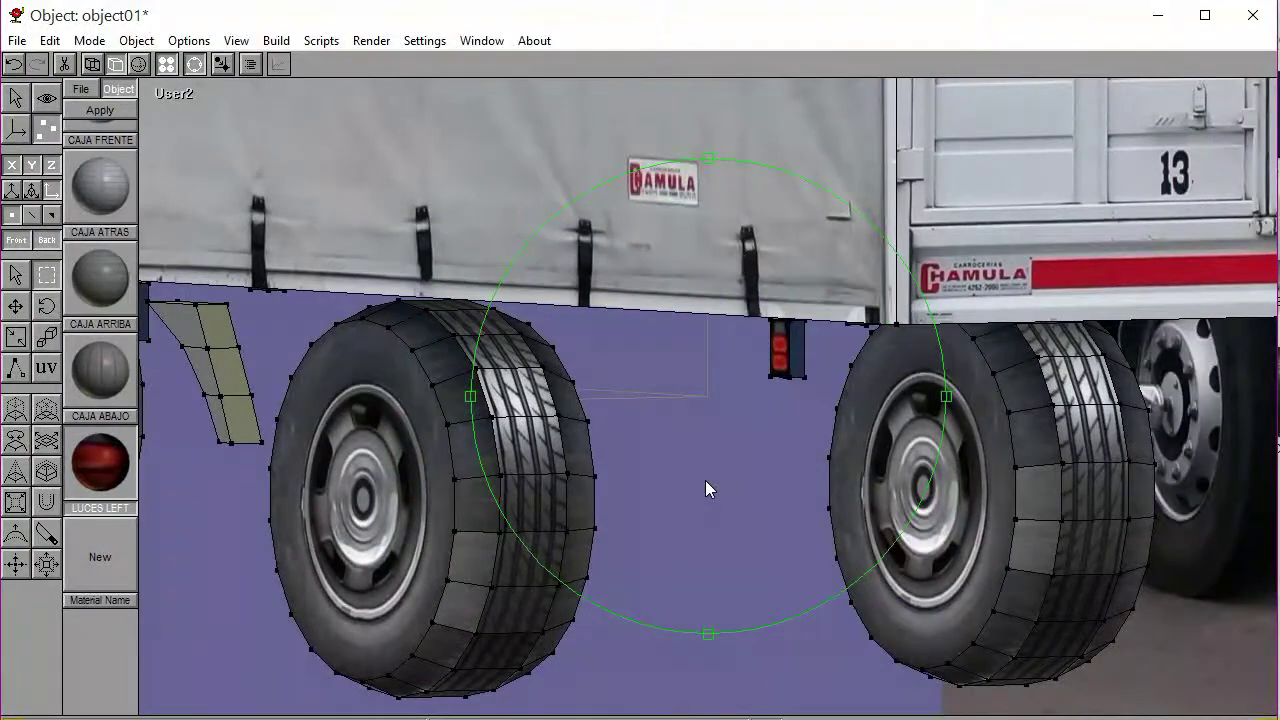
left_click(166, 94)
left_click(160, 134)
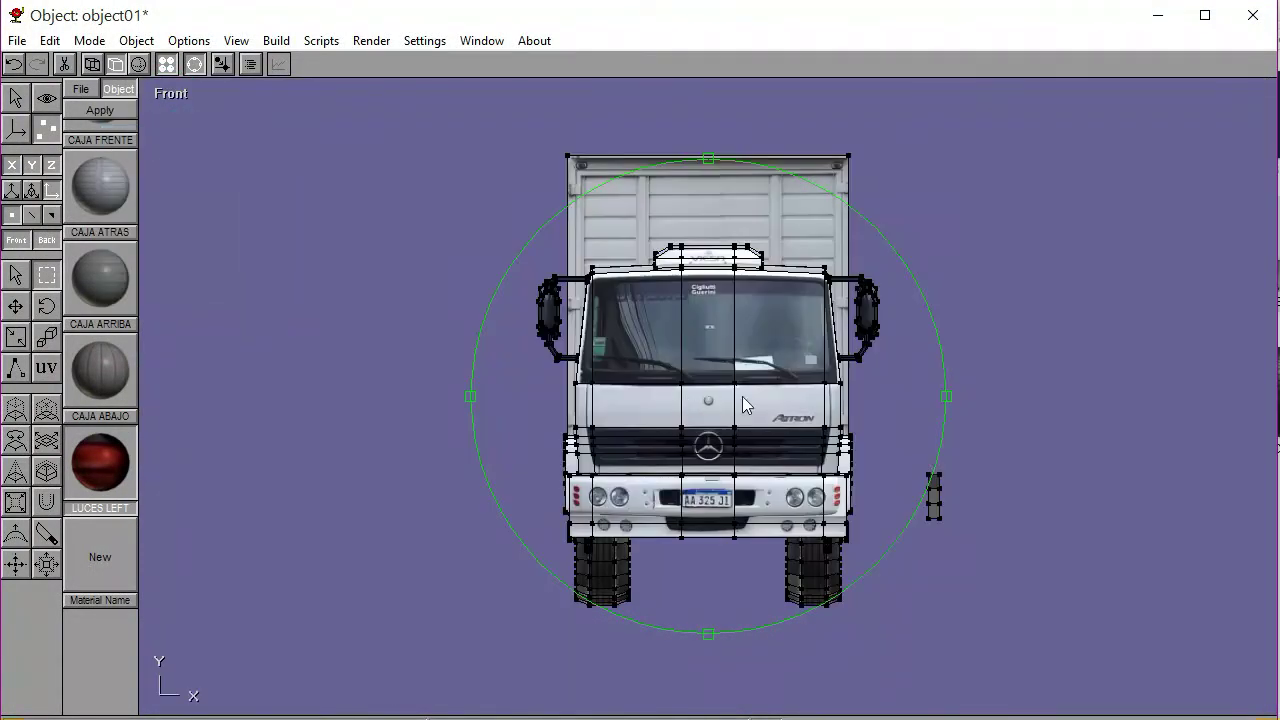
middle_click_drag(742, 396, 683, 354)
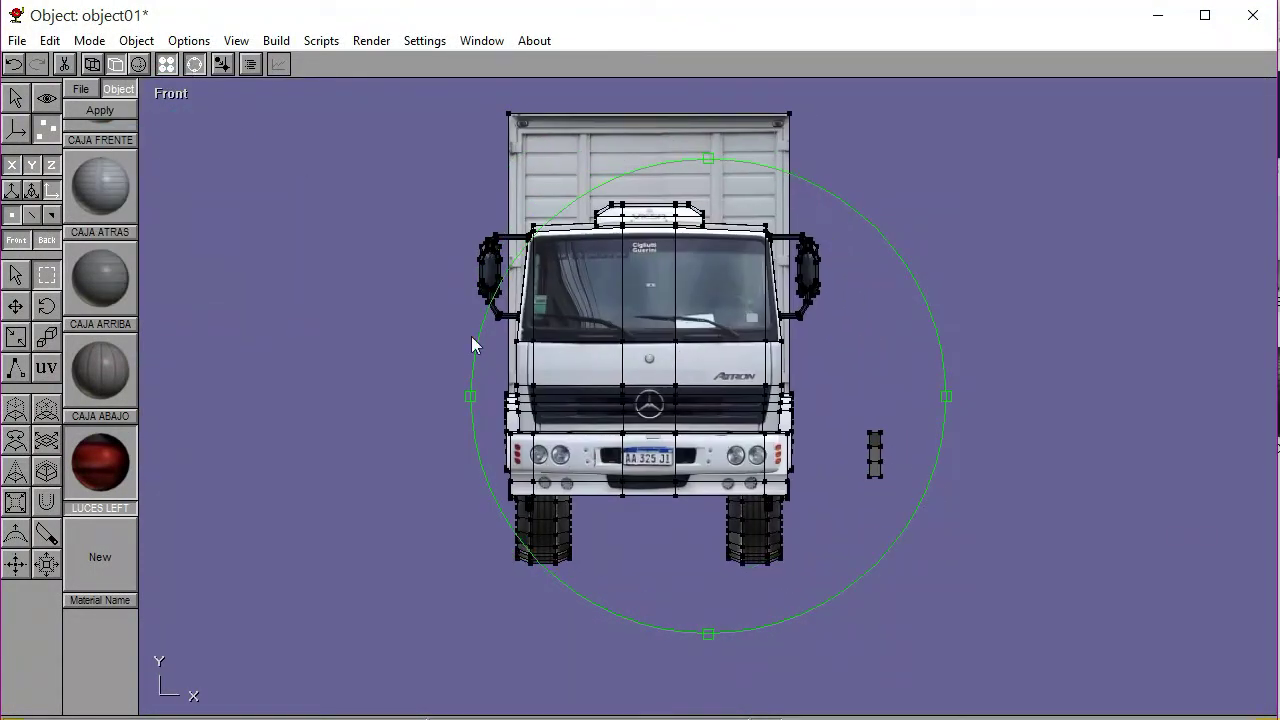
scroll(846, 461, "up", 6)
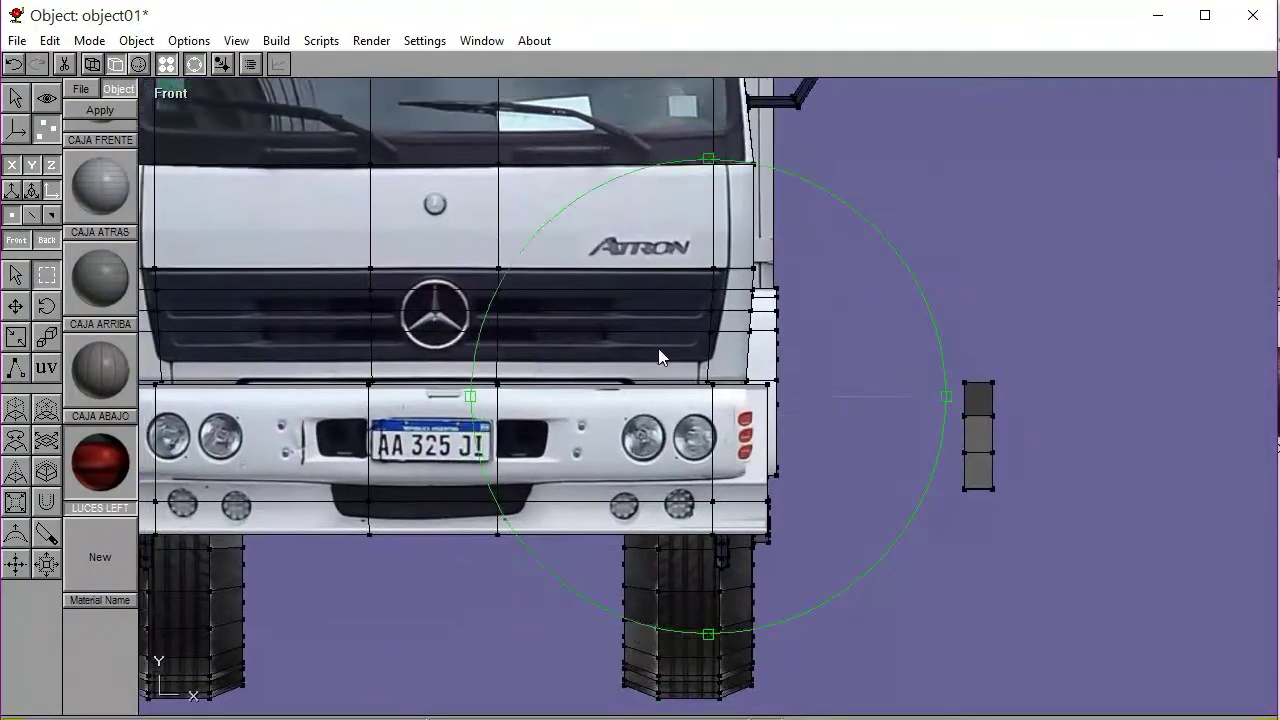
middle_click_drag(659, 350, 684, 381)
left_click(196, 65)
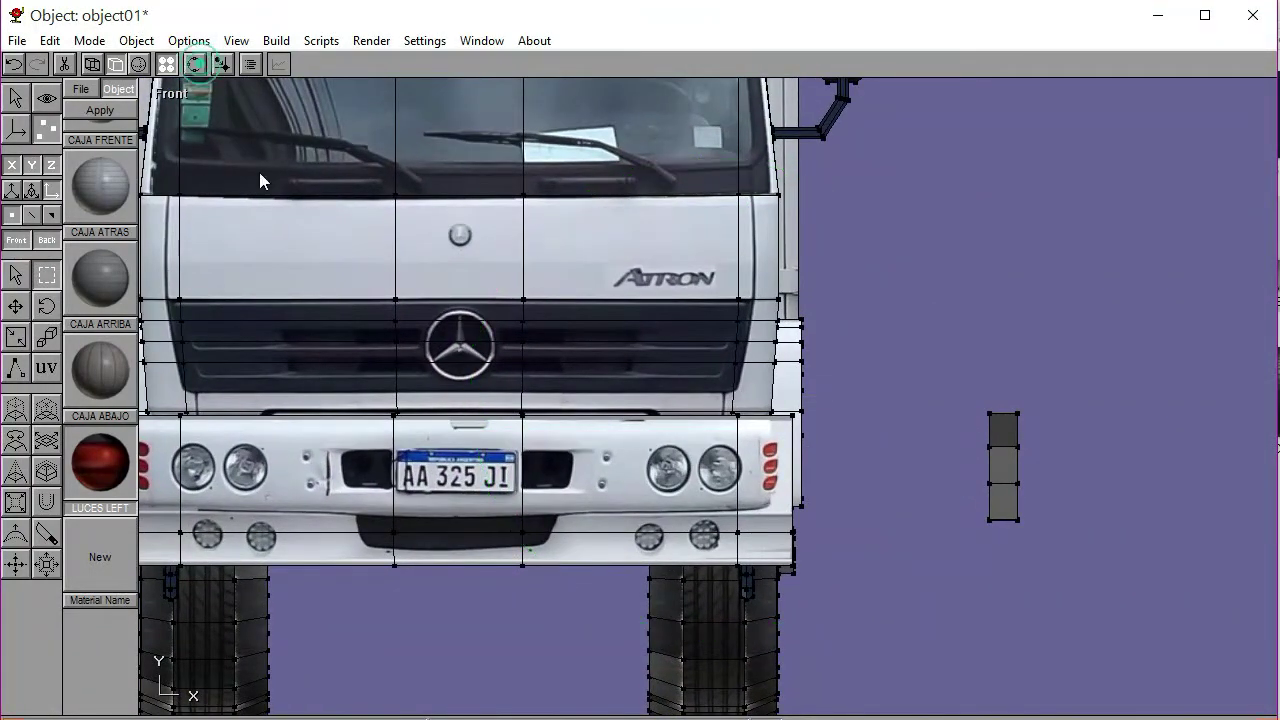
left_click(95, 68)
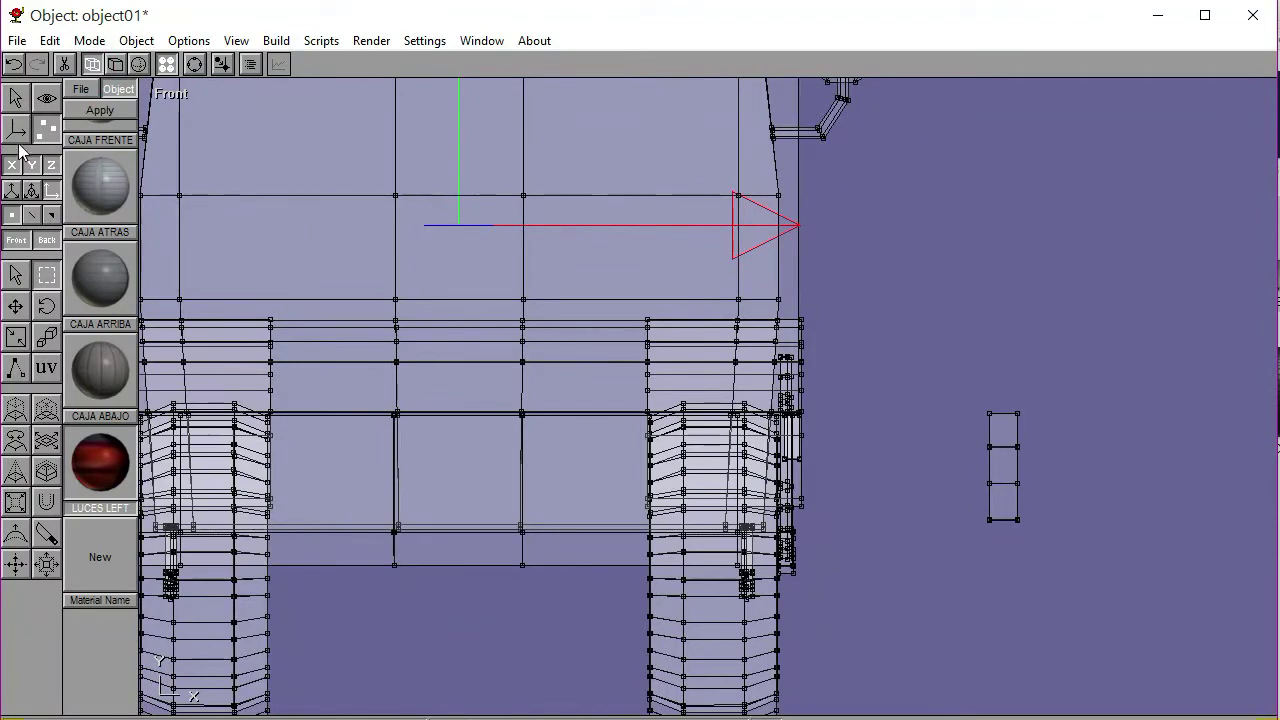
left_click_drag(955, 394, 997, 547)
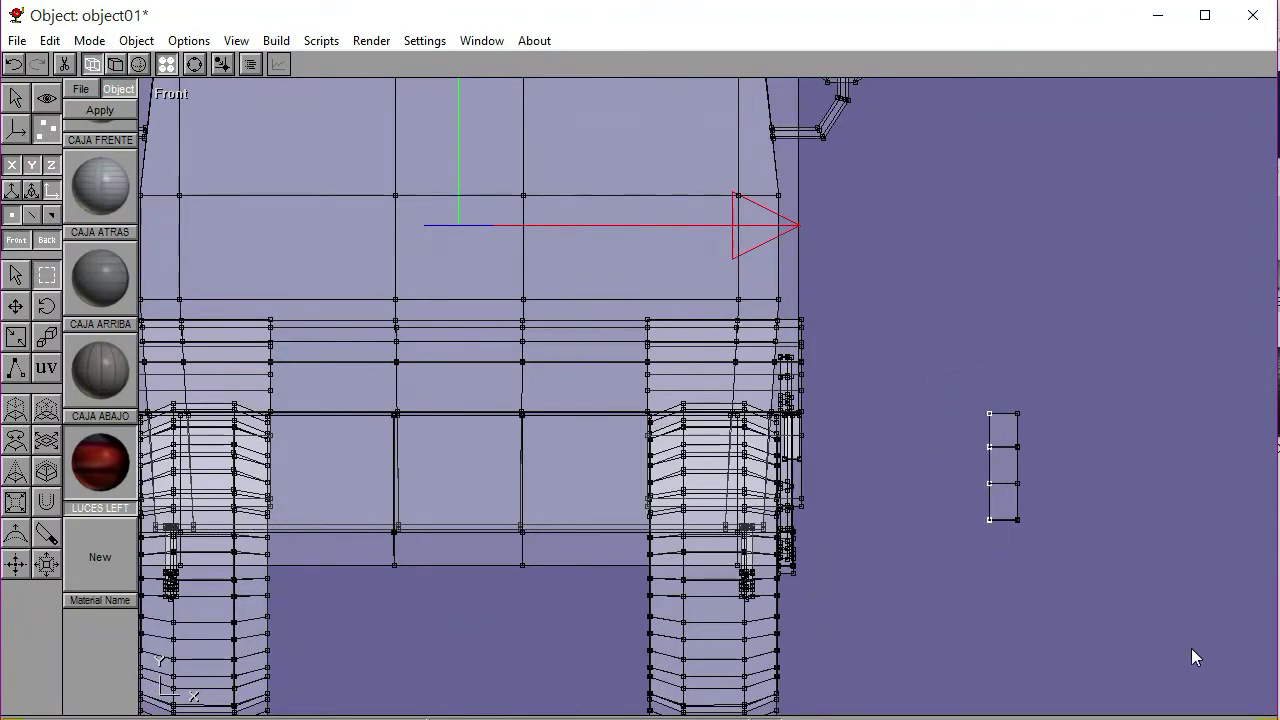
key("Left")
key("Left")
key("Left")
key("Left")
key("Left")
key("Left")
key("Left")
key("Left")
key("Left")
key("Left")
key("Left")
key("Left")
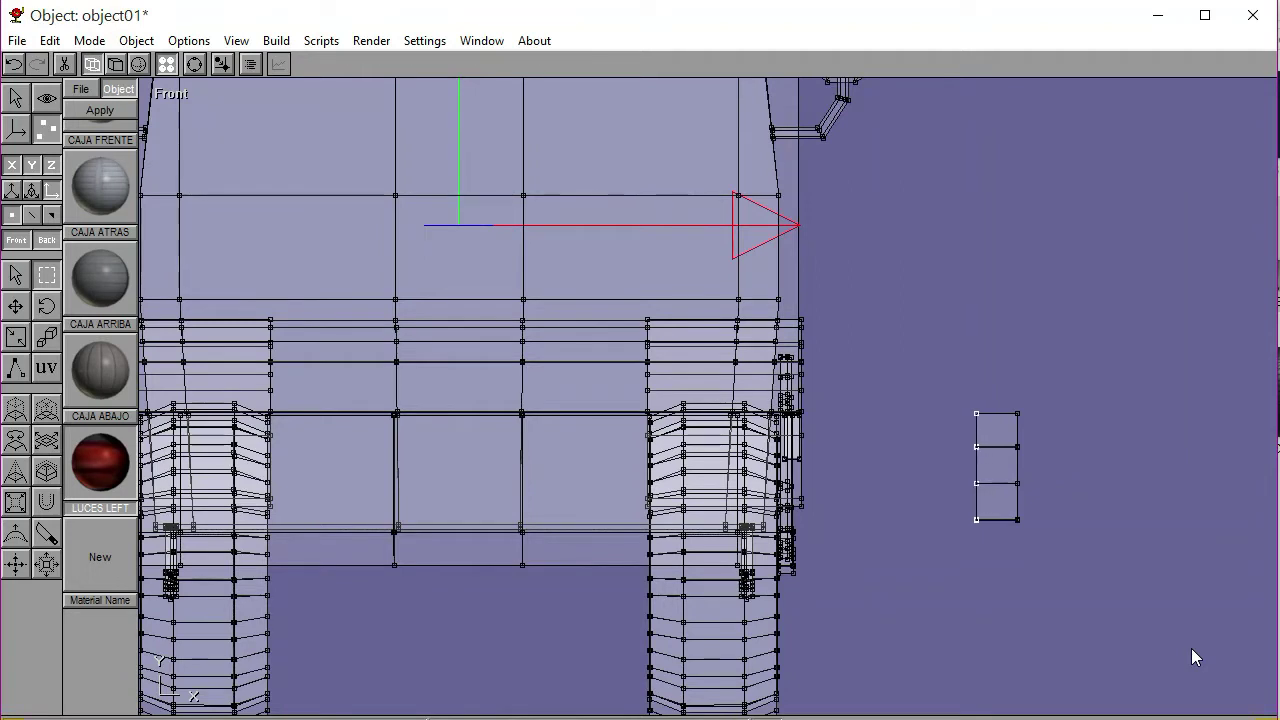
key("Left")
key("Left")
key("Left")
key("Left")
key("Left")
key("Left")
key("Left")
key("Left")
key("Left")
key("Left")
key("Left")
key("Left")
key("Left")
key("Left")
key("Left")
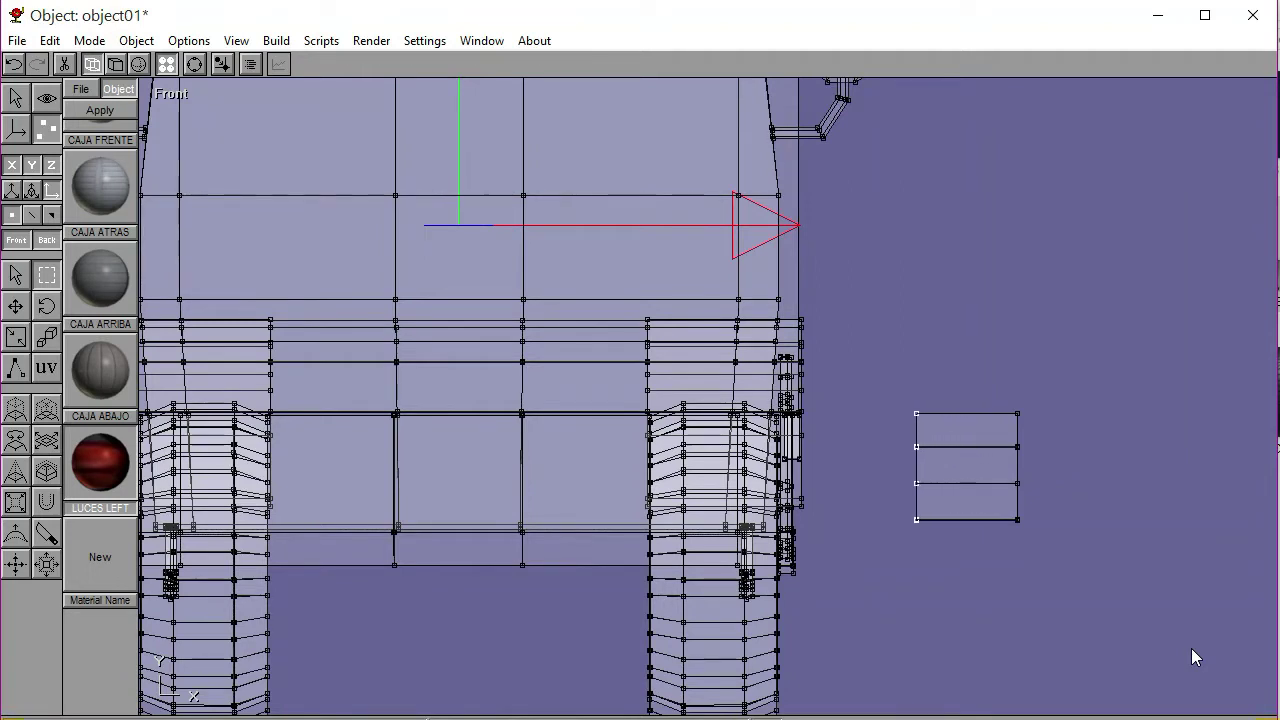
key("Left")
key("Left")
key("Left")
key("Left")
key("Left")
key("Left")
key("Left")
key("Left")
key("Left")
key("Left")
key("Left")
key("Left")
key("Left")
key("Left")
left_click(1191, 652)
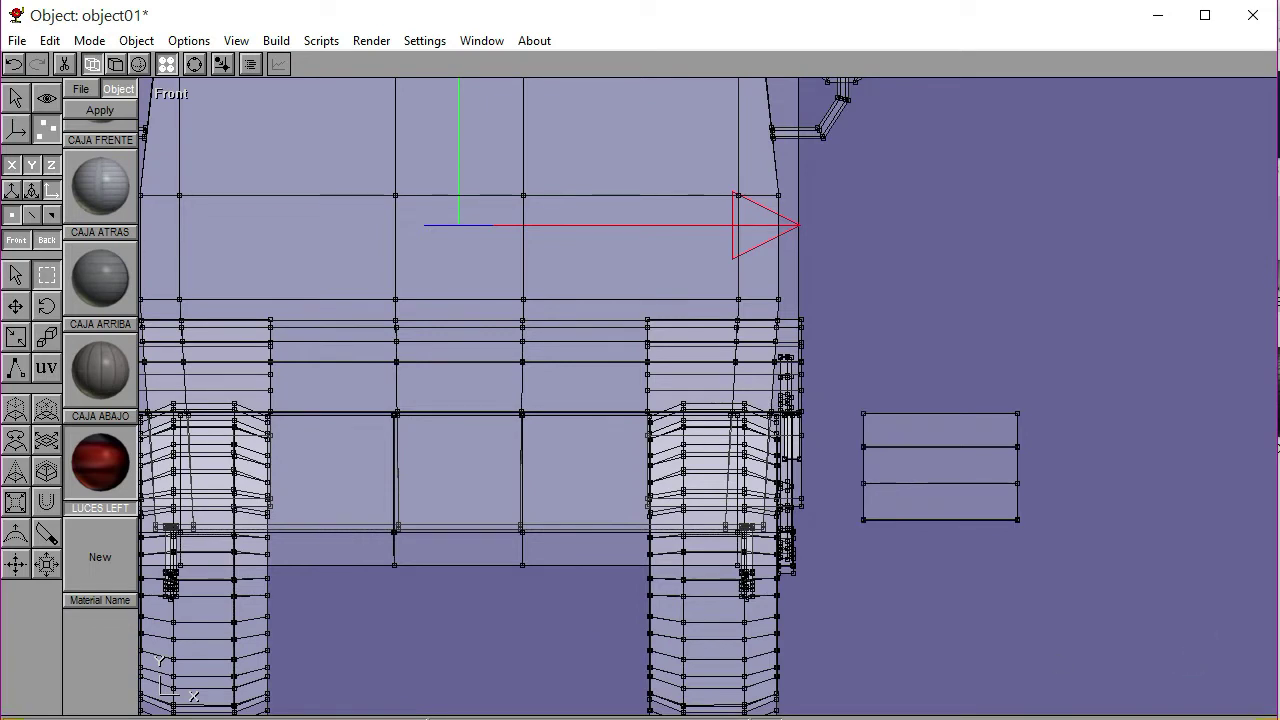
Select the whole fender object and adjust its position in the left view so its top edge meets the cargo box's lower edge
left_click(15, 128)
left_click(908, 436)
left_click(15, 256)
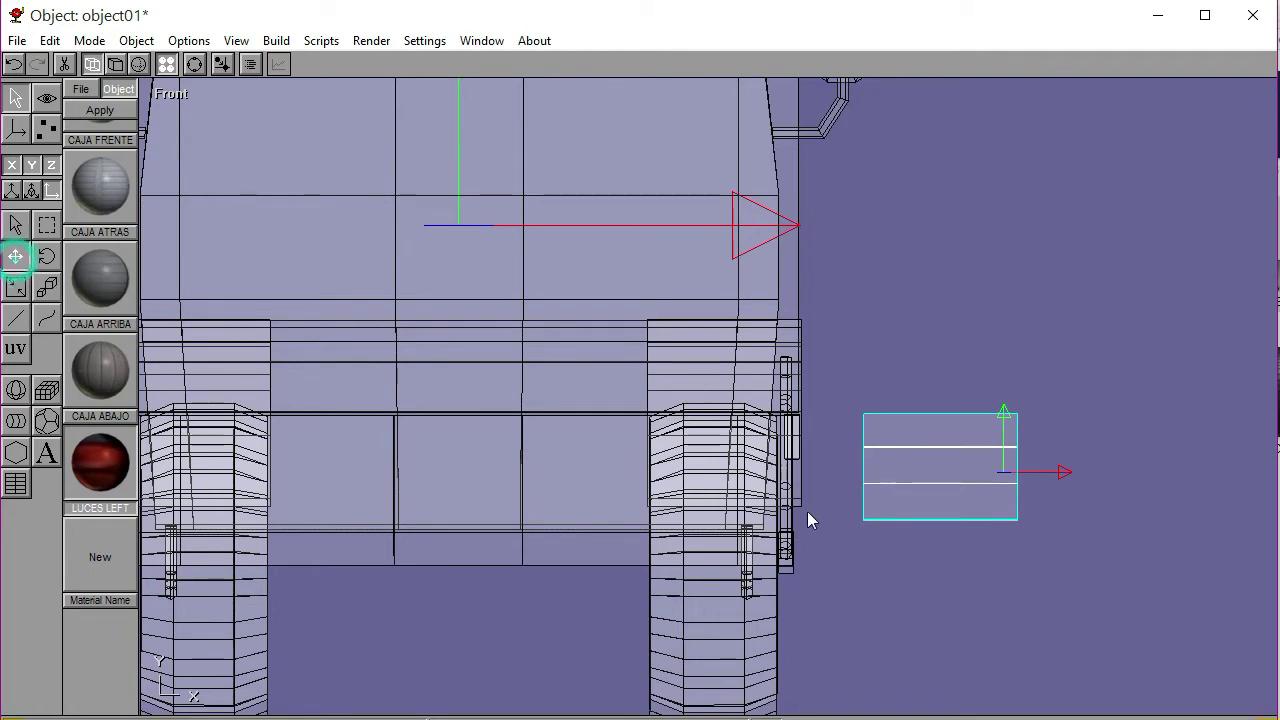
left_click_drag(1023, 624, 1030, 655)
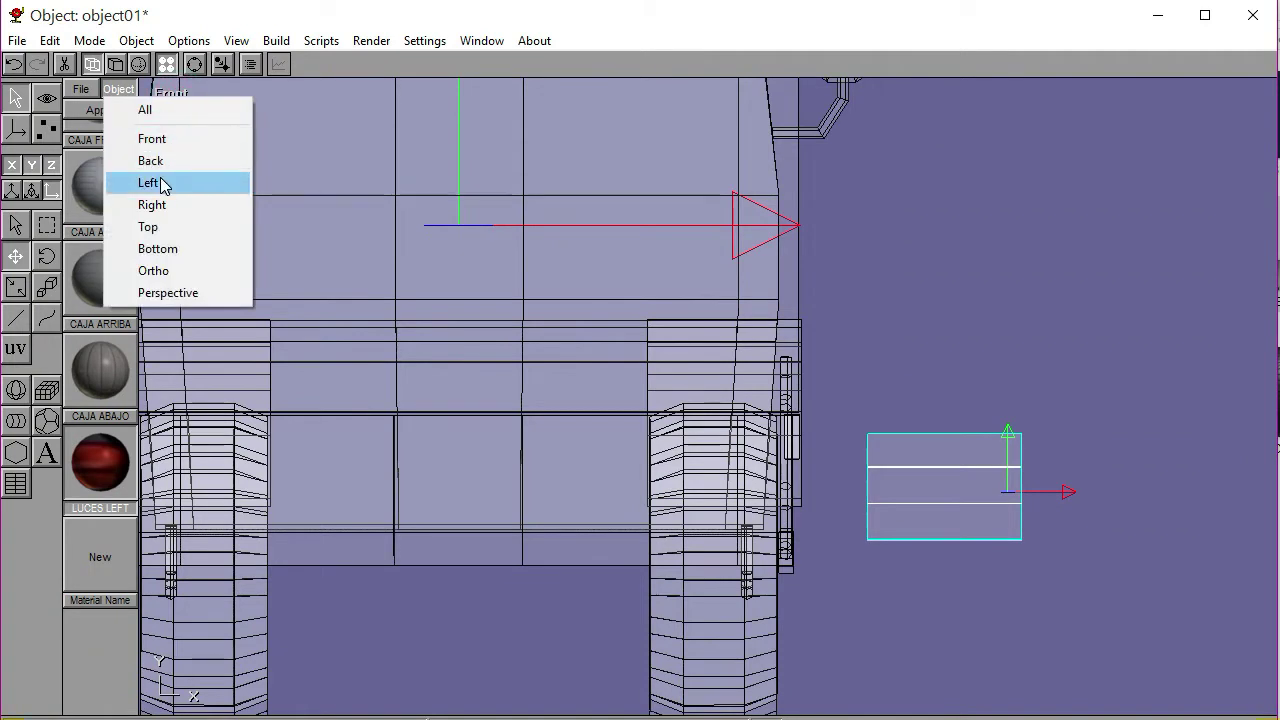
left_click(160, 183)
left_click_drag(801, 424, 930, 438)
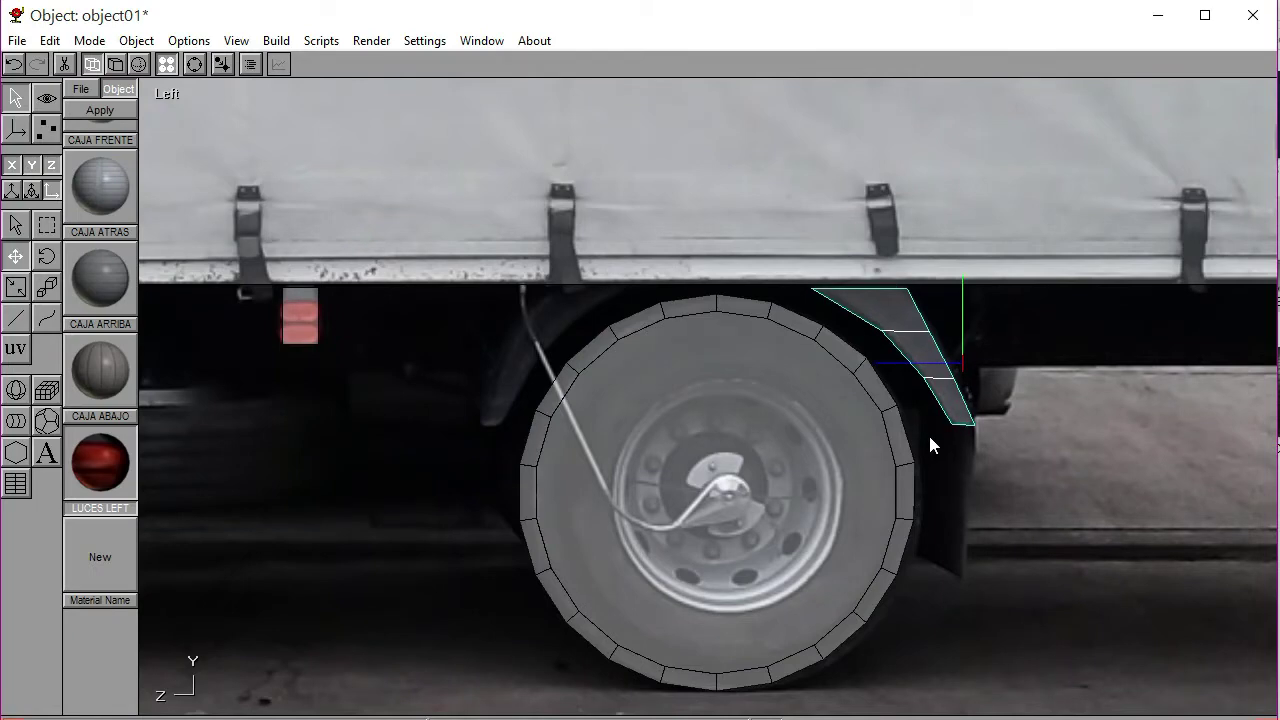
left_click(116, 64)
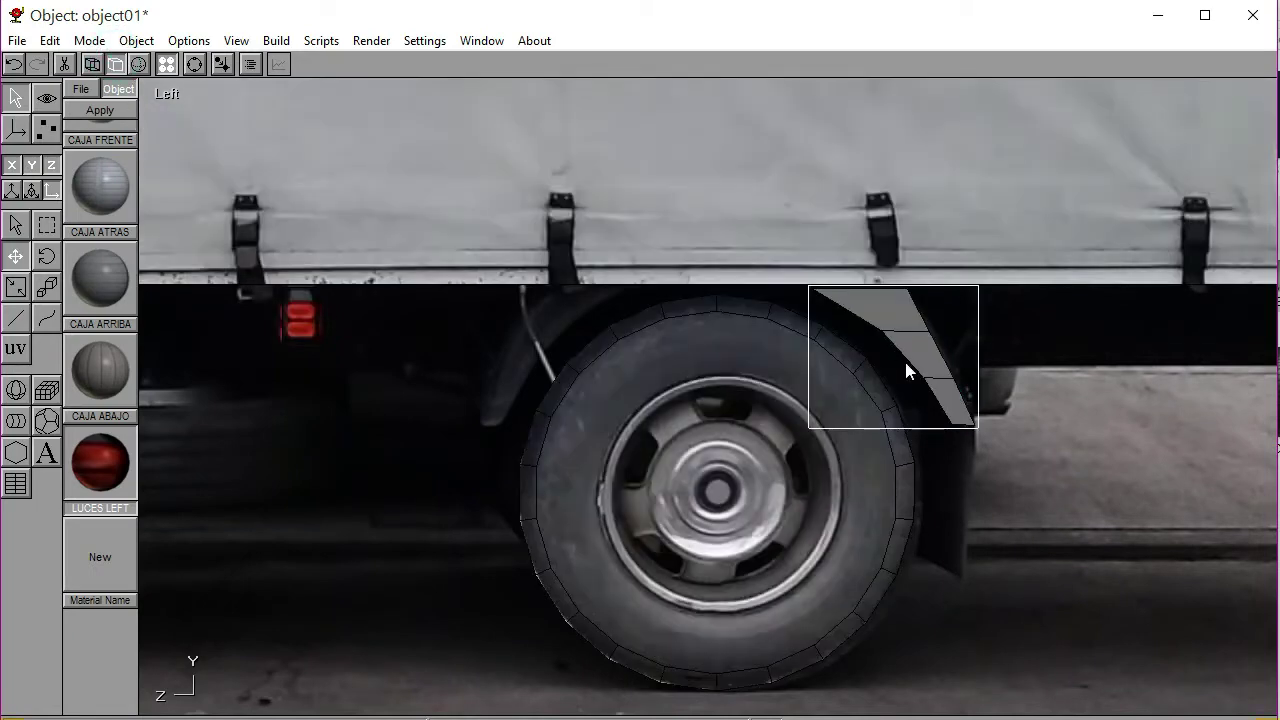
key("Up")
key("Up")
key("Up")
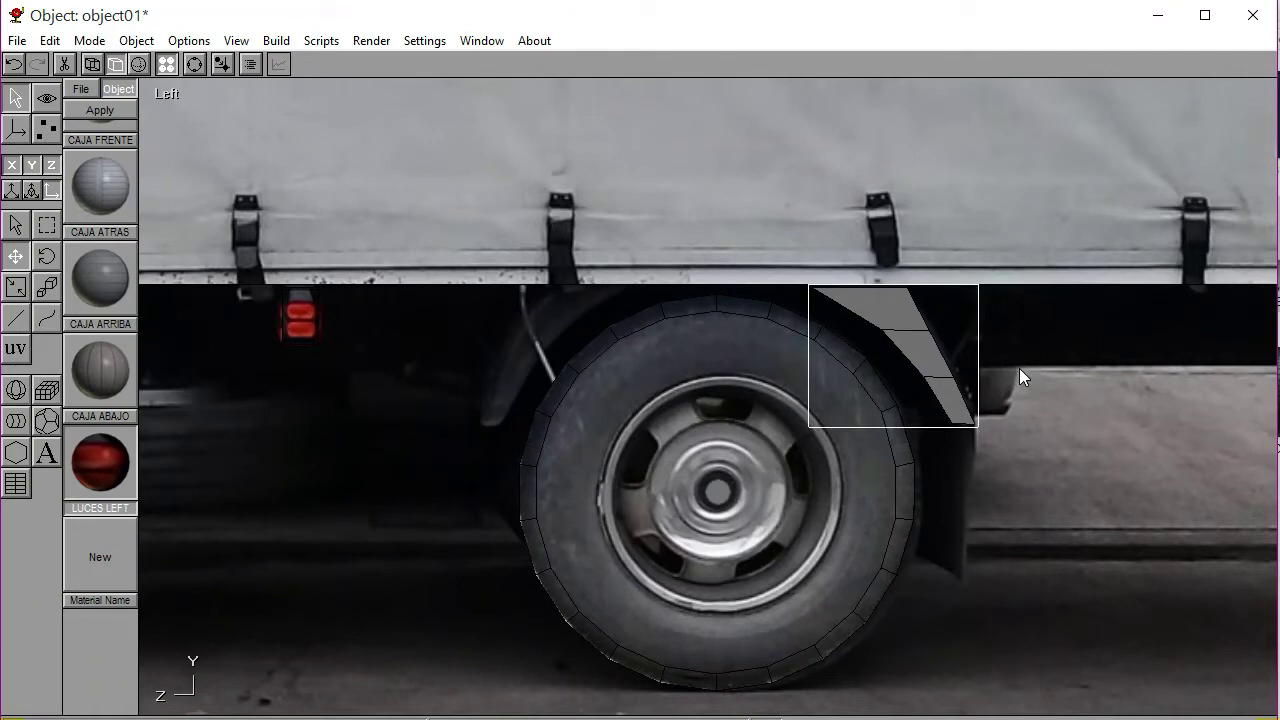
key("Down")
key("Down")
key("Down")
key("Down")
key("Down")
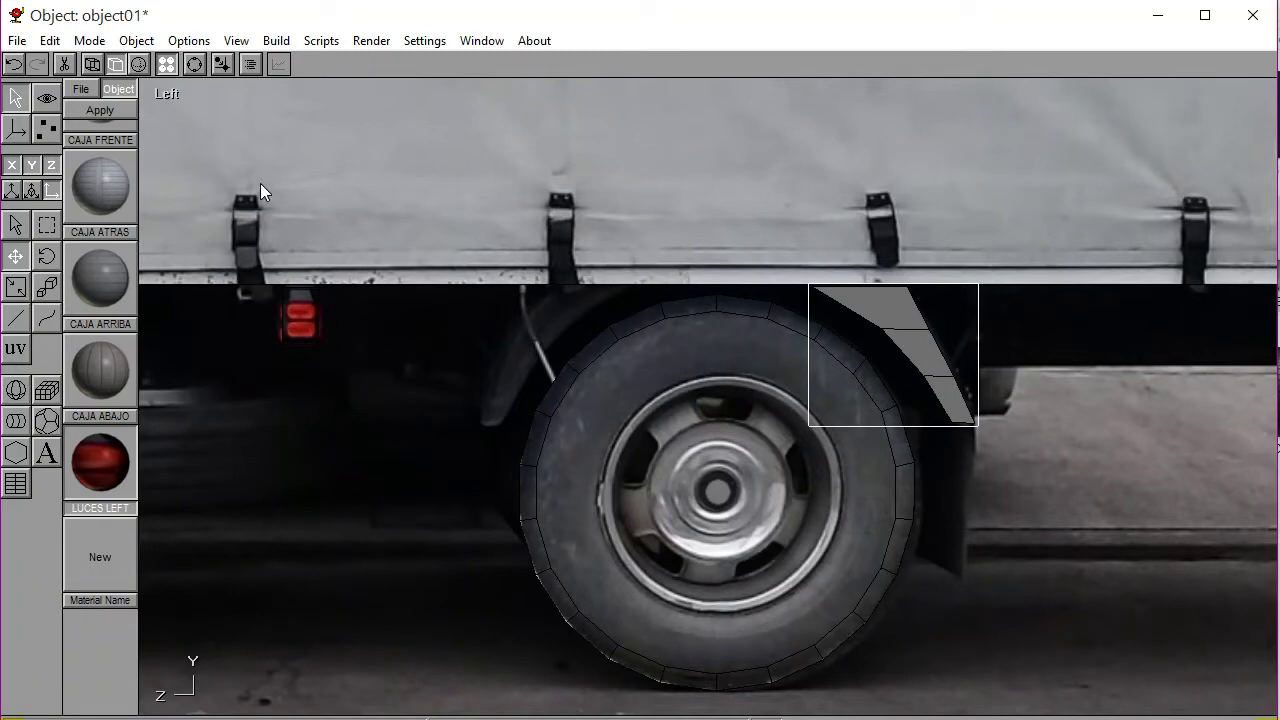
Select all of the fender mesh in the front view and apply the NEGRO DOS material to it, then deselect
left_click(164, 93)
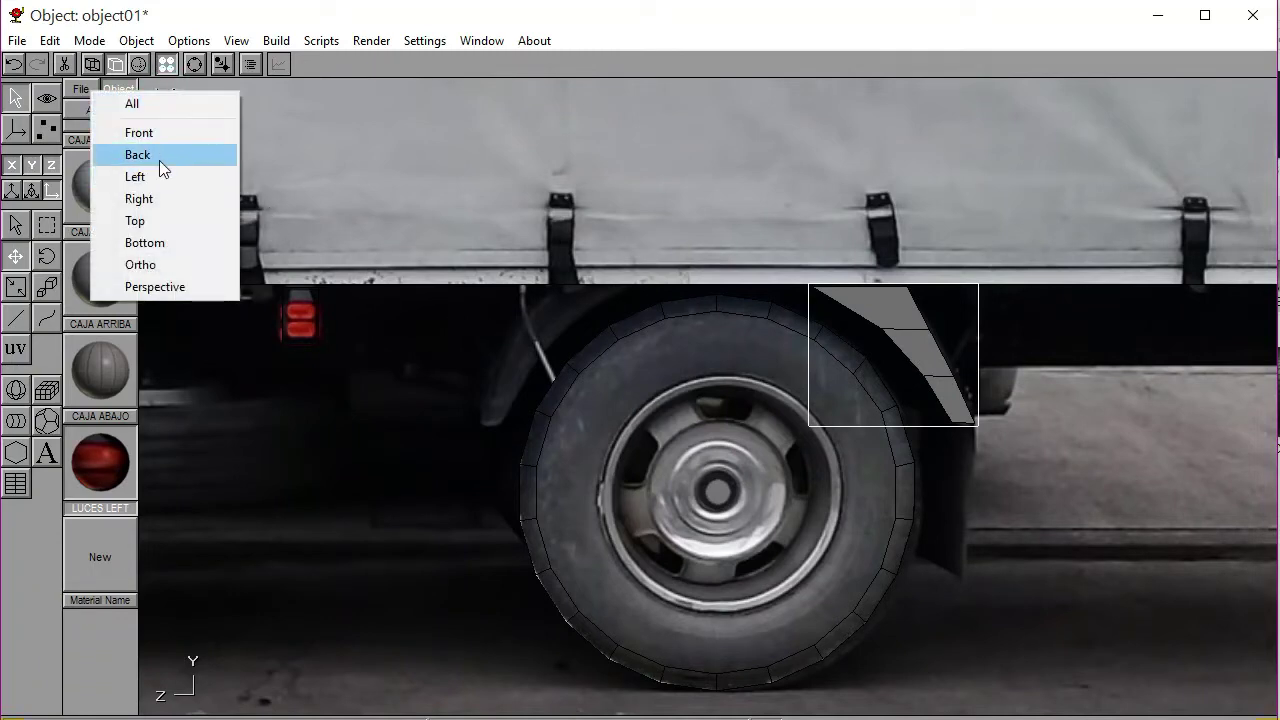
left_click(160, 137)
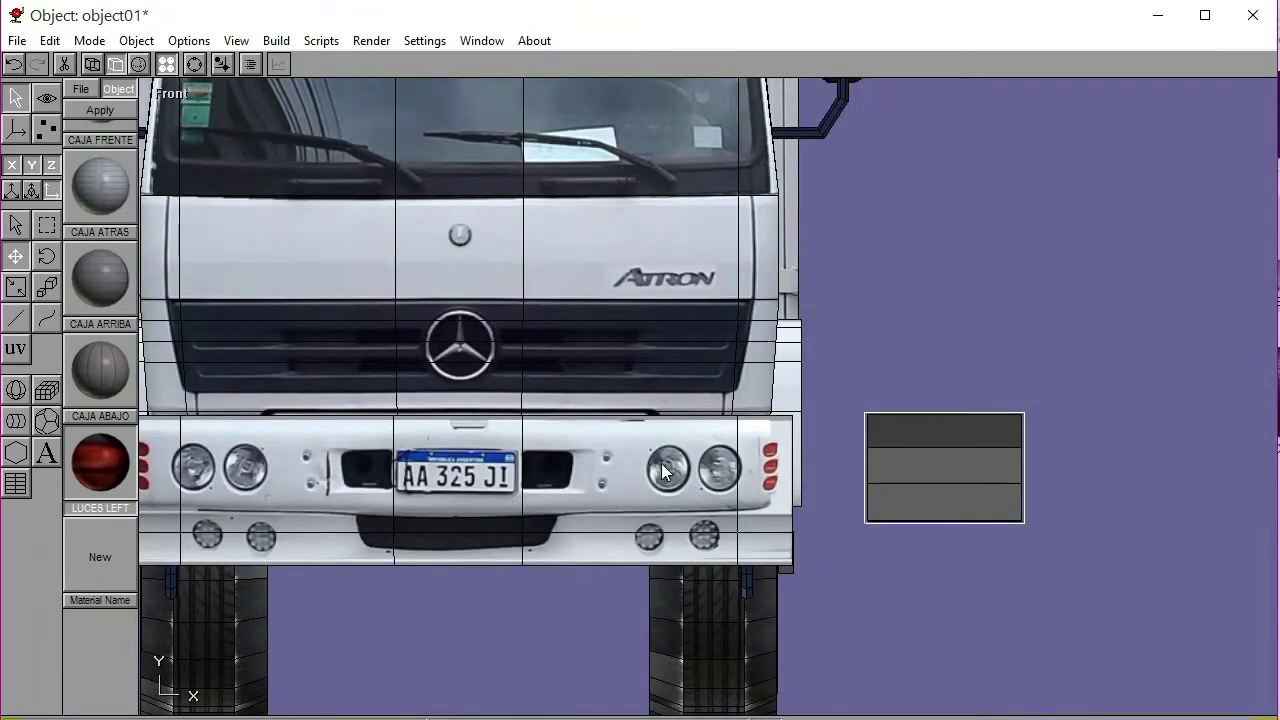
left_click(55, 134)
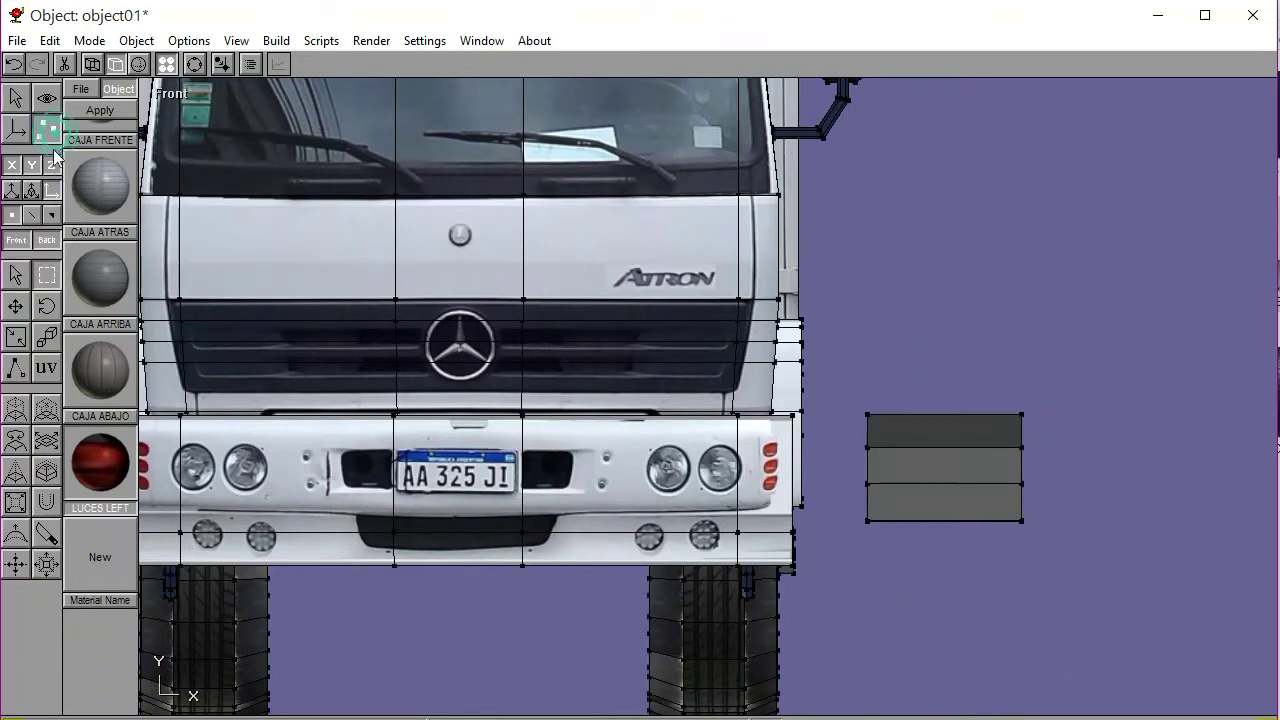
left_click_drag(834, 378, 1107, 571)
left_click(46, 369)
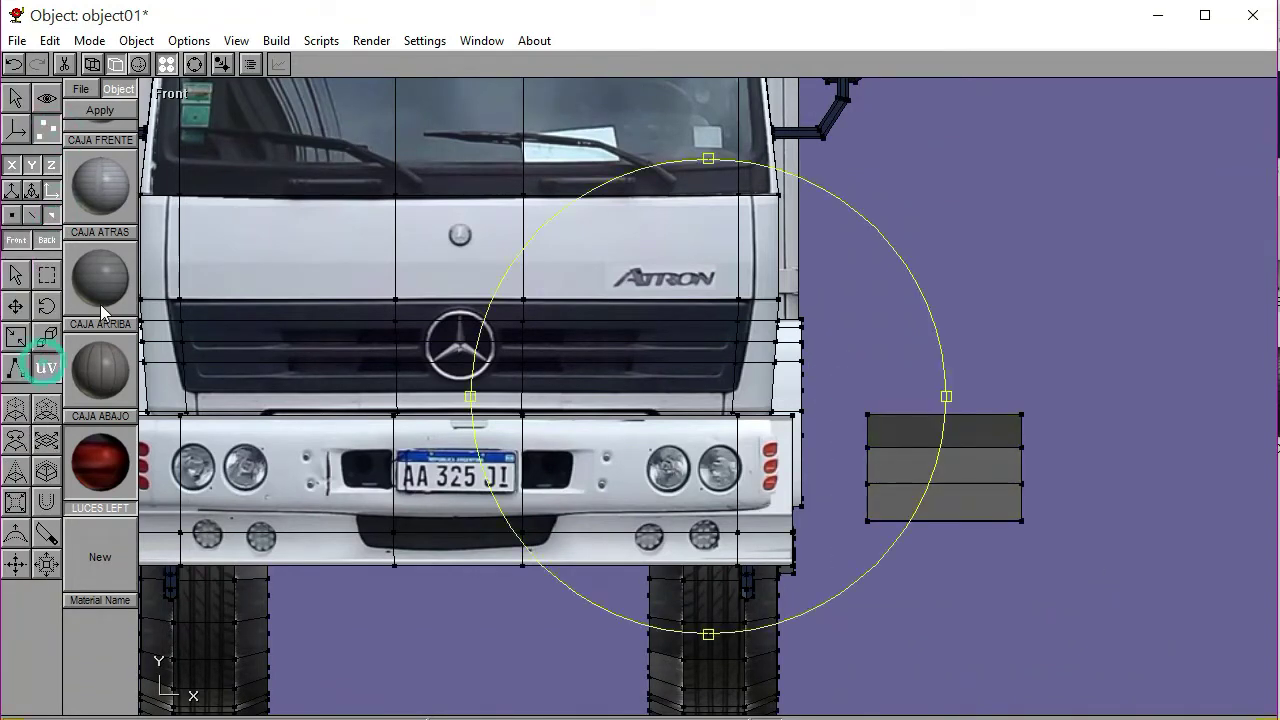
scroll(100, 429, "up", 6)
scroll(115, 490, "up", 5)
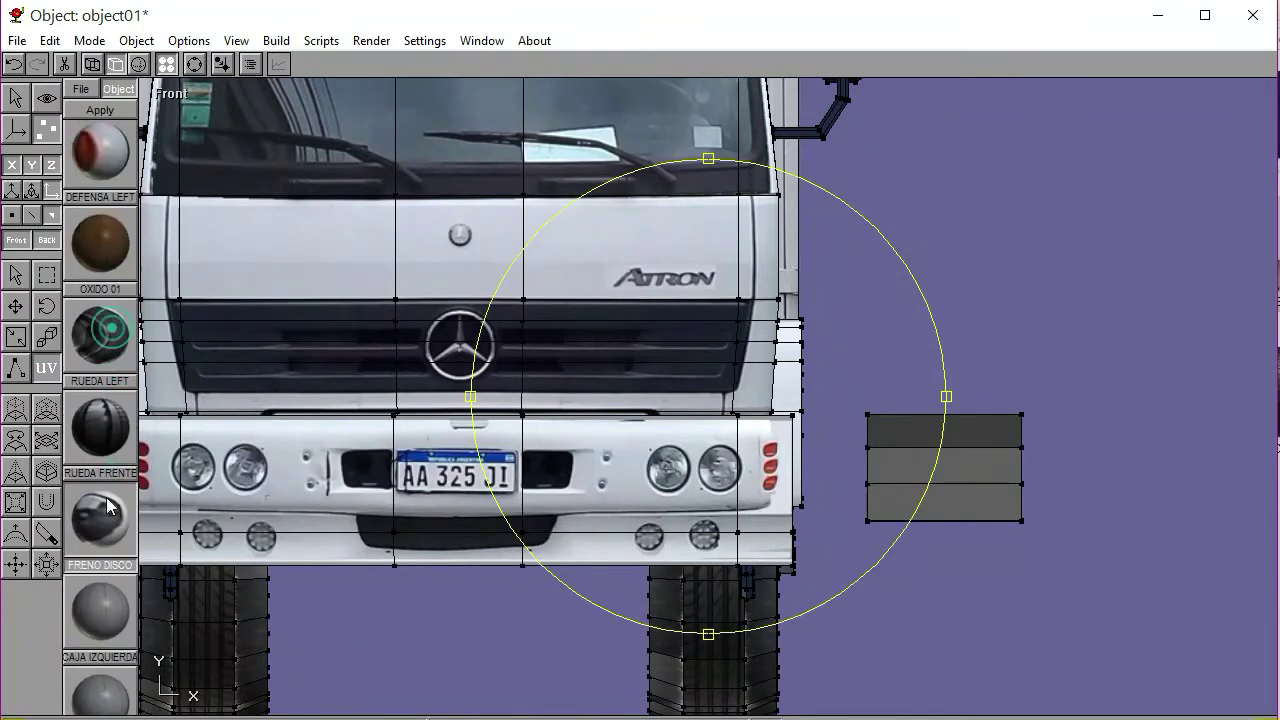
left_click(101, 110)
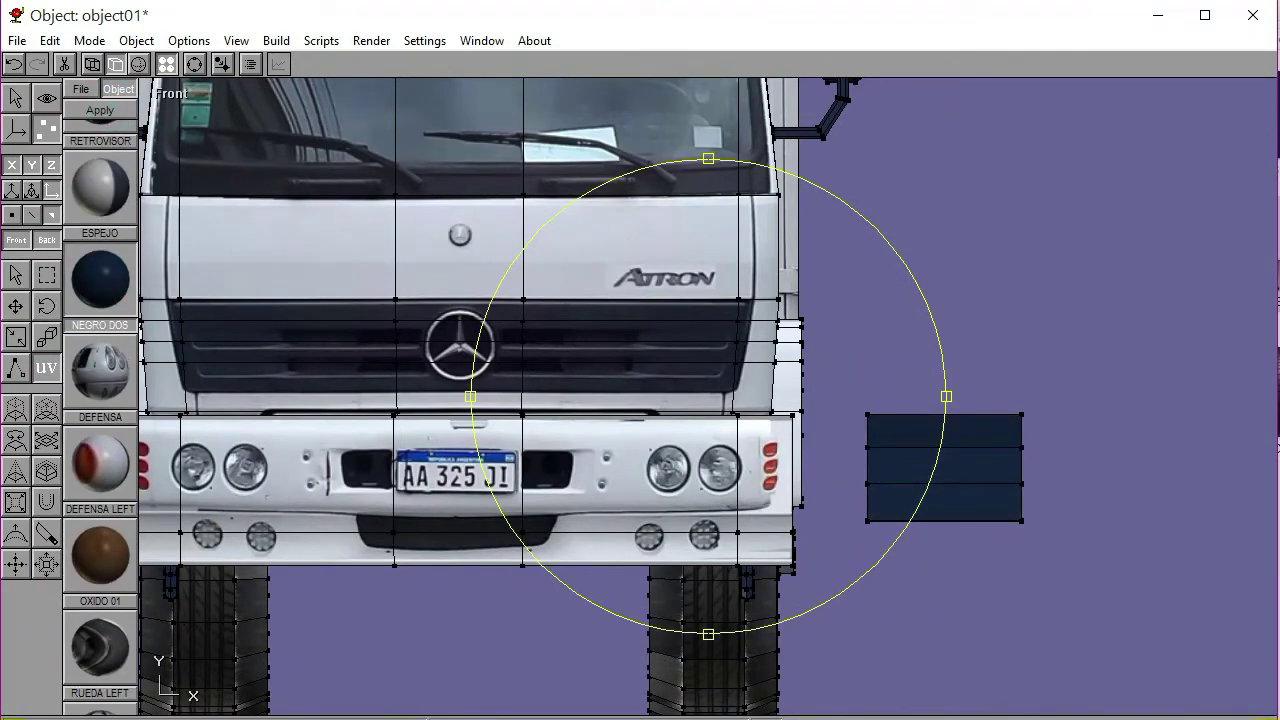
left_click(15, 275)
left_click(983, 307)
In the back view, move the fender object sideways under the cargo box until its outer edge lines up with the rear tyre's outer side
left_click(222, 63)
left_click_drag(818, 405, 746, 417)
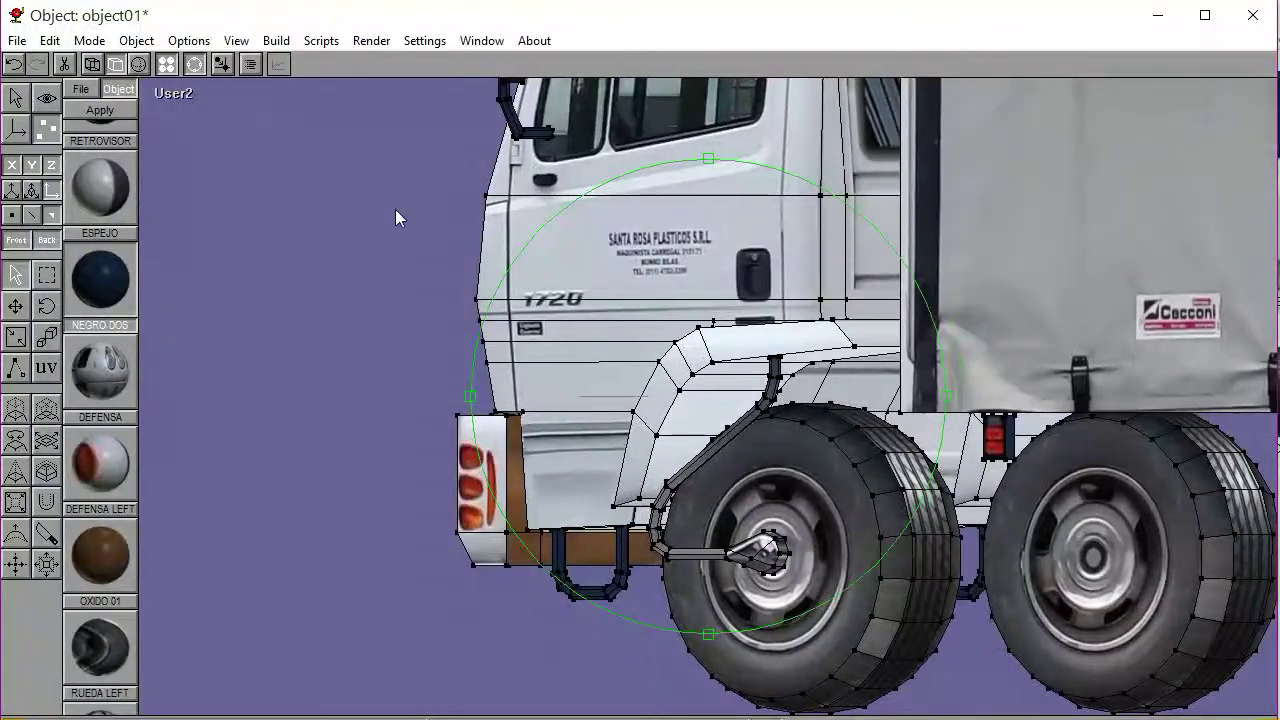
left_click(173, 98)
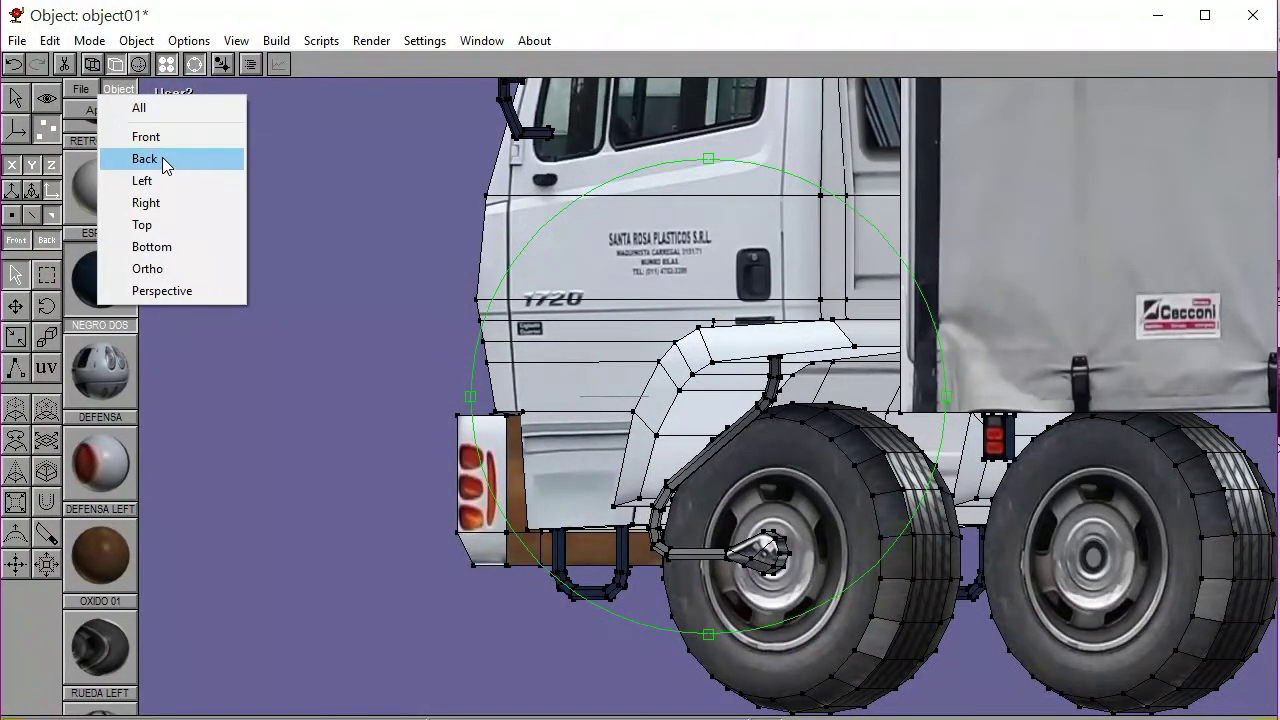
left_click(162, 157)
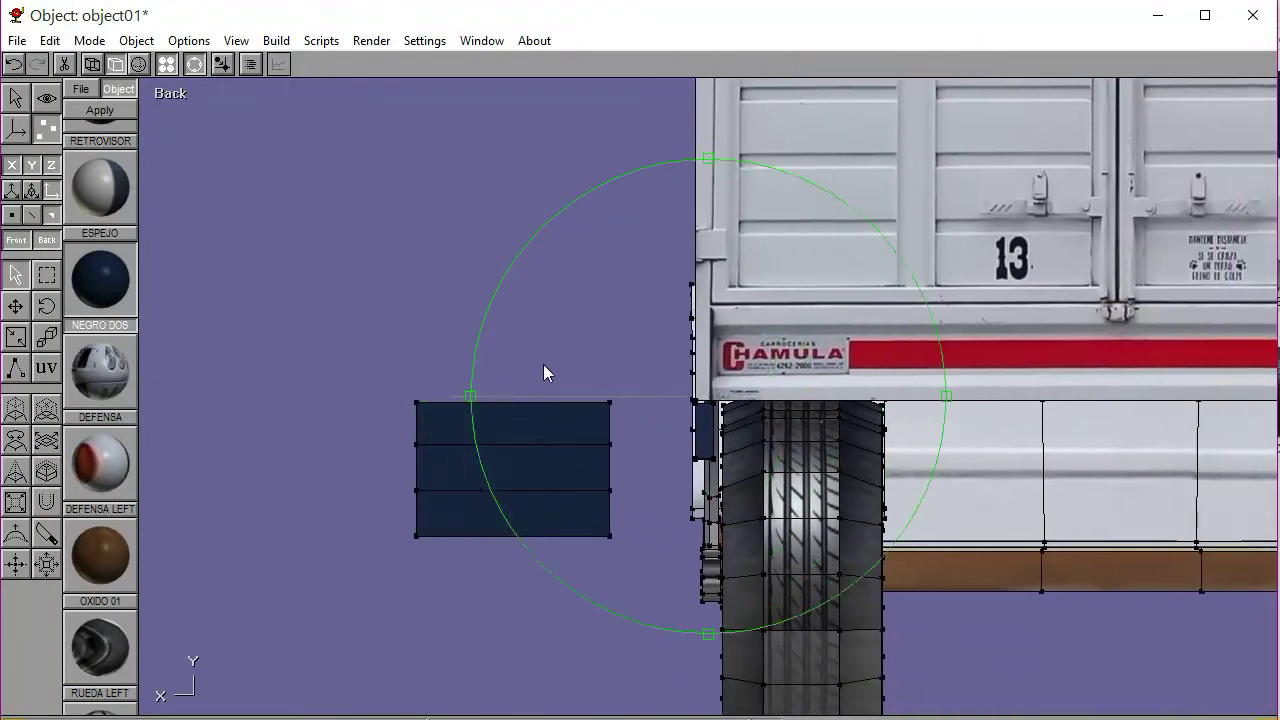
left_click(193, 64)
left_click(15, 95)
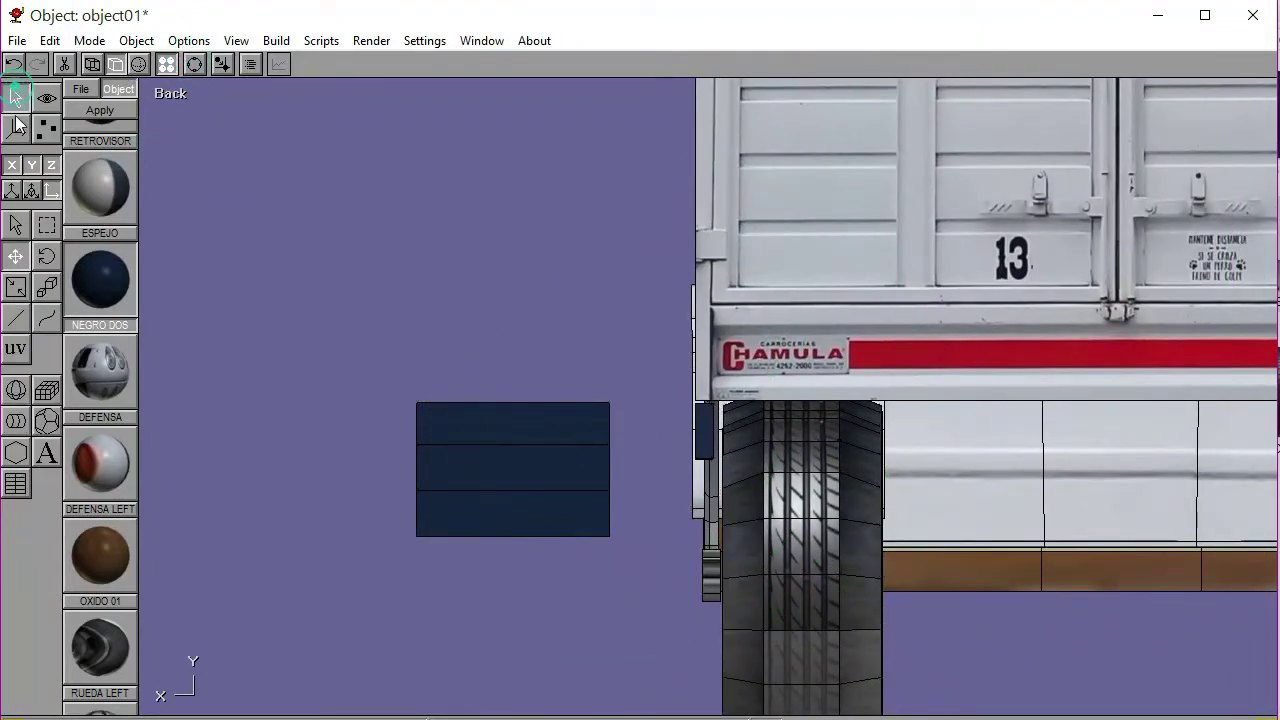
left_click(15, 228)
left_click(529, 480)
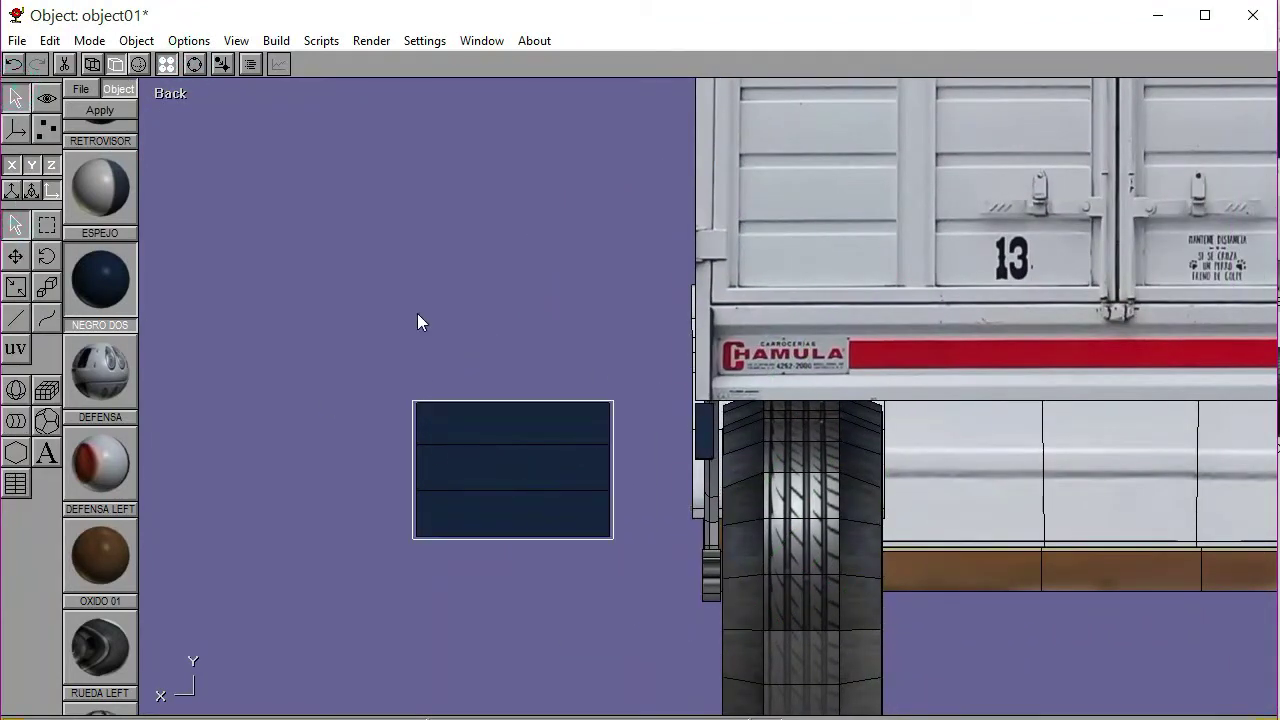
key("Right")
key("Right")
key("Right")
key("Right")
key("Right")
key("Right")
key("Right")
key("Right")
key("Right")
key("Right")
key("Right")
key("Right")
key("Right")
key("Right")
key("Right")
key("Right")
key("Right")
key("Right")
key("Right")
key("Right")
key("Right")
key("Right")
key("Right")
key("Right")
key("Right")
key("Right")
key("Right")
key("Right")
key("Right")
key("Right")
key("Right")
key("Right")
key("Right")
key("Right")
key("Right")
key("Right")
key("Right")
key("Right")
key("Right")
key("Right")
key("Right")
key("Right")
key("Right")
key("Right")
key("Right")
key("Right")
key("Right")
key("Right")
key("Right")
key("Right")
key("Right")
key("Right")
key("Right")
key("Right")
key("Right")
key("Right")
key("Right")
key("Right")
key("Right")
key("Right")
key("Right")
key("Right")
key("Right")
key("Right")
key("Right")
key("Right")
key("Right")
key("Right")
key("Right")
key("Right")
key("Right")
key("Right")
key("Right")
key("Right")
key("Right")
key("Right")
key("Right")
key("Right")
key("Right")
key("Right")
key("Right")
key("Right")
key("Right")
key("Right")
key("Right")
key("Right")
key("Right")
key("Right")
key("Right")
key("Right")
key("Right")
key("Right")
key("Right")
key("Right")
key("Right")
key("Right")
key("Right")
key("Right")
key("Right")
key("Right")
key("Right")
key("Right")
key("Right")
key("Right")
key("Right")
key("Right")
key("Right")
key("Right")
key("Right")
key("Right")
key("Right")
key("Right")
key("Right")
key("Right")
key("Right")
key("Right")
key("Right")
key("Right")
key("Right")
key("Right")
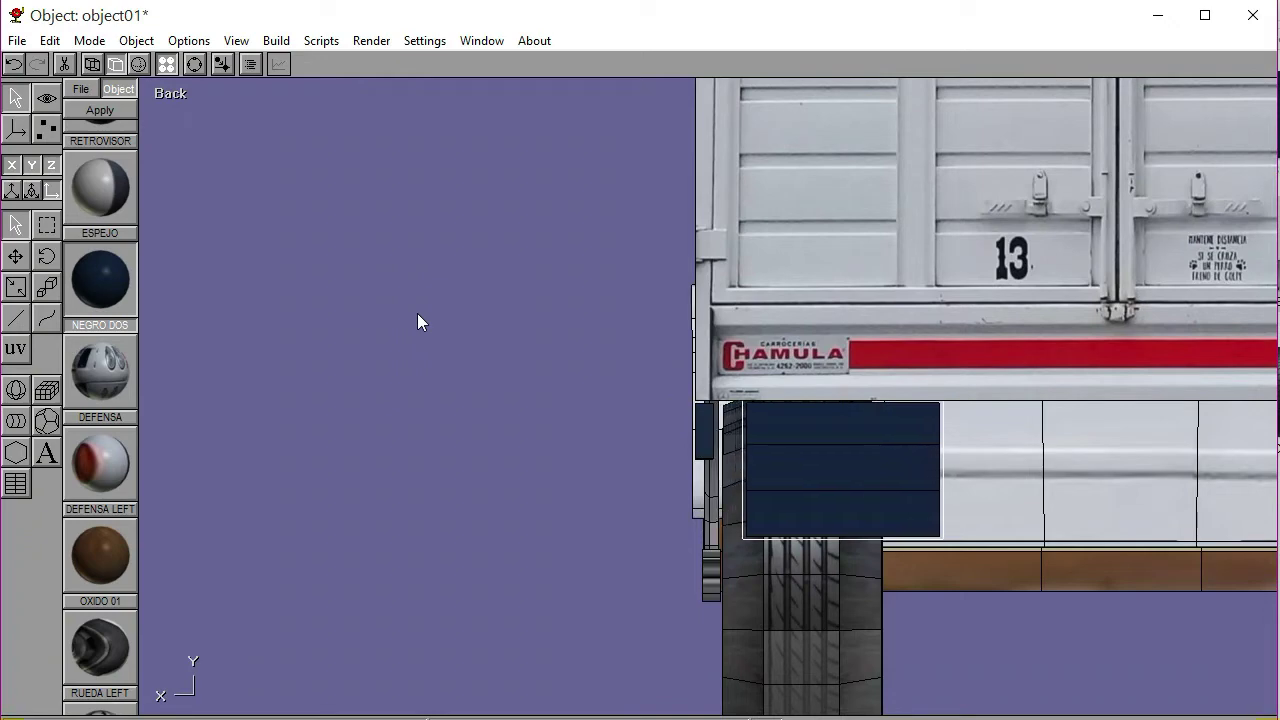
key("Left")
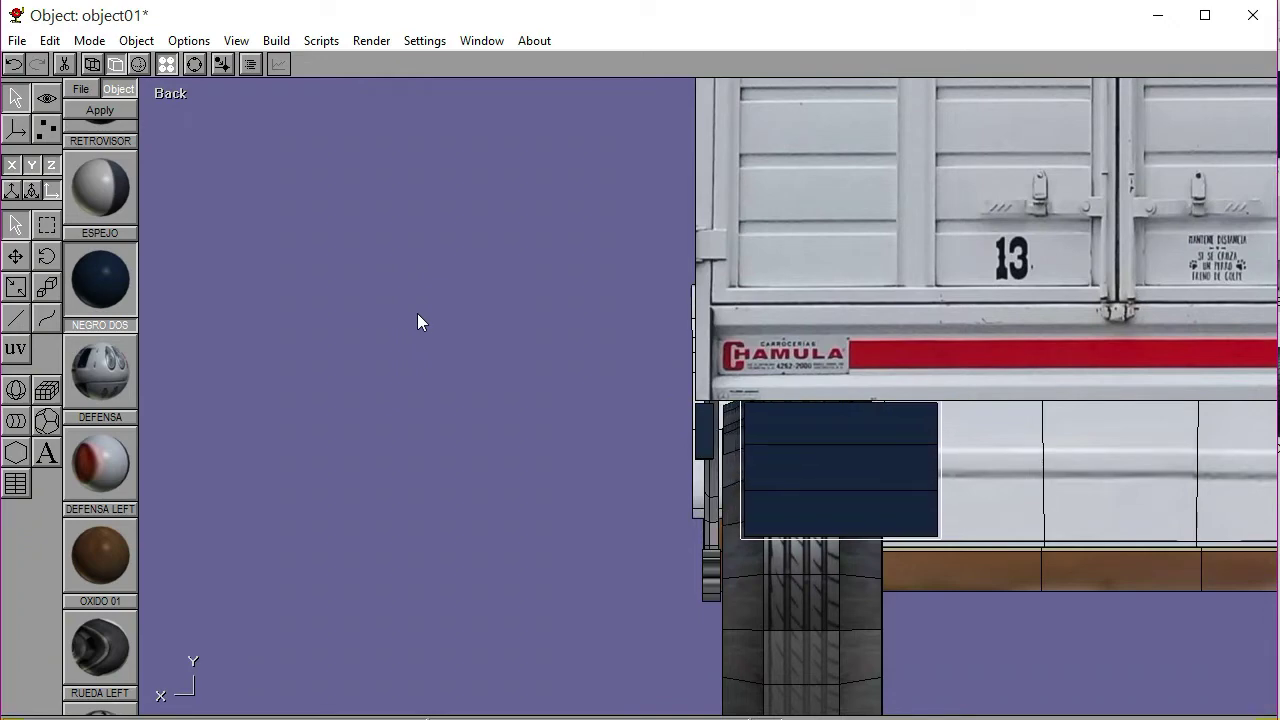
key("Left")
key("Left")
key("Left")
key("Left")
key("Left")
key("Left")
key("Left")
key("Left")
key("Left")
key("Left")
key("Left")
key("Left")
key("Left")
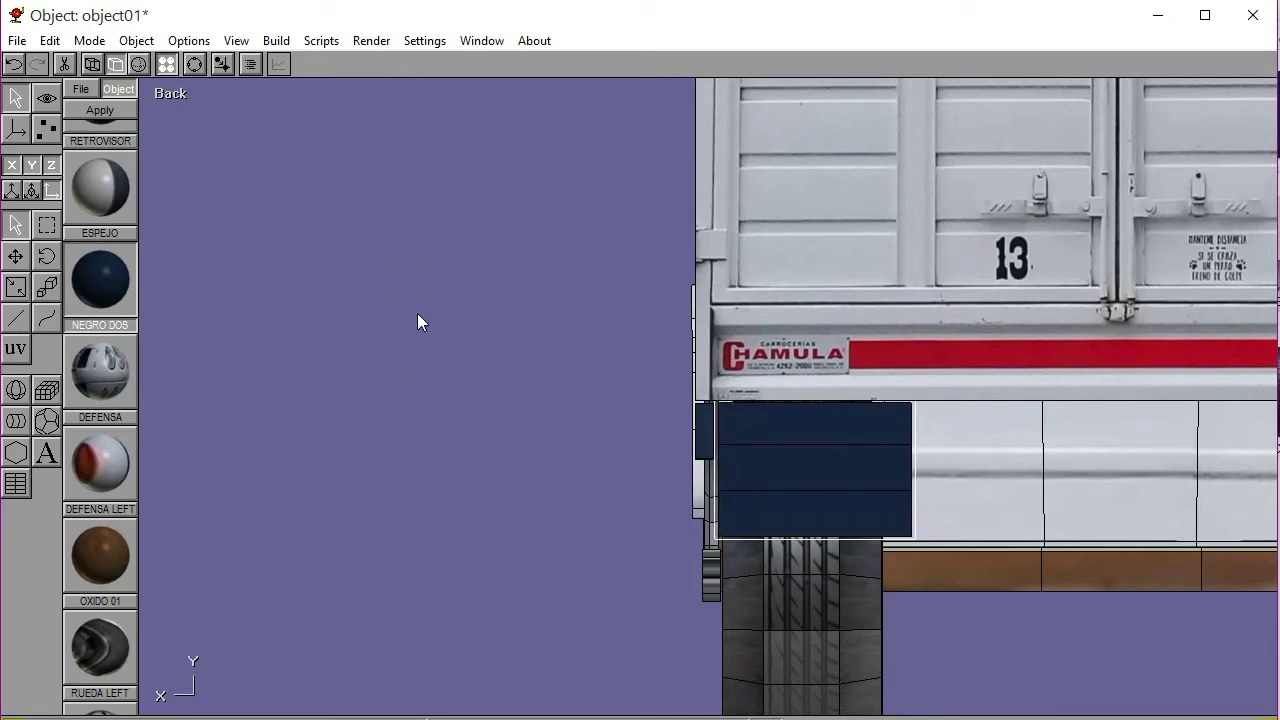
Duplicate the rear wheel's selected fender object in the left view by copying and pasting it
left_click(204, 64)
left_click_drag(634, 388, 718, 389)
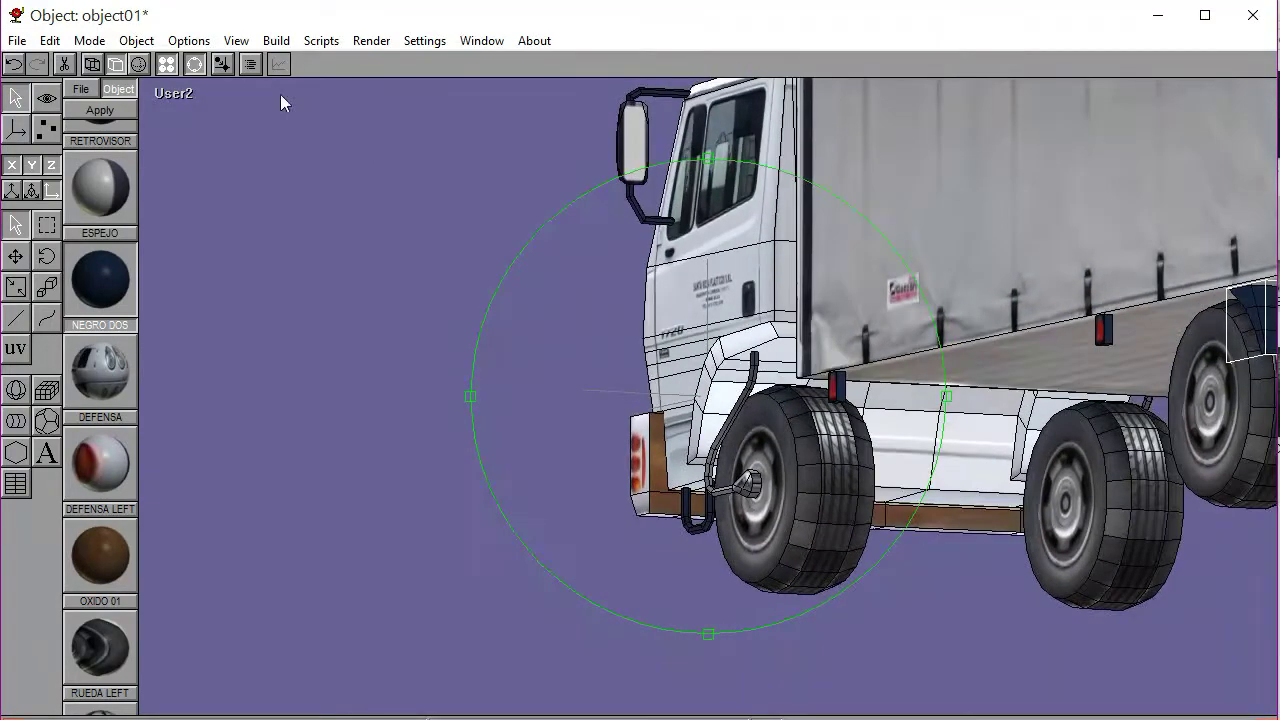
left_click(174, 94)
left_click(174, 177)
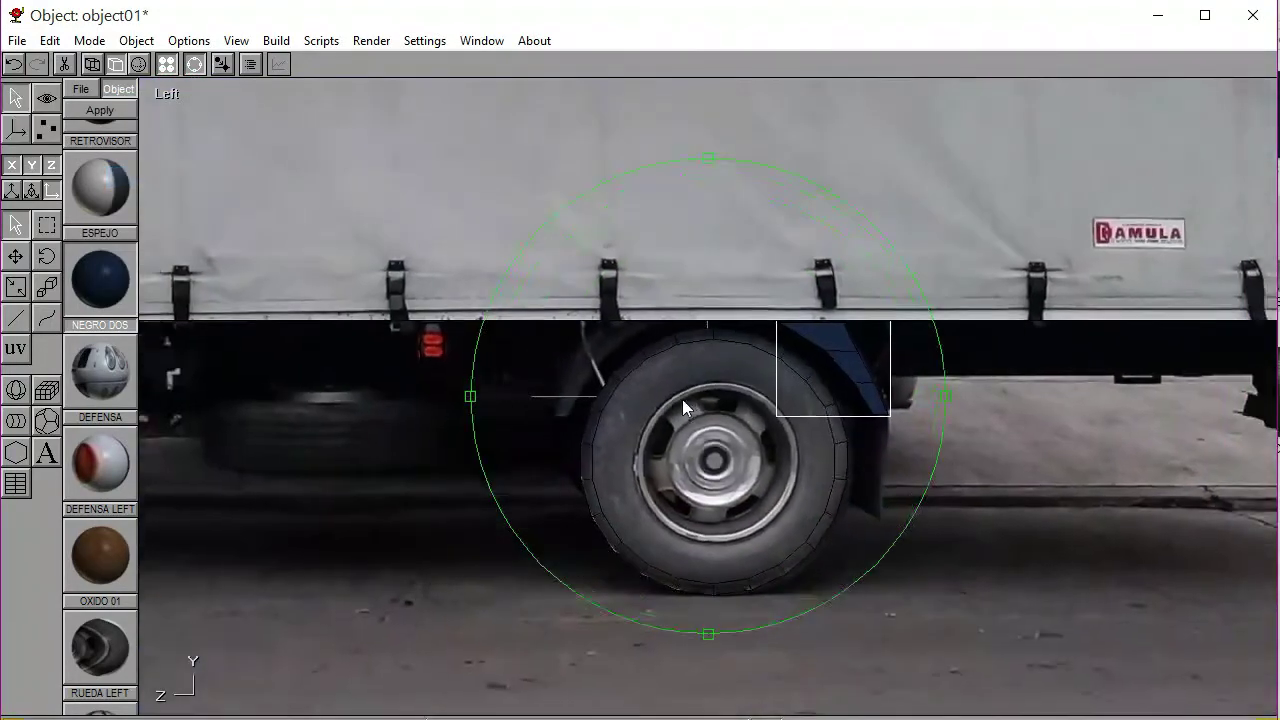
mouse_move(681, 399)
left_mouse_down()
mouse_move(771, 392)
mouse_move(700, 408)
left_mouse_up()
left_click(178, 93)
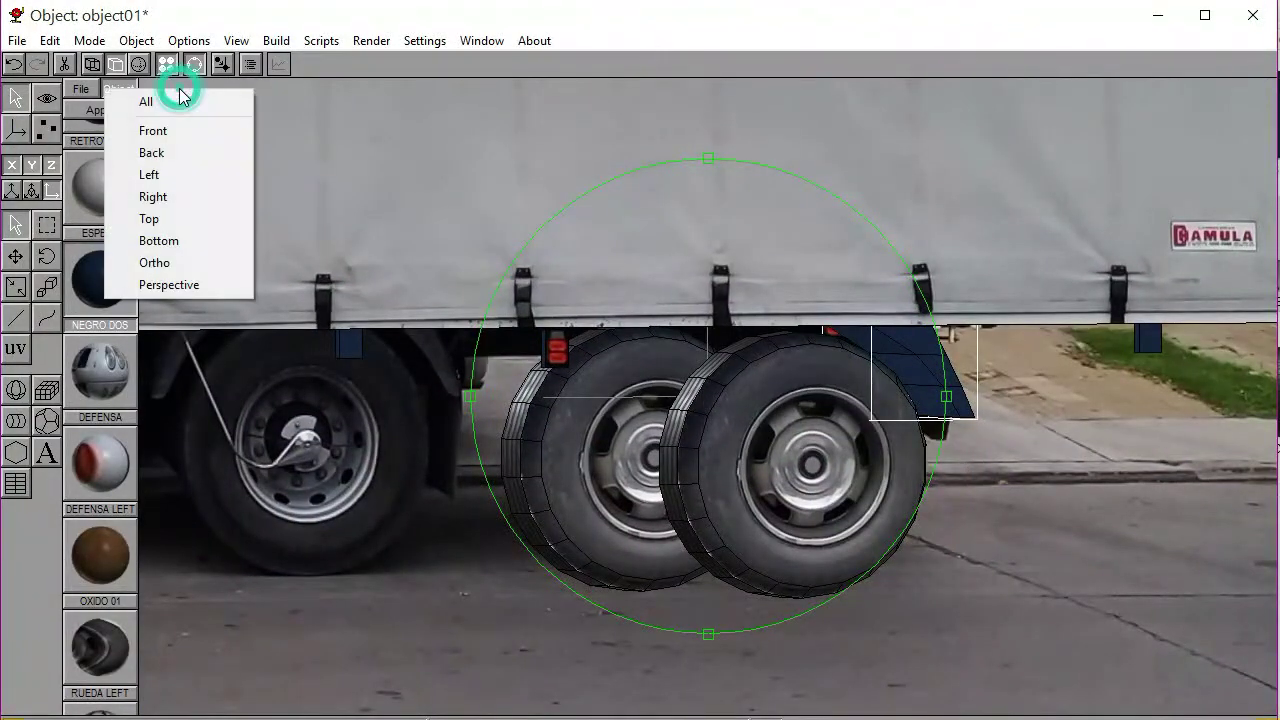
left_click(166, 176)
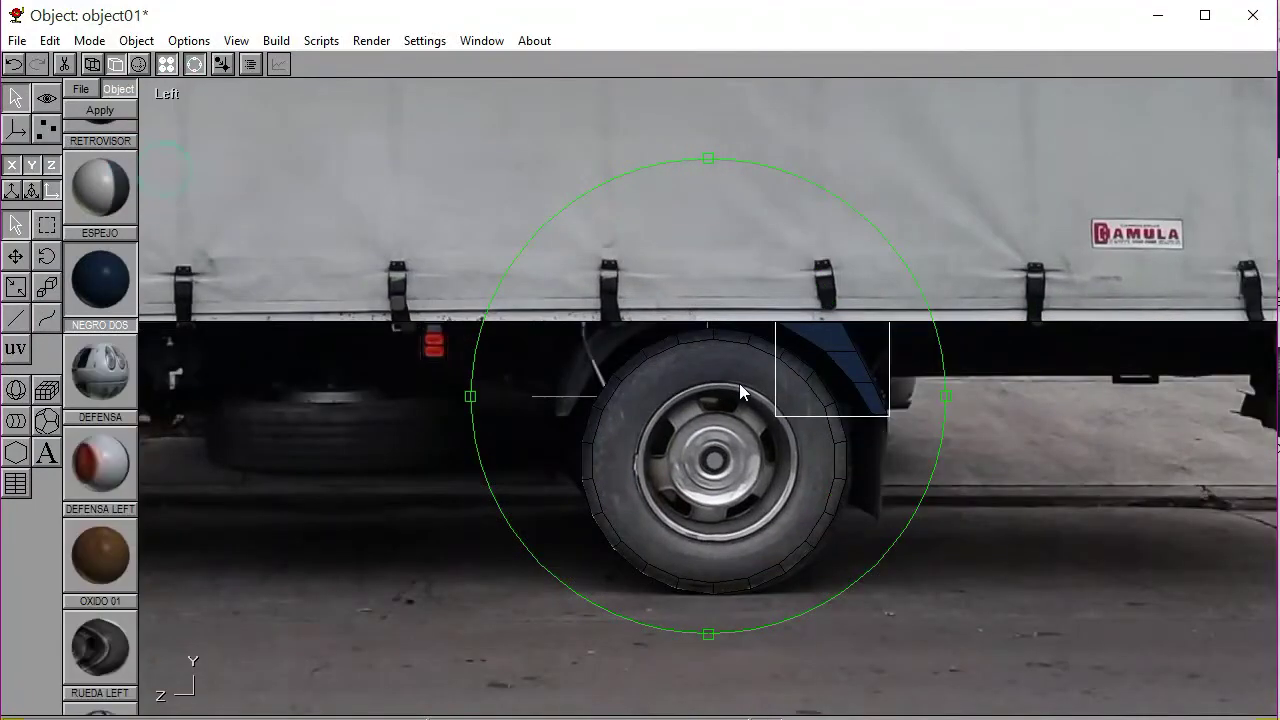
scroll(670, 384, "up", 2)
left_click(193, 65)
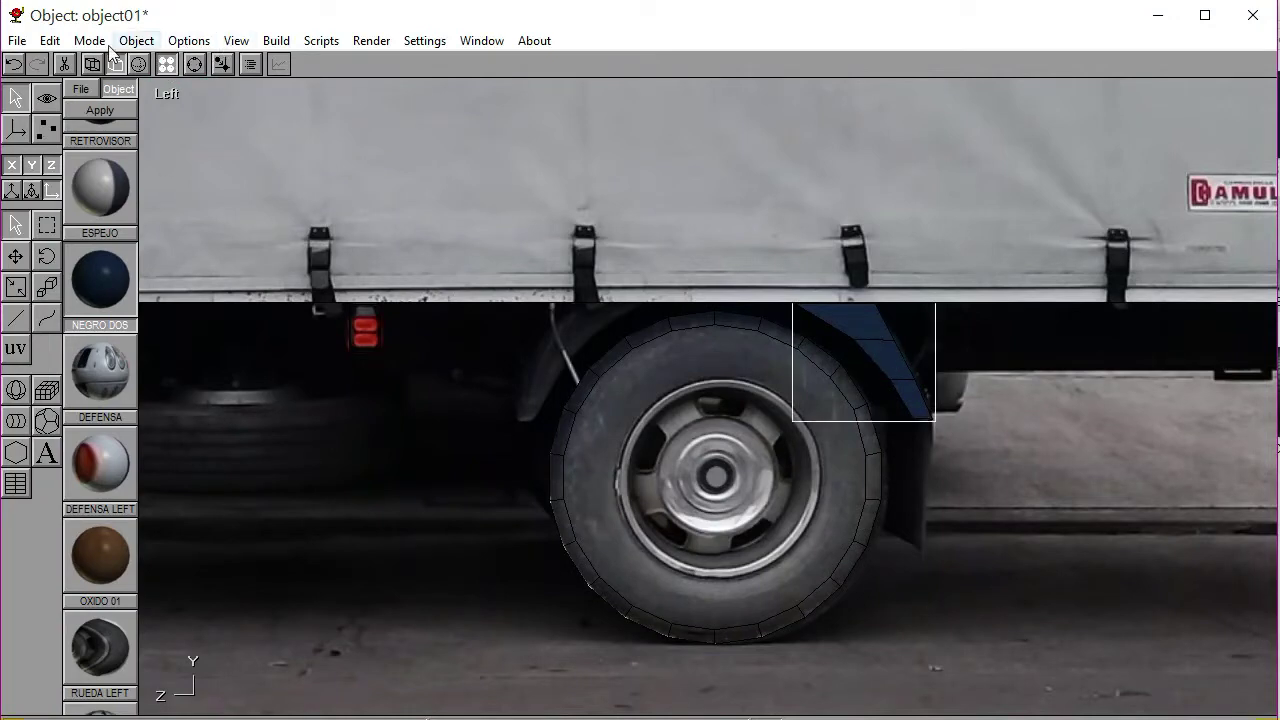
left_click(47, 42)
left_click(80, 86)
left_click(45, 42)
left_click(82, 107)
Move the pasted fender copy forward over the rear wheel, away from the original behind it
key("Left")
key("Left")
key("Left")
key("Left")
key("Left")
key("Left")
key("Left")
key("Left")
key("Left")
key("Left")
key("Left")
key("Left")
key("Left")
key("Left")
key("Left")
key("Left")
key("Left")
key("Left")
key("Left")
key("Left")
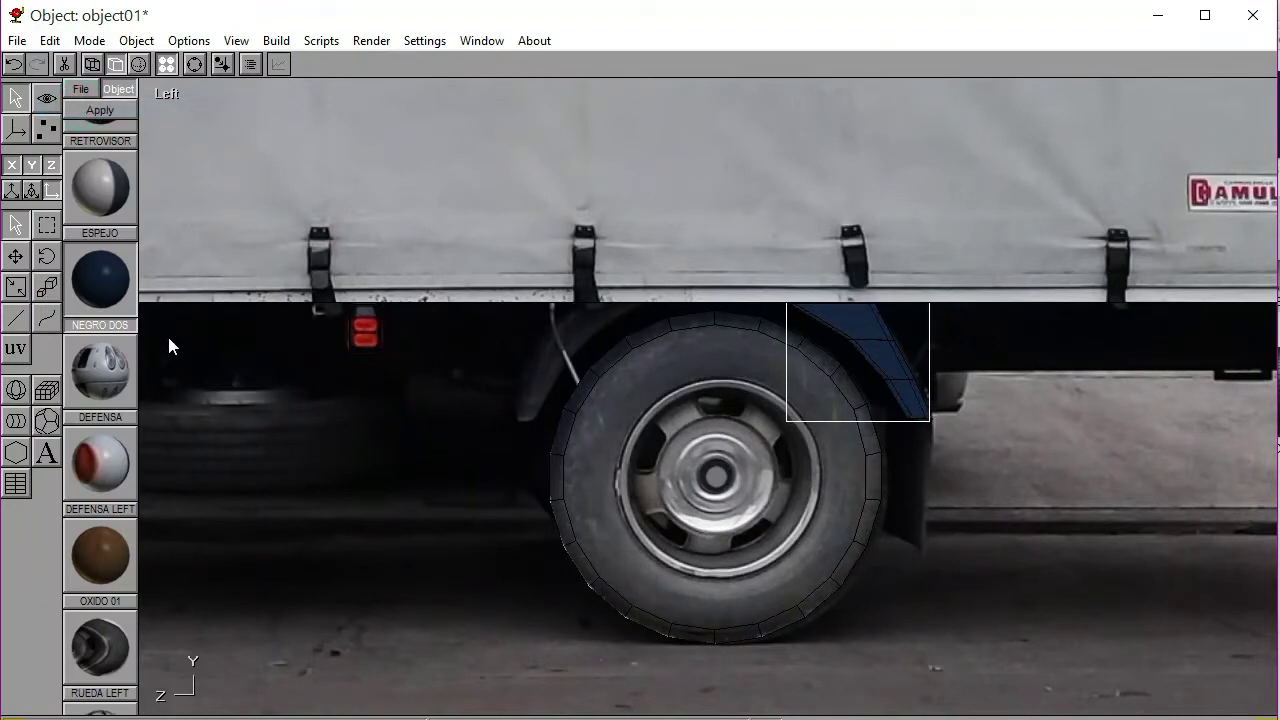
key("Left")
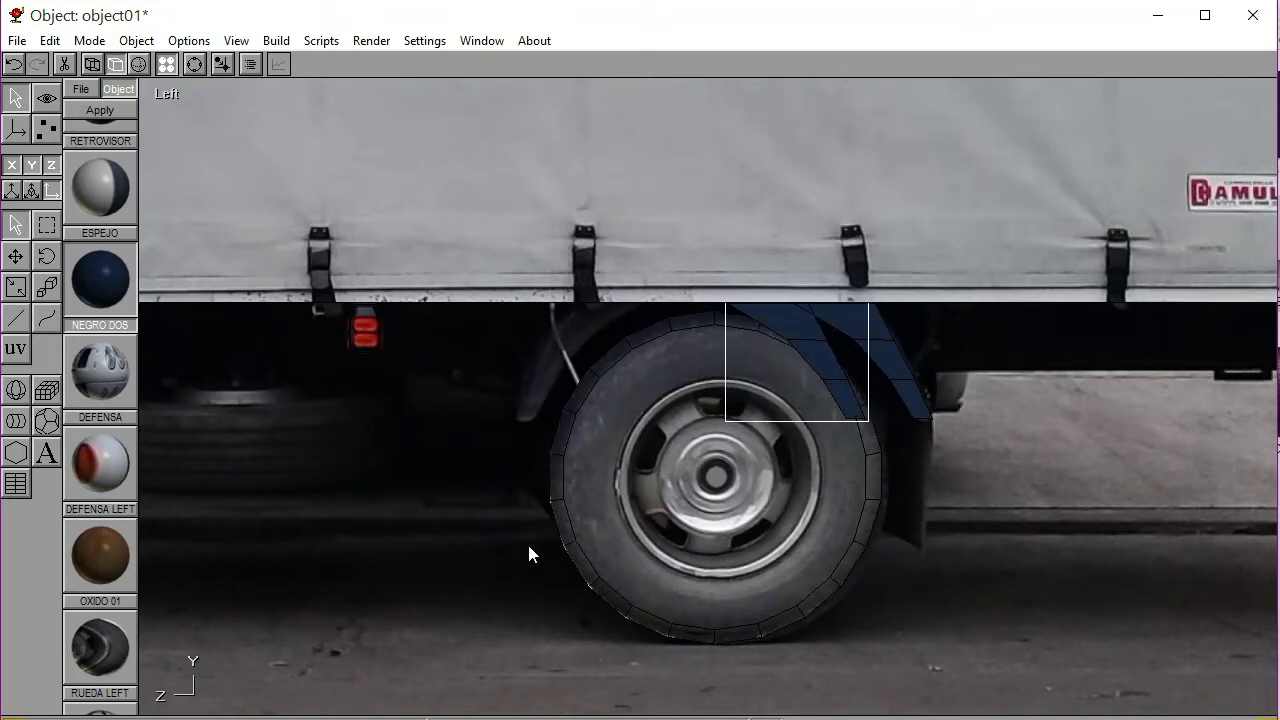
key("Left")
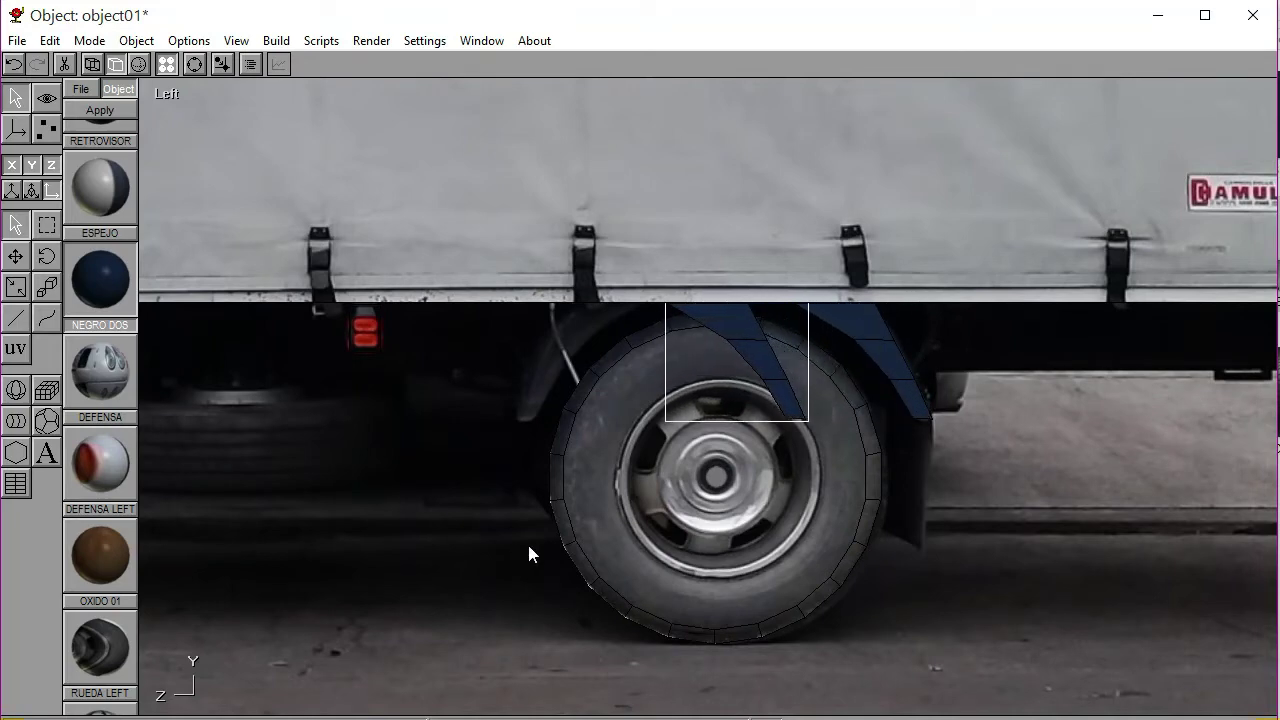
key("Left")
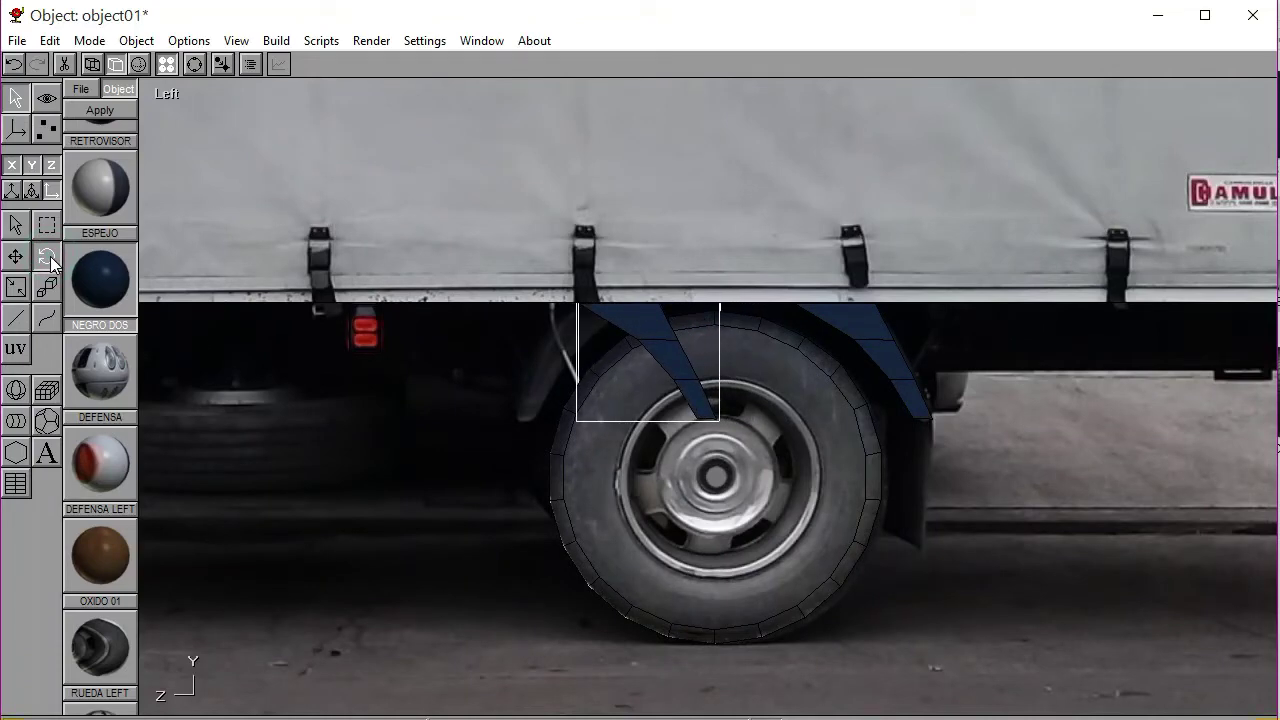
Rotate the fender copy half a turn about the vertical axis so its slope faces the truck's front
key("Left")
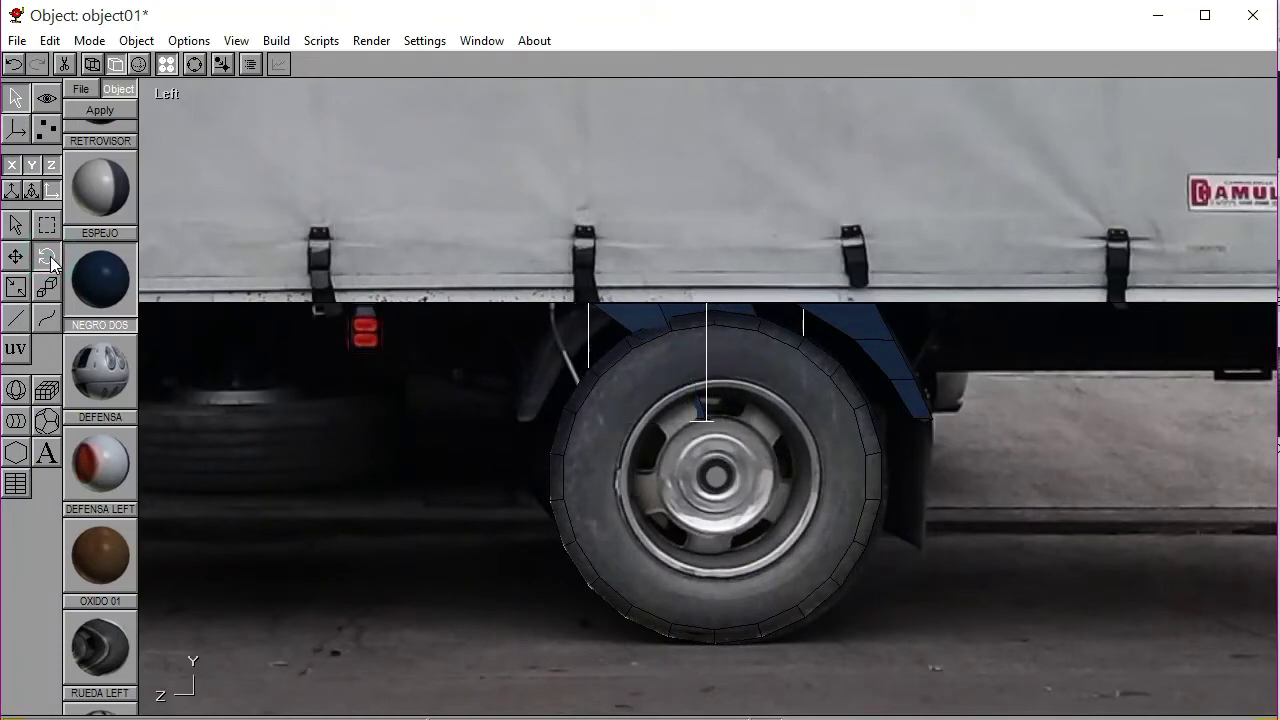
key("Left")
key("Left")
key("Left")
key("Left")
key("Left")
key("Left")
key("Left")
key("Left")
key("Left")
key("Left")
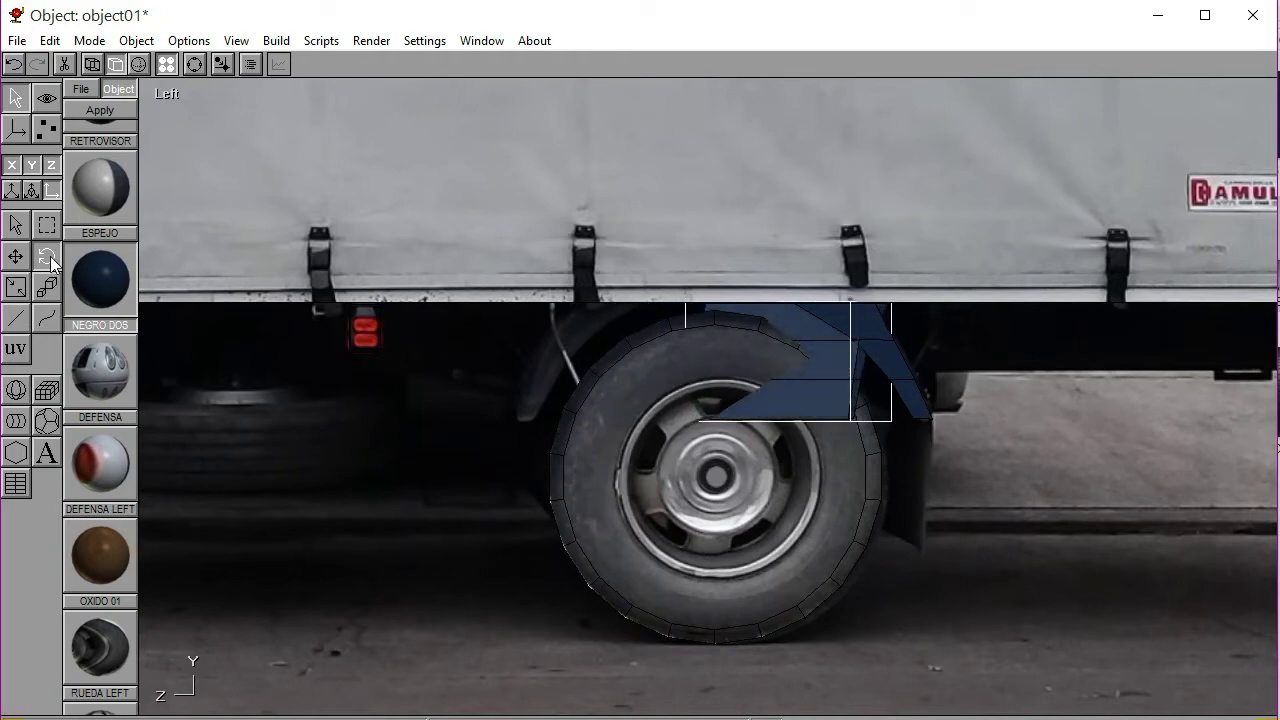
key("Left")
key("Left")
key("Left")
key("Left")
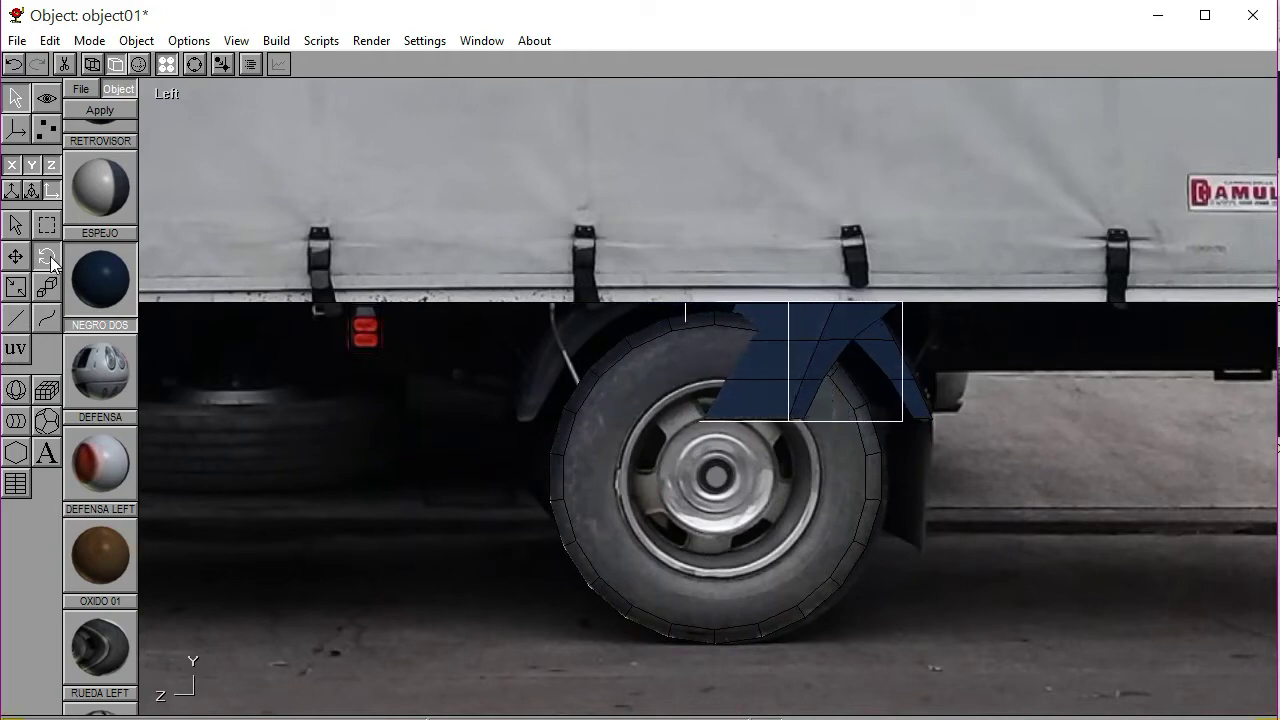
key("Left")
key("Left")
key("Left")
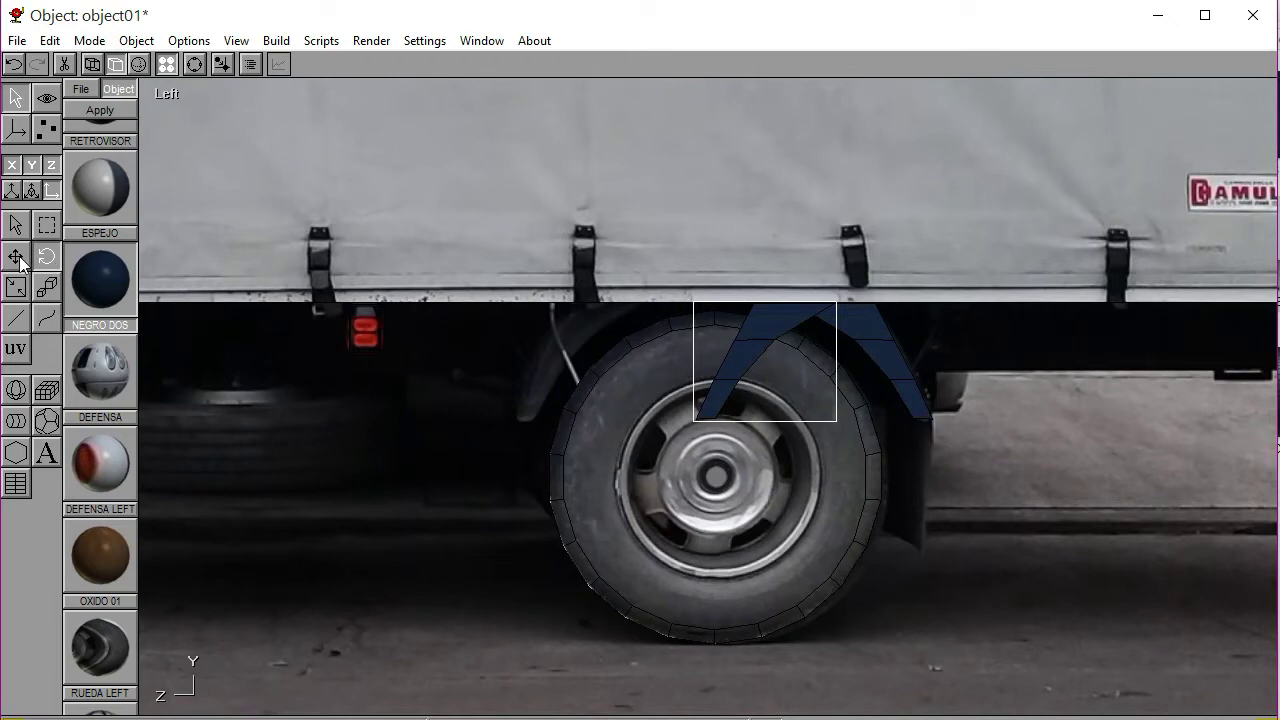
Move the turned fender copy forward in the left view until it matches the fender ahead of the rear wheel, then deselect it
key("Left")
key("Left")
key("Left")
key("Left")
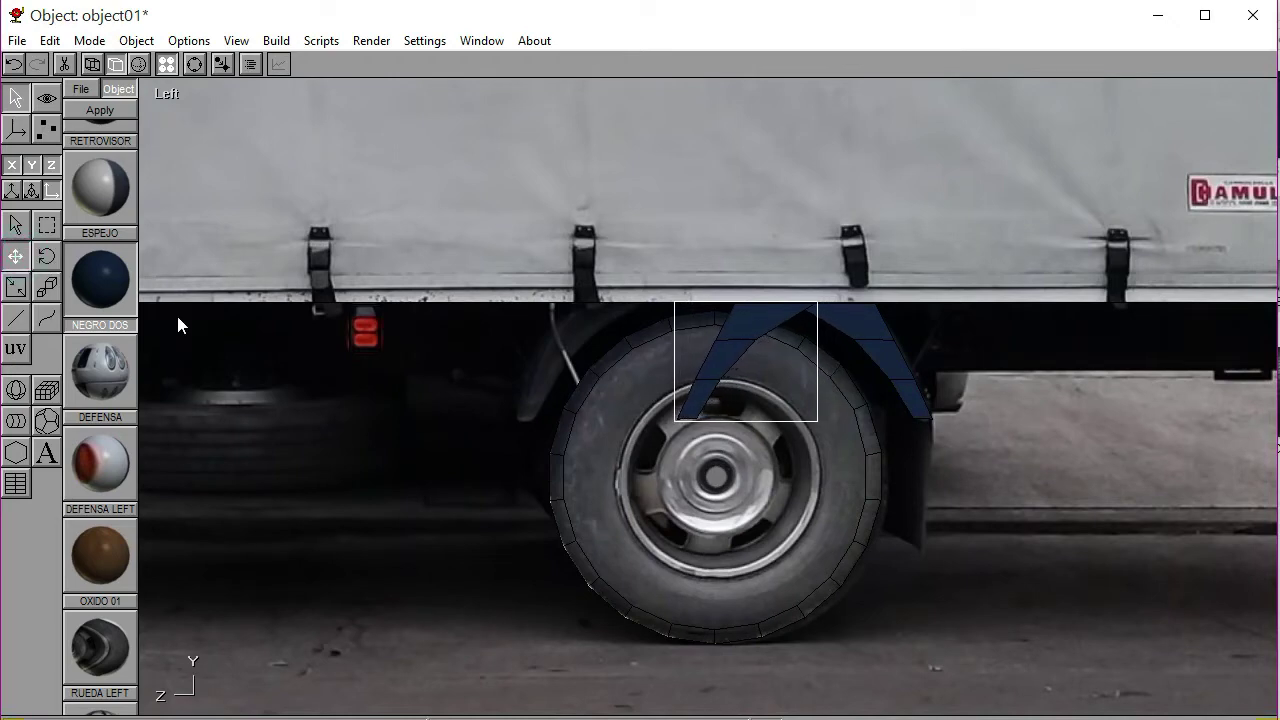
key("Left")
key("Left")
key("Left")
key("Left")
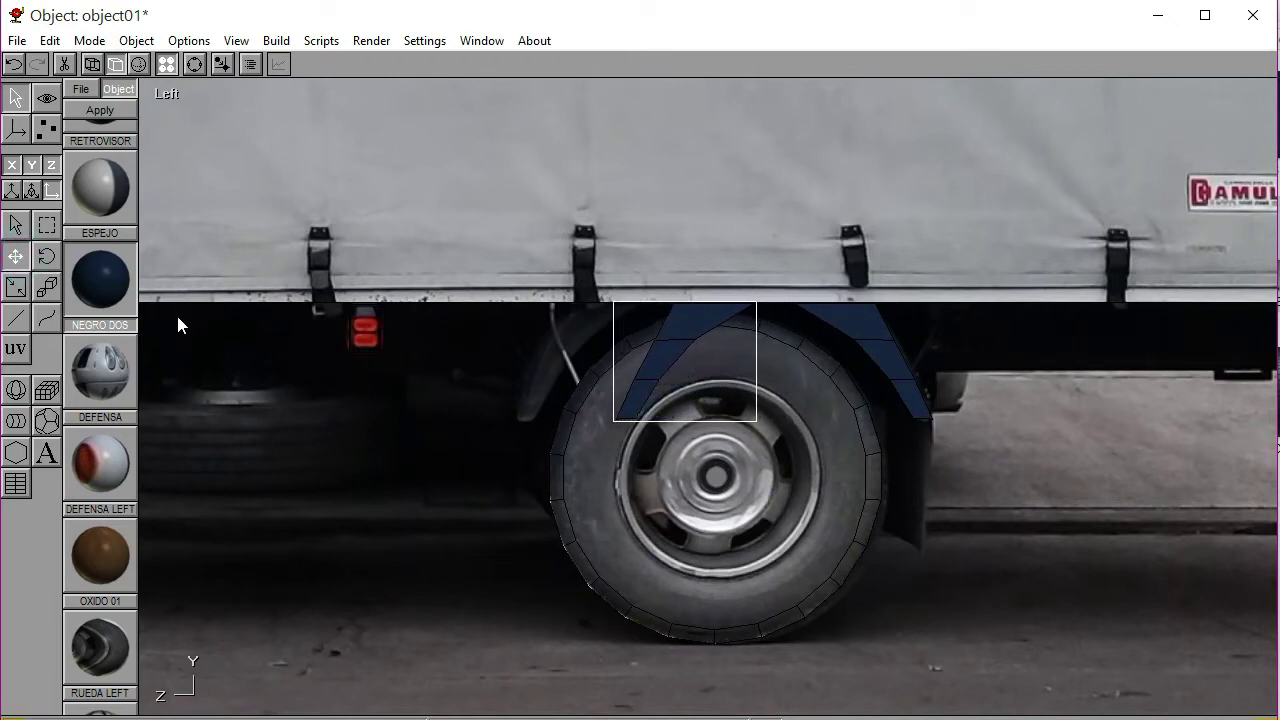
key("Left")
key("Left")
key("Left")
key("Left")
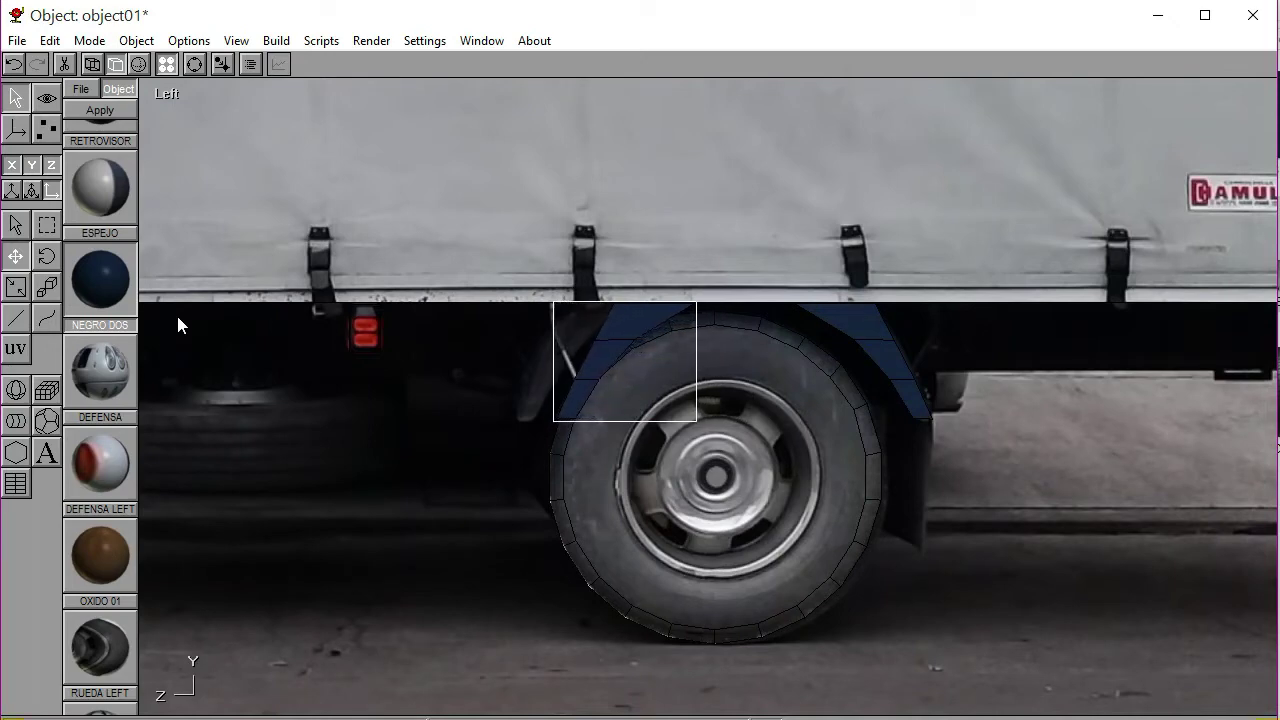
key("Left")
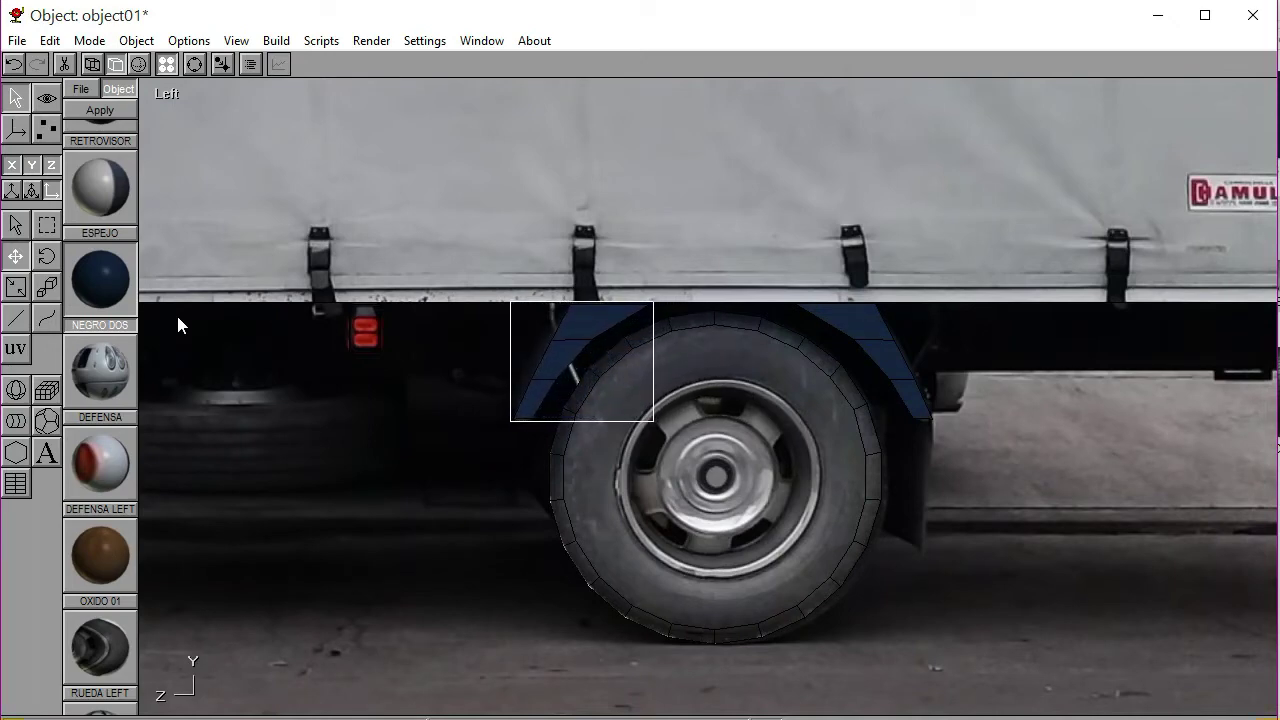
left_click(299, 489)
In the back view, move the fender copy sideways until it lines up with the original fender above the rear tyre
left_click(194, 64)
left_click_drag(591, 294, 614, 275)
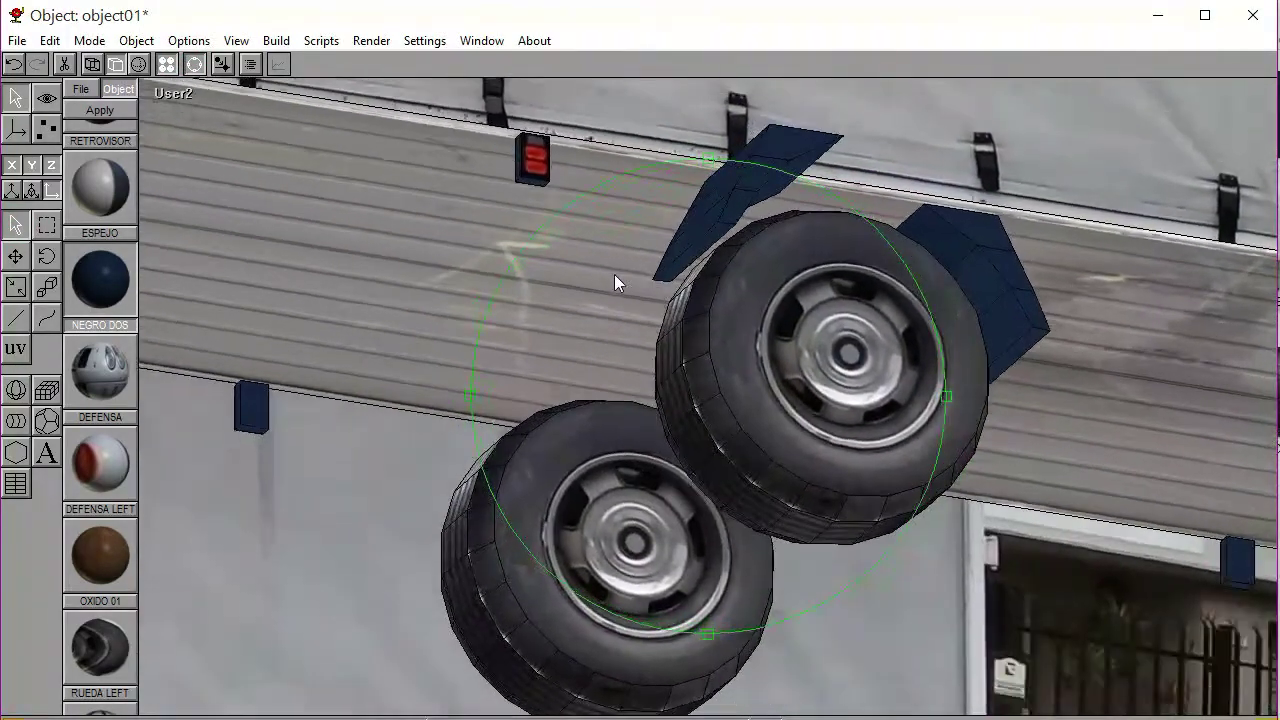
left_click(178, 98)
left_click(160, 164)
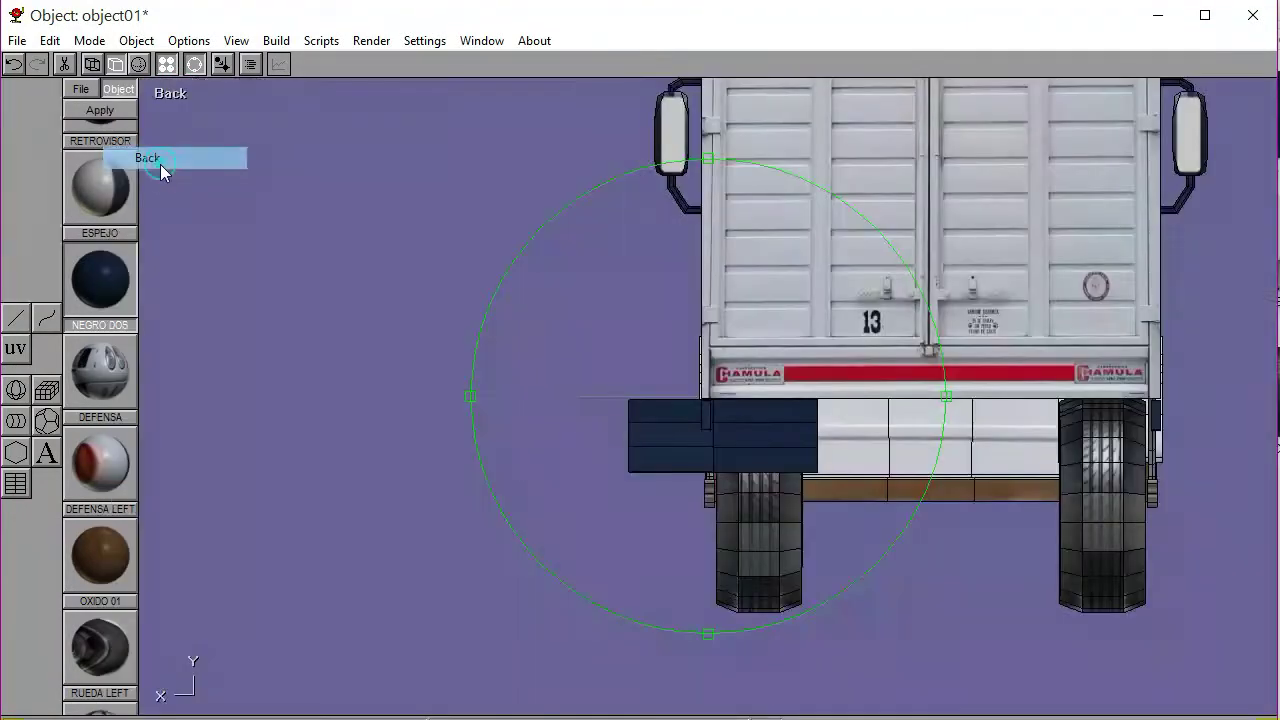
left_click(196, 64)
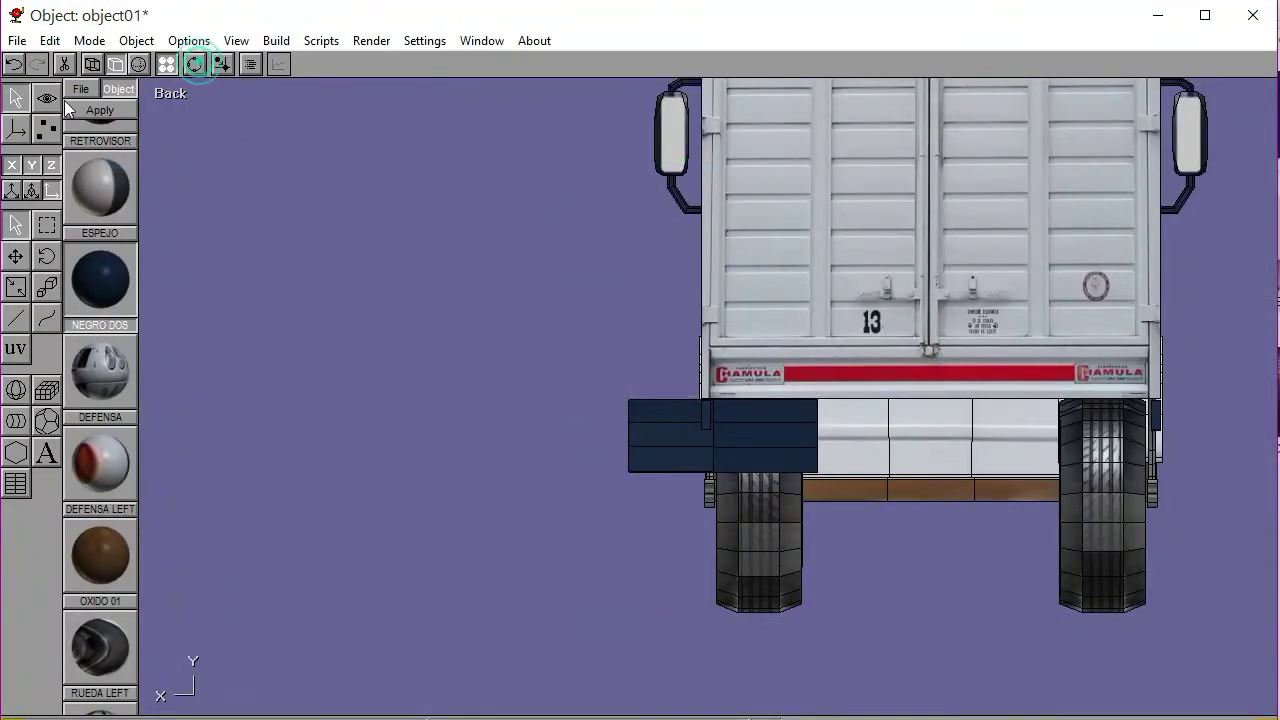
left_click(655, 438)
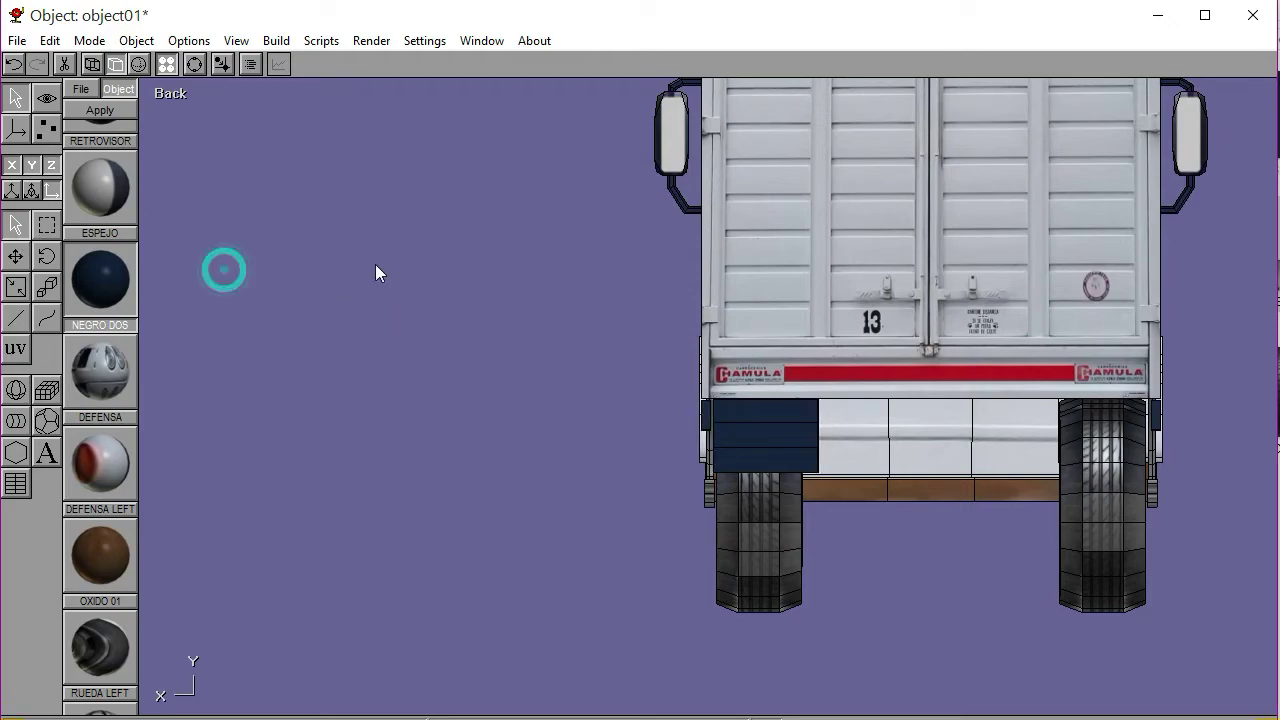
Select the fender ahead of the rear wheel and mirror it along the X axis from the front view
left_click(194, 64)
left_click_drag(640, 345, 815, 371)
middle_click_drag(815, 371, 548, 378)
left_click_drag(750, 374, 632, 376)
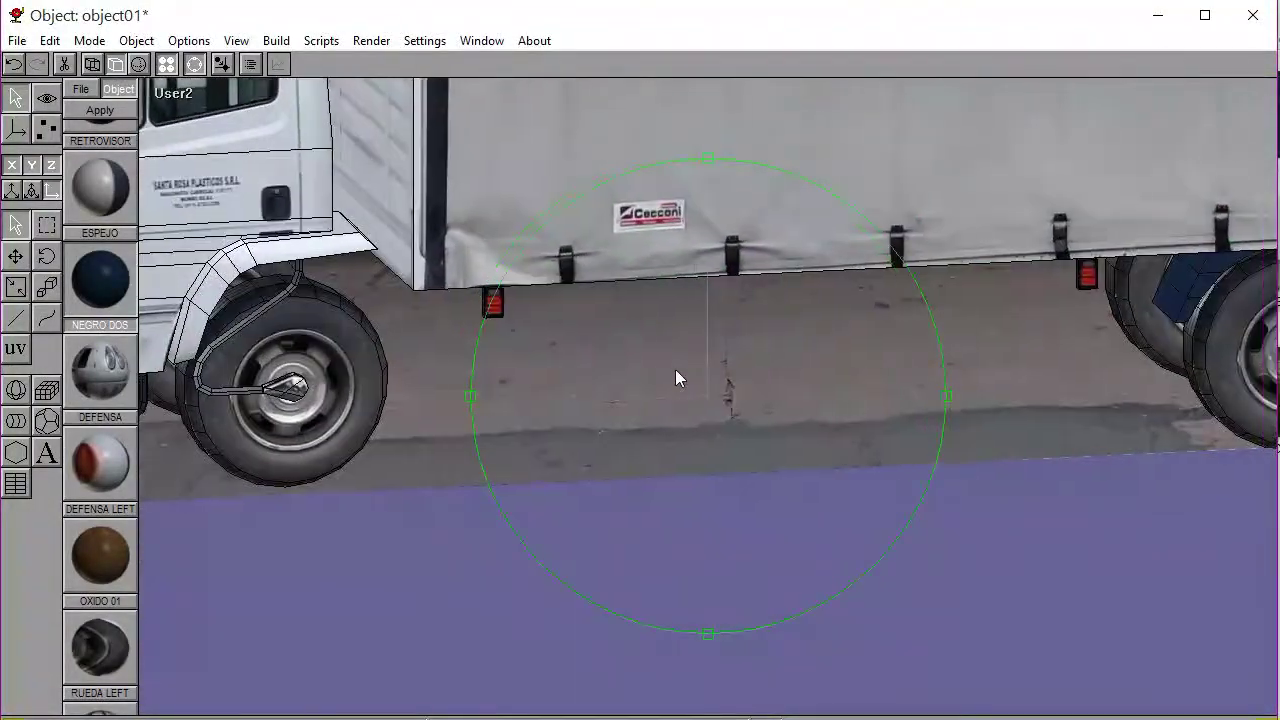
middle_click_drag(873, 306, 547, 381)
left_click_drag(547, 382, 694, 286)
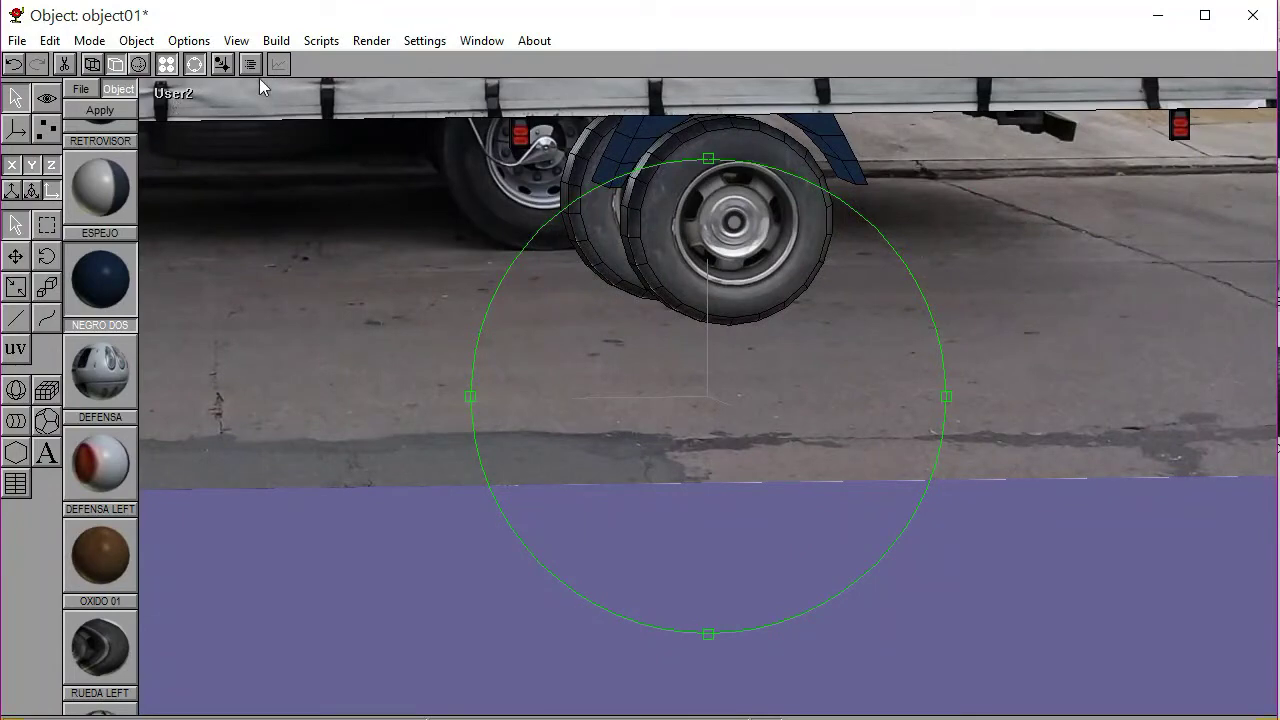
left_click(196, 70)
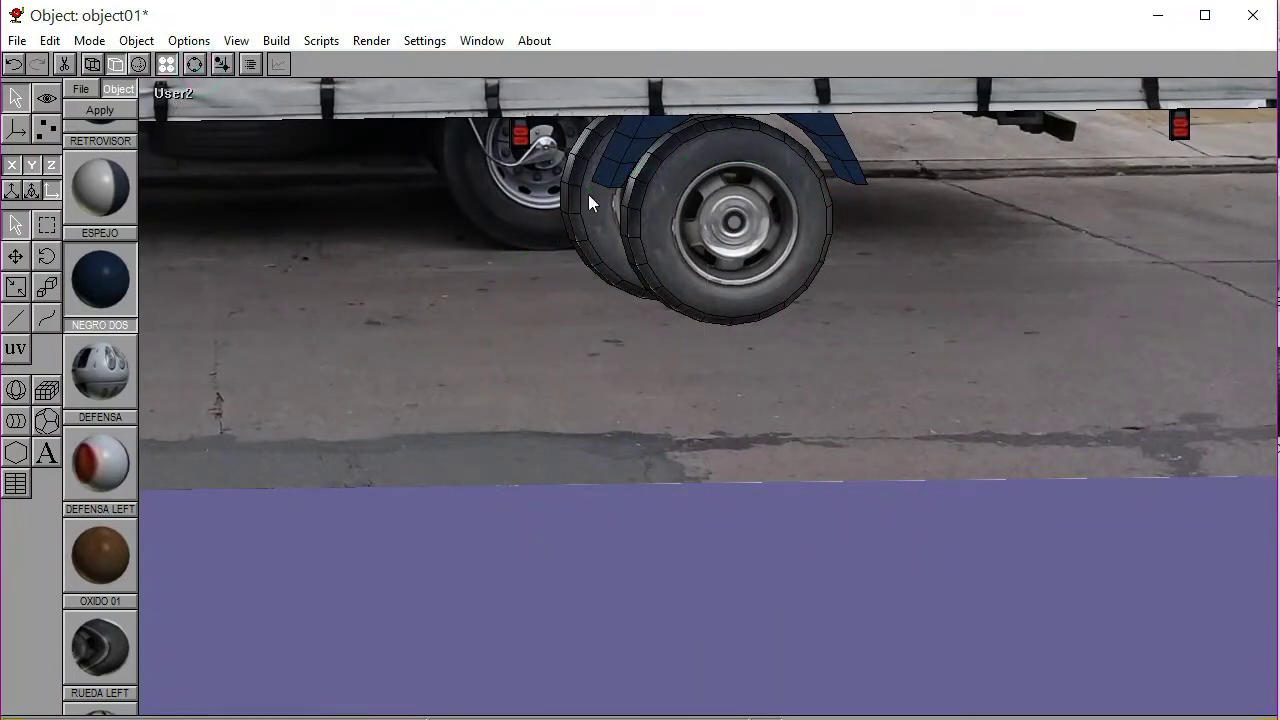
left_click(172, 93)
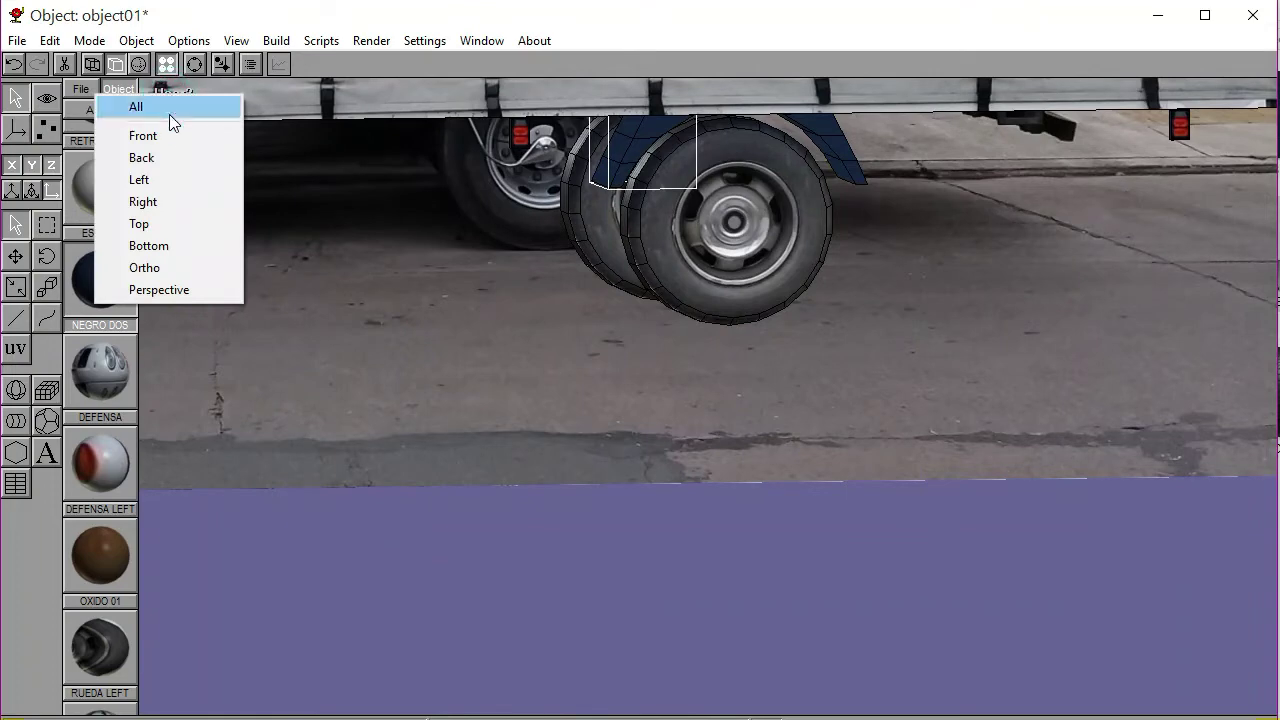
left_click(169, 134)
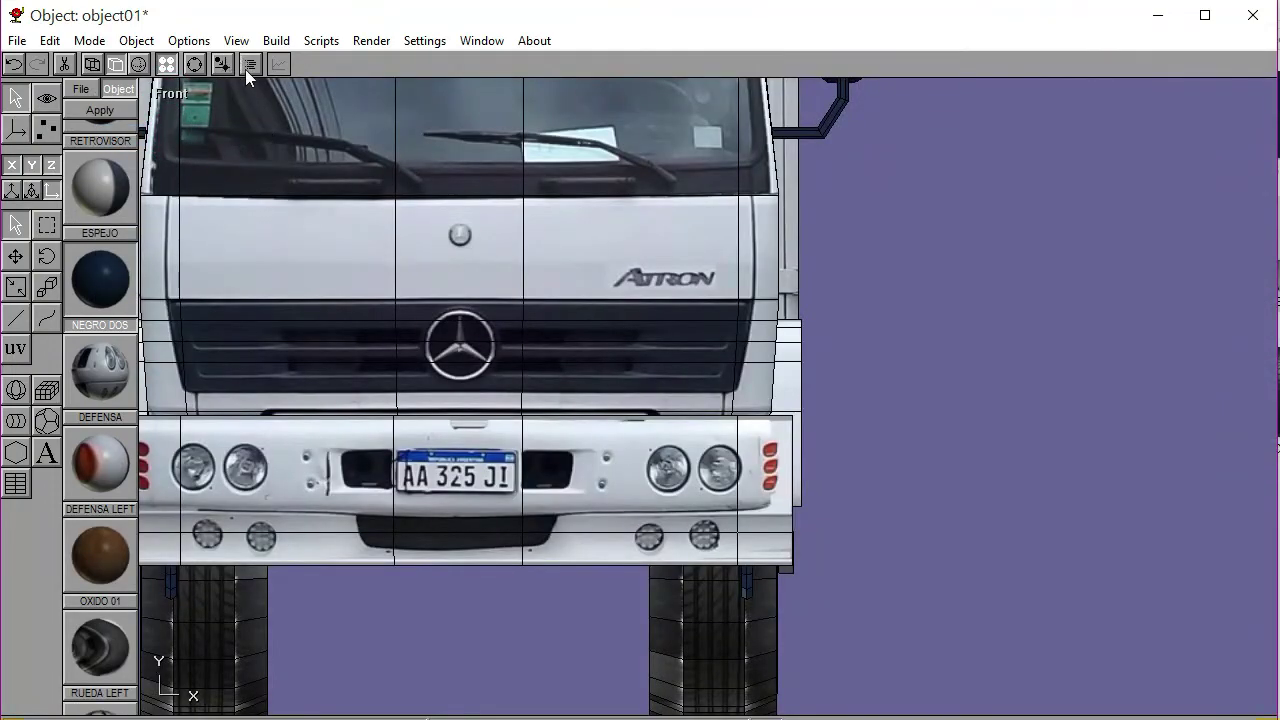
left_click(196, 65)
middle_click_drag(597, 350, 819, 403)
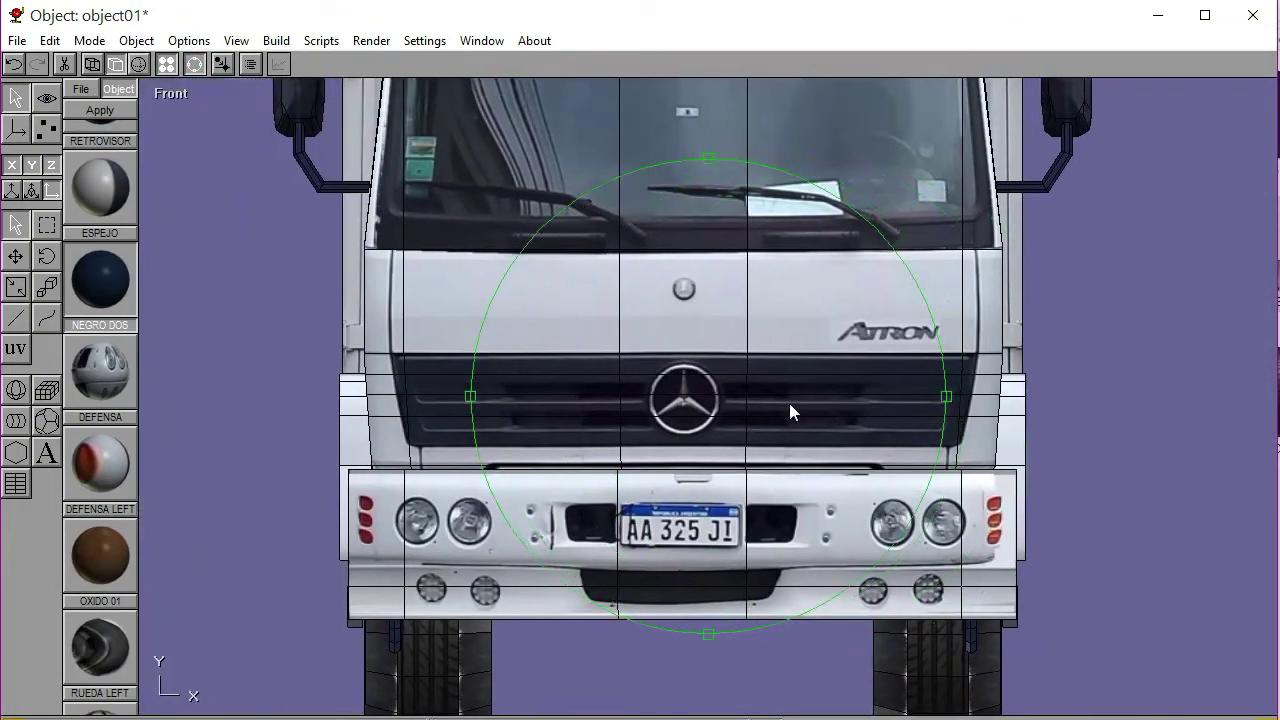
middle_click_drag(653, 405, 701, 405)
left_click(196, 65)
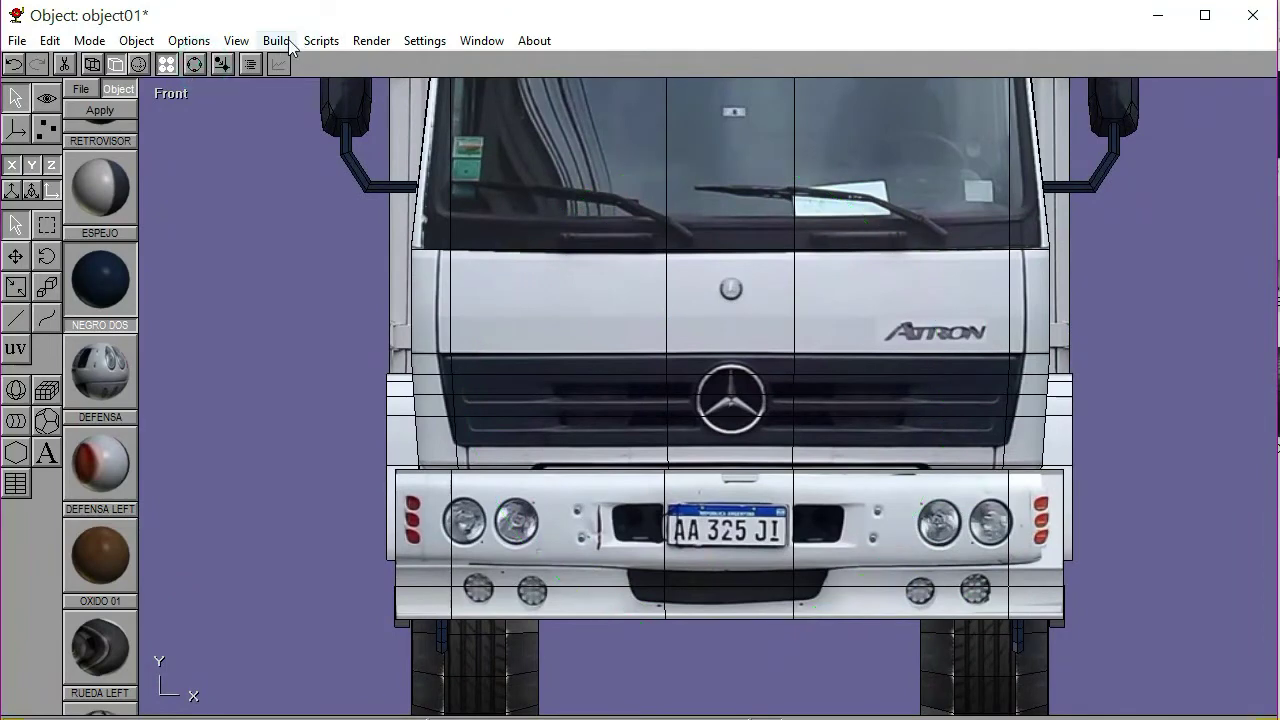
left_click(276, 40)
left_click(334, 410)
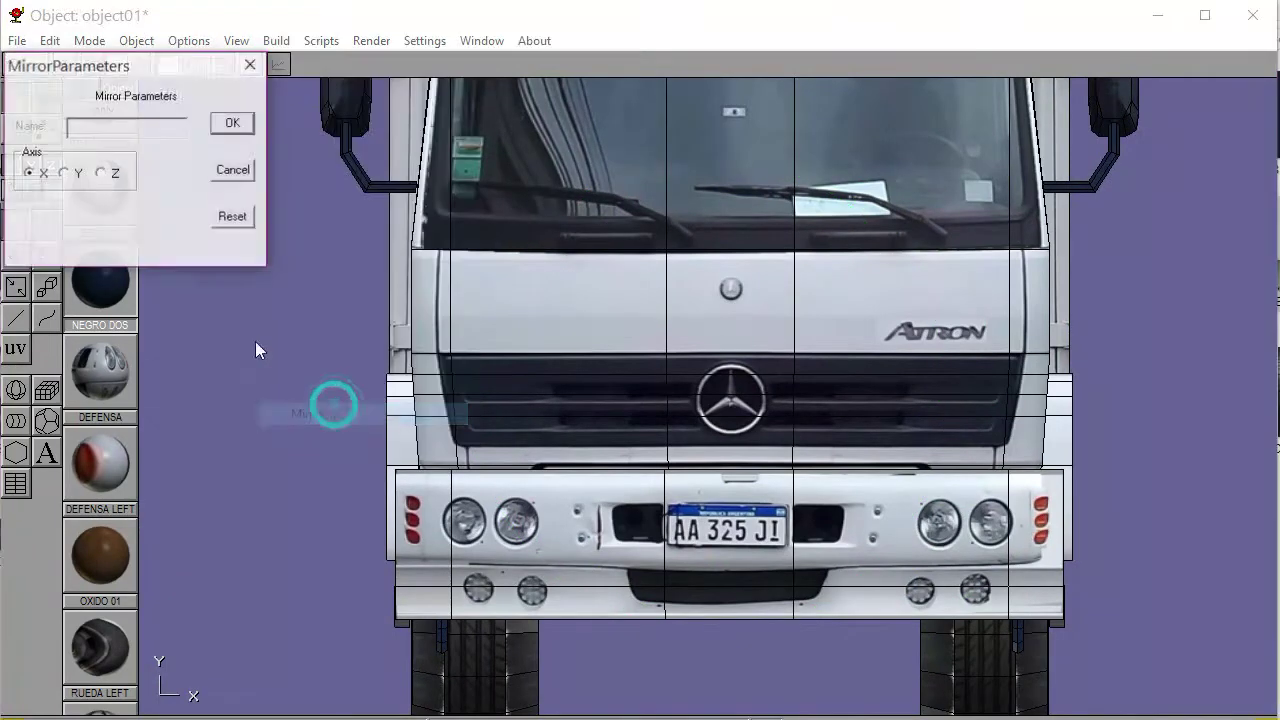
left_click(234, 124)
Select the original fender behind the rear wheel and mirror it along the X axis from the front view
left_click(196, 64)
left_click_drag(595, 316, 456, 355)
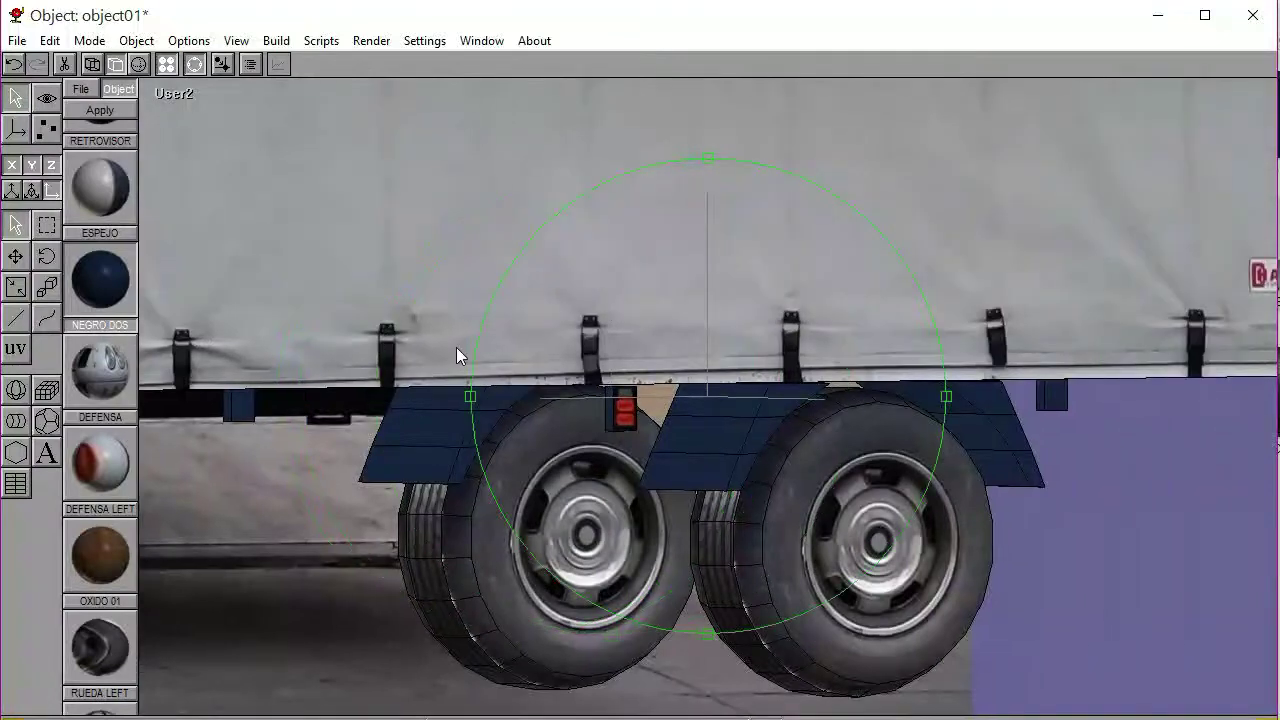
left_click(197, 67)
left_click(998, 438)
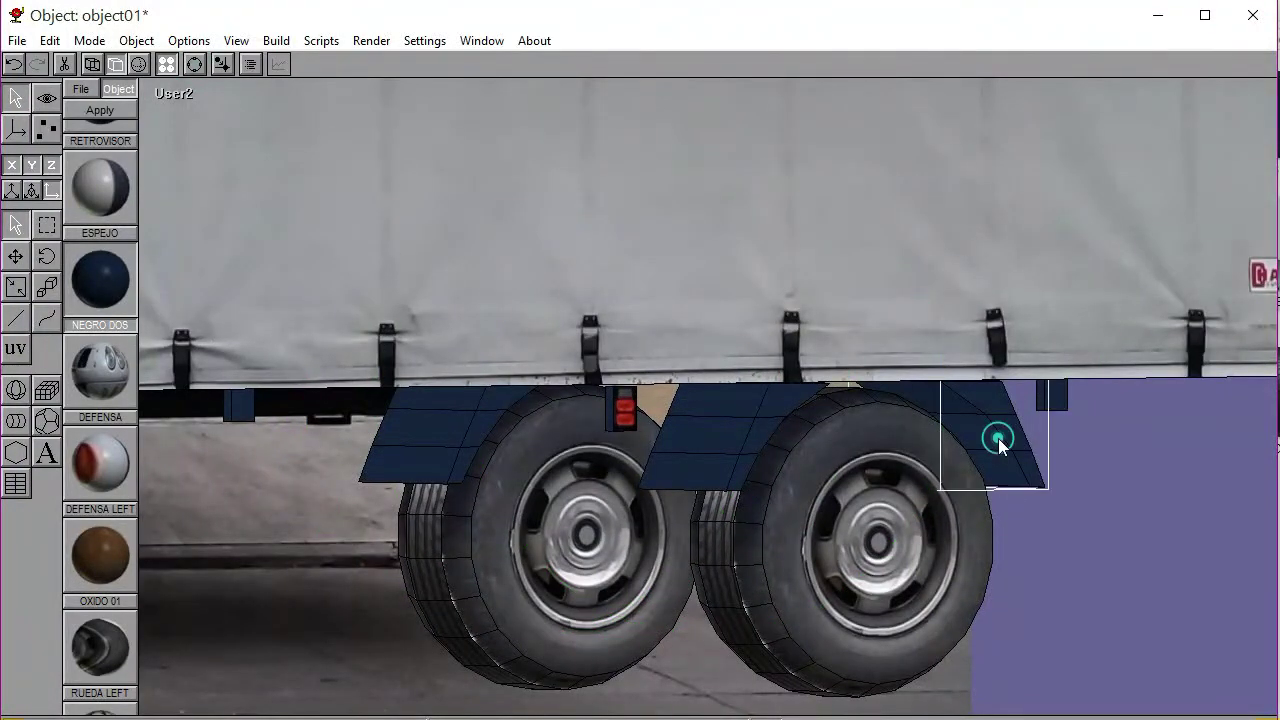
left_click(173, 93)
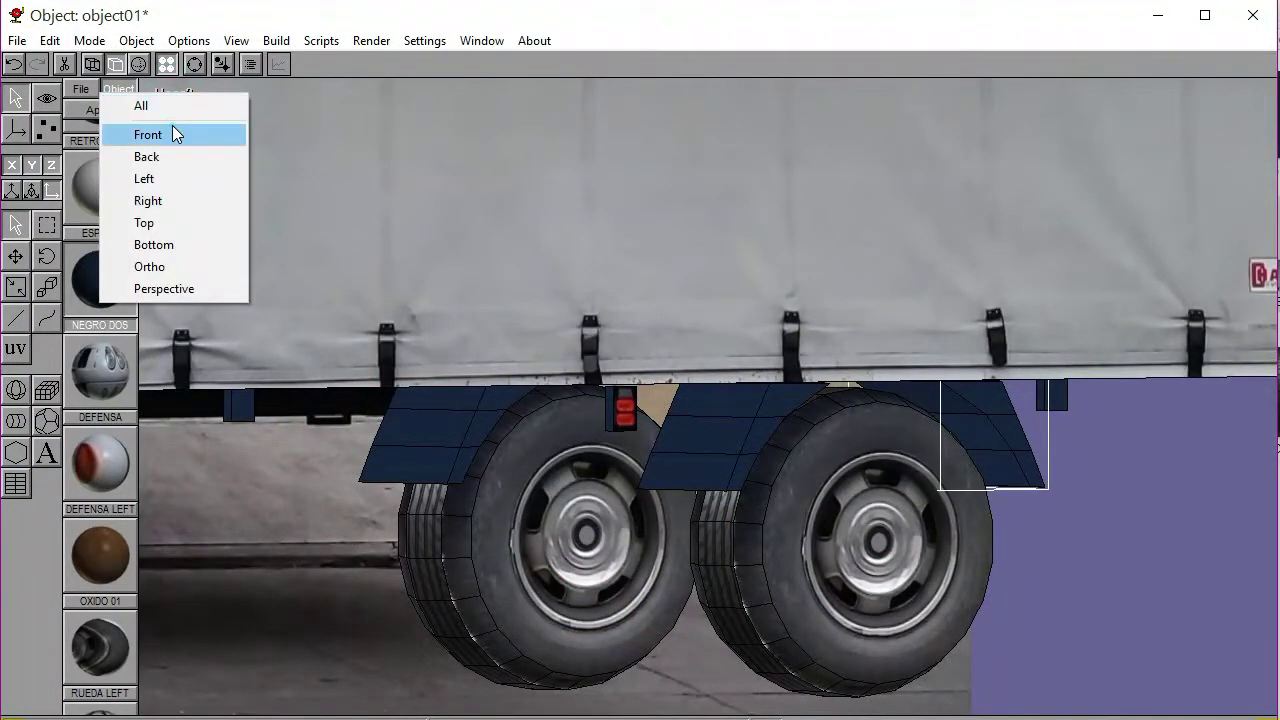
left_click(171, 128)
left_click(276, 40)
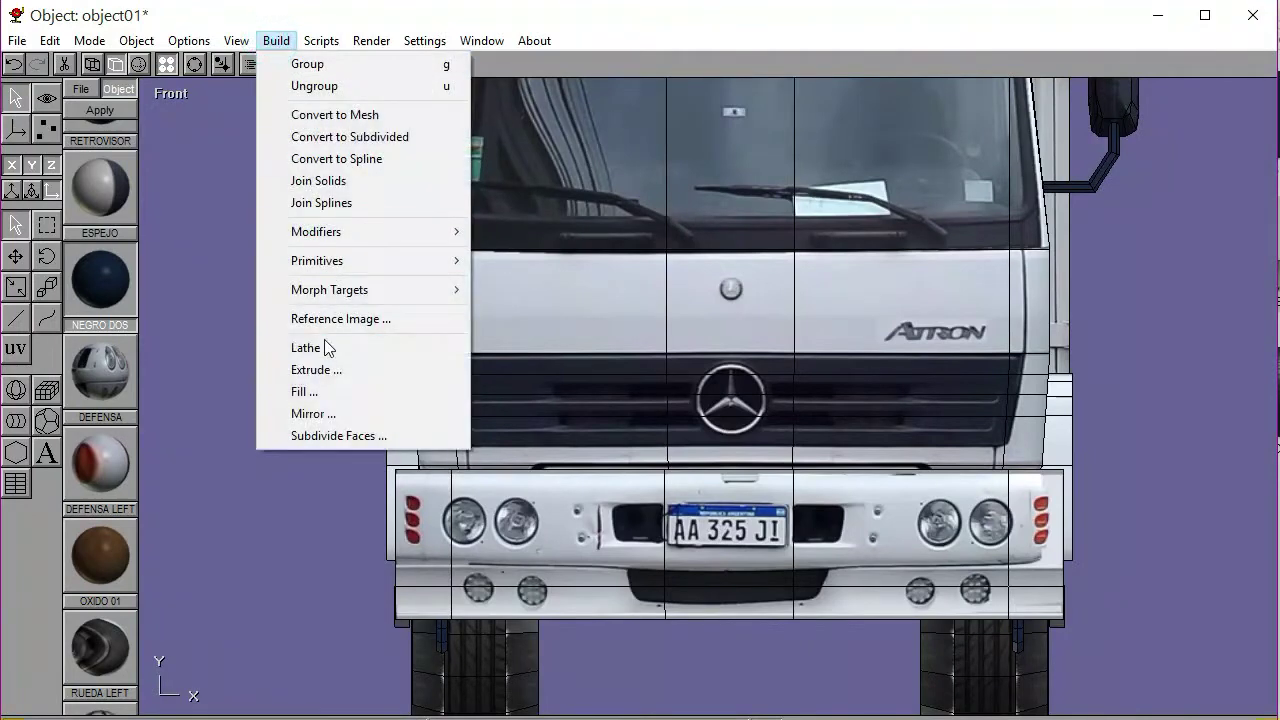
left_click(326, 412)
left_click(234, 125)
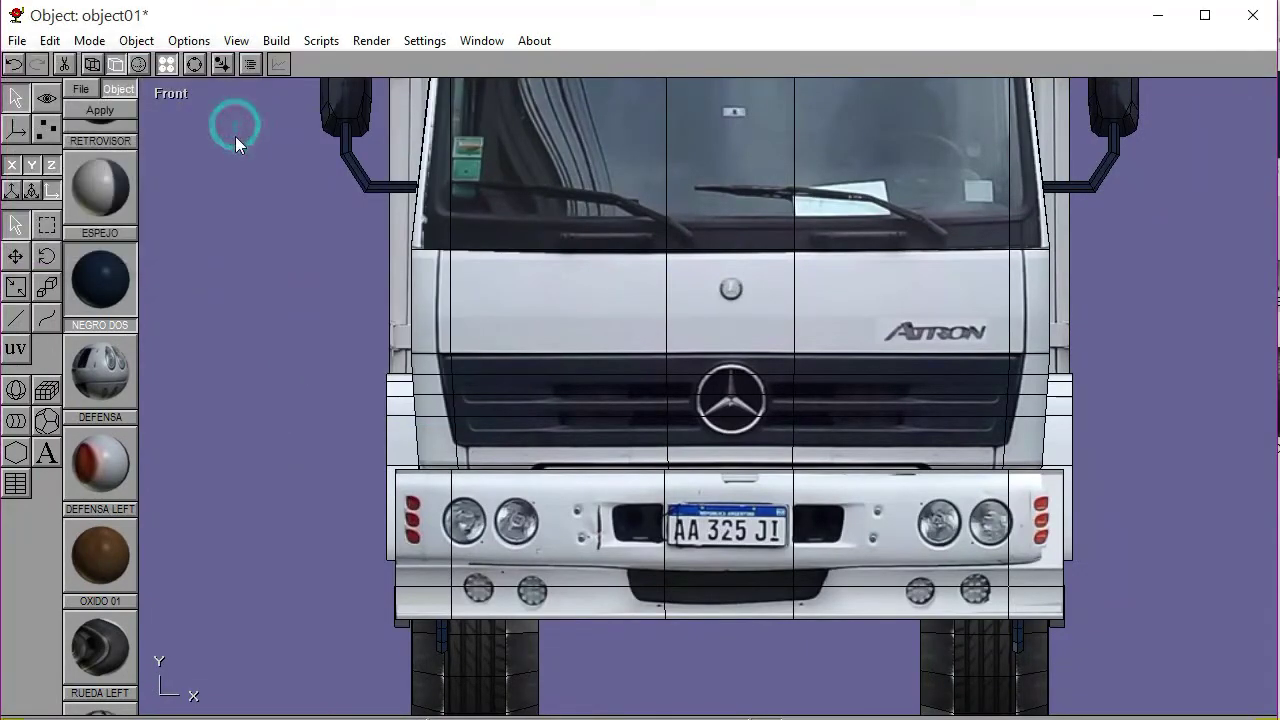
Examine the mirrored rear fenders and the whole truck from different angles in the perspective view
left_click(174, 96)
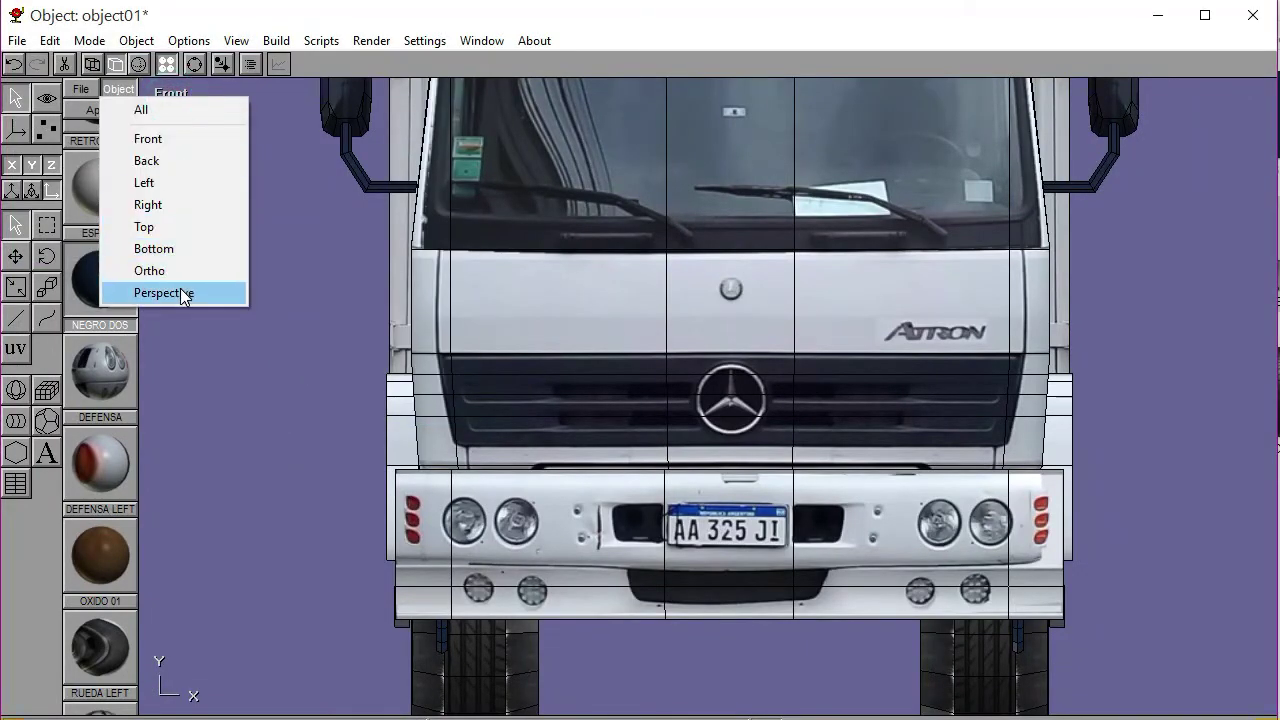
left_click(180, 291)
left_click(195, 64)
left_click_drag(641, 334, 571, 314)
left_click_drag(567, 298, 649, 356)
middle_click_drag(649, 356, 650, 406)
right_click_drag(650, 415, 687, 393)
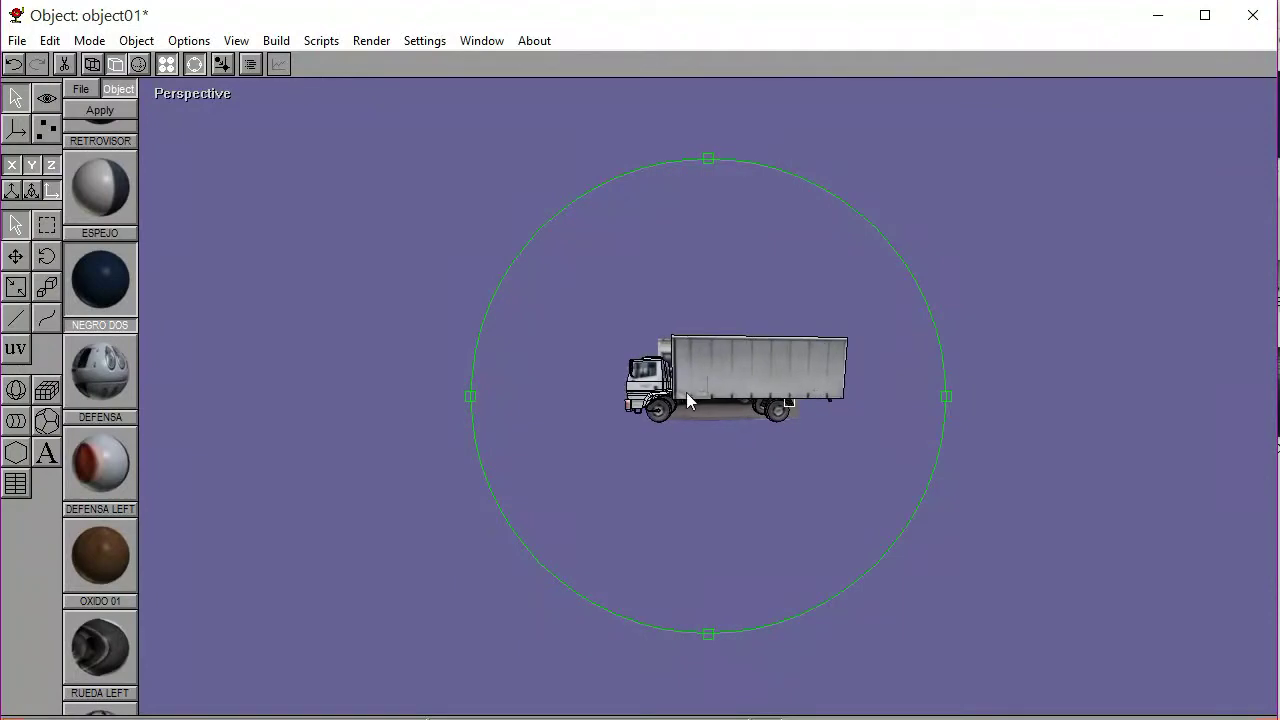
Return to the left view and save the truck model
left_click(195, 97)
left_click(177, 179)
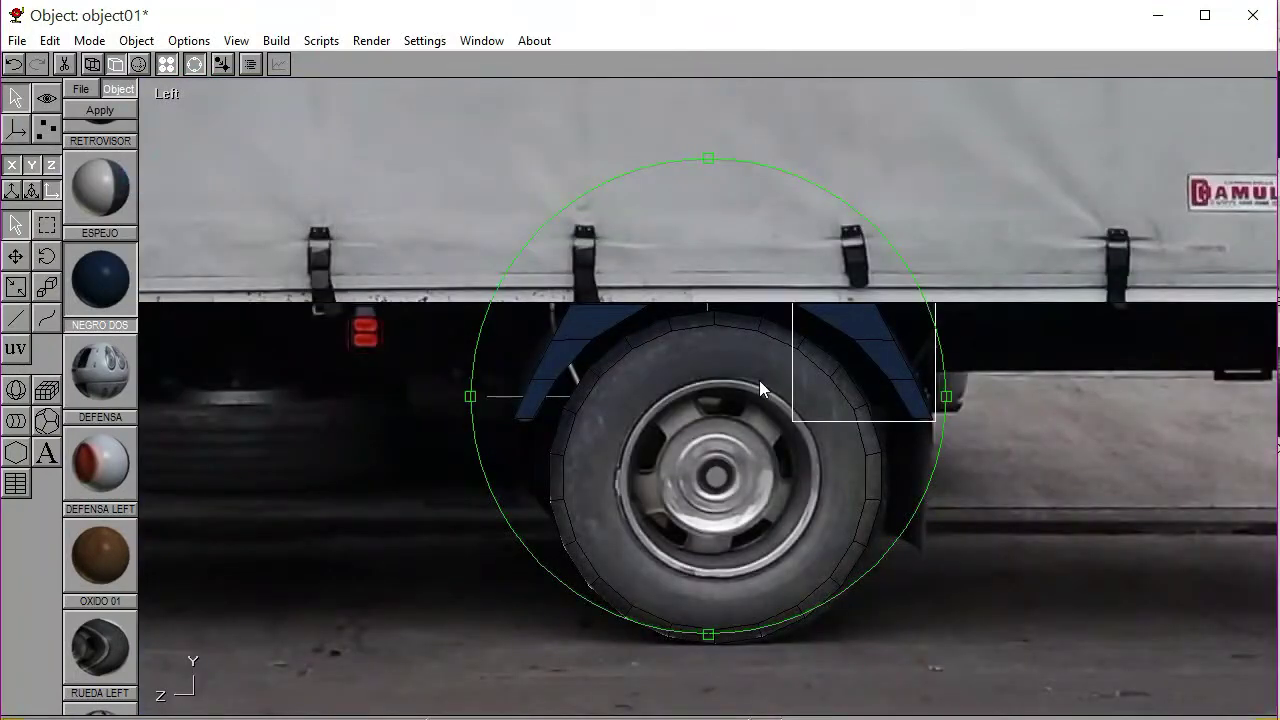
left_click(17, 41)
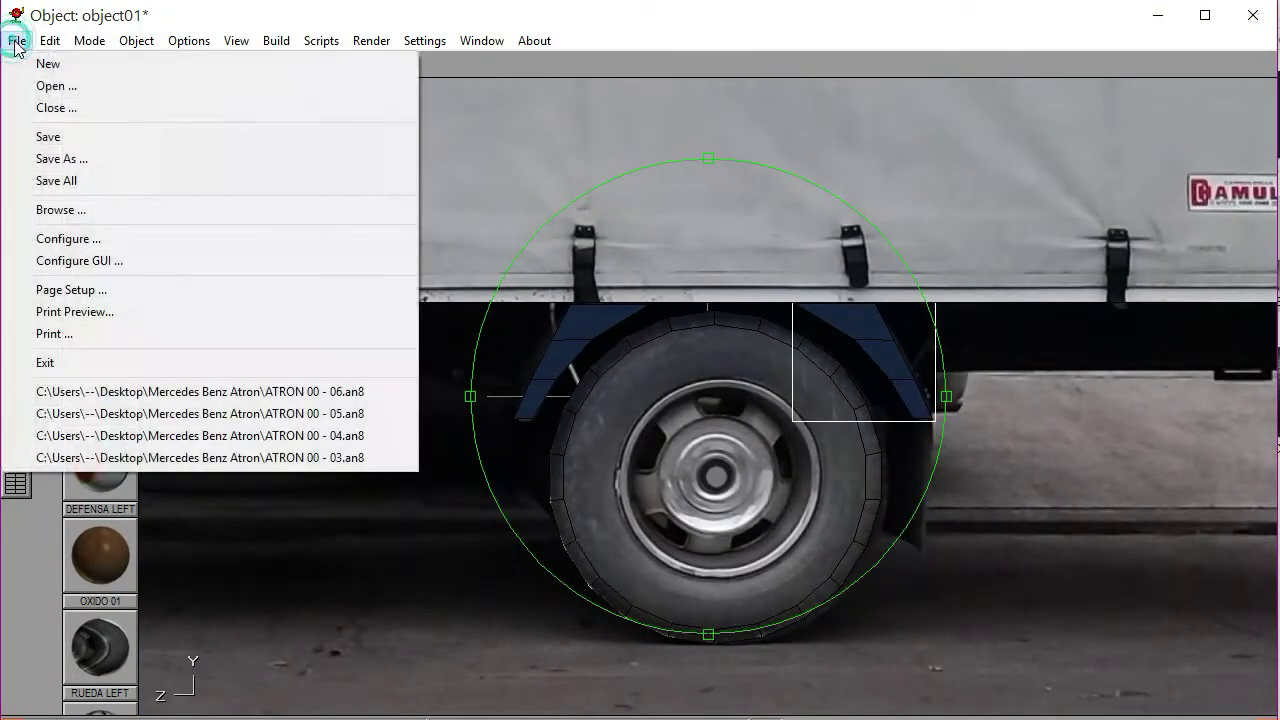
left_click(56, 139)
Deselect the fender and examine the area beneath the cargo box between the front and rear wheels in the left view
scroll(553, 398, "down", 4)
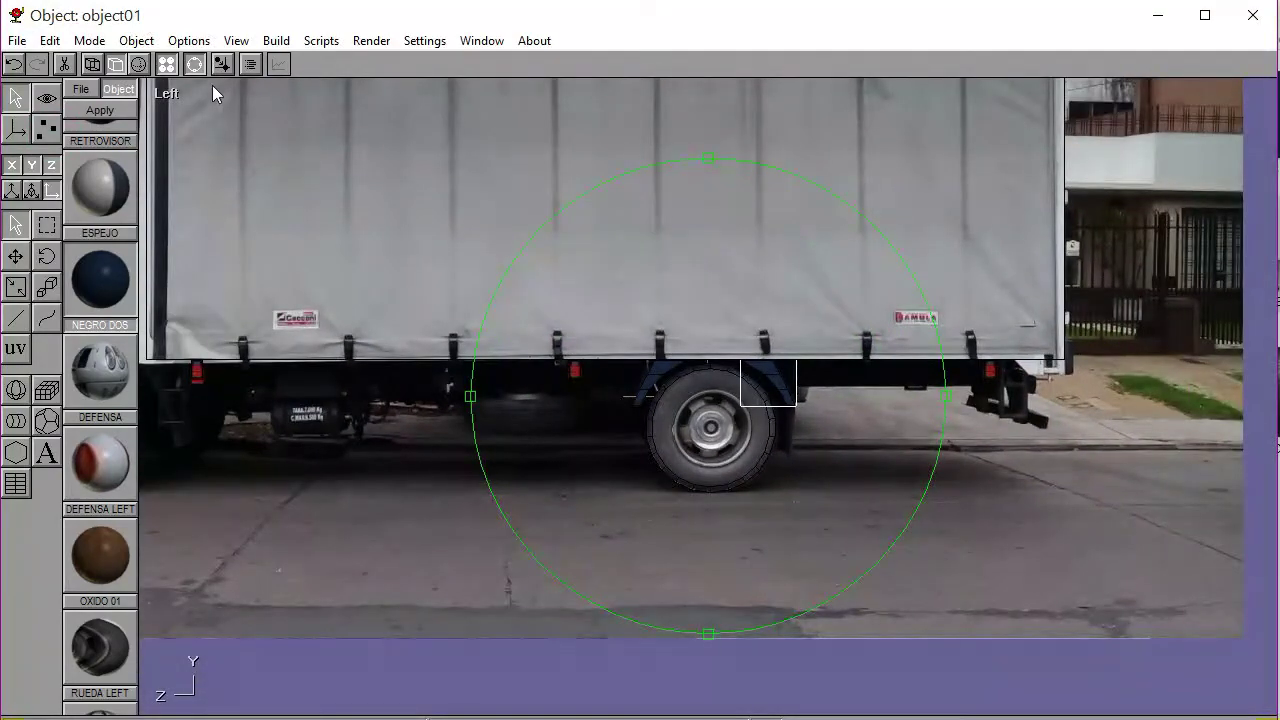
left_click(194, 64)
left_click(529, 674)
left_click(194, 64)
middle_click_drag(585, 376, 735, 369)
middle_click_drag(613, 404, 698, 406)
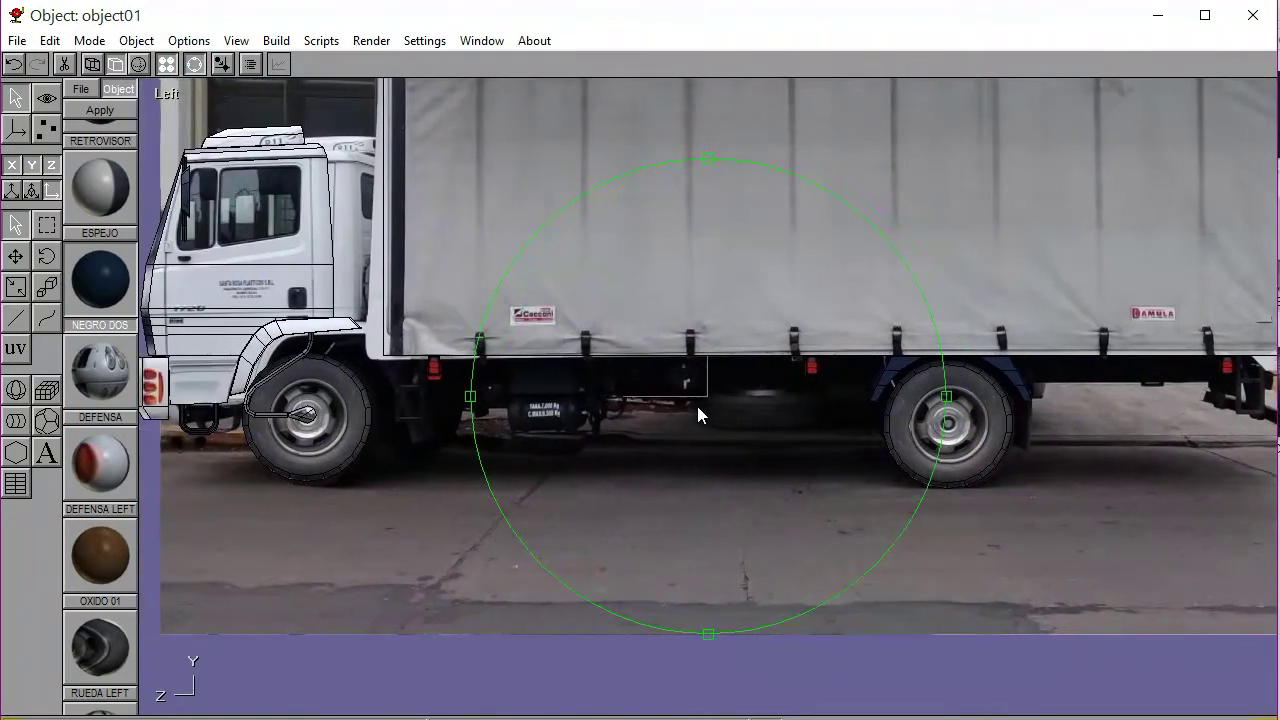
left_click_drag(697, 406, 718, 406)
scroll(667, 405, "up", 2)
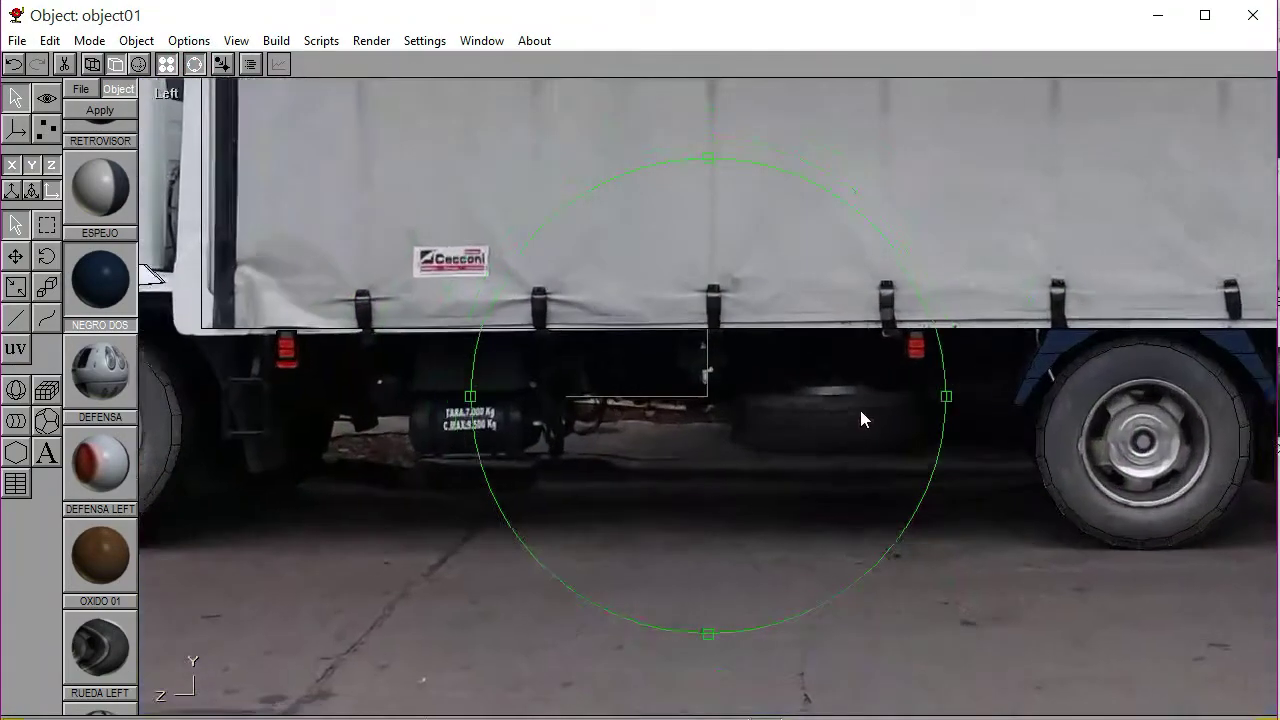
scroll(842, 408, "up", 5)
middle_click_drag(654, 403, 674, 383)
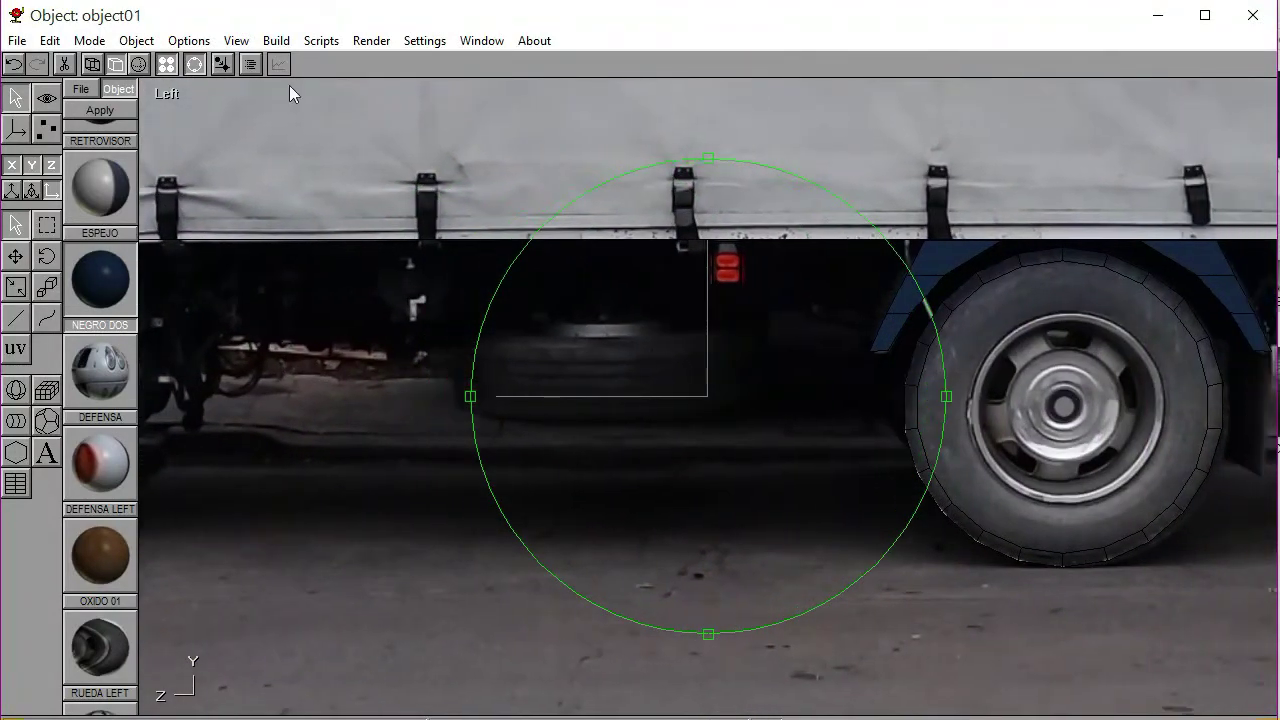
left_click(193, 65)
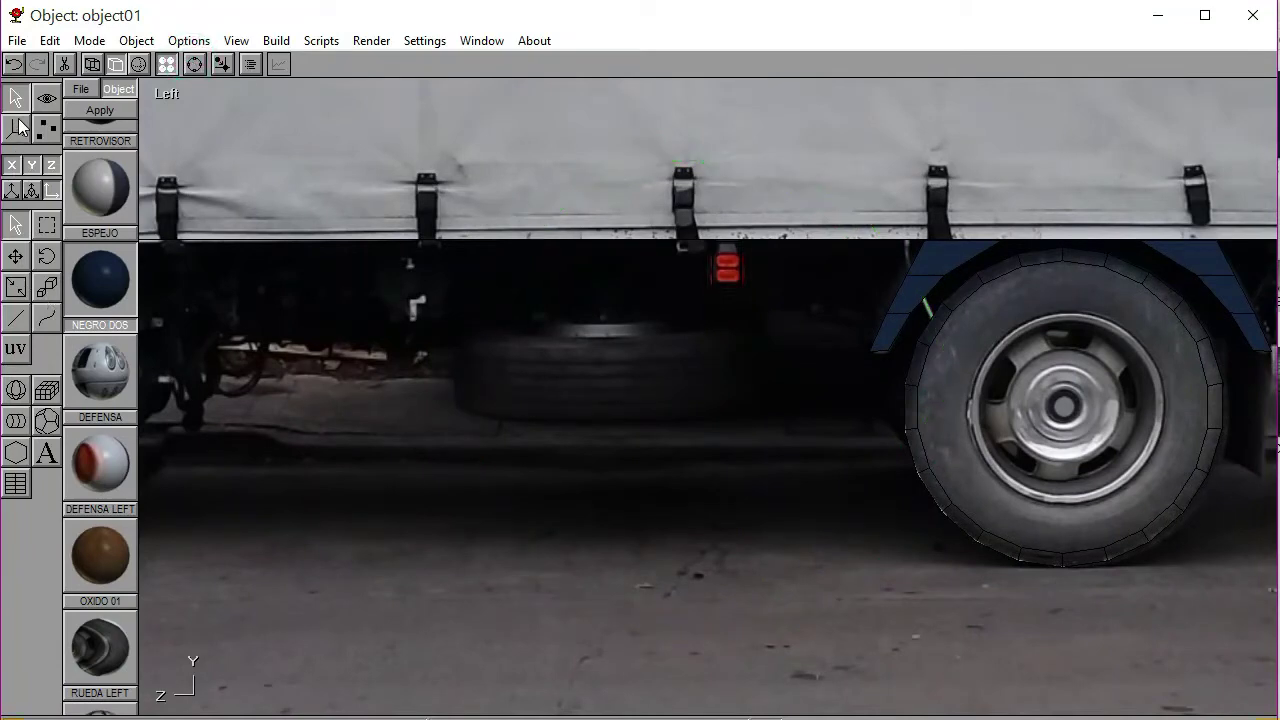
Select the curved hose and its metal hub fitting on the front wheel and group them into one object
left_click(978, 452)
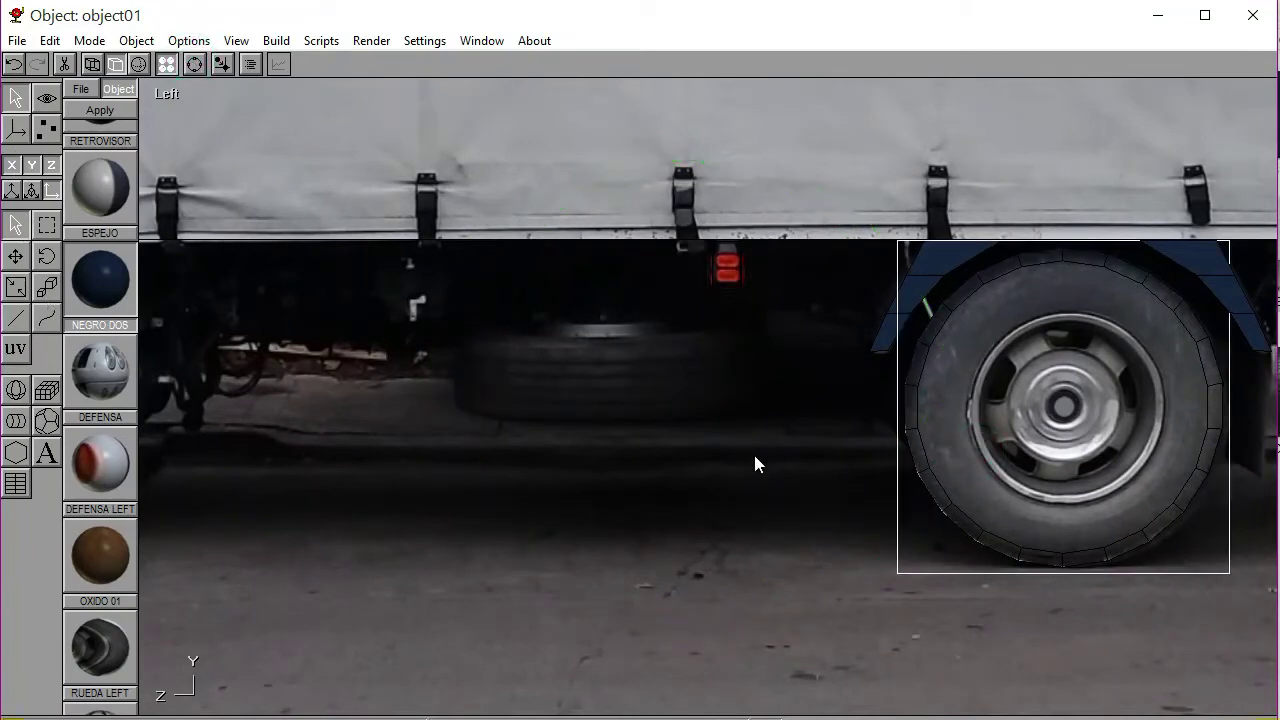
left_click(196, 64)
left_click_drag(842, 390, 562, 397)
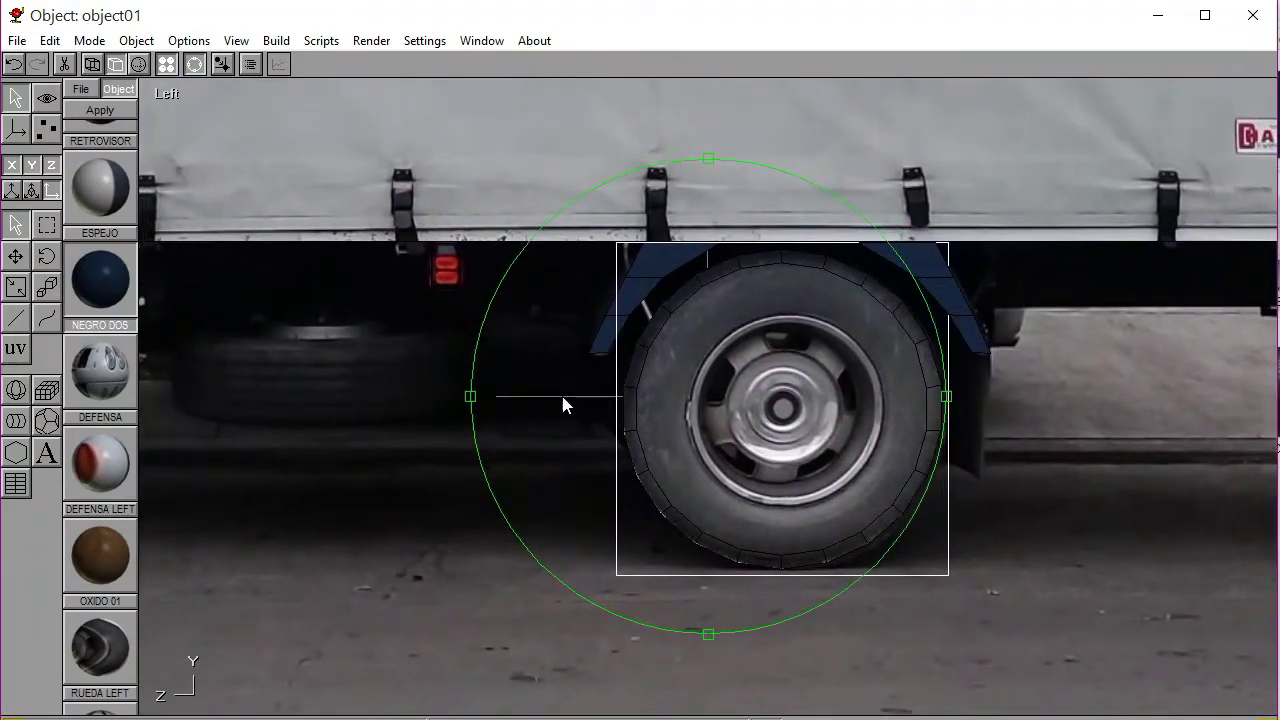
middle_click_drag(566, 396, 816, 391)
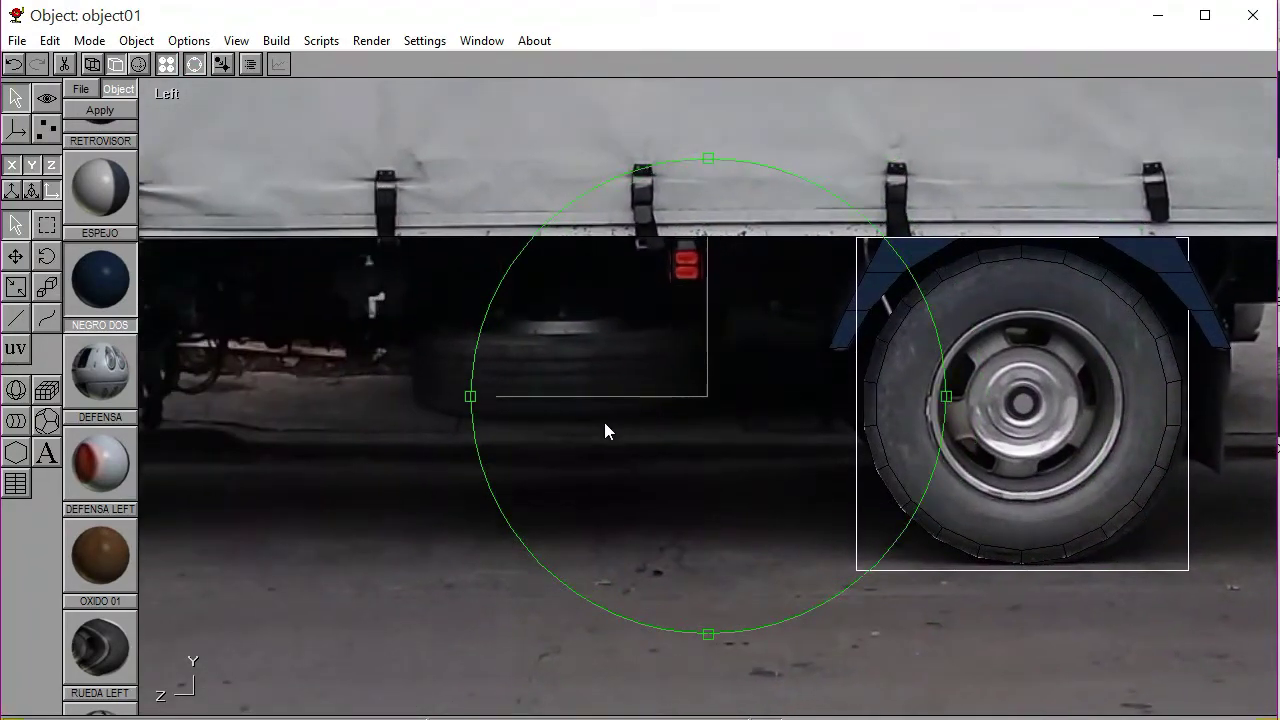
middle_click_drag(604, 424, 932, 424)
middle_click_drag(518, 432, 886, 428)
left_click_drag(887, 436, 769, 414)
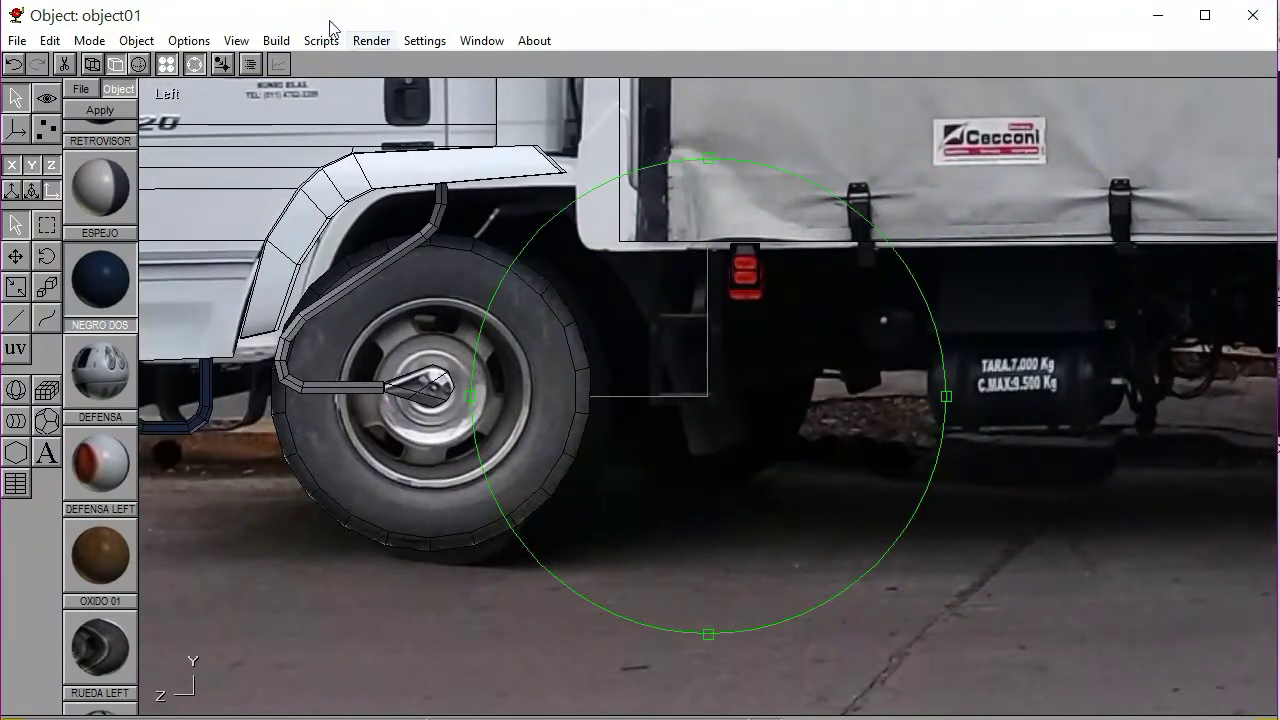
left_click(198, 66)
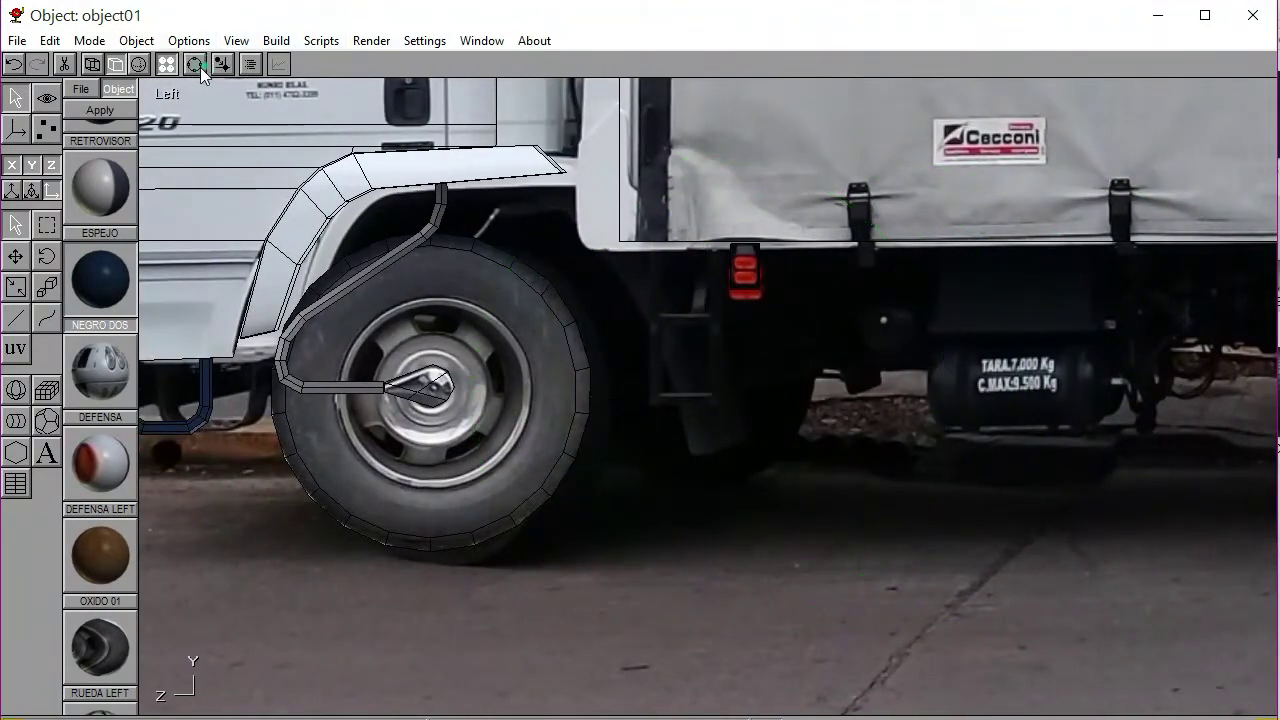
left_click(363, 283)
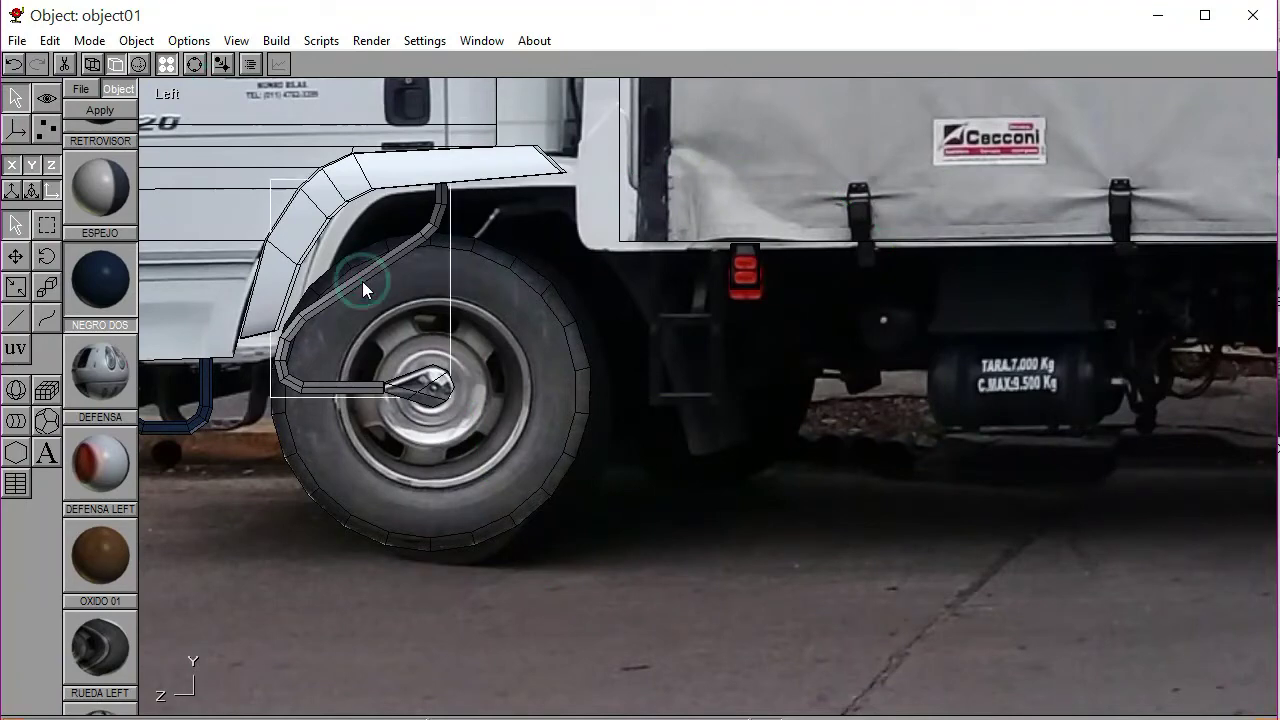
left_click(437, 388)
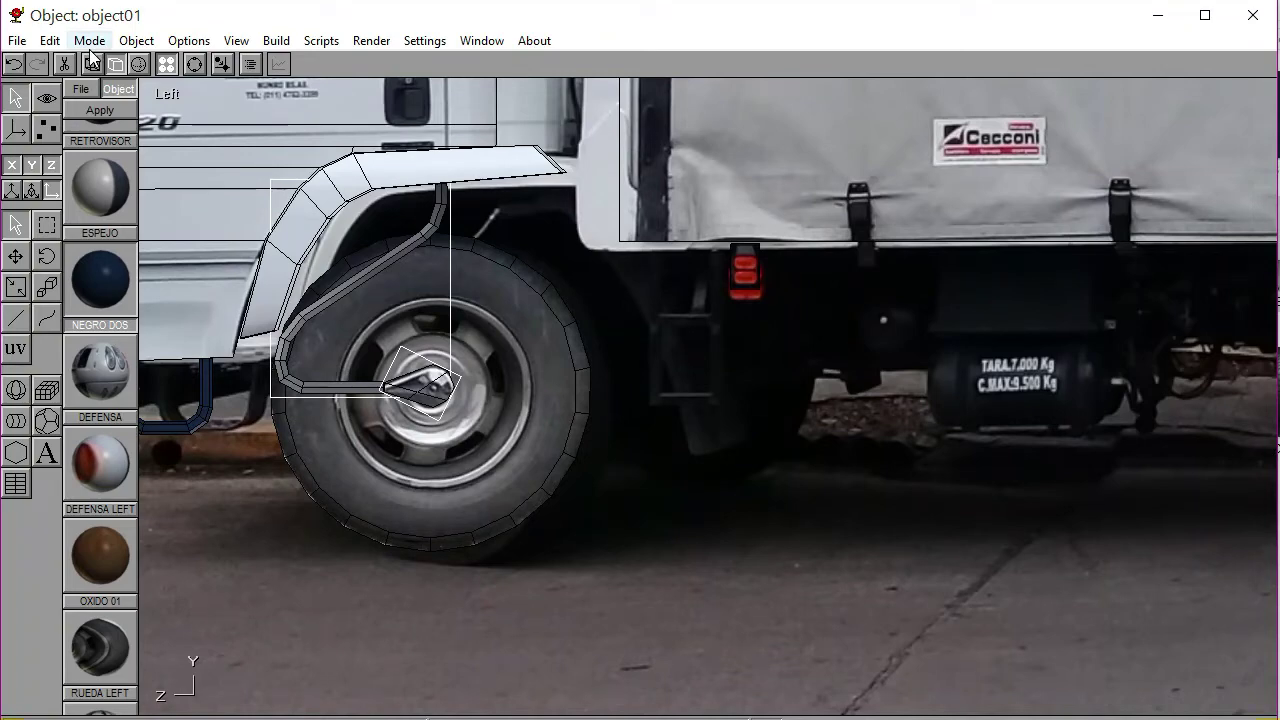
key("g")
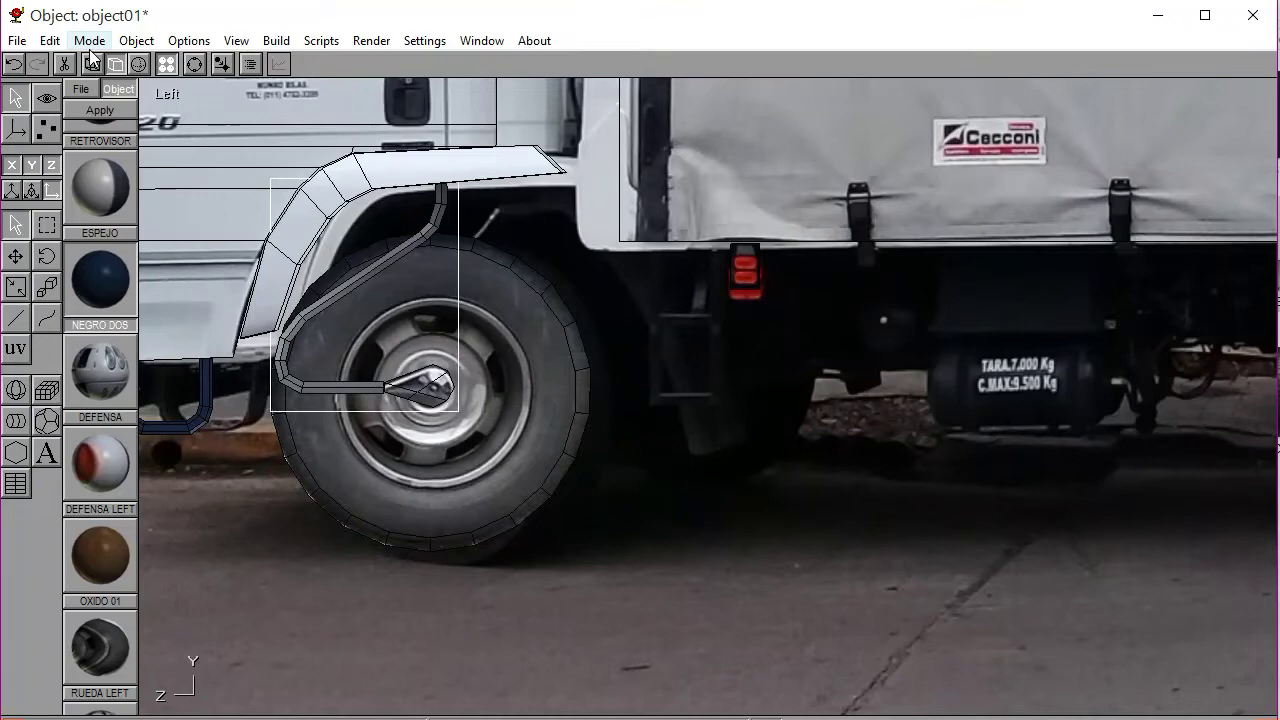
Copy and paste the grouped front wheel hose, and move the copy rearward beneath the cargo box in the left view
left_click(17, 42)
mouse_move(50, 42)
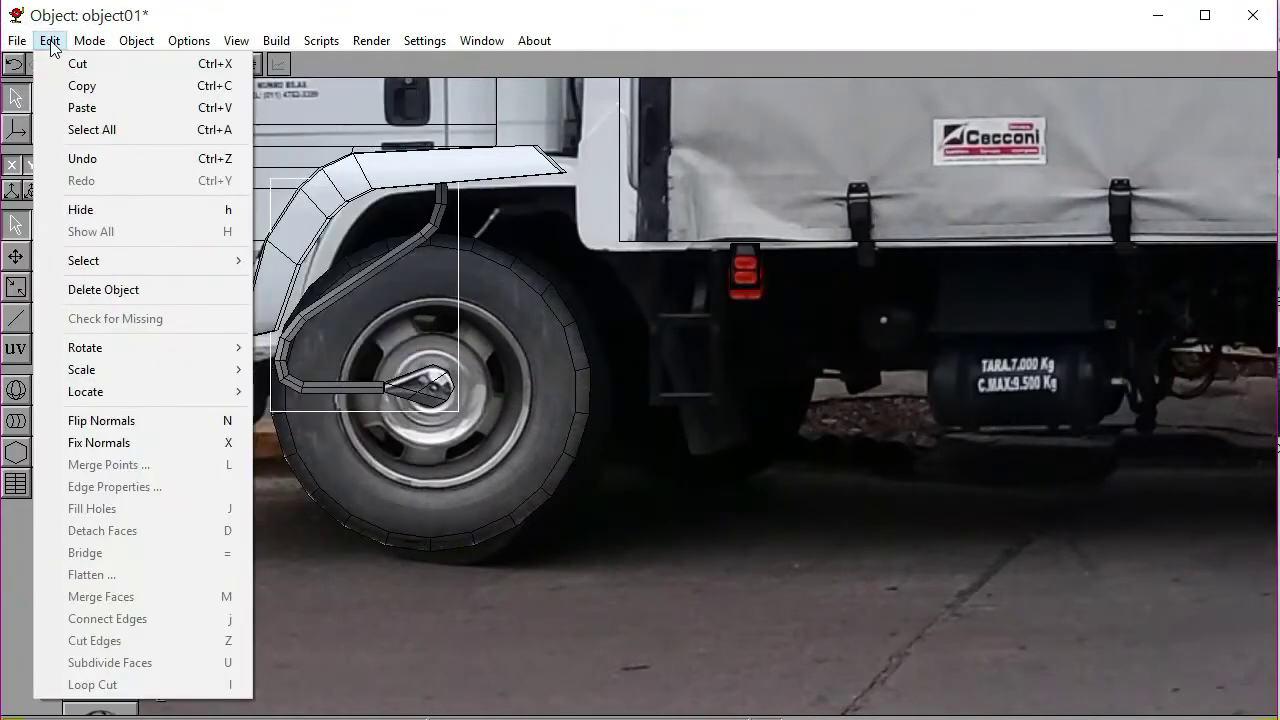
left_click(80, 86)
left_click(49, 41)
left_click(80, 108)
left_click_drag(214, 545, 908, 578)
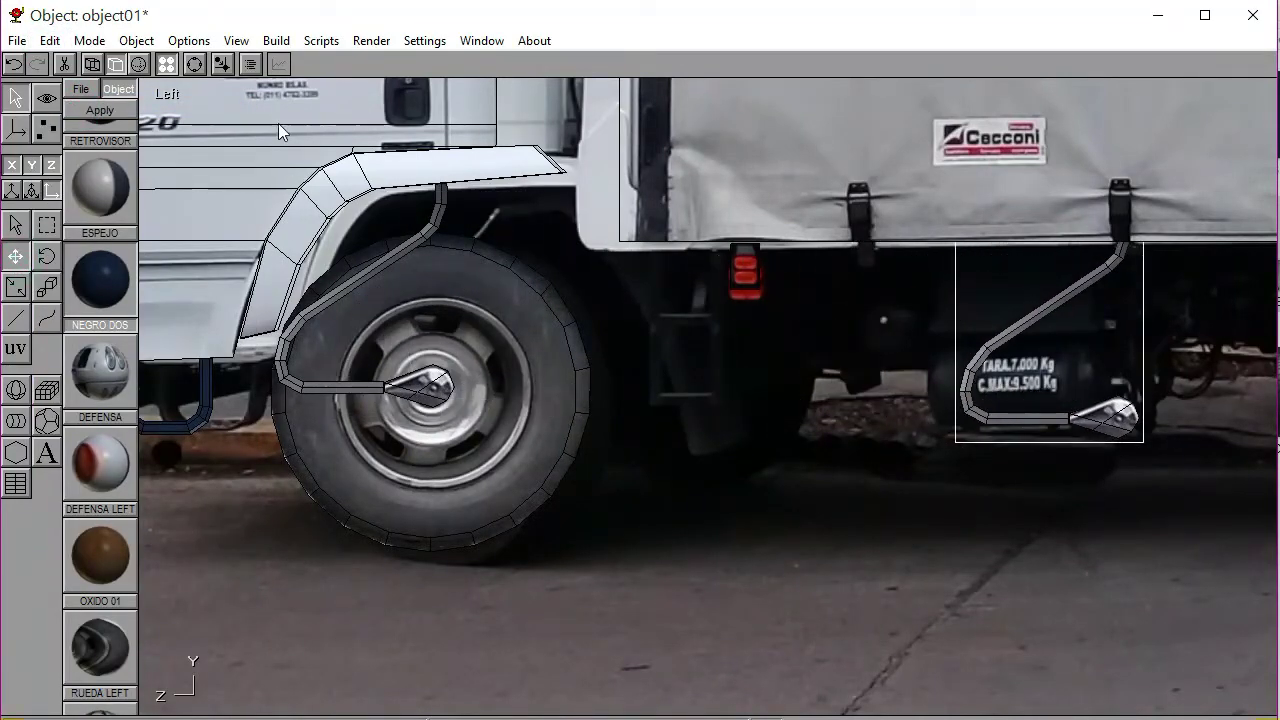
Move the hose copy further back in the left view until it lies over the rear wheel
left_click(202, 65)
middle_click_drag(766, 388, 432, 387)
middle_click_drag(738, 386, 488, 384)
middle_click_drag(679, 384, 561, 382)
left_click(194, 64)
left_click_drag(360, 466, 983, 565)
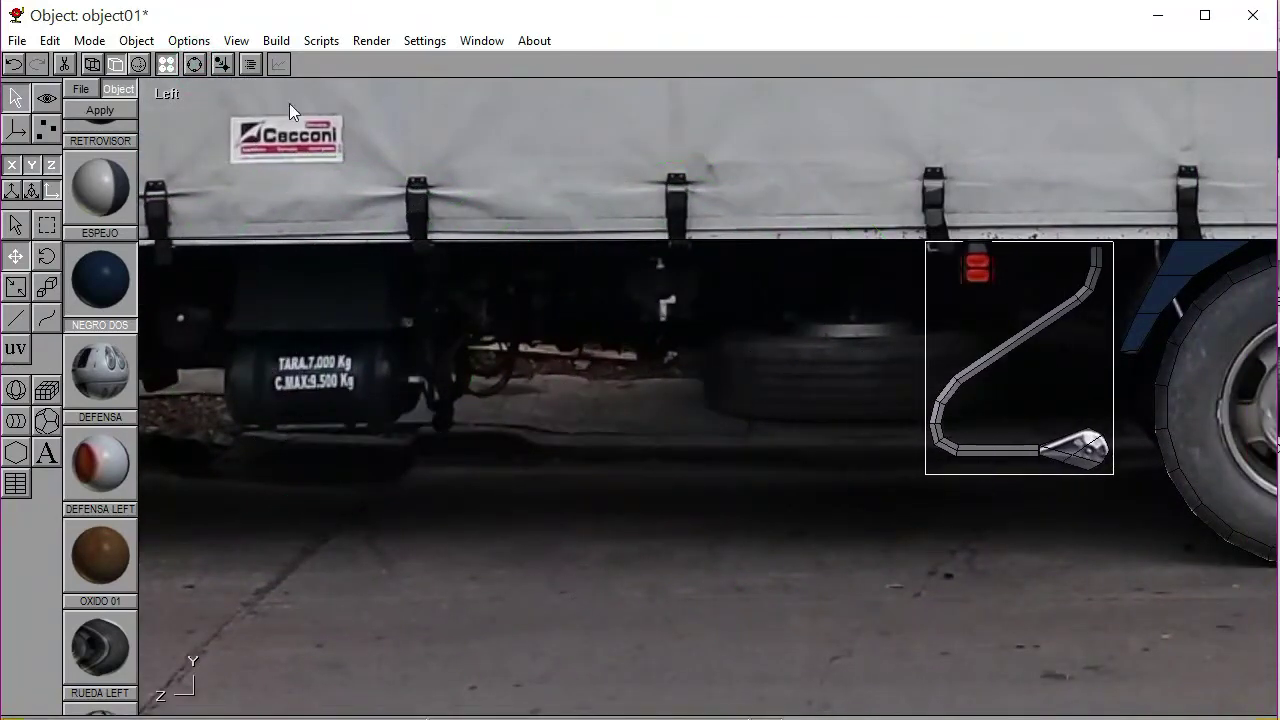
left_click(194, 64)
left_click_drag(478, 352, 500, 365)
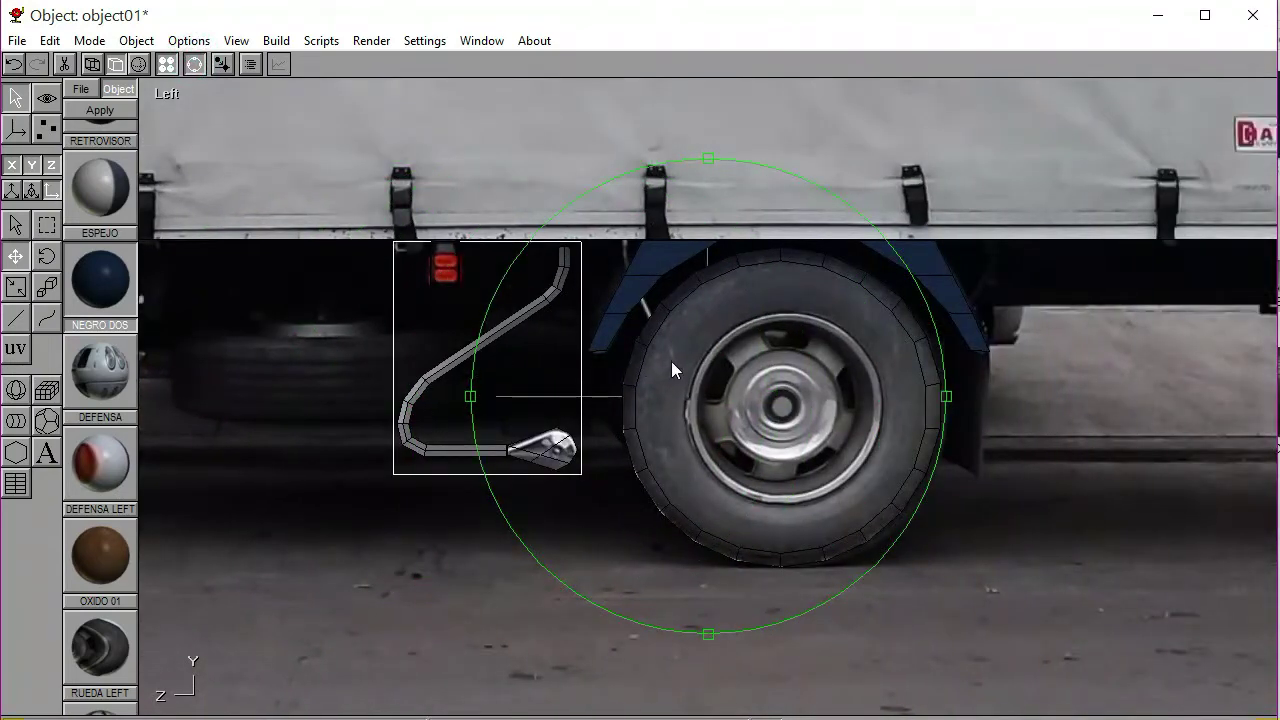
left_click_drag(671, 361, 505, 363)
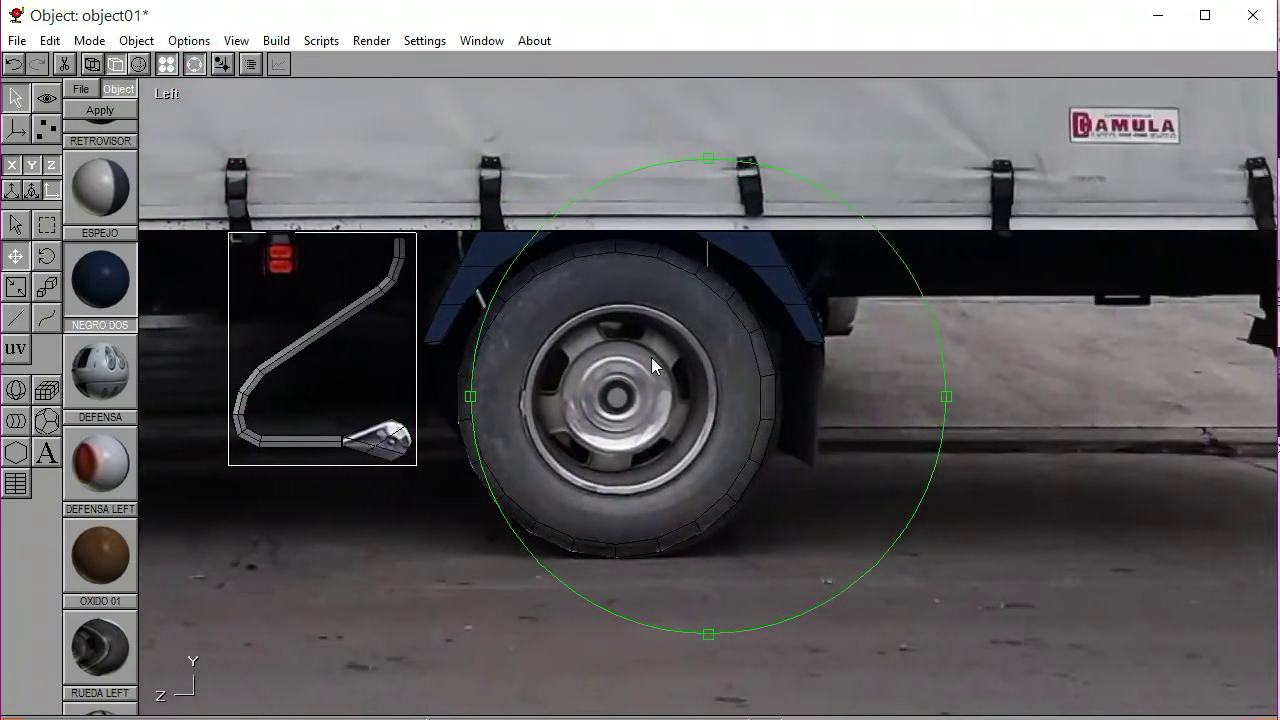
left_click(194, 64)
left_click_drag(306, 309, 580, 536)
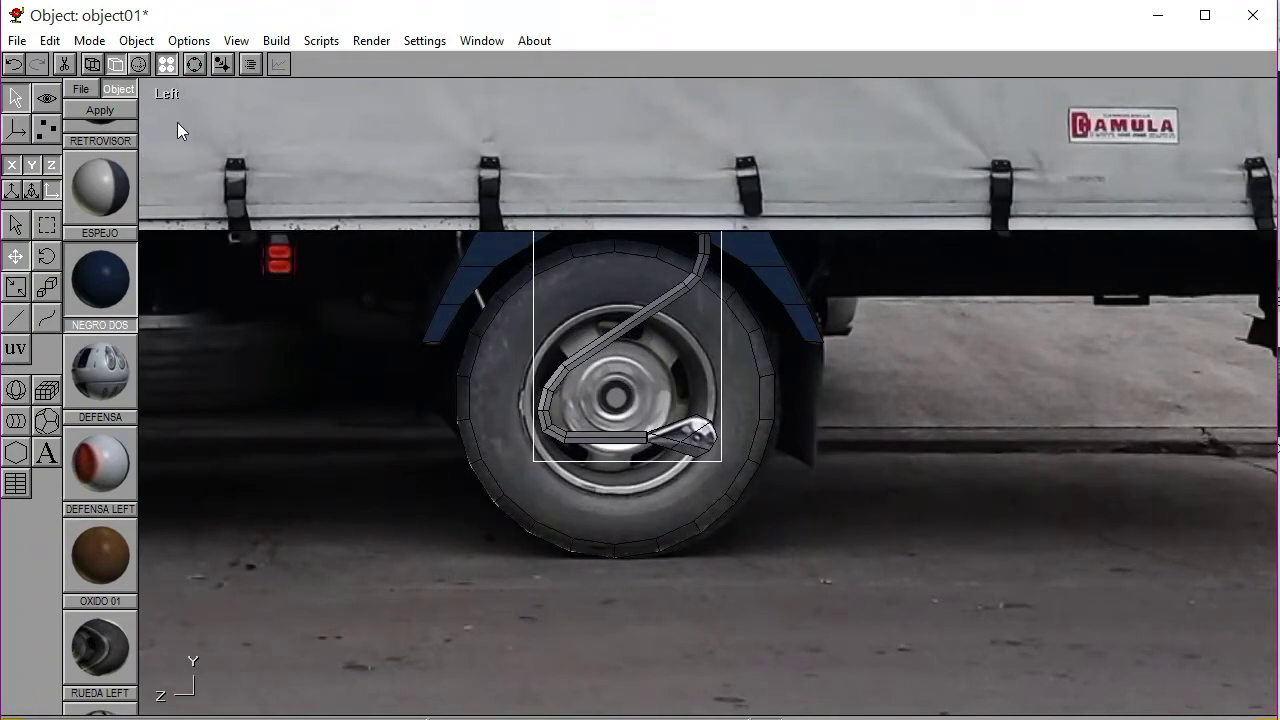
Rotate the hose copy half a turn about the vertical axis so its hub fitting points toward the front of the truck
left_click(46, 256)
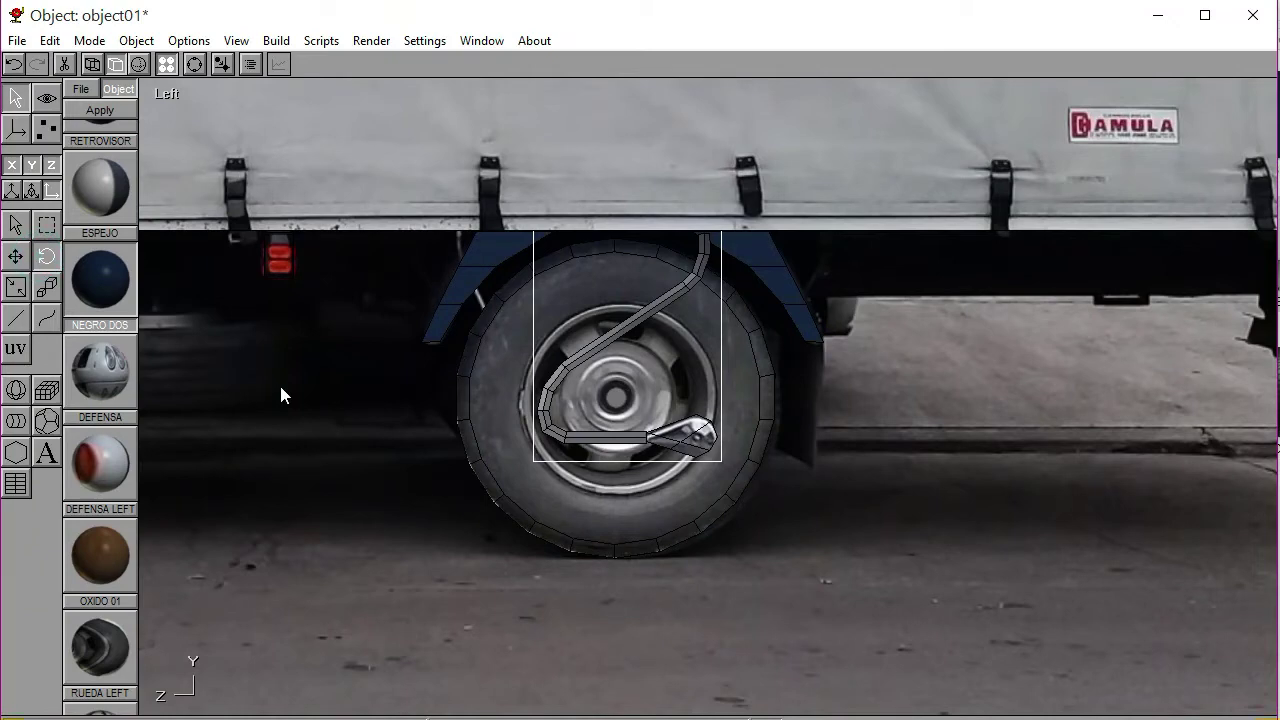
left_click_drag(281, 387, 281, 387)
key("Left")
key("Left")
key("Left")
key("Left")
key("Left")
key("Left")
key("Left")
key("Left")
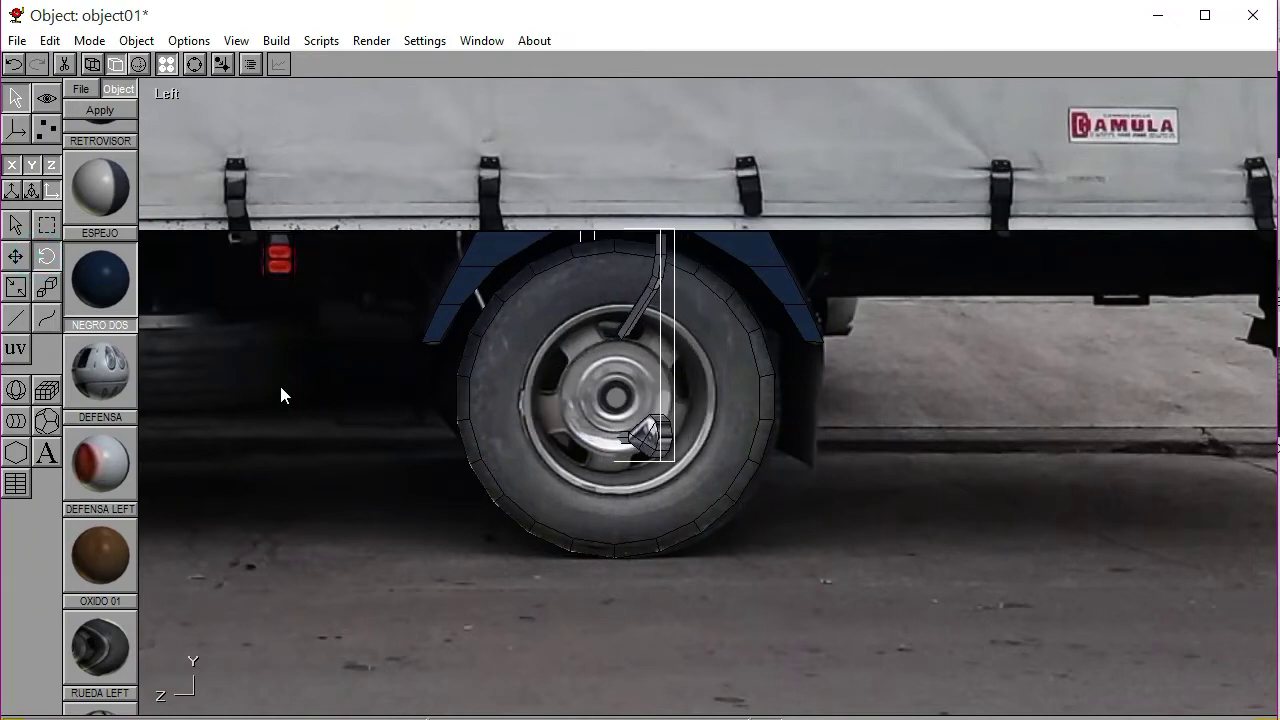
left_click_drag(281, 387, 281, 387)
key("Left")
key("Left")
key("Left")
key("Left")
key("Left")
key("Left")
key("Left")
key("Left")
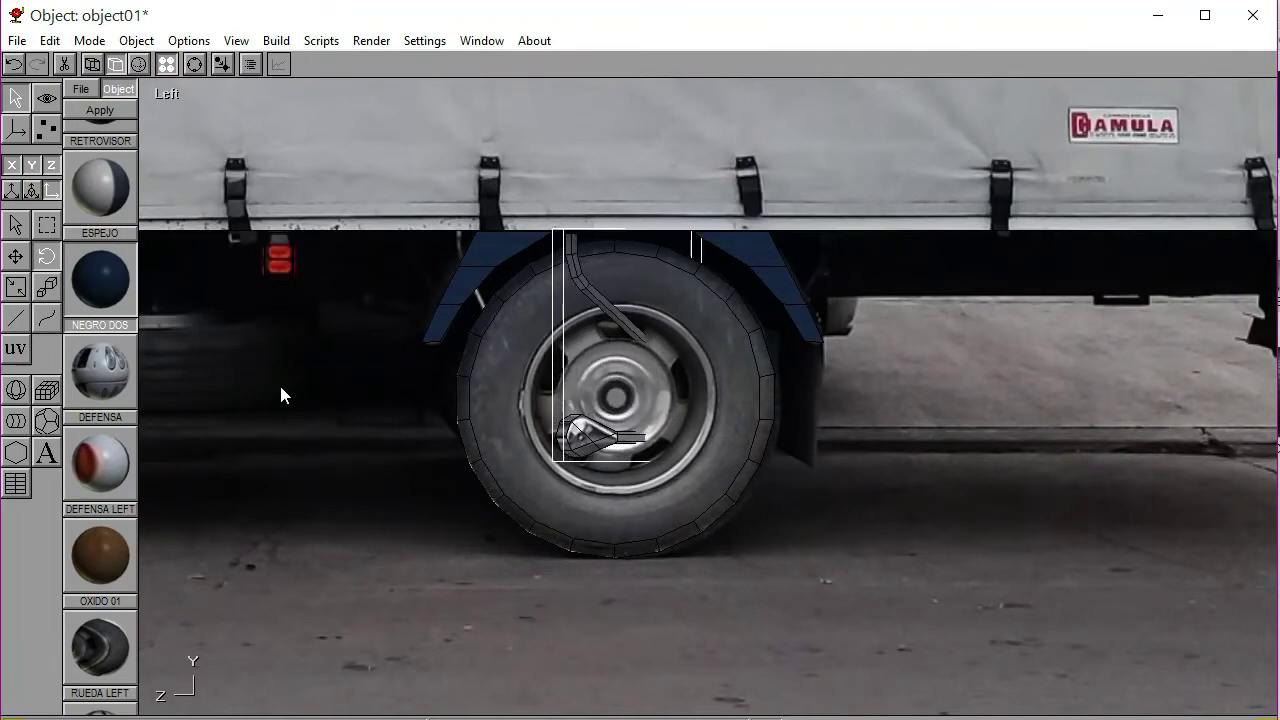
key("Left")
key("Left")
key("Left")
key("Left")
key("Left")
key("Left")
key("Left")
key("Left")
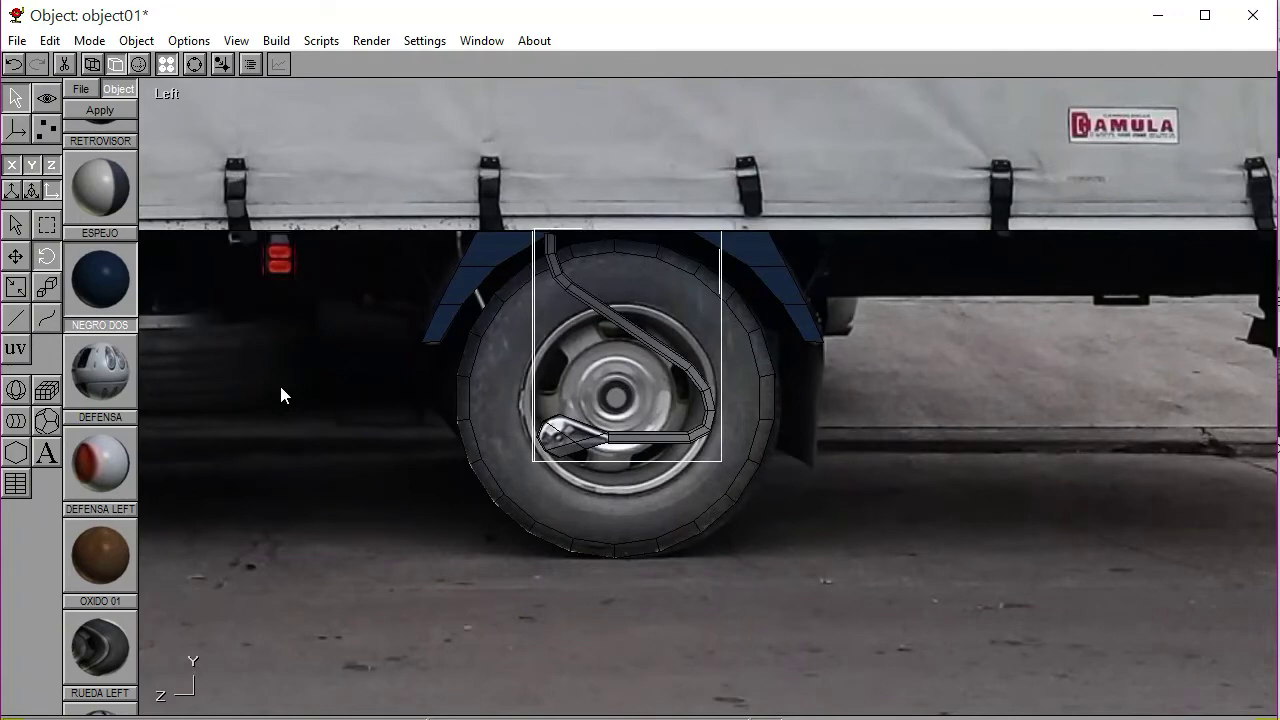
key("Left")
key("Left")
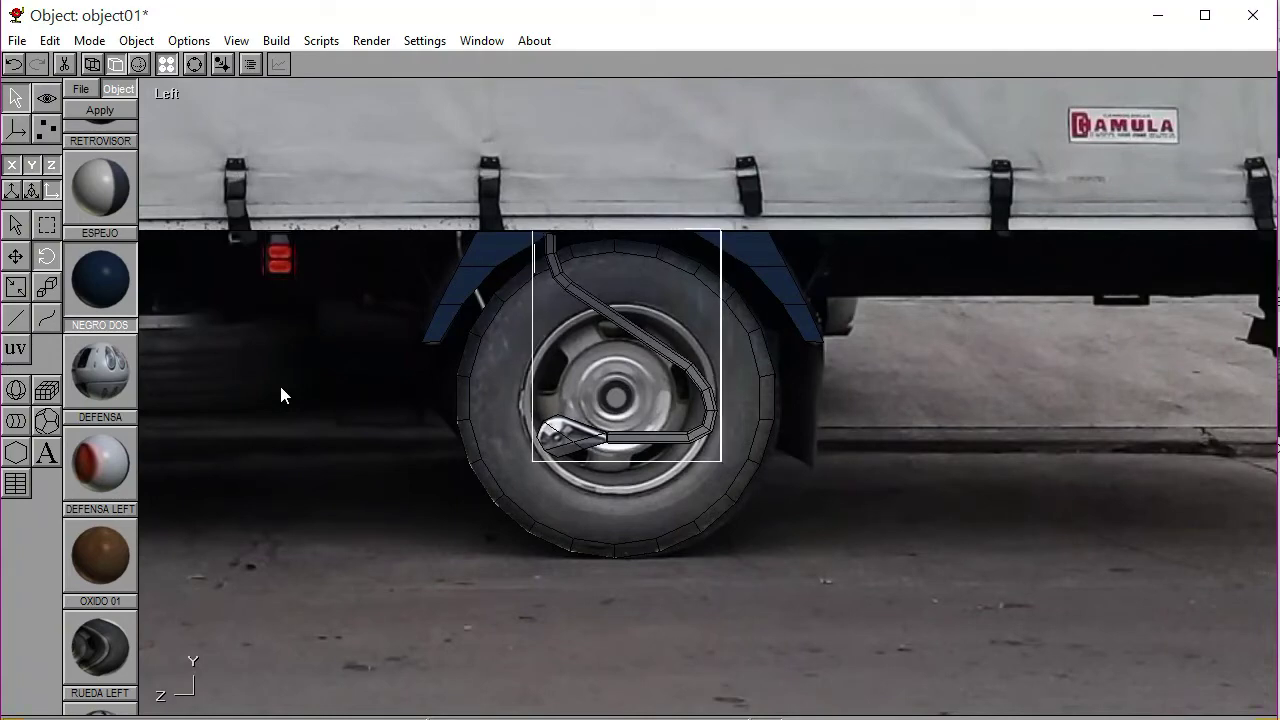
key("Left")
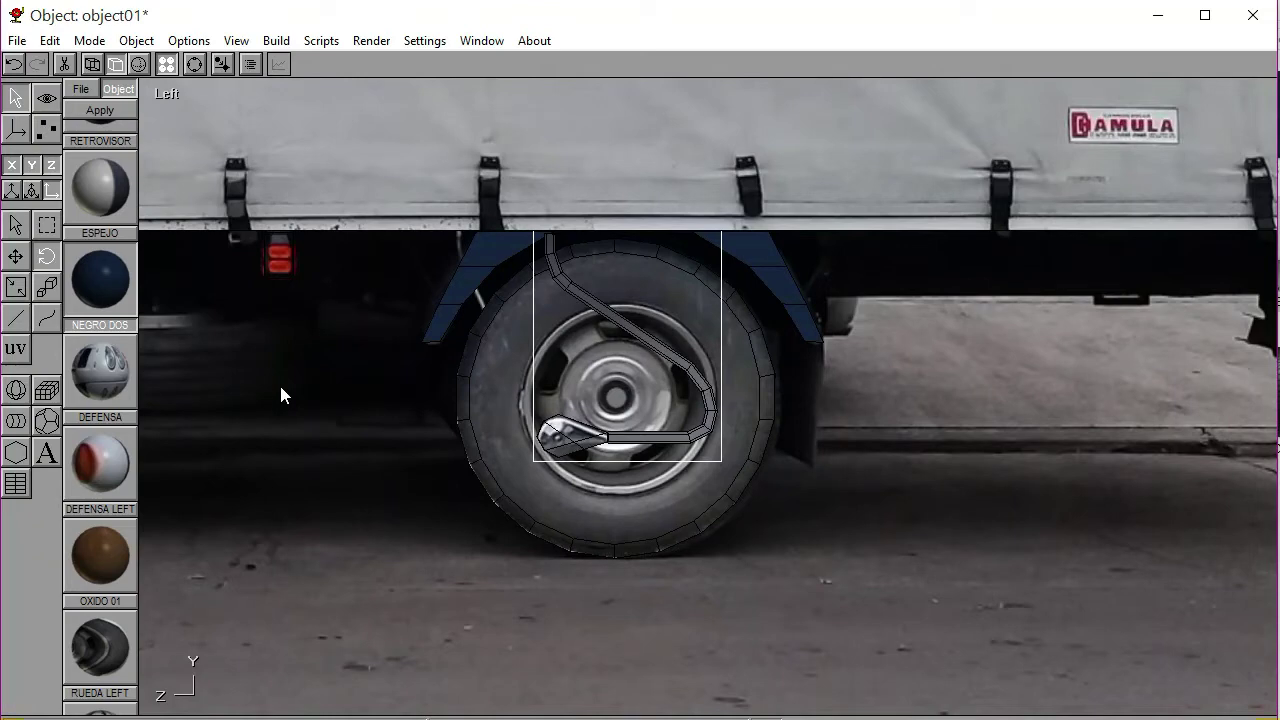
In the front view, move the hose copy sideways to the outside of the truck body, and return to the left view
left_click(165, 92)
left_click(160, 128)
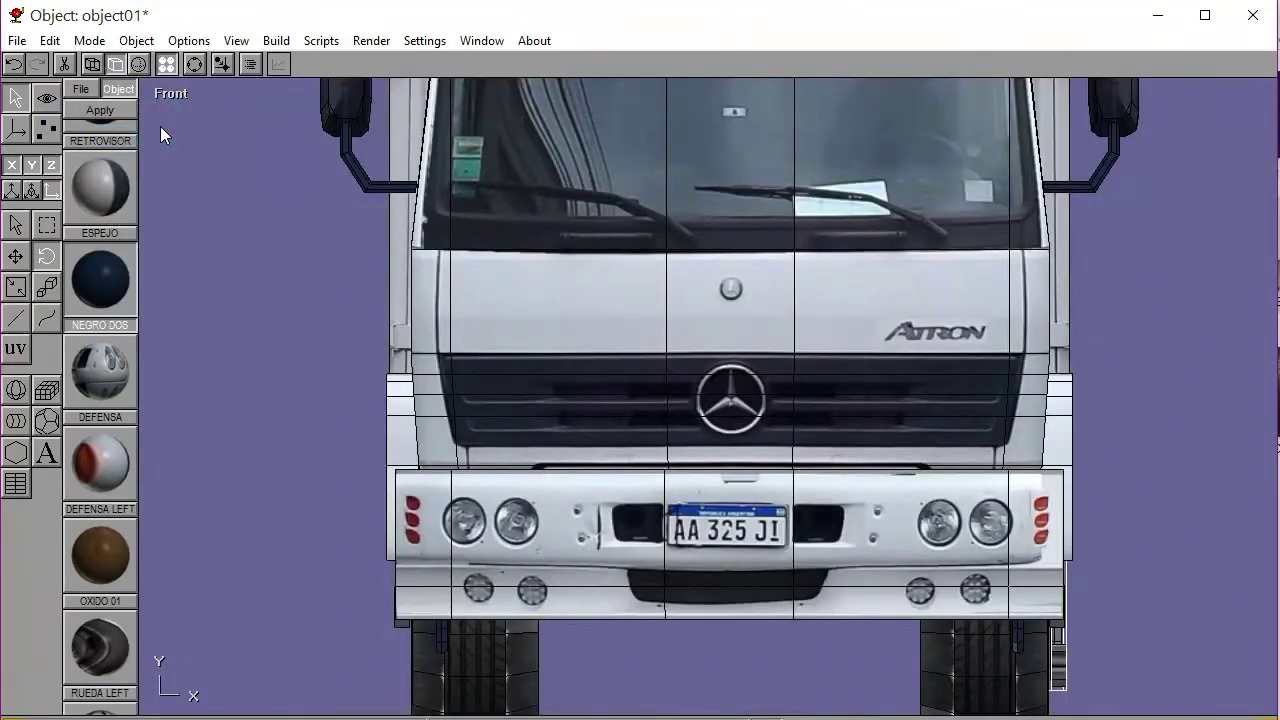
left_click(176, 92)
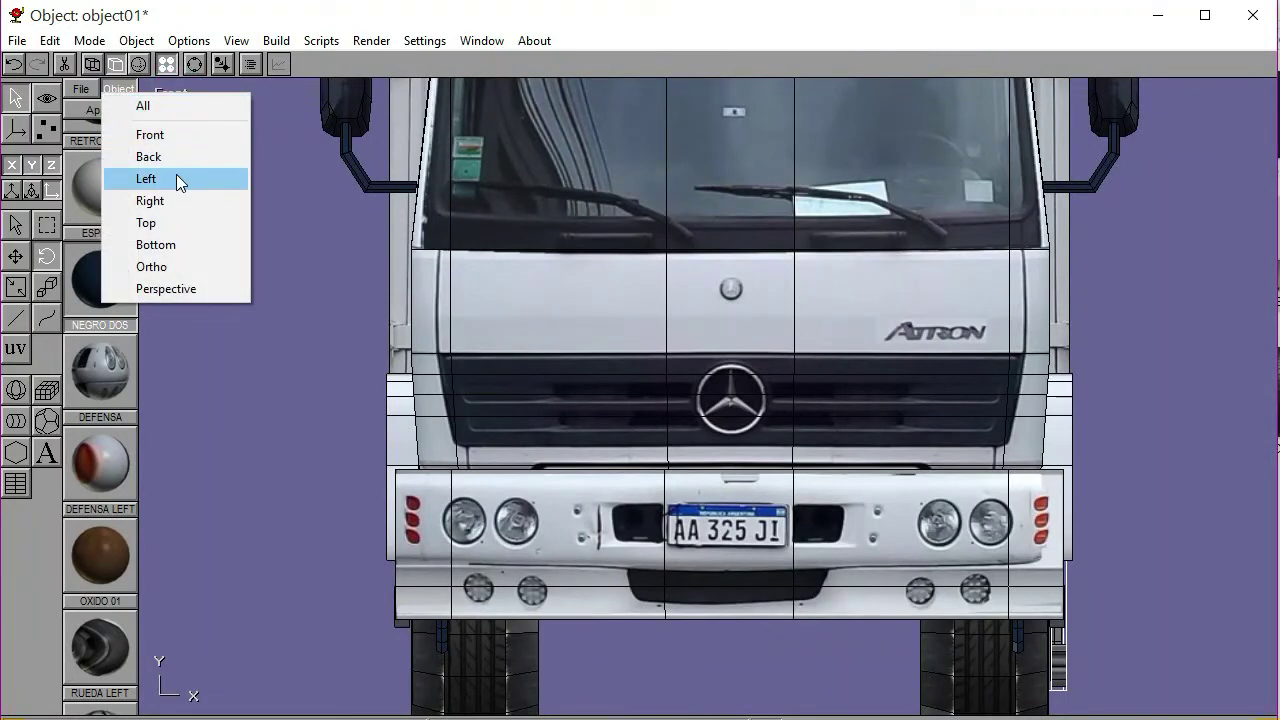
left_click(284, 196)
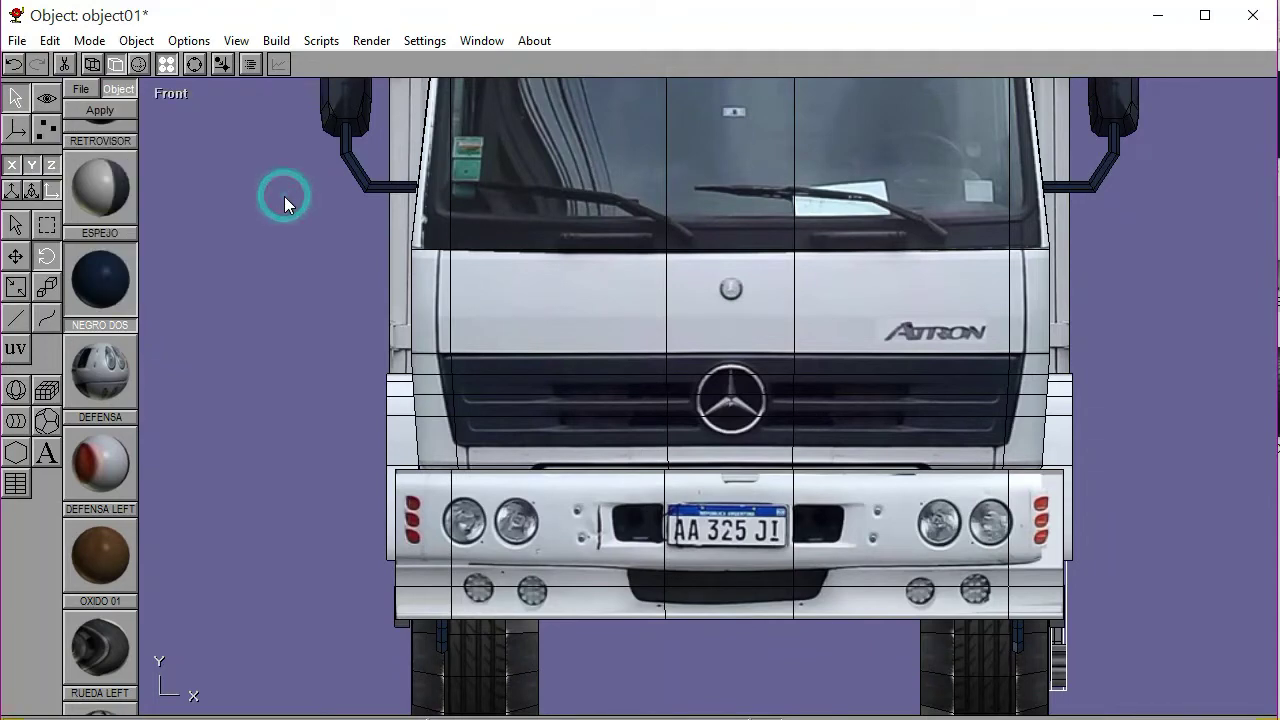
left_click(16, 257)
left_click_drag(217, 366, 266, 369)
left_click(46, 256)
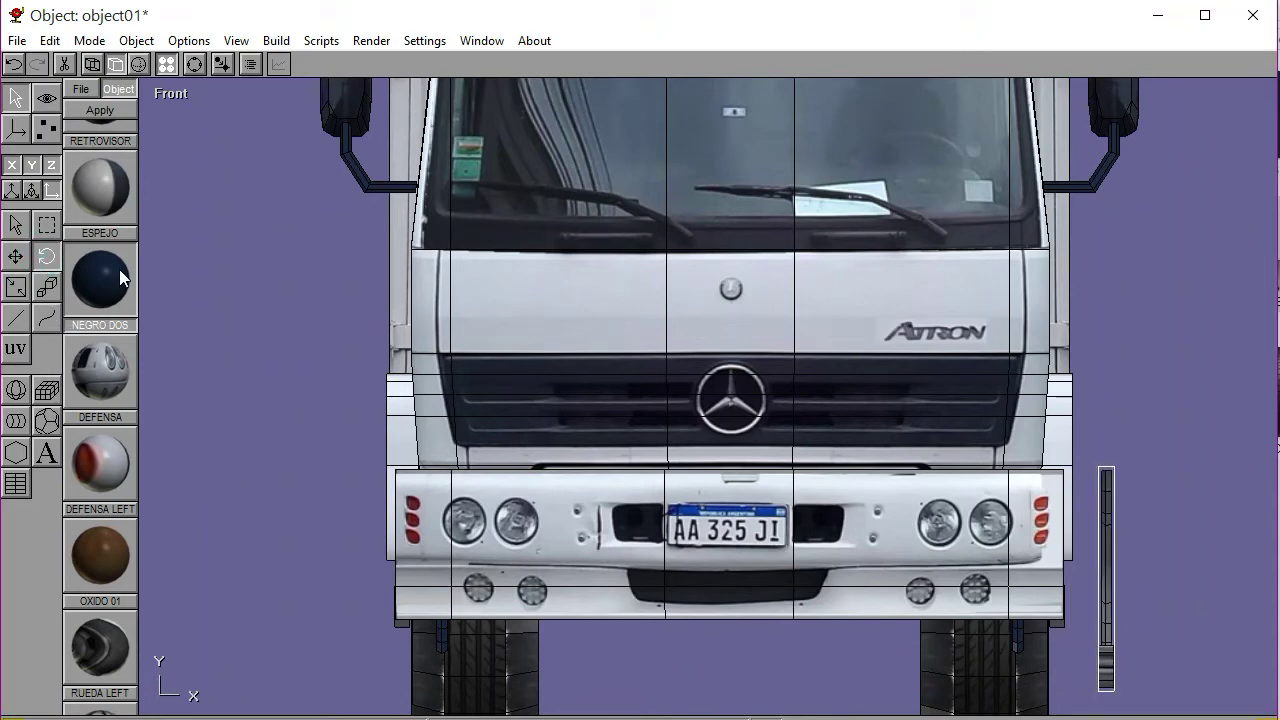
left_click(181, 96)
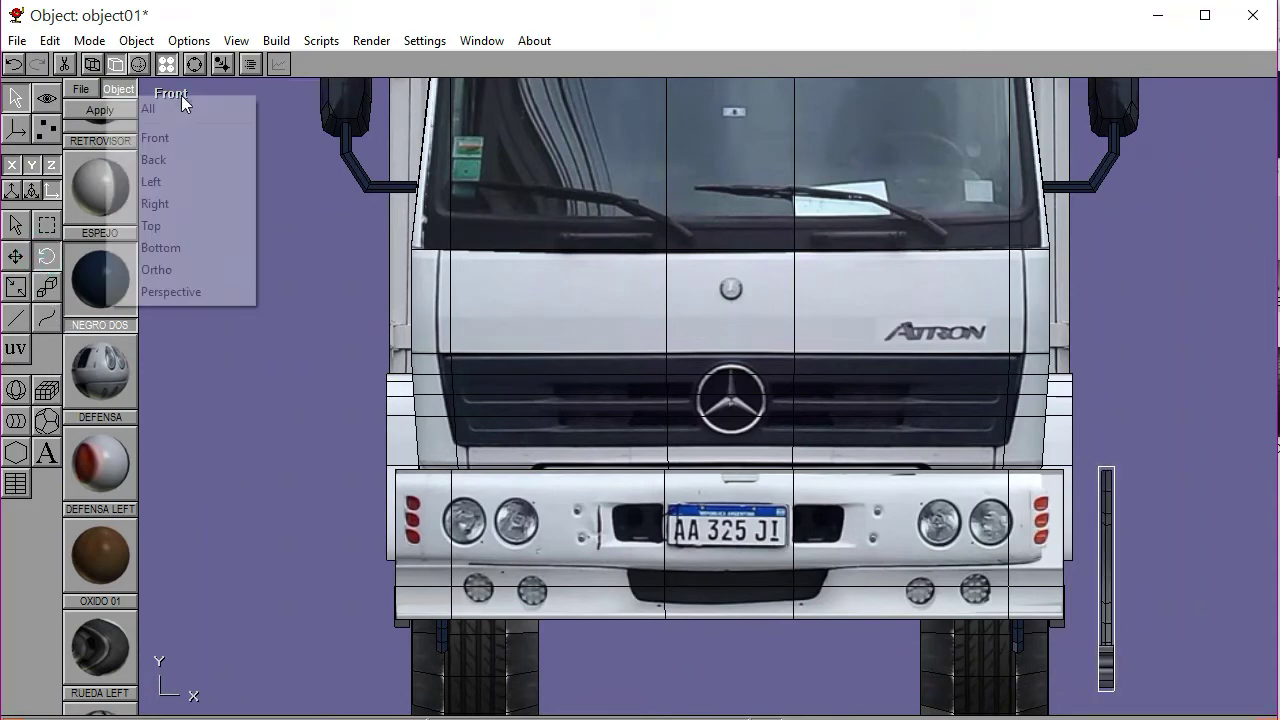
left_click(179, 183)
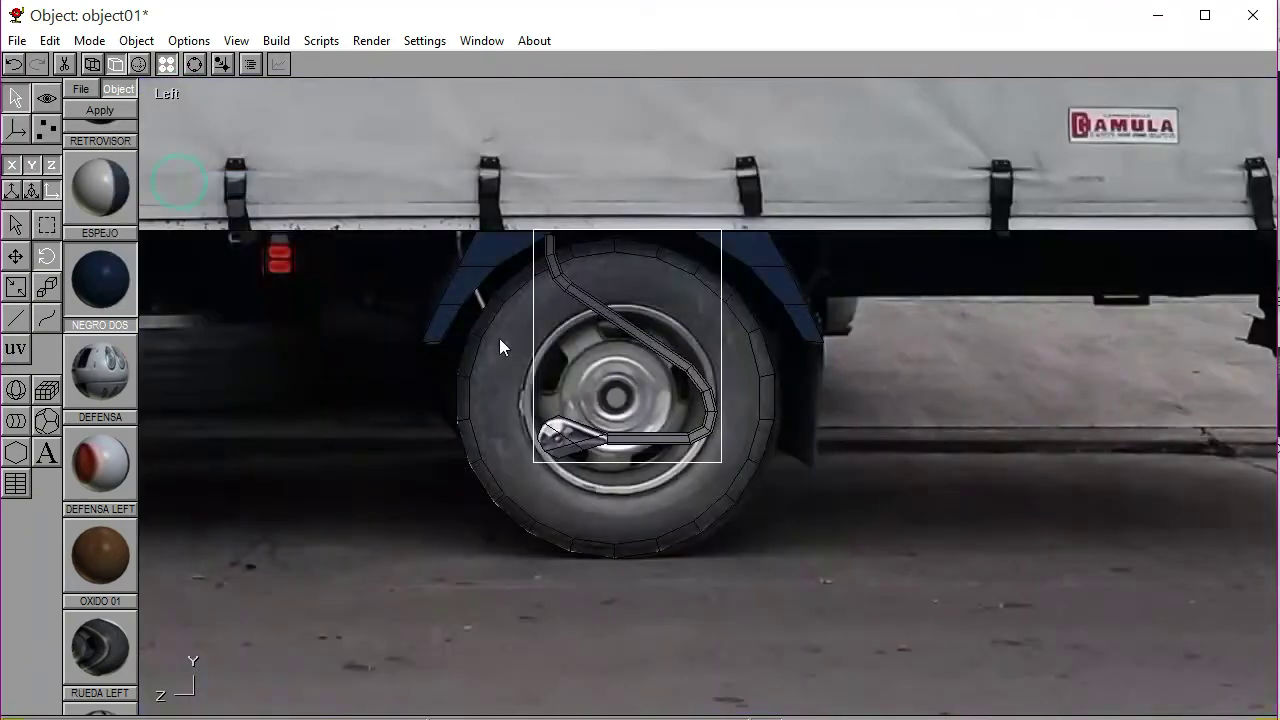
Move the hose copy up and toward the front of the truck so its fitting lies on the rear wheel's hub
left_click(15, 256)
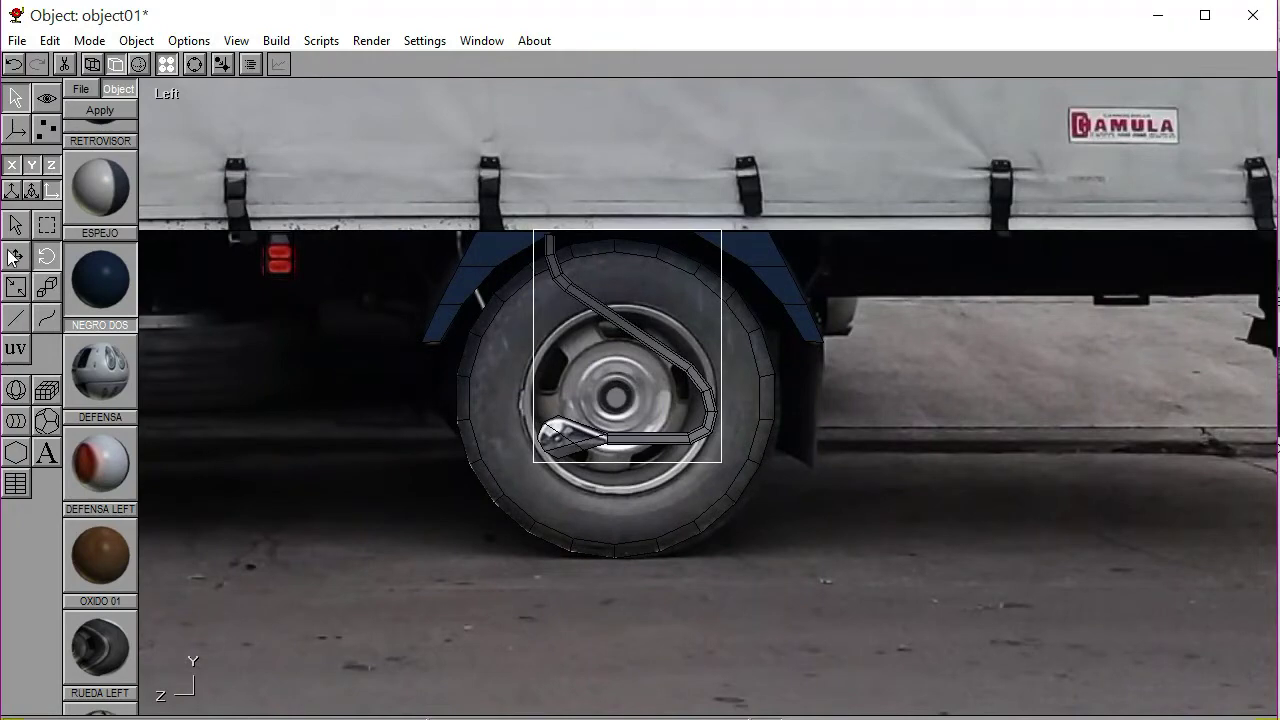
left_click_drag(295, 434, 357, 396)
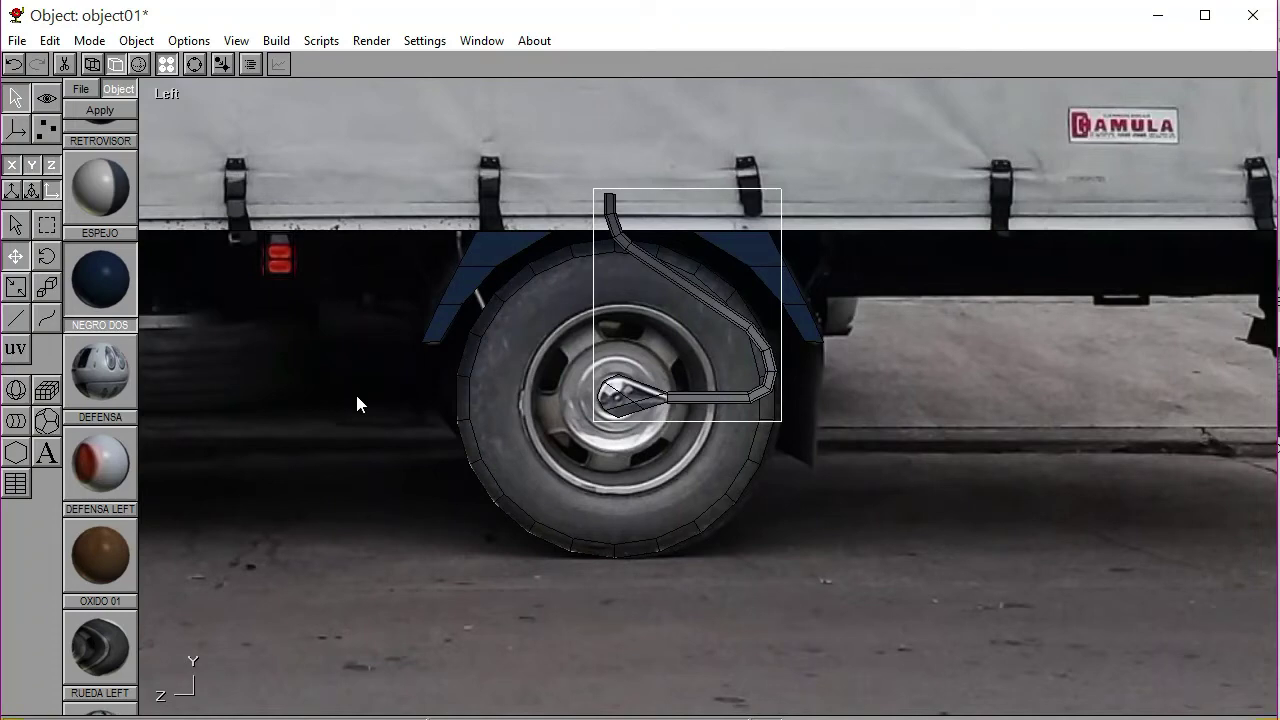
From the front view, tilt the hose copy about the truck's sideways axis, and realign its fitting with the rear wheel's hub in the left view
left_click(166, 93)
left_click(166, 142)
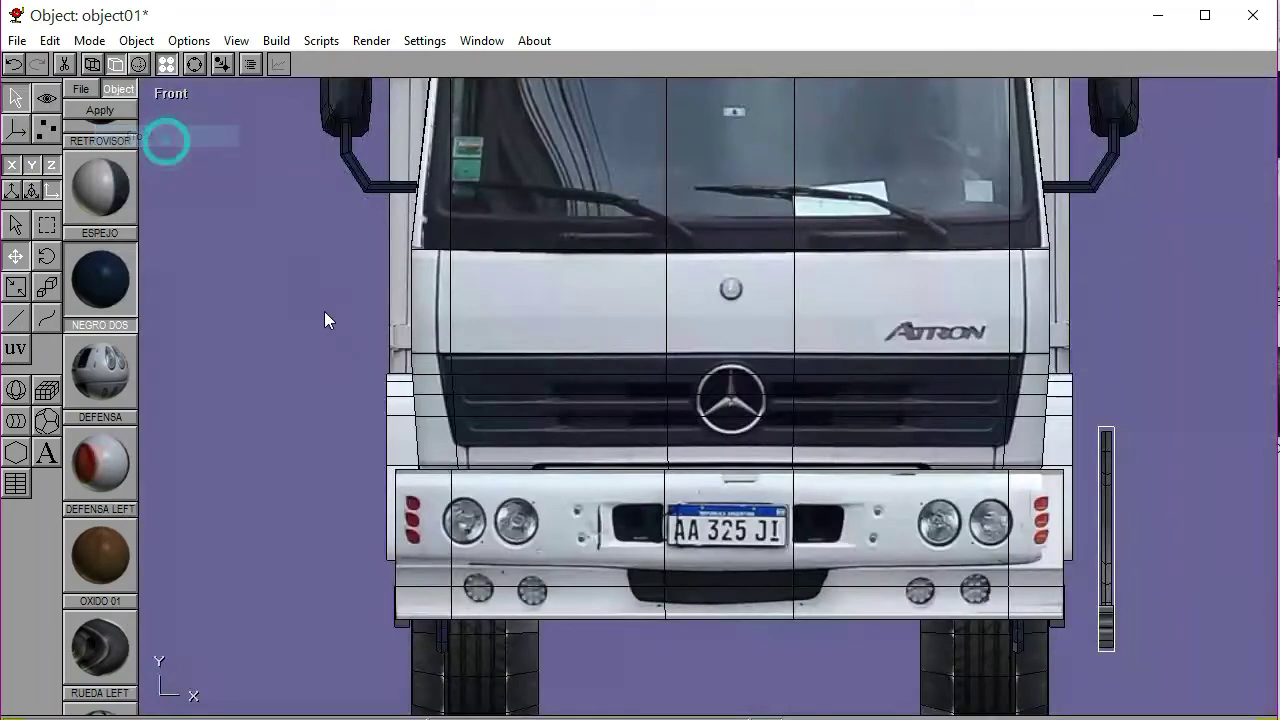
left_click(47, 256)
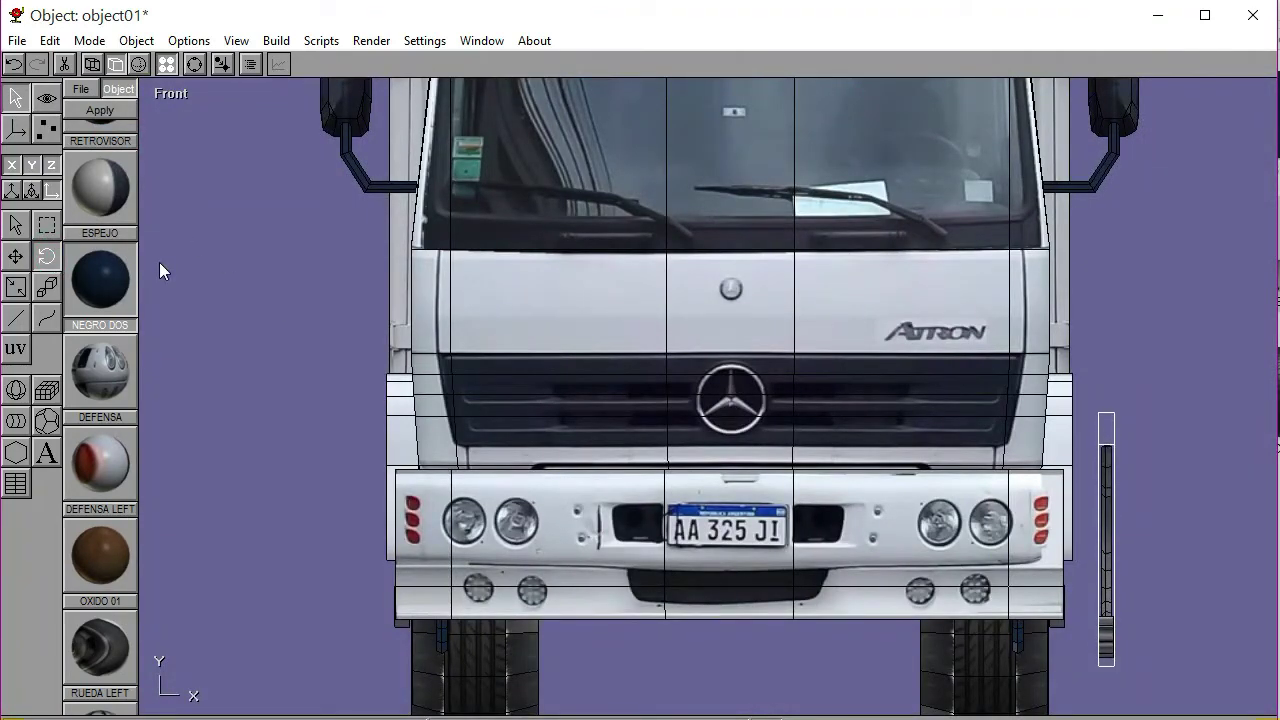
left_click(187, 91)
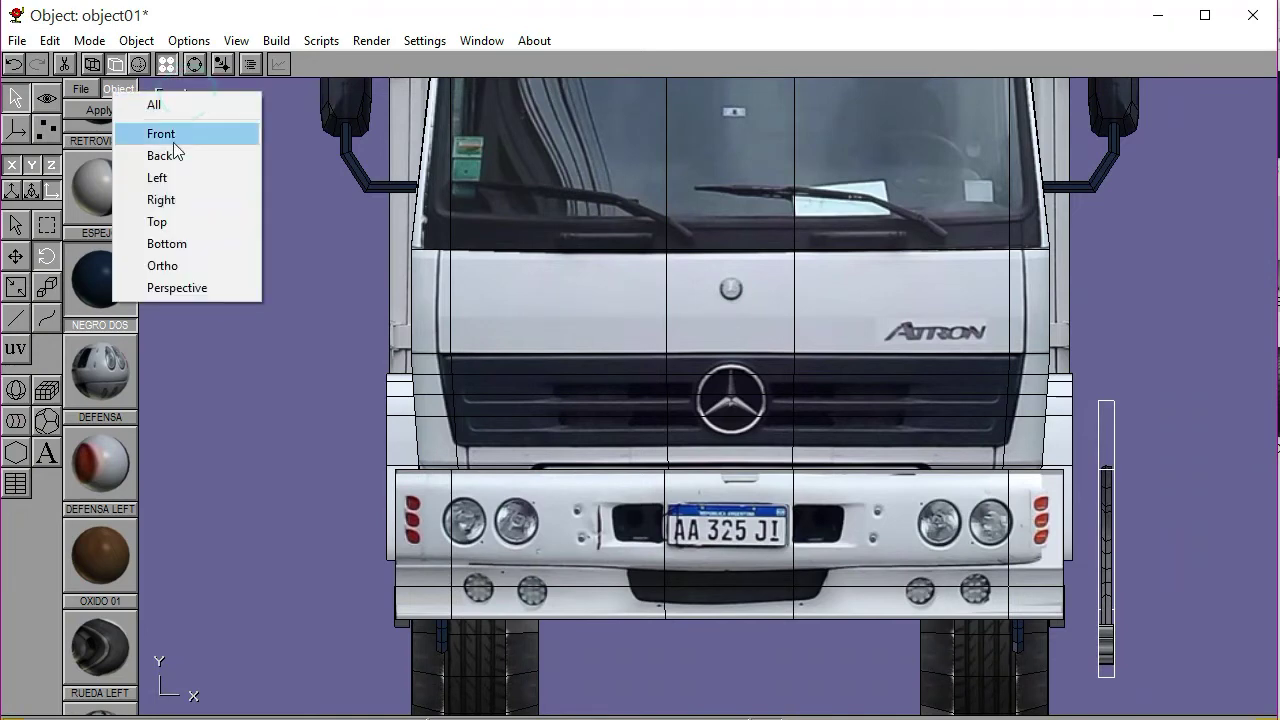
left_click(170, 170)
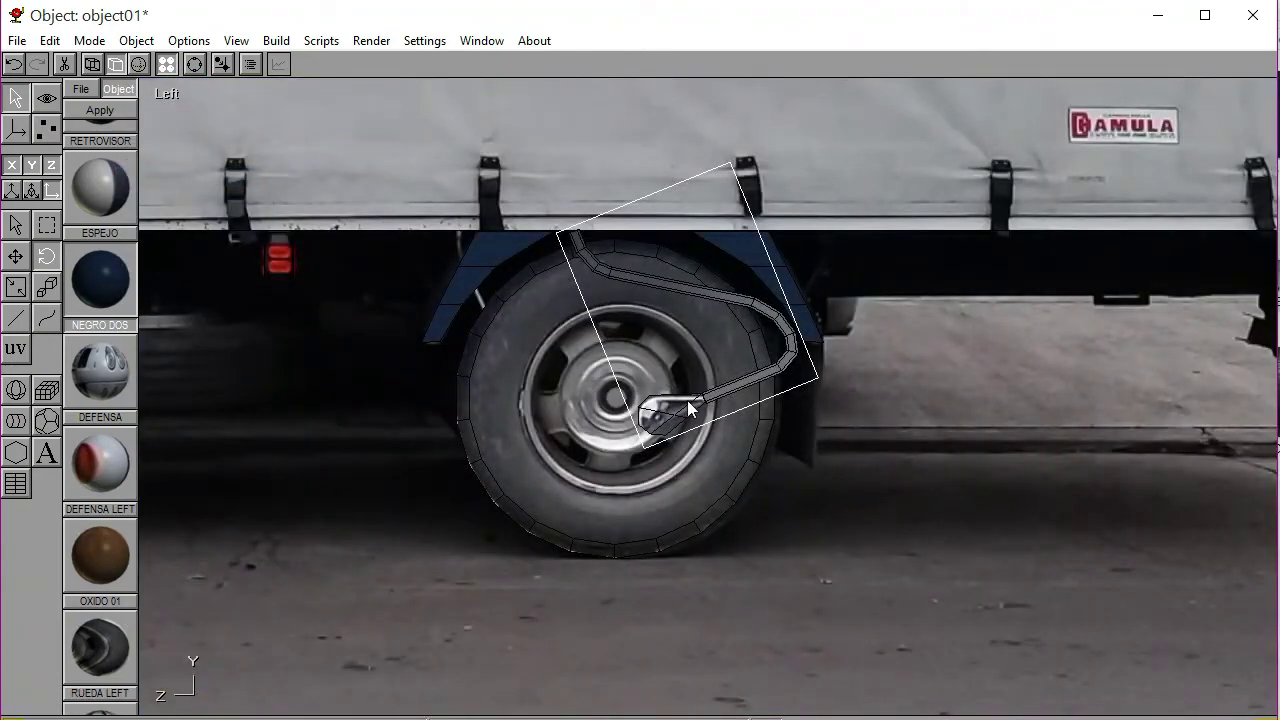
left_click(15, 256)
left_click_drag(589, 459, 547, 439)
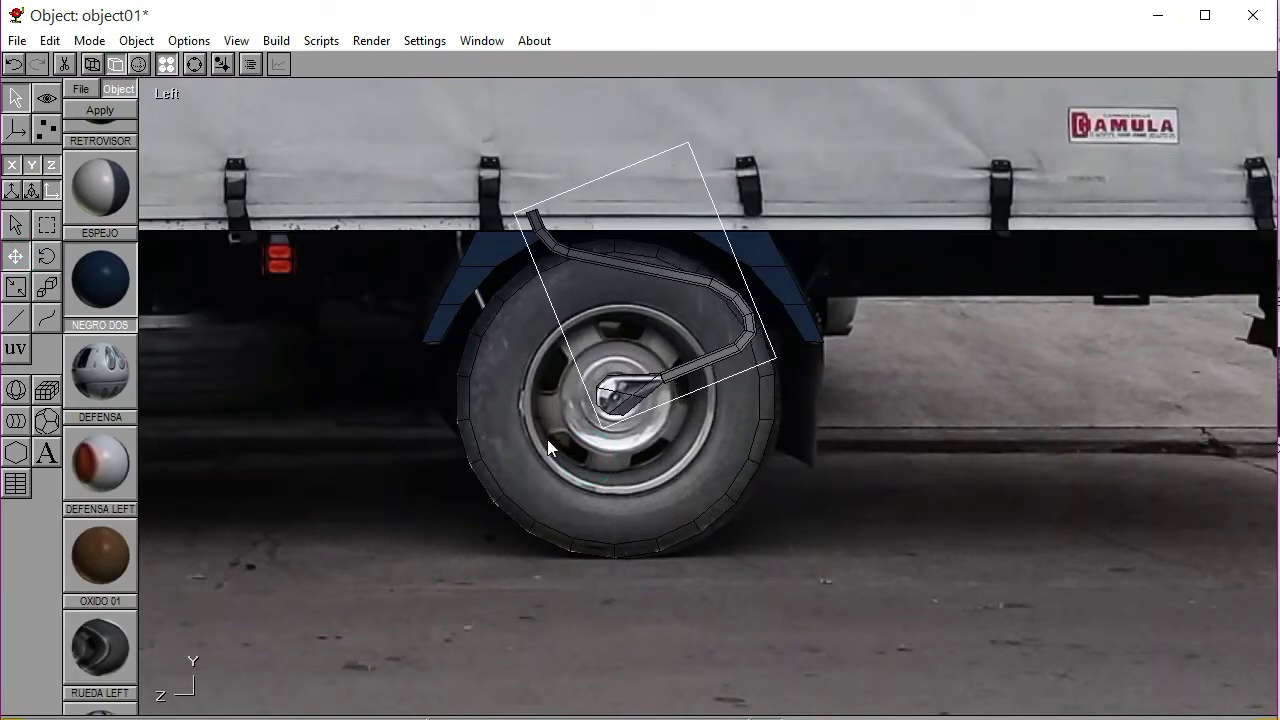
Compare the hose copy with the hose in the reference photo at the rear wheel in wireframe, and restore the flat-shaded display
left_click(194, 64)
scroll(674, 350, "up", 4)
scroll(736, 430, "up", 3)
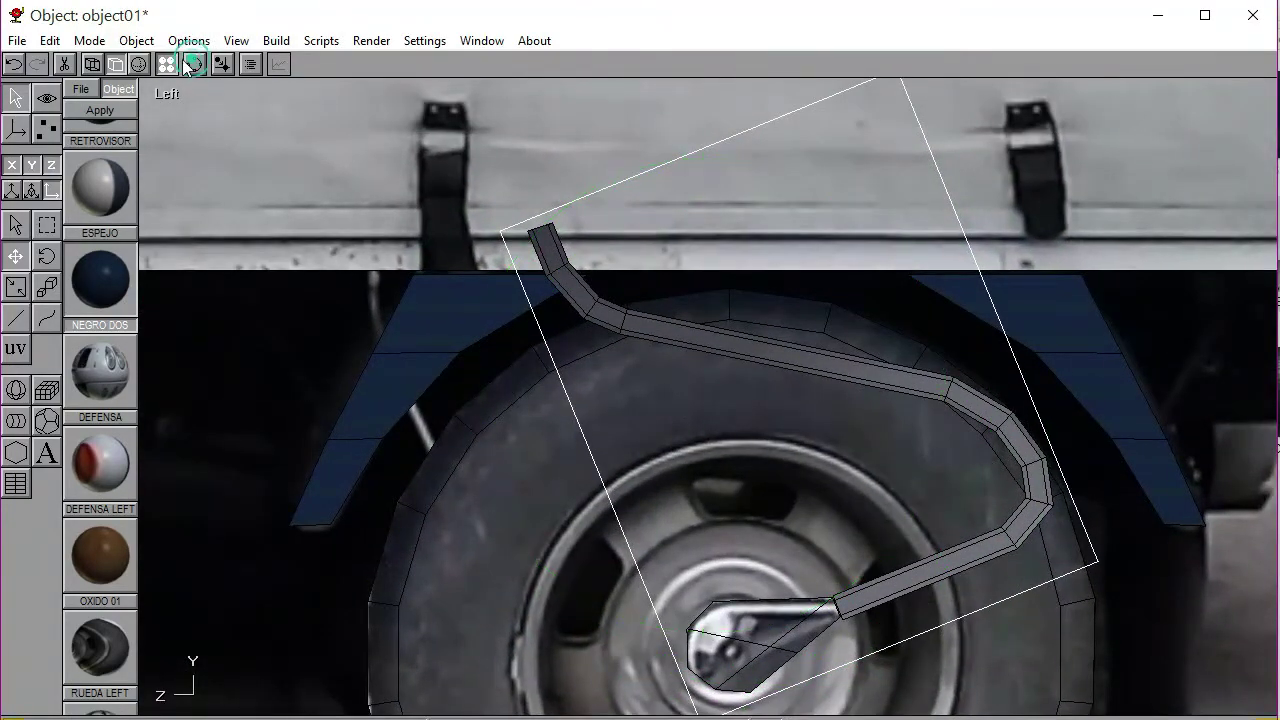
left_click(91, 64)
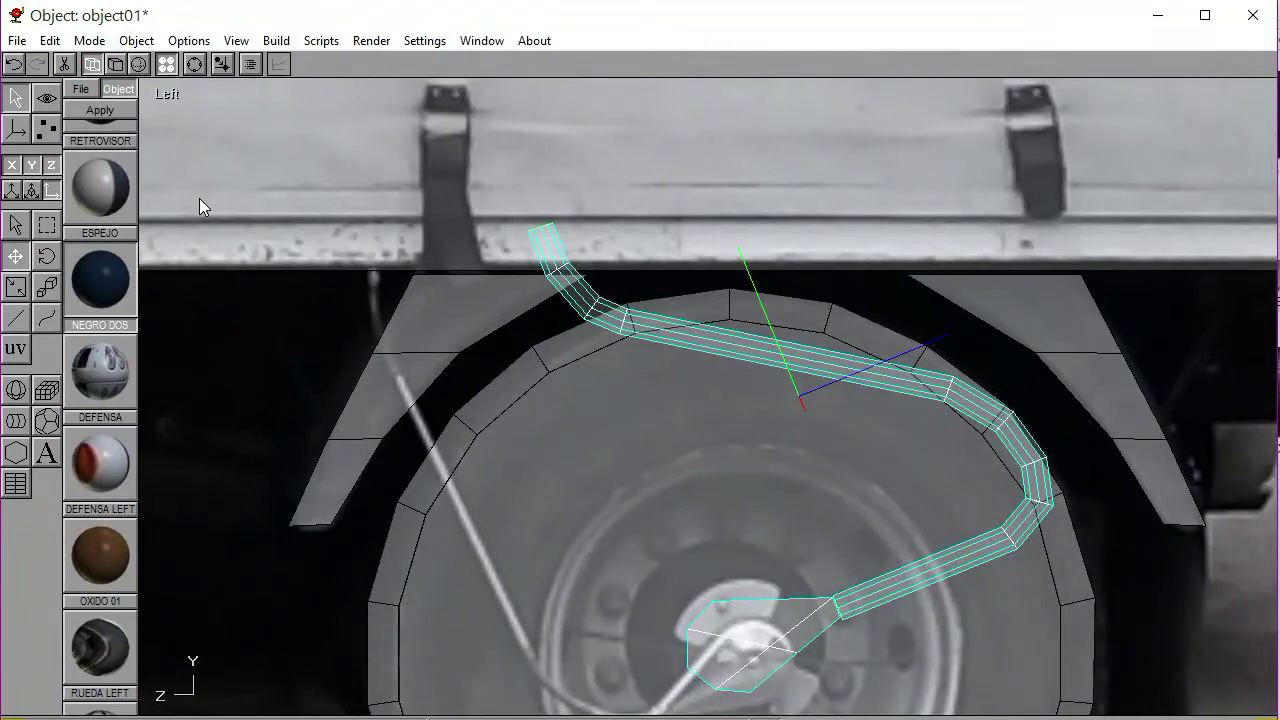
left_click(116, 64)
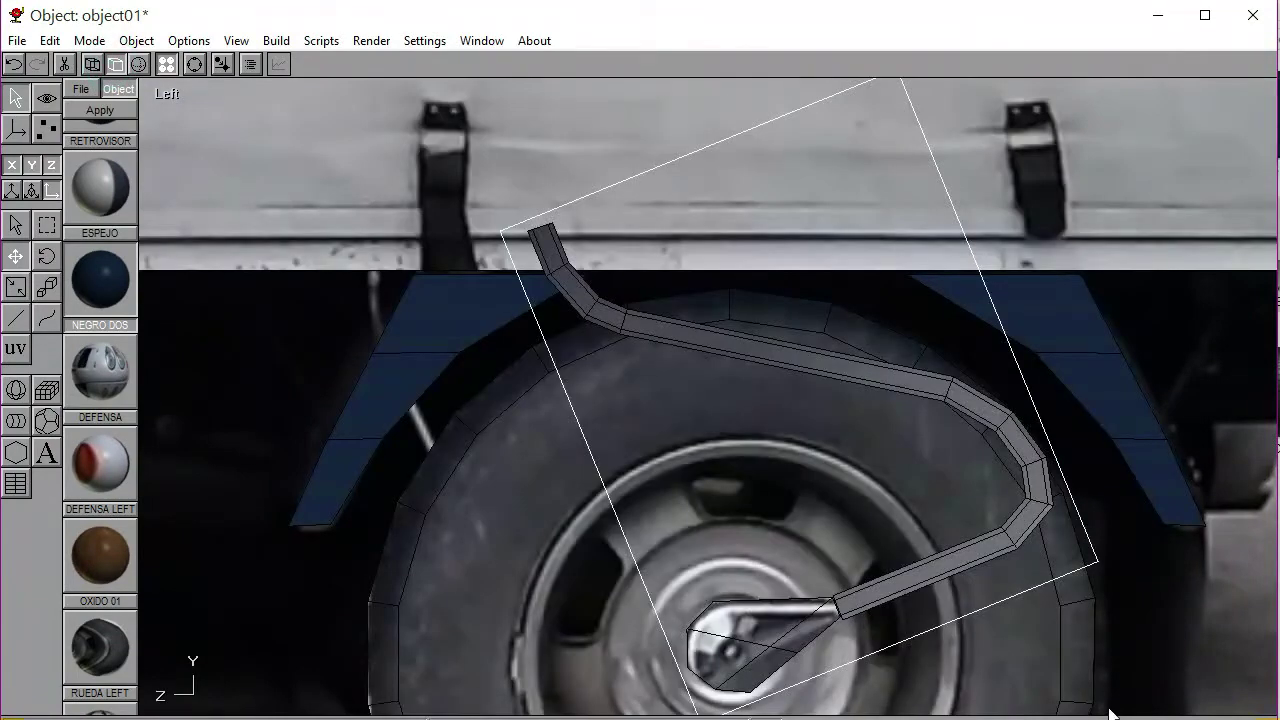
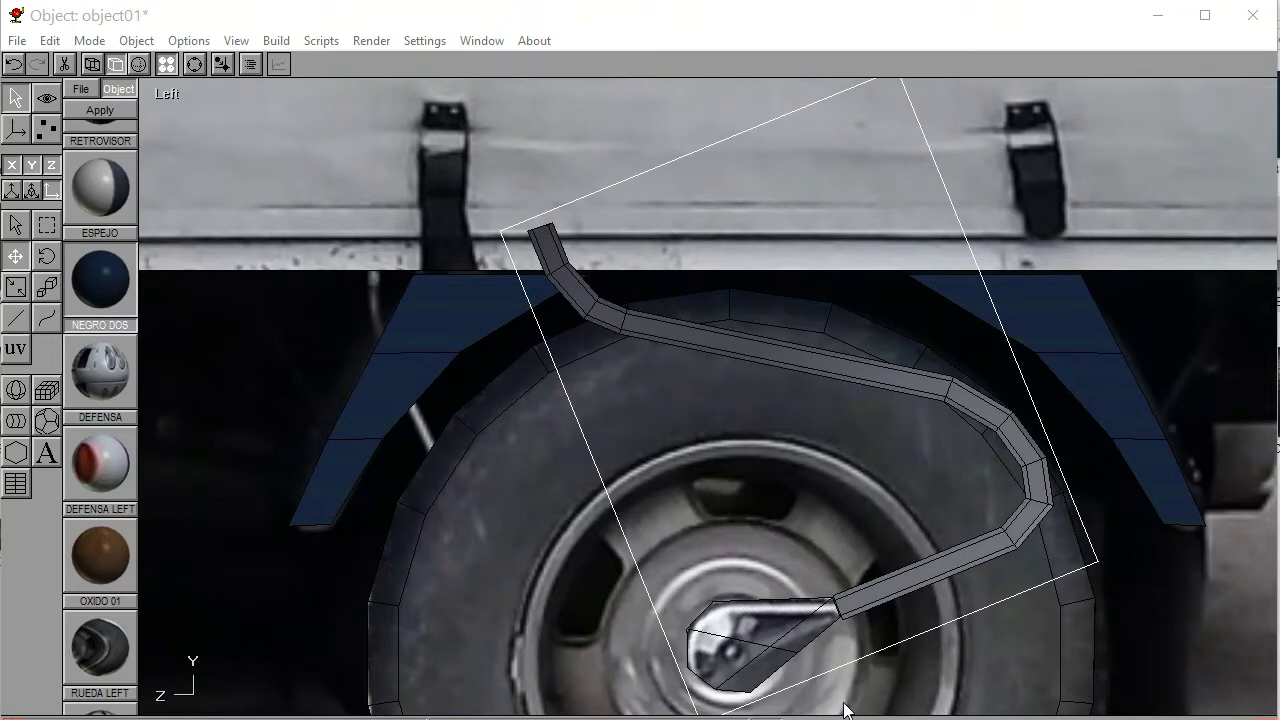
Delete the topmost end points of the bent tube above the rear wheel, using wireframe point editing
left_click(788, 623)
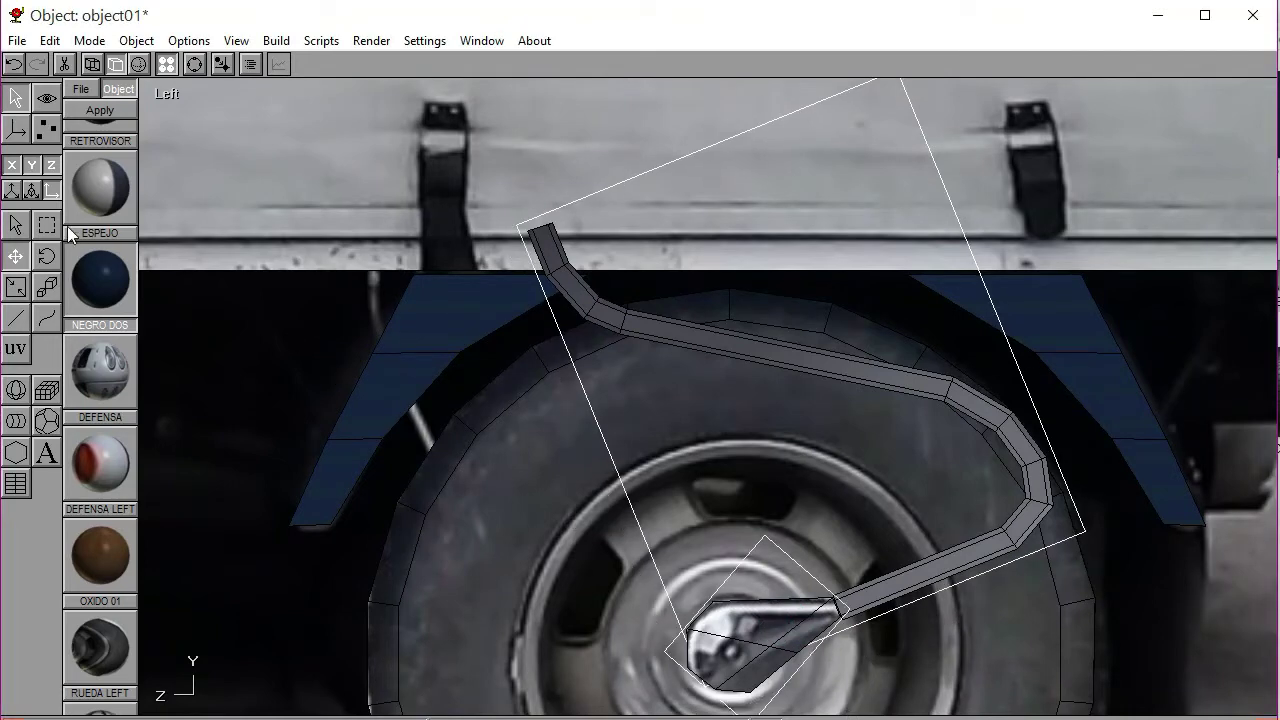
left_click(68, 142)
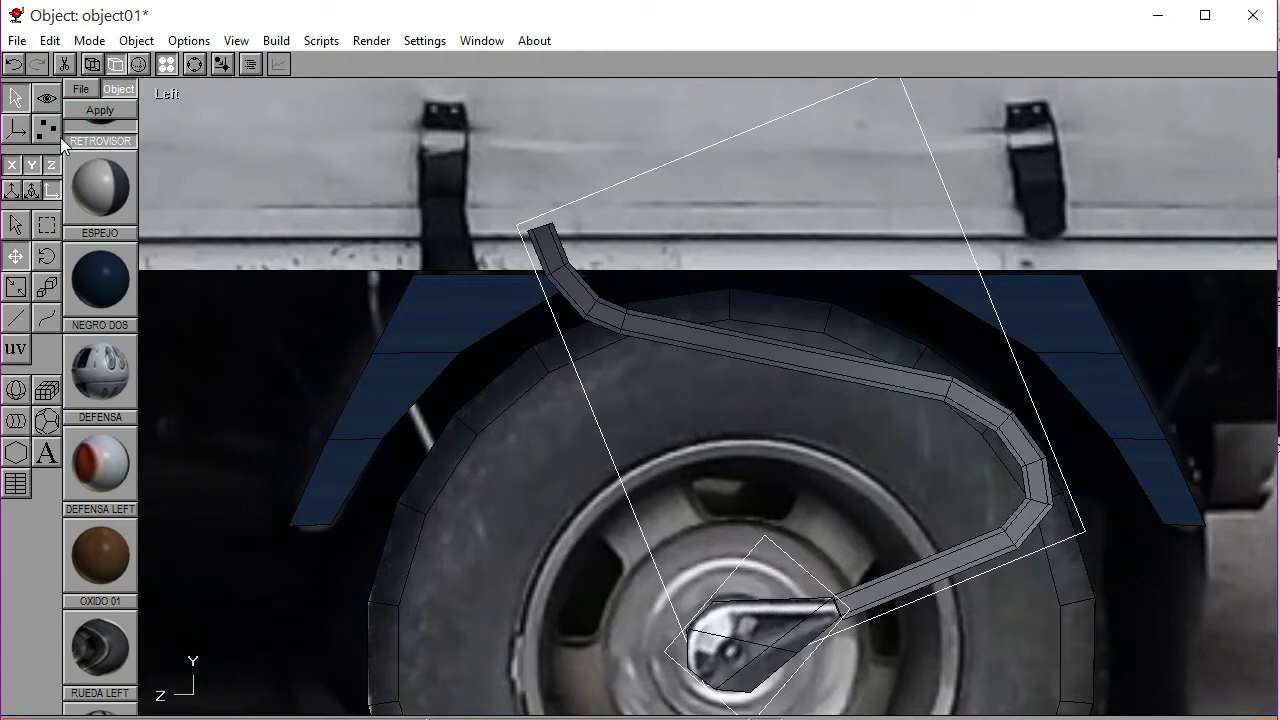
left_click(46, 128)
left_click(46, 275)
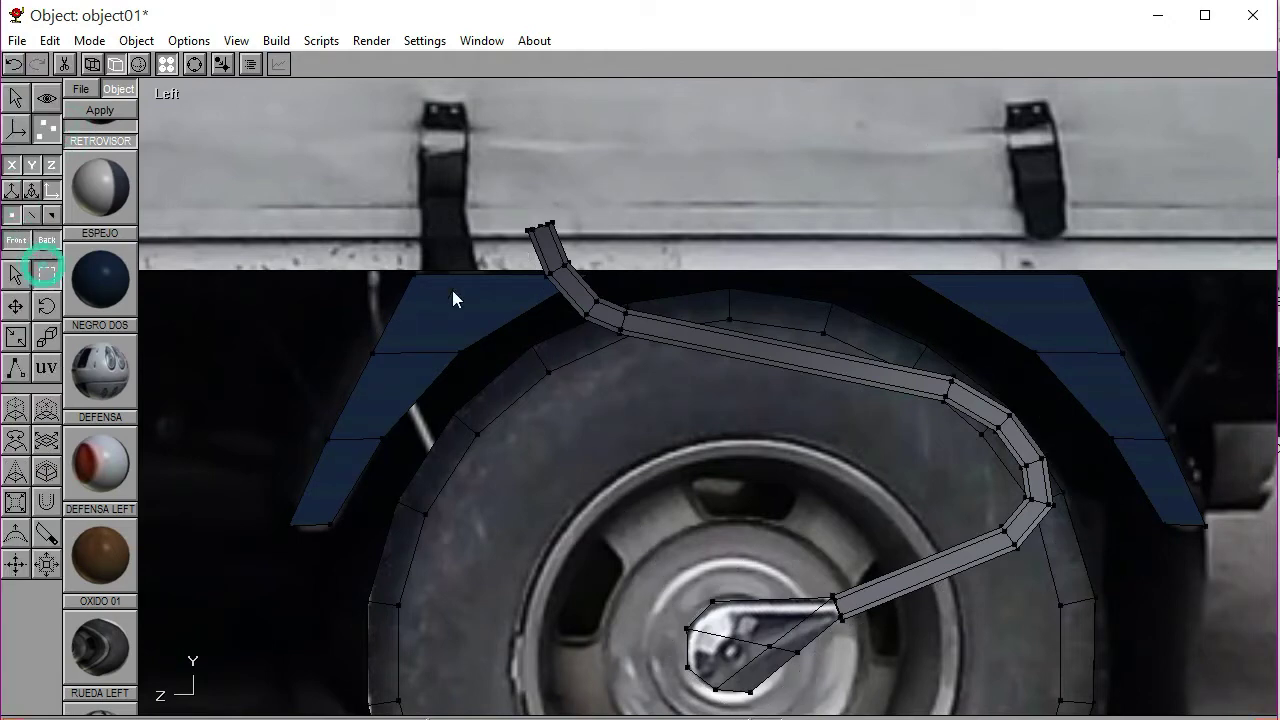
left_click_drag(501, 203, 652, 350)
left_click(463, 397)
left_click(91, 64)
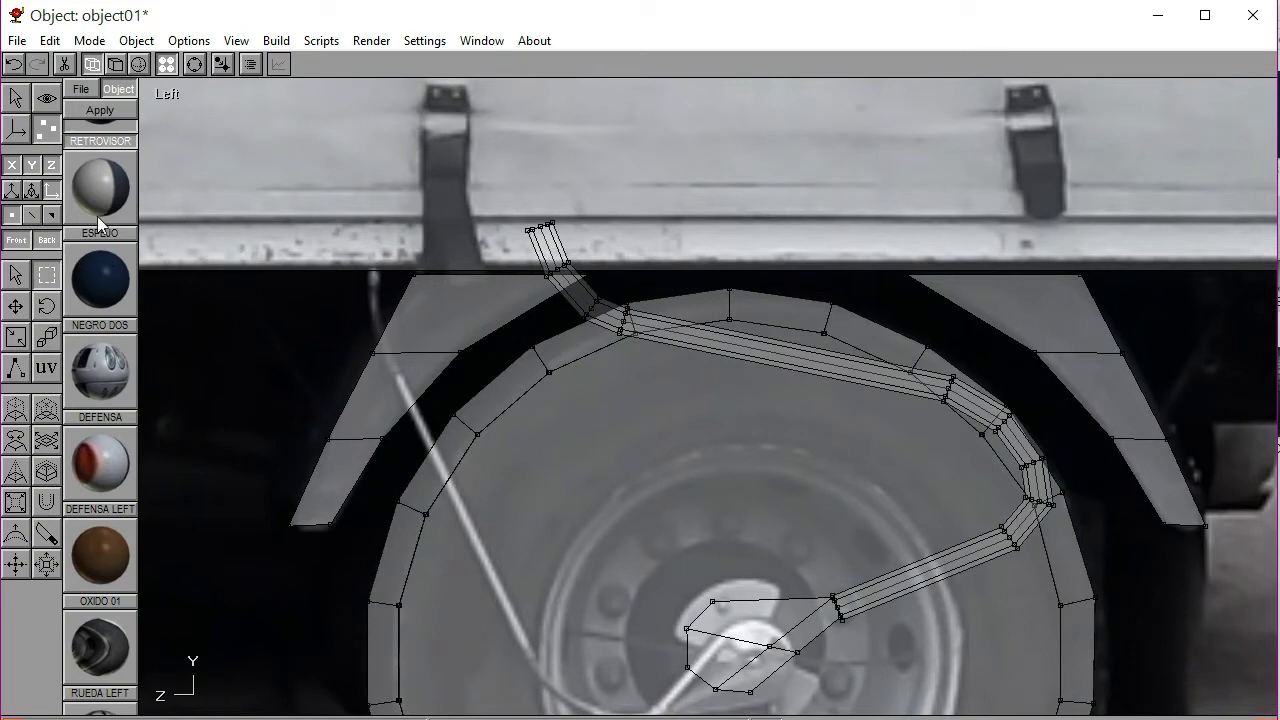
left_click(45, 275)
left_click_drag(514, 213, 568, 237)
key("Delete")
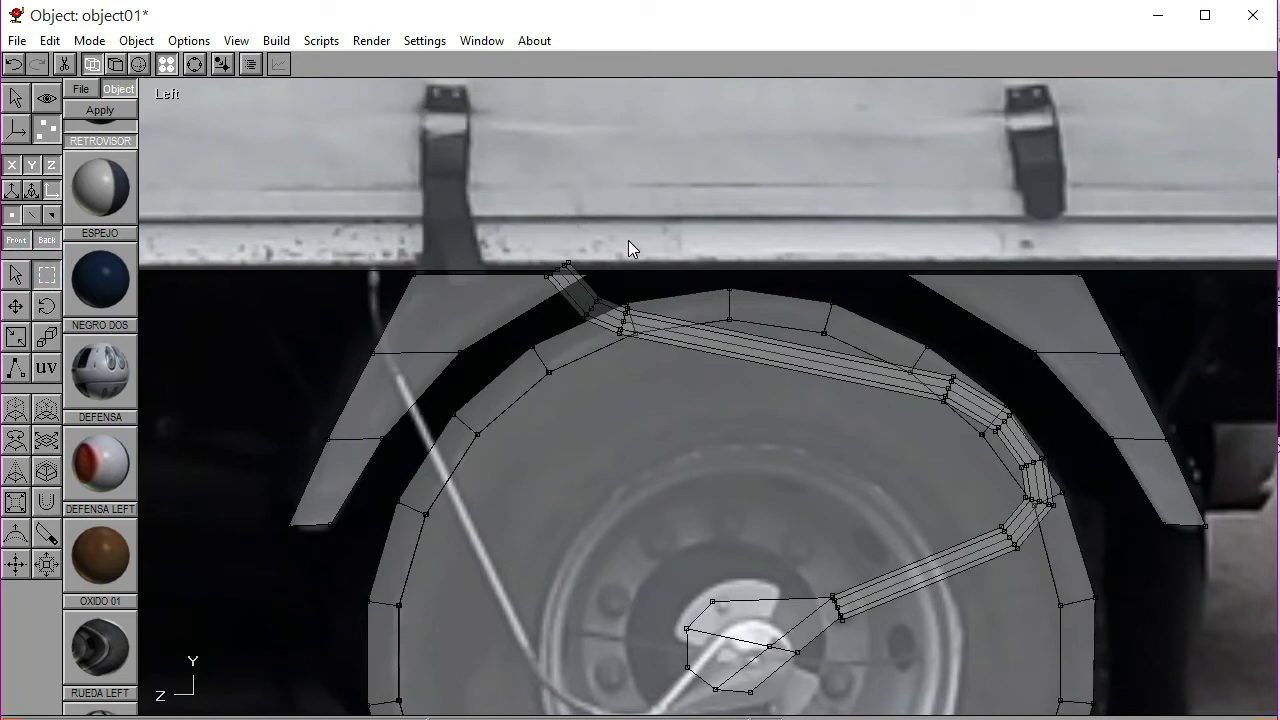
Raise the outermost lower point of the tube's shortened end to the bottom edge of the cargo box
left_click_drag(519, 244, 578, 290)
left_click(194, 64)
scroll(660, 367, "up", 5)
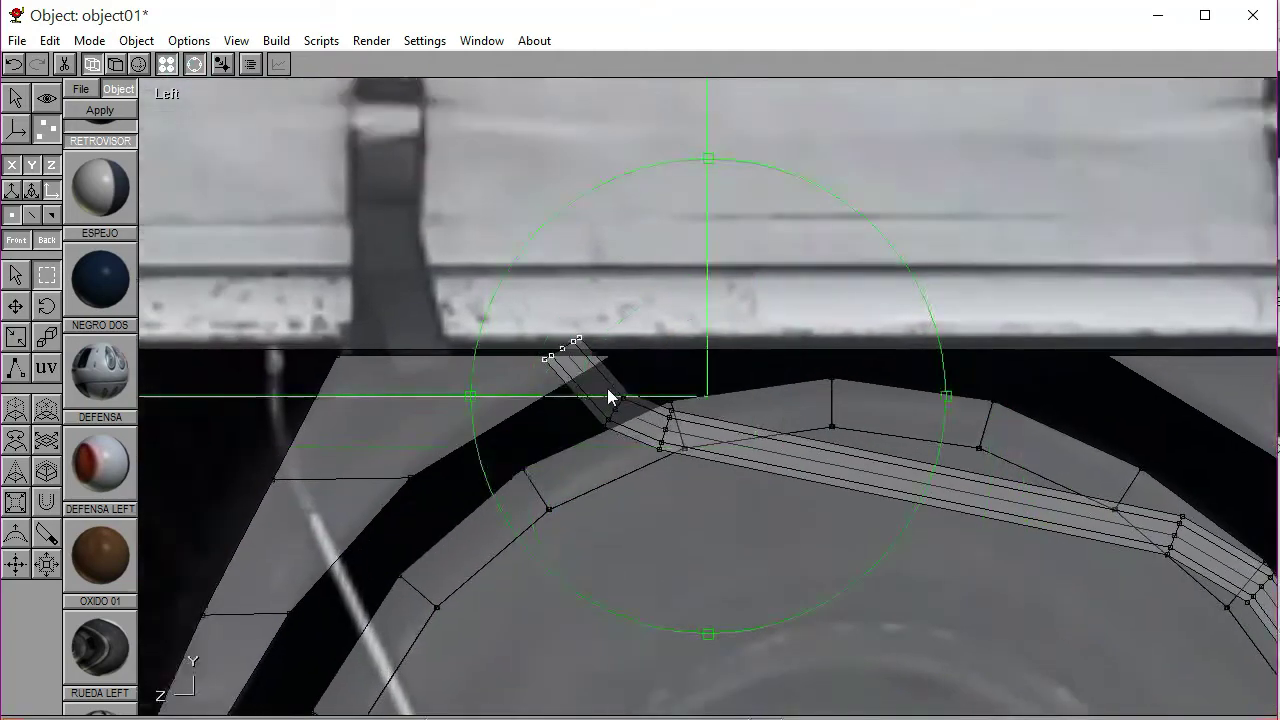
scroll(608, 380, "up", 4)
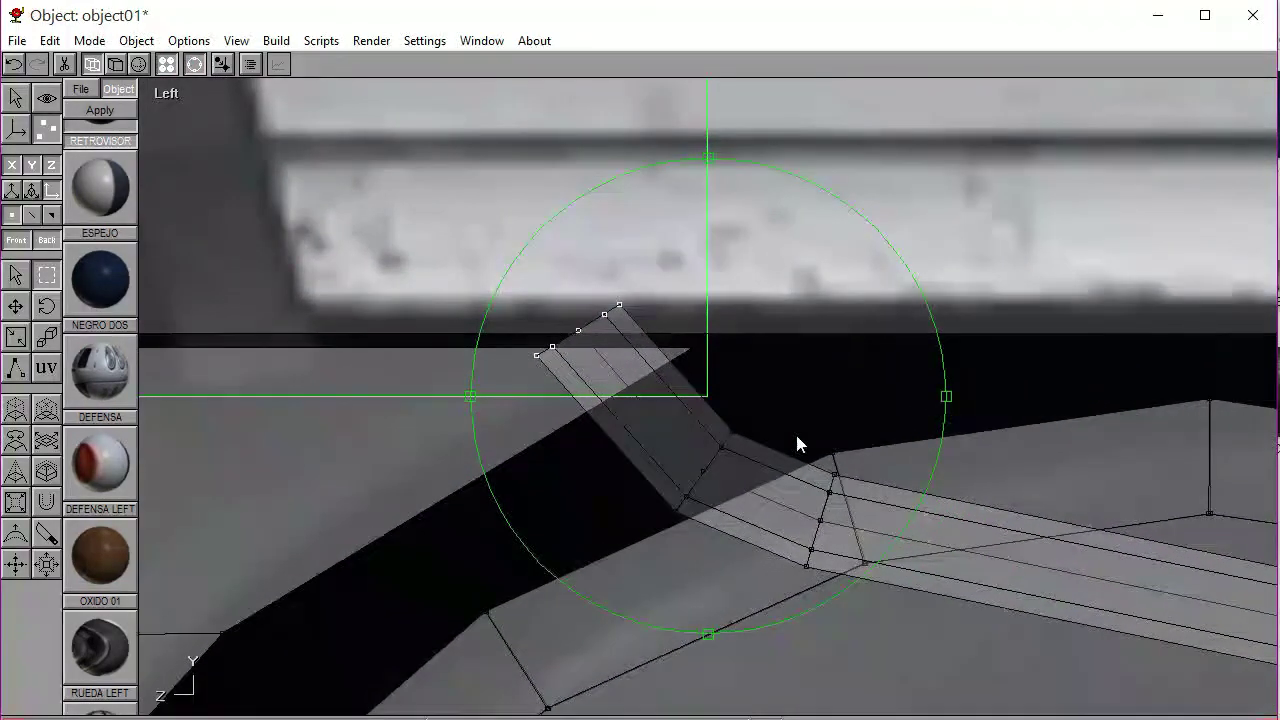
left_click(195, 64)
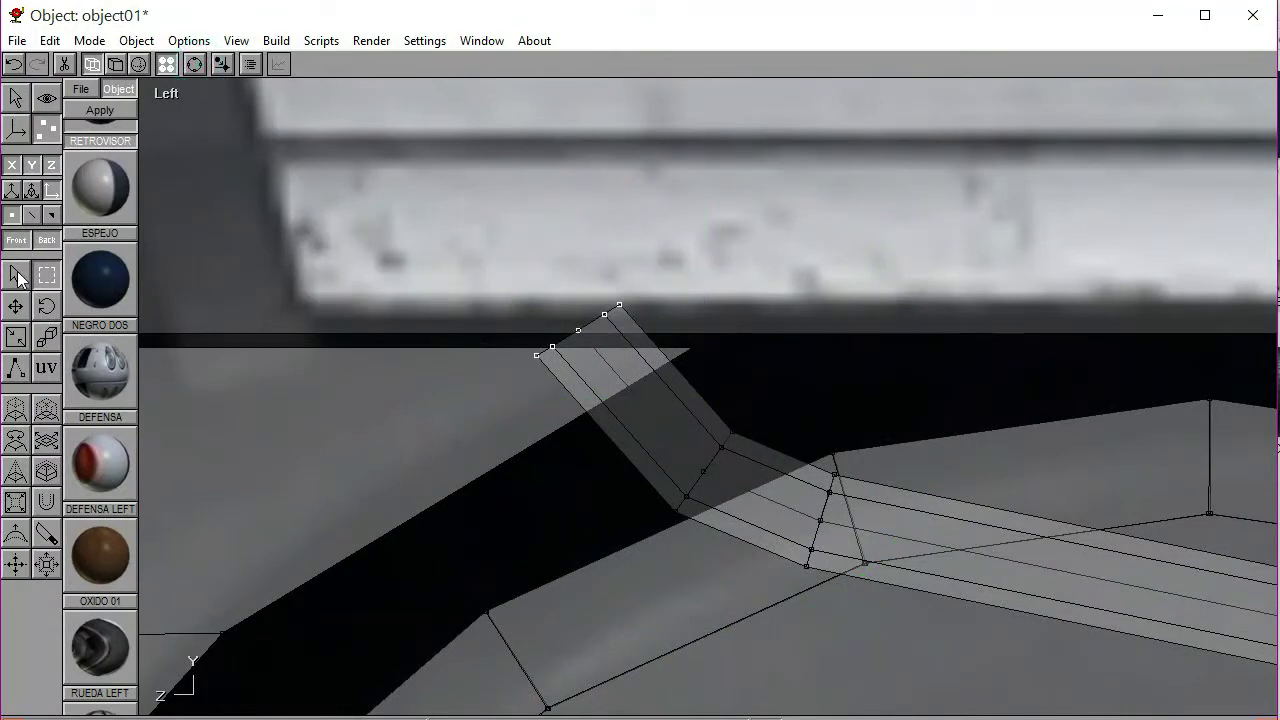
left_click(15, 97)
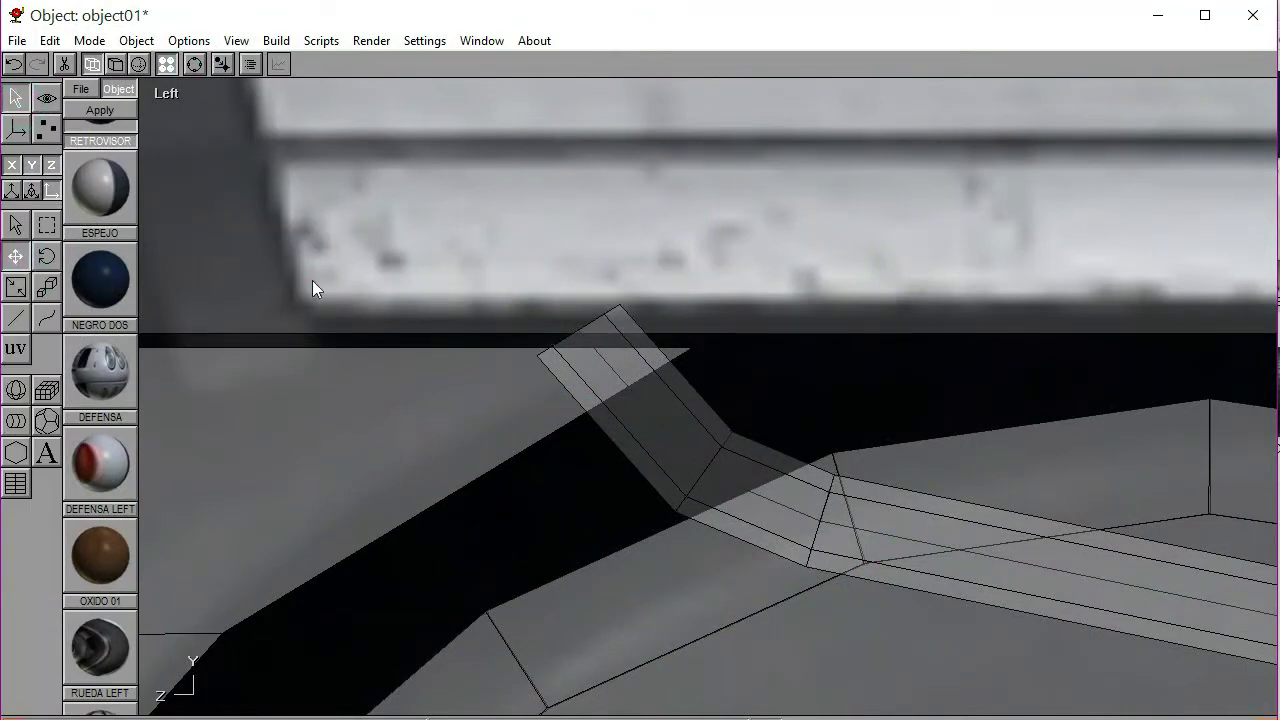
left_click(21, 230)
left_click(261, 272)
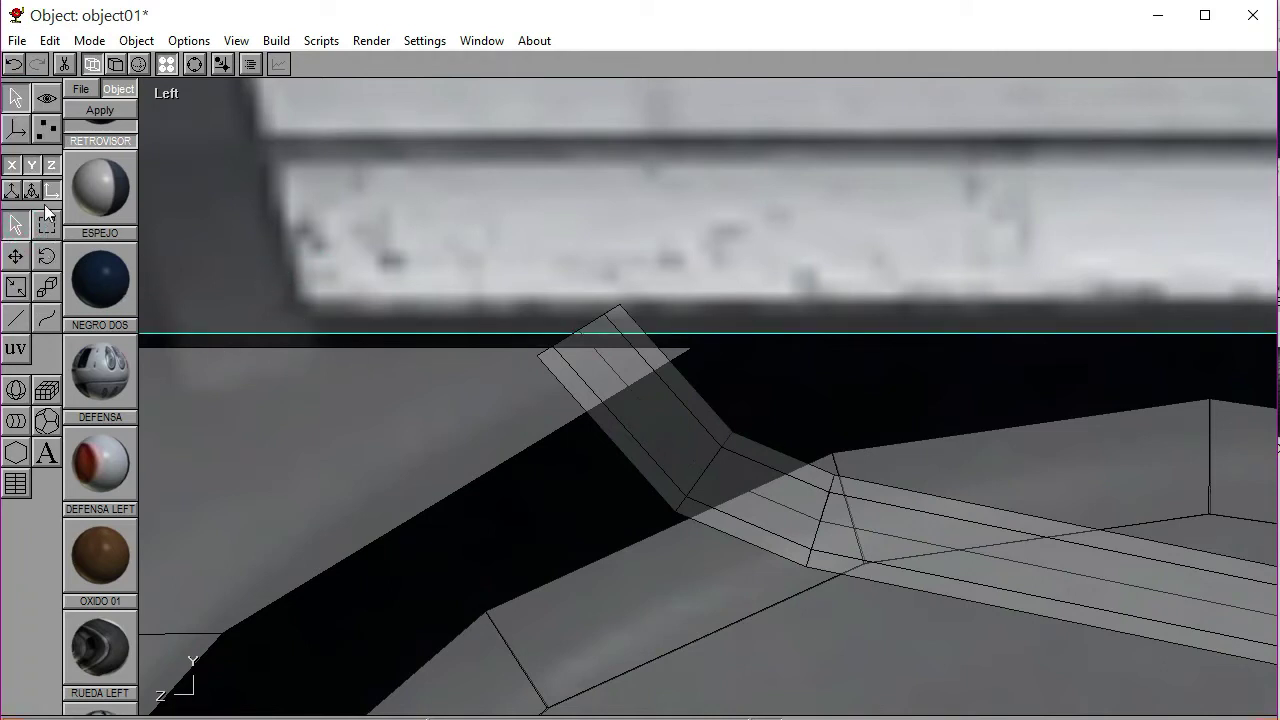
left_click(44, 135)
left_click(46, 273)
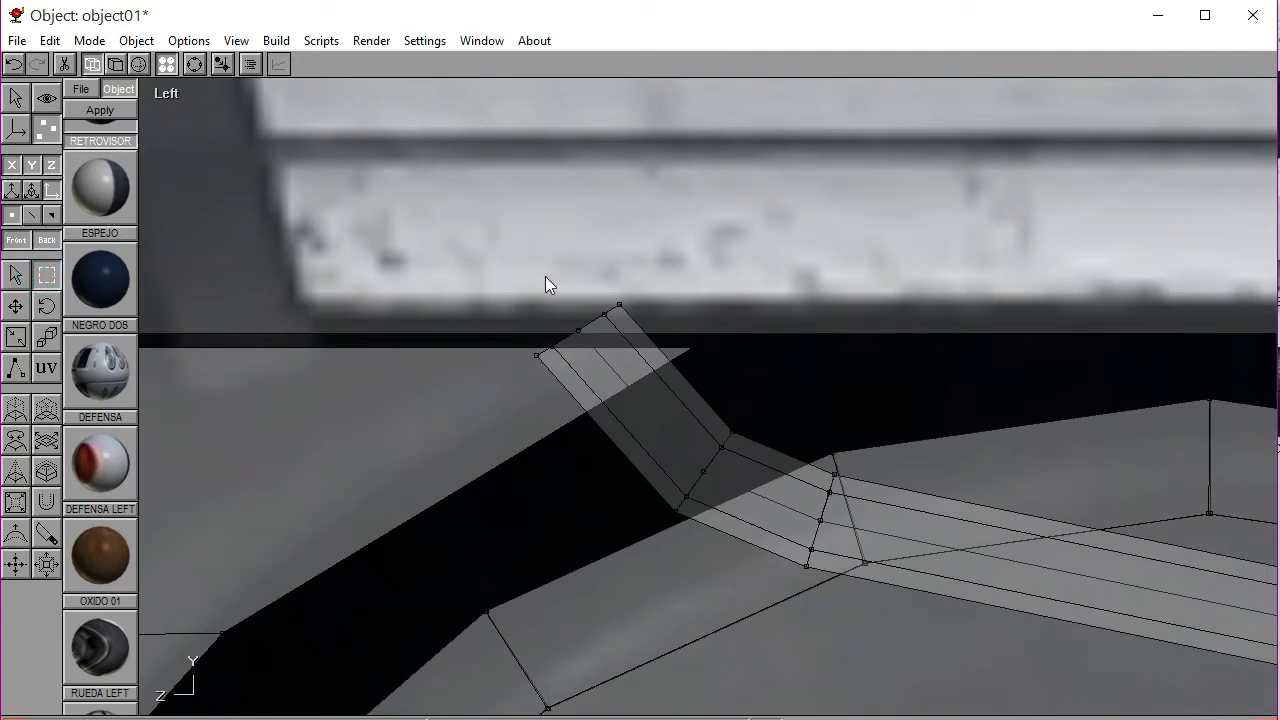
left_click_drag(555, 370, 560, 372)
key("Up")
key("Up")
key("Up")
key("Up")
key("Left")
key("Left")
key("Up")
key("Up")
key("Up")
key("Up")
Raise the adjacent low point of the tube's end level with the outermost one
key("Up")
left_click(560, 417)
key("Up")
key("Up")
key("Up")
key("Up")
key("Up")
key("Up")
key("Left")
key("Left")
key("Left")
key("Up")
key("Up")
key("Up")
left_click(547, 386)
Lower the remaining high points of the tube's end so that it finishes flat along the cargo box's bottom edge
left_click_drag(571, 312, 628, 333)
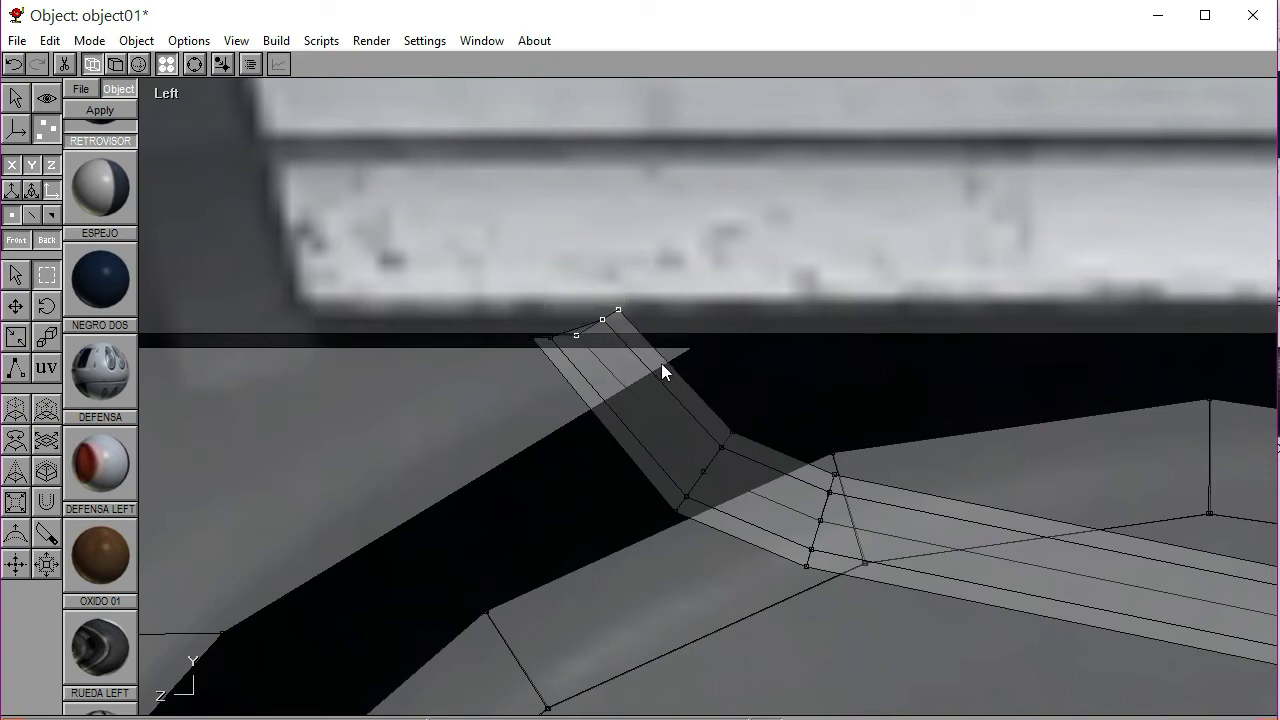
left_click_drag(597, 299, 653, 362)
key("Down")
key("Down")
key("Down")
key("Down")
key("Left")
left_click(653, 359)
key("Down")
key("Down")
key("Down")
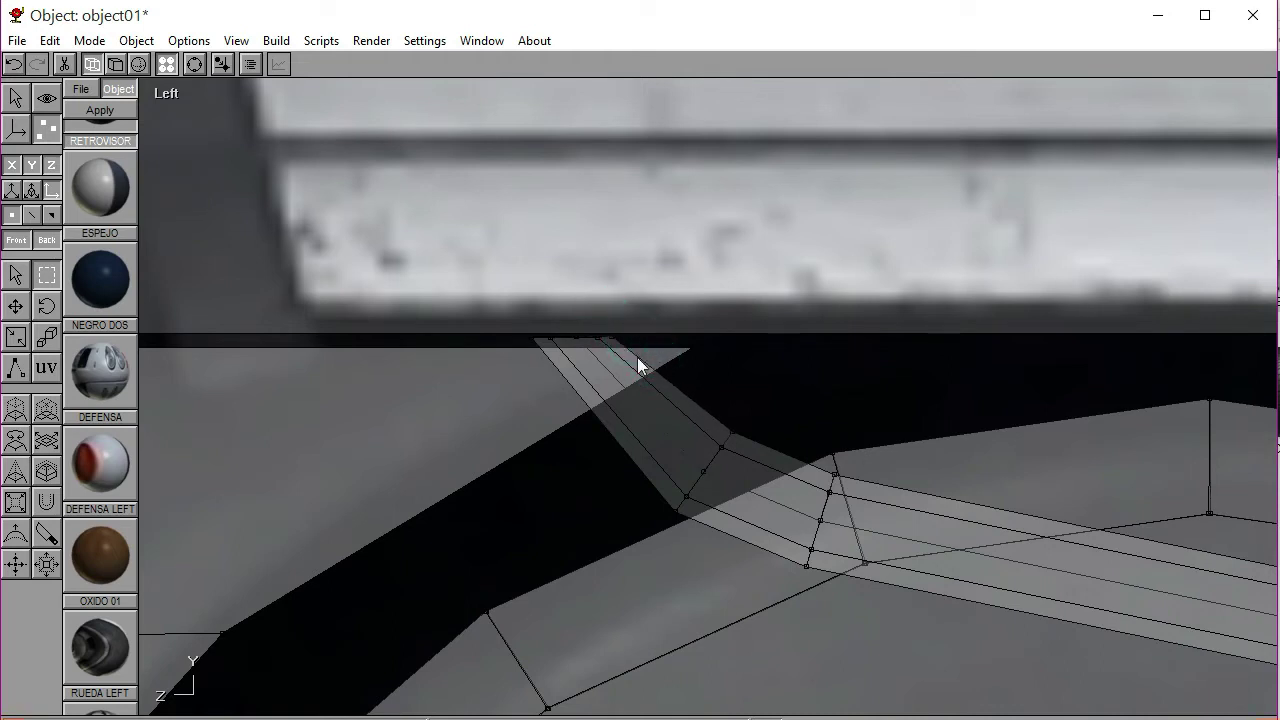
Return to shaded display, select the bent tube with its hub fitting as objects, and show the back view
left_click(117, 64)
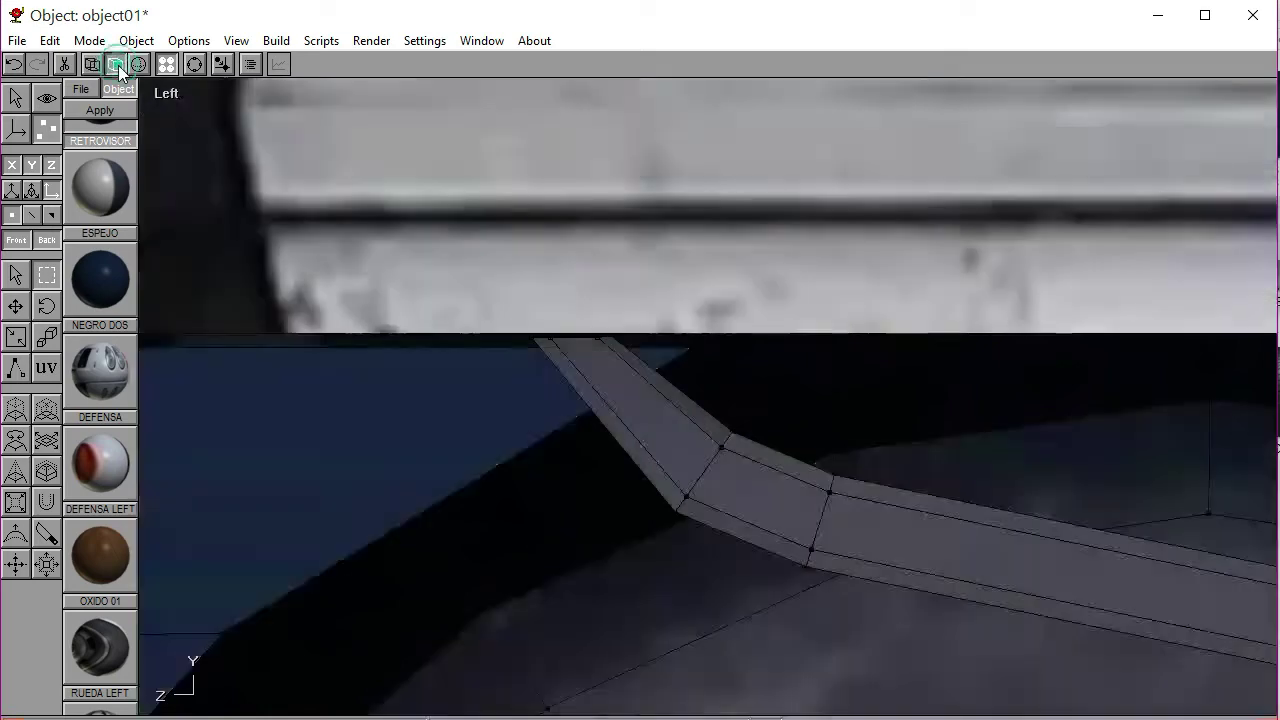
left_click(194, 64)
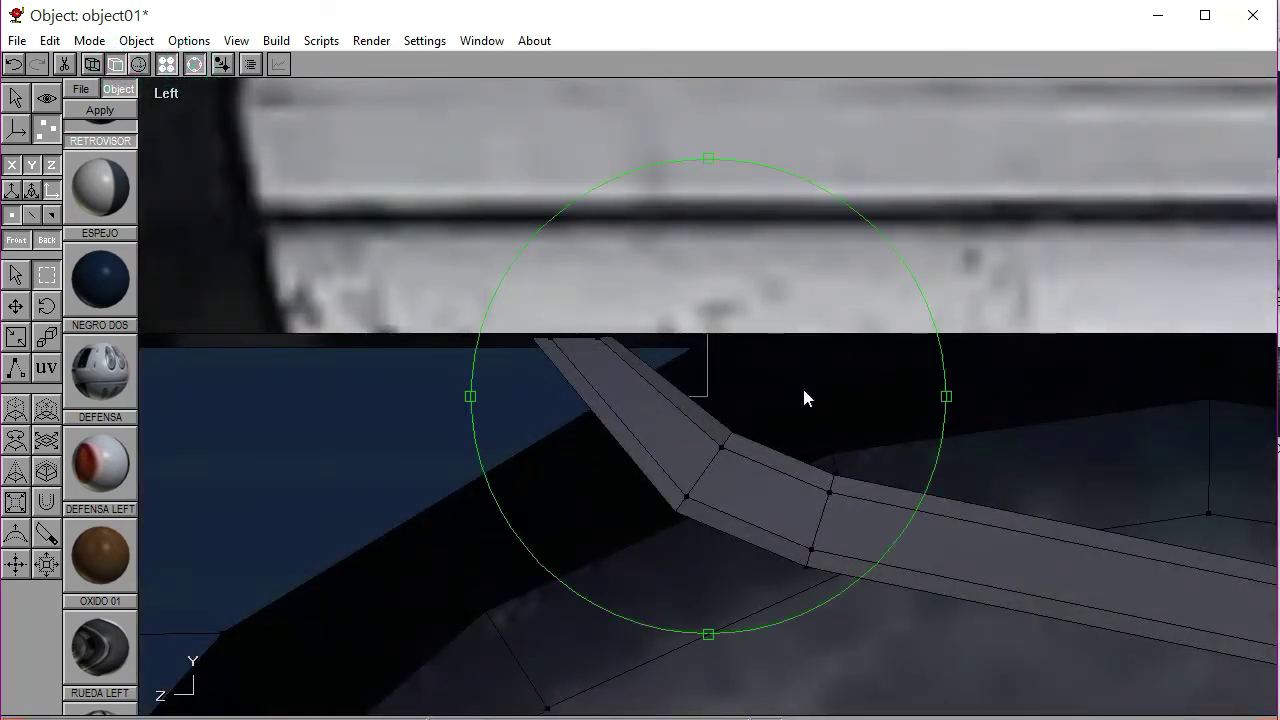
scroll(800, 397, "down", 6)
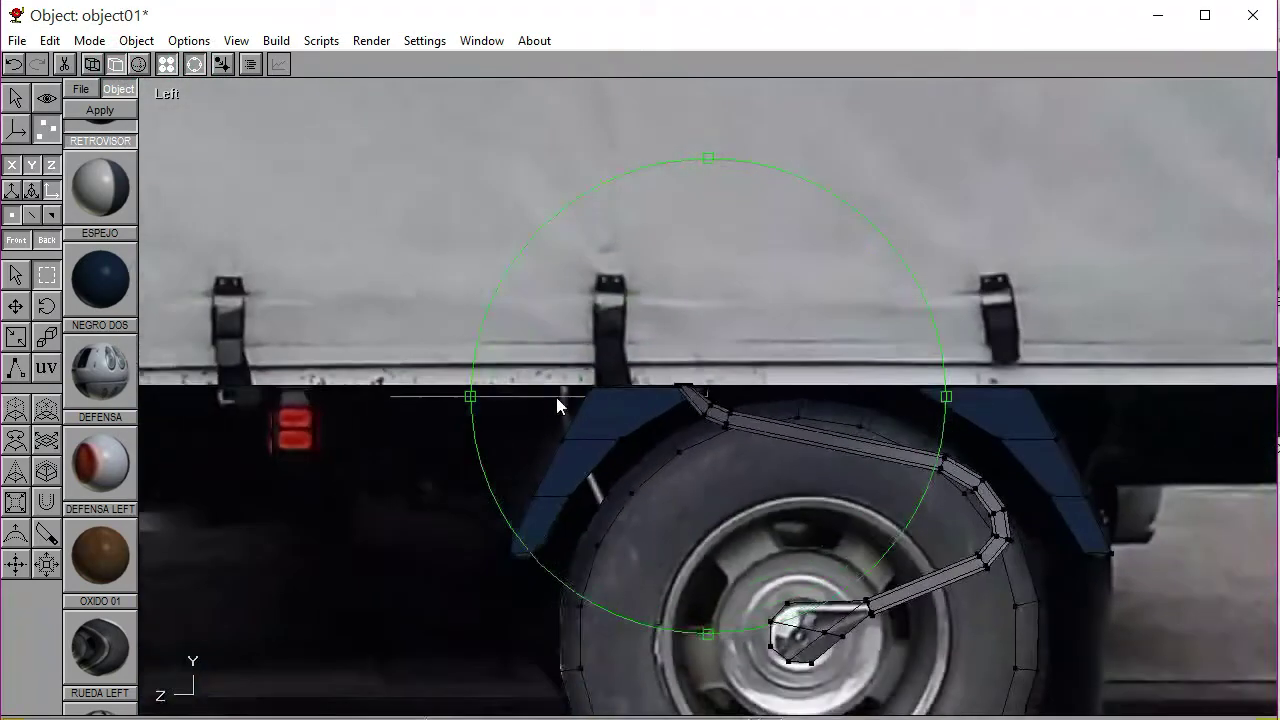
scroll(568, 401, "down", 3)
left_click_drag(693, 426, 612, 423)
left_click(195, 65)
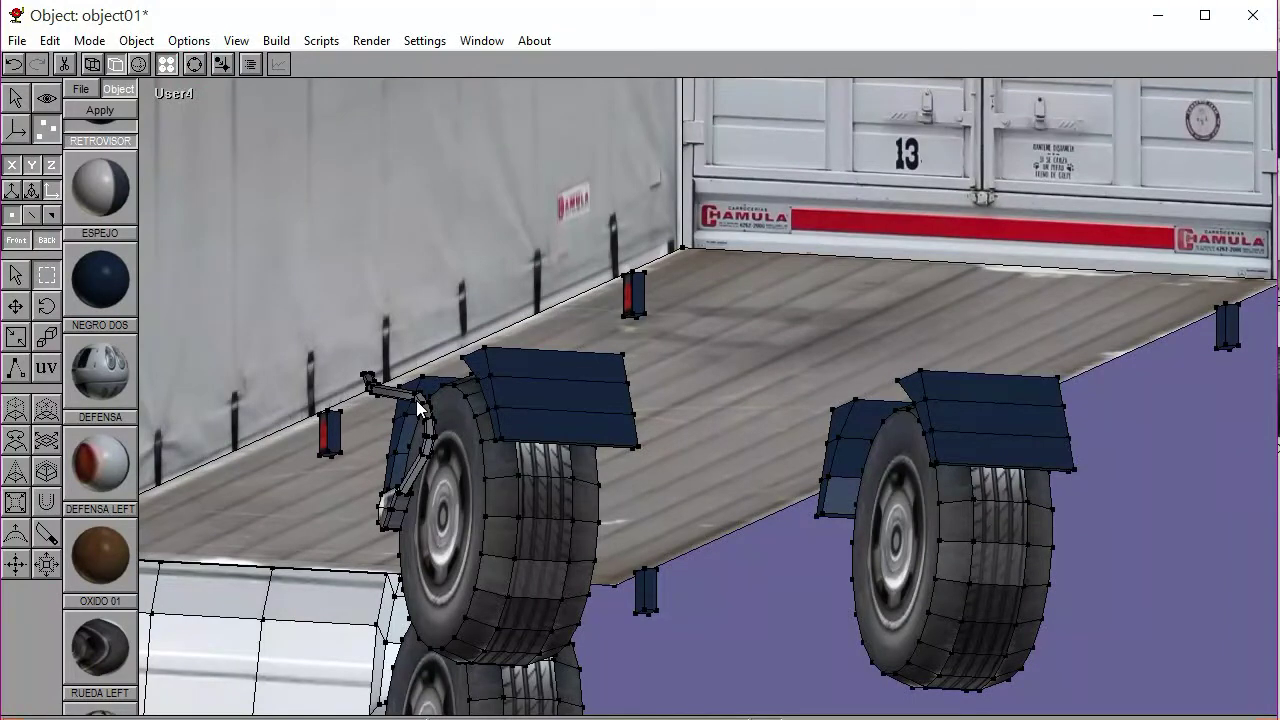
left_click(14, 130)
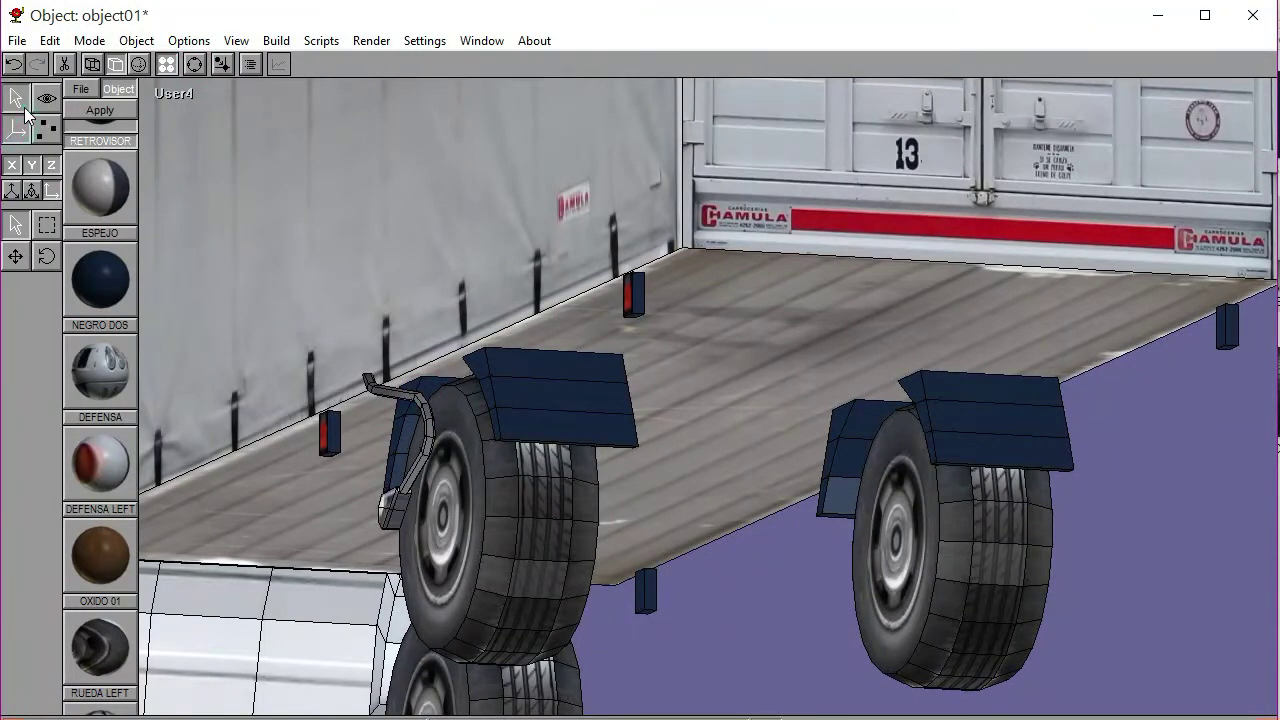
left_click(429, 444)
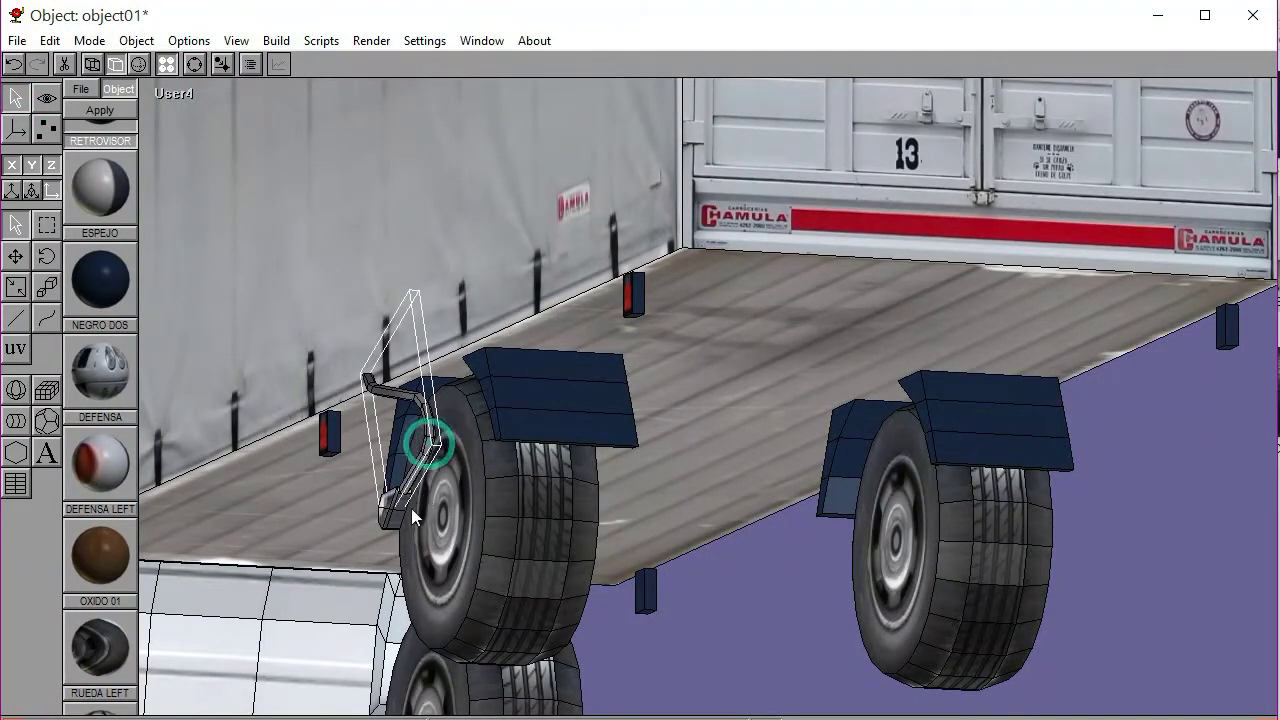
left_click(171, 93)
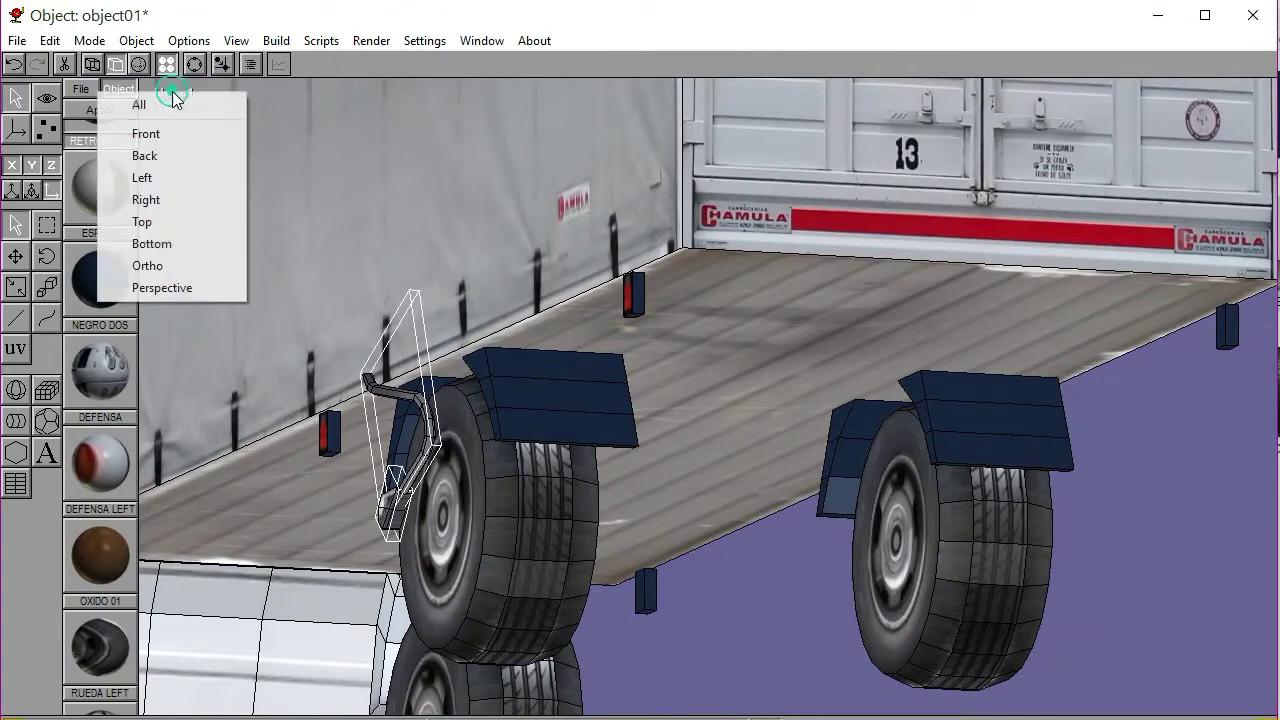
left_click(164, 155)
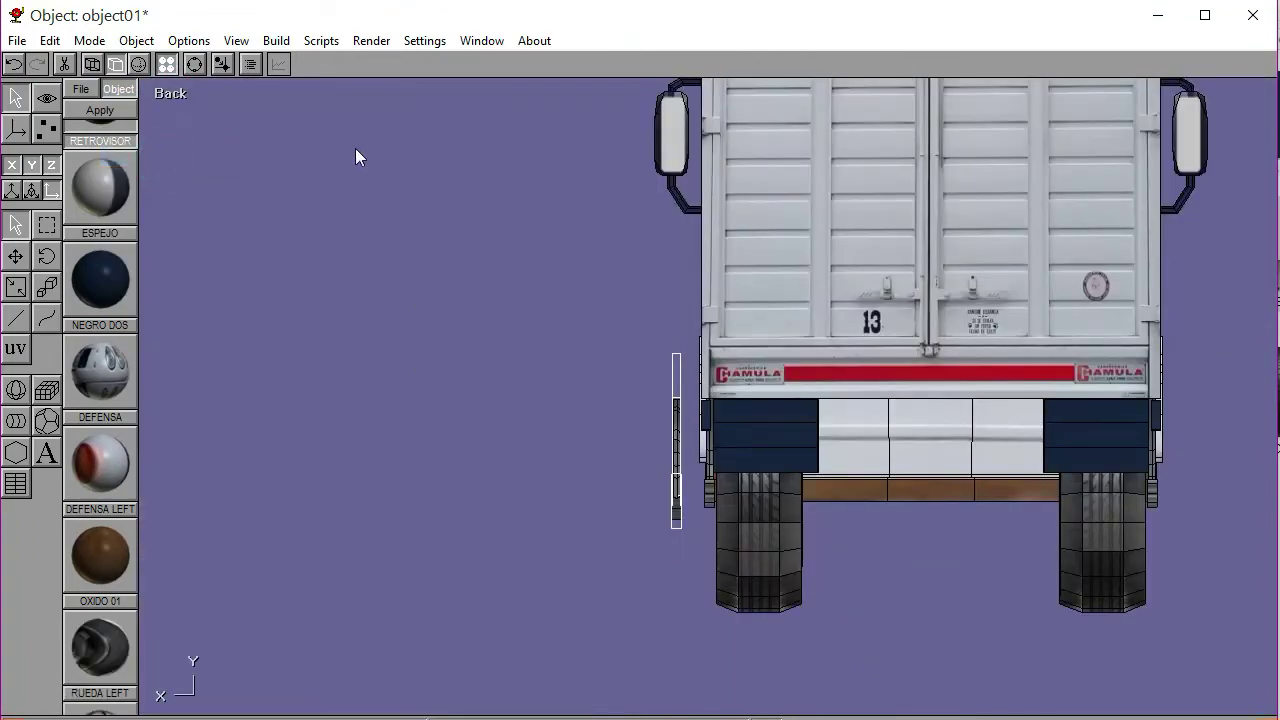
Move the selected tube and hub fitting inward until they sit close to the rear wheel's outer face, then deselect them
left_click(196, 64)
scroll(600, 390, "up", 5)
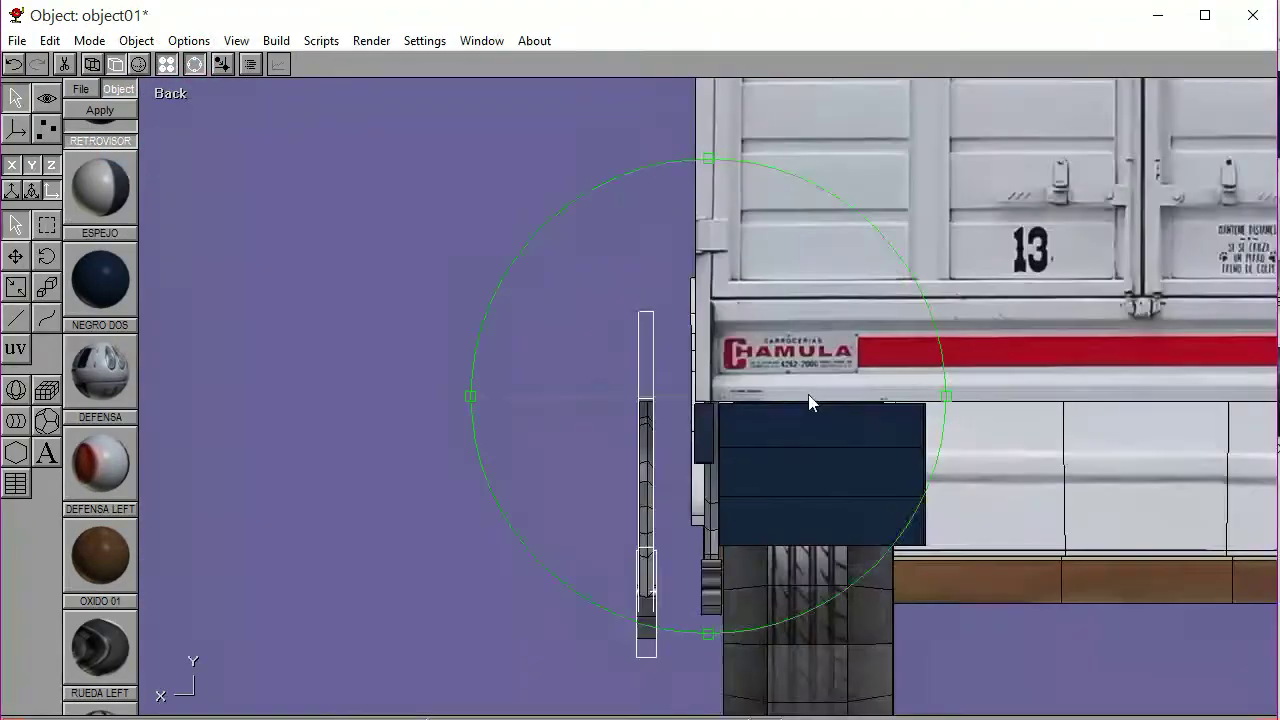
scroll(673, 458, "up", 4)
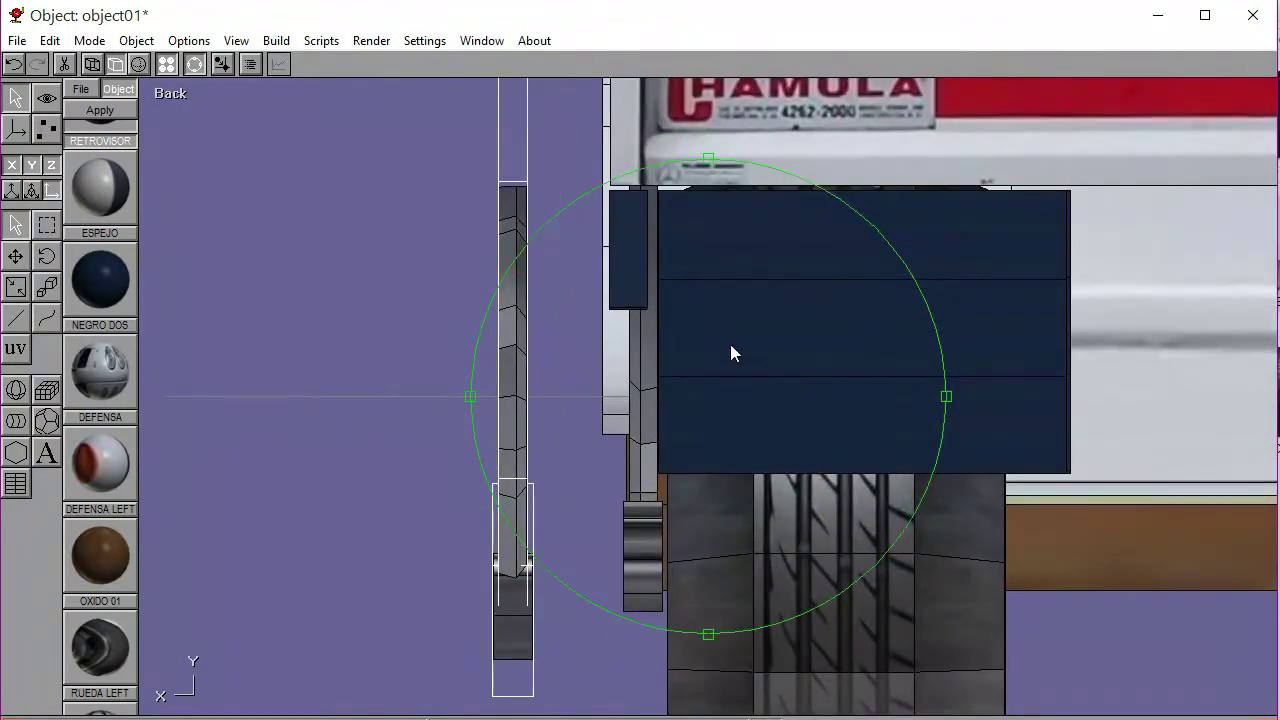
left_click(198, 62)
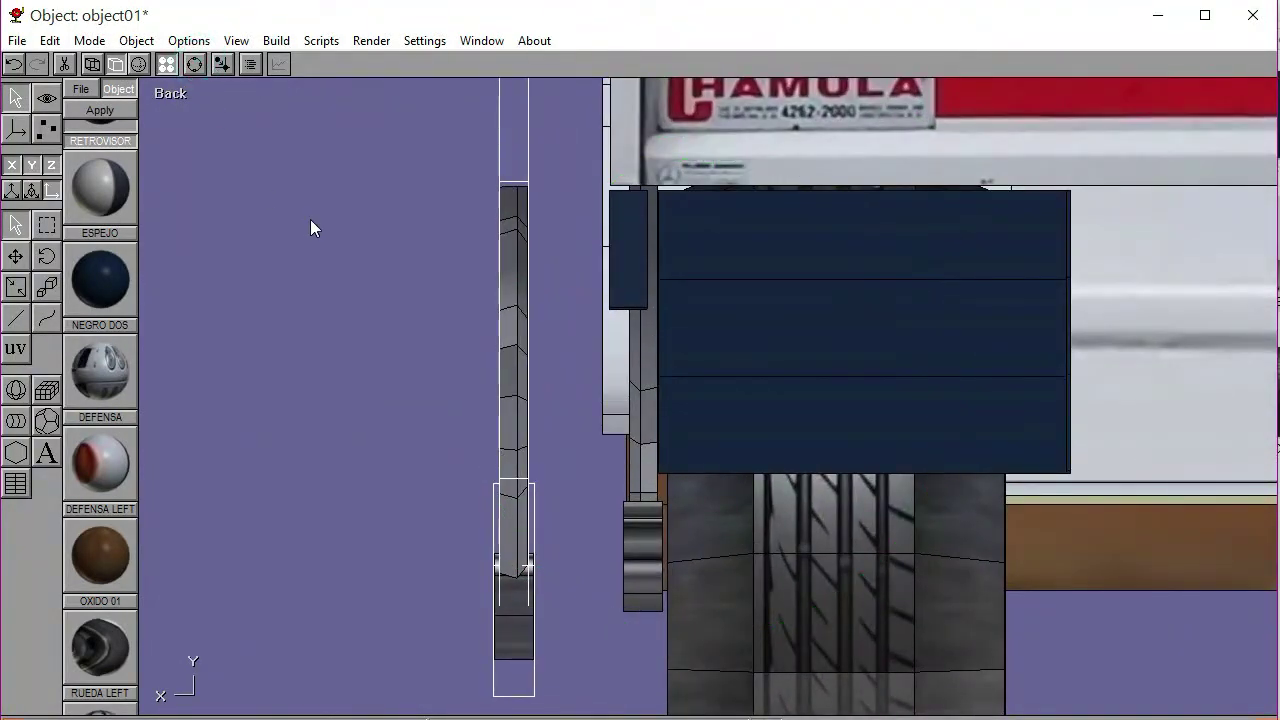
key("Right")
key("Right")
key("Right")
key("Right")
key("Right")
key("Right")
key("Right")
key("Right")
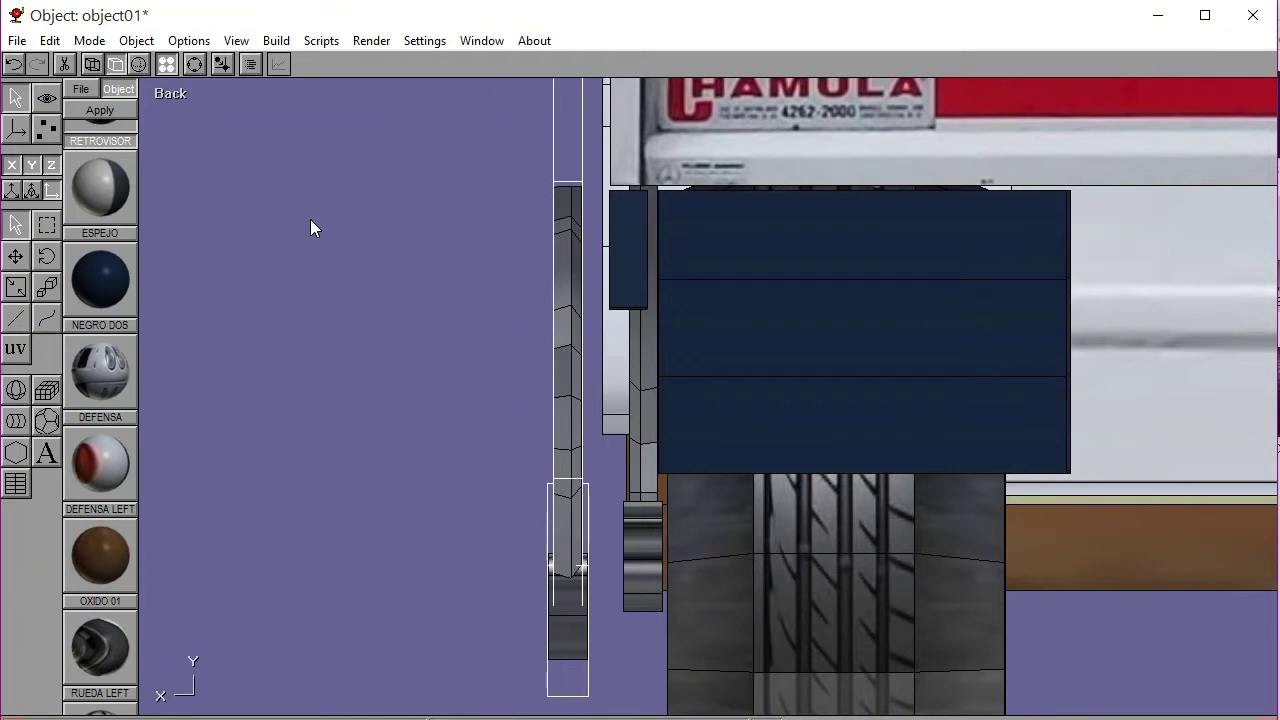
key("Right")
key("Right")
key("Right")
key("Right")
key("Right")
key("Right")
key("Right")
key("Right")
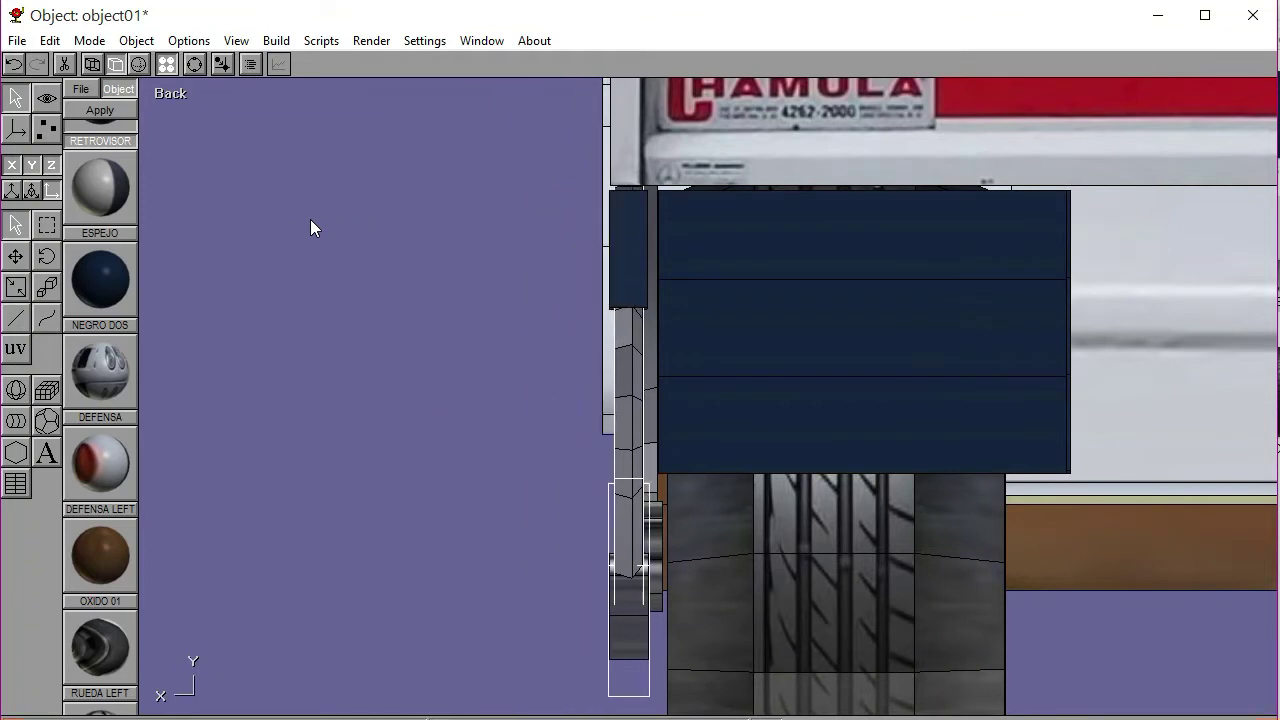
key("Right")
key("Down")
key("Down")
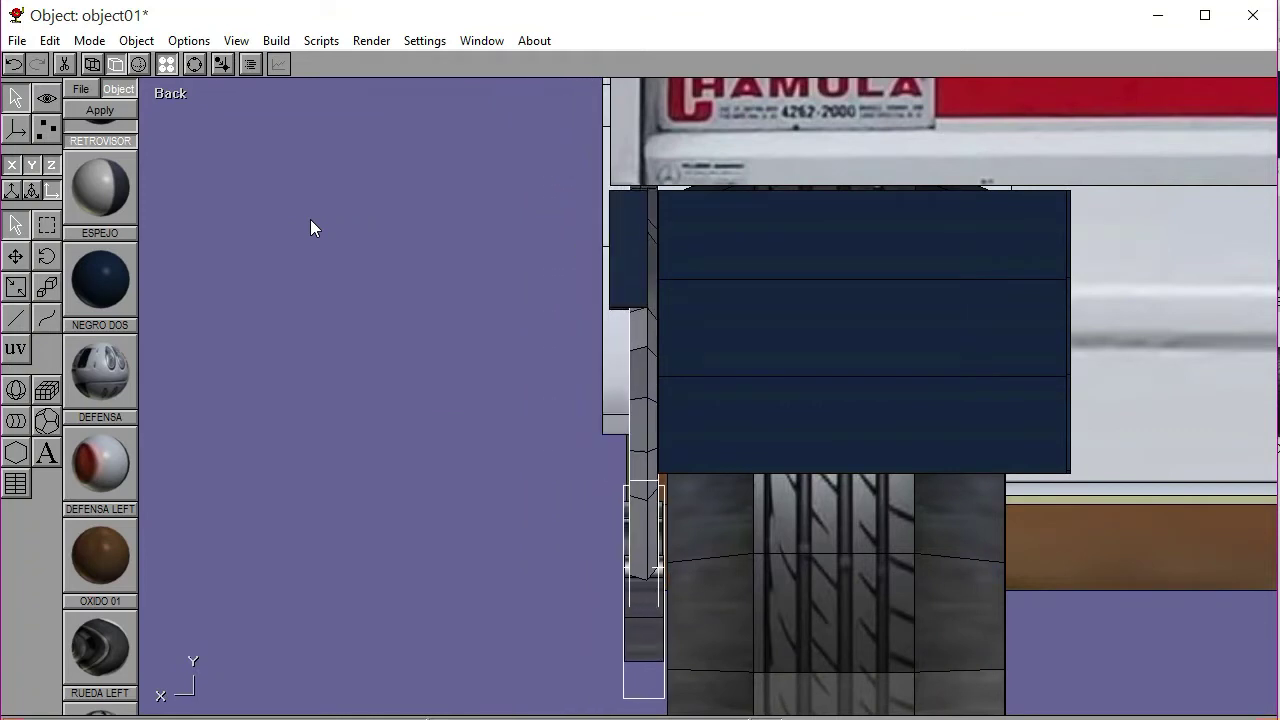
key("Up")
key("Left")
key("Left")
key("Left")
key("Left")
key("Left")
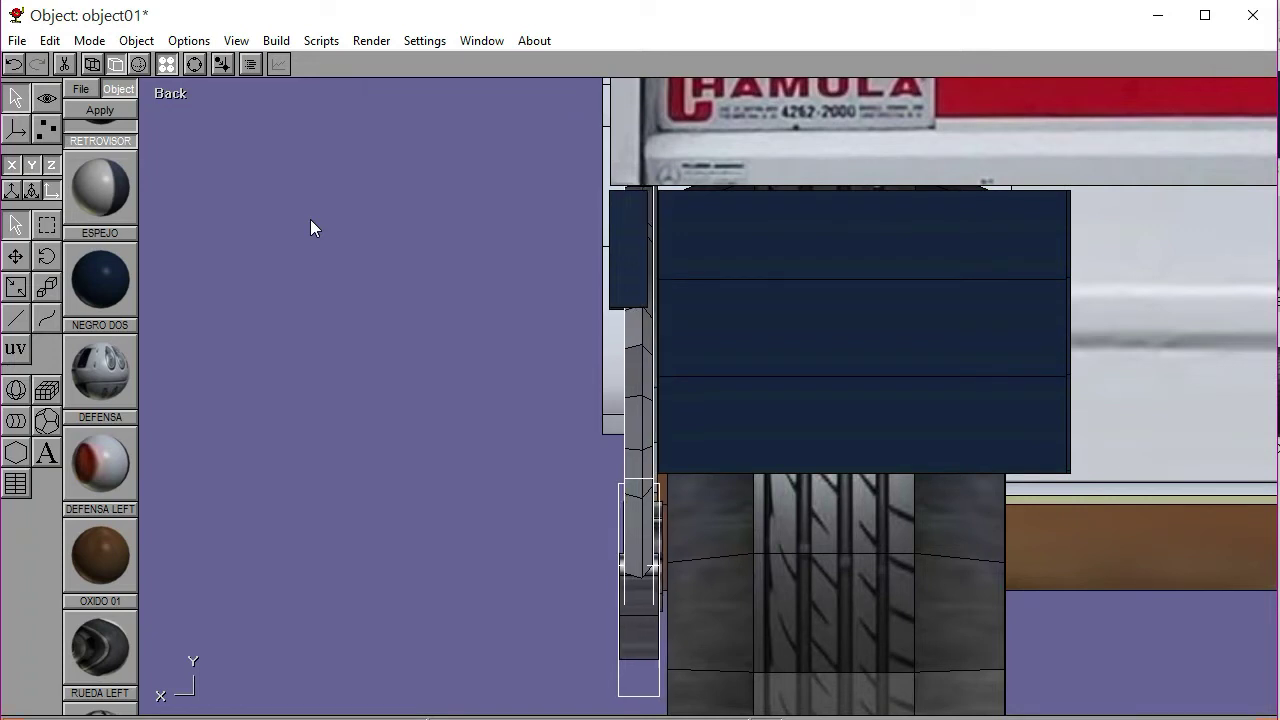
key("Right")
key("Right")
key("Right")
key("Right")
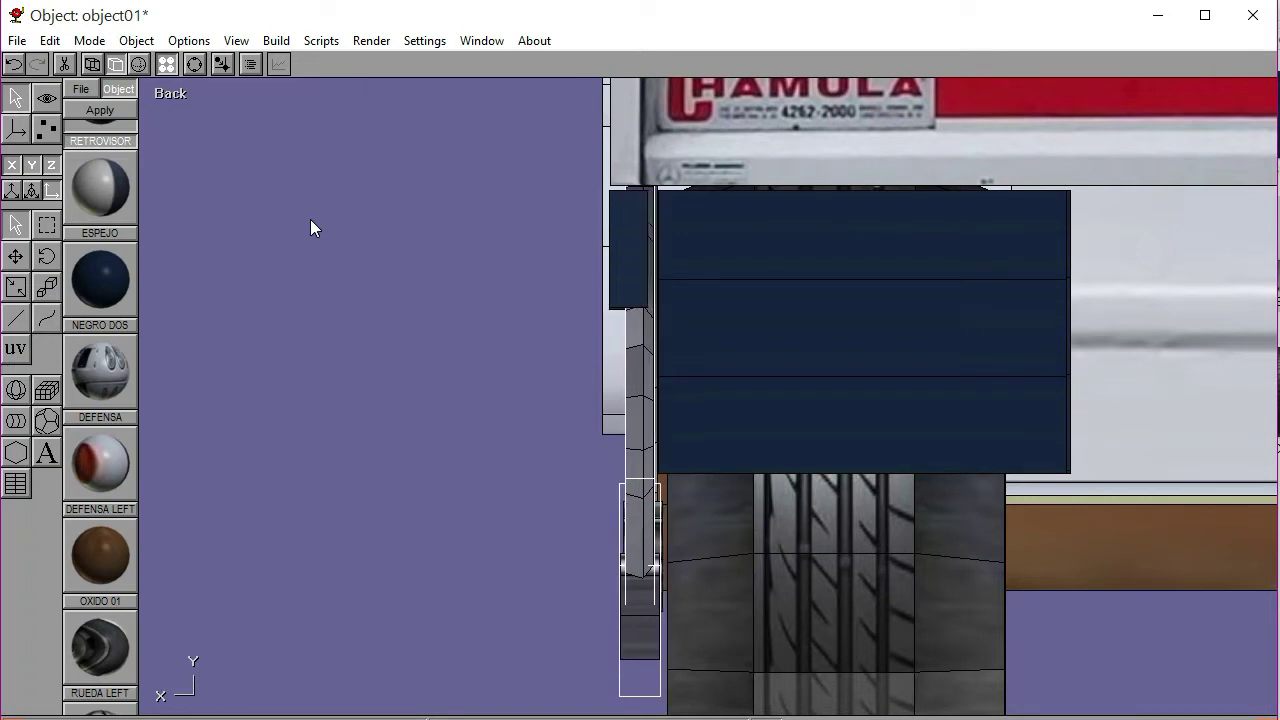
left_click(279, 255)
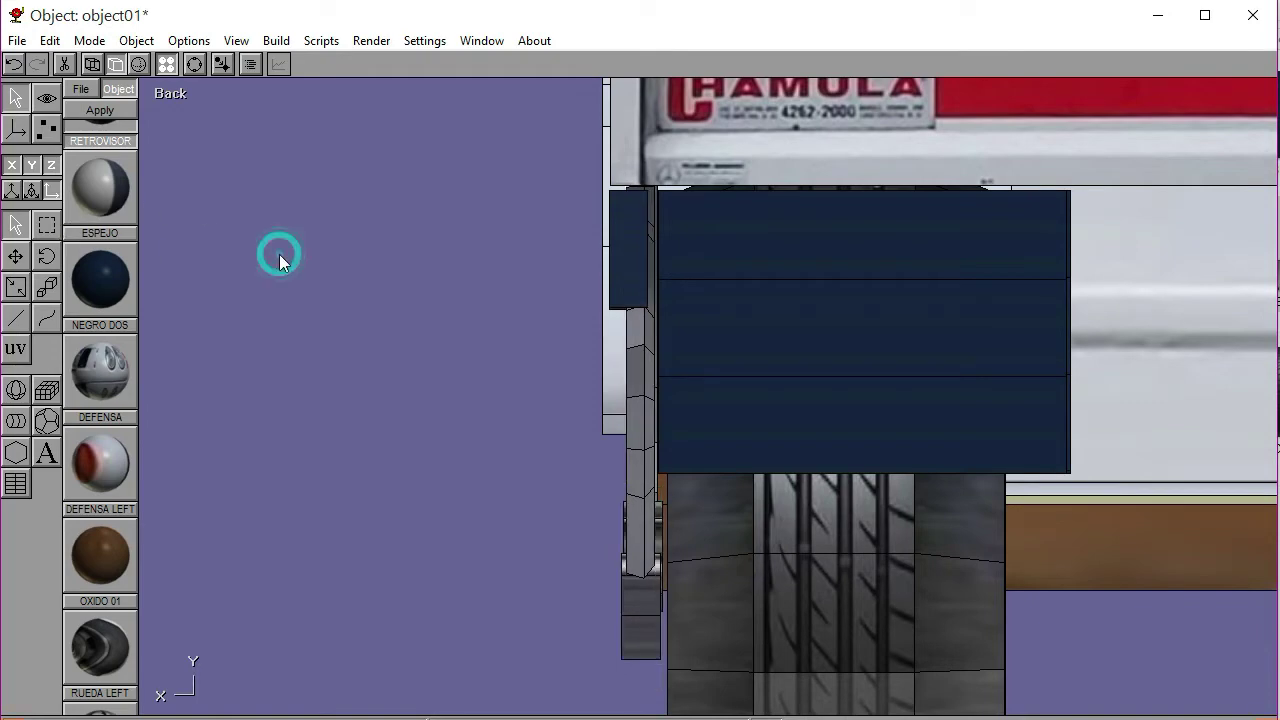
Examine from several angles how the tube and hub fitting sit against the rear wheel and cargo box
left_click(194, 64)
scroll(506, 400, "down", 3)
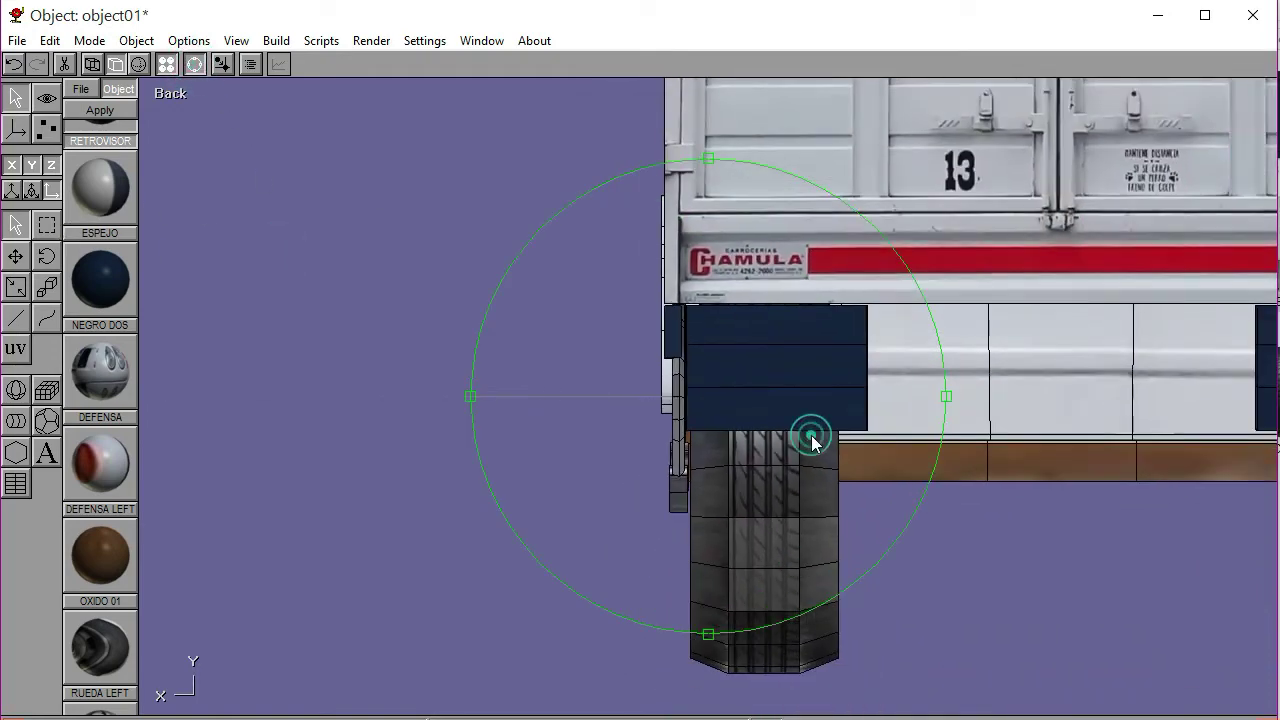
left_click_drag(811, 434, 827, 437)
left_click(177, 92)
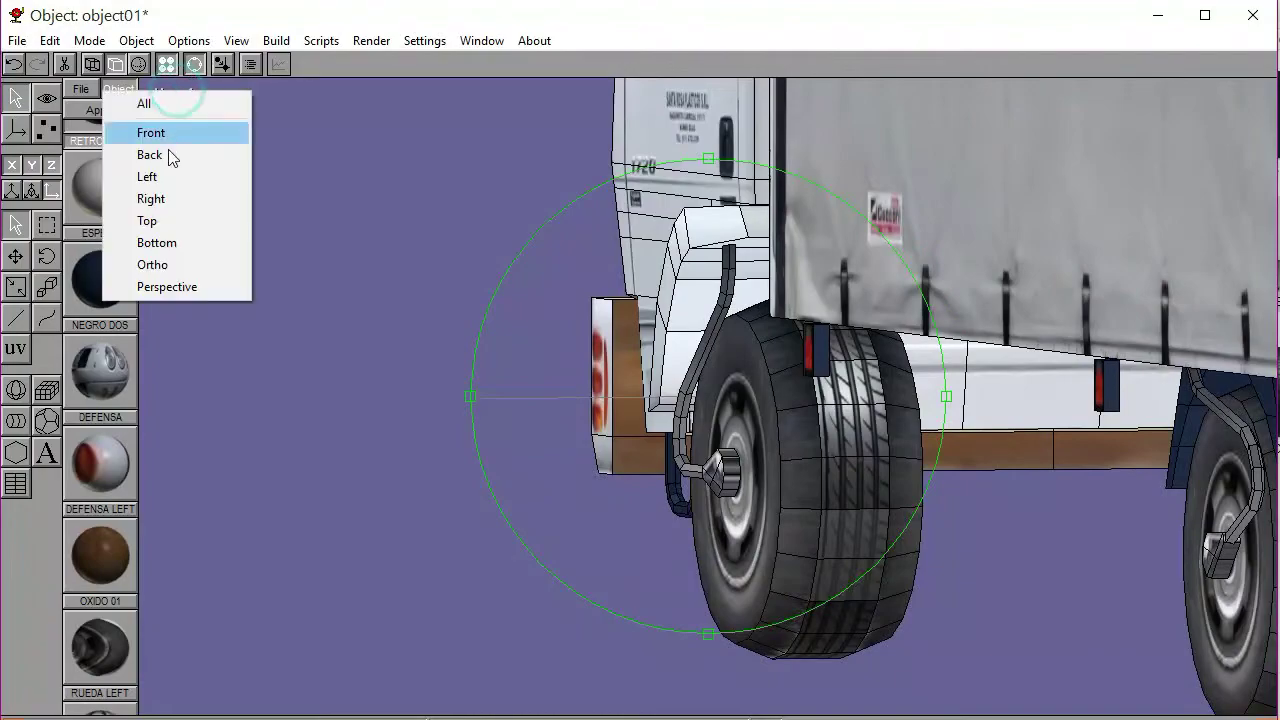
left_click(166, 178)
left_click_drag(731, 423, 774, 424)
left_click(195, 65)
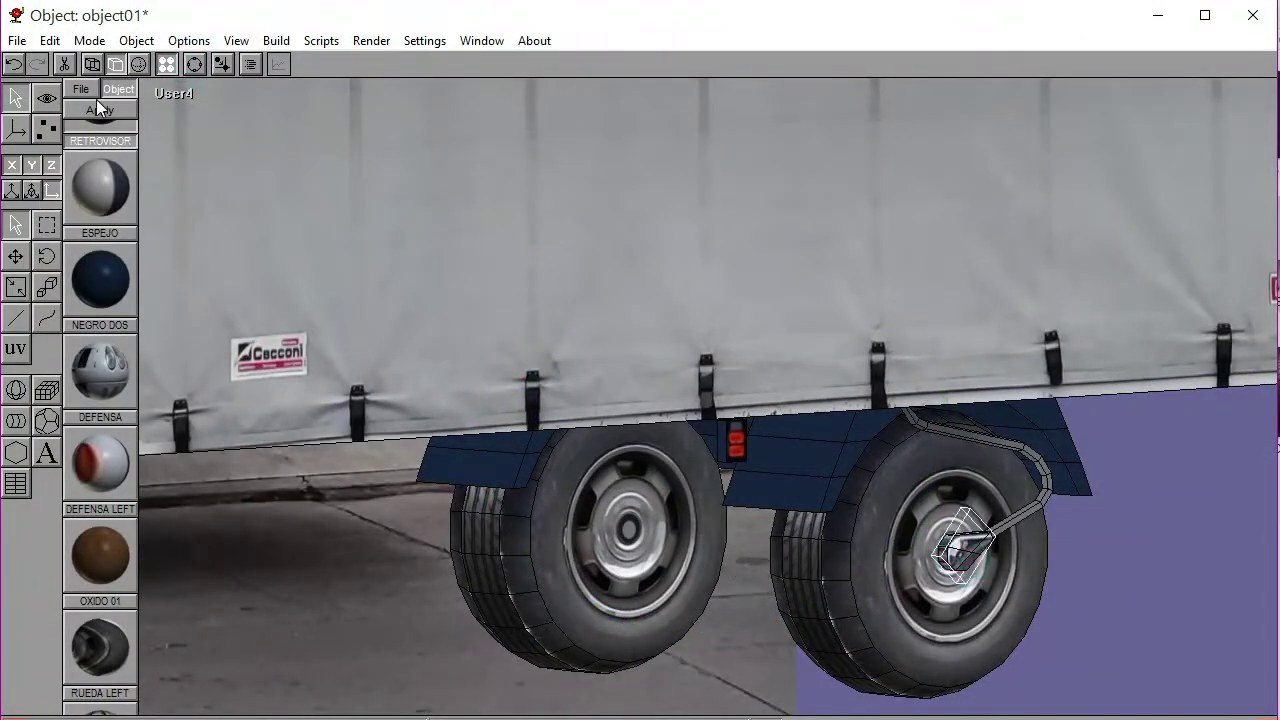
Mirror the selected rear hub fitting to the opposite side of the truck from the front view, then clear the selection
left_click(180, 97)
left_click(181, 134)
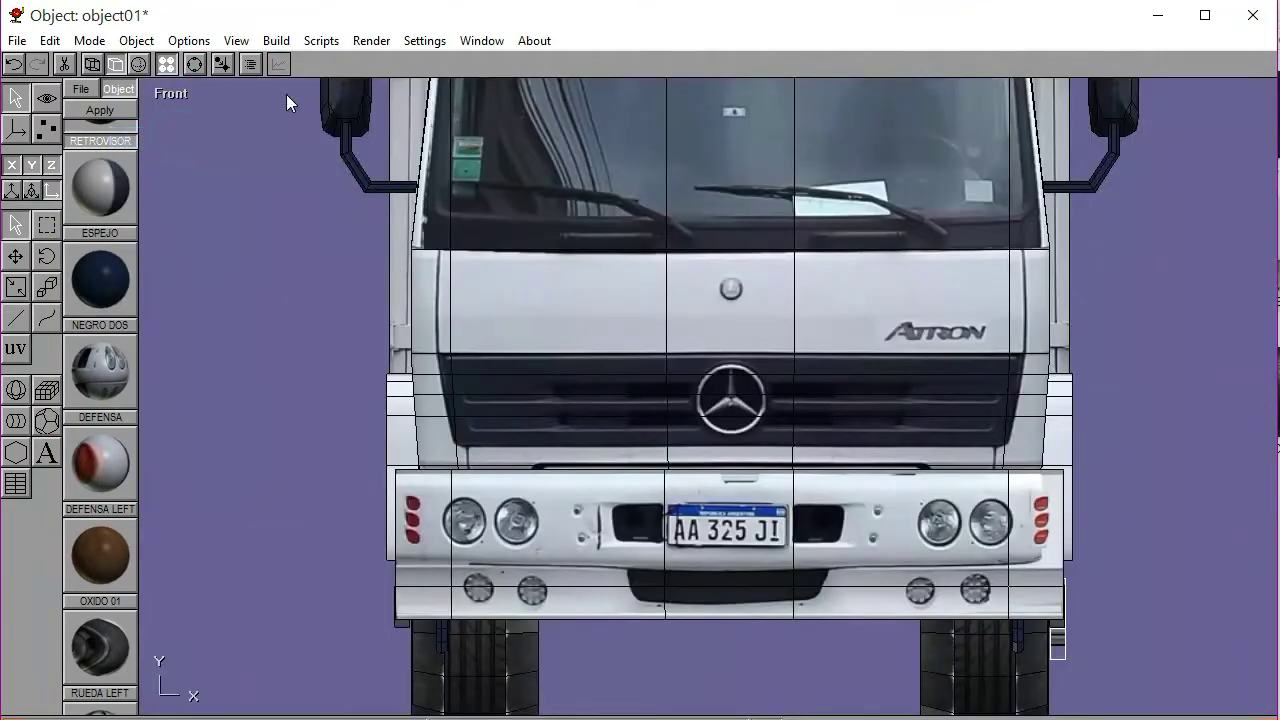
left_click(265, 44)
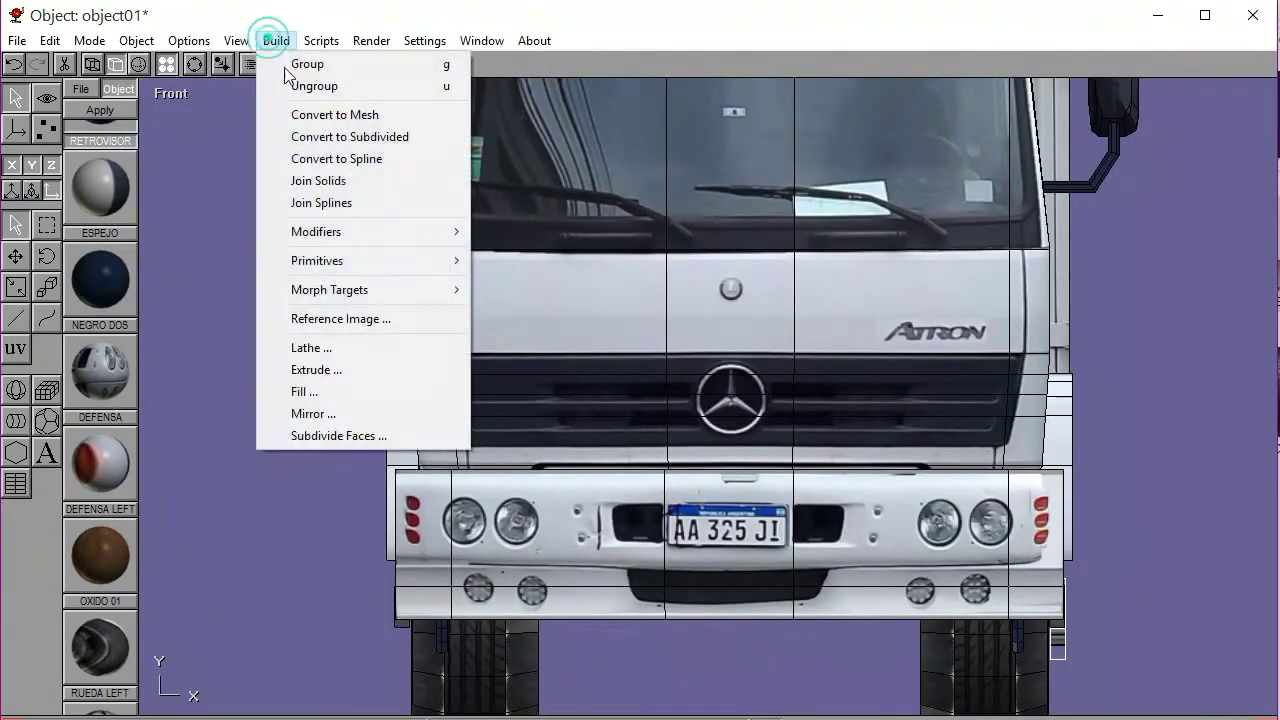
left_click(330, 414)
left_click(235, 123)
left_click(271, 209)
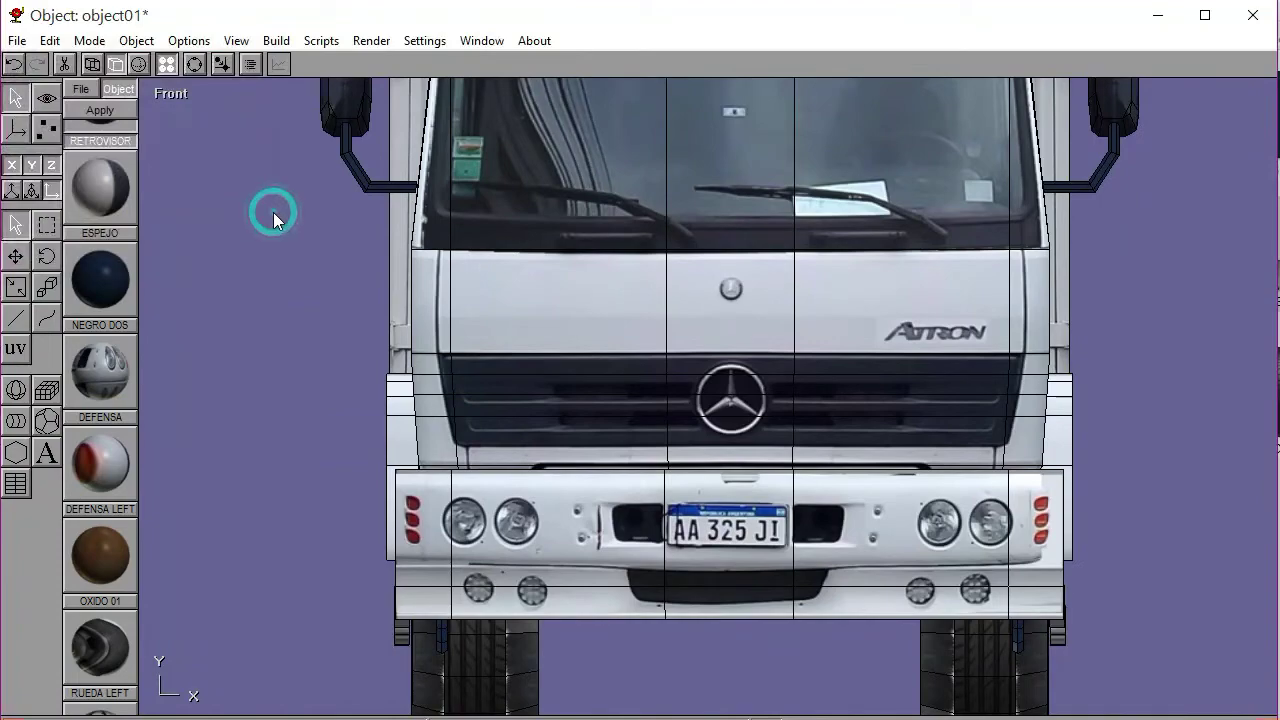
Select the rear wheel's bent tube and mirror it across the X axis to the truck's opposite side from the front view
left_click(195, 64)
left_click_drag(806, 366, 781, 363)
mouse_move(832, 384)
middle_mouse_down()
mouse_move(530, 383)
mouse_move(578, 390)
middle_mouse_up()
middle_click_drag(880, 392, 674, 391)
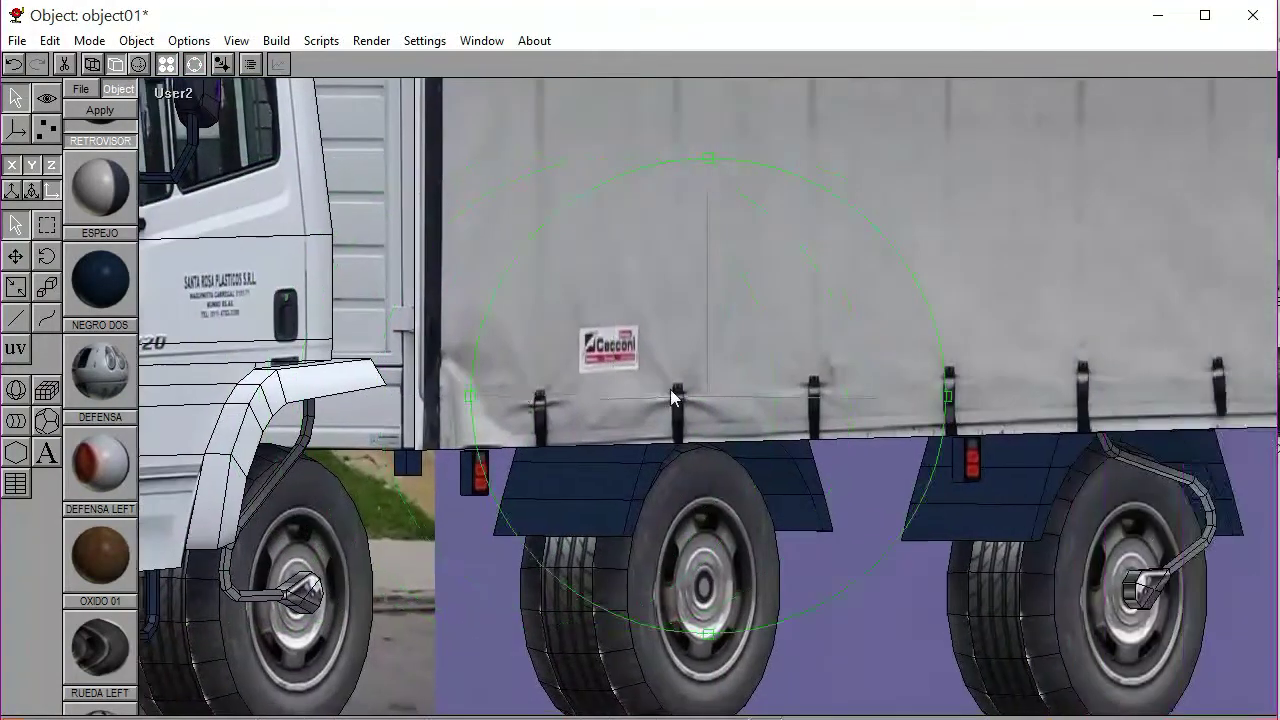
middle_click_drag(768, 392, 656, 395)
left_click(195, 64)
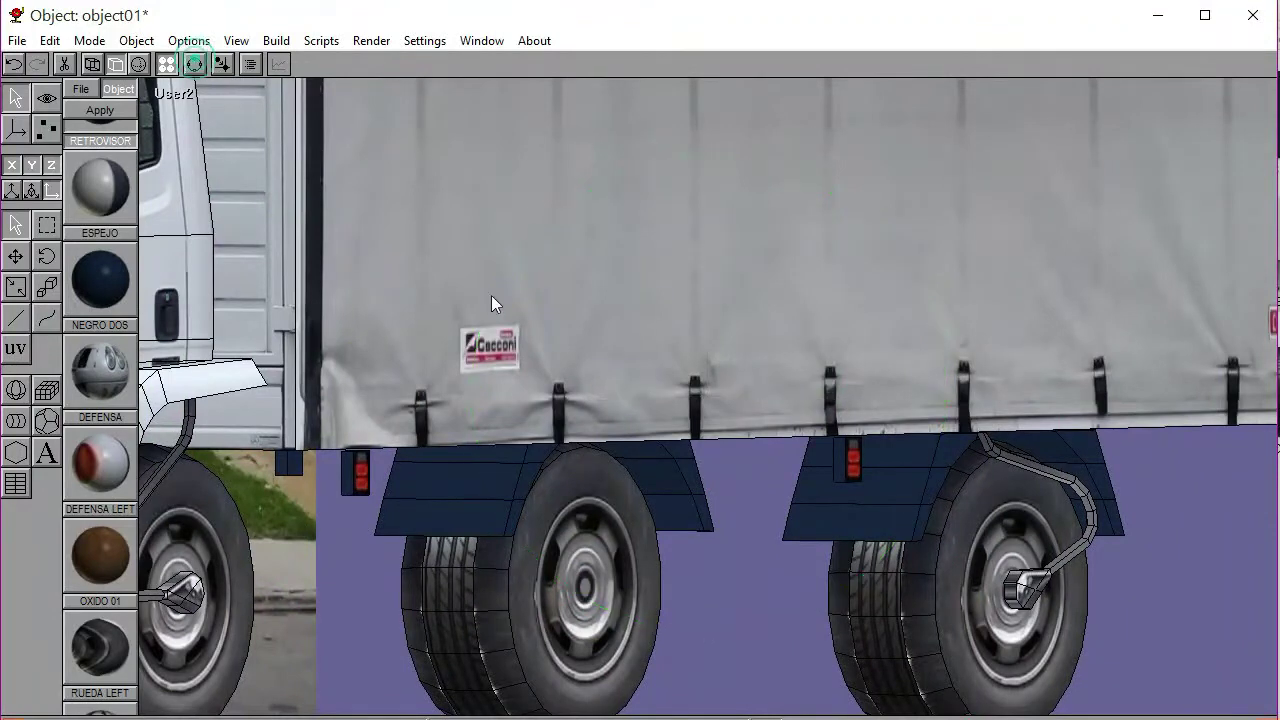
left_click(1014, 460)
left_click(181, 95)
left_click(158, 129)
left_click(277, 41)
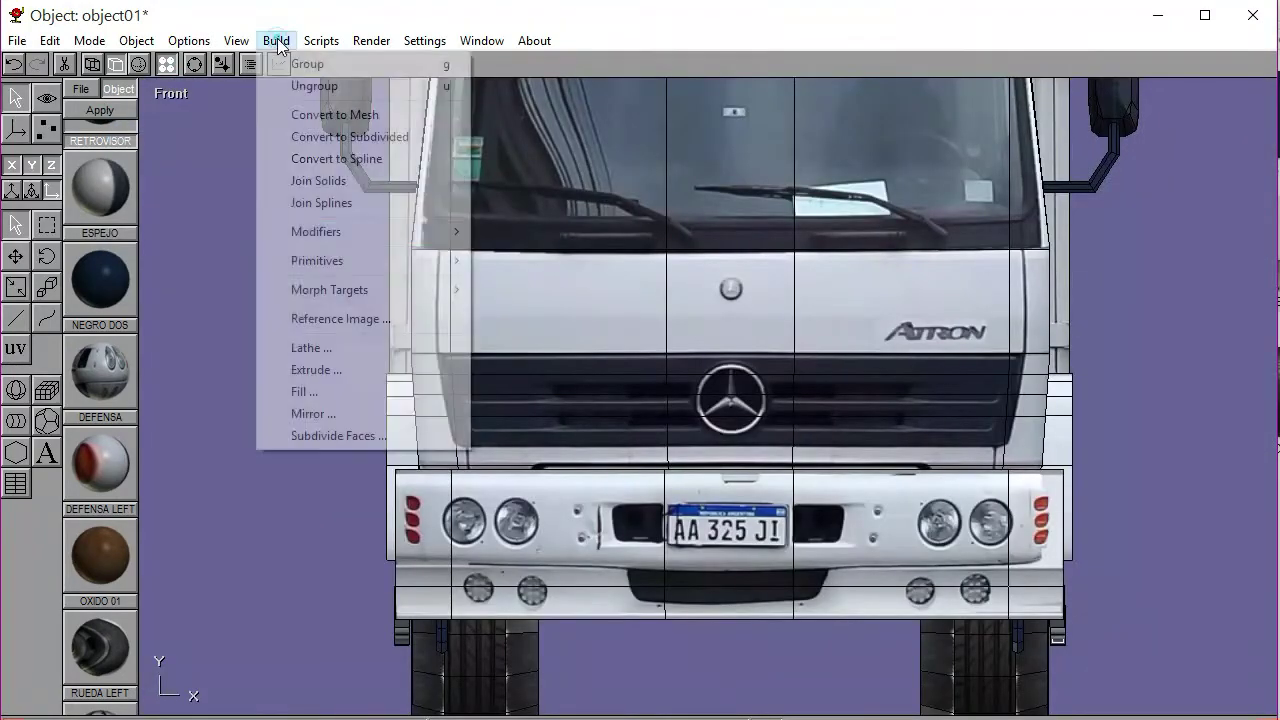
left_click(318, 412)
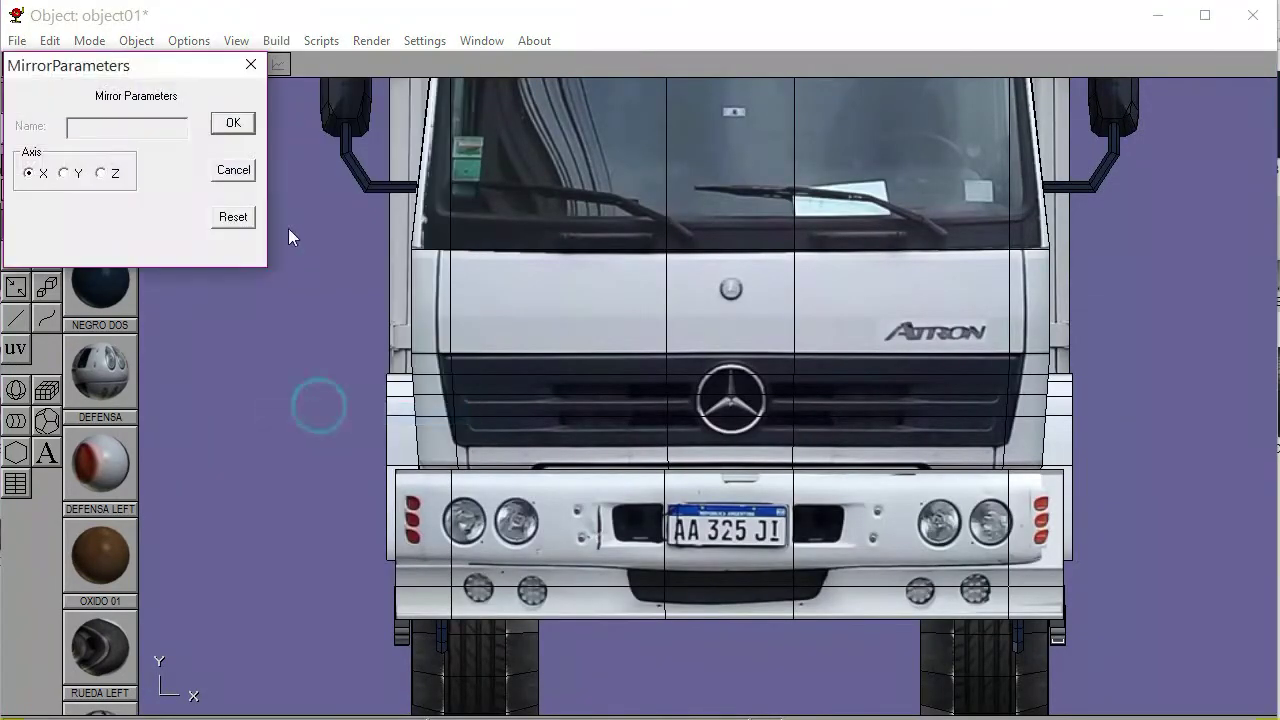
left_click(234, 124)
Examine the truck with the mirrored tubes from an angle and as a whole in the perspective view
left_click(212, 64)
left_click_drag(631, 323, 646, 323)
left_click_drag(583, 400, 150, 88)
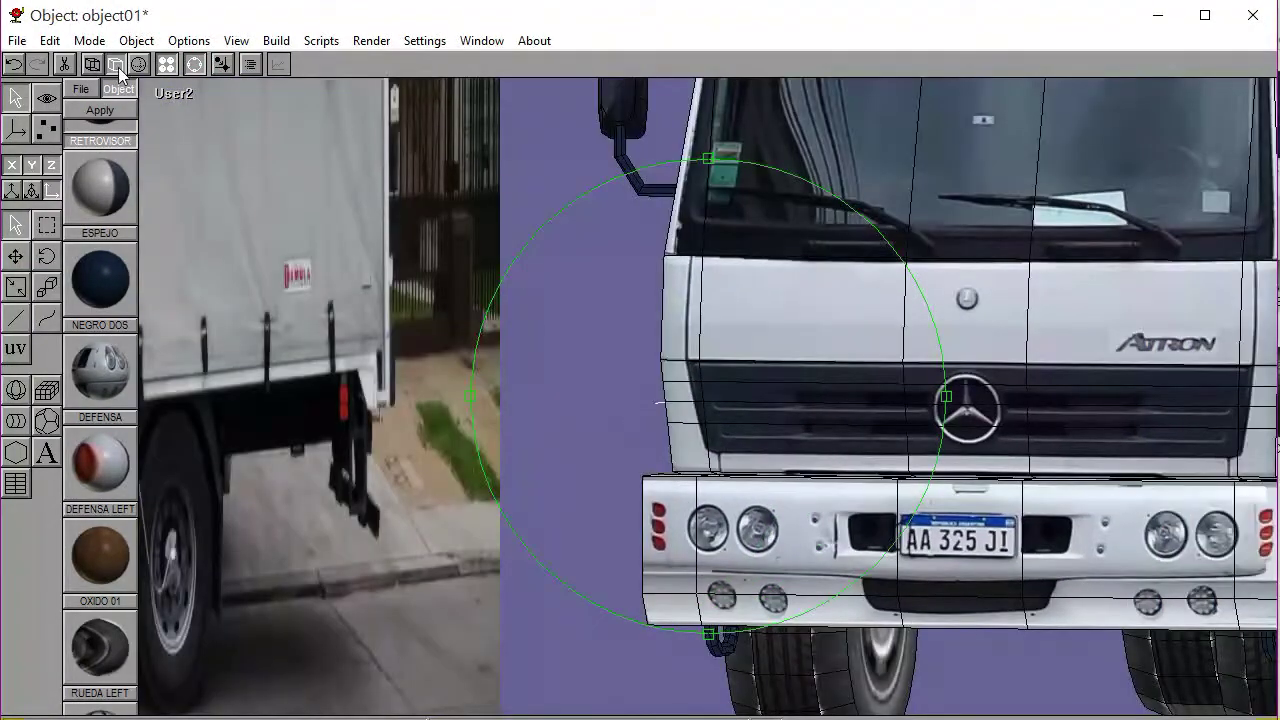
left_click(180, 110)
left_click(178, 283)
left_click_drag(666, 330, 742, 333)
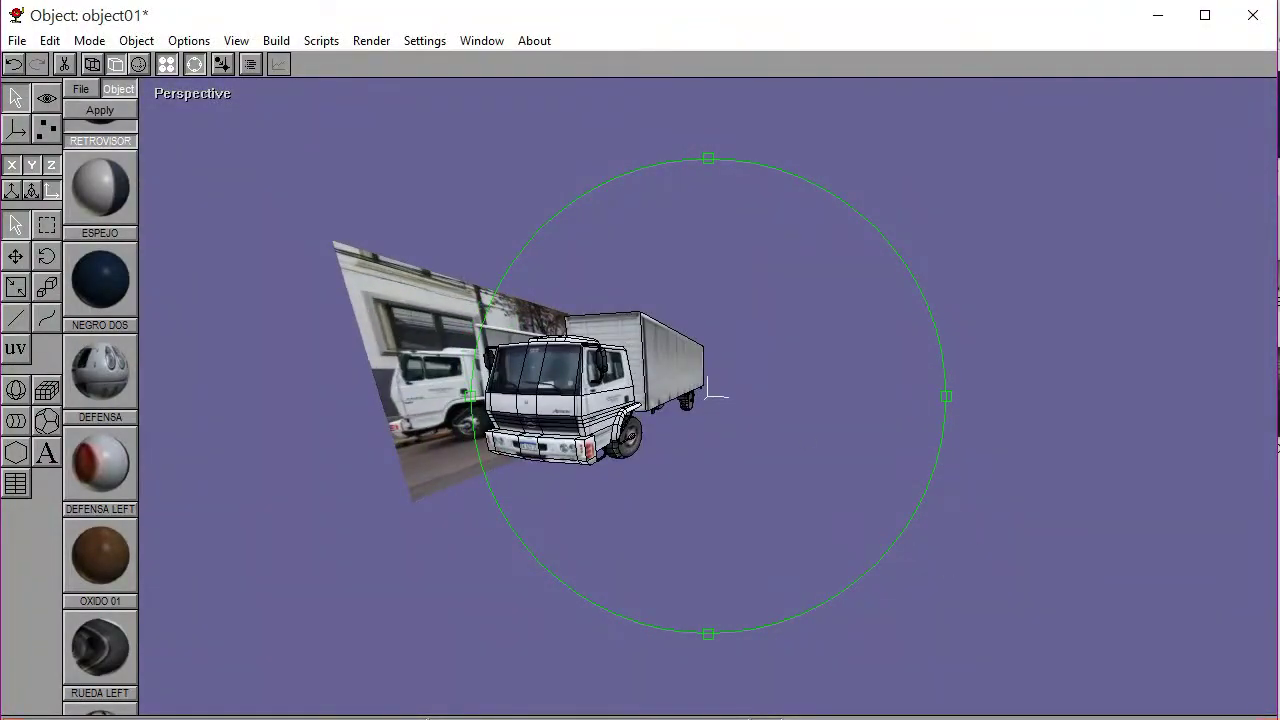
Show the left view and frame the spare wheel under the cargo box in the reference photo
left_click(200, 93)
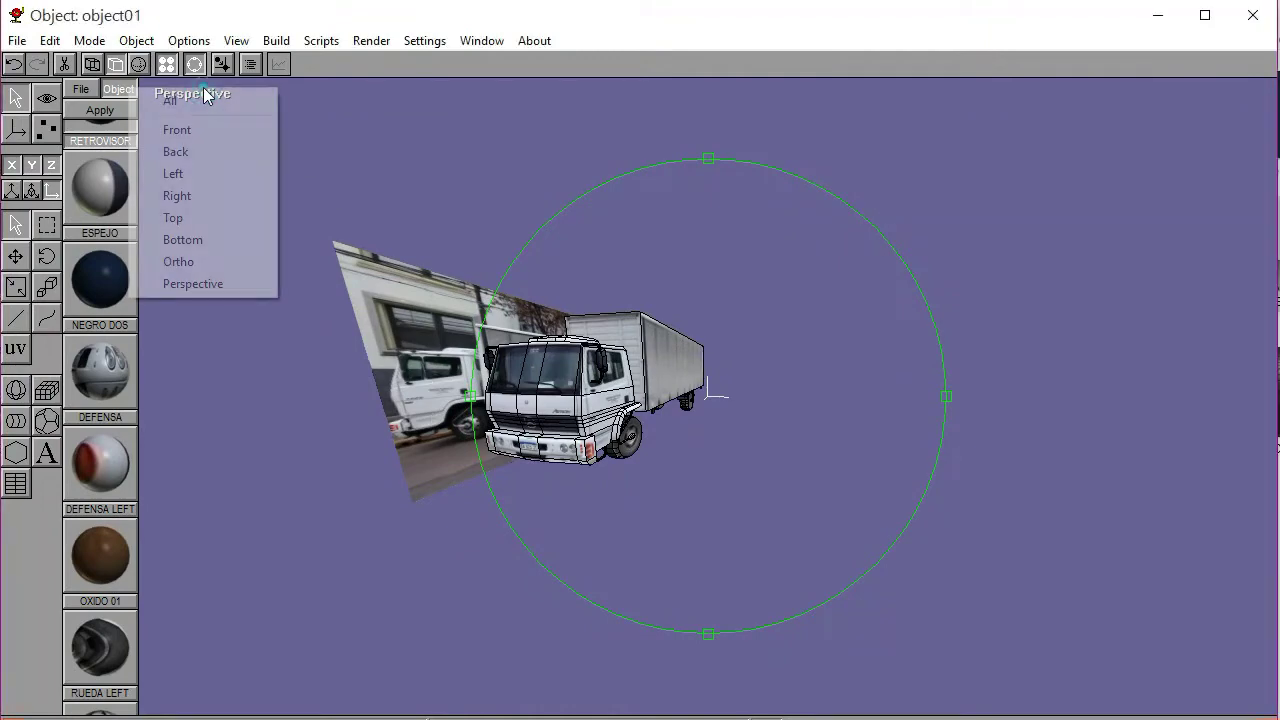
left_click(188, 171)
scroll(614, 422, "down", 2)
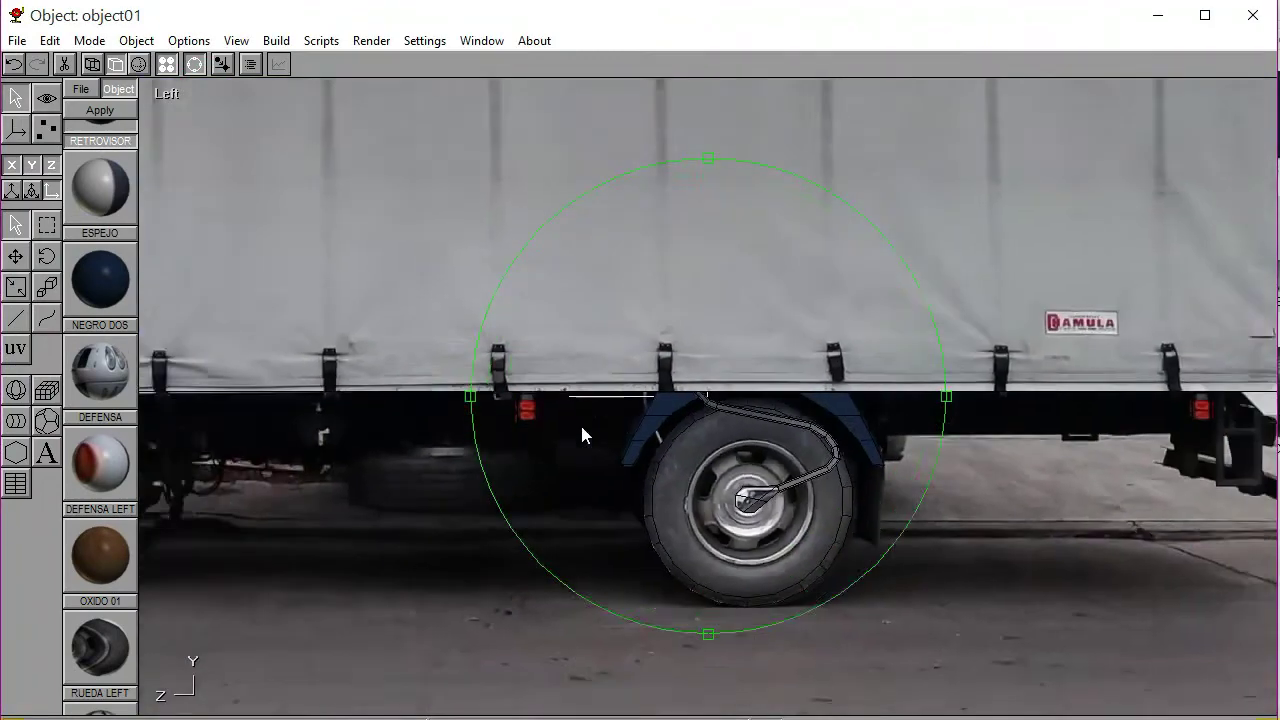
middle_click_drag(530, 427, 667, 396)
scroll(671, 407, "up", 2)
middle_click_drag(834, 394, 801, 392)
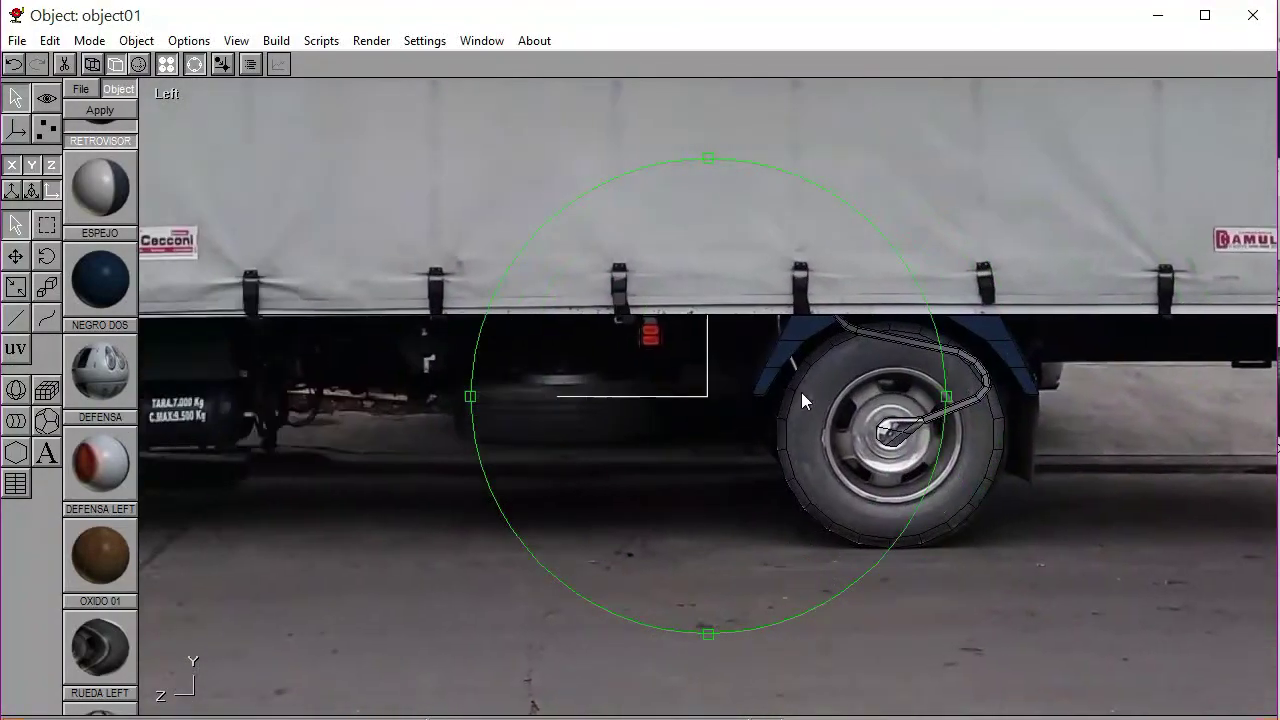
right_click_drag(631, 396, 849, 415)
middle_click_drag(661, 423, 845, 447)
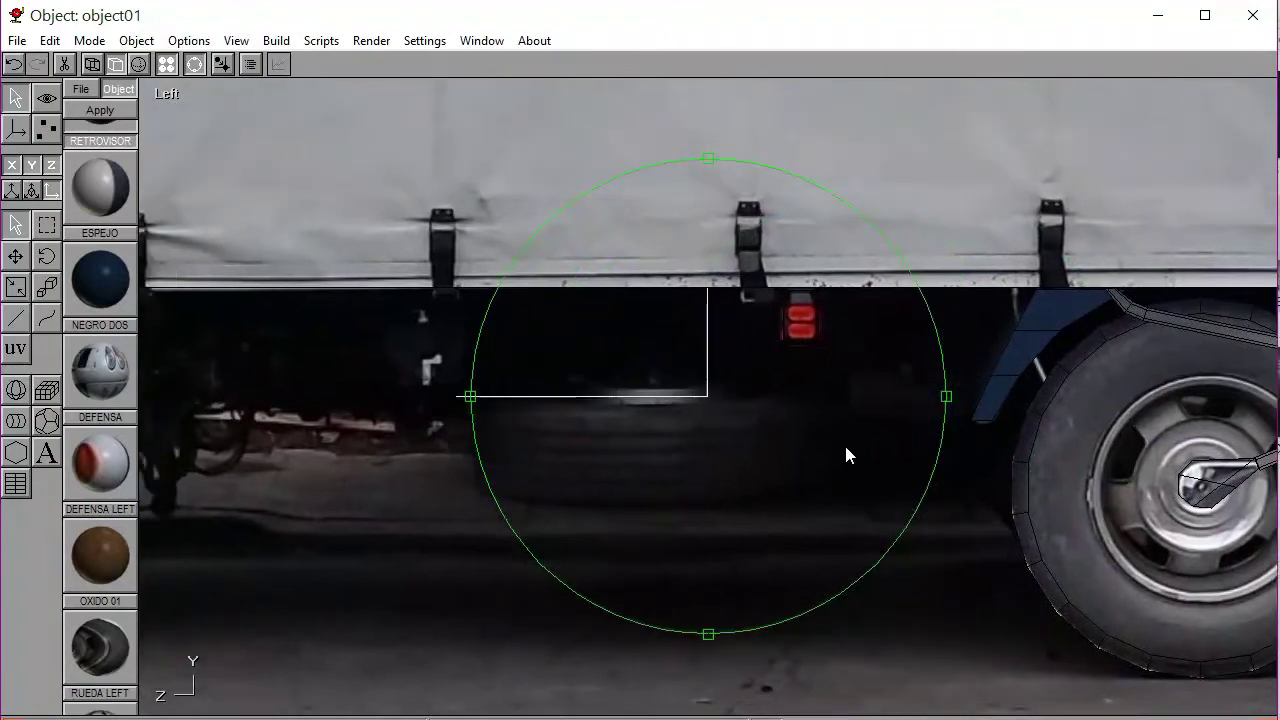
middle_click_drag(691, 427, 739, 432)
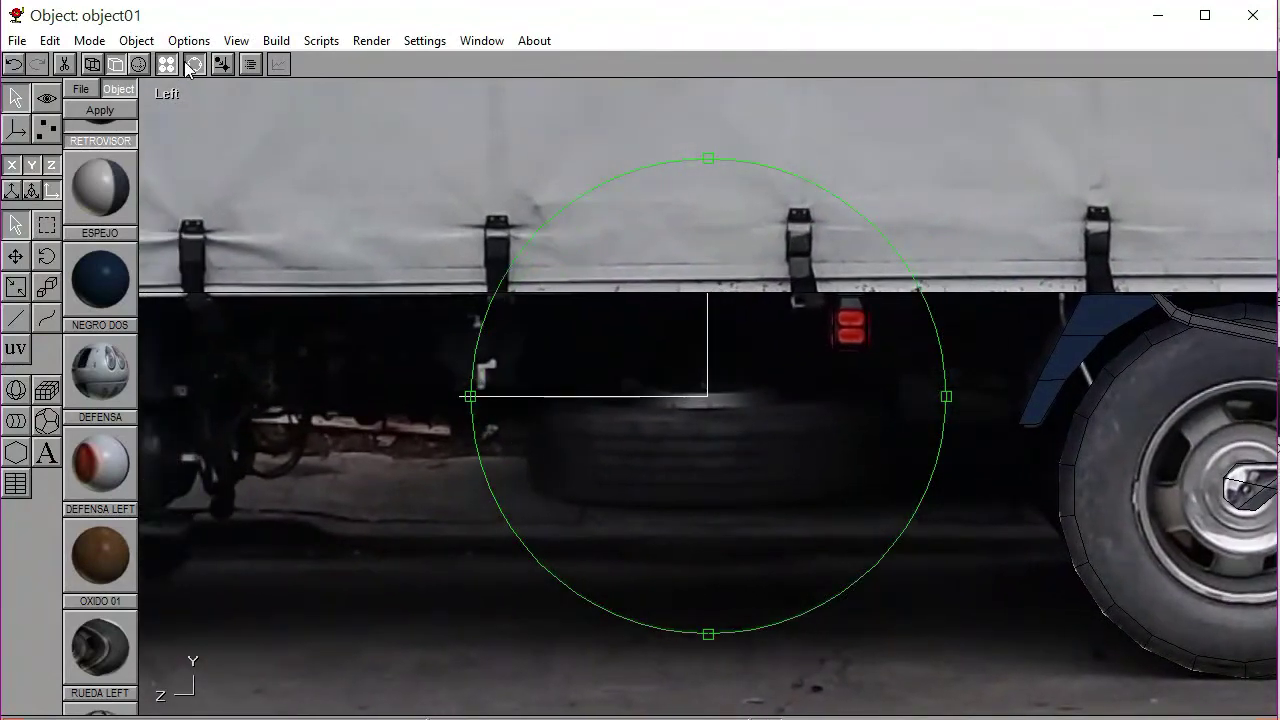
Select the rear wheel, copy it and paste a duplicate in place
left_click(192, 64)
left_click(1087, 511)
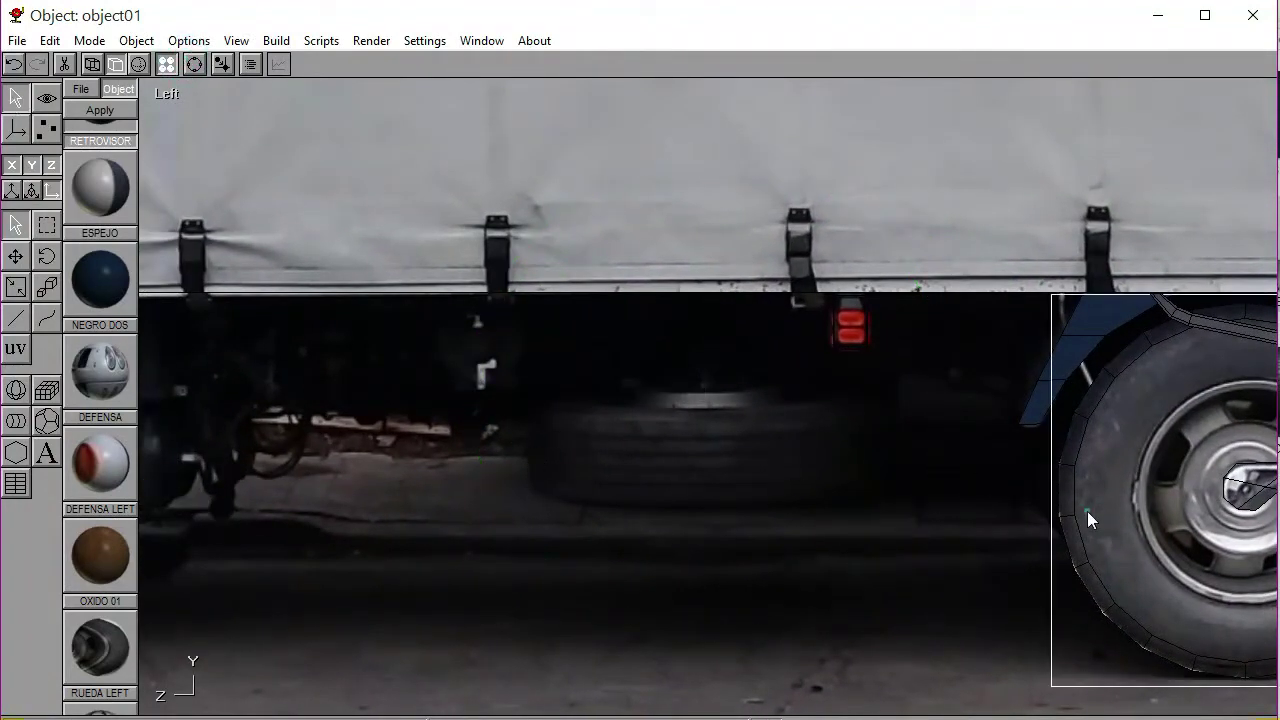
left_click(50, 40)
left_click(77, 85)
left_click(50, 40)
left_click(78, 106)
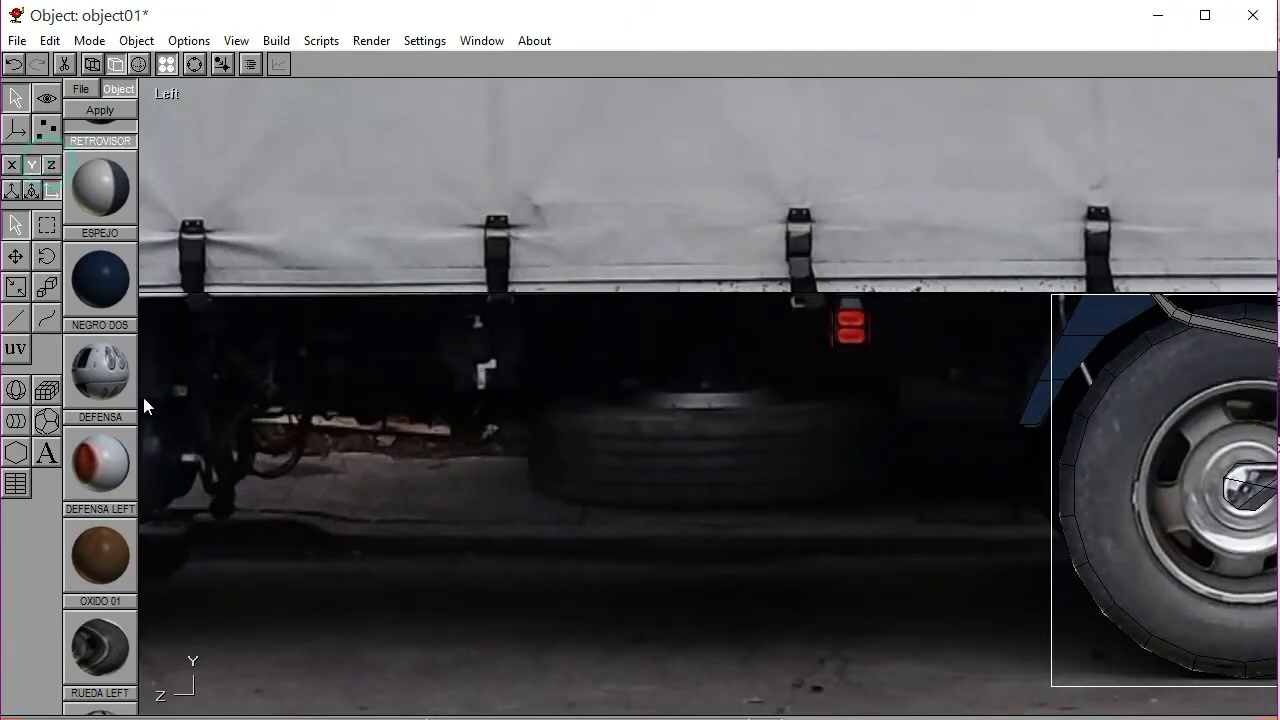
Move the duplicated wheel towards the cab until it covers the spare wheel in the reference photo
left_click(16, 257)
left_click_drag(905, 626, 778, 620)
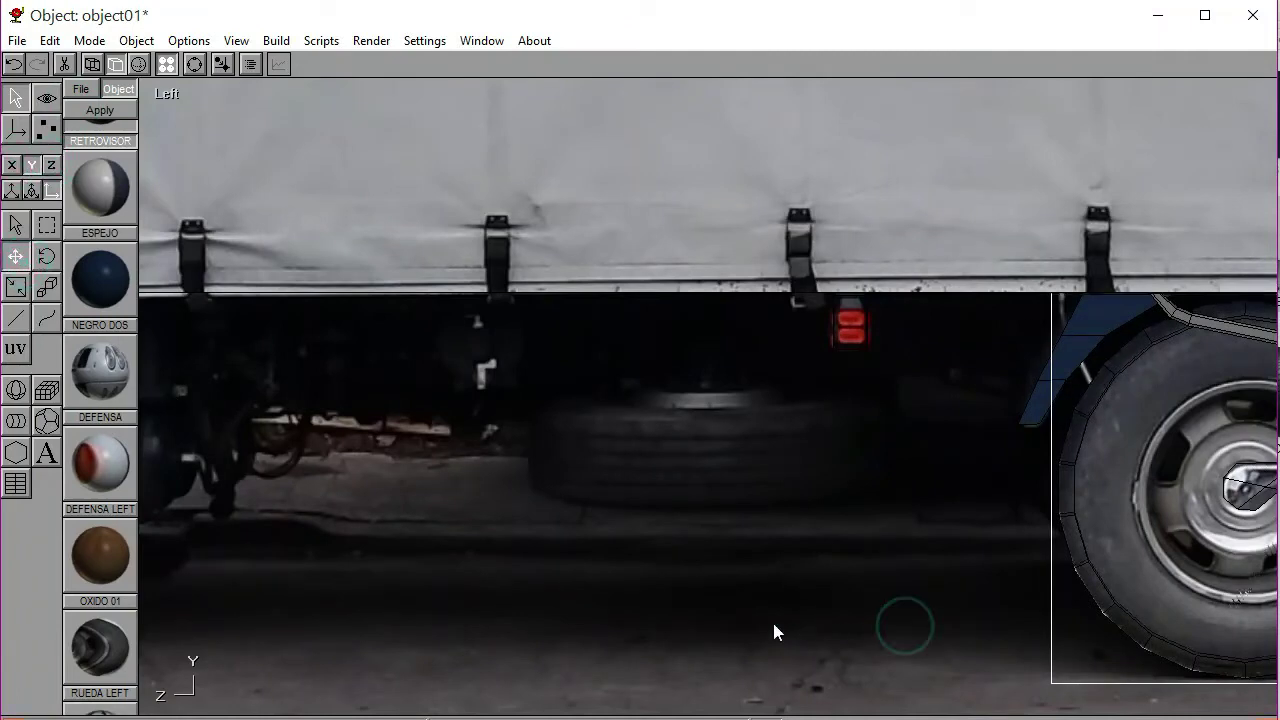
left_click_drag(968, 590, 872, 590)
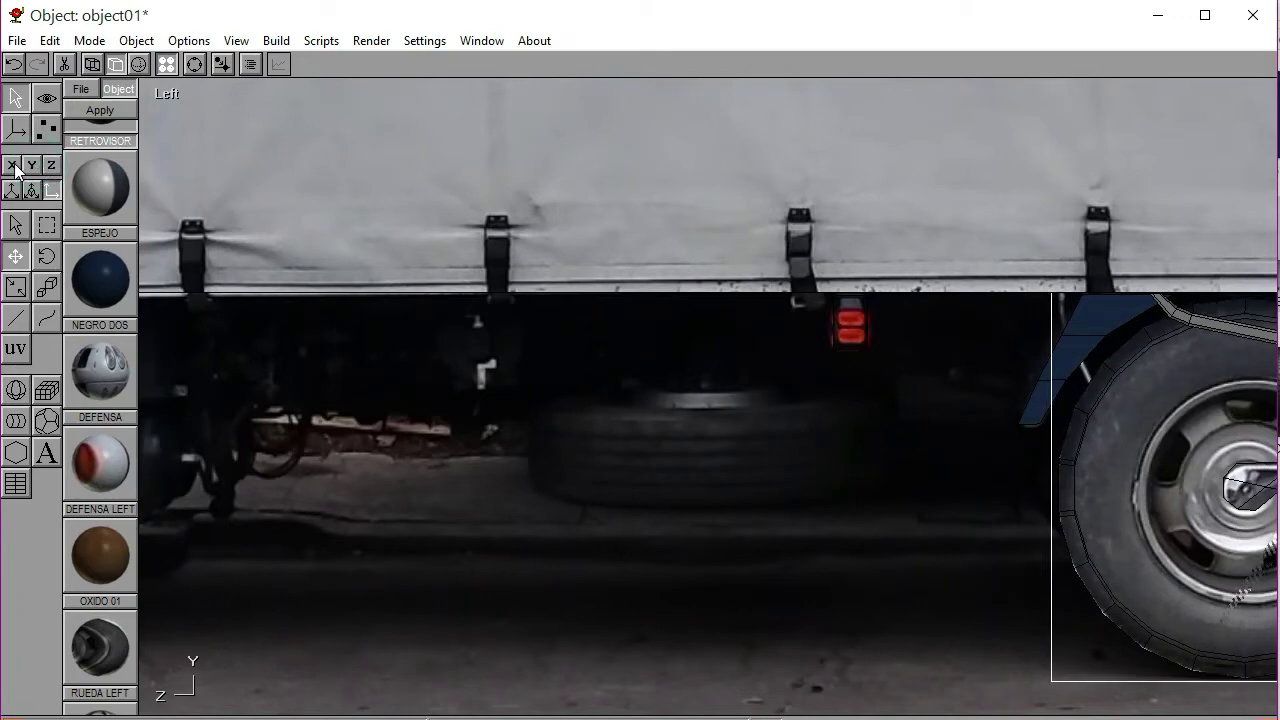
left_click_drag(748, 554, 410, 540)
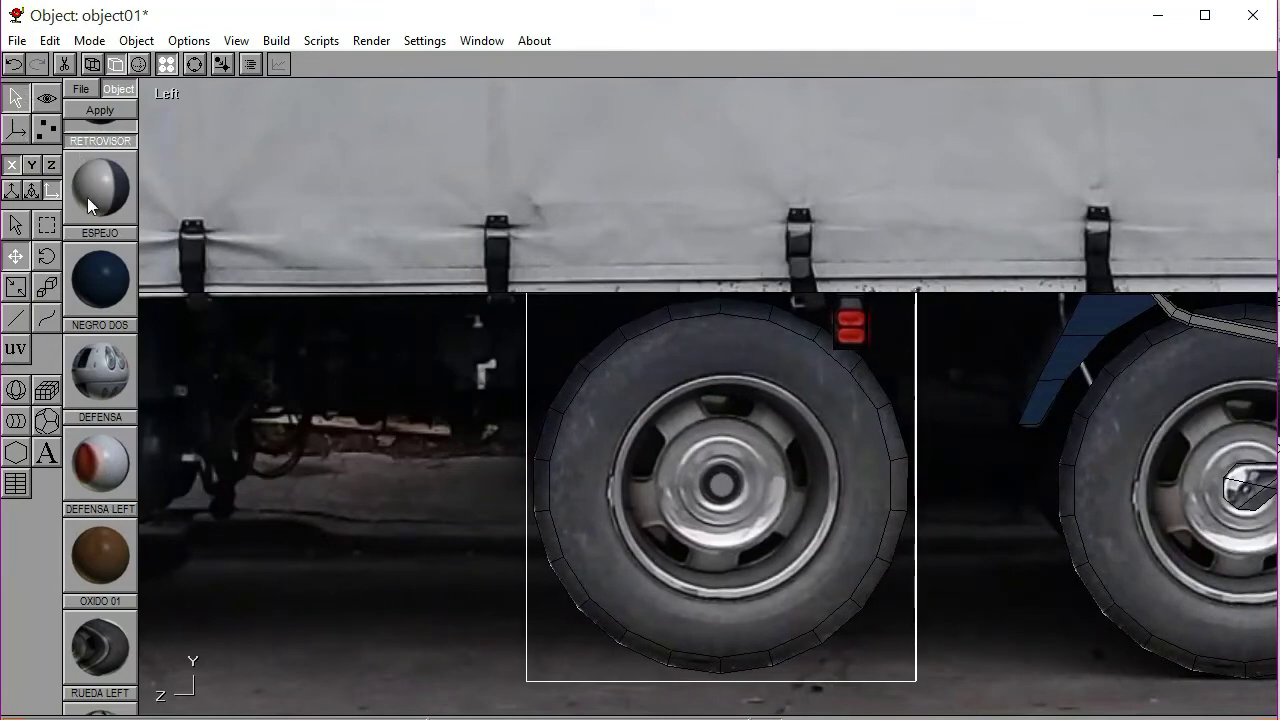
Tilt the duplicated wheel about the X axis and lower it below the cargo box's edge
left_click(46, 257)
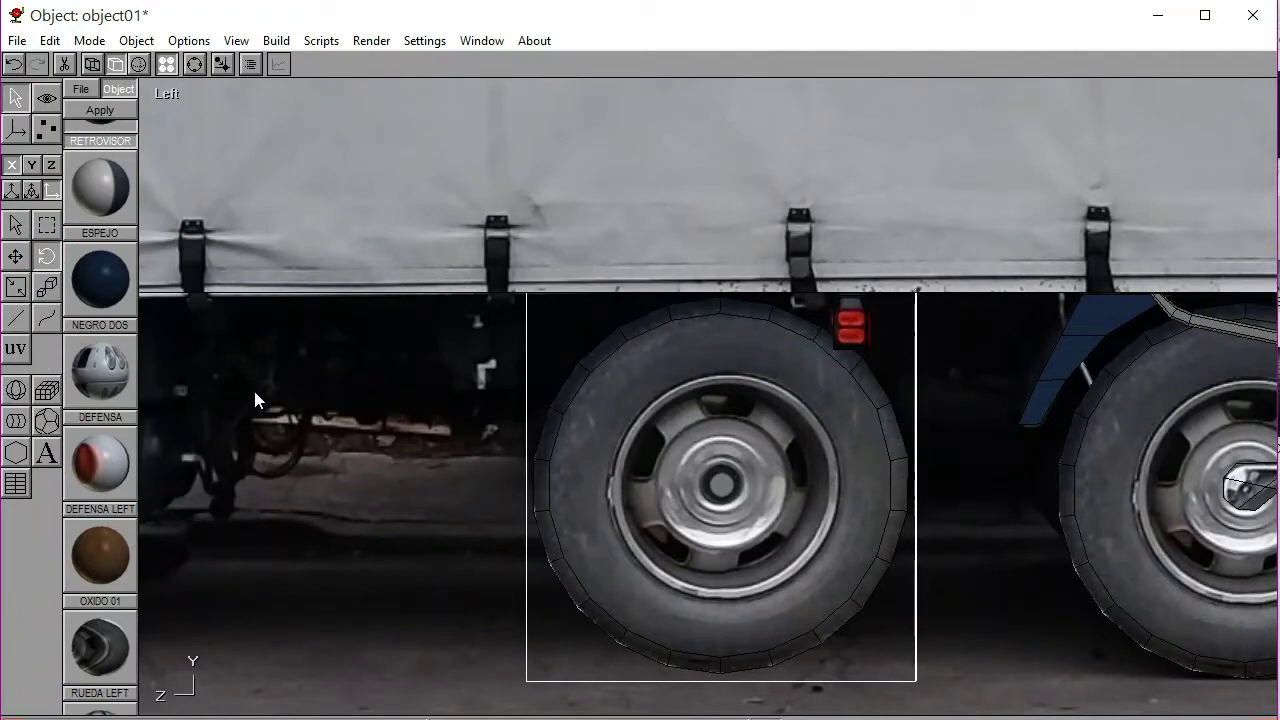
left_click_drag(255, 393, 255, 393)
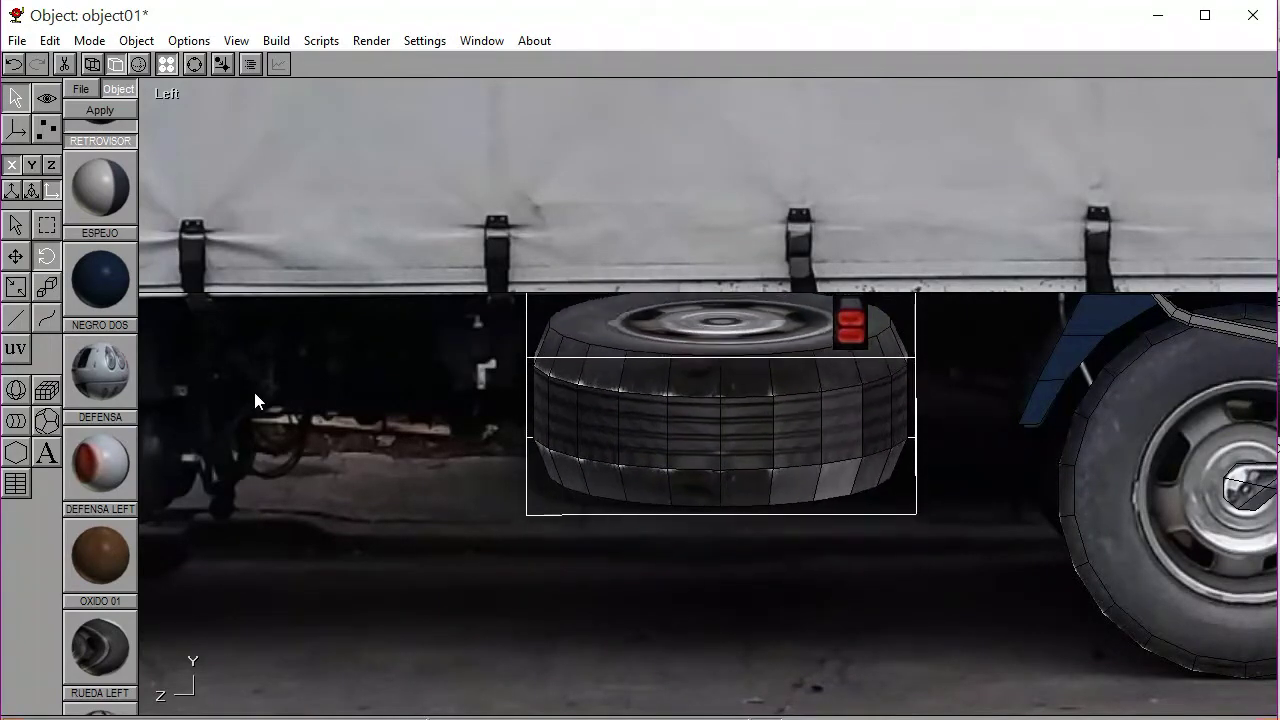
left_click(18, 258)
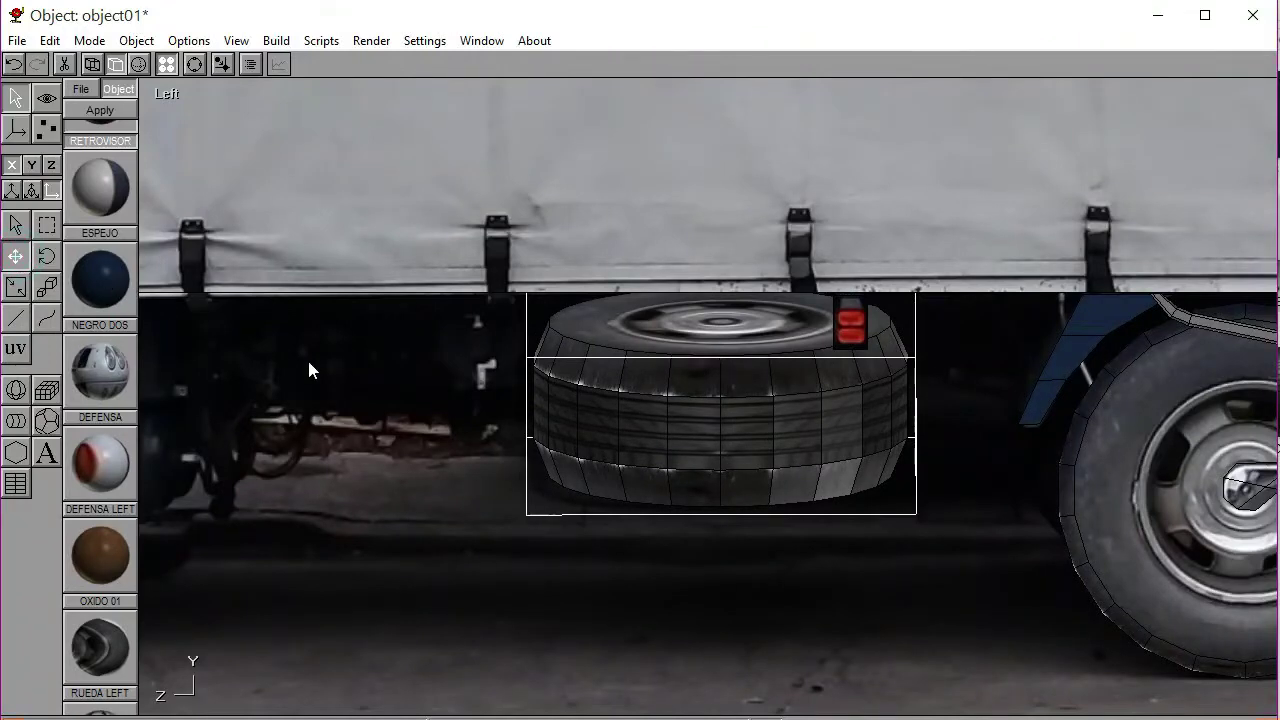
left_click_drag(309, 366, 306, 409)
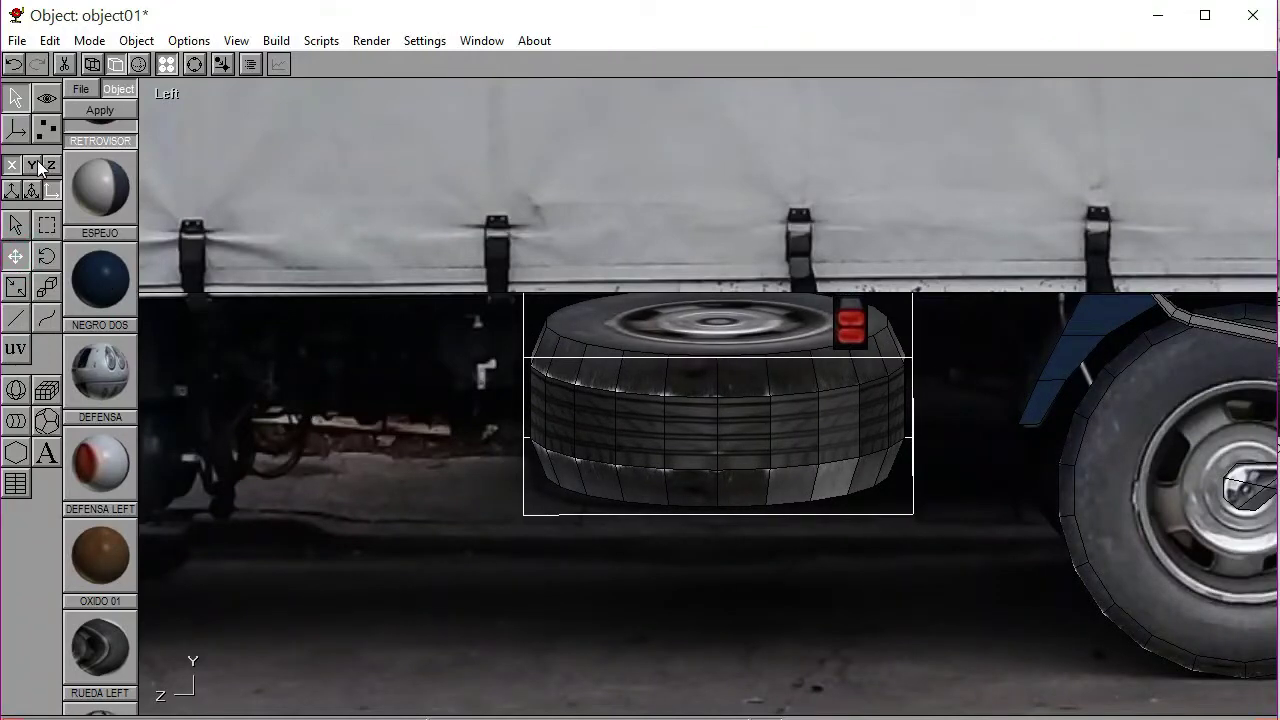
left_click_drag(306, 323, 309, 391)
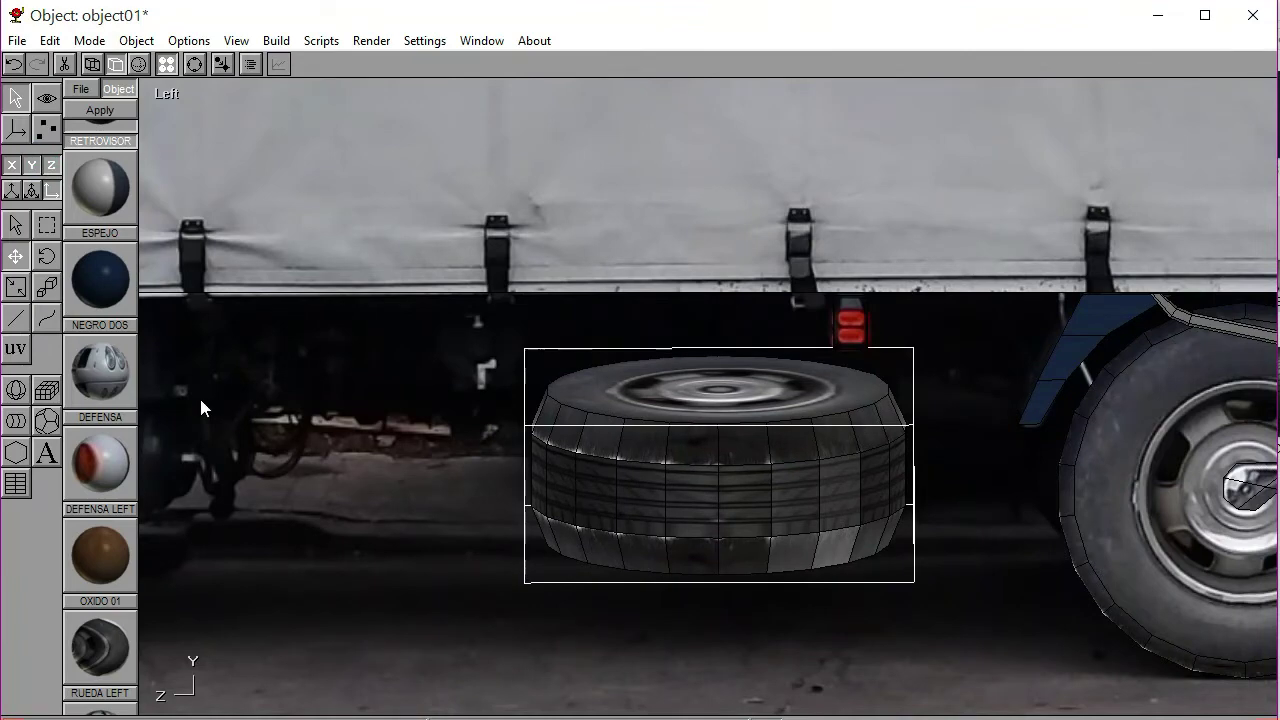
Finish rotating the duplicated wheel until it lies flat, and raise it to just below the red side light
left_click(47, 257)
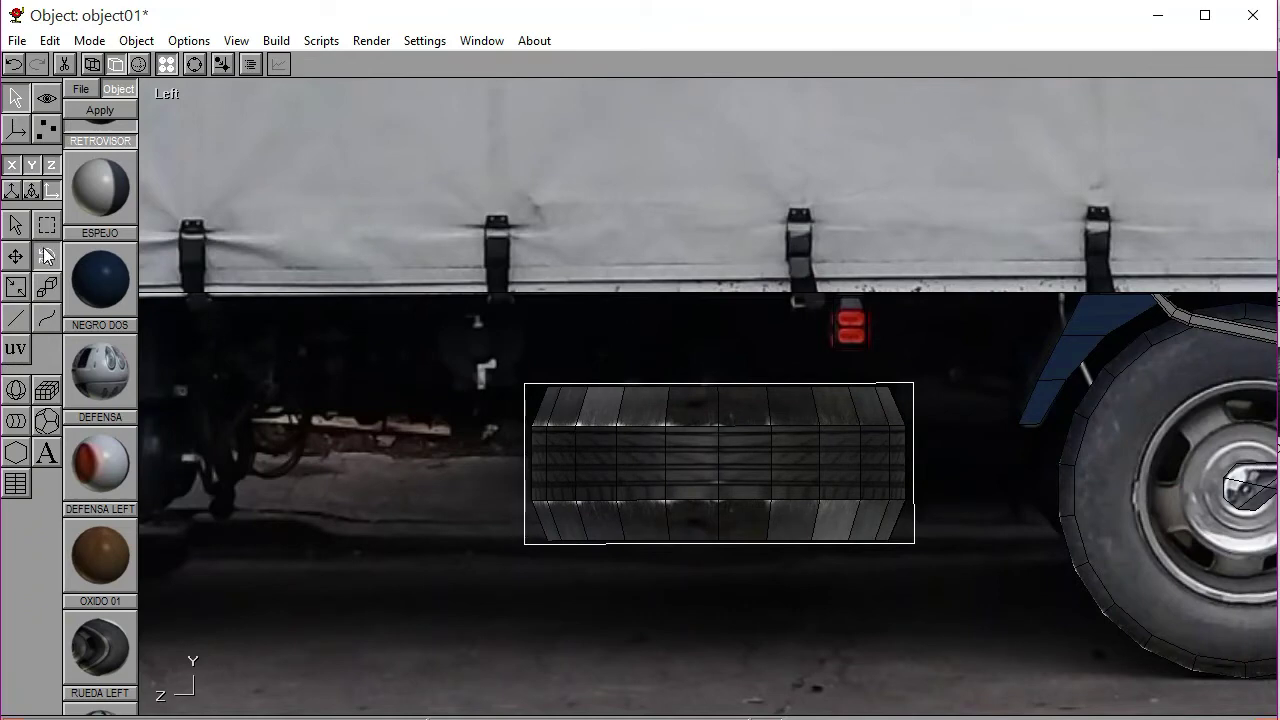
left_click(240, 429)
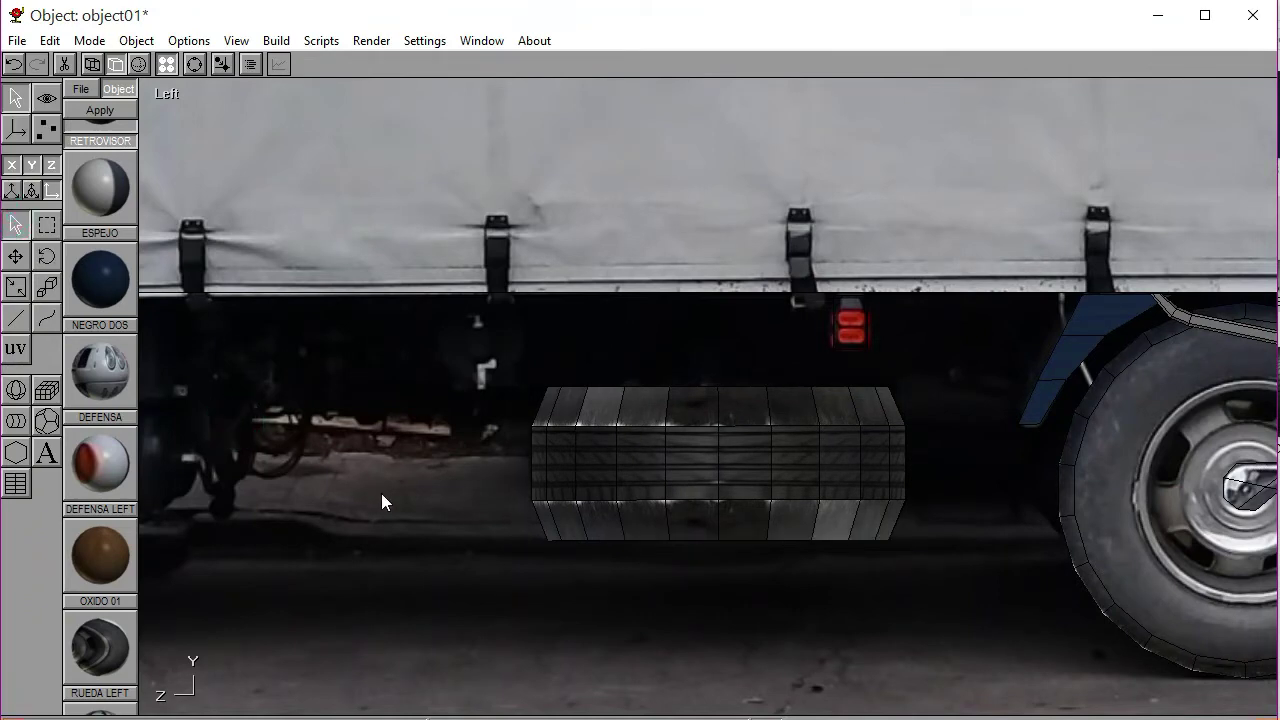
left_click(691, 495)
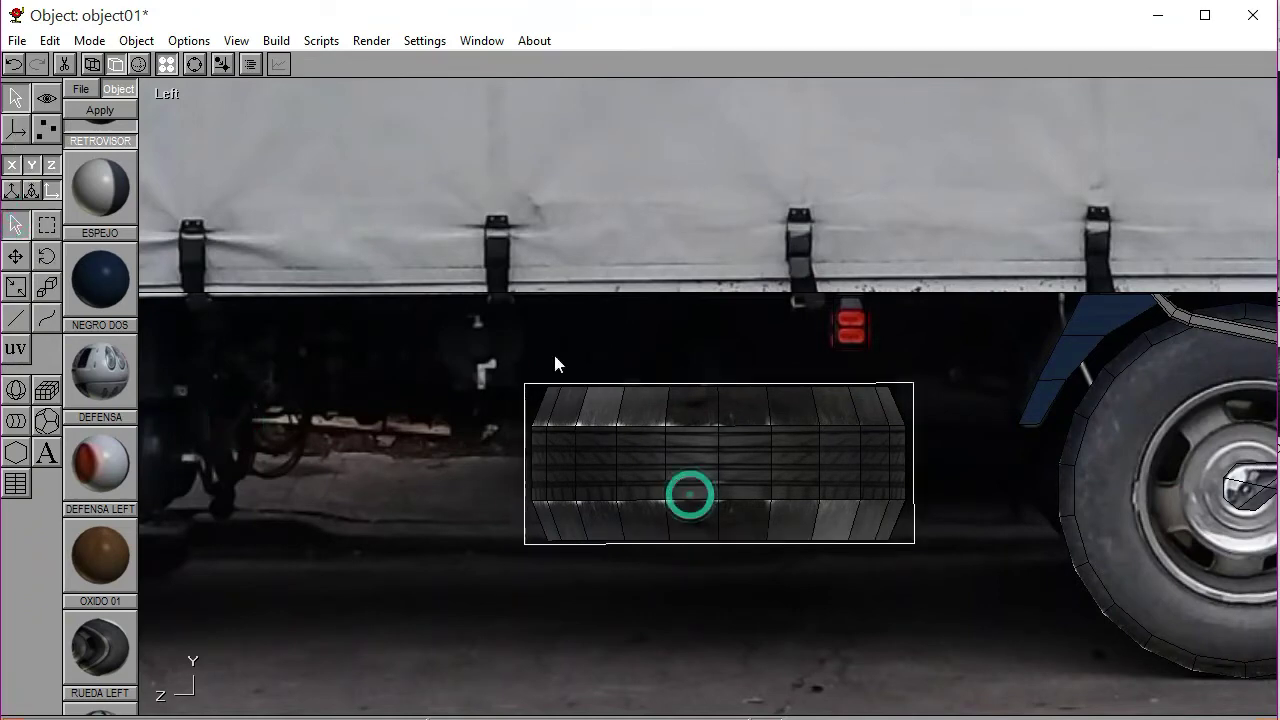
left_click(15, 256)
left_click_drag(347, 429, 353, 391)
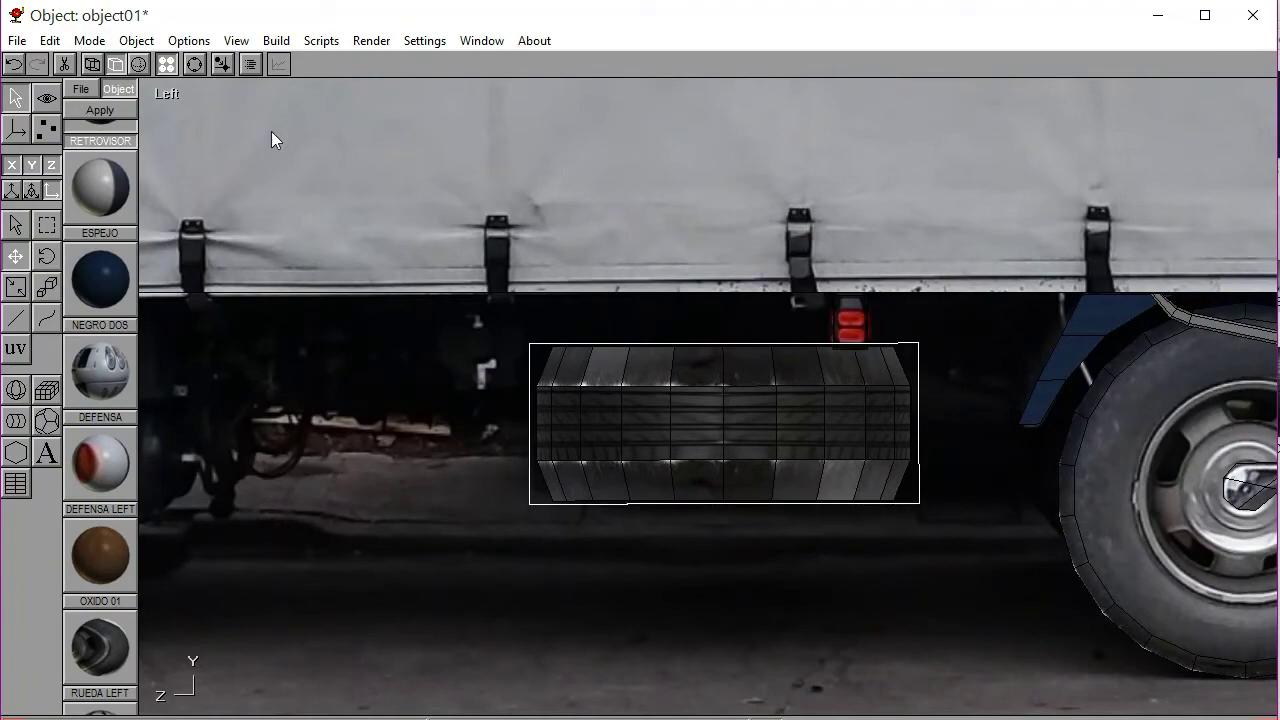
Check the flat spare wheel's position under the cargo box from a slight angle, then return to the left view
left_click(194, 64)
left_click_drag(620, 374, 697, 420)
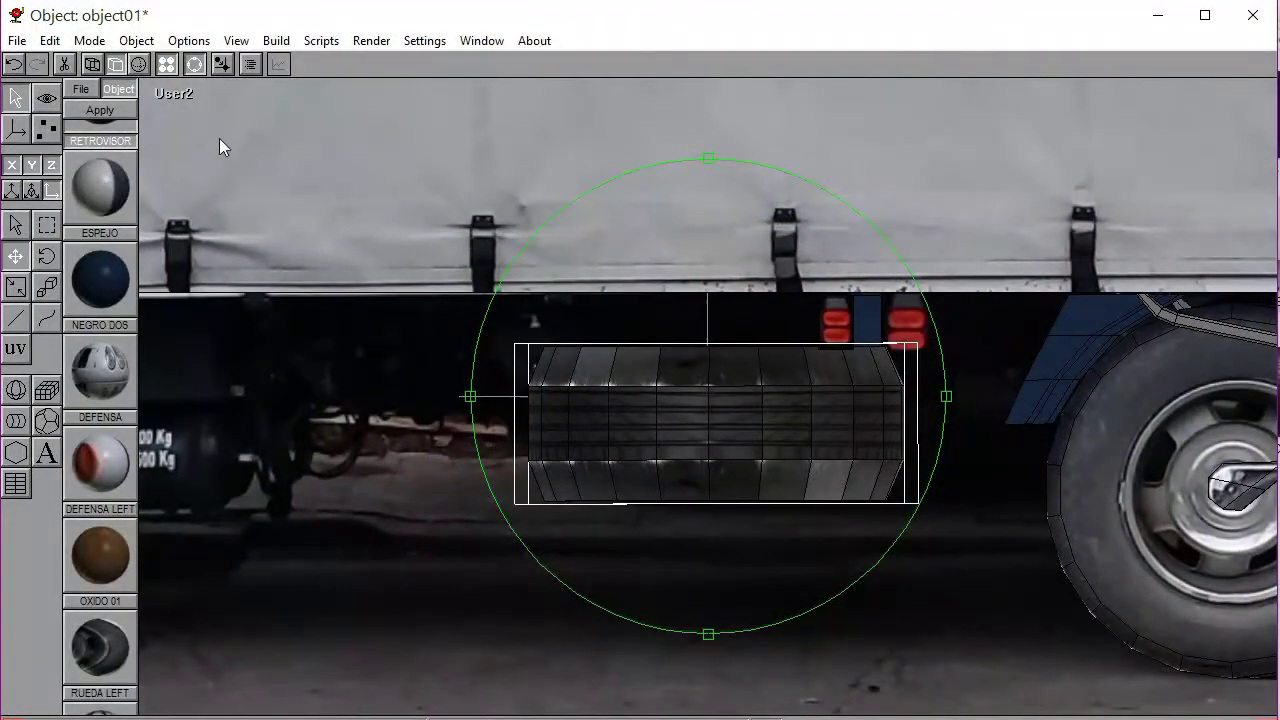
left_click(175, 95)
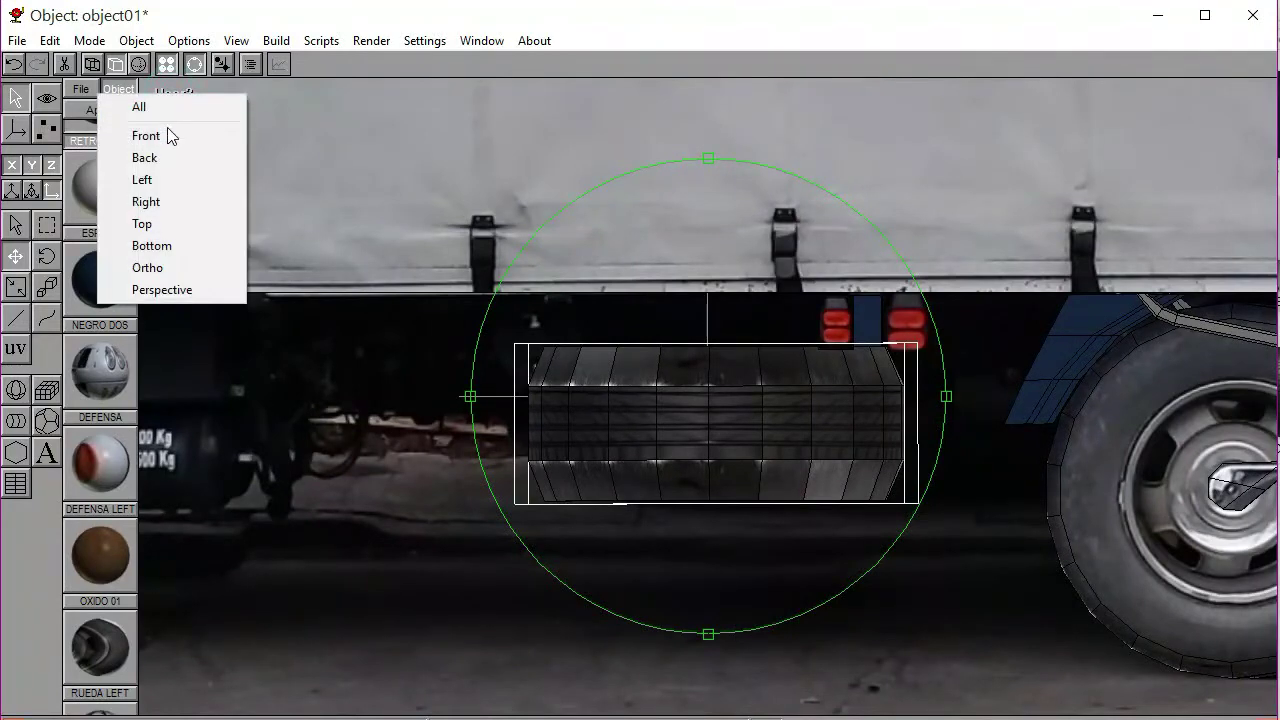
left_click(165, 180)
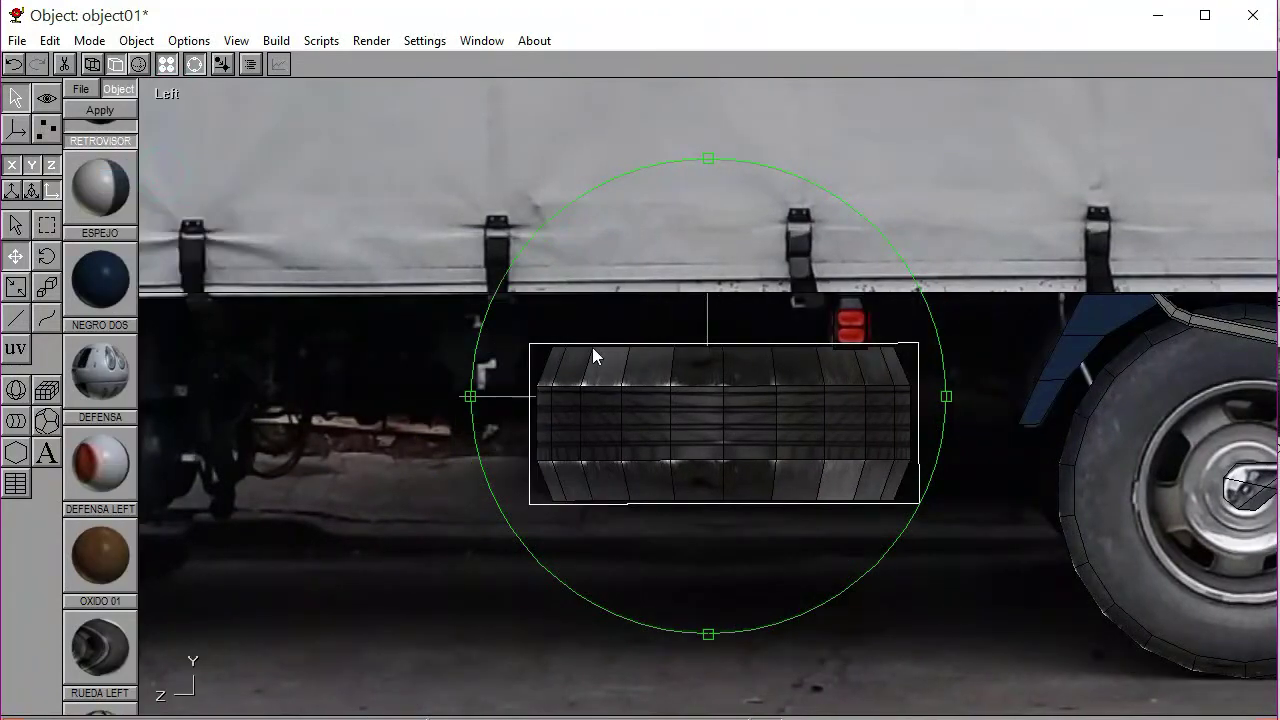
left_click(194, 64)
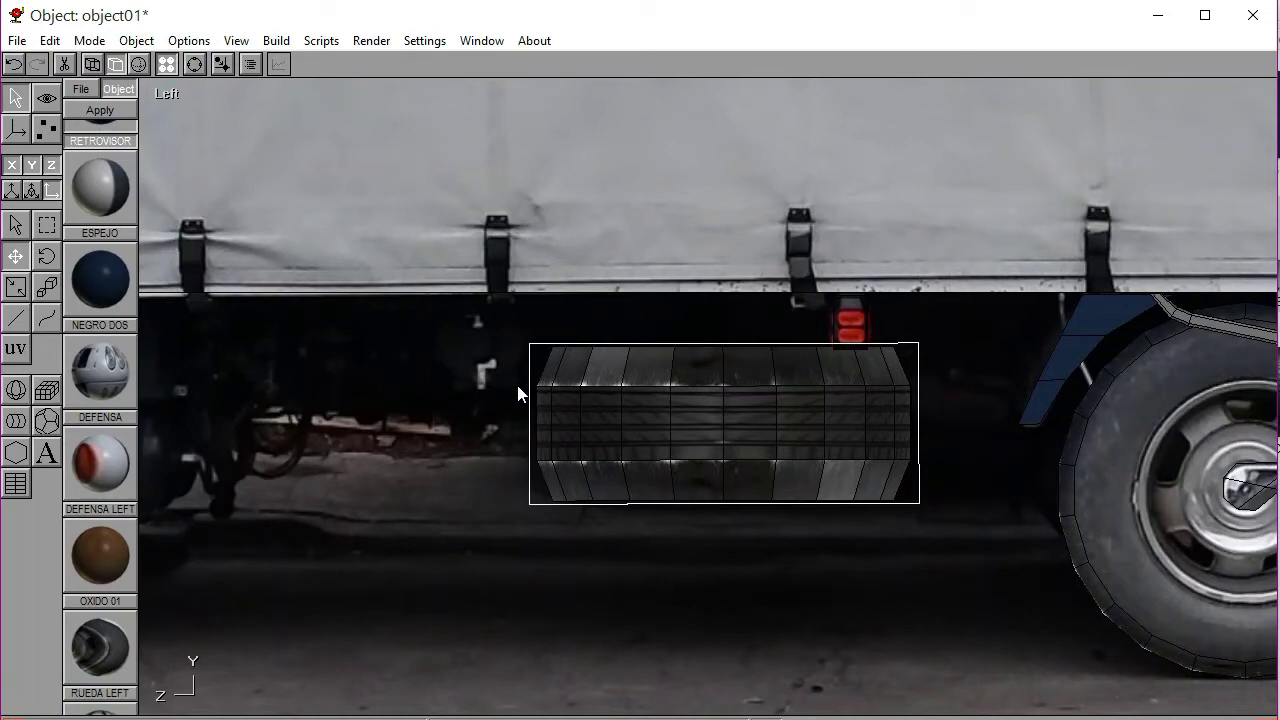
Move the reference photo along the Y axis until the area beneath the cargo box is clear, then deselect it
left_click(15, 224)
left_click(270, 419)
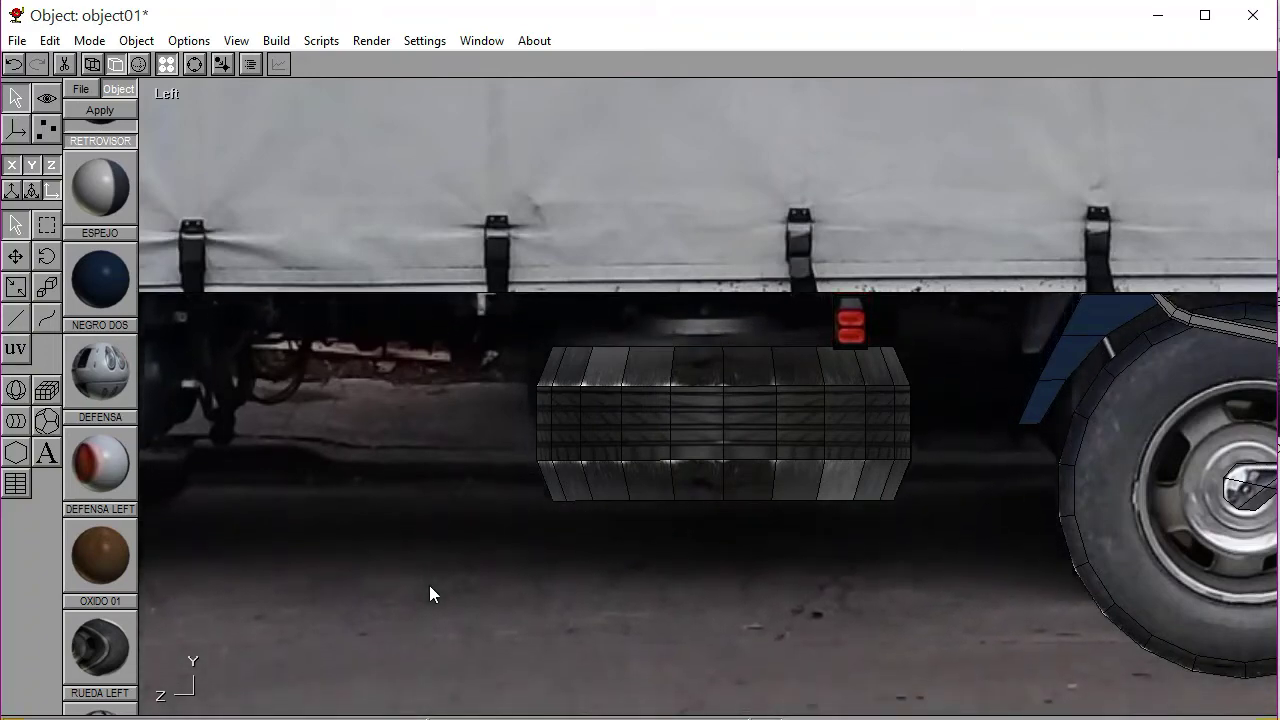
left_click(12, 164)
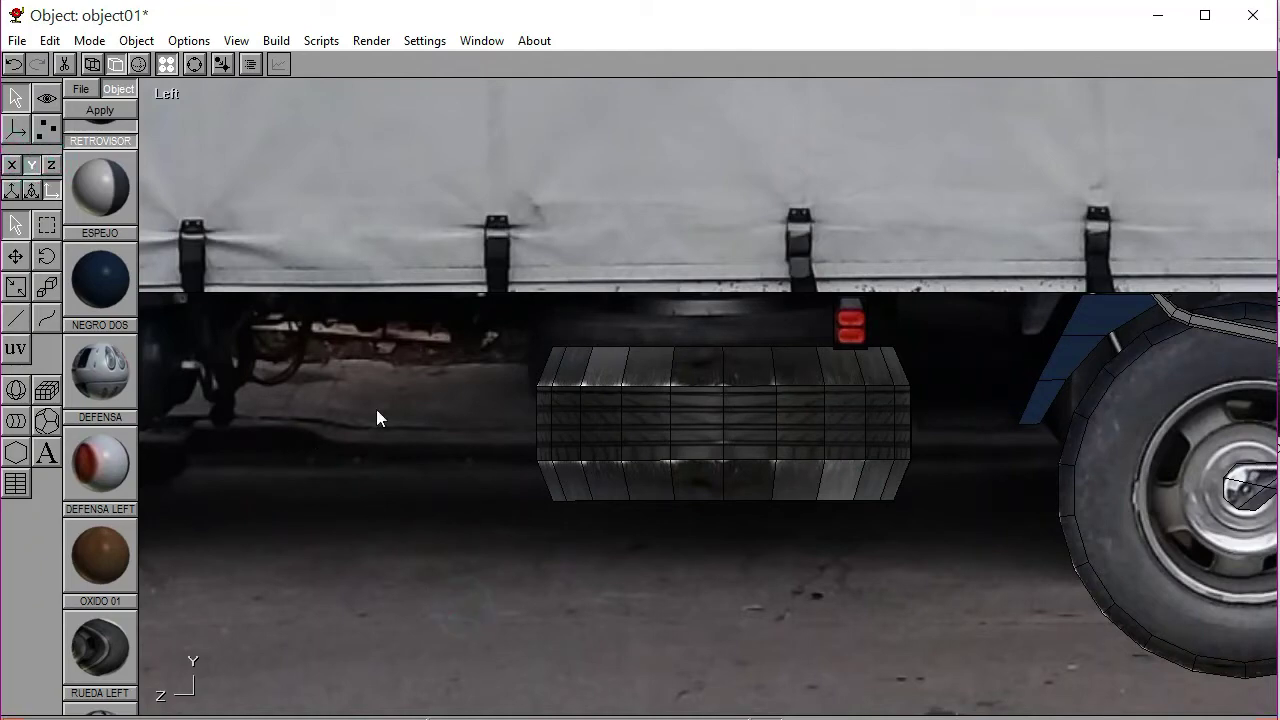
left_click(15, 253)
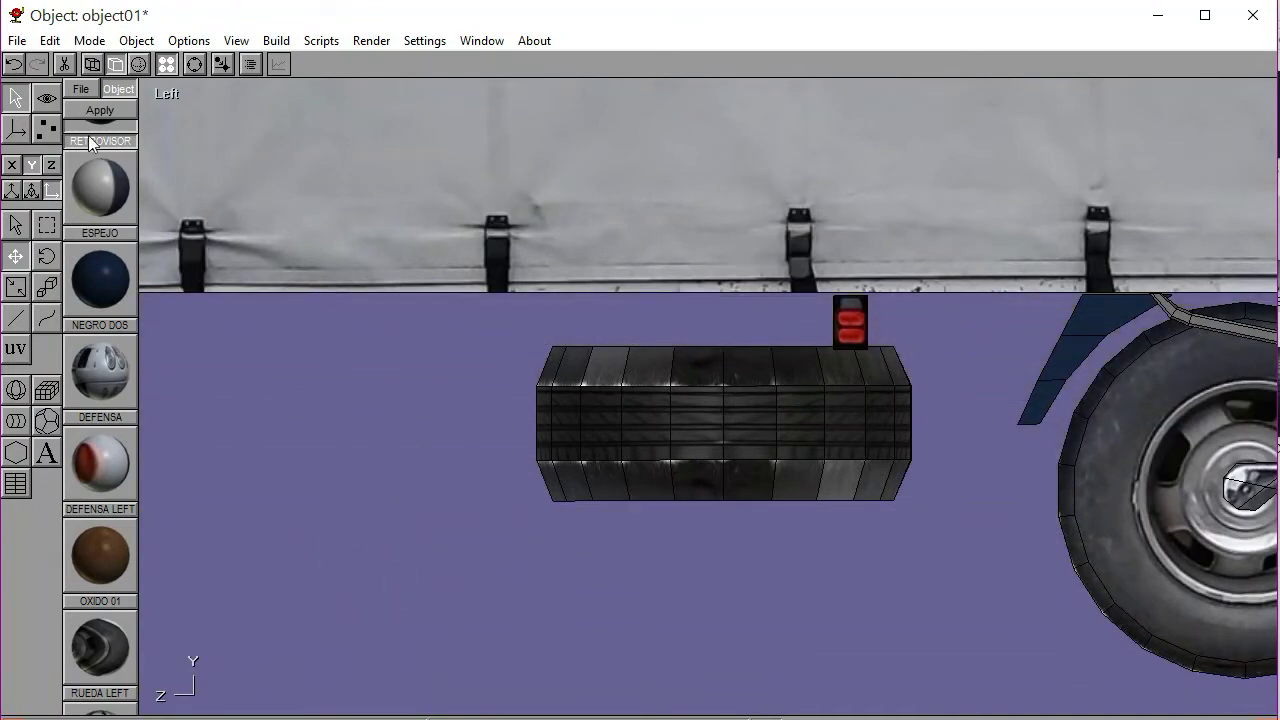
left_click(15, 227)
left_click(11, 165)
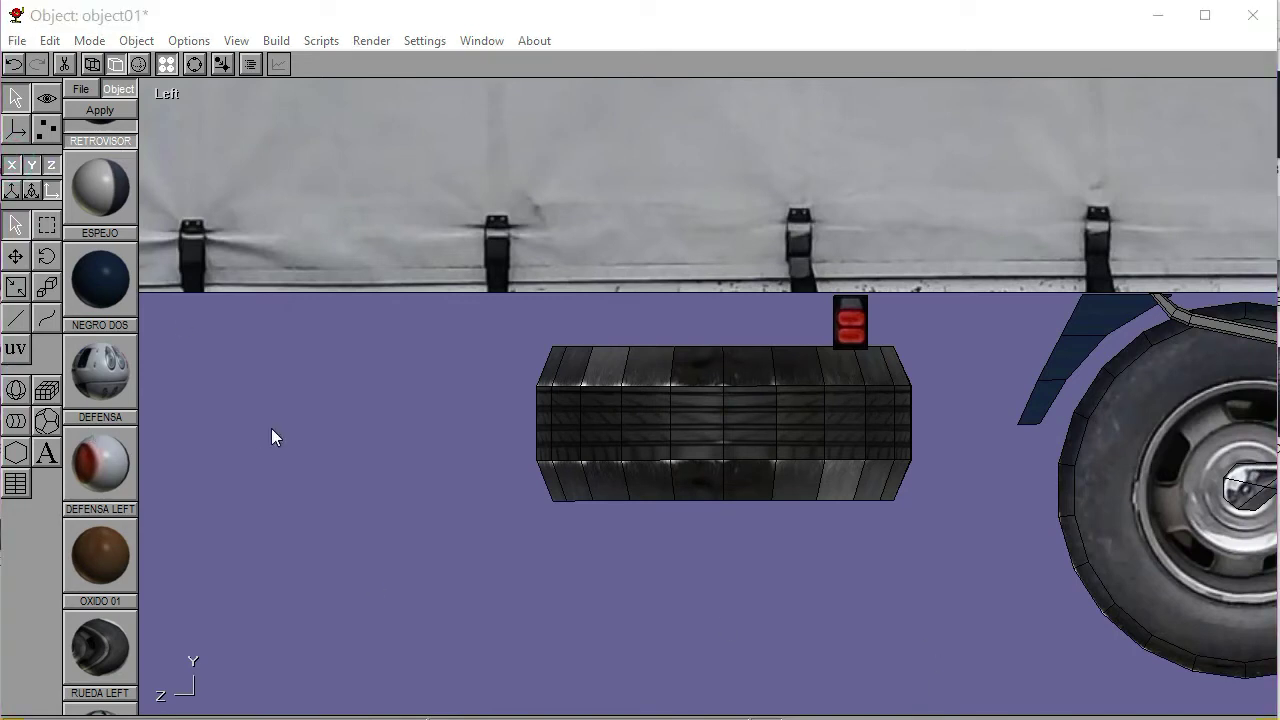
Draw a flat cube about 54.4 units wide and 3.4 units high just below the spare wheel
left_click(46, 388)
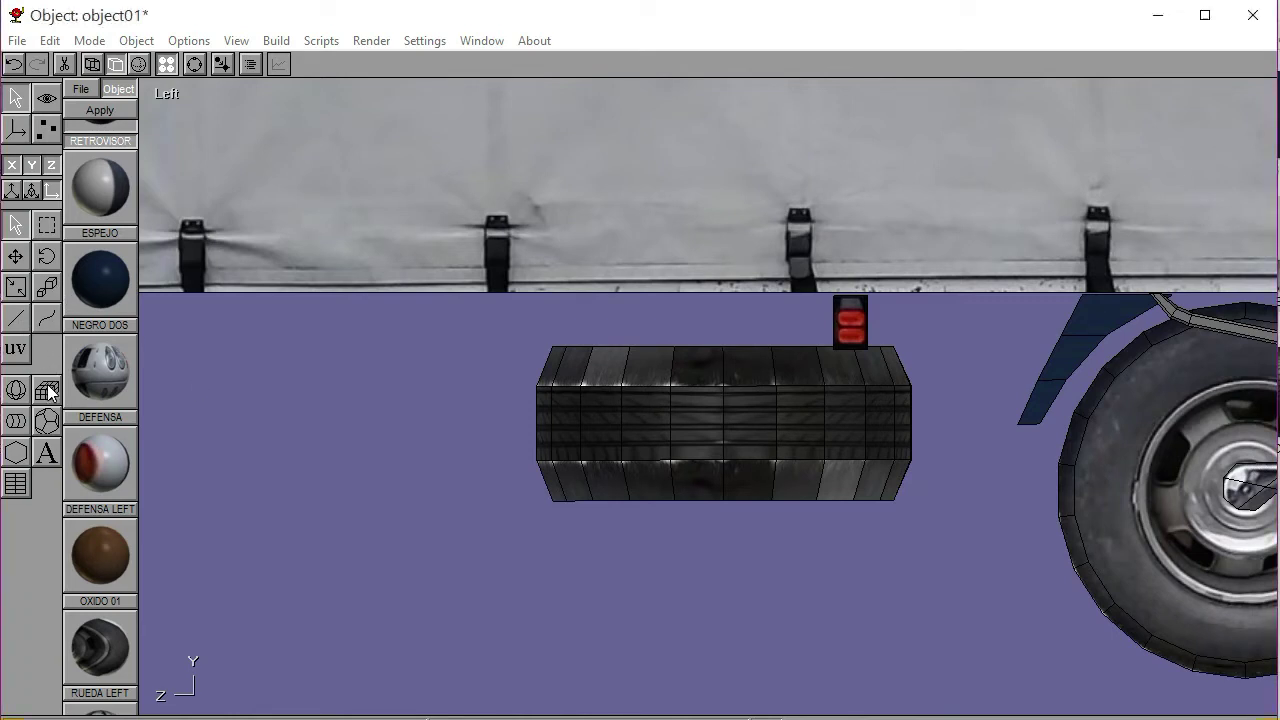
left_click_drag(725, 548, 500, 535)
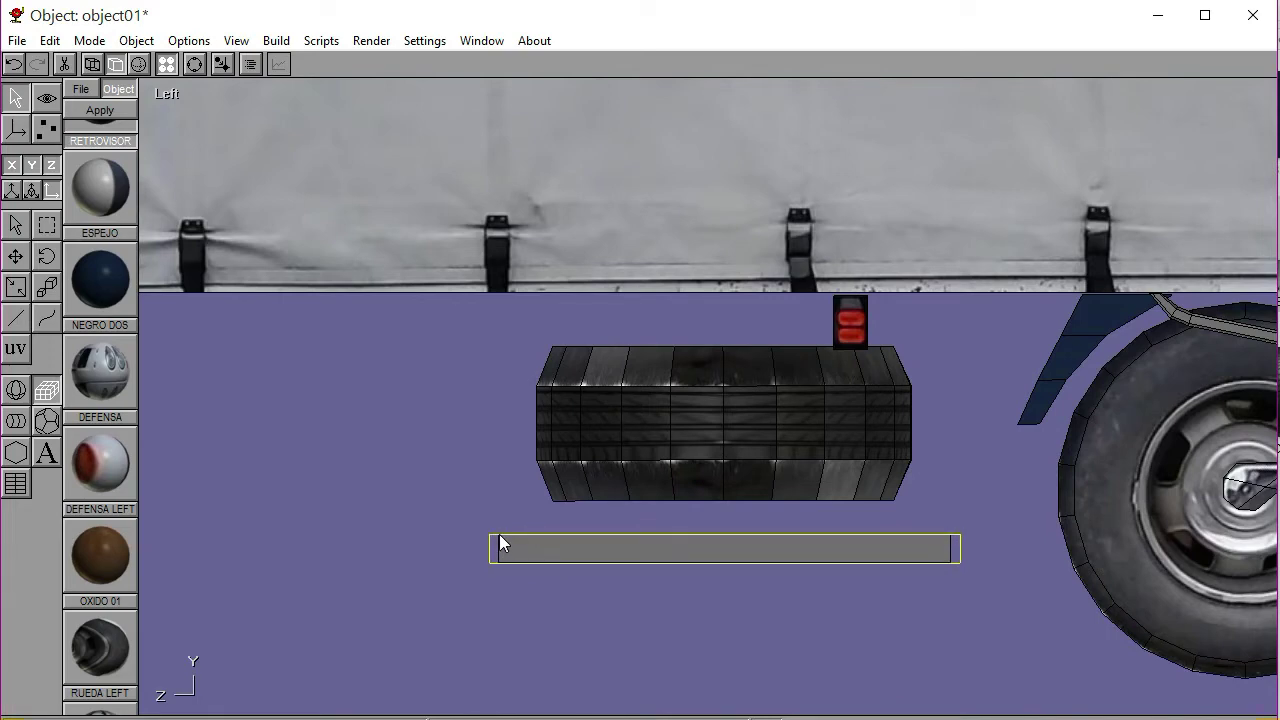
key("a")
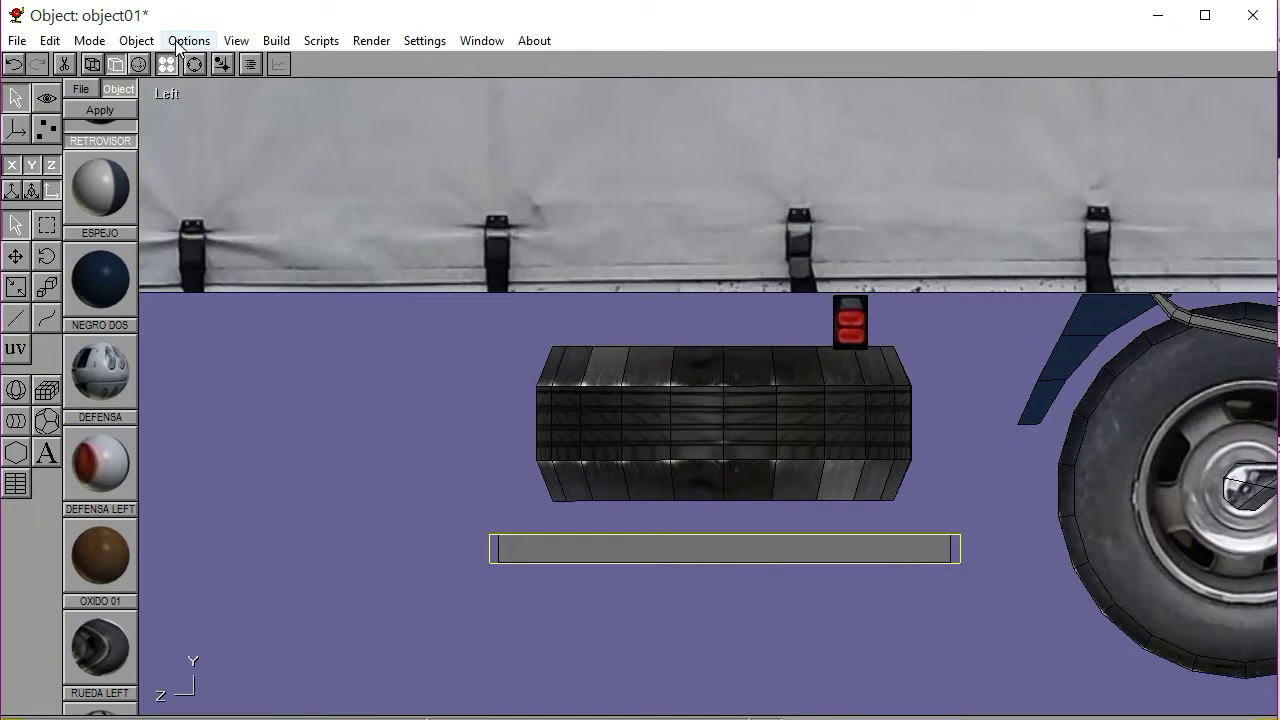
Divide the cube into three segments along Z and convert it to a mesh
left_click(276, 40)
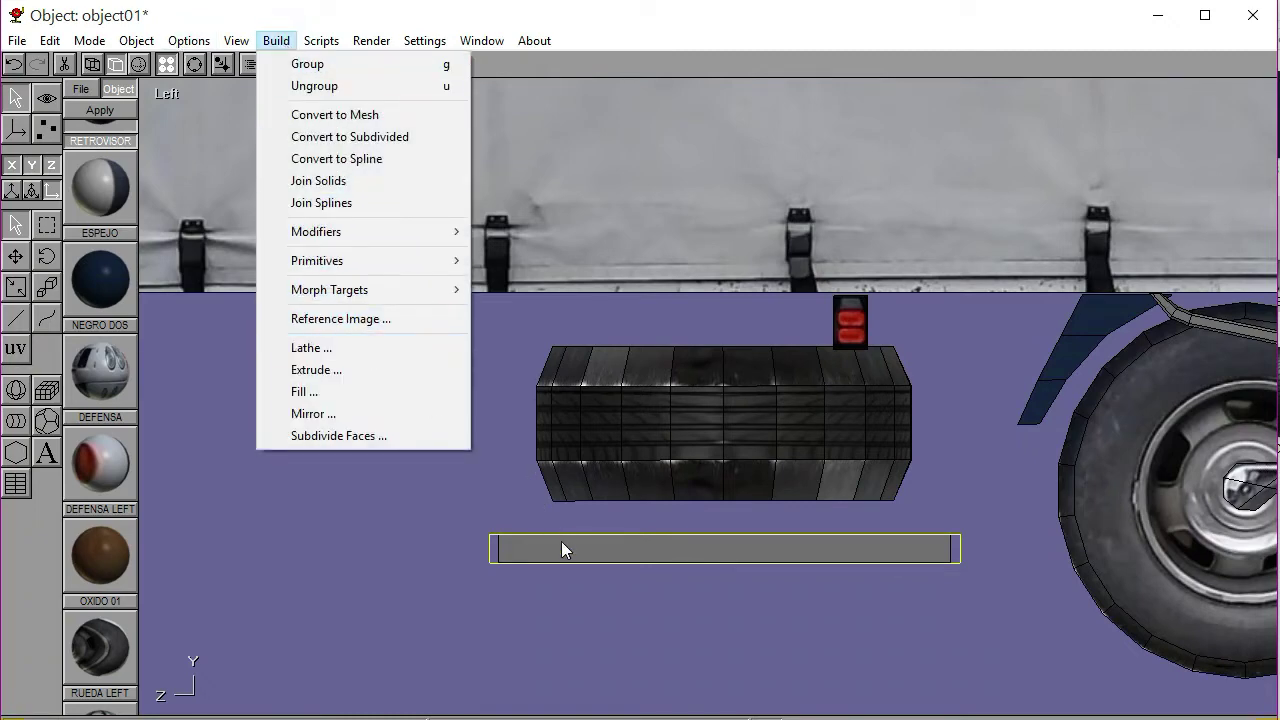
double_click(561, 541)
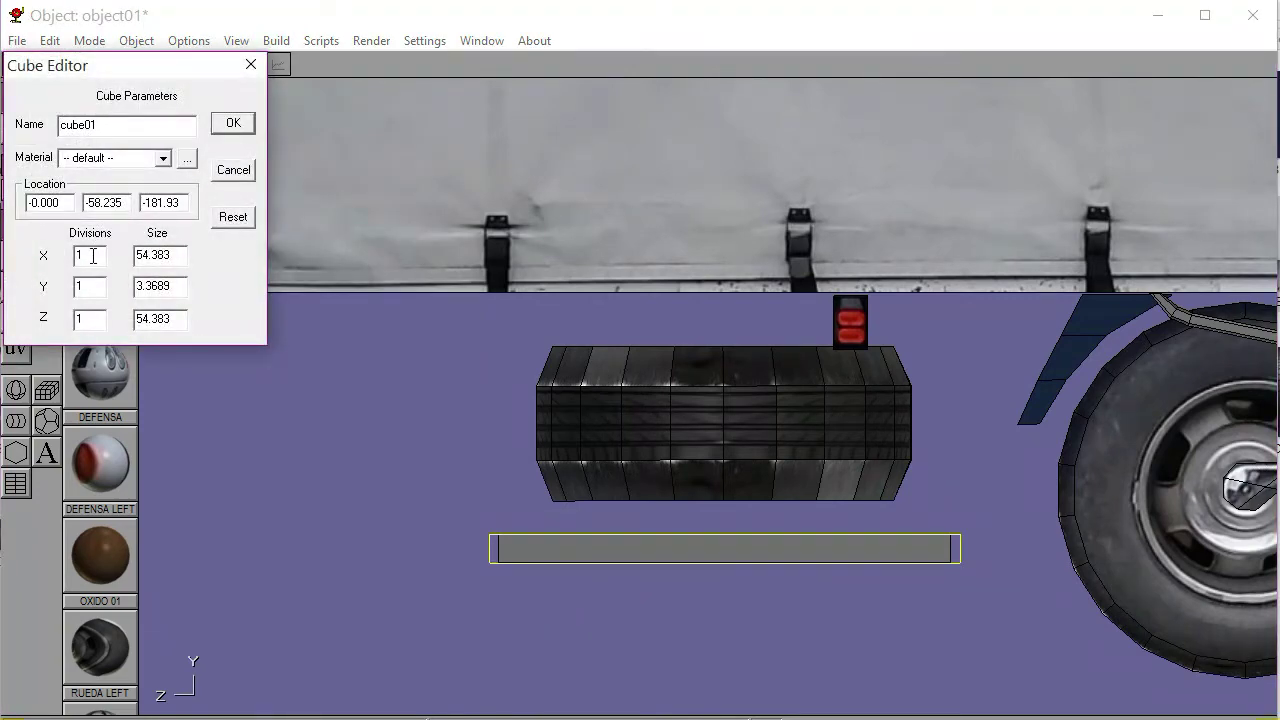
double_click(93, 321)
left_click(232, 123)
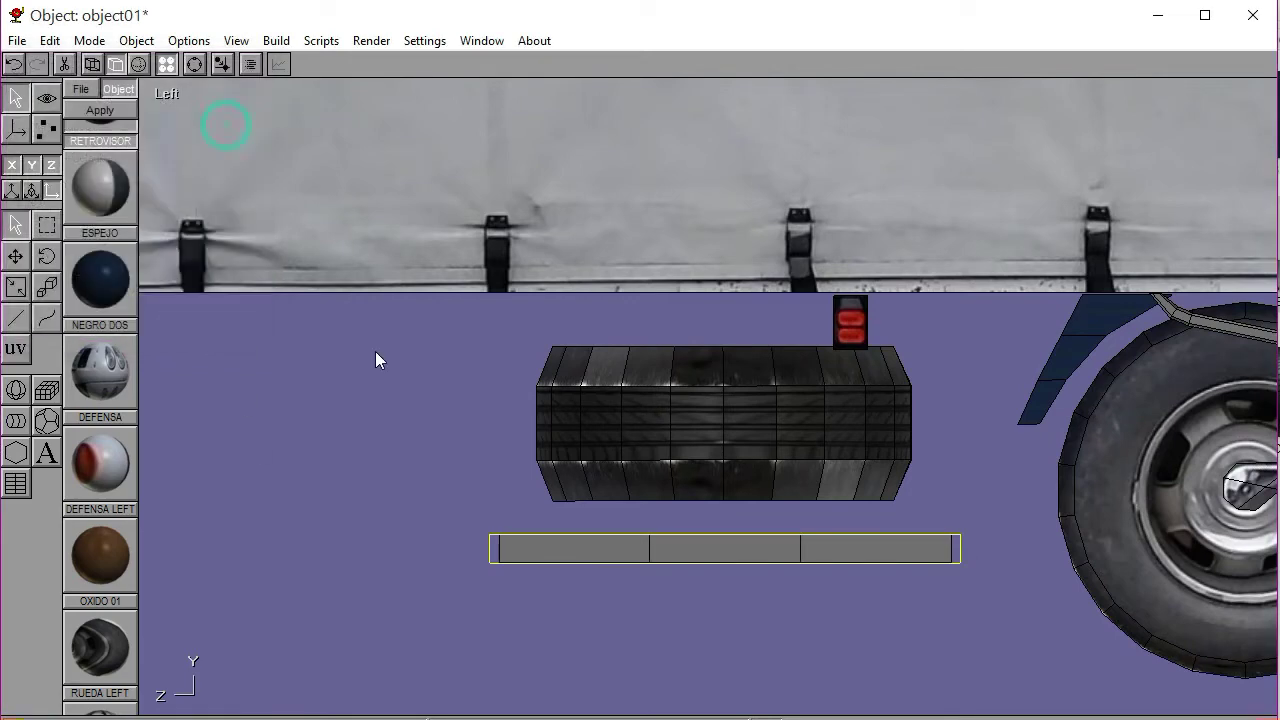
left_click(276, 40)
left_click(306, 115)
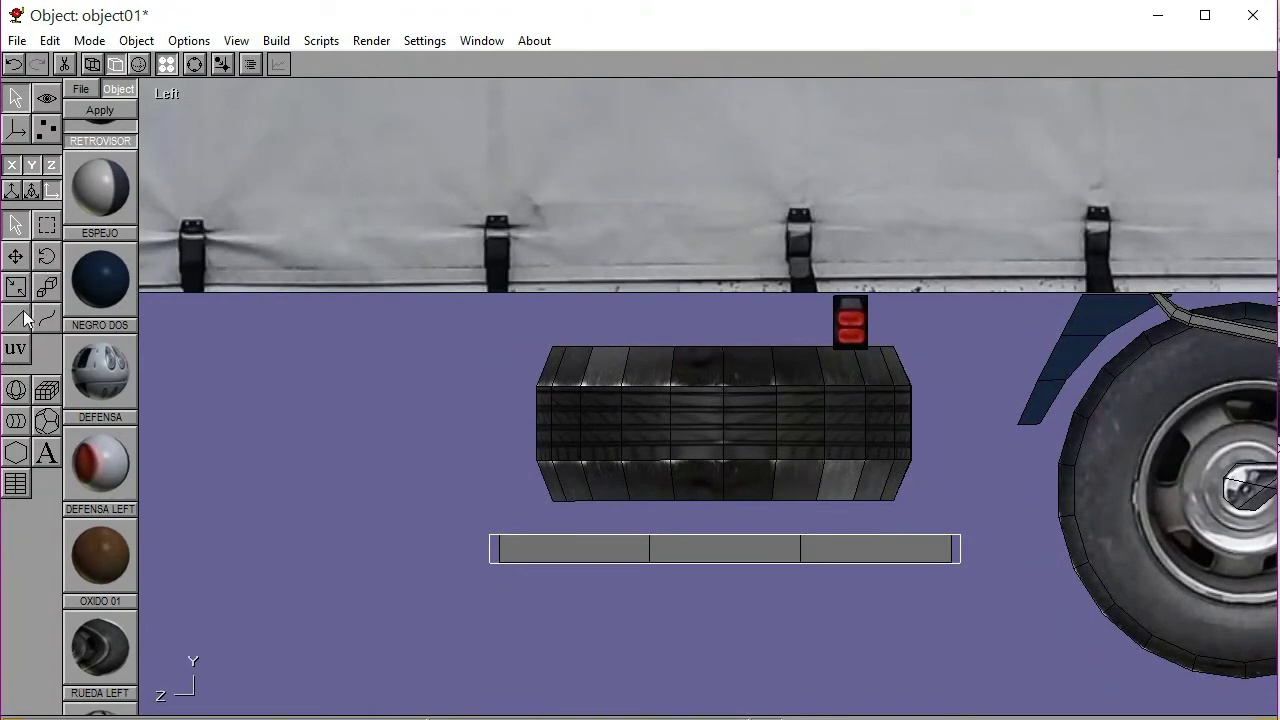
Spread the bar's two inner vertex columns outward until each end has a small, roughly square segment
left_click(47, 129)
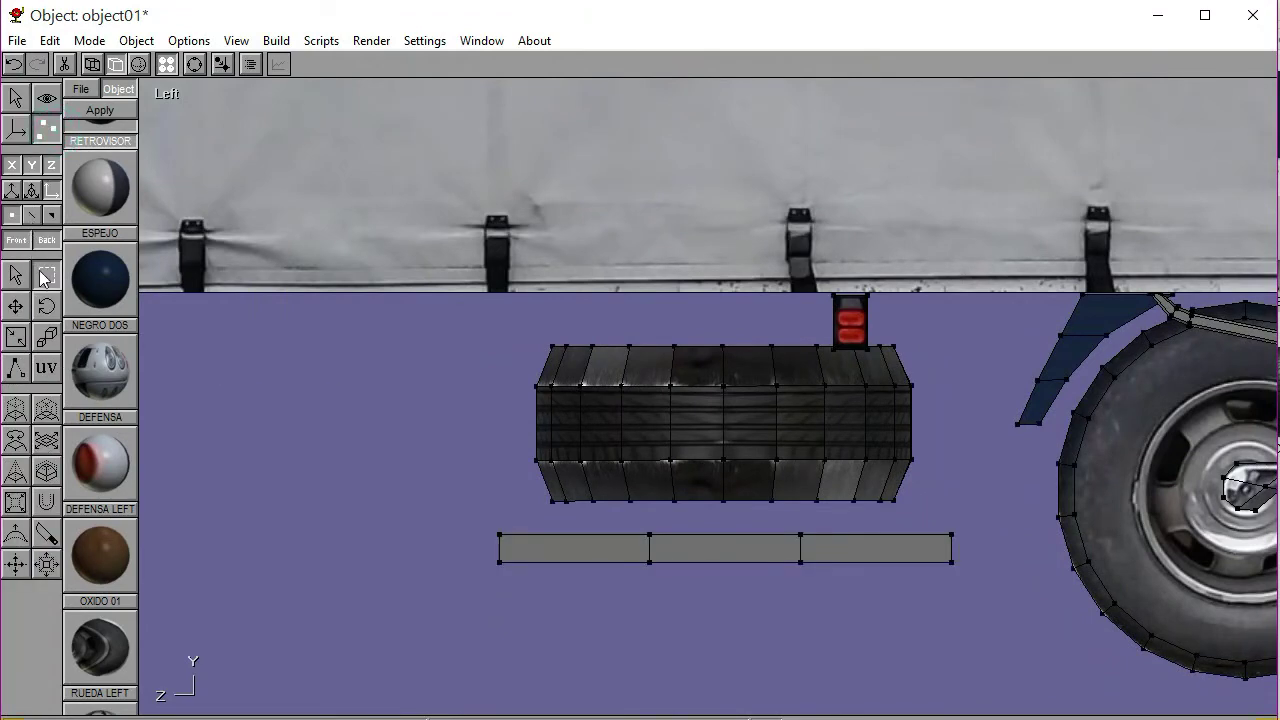
left_click_drag(619, 516, 666, 580)
key("Left")
key("Left")
left_click(741, 636)
left_click_drag(791, 520, 828, 596)
key("Right")
key("Right")
key("Right")
In the front view, scale the bar along the X axis until its cross-section is a small square
left_click(194, 64)
left_click_drag(714, 408, 714, 408)
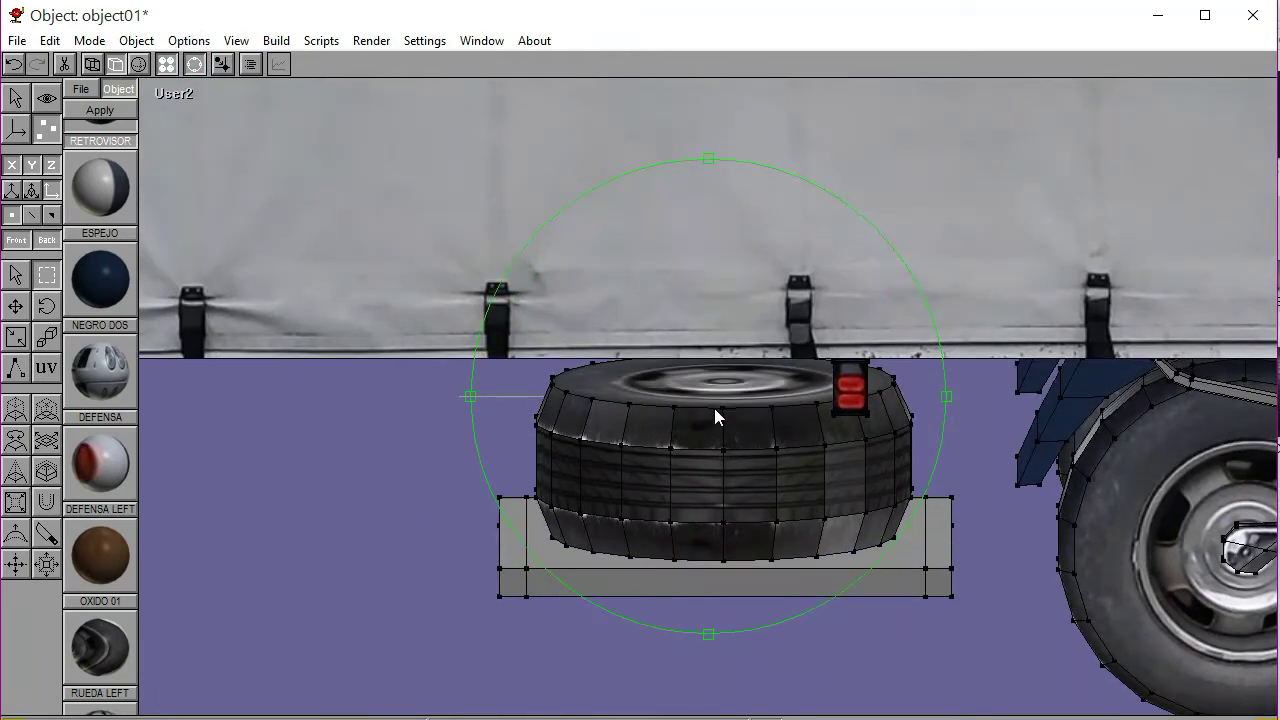
left_click(178, 98)
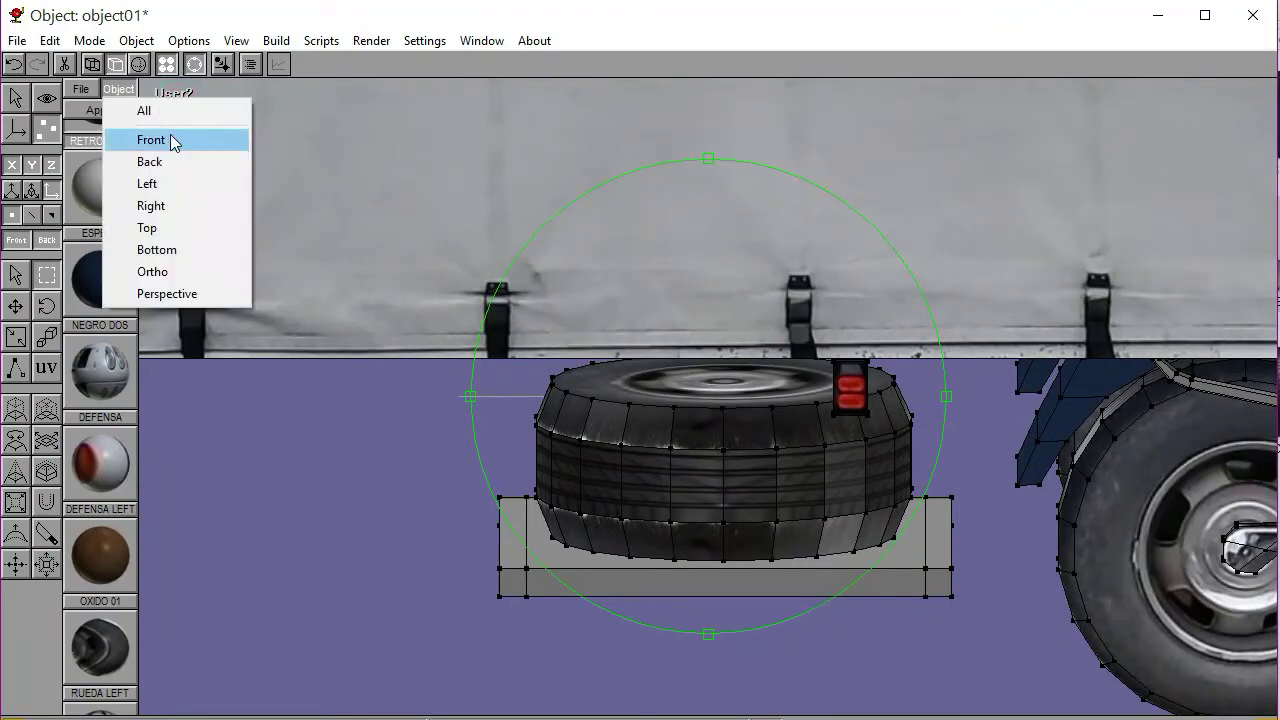
left_click(171, 139)
middle_click_drag(717, 497, 712, 333)
left_click(192, 68)
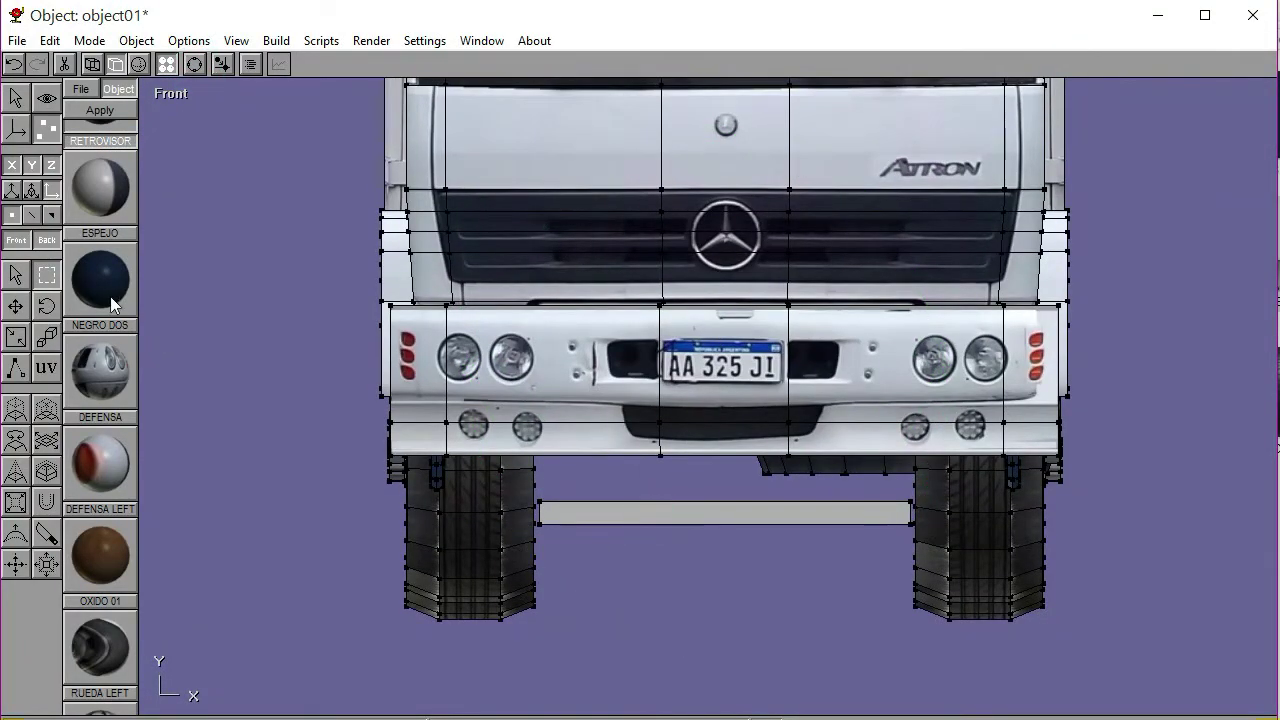
left_click(16, 97)
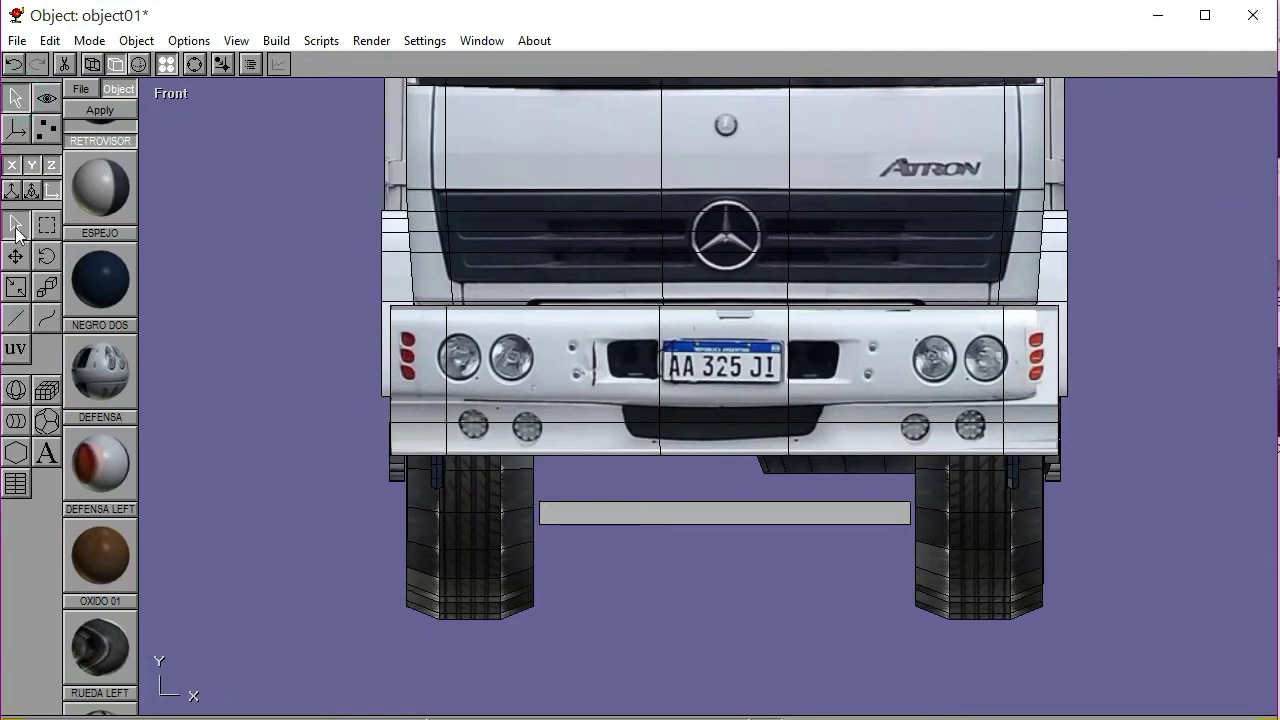
left_click(594, 513)
left_click(17, 287)
left_click_drag(156, 347, 156, 347)
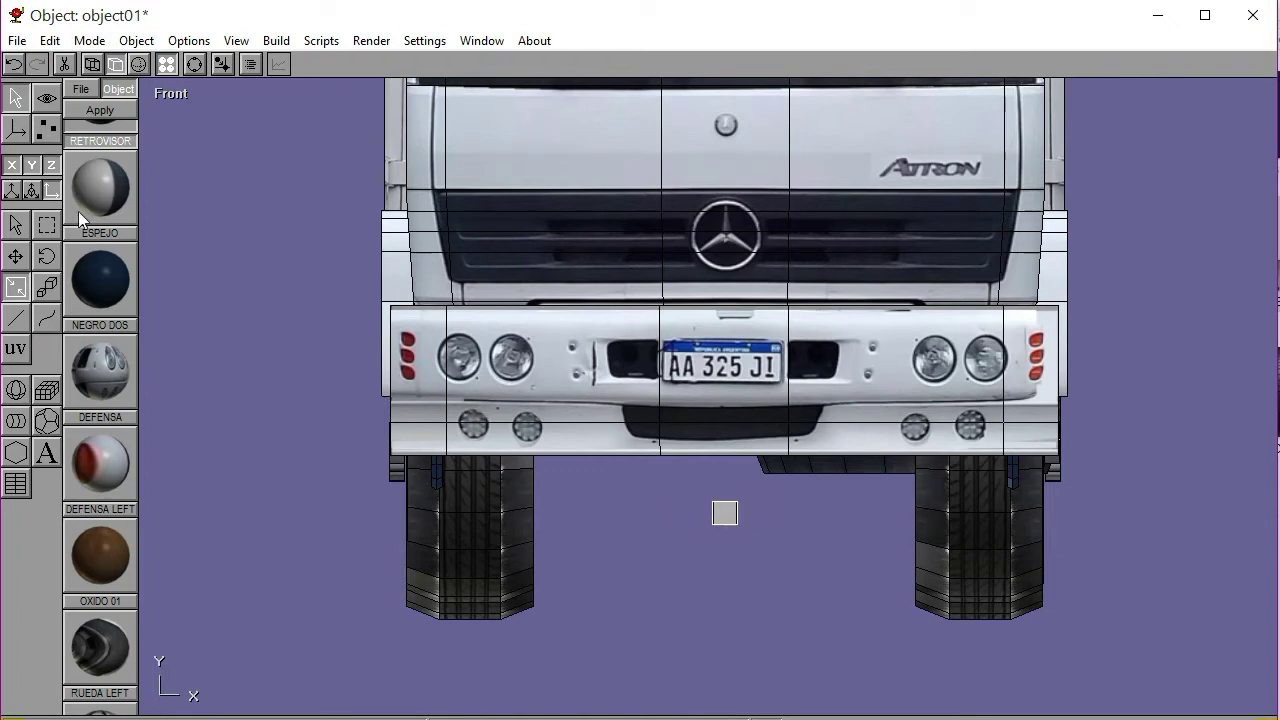
Move the bar along the X axis to the outer side of the tire, then return to the left view
left_click(15, 256)
left_click_drag(225, 449, 551, 447)
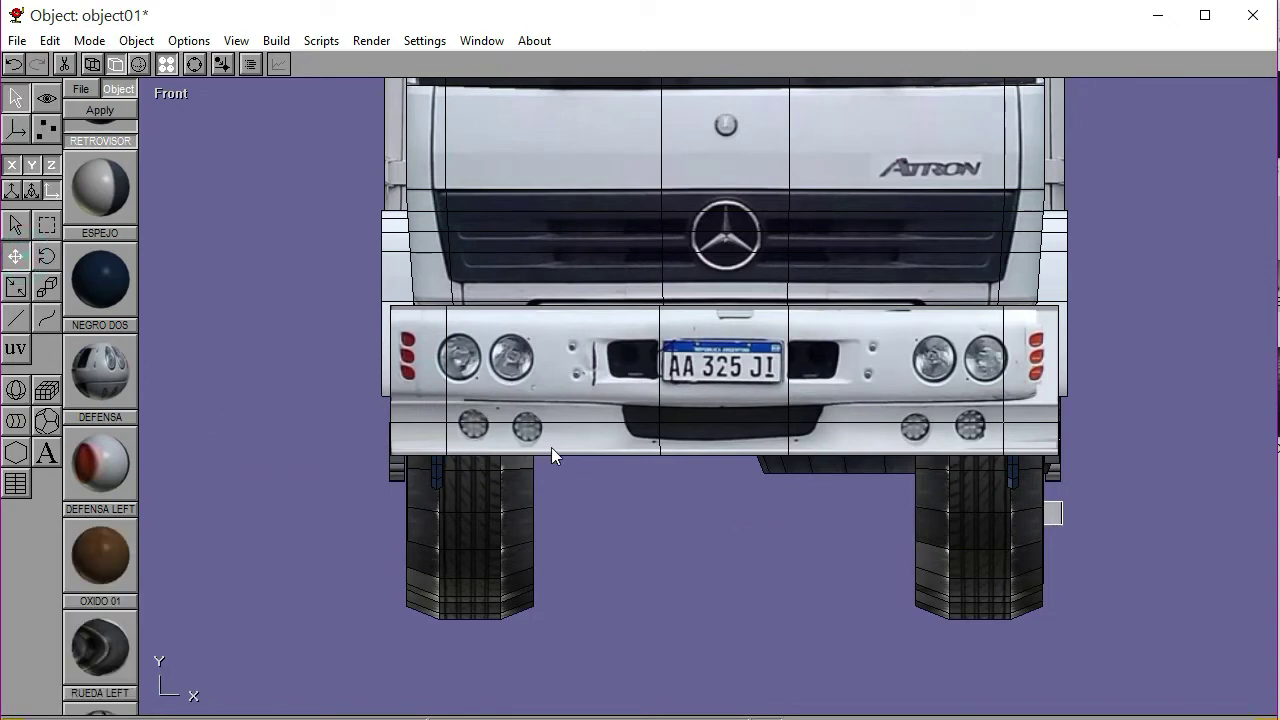
left_click(178, 96)
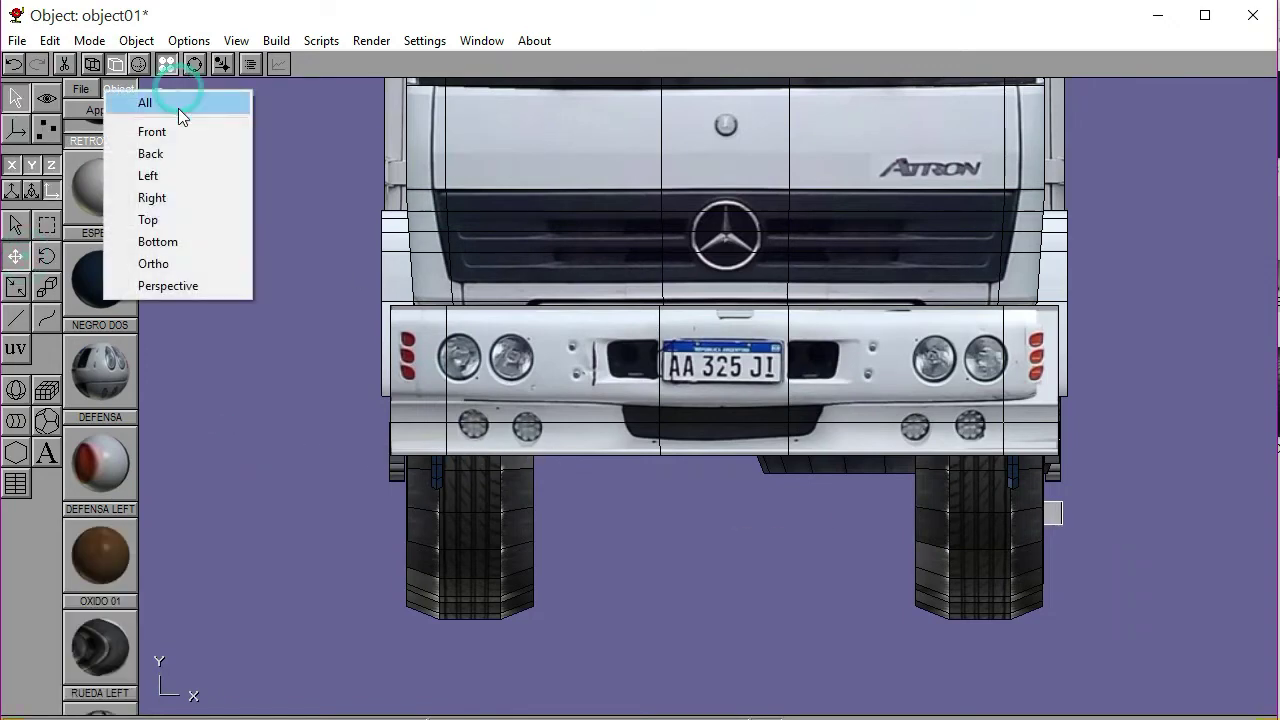
left_click(174, 177)
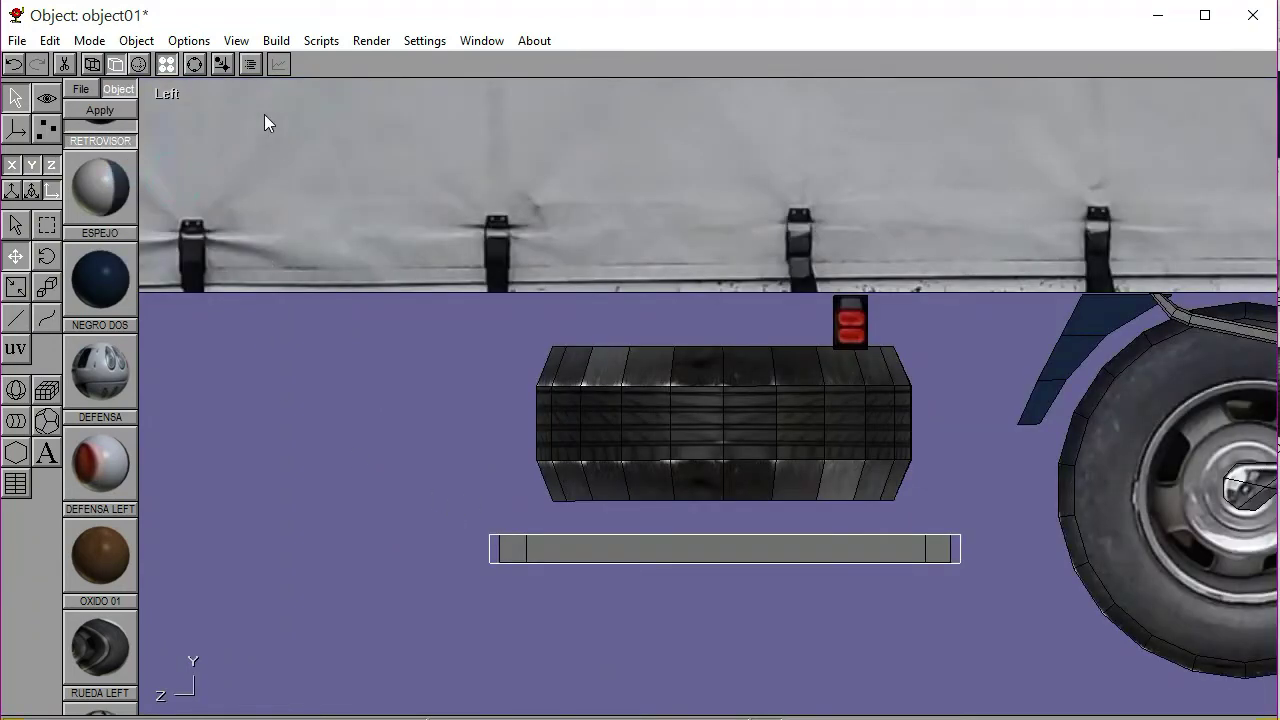
Extrude the upper faces of the bar's two end segments upward to form uprights on both sides of the spare wheel
left_click(194, 64)
mouse_move(718, 401)
left_mouse_down()
mouse_move(718, 453)
mouse_move(692, 307)
mouse_move(699, 396)
left_mouse_up()
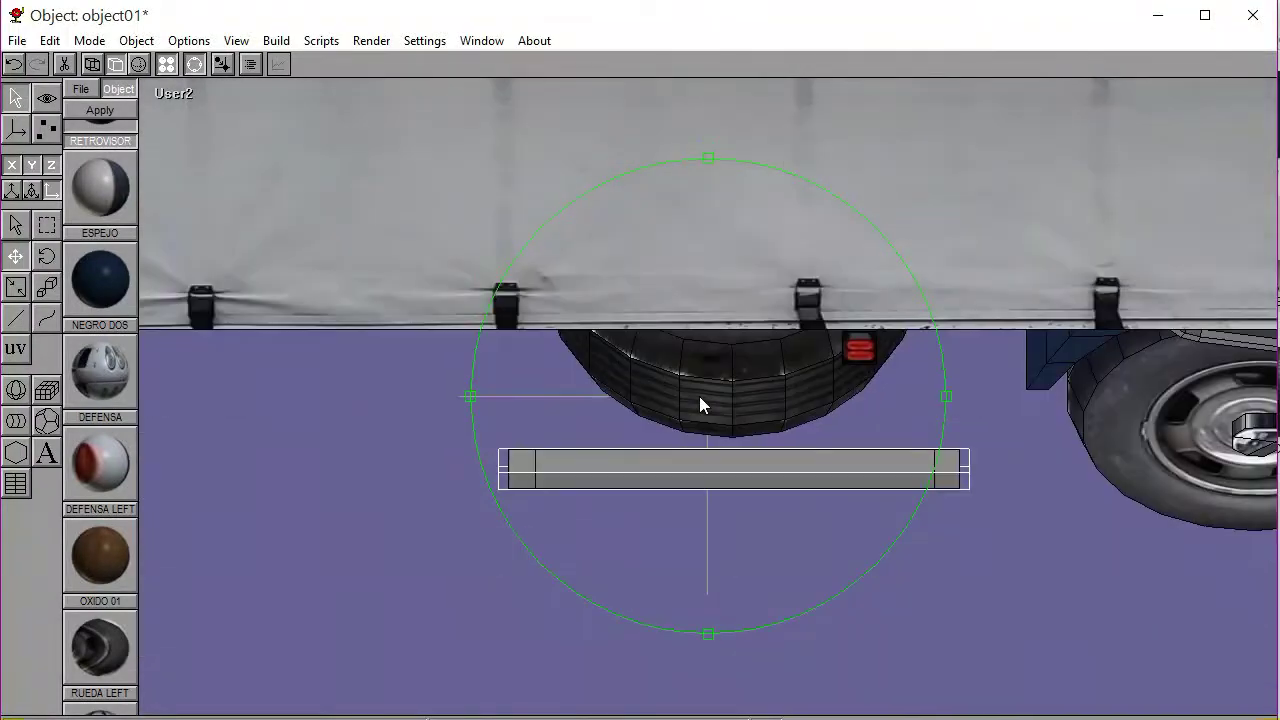
left_click(194, 64)
left_click(46, 128)
left_click(50, 215)
left_click(16, 274)
left_click(521, 459)
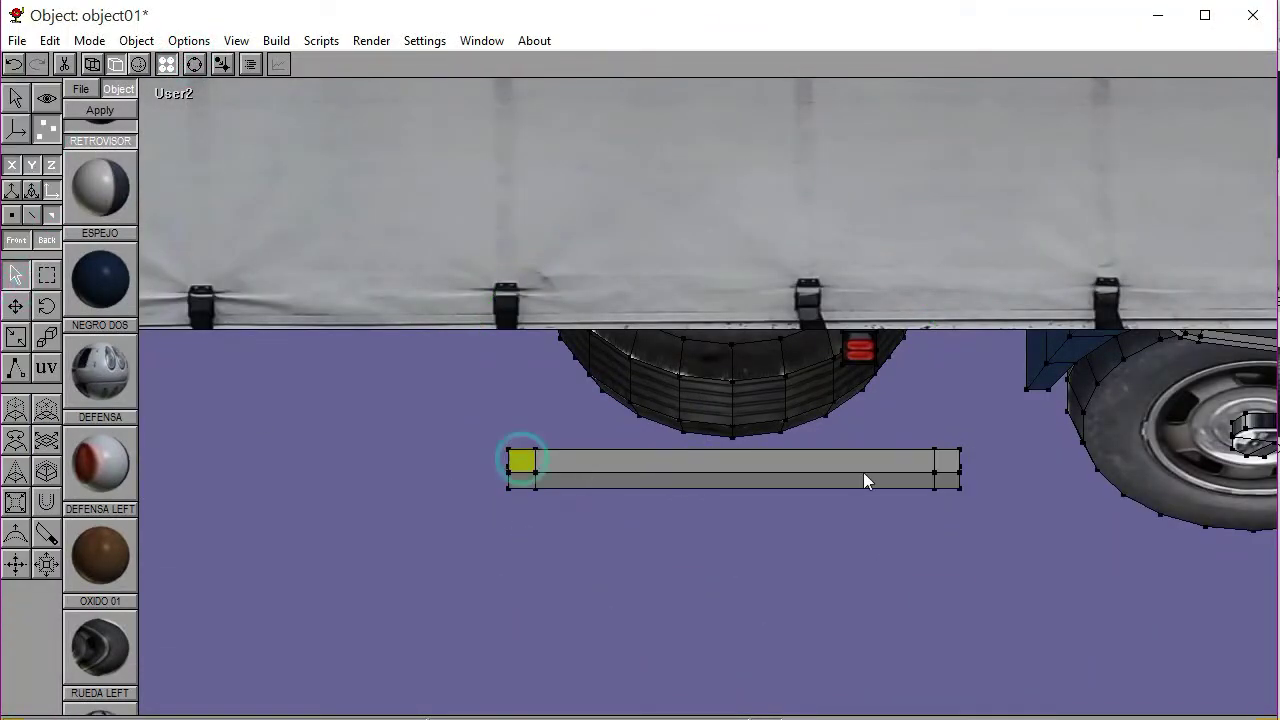
left_click(175, 97)
left_click(169, 179)
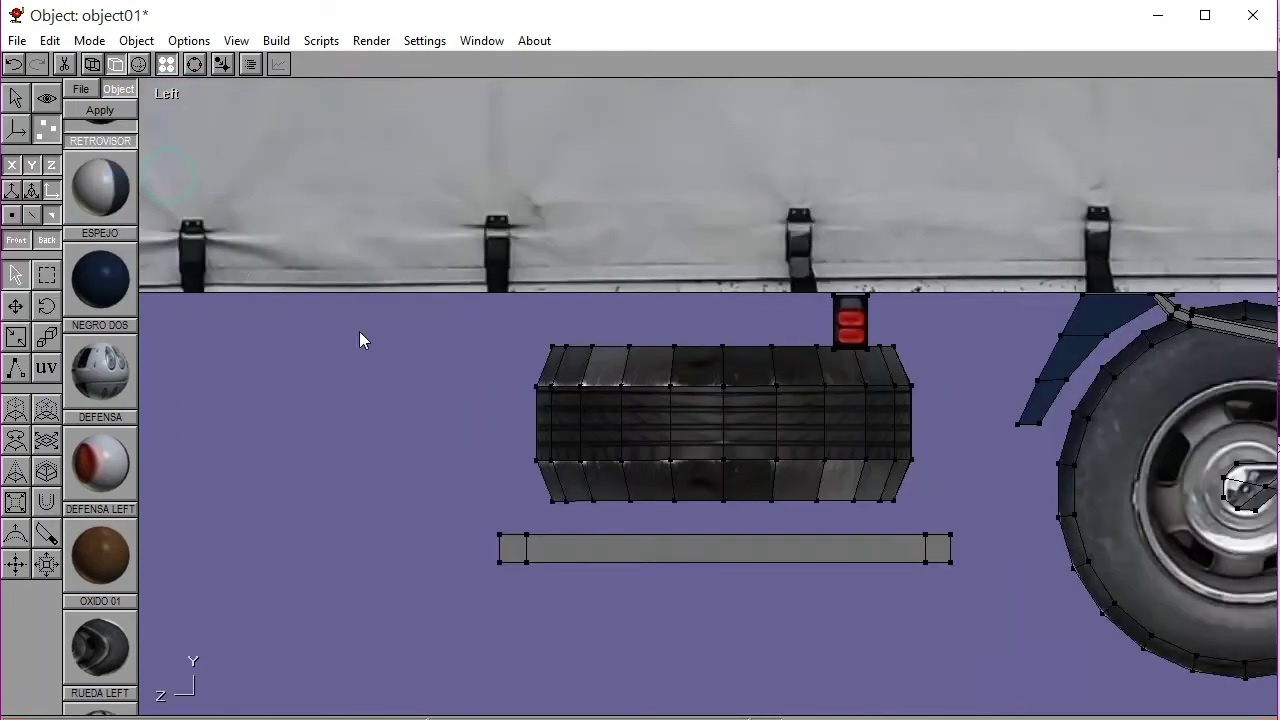
left_click(20, 412)
left_click_drag(220, 460, 232, 297)
Raise the U-shaped support until its crossbar touches the underside of the spare wheel
left_click(15, 97)
left_click(654, 552)
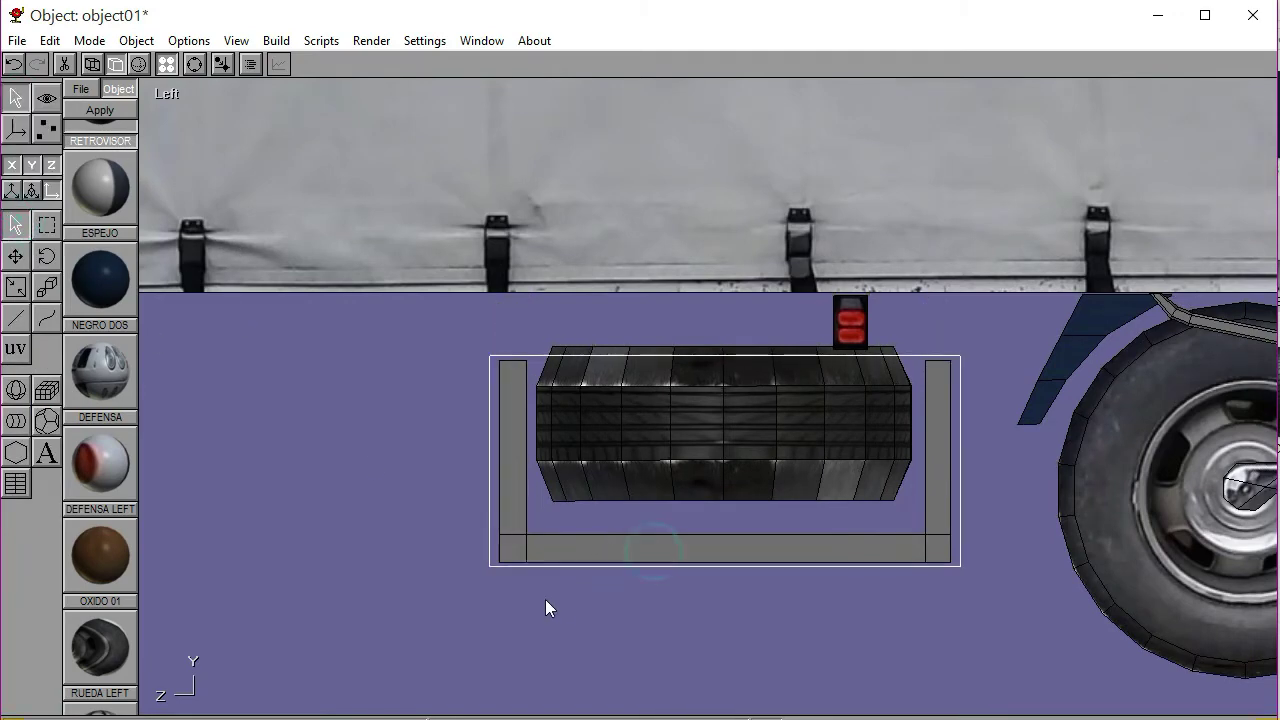
key("Up")
key("Up")
key("Up")
key("Up")
key("Up")
key("Up")
key("Up")
key("Up")
key("Up")
key("Up")
key("Up")
key("Up")
key("Up")
key("Up")
key("Up")
key("Up")
key("Up")
key("Up")
key("Up")
key("Up")
key("Up")
key("Up")
key("Up")
key("Up")
key("Up")
key("Up")
key("Up")
key("Up")
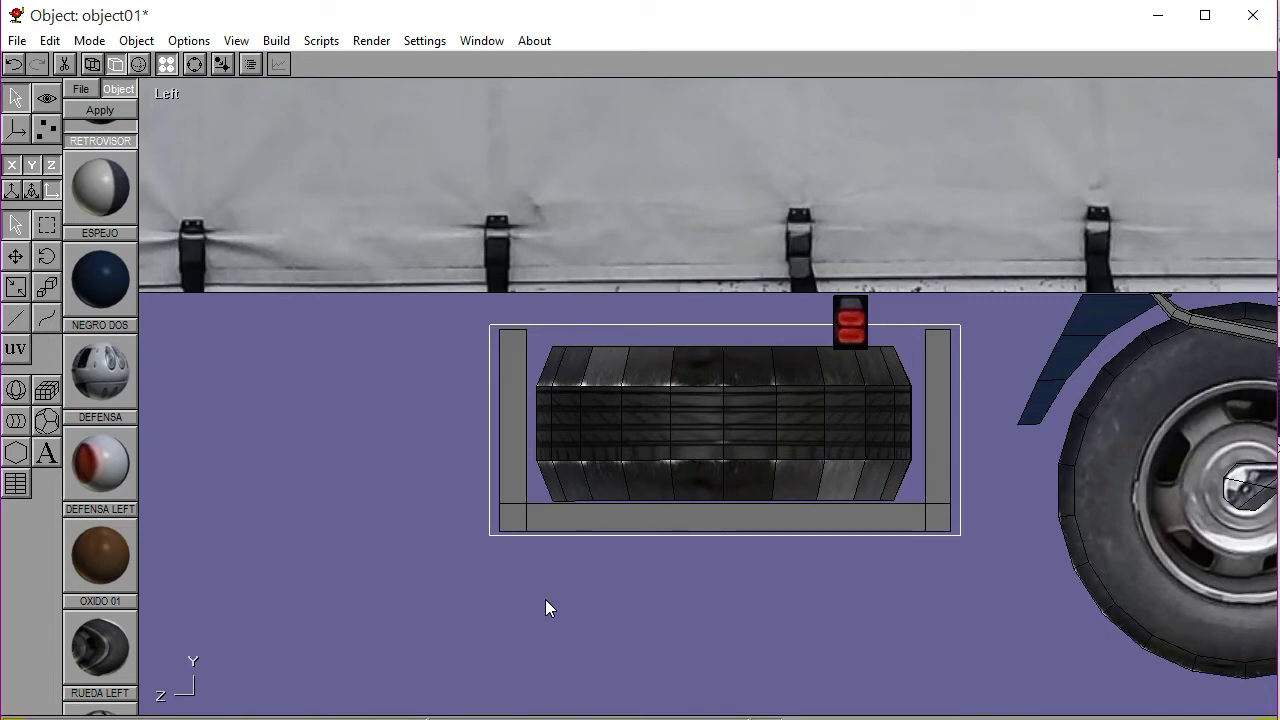
Raise the upper end vertices of both uprights to the lower edge of the cargo box
left_click(46, 128)
left_click(11, 214)
left_click(46, 275)
left_click(331, 367)
left_click_drag(482, 318, 546, 355)
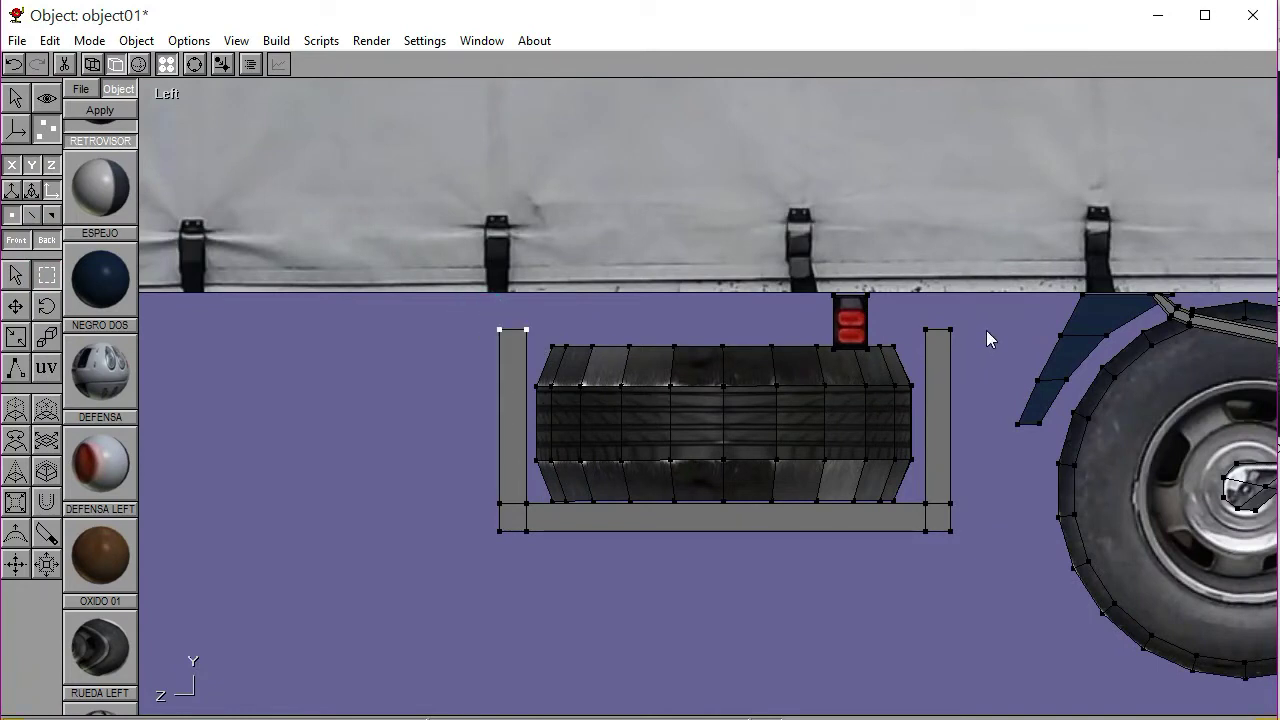
left_click_drag(919, 317, 972, 347, "shift")
key("Up")
key("Up")
key("Up")
key("Up")
key("Up")
key("Up")
key("Up")
key("Up")
key("Up")
key("Up")
key("Up")
key("Up")
key("Up")
key("Up")
key("Up")
key("Up")
key("Up")
key("Up")
key("Up")
key("Up")
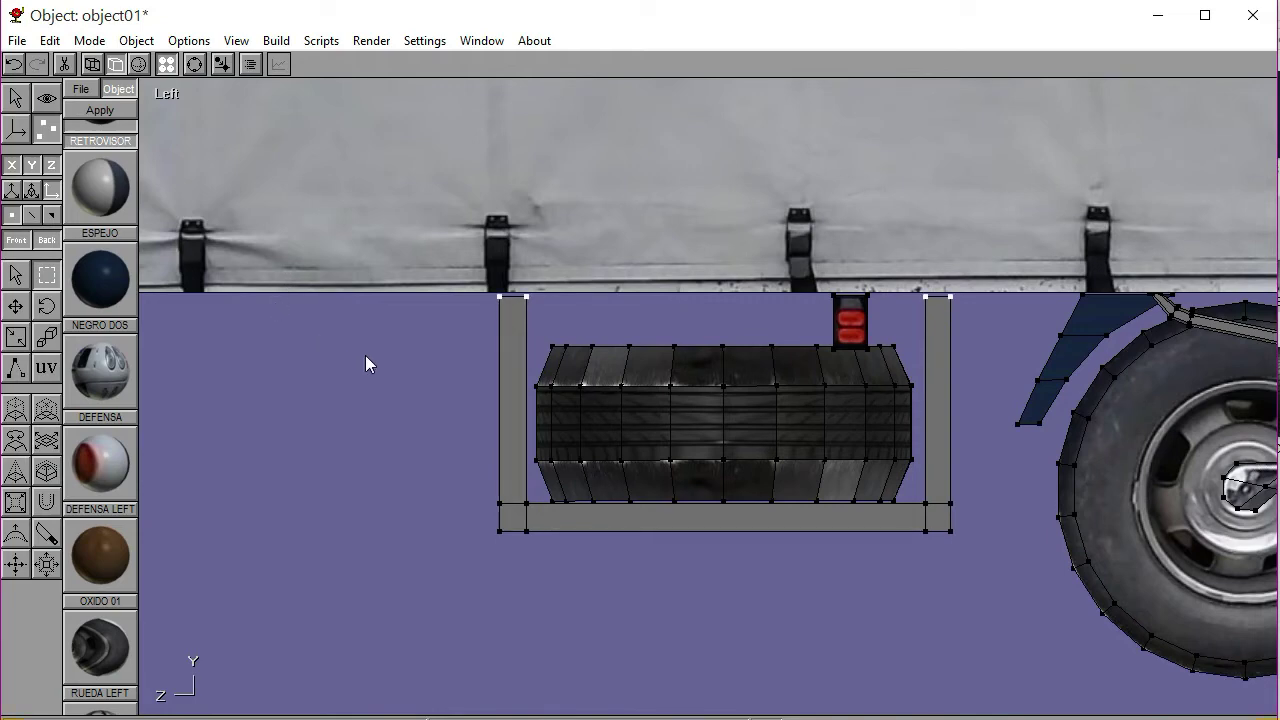
Shift the upper ends of both uprights outward along Z so the support flares toward the cargo box
left_click(226, 329)
left_click(491, 293)
key("Left")
key("Left")
key("Left")
key("Left")
key("Left")
key("Left")
key("Left")
key("Left")
key("Left")
key("Left")
key("Left")
key("Left")
key("Left")
key("Left")
key("Left")
key("Left")
key("Left")
key("Left")
key("Left")
key("Left")
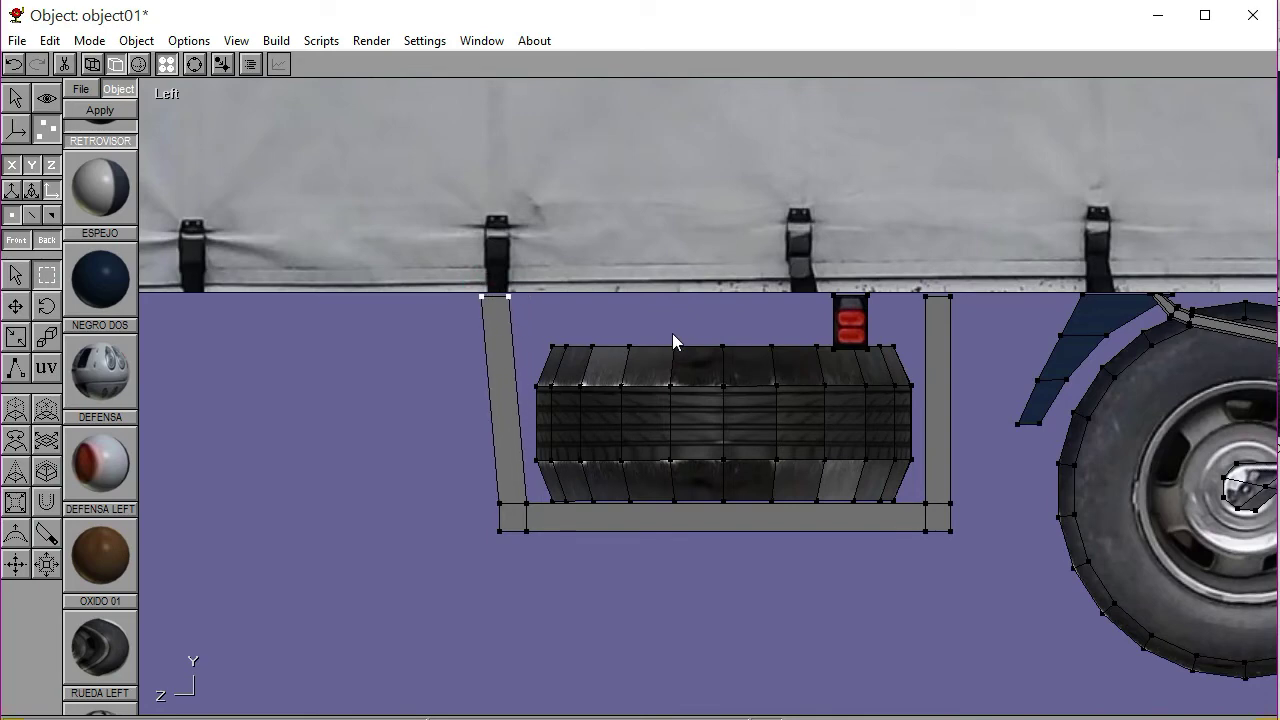
left_click_drag(647, 341, 644, 341)
left_click_drag(917, 289, 990, 328)
key("Right")
key("Right")
key("Right")
key("Right")
key("Right")
key("Right")
key("Right")
key("Right")
key("Right")
key("Right")
key("Right")
key("Right")
key("Right")
key("Right")
key("Right")
key("Right")
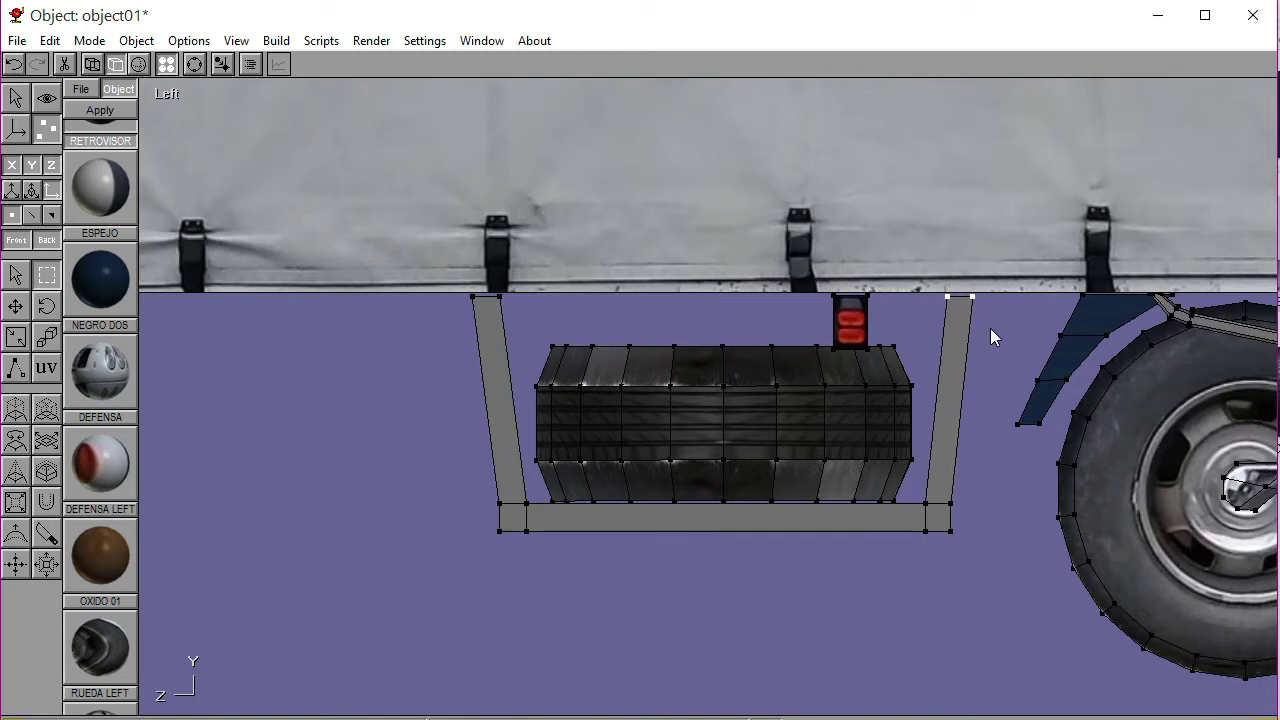
left_click(991, 331)
In the bottom view, move the spare wheel and its support inward along X, clear of the cargo box's edge, then deselect them
left_click(194, 64)
scroll(795, 369, "down", 3)
right_click_drag(664, 414, 697, 337)
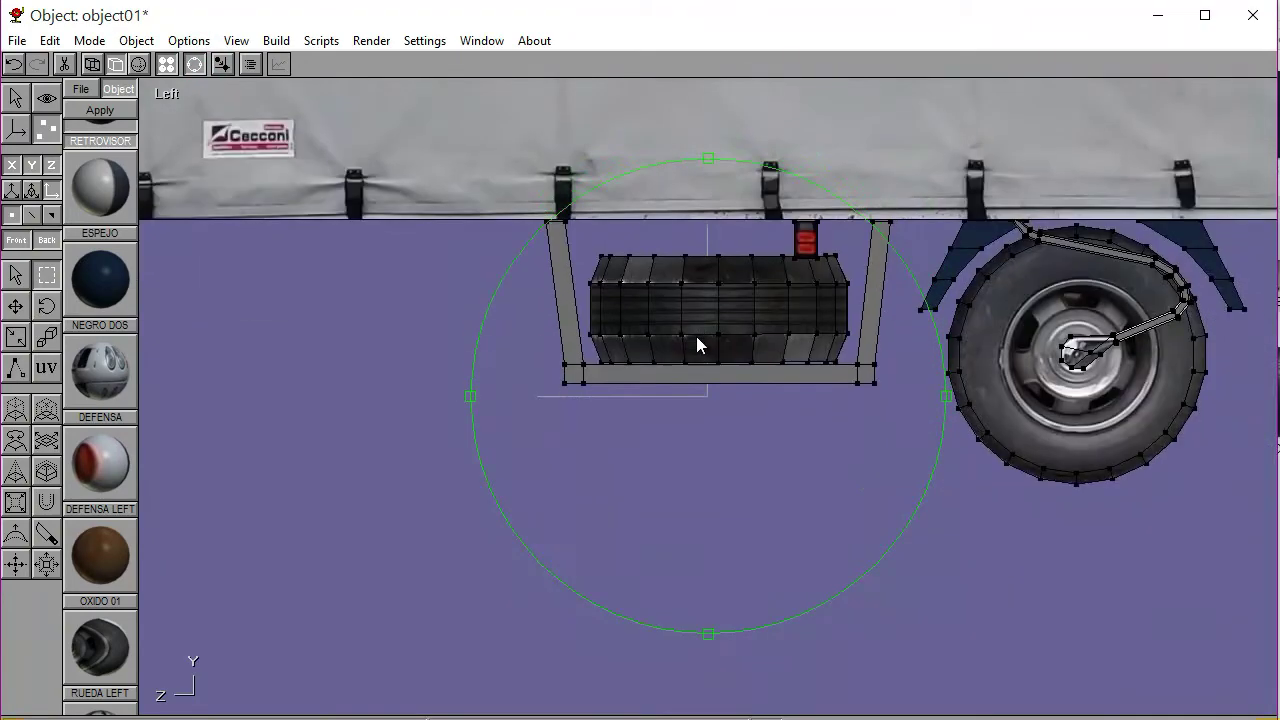
left_click(172, 94)
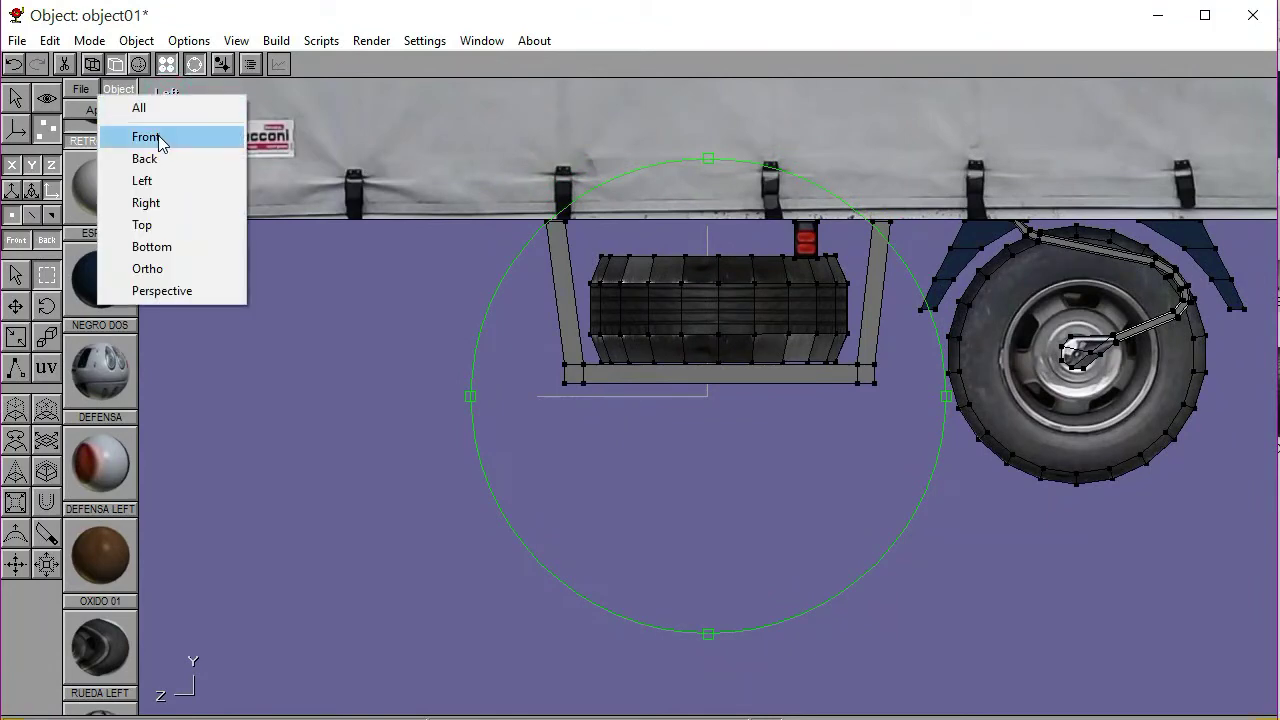
left_click(157, 249)
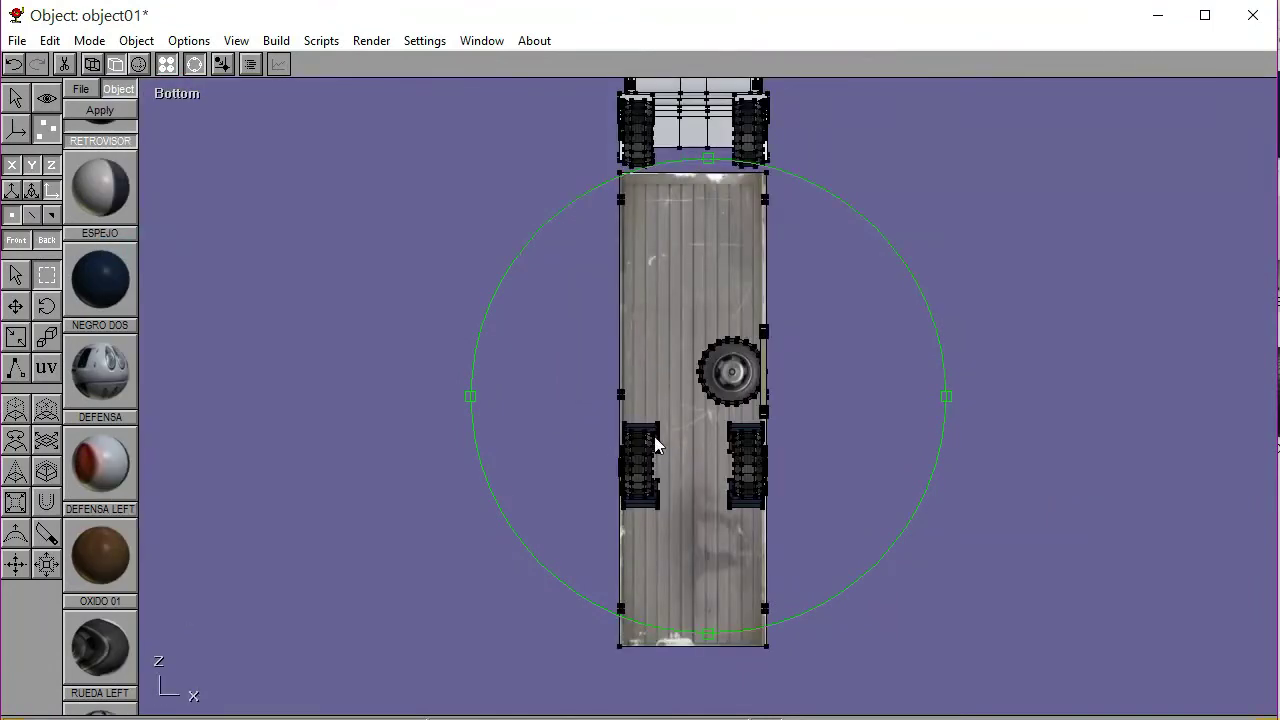
scroll(785, 416, "up", 10)
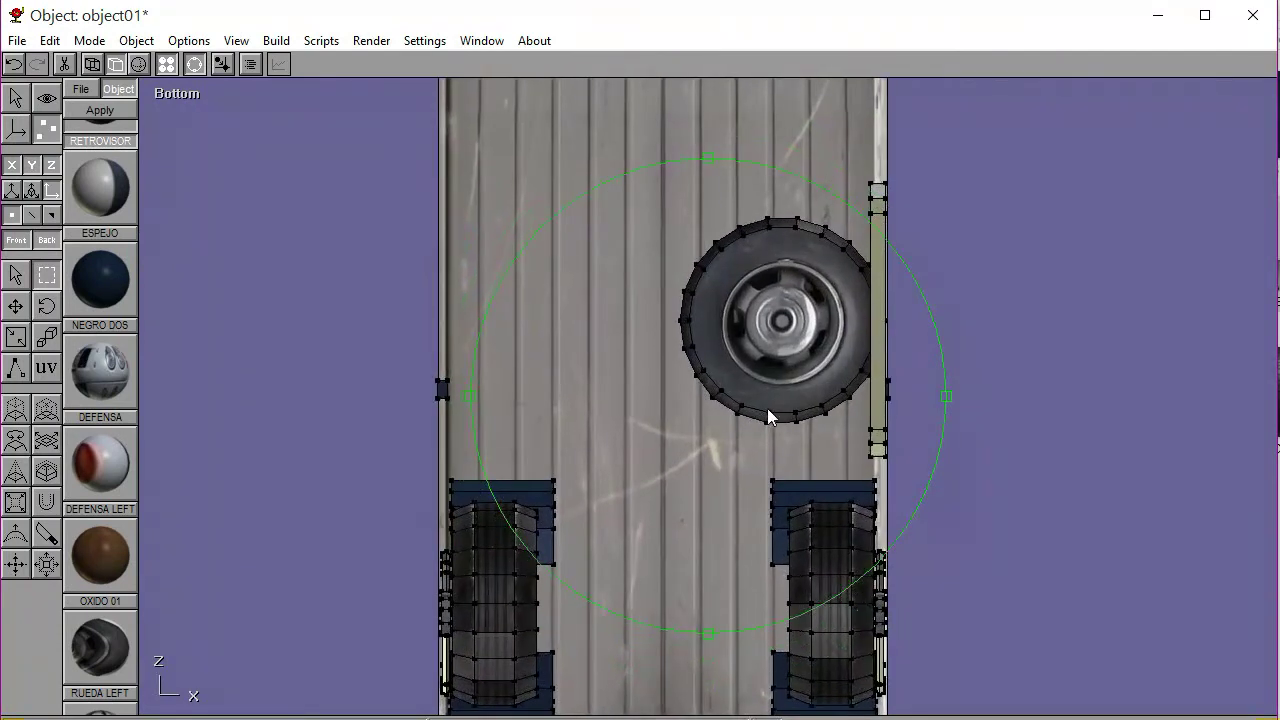
right_click_drag(766, 410, 706, 433)
left_click(195, 65)
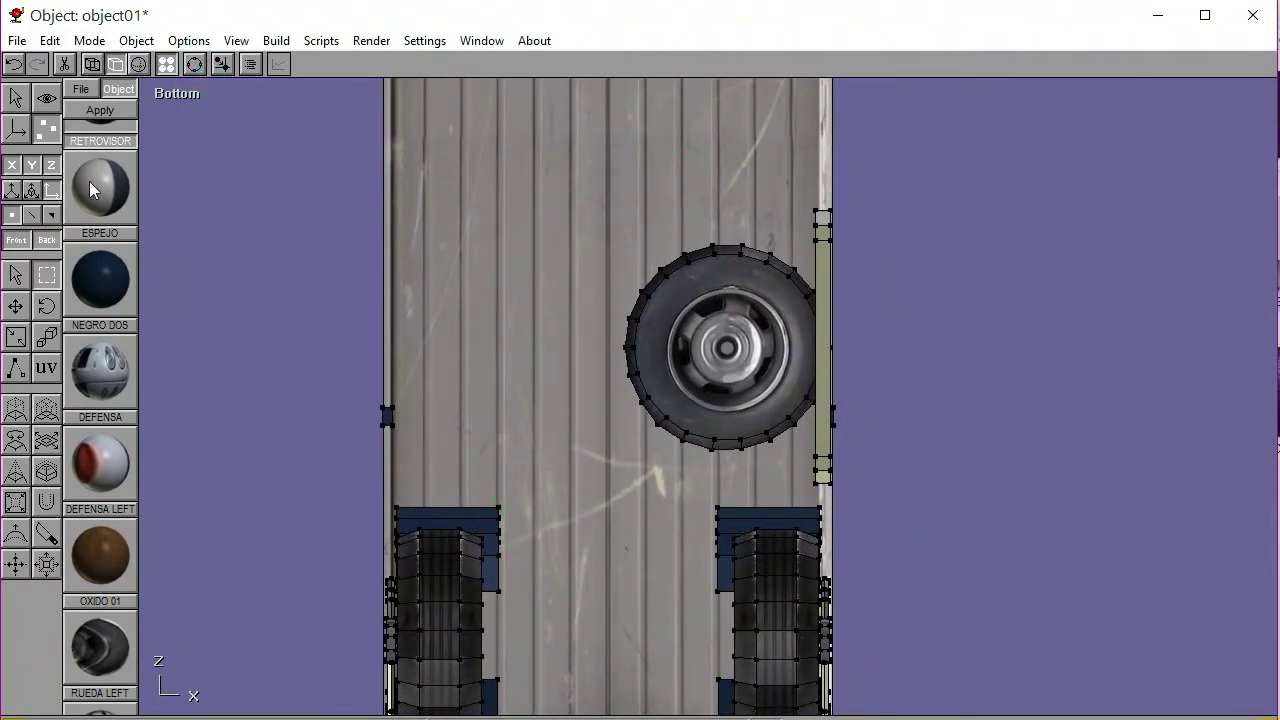
left_click(16, 99)
left_click(686, 318)
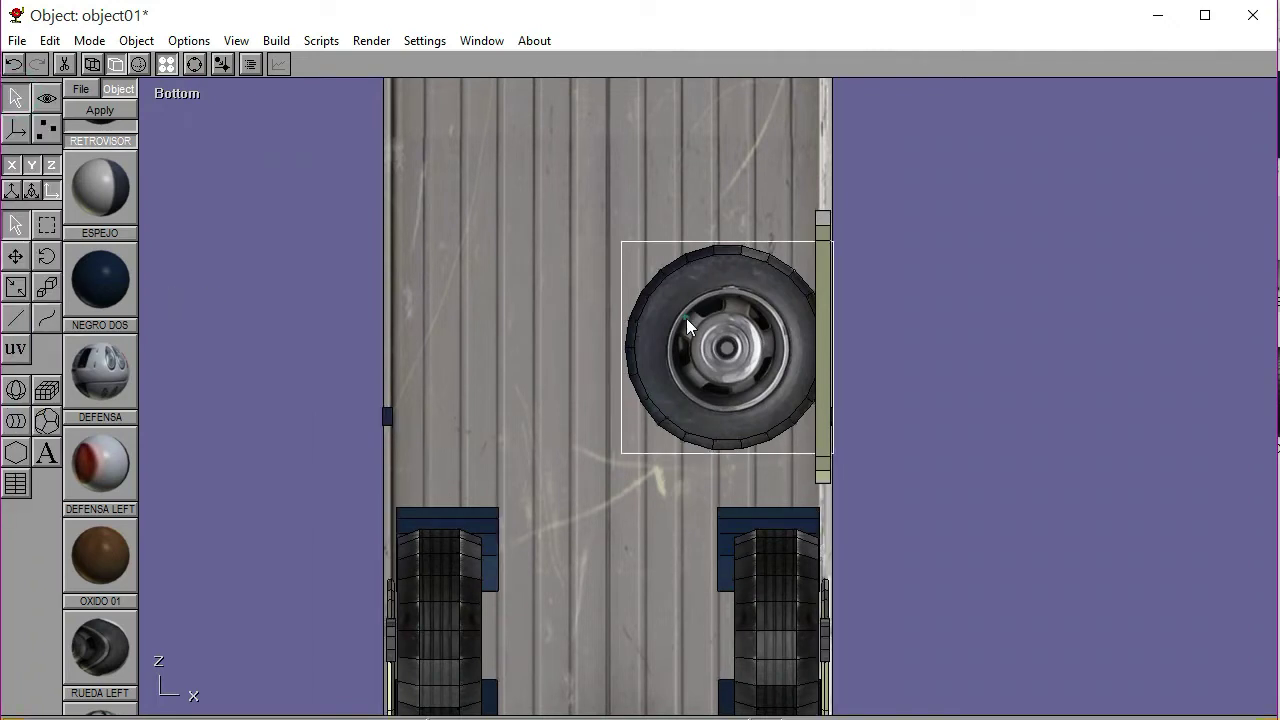
left_click(817, 302, "shift")
key("Left")
key("Left")
key("Left")
key("Left")
key("Left")
key("Left")
key("Left")
key("Left")
key("Left")
key("Left")
key("Left")
key("Left")
key("Left")
key("Left")
key("Left")
key("Left")
key("Left")
key("Left")
key("Left")
key("Left")
left_click(942, 355)
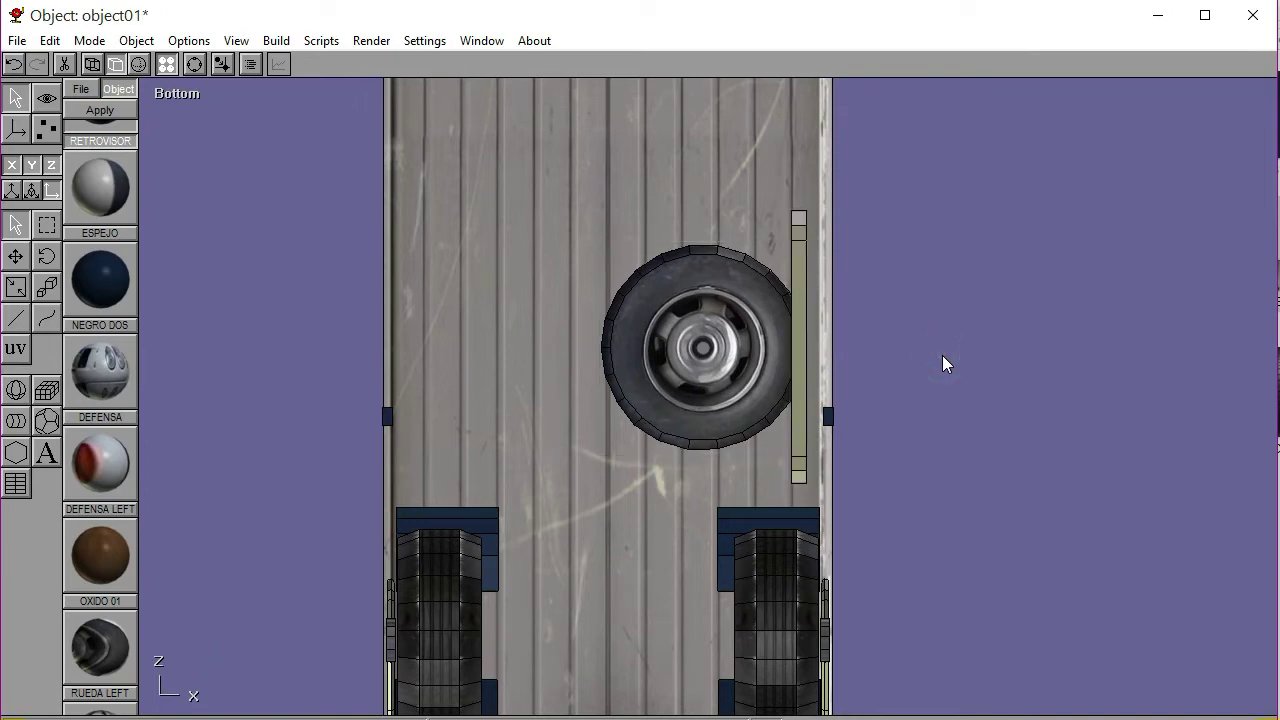
Check the spare wheel and its support beneath the cargo box from the side, then return to the left view
left_click(194, 64)
left_click_drag(702, 310, 609, 400)
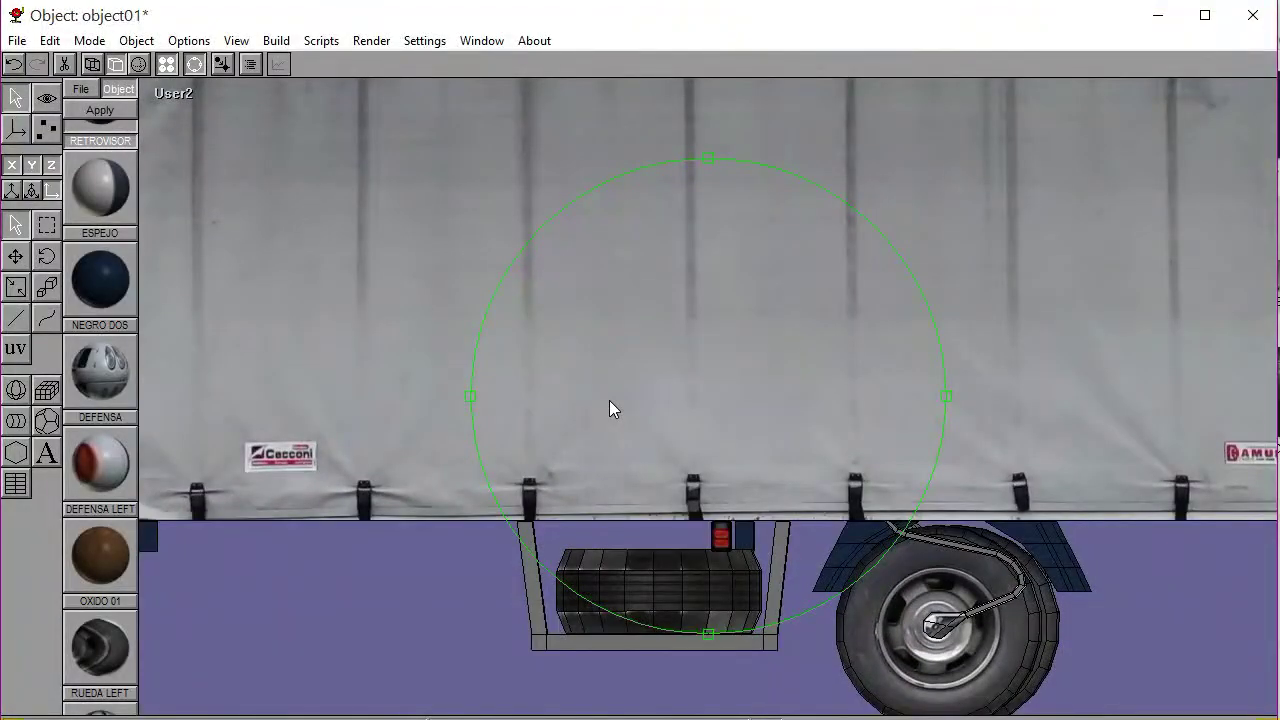
left_click(165, 93)
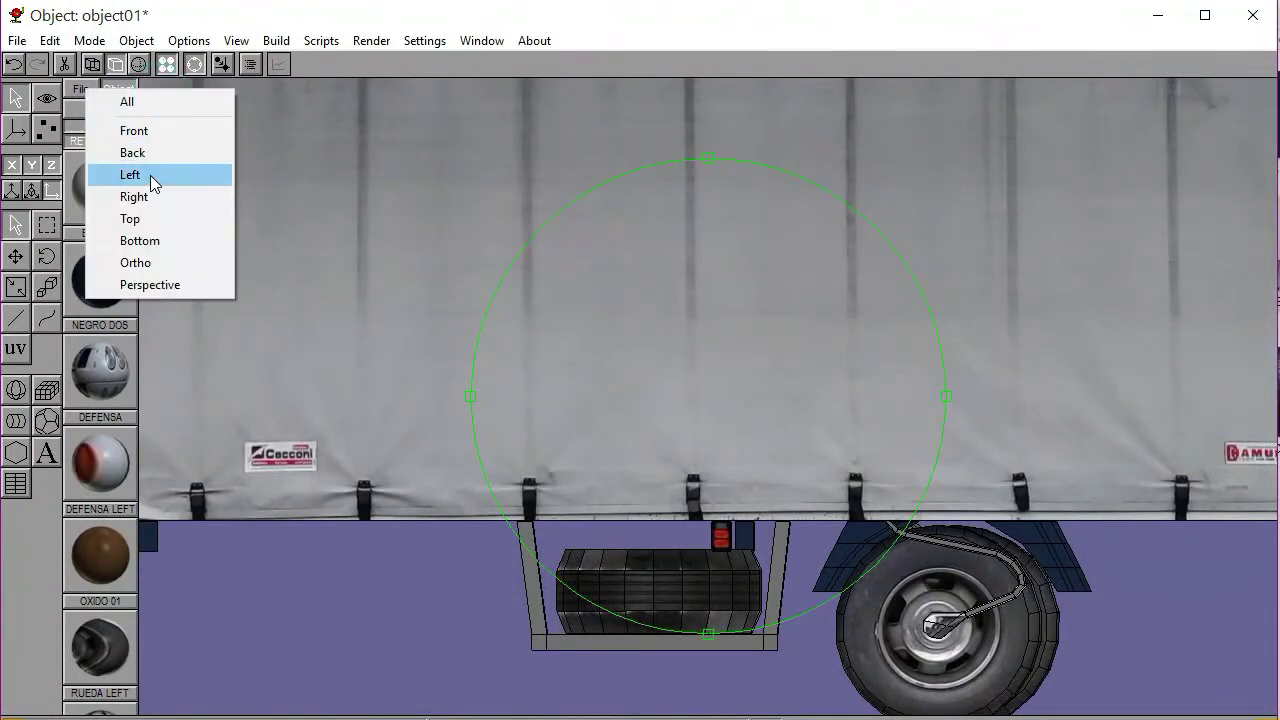
left_click(151, 175)
left_click(191, 66)
Save the model and lower the U-shaped support along Y until it sits clear below the spare wheel
left_click(17, 40)
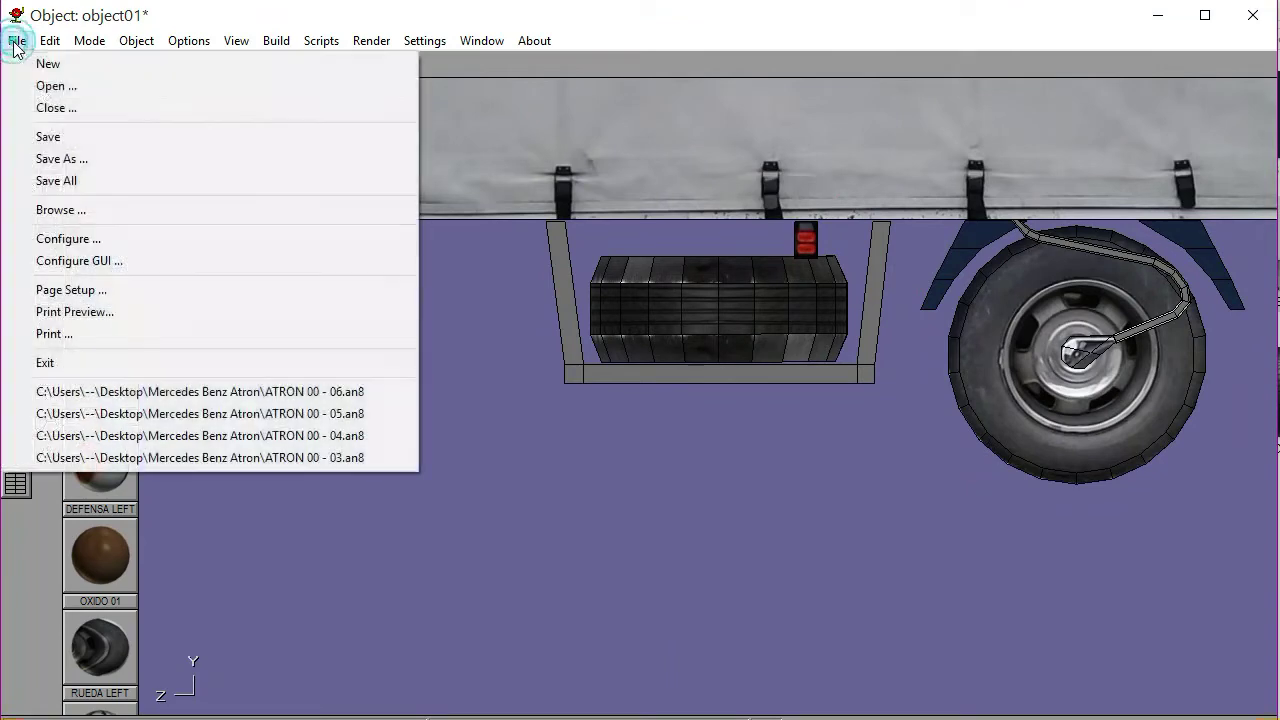
left_click(49, 134)
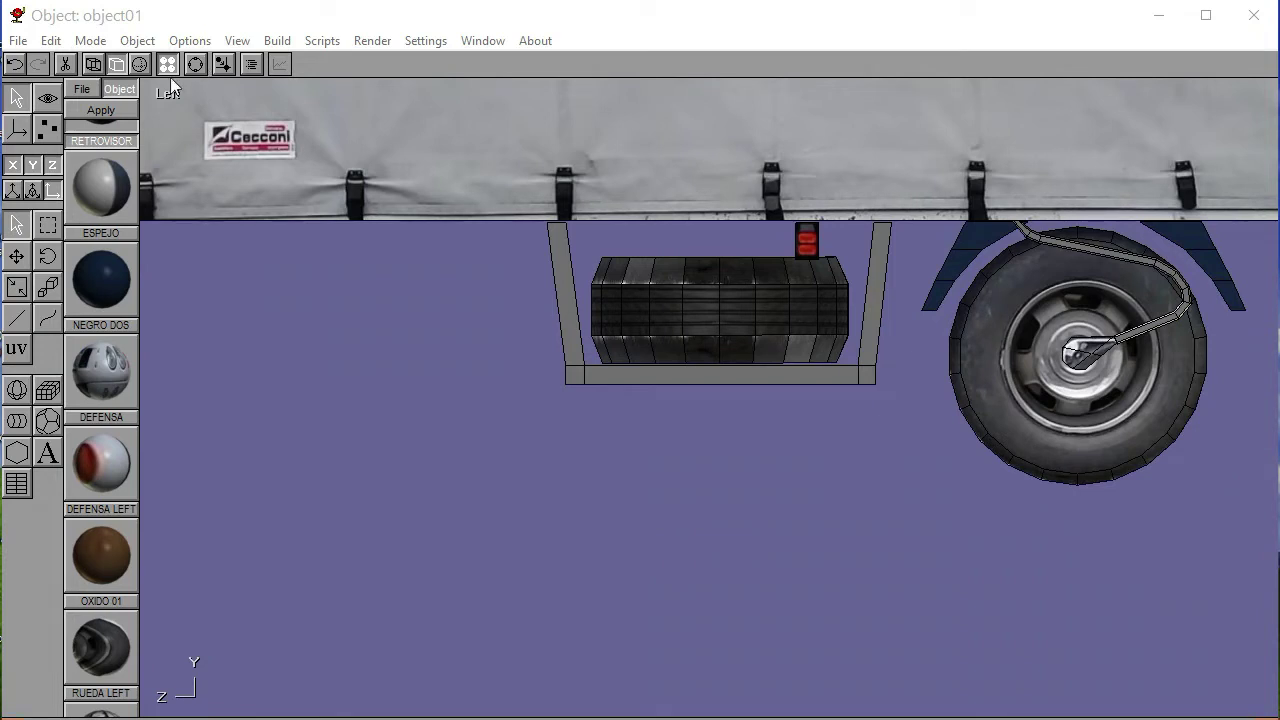
left_click(649, 376)
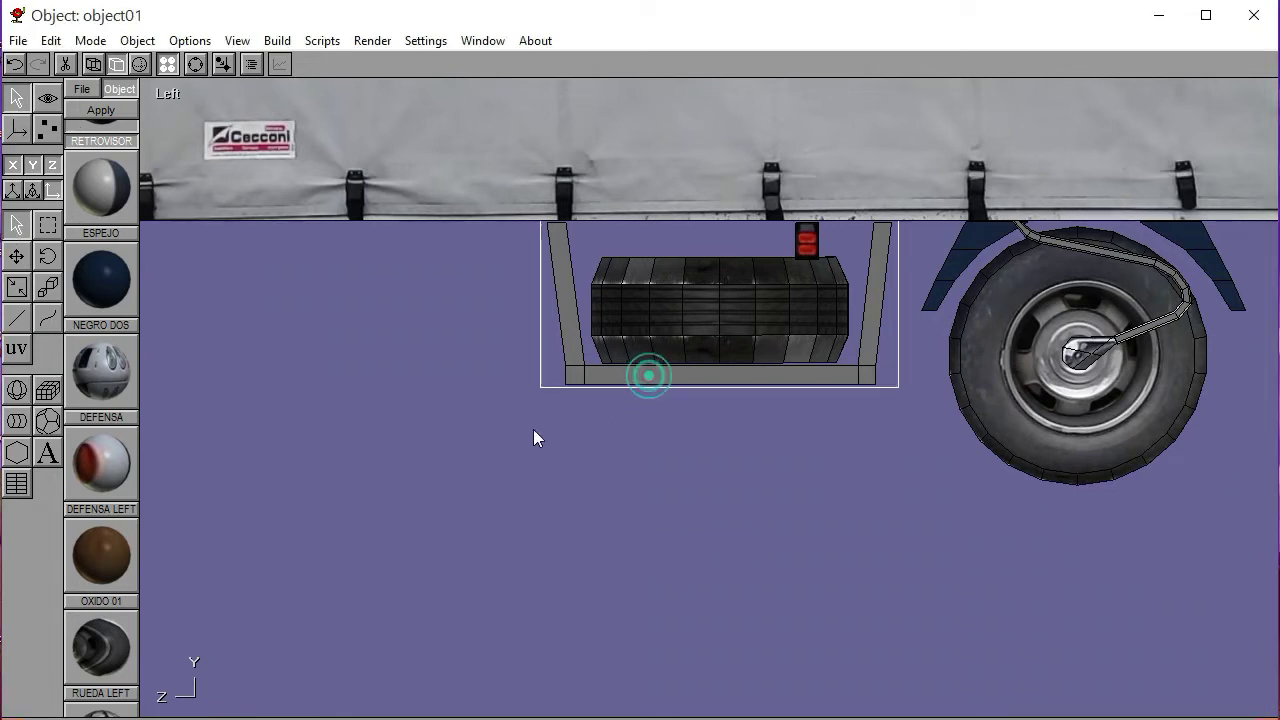
key("Down")
key("Down")
key("Down")
key("Down")
key("Down")
key("Down")
key("Down")
key("Down")
key("Down")
key("Down")
key("Down")
key("Down")
key("Down")
key("Down")
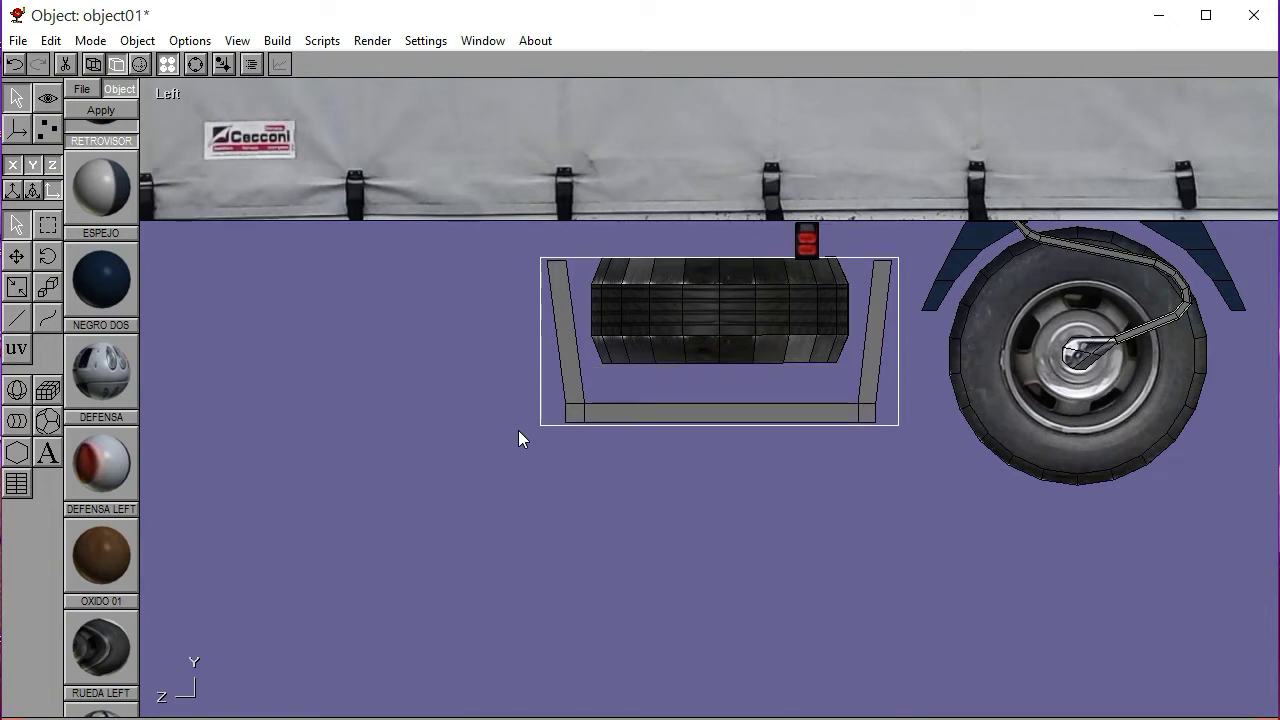
key("Down")
key("Down")
key("Down")
key("Down")
key("Down")
key("Down")
key("Down")
key("Down")
key("Down")
key("Down")
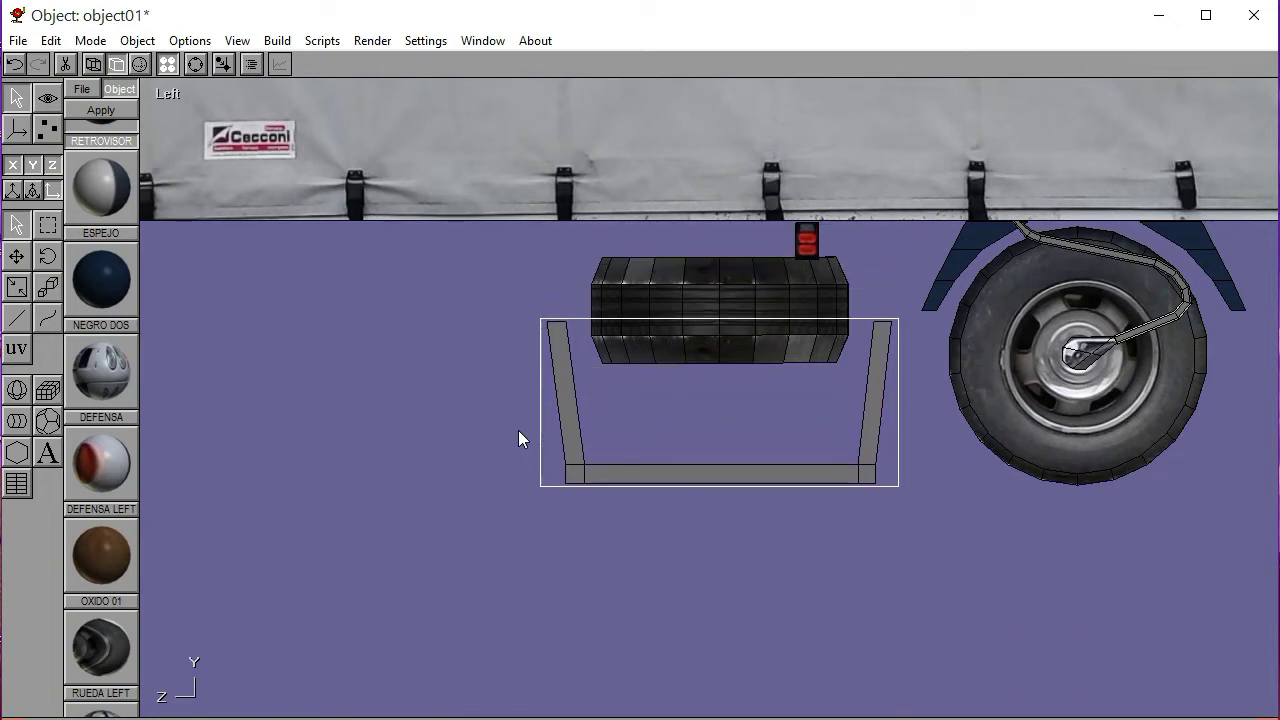
key("Down")
key("Down")
left_click(436, 404)
Select all faces of the lowered support and apply the OXIDO 01 material to them with UV mapping
left_click(47, 129)
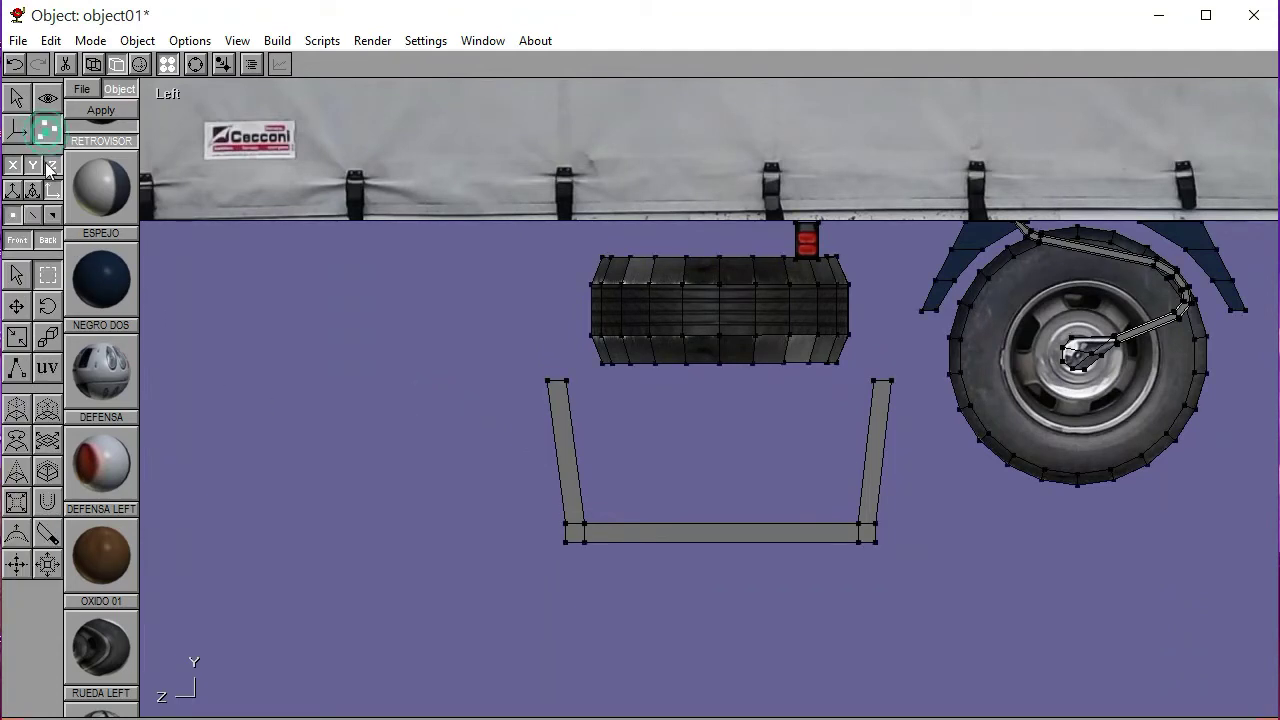
left_click_drag(520, 370, 926, 585)
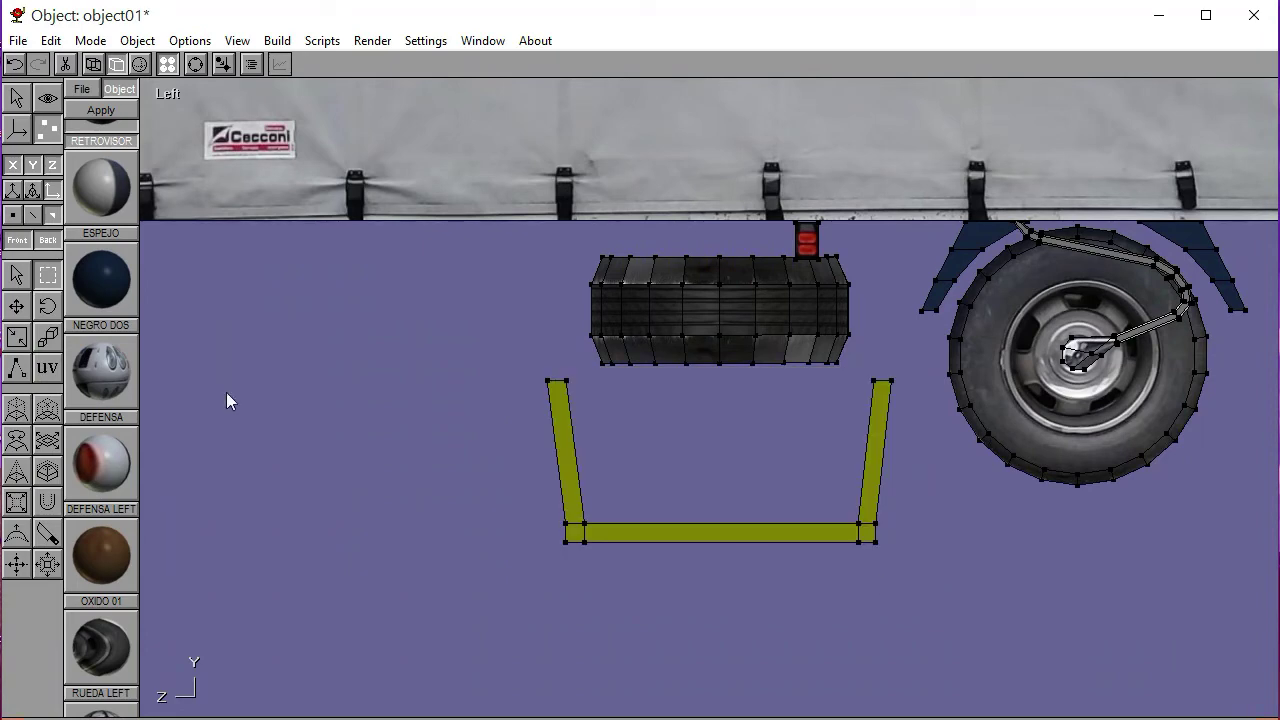
scroll(113, 535, "down", 3)
left_click(47, 368)
left_click(100, 322)
left_click(104, 110)
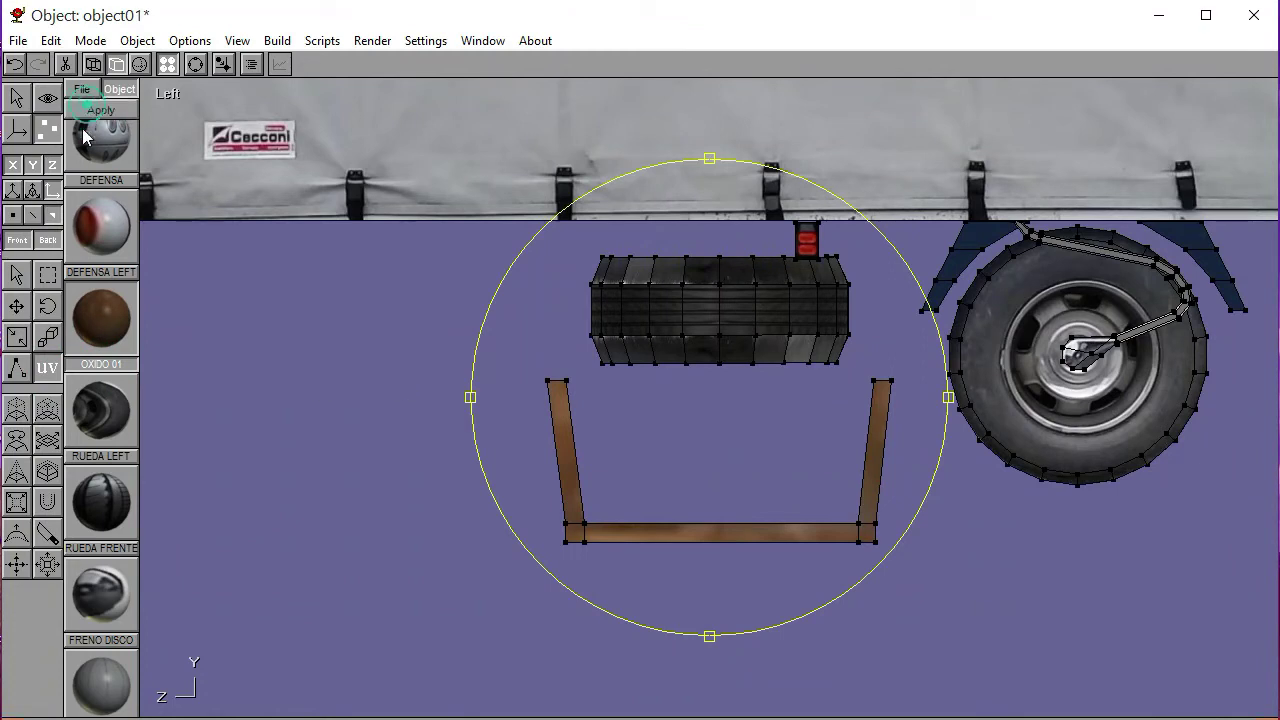
left_click(16, 274)
left_click(185, 324)
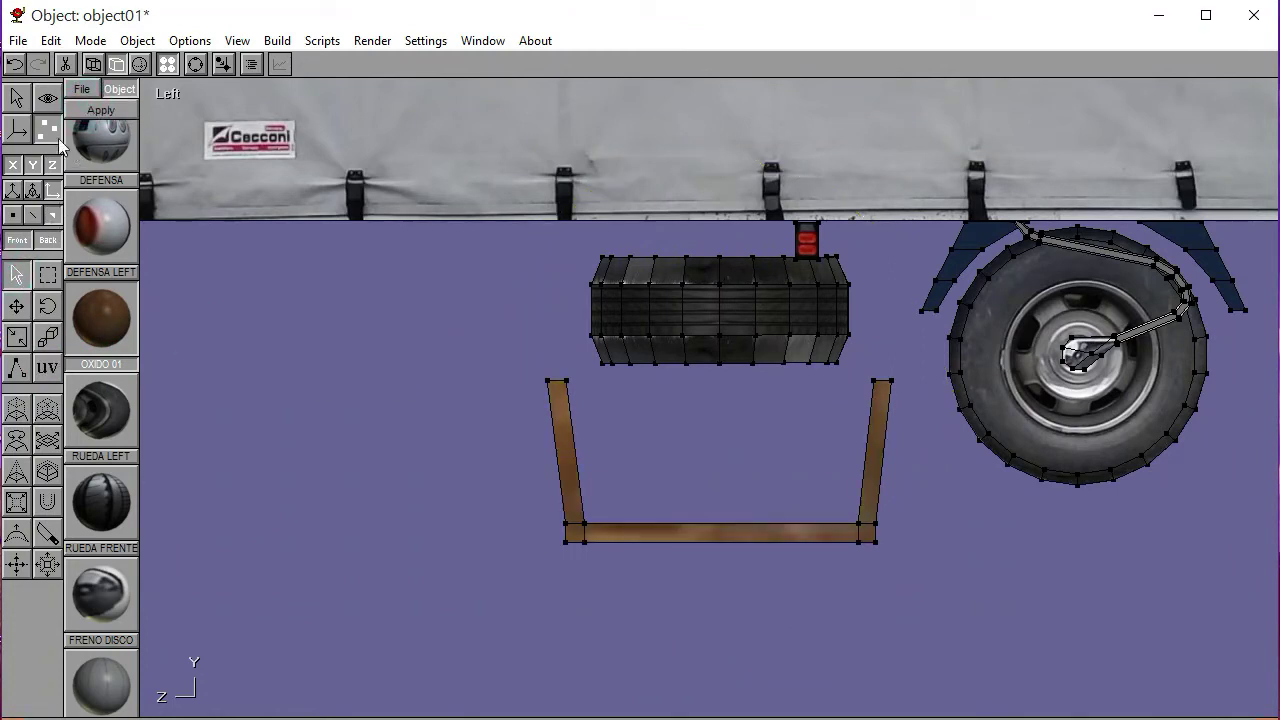
Raise the textured support along Y until its uprights meet the cargo box's lower edge, and deselect it
left_click(19, 104)
left_click(18, 226)
left_click(563, 452)
key("Up")
key("Up")
key("Up")
key("Up")
key("Up")
key("Up")
key("Up")
key("Up")
key("Up")
key("Up")
key("Up")
key("Up")
key("Up")
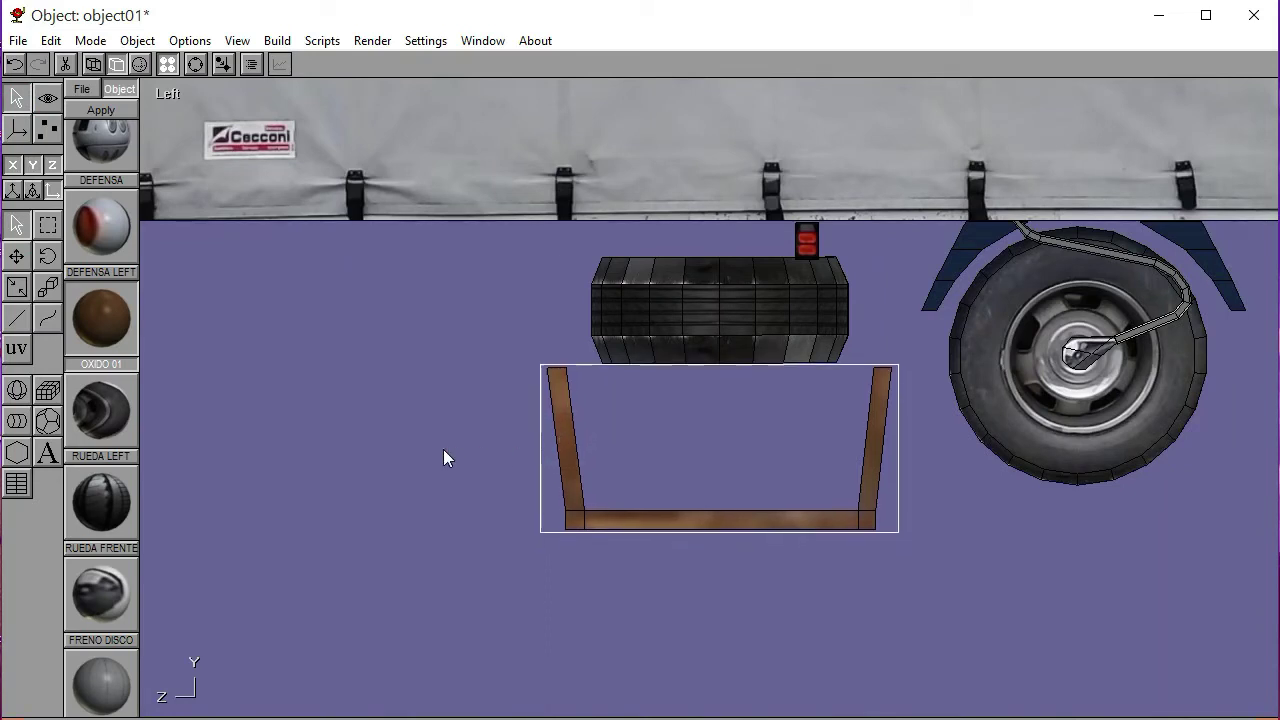
key("Up")
key("Up")
key("Up")
key("Up")
key("Up")
key("Up")
key("Up")
key("Up")
key("Up")
key("Up")
key("Up")
key("Up")
key("Up")
key("Up")
key("Up")
key("Up")
key("Up")
key("Up")
key("Up")
key("Up")
key("Up")
key("Up")
key("Up")
key("Up")
key("Up")
key("Up")
key("Up")
key("Up")
key("Up")
key("Up")
key("Up")
key("Up")
key("Up")
key("Up")
key("Up")
key("Up")
key("Up")
key("Up")
key("Up")
key("Up")
key("Up")
key("Up")
key("Up")
key("Up")
key("Up")
key("Up")
key("Up")
key("Up")
key("Up")
key("Up")
key("Up")
key("Up")
left_click(449, 443)
left_click(558, 308)
left_click(426, 355)
In the front wireframe view, mirror the support to the opposite side of the truck, and deselect both
left_click(578, 354)
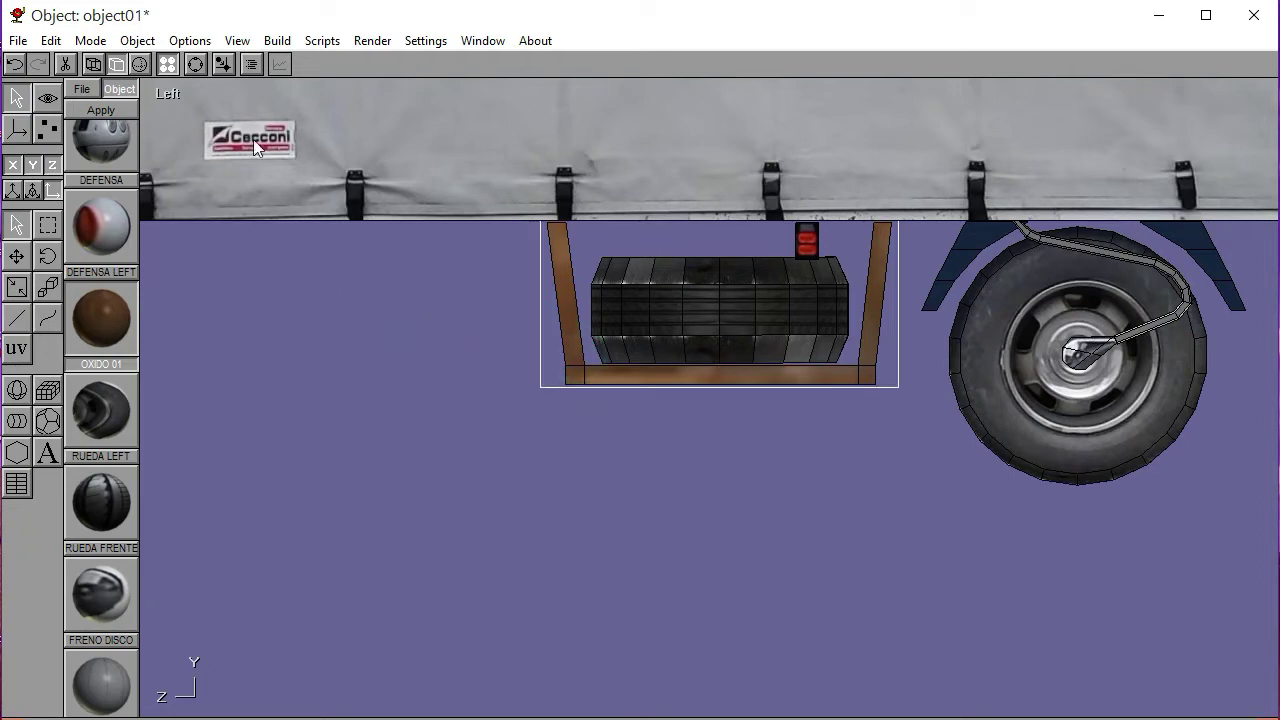
left_click(171, 93)
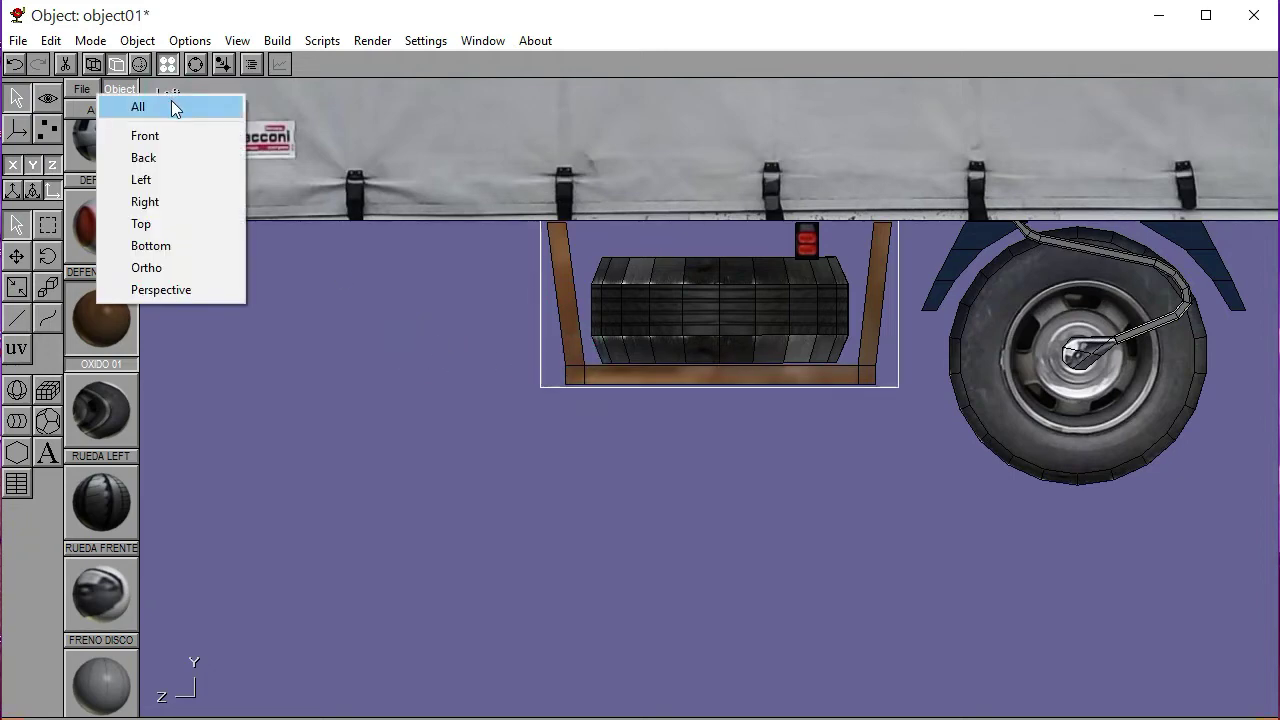
left_click(171, 134)
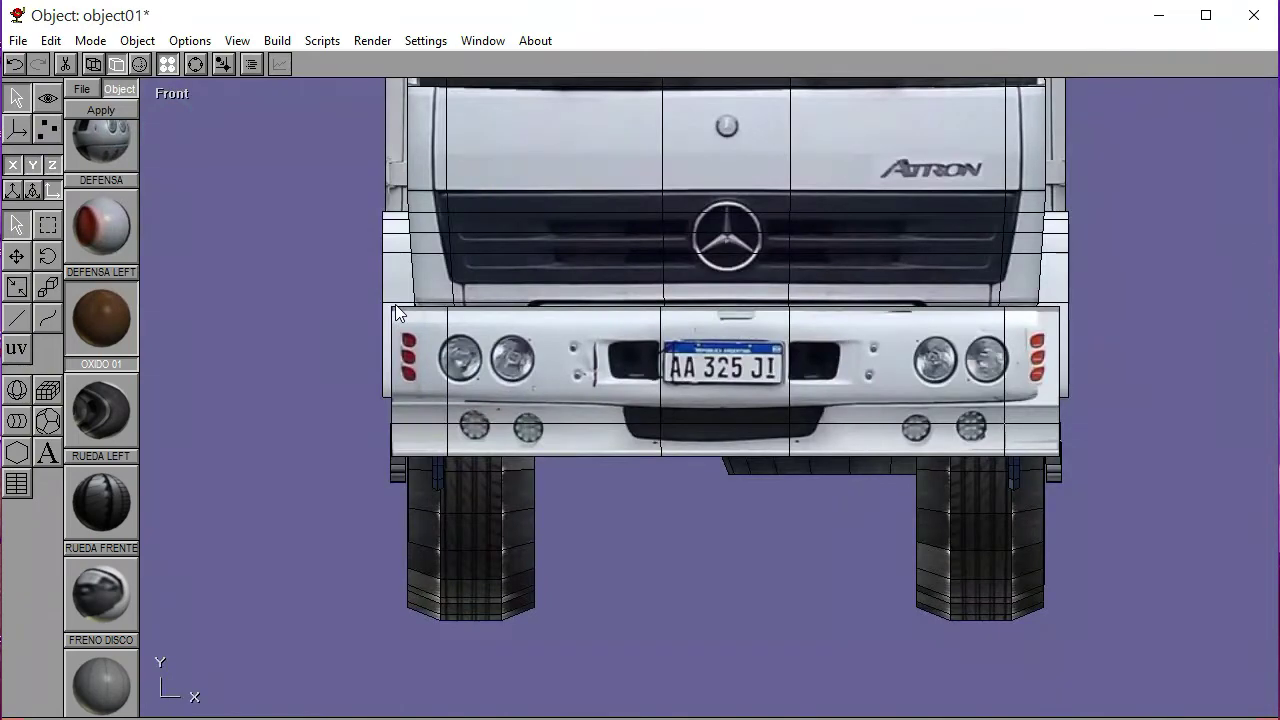
left_click(93, 64)
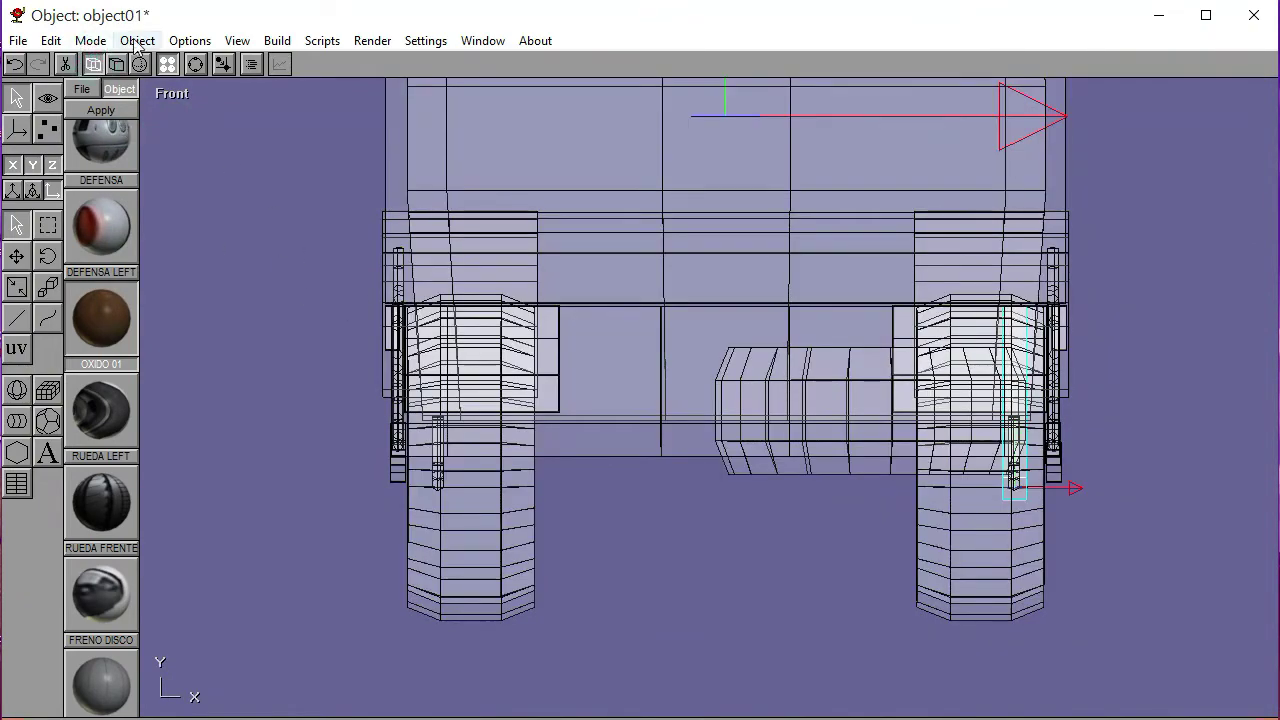
left_click(279, 42)
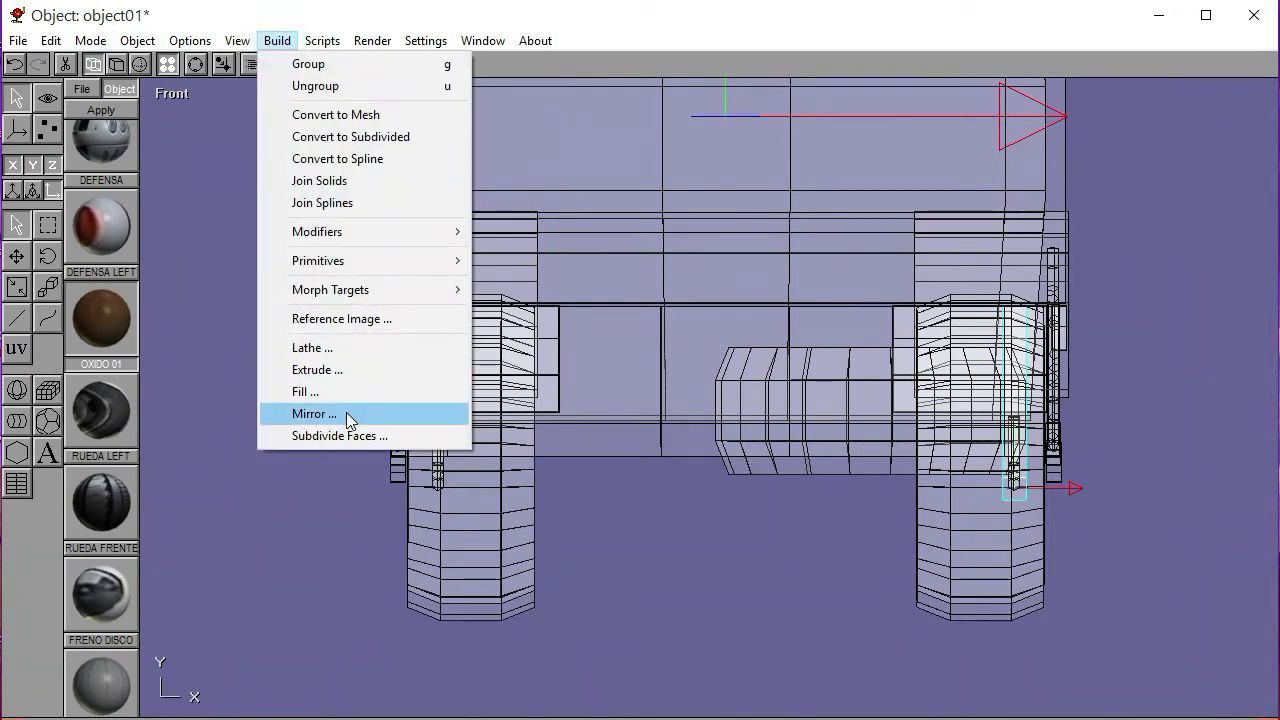
left_click(346, 412)
left_click(236, 125)
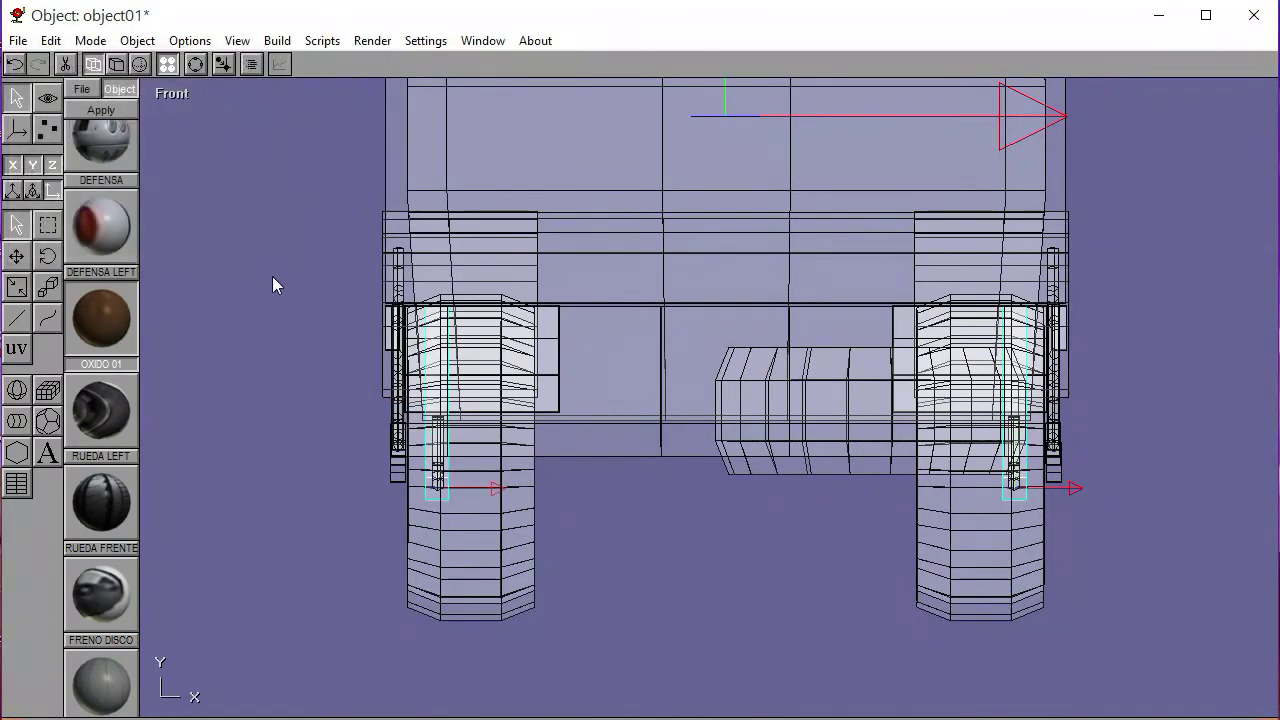
left_click(267, 351)
Select only the mirrored support and shift it along X in the front view toward the middle of the truck
left_click(198, 66)
left_click_drag(594, 316, 272, 184)
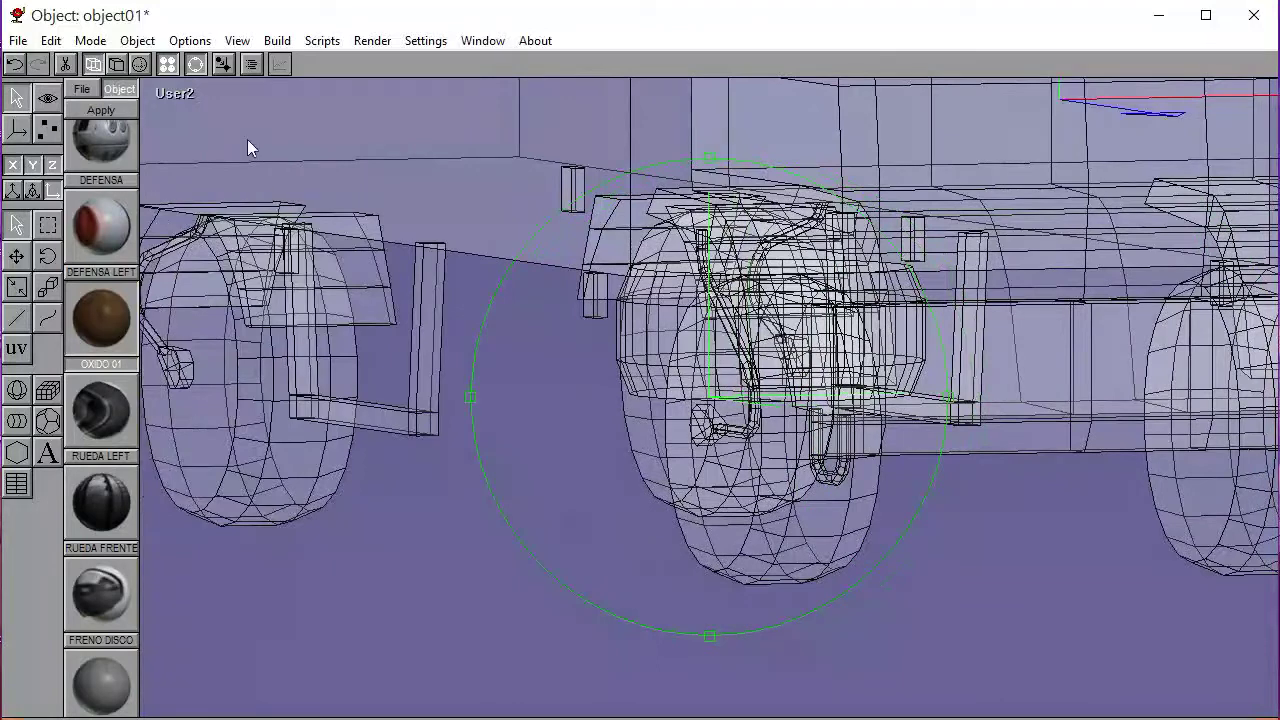
left_click(200, 66)
left_click(432, 337)
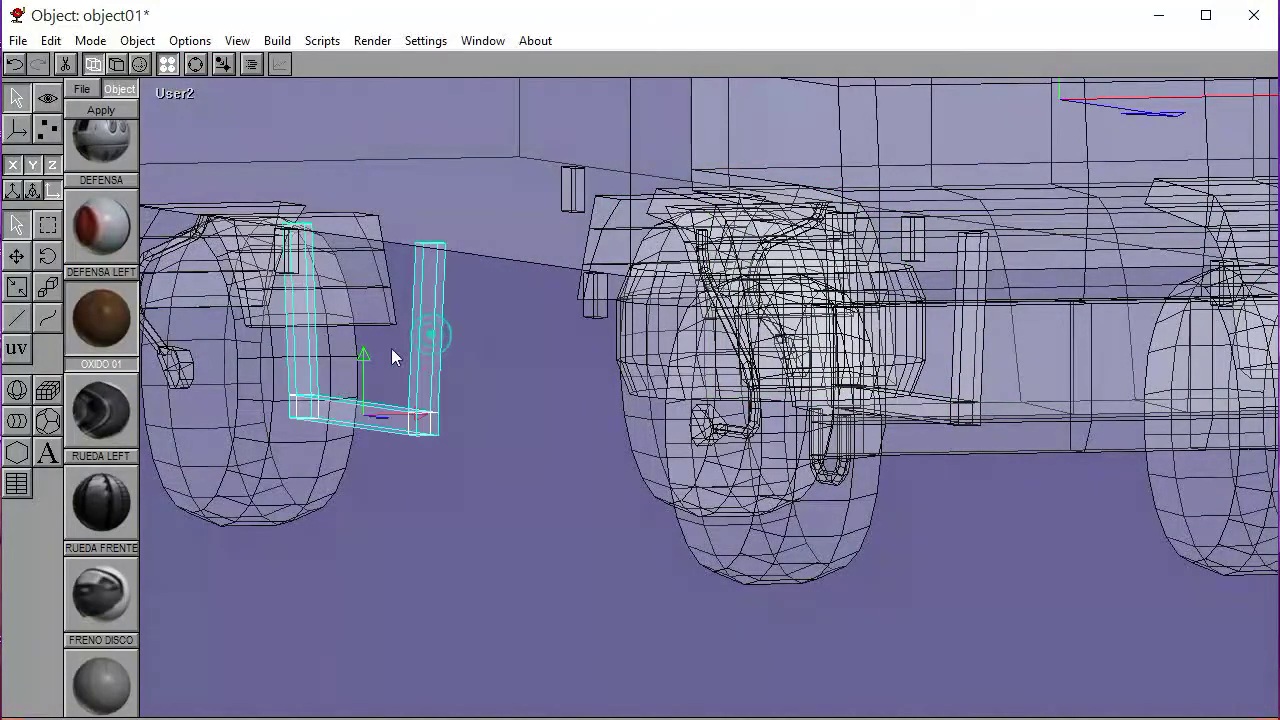
left_click(172, 92)
left_click(173, 134)
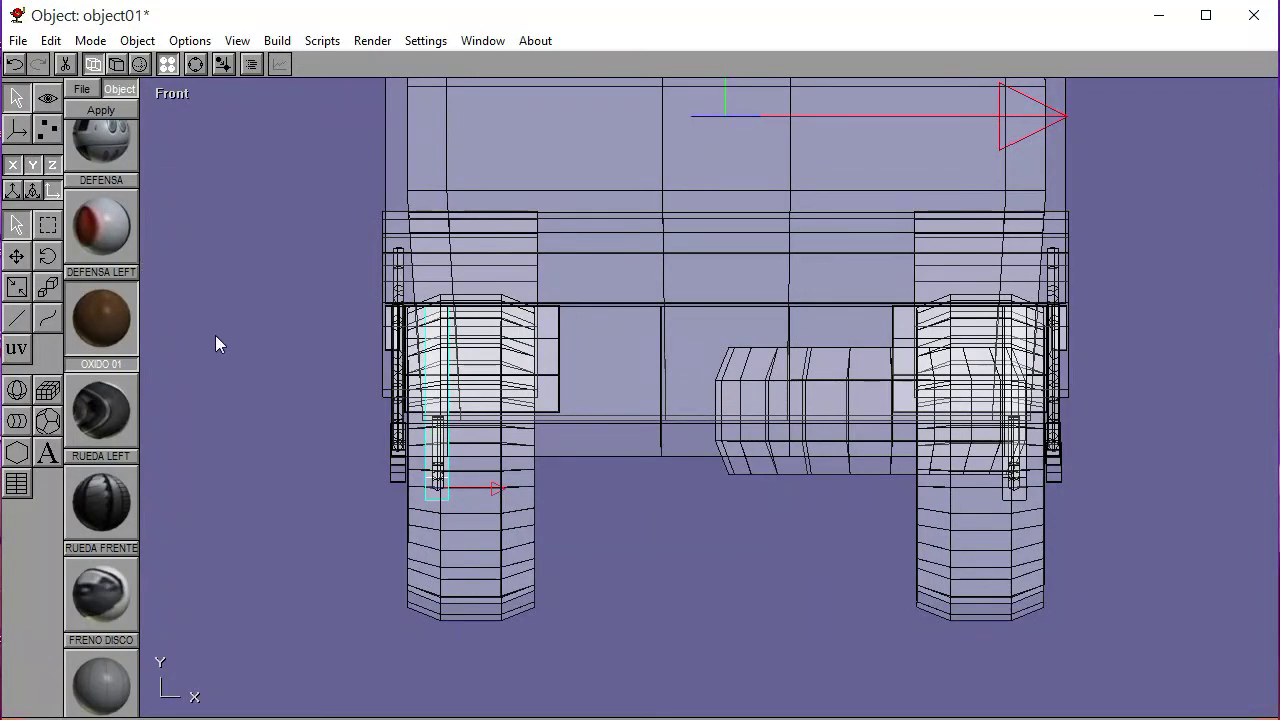
left_click(16, 256)
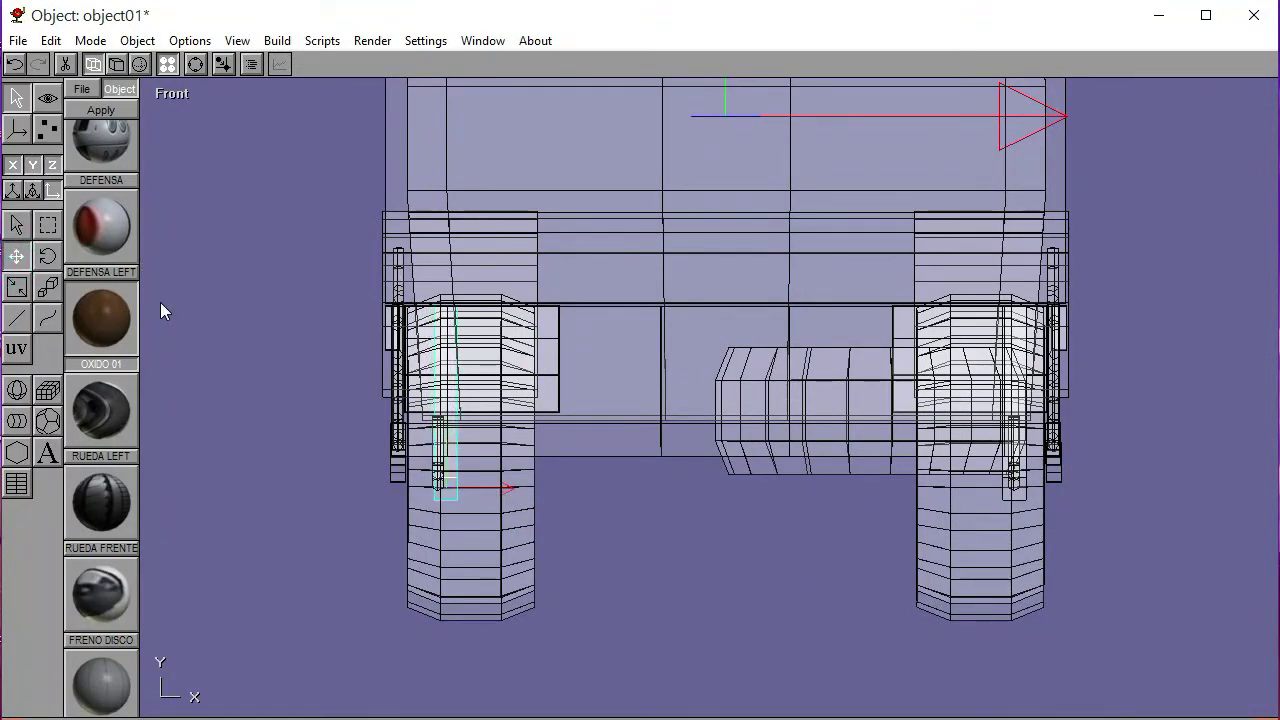
key("Right")
left_click_drag(163, 312, 224, 312)
key("Right")
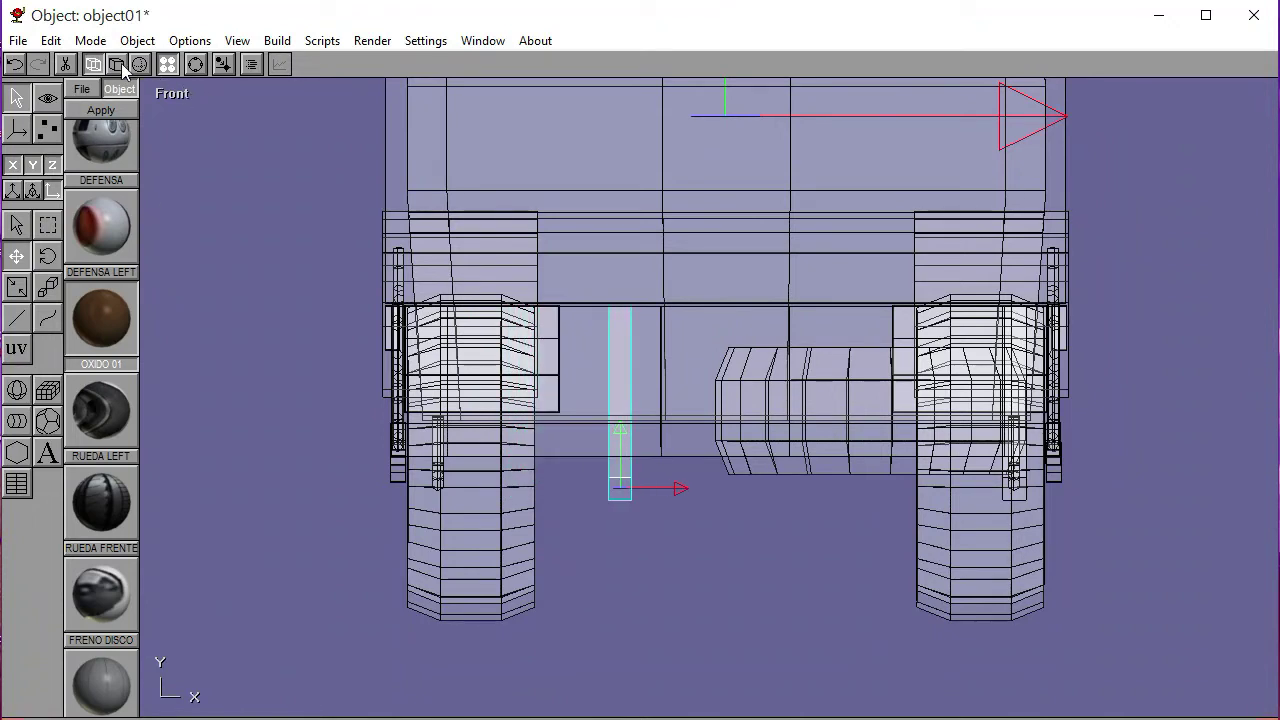
In the solid bottom view, move the mirrored support along X until it rests against the inner side of the spare wheel
left_click(116, 64)
left_click(171, 93)
left_click(173, 246)
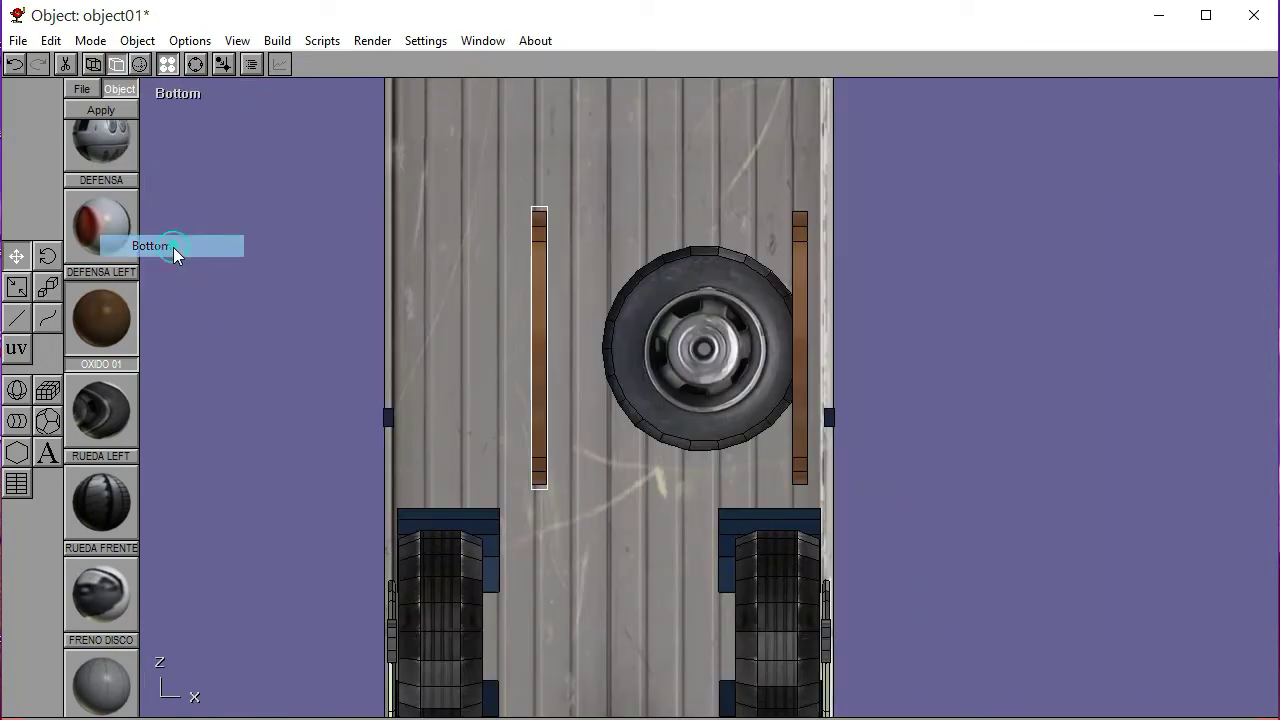
key("Right")
key("Right")
key("Right")
key("Right")
key("Right")
key("Right")
key("Right")
left_click_drag(215, 247, 212, 247)
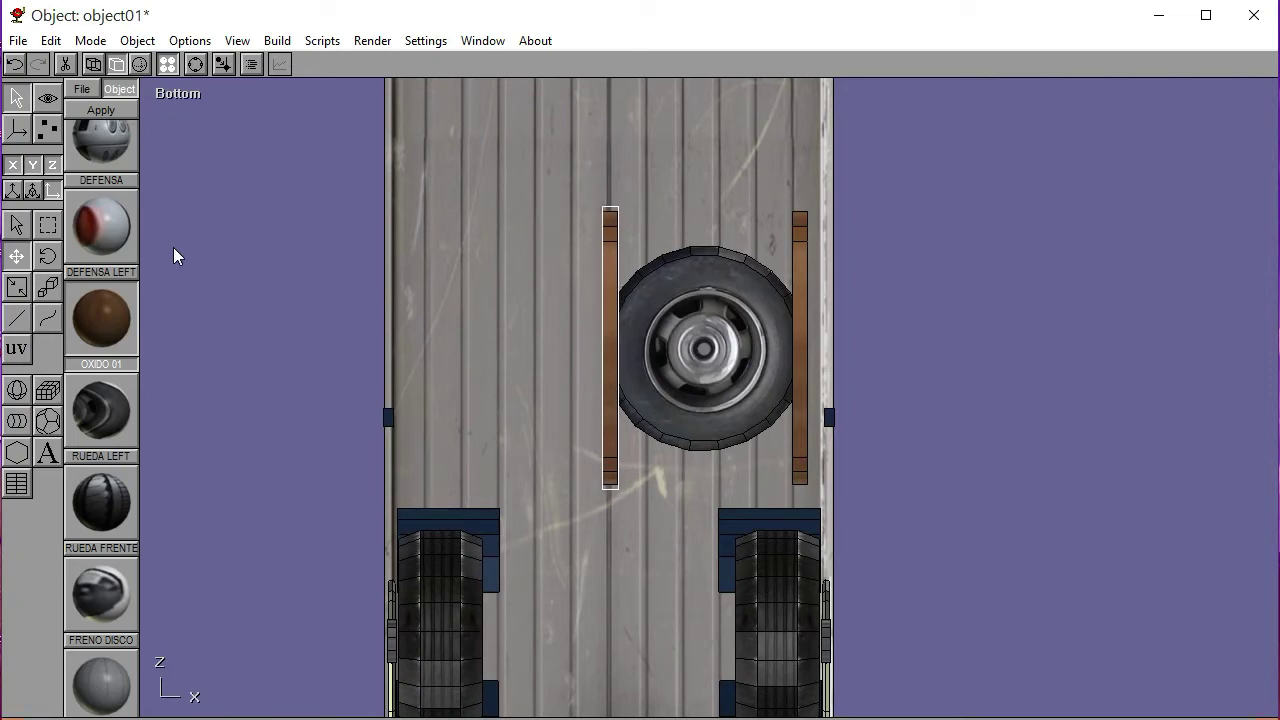
left_click(17, 225)
Extrude the two inward-facing lower corner faces of the outer support along X to the inner support, forming two crossbars
left_click(195, 64)
left_click_drag(602, 266, 734, 450)
middle_click_drag(785, 497, 765, 359)
right_click_drag(664, 412, 888, 446)
right_click_drag(694, 440, 714, 441)
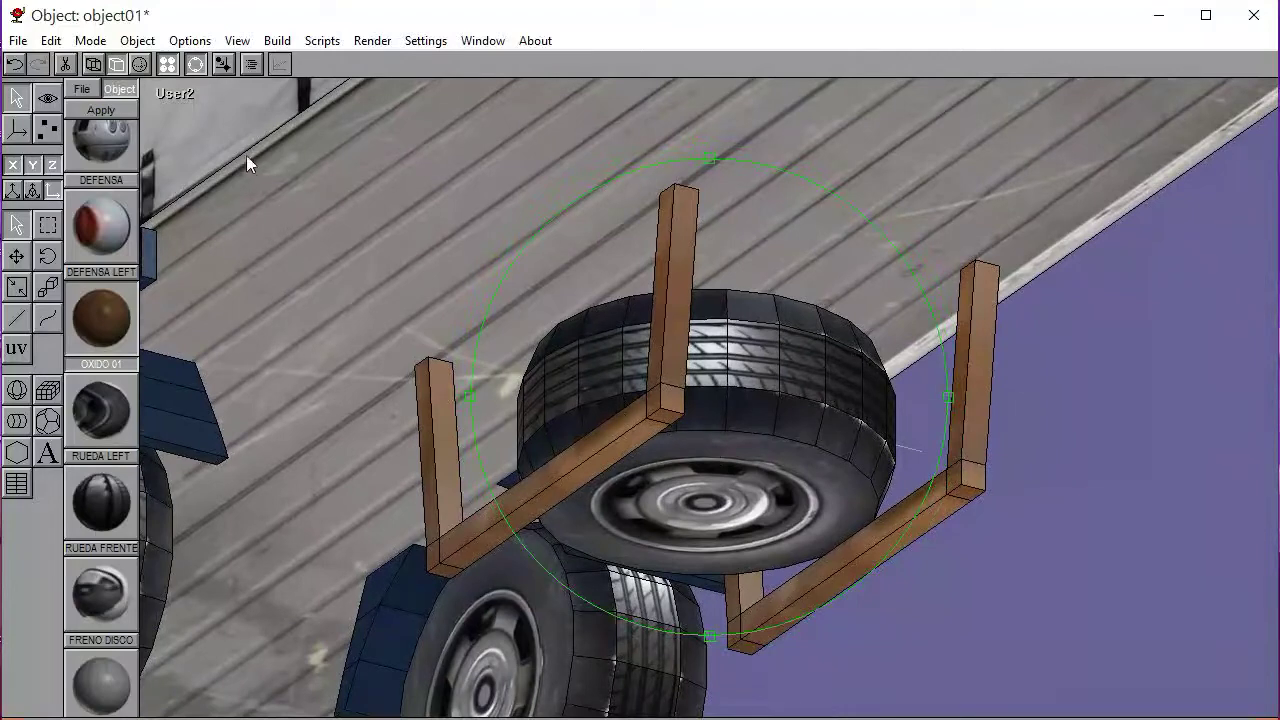
left_click(197, 64)
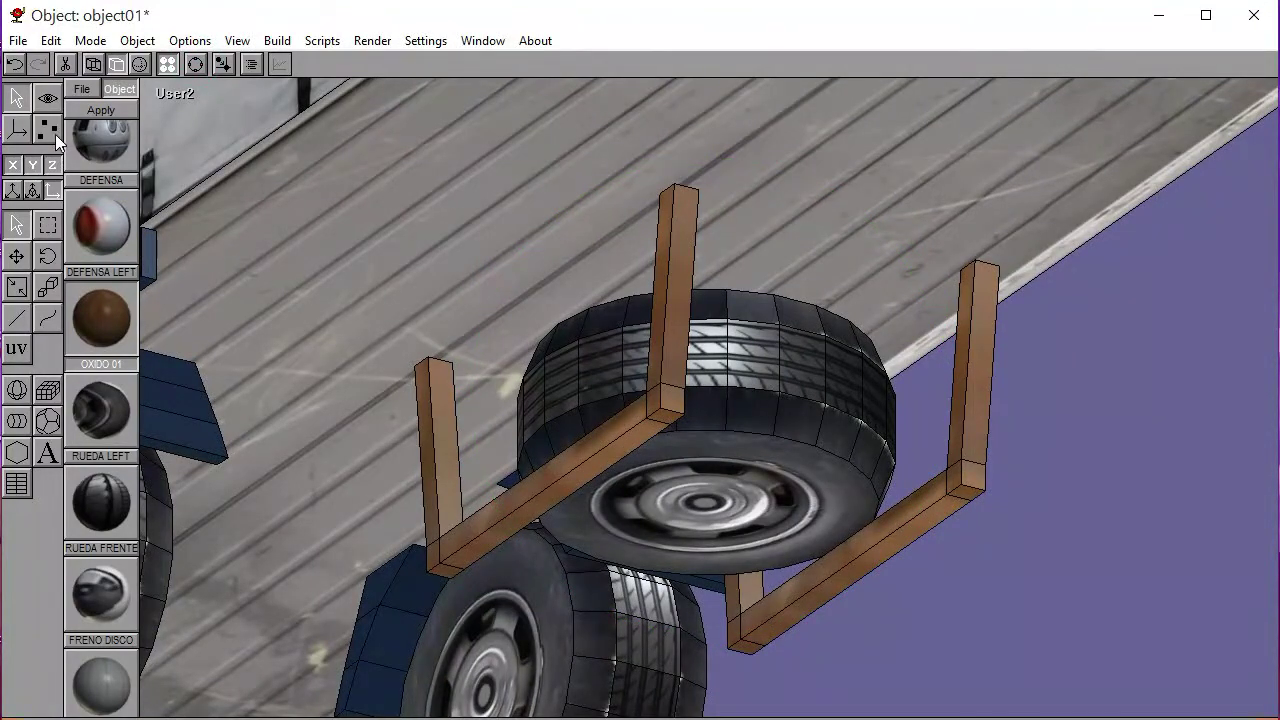
left_click(50, 132)
left_click(16, 274)
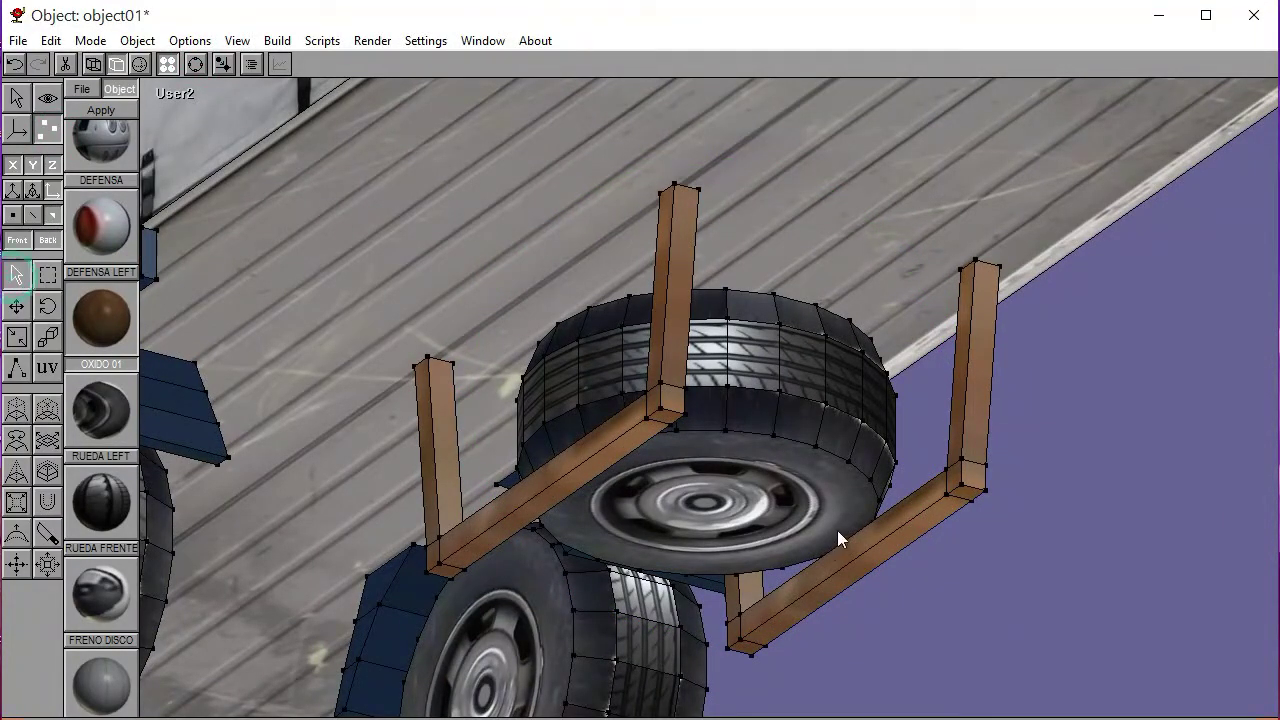
left_click(952, 480)
left_click(178, 94)
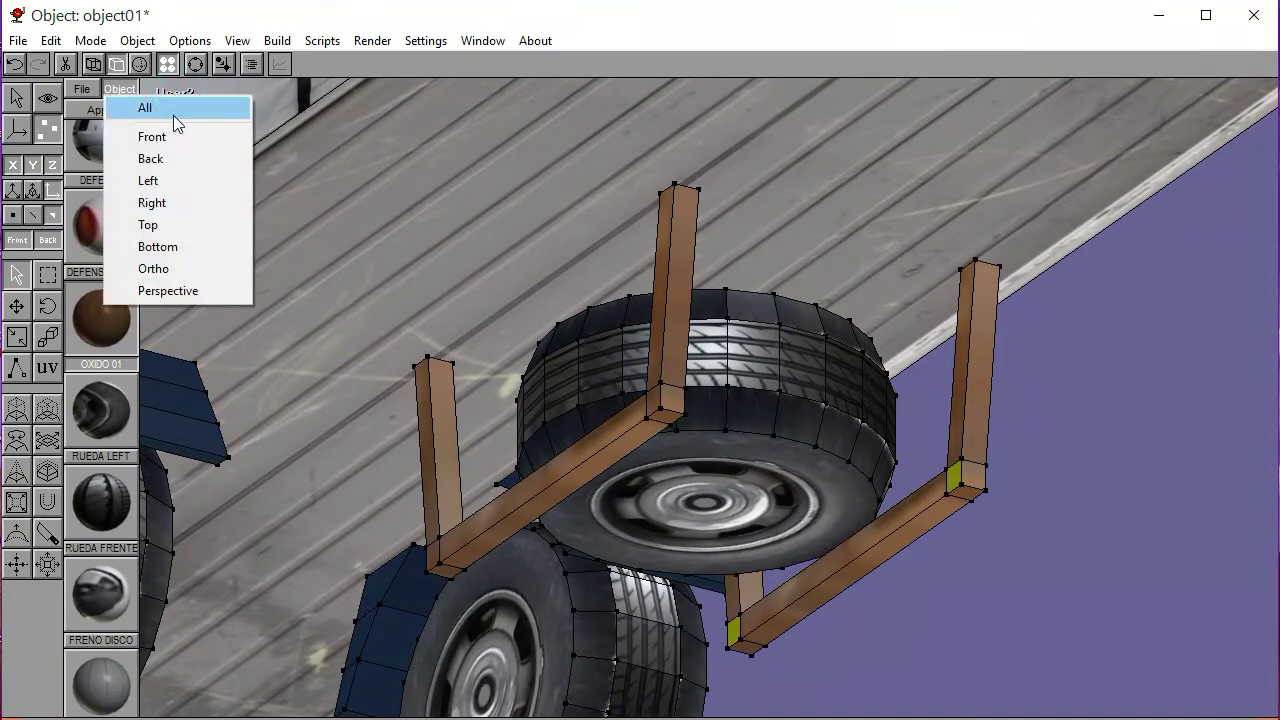
left_click(152, 136)
left_click(93, 64)
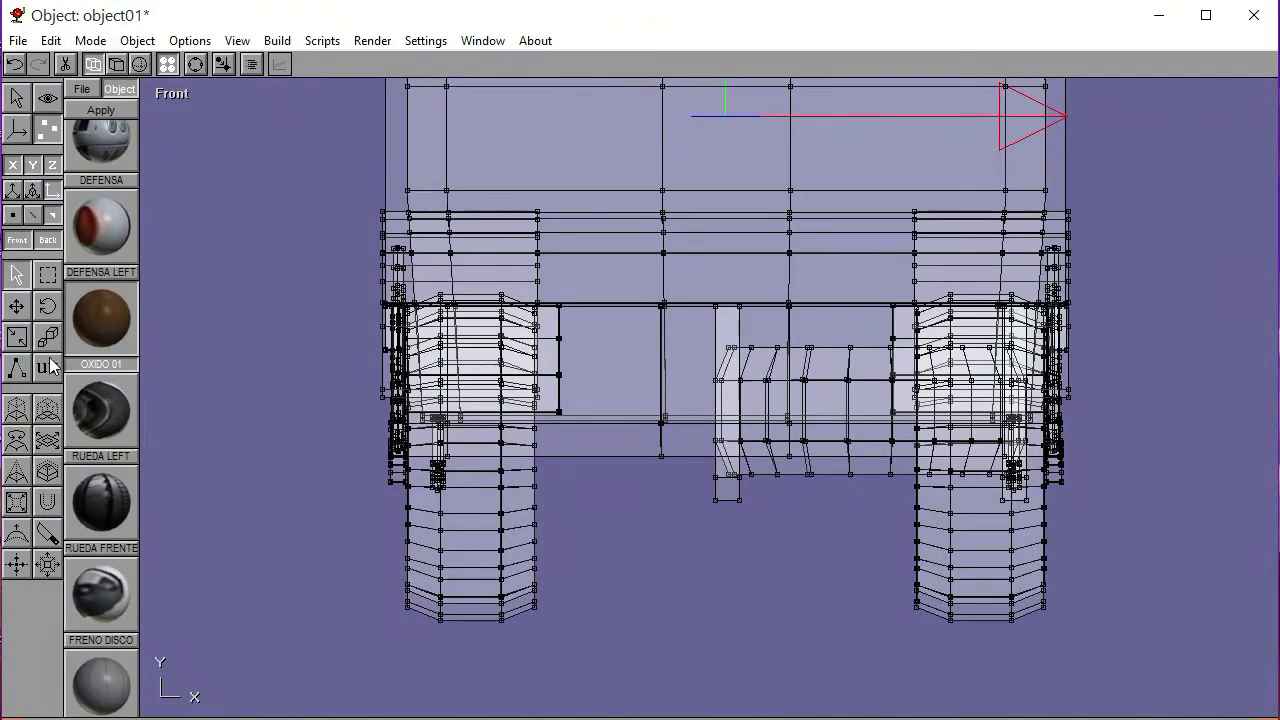
left_click(16, 410)
left_click(742, 616)
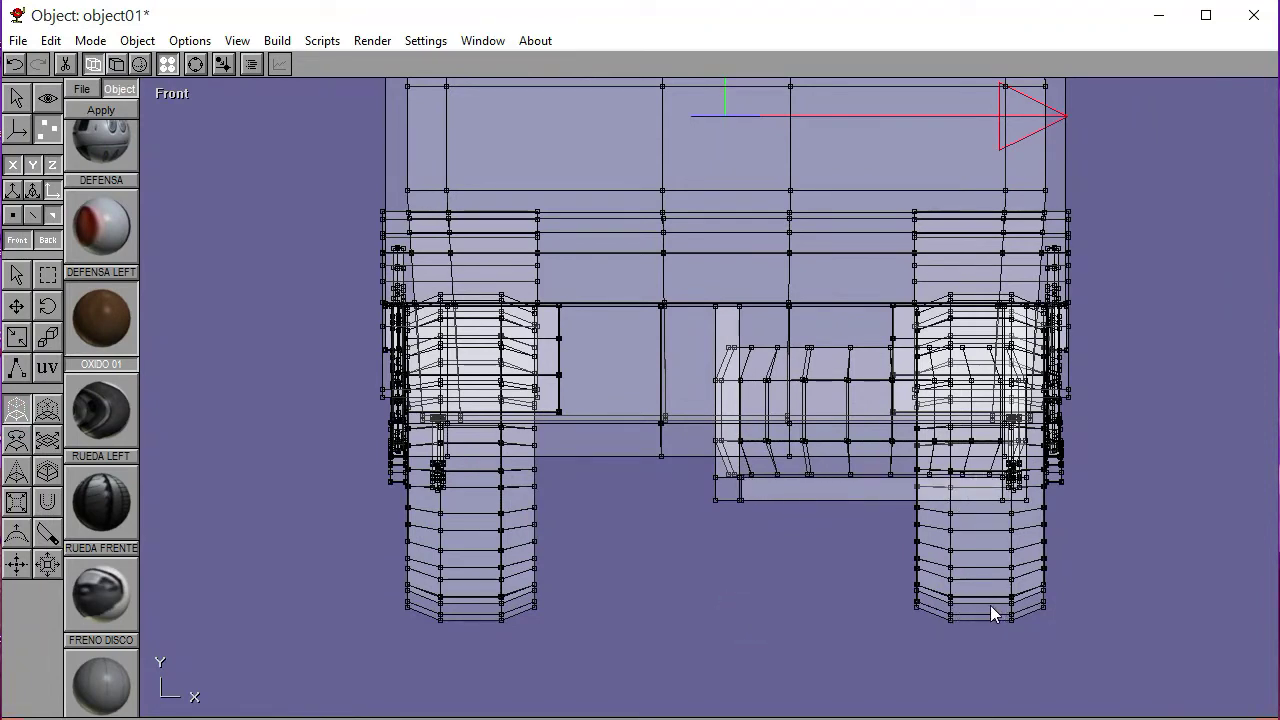
left_click(16, 274)
left_click(18, 100)
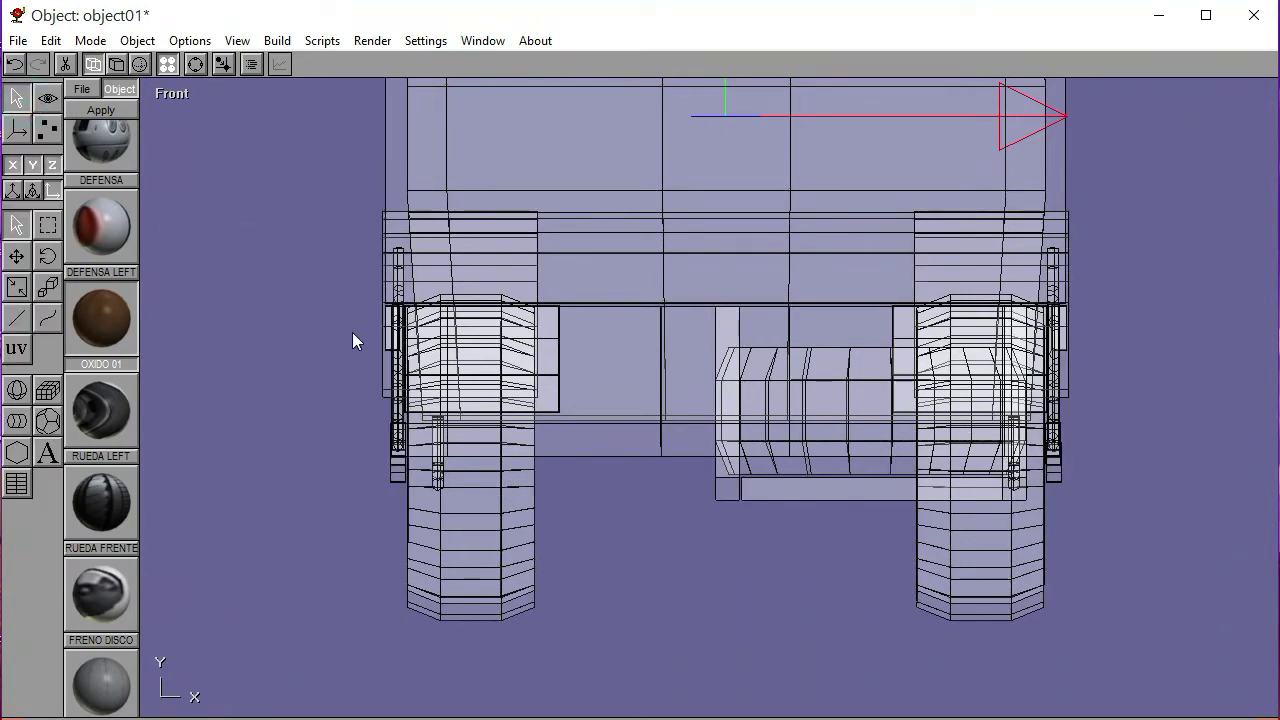
Check the completed spare wheel cradle in solid display from below and from the side, and save the model
left_click(118, 89)
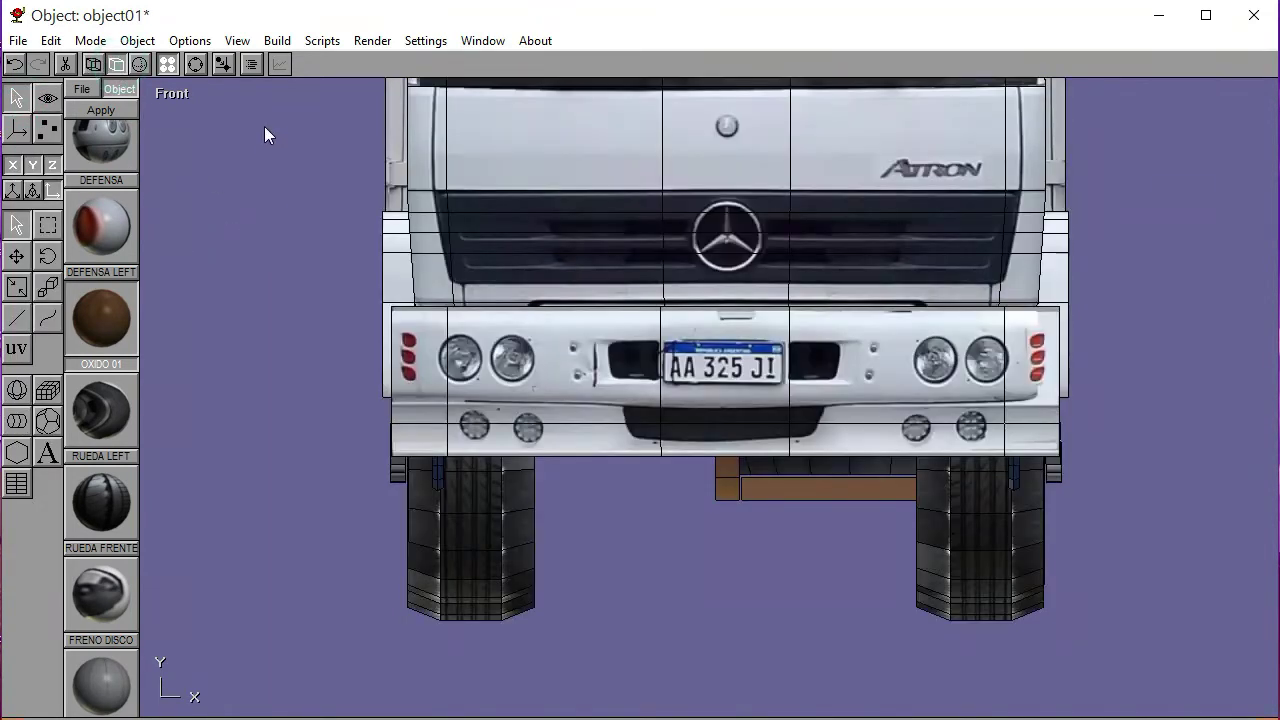
left_click(200, 68)
left_click_drag(690, 348, 698, 420)
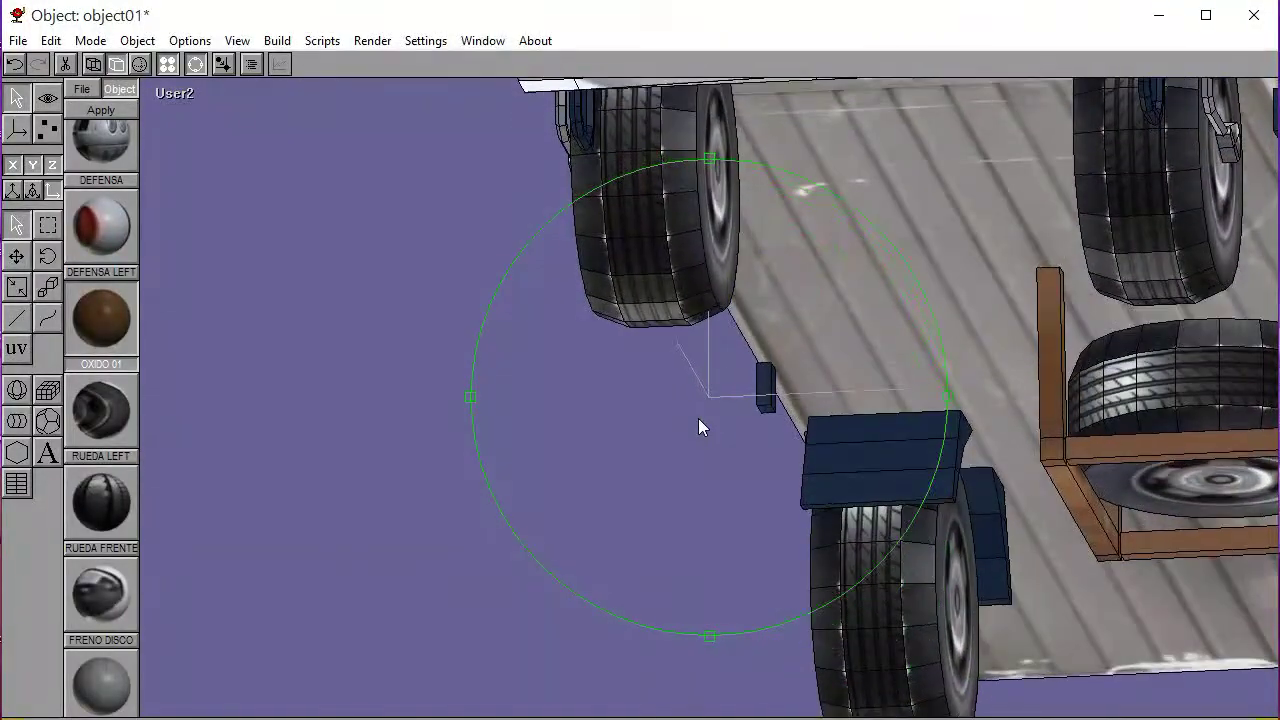
left_click(180, 96)
left_click(165, 180)
left_click_drag(738, 388, 767, 401)
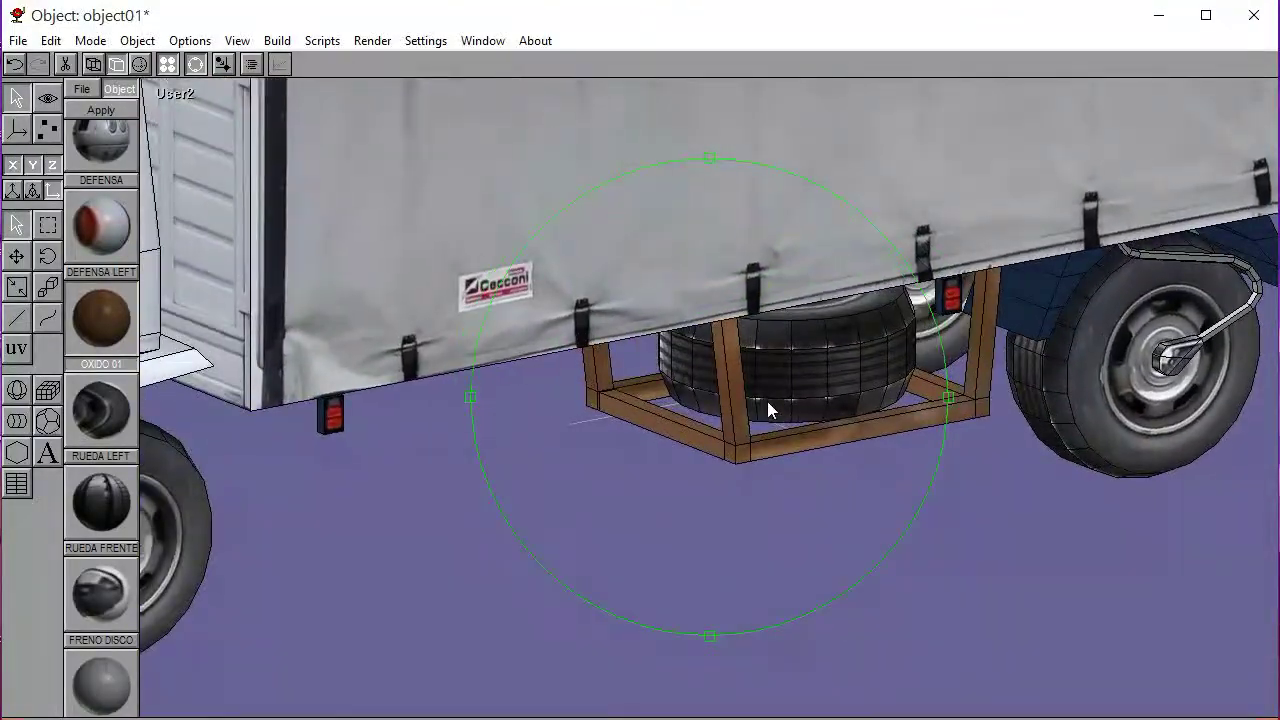
left_click(18, 41)
left_click(49, 131)
Examine the spare wheel and its cradle along the side of the truck from the left and at an angle
left_click_drag(698, 402, 668, 396)
left_click(183, 92)
left_click(176, 178)
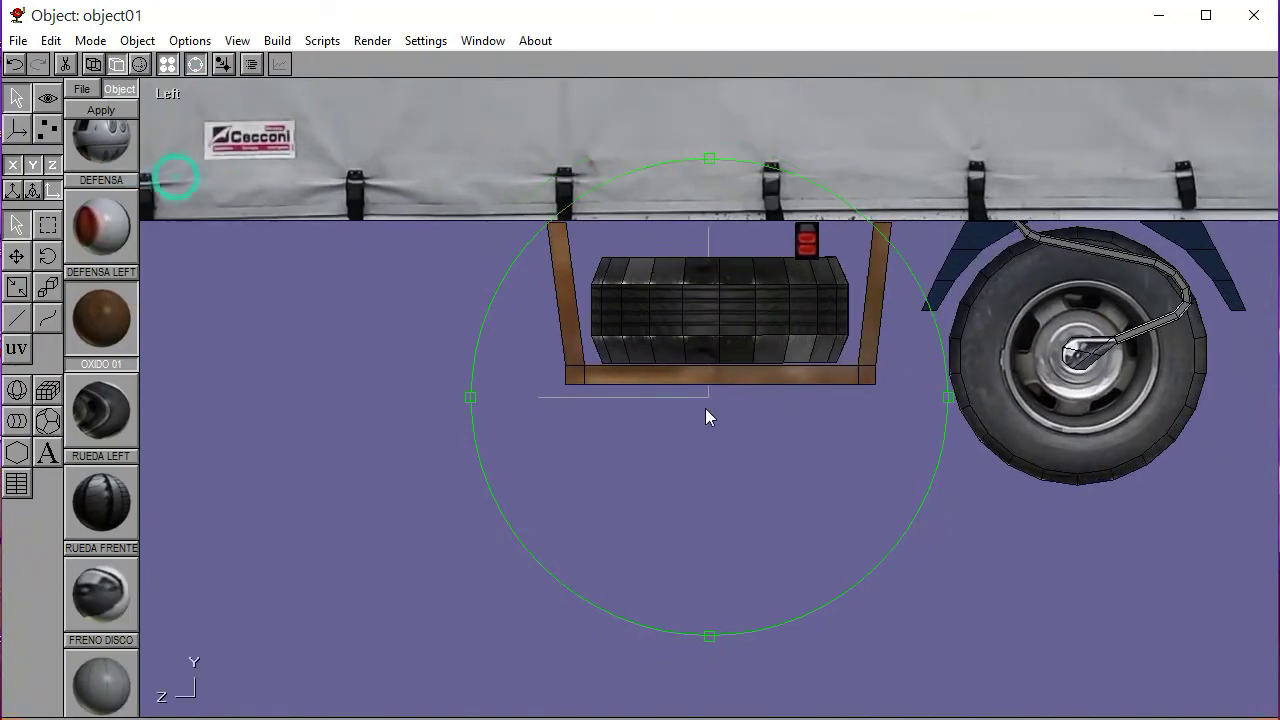
middle_click_drag(574, 413, 822, 448)
left_click_drag(685, 430, 732, 442)
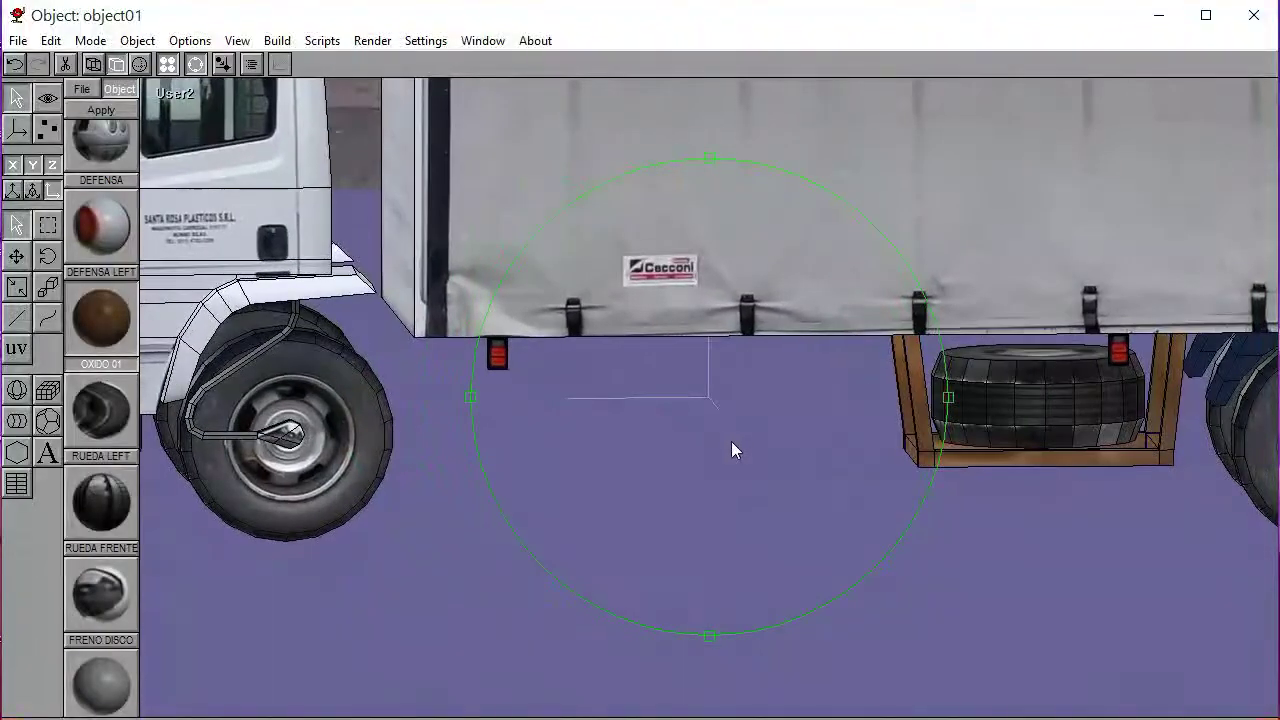
In the left view, shift the reference photo down until its truck lines up with the modelled truck
left_click(190, 92)
left_click(163, 180)
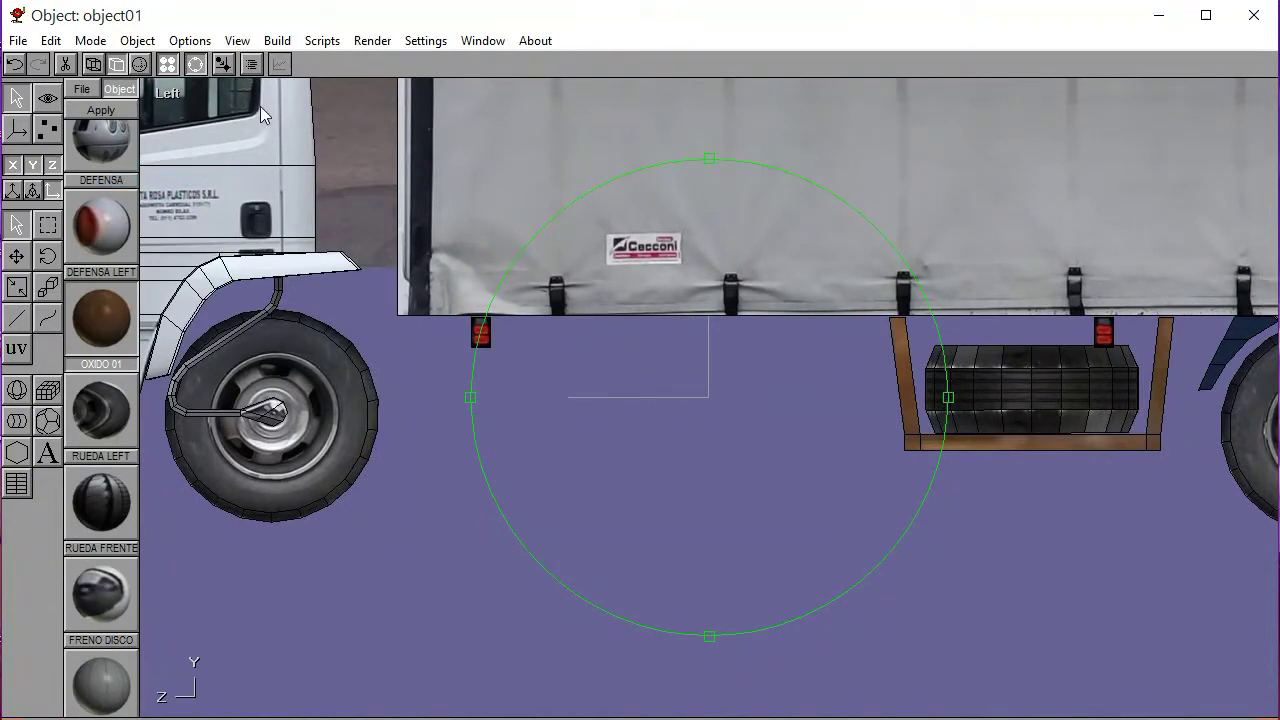
left_click(170, 92)
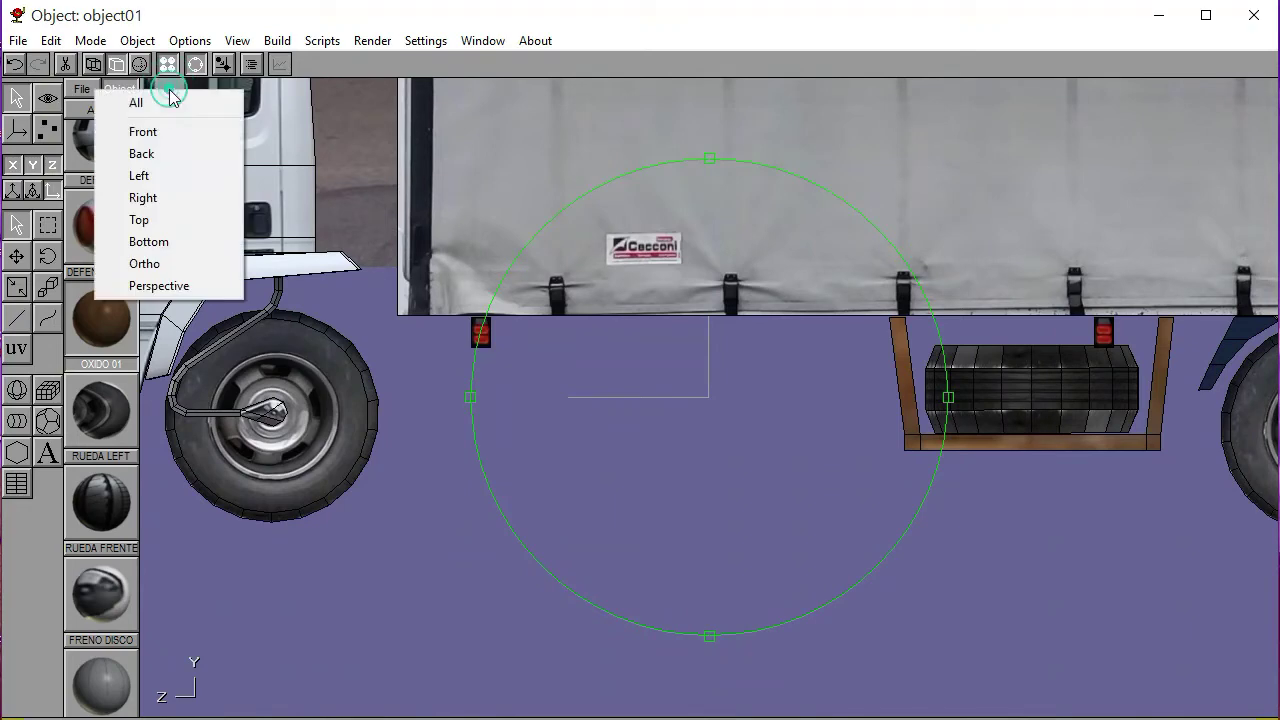
left_click(163, 175)
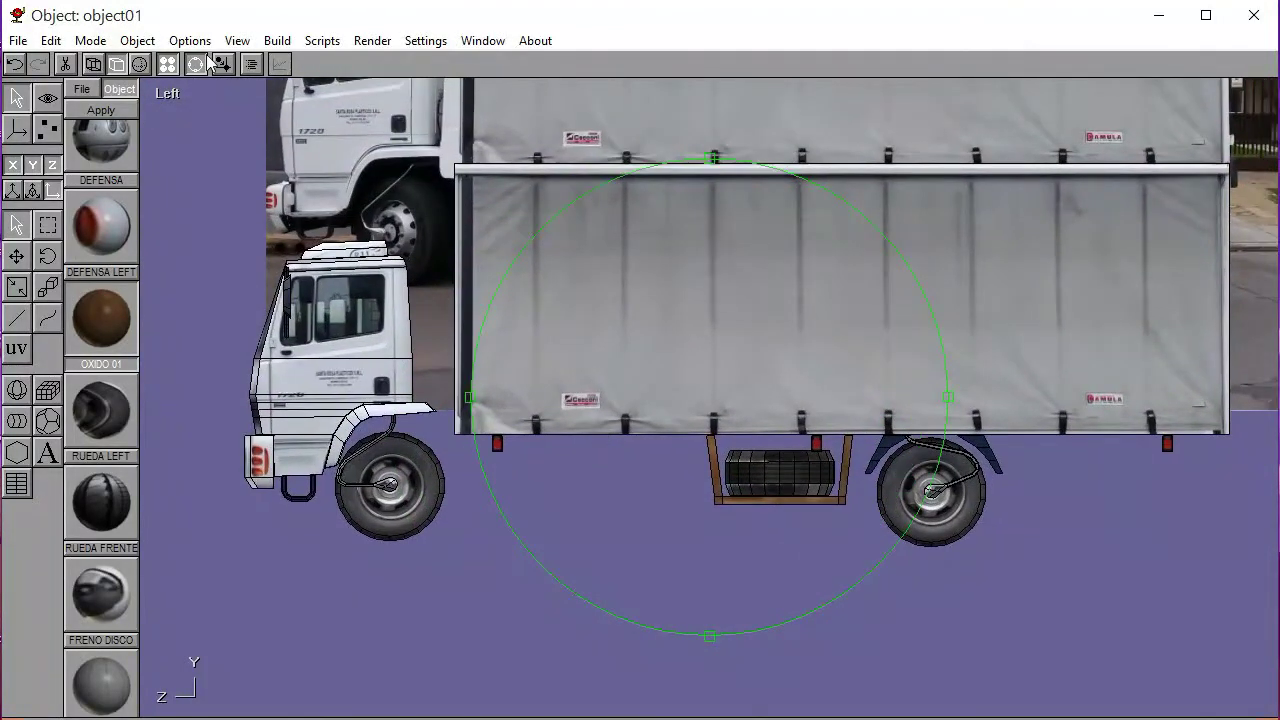
left_click(197, 64)
left_click(328, 167)
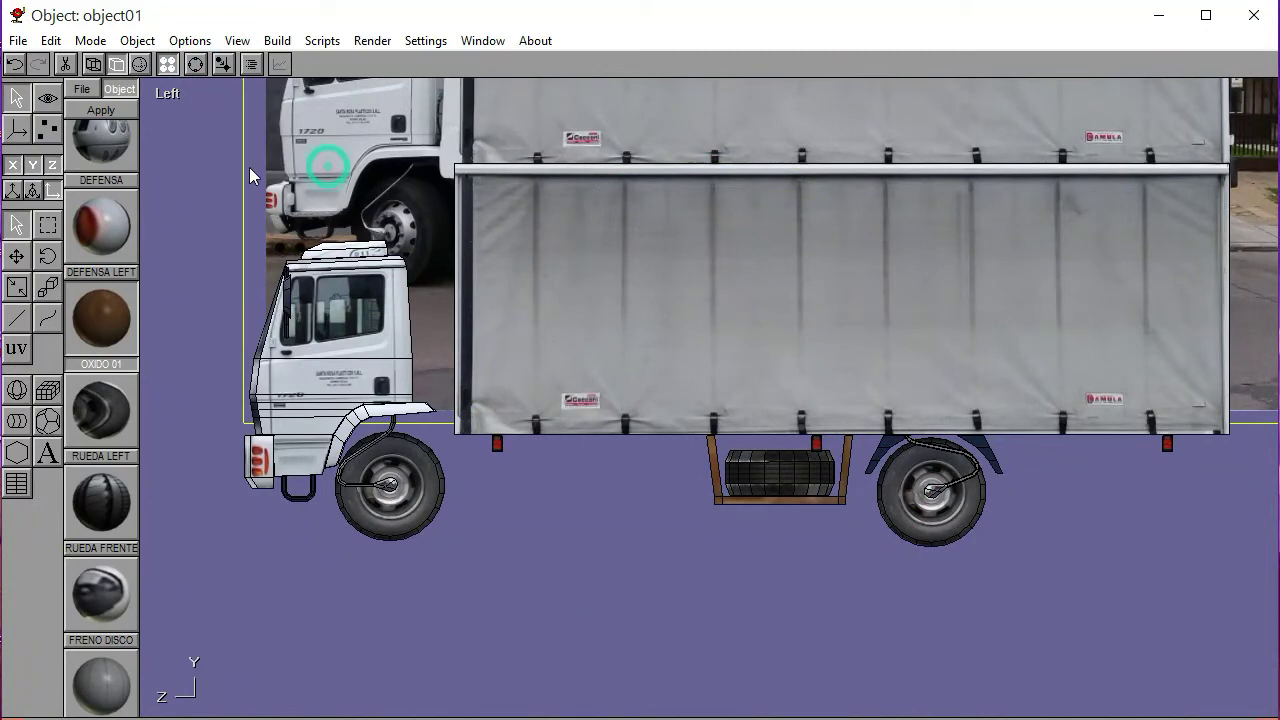
key("Down")
key("Down")
key("Down")
key("Down")
key("Down")
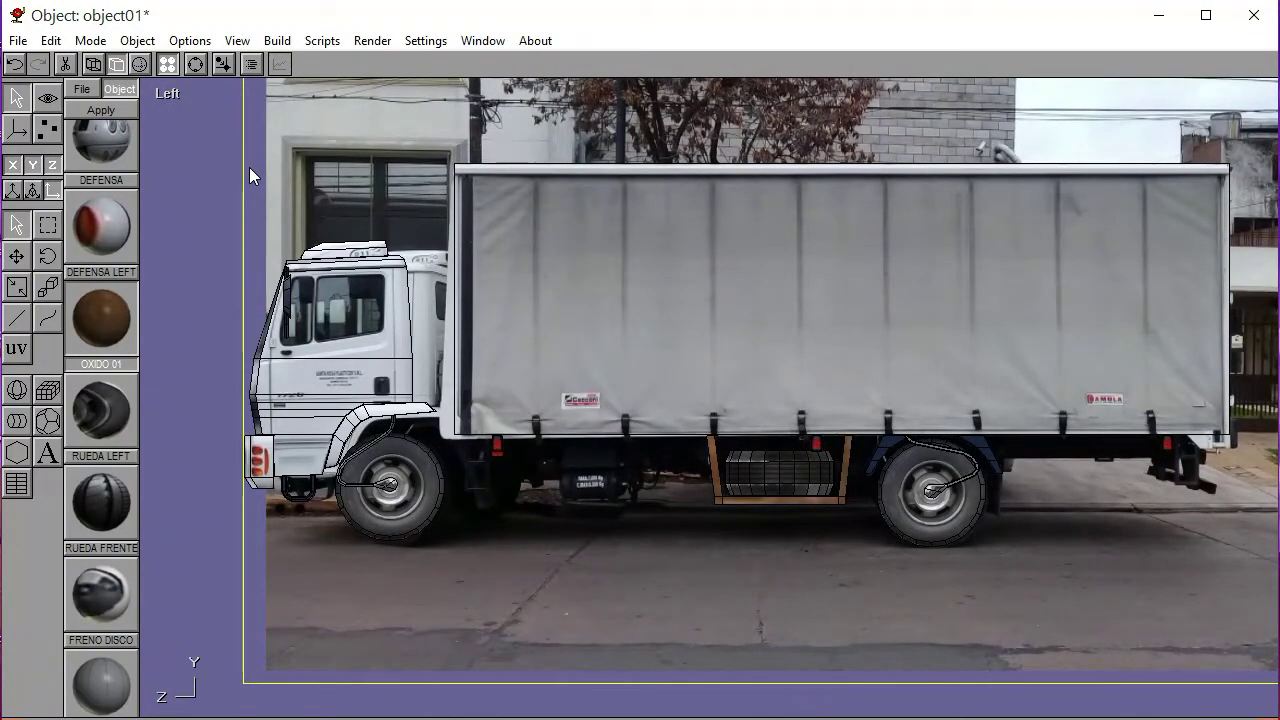
left_click(161, 216)
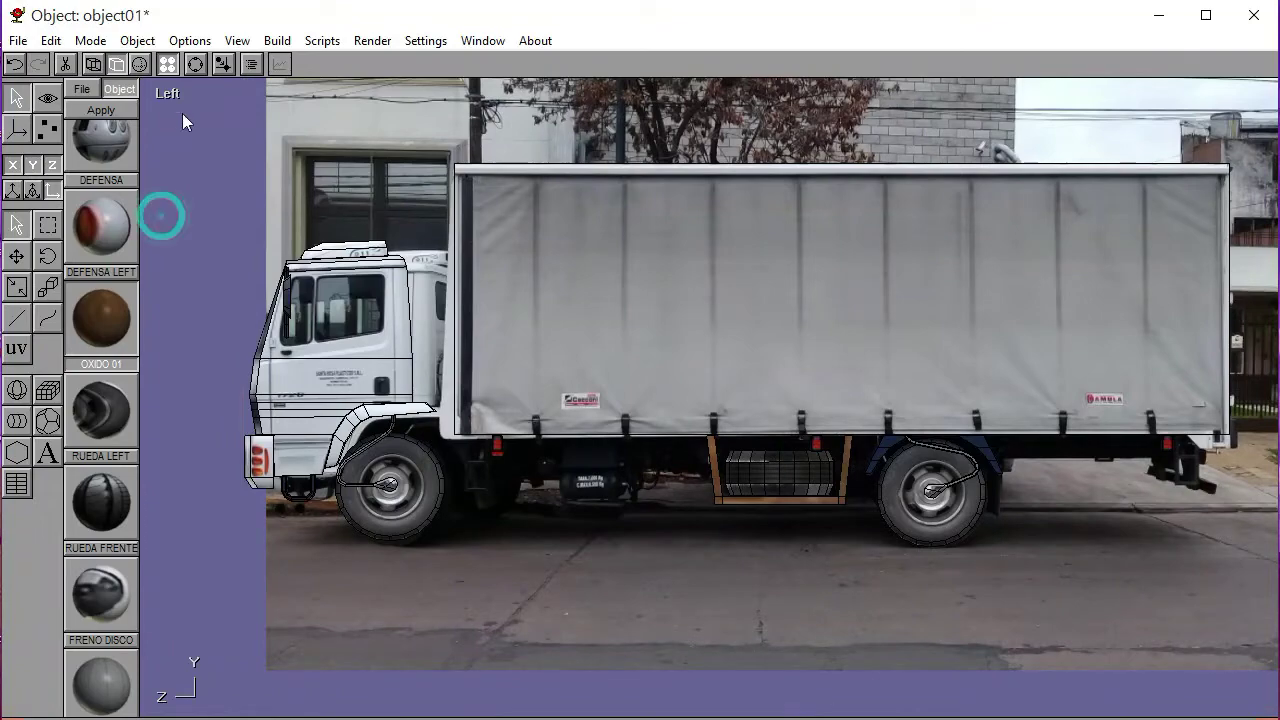
Create a wide, flat cube just below the air tank pictured between the front wheel and the spare wheel
left_click(195, 64)
middle_click_drag(587, 440, 759, 383)
scroll(851, 401, "up", 6)
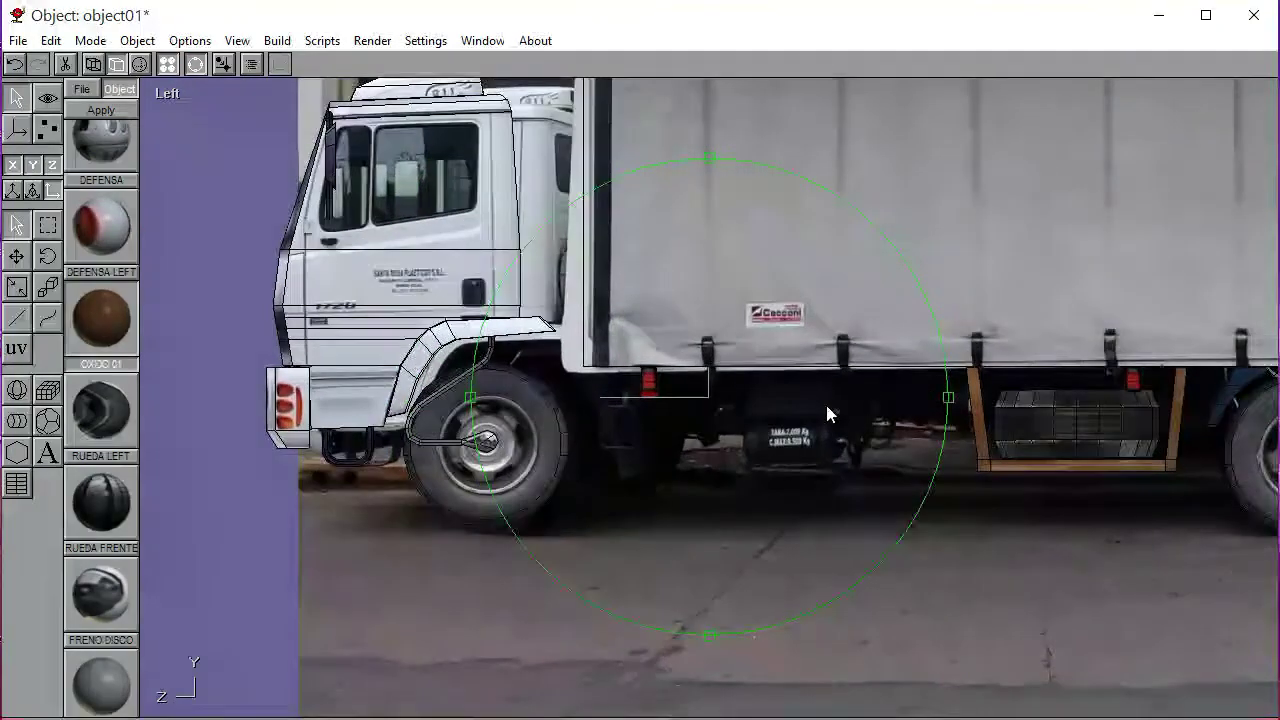
middle_click_drag(752, 438, 882, 395)
middle_click_drag(685, 413, 801, 408)
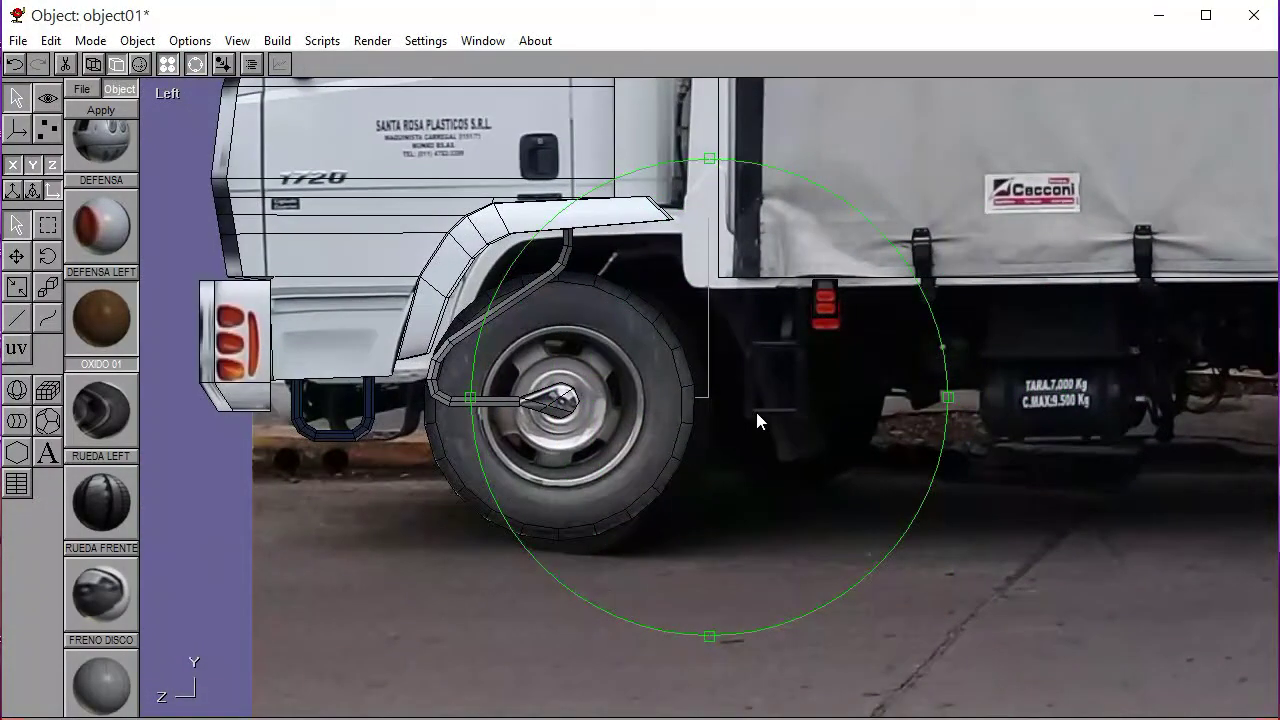
right_click_drag(726, 408, 850, 436)
right_click_drag(706, 440, 592, 424)
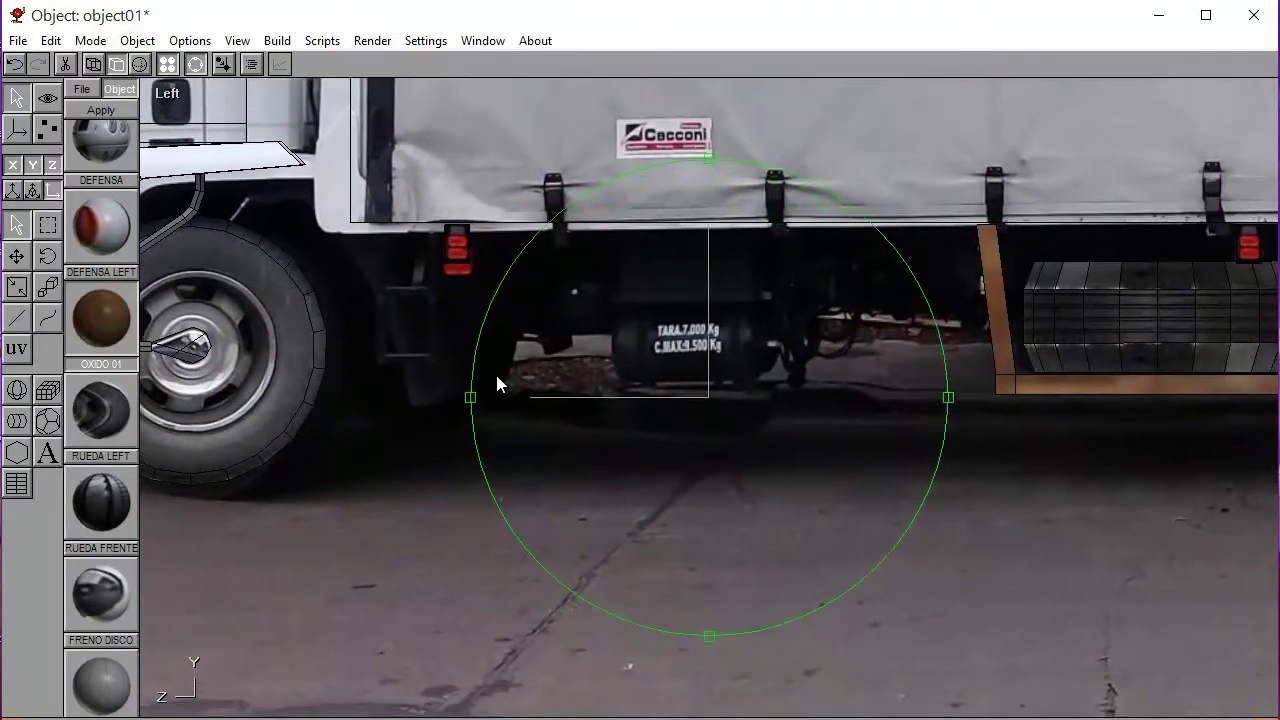
left_click(197, 66)
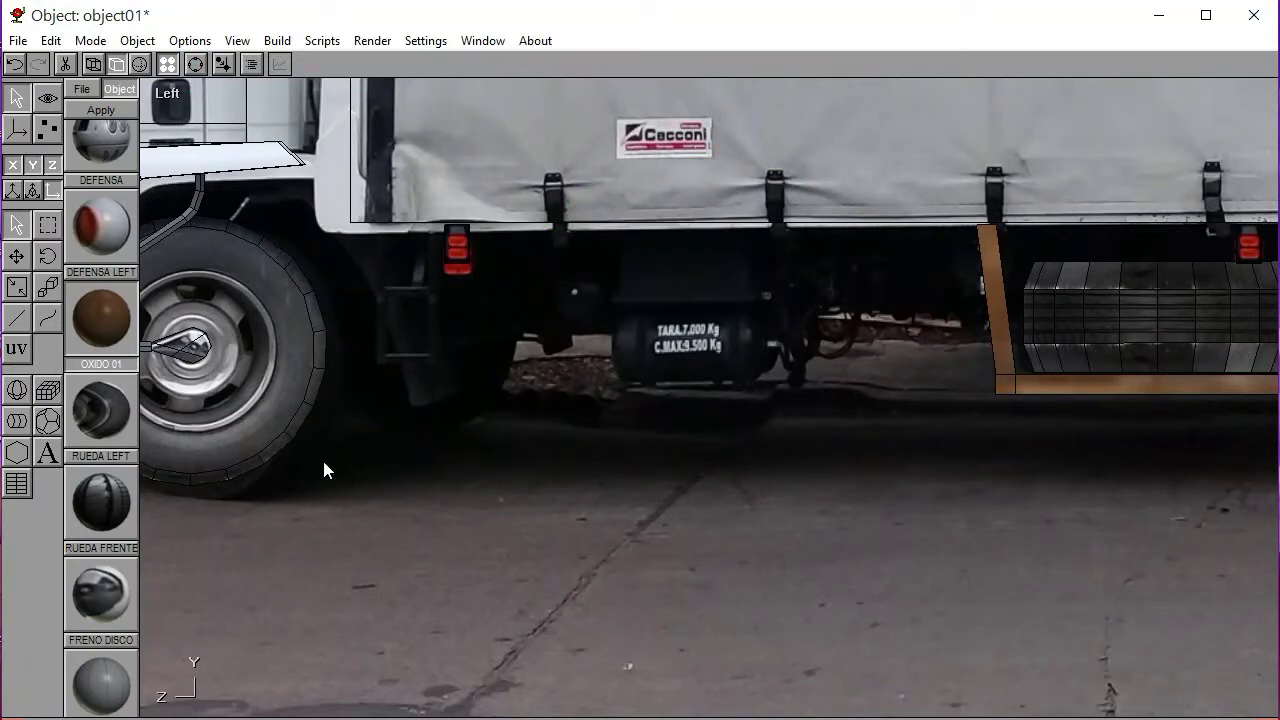
left_click(51, 392)
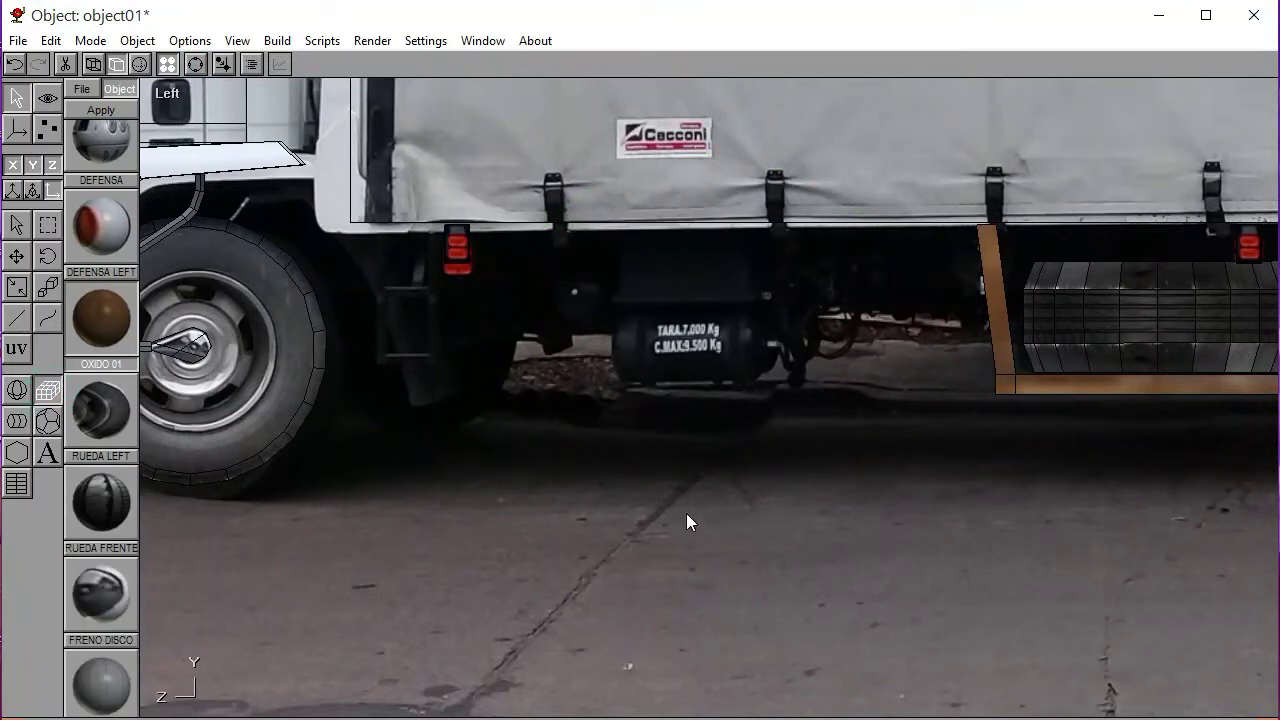
left_click_drag(673, 481, 552, 436)
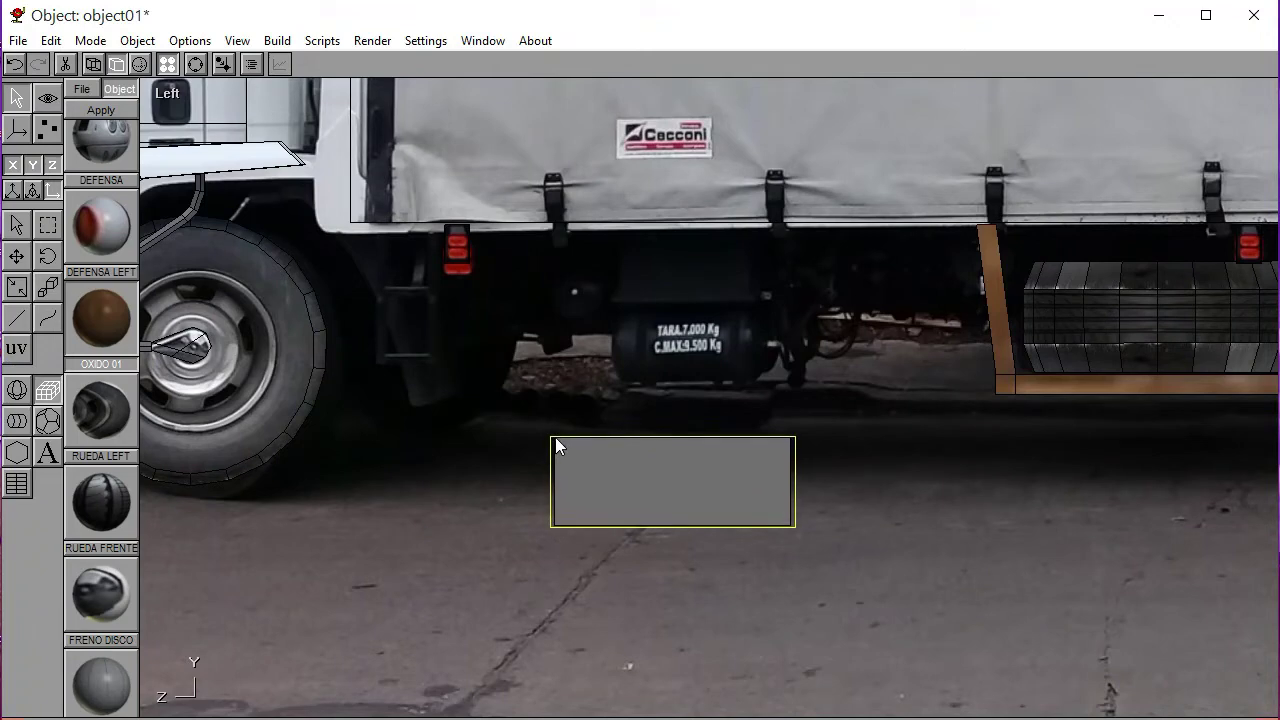
Convert the new cube to an editable mesh
left_click(275, 44)
left_click(317, 320)
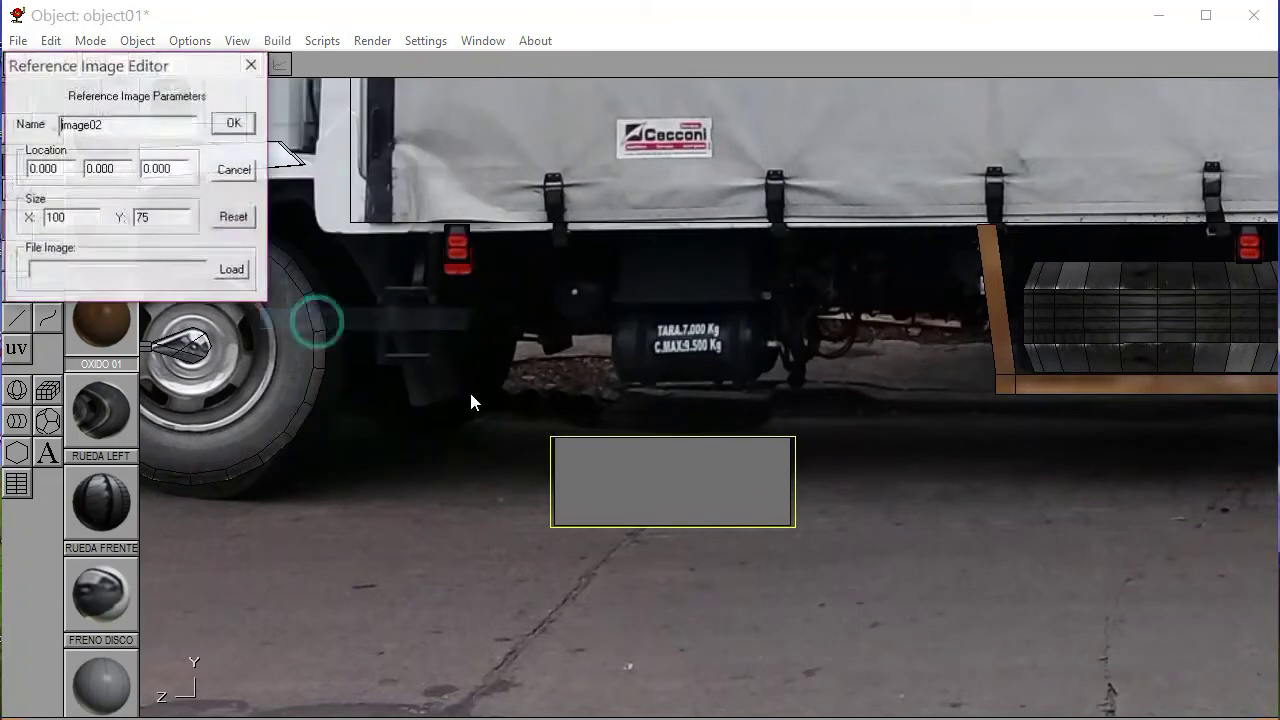
left_click(252, 65)
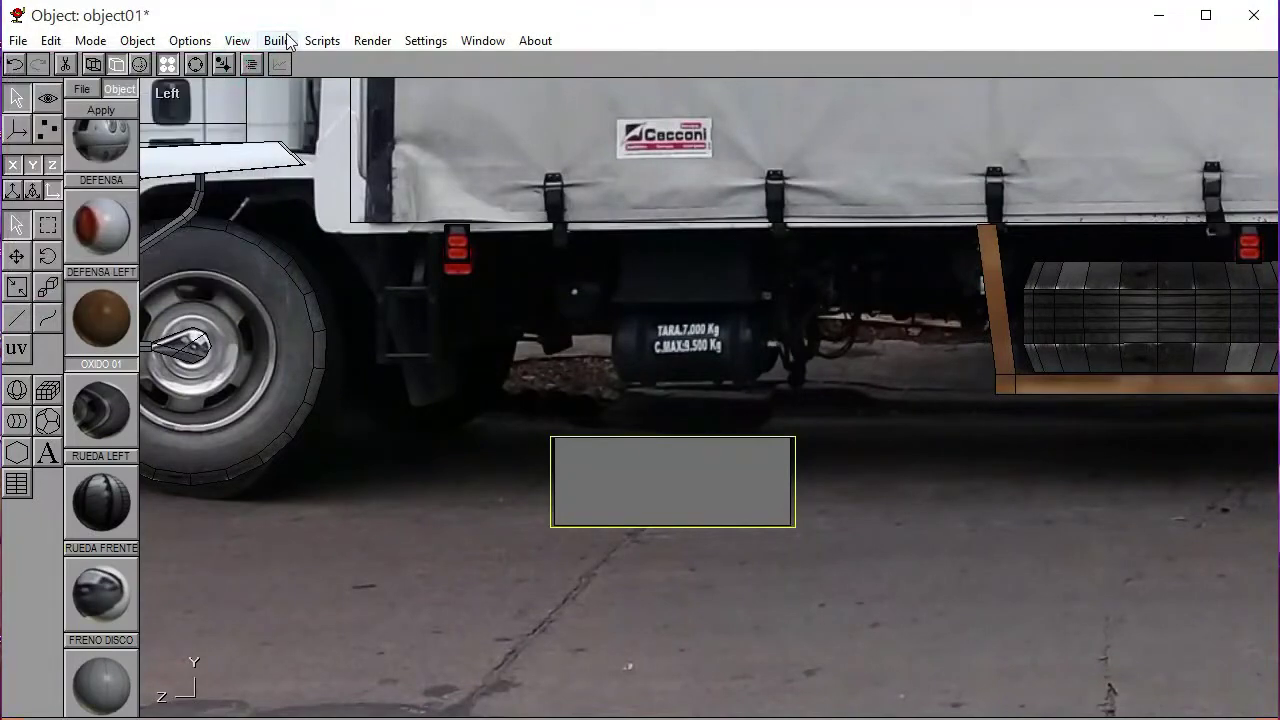
left_click(277, 40)
left_click(316, 118)
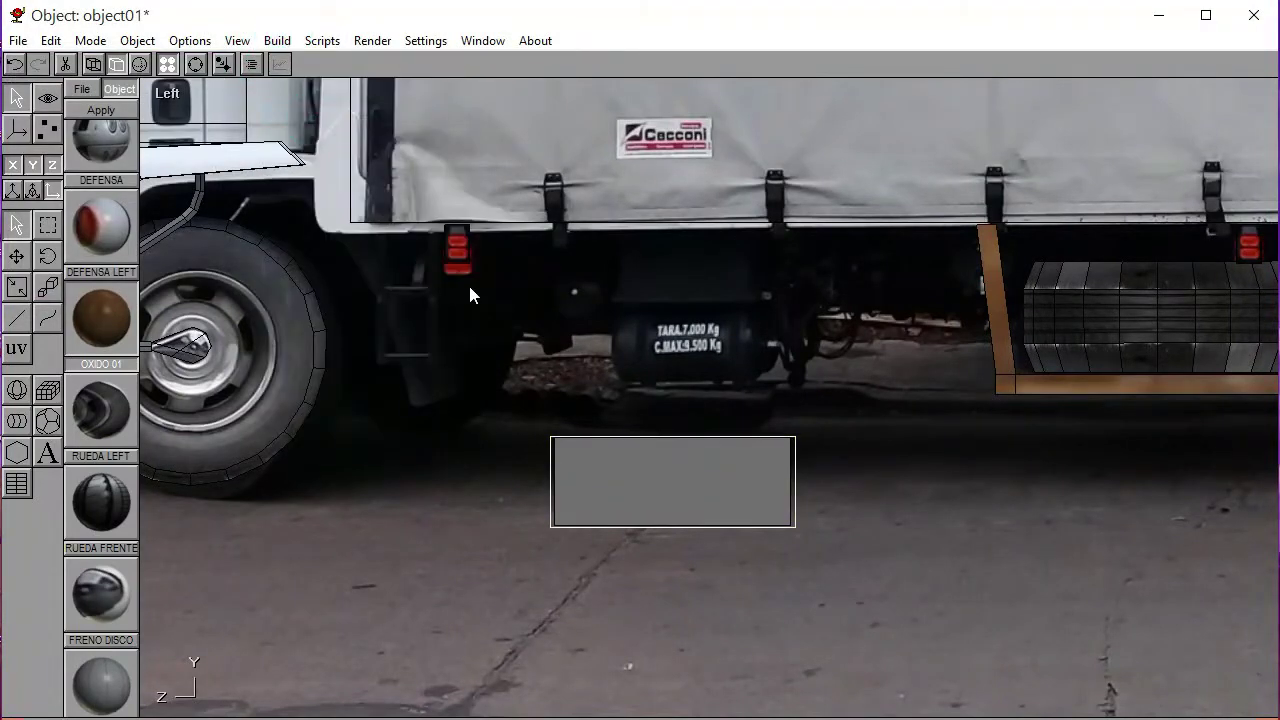
In the front view, narrow the box along X to about half its width and move it out beside the truck
left_click(168, 98)
left_click(155, 139)
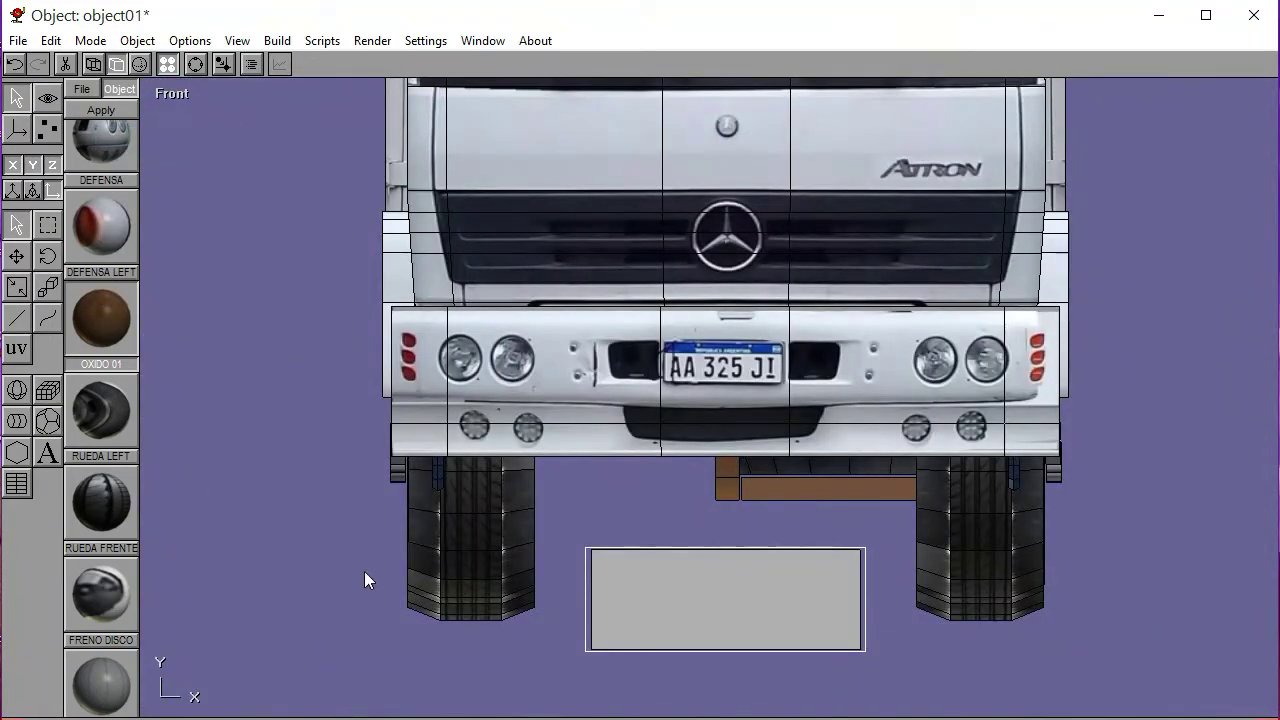
left_click(17, 282)
left_click_drag(227, 353, 228, 355)
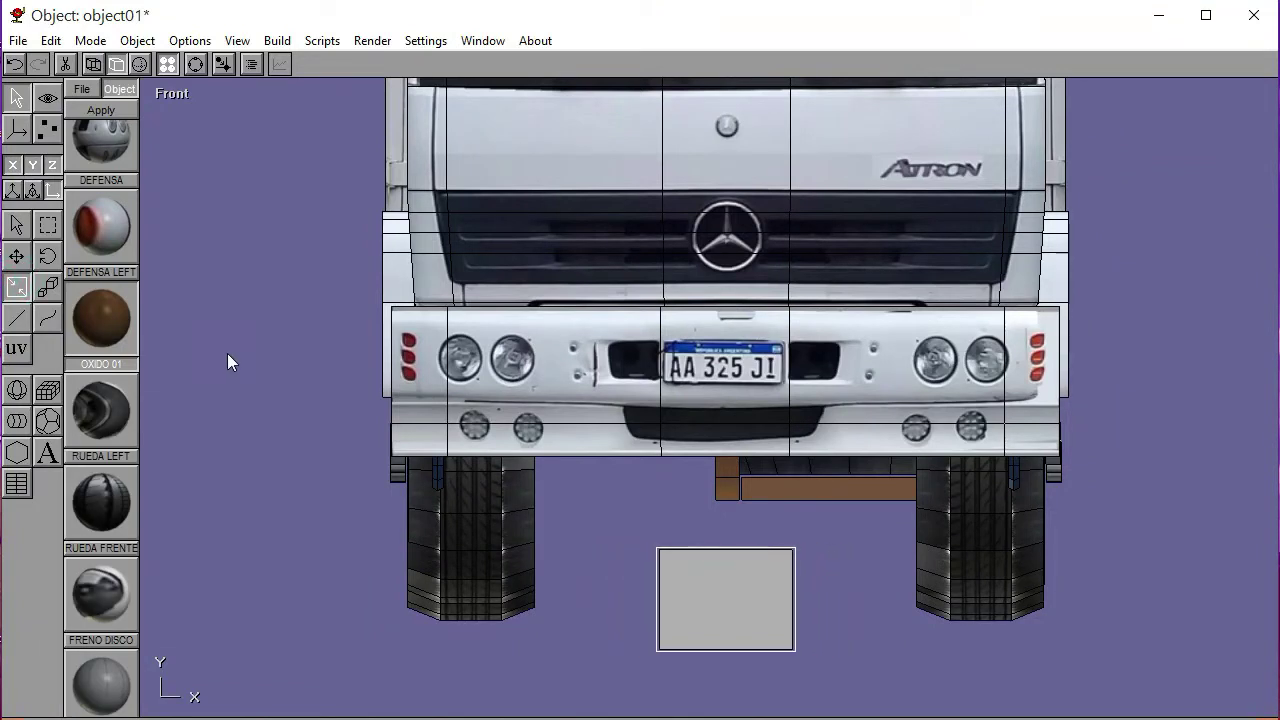
left_click(17, 258)
left_click_drag(187, 420, 349, 426)
left_click(196, 64)
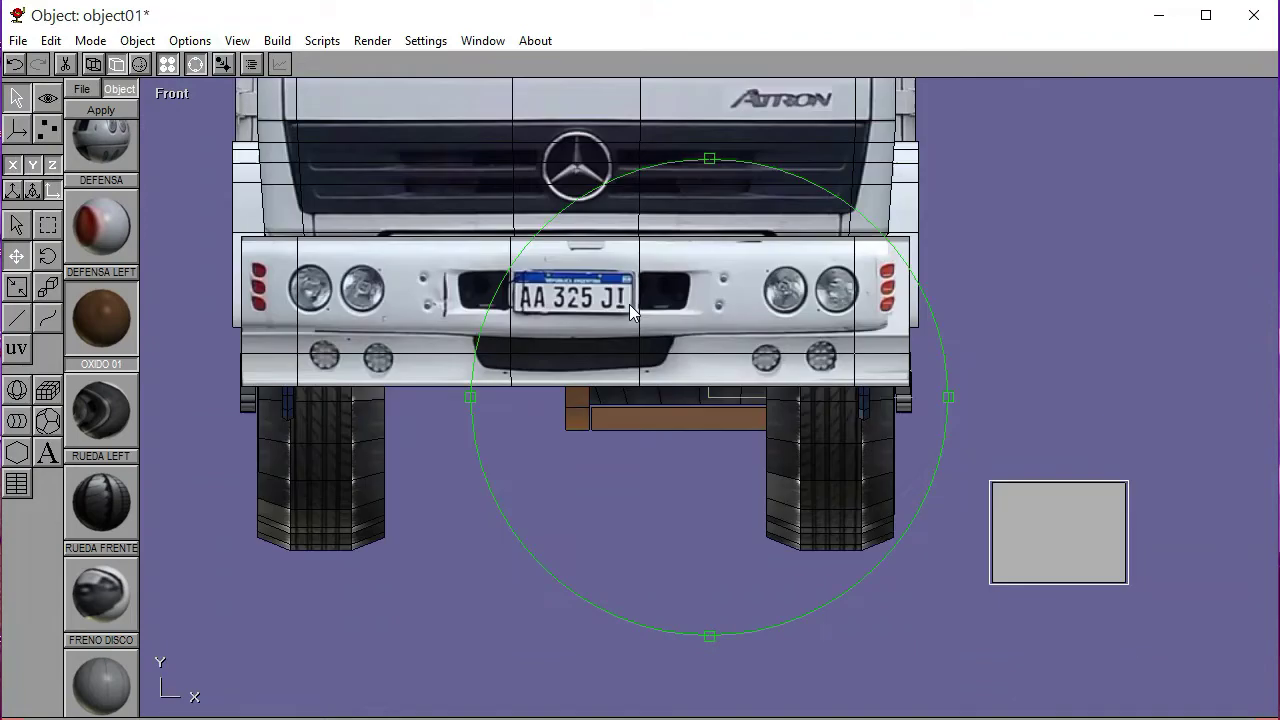
left_click(199, 71)
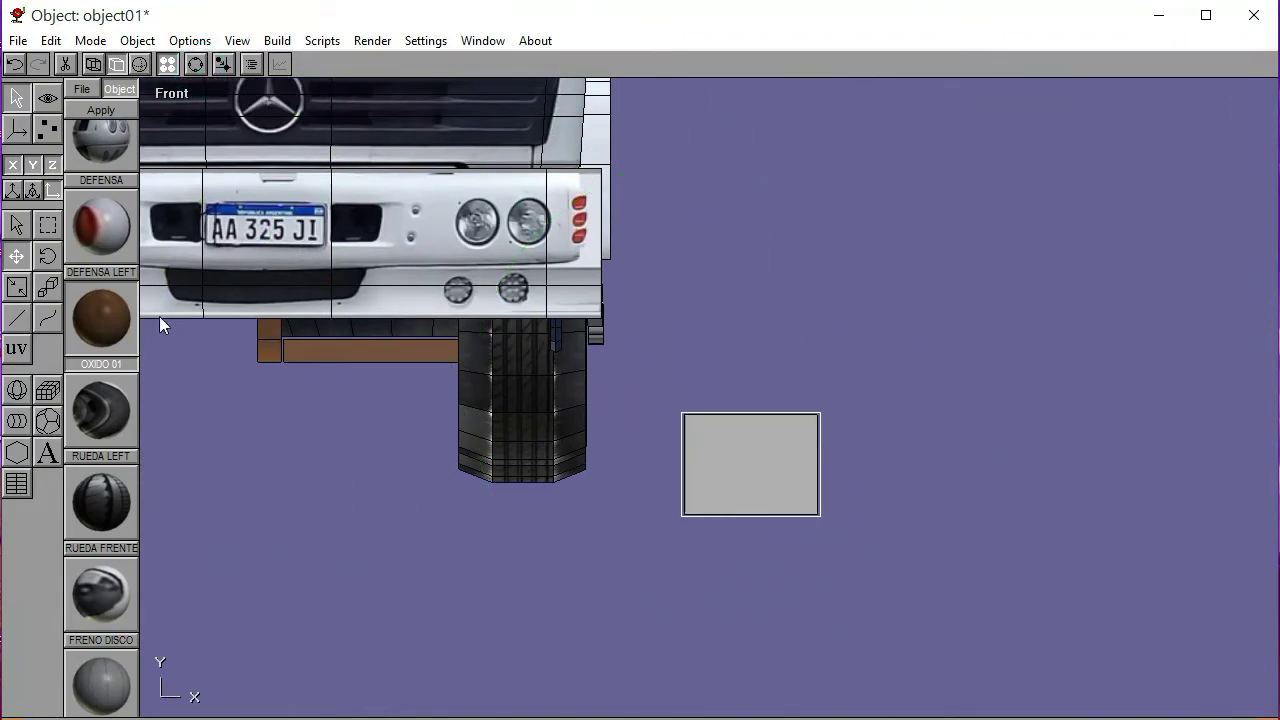
Apply the NEGRO DOS material to all faces of the box
left_click(47, 128)
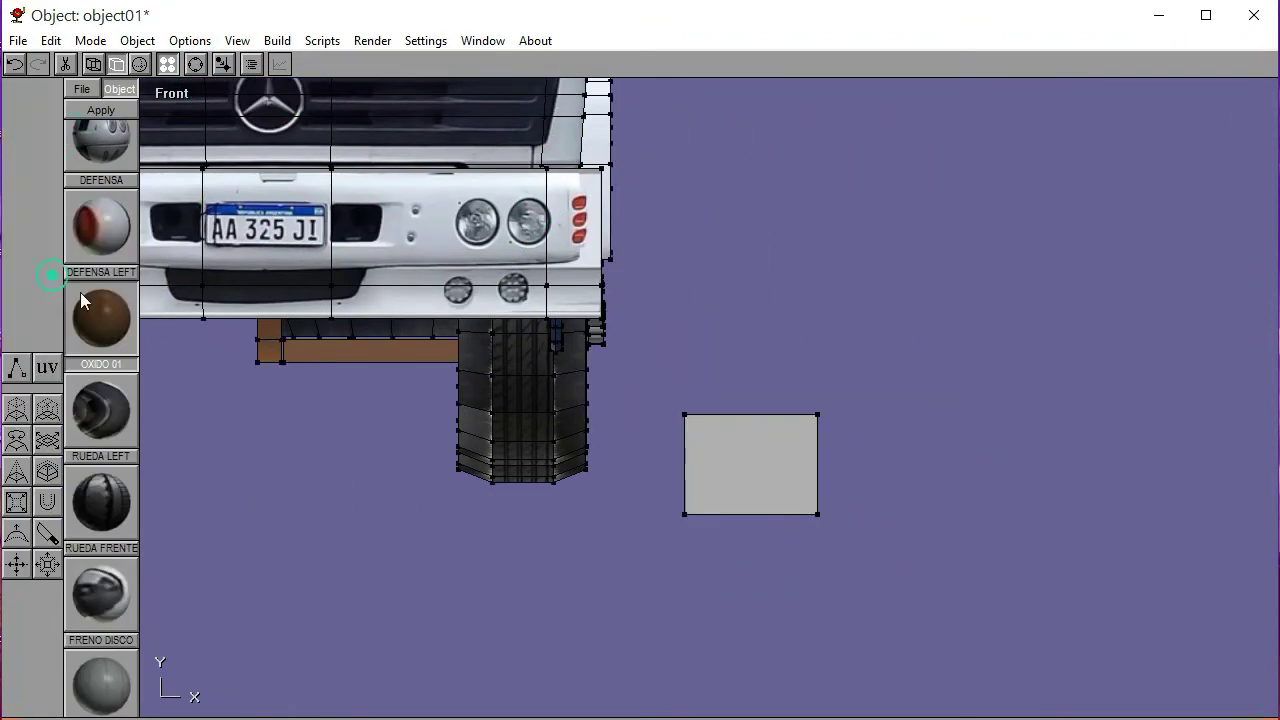
left_click_drag(666, 402, 888, 576)
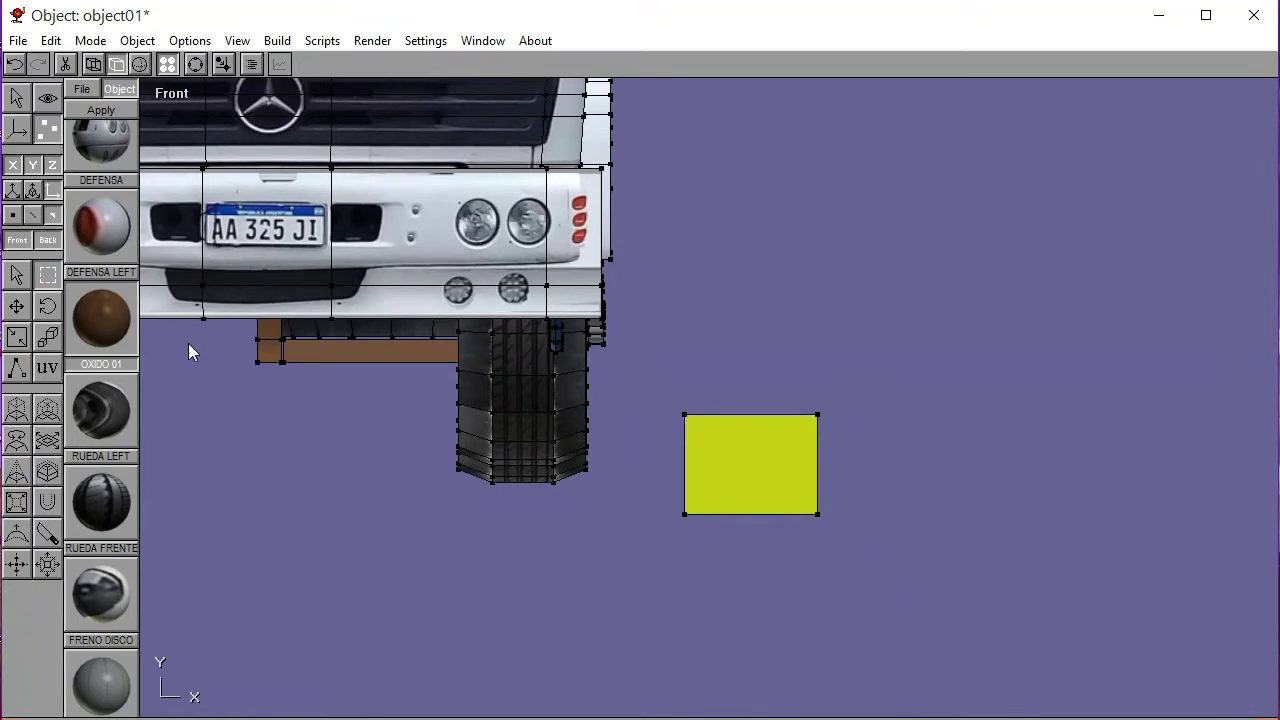
scroll(100, 503, "down", 6)
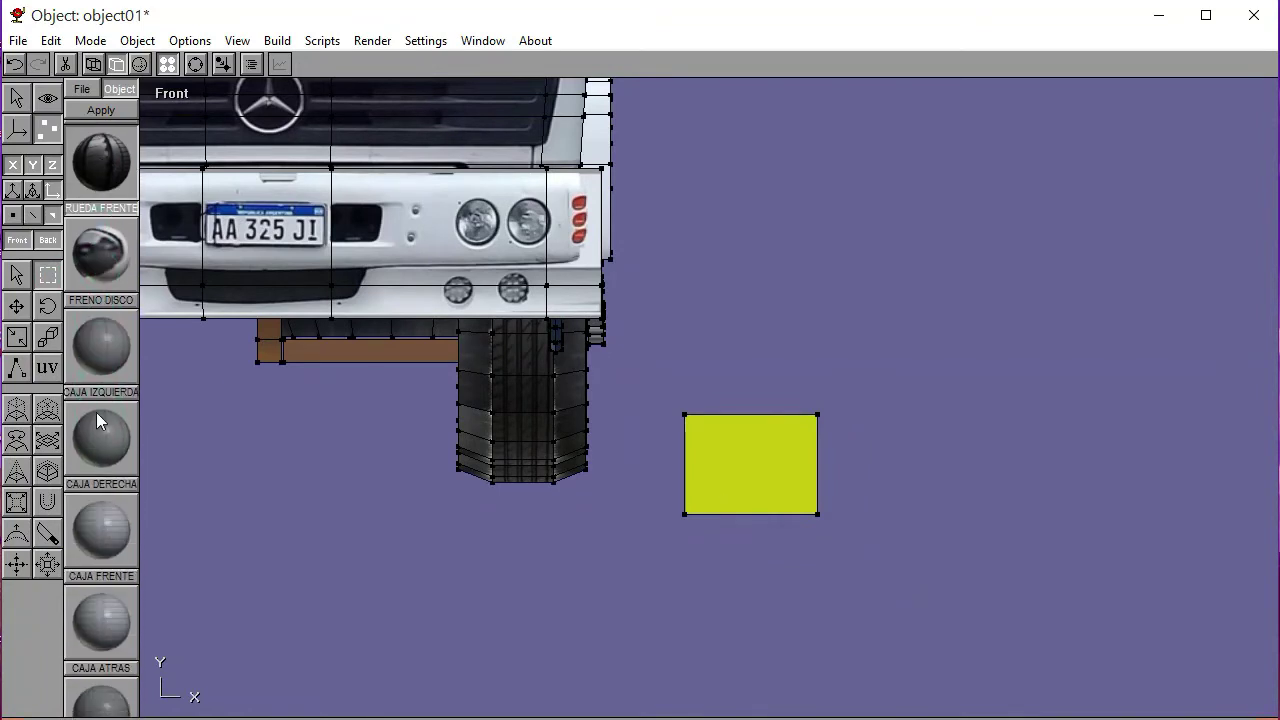
scroll(108, 300, "up", 7)
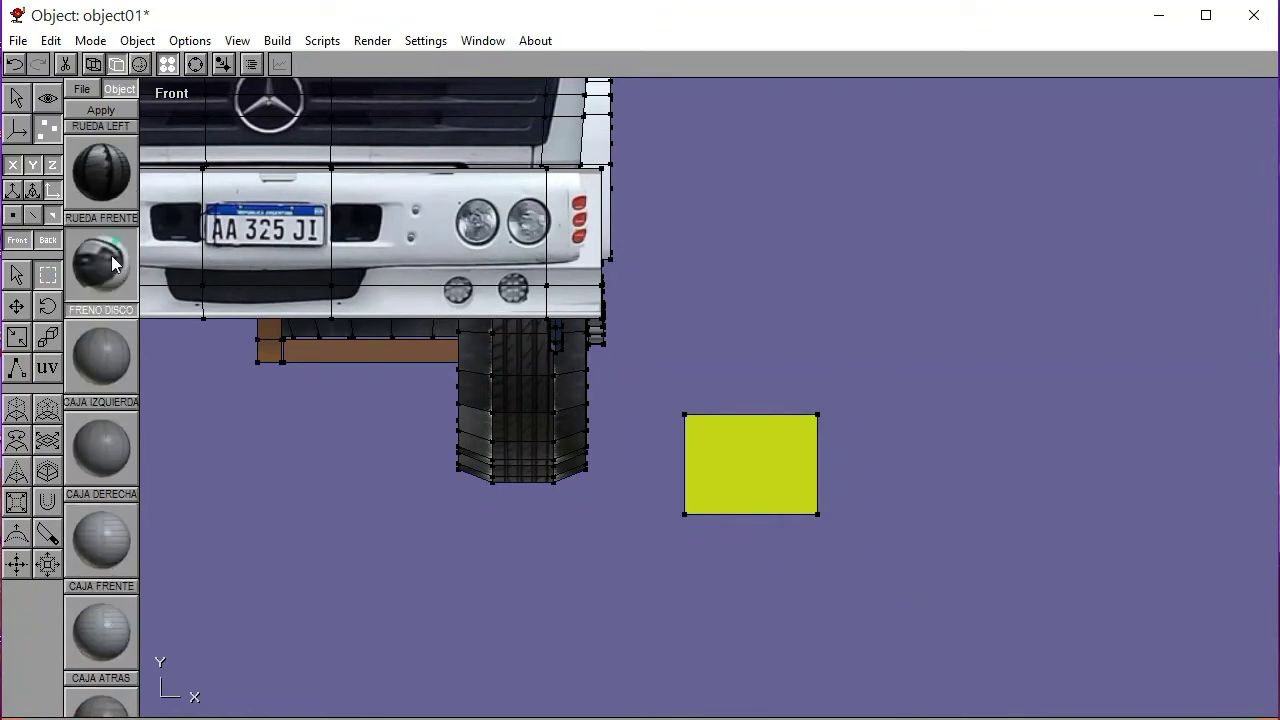
scroll(103, 440, "up", 5)
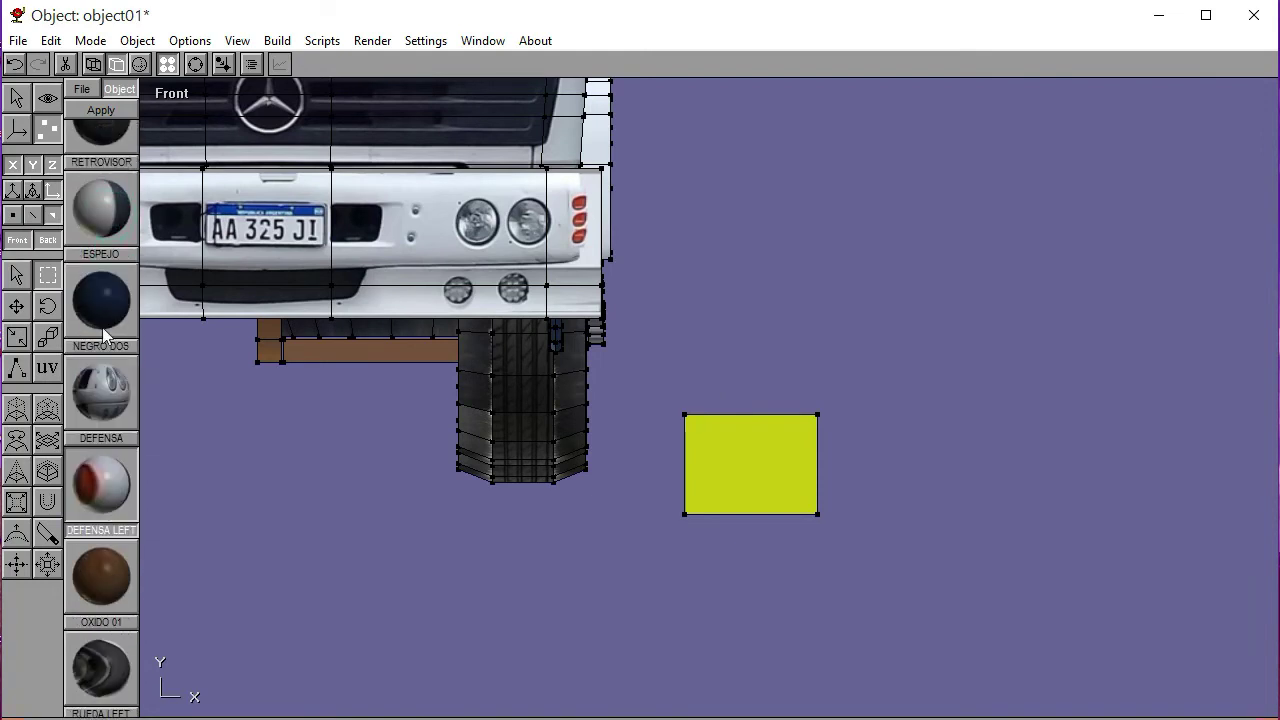
scroll(103, 330, "up", 1)
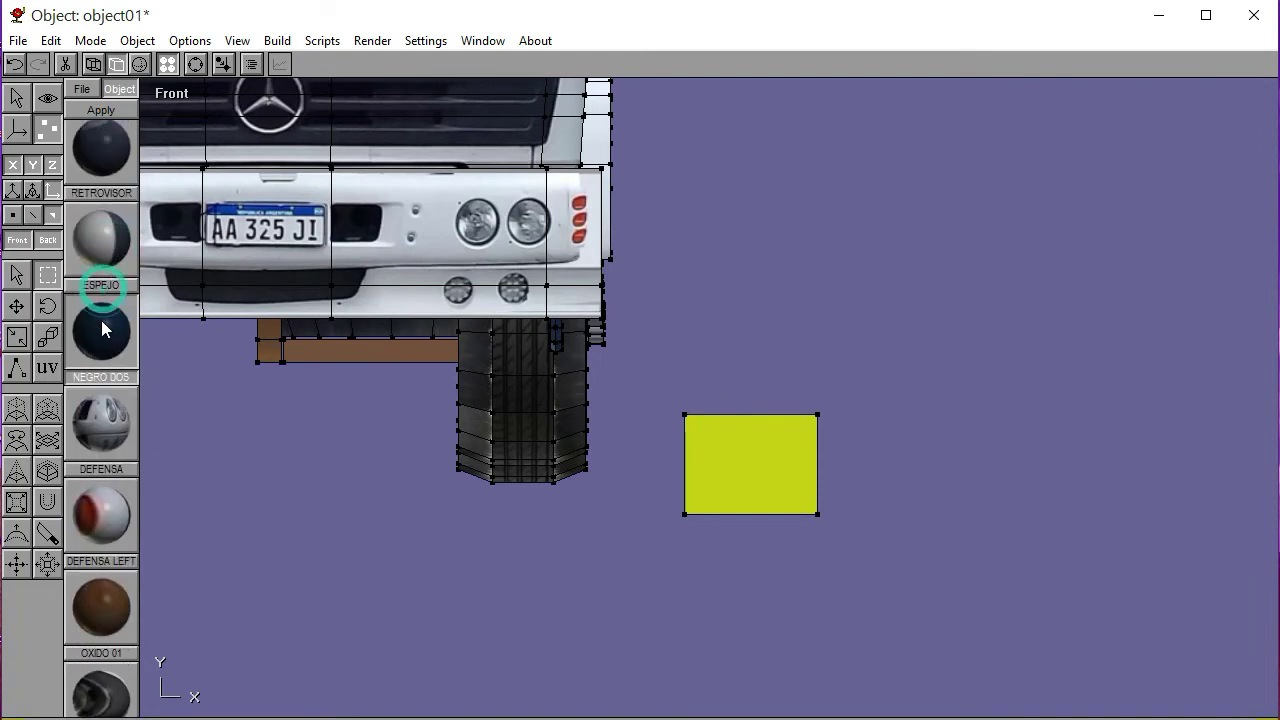
left_click(45, 368)
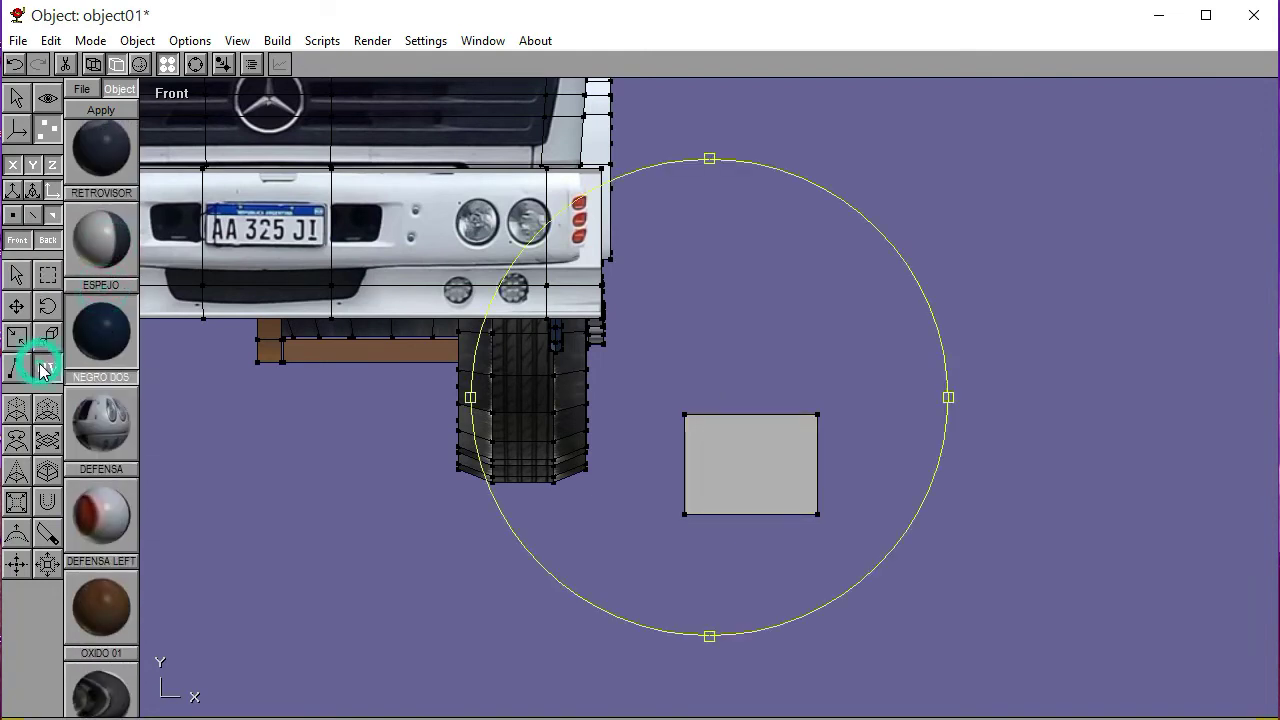
left_click(110, 112)
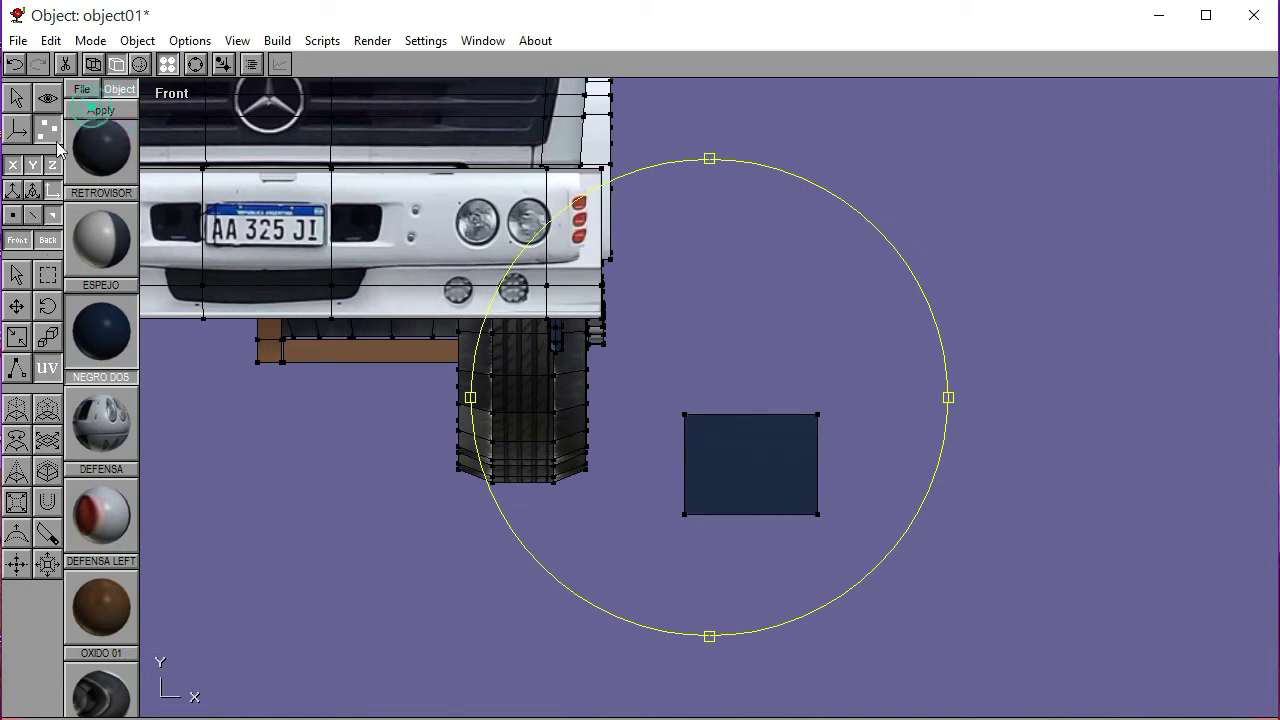
left_click(16, 274)
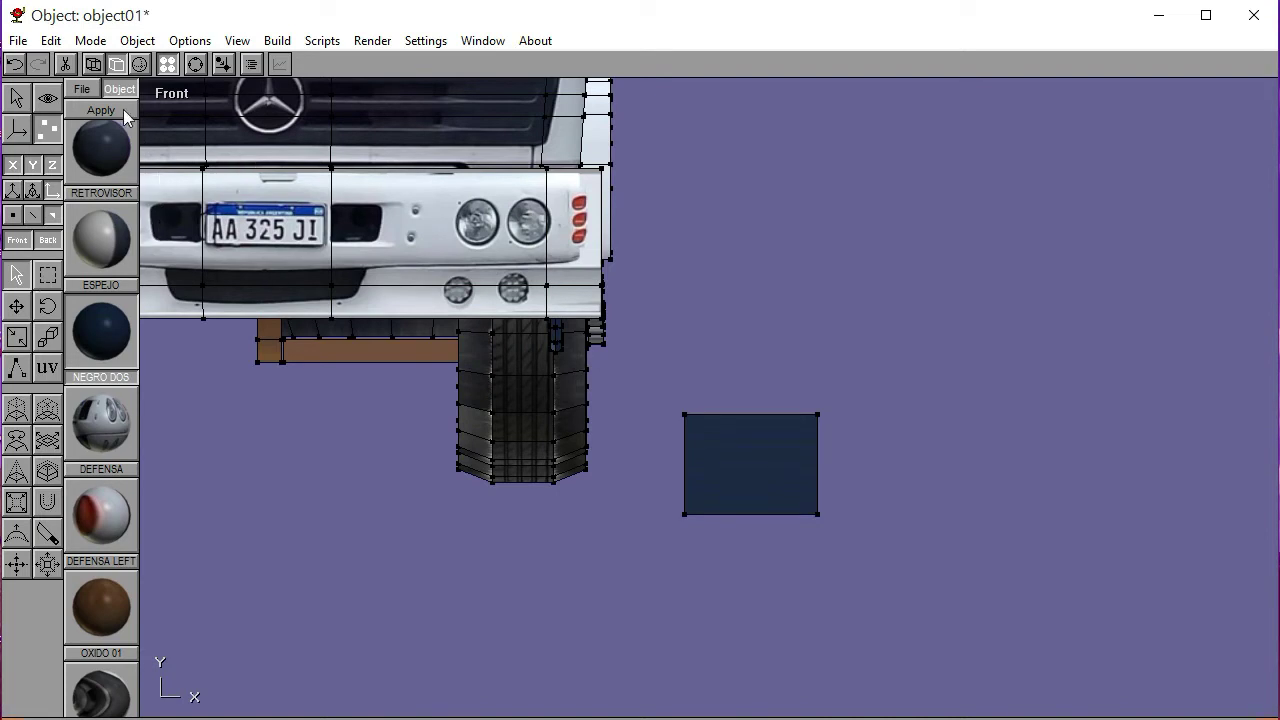
In the left view, raise the box above the pictured air tank until its upper edge meets the cargo box's underside
left_click(172, 94)
left_click(161, 178)
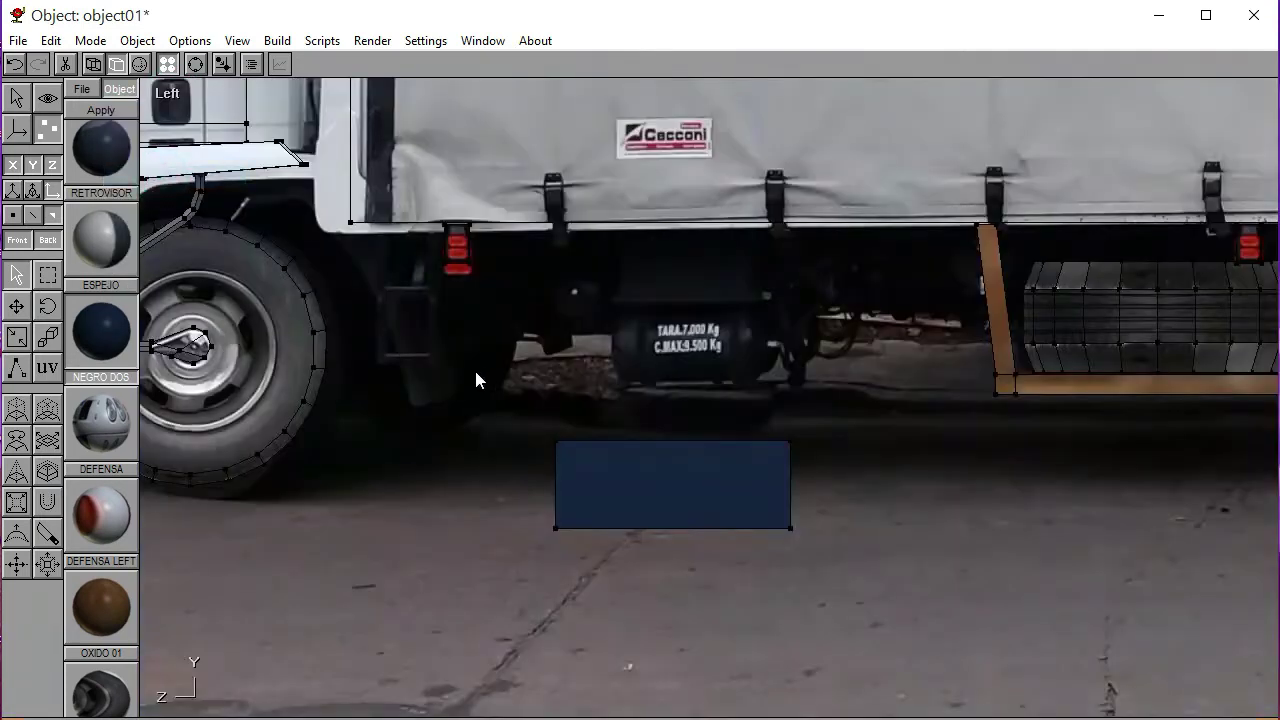
left_click(49, 106)
left_click(621, 508)
left_click(18, 257)
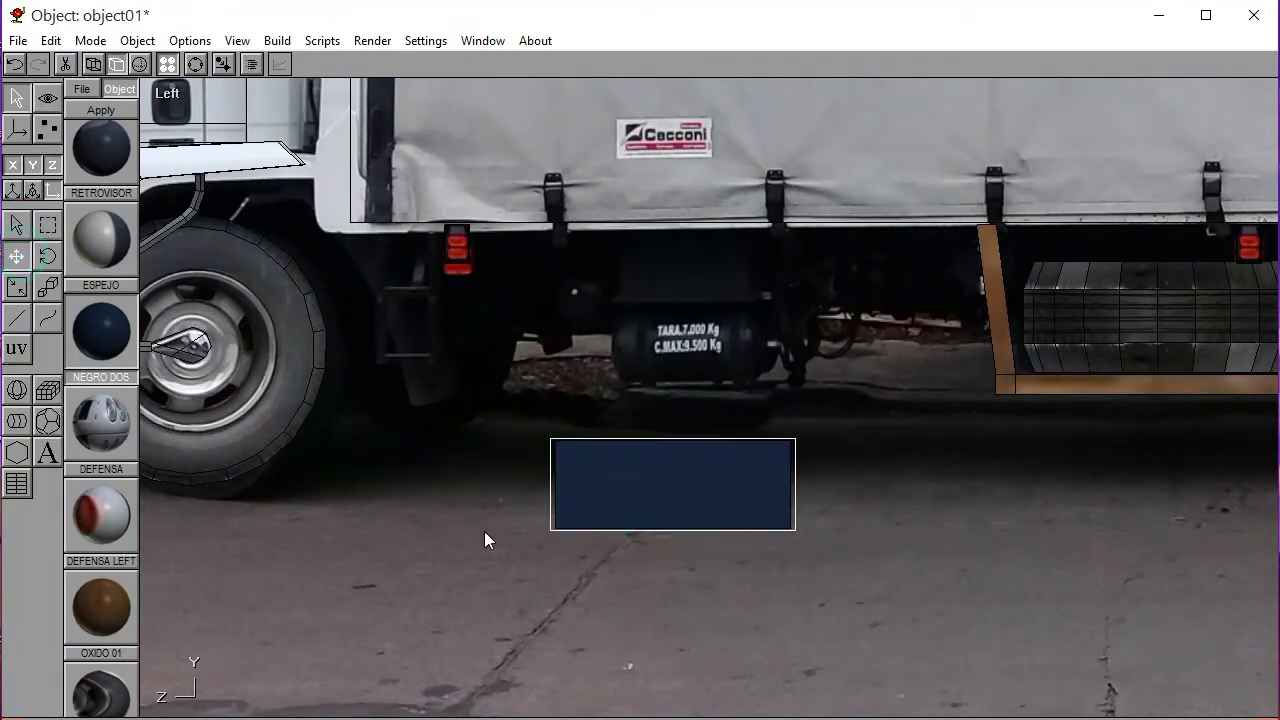
left_click_drag(522, 555, 537, 340)
left_click(197, 64)
scroll(797, 412, "up", 5)
middle_click_drag(675, 218, 697, 521)
scroll(787, 458, "up", 2)
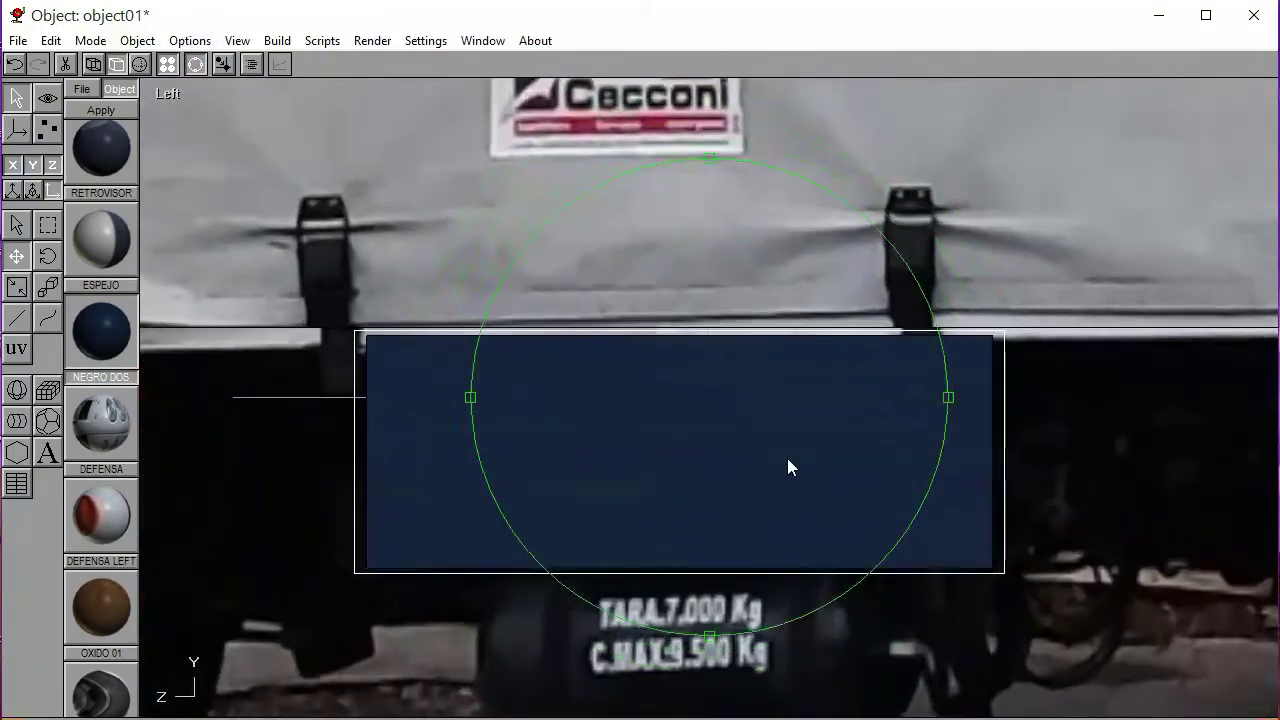
left_click(196, 64)
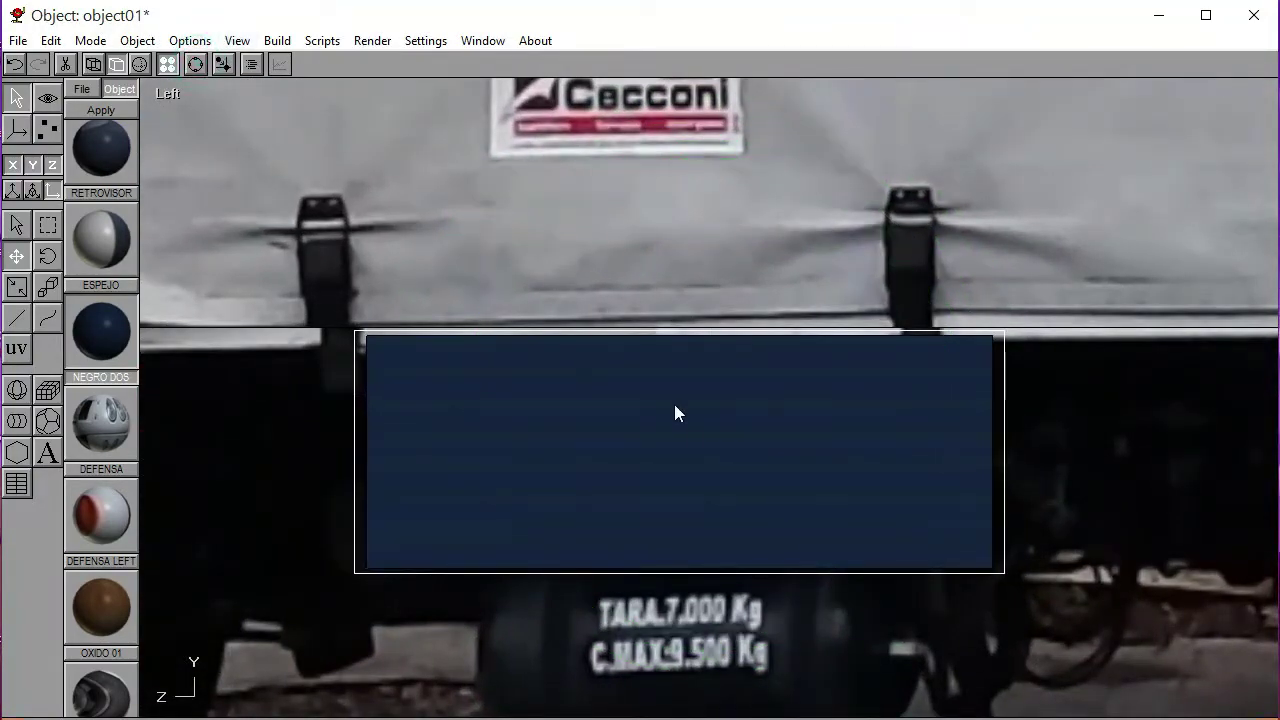
left_click_drag(675, 405, 675, 399)
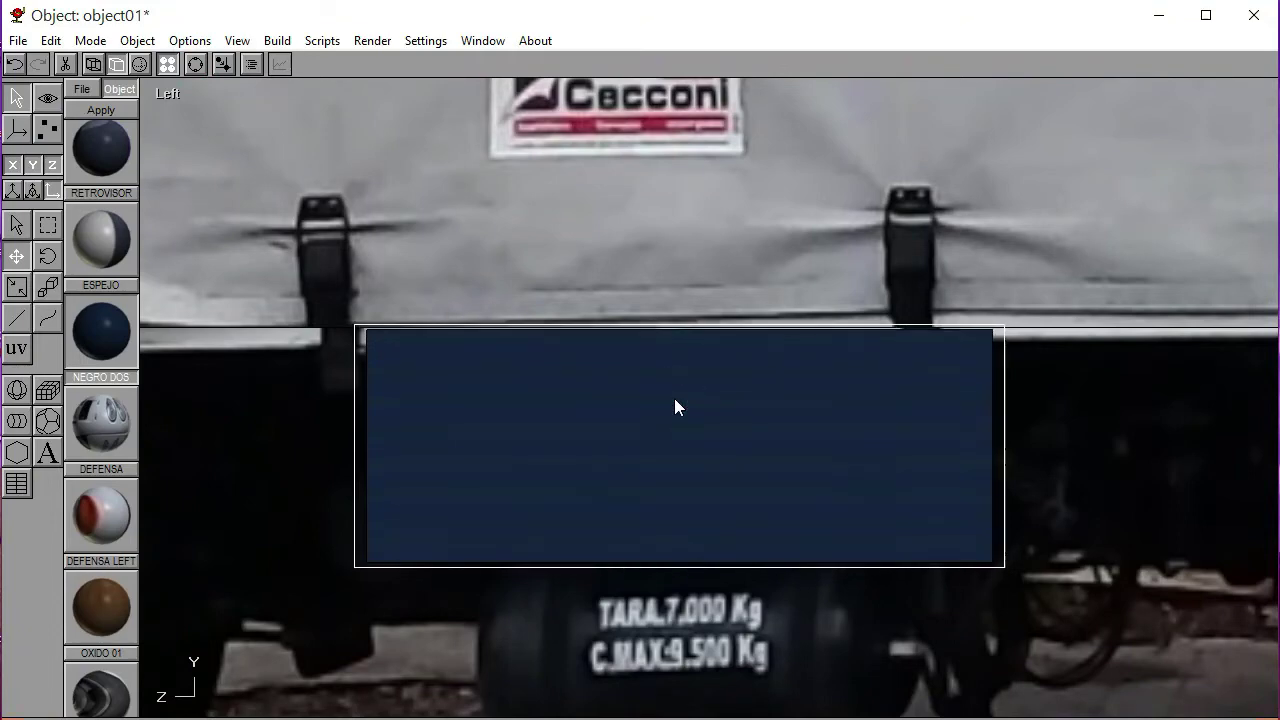
Deselect the box and check its placement relative to the truck at an angle and from the front
left_click(16, 225)
left_click(227, 313)
left_click(196, 64)
left_click_drag(591, 316, 700, 443)
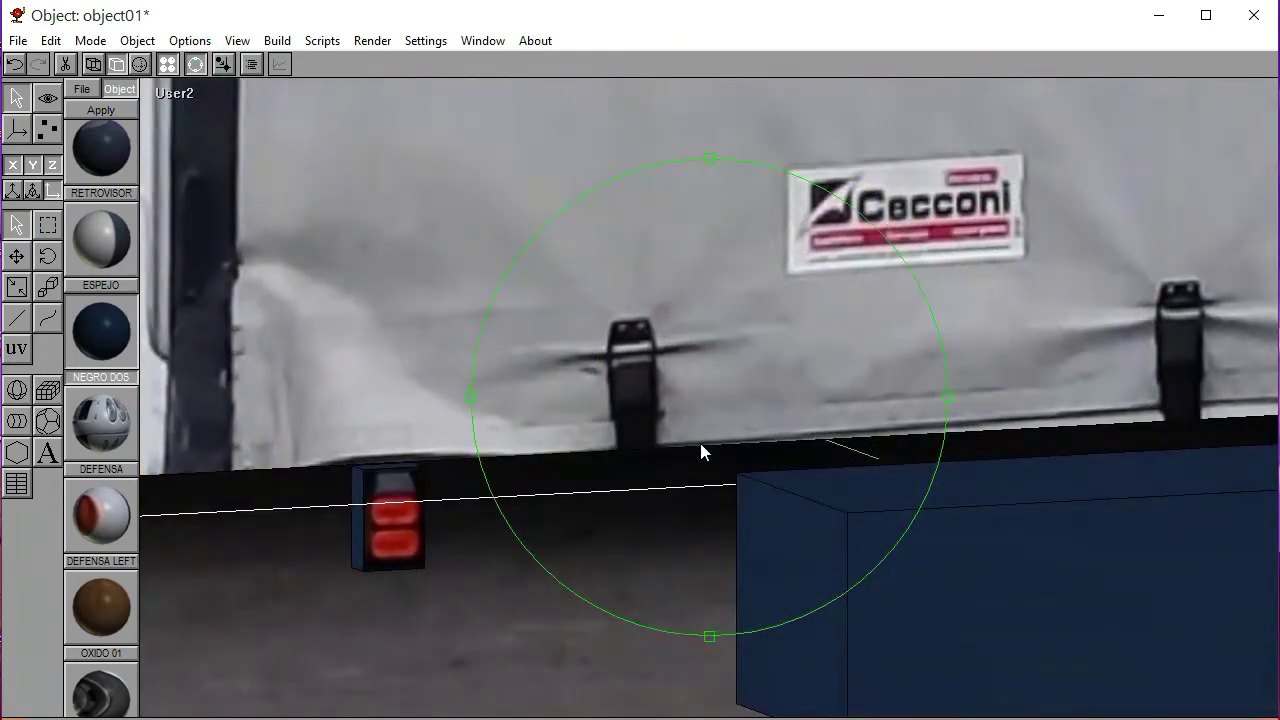
left_click(179, 97)
left_click(177, 131)
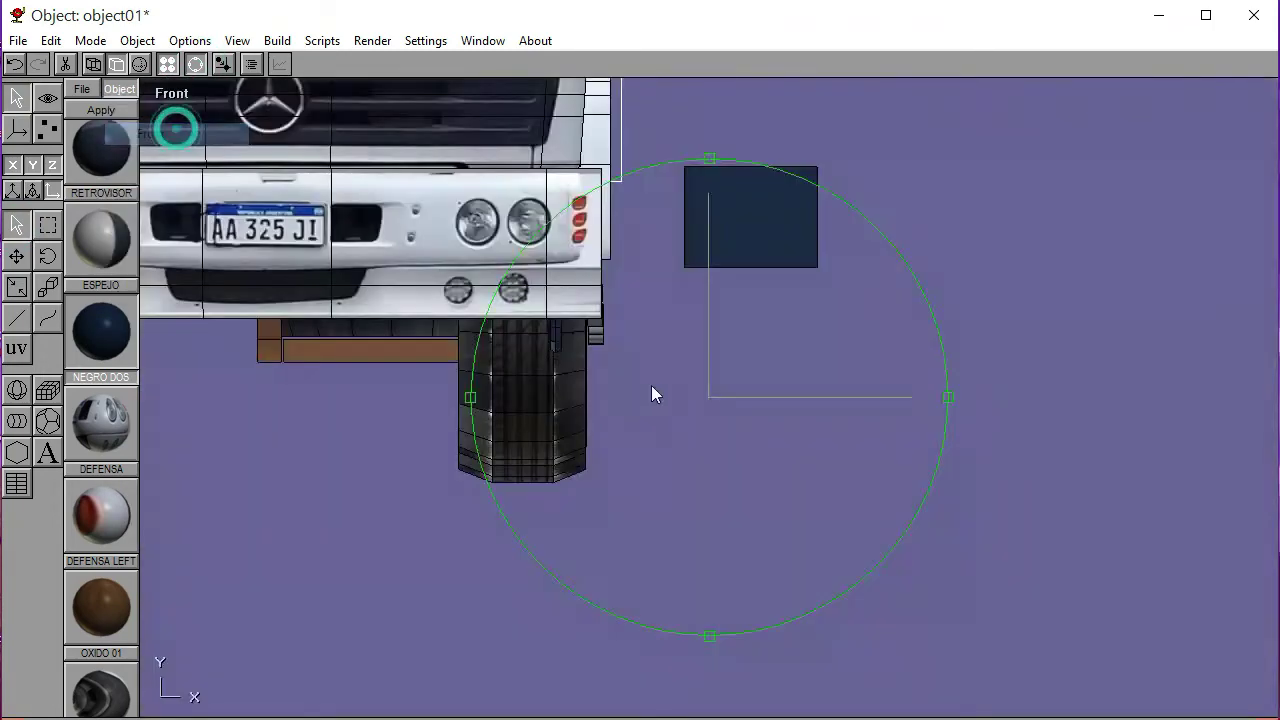
In the front view, move the dark box inward along X until its outer face lines up with the front tire's outer side
left_click(195, 64)
left_click(196, 65)
middle_click_drag(634, 350, 792, 600)
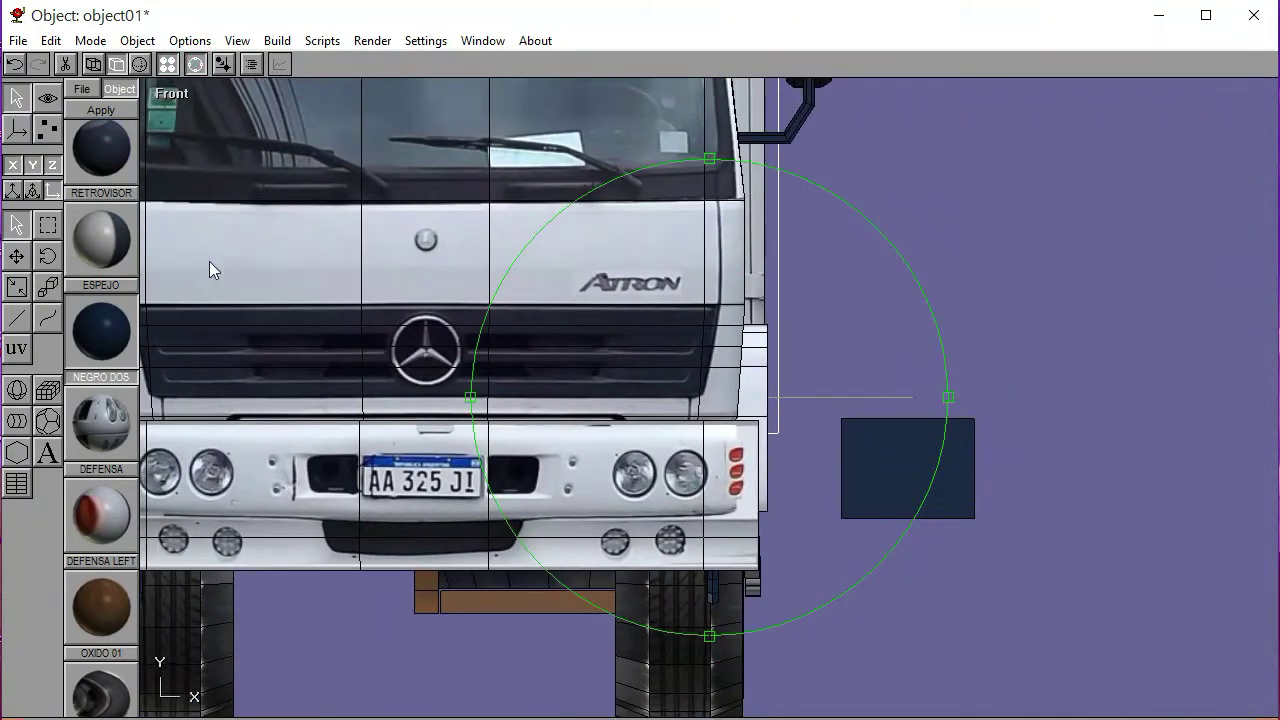
left_click(200, 66)
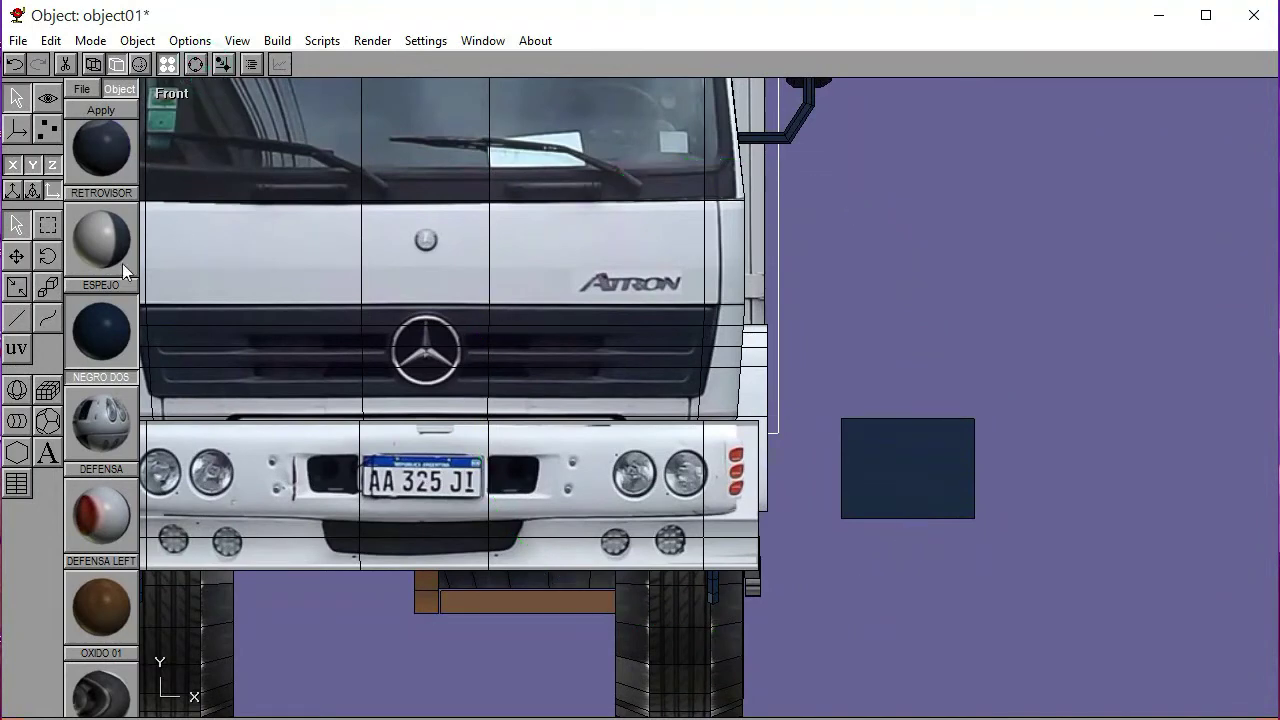
left_click(92, 64)
left_click(851, 470)
key("Left")
key("Left")
key("Left")
key("Left")
key("Left")
key("Left")
key("Left")
key("Left")
key("Left")
key("Left")
key("Left")
key("Left")
key("Left")
key("Left")
key("Left")
key("Left")
key("Left")
key("Left")
key("Left")
key("Left")
key("Left")
key("Left")
key("Left")
key("Left")
key("Left")
key("Left")
key("Left")
key("Left")
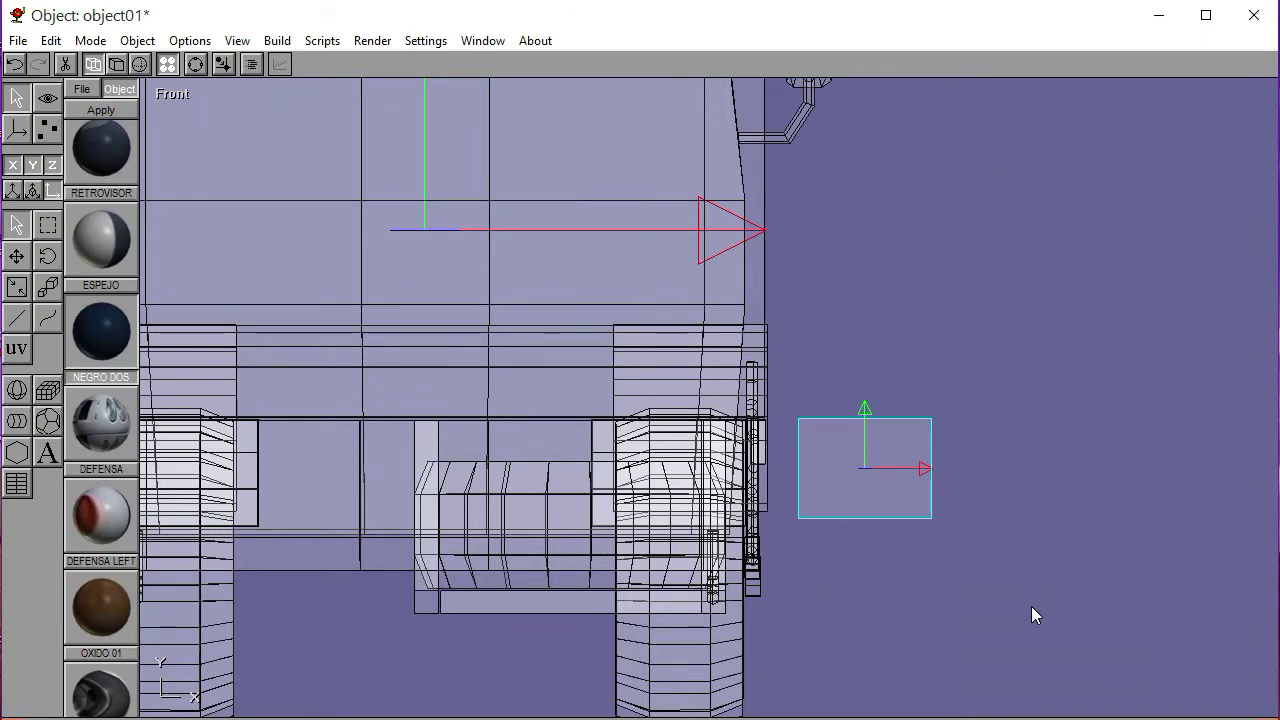
key("Left")
key("Left")
key("Left")
key("Left")
key("Left")
key("Left")
key("Left")
key("Left")
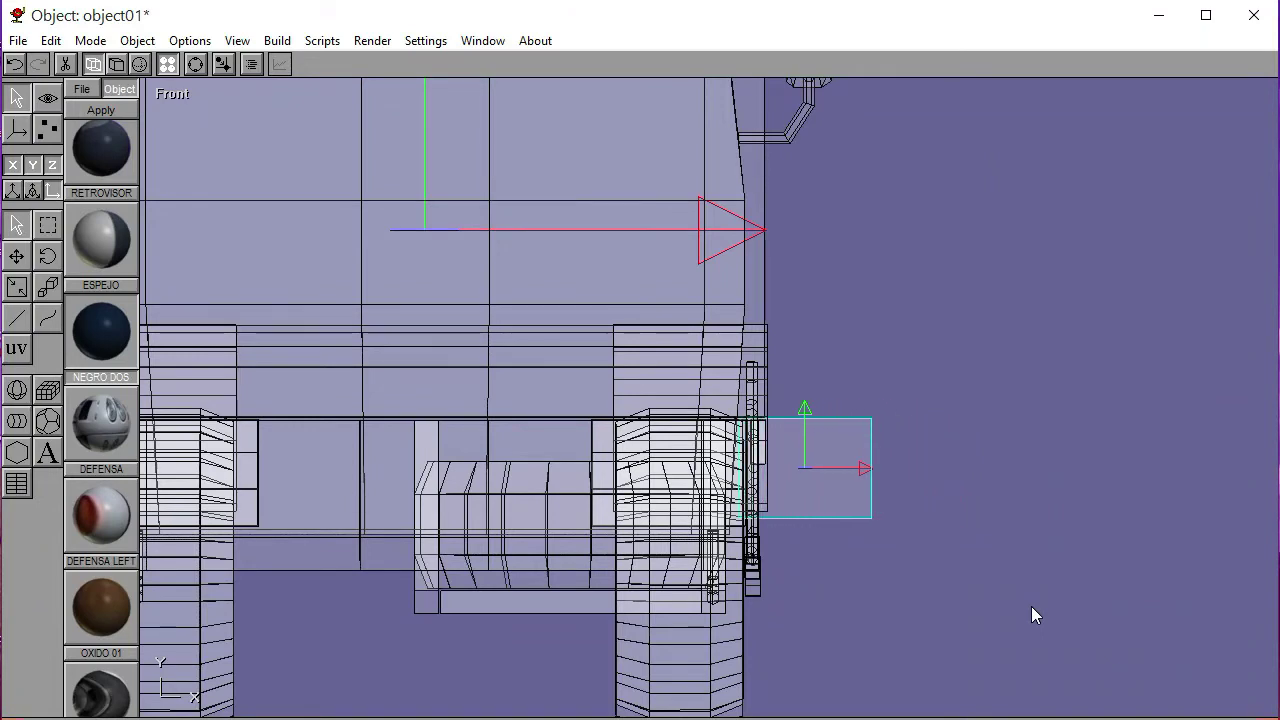
key("Left")
key("Left")
key("Left")
key("Left")
key("Left")
key("Left")
key("Left")
key("Left")
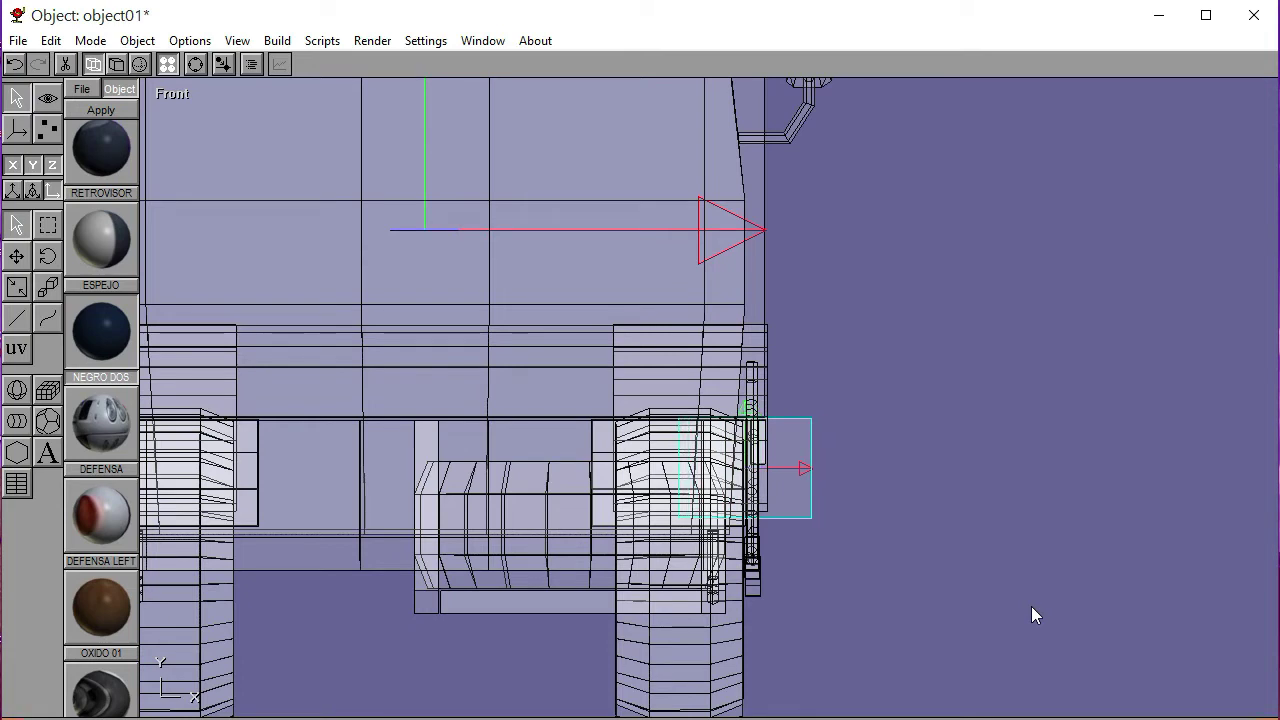
key("Left")
key("Left")
key("Left")
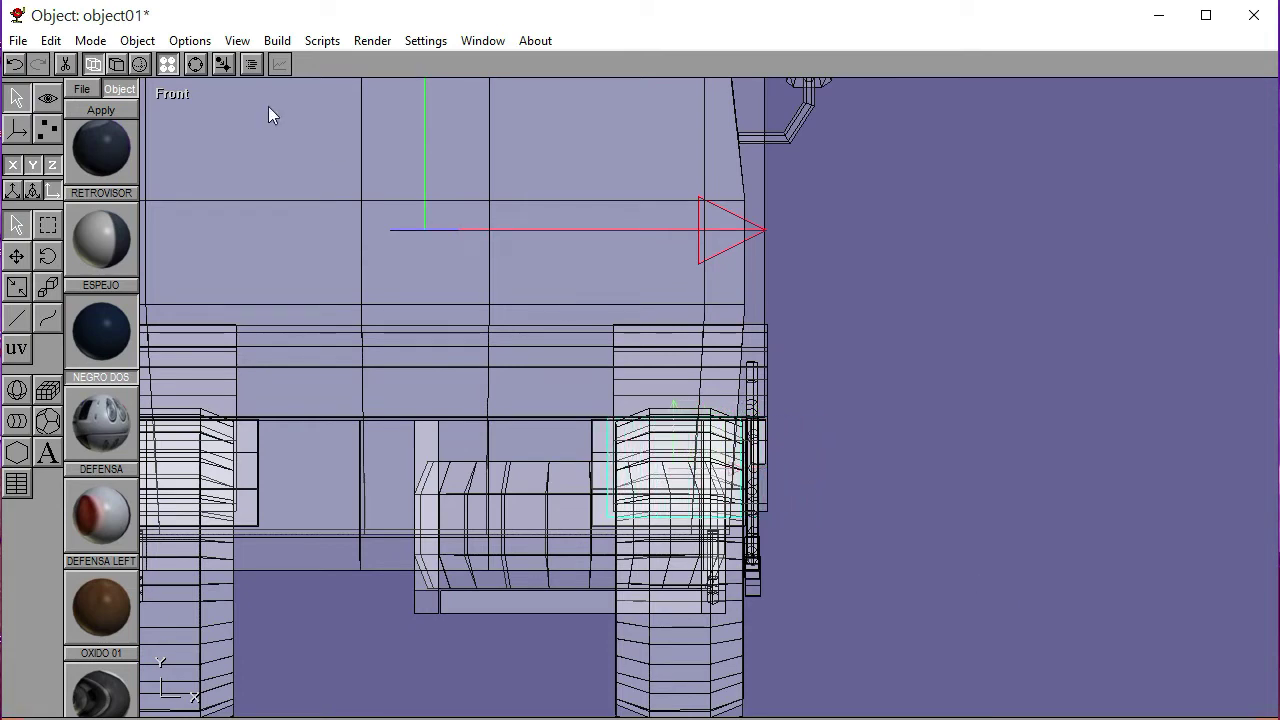
left_click(94, 65)
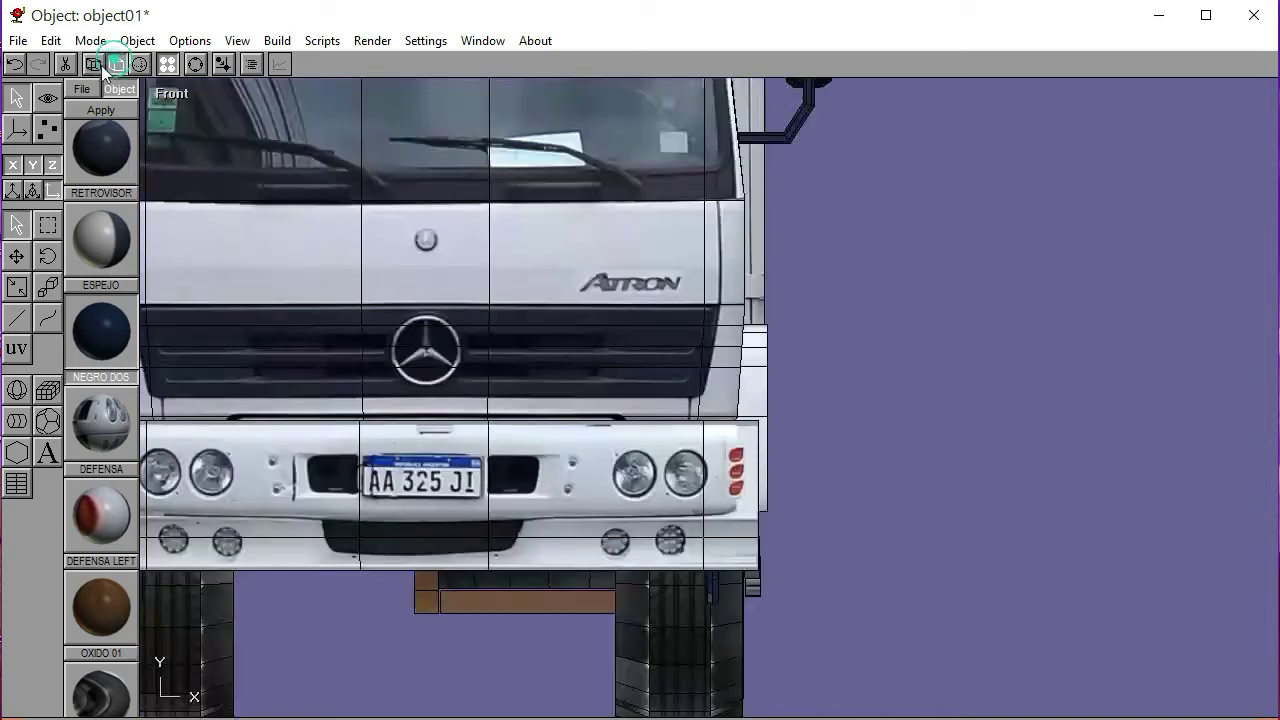
left_click(195, 64)
scroll(525, 413, "down", 3)
left_click_drag(522, 412, 524, 384)
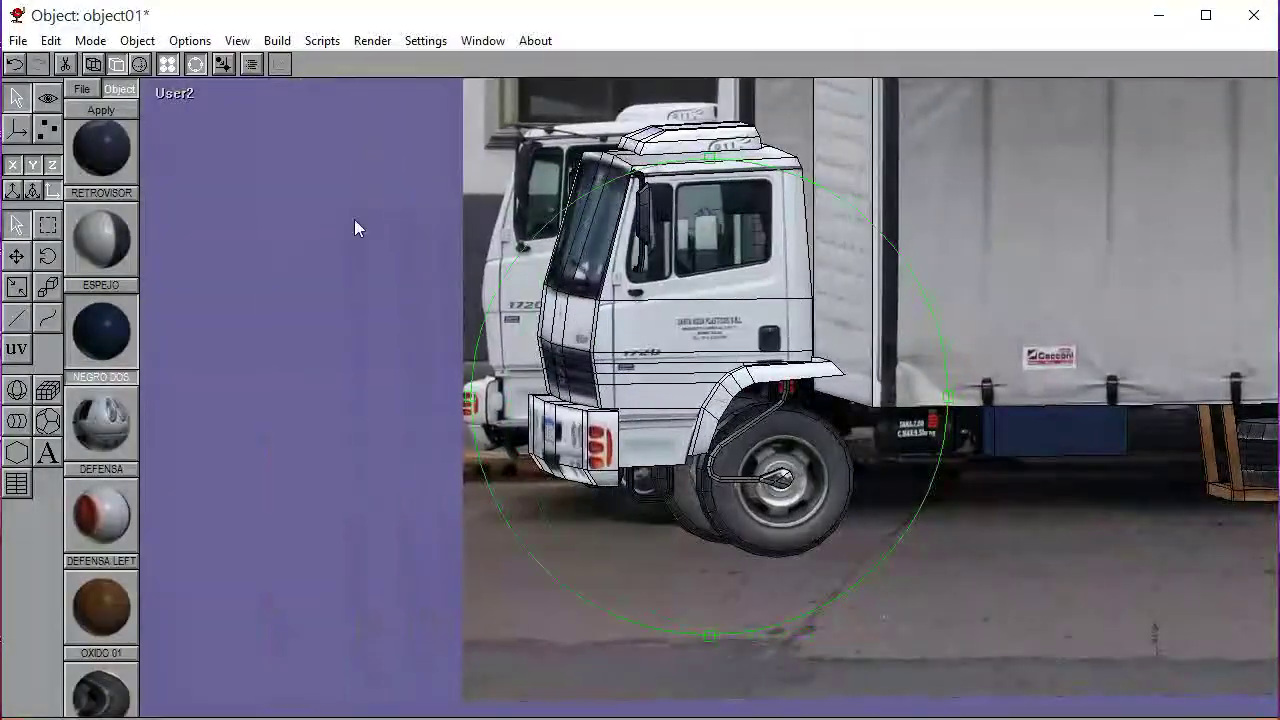
In the left view, create a small sphere in the empty space ahead of the cab and convert it to a mesh
left_click(176, 94)
left_click(166, 176)
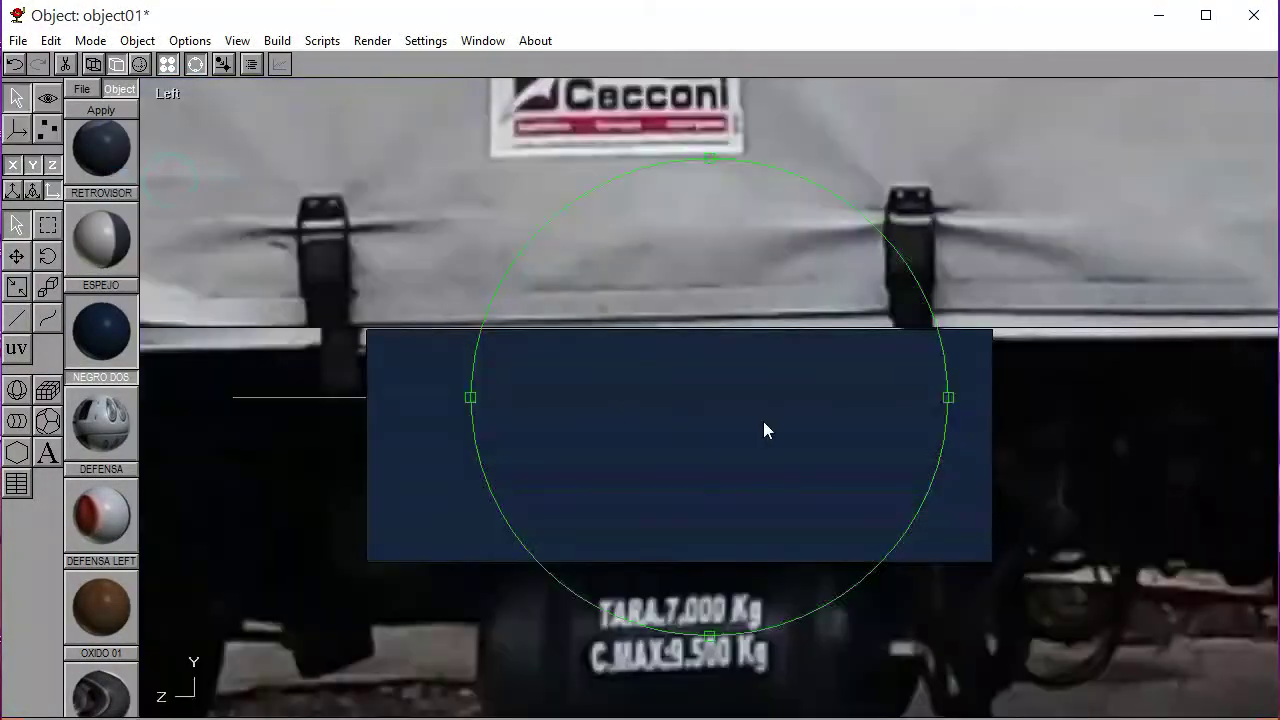
scroll(561, 418, "down", 4)
middle_click_drag(619, 420, 804, 405)
right_click_drag(684, 410, 810, 402)
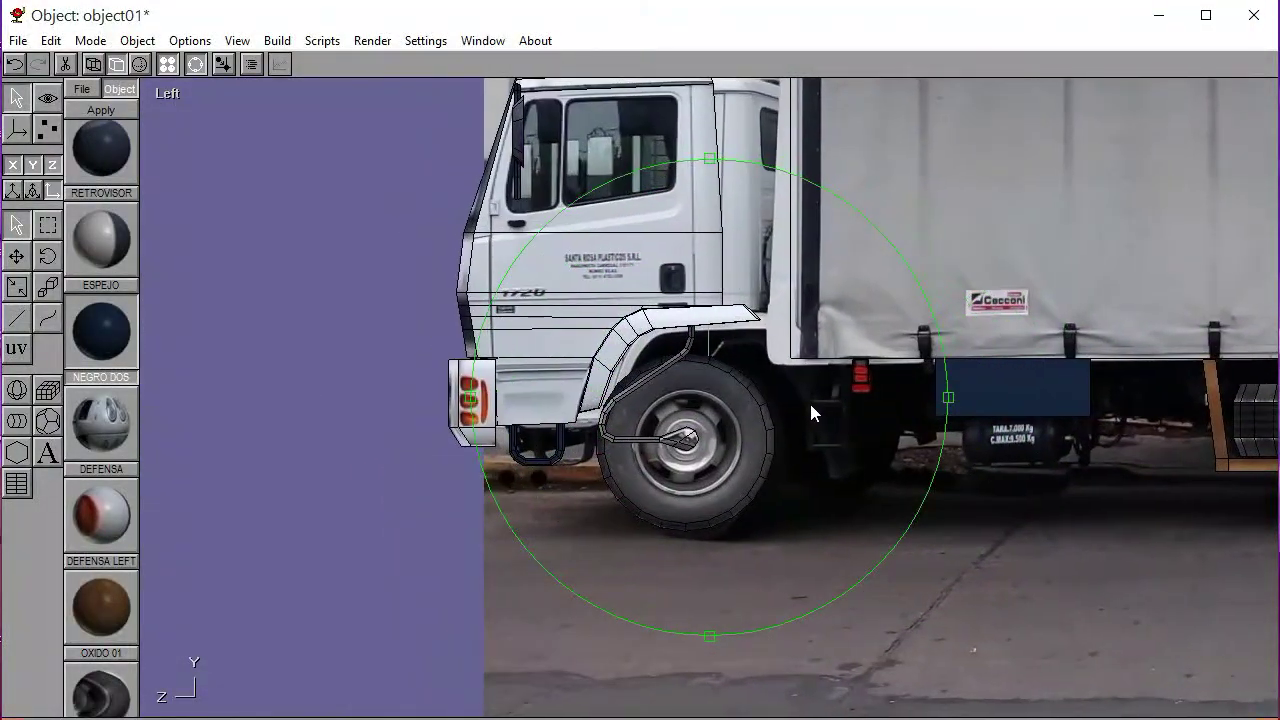
left_click(195, 67)
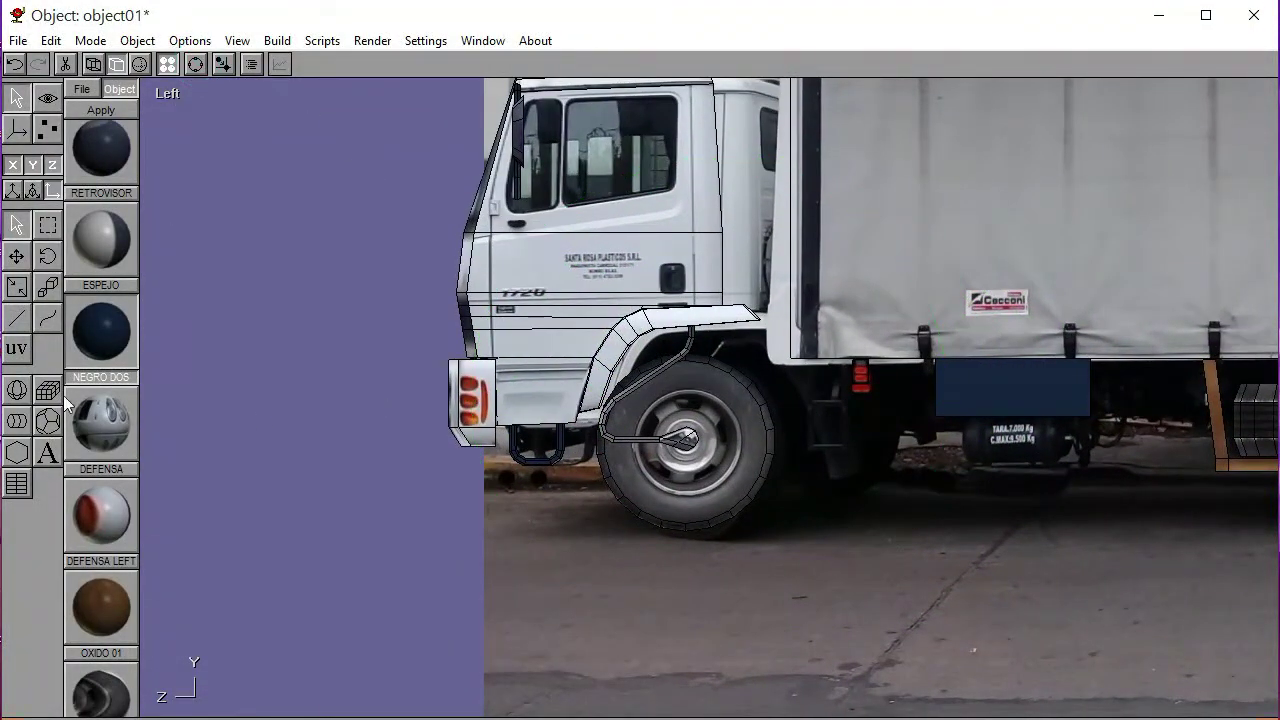
left_click(9, 418)
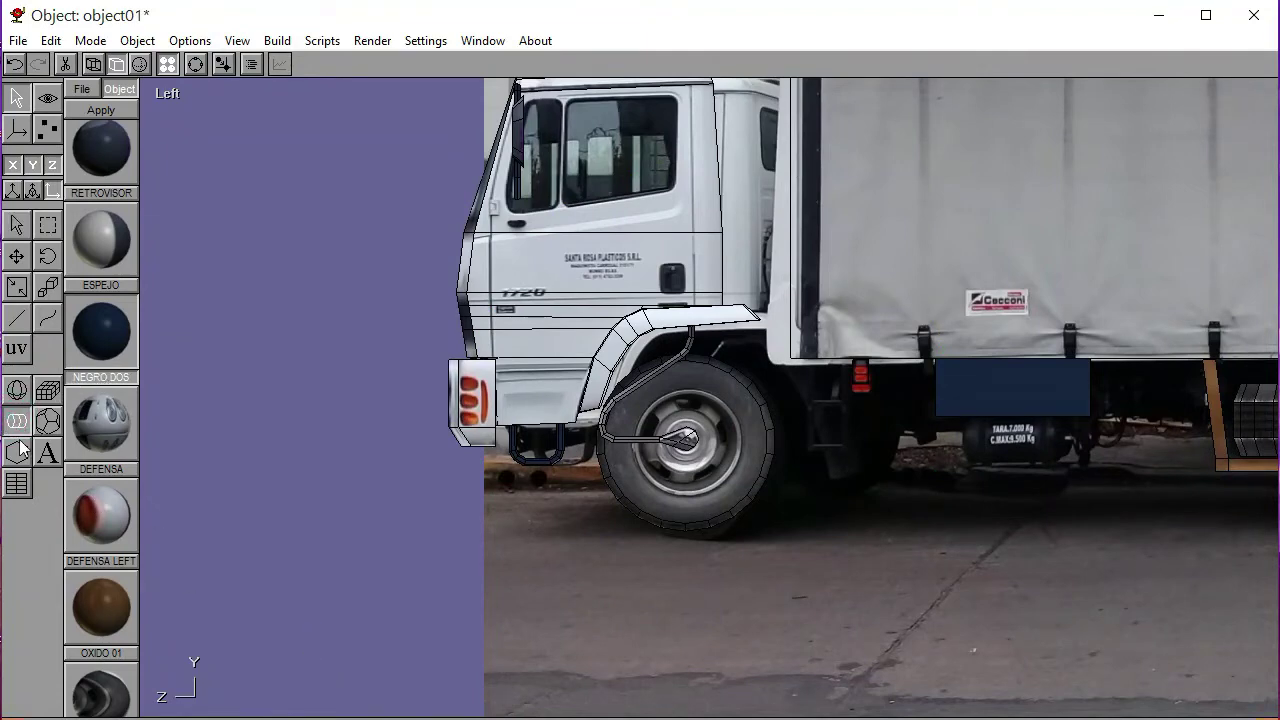
left_click(18, 392)
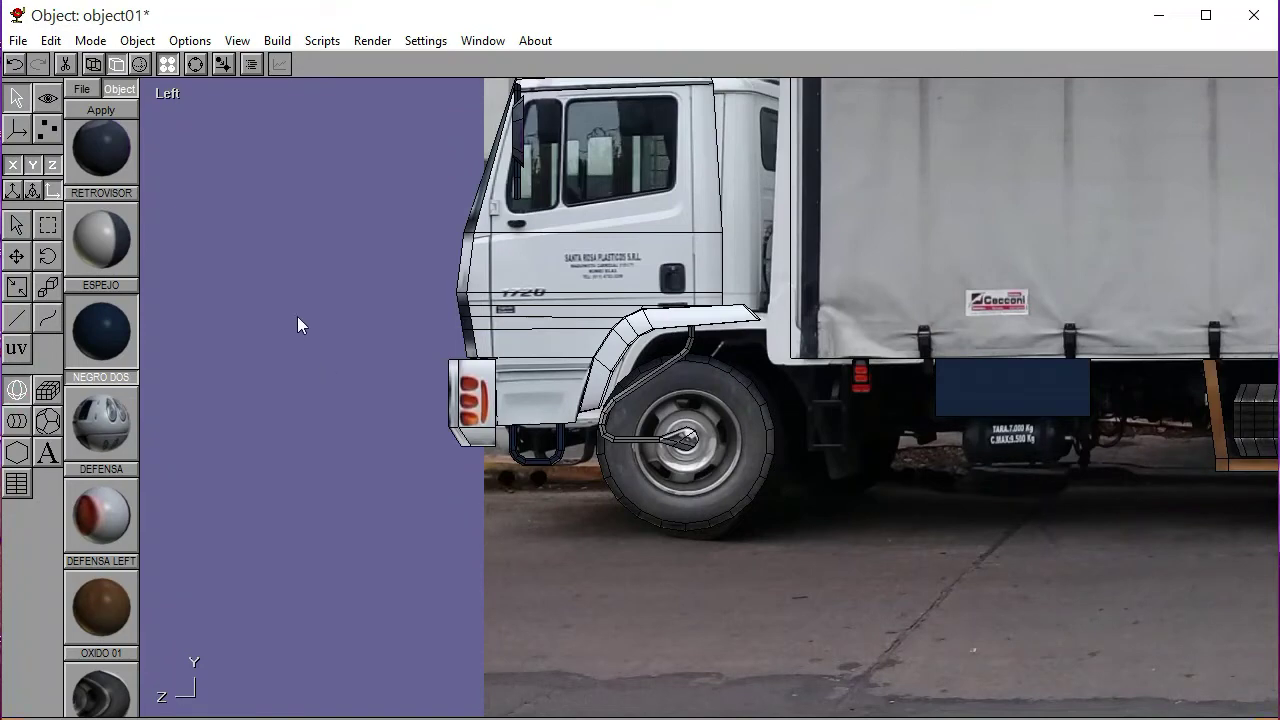
left_click_drag(291, 298, 316, 316)
key("space")
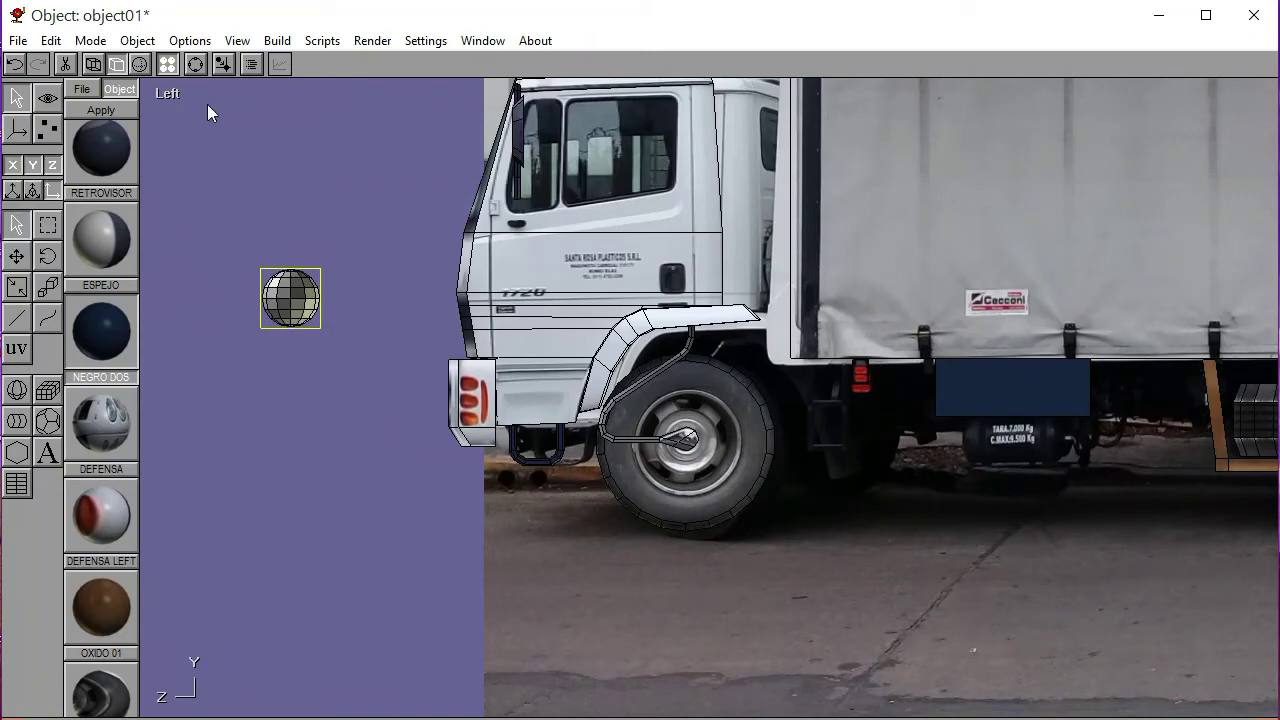
left_click(277, 40)
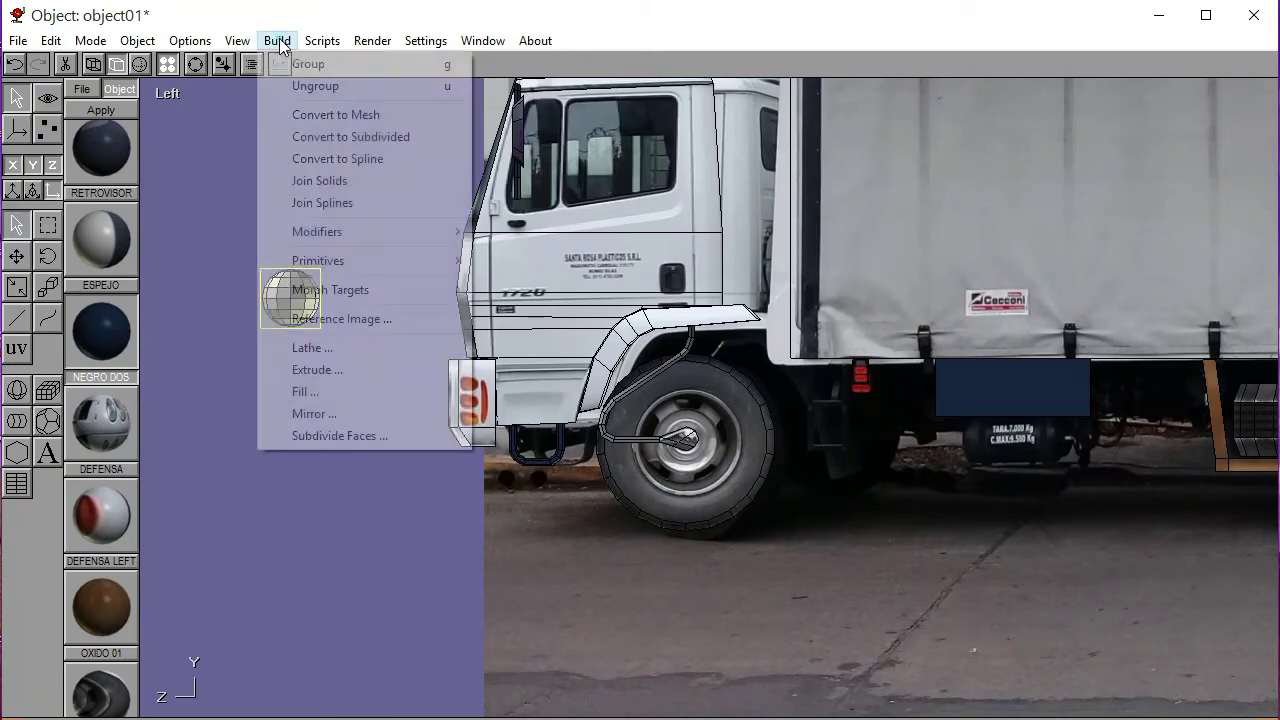
left_click(316, 114)
Duplicate the sphere and move the copy straight down, leaving a small gap between the two
left_click(190, 66)
middle_click_drag(500, 341, 725, 413)
right_click_drag(686, 384, 630, 391)
middle_click_drag(633, 451, 722, 368)
right_click_drag(583, 383, 604, 387)
middle_click_drag(604, 387, 657, 415)
left_click(195, 64)
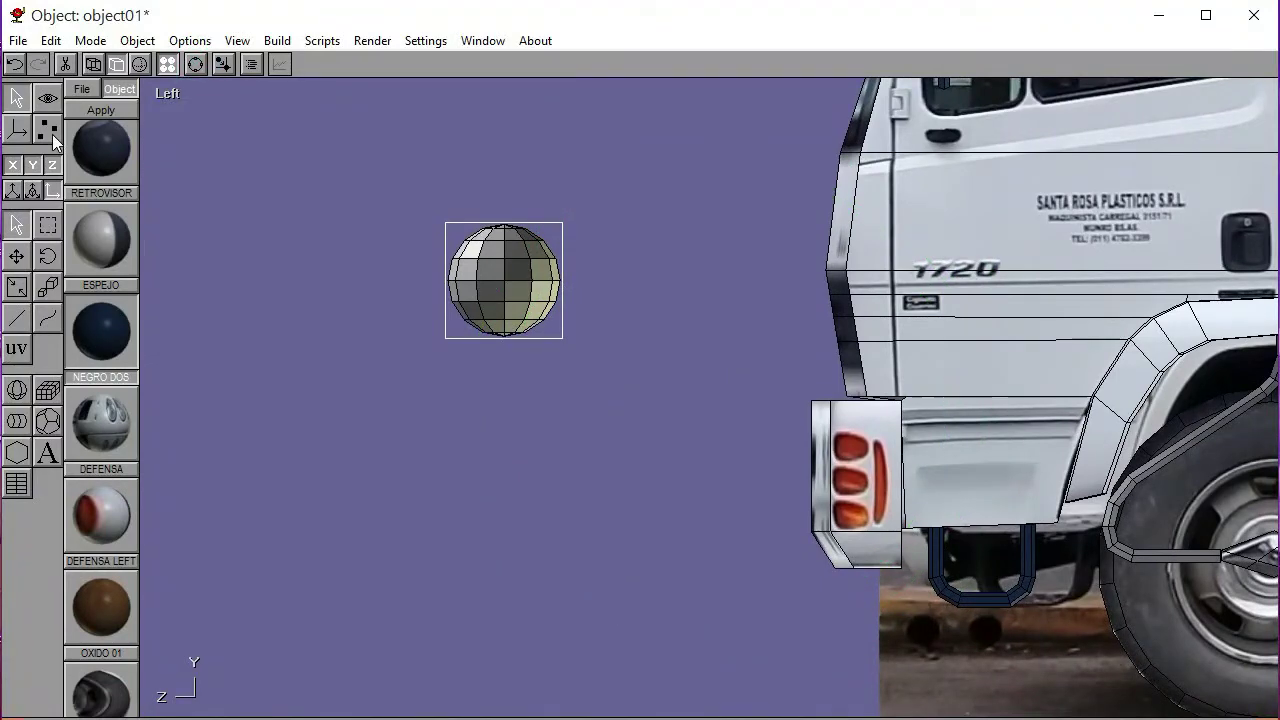
left_click(49, 41)
left_click(72, 86)
left_click(50, 41)
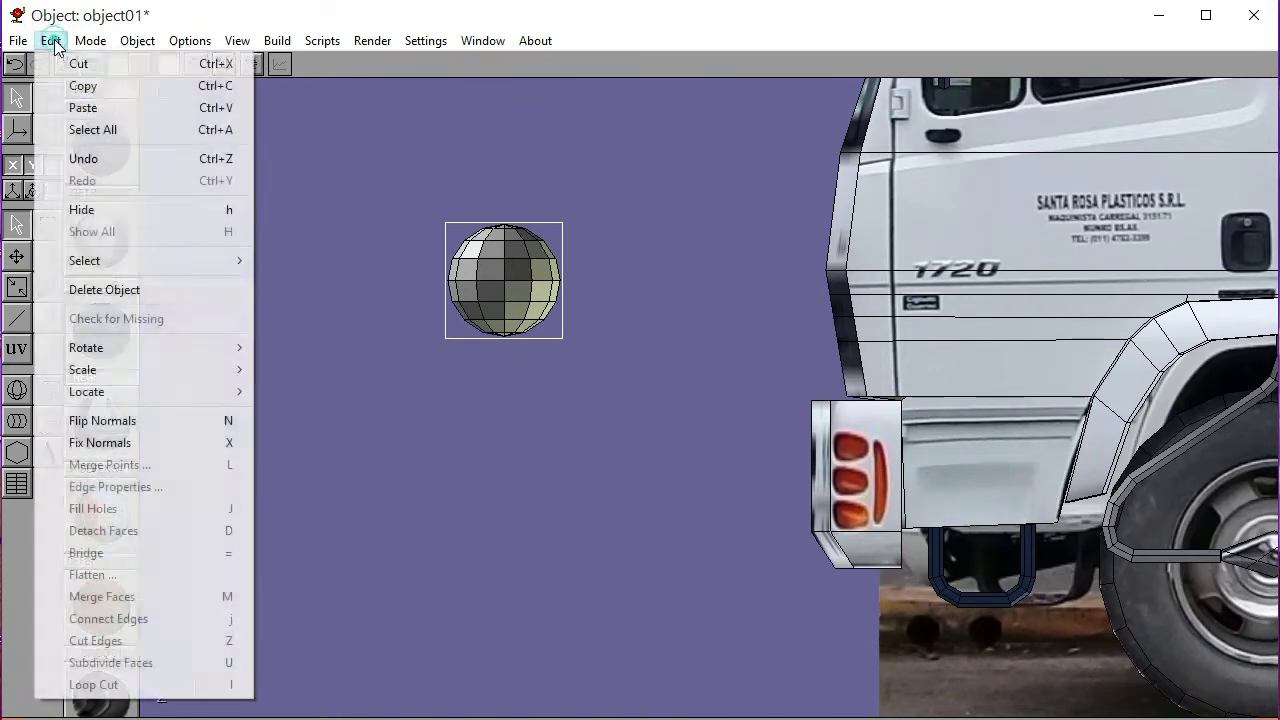
left_click(80, 107)
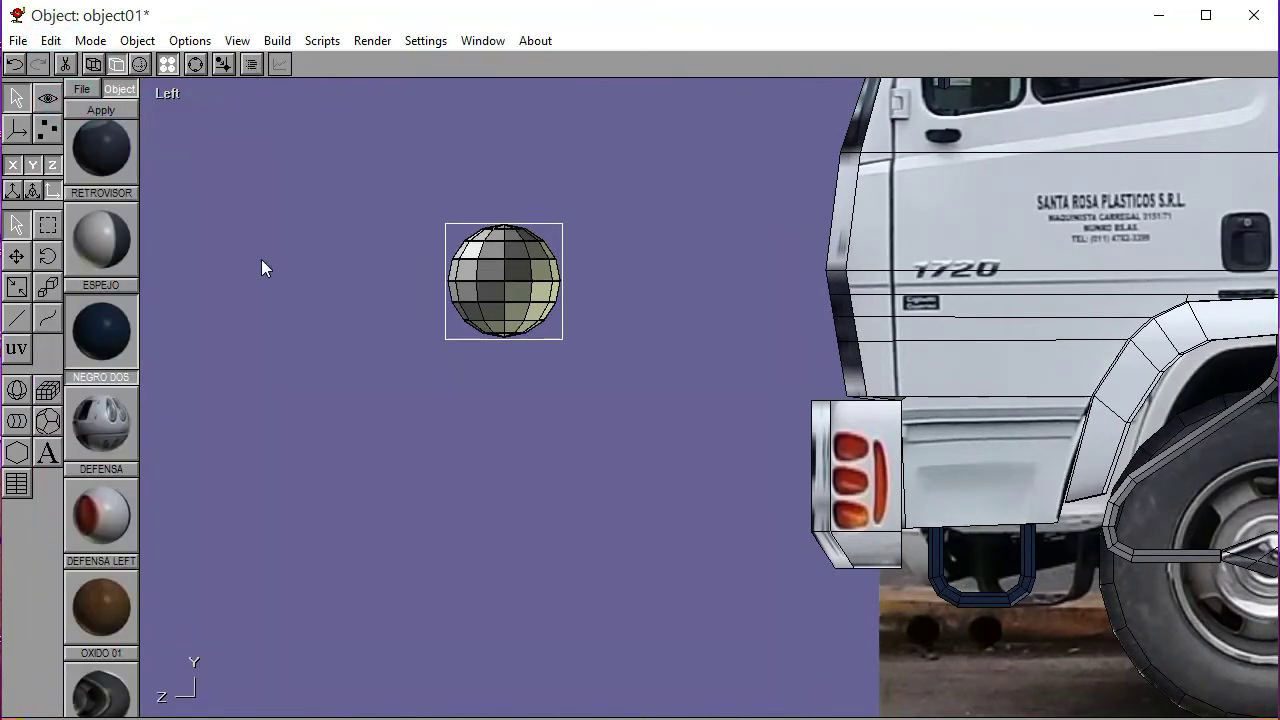
key("Down")
key("Down")
key("Down")
key("Down")
key("Down")
key("Down")
key("Down")
key("Down")
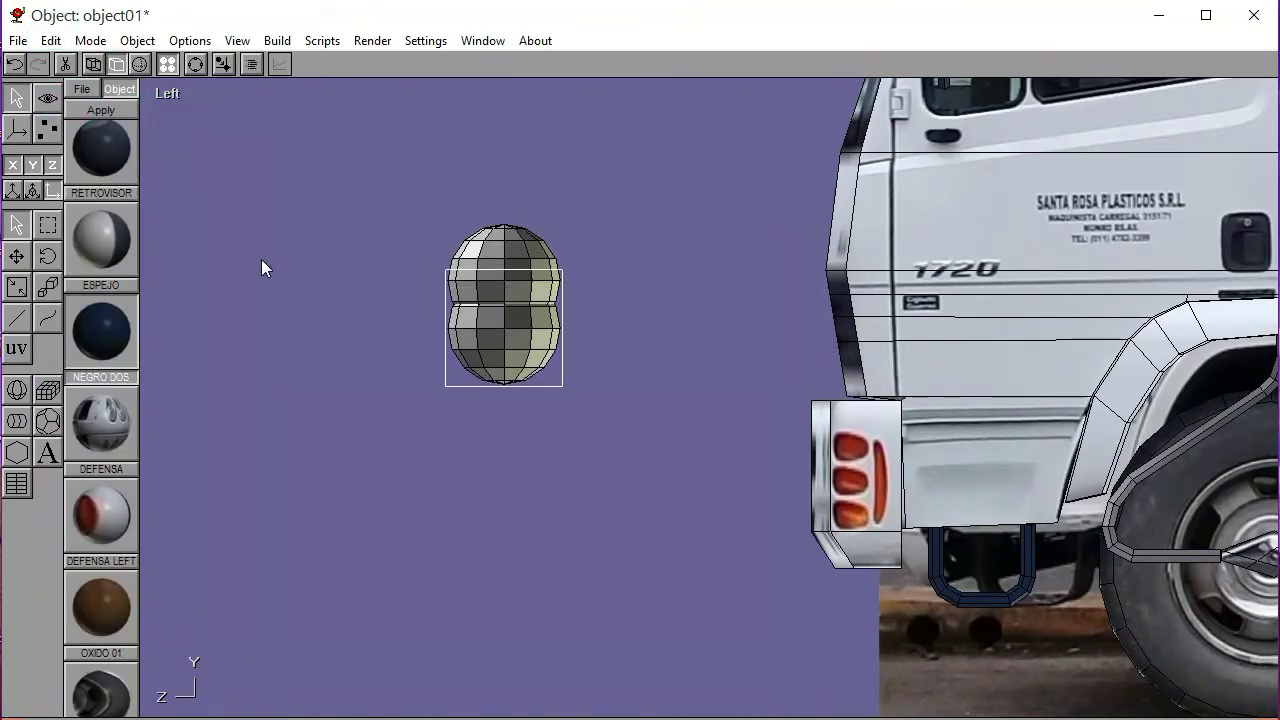
key("Down")
key("Down")
key("Down")
key("Down")
key("Down")
key("Down")
key("Down")
key("Down")
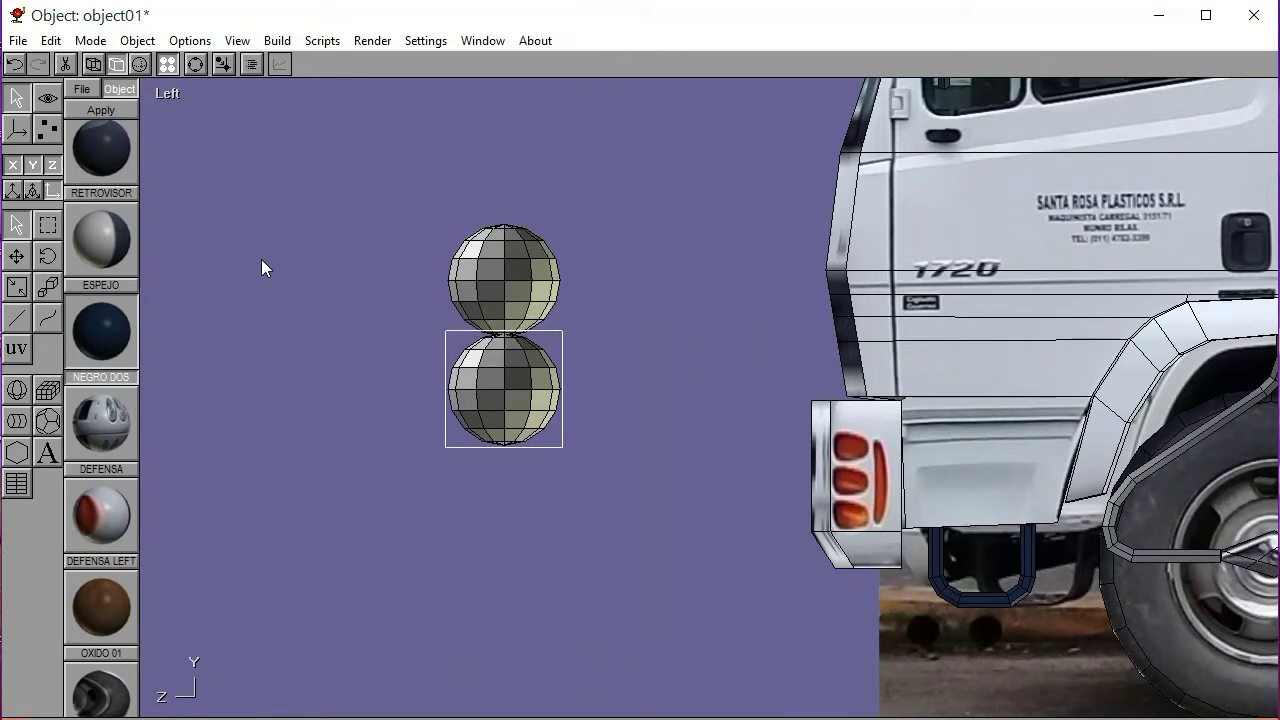
key("Down")
key("Down")
key("Down")
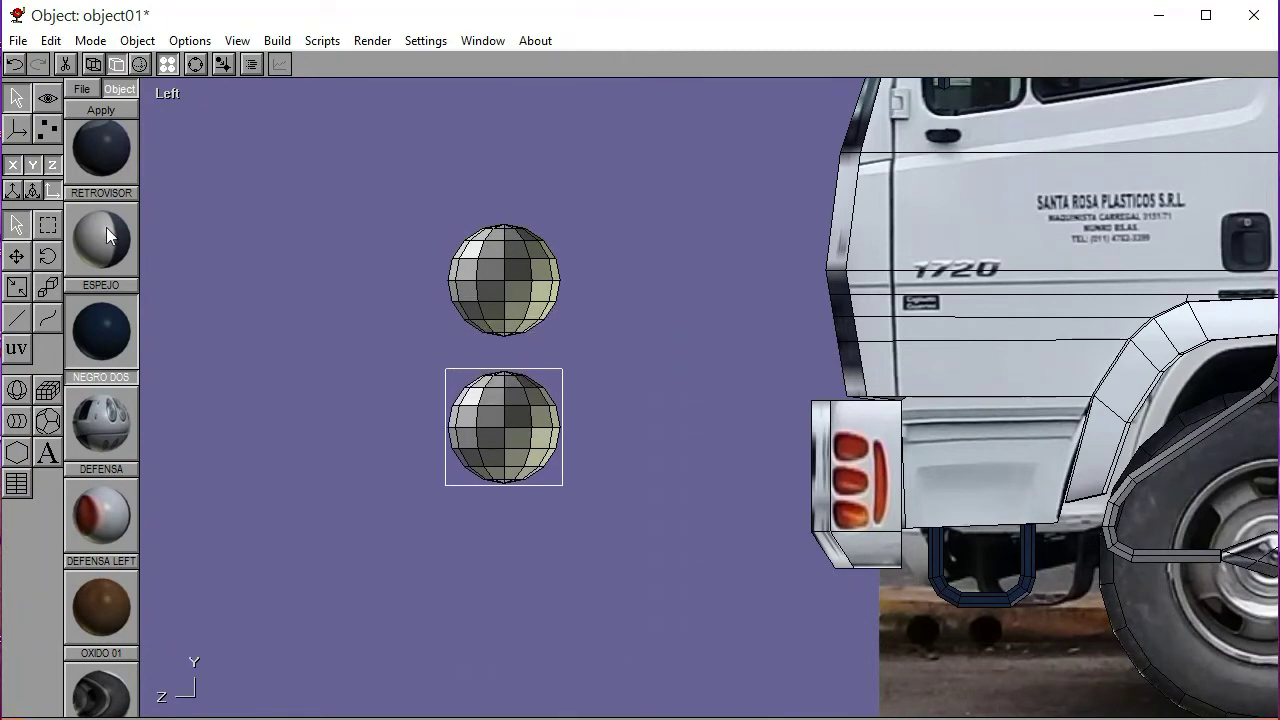
Delete the points of the upper sphere's lower half and the lower sphere's upper half, keeping two facing domes
left_click(49, 130)
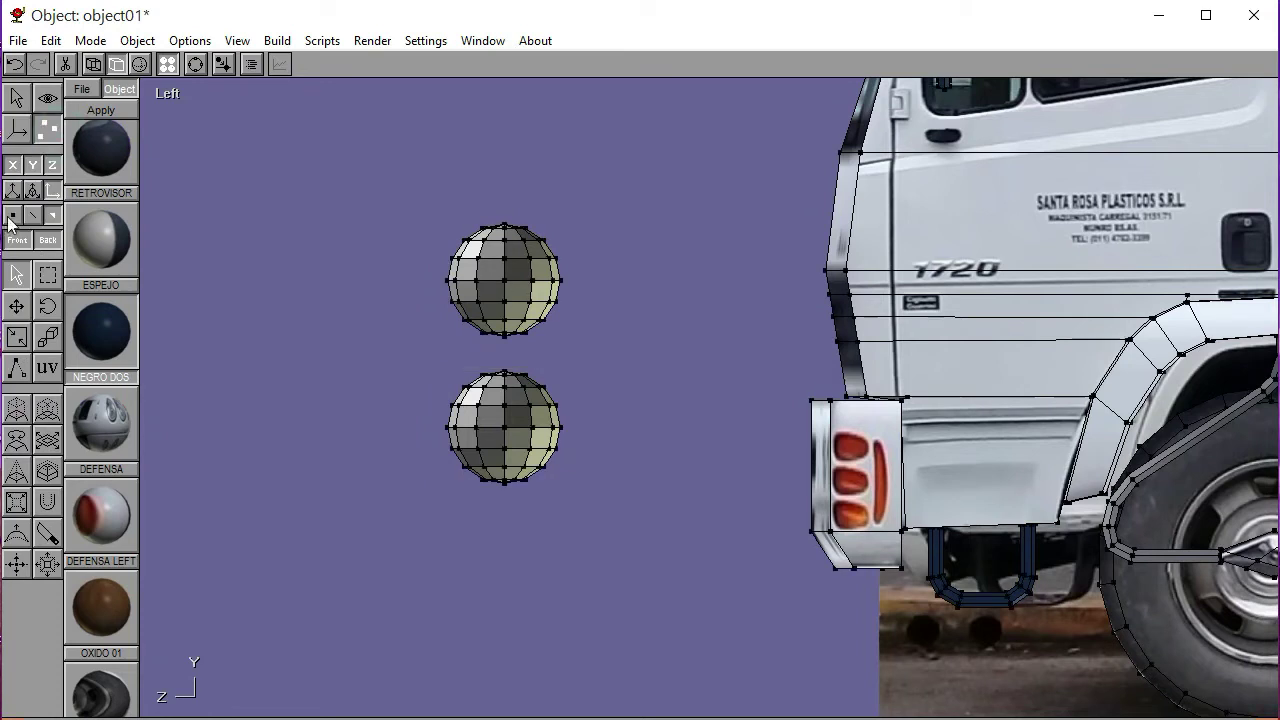
left_click(47, 274)
left_click(205, 322)
left_click_drag(525, 340, 614, 285)
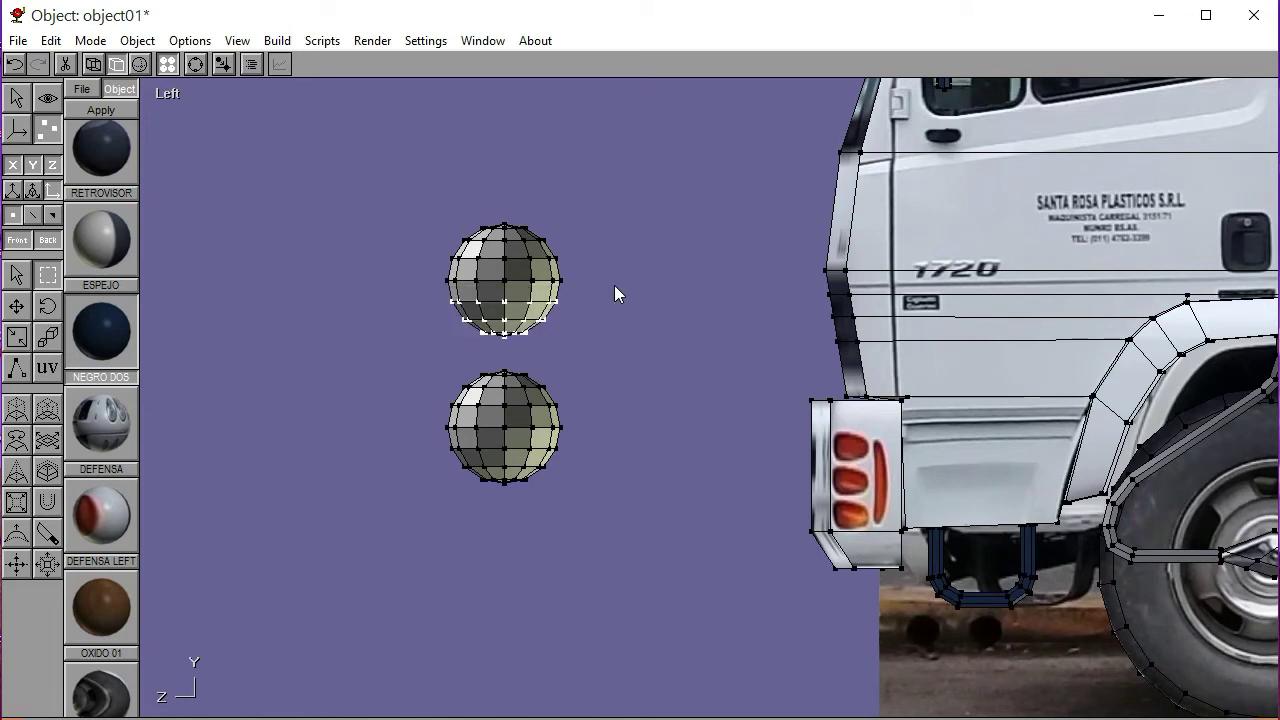
key("Delete")
left_click_drag(490, 368, 593, 414)
key("Delete")
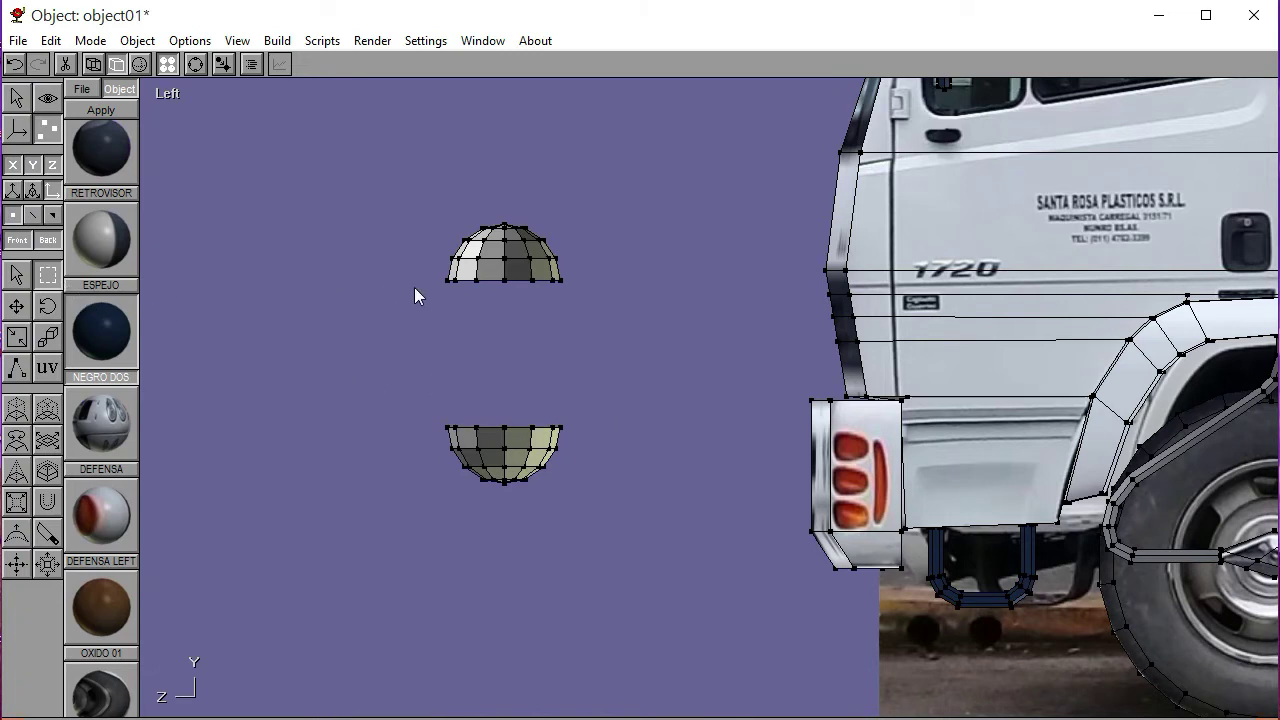
Move the upper dome's open rim points down to meet the lower dome's rim, forming a capsule-shaped tank
left_click_drag(434, 269, 564, 305)
key("Down")
key("Down")
key("Down")
key("Down")
key("Down")
key("Down")
key("Down")
key("Down")
key("Down")
key("Down")
key("Down")
key("Down")
key("Down")
key("Down")
key("Down")
key("Down")
key("Down")
key("Down")
key("Down")
key("Down")
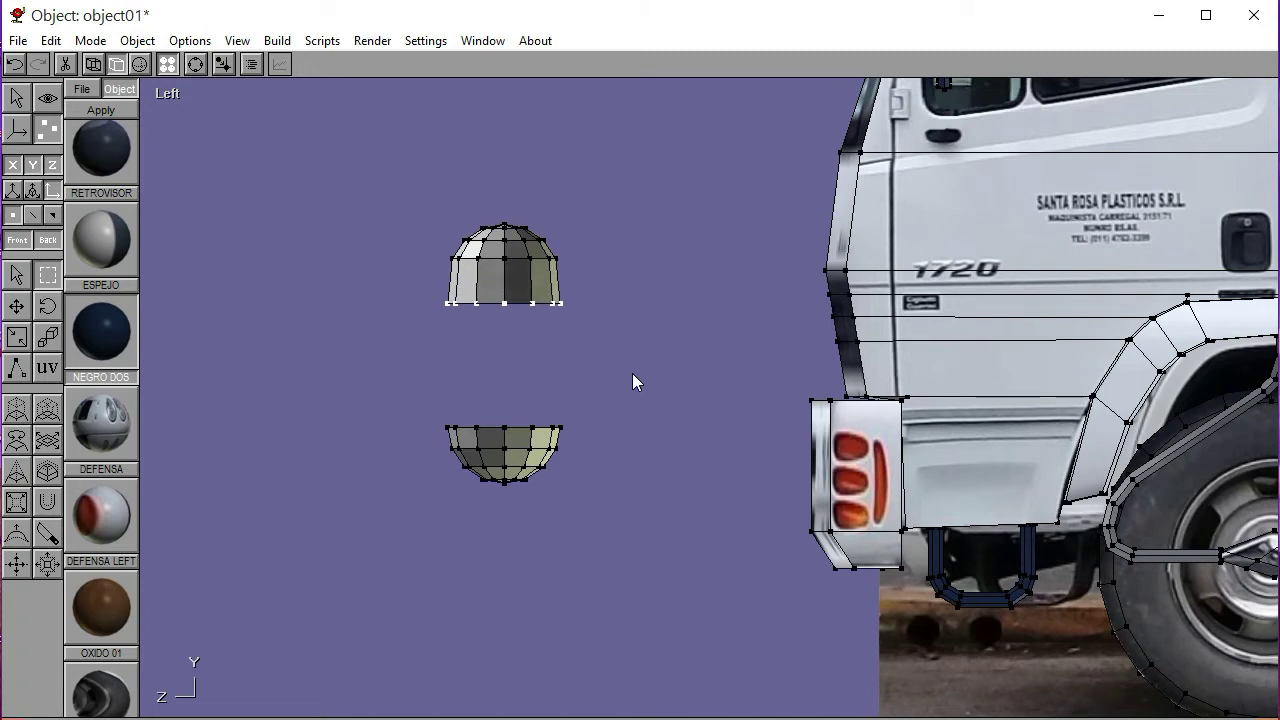
key("Down")
key("Down")
key("Down")
key("Down")
key("Down")
key("Down")
key("Down")
key("Down")
key("Down")
key("Down")
key("Down")
key("Down")
key("Down")
key("Down")
key("Down")
key("Down")
key("Down")
key("Down")
key("Down")
key("Down")
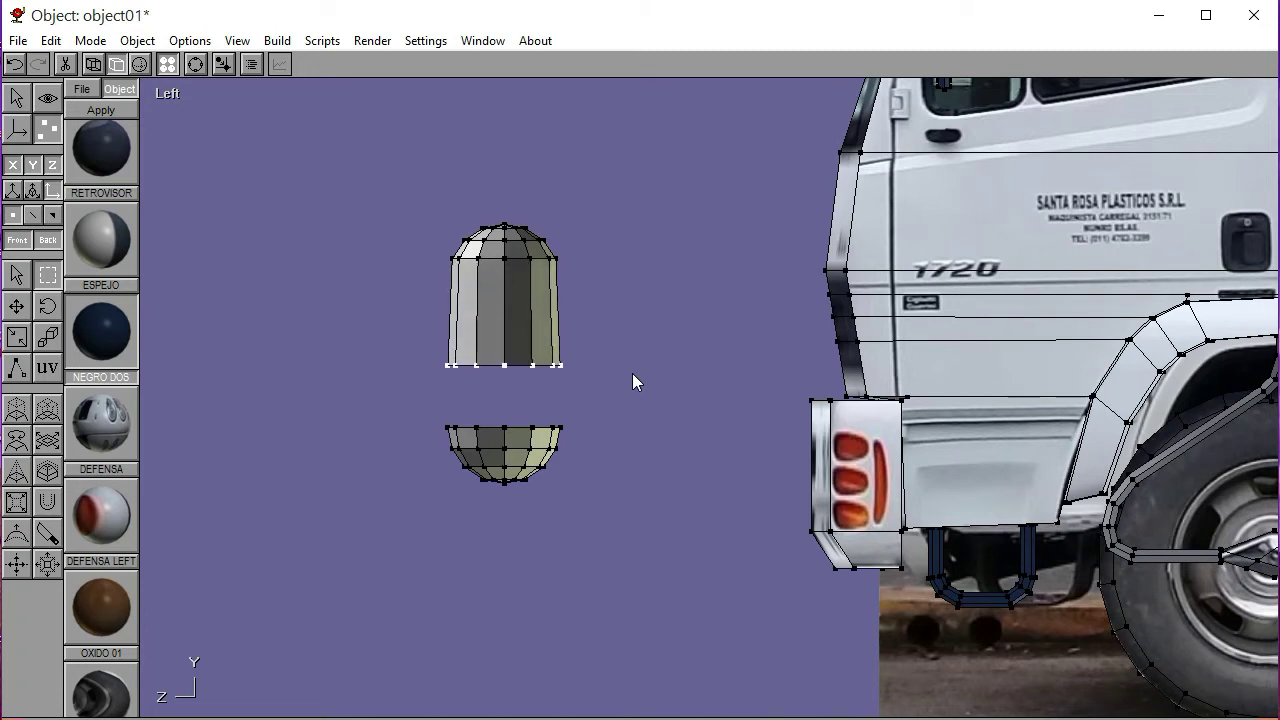
key("Down")
key("Down")
key("Down")
key("Down")
key("Down")
key("Down")
key("Down")
key("Down")
key("Down")
key("Down")
key("Down")
key("Down")
key("Down")
key("Down")
key("Down")
key("Down")
key("Down")
key("Down")
key("Down")
key("Down")
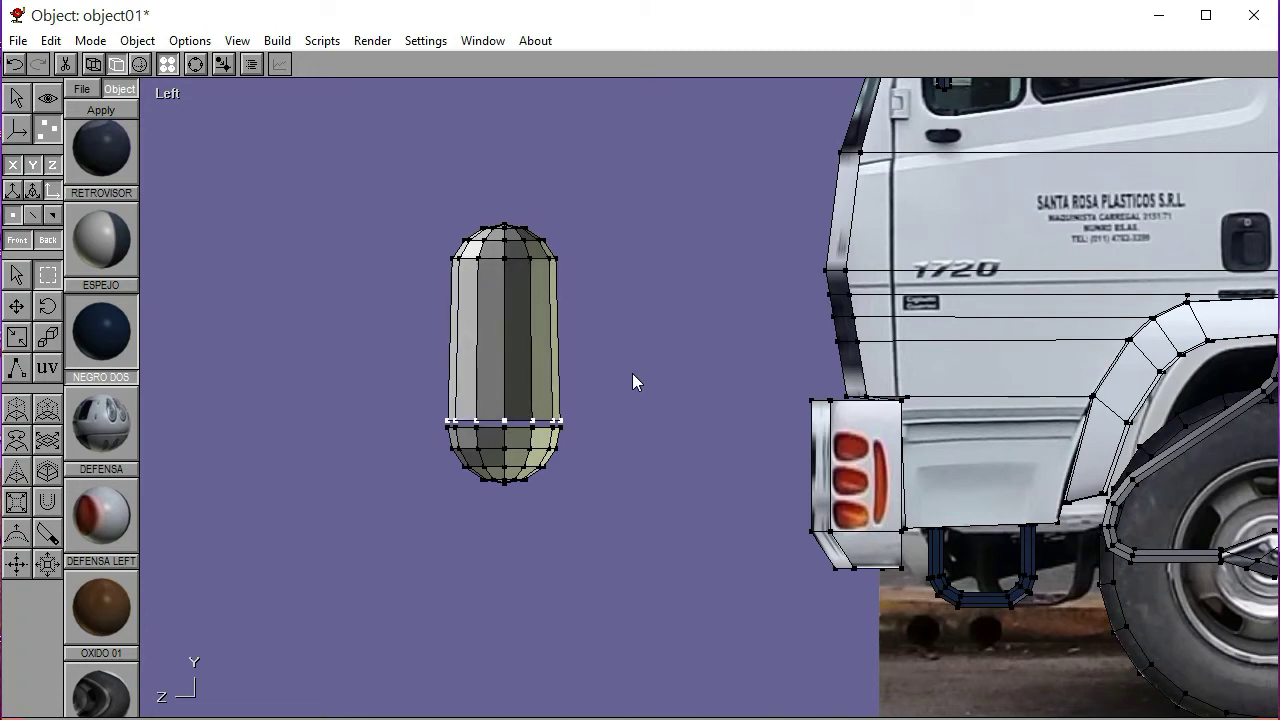
key("Down")
key("Down")
key("Down")
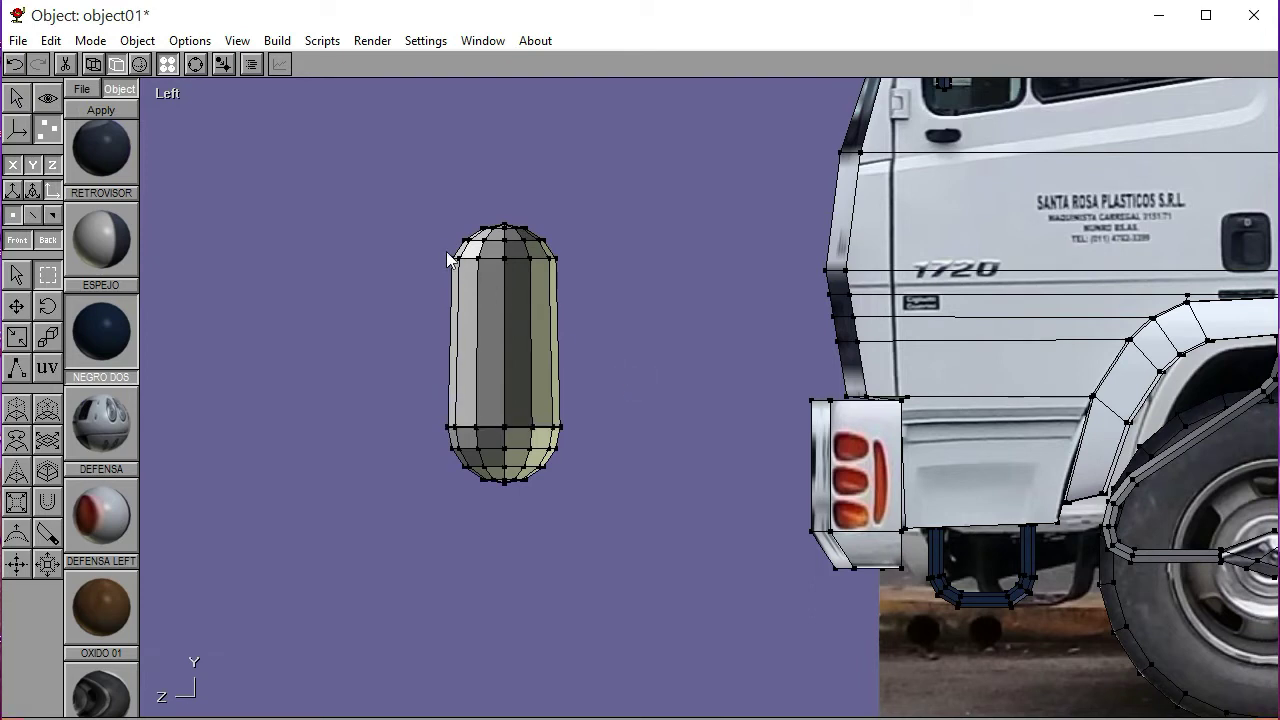
Enlarge the ring of points at the tank's upper shoulder until it matches the lower rim's width and the sides run straight
left_click_drag(442, 249, 572, 272)
left_click(47, 337)
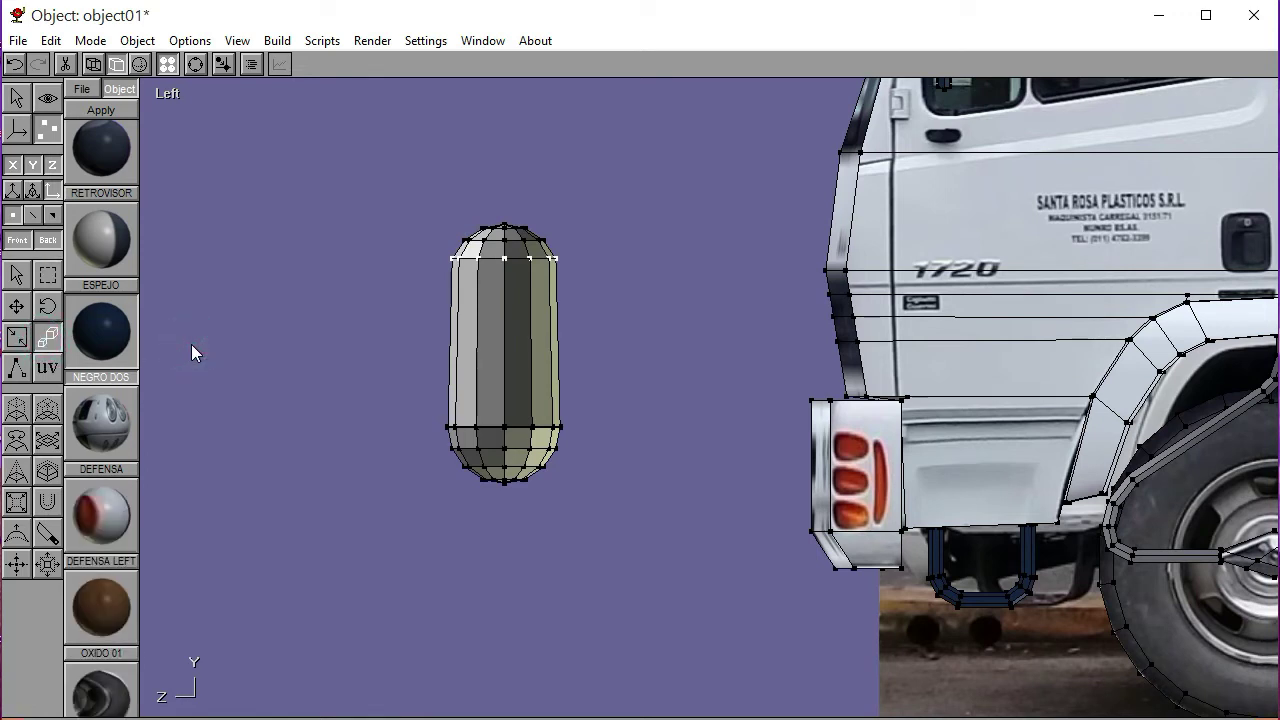
left_click_drag(191, 344, 196, 343)
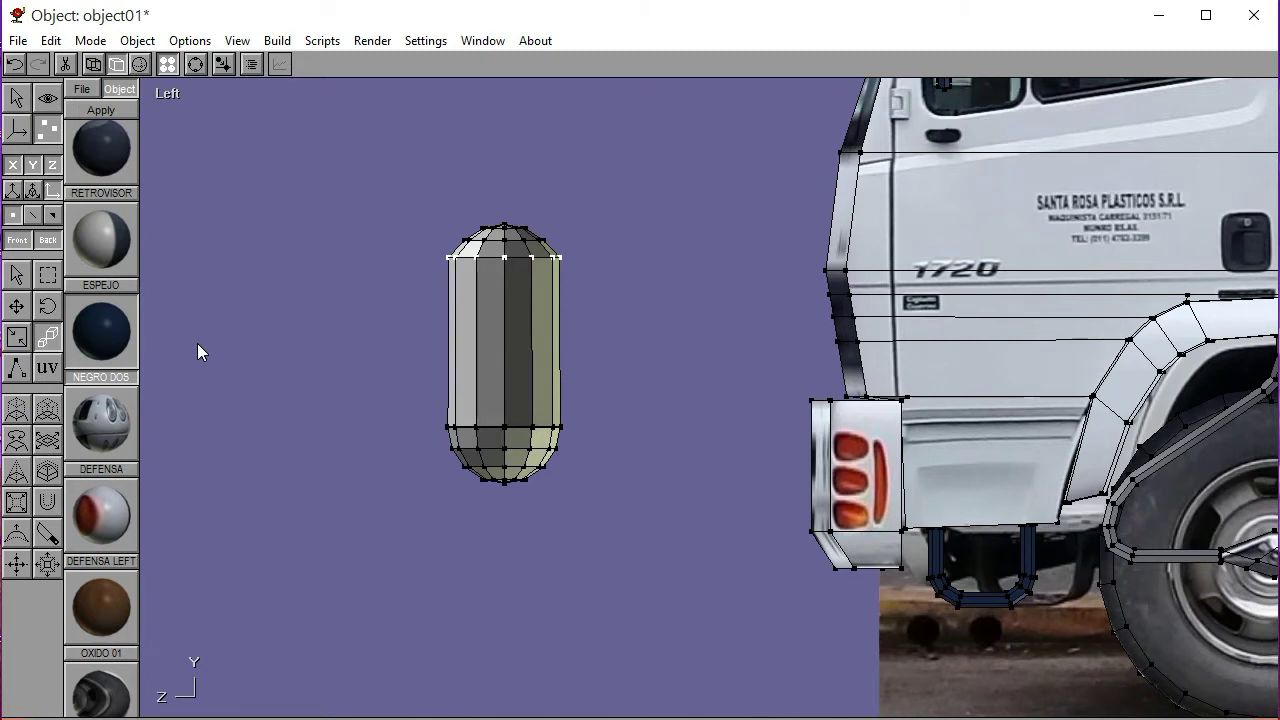
left_click_drag(197, 343, 198, 343)
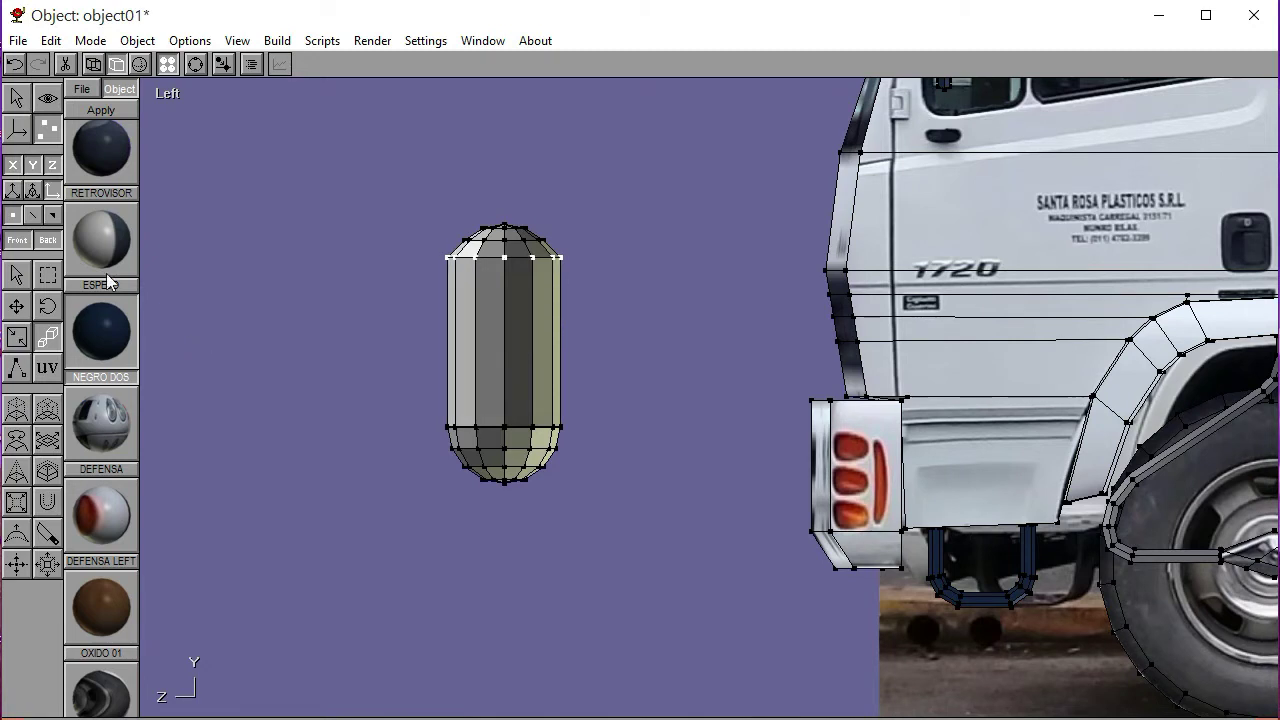
left_click(47, 274)
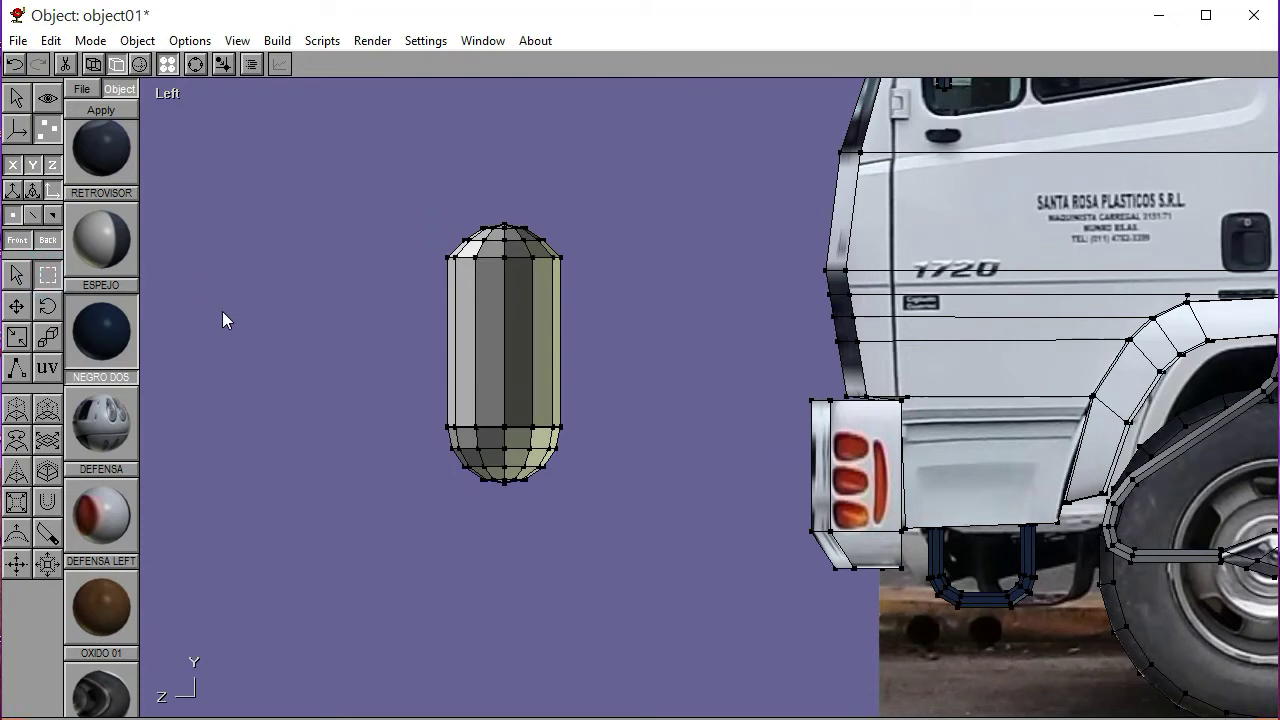
Group the tank's upper body and lower dome into one object
left_click(20, 135)
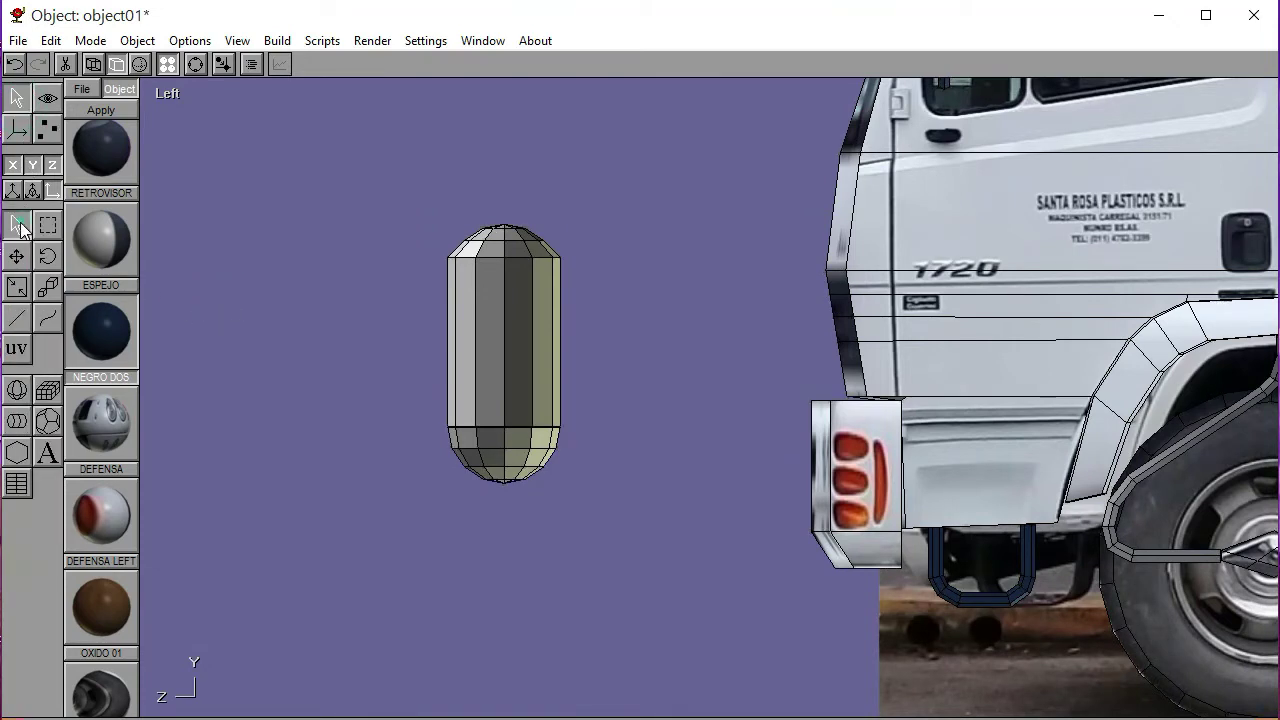
left_click(502, 244)
left_click(509, 449, "shift")
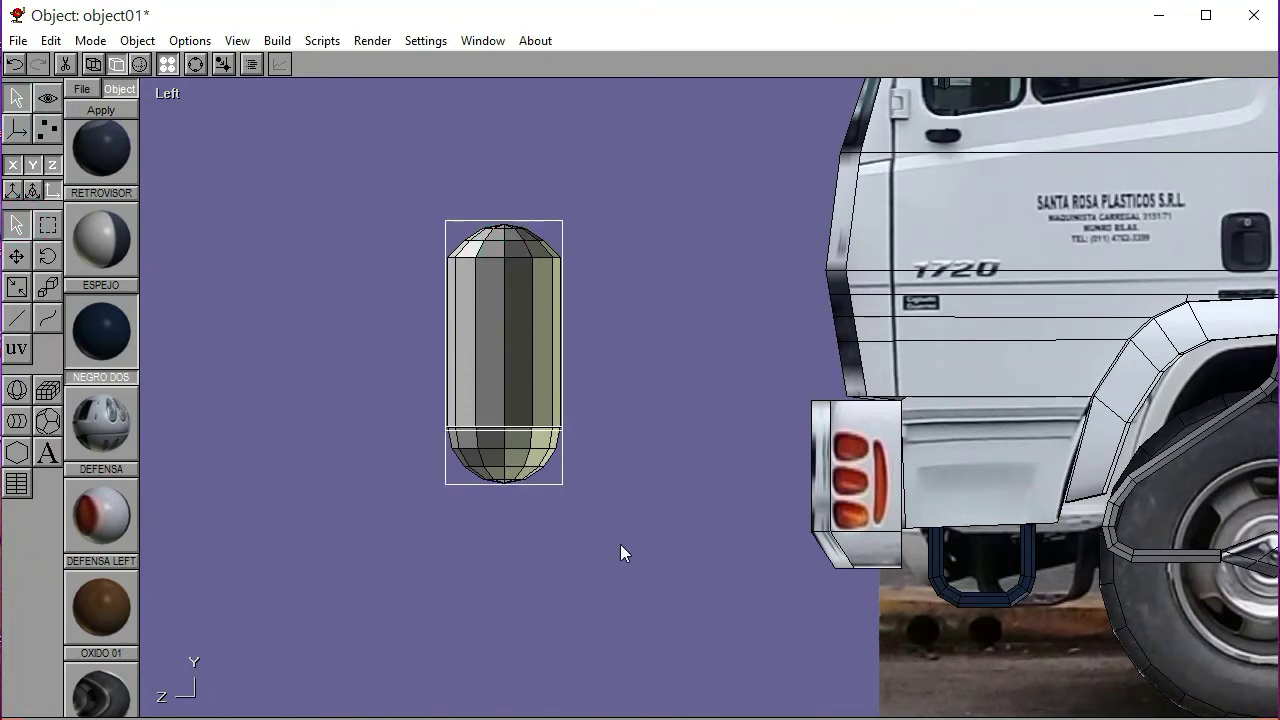
key("g")
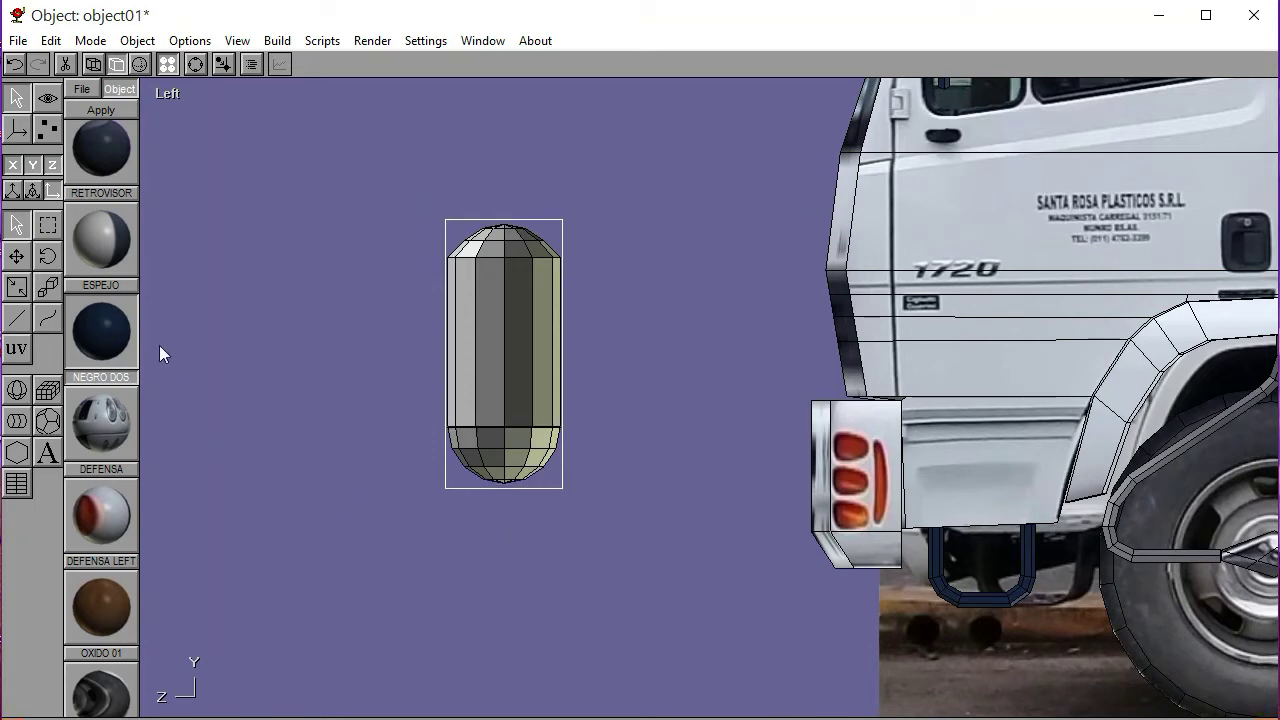
Rotate the grouped tank 90 degrees so it lies horizontally along the truck's length in the left view
left_click(47, 256)
left_click_drag(211, 347, 211, 347)
key("Up")
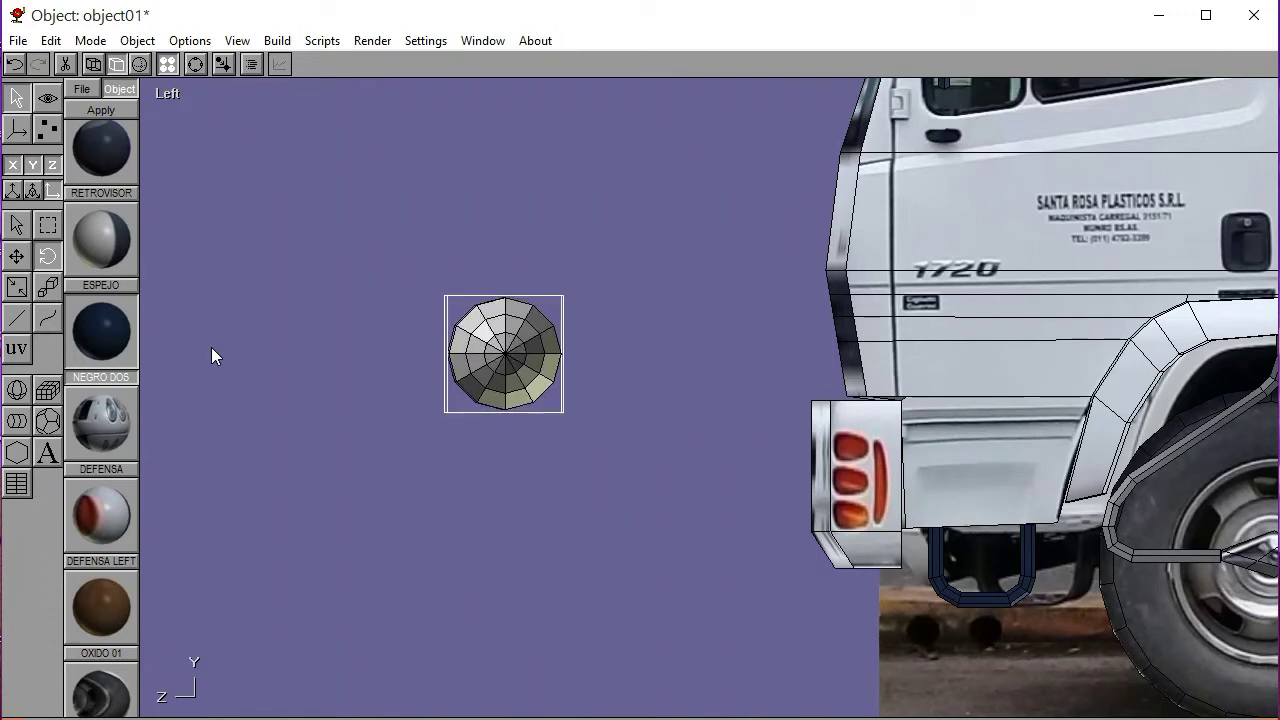
key("Up")
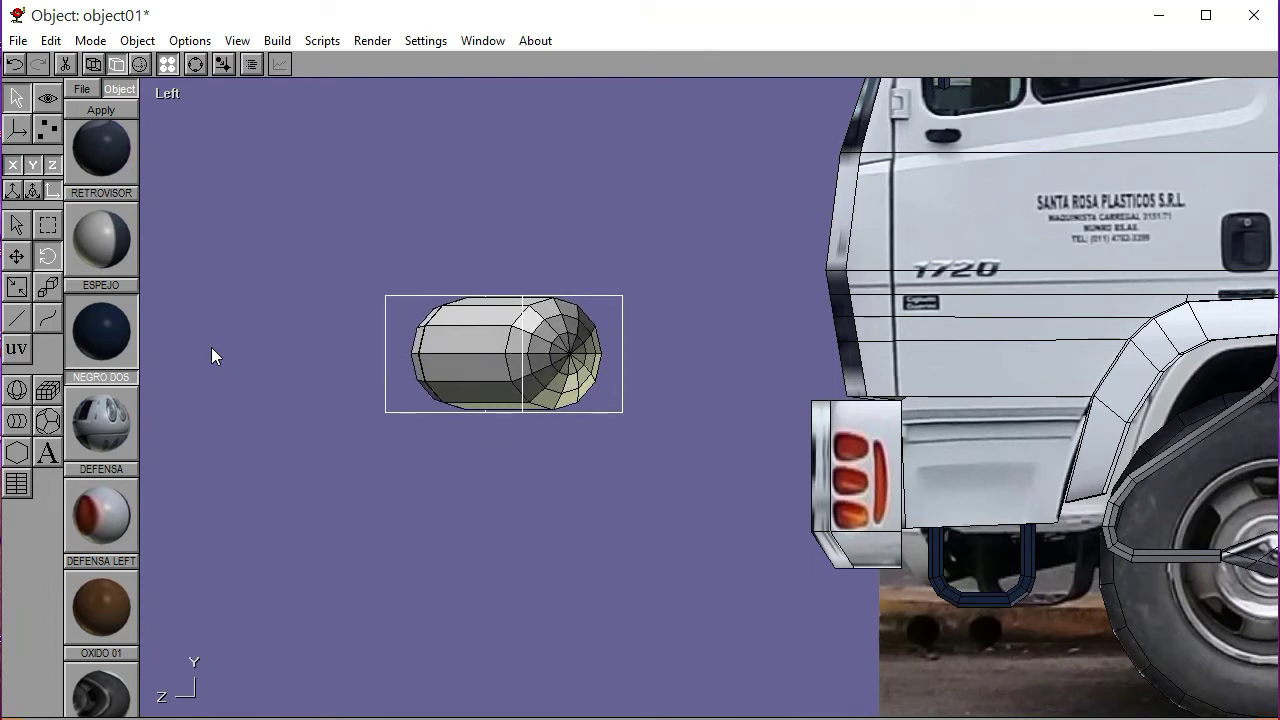
key("Up")
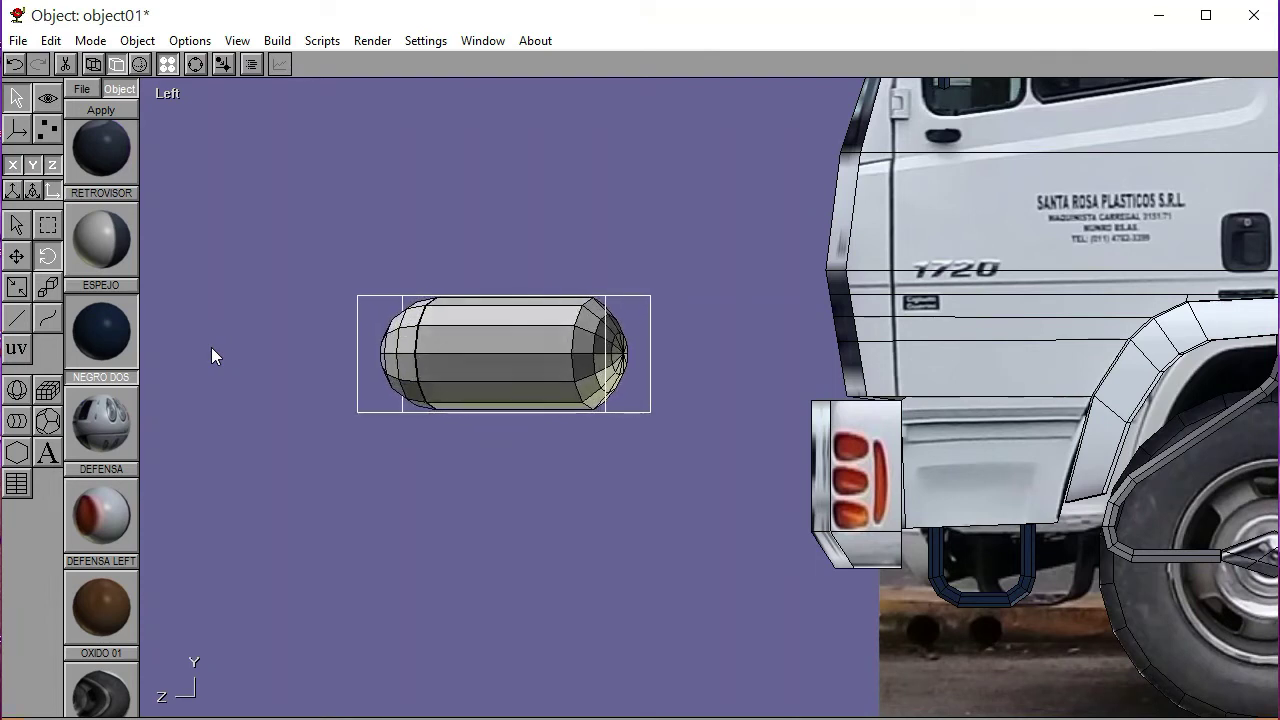
key("Up")
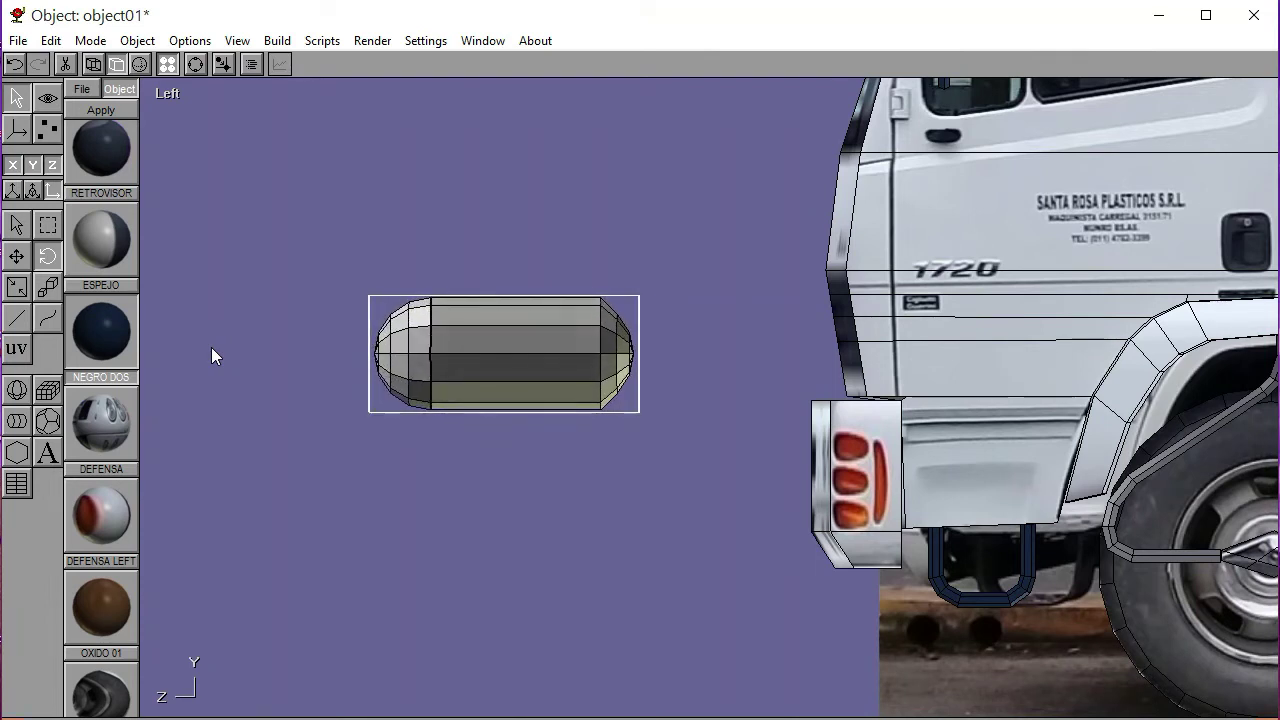
key("Up")
left_click(15, 224)
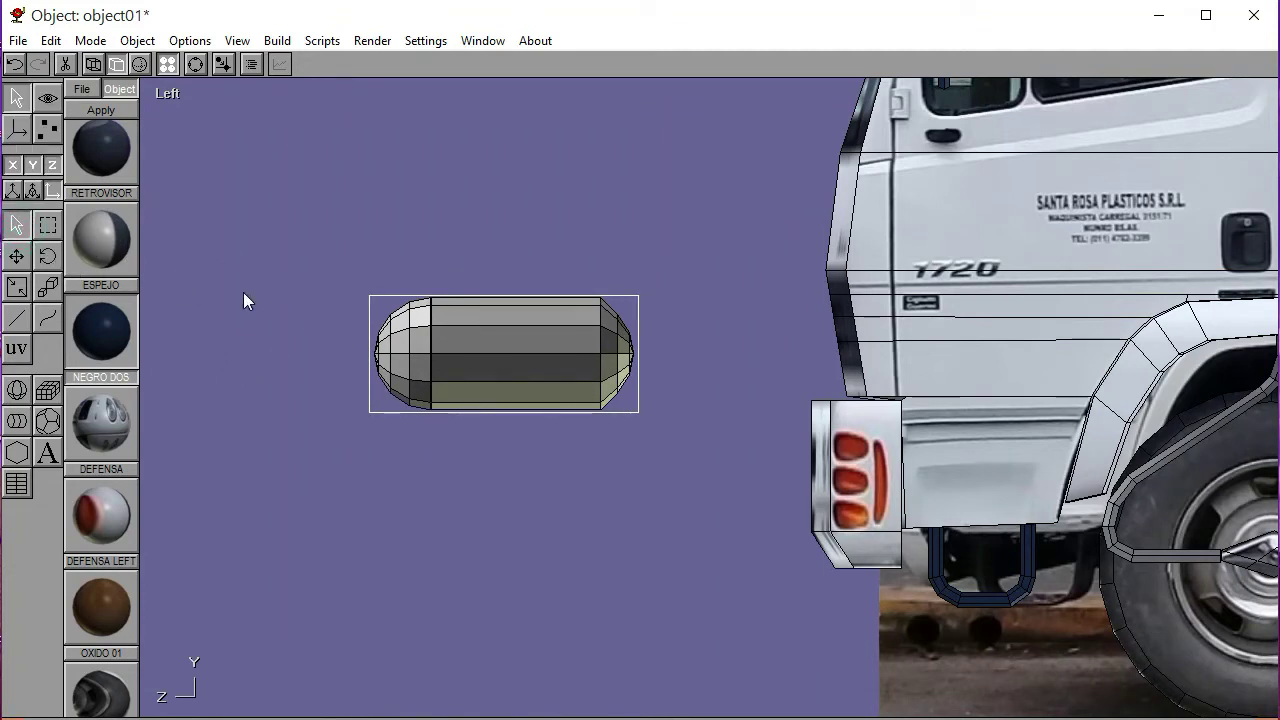
left_click(243, 292)
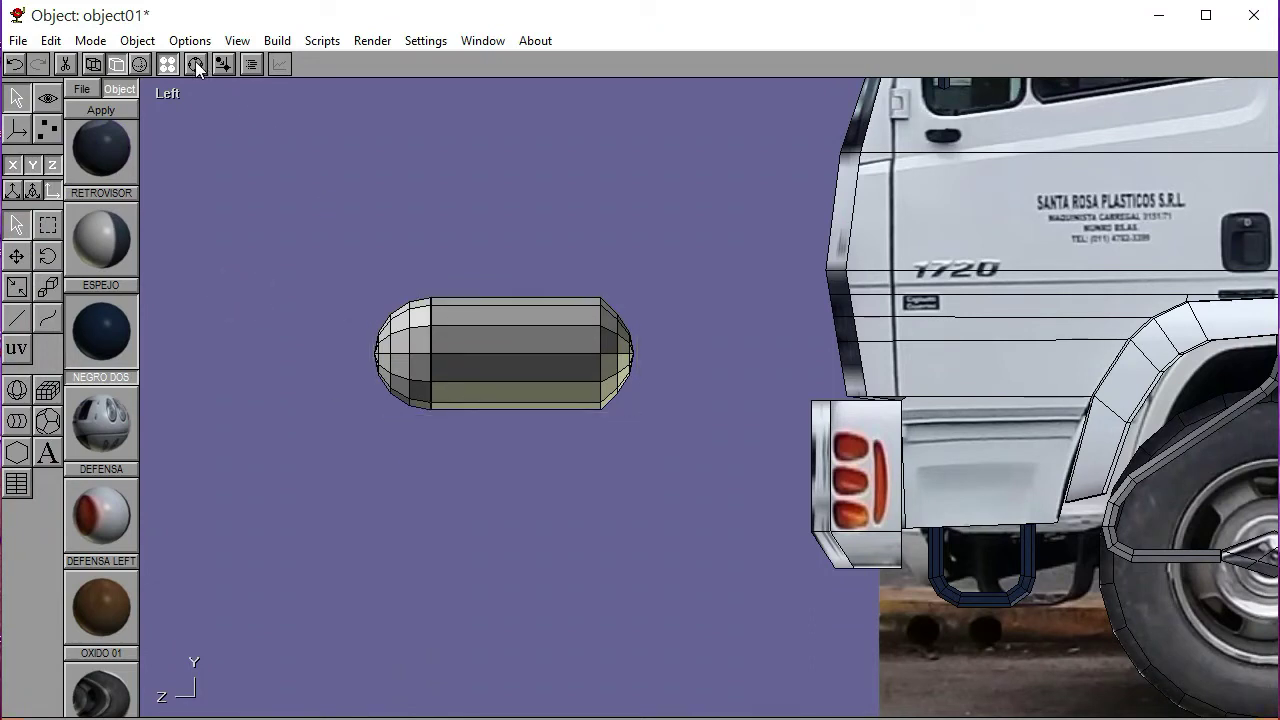
Select all faces of the horizontal tank in point-editing mode and switch to UV mapping
left_click(47, 129)
left_click(47, 274)
left_click_drag(314, 246, 681, 452)
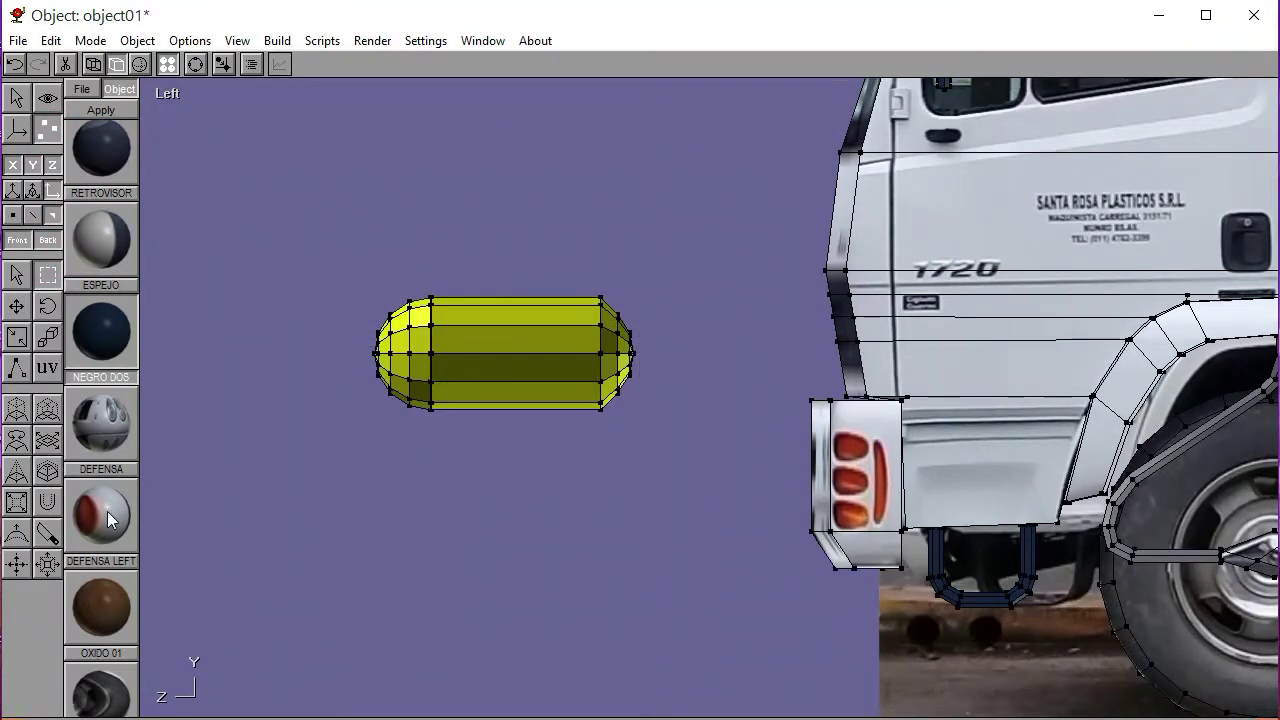
scroll(117, 168, "down", 10)
scroll(99, 448, "down", 5)
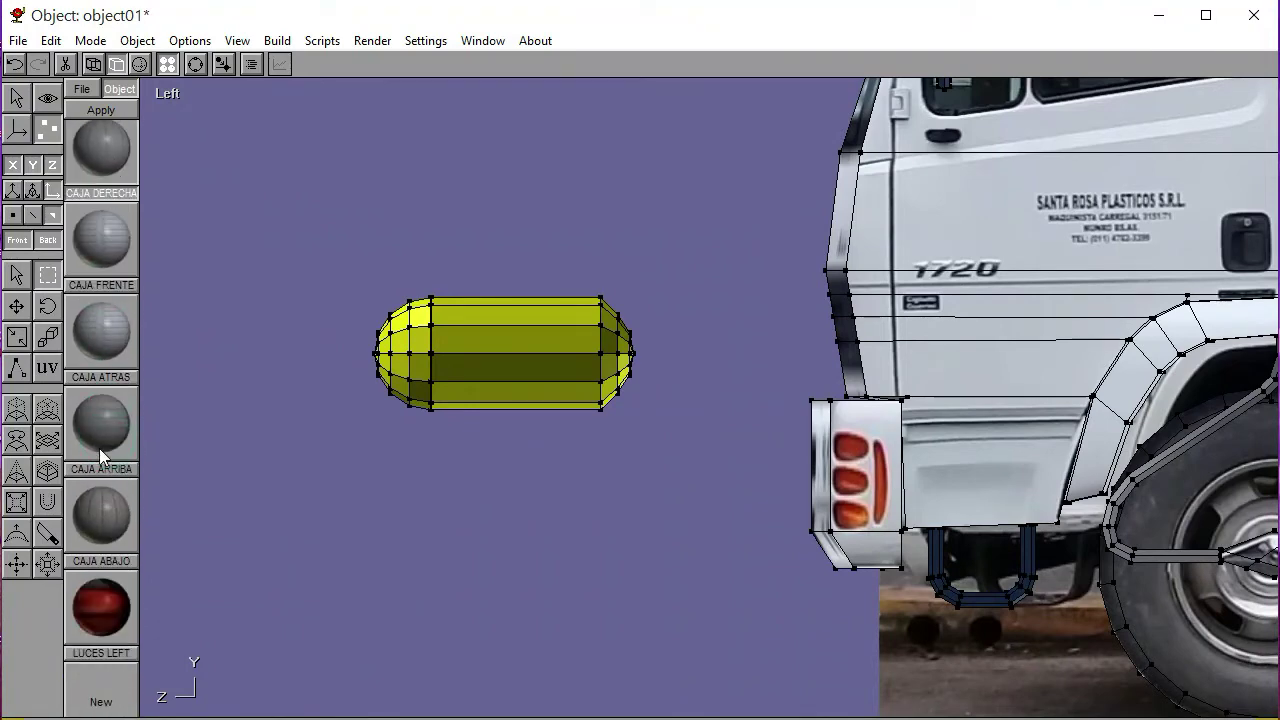
left_click(49, 363)
double_click(97, 295)
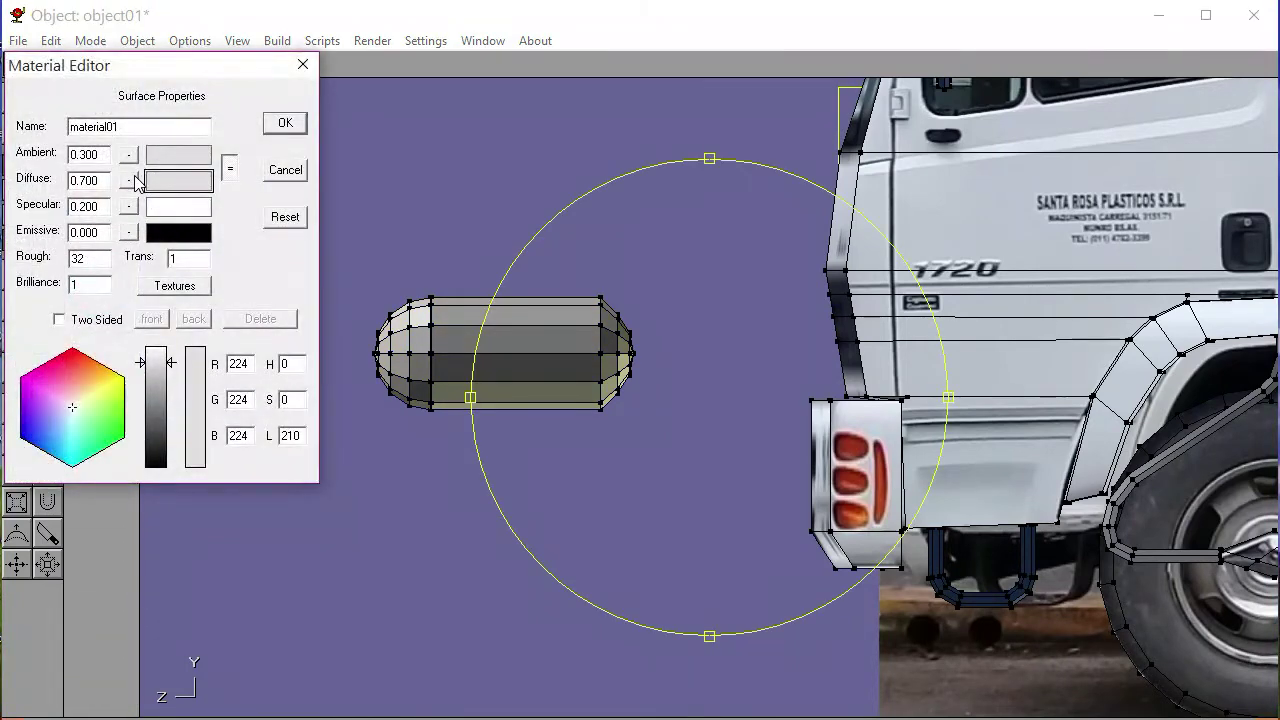
left_click(174, 285)
left_click(95, 231)
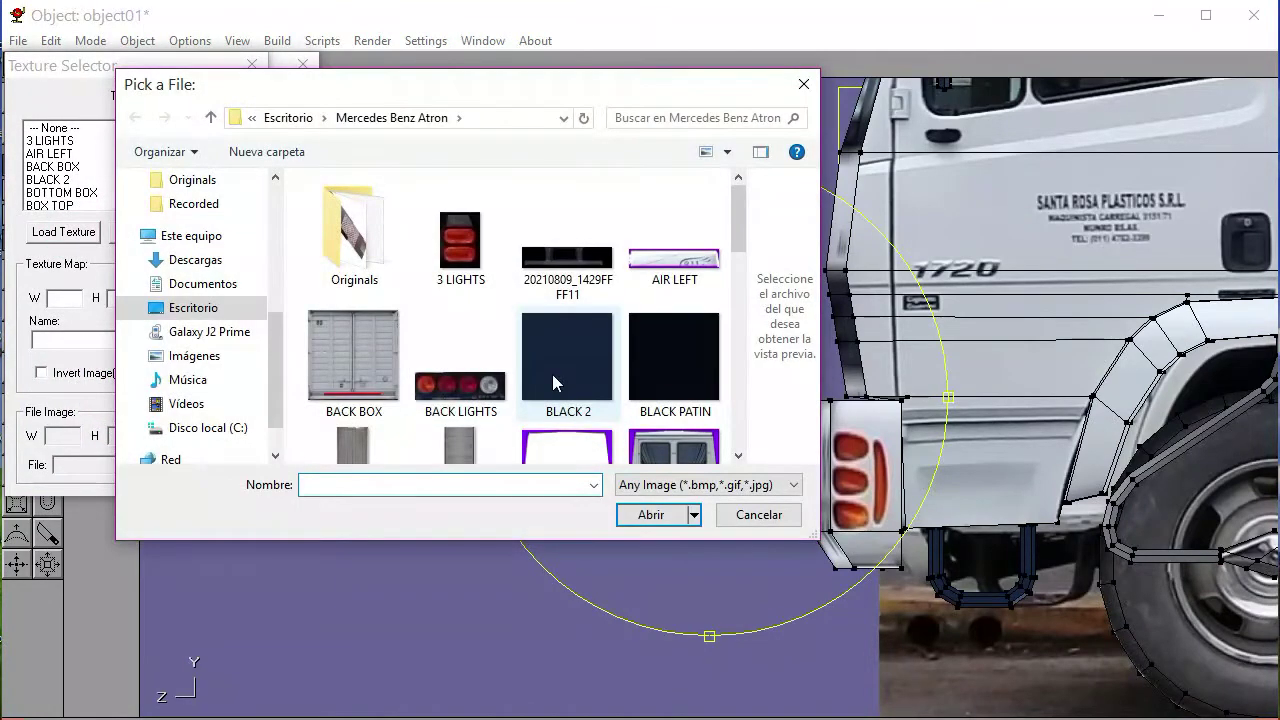
scroll(552, 374, "down", 5)
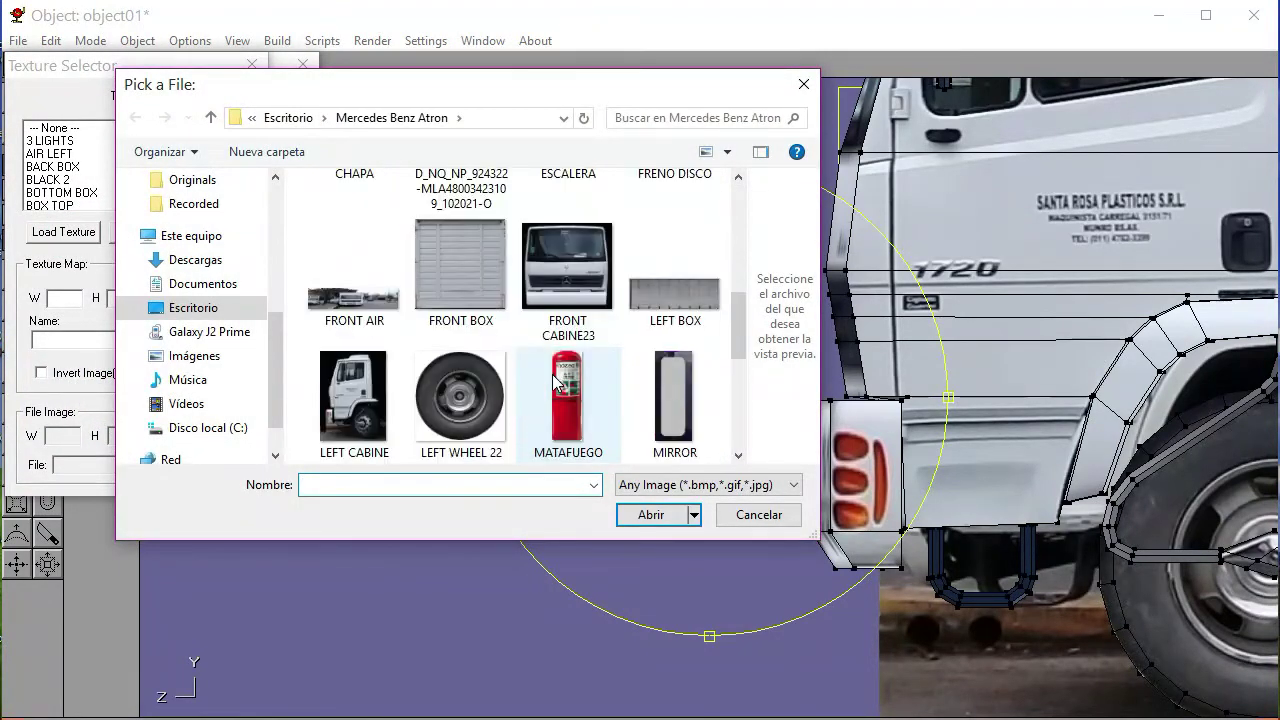
scroll(552, 374, "down", 3)
scroll(552, 374, "down", 2)
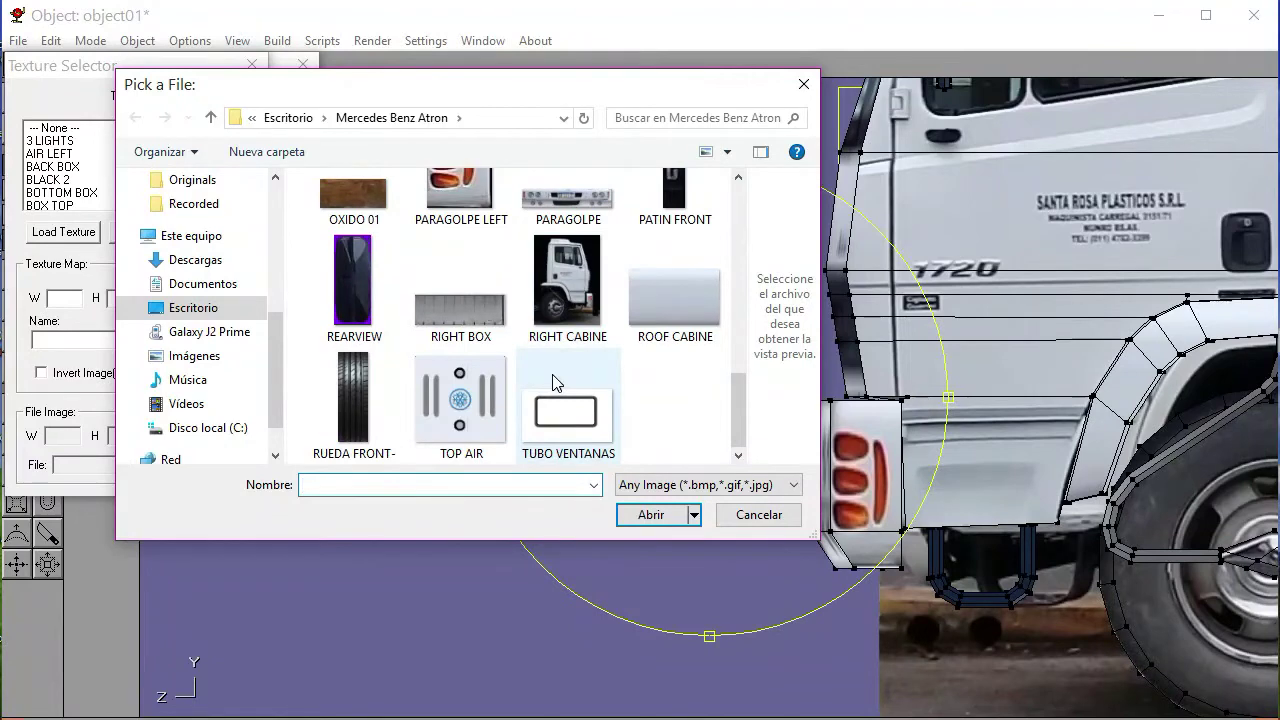
scroll(553, 383, "up", 1)
scroll(553, 383, "up", 2)
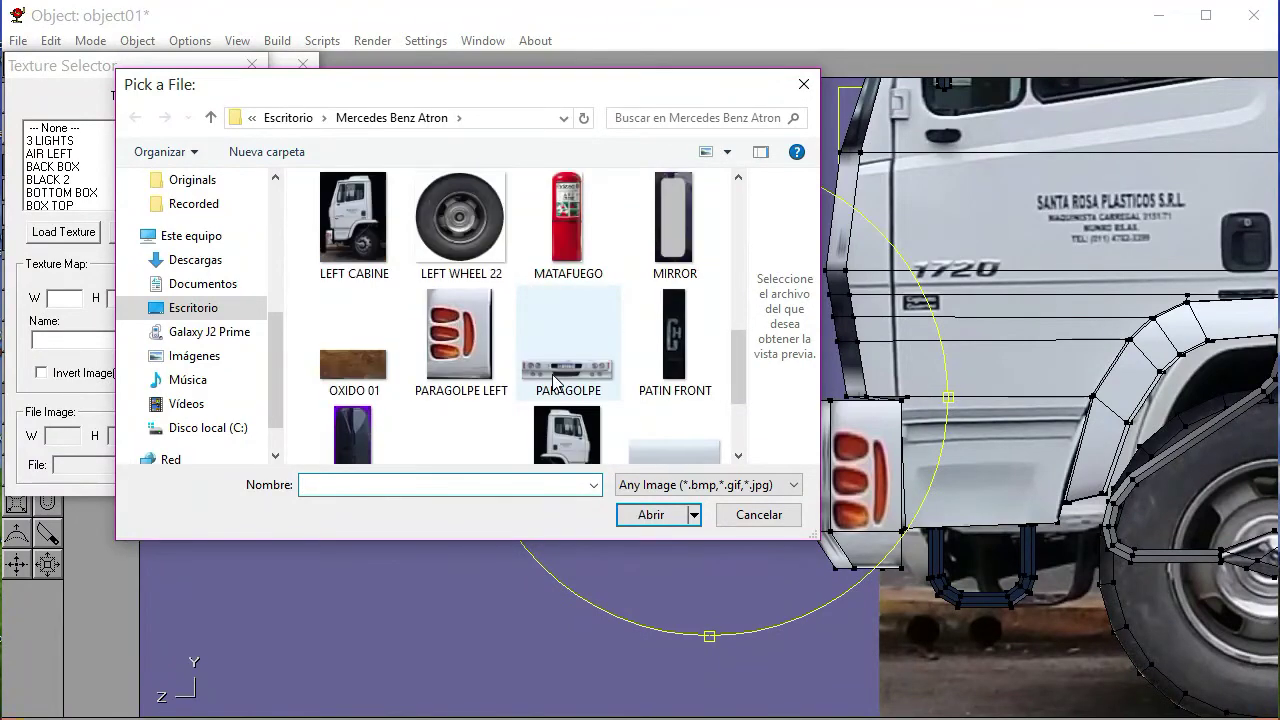
scroll(553, 383, "up", 1)
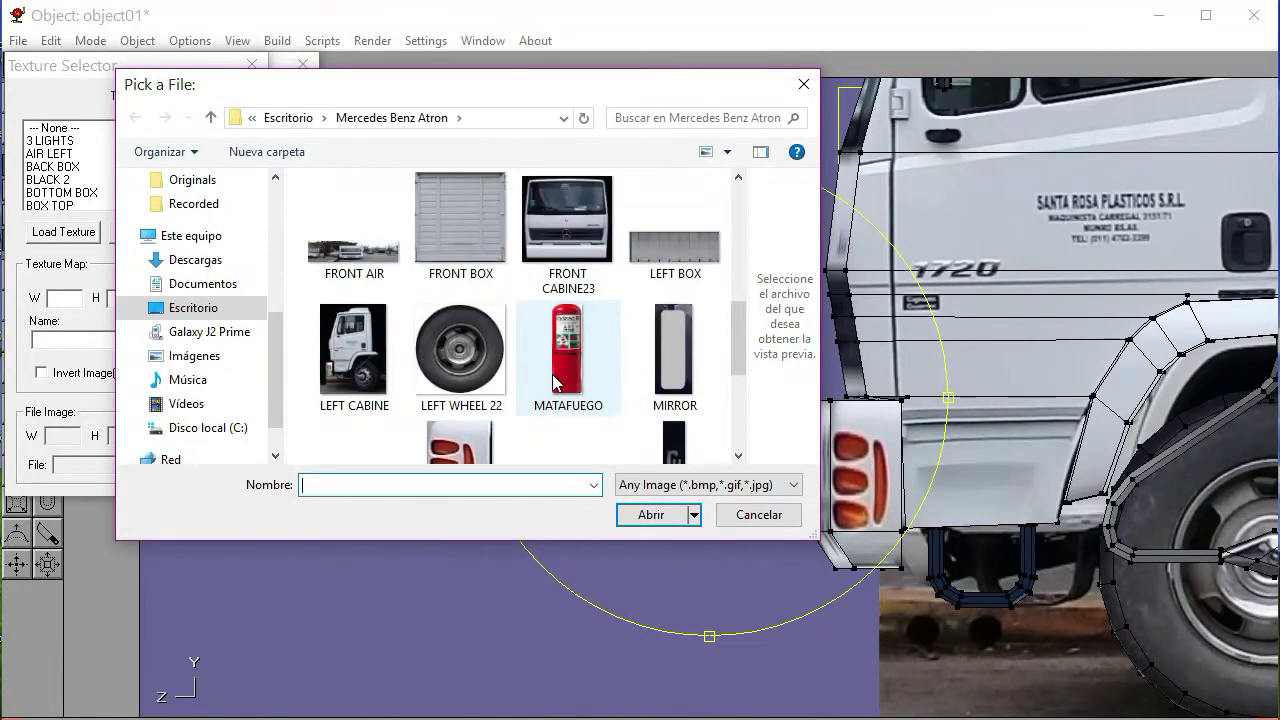
scroll(553, 383, "up", 5)
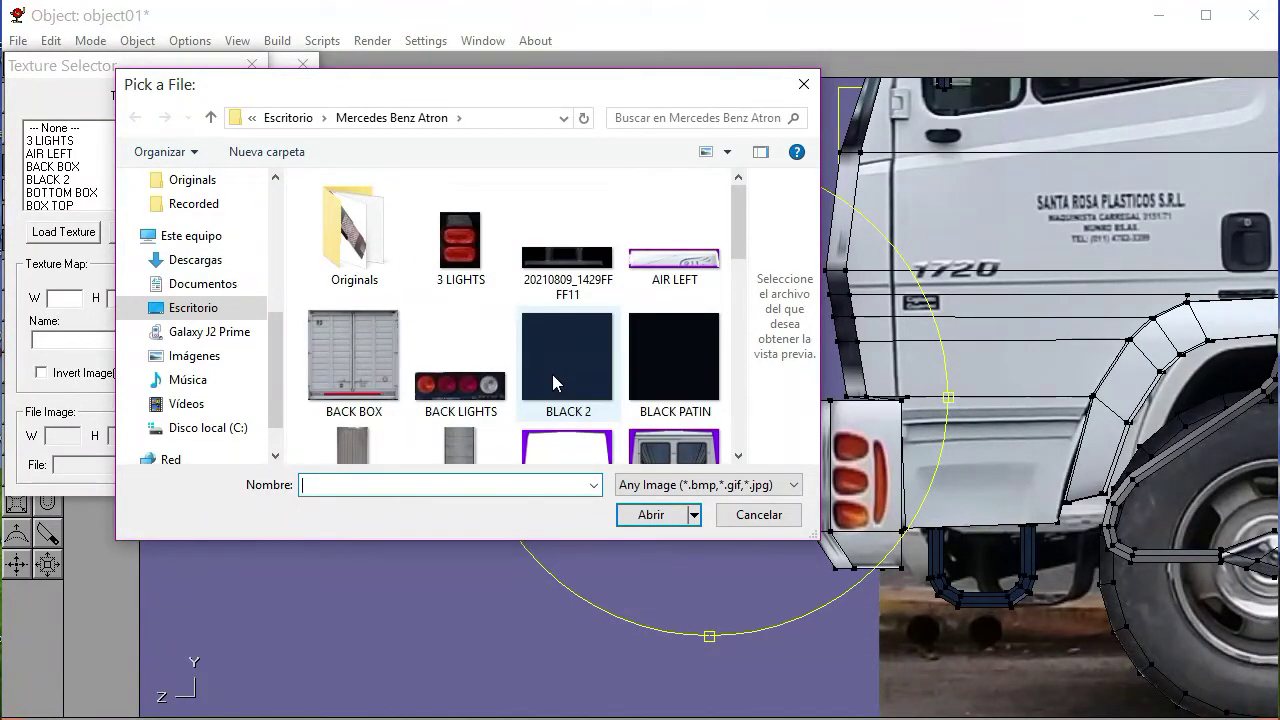
left_click(726, 514)
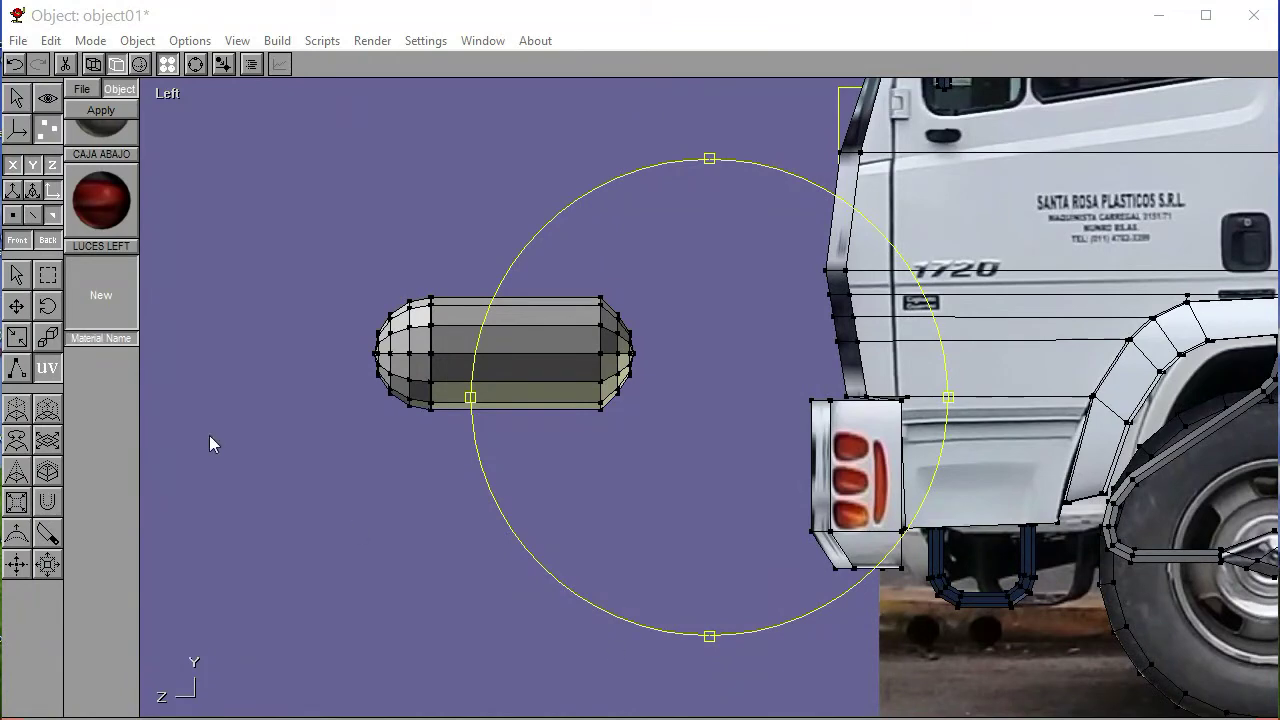
Start a new material and load the WATER TANK image as its diffuse texture
left_click(107, 285)
left_click(128, 181)
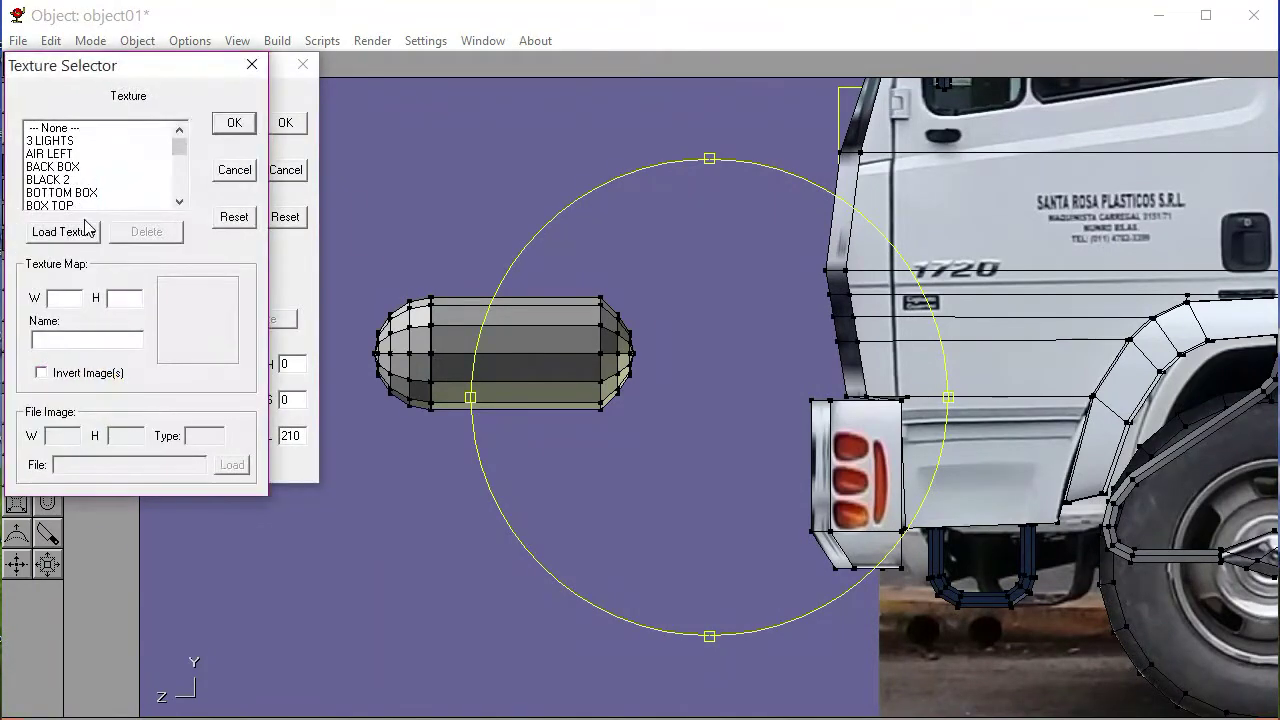
left_click(72, 231)
scroll(665, 437, "down", 8)
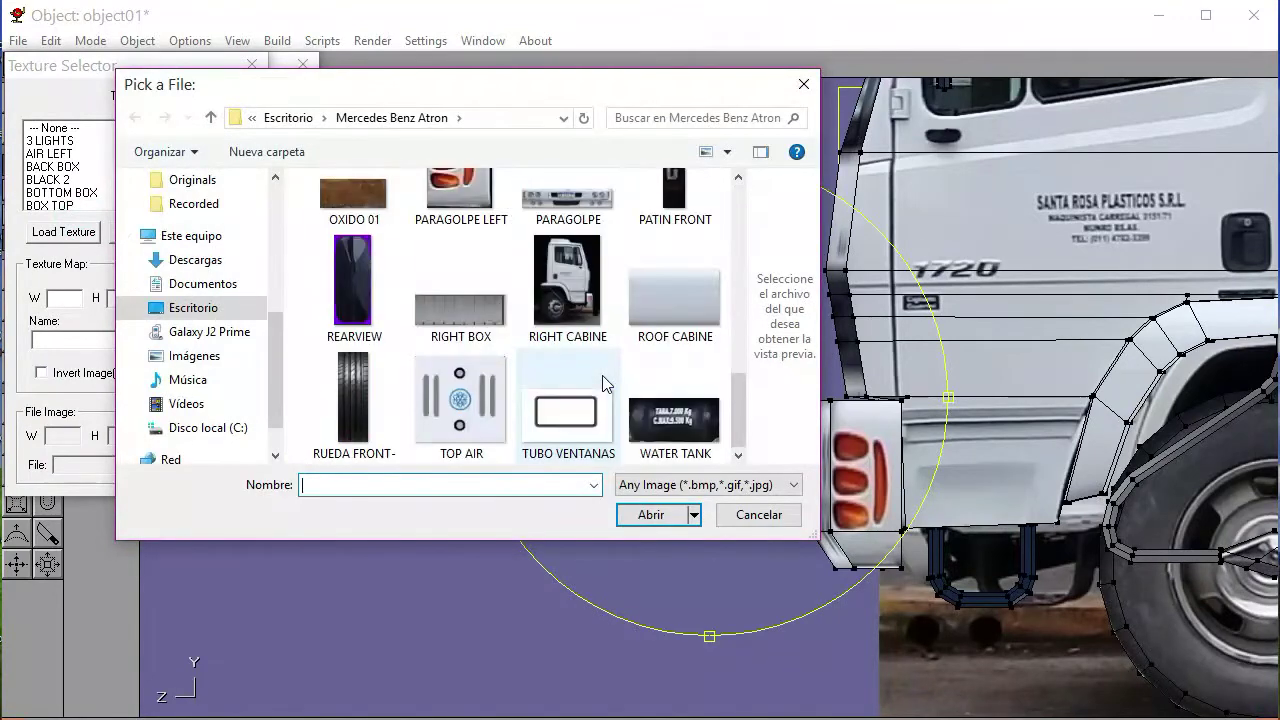
left_click(662, 433)
left_click(655, 516)
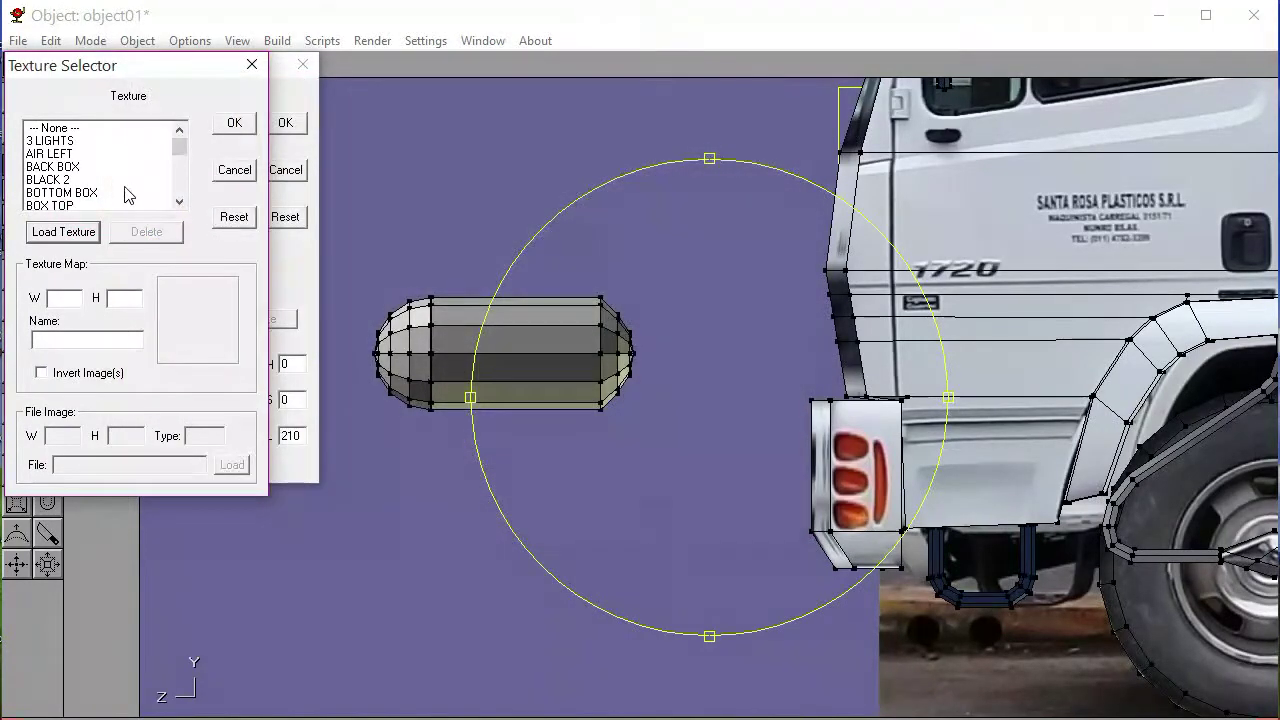
scroll(127, 193, "down", 3)
left_click(88, 193)
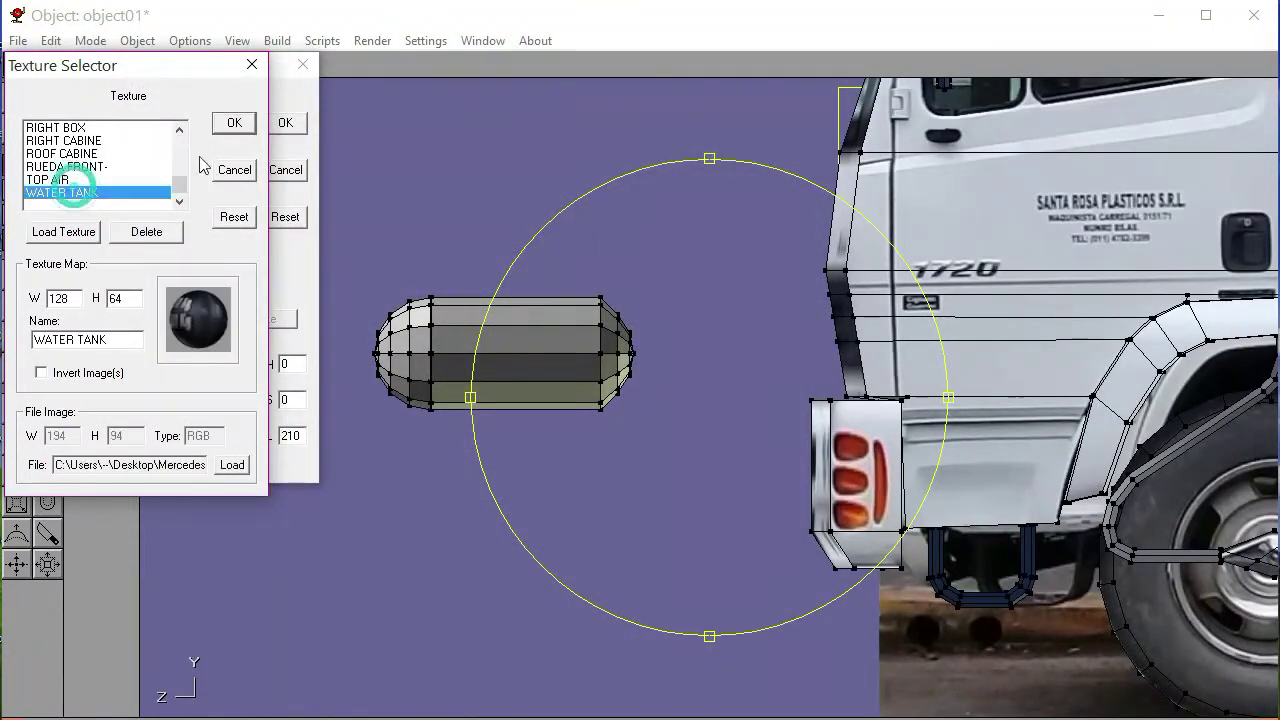
left_click(231, 123)
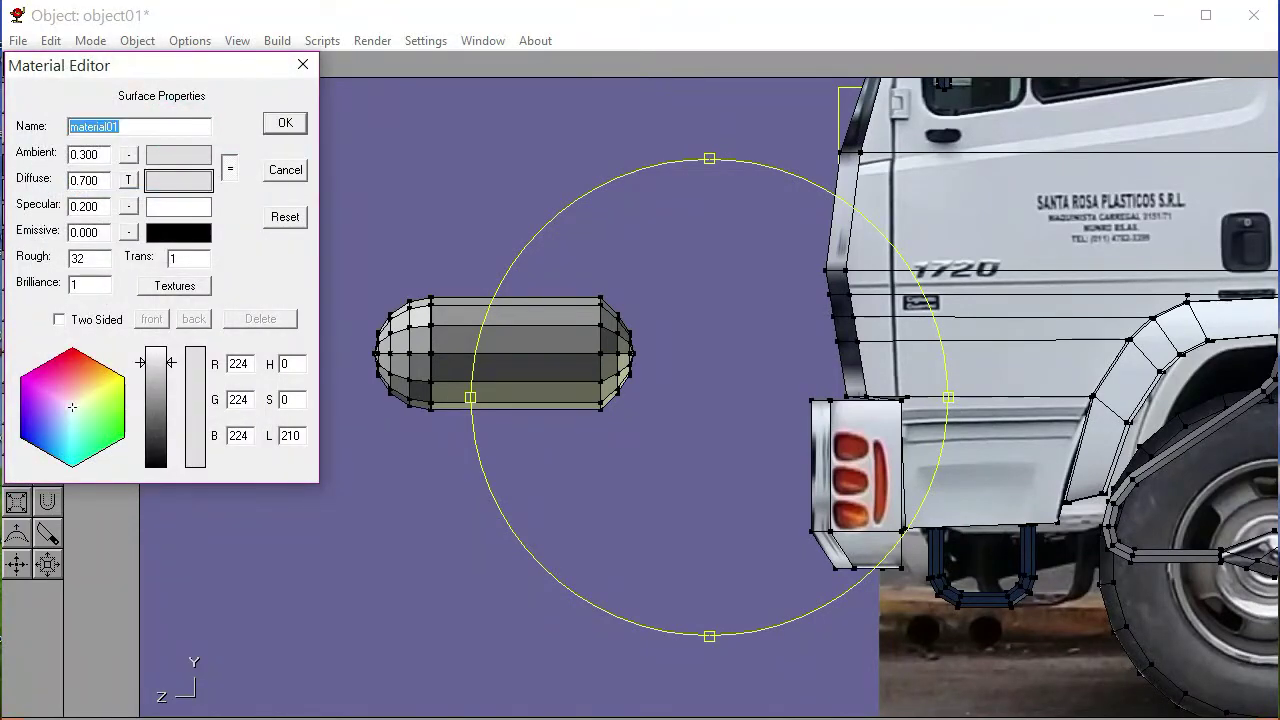
Name the new material TANQUE AGUA and apply it to the tank
type("TANQUE AGUA")
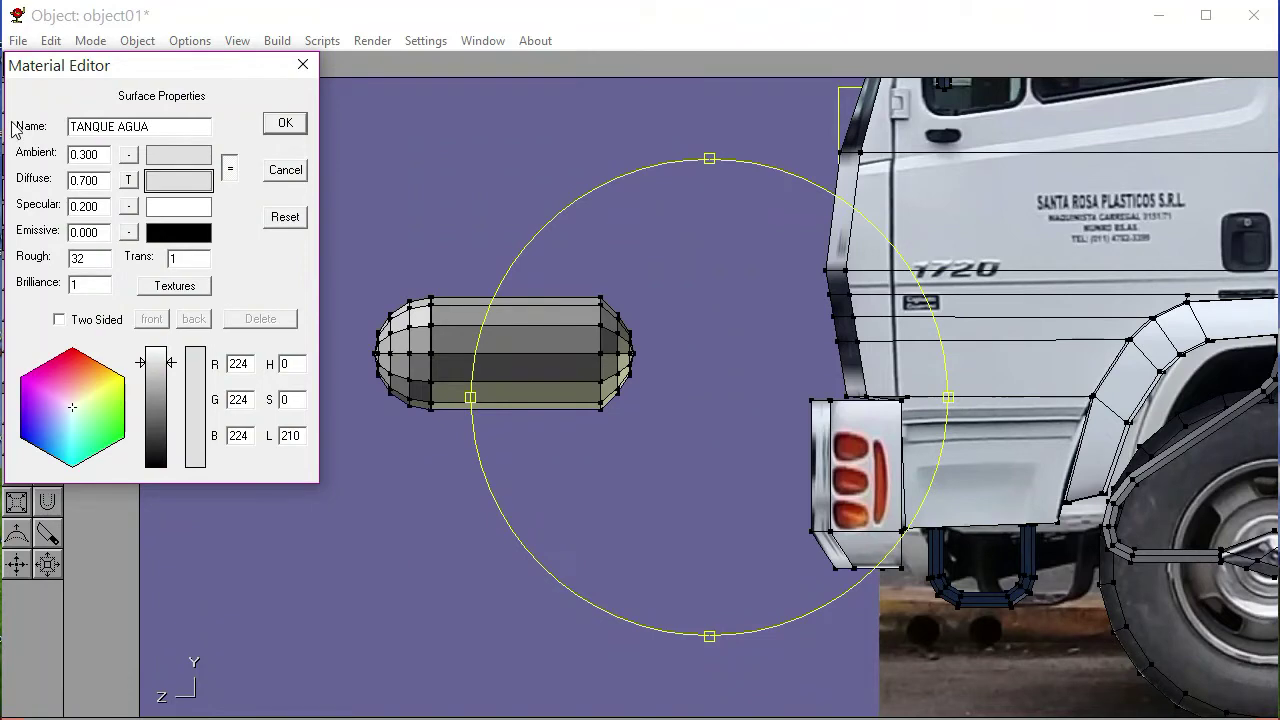
left_click(280, 125)
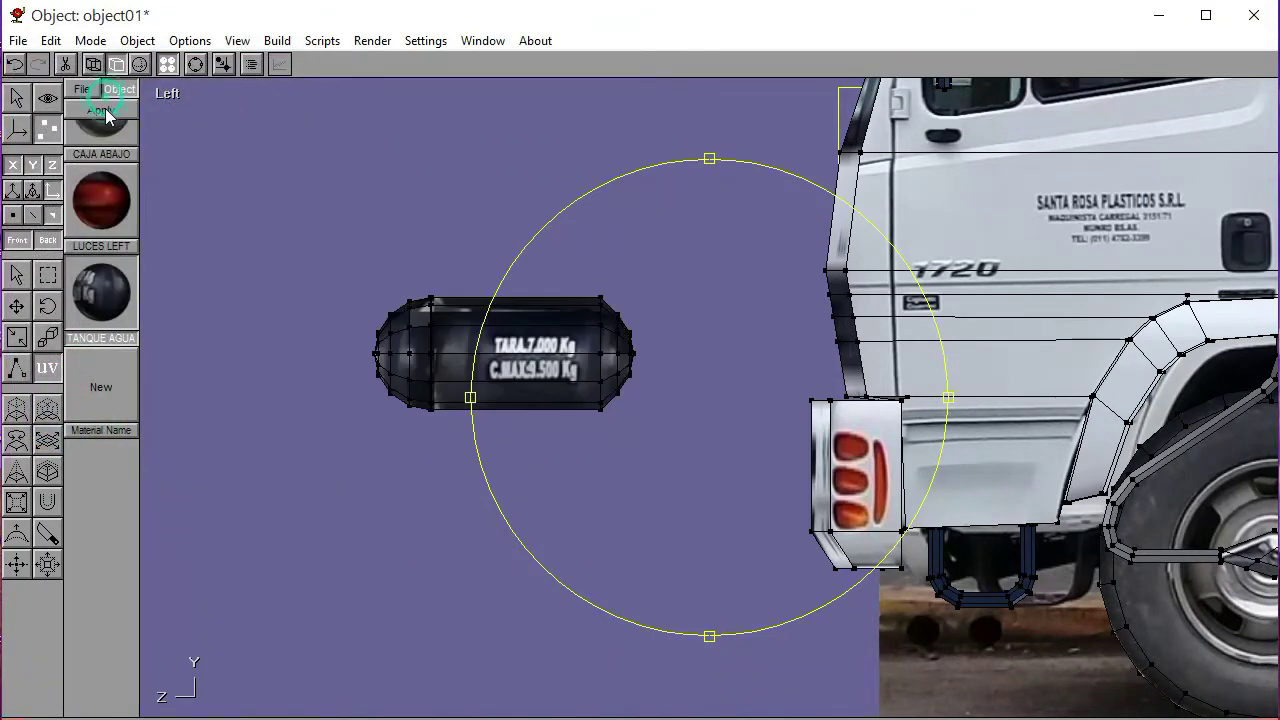
Fit the WATER TANK texture over the whole tank so its lettering sits centred on the body
left_click_drag(643, 347, 540, 403)
right_click_drag(600, 401, 622, 400)
mouse_move(623, 408)
left_mouse_down()
mouse_move(653, 393)
mouse_move(610, 389)
left_mouse_up()
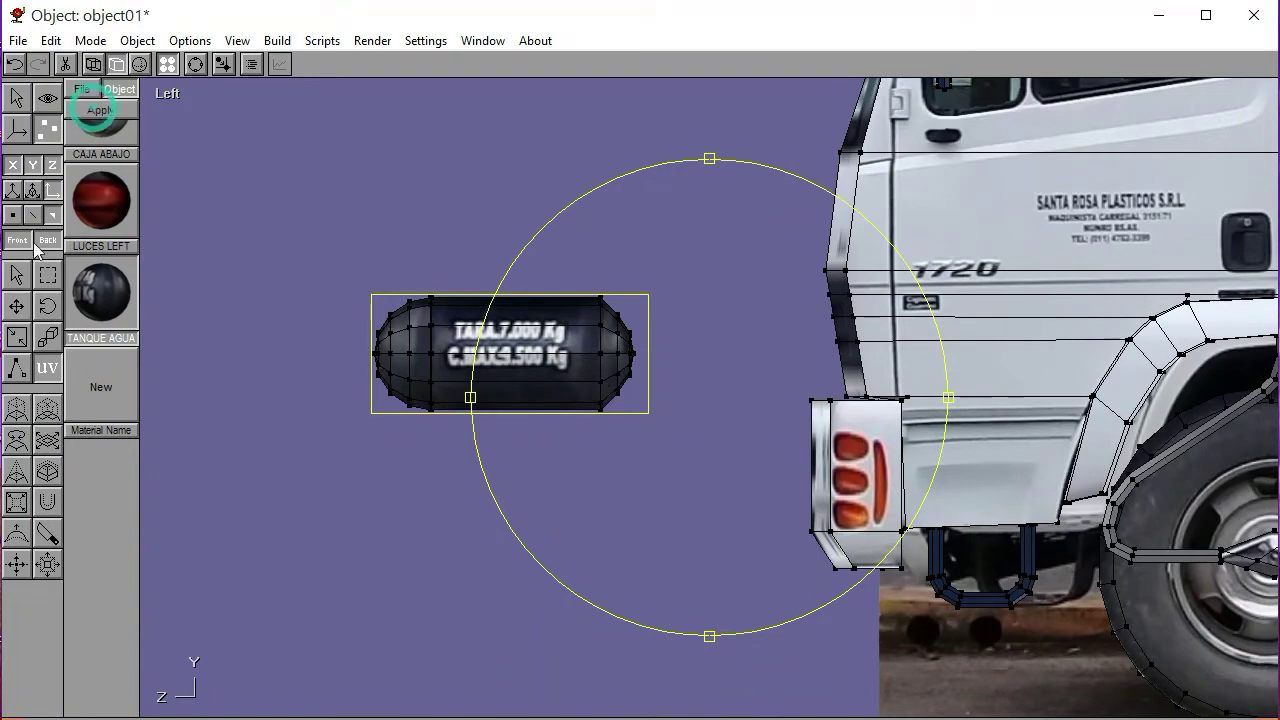
left_click(17, 271)
left_click(248, 272)
Check the textured tank from an angle, return to the left view with the truck in sight, and select the tank as an object
left_click(201, 66)
mouse_move(652, 342)
left_mouse_down()
mouse_move(825, 345)
mouse_move(650, 352)
left_mouse_up()
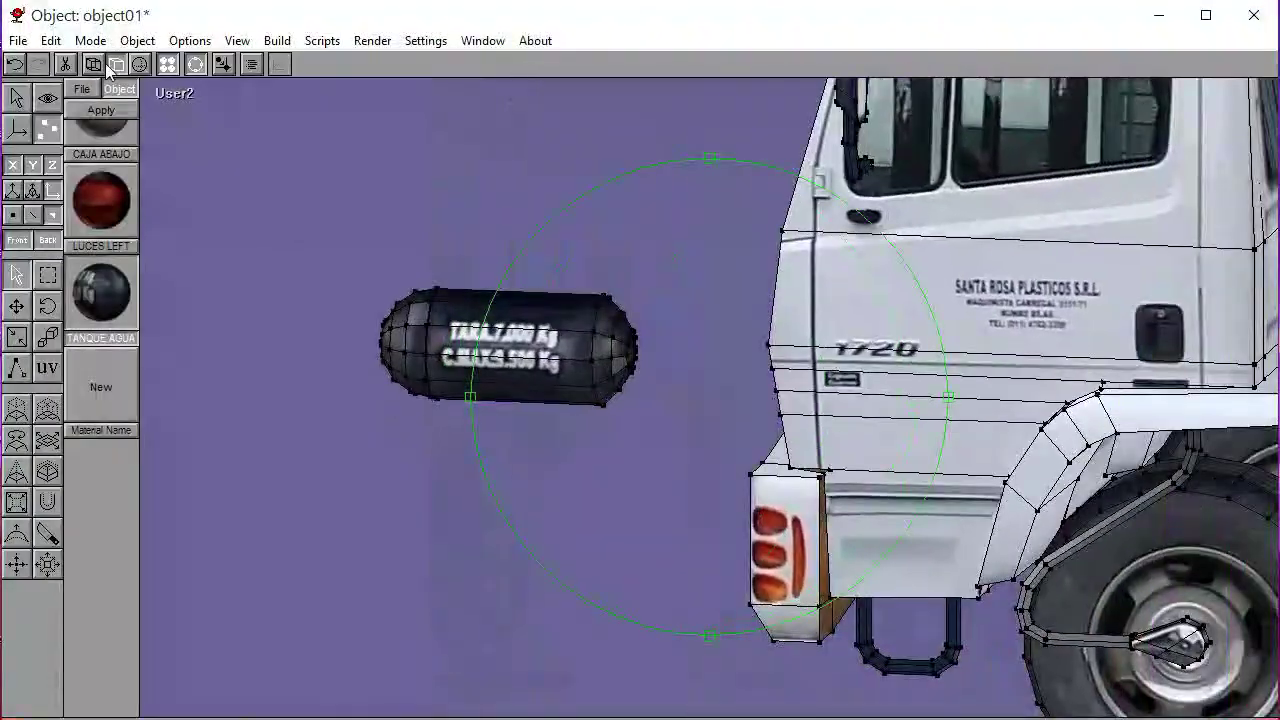
left_click(170, 93)
left_click(174, 174)
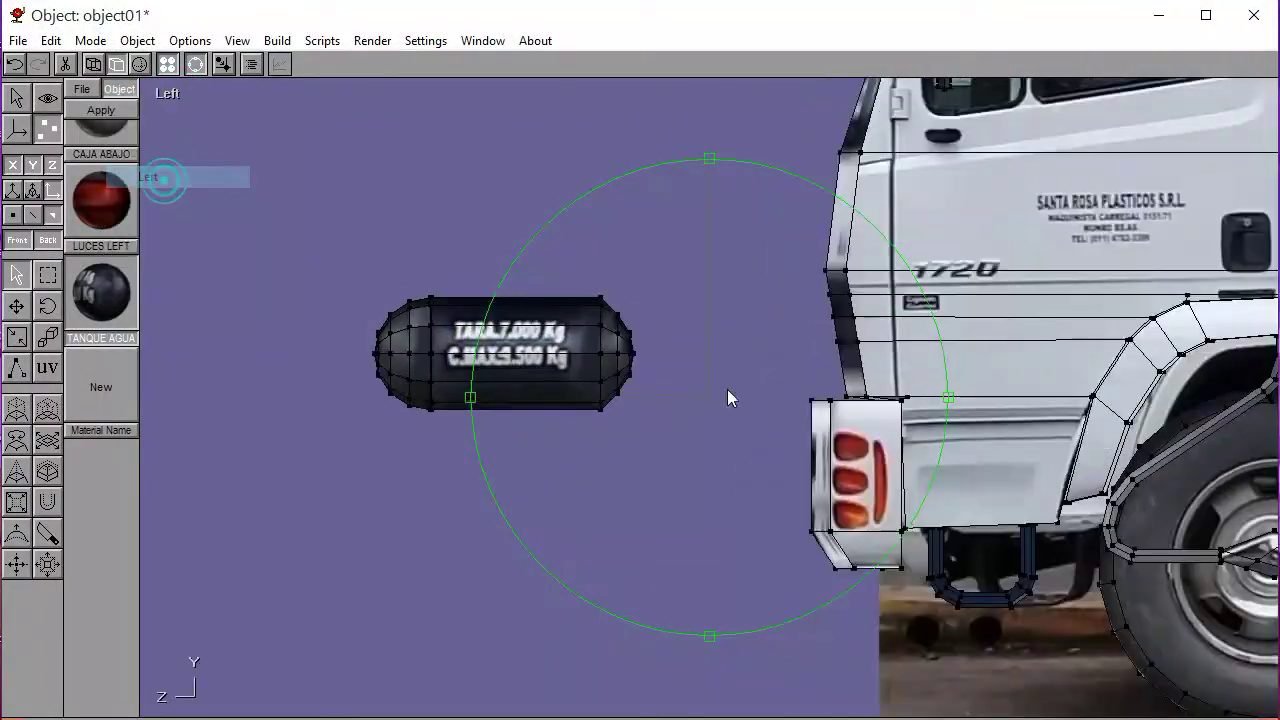
scroll(562, 432, "down", 1)
middle_click_drag(562, 432, 339, 432)
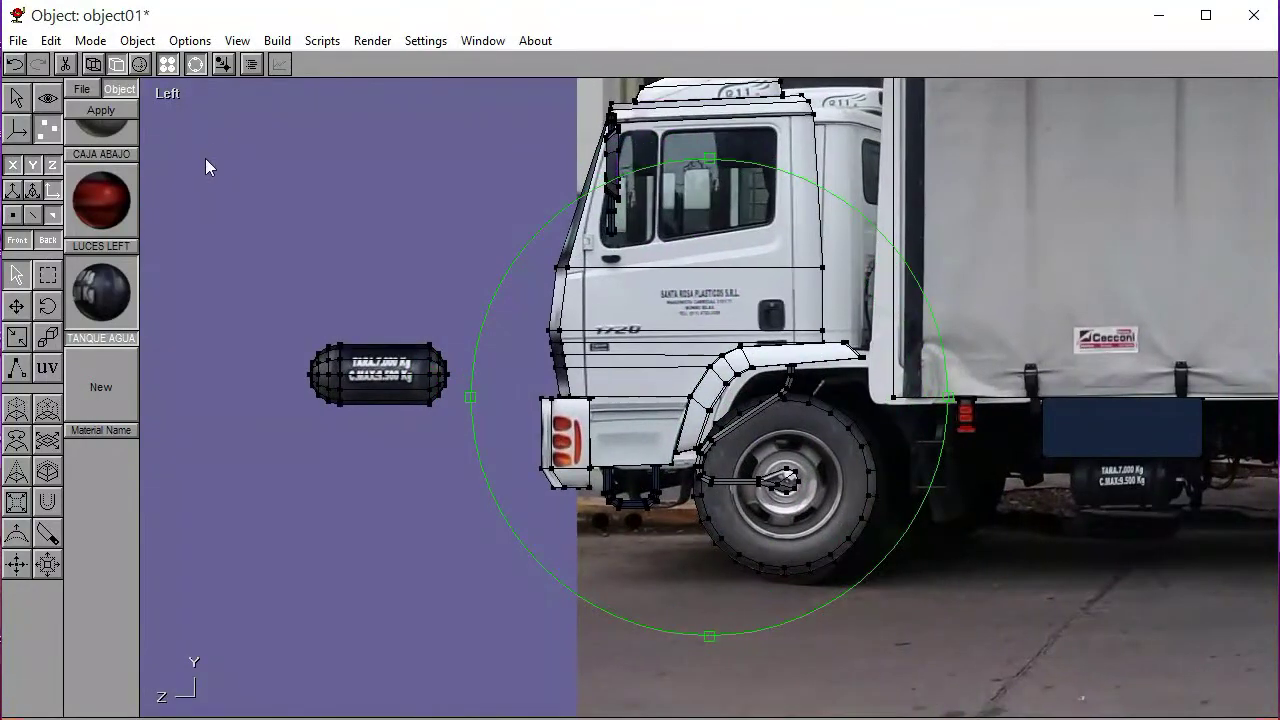
left_click(195, 64)
left_click(16, 97)
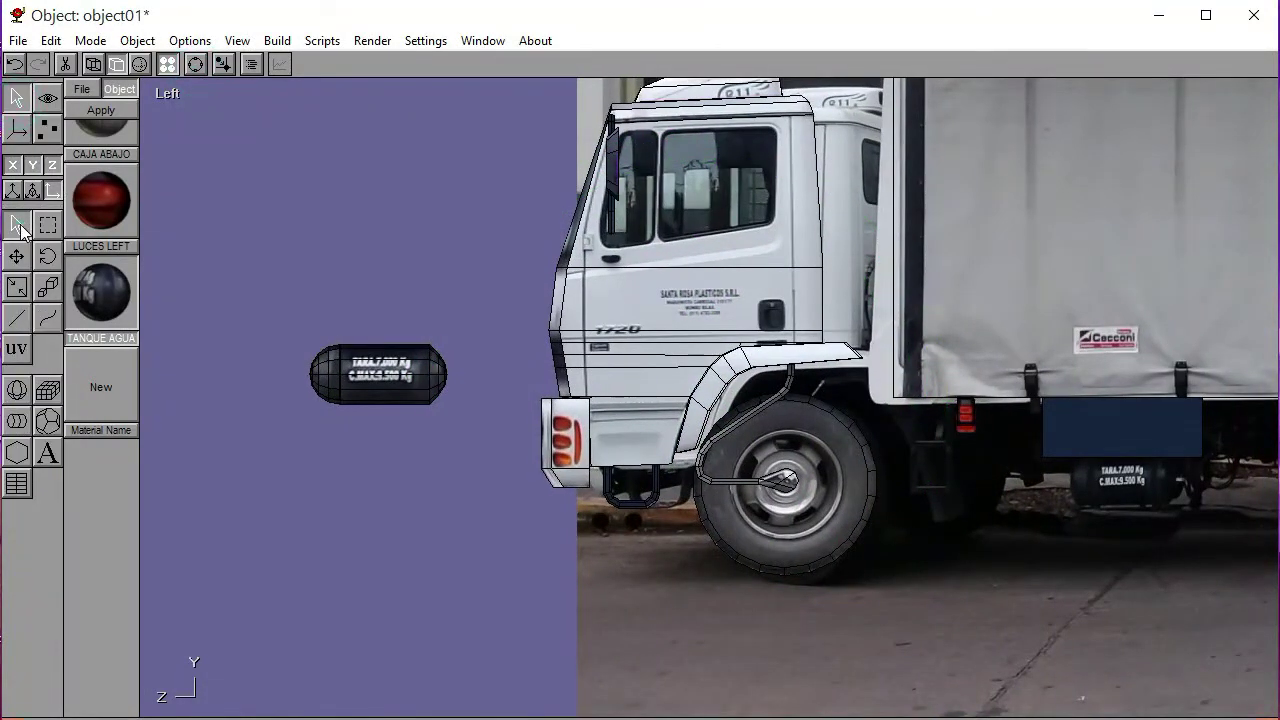
left_click(335, 378)
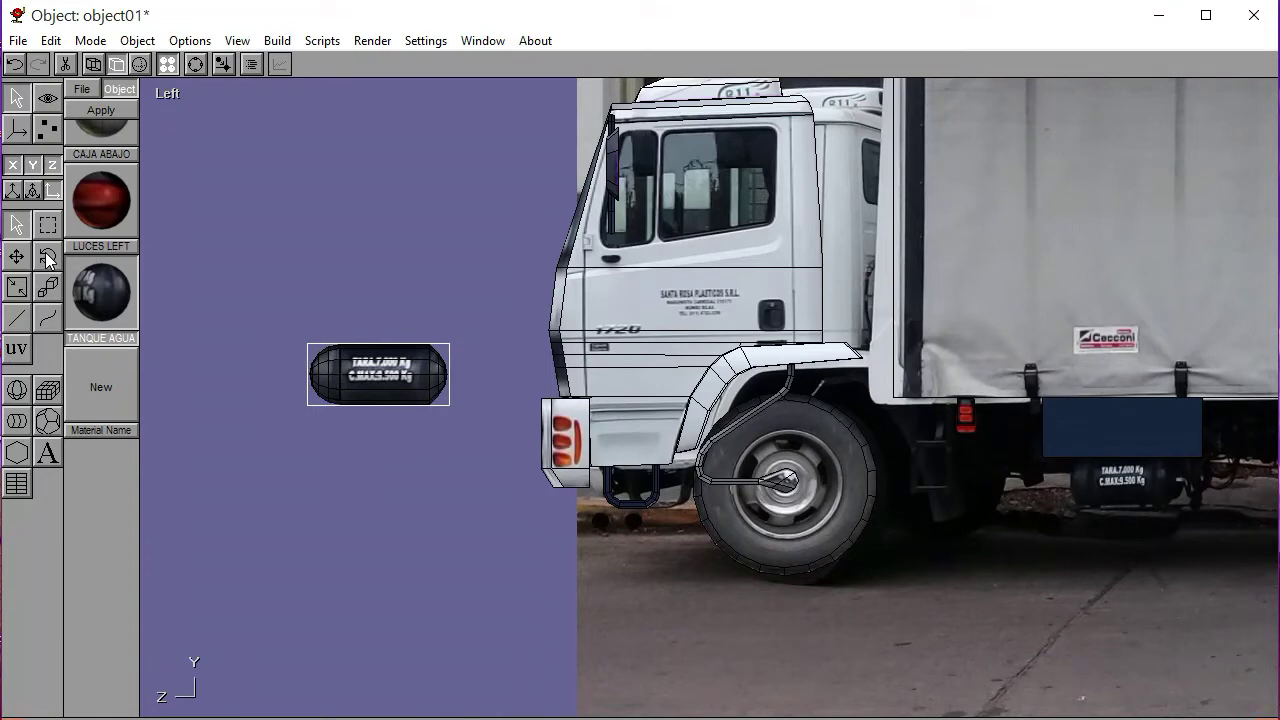
Move the tank beneath the dark box under the cargo body in the left view, and locate the box from below
left_click(16, 257)
left_click_drag(329, 503, 1071, 620)
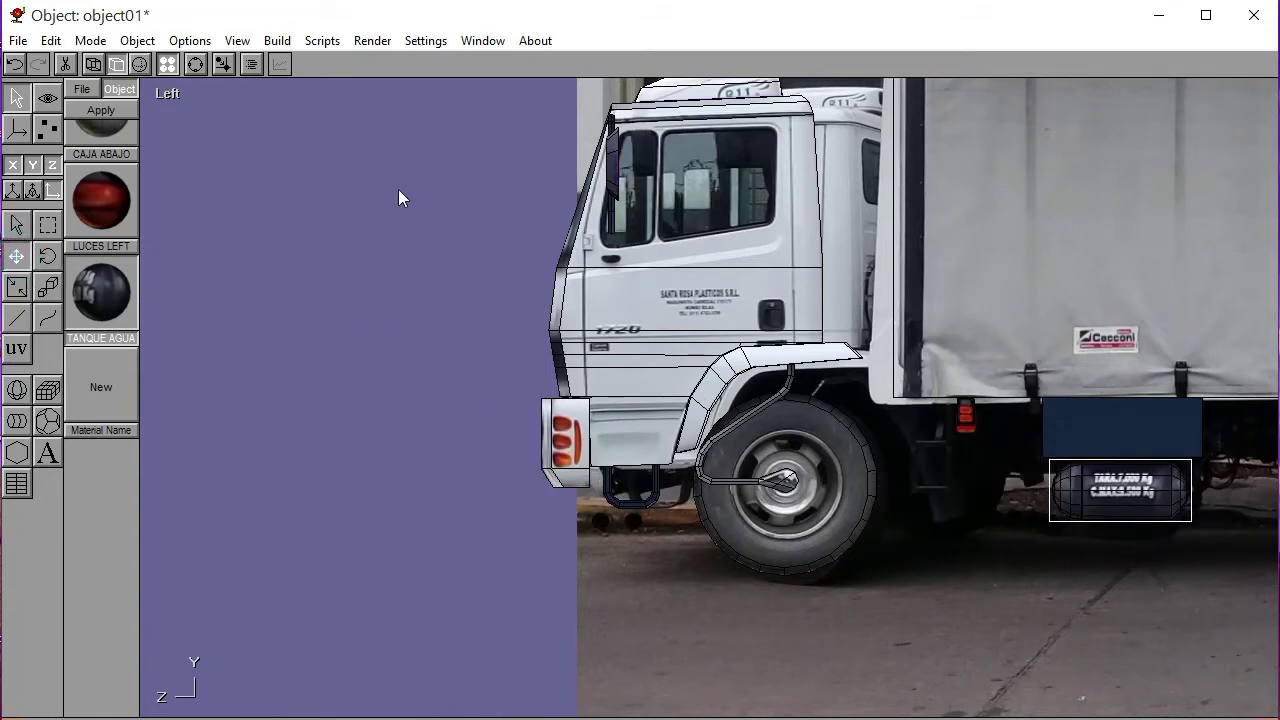
left_click(170, 96)
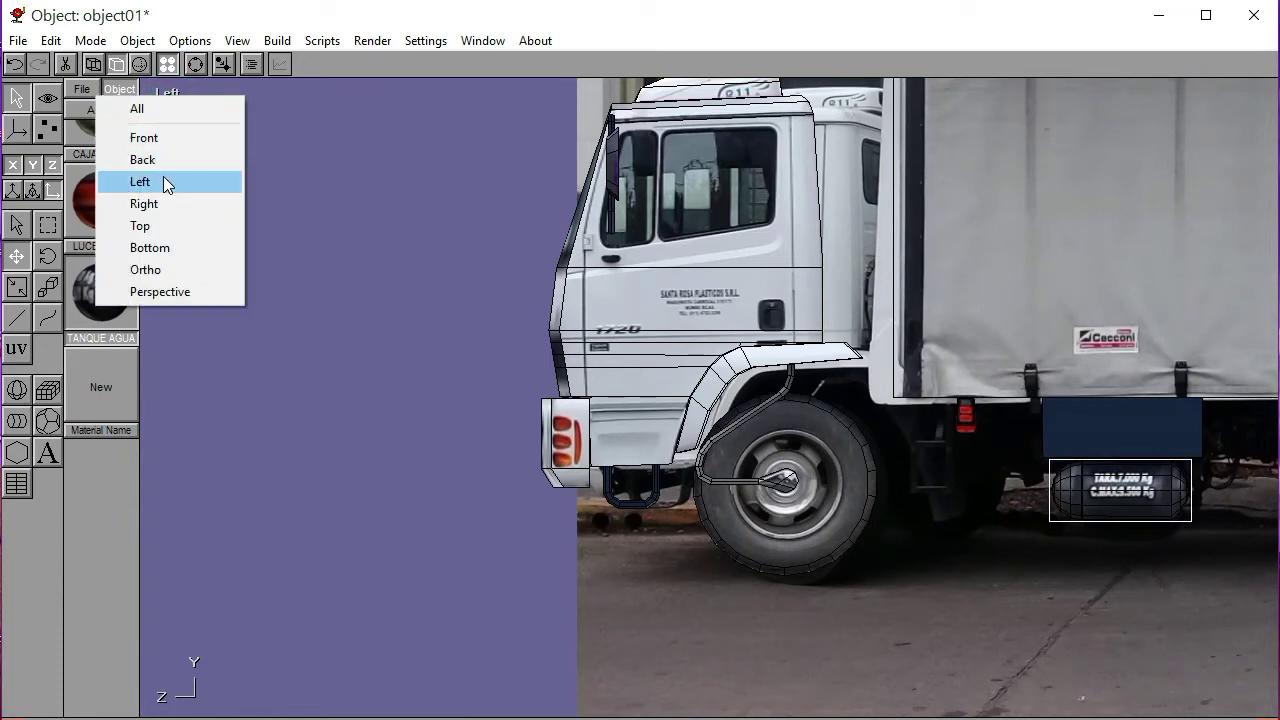
left_click(160, 248)
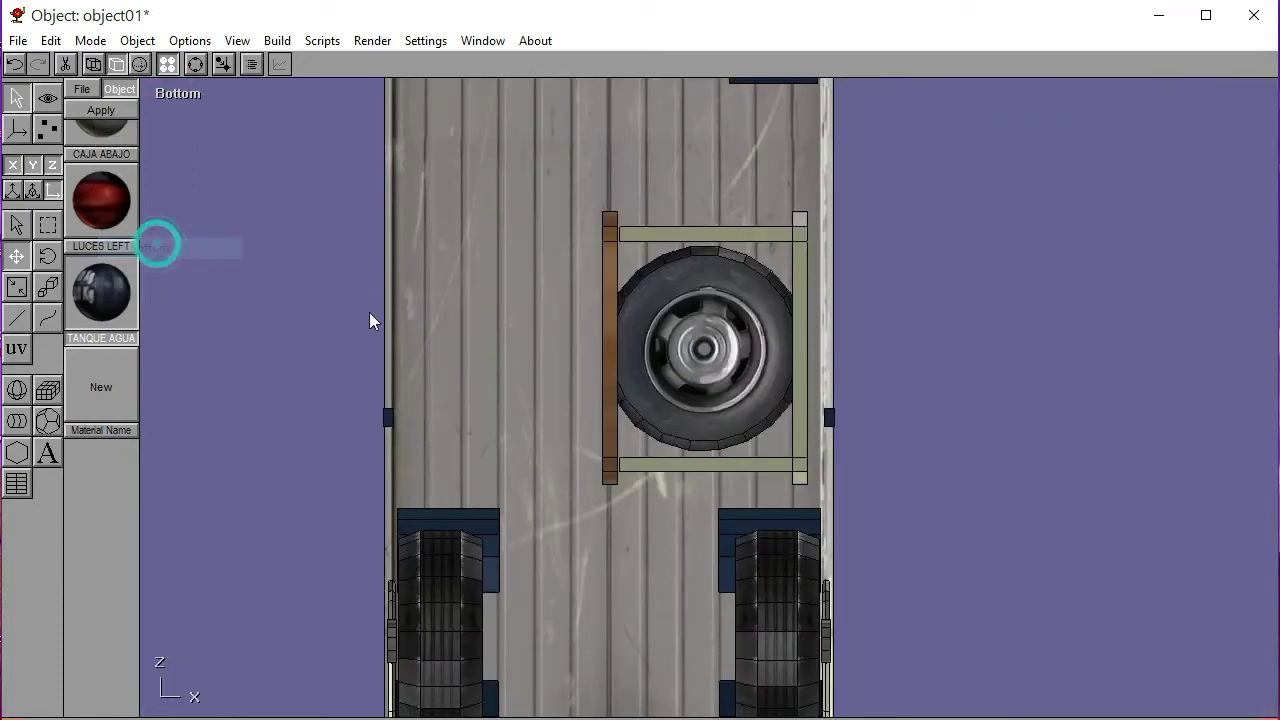
left_click(195, 64)
middle_click_drag(671, 524, 708, 252)
mouse_move(679, 364)
middle_mouse_down()
mouse_move(648, 457)
mouse_move(640, 580)
middle_mouse_up()
middle_click_drag(663, 377, 645, 640)
middle_click_drag(652, 361, 638, 549)
left_click_drag(640, 558, 621, 483)
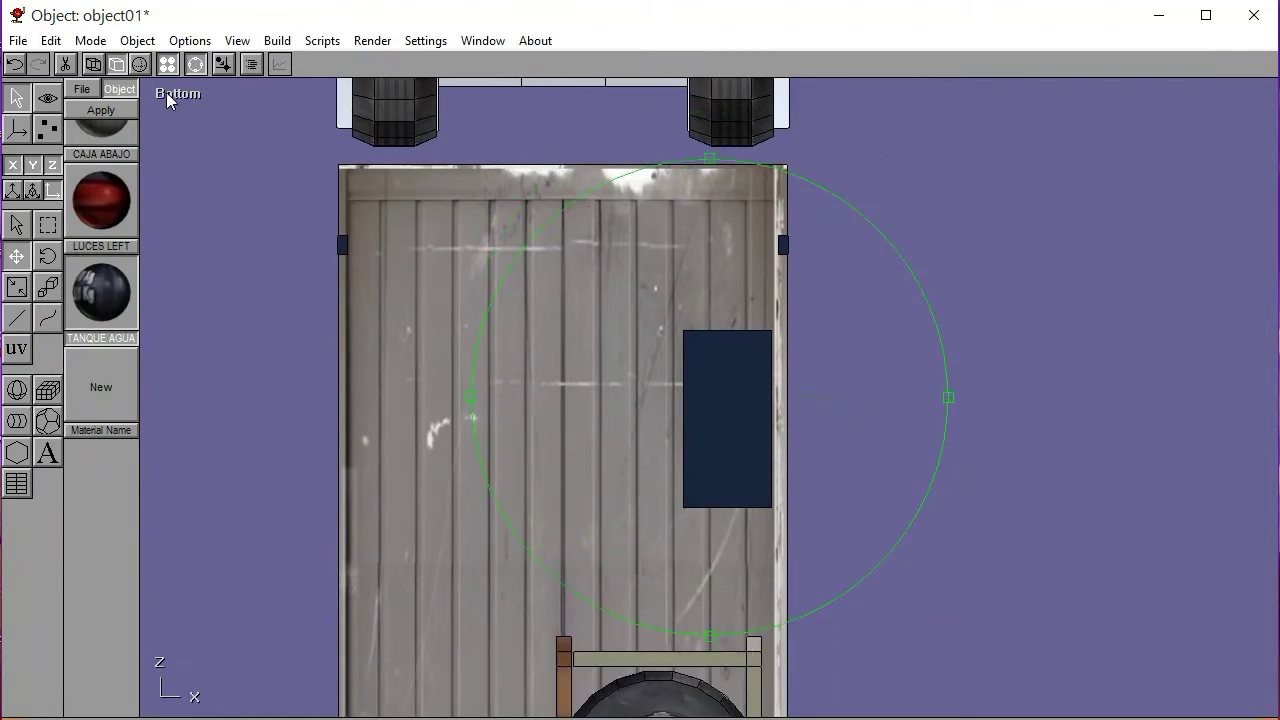
left_click(164, 302)
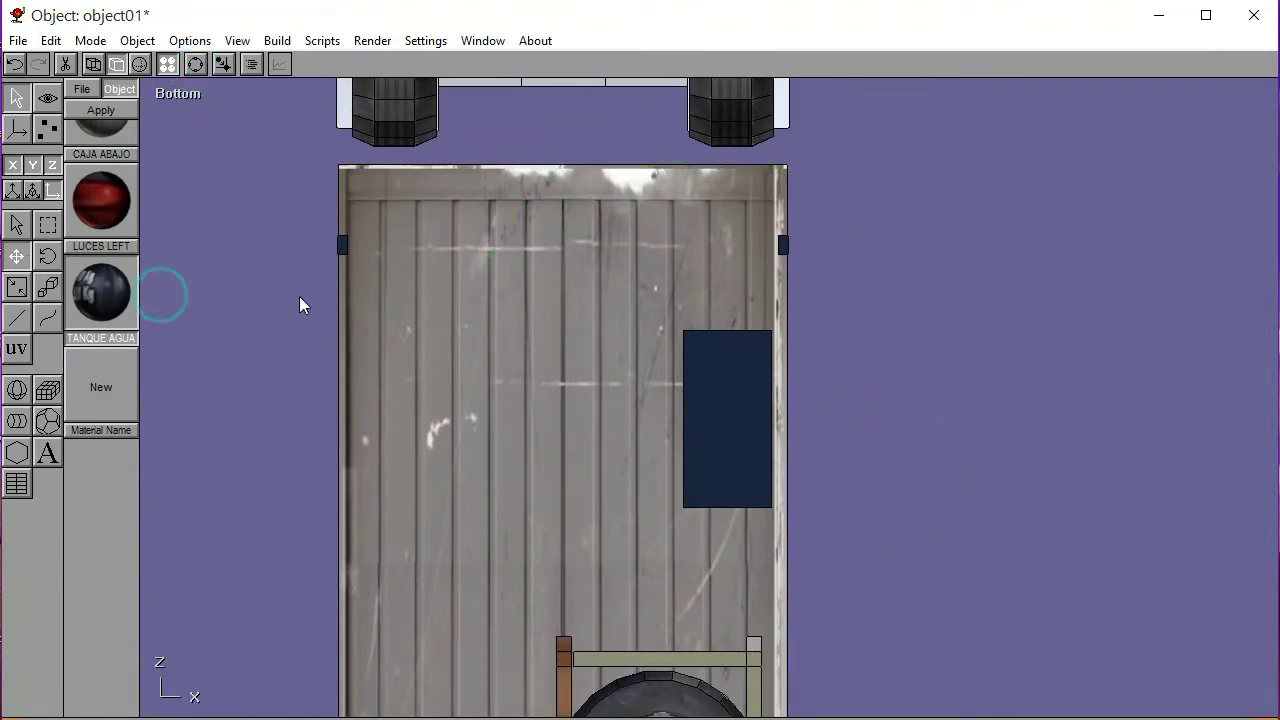
Lower the tank below the dark box in the left view, and centre it on the box's footprint in the bottom view
left_click(185, 94)
left_click(170, 180)
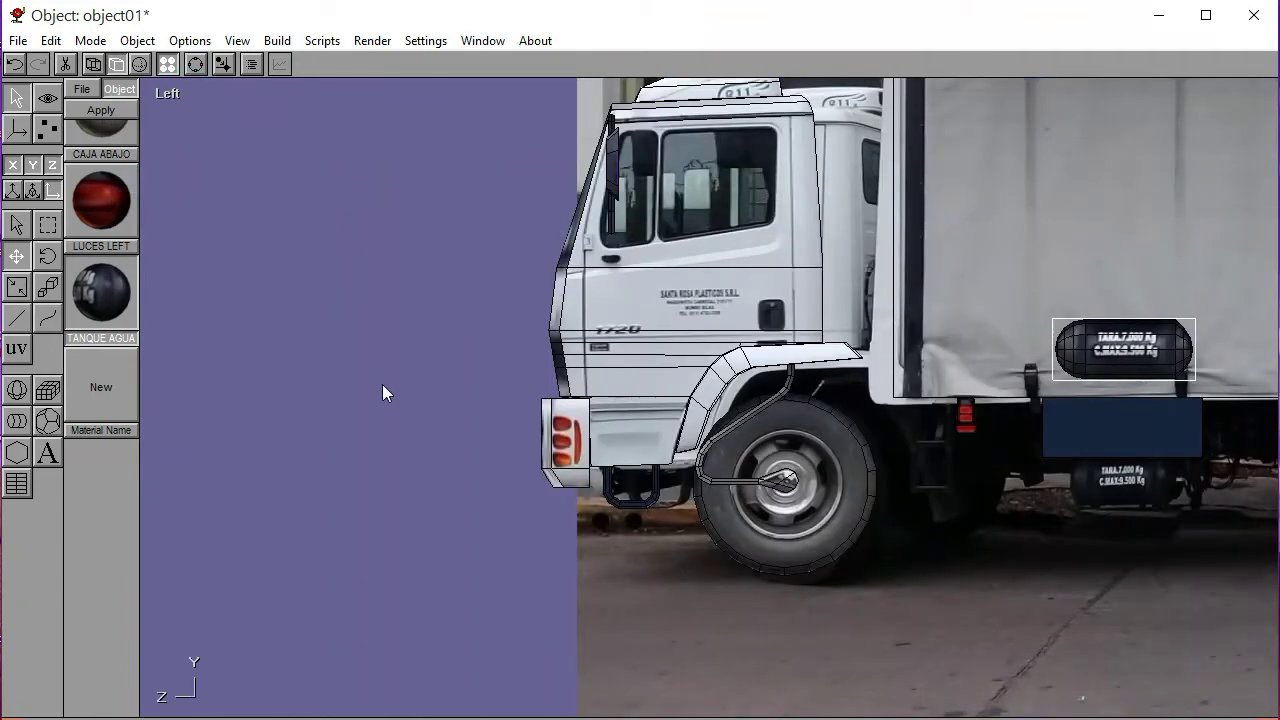
left_click_drag(283, 208, 285, 352)
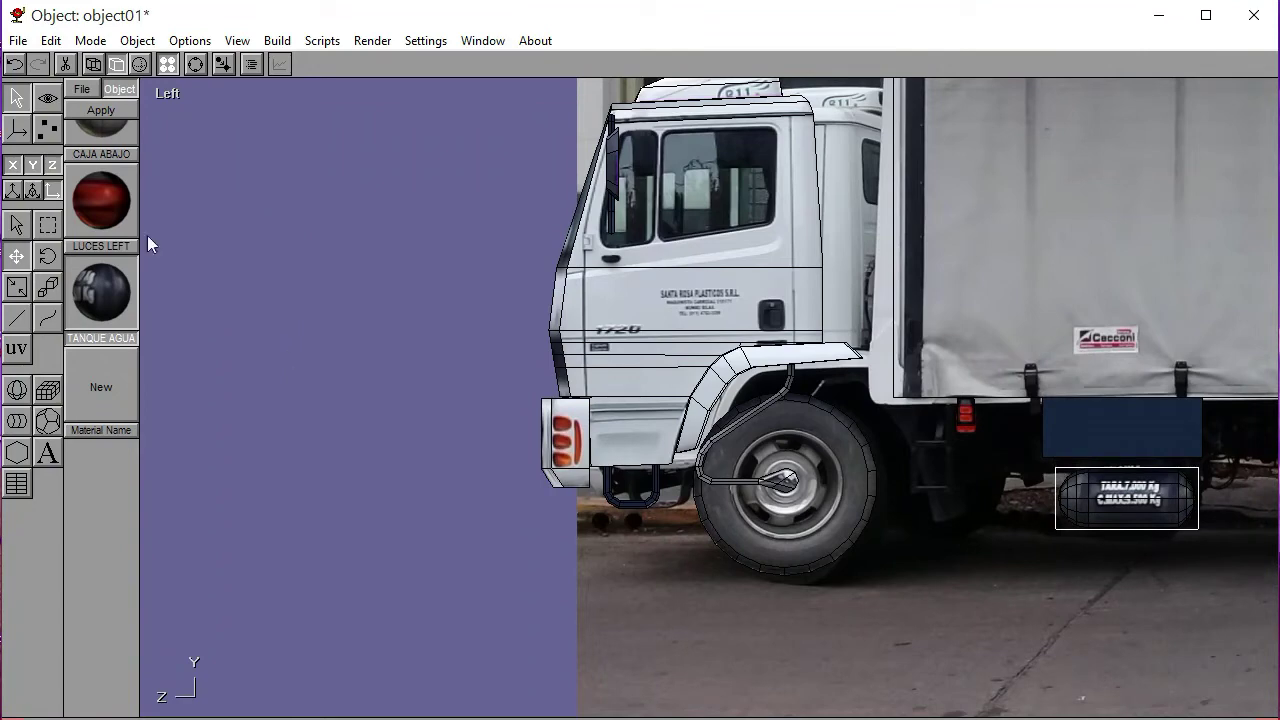
left_click(174, 94)
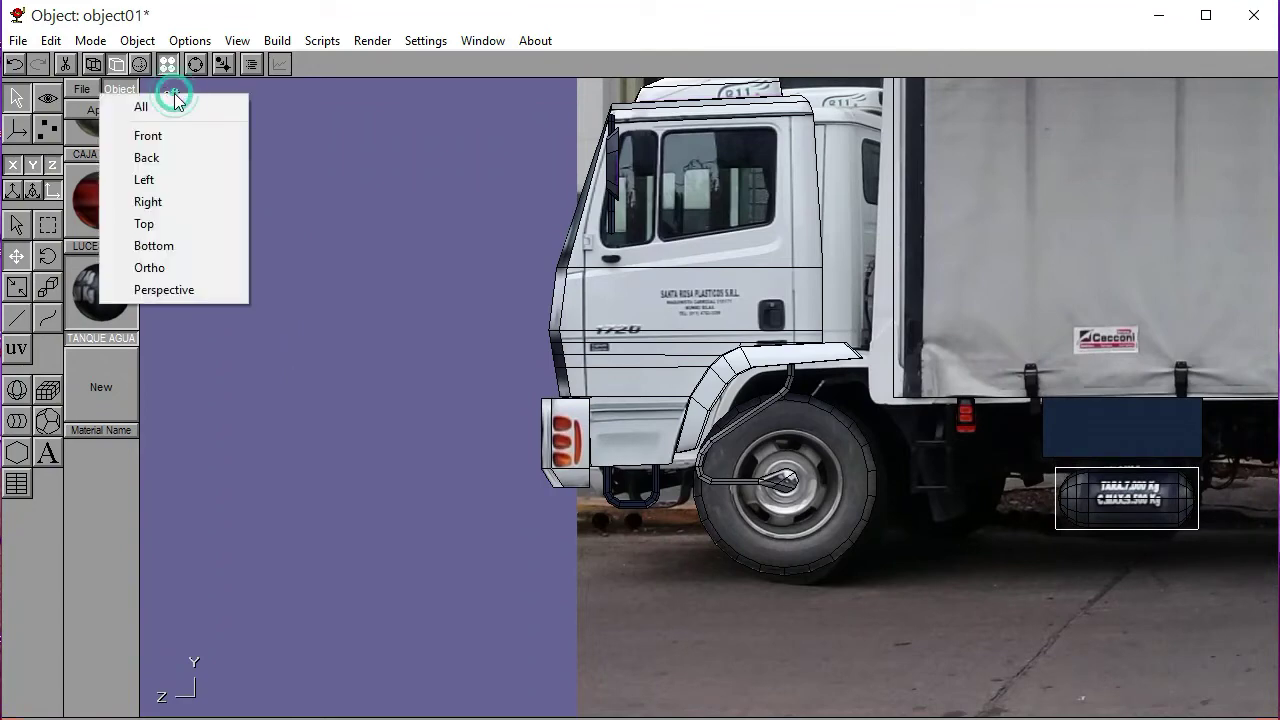
left_click(163, 245)
left_click_drag(1101, 410, 947, 408)
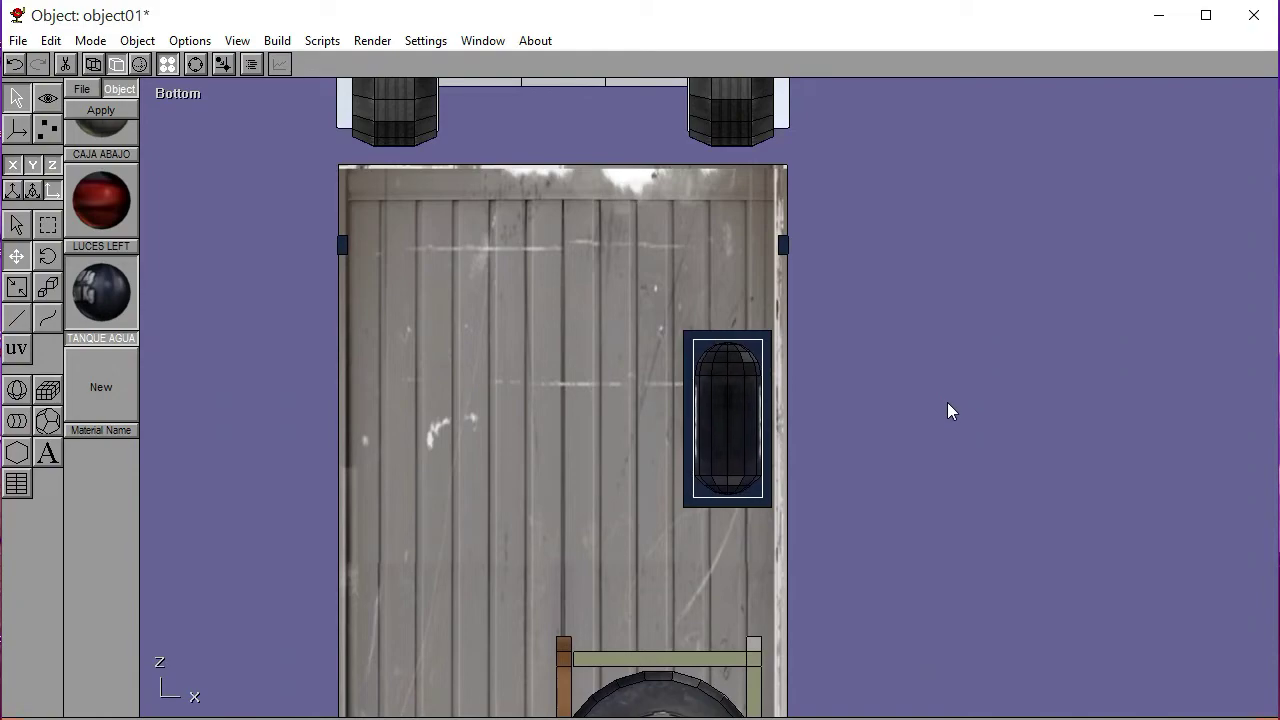
Check the tank's placement under the dark box from an angle, and return to the left view
left_click(195, 63)
left_click_drag(647, 292, 581, 391)
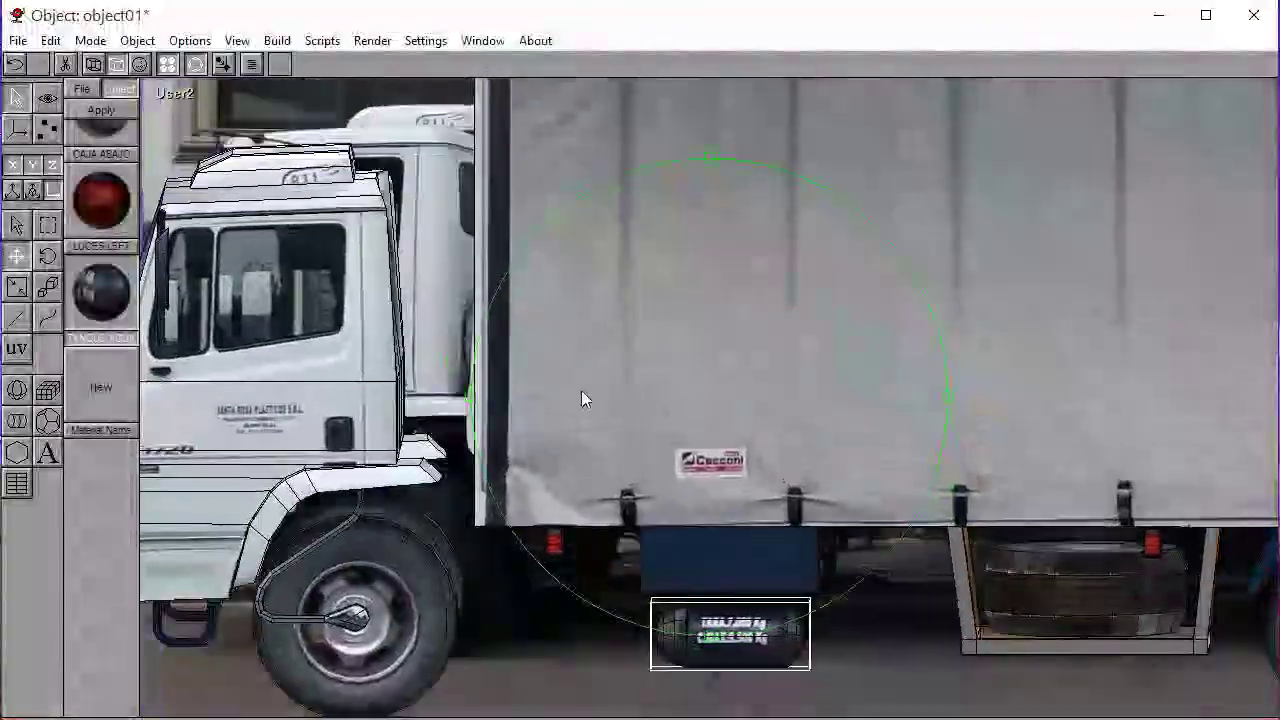
left_click(183, 96)
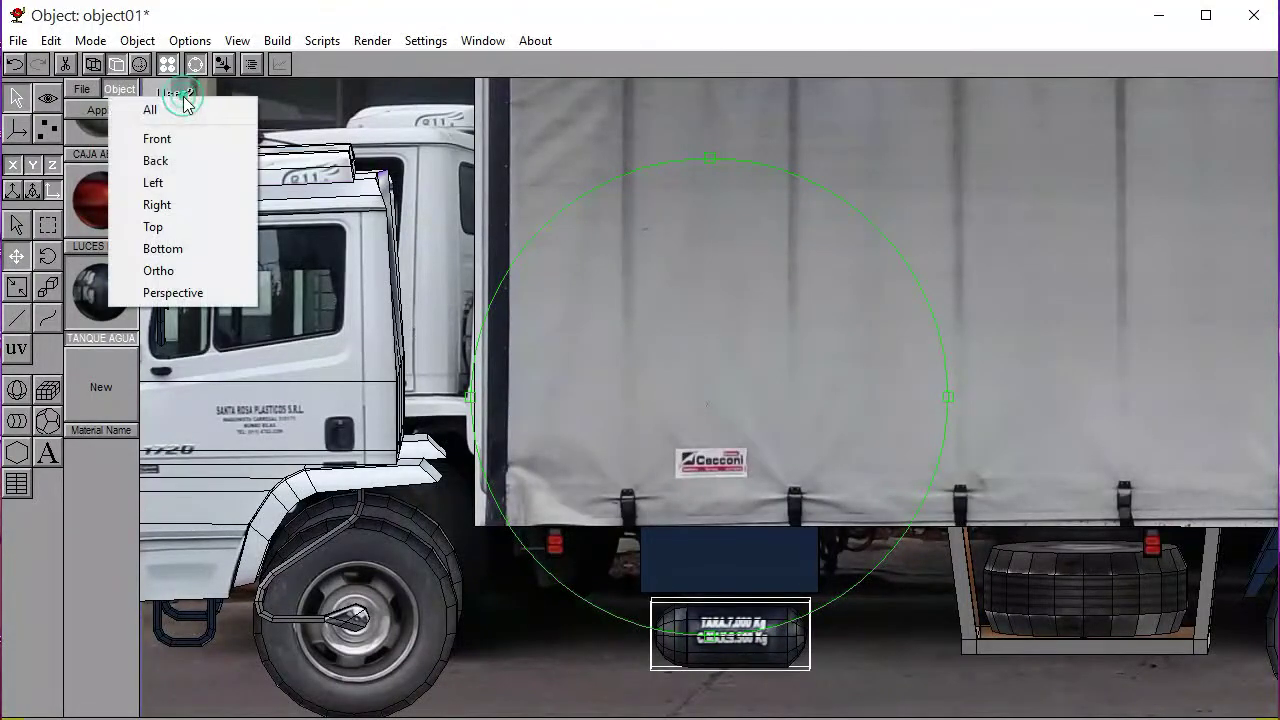
left_click(180, 206)
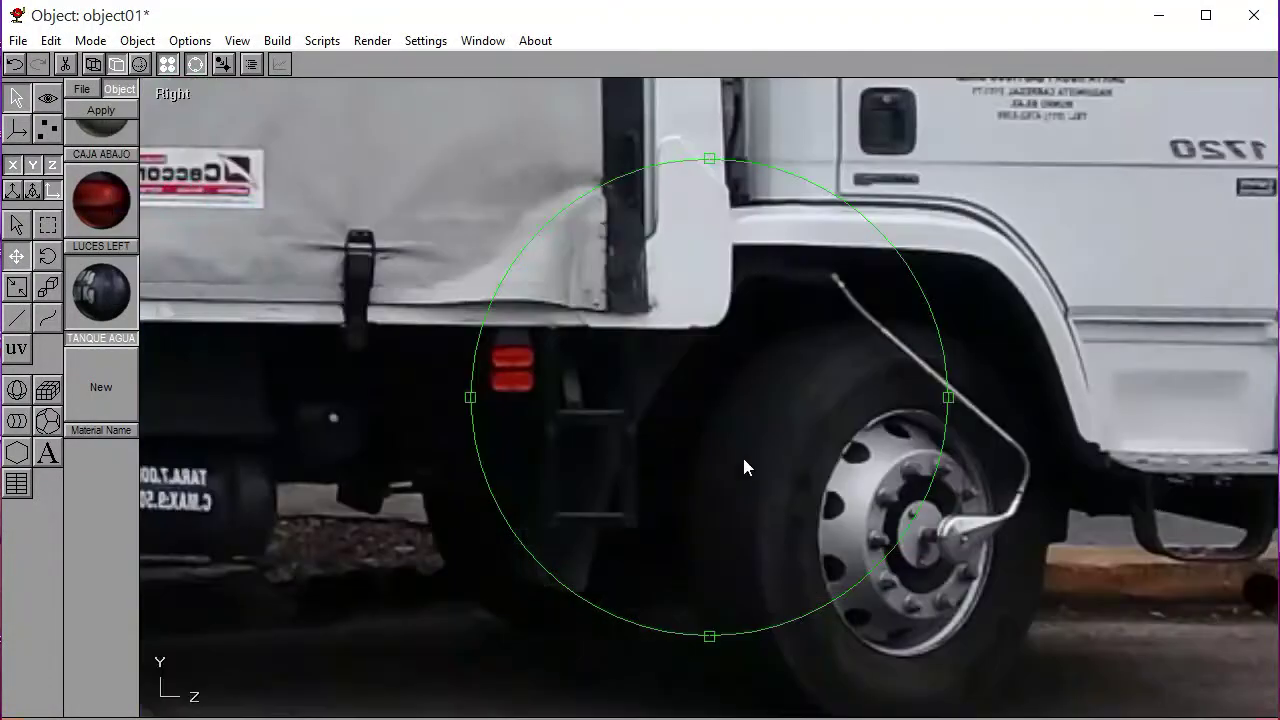
left_click(170, 93)
left_click(165, 174)
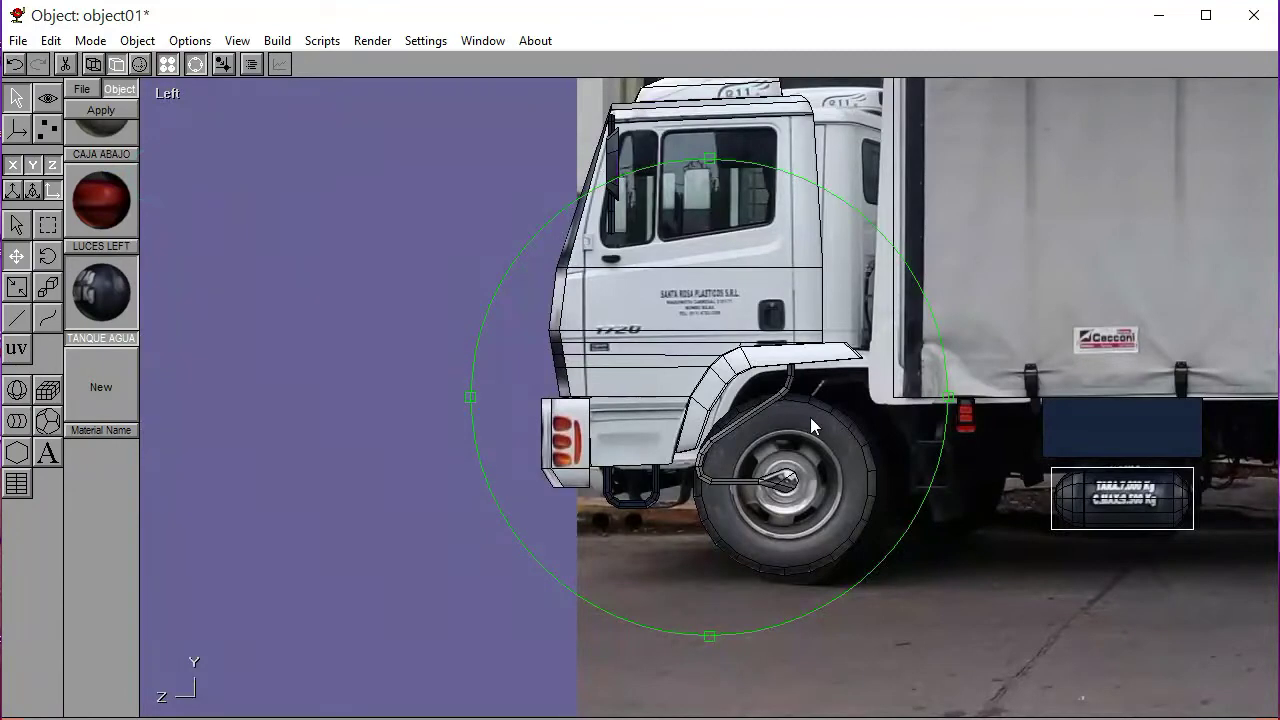
Raise the tank in small increments until its top meets the underside of the dark box, then deselect it
middle_click_drag(1015, 461, 649, 356)
scroll(634, 362, "up", 10)
middle_click_drag(734, 362, 777, 406)
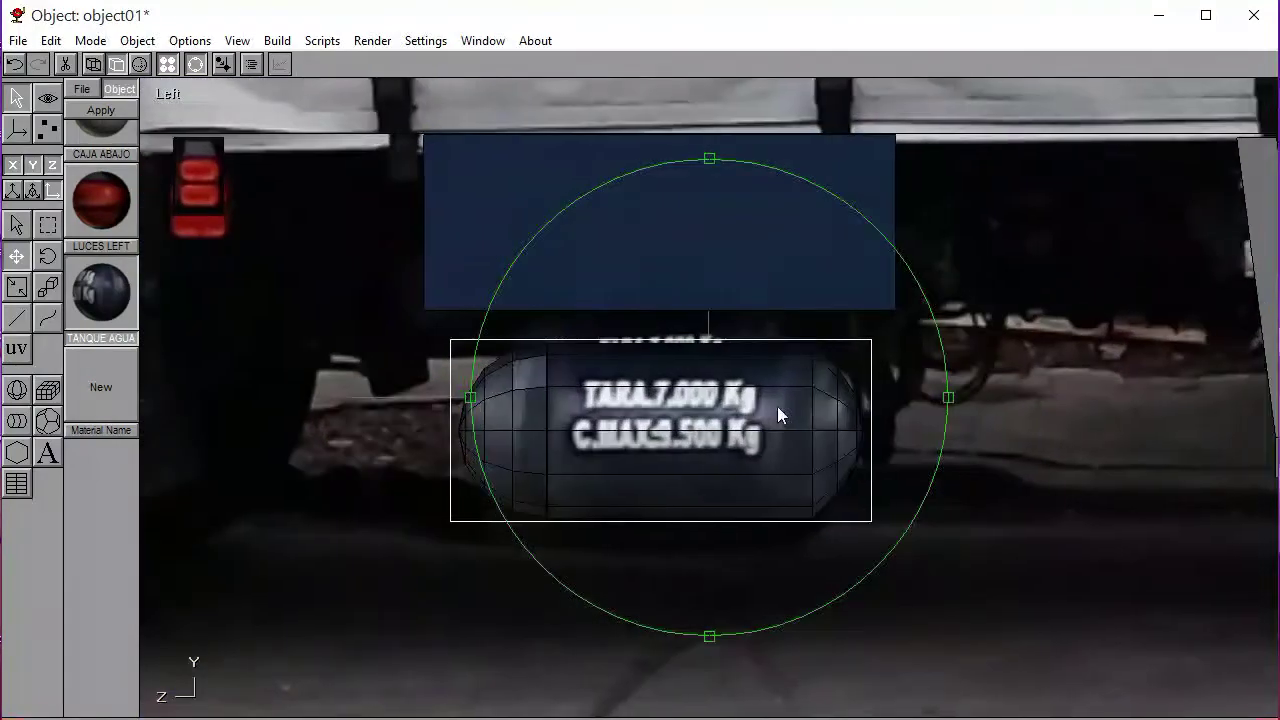
left_click(195, 64)
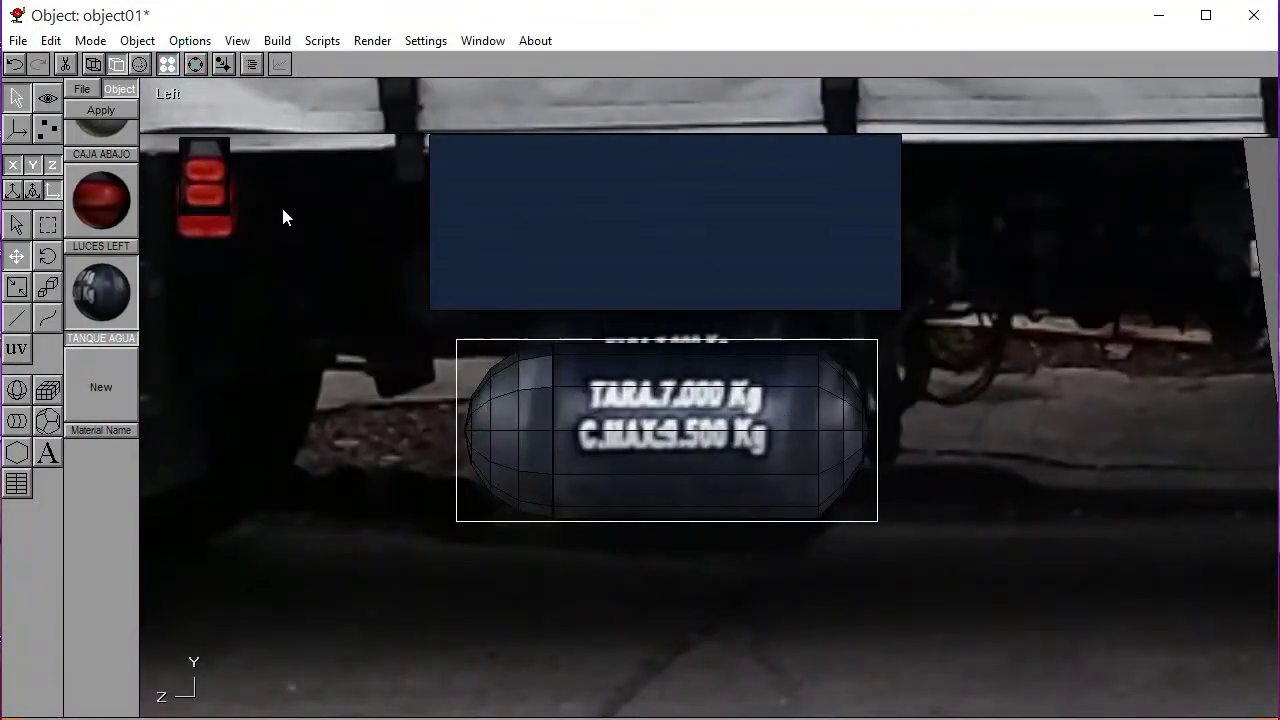
key("Up")
key("Up")
key("Up")
key("Up")
key("Up")
key("Up")
key("Up")
key("Up")
key("Up")
key("Up")
key("Up")
key("Up")
key("Up")
key("Up")
key("Up")
key("Up")
key("Up")
key("Up")
key("Up")
key("Up")
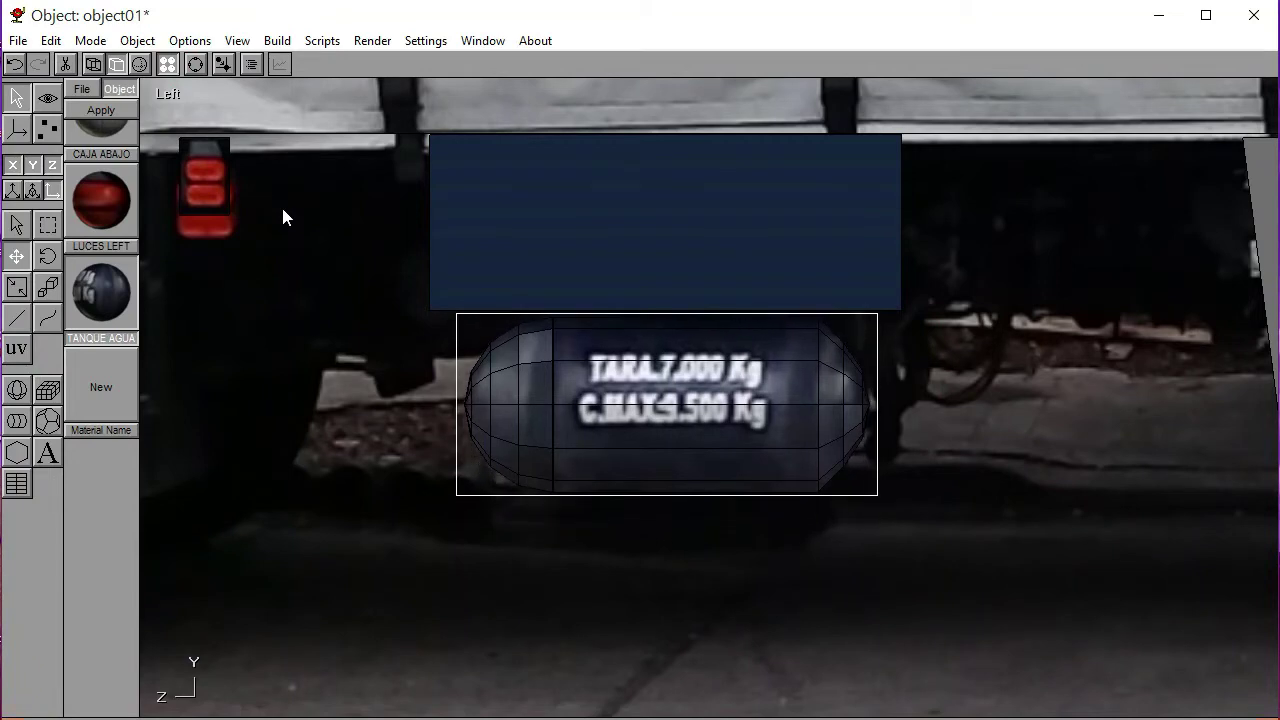
key("Up")
key("Up")
key("Up")
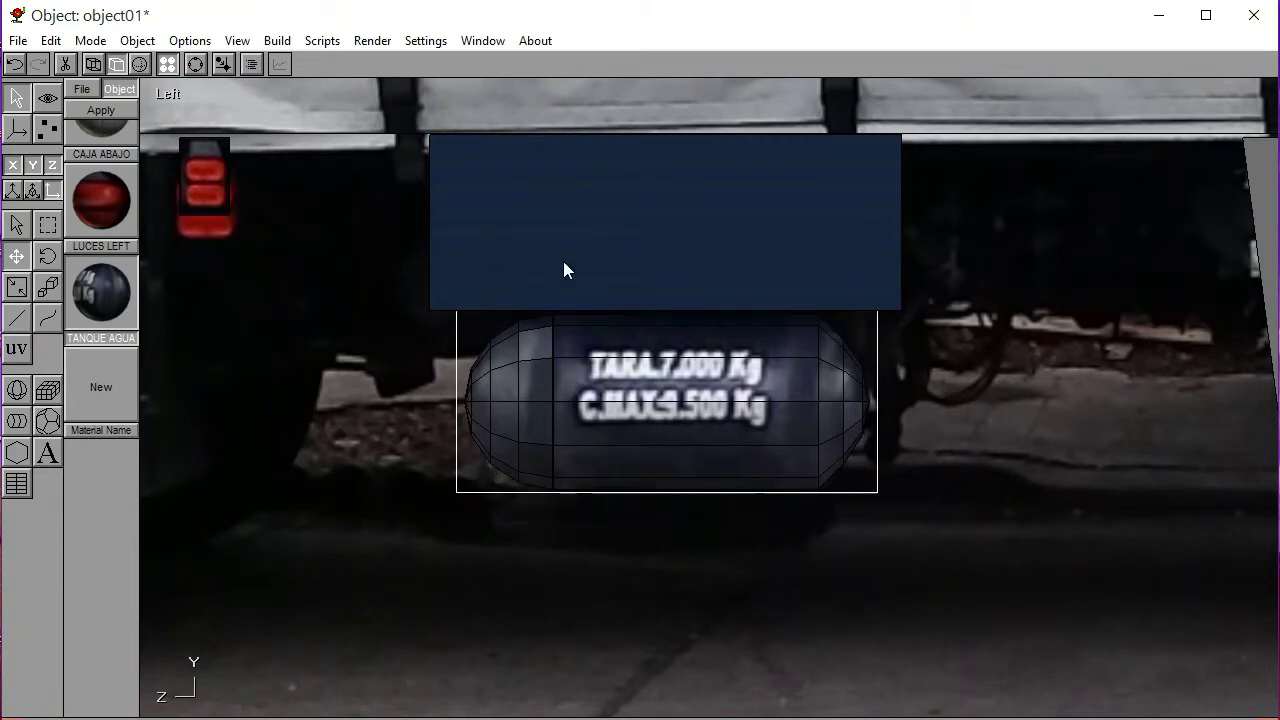
left_click(557, 305)
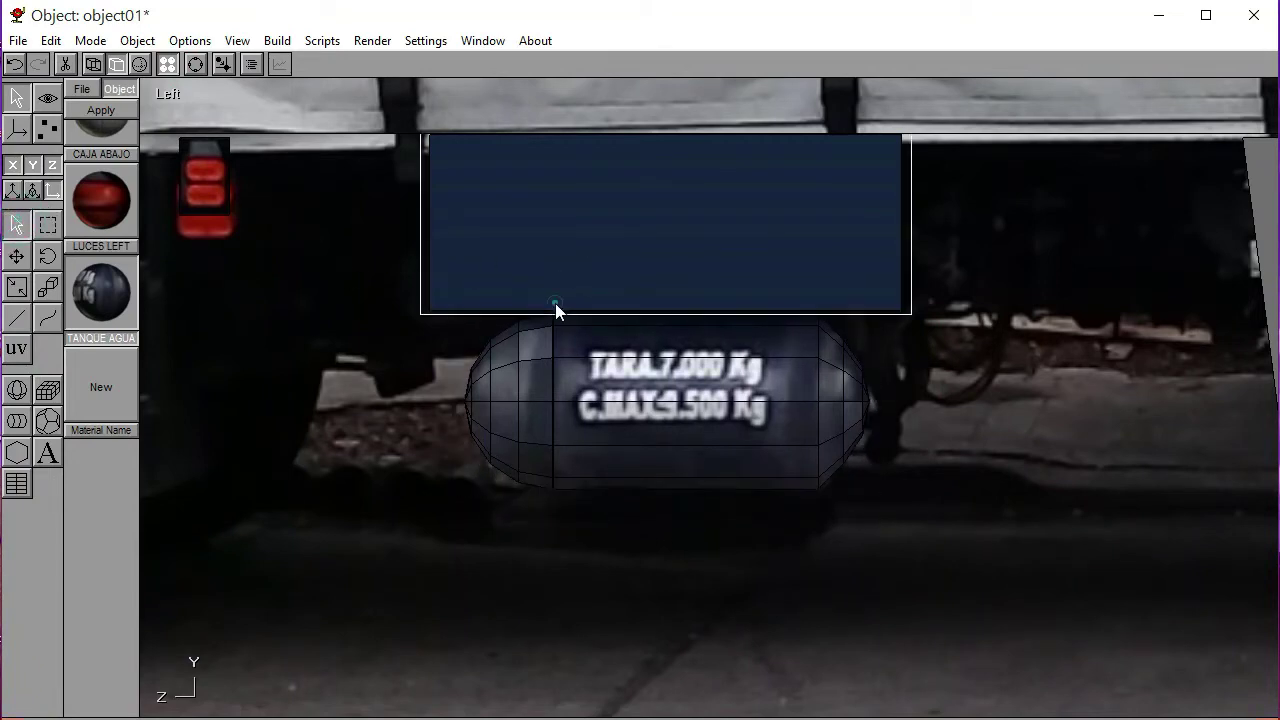
left_click(570, 358)
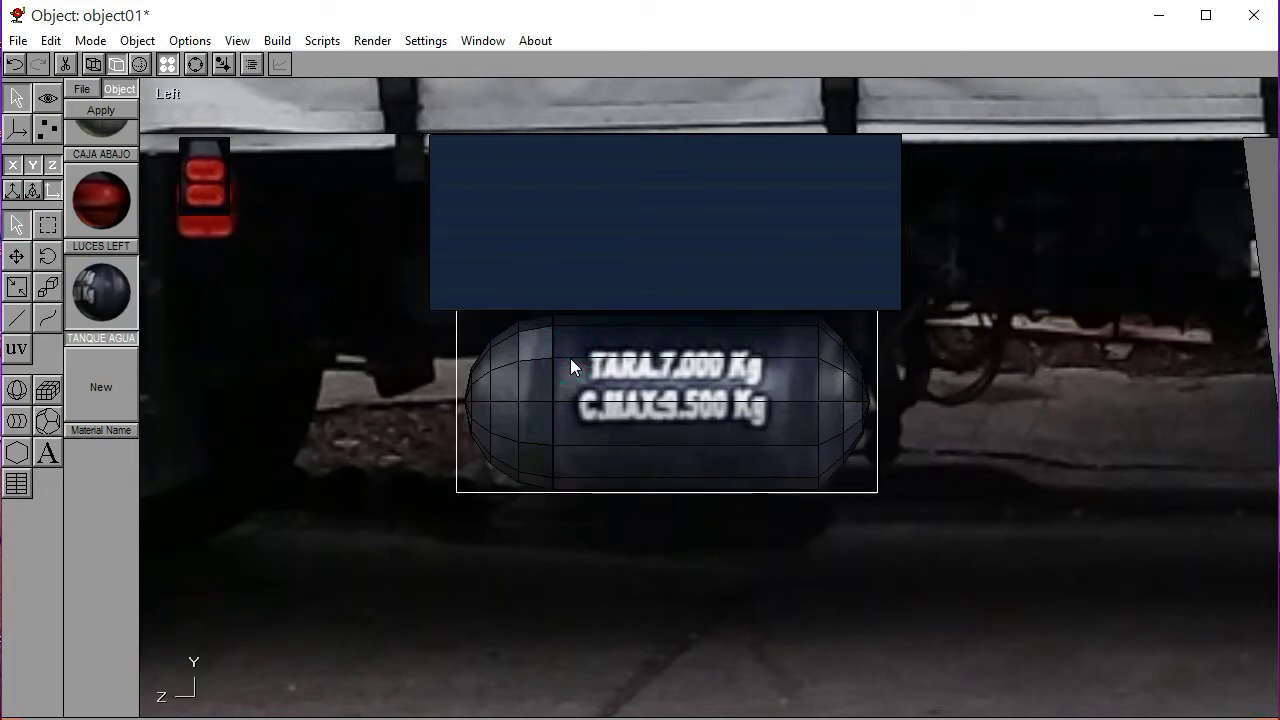
left_click(391, 408)
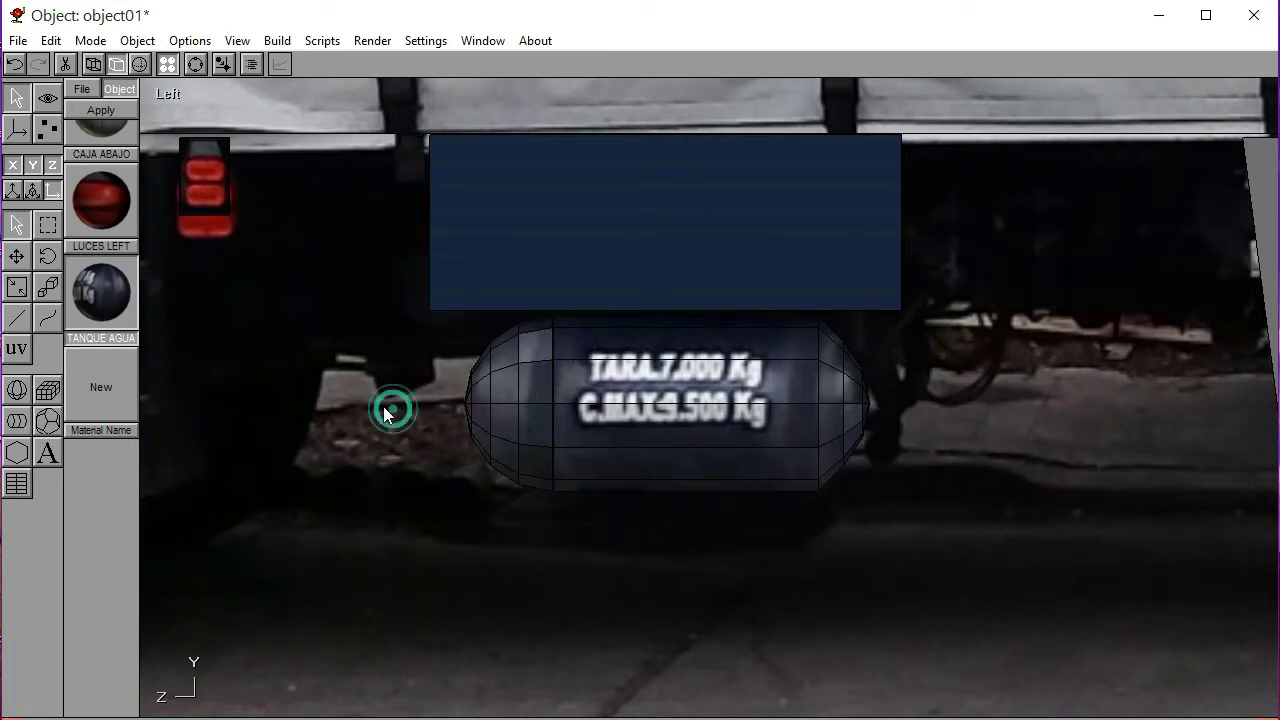
Check the raised tank from a slight angle and save the truck object
left_click(195, 64)
mouse_move(520, 320)
left_mouse_down()
mouse_move(596, 319)
mouse_move(543, 320)
left_mouse_up()
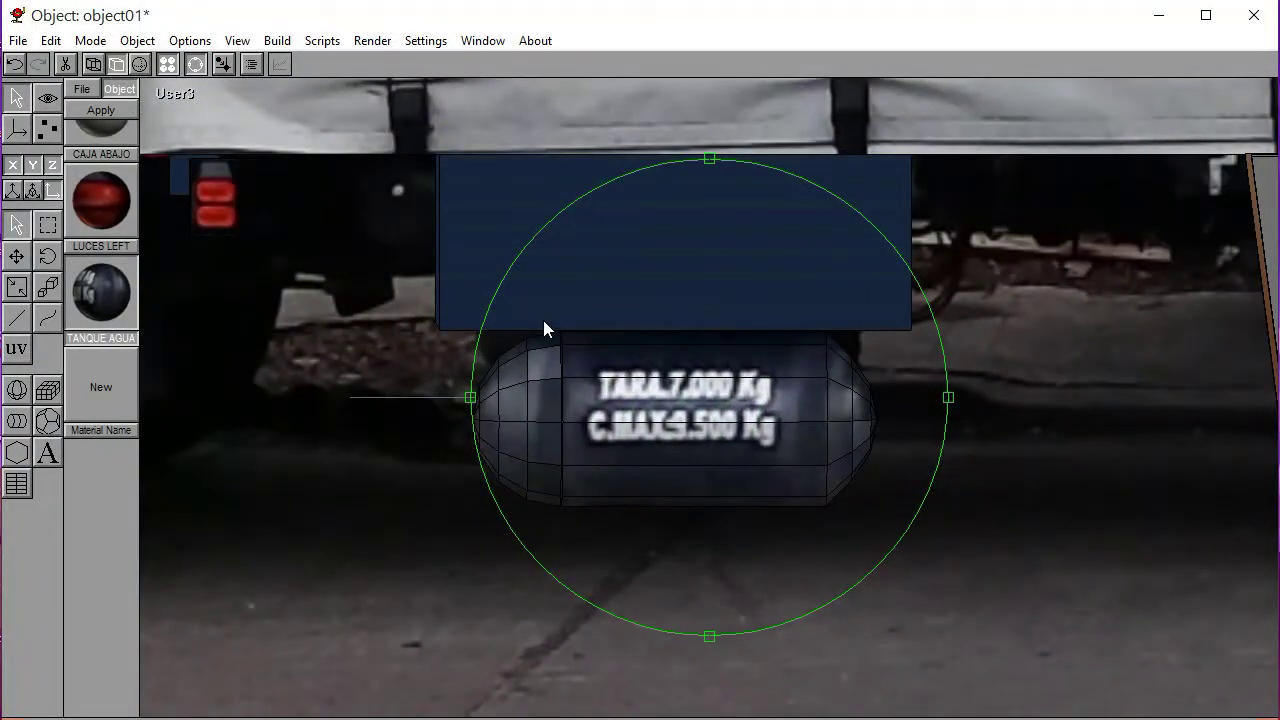
left_click(18, 40)
left_click(42, 134)
Create a thin upright cube bar about 23.2 high and 1.57 thick in front of the cab in the left view
left_click(165, 92)
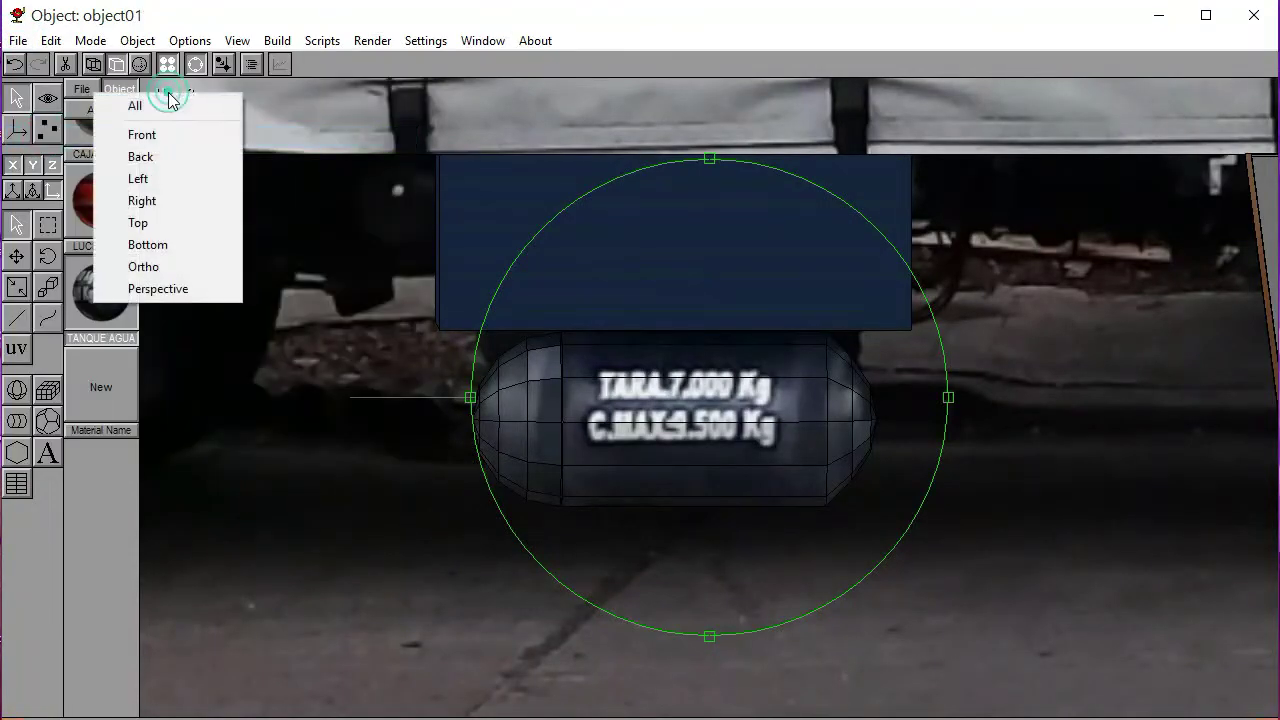
left_click(154, 177)
scroll(523, 380, "down", 3)
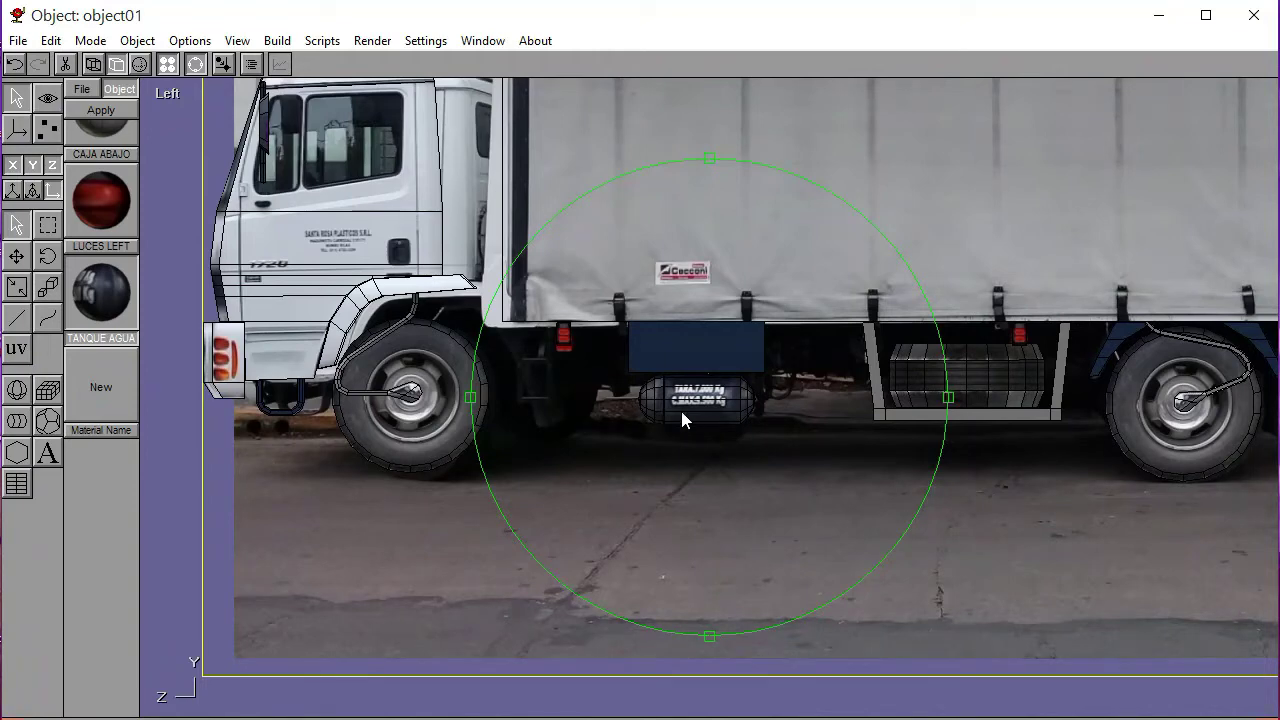
right_click_drag(817, 396, 871, 393)
right_click_drag(664, 393, 846, 403)
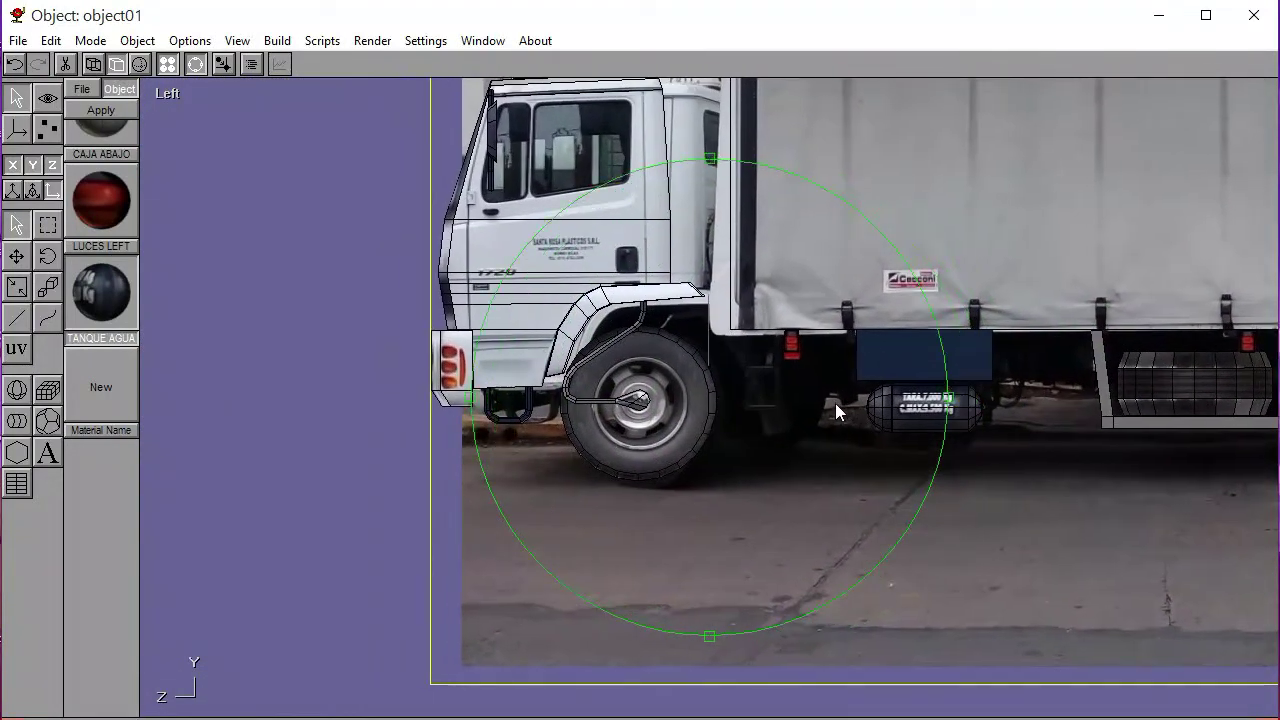
right_click_drag(700, 403, 733, 402)
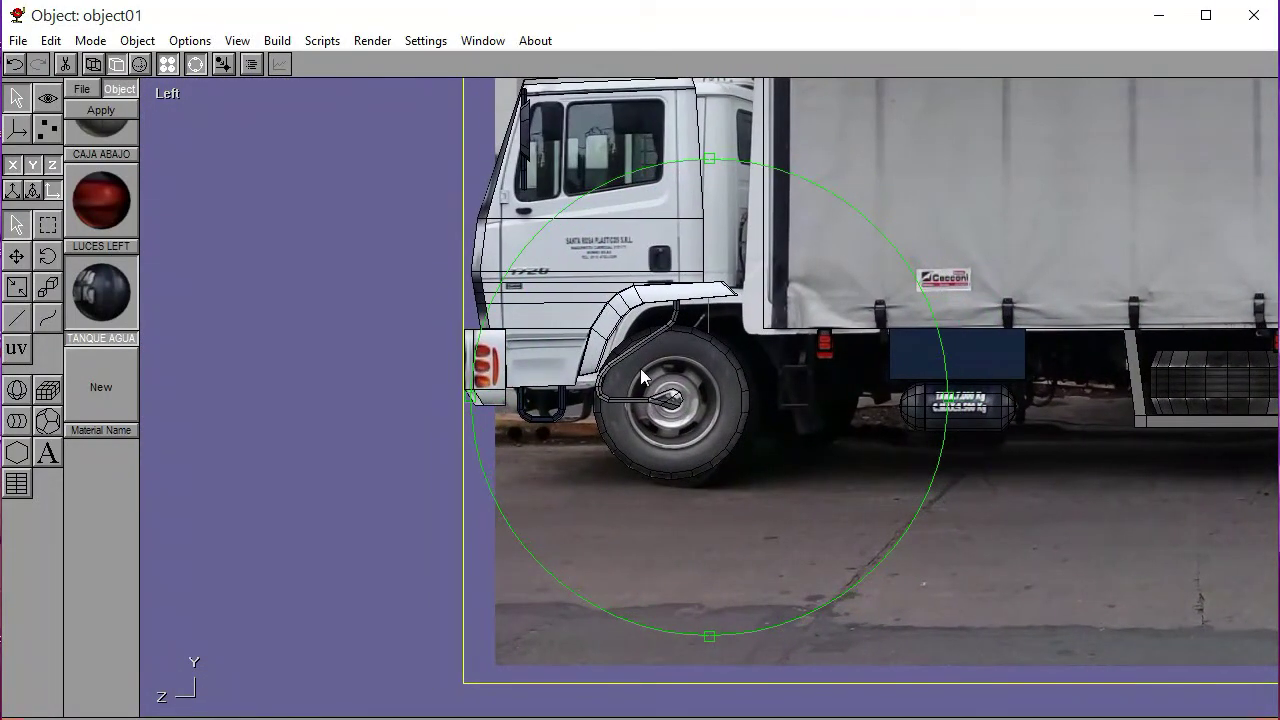
middle_click_drag(641, 368, 905, 378)
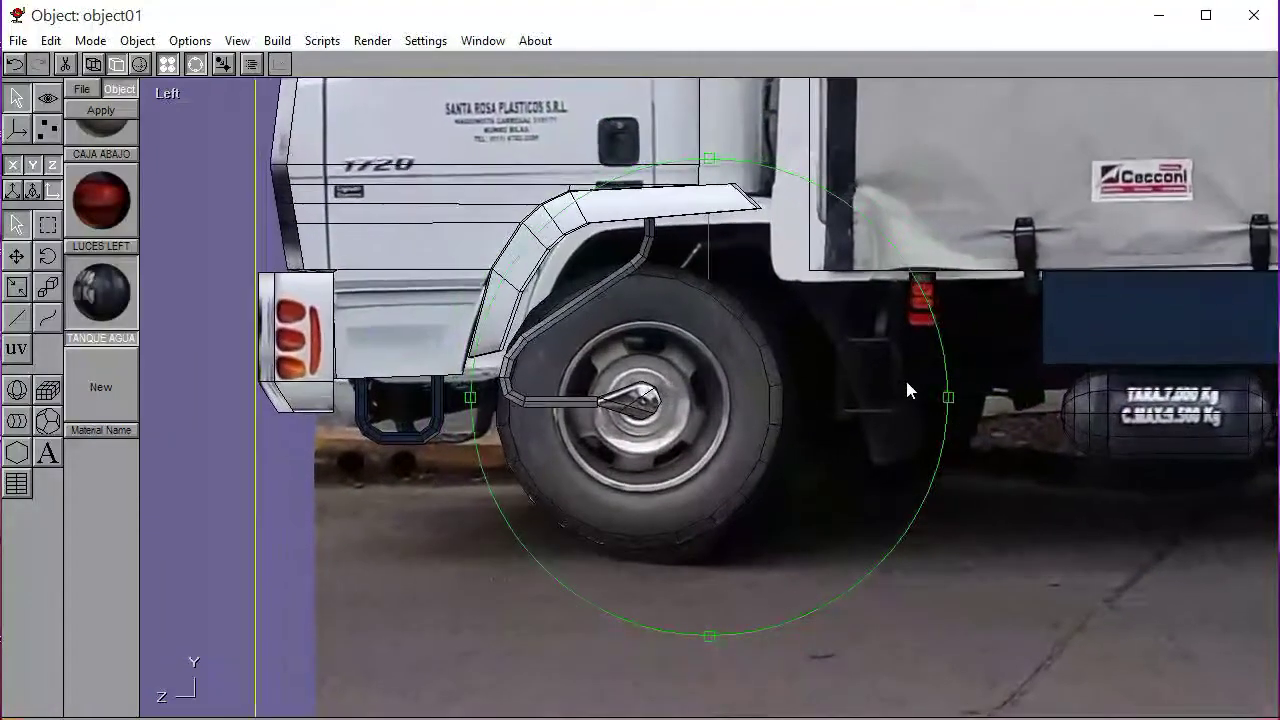
right_click_drag(665, 399, 755, 427)
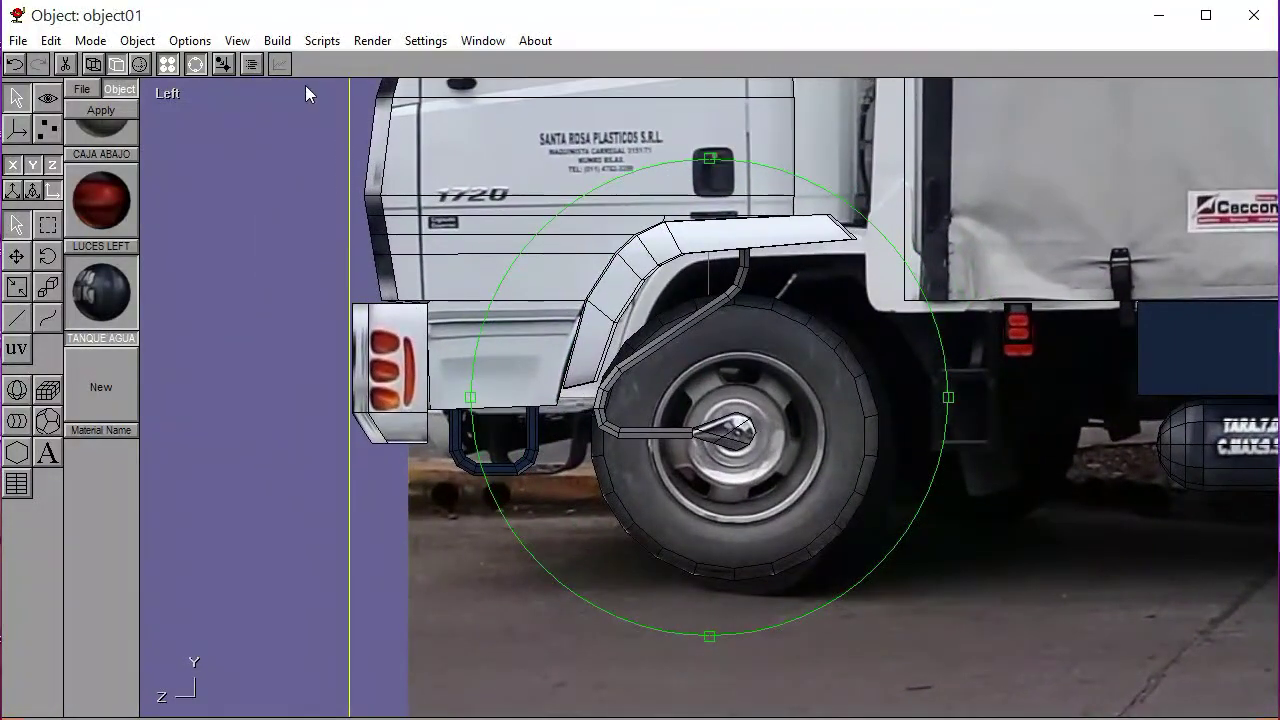
left_click(199, 64)
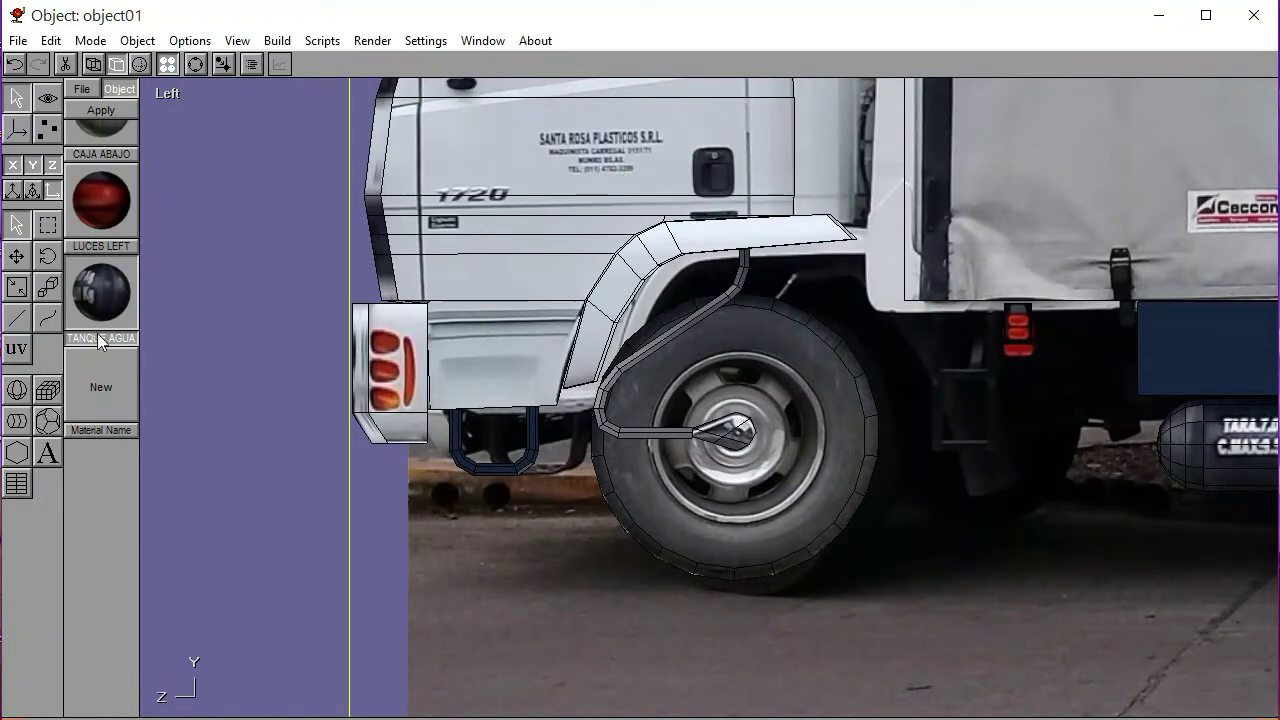
left_click(49, 388)
left_click(266, 464)
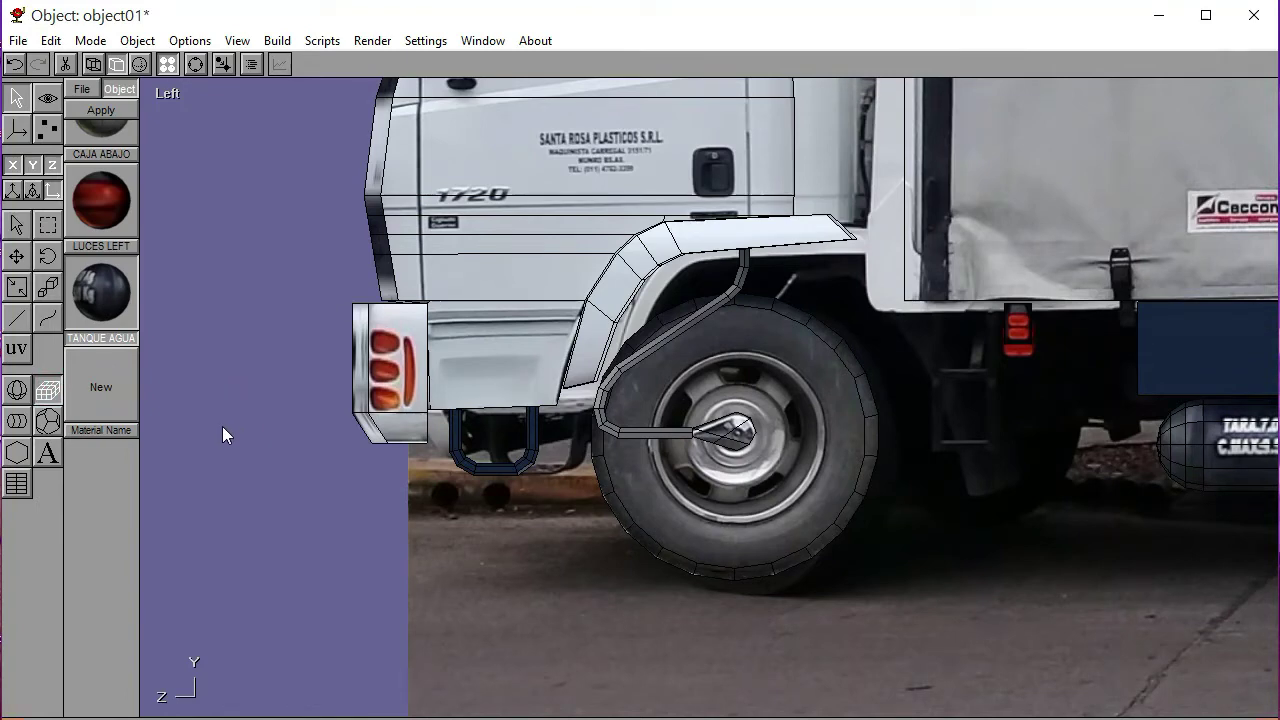
left_click_drag(222, 426, 221, 358)
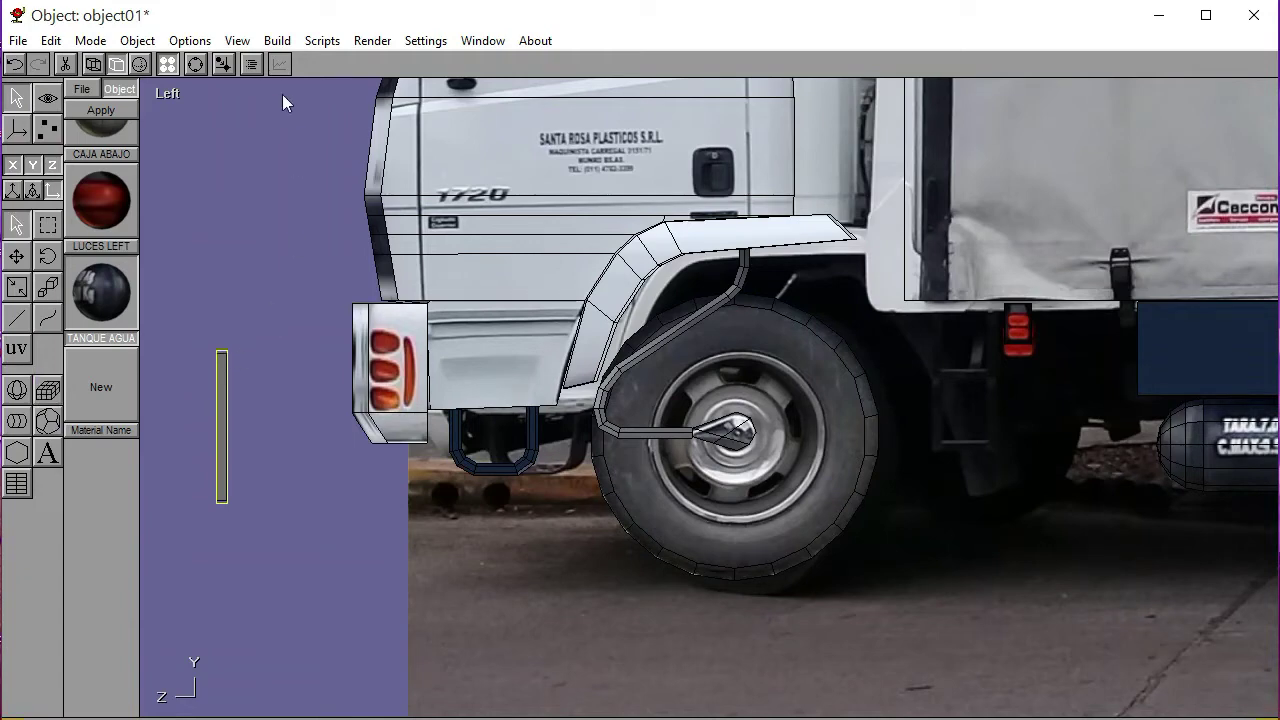
double_click(222, 410)
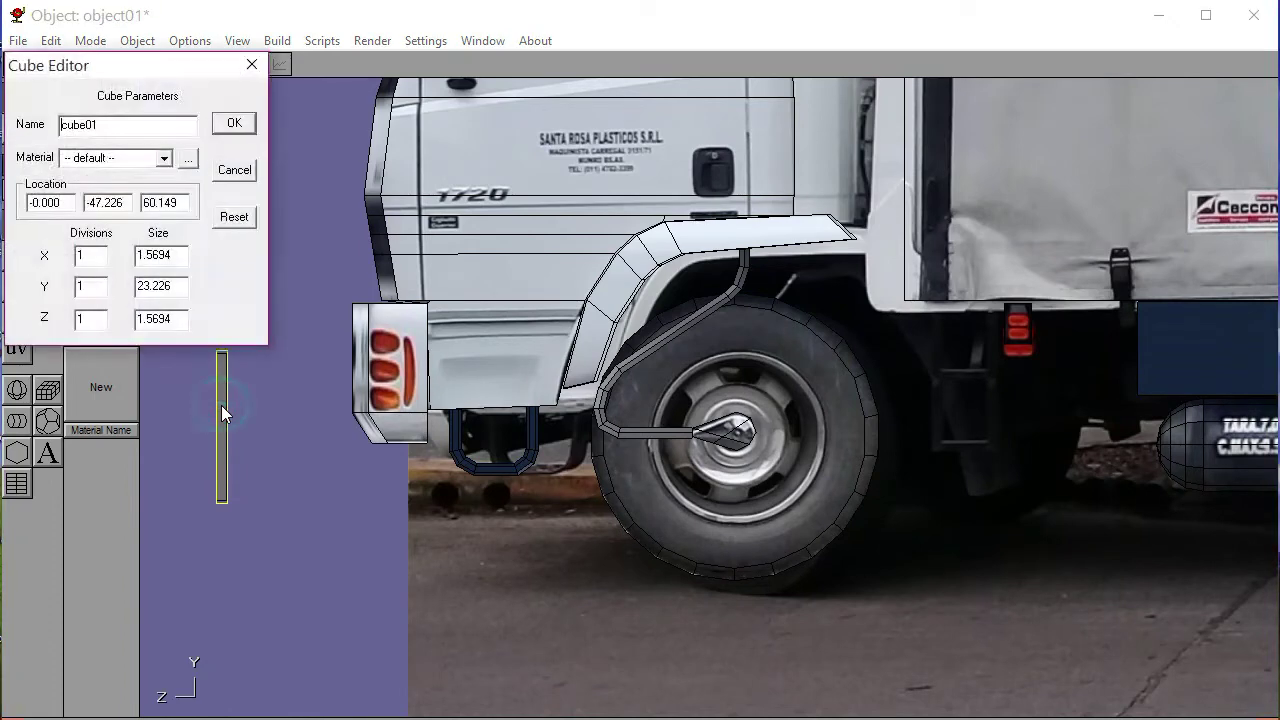
double_click(92, 318)
type("3")
left_click(234, 125)
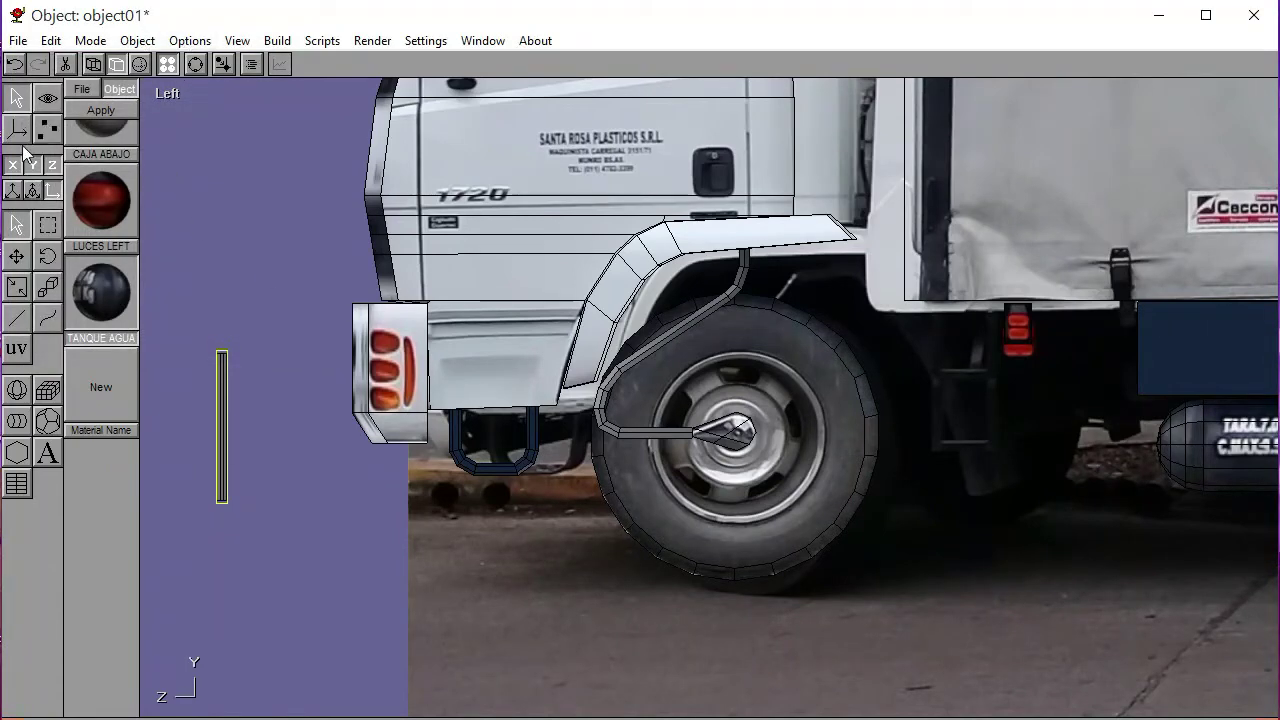
left_click(18, 66)
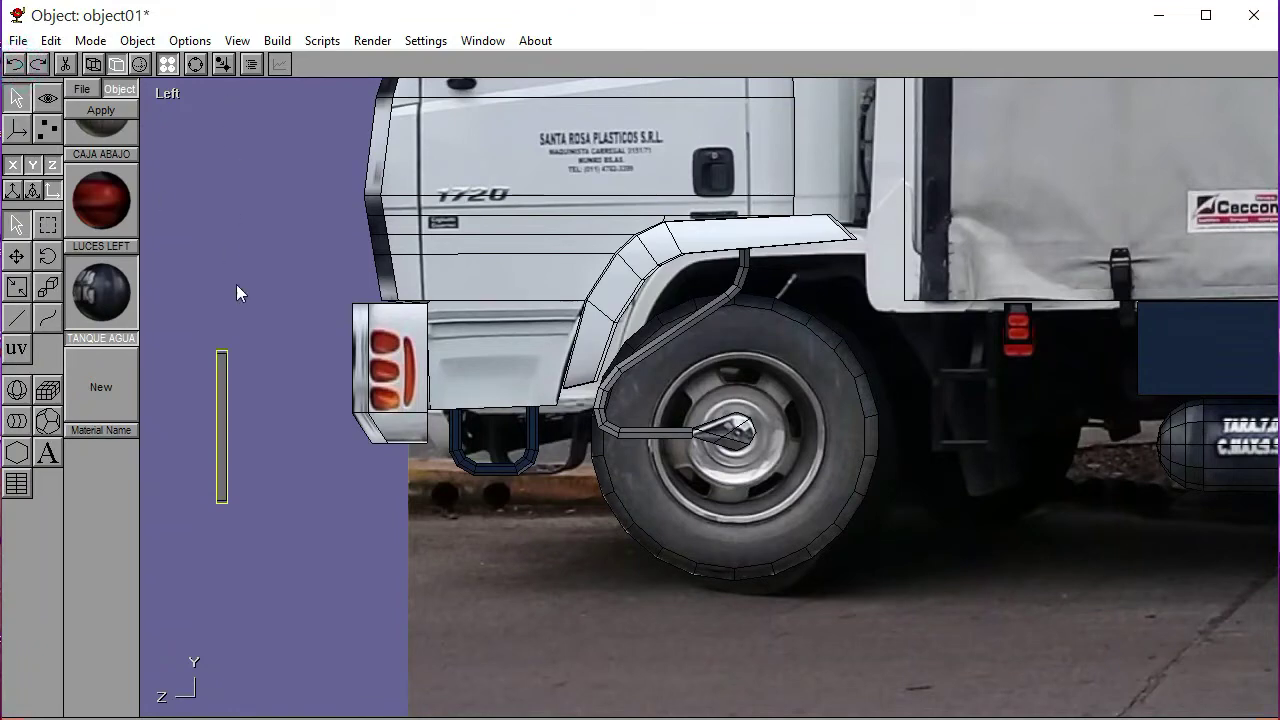
Divide the thin bar into 3 segments along Y
double_click(220, 382)
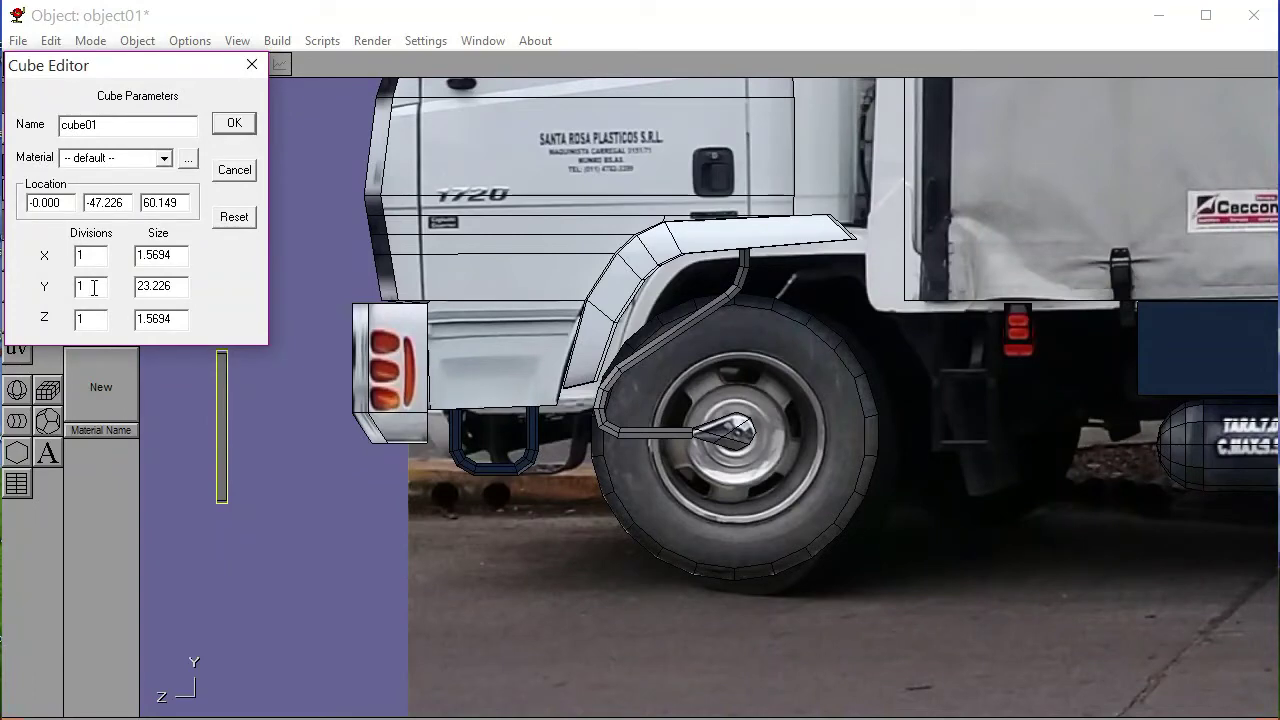
left_click(90, 288)
left_click(232, 121)
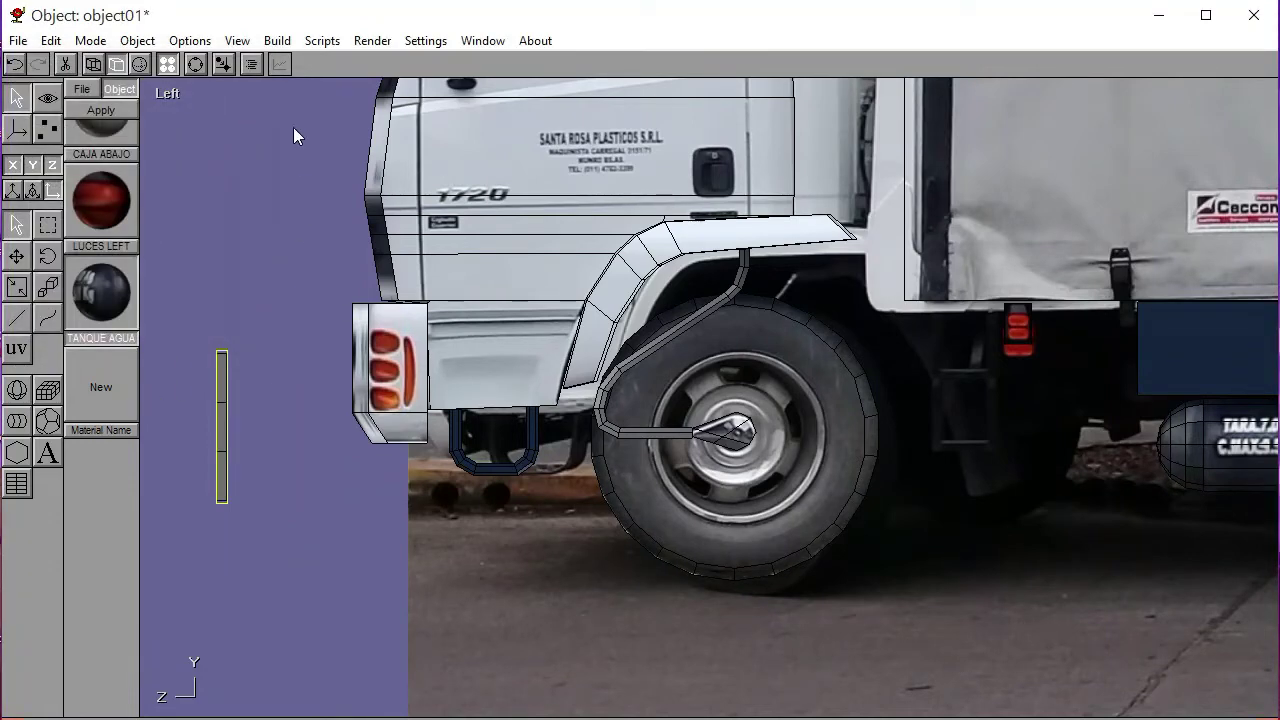
Convert the divided thin bar in front of the cab into an editable mesh
left_click(277, 40)
left_click(325, 113)
left_click(196, 64)
middle_click_drag(520, 417, 685, 413)
right_click_drag(601, 411, 662, 436)
middle_click_drag(595, 437, 700, 436)
right_click_drag(592, 412, 611, 437)
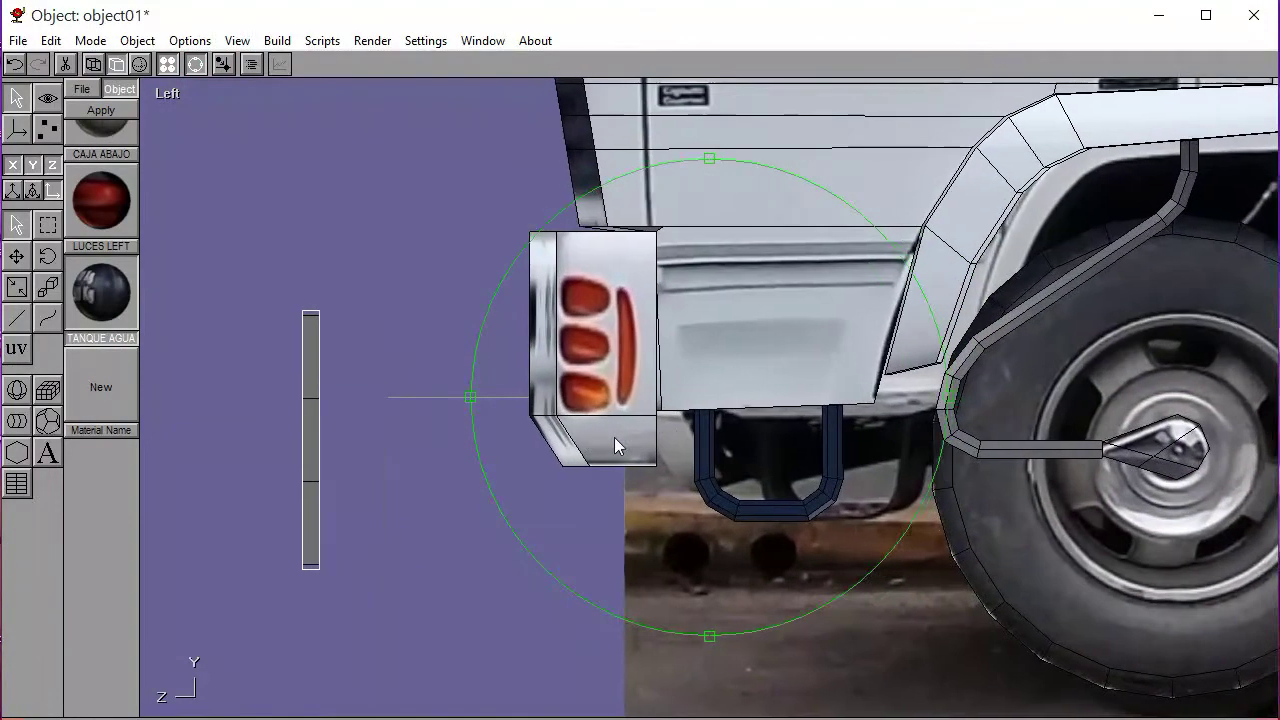
middle_click_drag(586, 437, 754, 398)
right_click_drag(615, 393, 622, 430)
middle_click_drag(586, 433, 691, 445)
left_click(196, 64)
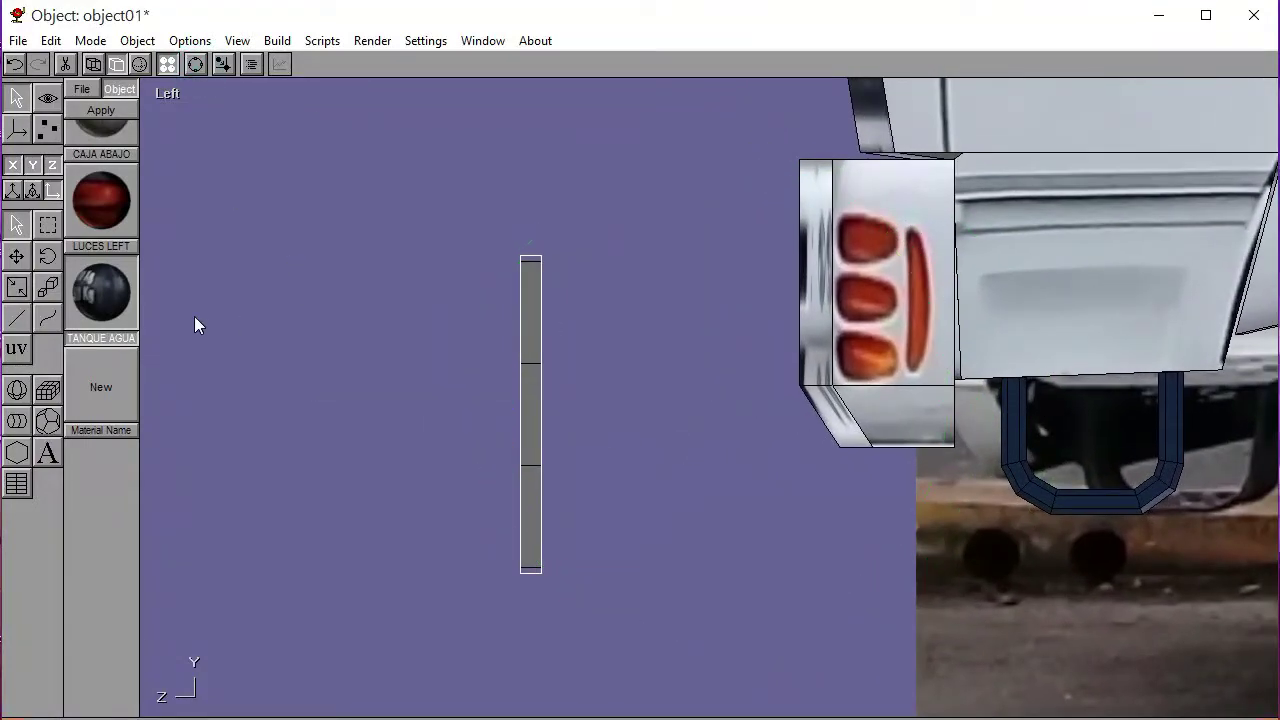
Lower the bar's lower inner row of points to just above its bottom end
left_click(47, 128)
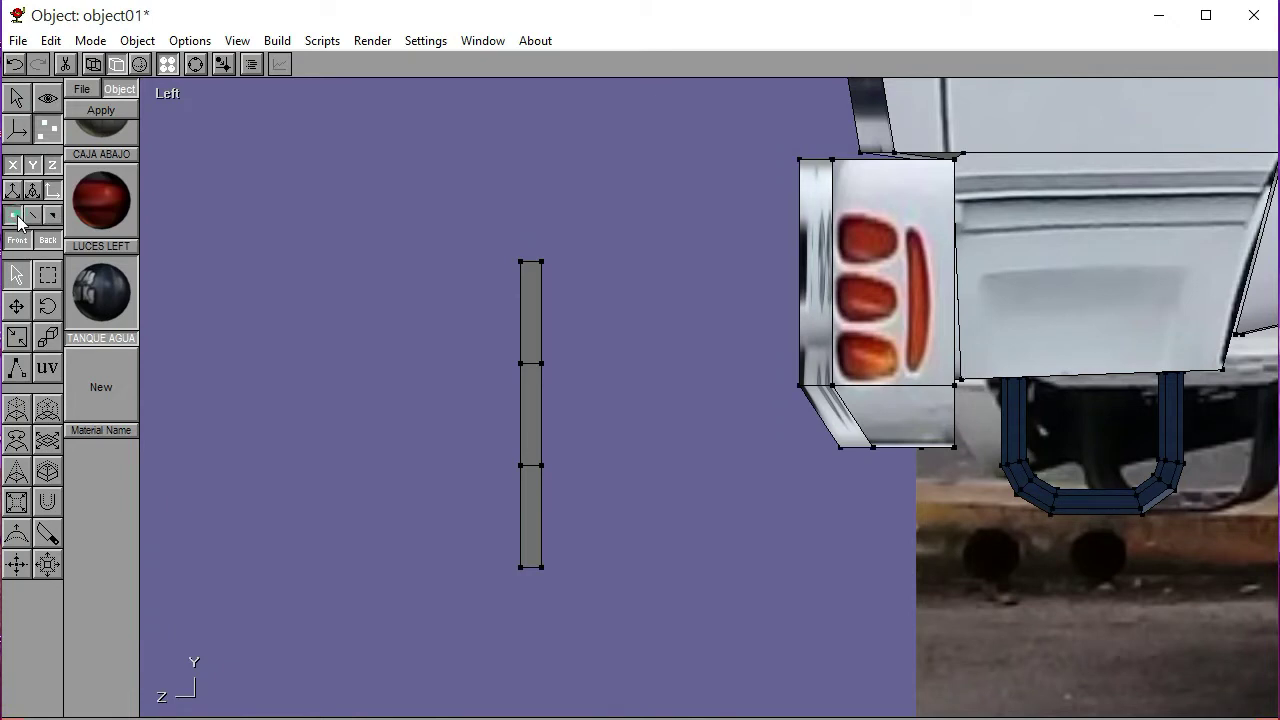
left_click(48, 276)
left_click_drag(503, 452, 570, 480)
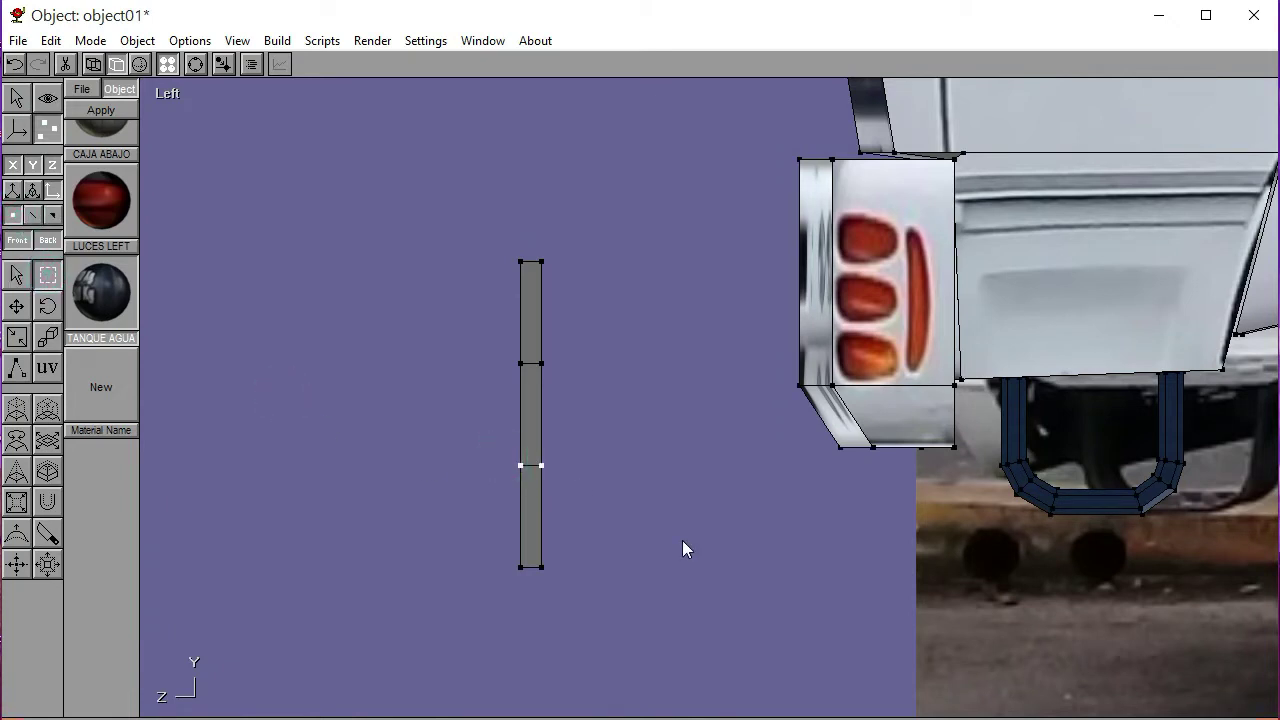
key("Down")
key("Down")
key("Down")
key("Down")
key("Down")
key("Down")
key("Down")
key("Down")
key("Down")
key("Down")
key("Down")
key("Down")
key("Down")
key("Down")
key("Down")
key("Down")
key("Down")
key("Down")
key("Down")
key("Down")
Lower the bar's upper inner row of points to slightly above the bar's mid-height
key("Down")
key("Down")
key("Down")
key("Down")
left_click_drag(497, 350, 572, 375)
key("Down")
key("Down")
key("Down")
key("Down")
key("Down")
Cut a new horizontal edge across the bar just below the middle row of points, then clear the selection
left_click(47, 534)
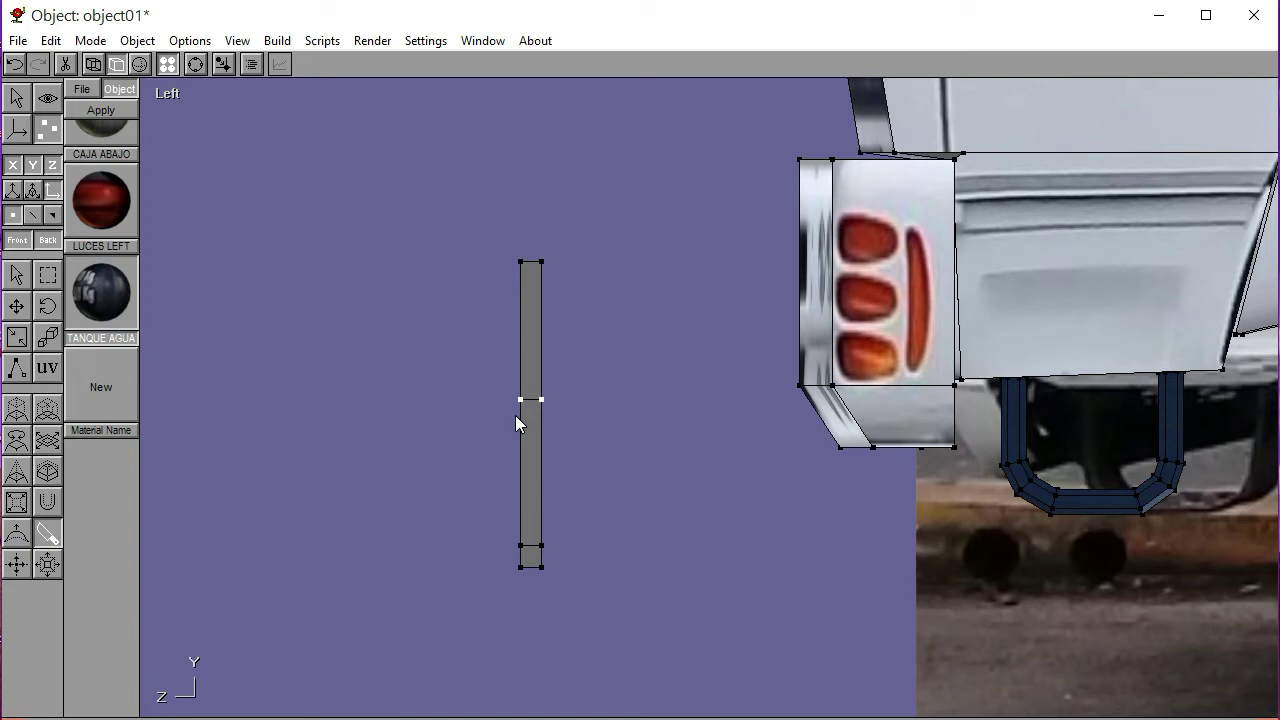
left_click_drag(514, 416, 551, 416)
left_click(316, 432)
left_click(47, 275)
left_click(288, 334)
Apply the NEGRO DOS material to all faces of the segmented bar, then deselect them
left_click(16, 97)
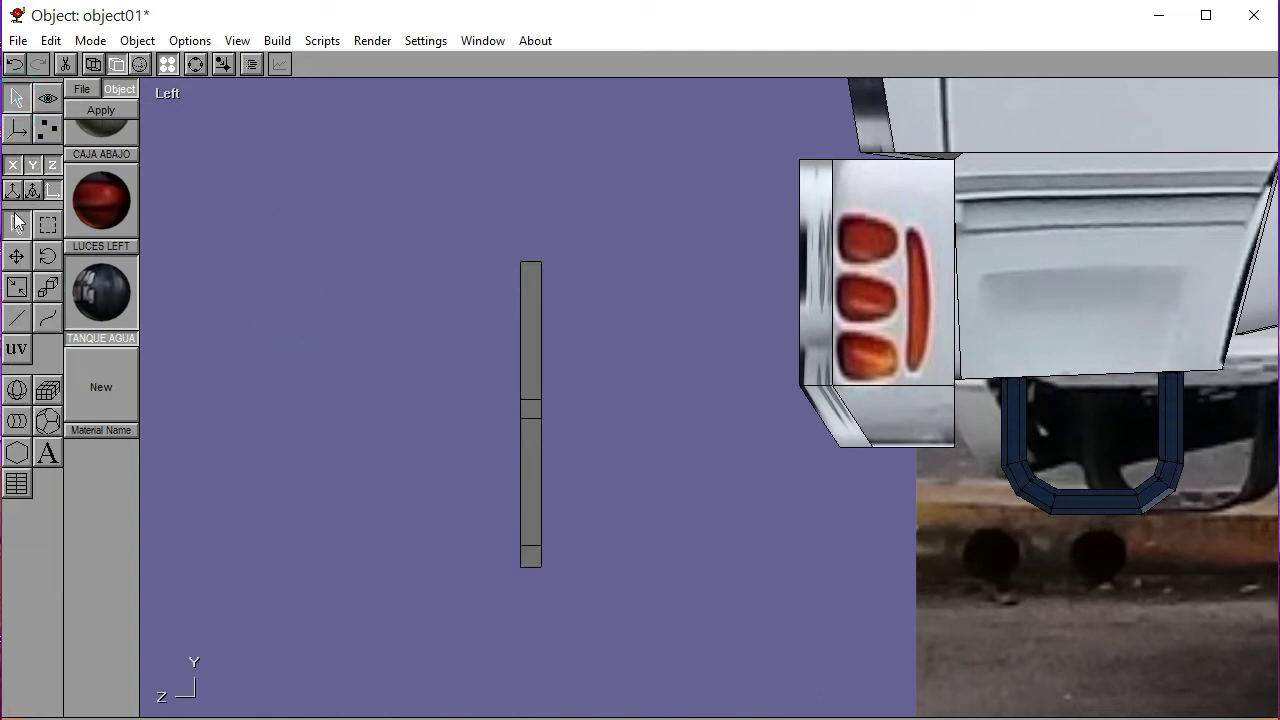
left_click(537, 370)
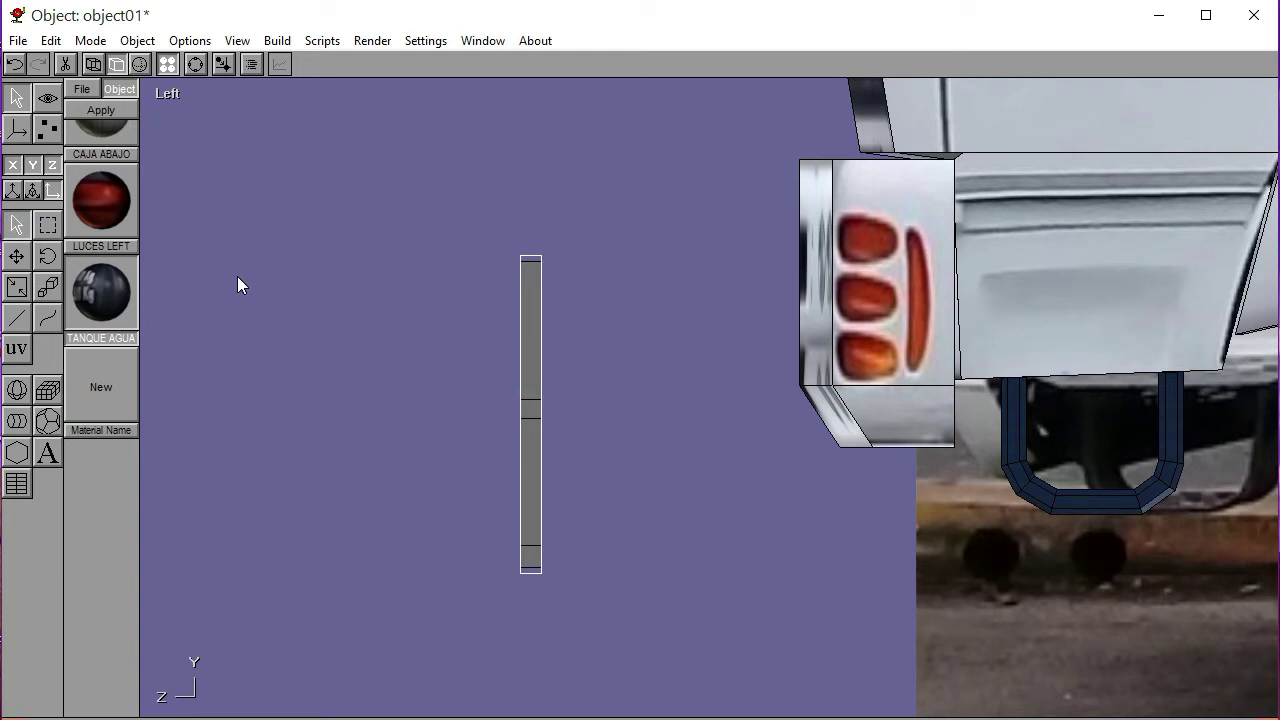
left_click(47, 129)
left_click_drag(454, 226, 585, 625)
left_click_drag(116, 217, 101, 571)
left_click_drag(107, 244, 104, 546)
left_click(47, 368)
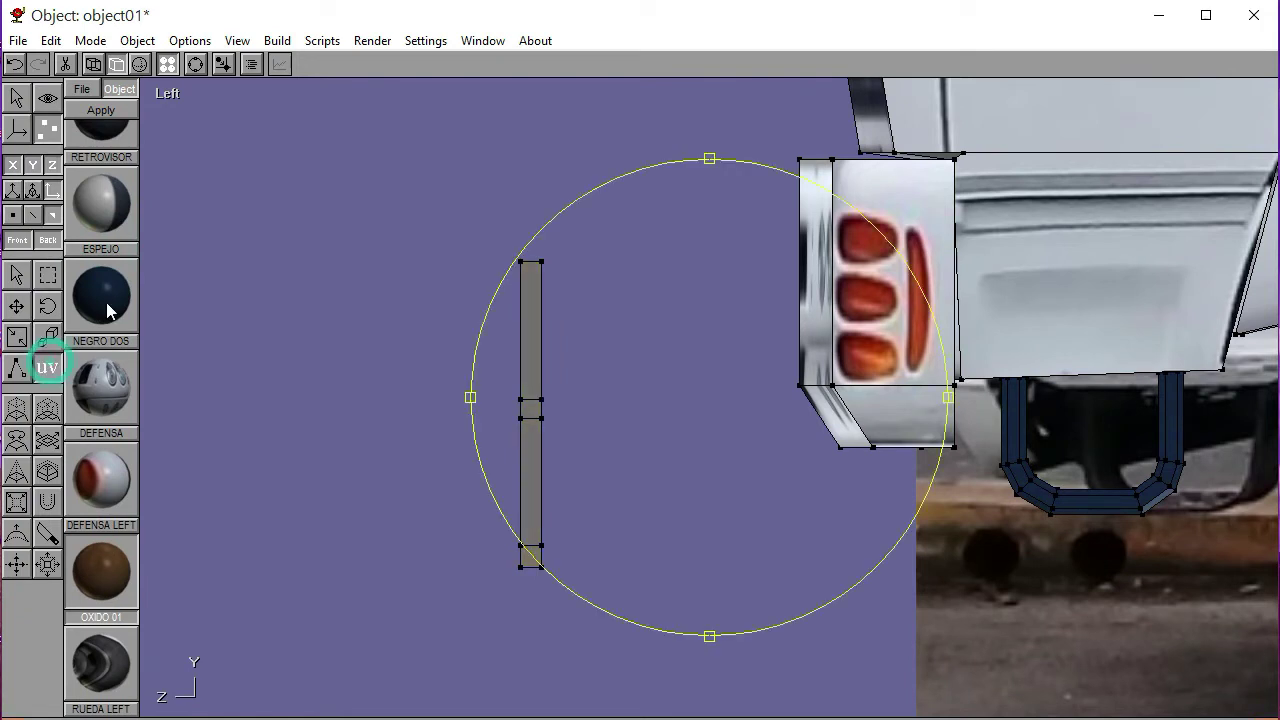
left_click(101, 110)
left_click(243, 166)
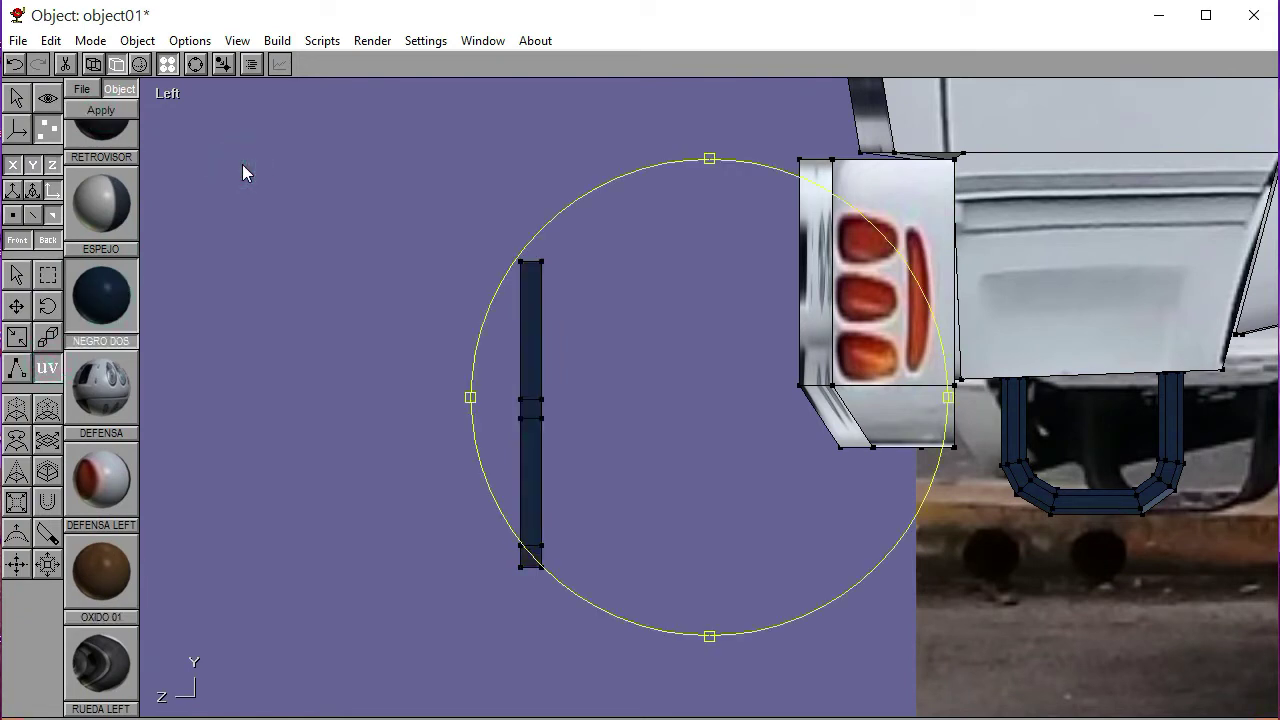
left_click(16, 274)
left_click(257, 295)
Duplicate the dark bar and place the copy parallel to it toward the cab, leaving a gap of about five bar widths
left_click(24, 100)
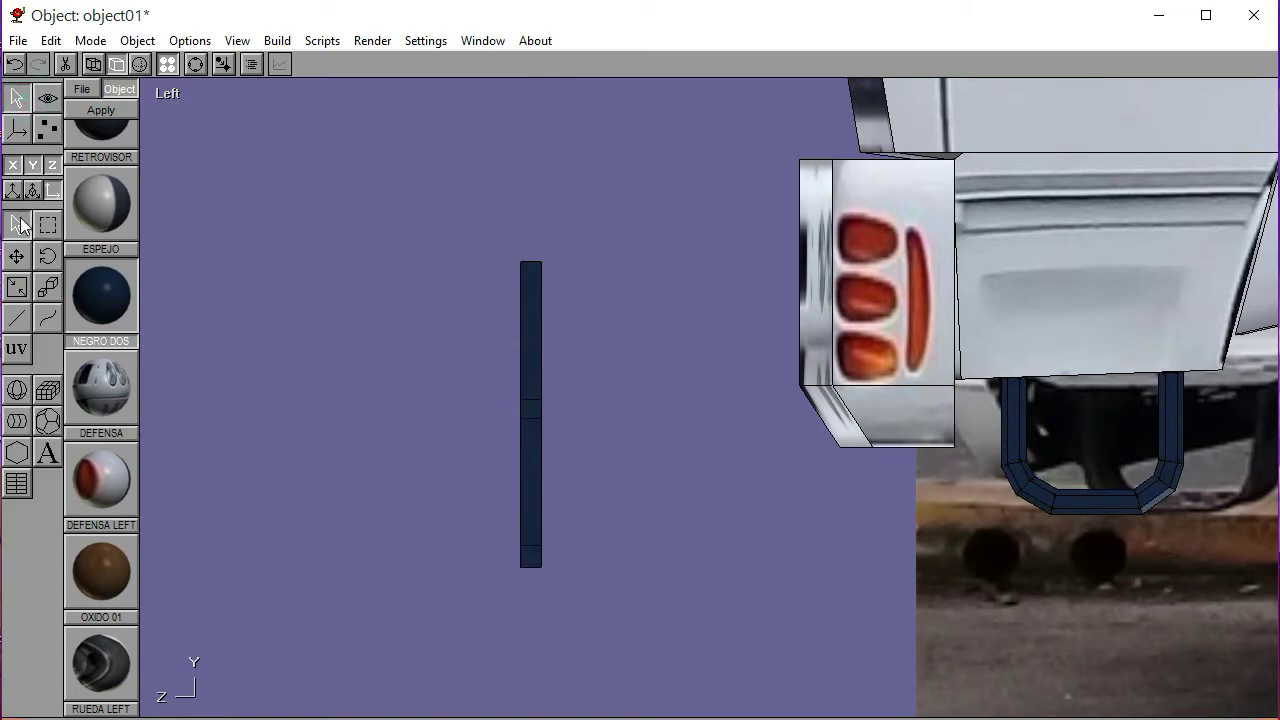
left_click(522, 357)
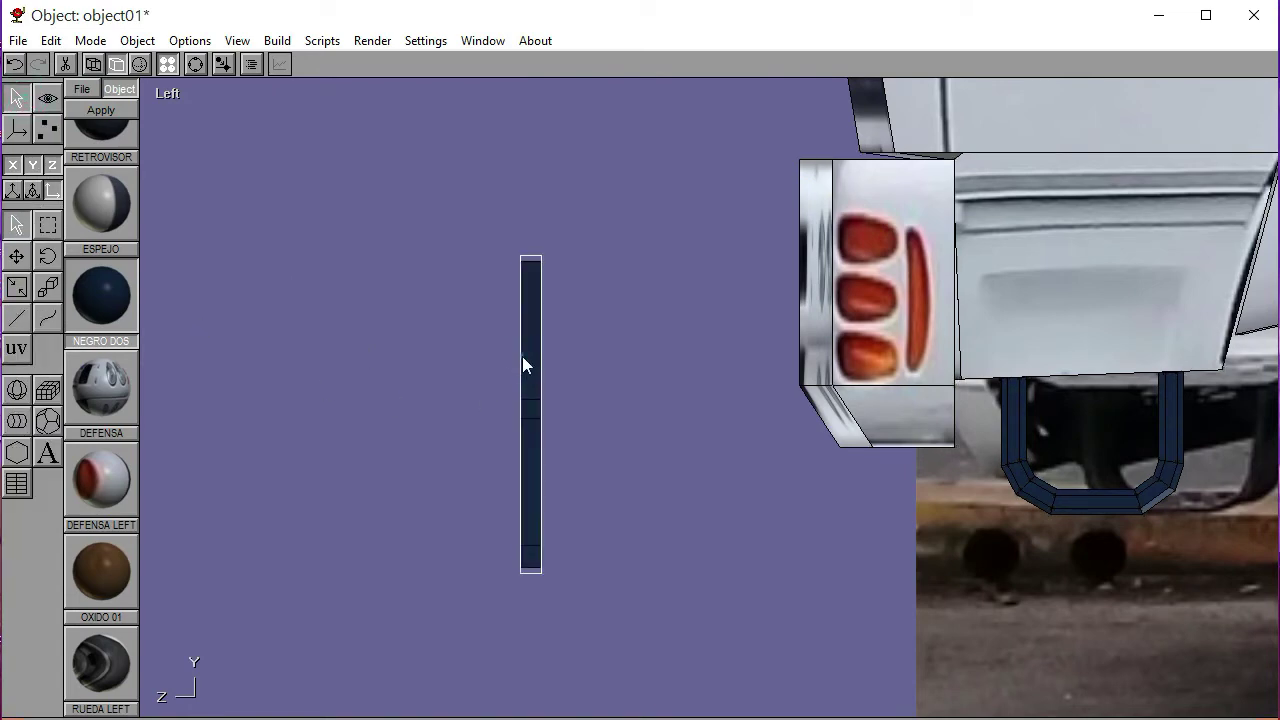
left_click(50, 40)
left_click(82, 90)
left_click(50, 40)
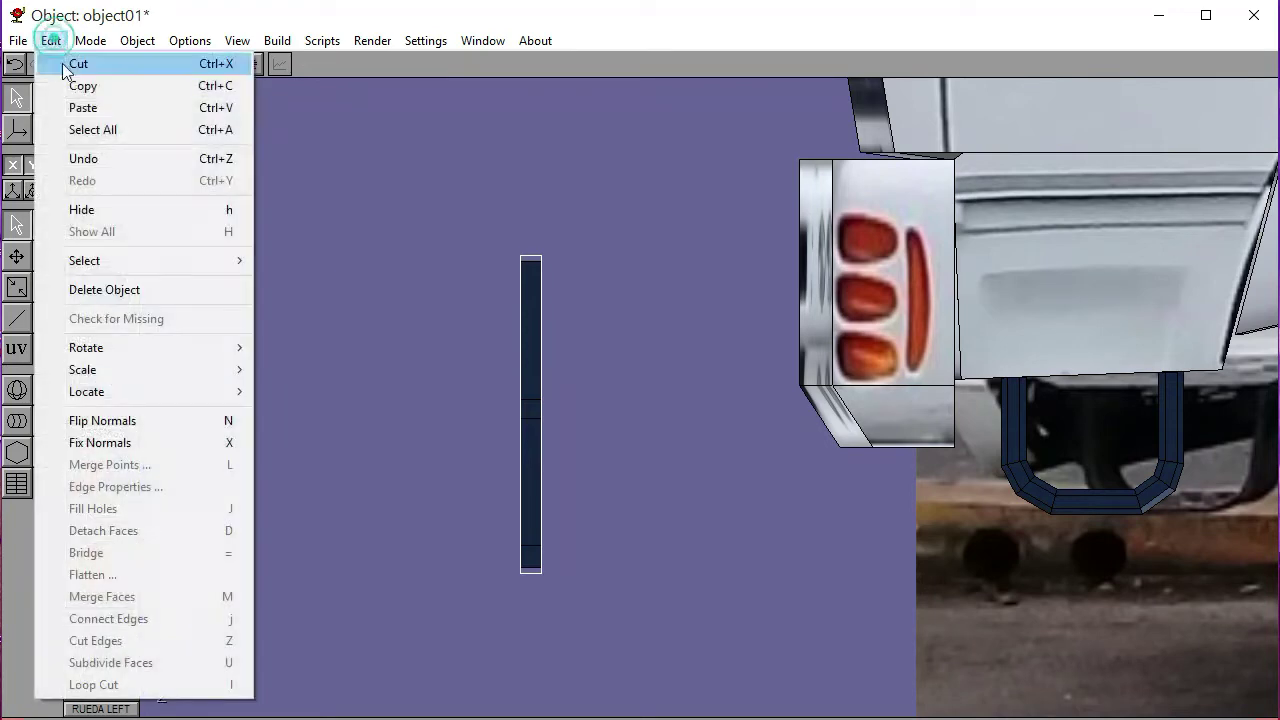
left_click(74, 106)
key("Right")
key("Right")
key("Right")
key("Right")
key("Right")
key("Right")
key("Right")
key("Right")
key("Right")
key("Right")
key("Right")
key("Right")
key("Right")
key("Right")
key("Right")
key("Right")
key("Right")
key("Right")
key("Right")
key("Right")
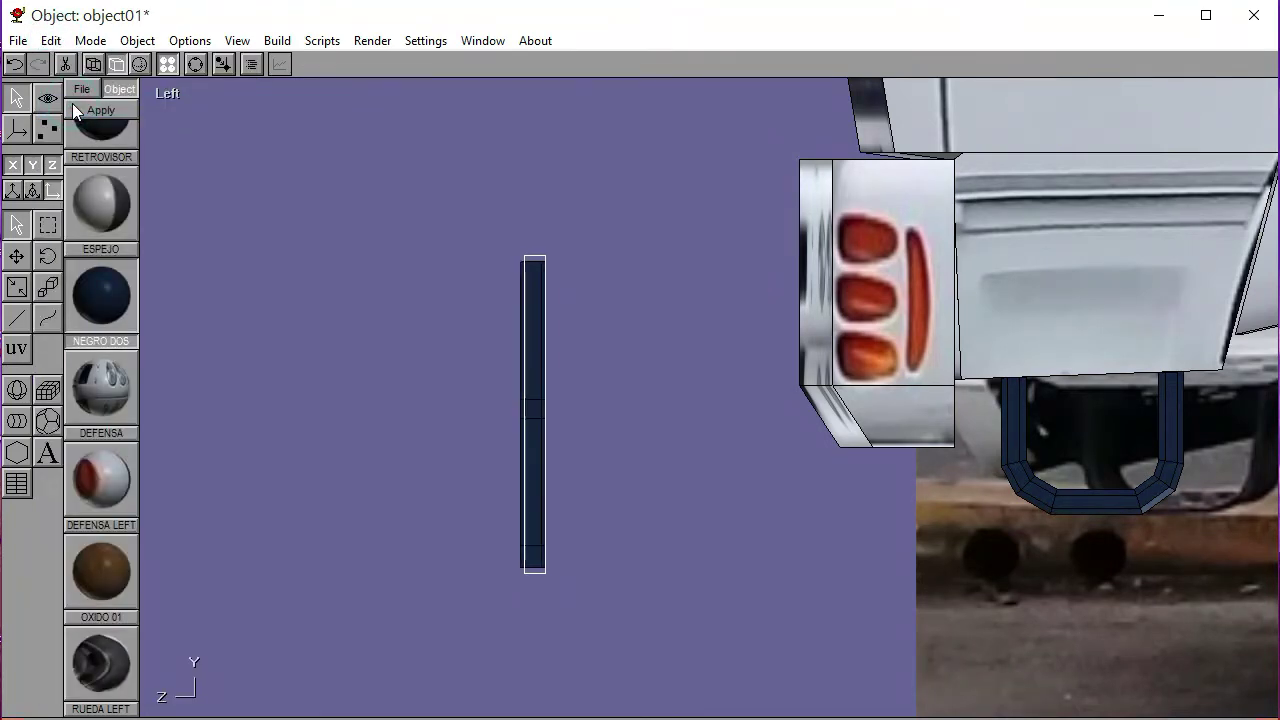
key("Right")
key("Right")
key("Right")
key("Right")
key("Right")
key("Right")
key("Right")
key("Right")
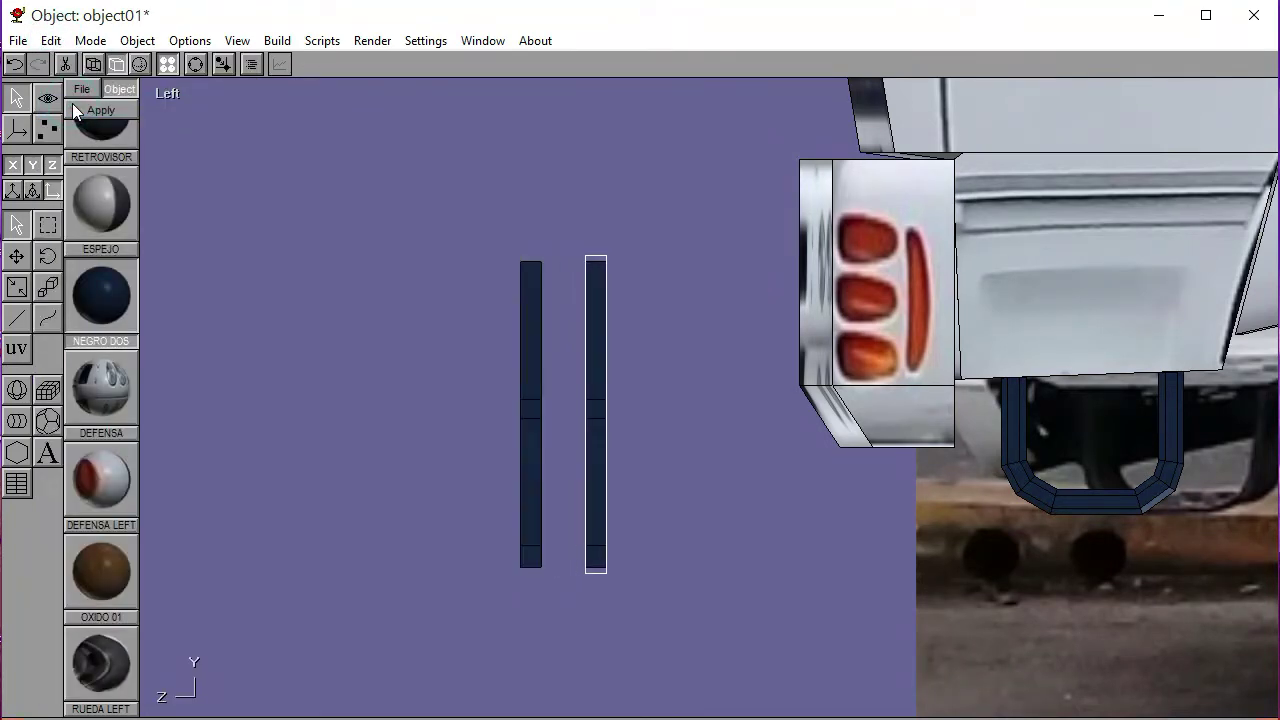
key("Right")
key("Right")
key("Right")
key("Right")
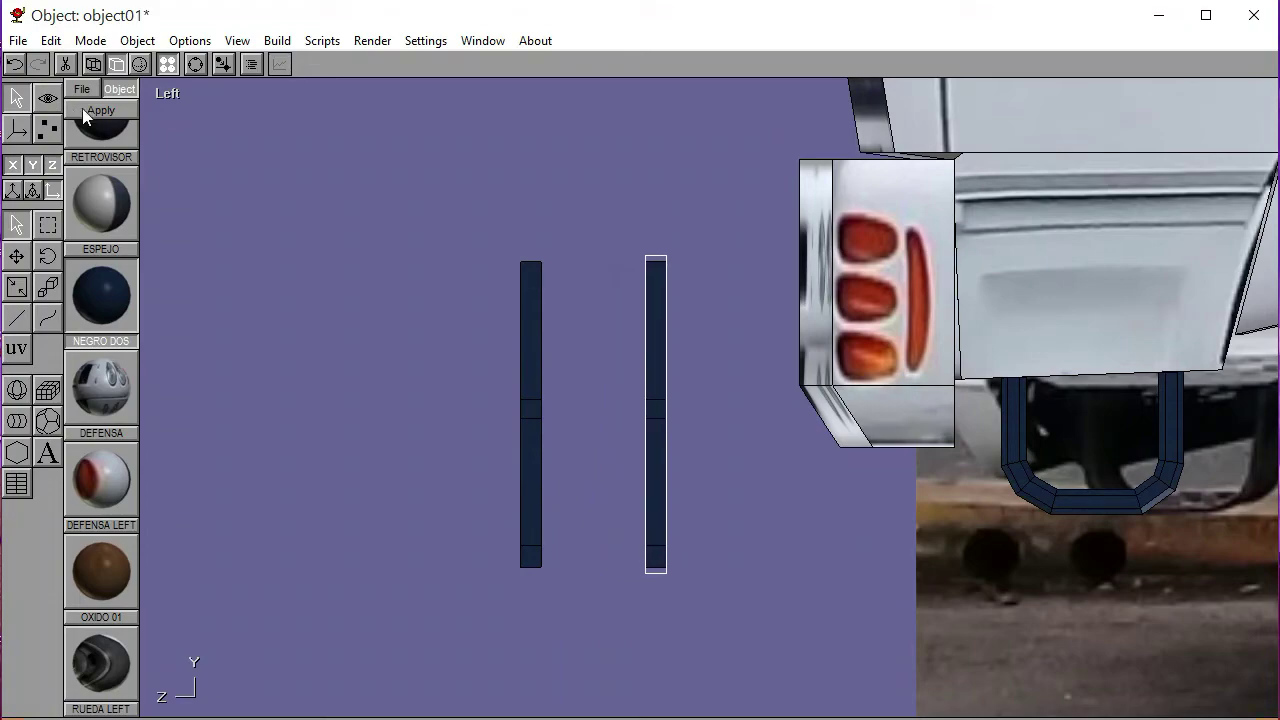
left_click(311, 176)
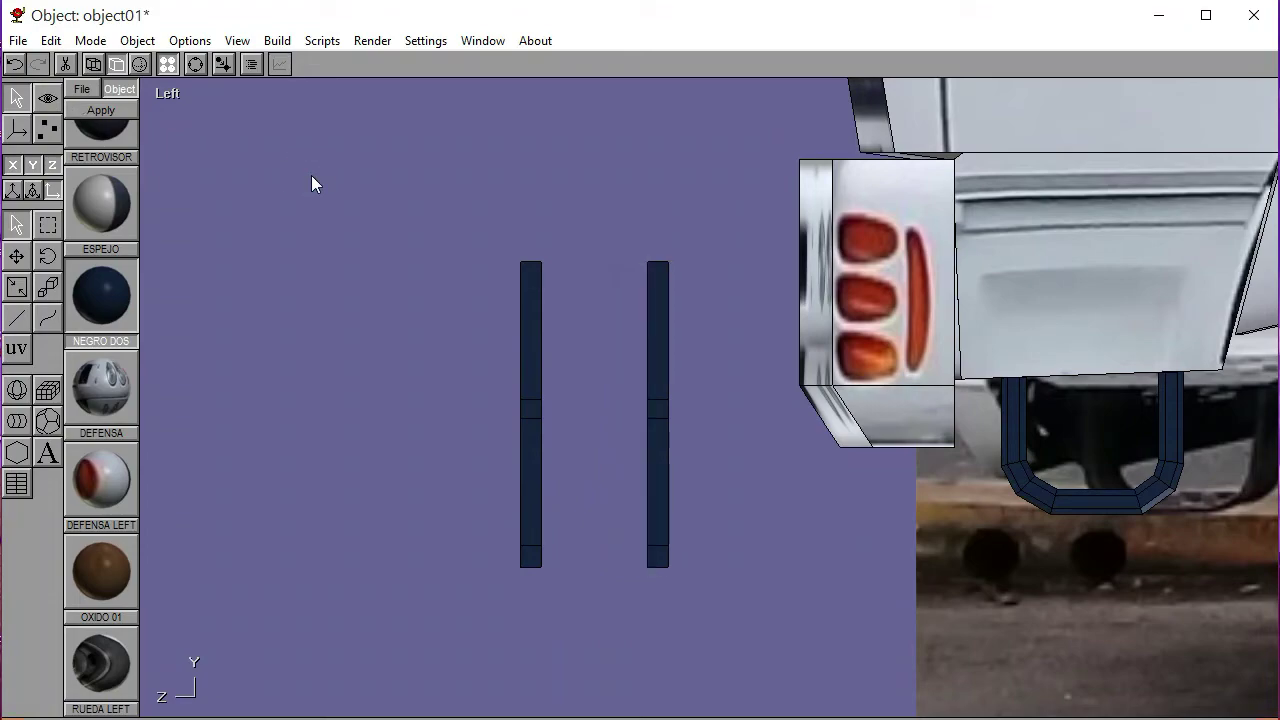
Extrude the short middle and bottom inner faces across the gap between the two bars to form two crossbars
left_click_drag(684, 356, 720, 365)
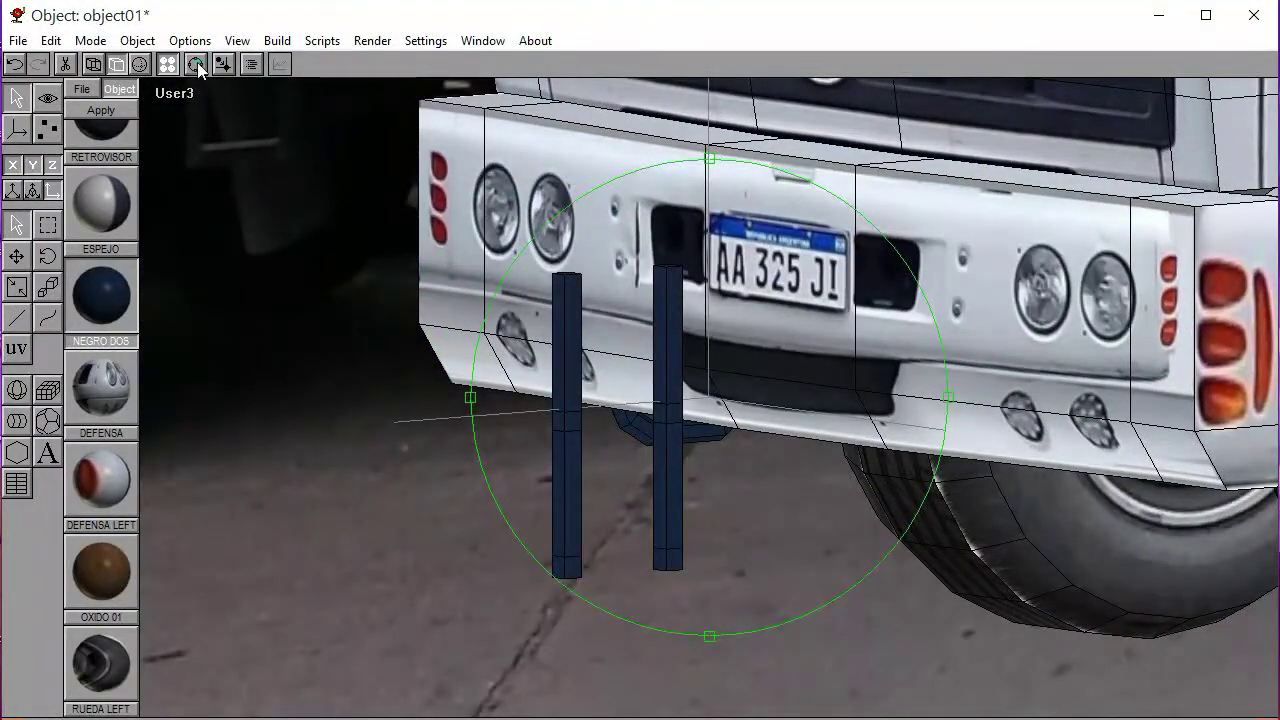
left_click(46, 128)
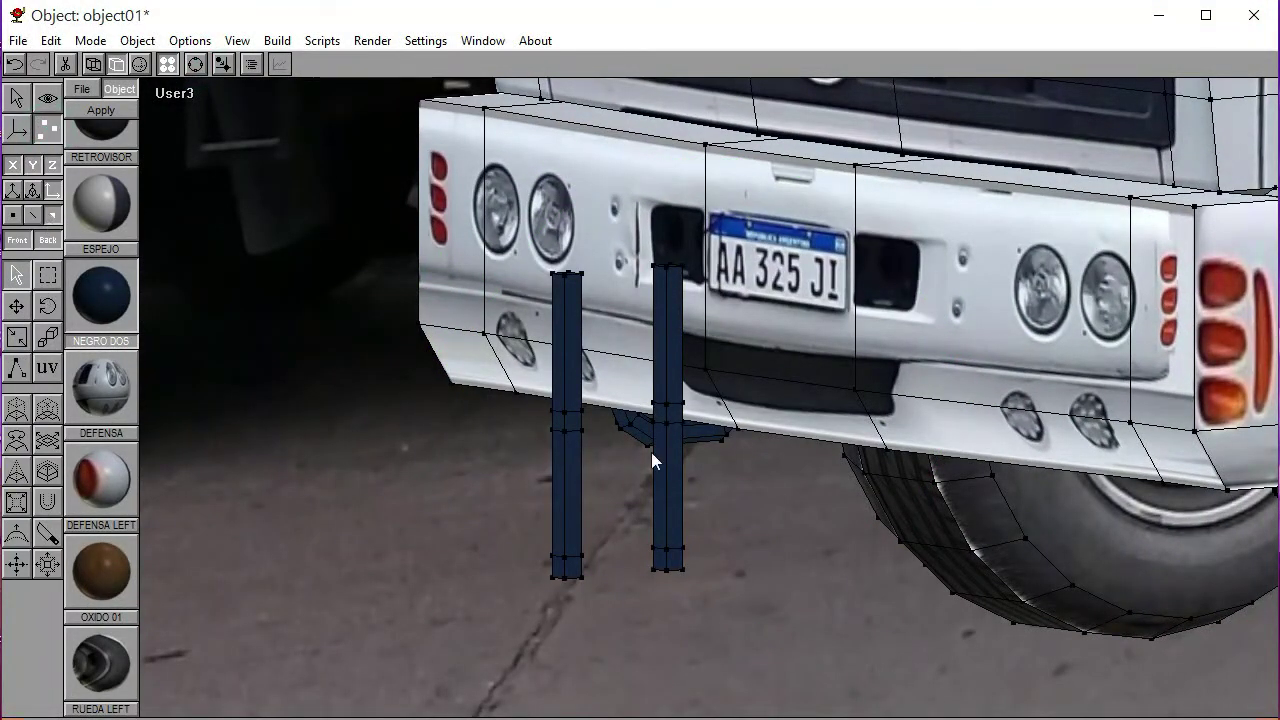
left_click(665, 413)
left_click(658, 412)
left_click(178, 95)
left_click(167, 181)
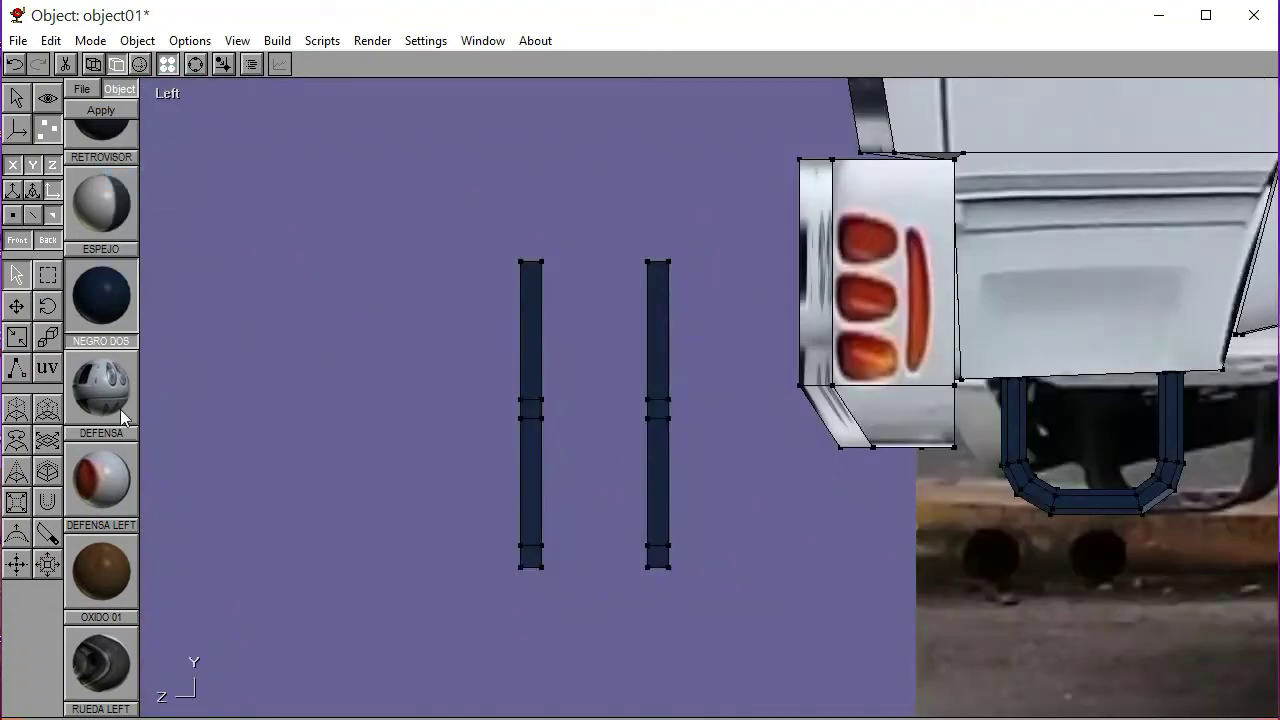
left_click(16, 409)
left_click_drag(231, 465, 332, 471)
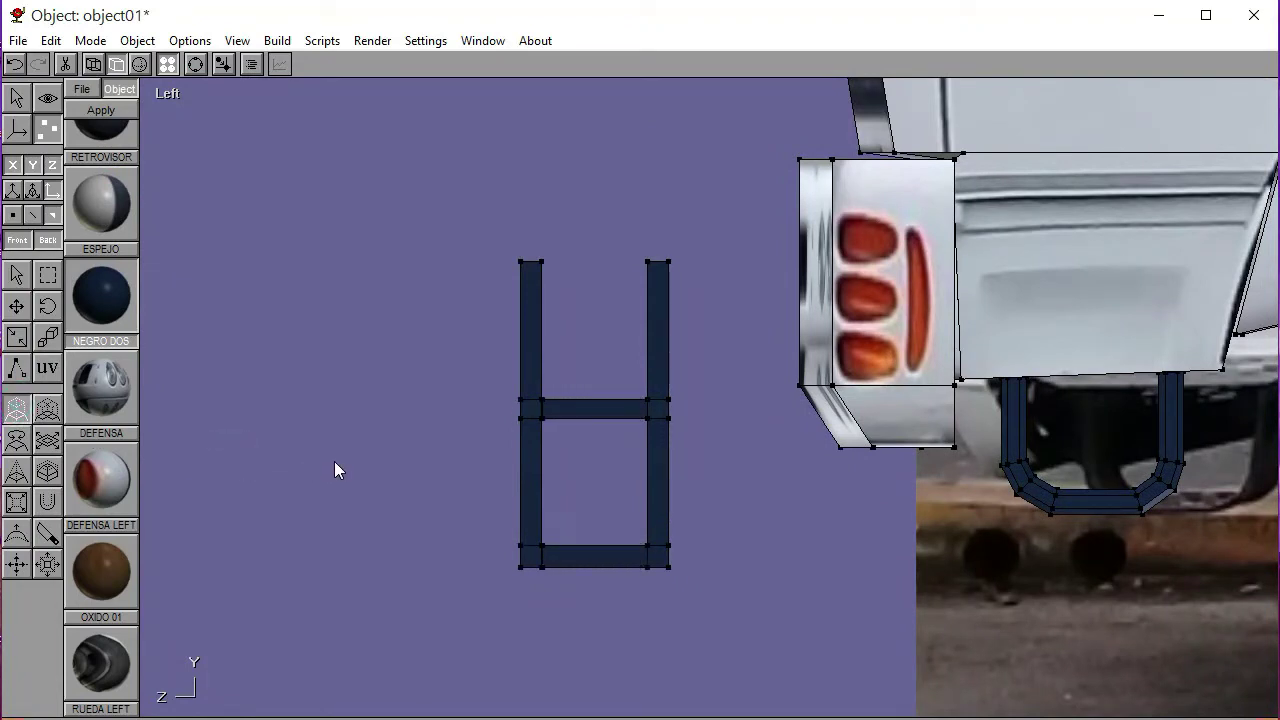
left_click(16, 97)
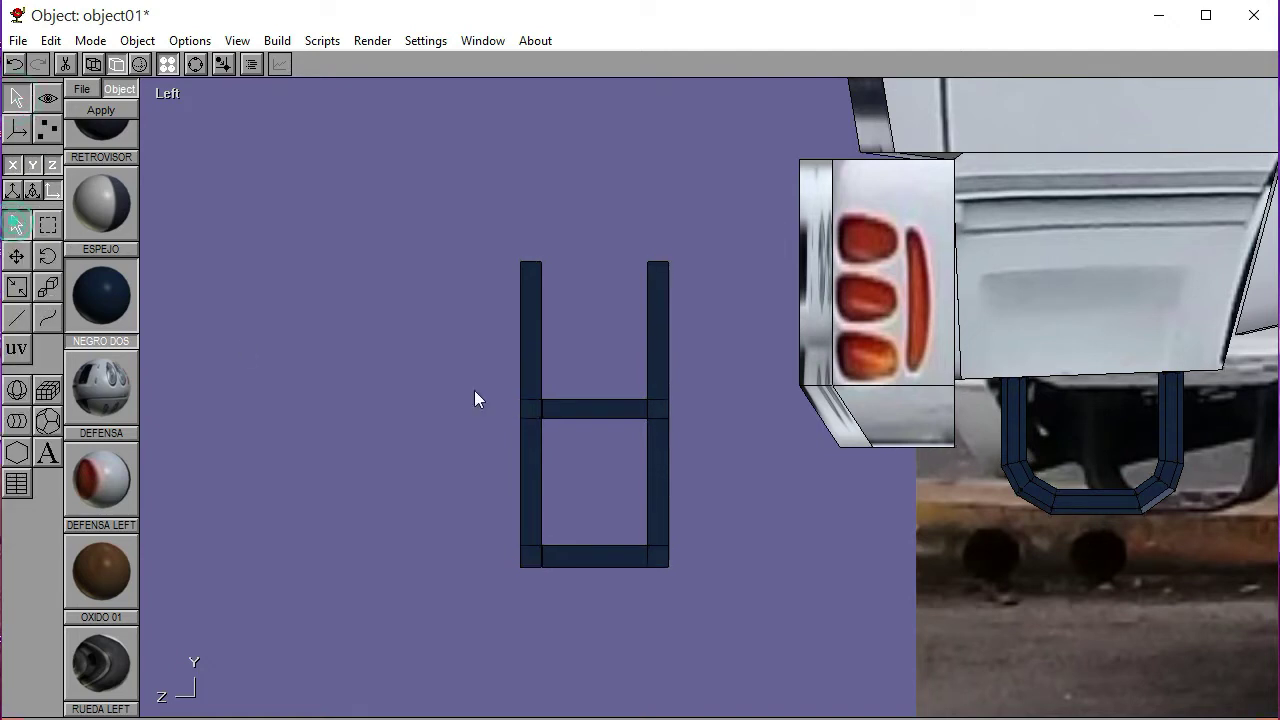
Move the whole ladder frame under the truck, over the photographed steps just behind the front wheel
left_click(535, 350)
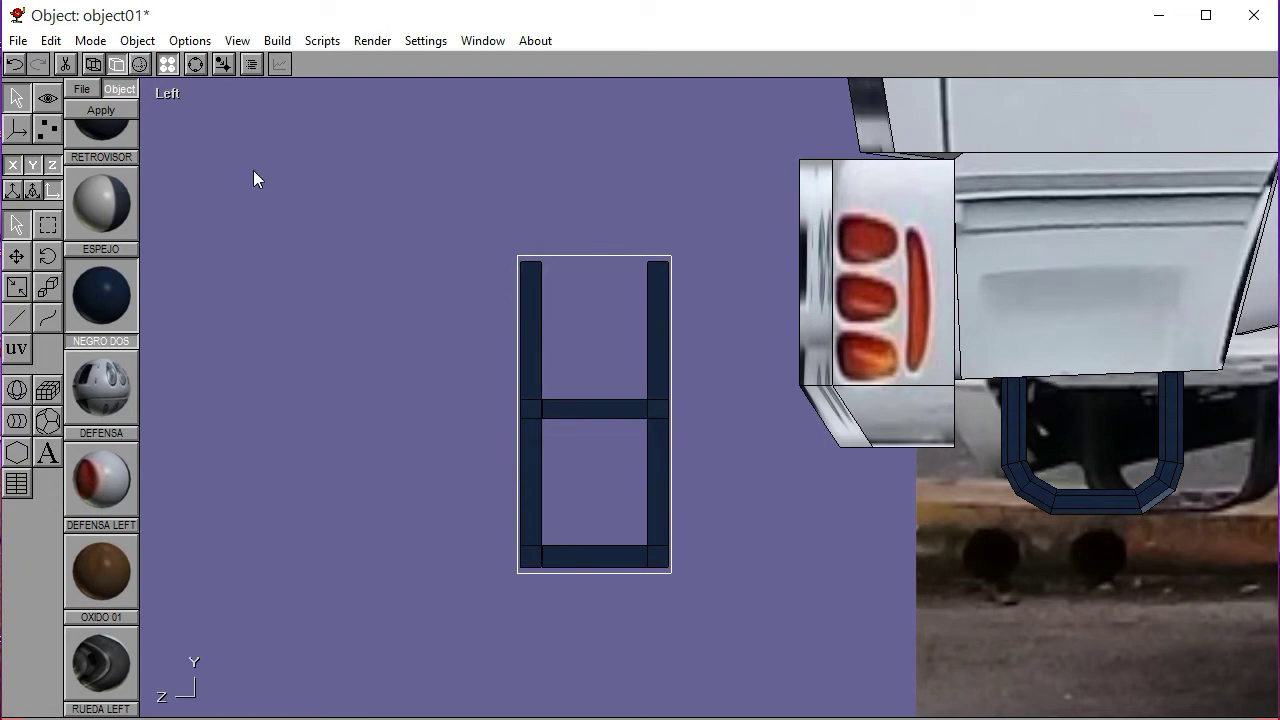
left_click(195, 64)
scroll(620, 480, "down", 5)
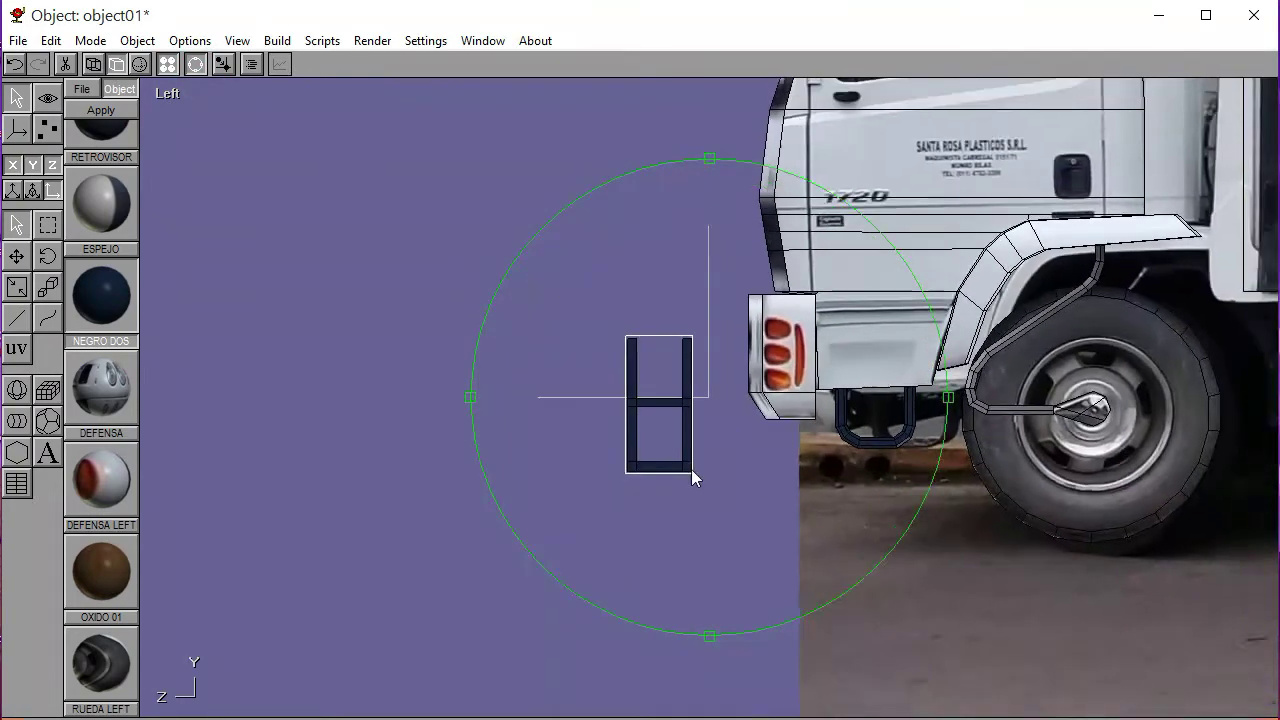
middle_click_drag(748, 442, 510, 489)
mouse_move(726, 493)
middle_mouse_down()
mouse_move(706, 478)
mouse_move(667, 488)
middle_mouse_up()
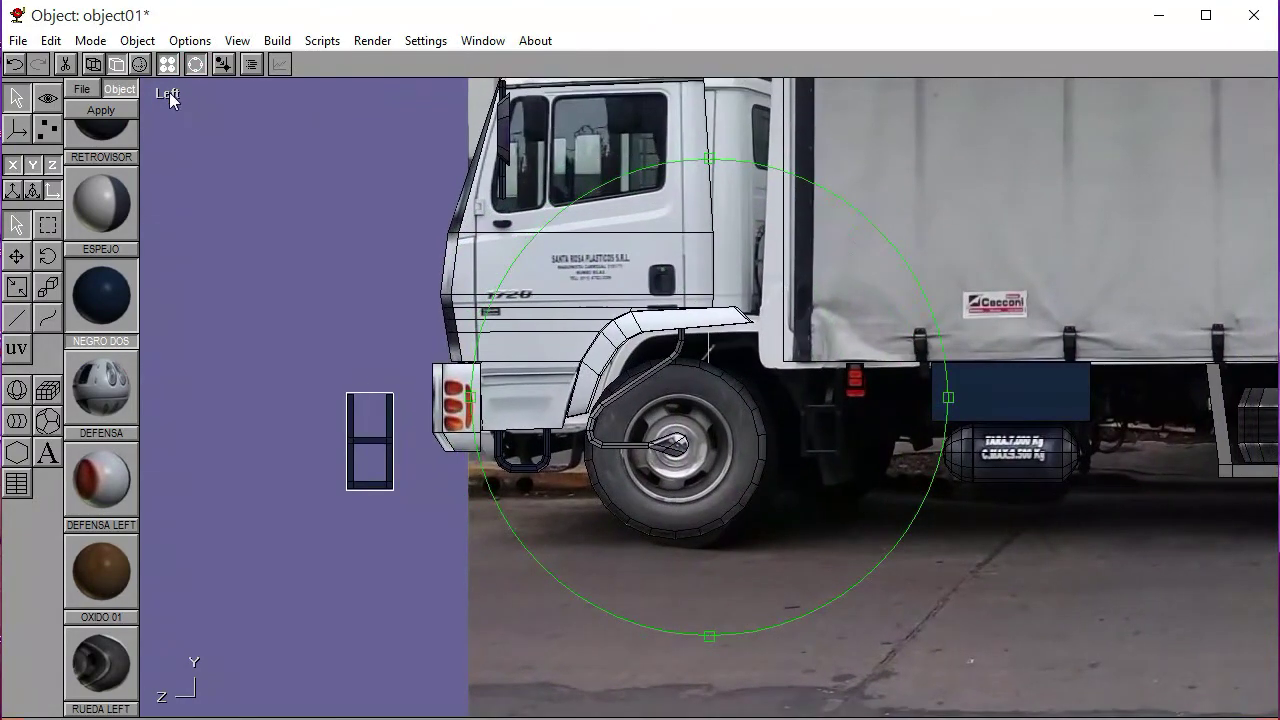
left_click(197, 65)
left_click(17, 257)
left_click_drag(177, 335, 616, 303)
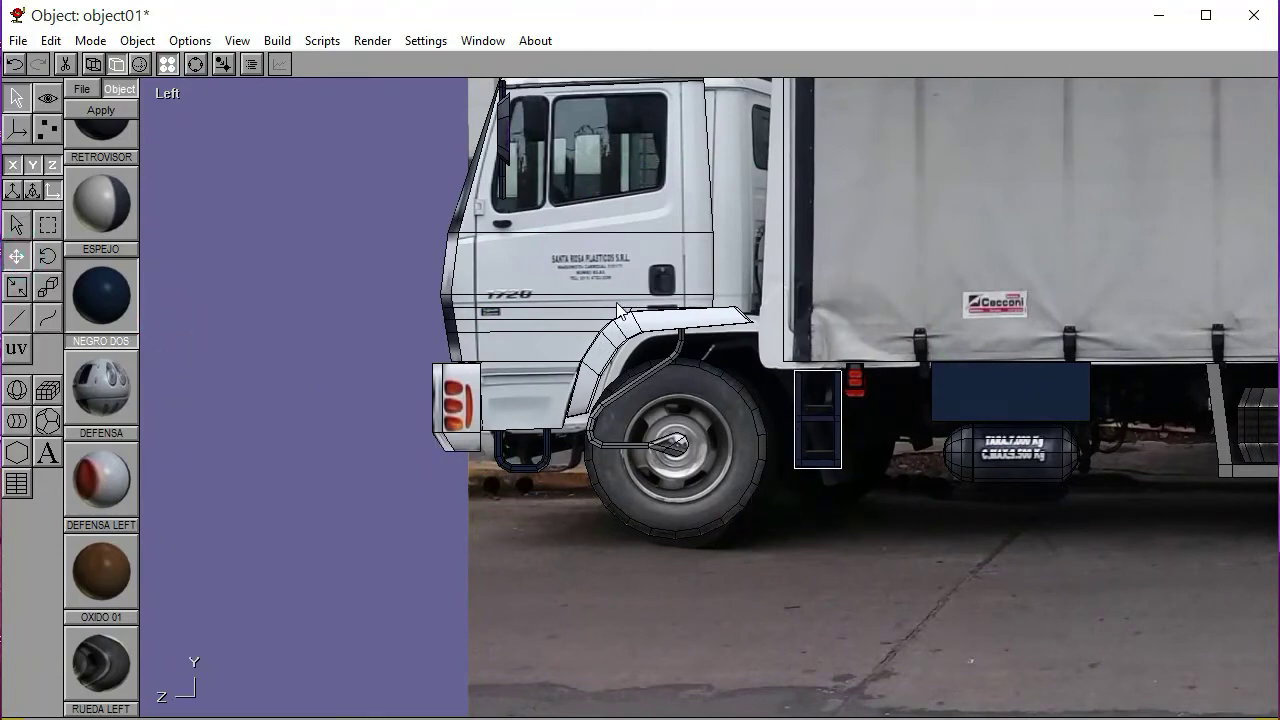
Raise the ladder frame until its top meets the cargo body's underside, and nudge the red light beside it up to match
left_click(161, 91)
left_click(321, 127)
left_click(204, 66)
scroll(697, 385, "up", 4)
middle_click_drag(697, 385, 436, 377)
scroll(655, 398, "up", 7)
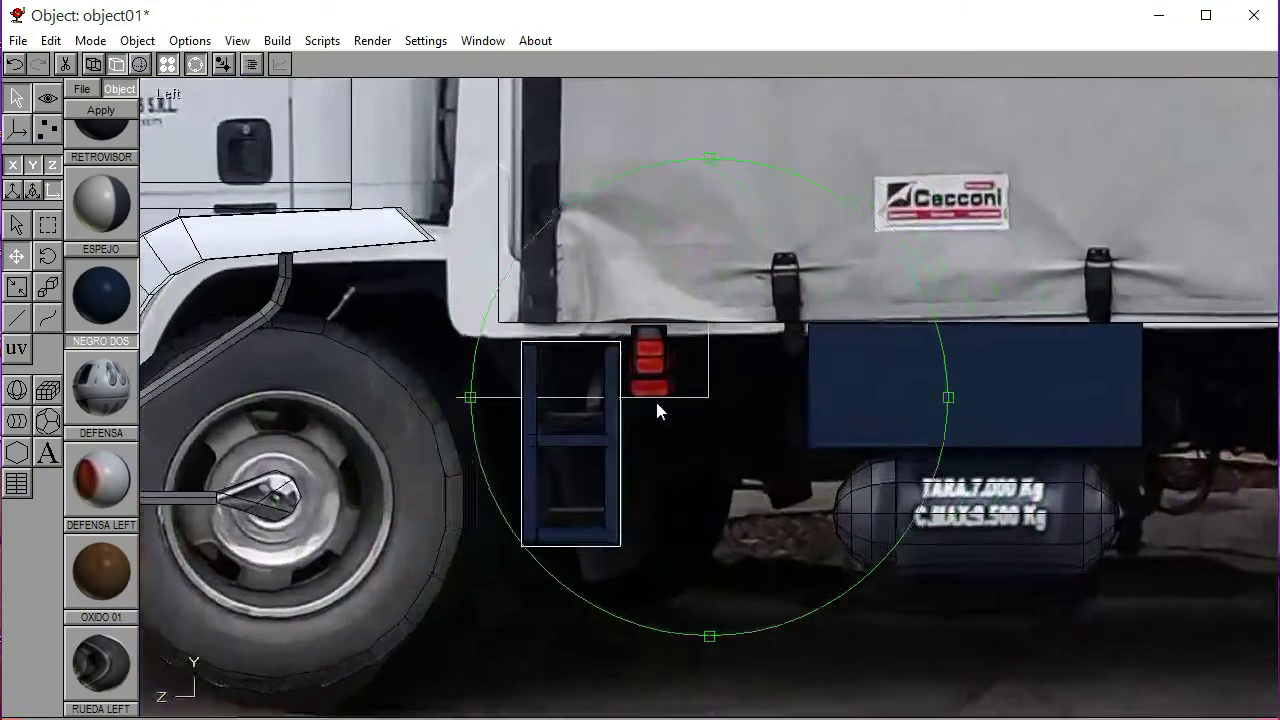
scroll(613, 418, "up", 5)
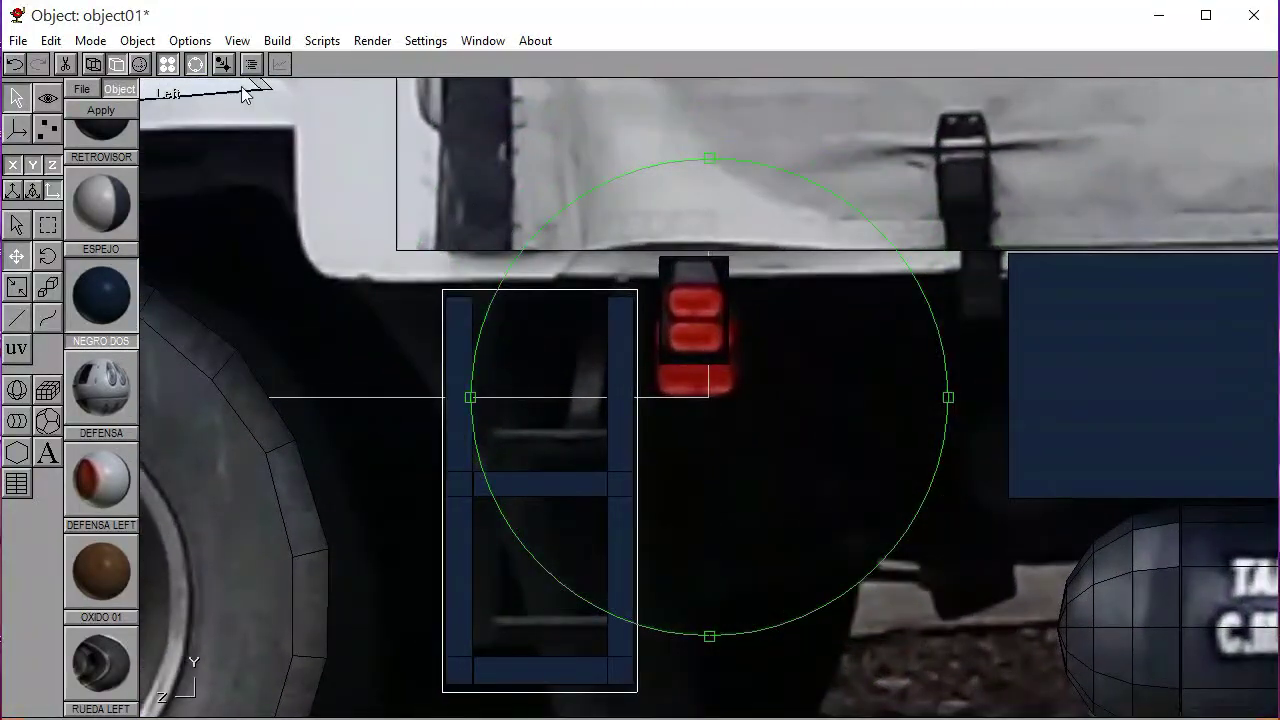
left_click(198, 65)
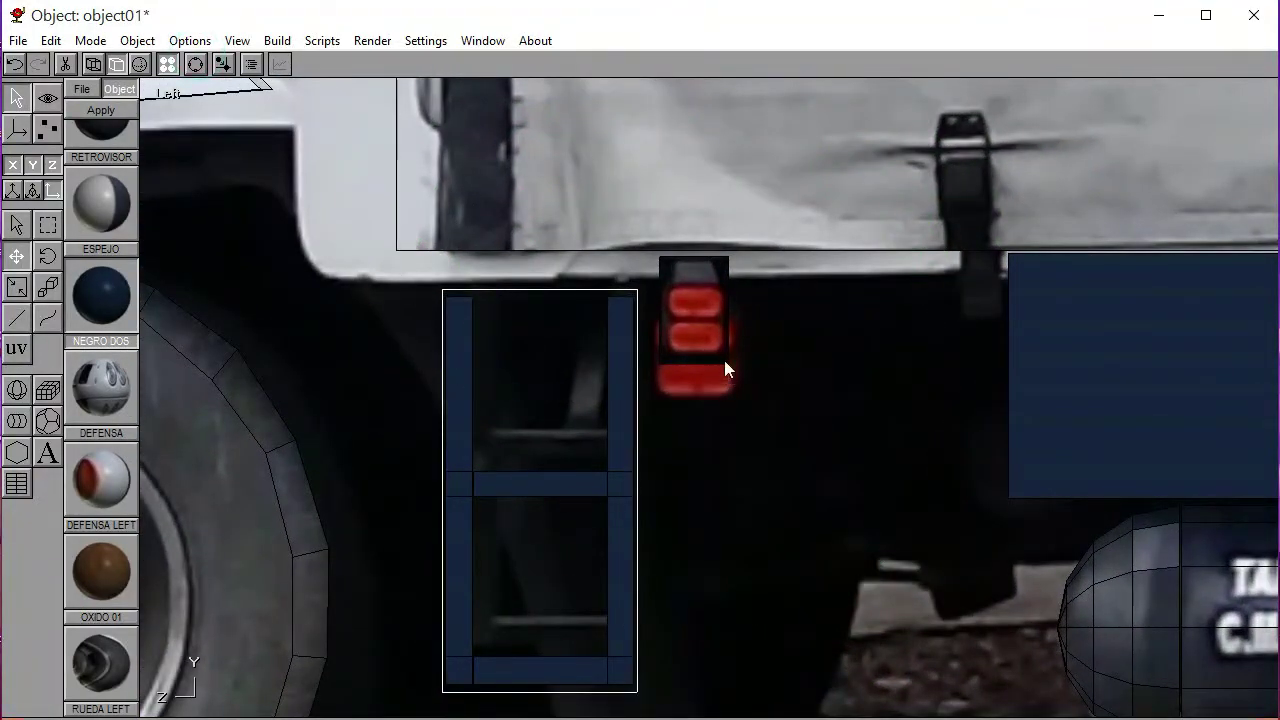
left_click_drag(542, 376, 549, 327)
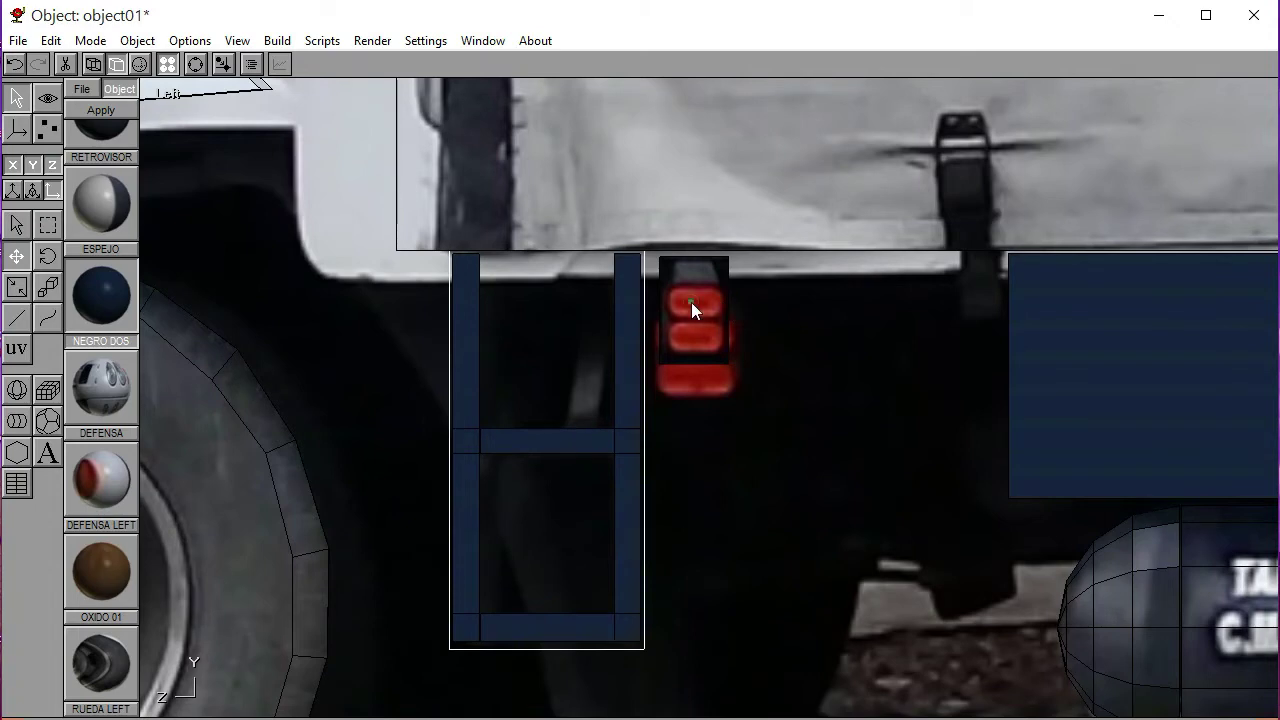
left_click(668, 326)
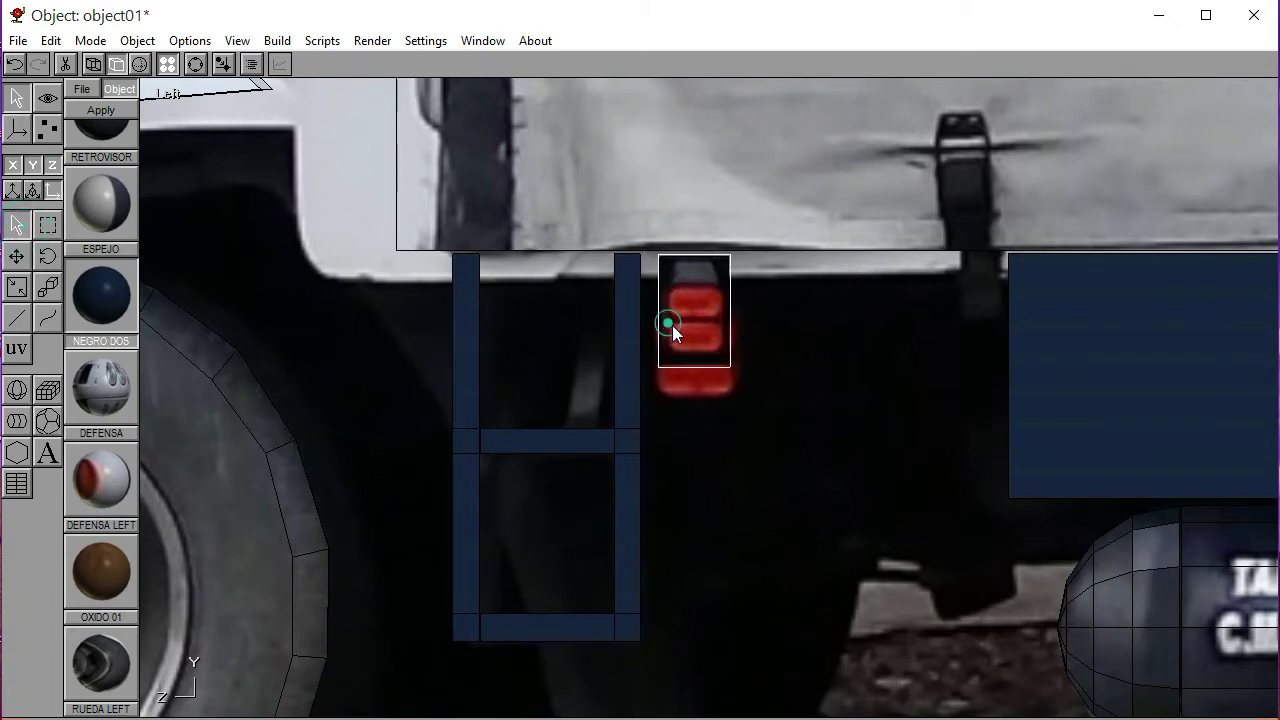
left_click(823, 371)
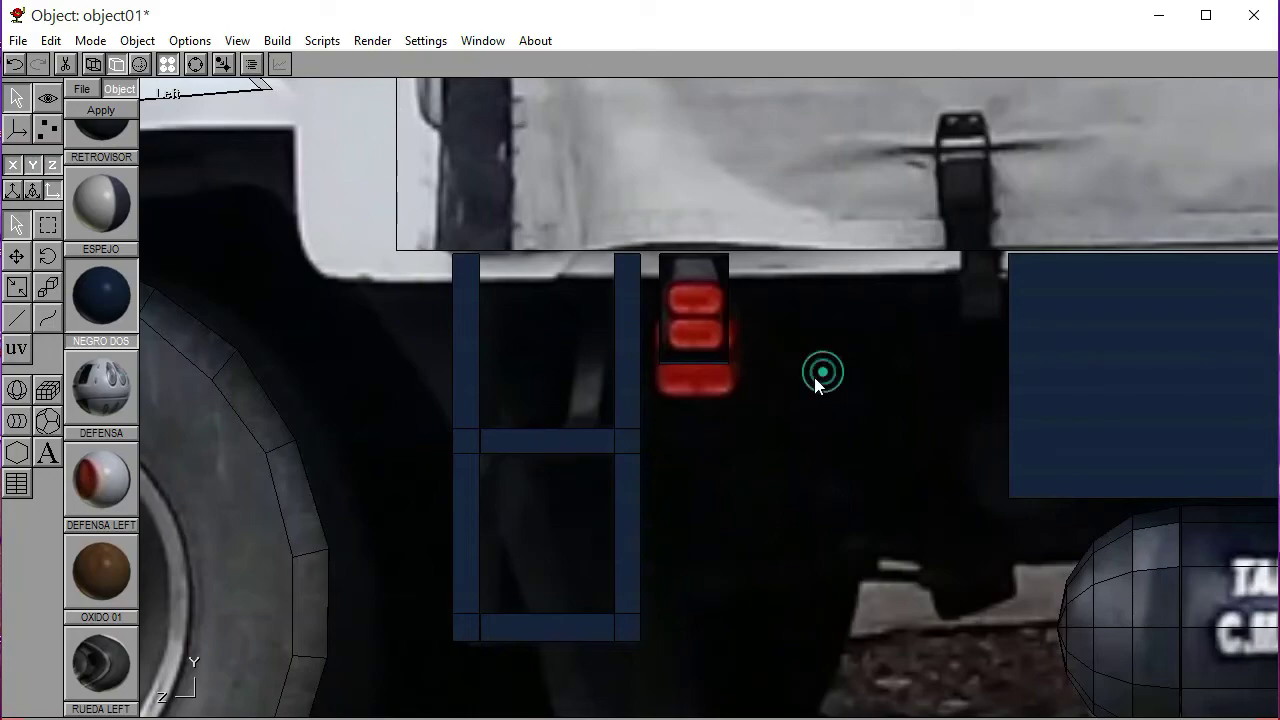
Move the ladder frame sideways from the truck's centre until it lines up with the cargo body's outer left edge
left_click(193, 68)
left_click_drag(714, 386, 792, 421)
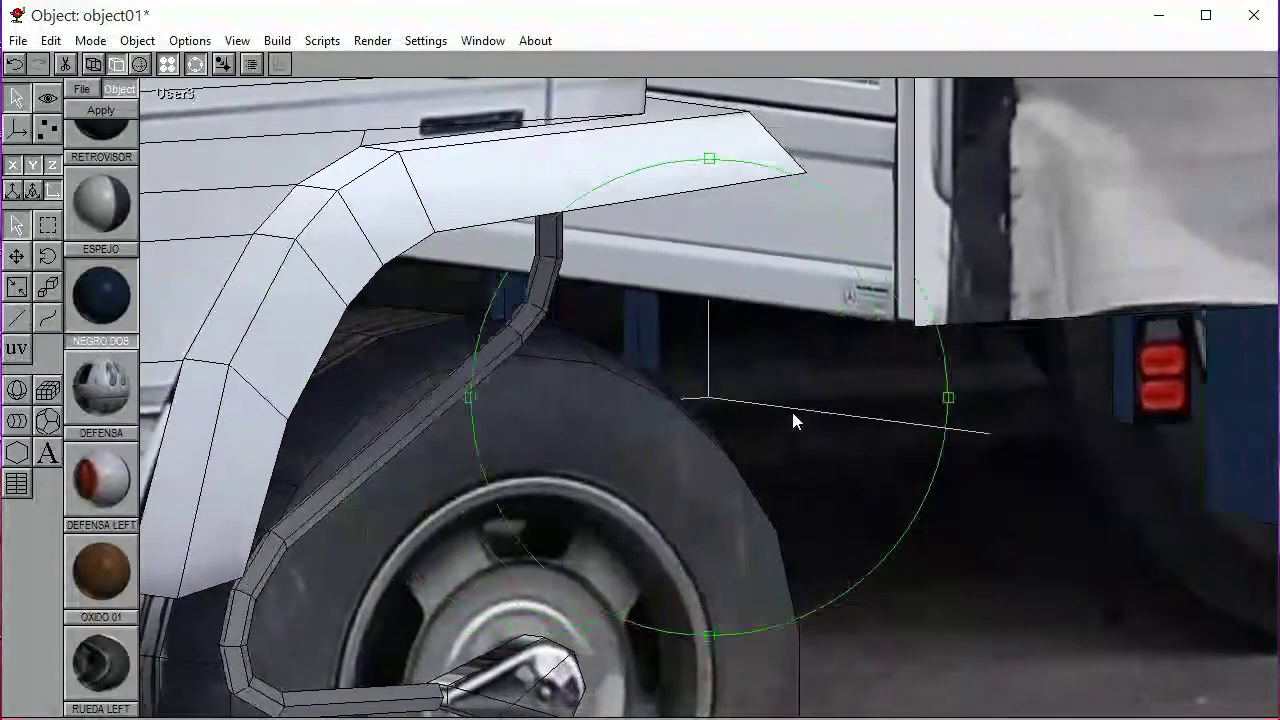
left_click(197, 68)
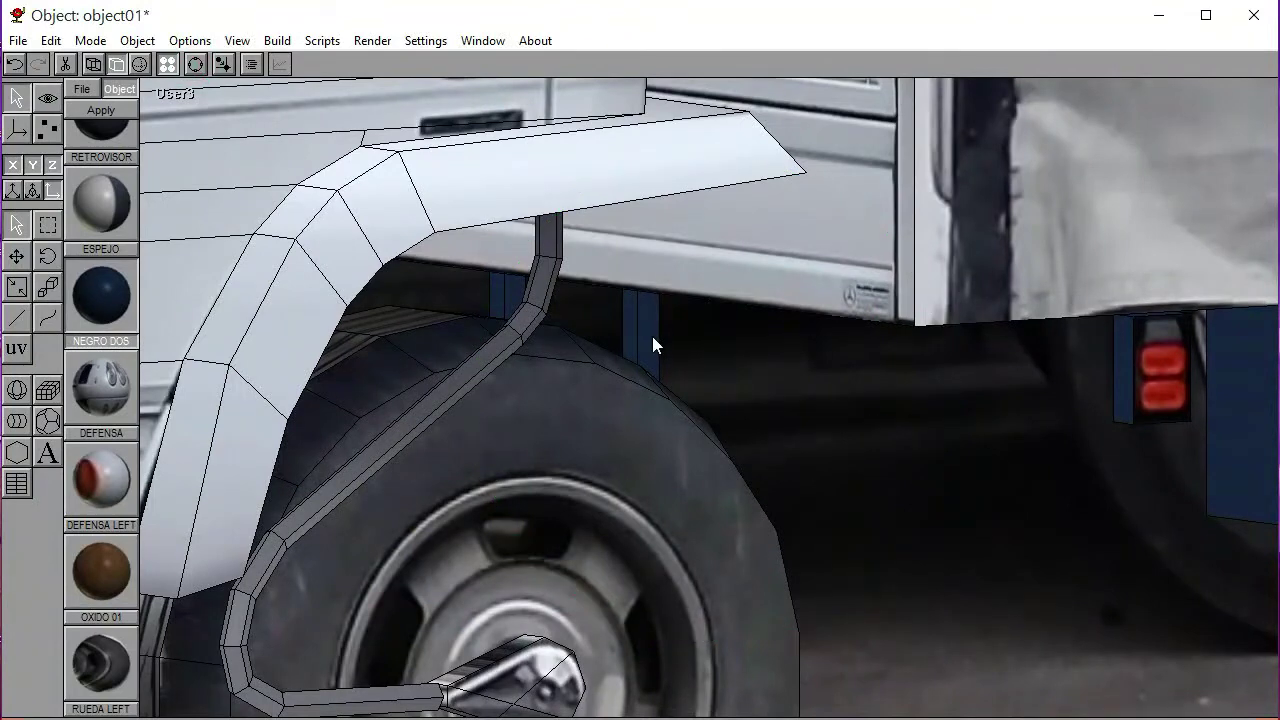
left_click(175, 95)
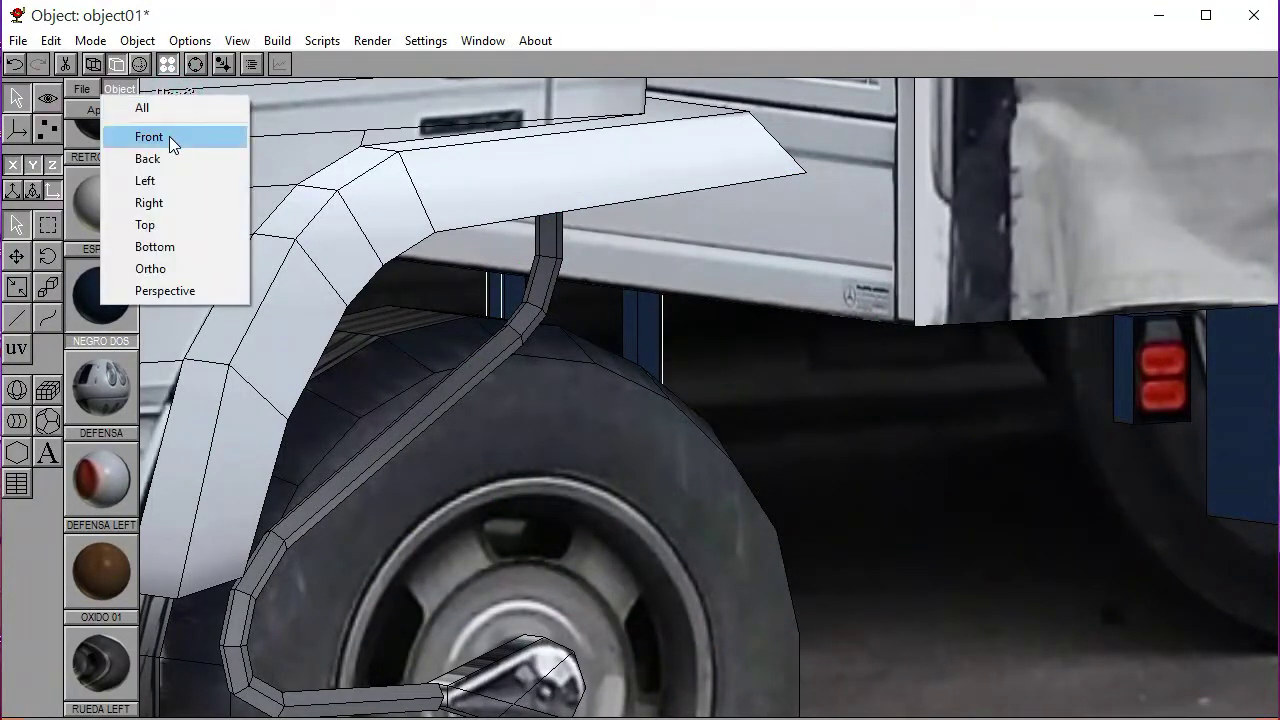
left_click(169, 136)
left_click(196, 67)
right_click_drag(492, 340, 870, 440)
middle_click_drag(638, 448, 707, 438)
left_click(197, 65)
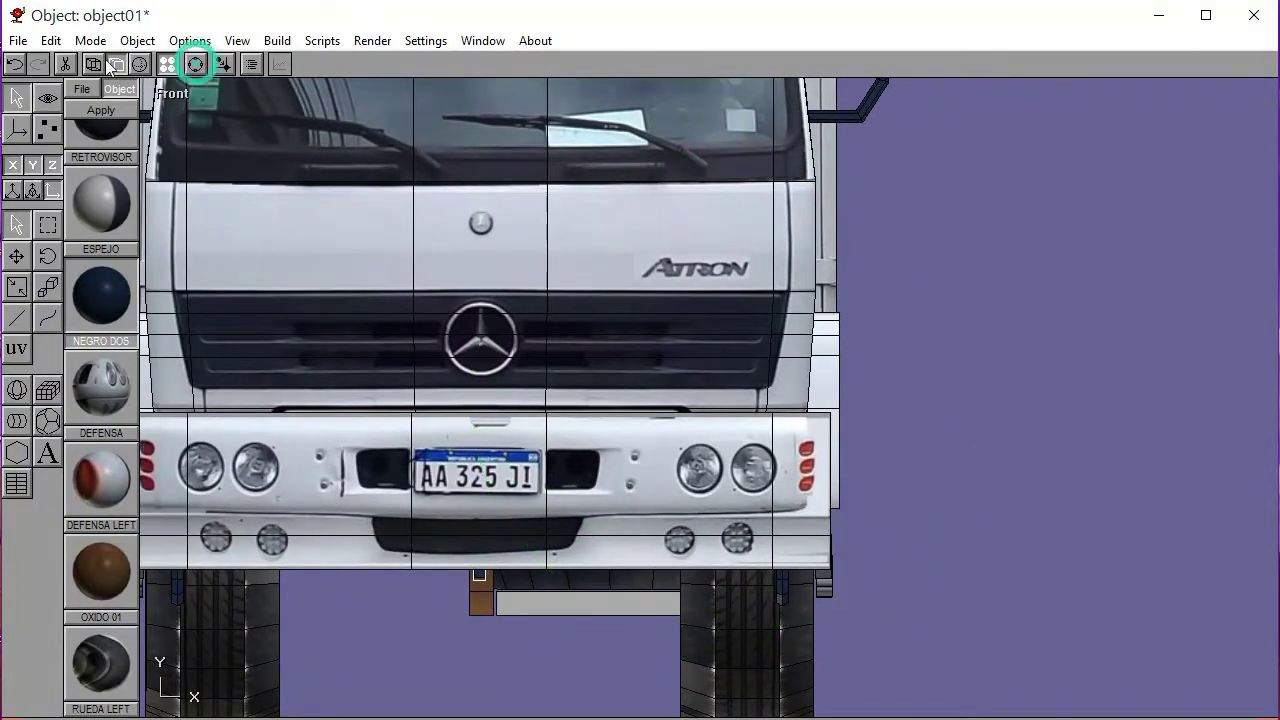
left_click(93, 64)
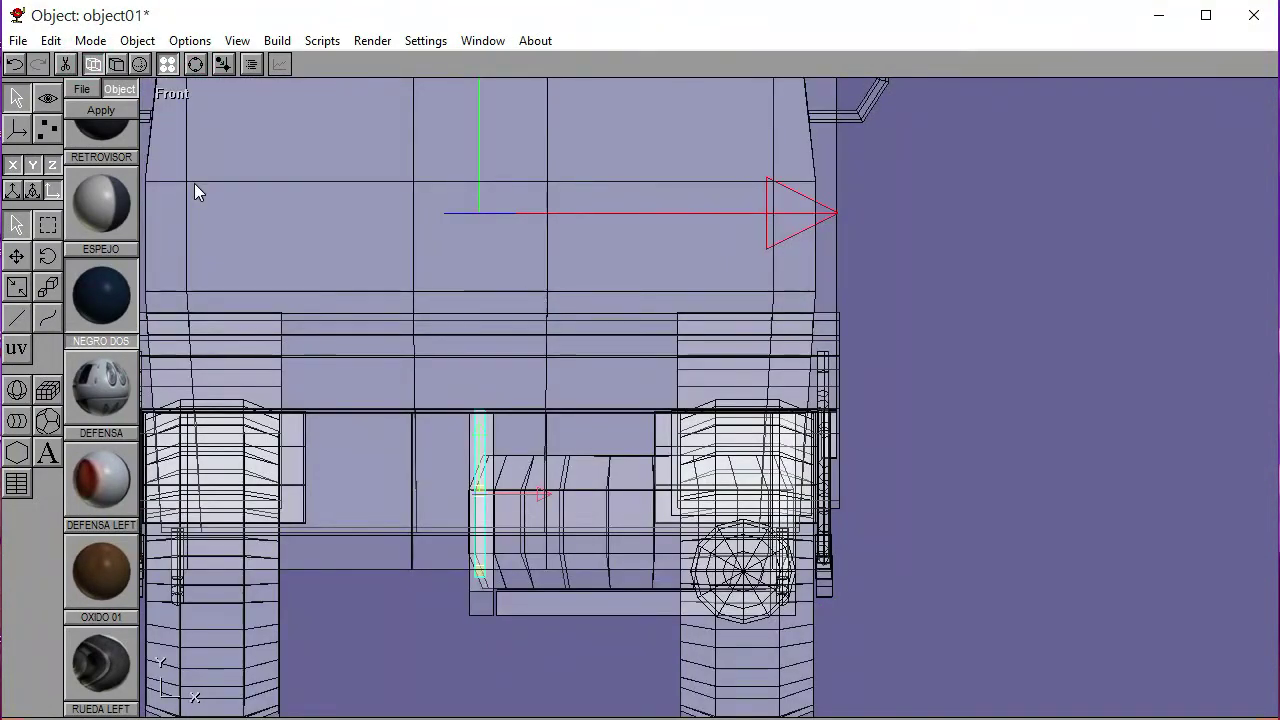
key("Right")
key("Right")
key("Right")
key("Right")
key("Right")
key("Right")
key("Right")
key("Right")
key("Right")
key("Right")
key("Right")
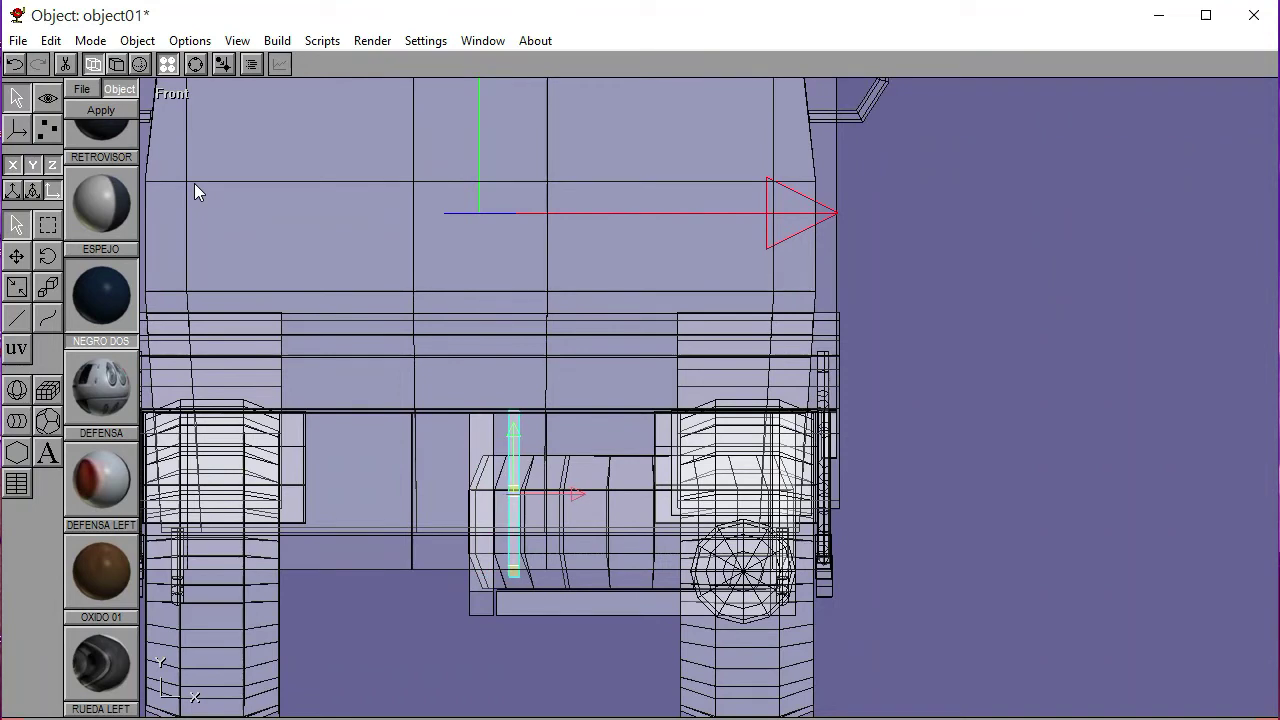
key("Right")
key("Right")
key("Right")
key("Right")
key("Right")
key("Right")
key("Right")
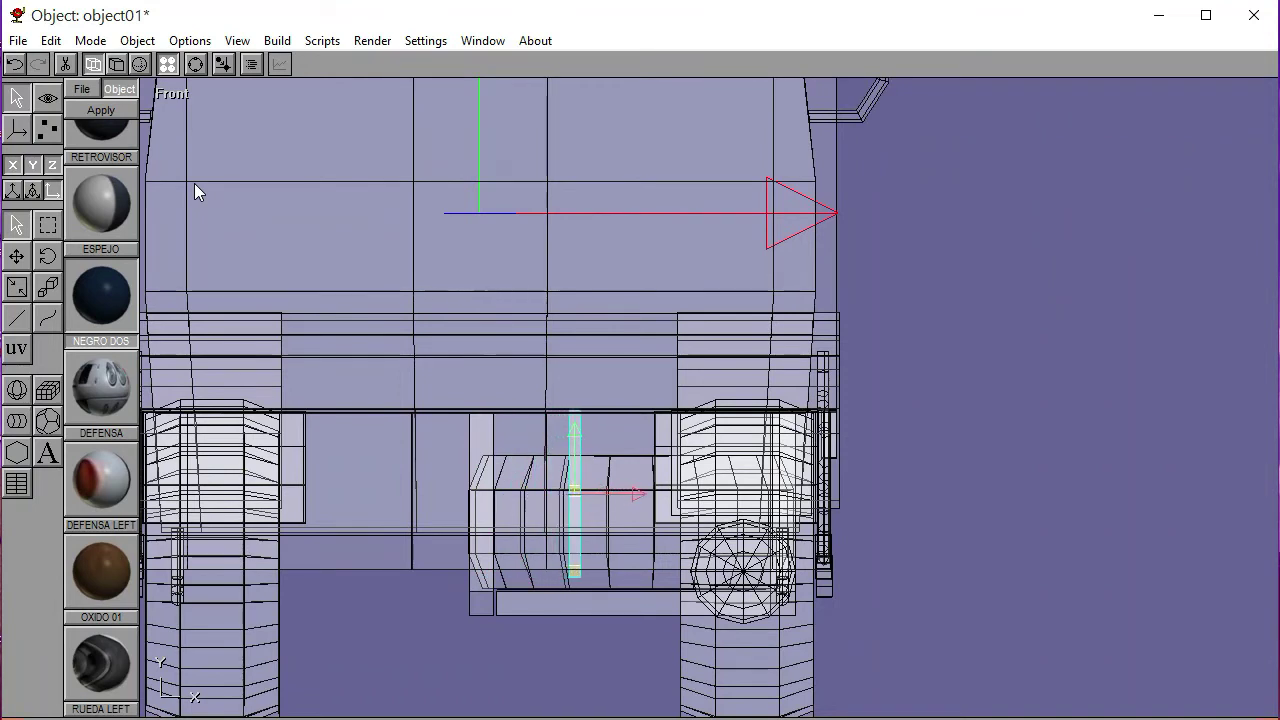
key("Right")
key("Right")
key("Right")
key("Right")
key("Right")
key("Right")
key("Right")
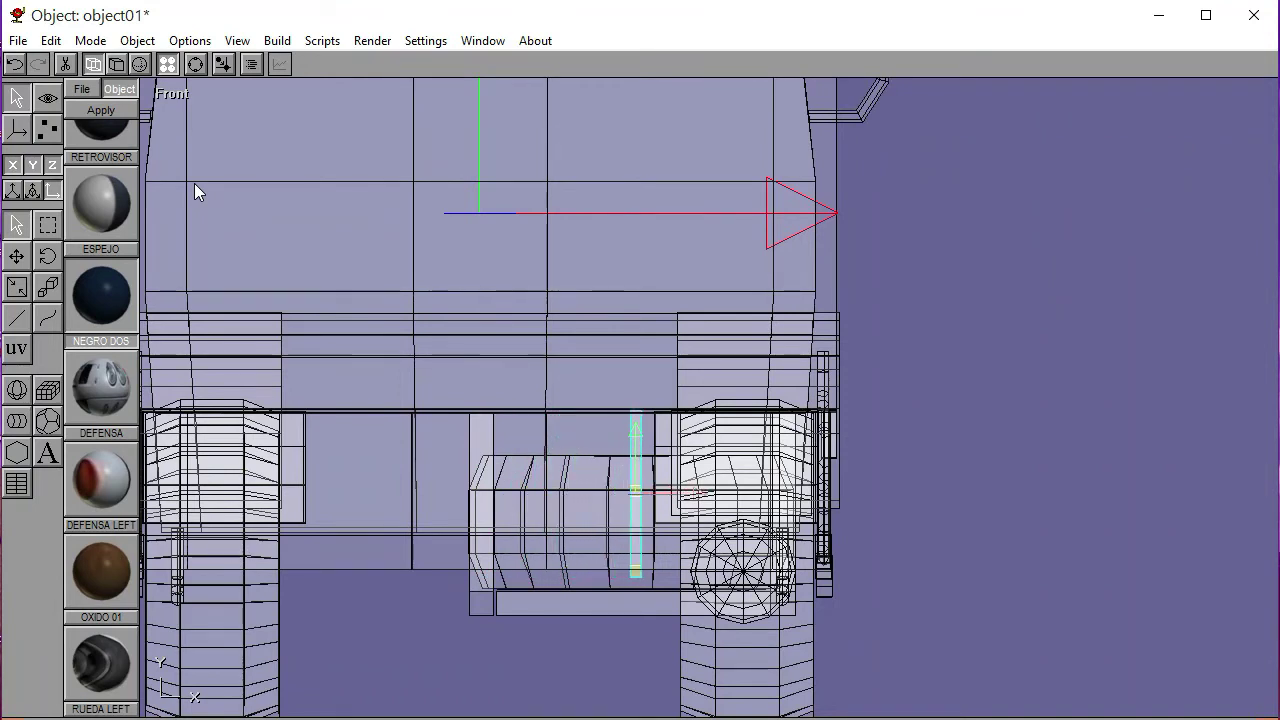
key("Right")
key("Right")
key("Right")
key("Right")
key("Right")
key("Right")
key("Right")
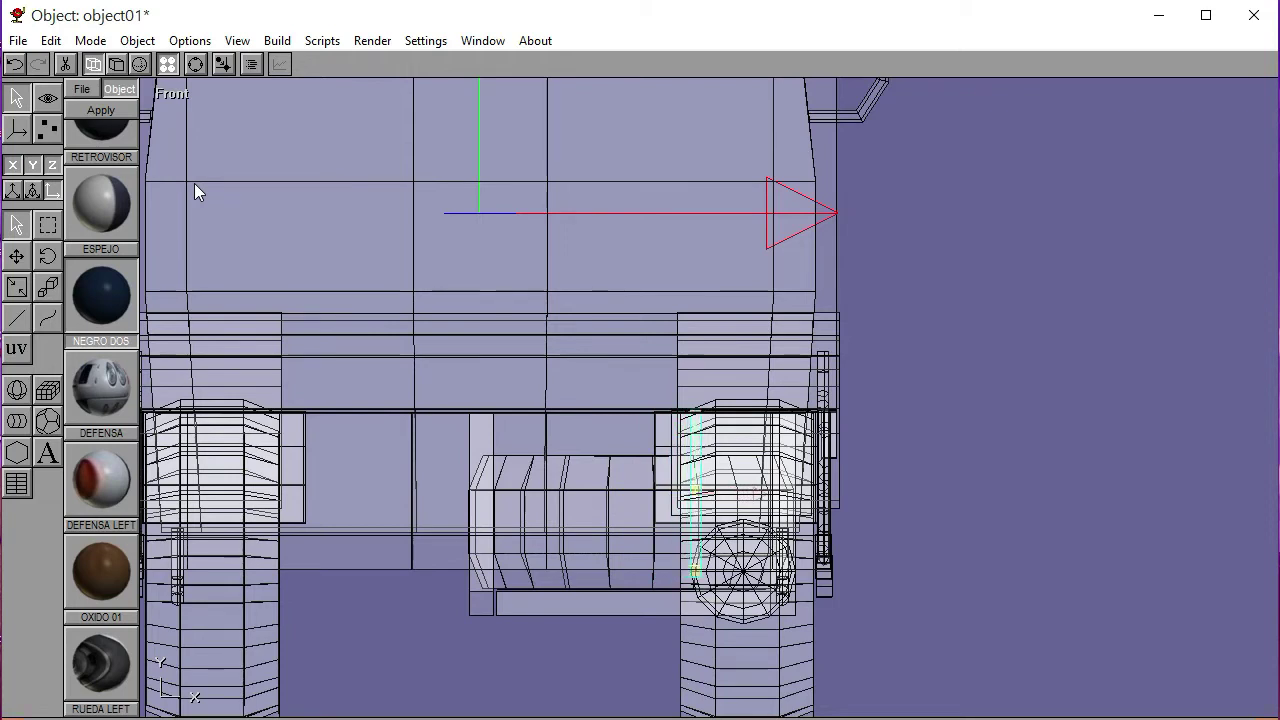
key("Right")
key("Right")
key("Right")
key("Right")
key("Right")
key("Right")
key("Right")
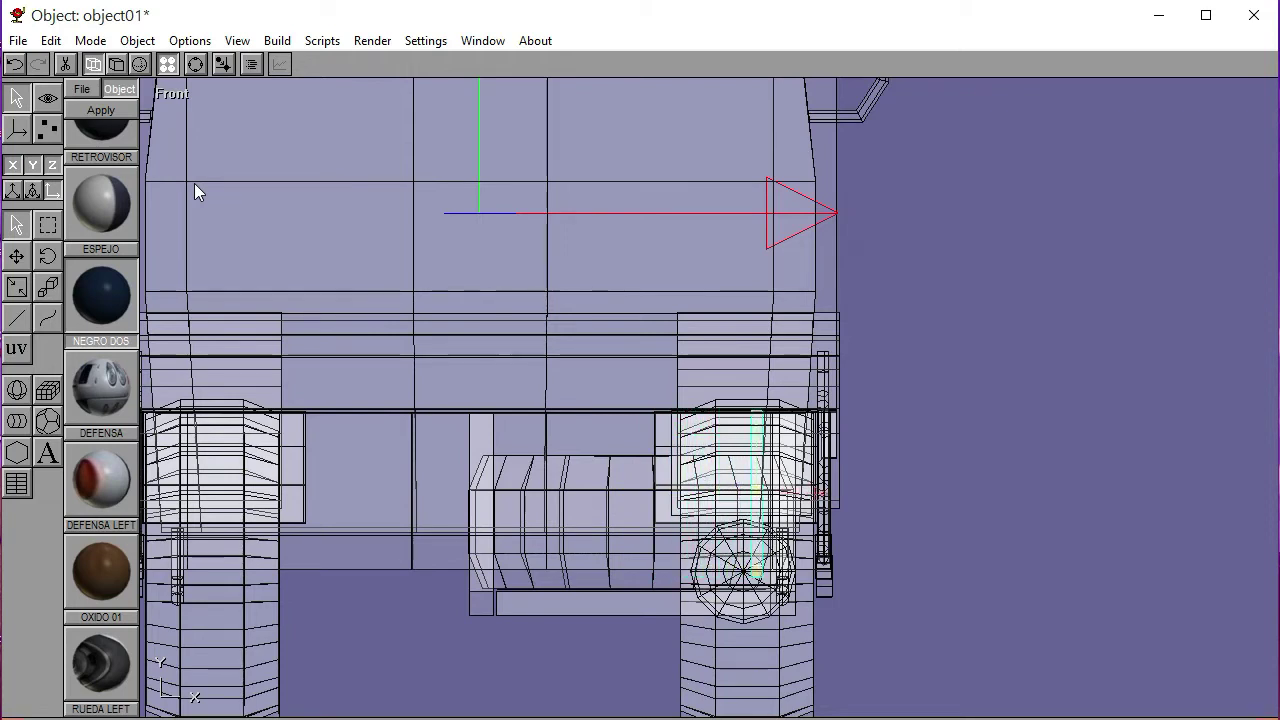
key("Right")
key("Right")
key("Right")
key("Right")
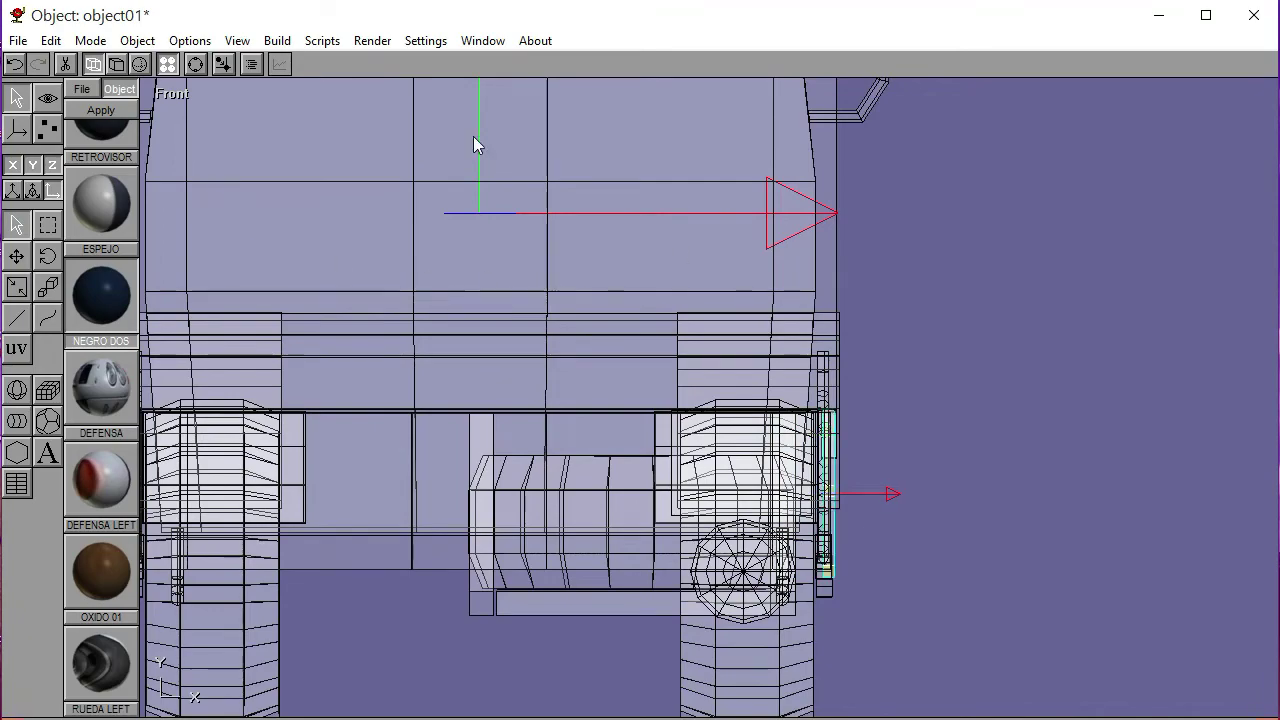
left_click(195, 64)
left_click(195, 64)
left_click_drag(733, 335, 626, 346)
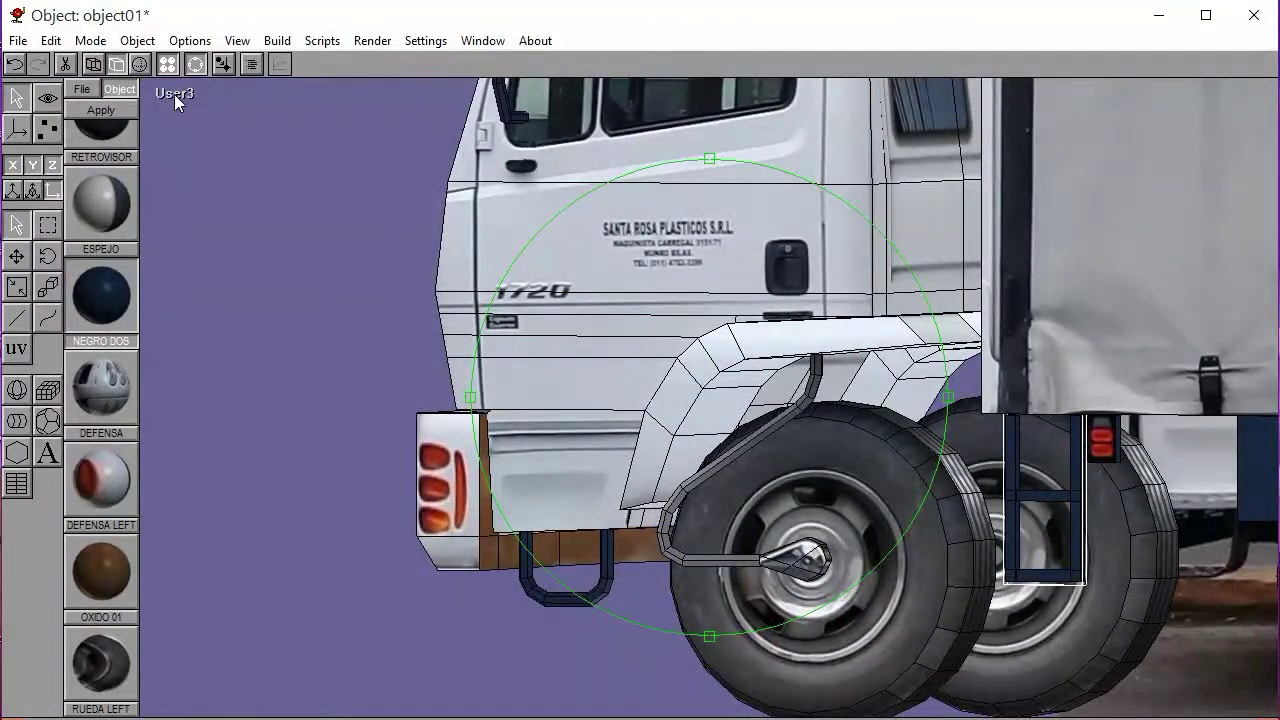
Duplicate the ladder frame and move the copy lengthwise to the rear end of the cargo body, over the rear red light
left_click(175, 100)
left_click(157, 182)
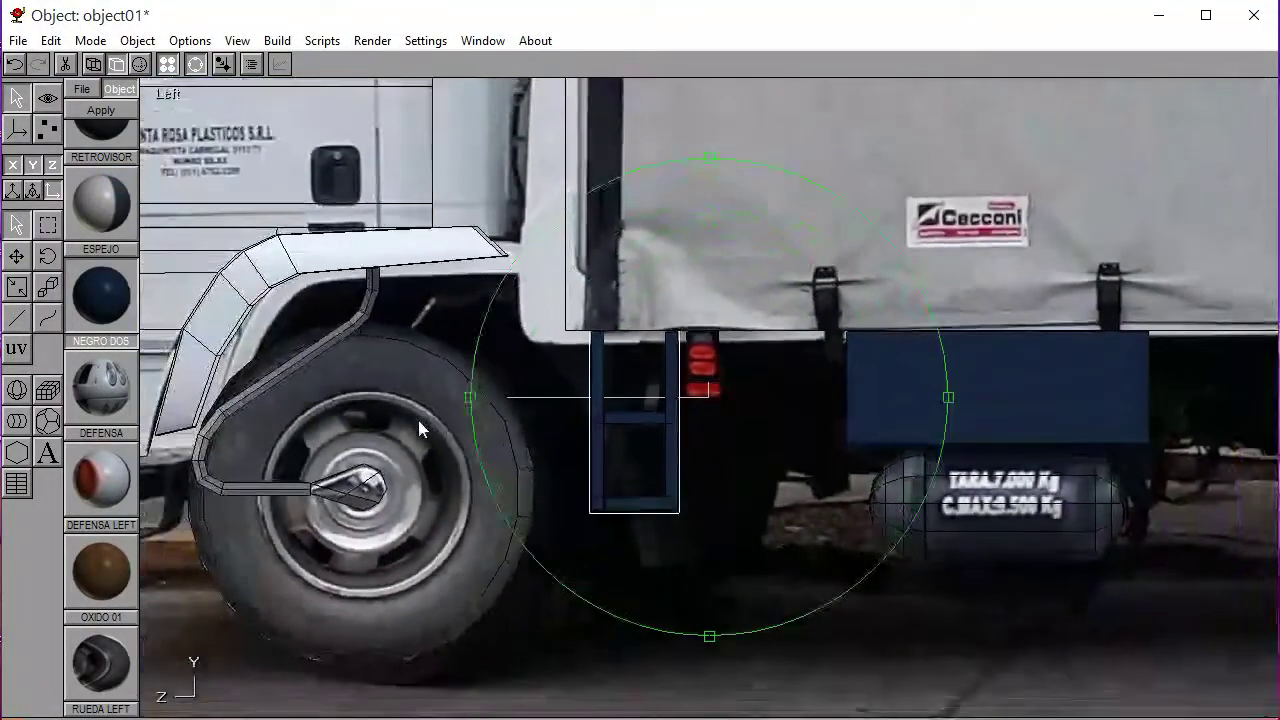
scroll(420, 421, "down", 4)
scroll(757, 413, "down", 4)
middle_click_drag(850, 409, 595, 412)
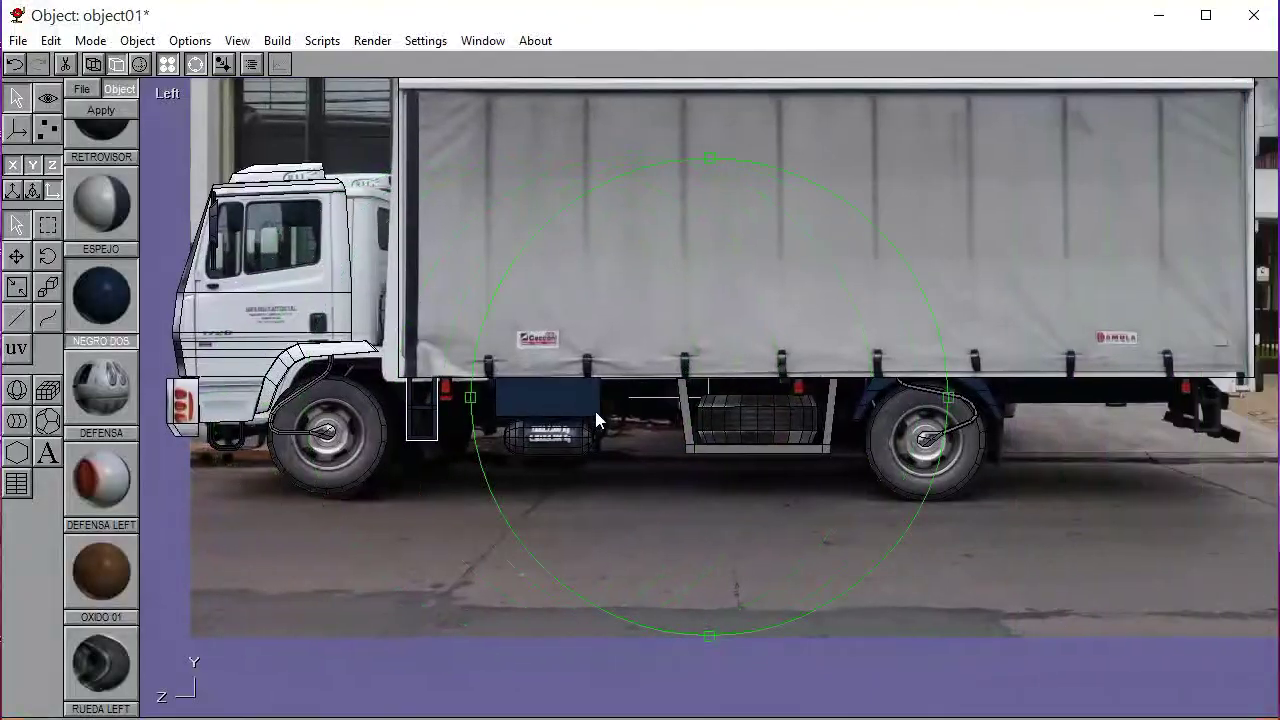
left_click(199, 65)
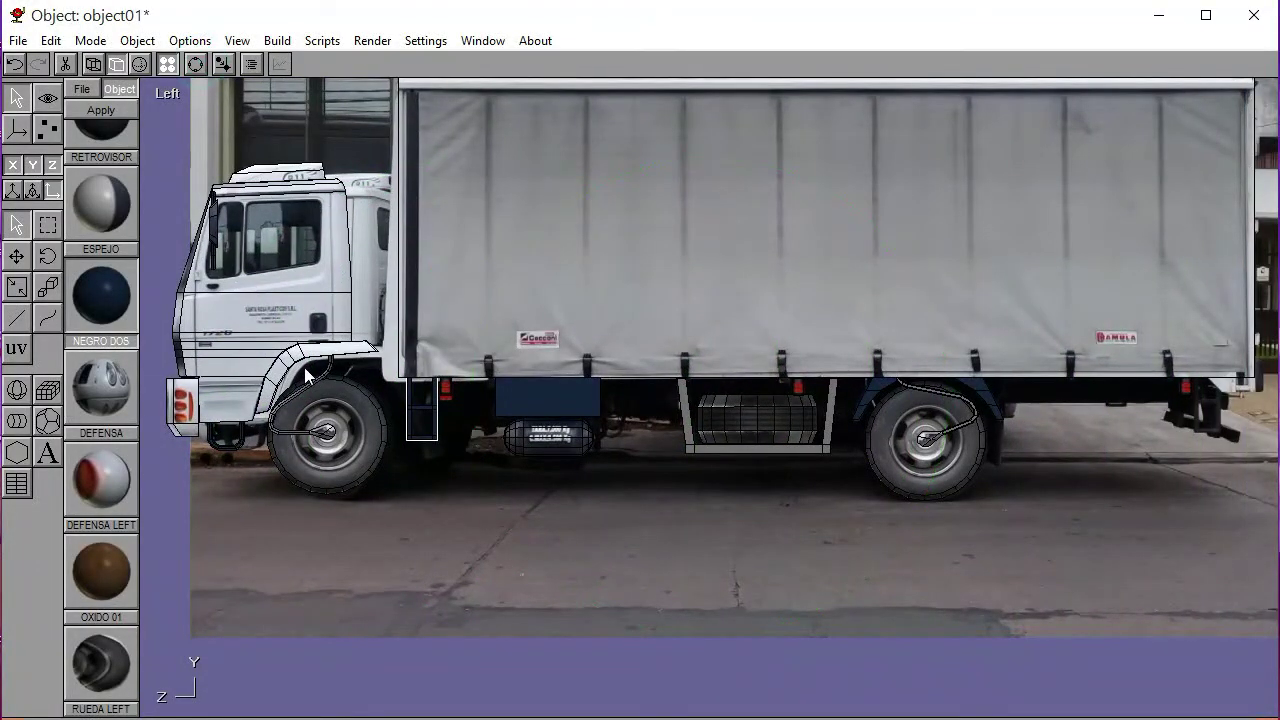
left_click(51, 41)
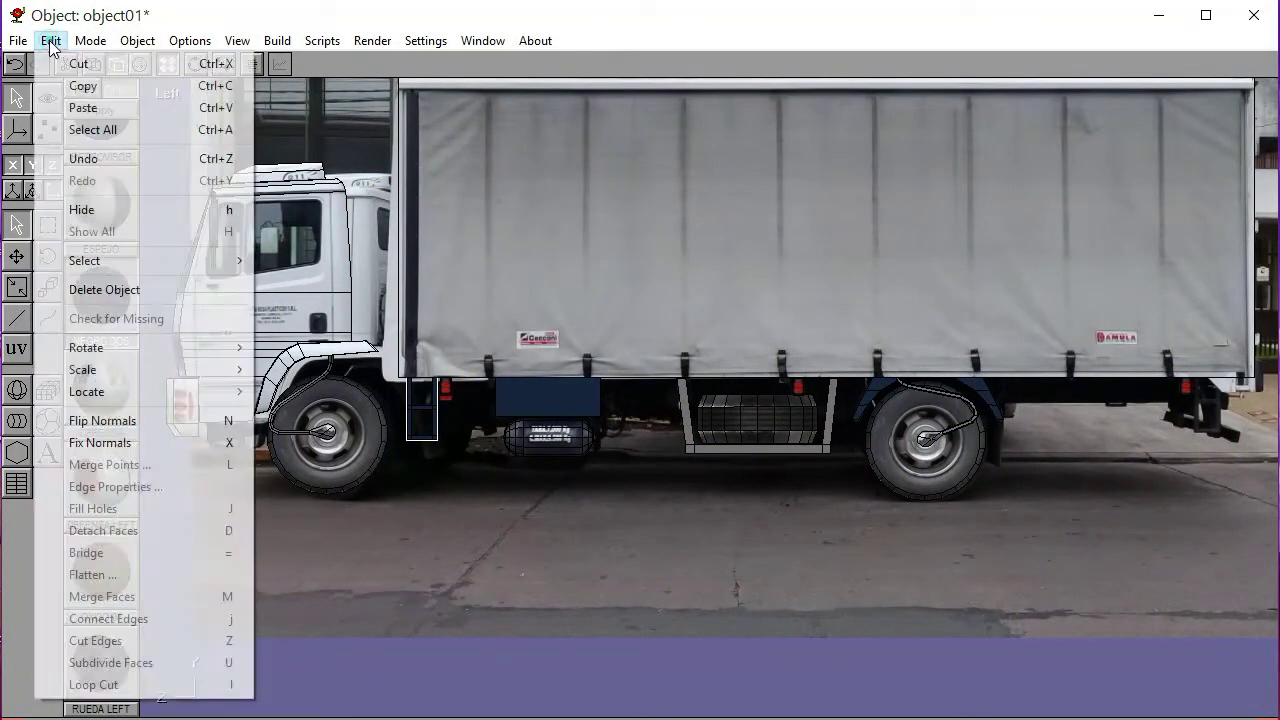
left_click(80, 86)
left_click(51, 41)
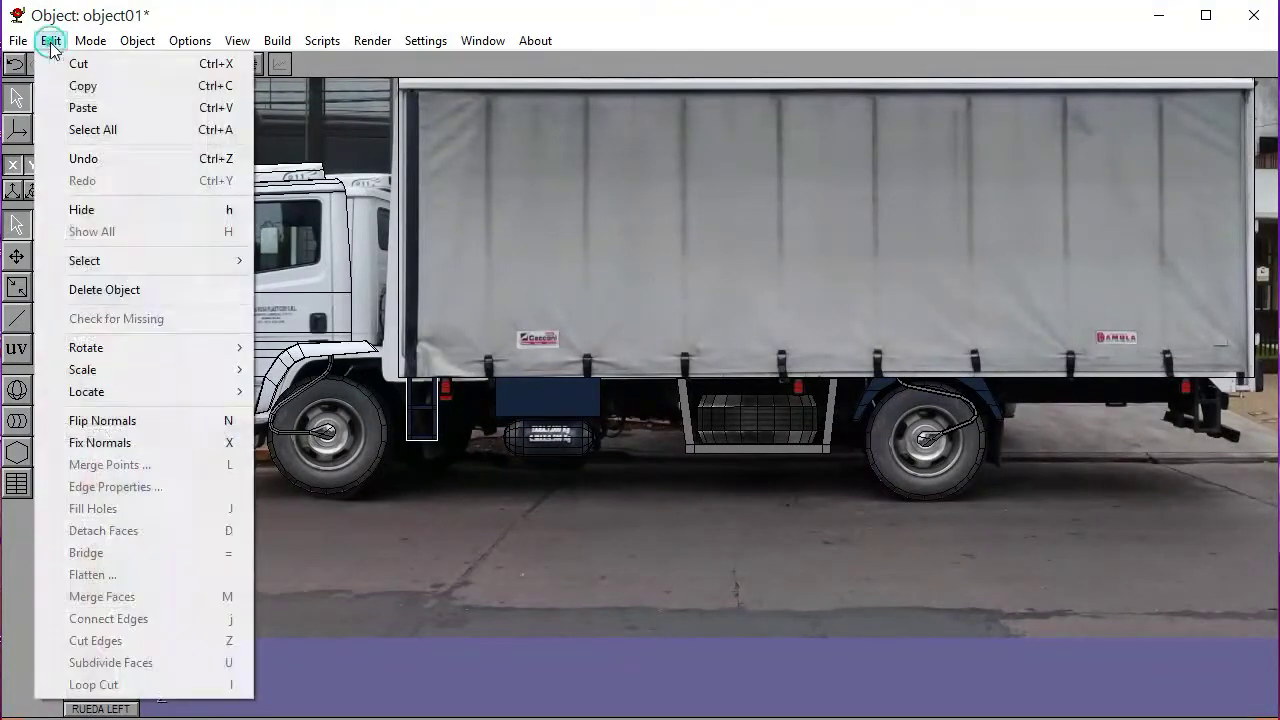
left_click(84, 107)
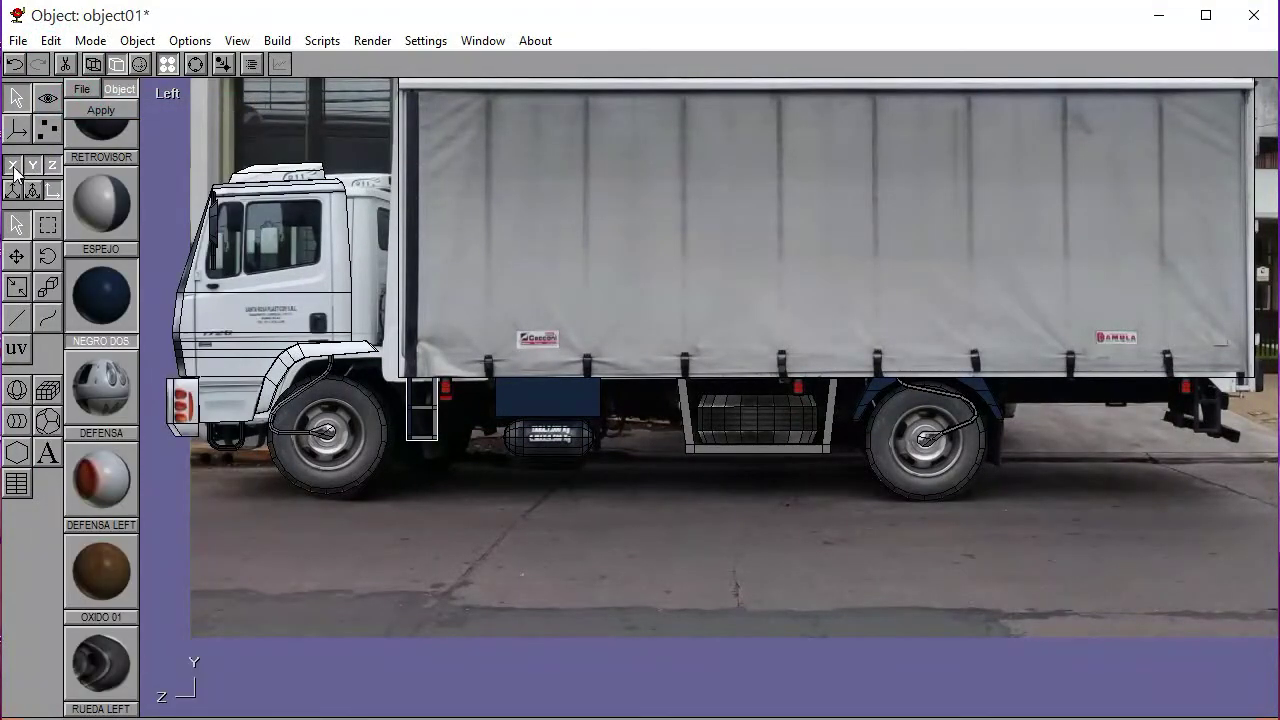
left_click(31, 166)
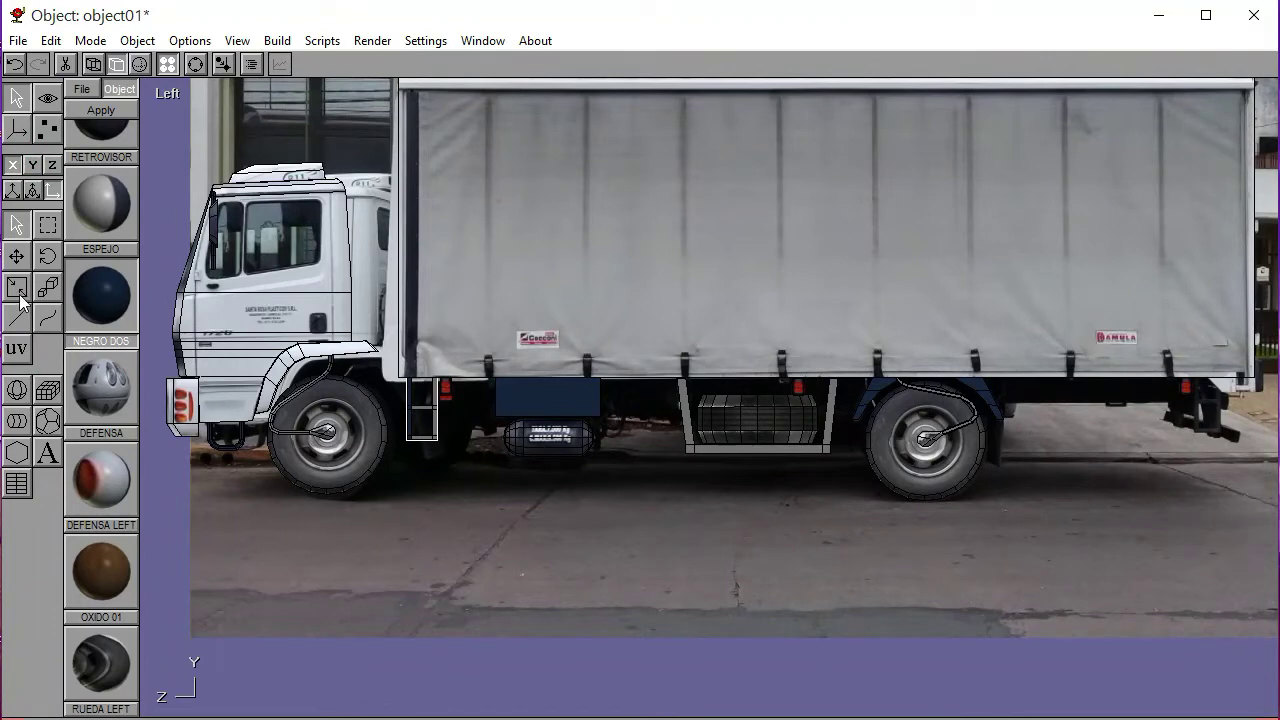
left_click(16, 256)
left_click_drag(277, 523, 1043, 535)
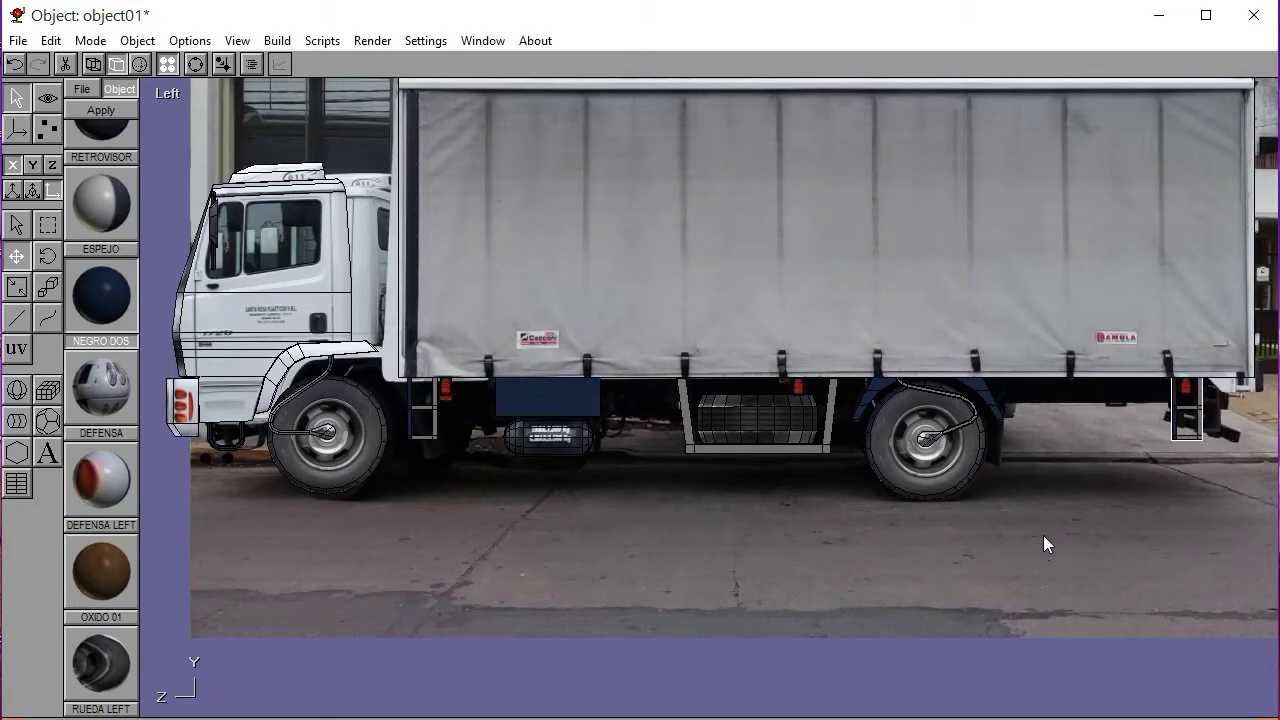
left_click_drag(1043, 535, 1043, 535)
Move the rear red light's face toward the cab until it clears the ladder copy's front bar
left_click(196, 64)
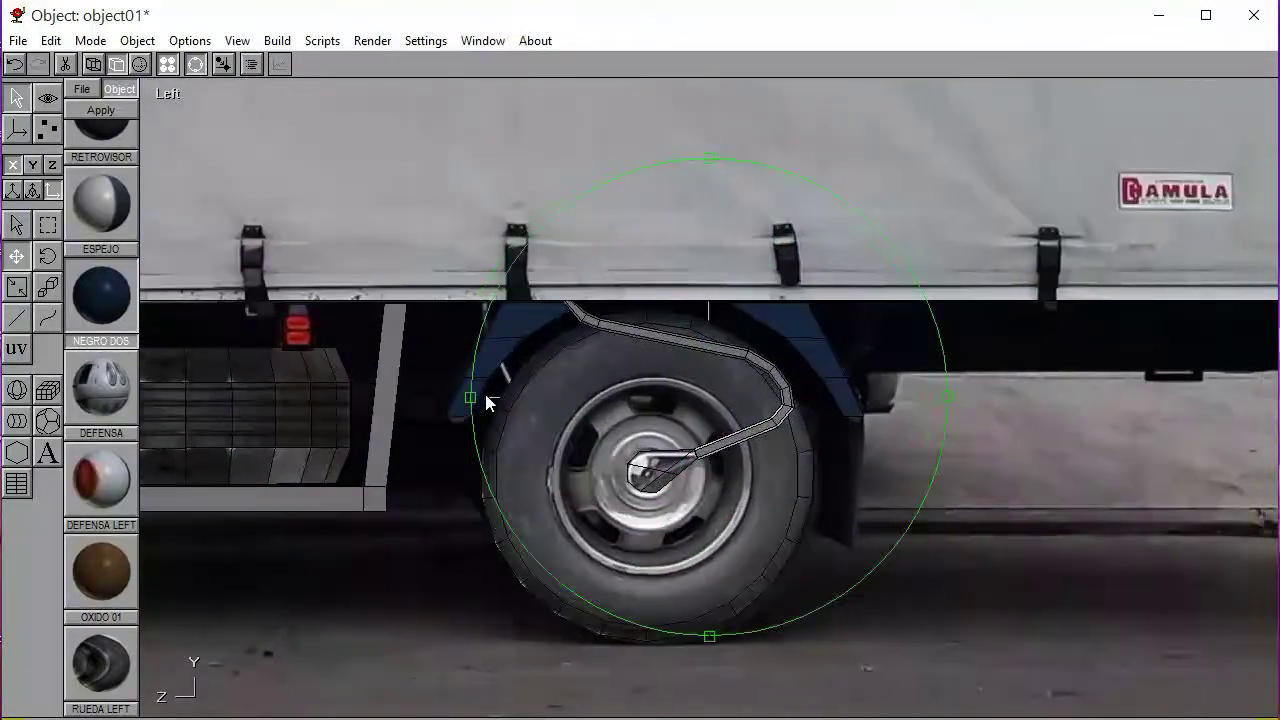
middle_click_drag(1044, 400, 794, 405)
middle_click_drag(915, 405, 796, 410)
right_click_drag(796, 410, 750, 408)
left_click(196, 64)
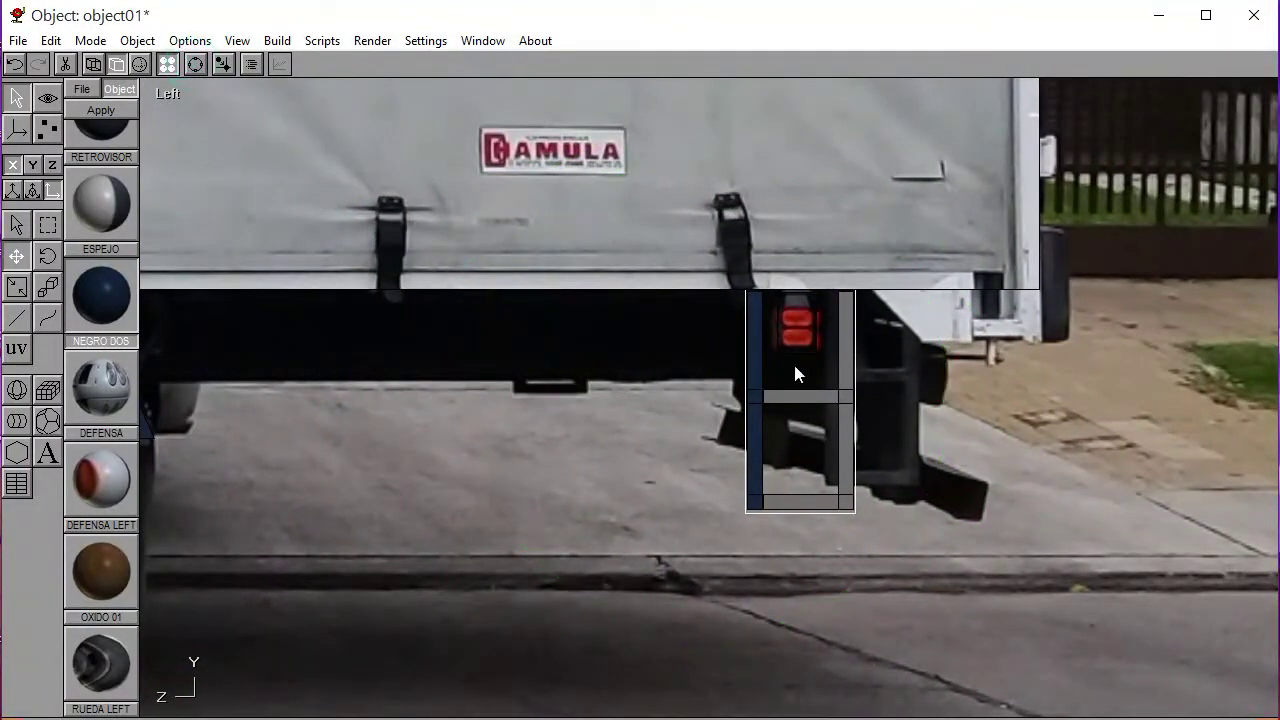
left_click(24, 226)
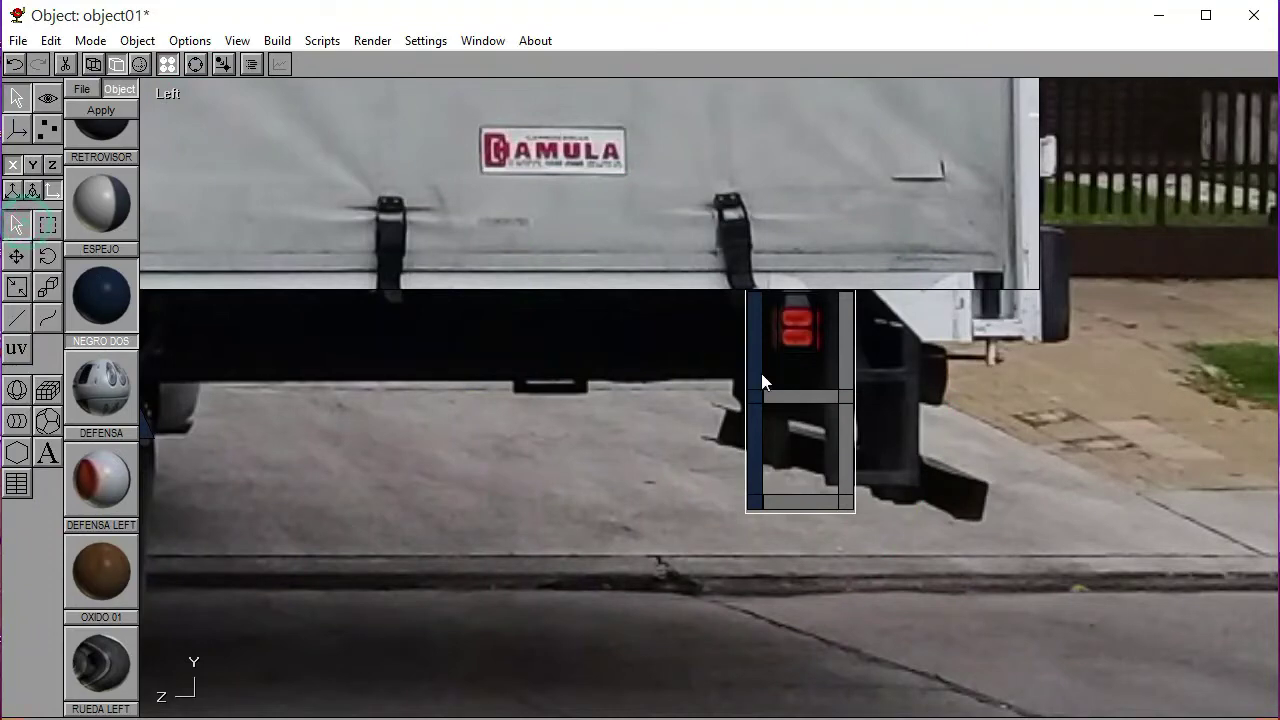
left_click(802, 330)
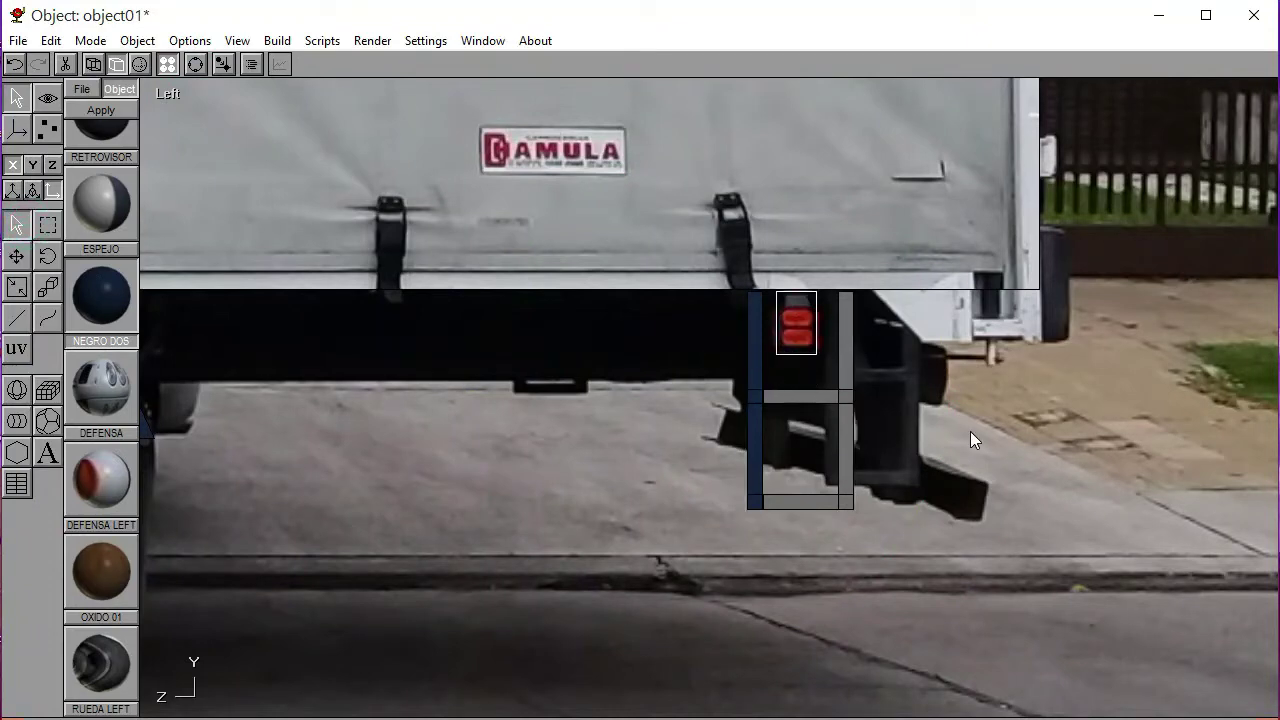
left_click(200, 65)
mouse_move(734, 355)
left_mouse_down()
mouse_move(685, 373)
mouse_move(729, 359)
left_mouse_up()
left_click(178, 95)
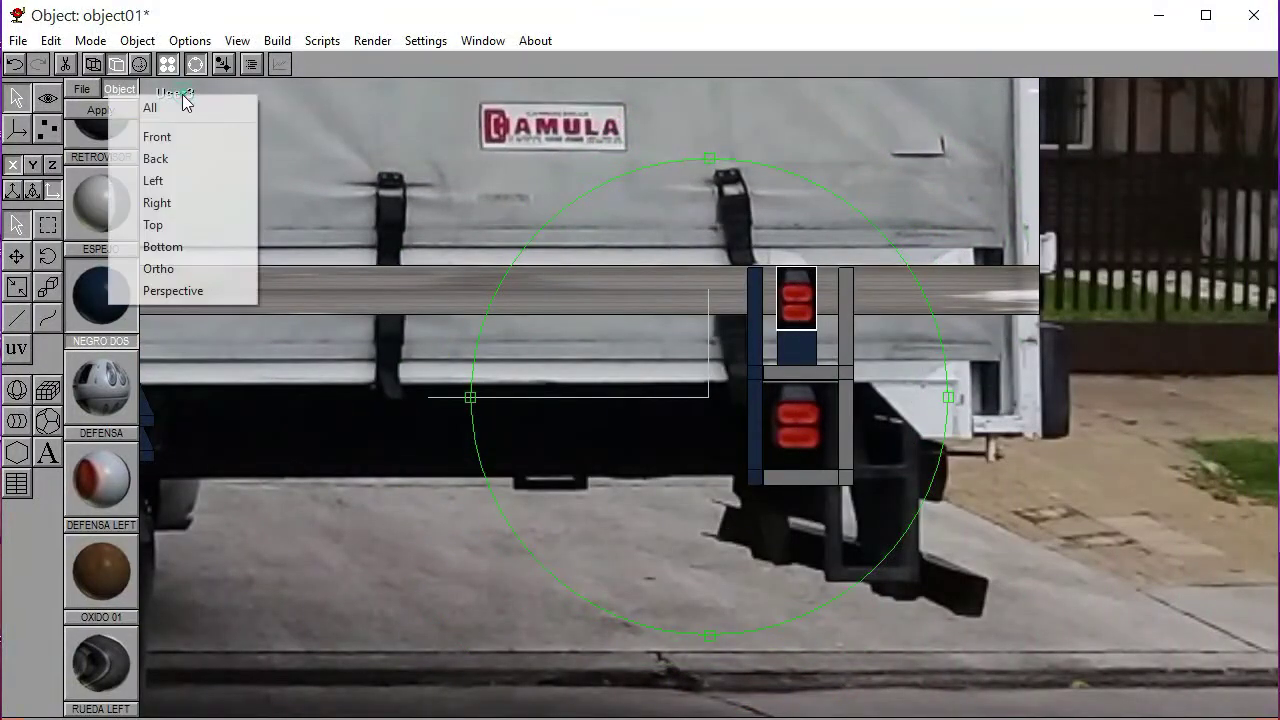
left_click(165, 182)
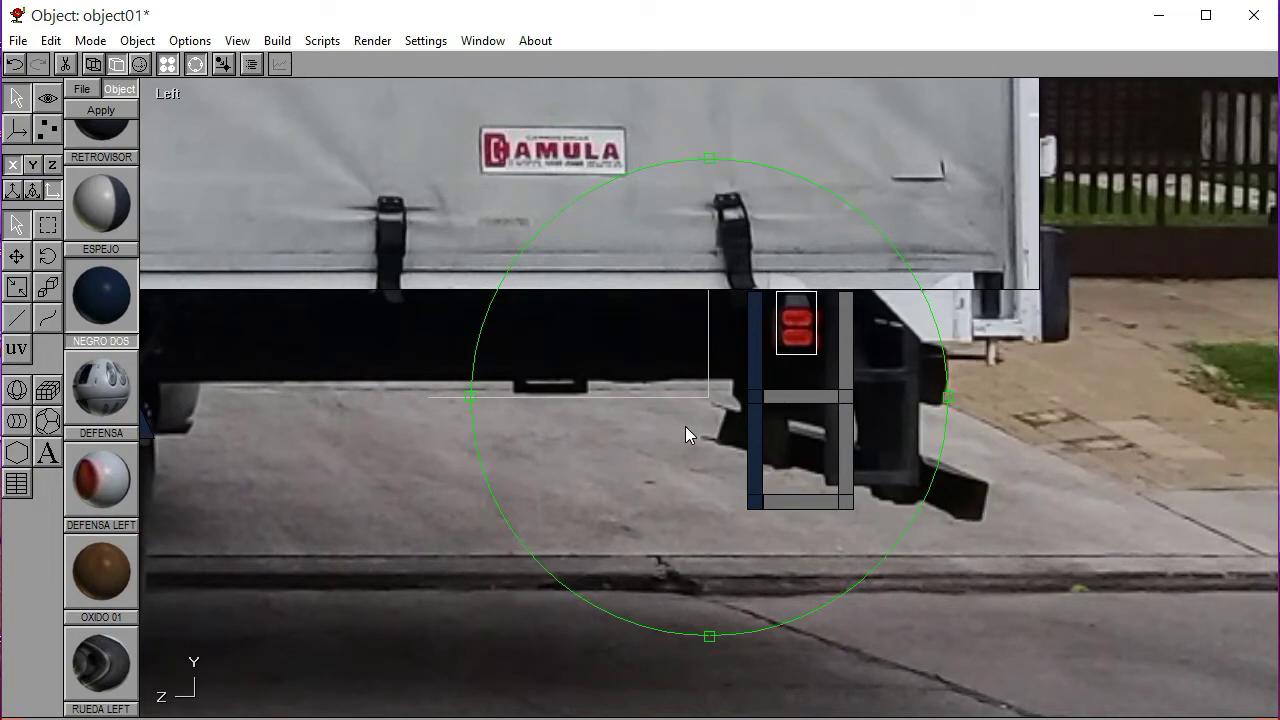
left_click(197, 66)
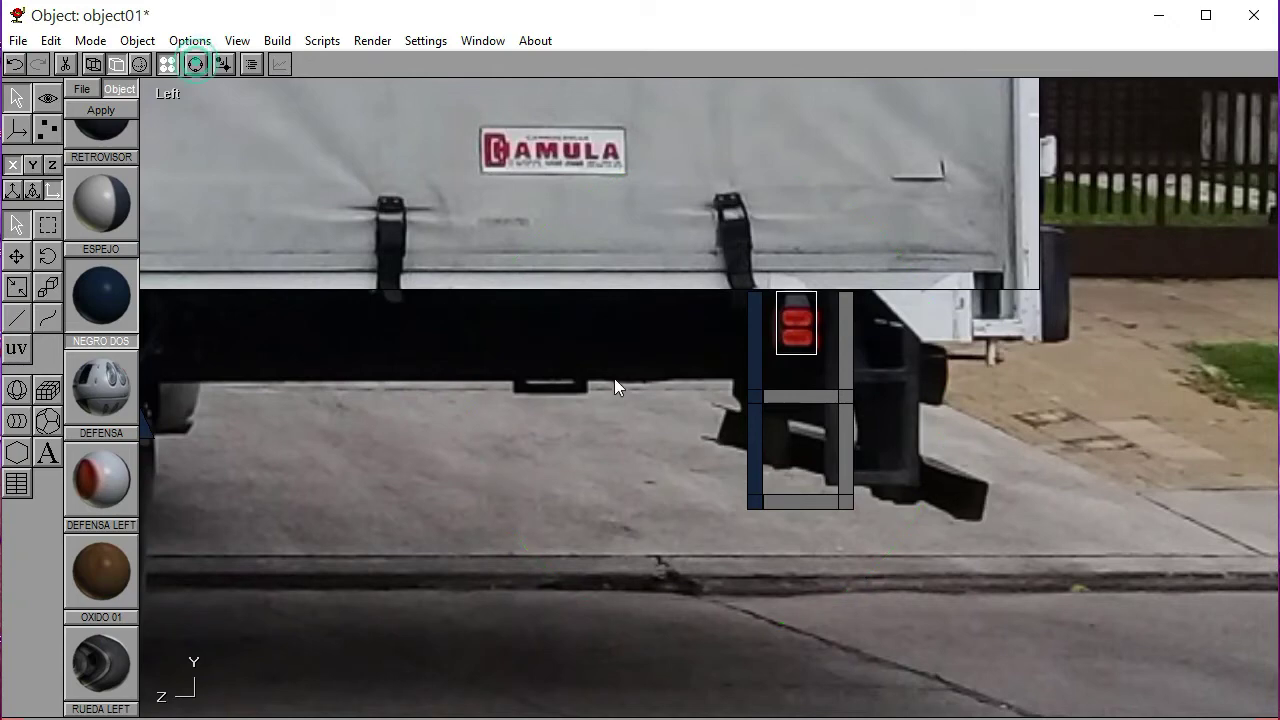
key("Left")
key("Left")
key("Left")
key("Left")
key("Left")
key("Left")
key("Left")
key("Left")
key("Left")
key("Left")
key("Left")
key("Left")
key("Left")
key("Left")
key("Left")
key("Left")
key("Left")
key("Left")
key("Left")
key("Left")
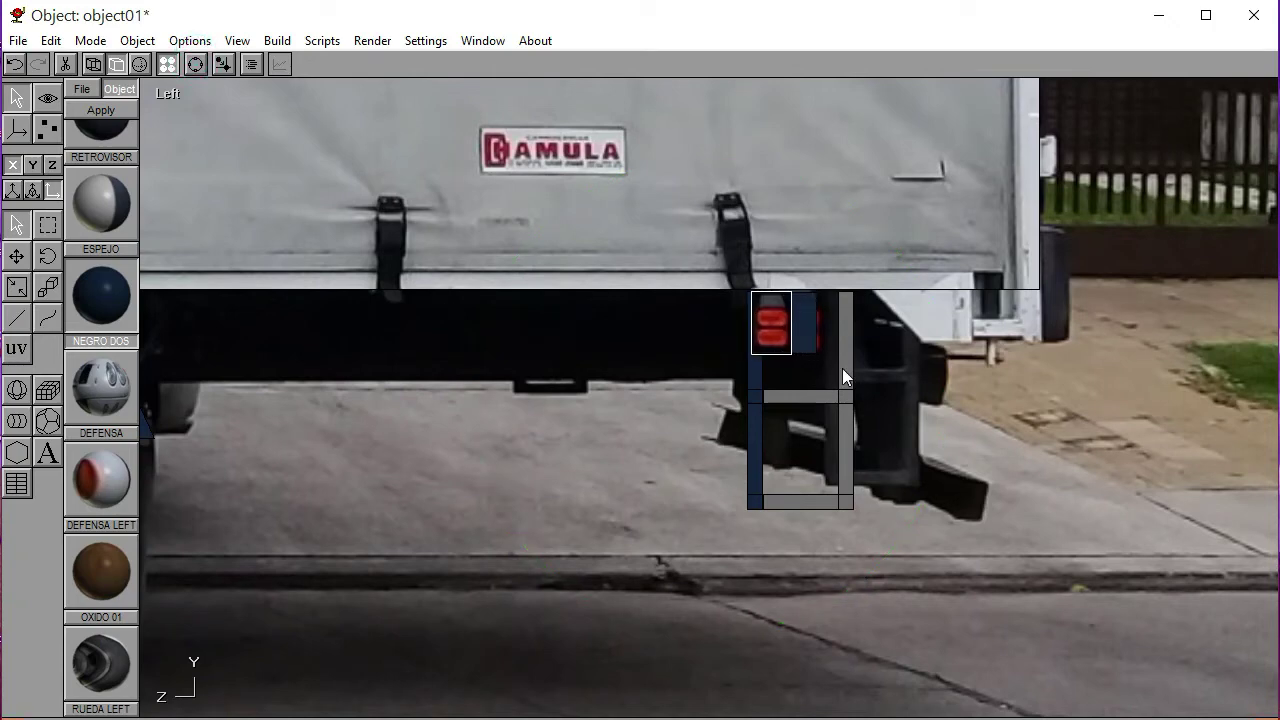
Move the rear light's dark backing box toward the cab as well, placing it behind the shifted red light
key("Left")
key("Left")
key("Left")
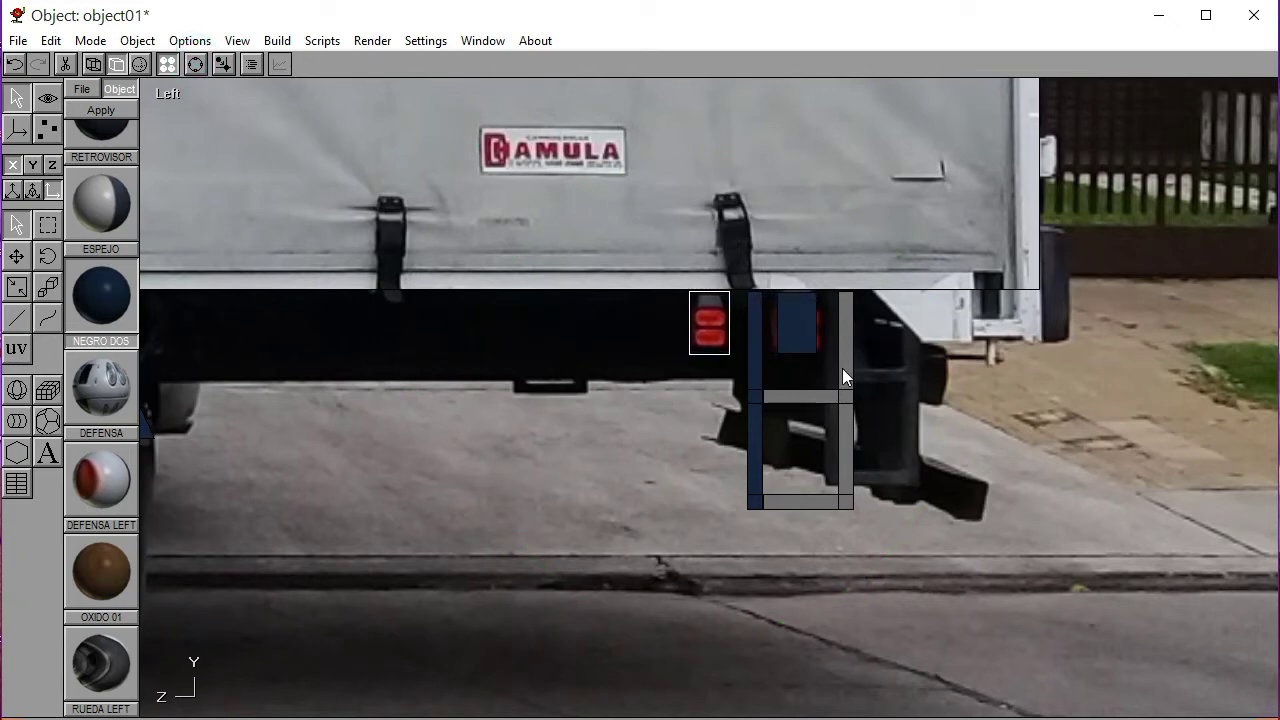
left_click(791, 334)
key("Left")
key("Left")
key("Left")
key("Left")
key("Left")
key("Left")
key("Left")
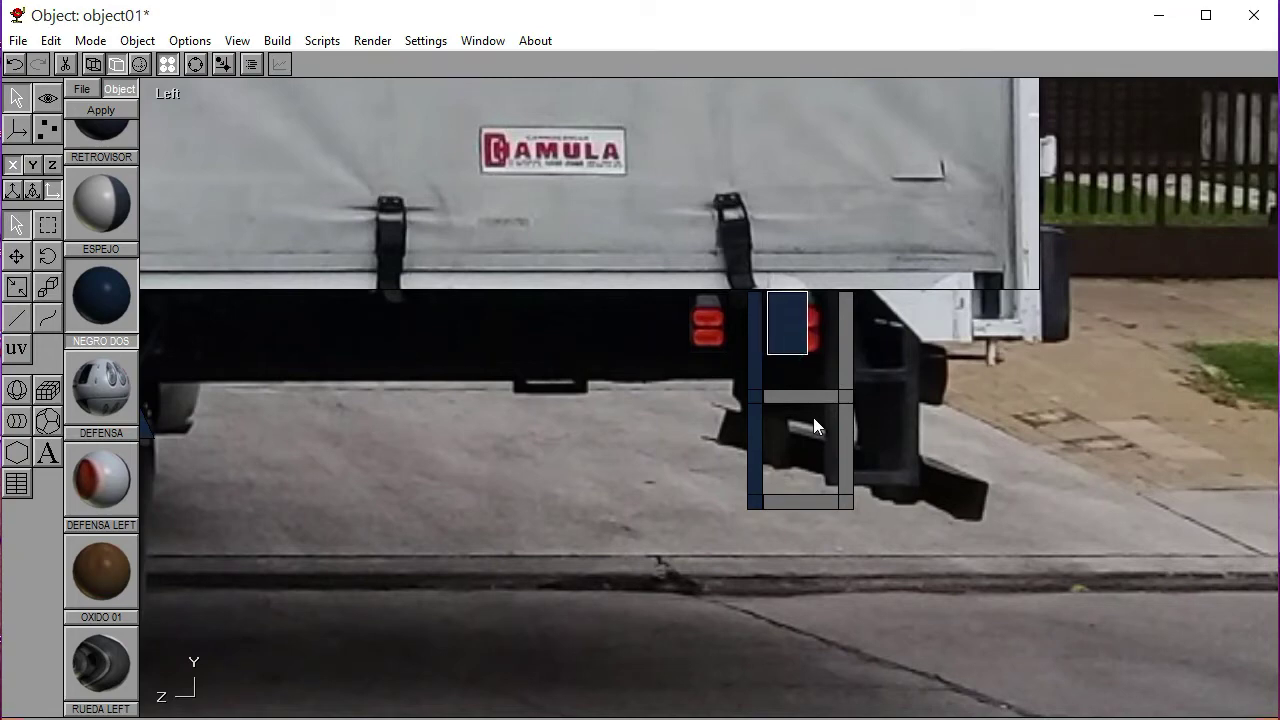
key("Left")
key("Left")
key("Left")
key("Left")
key("Left")
key("Left")
key("Left")
key("Left")
key("Left")
key("Left")
key("Left")
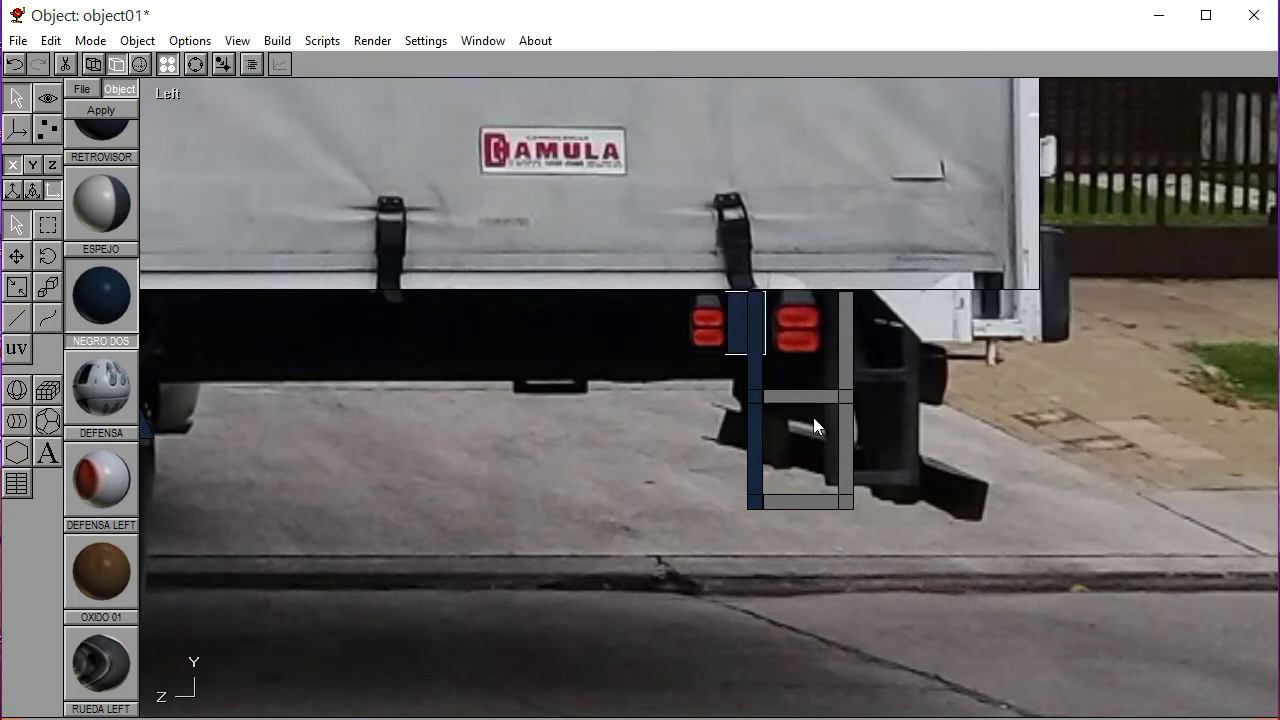
left_click(737, 437)
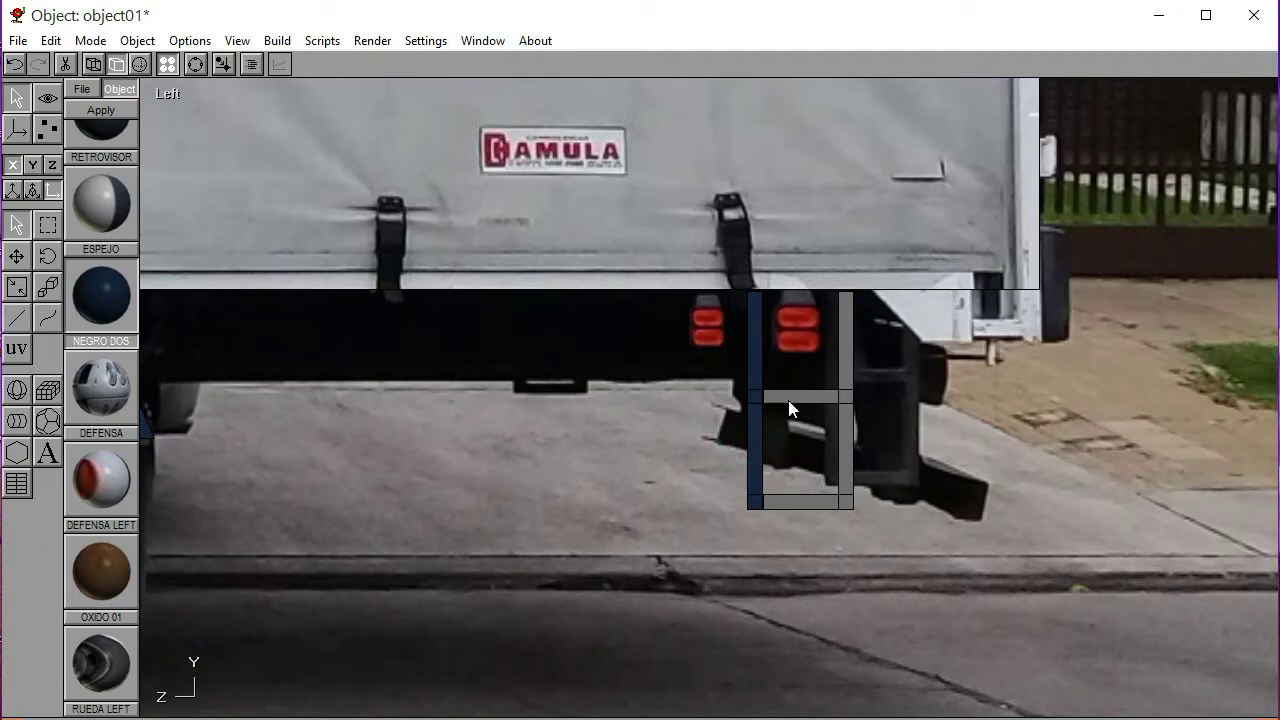
Create a flat rectangular box in the empty area behind the truck in the side view and convert it to a mesh
left_click(788, 402)
left_click(890, 487)
left_click(195, 62)
middle_click_drag(794, 382, 586, 427)
right_click_drag(646, 409, 581, 396)
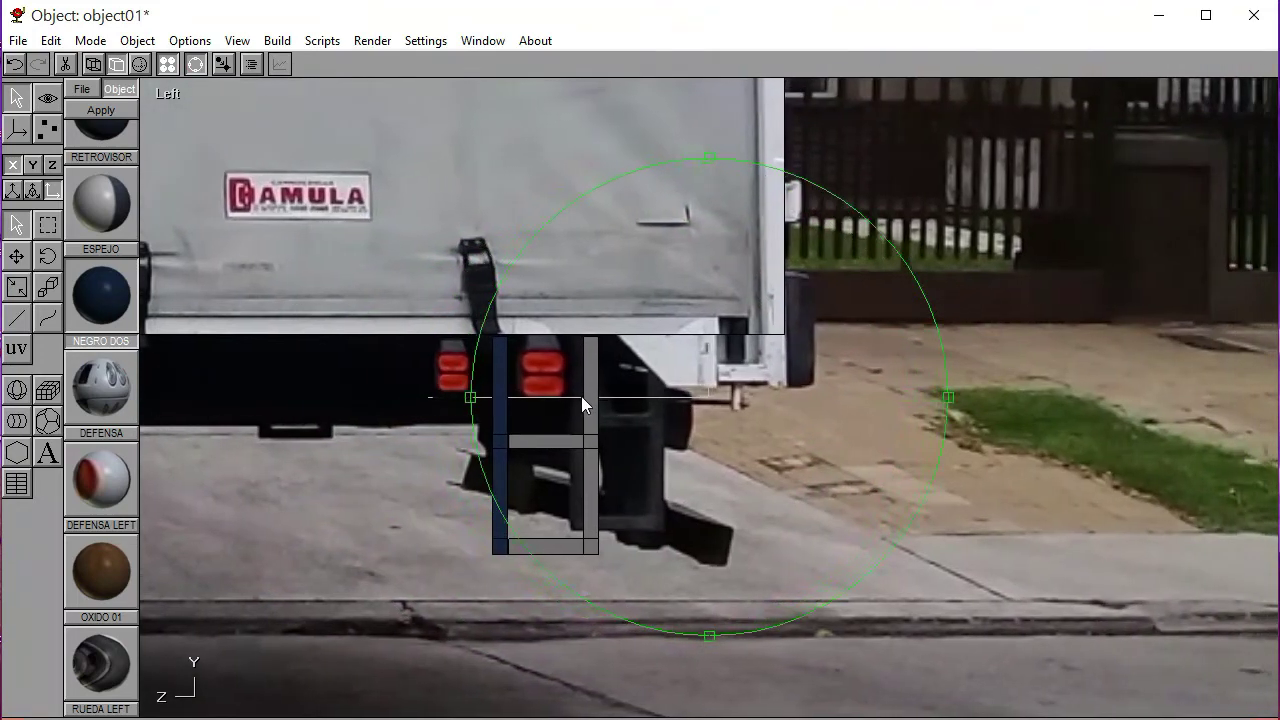
mouse_move(577, 386)
middle_mouse_down()
mouse_move(424, 393)
mouse_move(539, 401)
mouse_move(524, 393)
middle_mouse_up()
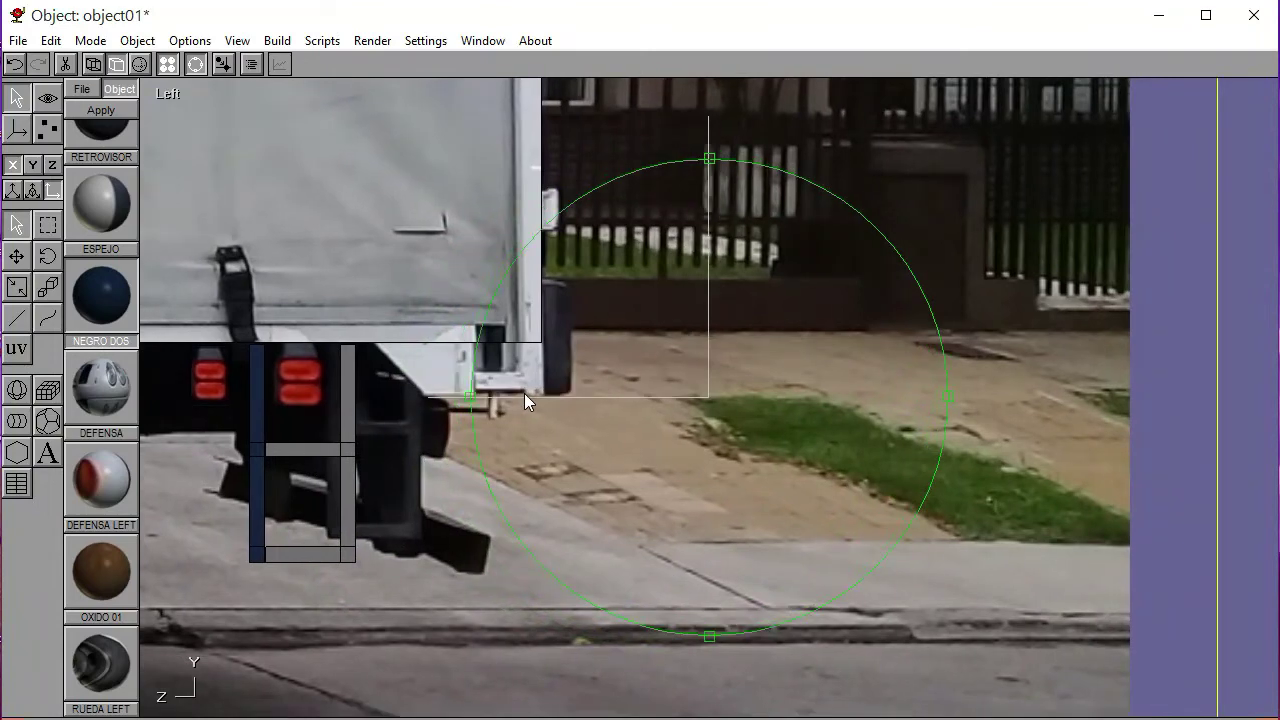
left_click(196, 67)
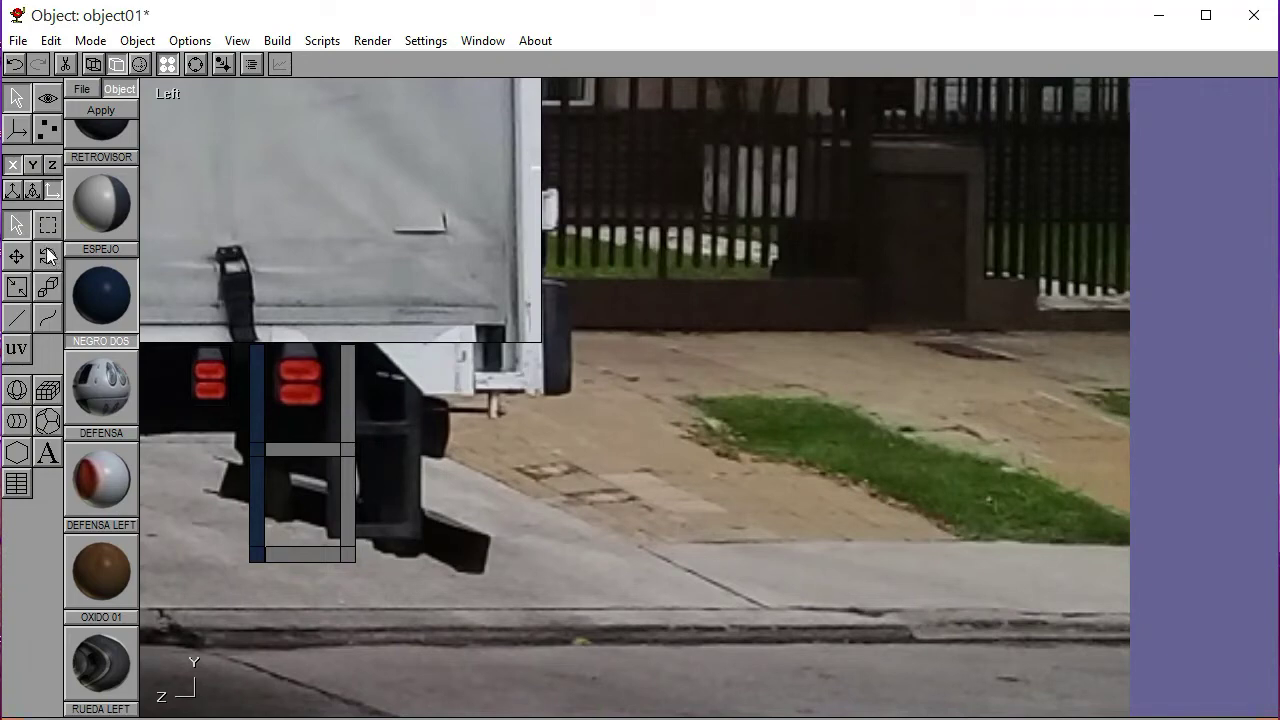
left_click(47, 391)
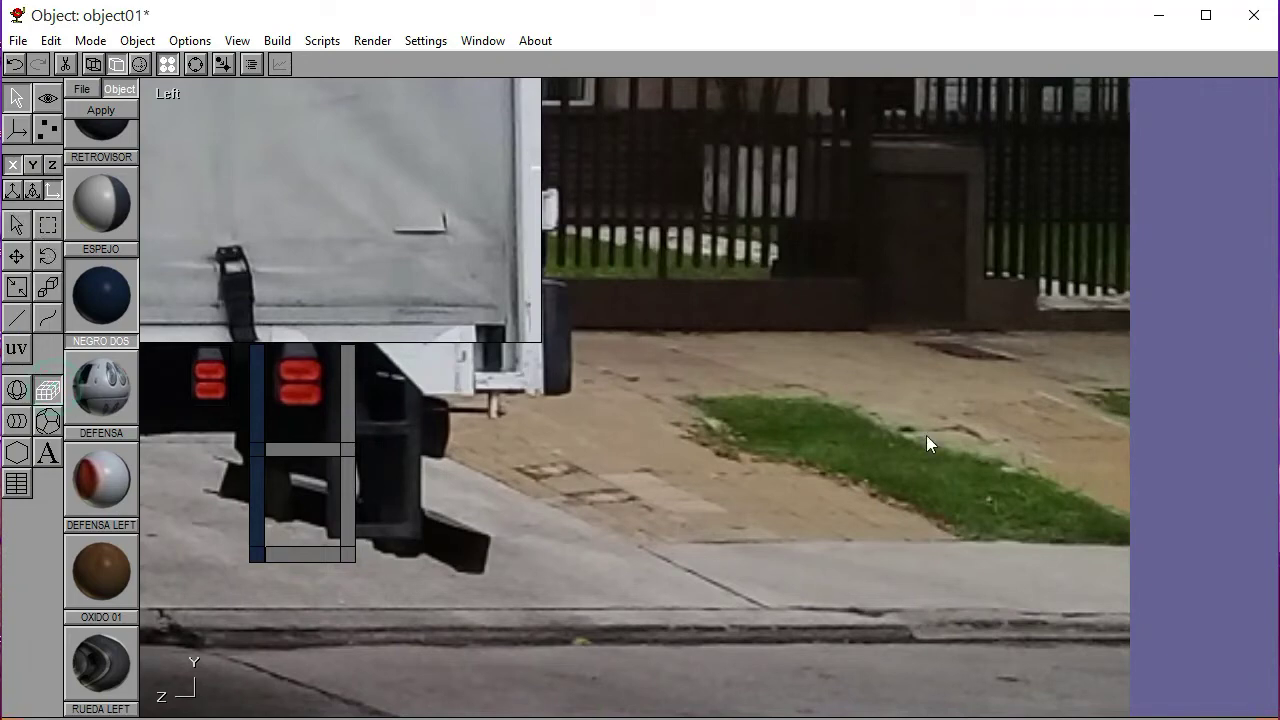
left_click_drag(894, 372, 808, 342)
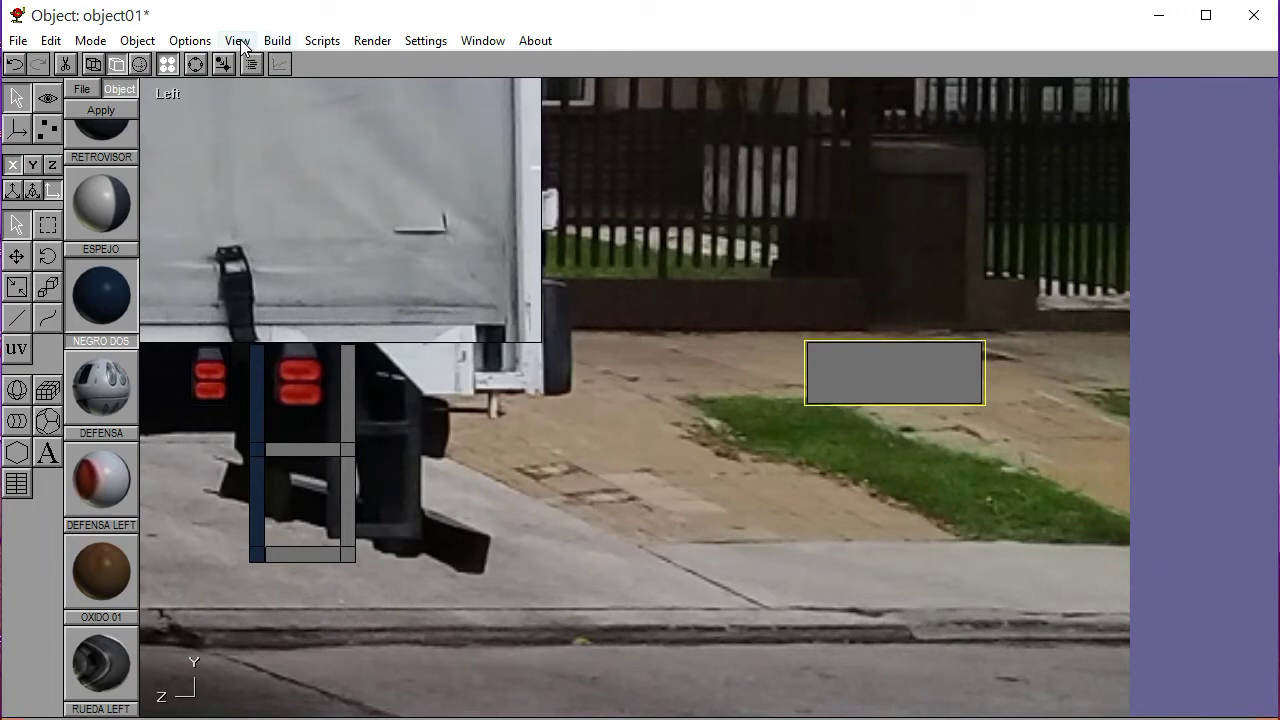
left_click(277, 40)
left_click(320, 112)
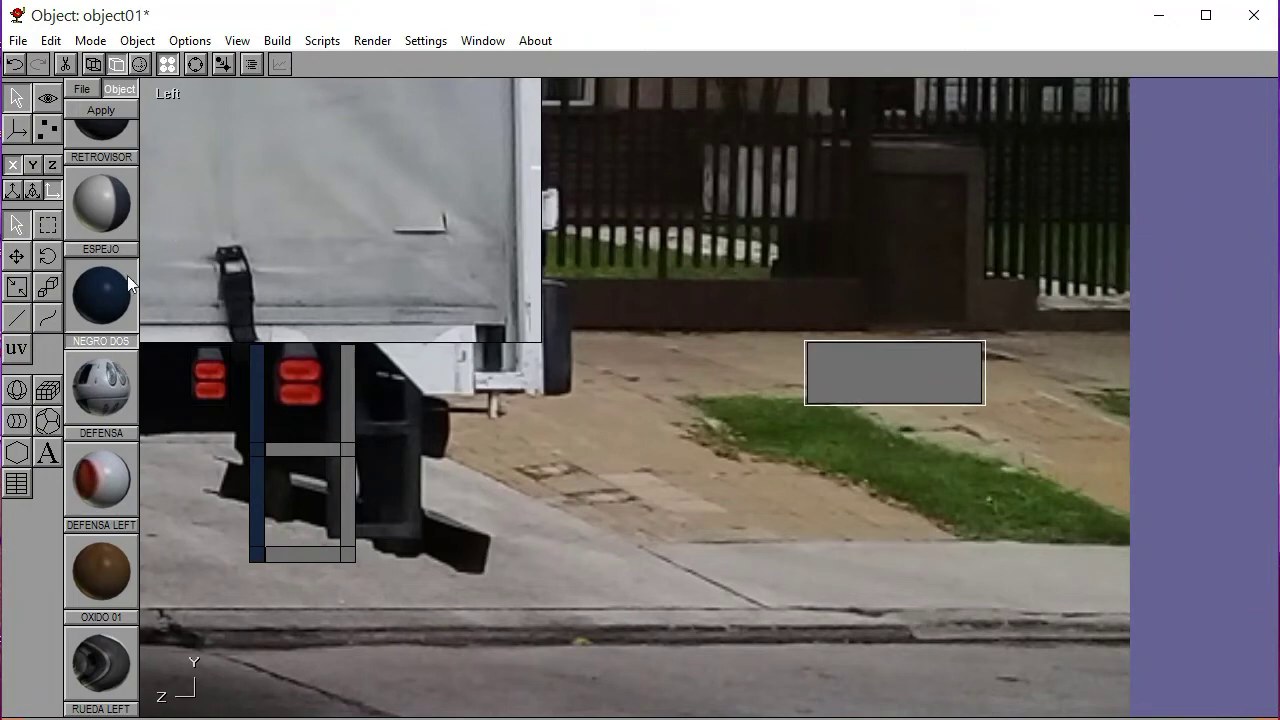
Move the box lengthwise toward the cab until its rear edge lines up with the cargo body's rear end, beneath its floor
left_click(16, 256)
left_click_drag(897, 457, 592, 465)
left_click_drag(607, 469, 636, 468)
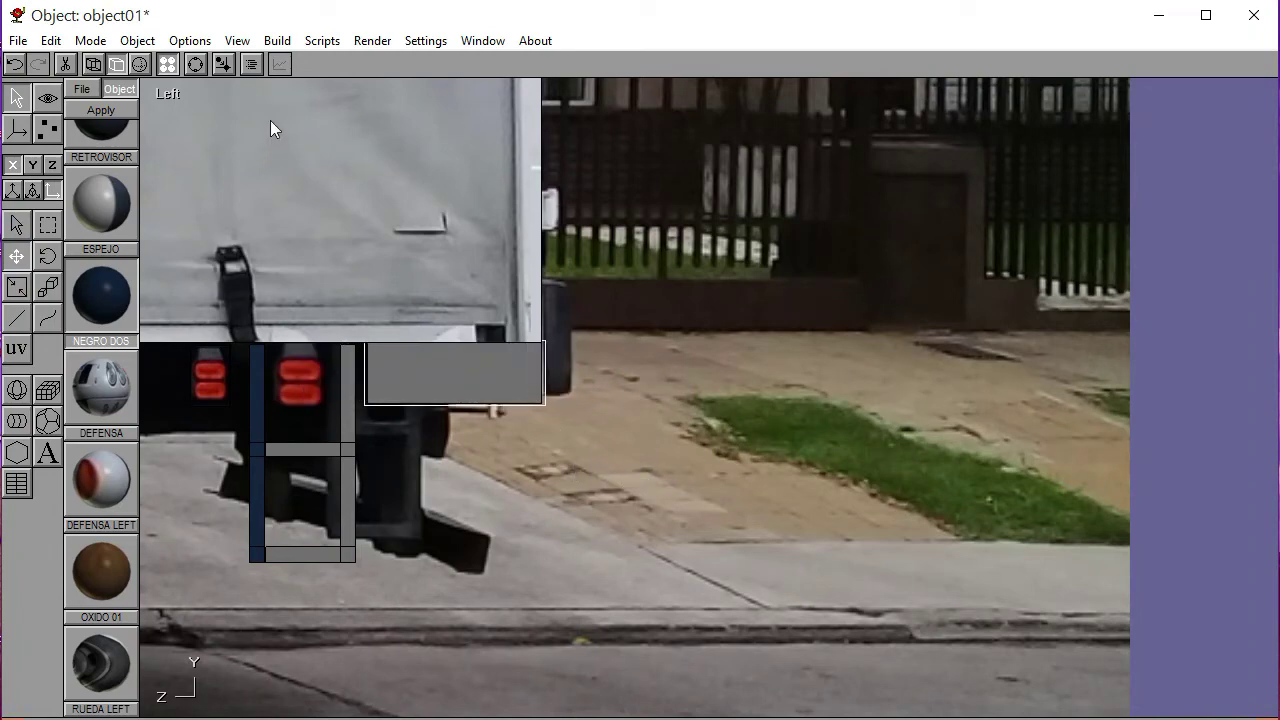
Raise the box's lower points until its bottom edge matches the lower edge of the white rear panel in the photo
left_click(198, 64)
middle_click_drag(591, 355, 800, 352)
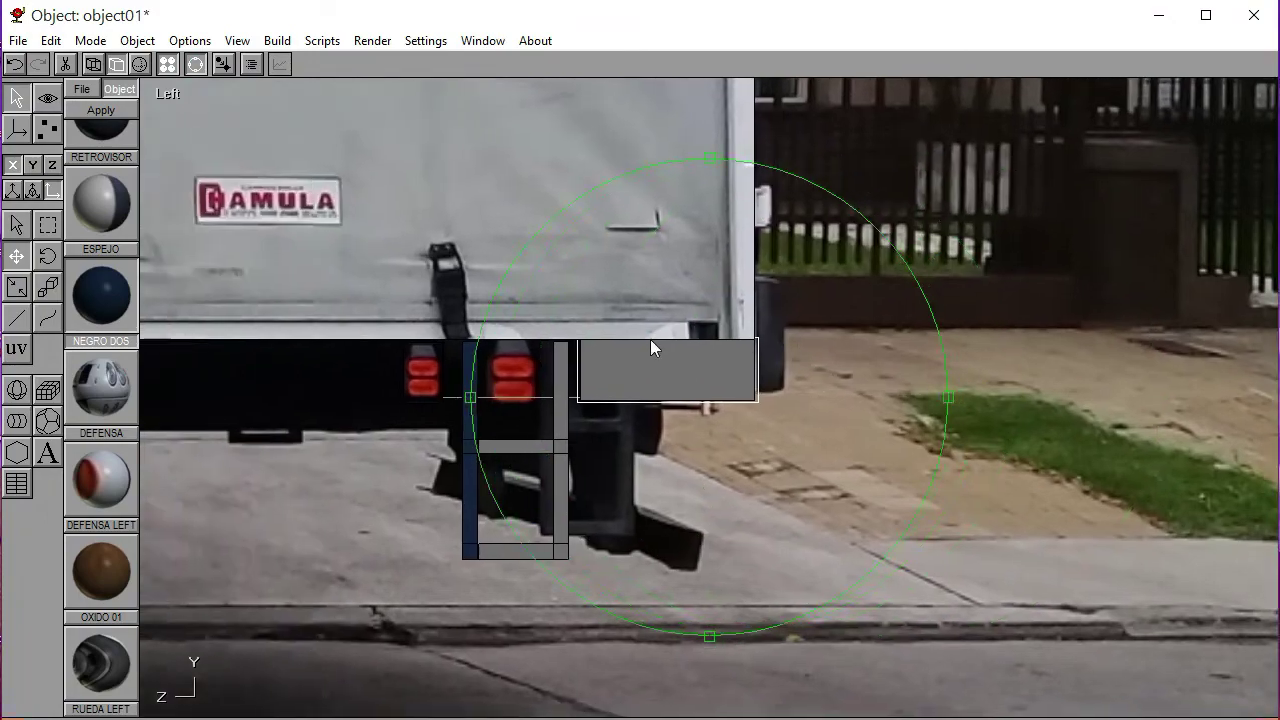
scroll(652, 342, "up", 2)
scroll(680, 370, "up", 2)
left_click(196, 63)
left_click(93, 63)
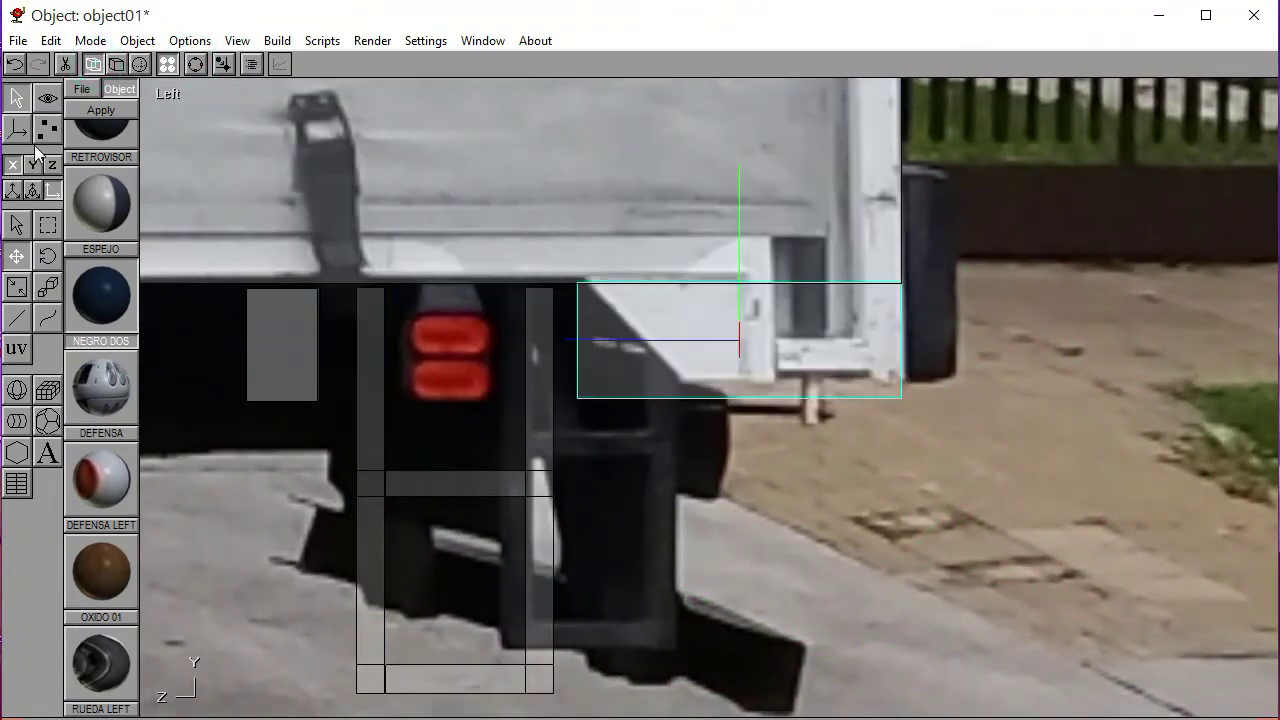
left_click(46, 128)
left_click(13, 214)
left_click(48, 275)
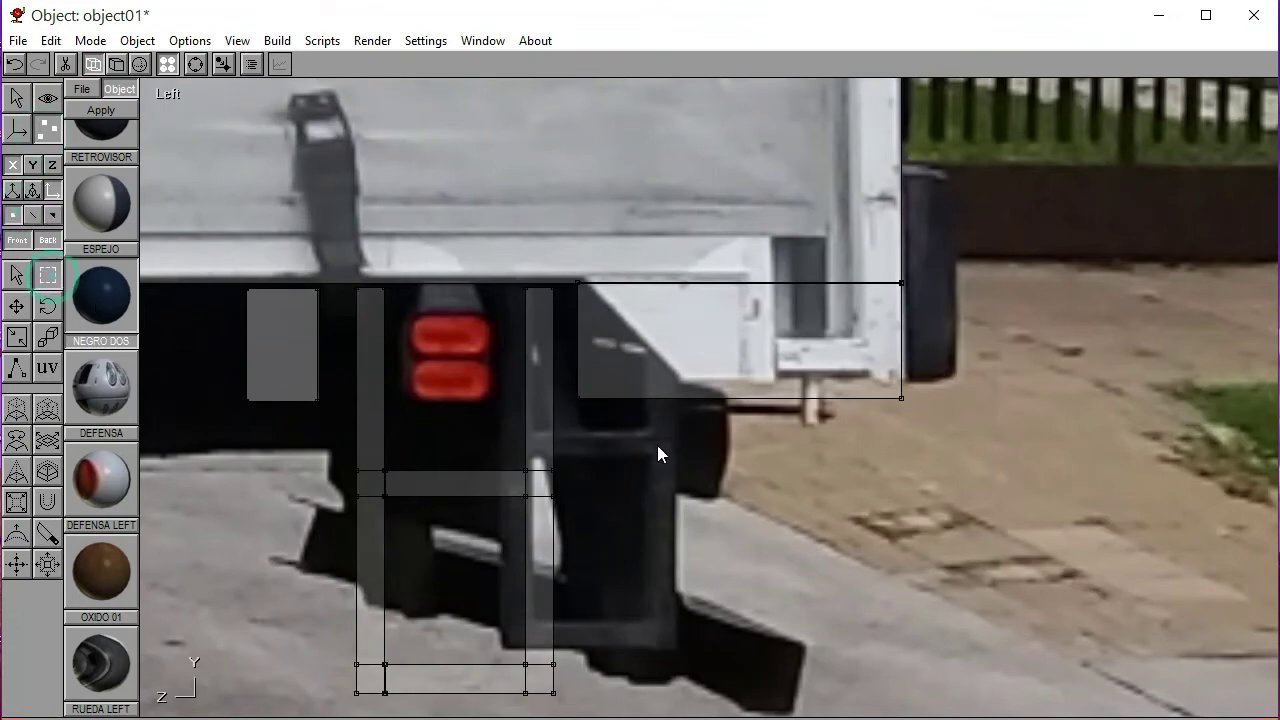
left_click_drag(574, 385, 928, 448)
left_click(34, 166)
left_click(53, 167)
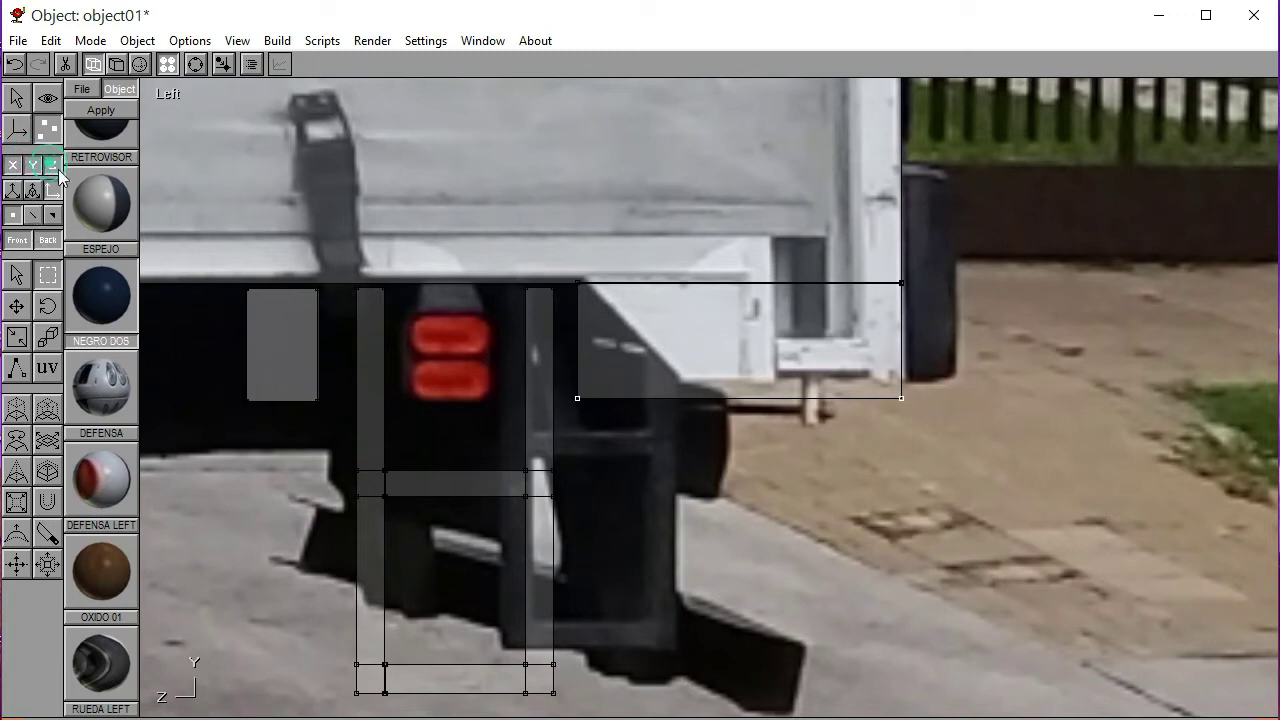
left_click_drag(940, 455, 940, 454)
key("Up")
key("Up")
key("Up")
key("Up")
key("Up")
key("Up")
key("Up")
key("Up")
key("Up")
key("Up")
key("Up")
key("Up")
key("Up")
key("Up")
key("Up")
key("Up")
key("Up")
key("Up")
key("Up")
key("Up")
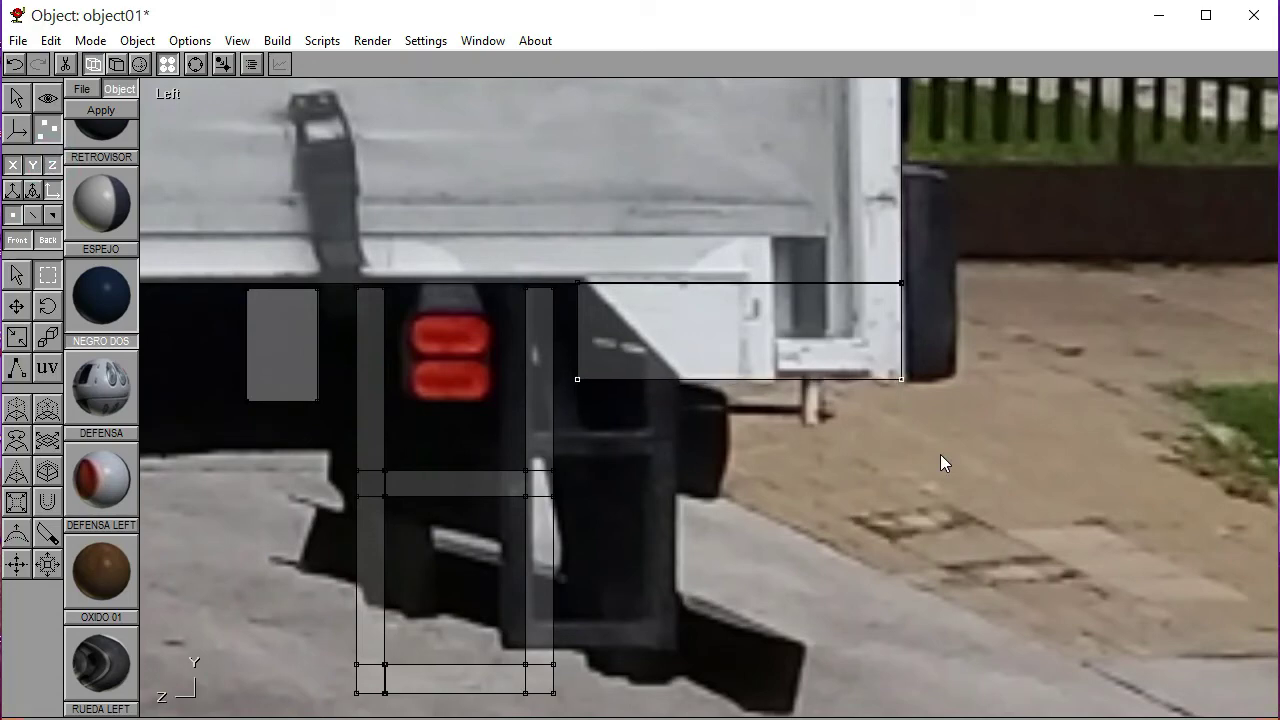
key("Down")
key("Down")
key("Down")
key("Down")
key("Down")
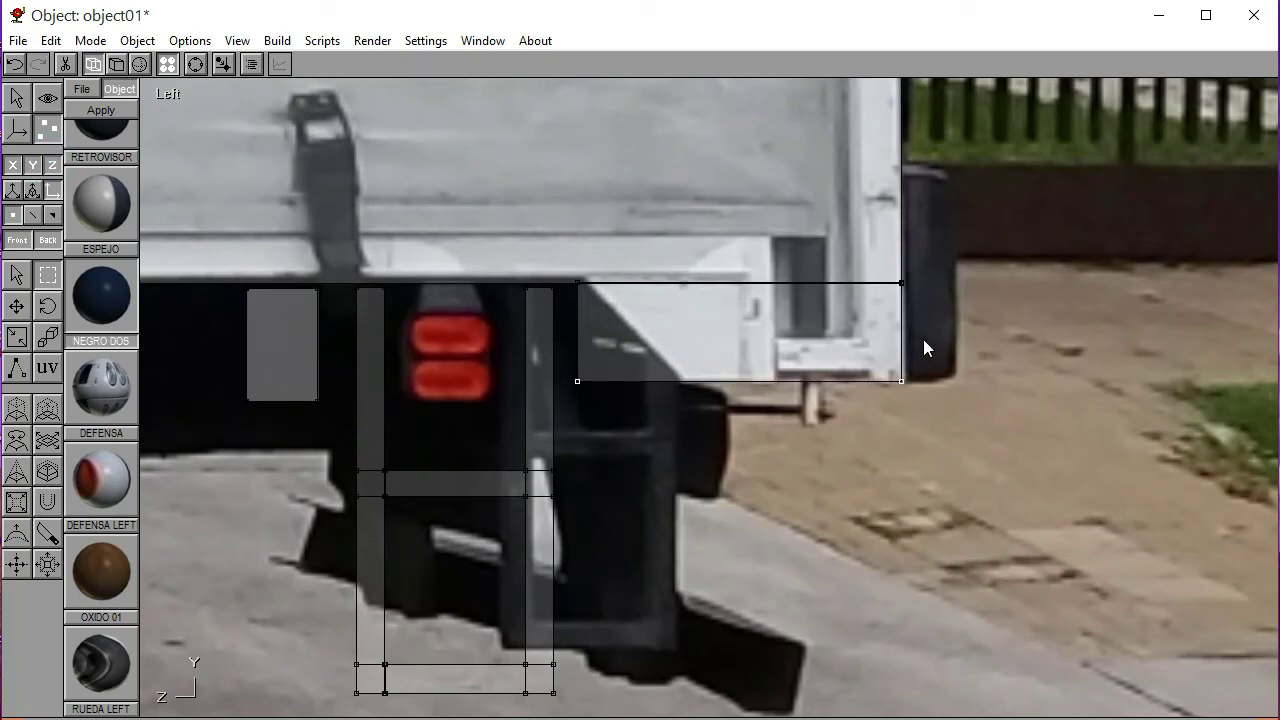
Nudge the whole box vertically until its top edge sits just beneath the cargo body's bottom edge
left_click(16, 97)
left_click(688, 347)
key("Down")
key("Down")
key("Down")
key("Down")
key("Down")
key("Down")
key("Down")
key("Down")
key("Down")
key("Down")
key("Down")
key("Down")
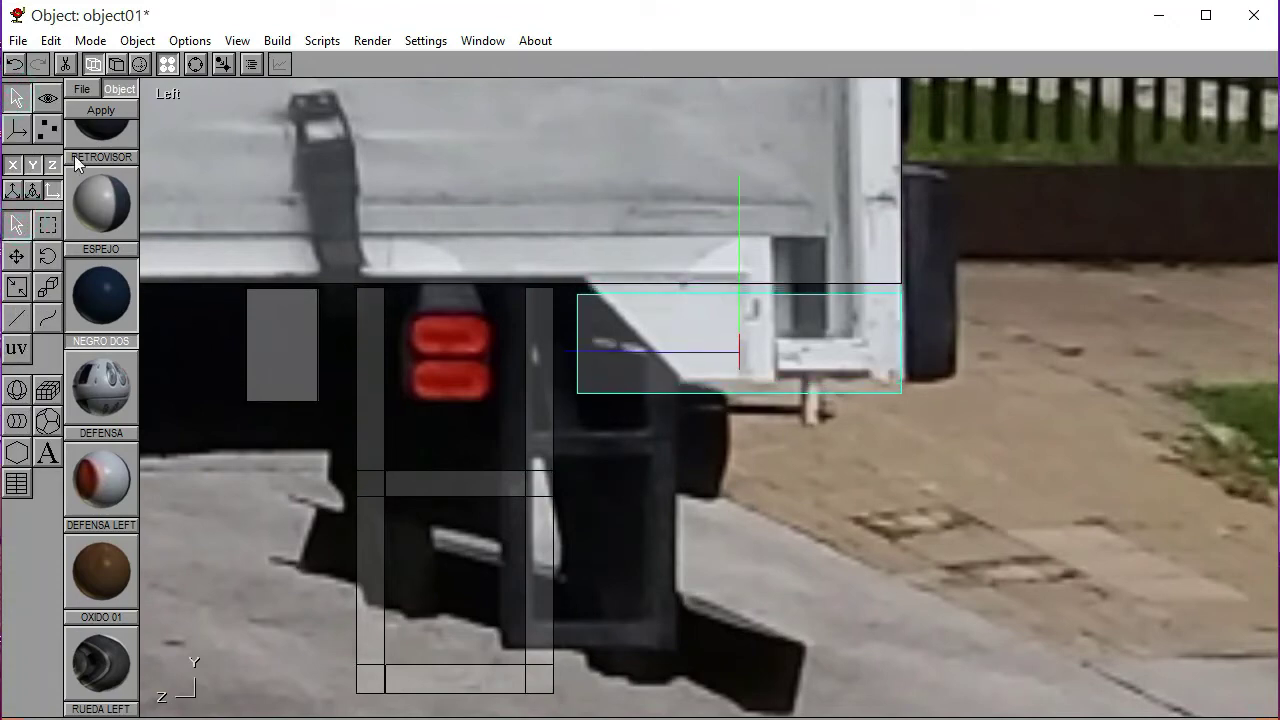
left_click(47, 128)
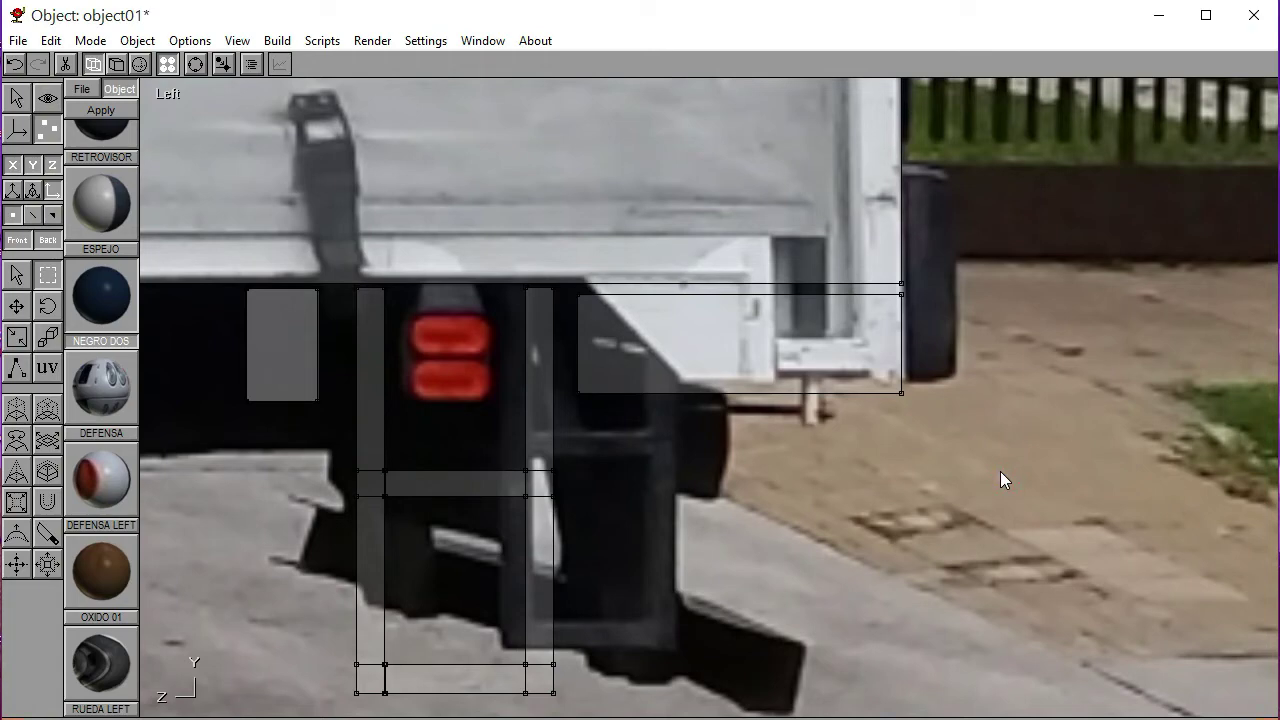
left_click(15, 91)
left_click(17, 224)
left_click(749, 352)
key("Up")
key("Up")
key("Up")
key("Up")
key("Up")
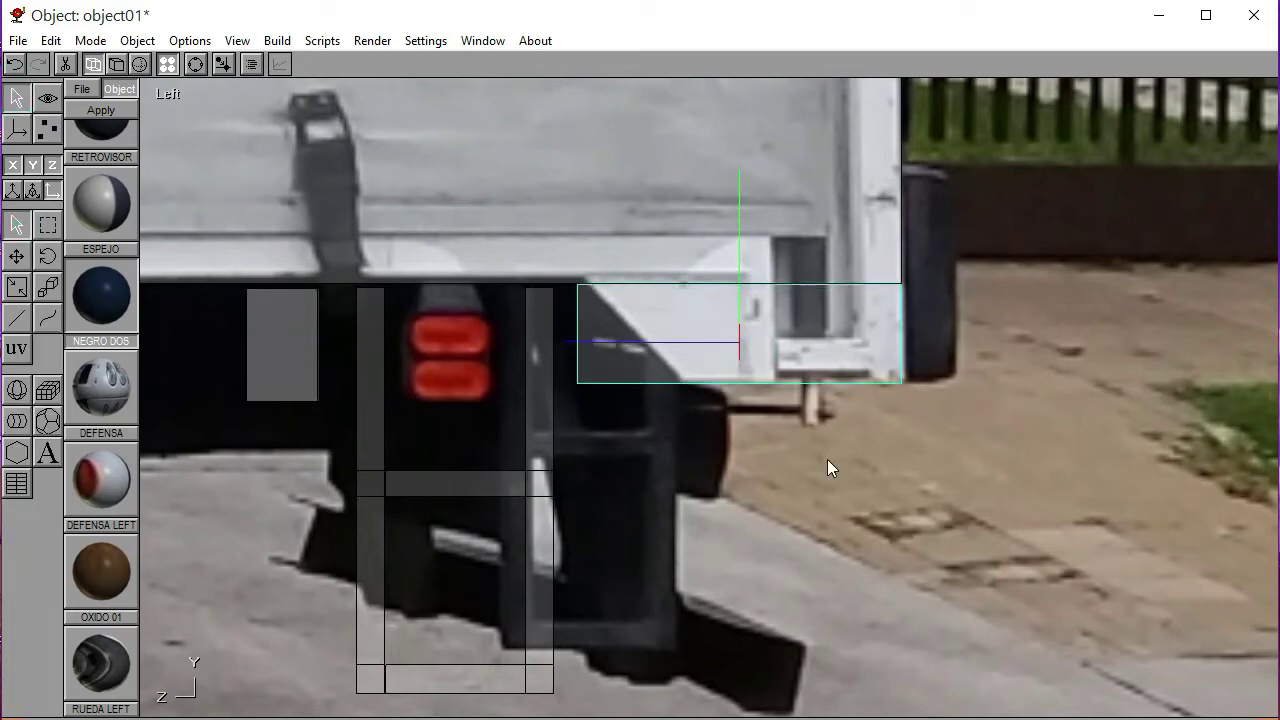
left_click(827, 462)
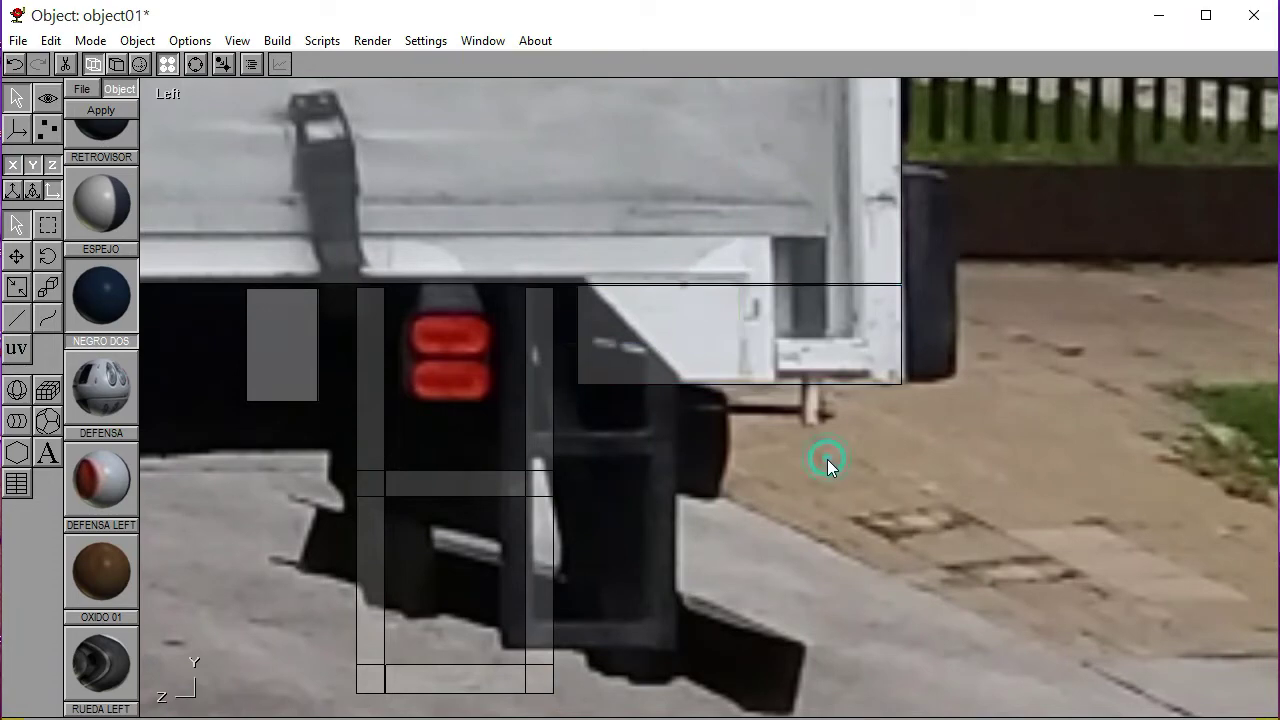
Shift the points at the box's cab-side end rearward to the upper corner of the white panel in the photo
left_click(47, 128)
left_click_drag(569, 273, 605, 397)
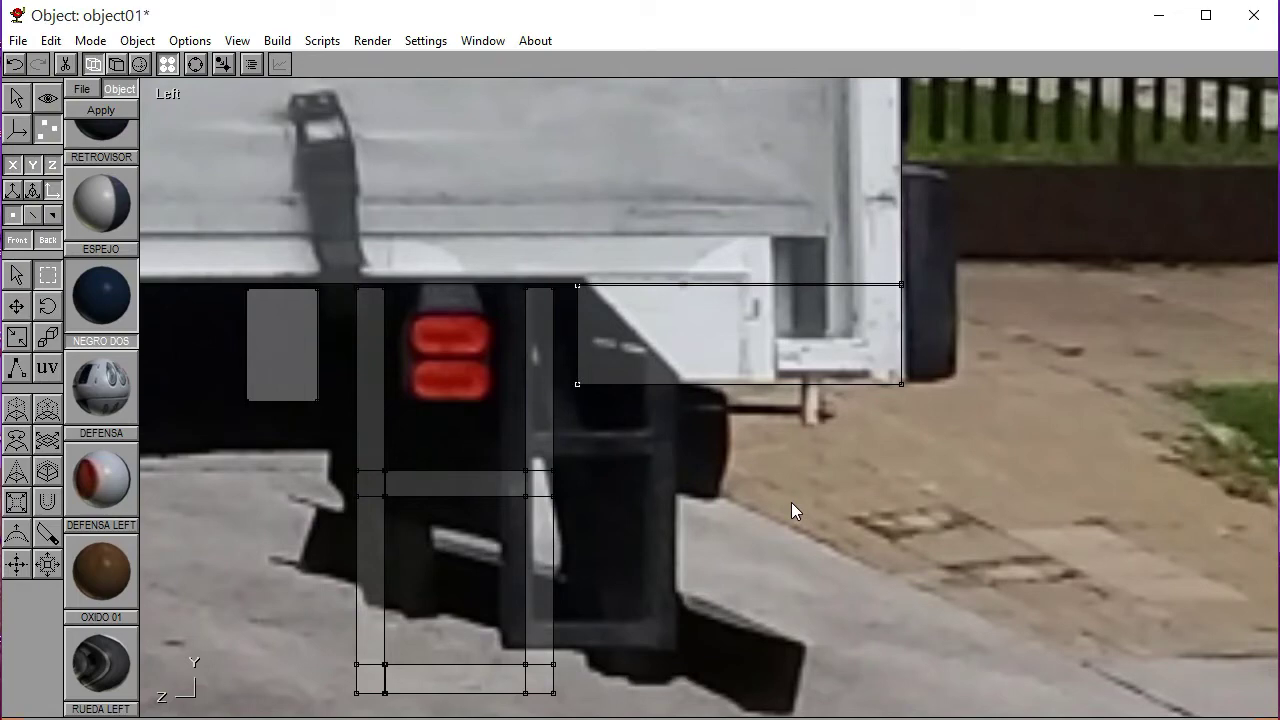
key("Right")
key("Right")
key("Right")
key("Right")
key("Right")
key("Right")
key("Right")
key("Right")
key("Right")
key("Right")
key("Right")
key("Right")
Slant the box's cab-side end by moving its lower corner points farther rearward along the photo panel's diagonal edge
left_click_drag(613, 397, 615, 399)
key("Right")
key("Right")
key("Right")
key("Right")
key("Right")
key("Right")
key("Right")
key("Right")
key("Right")
key("Right")
key("Right")
key("Right")
key("Right")
key("Right")
key("Right")
key("Right")
key("Right")
key("Right")
key("Right")
key("Right")
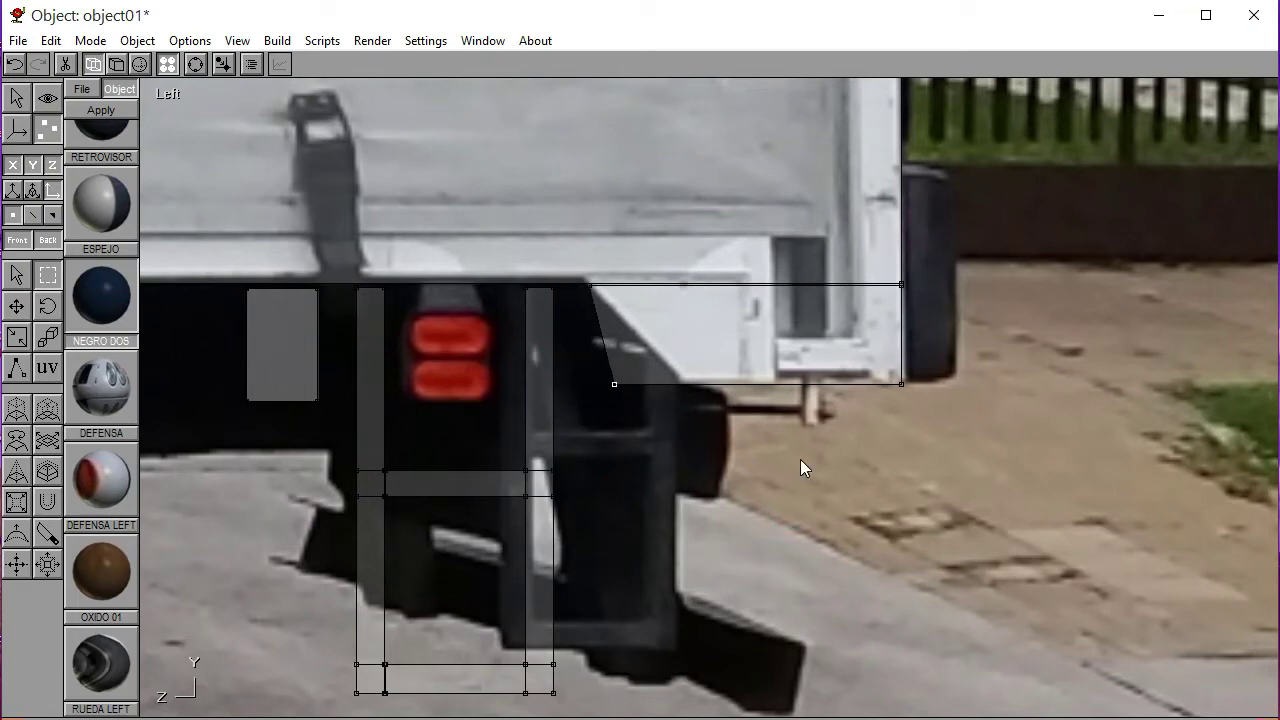
left_click_drag(800, 459, 853, 459)
left_click(800, 465)
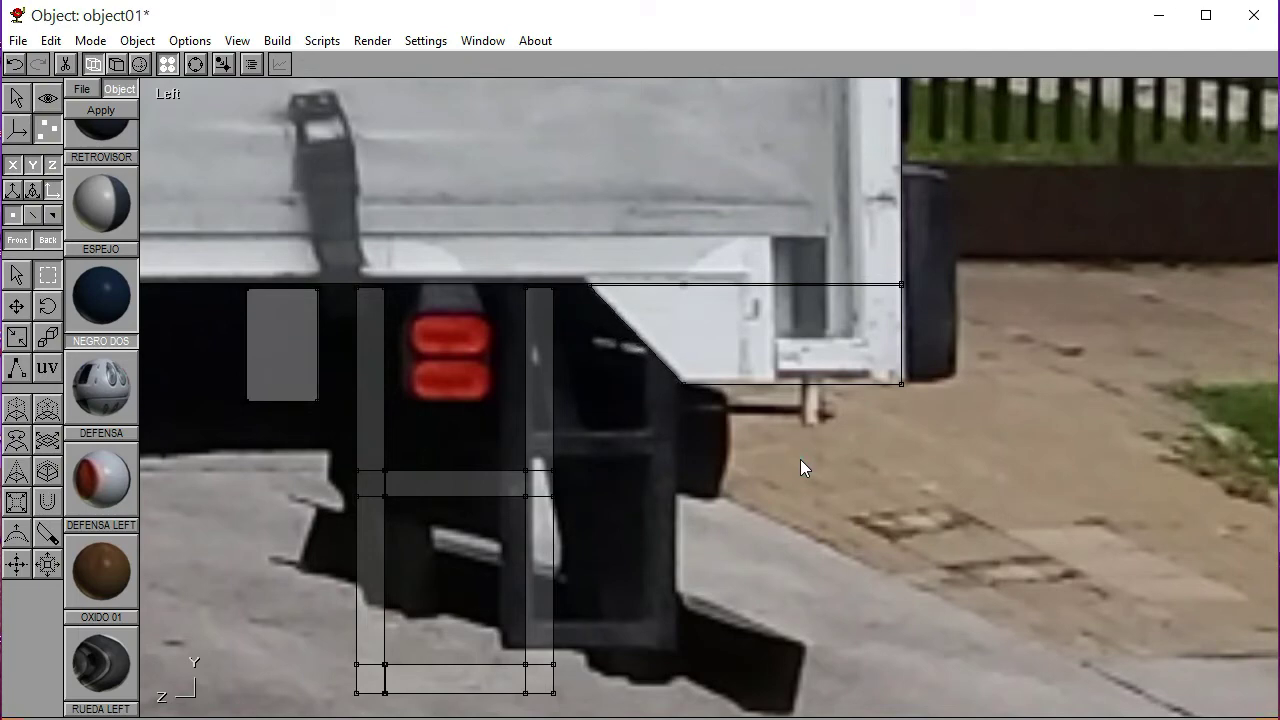
left_click(119, 61)
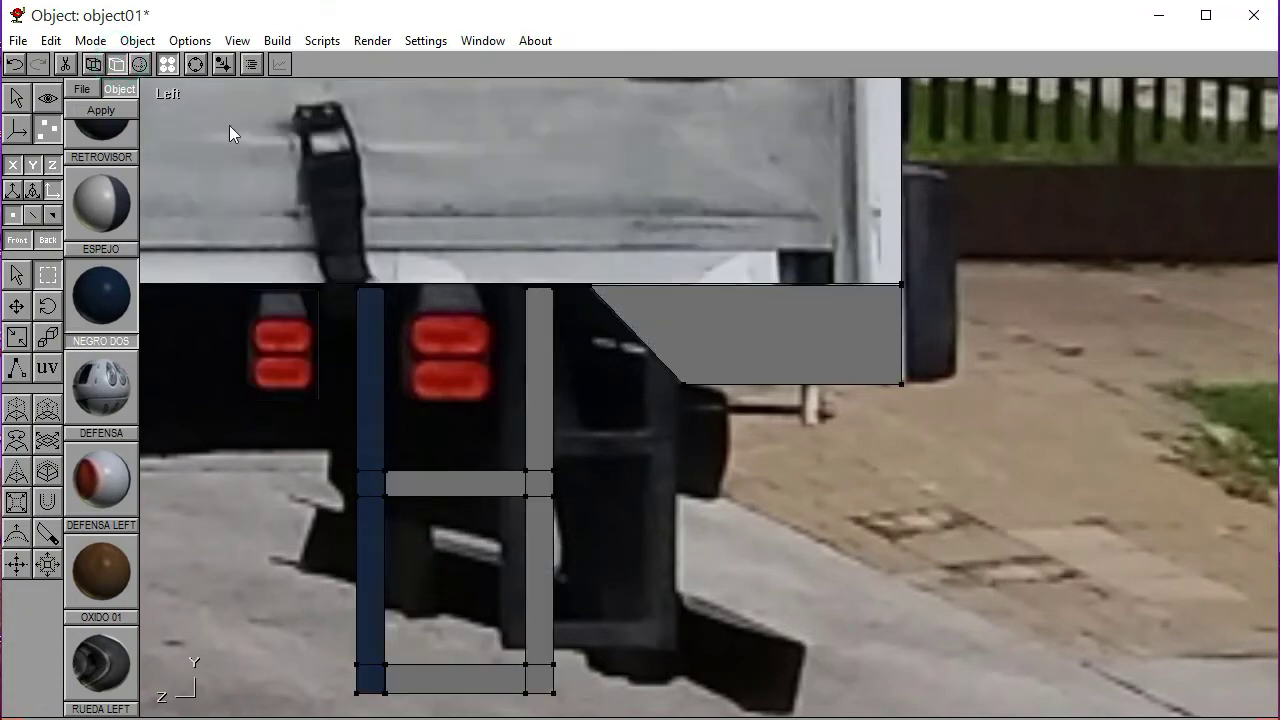
In the back view, move the new box sideways from the truck's centre to the empty space beyond the rear wheel
left_click(169, 94)
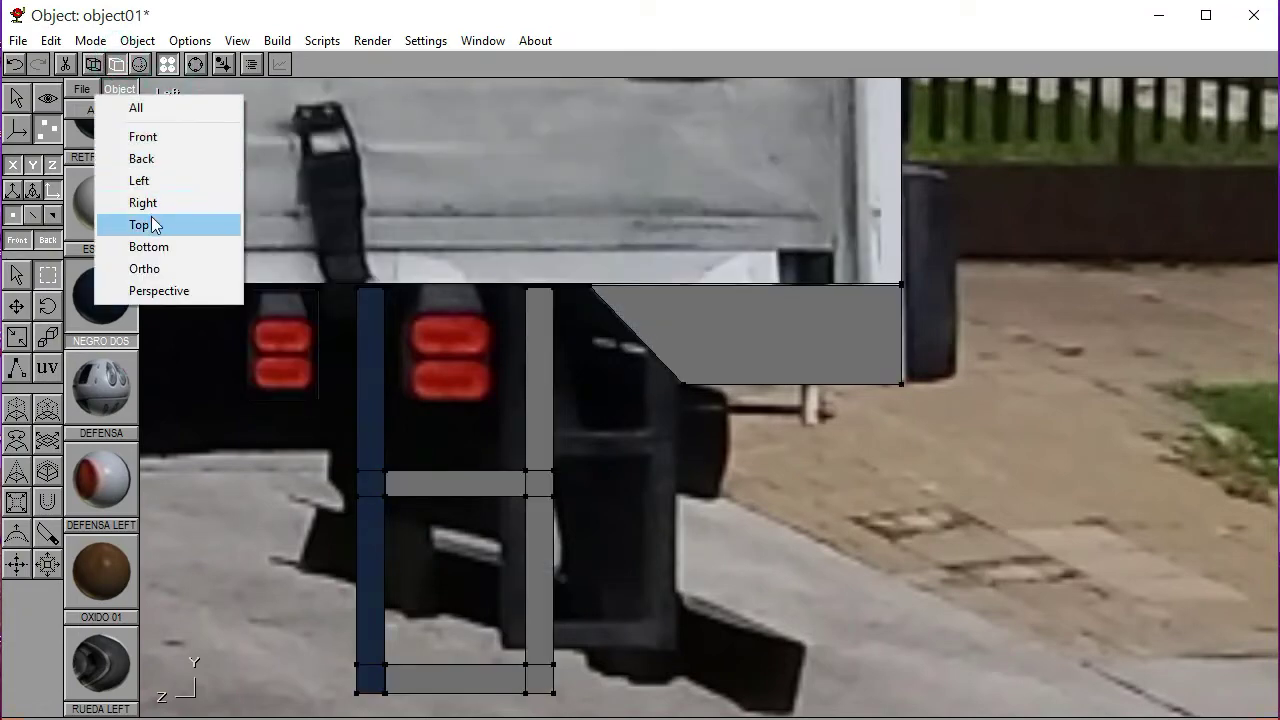
left_click(159, 157)
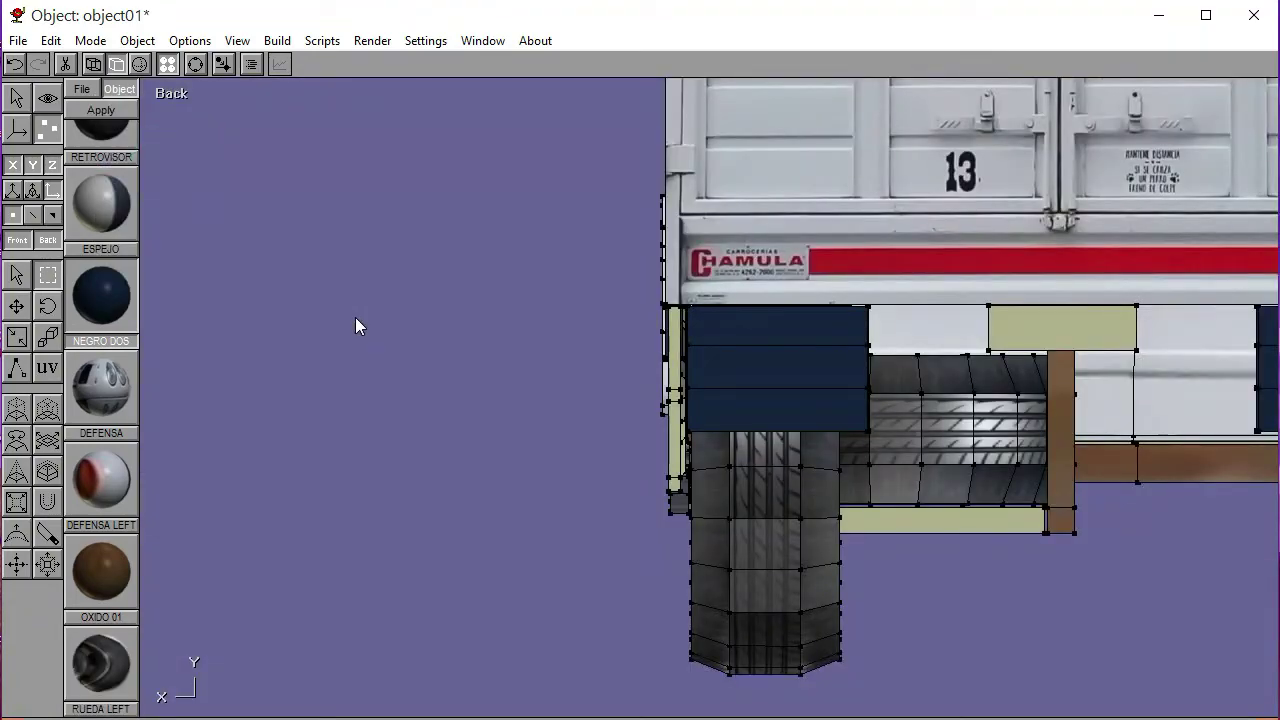
left_click(17, 103)
left_click(17, 225)
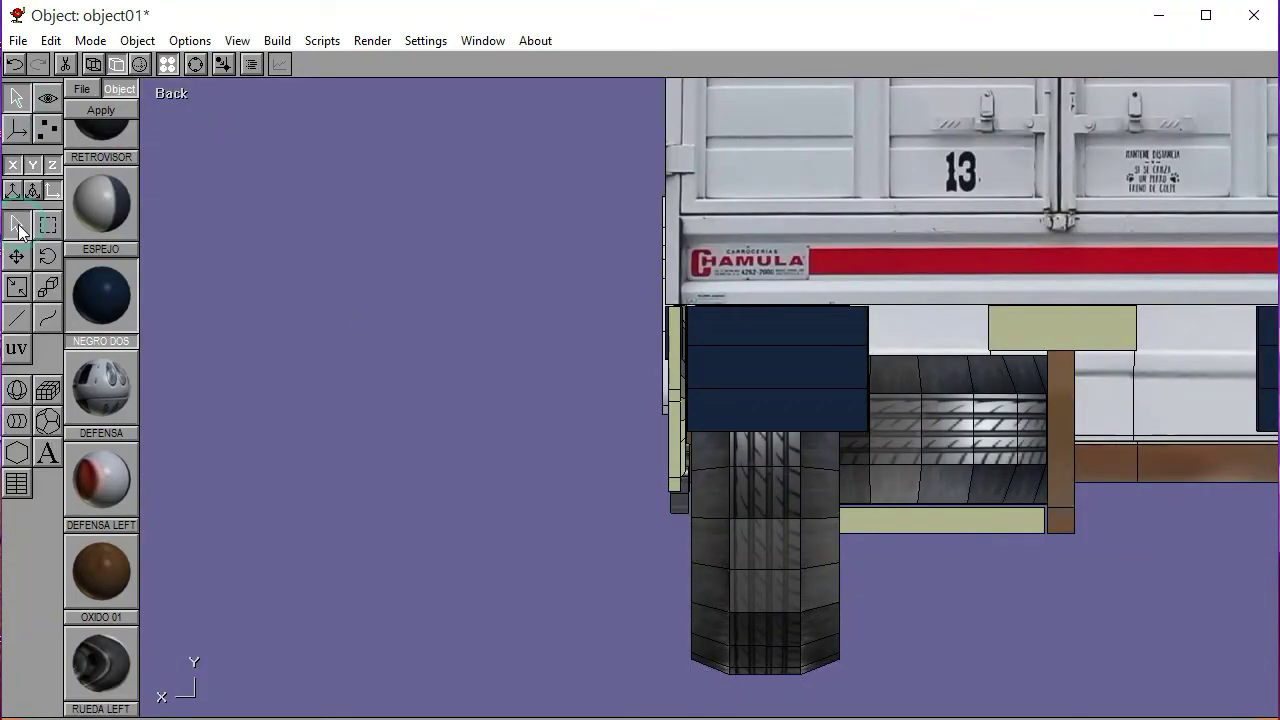
left_click(16, 166)
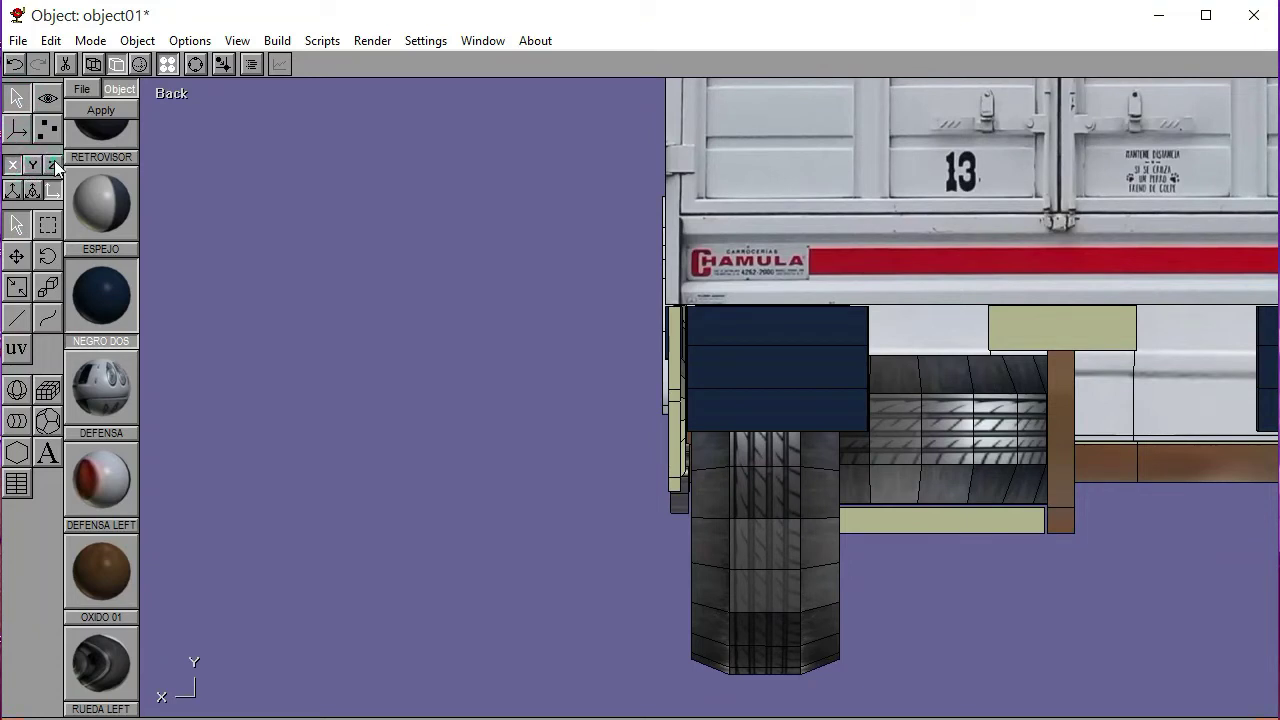
left_click(1010, 330)
left_click(16, 256)
left_click_drag(1237, 543, 723, 543)
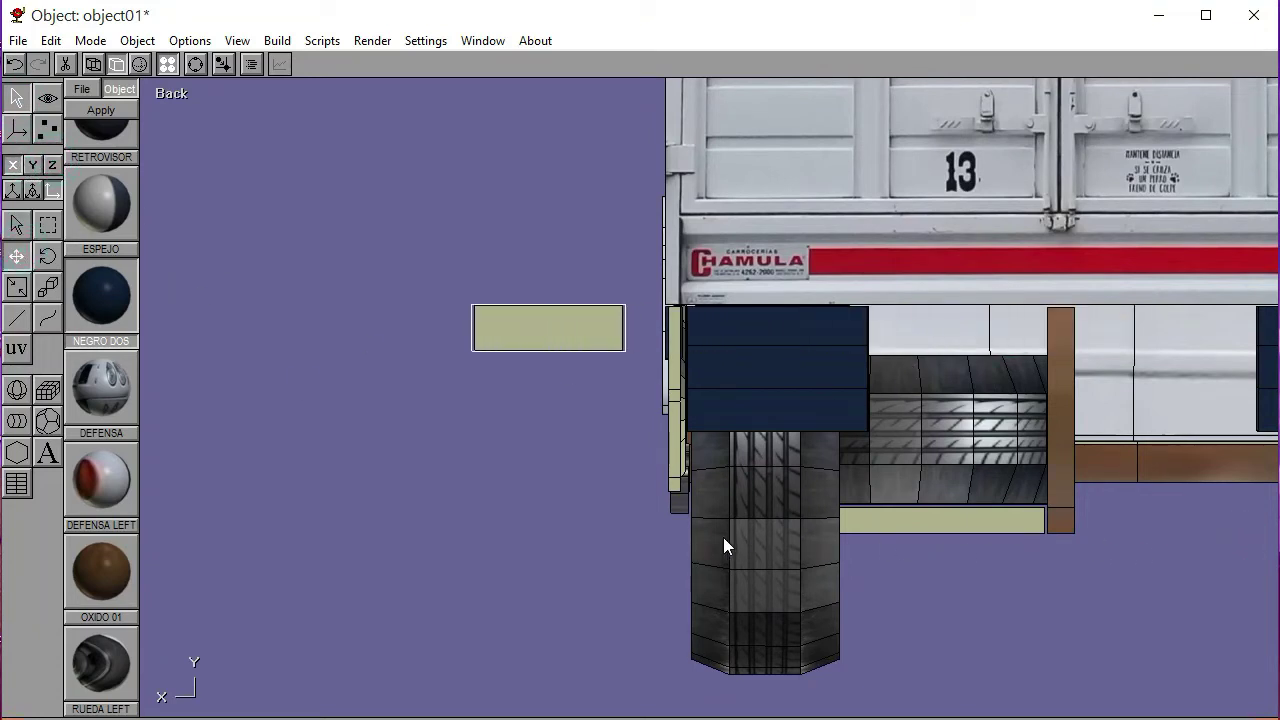
Scale the box along X only, narrowing it to a thin upright panel
left_click(15, 288)
left_click_drag(168, 340, 168, 339)
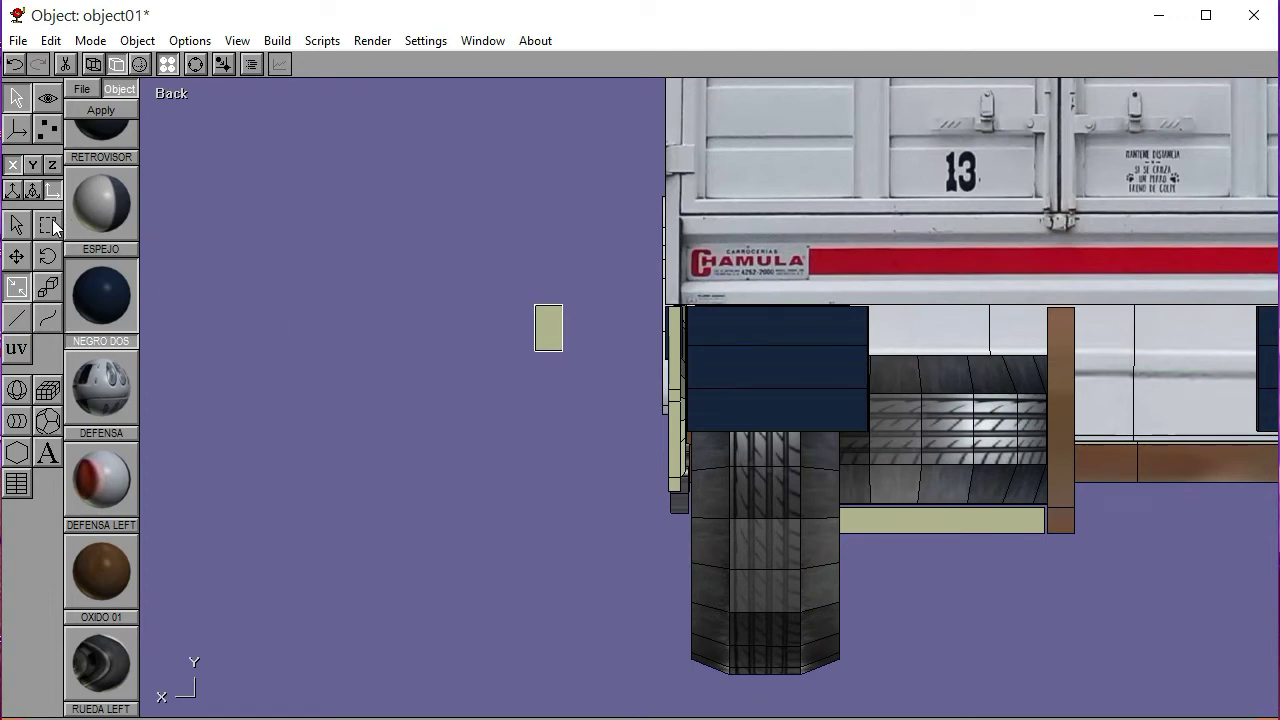
key("alt+Tab")
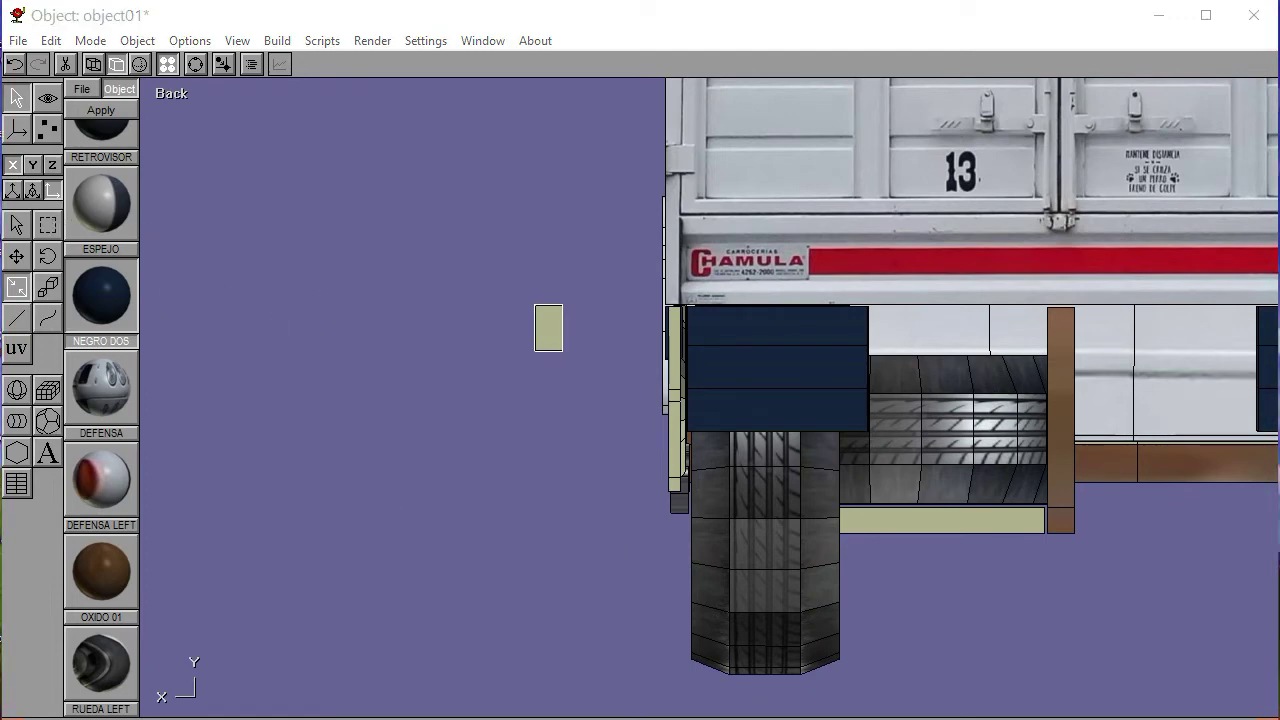
Apply the TECHO CABINA material to all faces of the narrowed box
left_click(47, 128)
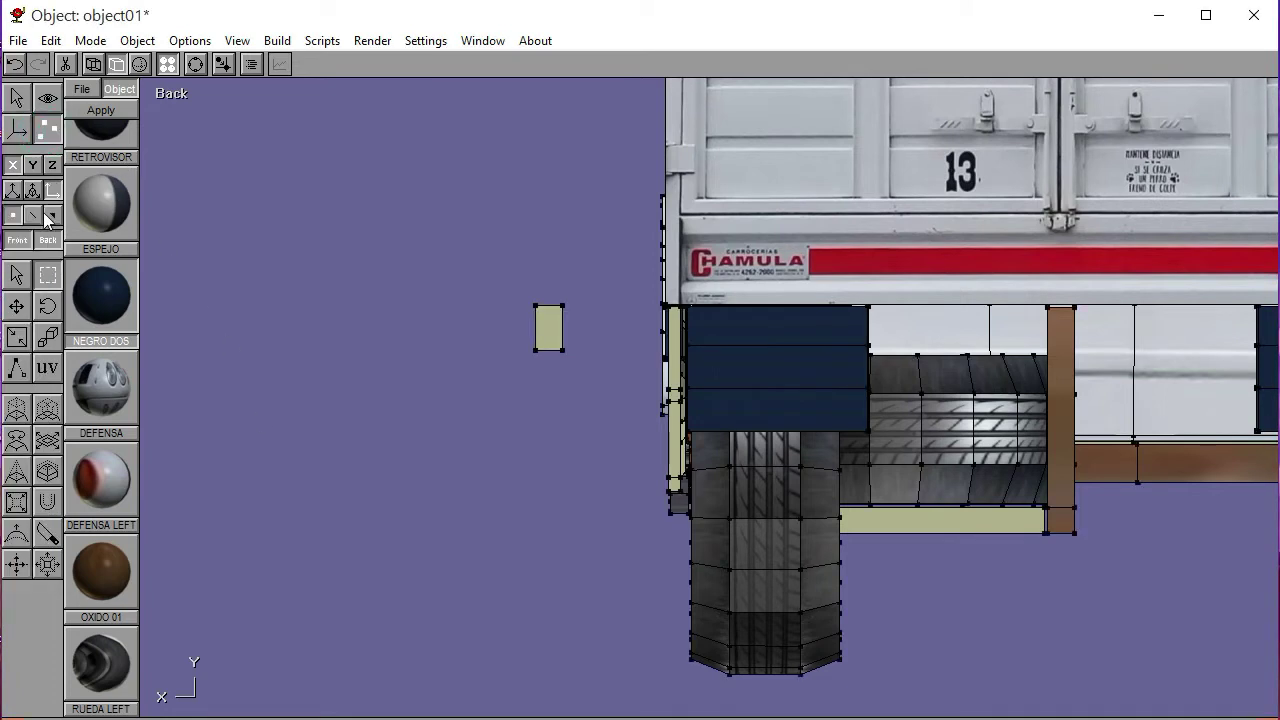
left_click_drag(518, 288, 596, 394)
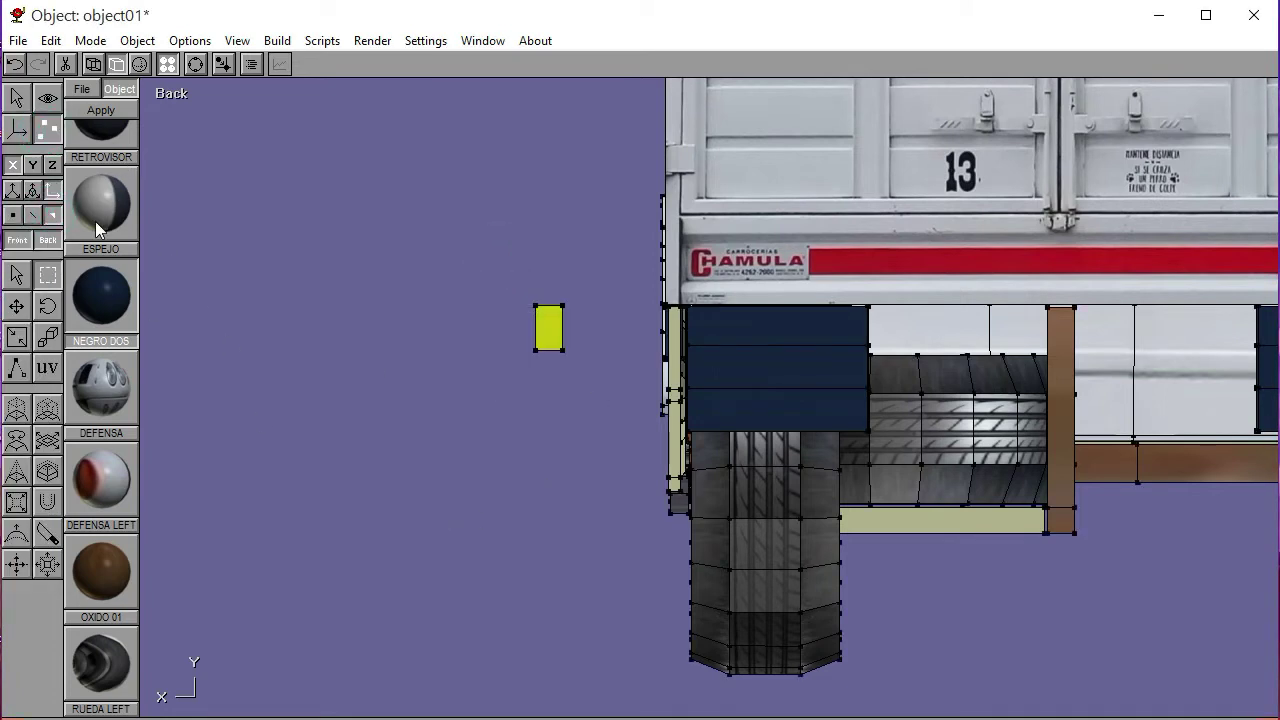
left_click(47, 368)
scroll(110, 350, "up", 4)
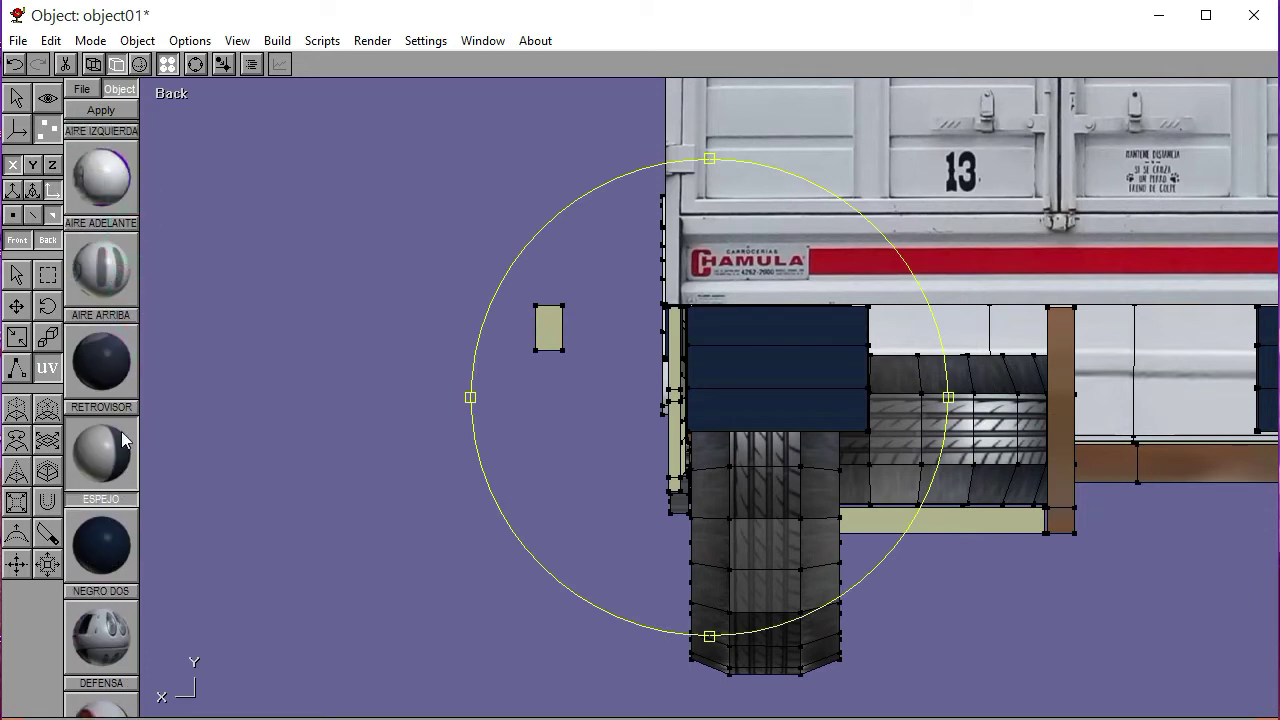
scroll(117, 350, "up", 2)
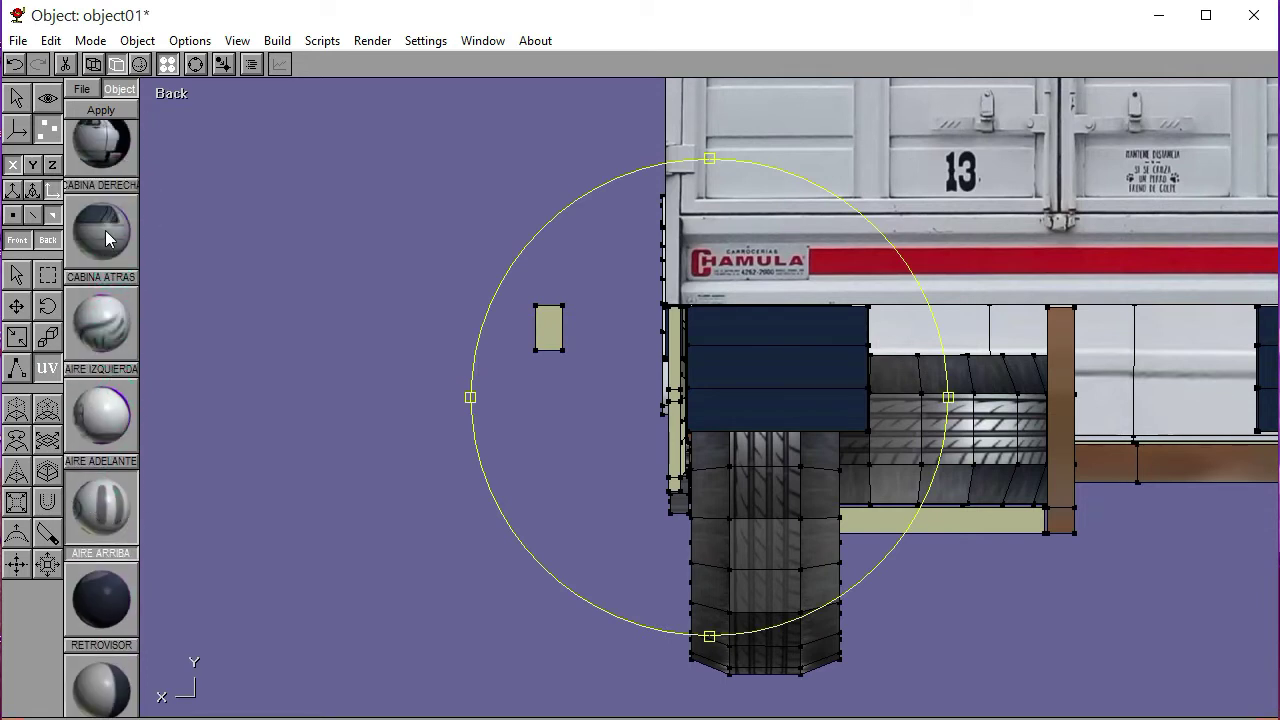
scroll(107, 238, "up", 3)
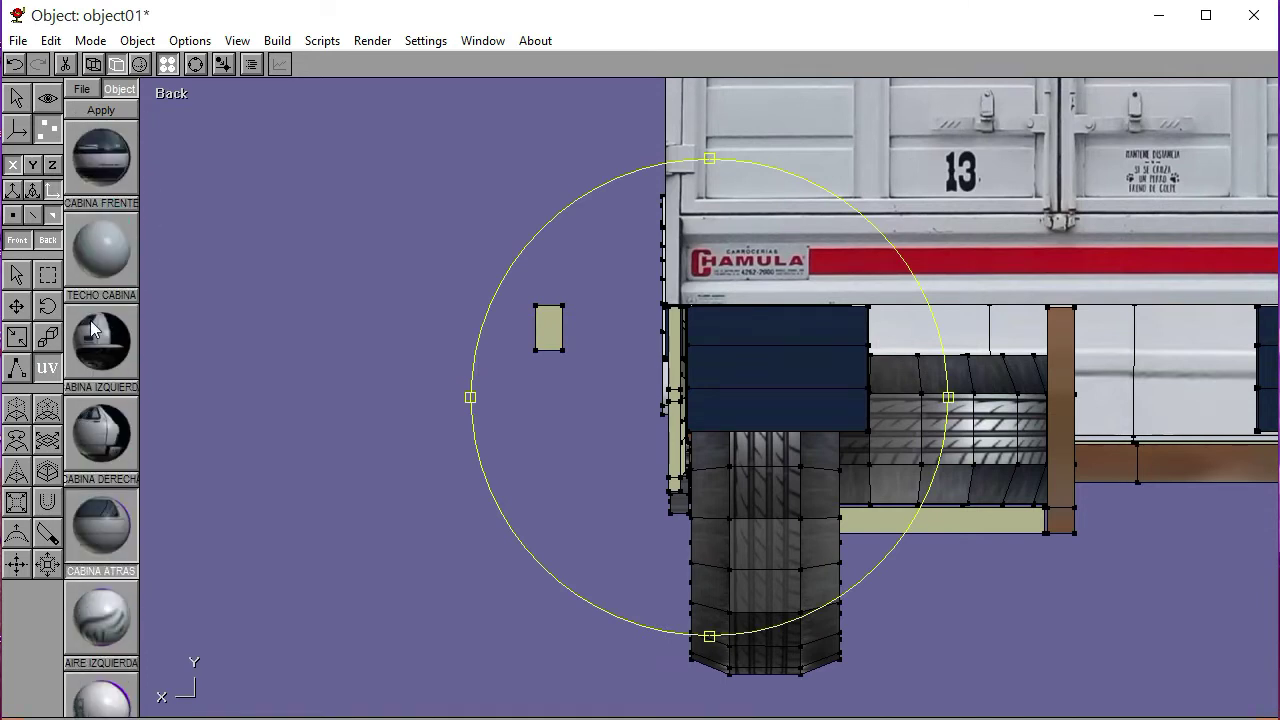
left_click(104, 111)
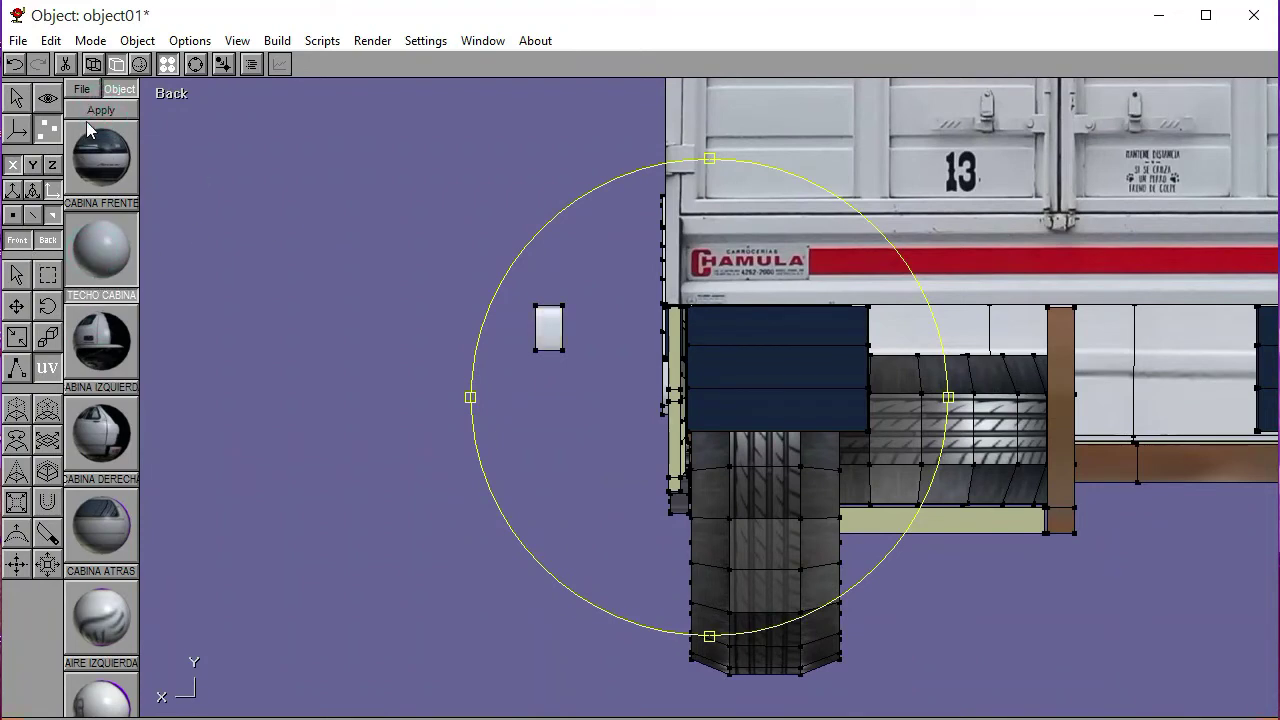
left_click(17, 272)
left_click(222, 285)
left_click(172, 94)
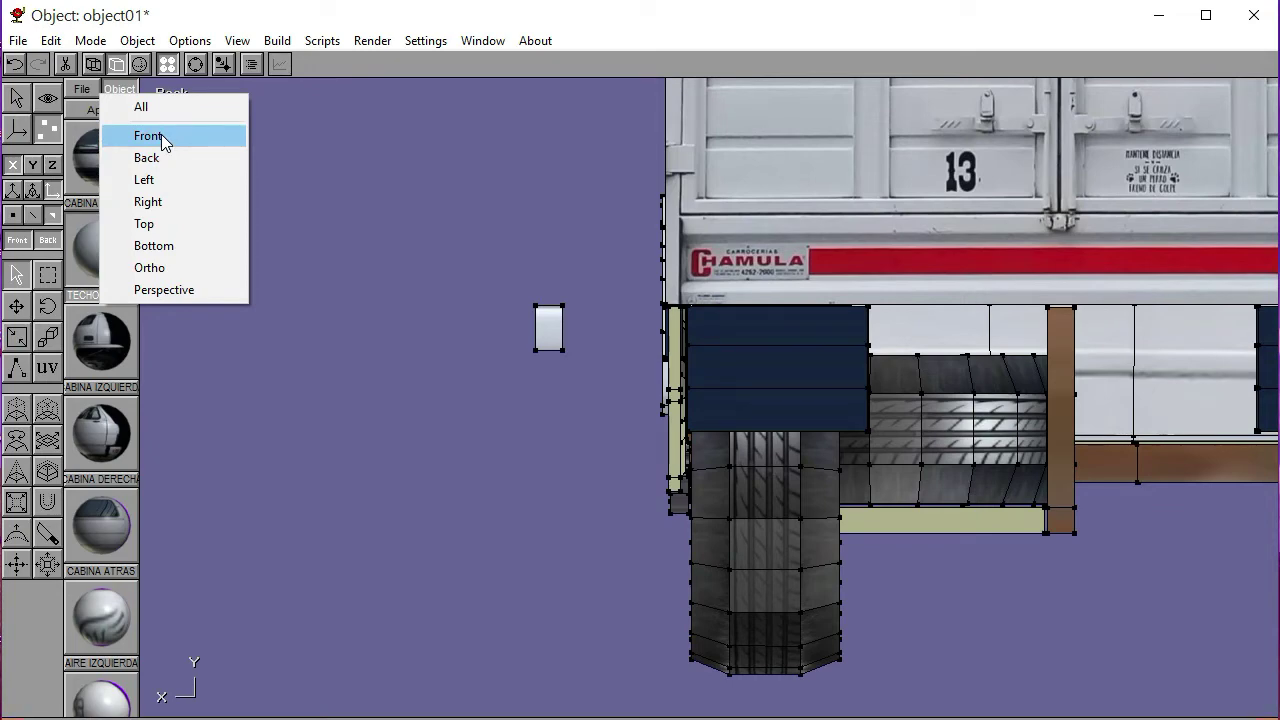
left_click(19, 99)
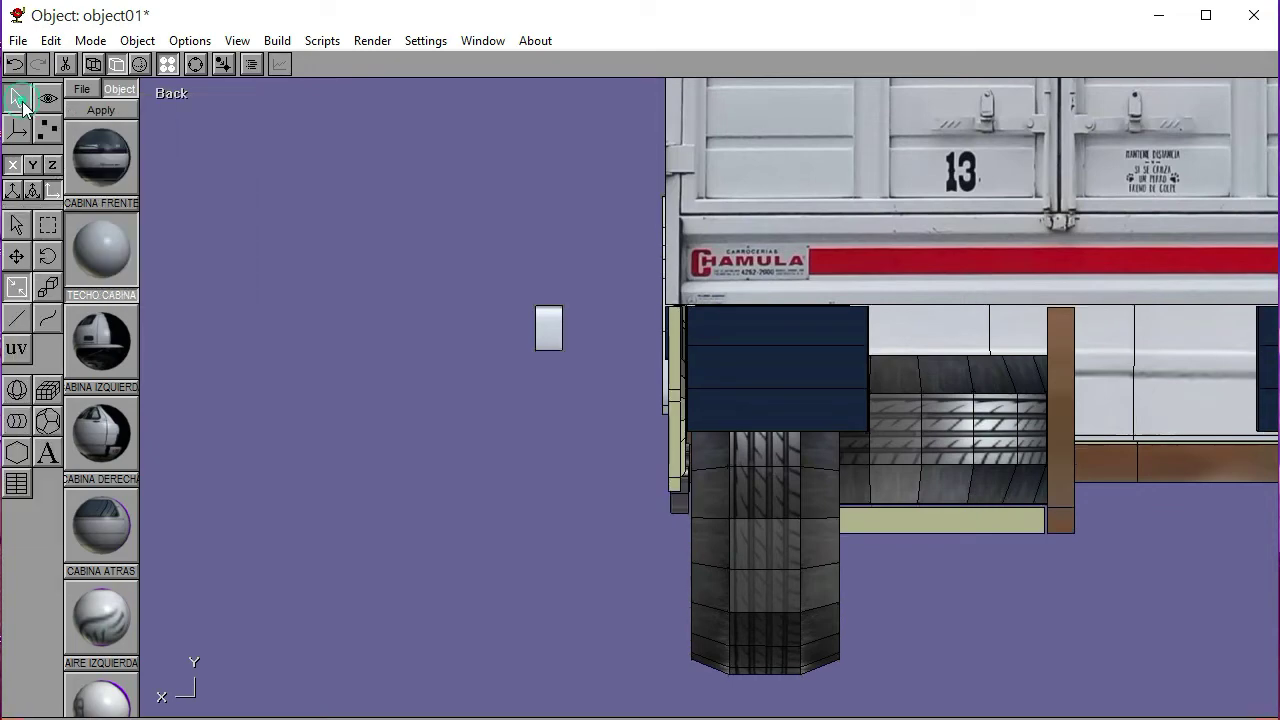
In the back view, move the narrow white panel sideways until it lines up with the cargo body's outer edge
left_click(551, 338)
key("Right")
key("Right")
key("Right")
key("Right")
key("Right")
key("Right")
key("Right")
key("Right")
key("Right")
key("Right")
key("Right")
key("Right")
key("Right")
key("Right")
key("Right")
key("Right")
key("Right")
key("Right")
key("Right")
key("Right")
key("Right")
key("Right")
key("Right")
key("Right")
key("Right")
key("Right")
key("Right")
key("Right")
key("Right")
key("Right")
key("Right")
key("Right")
key("Right")
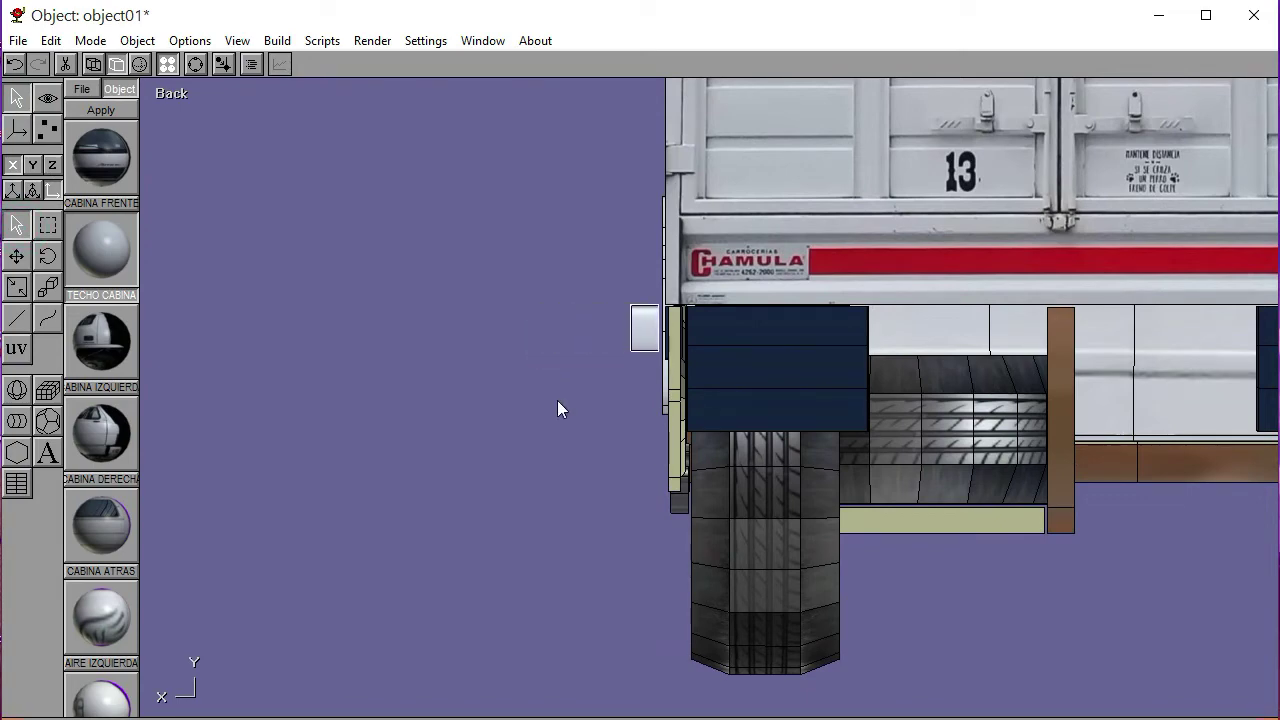
key("Right")
key("Right")
key("Right")
key("Right")
key("Right")
key("Right")
key("Right")
left_click(557, 400)
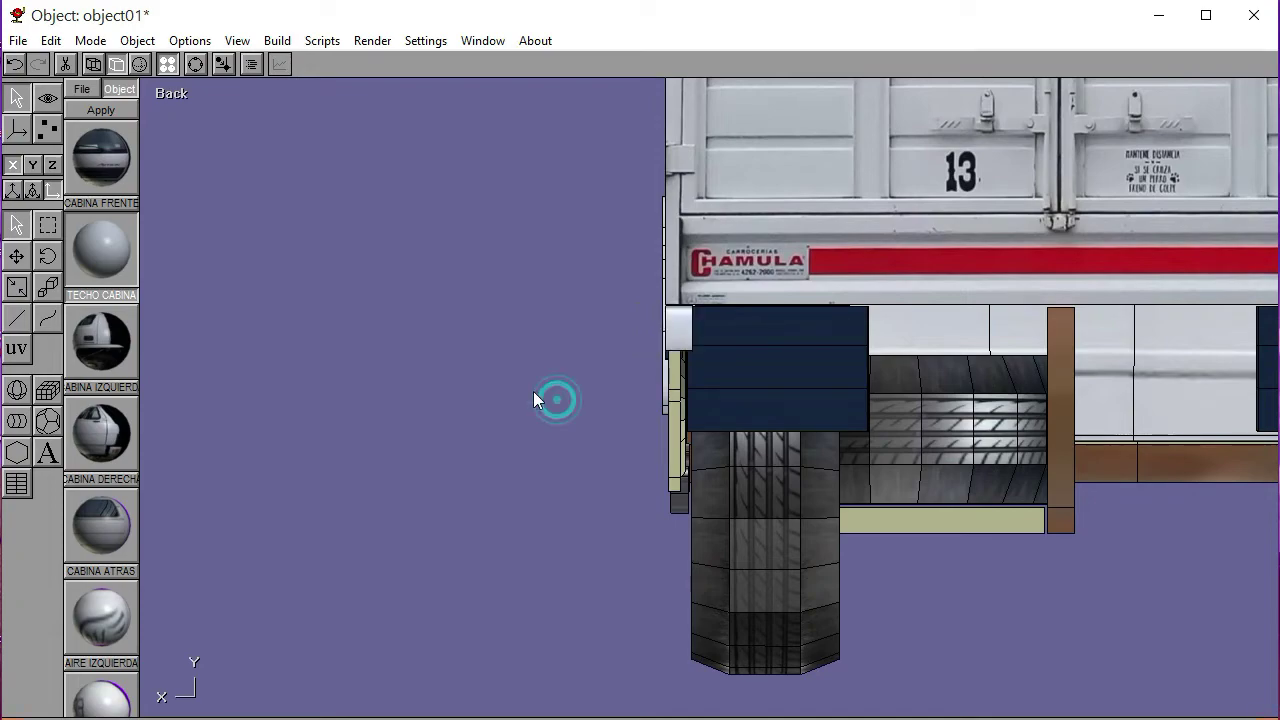
In the left view, select the slanted panel's outward-facing face beneath the cargo body's rear end
left_click(195, 66)
left_click_drag(671, 328, 712, 330)
left_click(169, 89)
left_click(149, 174)
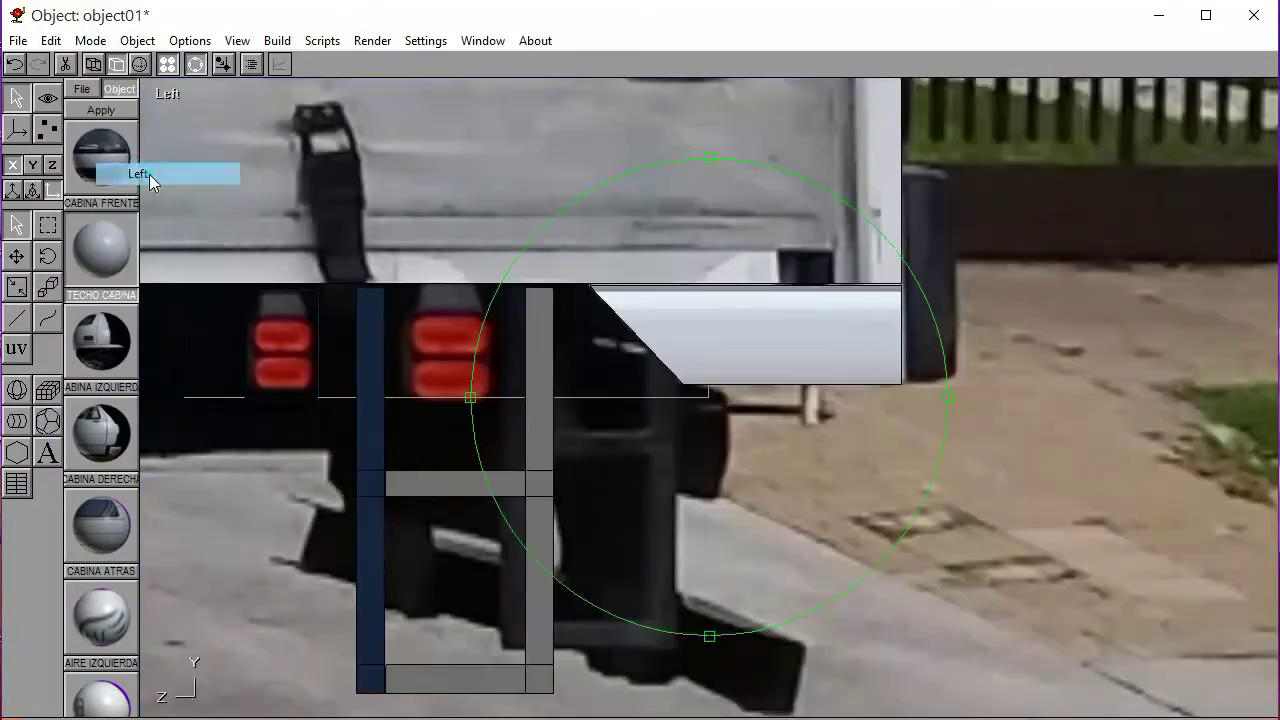
scroll(716, 397, "down", 5)
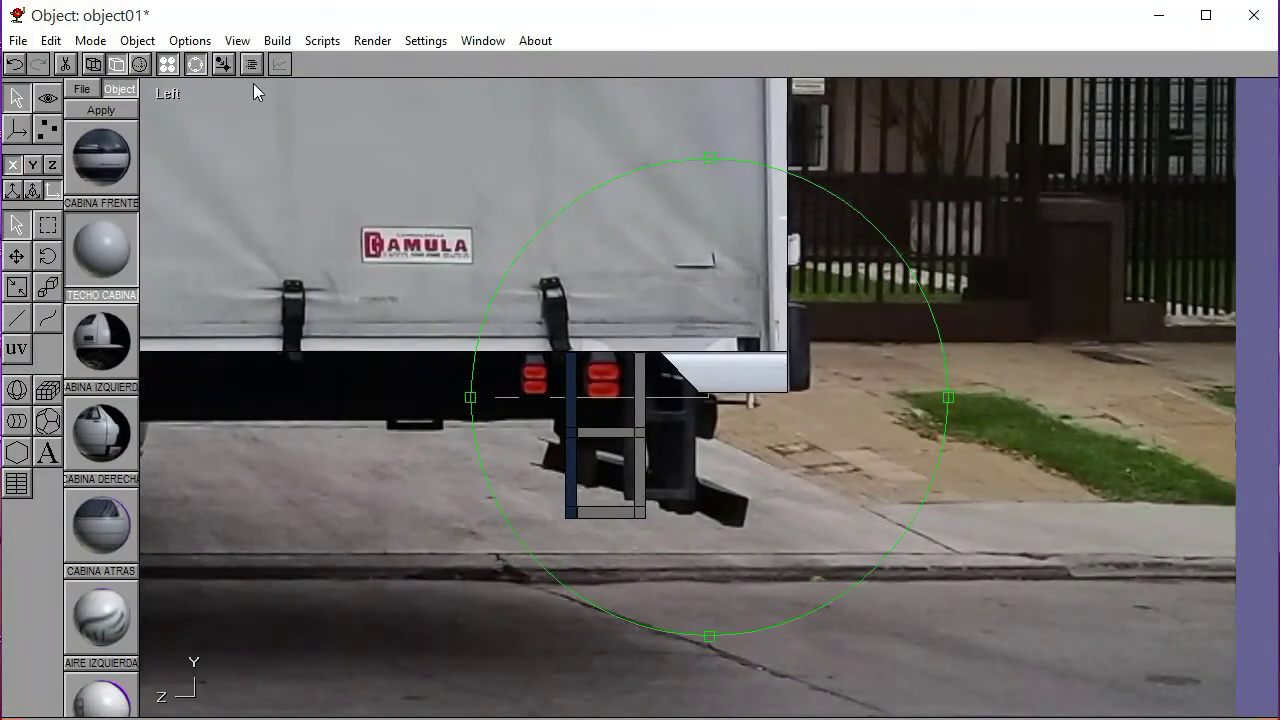
left_click(195, 66)
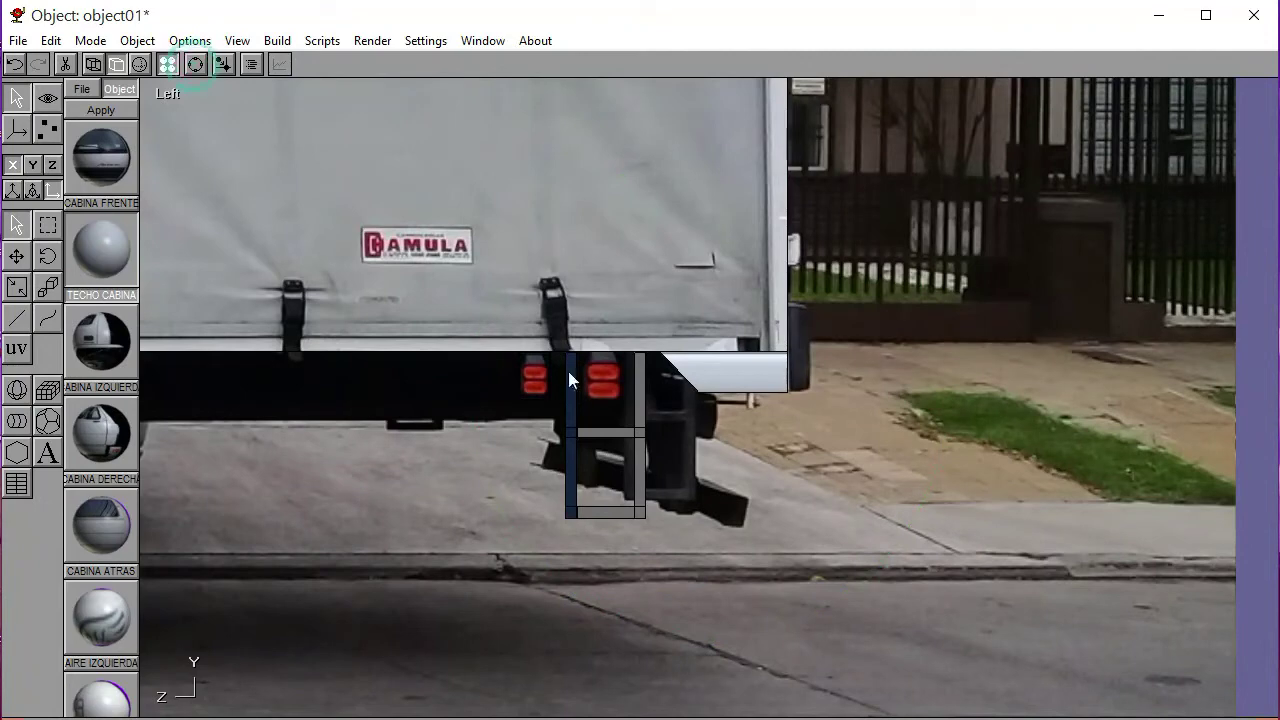
left_click(47, 129)
left_click(706, 380)
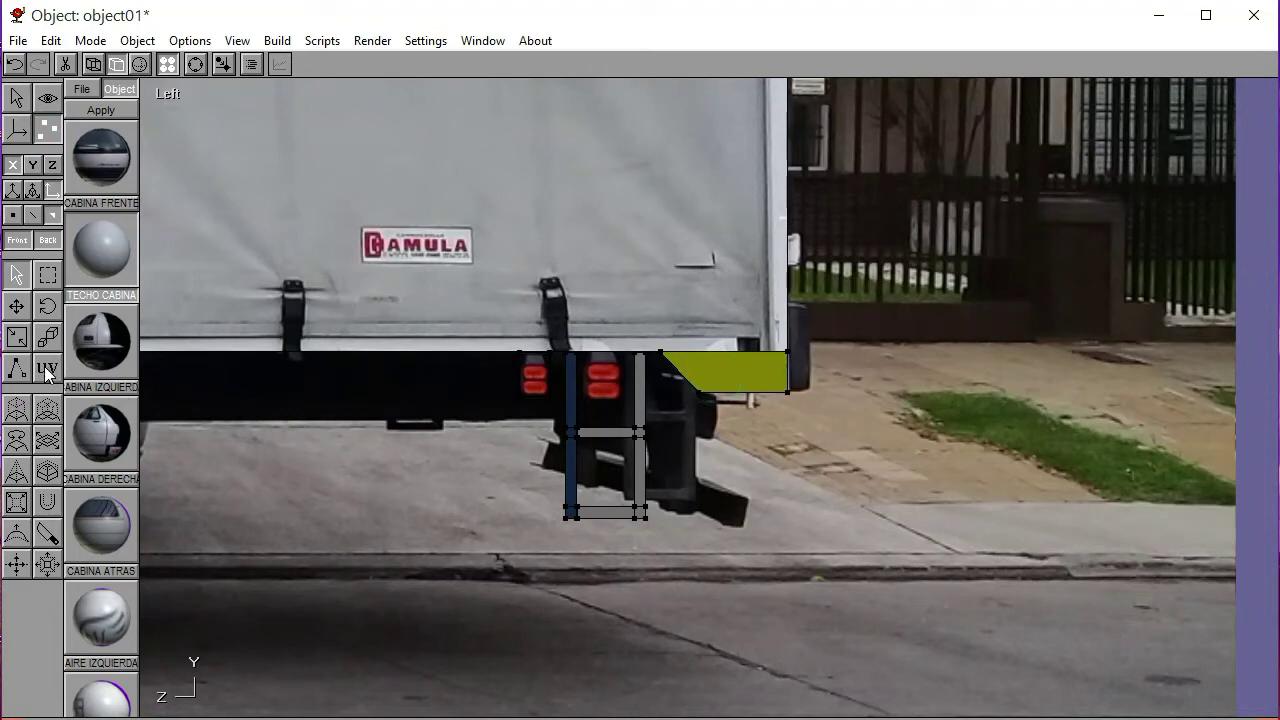
Create a new material and load the CORNER image as its diffuse texture
scroll(115, 480, "down", 4)
scroll(108, 460, "down", 5)
scroll(100, 480, "down", 8)
scroll(105, 300, "down", 5)
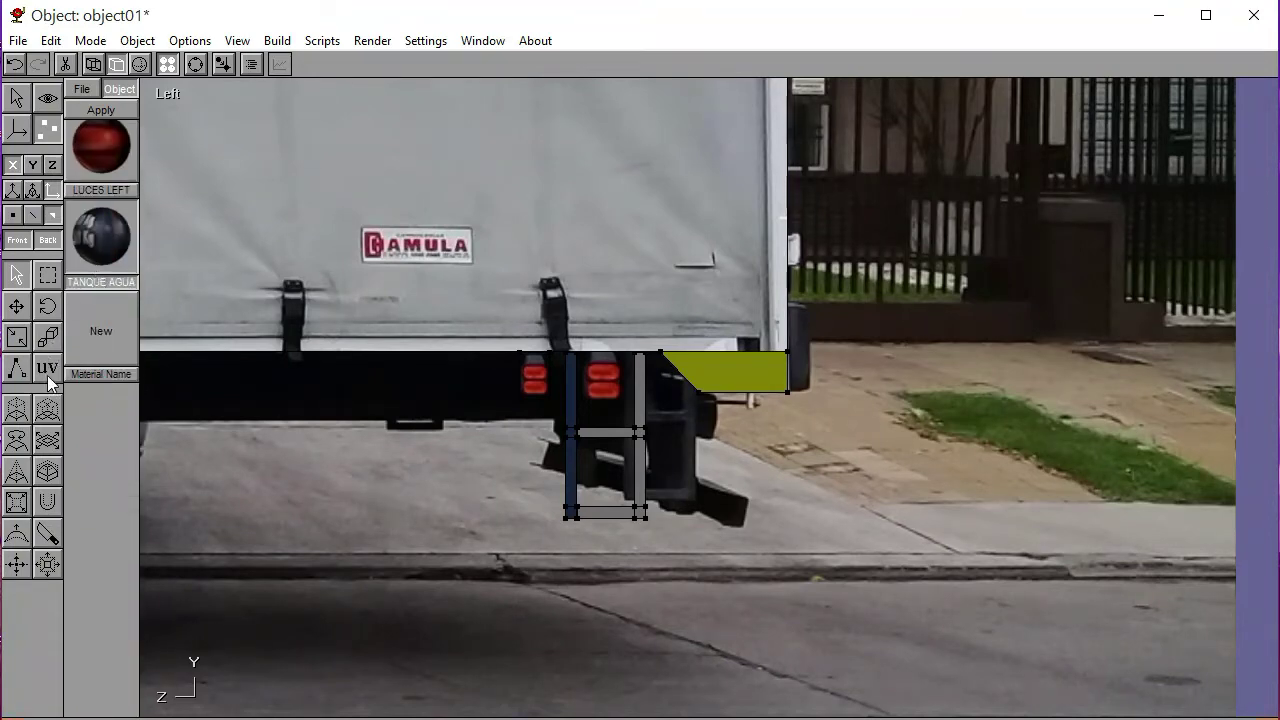
left_click(100, 332)
left_click(128, 181)
left_click(66, 232)
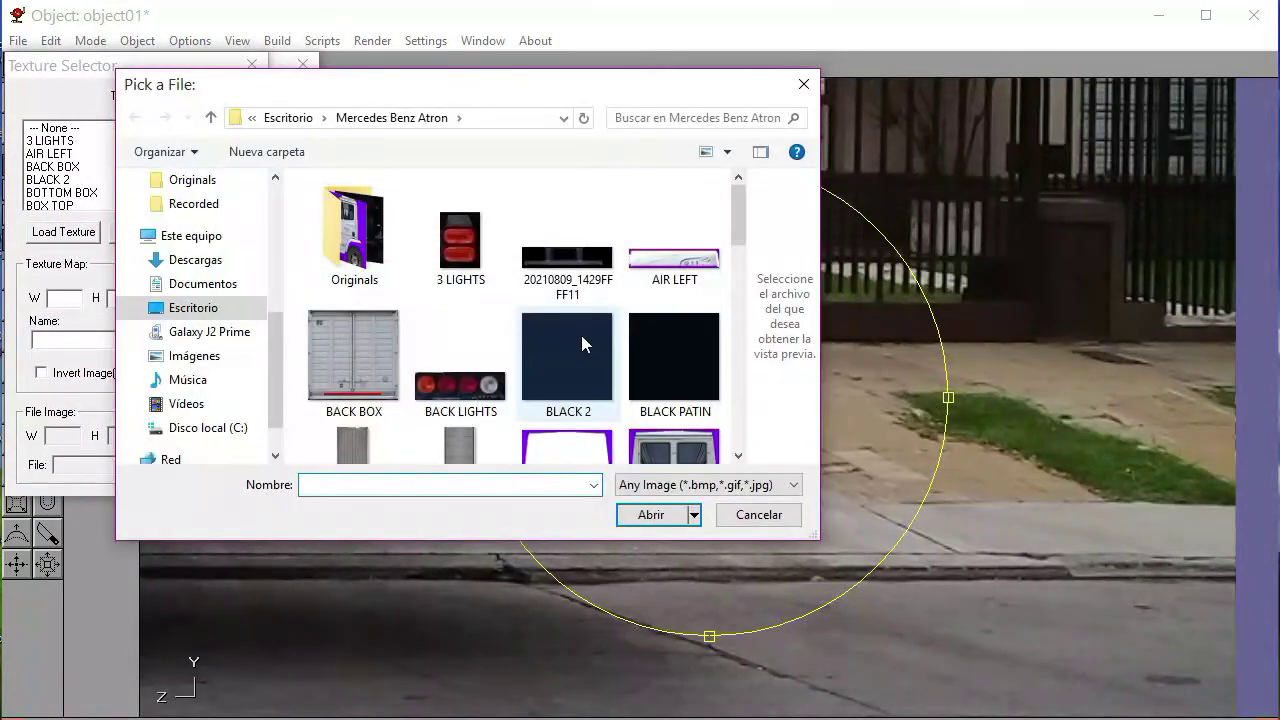
scroll(581, 335, "down", 5)
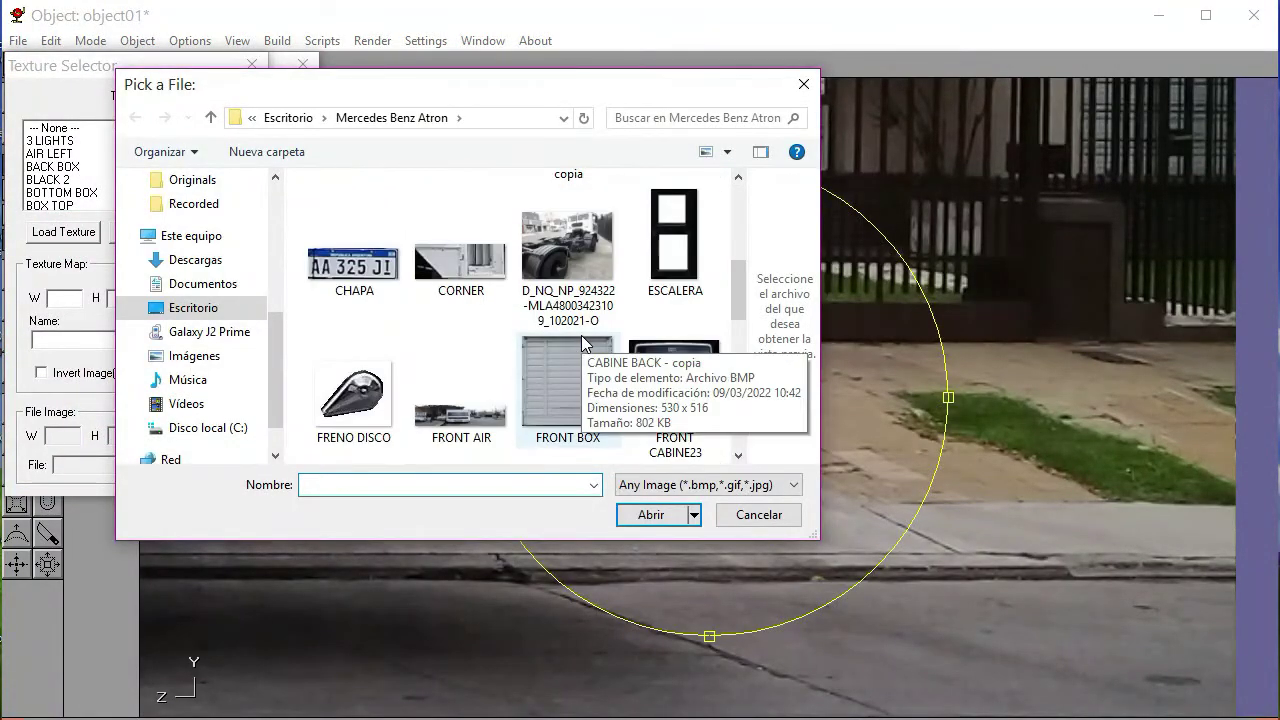
left_click(484, 276)
left_click(648, 515)
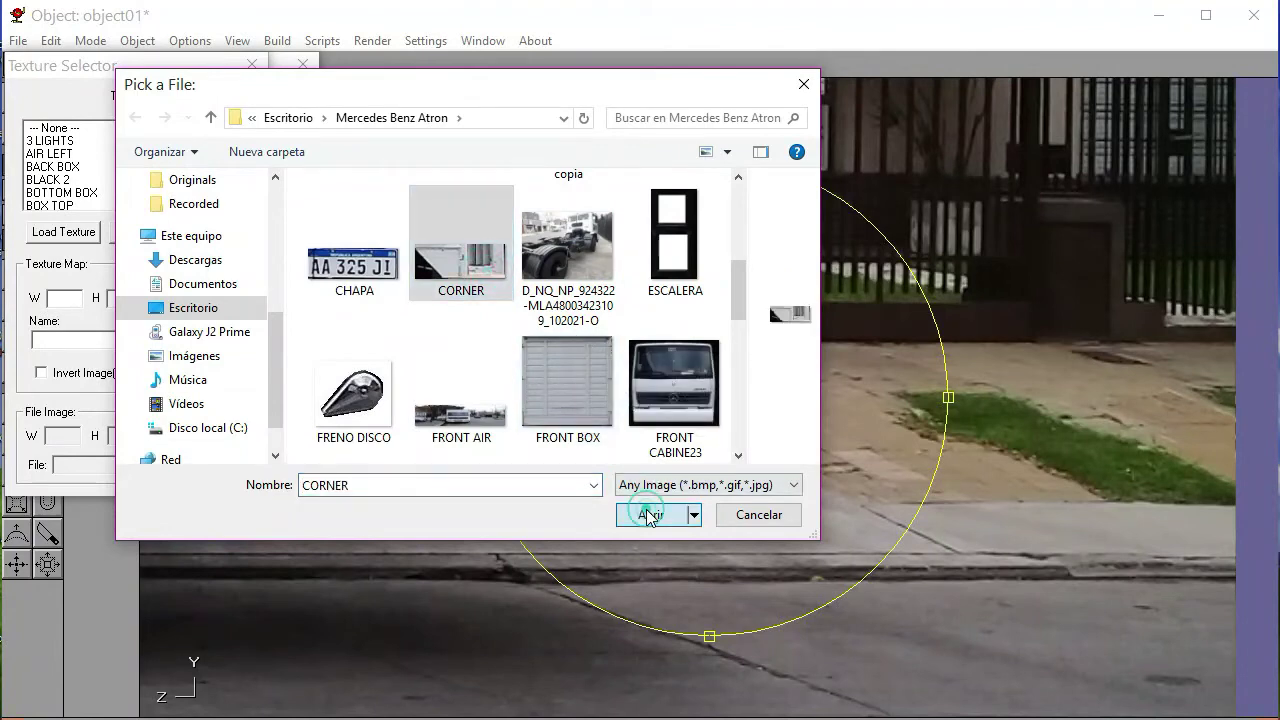
scroll(110, 170, "down", 1)
scroll(108, 170, "down", 1)
left_click(106, 165)
left_click(245, 123)
Name the new material ESQUINA, apply it to the panel's selected face, and clear the selection
double_click(156, 124)
type("ESQUINA")
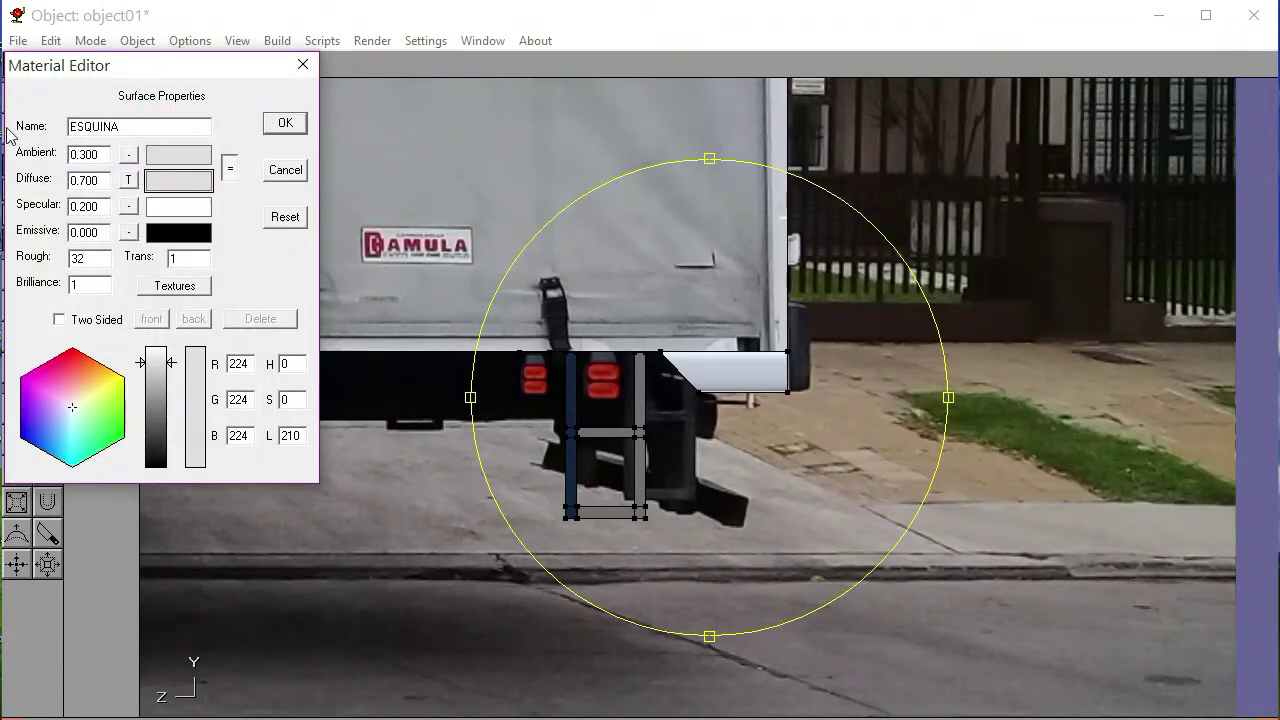
left_click(285, 122)
left_click(101, 111)
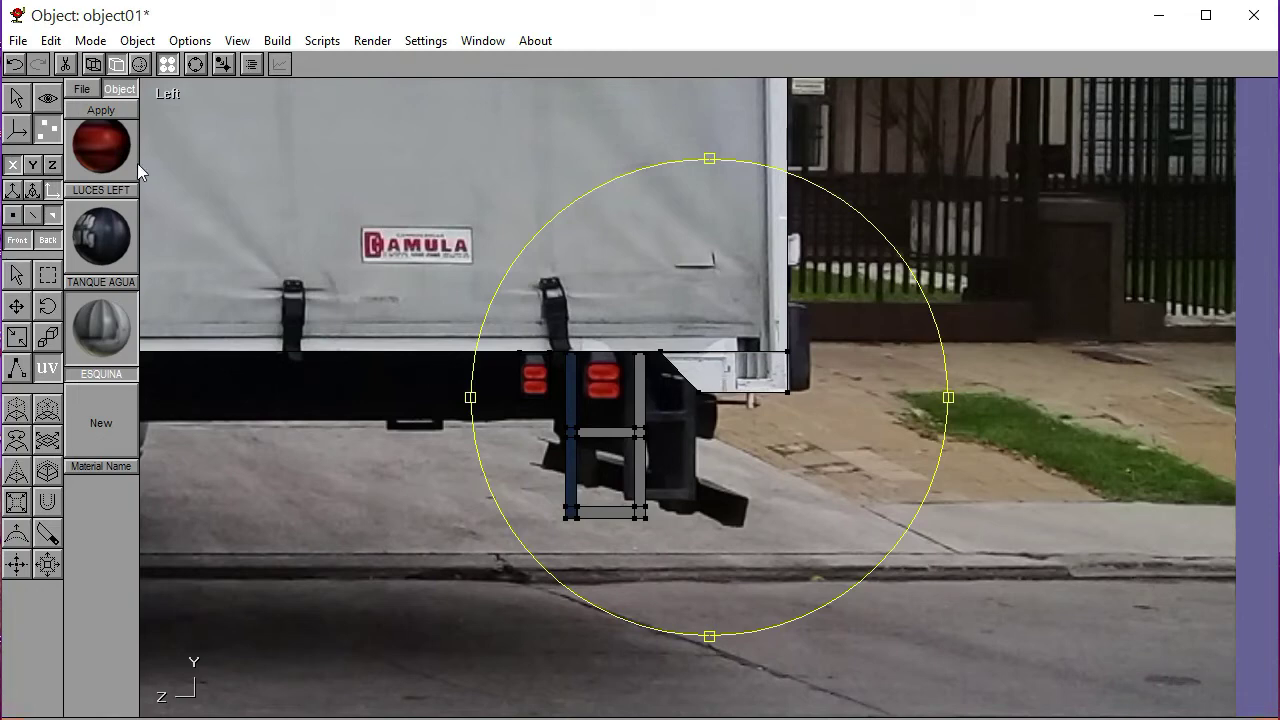
left_click(16, 274)
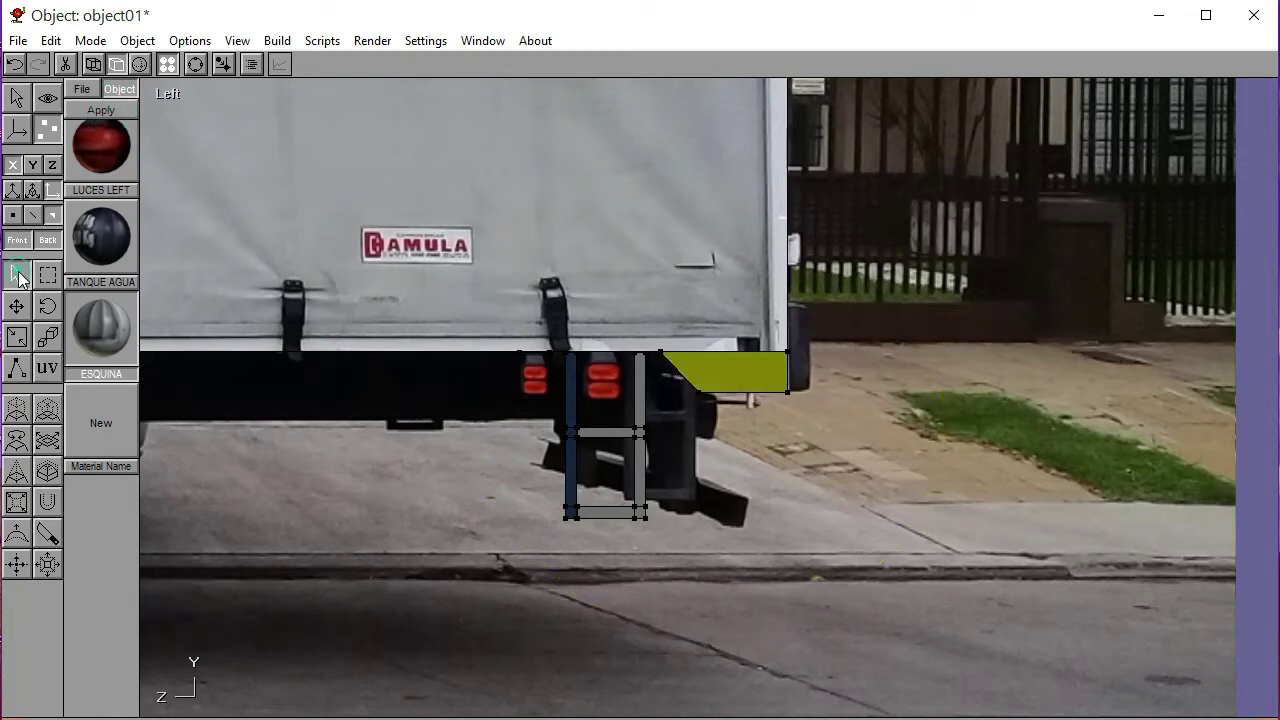
left_click(220, 321)
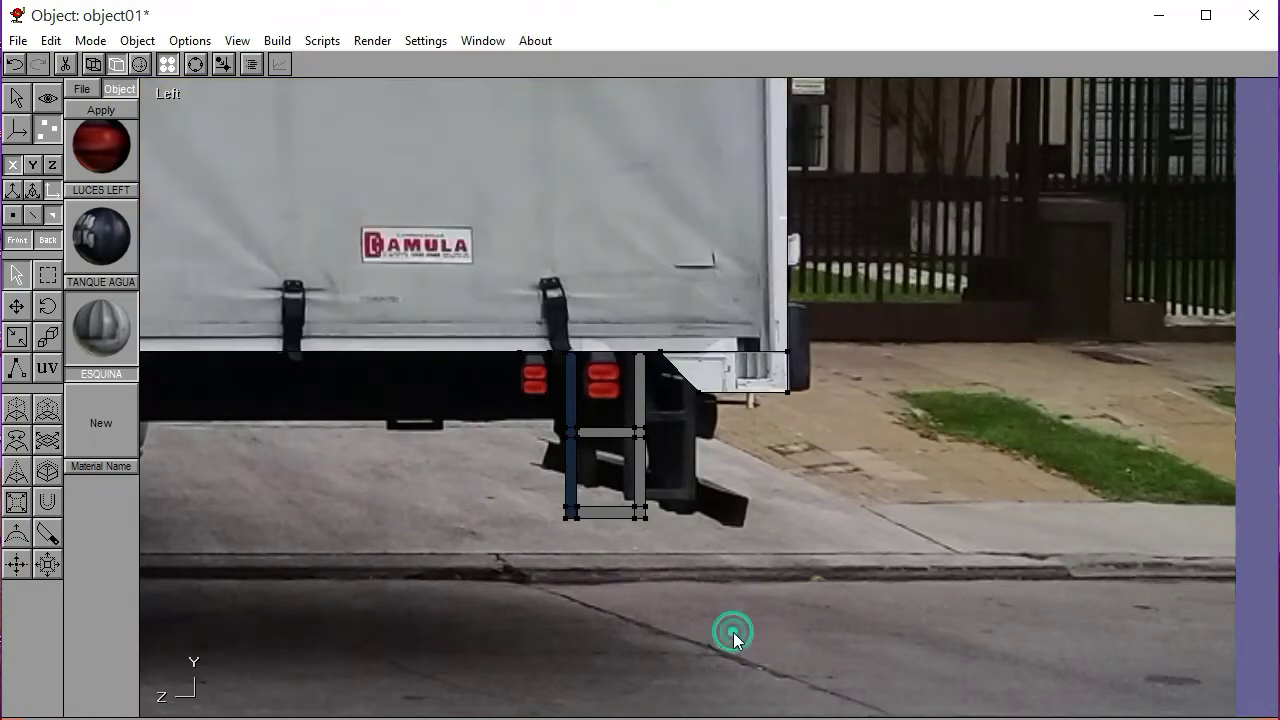
Select the whole textured corner panel and mirror it to the opposite side of the truck
left_click(195, 64)
left_click_drag(825, 375, 794, 362)
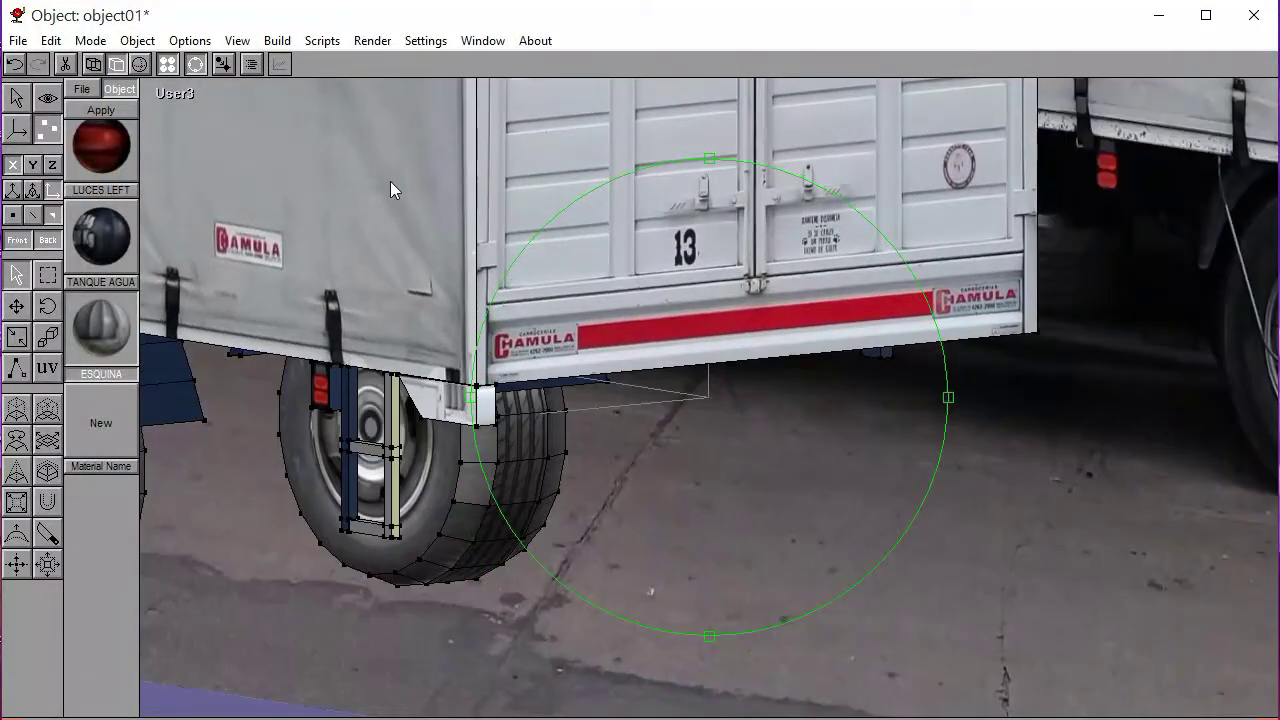
left_click(197, 64)
left_click(18, 99)
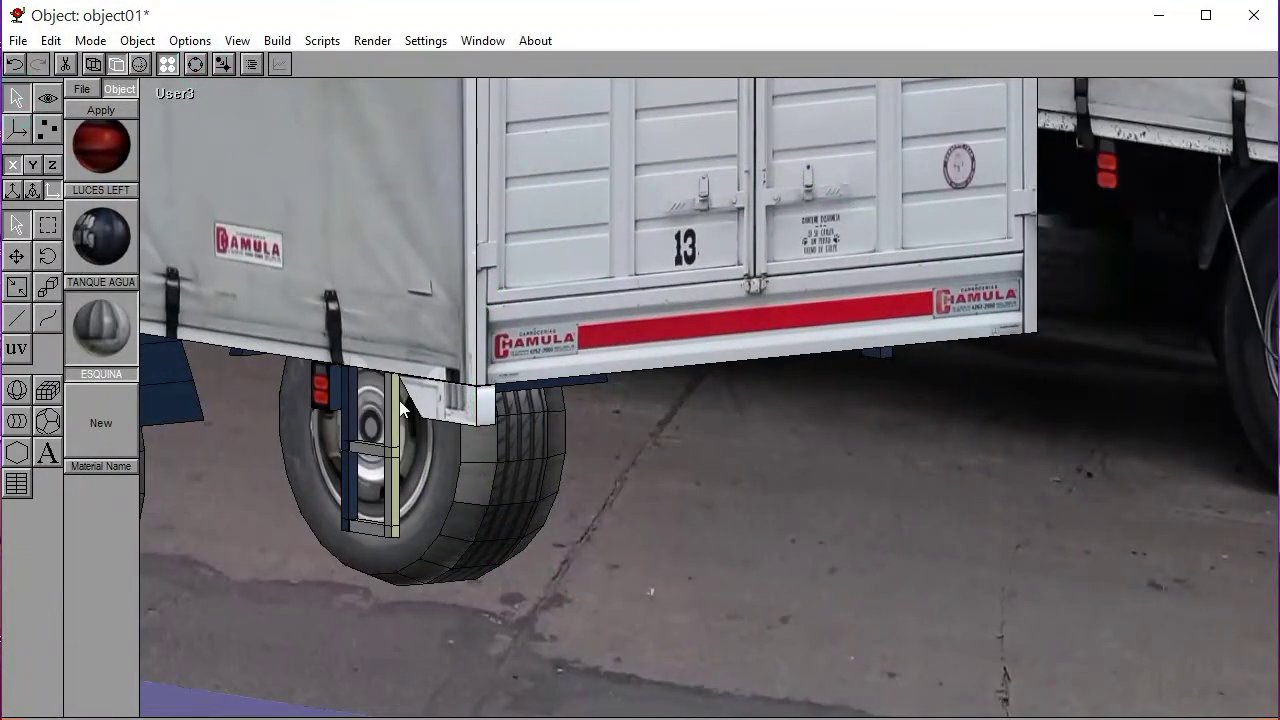
left_click(486, 410)
left_click(175, 93)
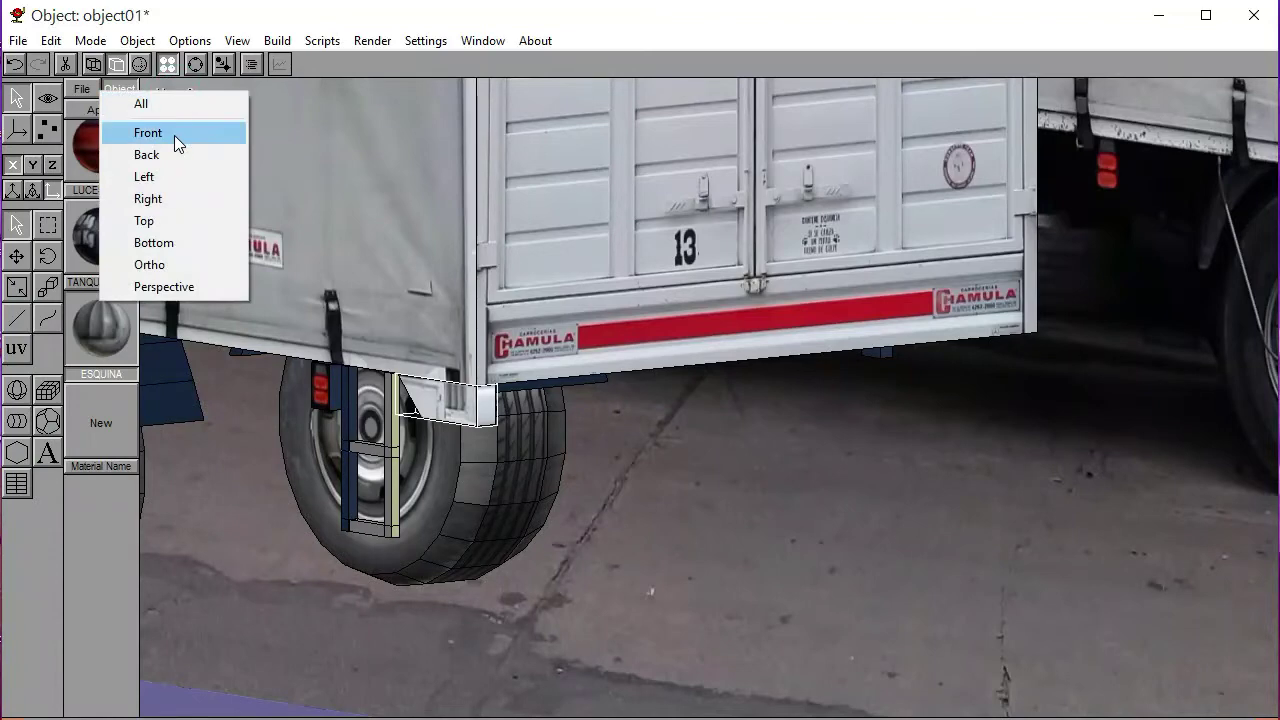
left_click(174, 134)
left_click(196, 64)
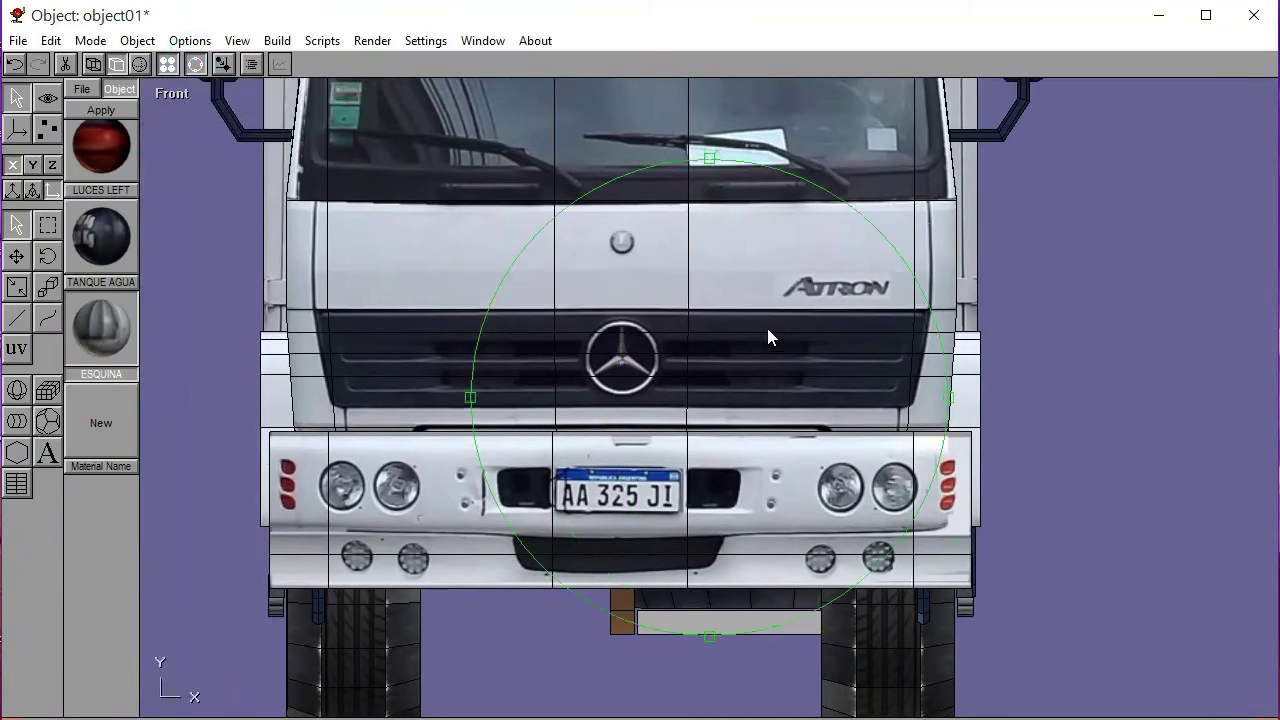
left_click(265, 41)
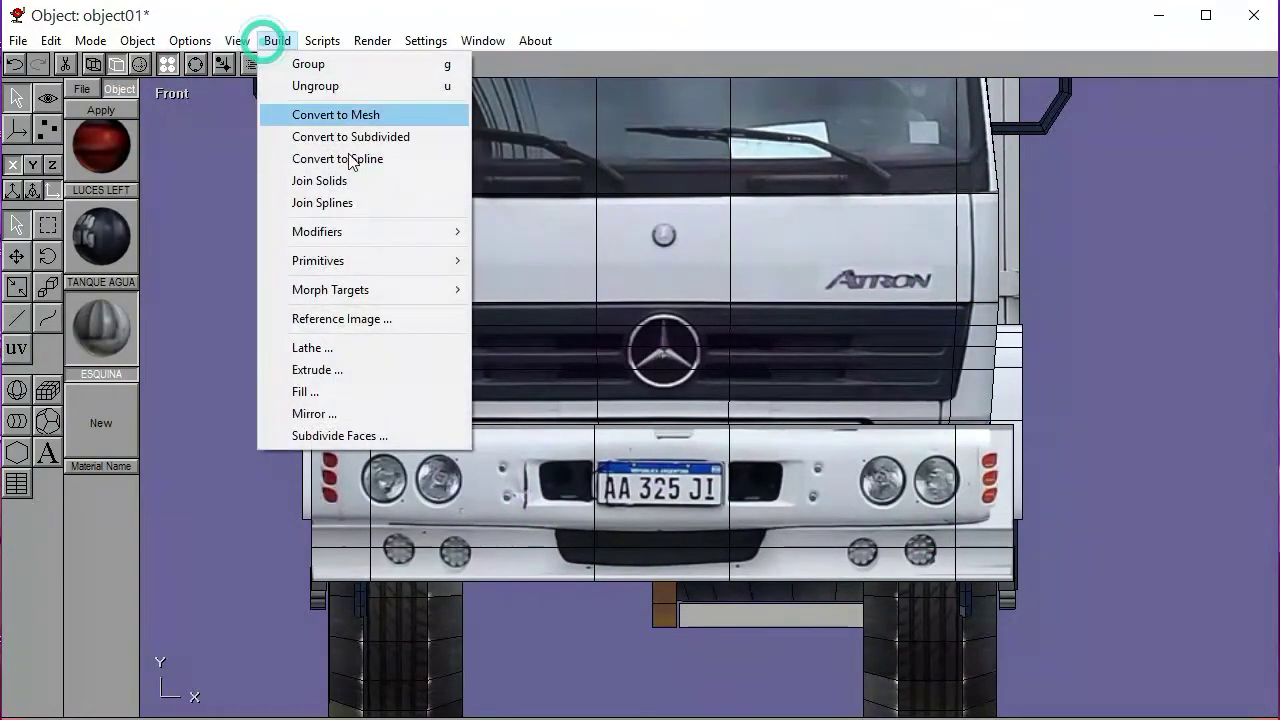
left_click(343, 406)
left_click(245, 133)
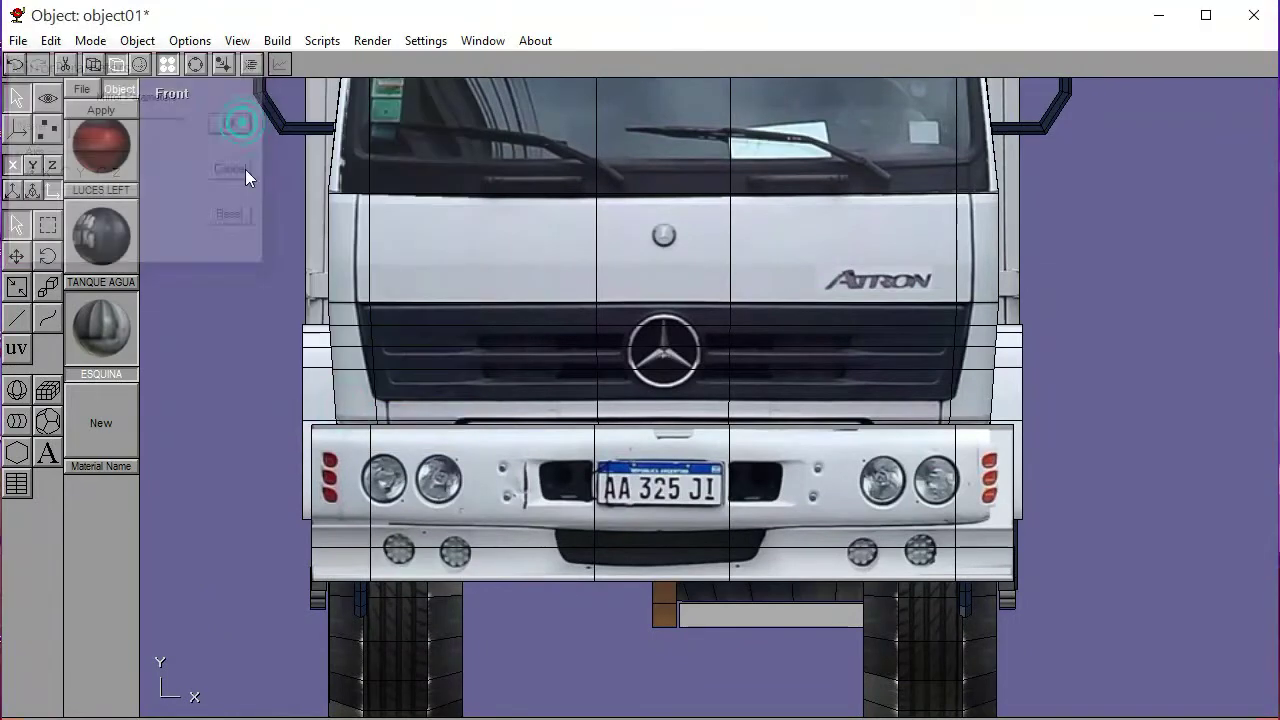
Inspect the truck model from perspective and oblique views after mirroring the corner panel
left_click(169, 91)
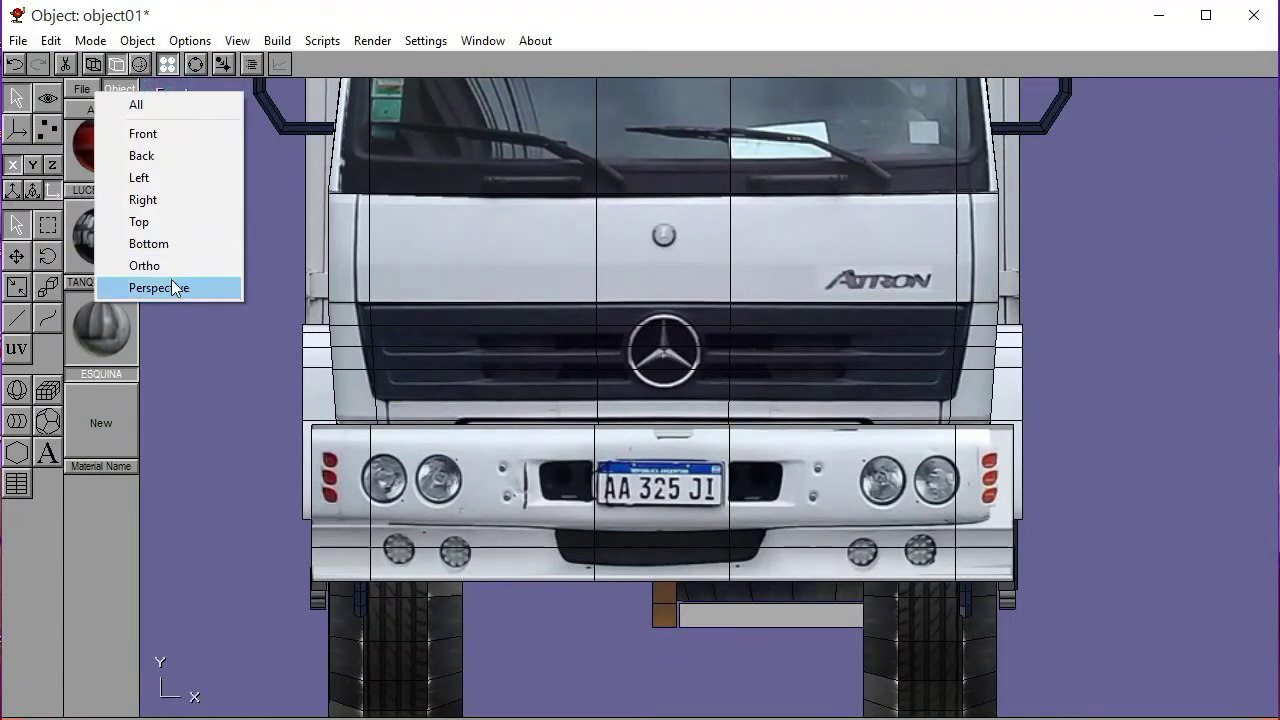
left_click(176, 287)
left_click(196, 64)
left_click_drag(294, 151, 589, 378)
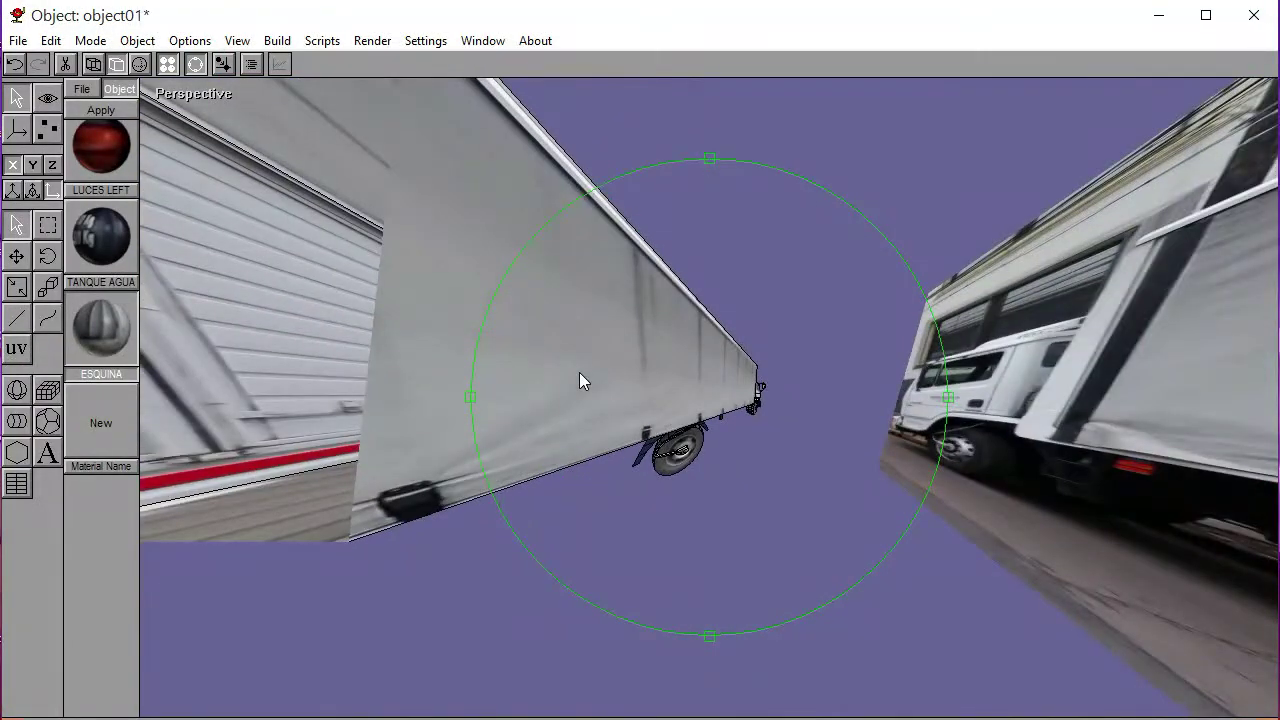
left_click_drag(695, 397, 699, 389)
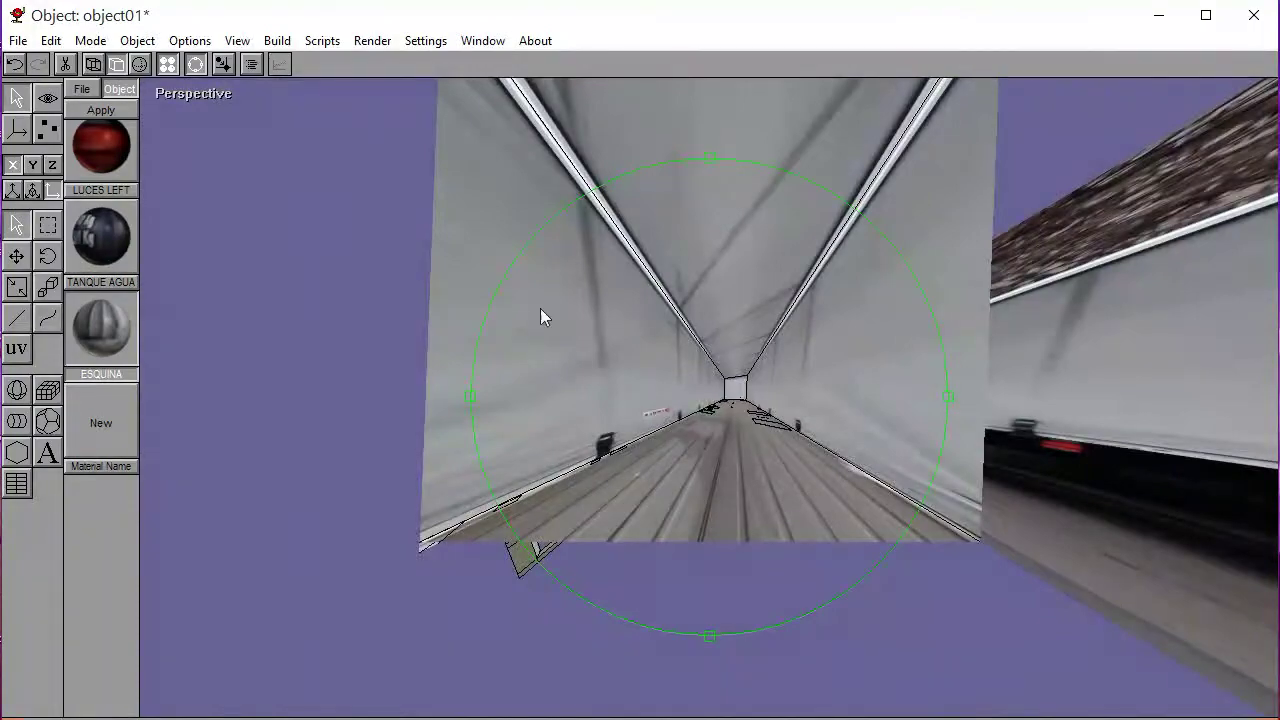
left_click(202, 93)
left_click(171, 157)
left_click_drag(677, 386, 428, 397)
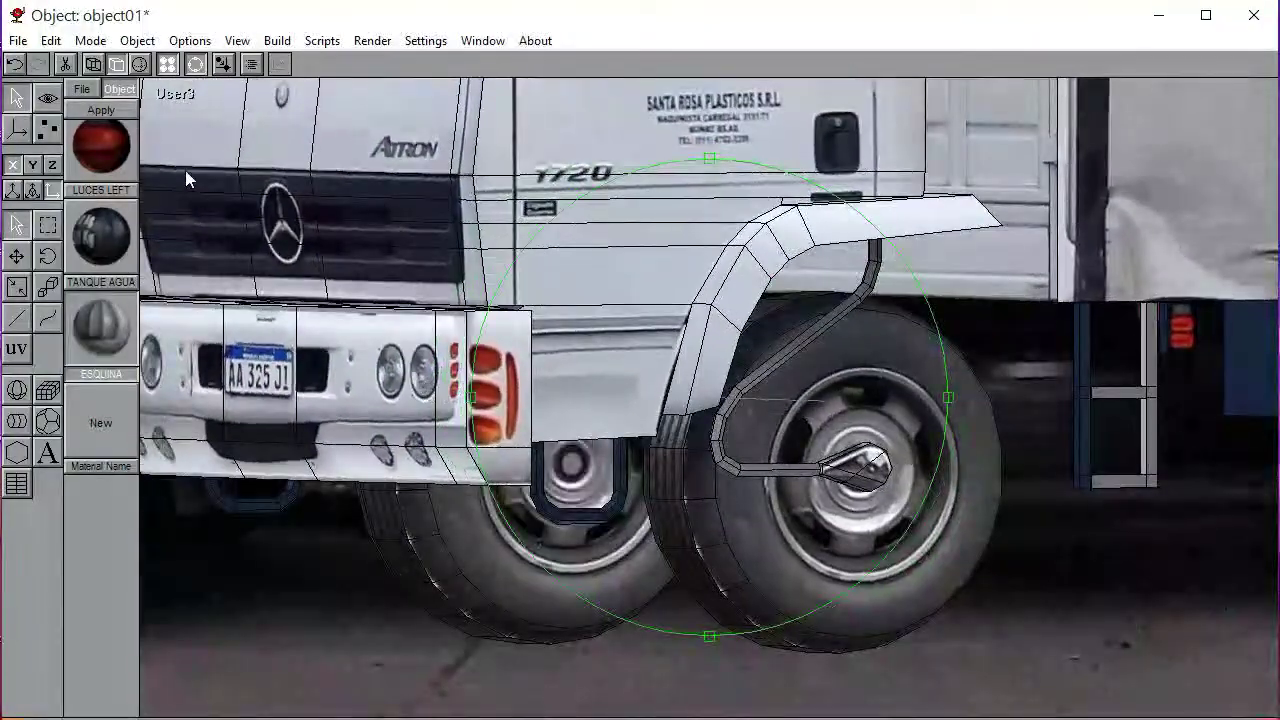
Examine the underbody parts along the truck's left side against the reference photo
left_click(177, 100)
left_click(160, 177)
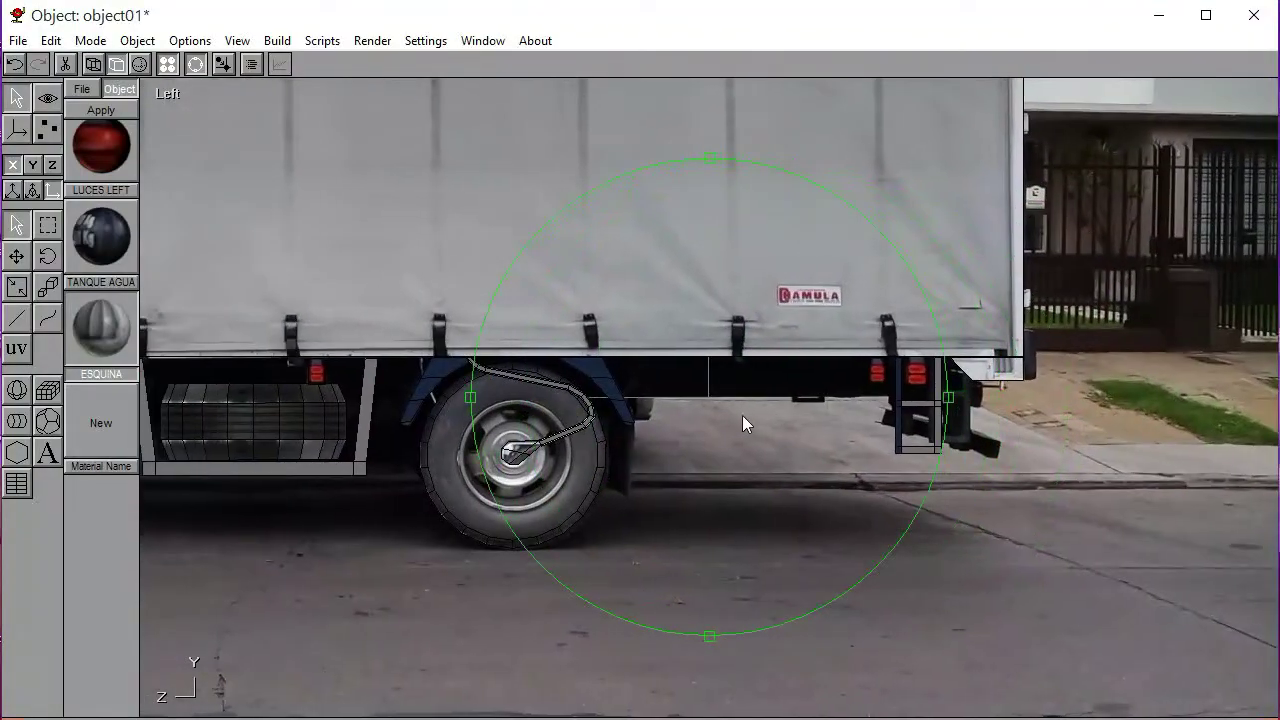
middle_click_drag(663, 407, 854, 396)
middle_click_drag(721, 397, 760, 346)
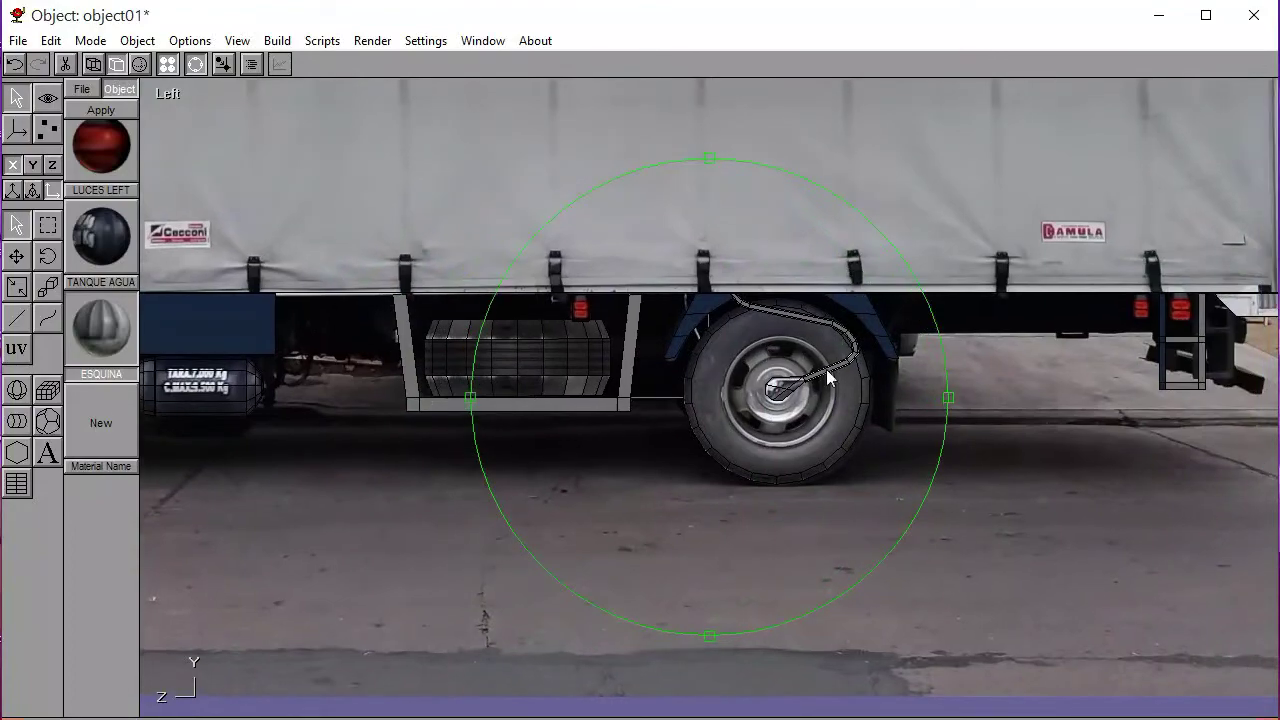
right_click_drag(840, 376, 740, 380)
left_click_drag(741, 388, 713, 428)
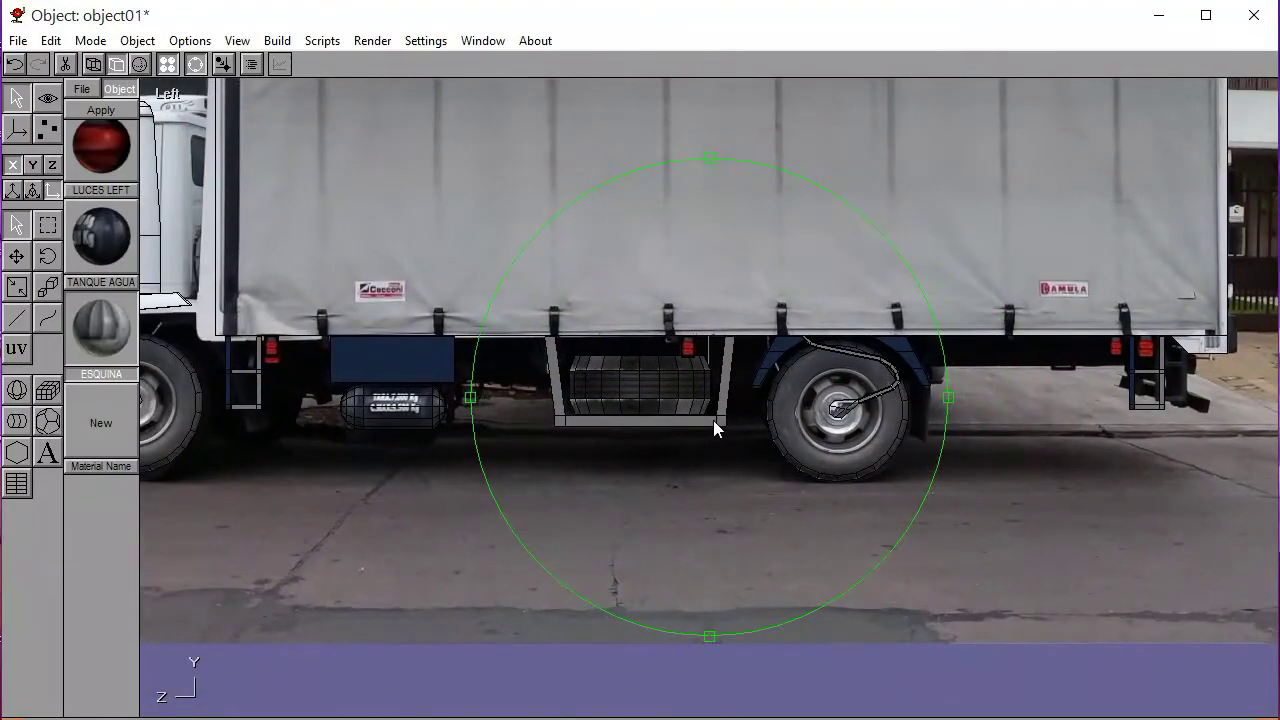
middle_click_drag(713, 420, 728, 419)
left_click_drag(650, 410, 704, 419)
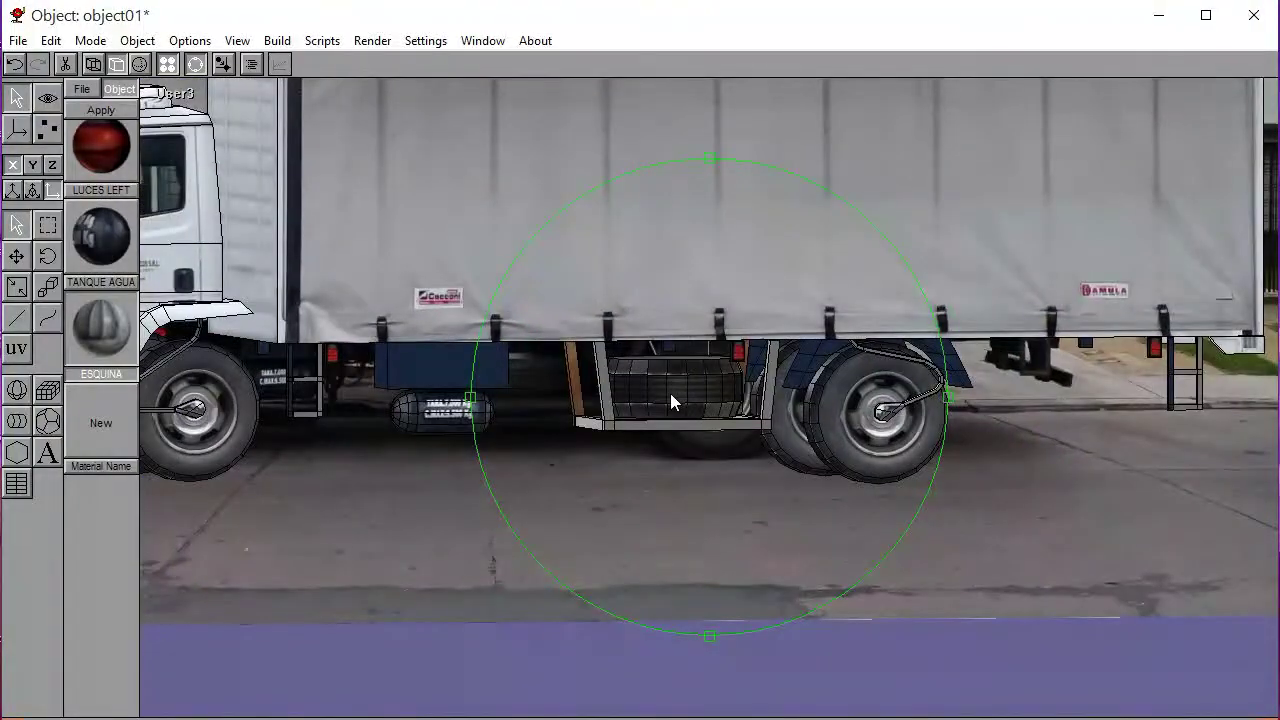
Apply the OXIDO 01 material to the faces of the support frame around the spare wheel
scroll(671, 393, "up", 3)
left_click(186, 93)
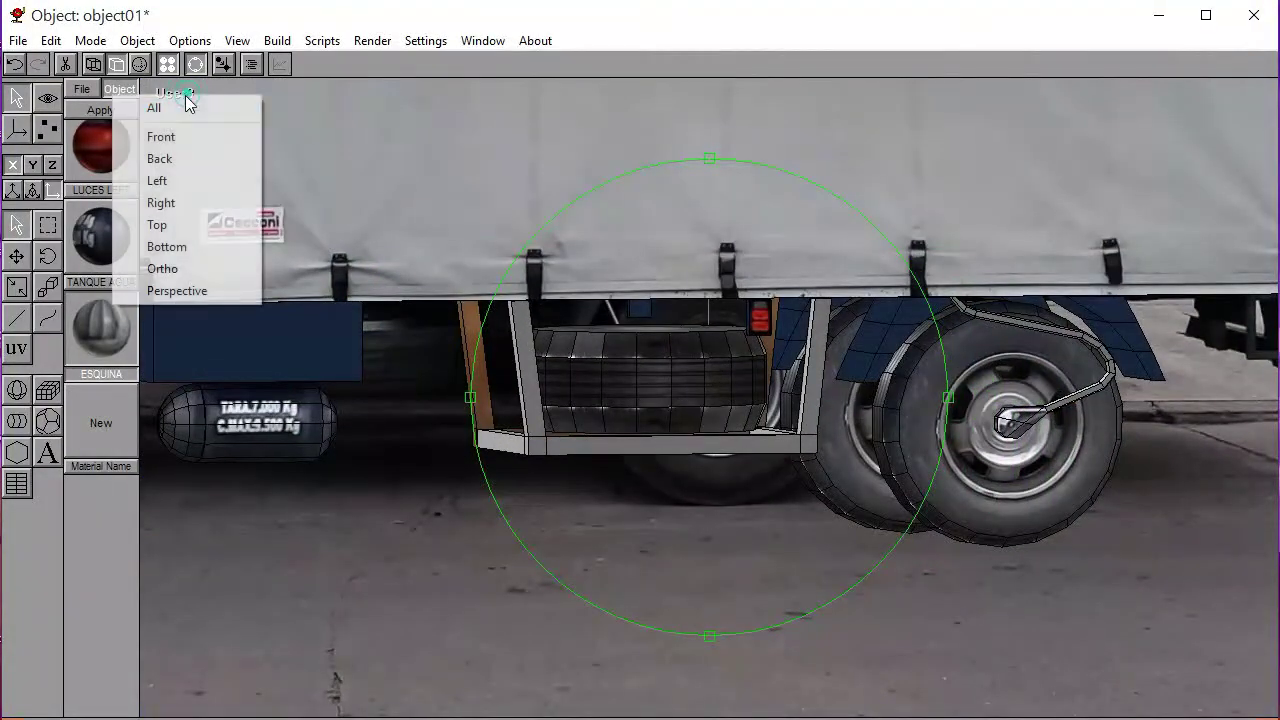
left_click(183, 180)
scroll(816, 388, "up", 3)
scroll(816, 380, "up", 2)
left_click(195, 66)
left_click(47, 129)
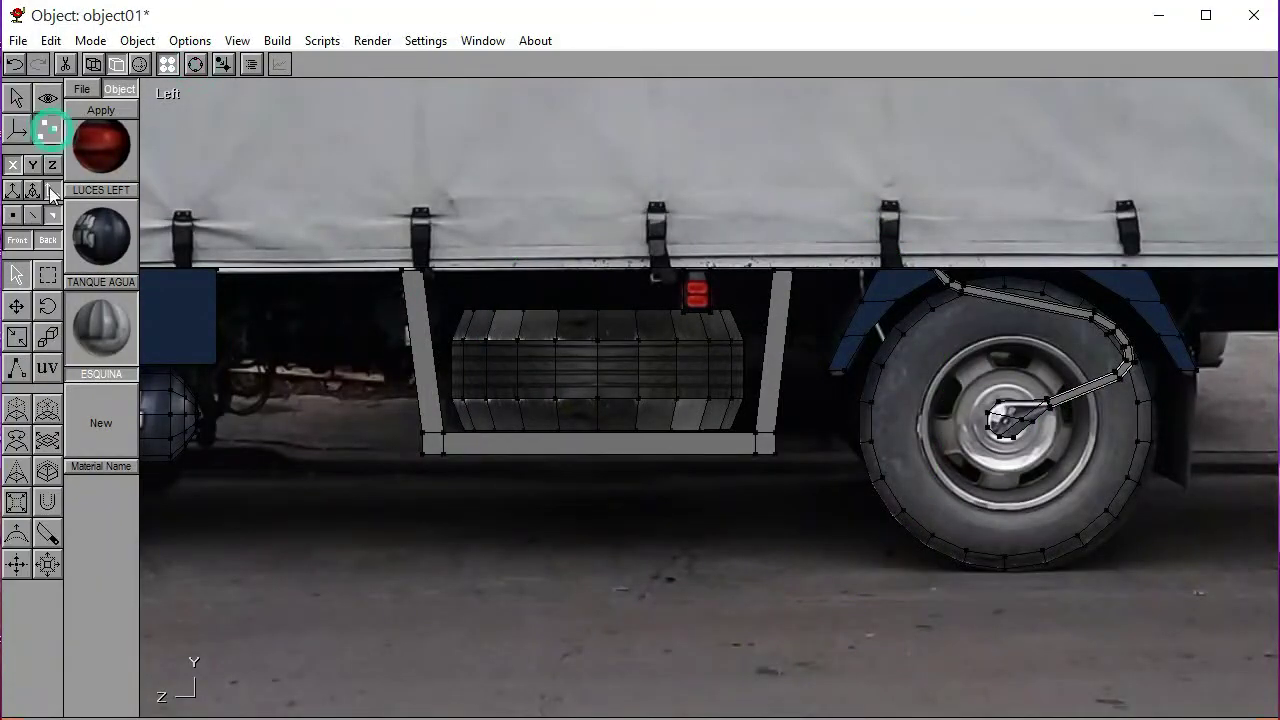
left_click(16, 272)
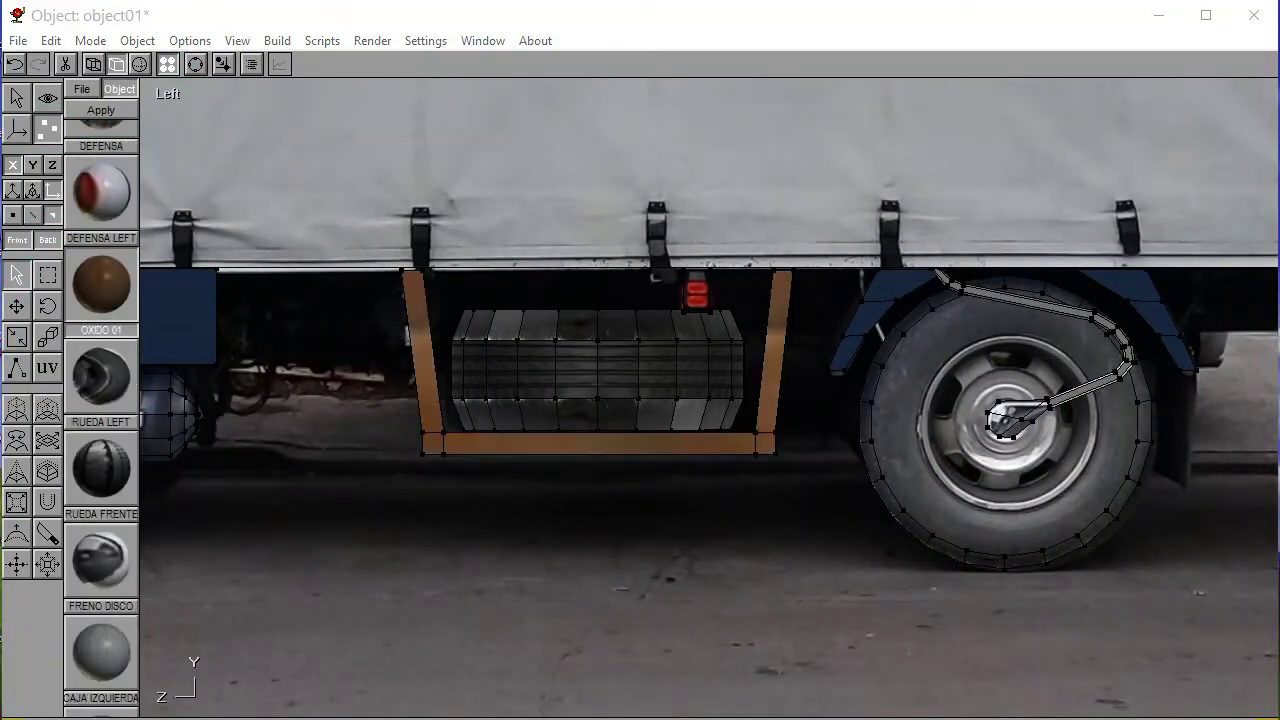
Compare the truck's whole left side with the reference photo and return to object selection
left_click(195, 64)
scroll(822, 424, "down", 5)
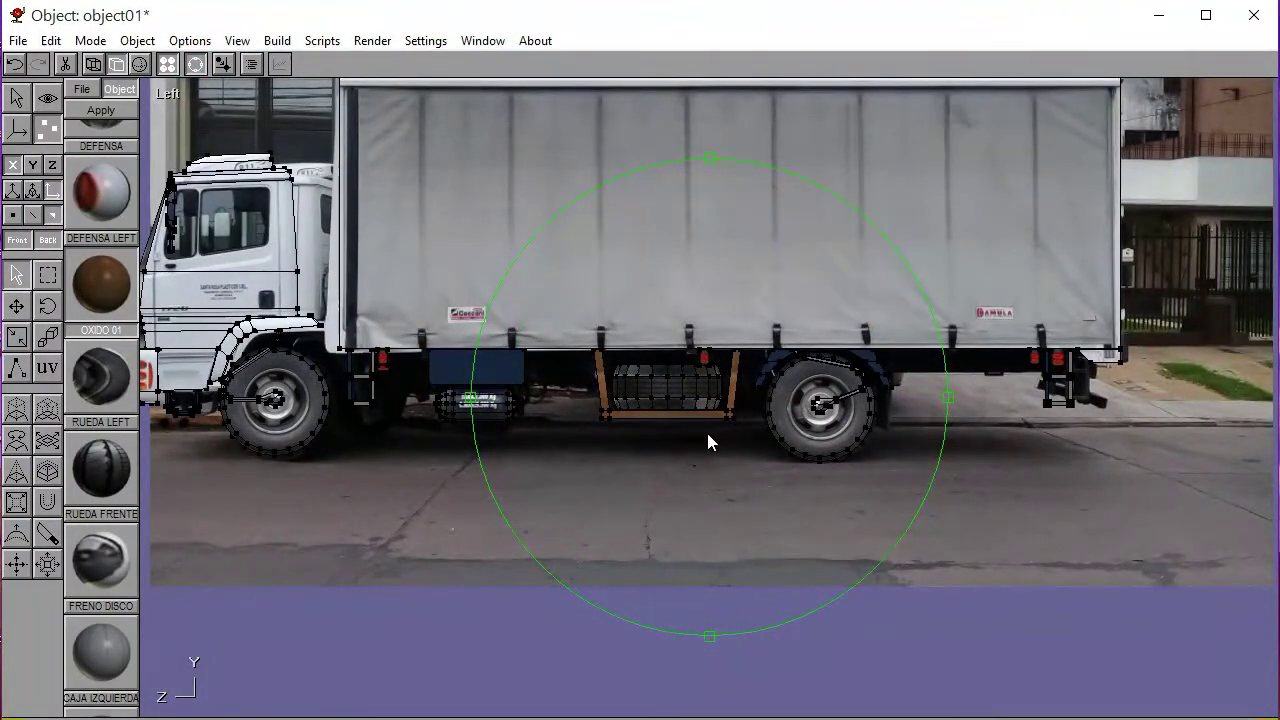
scroll(700, 434, "down", 1)
middle_click_drag(726, 429, 775, 400)
right_click_drag(775, 400, 775, 381)
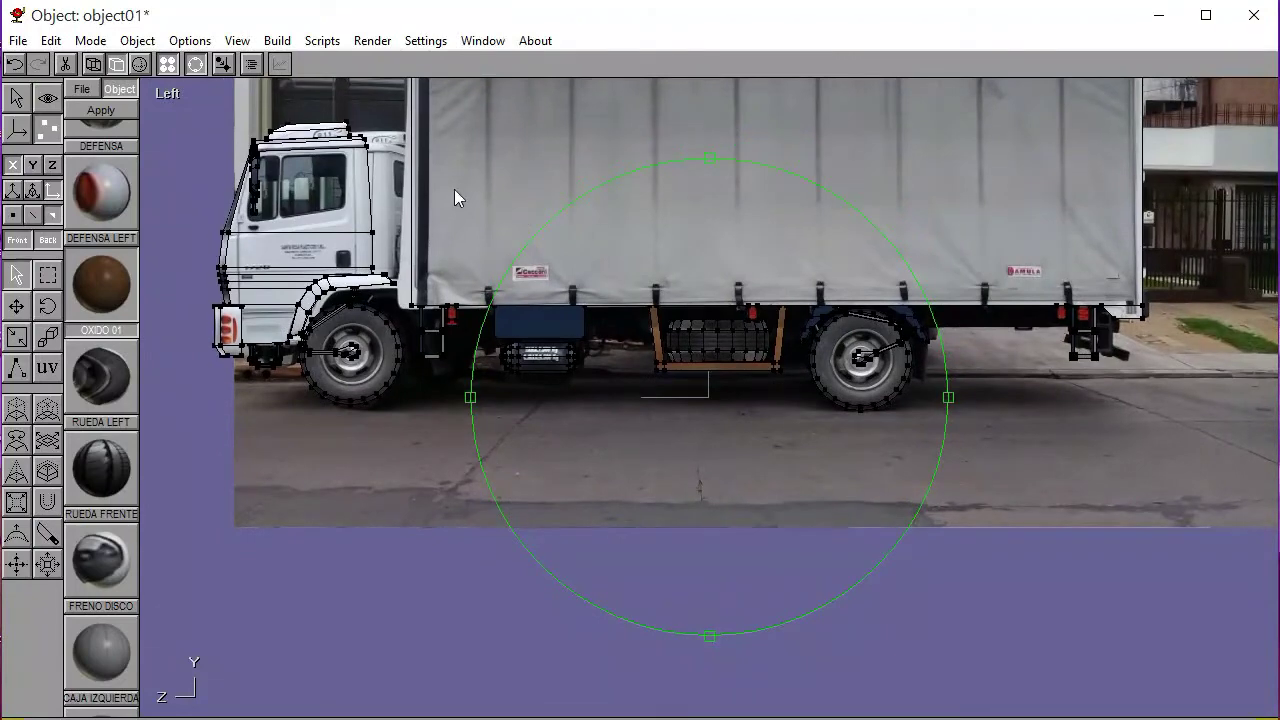
left_click(195, 64)
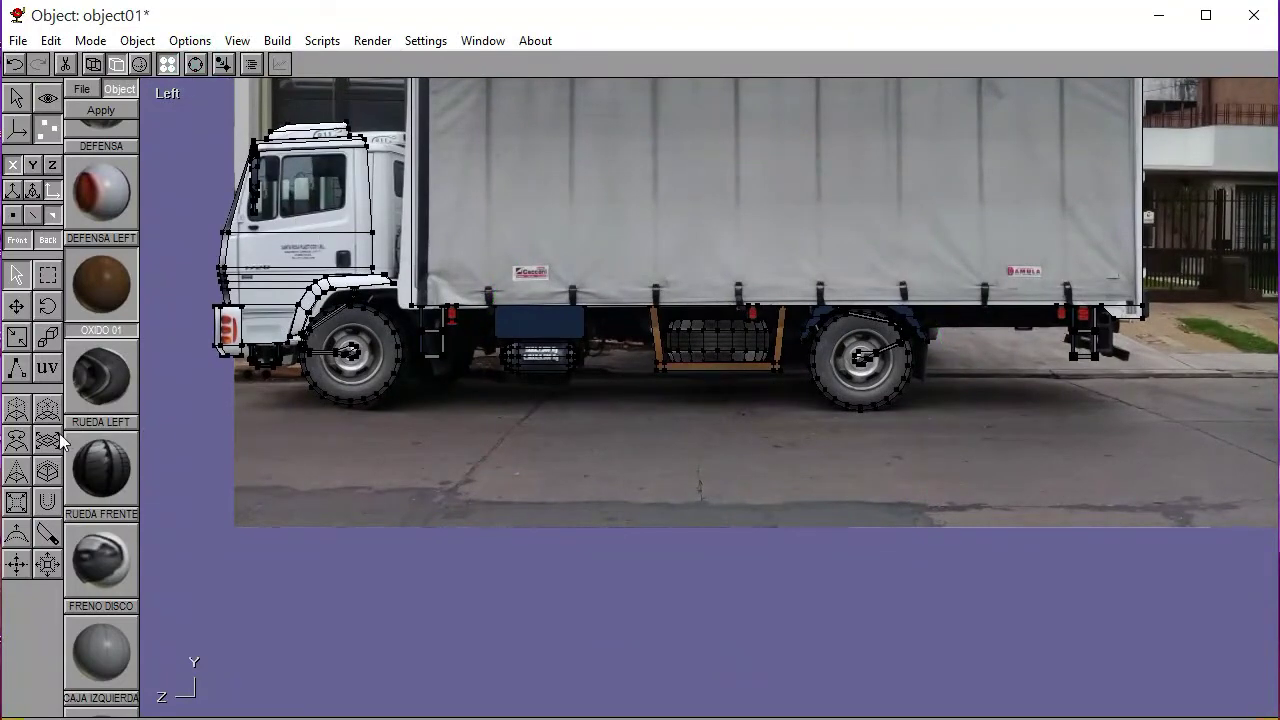
left_click(17, 104)
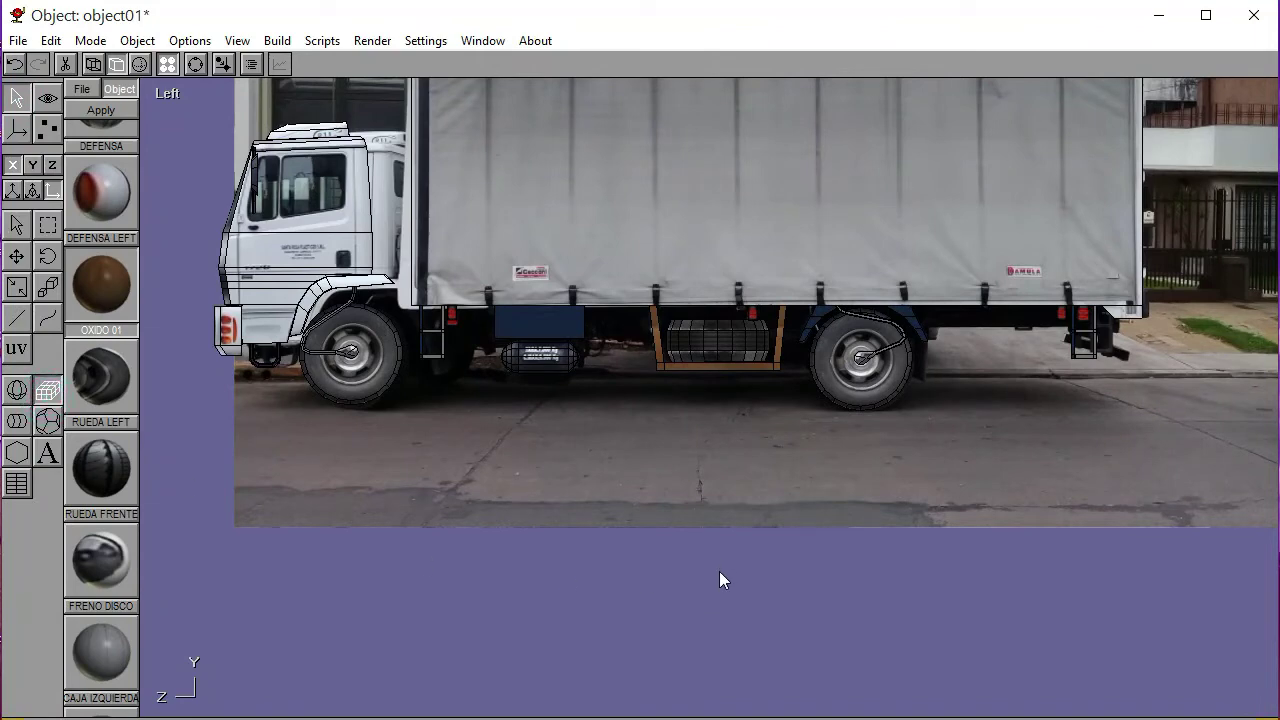
Draw a long thin box for the chassis beam below the truck, spanning from behind the front wheel to past the rear wheel
mouse_move(719, 571)
left_mouse_down()
mouse_move(641, 557)
mouse_move(436, 569)
left_mouse_up()
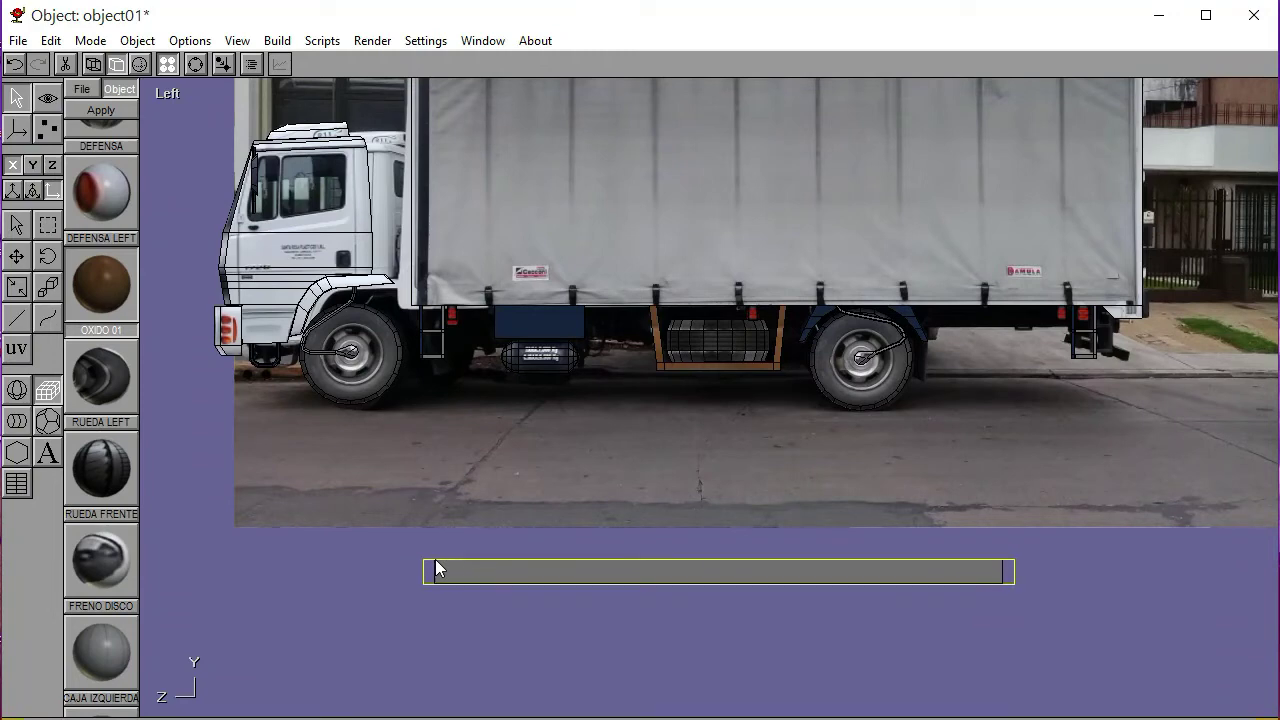
left_click_drag(436, 569, 435, 563)
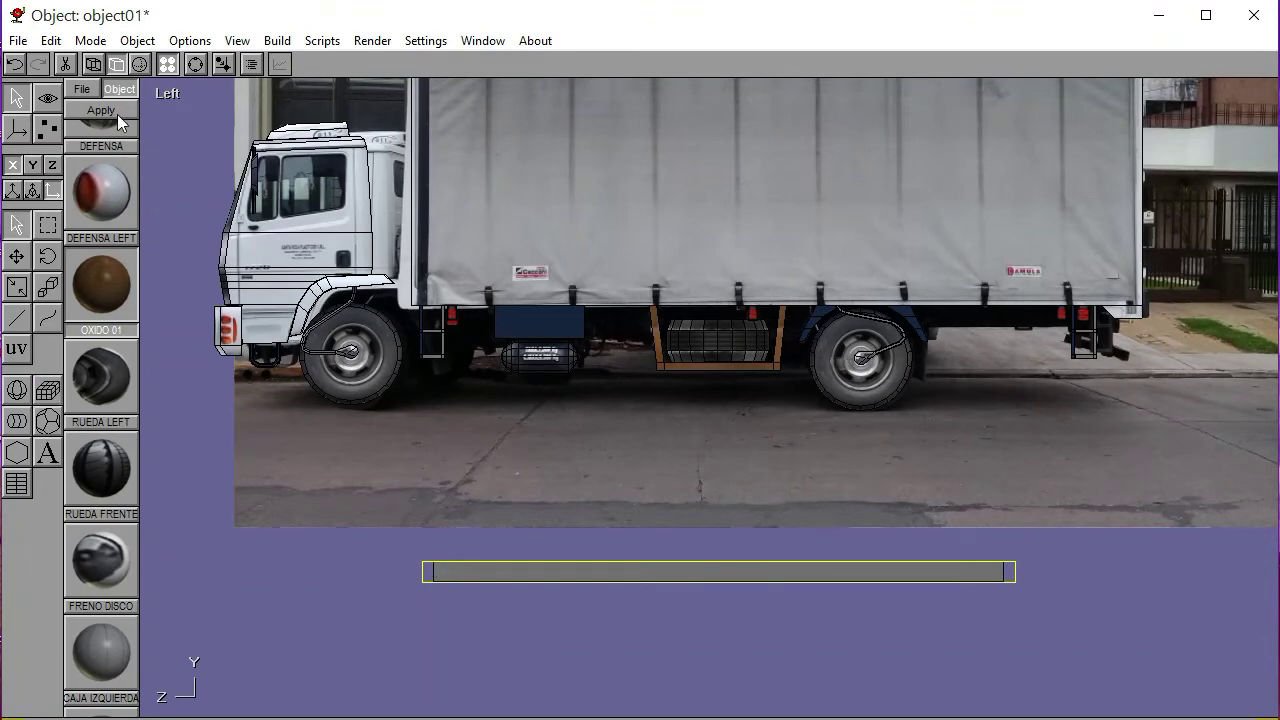
key("alt+Tab")
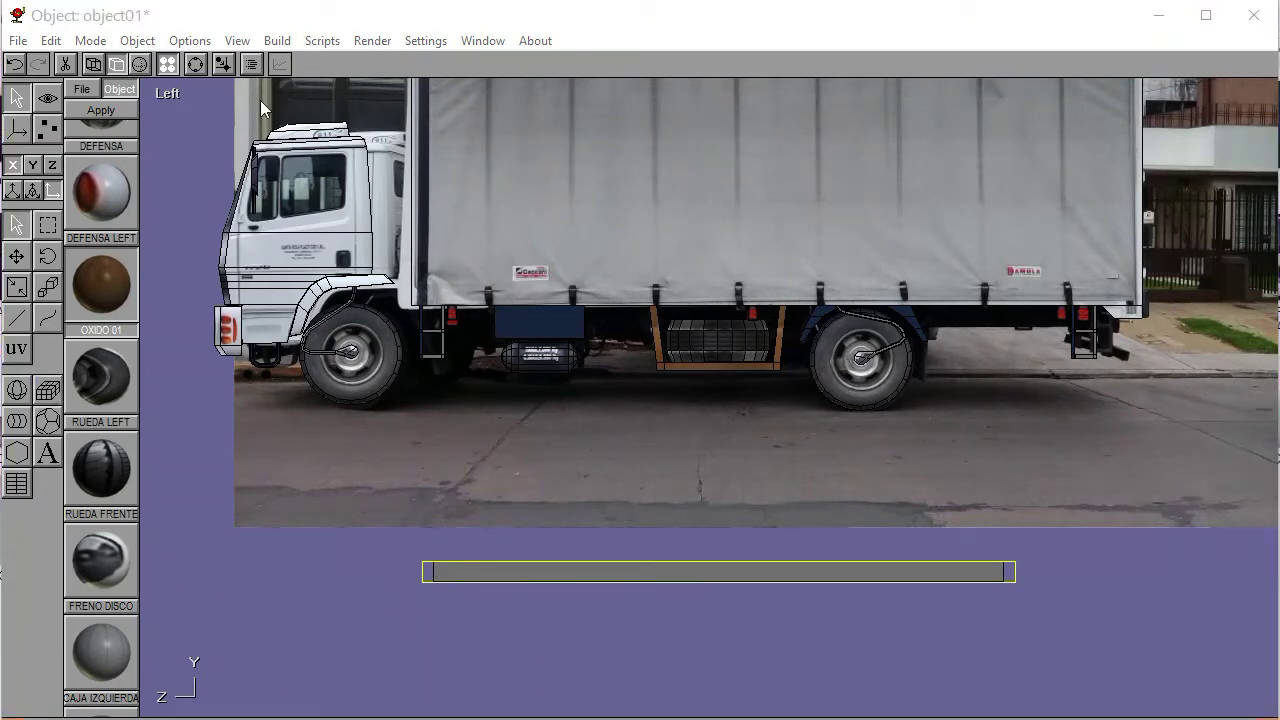
left_click(278, 41)
left_click(306, 109)
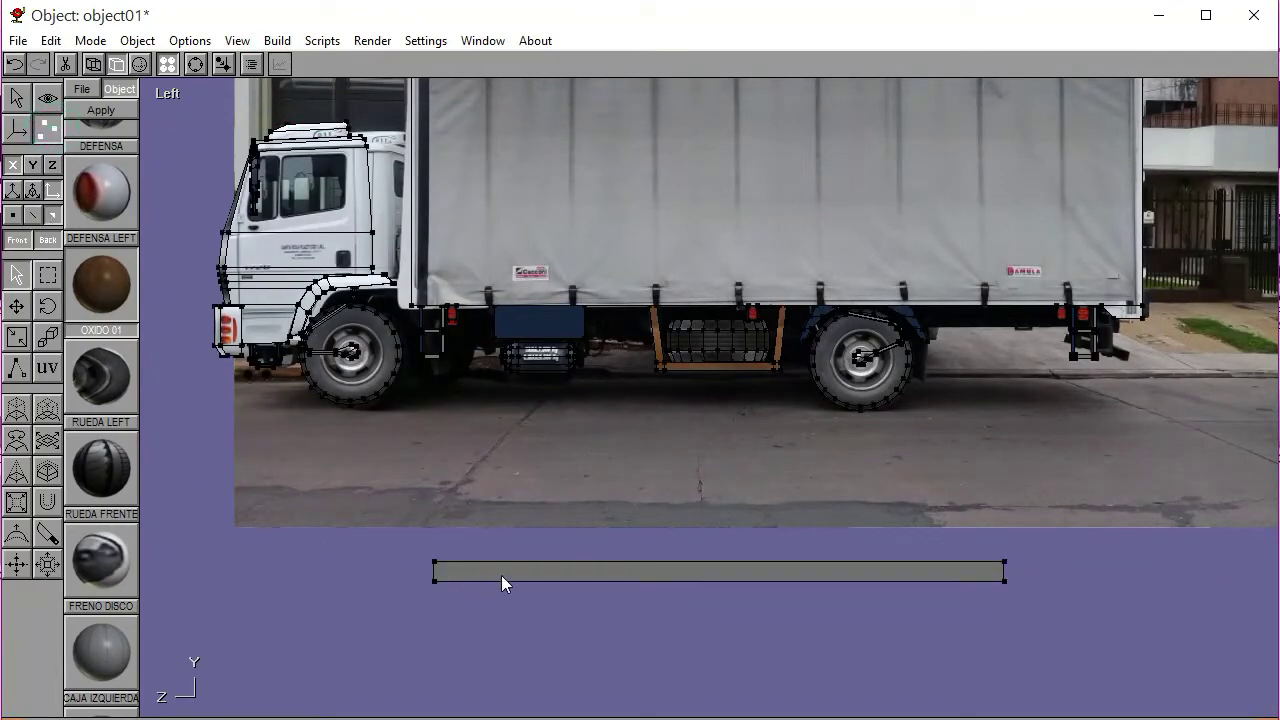
Select all faces of the long chassis beam and start UV mapping on them
left_click(47, 275)
left_click_drag(390, 546, 1059, 619)
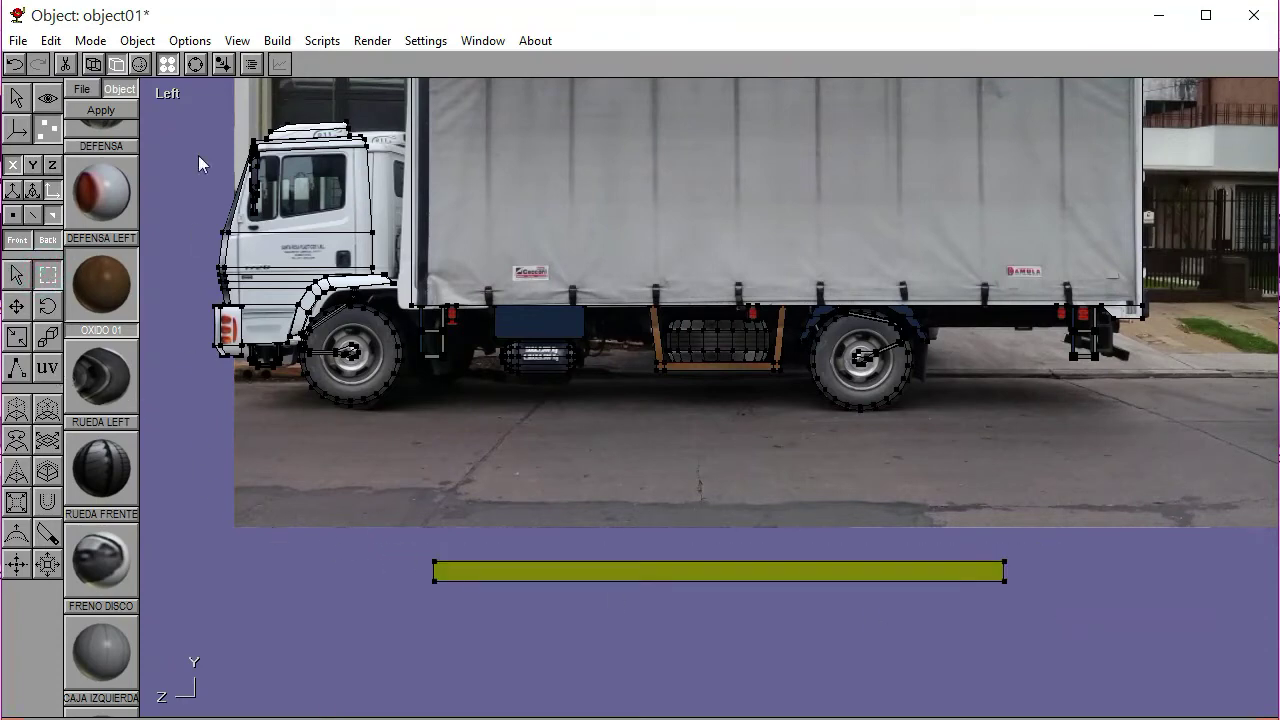
scroll(105, 440, "down", 6)
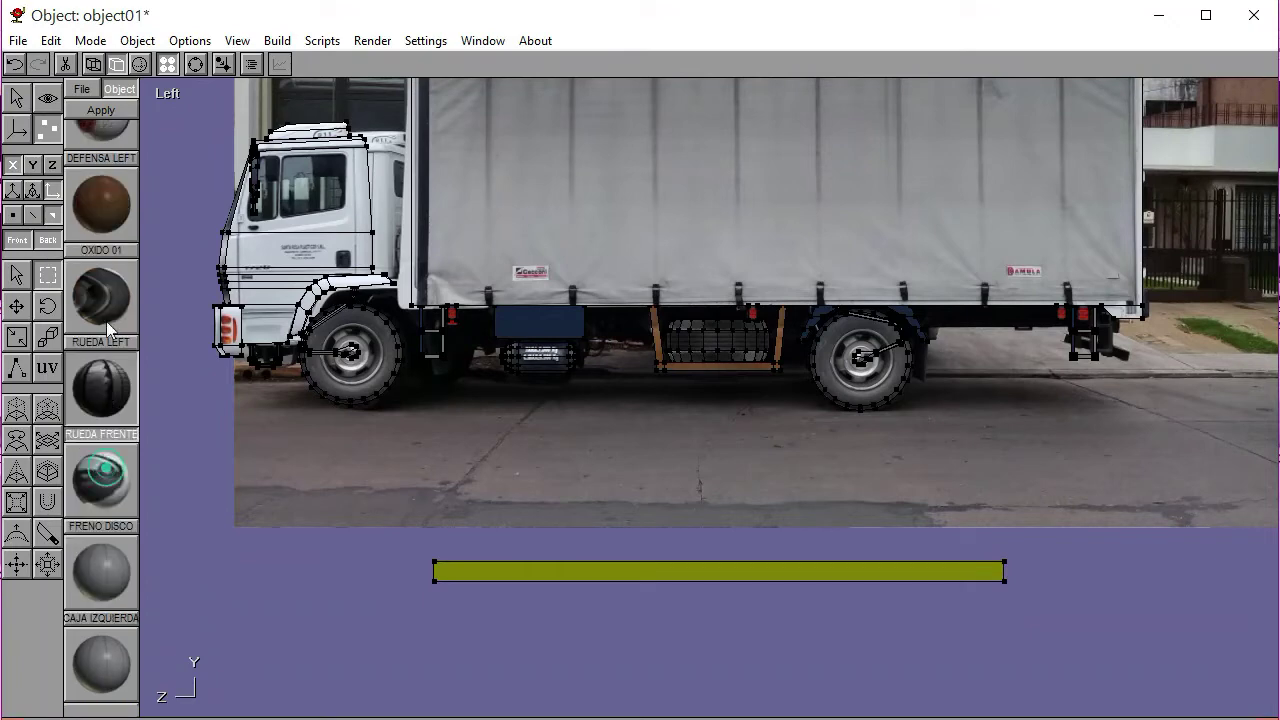
scroll(98, 541, "down", 4)
left_click(92, 498)
left_click(43, 361)
double_click(93, 428)
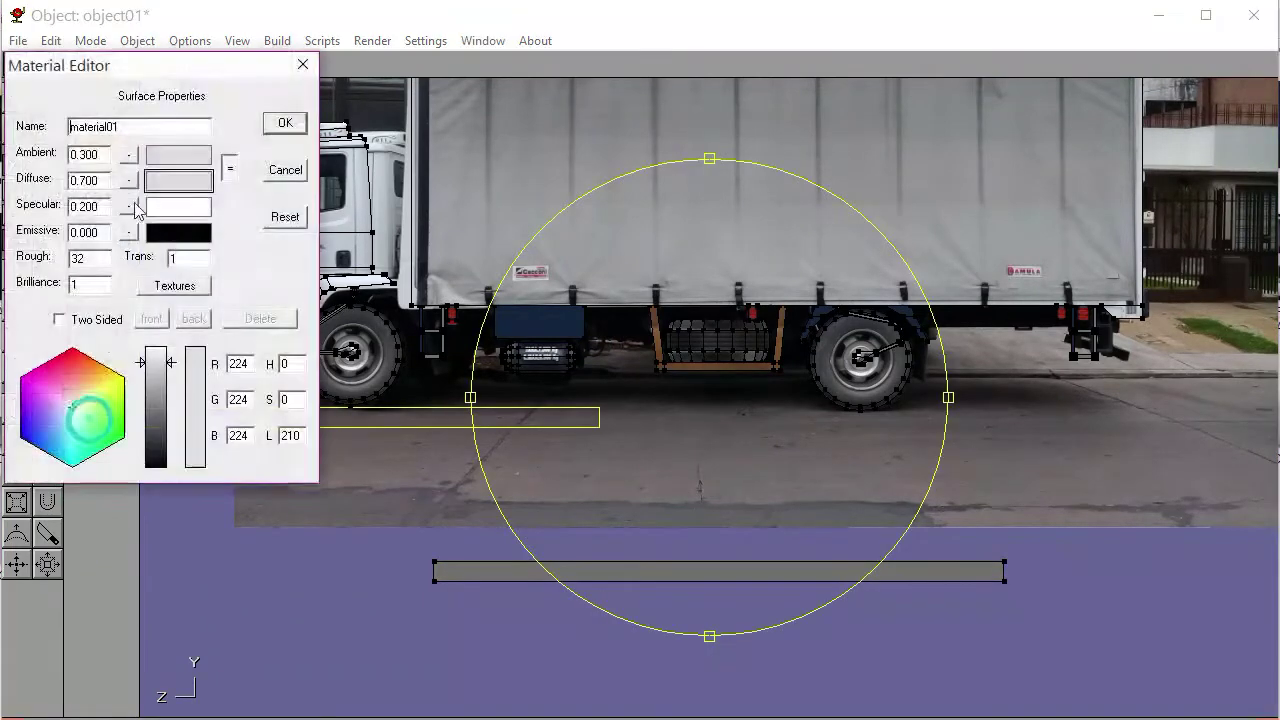
left_click(128, 177)
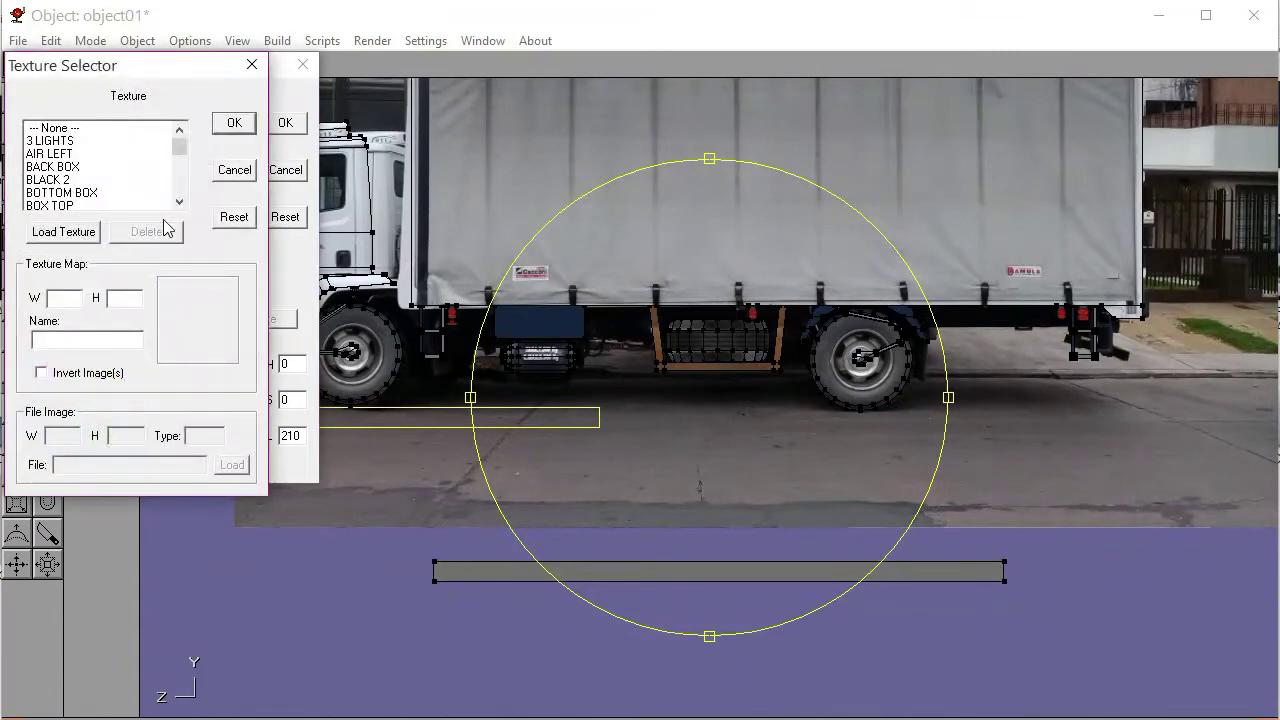
left_click(252, 64)
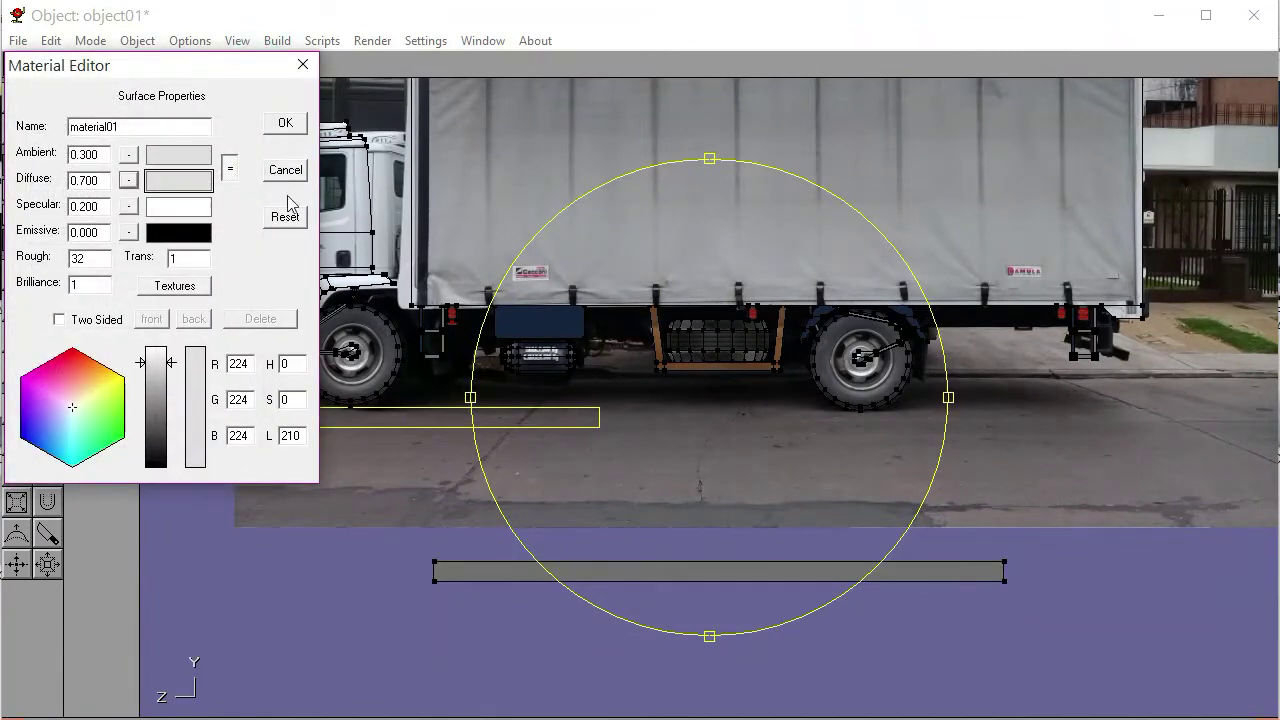
left_click(303, 65)
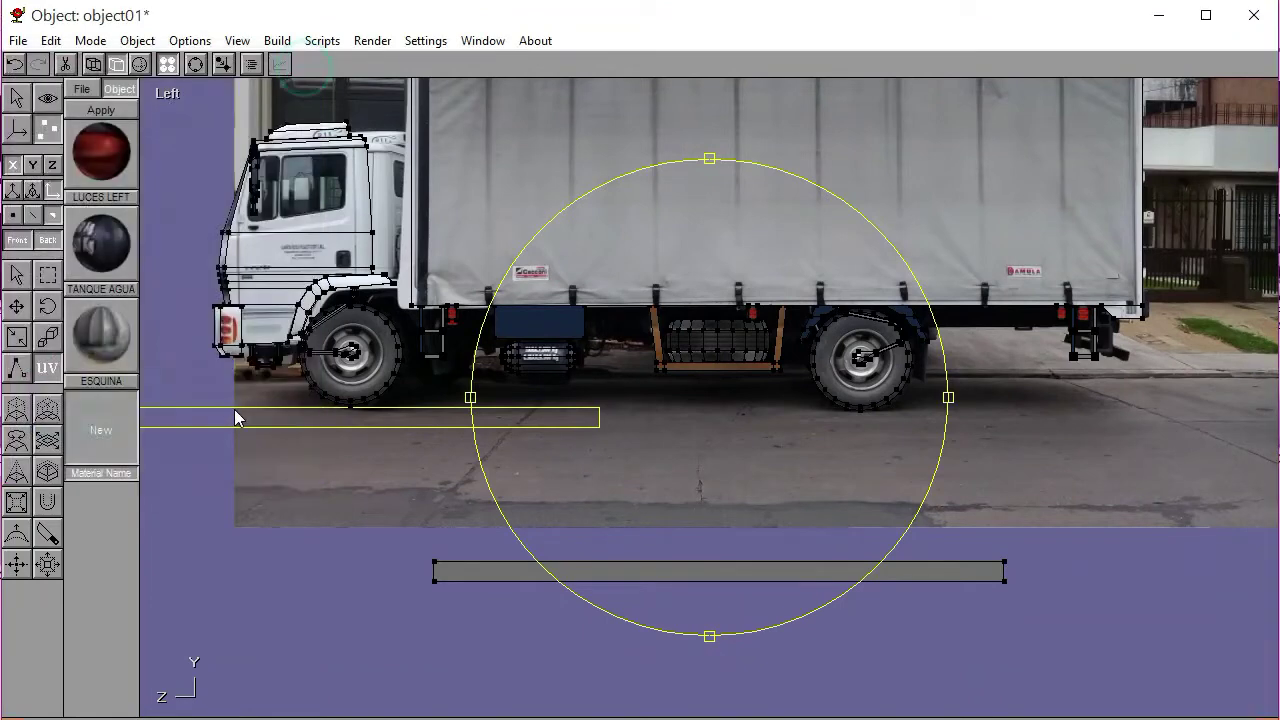
Start a new material and load the CHASIS LEFT image as a texture for its diffuse channel
left_click(97, 432)
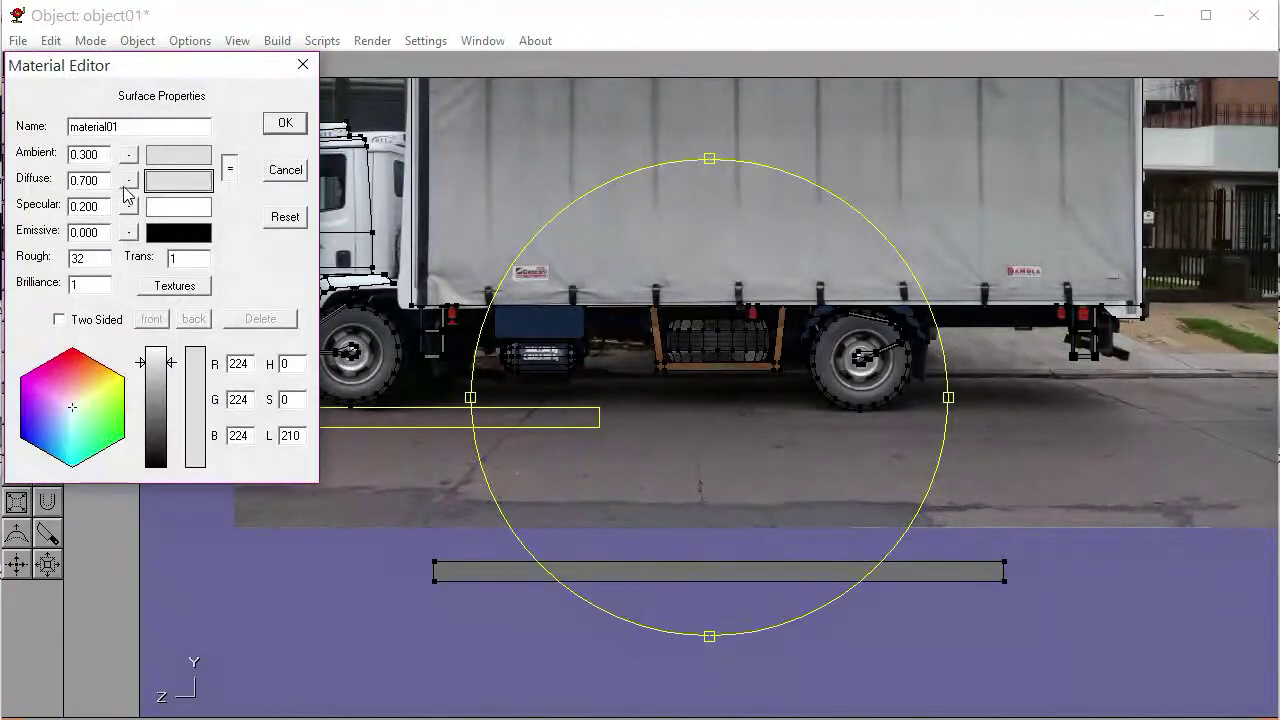
left_click(128, 180)
left_click(90, 230)
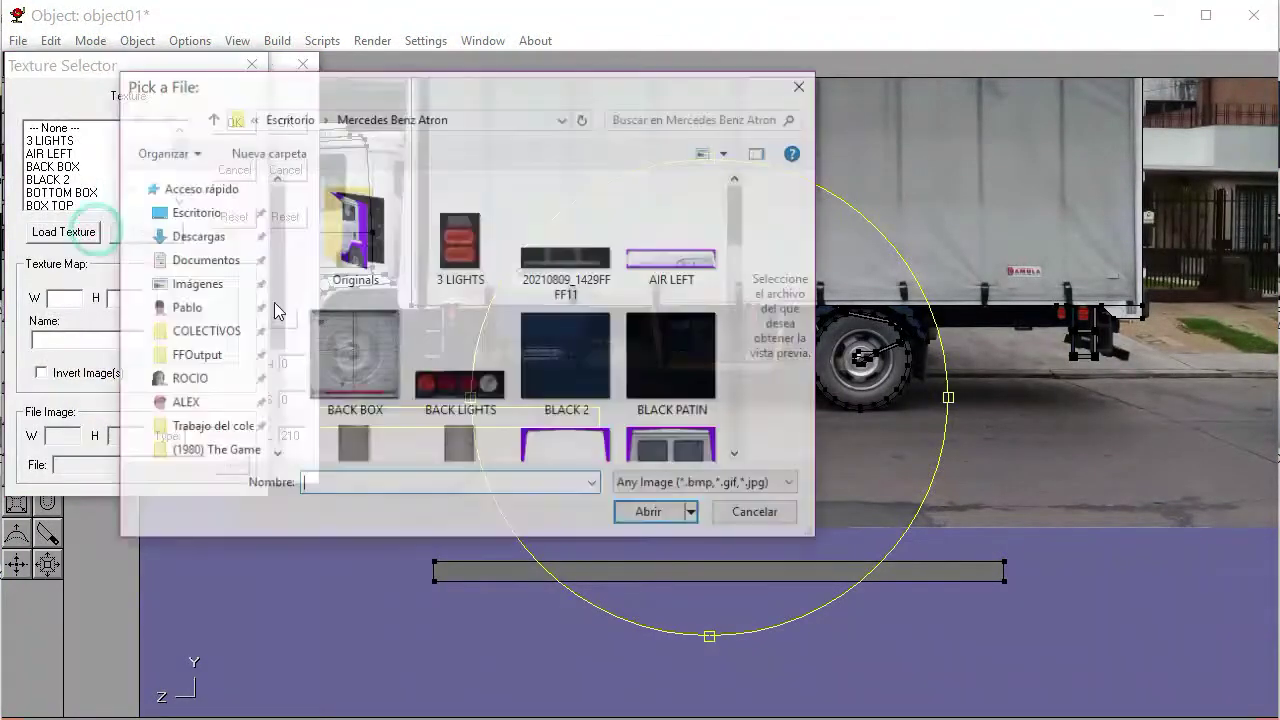
scroll(540, 382, "down", 5)
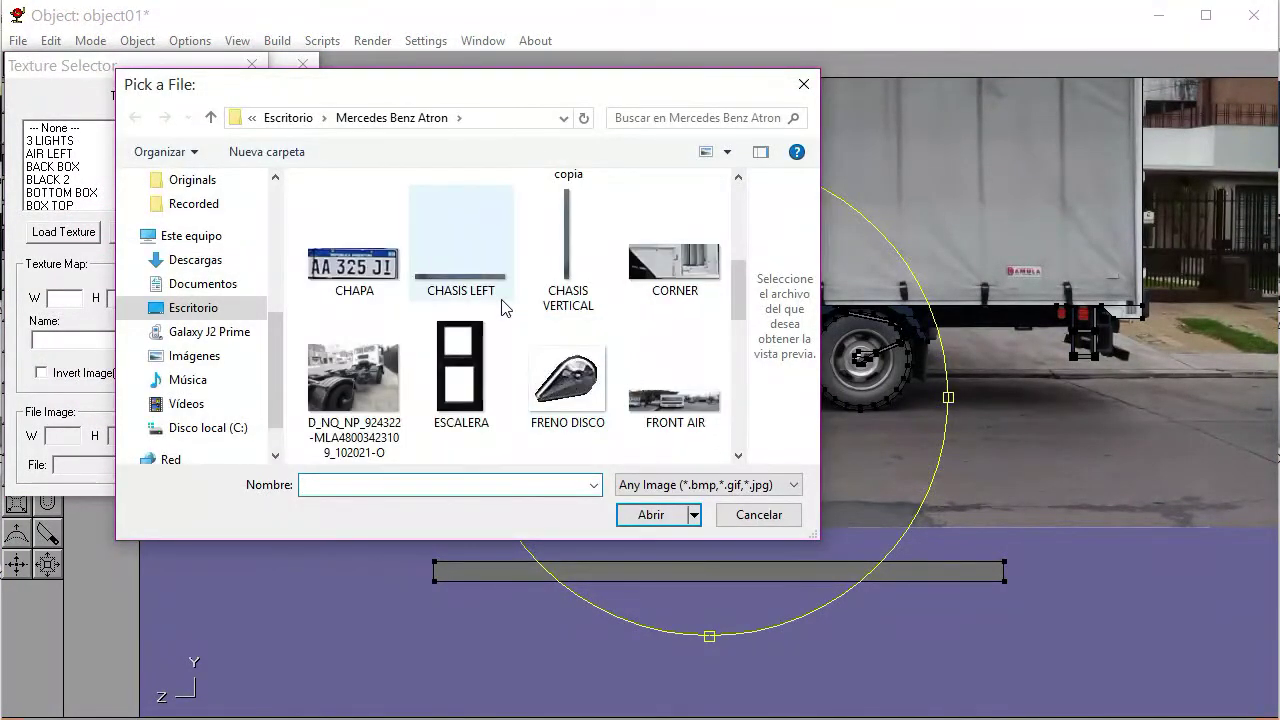
left_click(496, 298)
left_click(651, 514)
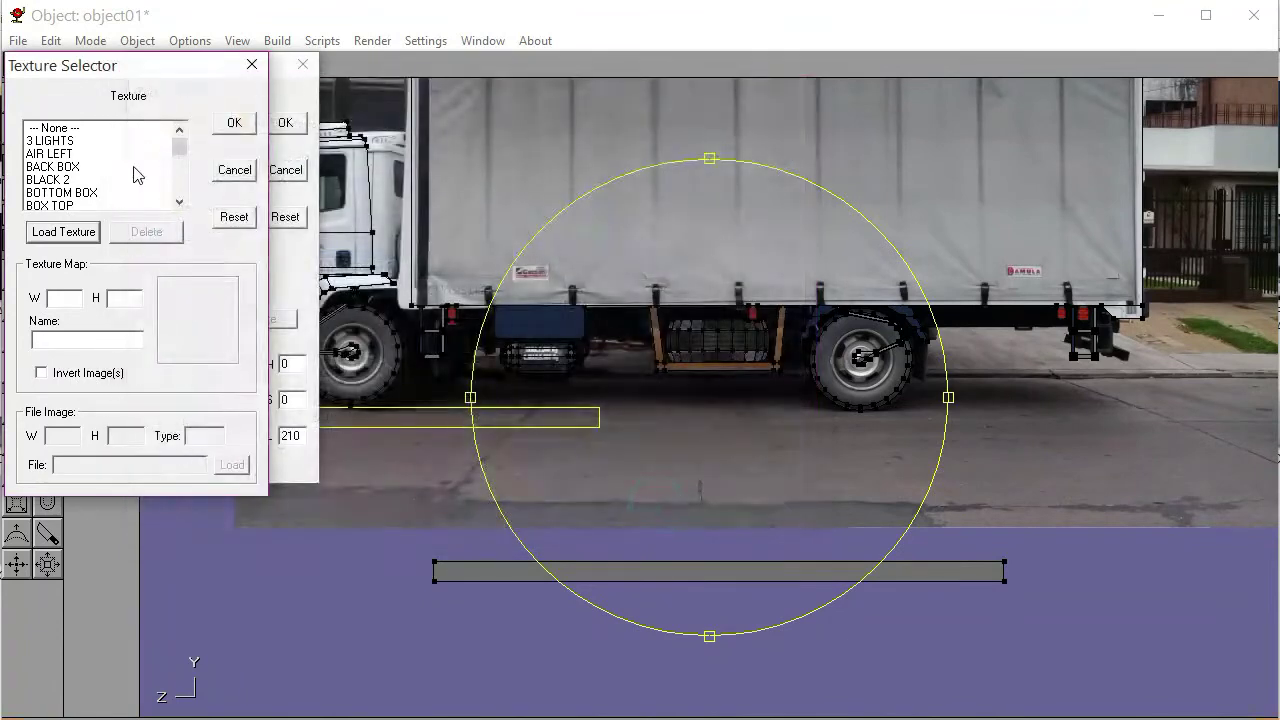
Assign the CHASIS LEFT texture to the material's diffuse channel and name the material CHASIS HORIZONTAL
scroll(138, 175, "down", 1)
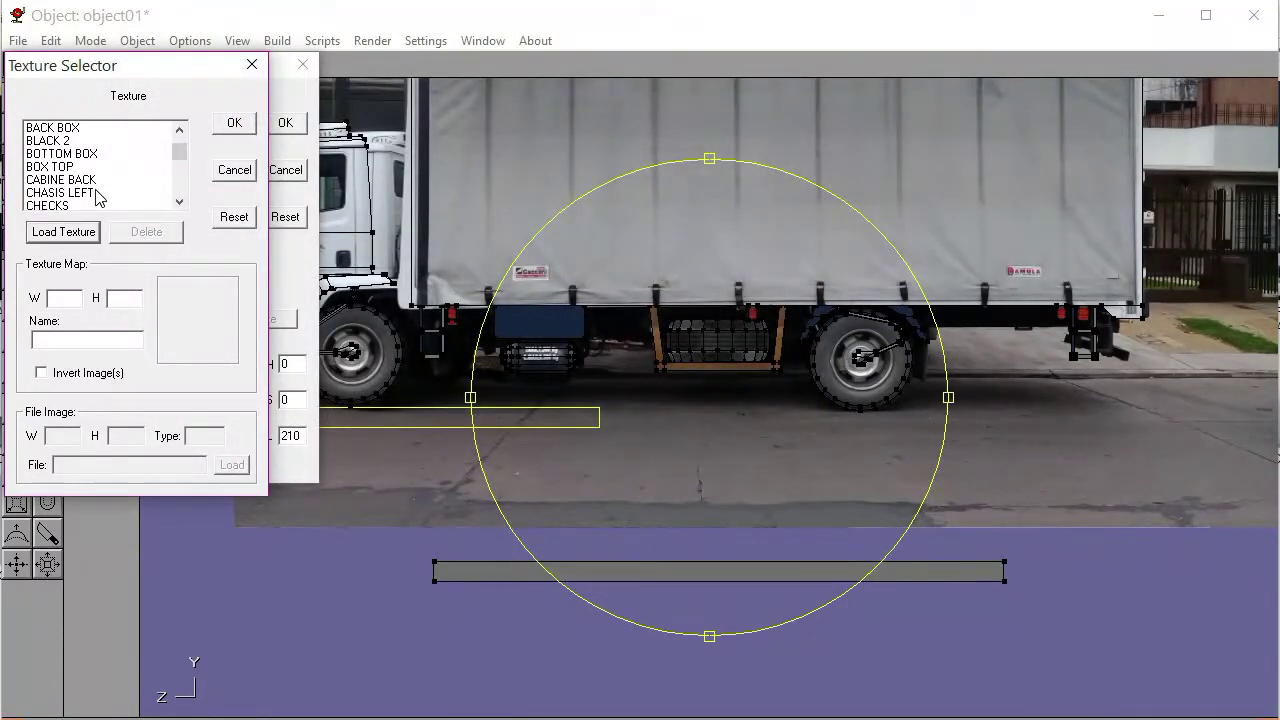
left_click(100, 193)
left_click(232, 122)
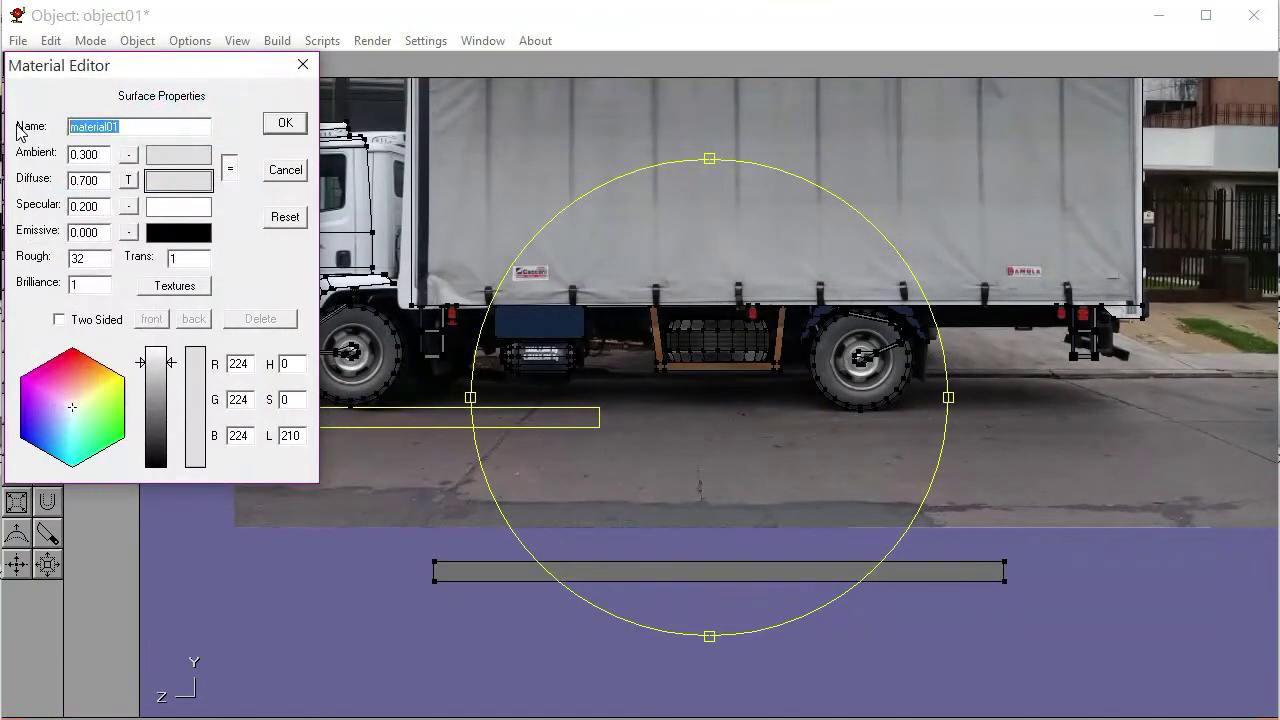
type("CHASIS HORIZONTAL")
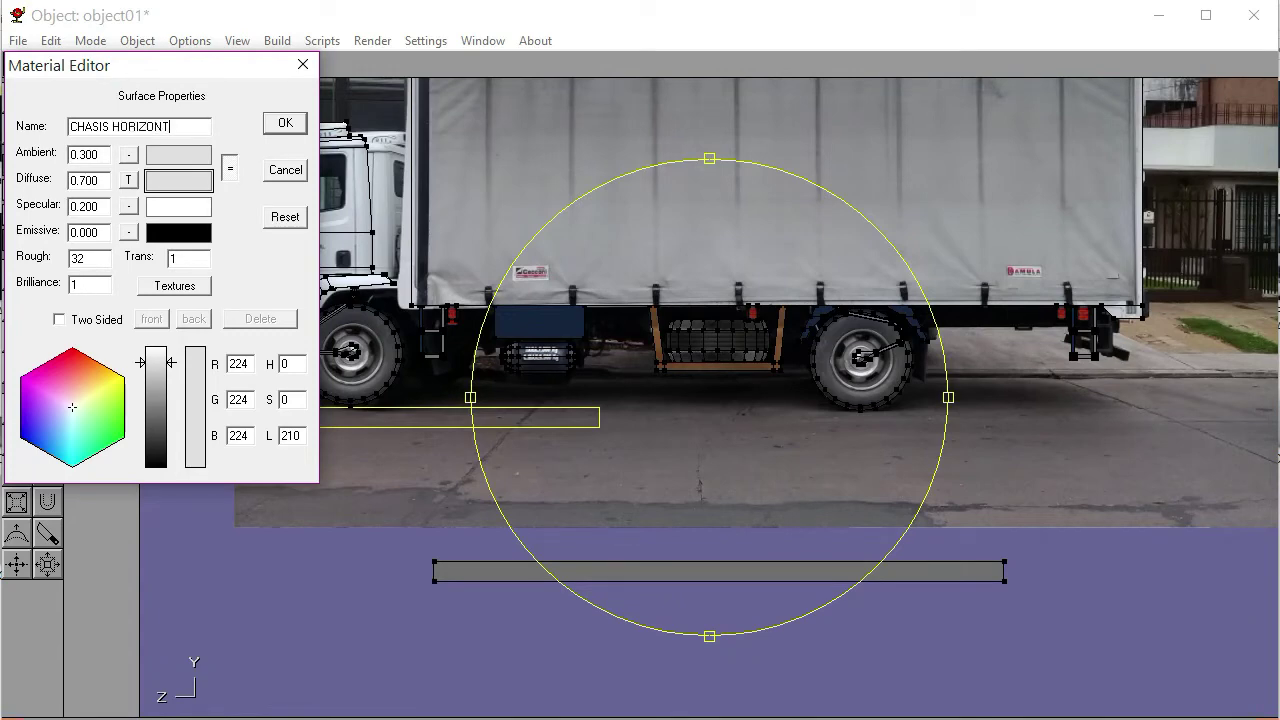
left_click(285, 122)
Fit the UV projection to the chassis beam, apply the CHASIS HORIZONTAL material to its faces, and deselect them
left_click(128, 112)
left_click_drag(595, 453, 948, 584)
left_click(102, 113)
left_click(20, 272)
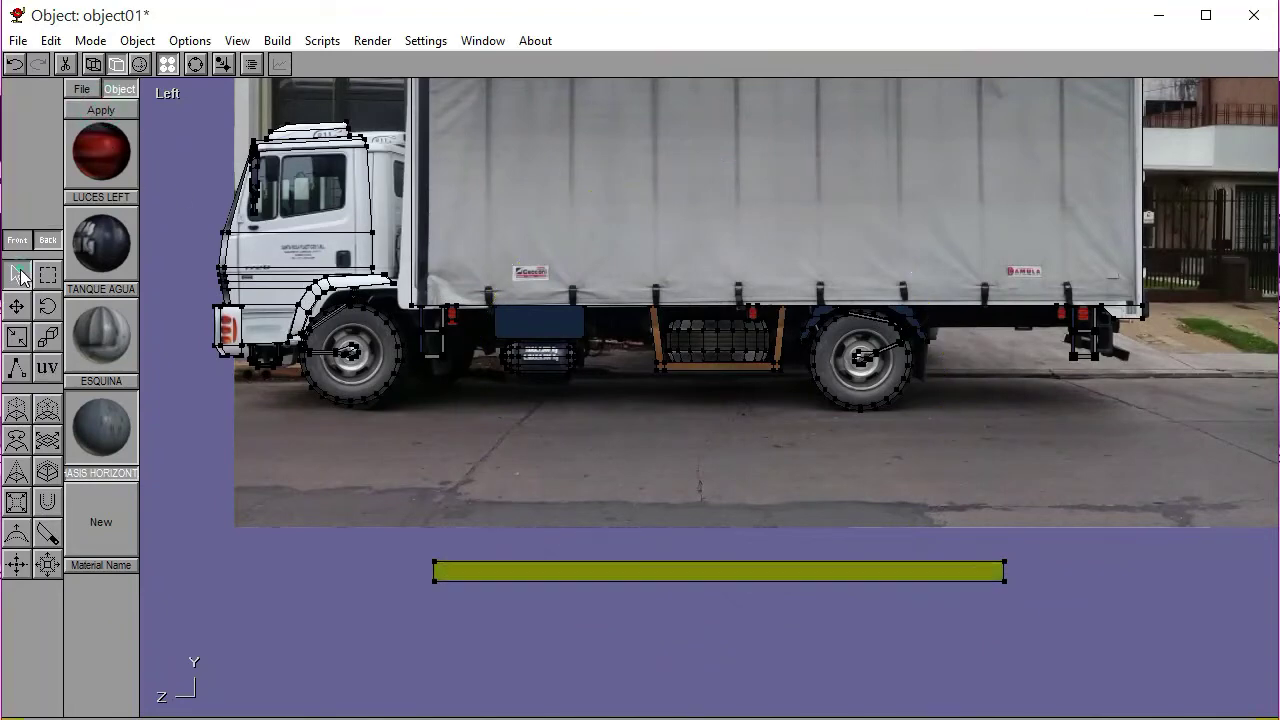
left_click(255, 544)
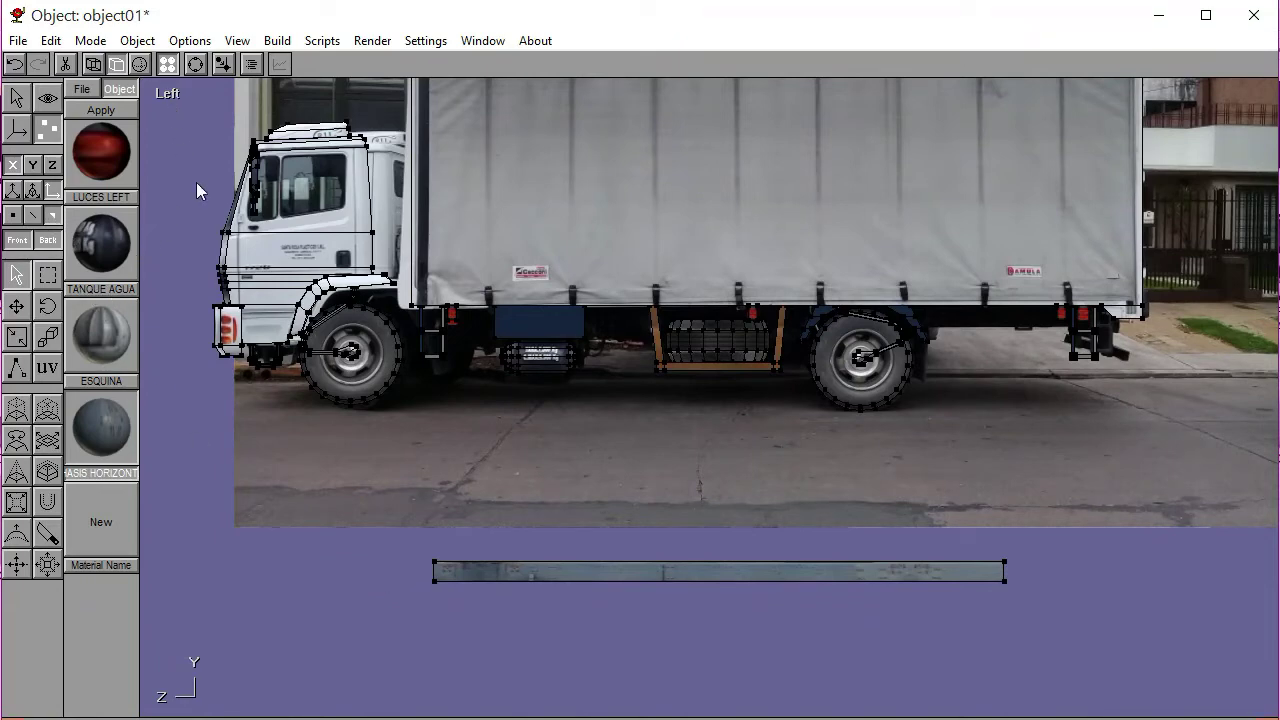
In the bottom view, scale the chassis box down in width to a narrow beam under the truck floor
left_click(169, 96)
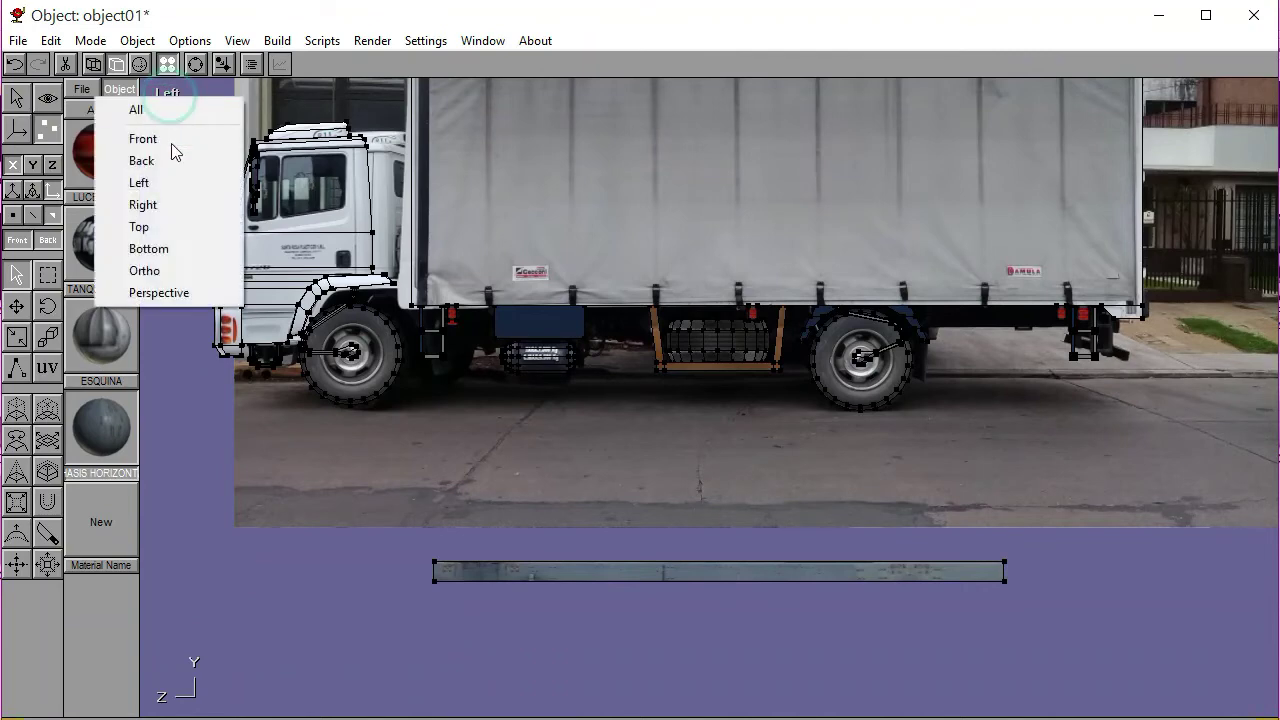
left_click(169, 251)
left_click(196, 65)
right_click_drag(806, 410, 767, 430)
scroll(766, 437, "down", 3)
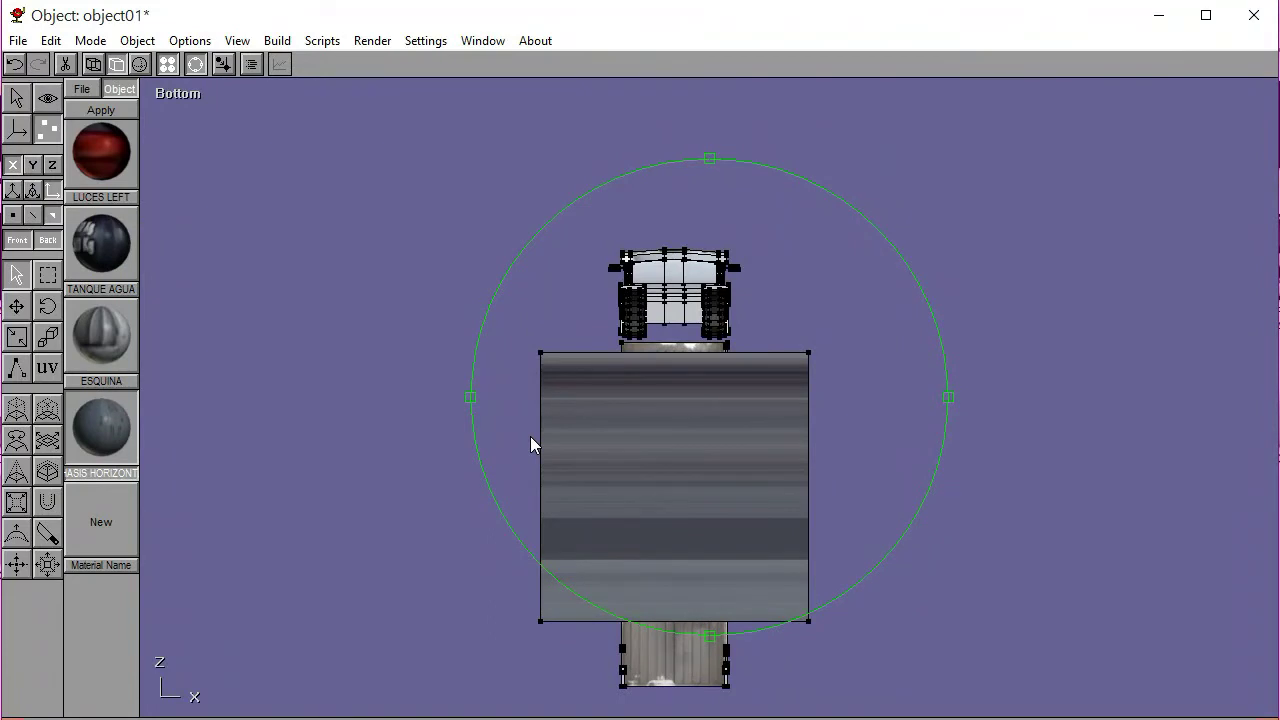
mouse_move(629, 435)
left_mouse_down()
mouse_move(626, 507)
mouse_move(631, 428)
left_mouse_up()
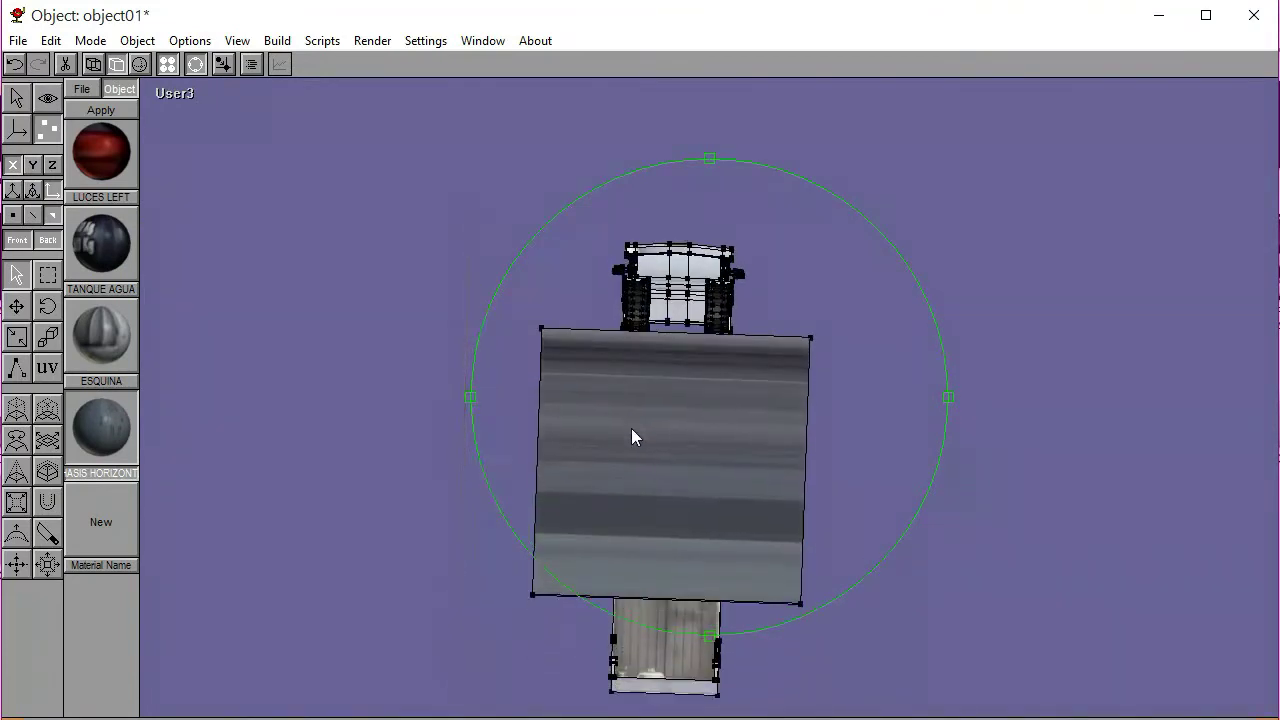
left_click(175, 93)
left_click(166, 240)
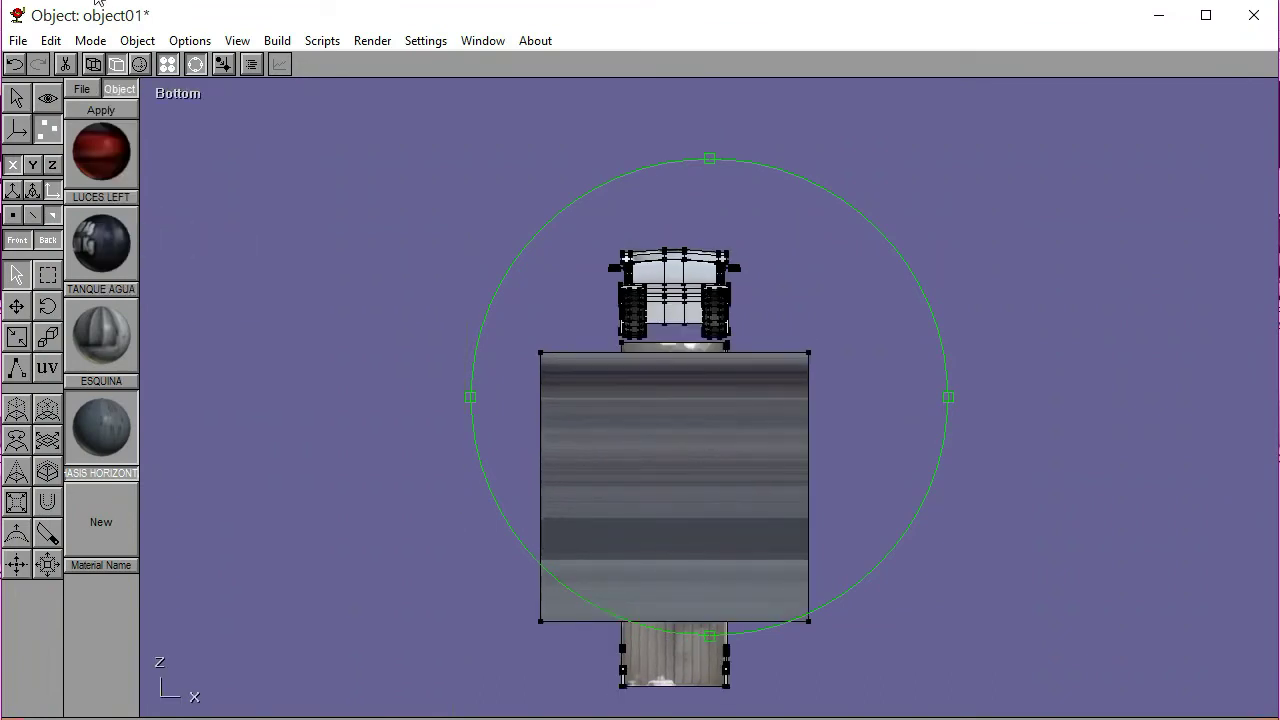
left_click(20, 106)
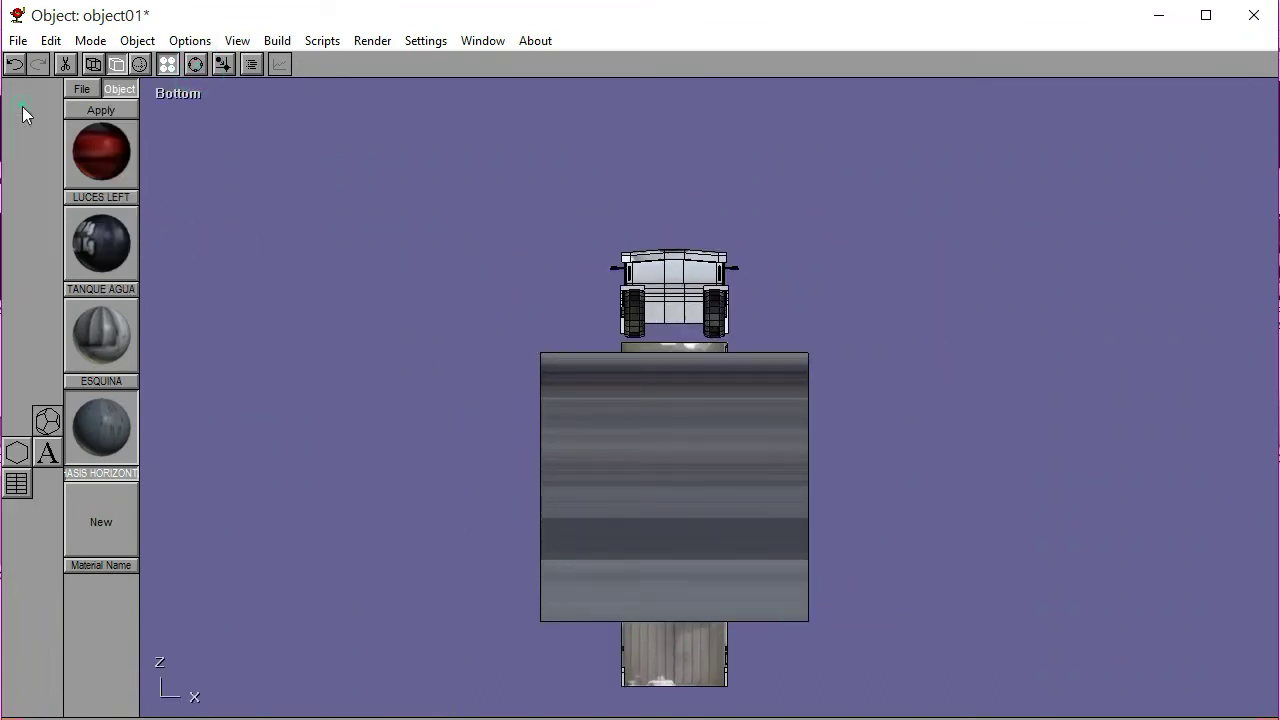
left_click(578, 450)
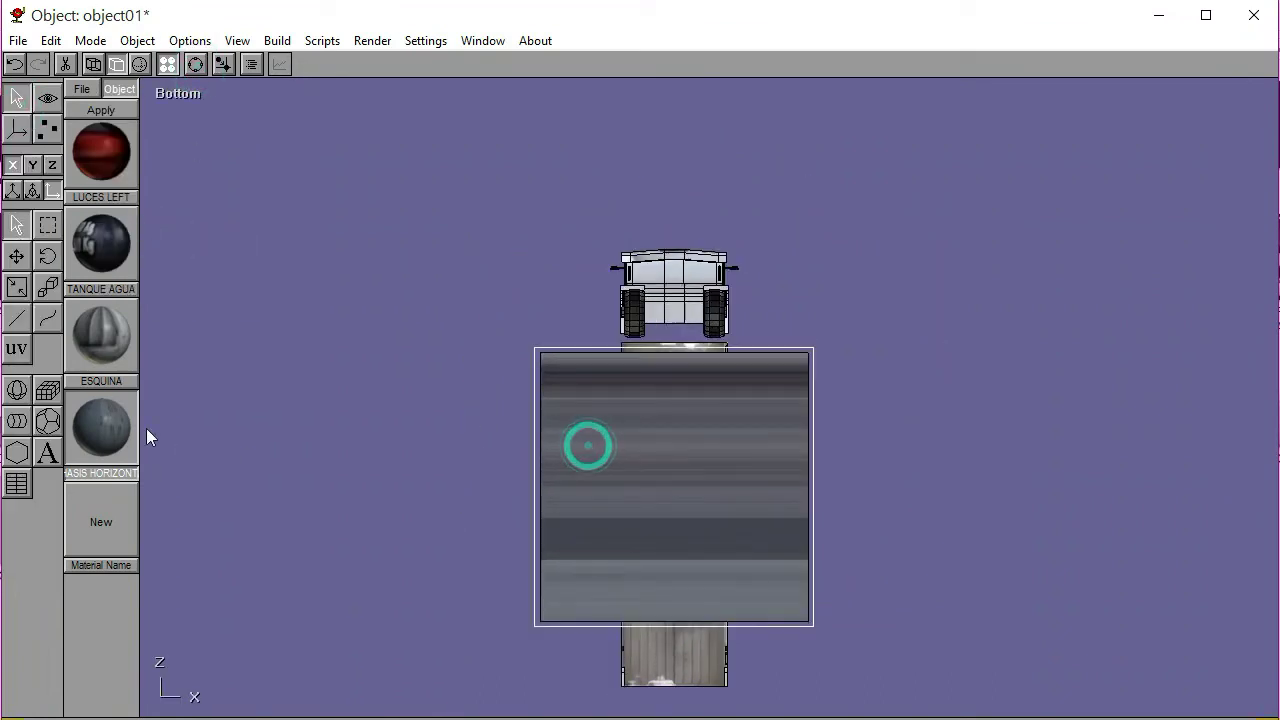
left_click(16, 287)
left_click_drag(301, 422, 301, 422)
Examine the narrowed chassis beam's position against the truck floor, spare wheel and wheels from below and from oblique angles
left_click(204, 64)
scroll(786, 423, "up", 5)
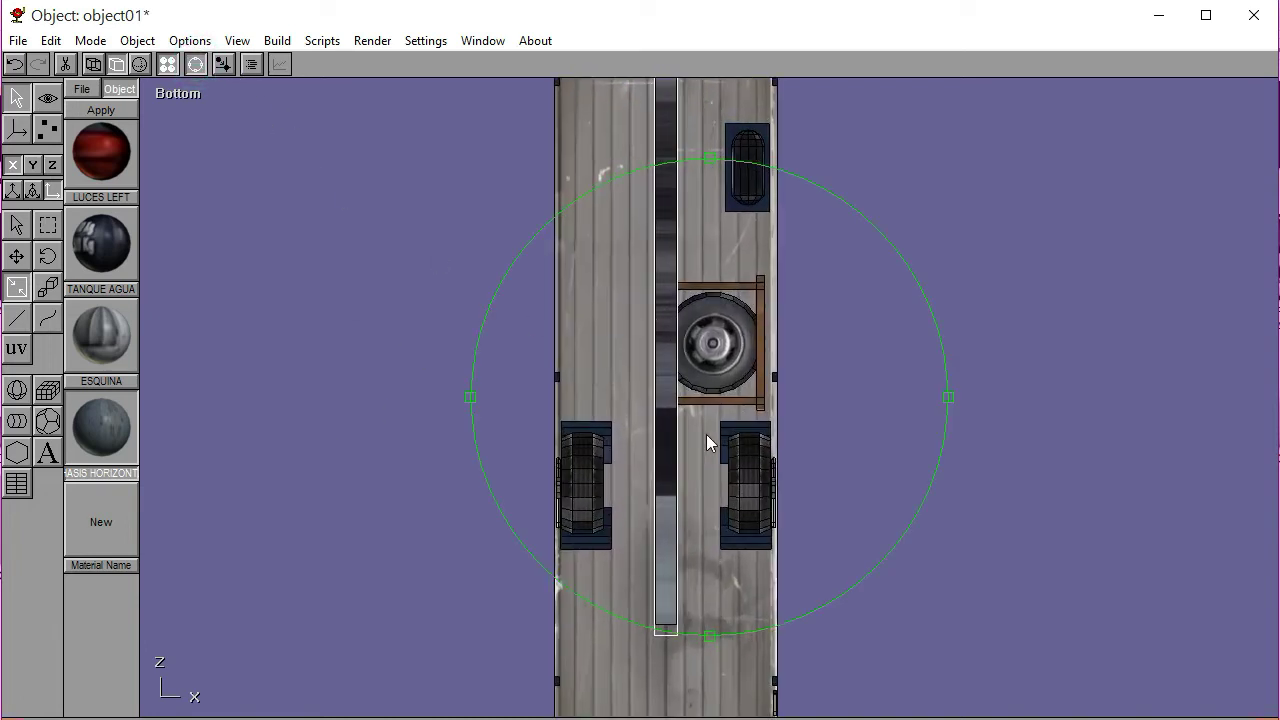
middle_click_drag(706, 434, 683, 517)
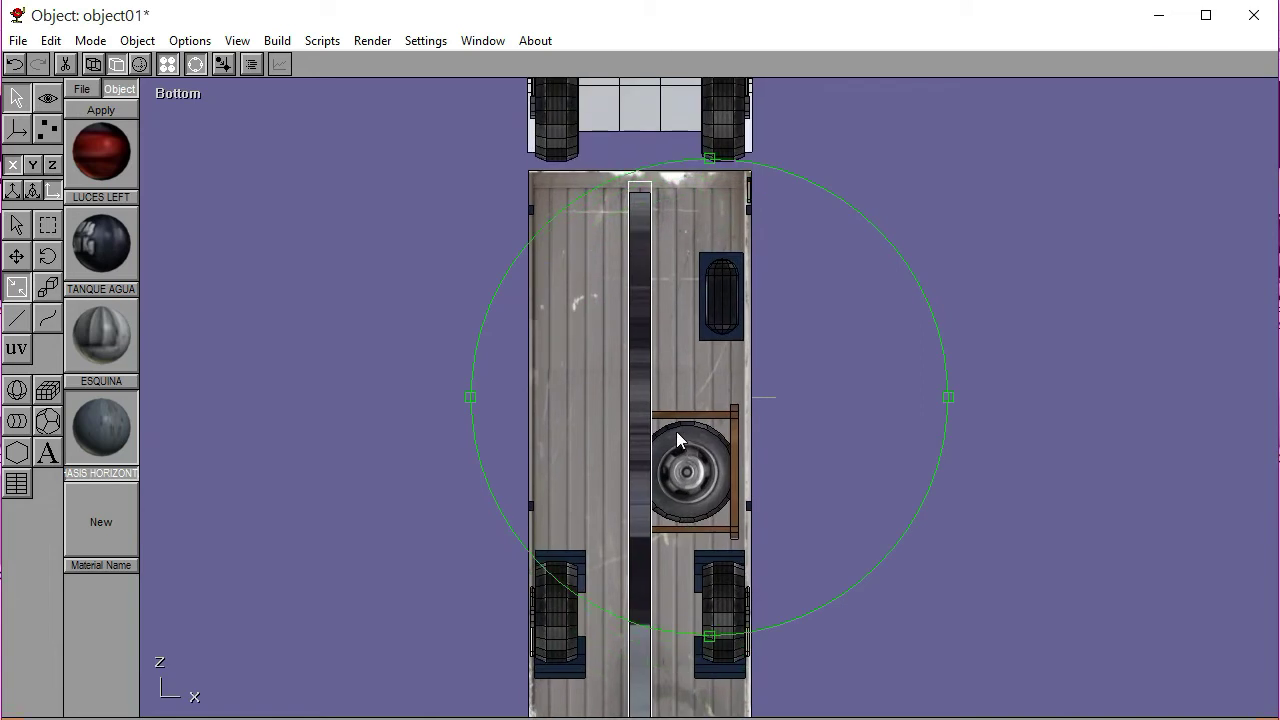
left_click_drag(676, 431, 574, 484)
left_click_drag(648, 420, 676, 418)
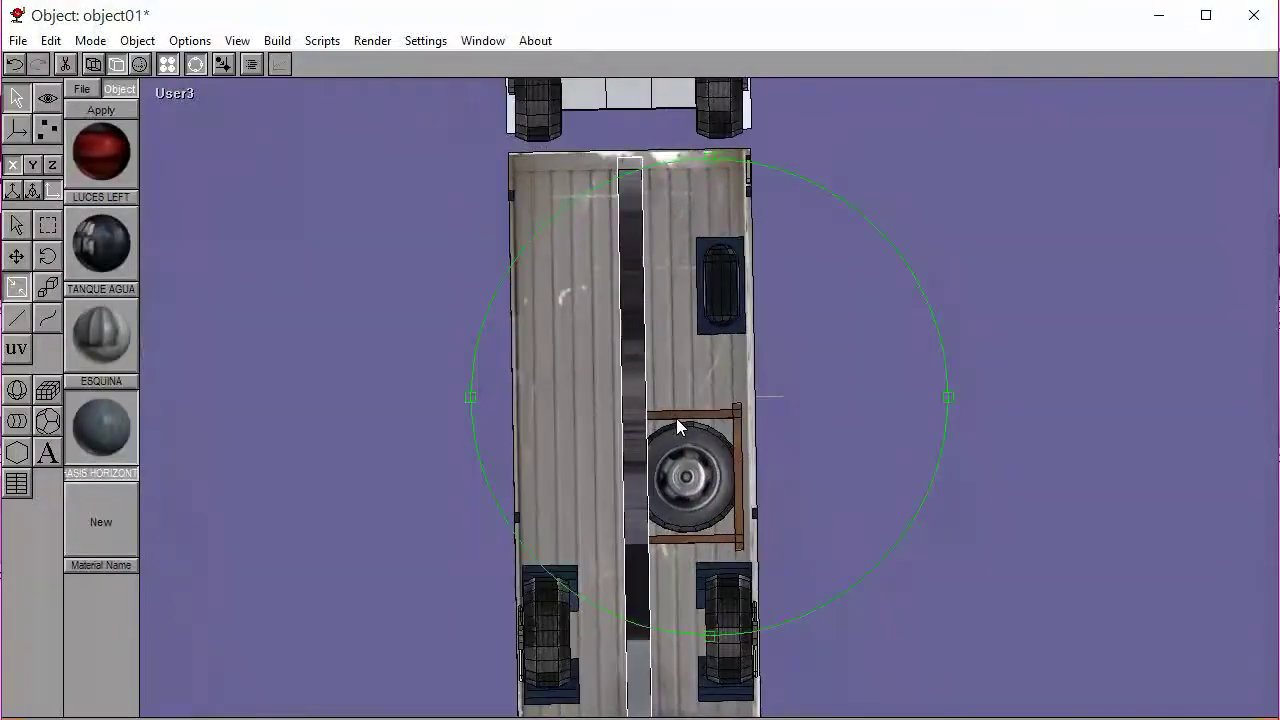
left_click(186, 95)
left_click(176, 249)
right_click_drag(749, 457, 604, 461)
middle_click_drag(663, 395, 664, 380)
left_click_drag(693, 348, 653, 390)
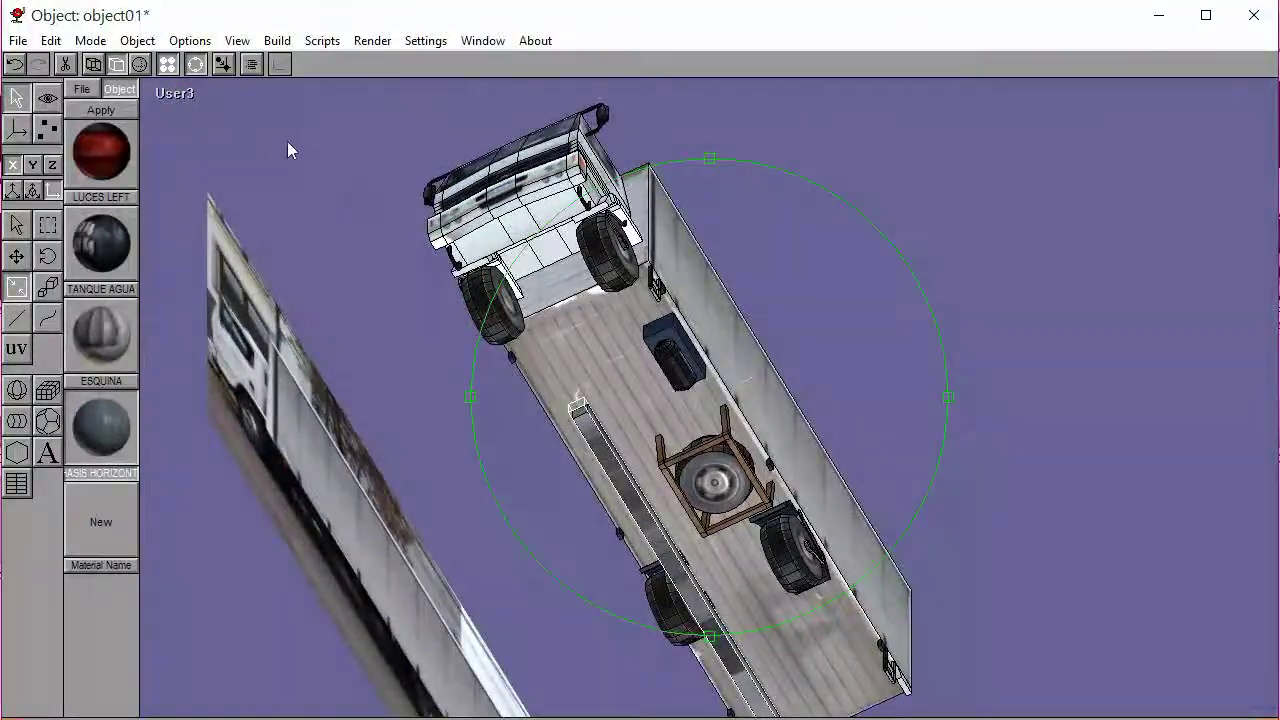
left_click(177, 97)
left_click(177, 243)
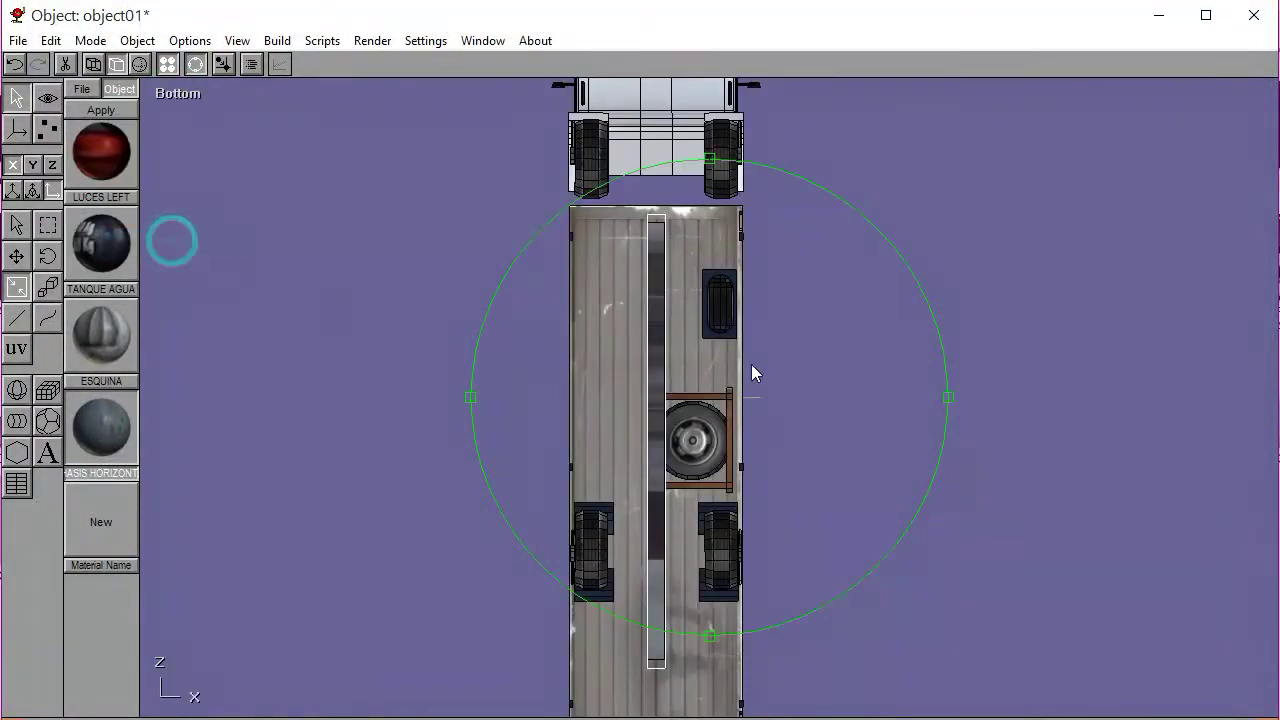
right_click_drag(772, 373, 681, 373)
left_click(195, 66)
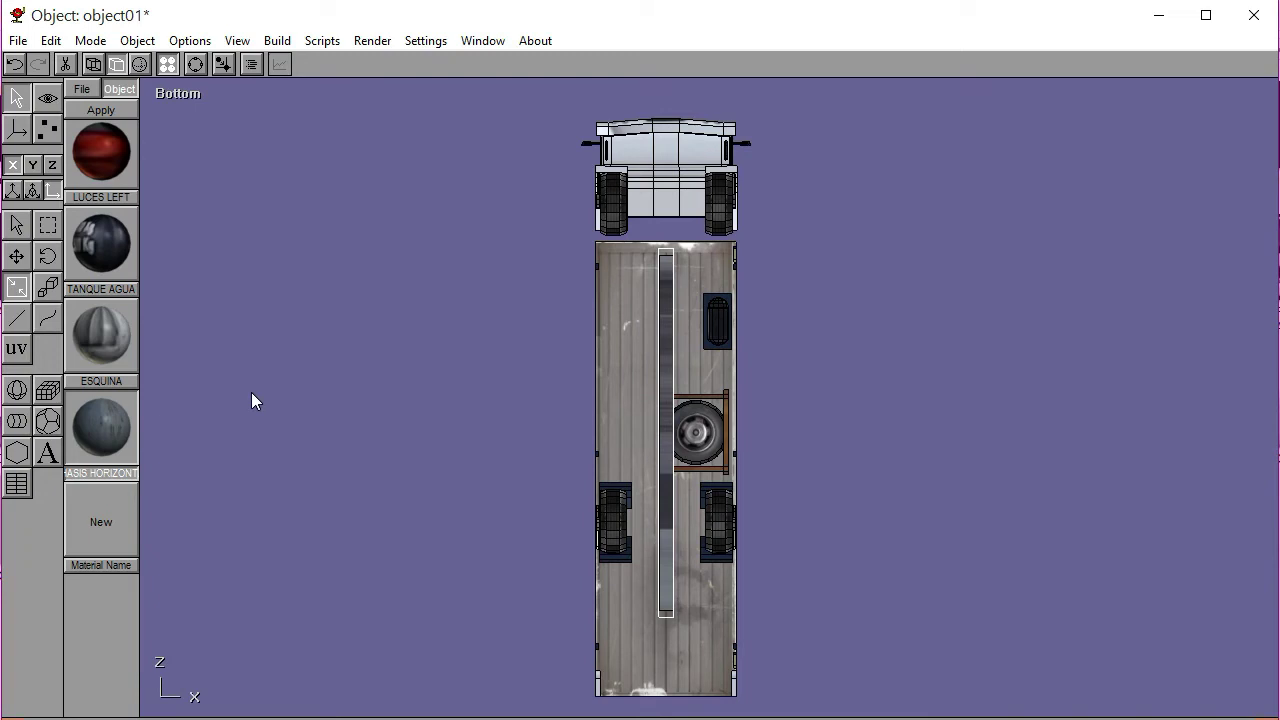
Lengthen the chassis beam and move it rearward so it spans nearly the whole cargo box floor
left_click_drag(252, 393, 252, 393)
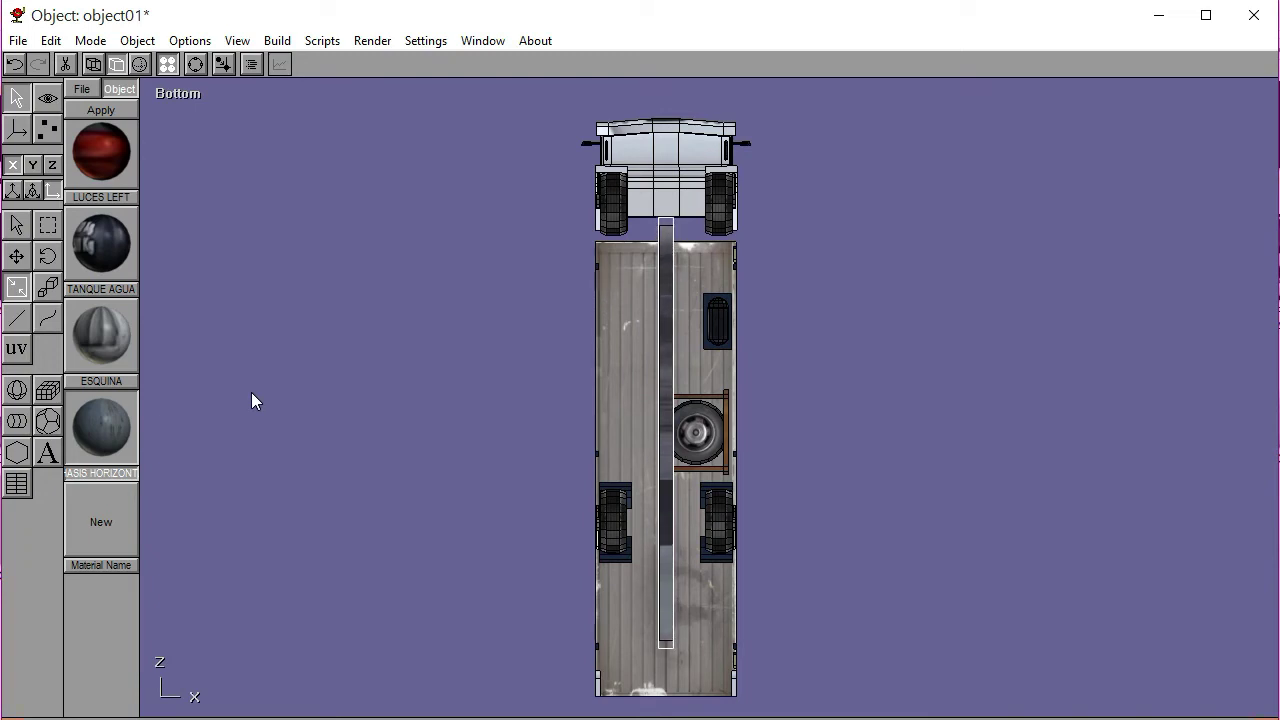
left_click(16, 256)
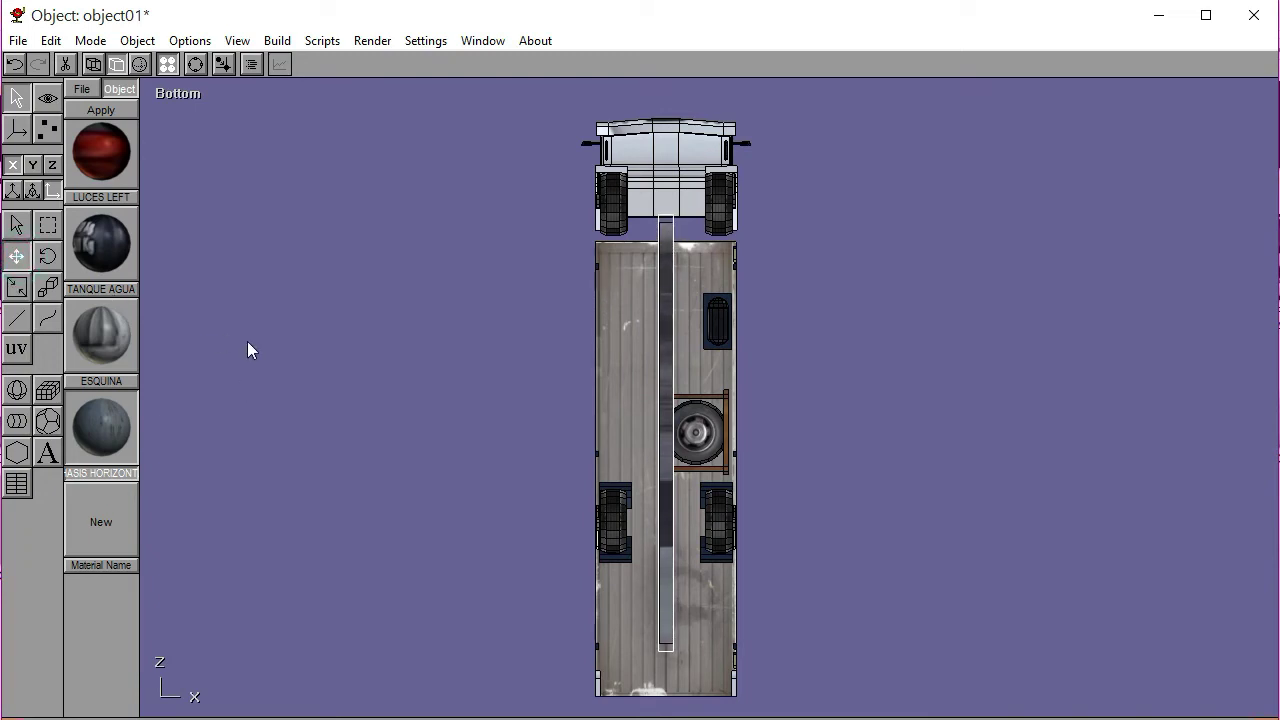
left_click(13, 164)
left_click_drag(336, 314, 336, 314)
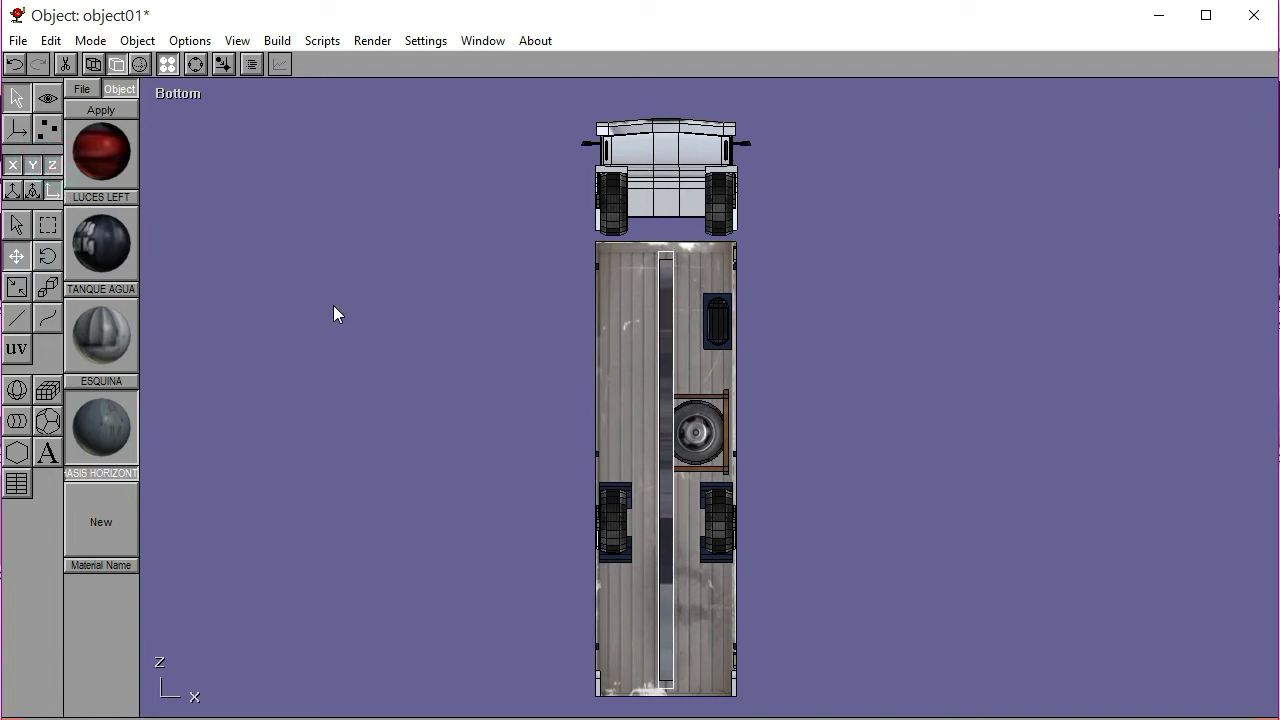
left_click(195, 64)
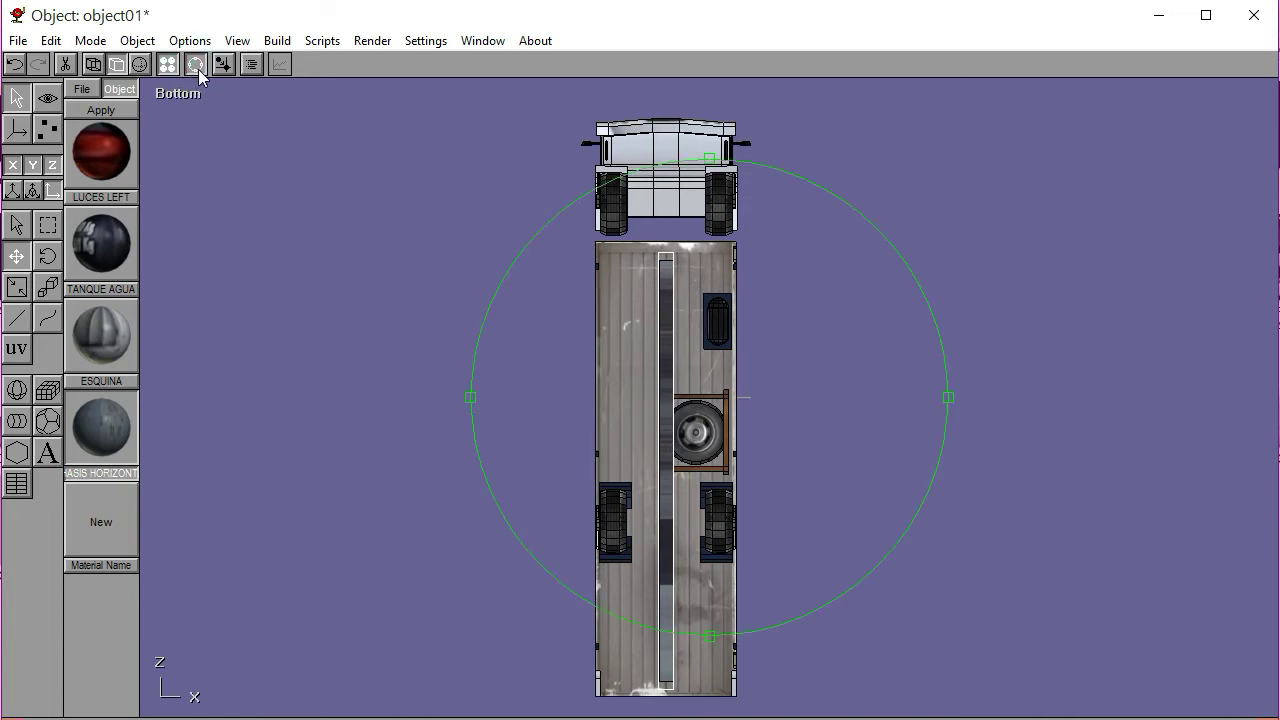
Shift the chassis beam sideways in the bottom view until it clears the spare-wheel support frame
scroll(606, 360, "up", 3)
right_click_drag(661, 366, 662, 291)
middle_click_drag(662, 291, 662, 296)
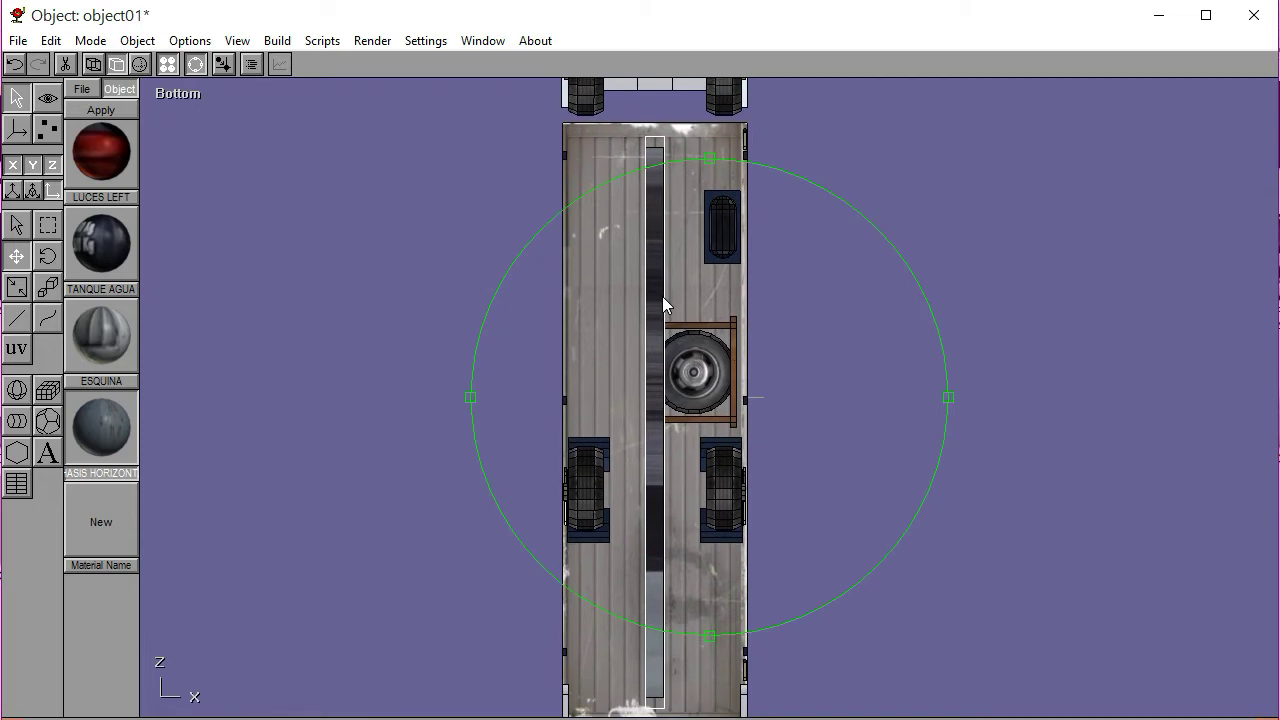
left_click(166, 65)
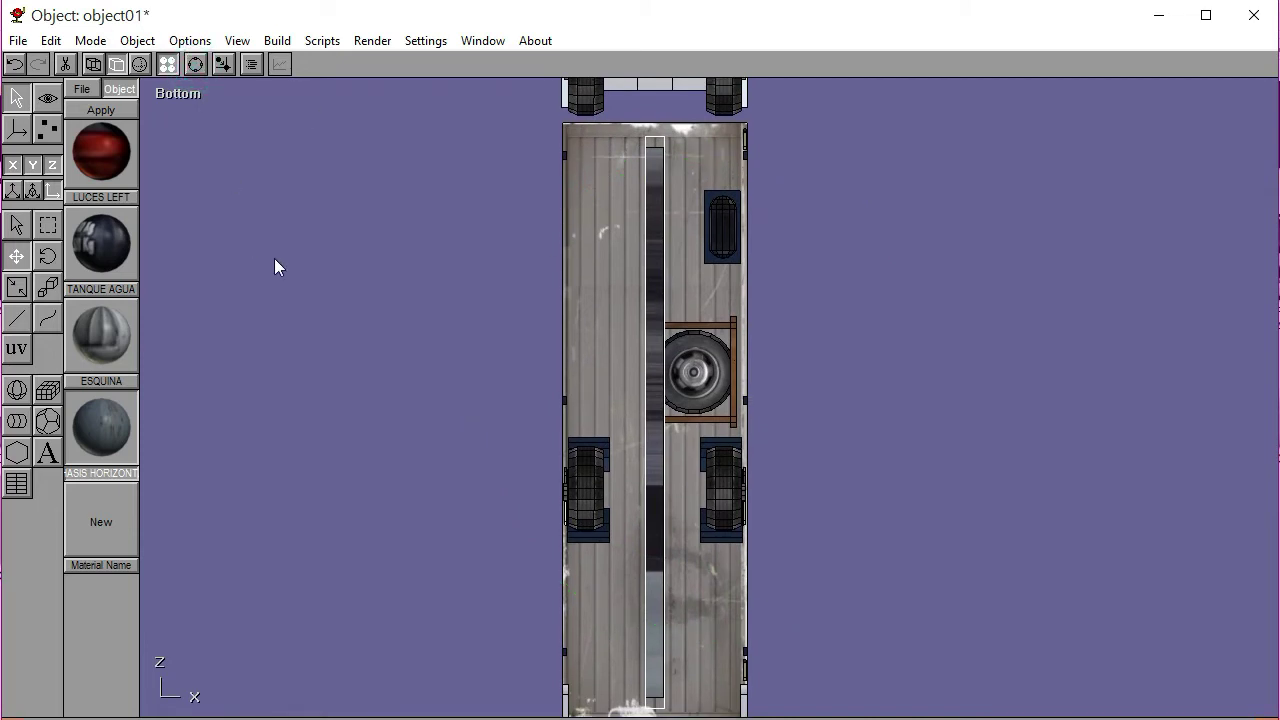
key("Left")
key("Left")
key("Left")
key("Left")
key("Left")
key("Left")
key("Left")
key("Left")
key("Left")
key("Left")
key("Left")
key("Left")
key("Left")
key("Left")
key("Left")
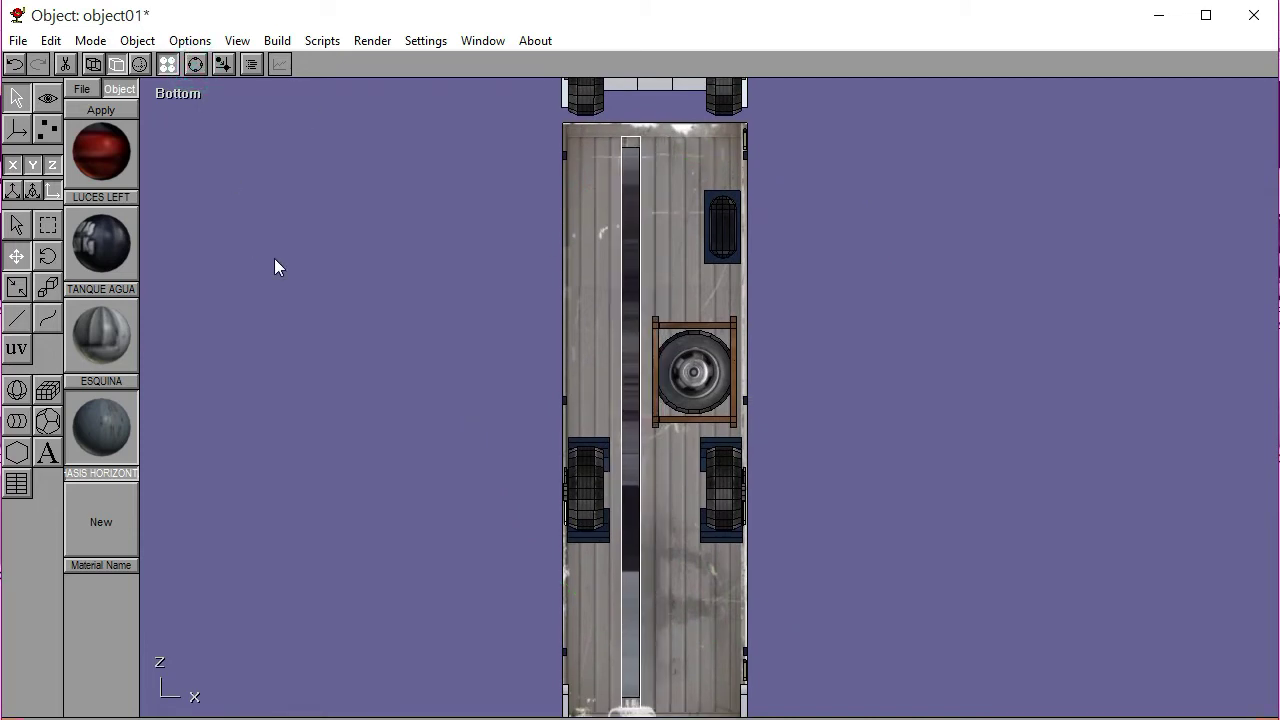
In the left view, raise the chassis beam to a position just below the truck's wheels
left_click(186, 94)
left_click(187, 181)
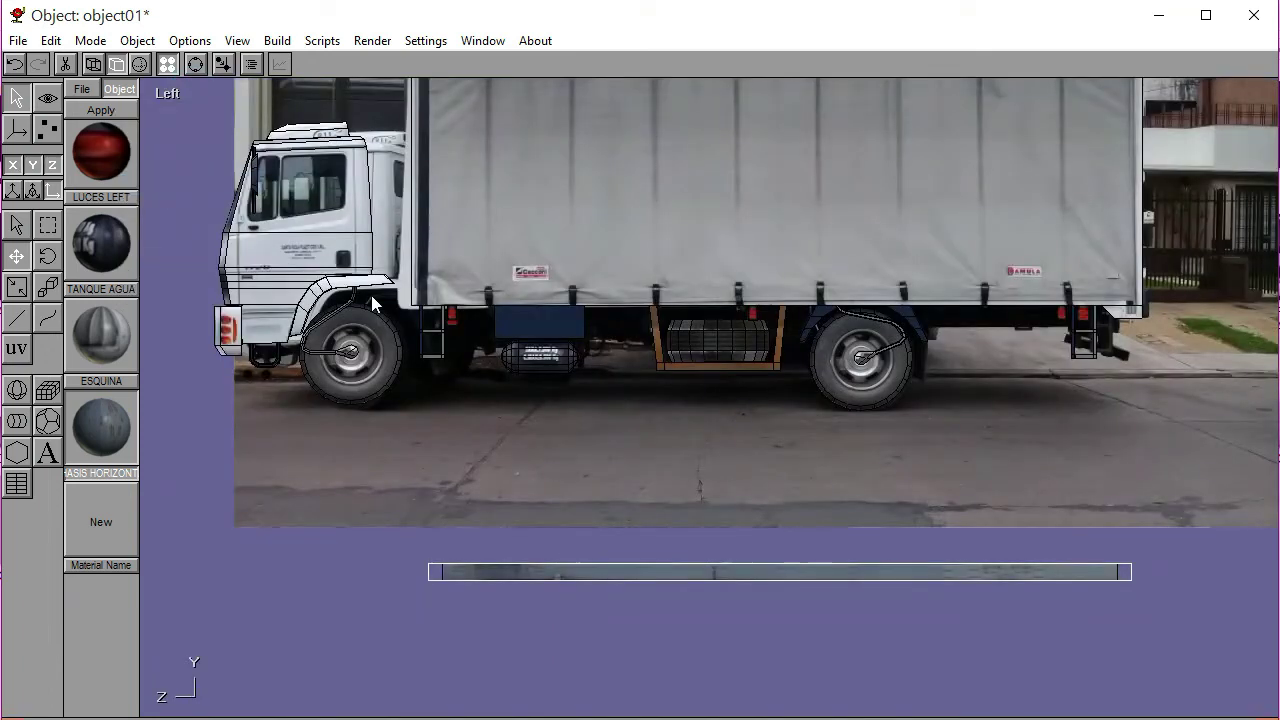
left_click_drag(867, 617, 860, 488)
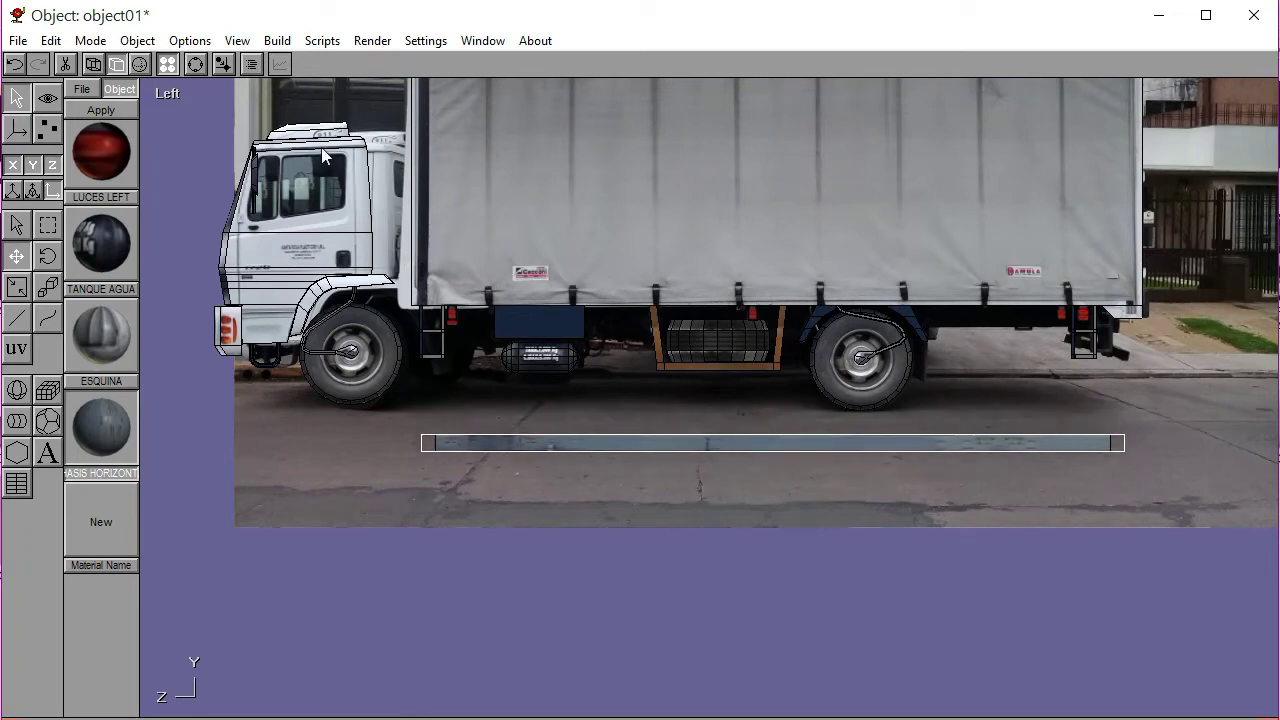
left_click(197, 63)
right_click_drag(621, 331, 736, 348)
left_click(195, 67)
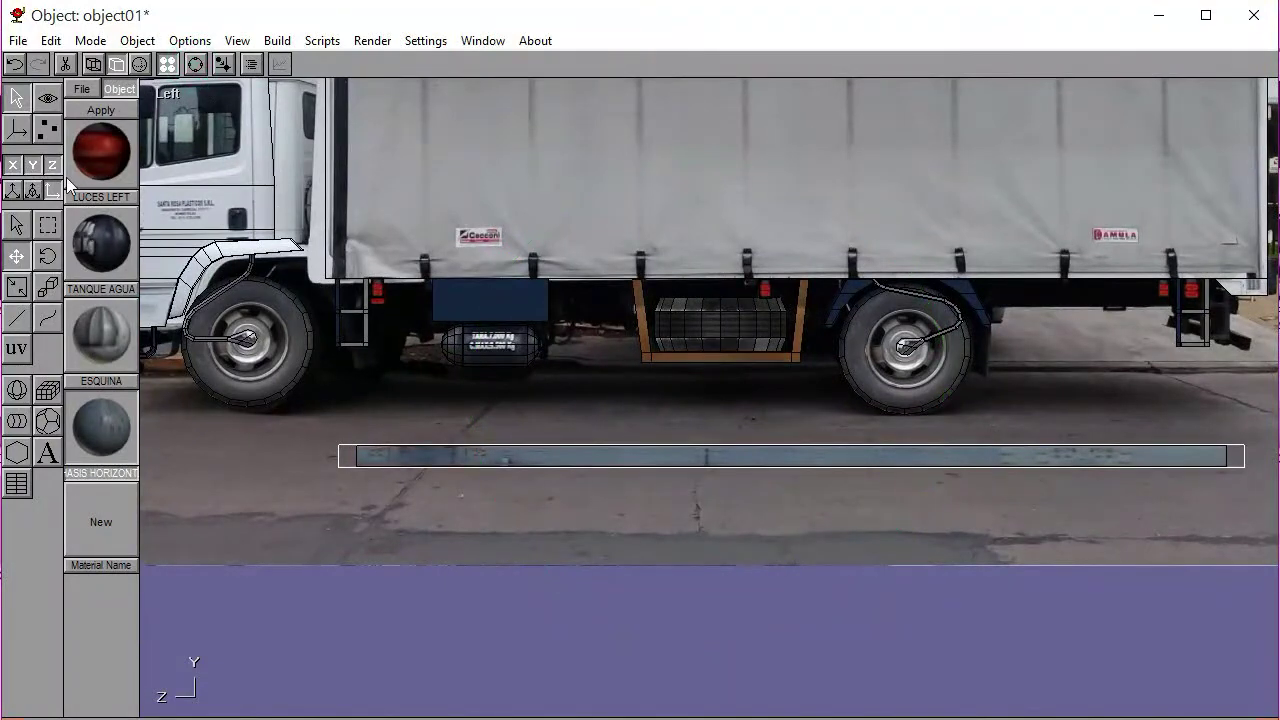
left_click(18, 222)
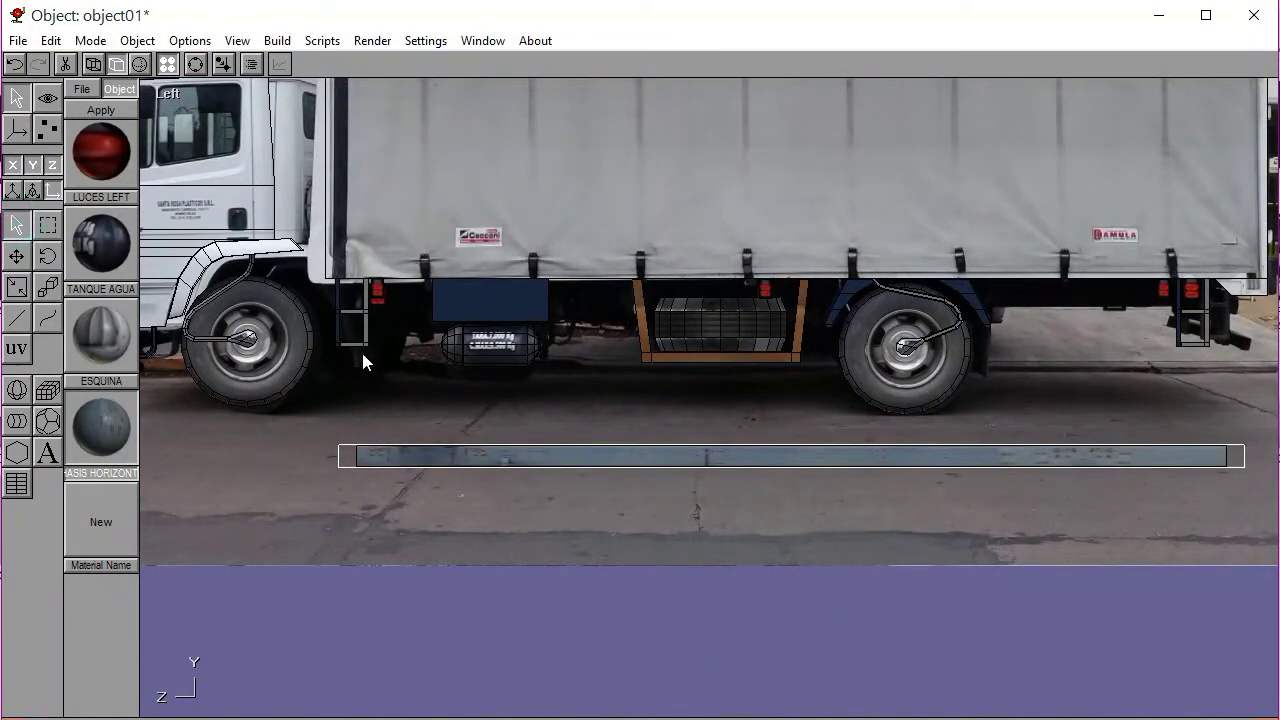
left_click(363, 333)
right_click(467, 302)
right_click(489, 340)
left_click(643, 329, "shift")
left_click(684, 330, "shift")
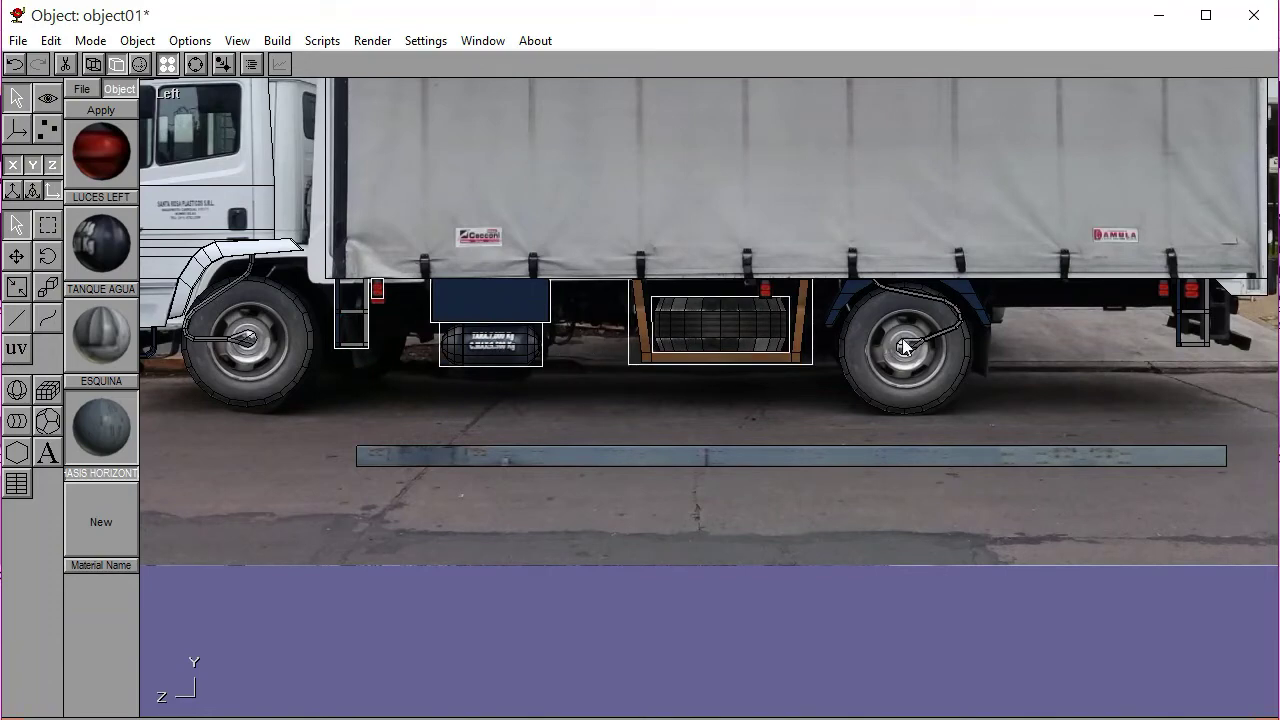
left_click(938, 340, "shift")
left_click(855, 300, "shift")
left_click(978, 310, "shift")
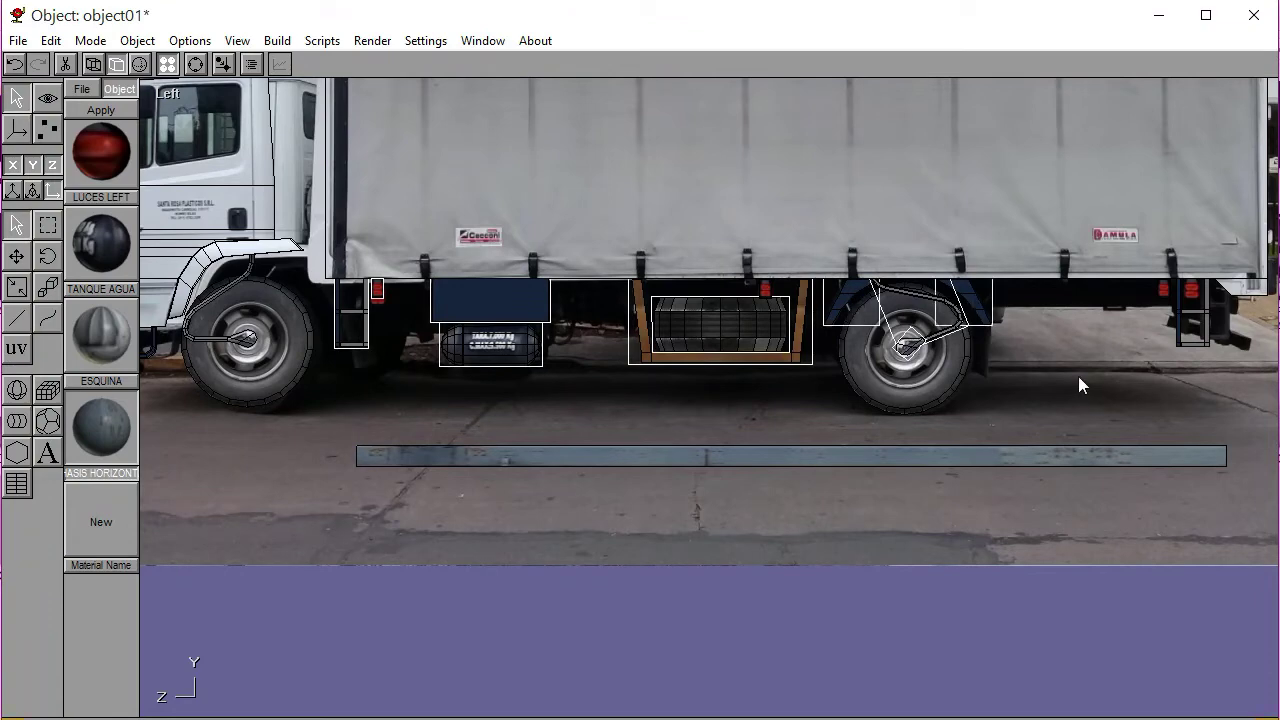
left_click(1177, 302, "shift")
left_click(1241, 292, "shift")
left_click(169, 93)
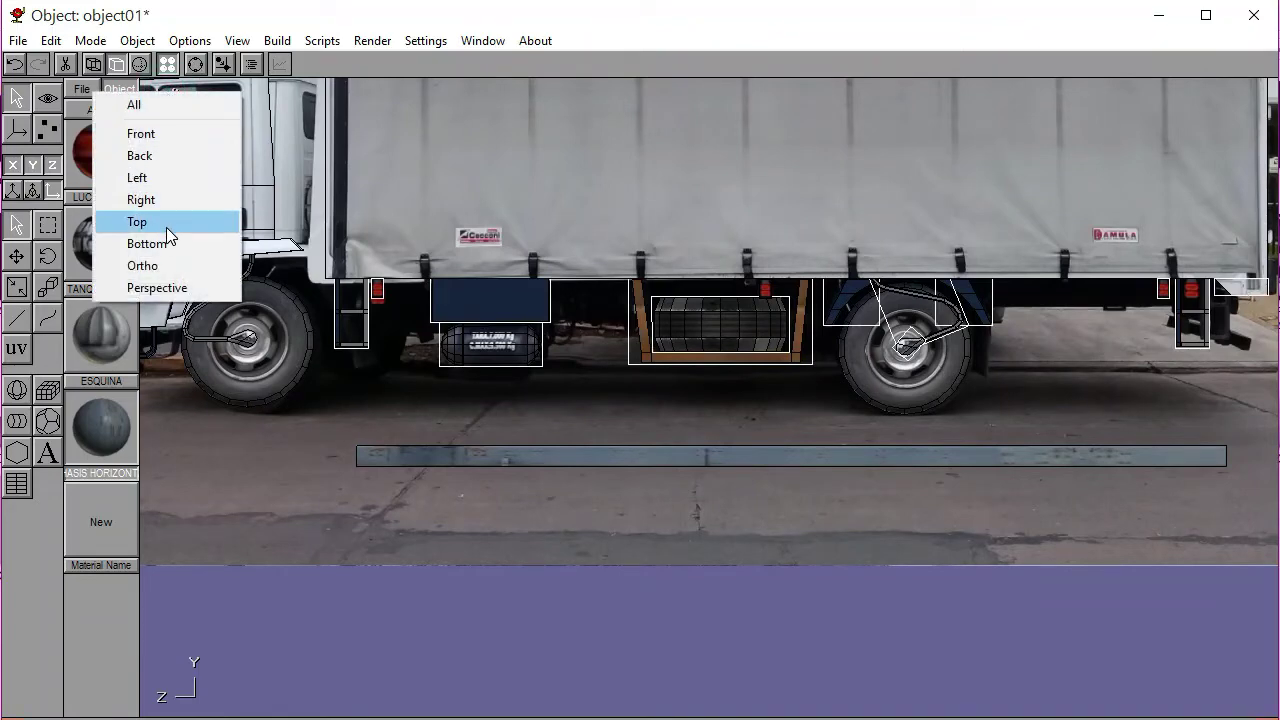
left_click(168, 202)
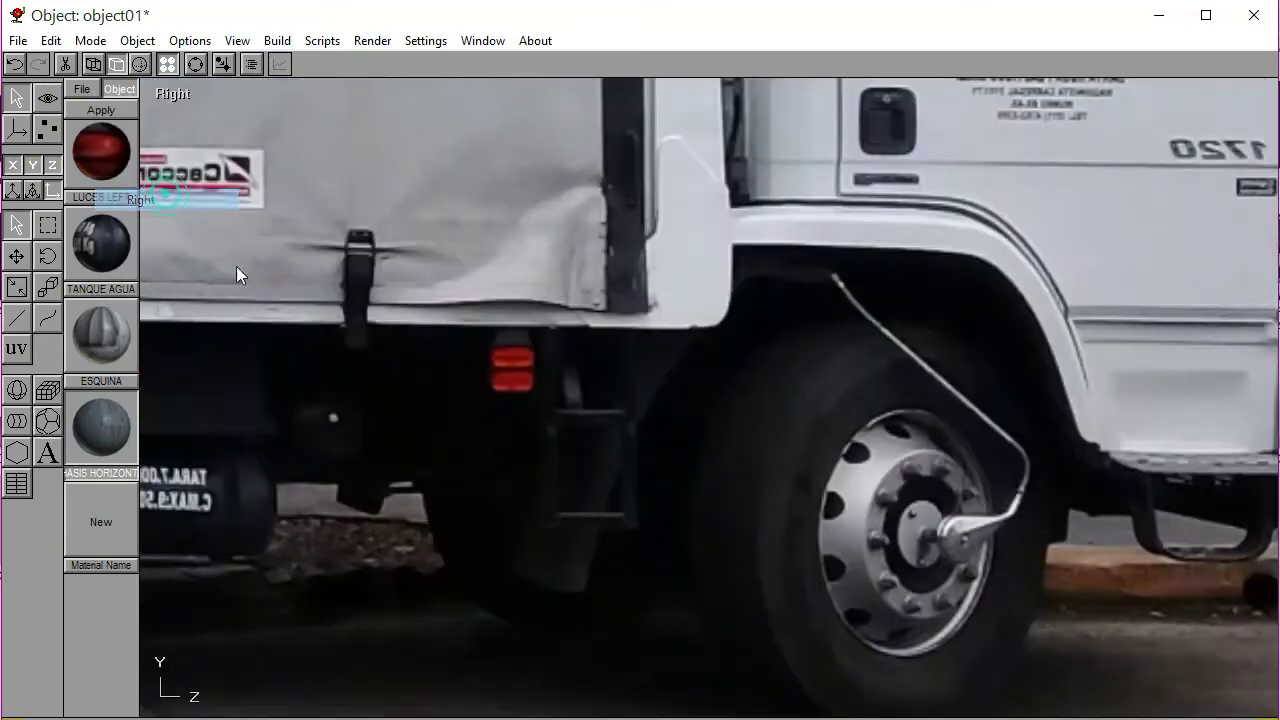
left_click(176, 93)
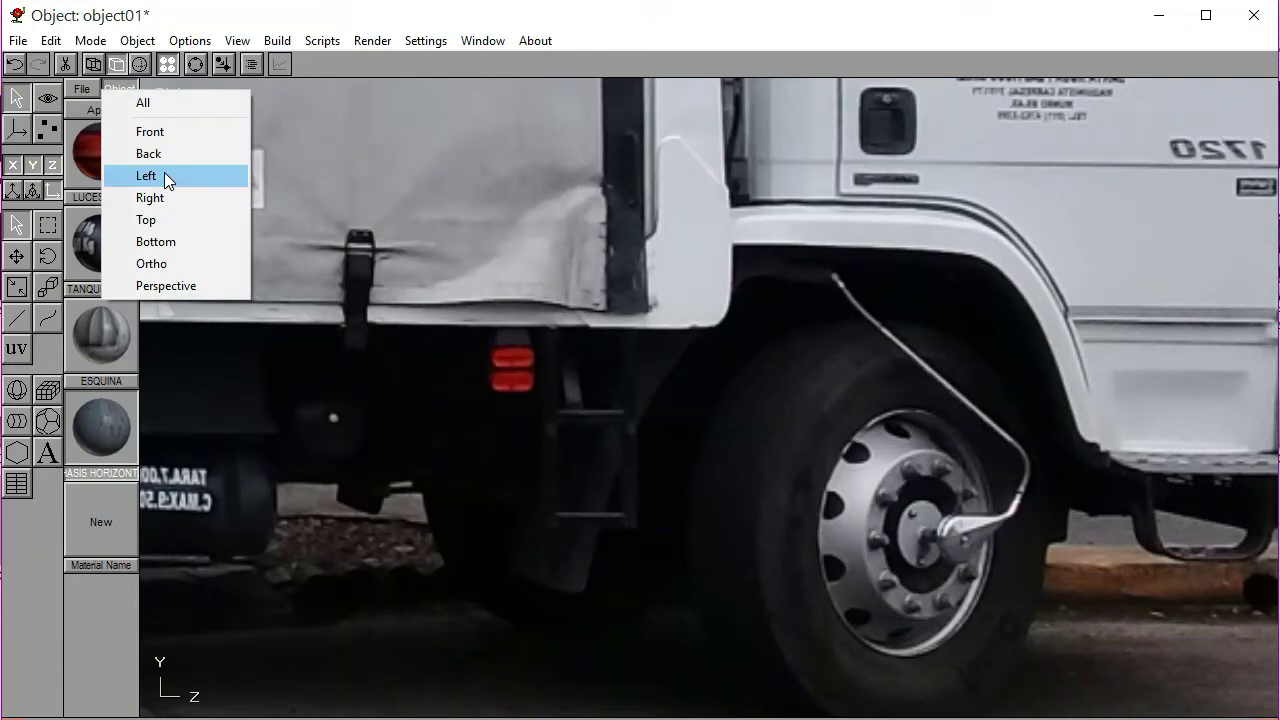
left_click(166, 177)
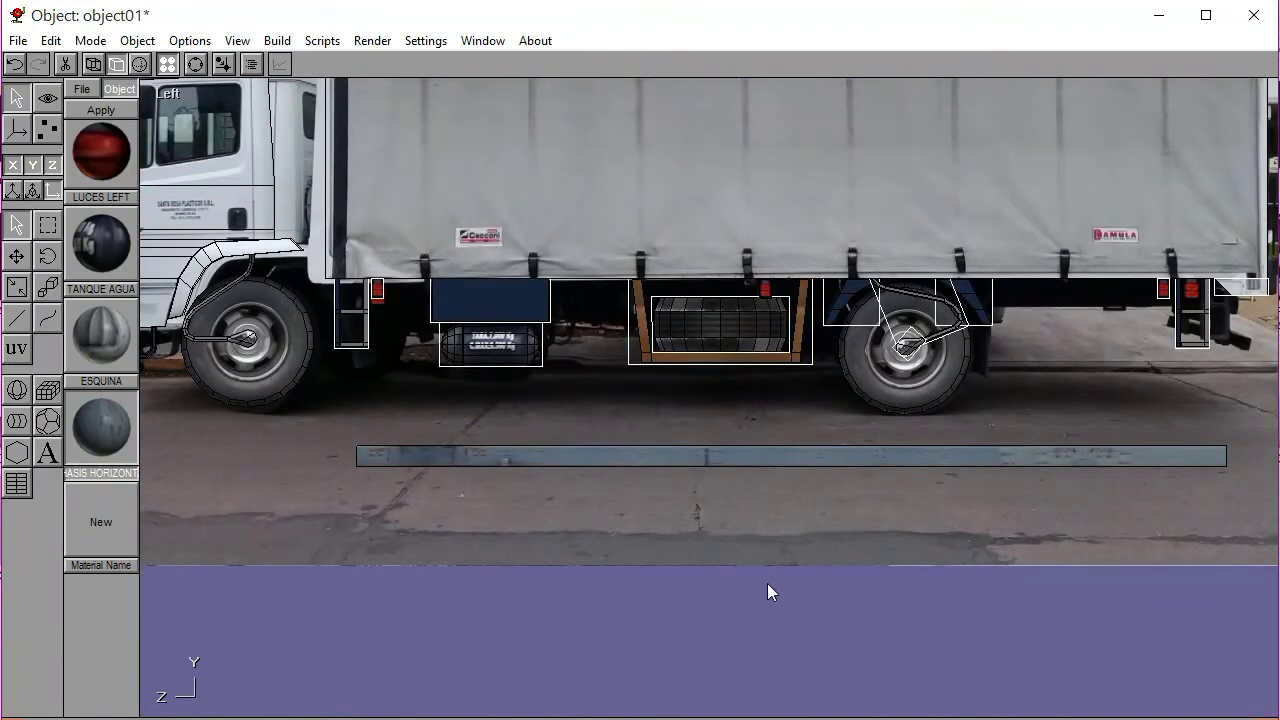
left_click(811, 611)
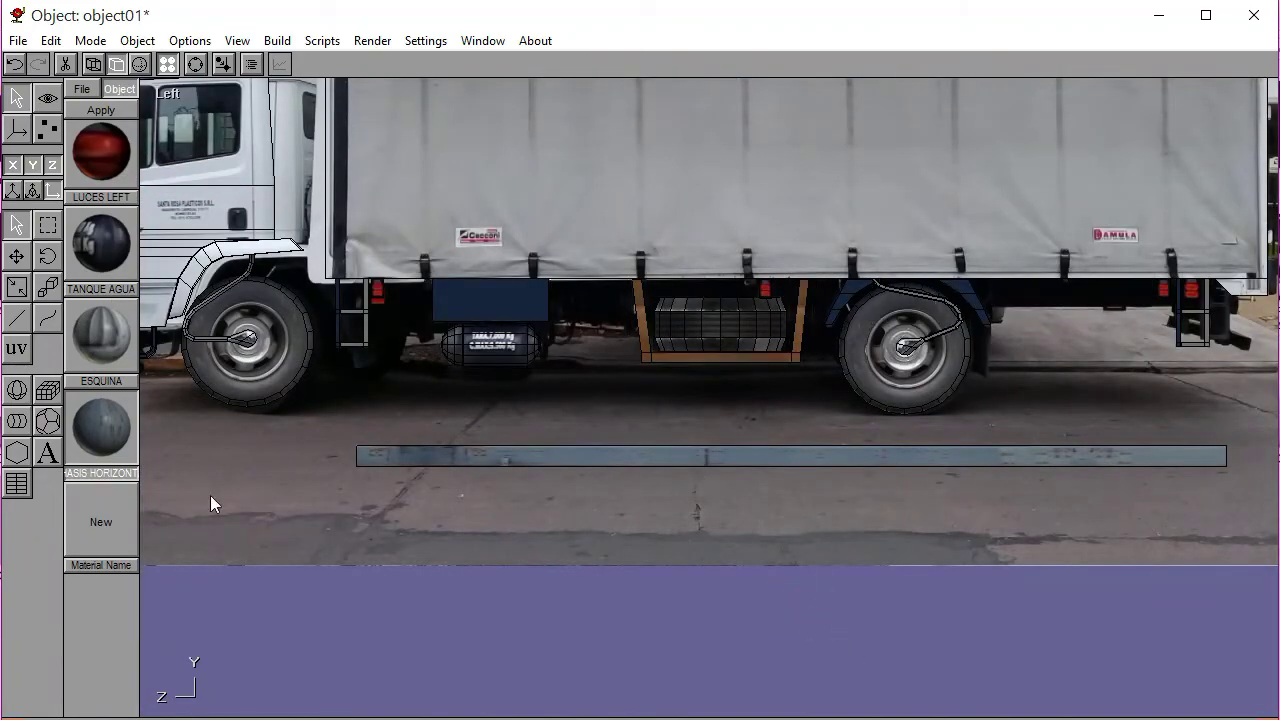
Move the background reference photo upward along the Y axis until it clears the truck's underbody and the chassis beam
left_click(271, 456)
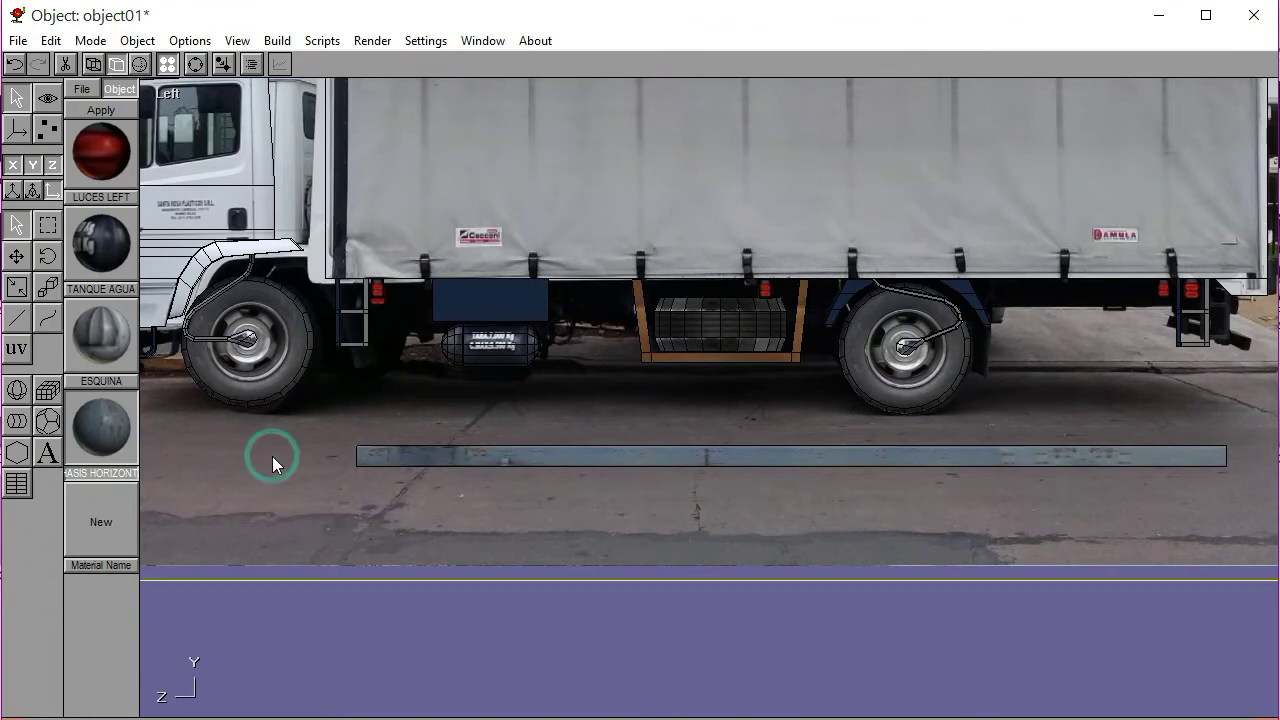
left_click(14, 165)
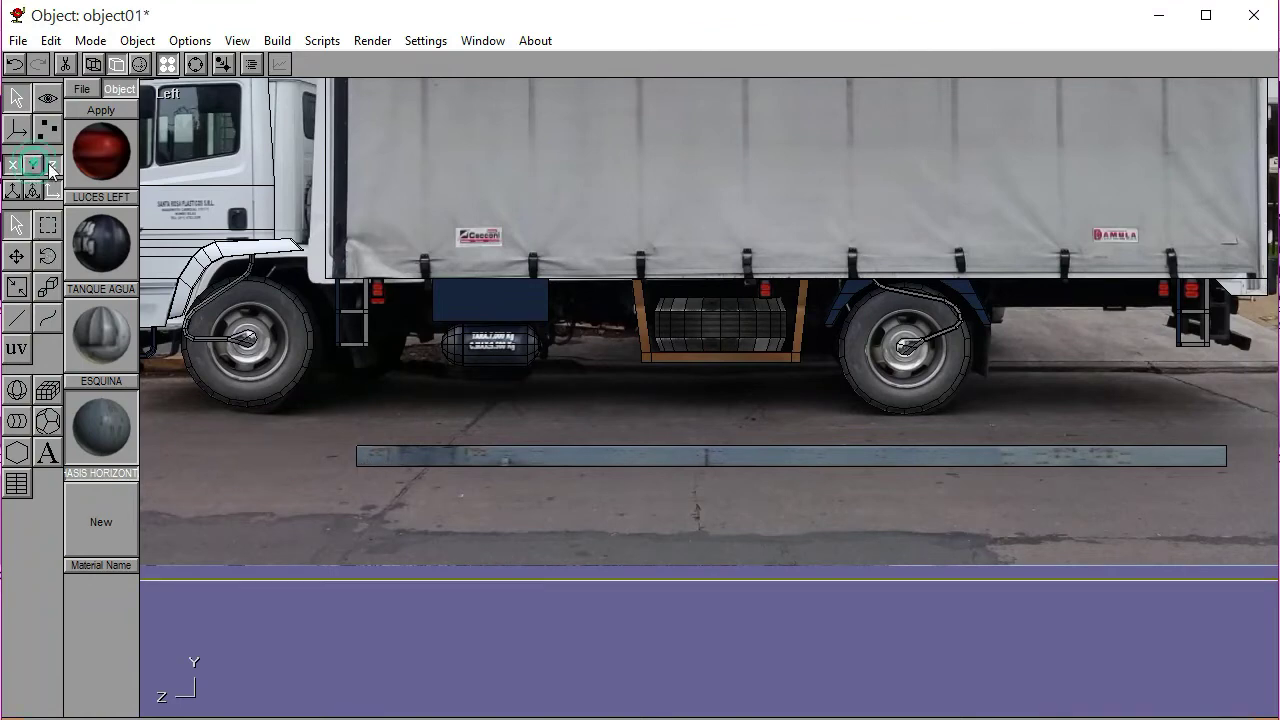
left_click(16, 257)
left_click_drag(297, 591, 290, 538)
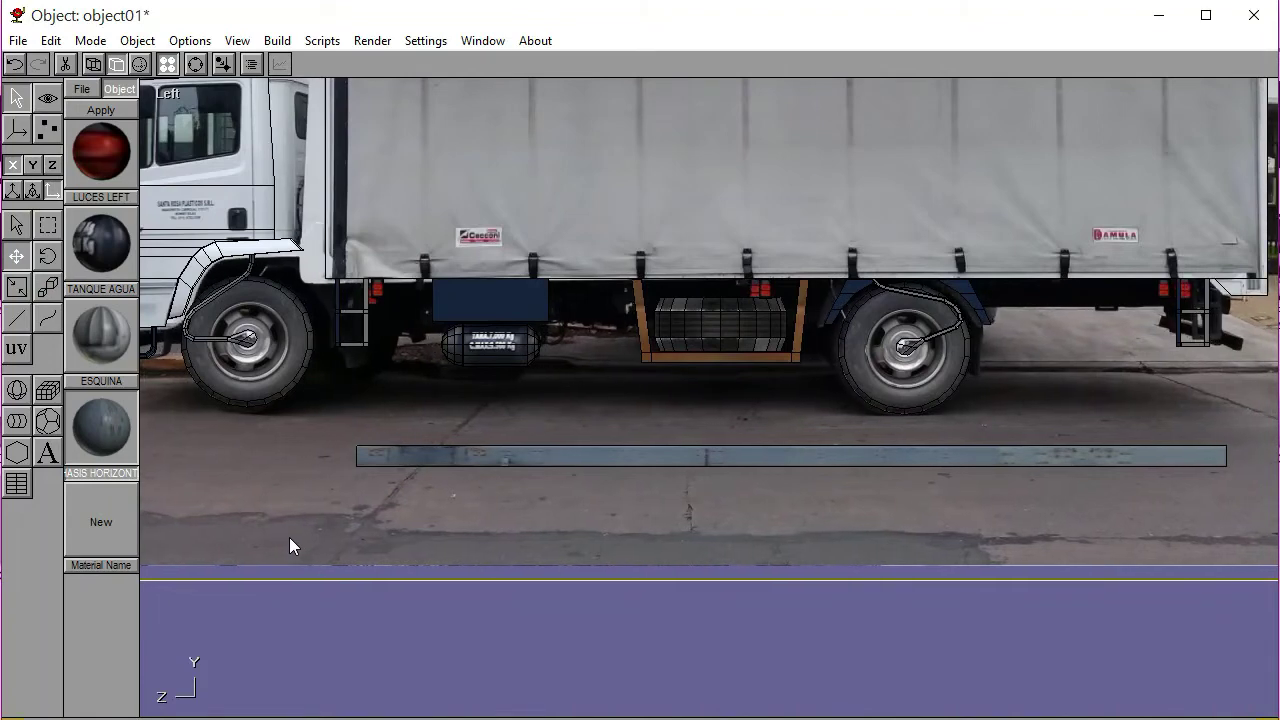
left_click(33, 164)
left_click_drag(416, 668, 428, 622)
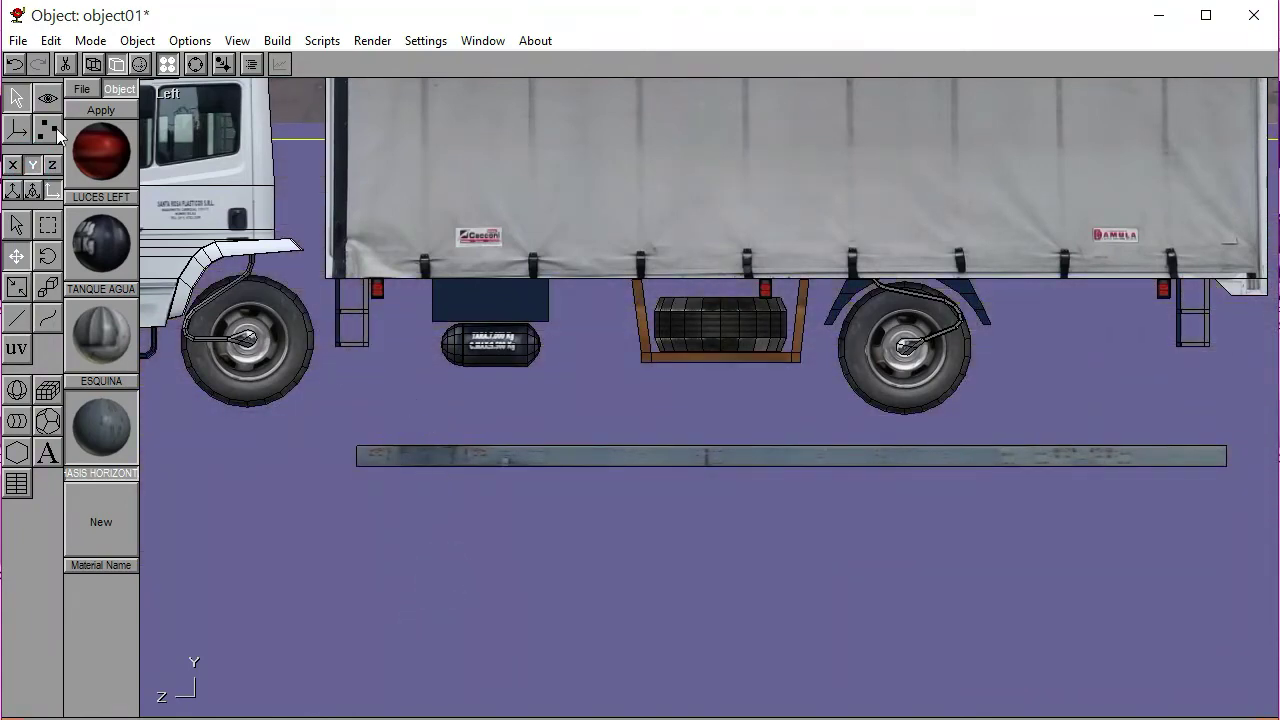
Select the left-side underbody parts together: ladders, lights, blue box, tank, spare wheel with its support, mudguards and rear wheel
left_click(16, 226)
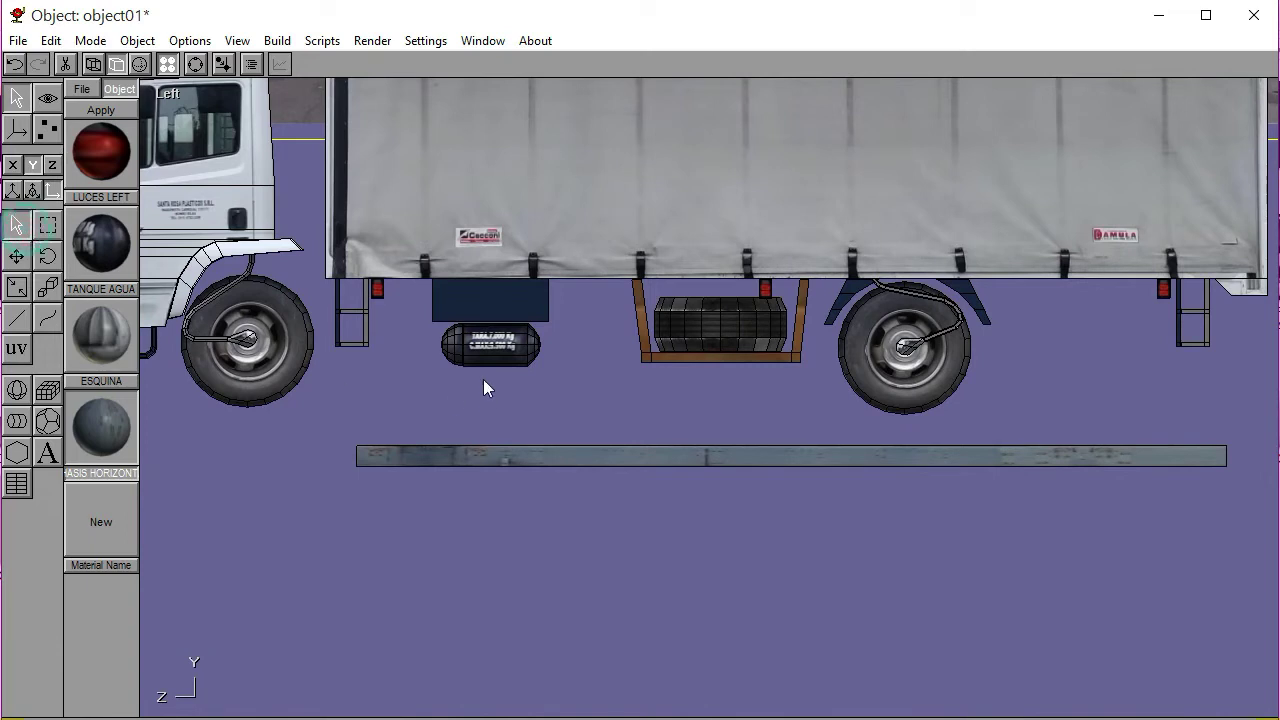
left_click(363, 315)
left_click(473, 305, "shift")
left_click(487, 346, "shift")
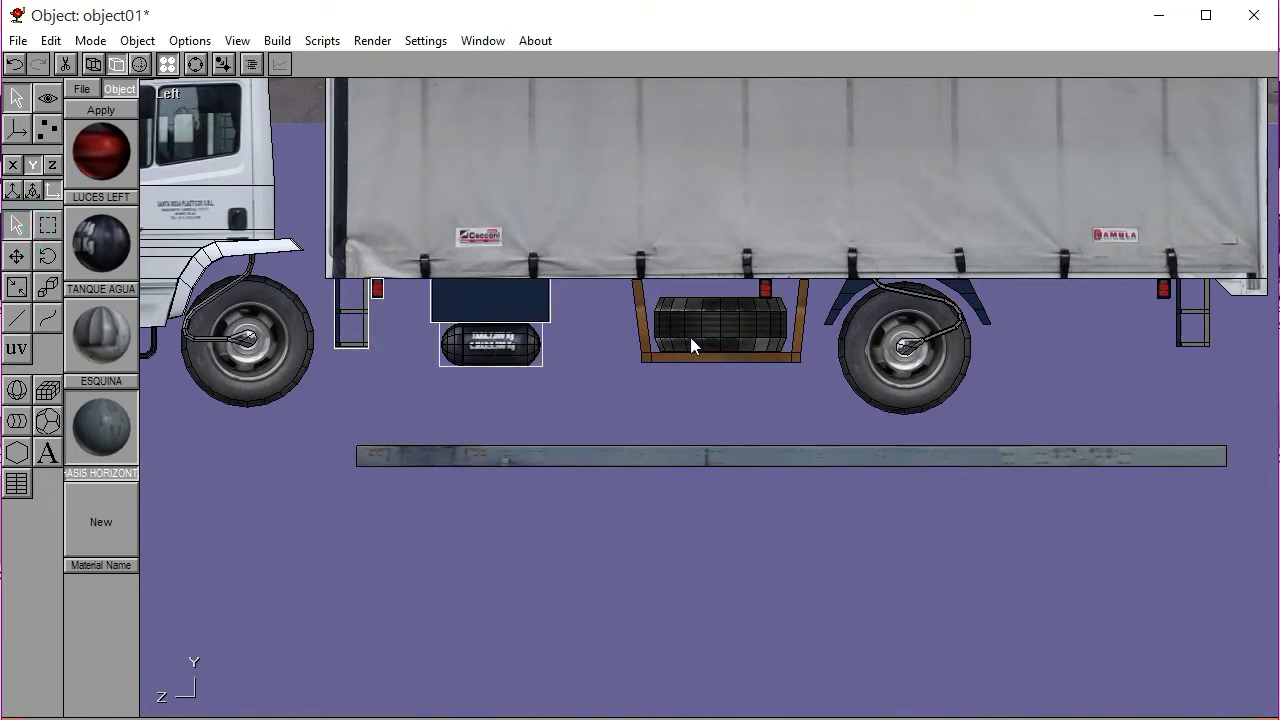
left_click(675, 357, "shift")
left_click(706, 337, "shift")
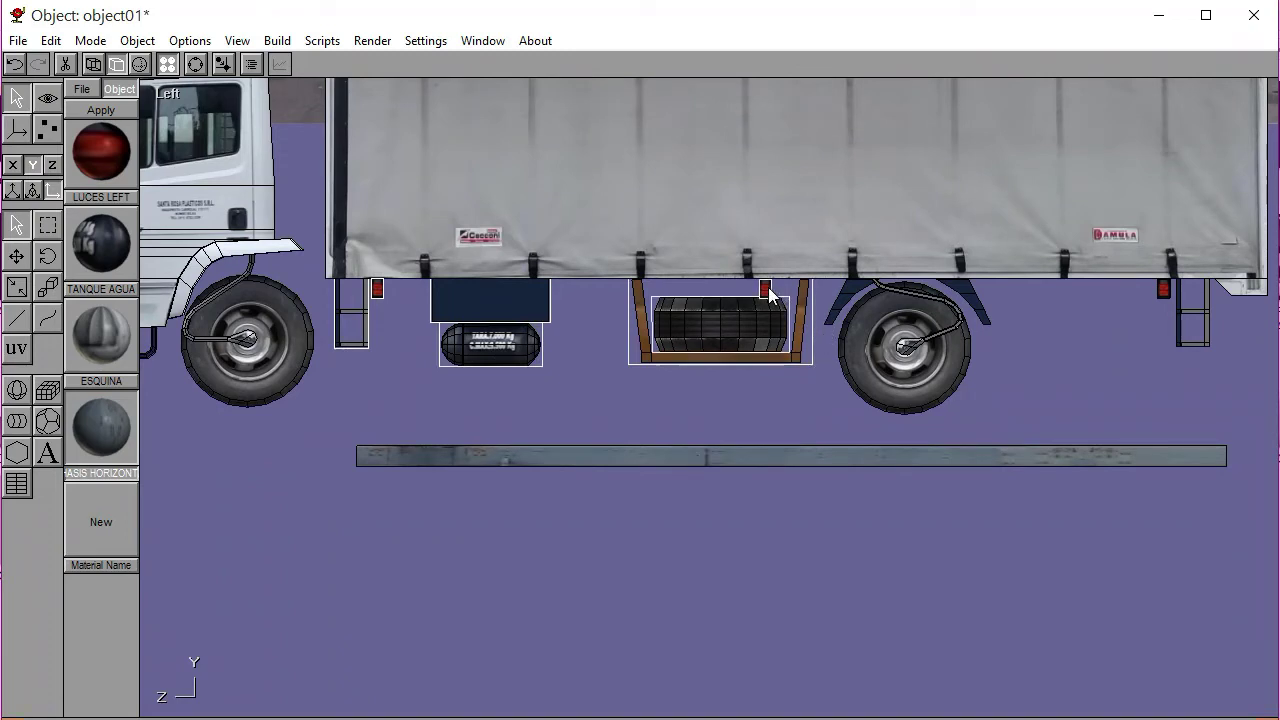
left_click(835, 300, "shift")
left_click(872, 356, "shift")
left_click(914, 352, "shift")
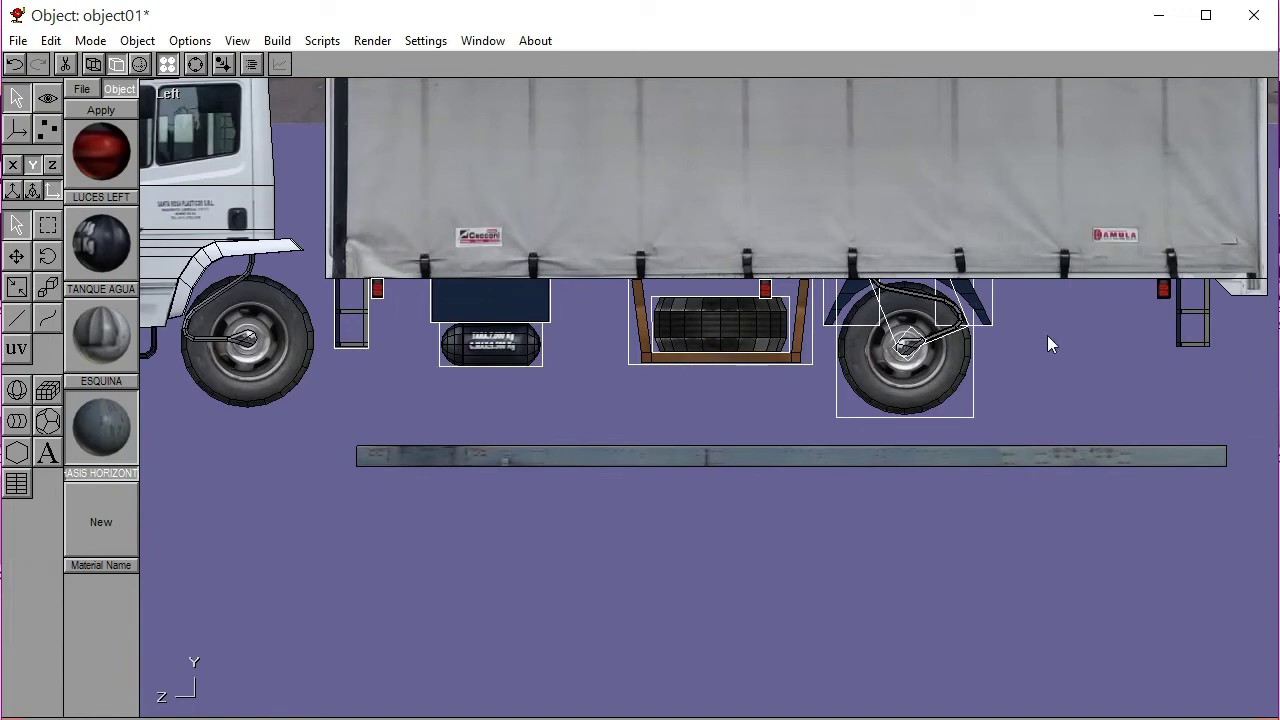
left_click(1176, 300, "shift")
Show the truck in the right view, framed on the underbody from the rear ladder to the front wheel
left_click(168, 96)
left_click(140, 200)
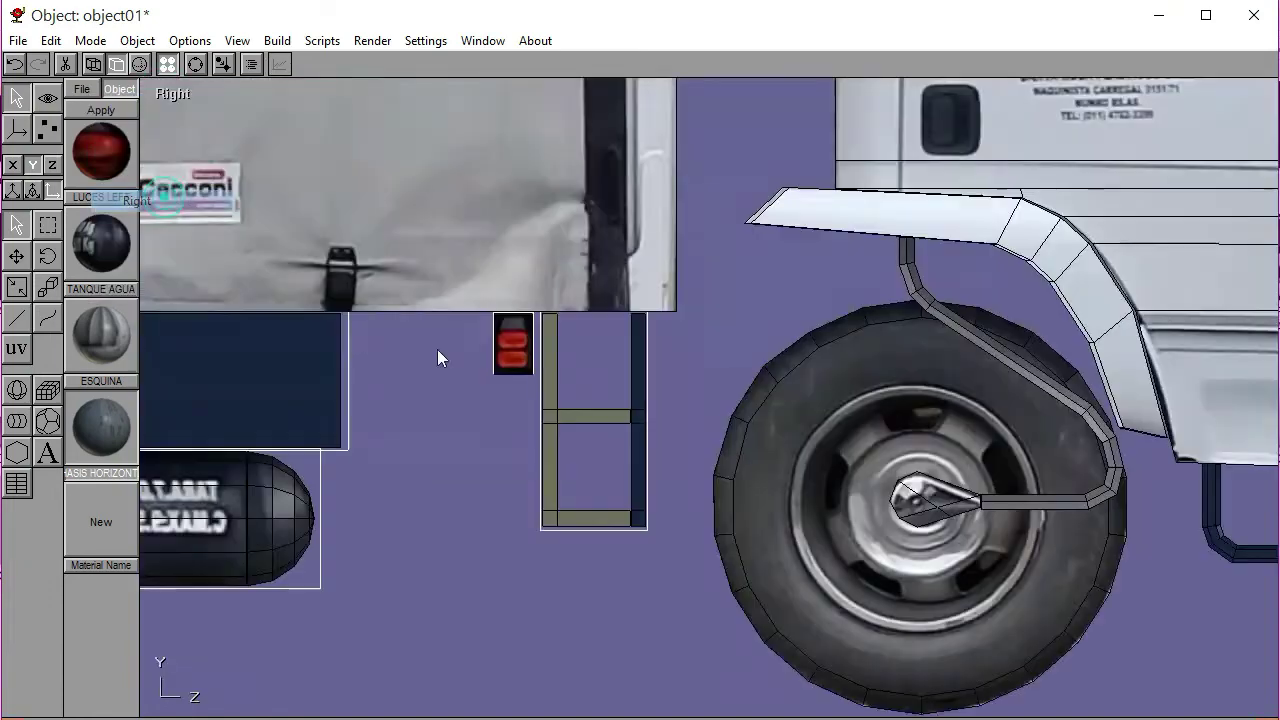
left_click(196, 65)
scroll(533, 430, "down", 2)
scroll(532, 430, "down", 3)
middle_click_drag(517, 439, 931, 422)
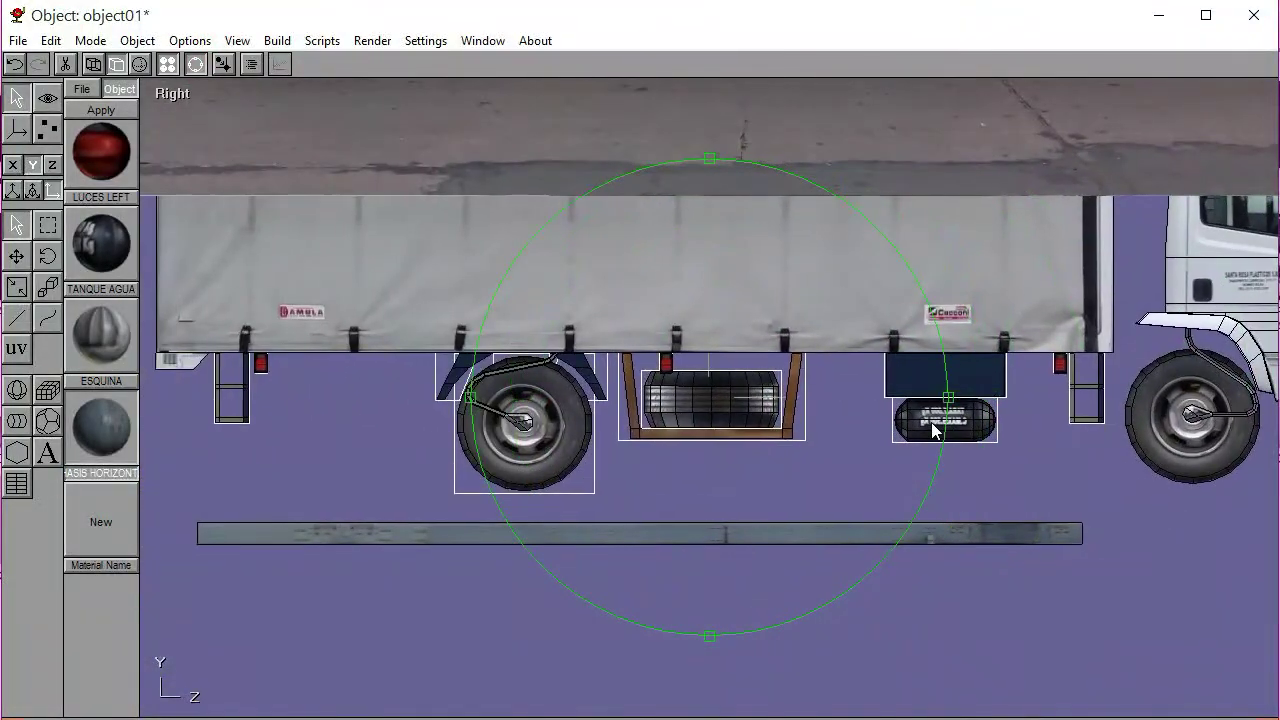
left_click(197, 64)
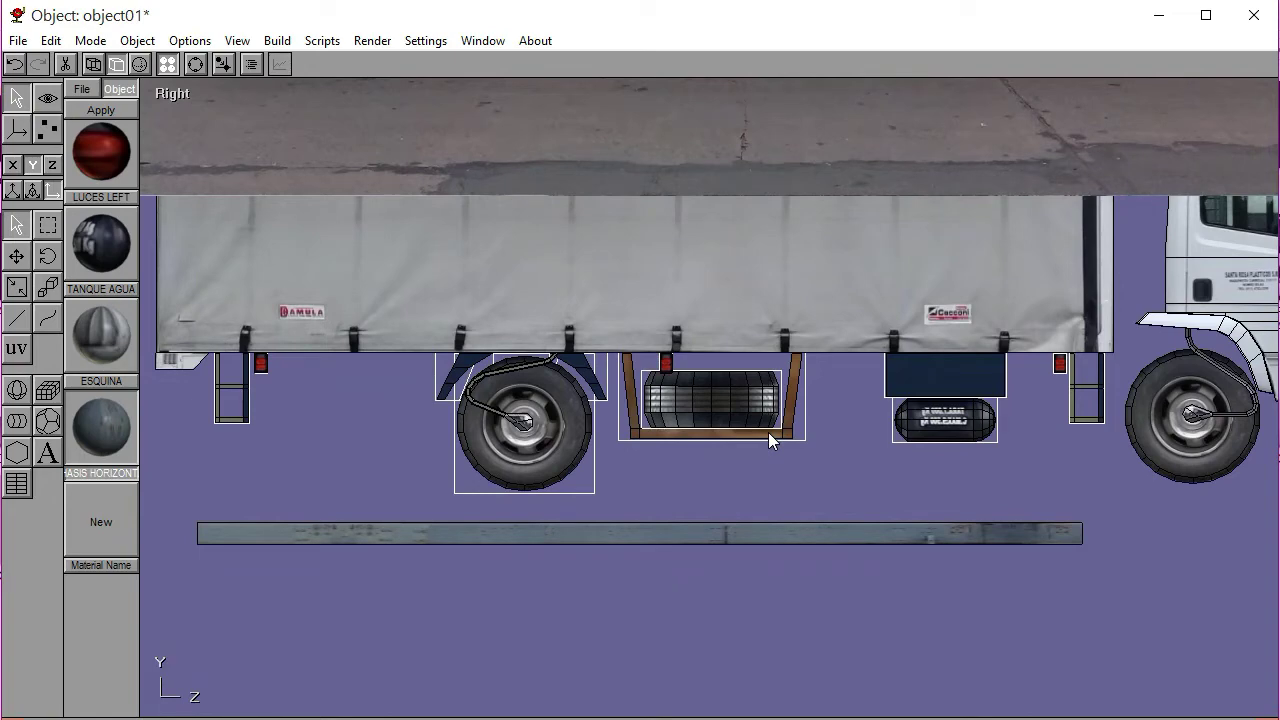
Complete the underbody selection with the right rear wheel's parts and lower all selected parts well below the cargo box in the left view
right_click(521, 423)
right_click(498, 411)
left_click(269, 461)
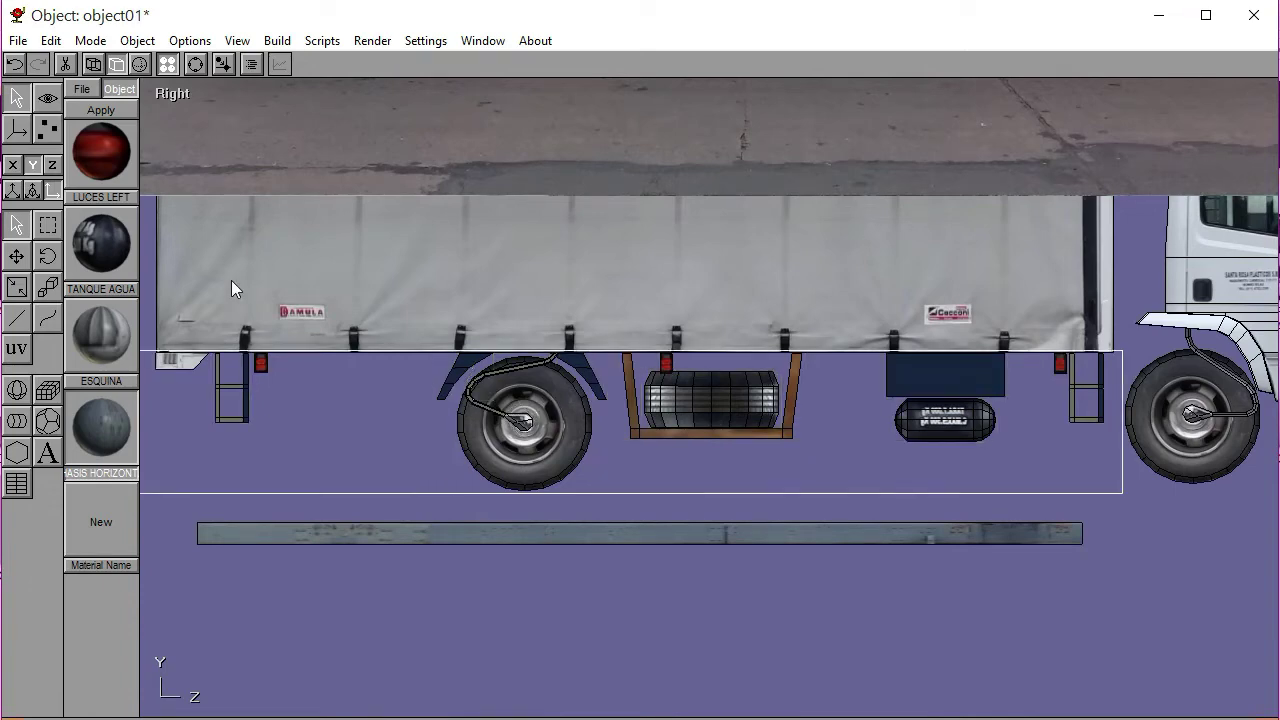
left_click(162, 94)
left_click(171, 175)
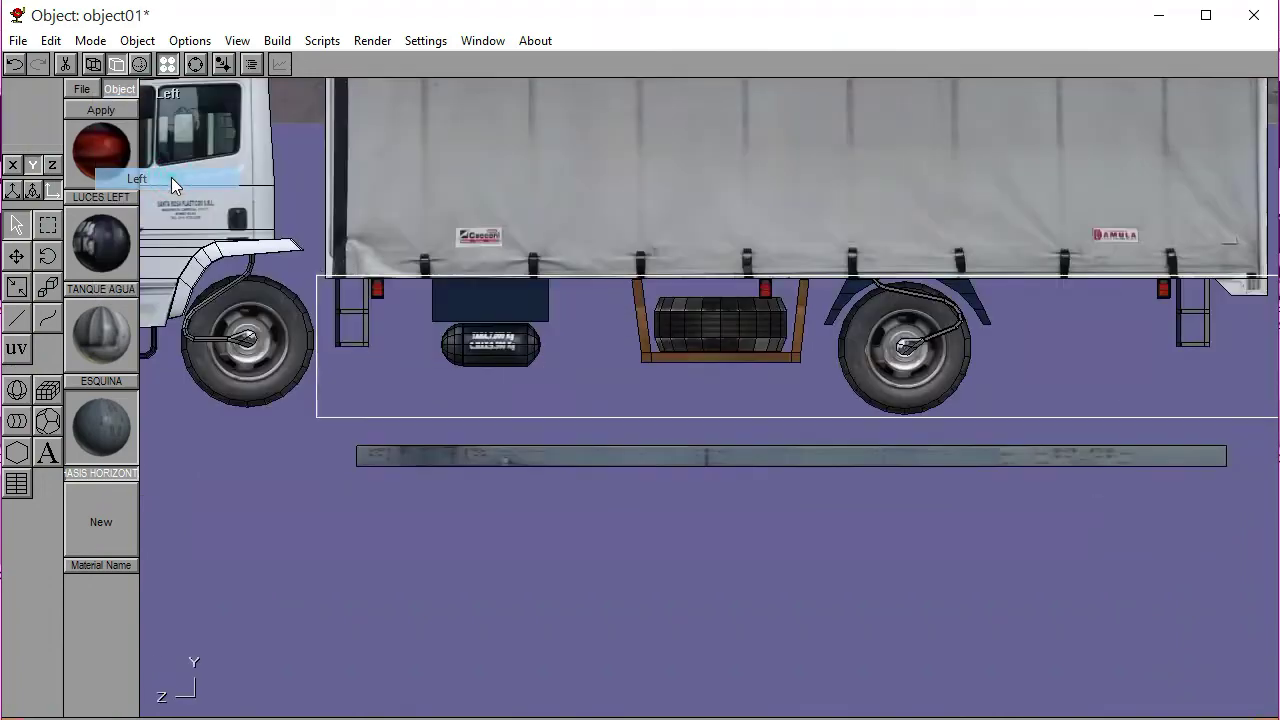
key("Down")
key("Down")
key("Down")
key("Down")
key("Down")
key("Down")
key("Down")
key("Down")
key("Down")
key("Down")
key("Down")
key("Down")
key("Down")
key("Down")
key("Down")
key("Down")
key("Down")
key("Down")
key("Down")
key("Down")
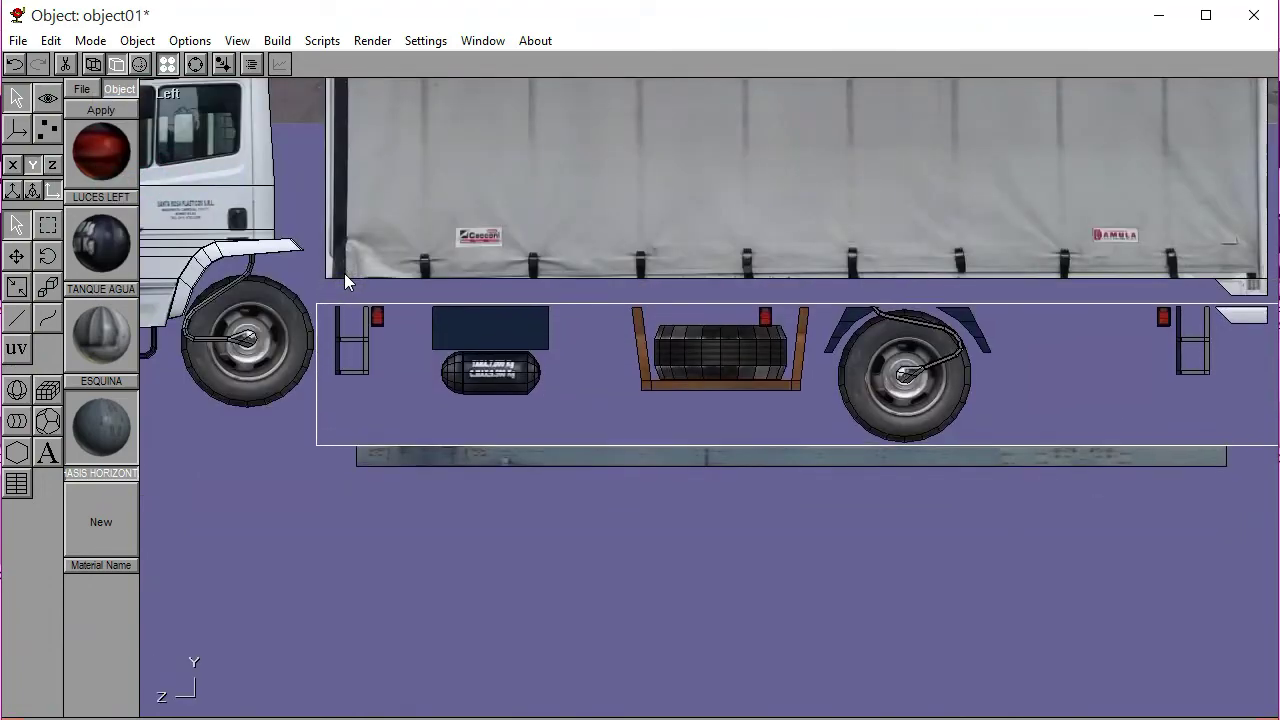
left_click_drag(345, 276, 344, 278)
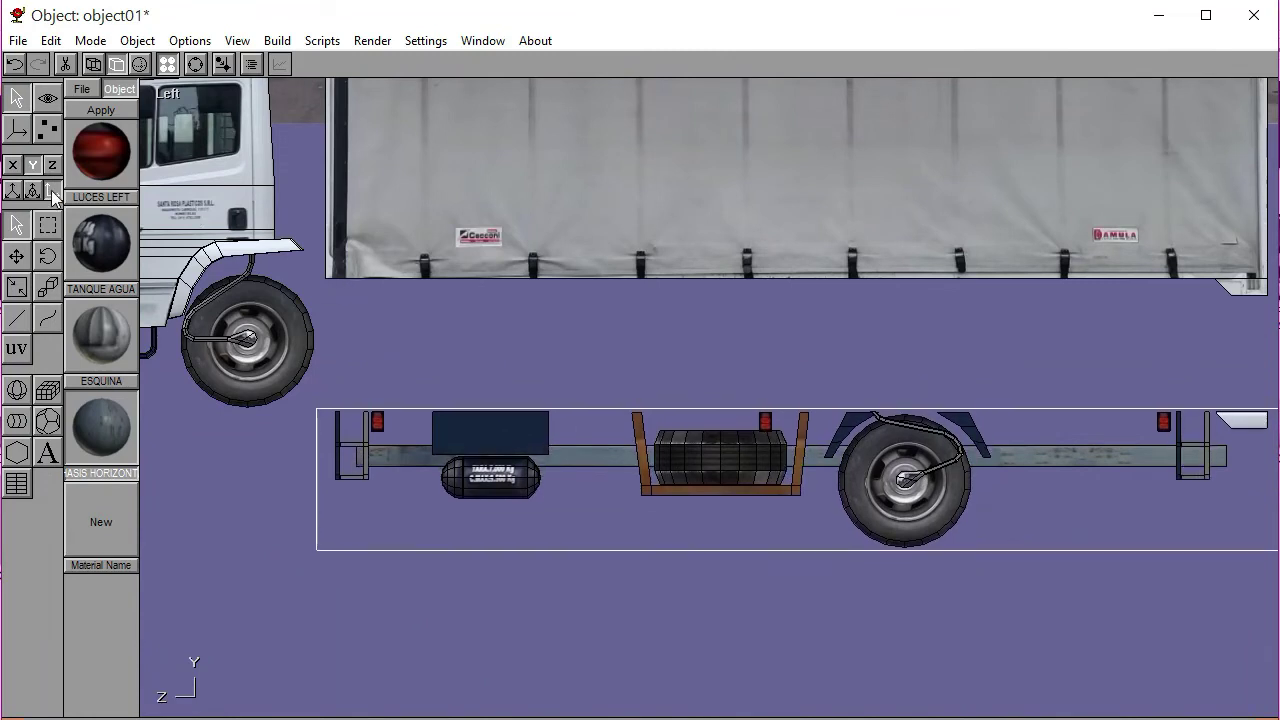
left_click(19, 100)
left_click(456, 313)
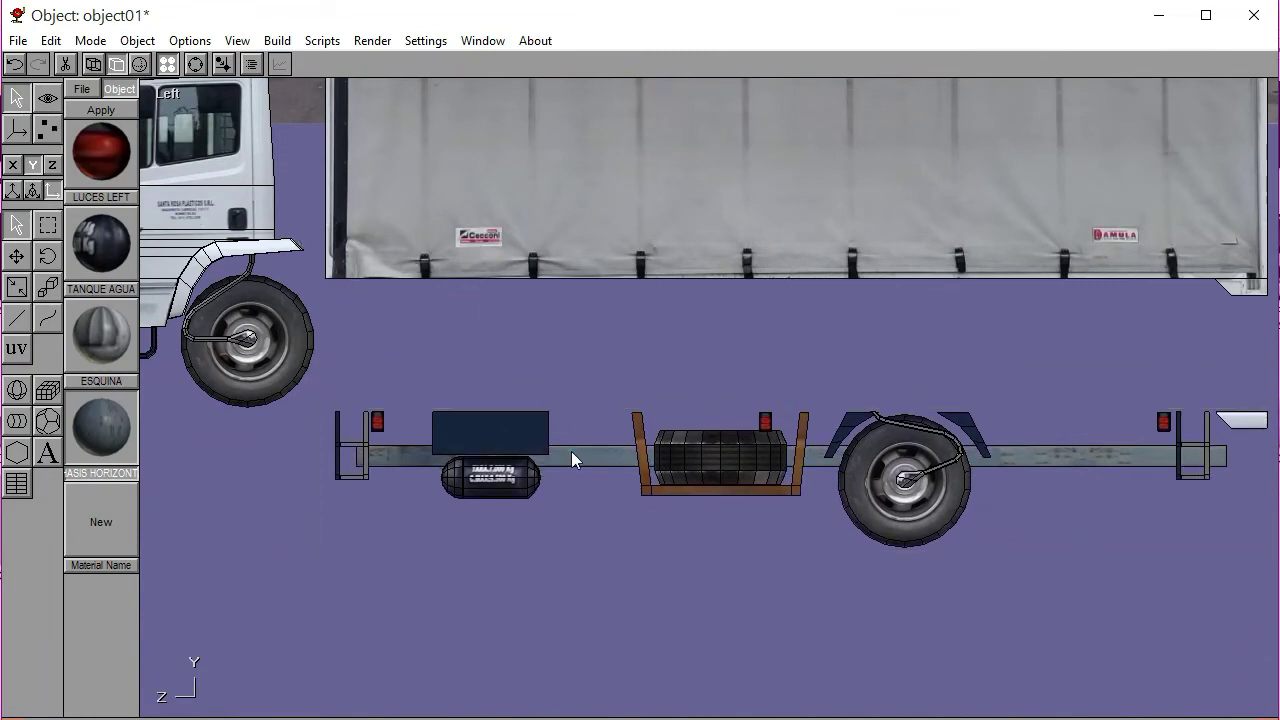
Raise the chassis beam above the lowered underbody parts and bring the remaining rear corner piece down just above its counterpart
left_click_drag(599, 481, 590, 366)
left_click(1249, 287)
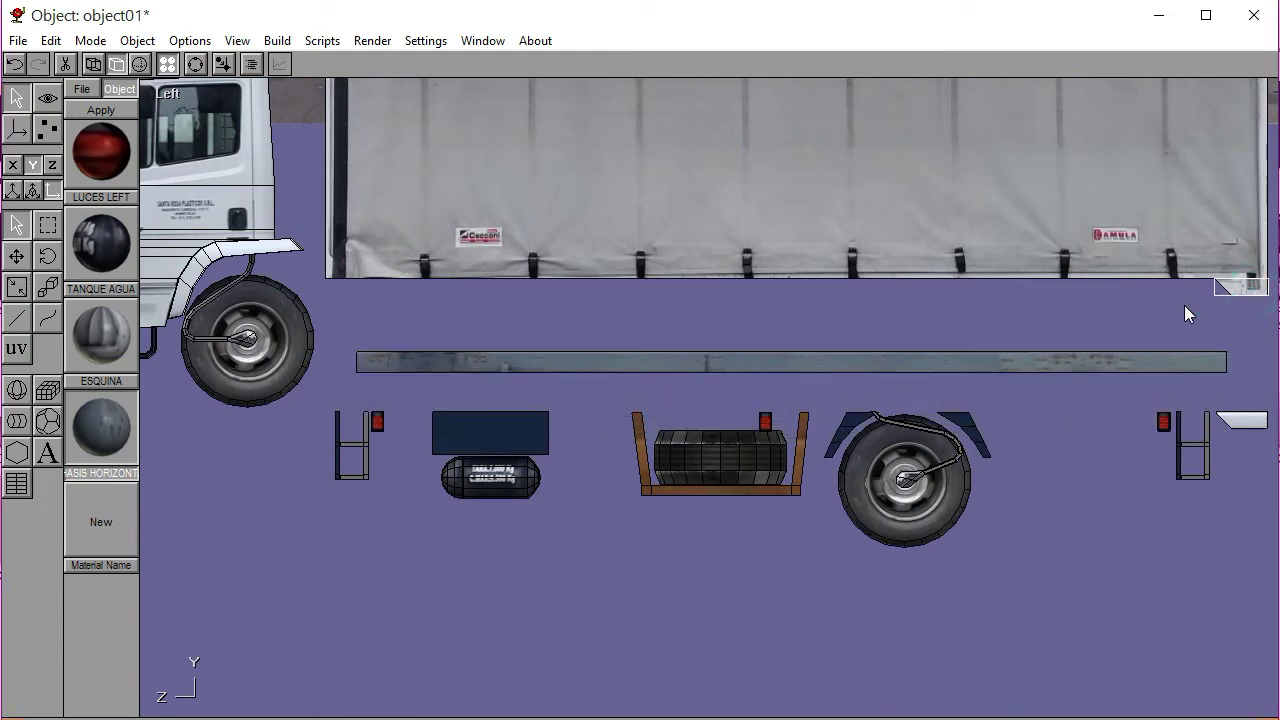
key("Down")
key("Down")
key("Down")
key("Down")
key("Down")
key("Down")
key("Down")
key("Down")
key("Down")
key("Down")
key("Down")
key("Down")
key("Down")
key("Down")
key("Down")
key("Down")
key("Down")
key("Down")
key("Down")
key("Down")
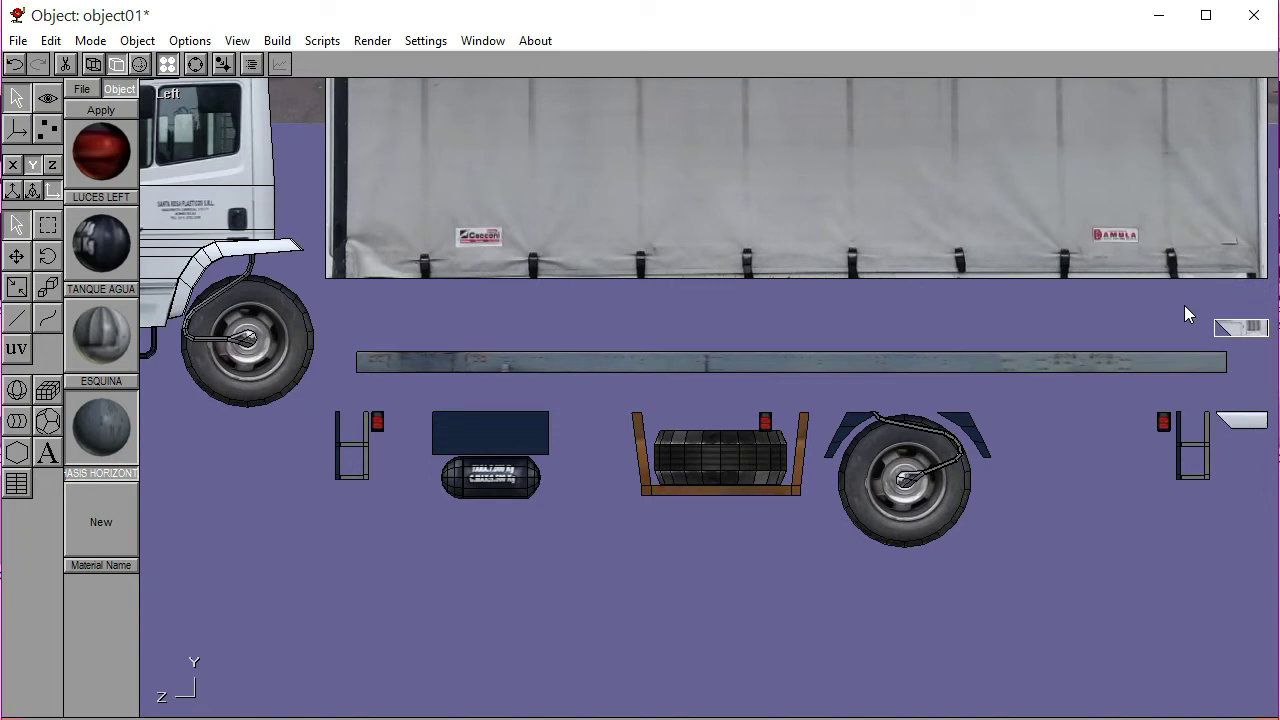
key("Down")
key("Down")
key("Down")
key("Down")
key("Down")
key("Down")
key("Down")
key("Down")
key("Down")
key("Down")
key("Down")
key("Down")
key("Down")
key("Down")
key("Down")
key("Down")
key("Down")
key("Down")
key("Down")
key("Down")
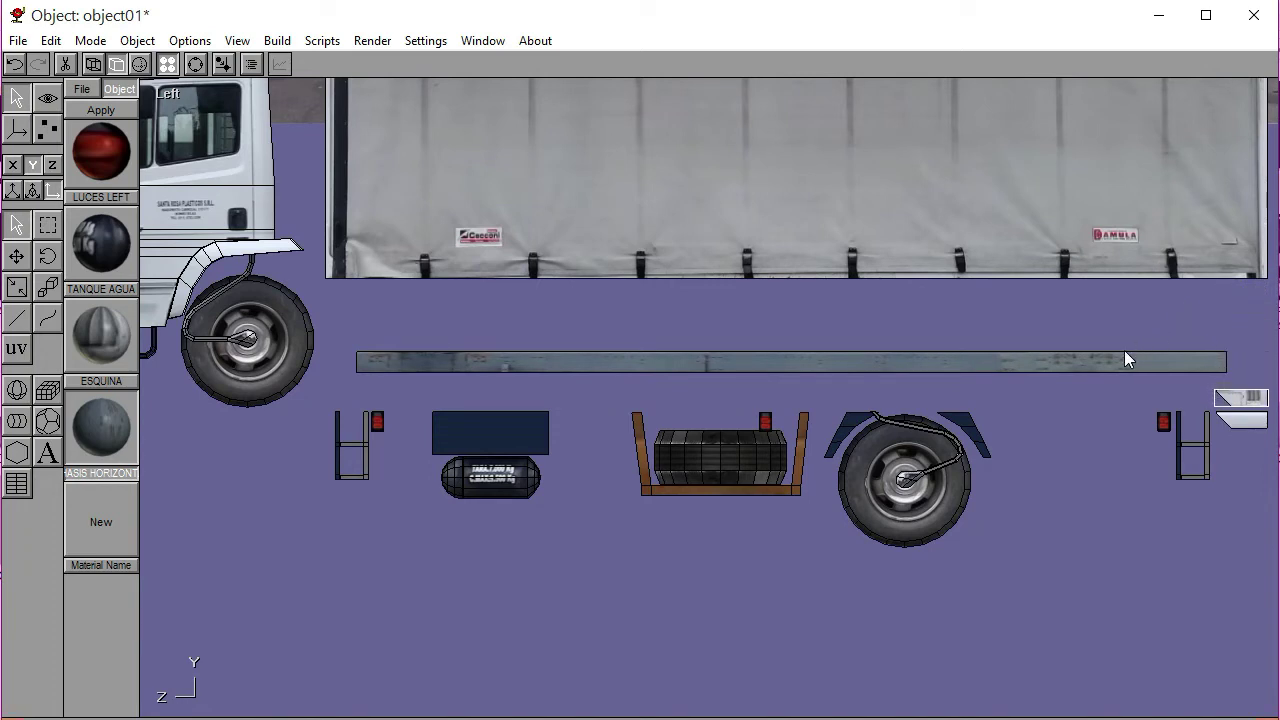
In the left view, raise the chassis beam to just beneath the cargo box floor
left_click(195, 64)
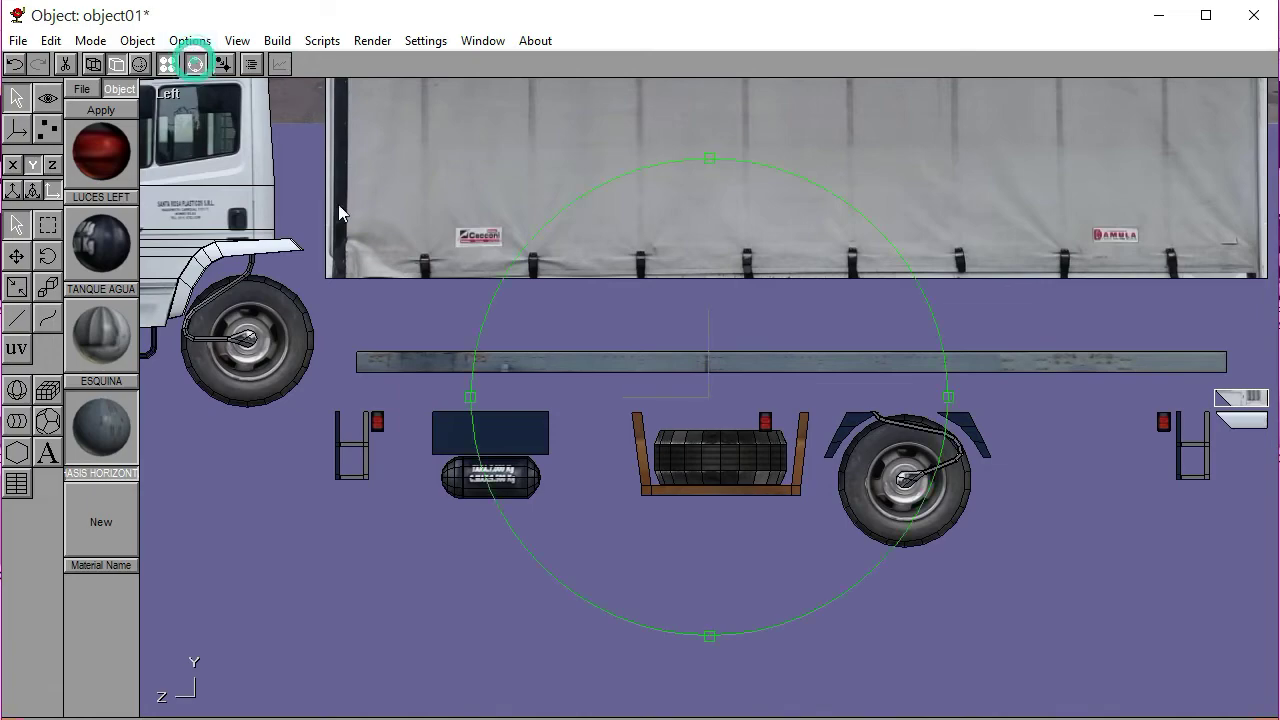
mouse_move(674, 351)
left_mouse_down()
mouse_move(698, 362)
mouse_move(671, 362)
left_mouse_up()
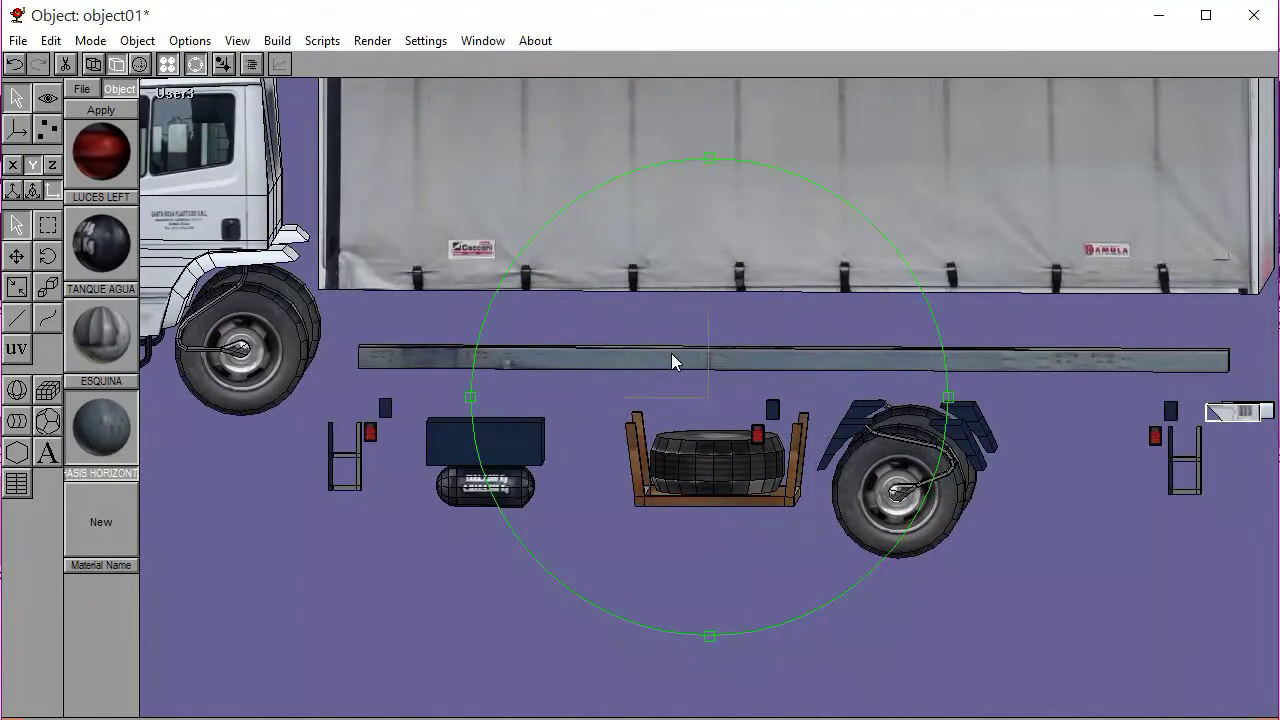
left_click(178, 93)
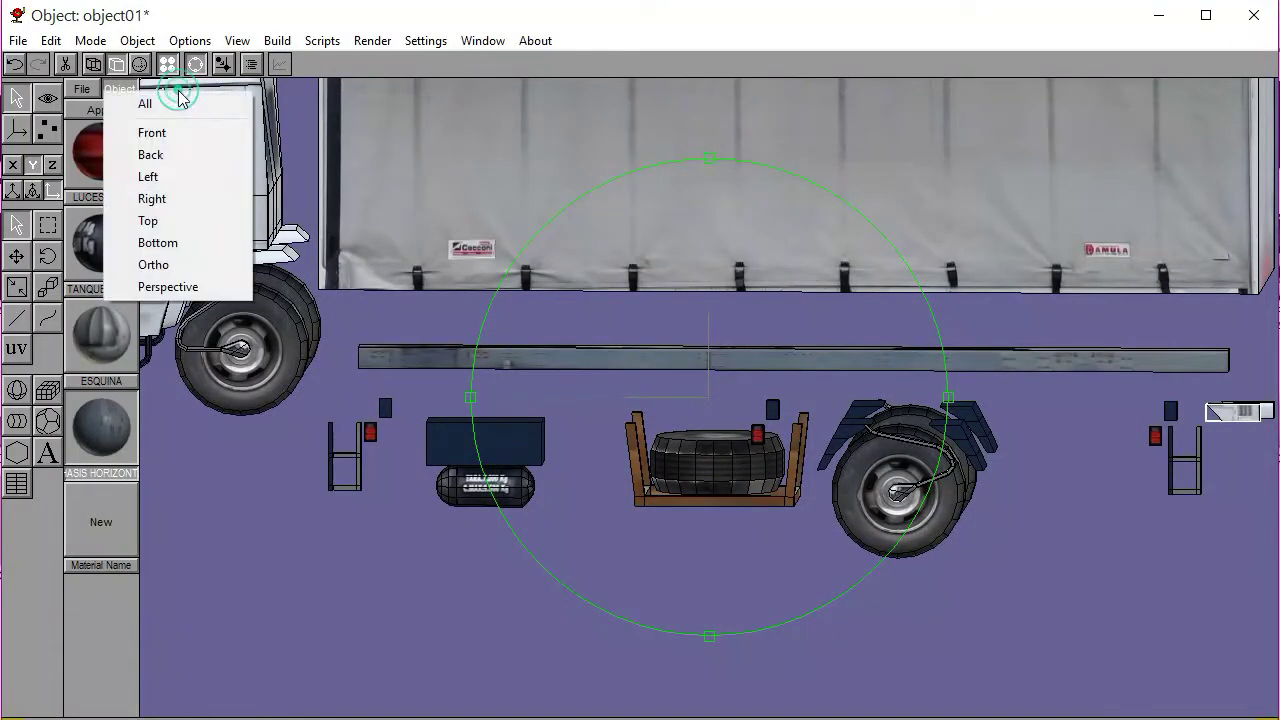
left_click(157, 176)
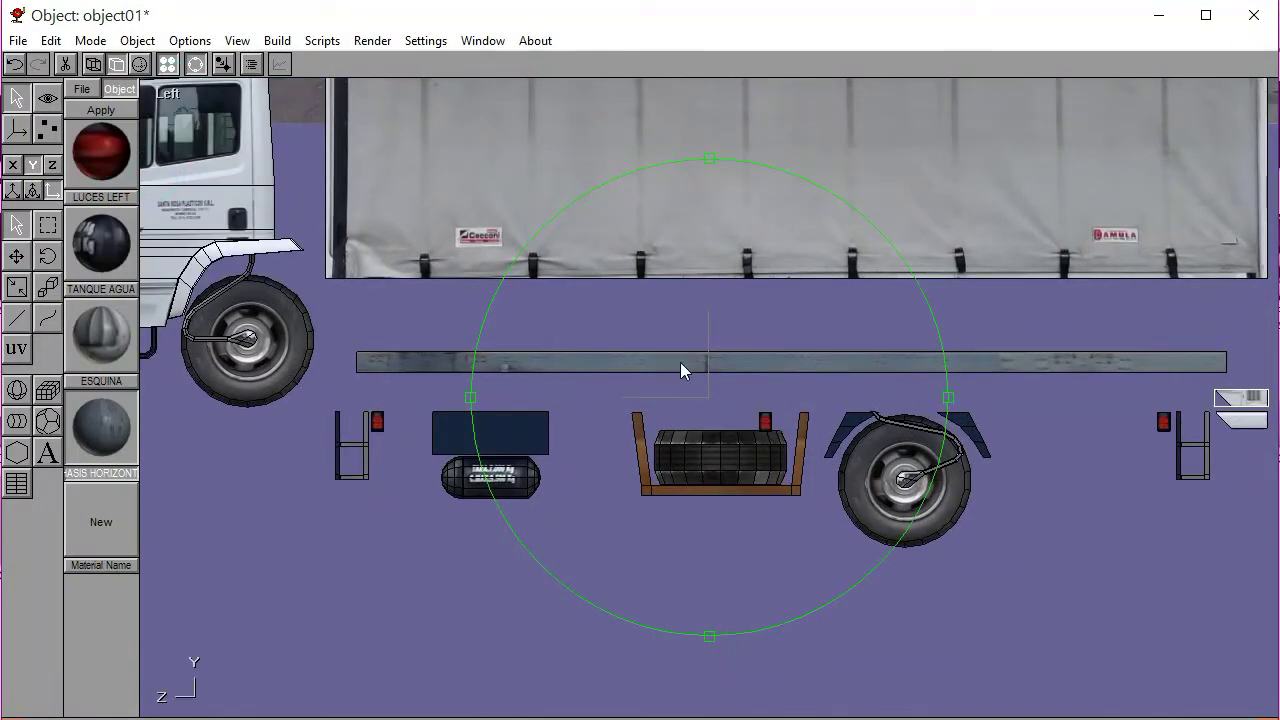
left_click(553, 358)
left_click_drag(598, 345, 624, 322)
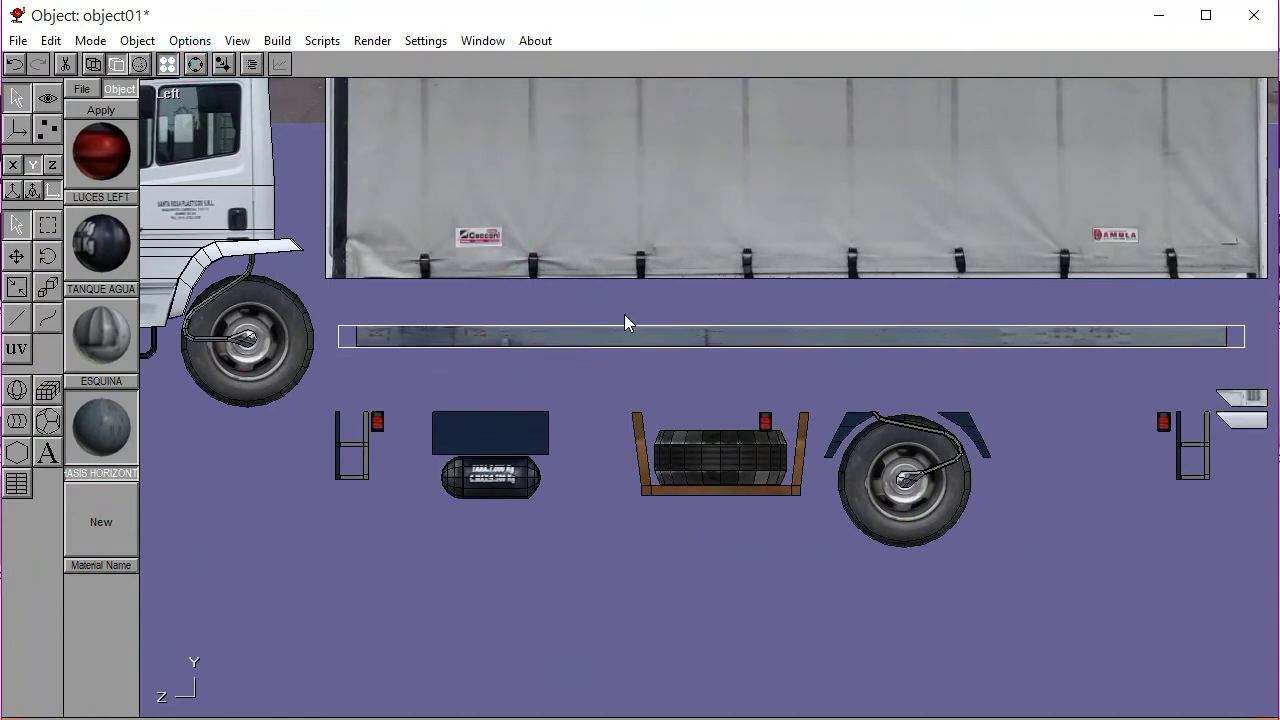
key("Up")
key("Up")
key("Up")
key("Up")
key("Up")
key("Up")
key("Up")
key("Up")
key("Up")
key("Up")
key("Up")
key("Up")
key("Up")
key("Up")
key("Up")
key("Up")
key("Up")
key("Up")
key("Up")
key("Up")
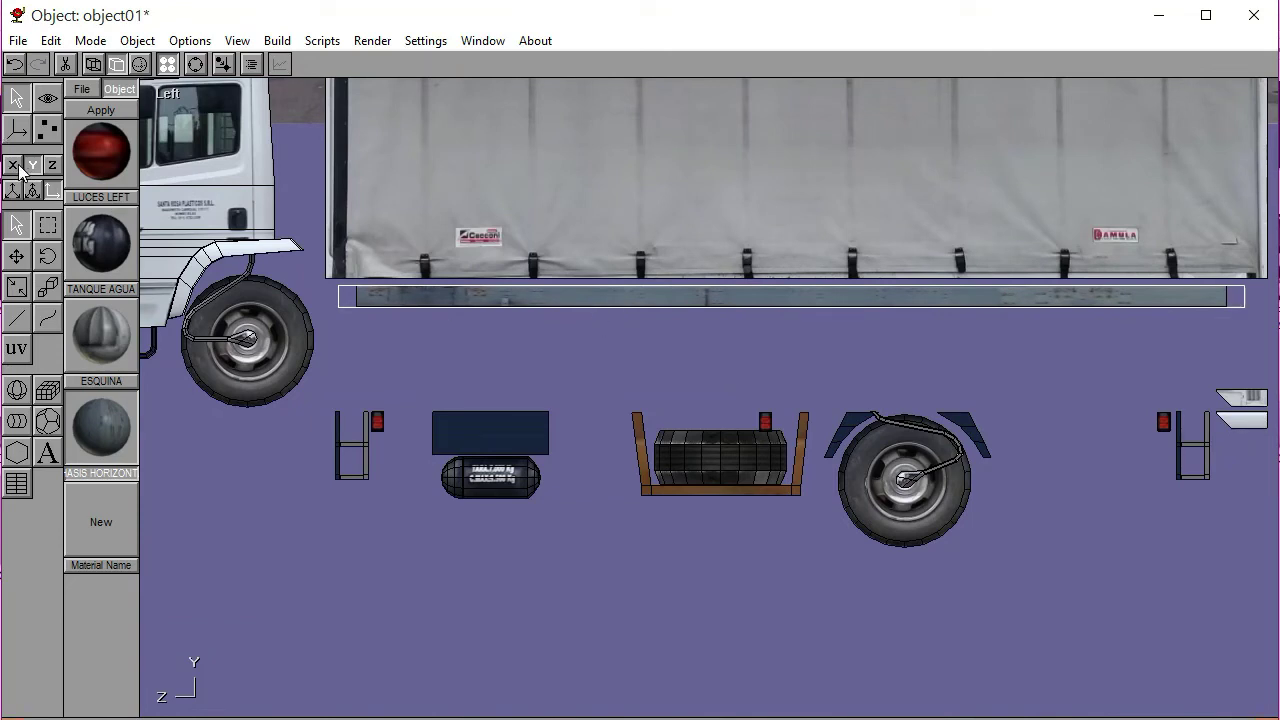
Shift the chassis beam toward the truck's rear until it ends close to the cargo box's rear edge, touching the floor
key("Right")
key("Right")
key("Right")
key("Right")
key("Right")
key("Right")
key("Right")
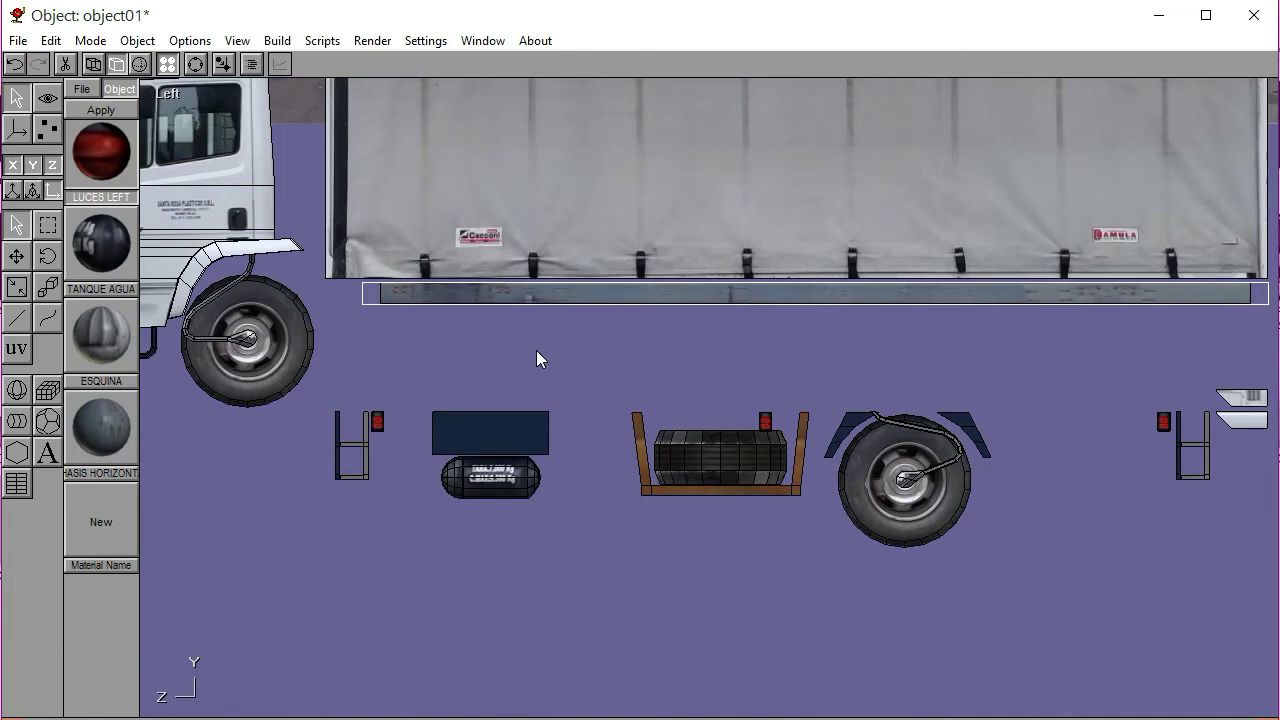
left_click(535, 351)
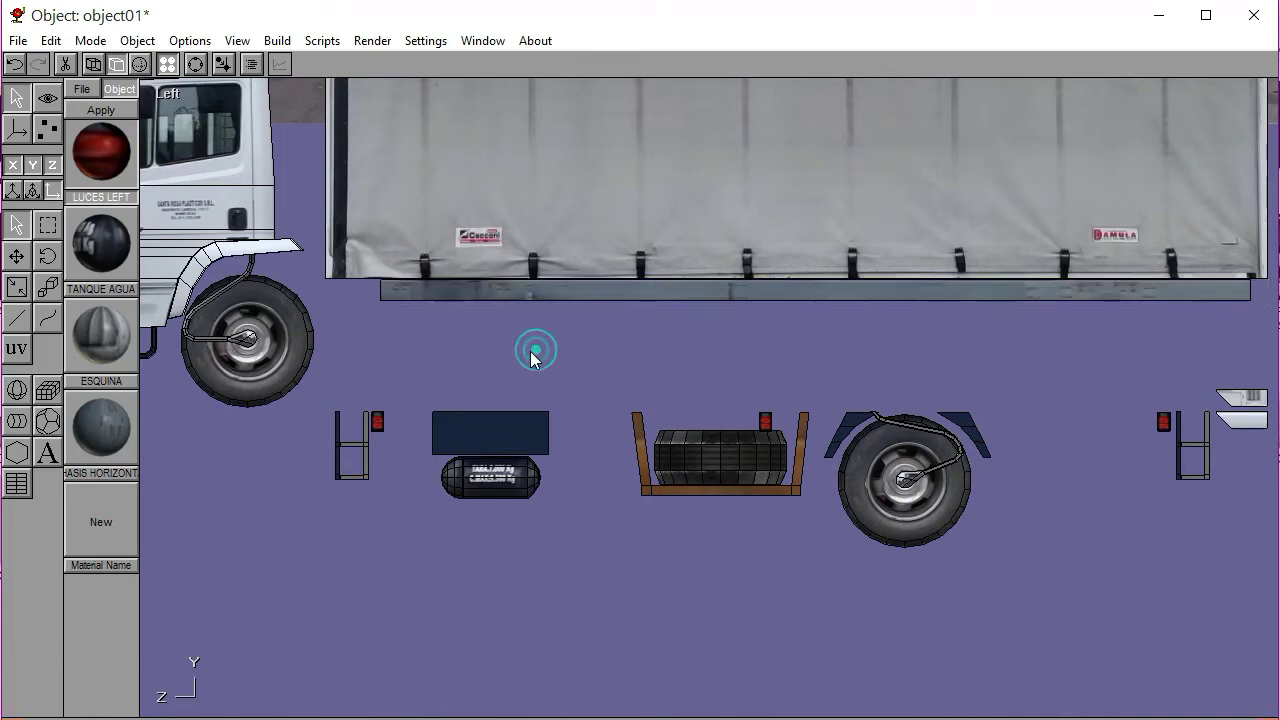
In the bottom view, move the chassis beam sideways across the floor to the spare wheel side, beside the tank and rear wheel
left_click(195, 64)
left_click_drag(680, 308, 724, 206)
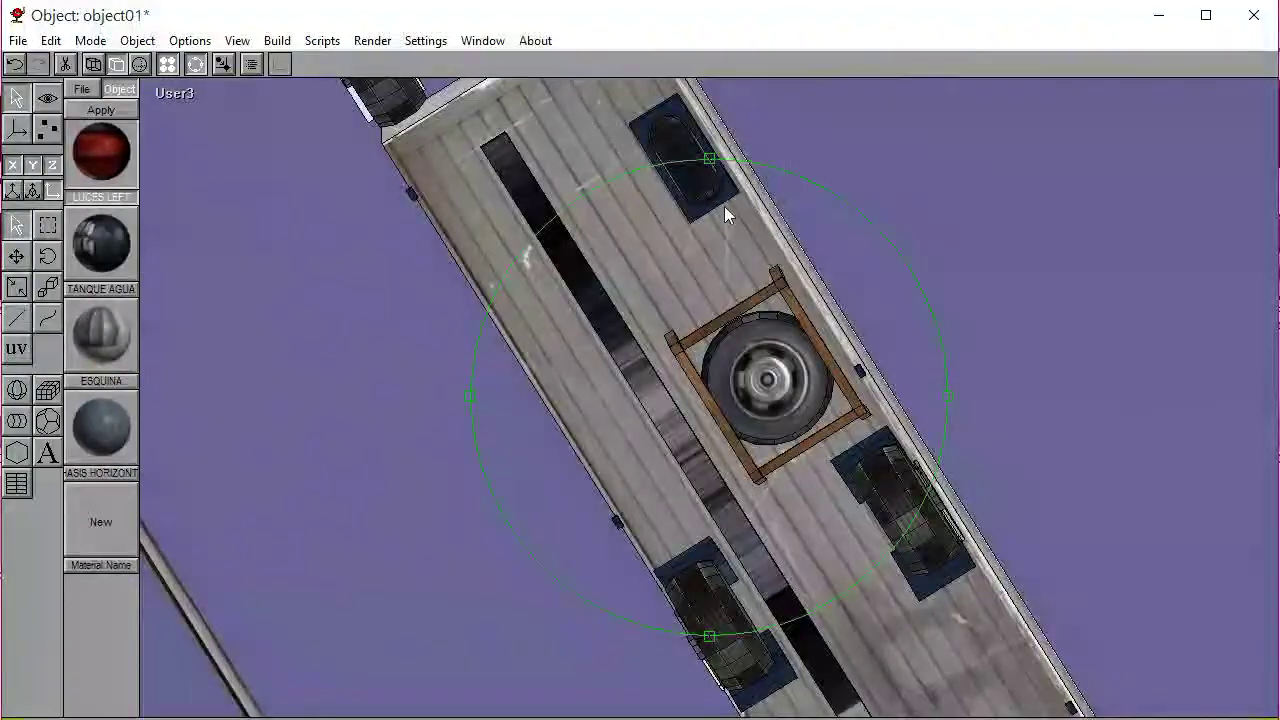
left_click(188, 92)
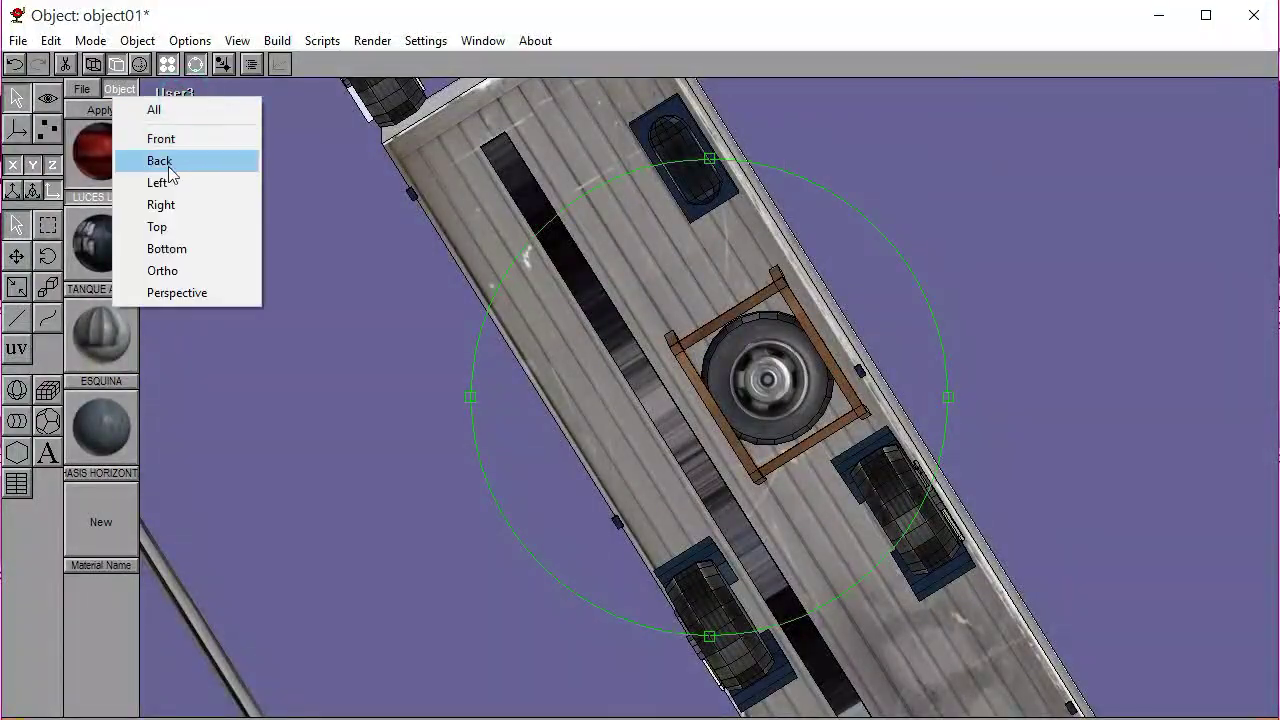
left_click(170, 250)
left_click(200, 64)
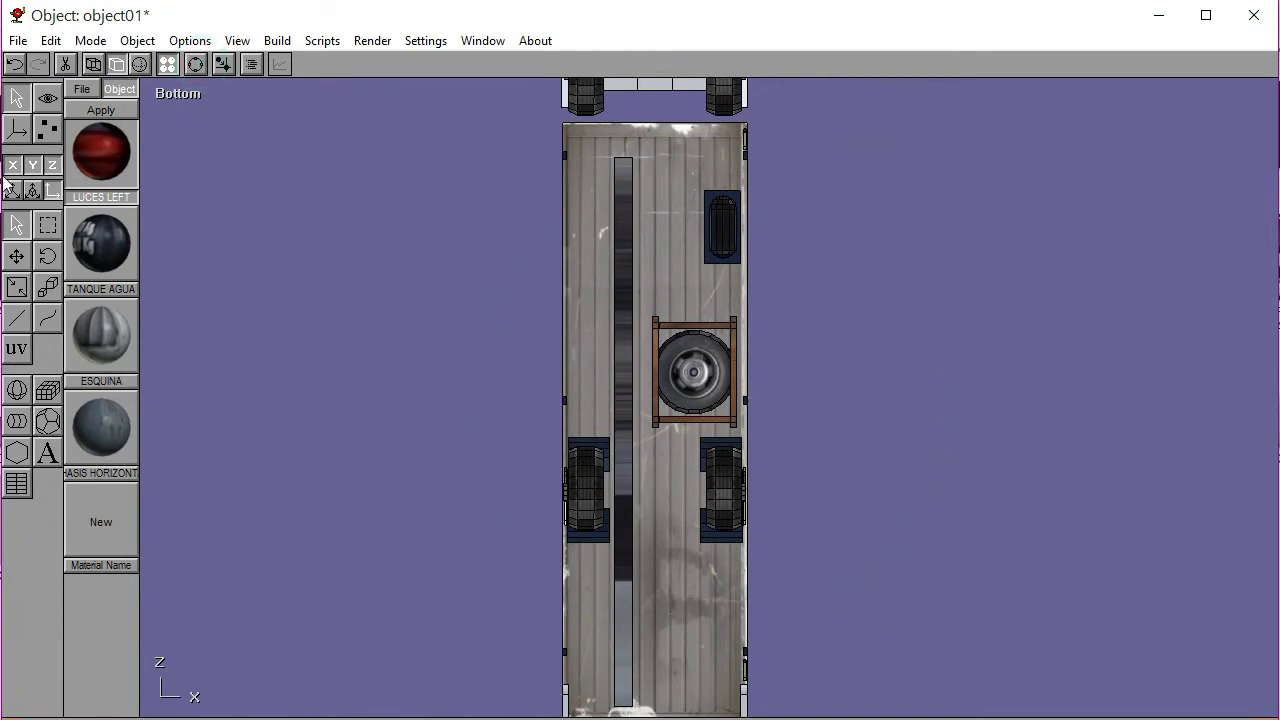
left_click(625, 298)
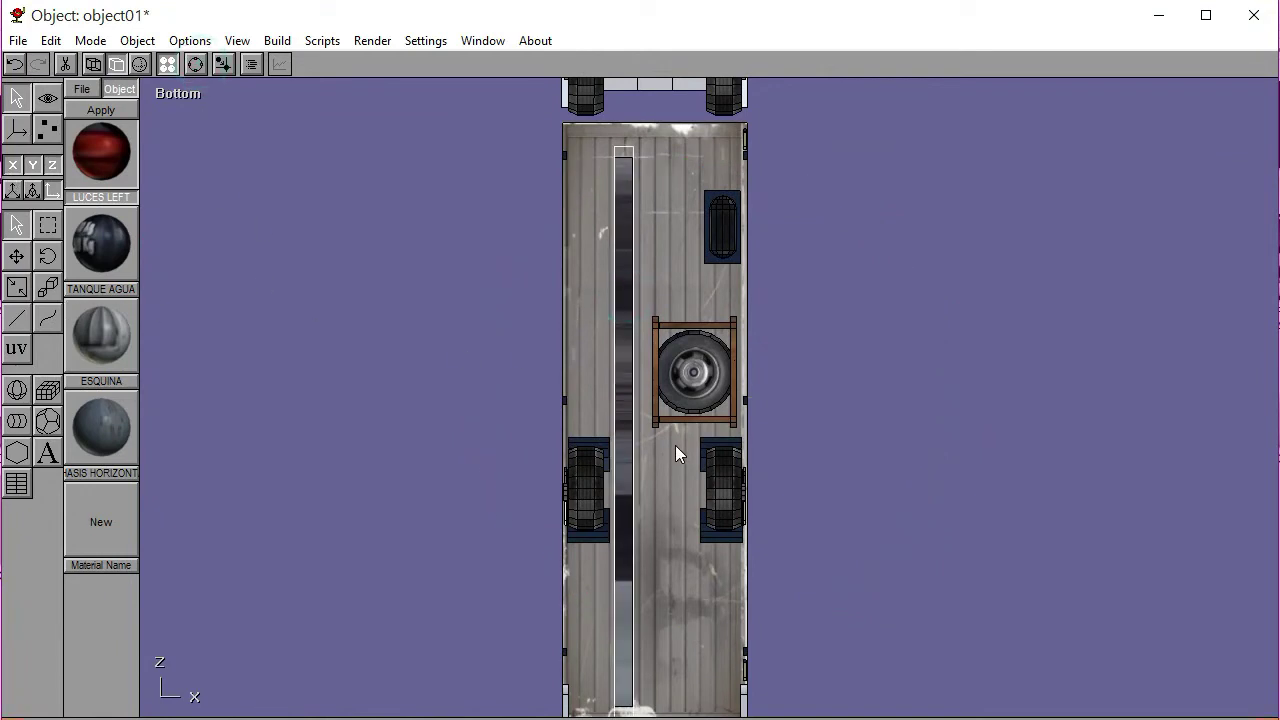
key("Right")
key("Right")
key("Right")
key("Right")
key("Right")
key("Right")
key("Right")
key("Right")
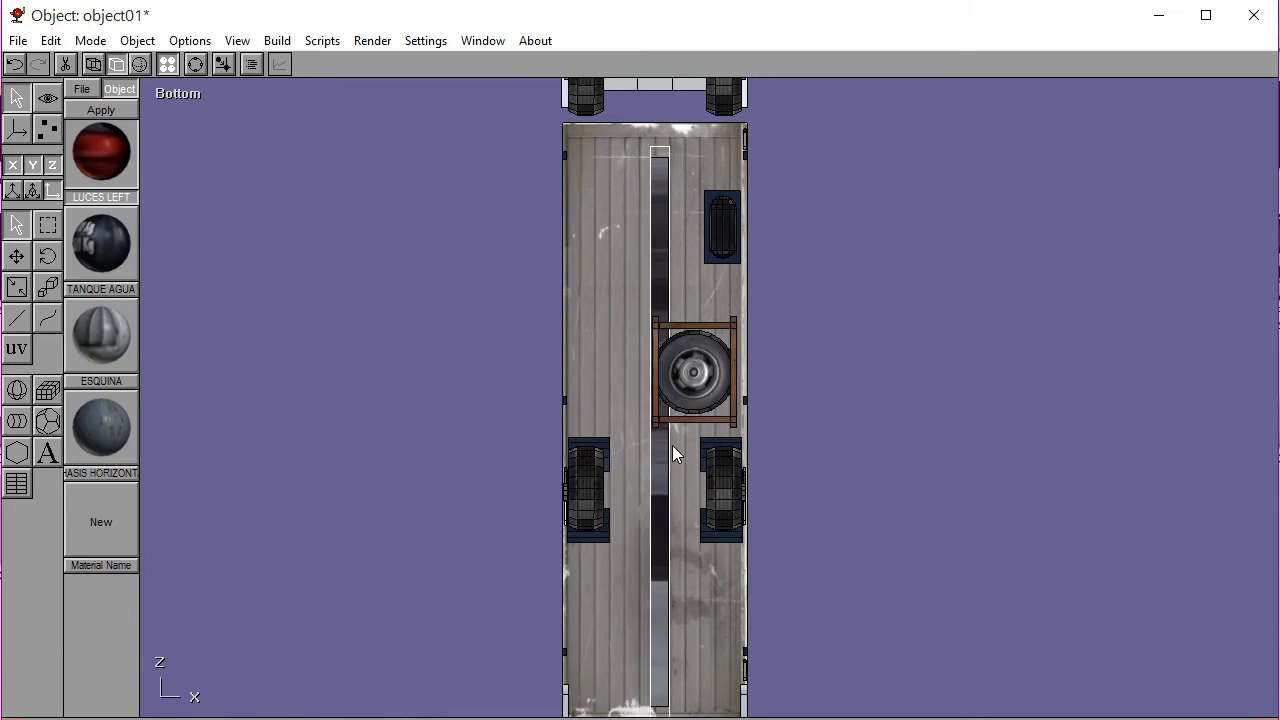
key("Right")
key("Right")
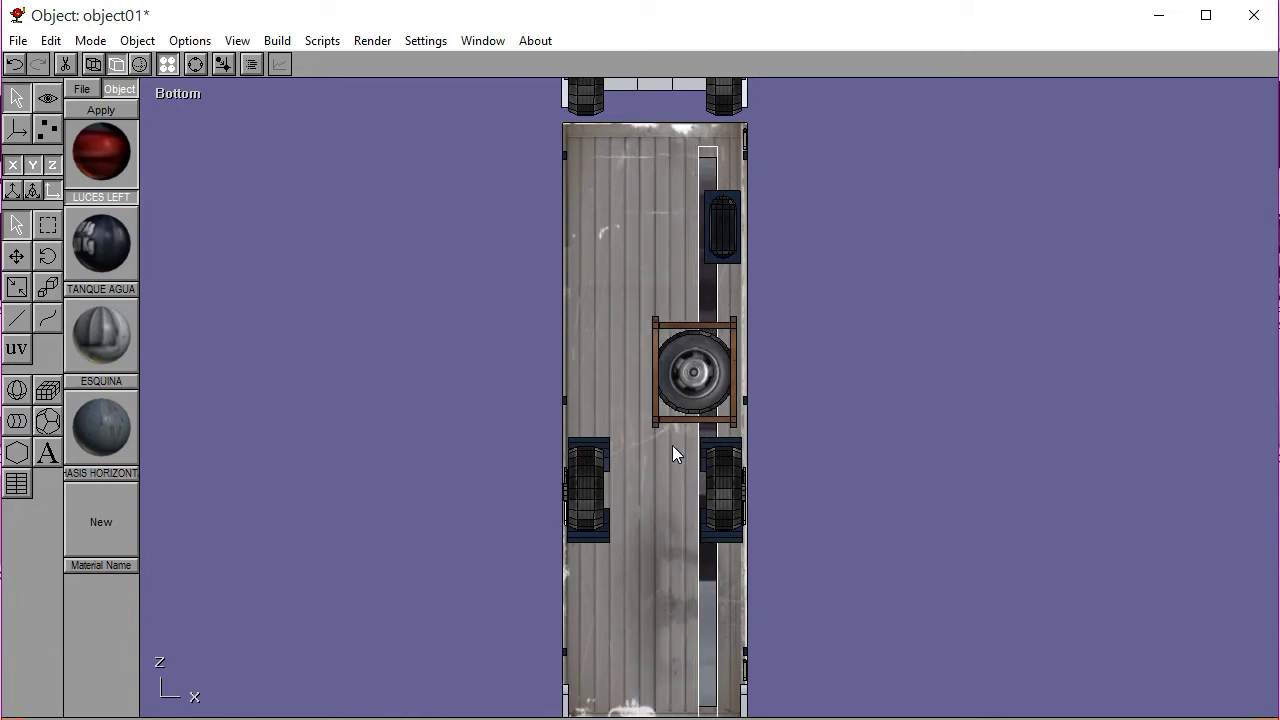
key("Left")
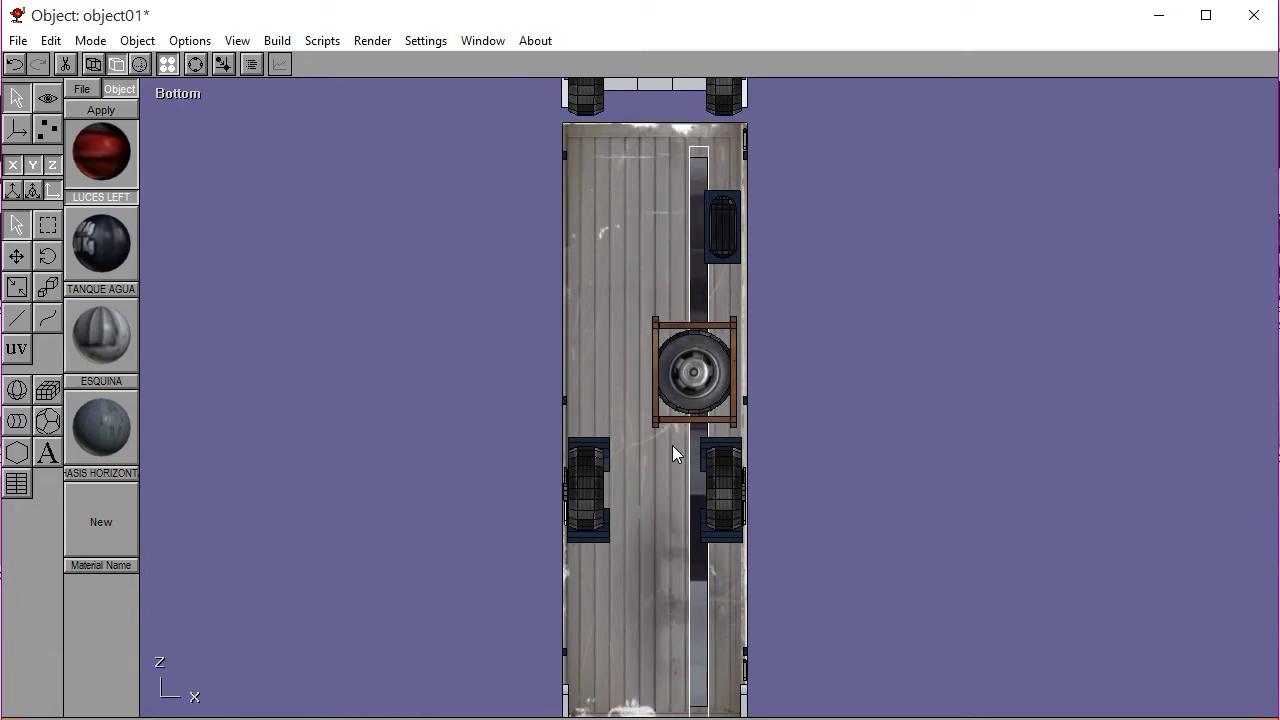
Duplicate the chassis beam and move the copy to the opposite side of the floor, parallel to the original
left_click(51, 40)
left_click(69, 86)
left_click(51, 40)
left_click(82, 107)
key("Left")
key("Left")
key("Left")
key("Left")
key("Left")
key("Left")
key("Left")
key("Left")
key("Left")
key("Left")
key("Left")
key("Left")
key("Left")
key("Left")
key("Left")
key("Left")
key("Left")
key("Left")
left_click(453, 244)
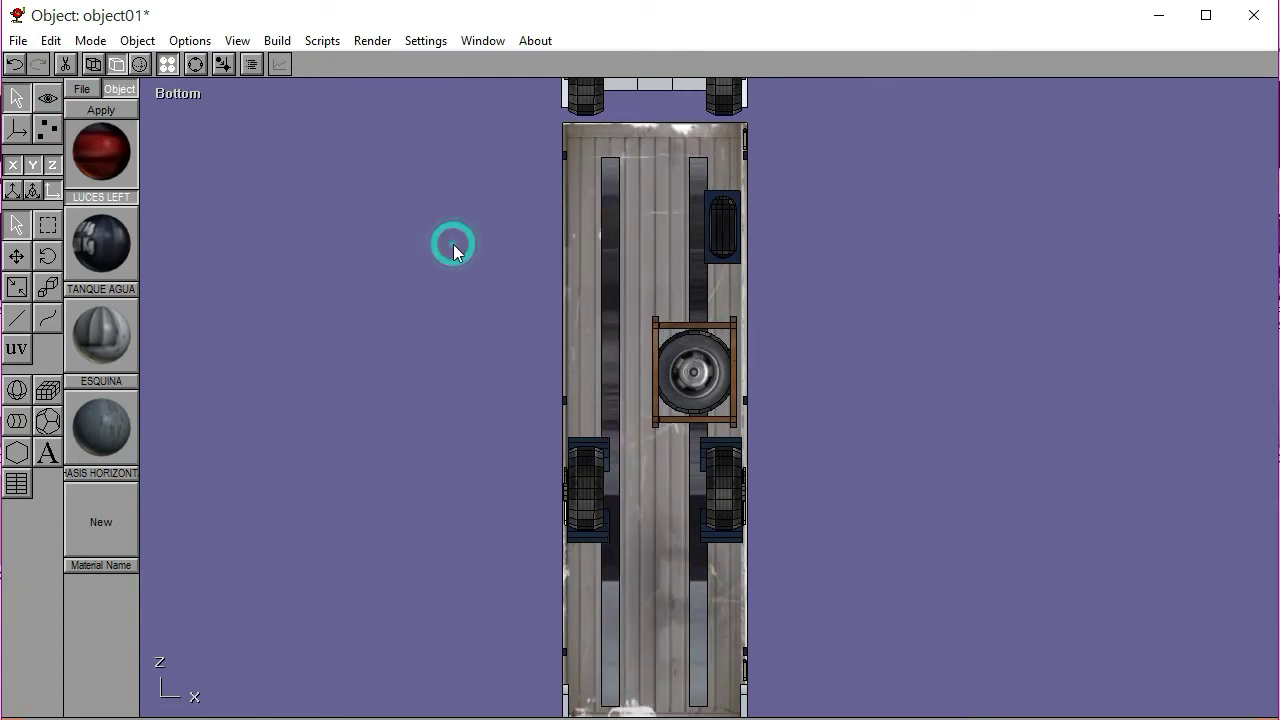
Select both chassis beams and lower them together slightly in the left view, leaving a small gap beneath the cargo box
left_click(195, 64)
left_click_drag(593, 268, 508, 337)
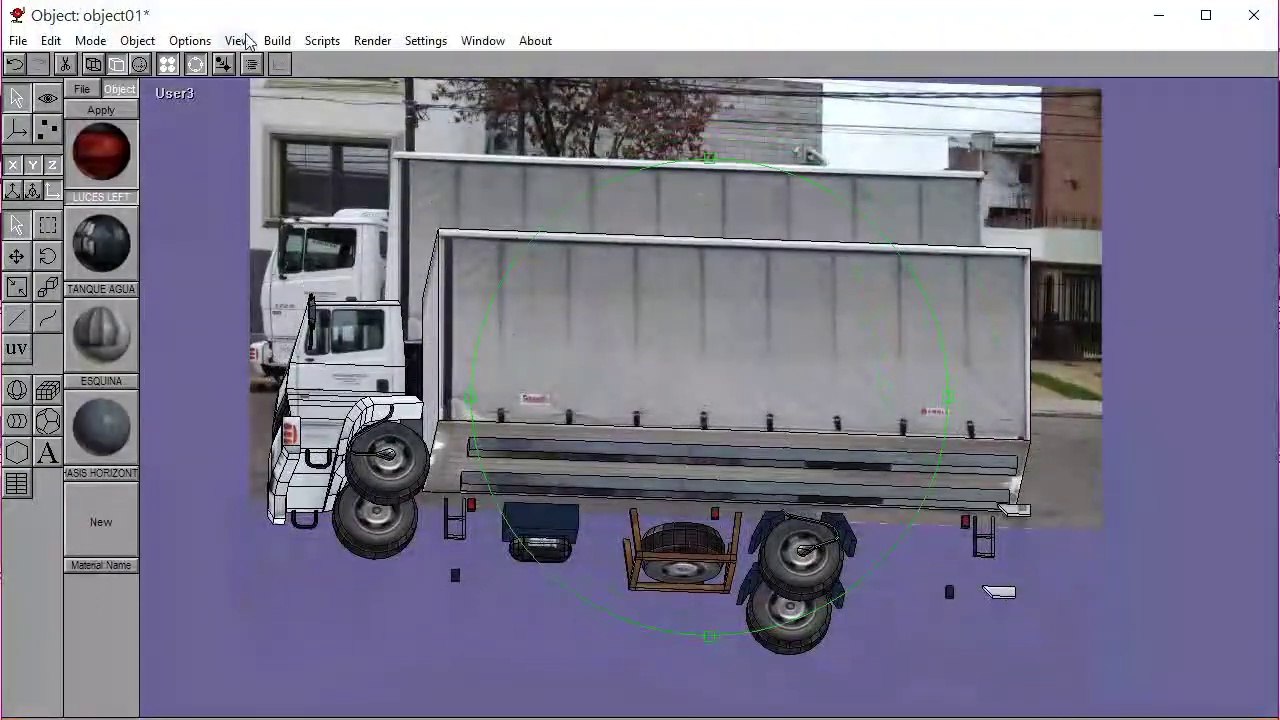
left_click(195, 64)
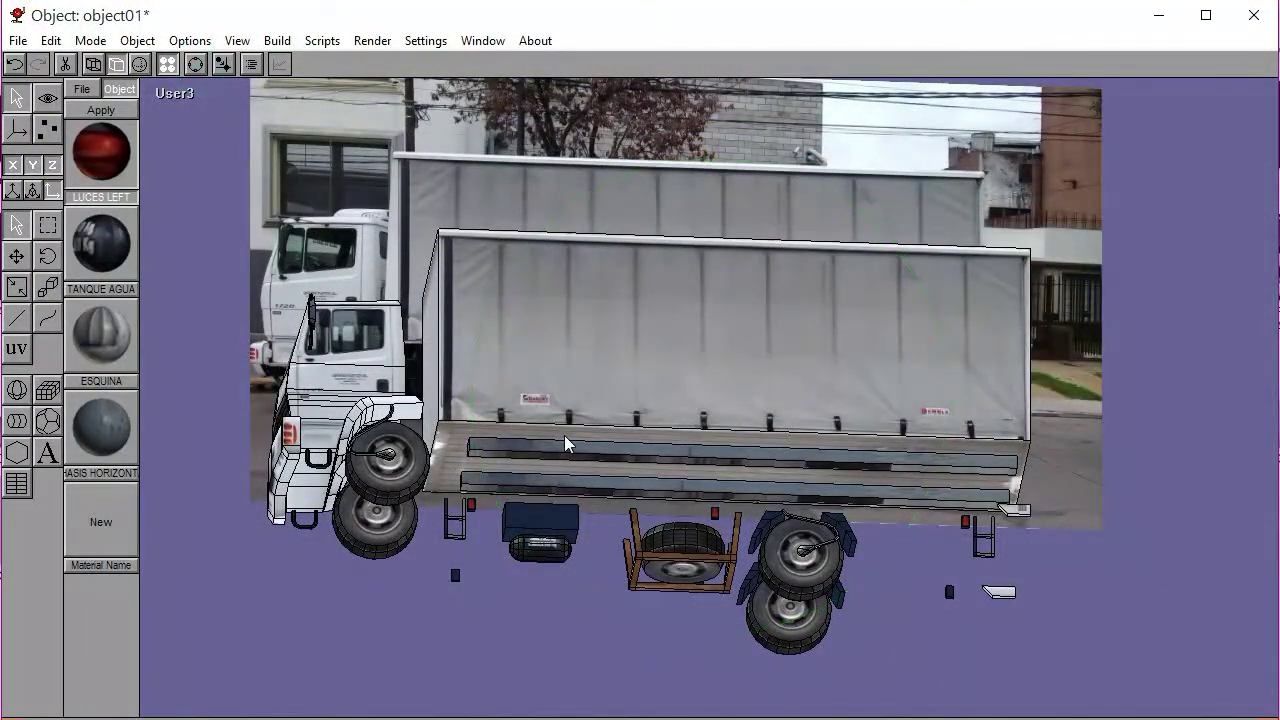
left_click(563, 440)
left_click(573, 485, "shift")
left_click(172, 94)
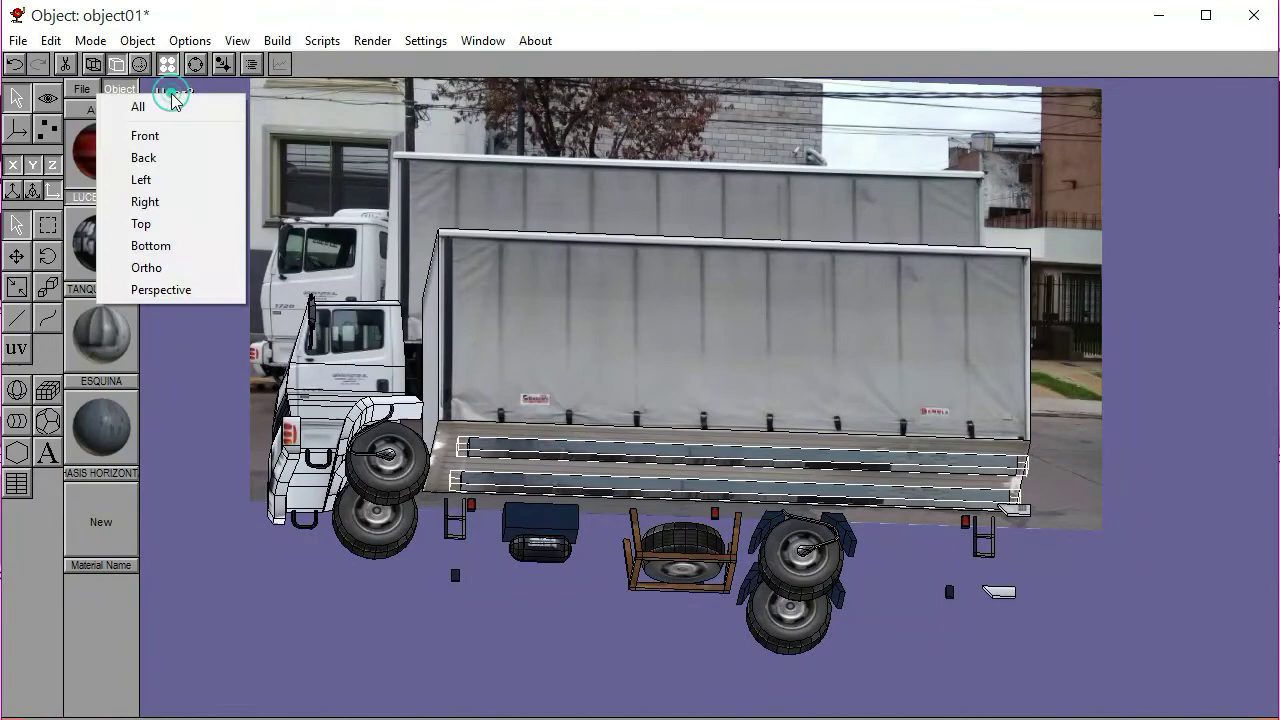
left_click(150, 182)
key("Down")
key("Down")
key("Down")
key("Down")
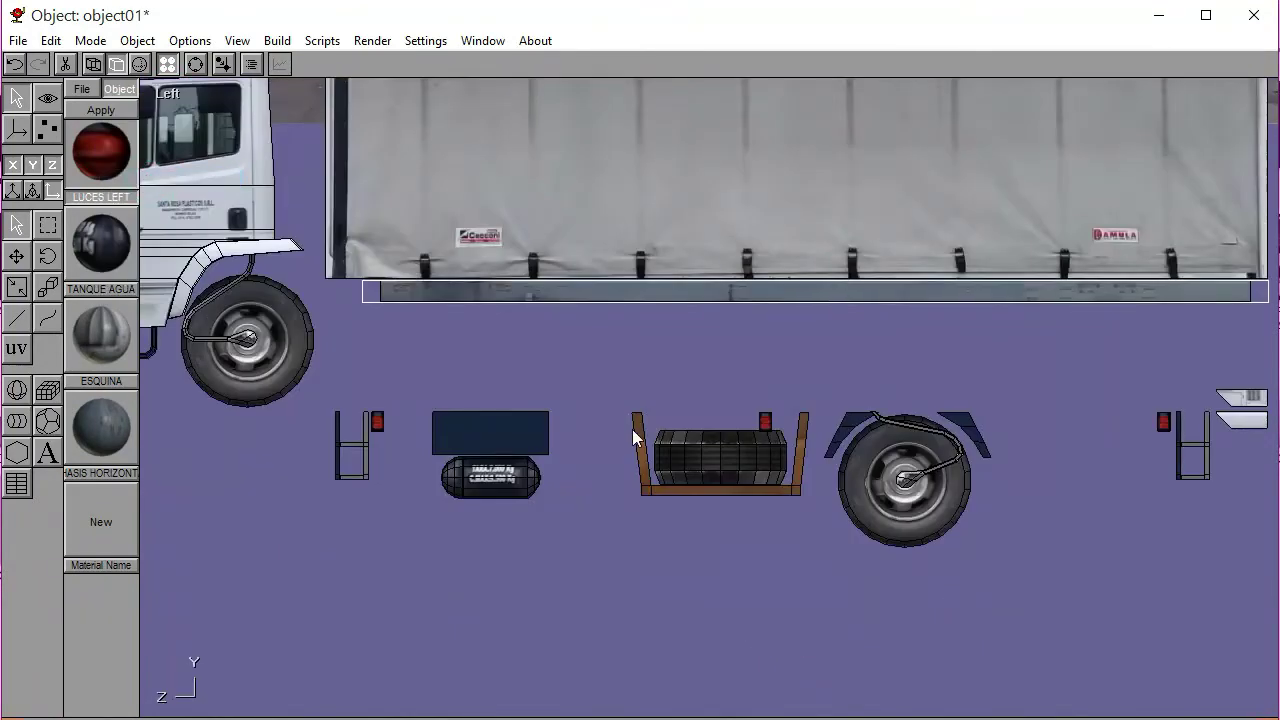
left_click(601, 351)
Slice both chassis beams vertically with the knife near each end and with two closely spaced pairs of cuts in between
left_click(47, 131)
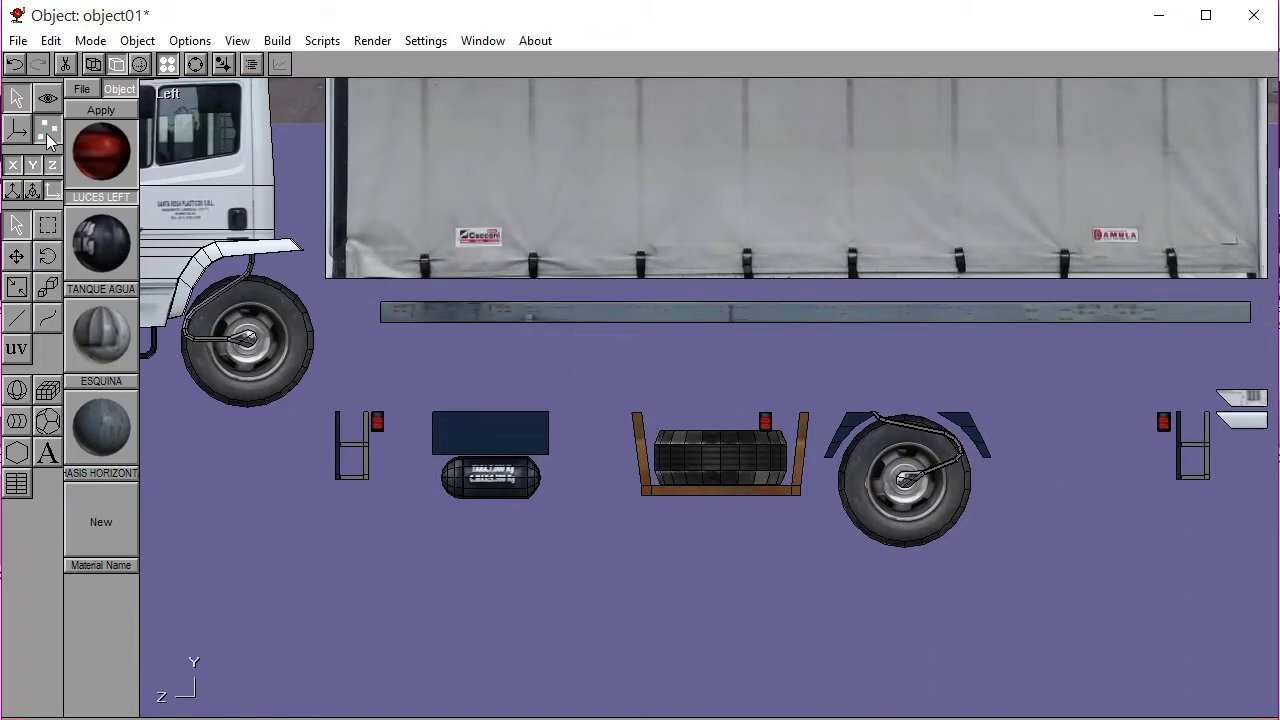
left_click(48, 535)
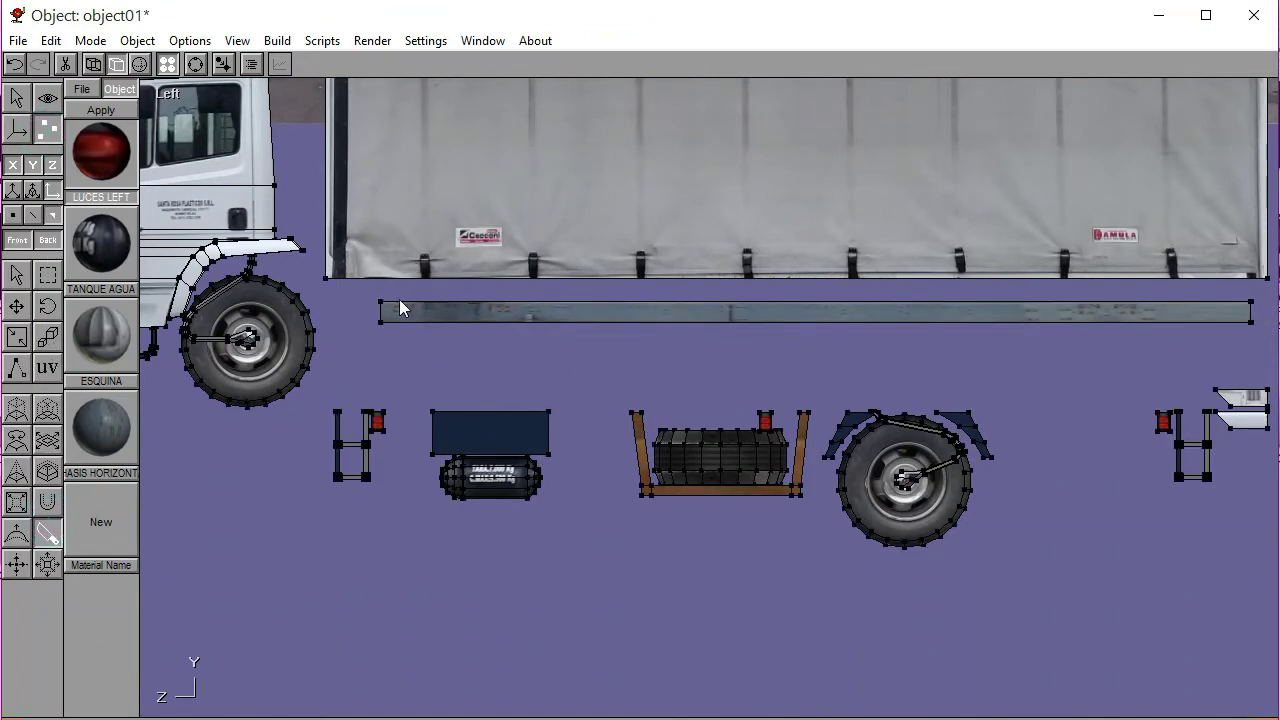
left_click_drag(399, 295, 399, 338)
left_click_drag(653, 295, 654, 327)
mouse_move(941, 293)
left_mouse_down()
mouse_move(941, 322)
mouse_move(959, 324)
left_mouse_up()
left_click_drag(1231, 295, 1231, 336)
left_click(48, 275)
left_click(405, 364)
Select the four short side faces between the cuts on one chassis beam, on the side facing the other beam
left_click(195, 65)
left_click_drag(777, 357, 901, 324)
left_click(195, 65)
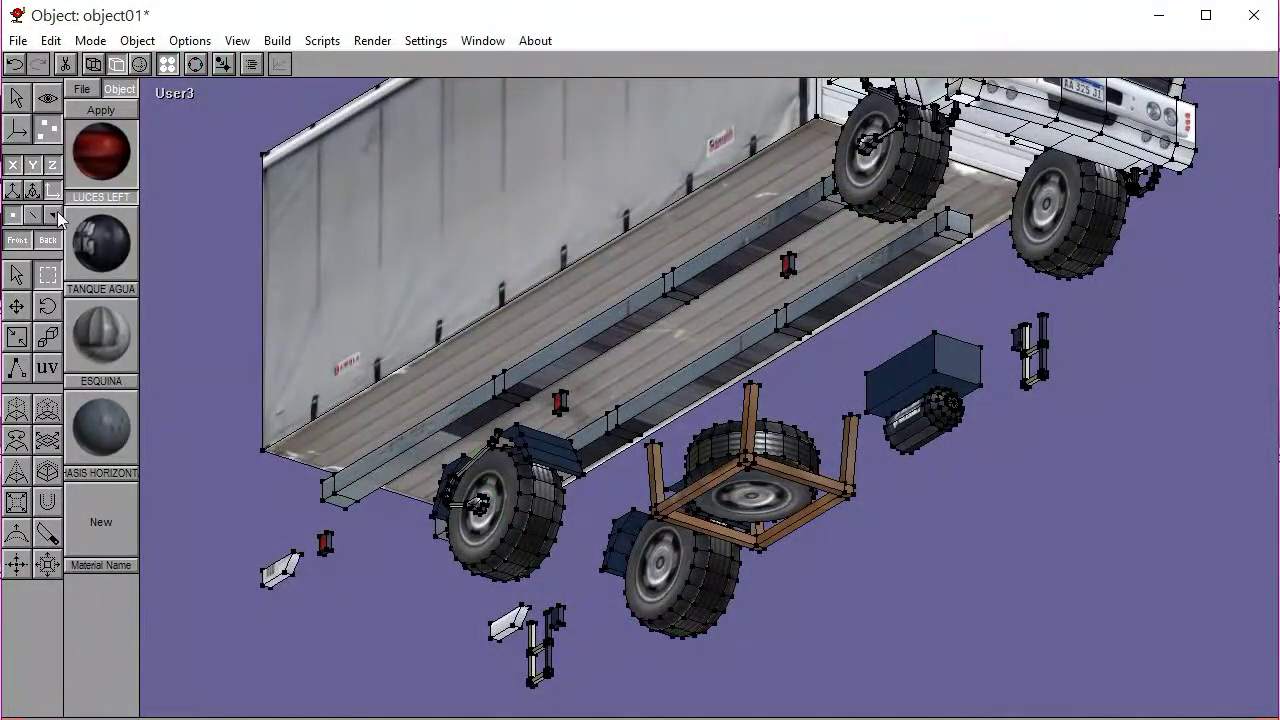
left_click(16, 273)
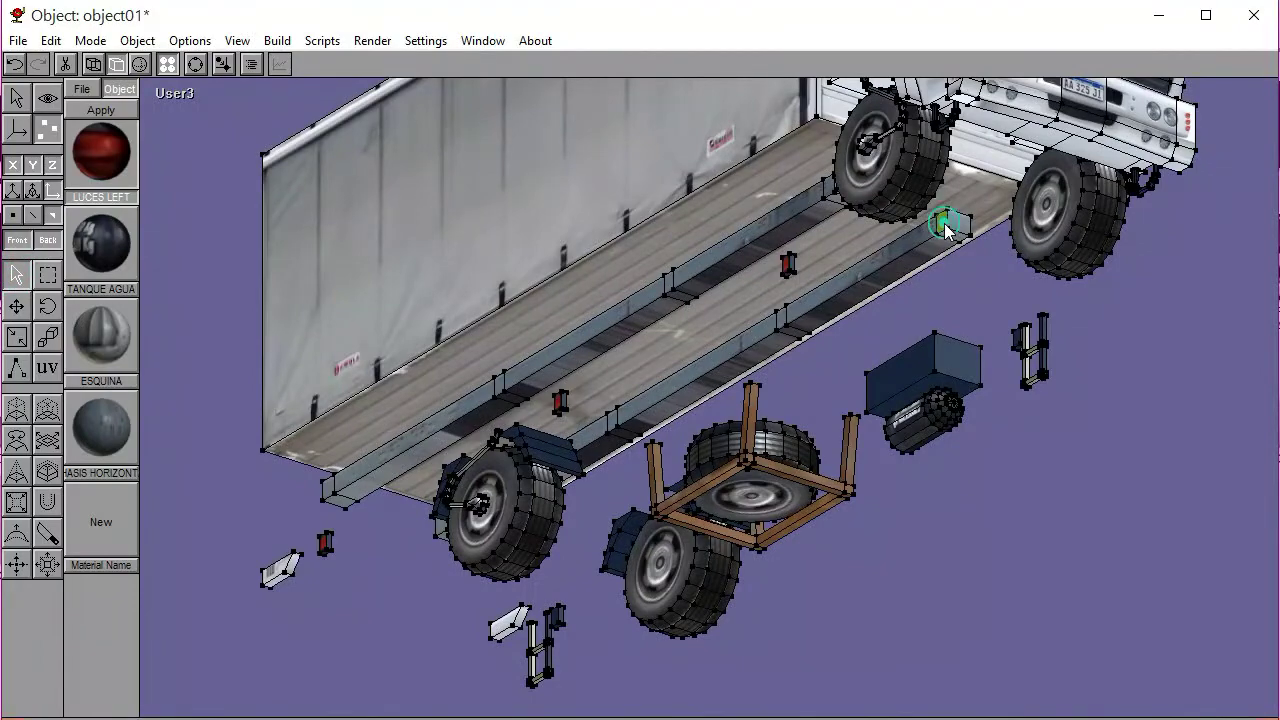
left_click(781, 317, "shift")
left_click(195, 65)
left_click_drag(743, 347, 687, 348)
left_click(195, 66)
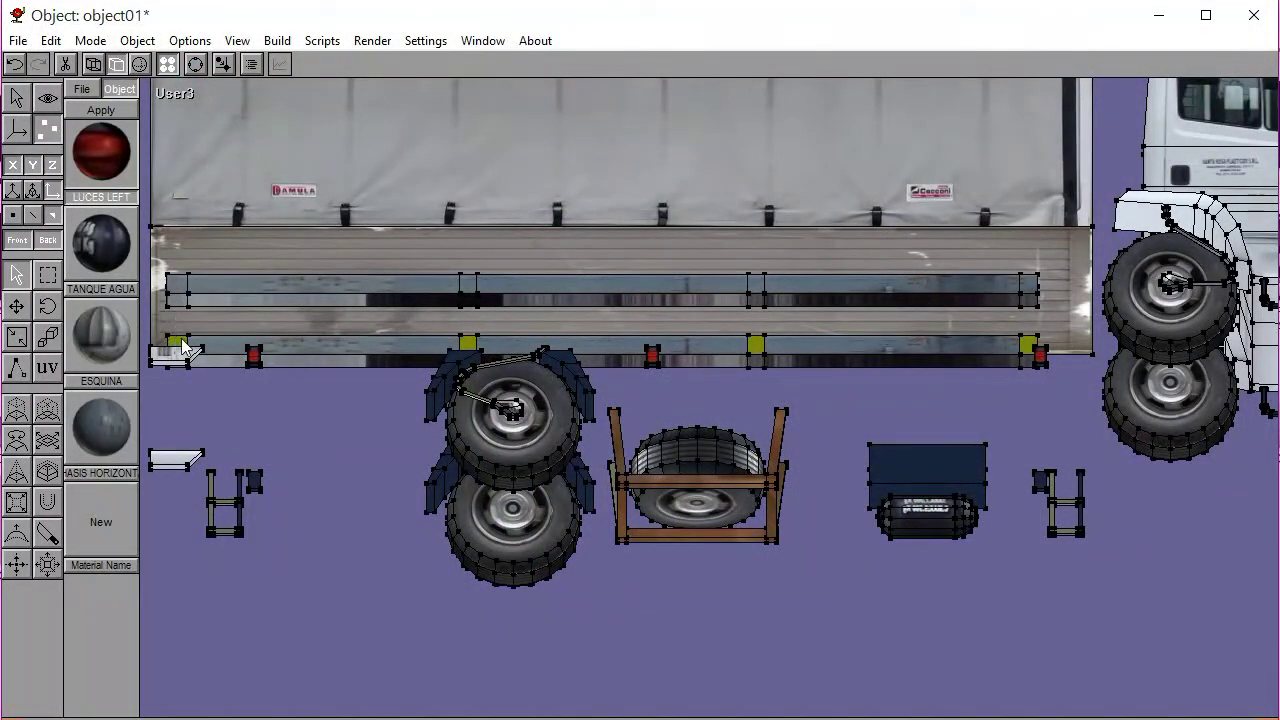
Extrude the selected inner beam faces in the back view until they reach the opposite chassis beam, forming four cross members
left_click(185, 96)
left_click(179, 156)
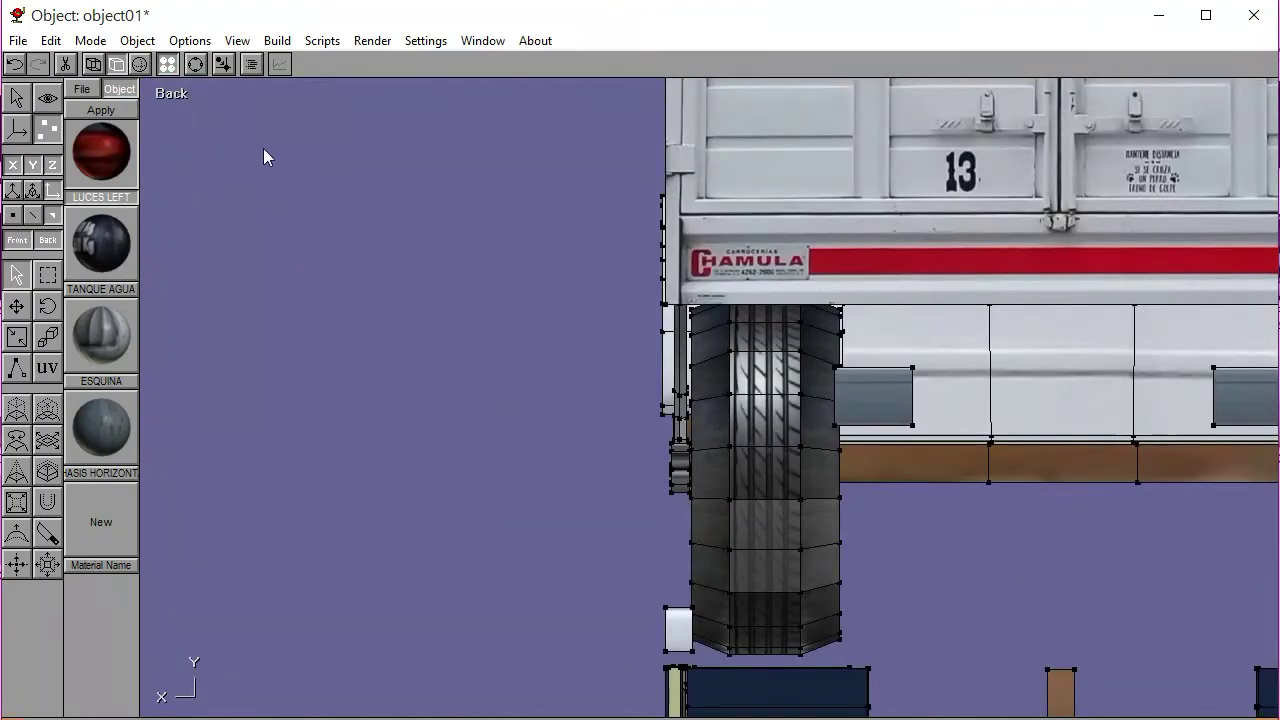
left_click(17, 408)
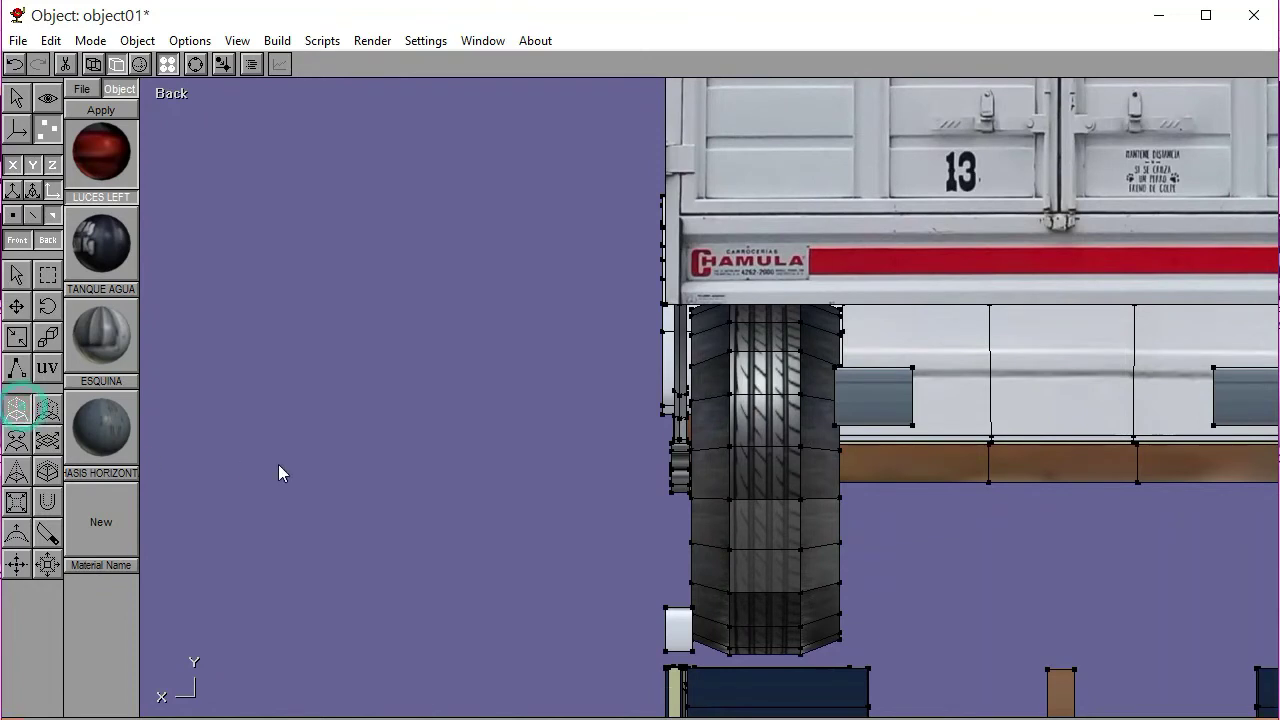
left_click_drag(440, 466, 579, 467)
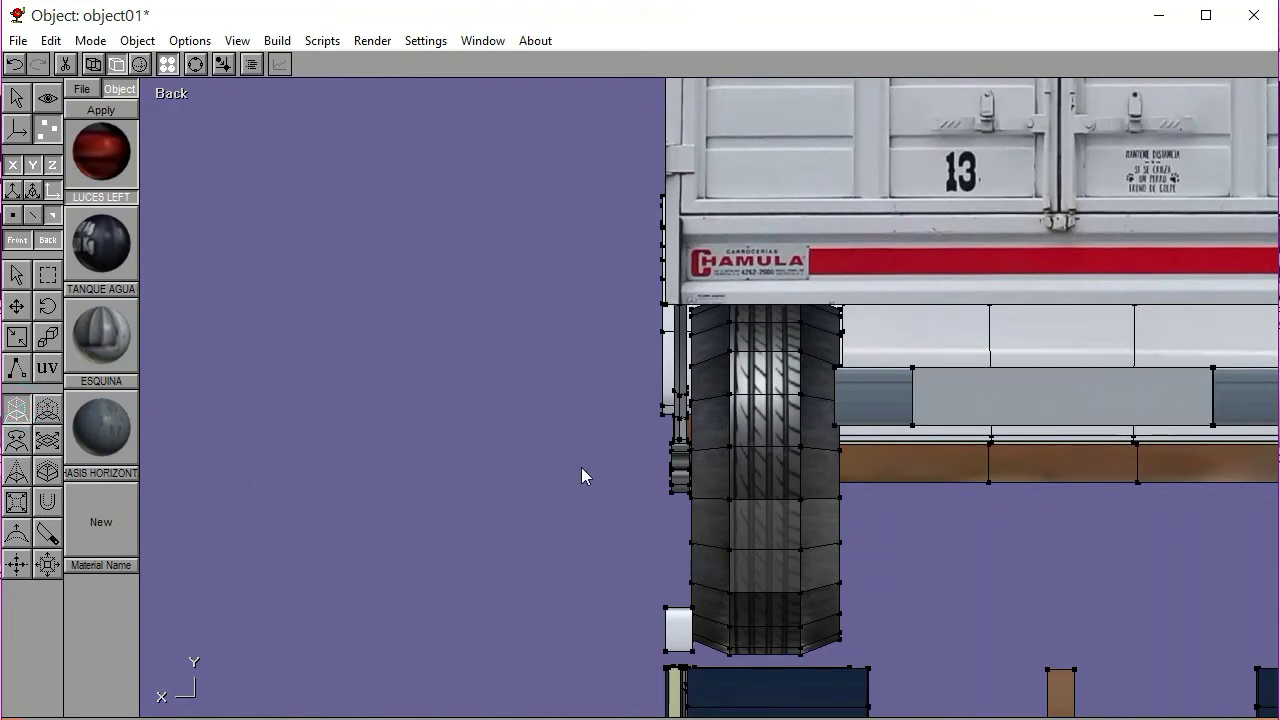
Map the horizontal chassis material onto the rear-facing side of the rearmost cross member in the back view and adjust its placement
left_click(18, 274)
left_click(1003, 408)
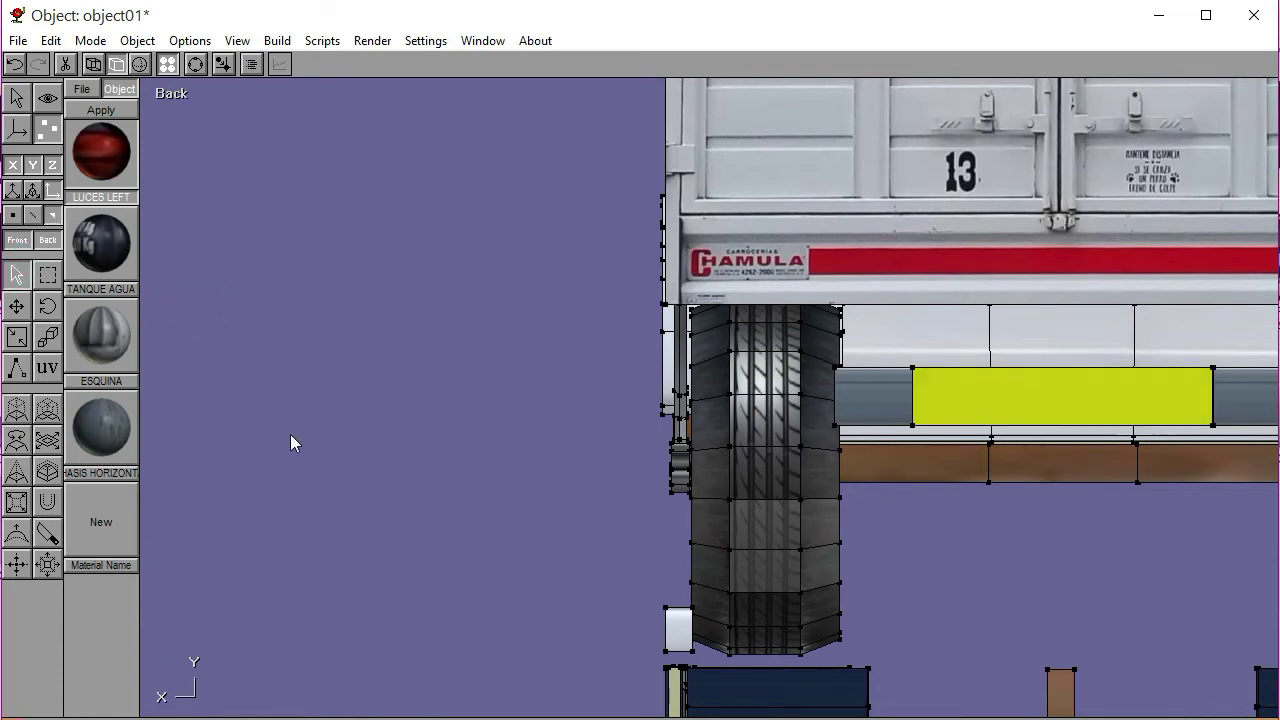
left_click(47, 367)
left_click(101, 427)
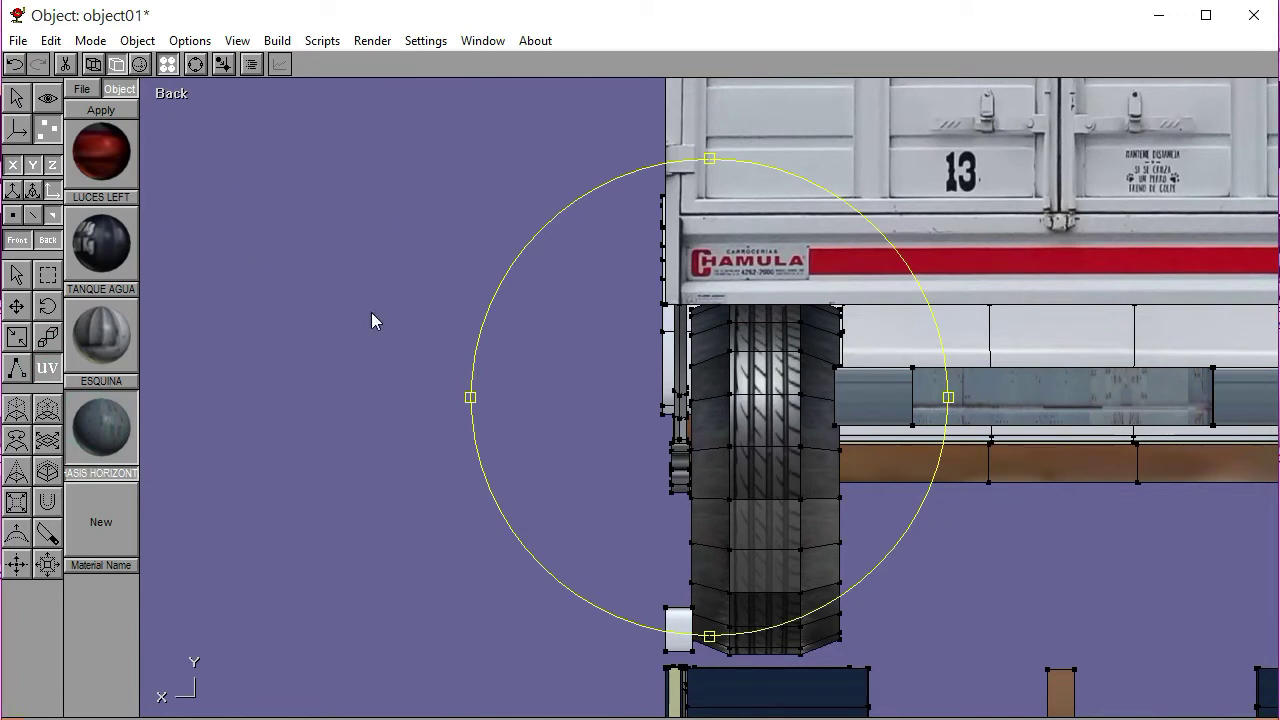
left_click_drag(706, 383, 706, 381)
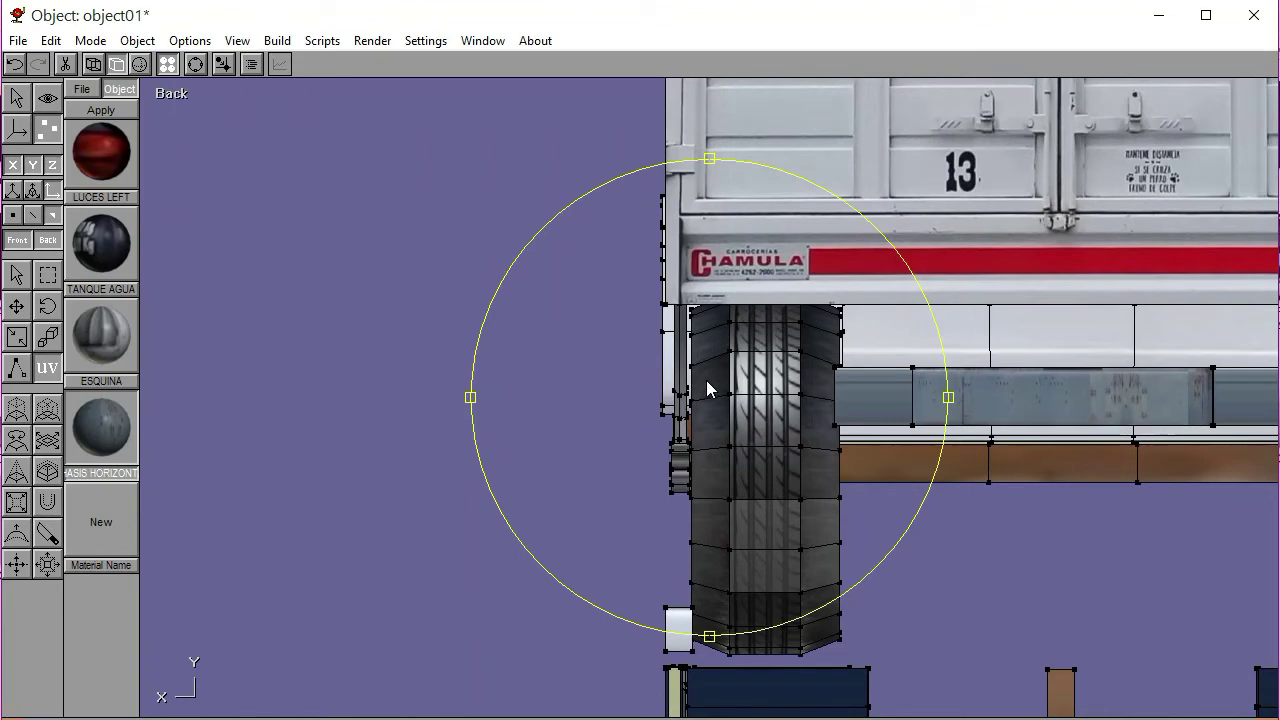
left_click(103, 111)
left_click(17, 268)
left_click(303, 278)
Select the front-facing sides of all four cross members and UV-map the horizontal chassis material onto them
left_click(195, 64)
left_click_drag(761, 337, 592, 340)
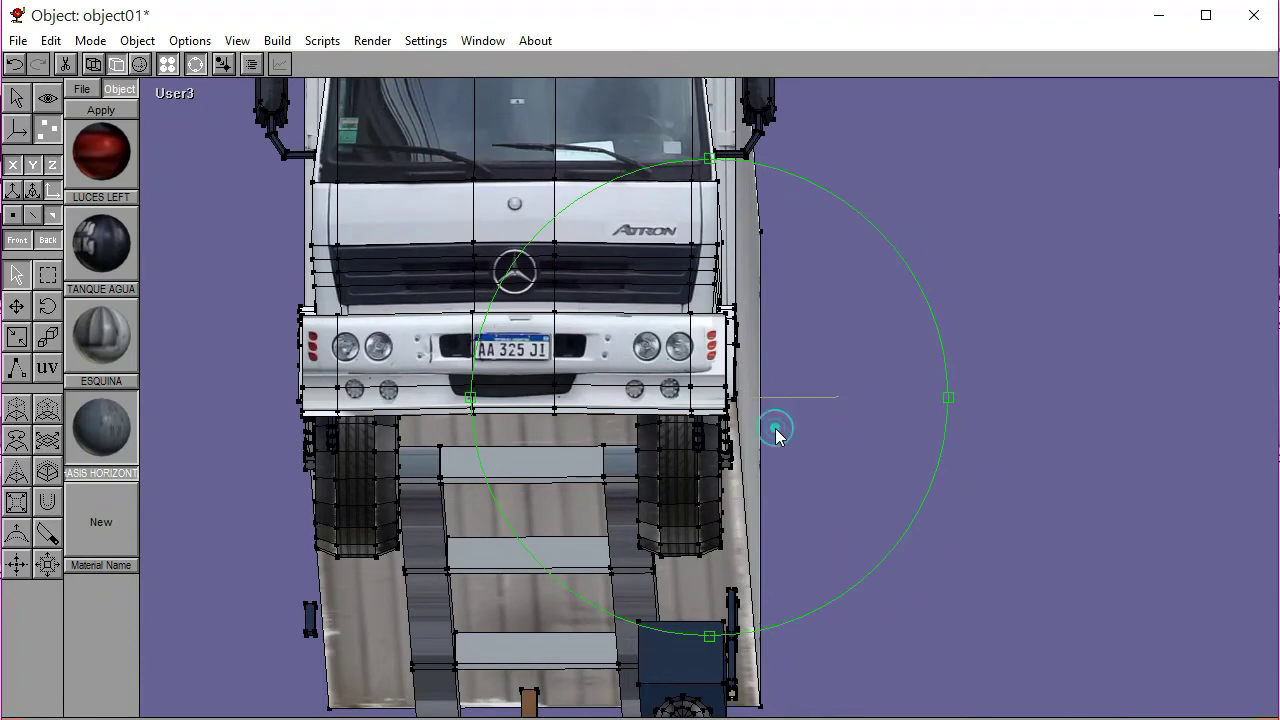
left_click_drag(775, 428, 776, 431)
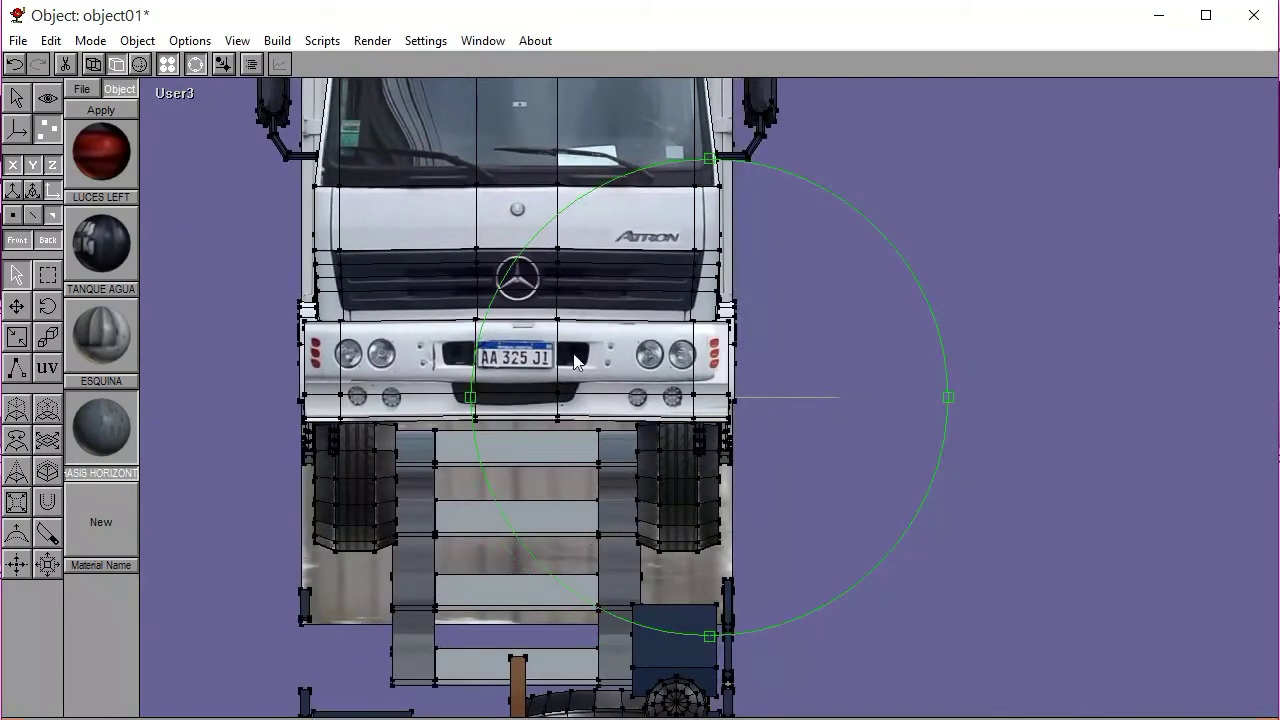
left_click(197, 66)
left_click(497, 444)
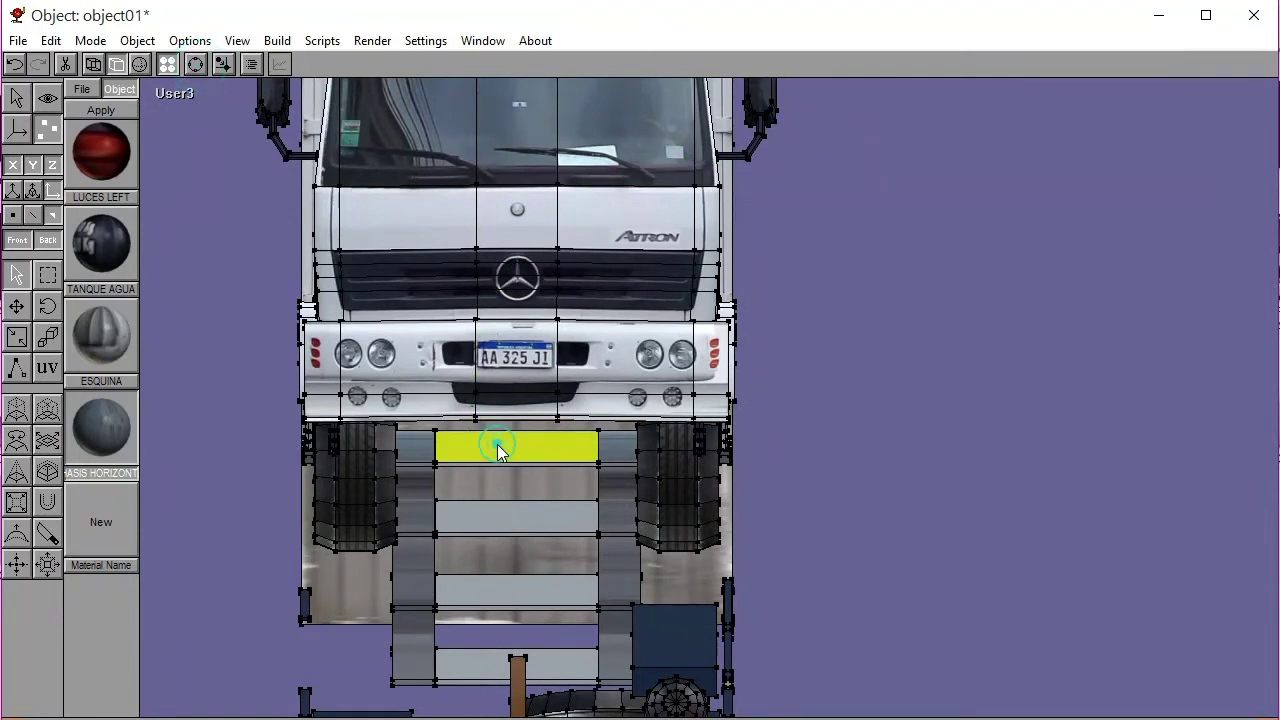
left_click(501, 510, "shift")
left_click(522, 582, "shift")
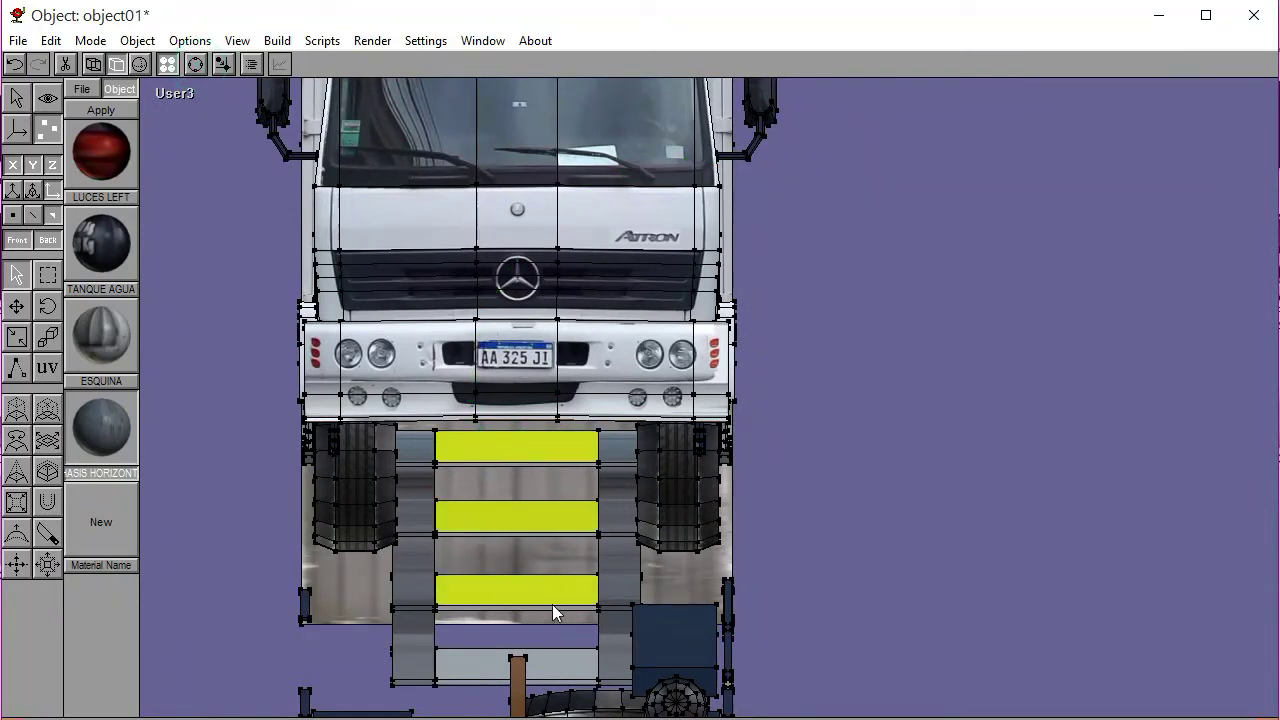
left_click(572, 656, "shift")
left_click(196, 66)
middle_click_drag(704, 430, 859, 315)
scroll(651, 384, "up", 1)
left_click_drag(651, 393, 286, 186)
left_click(197, 66)
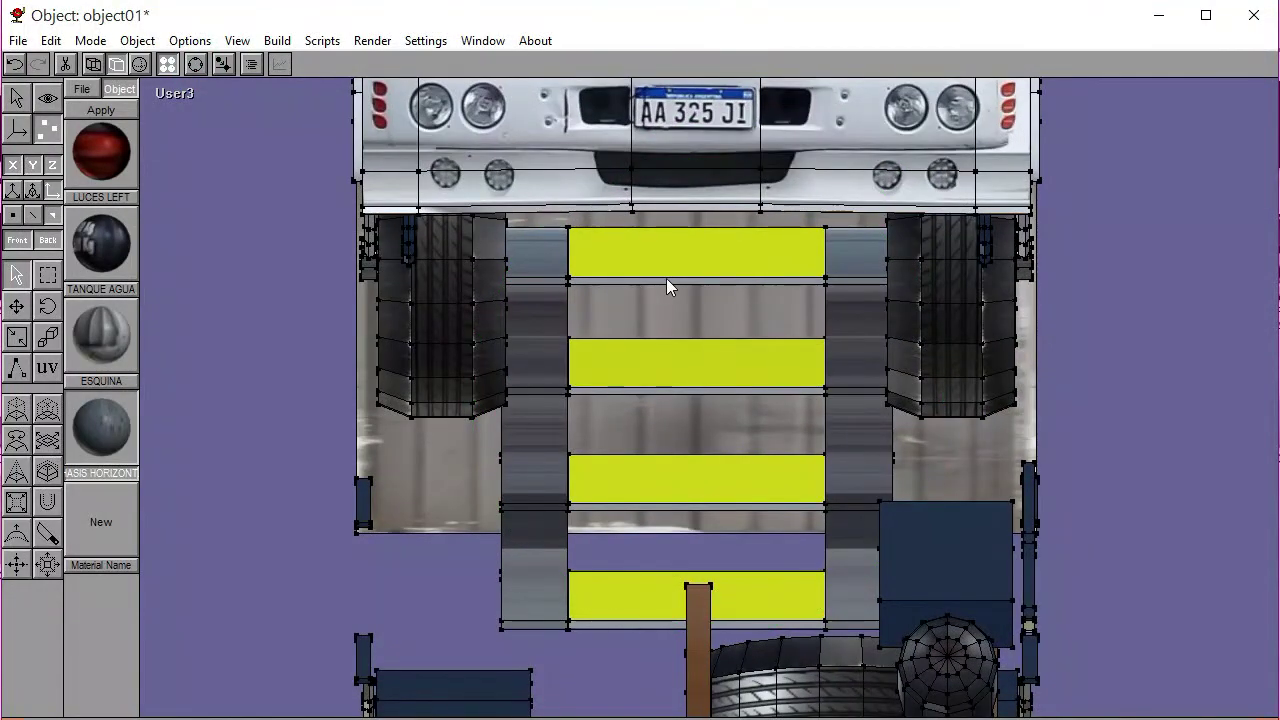
left_click(47, 367)
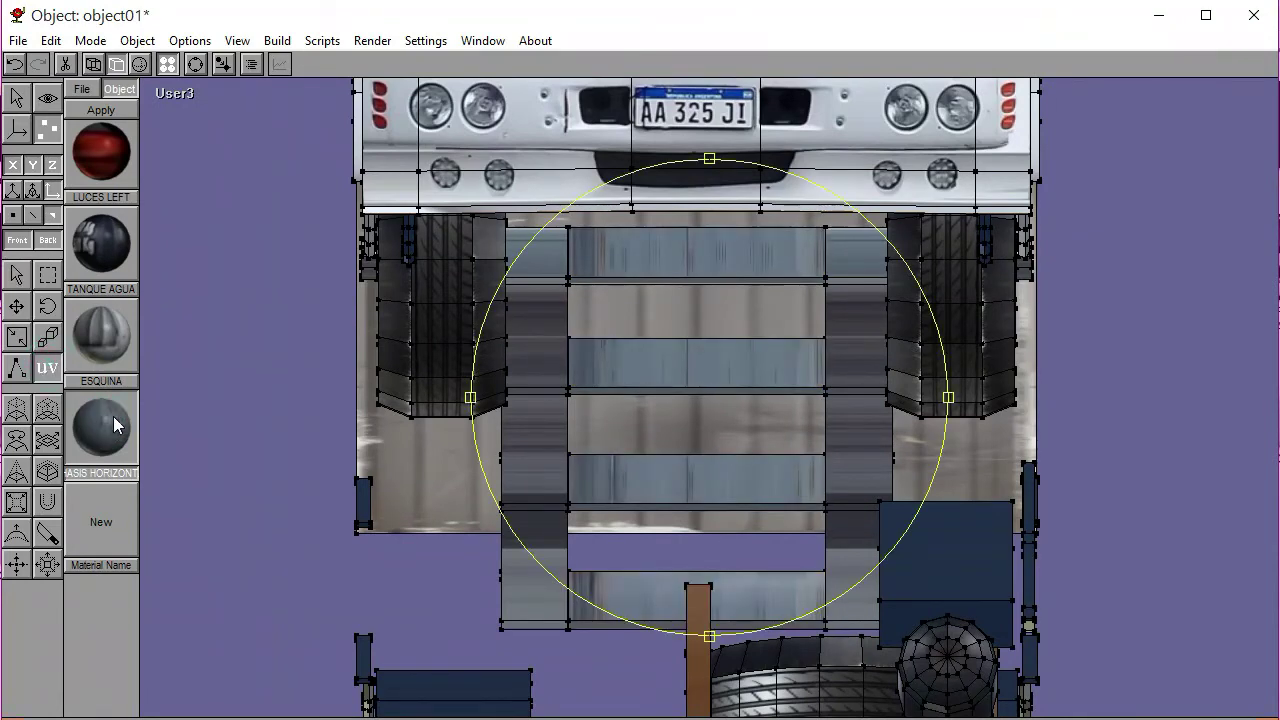
left_click(20, 280)
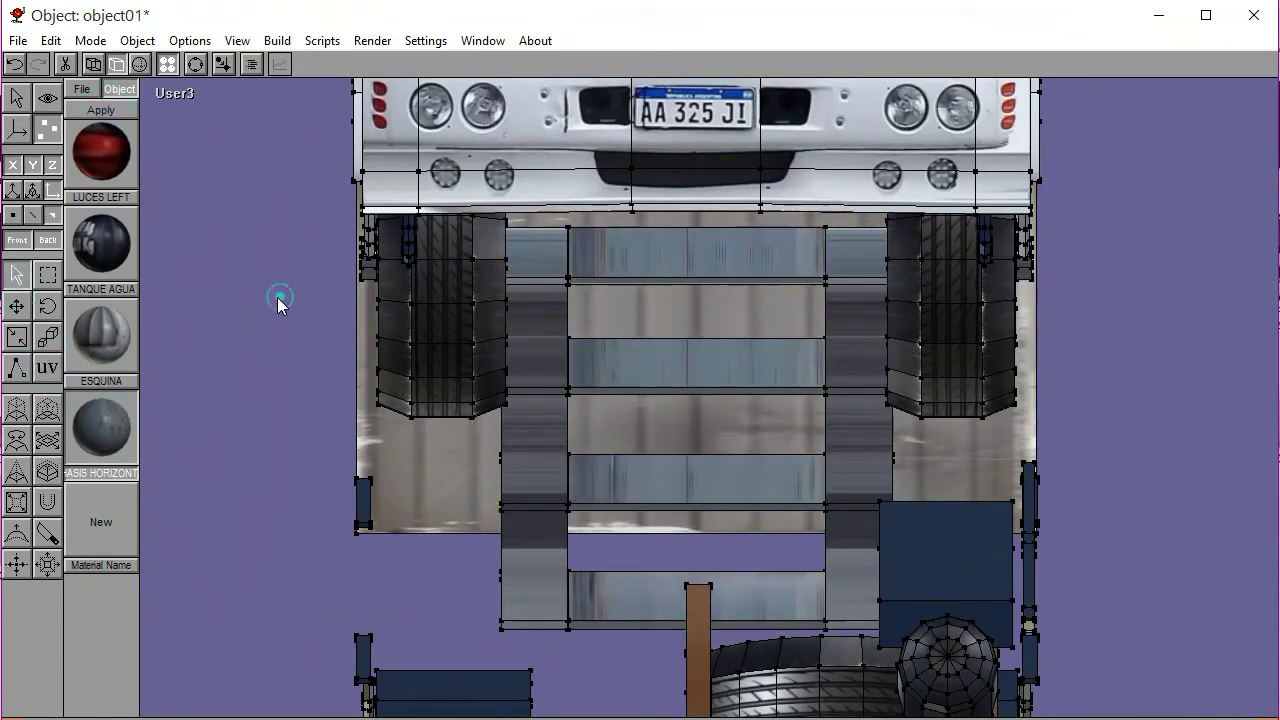
Select the rear-facing sides of the three remaining untextured cross members and UV-map the horizontal chassis material onto them
left_click(195, 64)
left_click_drag(620, 329, 752, 401)
left_click(195, 63)
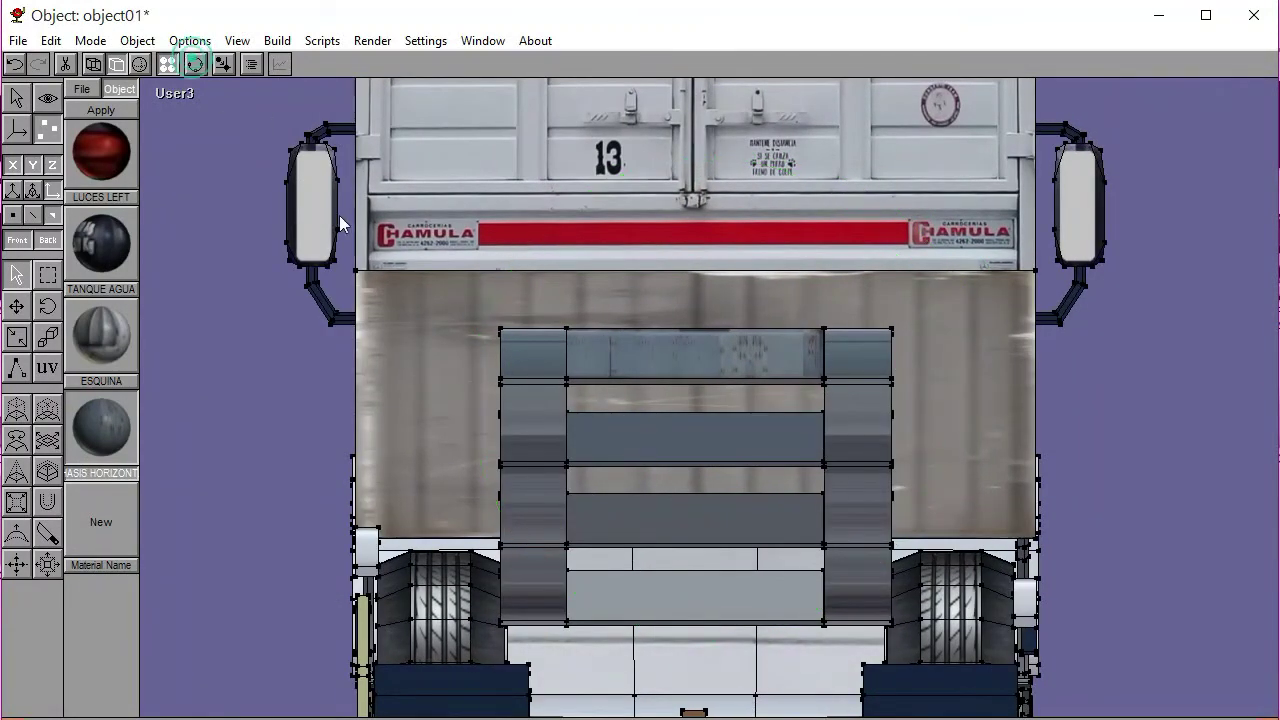
left_click(650, 429)
left_click(681, 512)
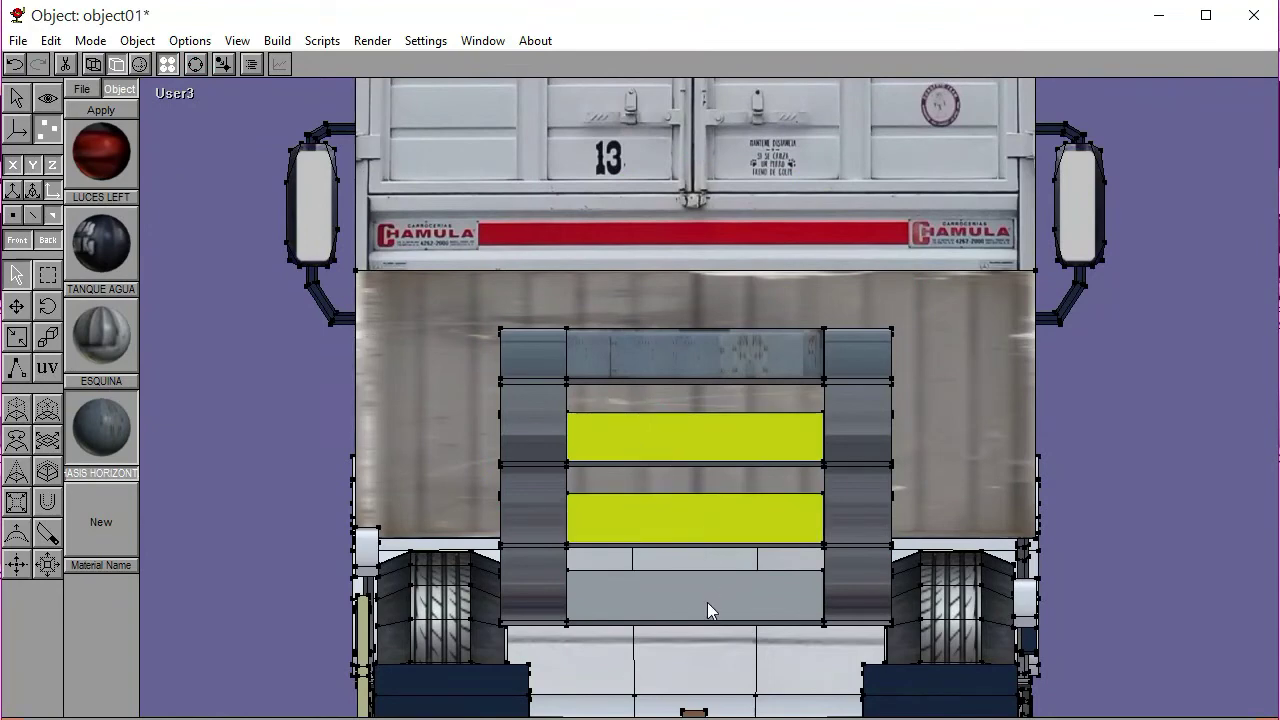
left_click(707, 600)
left_click(47, 368)
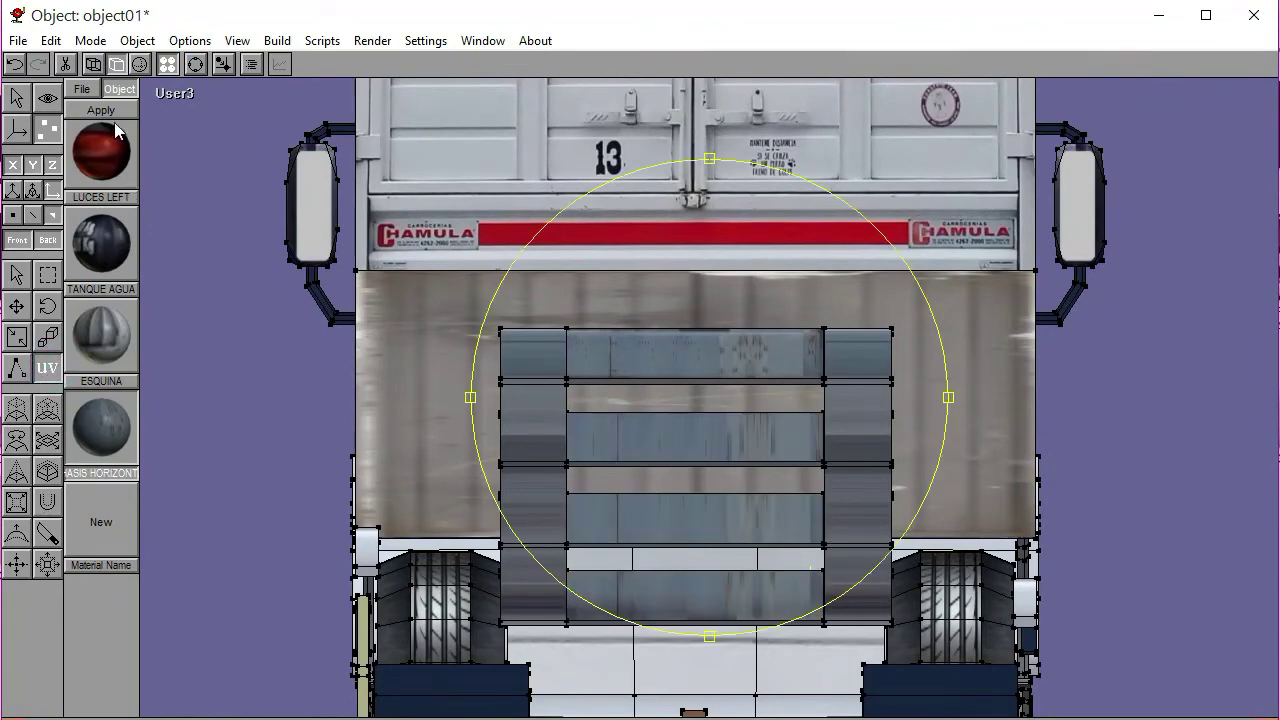
left_click(16, 274)
left_click(187, 338)
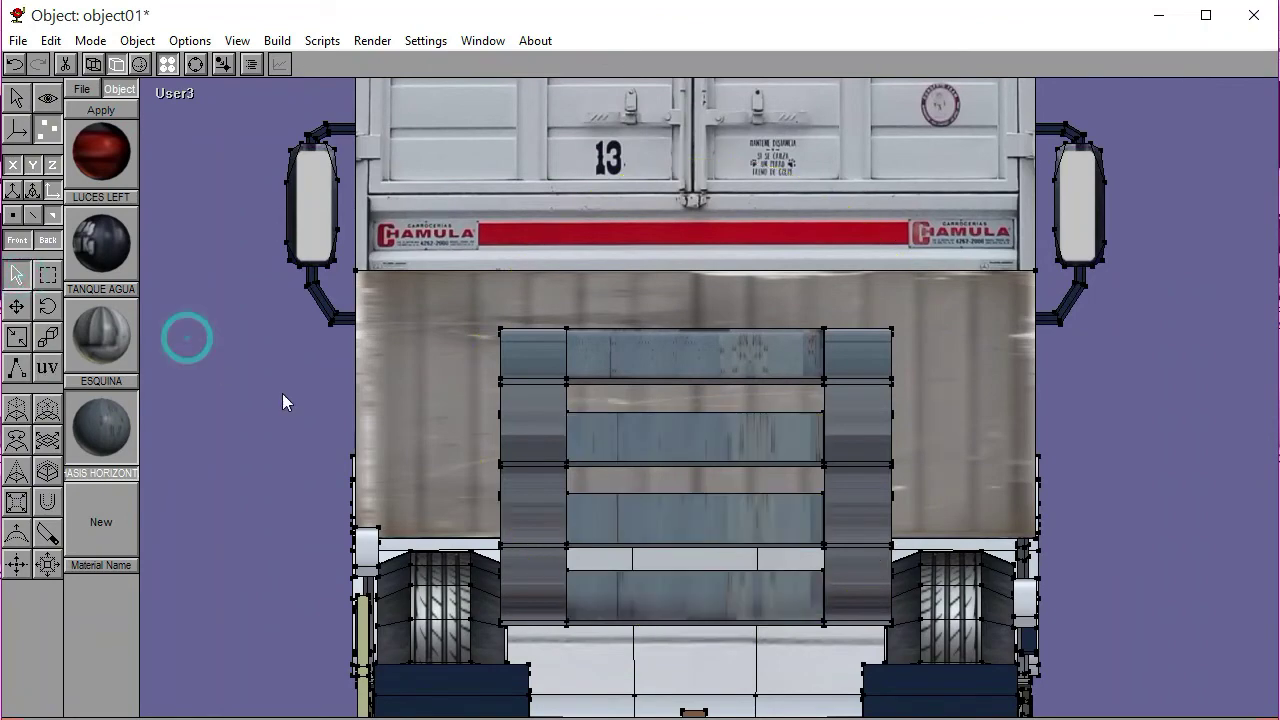
Select the undersides of the four cross members in the bottom view and UV-map the horizontal chassis material onto them
left_click(175, 93)
left_click(168, 243)
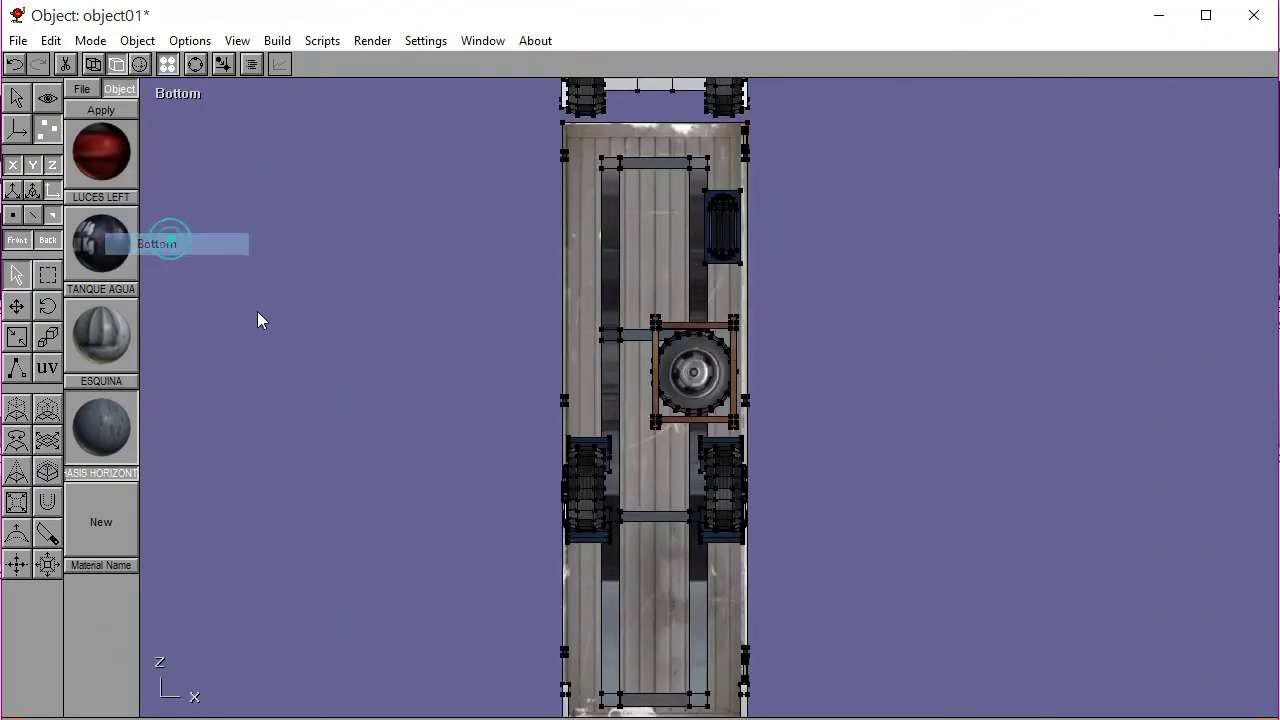
left_click(656, 163)
left_click(640, 334, "shift")
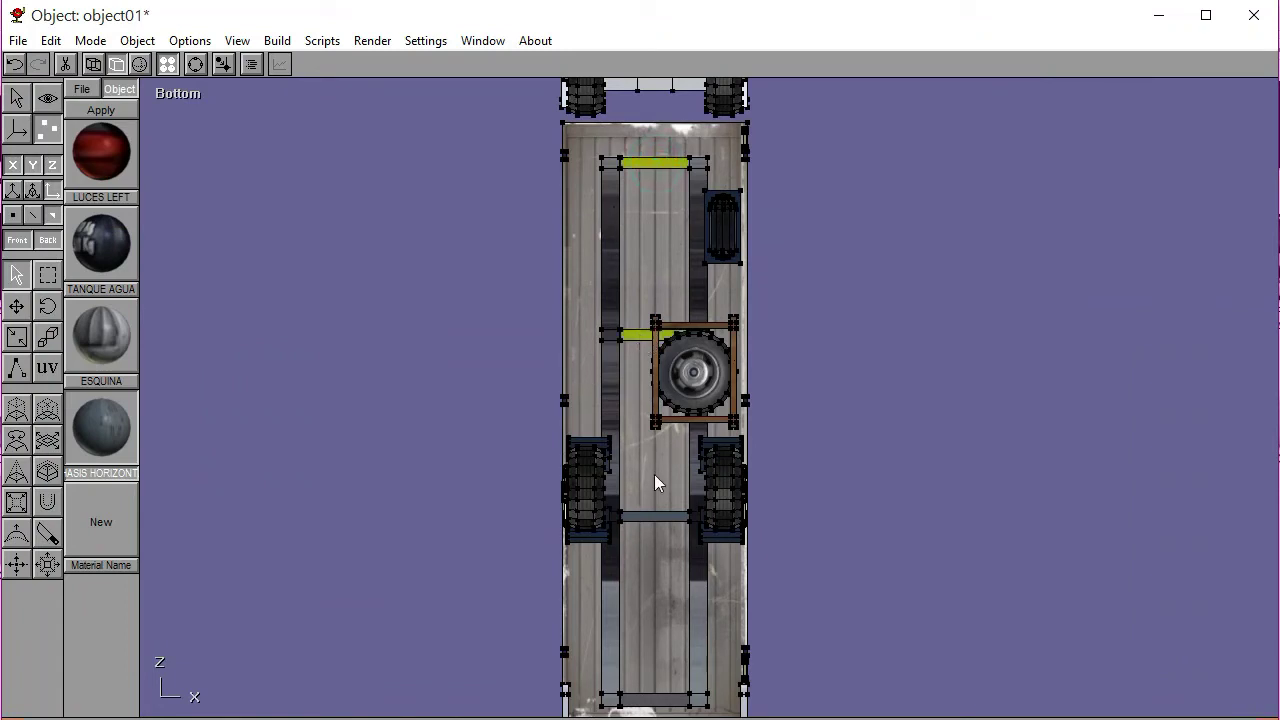
left_click(646, 517, "shift")
left_click(656, 699, "shift")
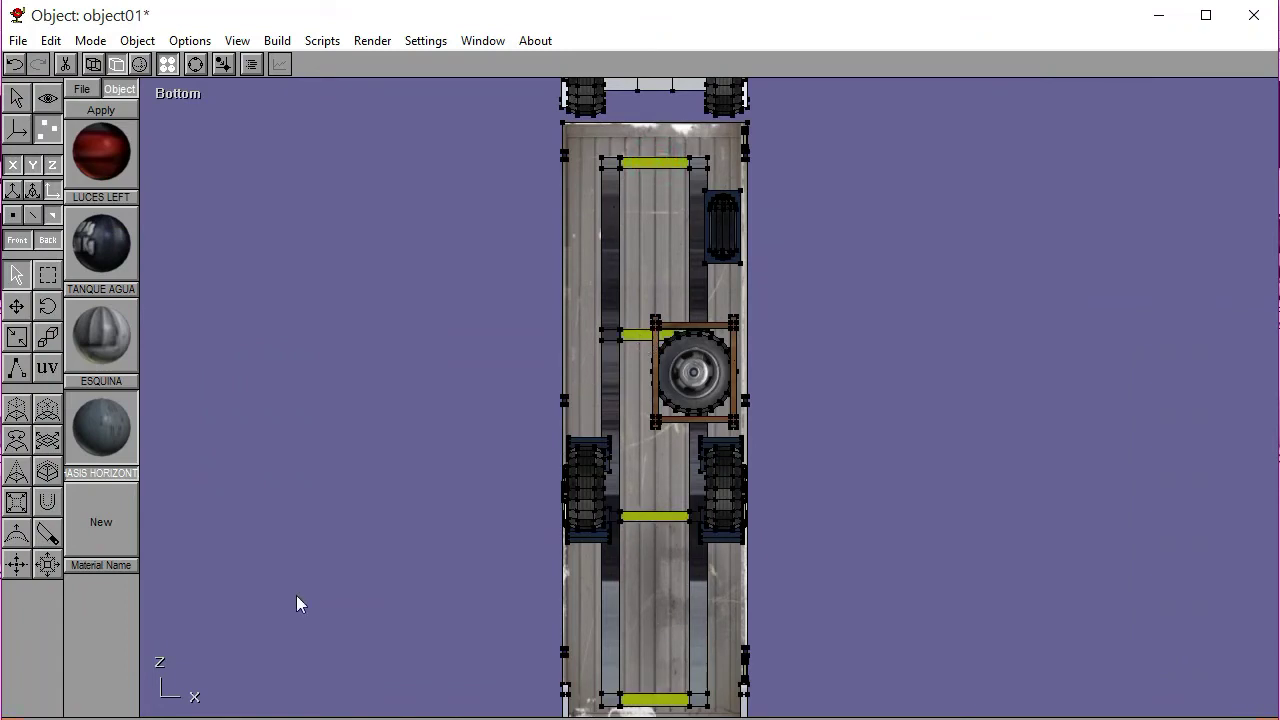
left_click(46, 370)
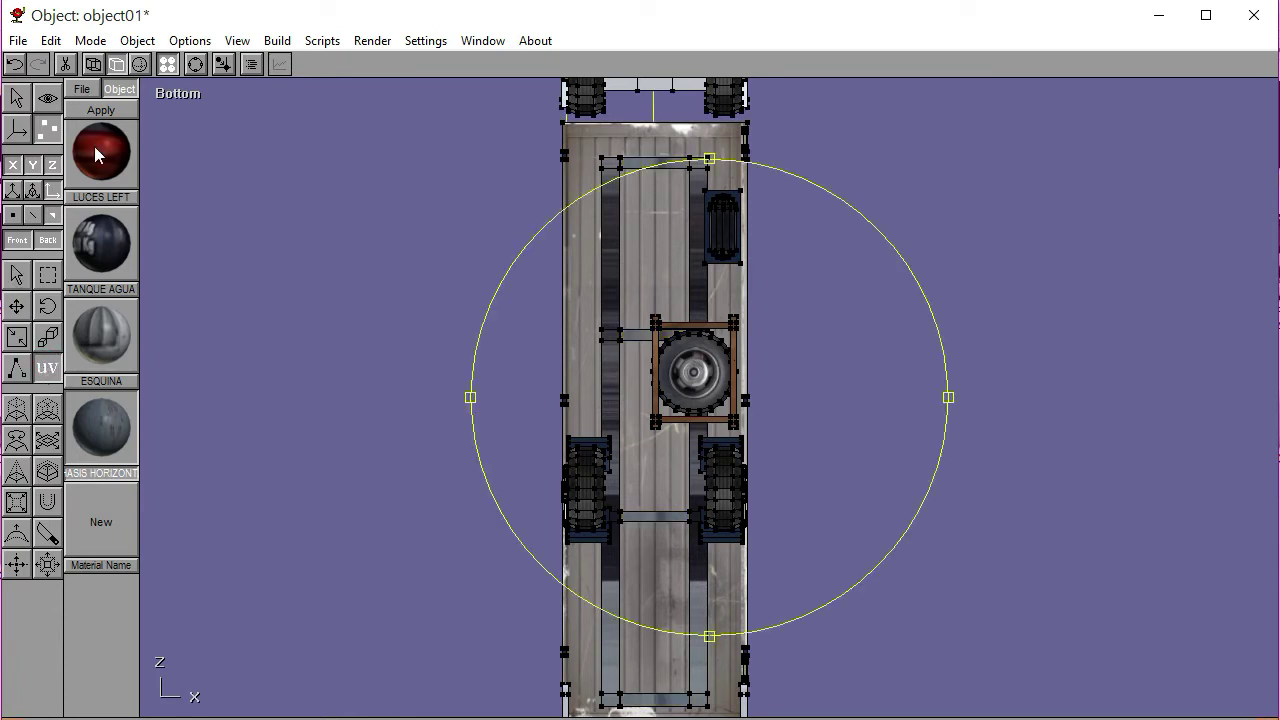
left_click(16, 274)
left_click(220, 290)
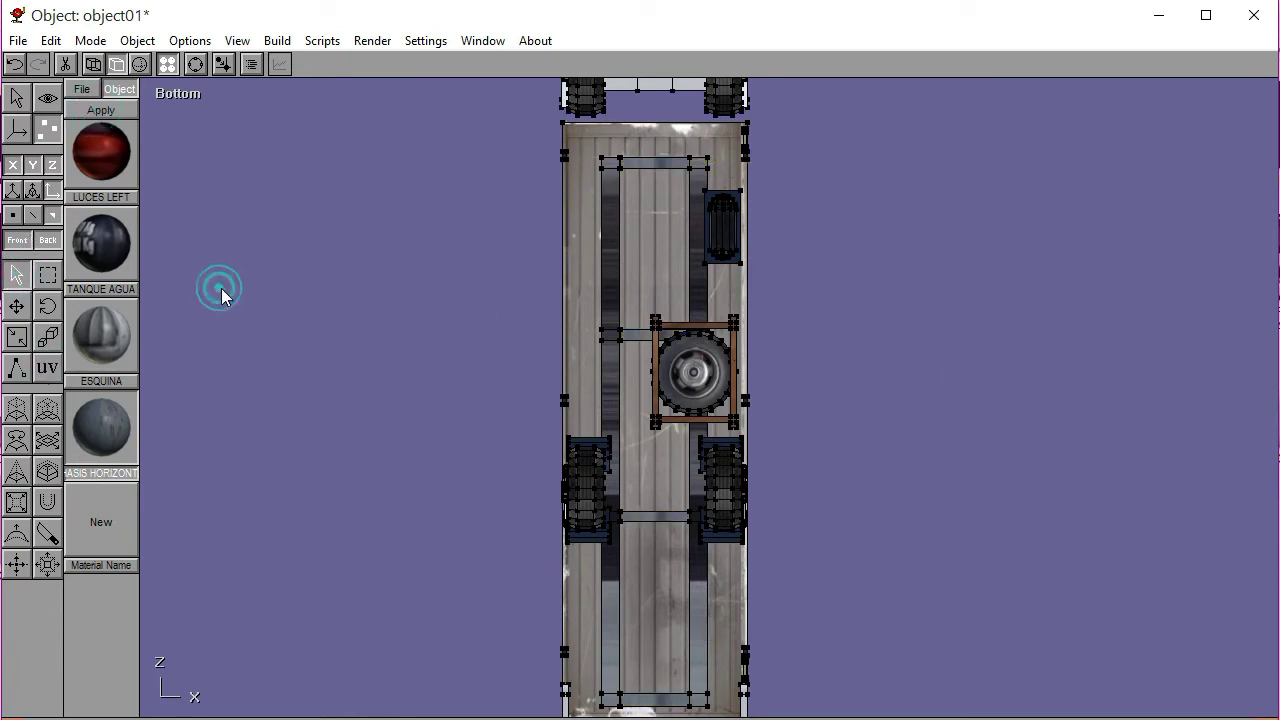
Save the truck model after viewing it from an angle
left_click(195, 64)
left_click_drag(606, 287, 531, 380)
left_click(18, 40)
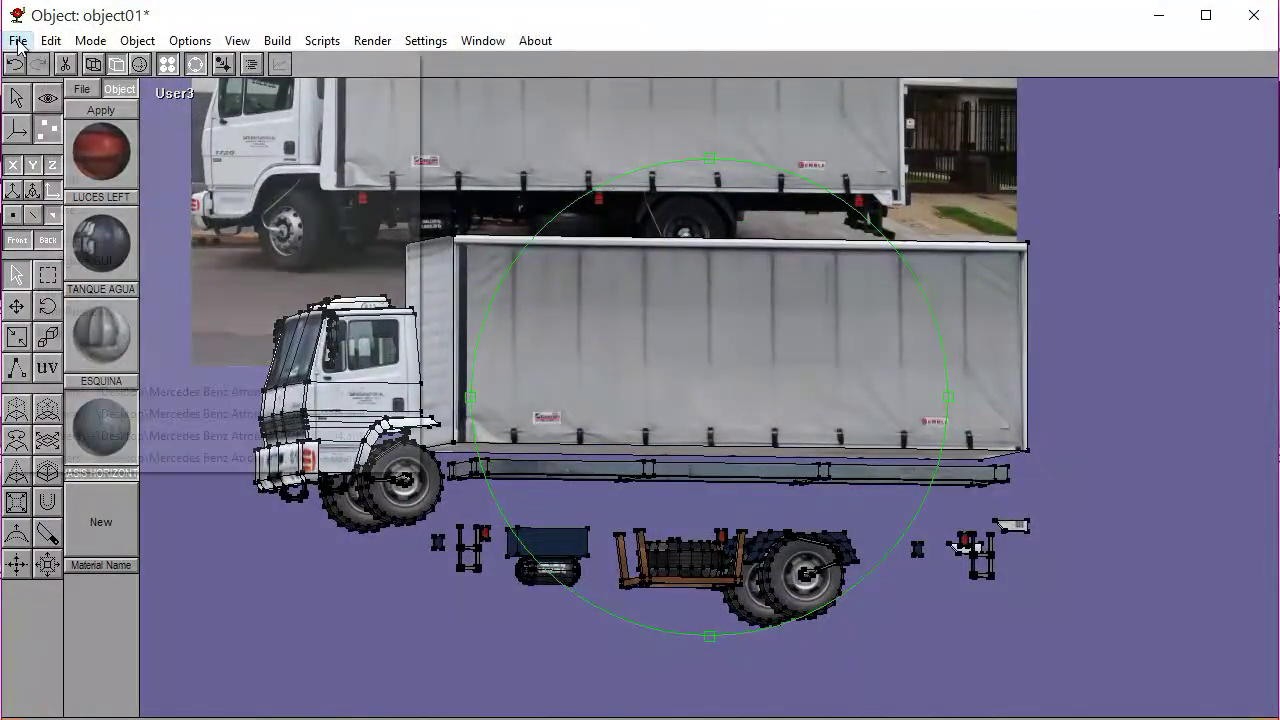
left_click(48, 133)
Try to raise a single chassis beam up to the cargo box in the left view, then lower it back level with the other
left_click(176, 95)
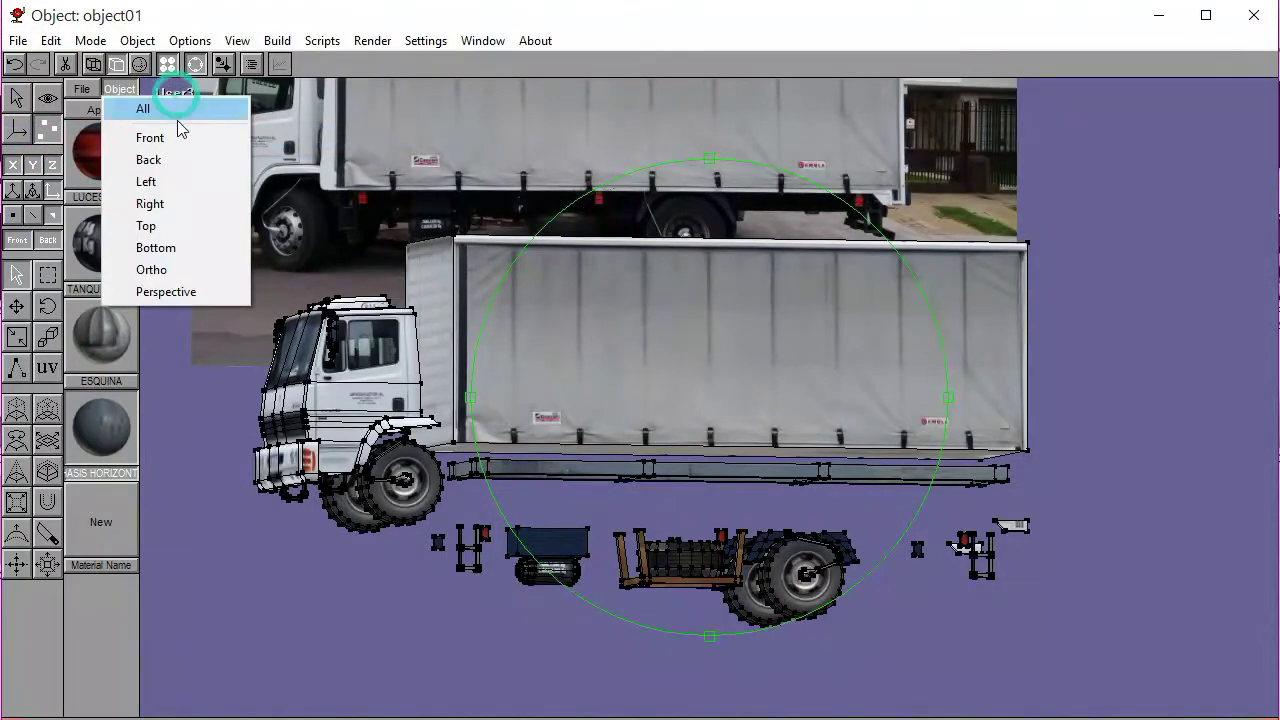
left_click(166, 183)
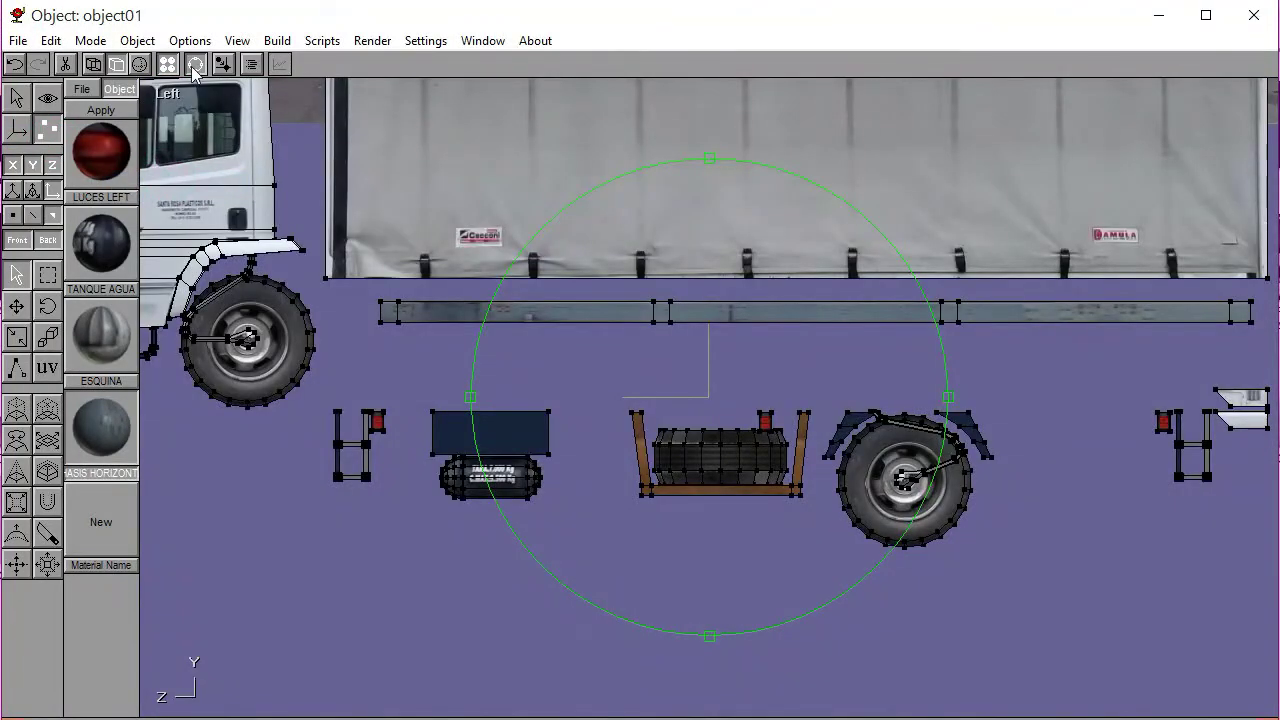
left_click(16, 97)
left_click(441, 315)
key("ctrl+d")
key("Up")
key("Up")
key("Up")
key("Up")
key("Up")
key("Up")
key("Up")
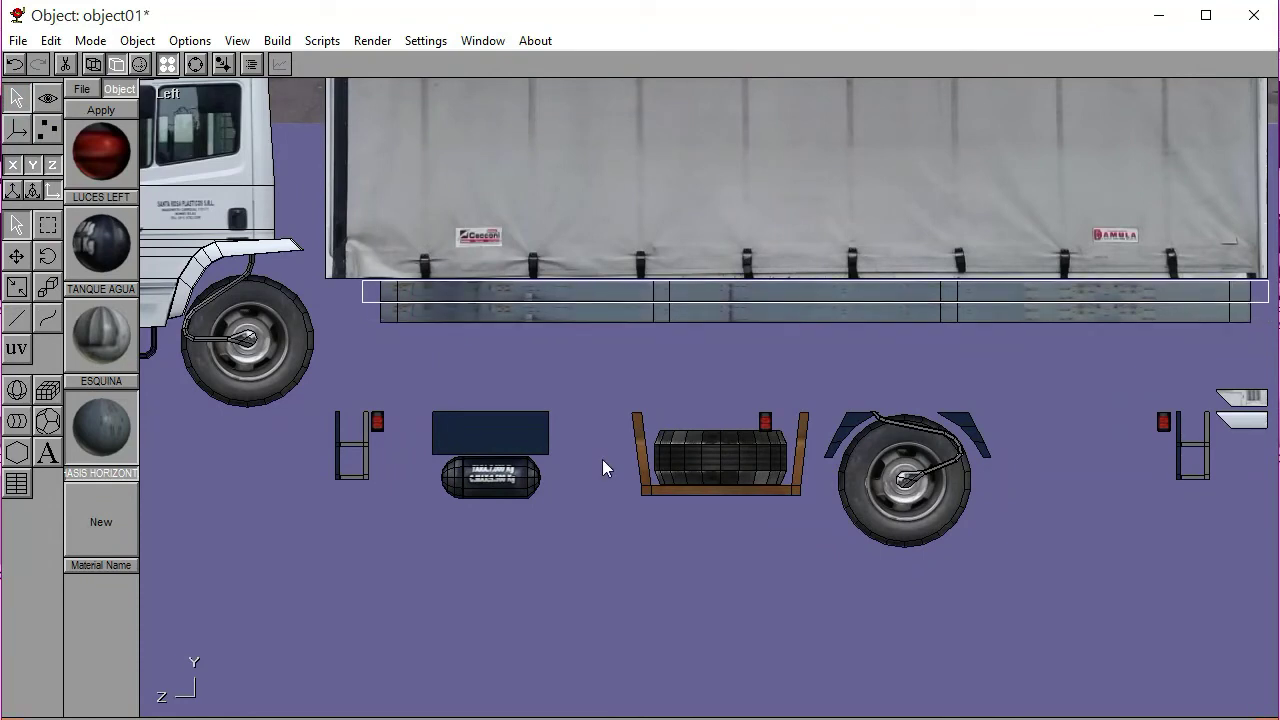
key("Down")
key("Down")
key("Down")
key("Down")
key("Down")
key("Down")
key("Down")
key("Down")
key("Down")
key("Down")
key("Down")
key("Down")
key("Down")
key("Down")
key("Down")
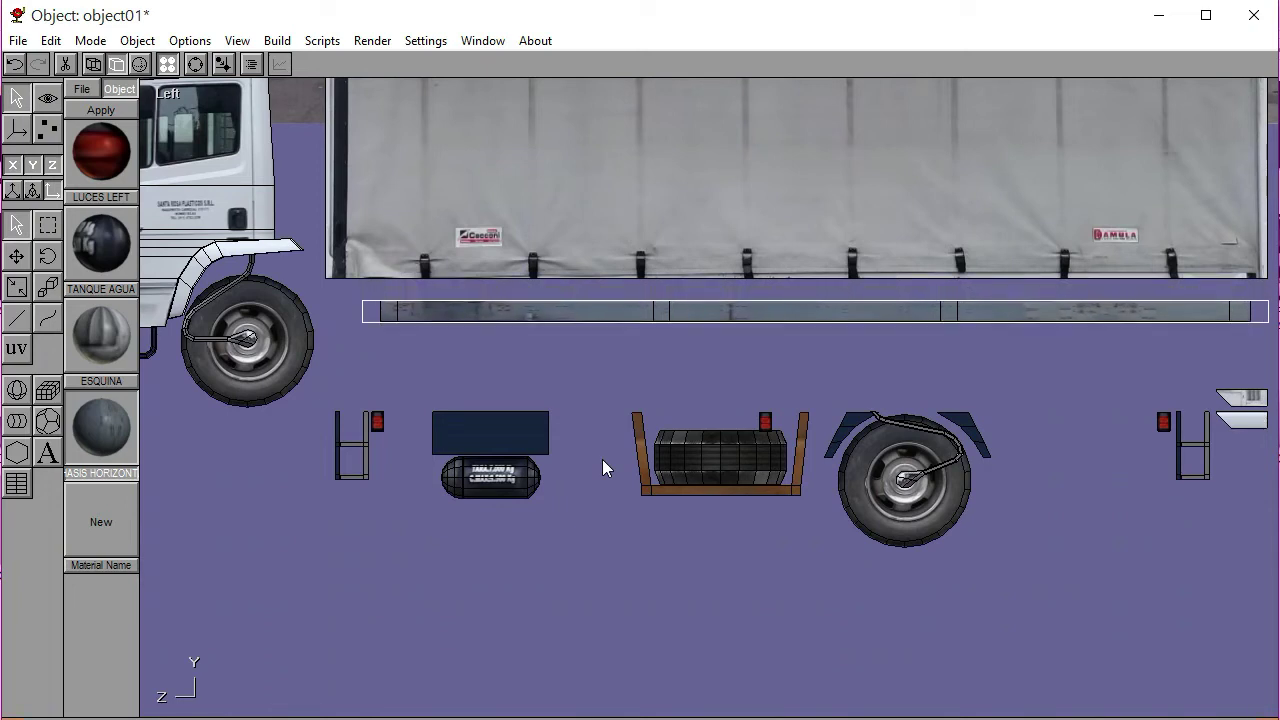
left_click(609, 377)
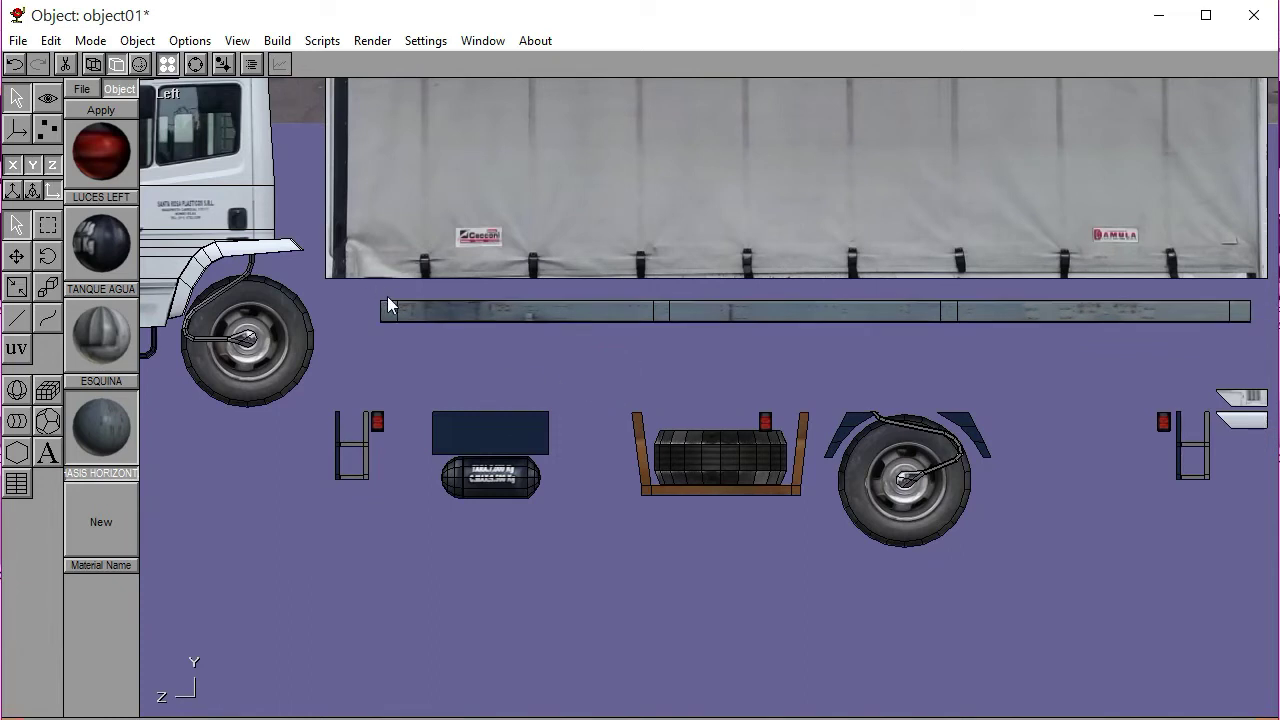
left_click(692, 311)
key("Down")
left_click(691, 345)
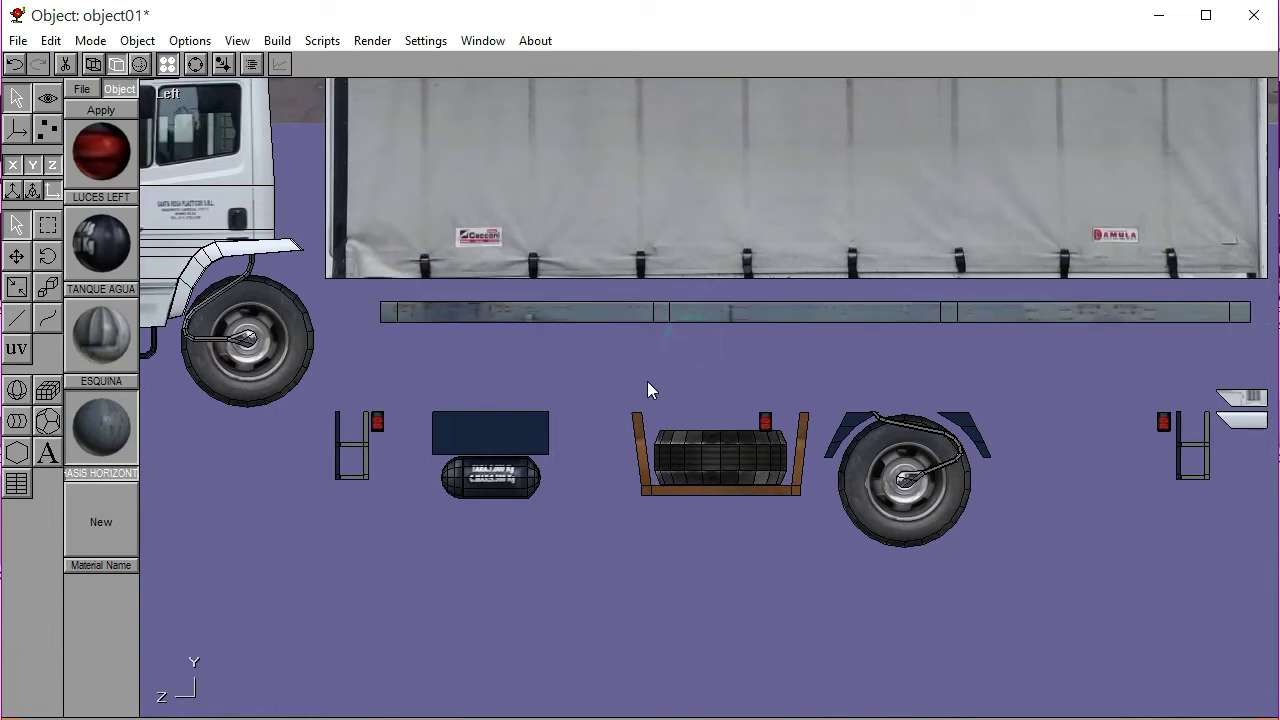
Select both chassis frame parts in wireframe and raise them together in the left view until they meet the cargo box's underside
left_click(93, 64)
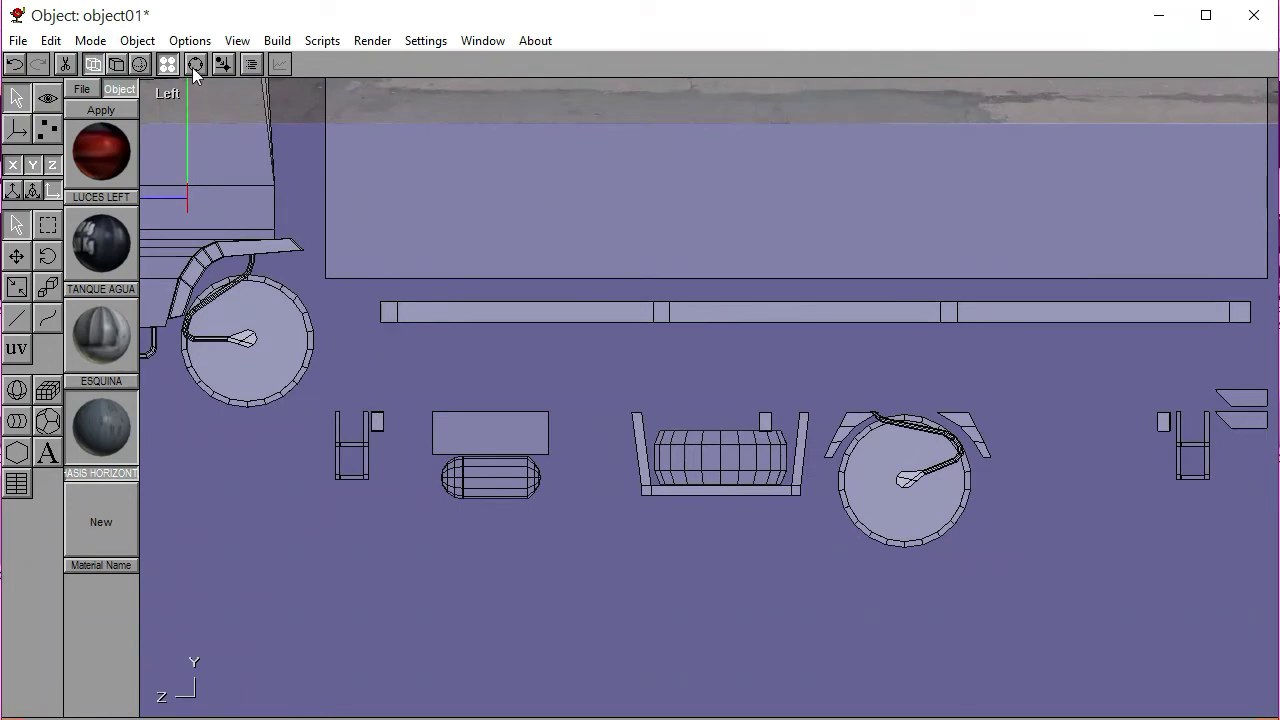
left_click(414, 311)
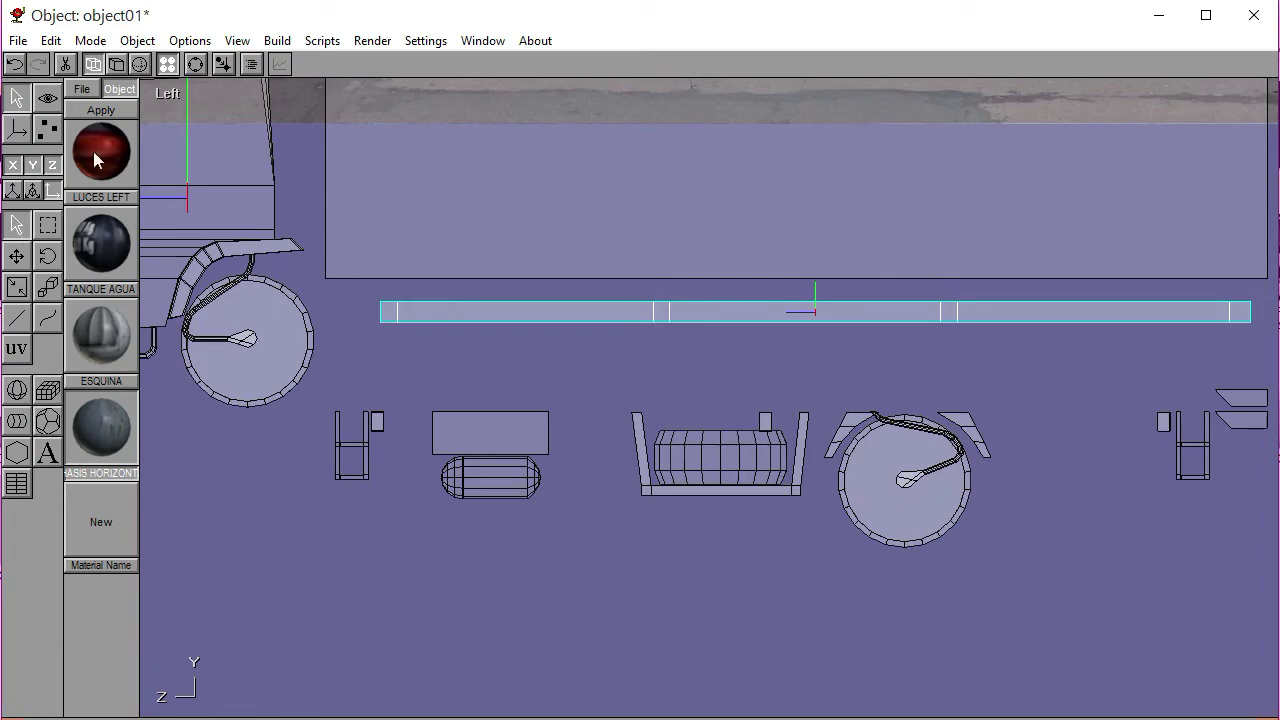
left_click(195, 64)
left_click_drag(546, 268, 553, 252)
left_click(202, 65)
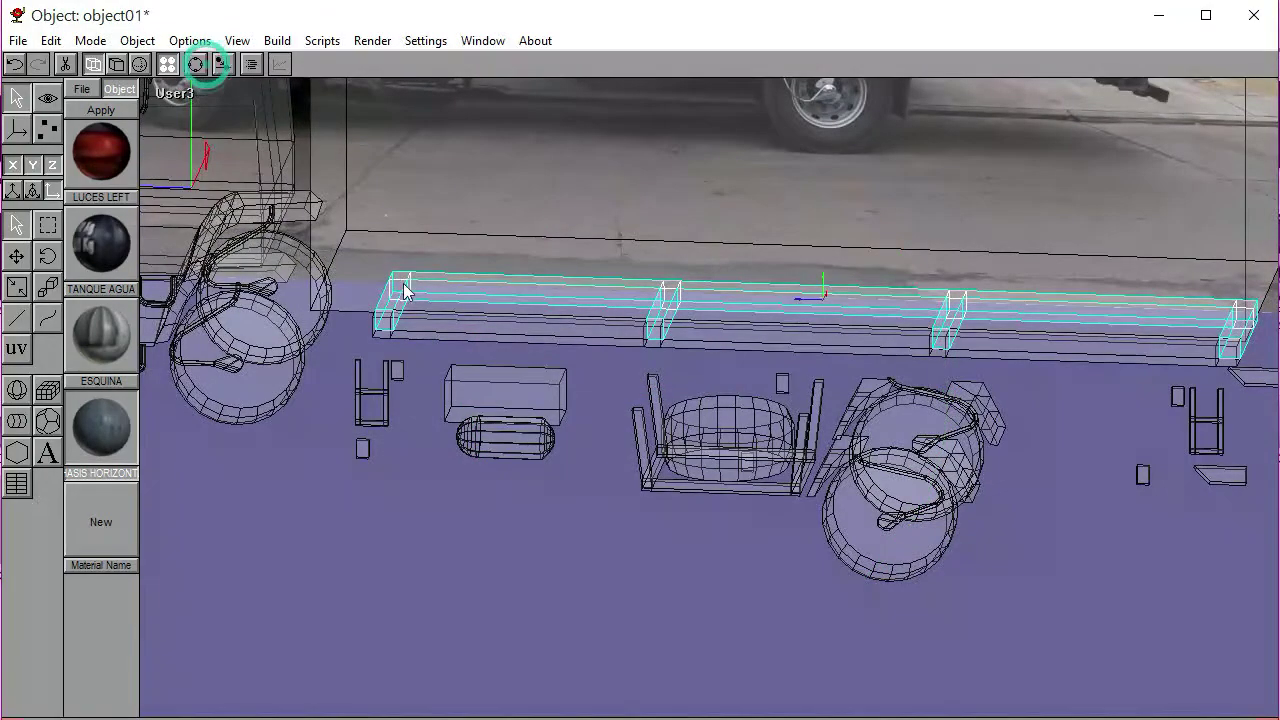
right_click(433, 338)
left_click(175, 93)
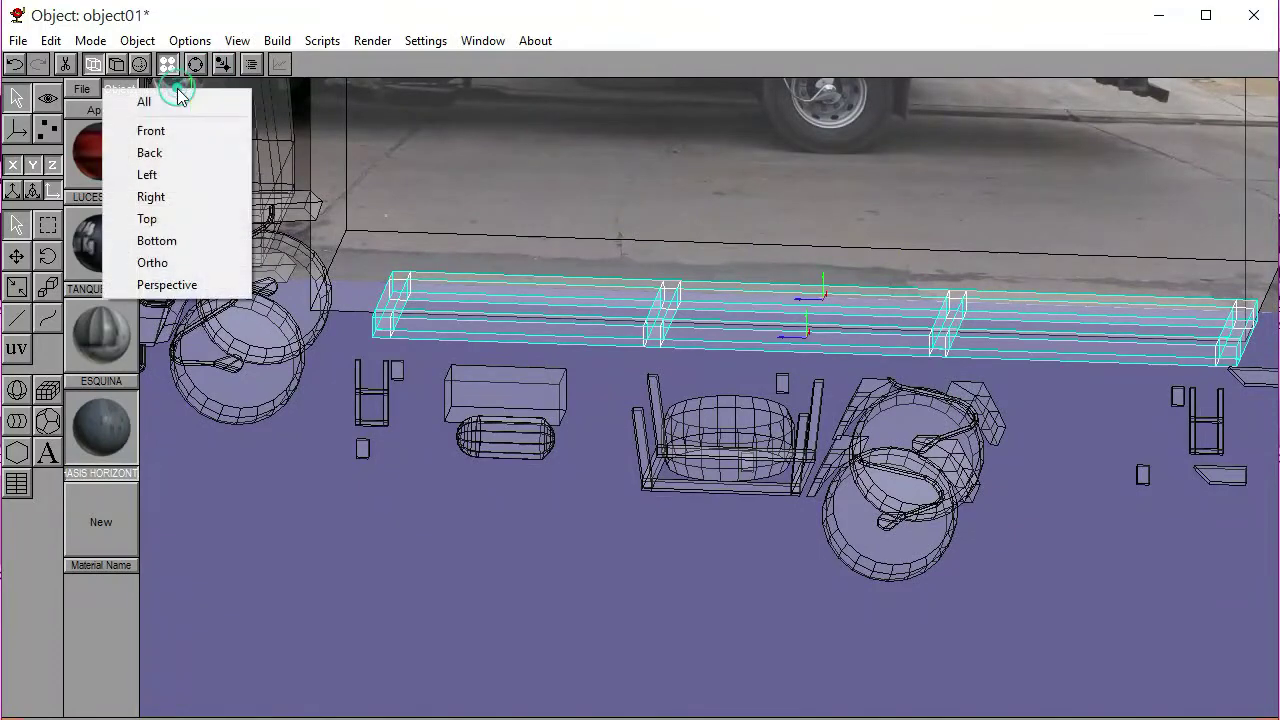
left_click(160, 174)
left_click(116, 64)
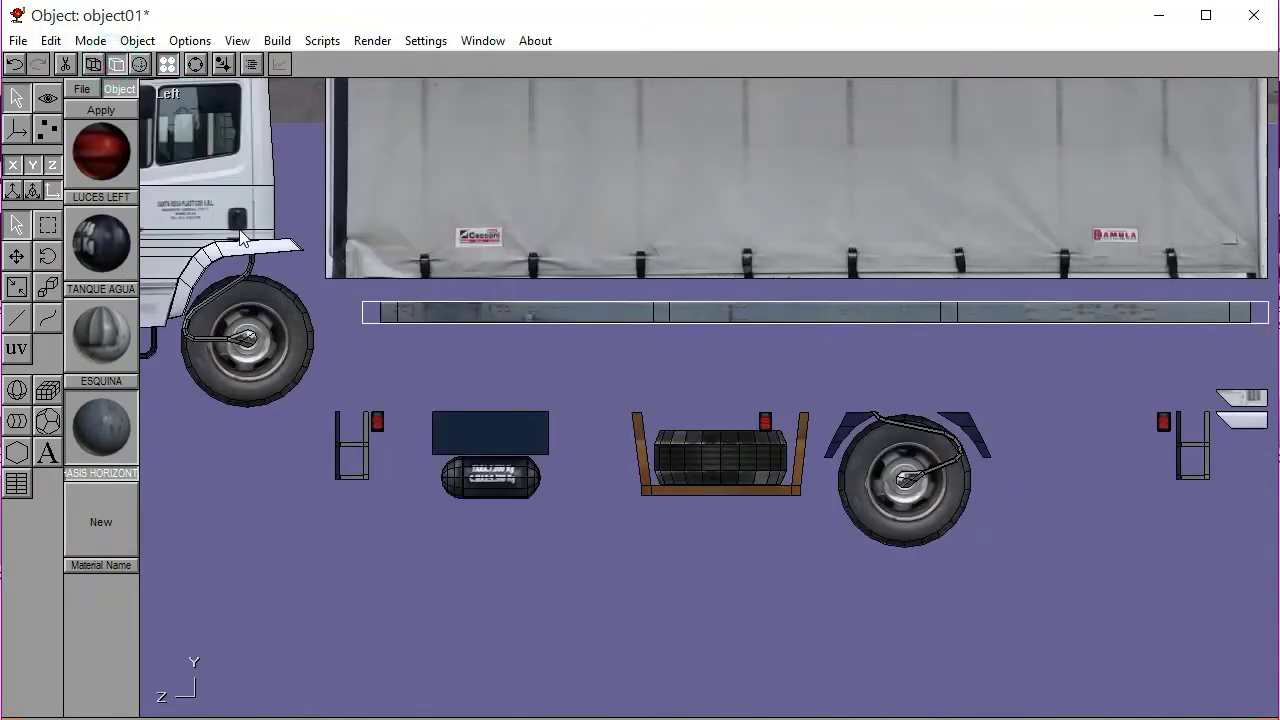
key("Up")
key("Up")
key("Up")
key("Up")
key("Up")
key("Up")
key("Up")
key("Up")
key("Up")
key("Up")
key("Up")
key("Up")
key("Up")
key("Up")
key("Up")
key("Up")
key("Up")
key("Up")
key("Up")
key("Up")
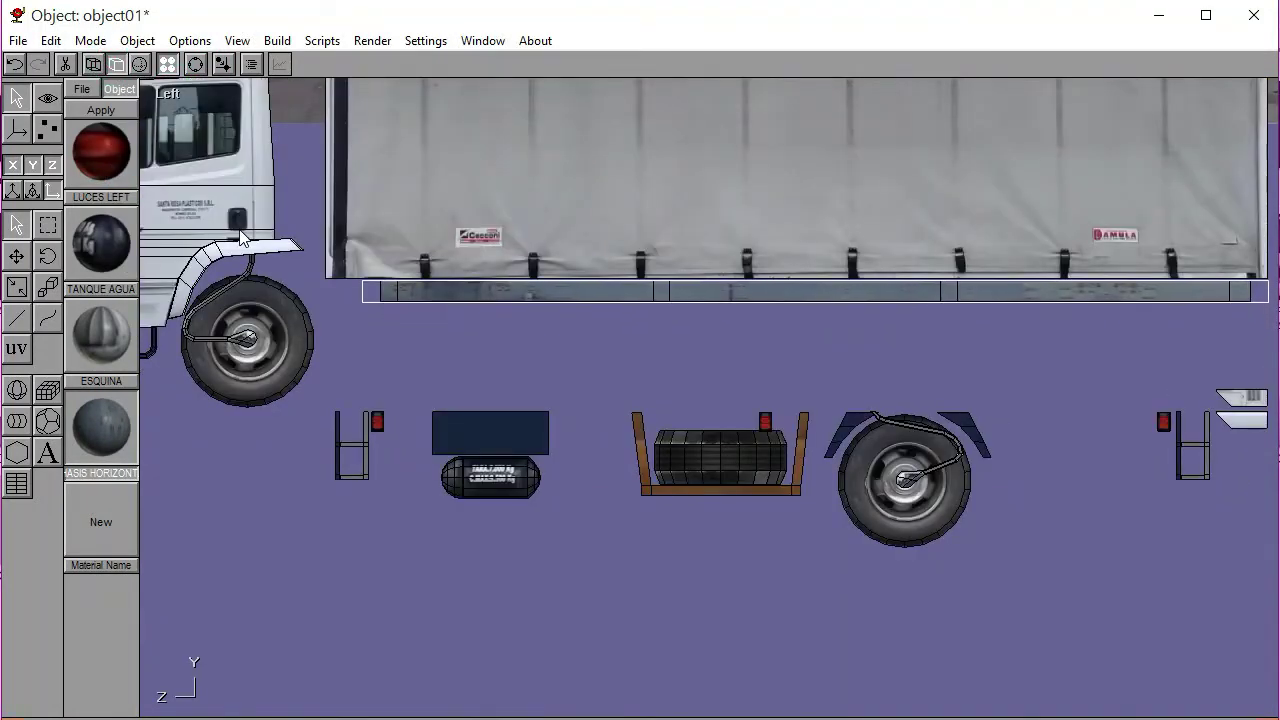
Box-select the points of all the underbody parts behind the front wheel in the left view and raise them toward the chassis frame
left_click(624, 340)
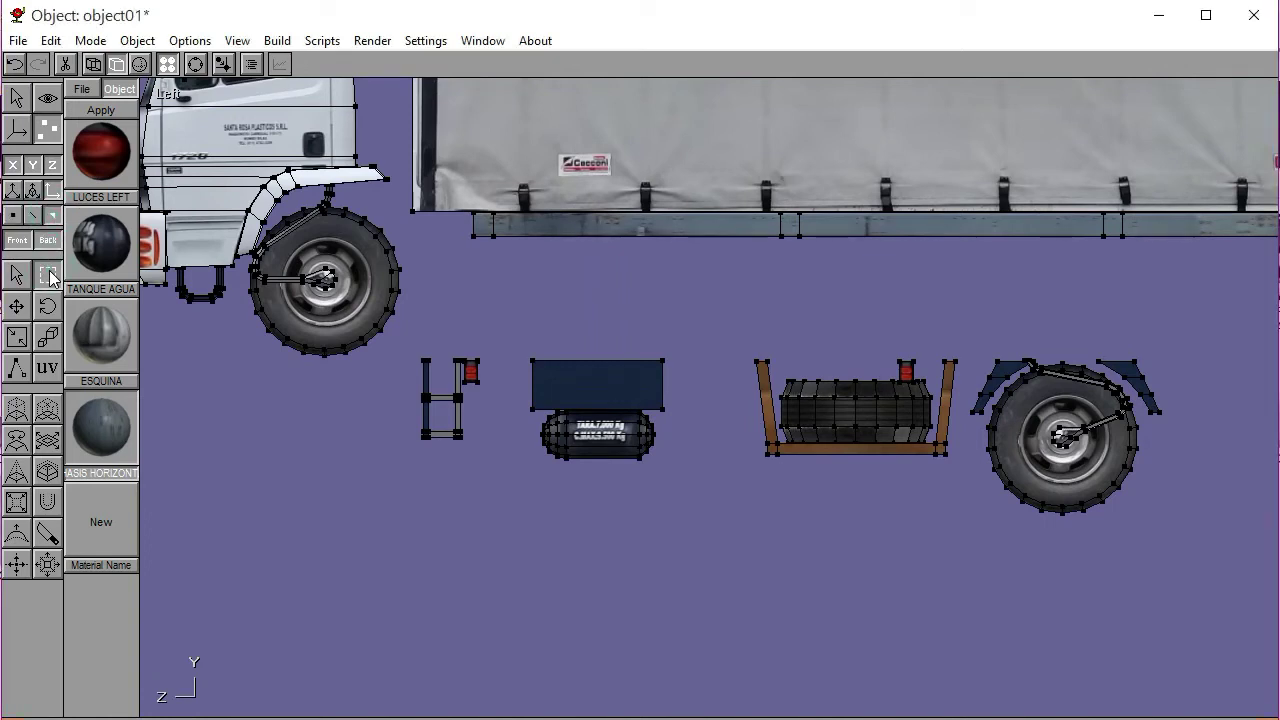
left_click(219, 357)
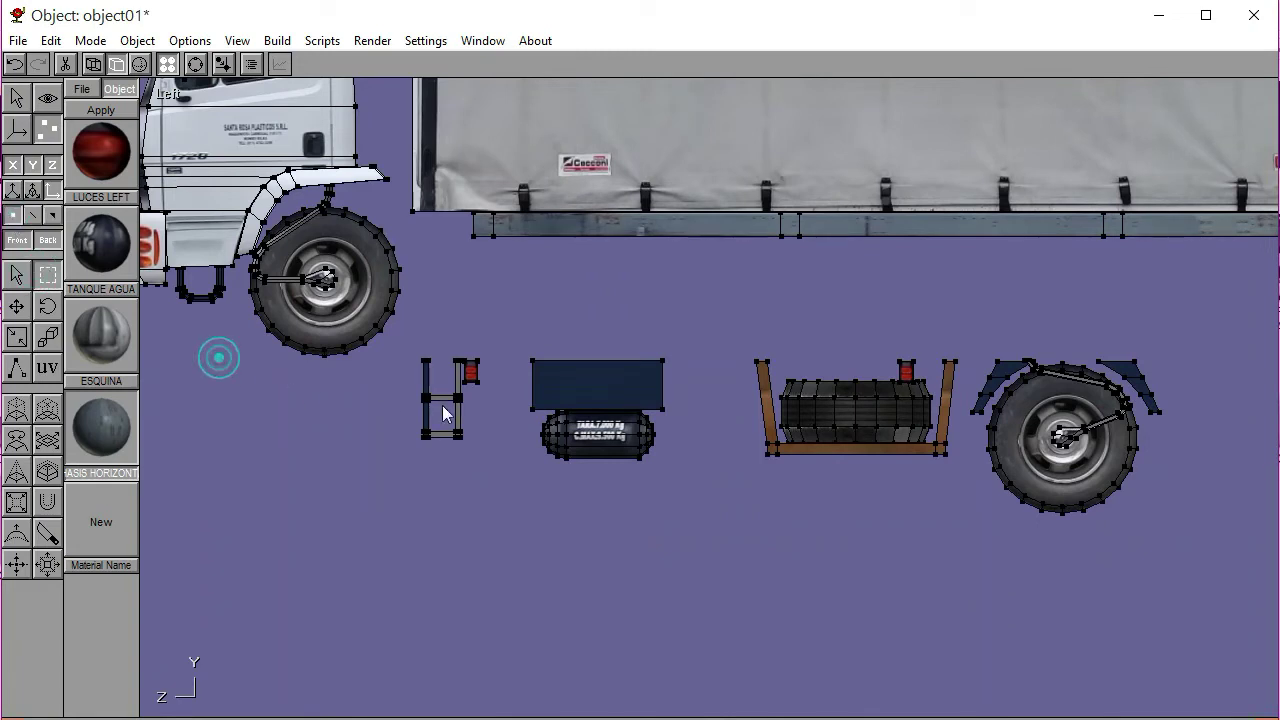
left_click_drag(408, 320, 1221, 545)
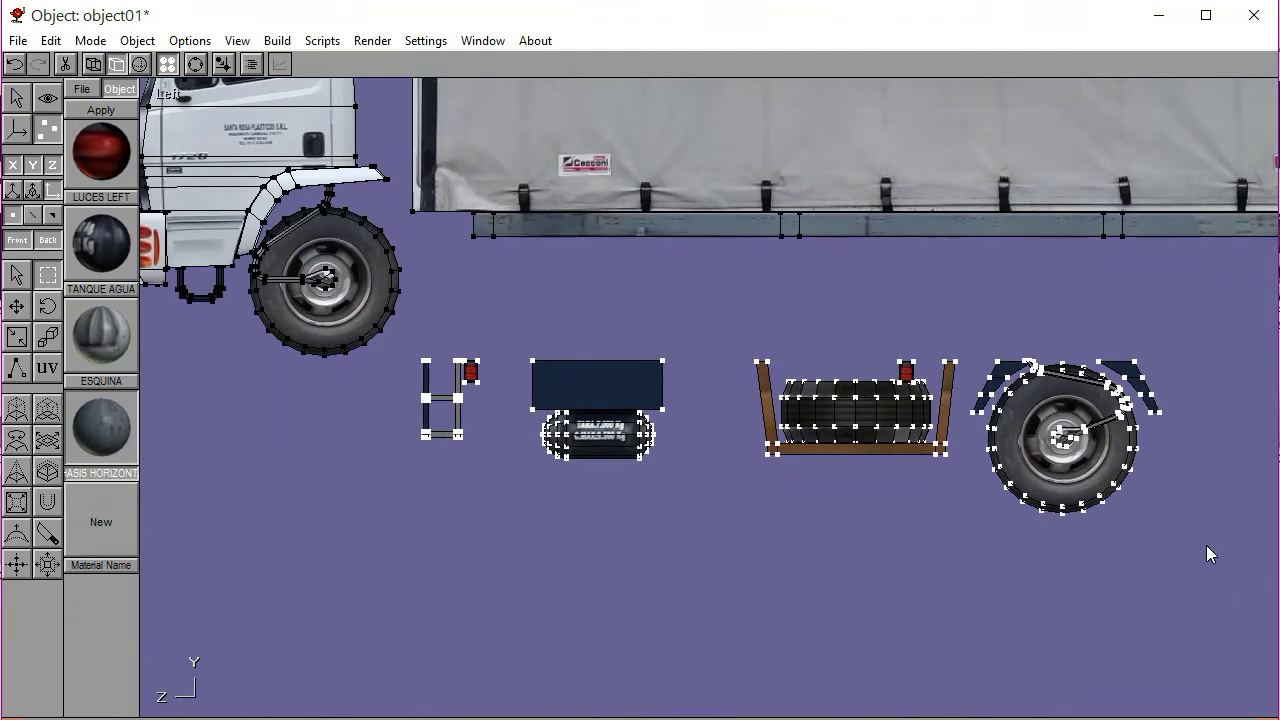
key("Up")
key("Up")
key("Up")
key("Up")
key("Up")
key("Up")
key("Up")
key("Up")
key("Up")
key("Up")
key("Up")
key("Up")
key("Up")
key("Up")
key("Up")
key("Up")
key("Up")
key("Up")
key("Up")
key("Up")
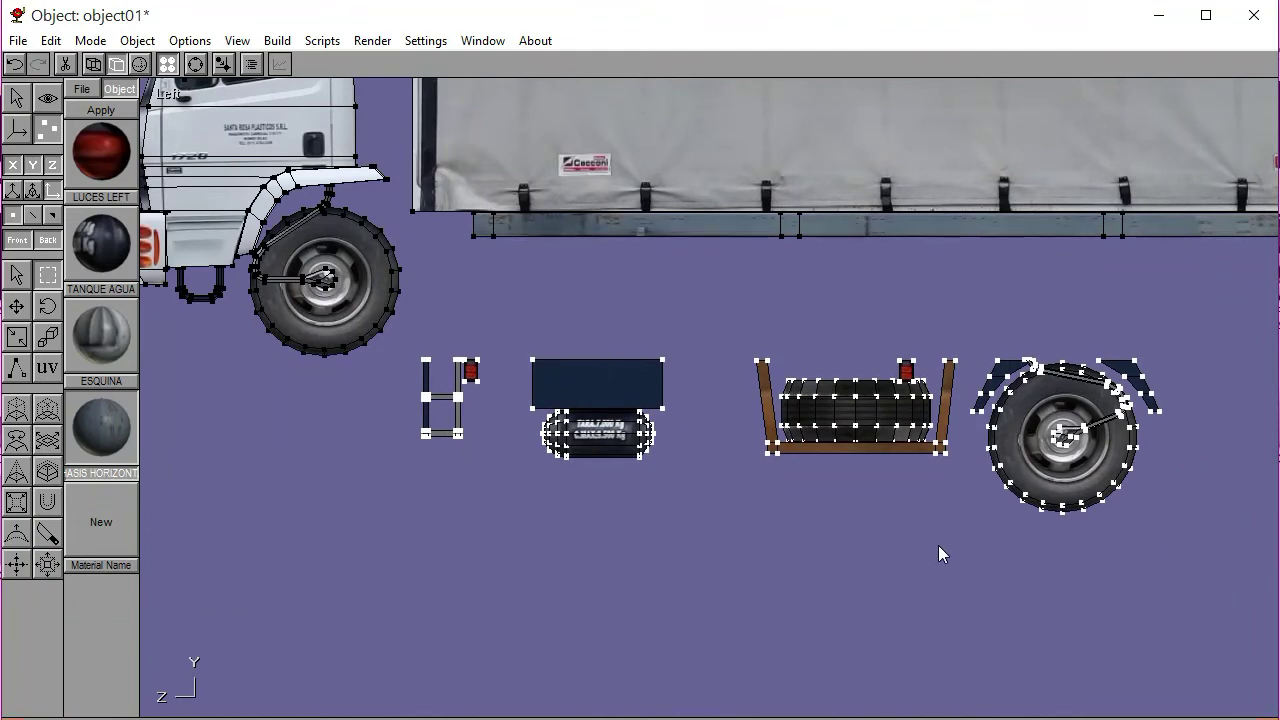
key("Up")
key("Up")
key("Up")
key("Up")
key("Up")
key("Up")
key("Up")
key("Up")
key("Up")
key("Up")
key("Up")
key("Up")
key("Up")
key("Up")
key("Up")
key("Up")
key("Up")
key("Up")
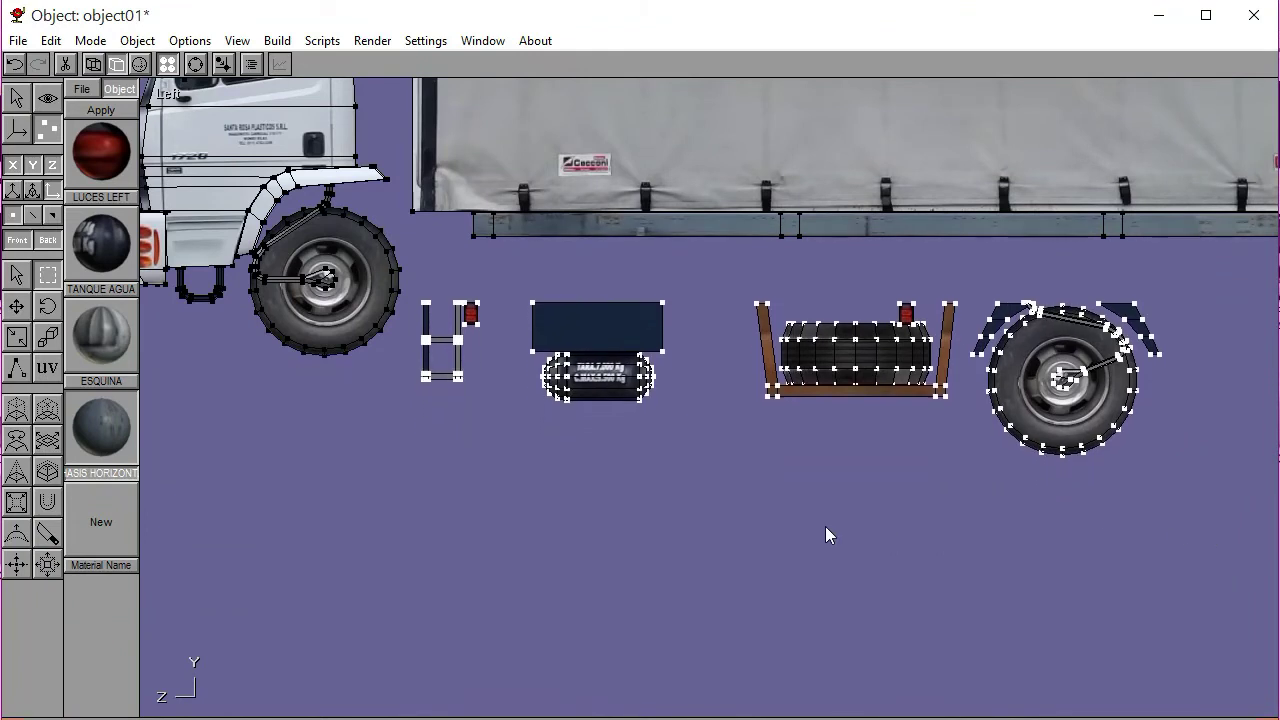
key("Up")
key("Up")
key("Up")
key("Up")
key("Up")
left_click(825, 534)
Select the grouped underbody parts as an object and raise them to just below the chassis frame
left_click(17, 97)
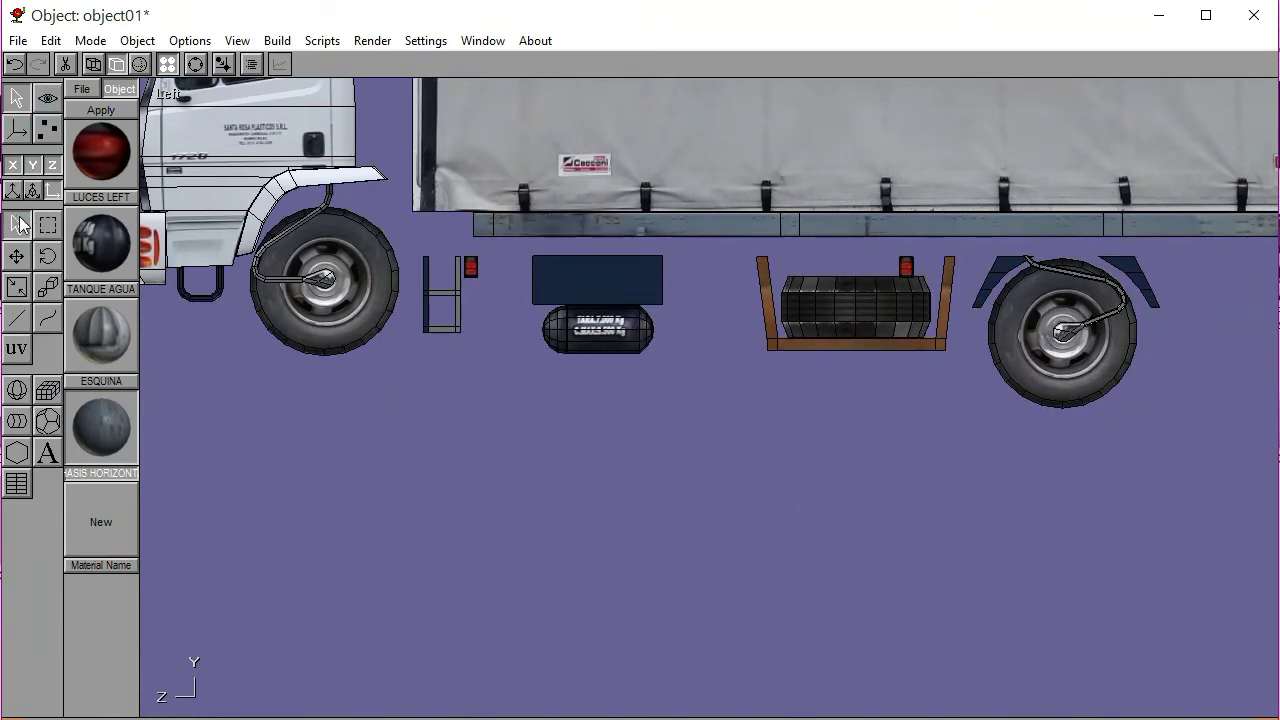
left_click(623, 272)
key("Up")
key("Up")
key("Up")
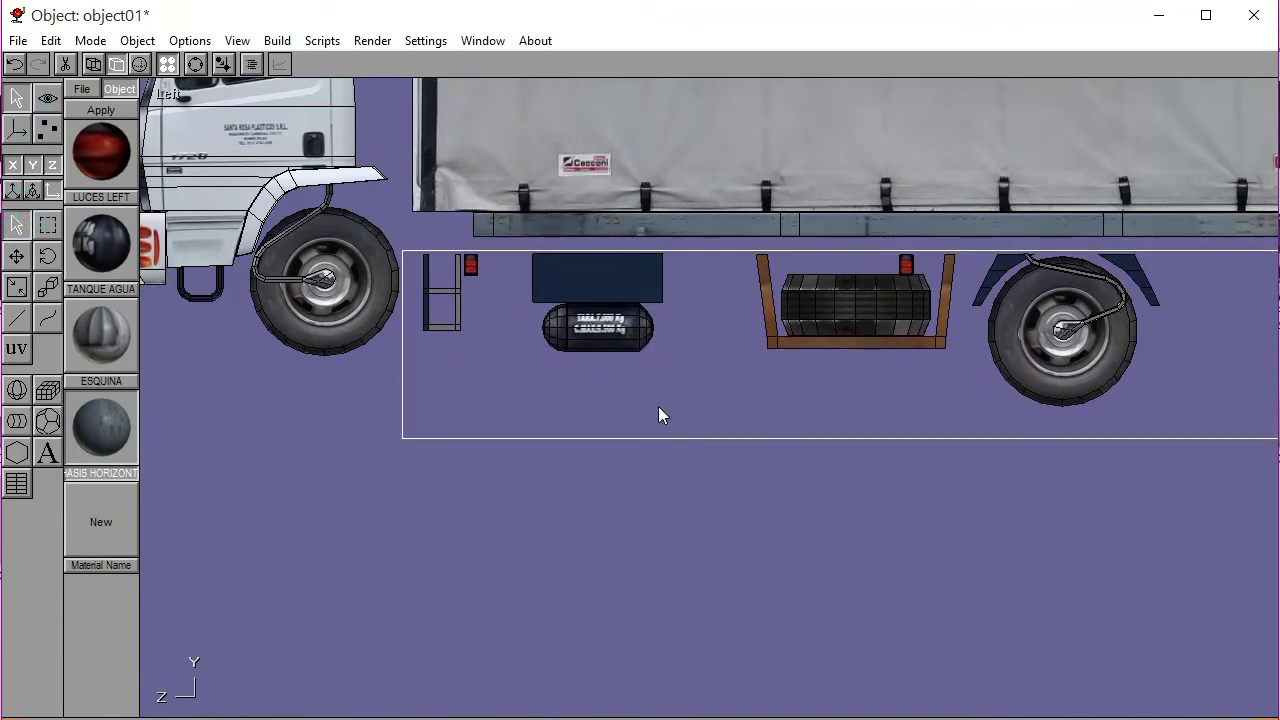
key("Up")
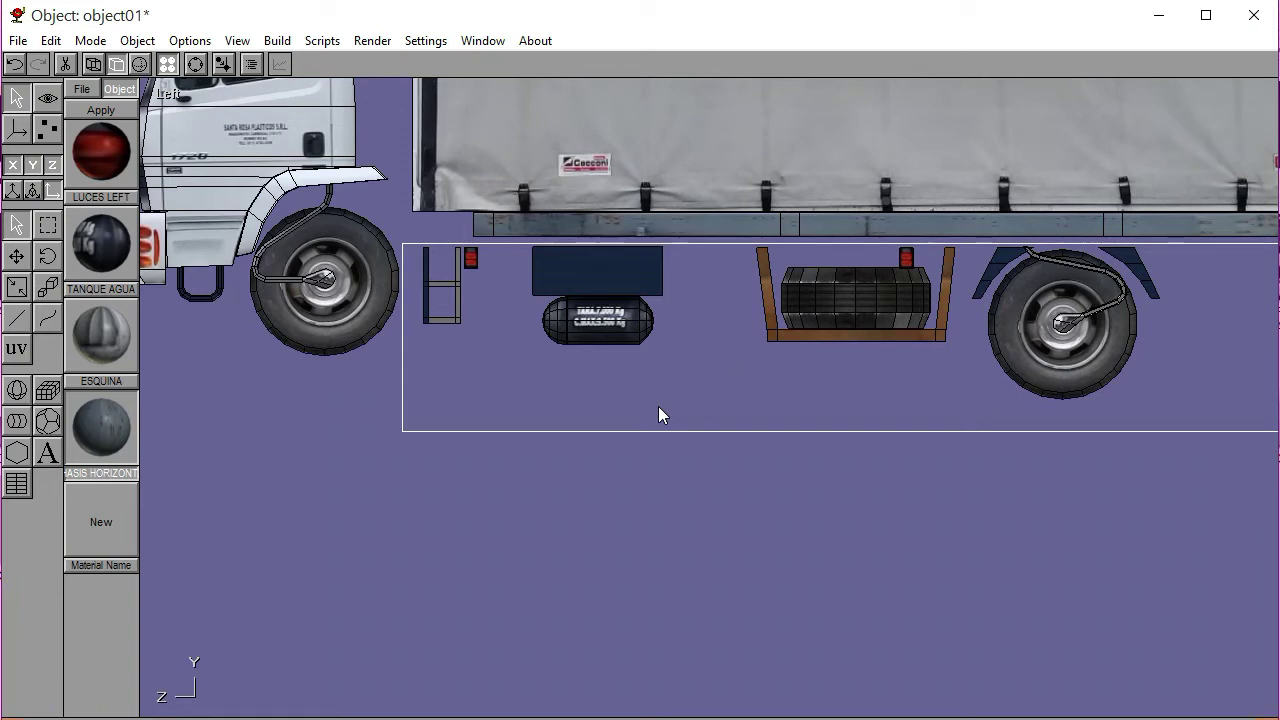
Check the underbody layout in the bottom view, and raise the group in the left view until it meets the chassis frame's underside
left_click(172, 95)
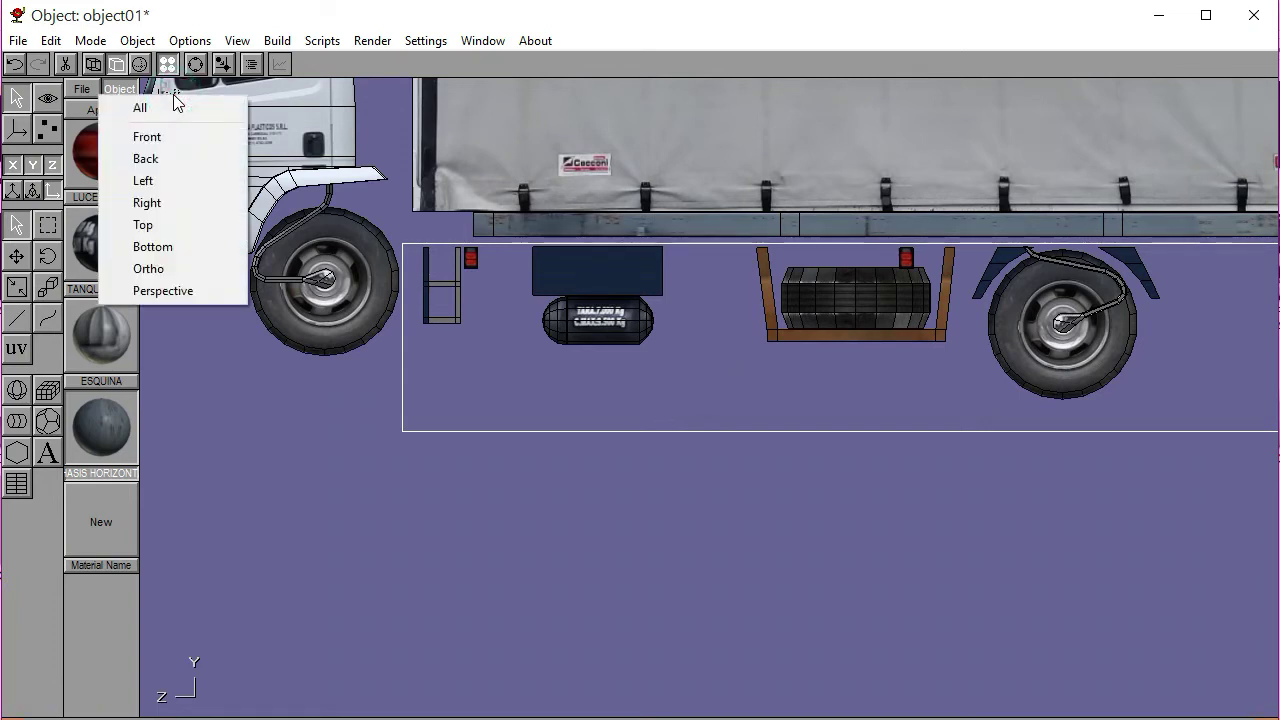
left_click(163, 247)
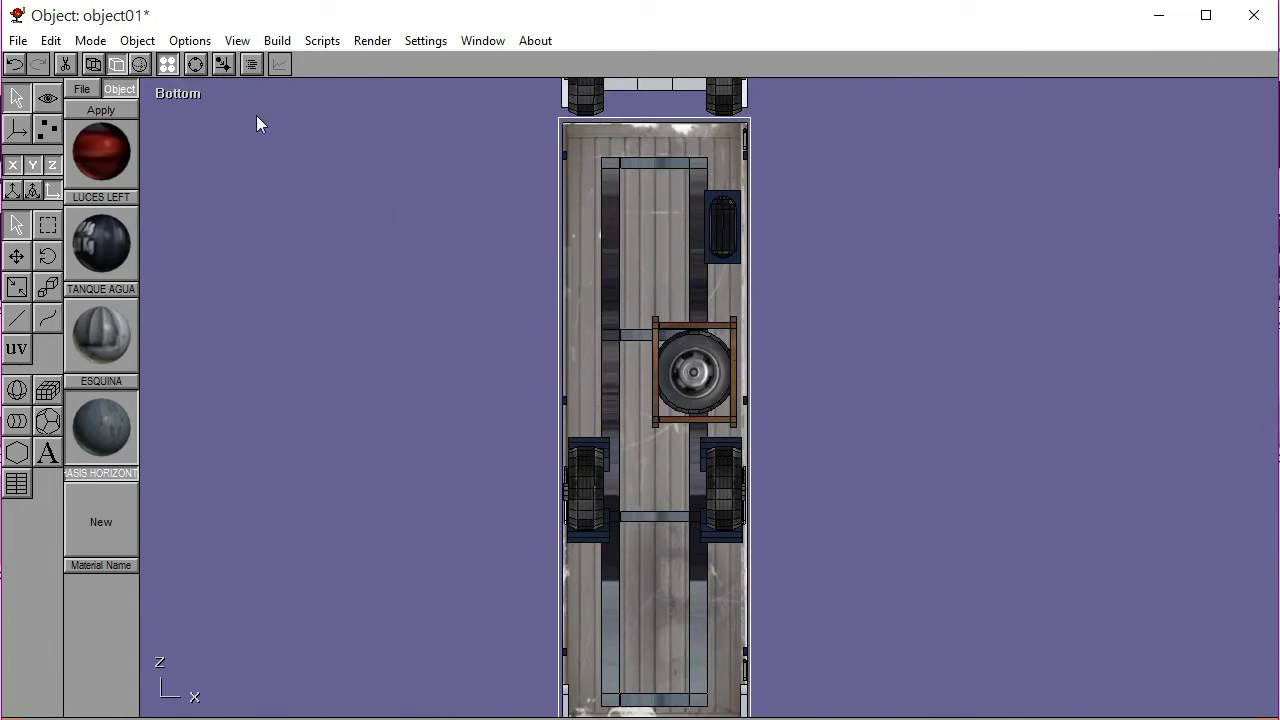
left_click(179, 93)
left_click(170, 177)
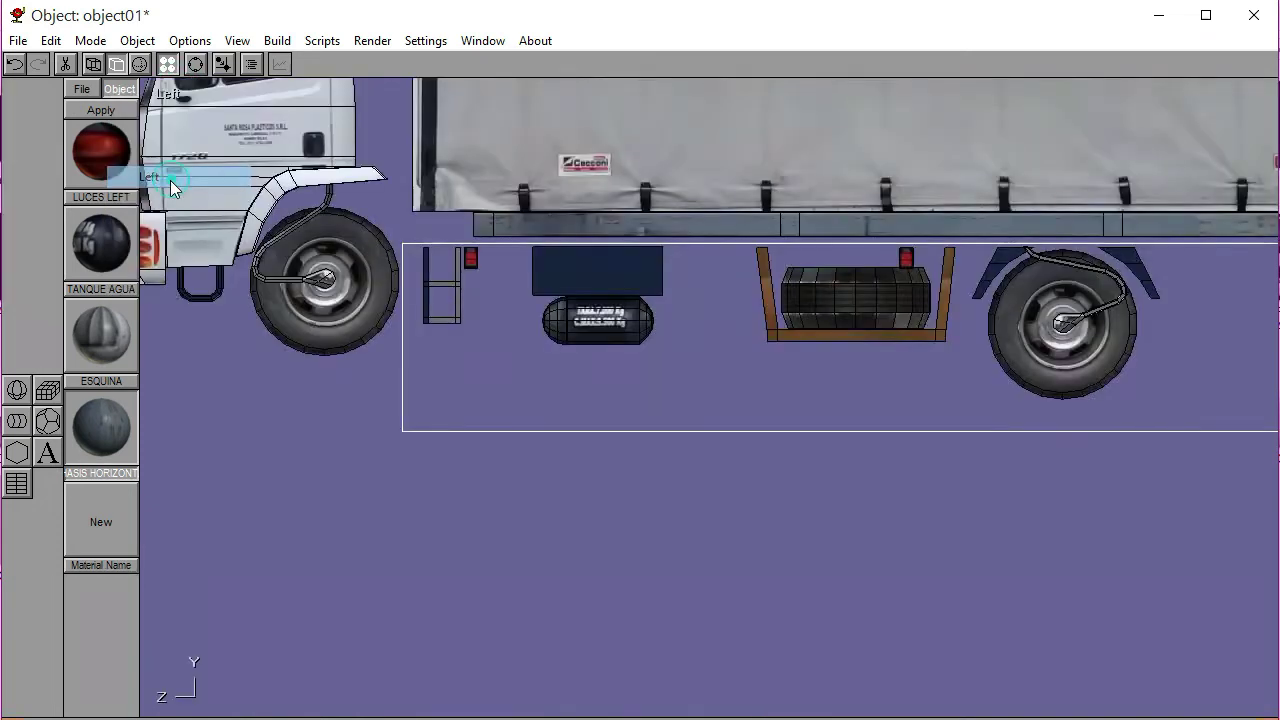
key("Up")
key("Up")
key("Up")
key("Up")
key("Up")
key("Up")
key("Up")
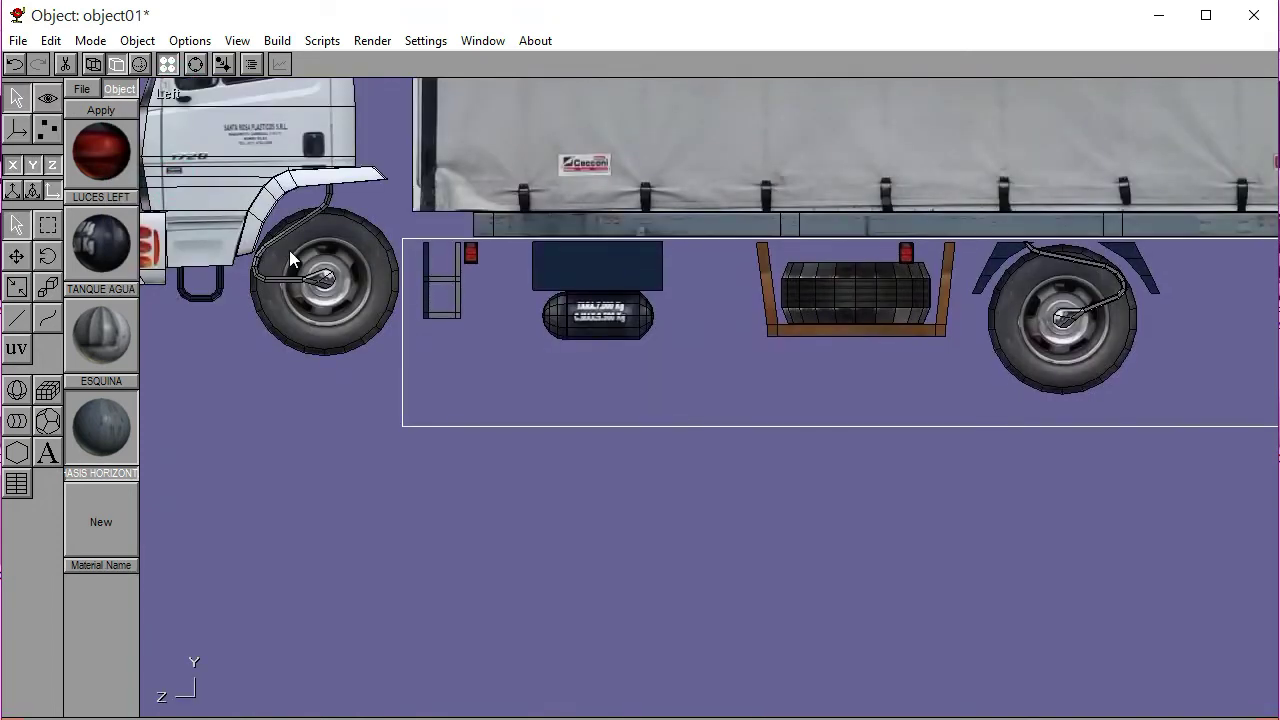
key("Up")
key("Up")
key("Up")
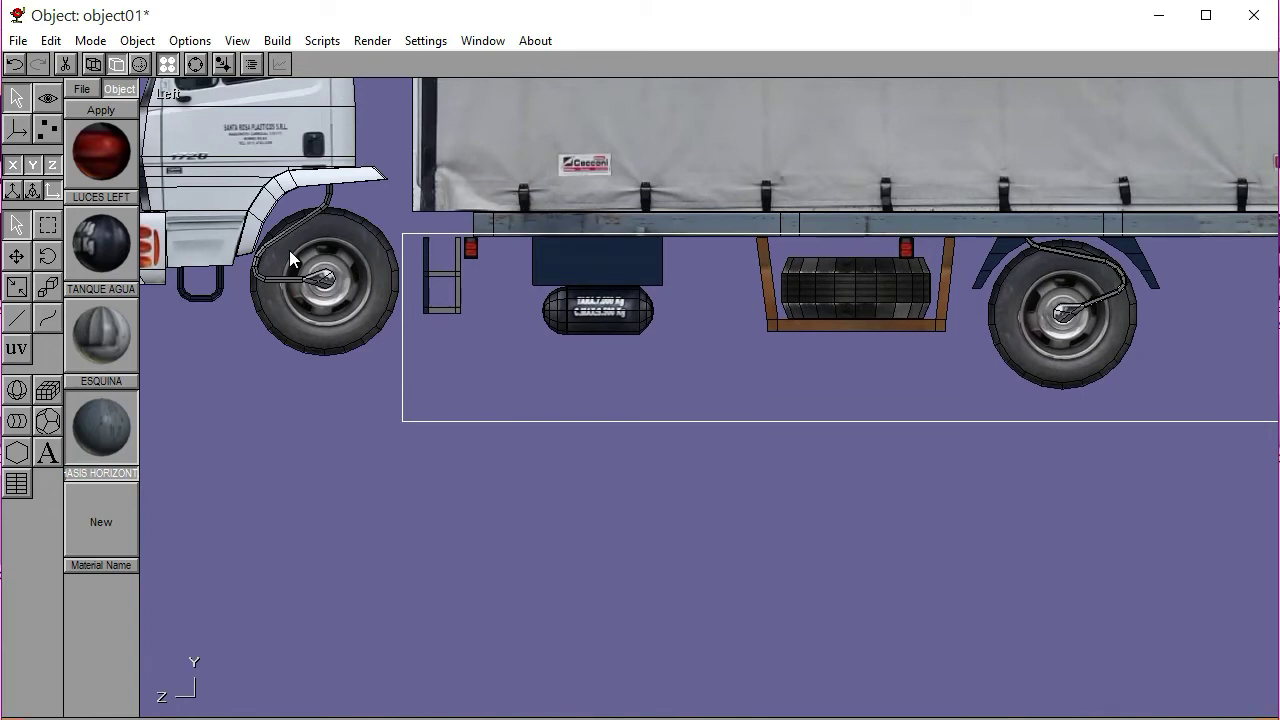
left_click(363, 420)
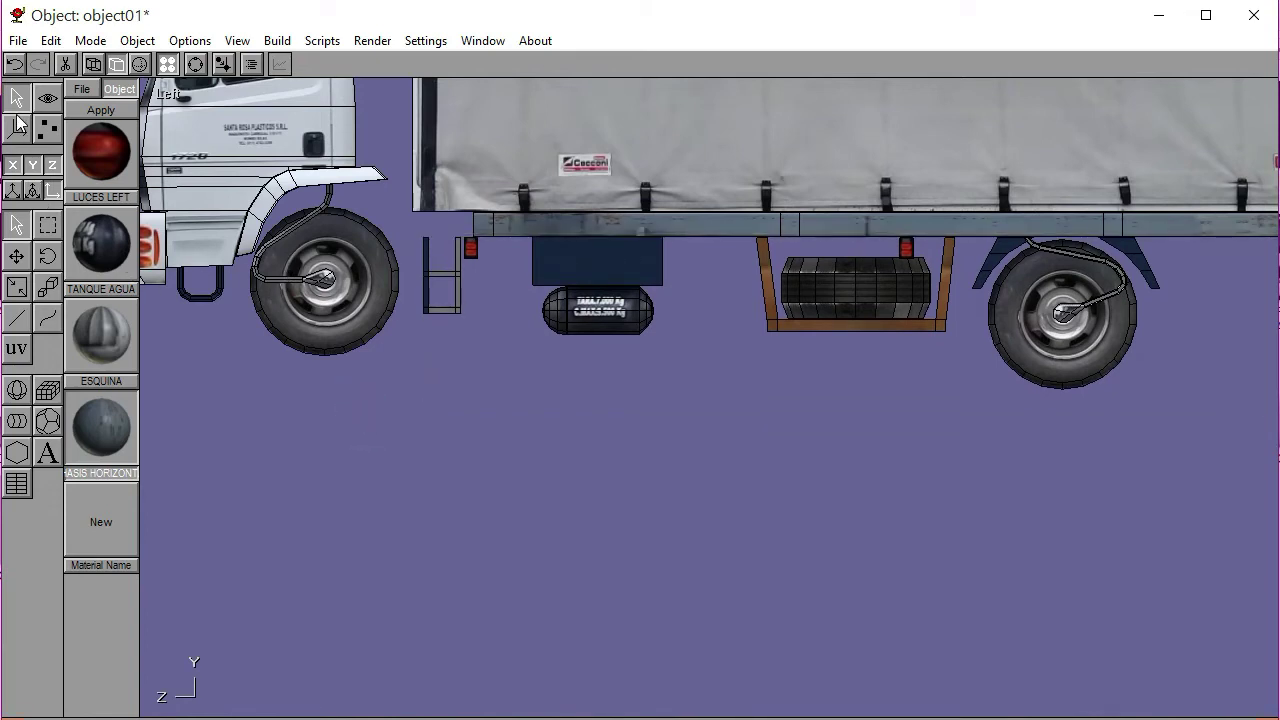
left_click(427, 262)
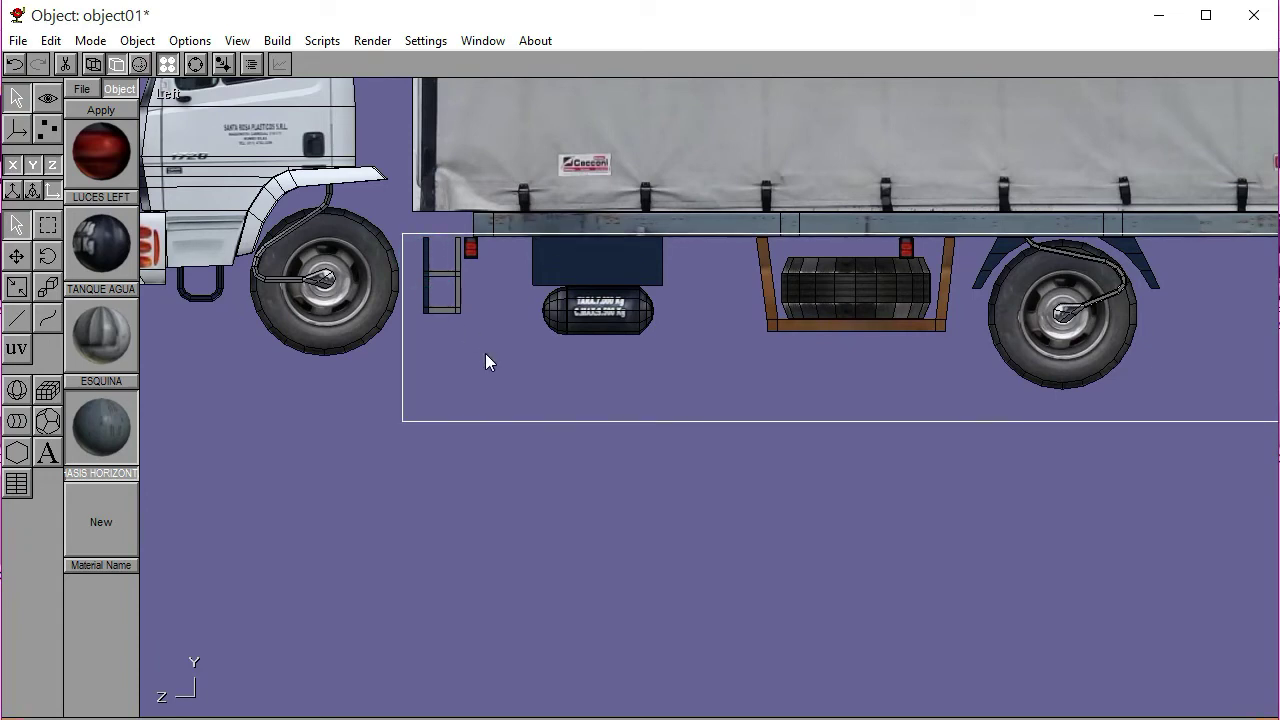
left_click(509, 477)
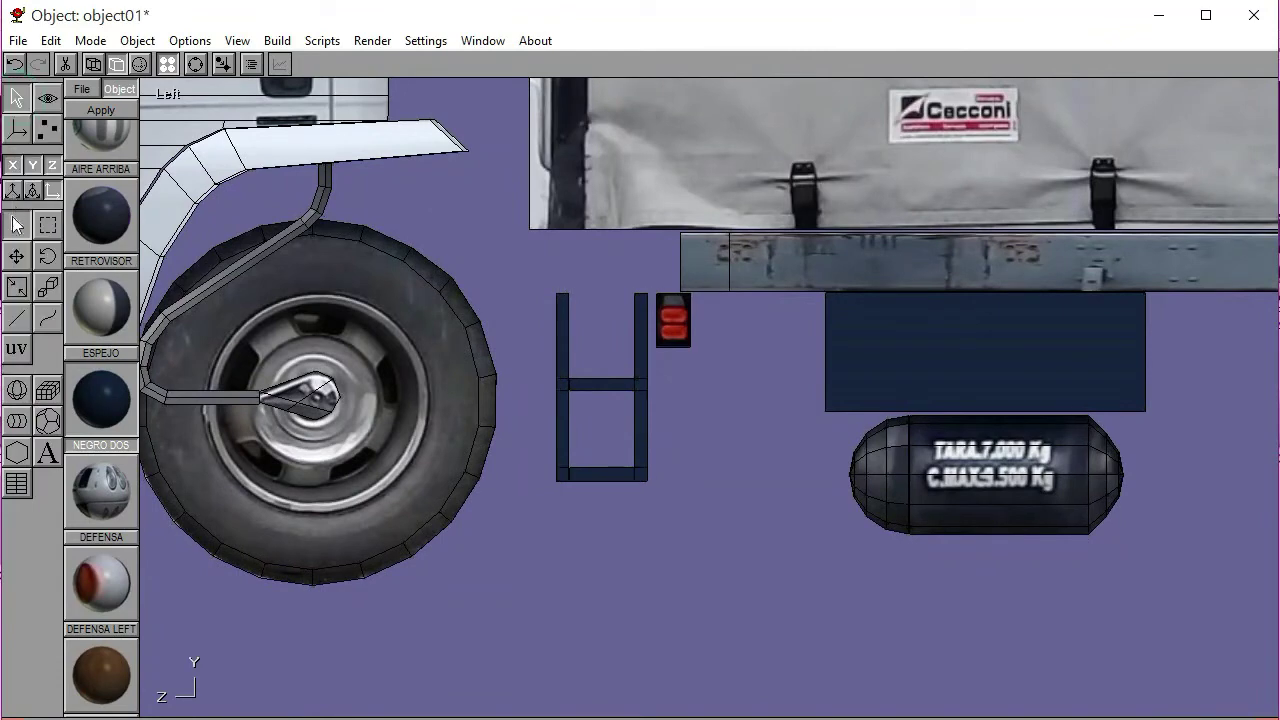
Raise the dark blue ladder-shaped bracket behind the front wheel until it meets the cargo box's underside
left_click(562, 330)
key("Up")
key("Up")
key("Up")
key("Up")
key("Up")
key("Up")
key("Up")
key("Up")
key("Up")
key("Up")
key("Up")
key("Up")
key("Up")
left_click(735, 464)
Try to mirror the whole ladder-shaped bracket group from the front view
left_click(569, 320)
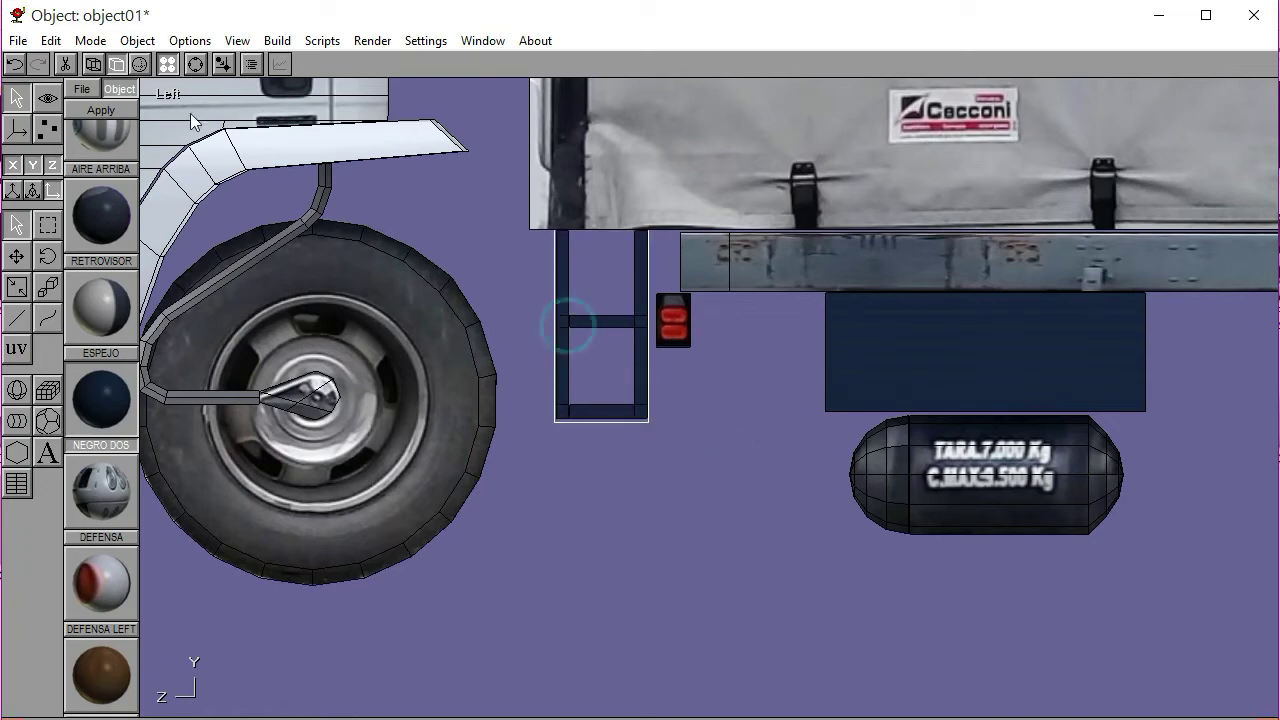
left_click(167, 93)
left_click(166, 136)
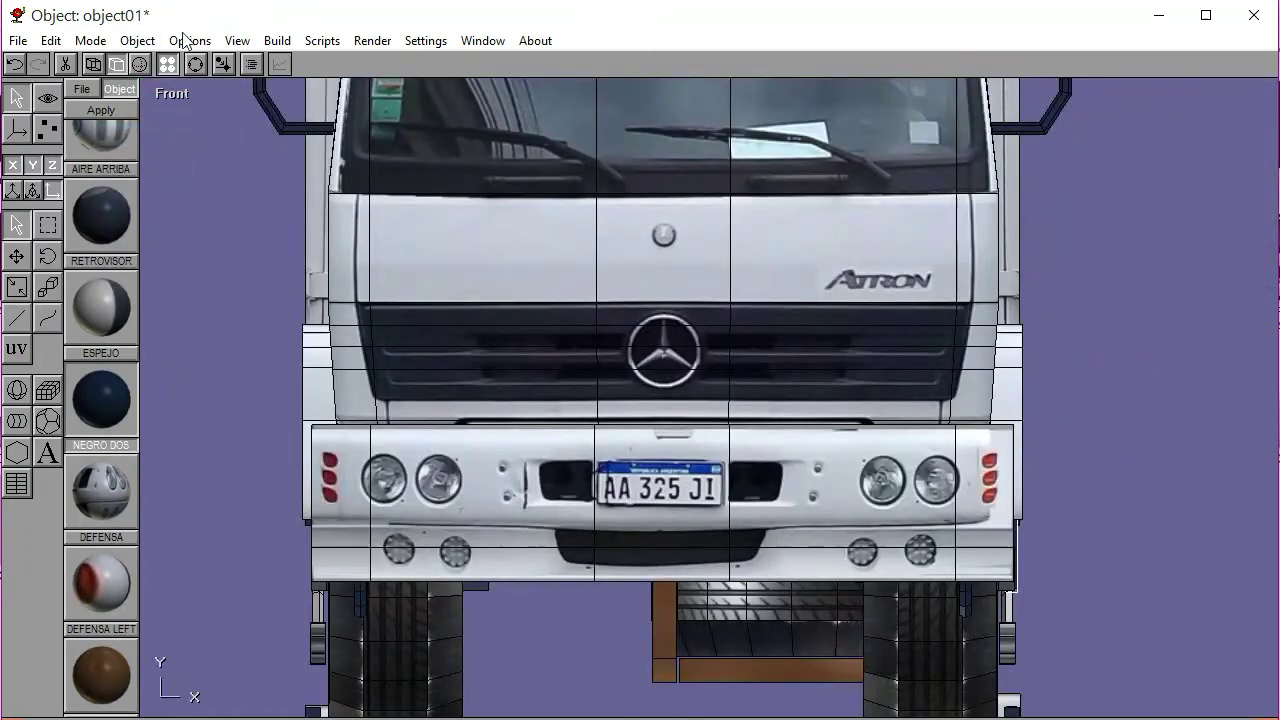
left_click(277, 43)
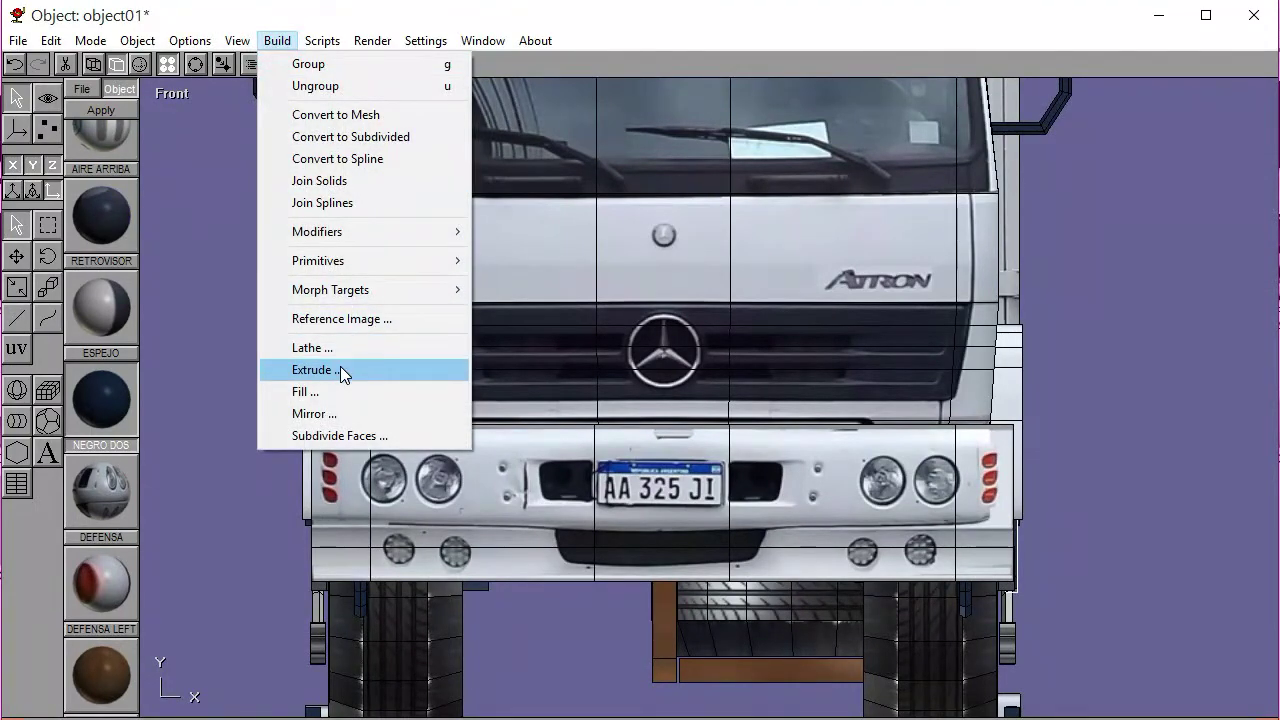
left_click(337, 412)
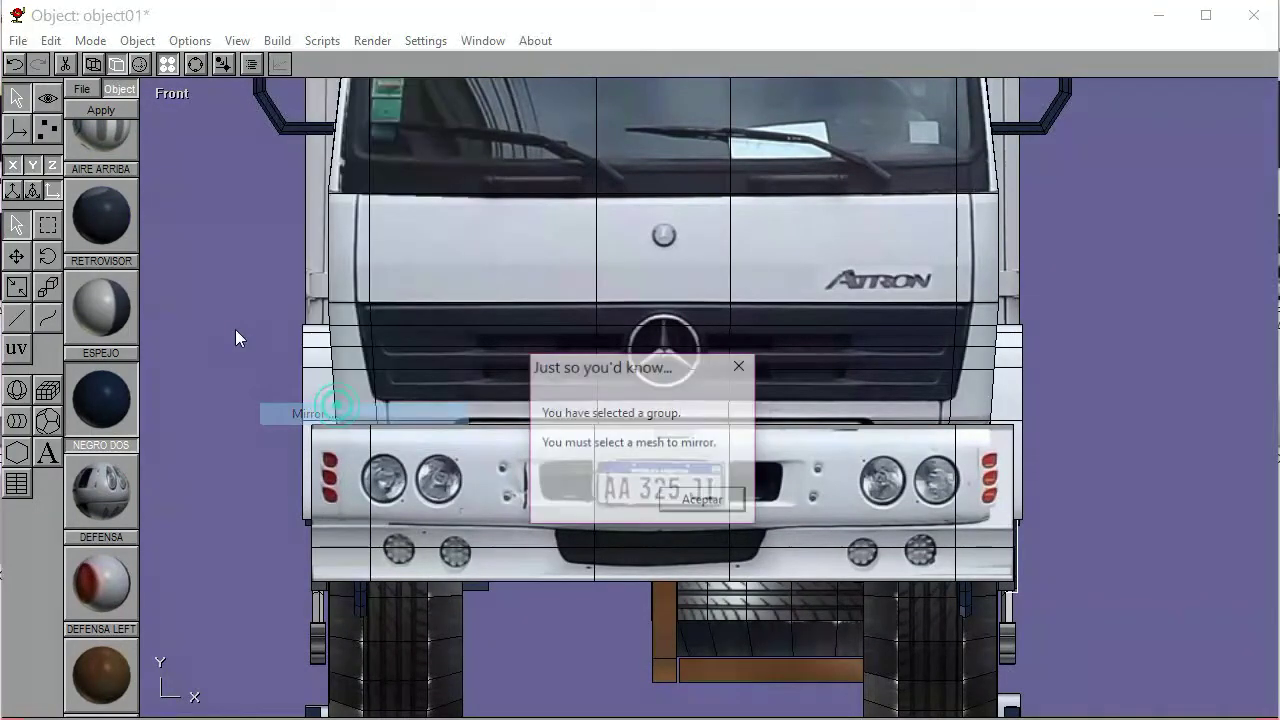
left_click(681, 502)
left_click(176, 93)
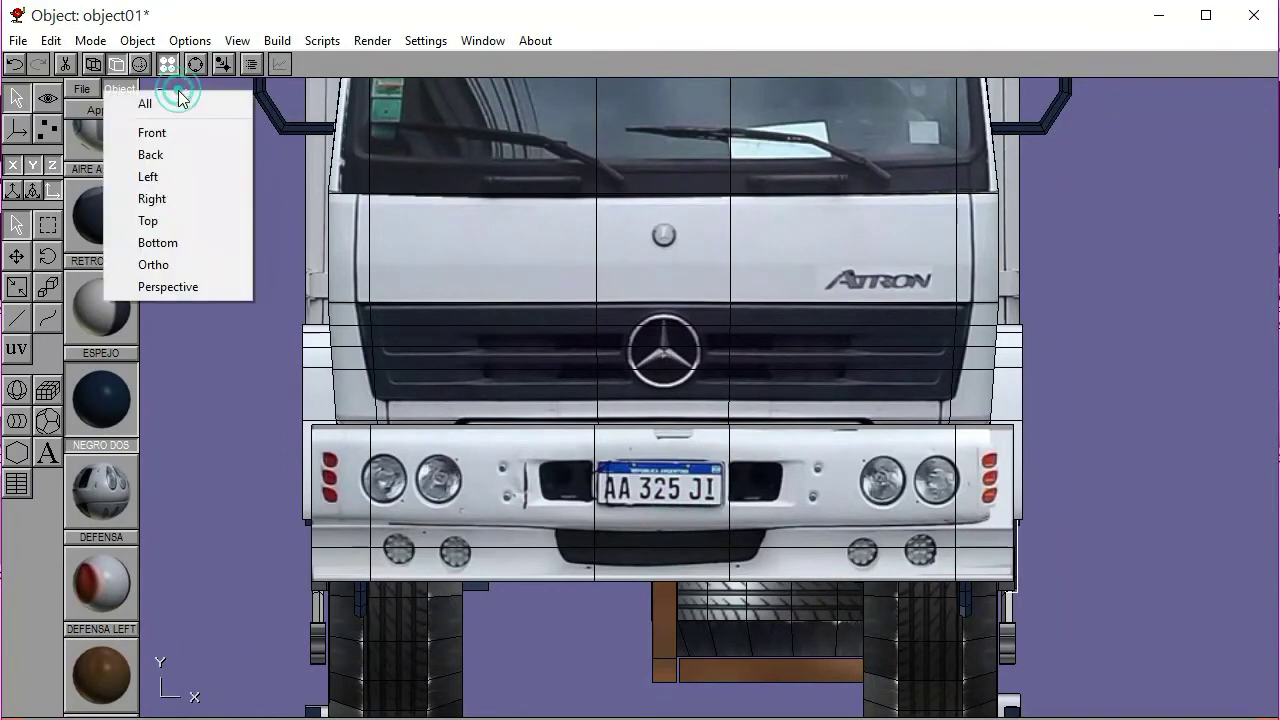
left_click(165, 173)
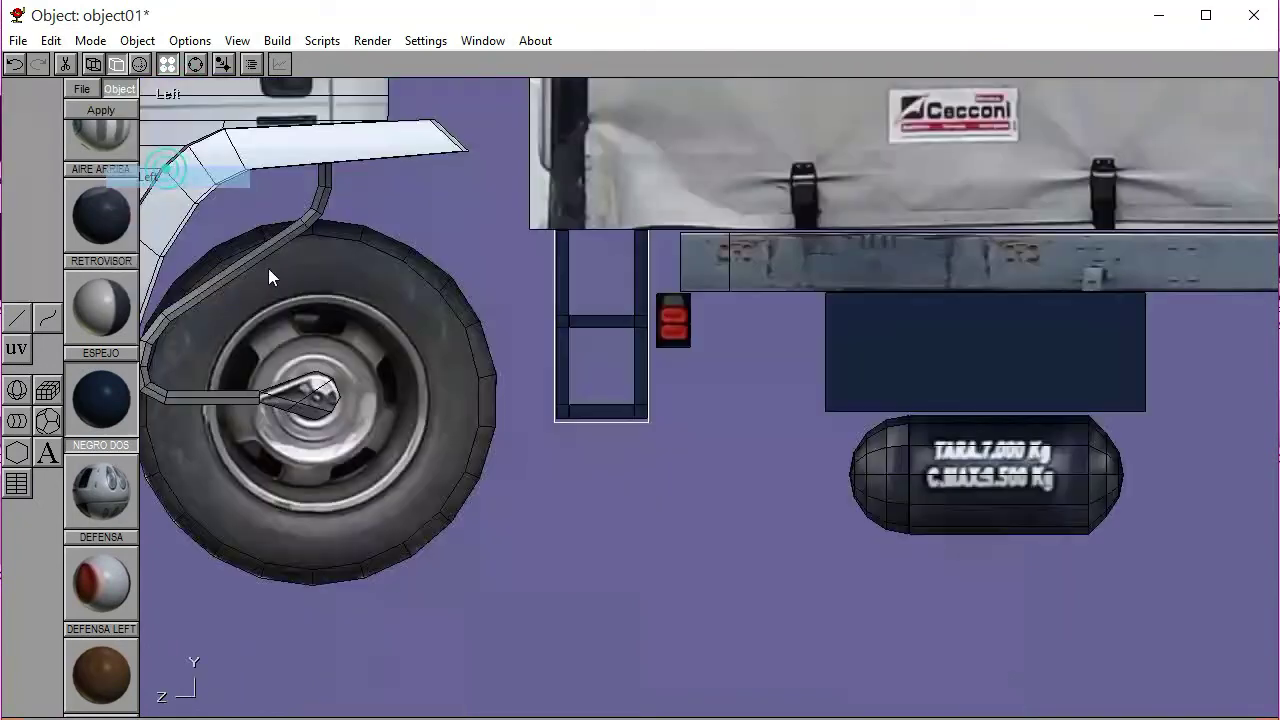
Ungroup the ladder-shaped bracket and mirror its front post to the truck's other side from the front view
left_click(631, 491)
left_click(559, 316)
left_click(174, 93)
left_click(175, 133)
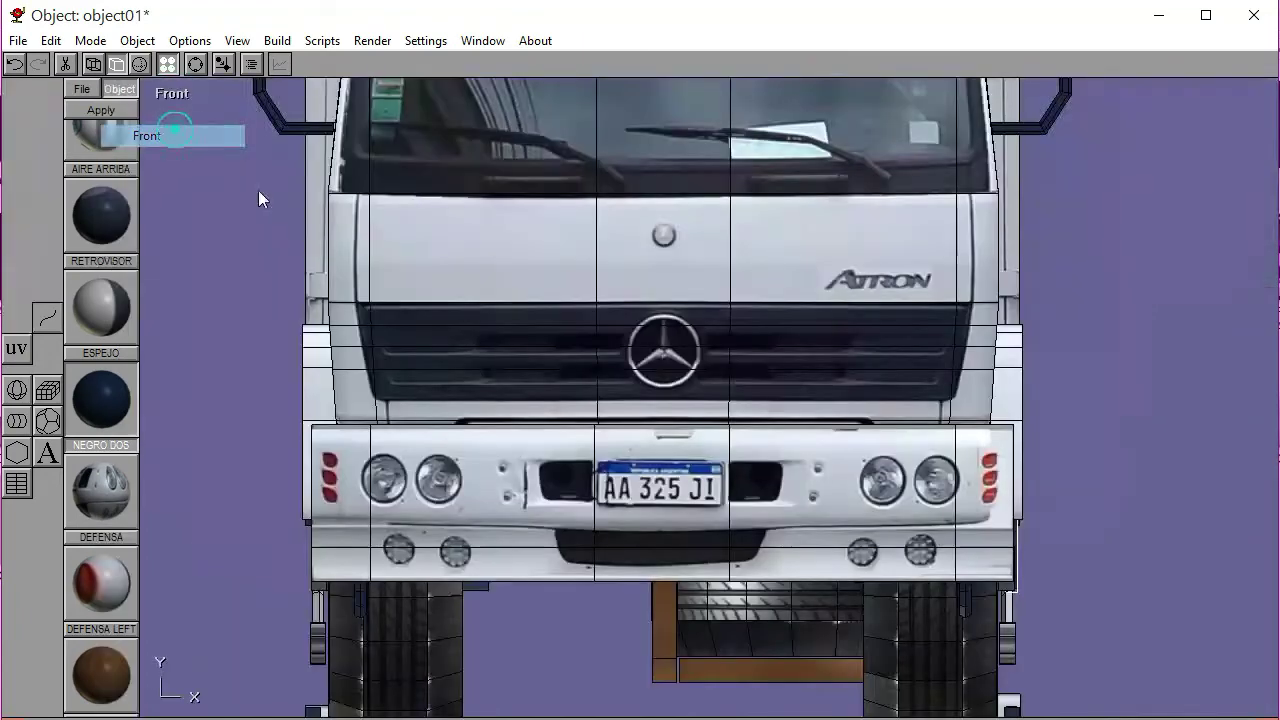
left_click(277, 42)
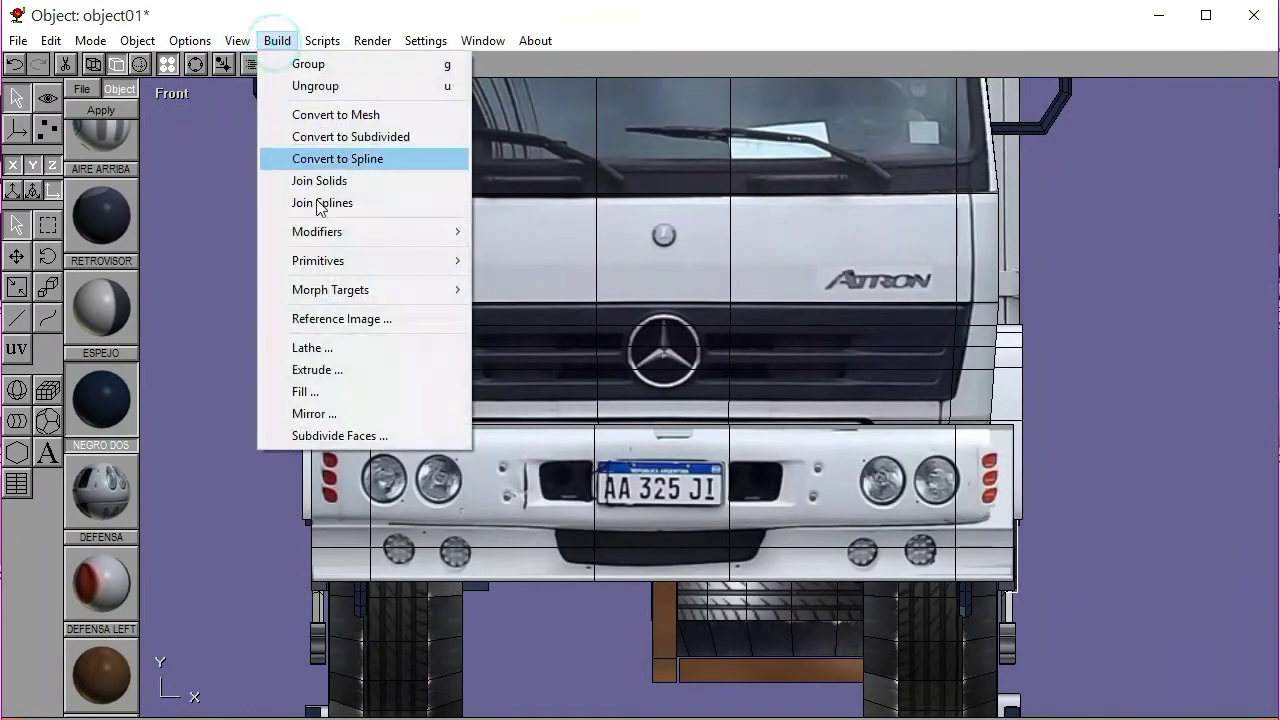
left_click(317, 414)
left_click(238, 123)
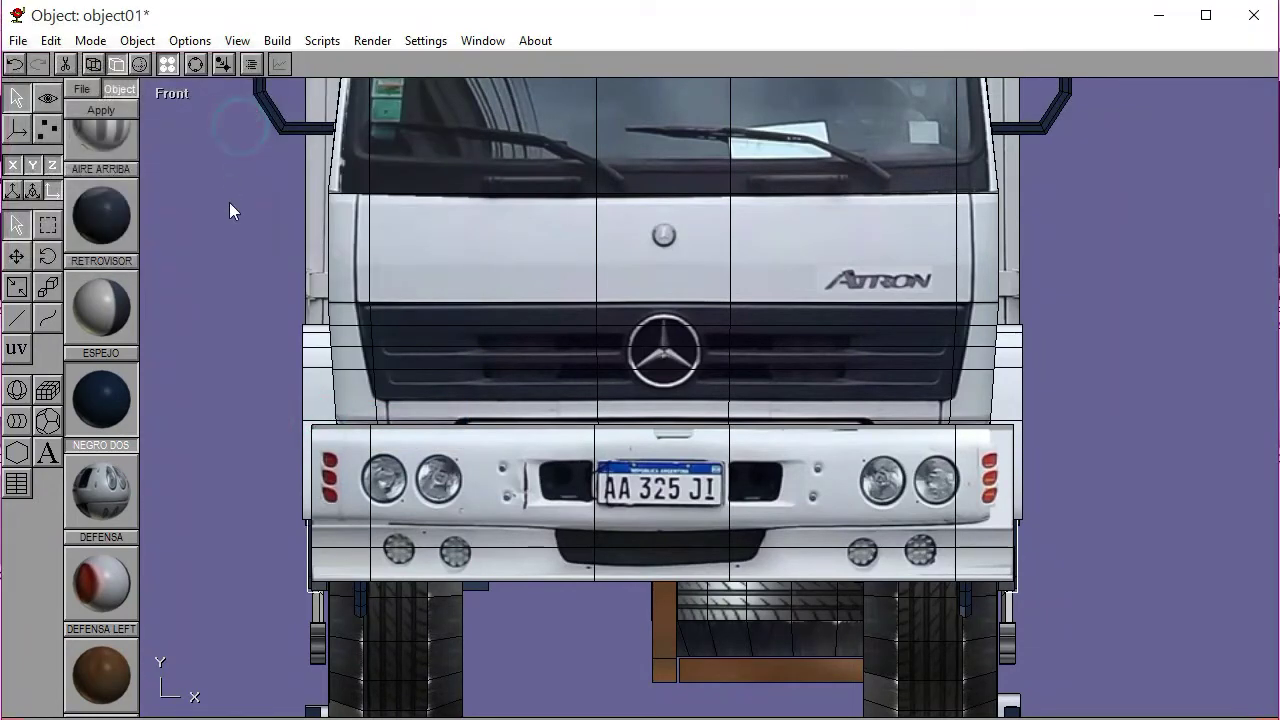
left_click(181, 112)
left_click(176, 171)
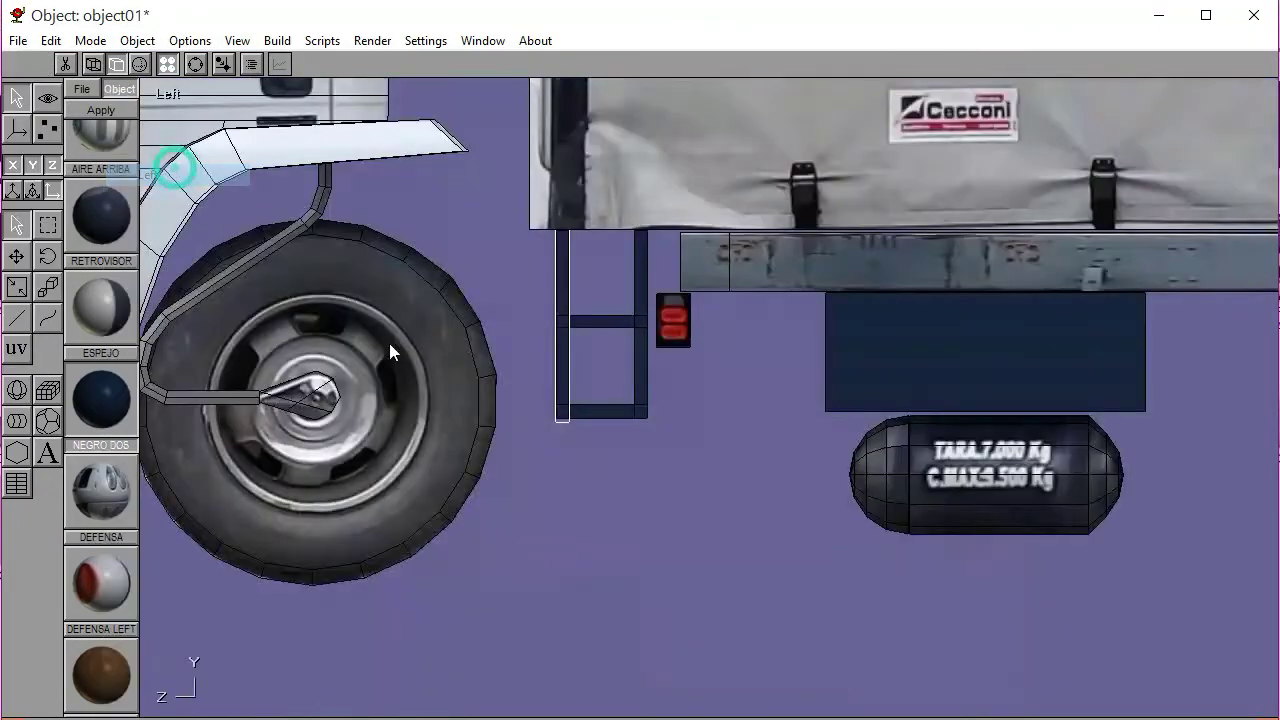
Mirror the rest of the ladder-shaped bracket from the front view and inspect the truck from an angle
left_click(601, 403)
left_click(163, 93)
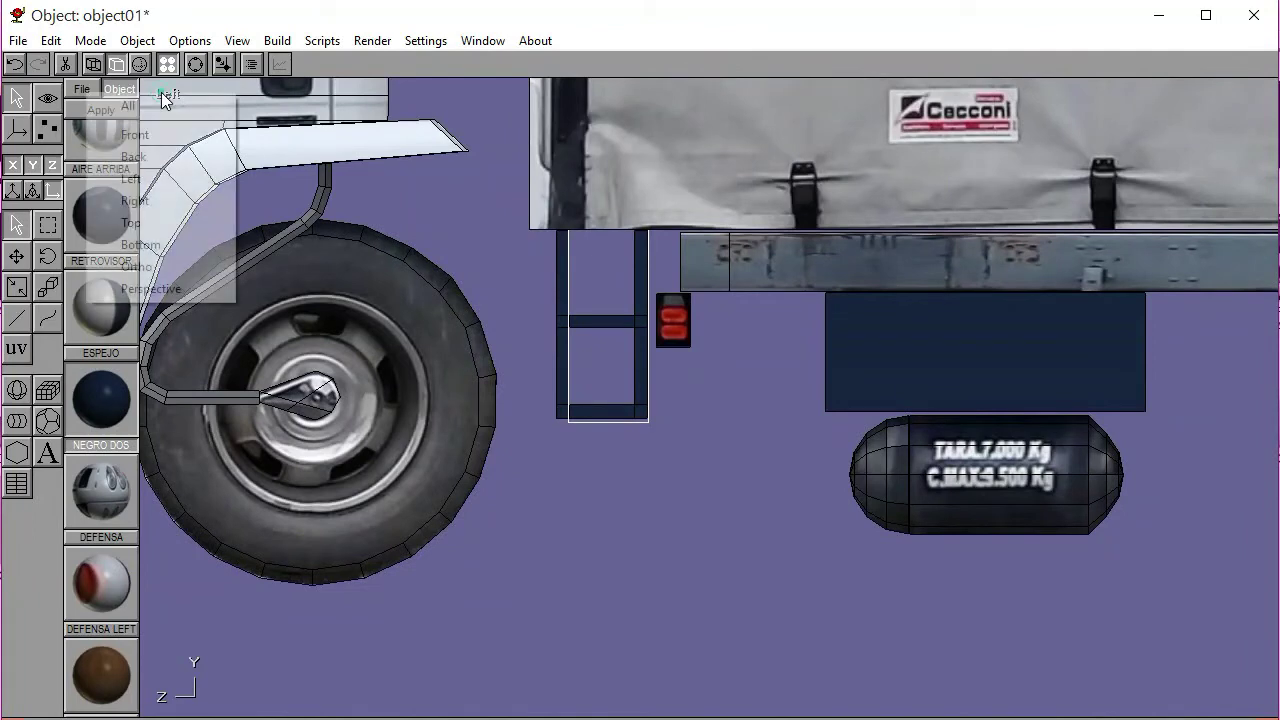
left_click(163, 134)
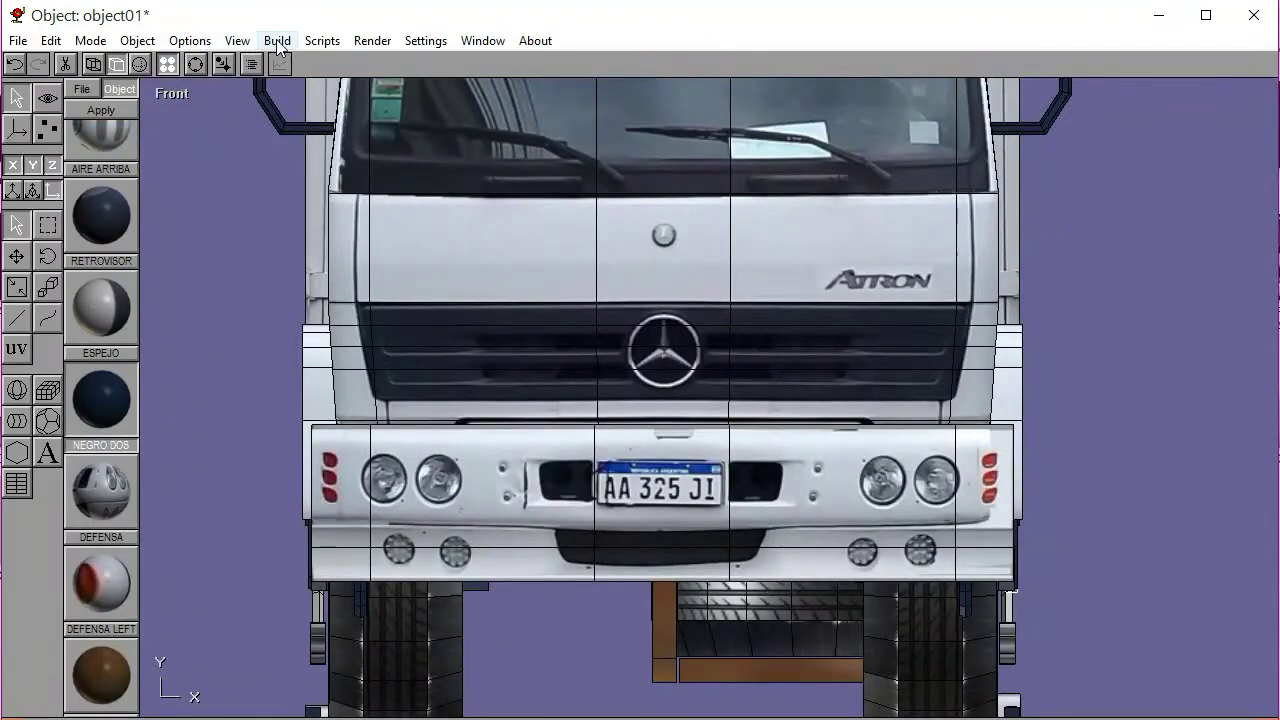
left_click(277, 40)
left_click(318, 414)
left_click(234, 121)
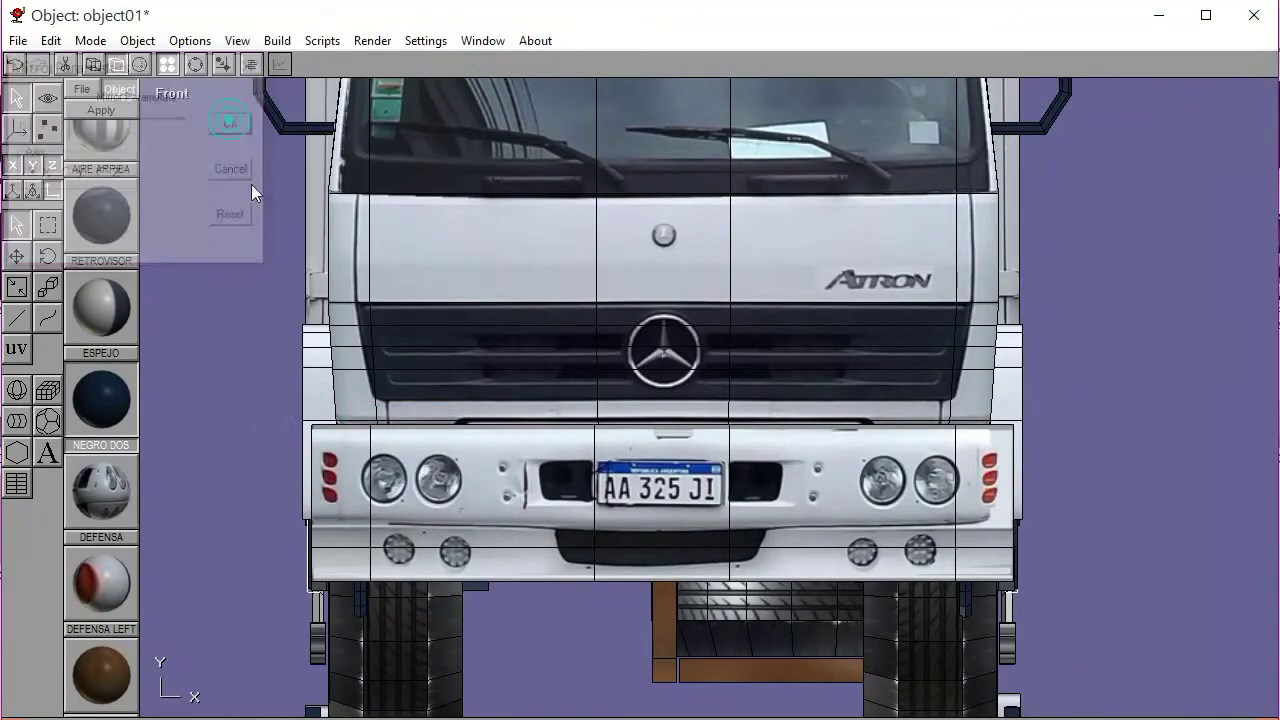
left_click(197, 64)
mouse_move(607, 285)
left_mouse_down()
mouse_move(680, 290)
mouse_move(562, 288)
mouse_move(626, 296)
left_mouse_up()
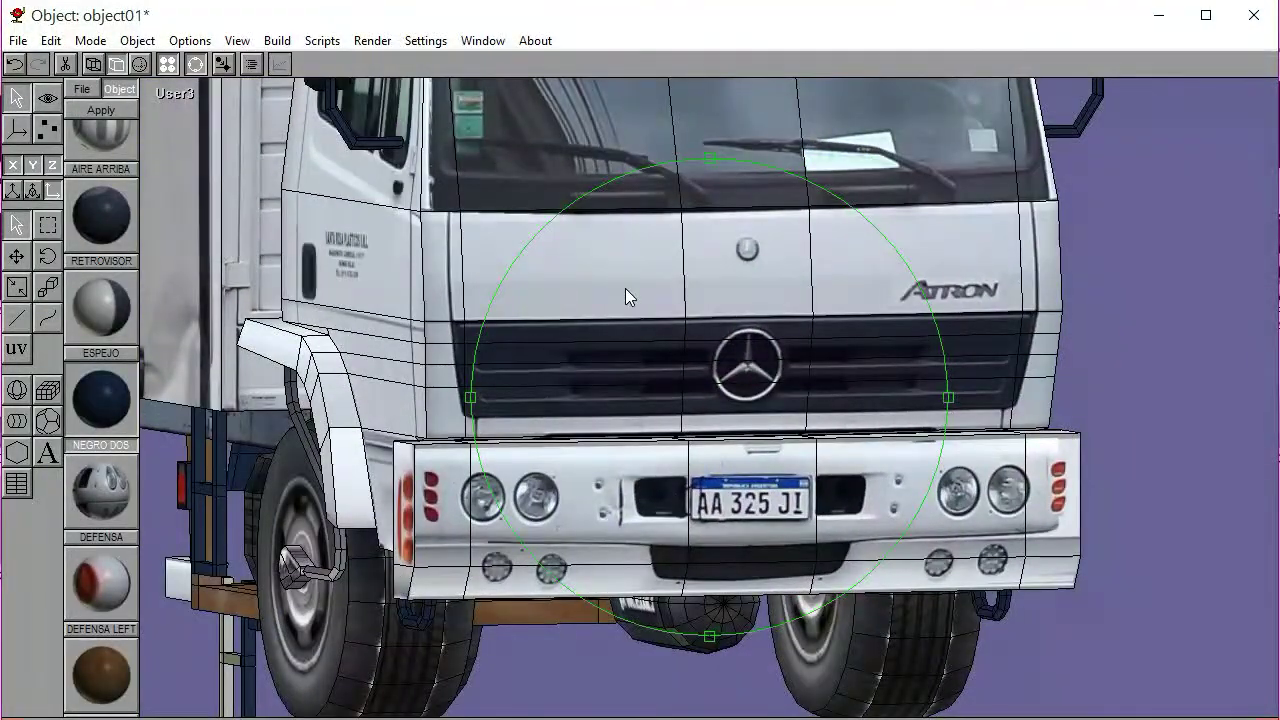
left_click(190, 70)
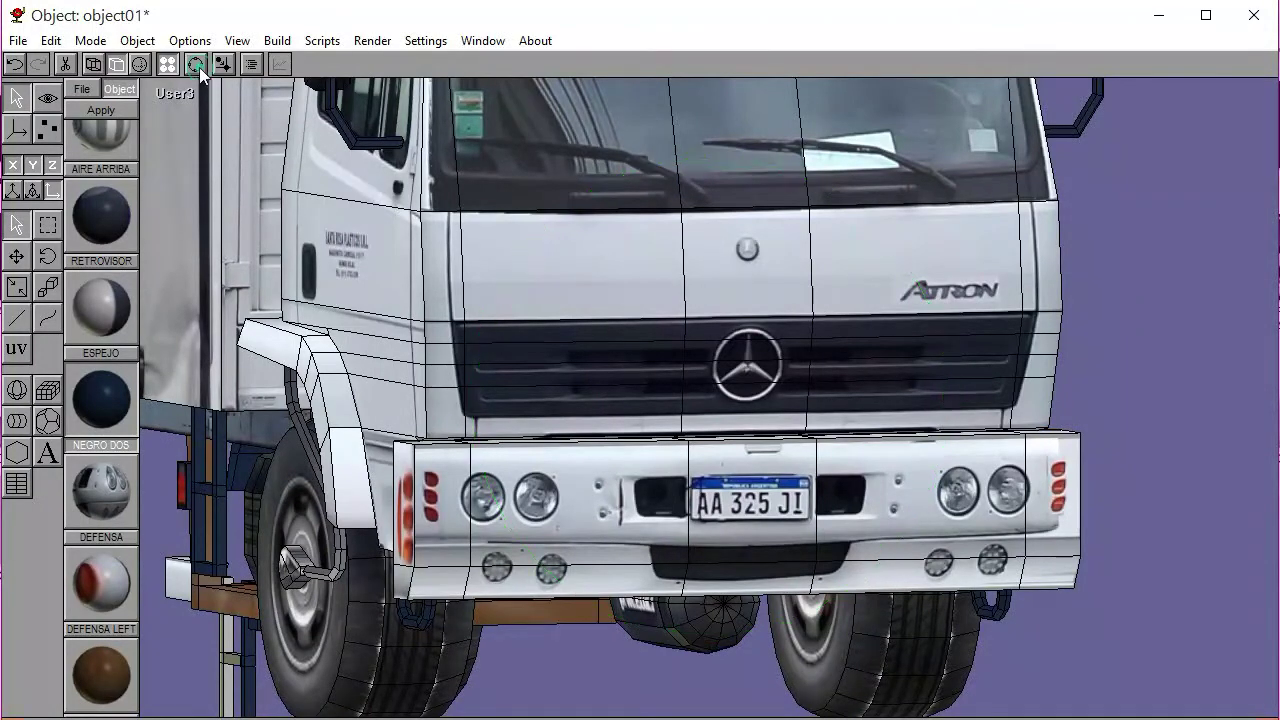
left_click(174, 99)
left_click(155, 179)
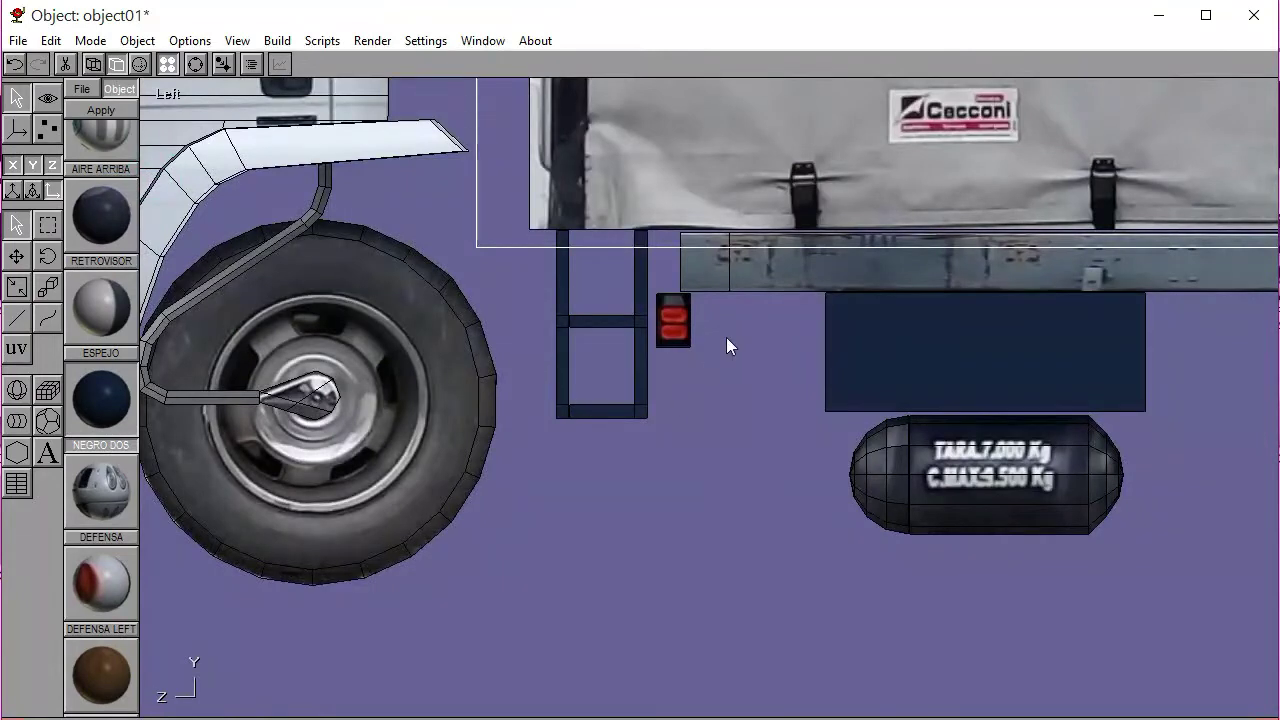
Select the bracket's front post and ladder-shaped remainder in the left view and shift them slightly toward the front wheel
left_click(674, 320)
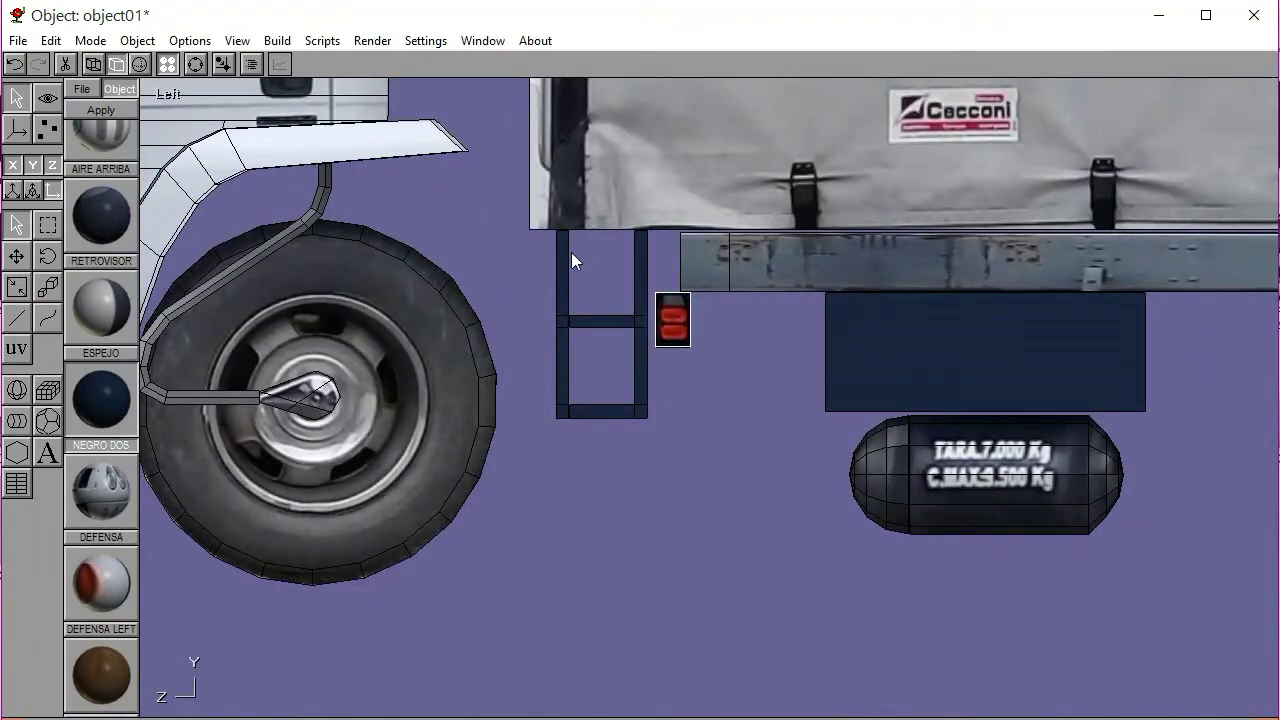
left_click(559, 262)
left_click(641, 343, "shift")
key("Left")
key("Left")
key("Left")
key("Left")
key("Left")
Select the bracket parts left behind in the left view and shift them toward the front wheel as well
key("Left")
key("Left")
key("Left")
key("Left")
key("Left")
left_click(706, 394)
left_click(586, 320)
left_click(643, 312, "shift")
key("Left")
key("Left")
key("Left")
key("Left")
key("Left")
key("Left")
key("Left")
key("Left")
key("Left")
key("Down")
key("Up")
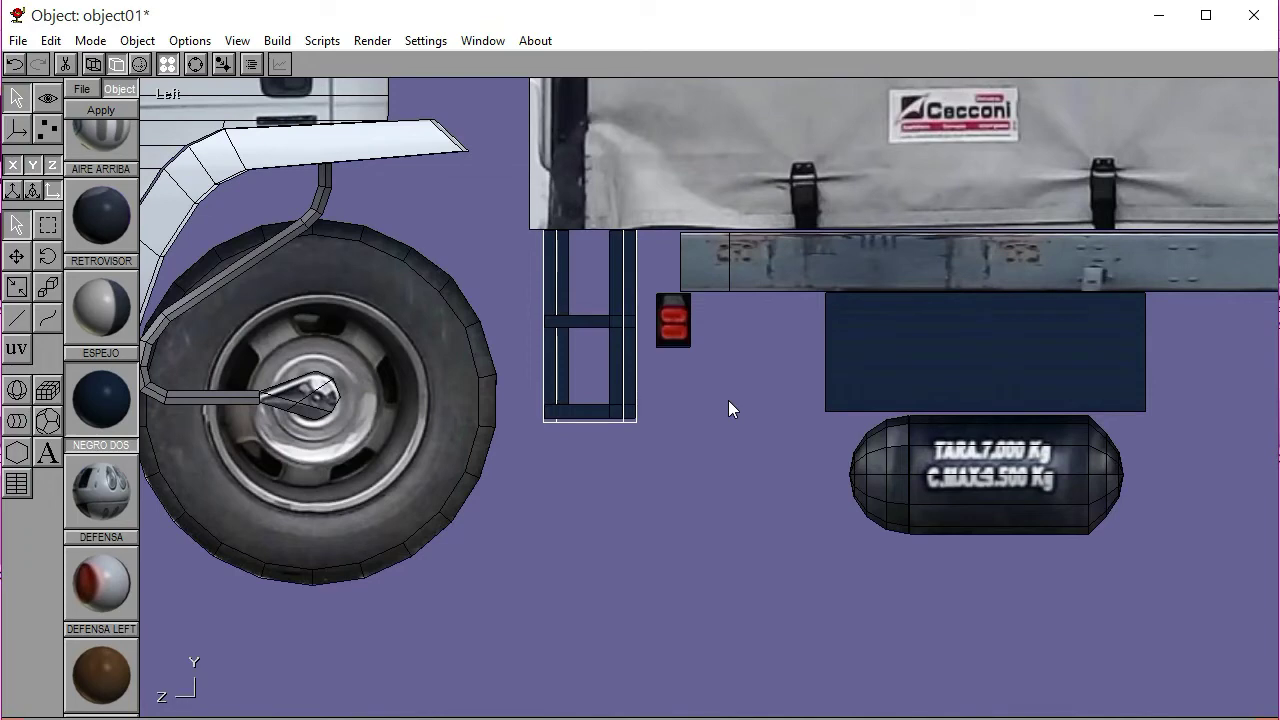
left_click(726, 401)
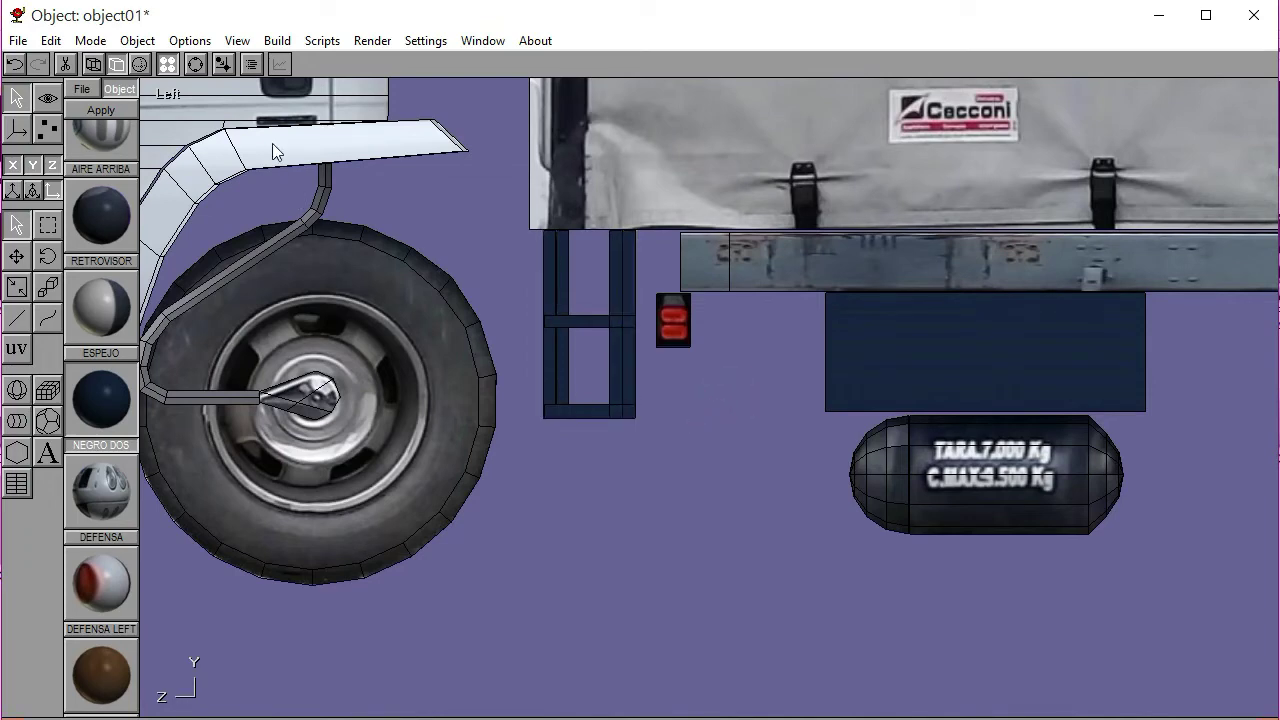
Select the near-side bracket's ladder-shaped remainder and shift it slightly rearward in the left view to line up with the far-side bracket
left_click(196, 64)
left_click_drag(711, 307, 716, 309)
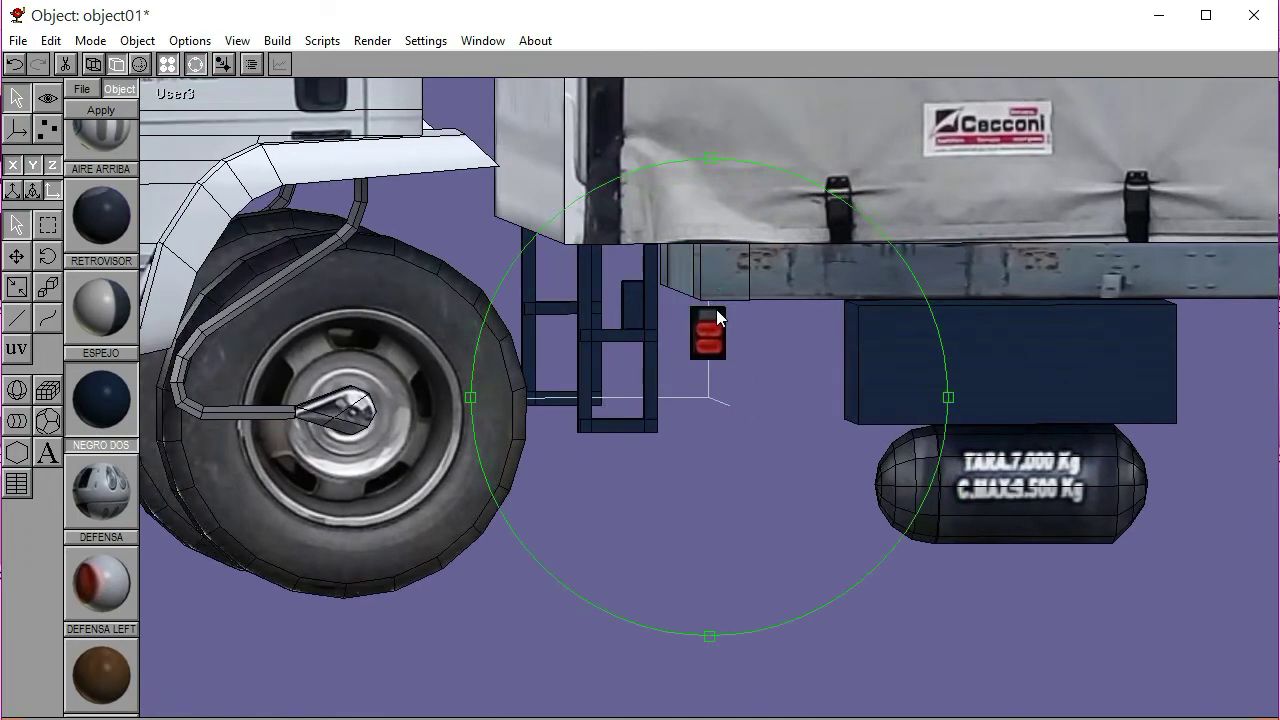
left_click(196, 64)
left_click(527, 303)
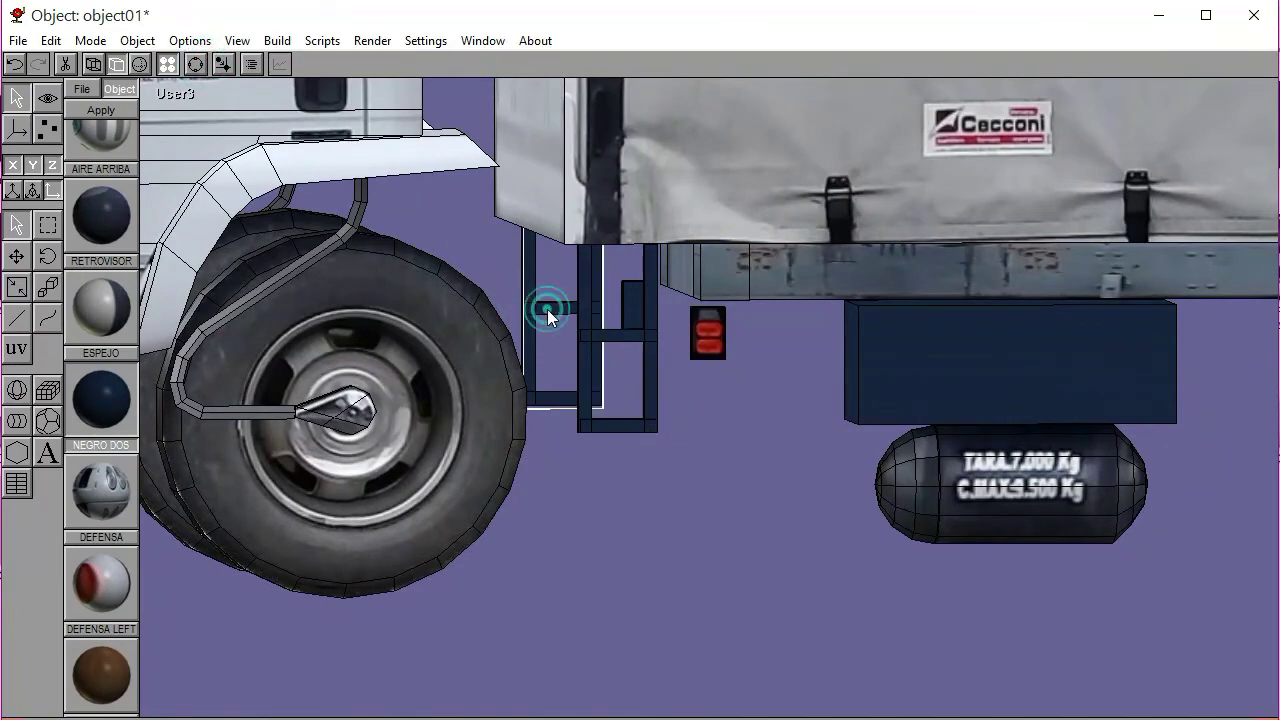
left_click(609, 343)
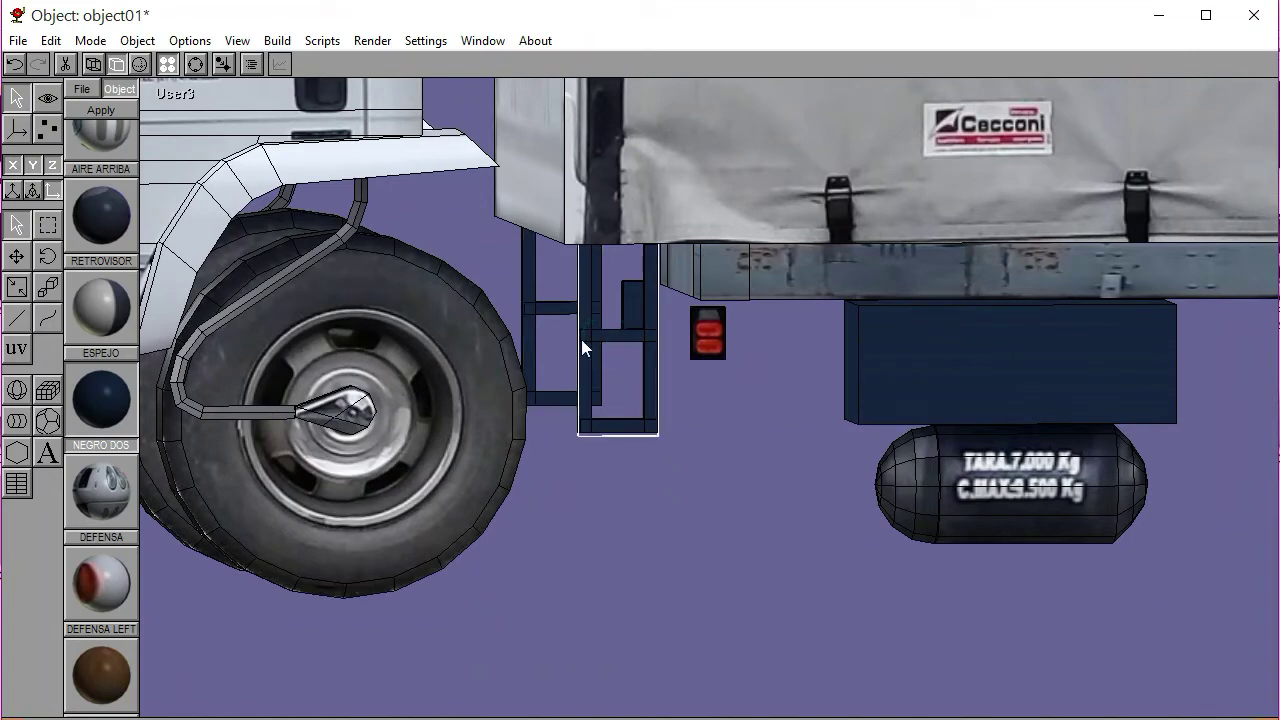
left_click(184, 94)
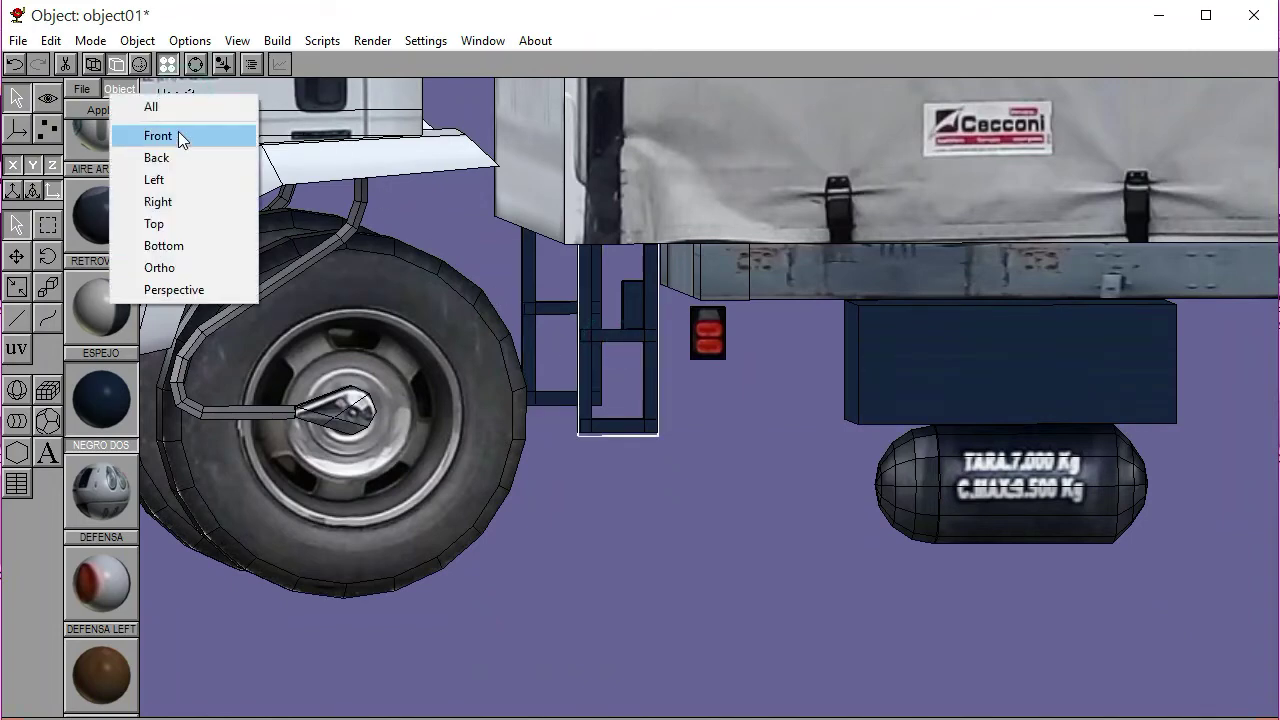
left_click(178, 179)
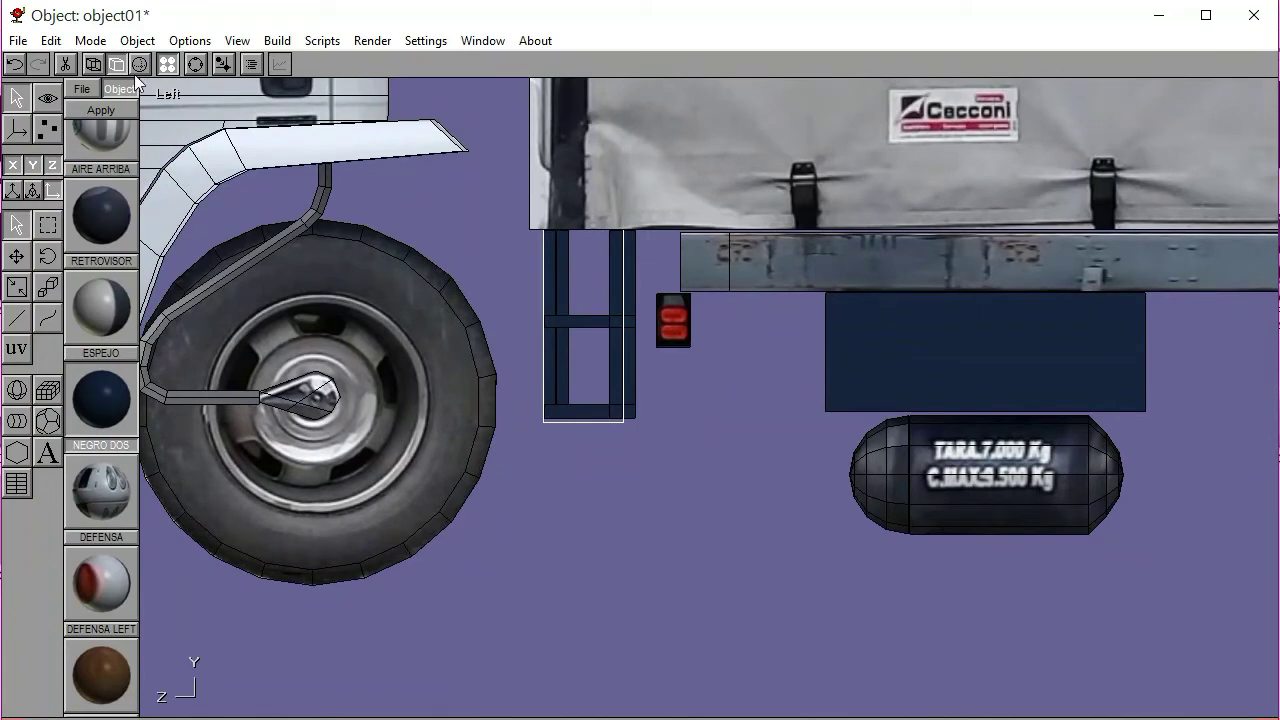
left_click(93, 64)
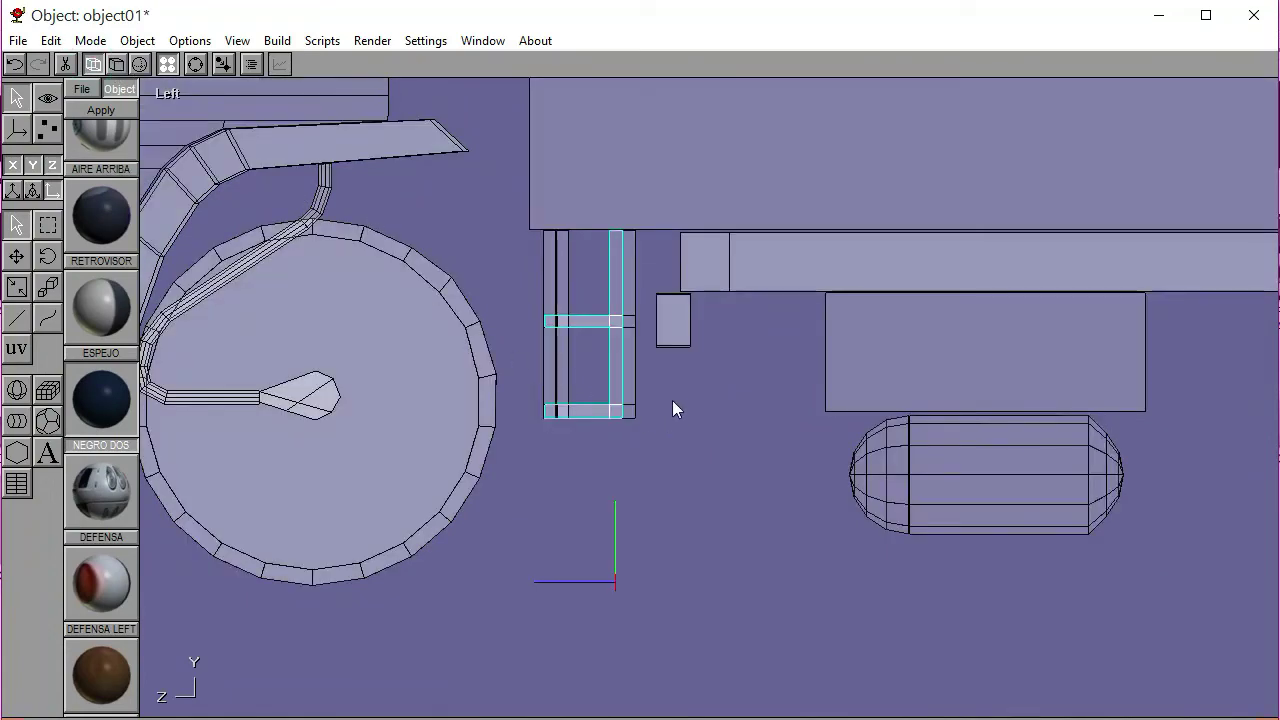
left_click(647, 363)
left_click(607, 321)
left_click_drag(666, 376, 680, 388)
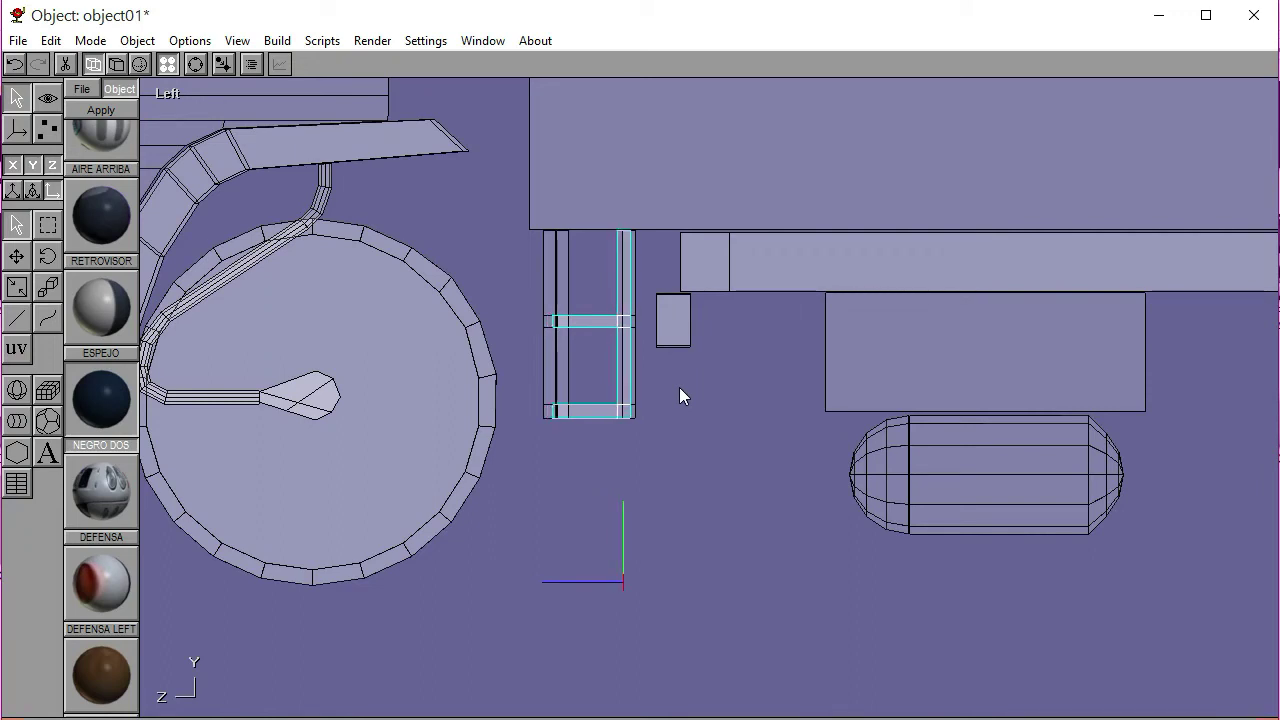
left_click(679, 387)
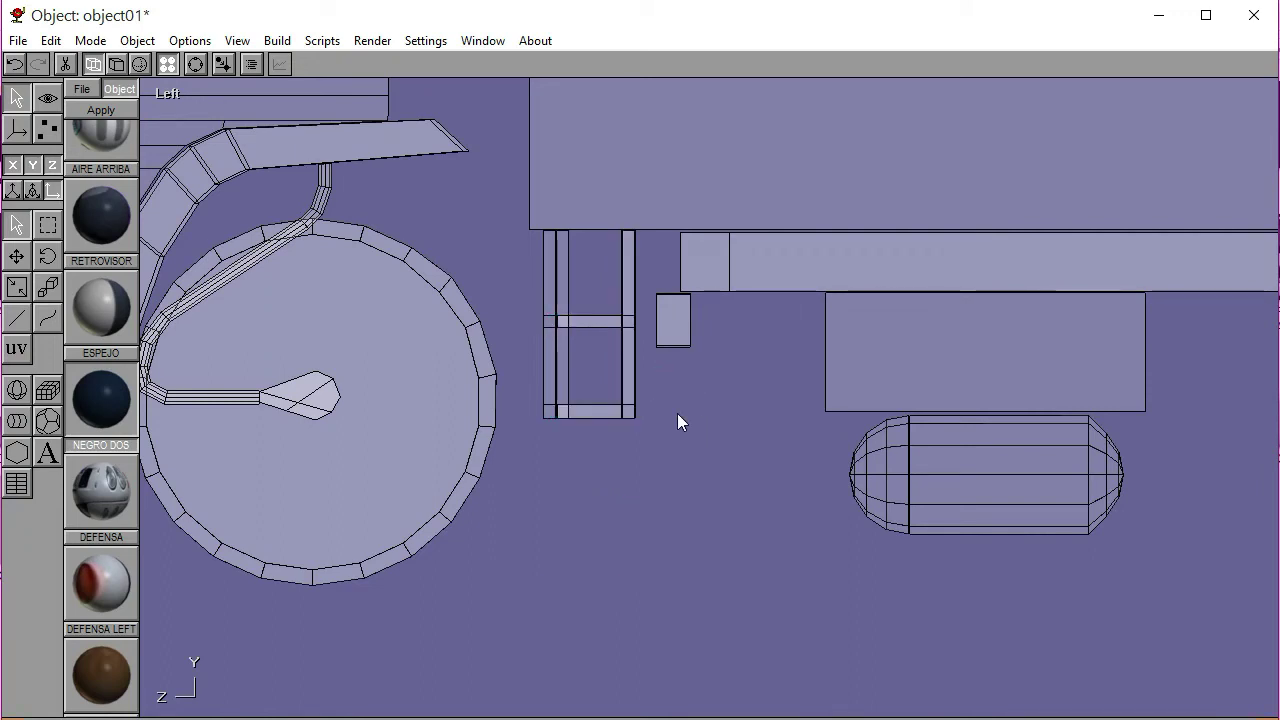
Shift the bracket's misplaced front post forward in the left view to line up with the ladder bracket's front edge
left_click(559, 286)
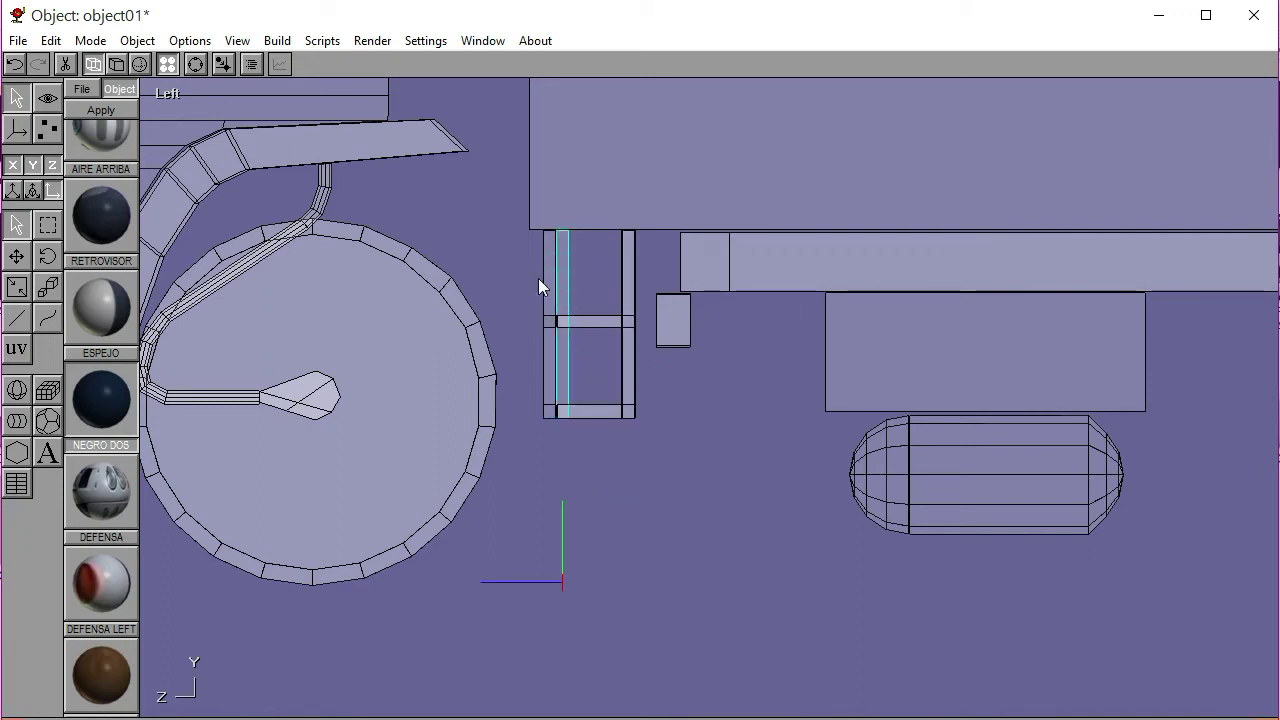
left_click(117, 64)
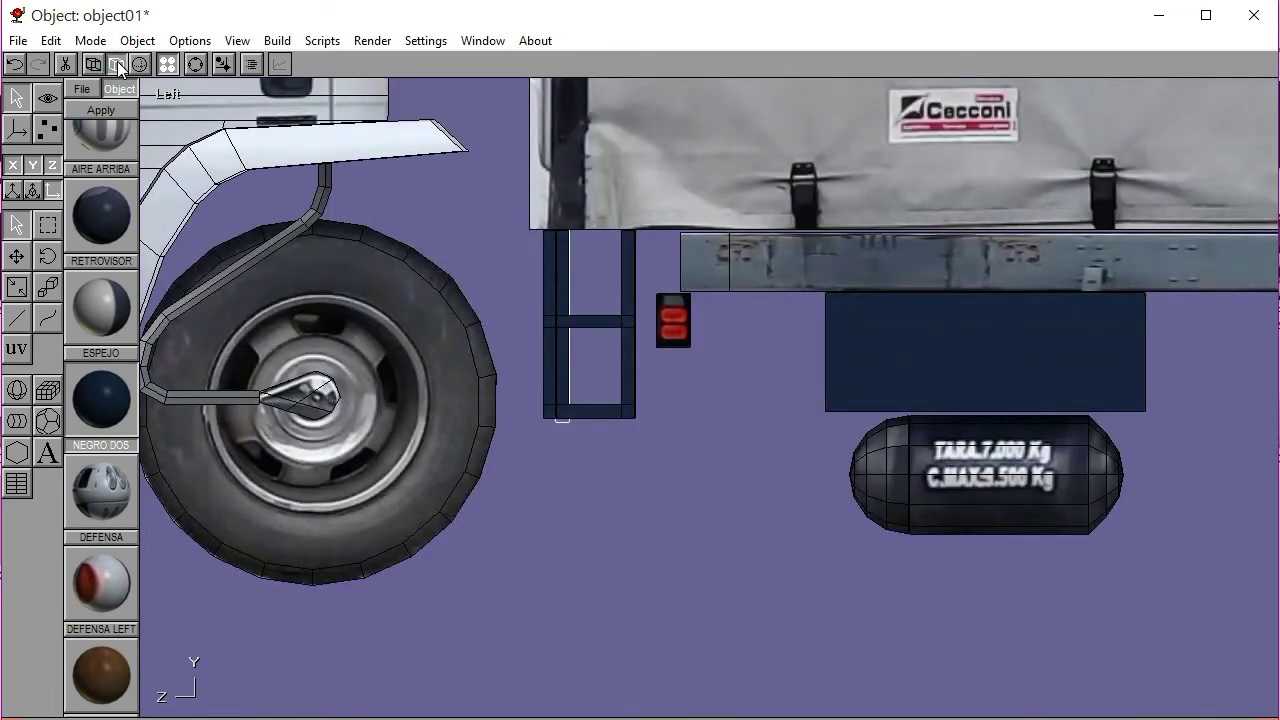
key("Left")
key("Left")
key("Left")
key("Left")
key("Left")
key("Left")
key("Left")
key("Left")
key("Left")
key("Left")
key("Left")
key("Left")
key("Left")
left_click(584, 455)
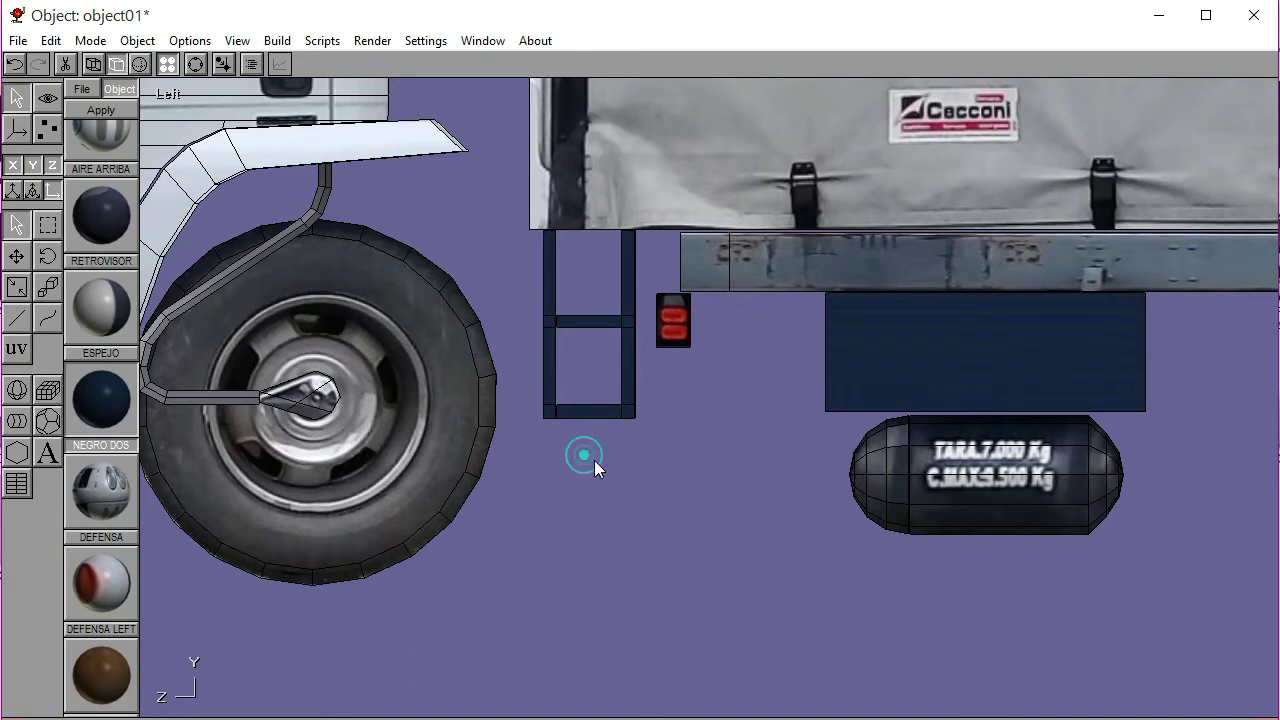
Move the near-side red marker light forward and up into the gap between the ladder bracket and the chassis rail
left_click(672, 324)
key("Left")
key("Left")
key("Left")
key("Left")
key("Left")
key("Left")
key("Left")
key("Left")
key("Left")
key("Left")
key("Left")
key("Left")
key("Left")
key("Left")
key("Up")
key("Up")
key("Up")
key("Up")
key("Up")
key("Up")
key("Up")
key("Up")
key("Up")
key("Up")
key("Up")
key("Up")
key("Up")
key("Up")
key("Up")
key("Up")
key("Up")
key("Up")
key("Up")
key("Up")
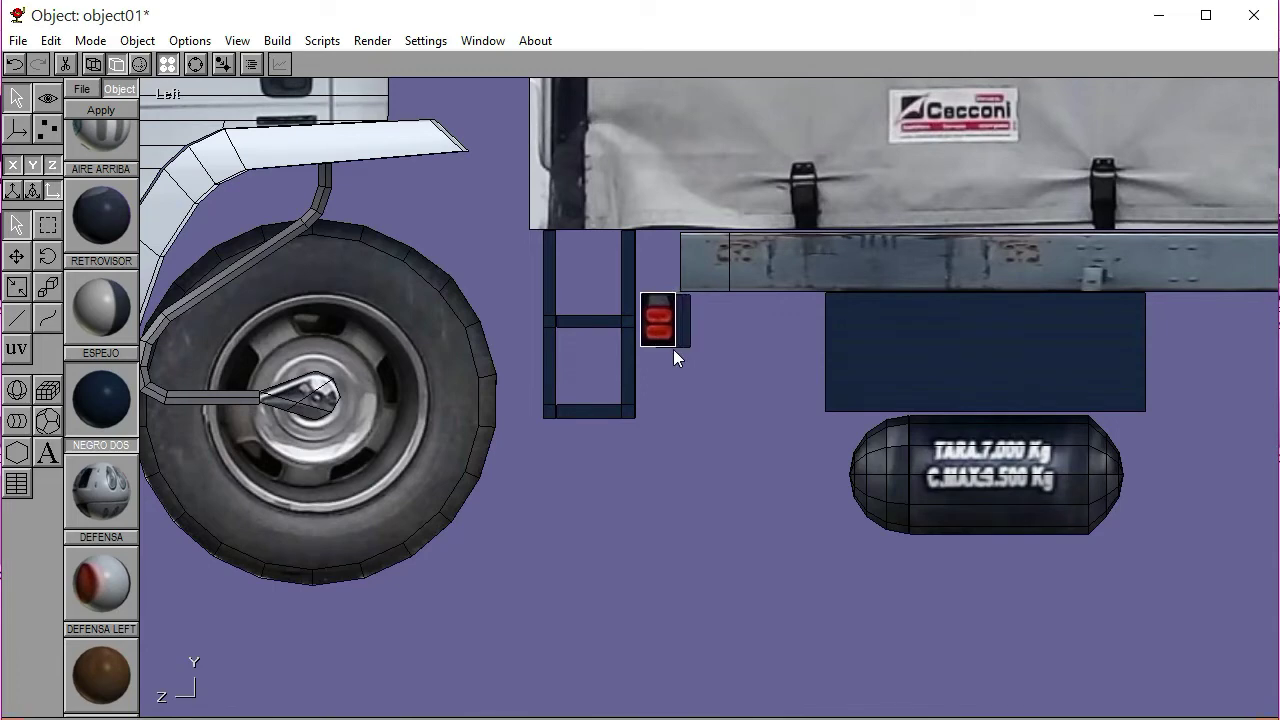
key("Up")
key("Up")
key("Up")
key("Up")
key("Up")
key("Up")
key("Up")
key("Up")
key("Up")
key("Up")
key("Up")
key("Up")
key("Up")
key("Up")
key("Up")
key("Up")
key("Up")
key("Up")
key("Up")
key("Up")
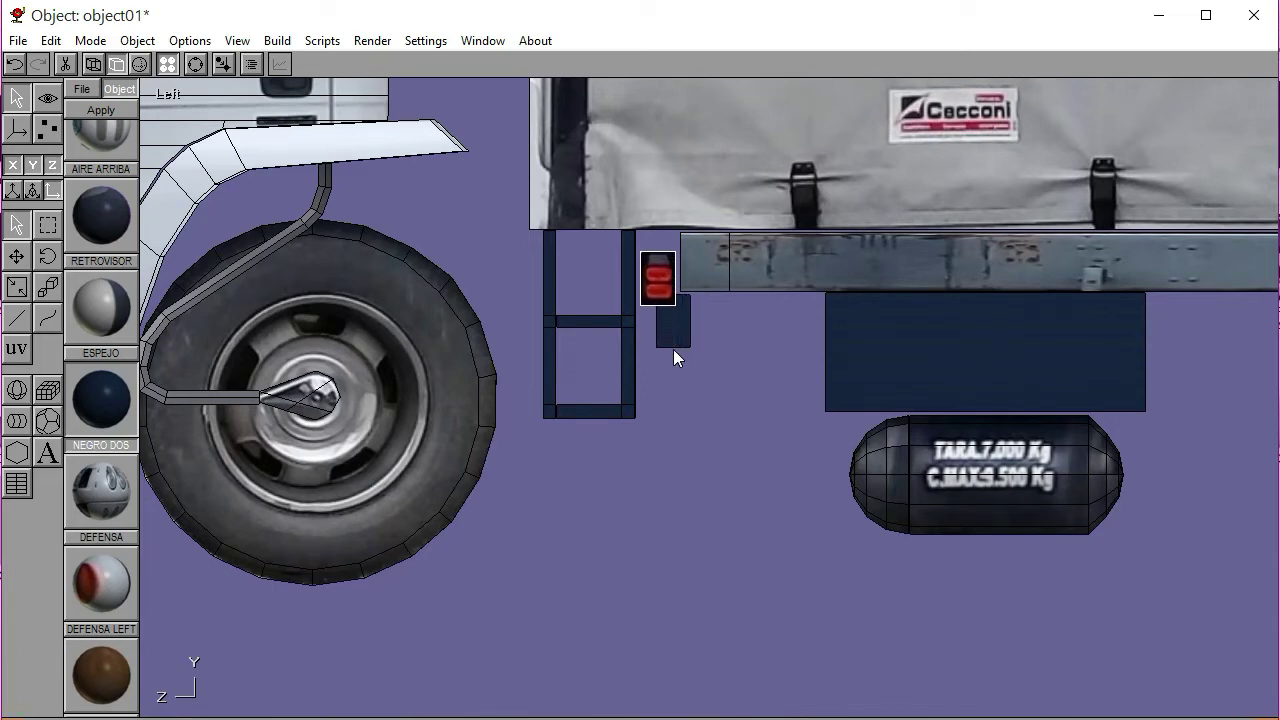
key("Up")
key("Up")
key("Up")
key("Up")
key("Up")
key("Up")
key("Up")
key("Up")
Move the far-side marker light forward and up so it lines up behind the near-side light
left_click(673, 347)
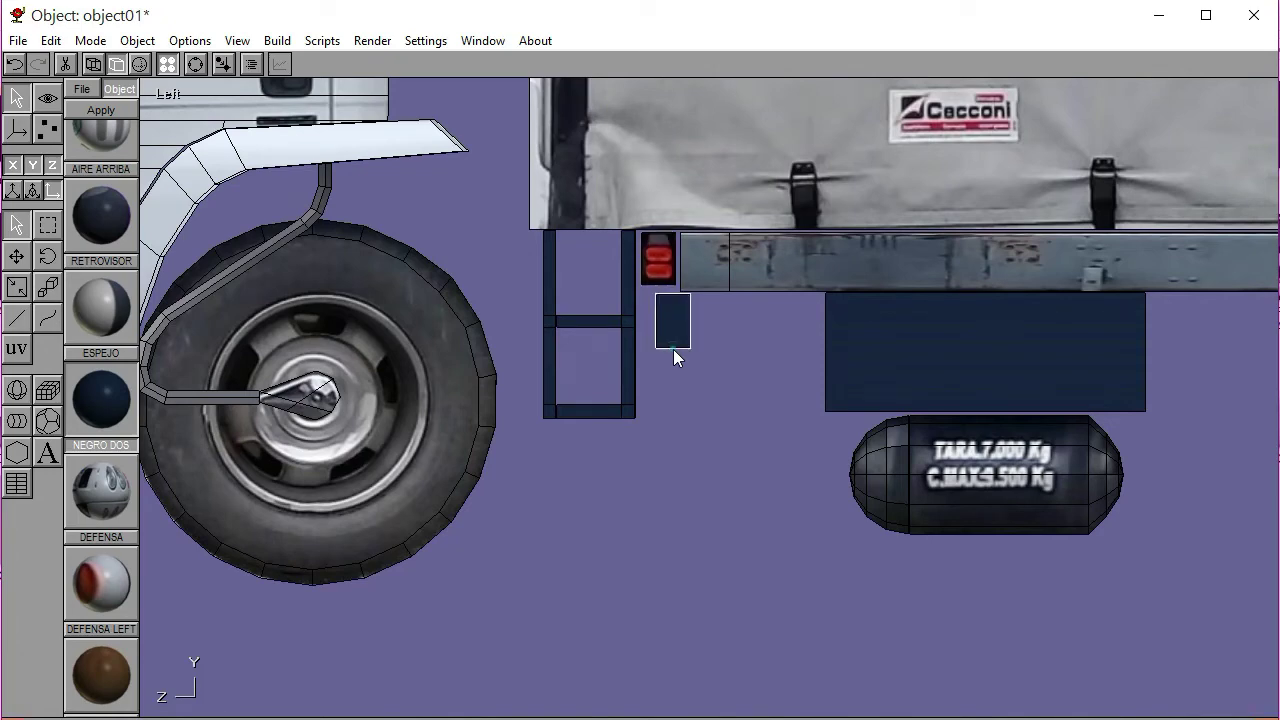
key("Left")
key("Left")
key("Left")
key("Left")
key("Left")
key("Left")
key("Left")
key("Left")
key("Left")
key("Left")
key("Left")
key("Left")
key("Left")
key("Left")
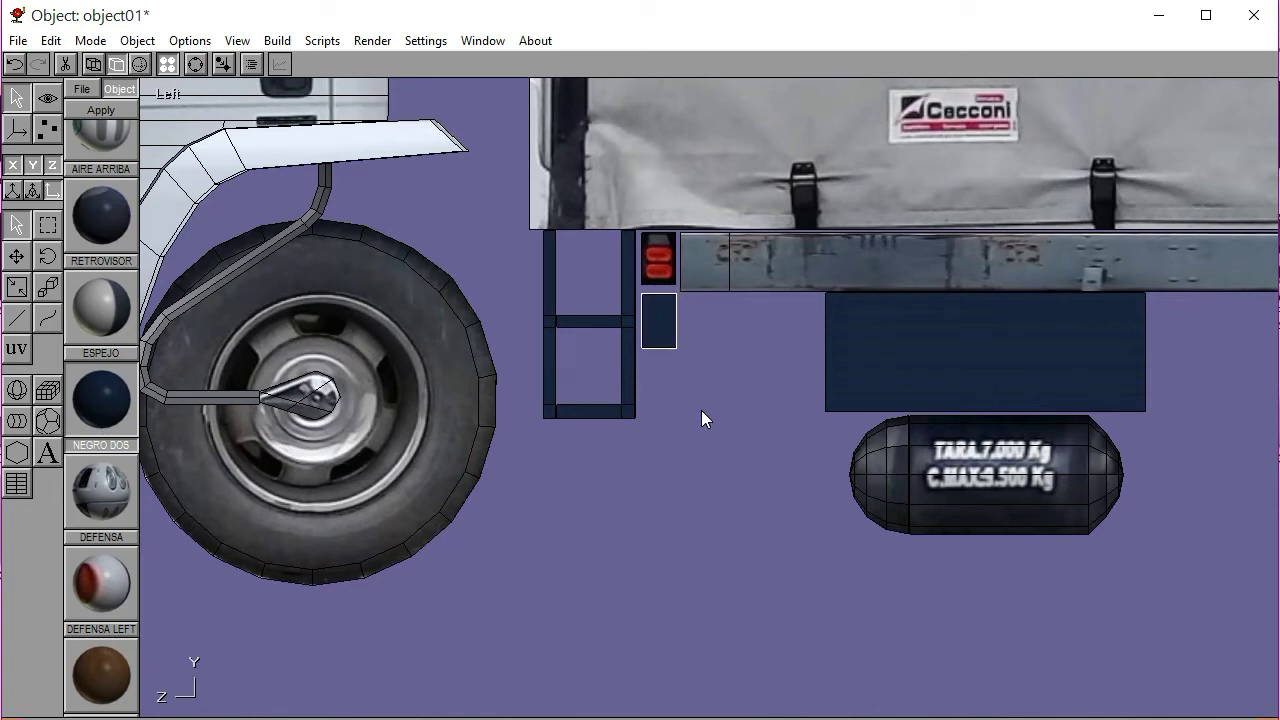
key("Up")
key("Up")
key("Up")
key("Up")
key("Up")
key("Up")
key("Up")
key("Up")
key("Up")
key("Up")
key("Up")
key("Up")
key("Up")
key("Up")
key("Up")
key("Up")
key("Up")
key("Up")
key("Up")
key("Up")
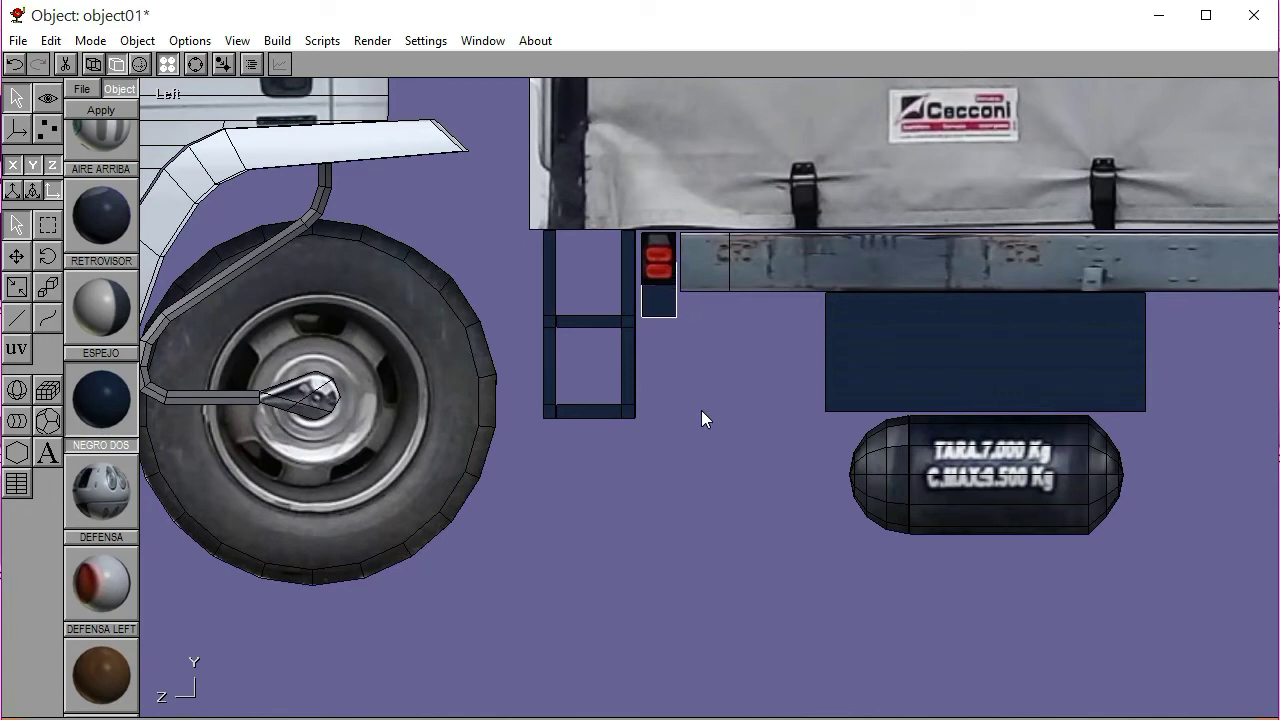
key("Up")
key("Up")
key("Up")
key("Up")
key("Up")
key("Up")
key("Up")
key("Up")
key("Up")
key("Up")
key("Up")
key("Up")
key("Up")
key("Up")
key("Up")
key("Up")
key("Up")
key("Up")
key("Up")
key("Up")
left_click(702, 411)
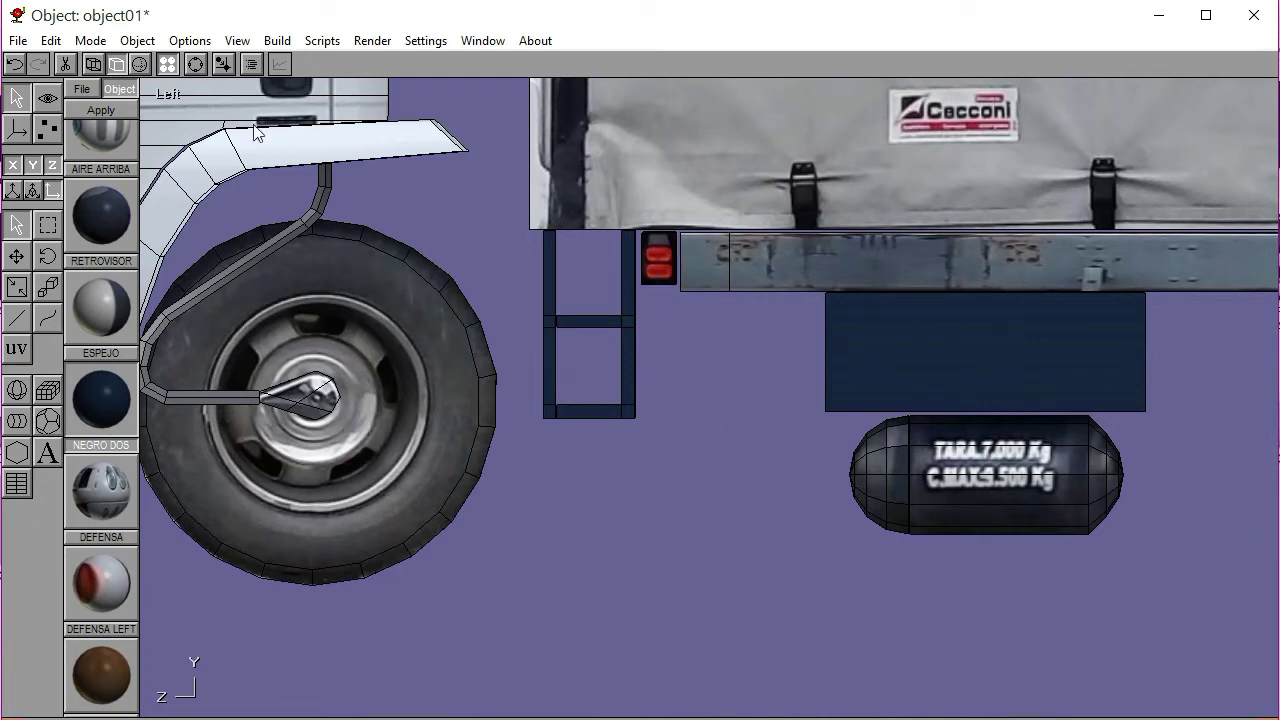
Select the marker light above the spare wheel in the left view and raise it onto the chassis rail
left_click(946, 470)
left_click(793, 533)
left_click(195, 68)
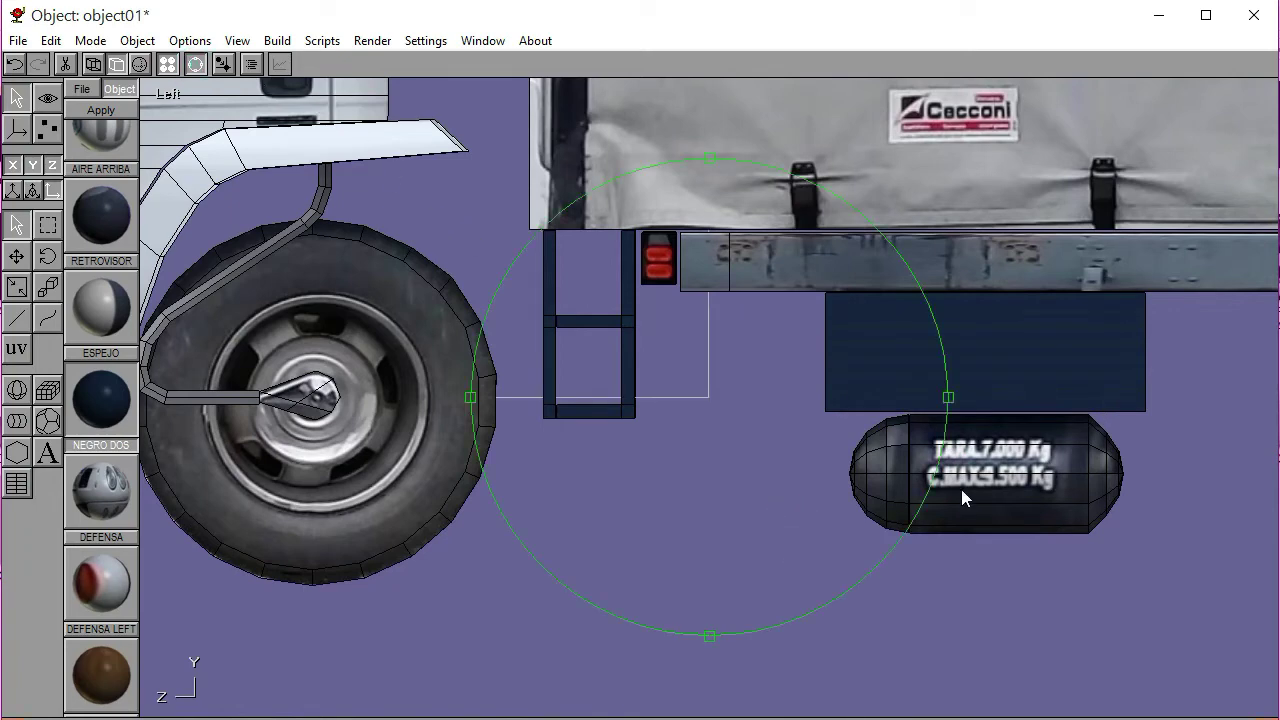
right_click_drag(961, 489, 694, 489)
middle_click_drag(771, 431, 482, 445)
middle_click_drag(694, 393, 422, 396)
mouse_move(767, 398)
middle_mouse_down()
mouse_move(487, 392)
mouse_move(569, 387)
middle_mouse_up()
mouse_move(569, 387)
left_mouse_down()
mouse_move(572, 352)
mouse_move(575, 400)
left_mouse_up()
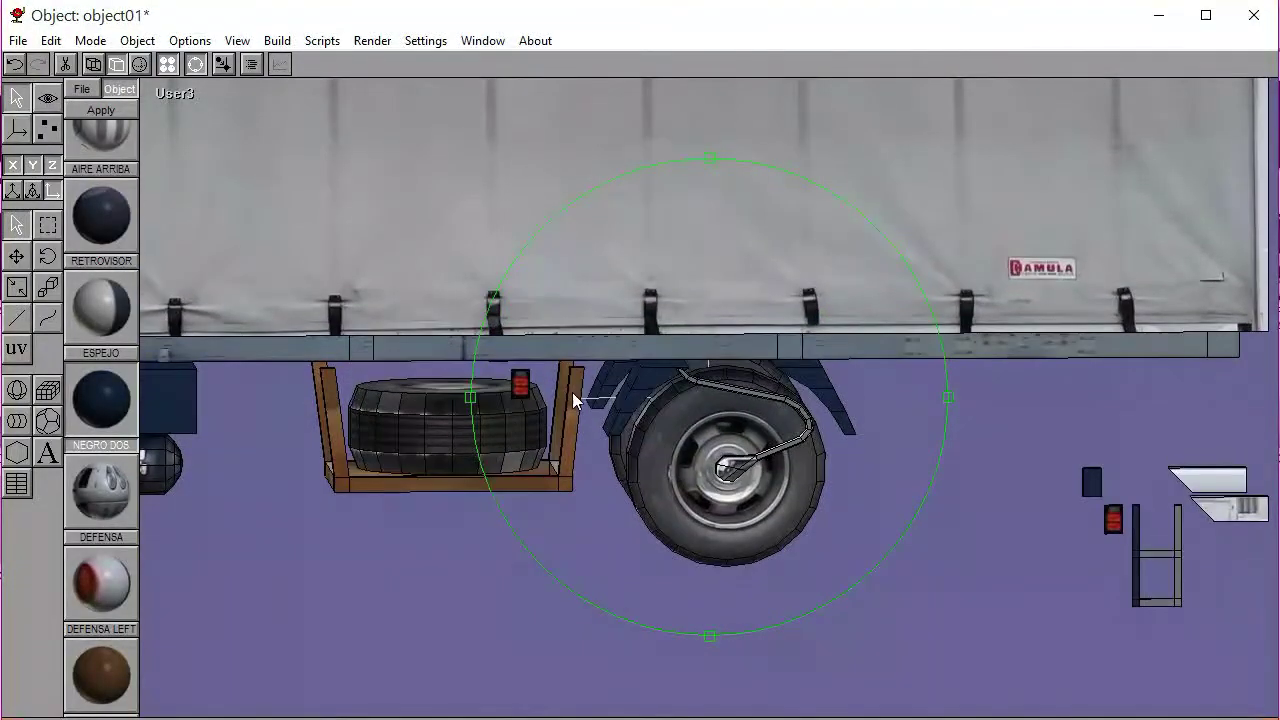
mouse_move(534, 256)
left_mouse_down()
mouse_move(575, 210)
mouse_move(534, 263)
left_mouse_up()
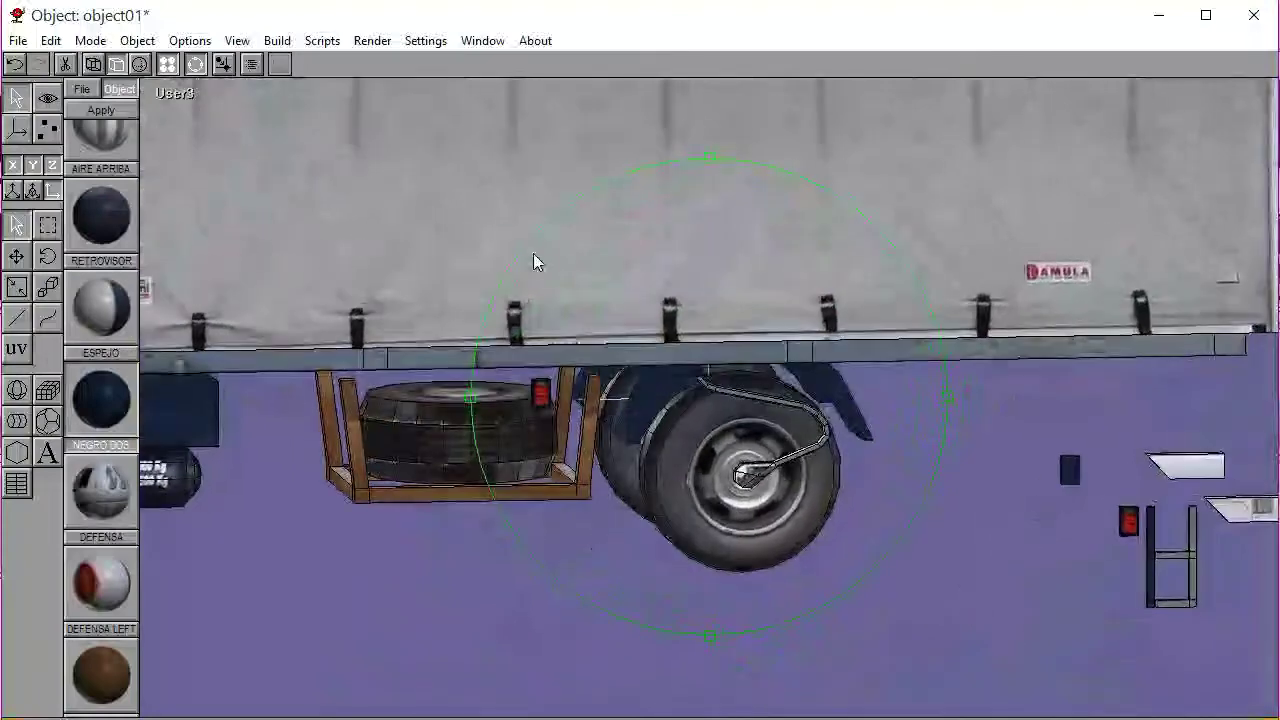
left_click(178, 95)
left_click(147, 177)
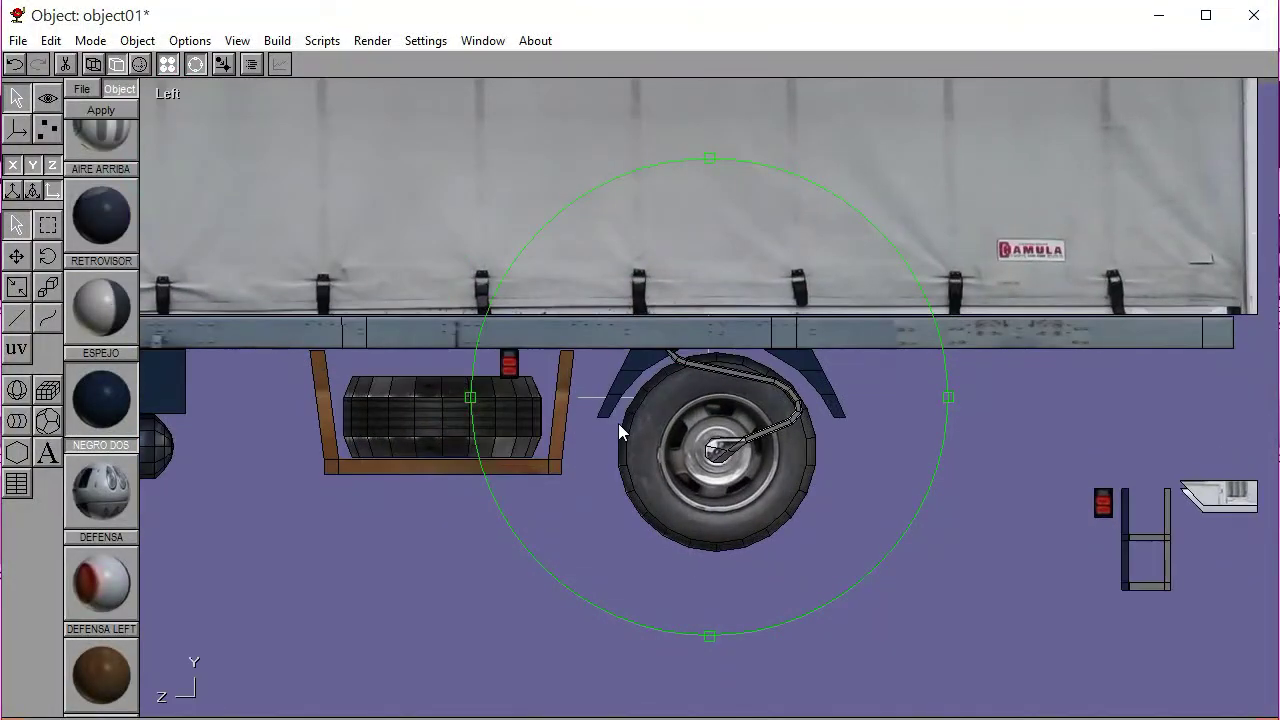
left_click(197, 64)
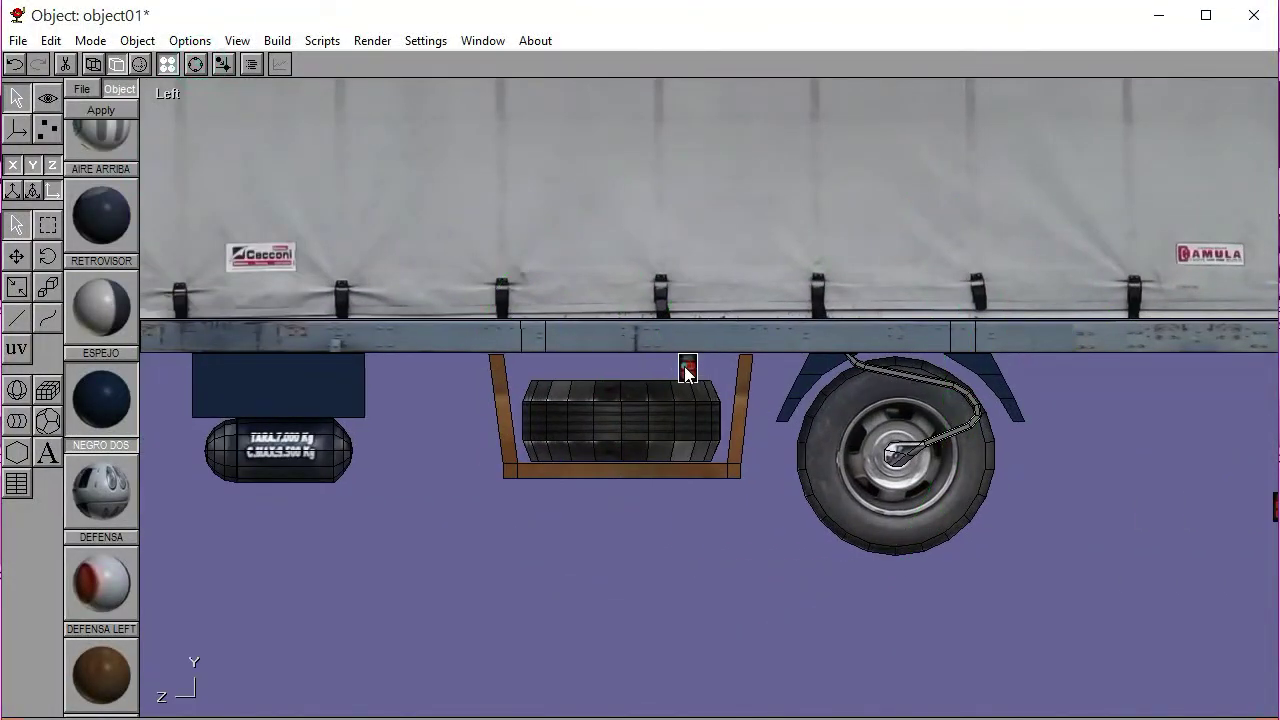
key("Up")
key("Up")
key("Up")
key("Up")
key("Up")
key("Up")
key("Up")
key("Up")
key("Up")
key("Up")
key("Up")
key("Up")
key("Up")
key("Up")
key("Up")
key("Up")
key("Up")
key("Up")
key("Up")
key("Up")
key("Up")
key("Up")
Lower the near-side rear corner panel slightly in the left view so its top lines up with the ladder bracket's top
left_click(196, 64)
middle_click_drag(818, 421, 527, 421)
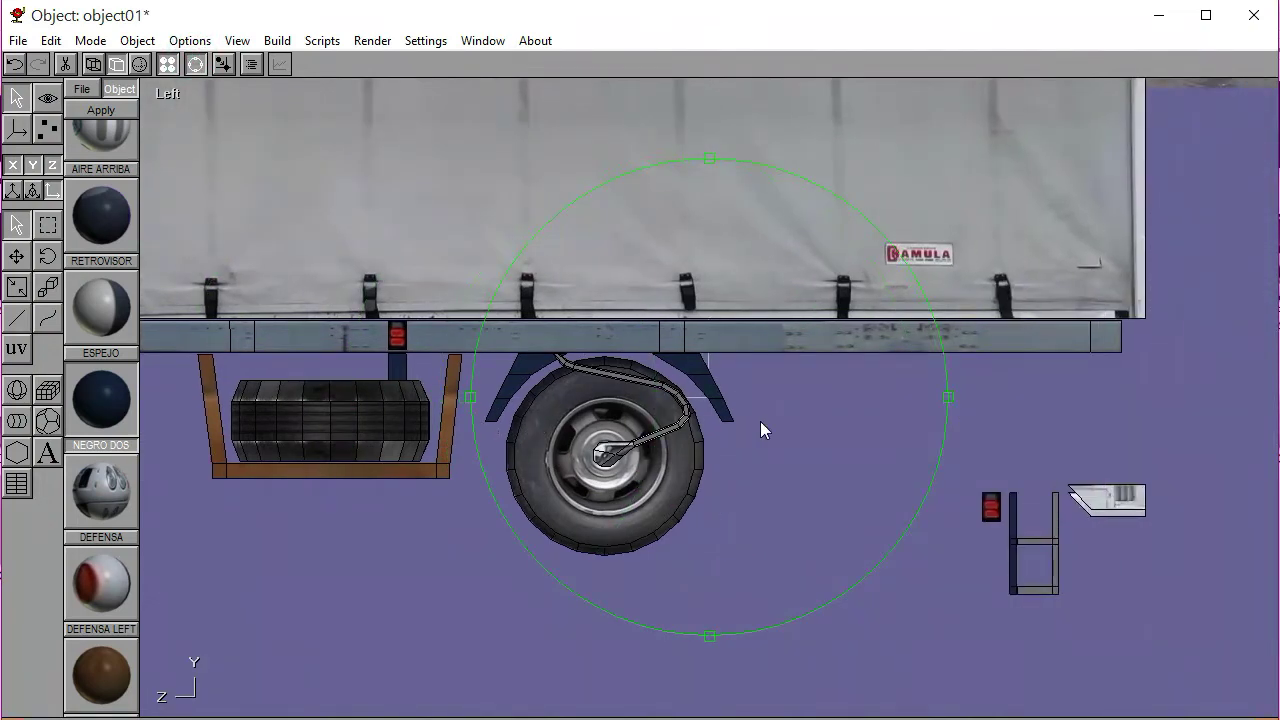
mouse_move(760, 421)
middle_mouse_down()
mouse_move(631, 413)
mouse_move(601, 384)
middle_mouse_up()
mouse_move(685, 449)
middle_mouse_down()
mouse_move(617, 366)
mouse_move(550, 359)
middle_mouse_up()
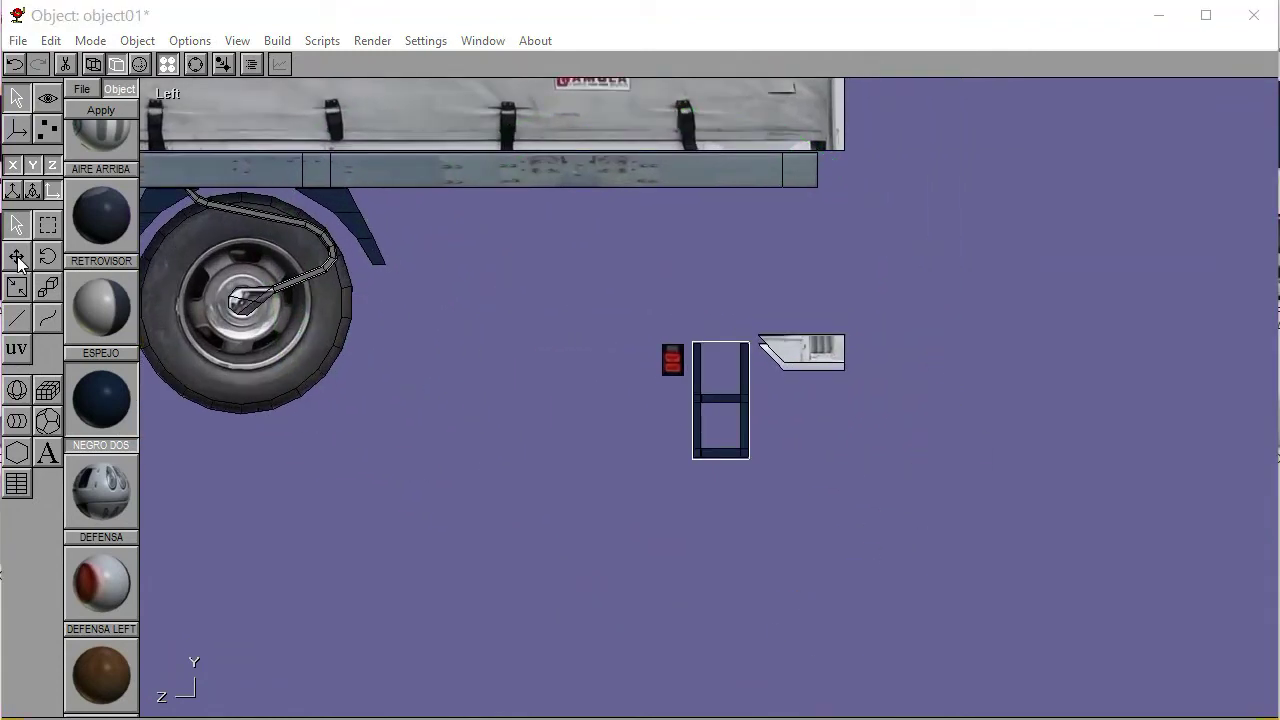
left_click(676, 364)
left_click(694, 364)
left_click(790, 355)
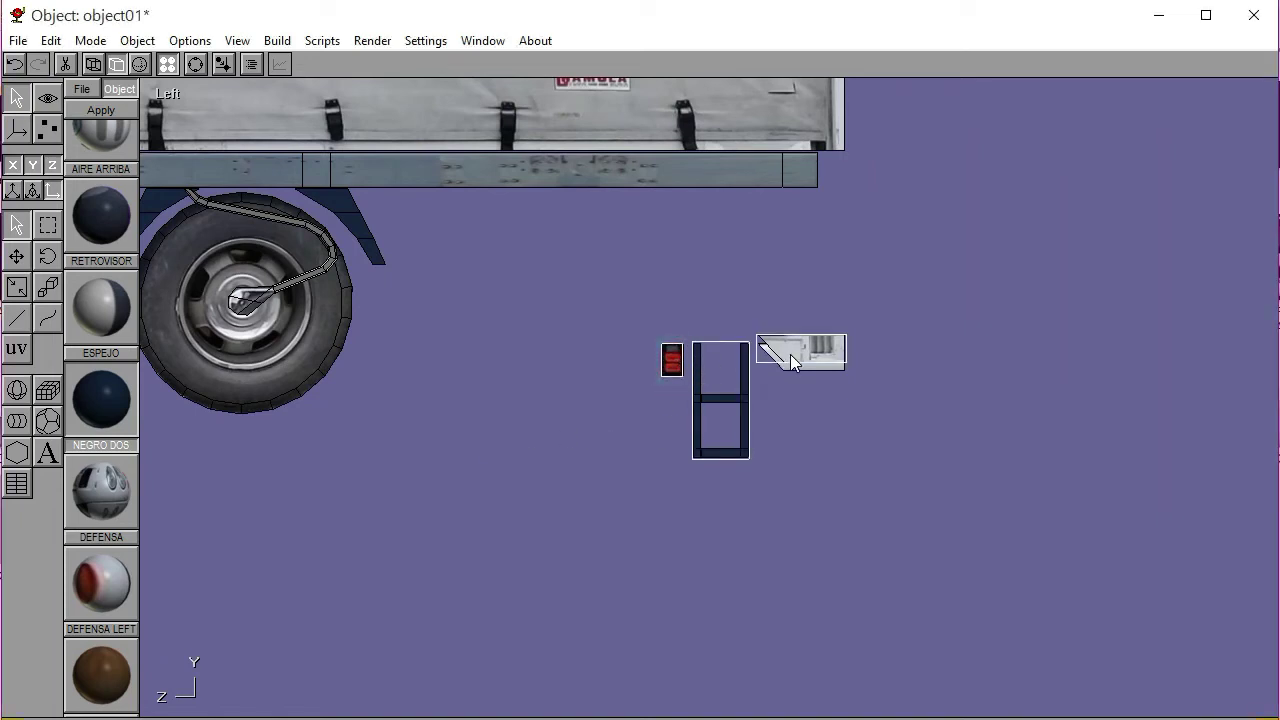
left_click(806, 386)
left_click(809, 348)
key("Down")
key("Down")
key("Down")
key("Down")
key("Down")
key("Down")
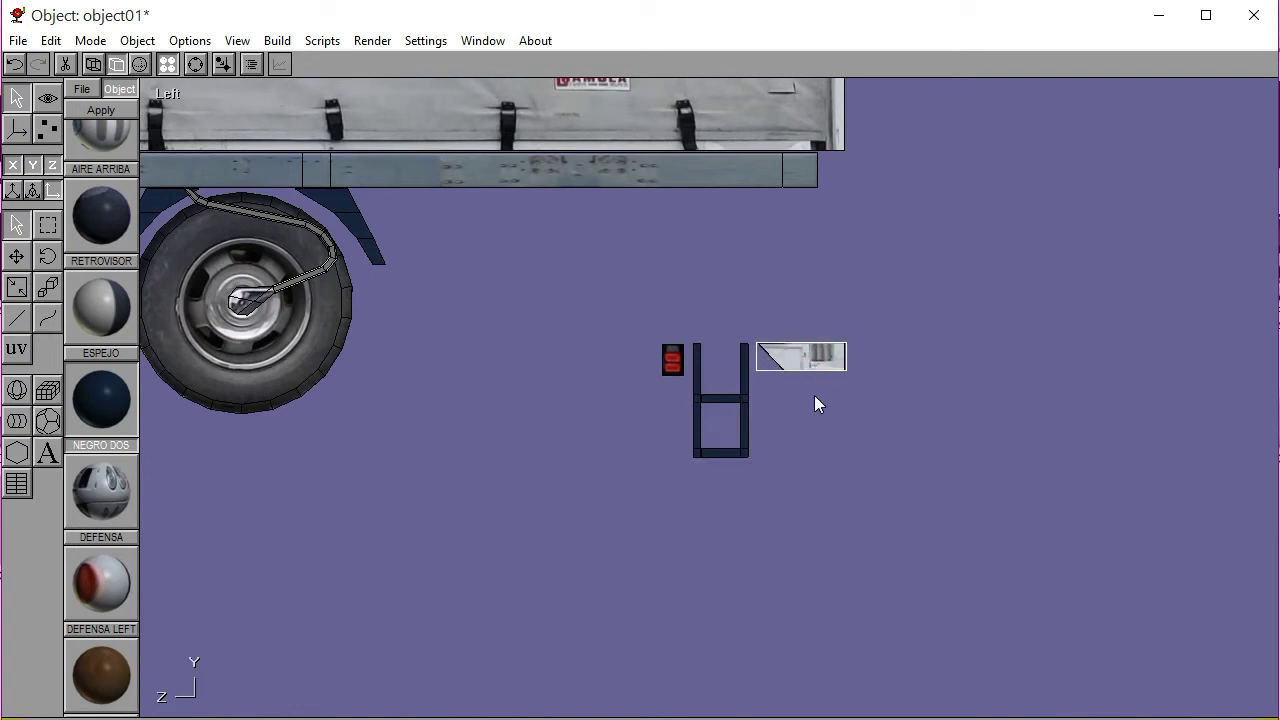
Move the near-side rear marker light, ladder bracket and corner panel up together to the rear end of the chassis rail
left_click(814, 395)
left_click(808, 356)
left_click(746, 368, "shift")
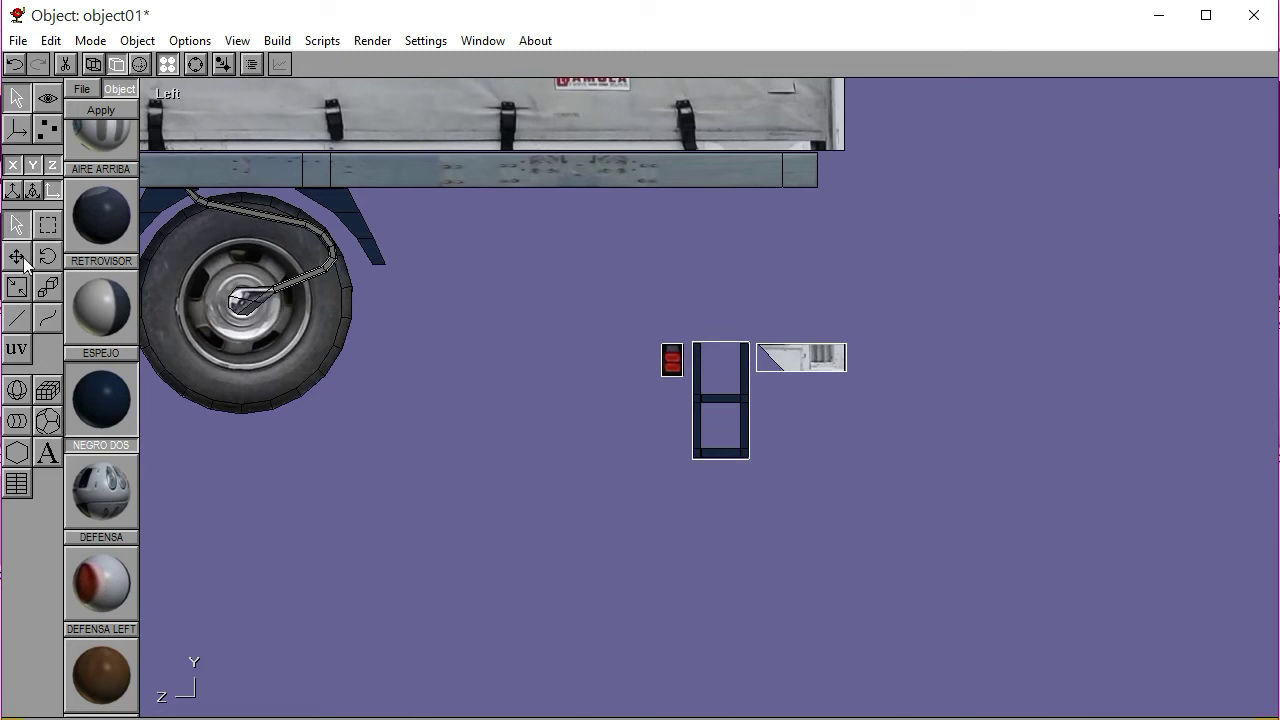
left_click(17, 257)
left_click_drag(1012, 492, 1016, 304)
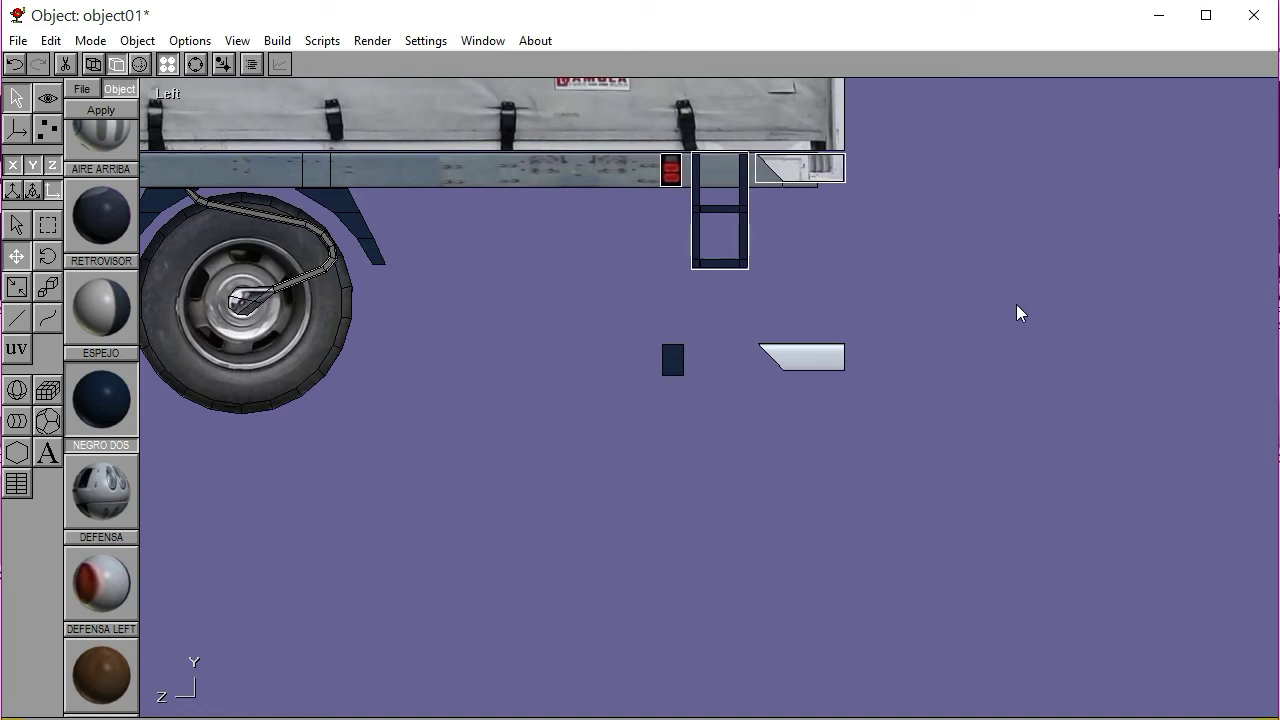
Raise the rear marker light and corner panel left behind until they line up with their counterparts on the chassis rail
left_click(672, 366)
left_click(674, 356)
left_click(817, 366, "shift")
key("Up")
key("Up")
key("Up")
key("Up")
key("Up")
key("Up")
key("Up")
key("Up")
key("Up")
key("Up")
key("Up")
key("Up")
key("Up")
key("Up")
key("Up")
key("Up")
key("Up")
key("Up")
key("Up")
key("Up")
key("Up")
key("Up")
key("Up")
key("Up")
key("Up")
key("Up")
key("Up")
key("Up")
key("Up")
key("Up")
key("Up")
key("Up")
key("Up")
key("Up")
key("Up")
key("Up")
key("Up")
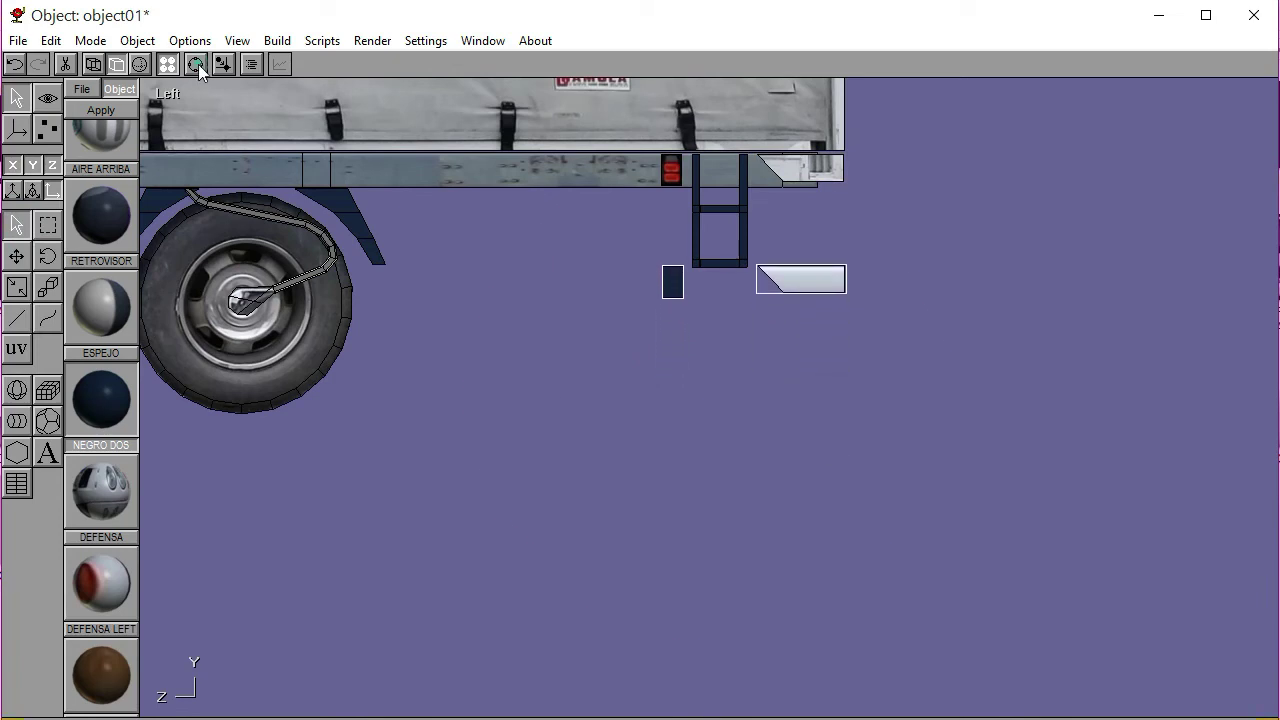
left_click(196, 64)
key("Up")
key("Up")
key("Up")
key("Up")
key("Up")
key("Up")
key("Up")
key("Up")
key("Up")
key("Up")
key("Up")
key("Up")
key("Up")
key("Up")
key("Up")
key("Up")
key("Up")
key("Up")
key("Up")
key("Up")
key("Up")
key("Up")
key("Up")
key("Up")
key("Up")
key("Up")
key("Up")
key("Up")
key("Up")
key("Up")
key("Up")
key("Up")
key("Up")
key("Up")
key("Up")
key("Up")
key("Up")
key("Up")
key("Up")
key("Up")
left_click(92, 65)
key("Up")
key("Up")
key("Up")
key("Up")
key("Up")
key("Up")
key("Up")
key("Up")
key("Up")
key("Up")
key("Up")
key("Up")
key("Up")
key("Up")
key("Up")
key("Up")
key("Up")
key("Up")
key("Up")
key("Up")
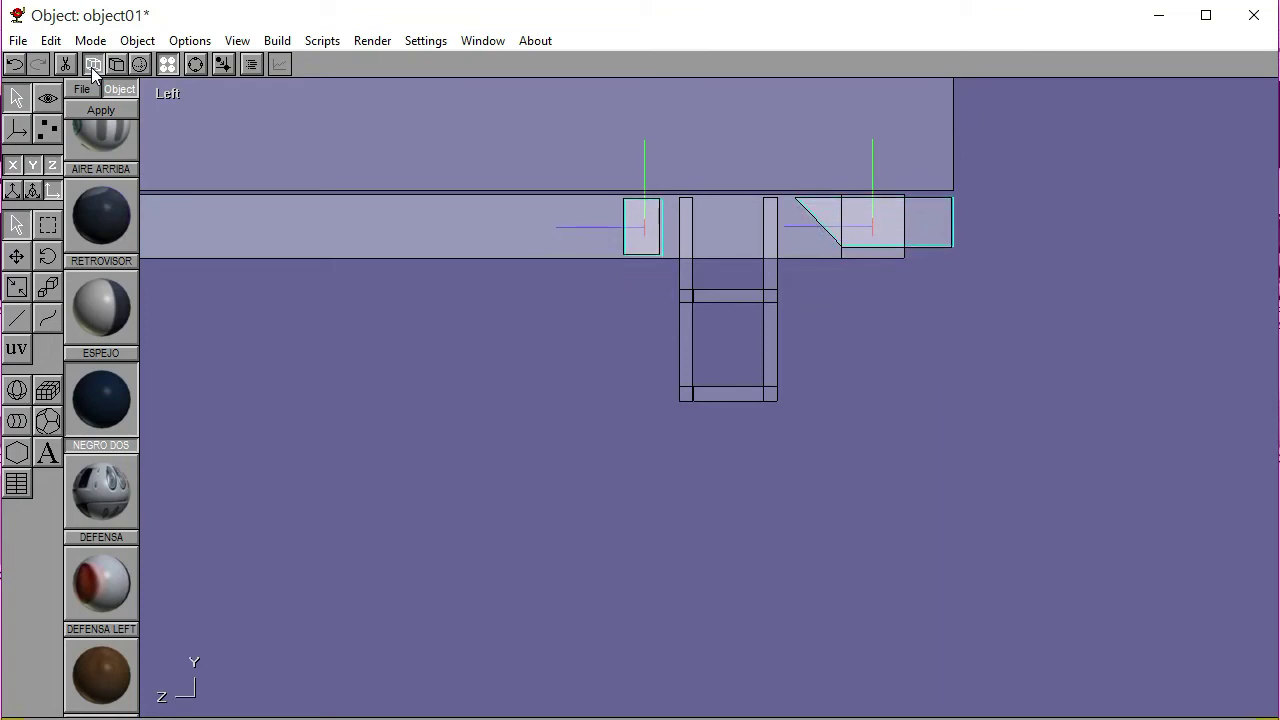
left_click(380, 408)
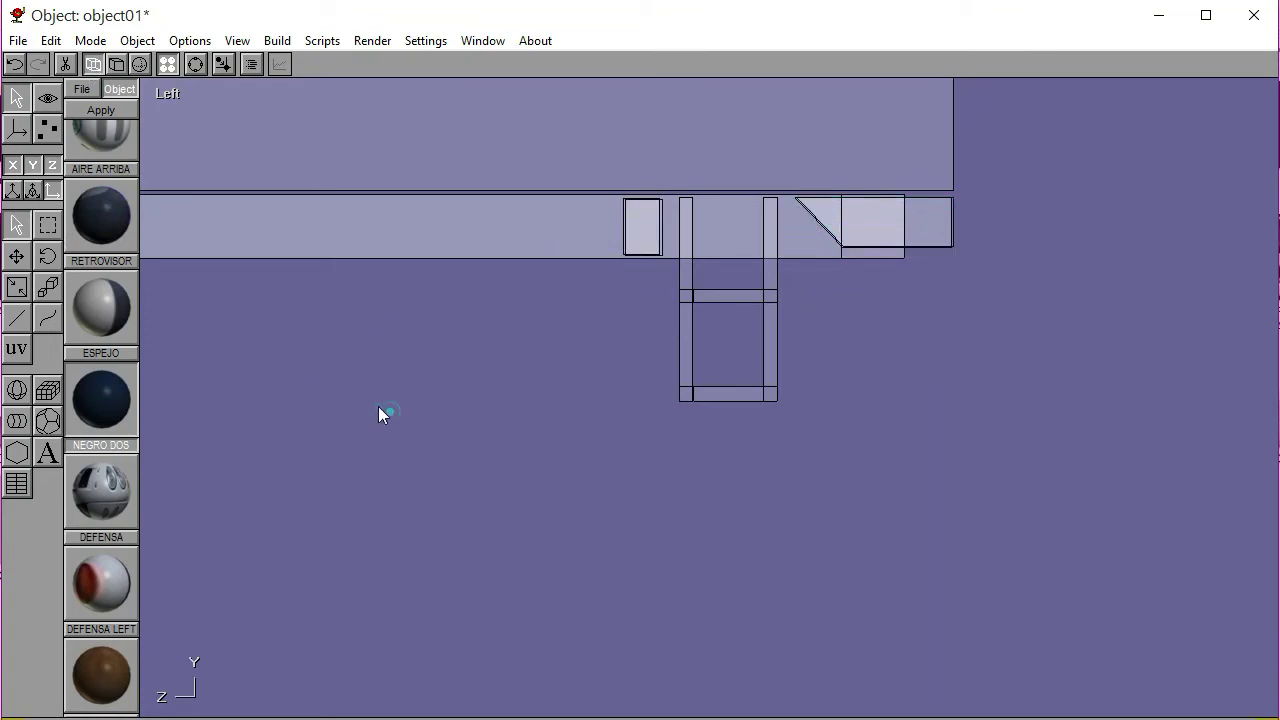
Check the rear end with shaded surfaces, and raise the rear marker light, ladder bracket and corner panel slightly in the left view
left_click(117, 64)
left_click(195, 65)
scroll(648, 312, "down", 3)
mouse_move(470, 397)
left_mouse_down()
mouse_move(784, 423)
mouse_move(691, 422)
mouse_move(735, 429)
mouse_move(751, 414)
mouse_move(643, 429)
mouse_move(826, 437)
left_mouse_up()
left_click_drag(740, 425, 705, 403)
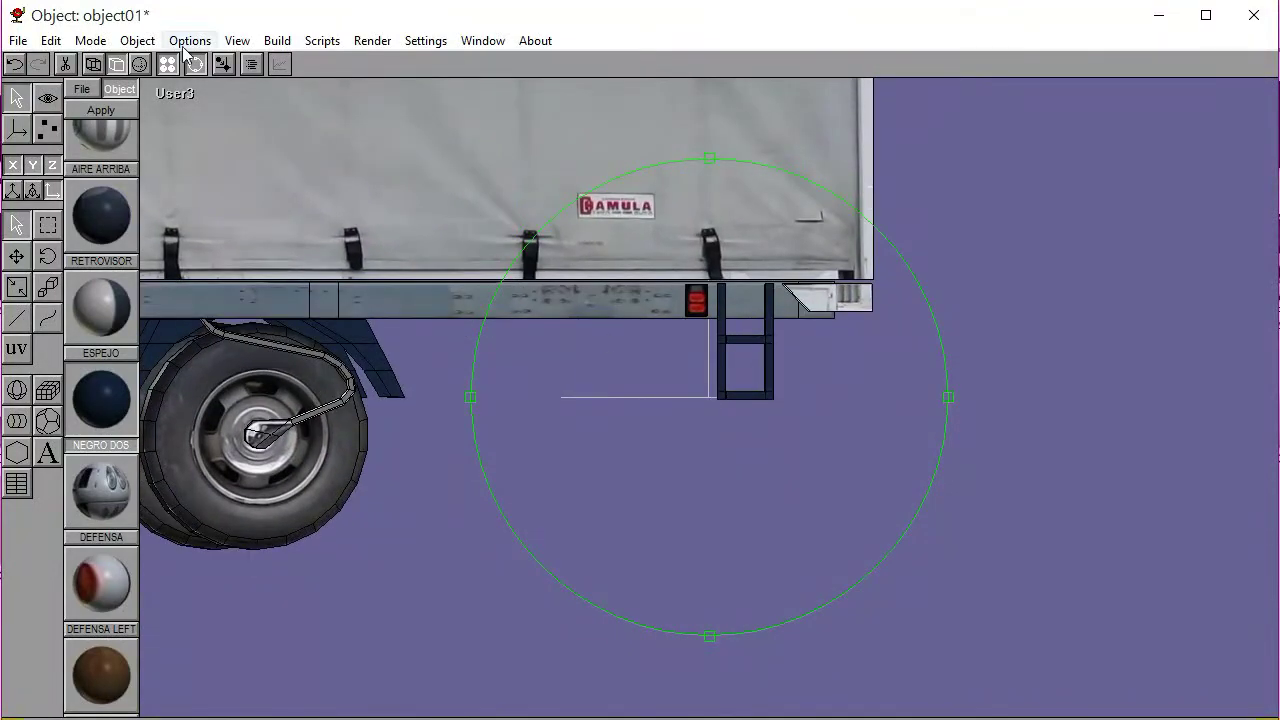
left_click(186, 94)
left_click(181, 180)
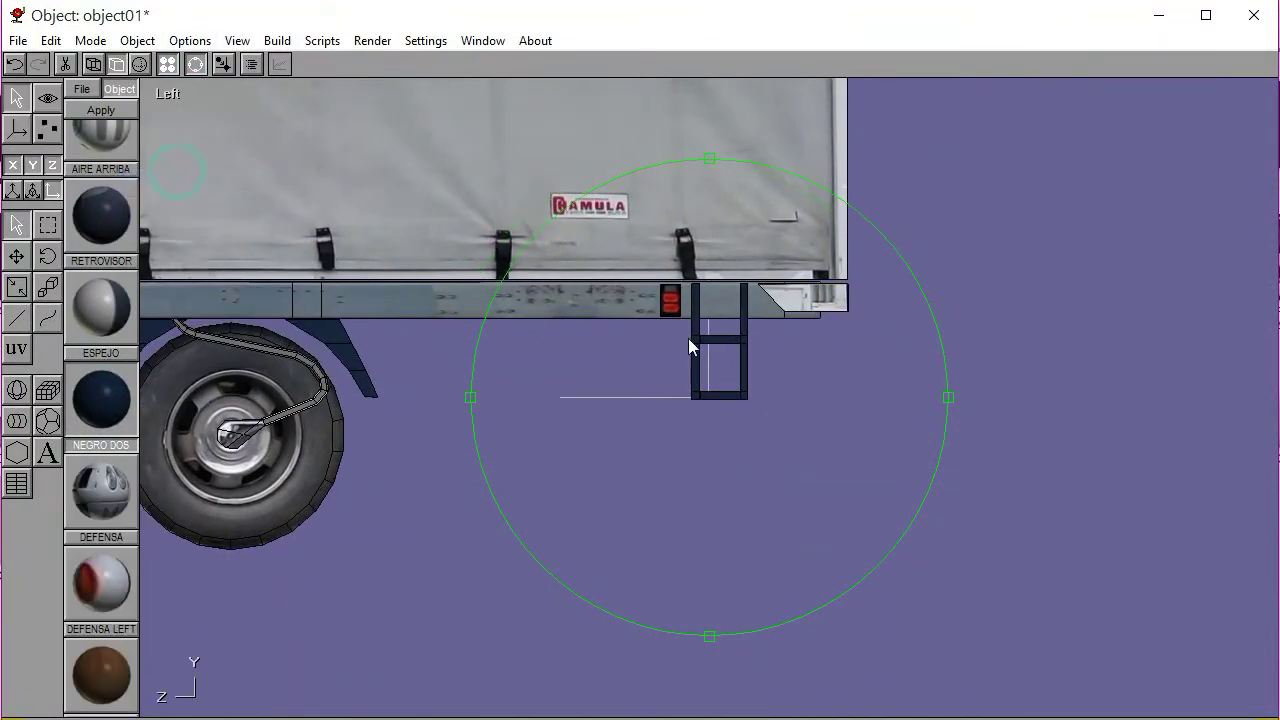
scroll(784, 345, "up", 4)
left_click(198, 64)
left_click(685, 232)
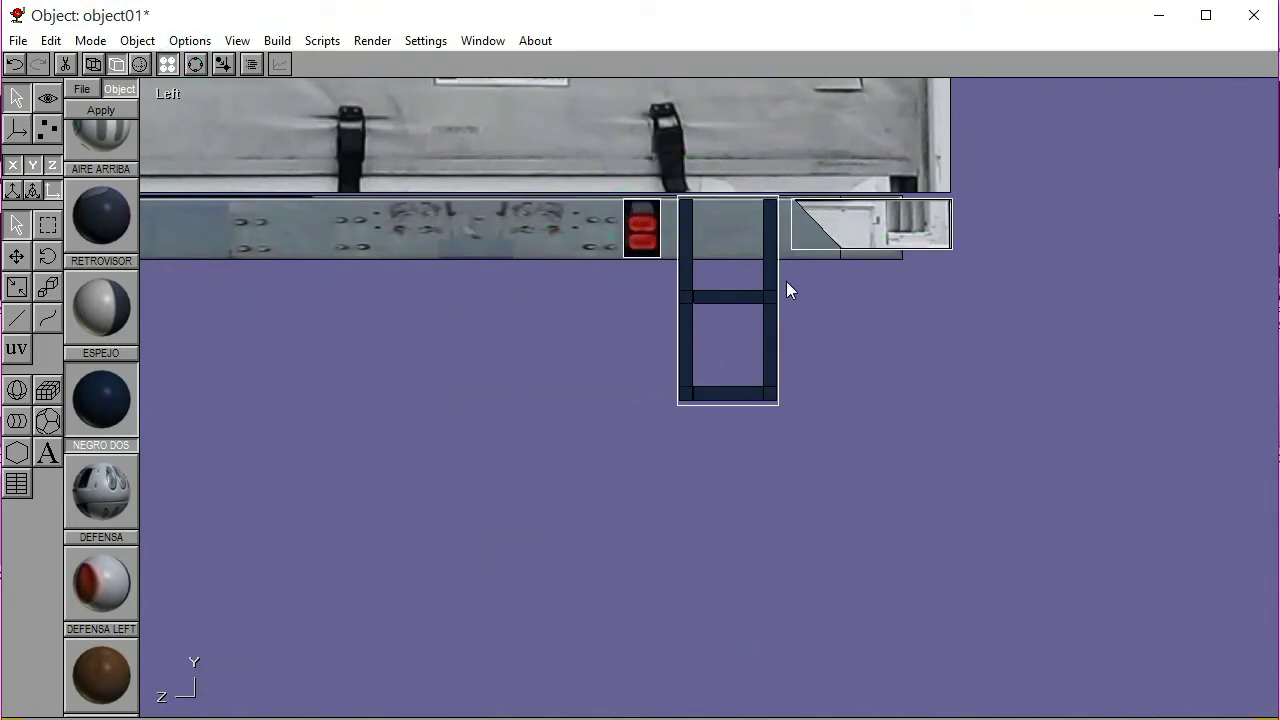
left_click(863, 346)
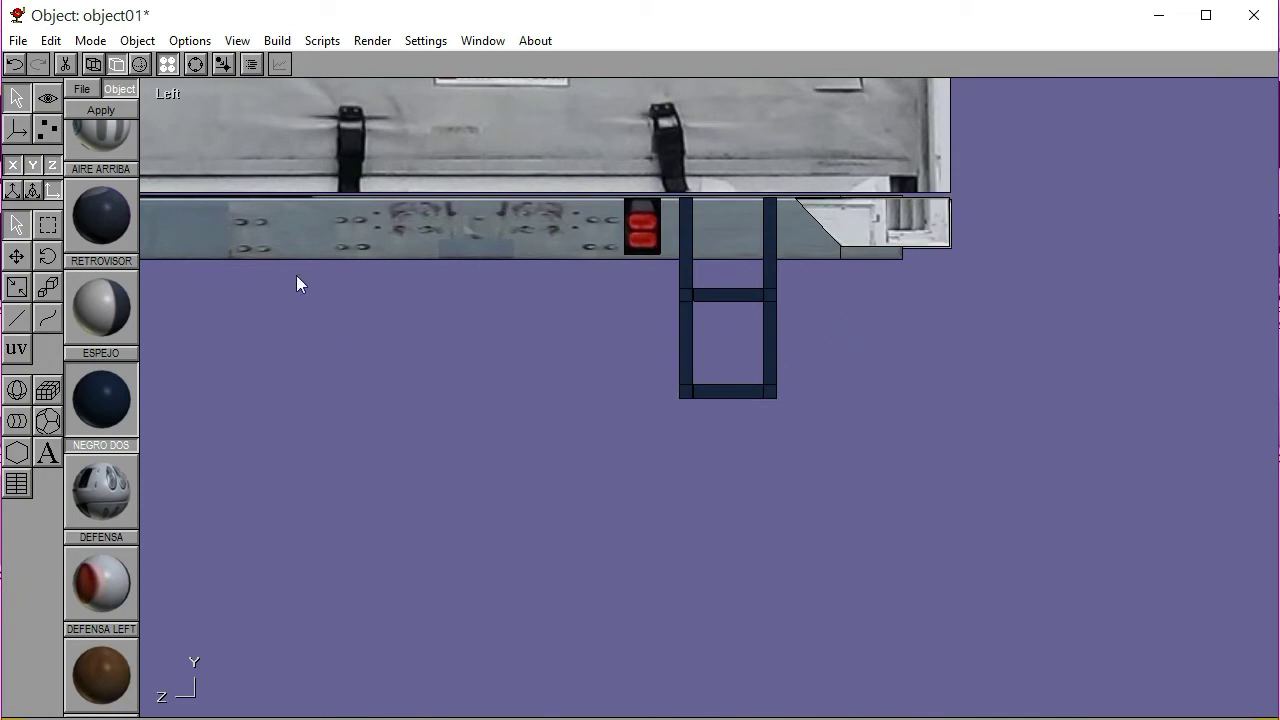
Examine how the opposite side's rear marker light, ladder bracket and corner panel sit against the chassis rail in the right view
left_click(176, 93)
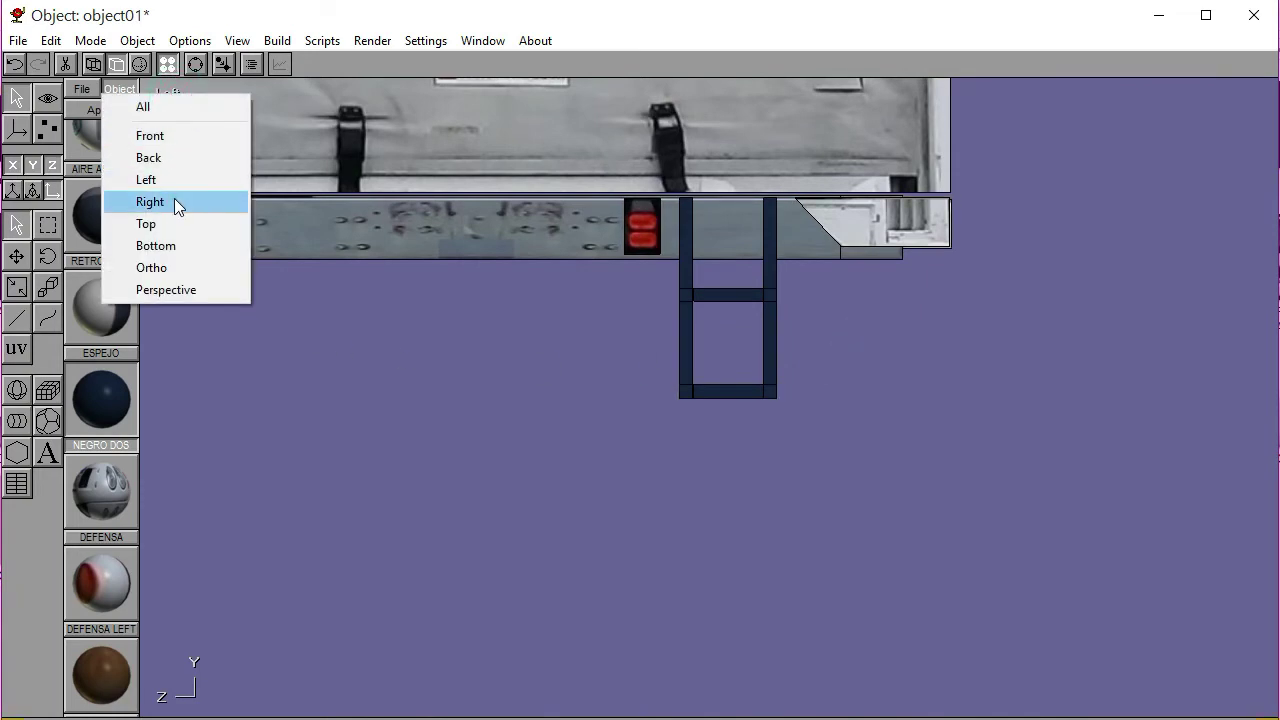
left_click(174, 199)
left_click(197, 68)
scroll(520, 330, "up", 1)
middle_click_drag(520, 397, 831, 403)
scroll(831, 403, "up", 5)
middle_click_drag(597, 383, 739, 381)
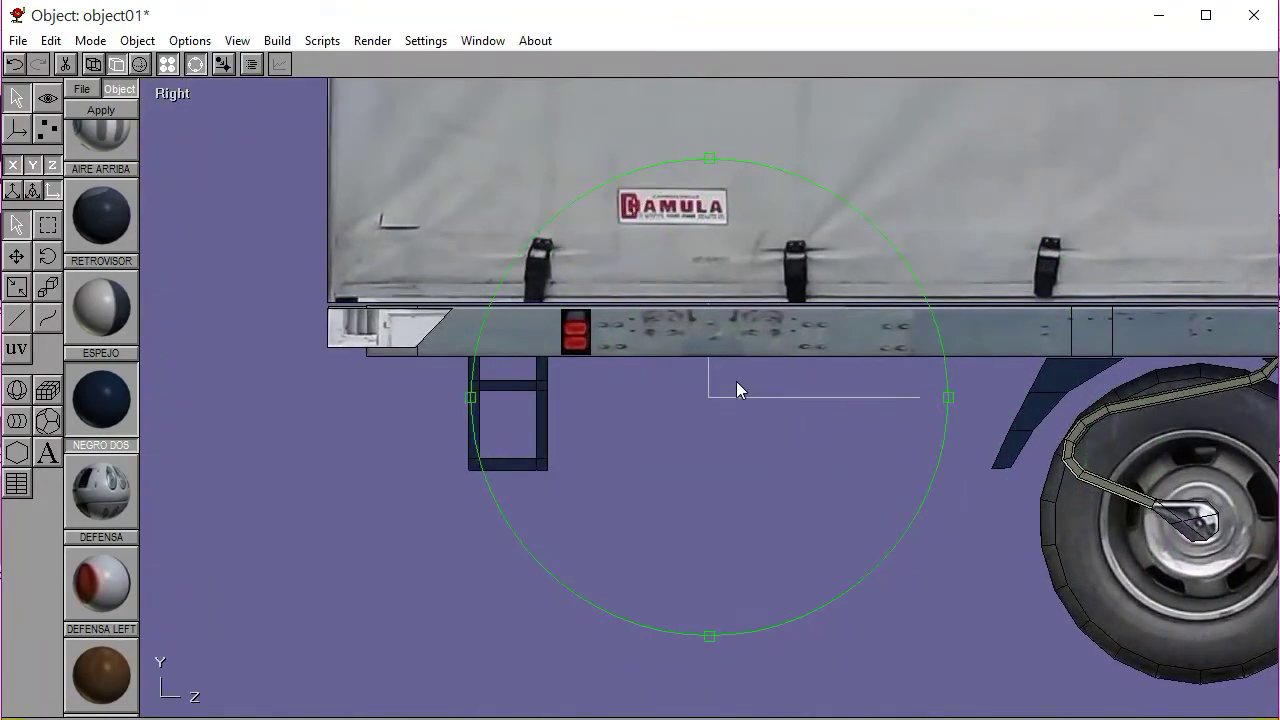
left_click_drag(604, 355, 693, 355)
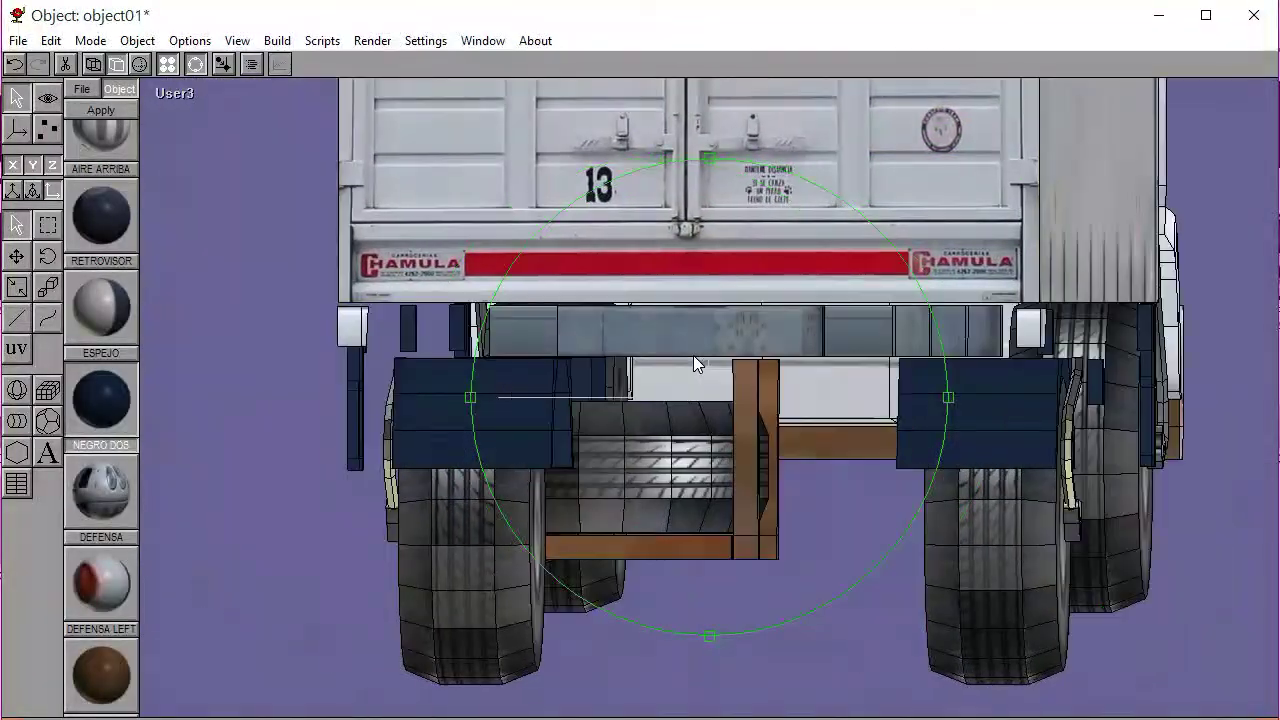
Copy and paste the rear ladder bracket beside the wheel, working in the back view
left_click(185, 96)
left_click(178, 140)
left_click(171, 94)
left_click(176, 157)
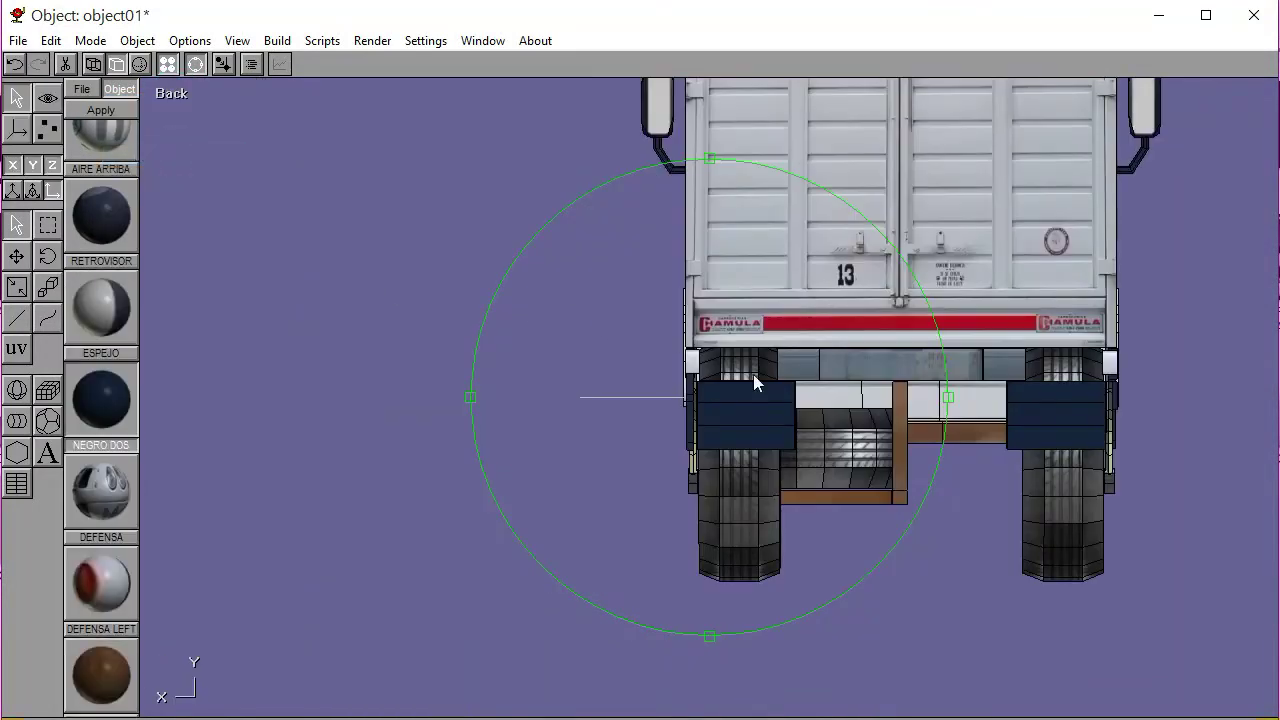
scroll(753, 374, "up", 3)
middle_click_drag(846, 377, 615, 355)
scroll(615, 355, "up", 3)
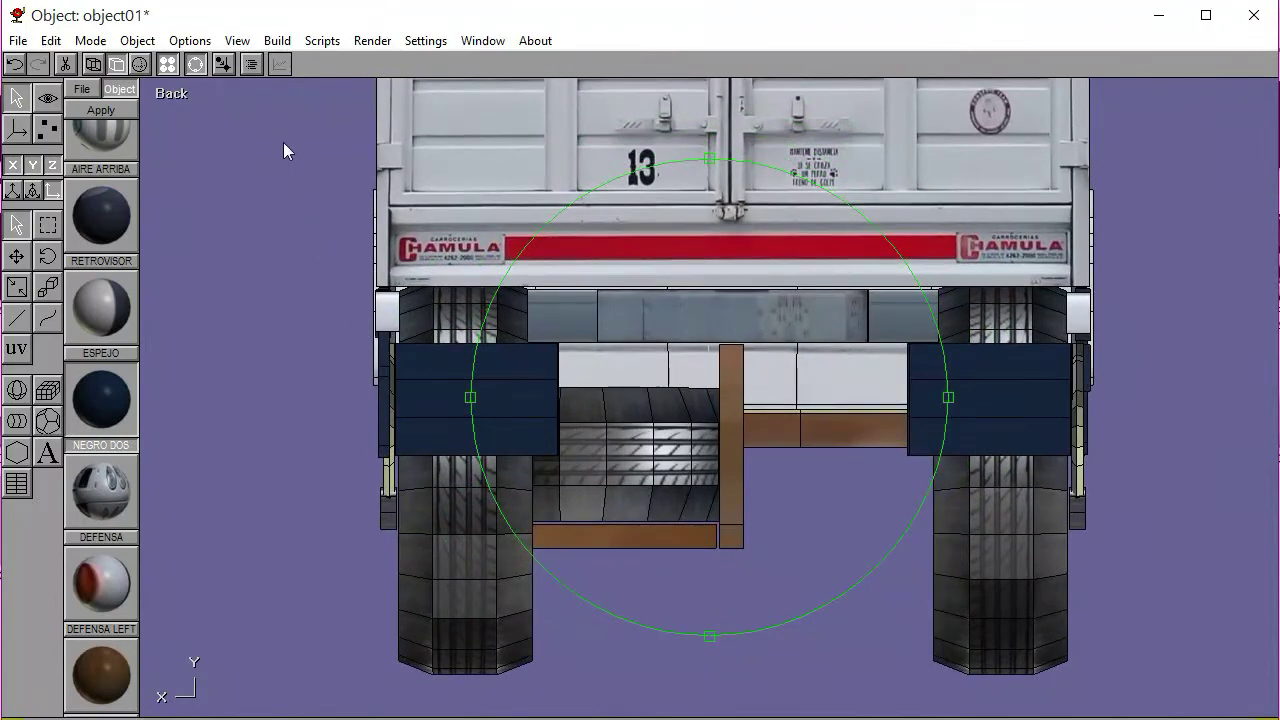
left_click(196, 64)
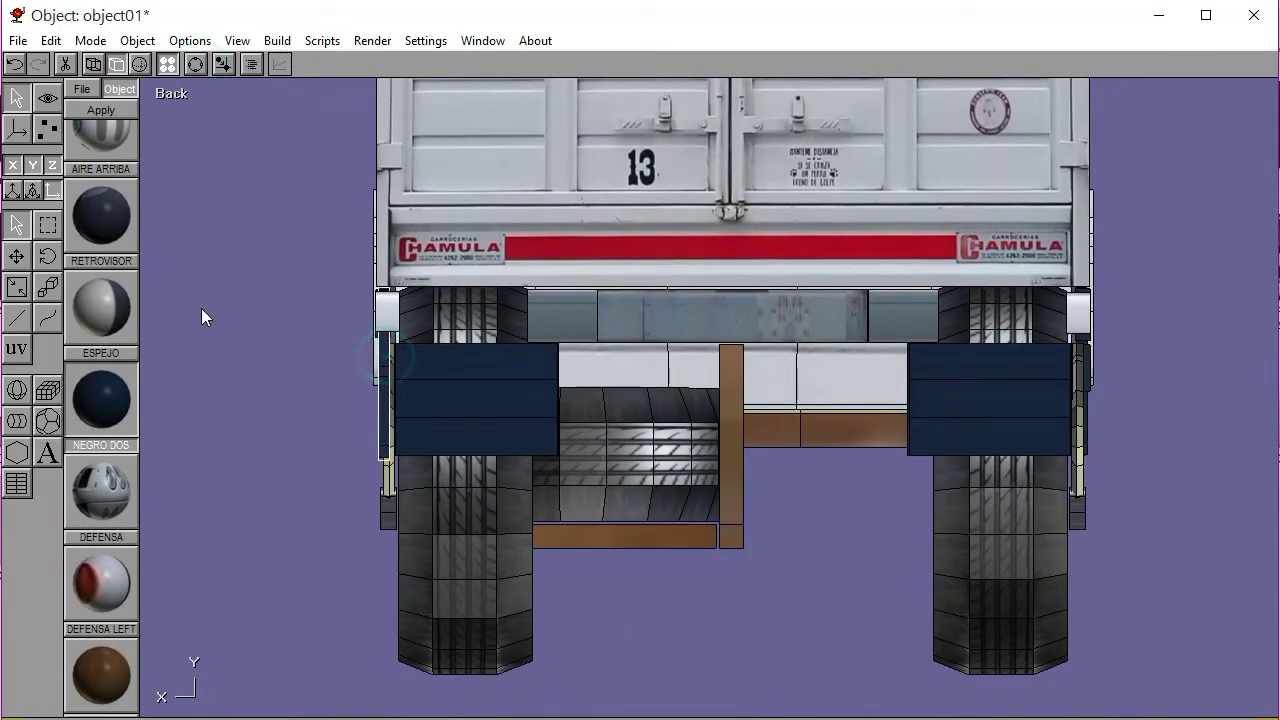
left_click(51, 40)
left_click(83, 86)
left_click(51, 40)
left_click(83, 107)
Move the pasted ladder bracket along X only to the opposite side of the truck, mirroring the original's position
left_click(15, 165)
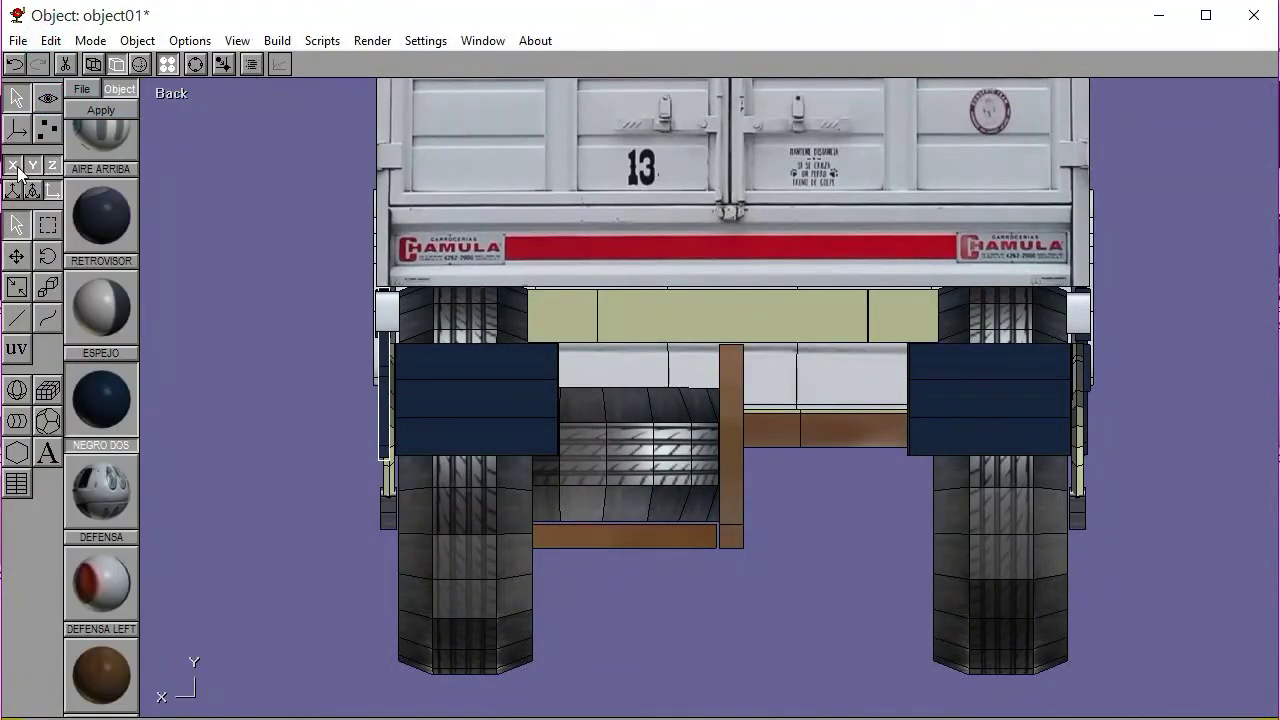
left_click(16, 257)
left_click(182, 355)
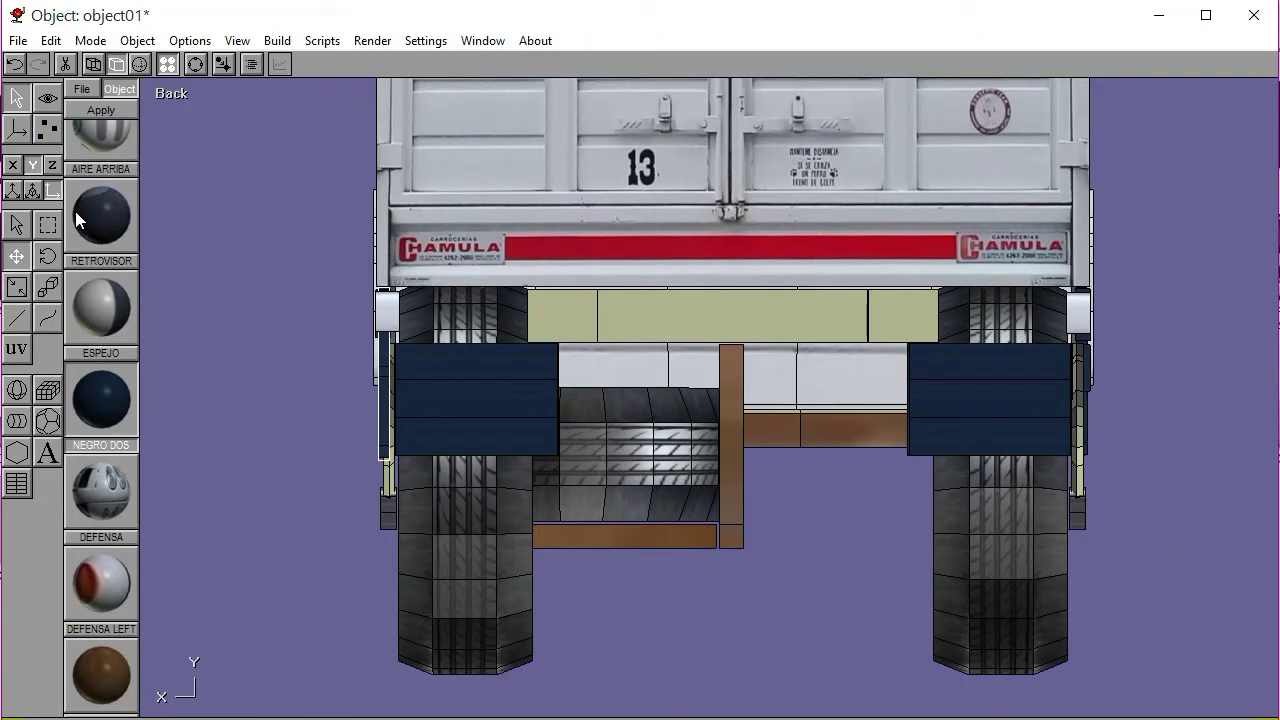
left_click(52, 166)
left_click(231, 247)
left_click(16, 168)
left_click(35, 168)
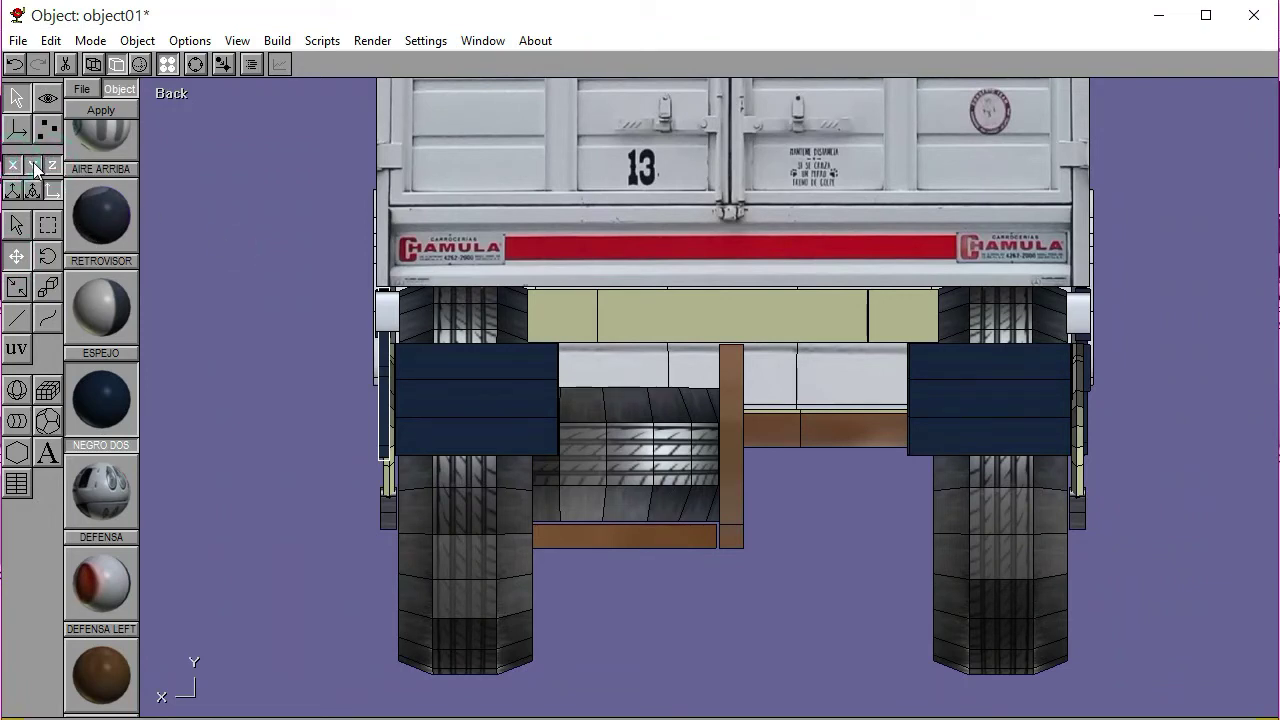
left_click(52, 165)
left_click(217, 320)
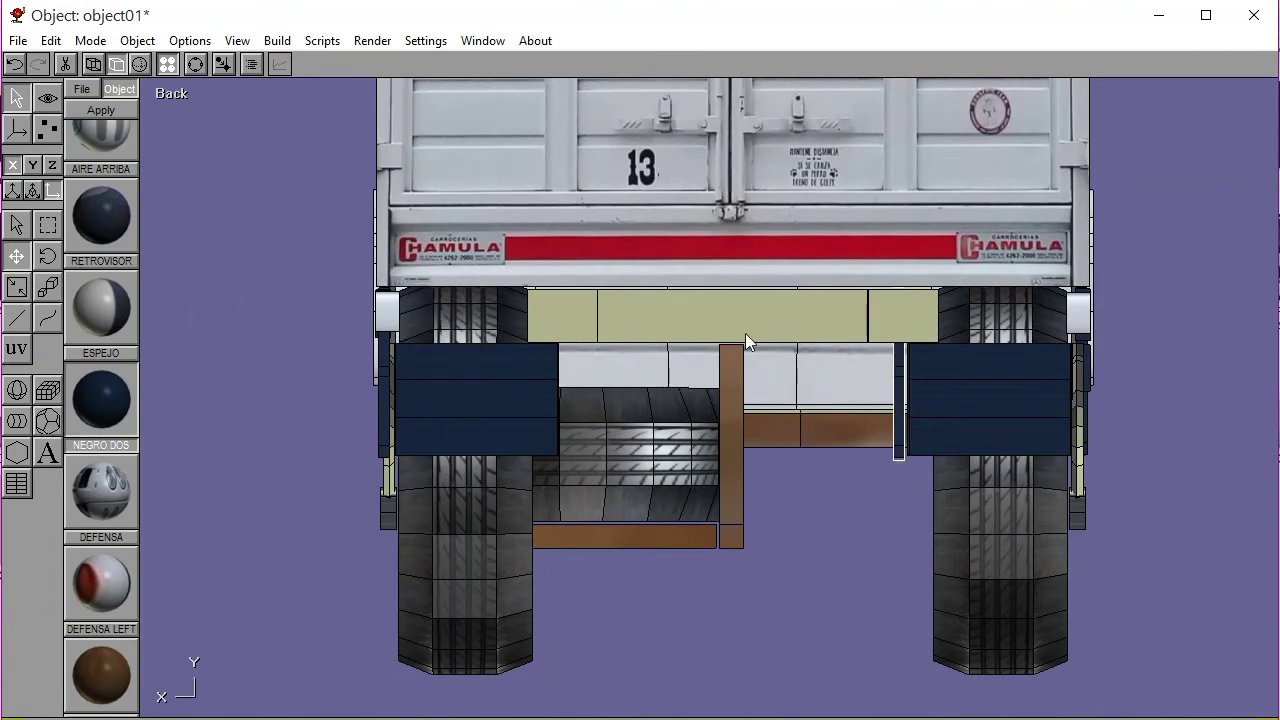
left_click_drag(853, 336, 921, 335)
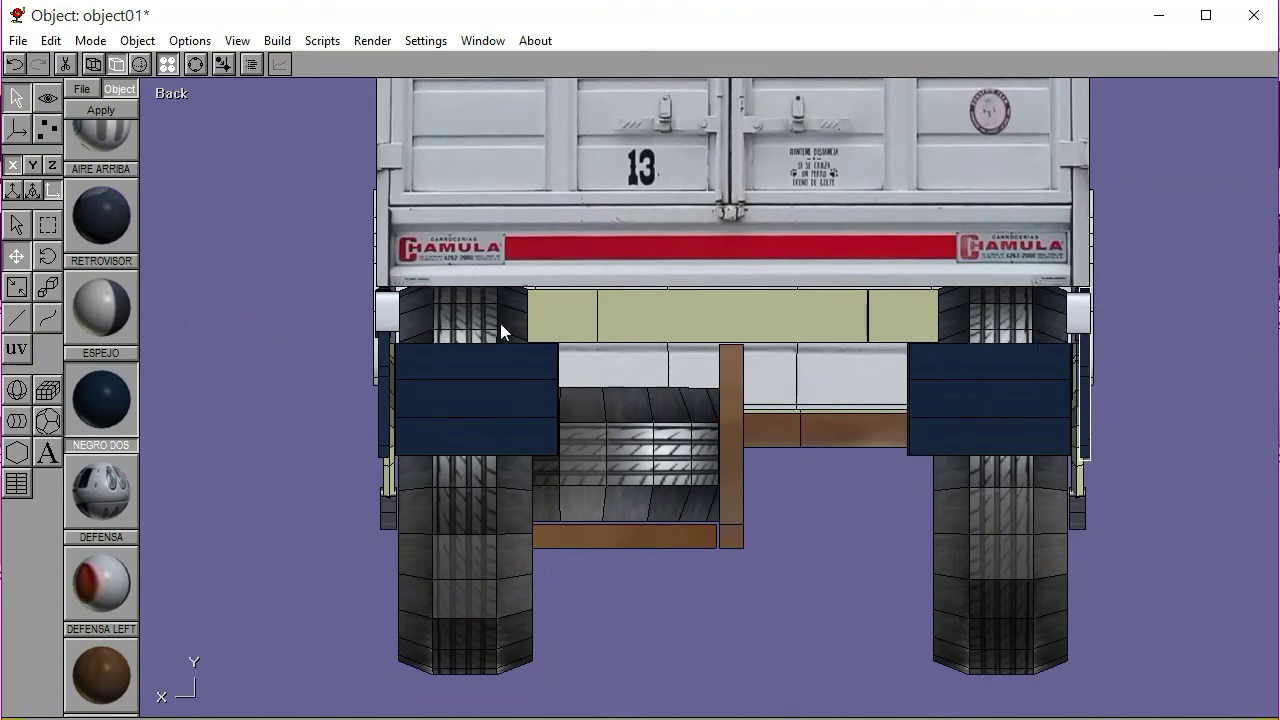
left_click(203, 249)
left_click(198, 66)
mouse_move(613, 275)
left_mouse_down()
mouse_move(643, 294)
mouse_move(616, 291)
left_mouse_up()
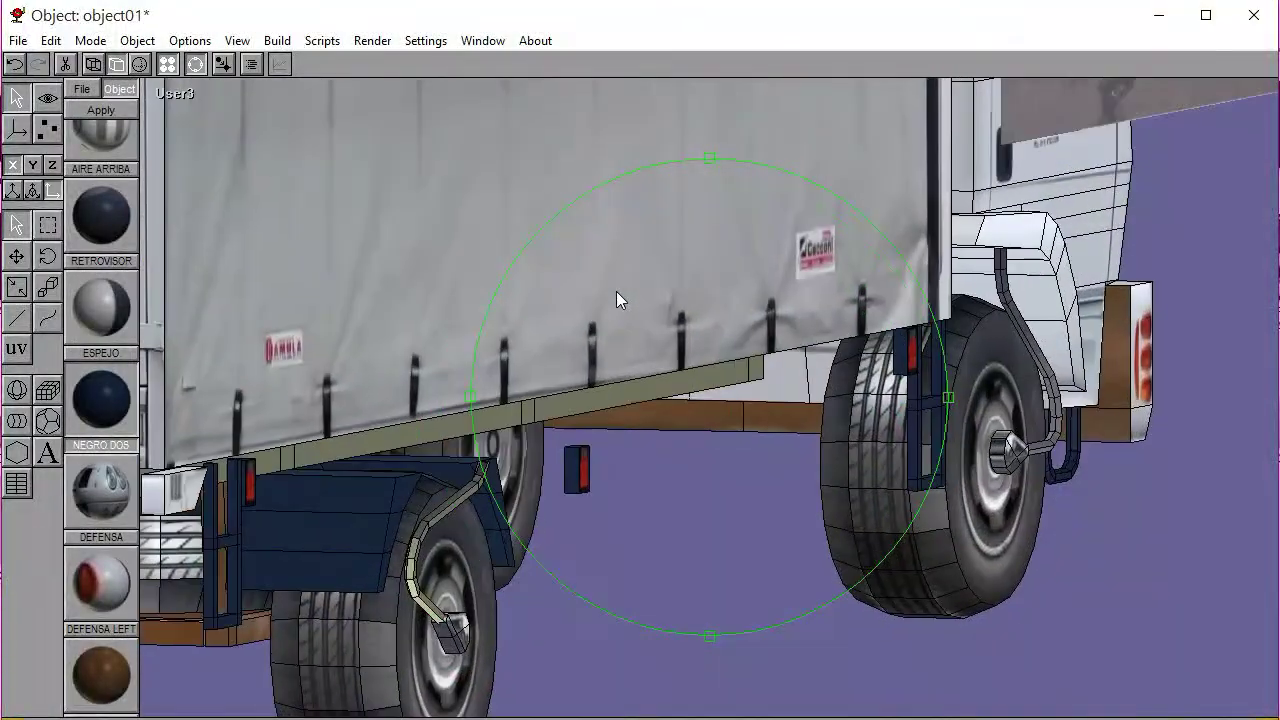
Raise the rear corner panel, ladder bracket and marker light together in the right view until they meet the chassis rail's top
left_click(177, 93)
left_click(172, 200)
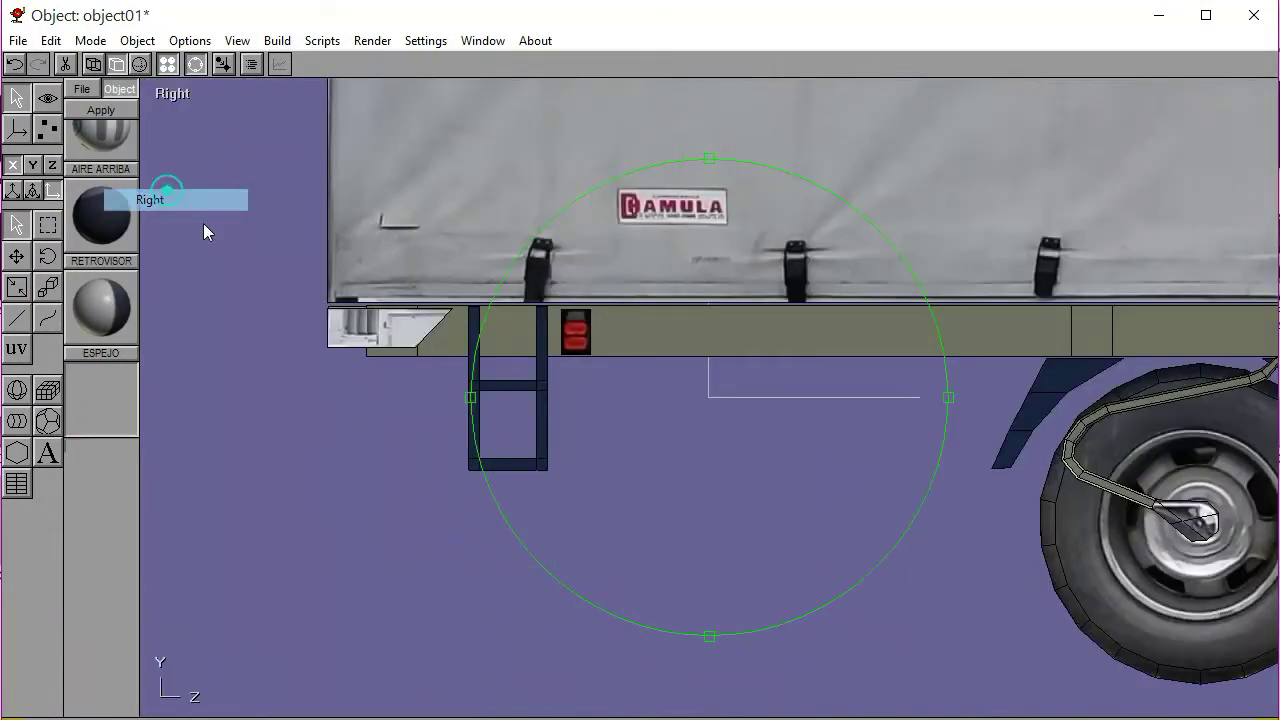
scroll(589, 384, "up", 2)
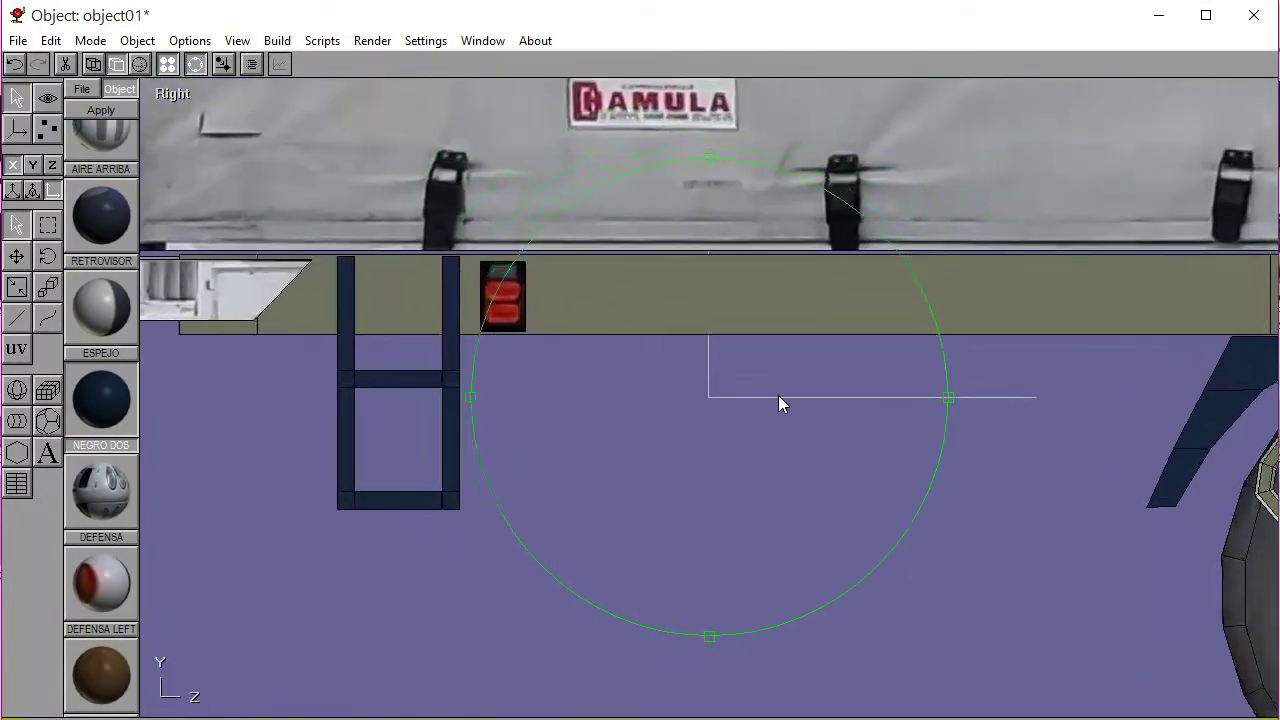
middle_click_drag(577, 383, 700, 426)
scroll(668, 385, "up", 1)
middle_click_drag(572, 351, 645, 349)
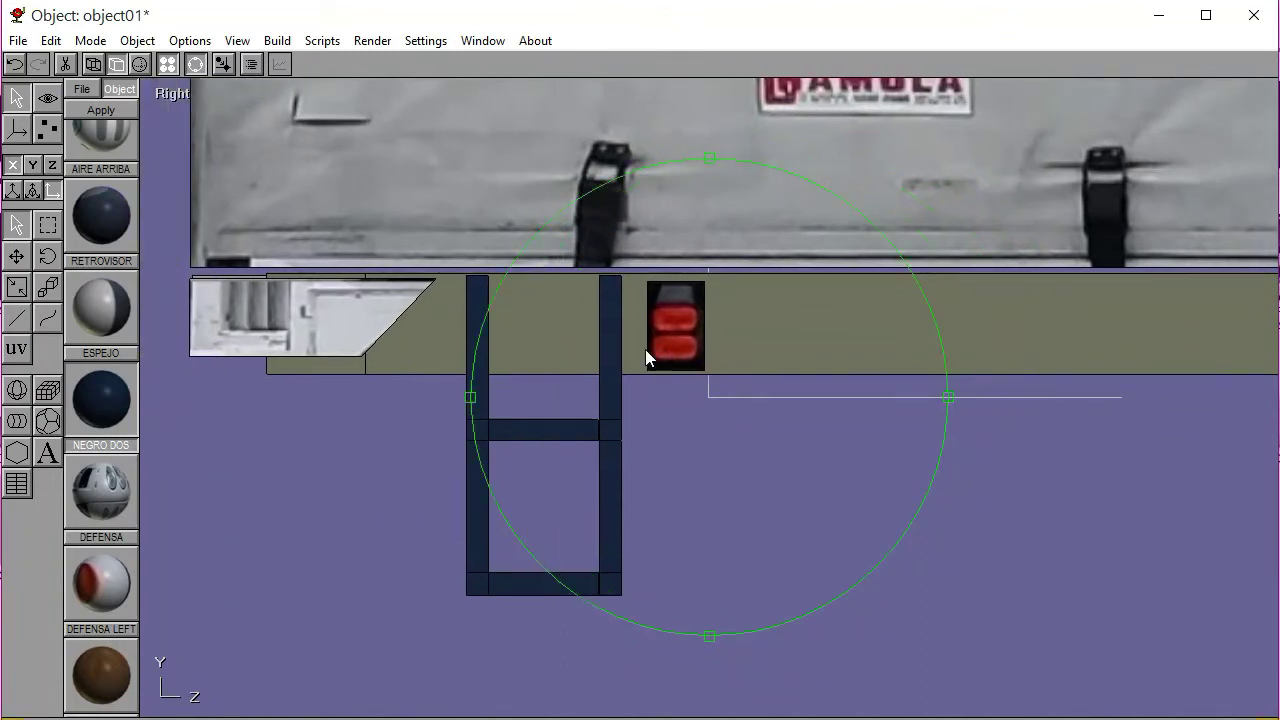
left_click(197, 66)
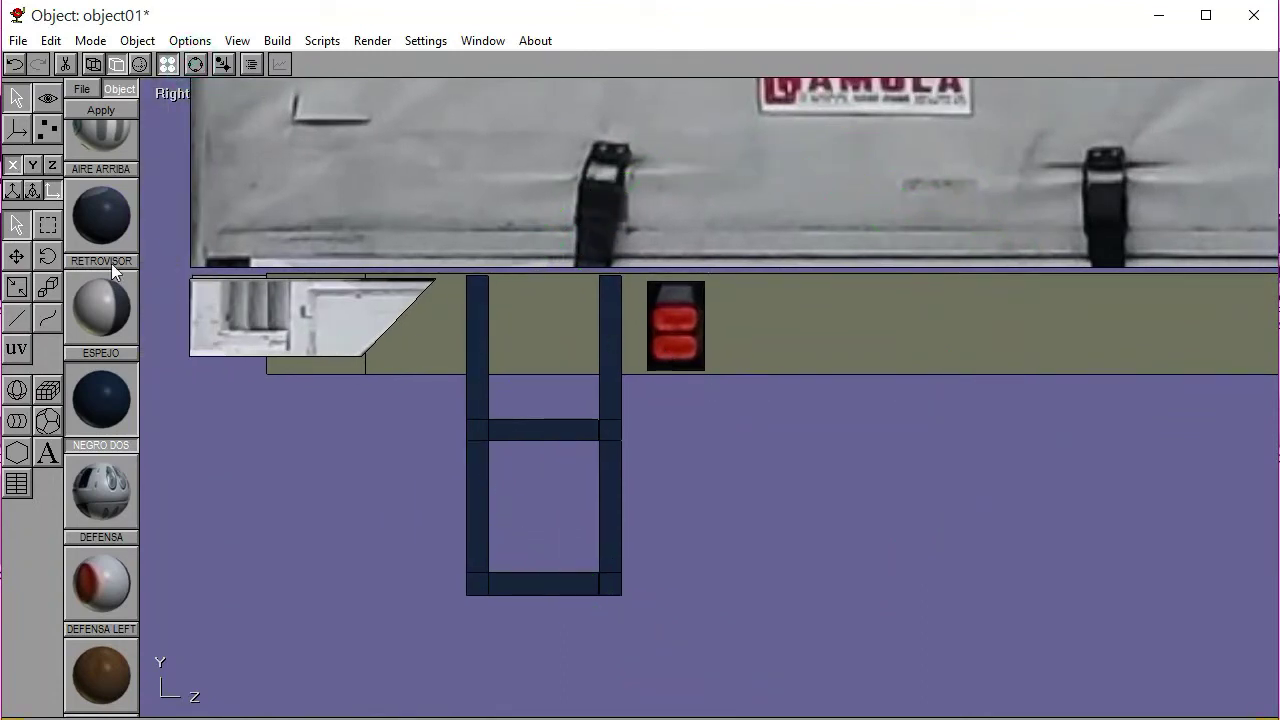
left_click(300, 291)
left_click(473, 308, "shift")
left_click(679, 302, "shift")
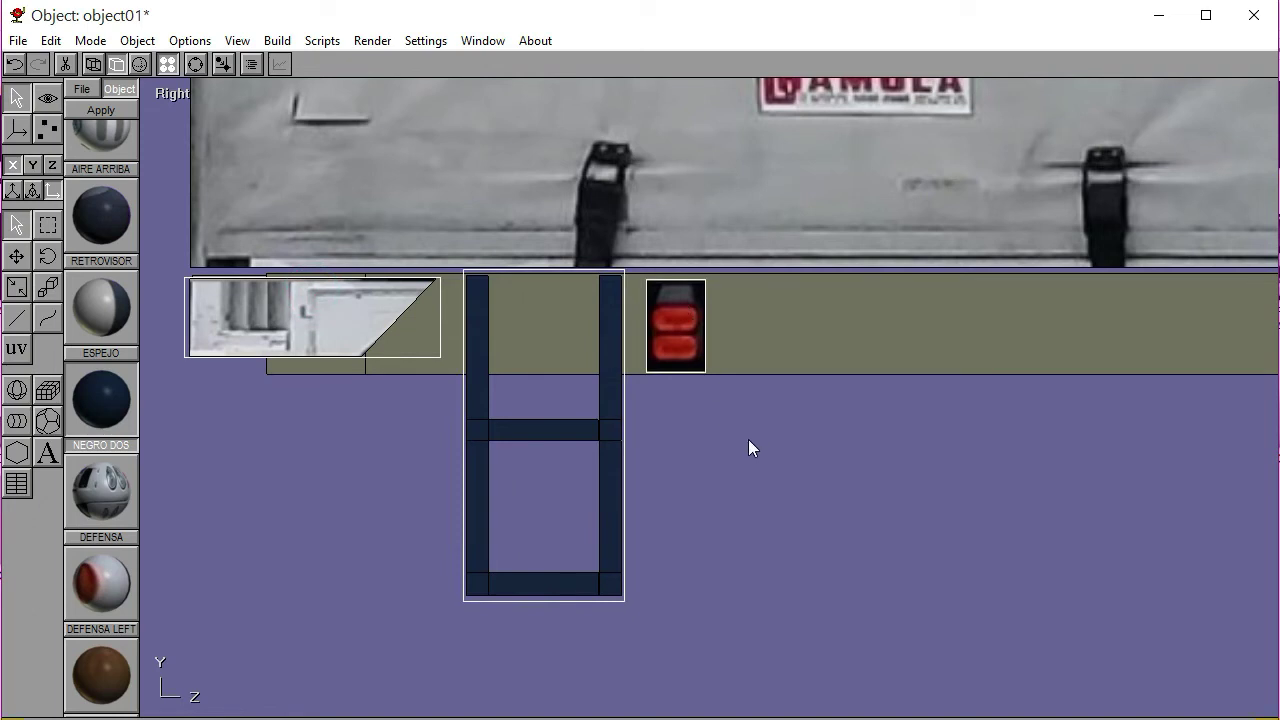
left_click(37, 167)
left_click(52, 167)
key("Up")
key("Up")
key("Up")
key("Up")
key("Up")
left_click(289, 426)
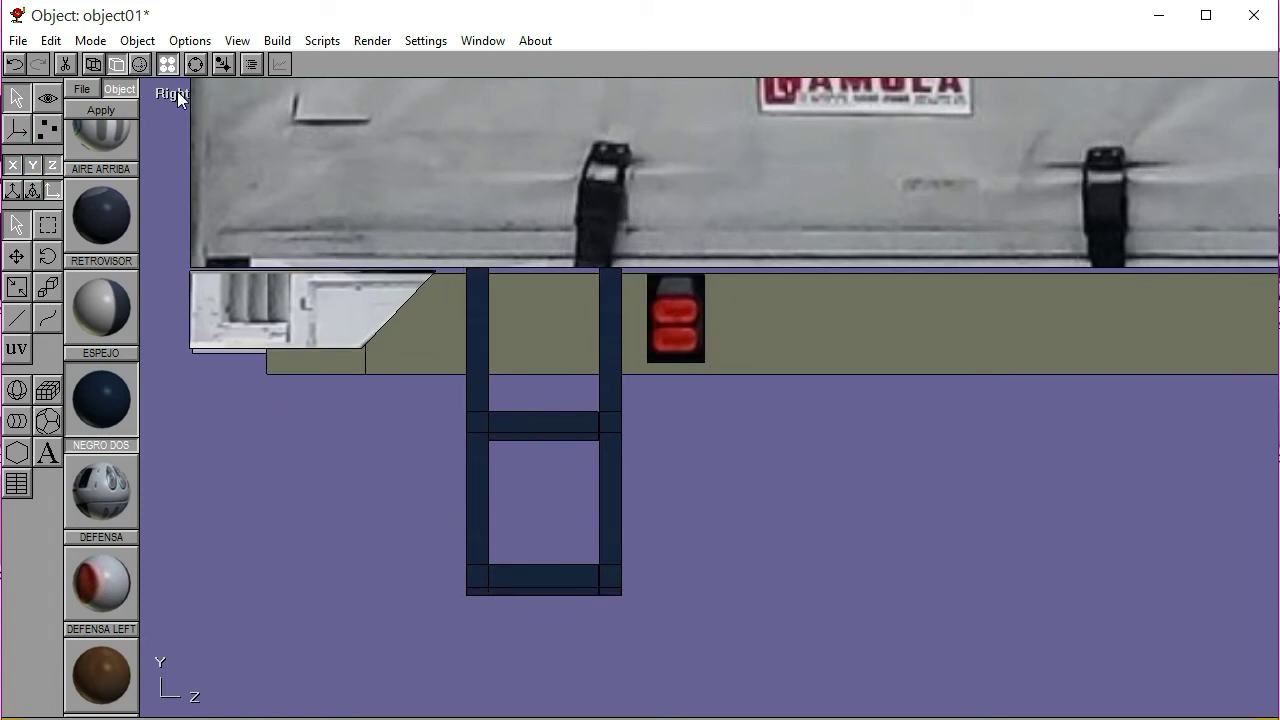
Save the file and look over the rear end and the full length of the chassis
left_click(18, 40)
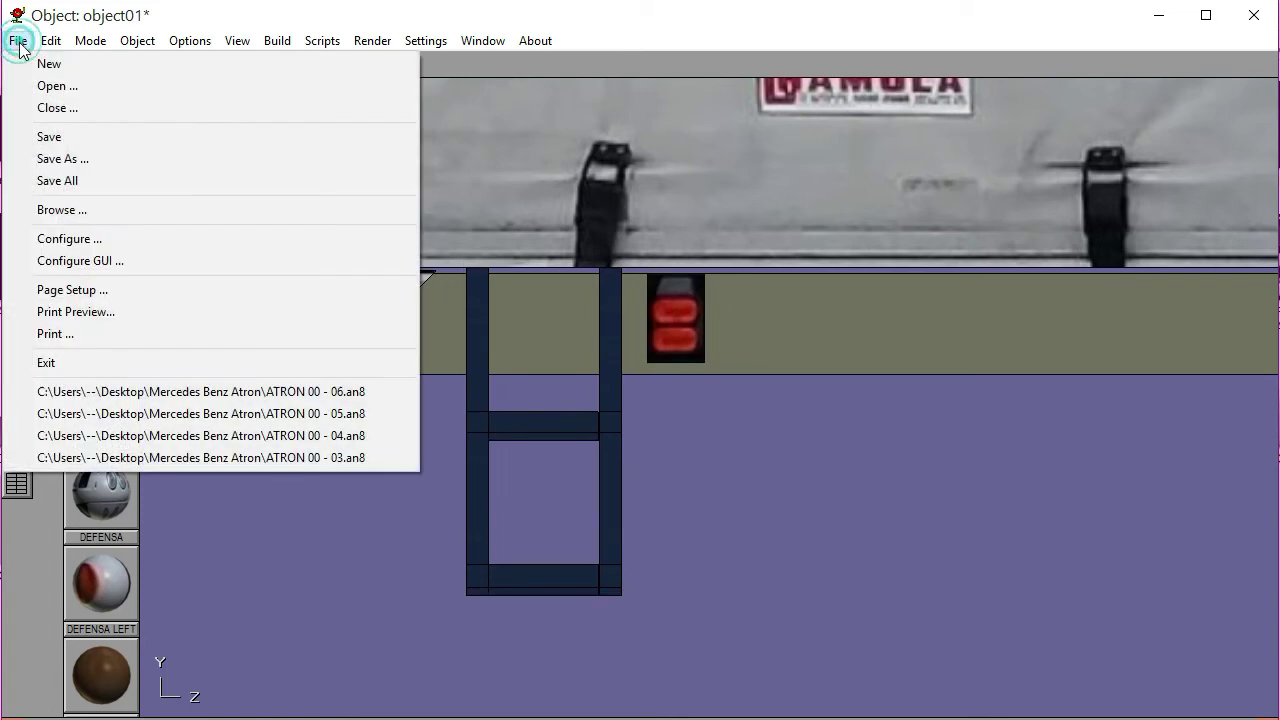
left_click(42, 134)
left_click(196, 64)
left_click_drag(723, 423, 800, 425)
left_click(185, 93)
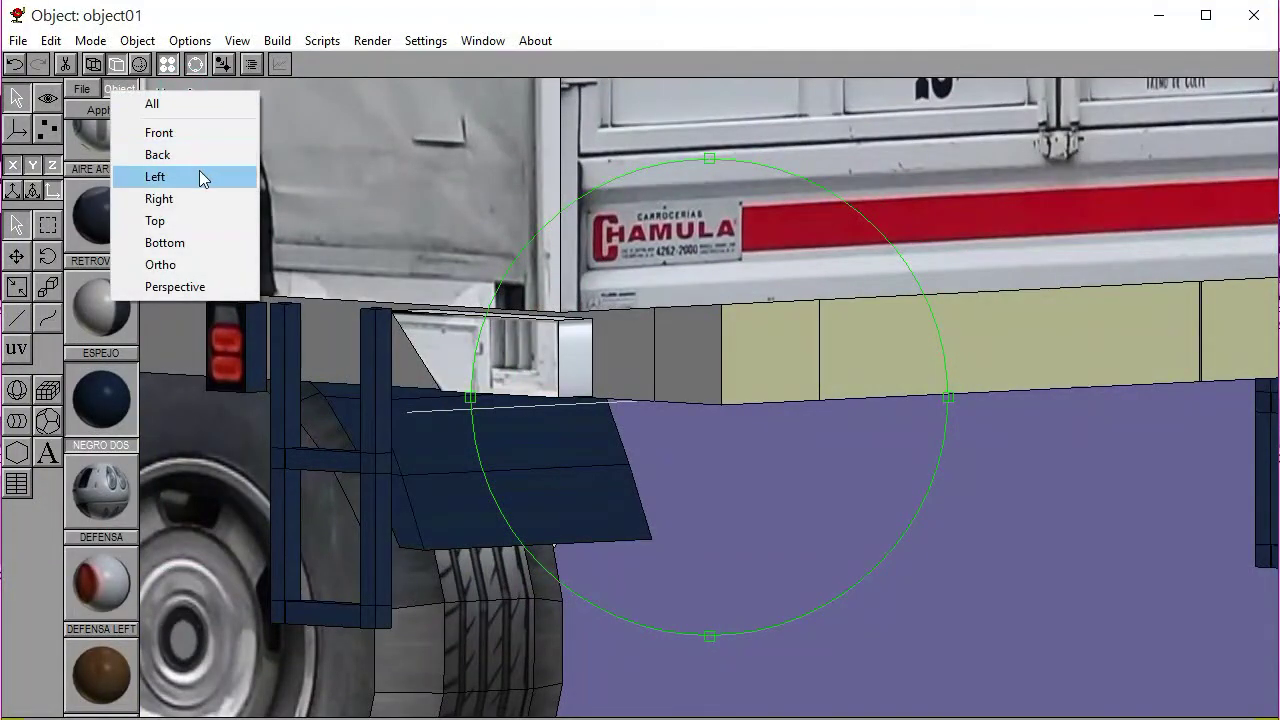
left_click(198, 175)
scroll(736, 405, "down", 2)
middle_click_drag(612, 409, 845, 443)
middle_click_drag(675, 437, 848, 430)
middle_click_drag(675, 429, 738, 420)
left_click(197, 68)
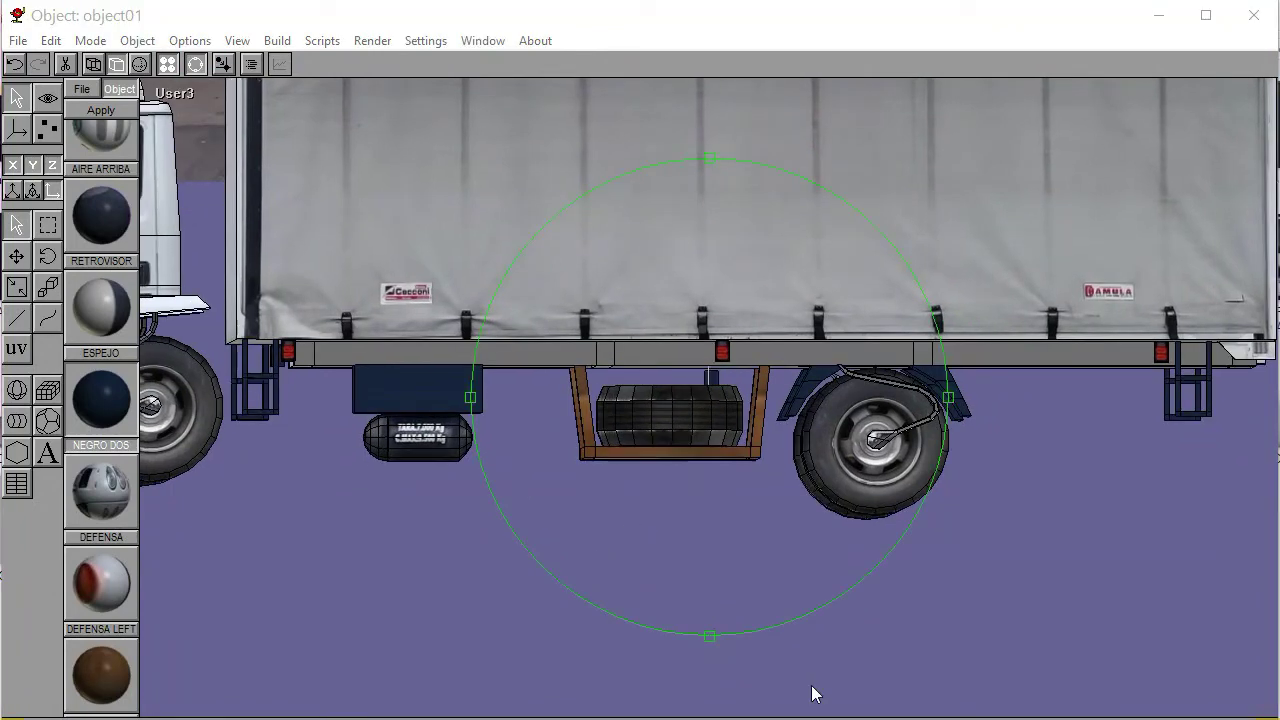
Raise the spare wheel and one of its brown support frames towards the top of the chassis rail in the wireframe left view
left_click(173, 175)
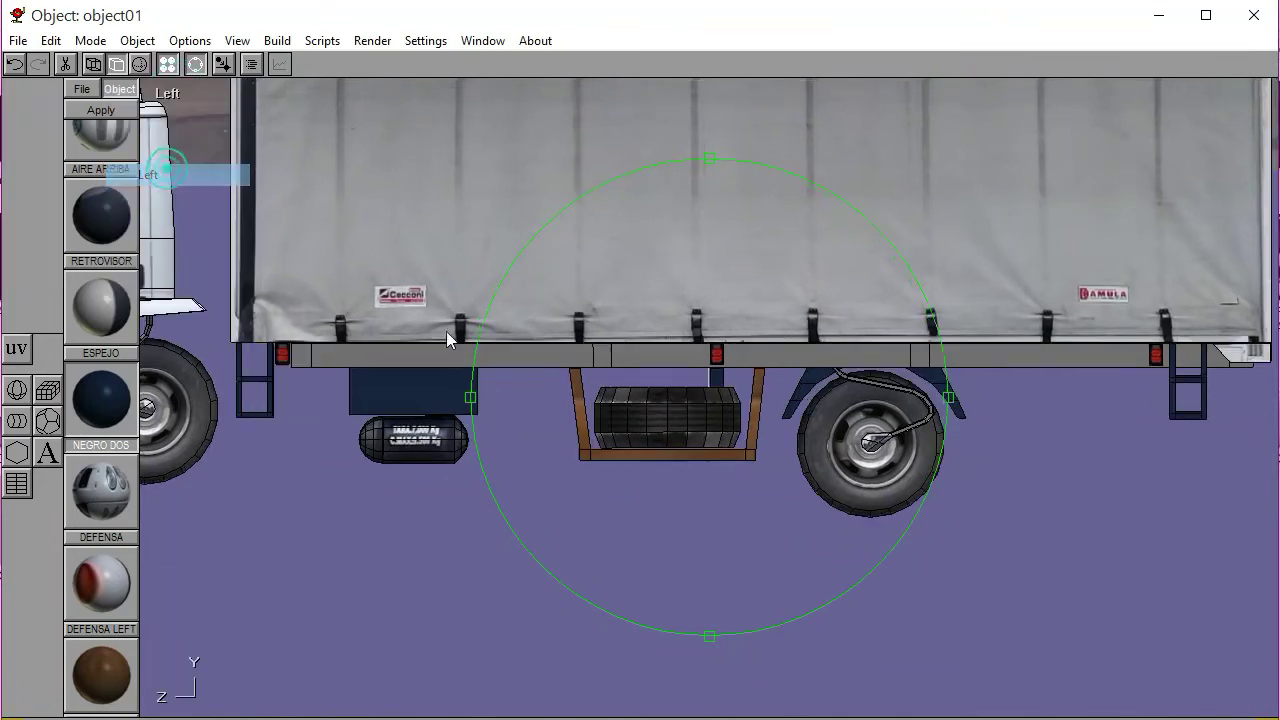
scroll(869, 427, "up", 5)
middle_click_drag(714, 391, 632, 384)
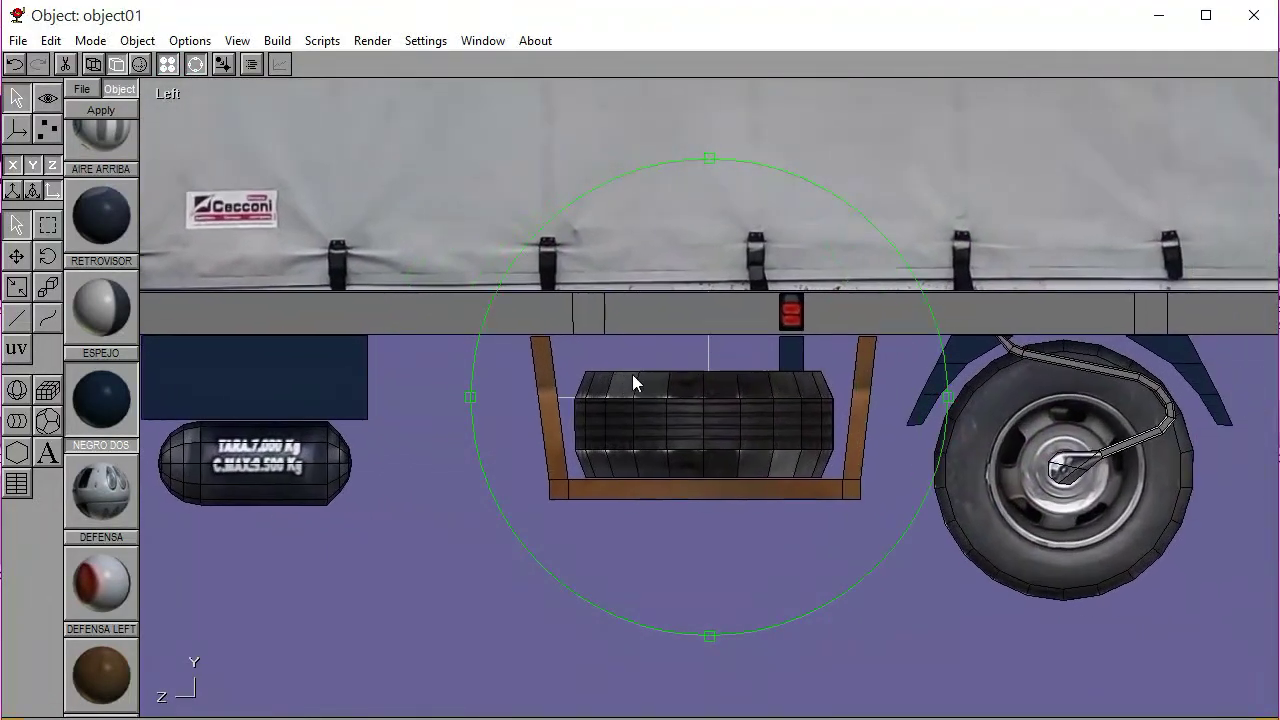
left_click(98, 68)
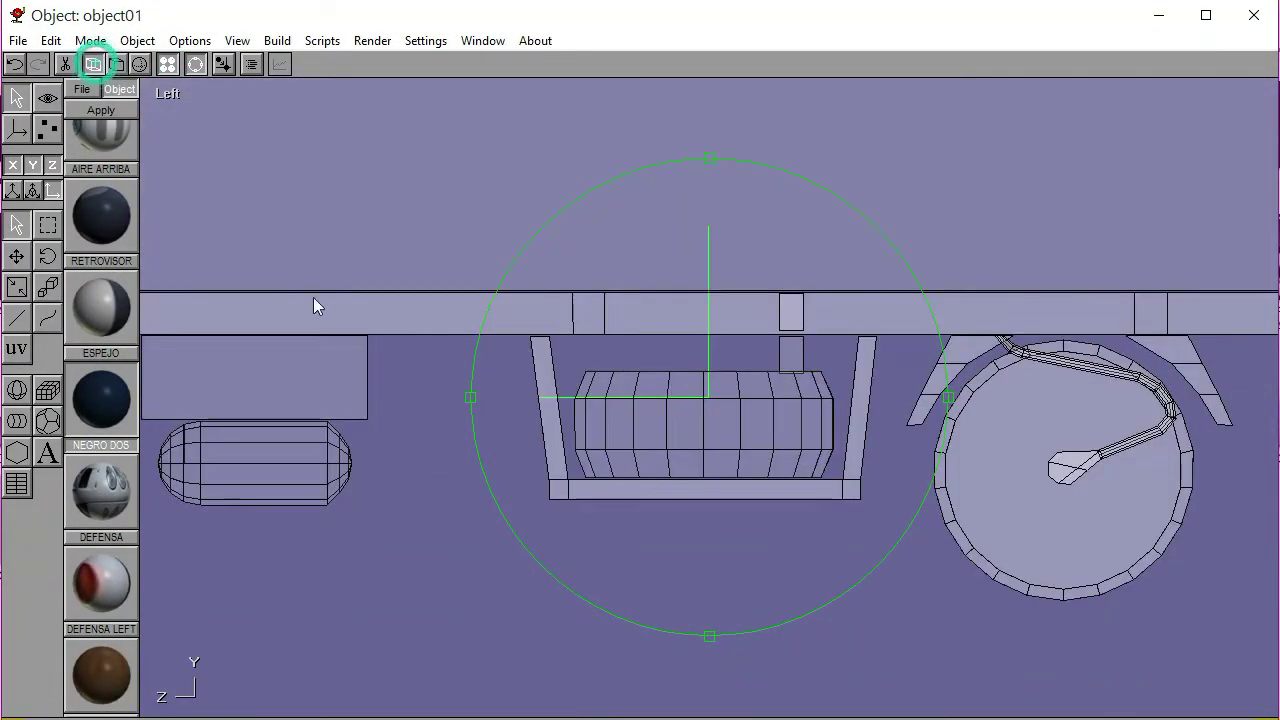
left_click(195, 66)
left_click(553, 429)
left_click(654, 446, "shift")
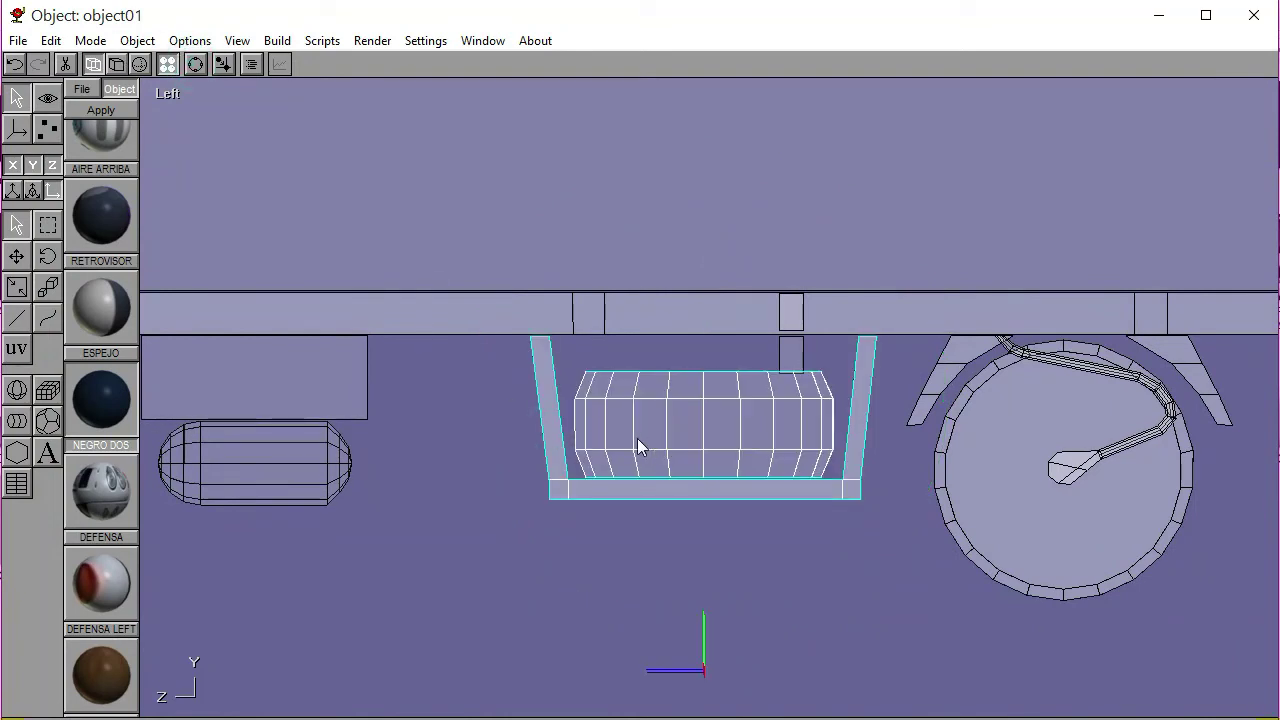
key("Up")
key("Up")
key("Up")
key("Up")
key("Up")
key("Up")
key("Up")
key("Up")
key("Up")
key("Up")
key("Up")
key("Up")
key("Up")
key("Up")
key("Up")
key("Up")
key("Up")
key("Up")
key("Up")
key("Up")
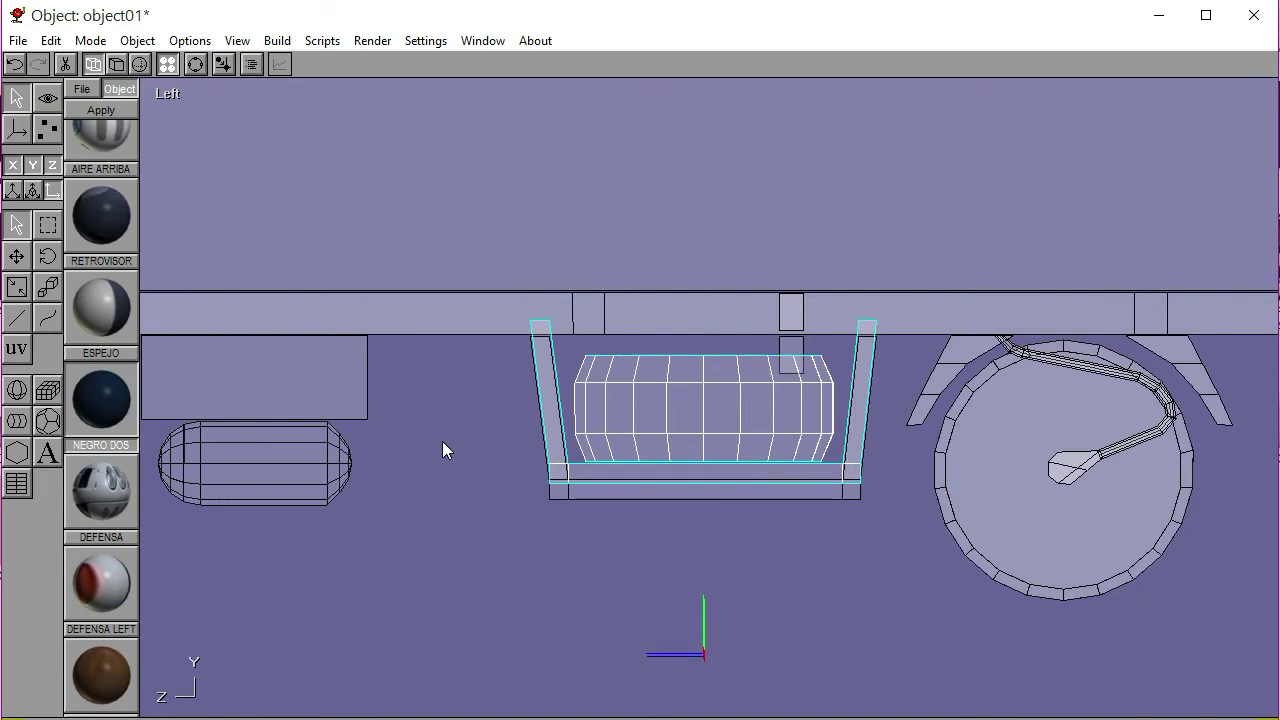
key("Up")
key("Up")
key("Up")
key("Up")
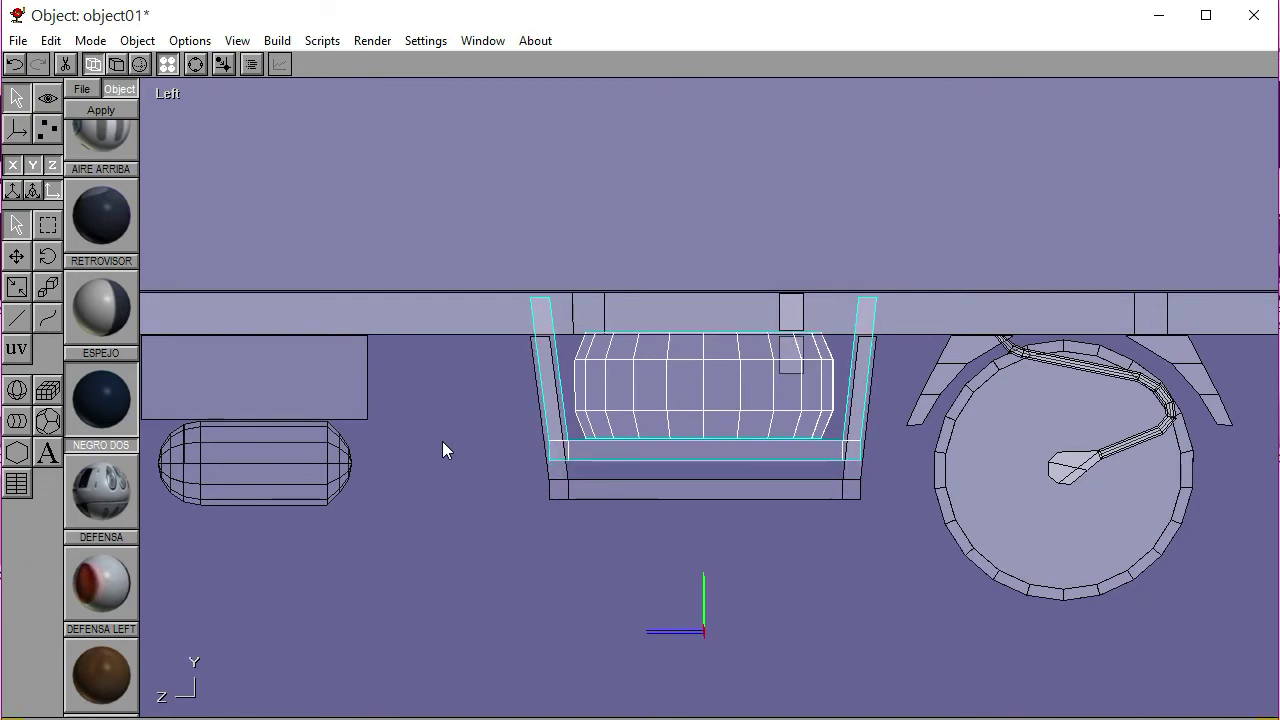
Raise the remaining spare wheel support frame until it lines up with the frame already raised onto the chassis rail
left_click(408, 453)
left_click(617, 490)
key("Up")
key("Up")
key("Up")
key("Up")
key("Up")
key("Up")
key("Up")
key("Up")
key("Up")
key("Up")
key("Up")
key("Up")
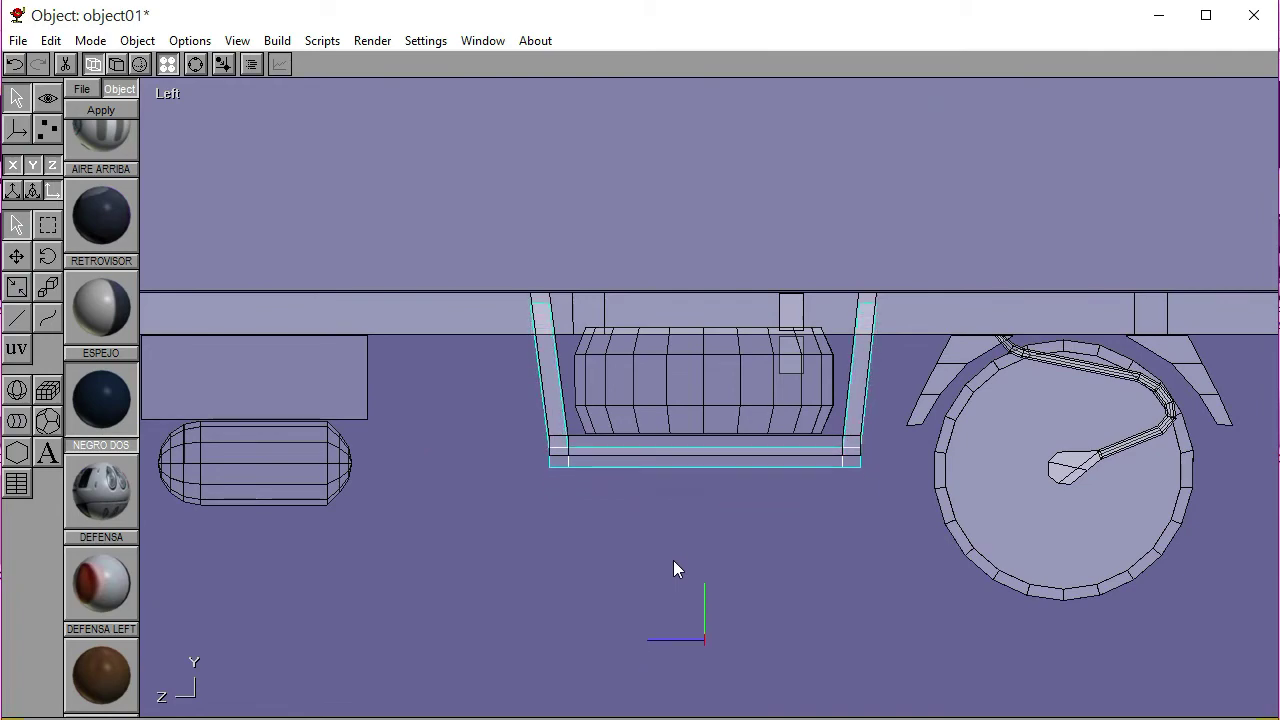
left_click(674, 560)
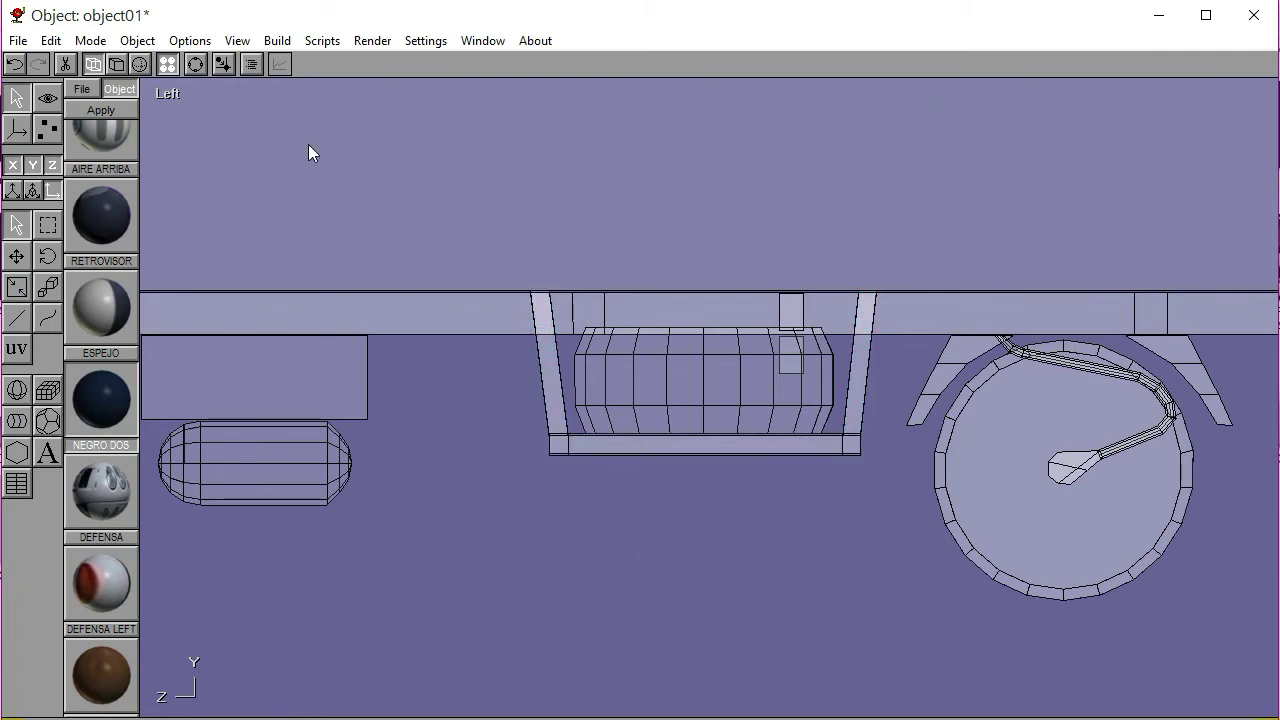
Check the raised spare wheel assembly in shaded, rotated view and save the file
left_click(116, 64)
left_click(195, 64)
mouse_move(571, 362)
left_mouse_down()
mouse_move(714, 398)
mouse_move(634, 400)
mouse_move(684, 401)
left_mouse_up()
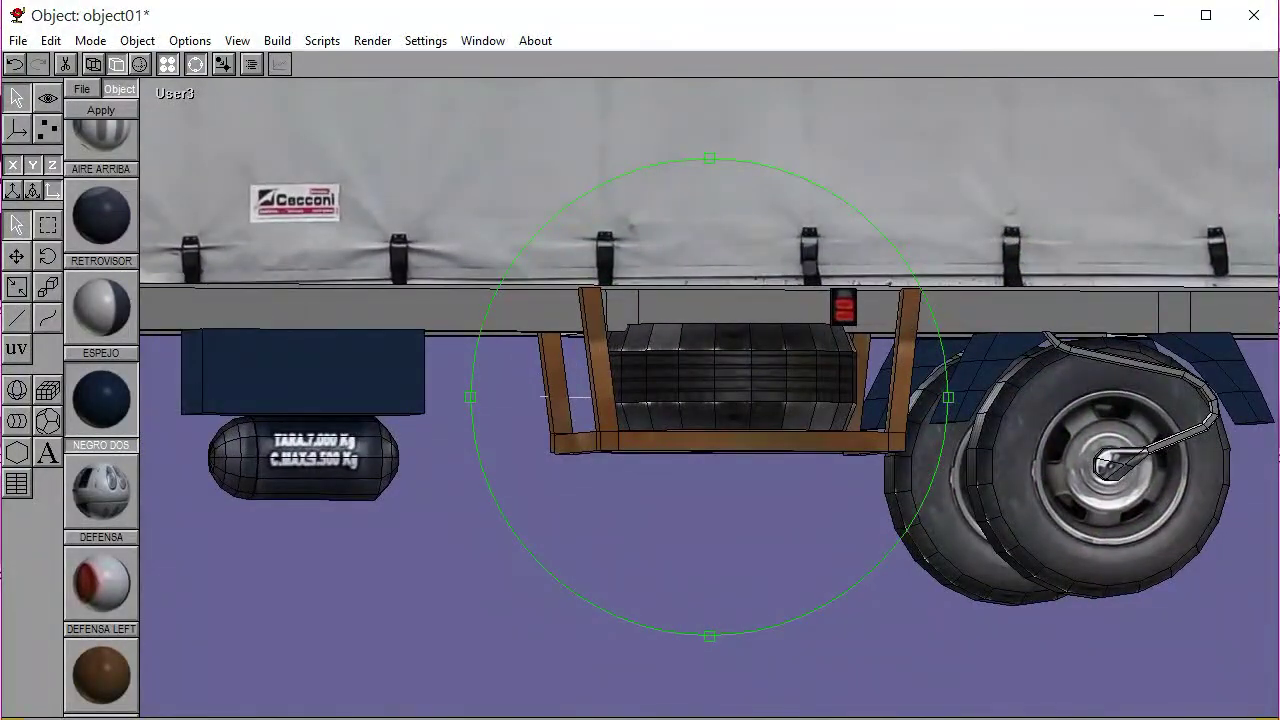
left_click(18, 40)
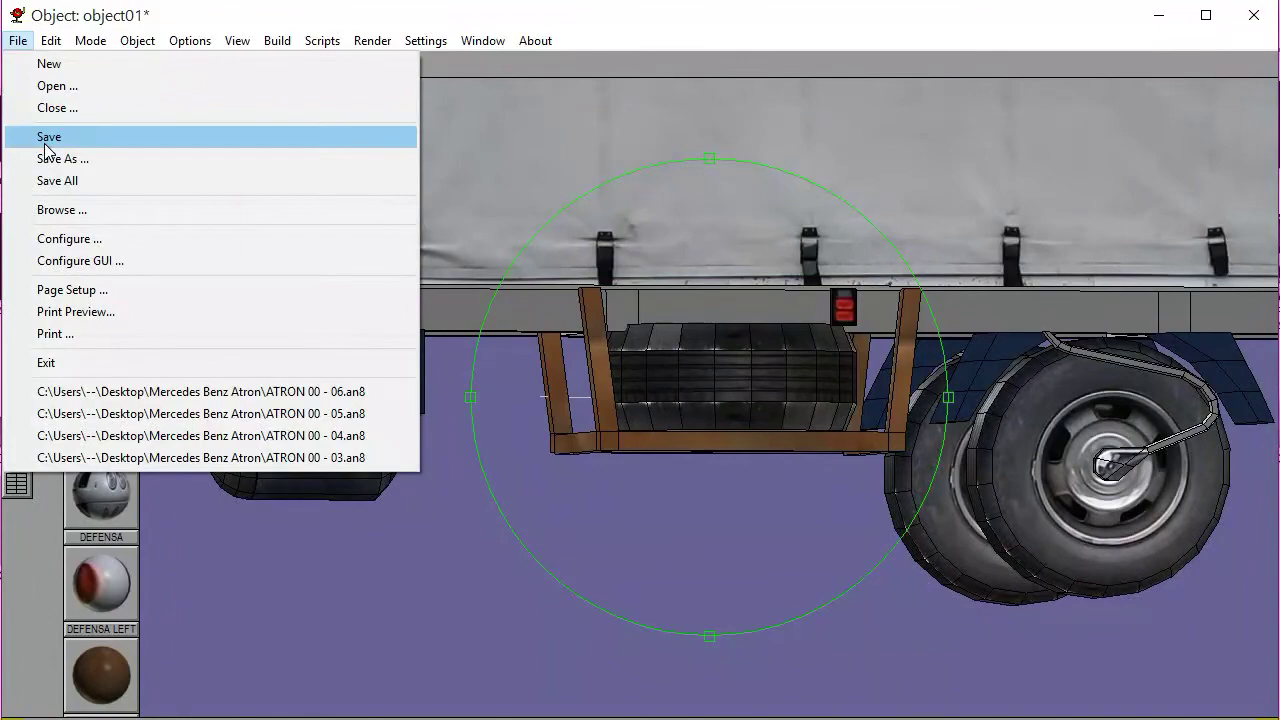
left_click(40, 132)
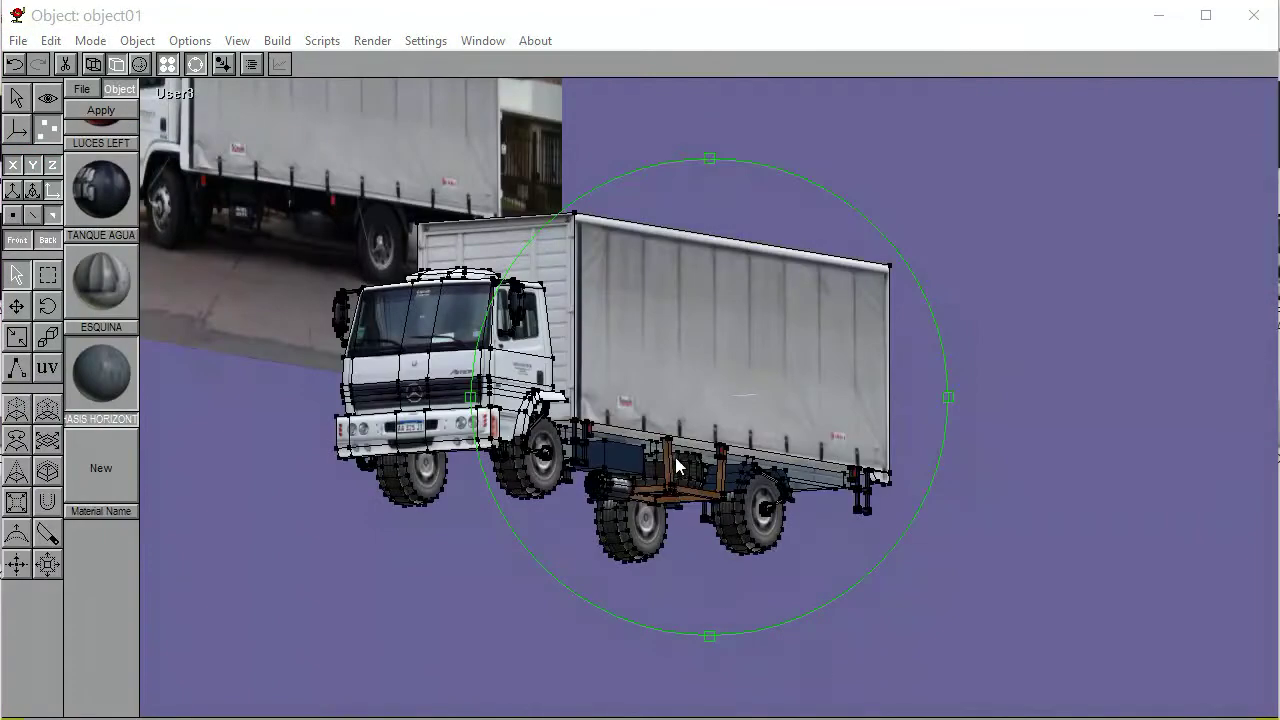
Look over the whole truck in shaded object mode, examining its rear end and the parts along its left underside
left_click_drag(675, 462, 591, 471)
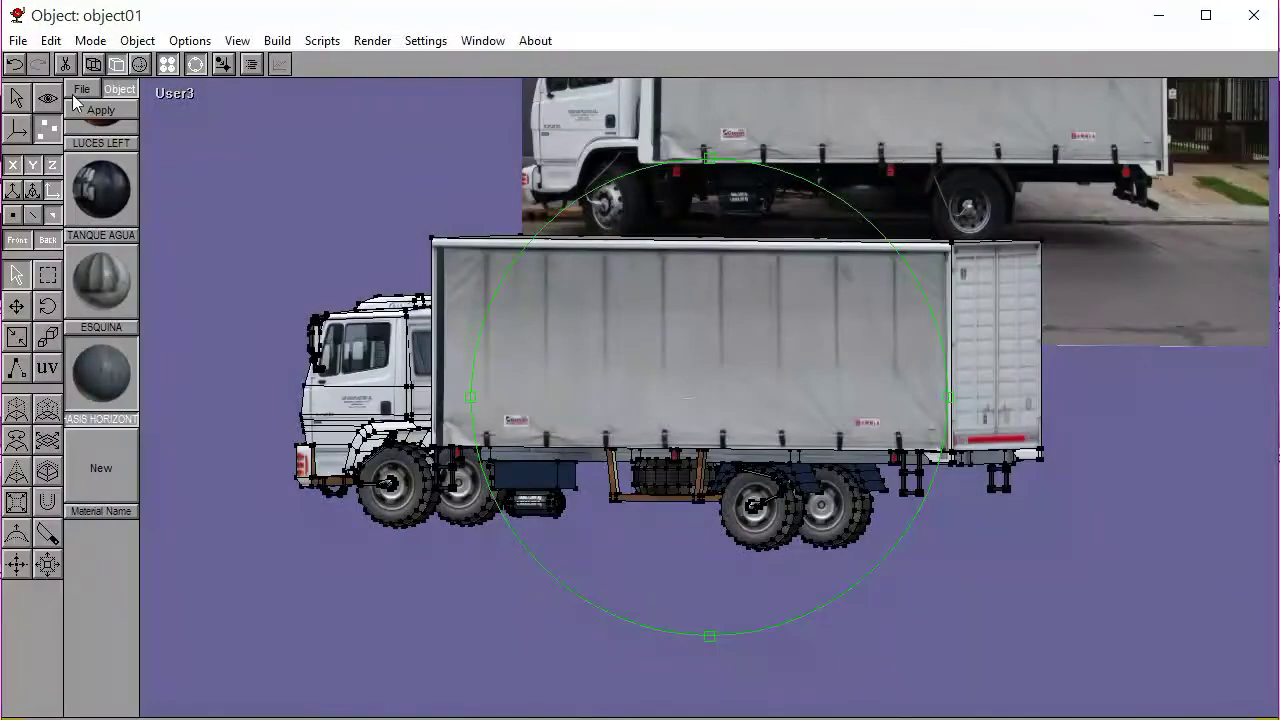
left_click(94, 67)
left_click(117, 66)
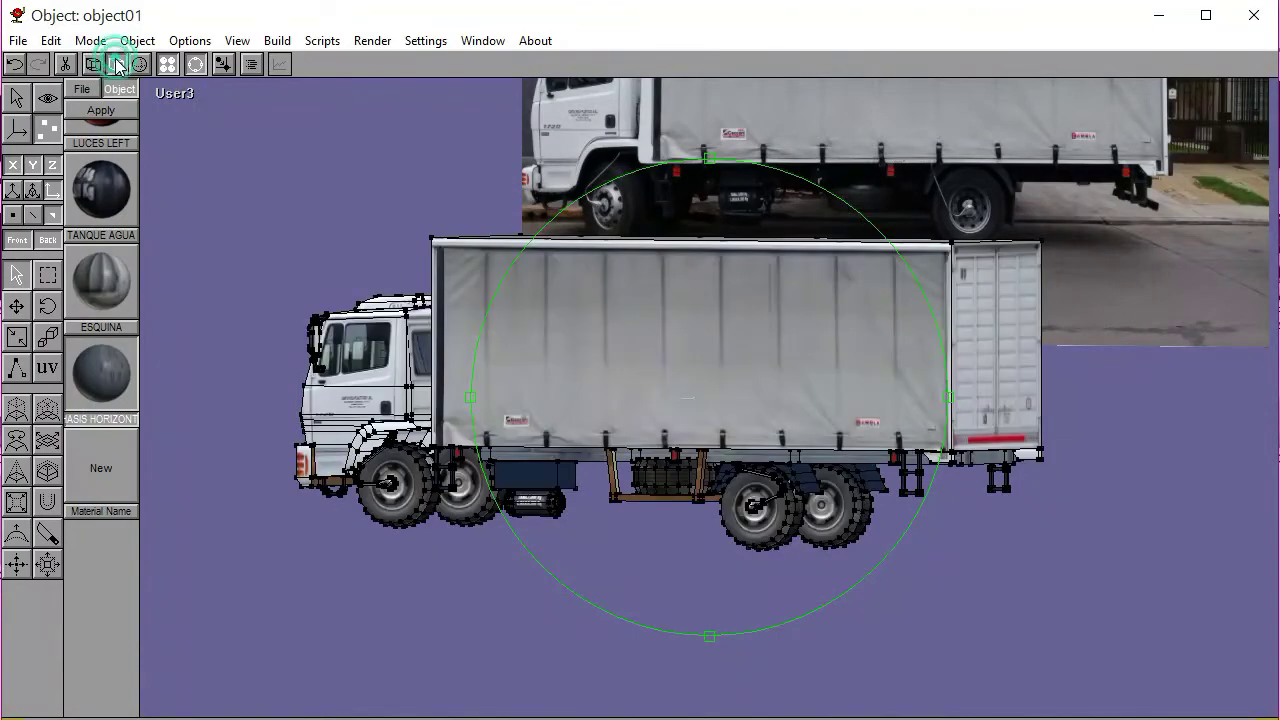
left_click(20, 100)
left_click_drag(600, 455, 564, 459)
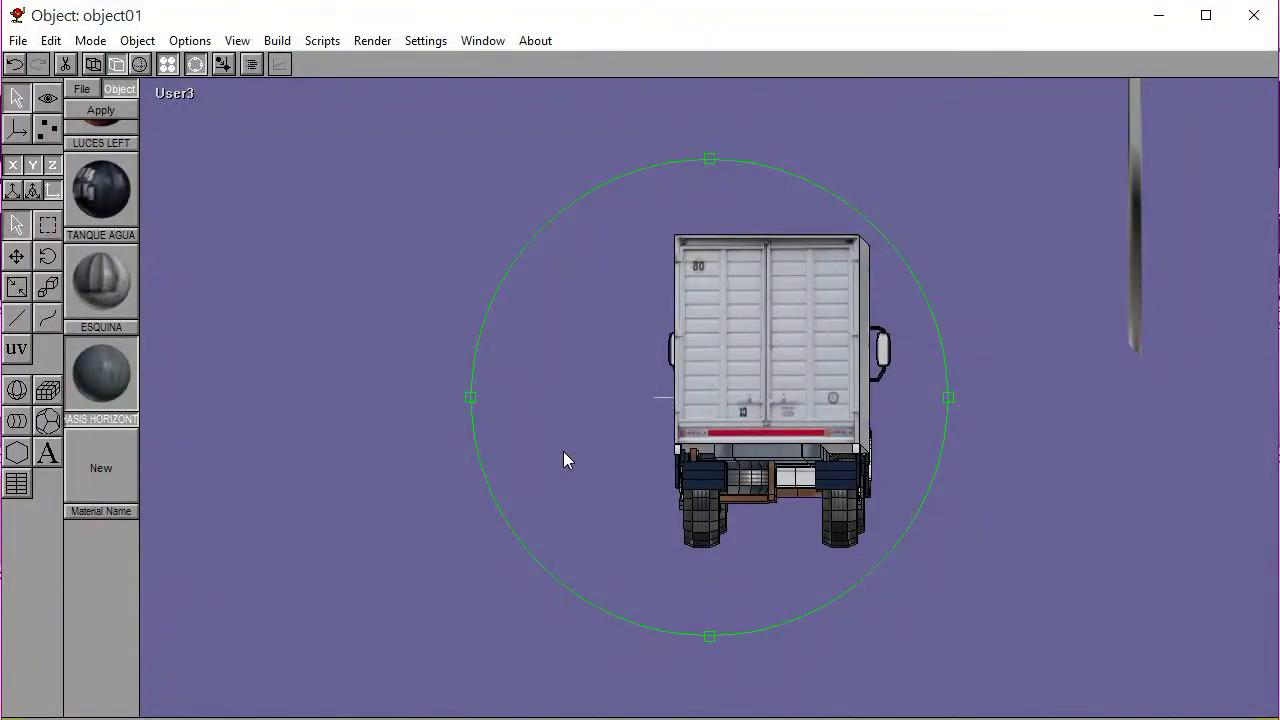
left_click(181, 96)
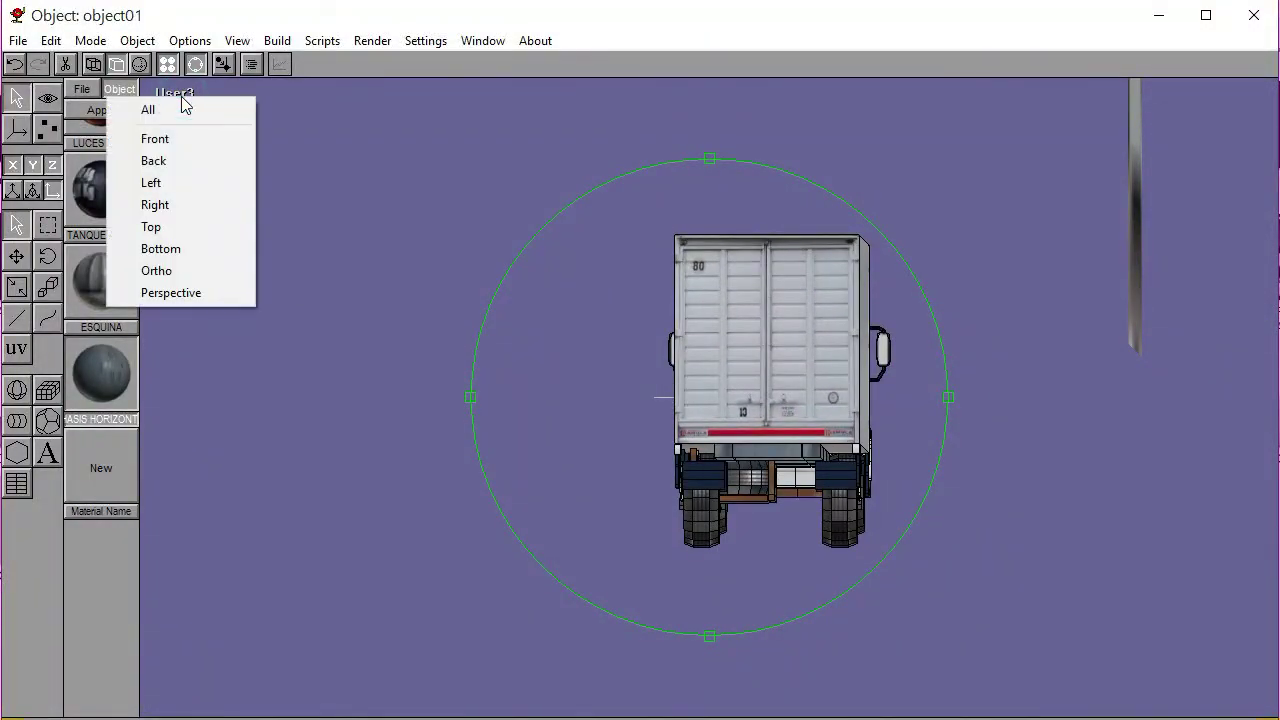
left_click(160, 163)
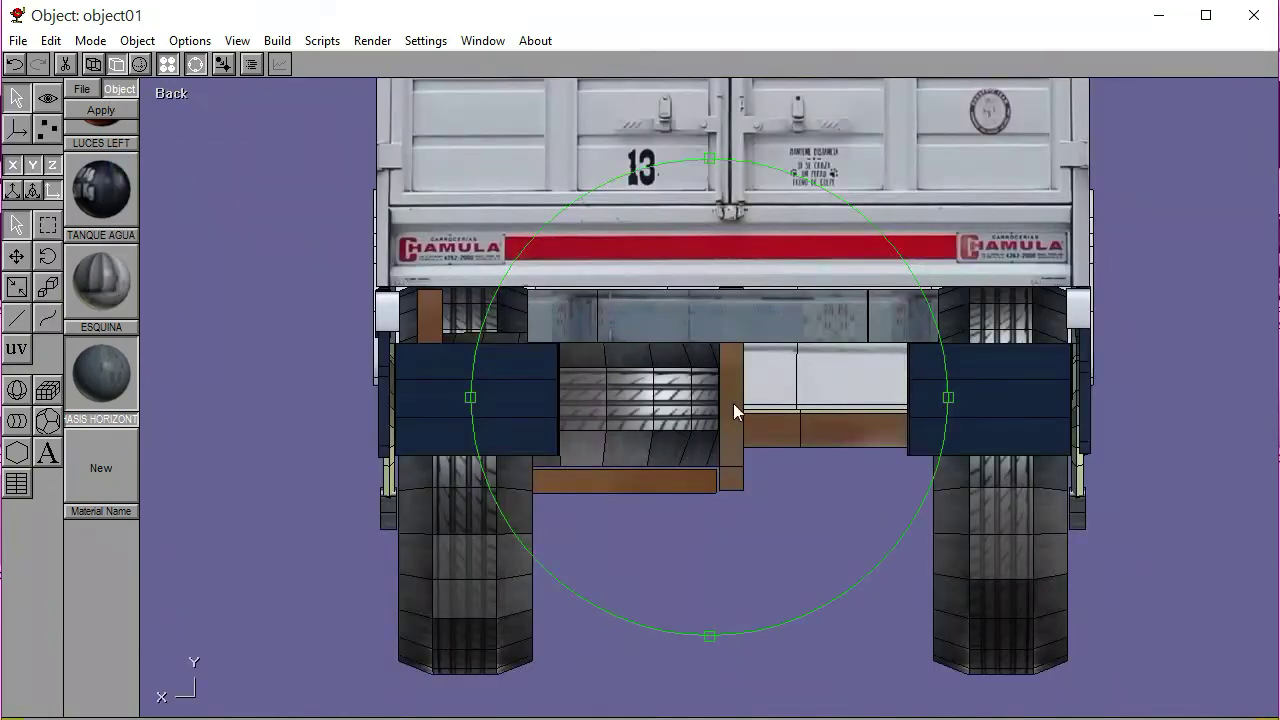
left_click(196, 68)
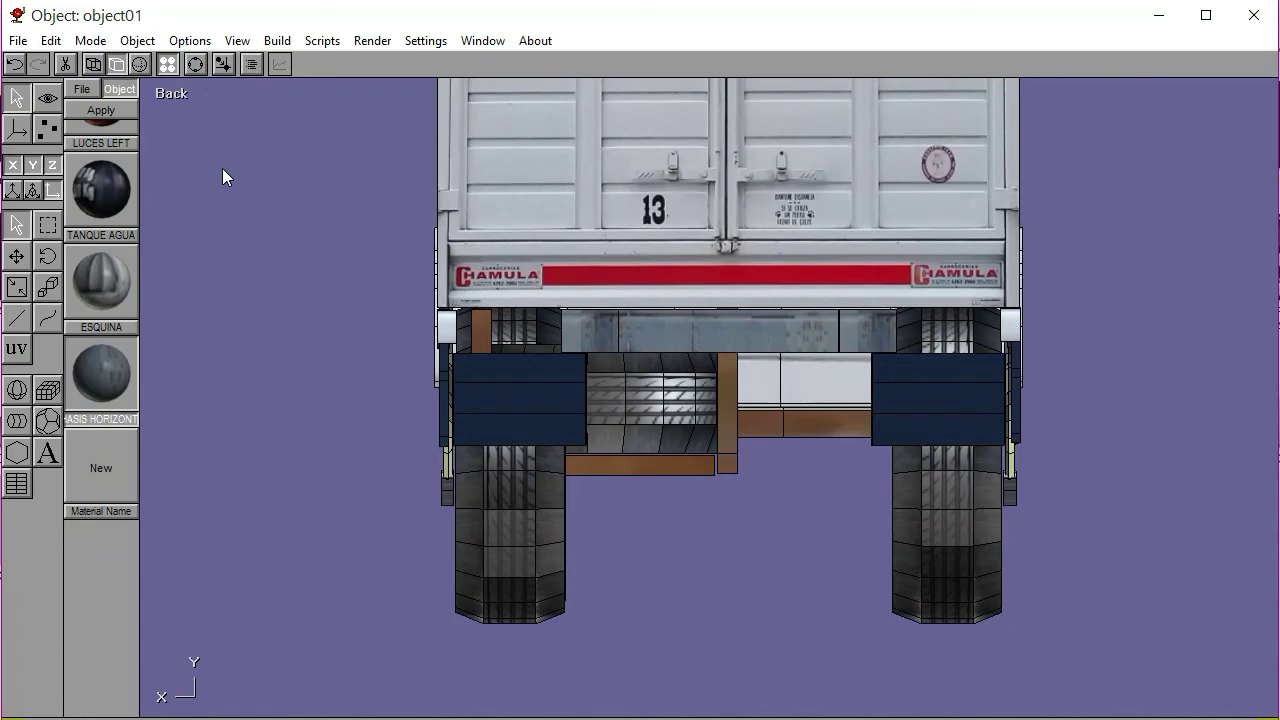
left_click(195, 70)
mouse_move(685, 297)
left_mouse_down()
mouse_move(709, 298)
mouse_move(685, 299)
left_mouse_up()
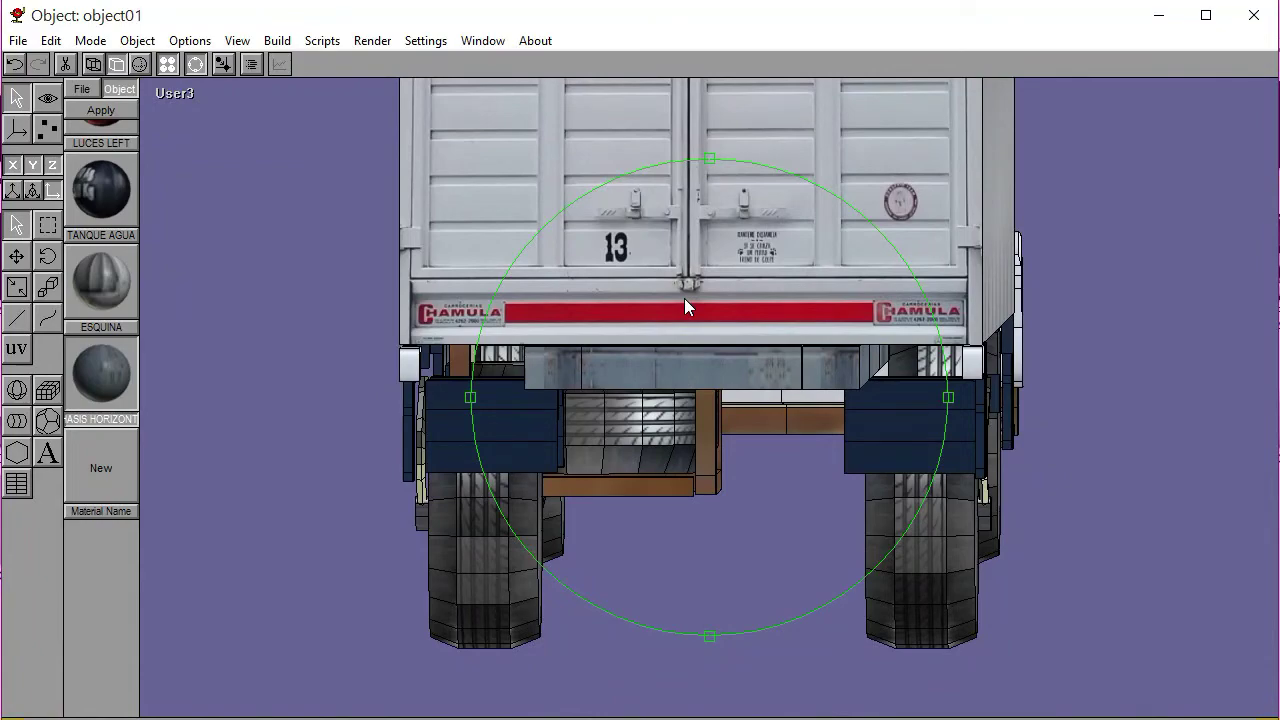
left_click_drag(684, 298, 720, 303)
left_click(183, 94)
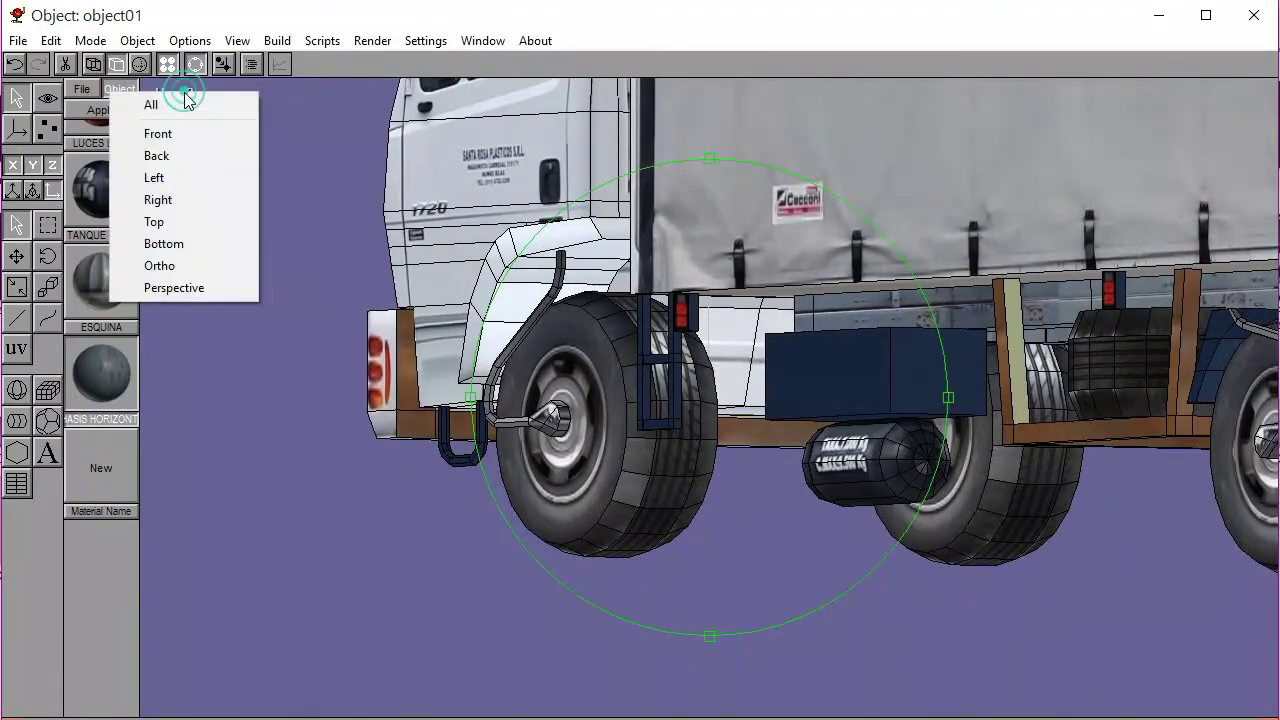
left_click(160, 175)
left_click_drag(688, 349, 778, 302)
Shift the blue box and the air tank together in the bottom view, outward from the chassis rail towards the cargo box edge
left_click(168, 93)
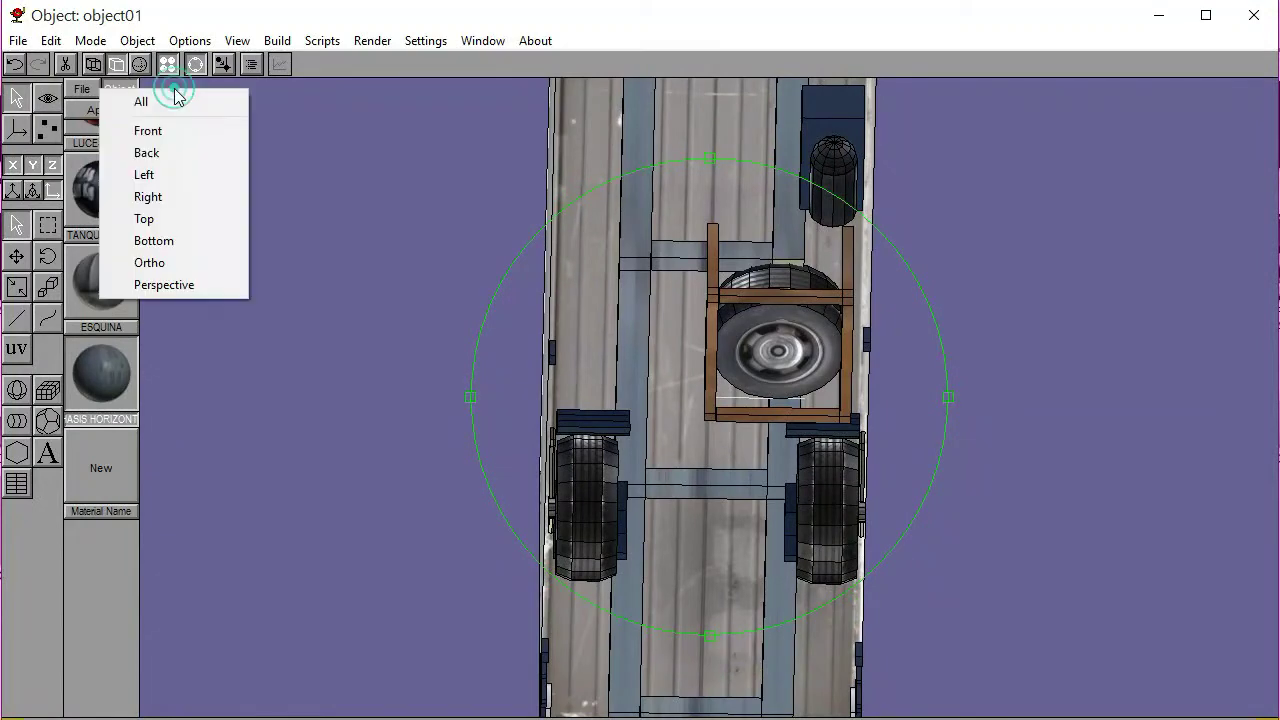
left_click(171, 240)
scroll(651, 423, "up", 5)
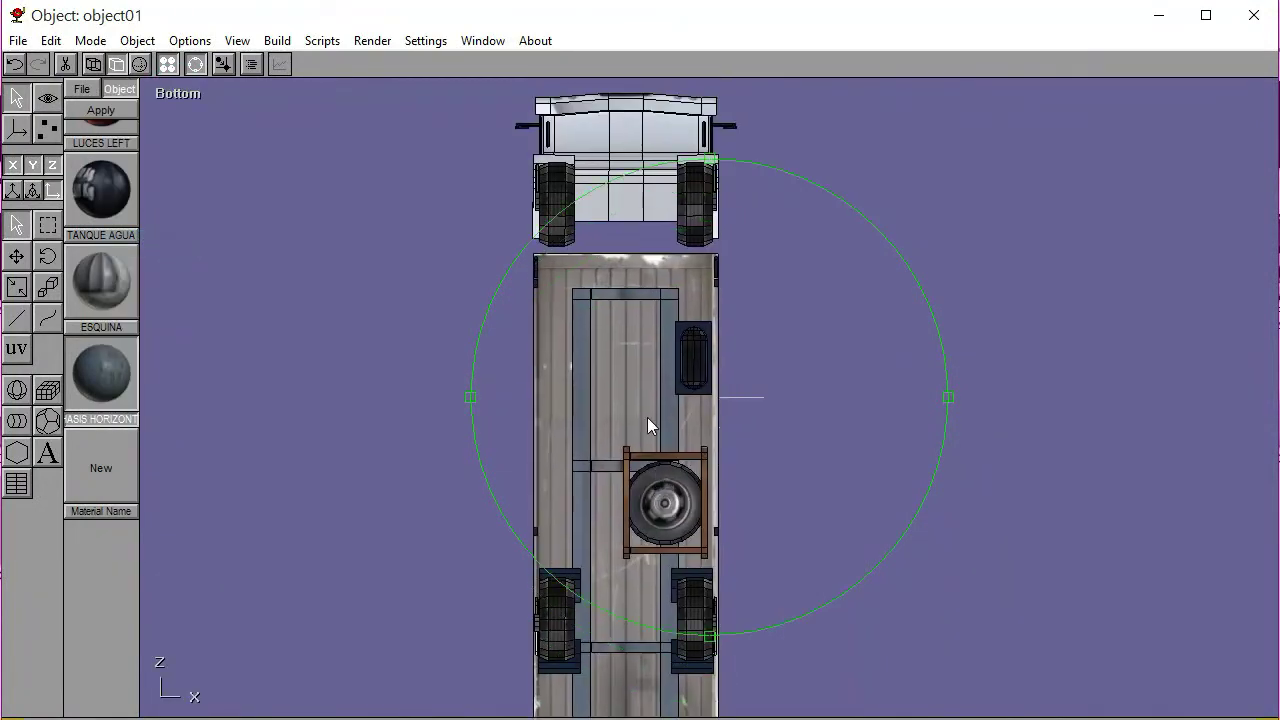
left_click(196, 66)
left_click(677, 284)
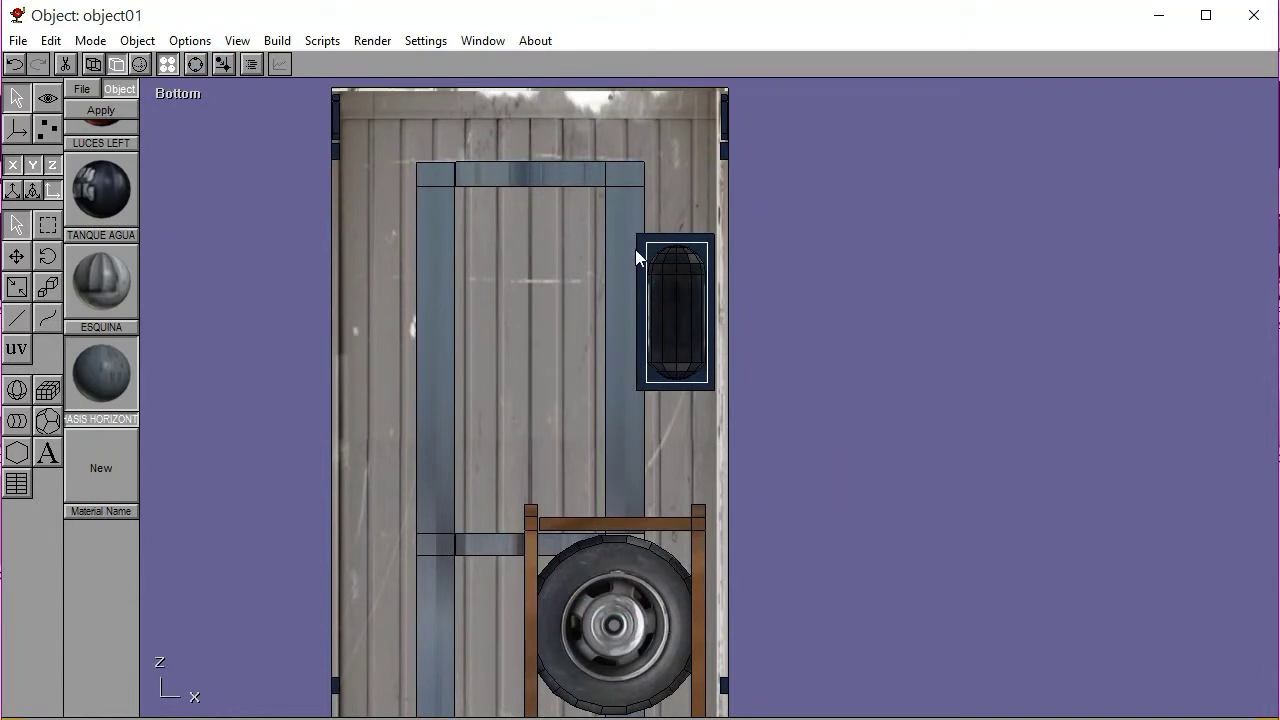
right_click(638, 250)
key("Right")
key("Right")
key("Right")
key("Right")
key("Right")
key("Right")
key("Right")
key("Right")
key("Right")
key("Right")
key("Right")
key("Right")
key("Right")
key("Left")
key("Left")
Raise the blue box and air tank in the left view until the box meets the chassis rail's top
left_click(186, 93)
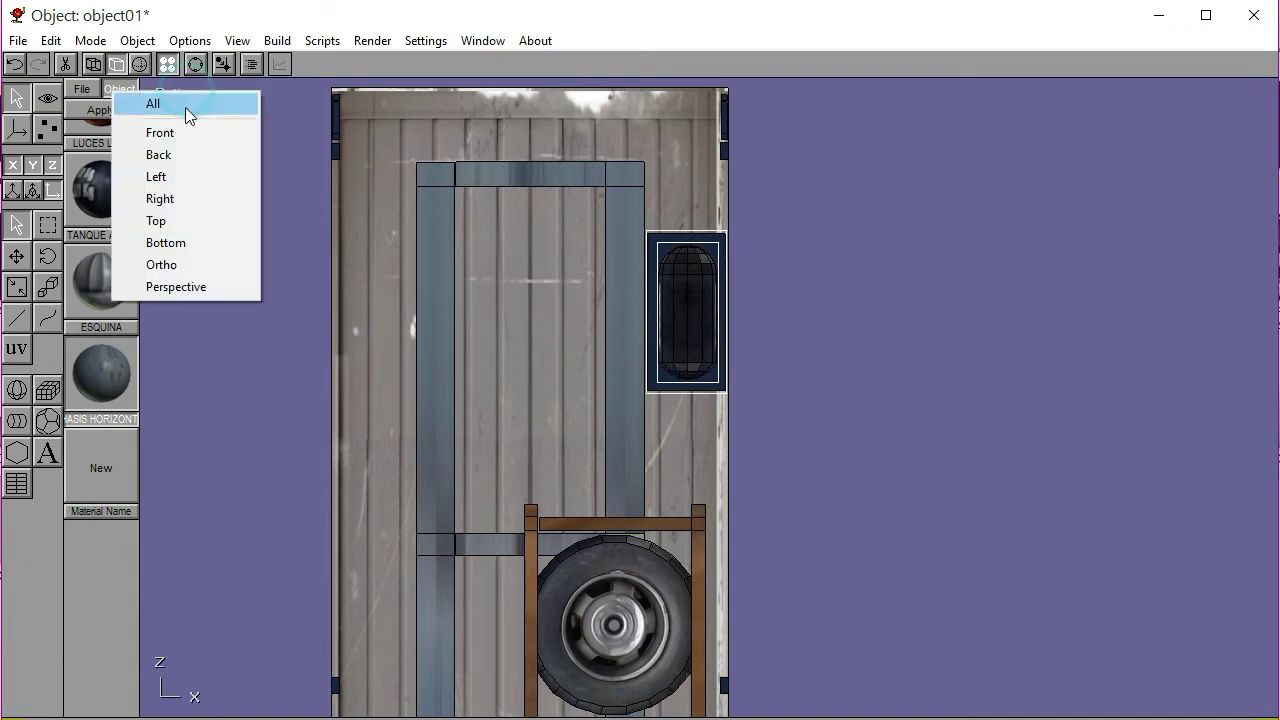
left_click(173, 177)
key("Up")
key("Up")
key("Up")
key("Up")
key("Up")
key("Up")
key("Up")
key("Up")
key("Up")
key("Up")
key("Up")
key("Up")
key("Up")
key("Up")
key("Up")
key("Up")
key("Up")
key("Up")
key("Up")
key("Up")
left_click(573, 463)
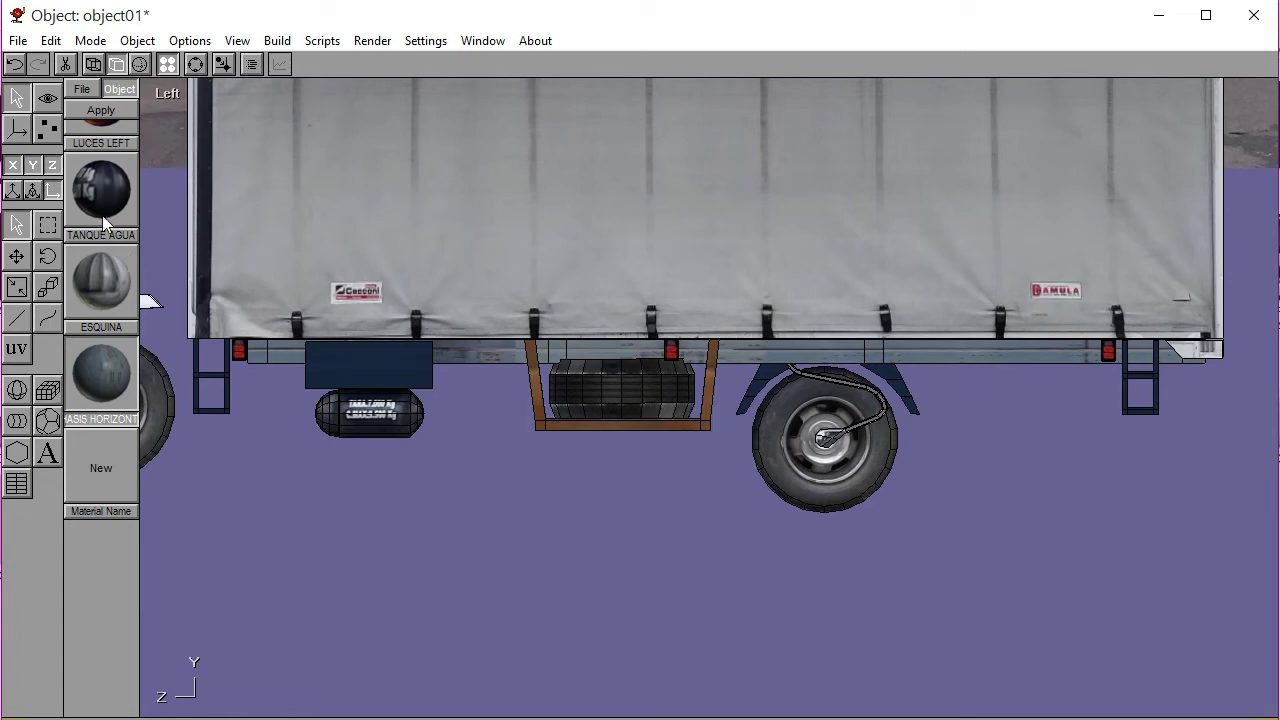
Duplicate the blue box and move the copy along the chassis until it lies above the rear wheel
left_click(362, 364)
left_click(50, 40)
left_click(78, 86)
left_click(50, 40)
left_click(83, 107)
left_click(16, 165)
left_click(16, 256)
left_click(213, 479)
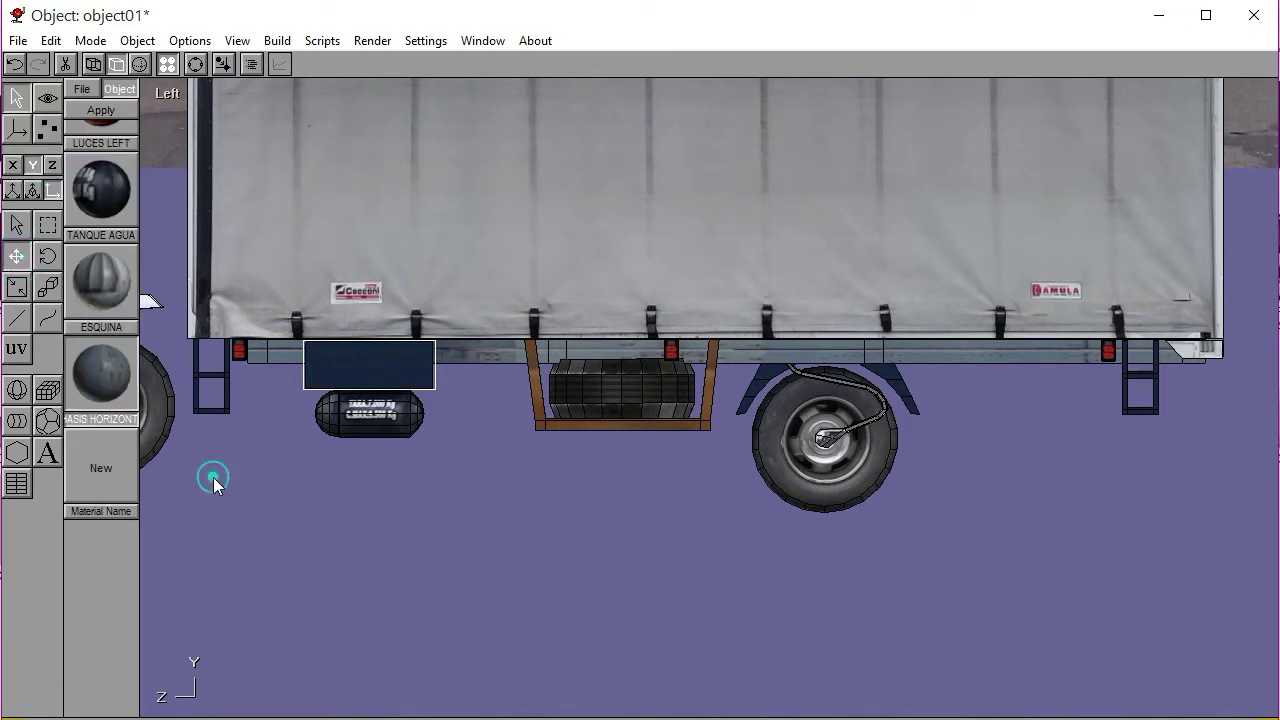
left_click(14, 165)
left_click_drag(300, 537, 761, 547)
left_click(196, 62)
right_click_drag(637, 331, 844, 373)
middle_click_drag(844, 373, 605, 375)
scroll(716, 402, "up", 4)
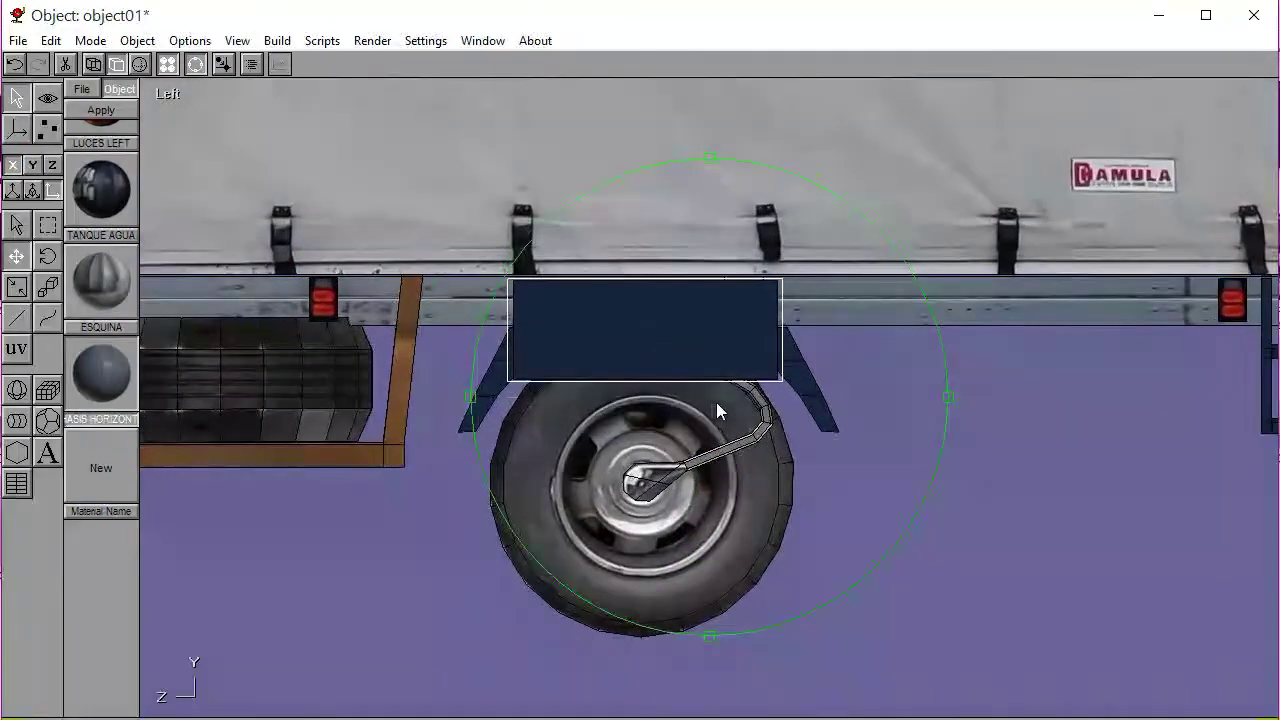
left_click(196, 64)
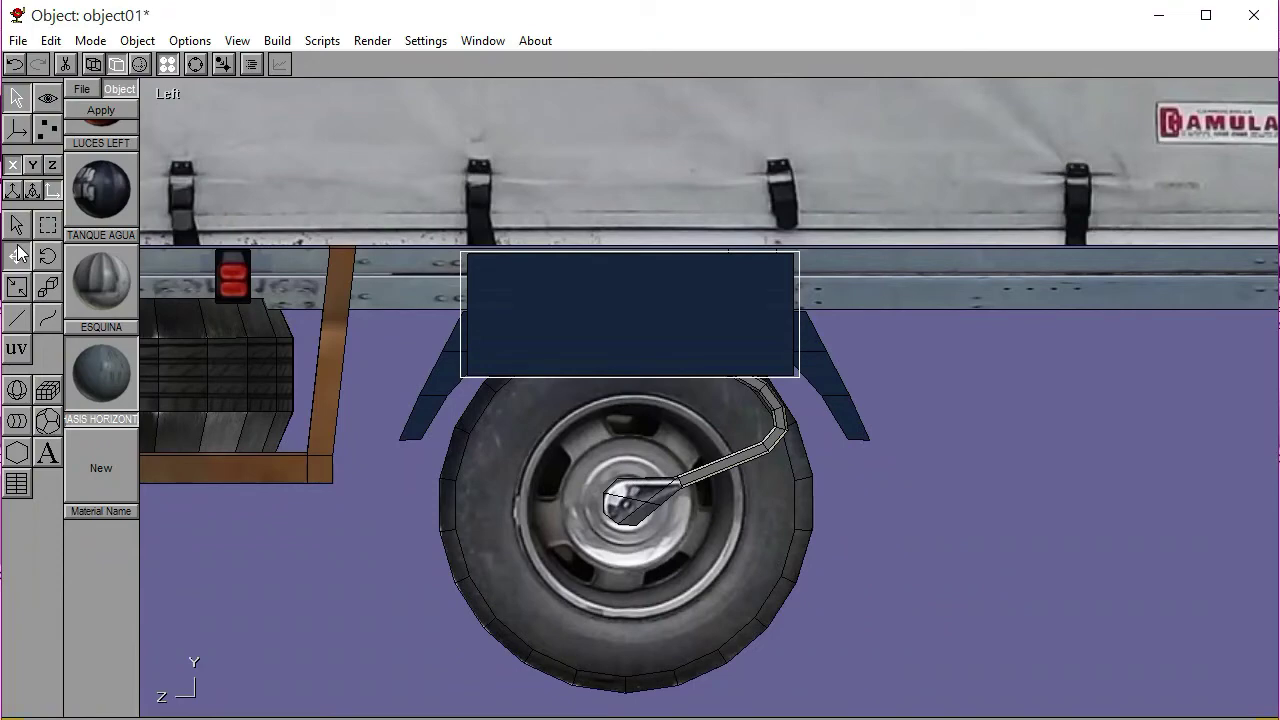
Scale the copied blue box down in several passes until it is narrower than the rear wheel
left_click(16, 286)
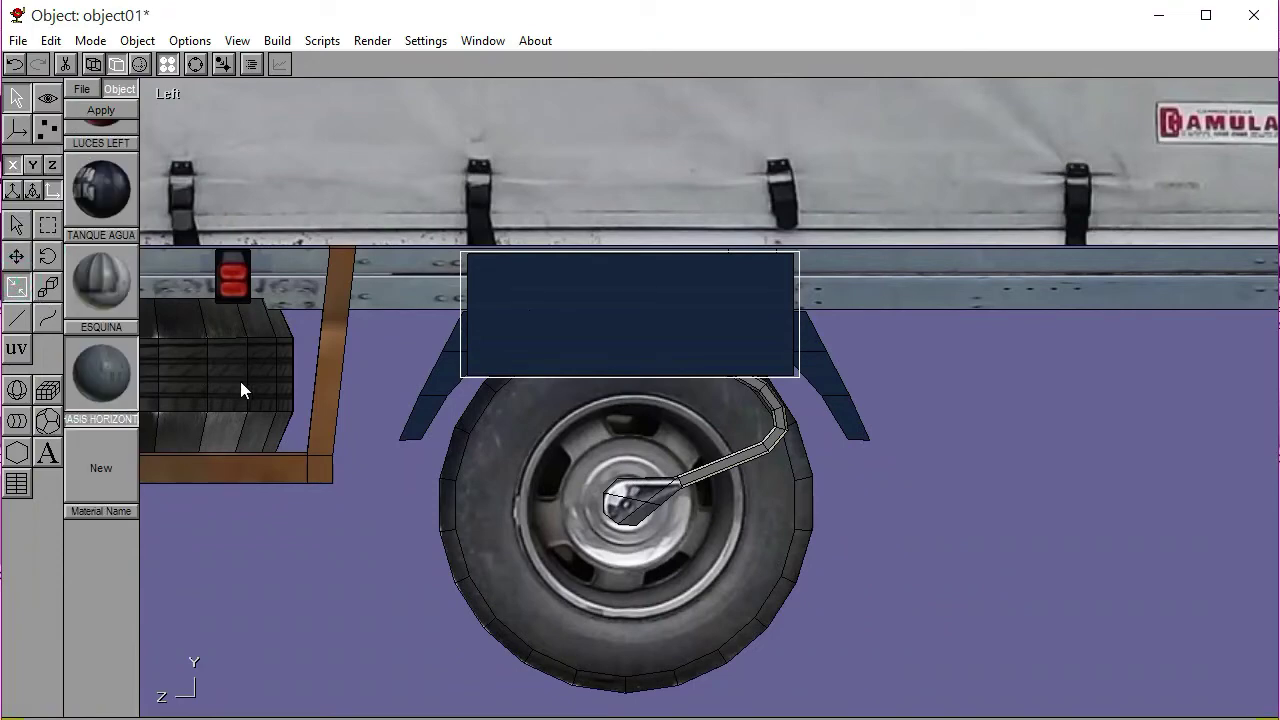
left_click_drag(240, 382, 240, 382)
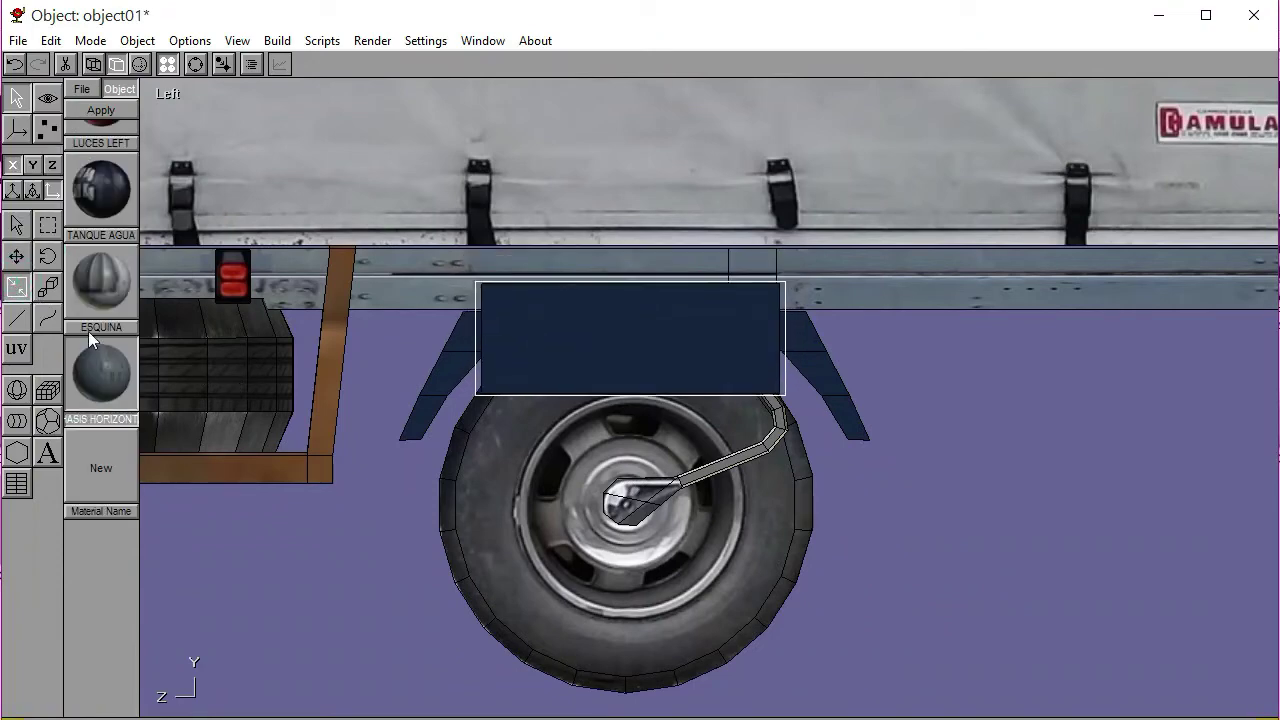
left_click_drag(55, 320, 55, 320)
left_click(48, 167)
left_click_drag(209, 304, 209, 304)
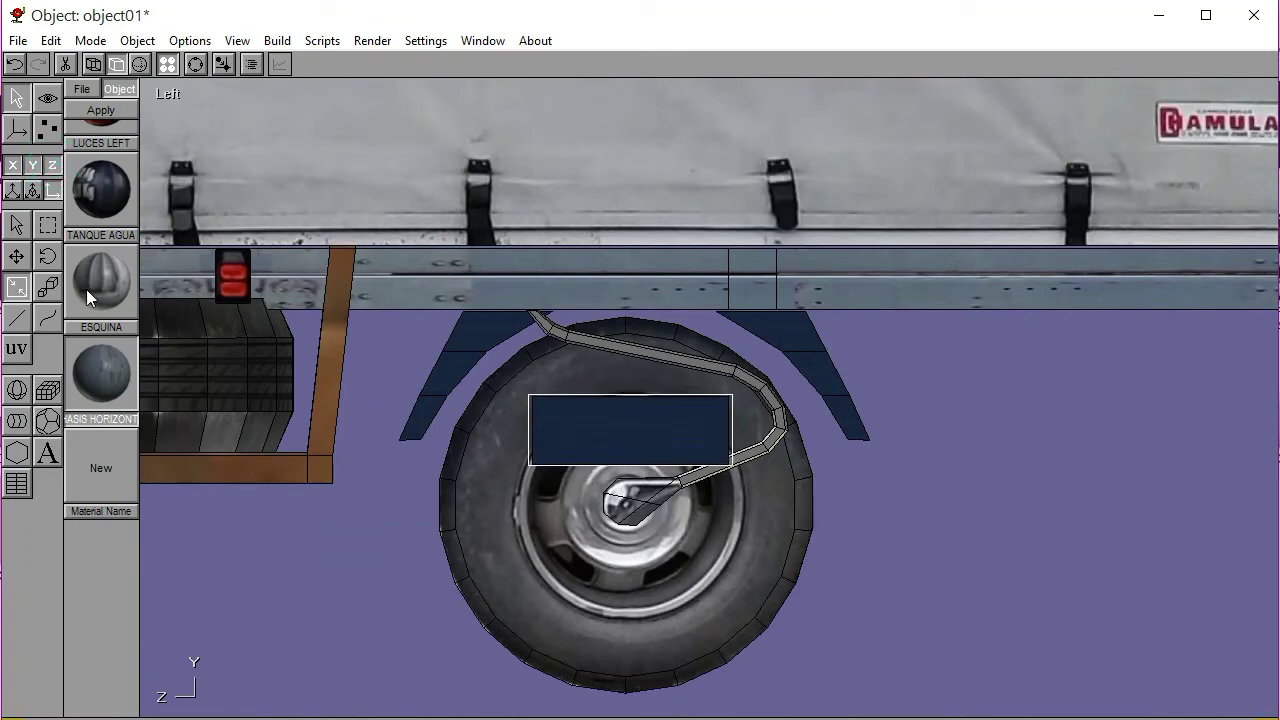
left_click_drag(38, 288, 38, 288)
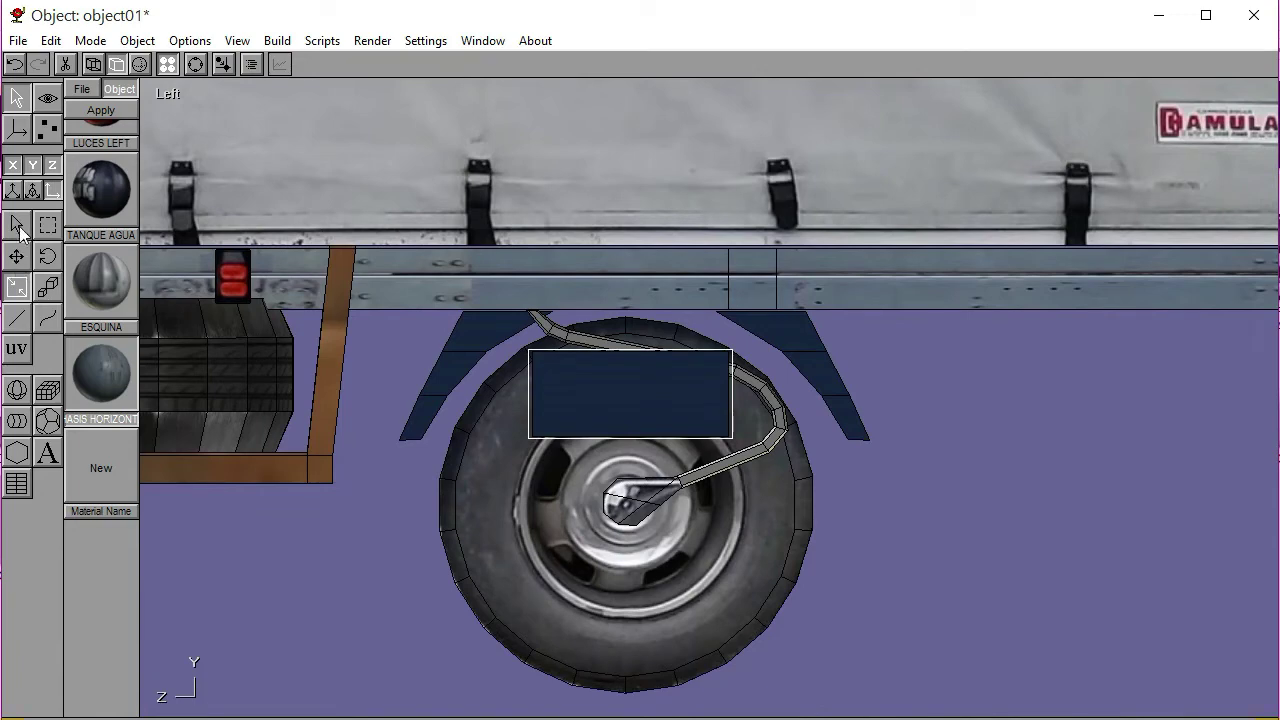
left_click_drag(348, 299, 221, 299)
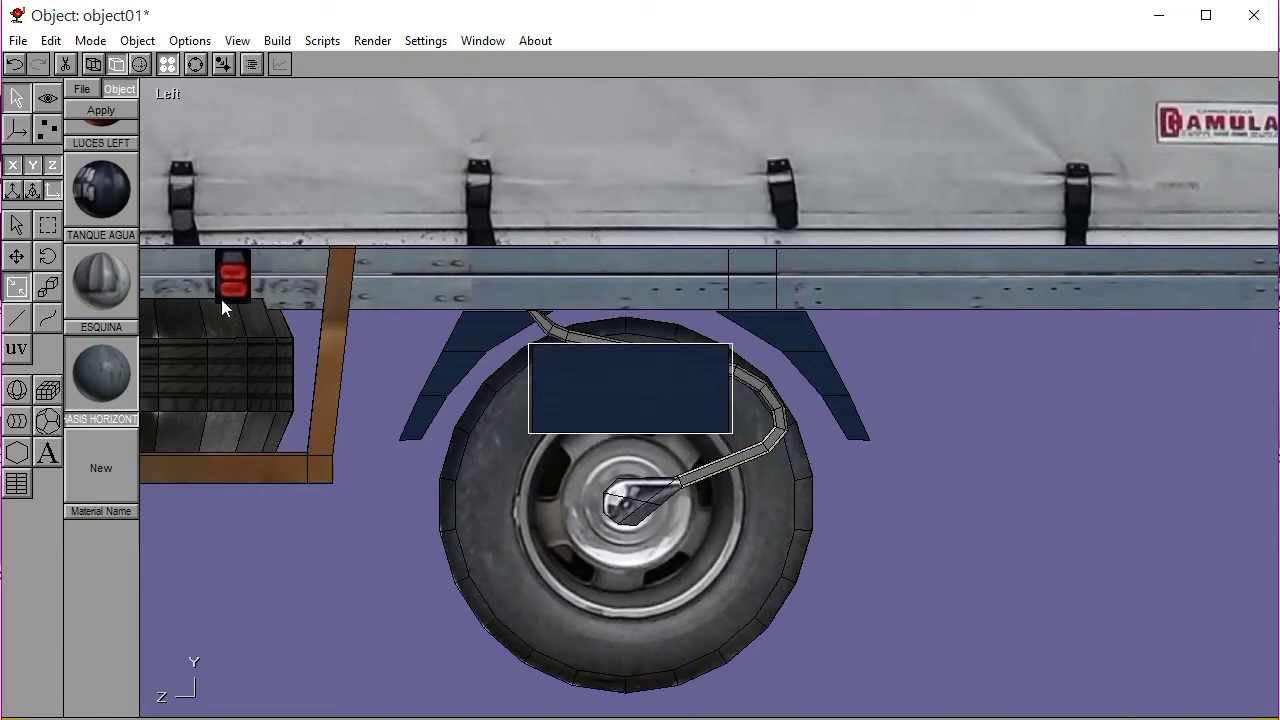
left_click(57, 282)
left_click_drag(401, 491, 379, 500)
Raise the small blue box from the rear wheel onto the chassis rail
left_click(24, 262)
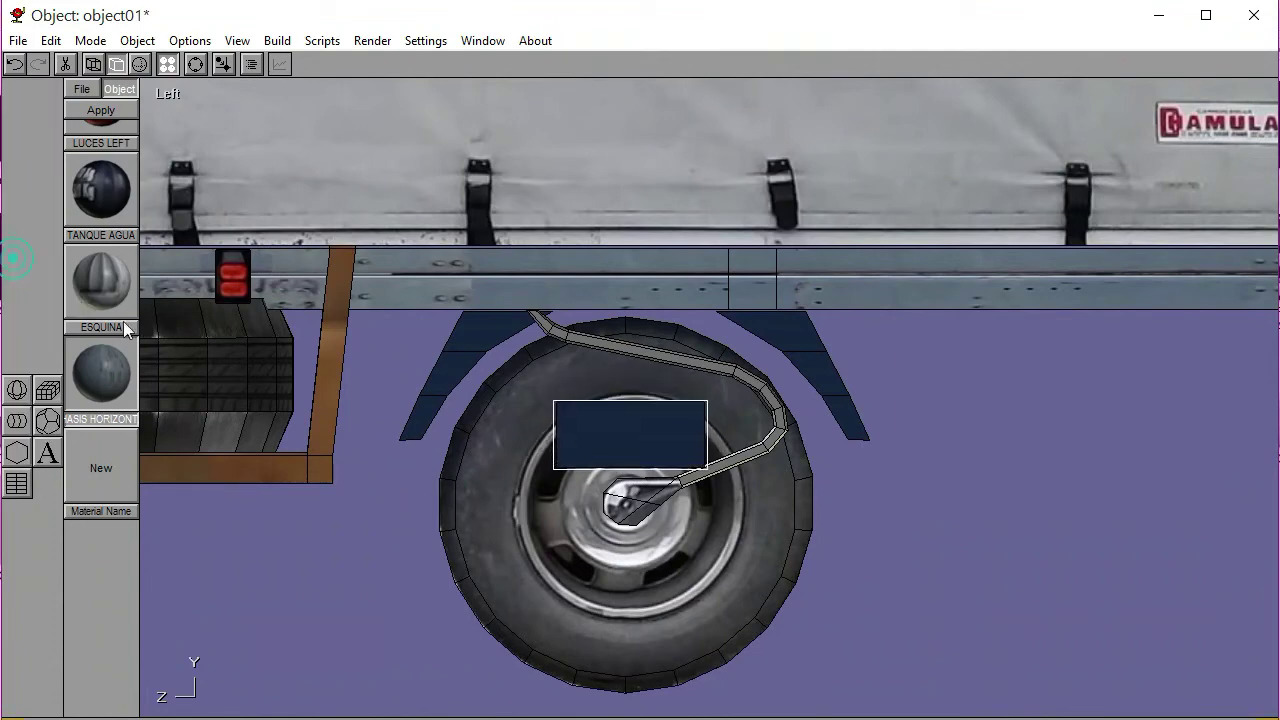
left_click_drag(209, 349, 209, 349)
key("Up")
key("Up")
key("Up")
key("Up")
key("Up")
key("Up")
key("Up")
key("Up")
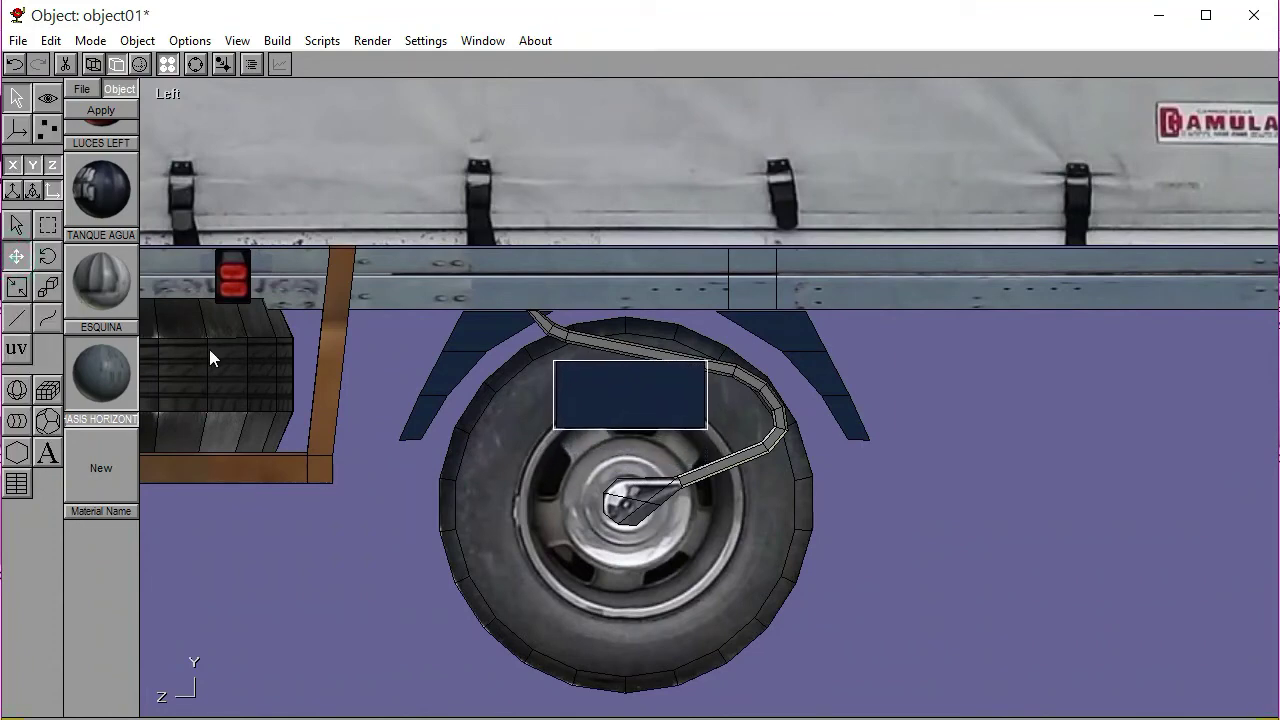
key("Up")
key("Up")
key("Up")
key("Up")
key("Up")
key("Up")
key("Up")
key("Up")
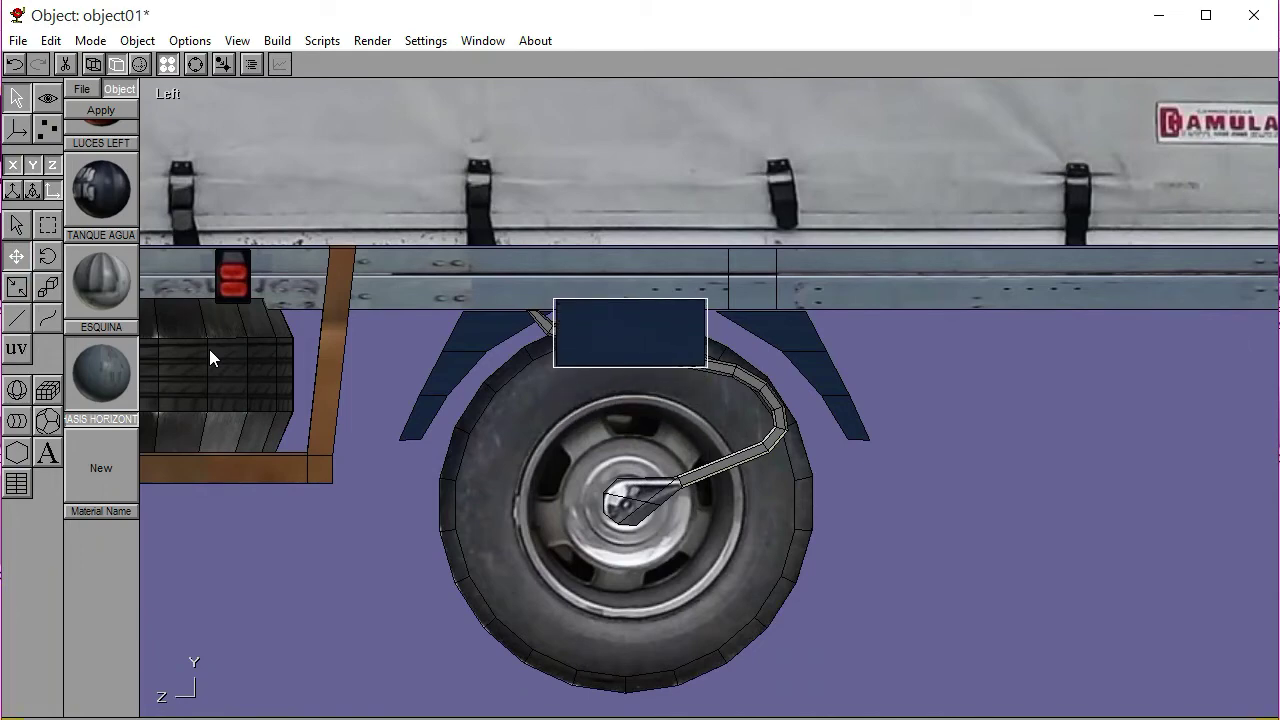
left_click_drag(209, 349, 209, 349)
Stretch the blue box lengthwise until it spans the rear wheel's two mudguards
left_click(30, 289)
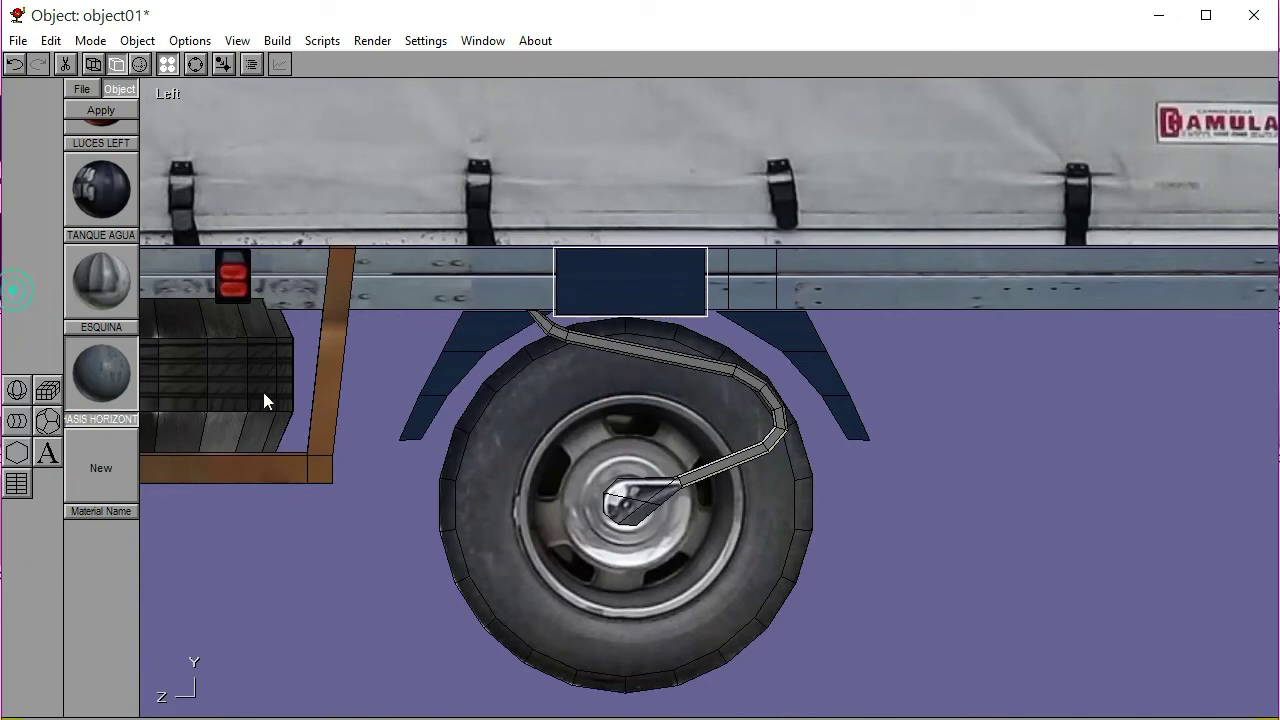
left_click_drag(270, 395, 270, 394)
key("Up")
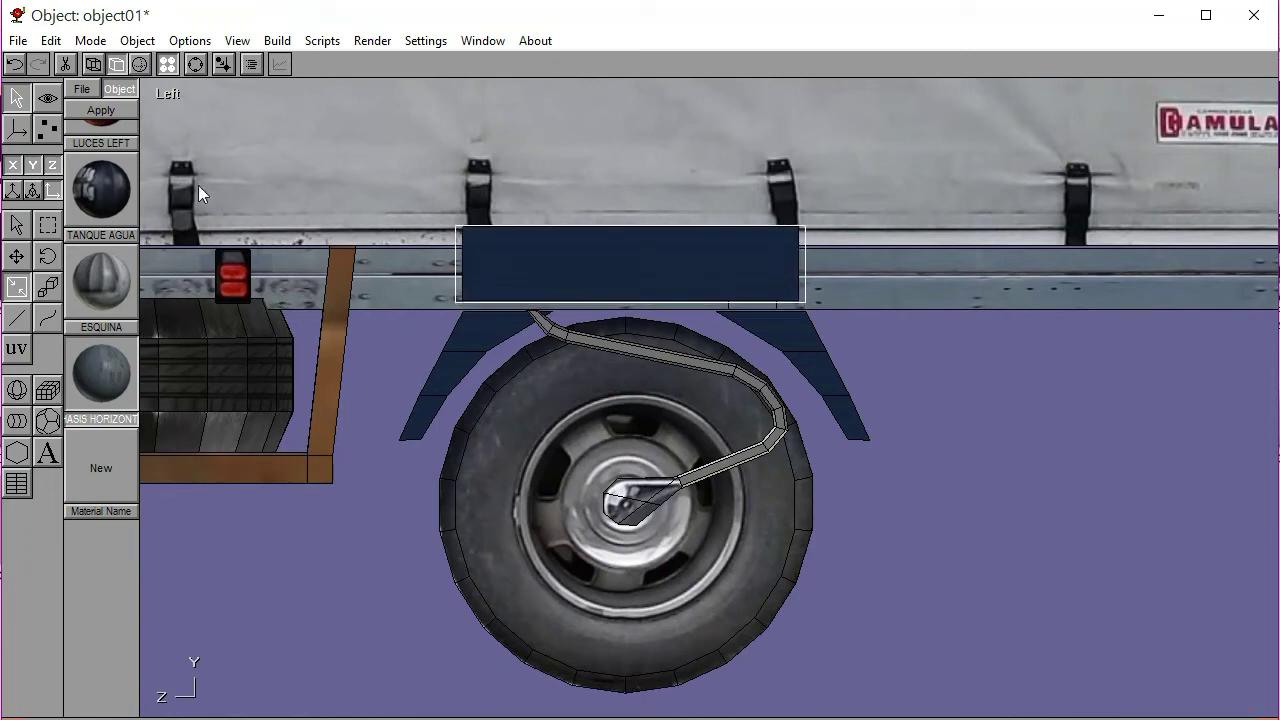
Reduce the blue box's height by raising its lower corner points in wireframe point editing
left_click(93, 64)
left_click(47, 129)
left_click(13, 216)
left_click(47, 275)
left_click_drag(445, 290, 818, 304)
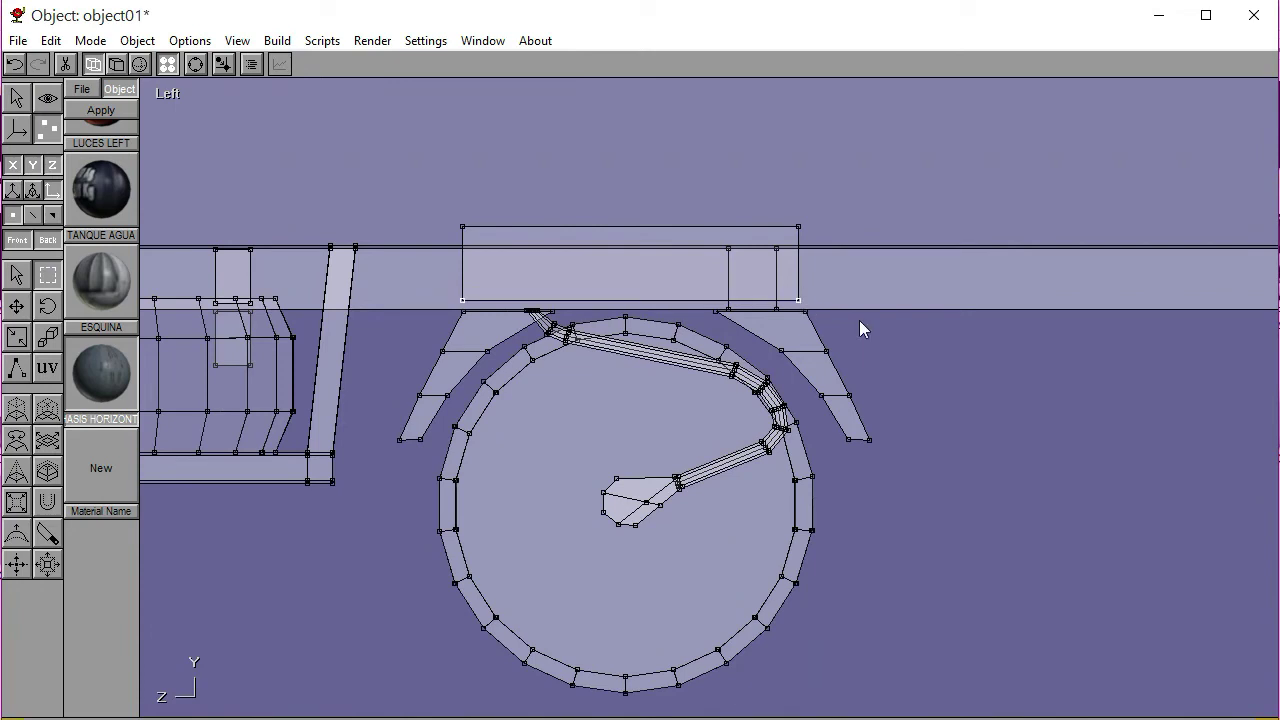
key("Up")
key("Up")
key("Up")
key("Up")
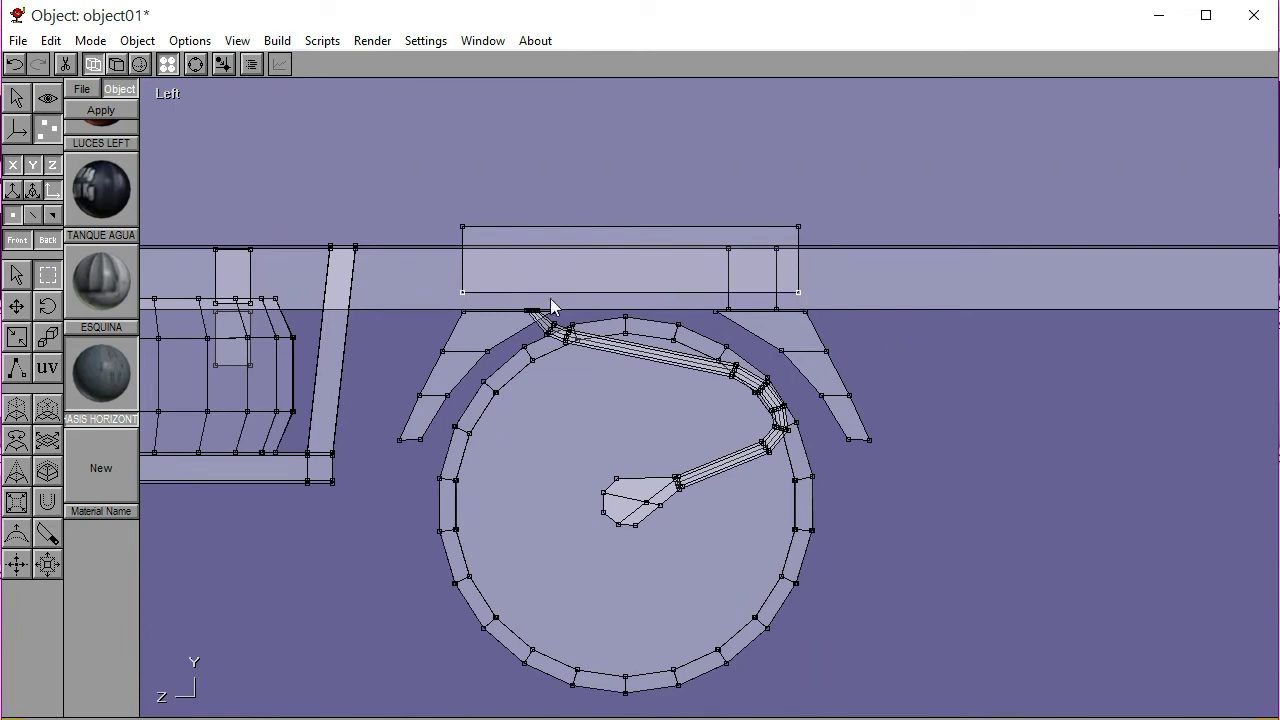
Lower the shortened blue box above the rear wheel until its lower edge meets the underside of the chassis rail
left_click(114, 65)
left_click(16, 97)
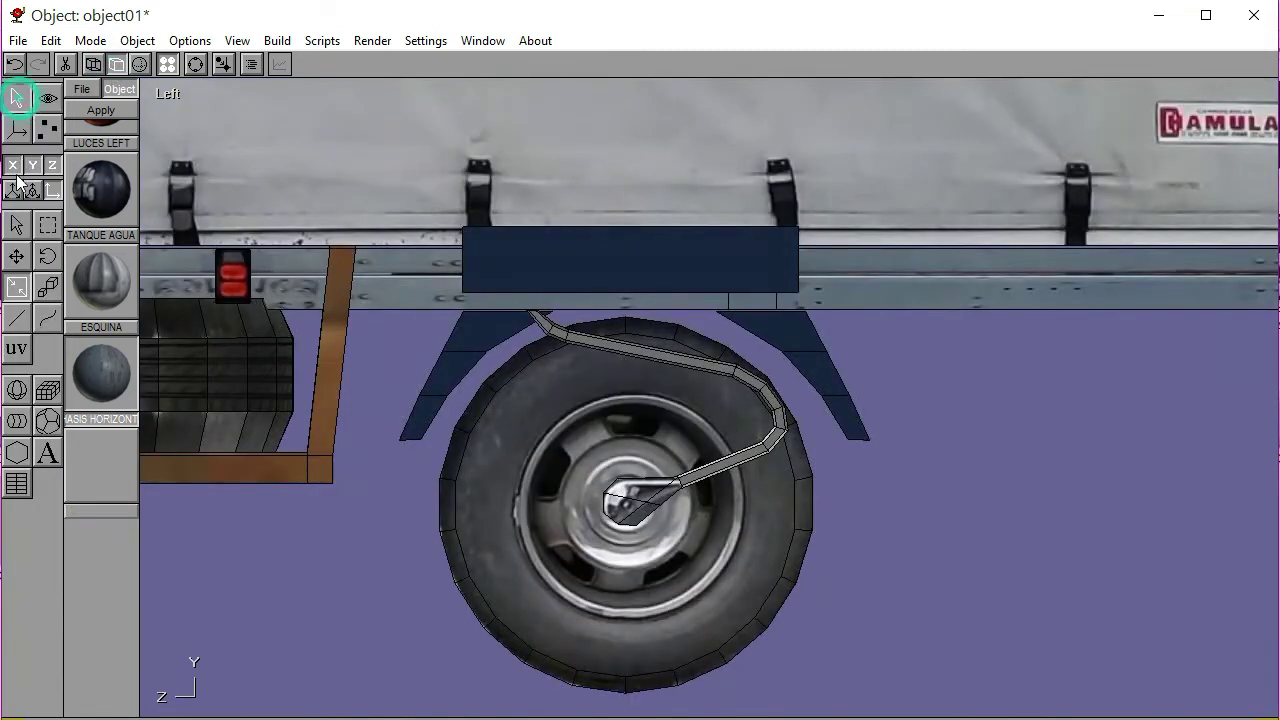
left_click(549, 266)
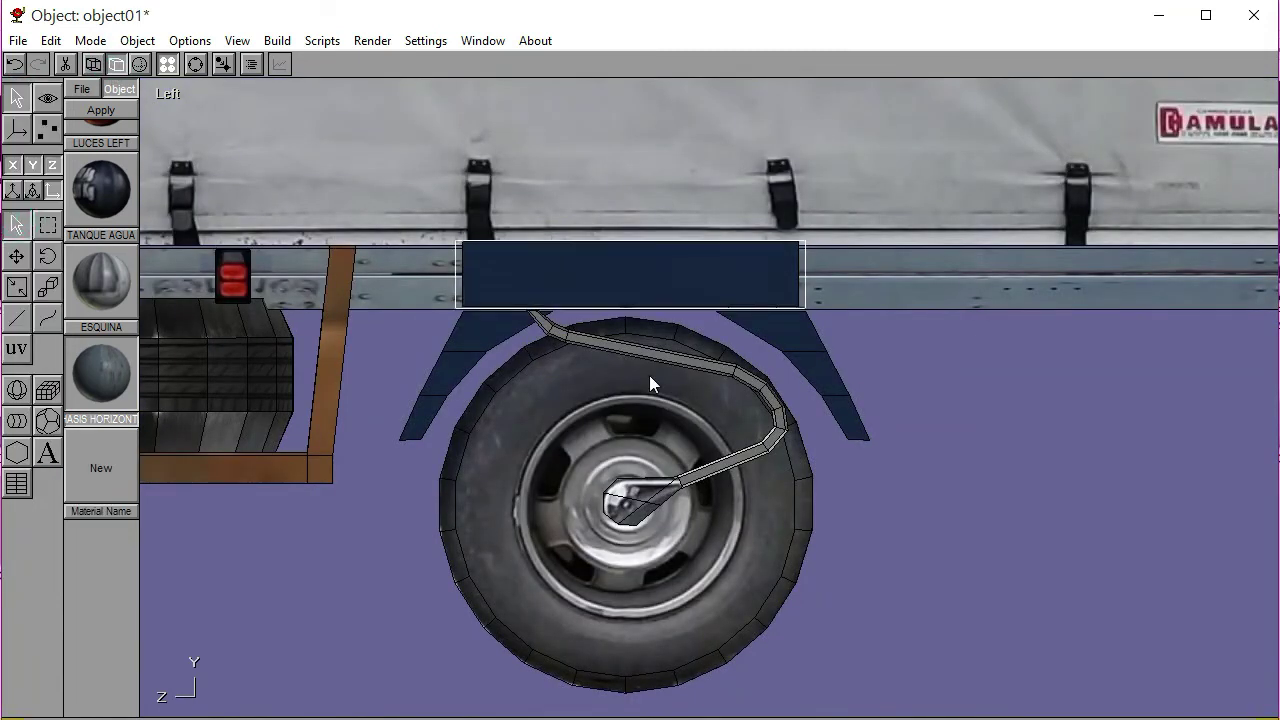
left_click(909, 353)
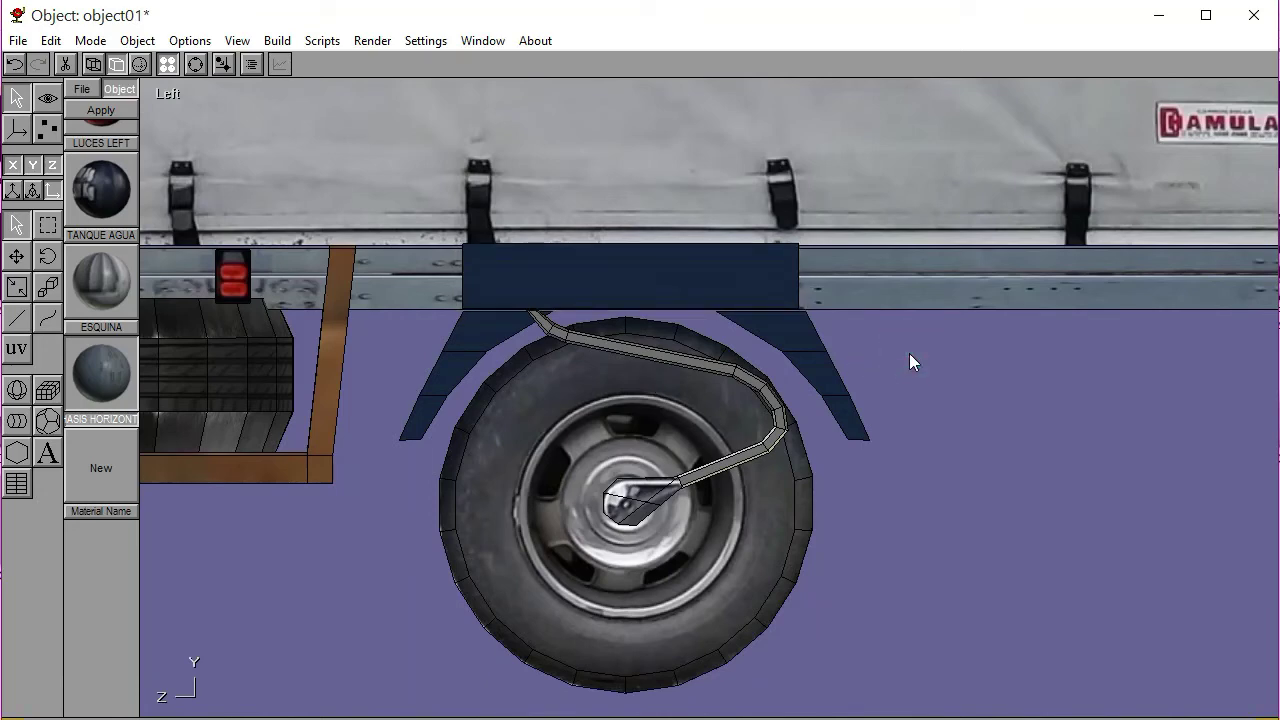
Lengthen the blue box slightly and shift it rearward so its ends line up with the two mudguards
left_click(754, 287)
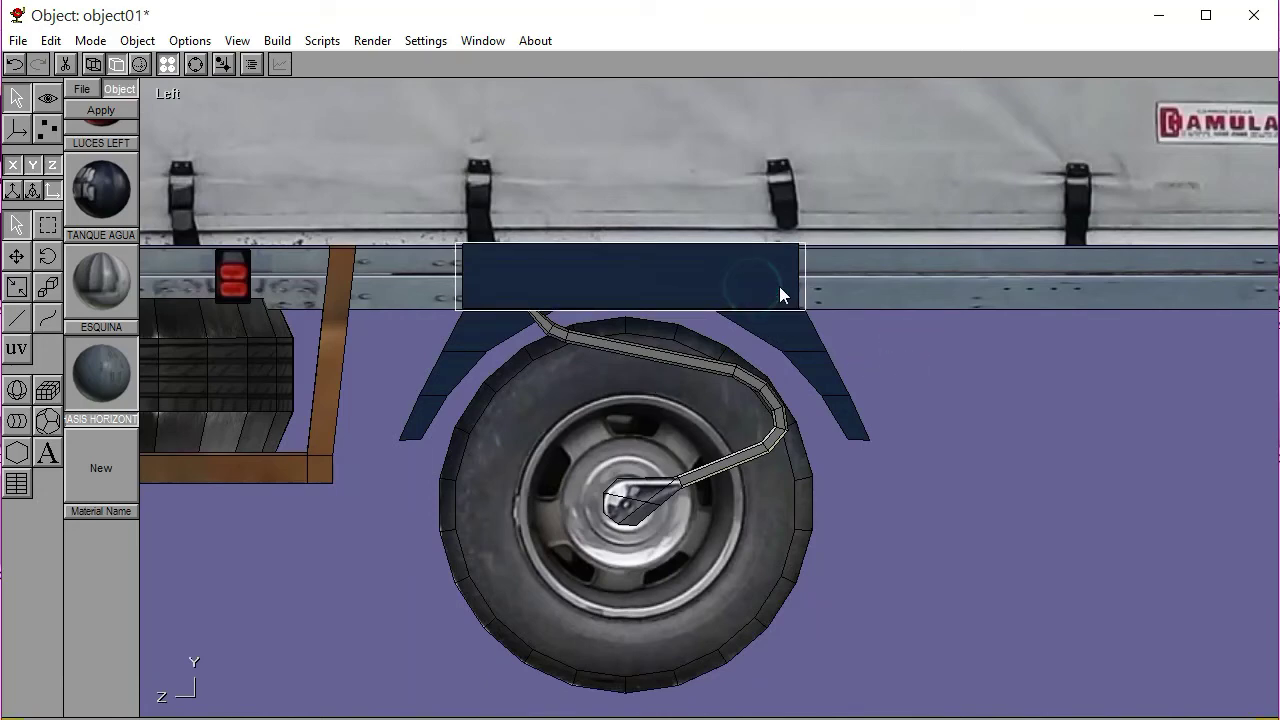
left_click(16, 288)
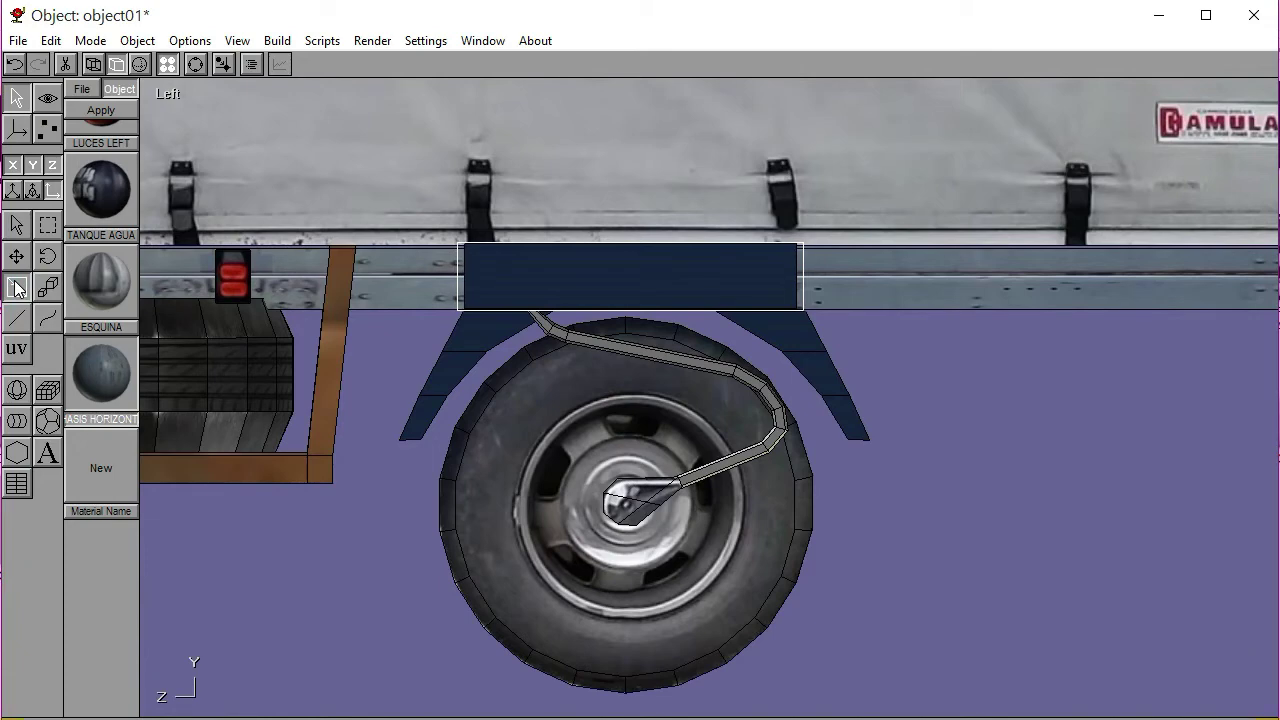
key("Right")
key("Right")
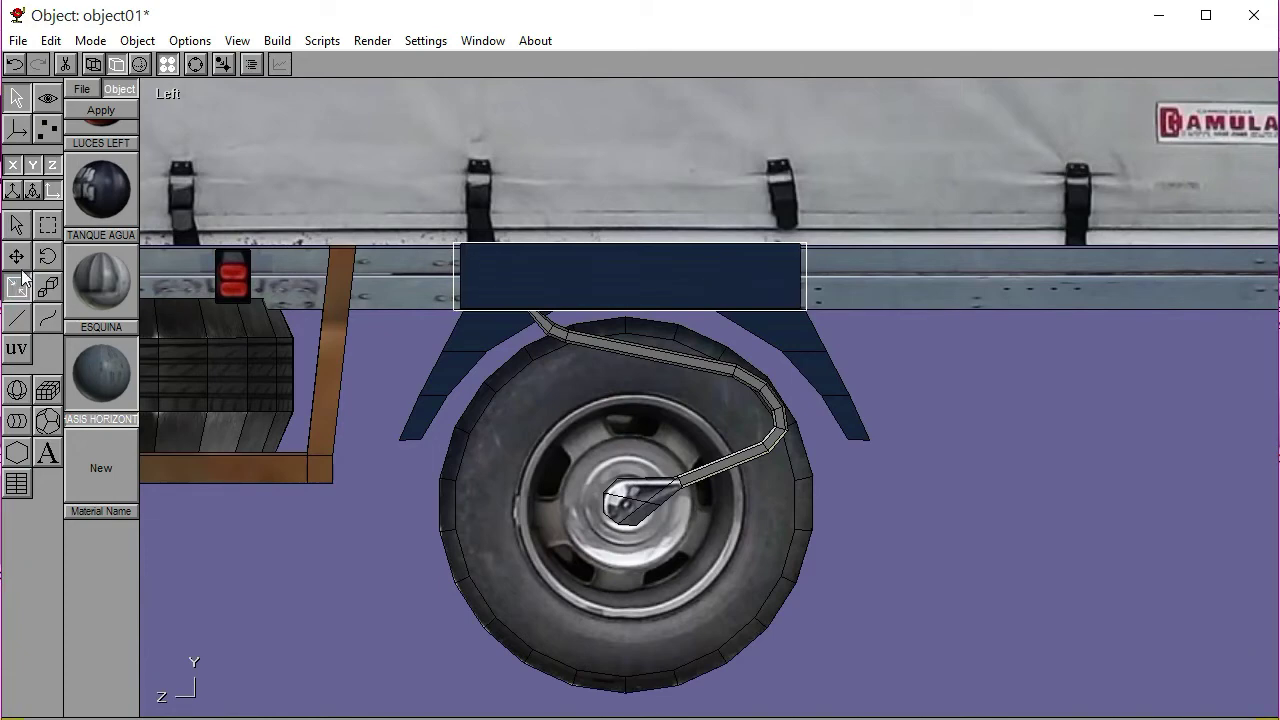
left_click(18, 260)
key("Right")
key("Right")
key("Right")
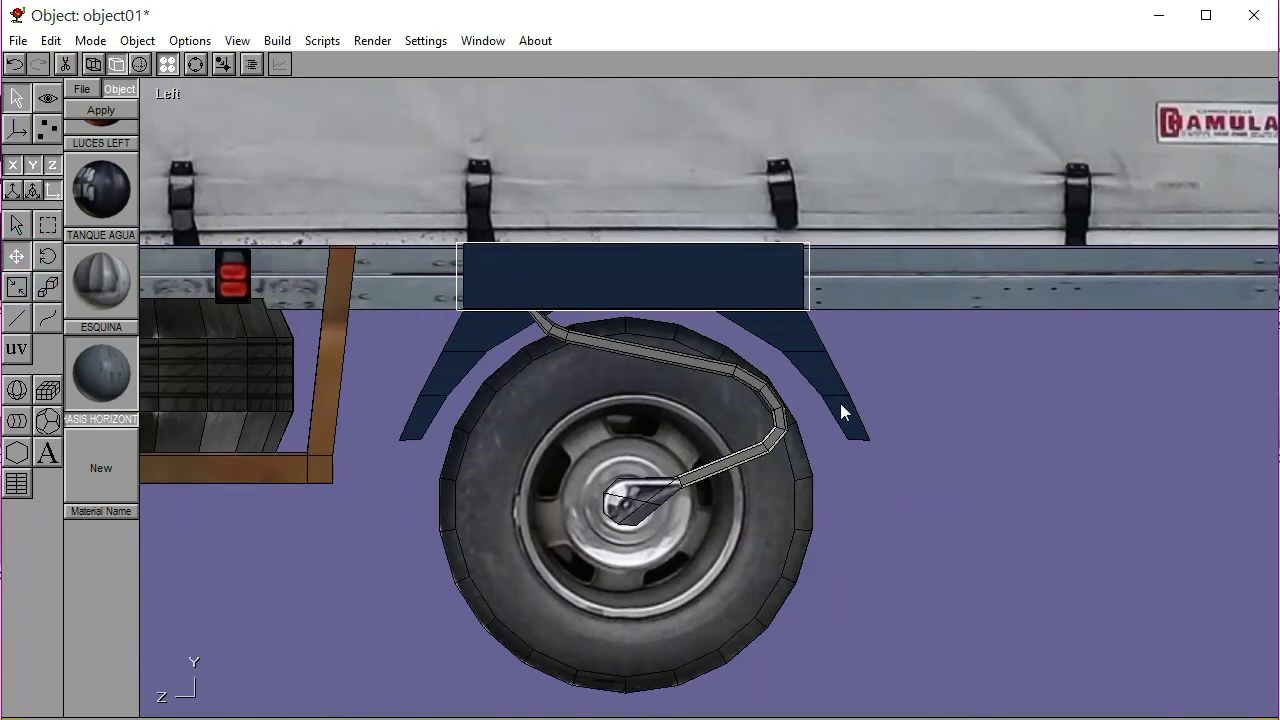
left_click(19, 223)
left_click(320, 511)
Examine the blue box's fit over the rear wheel from beneath, in Bottom view and in a rotated side view
left_click(196, 66)
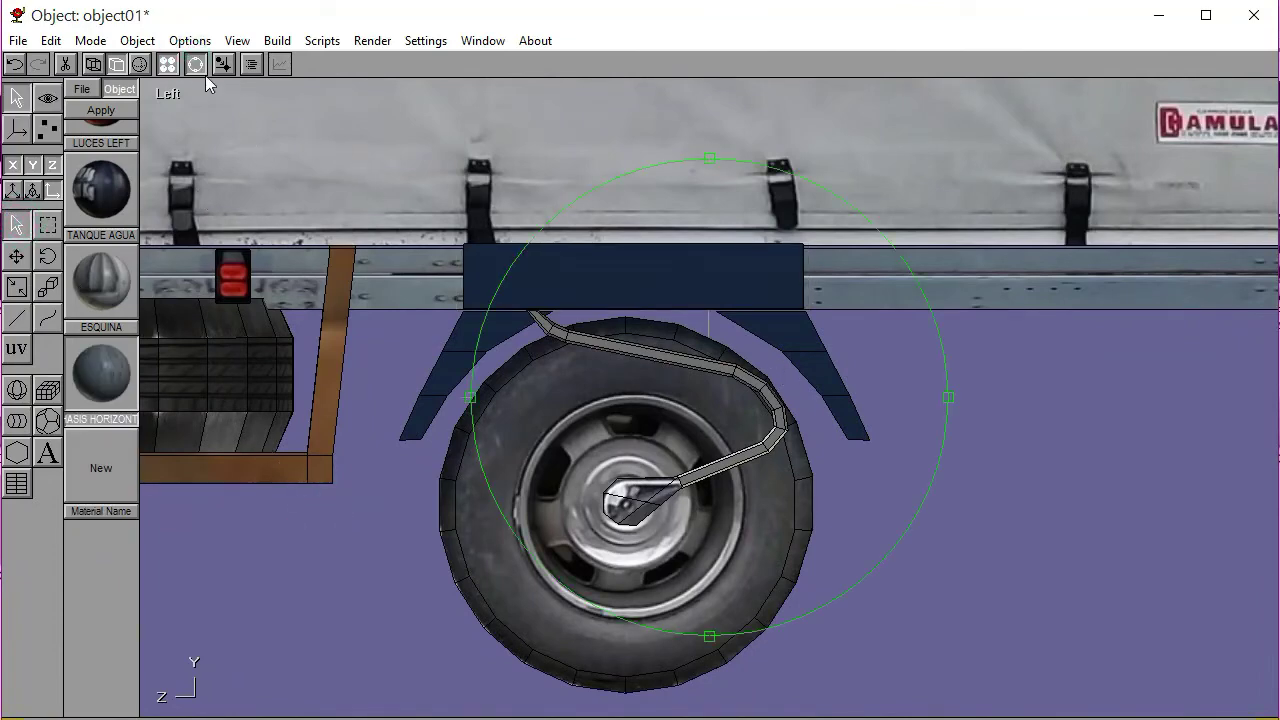
left_click_drag(665, 323, 407, 120)
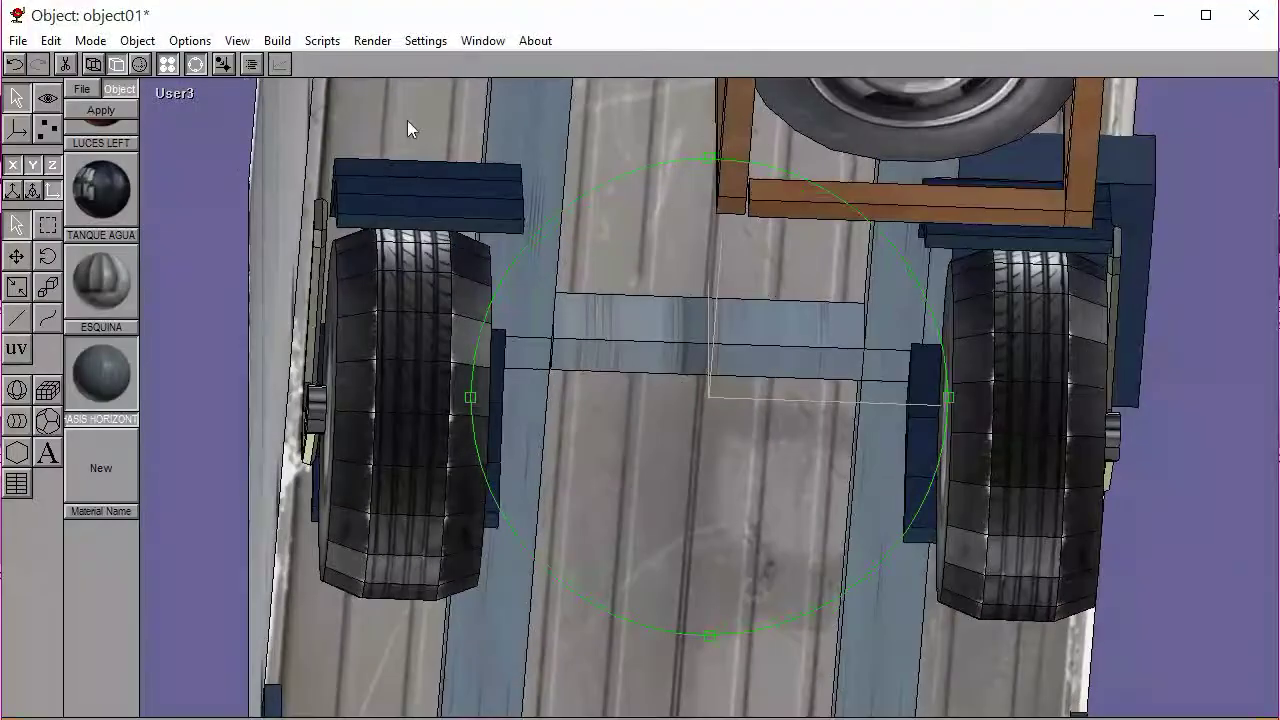
left_click(175, 98)
left_click(158, 245)
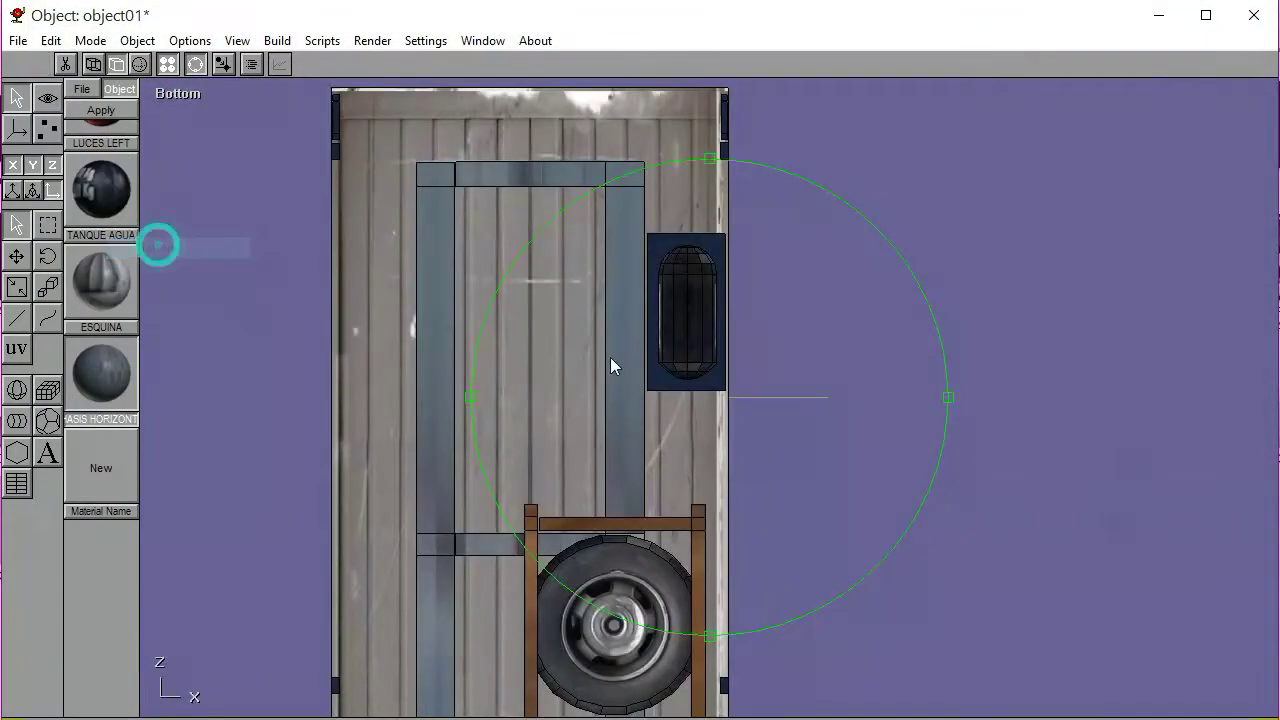
middle_click_drag(662, 461, 667, 246)
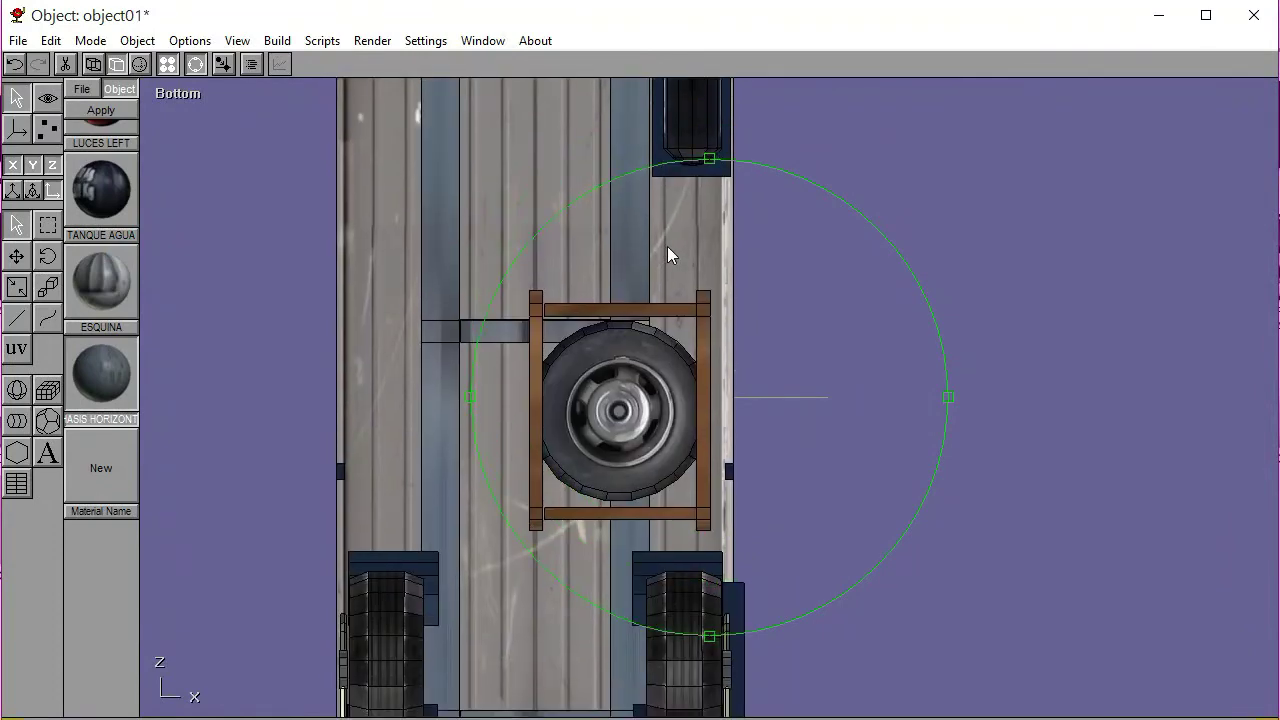
left_click_drag(667, 246, 662, 30)
left_click_drag(663, 296, 680, 386)
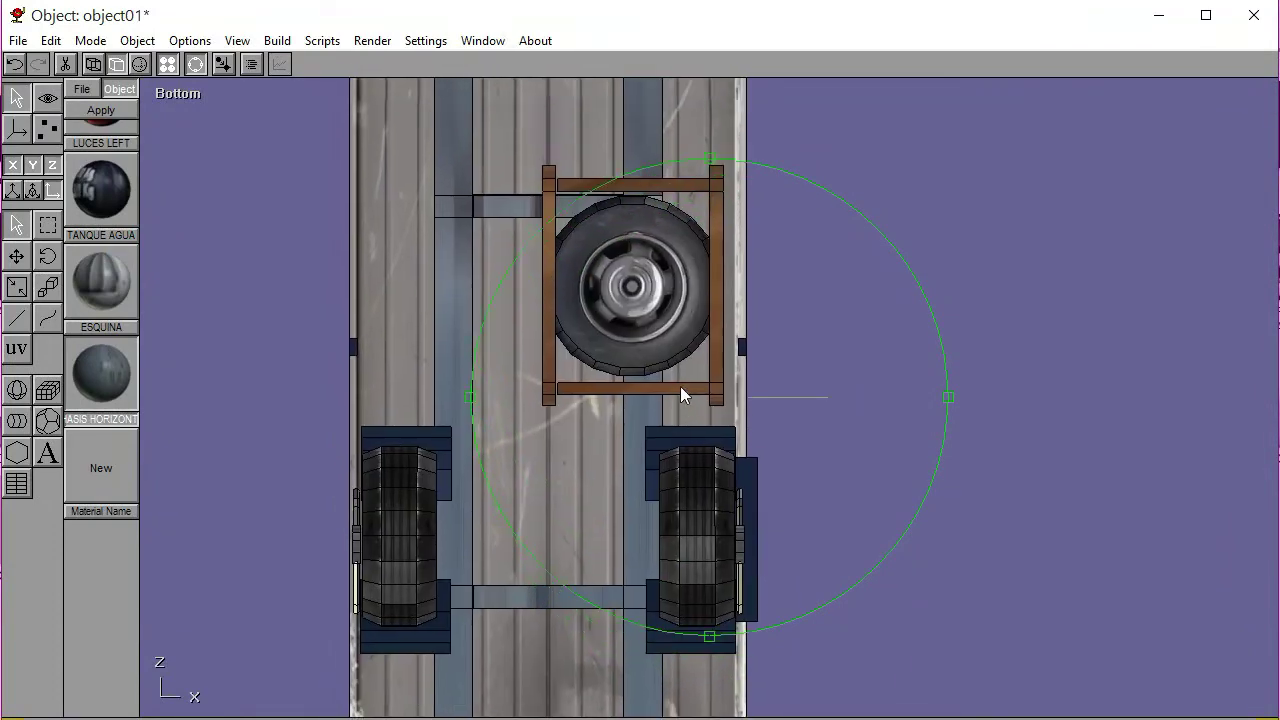
left_click(139, 64)
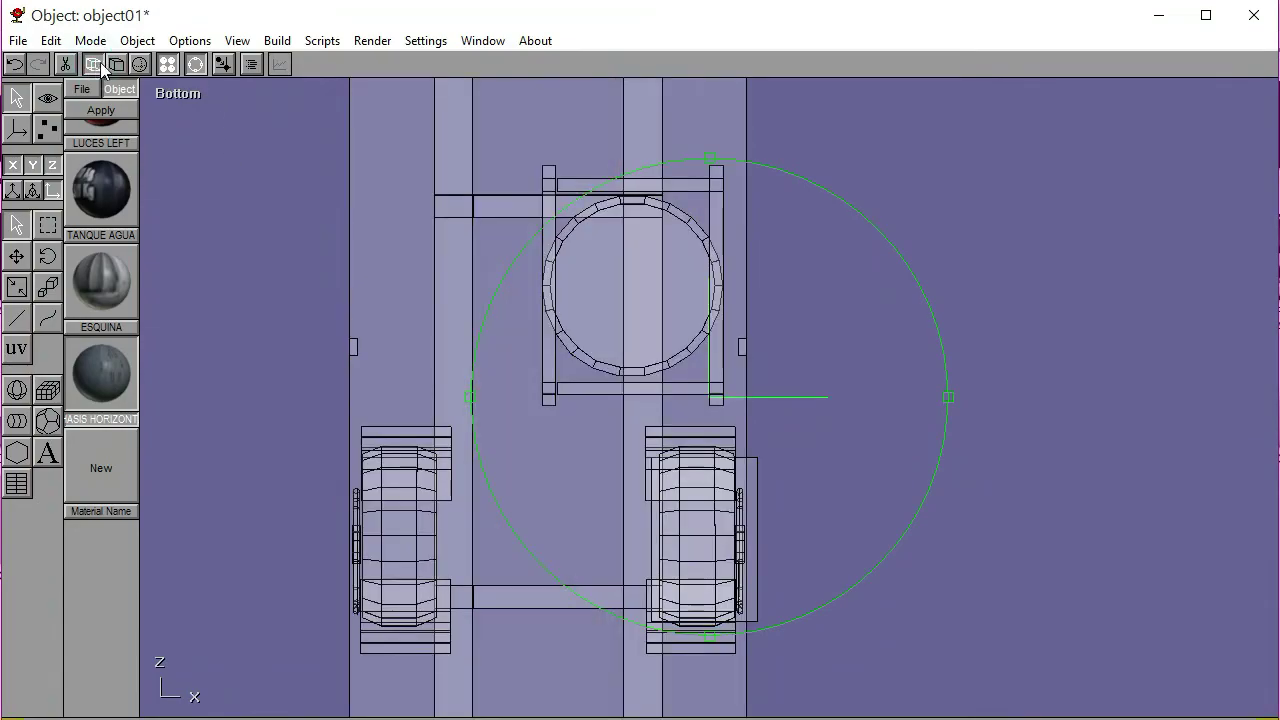
left_click(116, 64)
mouse_move(738, 350)
left_mouse_down()
mouse_move(662, 386)
mouse_move(648, 449)
left_mouse_up()
left_click(182, 94)
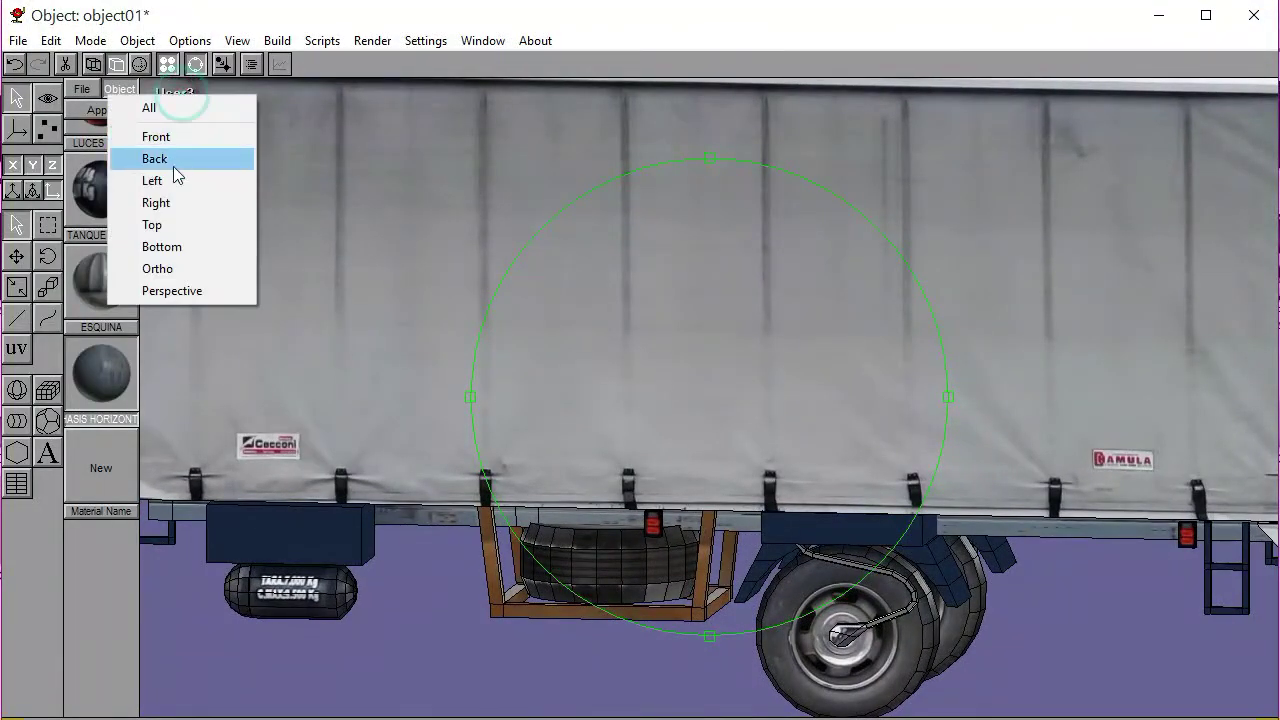
left_click(165, 180)
Save the truck model
left_click(19, 44)
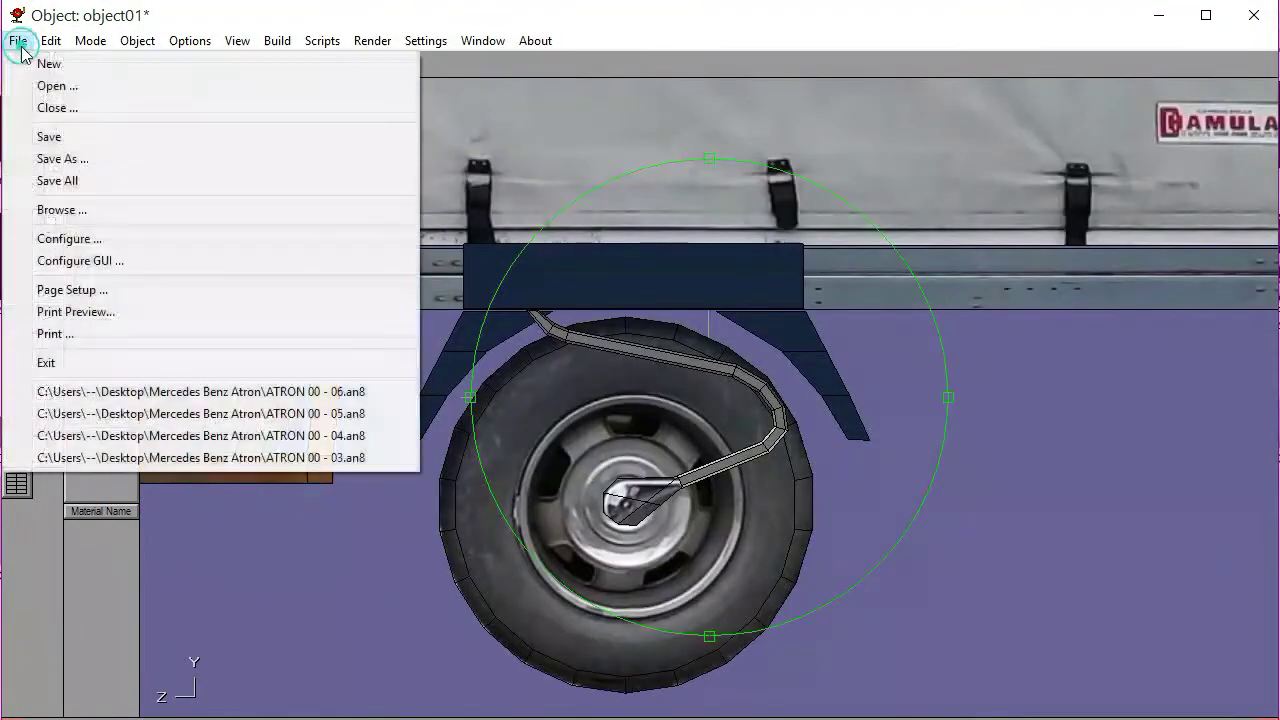
left_click(50, 136)
Mirror the blue box above the rear wheel to the opposite side of the truck from the Front view
scroll(640, 419, "down", 3)
scroll(559, 421, "down", 2)
middle_click_drag(559, 421, 830, 471)
middle_click_drag(608, 433, 419, 422)
right_click_drag(419, 422, 511, 455)
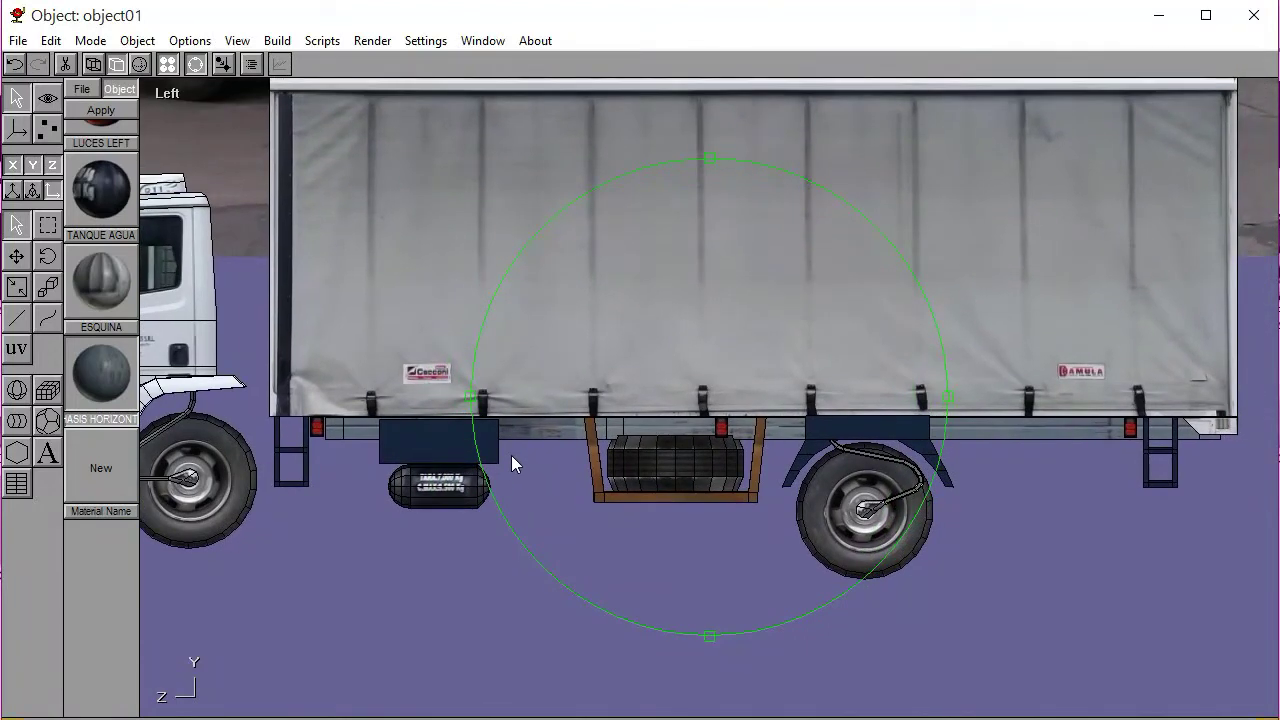
left_click(195, 64)
left_click(826, 432)
left_click(170, 93)
left_click(171, 133)
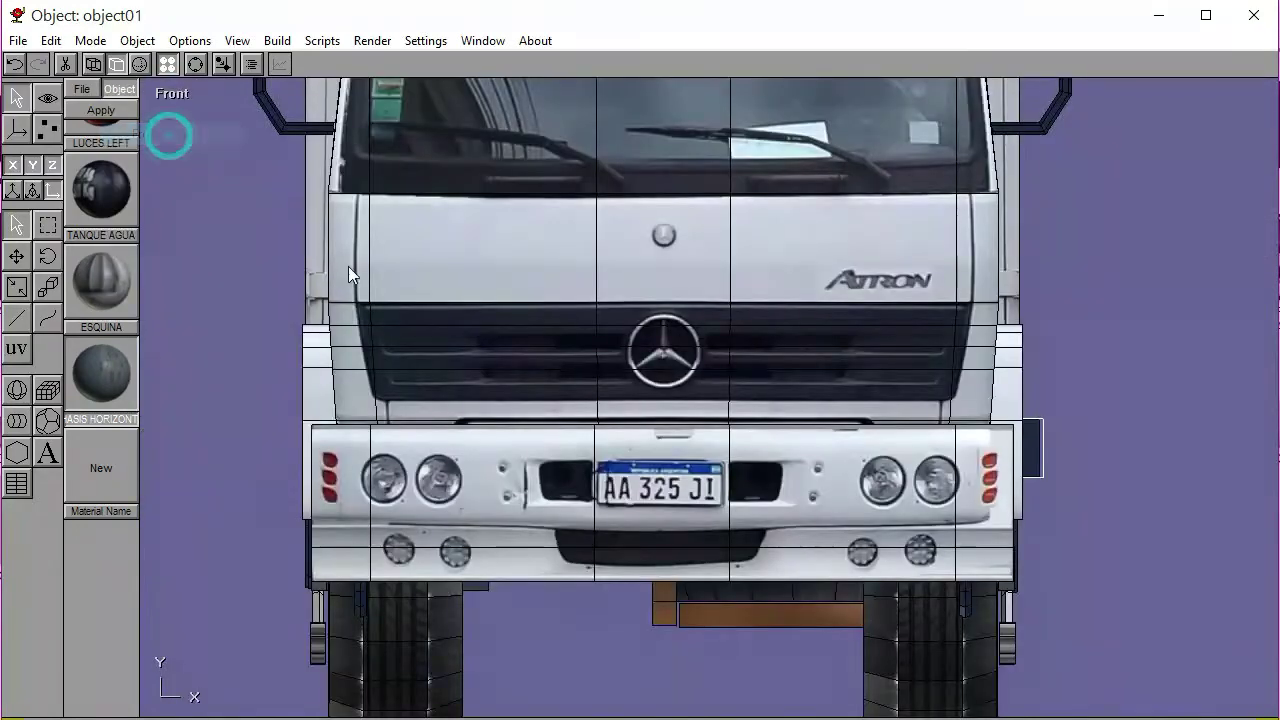
left_click(277, 41)
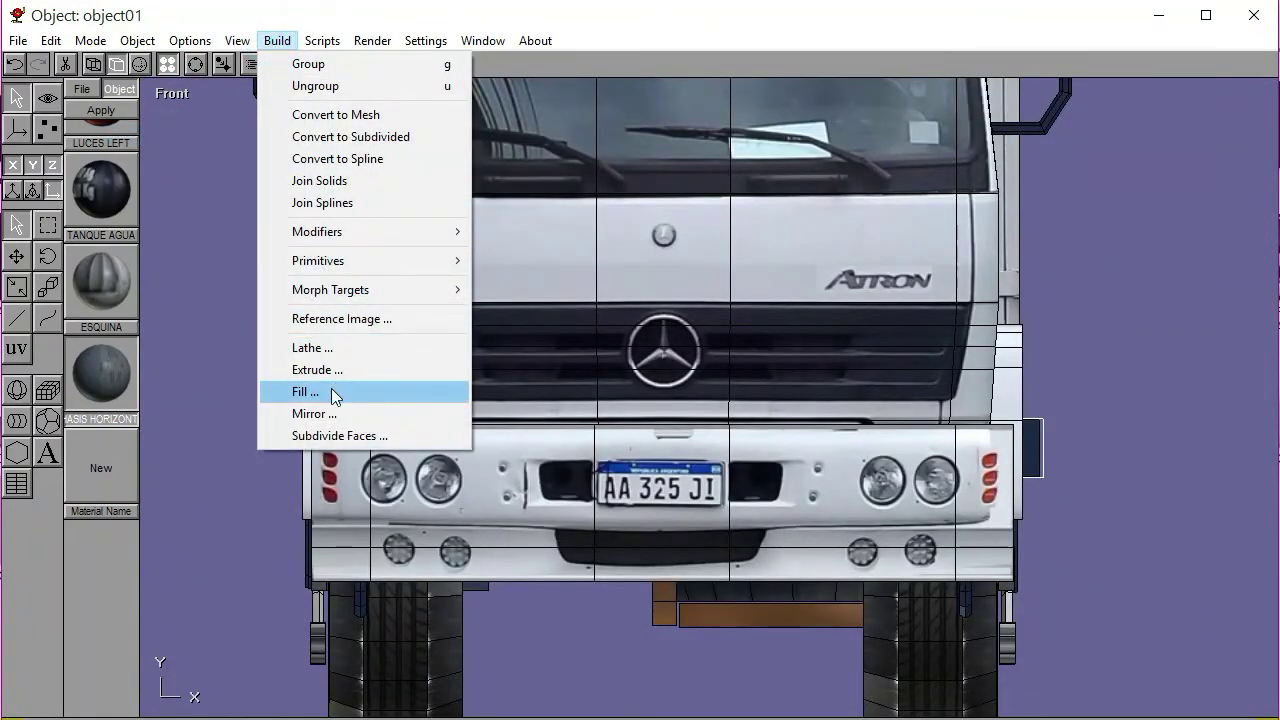
left_click(313, 412)
left_click(234, 121)
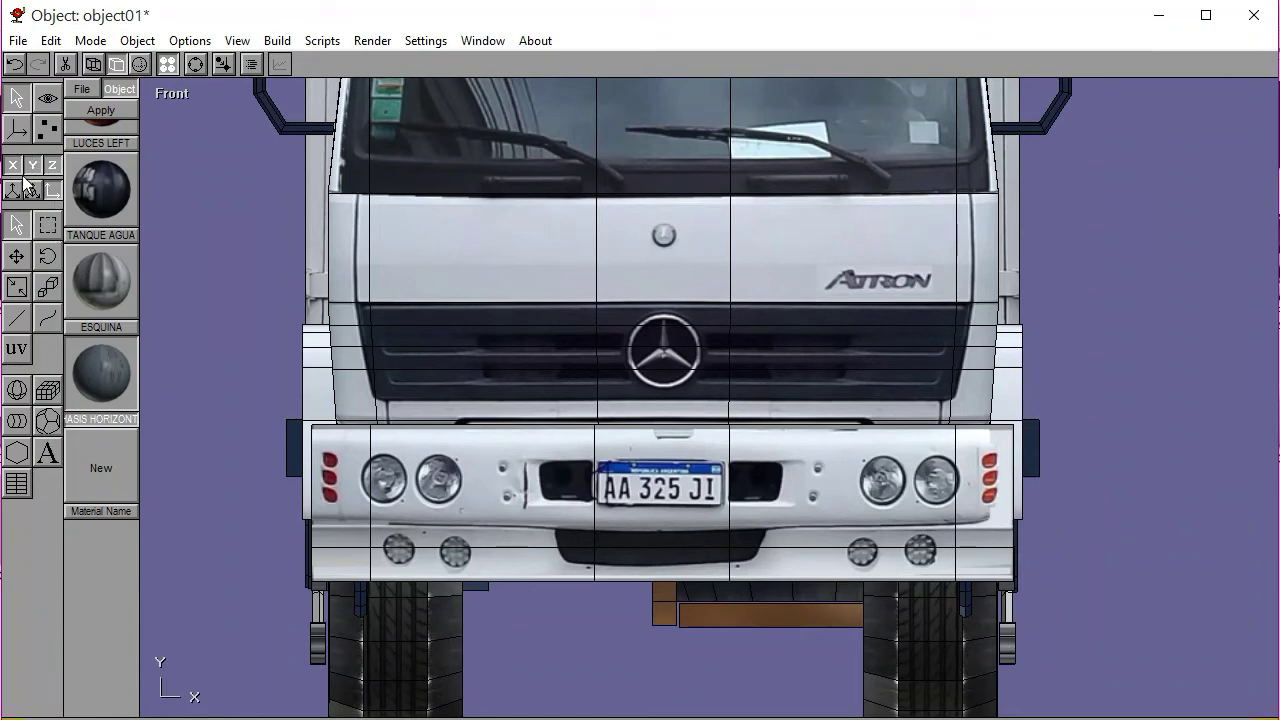
In point editing, move the mirrored wheel box's outer points inward until it no longer juts out beyond the front fender
left_click(47, 128)
left_click(46, 271)
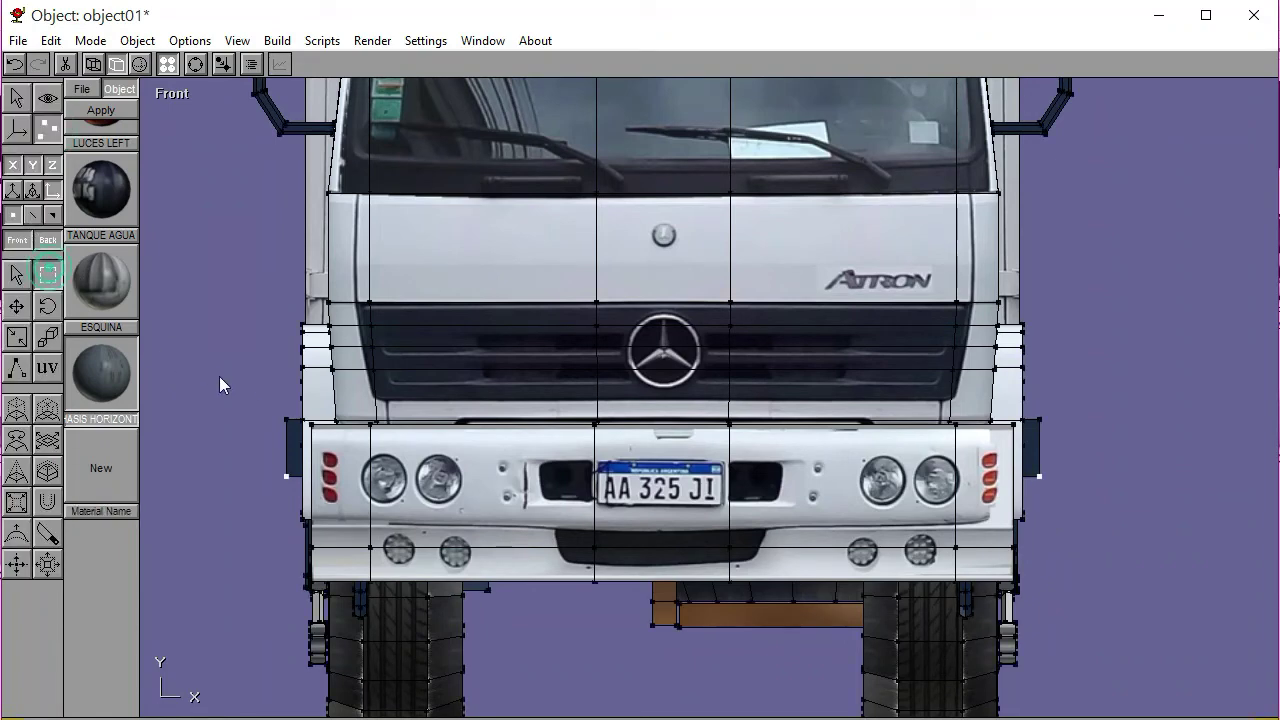
left_click_drag(264, 401, 290, 490)
key("Right")
key("Right")
key("Right")
key("Right")
key("Right")
key("Right")
key("Right")
key("Right")
key("Right")
key("Right")
key("Right")
key("Right")
key("Right")
key("Right")
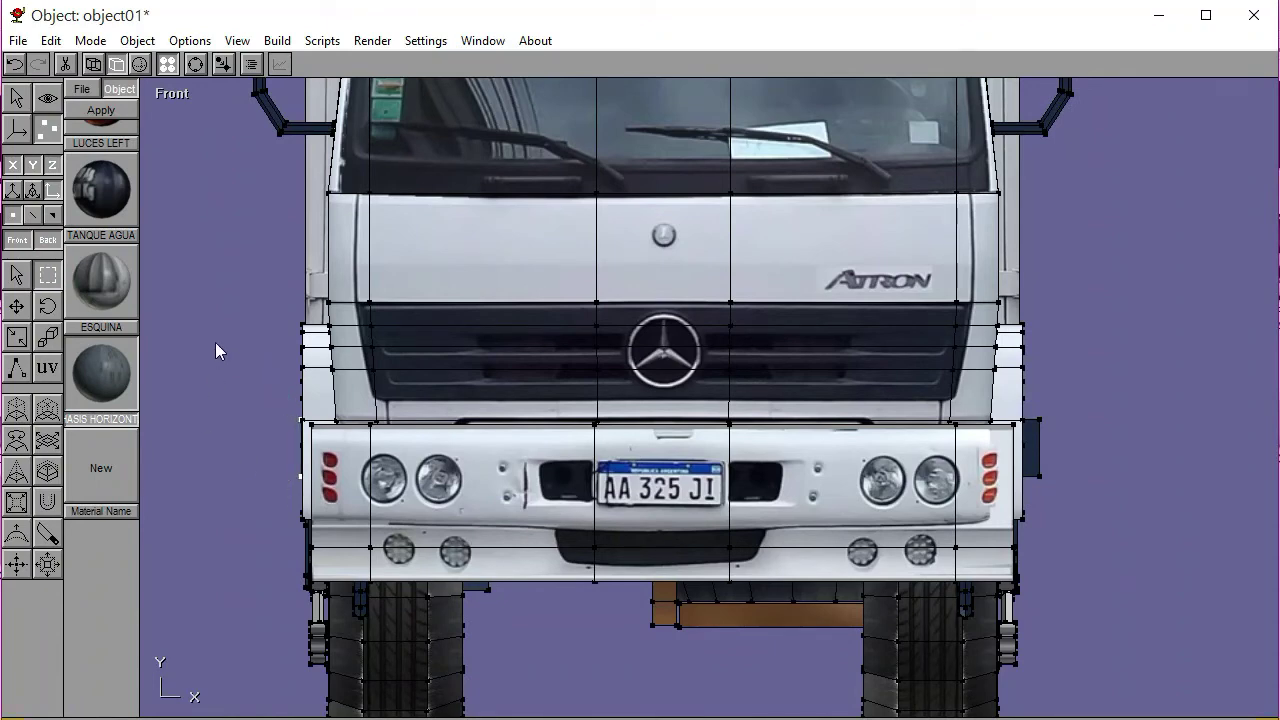
Move the original wheel box's outer points inward until it sits nearly flush with the fender on its side
left_click_drag(1034, 414, 1052, 491)
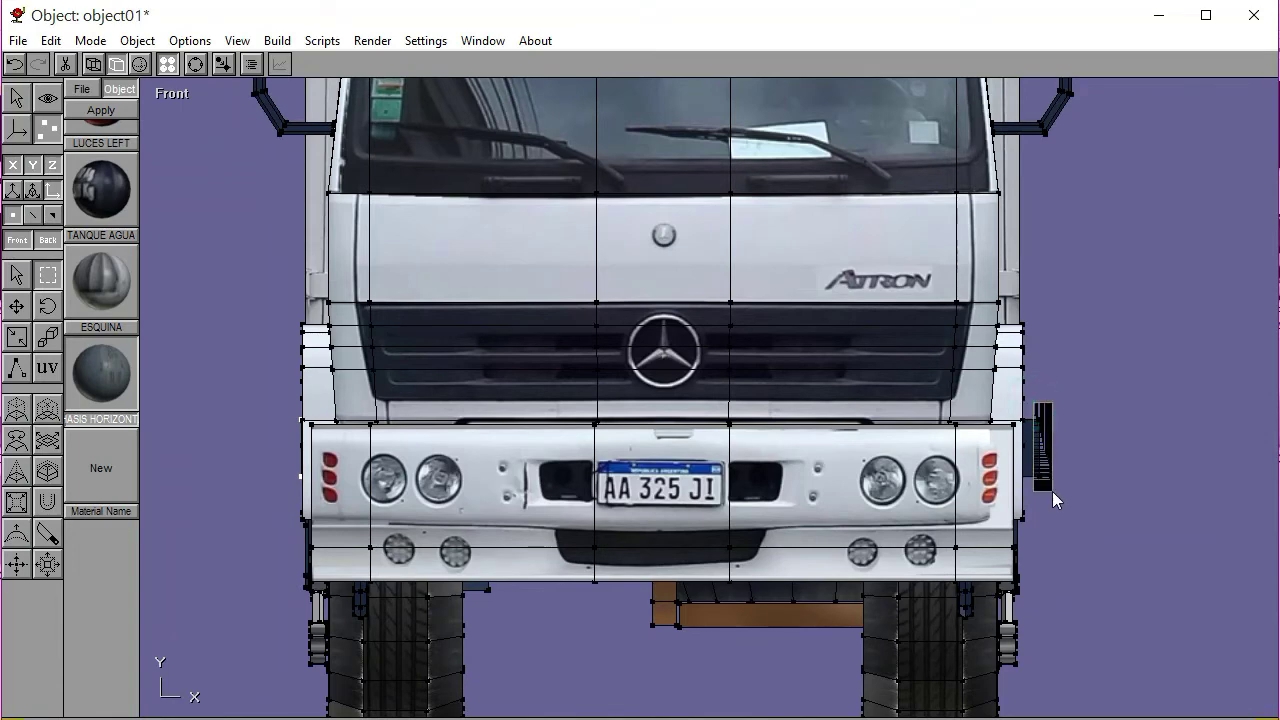
key("Left")
key("Left")
key("Left")
key("Left")
key("Left")
key("Left")
key("Left")
key("Left")
key("Left")
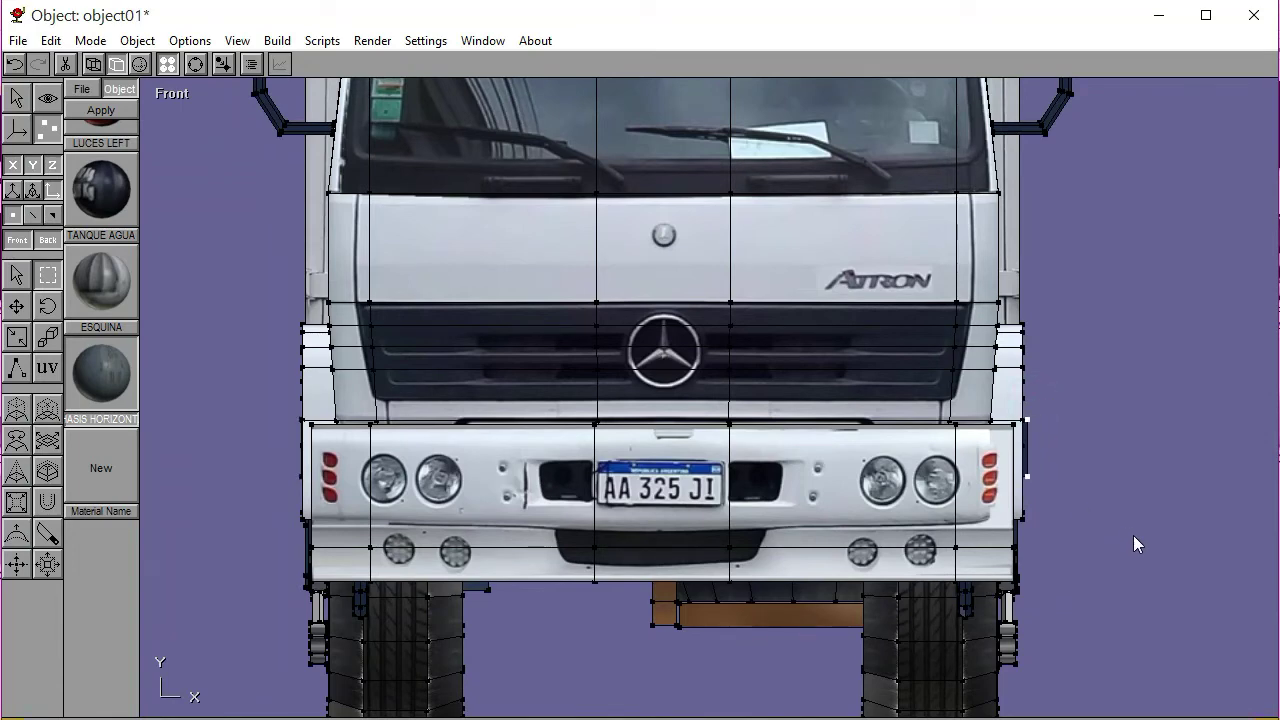
left_click(1133, 535)
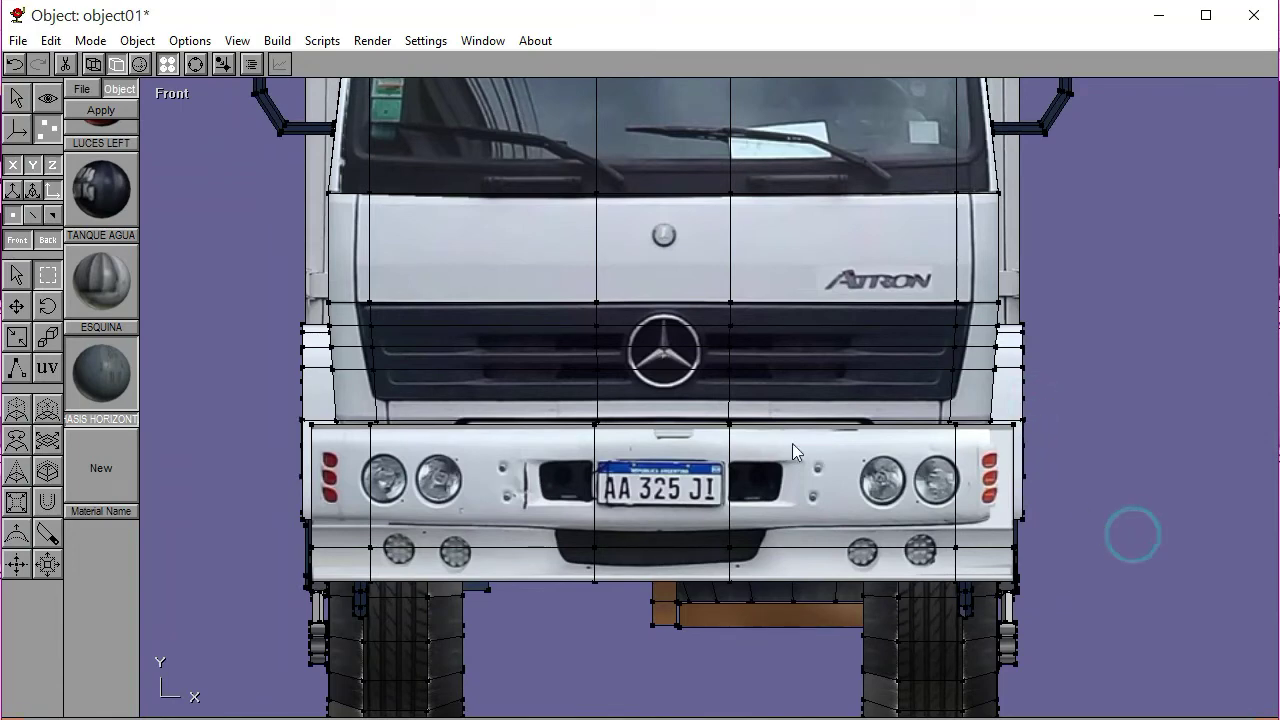
Mirror the blue box above the air tank to the opposite side of the truck from the Front view
left_click(196, 67)
right_click_drag(671, 337, 408, 396)
left_click_drag(694, 434, 548, 448)
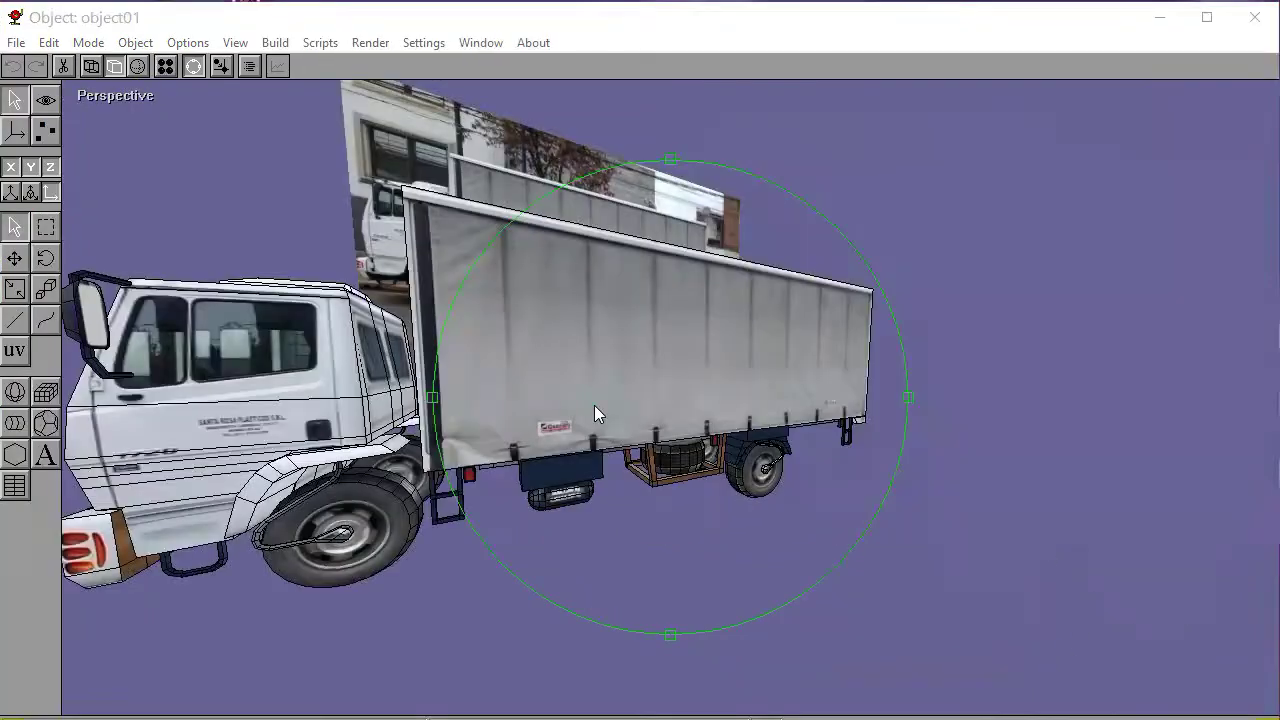
left_click_drag(594, 405, 631, 404)
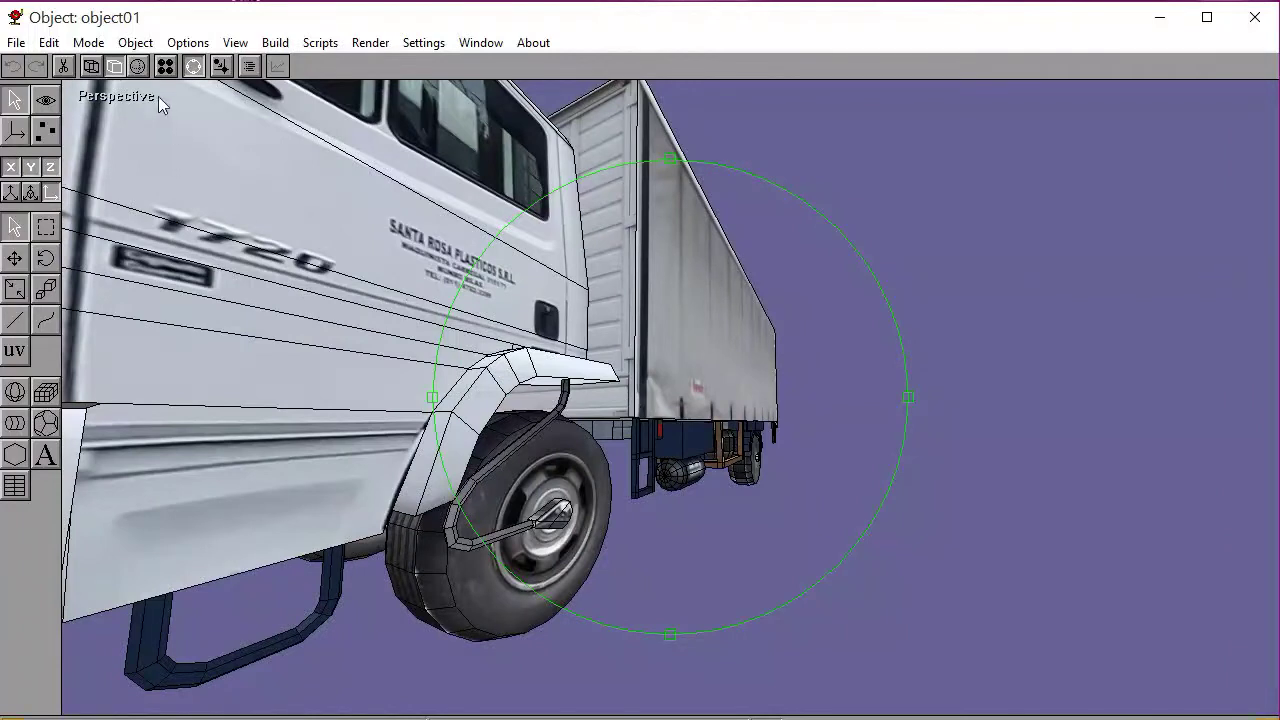
left_click(193, 66)
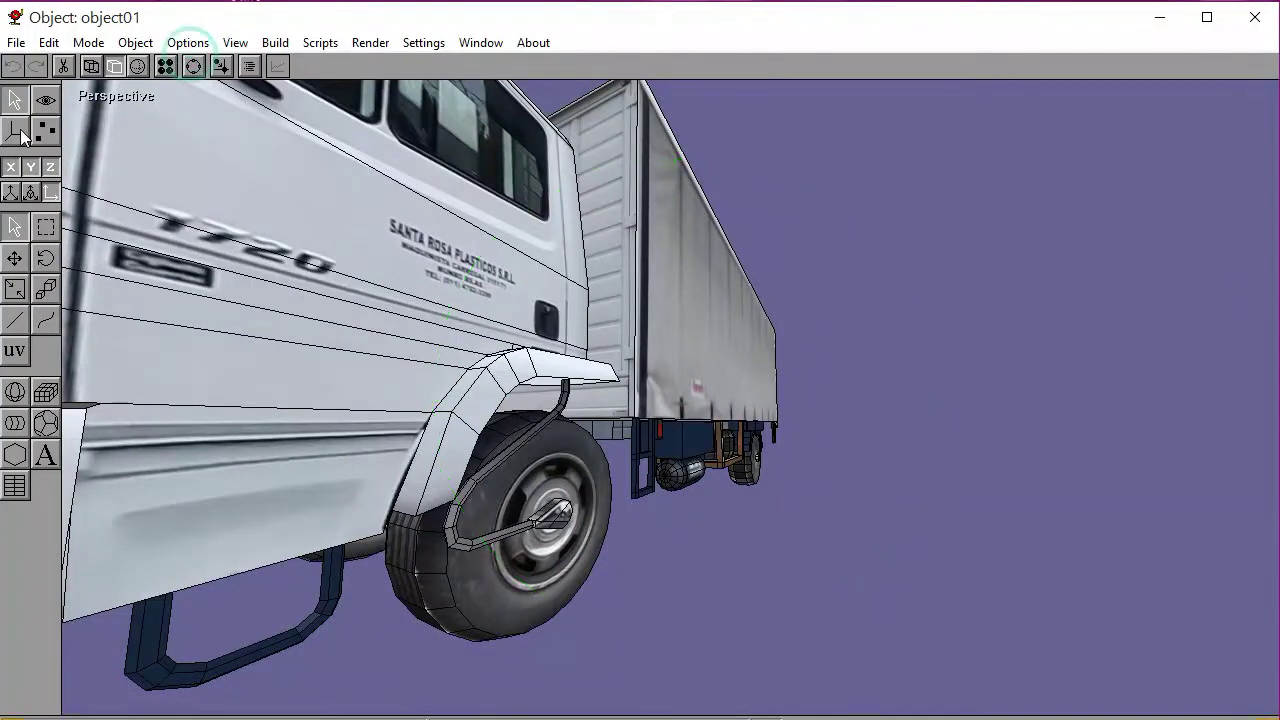
left_click(693, 444)
left_click(115, 96)
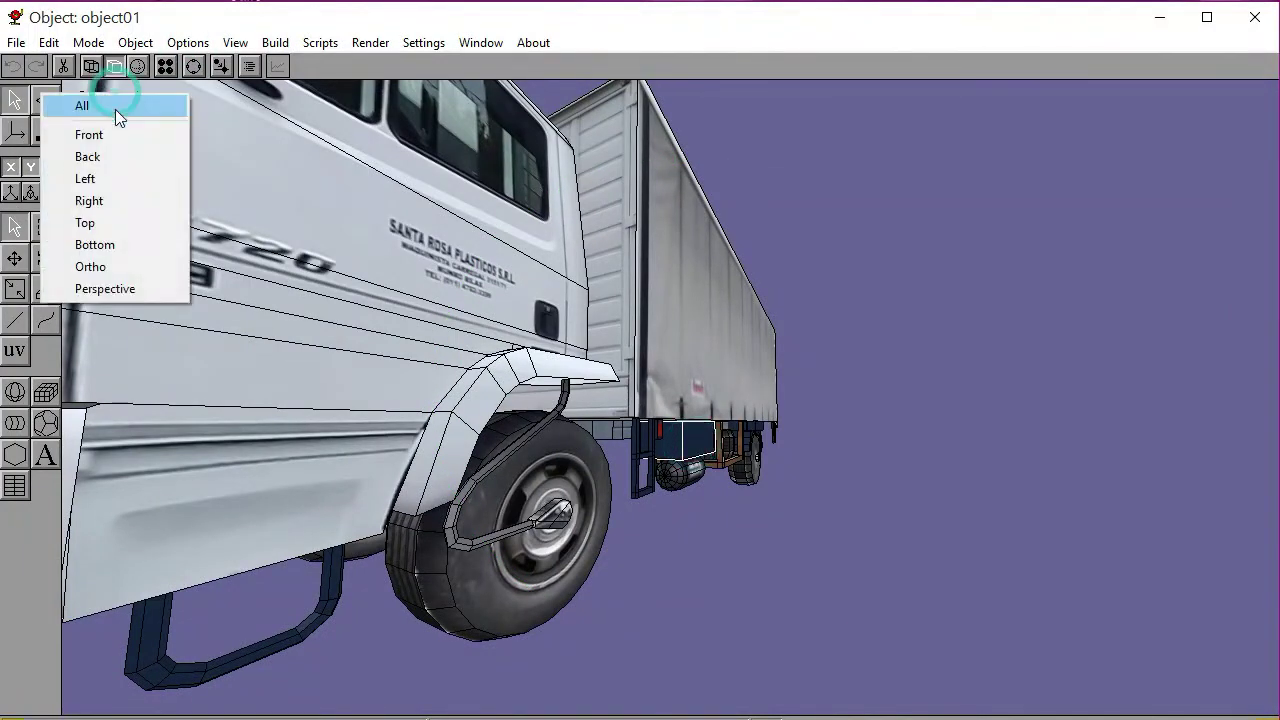
left_click(115, 132)
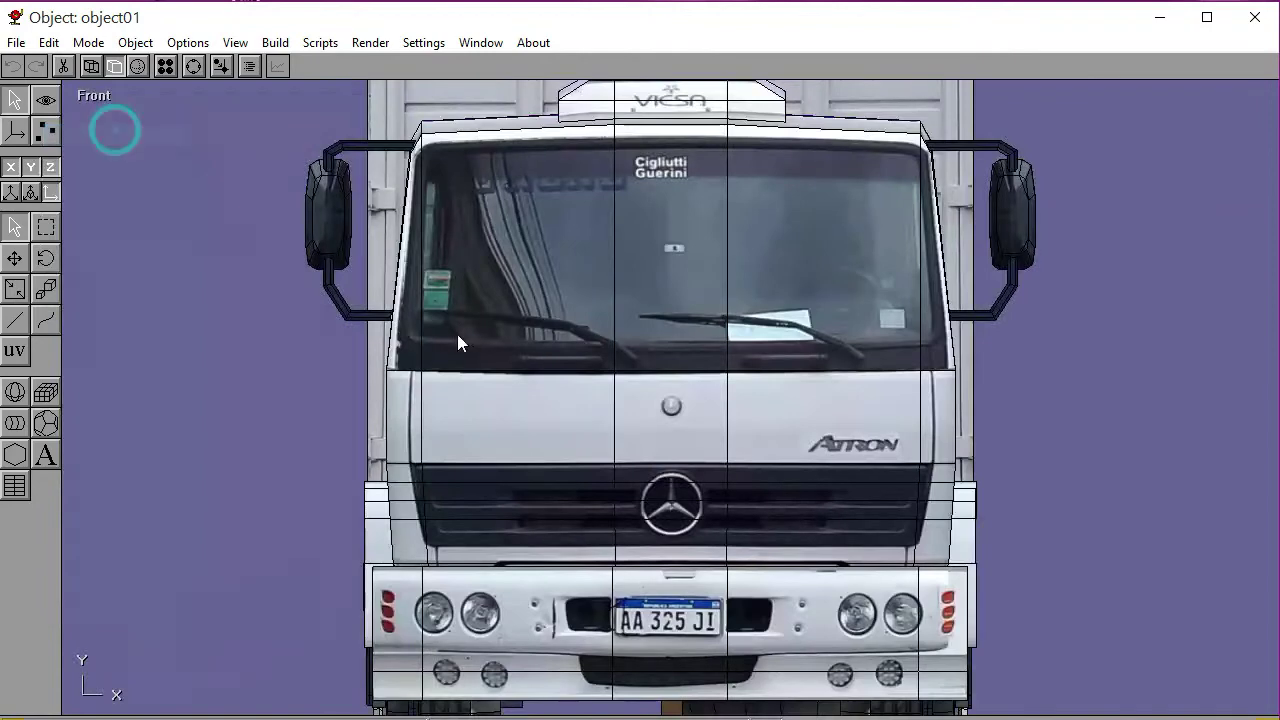
left_click(276, 42)
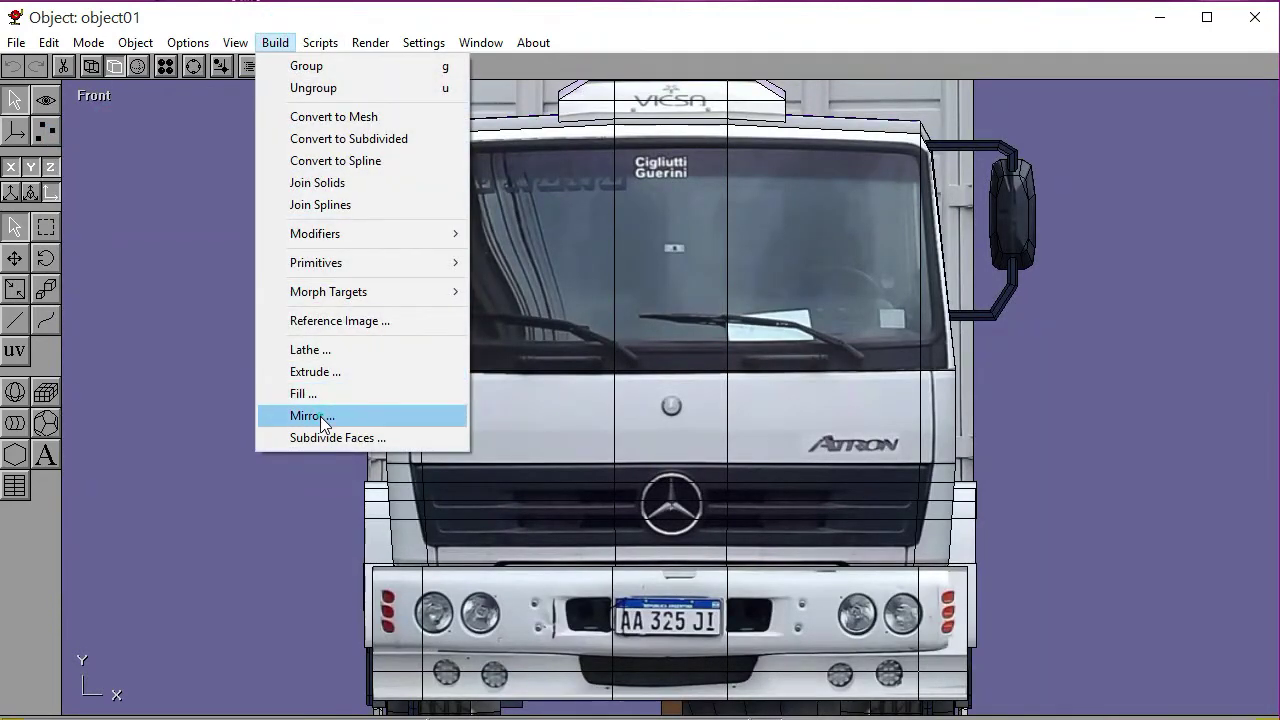
left_click(322, 416)
left_click(250, 128)
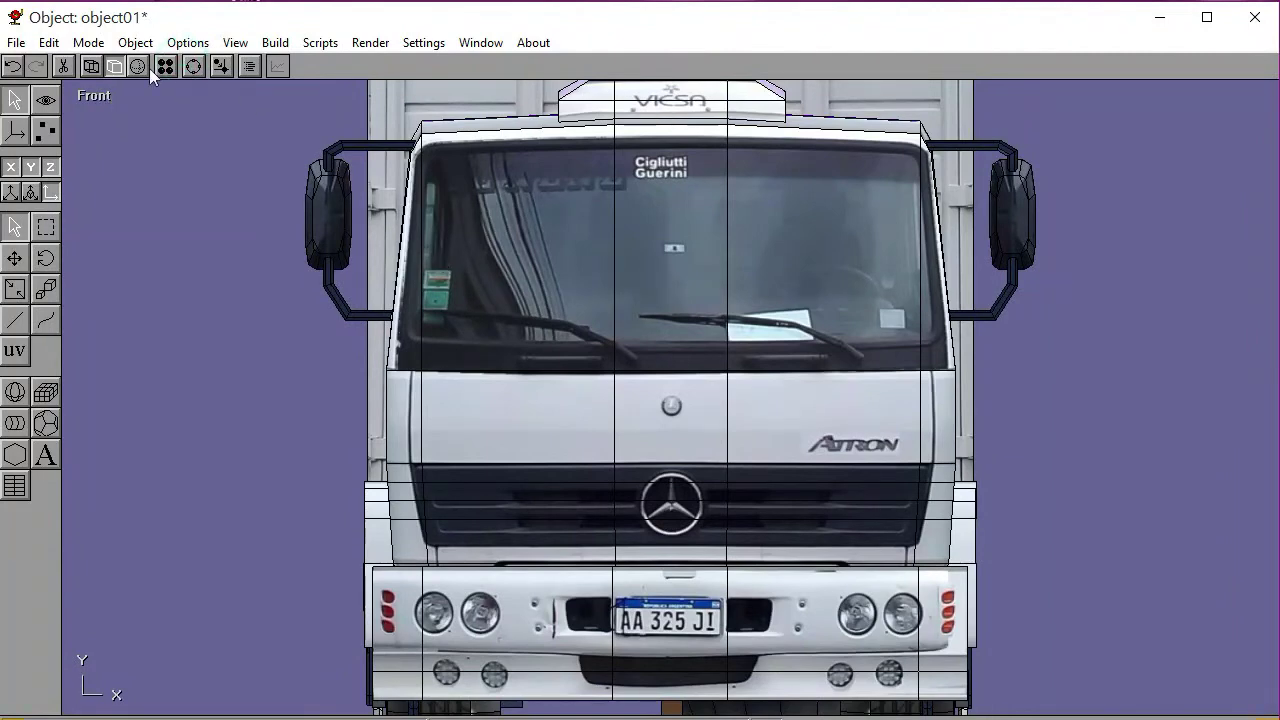
In the Right view, move the blue box above the air tank horizontally until it sits clear of the truck's front
left_click(100, 96)
left_click(103, 201)
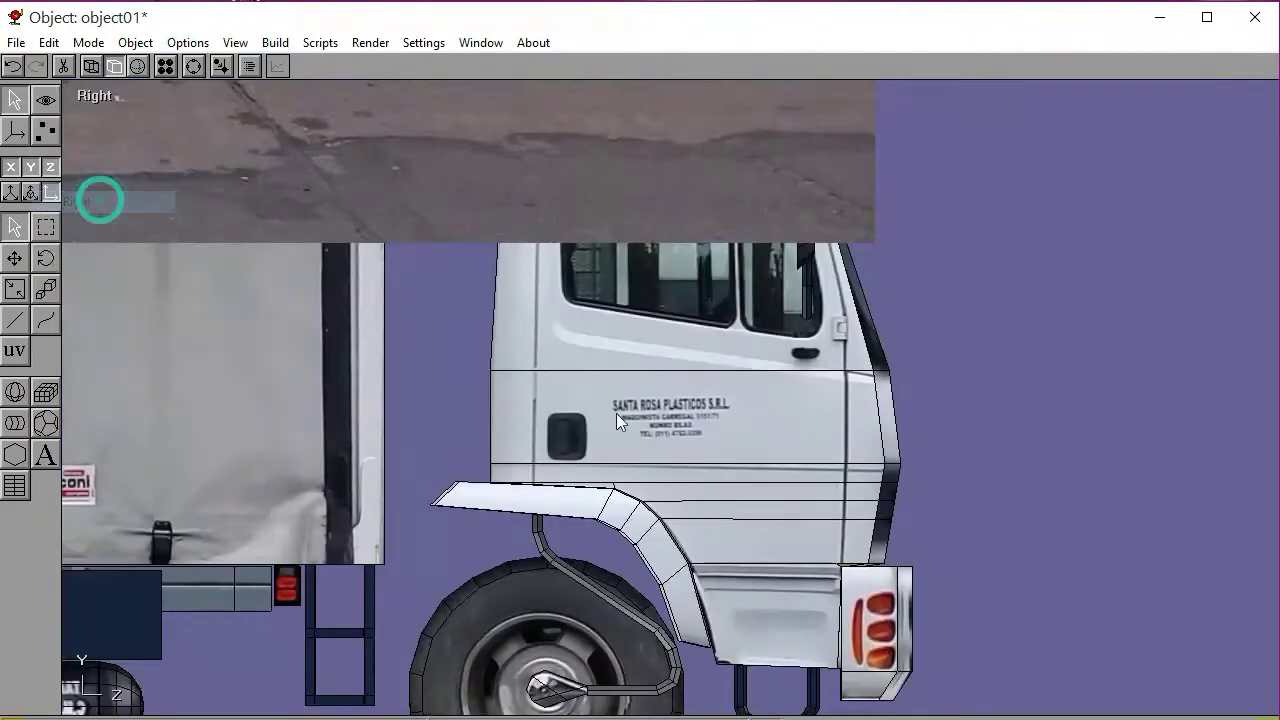
left_click(193, 66)
scroll(705, 366, "down", 3)
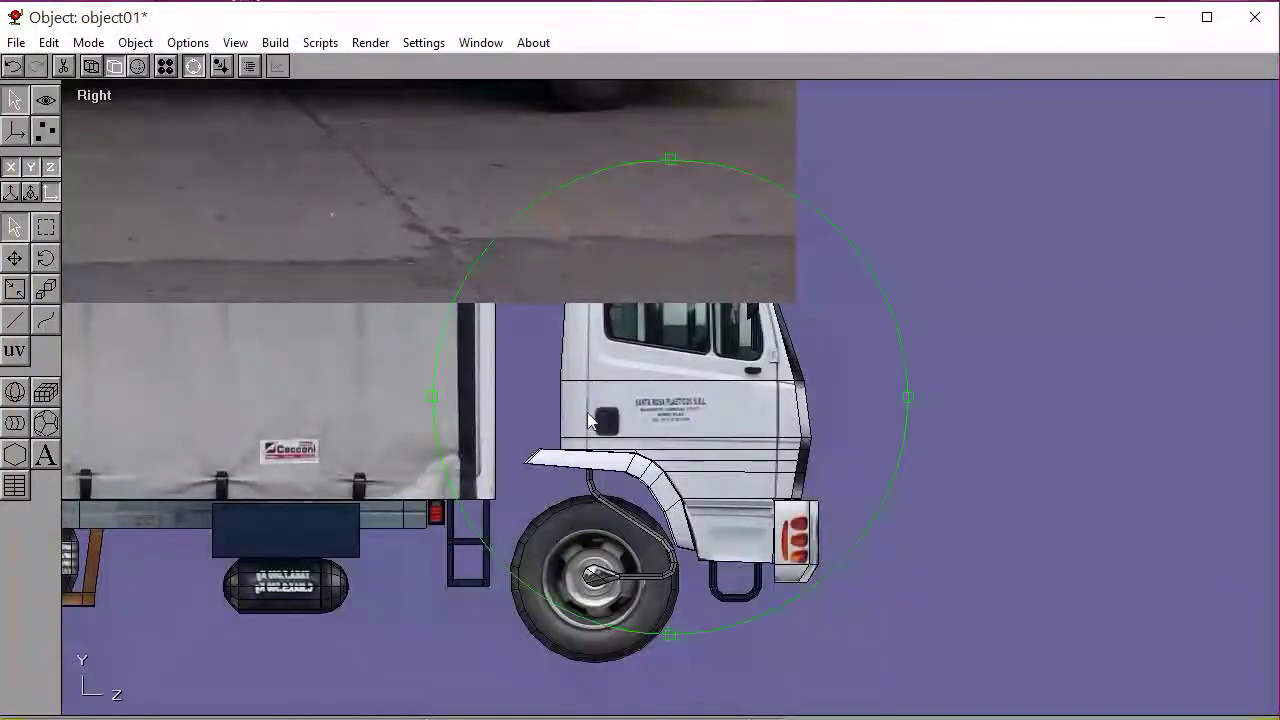
left_click(193, 66)
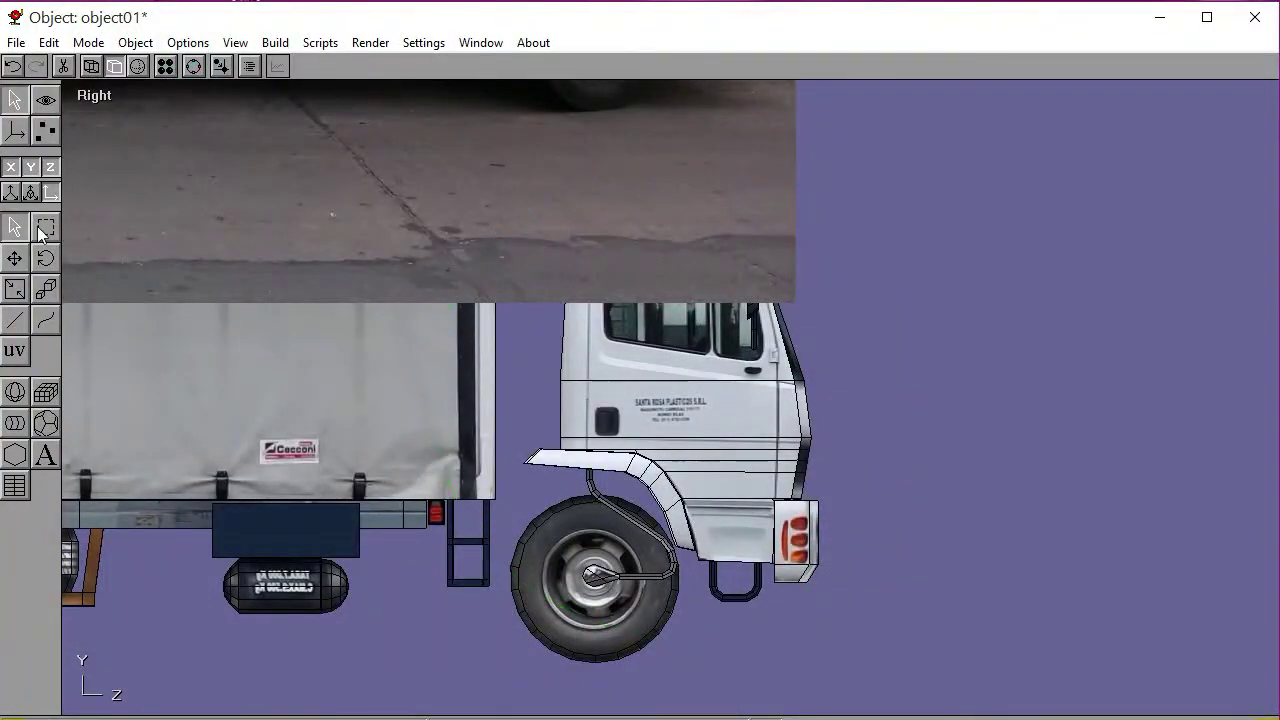
left_click(267, 537)
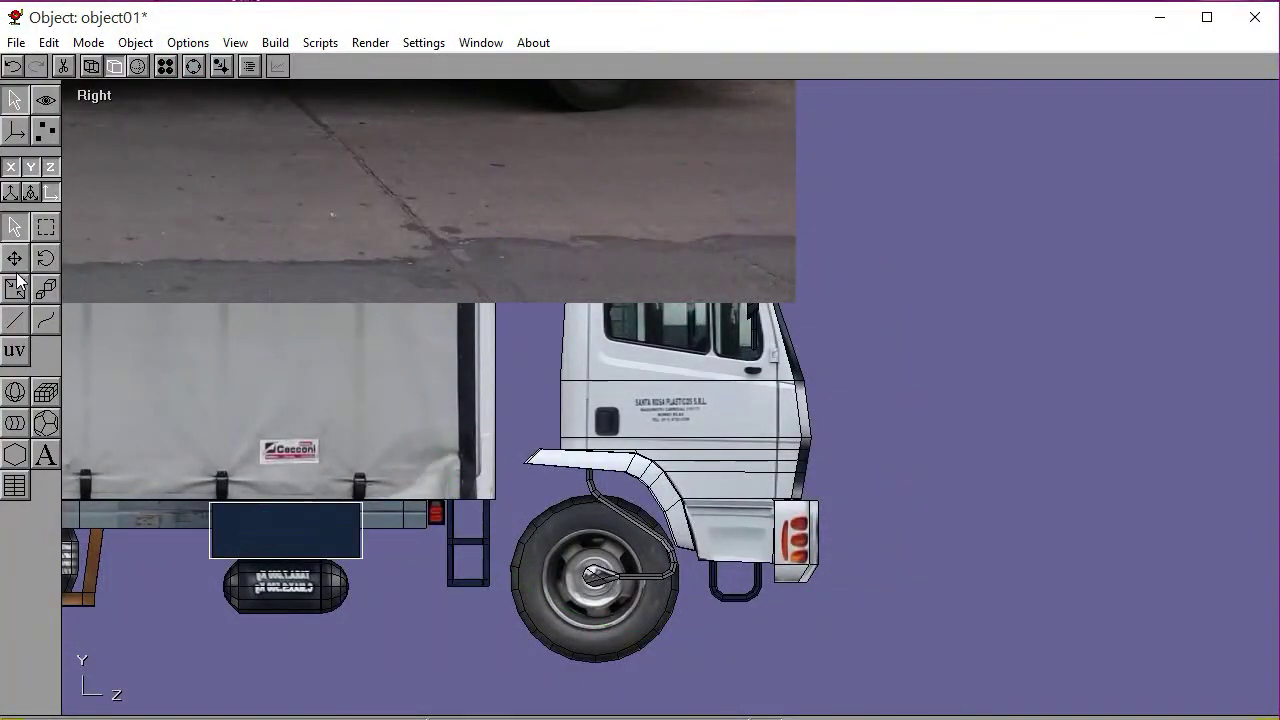
left_click(31, 167)
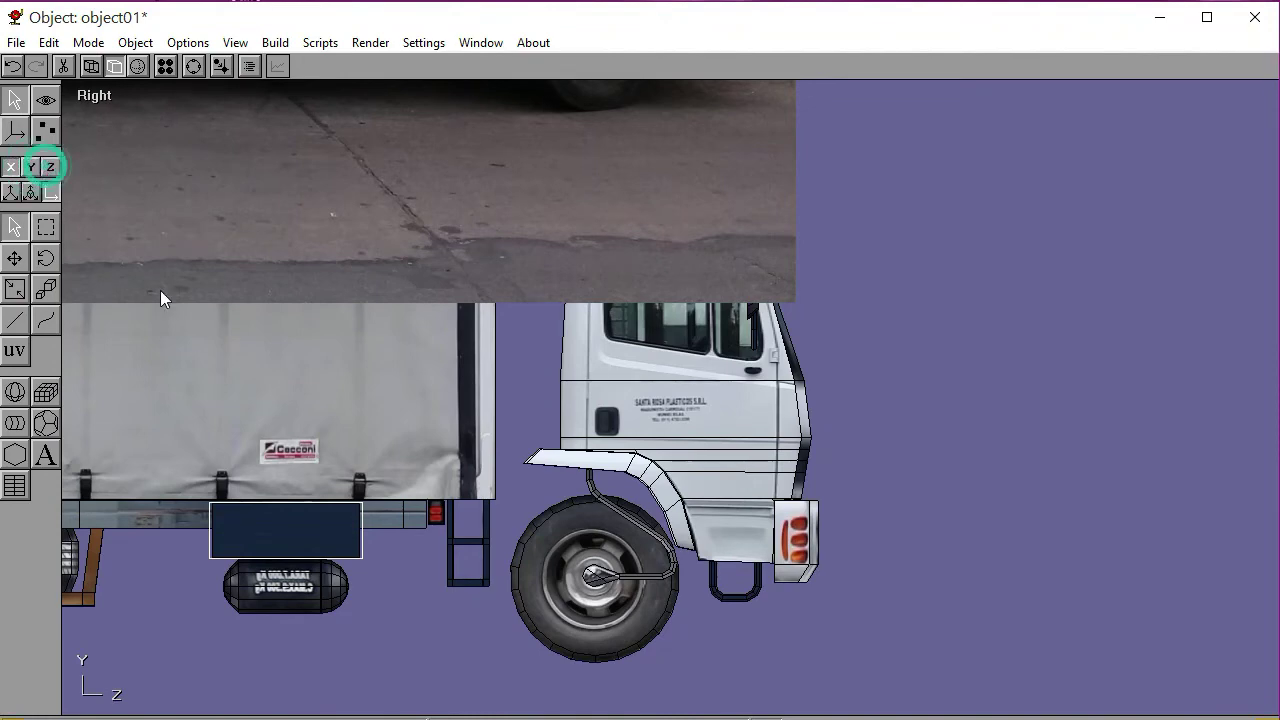
left_click(14, 258)
left_click_drag(131, 614, 887, 625)
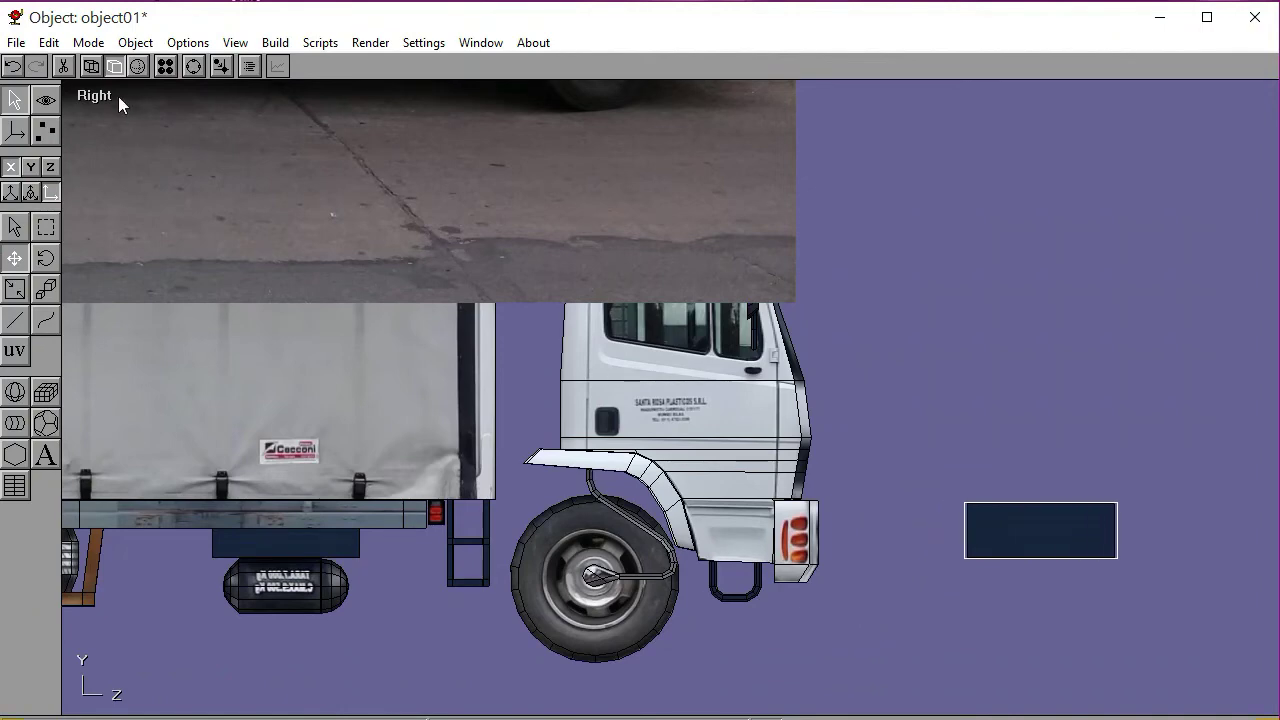
In point editing, select the whole displaced blue box, show the object's materials and start UV mapping on it
left_click(45, 131)
left_click(50, 216)
left_click(45, 276)
left_click_drag(931, 457, 1149, 587)
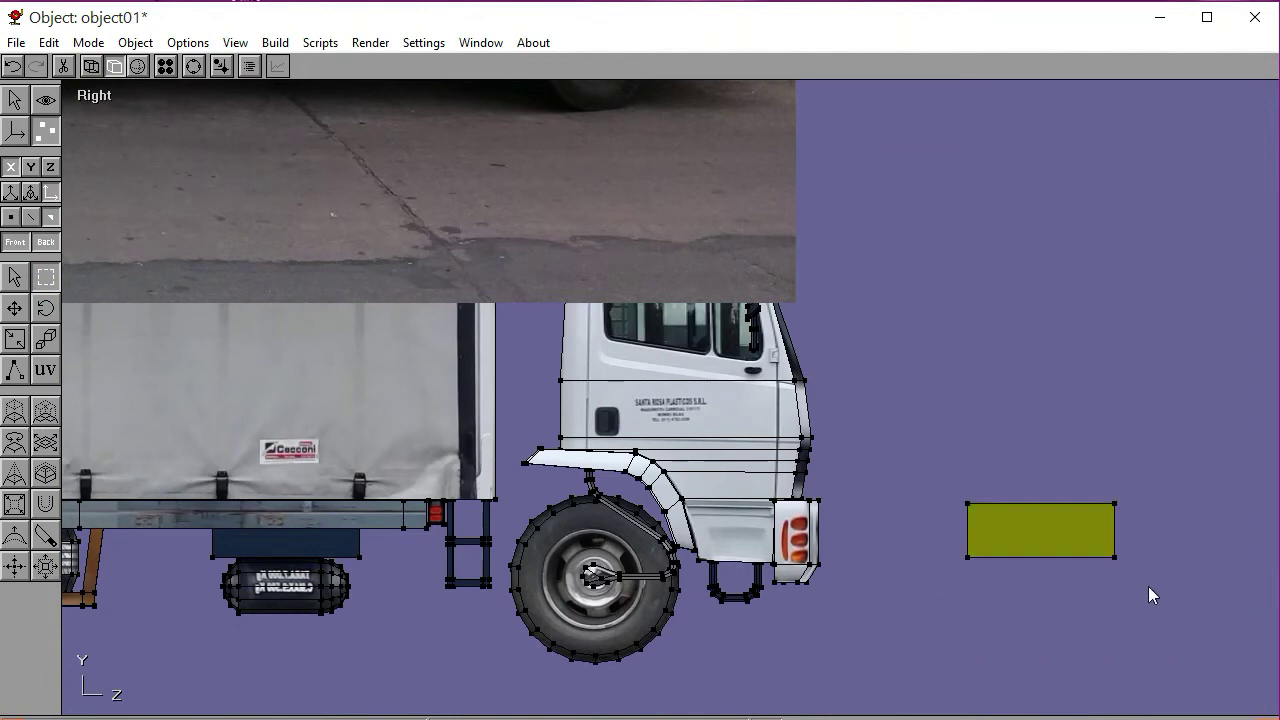
left_click(164, 66)
scroll(128, 104, "down", 1)
scroll(108, 690, "down", 5)
scroll(108, 690, "down", 3)
scroll(108, 690, "down", 3)
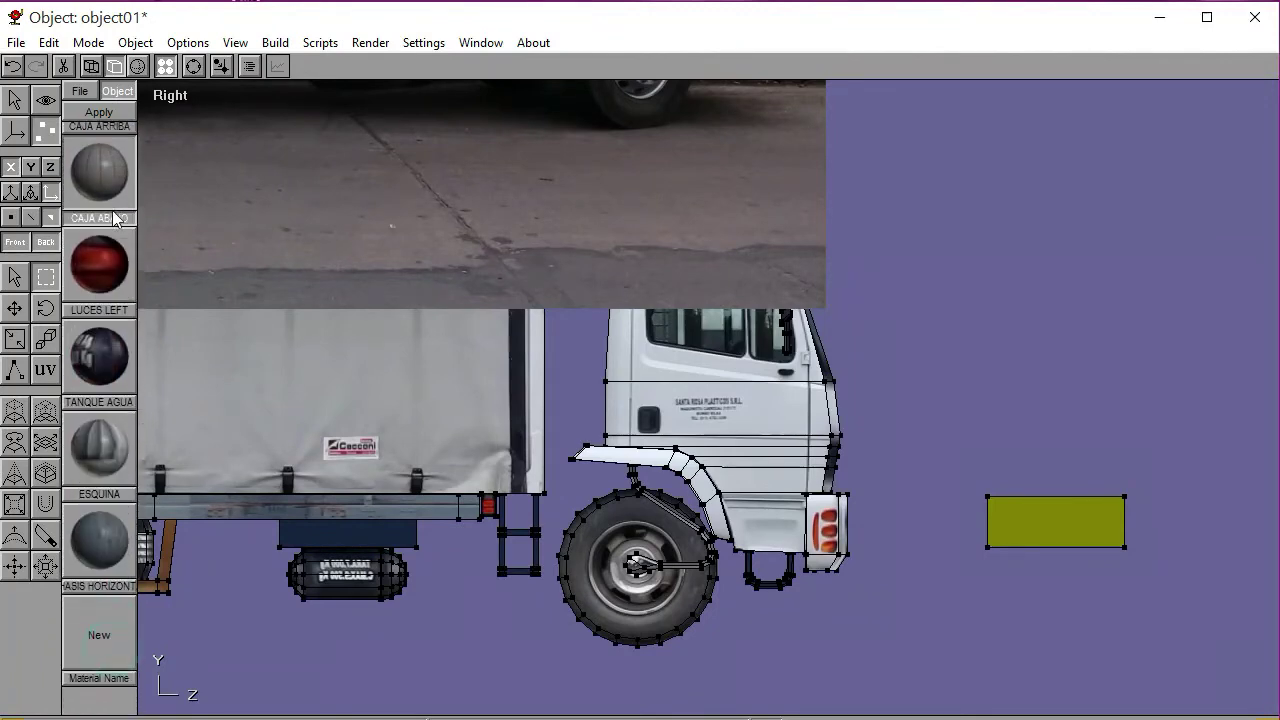
scroll(105, 310, "down", 3)
left_click(45, 371)
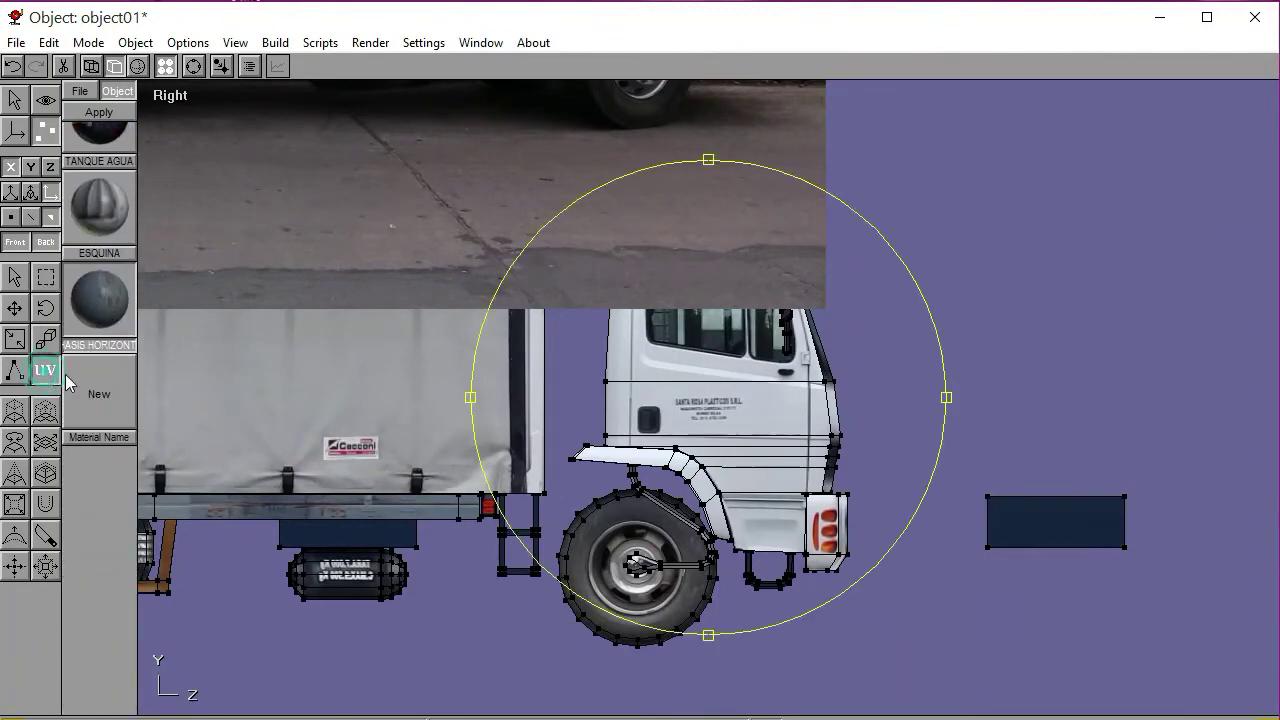
left_click(97, 390)
left_click(124, 184)
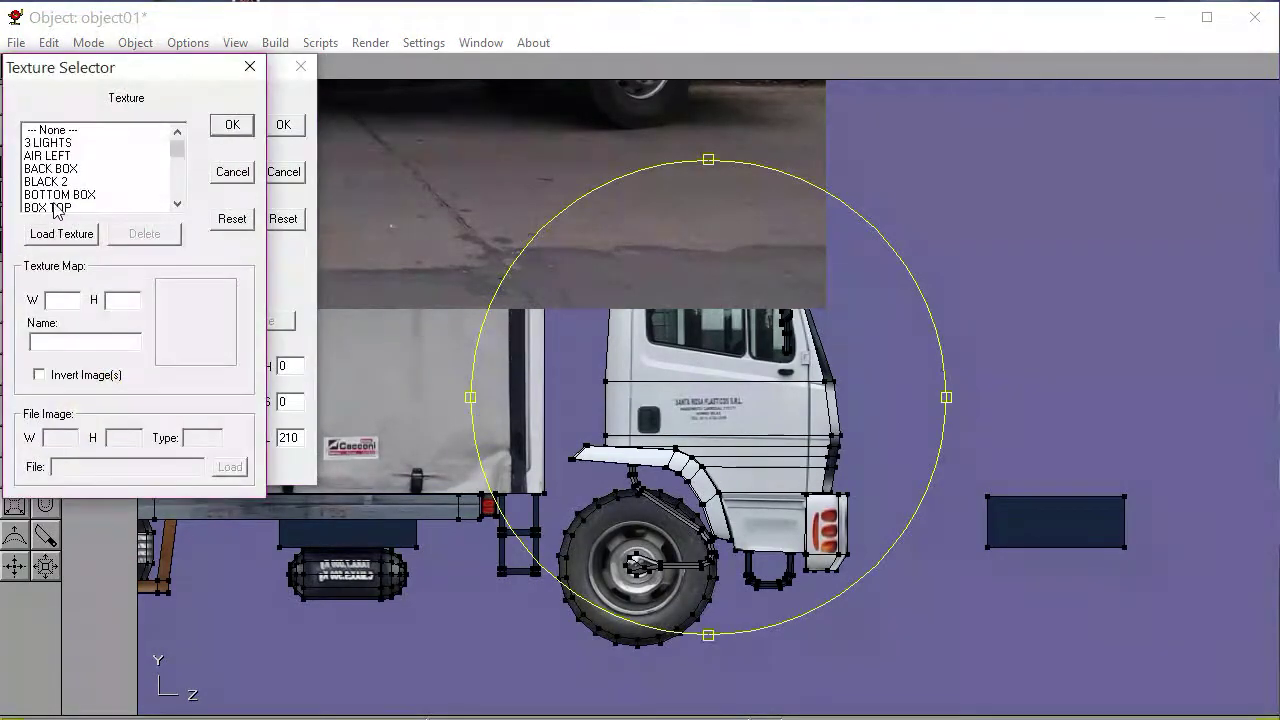
left_click(61, 233)
scroll(511, 422, "down", 10)
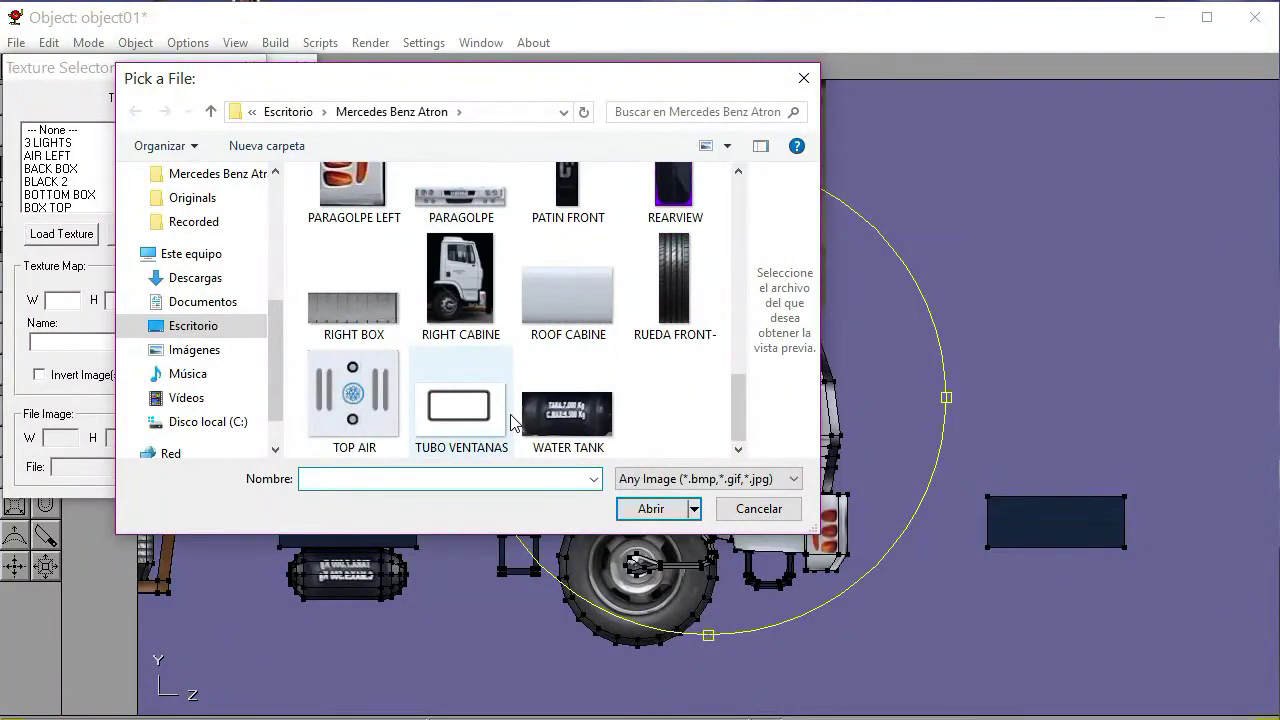
scroll(511, 422, "up", 3)
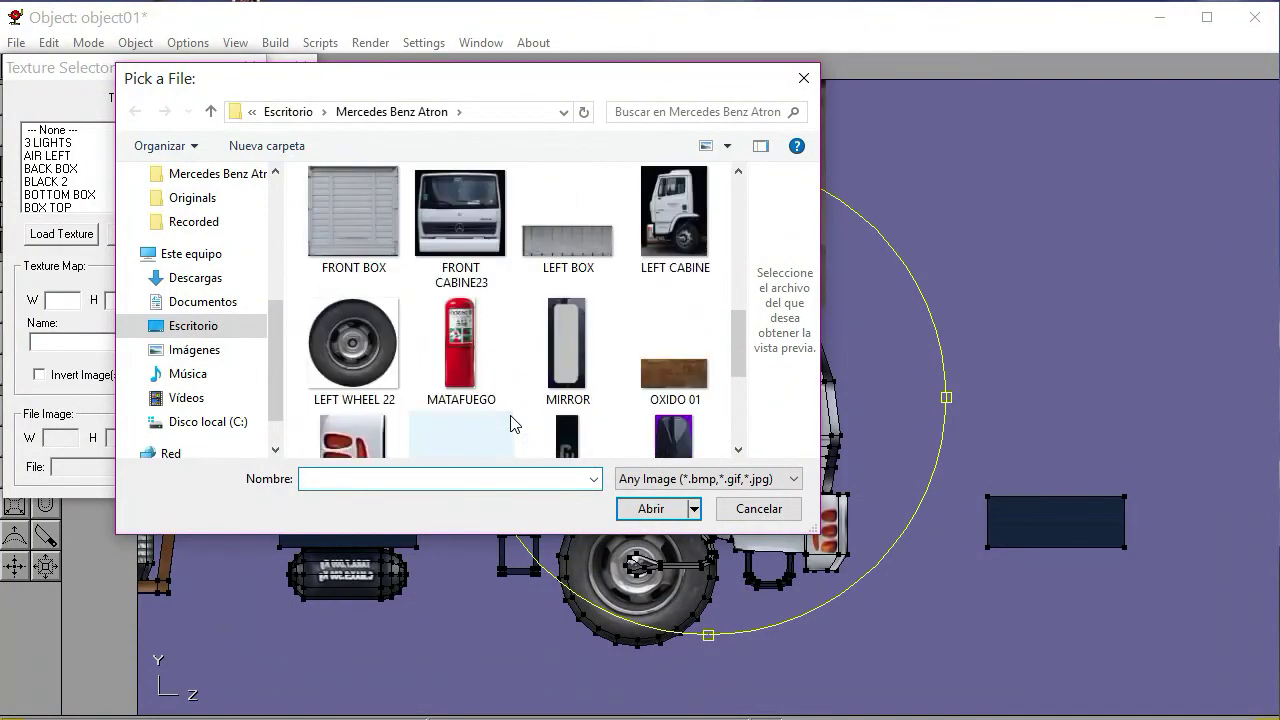
scroll(511, 422, "up", 3)
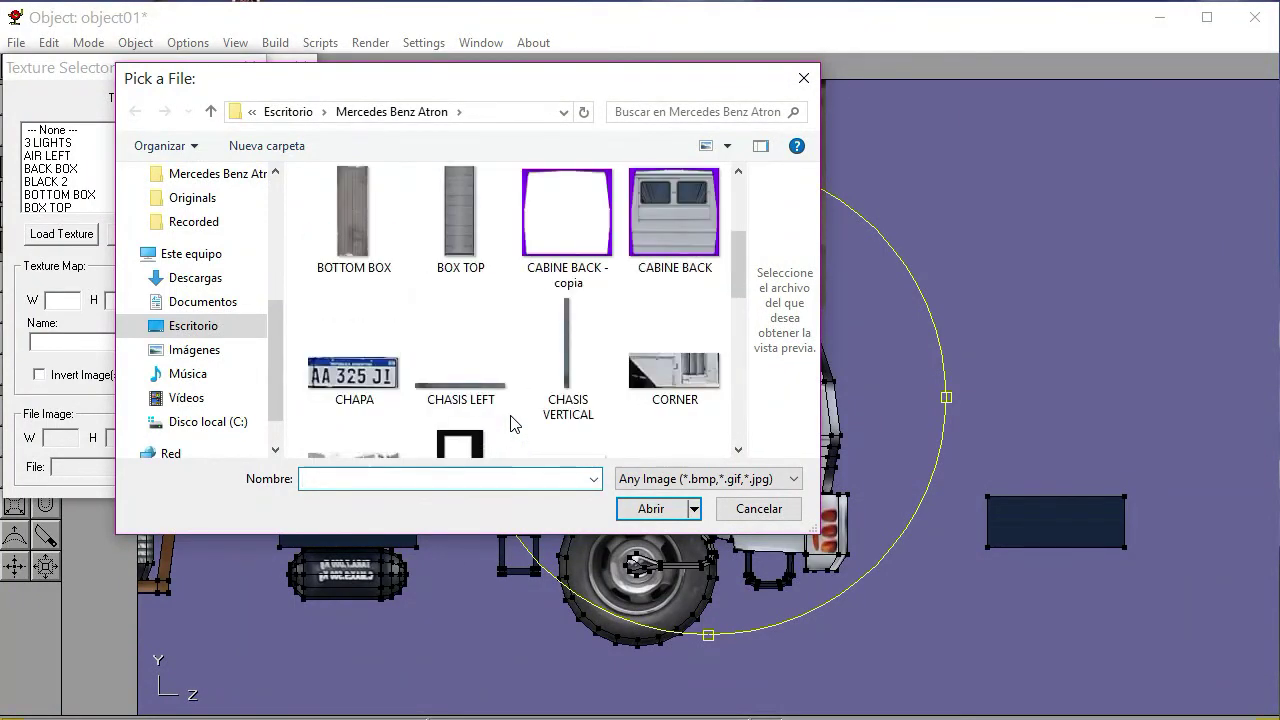
scroll(511, 422, "up", 1)
scroll(511, 422, "down", 10)
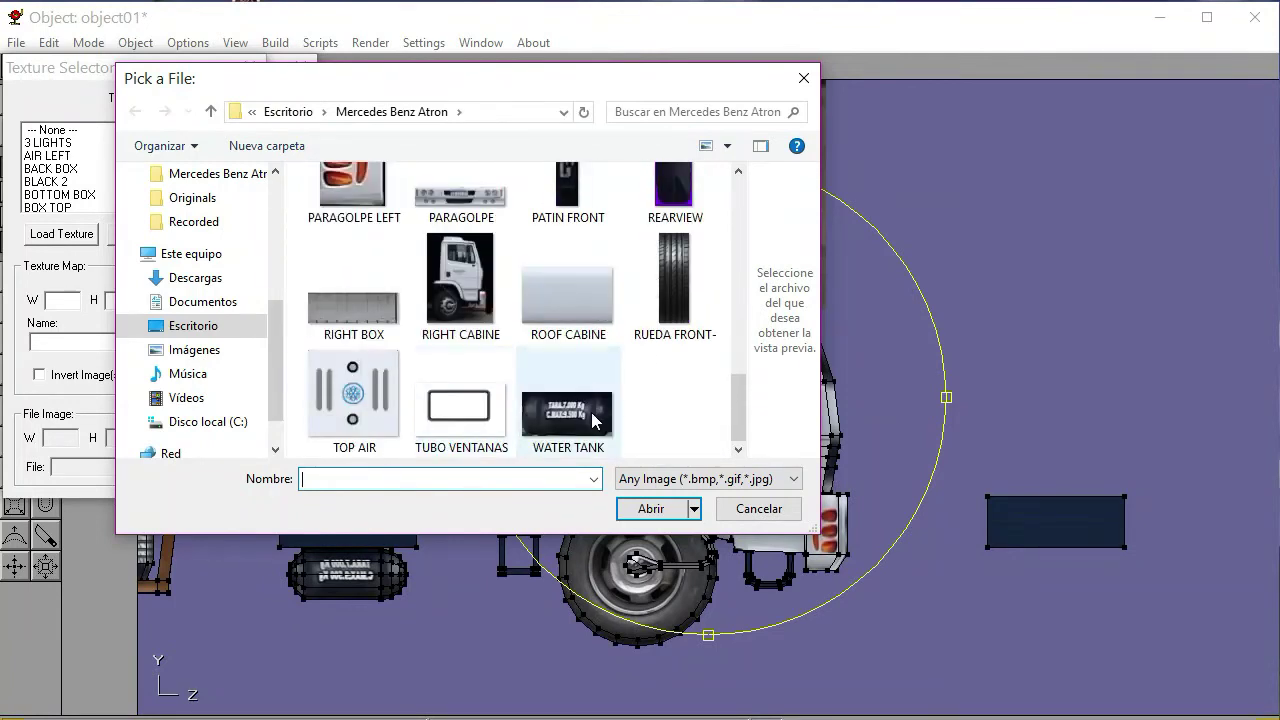
scroll(592, 420, "up", 1)
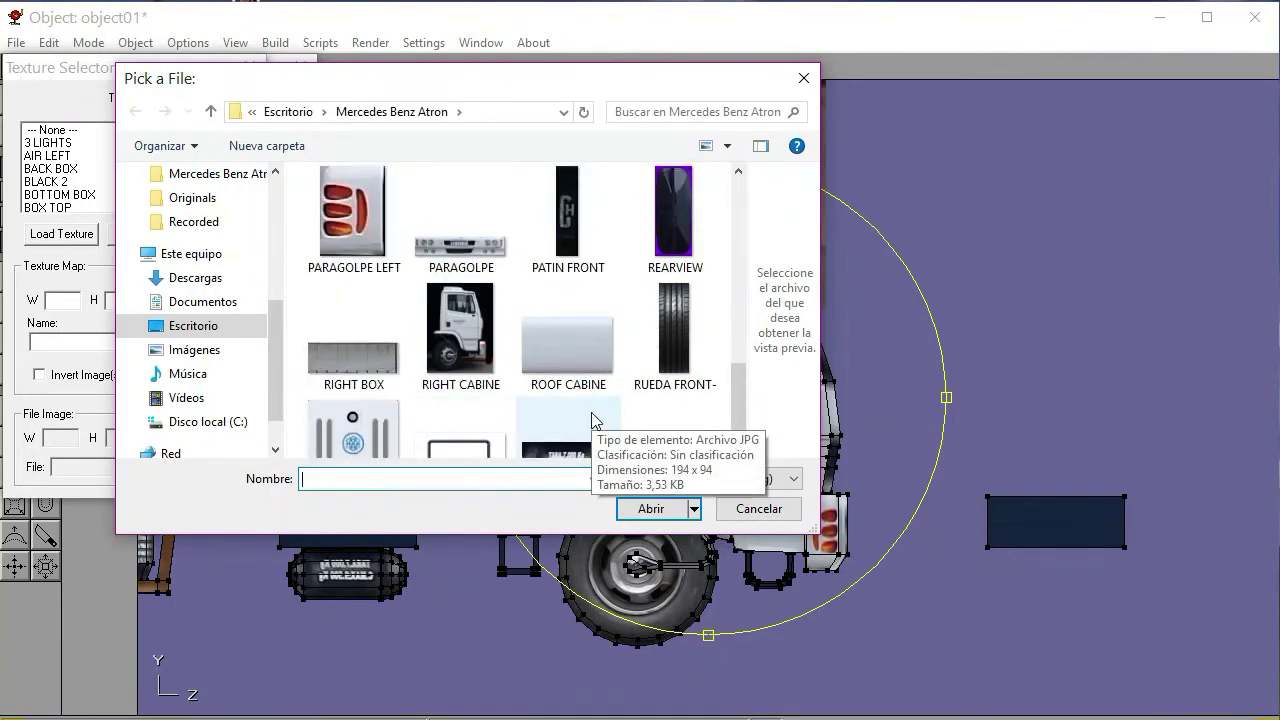
scroll(592, 420, "up", 2)
scroll(592, 420, "up", 2)
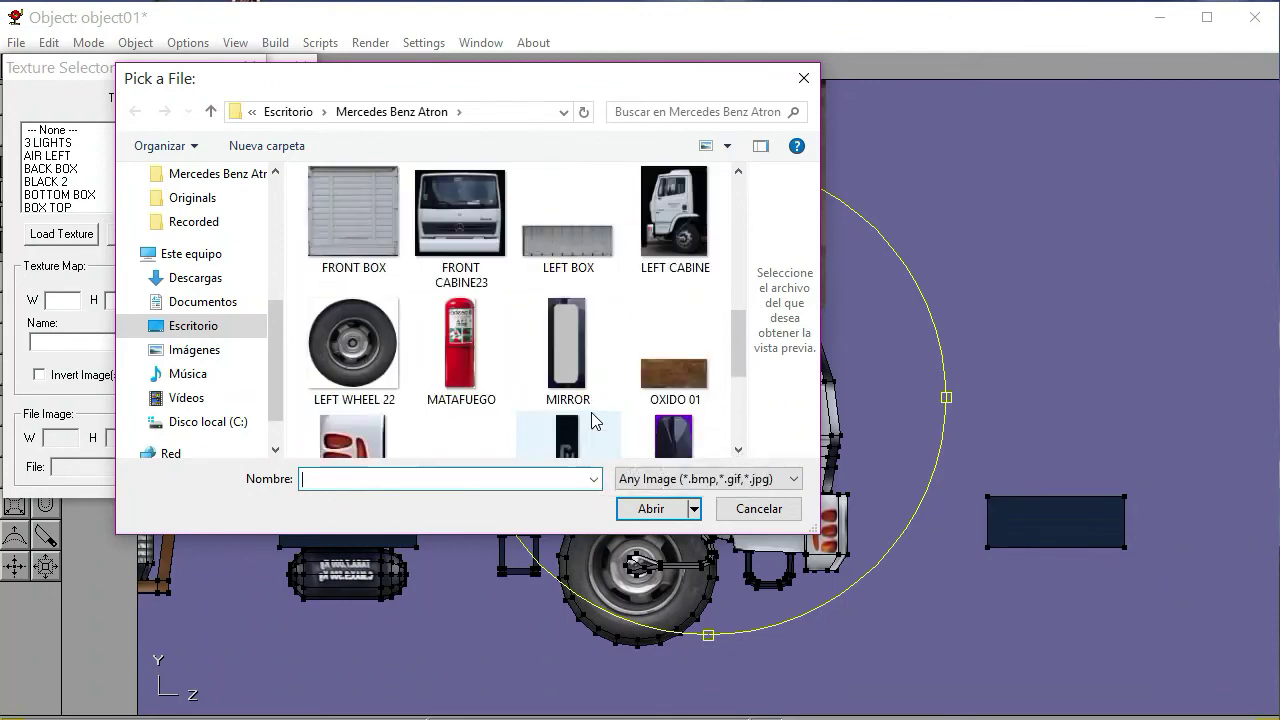
scroll(592, 420, "up", 2)
scroll(592, 420, "up", 8)
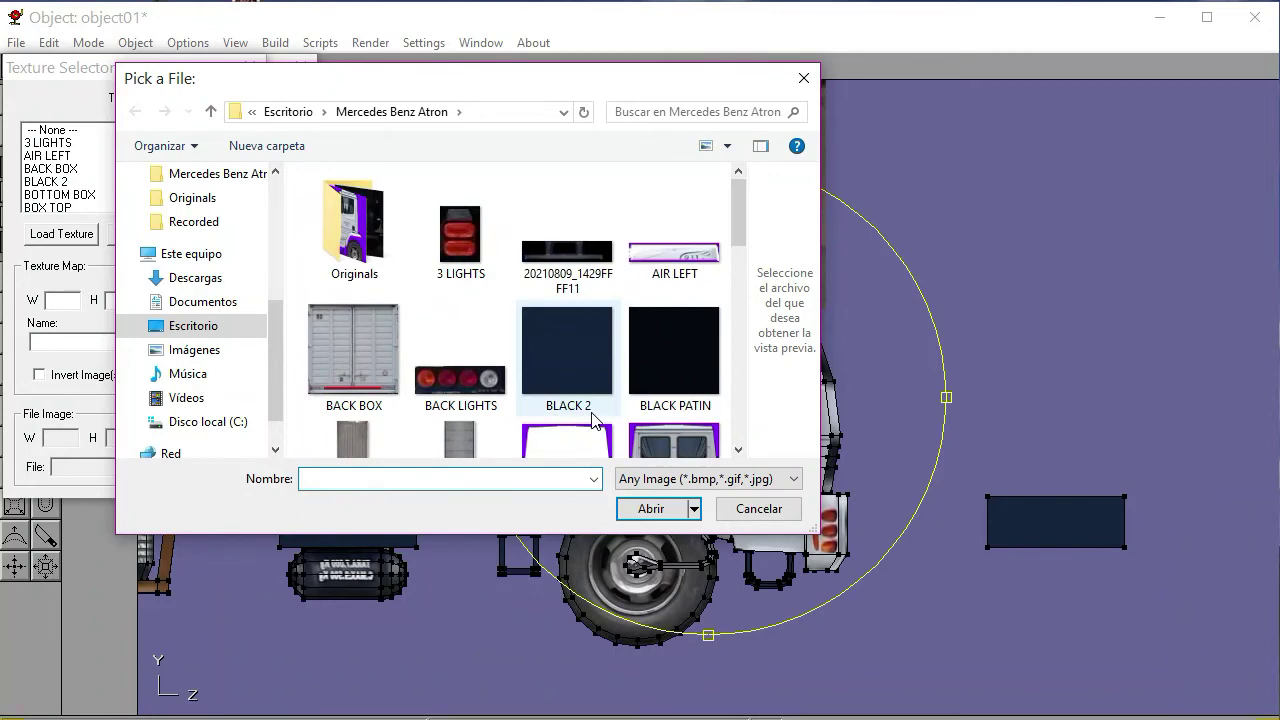
scroll(592, 420, "down", 5)
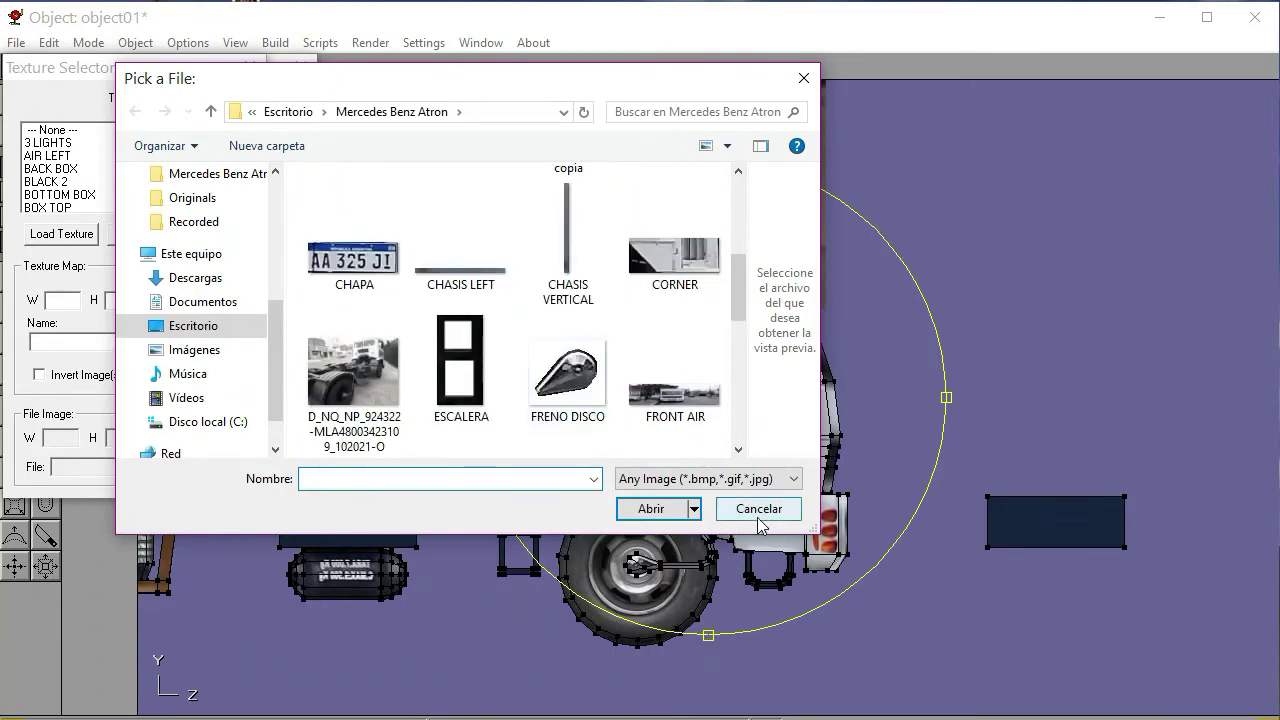
left_click(757, 517)
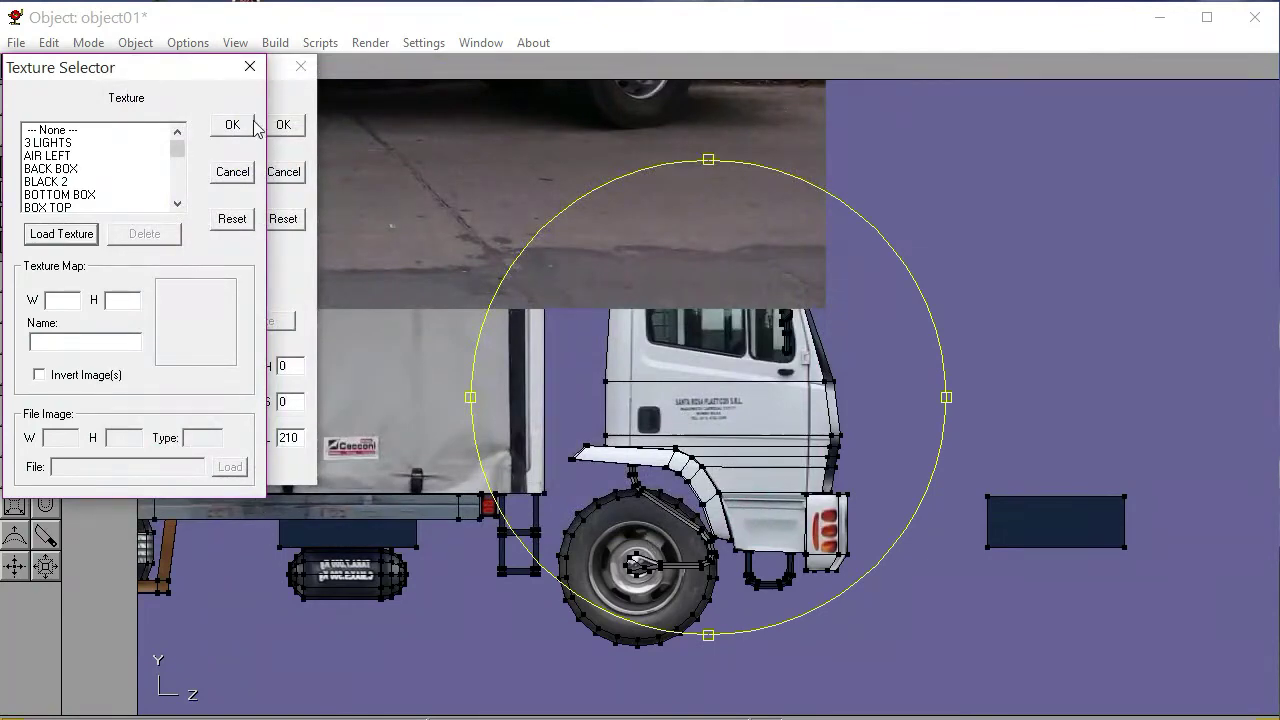
left_click(250, 66)
left_click(300, 66)
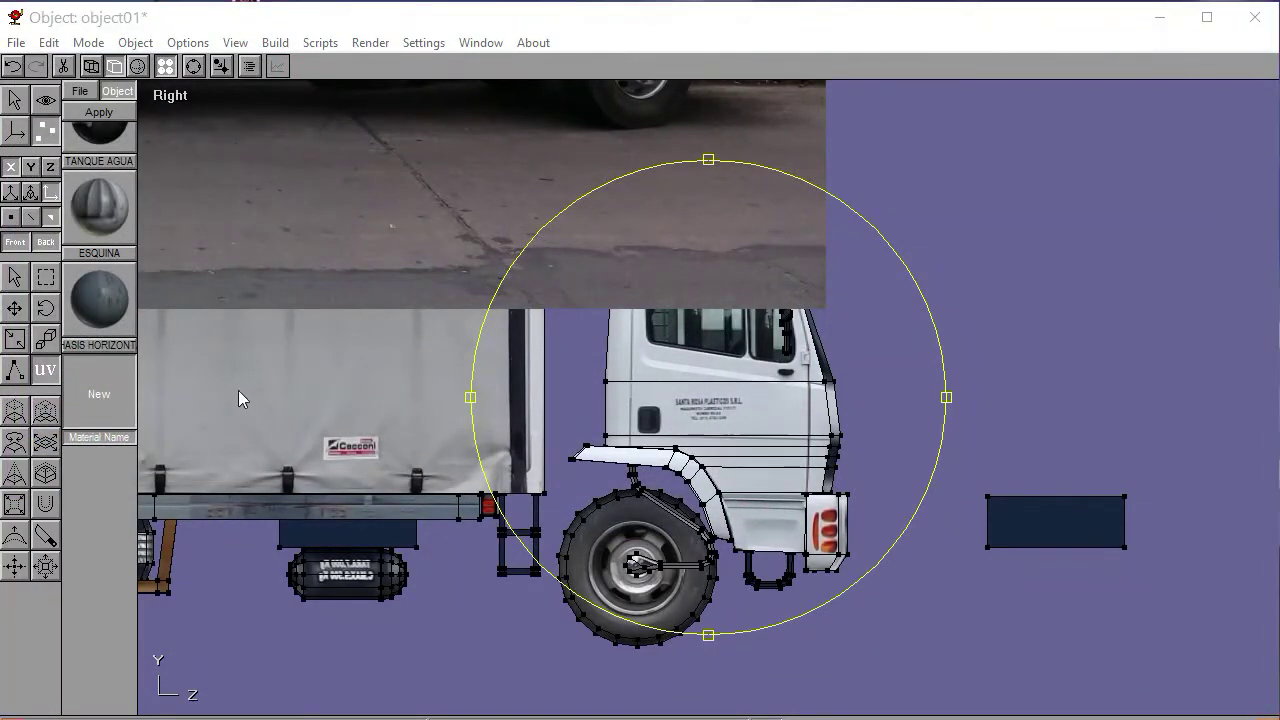
Start a new material and load the ROTOPLAS image from the Mercedes Benz Atron folder for its diffuse texture
left_click(76, 391)
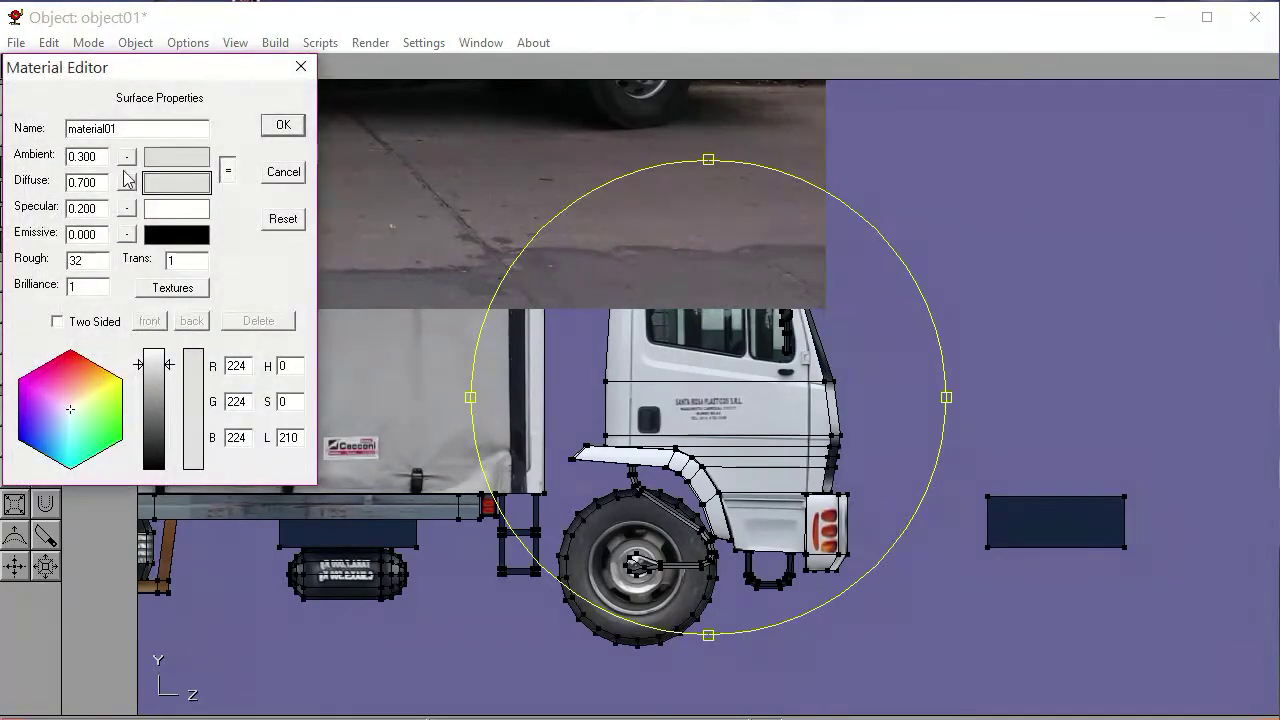
left_click(127, 180)
left_click(80, 233)
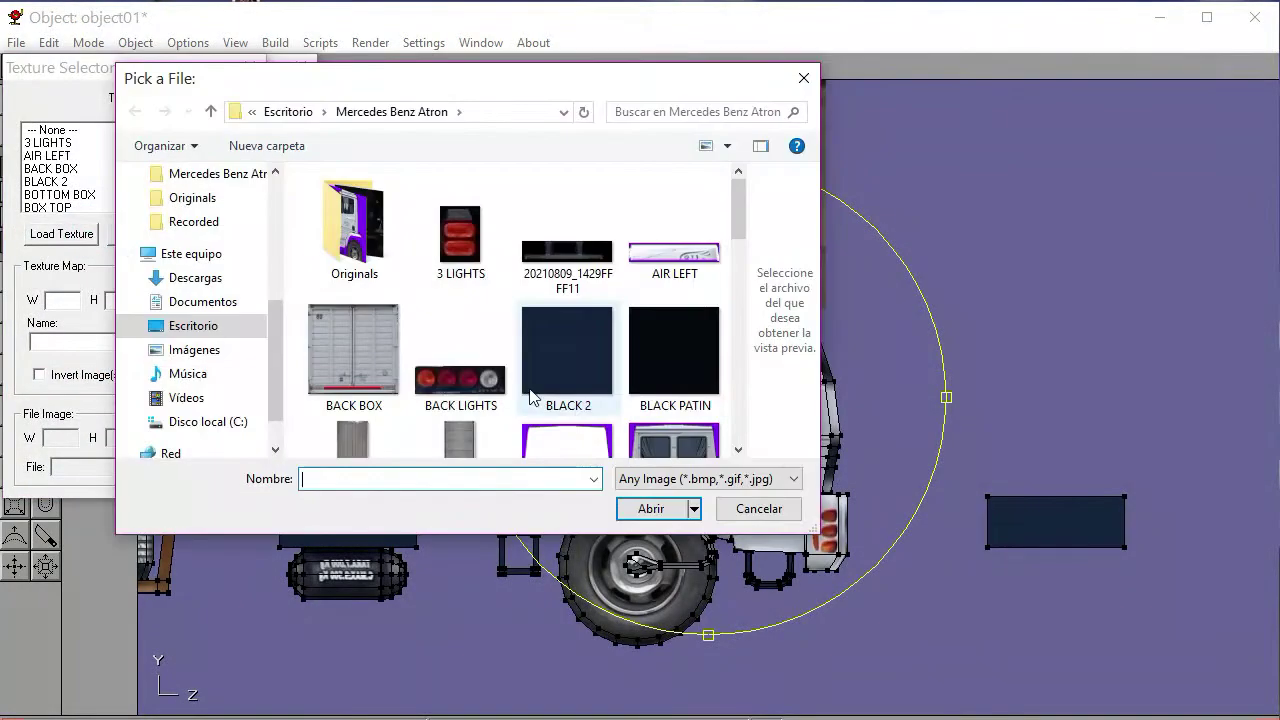
scroll(636, 357, "down", 5)
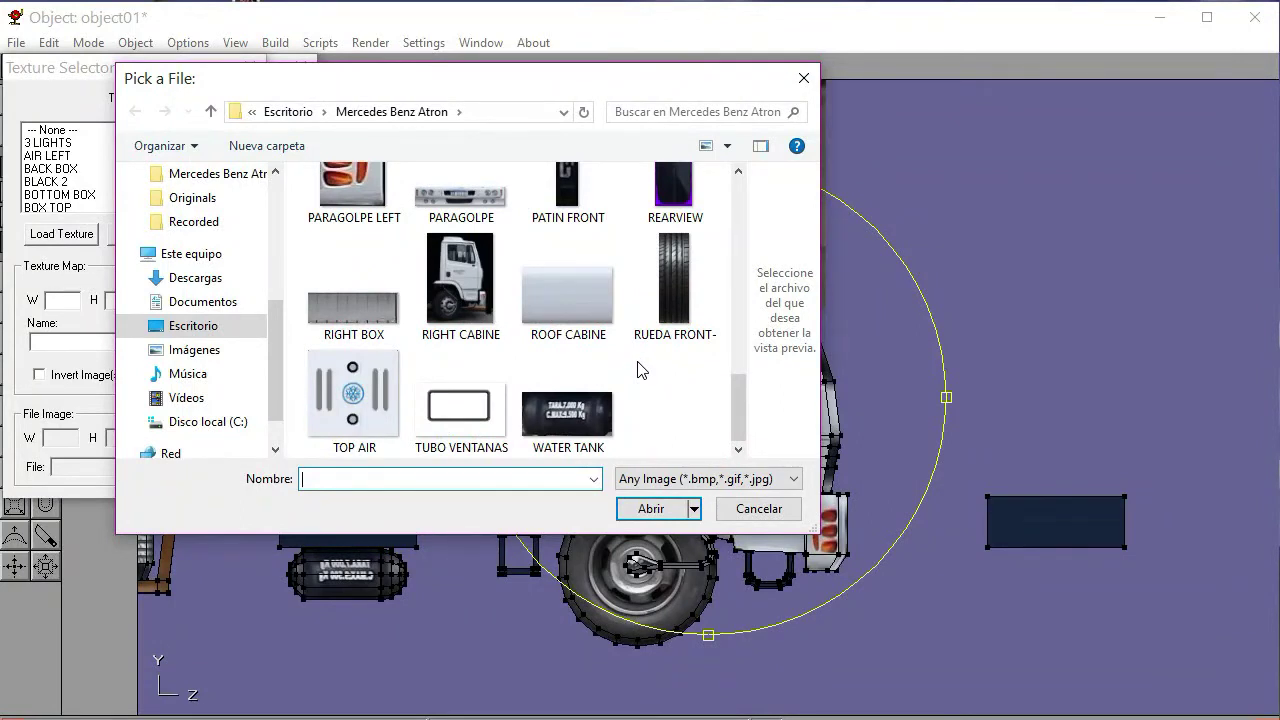
left_click(211, 112)
double_click(473, 247)
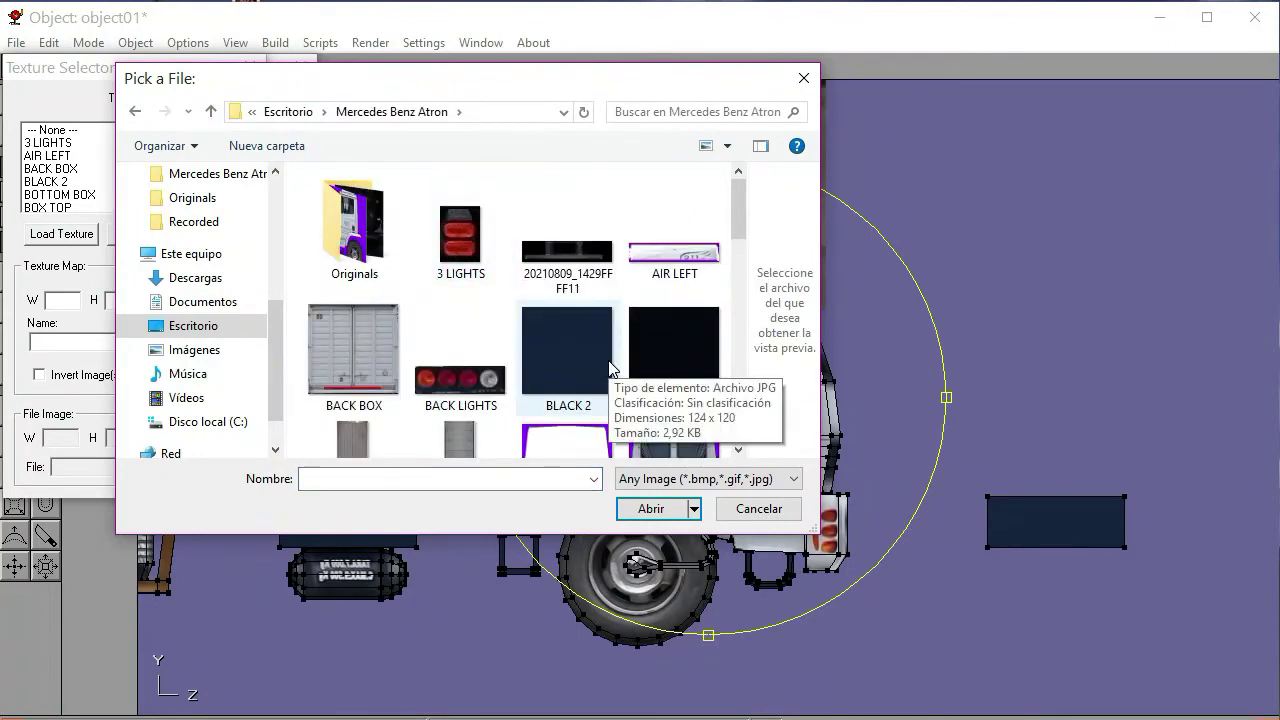
scroll(610, 368, "down", 5)
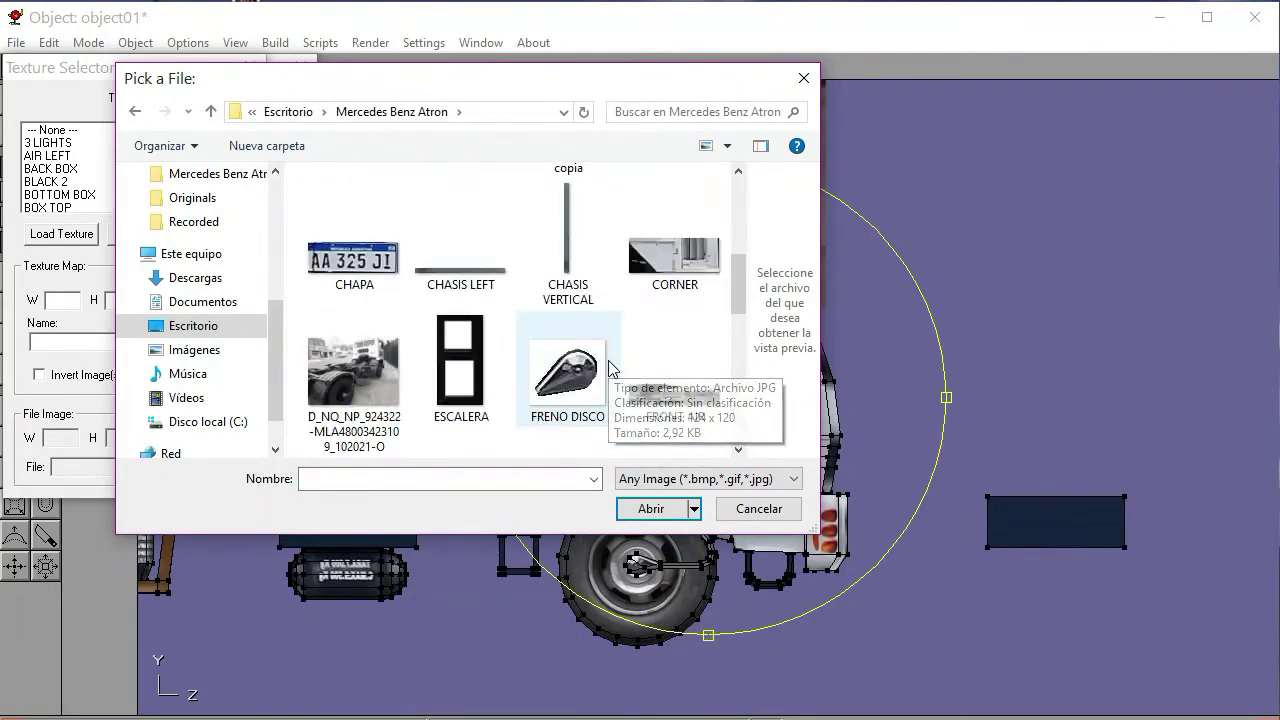
scroll(610, 366, "down", 5)
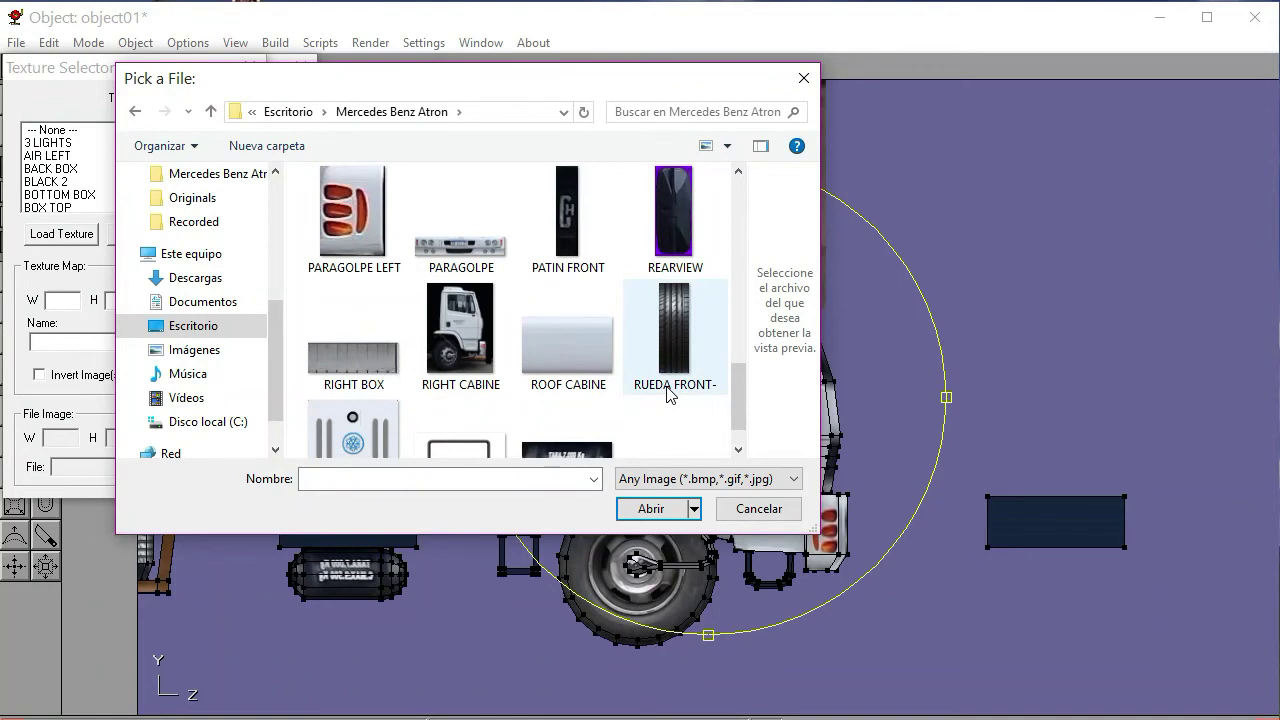
scroll(668, 395, "up", 1)
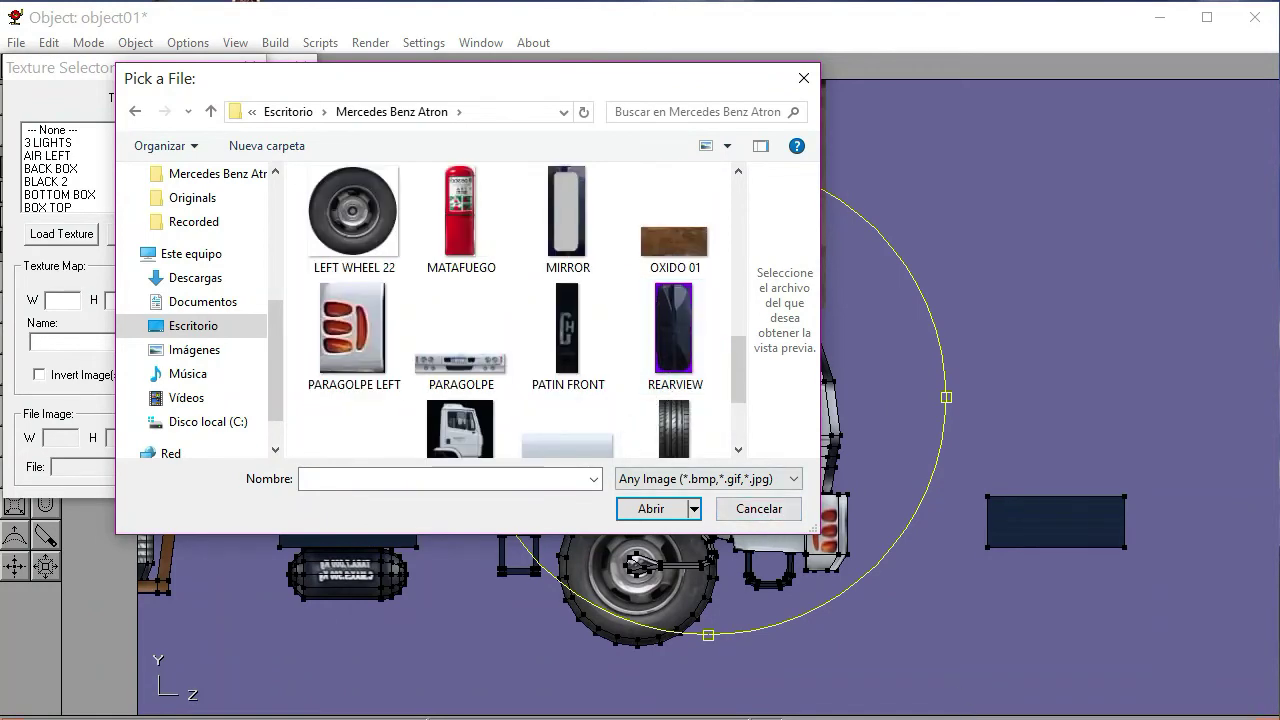
scroll(520, 310, "down", 2)
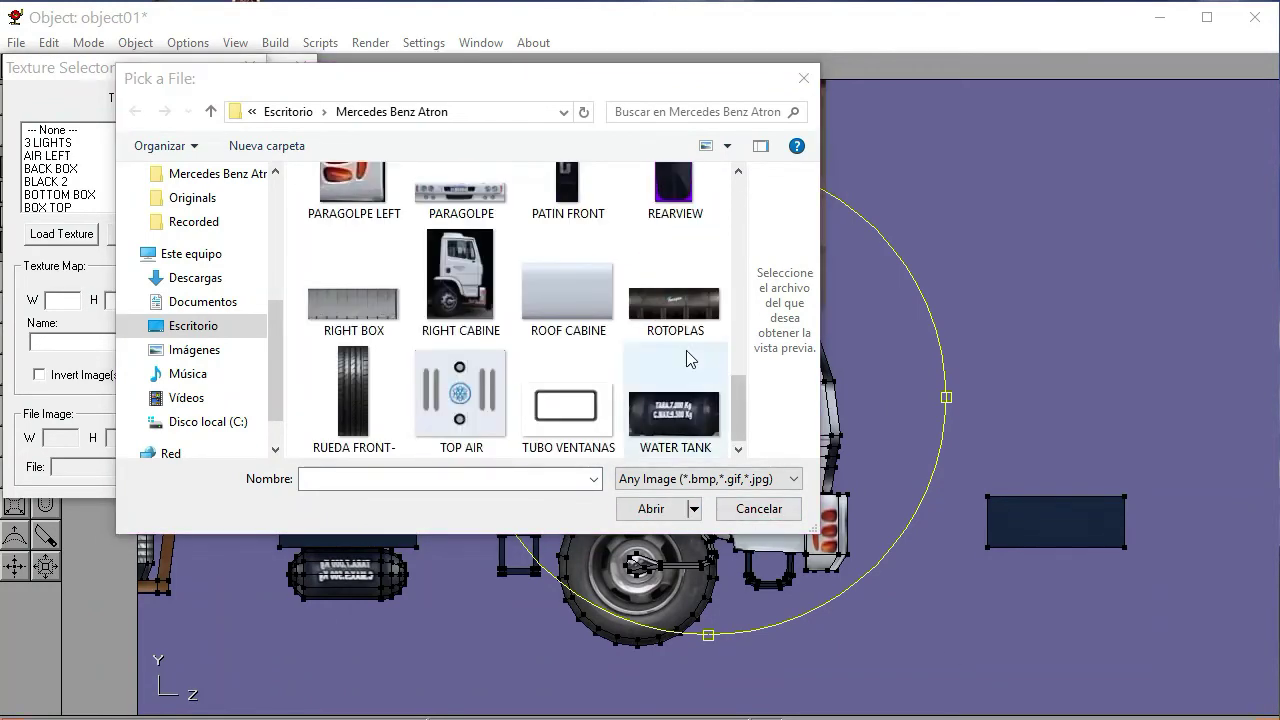
left_click(675, 300)
left_click(662, 510)
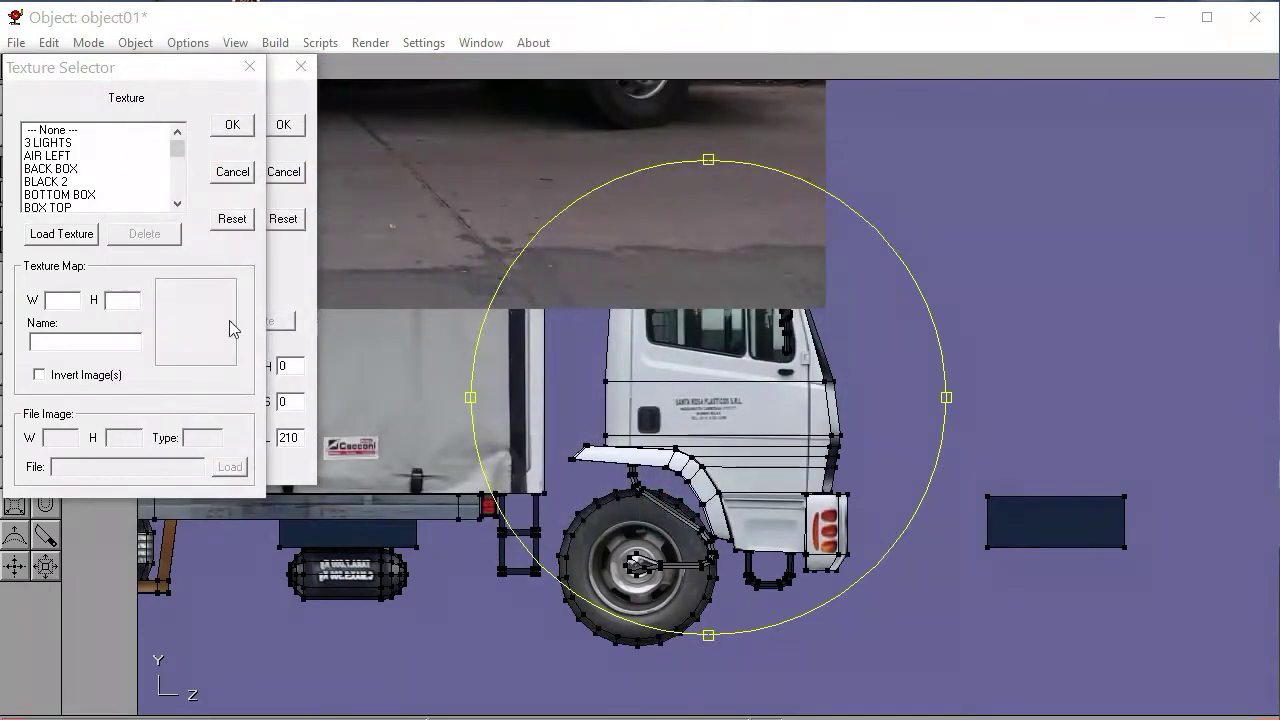
Assign the ROTOPLAS texture to the material's diffuse channel, name the material ROTOPLAS and apply it to the selected box
scroll(143, 183, "down", 5)
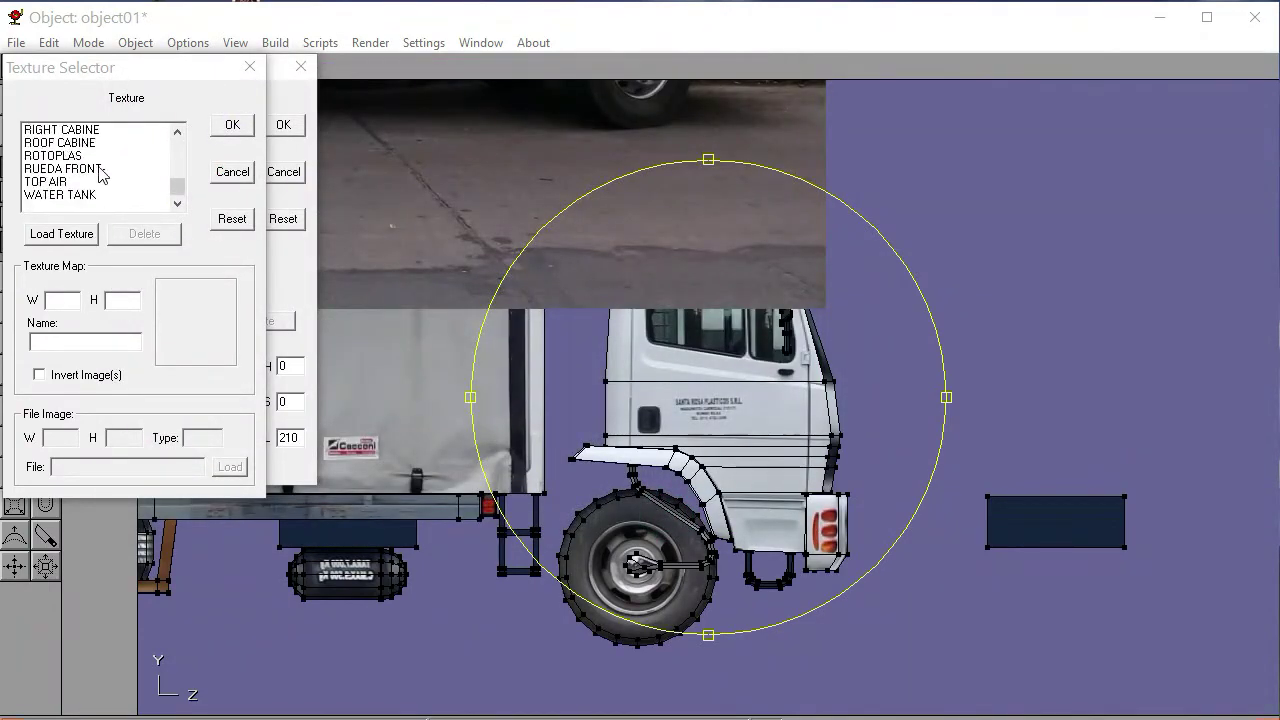
left_click(55, 156)
left_click(222, 126)
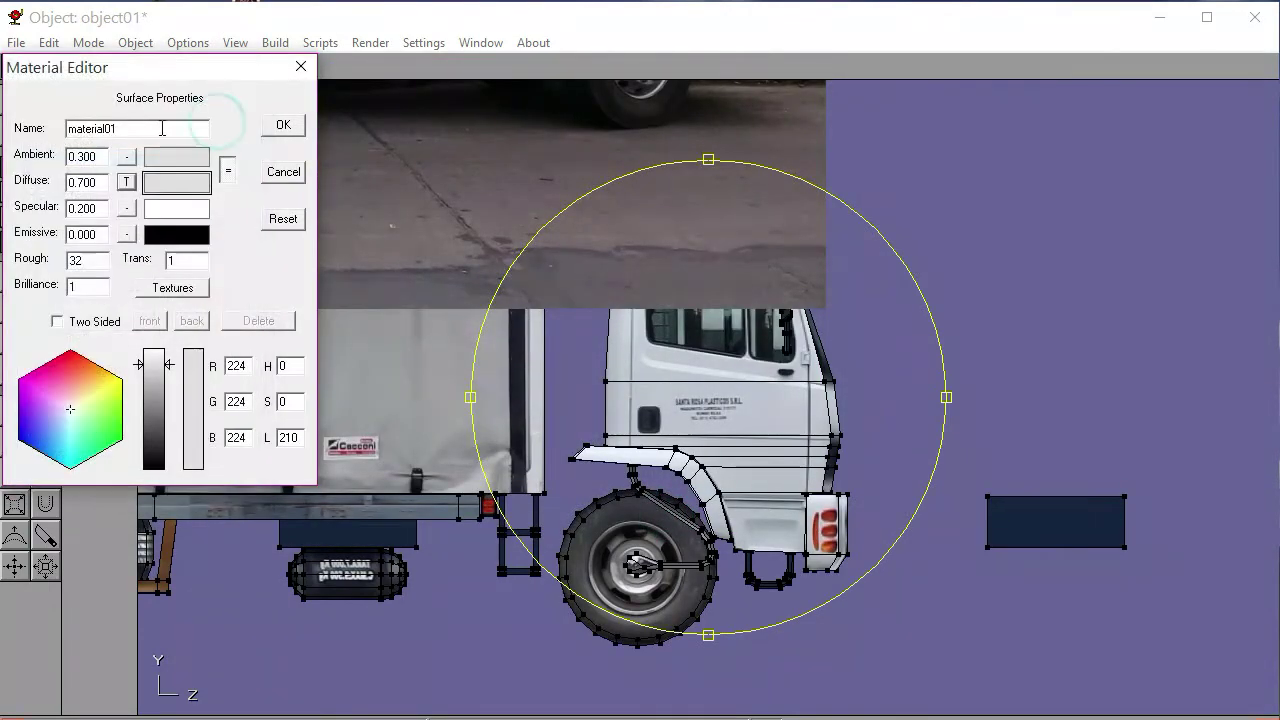
type("ROTOPLAS")
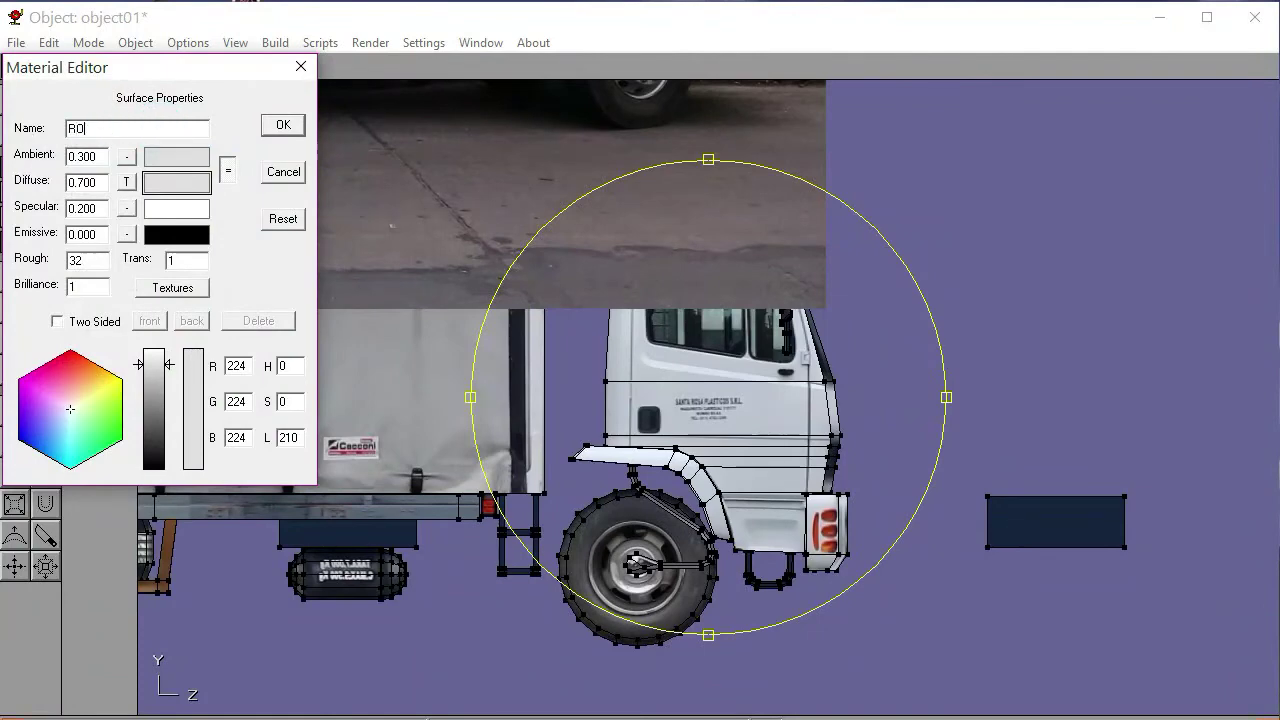
left_click(283, 125)
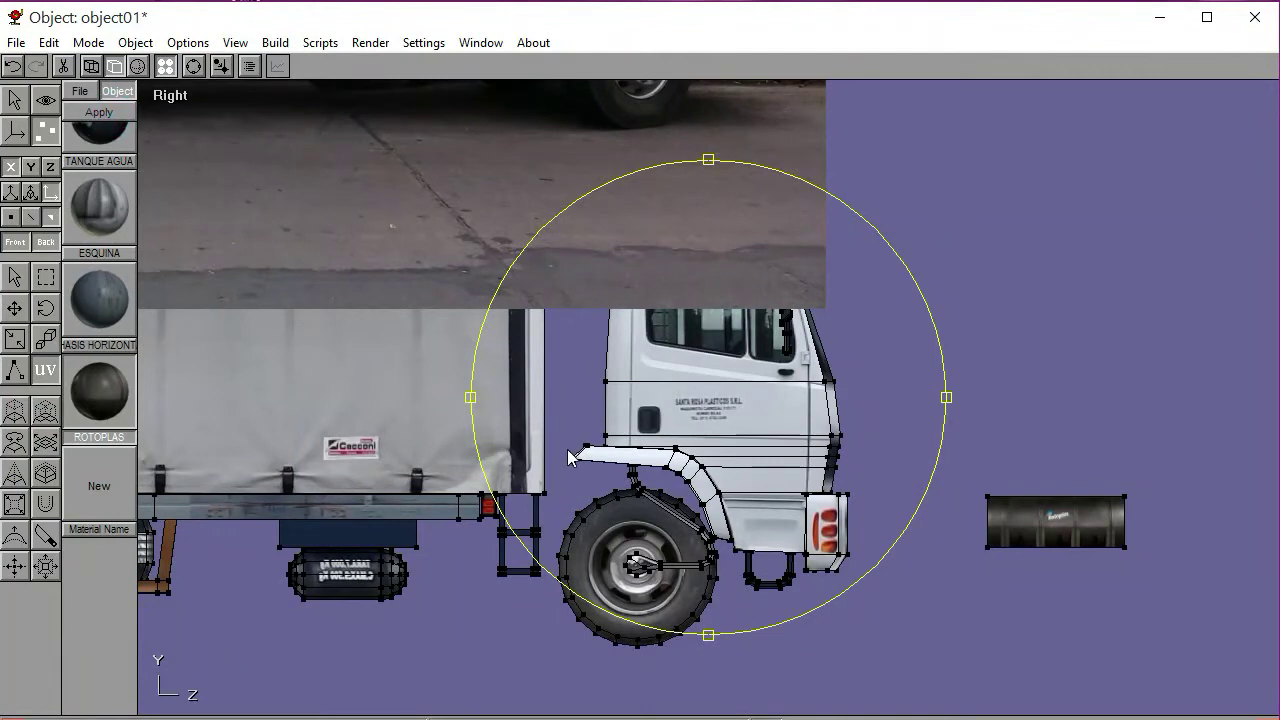
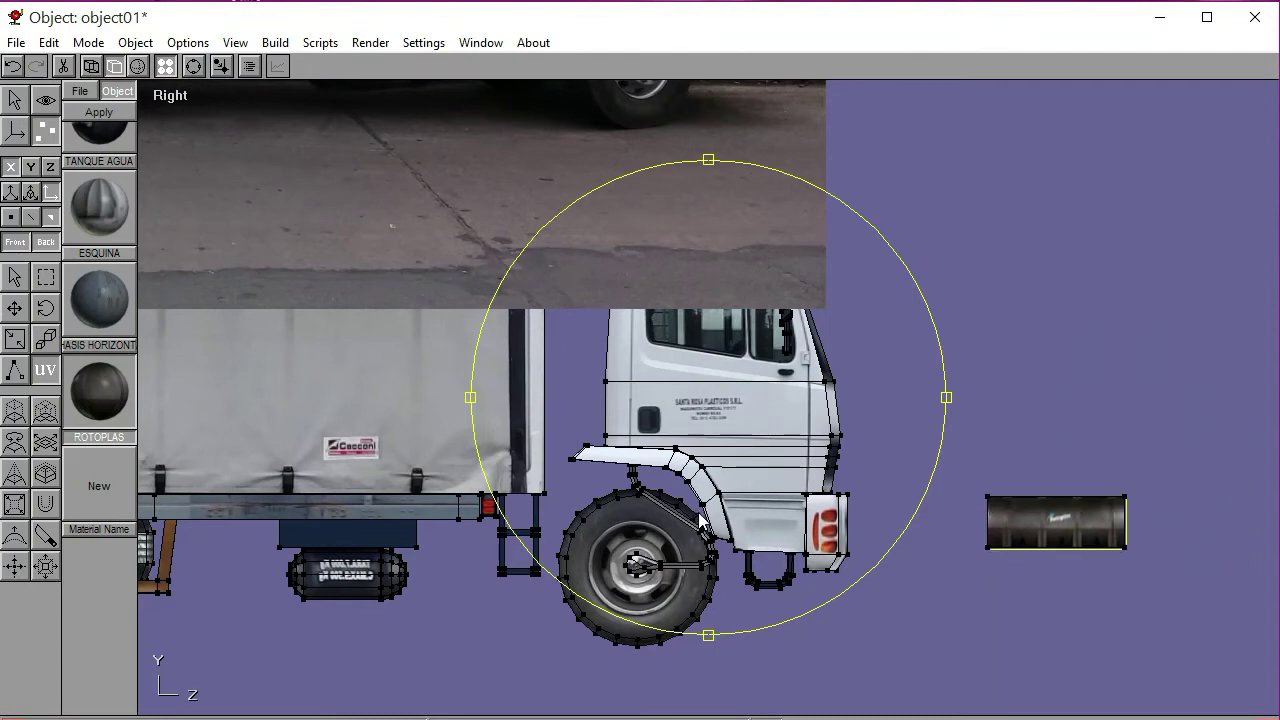
In object editing, select the ROTOPLAS tank ahead of the truck and stretch it lengthwise, keeping its height
left_click(14, 277)
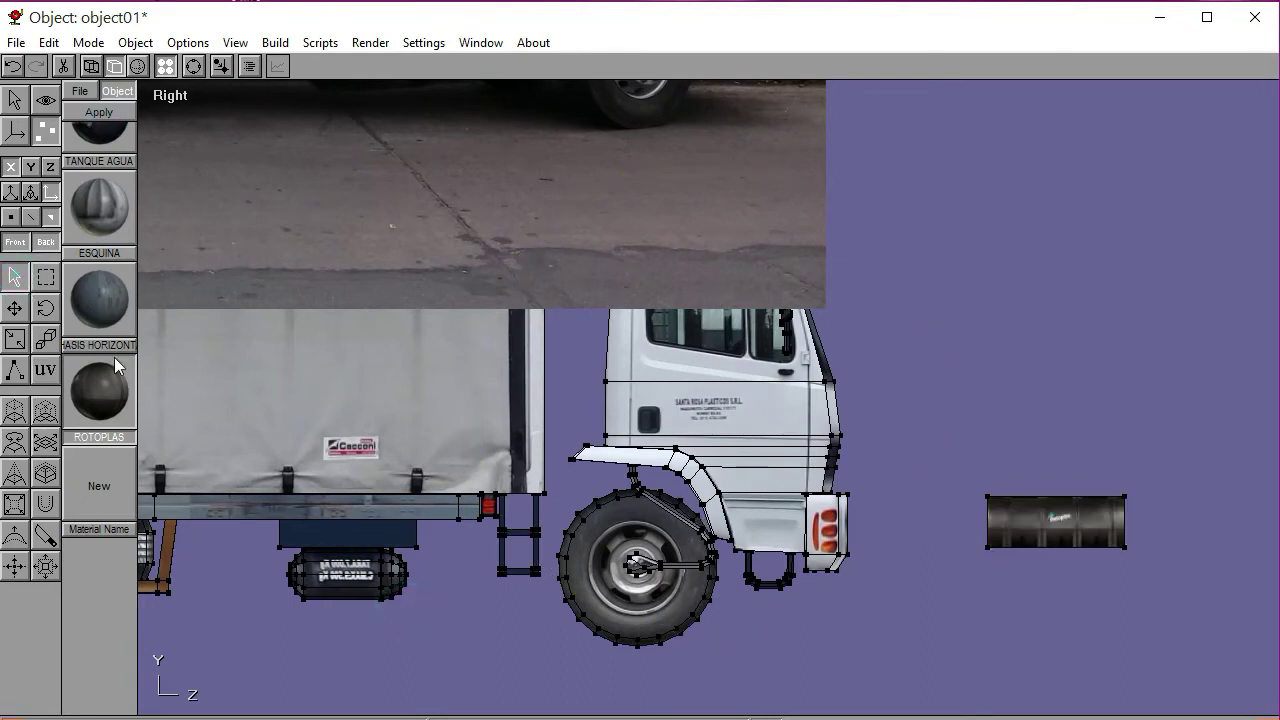
left_click(15, 131)
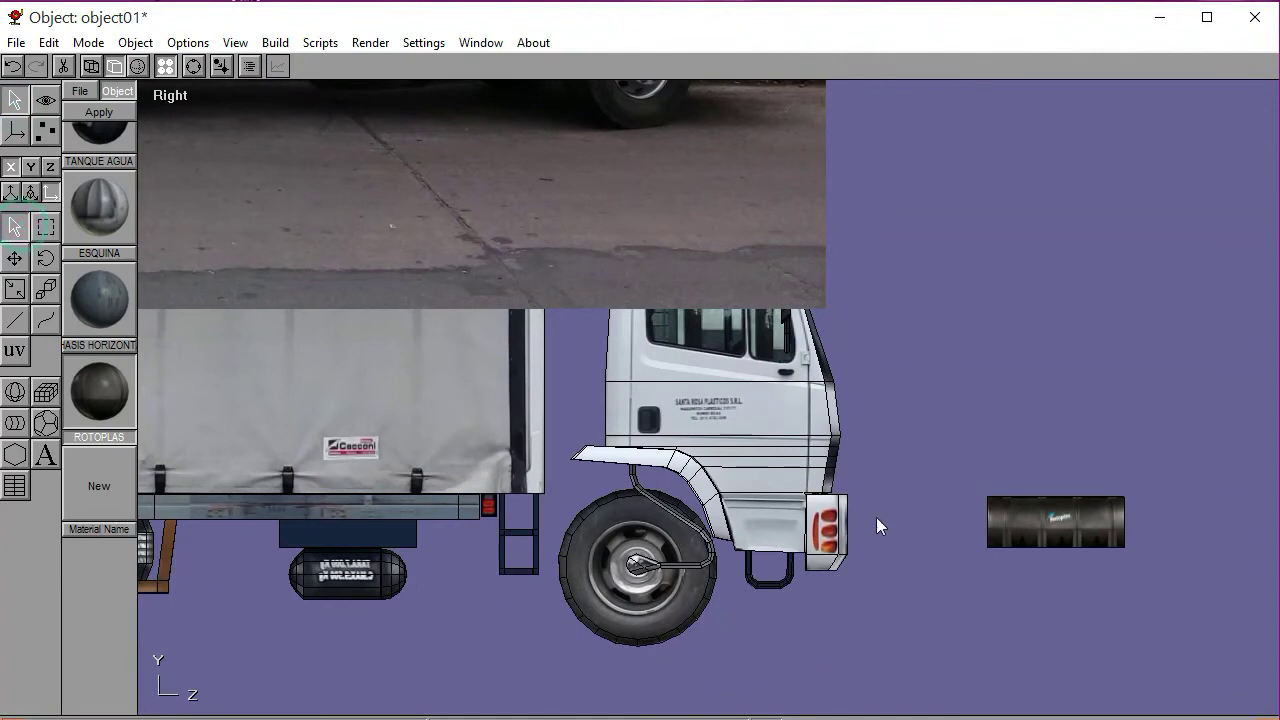
left_click(1011, 524)
left_click(17, 290)
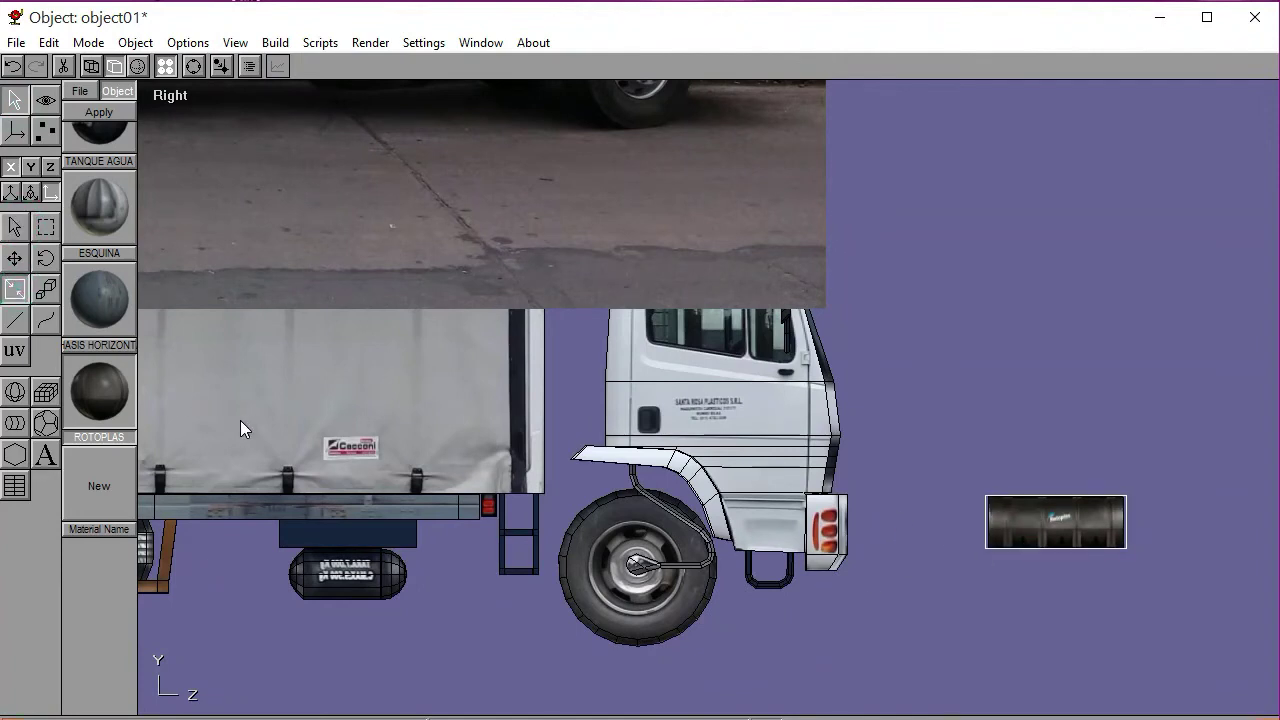
left_click_drag(240, 420, 634, 526)
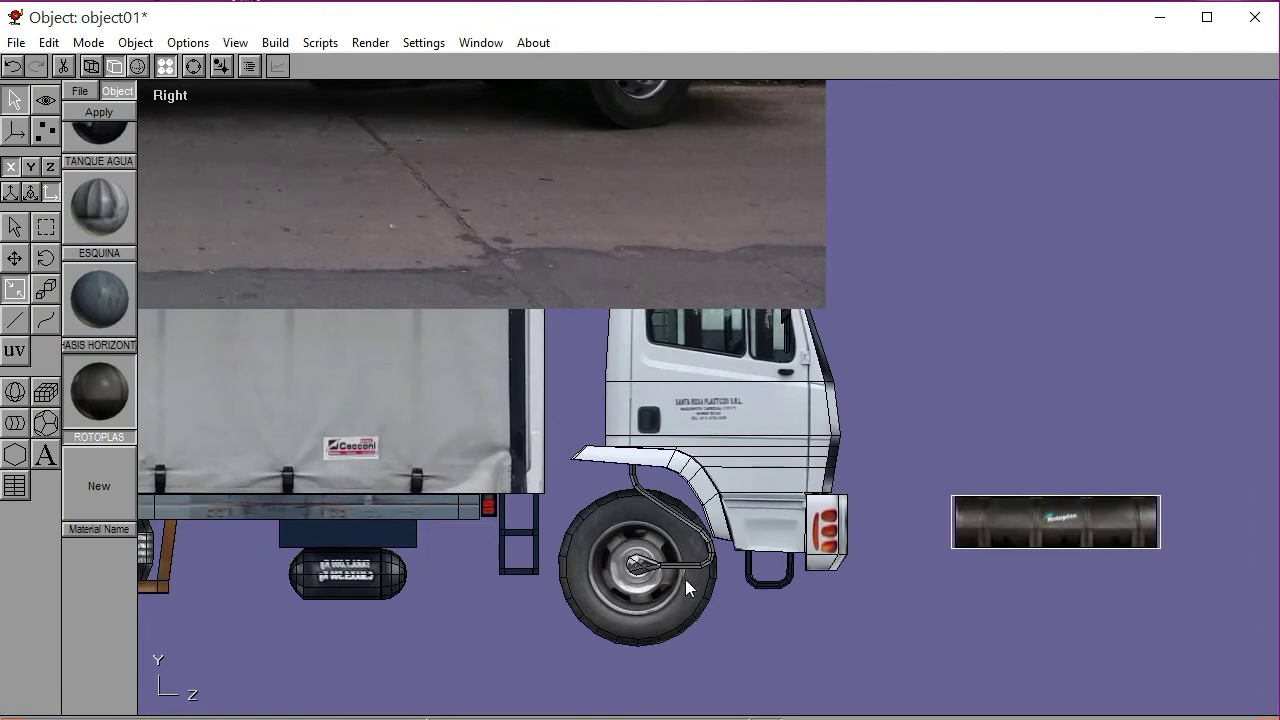
Move the stretched ROTOPLAS tank horizontally back under the cargo box, directly above the air tank
left_click(15, 228)
left_click(251, 595)
left_click(994, 526)
left_click(13, 258)
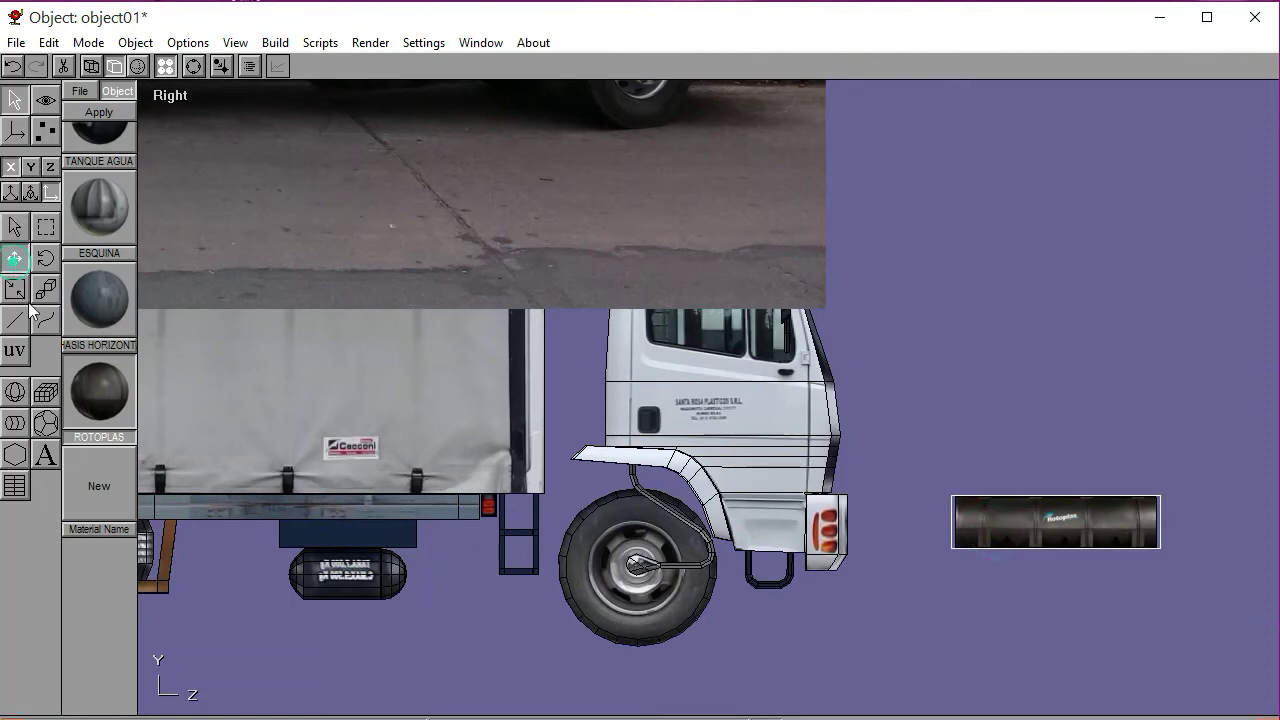
left_click_drag(903, 666, 217, 647)
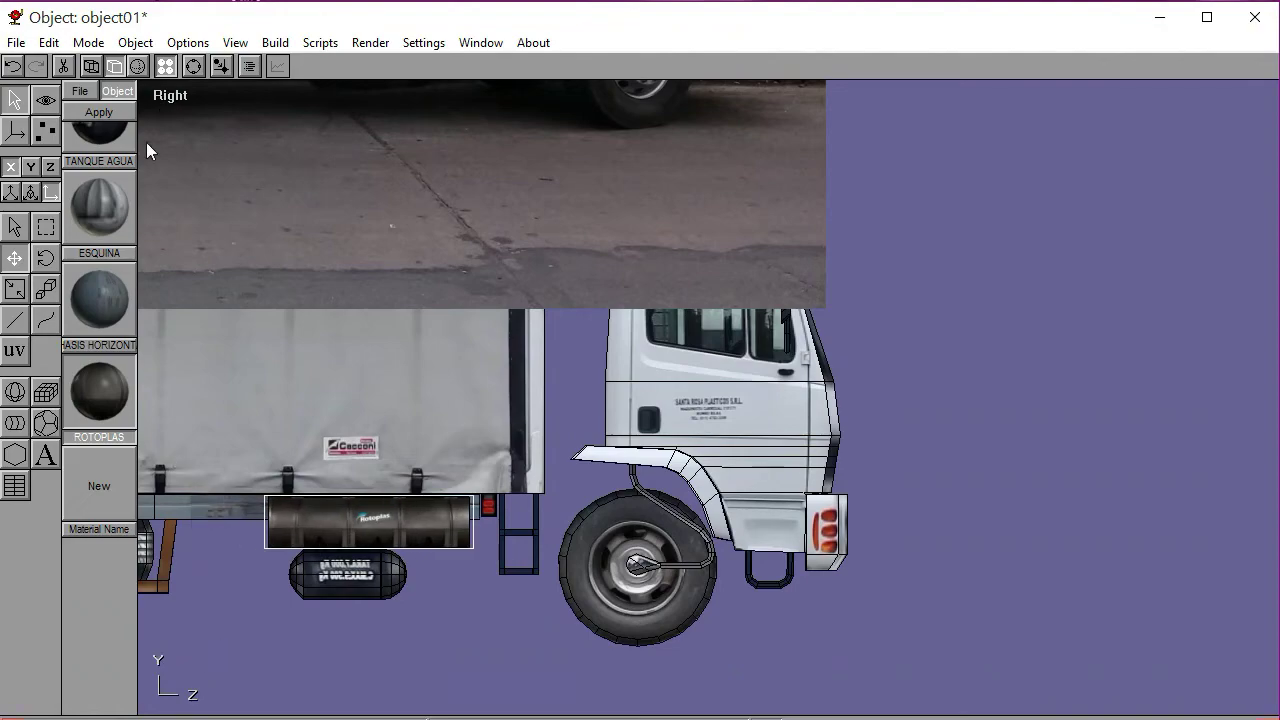
Examine the truck's underbody from the Bottom view and from oblique angles to check the ROTOPLAS tank's placement
left_click(194, 70)
left_click_drag(752, 448, 833, 419)
right_click_drag(830, 420, 821, 378)
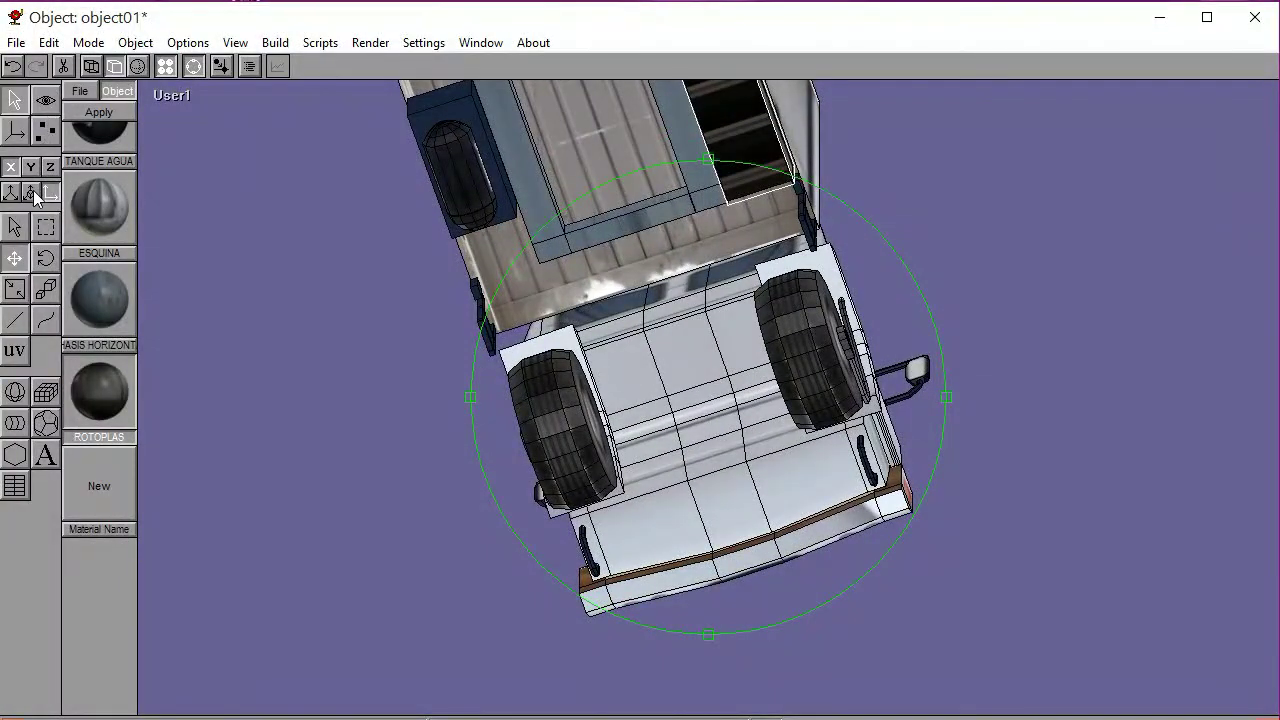
left_click(177, 100)
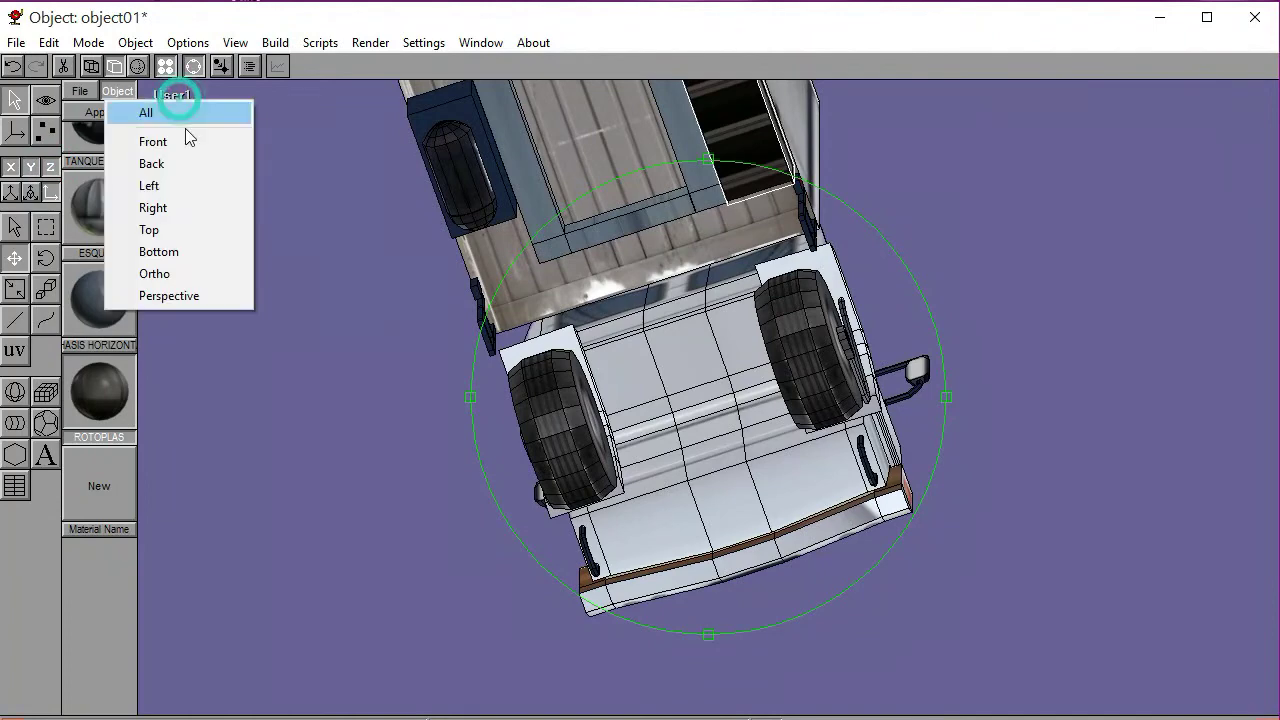
left_click(189, 245)
right_click_drag(880, 555, 634, 553)
middle_click_drag(687, 563, 691, 380)
middle_click_drag(694, 499, 697, 484)
right_click_drag(690, 552, 490, 555)
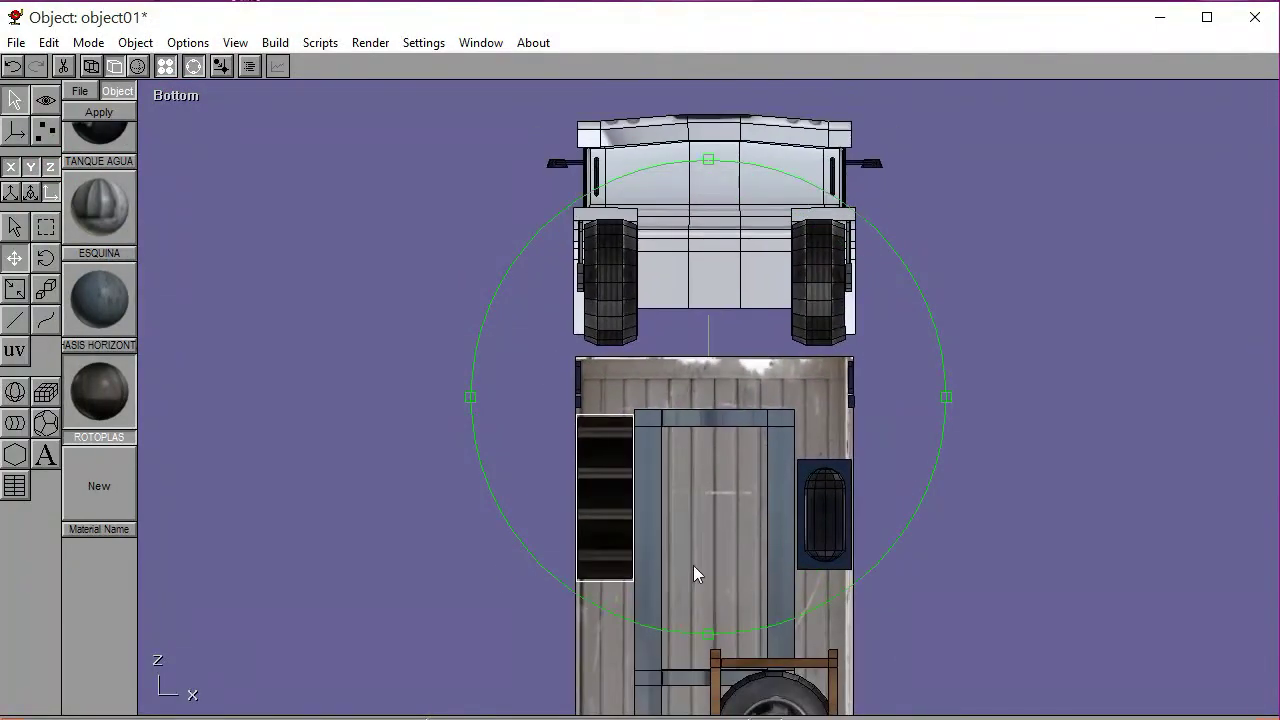
middle_click_drag(693, 565, 691, 513)
right_click_drag(691, 513, 635, 509)
scroll(723, 490, "down", 2)
left_click_drag(716, 460, 846, 502)
right_click_drag(848, 507, 670, 543)
left_click_drag(668, 534, 690, 512)
scroll(668, 452, "up", 6)
mouse_move(805, 448)
left_mouse_down()
mouse_move(816, 496)
mouse_move(769, 456)
mouse_move(788, 467)
left_mouse_up()
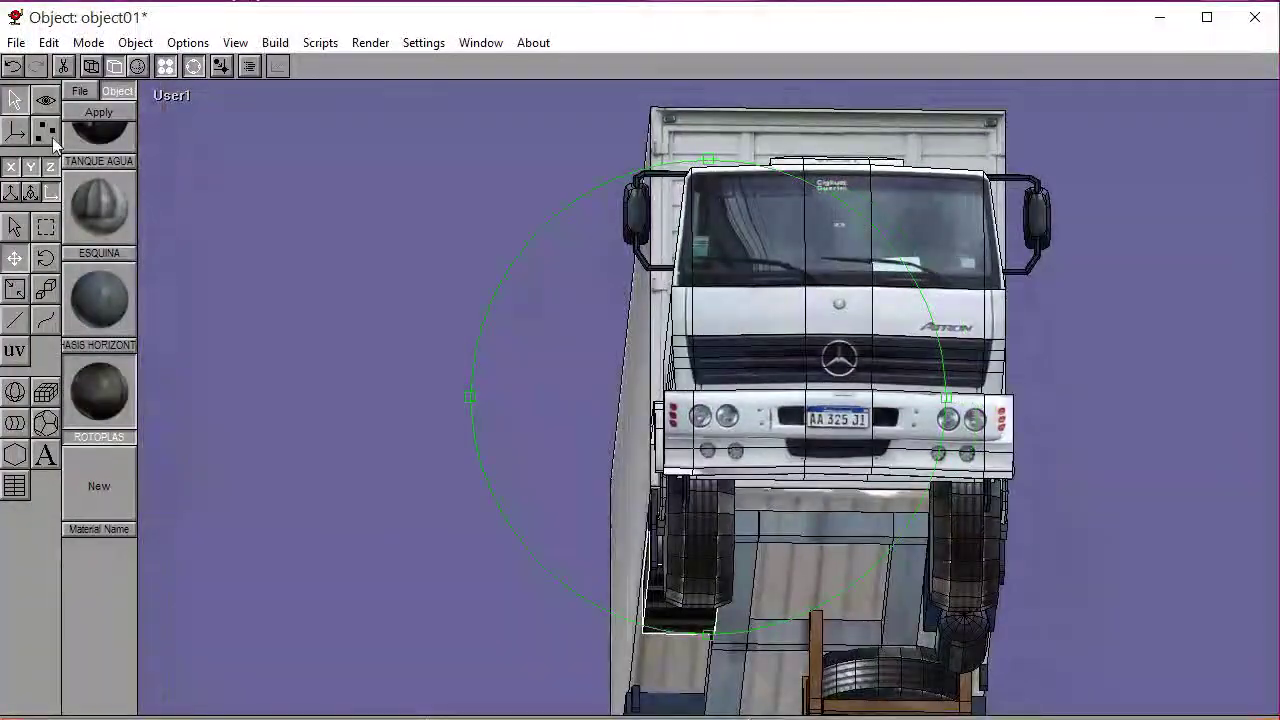
Save the object file and, in point editing, select the front end faces of both chassis rails
left_click(16, 42)
left_click(42, 134)
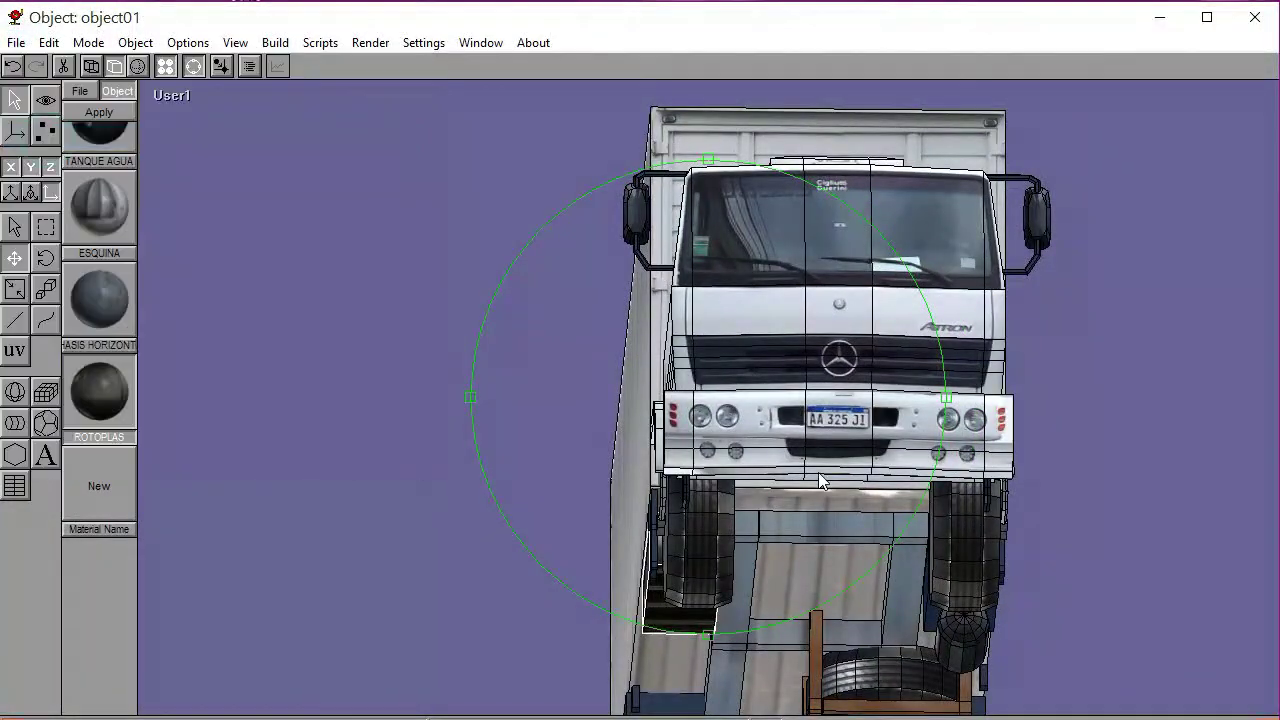
right_click_drag(818, 474, 814, 475)
left_click(194, 67)
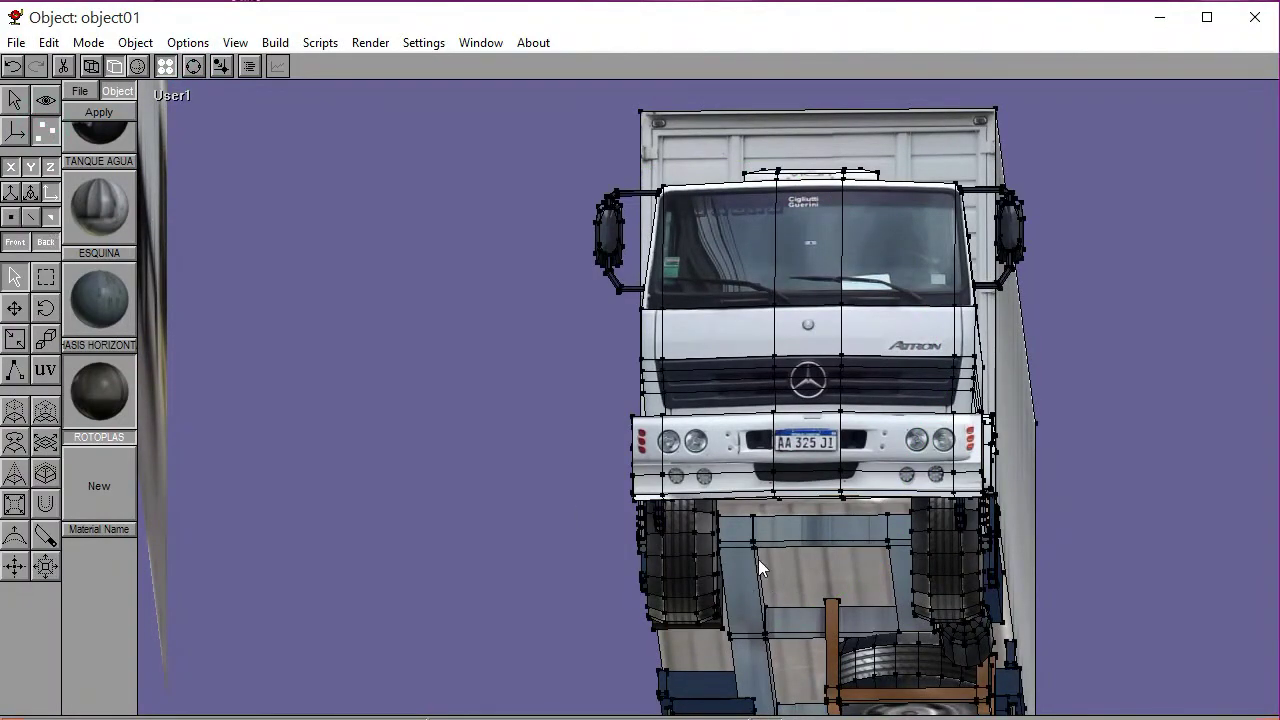
left_click(736, 533)
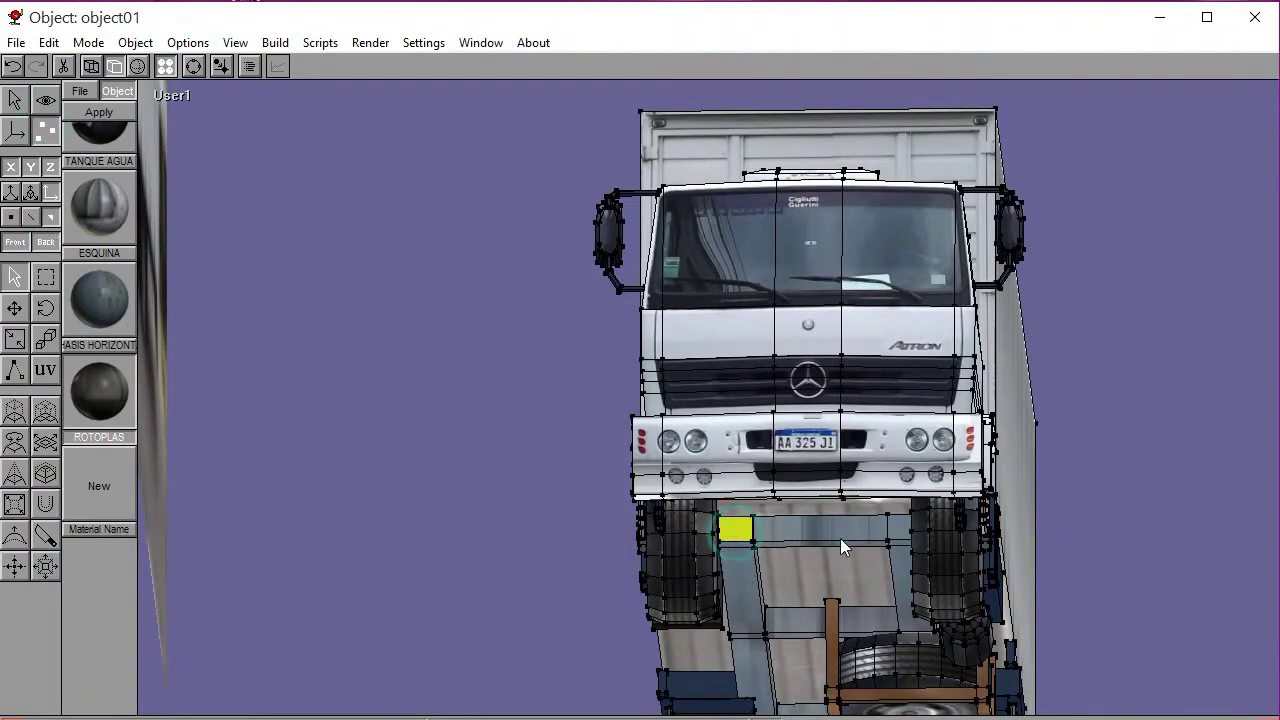
left_click(901, 531, "shift")
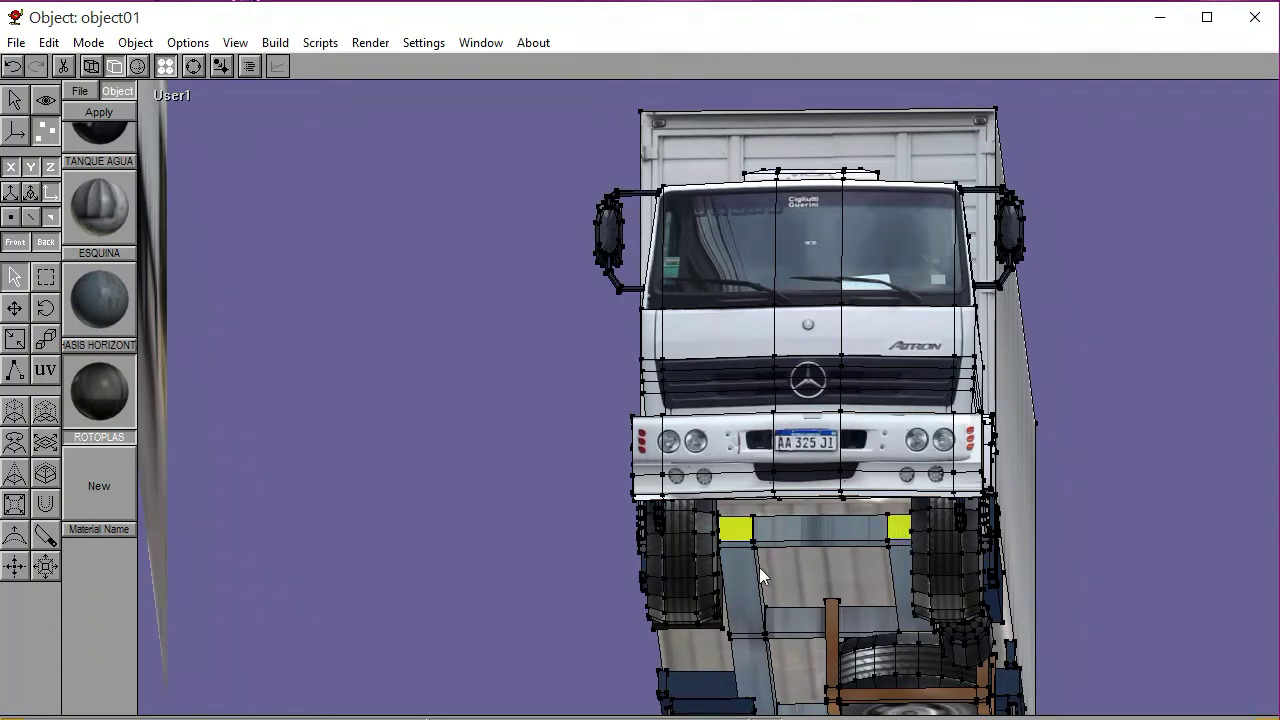
In the Left view, extrude the selected rail end faces forward beneath the cab to the front wheels
left_click(177, 92)
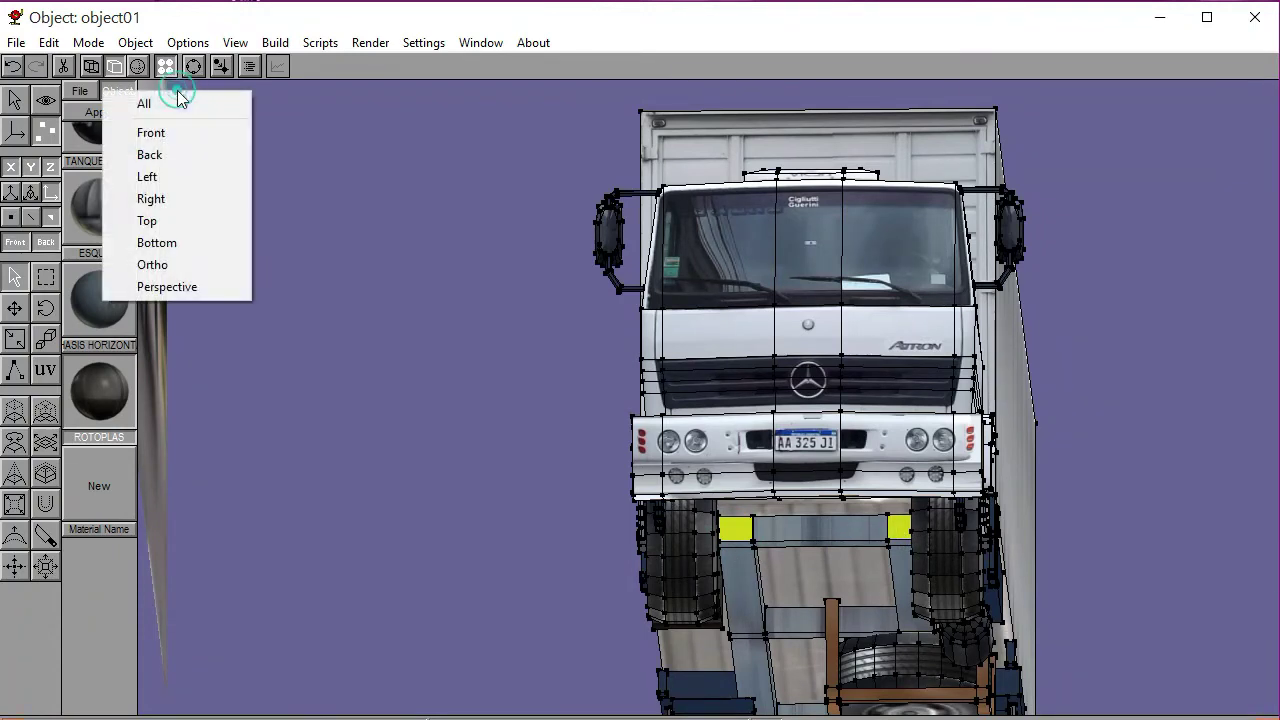
left_click(177, 177)
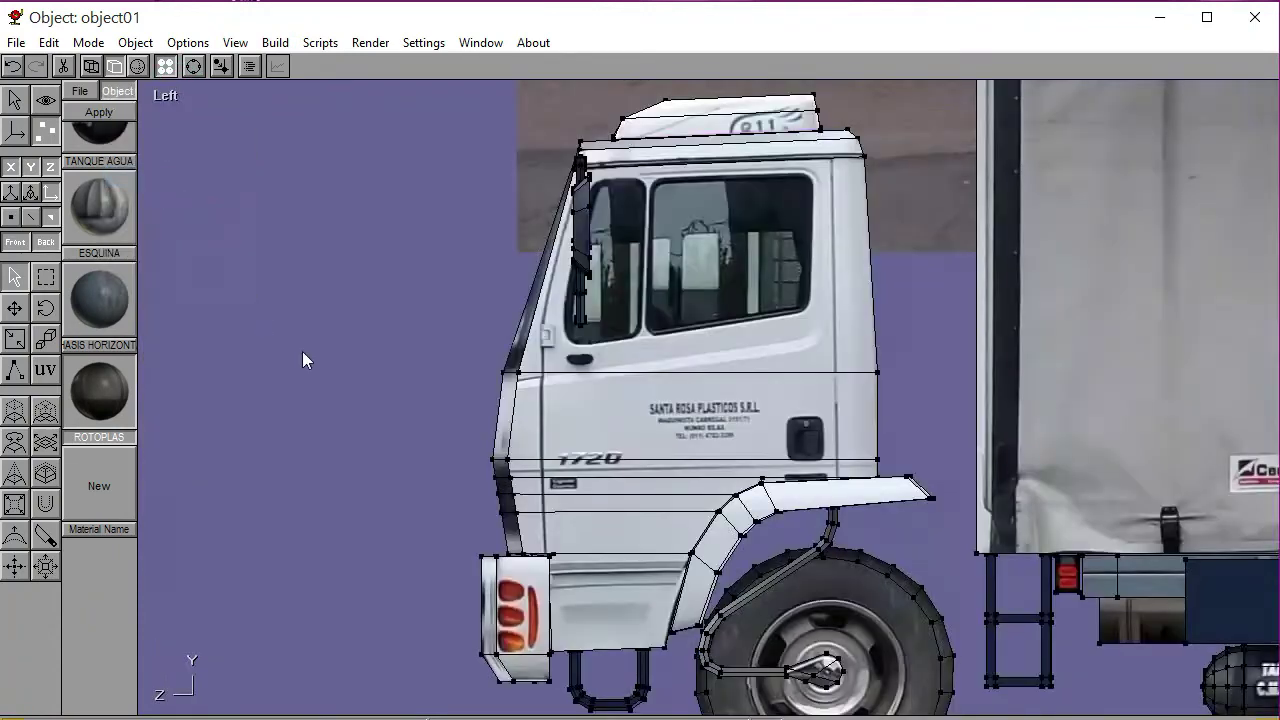
left_click(15, 416)
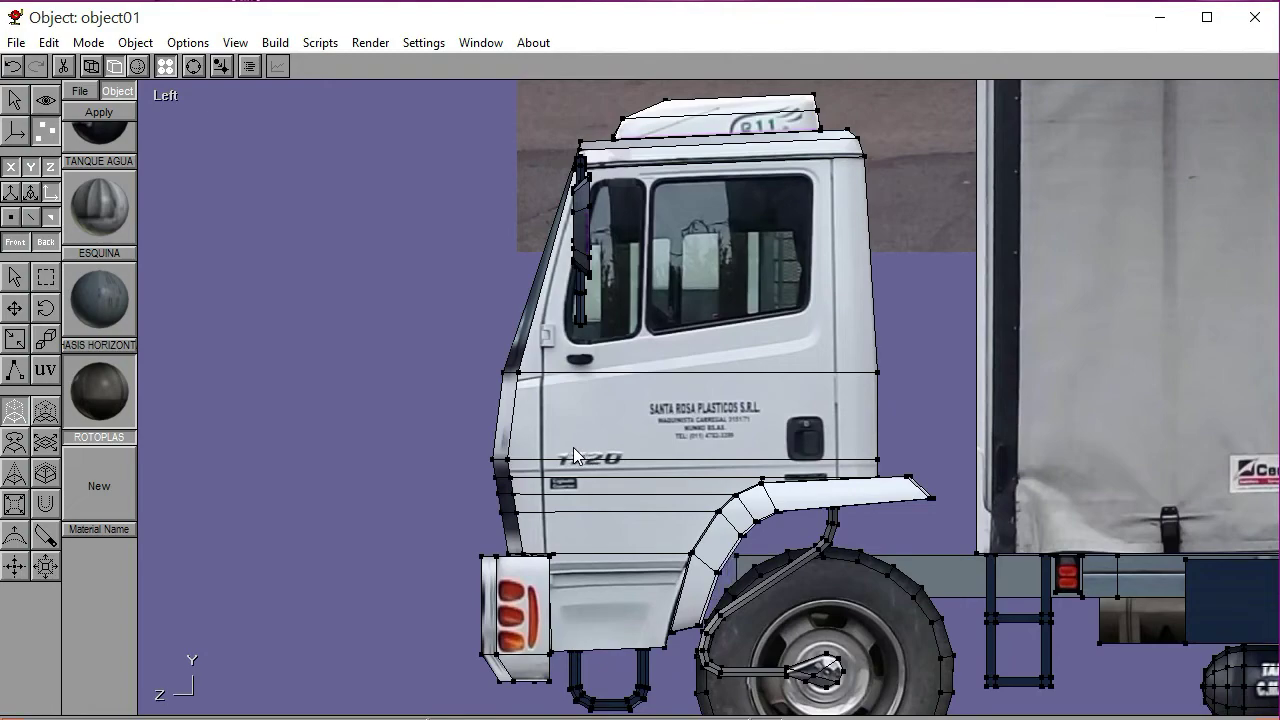
Examine the extended chassis rails beneath the cab from the front and below, in solid and wireframe display
left_click(194, 67)
left_click_drag(655, 345, 428, 204)
left_click(179, 101)
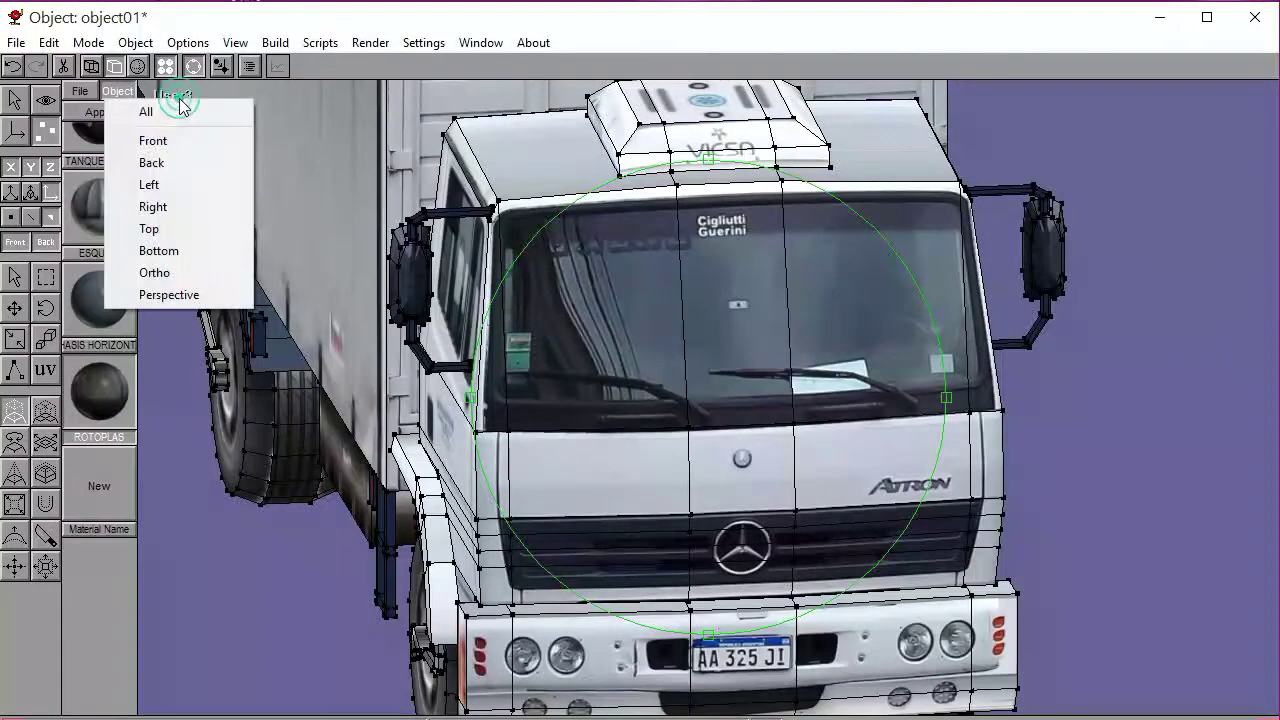
left_click(174, 138)
left_click_drag(557, 335, 183, 480)
left_click(193, 67)
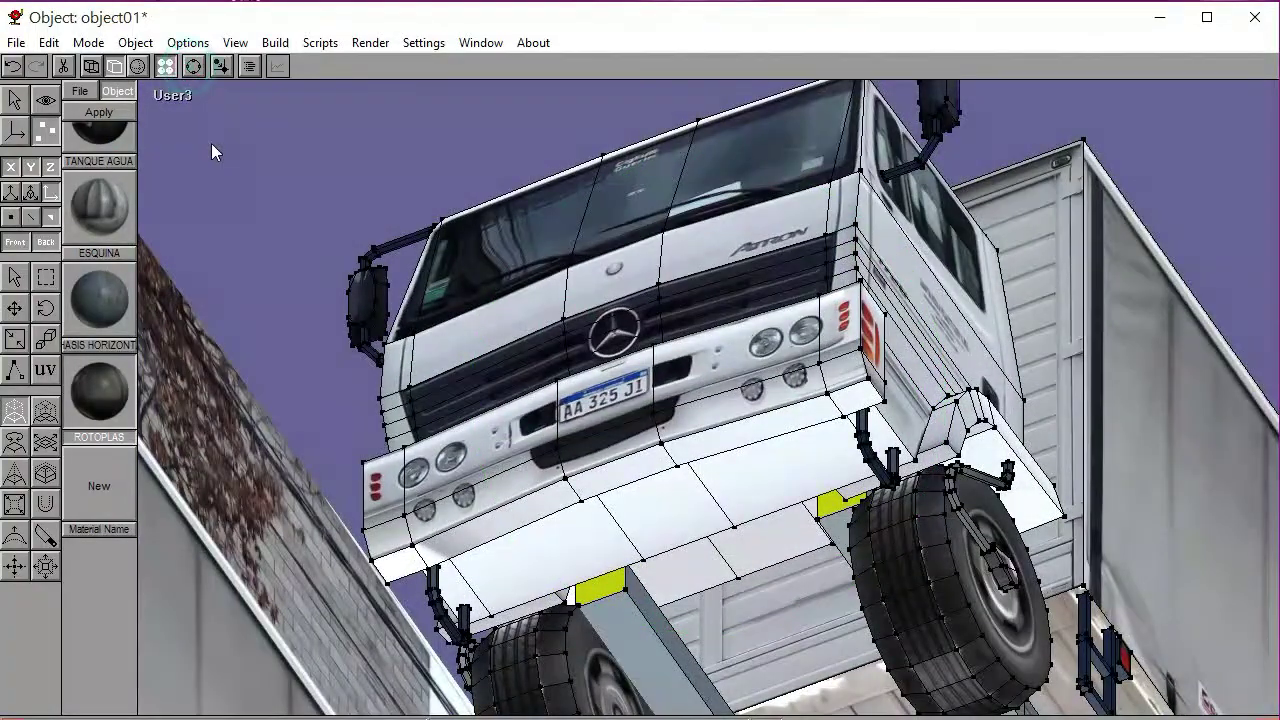
left_click(193, 67)
left_click_drag(700, 357, 617, 289)
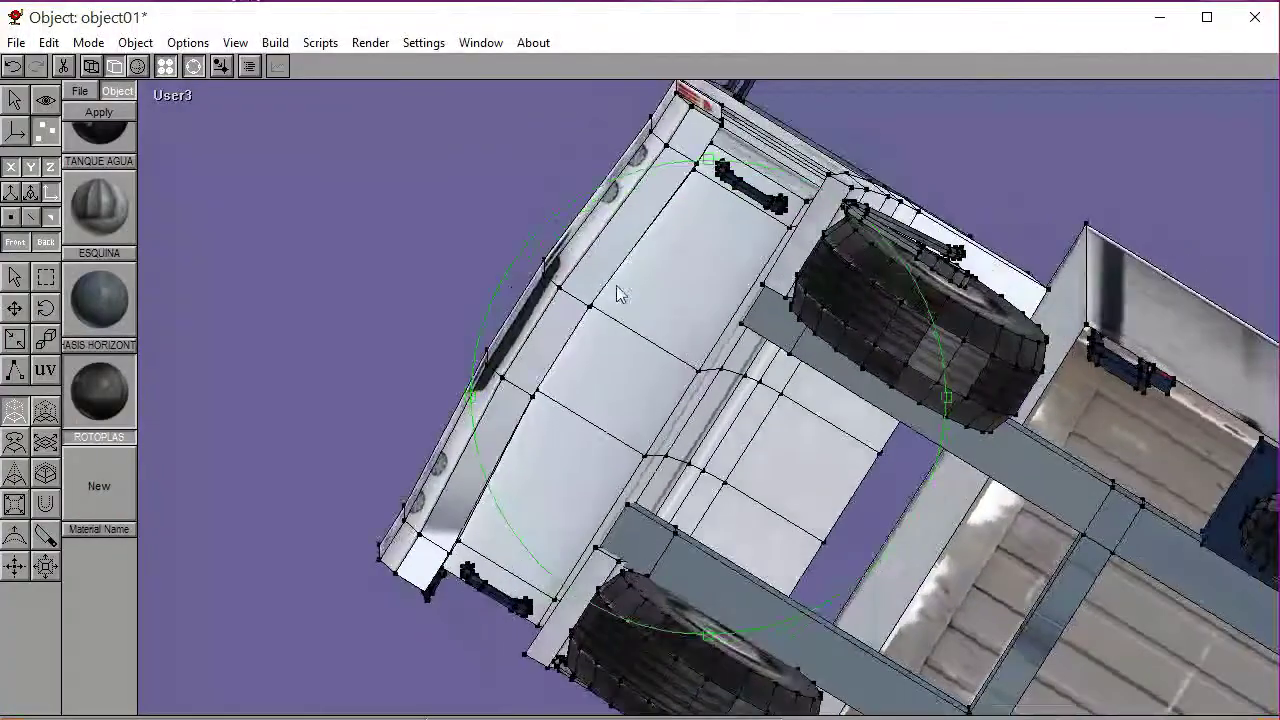
left_click(114, 66)
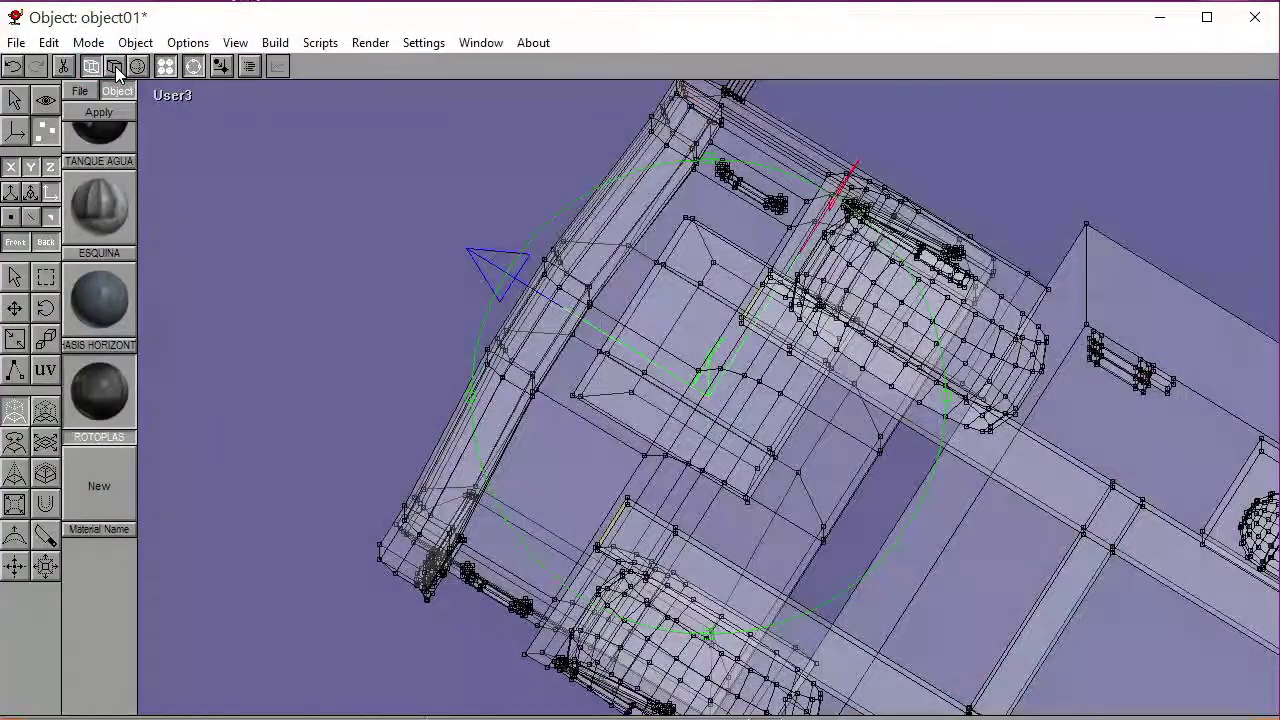
left_click(115, 67)
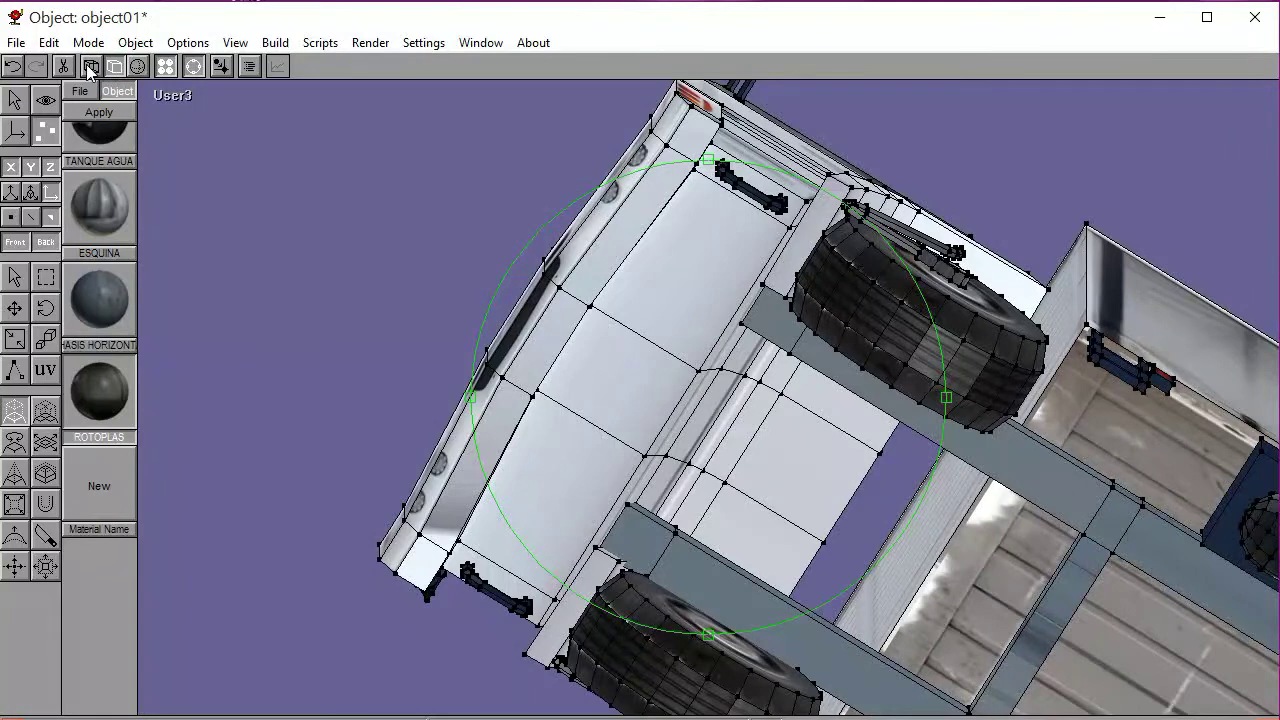
left_click(90, 67)
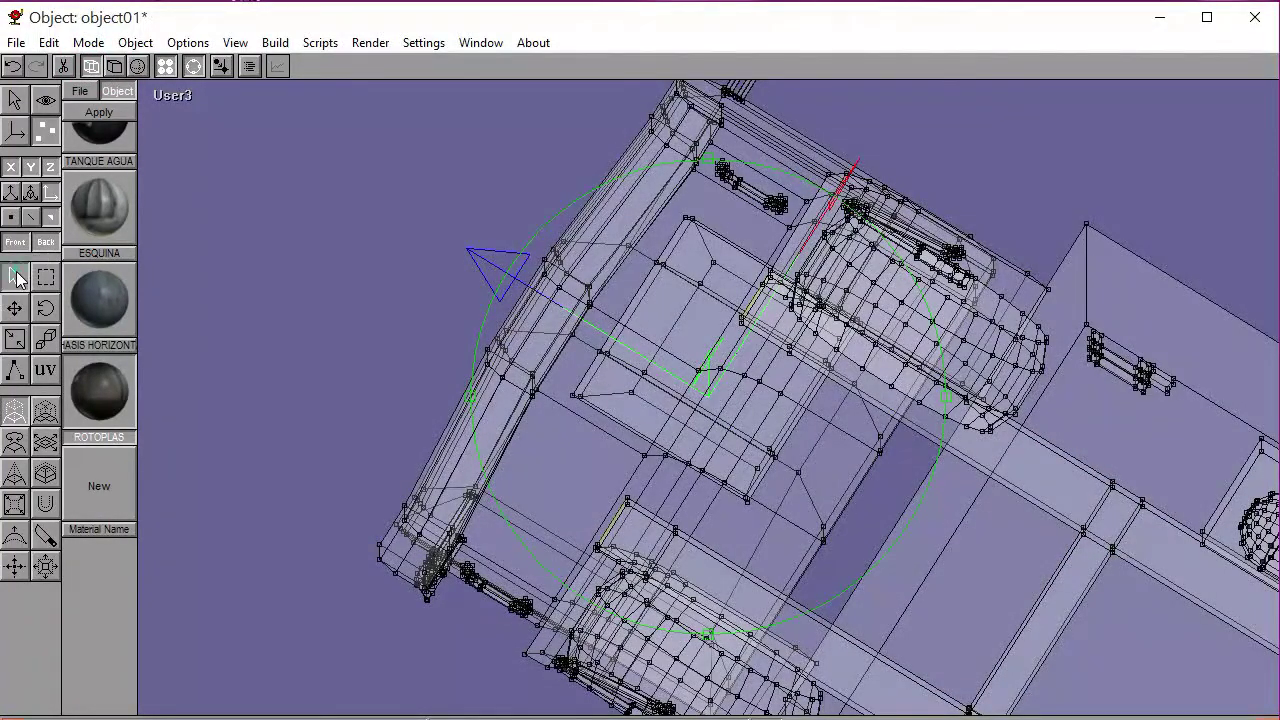
left_click(15, 130)
left_click(214, 190)
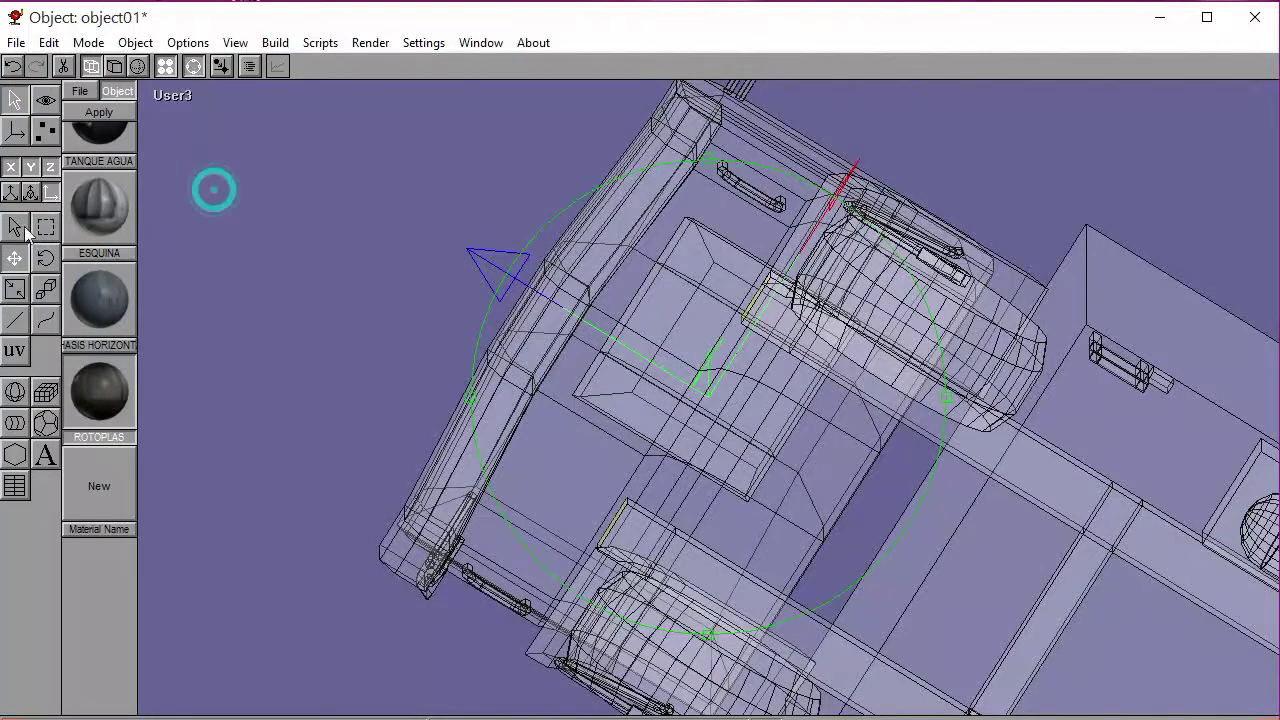
left_click(52, 229)
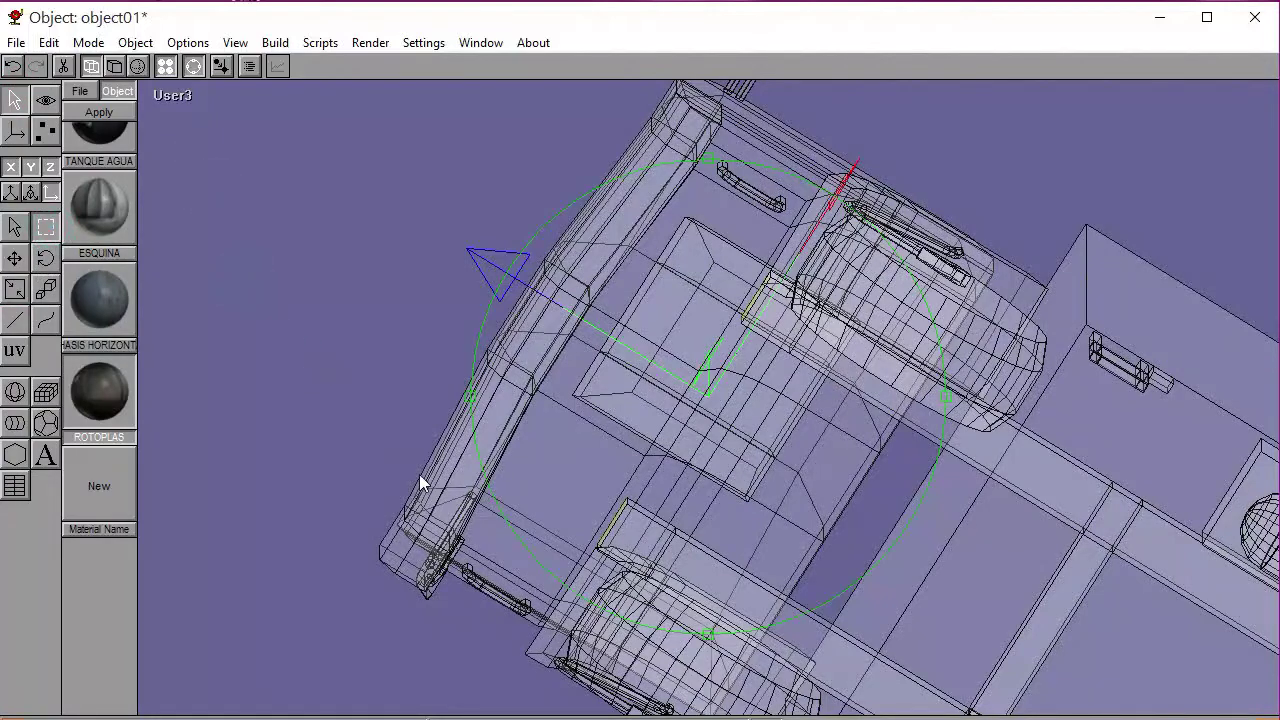
left_click(115, 66)
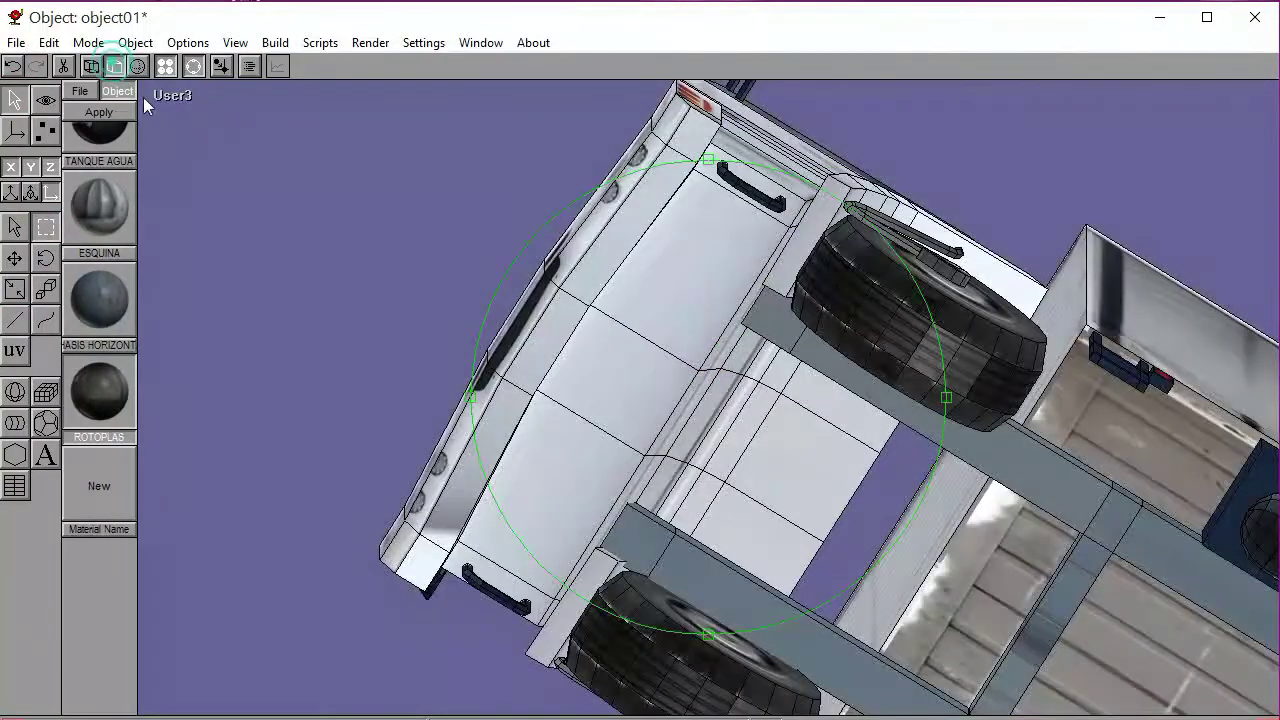
Check the whole truck from the side in point editing and save the object file
left_click(190, 95)
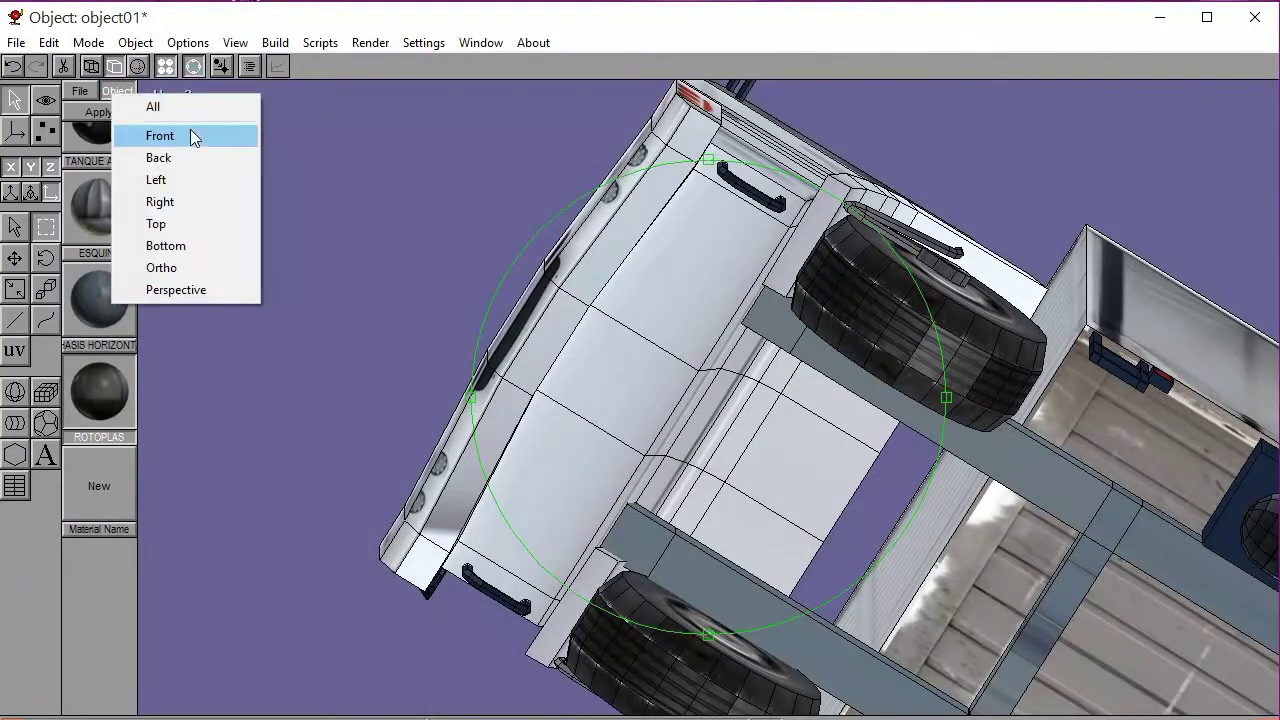
left_click(190, 179)
left_click(193, 67)
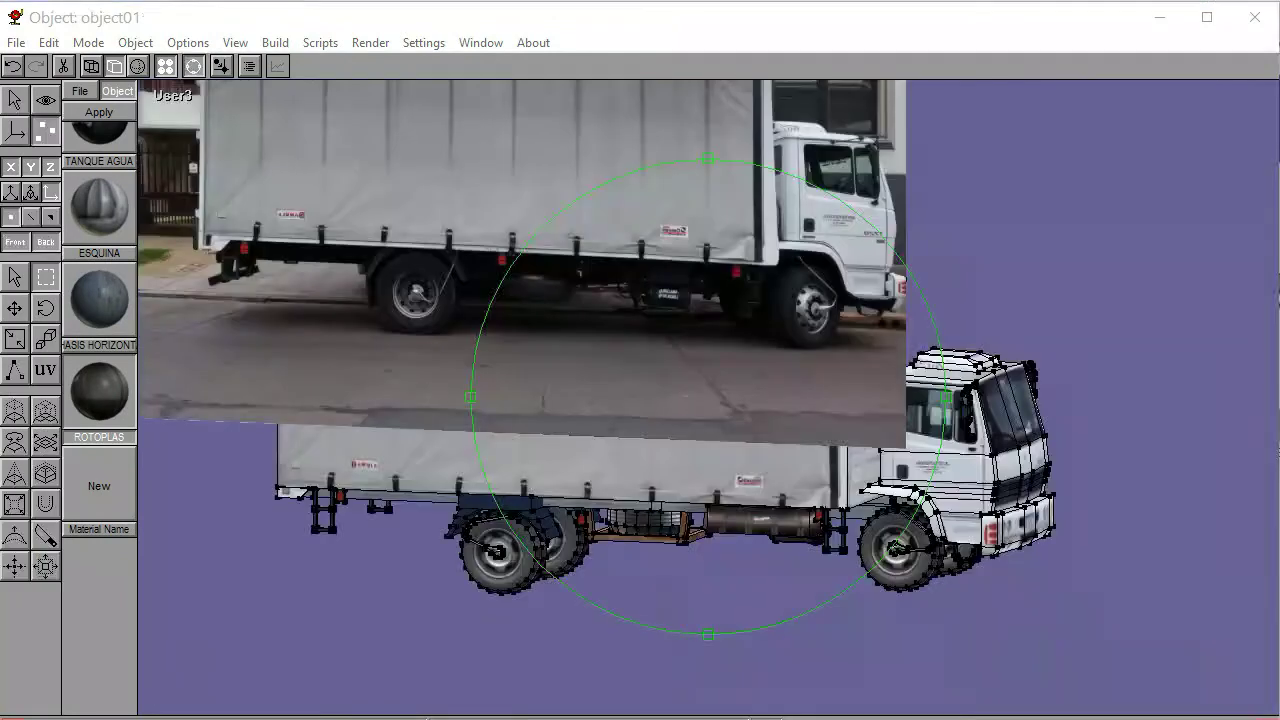
mouse_move(572, 410)
left_mouse_down()
mouse_move(606, 401)
mouse_move(592, 401)
left_mouse_up()
left_click(165, 98)
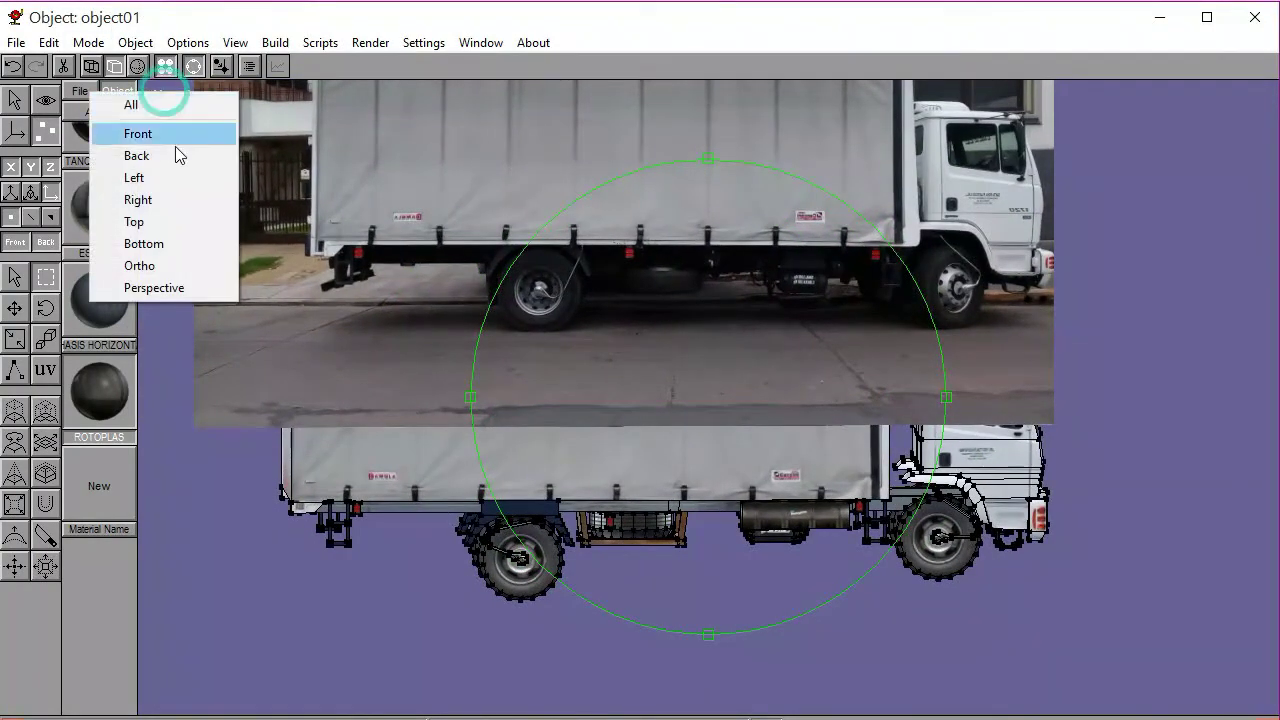
In the Right view, create a small sphere in the empty space below the rear of the truck
left_click(163, 200)
middle_click_drag(636, 425, 856, 314)
mouse_move(724, 409)
middle_mouse_down()
mouse_move(903, 411)
mouse_move(790, 409)
mouse_move(845, 374)
middle_mouse_up()
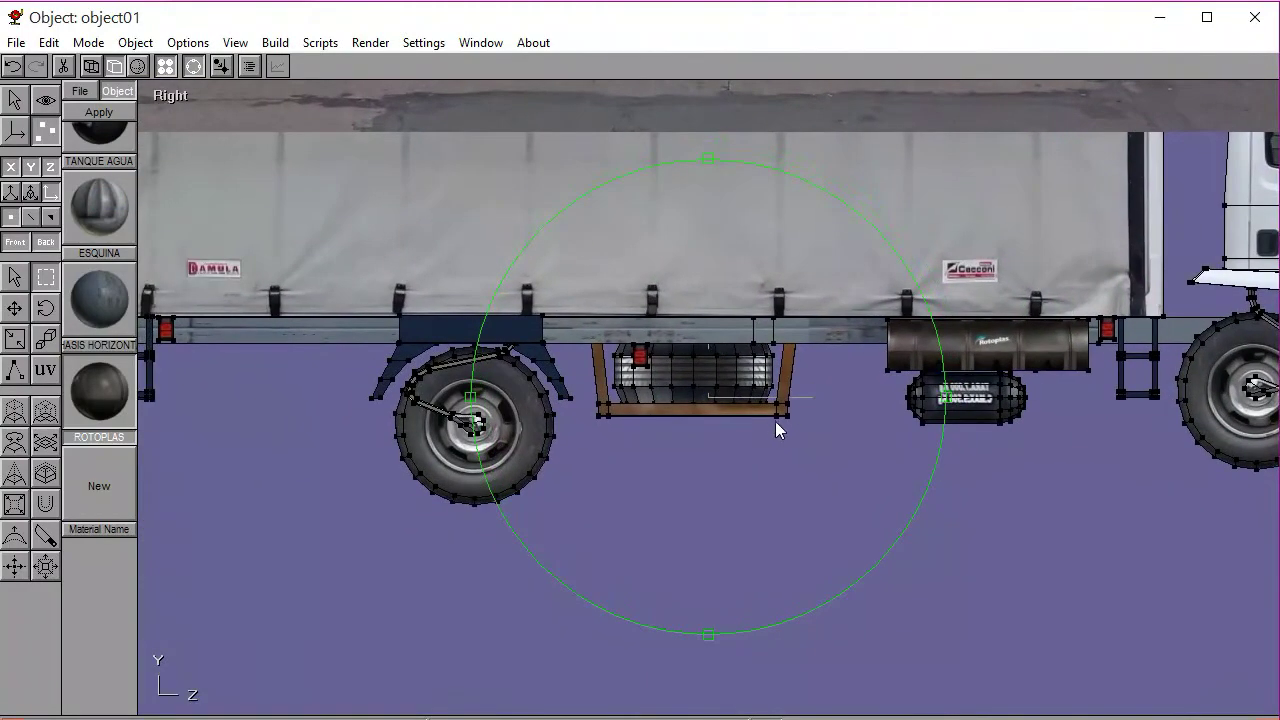
middle_click_drag(776, 423, 772, 404)
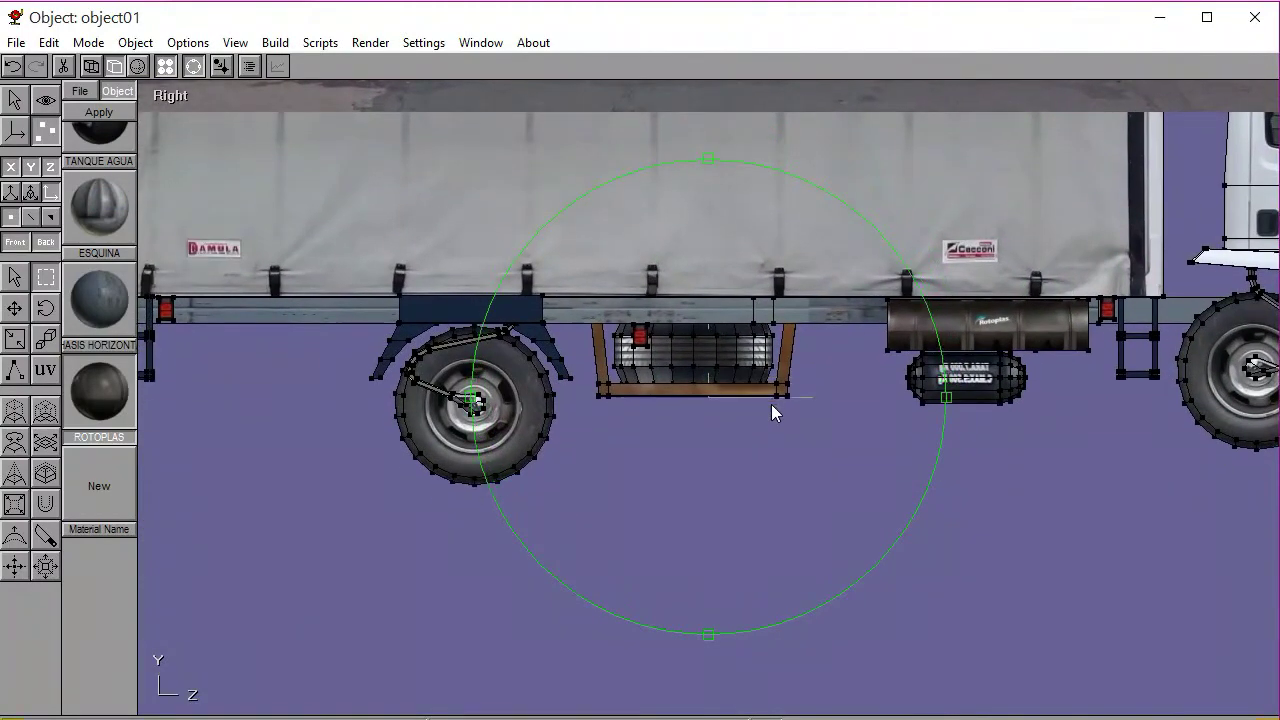
left_click(194, 68)
left_click(194, 66)
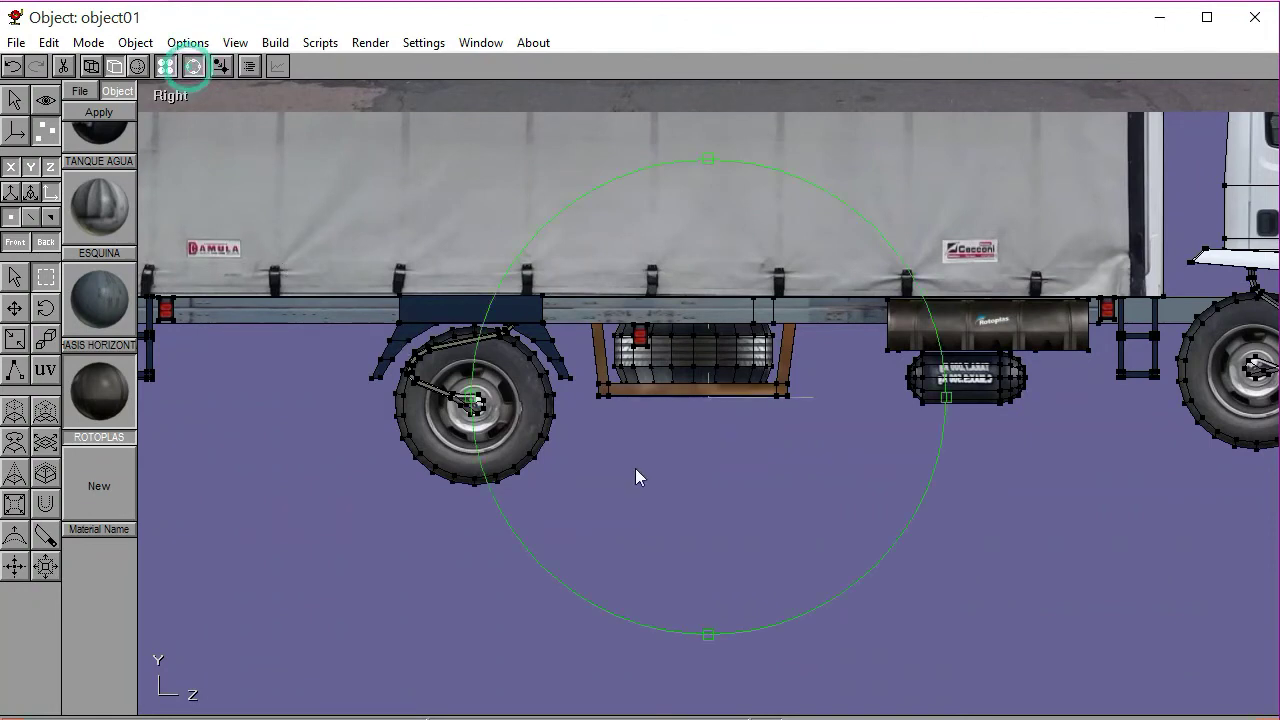
right_click_drag(637, 477, 780, 329)
left_click(193, 69)
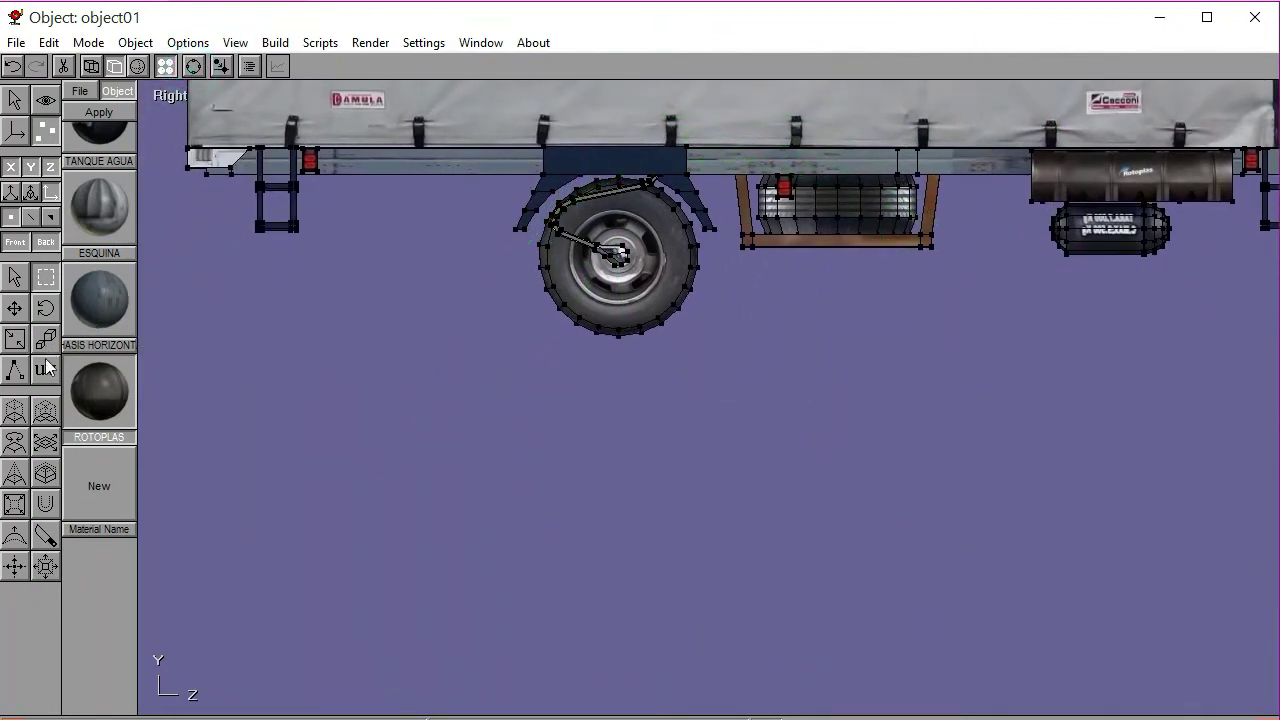
left_click(14, 100)
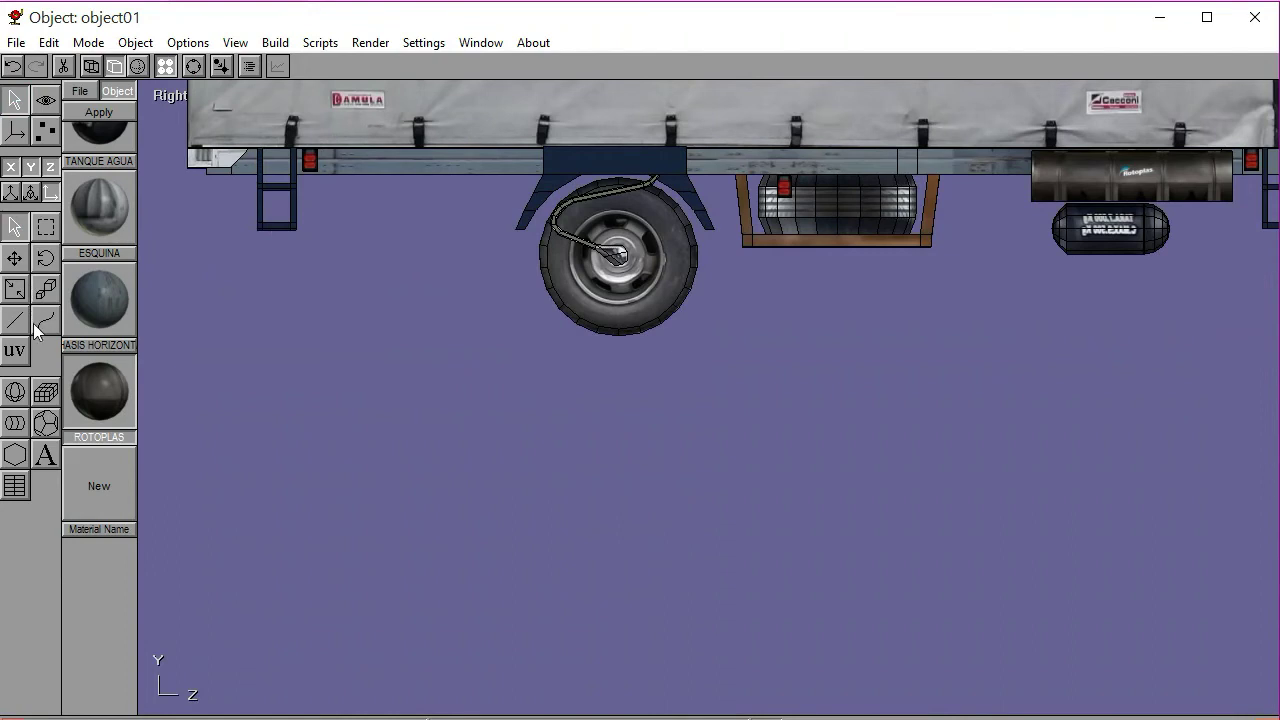
left_click(15, 395)
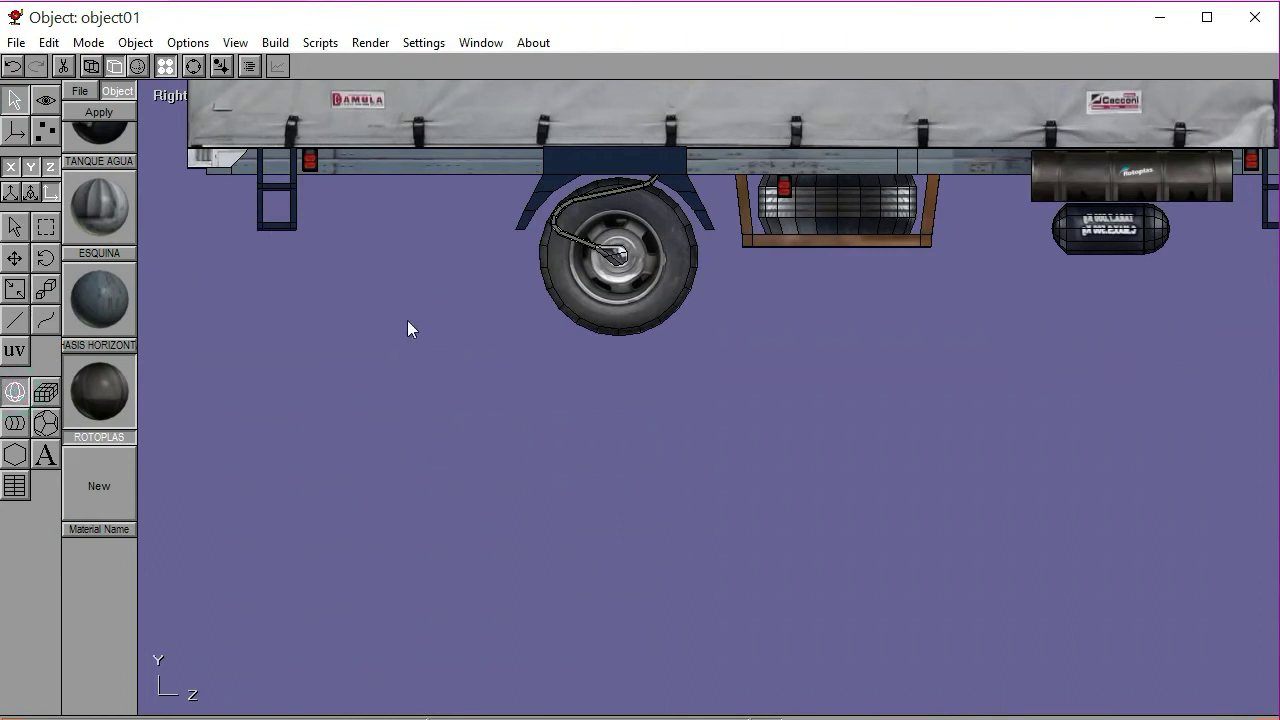
left_click_drag(407, 320, 423, 337)
Convert the new sphere below the truck's rear to a mesh
left_click(196, 72)
middle_click_drag(544, 407, 639, 346)
right_click_drag(615, 346, 664, 362)
left_click_drag(665, 370, 617, 232)
left_click(193, 67)
left_click(275, 42)
left_click(319, 116)
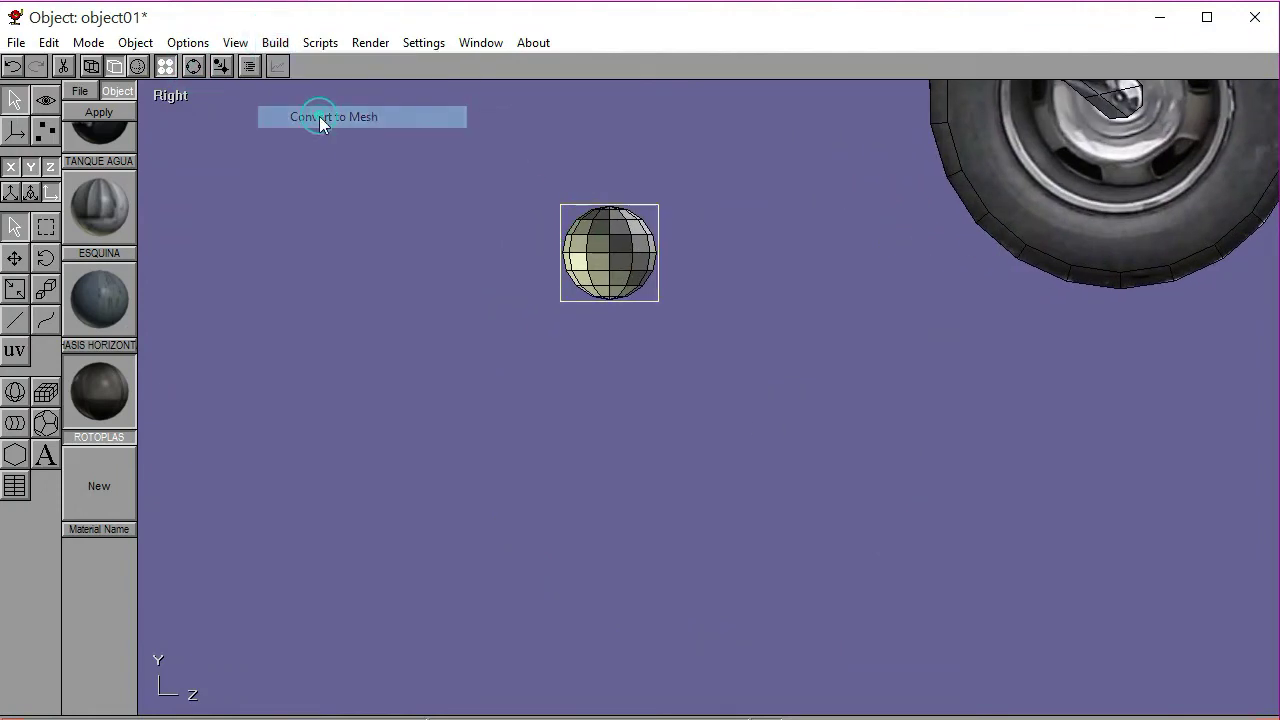
Select the lower half of the sphere's points and move them straight down to stretch it into a capsule
left_click(45, 132)
left_click(43, 280)
left_click(376, 344)
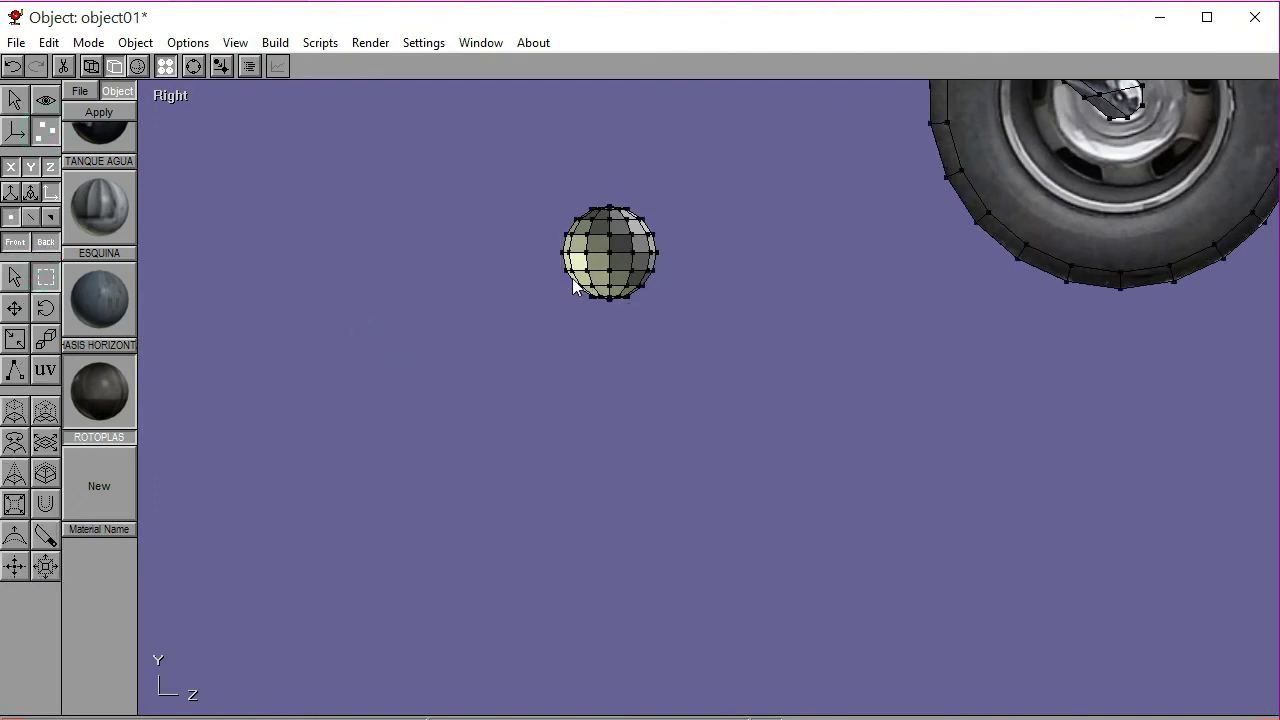
left_click_drag(556, 268, 673, 329)
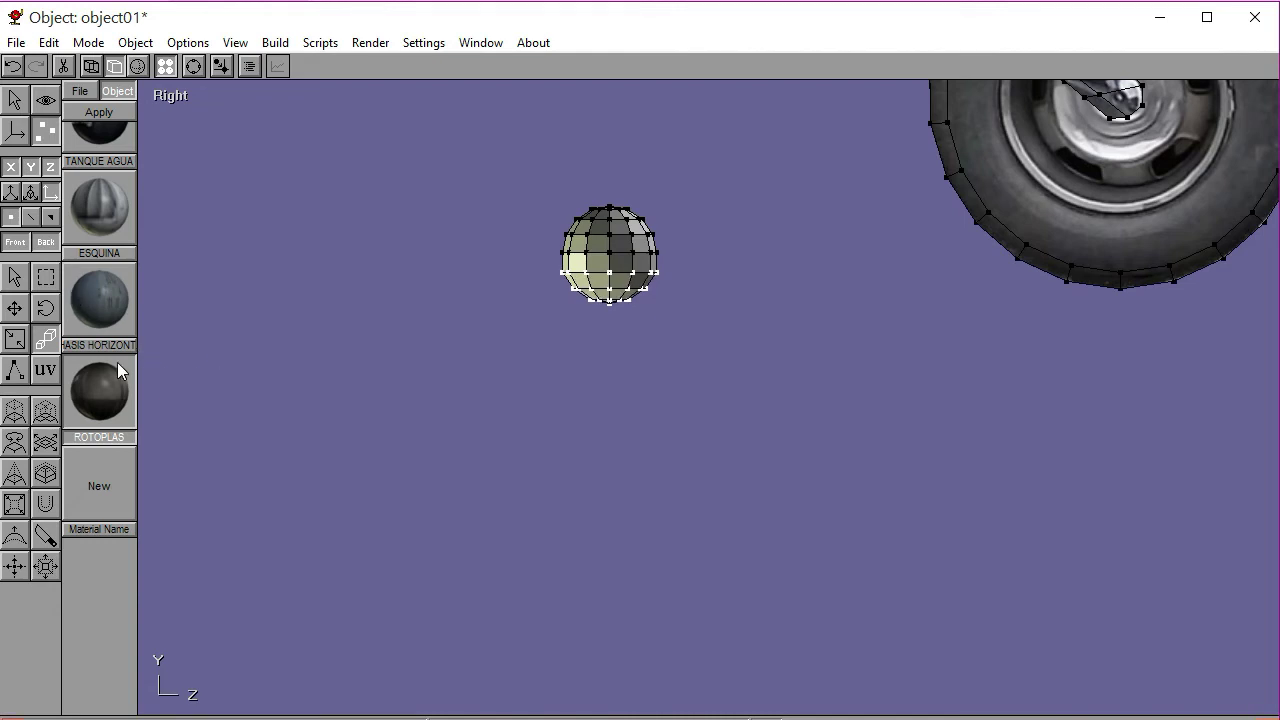
left_click(14, 309)
key("Down")
key("Down")
key("Down")
key("Down")
key("Down")
key("Down")
key("Down")
key("Down")
key("Down")
key("Down")
key("Down")
key("Down")
key("Down")
key("Down")
key("Down")
key("Down")
key("Down")
key("Down")
key("Down")
key("Down")
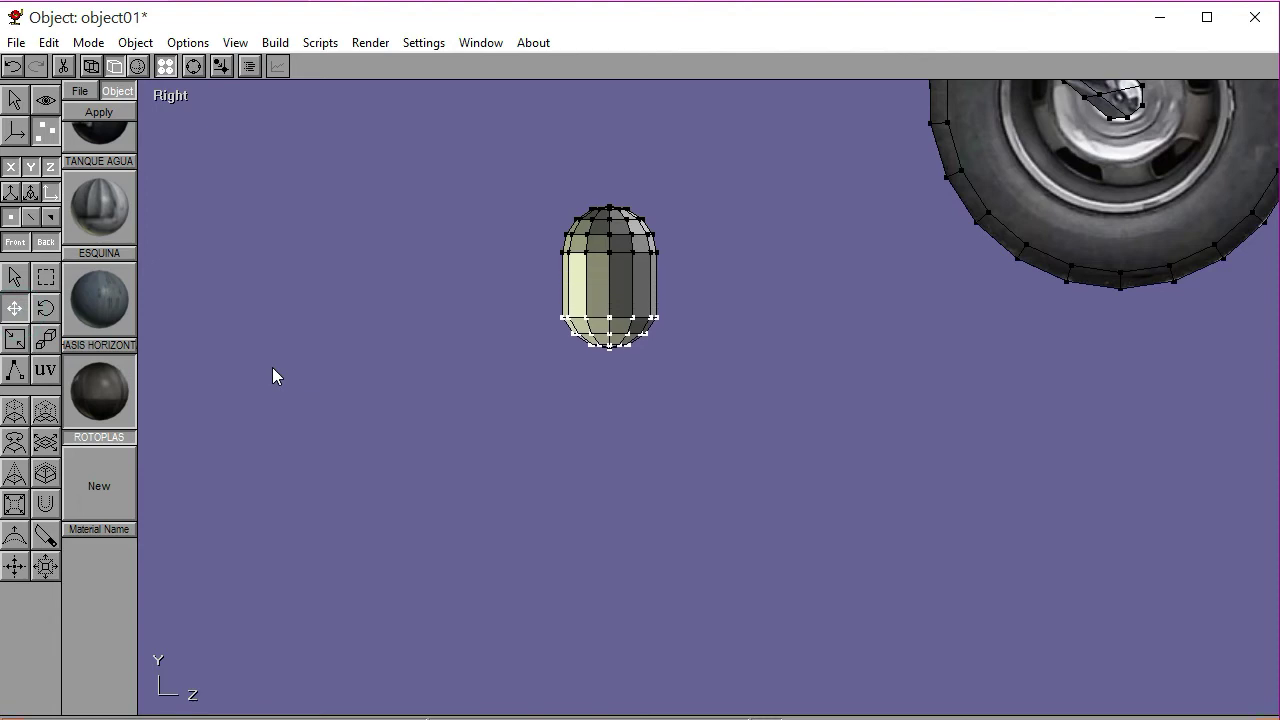
Move the selected lower points further down to lengthen the capsule into a tall, narrow cylinder
left_click_drag(273, 368, 273, 368)
key("Down")
key("Down")
key("Down")
key("Down")
key("Down")
key("Down")
key("Down")
key("Down")
key("Down")
key("Down")
key("Down")
key("Down")
key("Down")
key("Down")
key("Down")
key("Down")
key("Down")
key("Down")
key("Down")
key("Down")
left_click(194, 66)
scroll(800, 520, "down", 3)
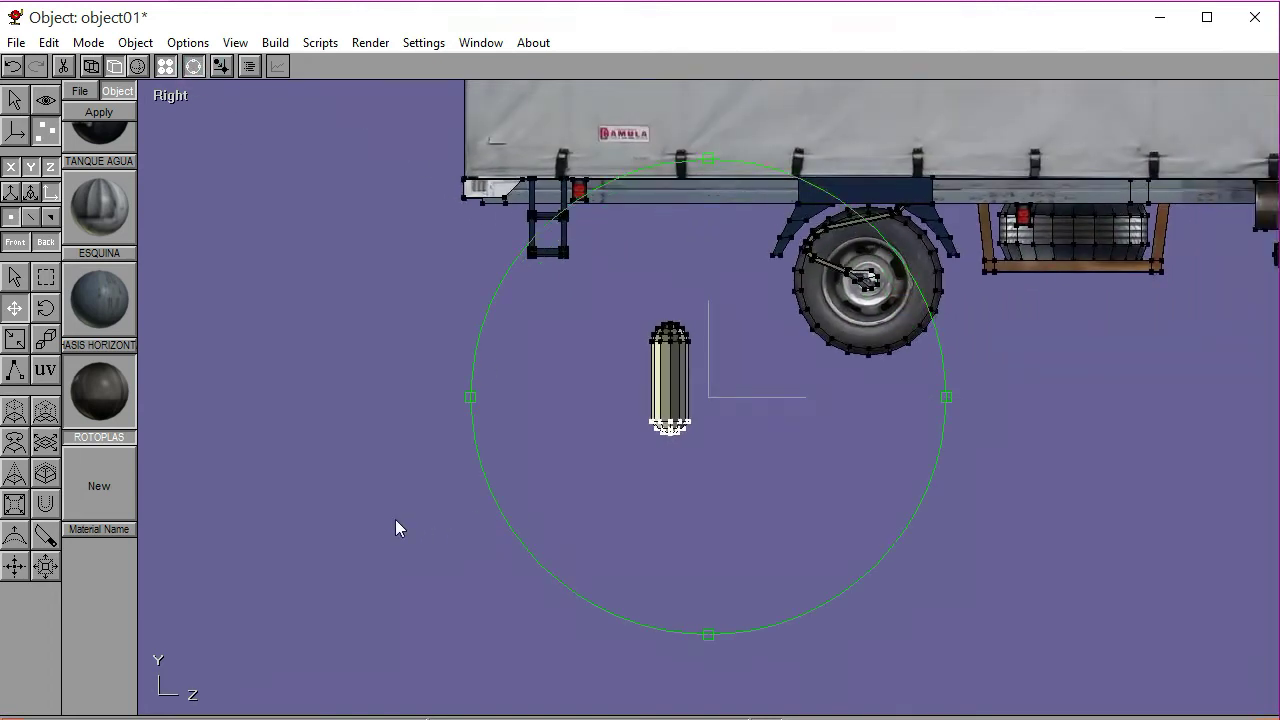
key("Down")
key("Down")
key("Down")
key("Down")
key("Down")
key("Down")
key("Down")
key("Down")
key("Down")
key("Down")
key("Down")
key("Down")
key("Down")
key("Down")
key("Down")
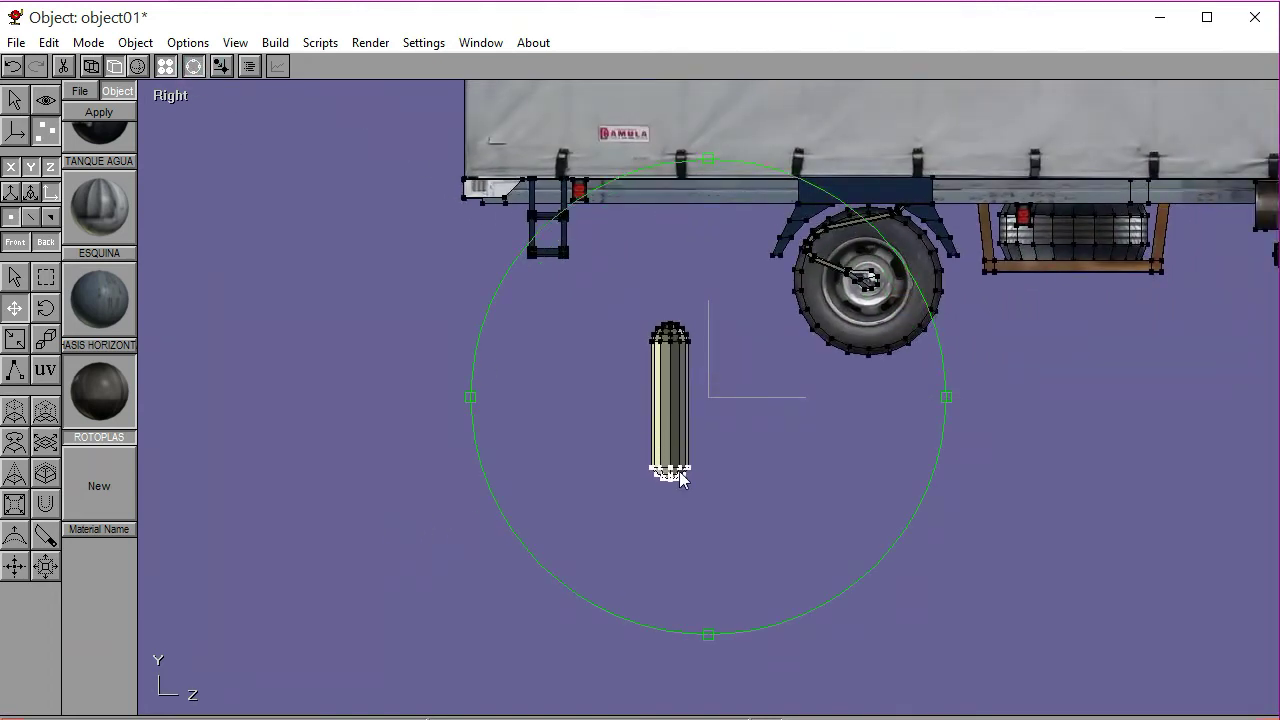
scroll(600, 430, "up", 2)
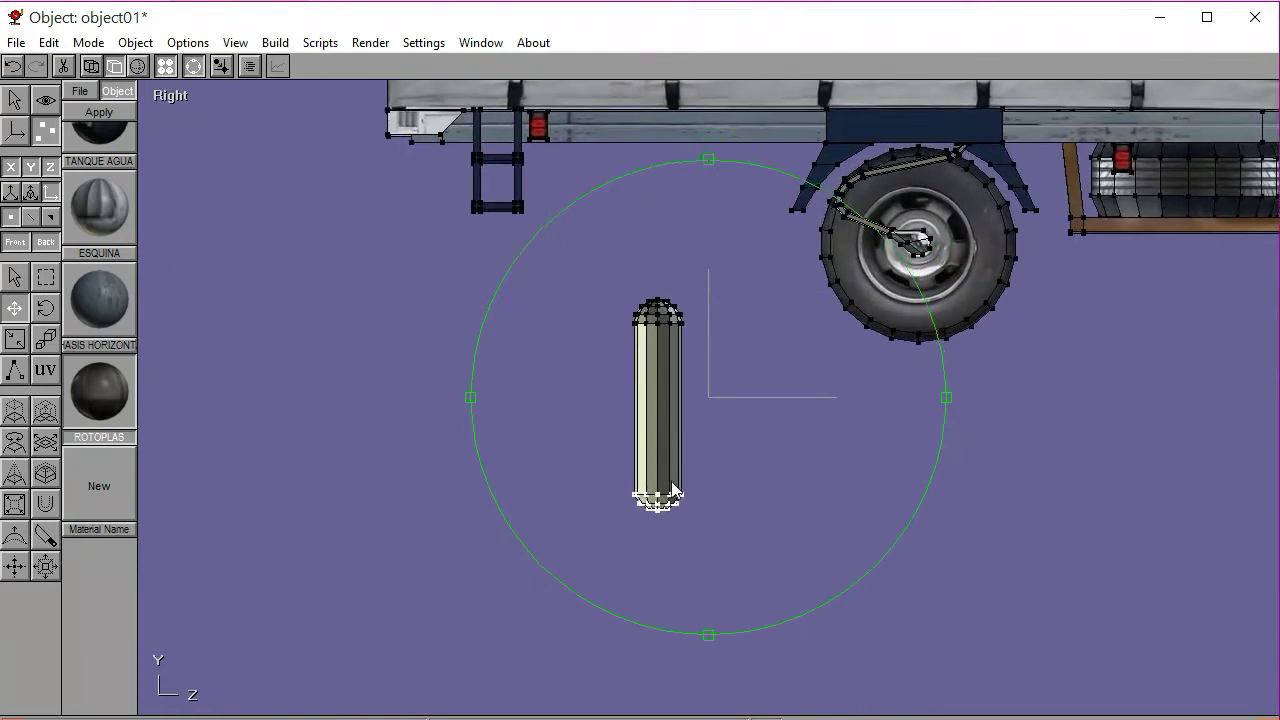
middle_click_drag(671, 482, 700, 322)
scroll(633, 372, "up", 5)
key("Down")
key("Down")
key("Down")
key("Down")
key("Down")
key("Down")
key("Down")
key("Down")
Select the lowest point rows of the cylinder's bottom cap and raise them to start flattening the rounded end
middle_click_drag(636, 278, 641, 421)
scroll(641, 421, "up", 3)
middle_click_drag(507, 494, 618, 371)
scroll(666, 416, "up", 3)
scroll(666, 416, "up", 2)
middle_click_drag(733, 435, 609, 502)
left_click(196, 66)
left_click(46, 277)
left_click(207, 316)
left_click_drag(697, 480, 707, 485)
left_click(706, 486)
left_click_drag(597, 440, 787, 497)
key("Up")
key("Up")
key("Up")
key("Up")
key("Up")
key("Up")
key("Up")
key("Up")
key("Up")
key("Up")
key("Up")
key("Up")
key("Up")
key("Up")
key("Up")
key("Up")
key("Up")
key("Up")
left_click(787, 497)
Raise all points of the bottom cap almost level with the cylinder's lower edge to form a flat base
left_click_drag(529, 393, 858, 472)
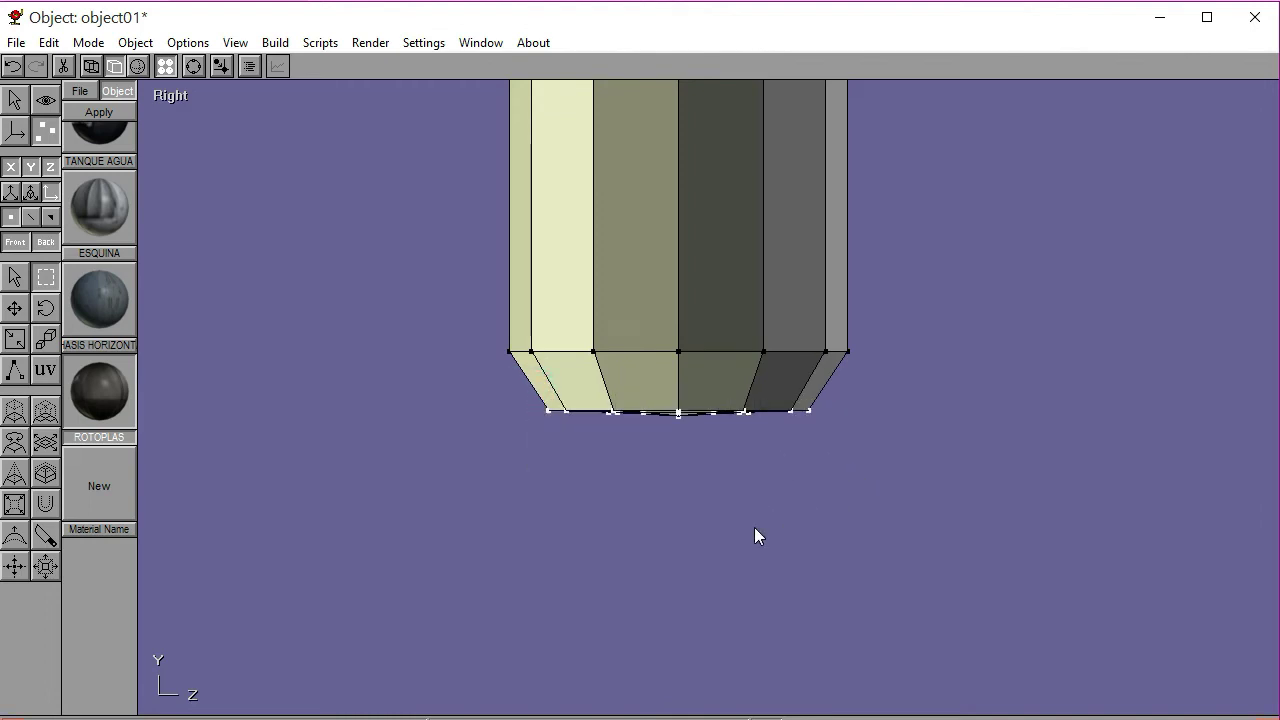
key("Up")
key("Up")
key("Up")
key("Up")
key("Up")
key("Up")
key("Up")
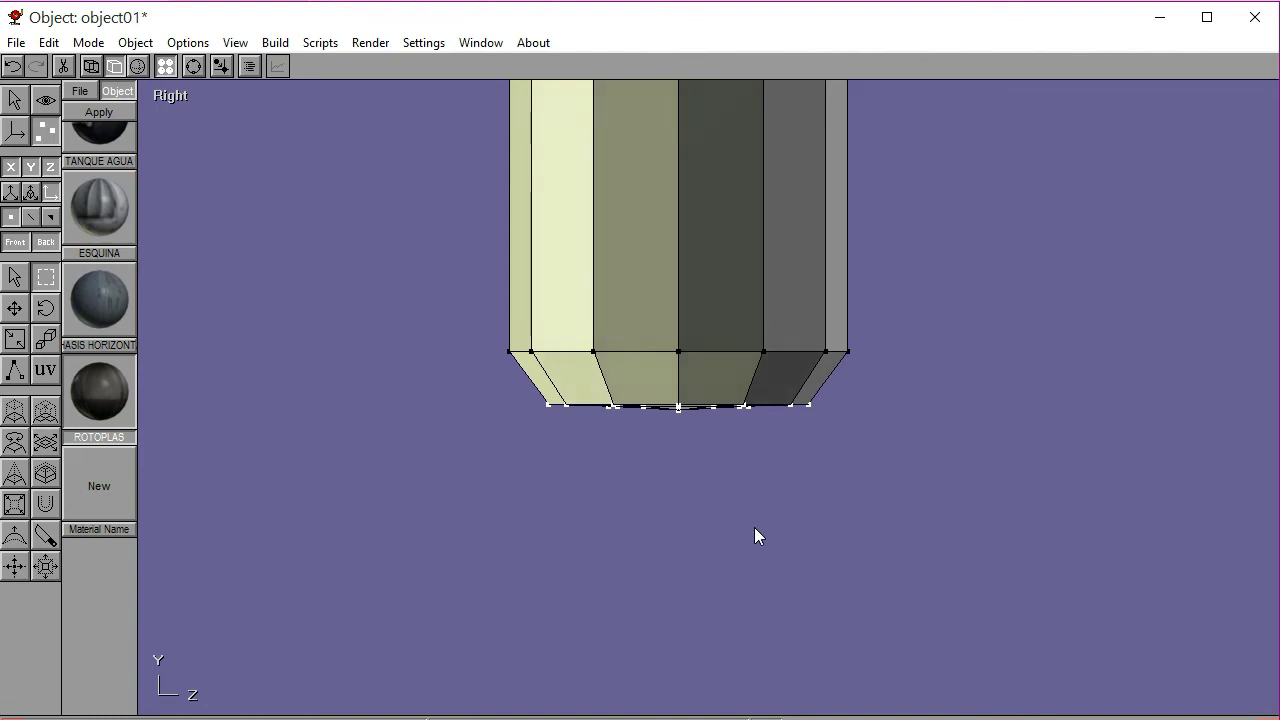
key("Up")
key("Up")
key("Up")
key("Up")
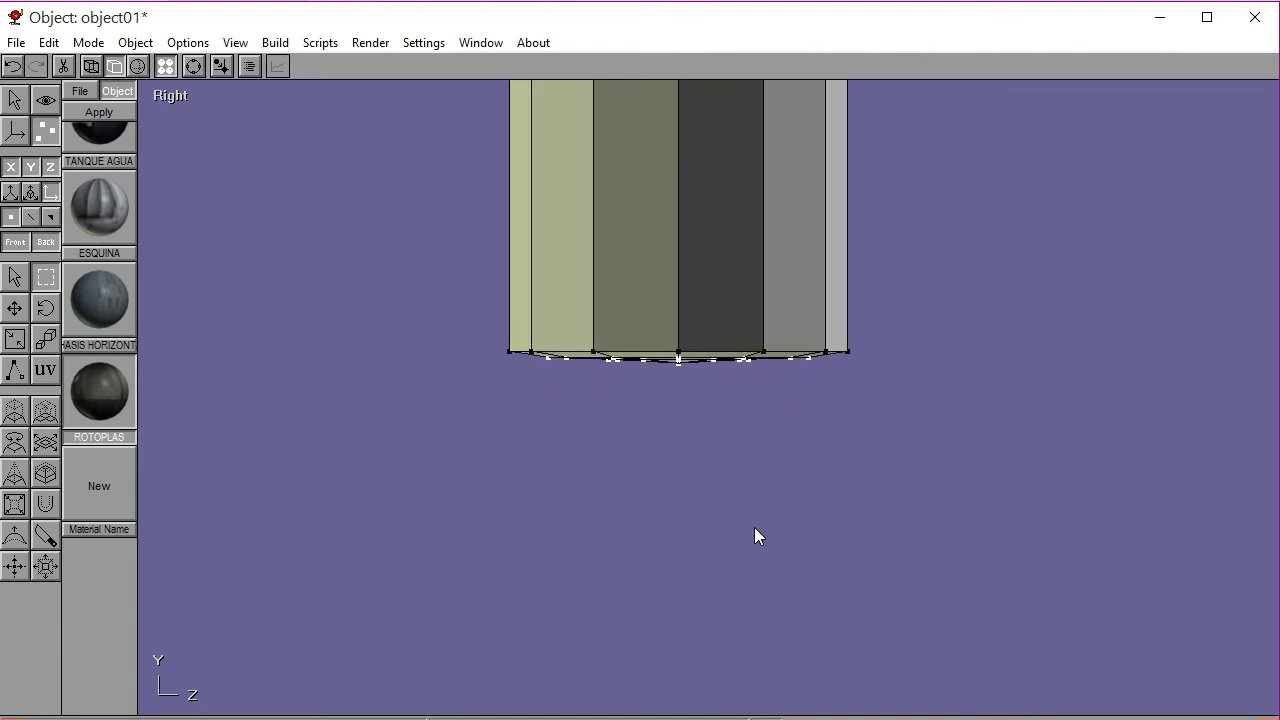
Select all faces of the cylinder and activate the UV mapping tool
left_click(193, 65)
left_click_drag(811, 437, 478, 497)
scroll(740, 435, "down", 3)
middle_click_drag(760, 243, 740, 446)
left_click(193, 66)
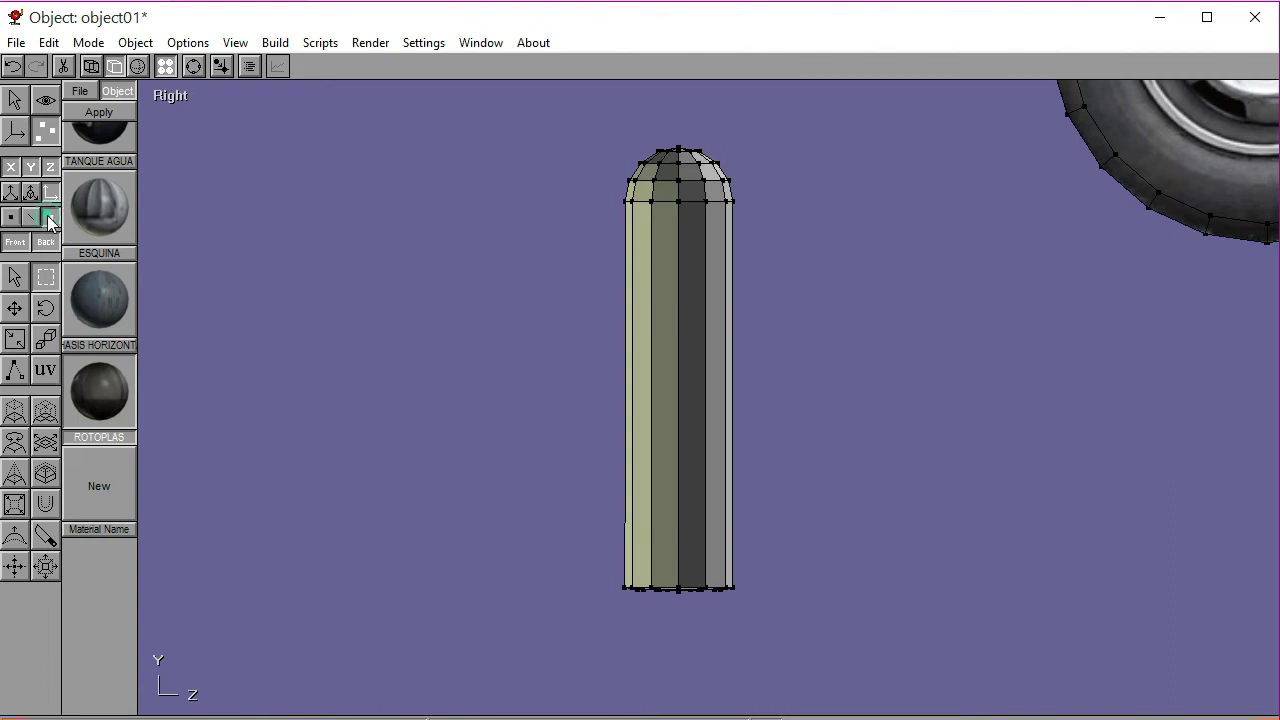
left_click_drag(563, 124, 824, 614)
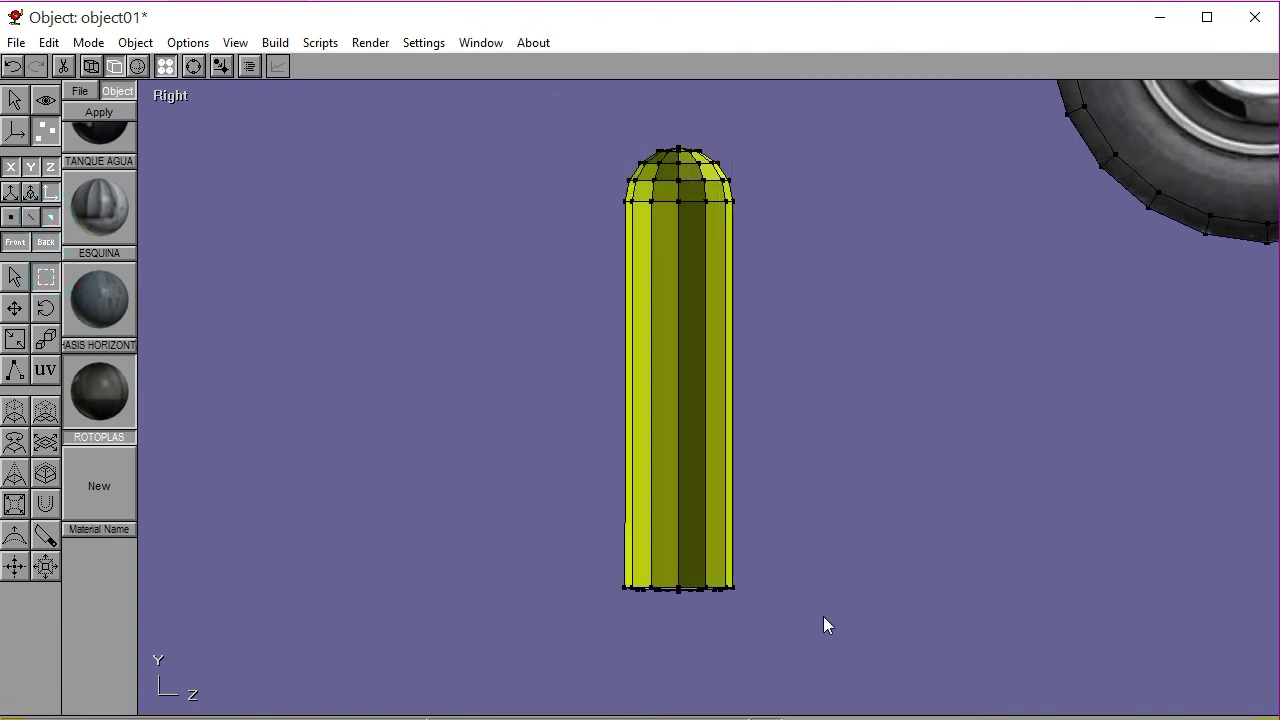
left_click(51, 371)
Create a new material and load the MATAFUEGO image as its texture
left_click(103, 466)
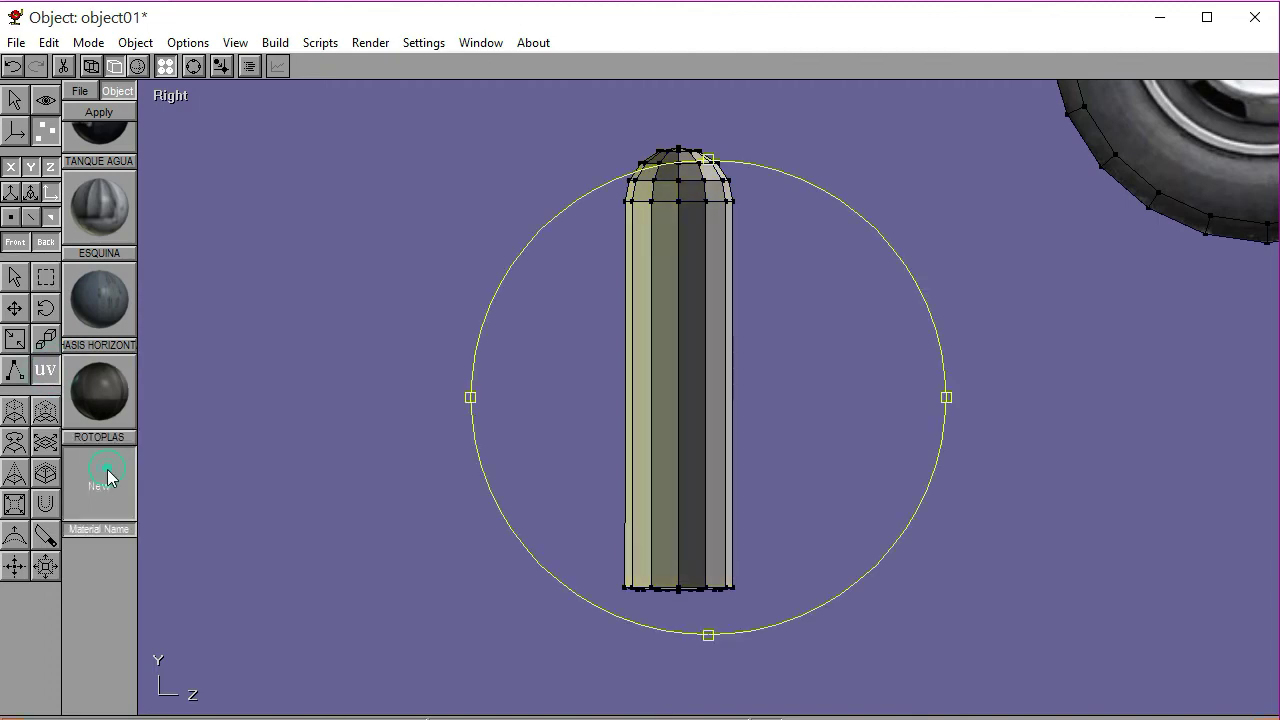
left_click(172, 287)
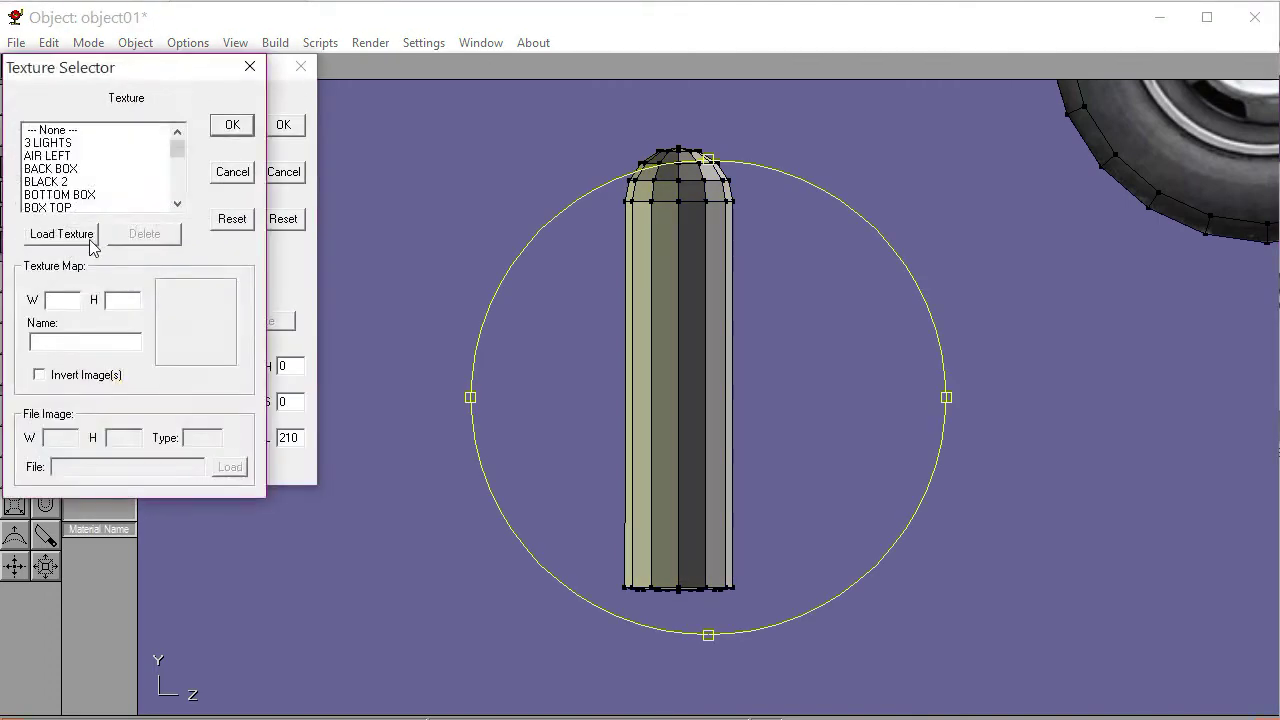
left_click(61, 233)
scroll(613, 375, "down", 10)
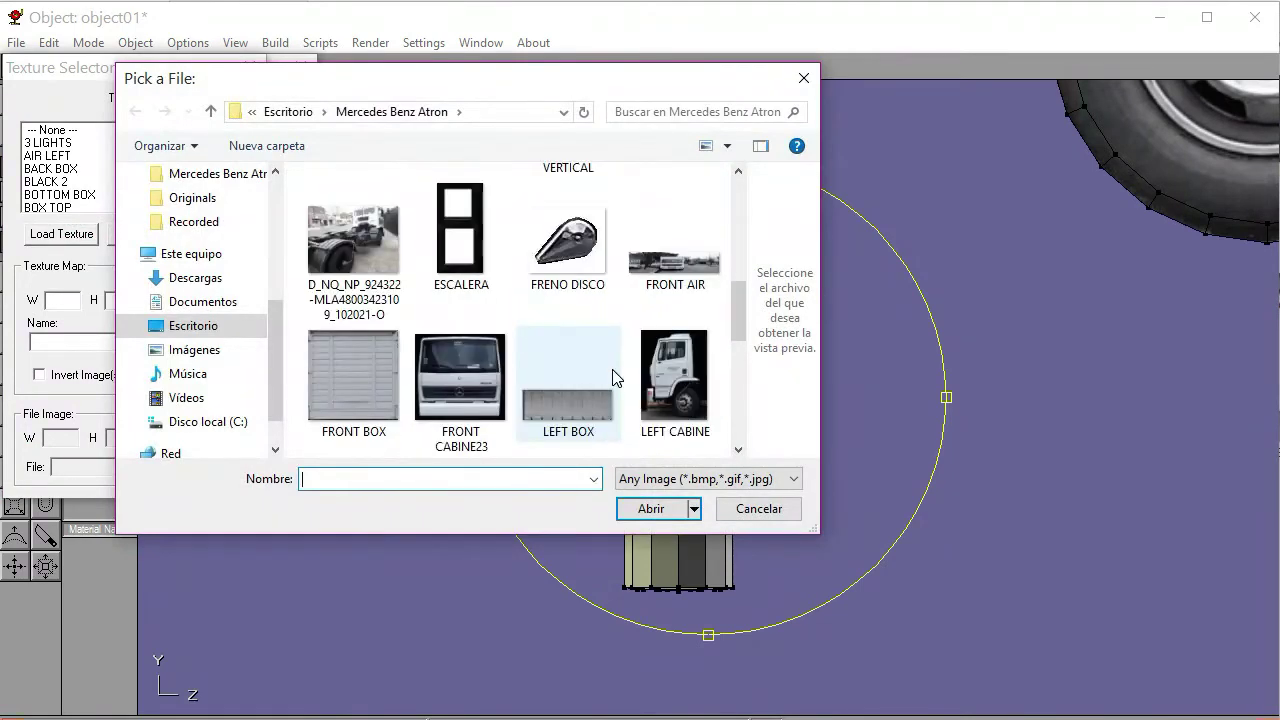
scroll(613, 375, "up", 1)
left_click(461, 215)
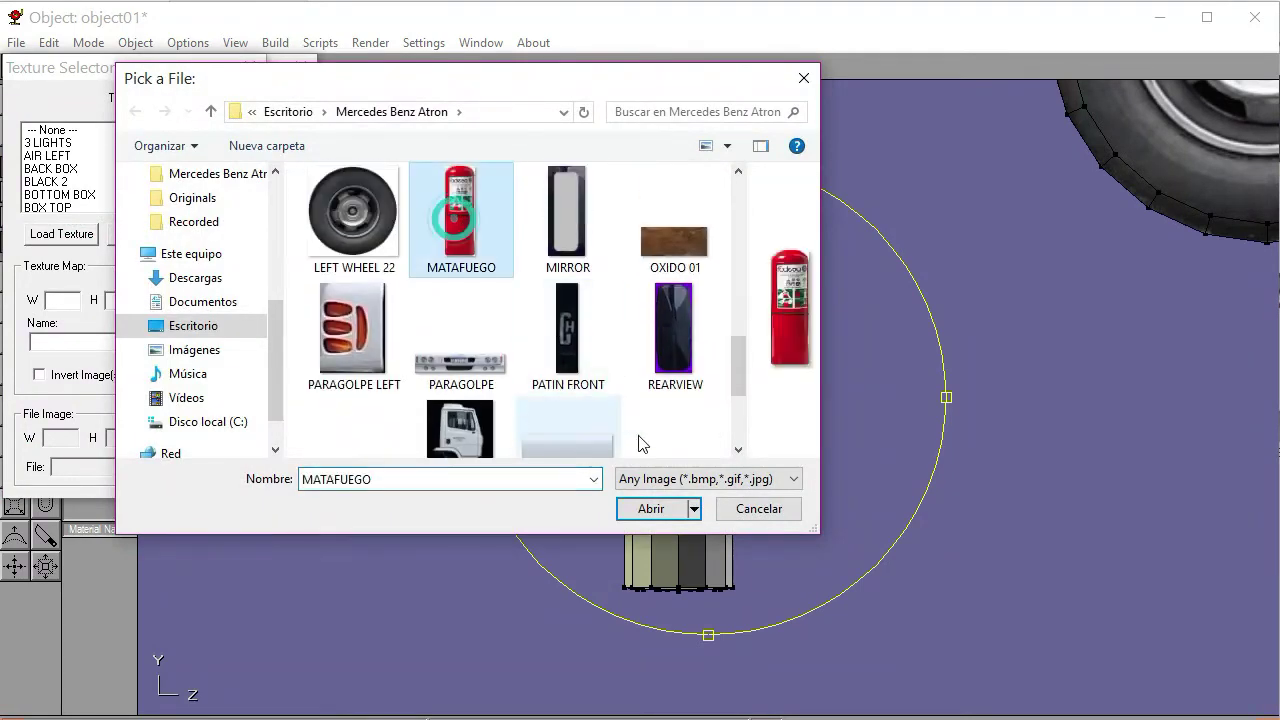
left_click(645, 508)
scroll(145, 190, "down", 3)
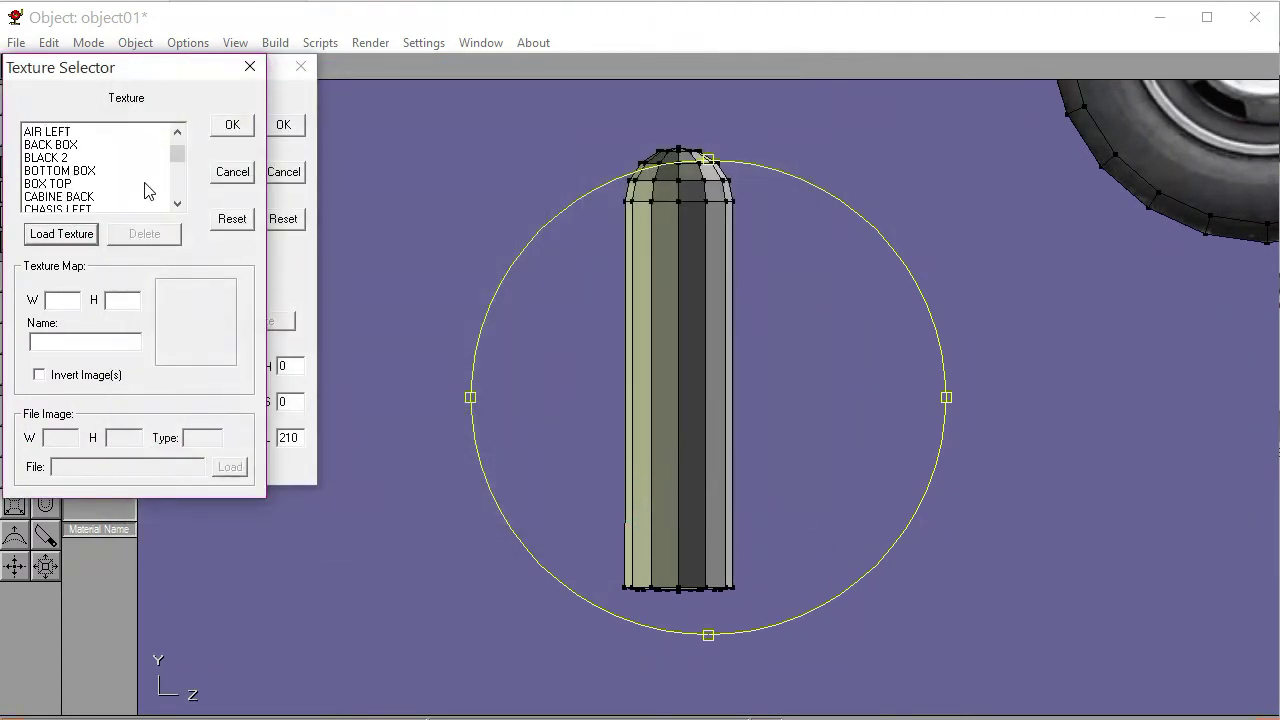
scroll(145, 190, "down", 2)
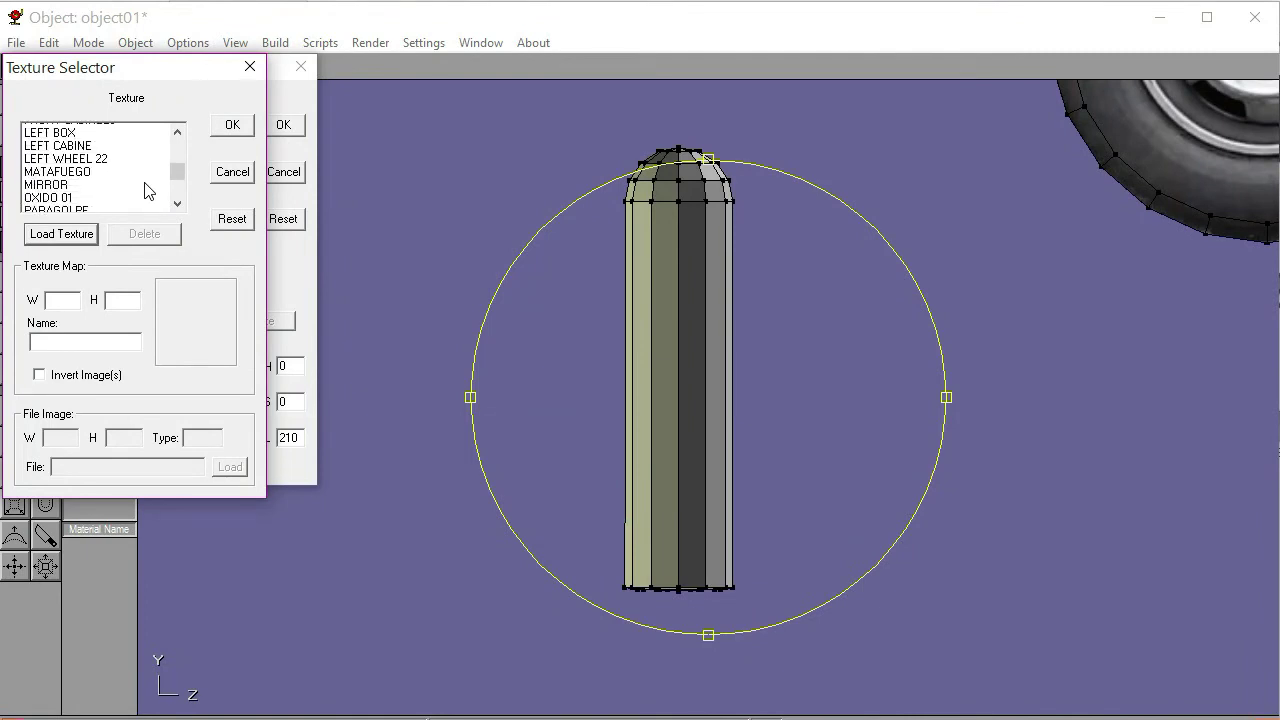
left_click(69, 170)
left_click(232, 124)
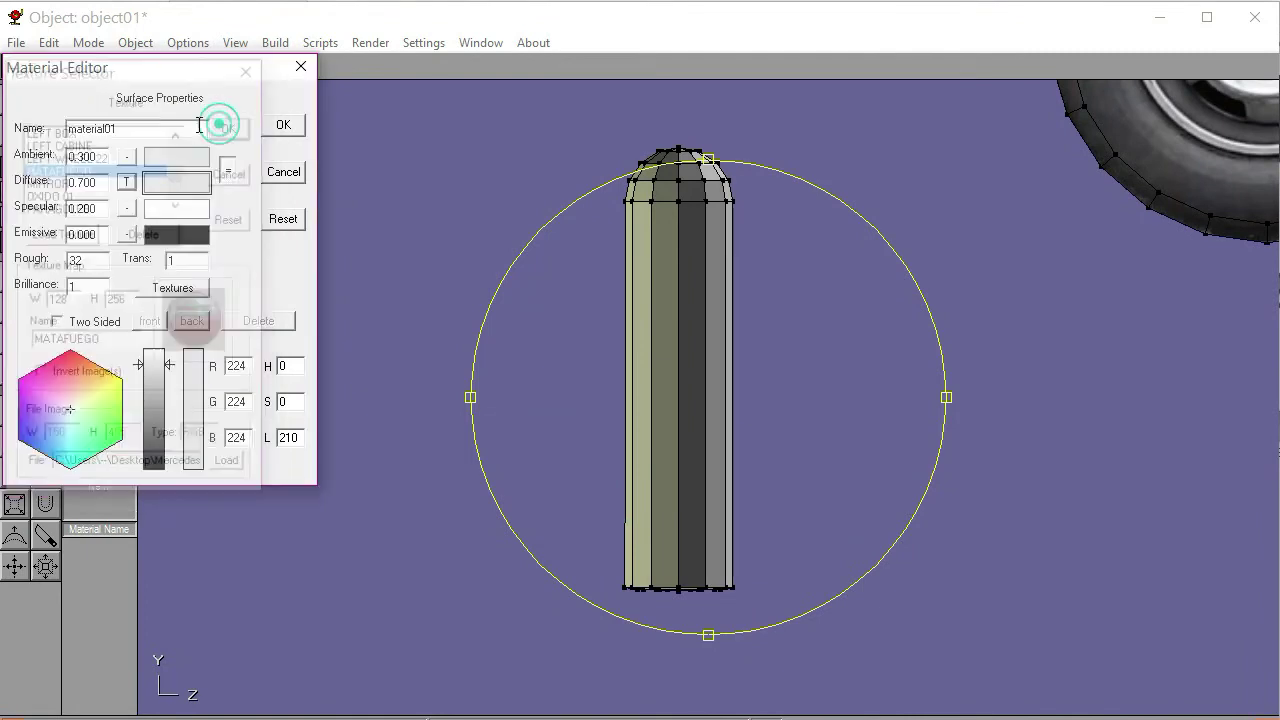
Name the new material EXTINGUIDOOR and apply it to the cylinder's faces
left_click_drag(171, 128, 22, 137)
type("EXTINGUIDOIR")
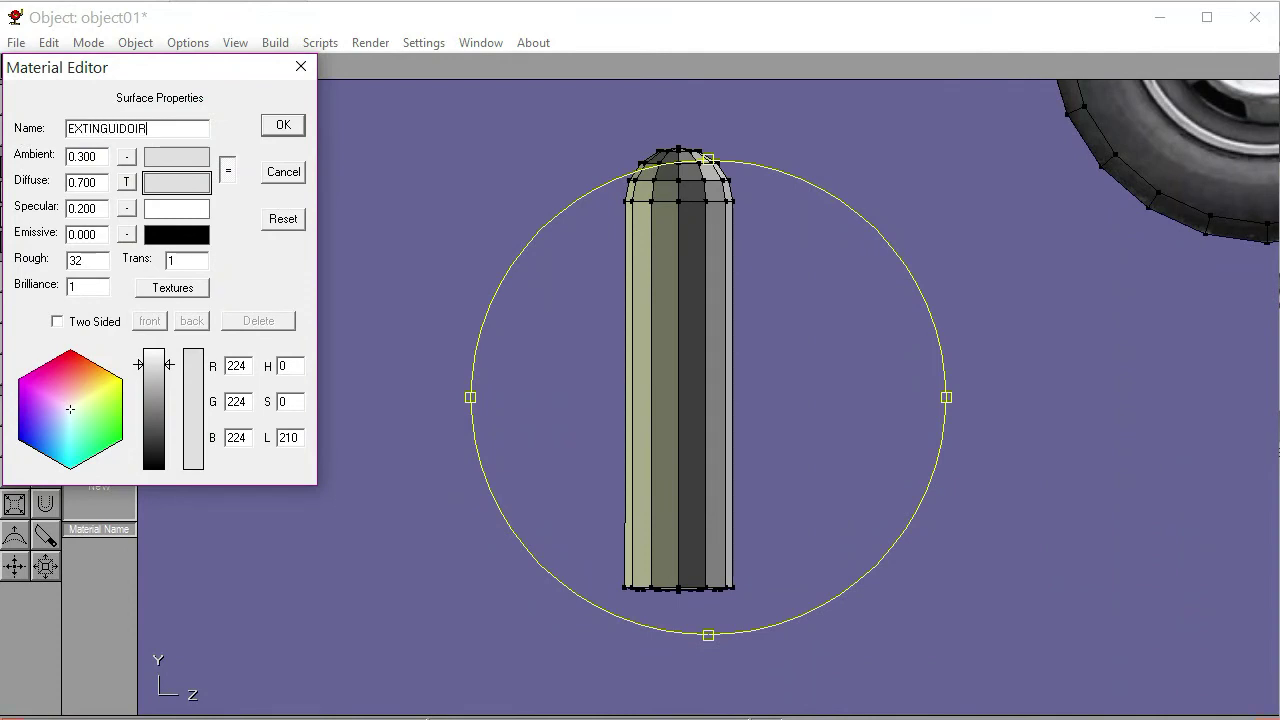
left_click(279, 126)
left_click(280, 128)
left_click(108, 112)
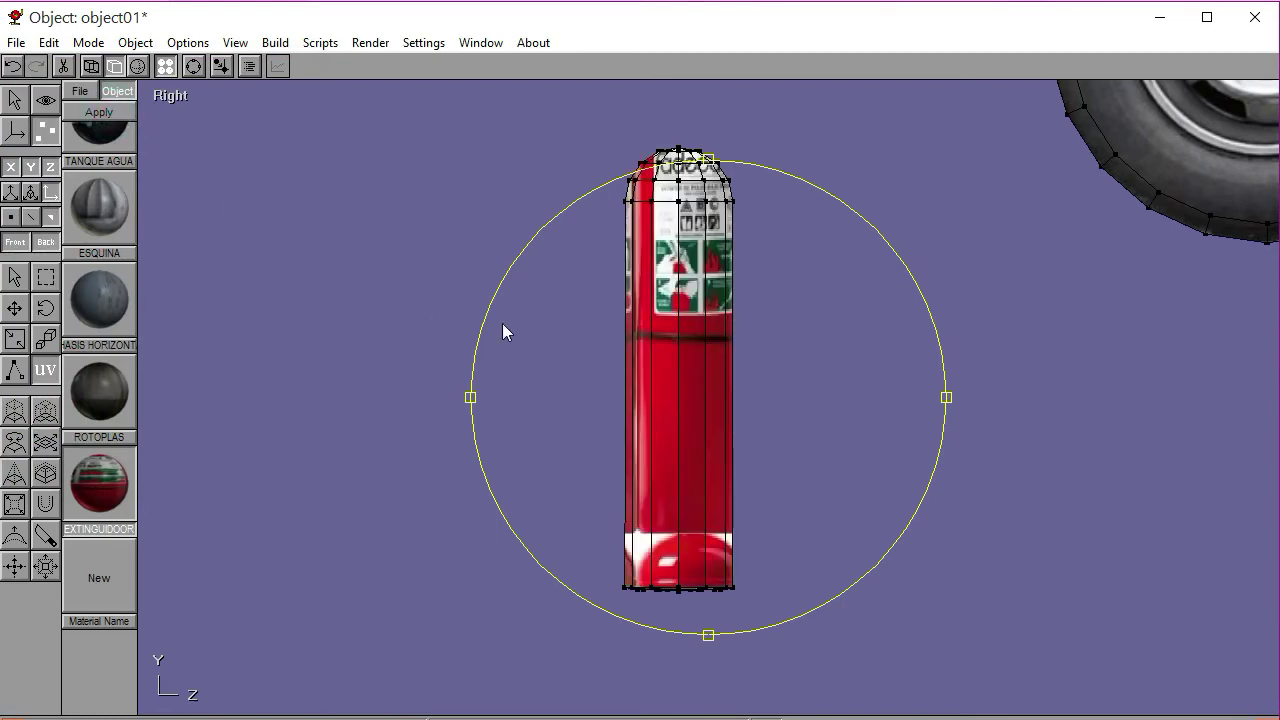
Adjust the extinguisher texture's UV mapping to fit the image over the cylinder's height
left_click(189, 70)
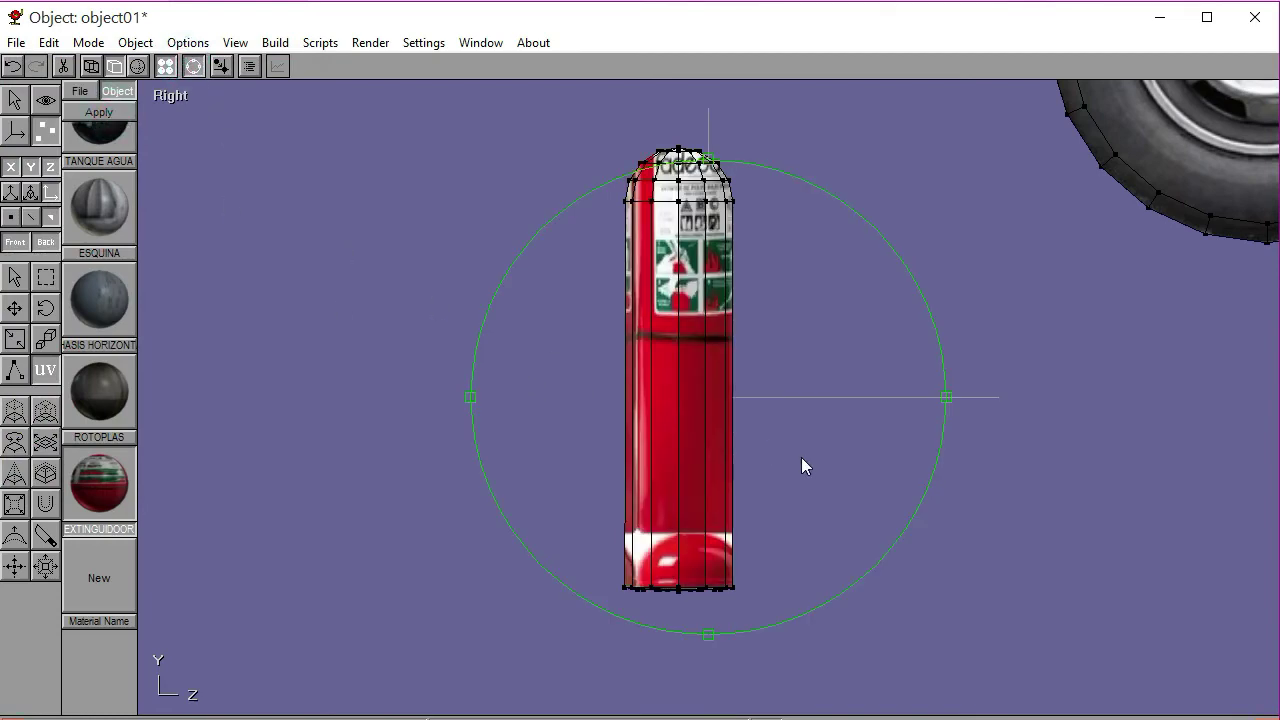
scroll(801, 457, "down", 6)
left_click(197, 69)
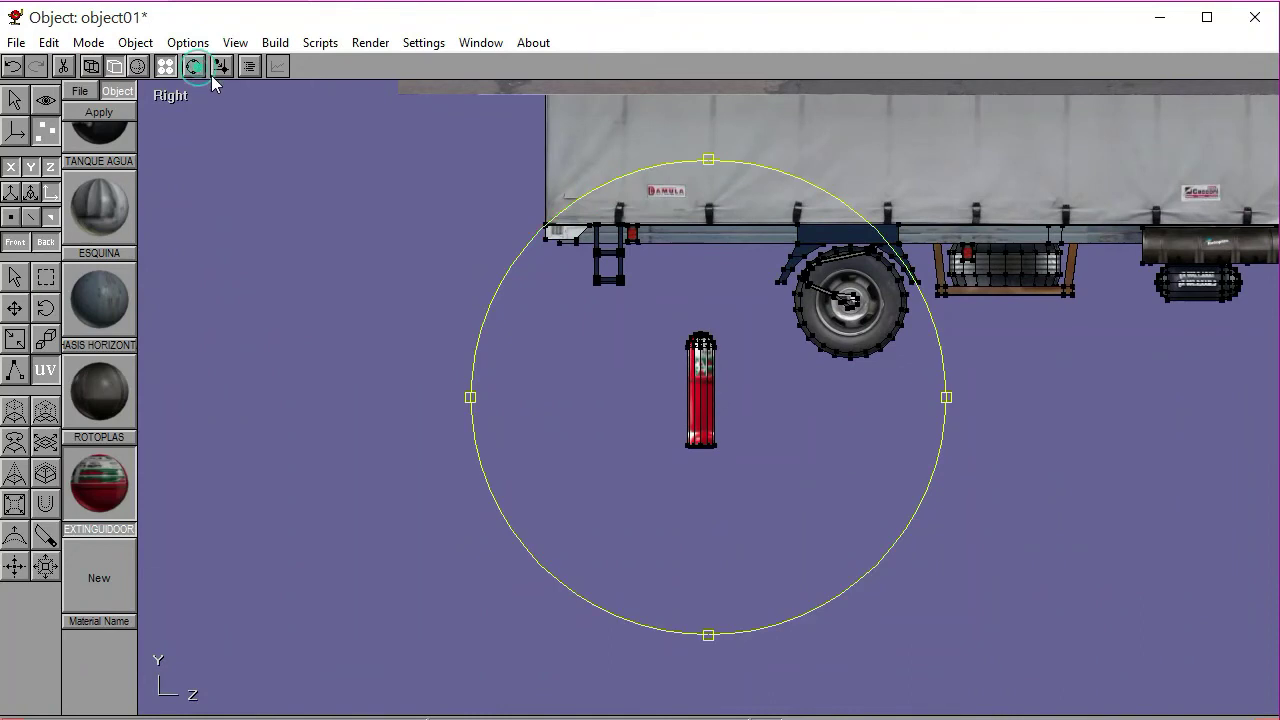
left_click_drag(682, 434, 697, 500)
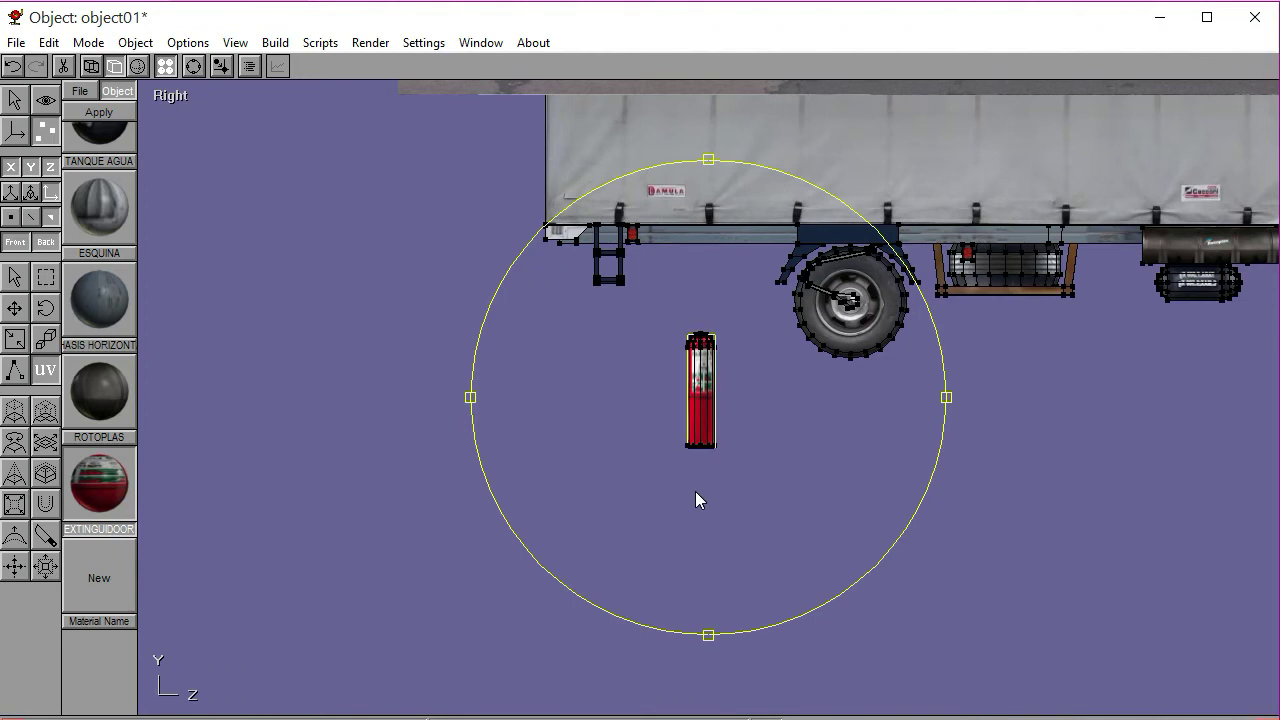
left_click(14, 277)
left_click(218, 288)
Inspect the extinguisher in solid display and, from the Back view, move it up beside the truck's right side
left_click(137, 66)
left_click(193, 66)
mouse_move(693, 323)
left_mouse_down()
mouse_move(811, 288)
mouse_move(790, 310)
mouse_move(814, 334)
mouse_move(676, 378)
mouse_move(520, 300)
mouse_move(233, 96)
left_mouse_up()
left_click(175, 96)
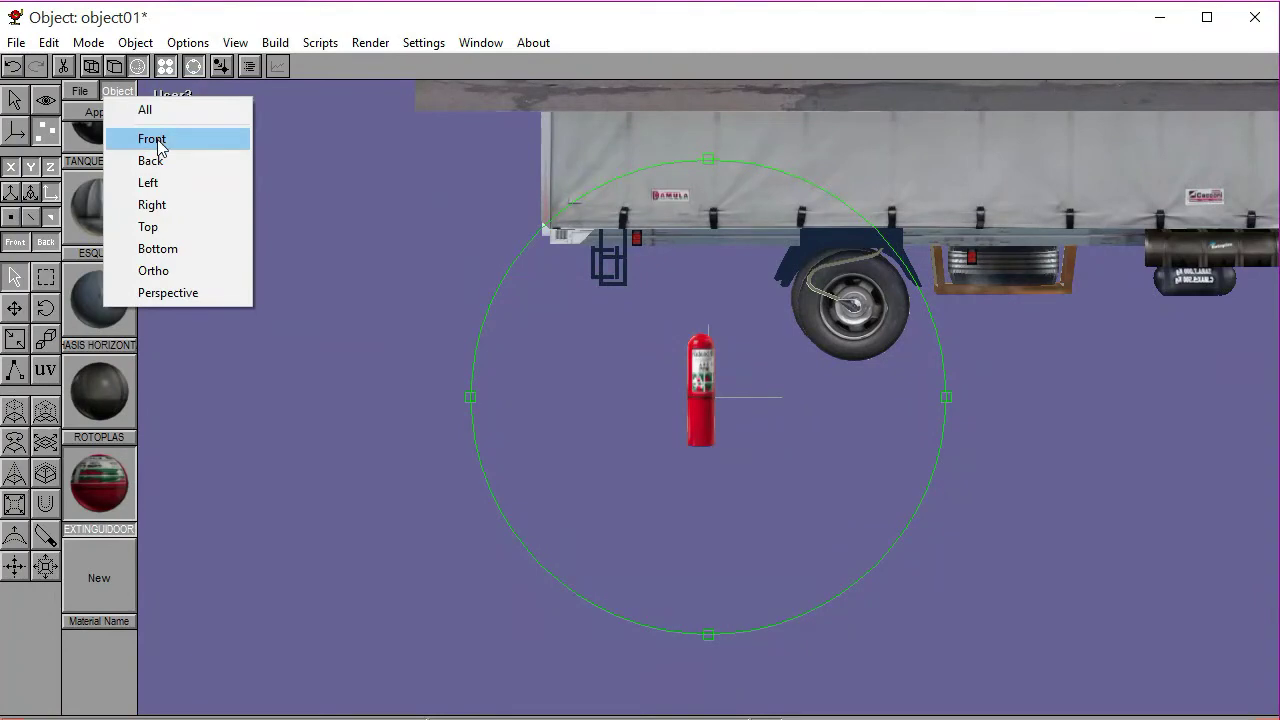
left_click(150, 160)
scroll(677, 425, "down", 4)
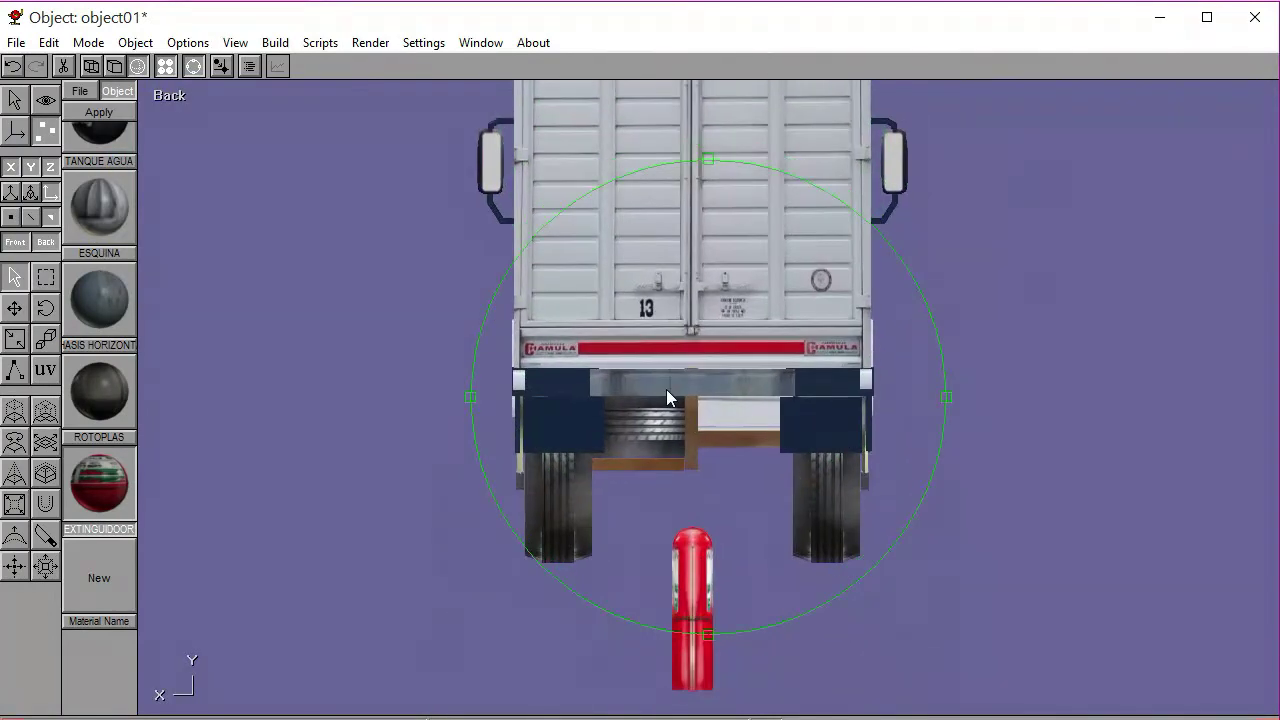
left_click(194, 66)
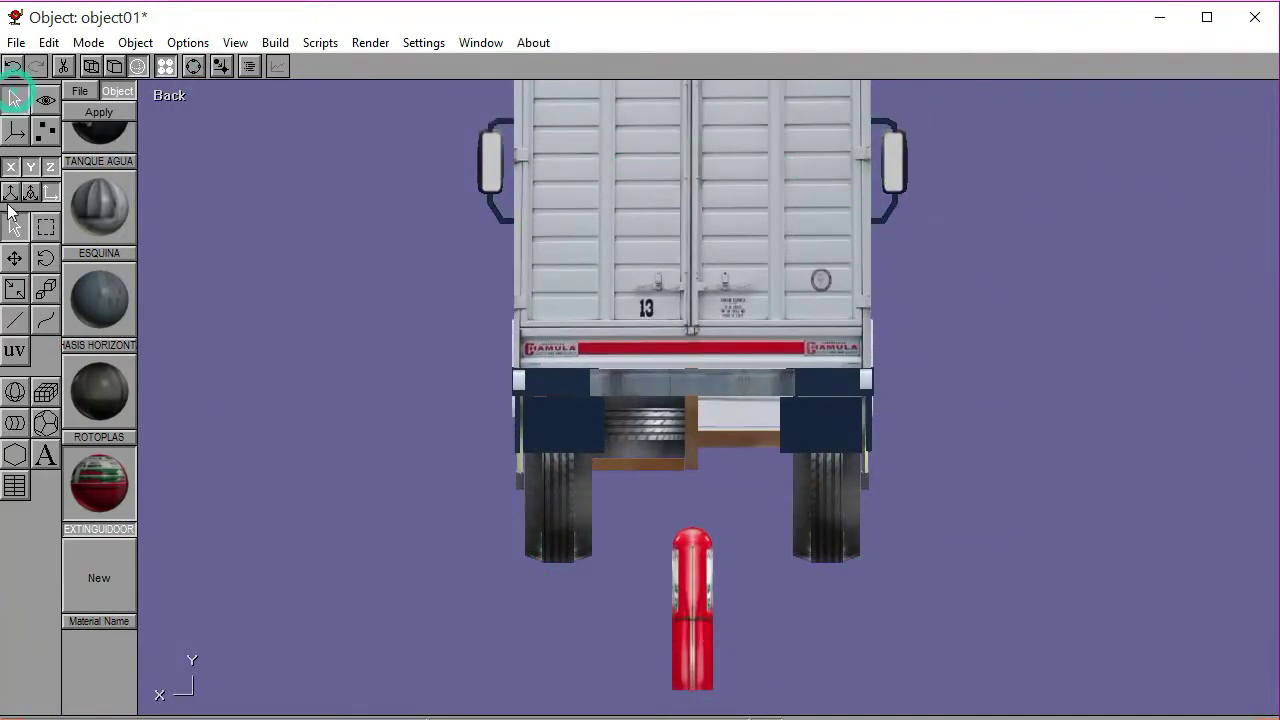
left_click(694, 575)
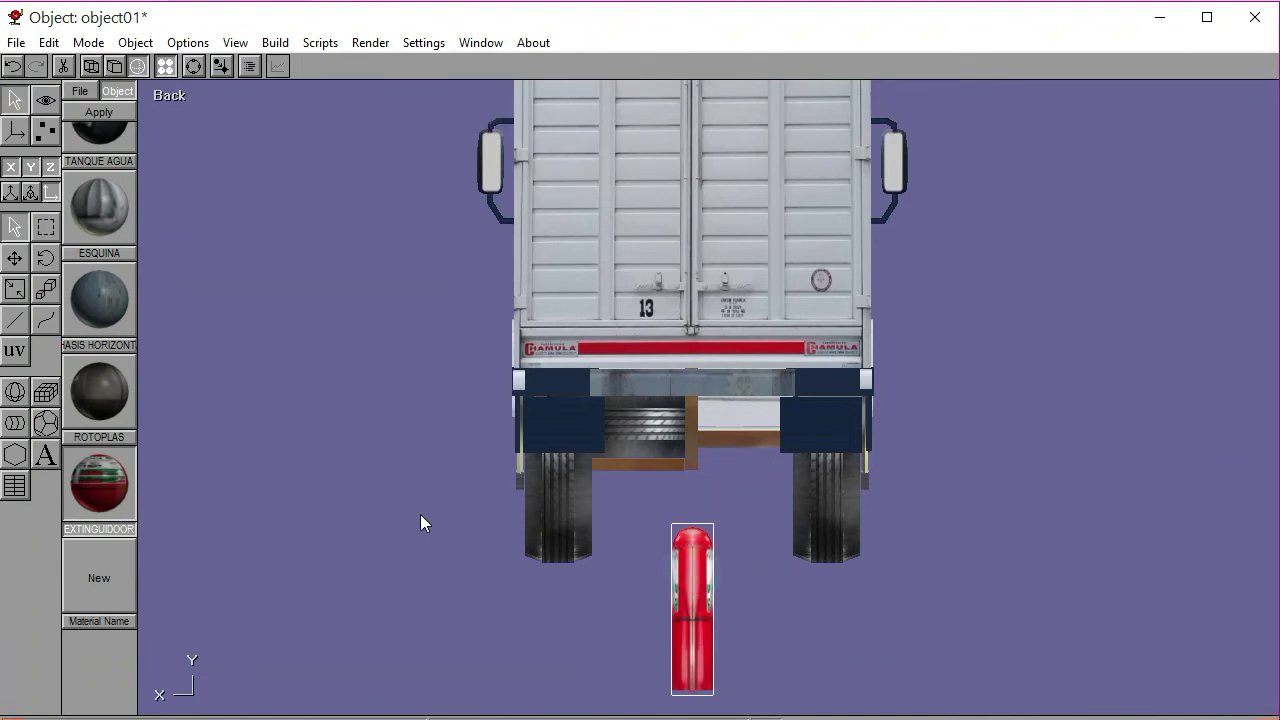
left_click(14, 258)
left_click_drag(258, 570, 478, 342)
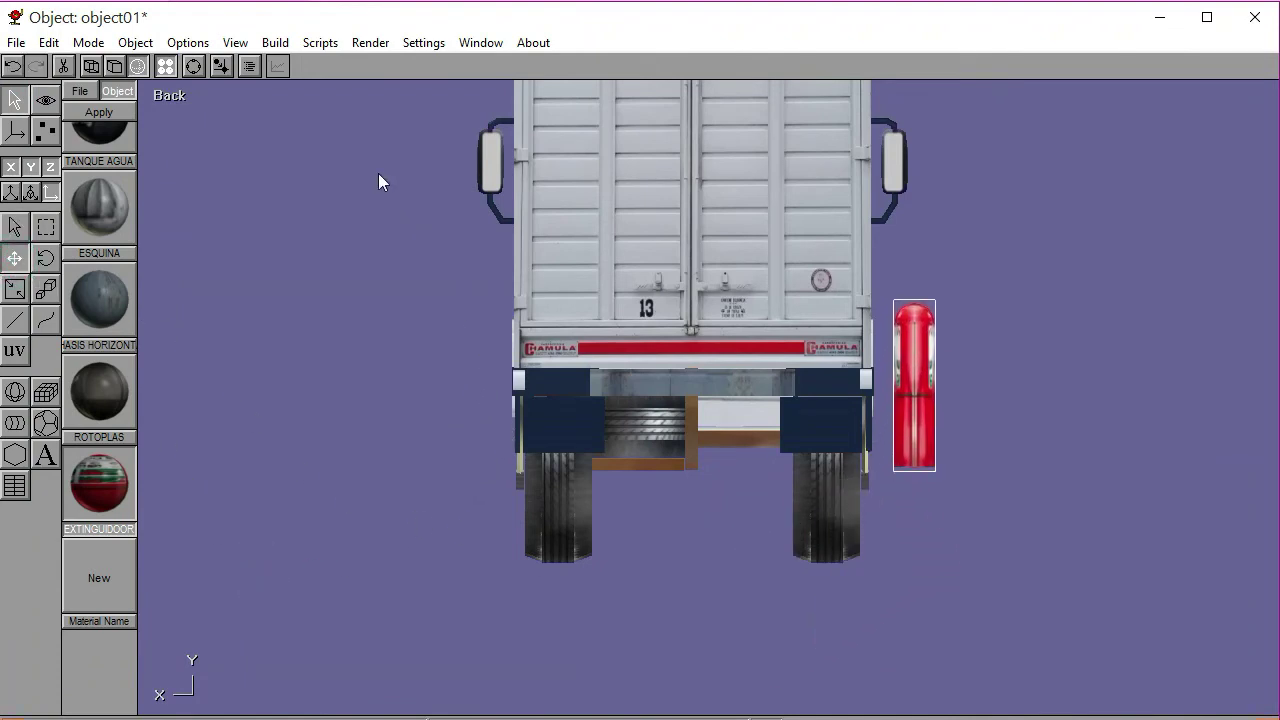
Check the extinguisher's position from both sides and rotate it in the Right view until its rounded end faces outward
left_click(165, 96)
left_click(157, 179)
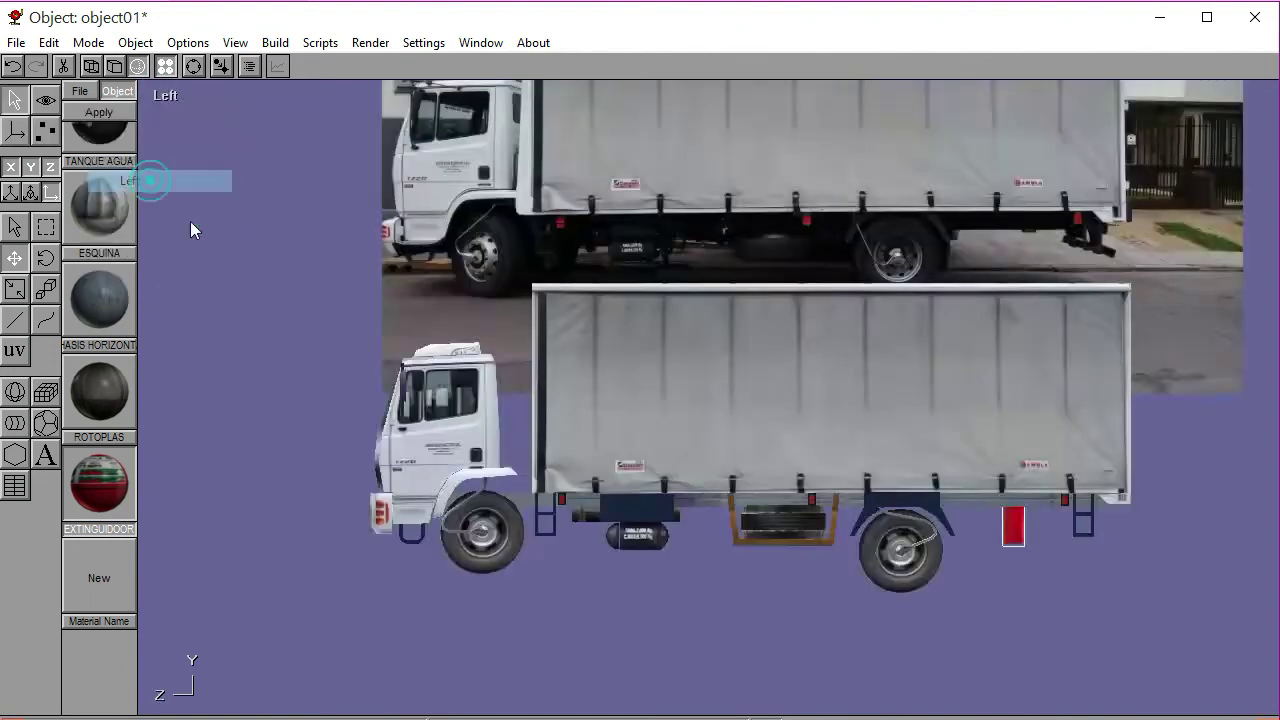
left_click(168, 98)
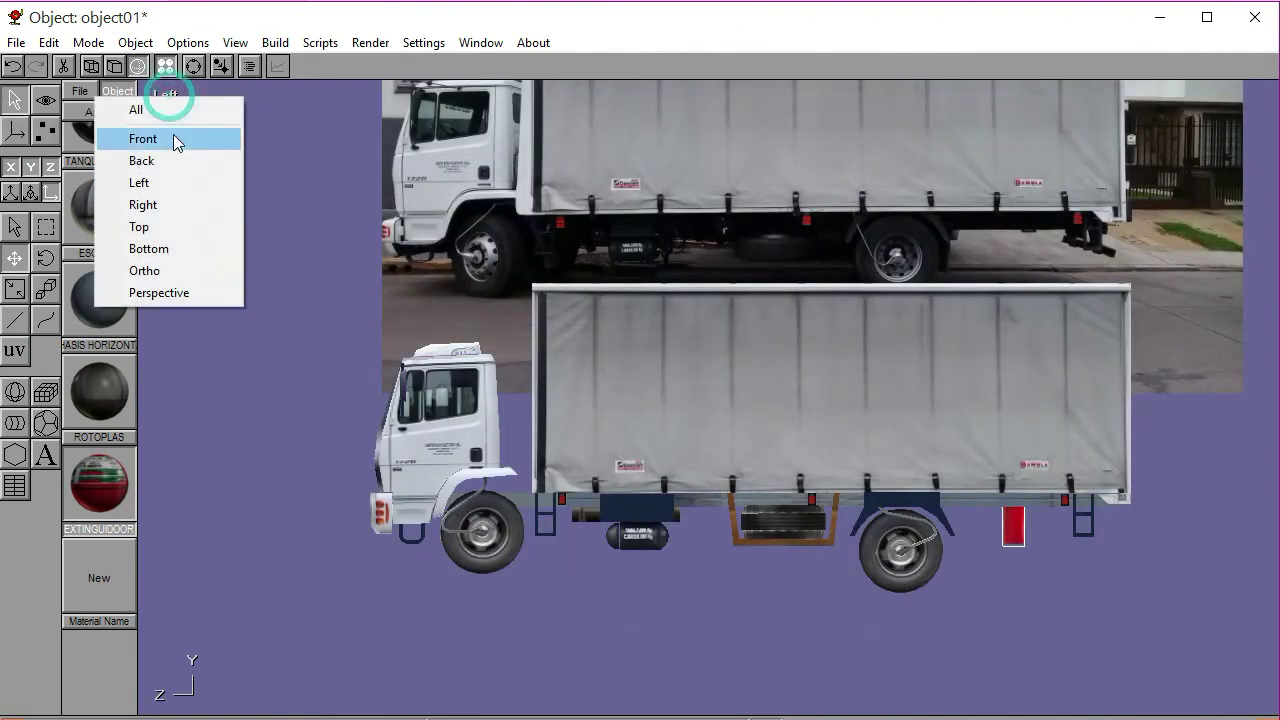
left_click(143, 205)
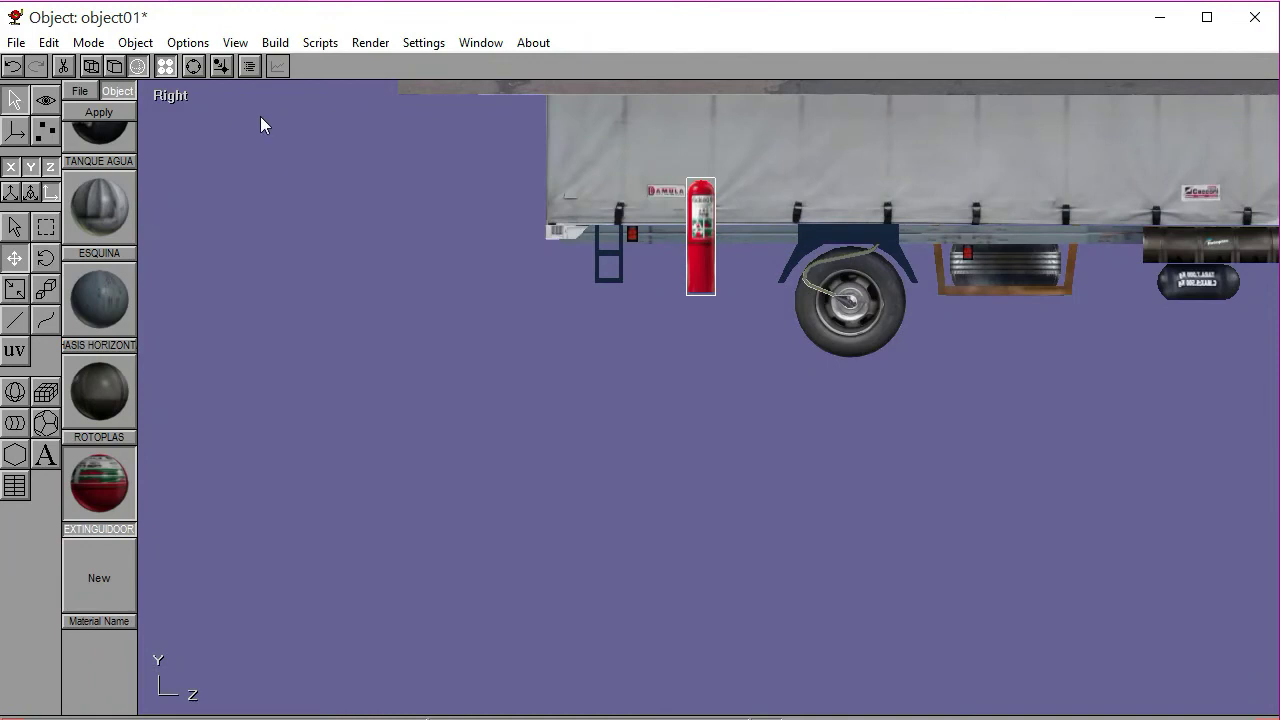
left_click(193, 65)
left_click_drag(794, 323, 590, 467)
right_click_drag(588, 458, 797, 468)
left_click(193, 66)
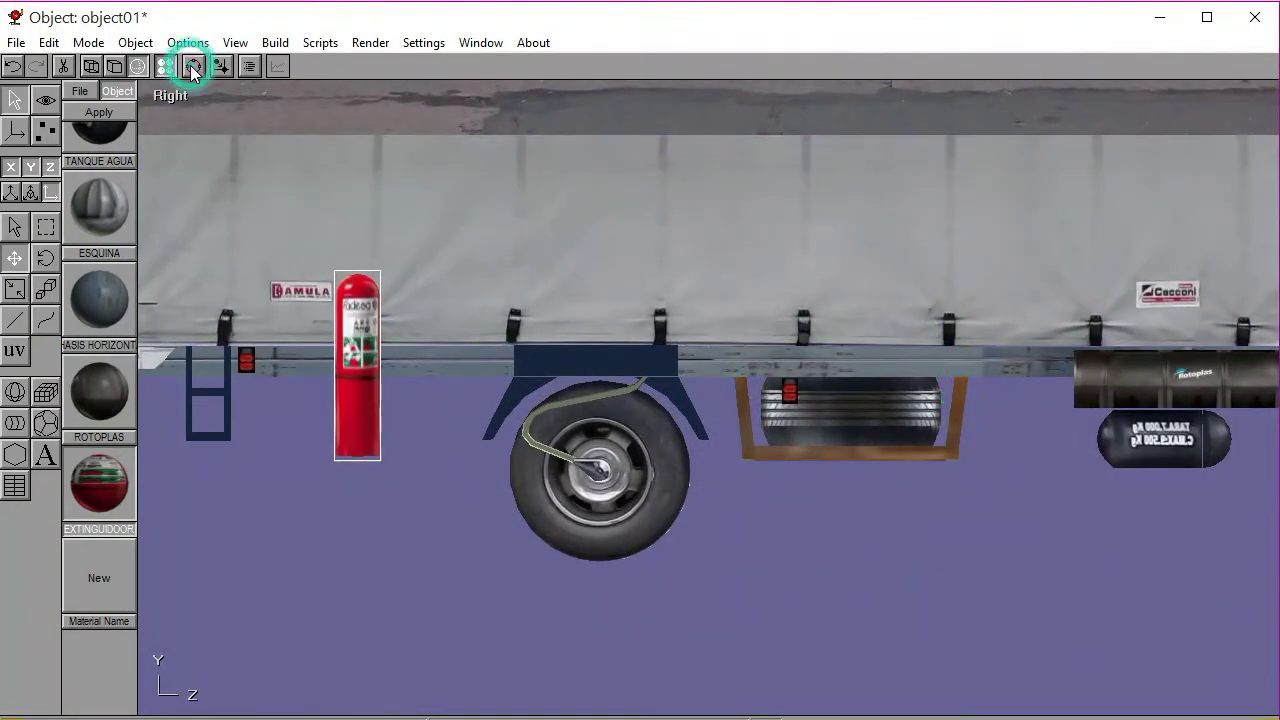
left_click(46, 259)
left_click_drag(148, 388, 148, 388)
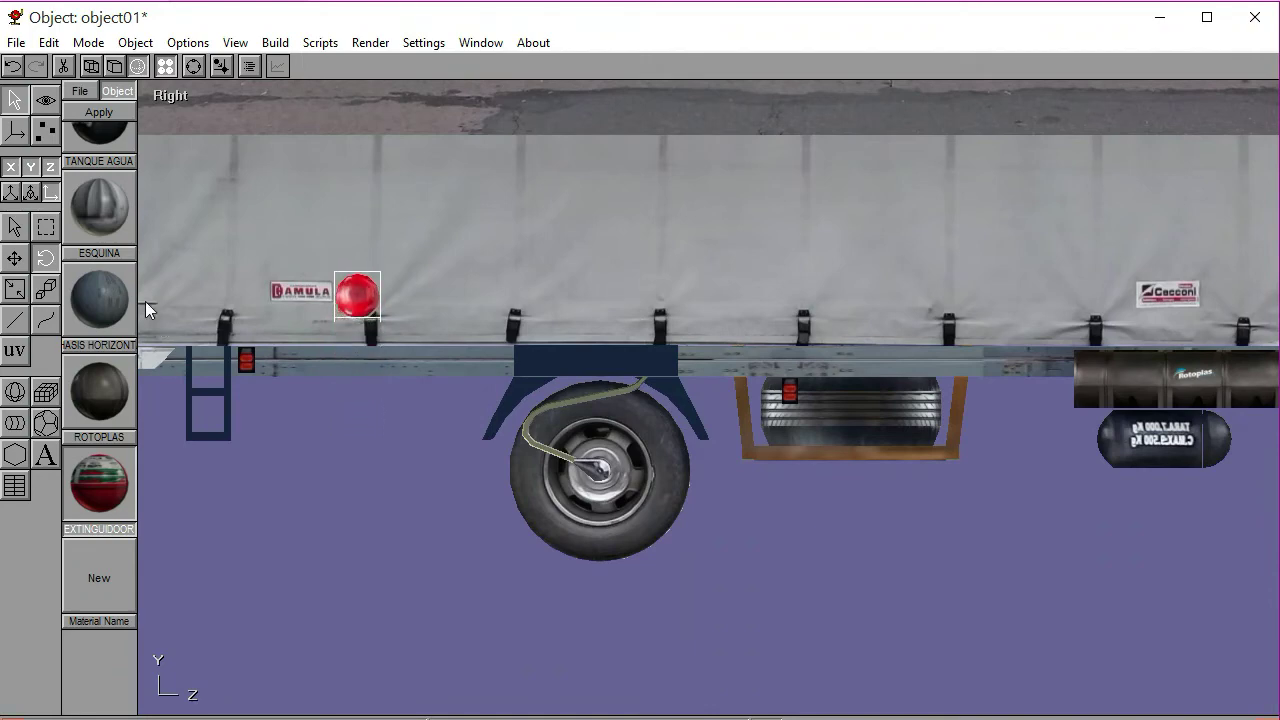
Move the extinguisher below the chassis between the rear ladder frame and the wheel, and rotate it to lie lengthwise
left_click(14, 258)
left_click_drag(309, 486, 334, 583)
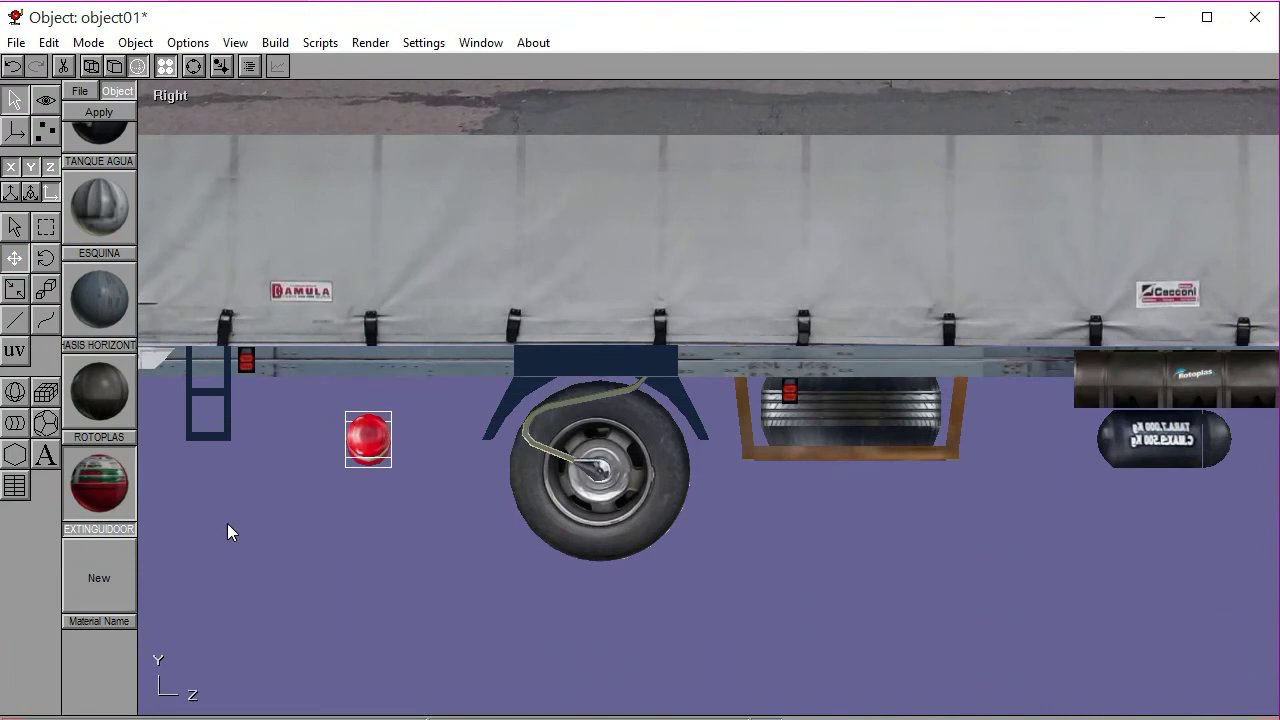
left_click(42, 260)
left_click_drag(214, 450, 222, 473)
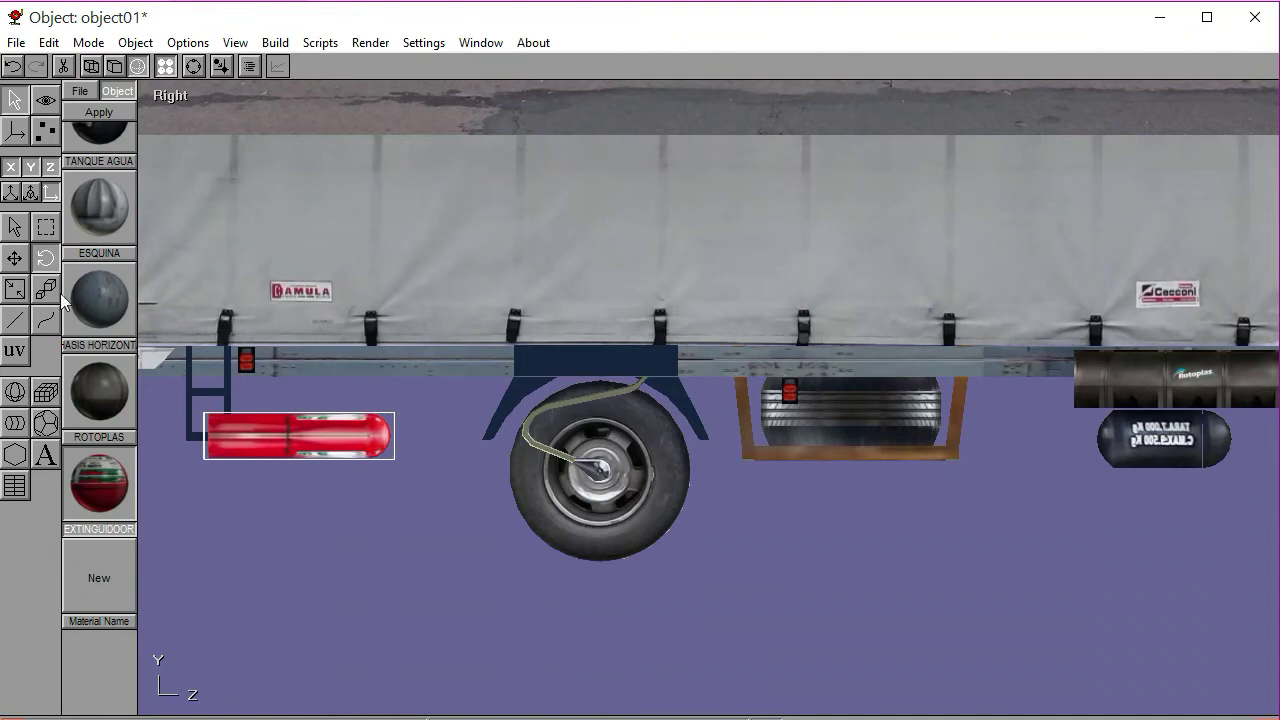
Move the extinguisher forward along the truck's right side to the chassis rail above the spare wheel, show mesh edges, and deselect it
left_click(14, 258)
left_click_drag(229, 516, 816, 454)
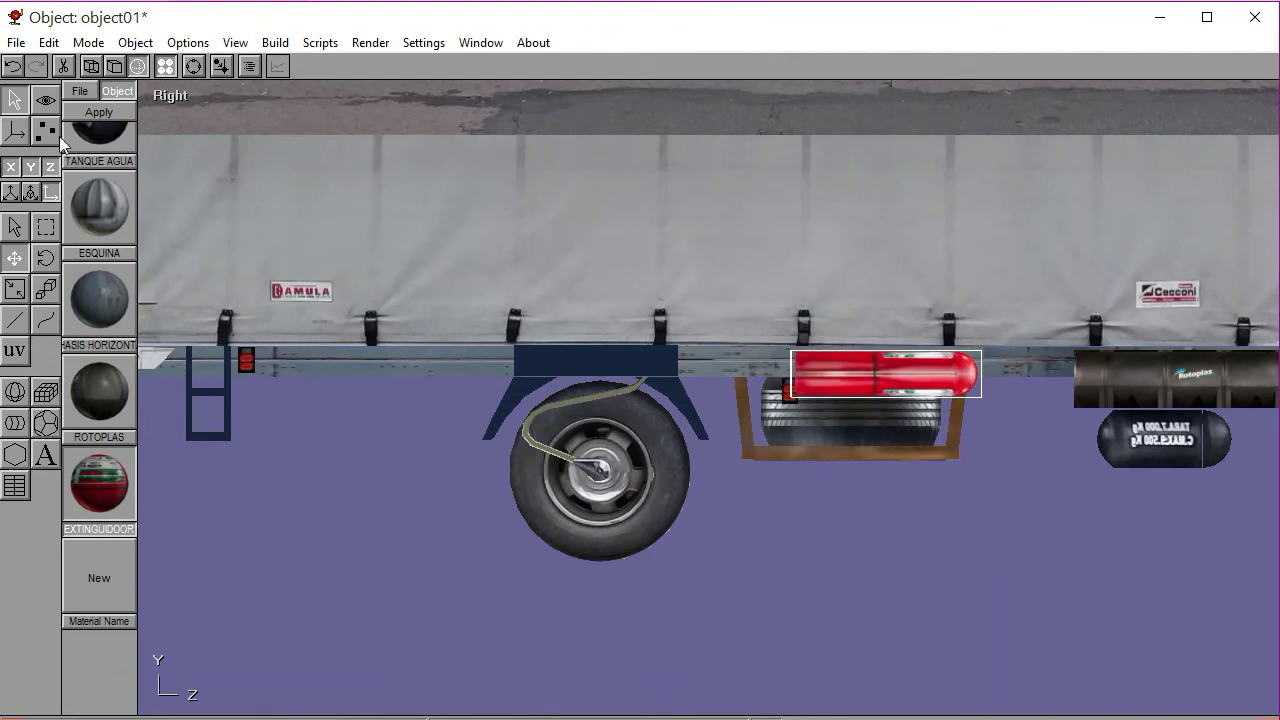
left_click(120, 65)
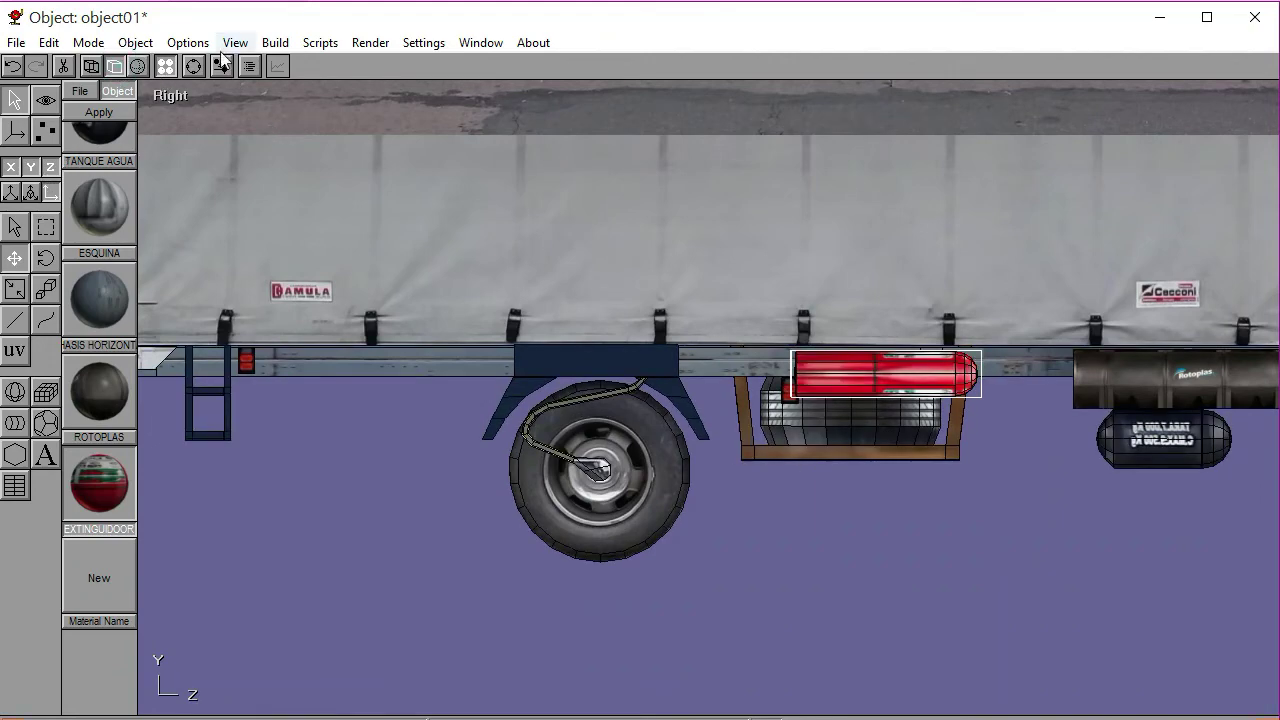
left_click(192, 68)
scroll(777, 498, "up", 1)
middle_click_drag(885, 385, 632, 450)
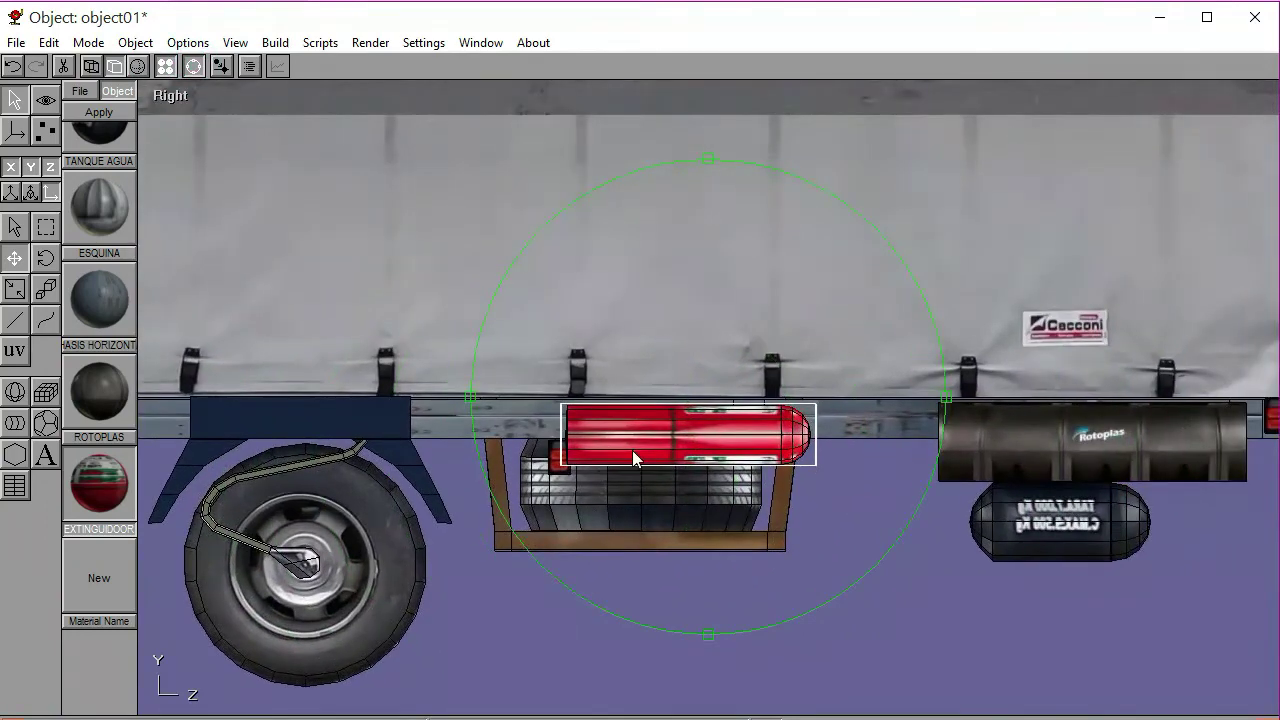
scroll(632, 450, "up", 2)
left_click(188, 72)
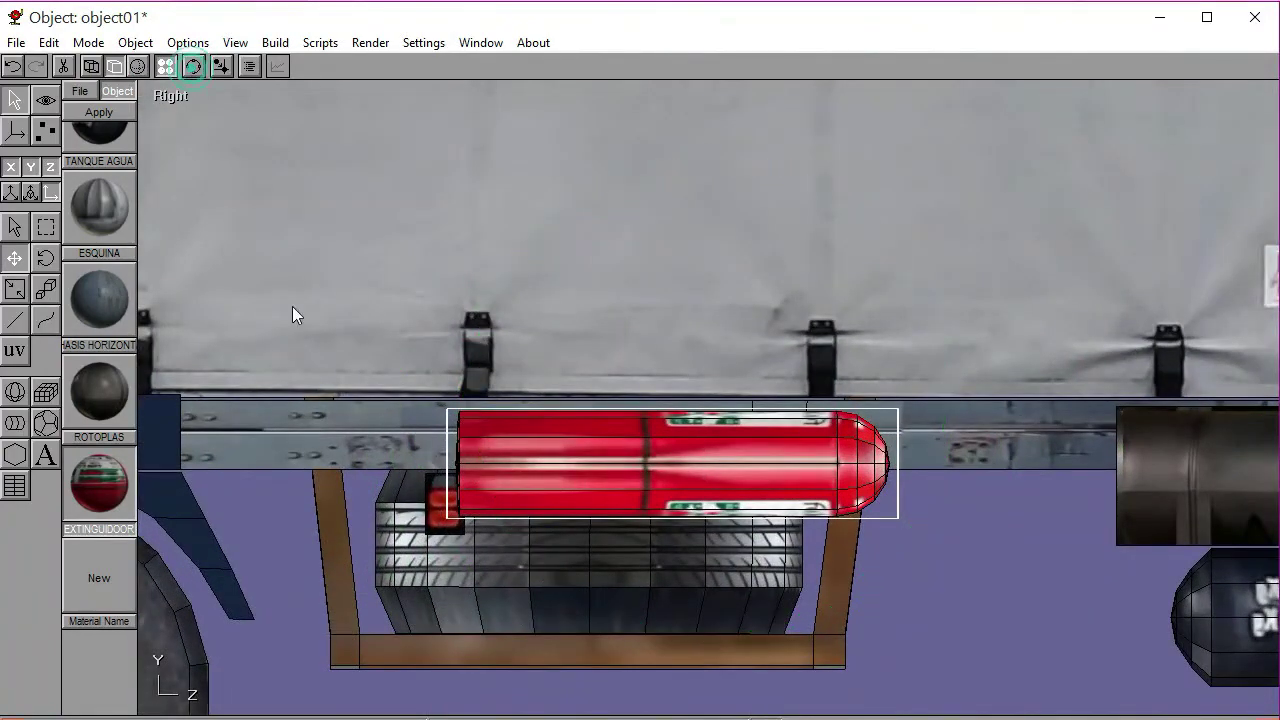
mouse_move(901, 626)
left_mouse_down()
mouse_move(901, 606)
mouse_move(902, 634)
mouse_move(905, 616)
left_mouse_up()
left_click(16, 229)
left_click(1046, 622)
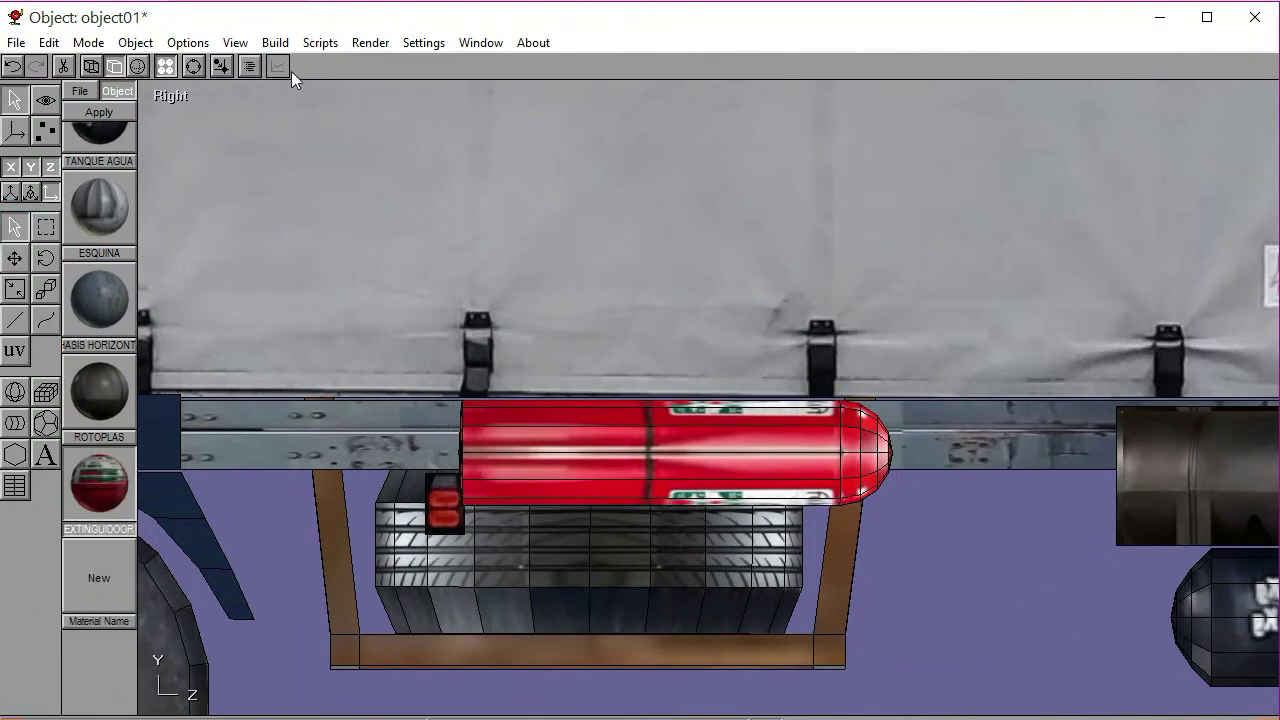
Examine the extinguisher and underbody layout from an orbited view and from the Left view
left_click(191, 69)
right_click_drag(770, 371, 449, 397)
right_click_drag(752, 396, 611, 398)
scroll(614, 407, "down", 2)
left_click_drag(614, 407, 743, 437)
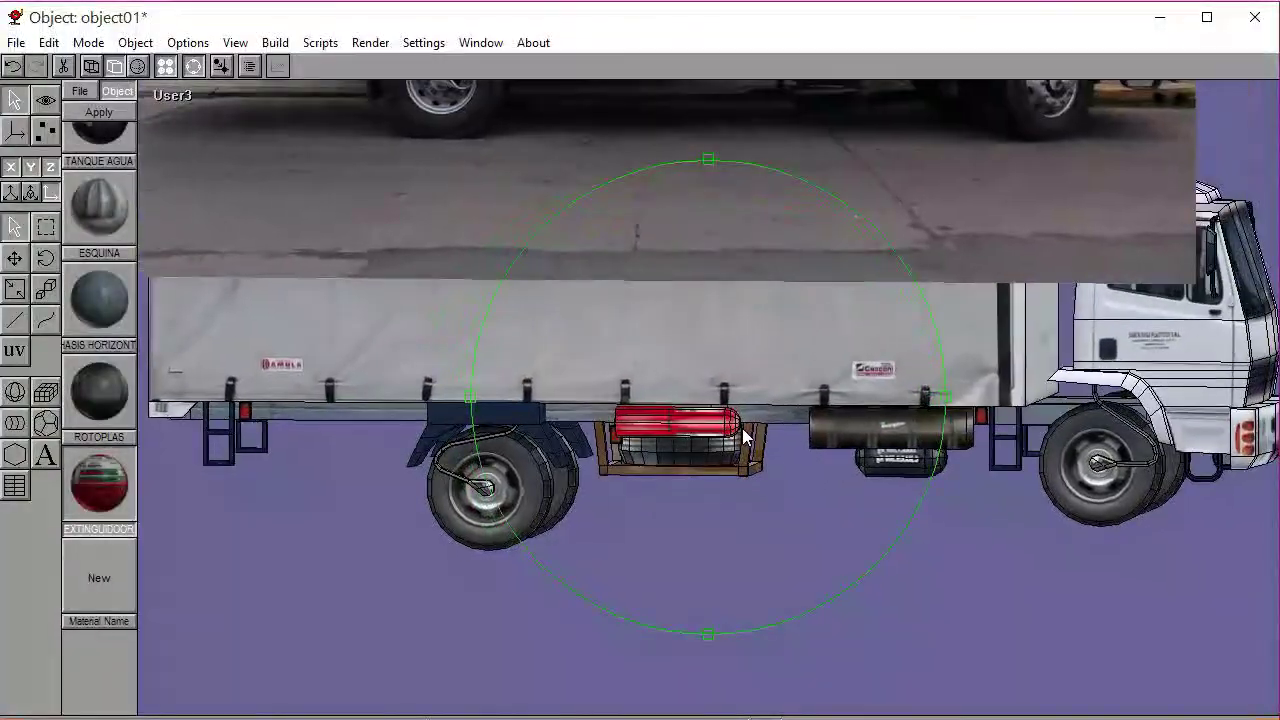
left_click(163, 92)
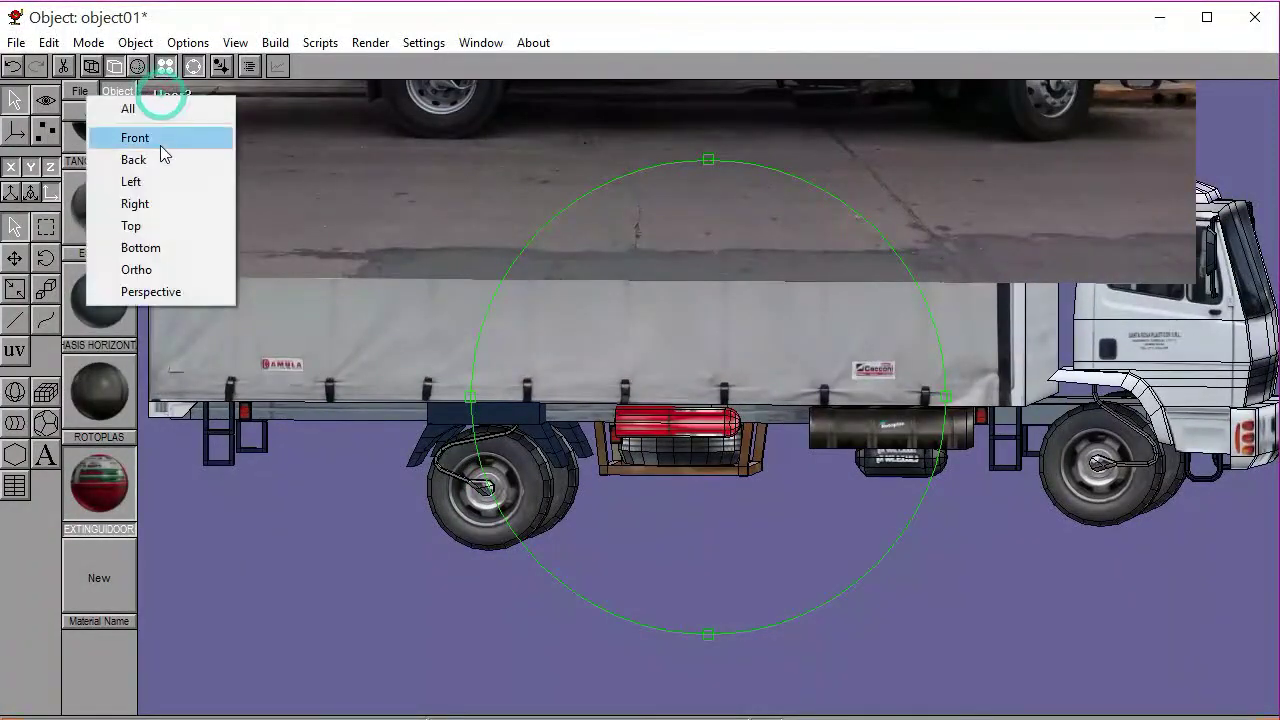
left_click(157, 180)
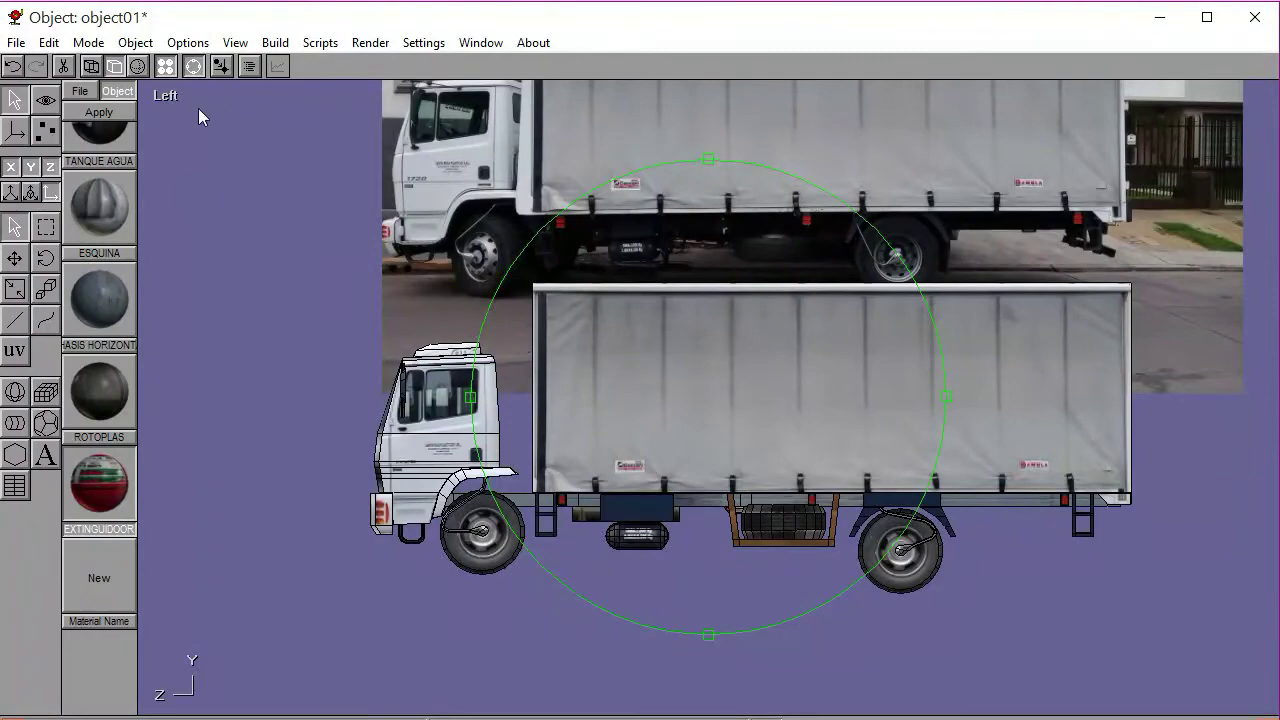
In the Right view, raise the red marker light beside the extinguisher onto the chassis rail
left_click(166, 95)
left_click(157, 205)
scroll(927, 397, "up", 3)
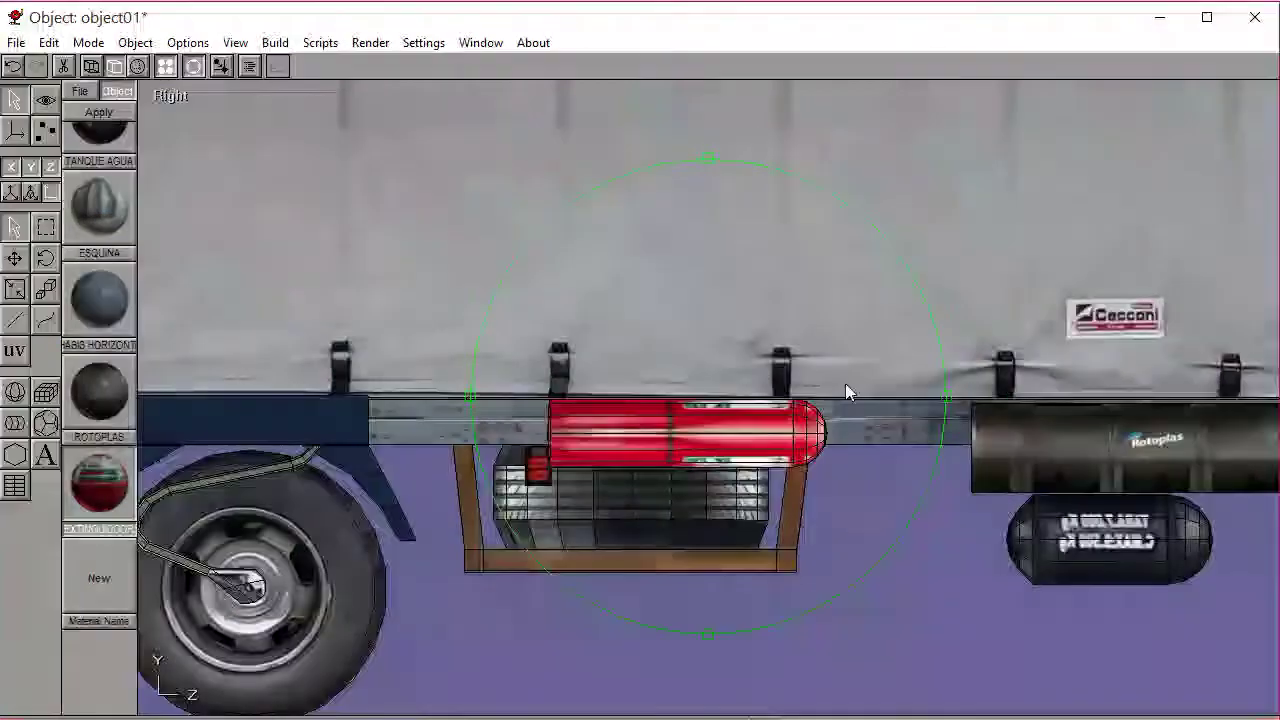
scroll(900, 392, "up", 2)
left_click(193, 70)
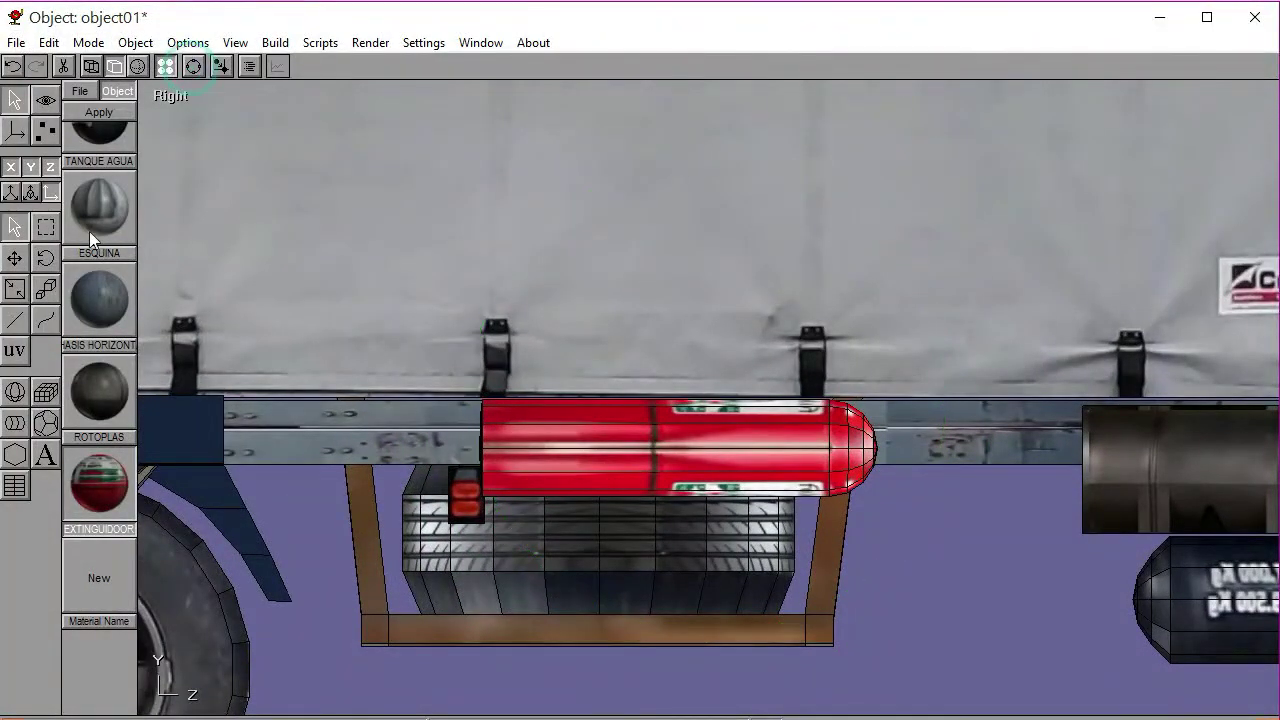
key("Up")
key("Up")
key("Up")
key("Up")
key("Up")
key("Up")
key("Up")
key("Up")
key("Up")
key("Up")
key("Up")
key("Up")
key("Up")
key("Up")
key("Up")
key("Up")
key("Up")
key("Up")
key("Up")
key("Up")
key("Up")
key("Up")
key("Up")
key("Up")
left_click(602, 566)
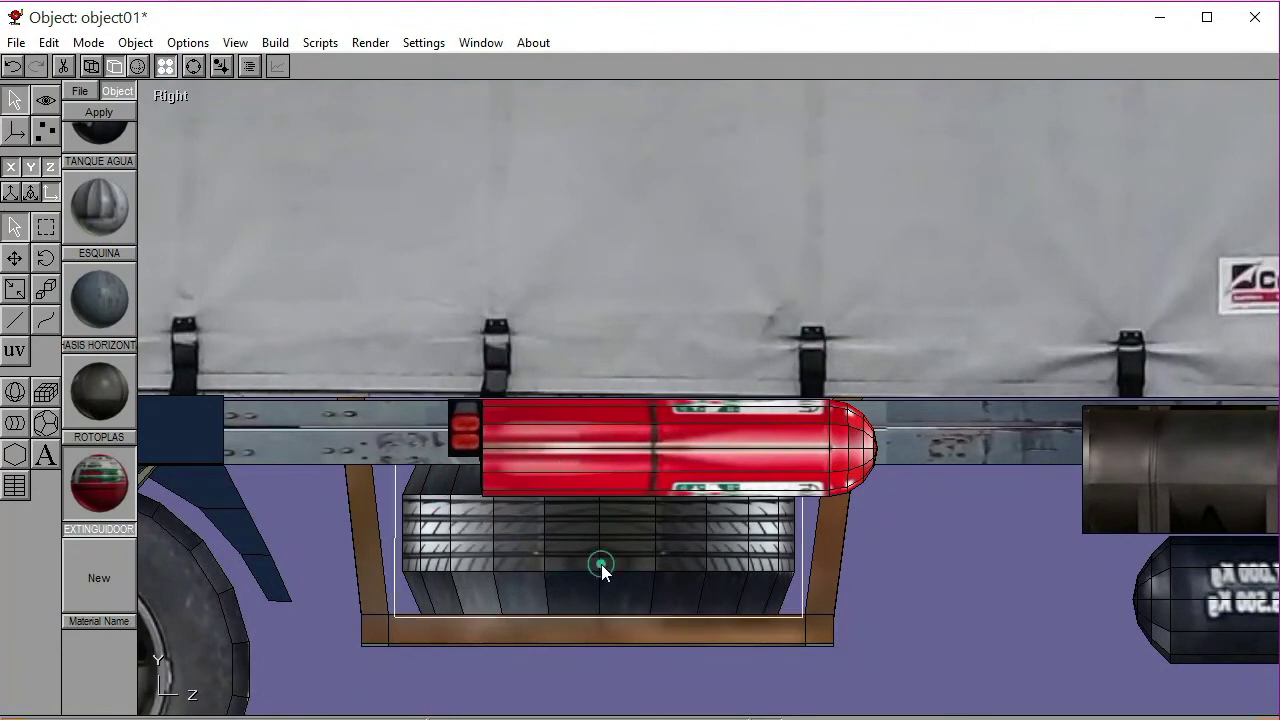
Nudge the extinguisher forward along the chassis rail so it clears the red marker light
left_click(604, 458)
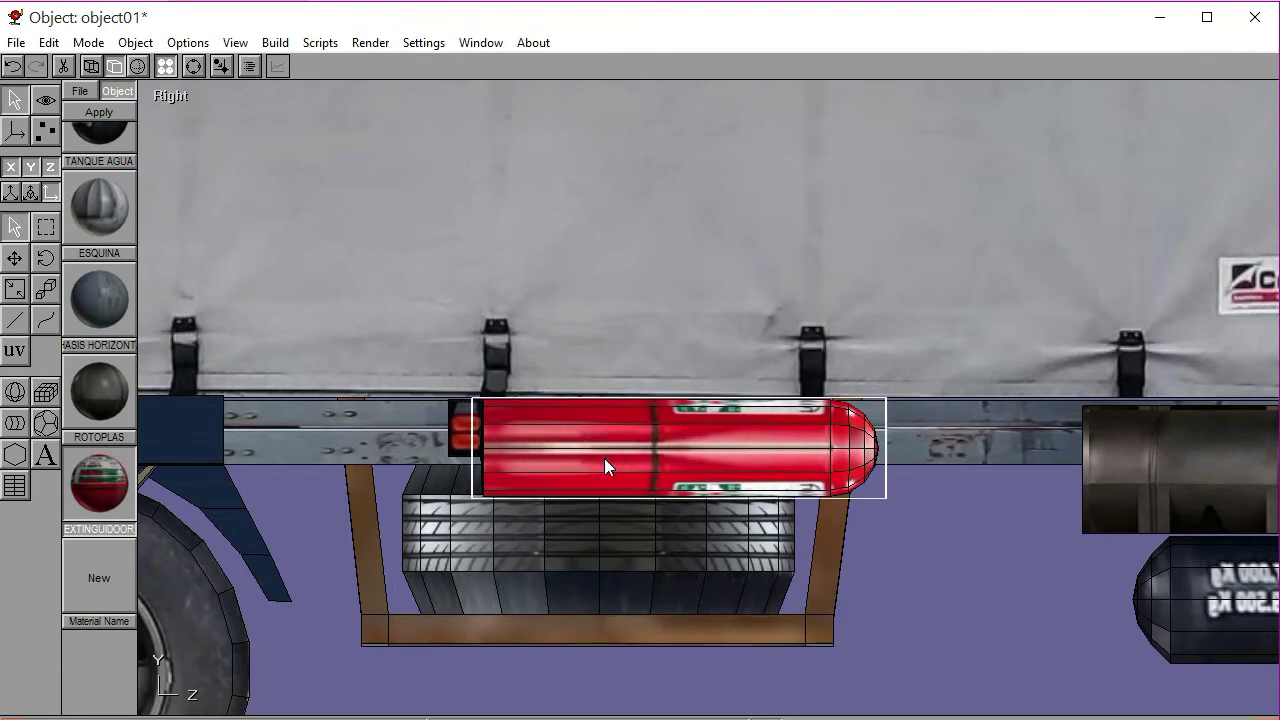
key("Right")
key("Right")
key("Right")
key("Right")
key("Right")
key("Right")
key("Right")
key("Right")
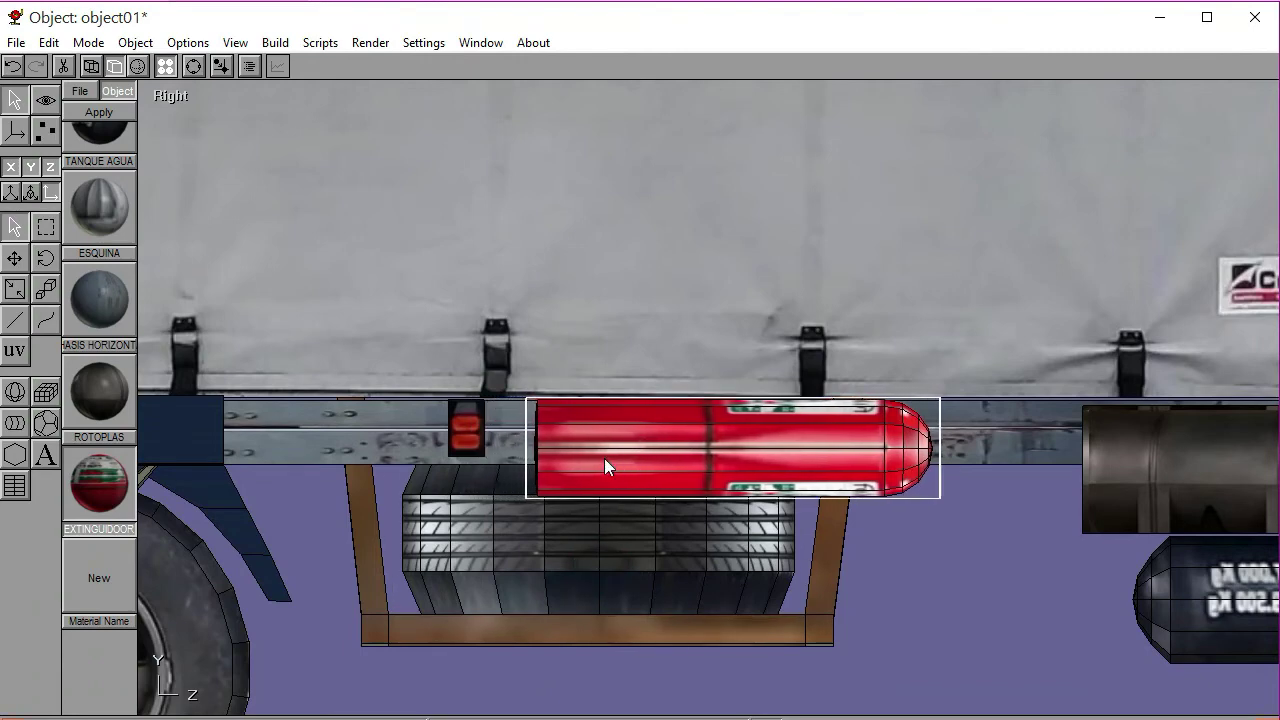
key("Right")
In the Bottom view, shift the extinguisher sideways to sit beneath the cargo box floor, just outside the chassis rail
left_click(166, 93)
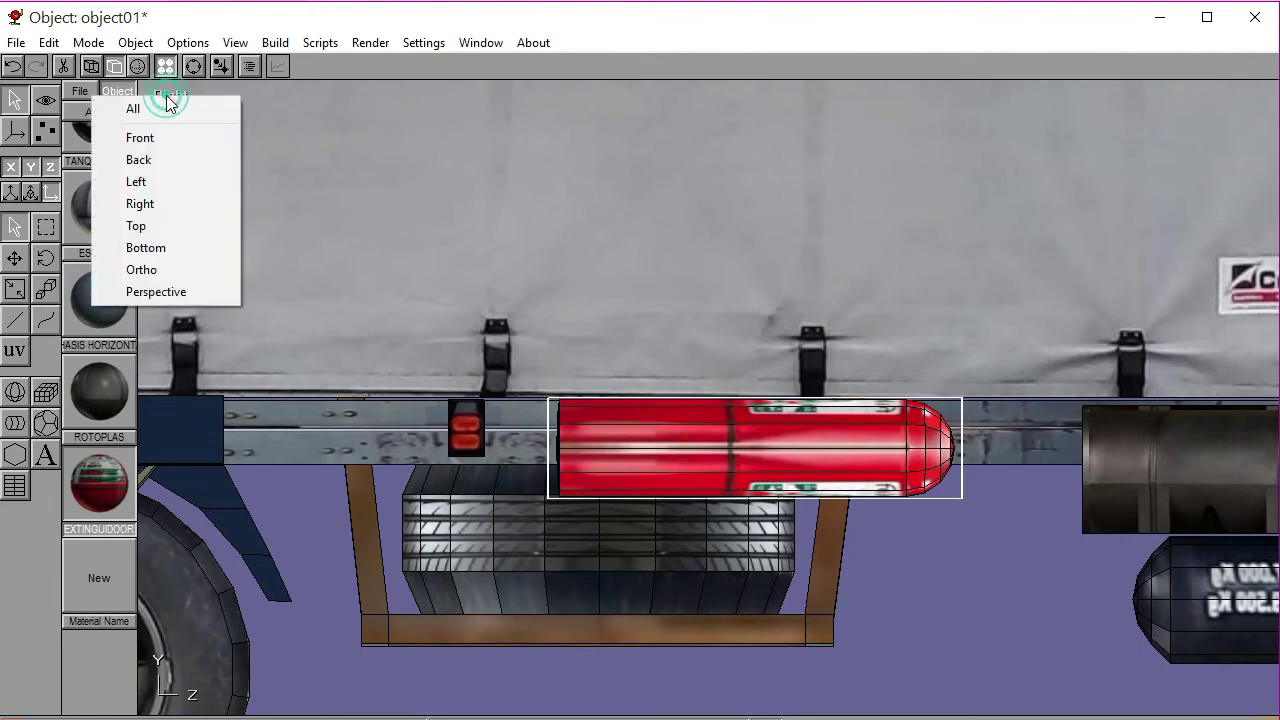
left_click(158, 248)
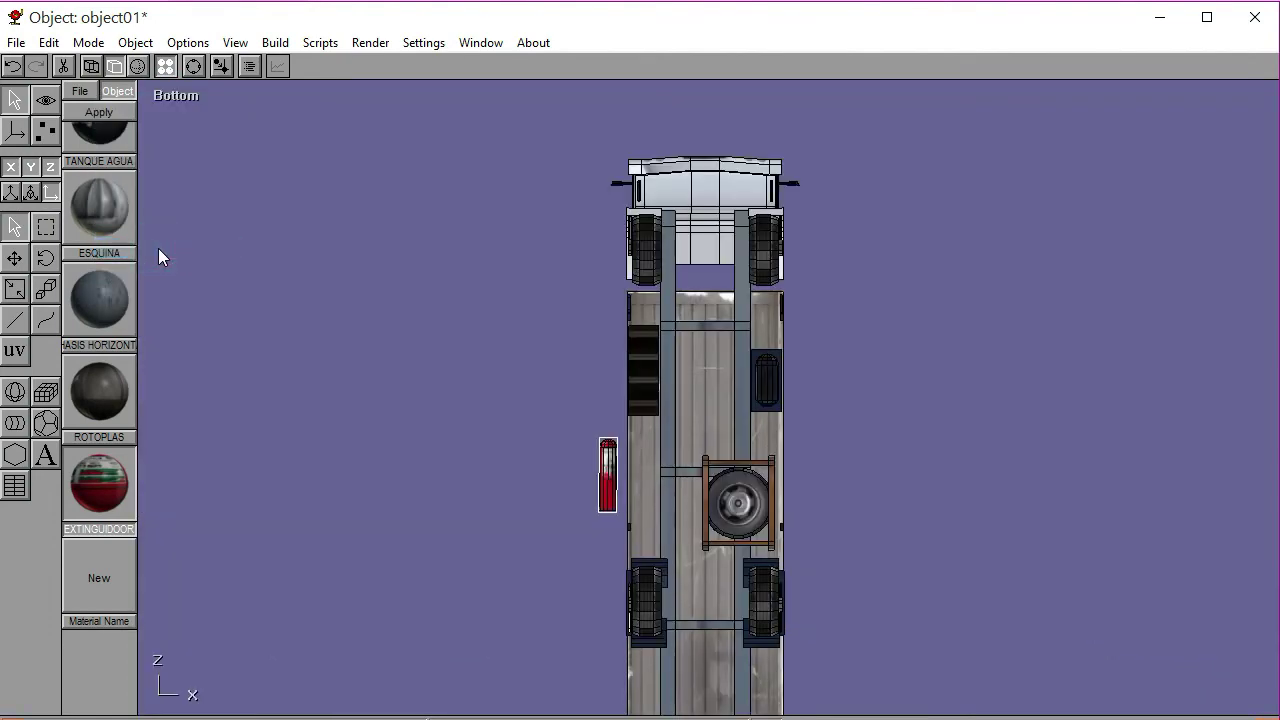
left_click(194, 66)
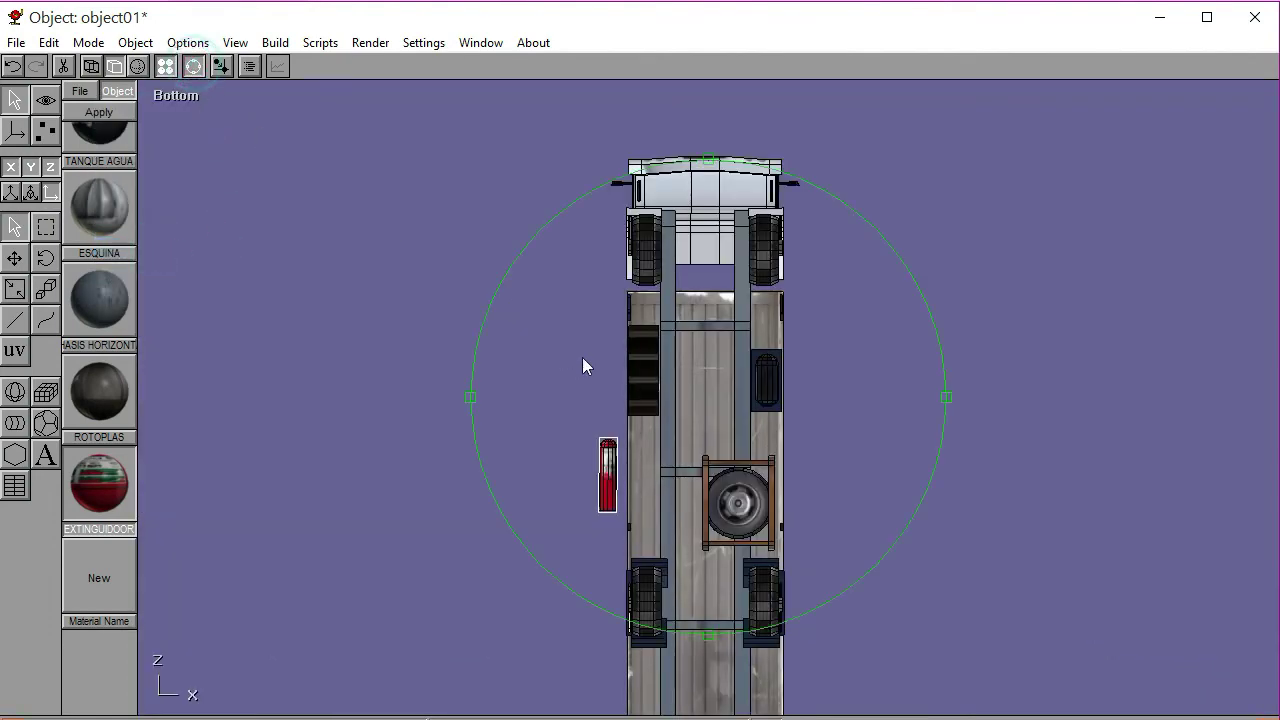
scroll(708, 494, "up", 6)
key("Right")
key("Right")
key("Right")
key("Right")
key("Right")
key("Right")
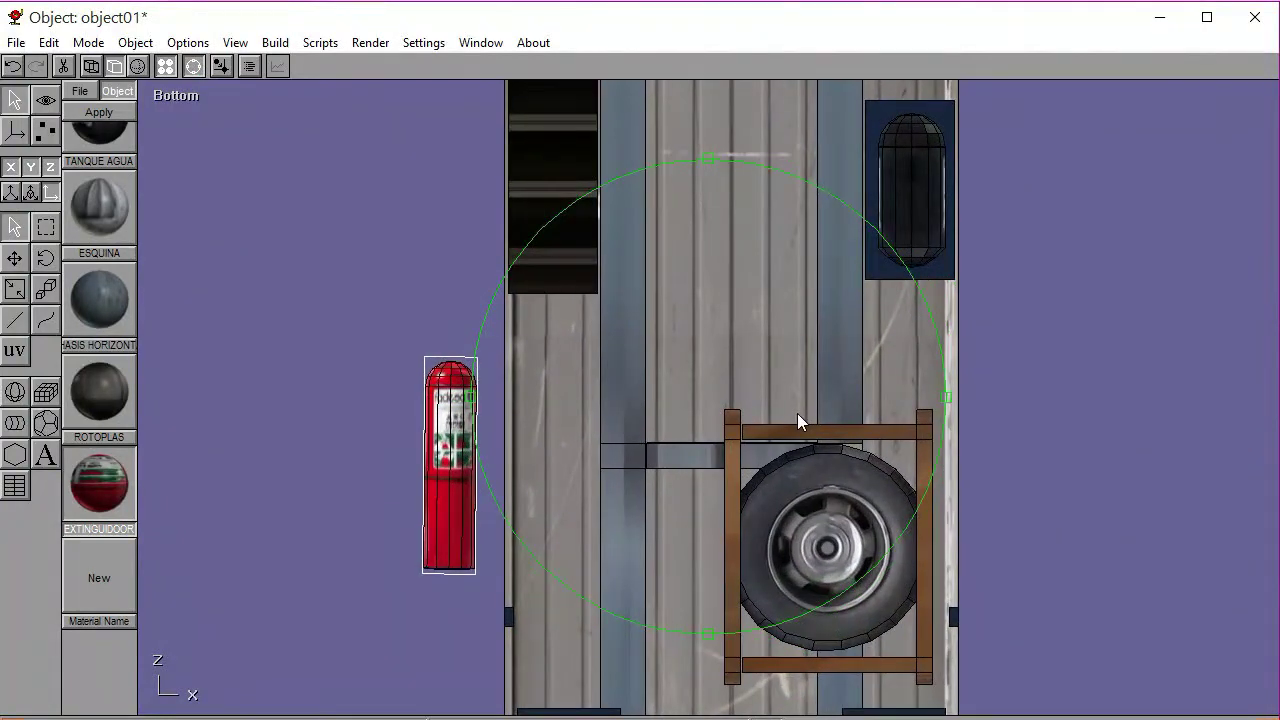
key("Right")
key("Right")
key("Right")
key("Right")
key("Right")
key("Right")
key("Right")
key("Right")
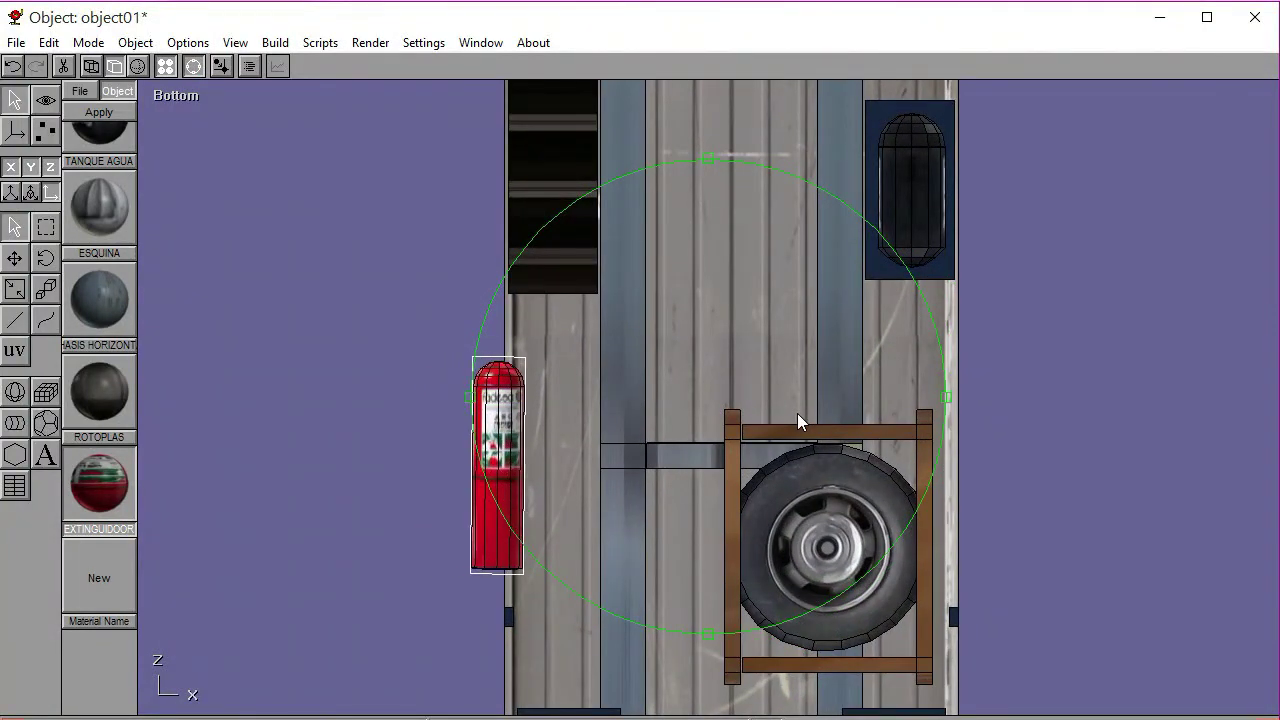
key("Right")
key("Right")
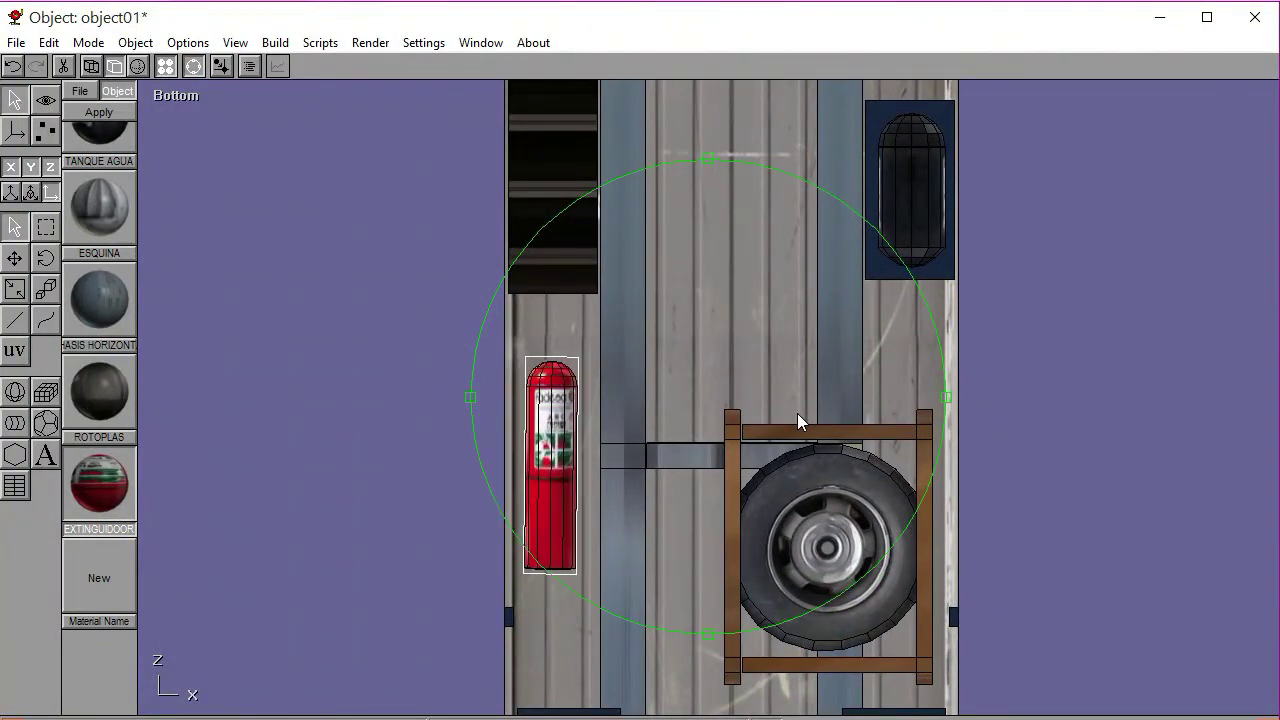
Check the extinguisher's placement from an orbited view, deselect it, and save the object from the Left view
left_click_drag(580, 302, 745, 430)
middle_click_drag(799, 445, 550, 449)
left_click(193, 69)
left_click(298, 559)
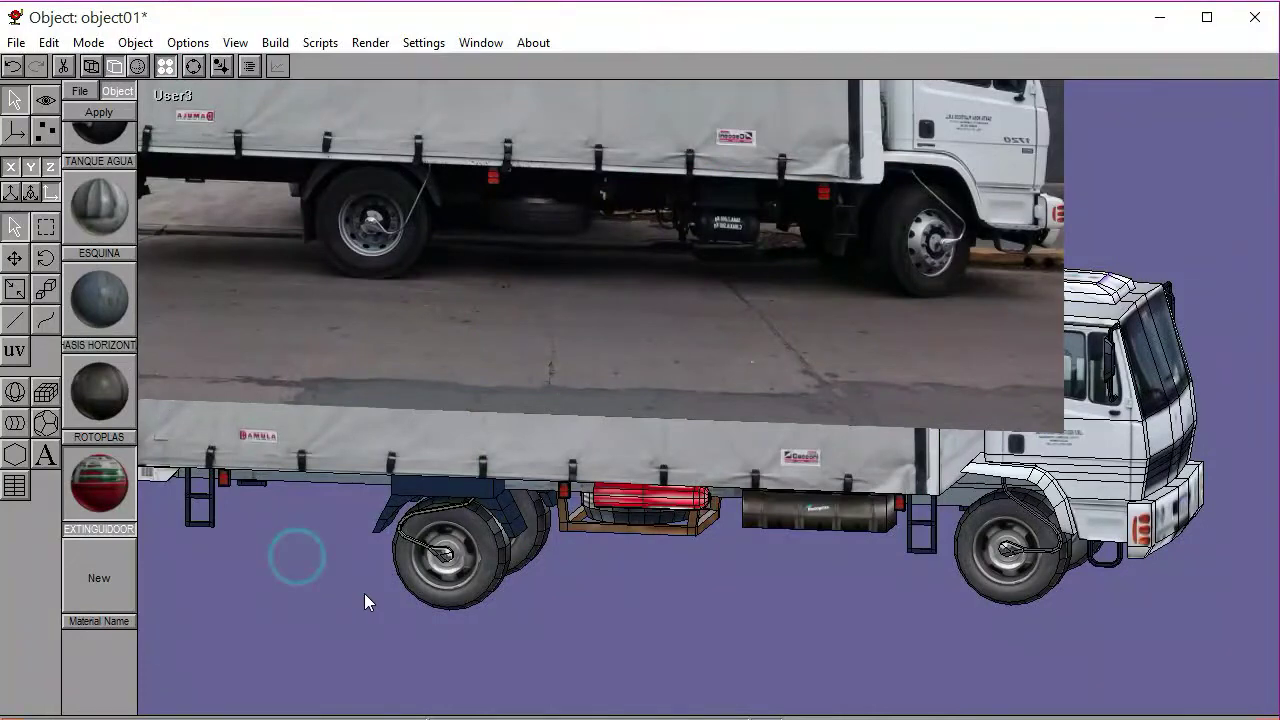
left_click(172, 94)
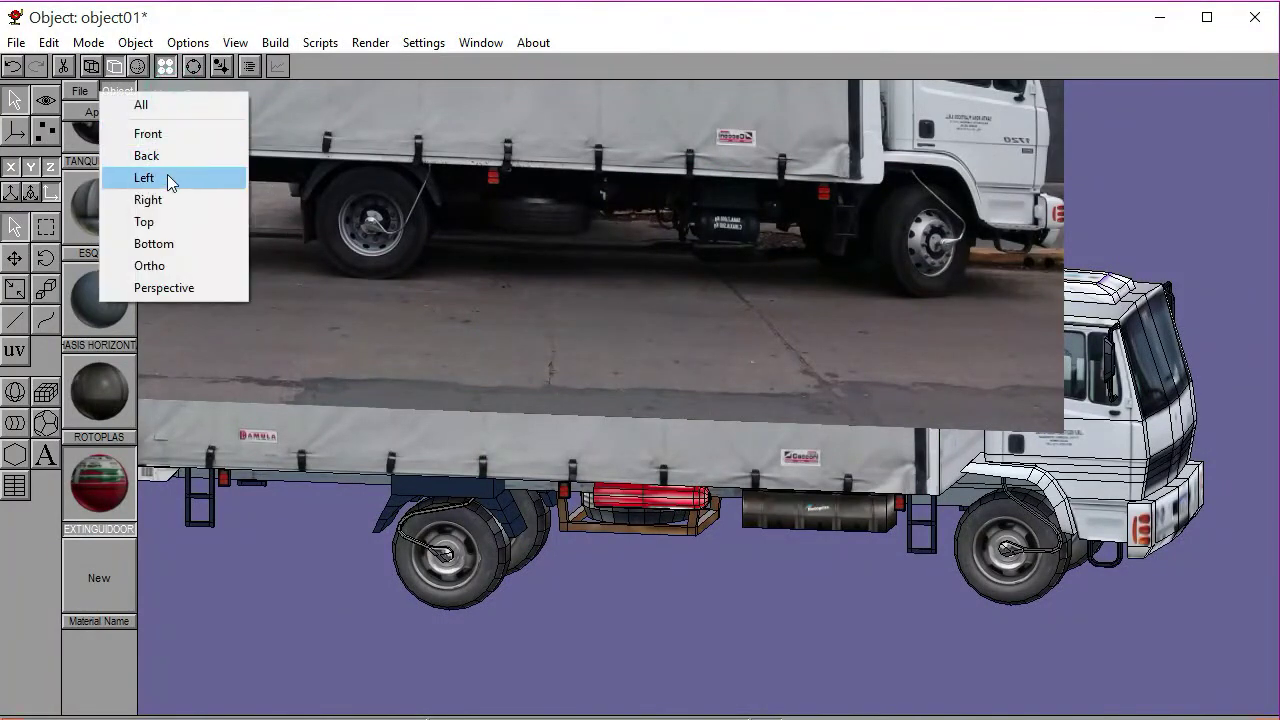
left_click(166, 178)
left_click(16, 43)
left_click(40, 135)
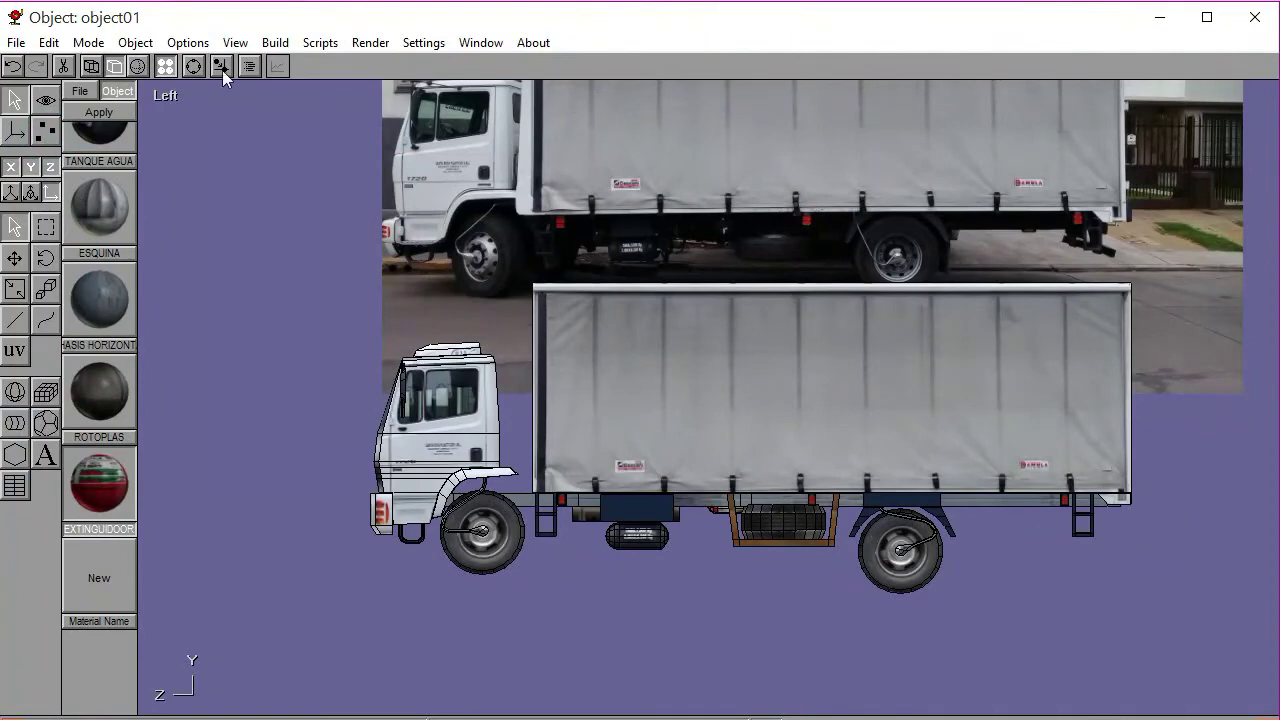
Delete the truck side-photo reference image behind the model in the Left view
left_click(196, 70)
middle_click_drag(842, 362, 835, 406)
right_click_drag(836, 408, 724, 525)
left_click(194, 67)
left_click(453, 262)
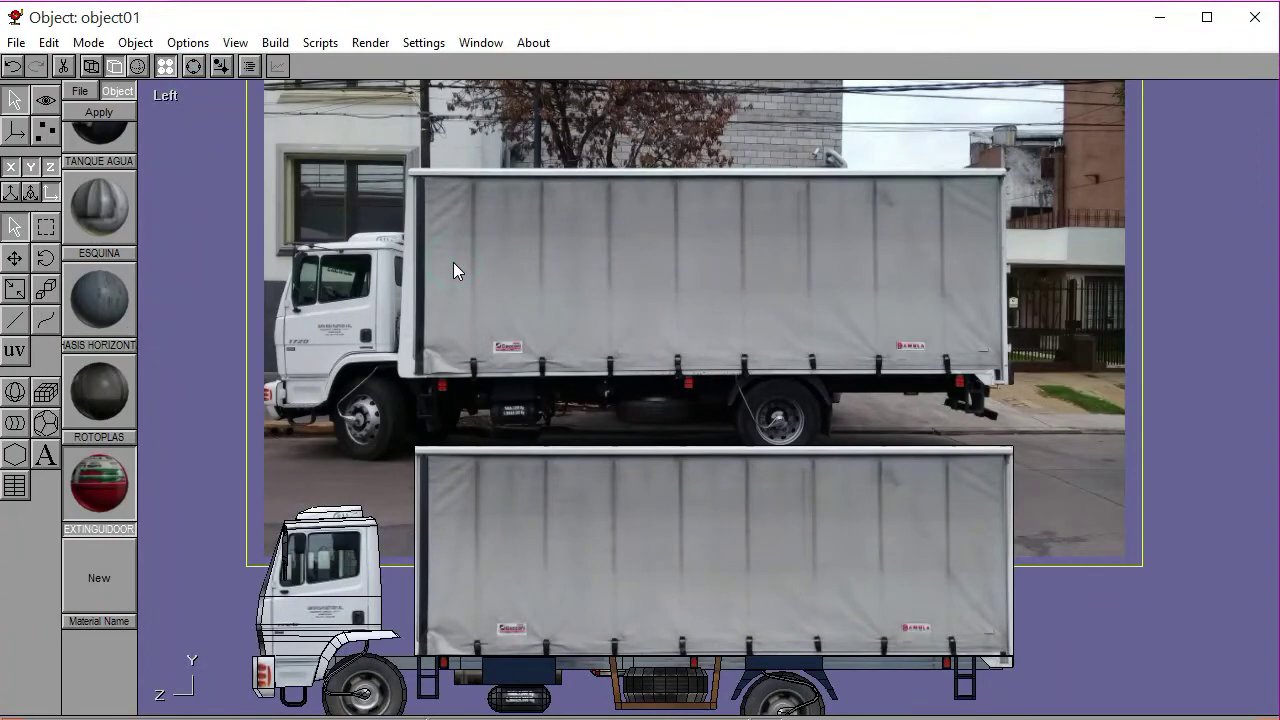
key("Delete")
left_click(193, 66)
right_click_drag(644, 452, 638, 293)
right_click_drag(759, 438, 759, 434)
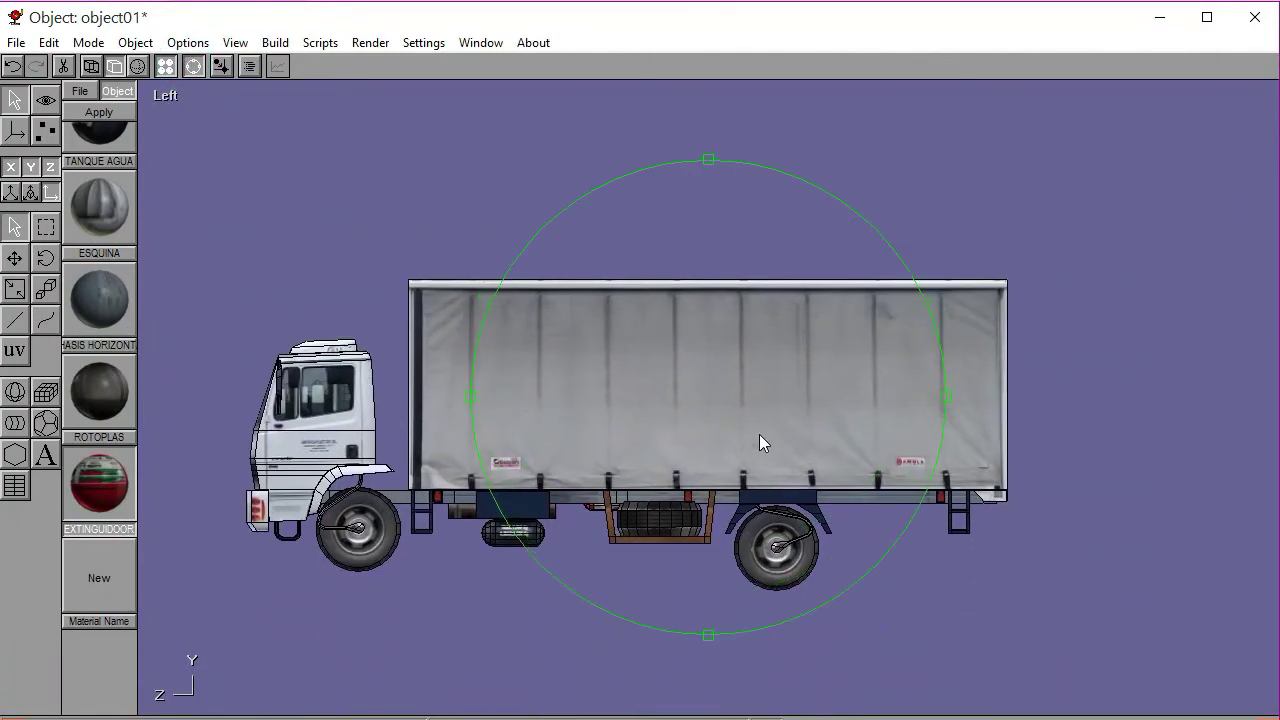
In the Back view, add a reference image using the file 20210809_1429FFFF11
left_click(164, 96)
left_click(159, 158)
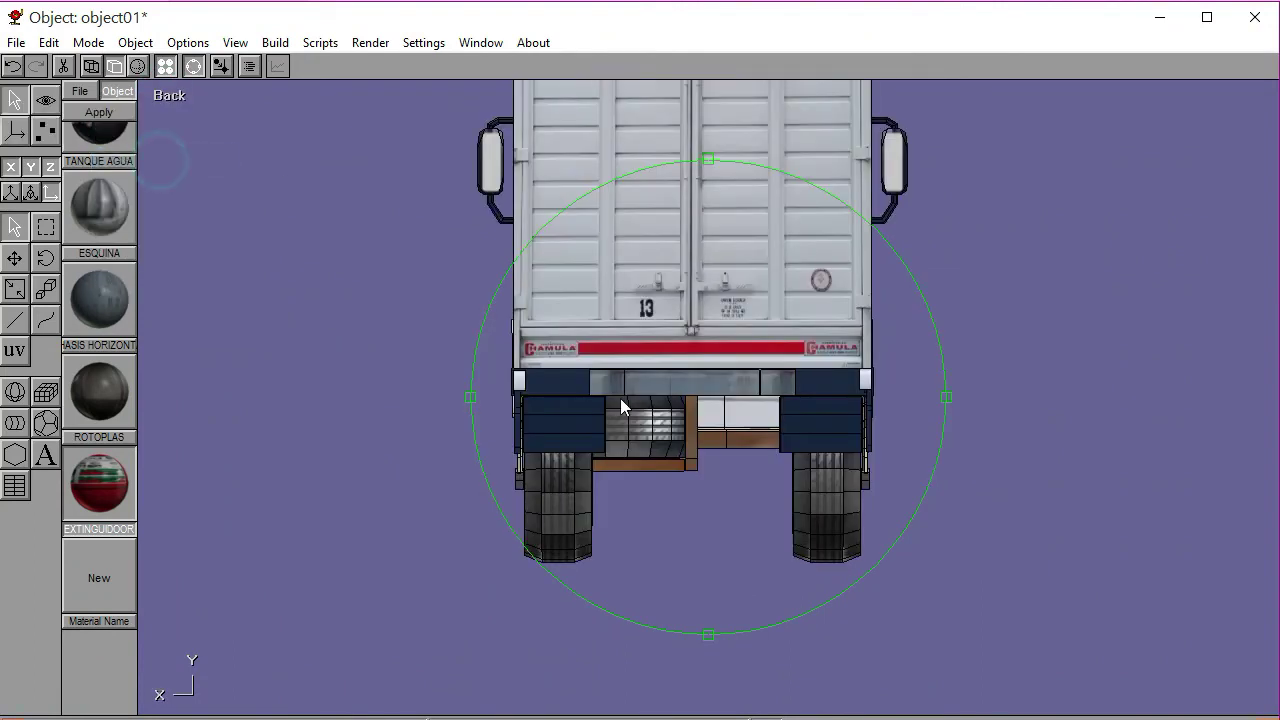
right_click_drag(628, 396, 773, 494)
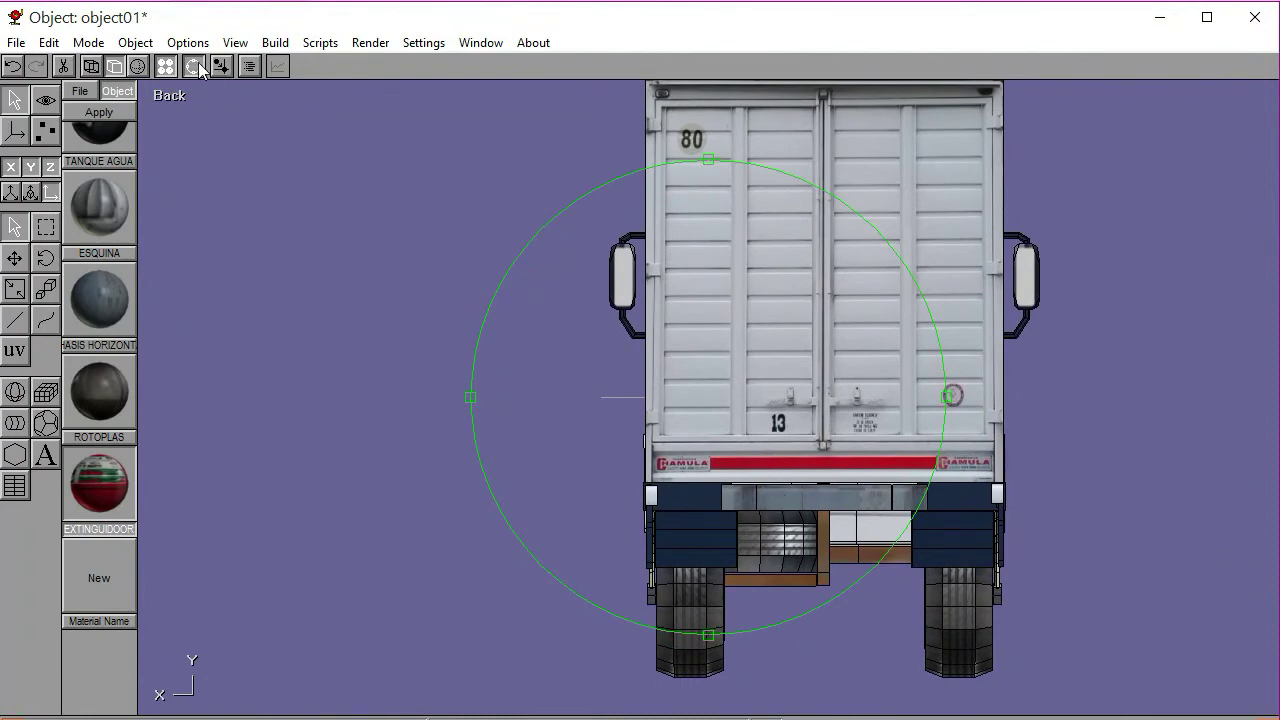
left_click(275, 42)
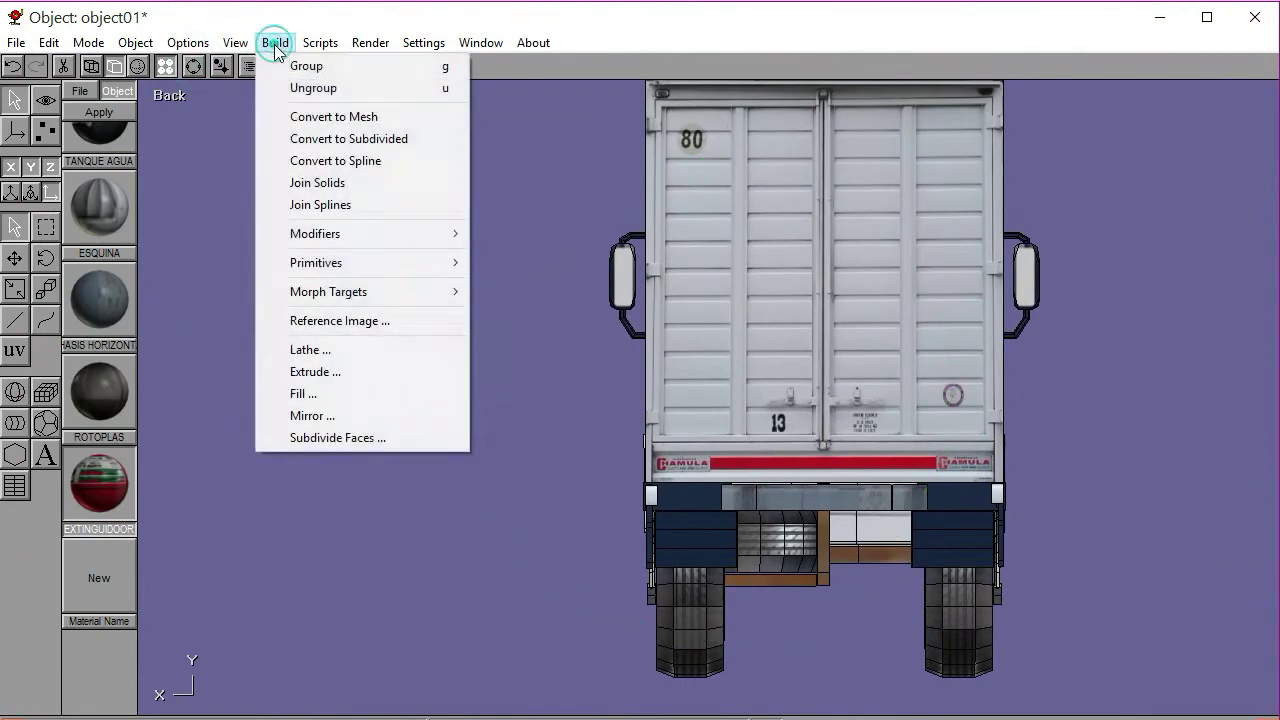
left_click(318, 324)
left_click(228, 272)
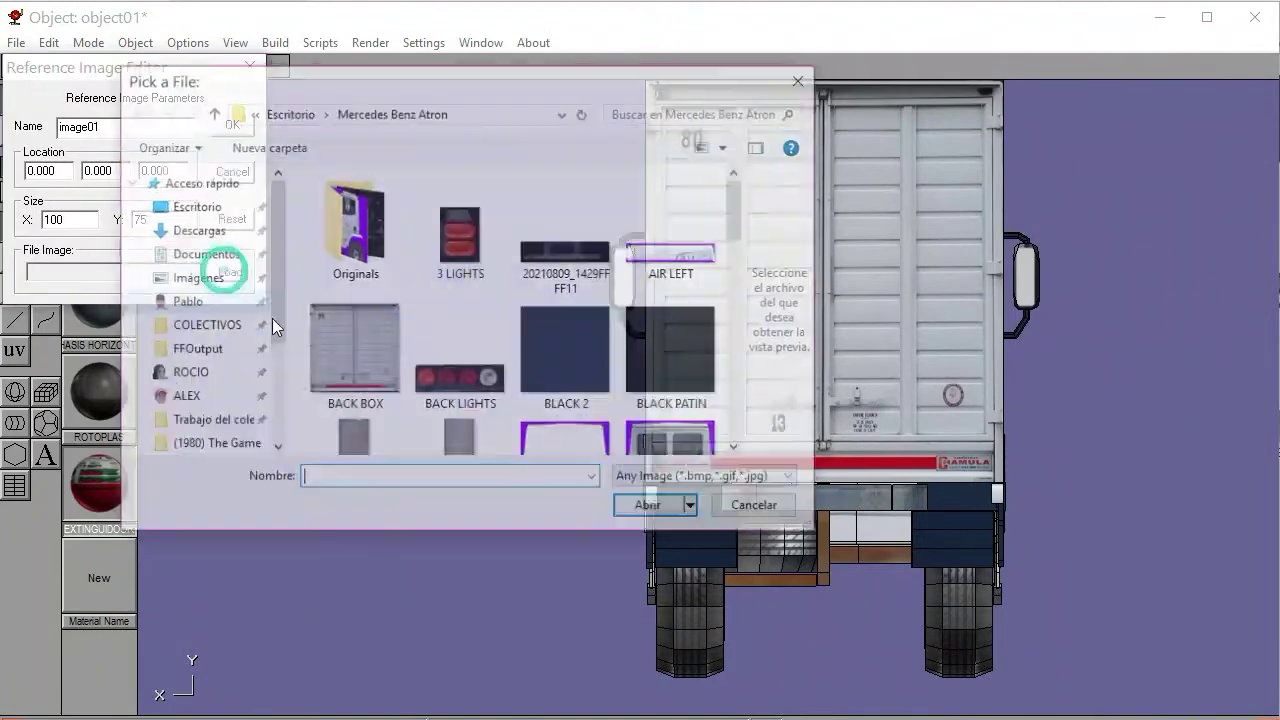
left_click(530, 270)
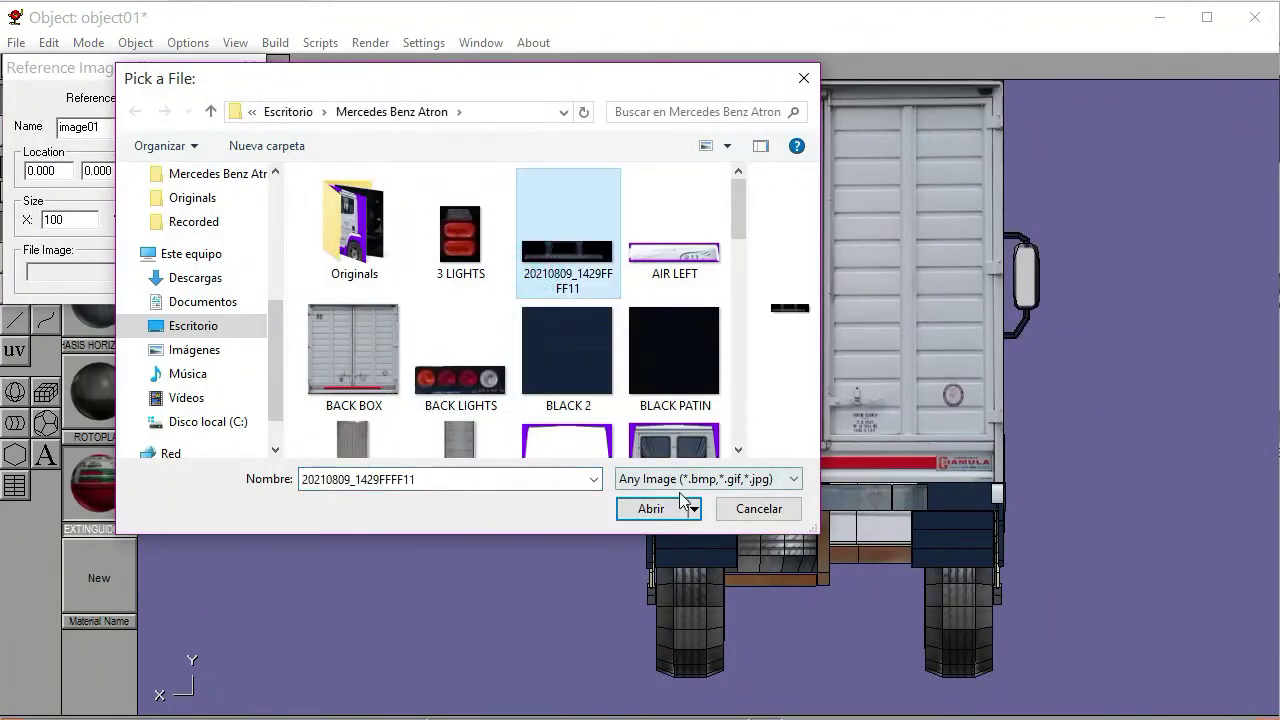
left_click(652, 508)
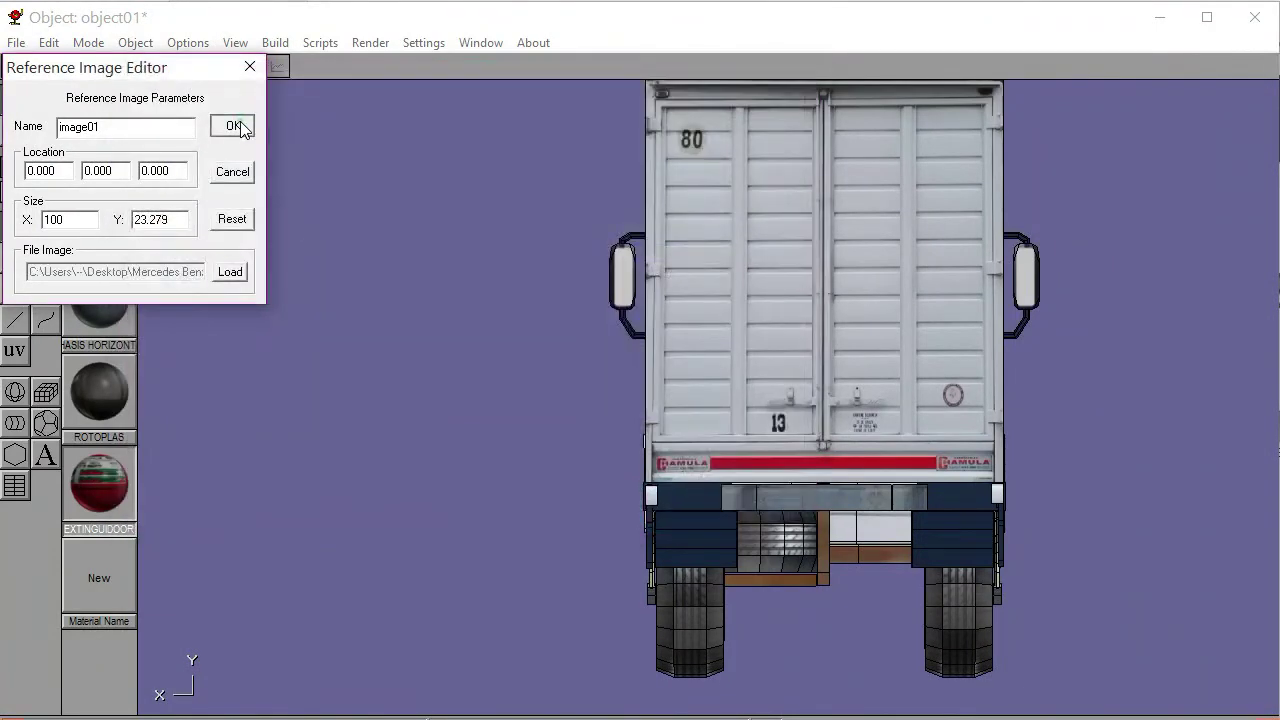
left_click(238, 122)
Move the bumper reference image clear of the truck, beside its rear end, and frame it closely
left_click(14, 258)
left_click_drag(573, 500, 203, 472)
left_click_drag(460, 502, 412, 537)
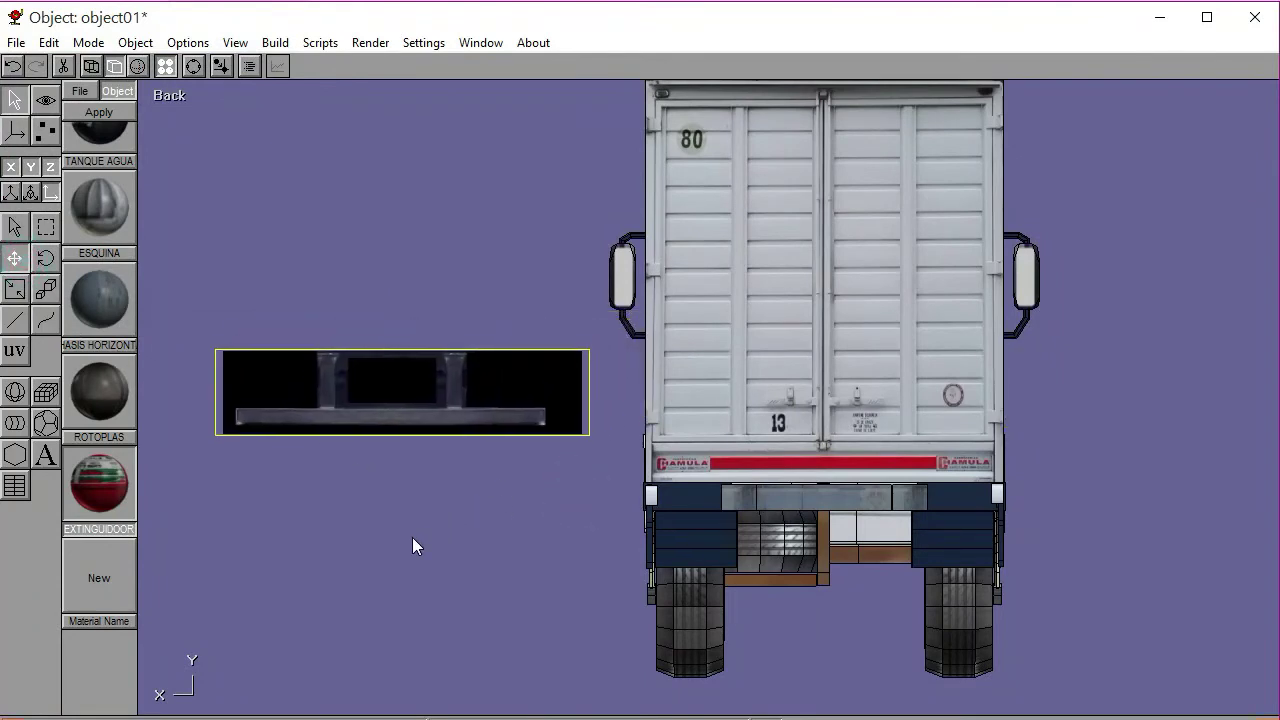
left_click(193, 66)
scroll(714, 394, "up", 5)
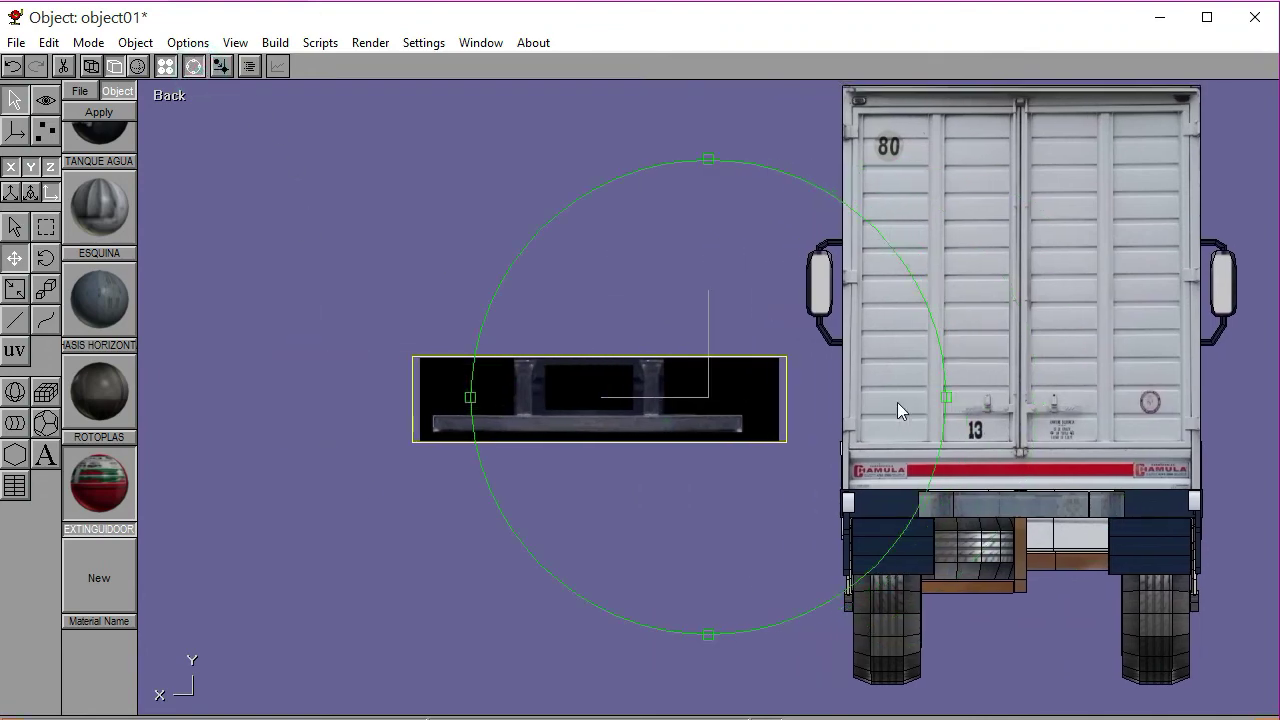
scroll(759, 415, "up", 3)
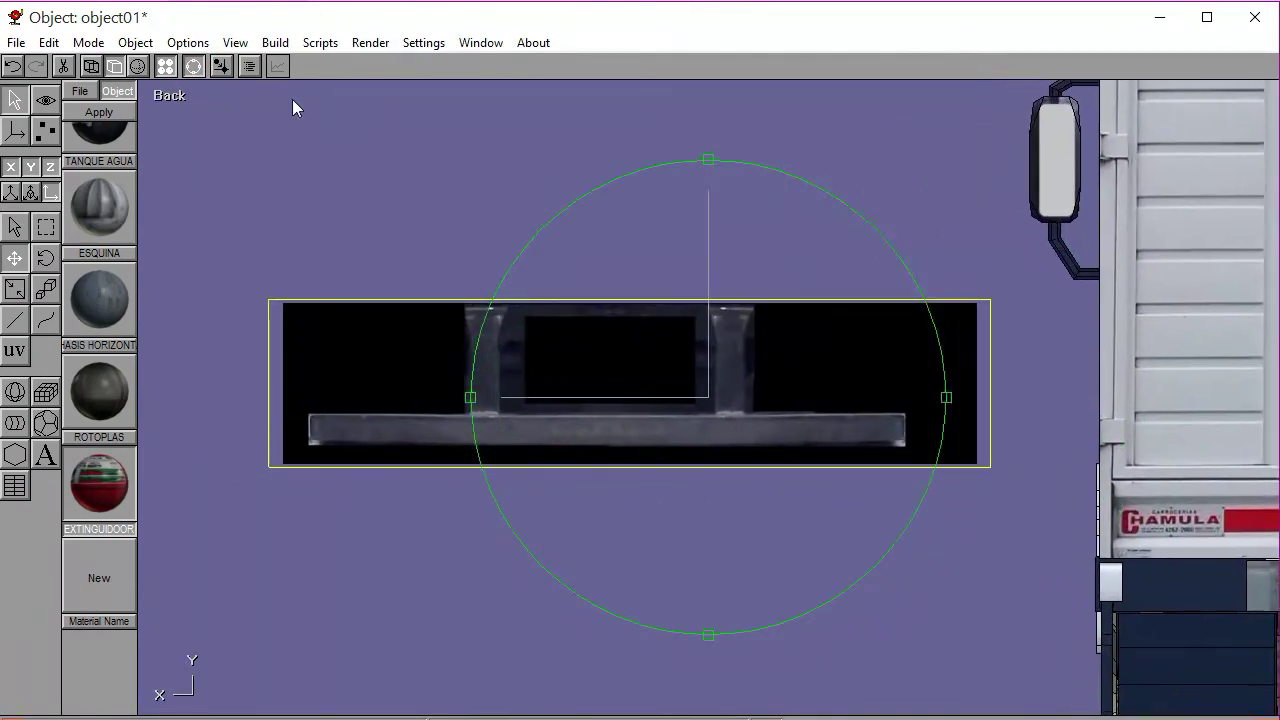
left_click(193, 66)
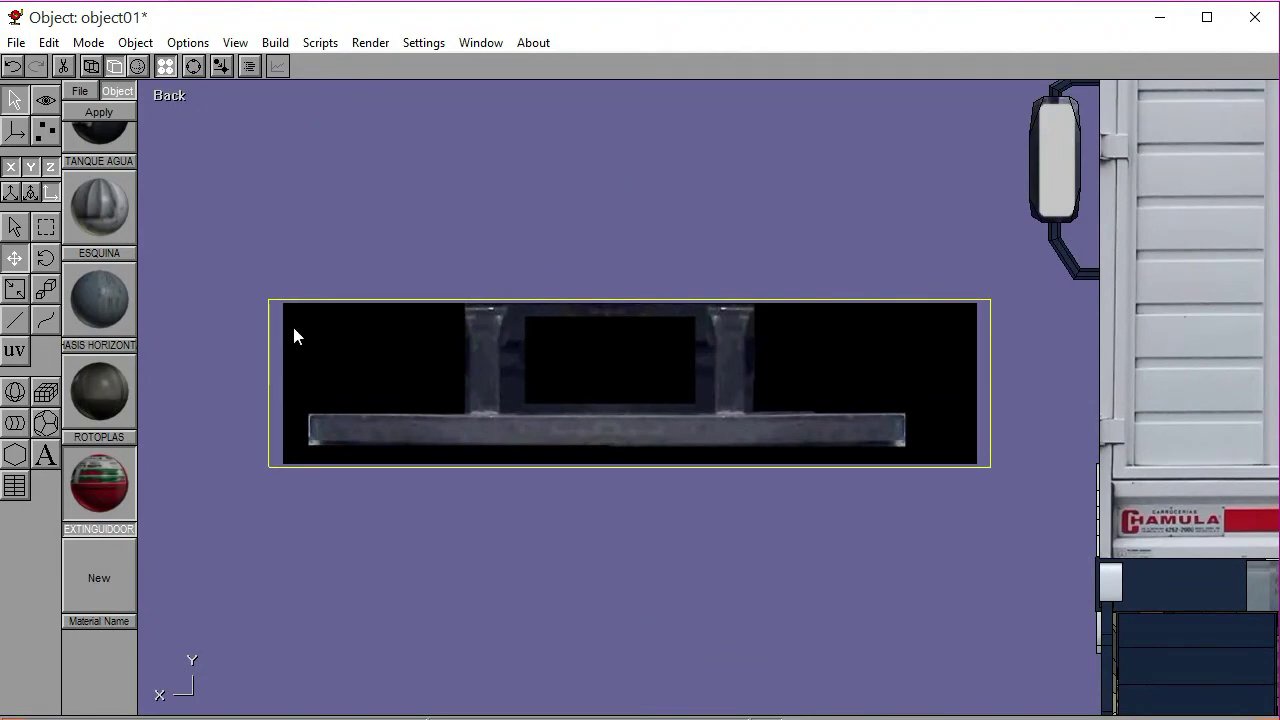
left_click(170, 96)
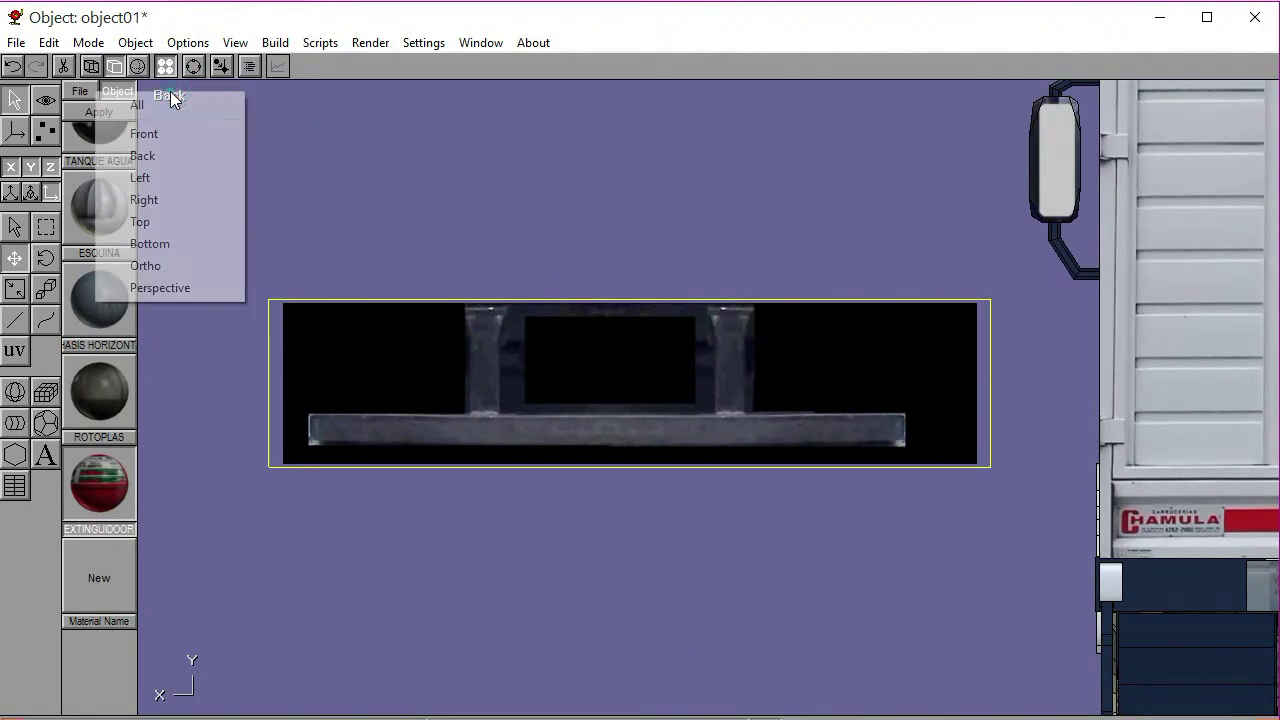
In the Left view, move the bumper reference image clear ahead of the cab, then return to the Back view and deselect it
left_click(160, 178)
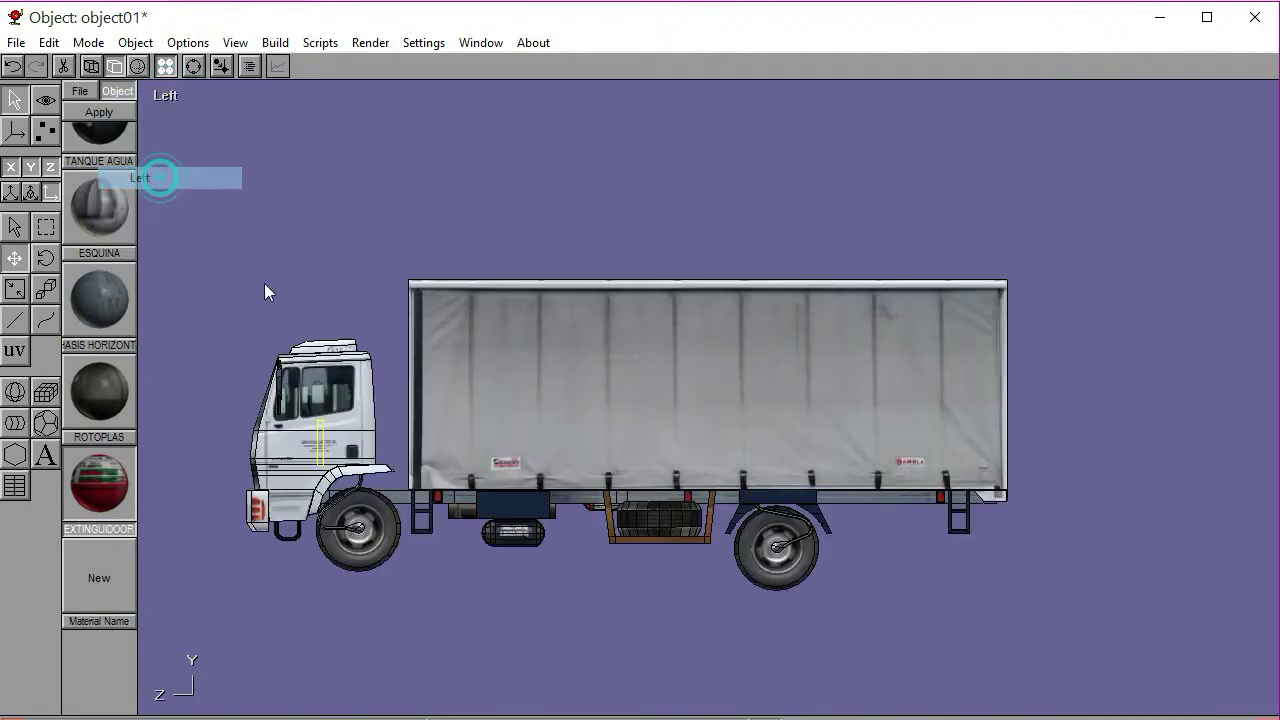
left_click(1081, 480)
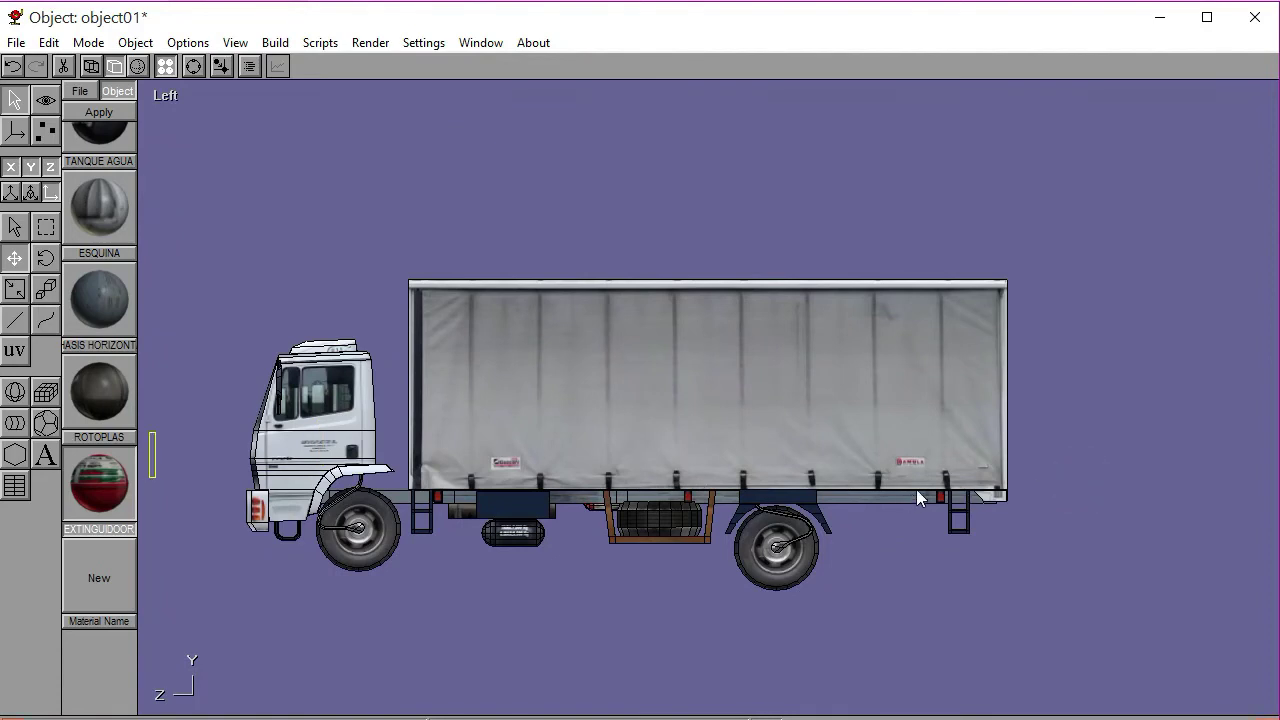
left_click(164, 96)
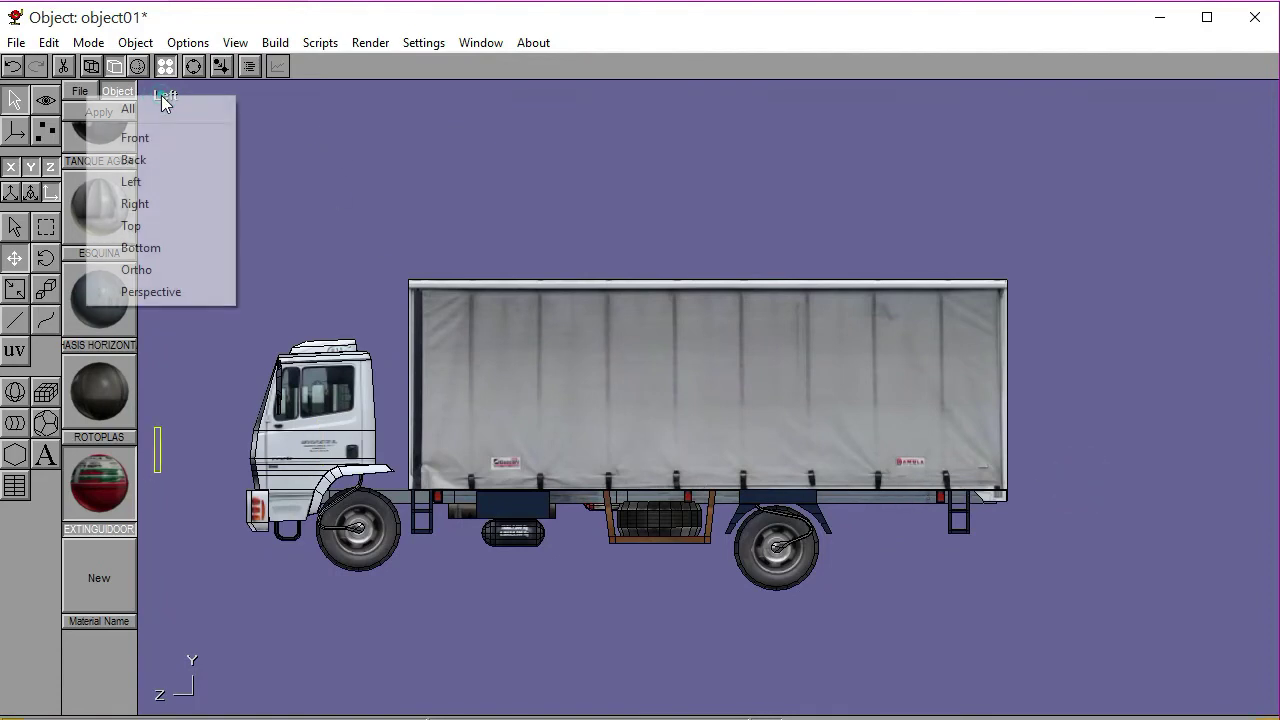
left_click(164, 161)
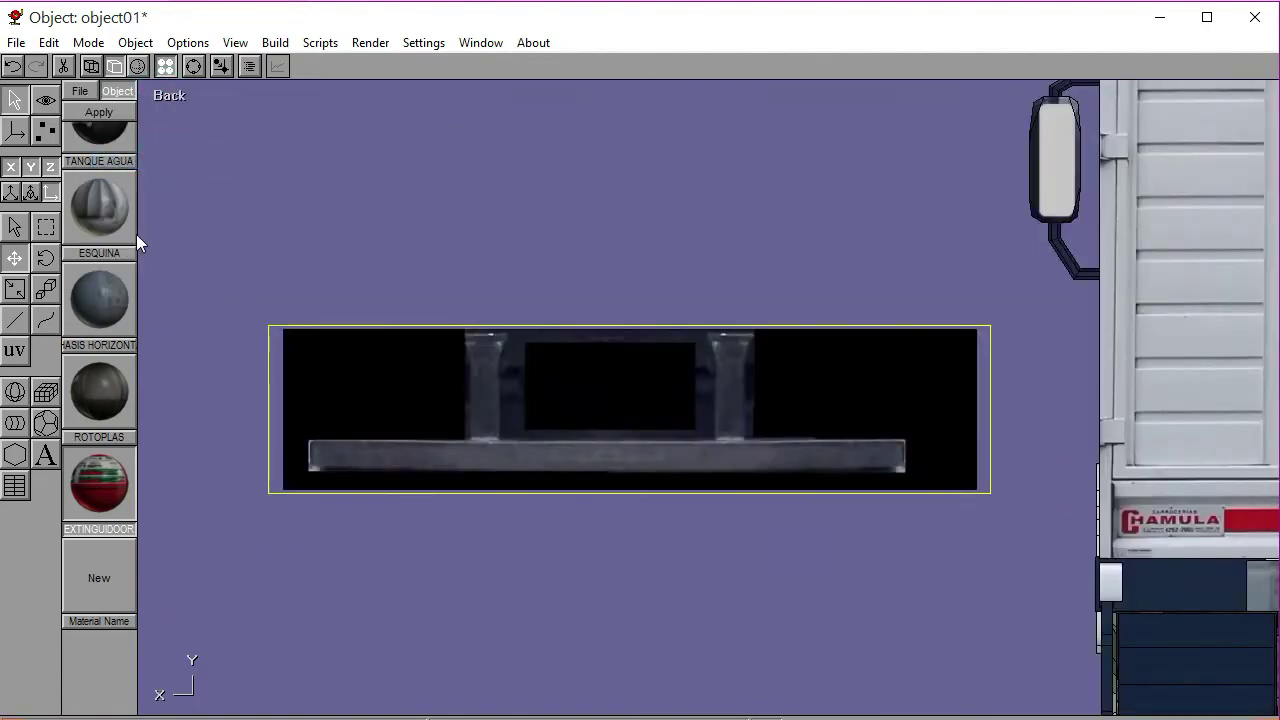
left_click(15, 227)
left_click(229, 236)
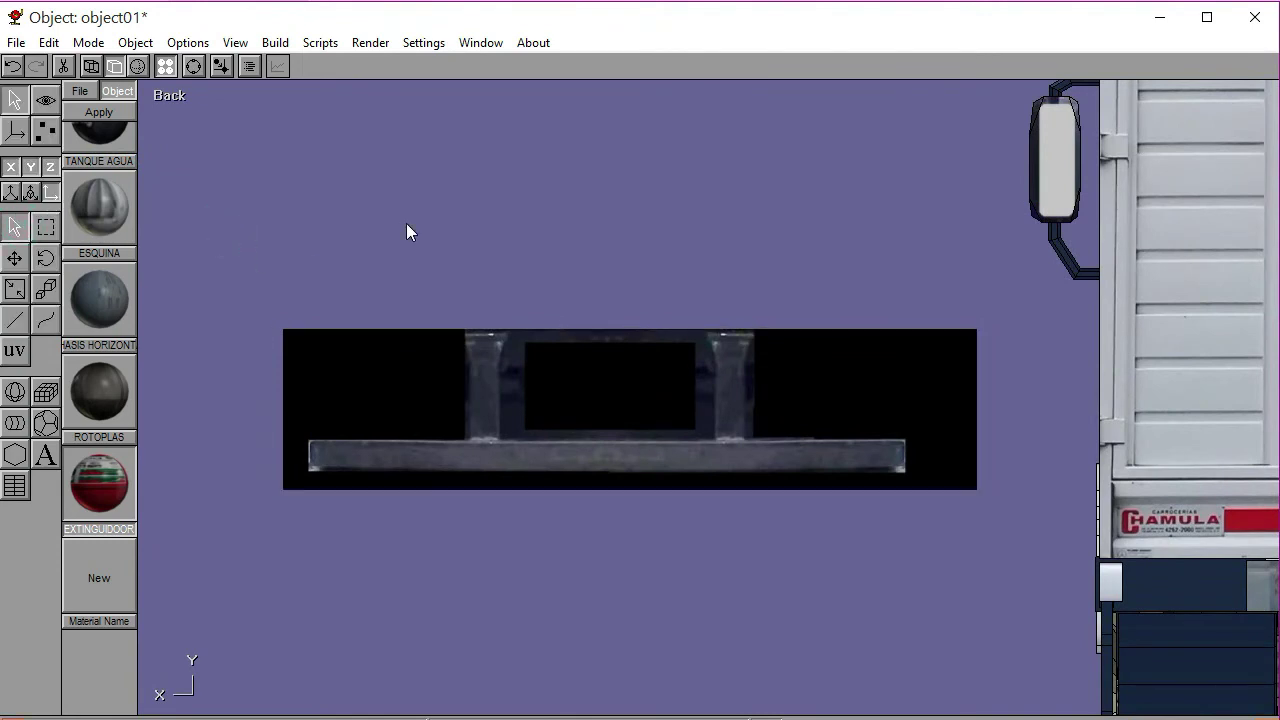
Draw a cube over the horizontal bar of the bumper in the reference image, matching its length and height
left_click(45, 391)
left_click_drag(610, 457, 318, 441)
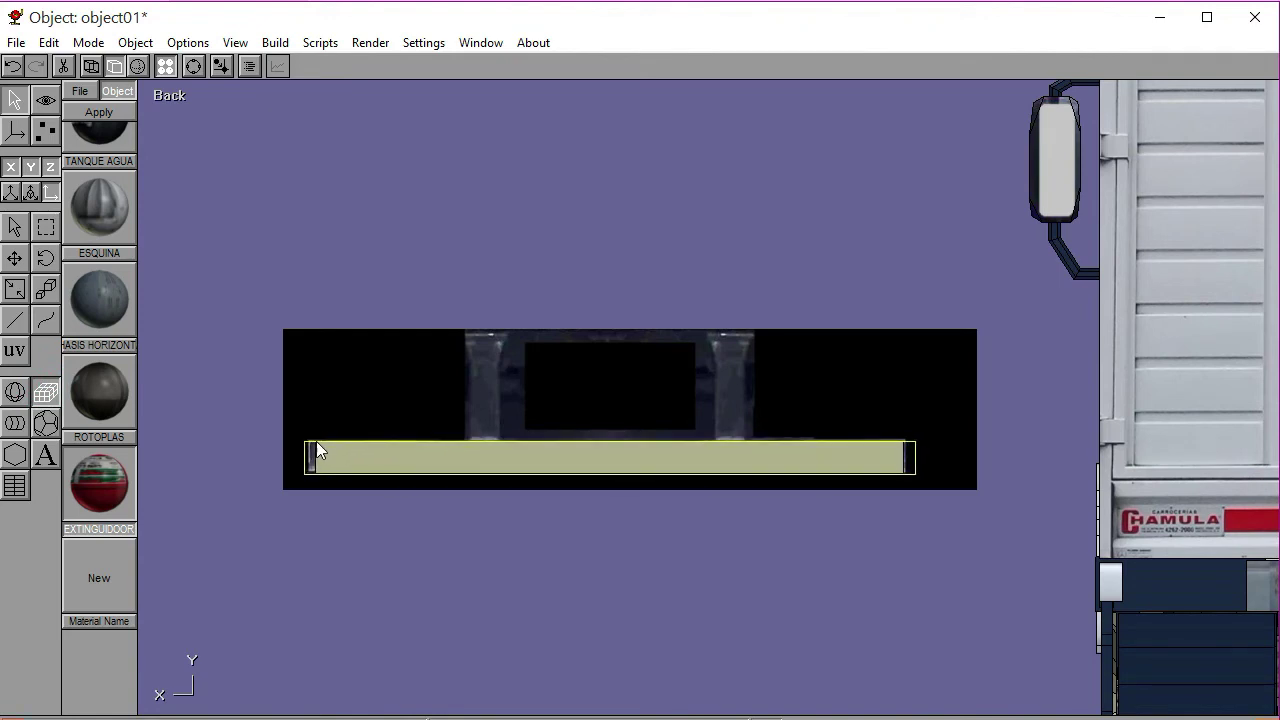
key("a")
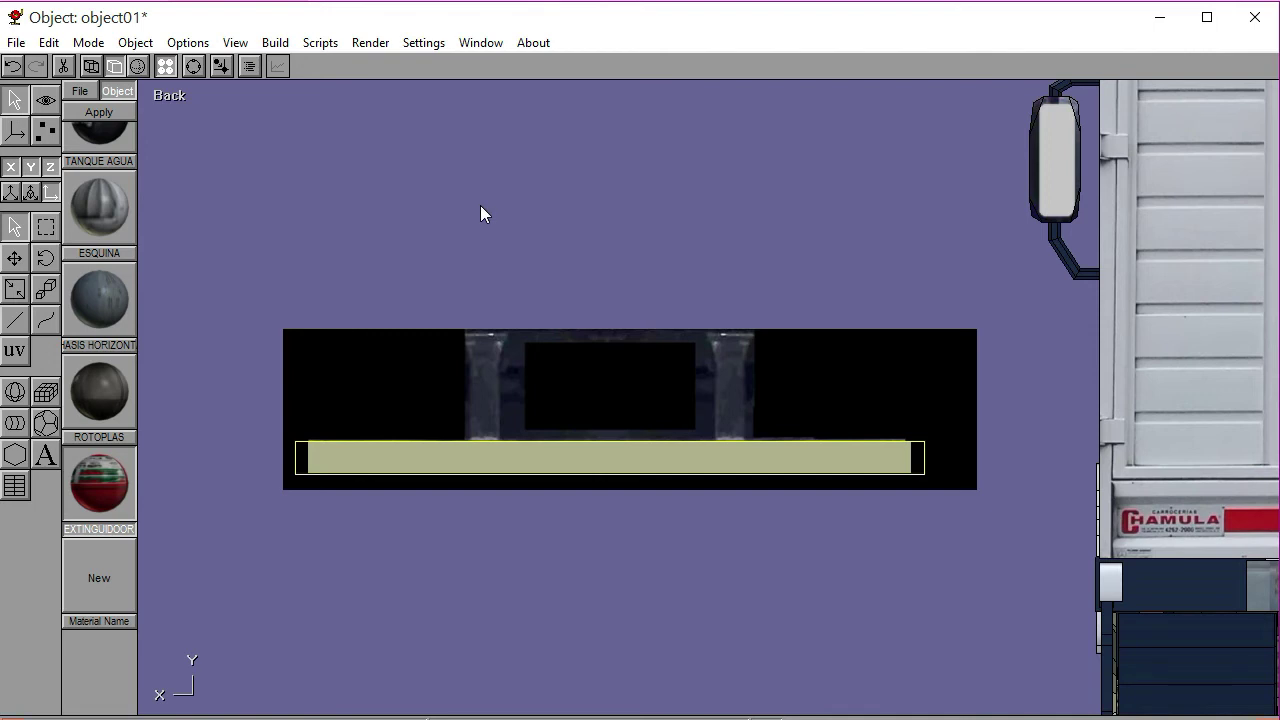
Set the bumper cube's X divisions to 5 and convert it to a mesh
double_click(428, 459)
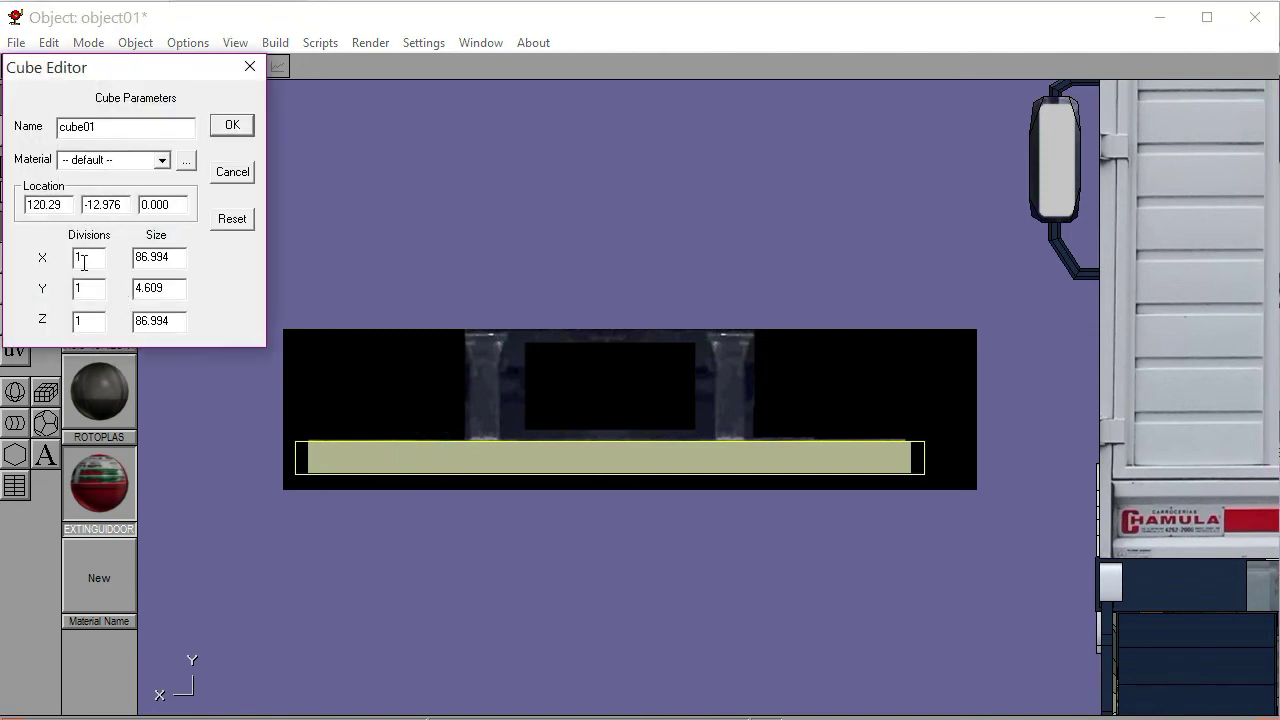
double_click(87, 257)
type("5")
left_click(232, 126)
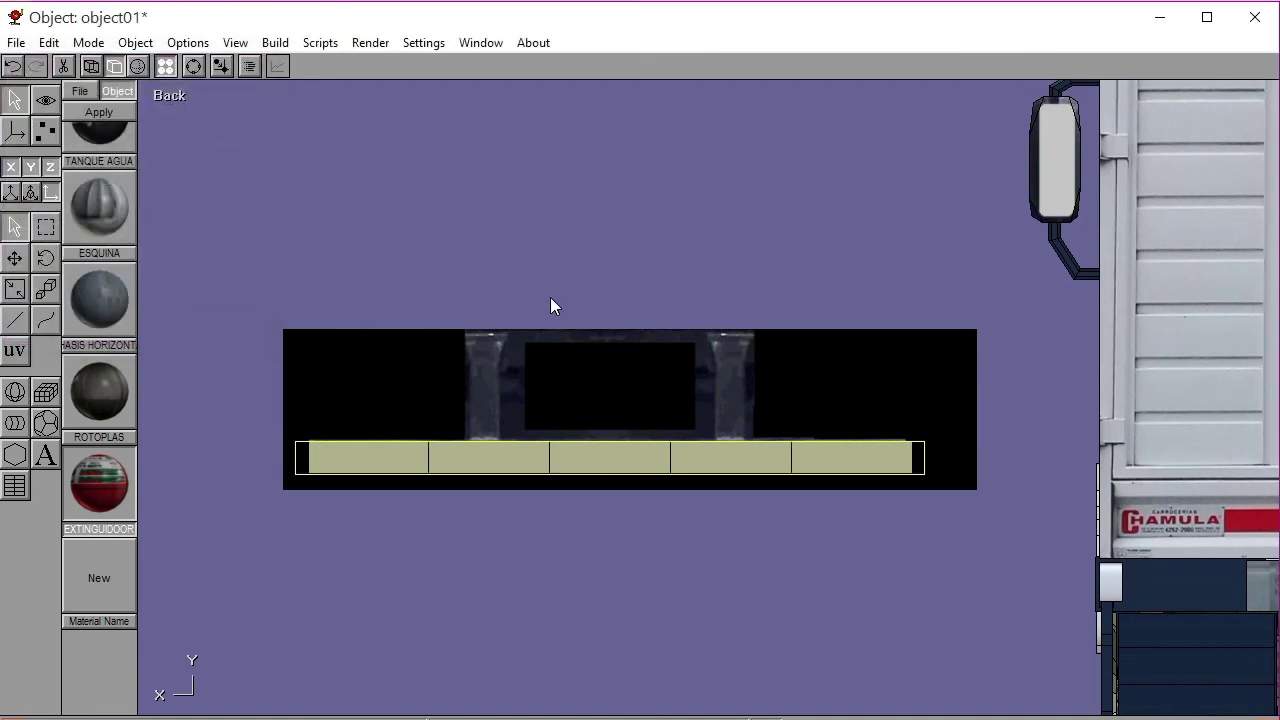
left_click(275, 42)
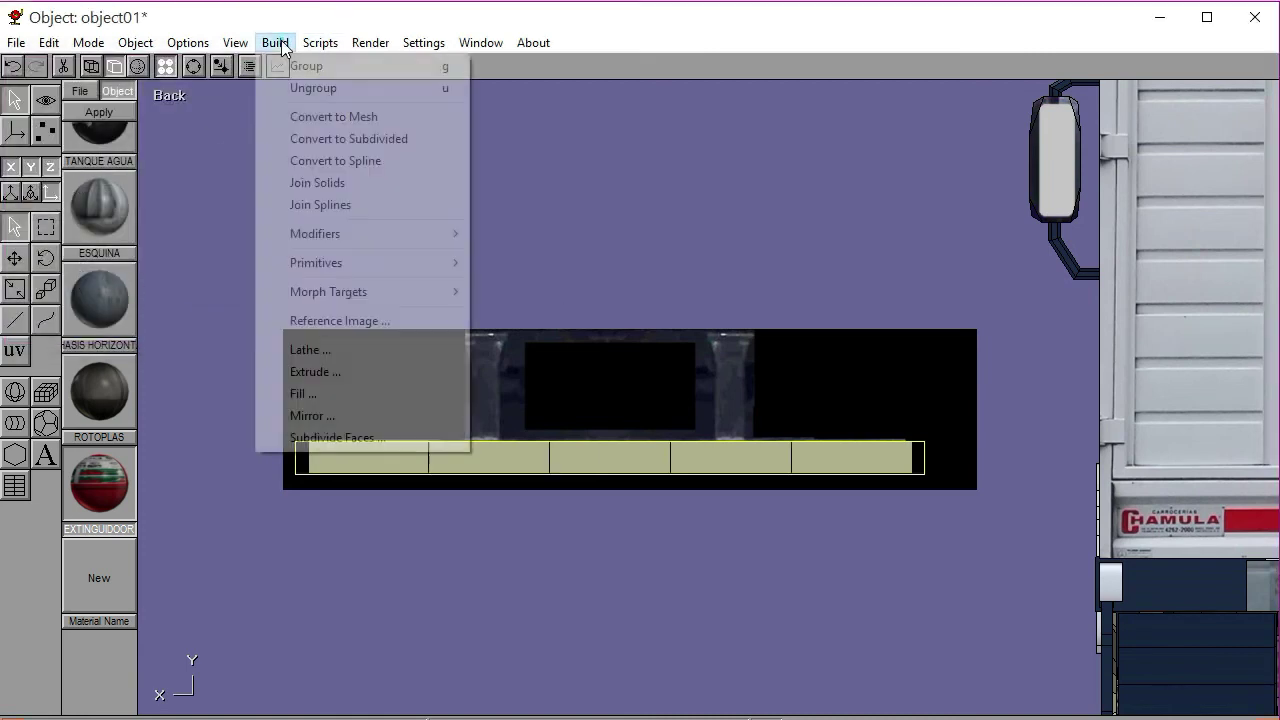
left_click(300, 114)
Move the bar's first two vertical division lines to line up with the edges of the reference's left post
left_click(45, 130)
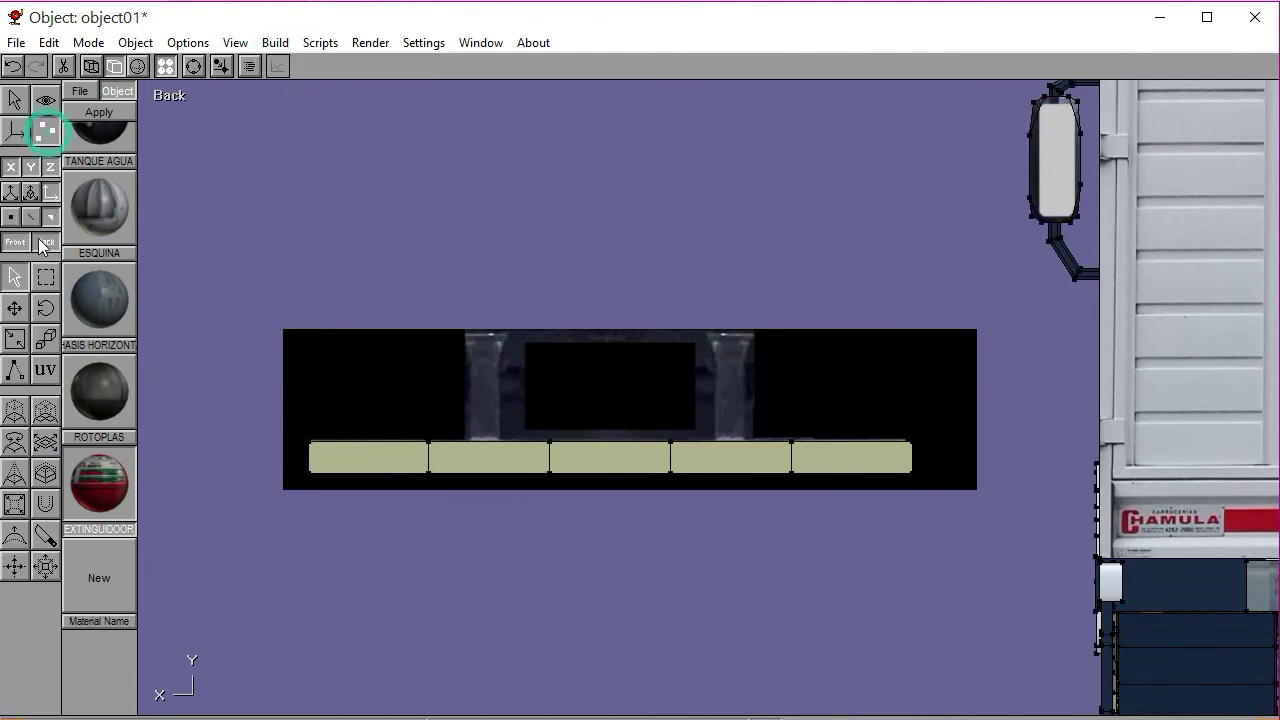
left_click(45, 279)
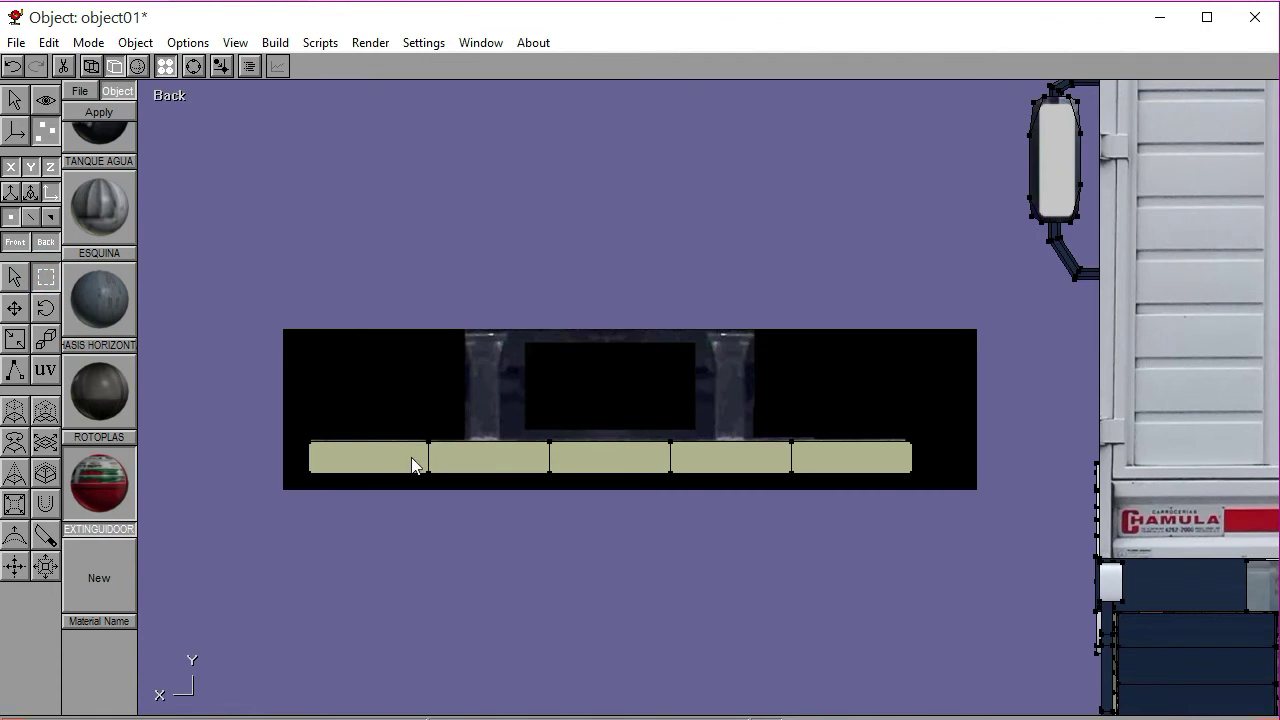
left_click_drag(422, 416, 485, 507)
key("Right")
key("Right")
key("Right")
key("Right")
key("Right")
key("Right")
key("Right")
key("Right")
key("Right")
key("Right")
key("Right")
key("Right")
key("Right")
key("Right")
key("Right")
left_click(485, 507)
left_click_drag(570, 487, 572, 492)
key("Left")
key("Left")
key("Left")
key("Left")
key("Left")
key("Left")
key("Left")
key("Left")
key("Left")
key("Left")
key("Left")
key("Left")
key("Left")
key("Left")
key("Left")
key("Left")
key("Left")
key("Left")
key("Left")
key("Left")
Move the bar's remaining two division lines to line up with the edges of the reference's right post
key("Left")
key("Left")
key("Left")
key("Left")
key("Left")
key("Left")
key("Left")
key("Left")
key("Left")
key("Left")
key("Left")
left_click(572, 492)
left_click_drag(655, 430, 691, 500)
key("Right")
key("Right")
key("Right")
key("Right")
key("Right")
key("Right")
key("Right")
key("Right")
key("Right")
key("Right")
key("Right")
key("Right")
key("Right")
key("Right")
key("Right")
key("Right")
key("Right")
key("Right")
key("Right")
key("Right")
key("Right")
key("Right")
key("Right")
left_click(691, 500)
left_click_drag(789, 423, 826, 496)
key("Left")
key("Left")
key("Left")
key("Left")
key("Left")
key("Left")
key("Left")
key("Left")
key("Left")
key("Left")
key("Left")
key("Left")
key("Left")
key("Left")
key("Left")
key("Left")
key("Left")
key("Left")
key("Left")
key("Left")
In the Left view, move the bumper bar as a whole object along the truck's length to just behind the cargo box
left_click(193, 66)
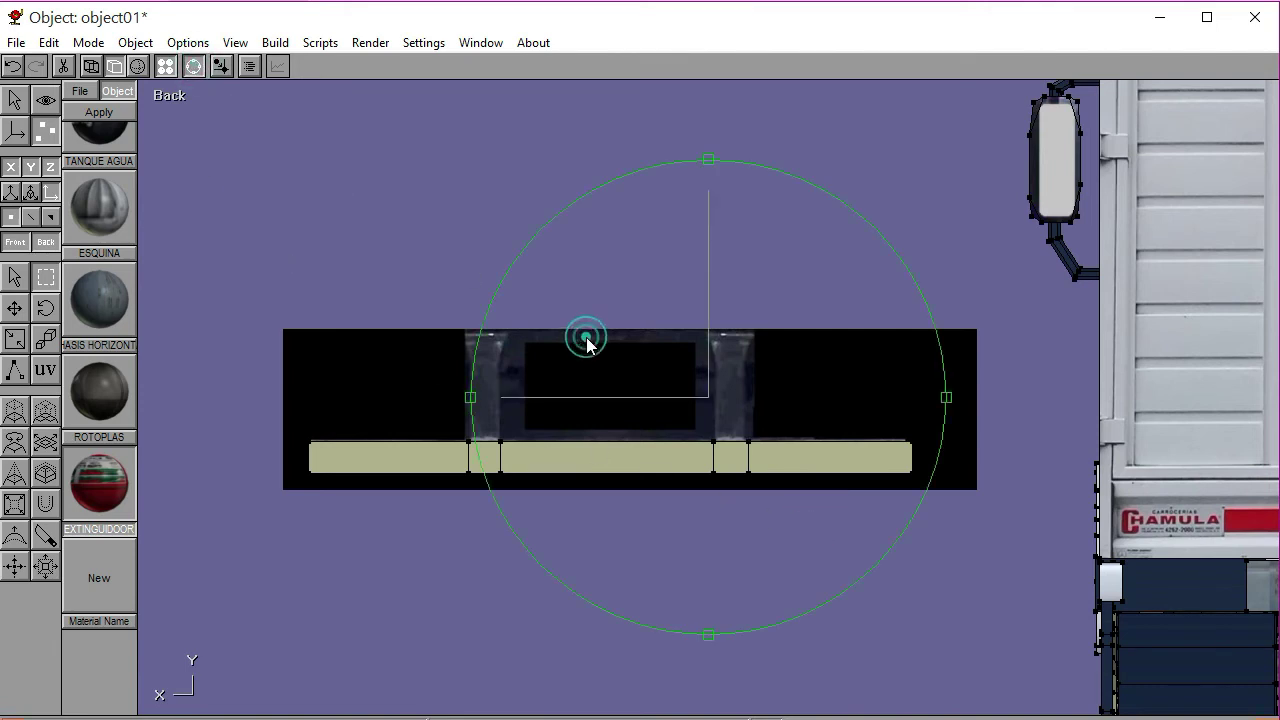
left_click_drag(586, 337, 591, 354)
left_click(172, 95)
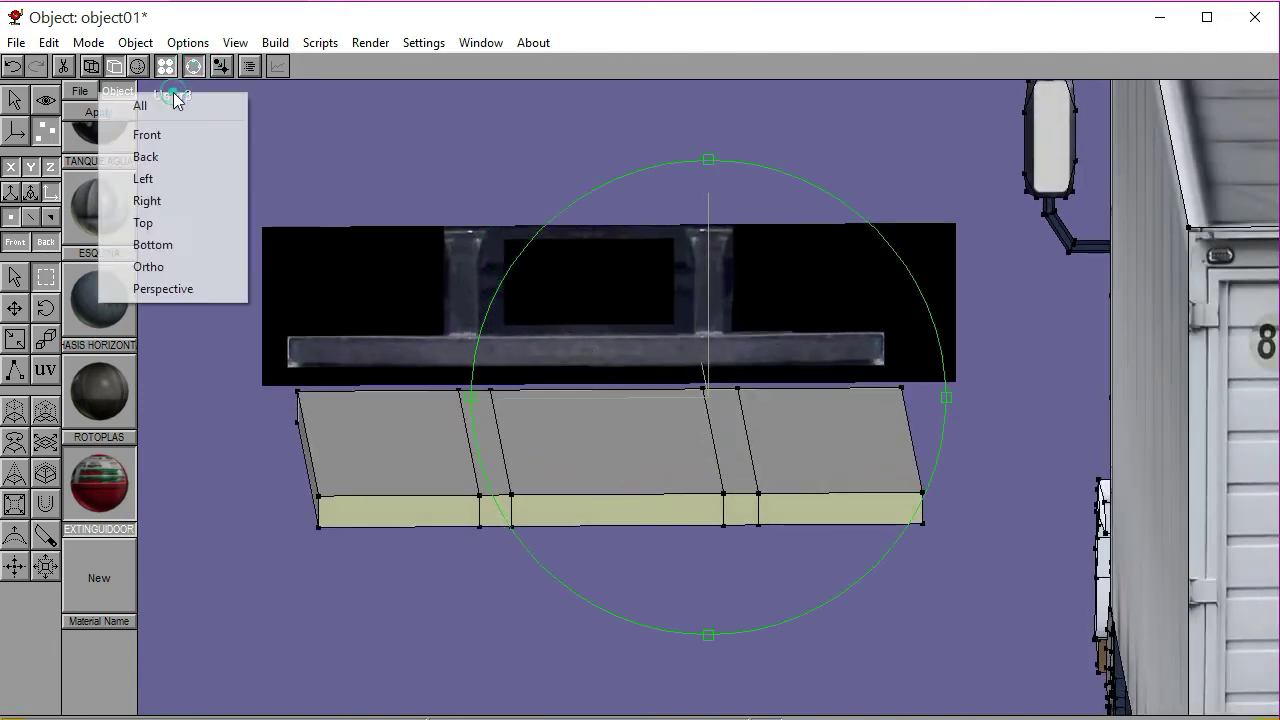
left_click(174, 177)
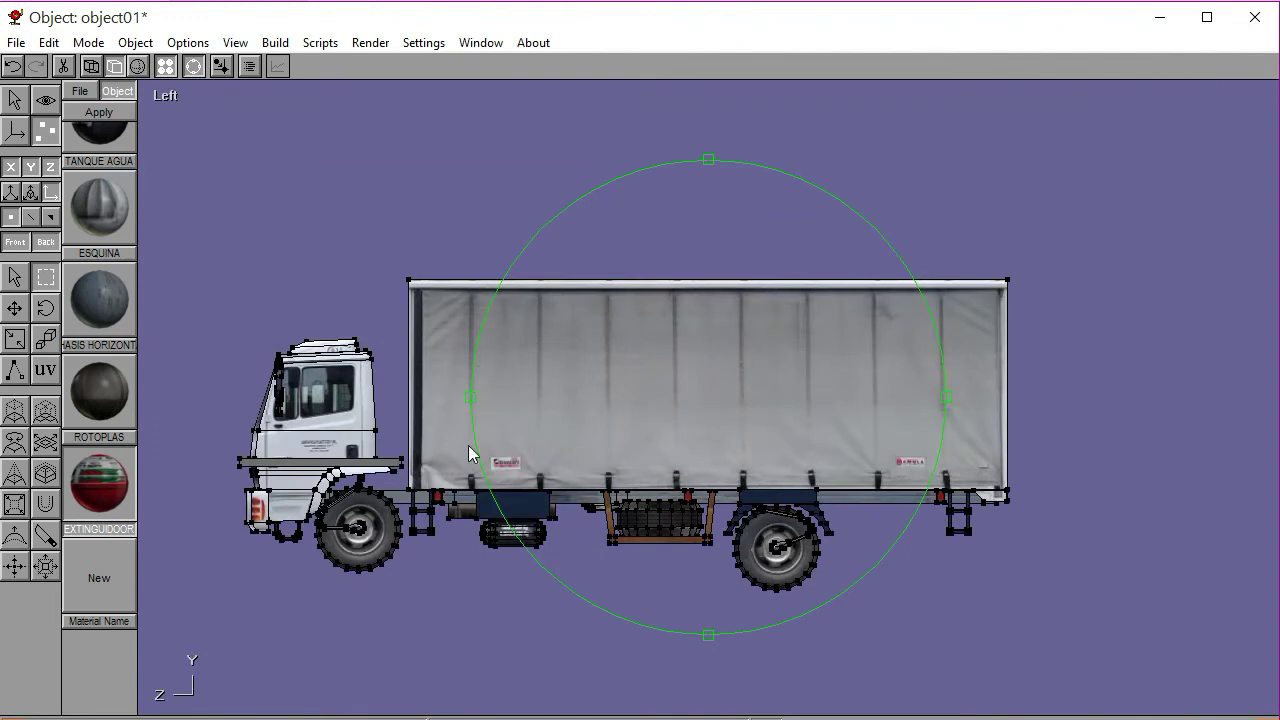
left_click(193, 66)
left_click(14, 99)
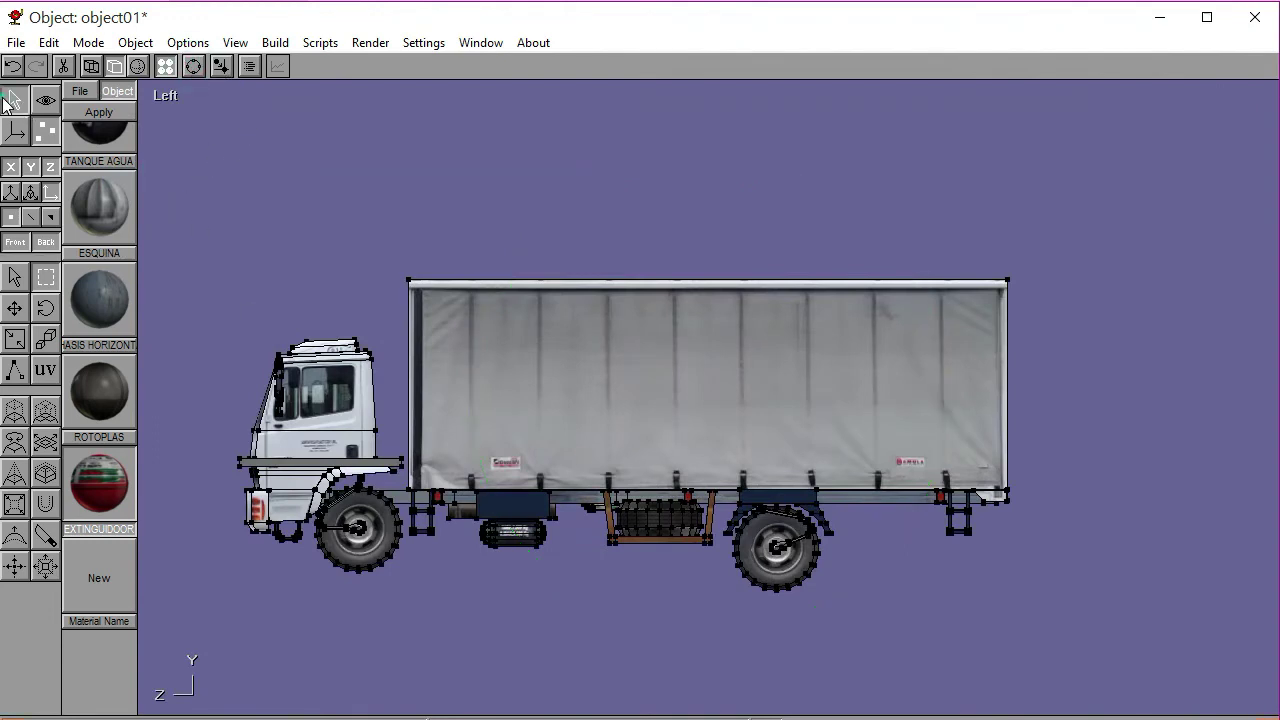
left_click(278, 463)
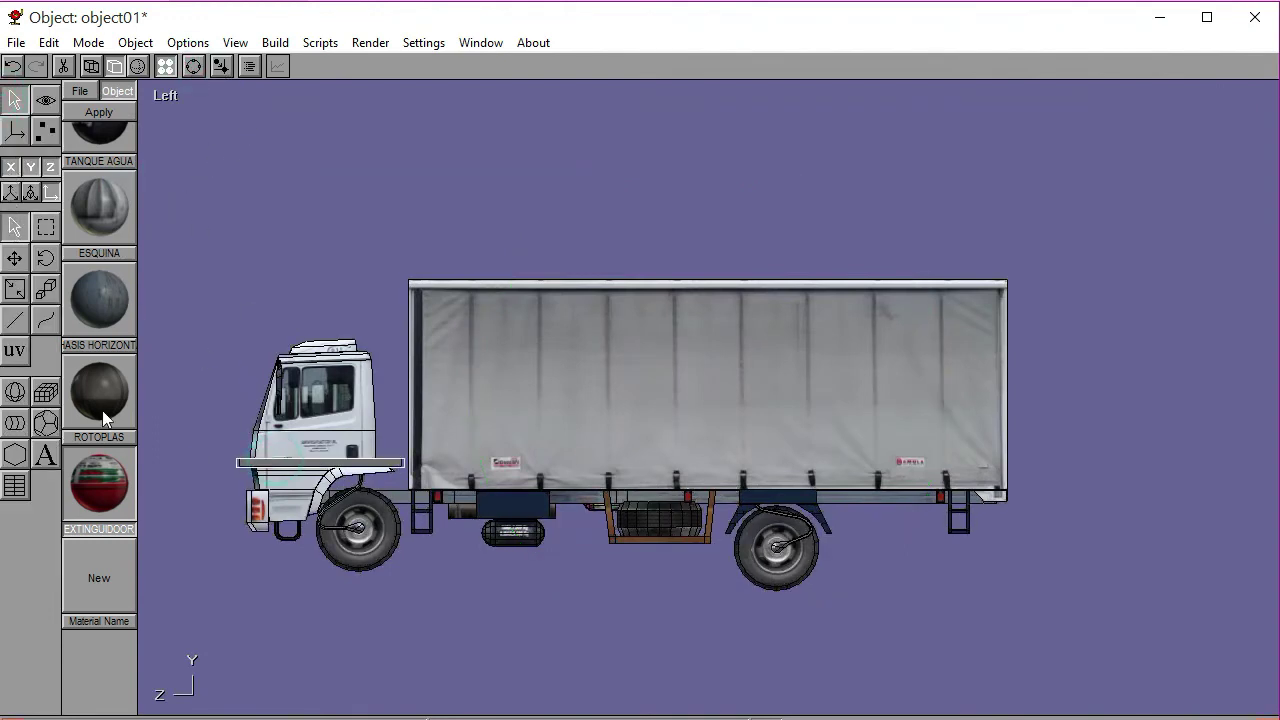
left_click(15, 258)
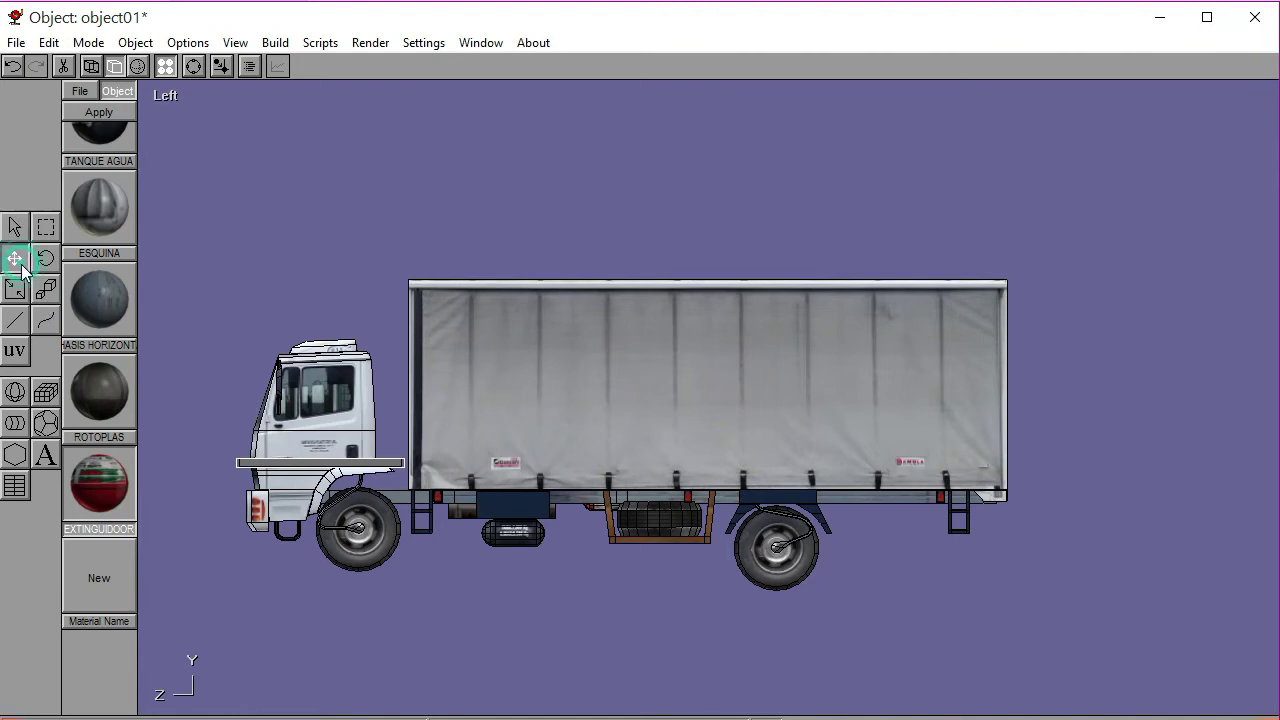
left_click(30, 168)
left_click_drag(207, 290, 1013, 312)
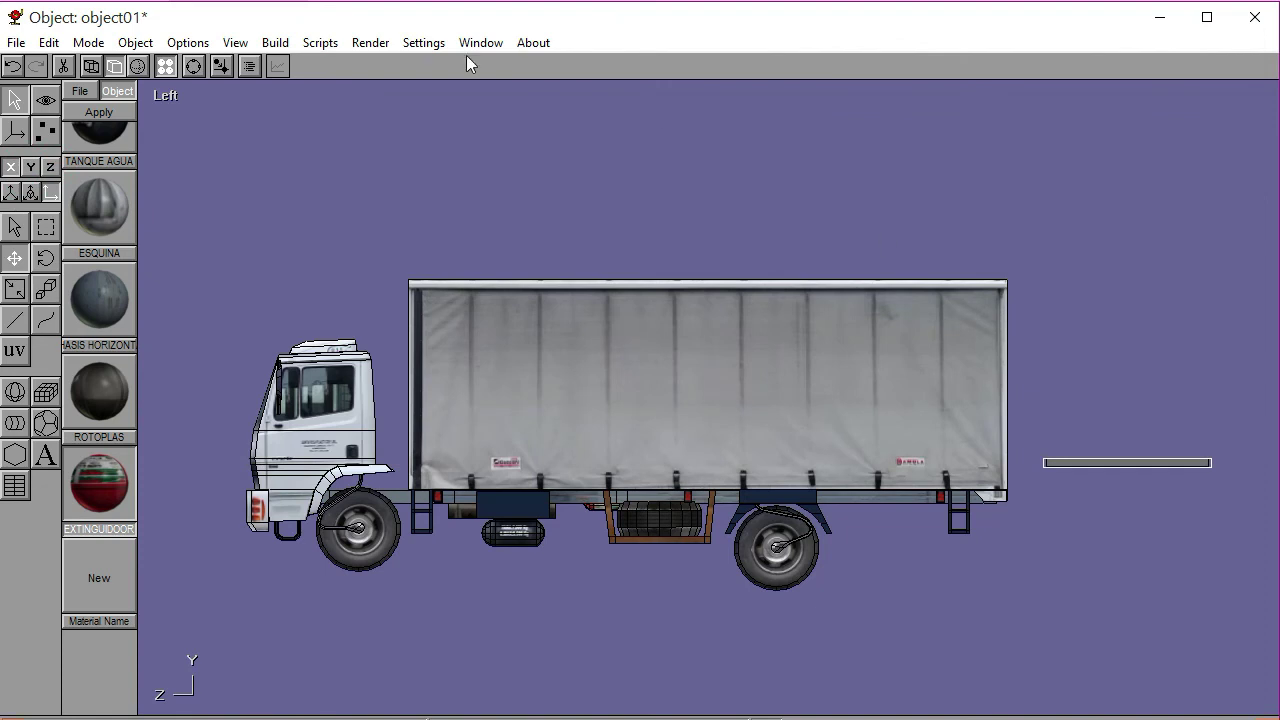
left_click(30, 167)
Scale down the bumper bar's depth in the Left view until its side profile is square
left_click(193, 67)
middle_click_drag(635, 357, 322, 322)
scroll(645, 411, "up", 4)
scroll(649, 414, "up", 3)
middle_click_drag(687, 420, 520, 386)
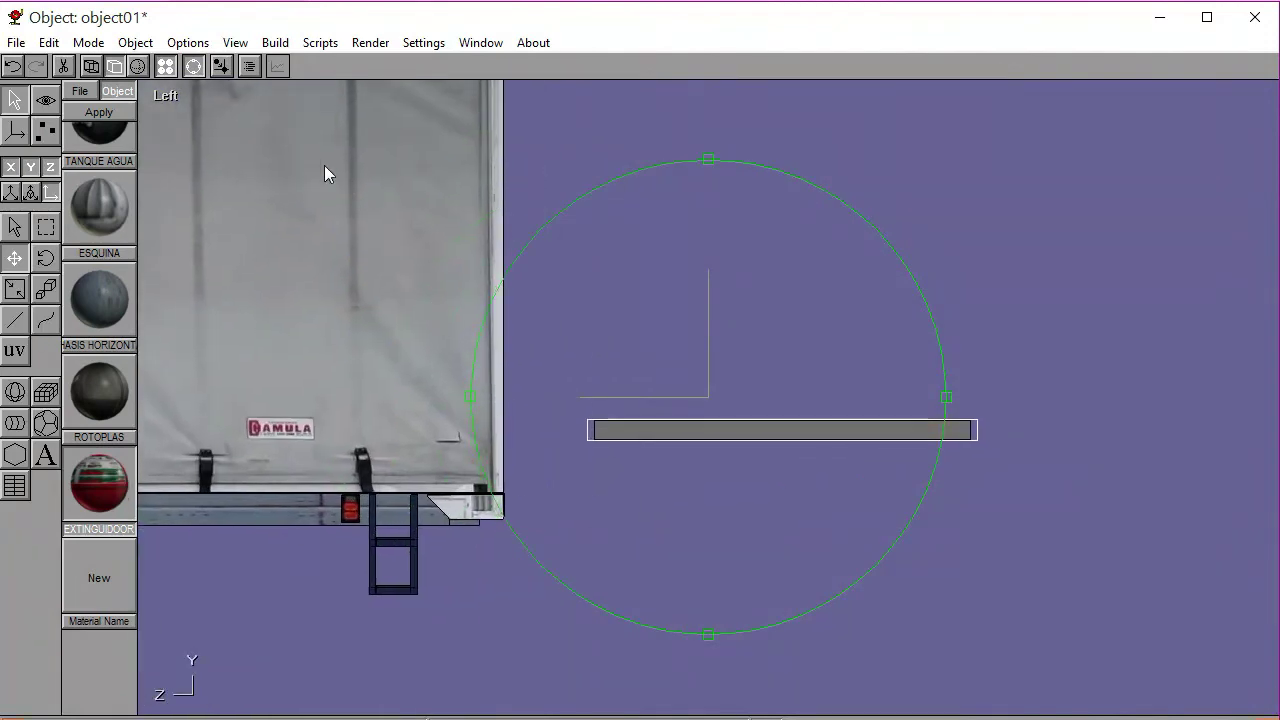
left_click(193, 66)
left_click(15, 289)
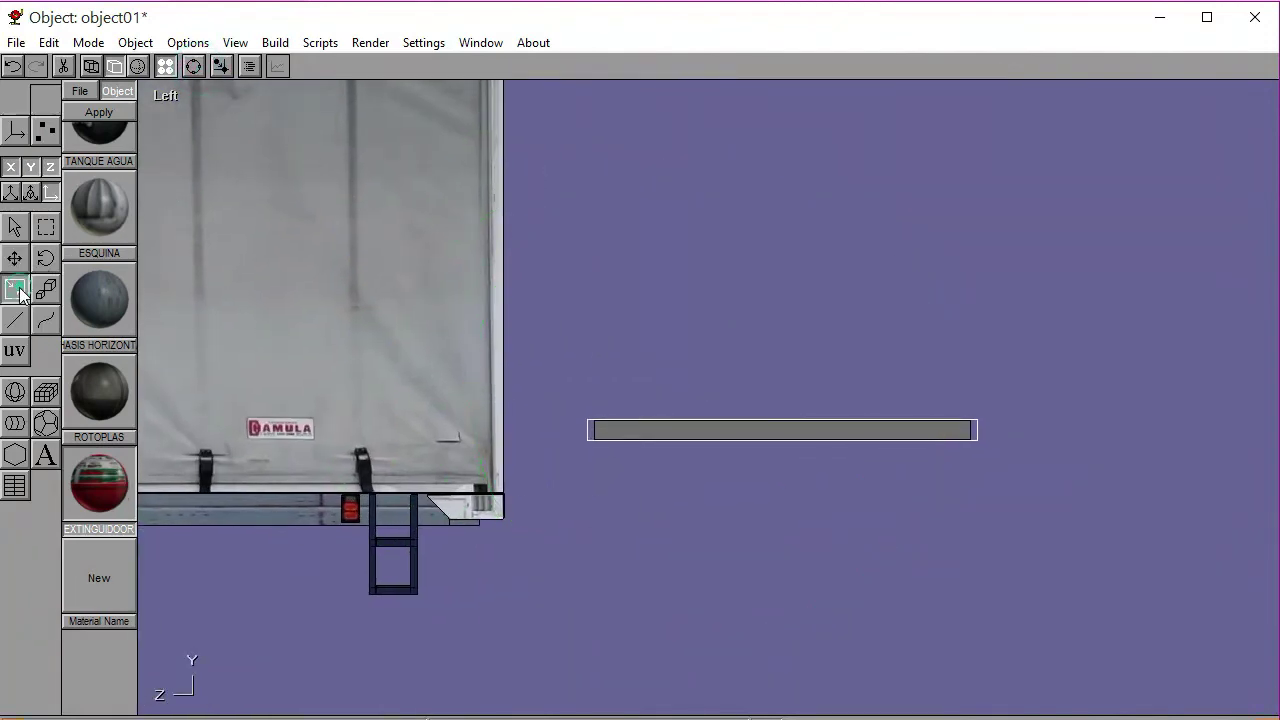
left_click_drag(333, 417, 333, 417)
key("Left")
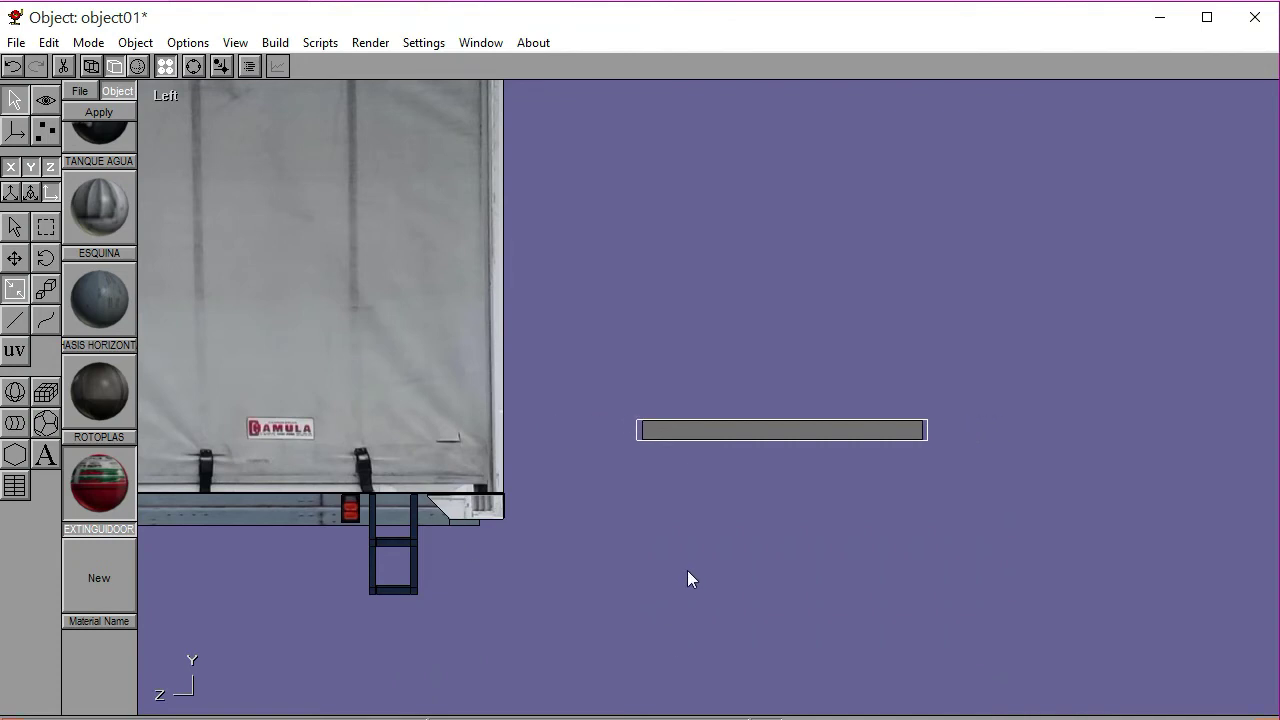
key("Left")
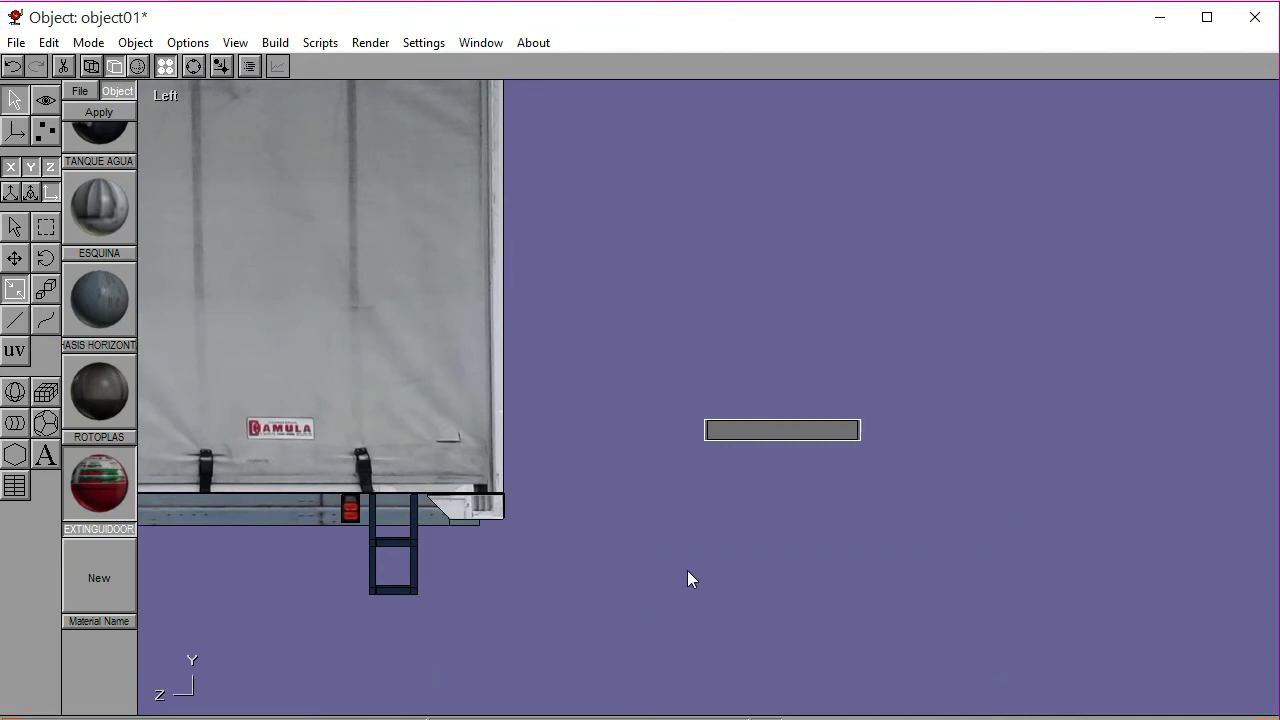
key("Left")
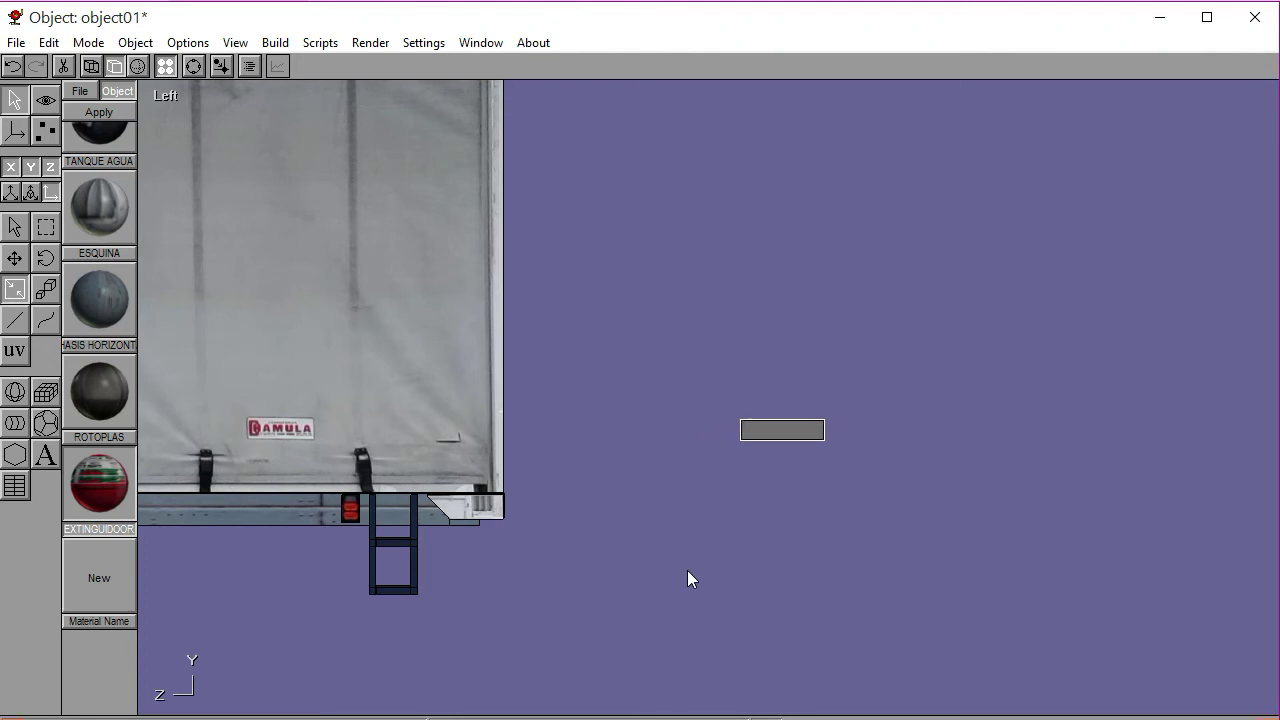
left_click_drag(687, 570, 687, 570)
Select the bumper bar's two narrow top faces from an elevated view and extrude them up to the reference posts' height in the Back view
left_click(160, 96)
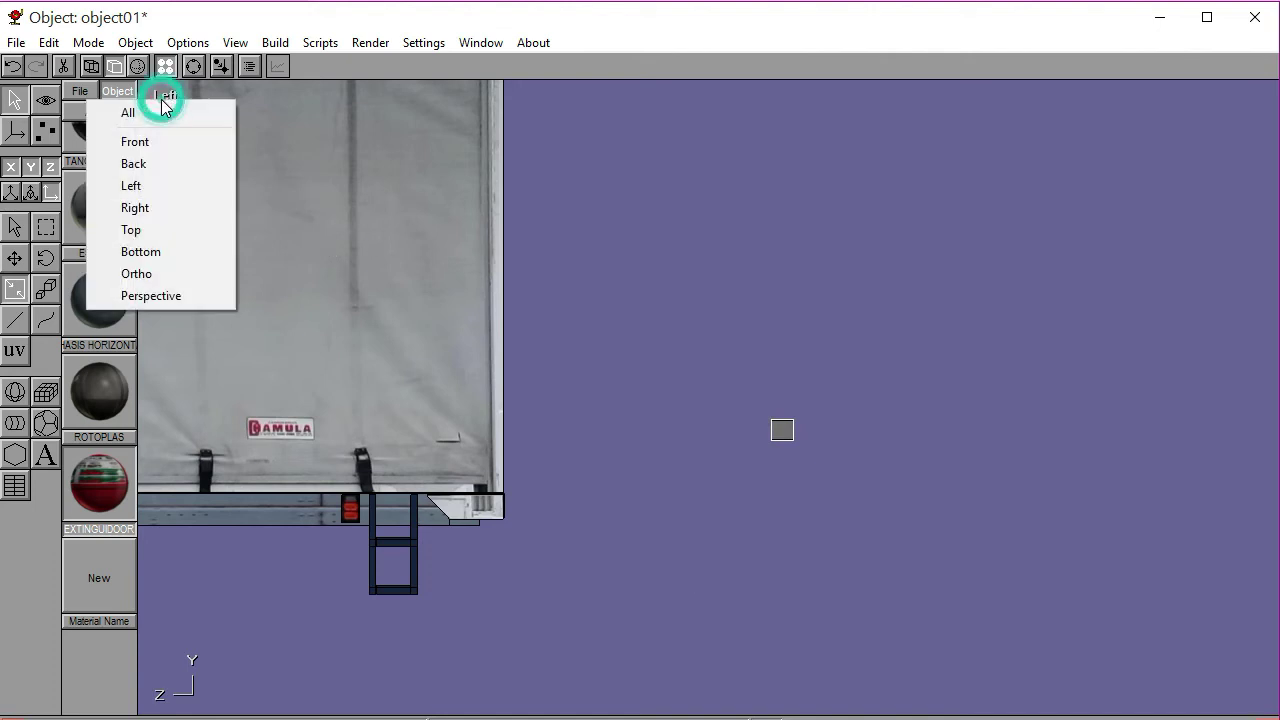
left_click(159, 162)
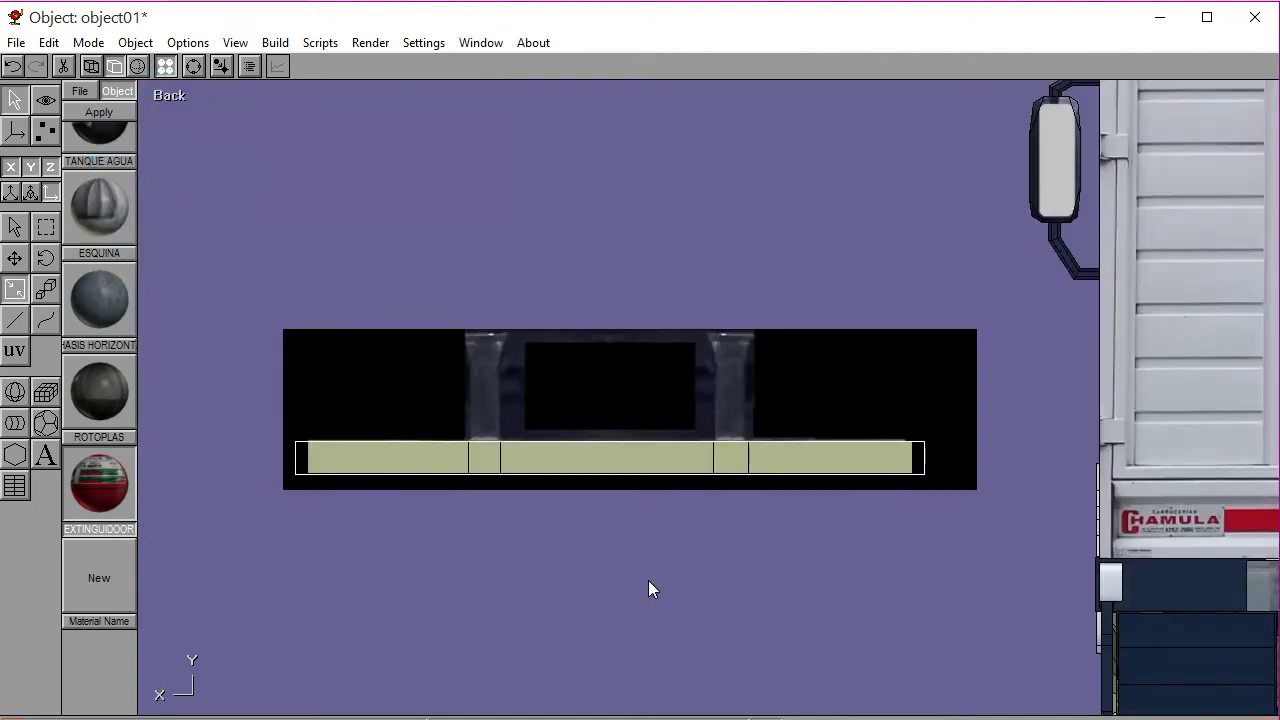
left_click(221, 66)
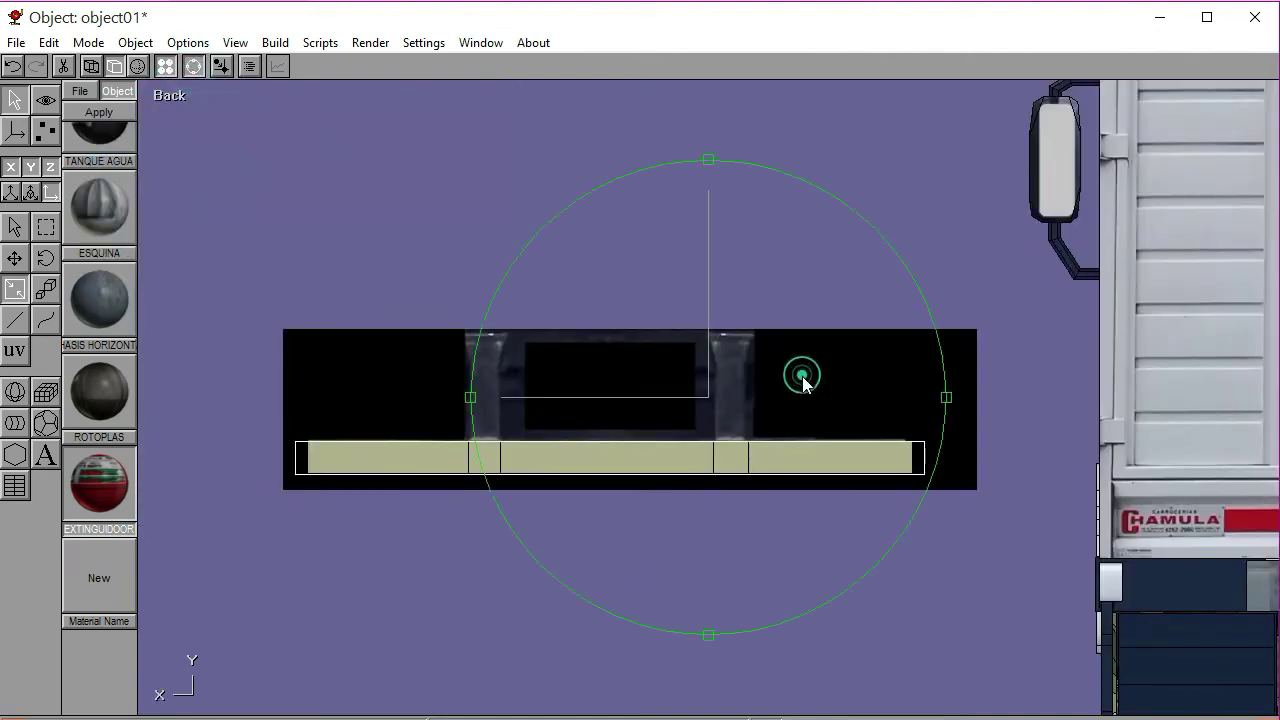
left_click_drag(803, 374, 803, 391)
left_click_drag(725, 527, 727, 366)
middle_click_drag(738, 640, 738, 380)
middle_click_drag(737, 610, 733, 380)
middle_click_drag(727, 553, 725, 322)
left_click(193, 66)
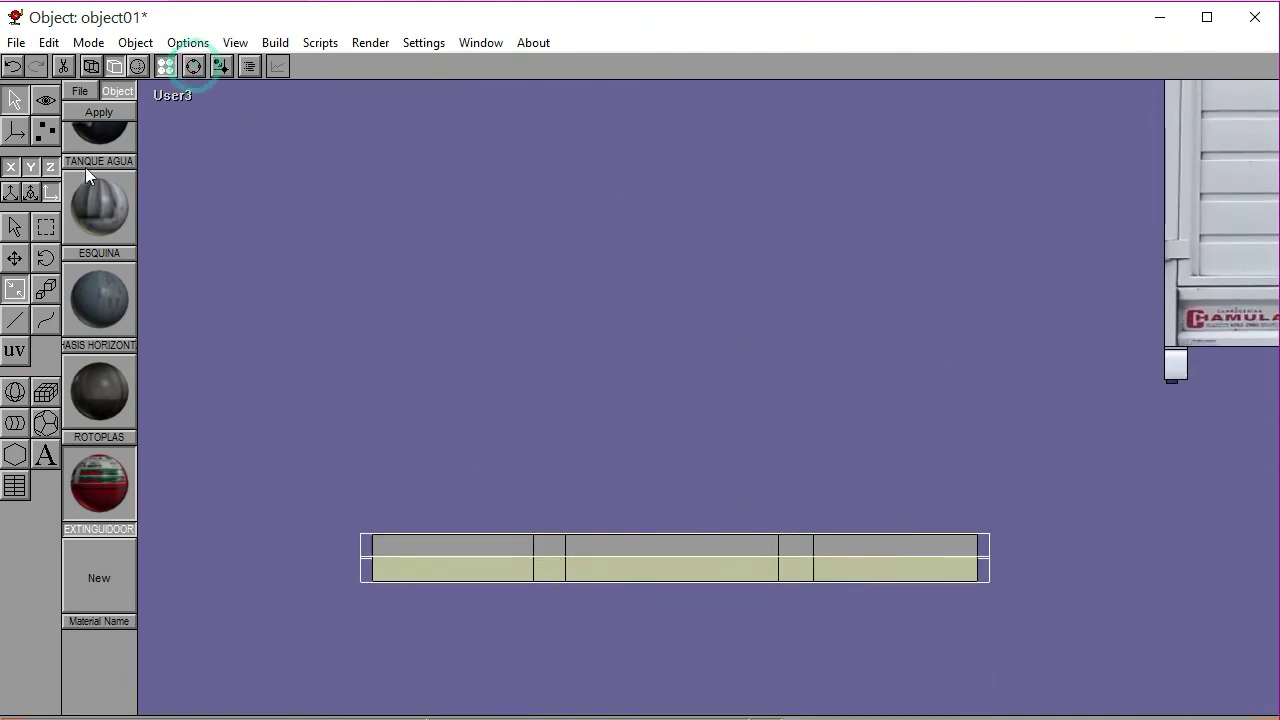
left_click(45, 131)
left_click(48, 217)
left_click(15, 277)
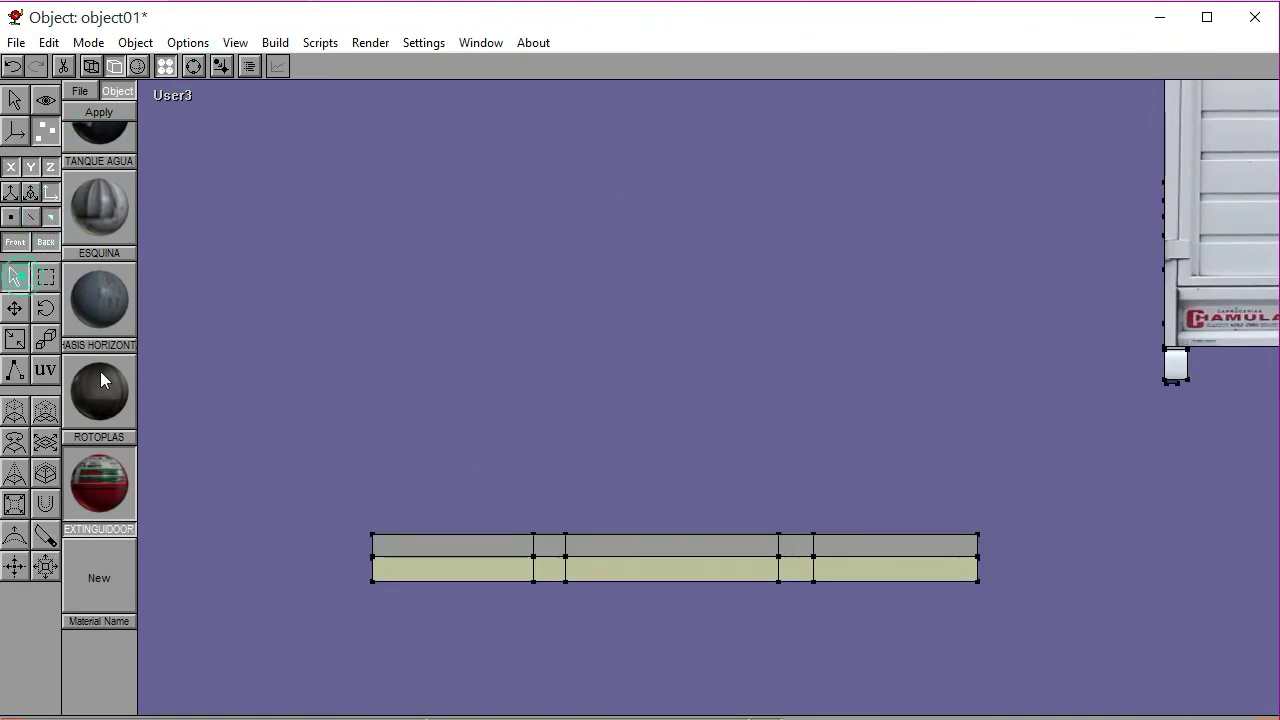
left_click(545, 545)
left_click(796, 547)
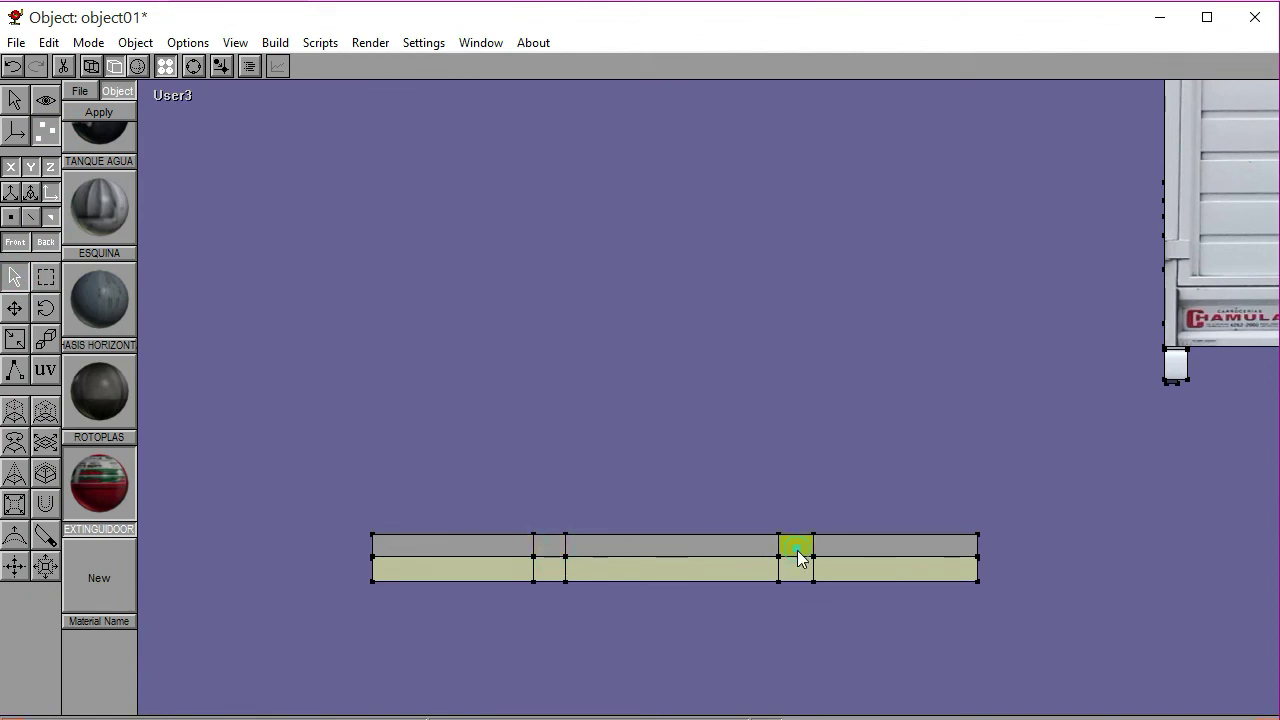
left_click(547, 548, "shift")
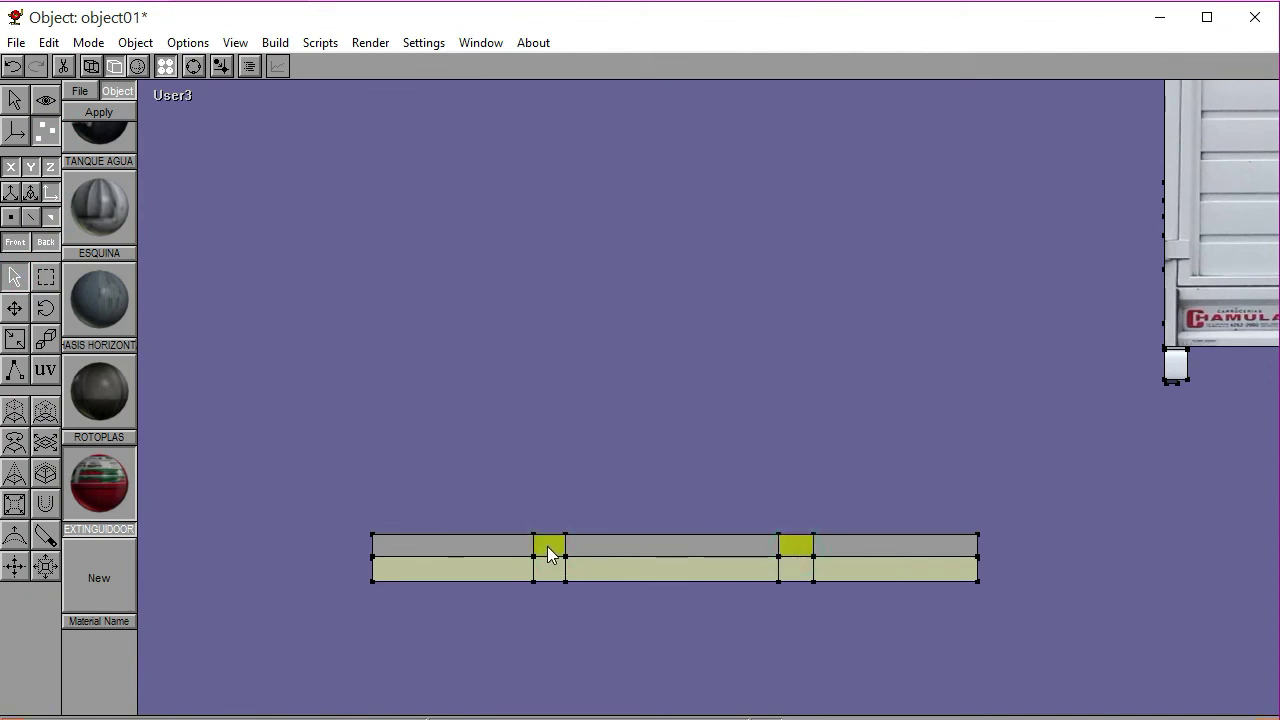
left_click(169, 98)
left_click(160, 162)
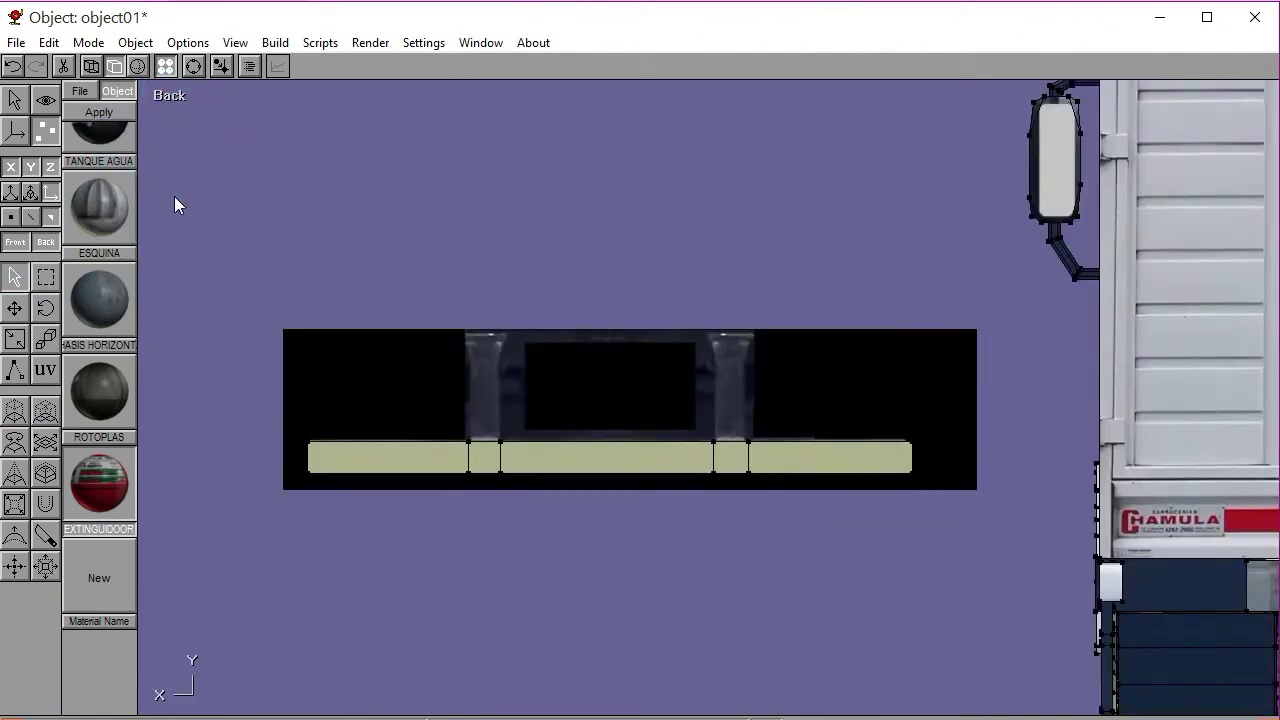
left_click(16, 411)
left_click_drag(200, 386, 196, 272)
mouse_move(195, 272)
left_mouse_down()
mouse_move(186, 304)
mouse_move(190, 267)
left_mouse_up()
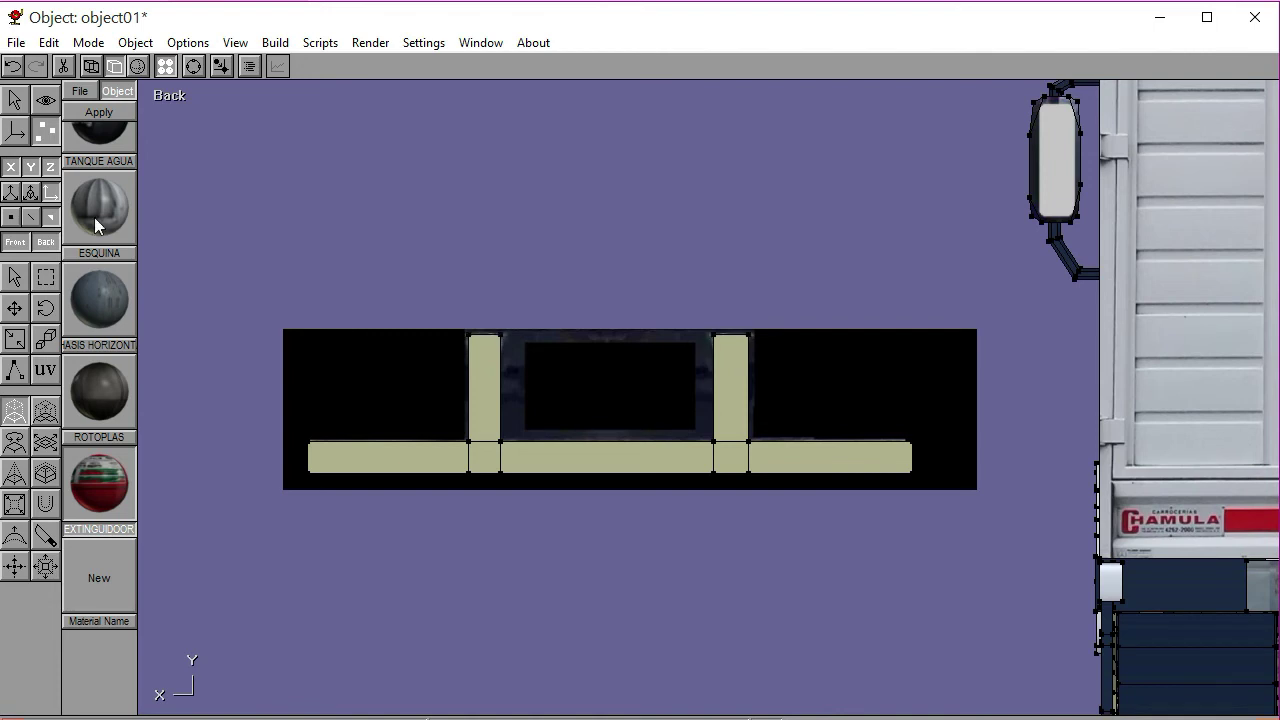
Cut a horizontal line across both bumper posts just below their tops, where the reference posts begin to flare
left_click(47, 536)
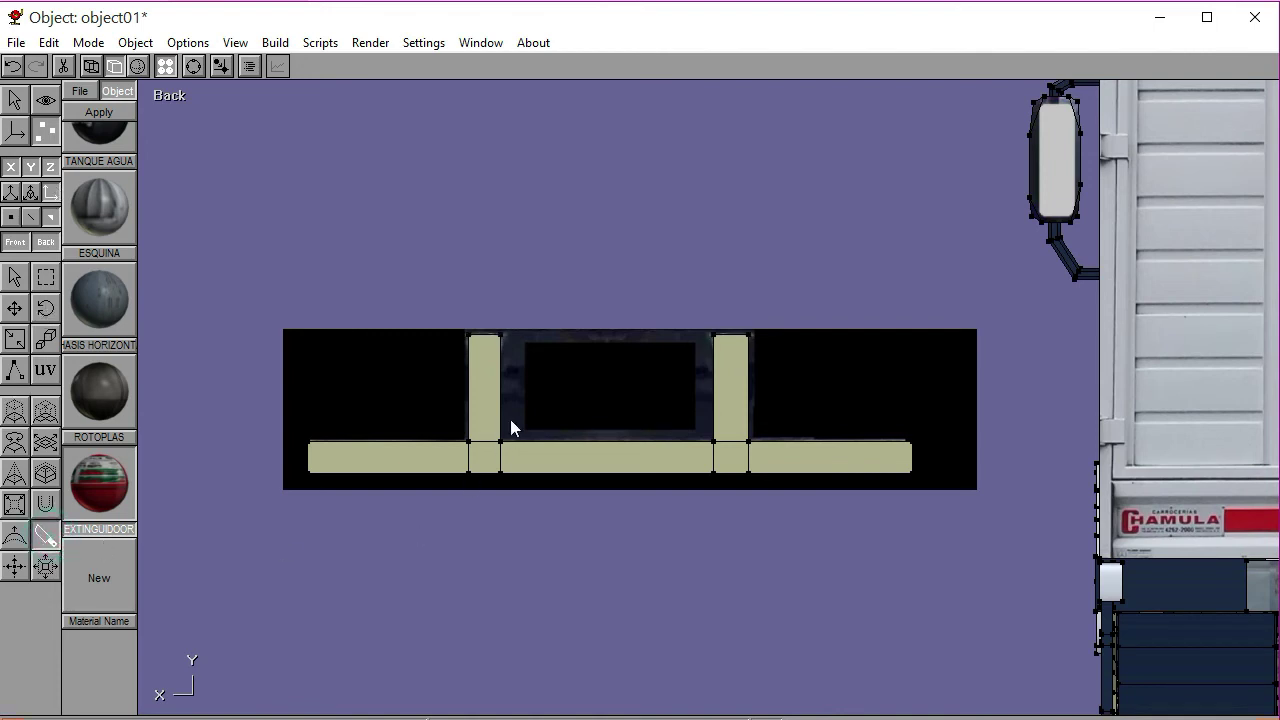
left_click(466, 362)
left_click(793, 362)
Move the top corner points of both bumper posts outward in the Back view so the tops flare like the reference posts
left_click(46, 278)
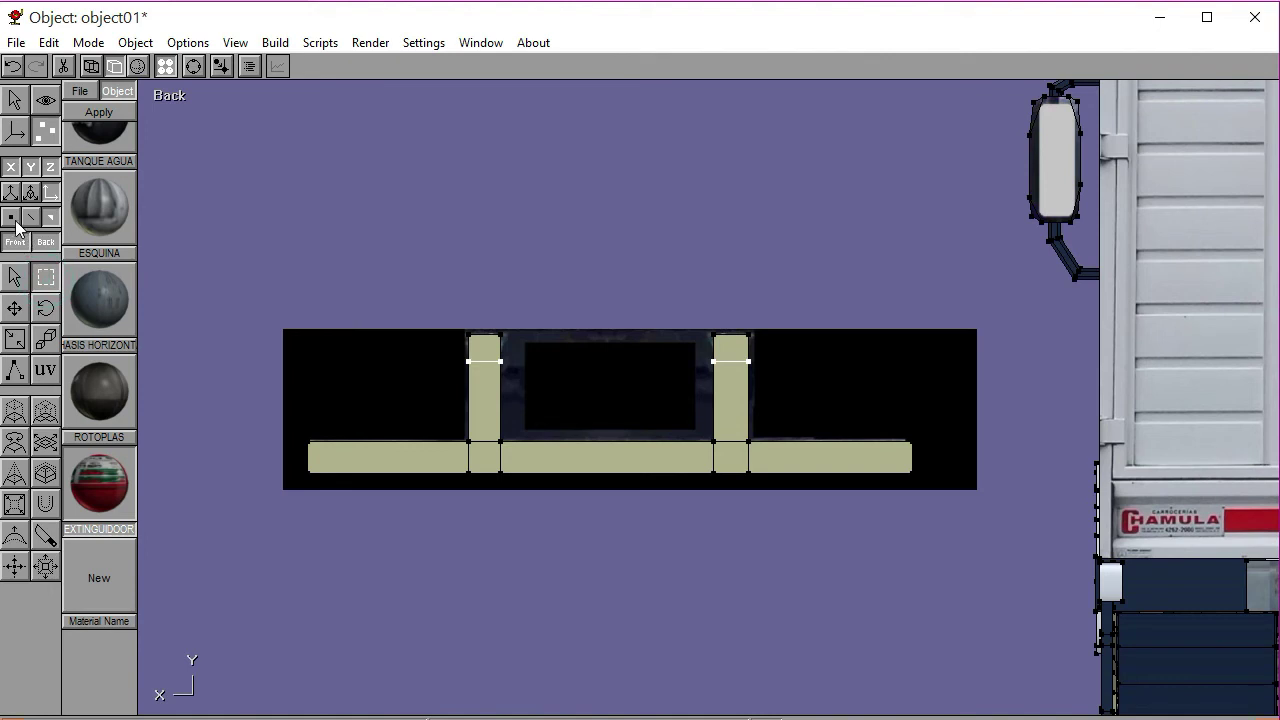
left_click(257, 240)
left_click_drag(462, 328, 506, 342)
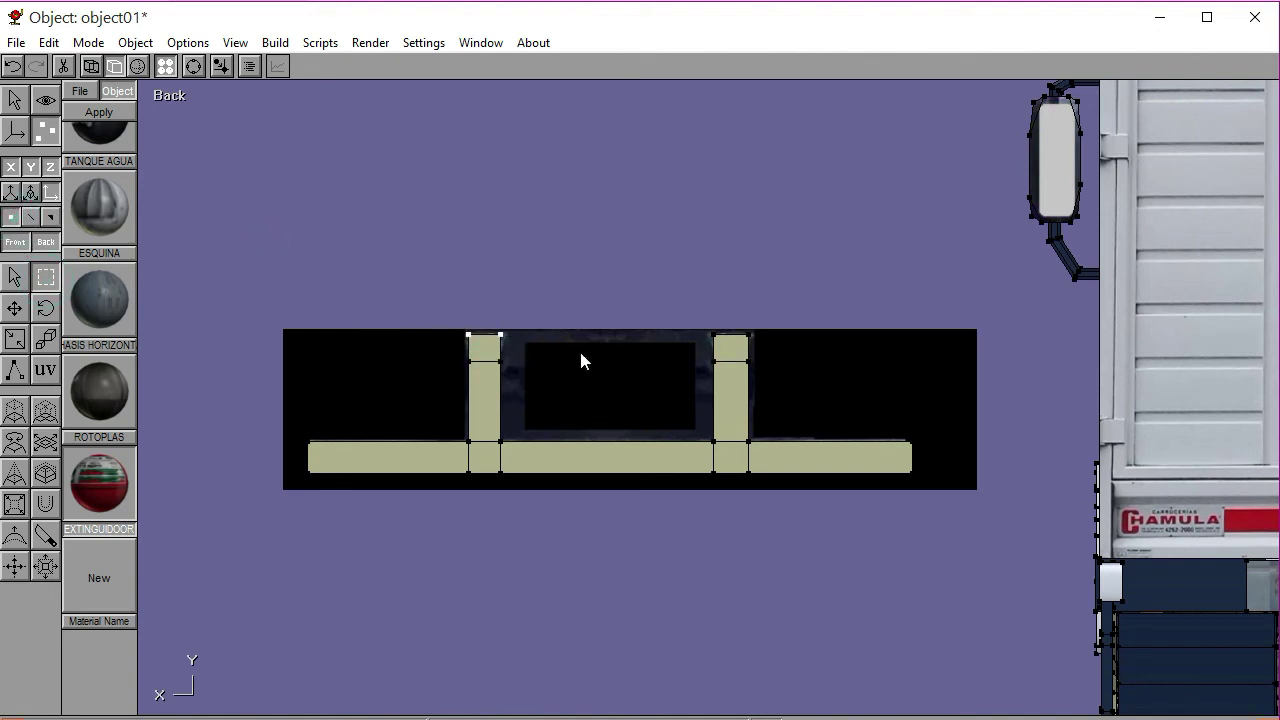
left_click(14, 339)
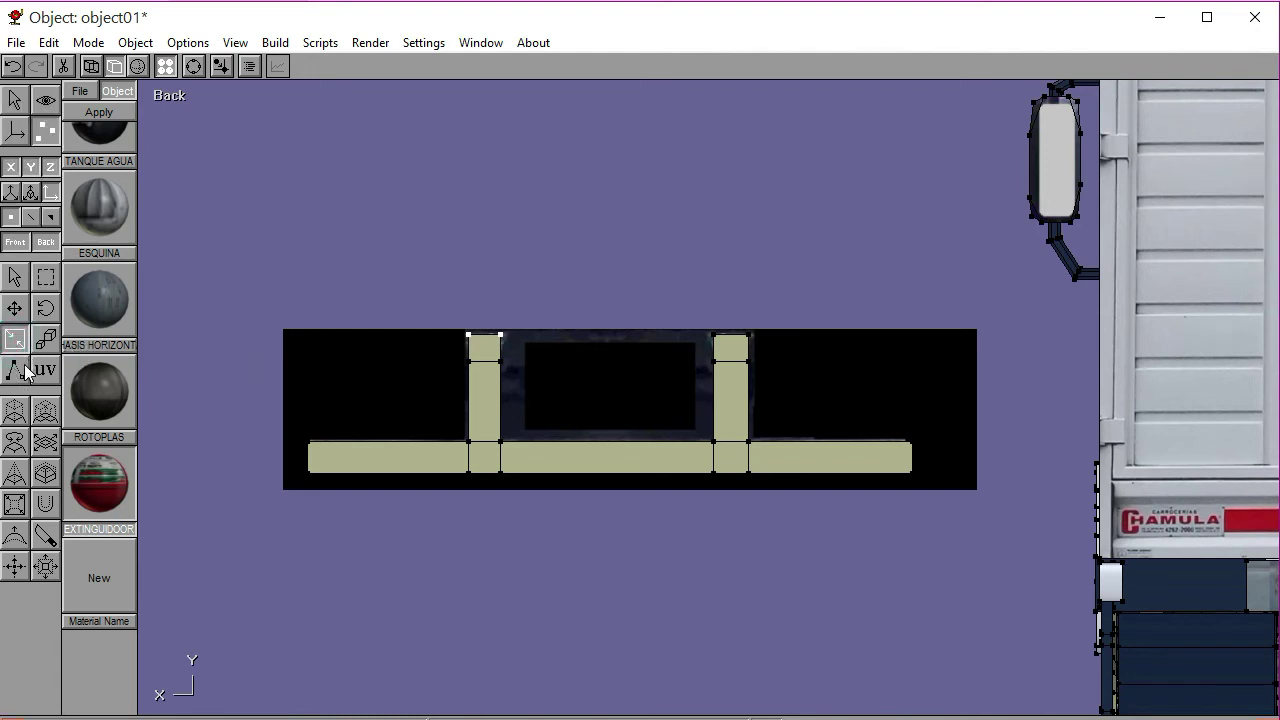
left_click(45, 277)
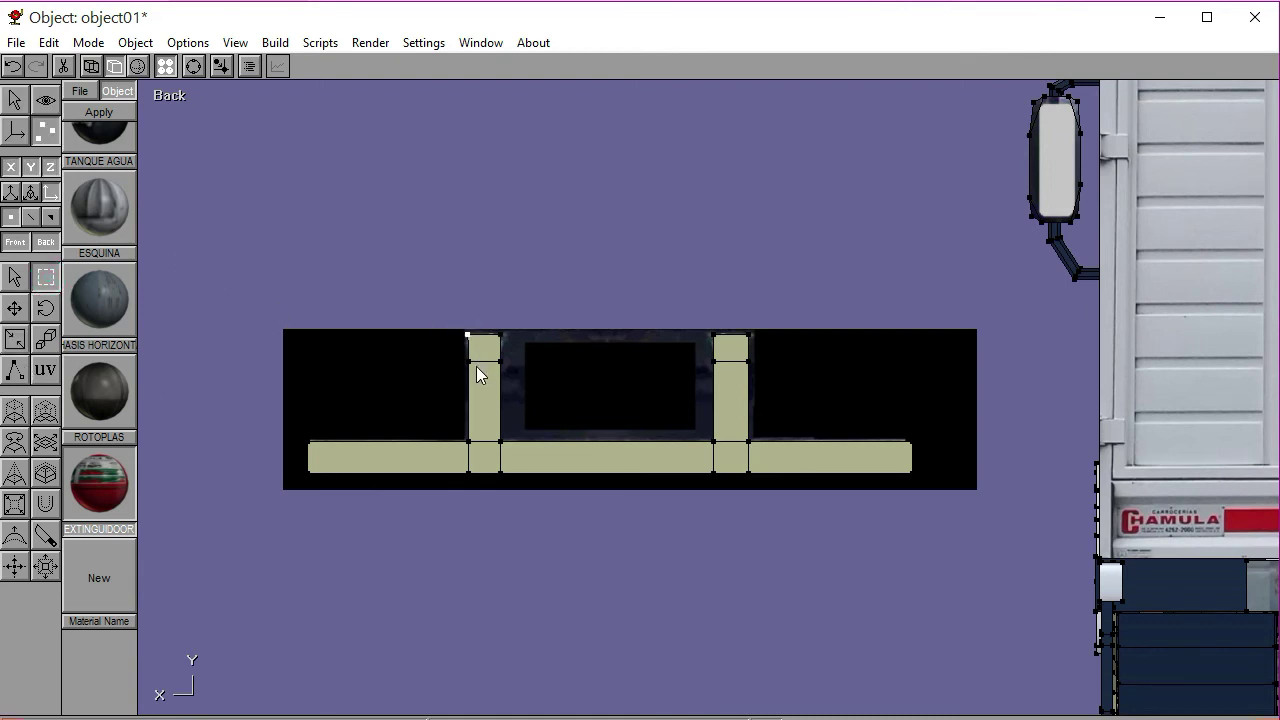
left_click_drag(491, 323, 506, 349)
left_click(603, 369)
left_click_drag(706, 324, 717, 336)
left_click_drag(745, 323, 762, 347)
Delete the reference image plane behind the bumper as a whole object
left_click(14, 100)
left_click(13, 229)
left_click(285, 362)
key("Delete")
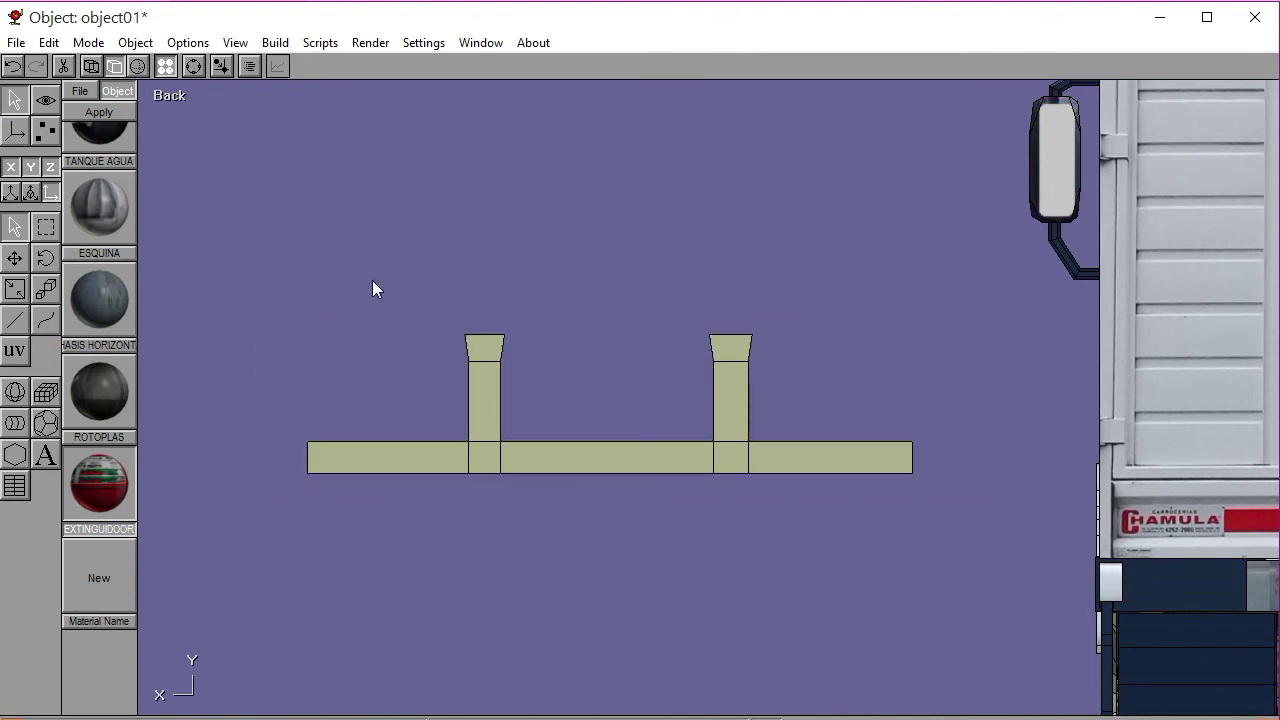
Select all of the bumper's faces in the Back view and start UV mapping on them
left_click(45, 130)
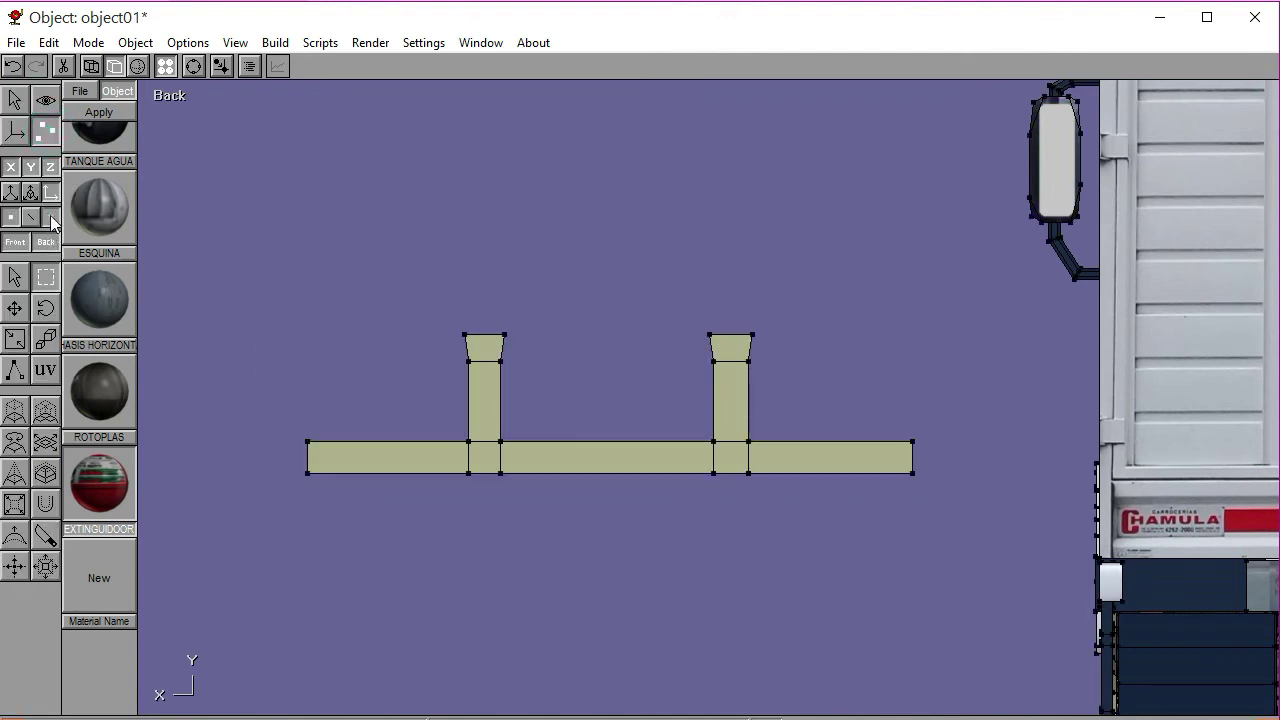
left_click_drag(285, 275, 952, 544)
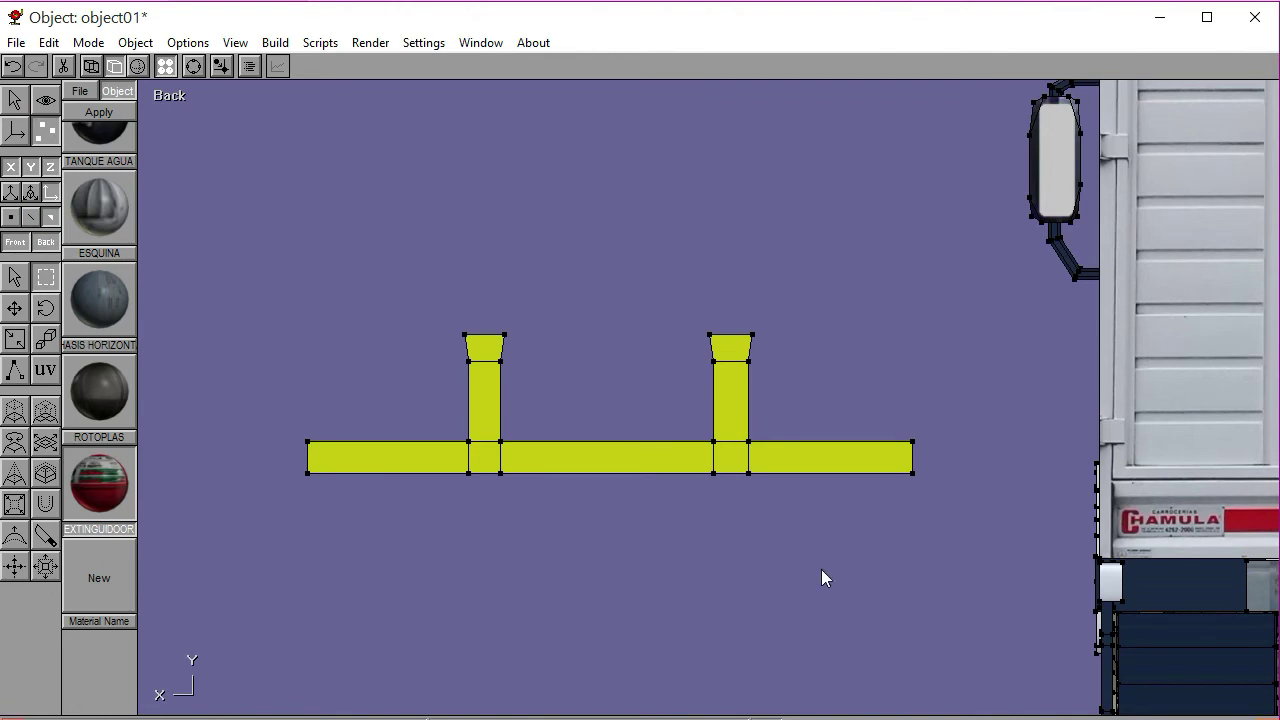
left_click(45, 372)
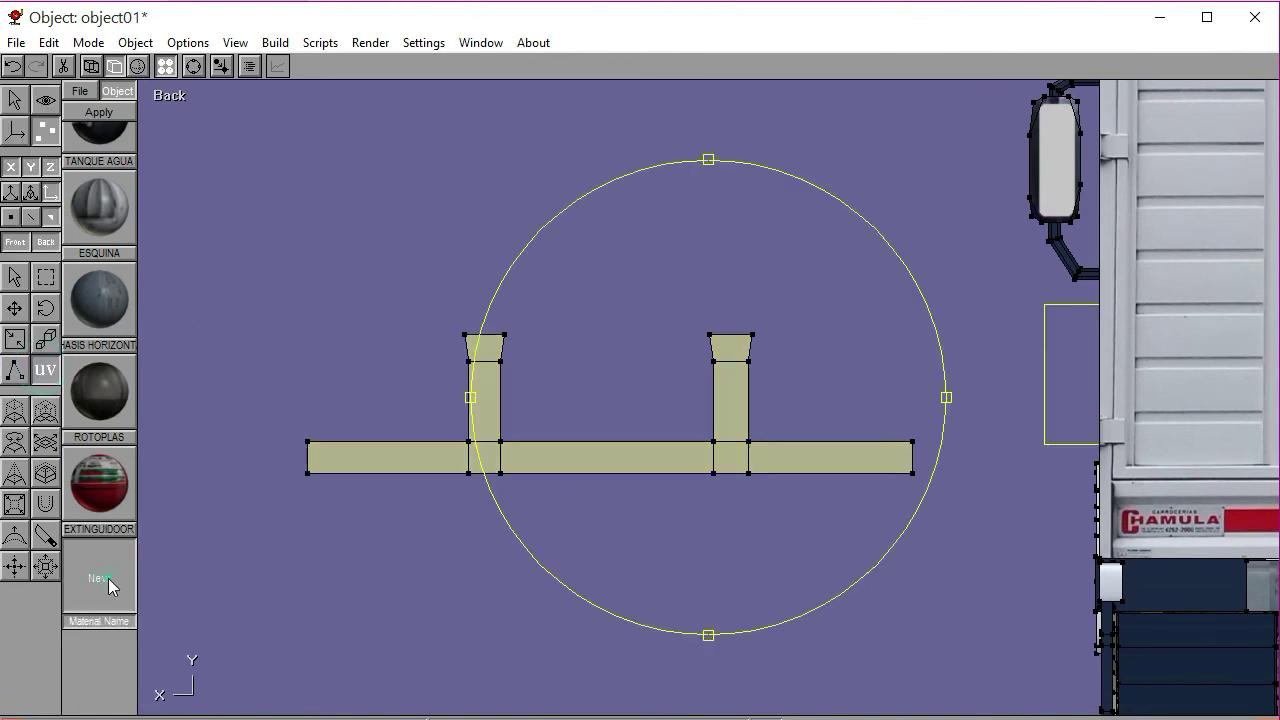
Start a new material with a loaded texture and rename the bumper image file 20210809_1429FFFF11 as DEFEN in the file picker
left_click(99, 578)
left_click(172, 287)
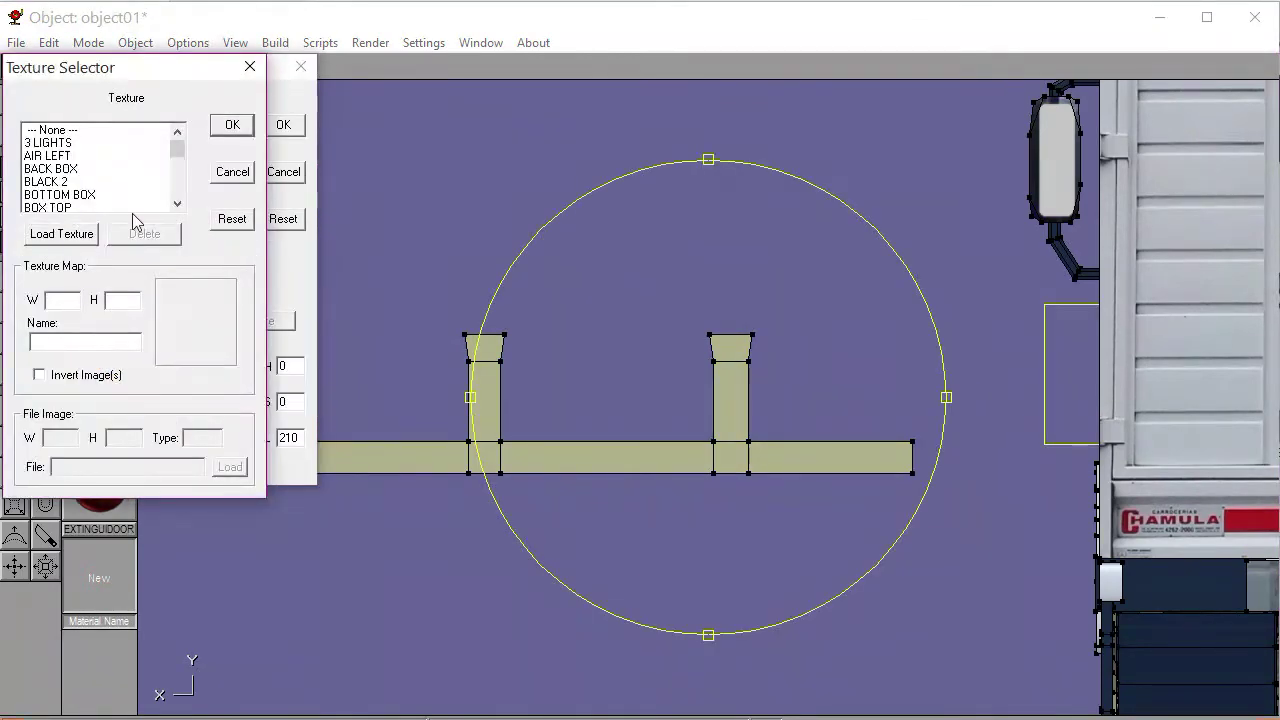
left_click(66, 234)
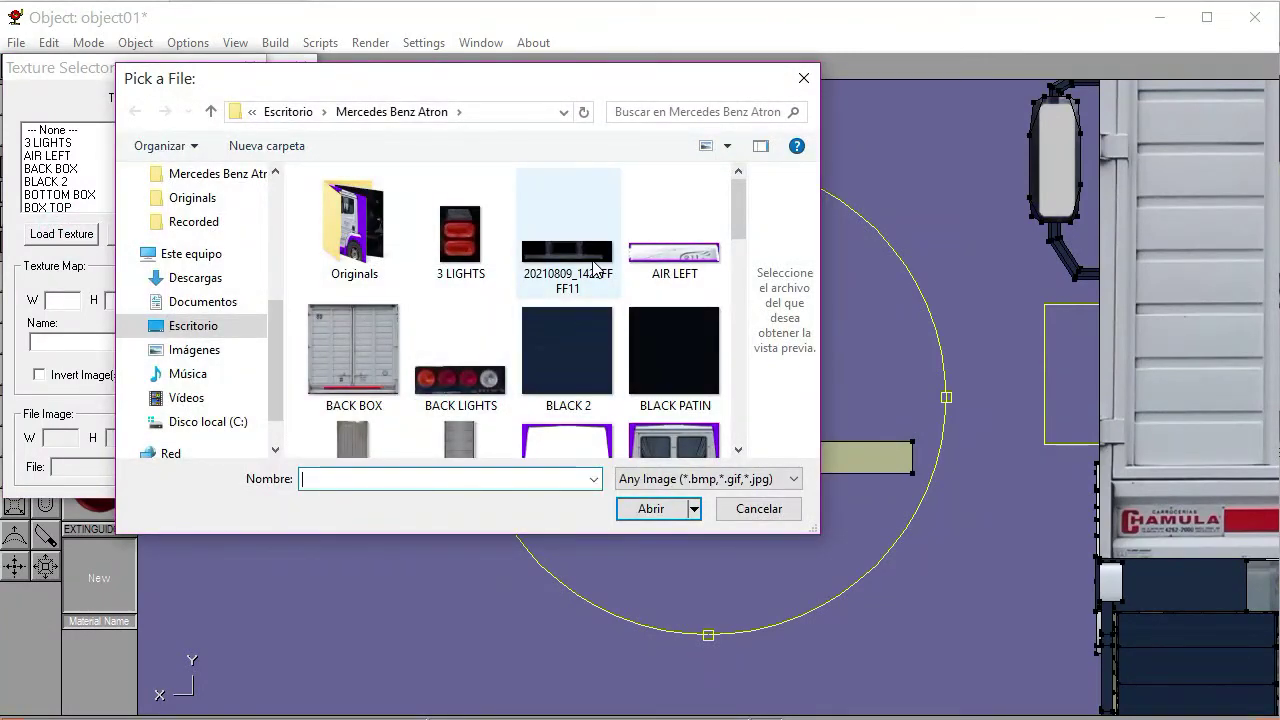
left_click(595, 268)
right_click(595, 268)
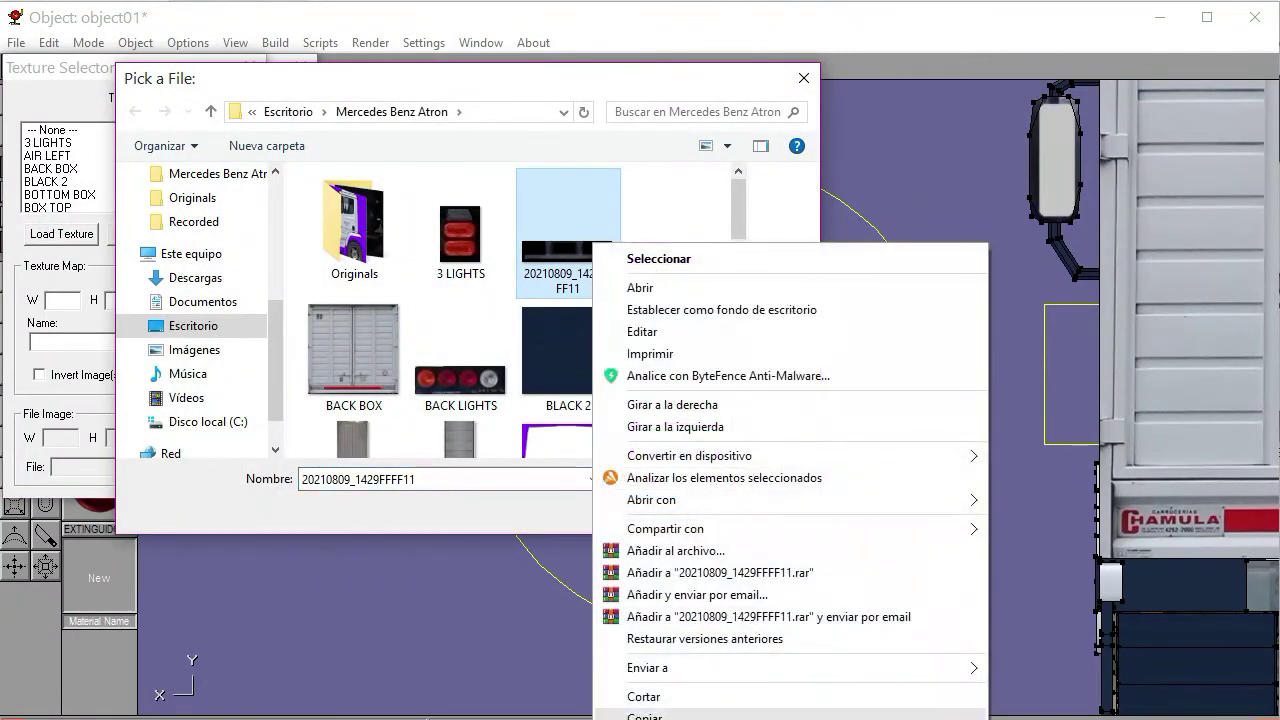
left_click(717, 719)
type("DEFEN")
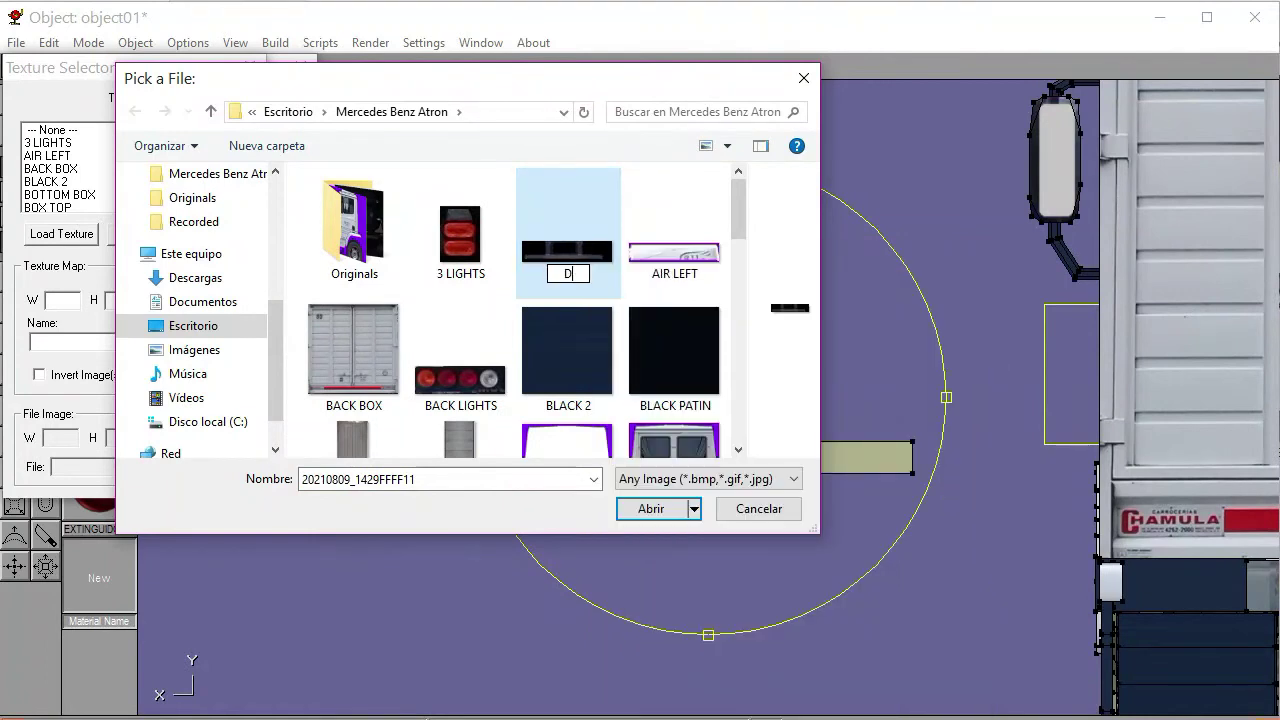